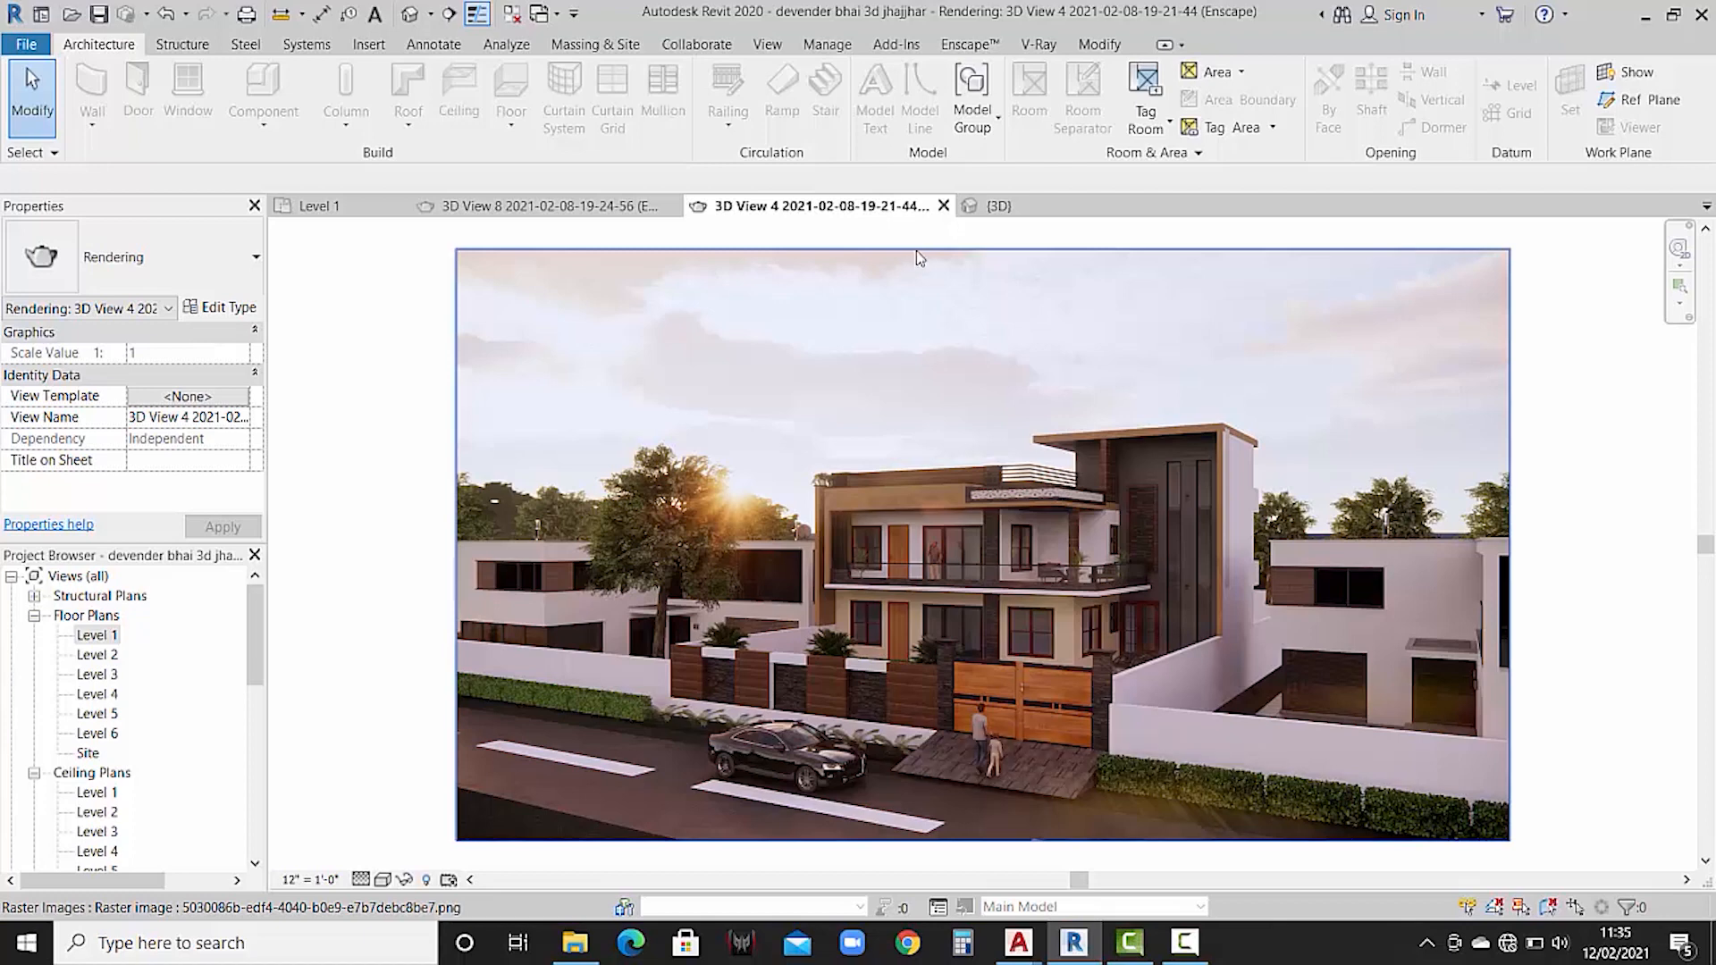
- Open the 3D view of the modelled house and examine the whole building from the front and above
left_click(998, 206)
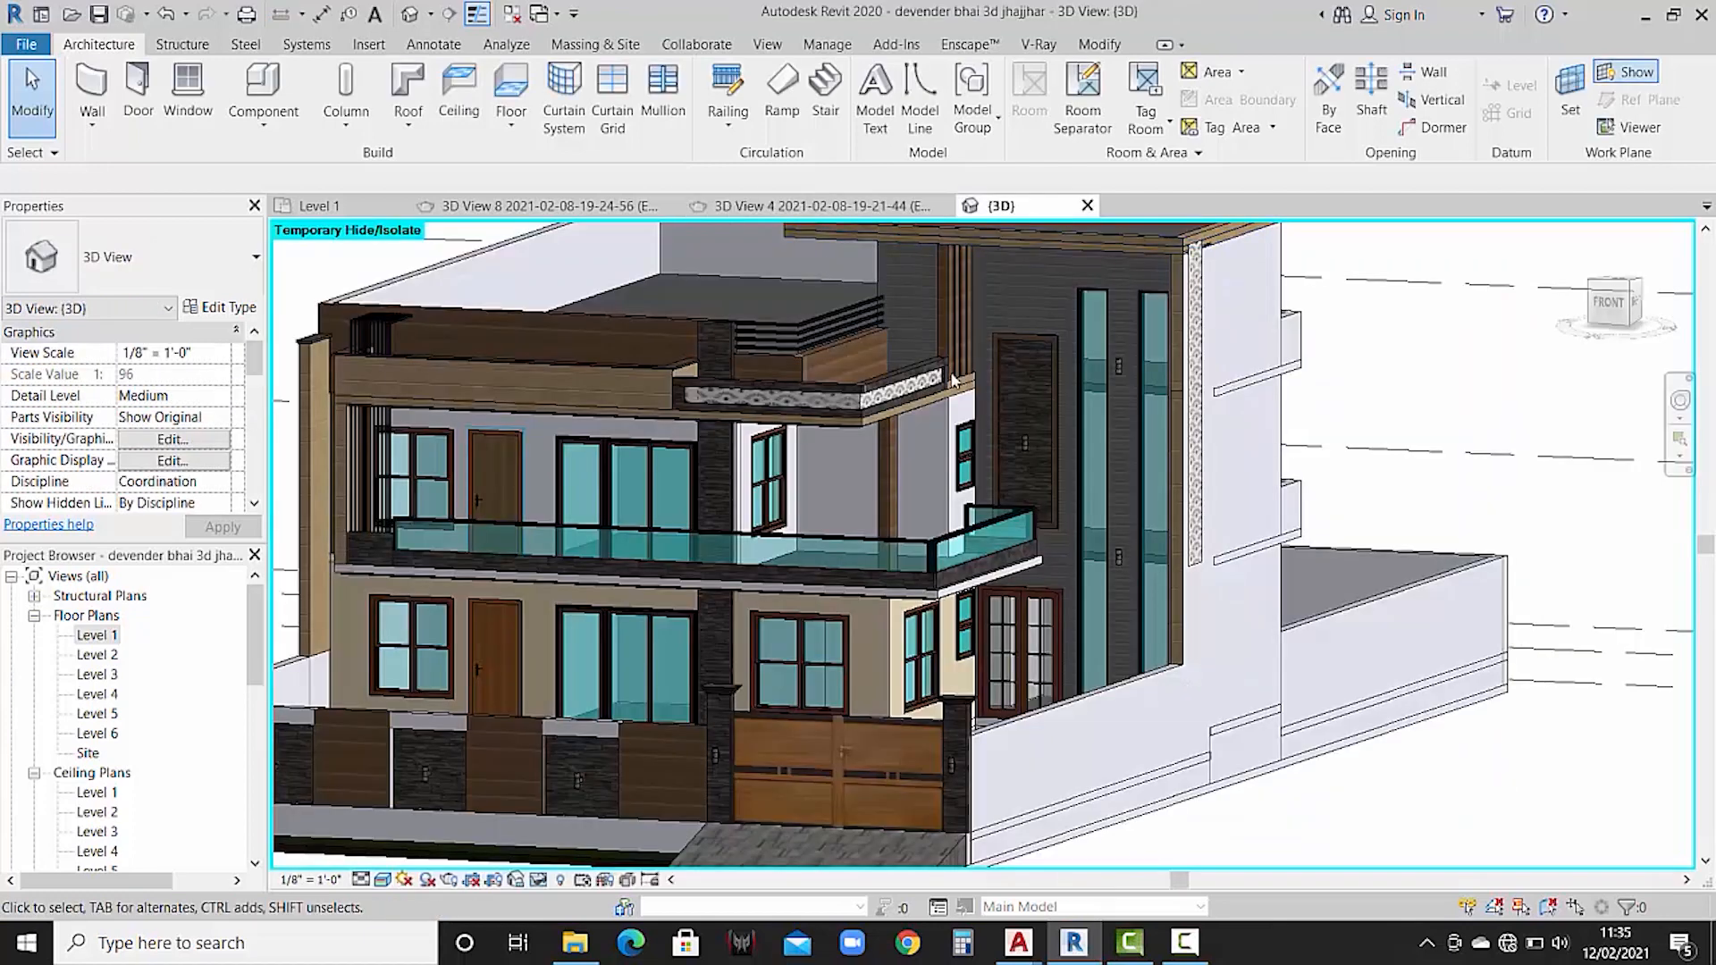
middle_click_drag(923, 467, 920, 574)
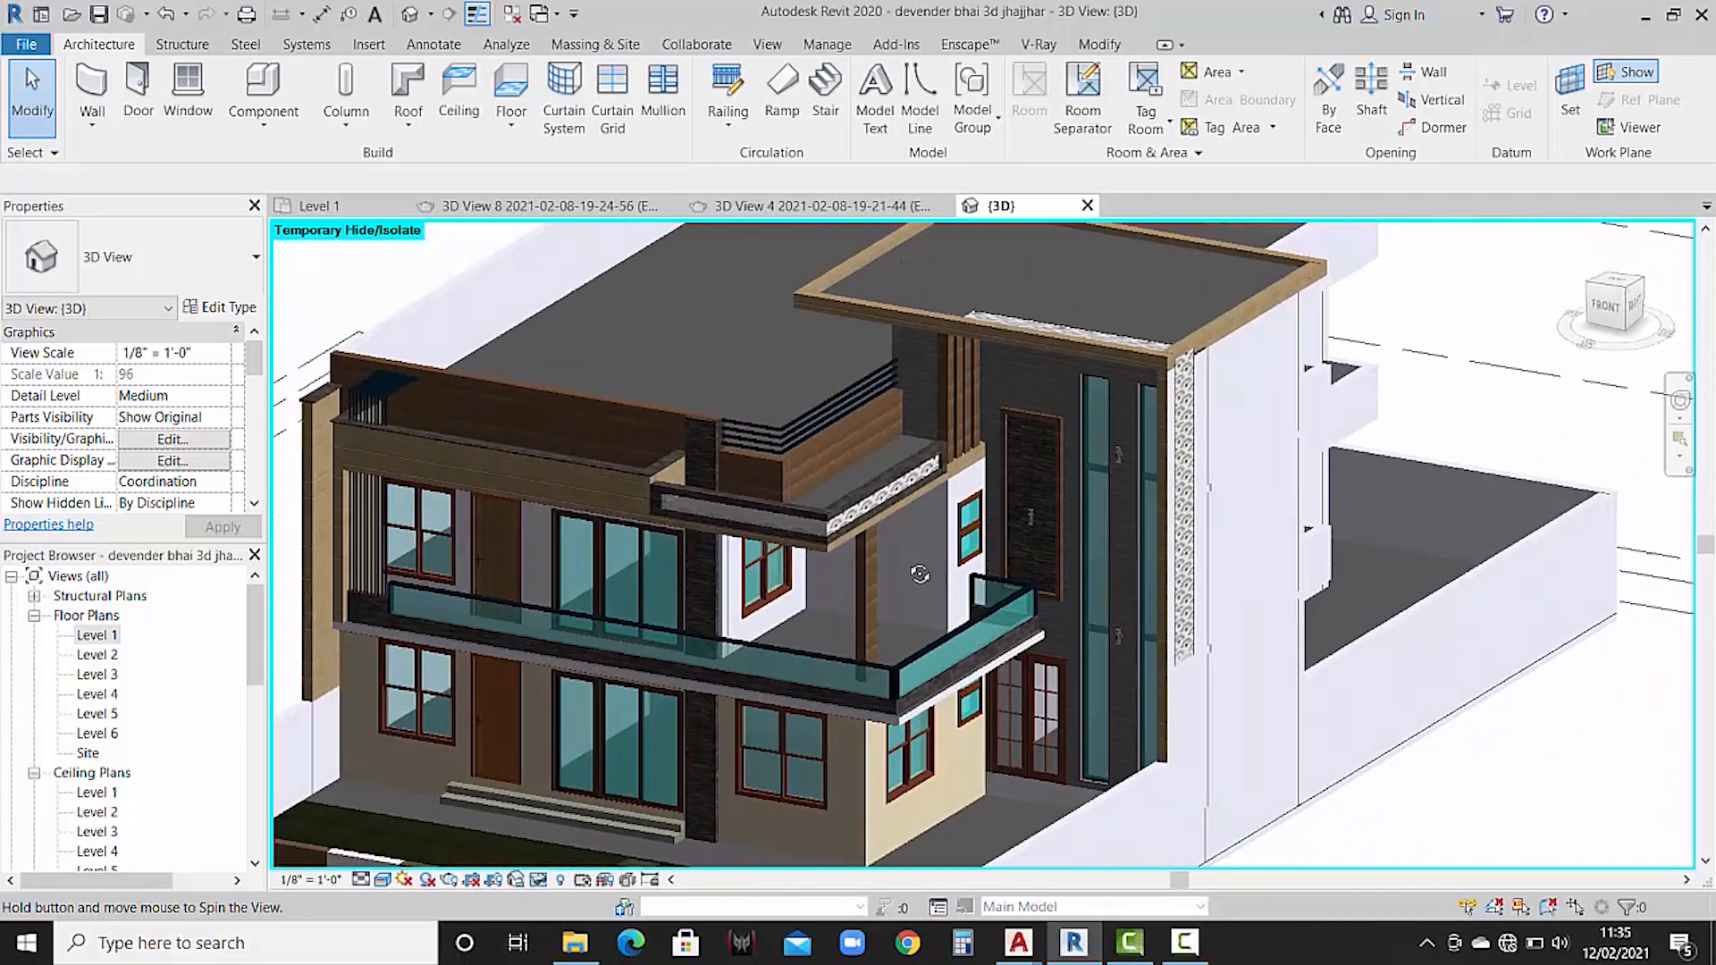
scroll(929, 576, "down", 5)
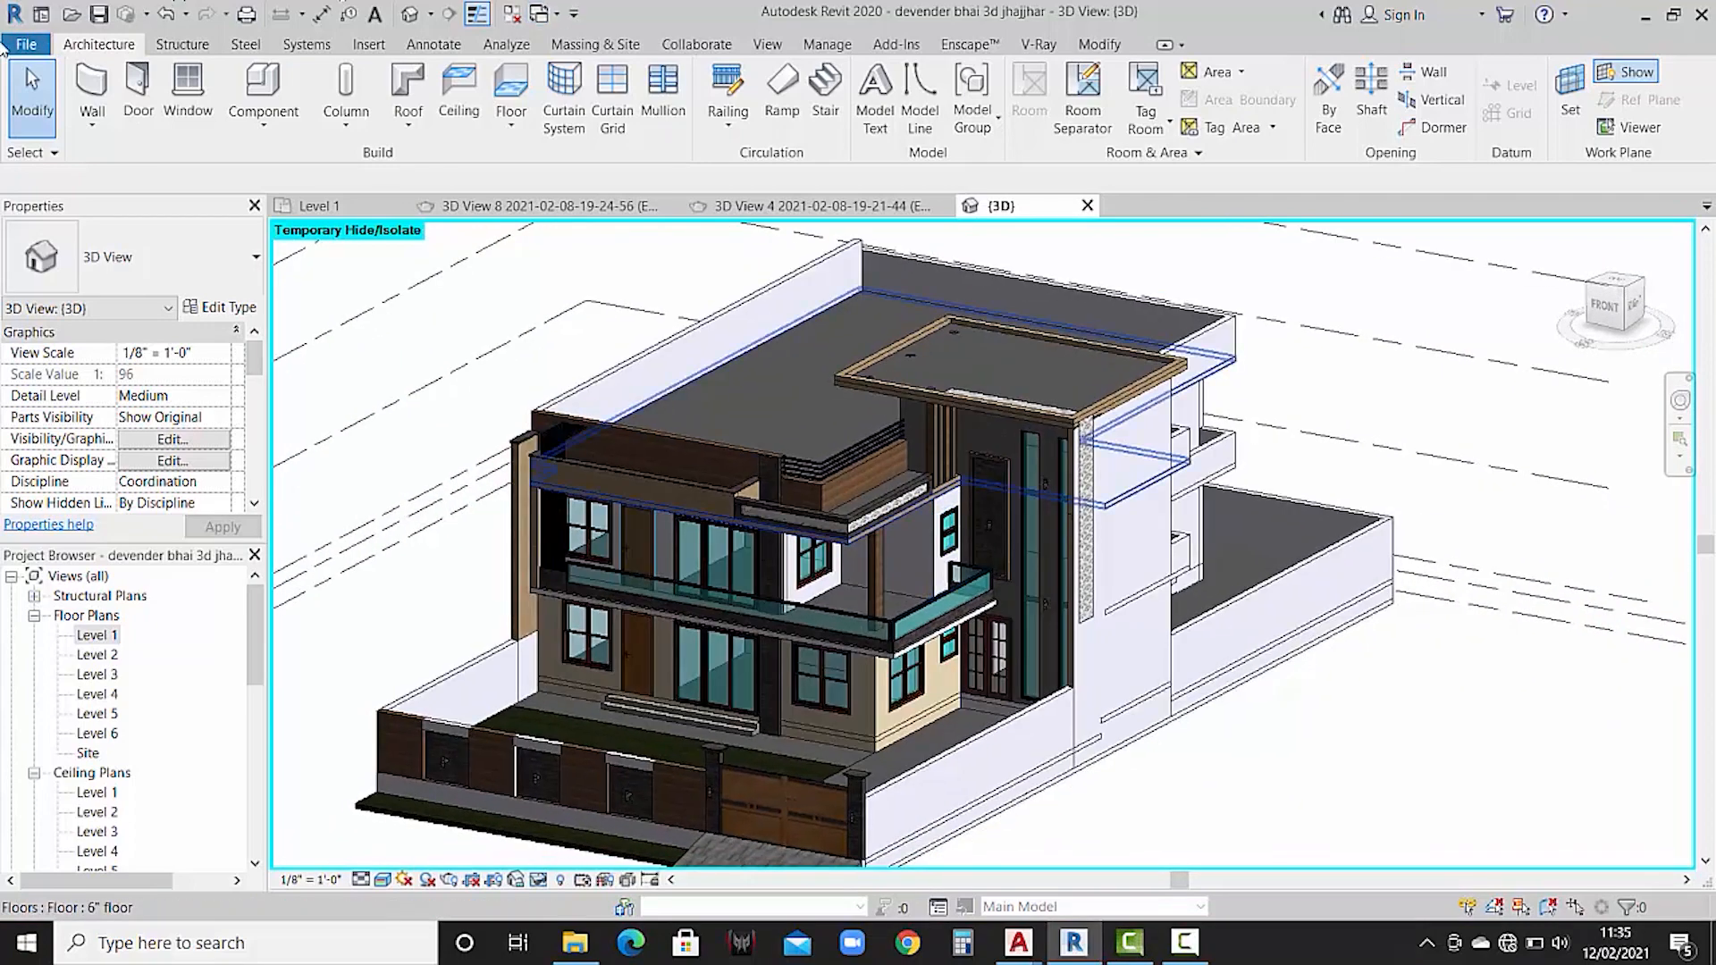
- Create a new project based on the Architectural Template
left_click(8, 48)
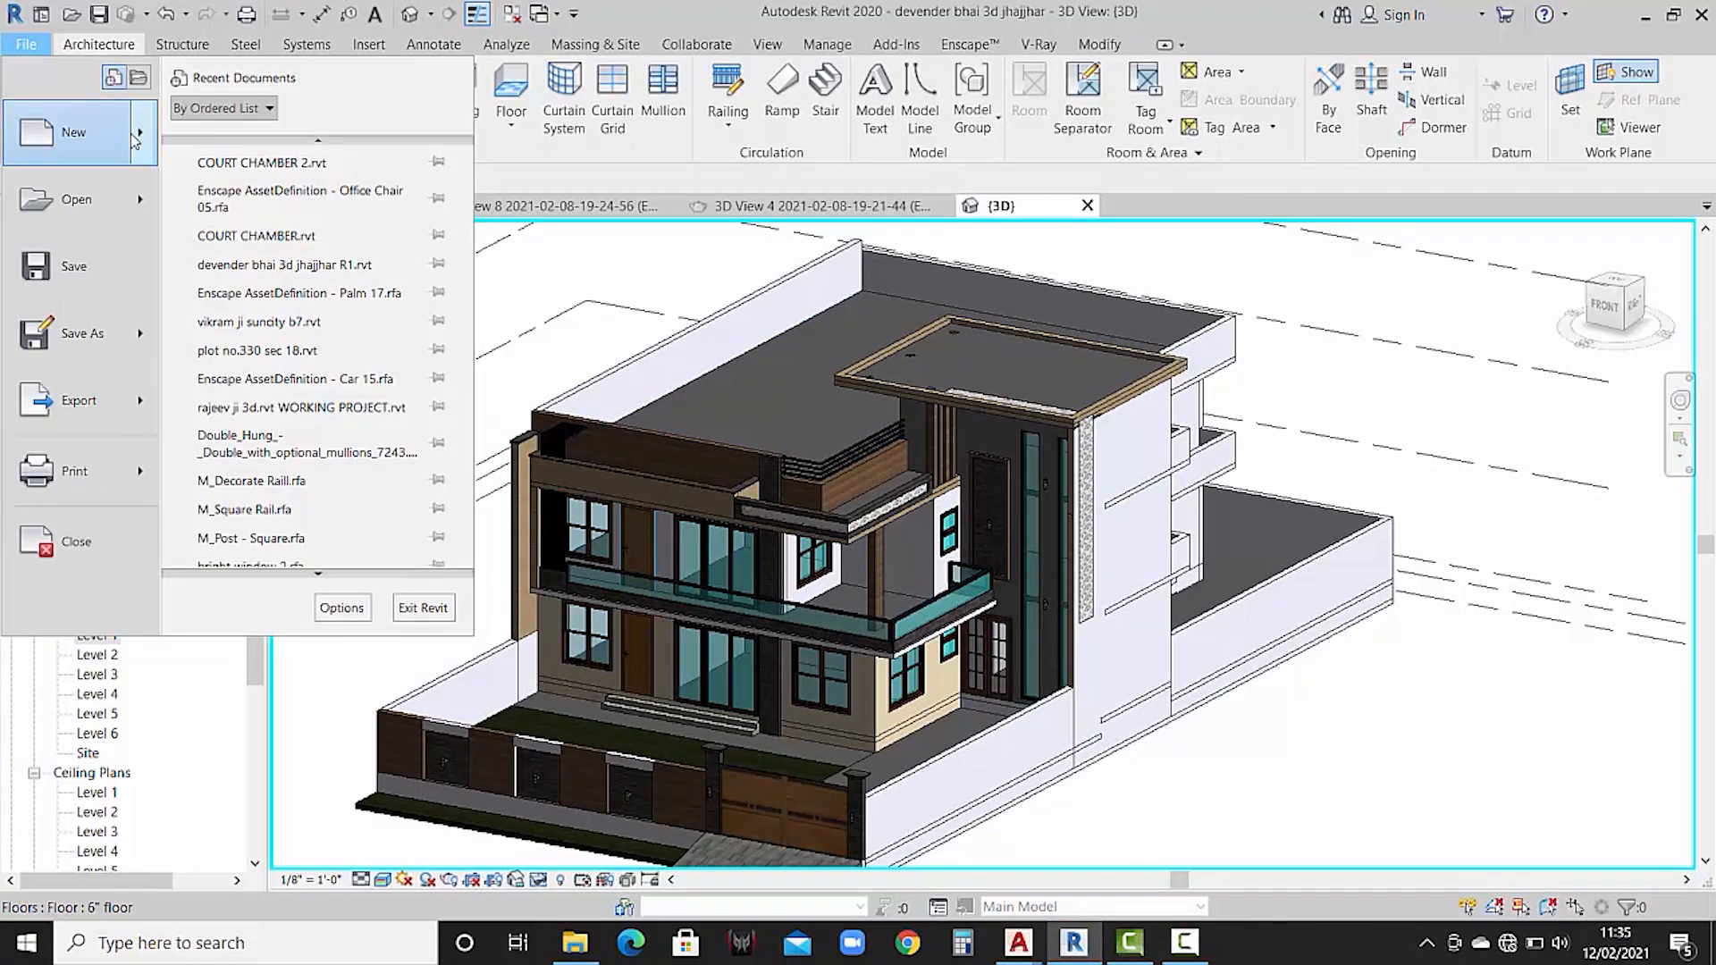
mouse_move(134, 138)
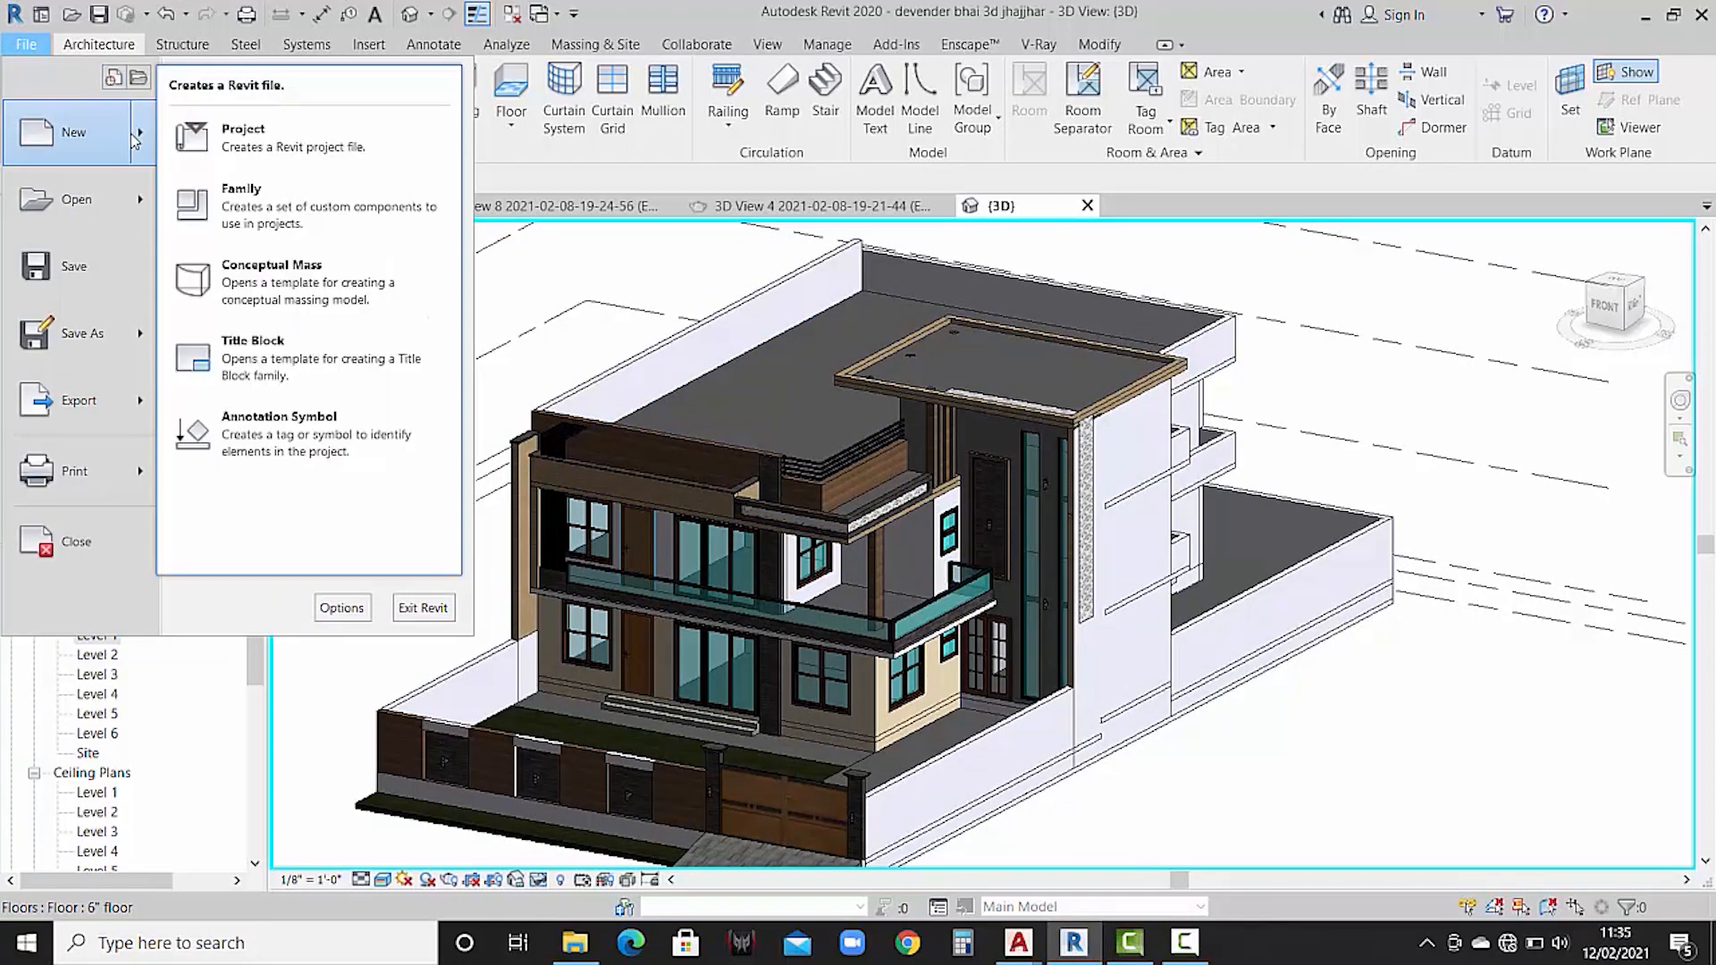
left_click(228, 132)
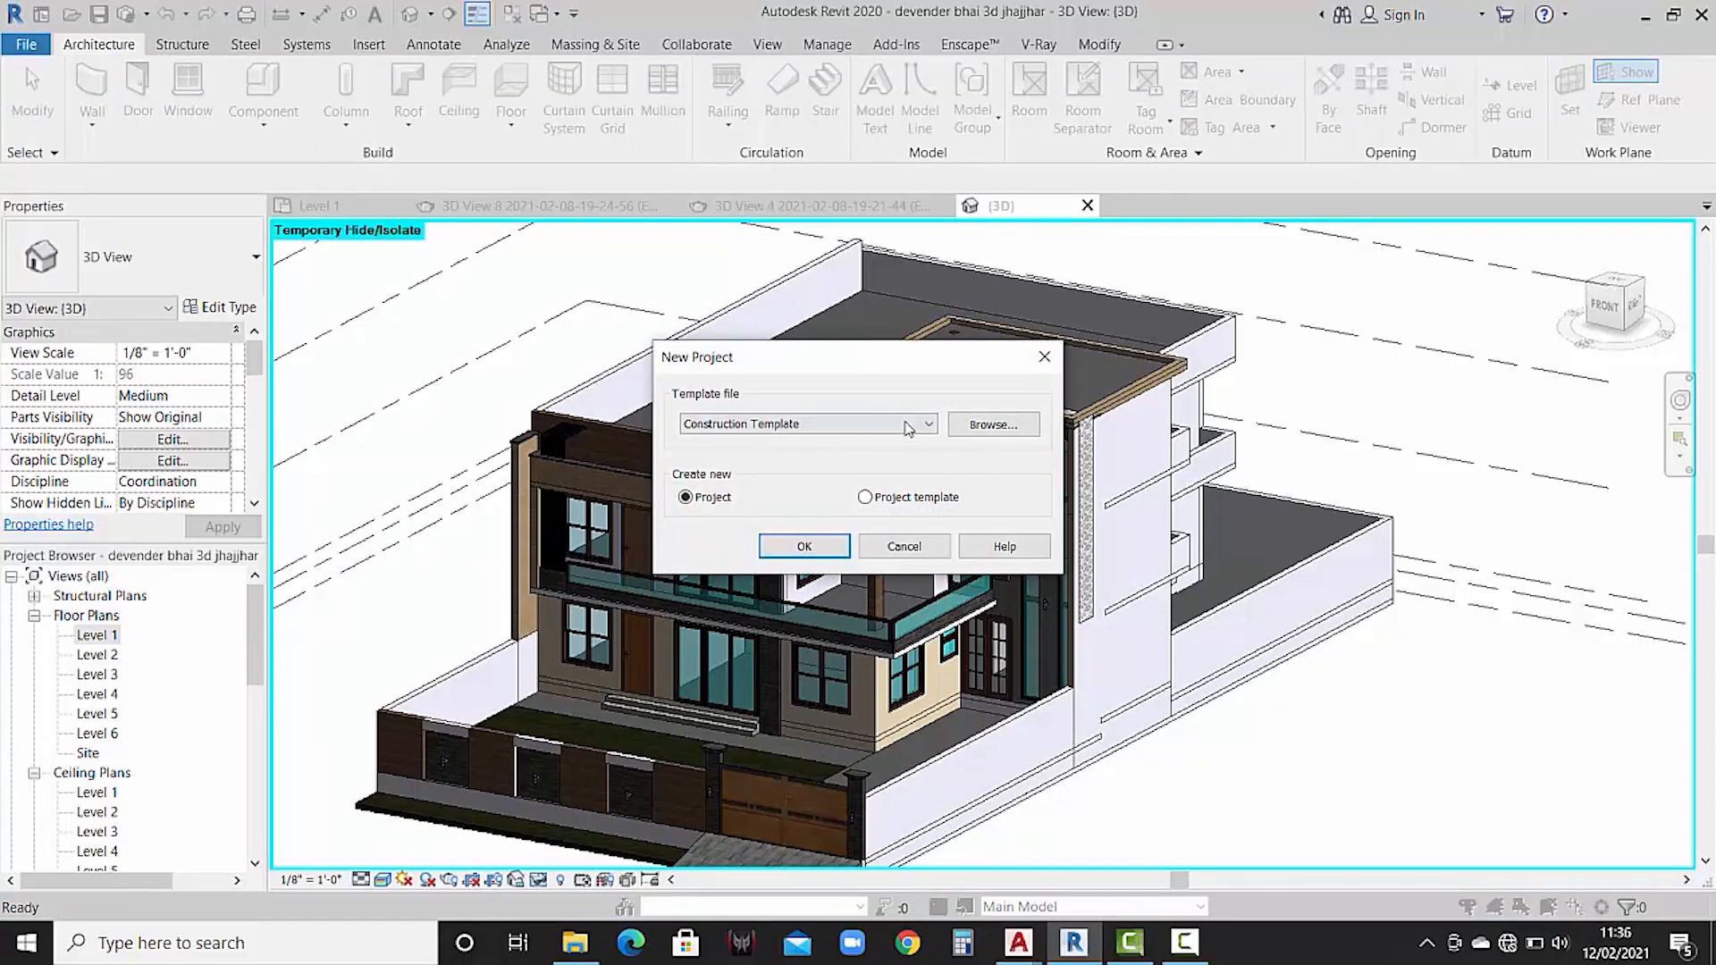
left_click(907, 426)
left_click(782, 461)
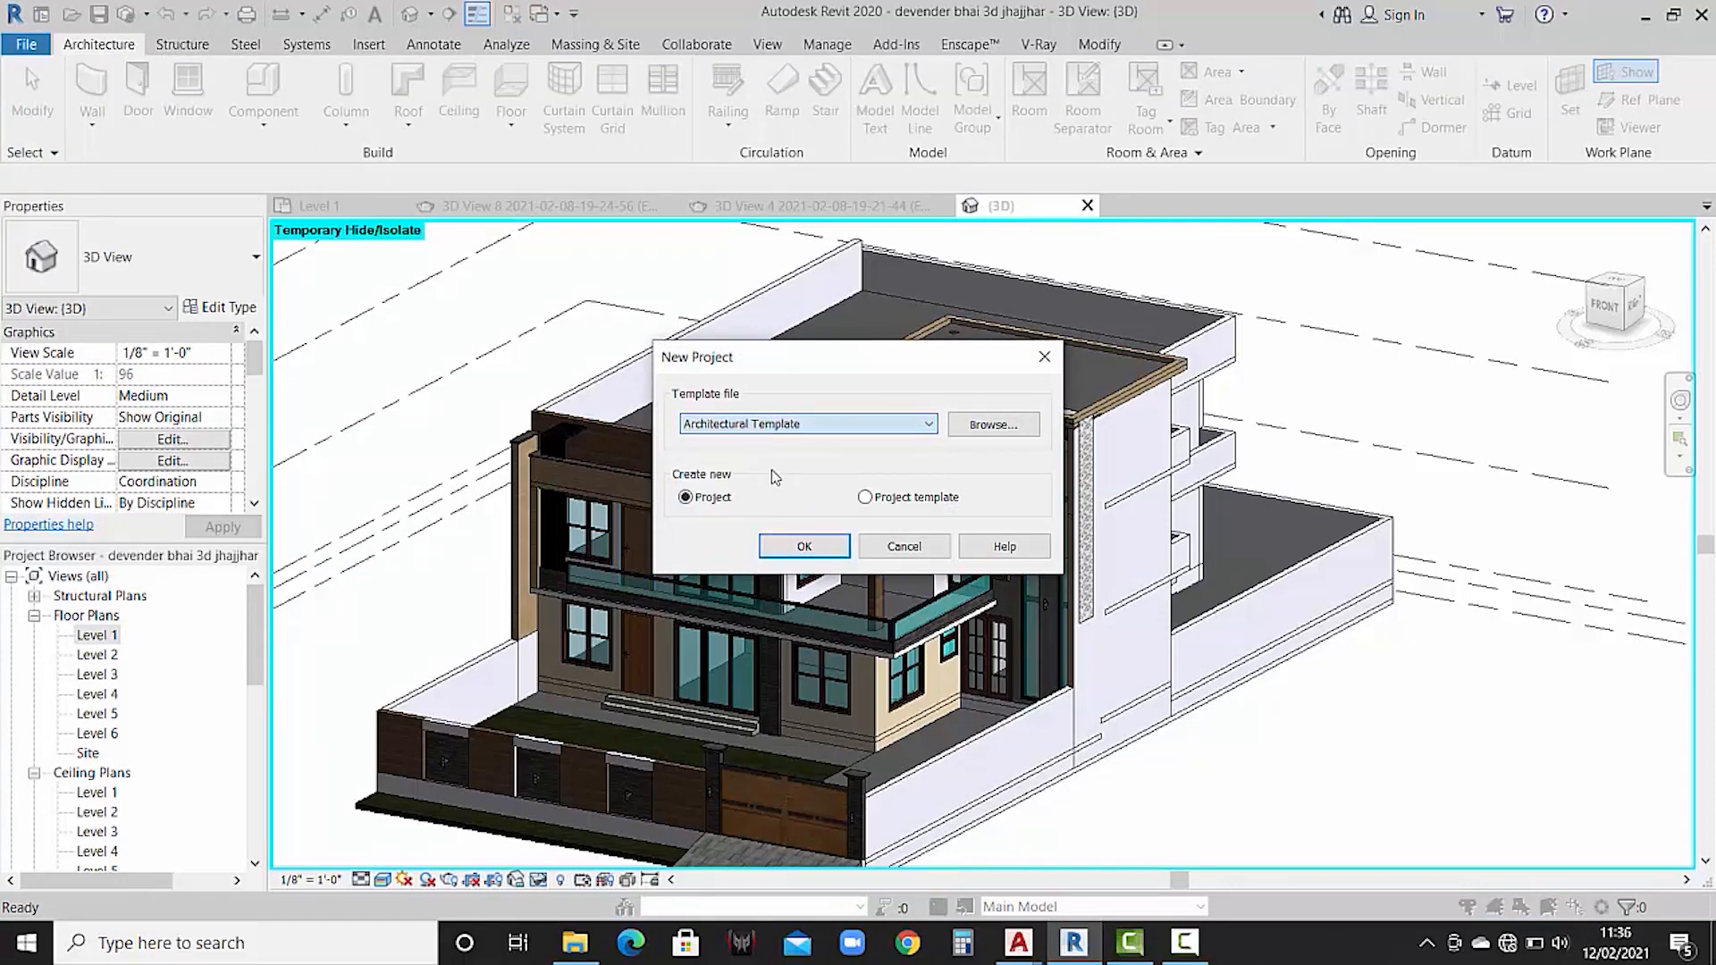
left_click(808, 556)
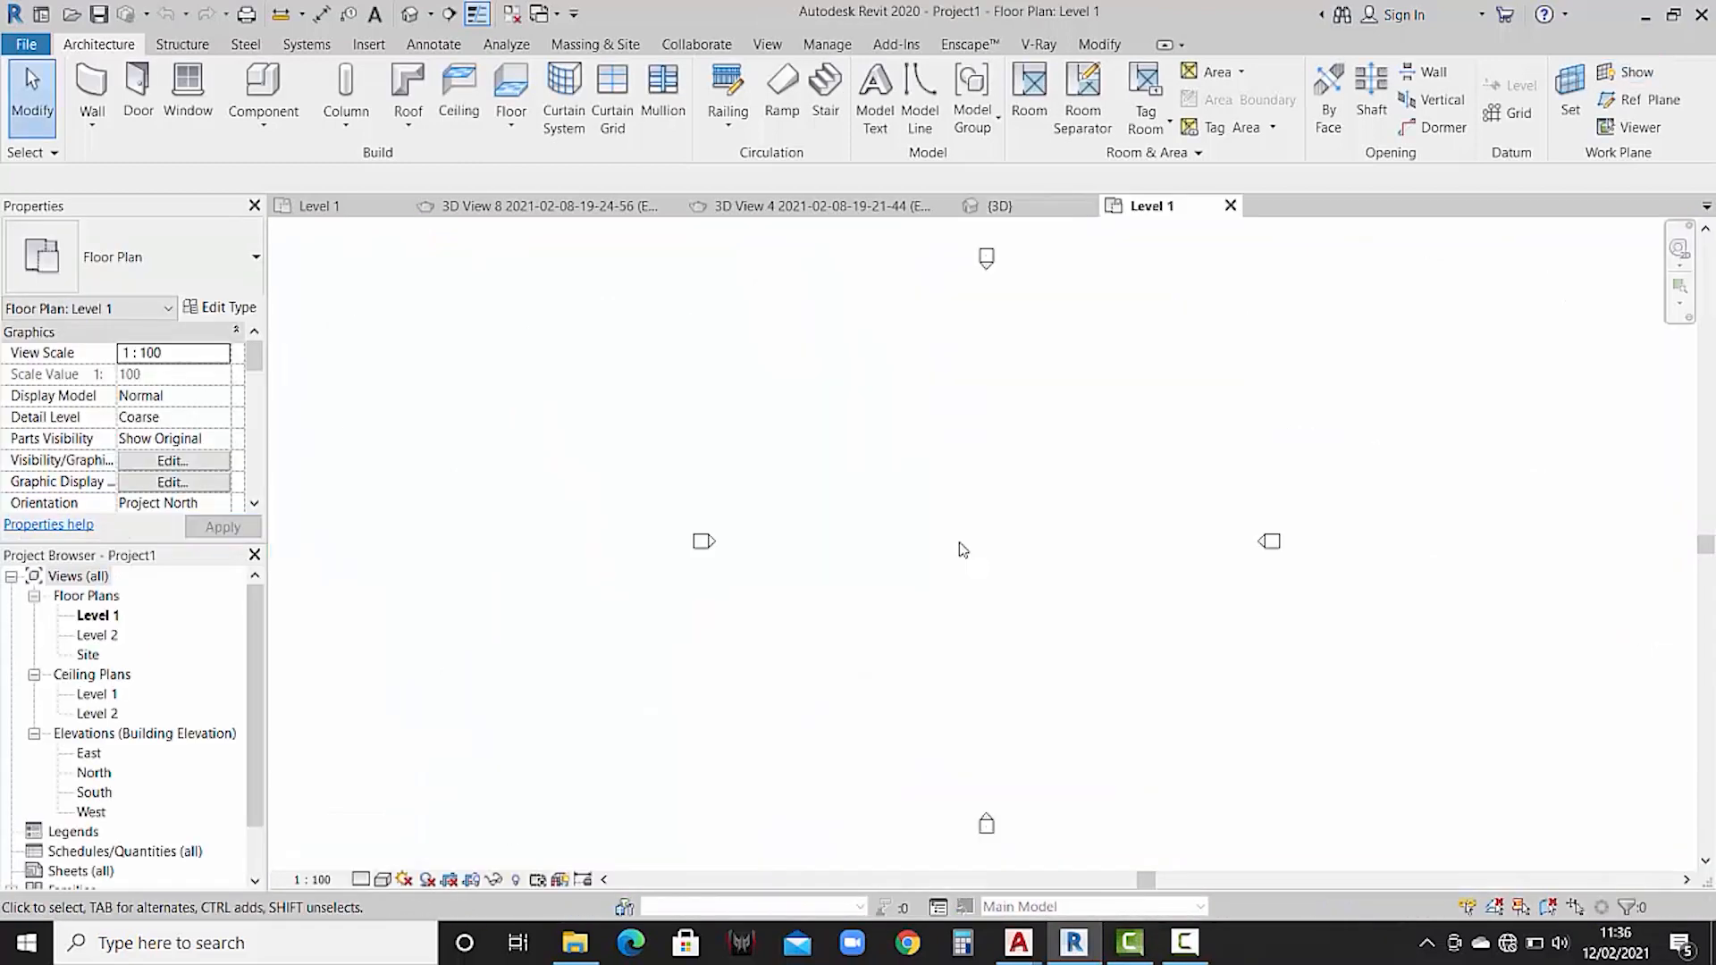
- Set the project's length units to feet and fractional inches
key("u")
key("n")
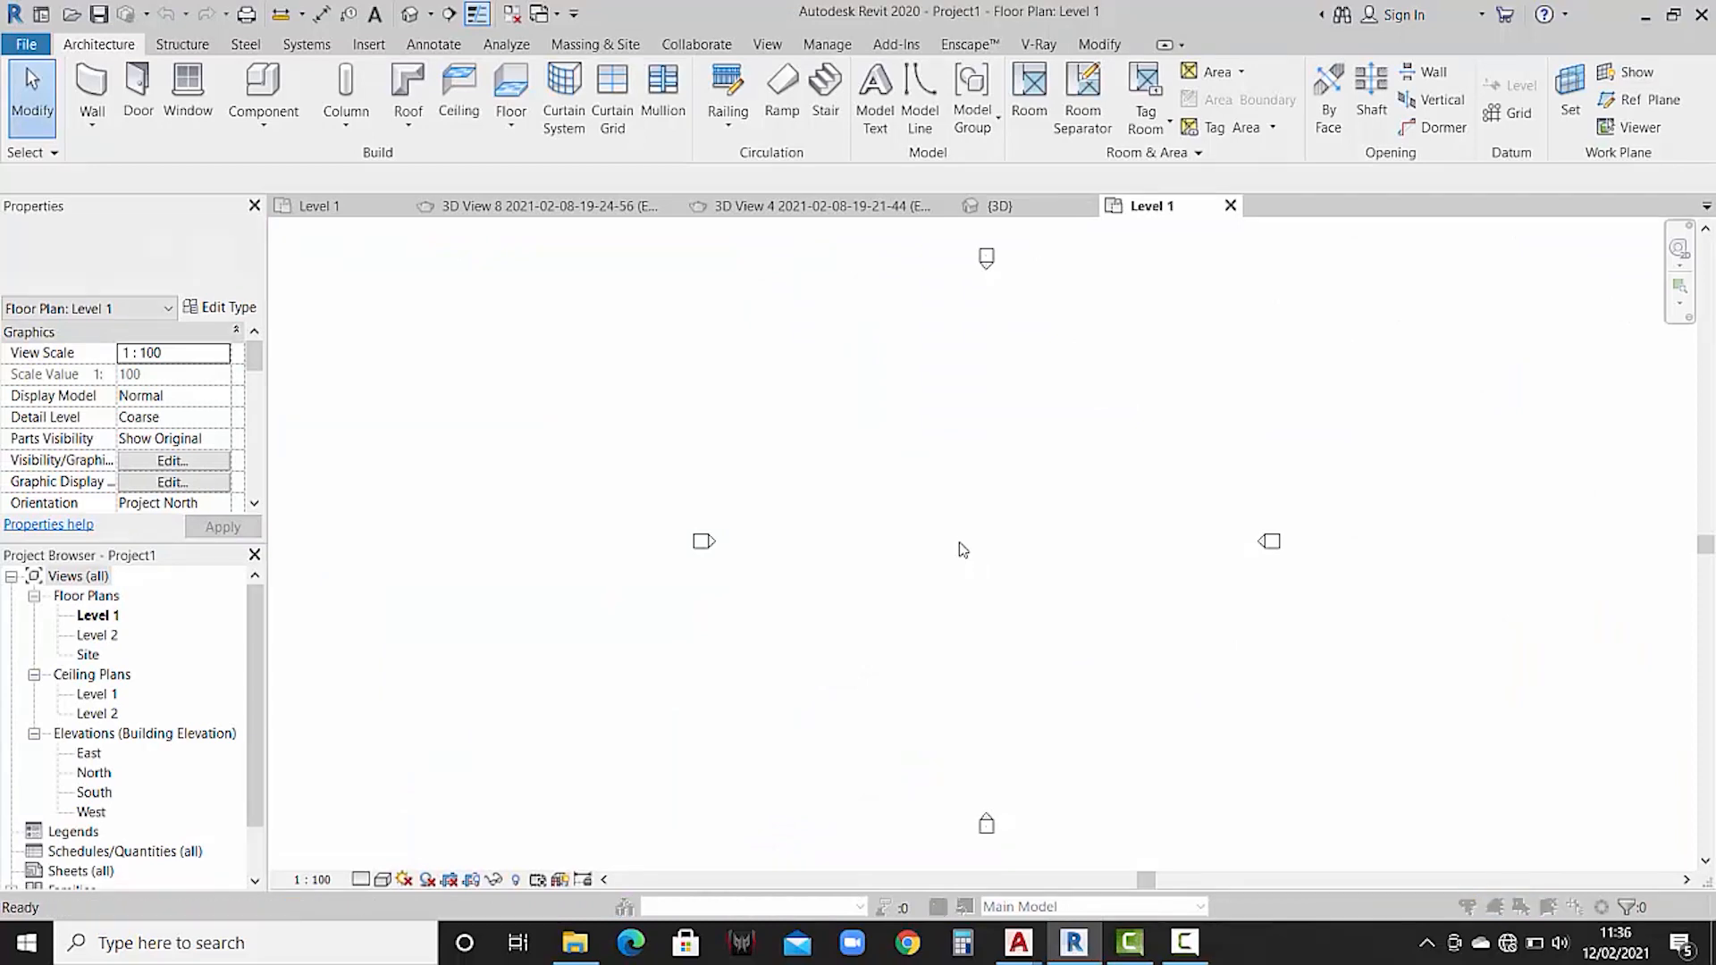
left_click(927, 312)
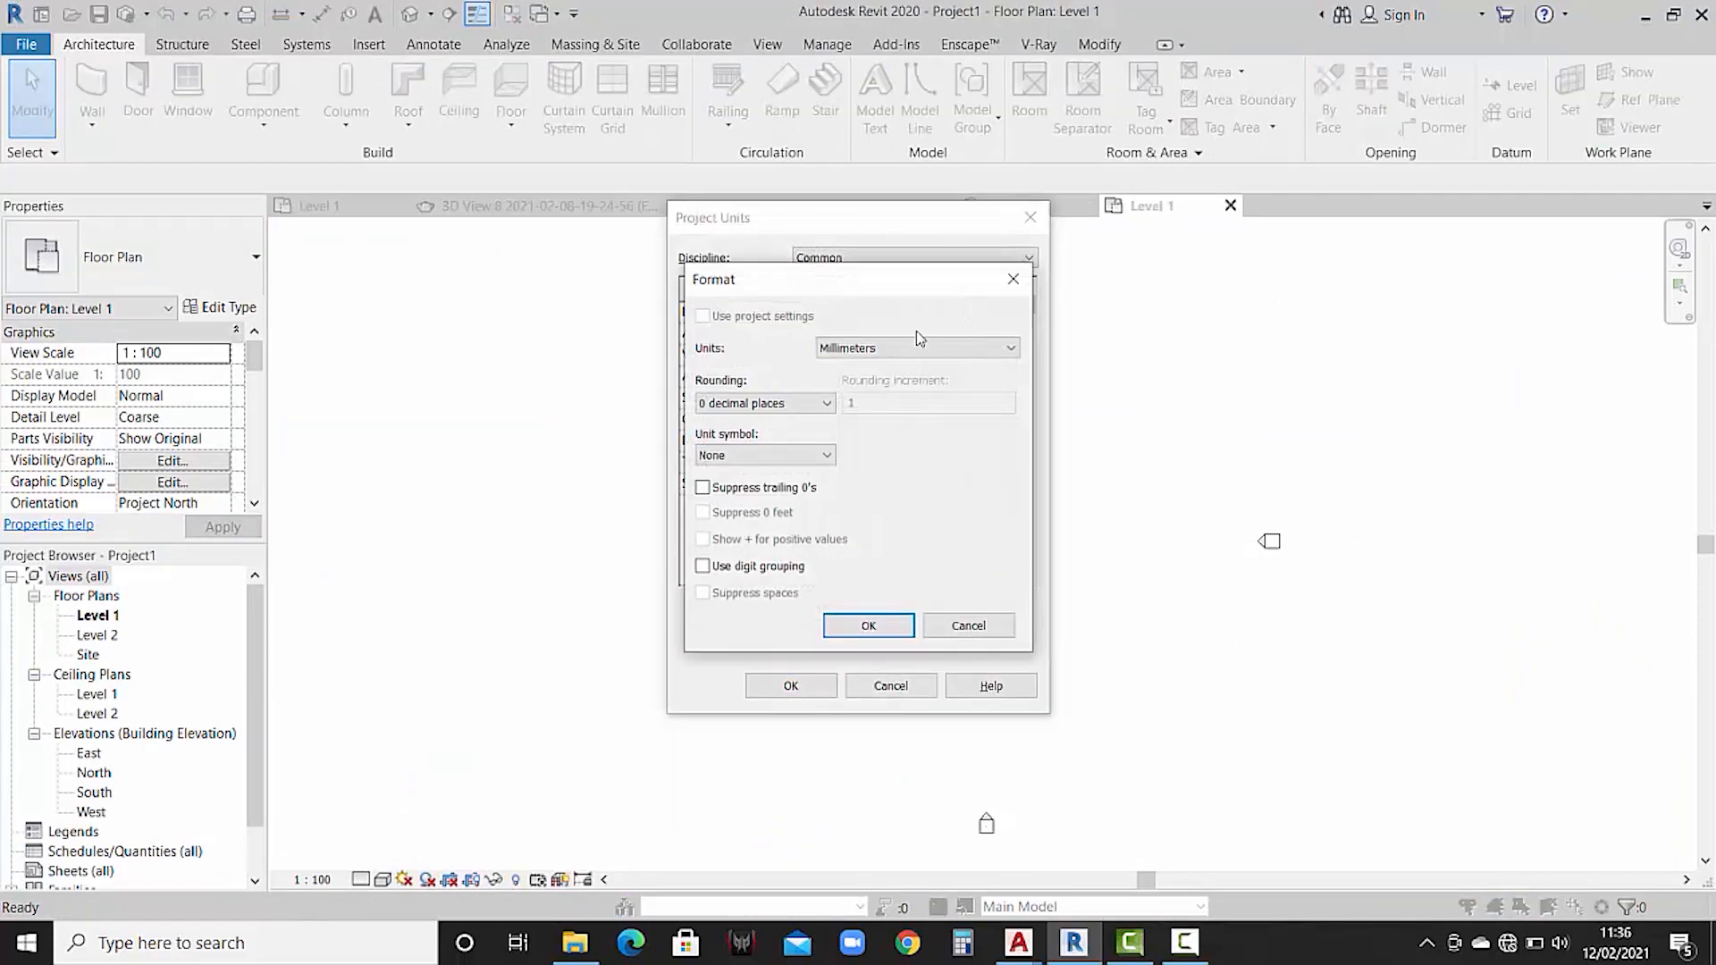
left_click(916, 348)
left_click(898, 381)
left_click(868, 626)
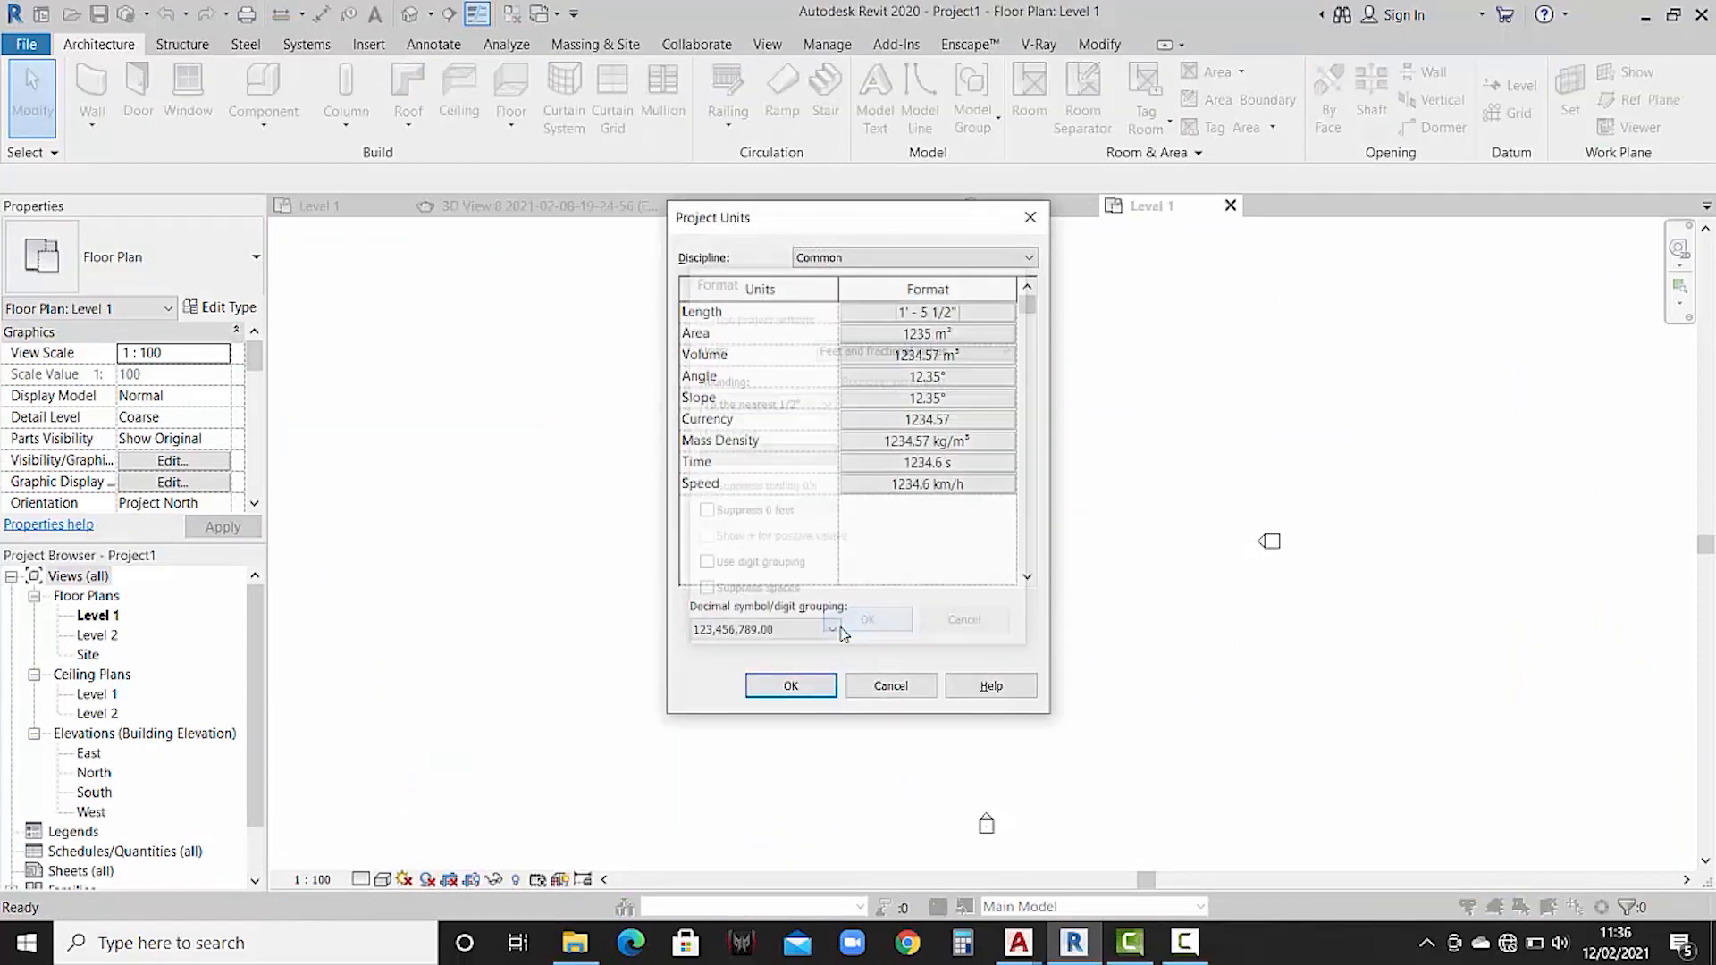
left_click(790, 685)
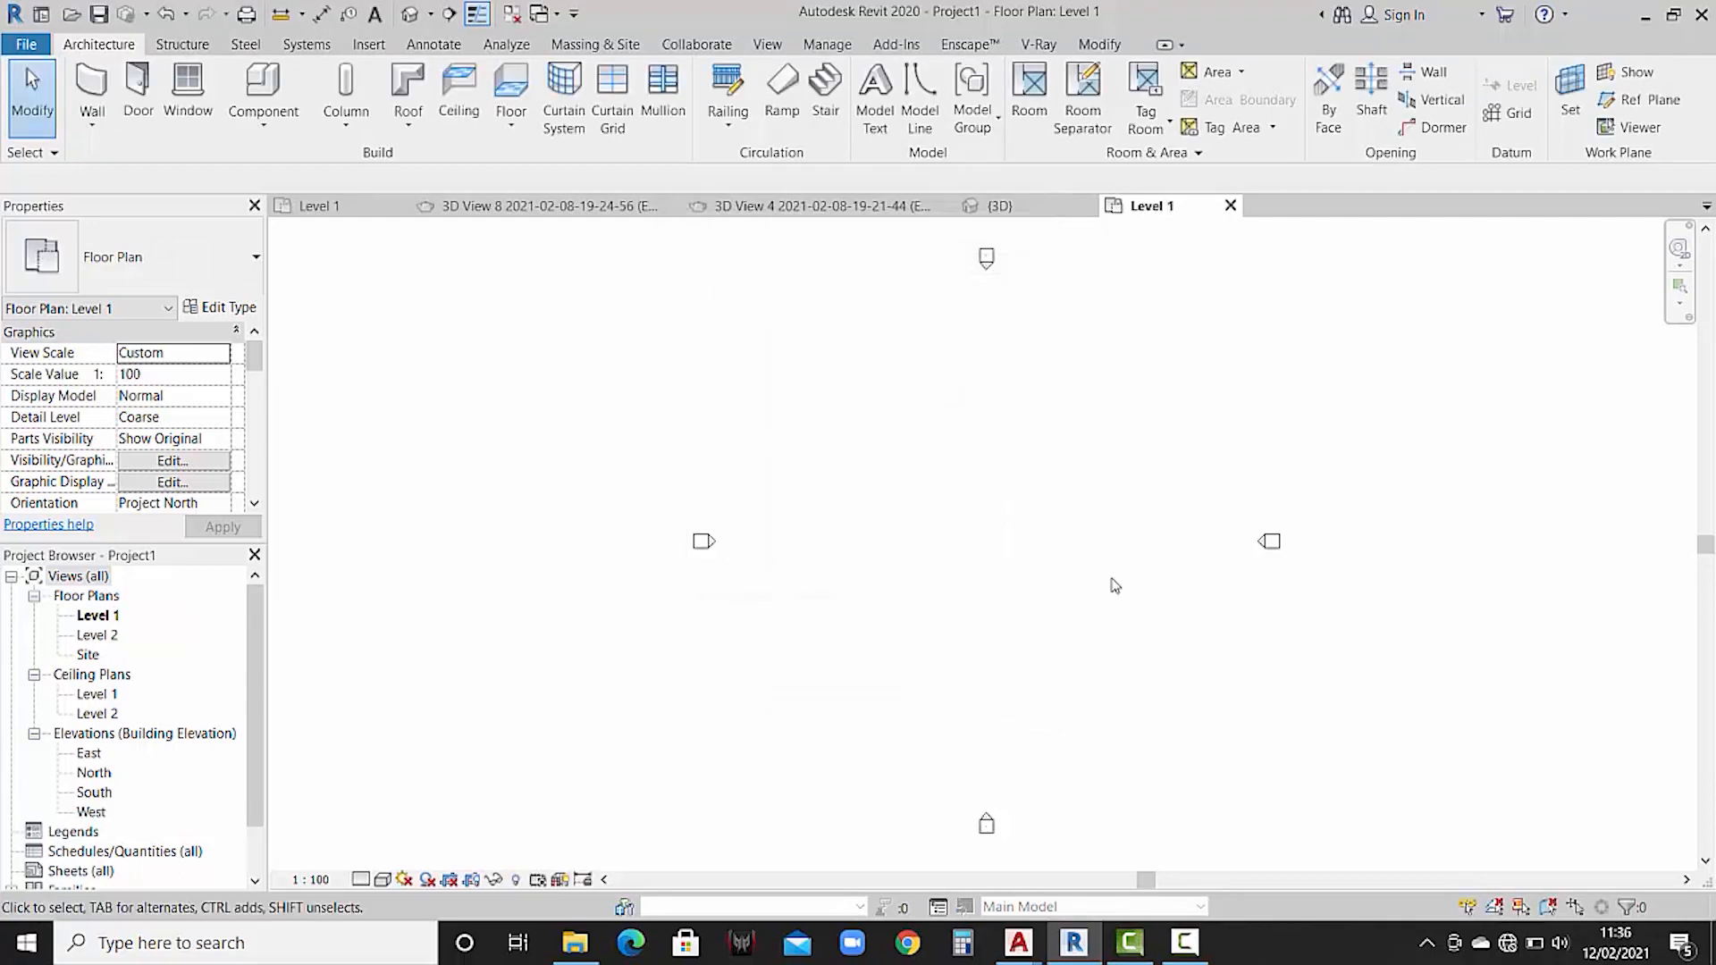
- Switch to the DEV PLAN-1.dwg drawing in AutoCAD and examine the floor plan's room layout
mouse_move(1011, 945)
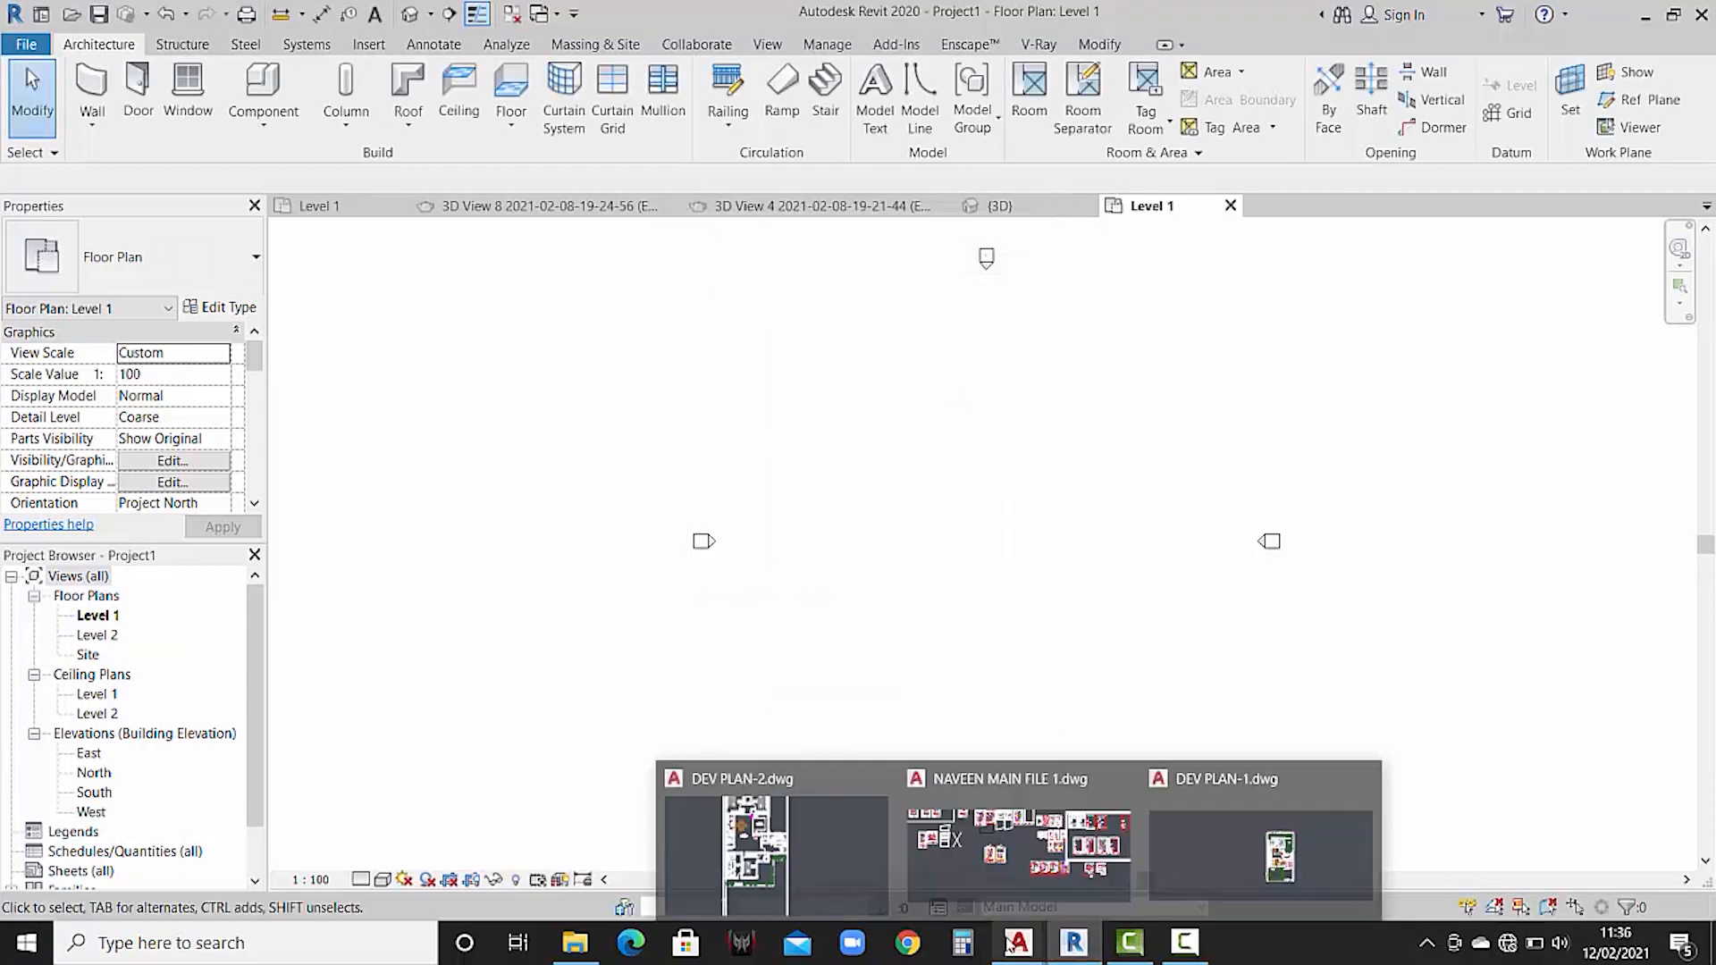
left_click(1276, 850)
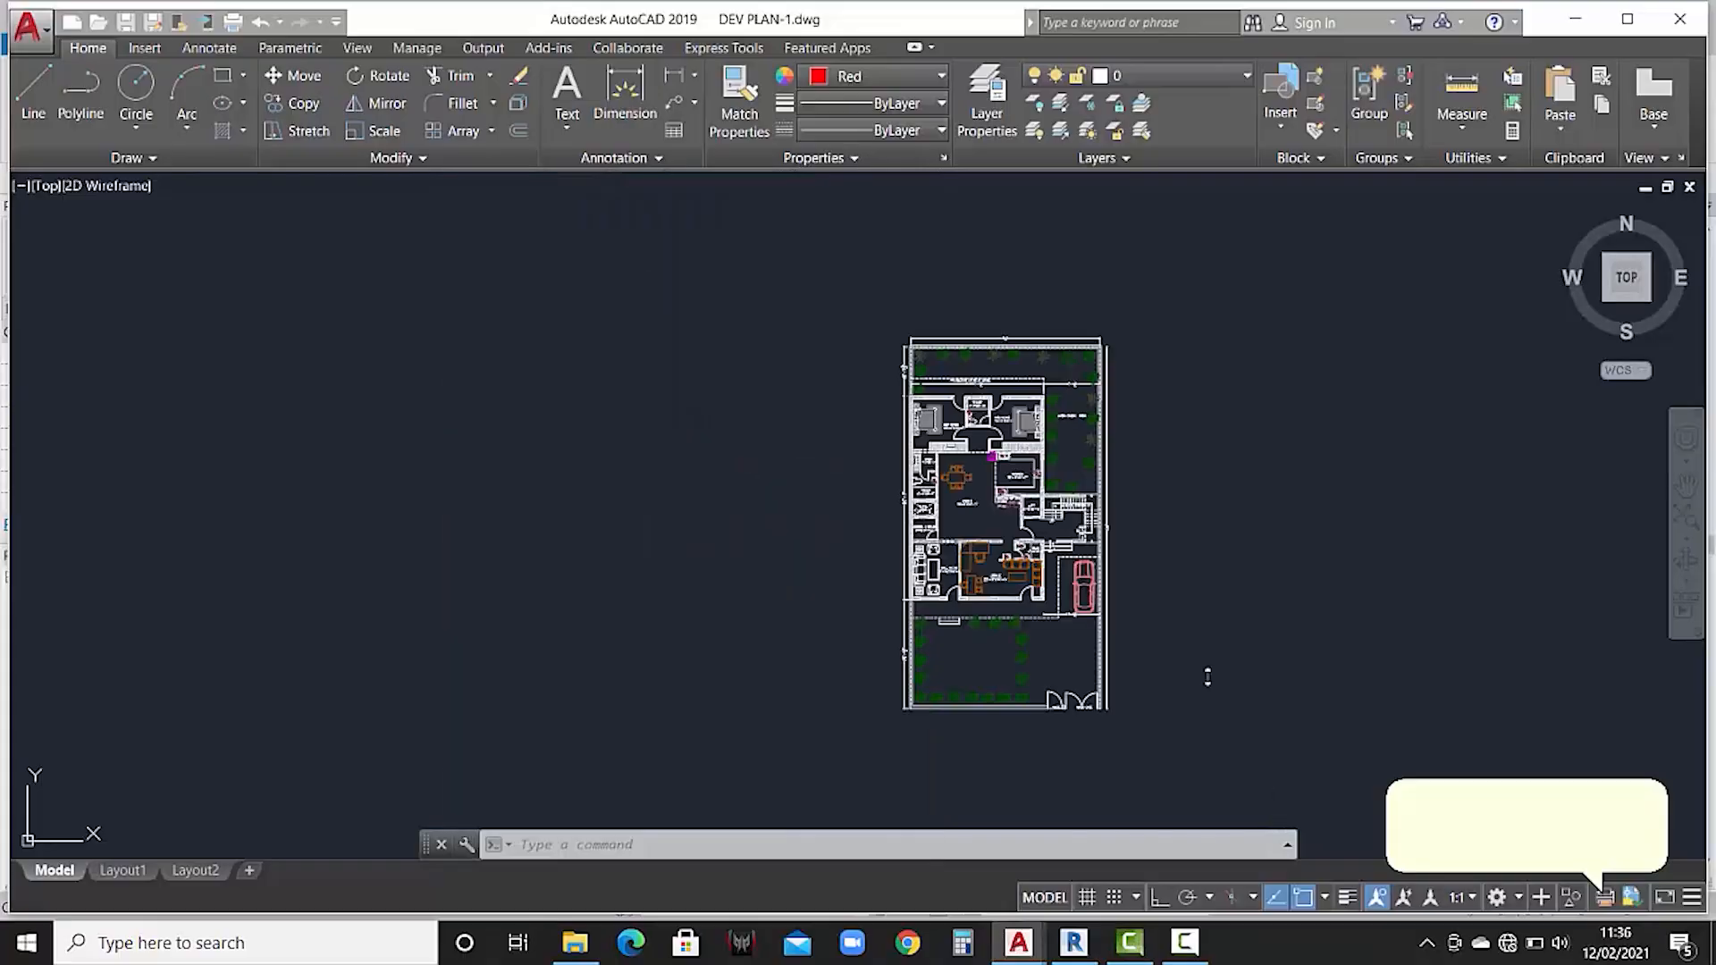
scroll(1129, 446, "up", 5)
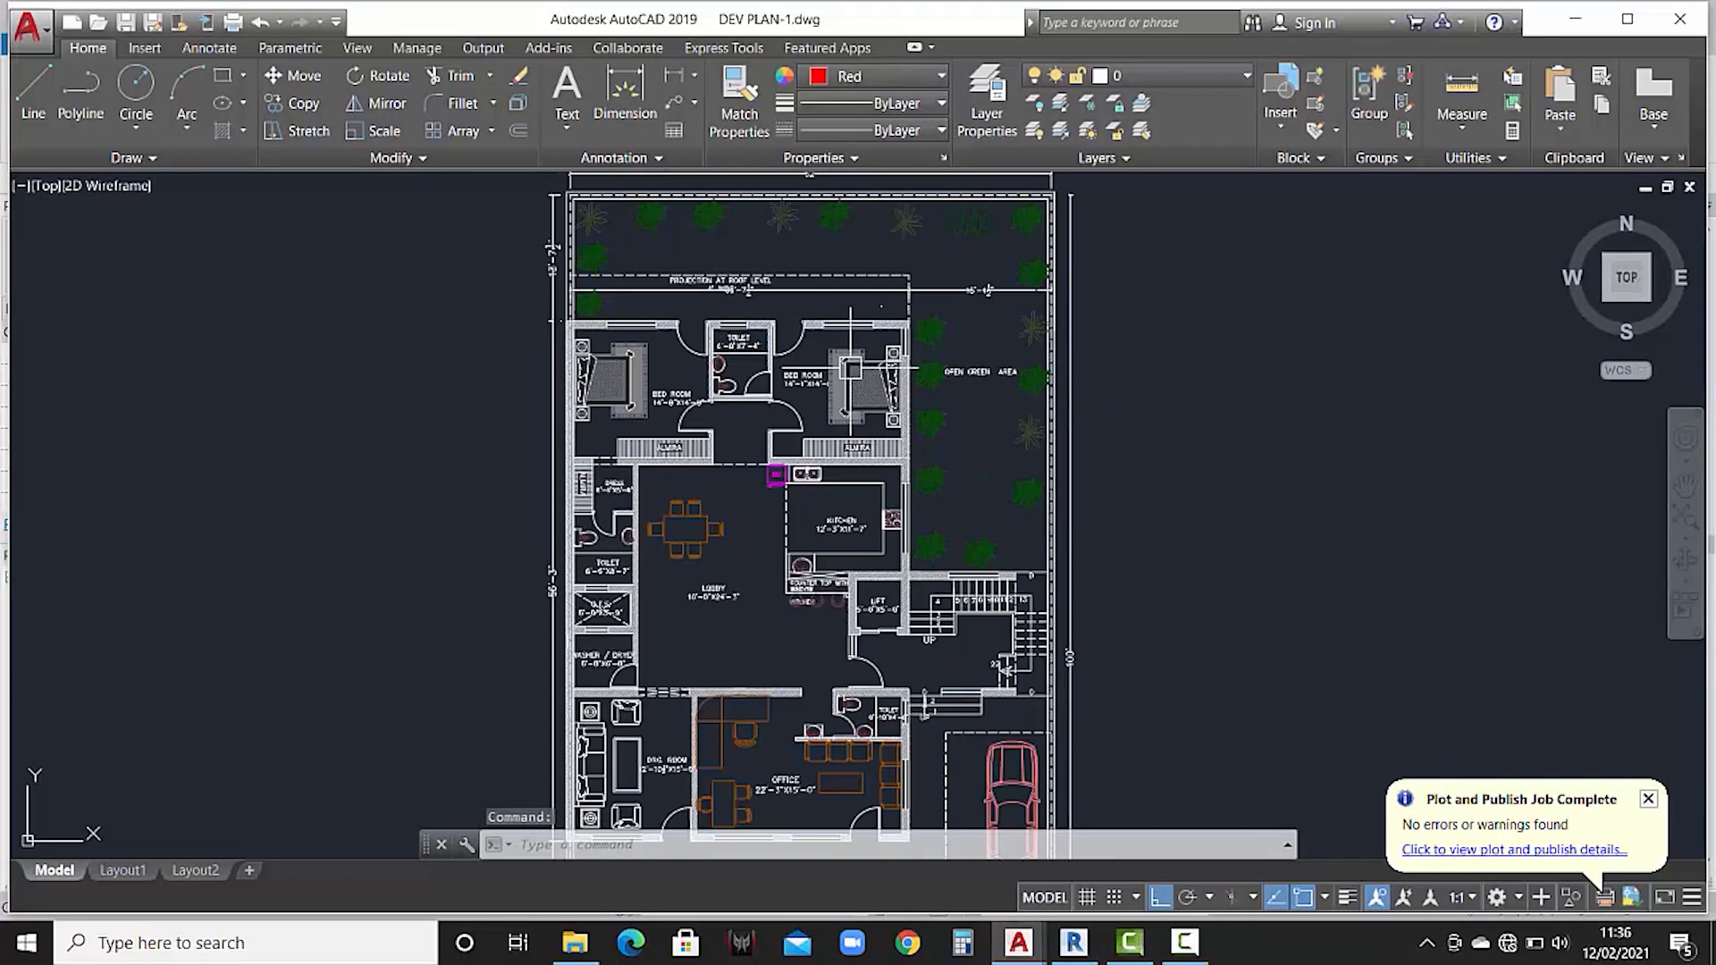
middle_click_drag(843, 364, 894, 421)
scroll(885, 431, "down", 6)
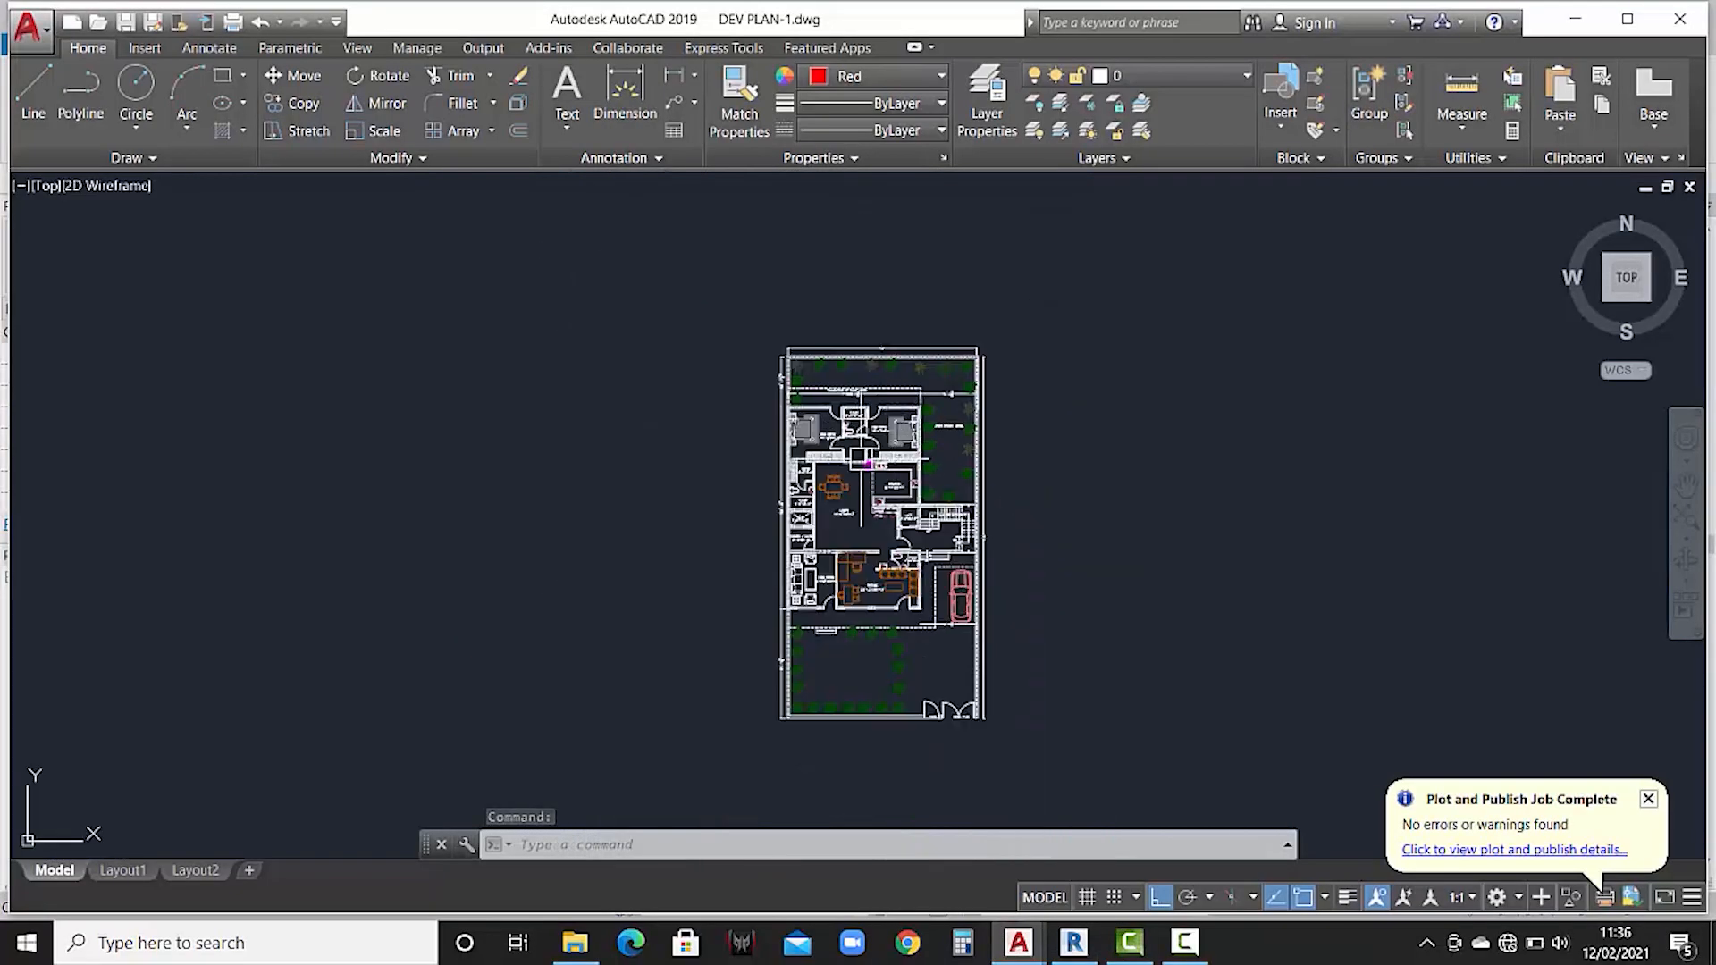
scroll(869, 447, "up", 6)
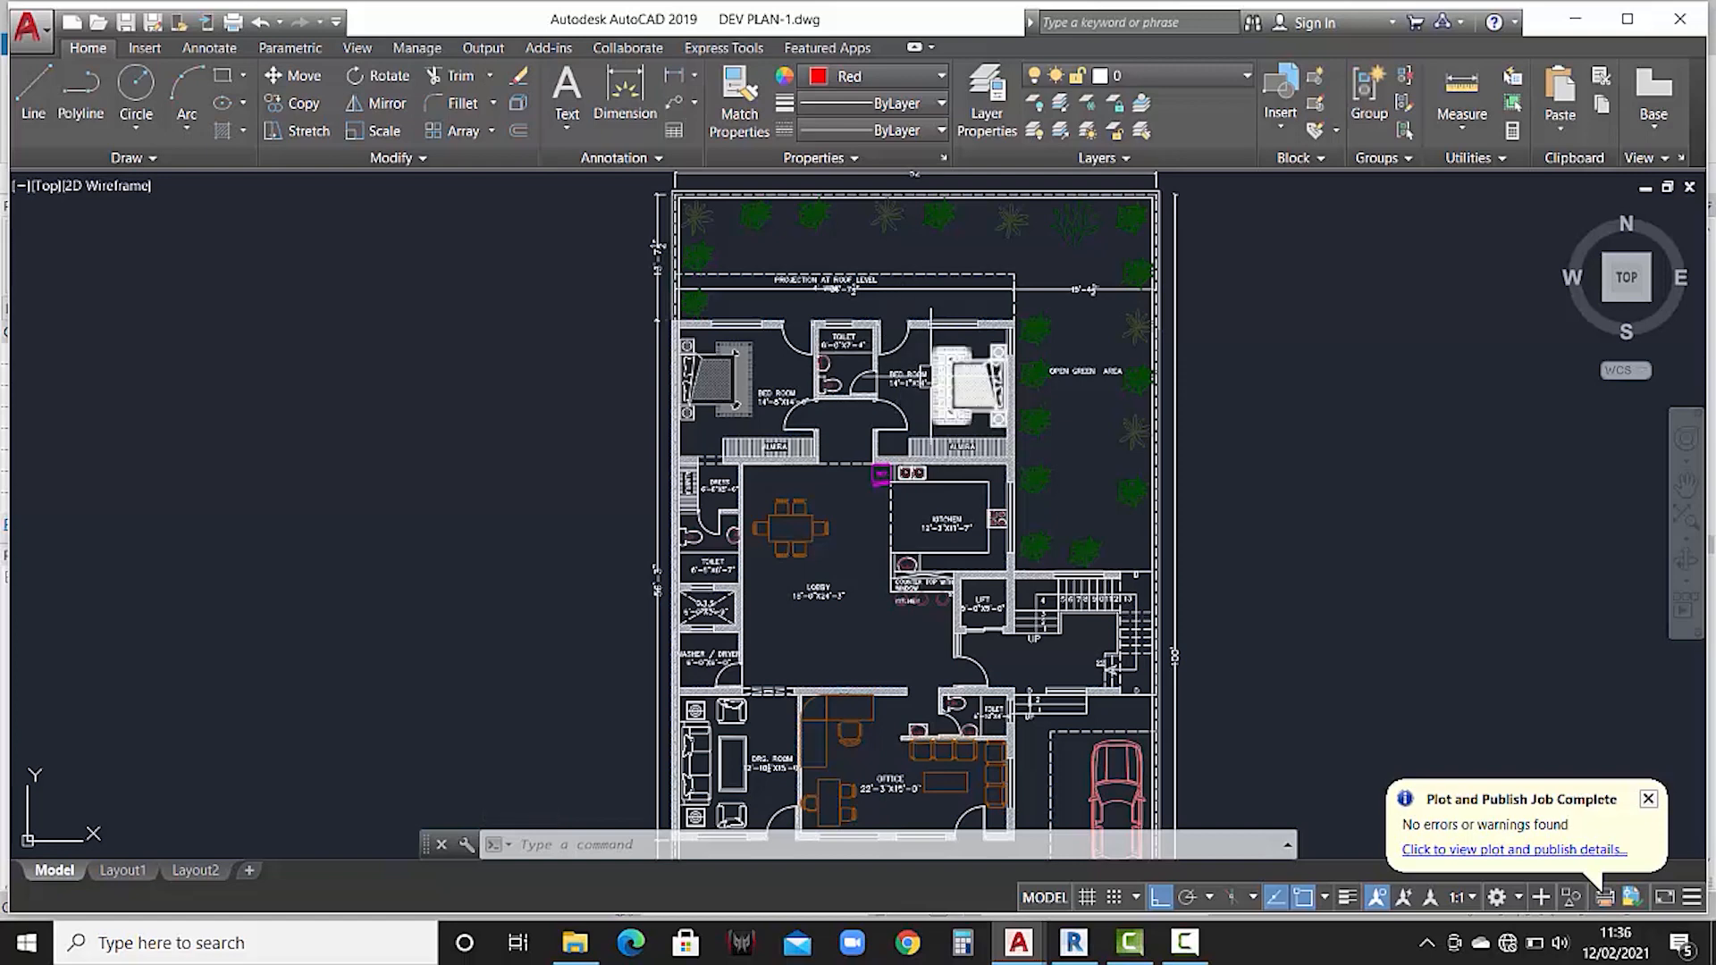
- Check the length type, precision and insertion scale in the plan's drawing units, keeping the settings
key("Return")
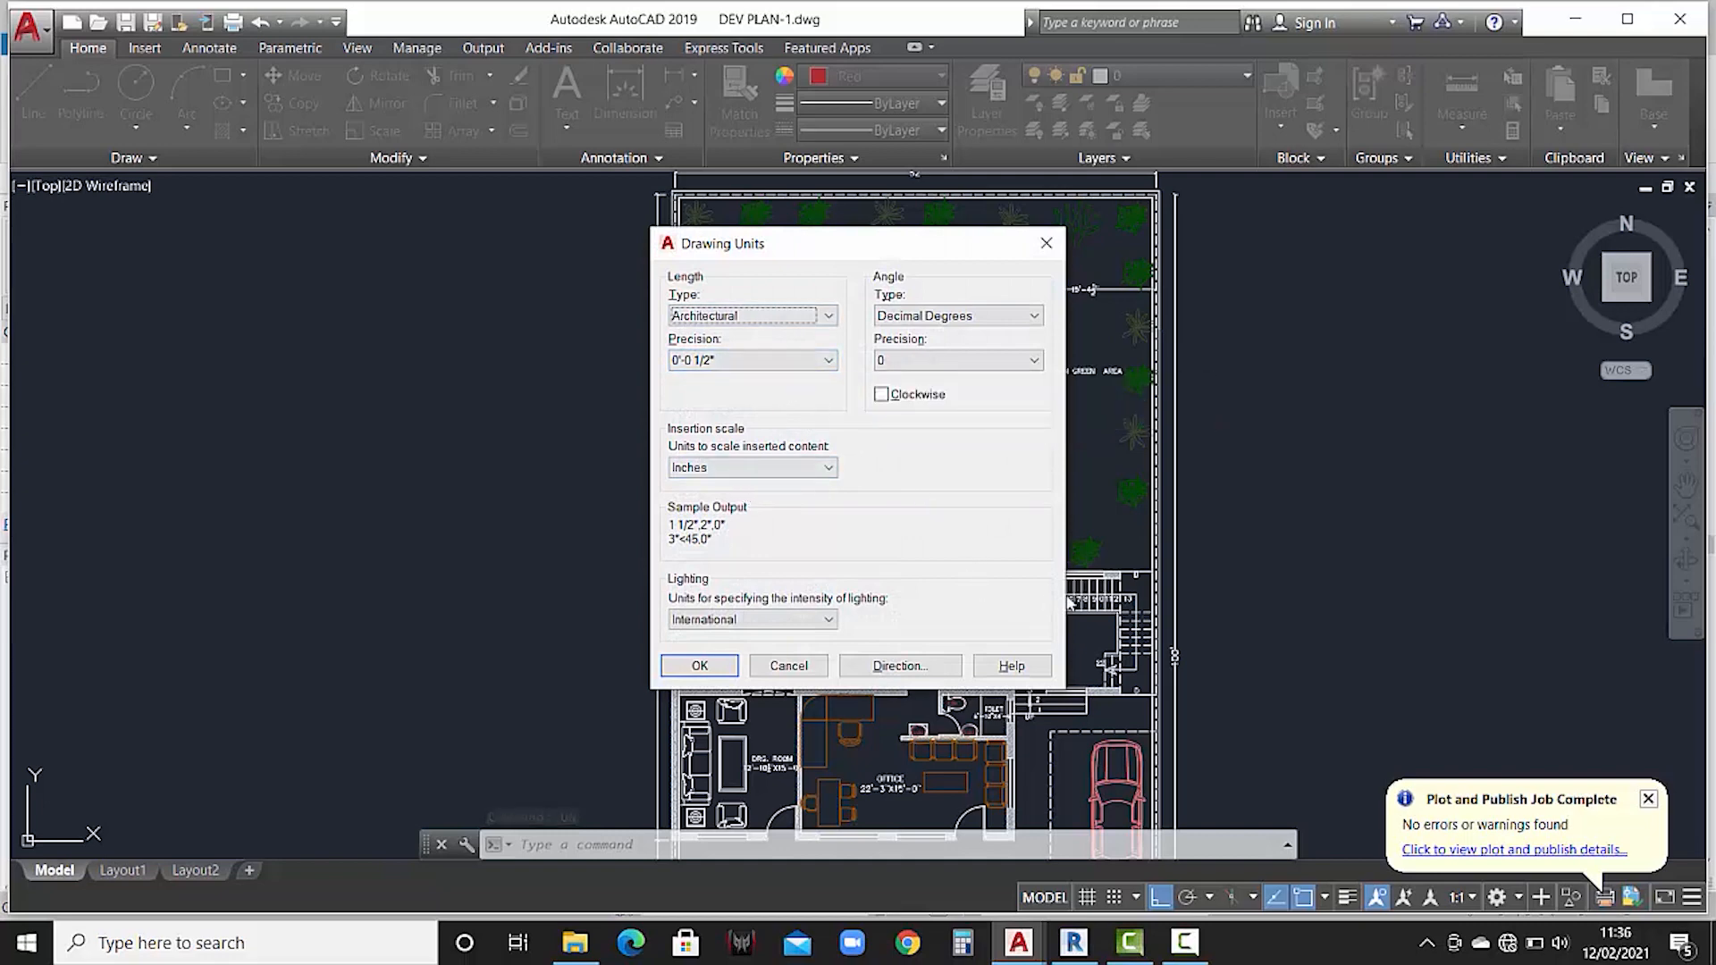
left_click(700, 667)
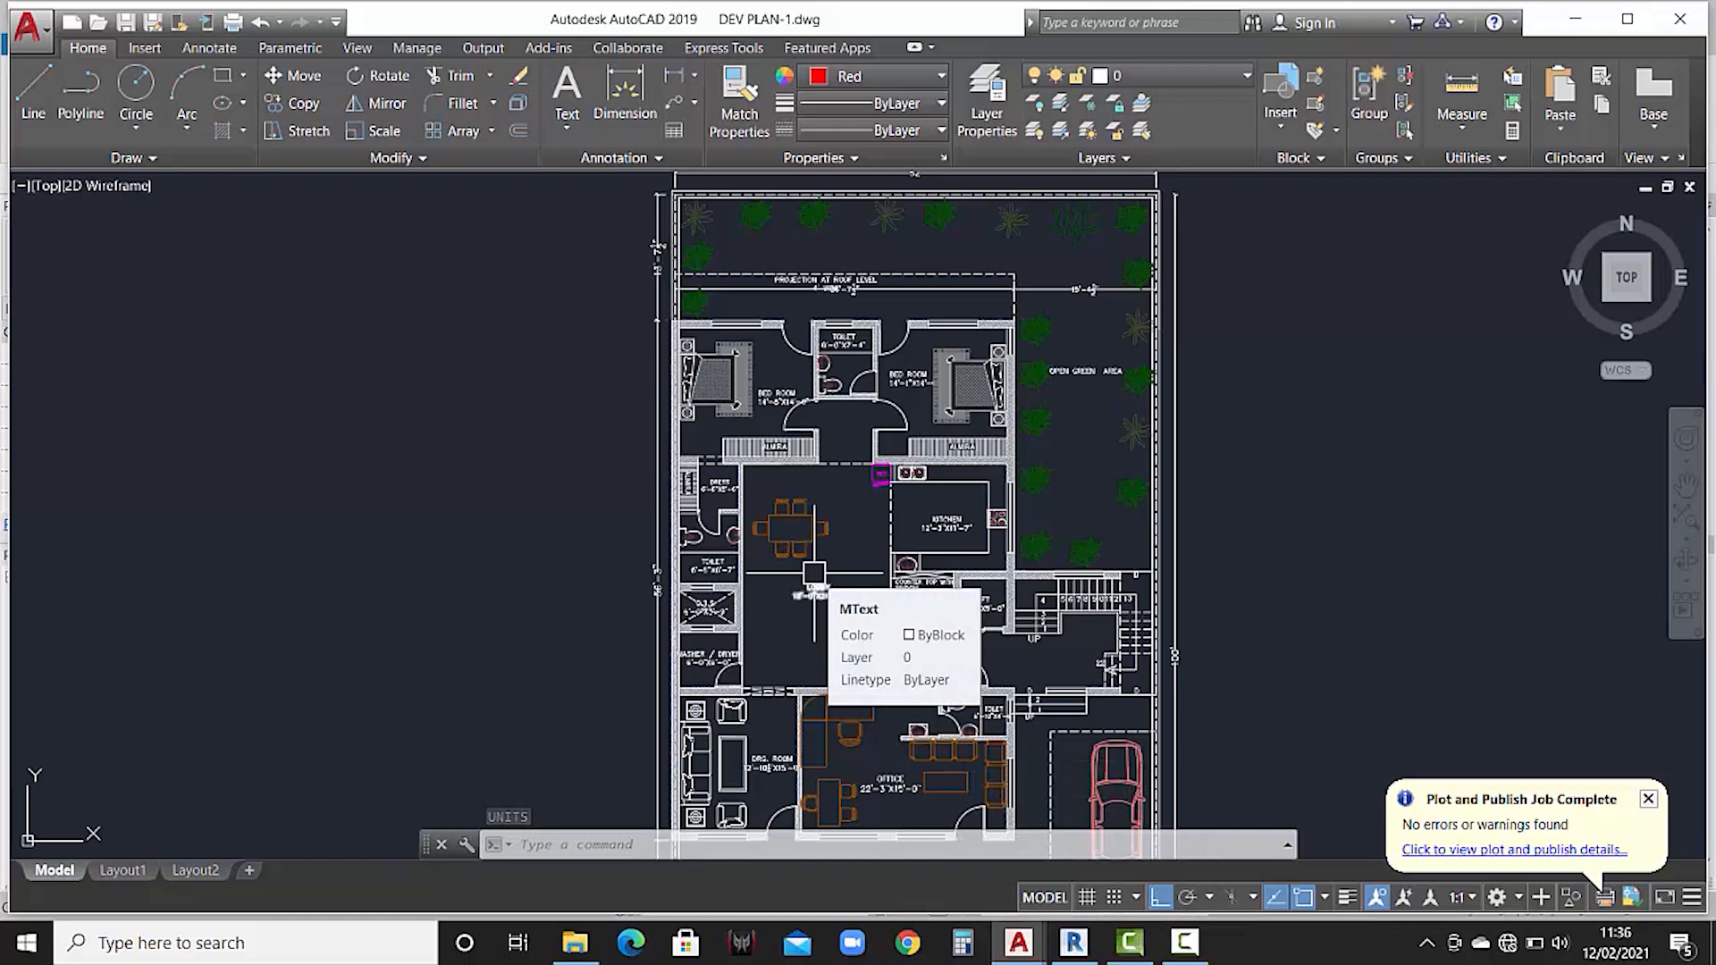
scroll(813, 572, "down", 3)
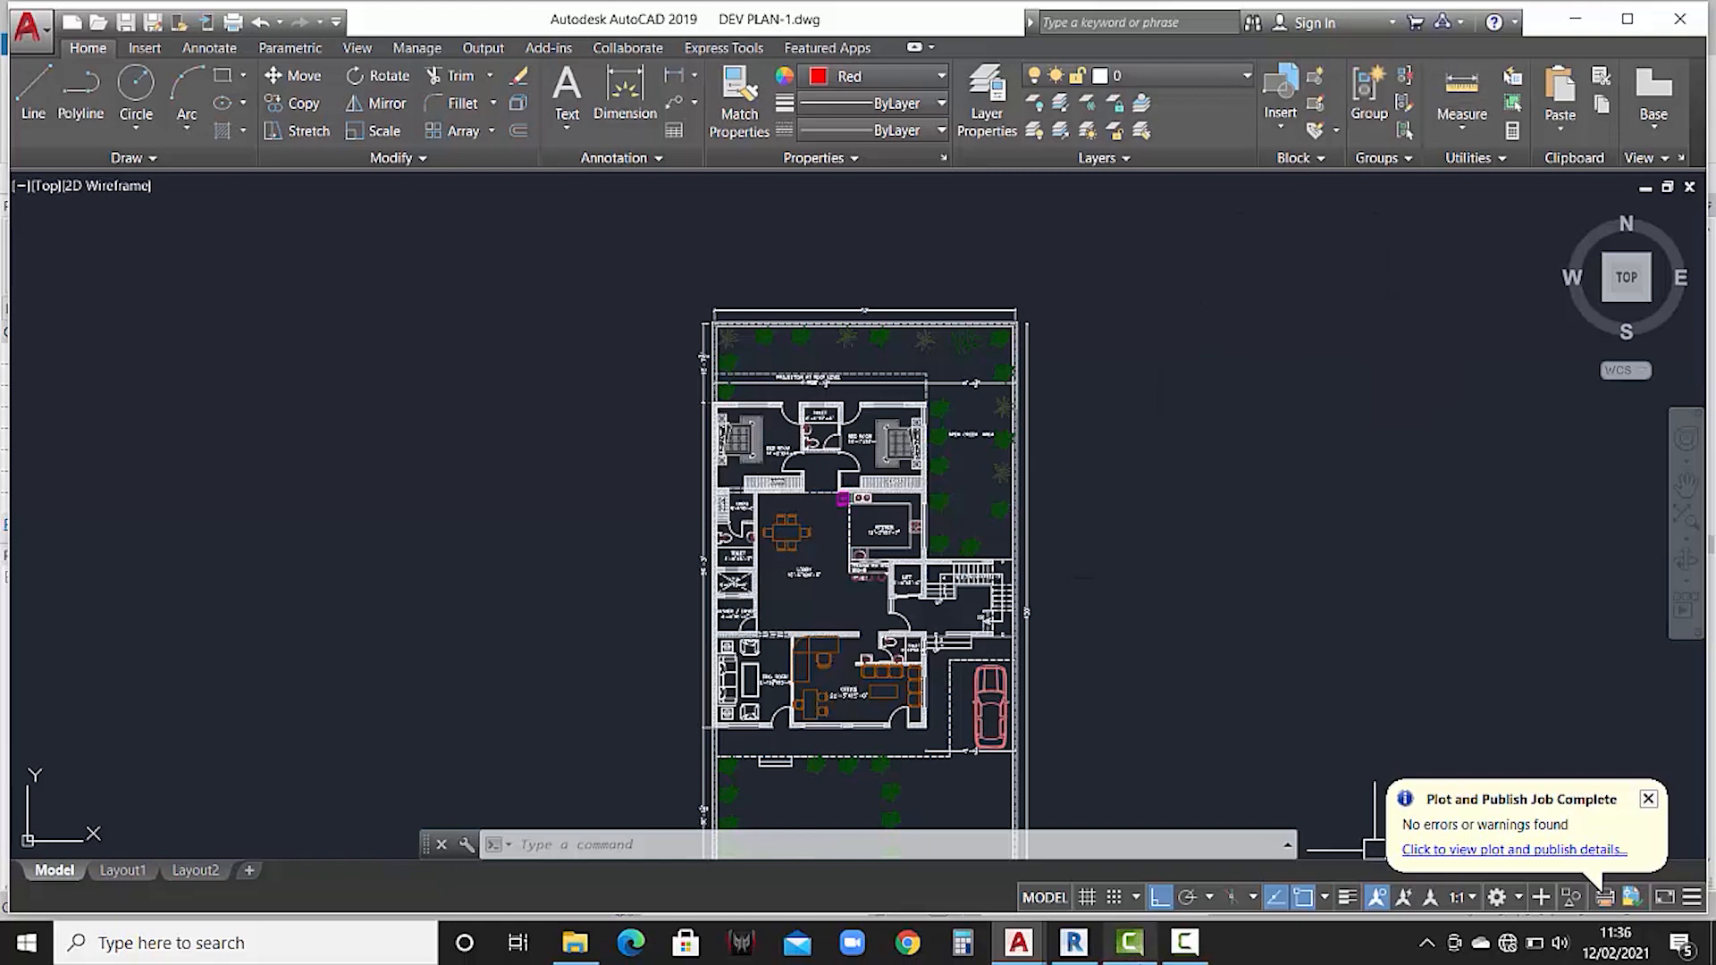
- Switch back to Revit and import DEV PLAN-1.dwg from the Desktop onto Level 1 with Manual - Origin positioning
left_click(1075, 943)
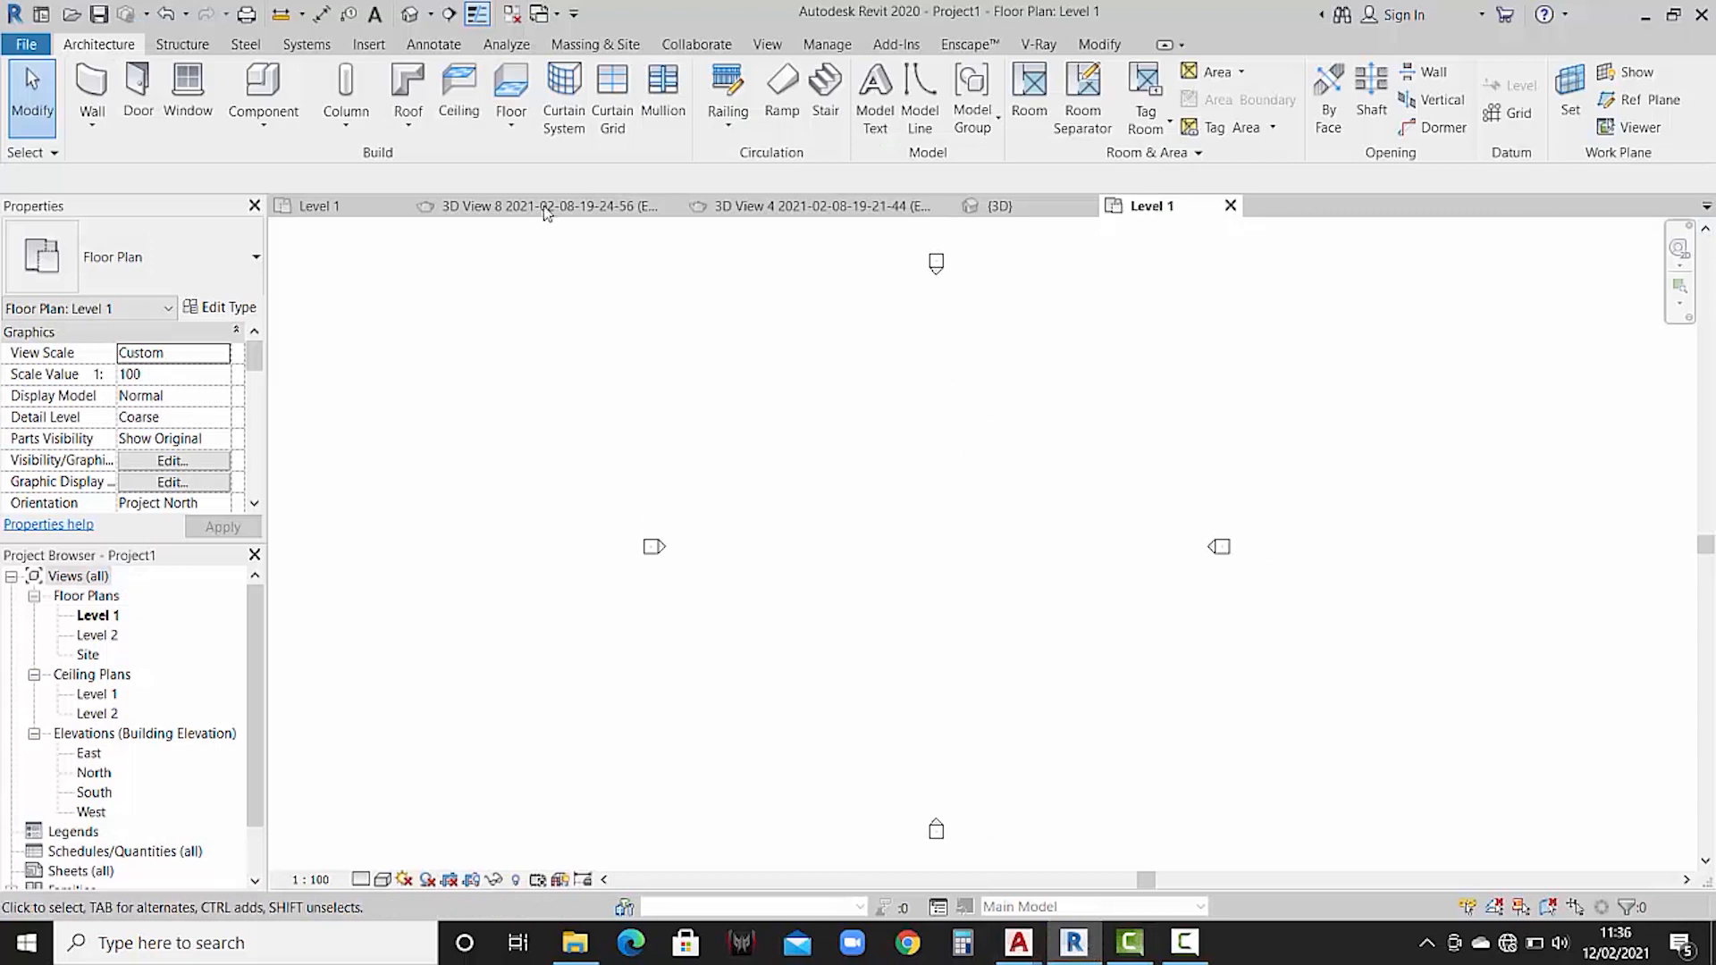
left_click(365, 50)
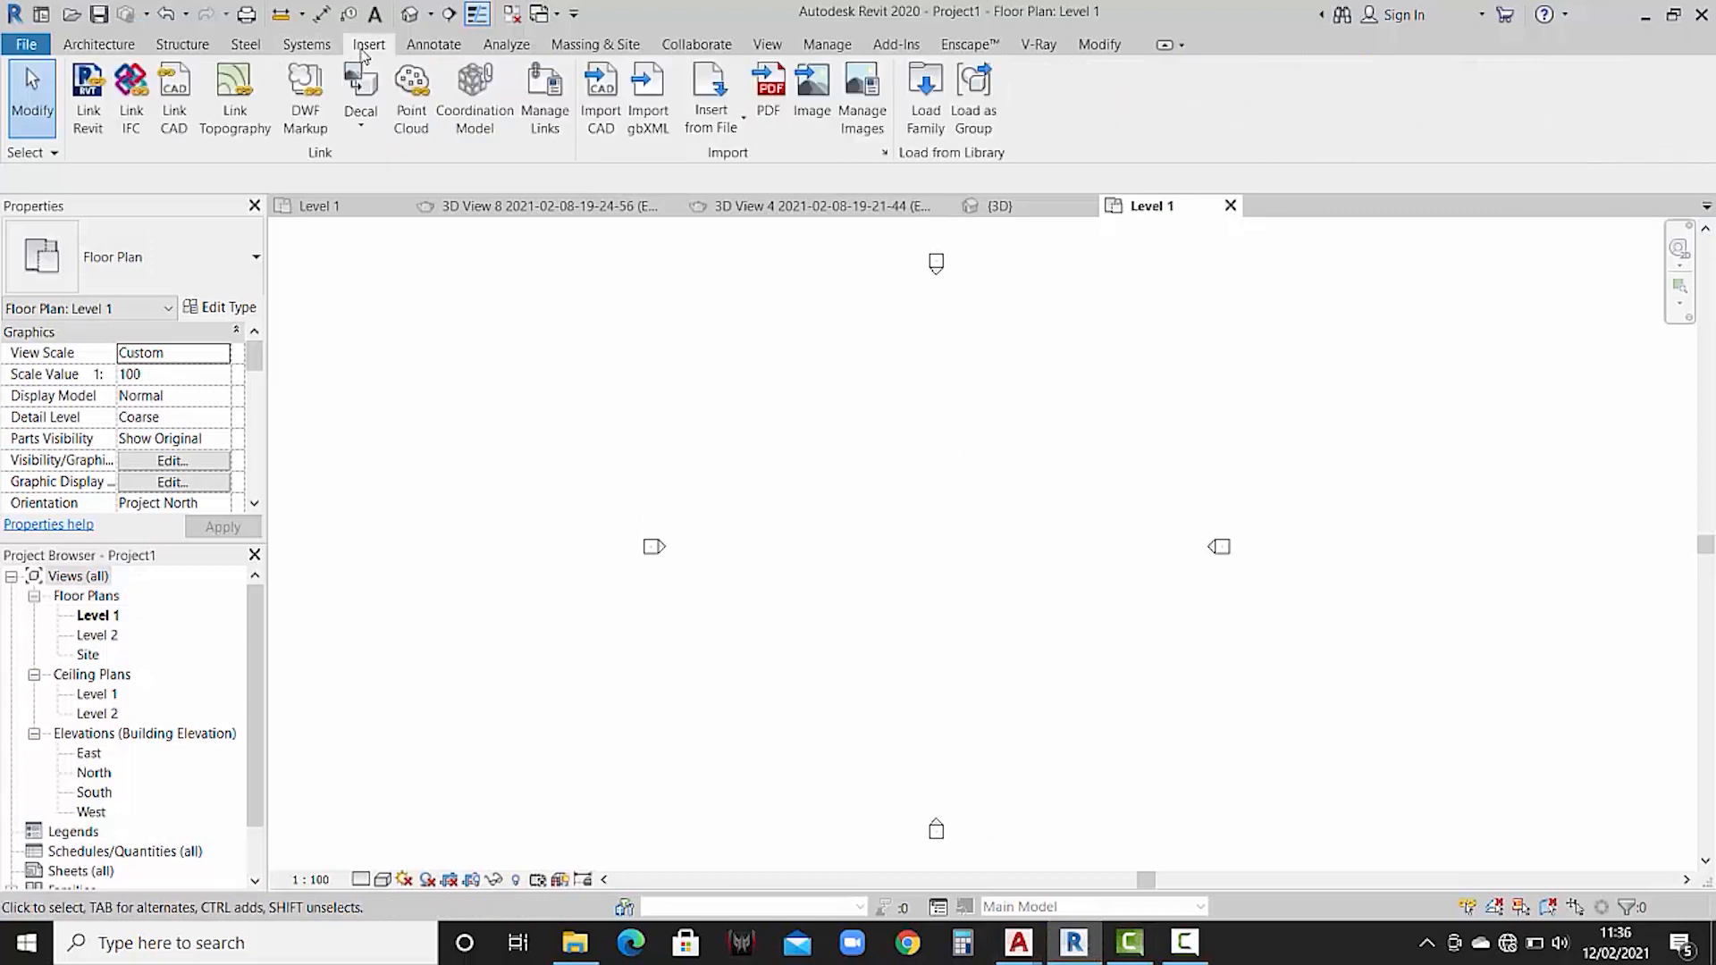
left_click(612, 134)
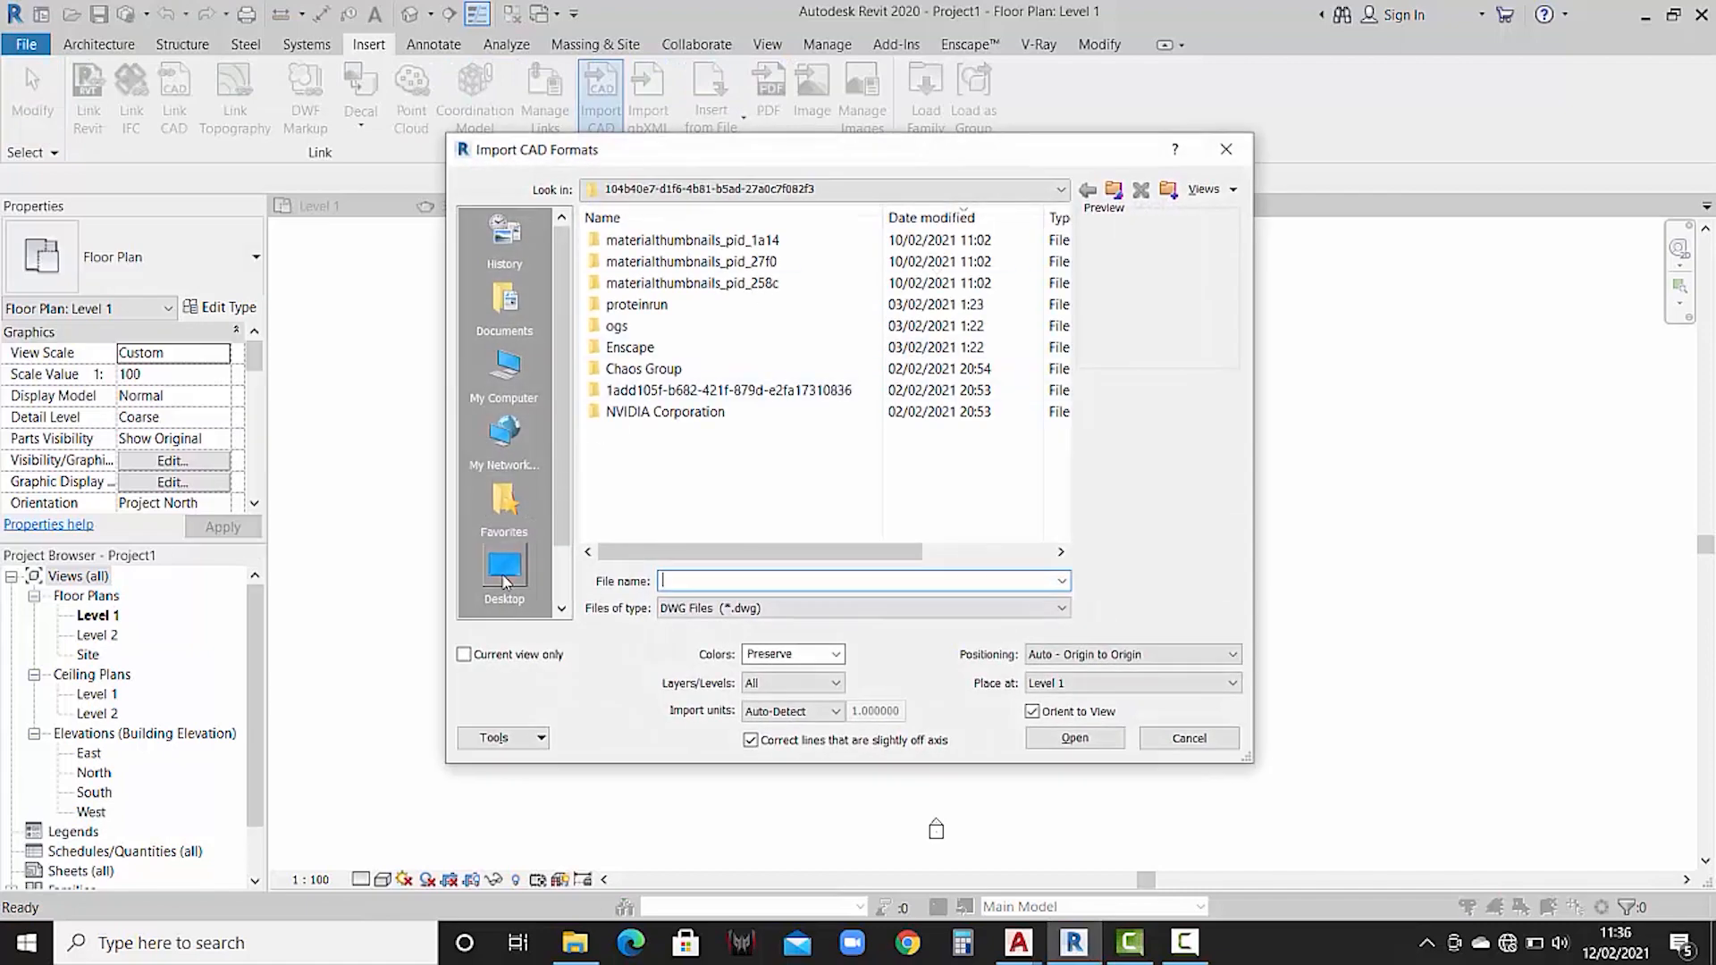
left_click(505, 567)
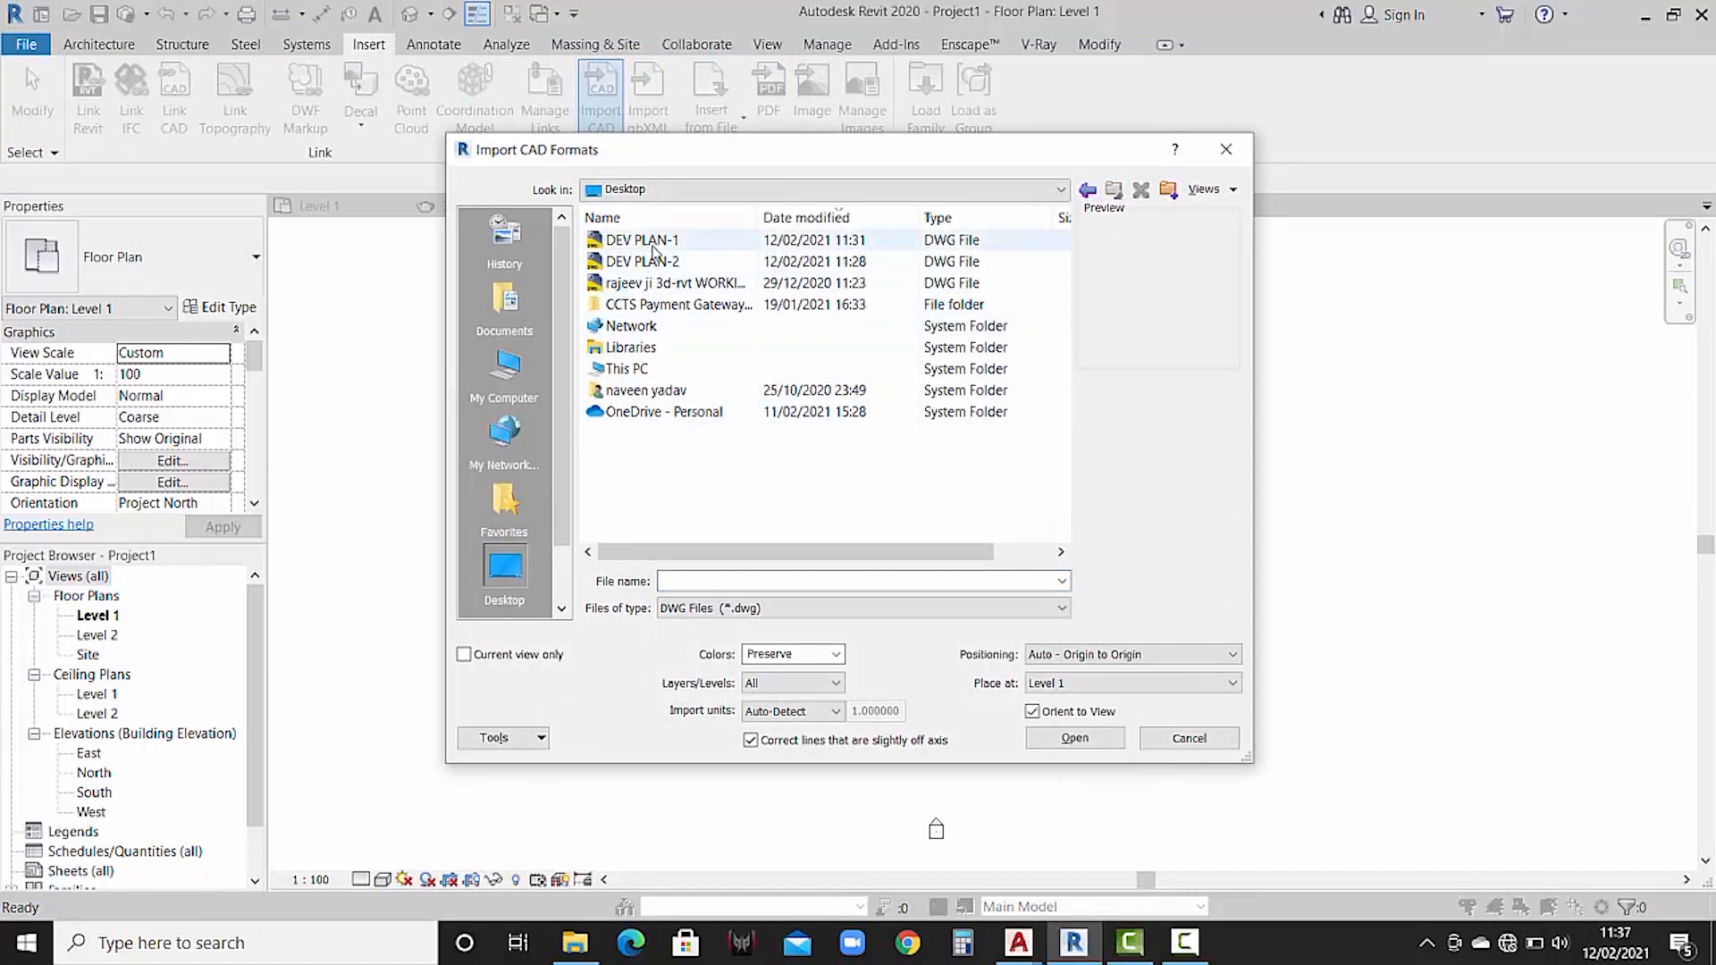
left_click(992, 239)
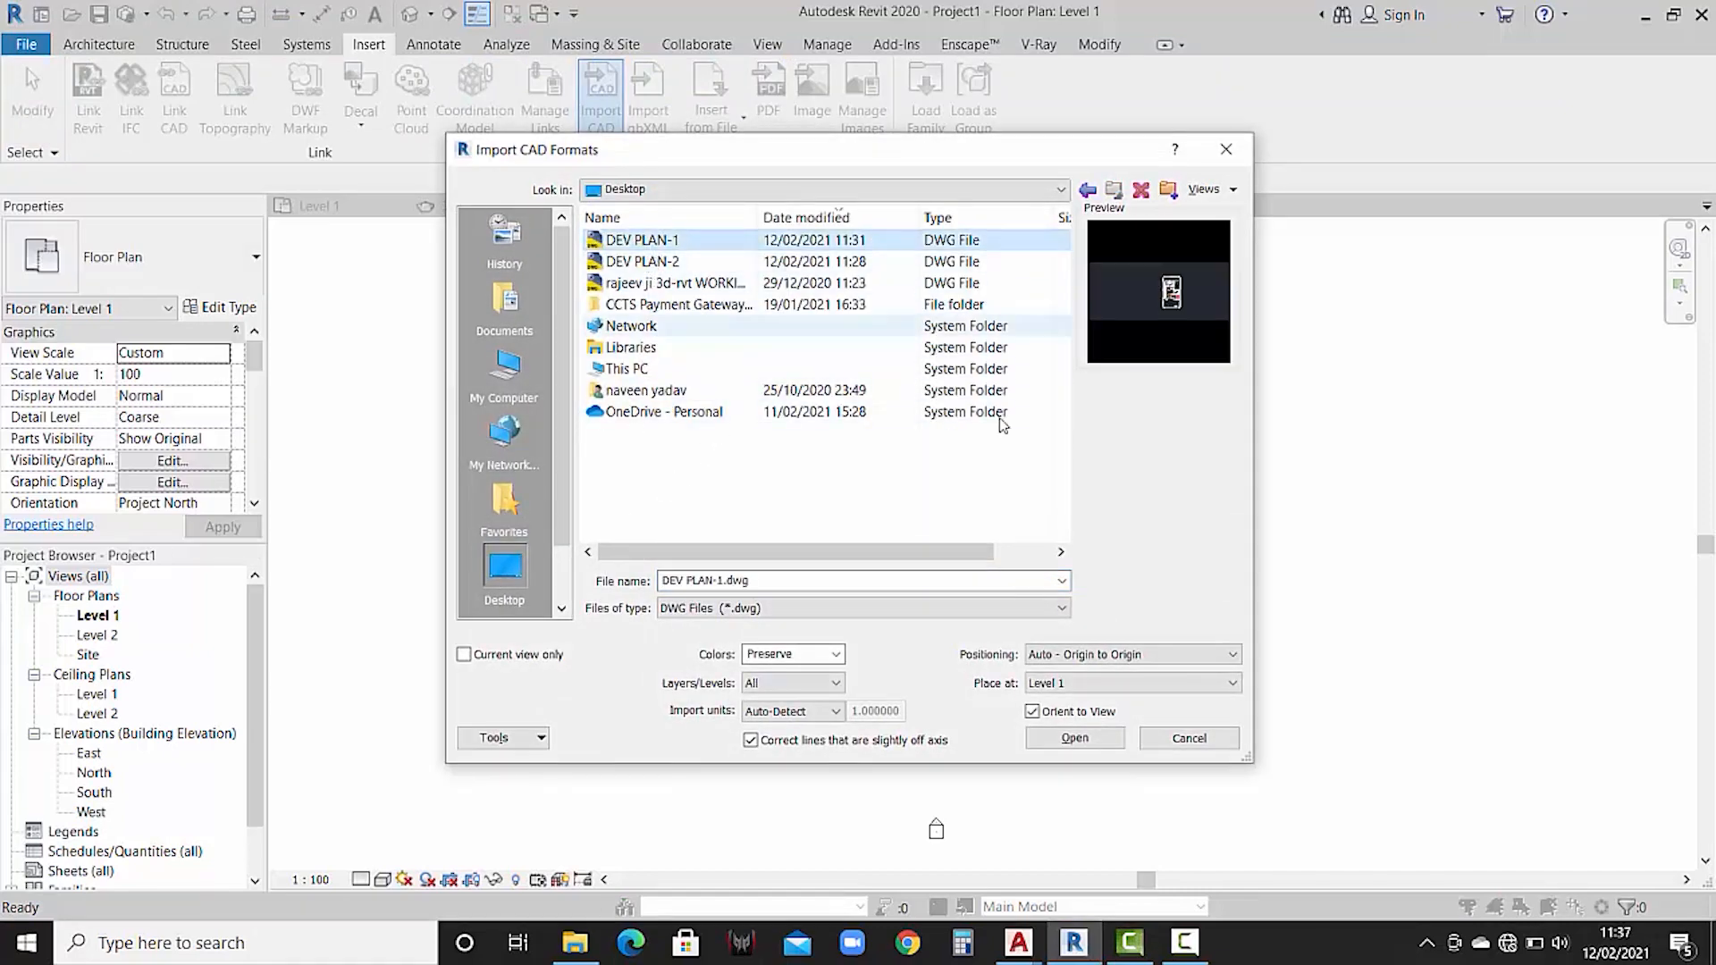
left_click(1219, 656)
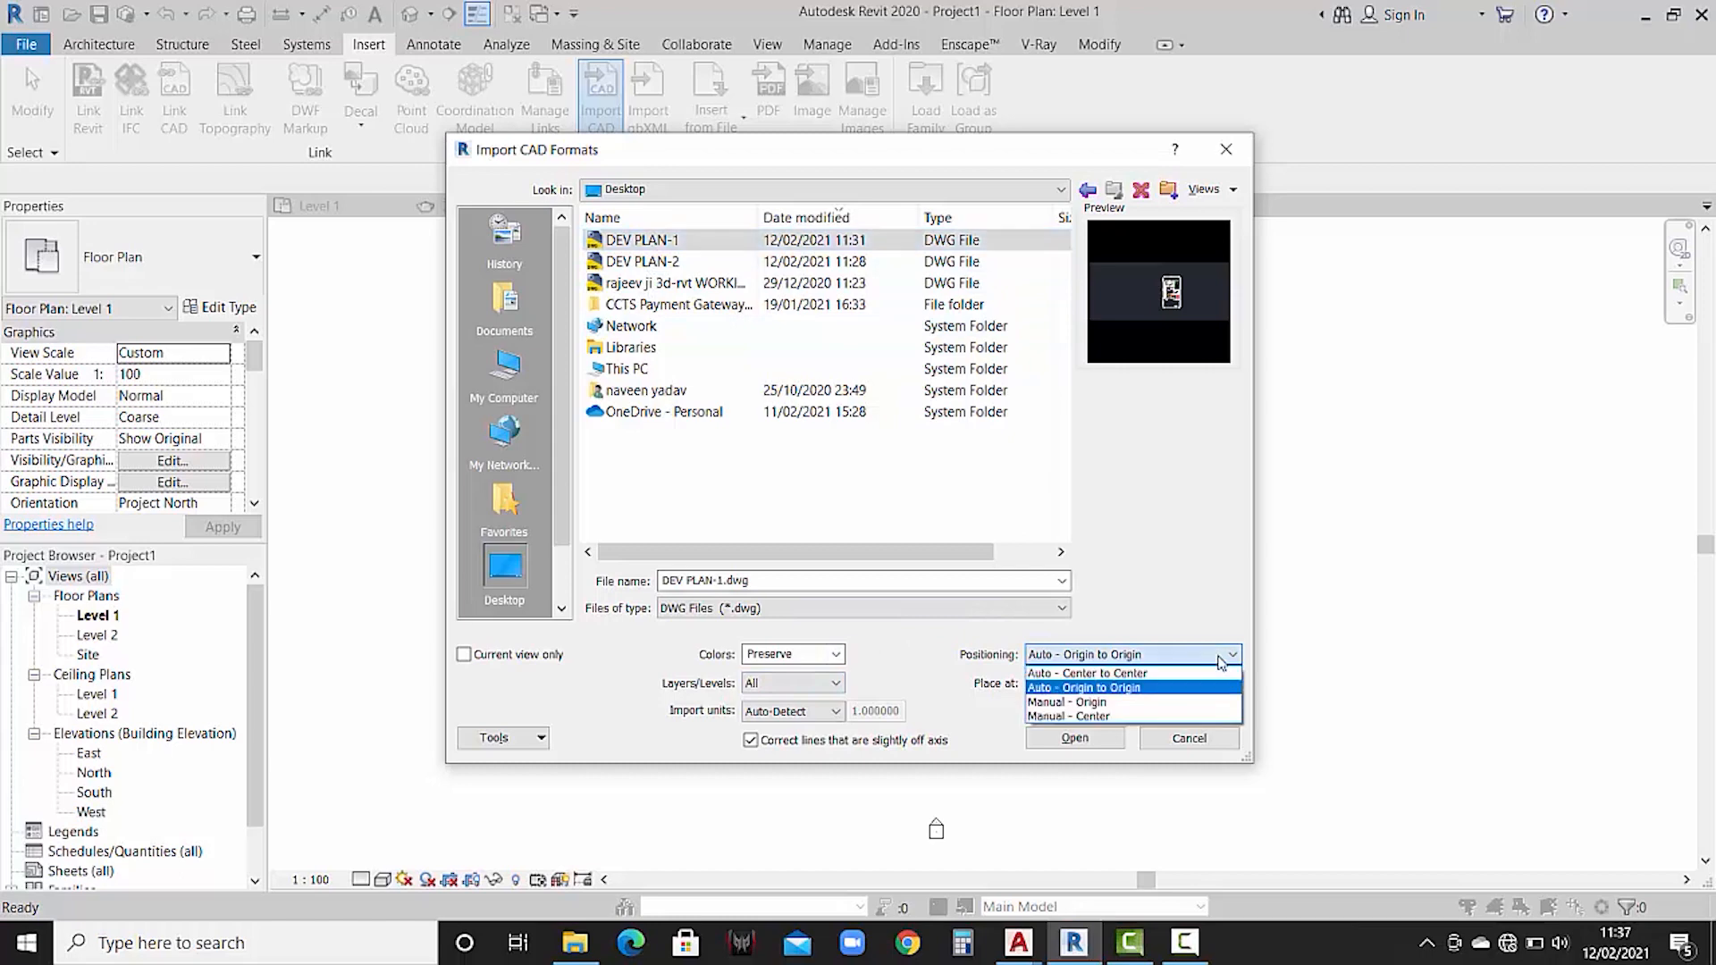
left_click(1100, 701)
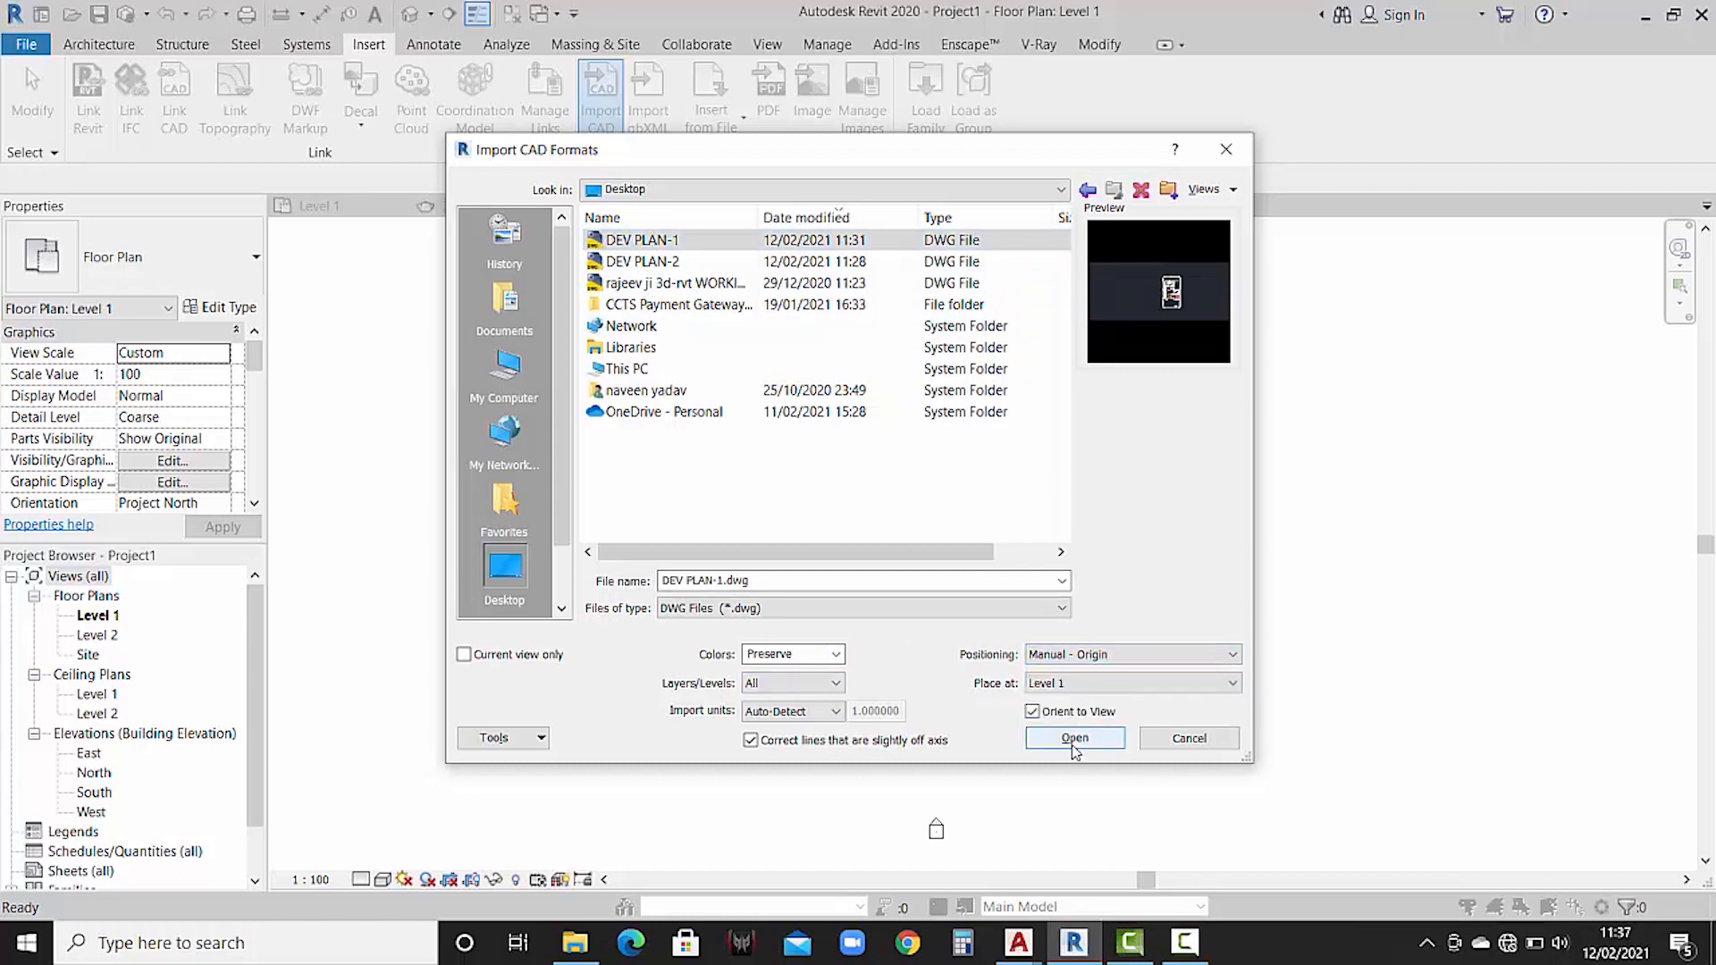
left_click(1075, 749)
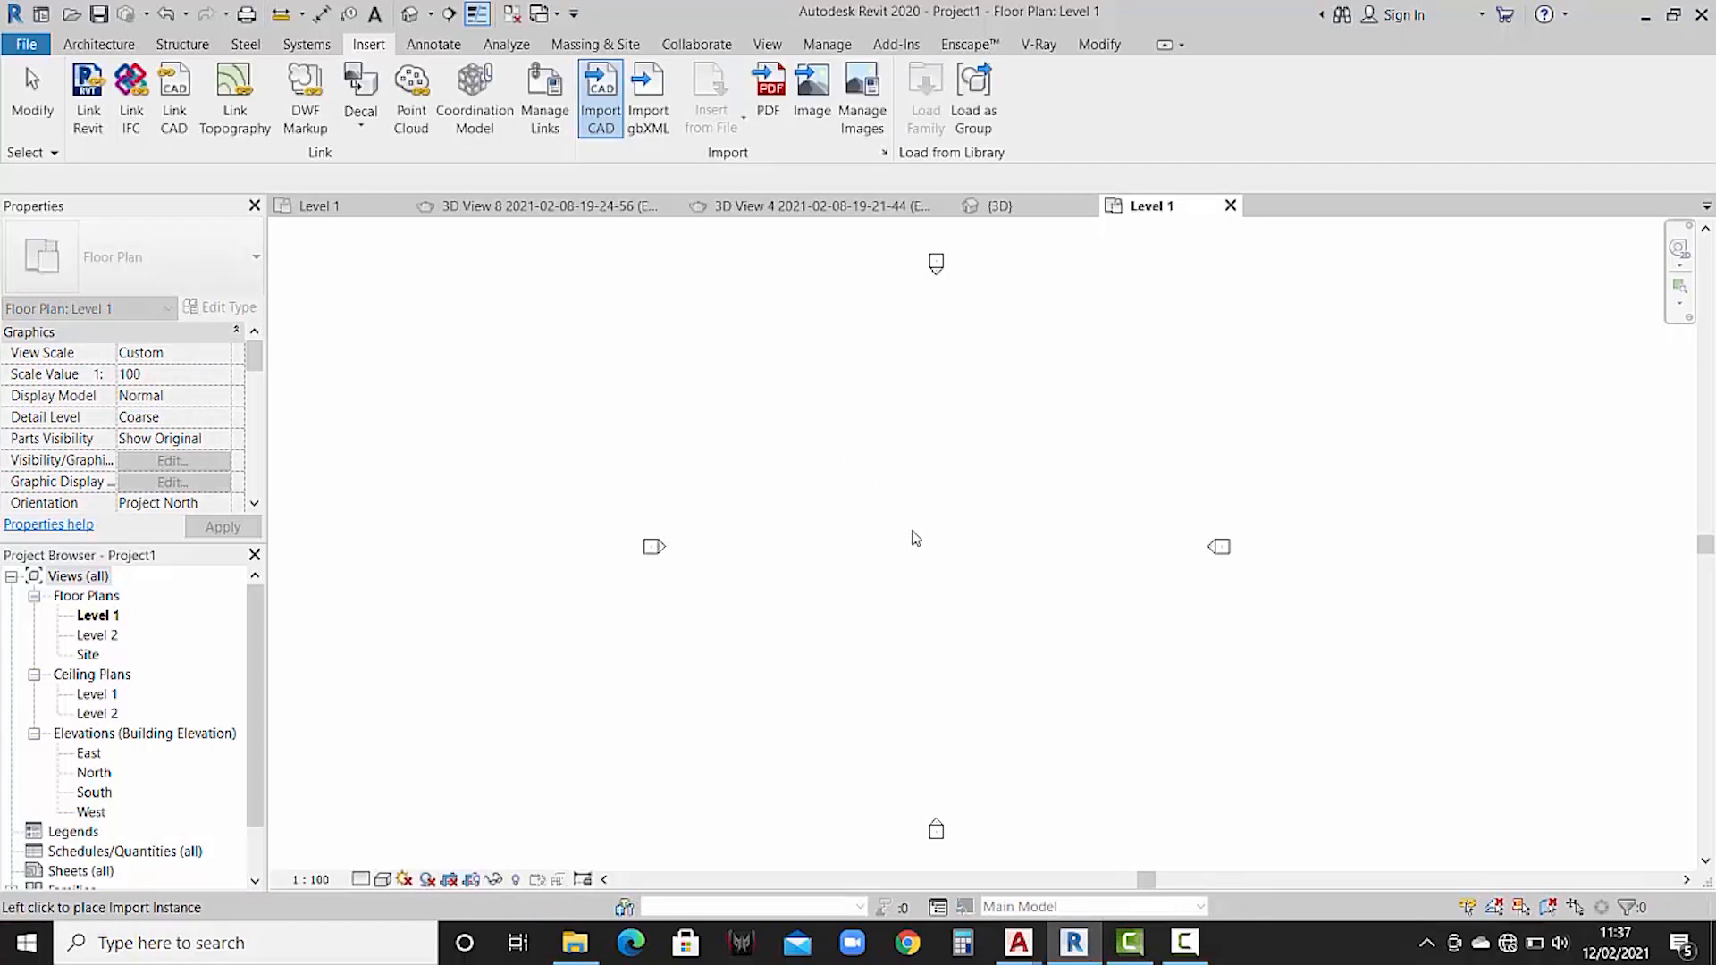
- Place the imported CAD plan in the middle of the four elevation markers
scroll(916, 538, "down", 4)
scroll(916, 538, "down", 2)
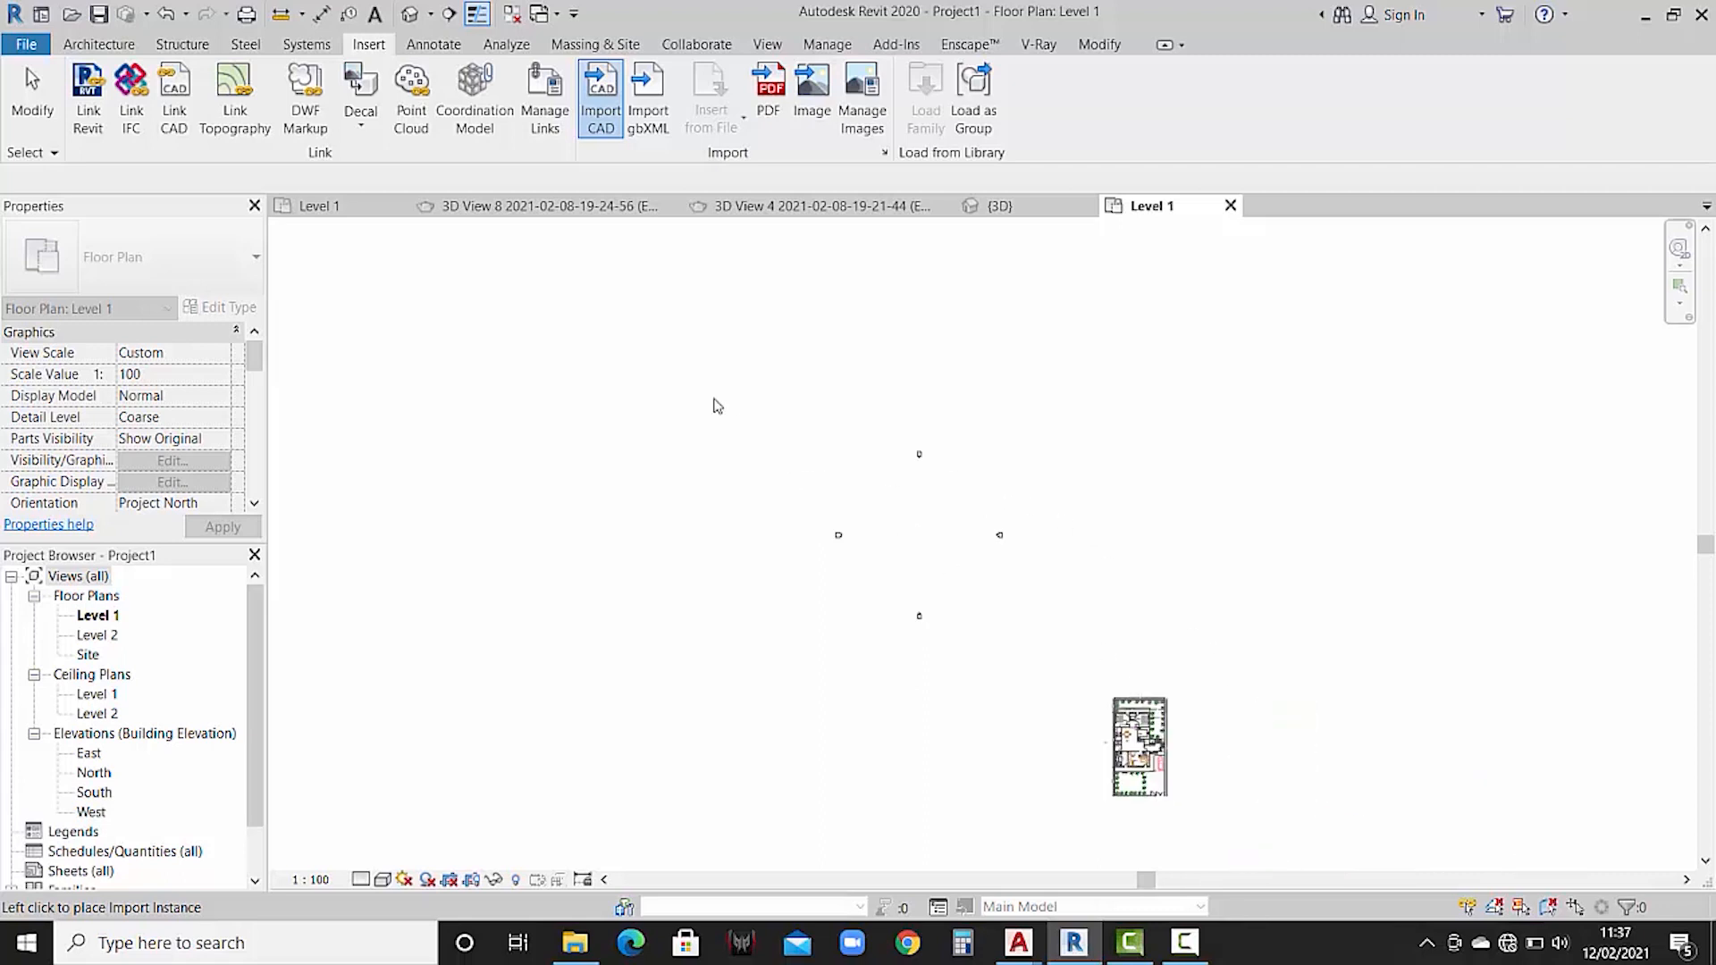
left_click(588, 259)
scroll(930, 519, "up", 5)
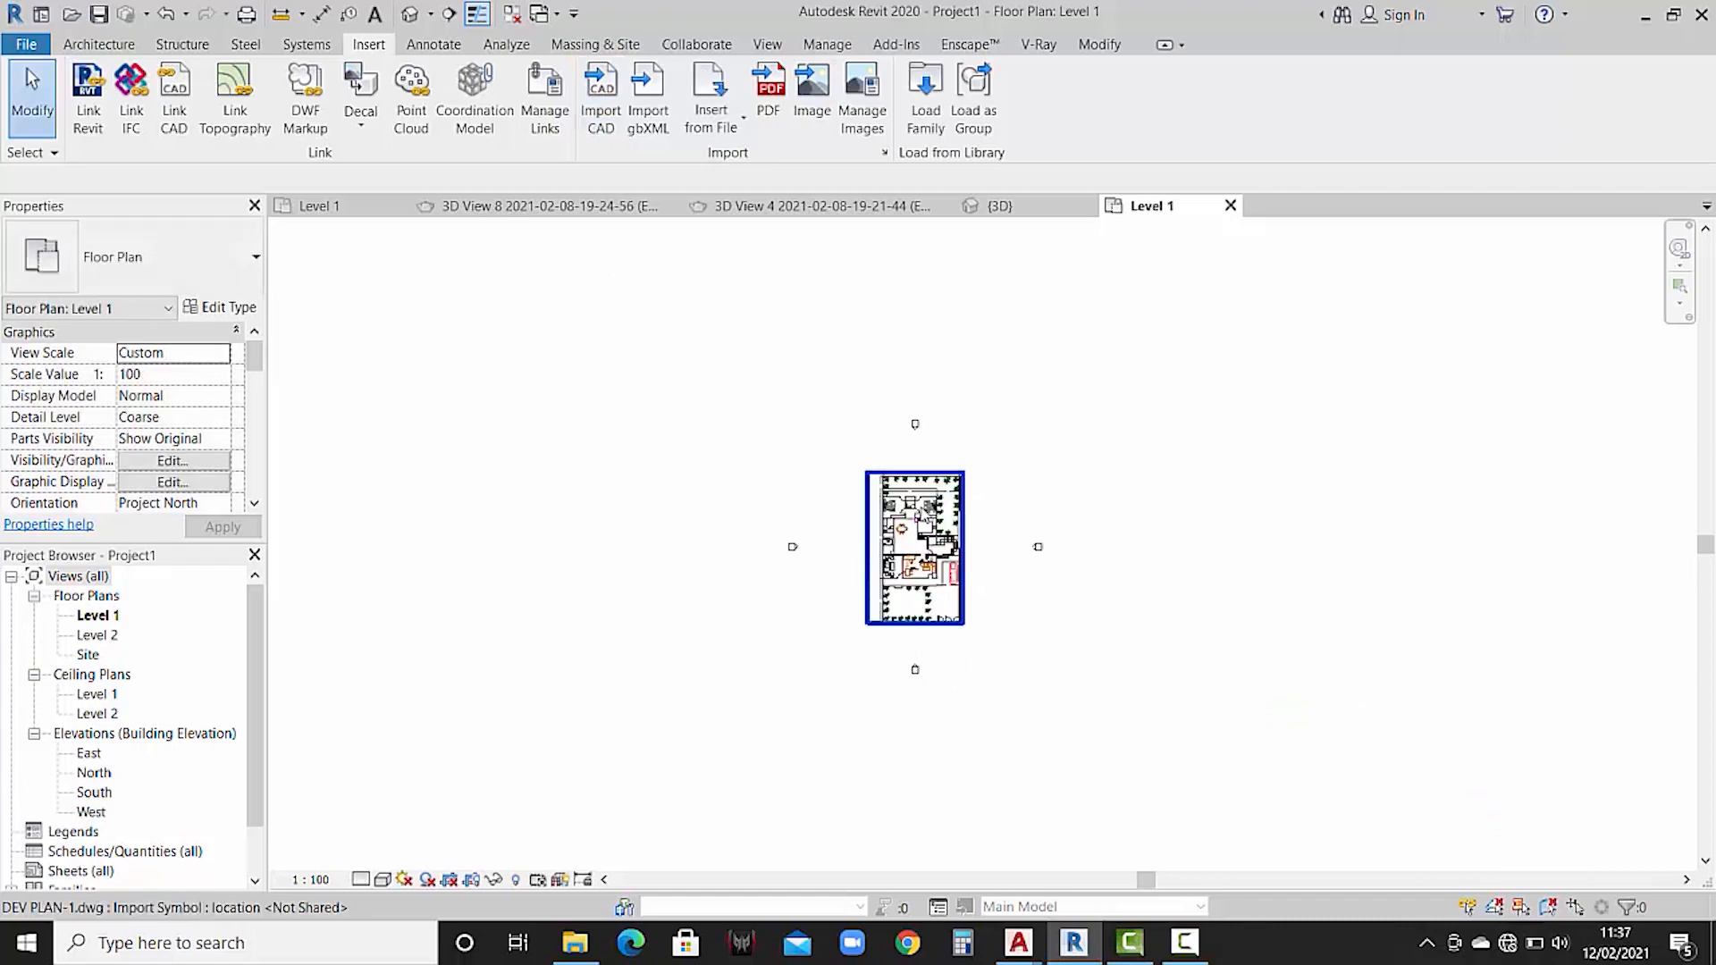
- Examine the imported floor plan's rooms, green area and boundary walls up close
scroll(1027, 581, "up", 6)
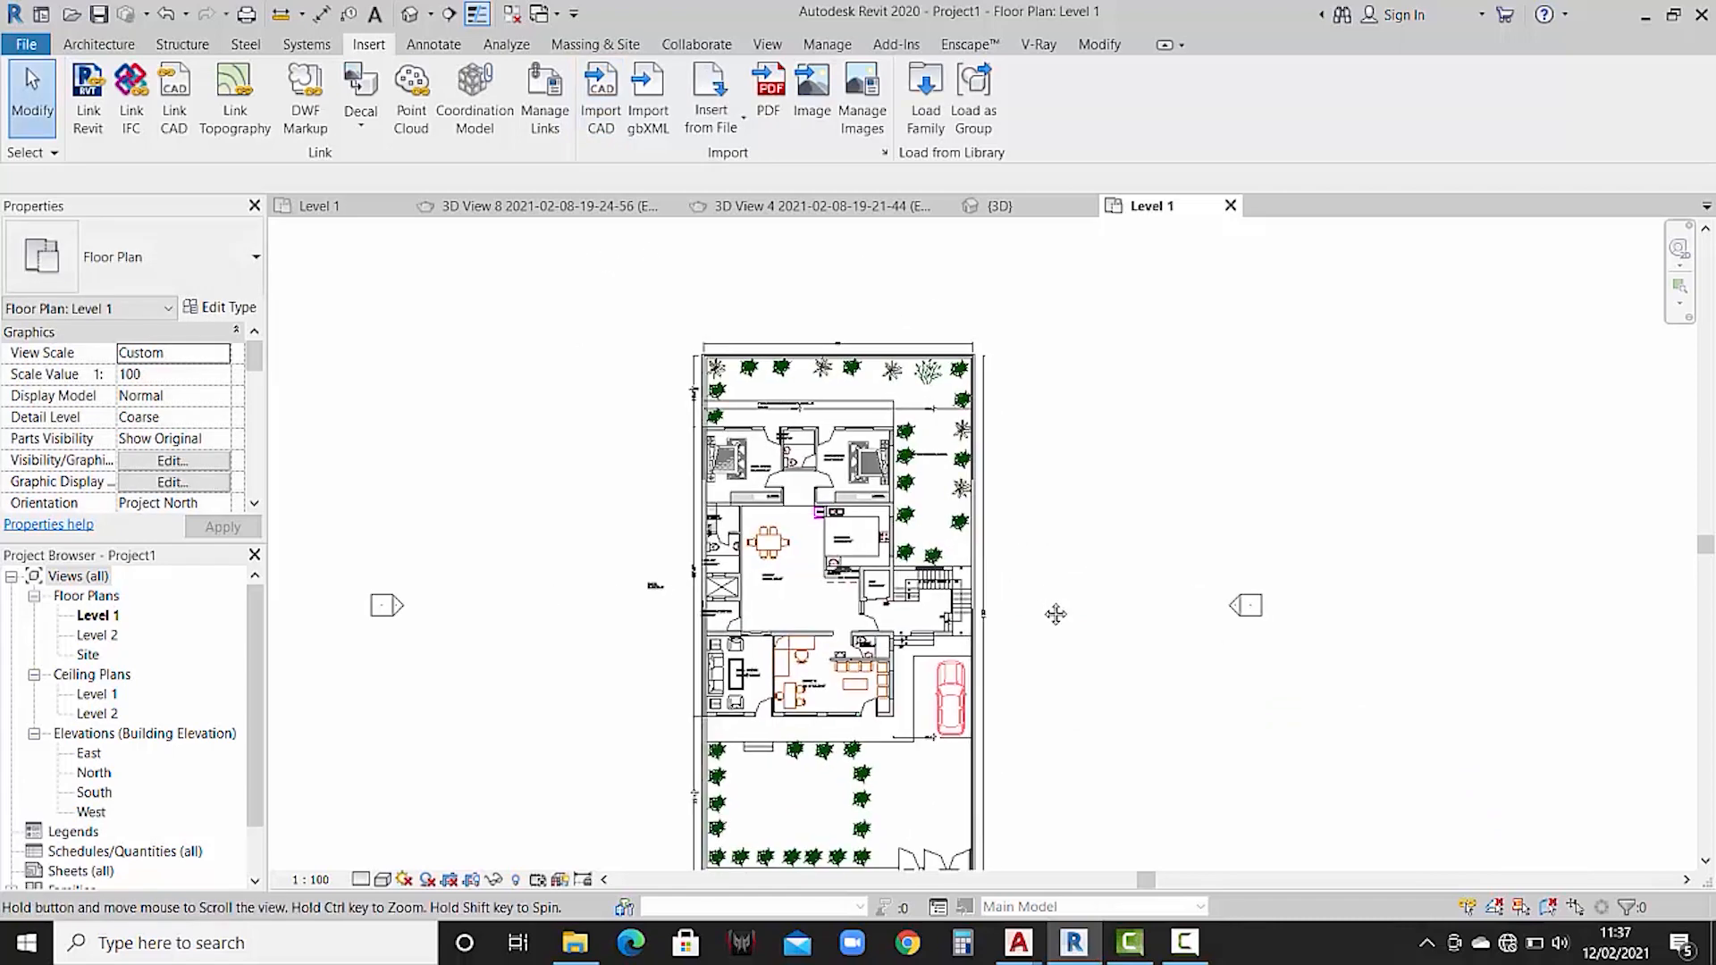
scroll(984, 616, "up", 6)
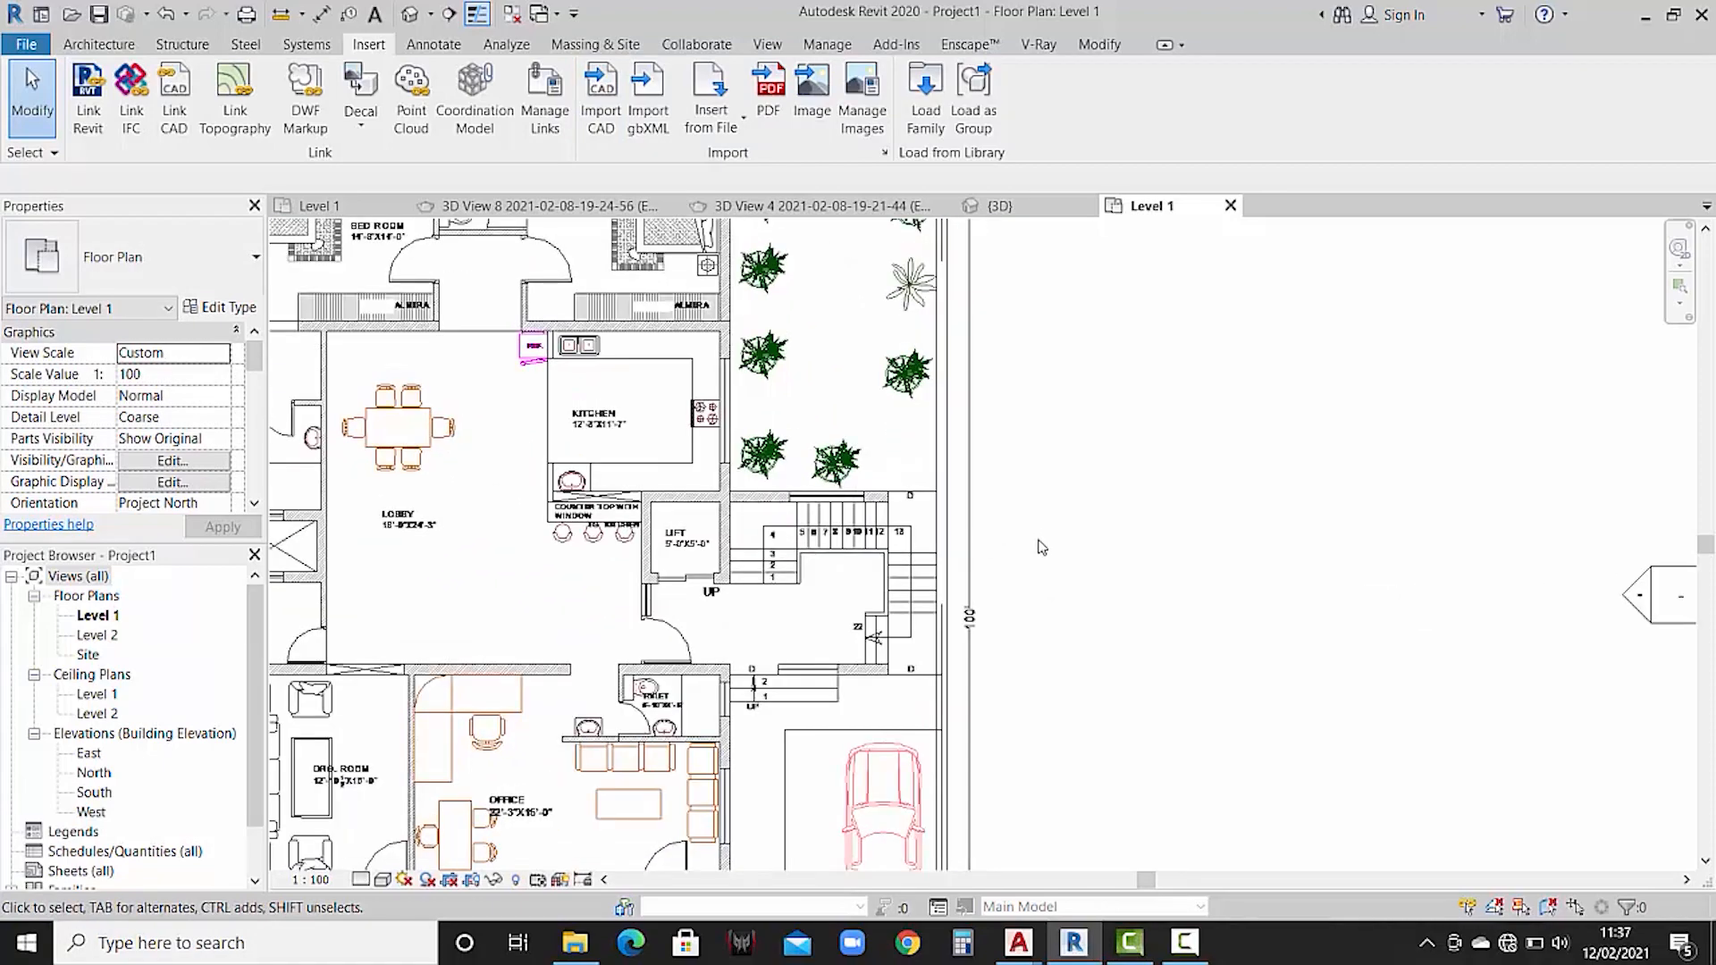
middle_click_drag(1304, 831, 1392, 933)
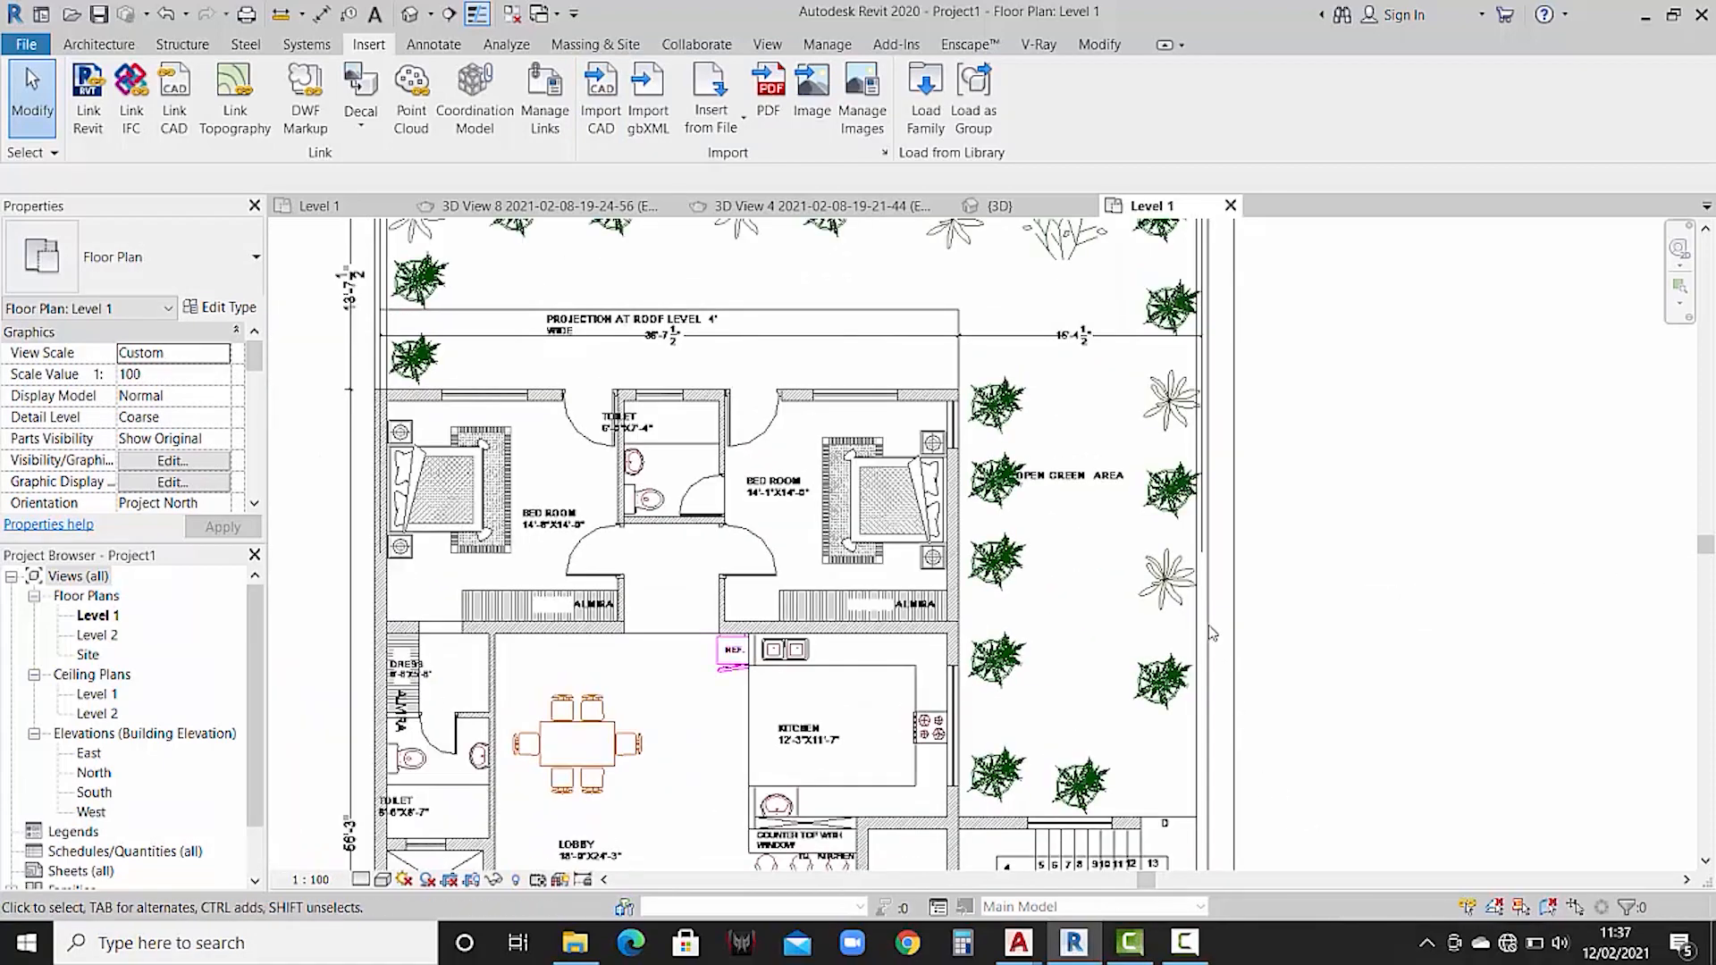
middle_click_drag(1228, 675, 1321, 879)
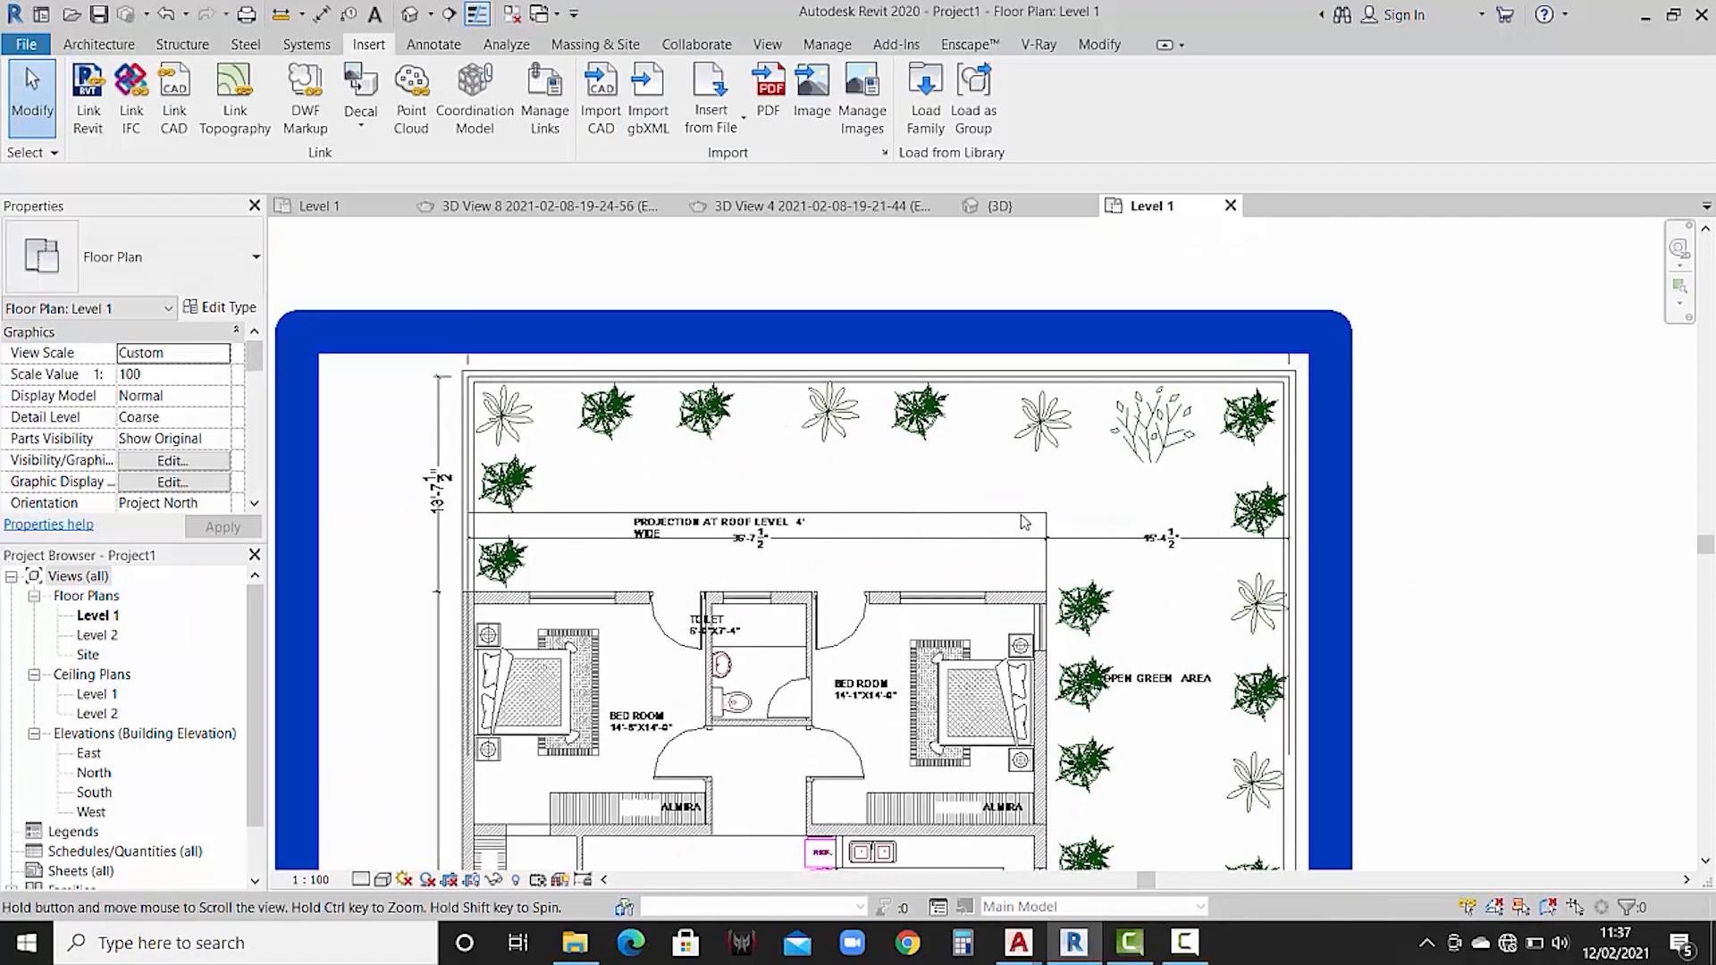
middle_click_drag(1025, 521, 1015, 443)
middle_click_drag(921, 577, 983, 451)
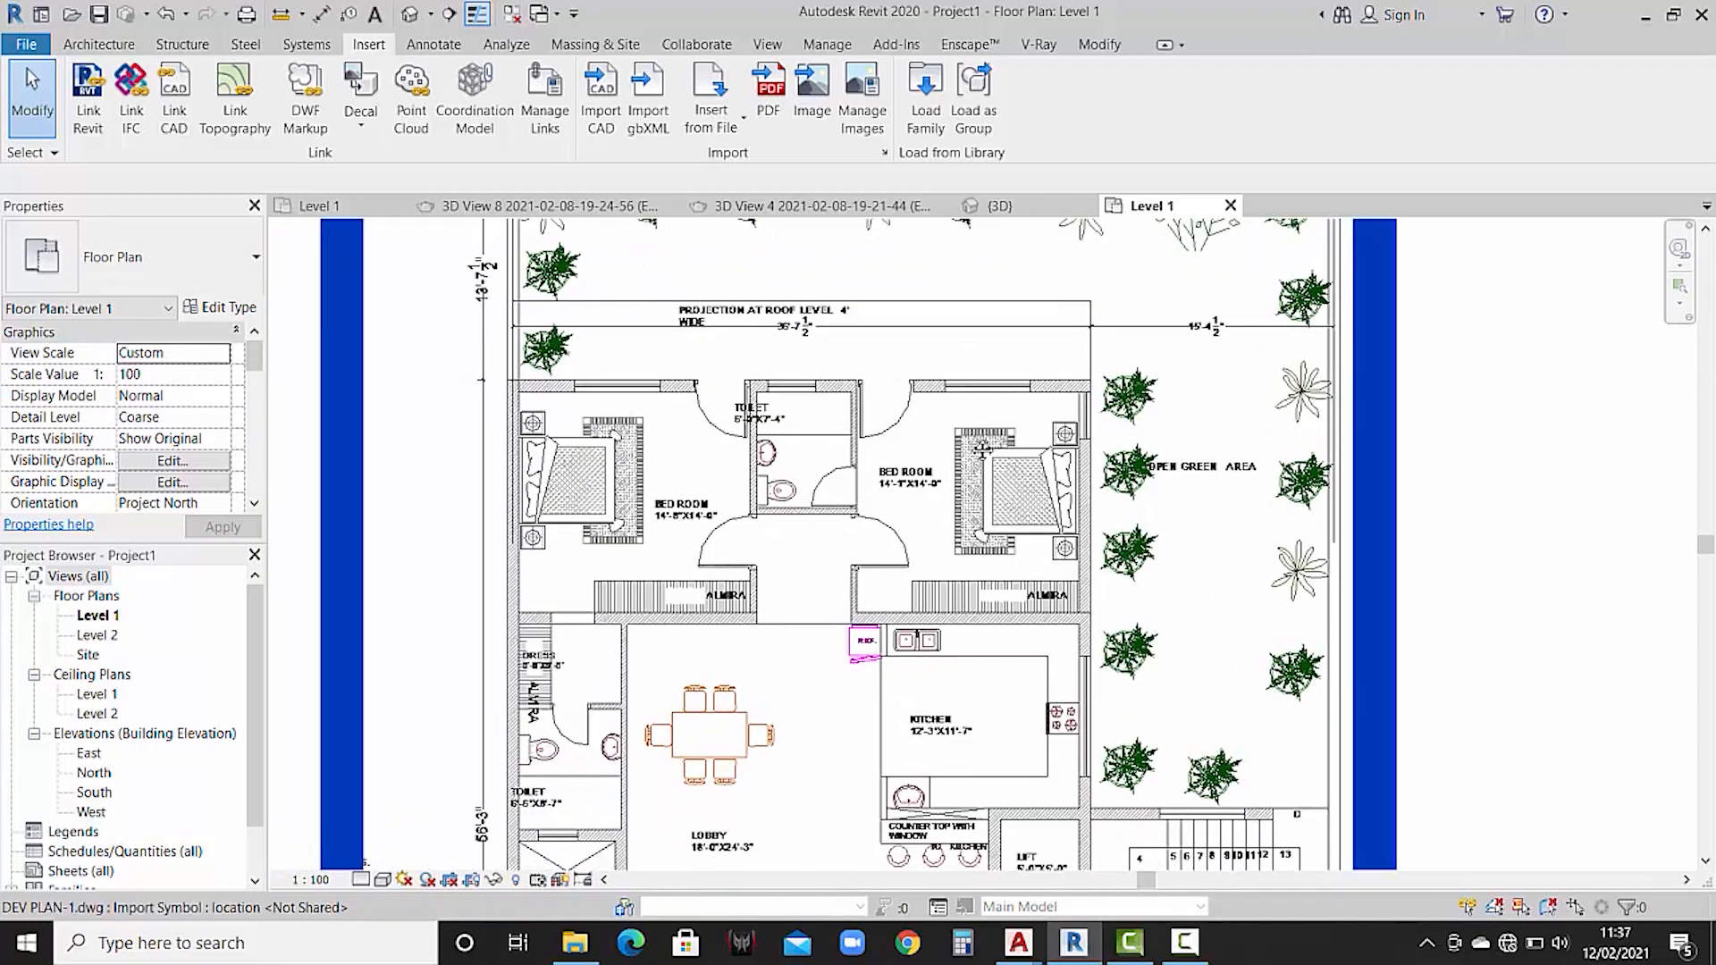
- Look over the lobby, kitchen, office, drawing room, front garden and parking area of the imported plan
scroll(1037, 565, "down", 3)
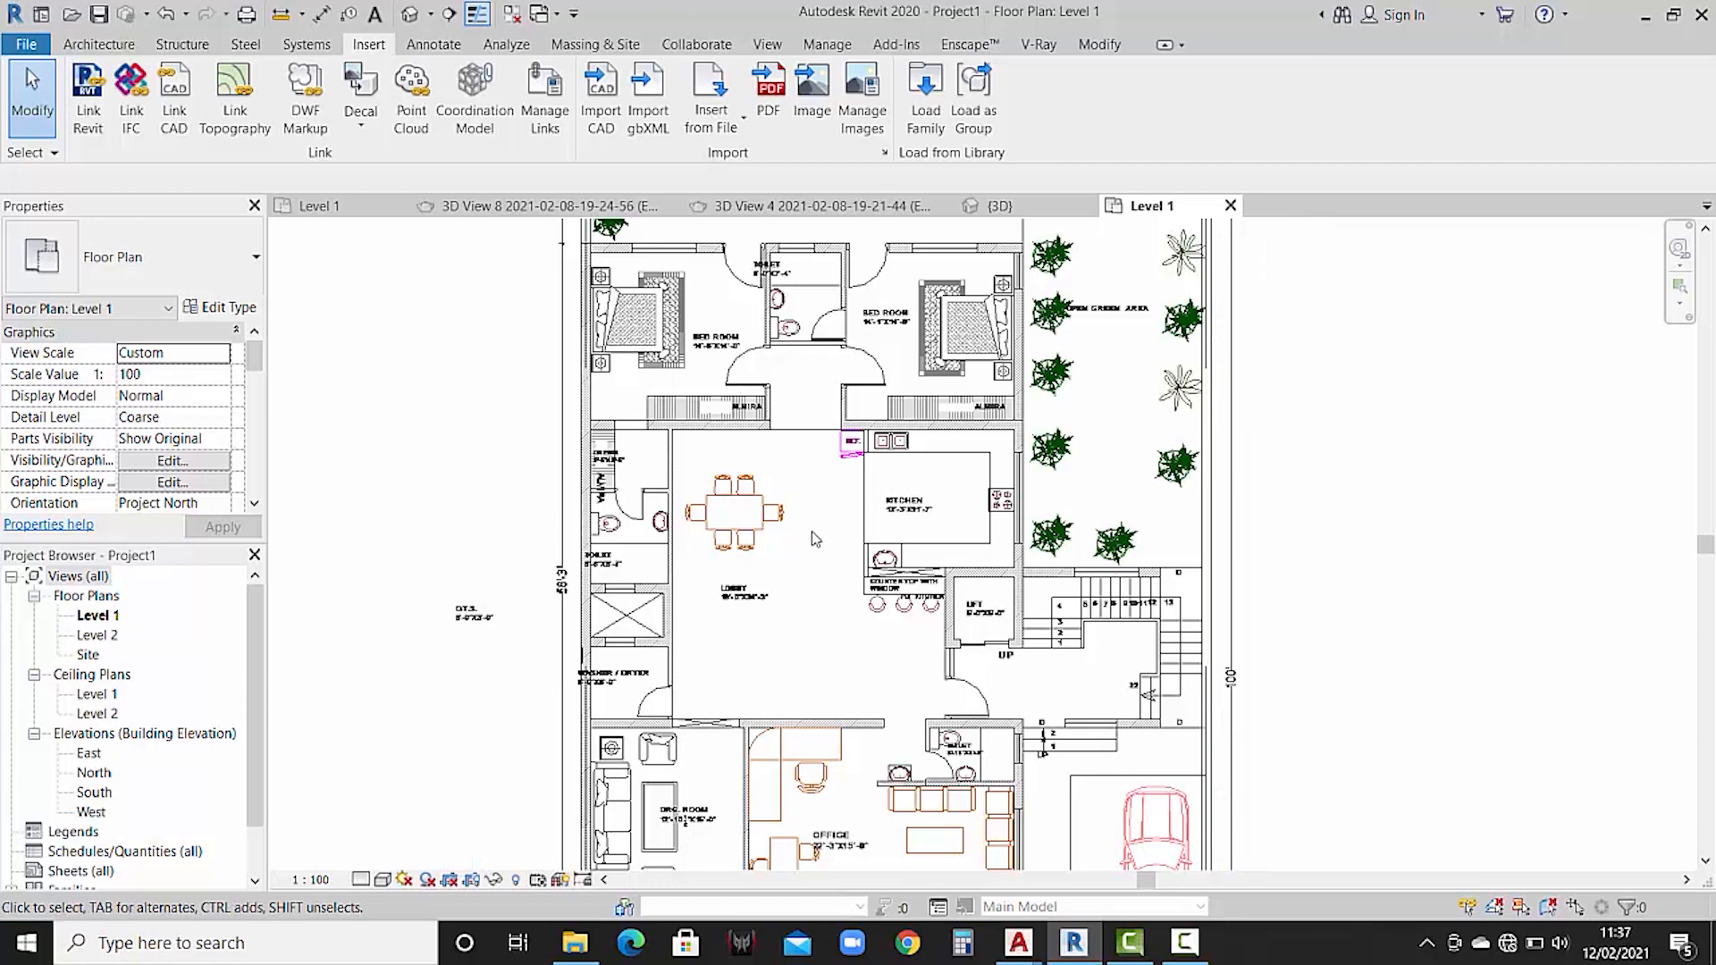
scroll(815, 539, "down", 2)
middle_click_drag(829, 552, 803, 449)
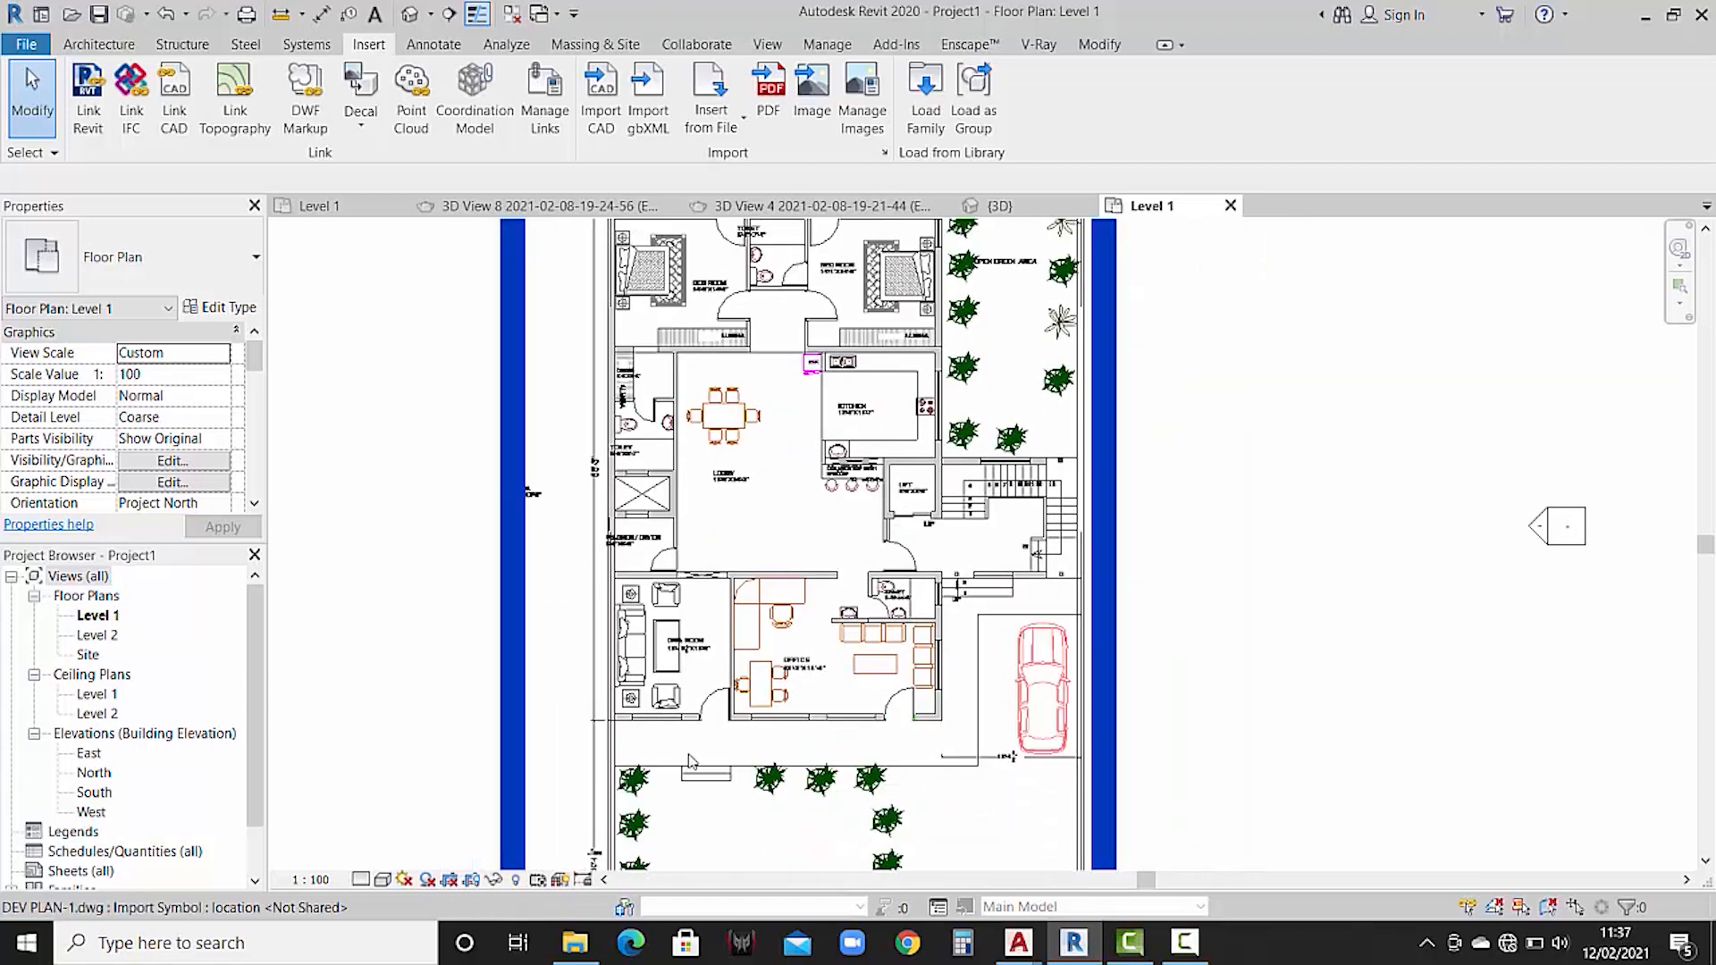
scroll(690, 761, "up", 1)
scroll(690, 761, "up", 1)
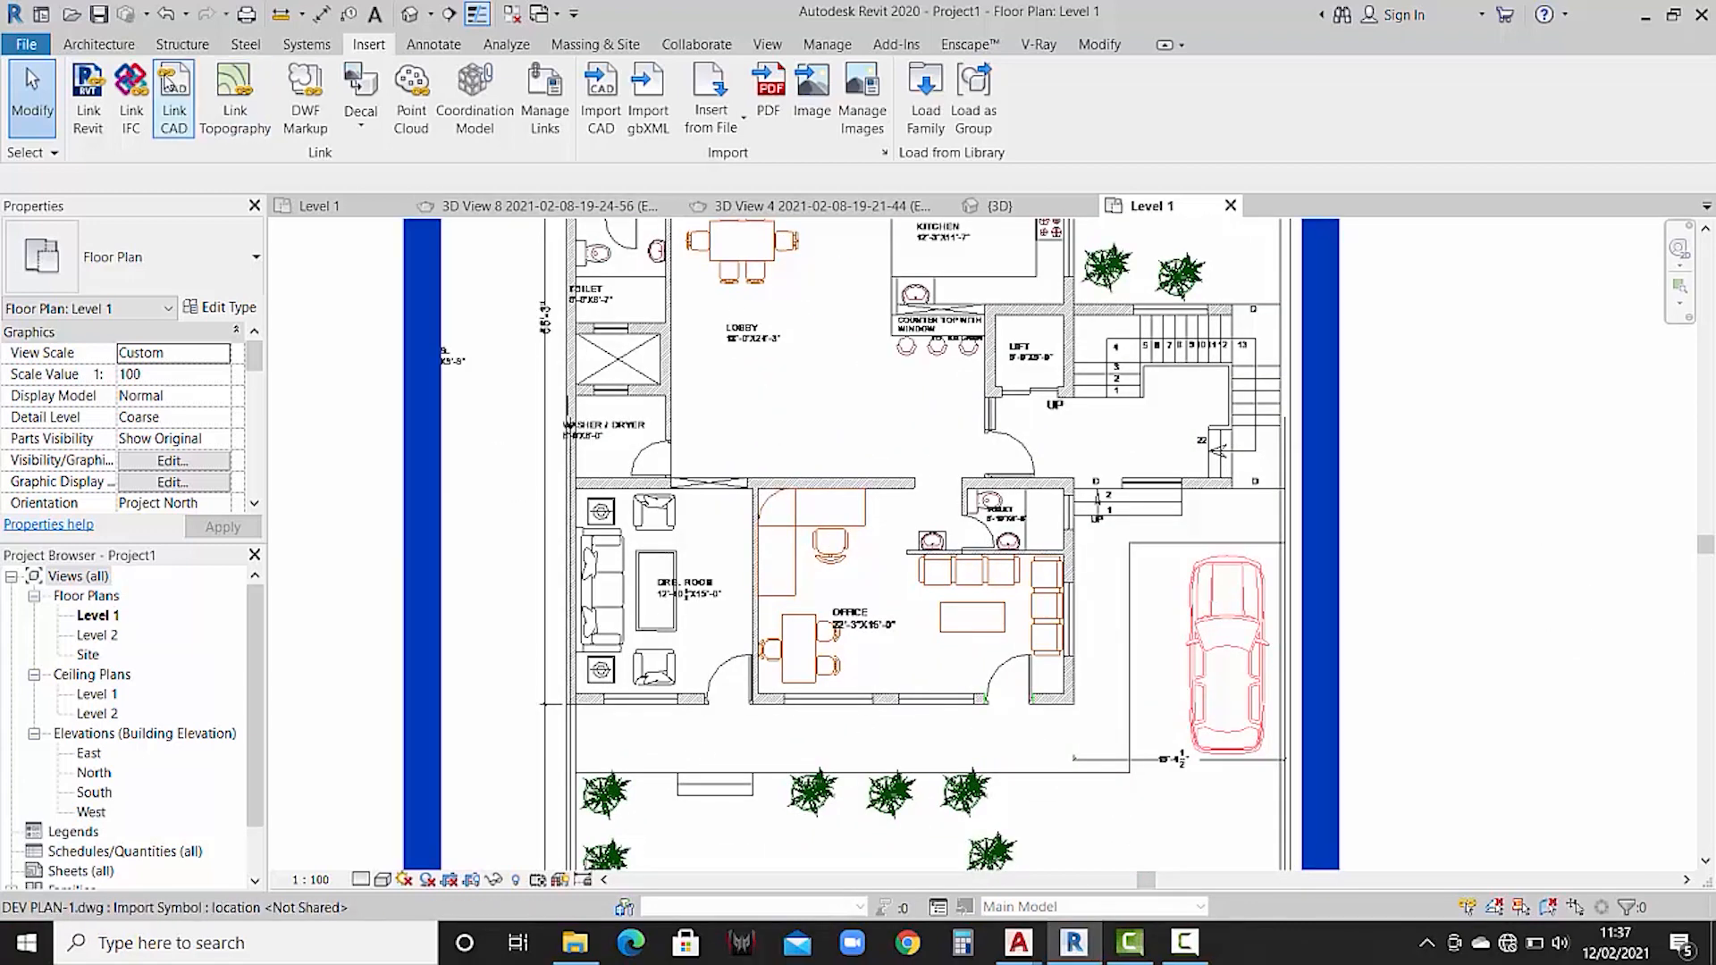
left_click(77, 48)
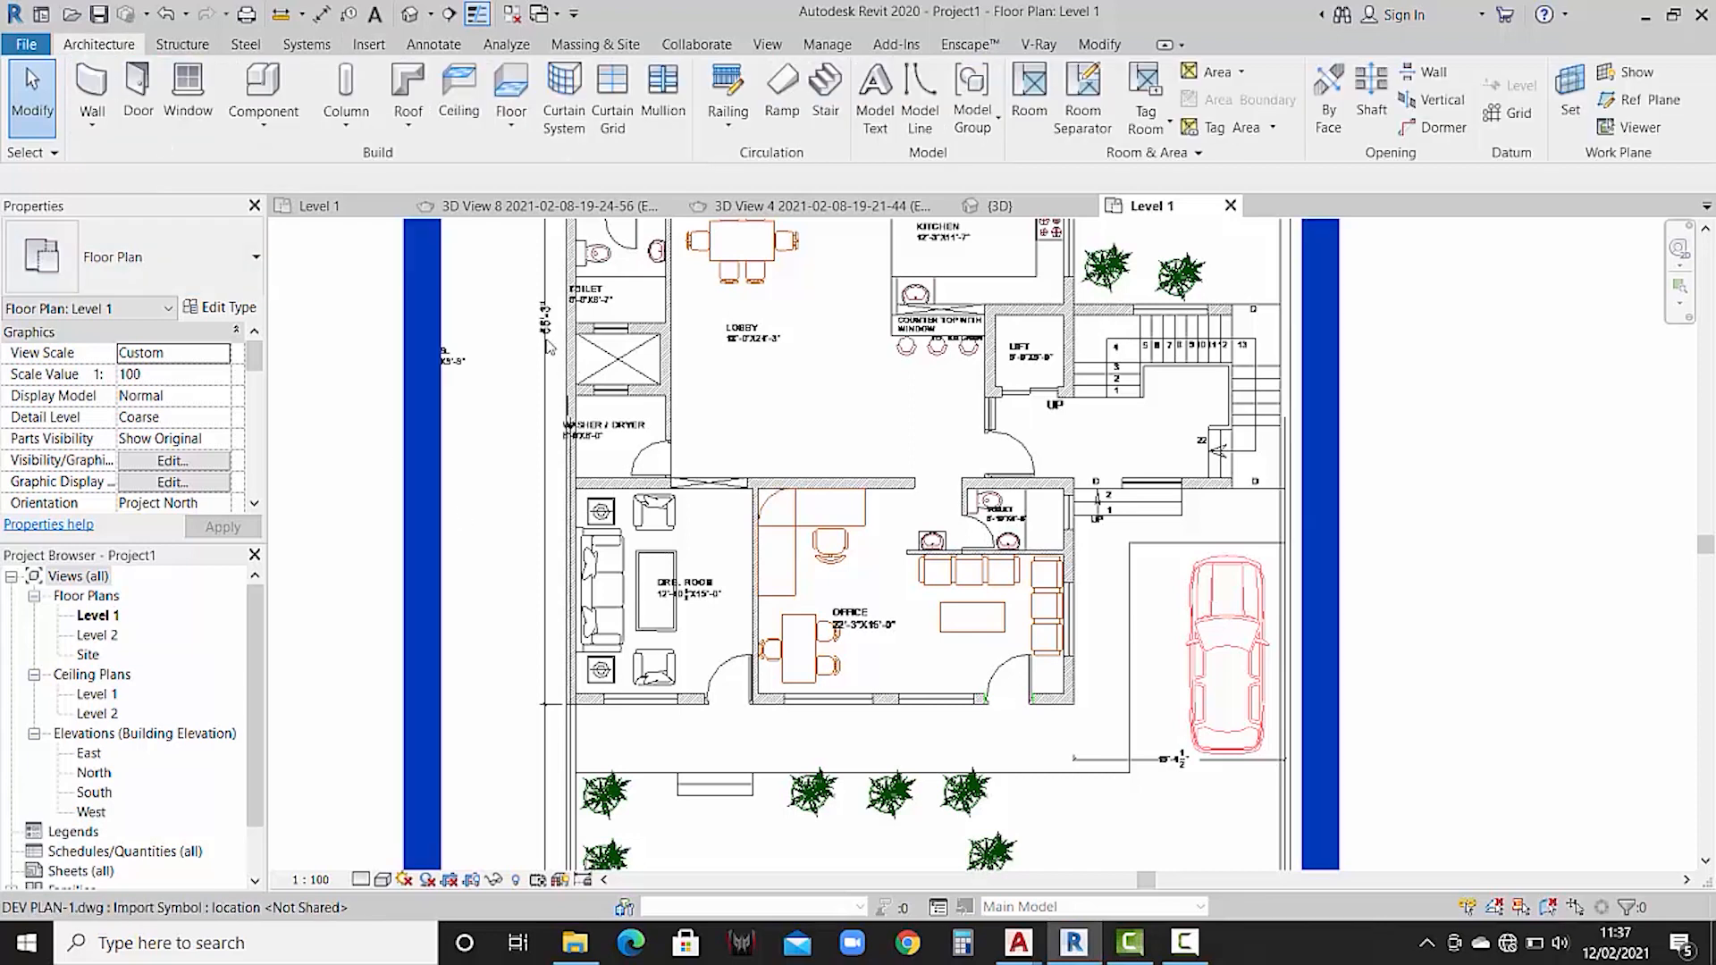
left_click(433, 43)
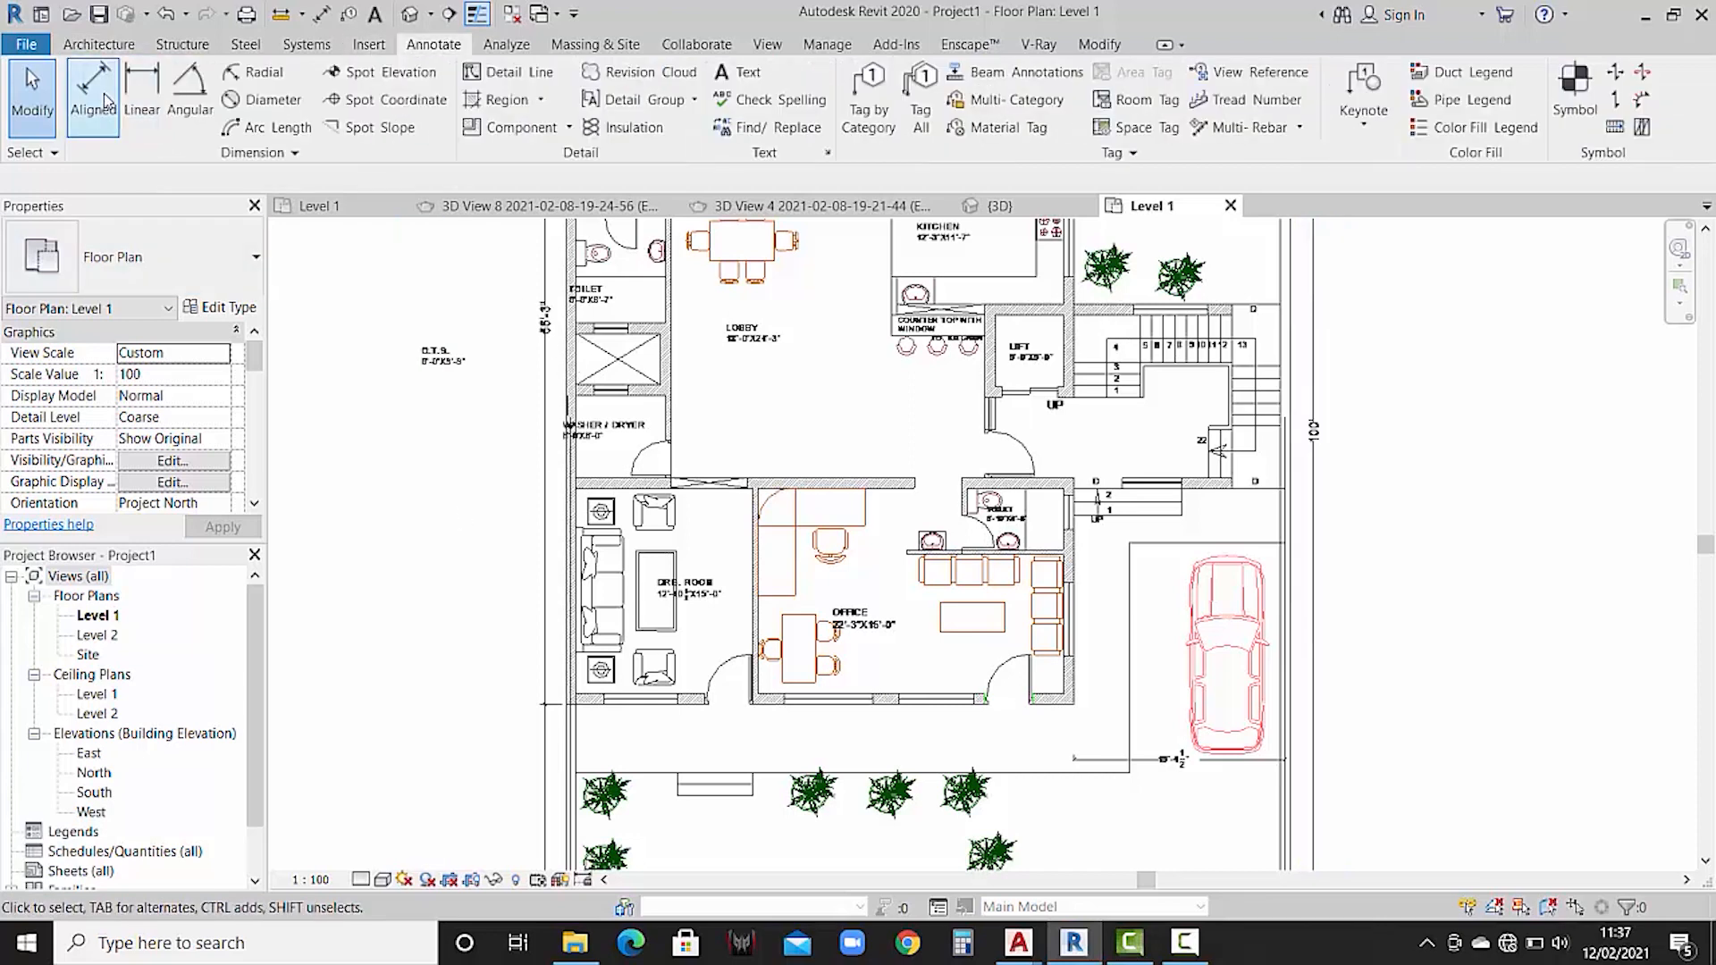
left_click(100, 90)
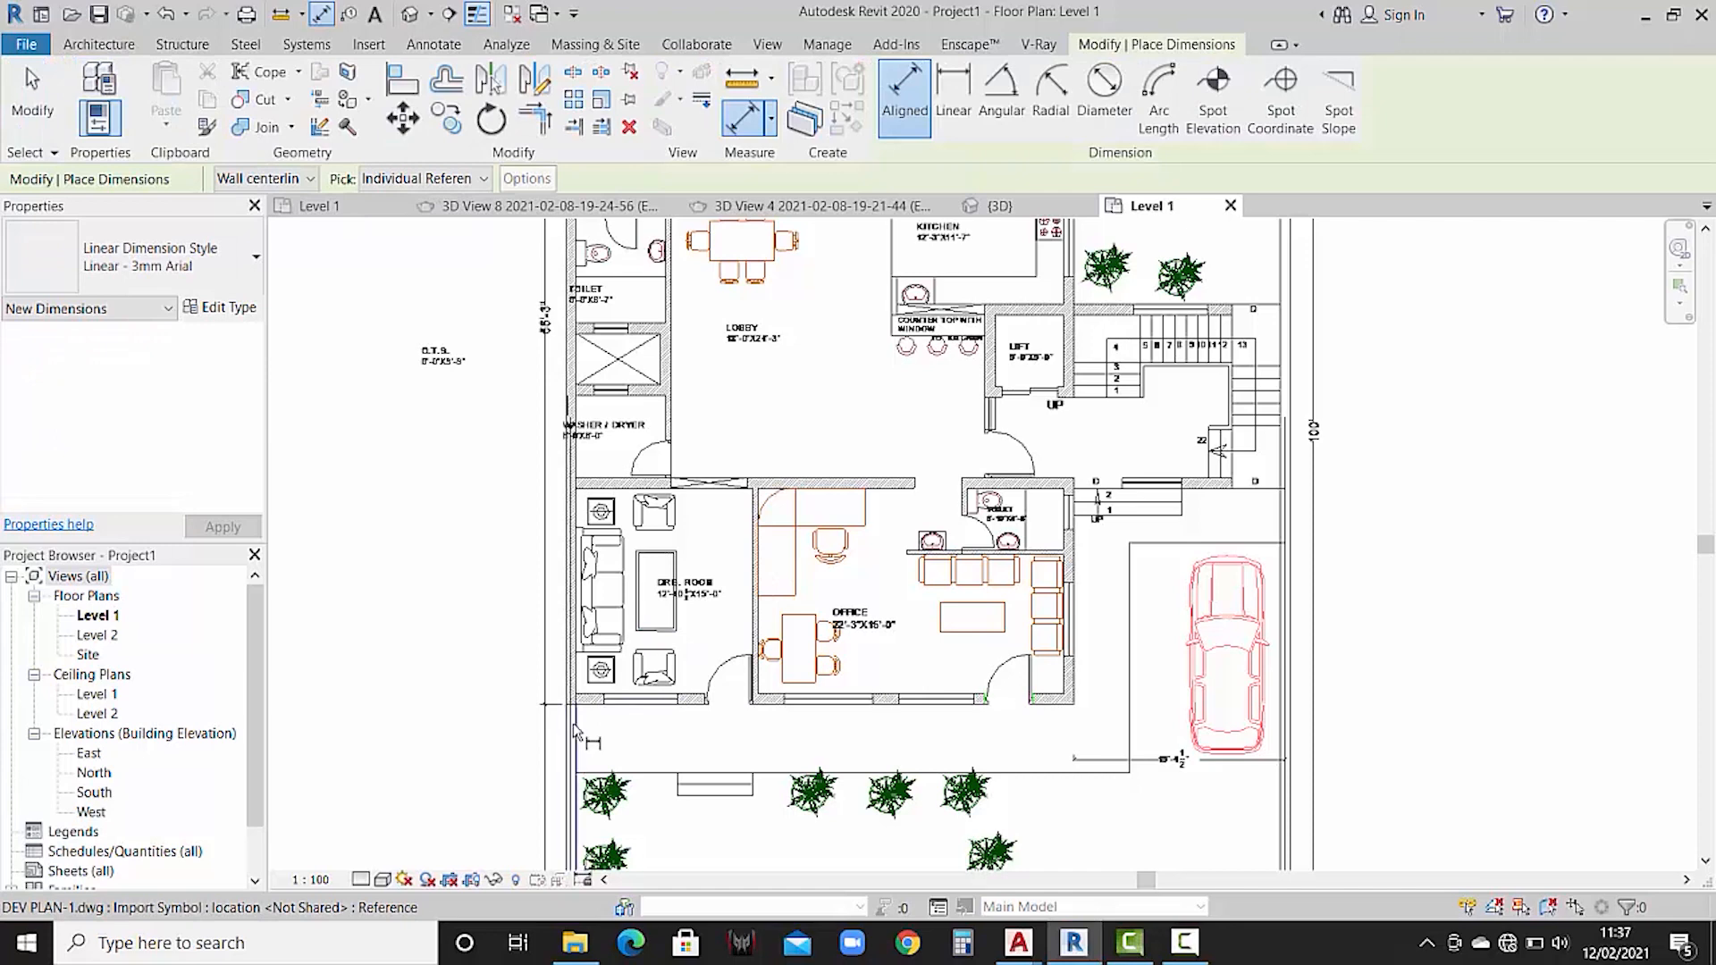
scroll(577, 731, "up", 5)
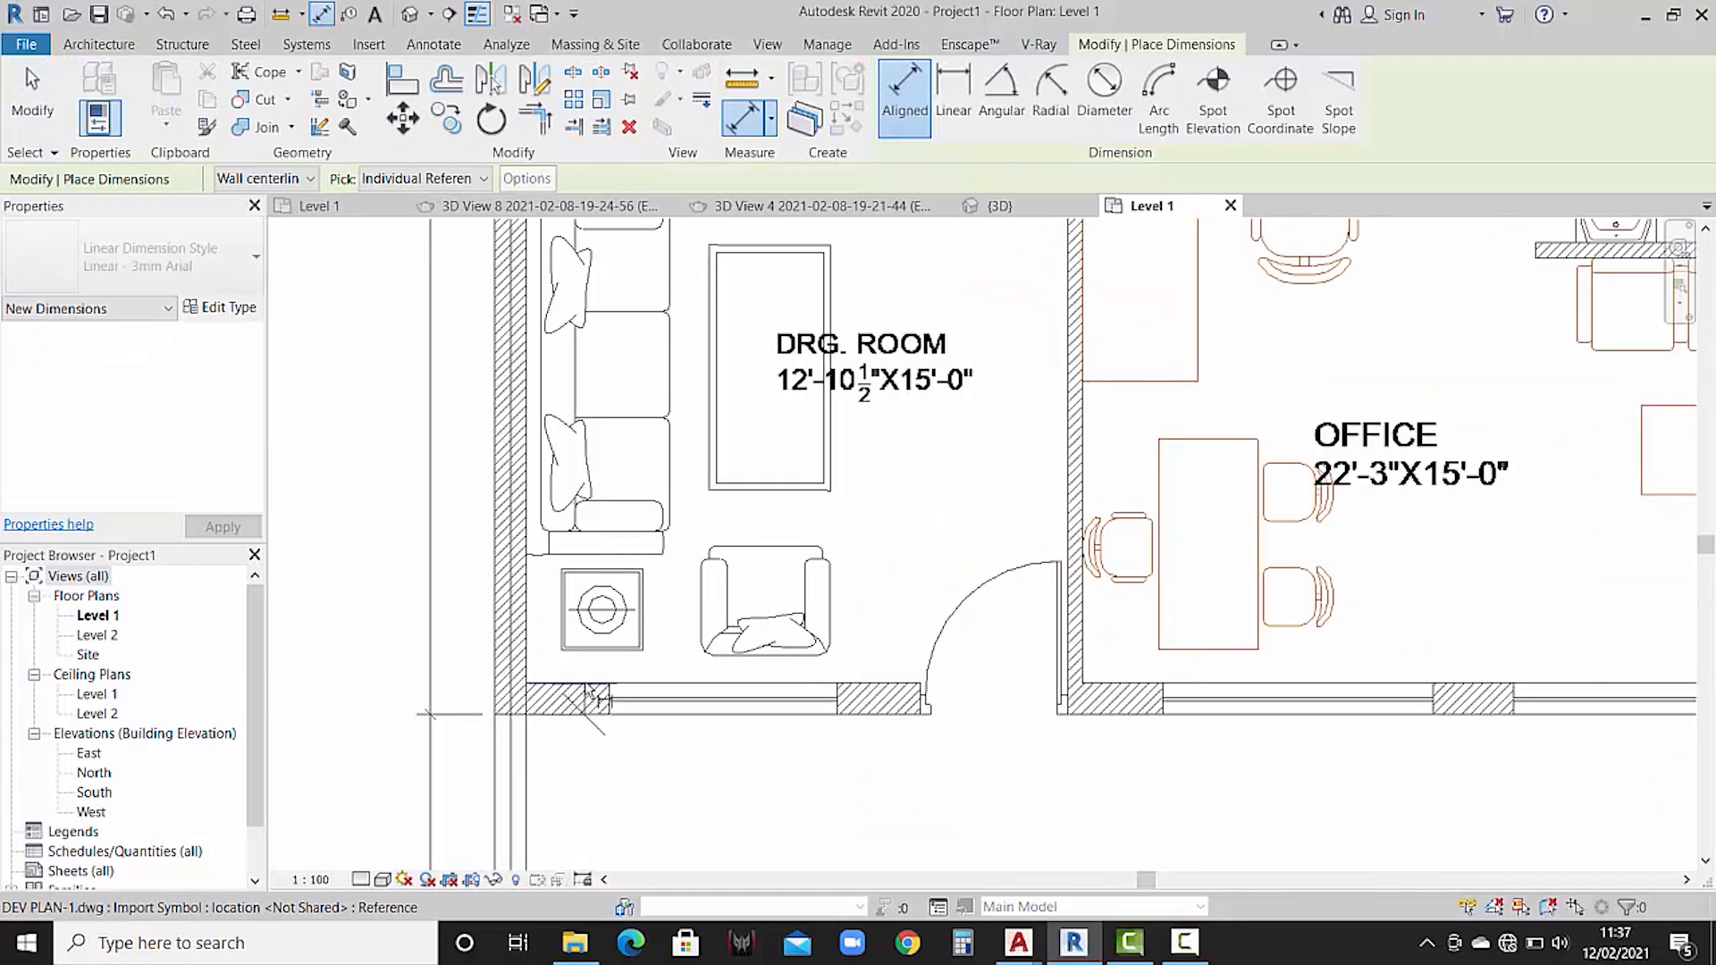
left_click(591, 695)
key("Escape")
key("Escape")
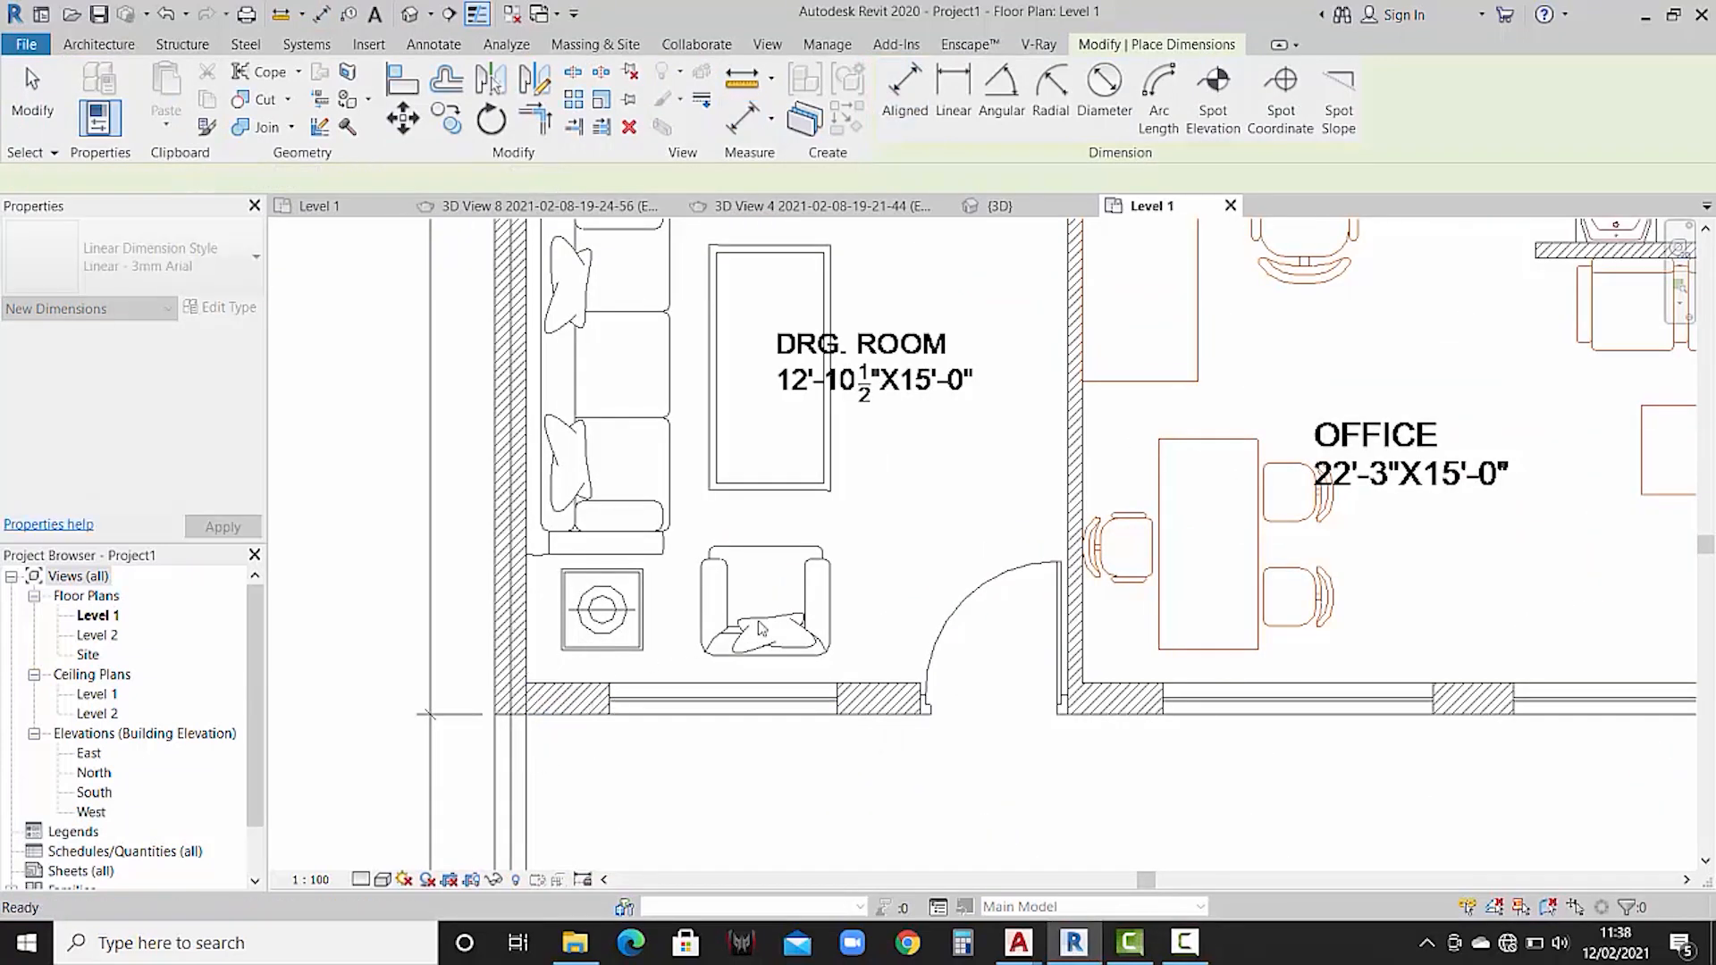
key("d")
key("i")
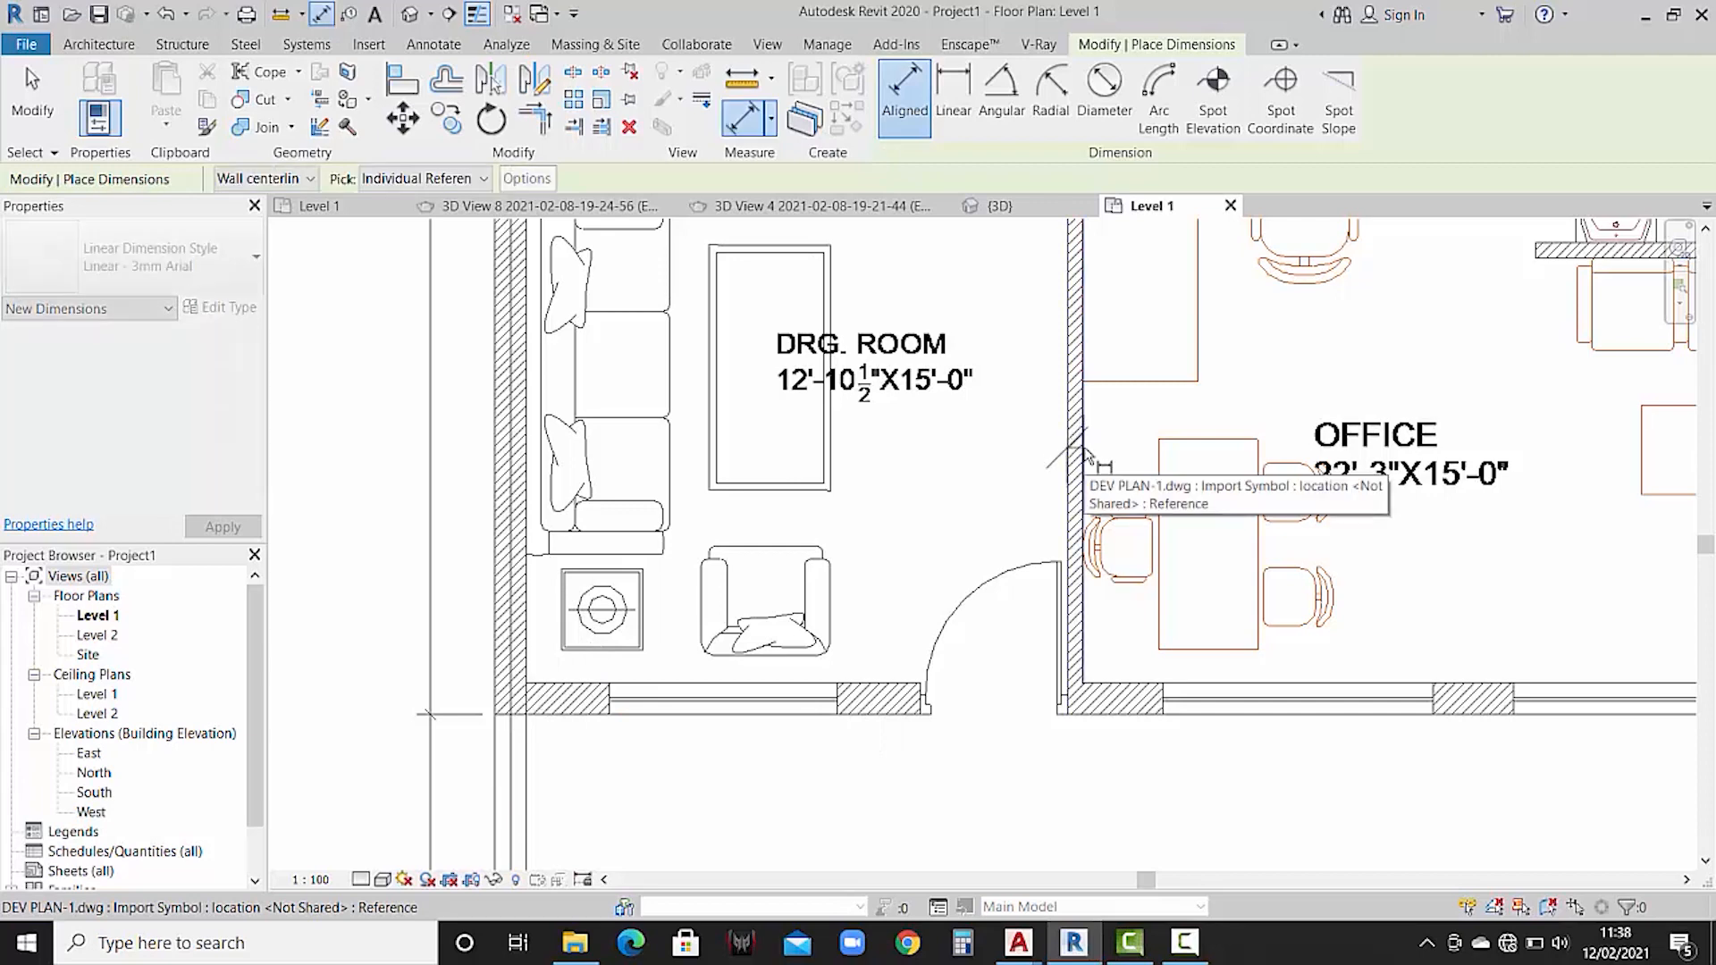
key("Escape")
key("Escape")
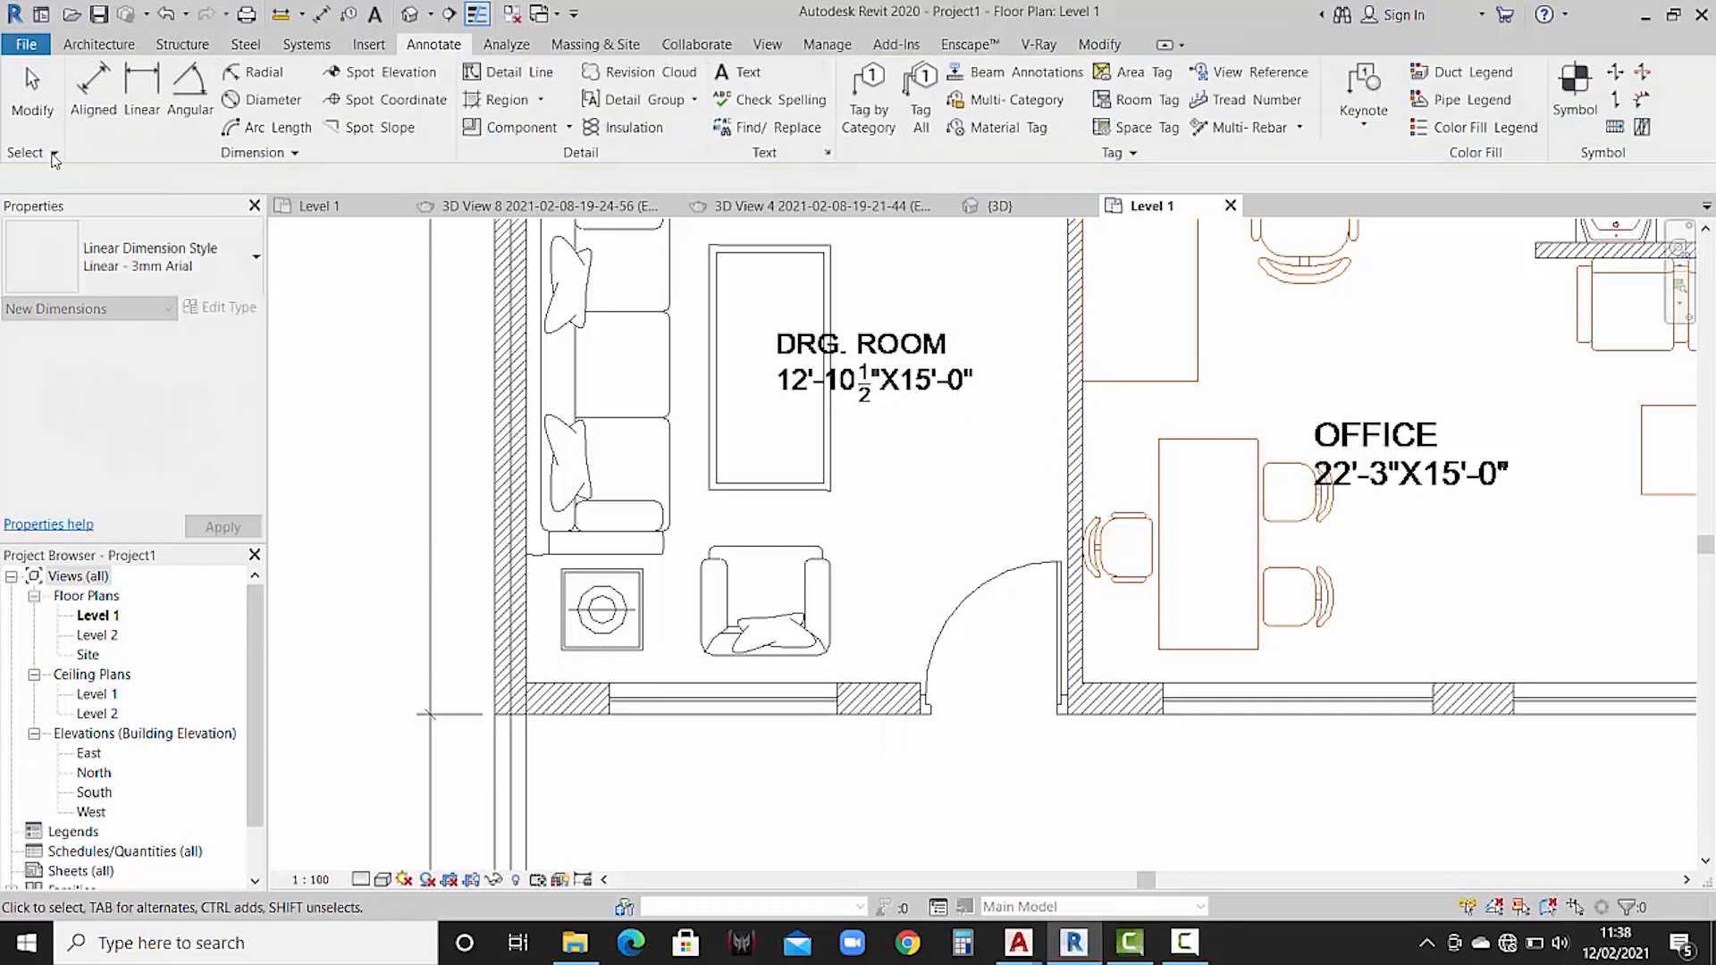
- Start an architectural wall and duplicate the Generic - 200mm type as wall 9"
left_click(114, 46)
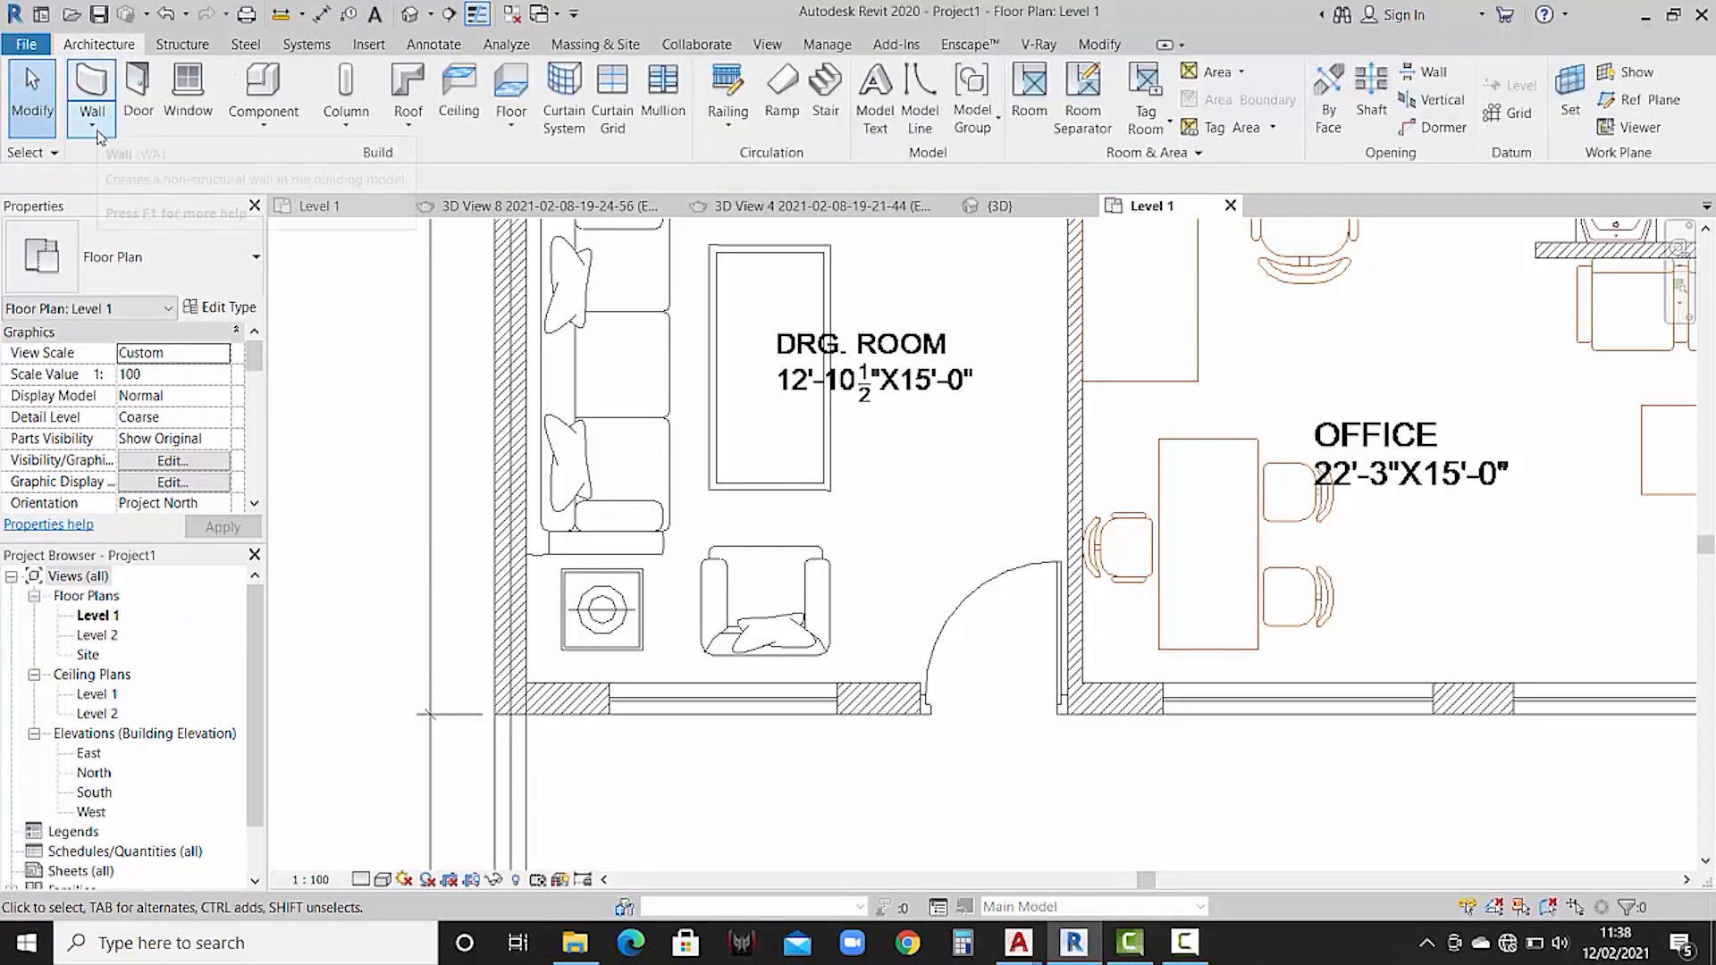
left_click(92, 125)
left_click(134, 166)
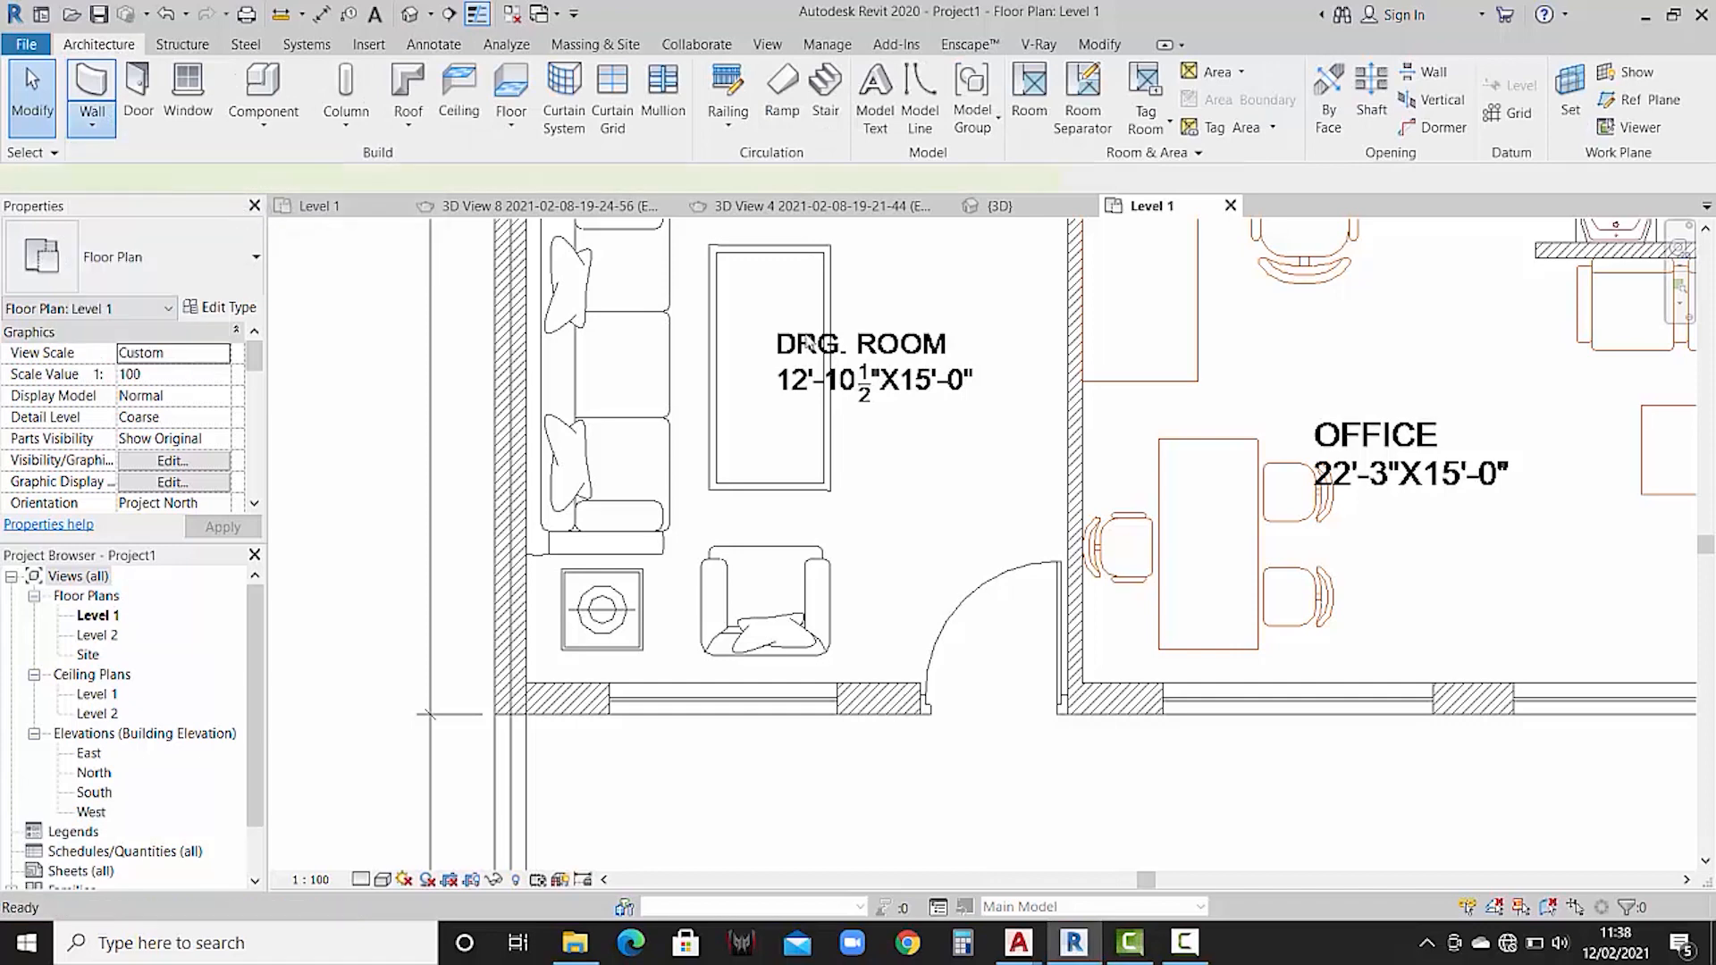
left_click(221, 309)
left_click(1537, 216)
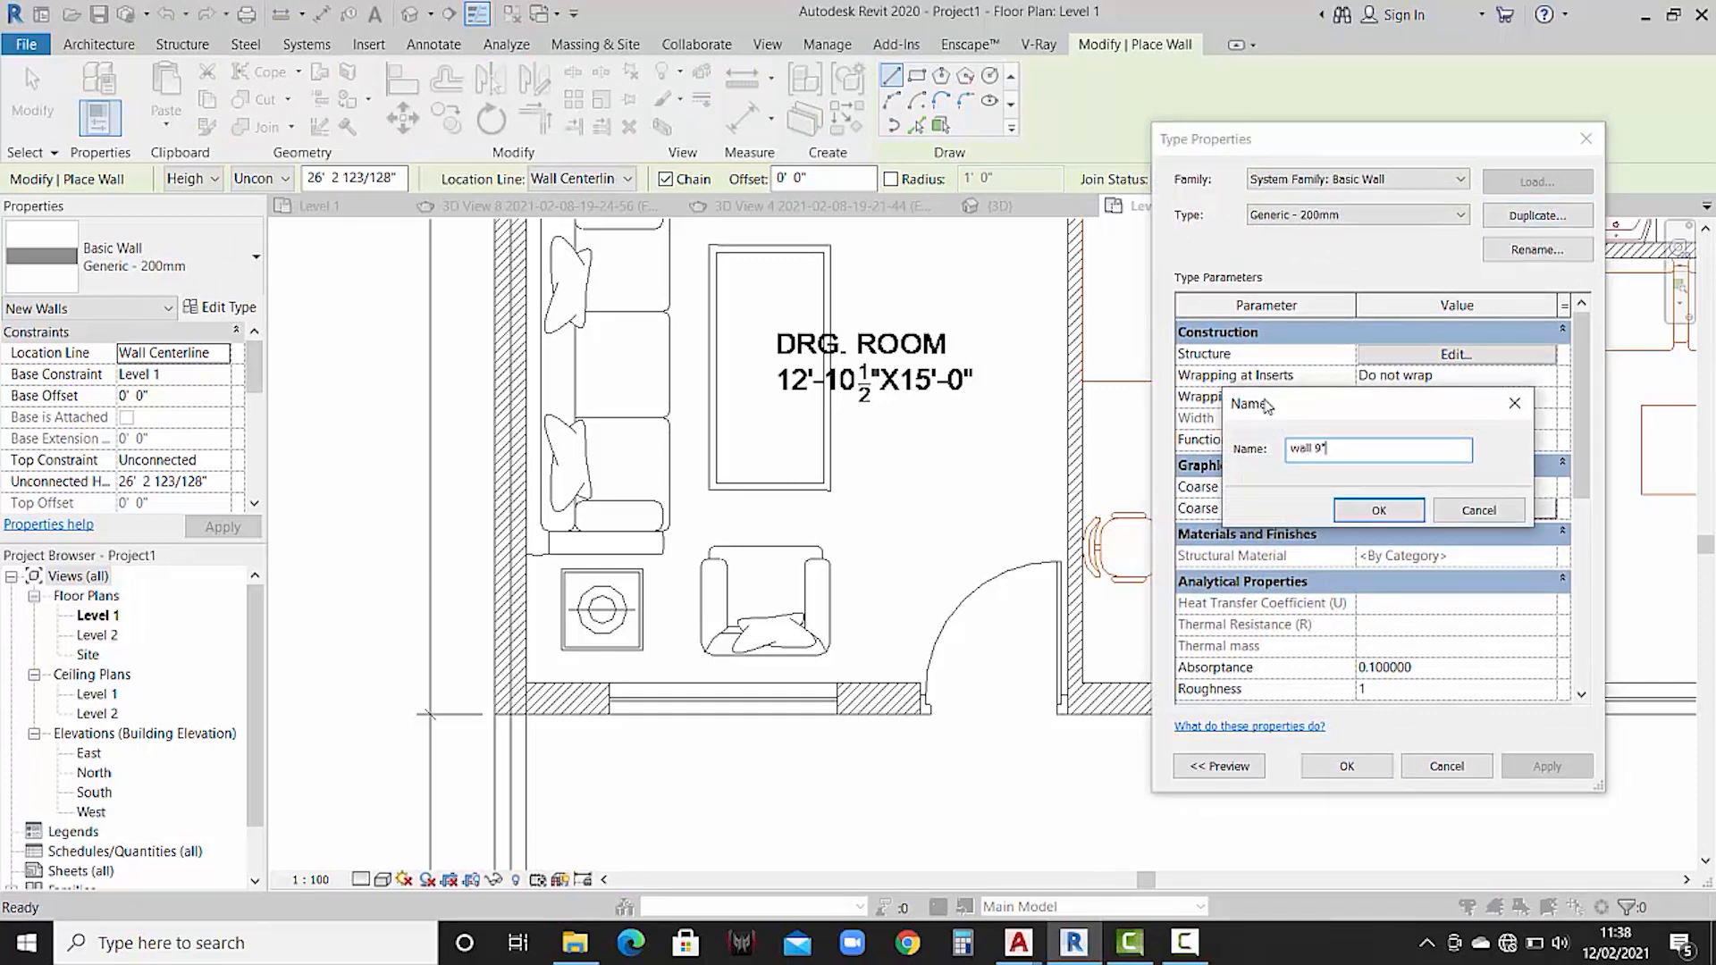
left_click(1375, 510)
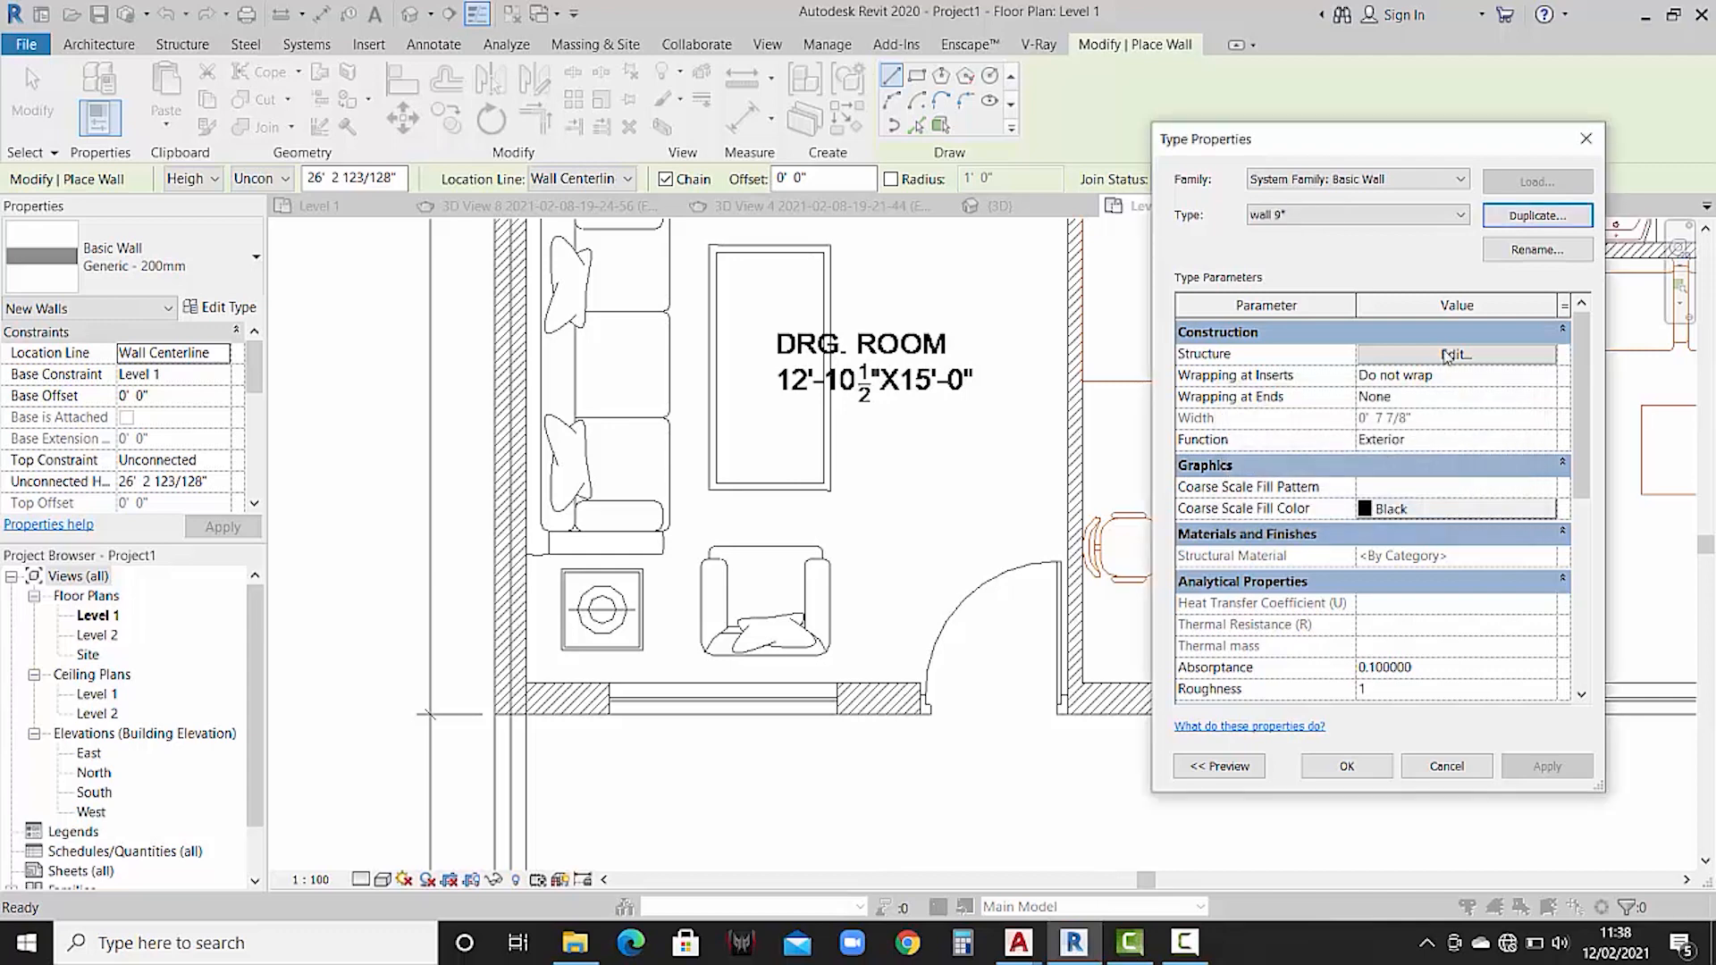
- Set the structure layer thickness of the wall 9" type to 9"
left_click(1446, 355)
left_click(1430, 410)
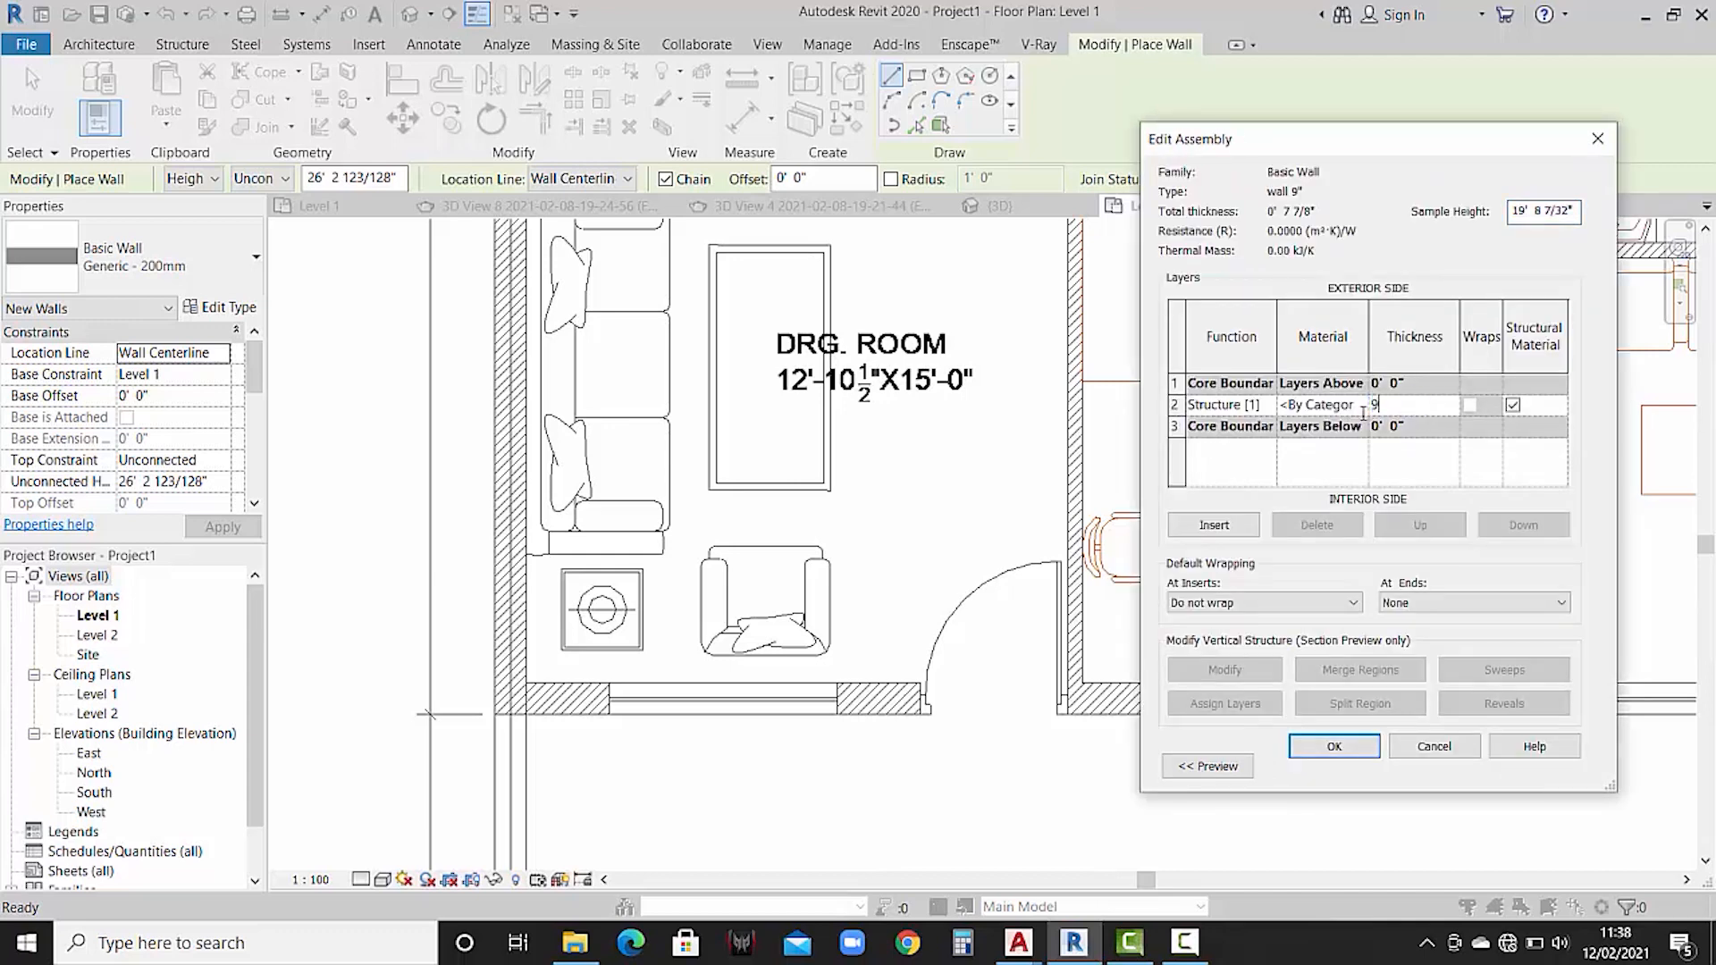
left_click(1314, 751)
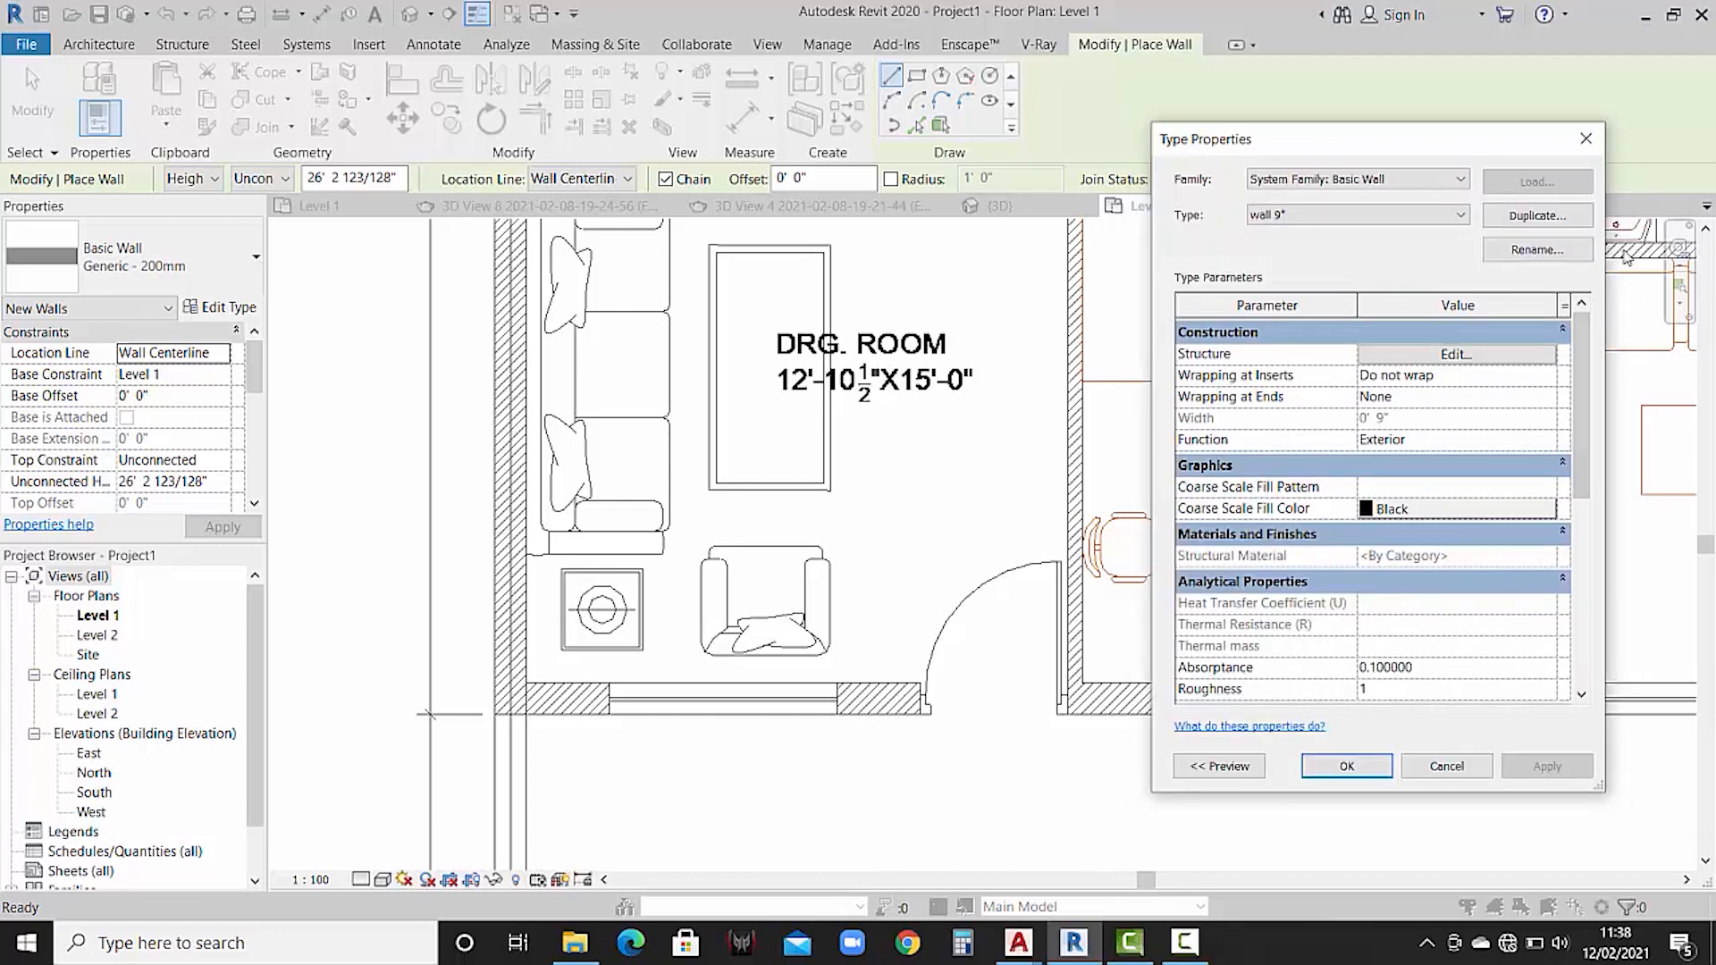
- Duplicate the wall type as wall 4.5" and set its structure layer thickness to 4.5"
left_click(1531, 217)
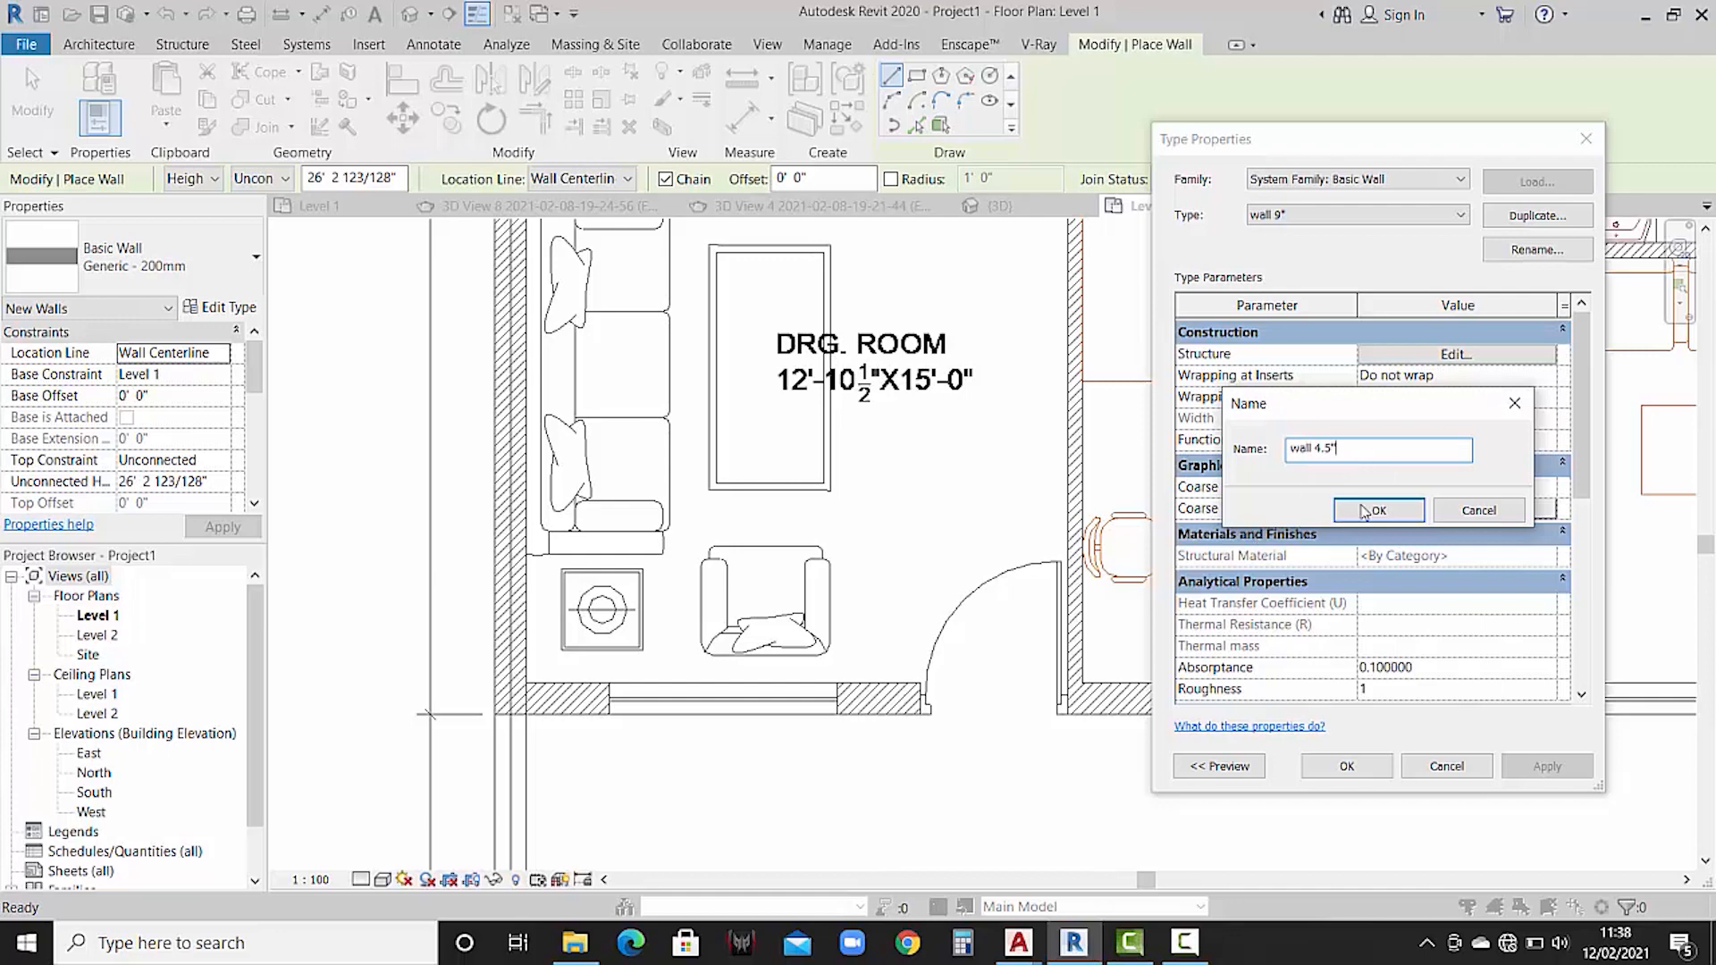
left_click(1394, 517)
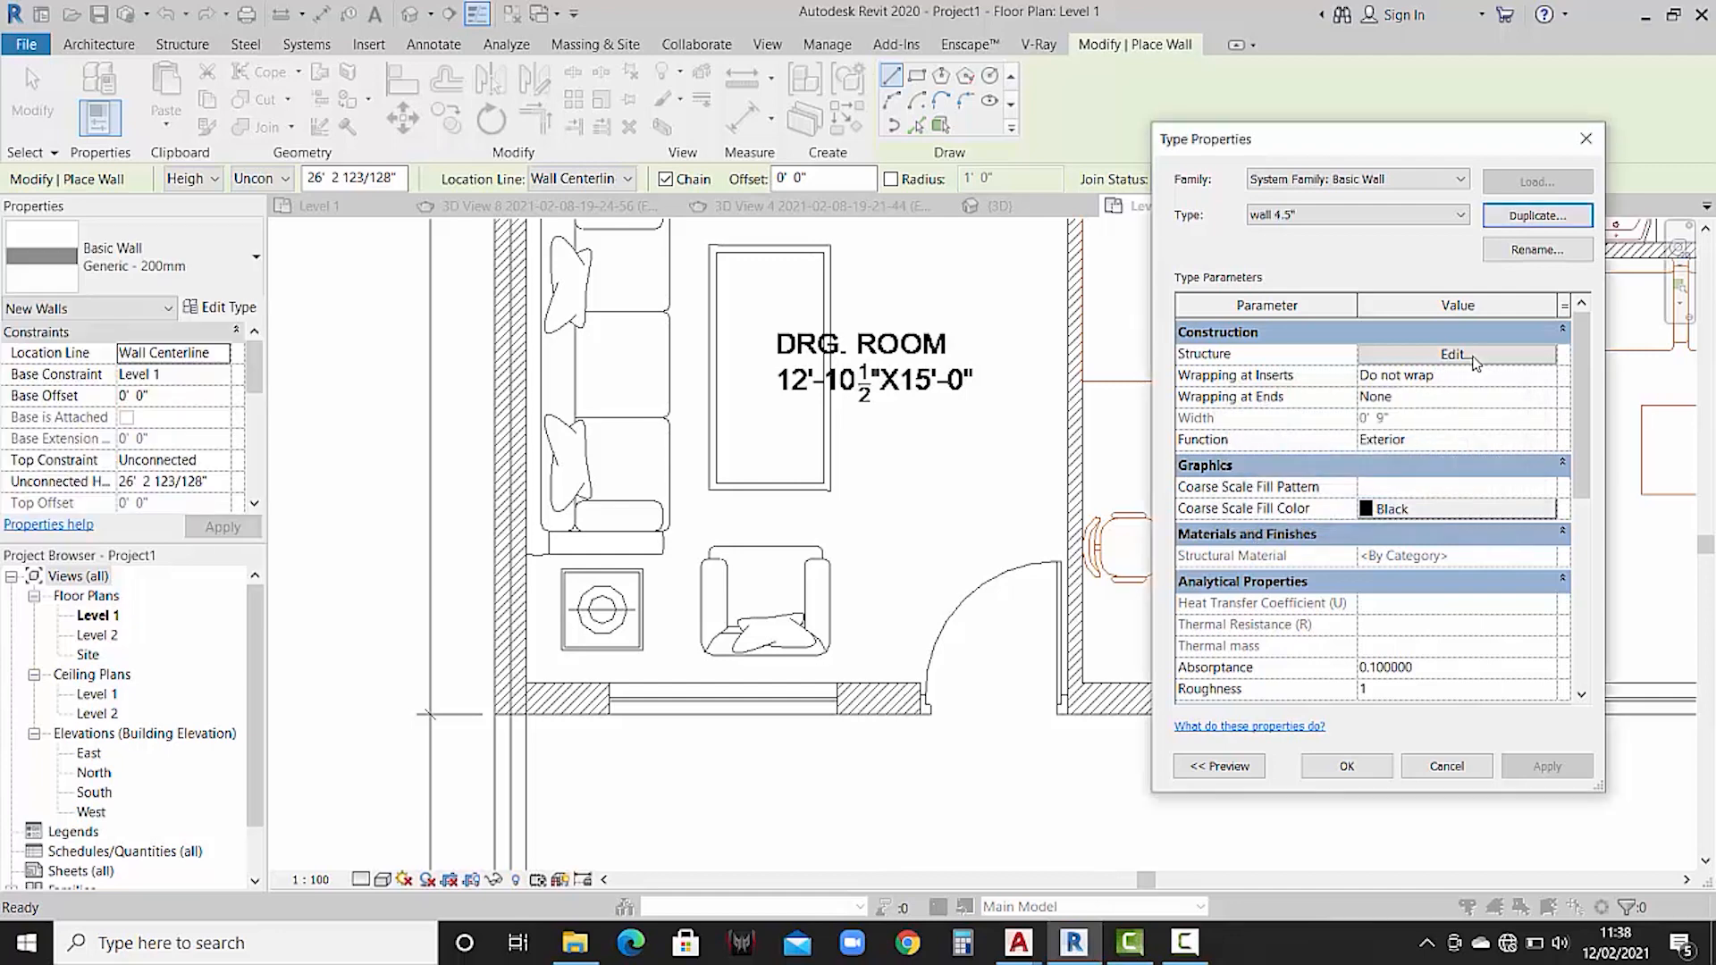
left_click(1473, 361)
left_click(1419, 405)
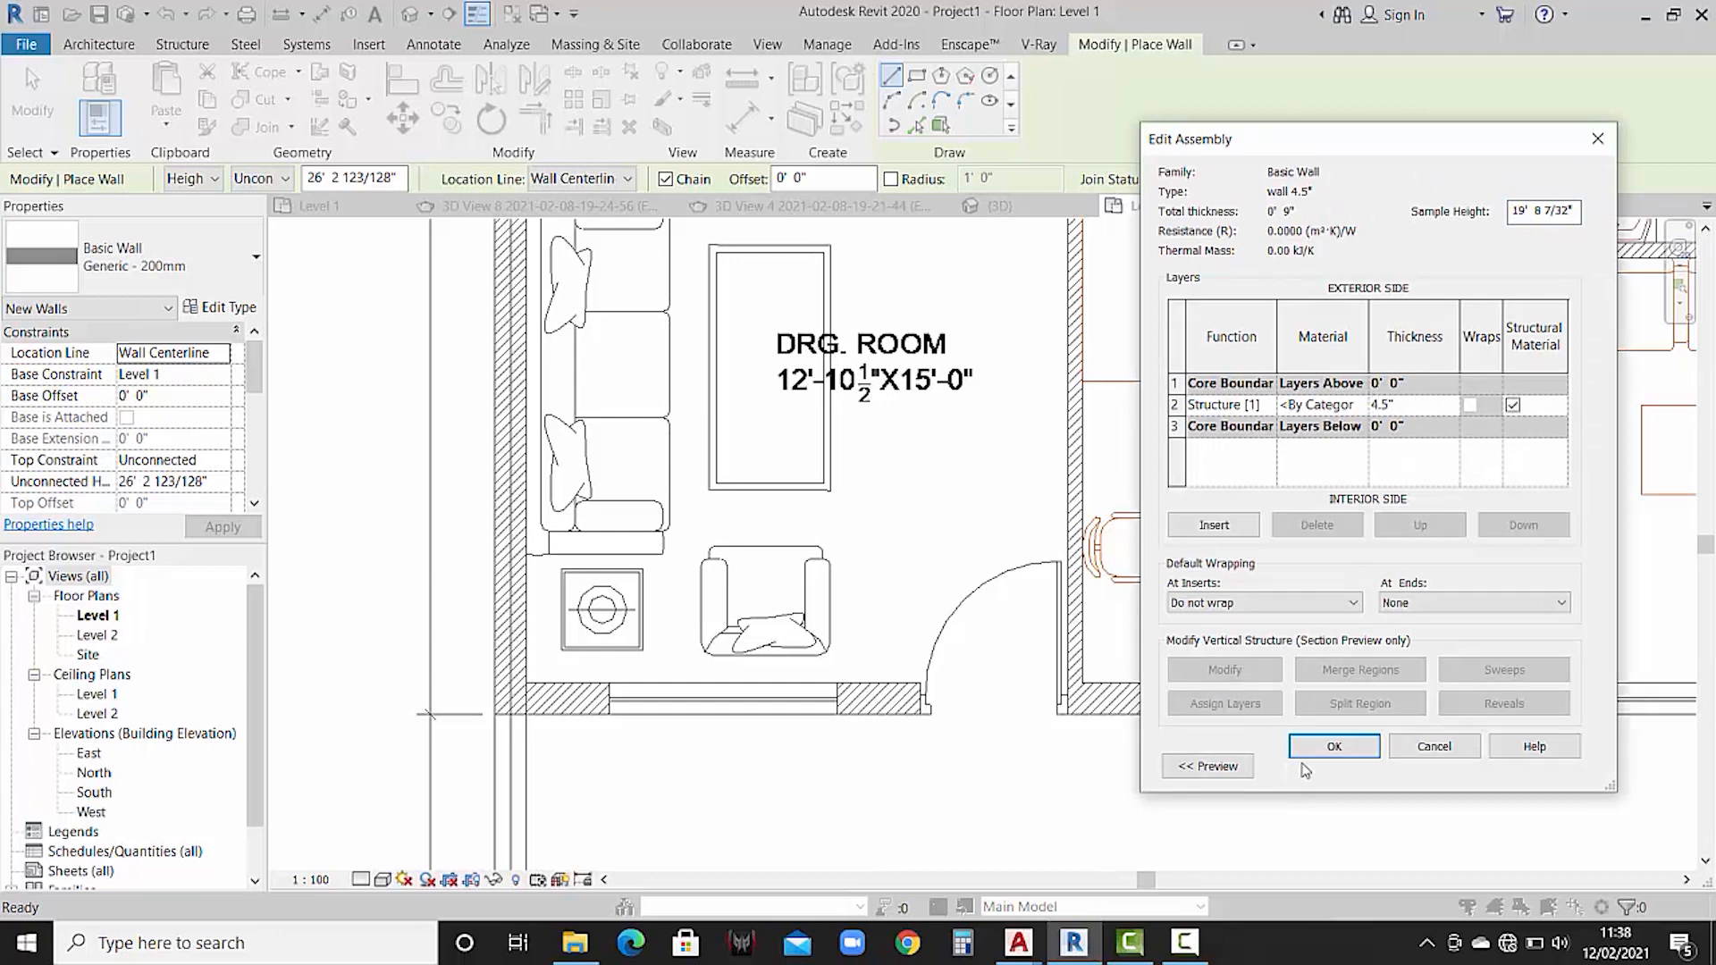
left_click(1333, 747)
left_click(1337, 762)
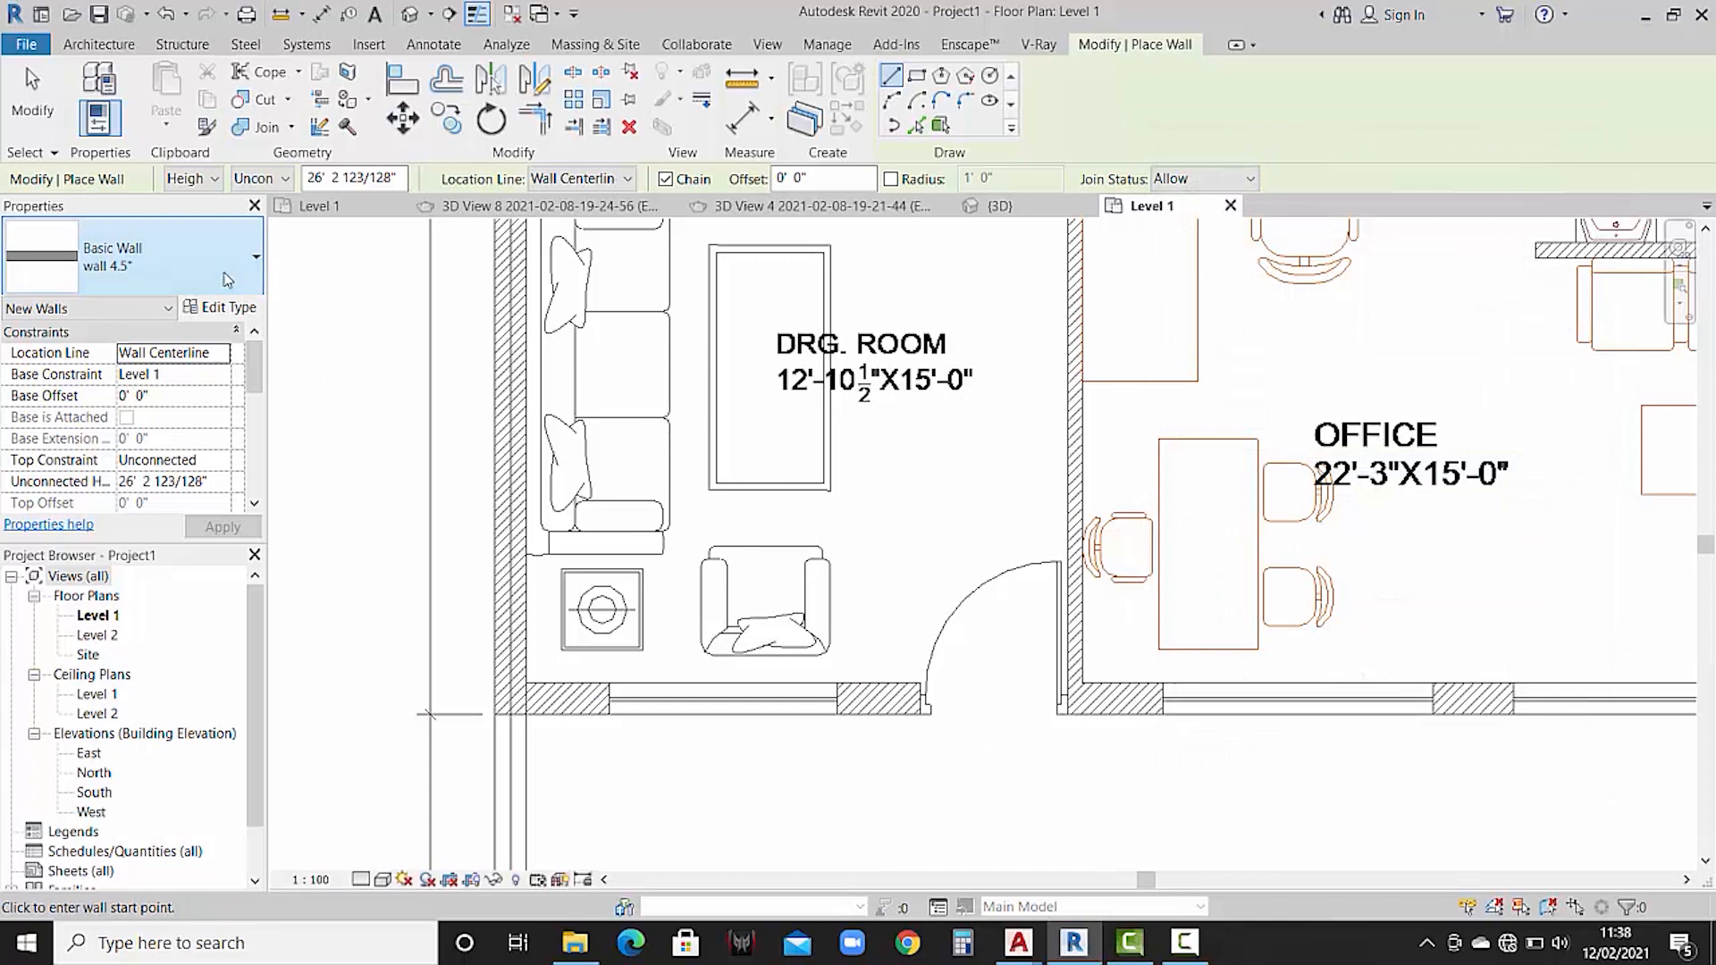
- Choose the wall 9" type for the new walls and set the location line to Finish Face: Exterior
left_click(143, 259)
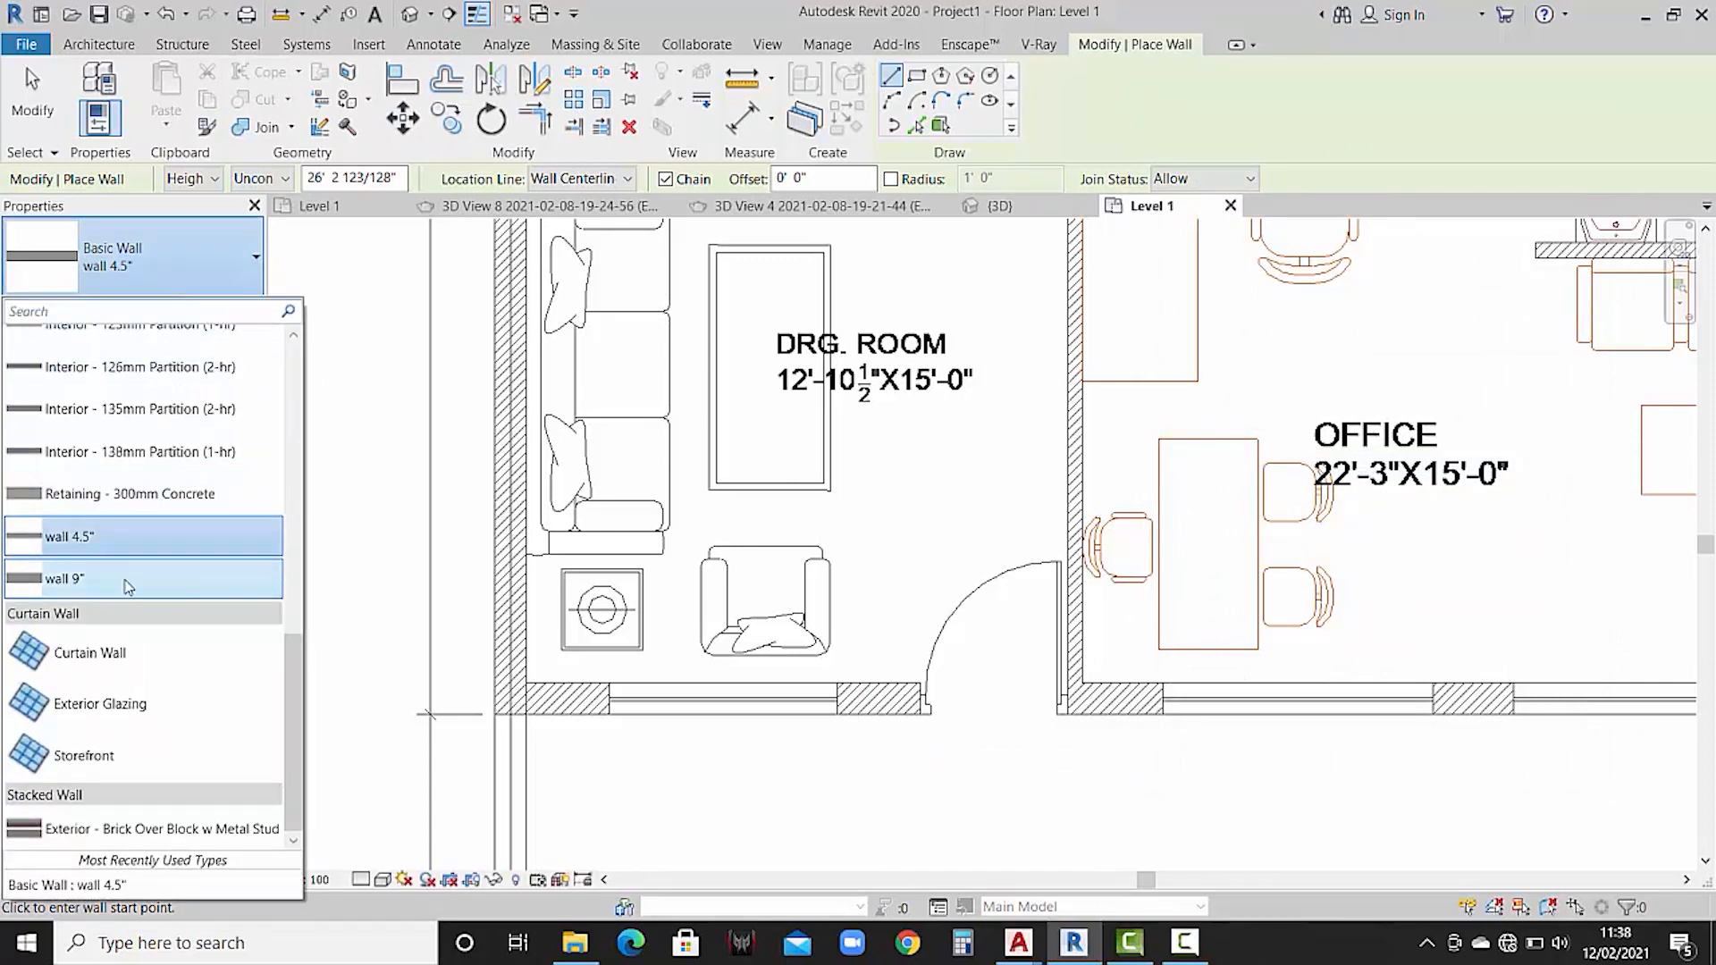
left_click(125, 581)
scroll(887, 588, "down", 5)
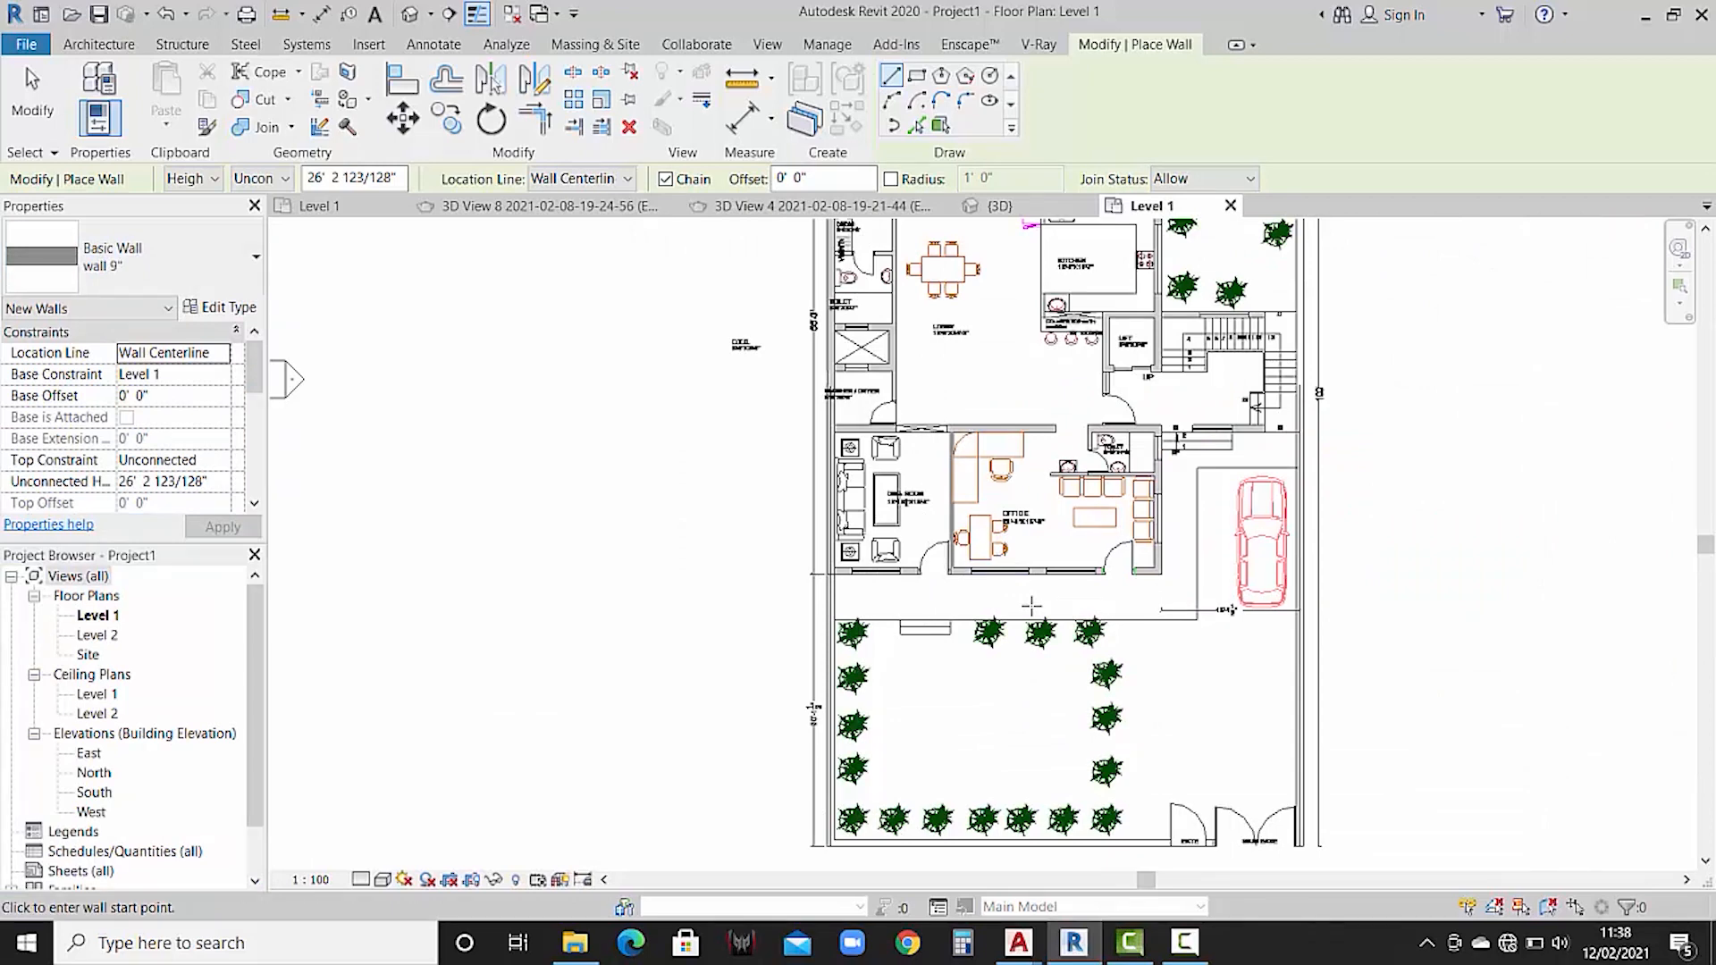
scroll(831, 576, "up", 3)
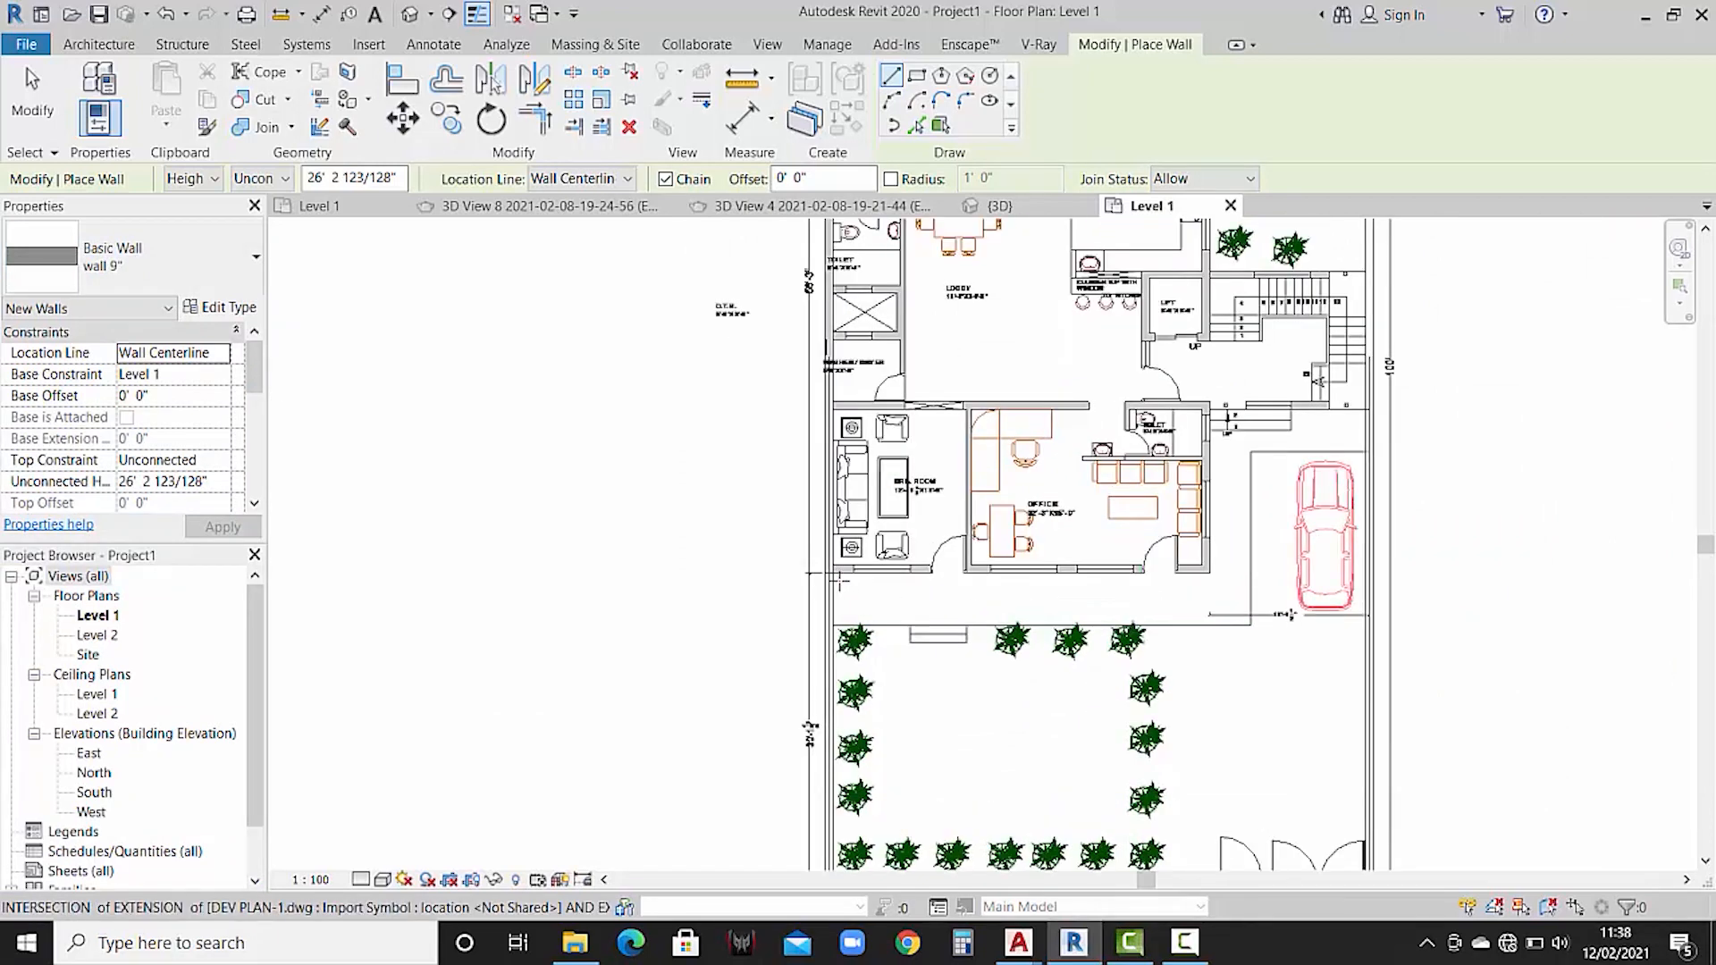
scroll(813, 590, "up", 1)
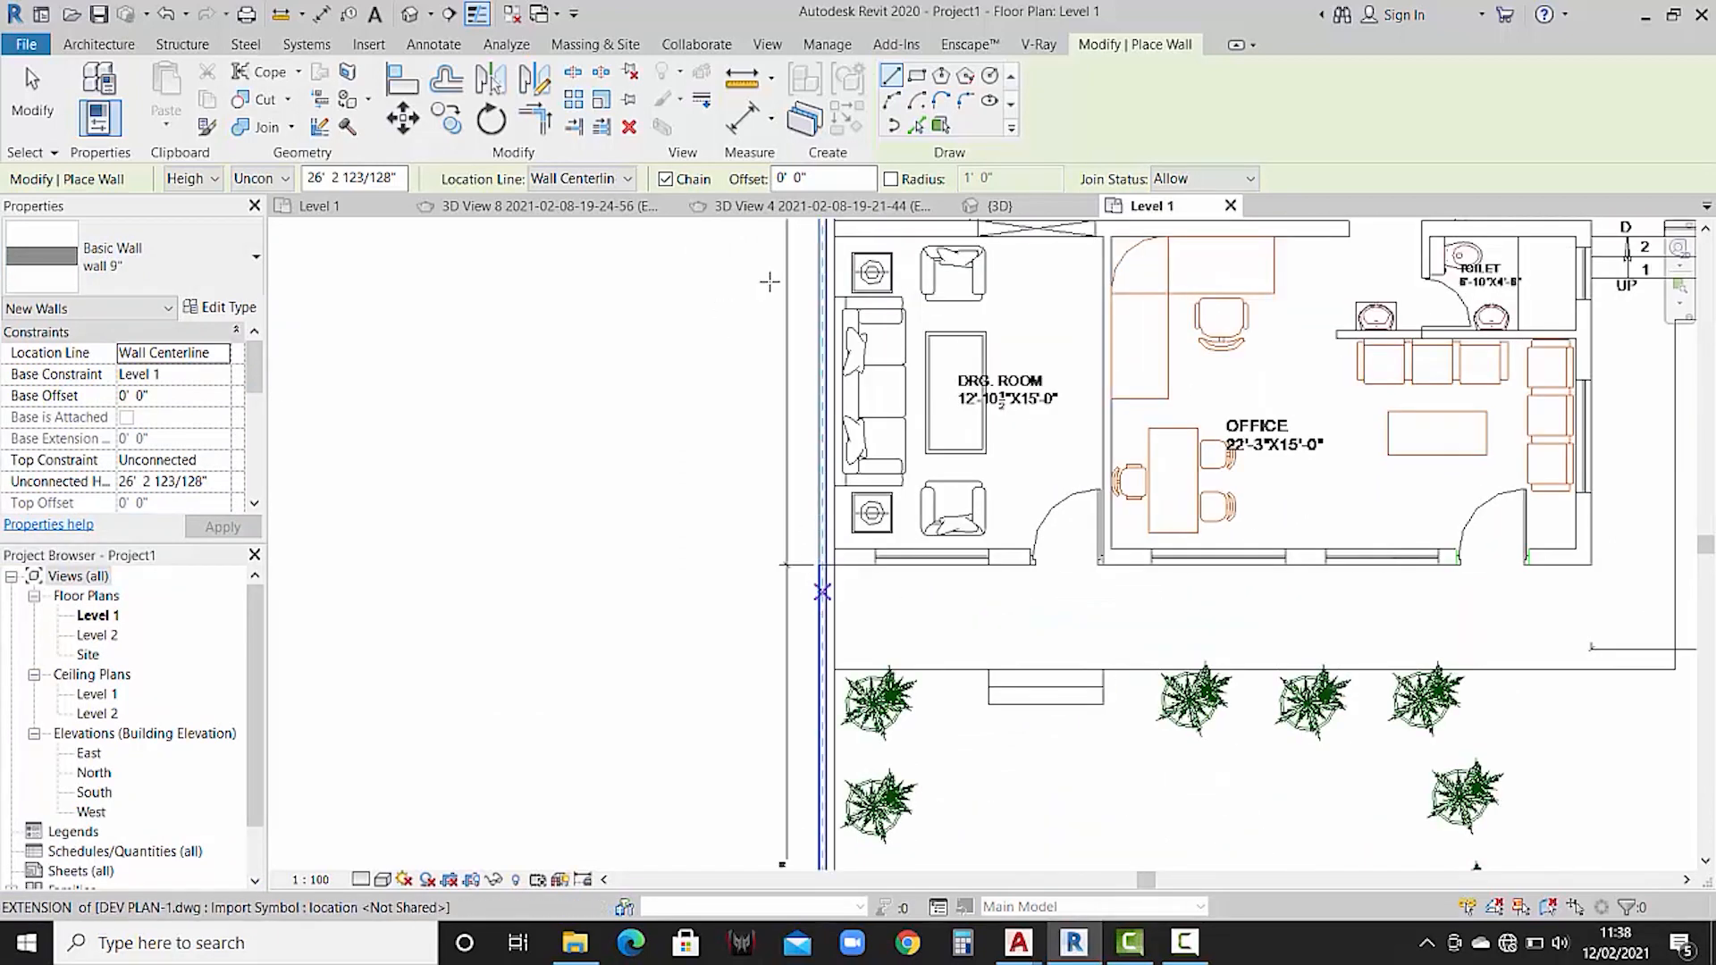
left_click(630, 179)
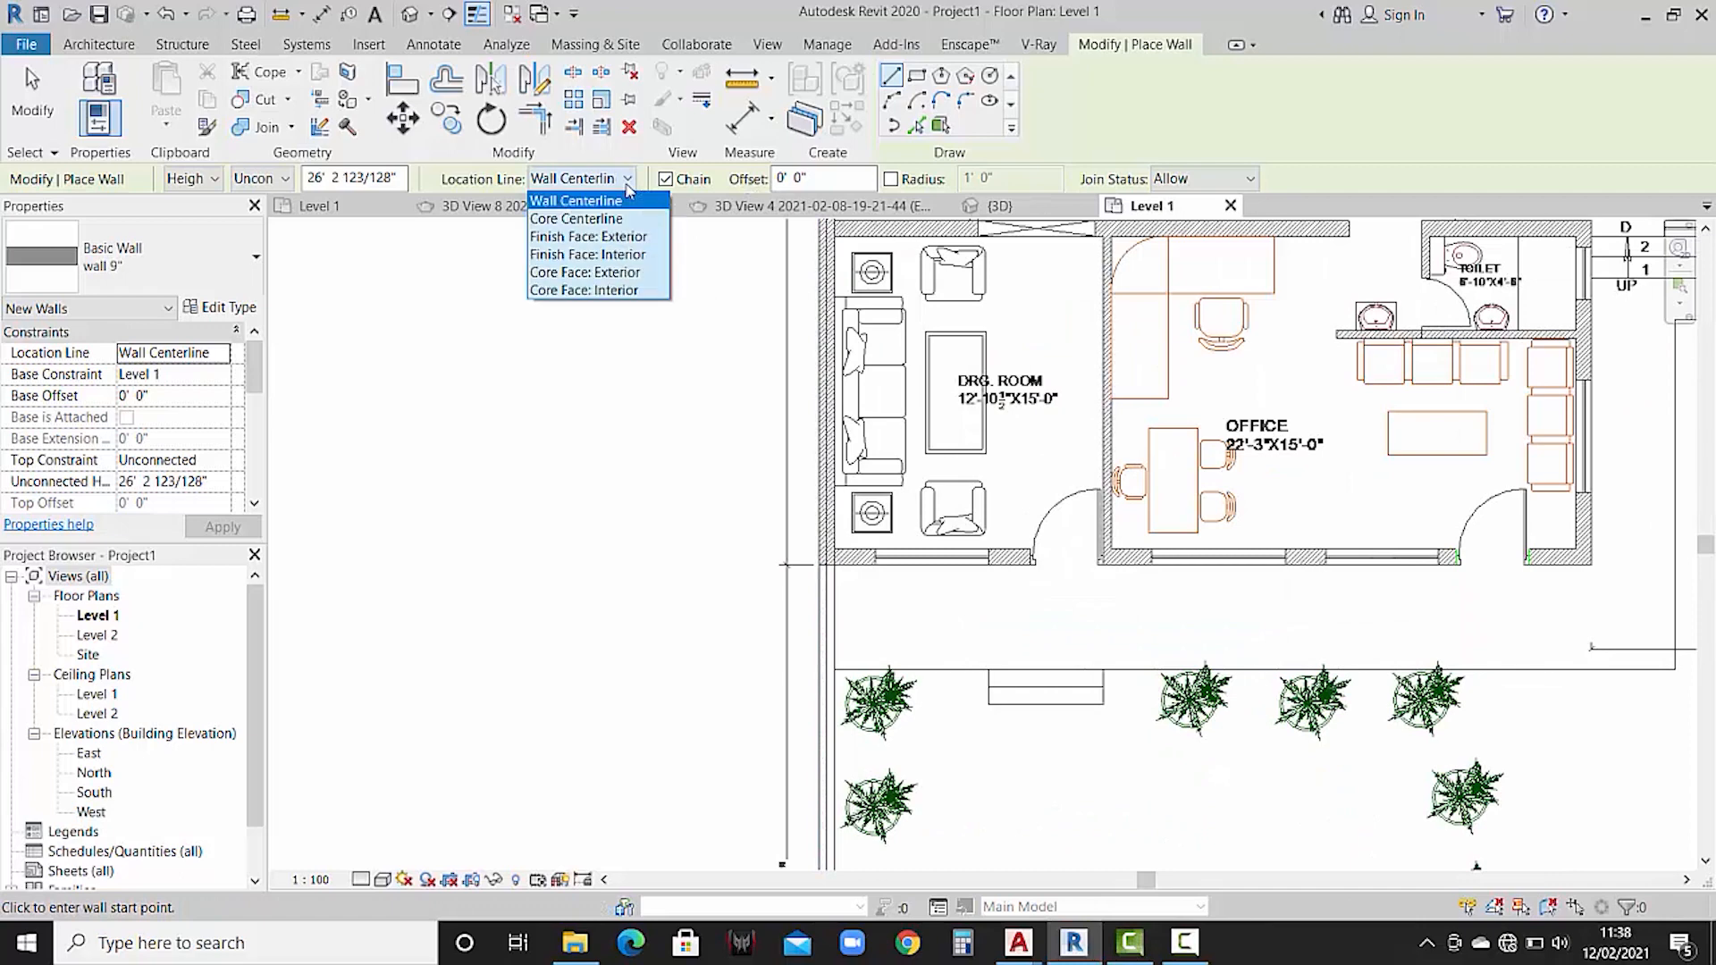
left_click(615, 238)
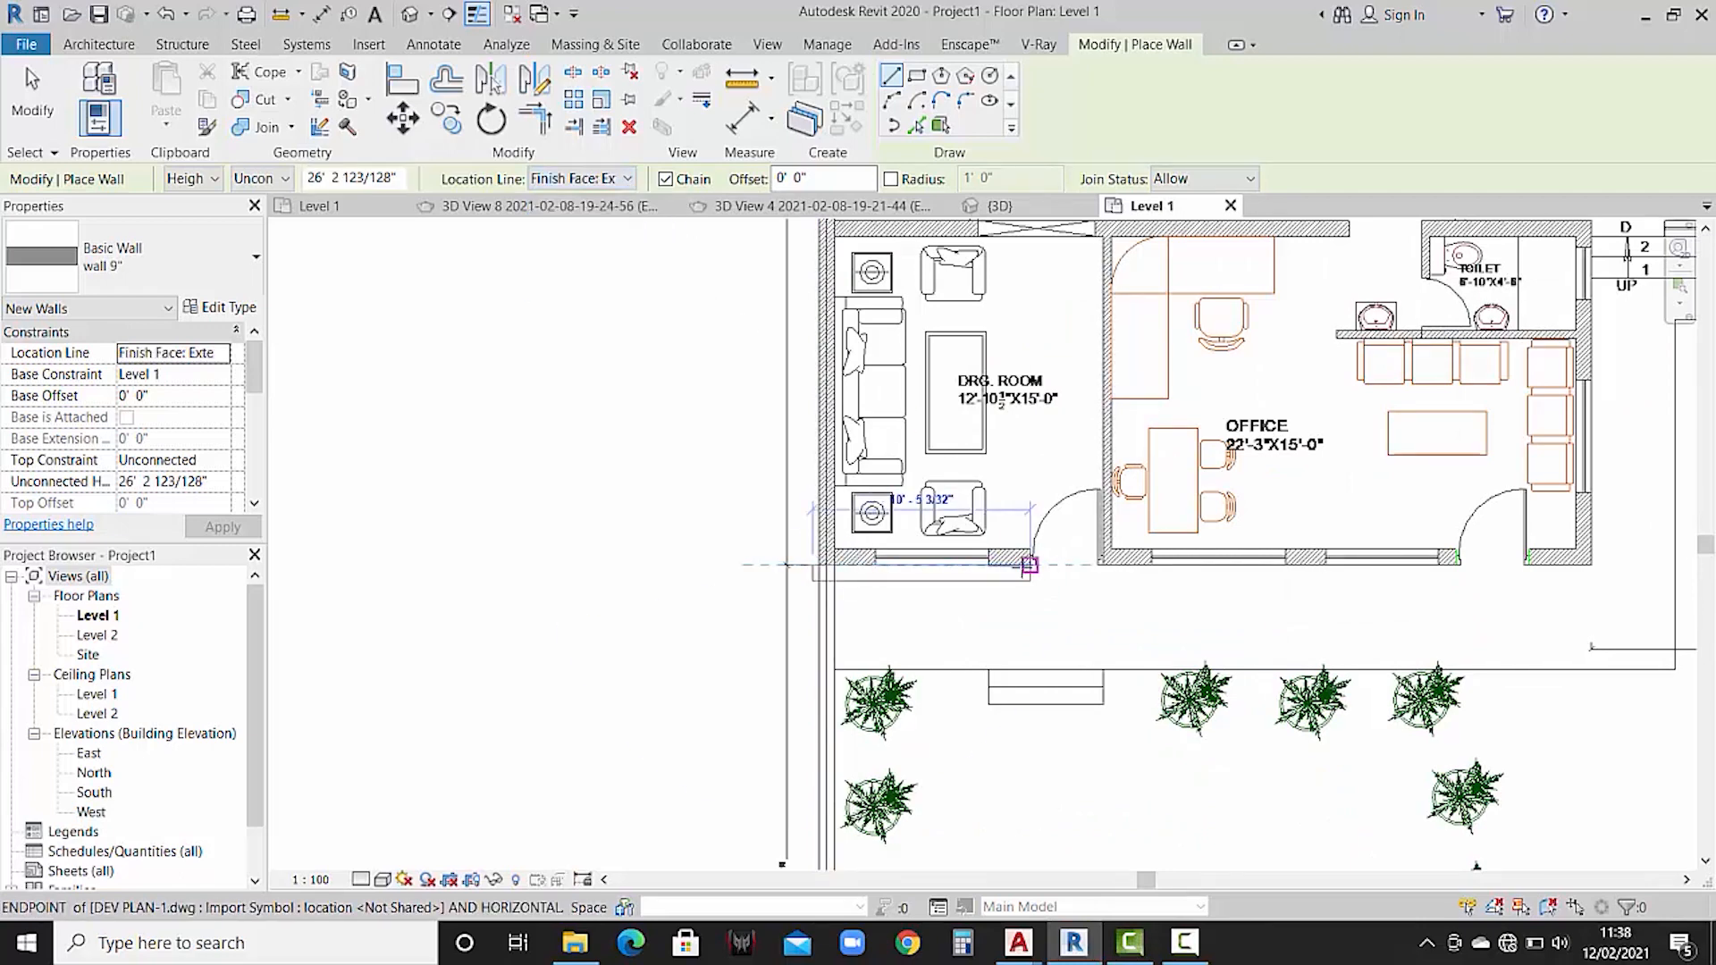
left_click(1029, 565)
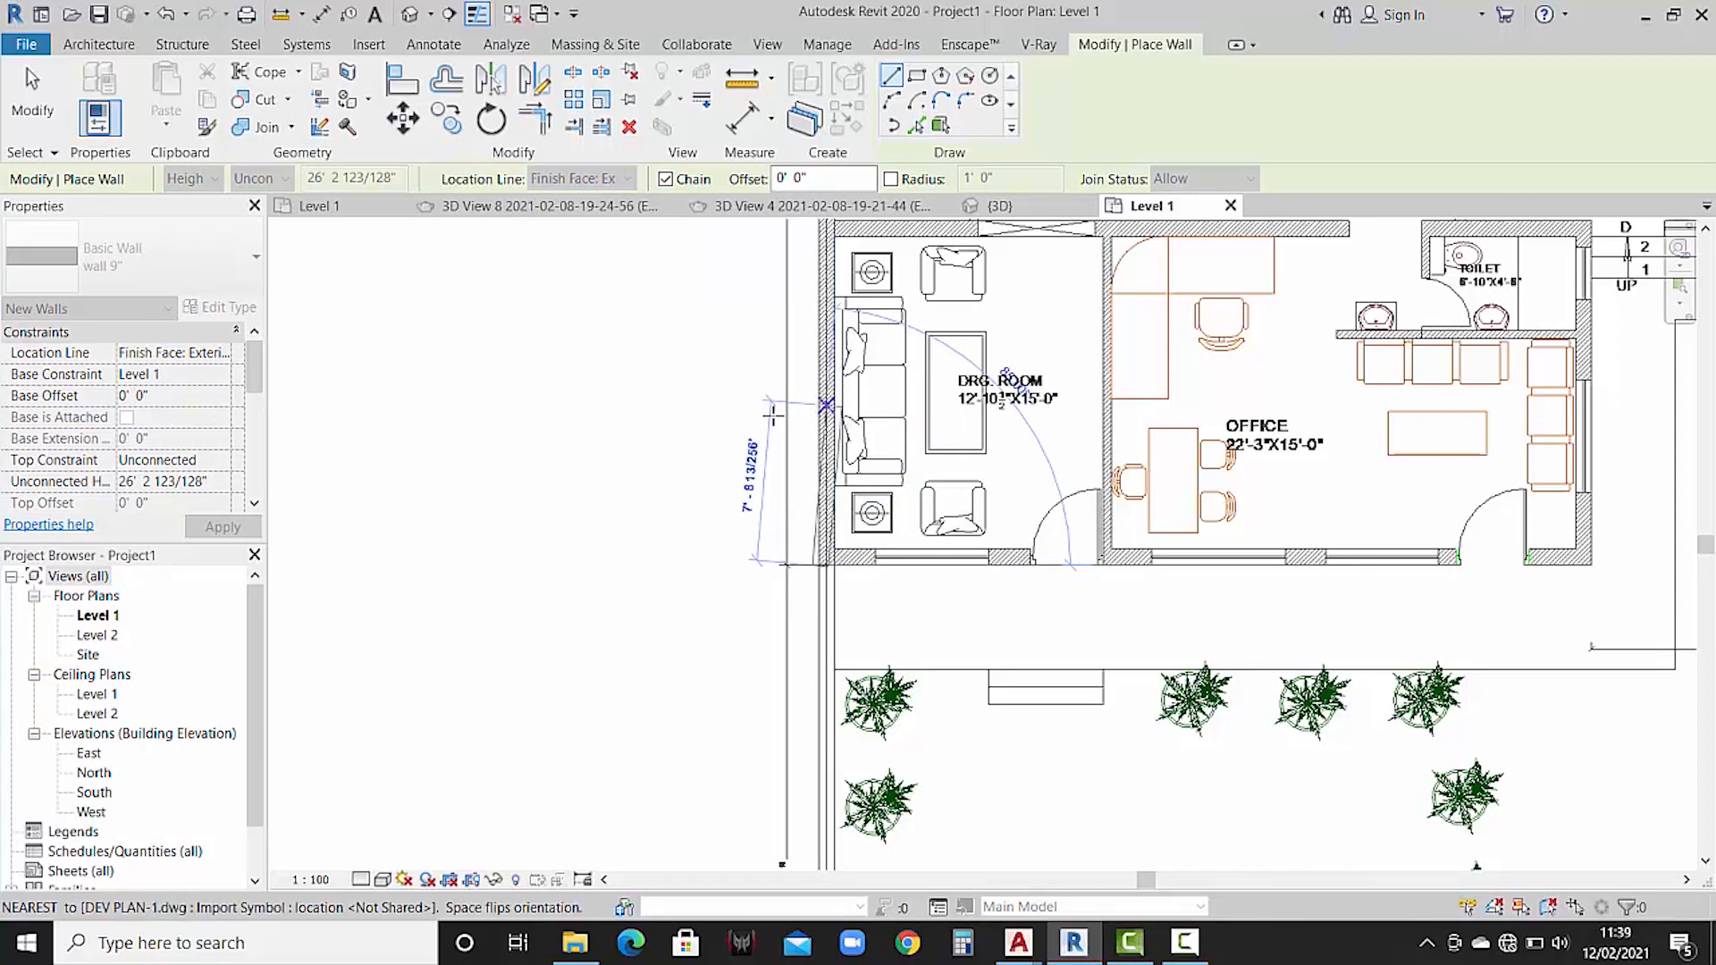
key("Escape")
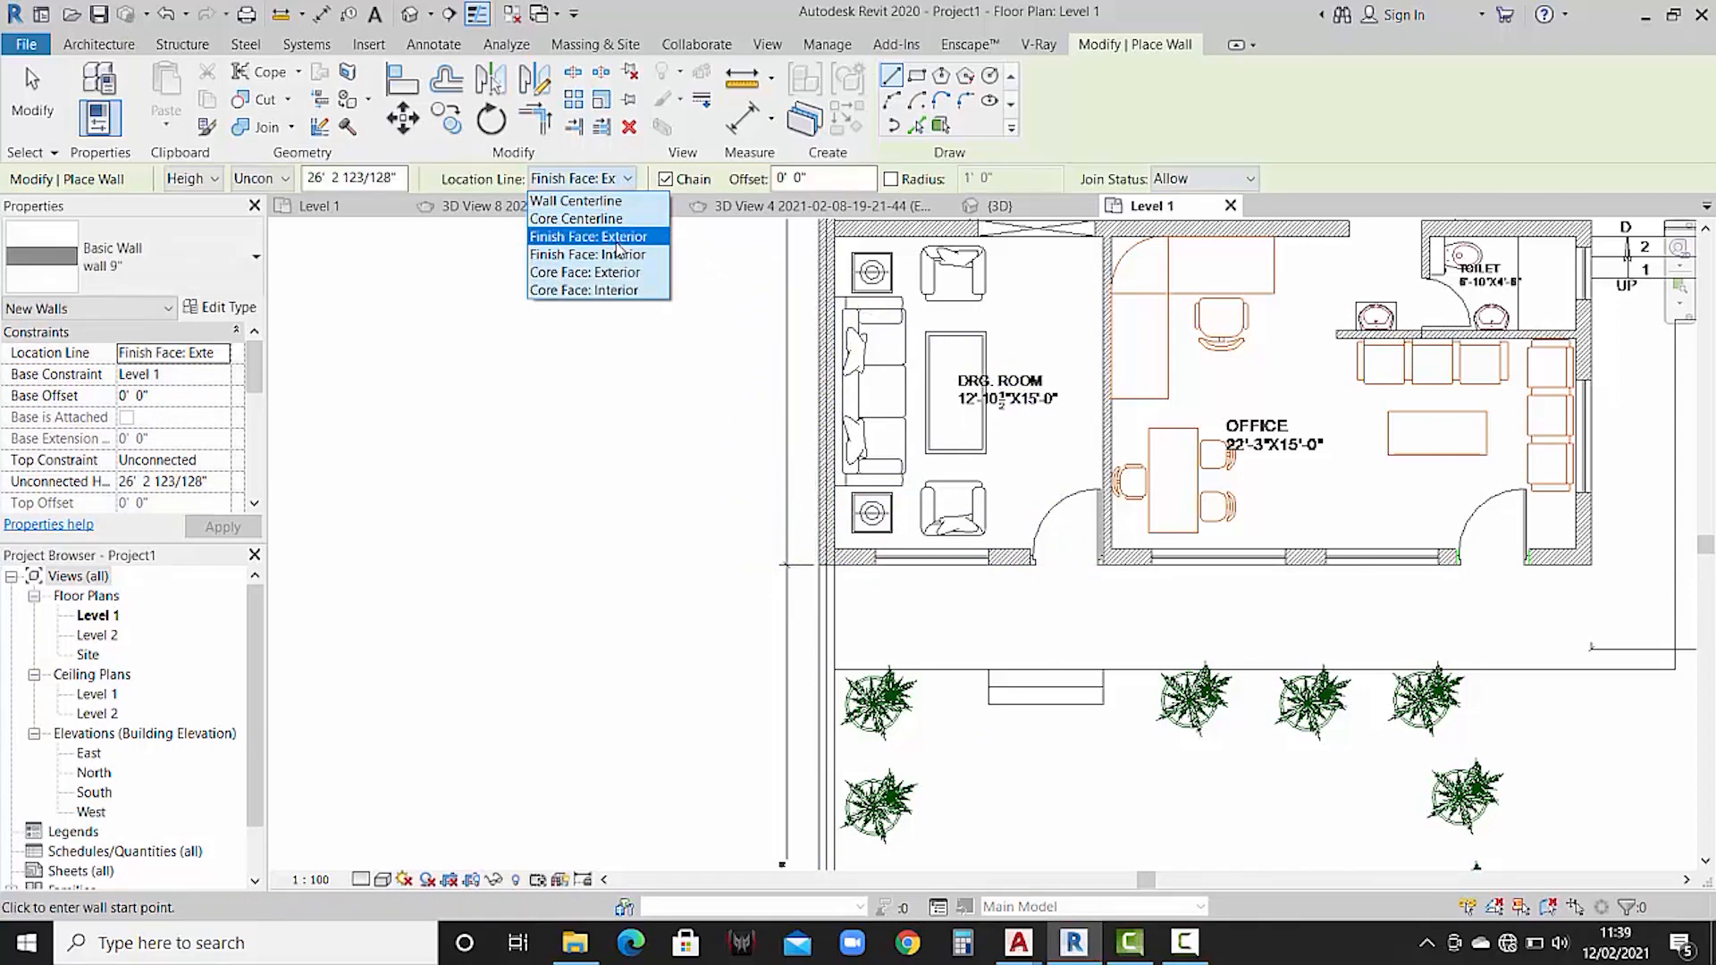
left_click(617, 239)
- Draw a wall 9" along the plan's outer side line, from the drawing room's front corner to the plot's rear corner
scroll(819, 560, "up", 3)
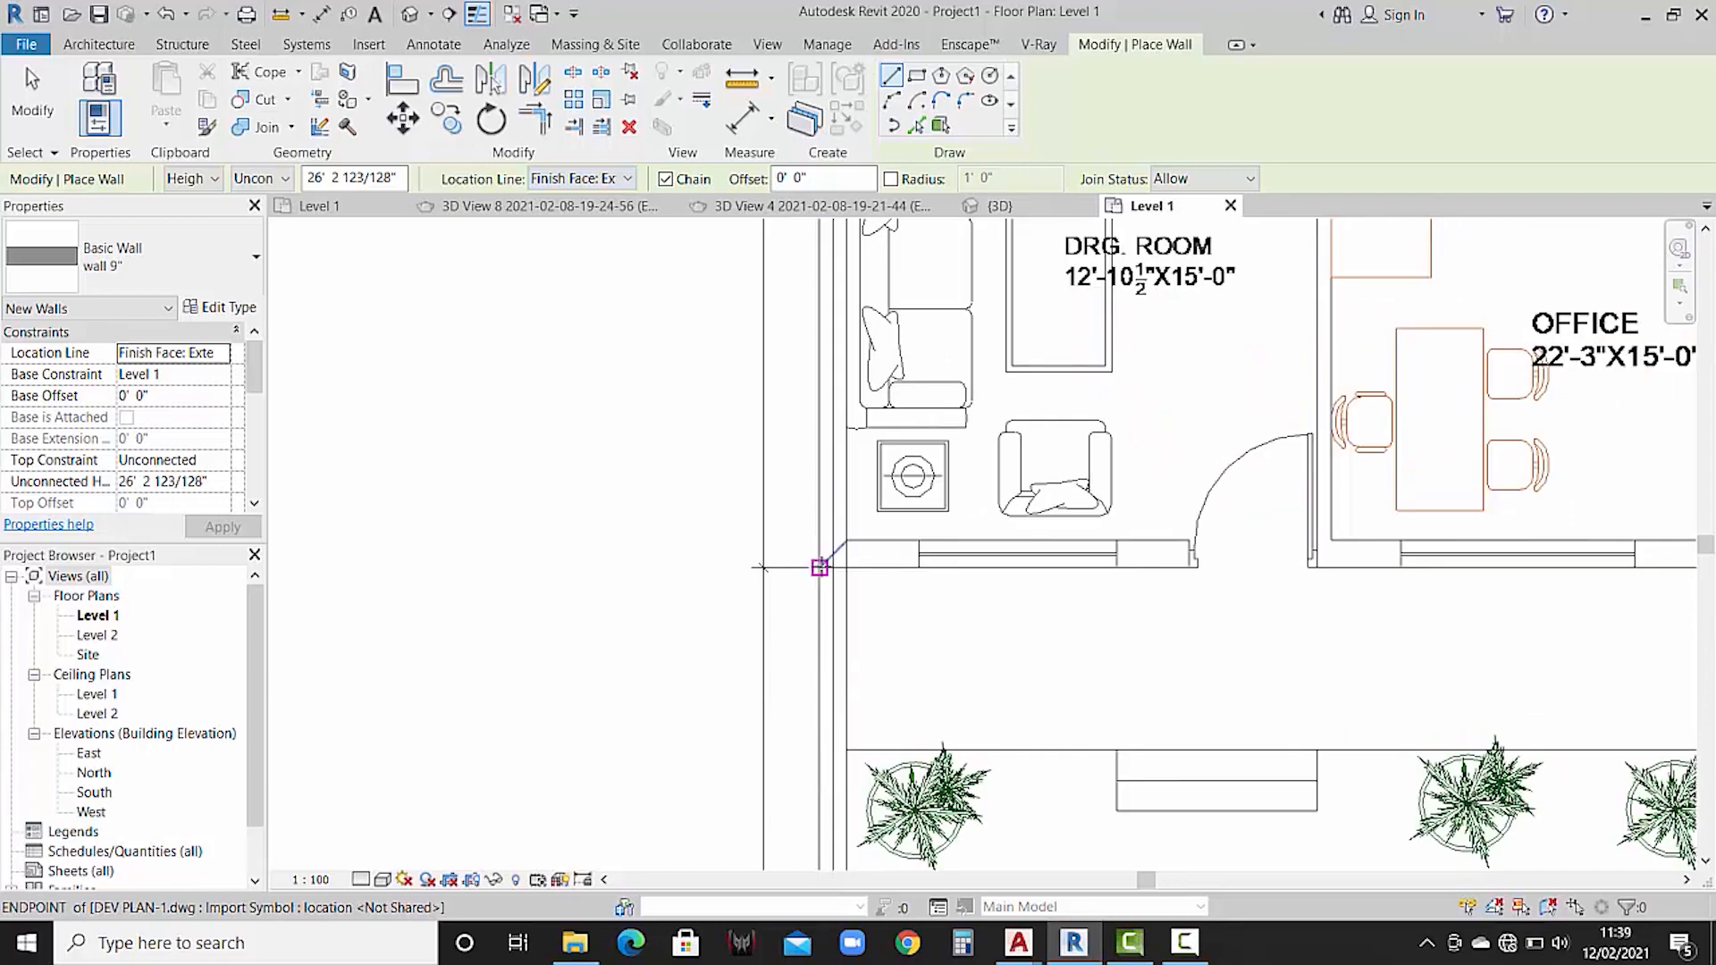
left_click(818, 563)
scroll(819, 413, "down", 5)
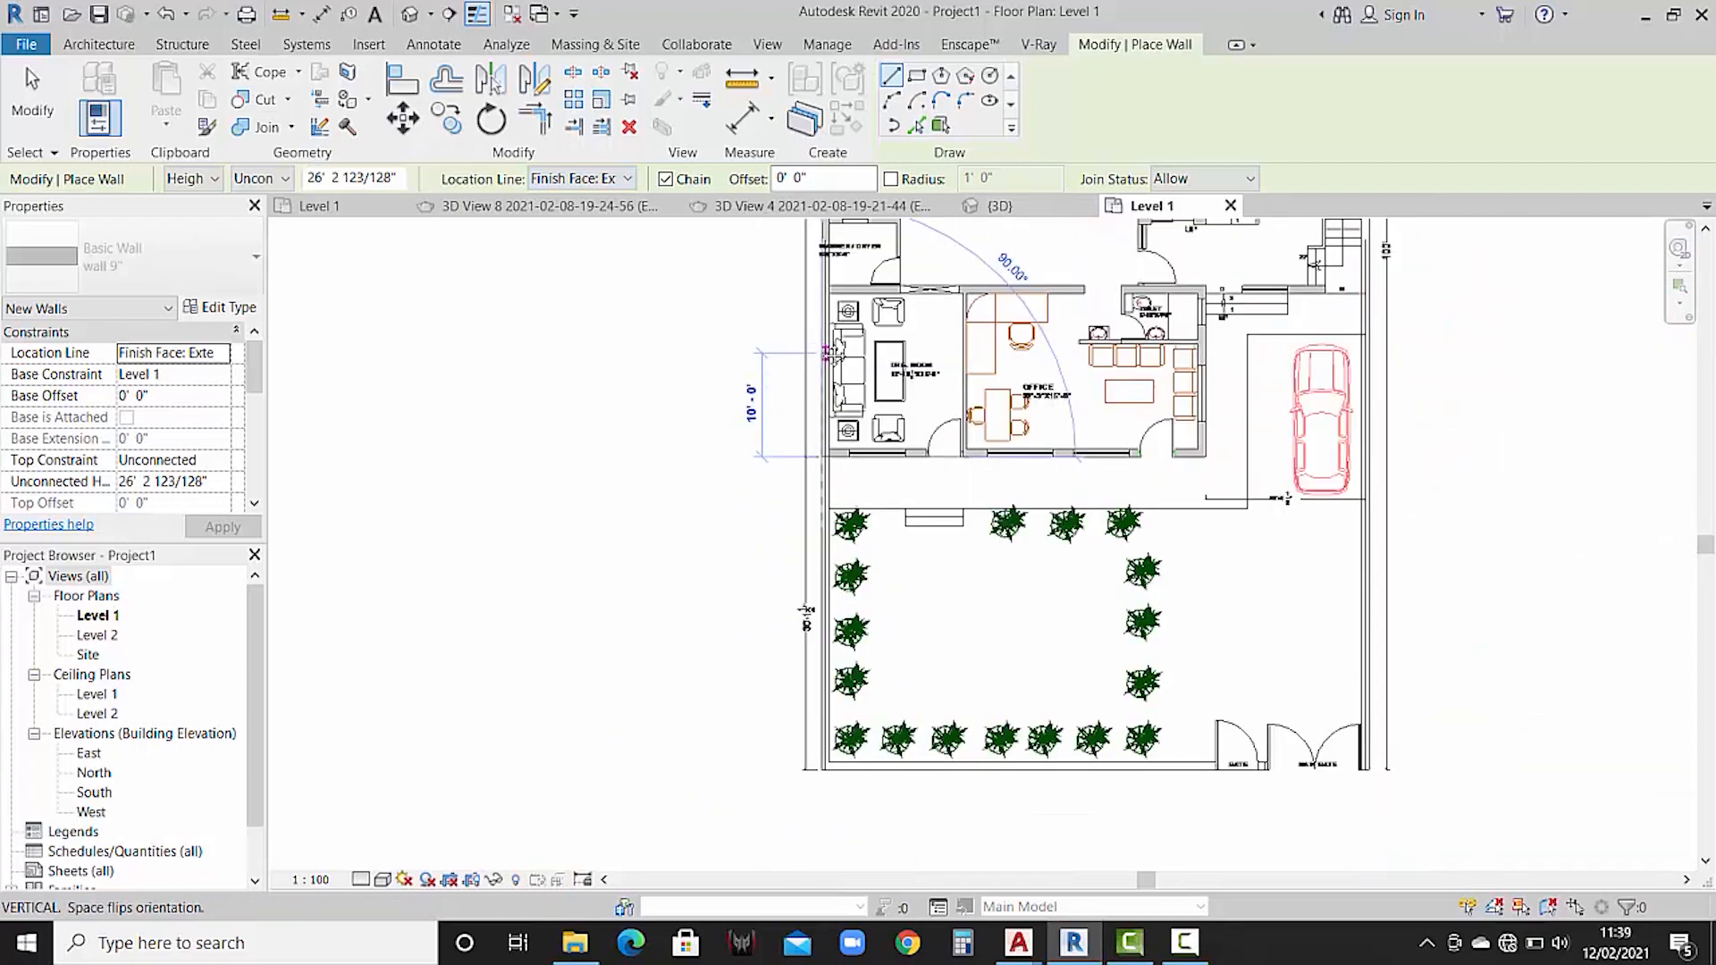
middle_click_drag(779, 411, 788, 504)
scroll(800, 295, "up", 4)
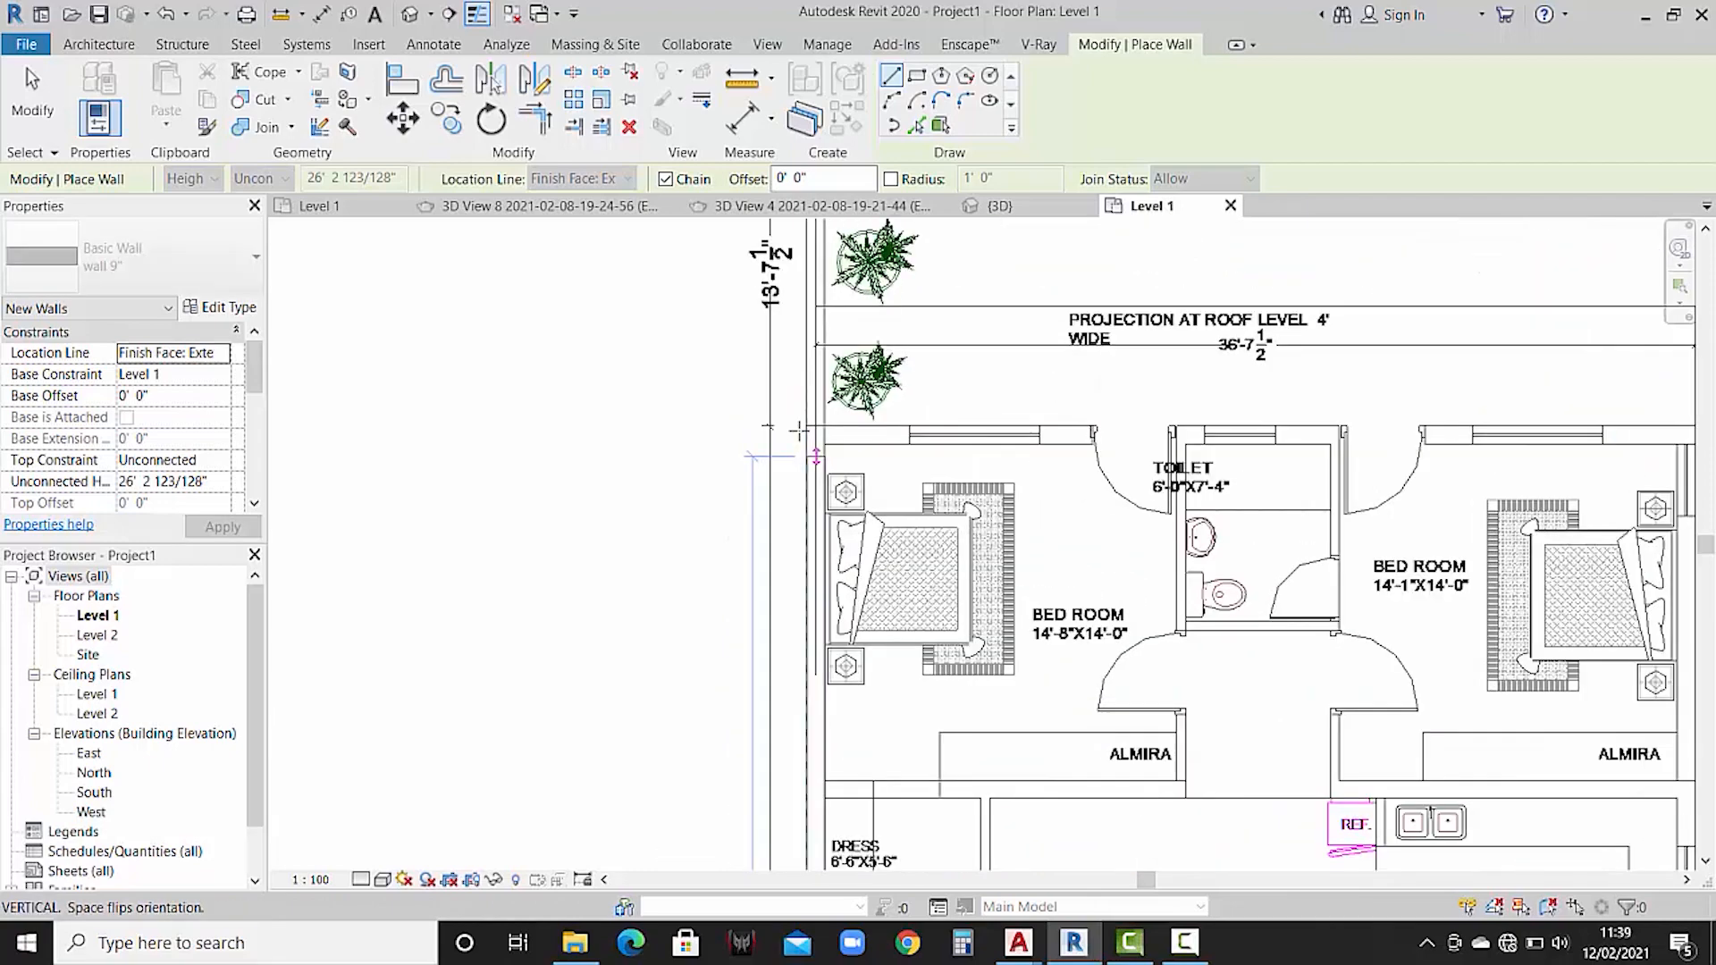
left_click(819, 360)
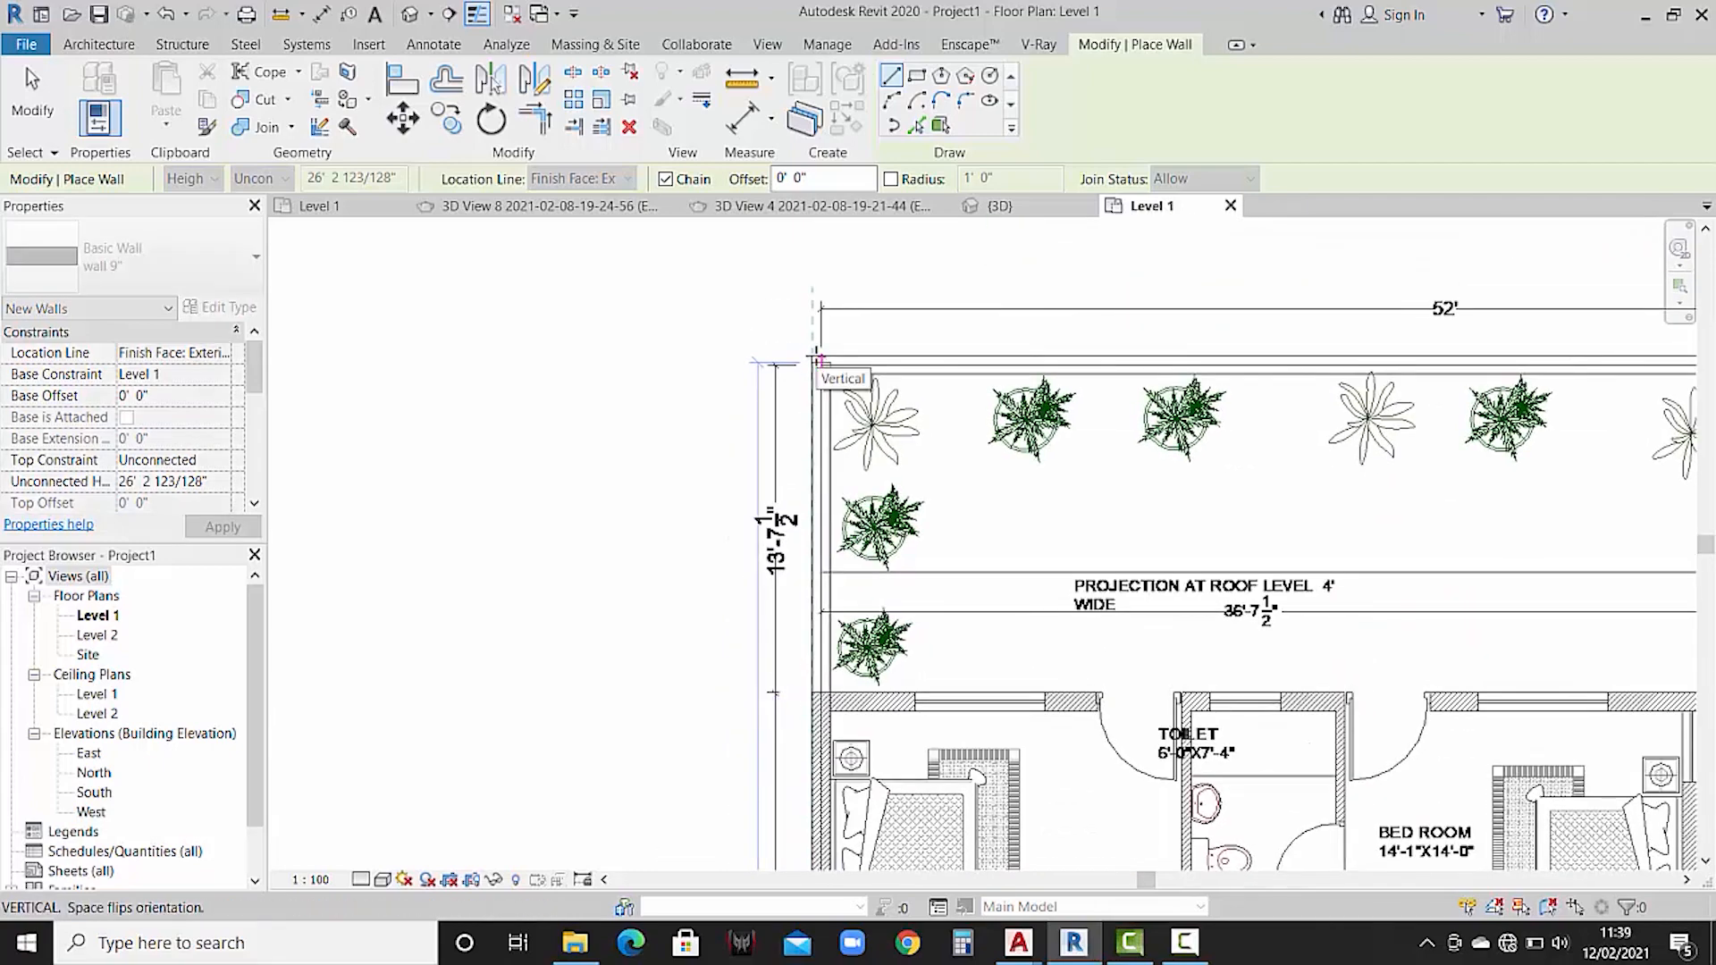
scroll(820, 350, "up", 3)
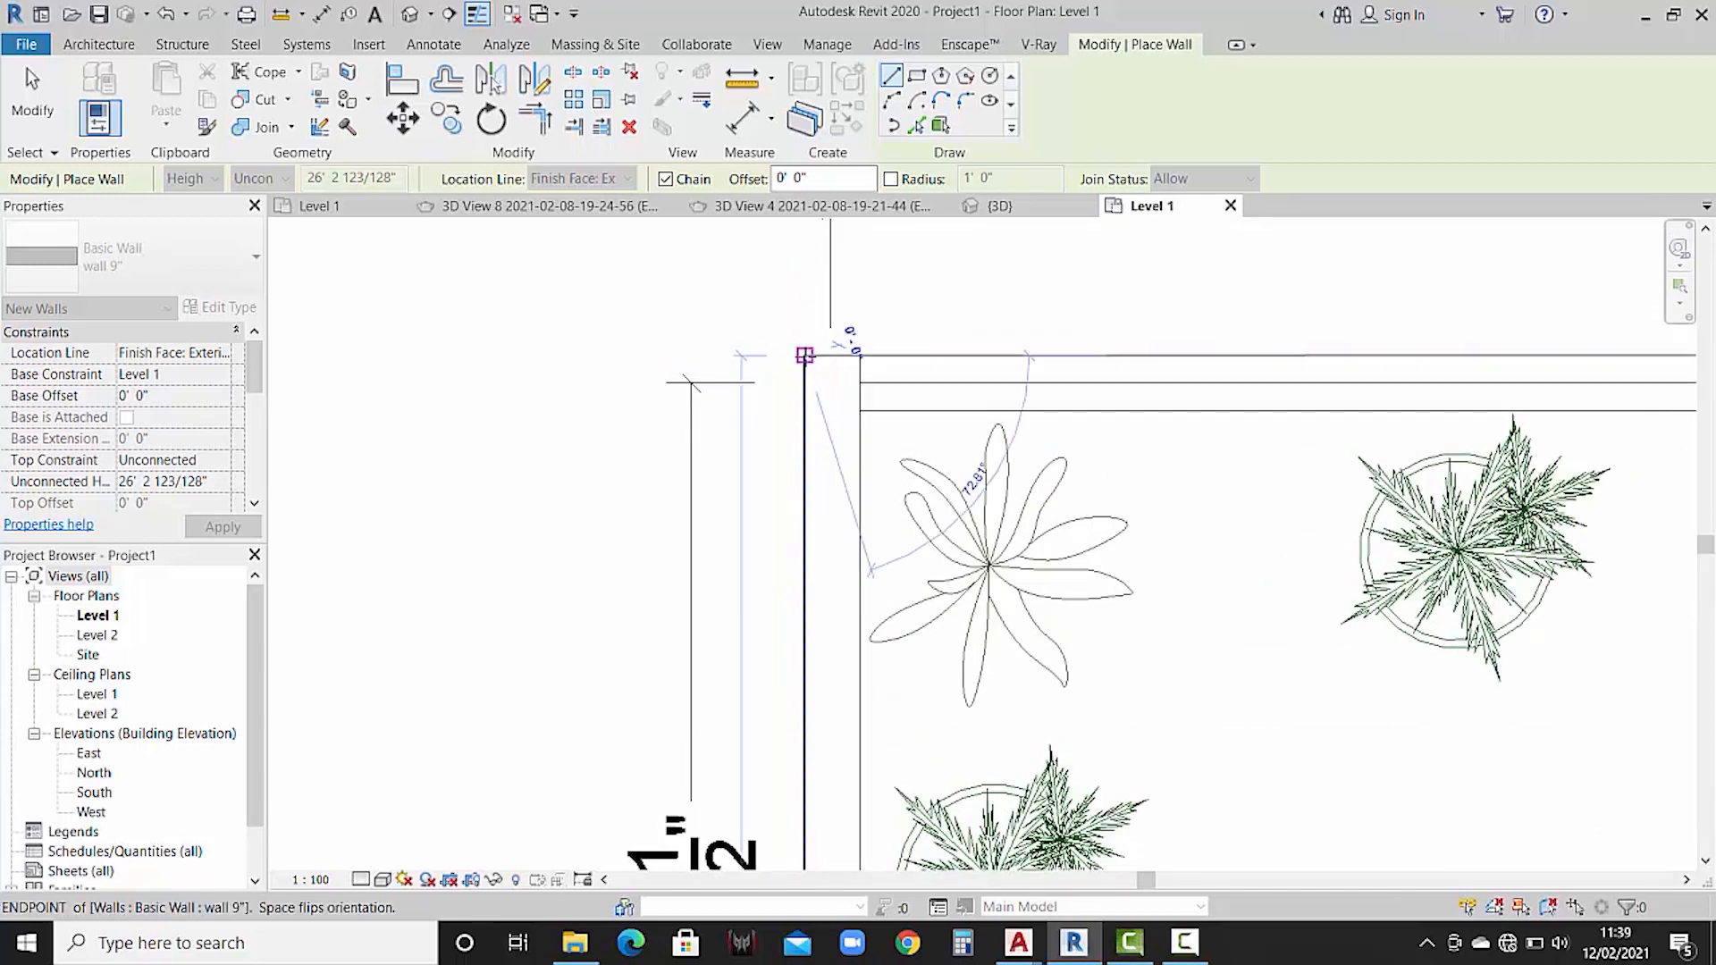
- Trace the rear boundary wall in wall 9" along the outer plan line to the rear corner beside the open green area
scroll(1033, 374, "down", 2)
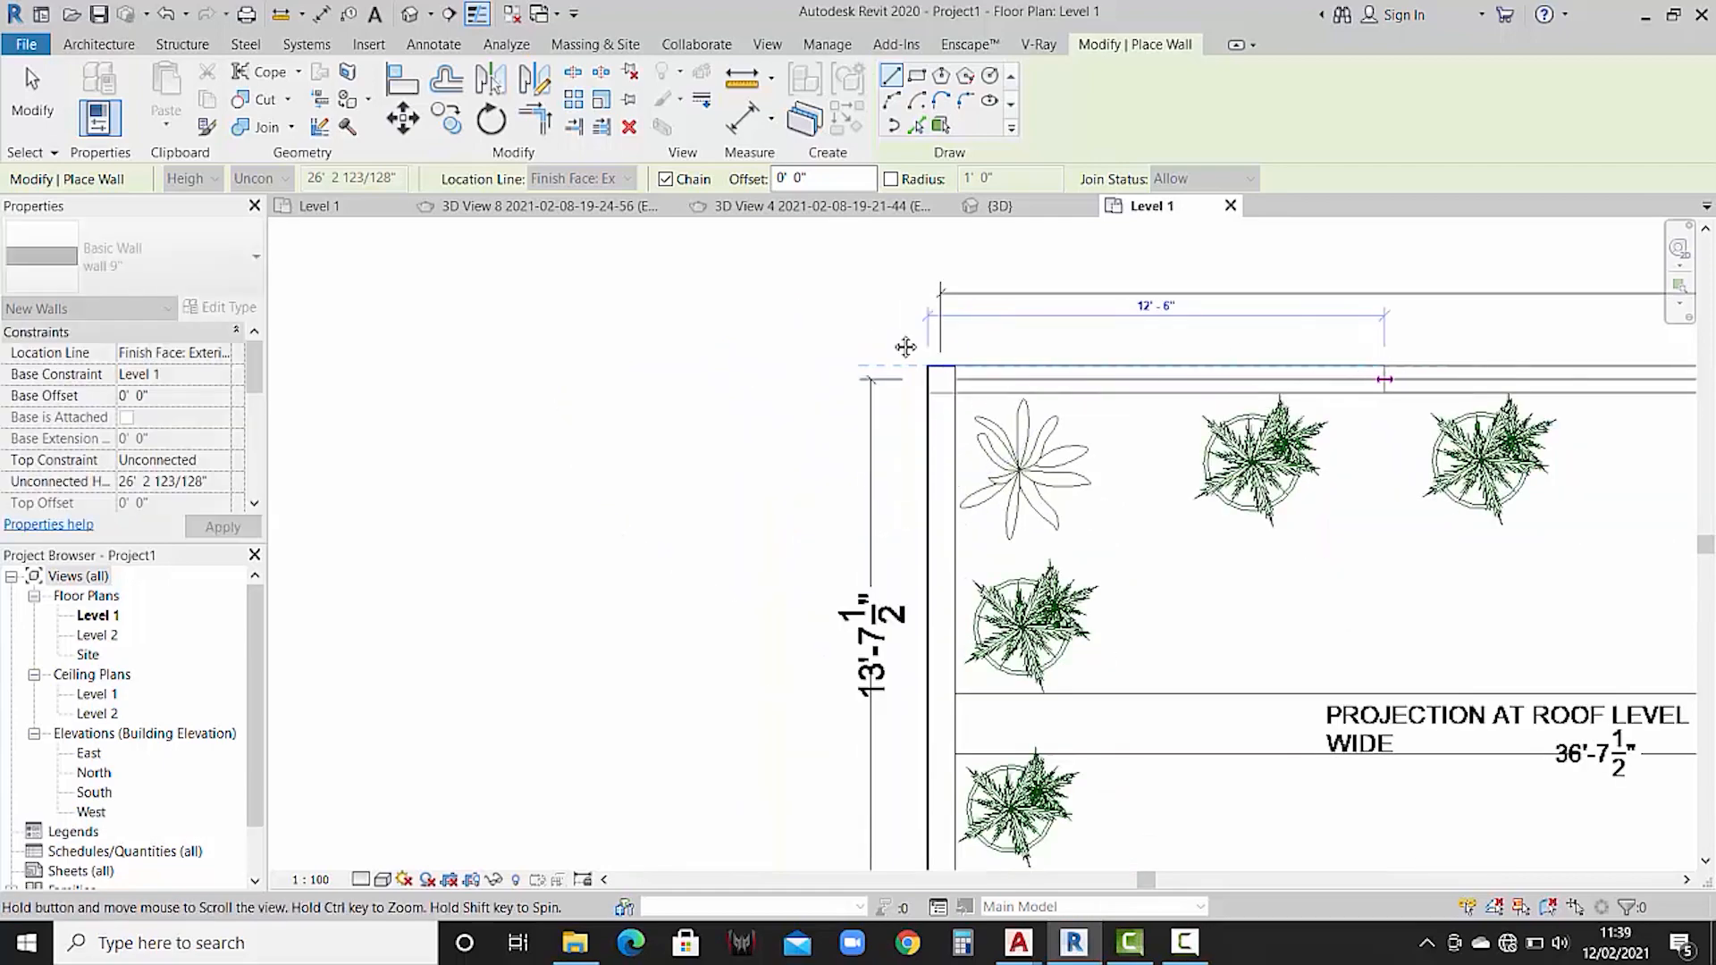
middle_click_drag(1378, 359, 692, 338)
scroll(1491, 393, "down", 2)
middle_click_drag(1503, 404, 1037, 393)
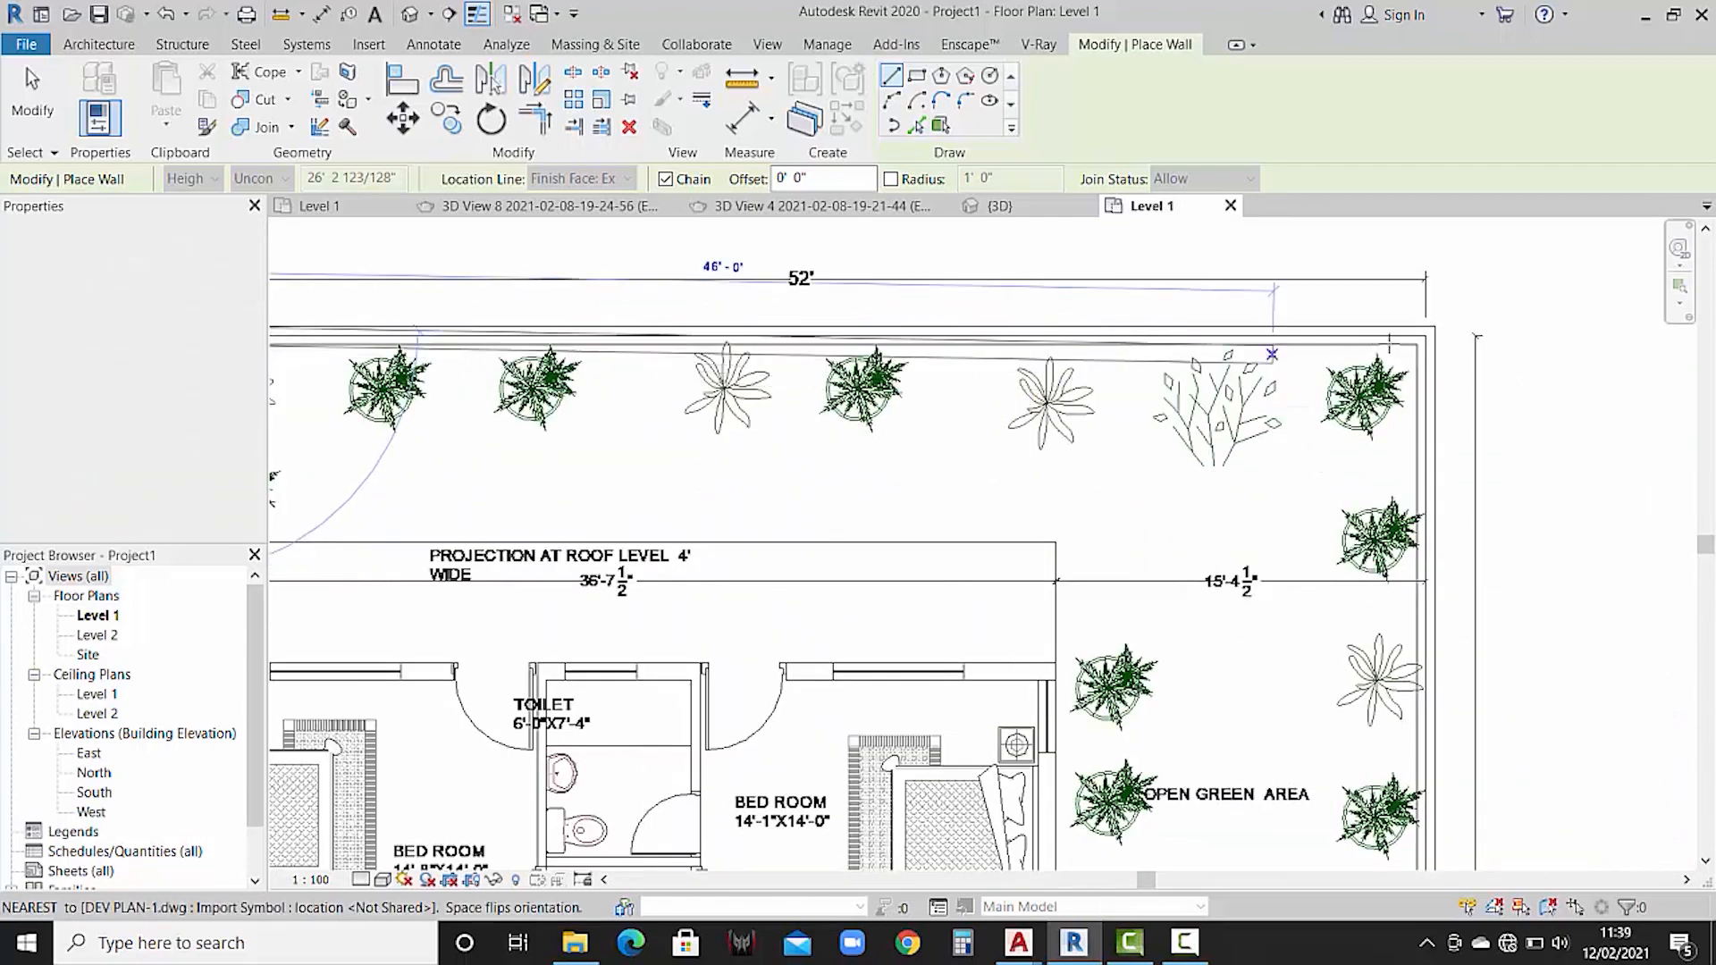
scroll(1433, 327, "down", 4)
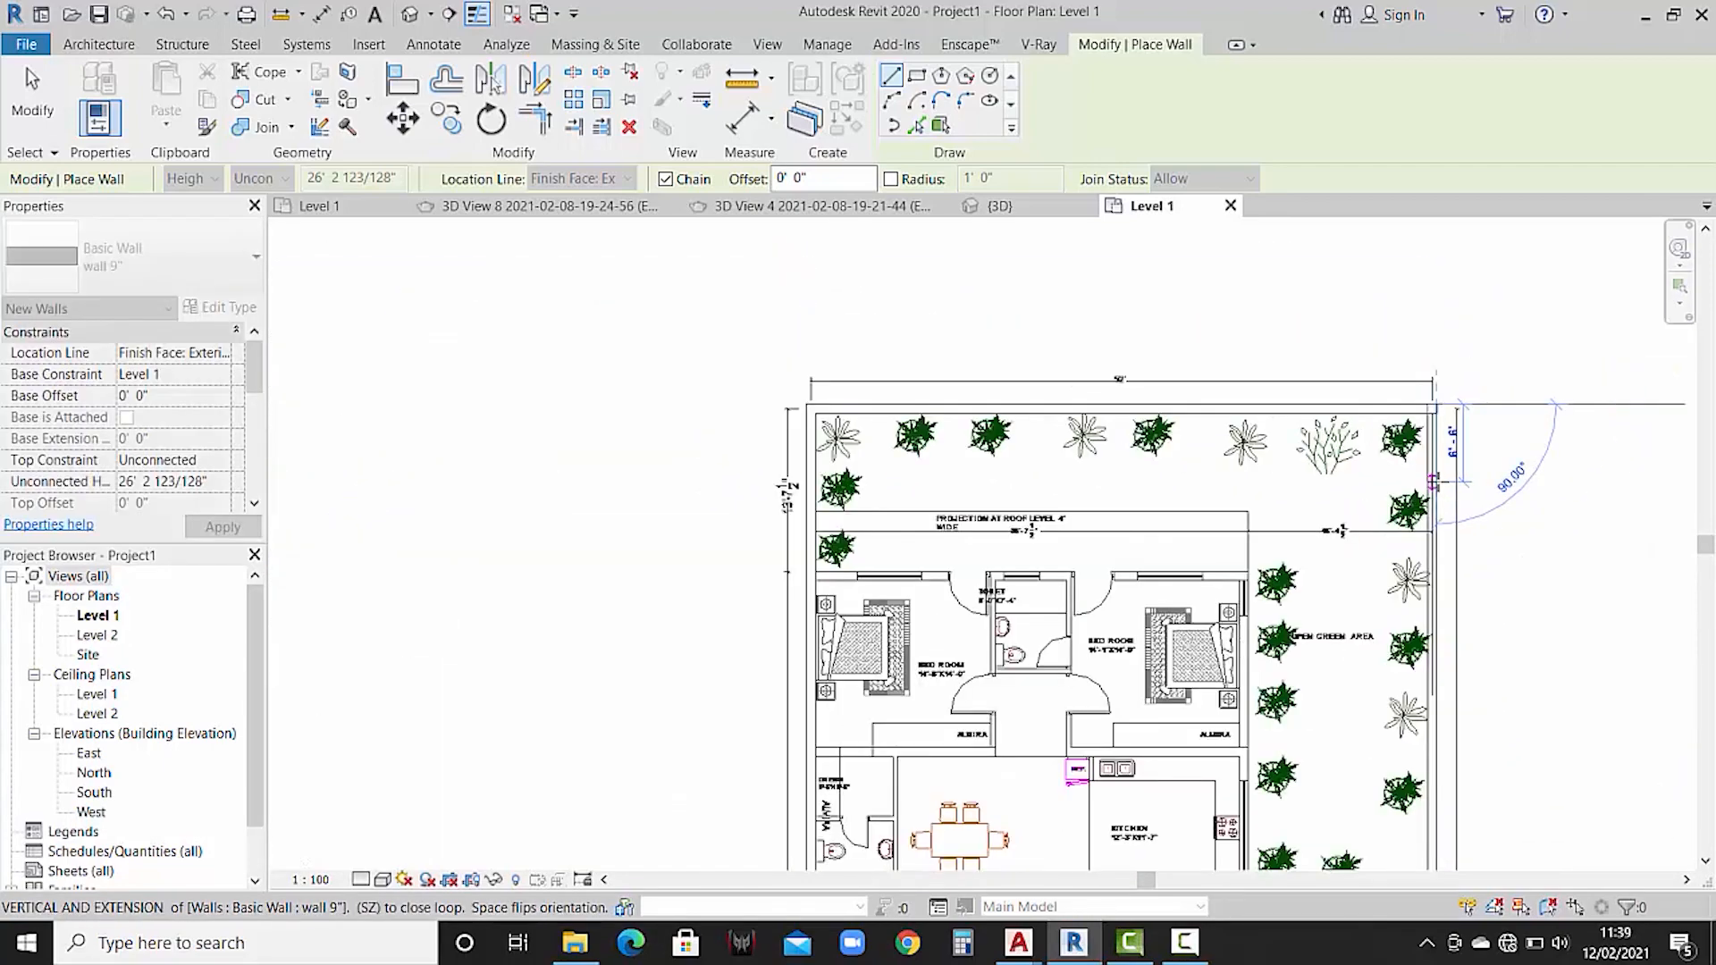
- Continue the boundary wall along the 100' outer side line to the front corner beside the main gate
middle_click_drag(1425, 428, 1425, 251)
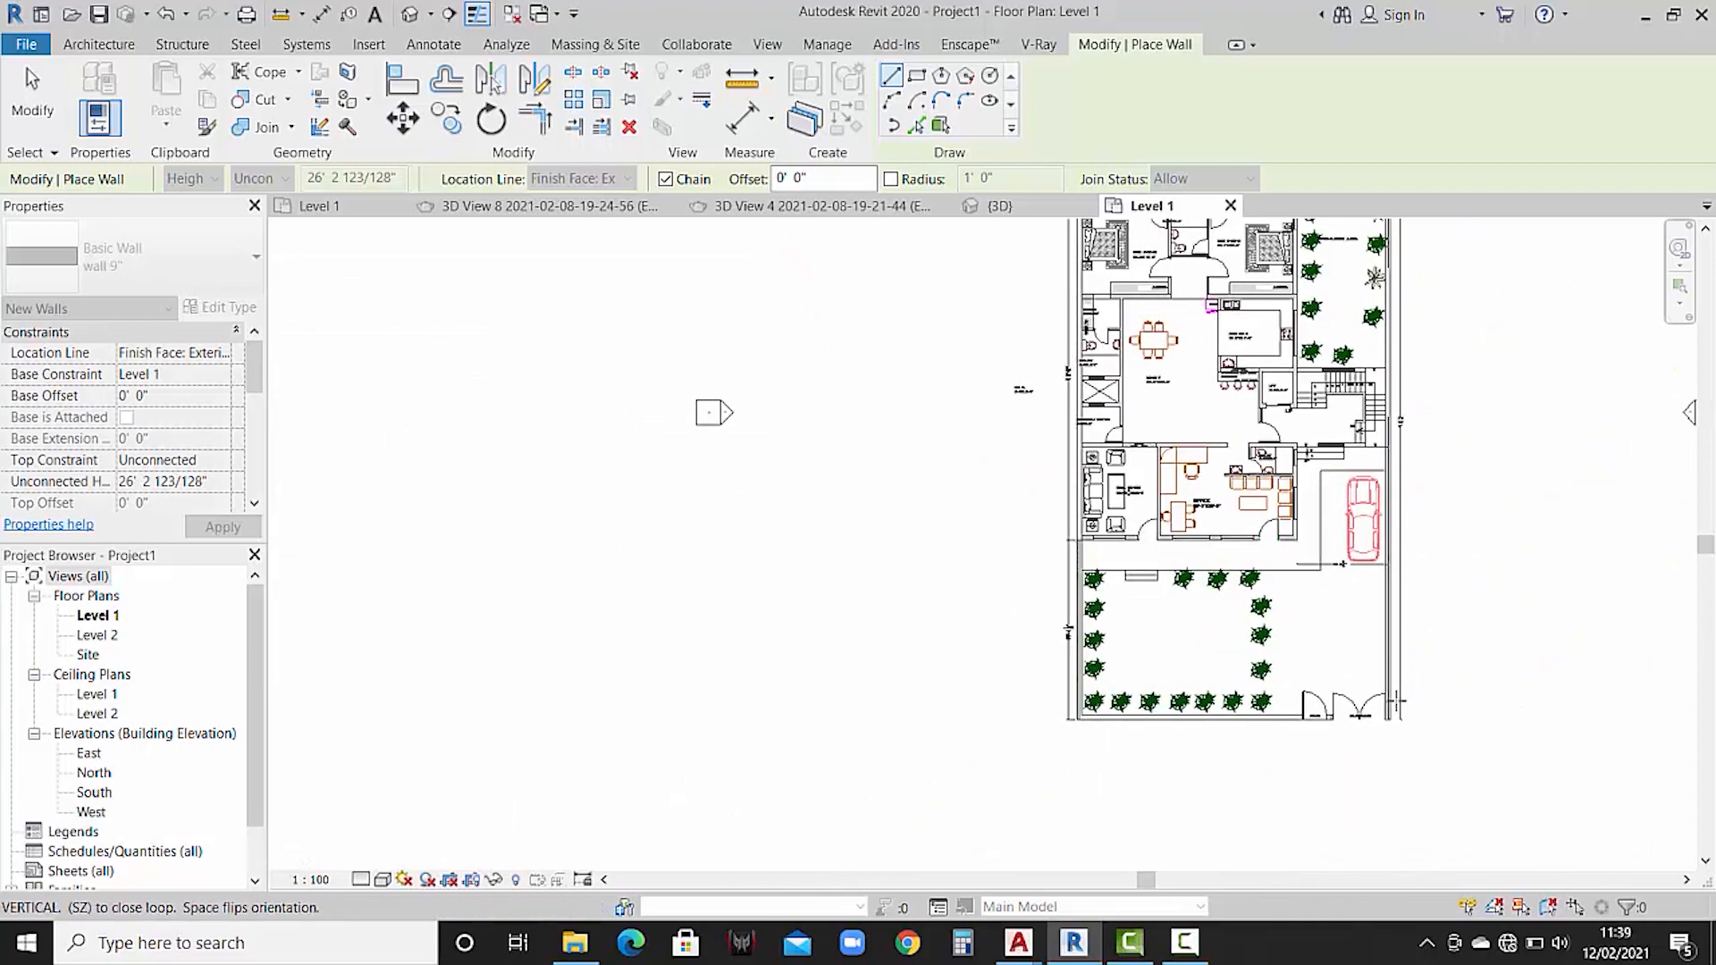
scroll(1379, 735, "up", 6)
scroll(1378, 741, "up", 1)
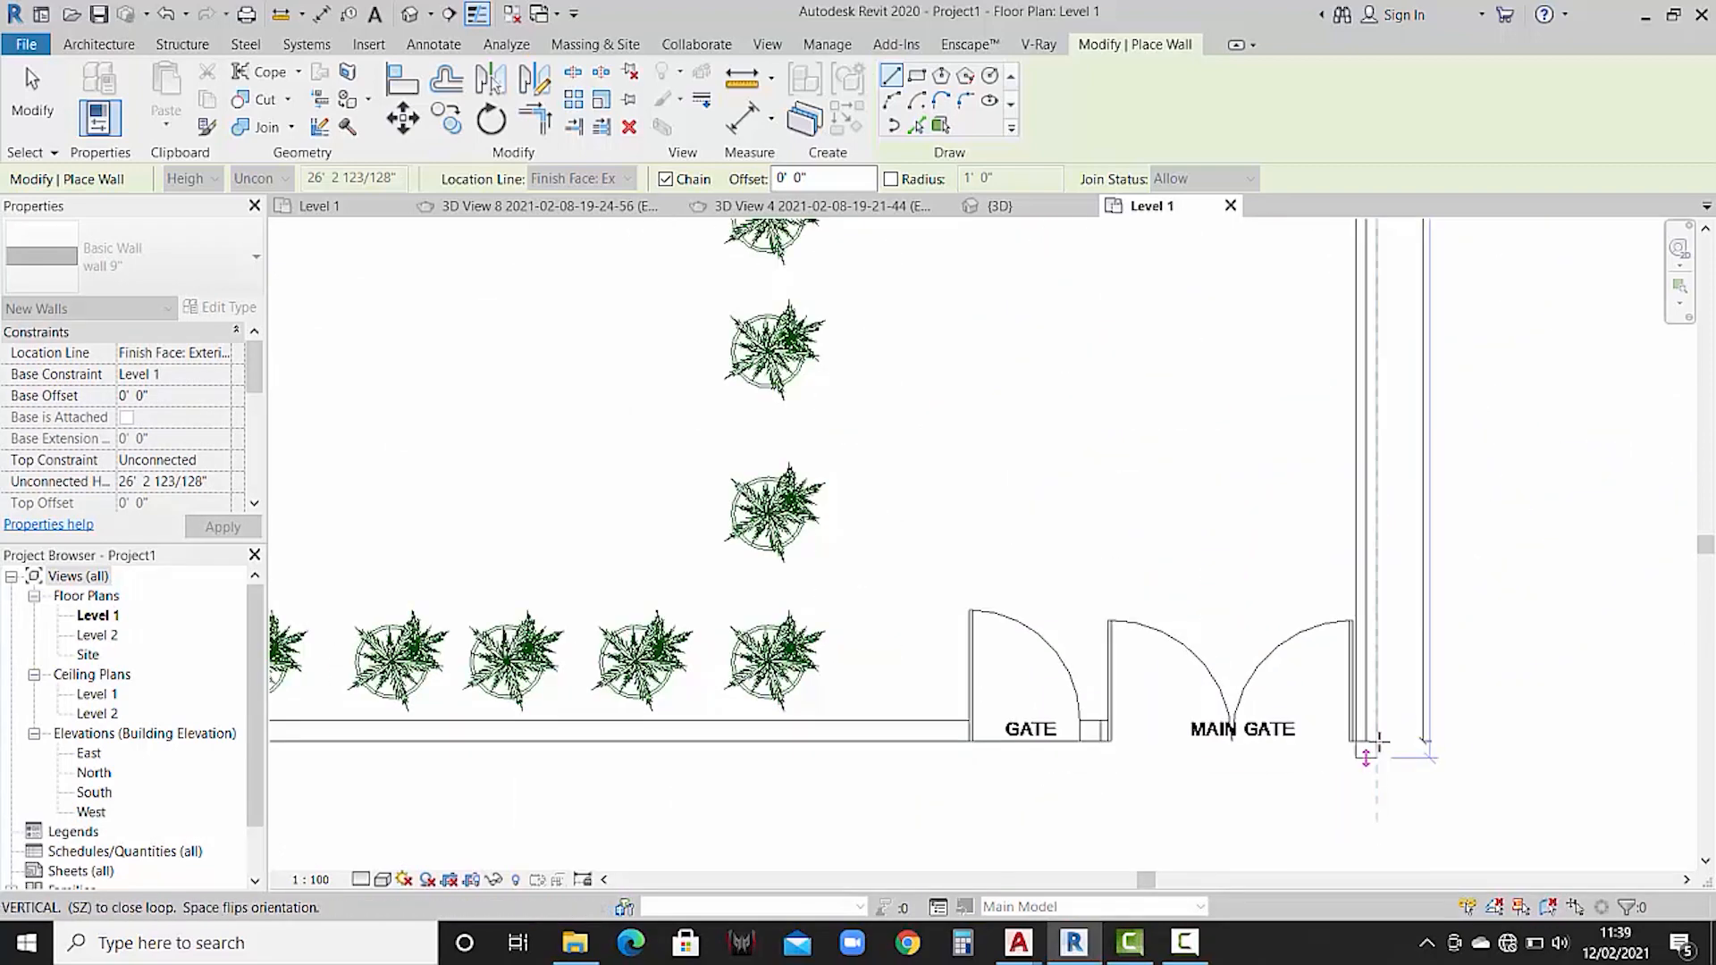
left_click(1378, 741)
- Continue the wall about 52'-4 1/2" along the front boundary, and close it along the opposite side up to the drawing room's front corner
middle_click_drag(896, 735, 1563, 717)
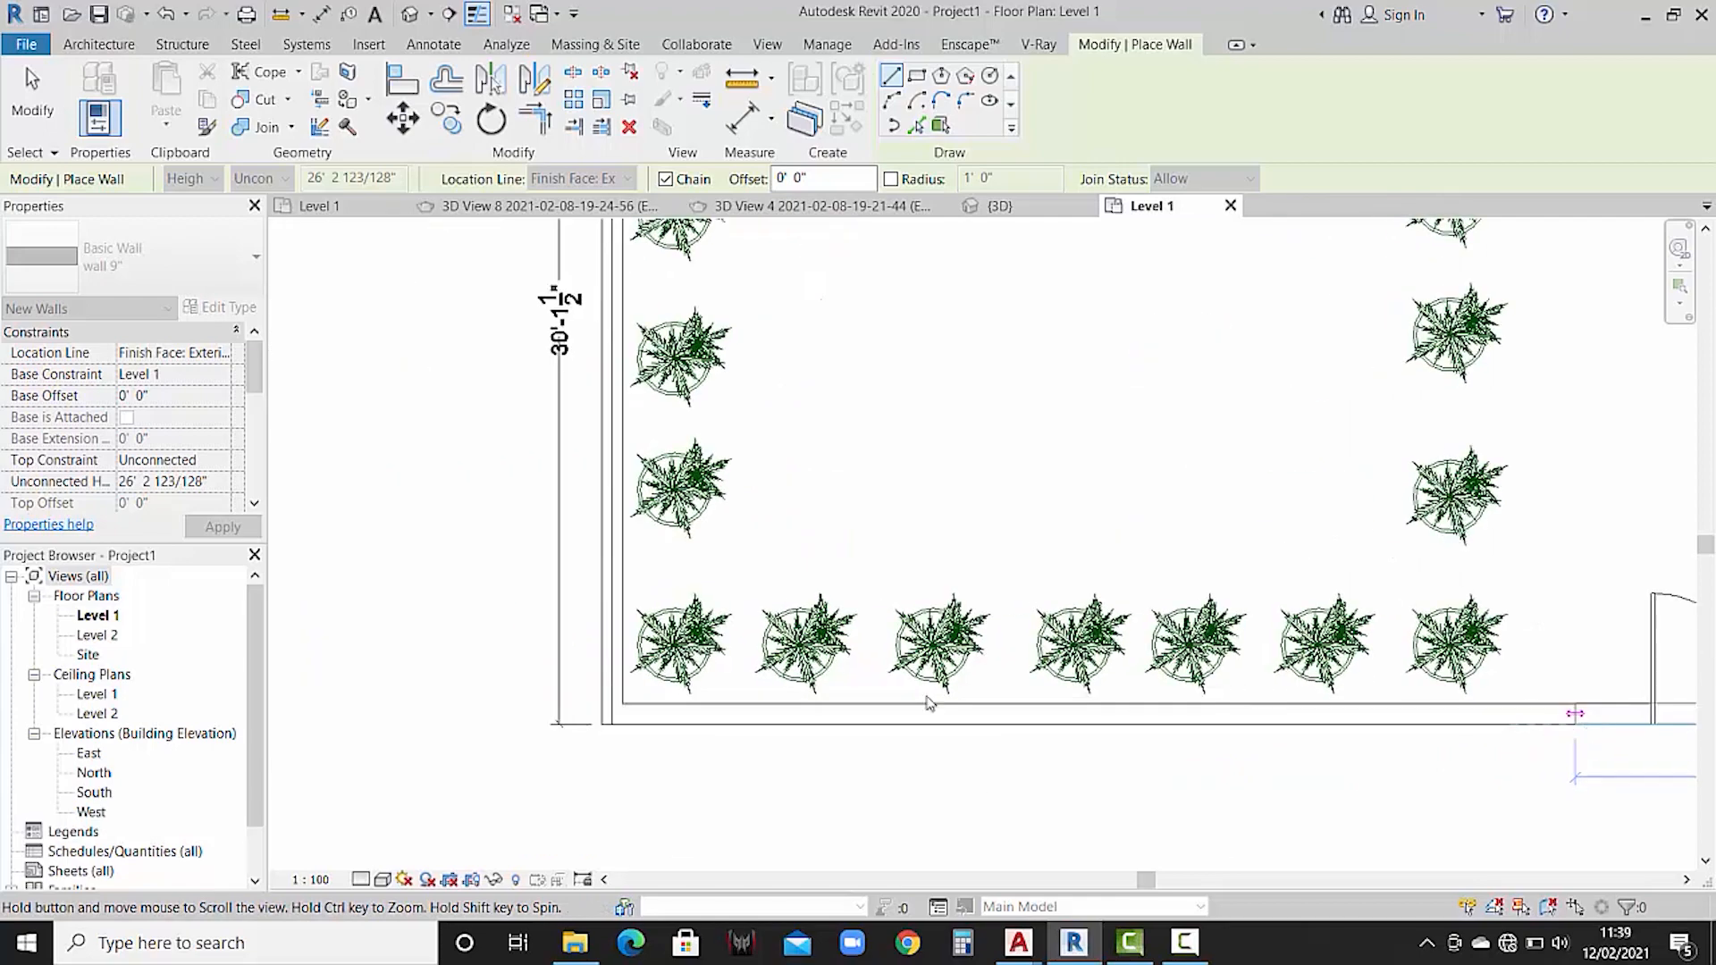
left_click(588, 724)
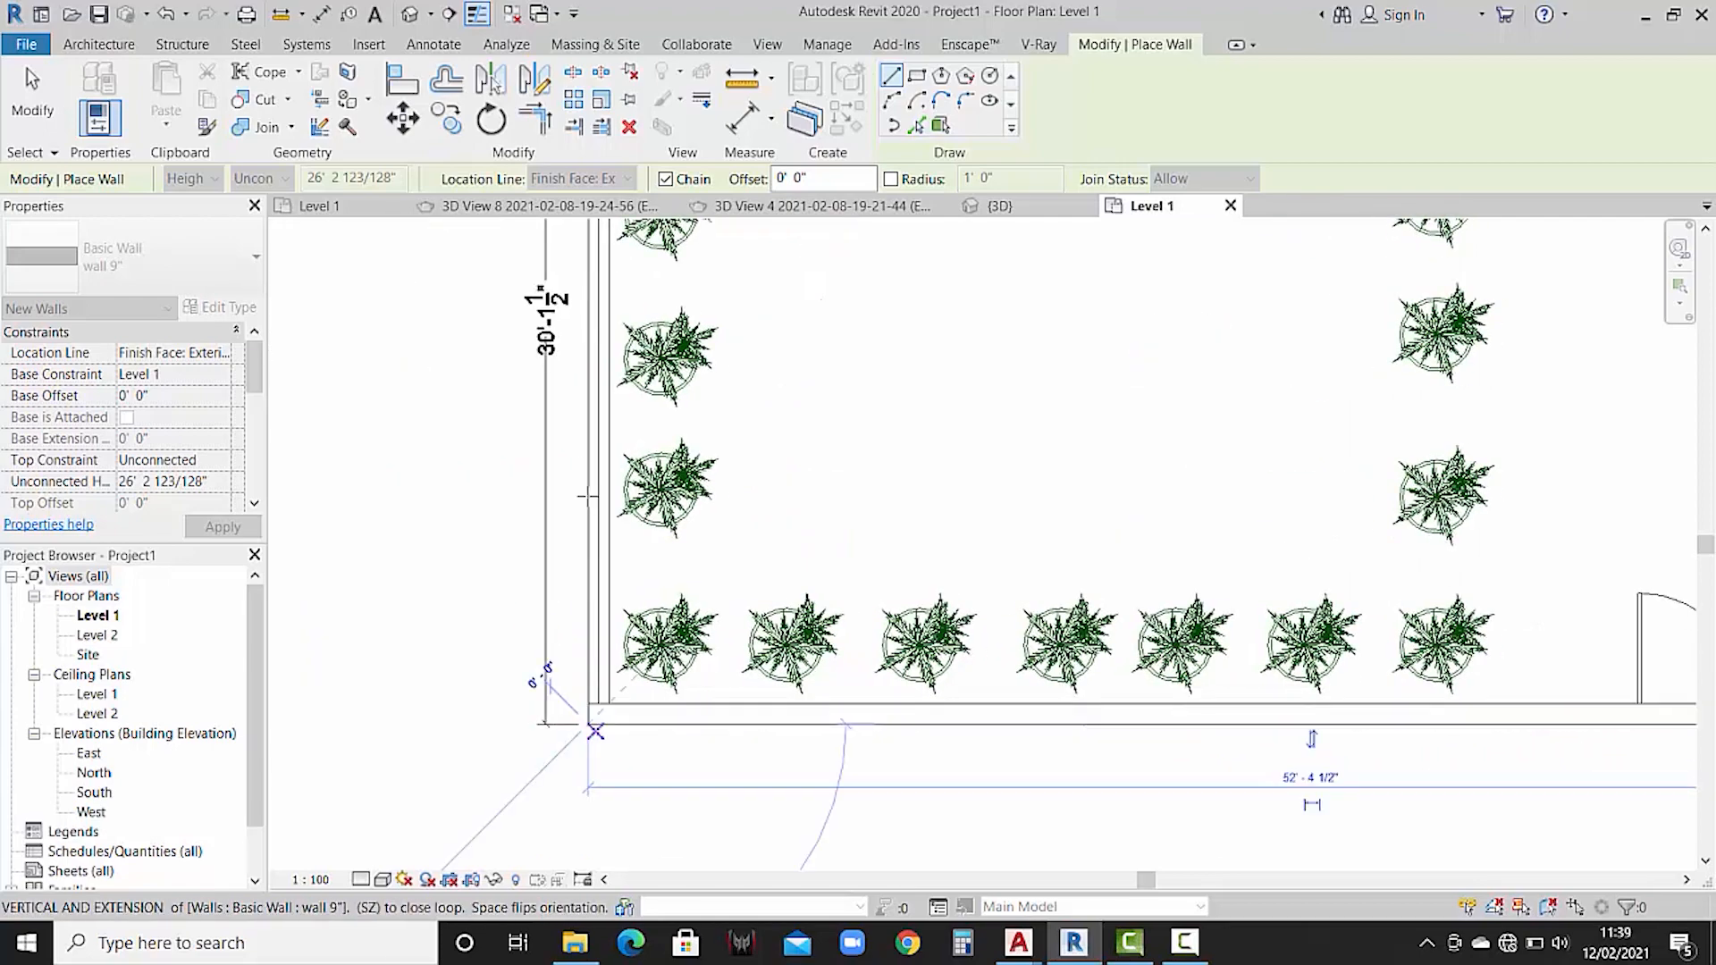
scroll(584, 452, "down", 3)
middle_click_drag(589, 449, 594, 735)
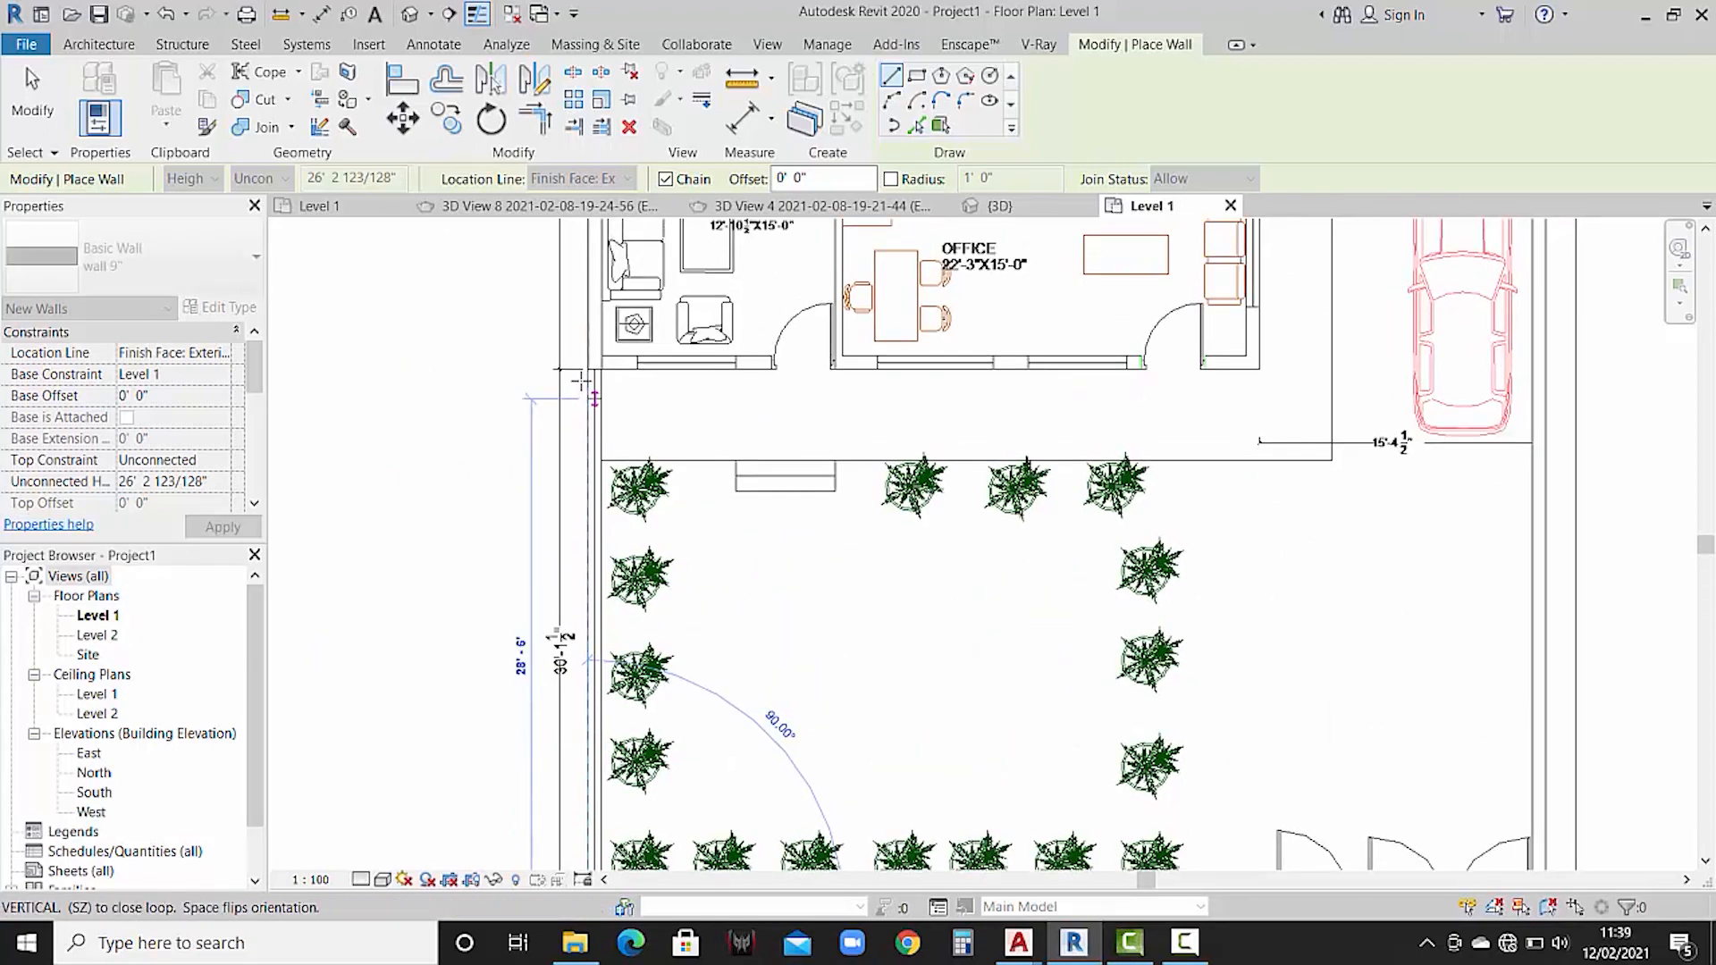
scroll(581, 381, "up", 1)
left_click(594, 356)
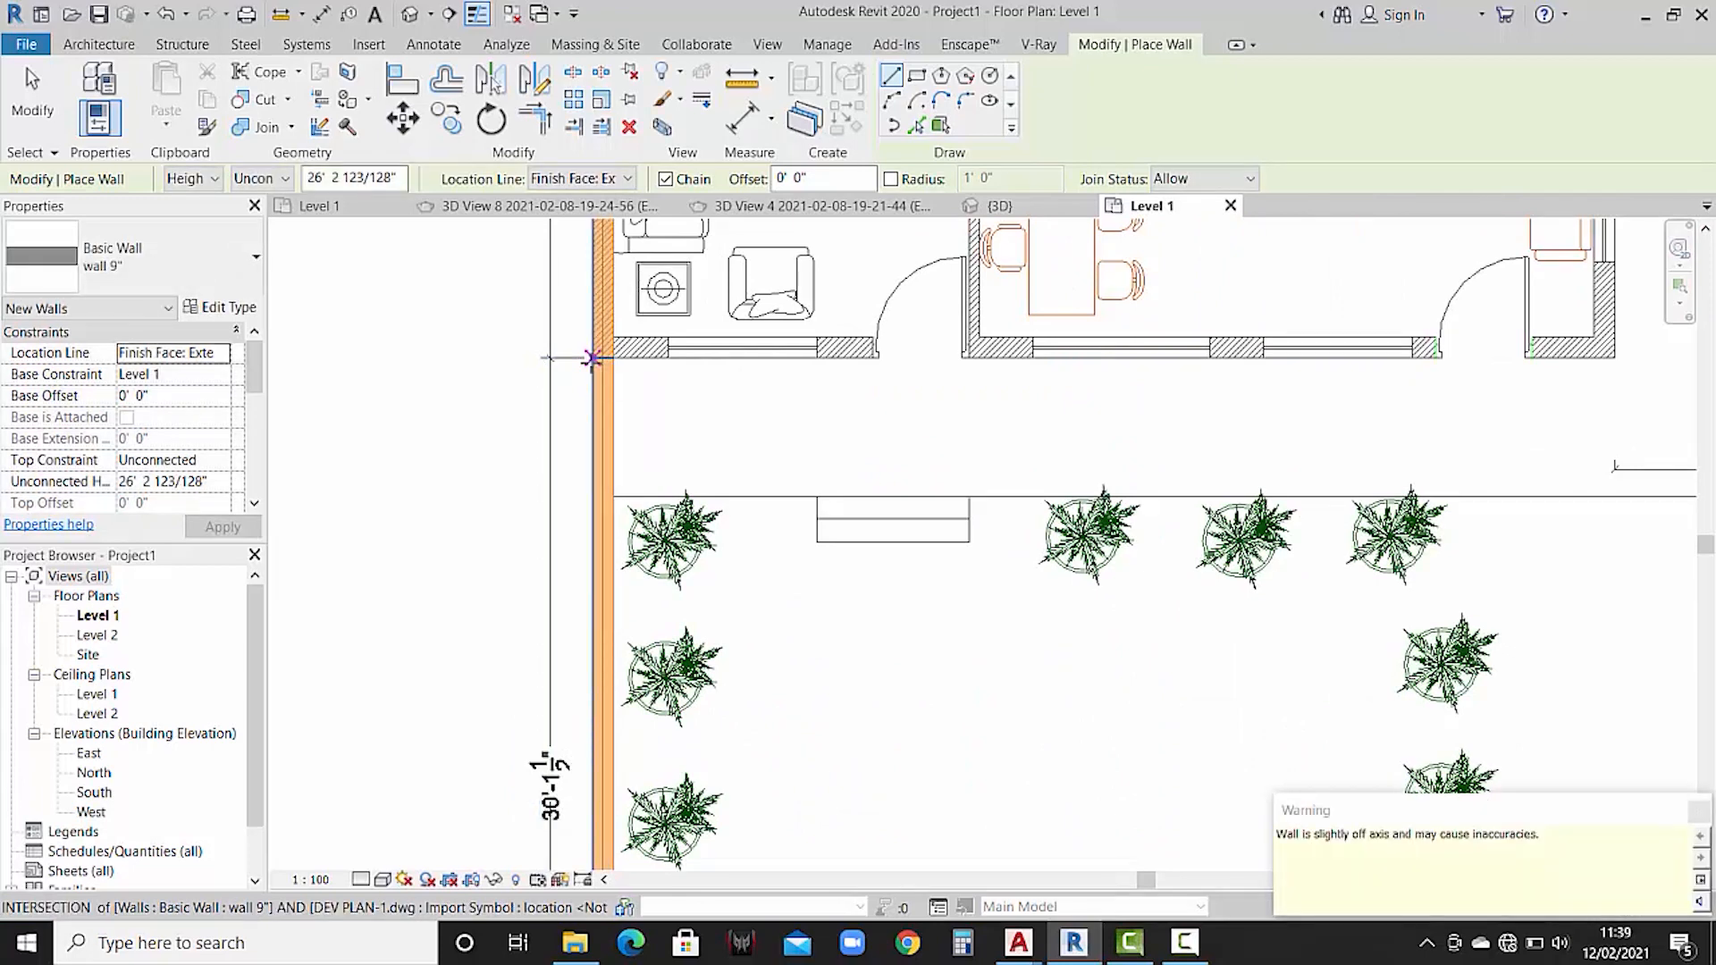
key("Escape")
key("Escape")
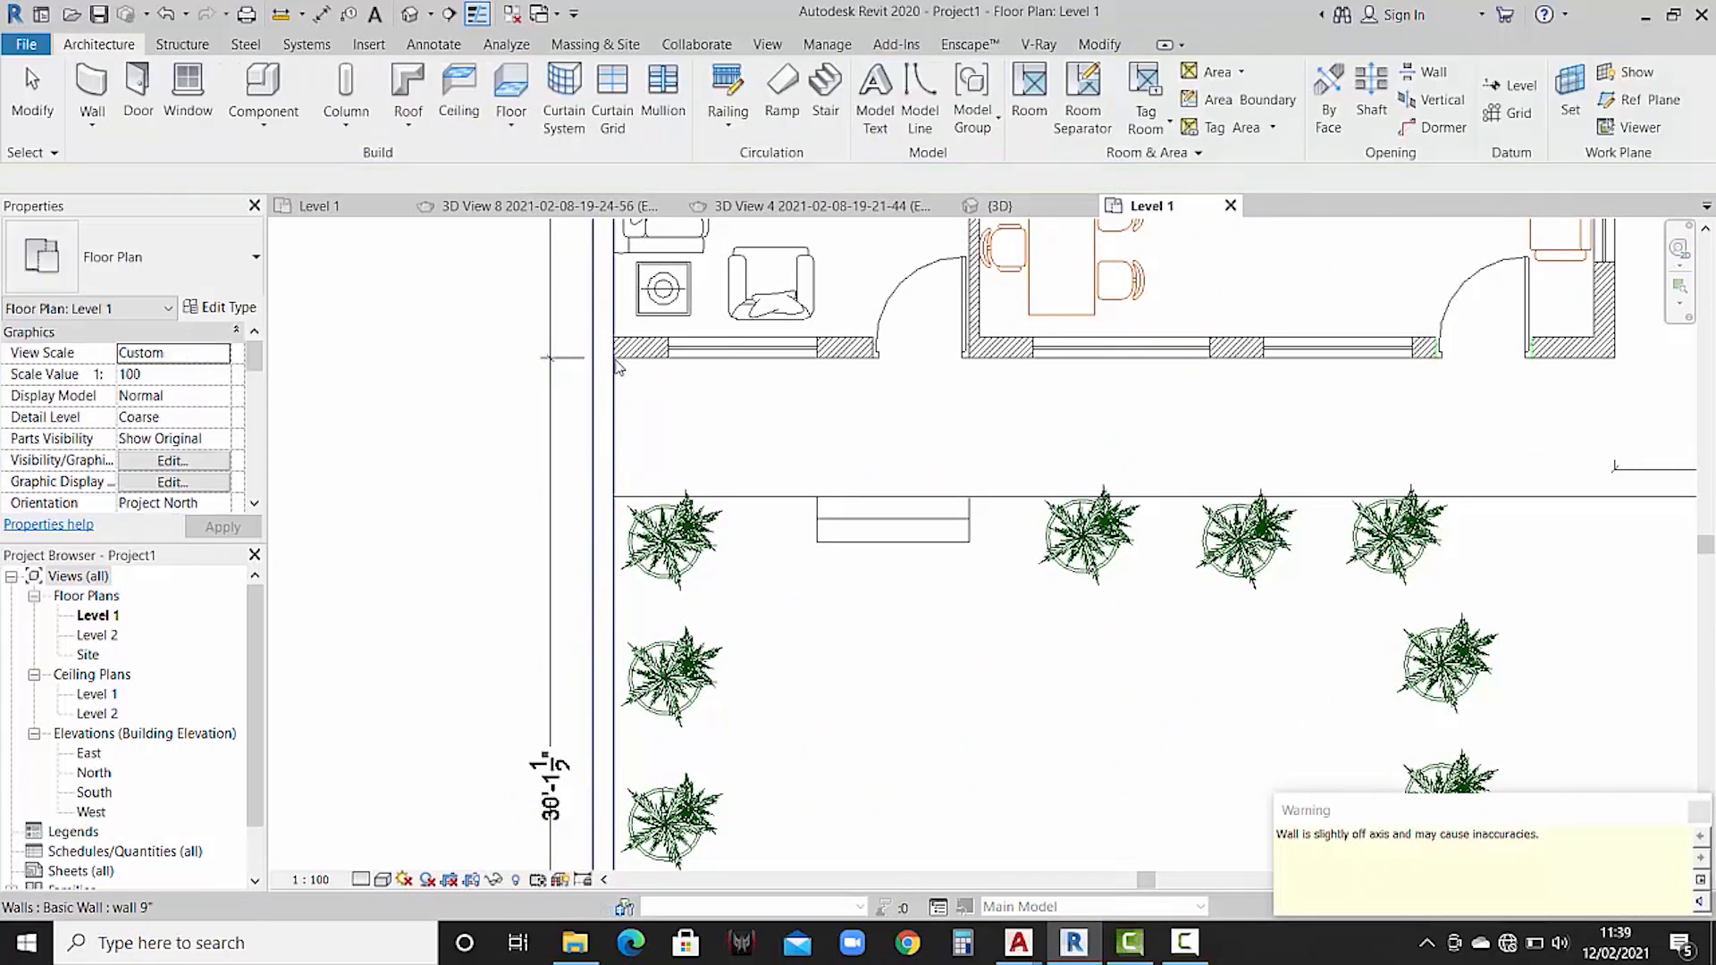
- Draw a wall 9" along the front of the drawing room and office, from the side boundary wall to the office's outer front corner
key("w")
key("a")
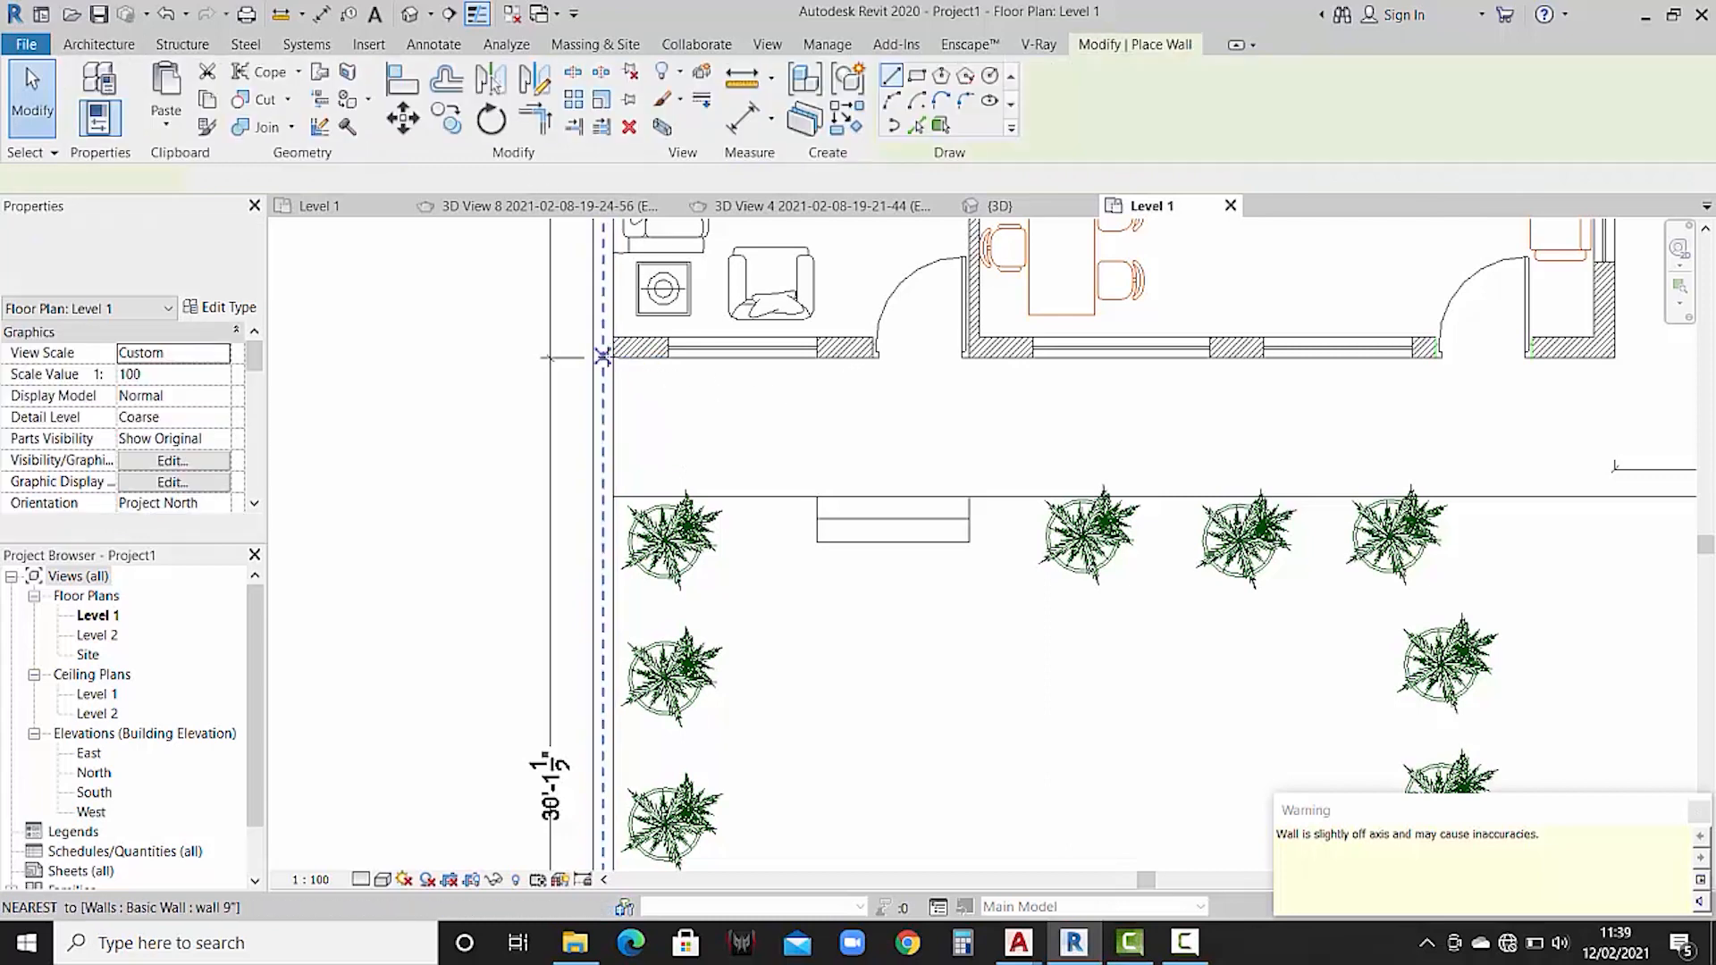
left_click(613, 337)
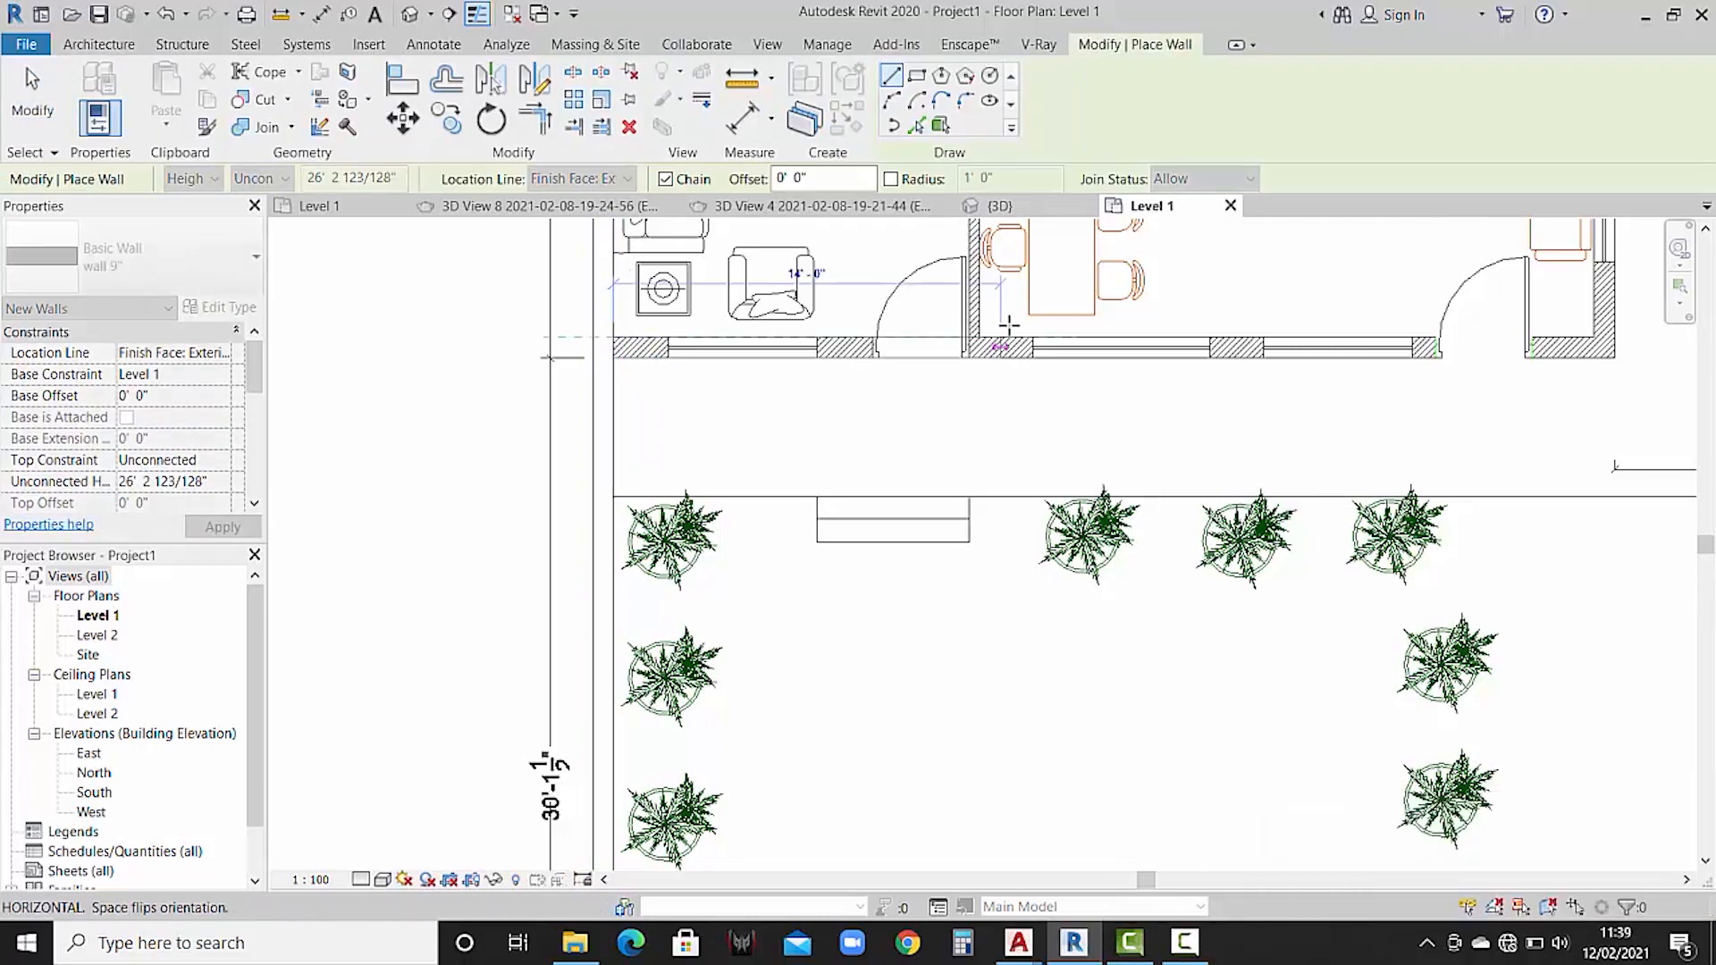
scroll(1008, 327, "down", 2)
middle_click_drag(1081, 344, 807, 355)
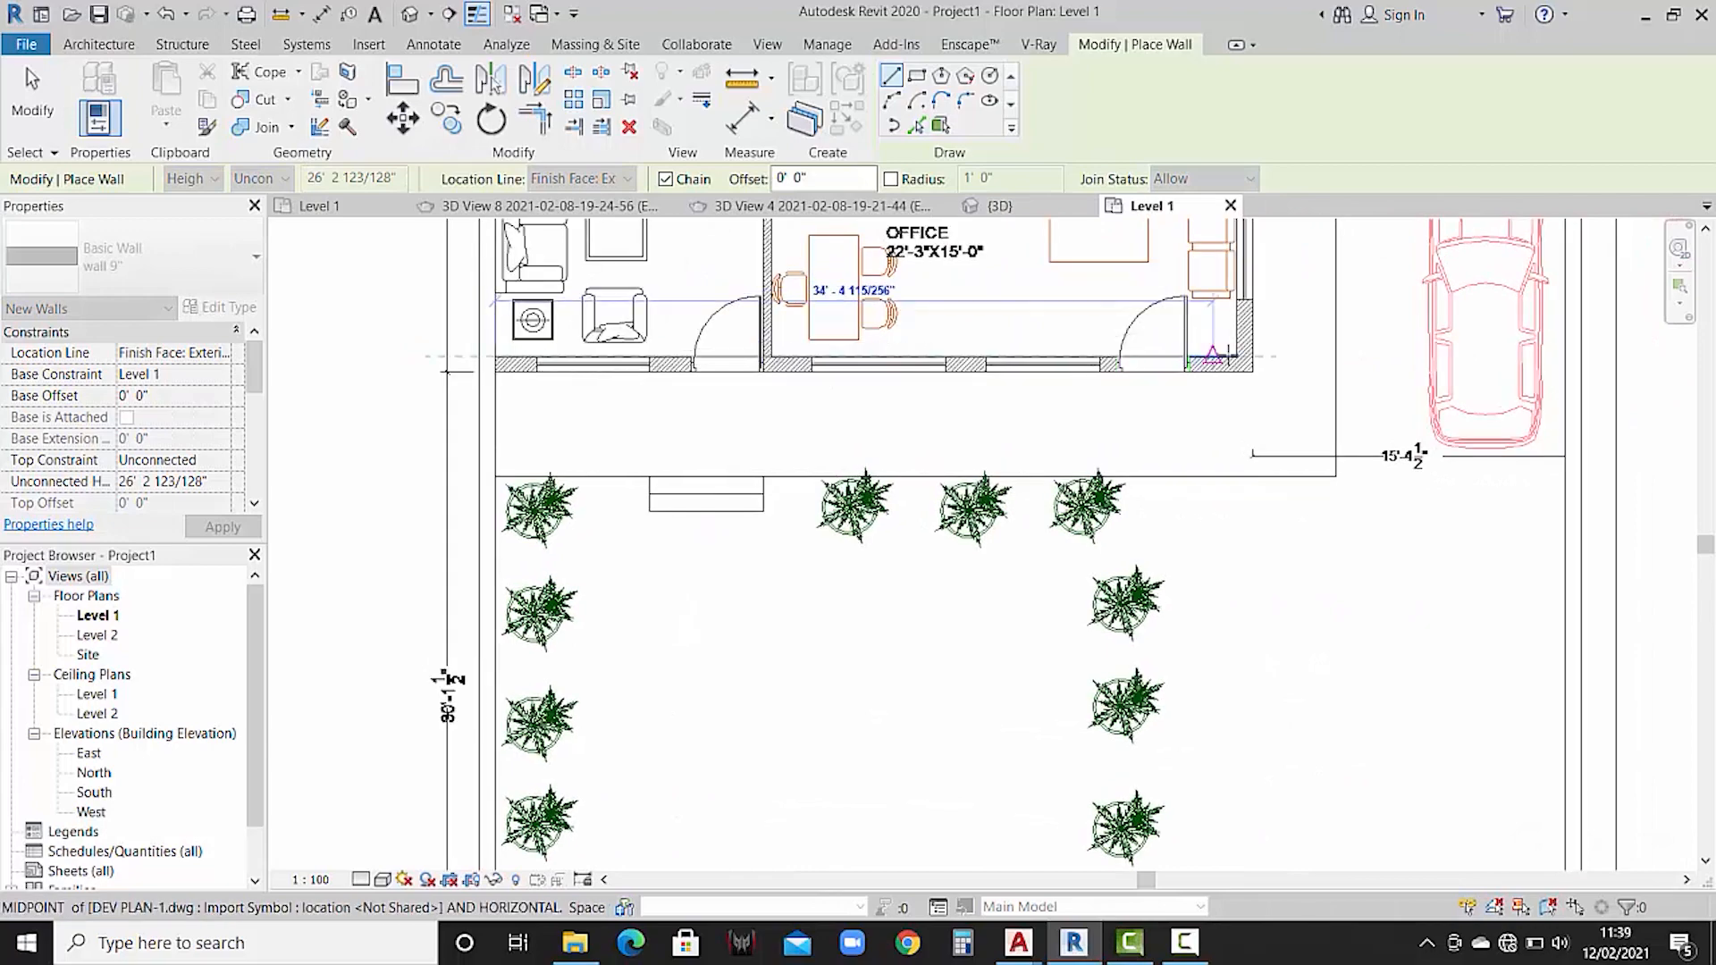
left_click(1237, 354)
- Continue the wall about 15'-9" along the office's outer side to the rear corner of the office toilet
scroll(1237, 302, "down", 1)
middle_click_drag(1237, 302, 1190, 683)
scroll(1162, 483, "up", 3)
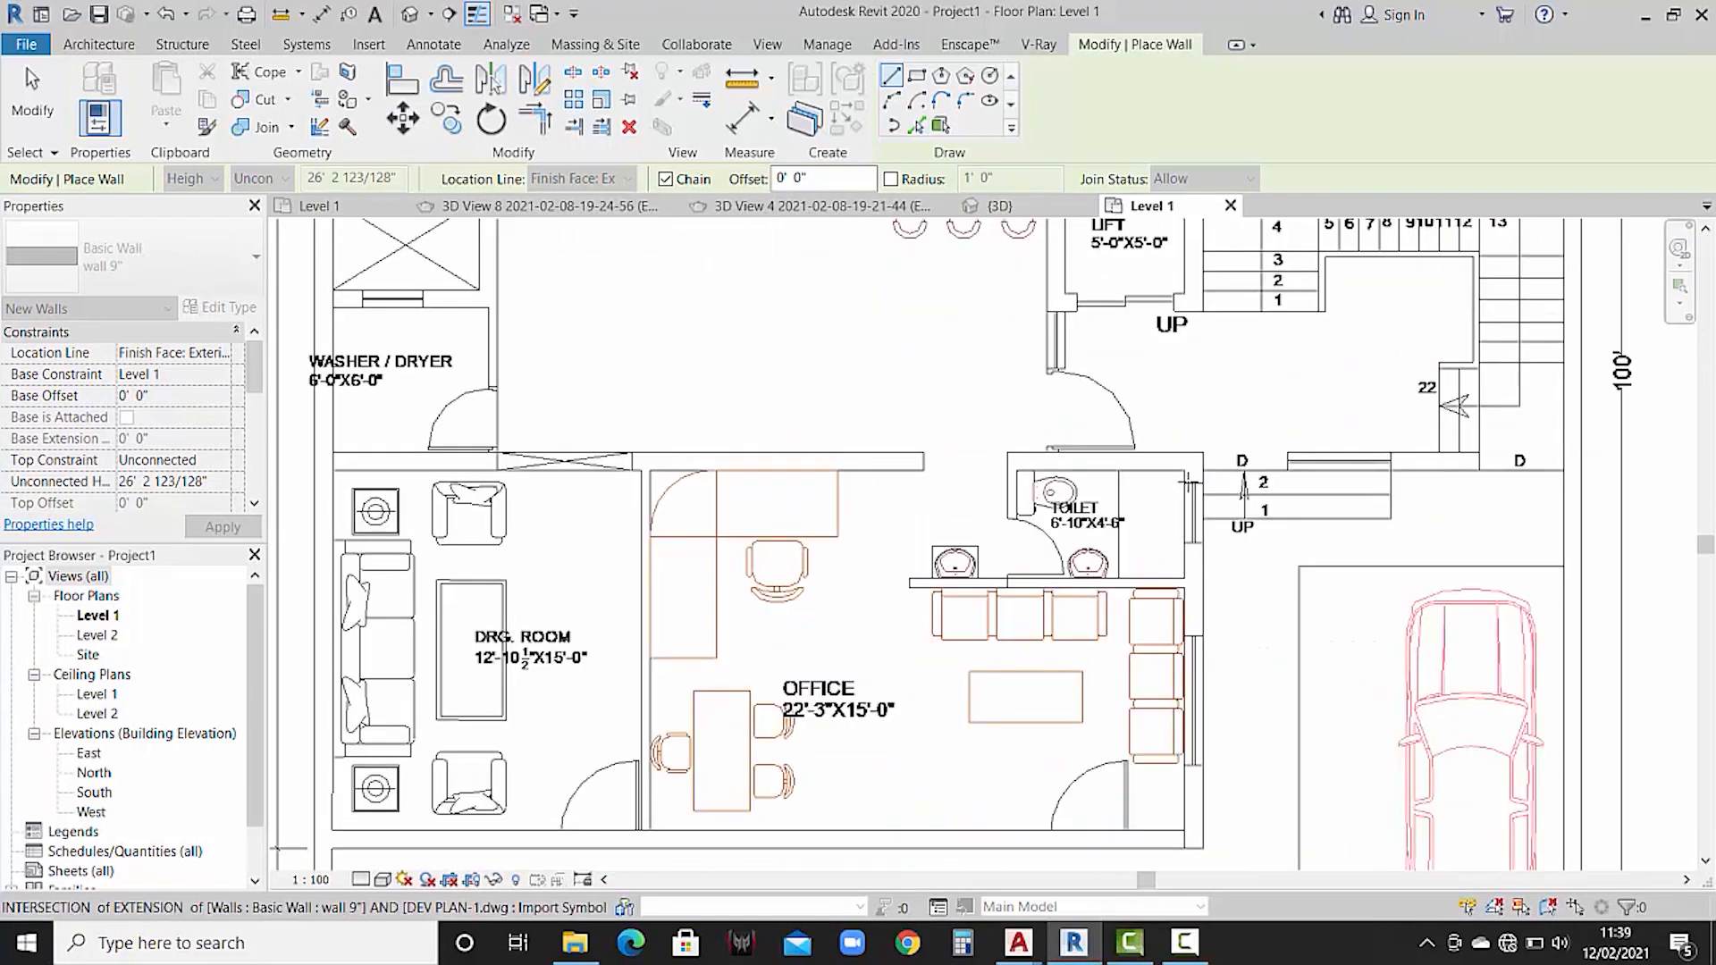
left_click(1183, 441)
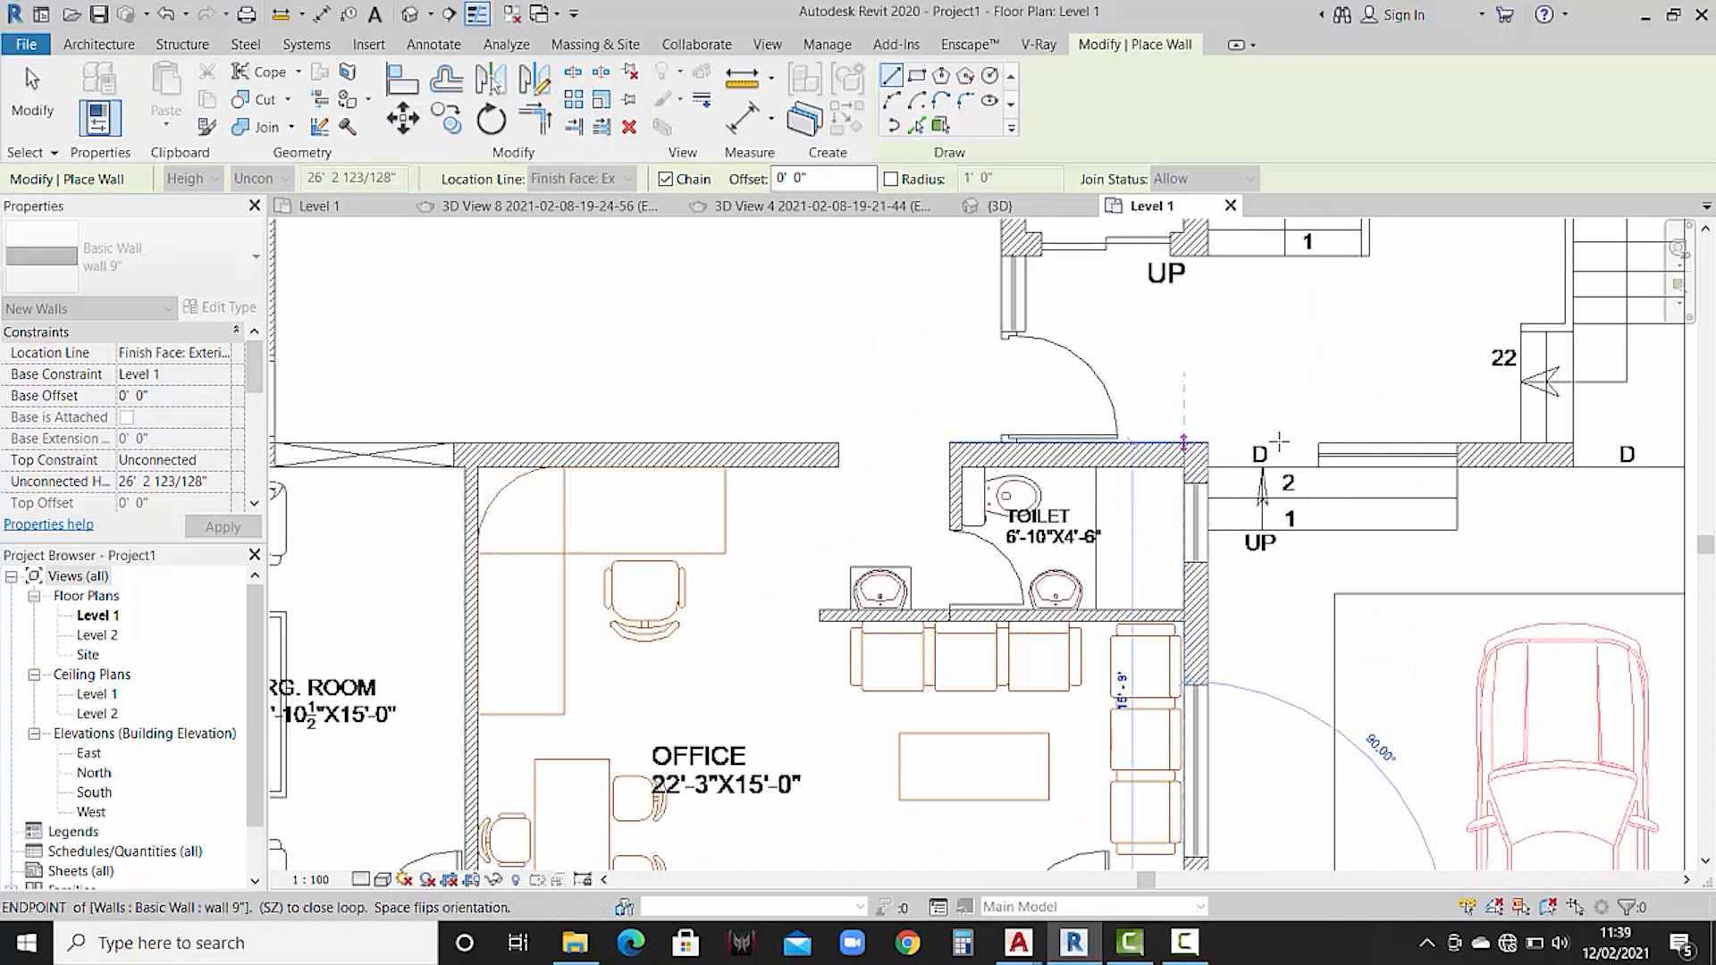
- Extend the wall about 15'-9" from the toilet corner, past the entrance steps and the stair, to the side boundary wall
scroll(1318, 444, "down", 3)
scroll(1153, 474, "up", 1)
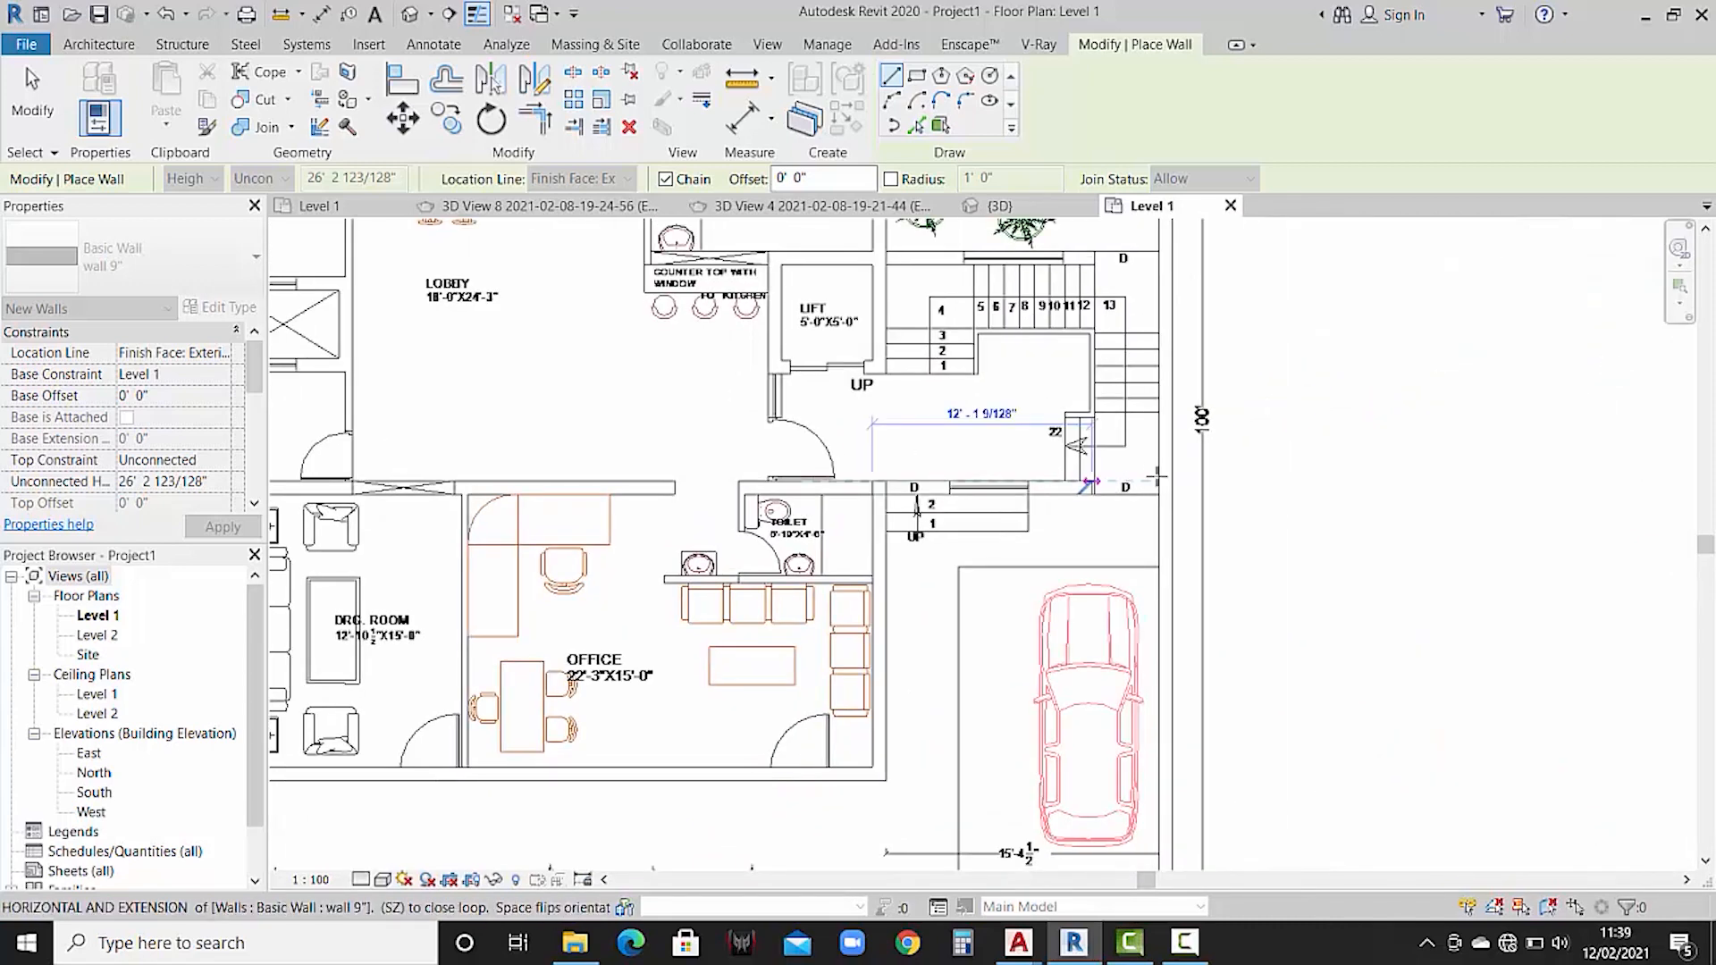
scroll(1164, 486, "up", 2)
scroll(1163, 485, "up", 2)
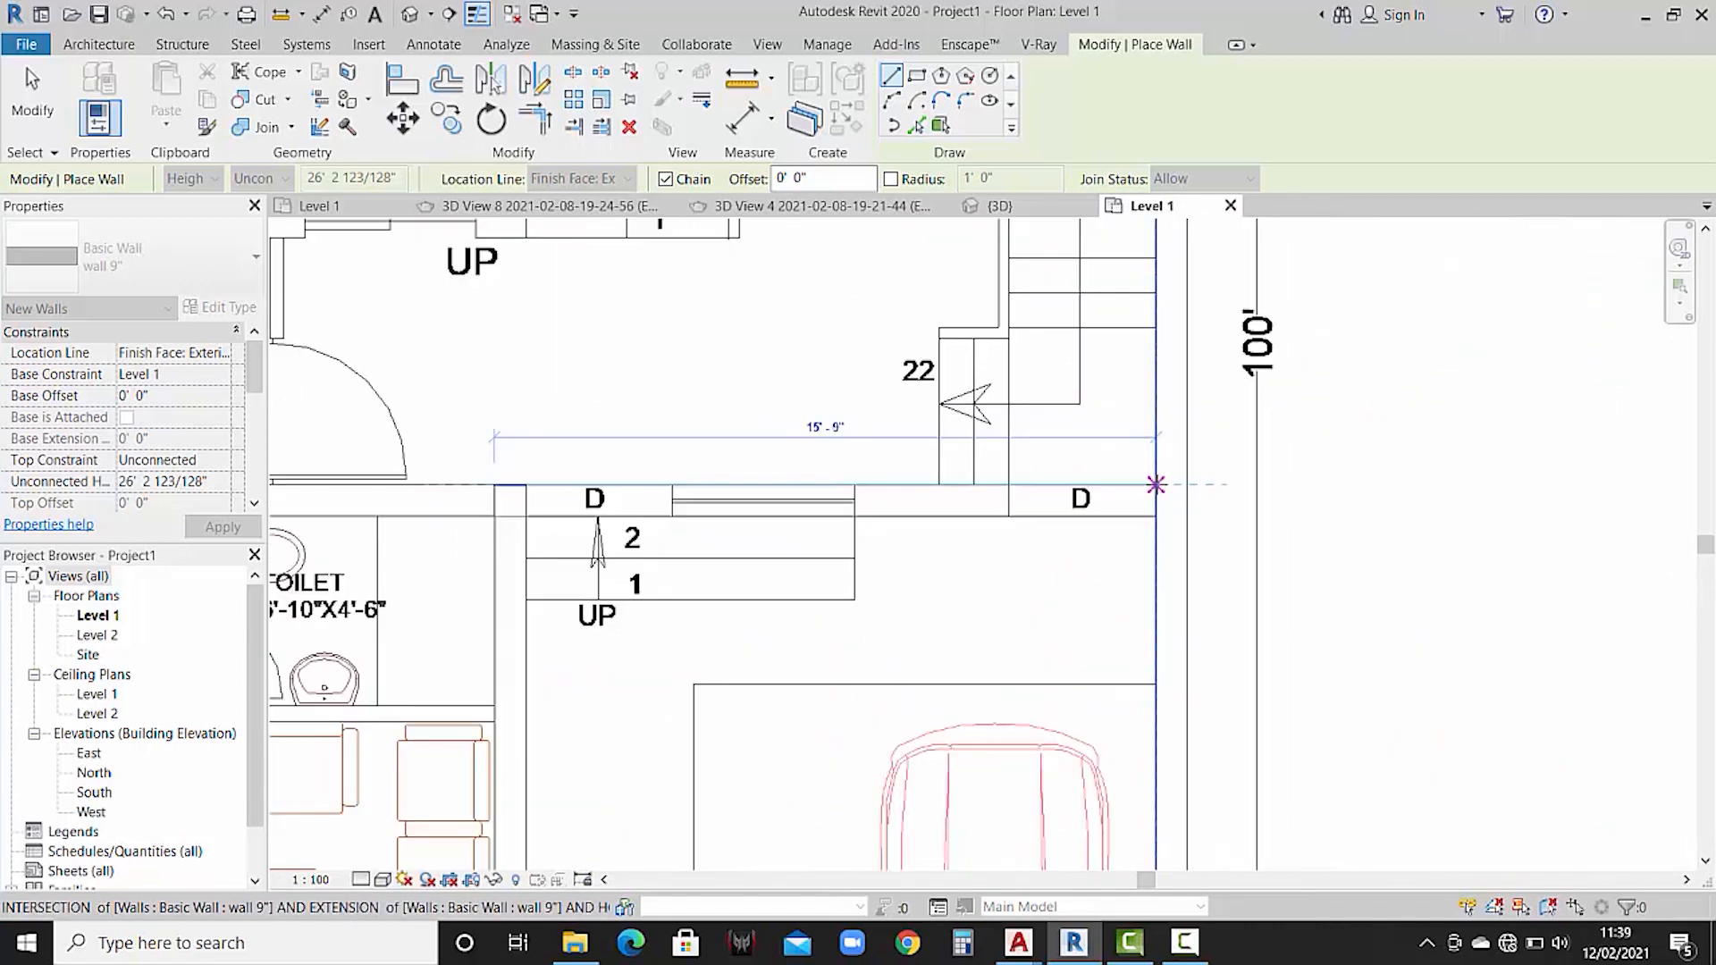
left_click(1164, 487)
scroll(1157, 484, "down", 4)
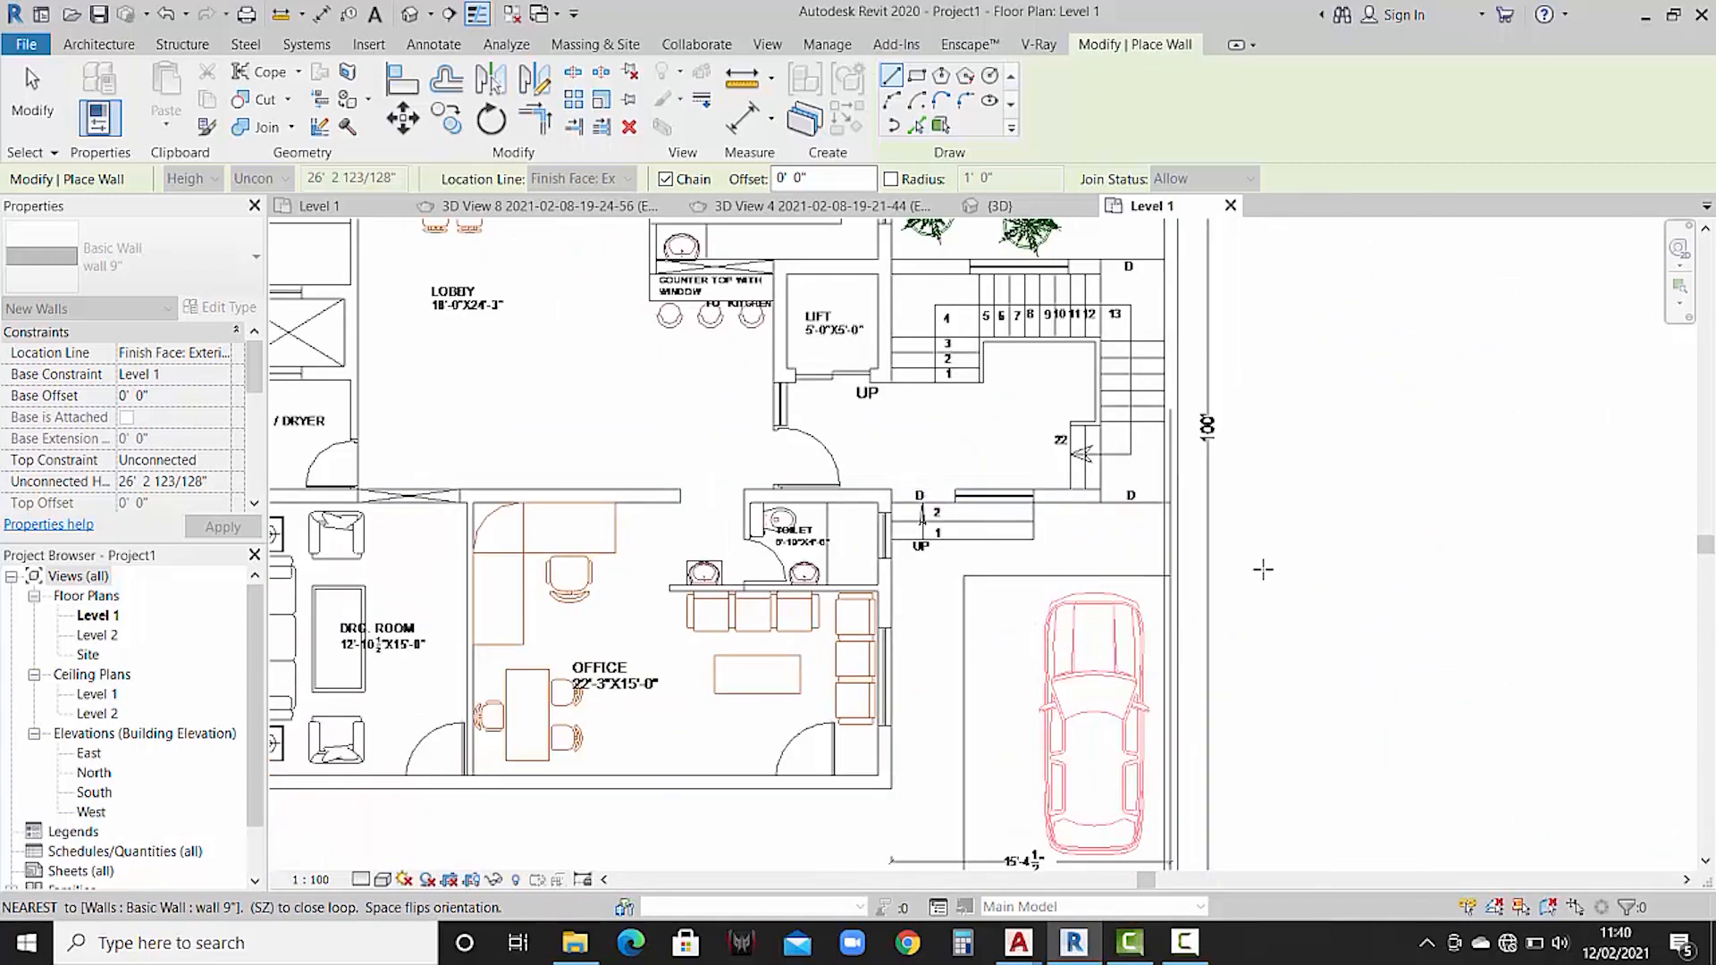
key("Escape")
key("Escape")
- Draw a wall 9" behind the drawing room and office, from the side boundary wall to the toilet's outer rear corner
scroll(1261, 569, "up", 3)
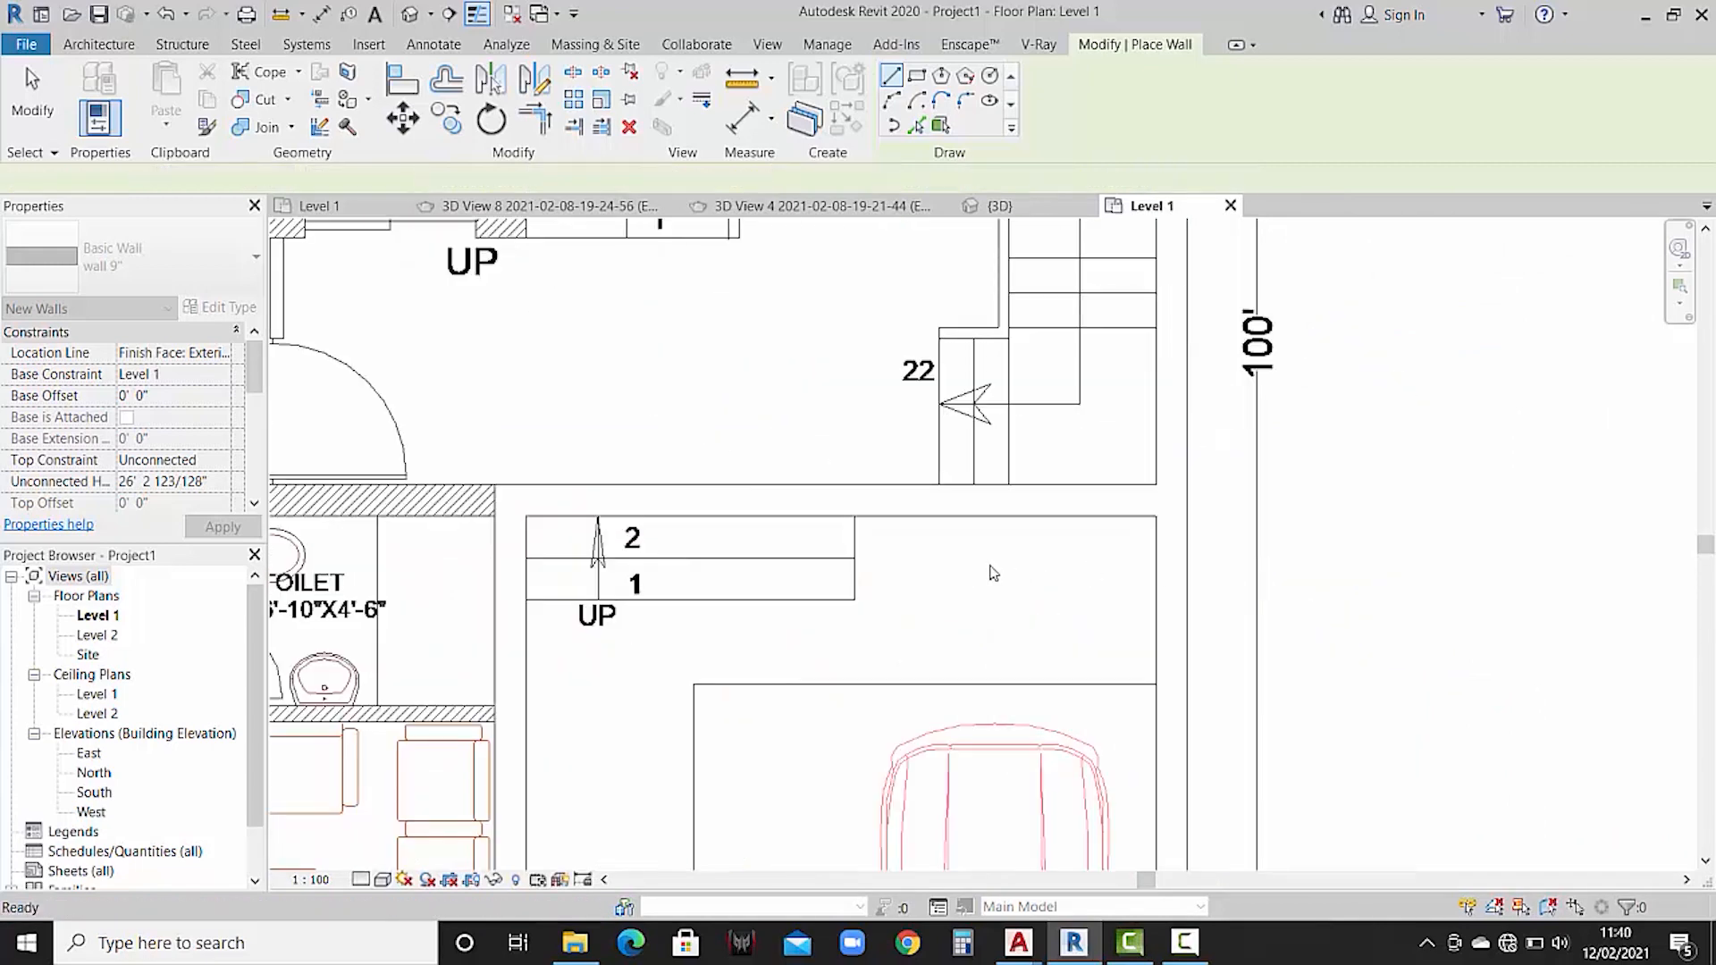
key("w")
key("a")
scroll(991, 568, "down", 4)
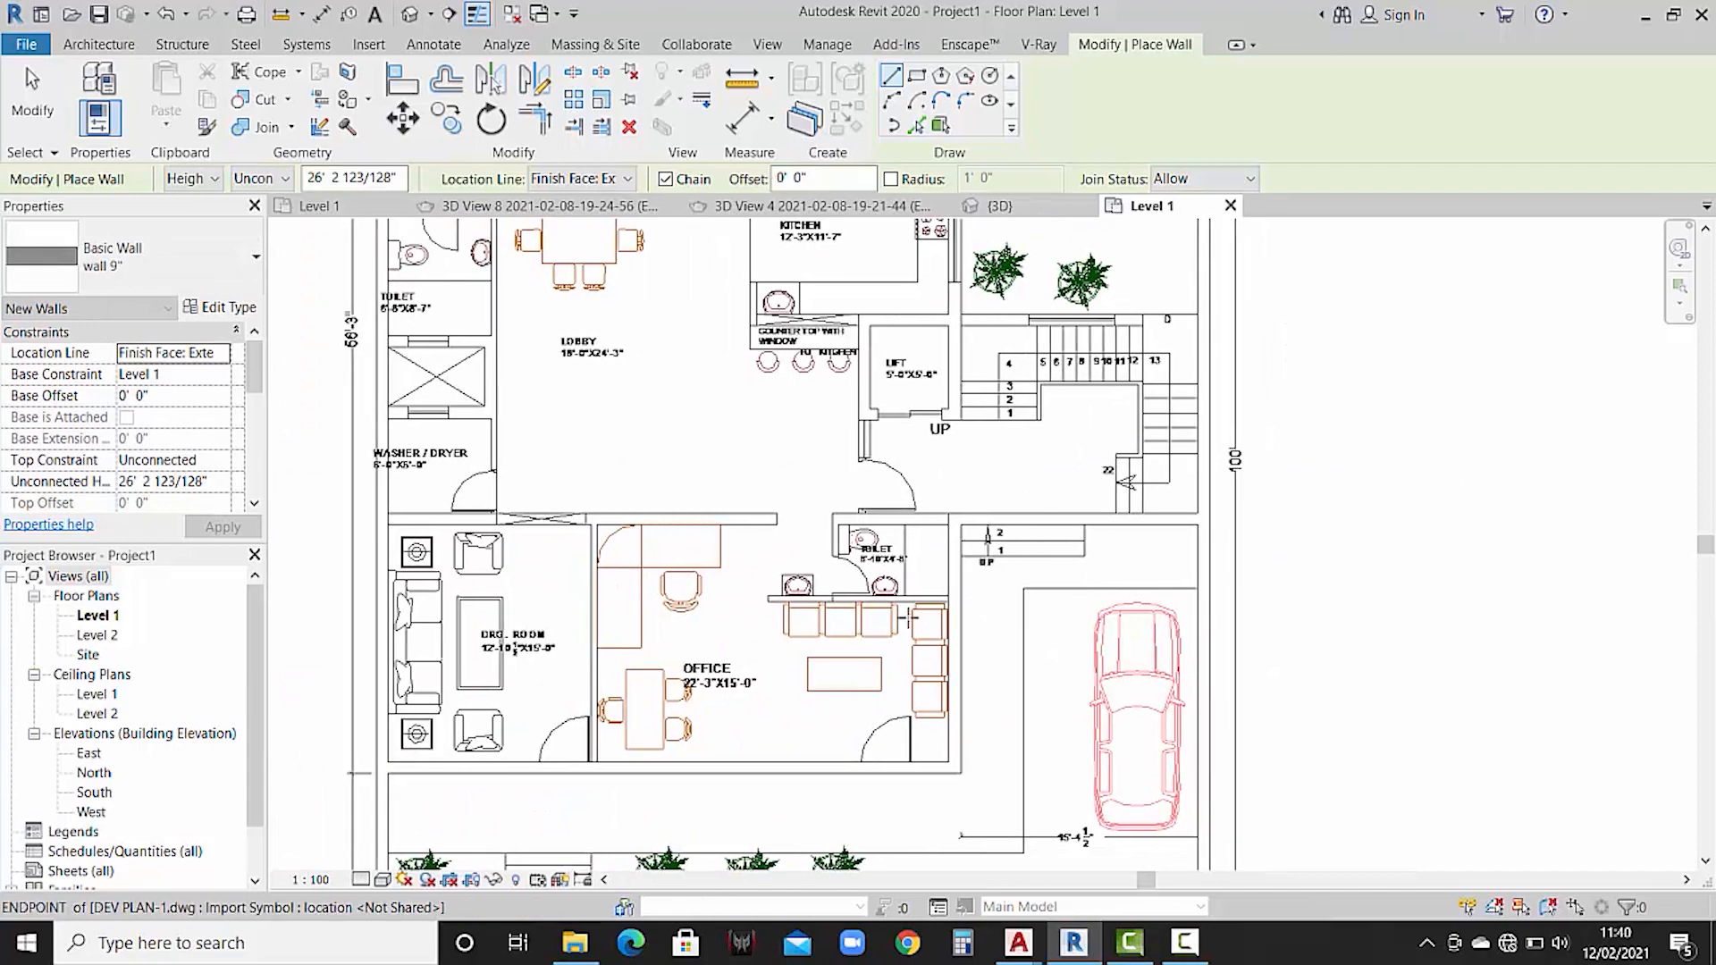
middle_click_drag(919, 625, 1034, 590)
middle_click_drag(664, 742, 694, 755)
middle_click_drag(770, 684, 797, 719)
scroll(736, 749, "up", 2)
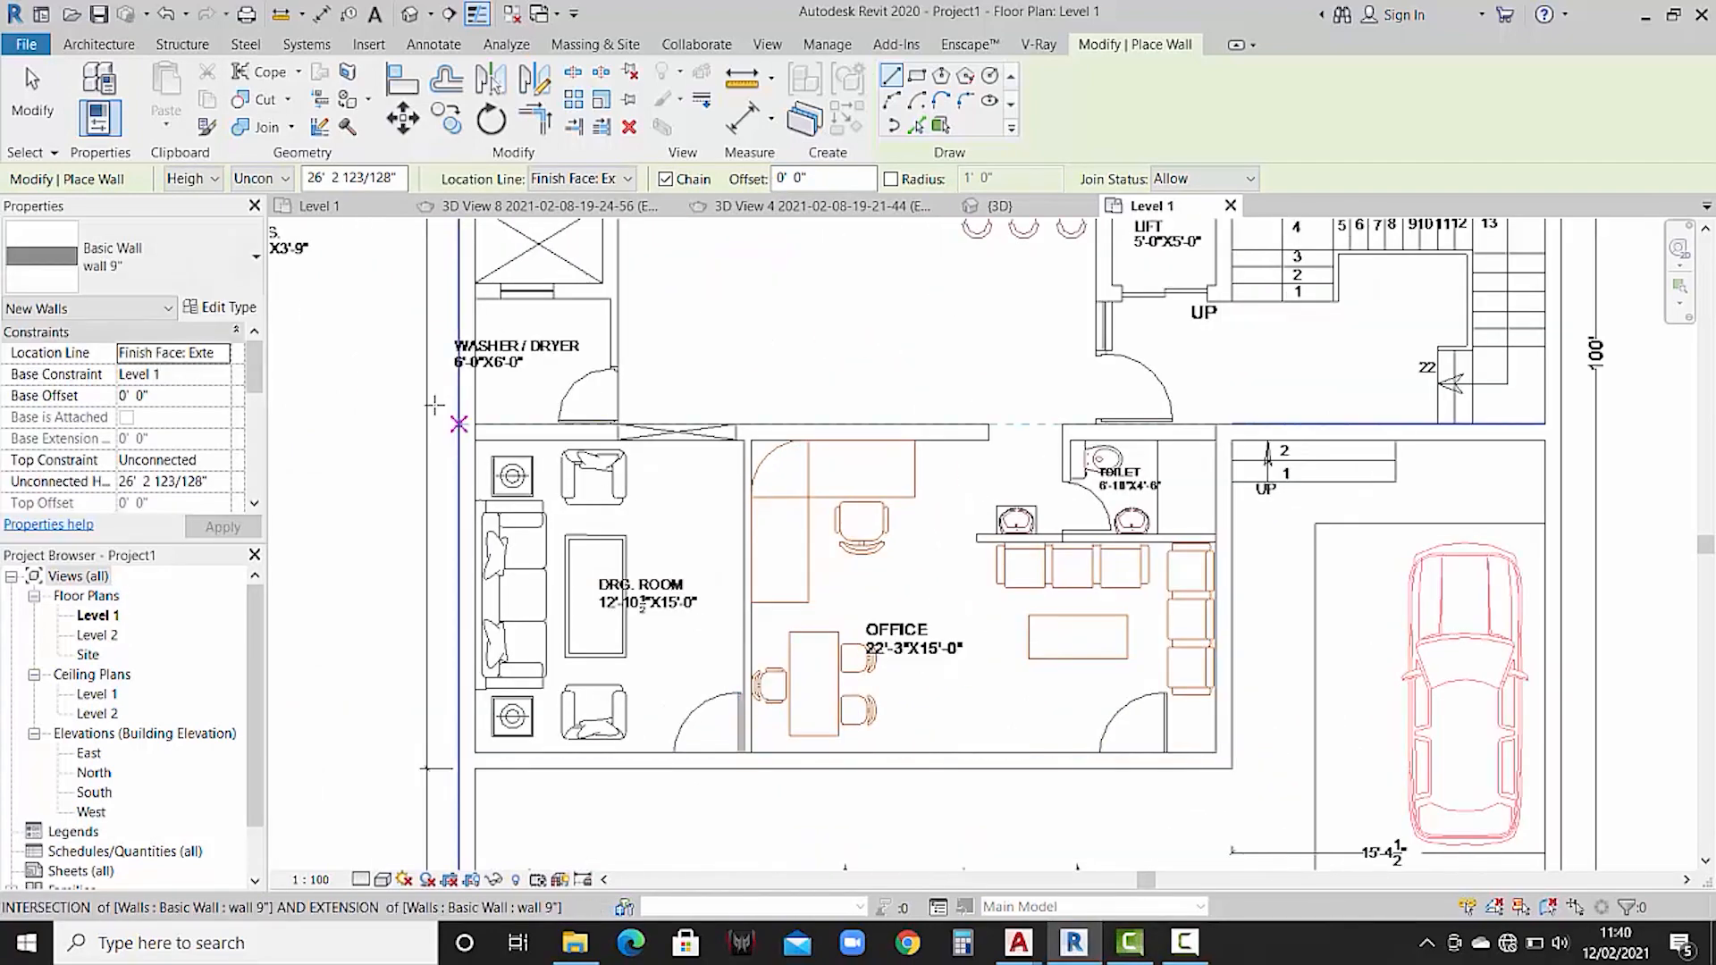
left_click(474, 425)
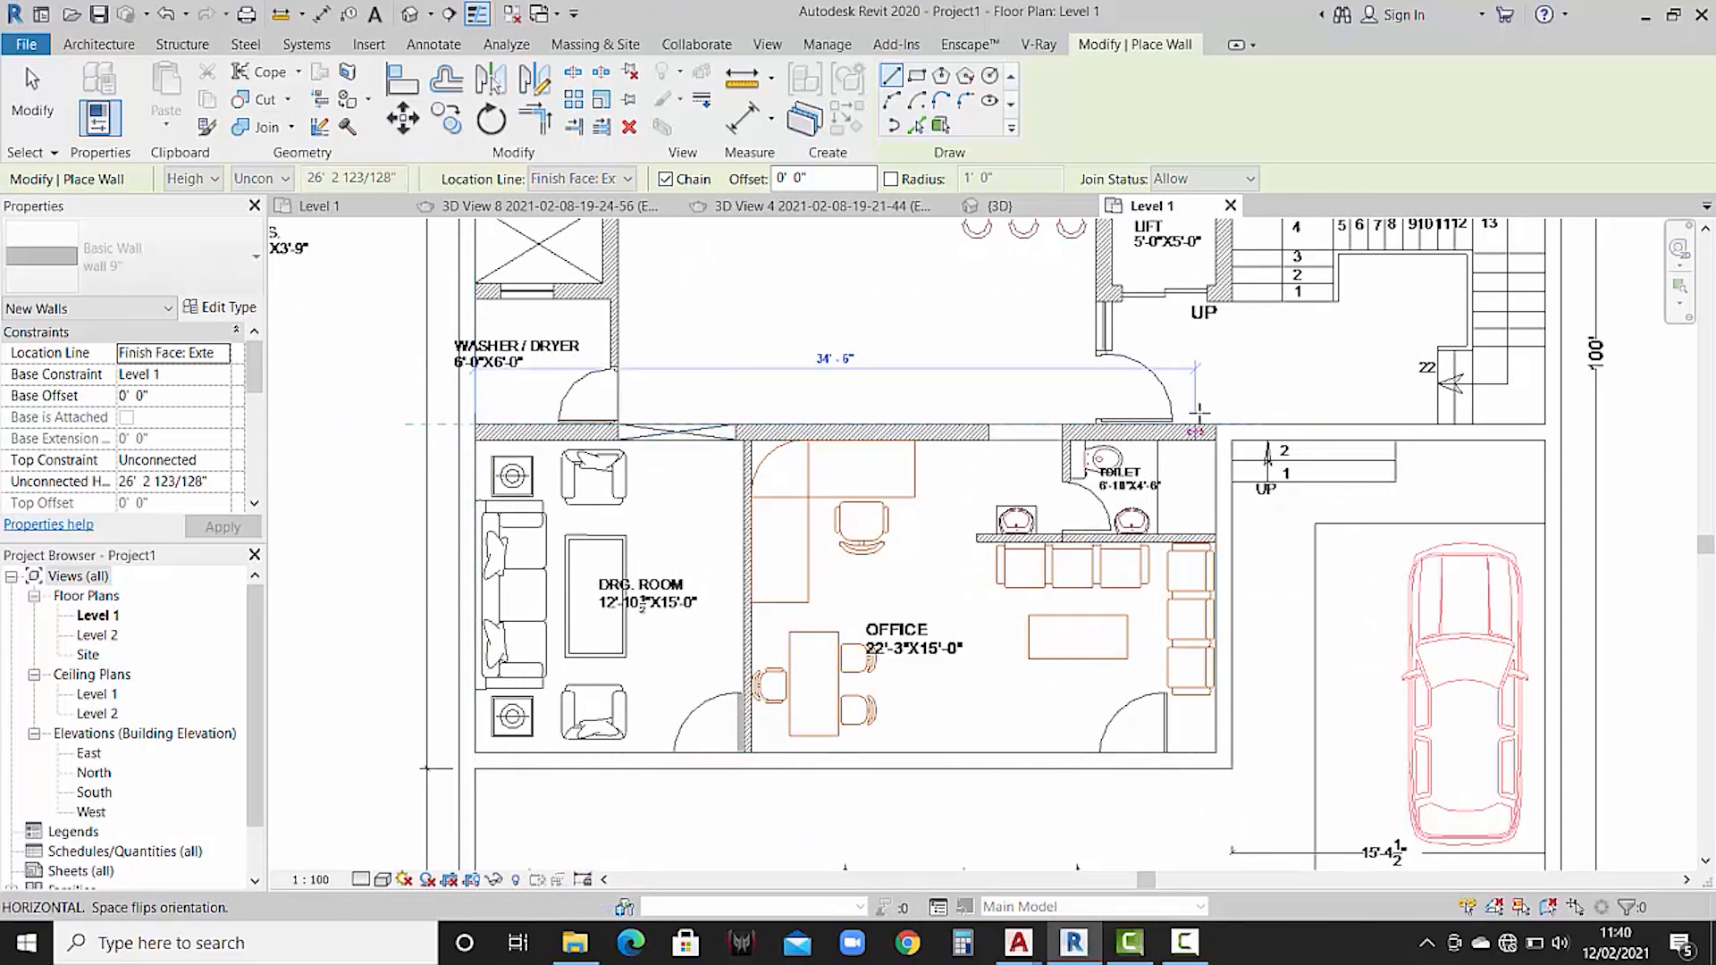
left_click(1216, 423)
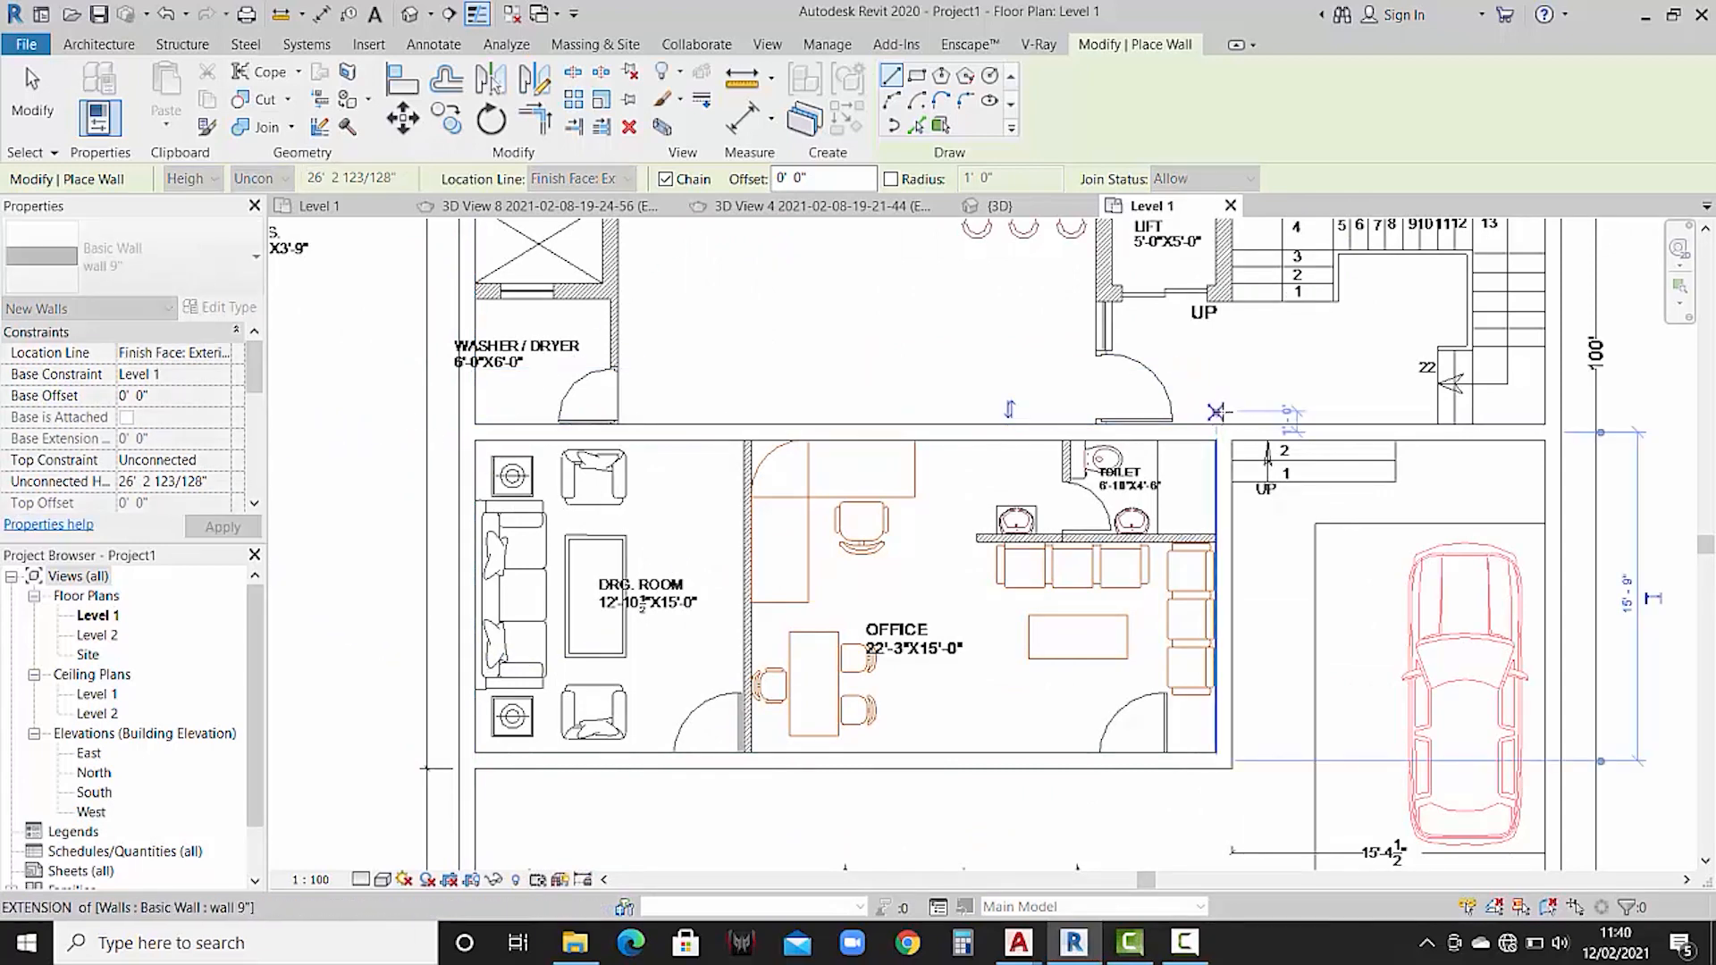
key("Escape")
- Draw a wall 9" along the rear face of the two bedrooms, from the side boundary to the corner at the open green area
scroll(892, 512, "down", 1)
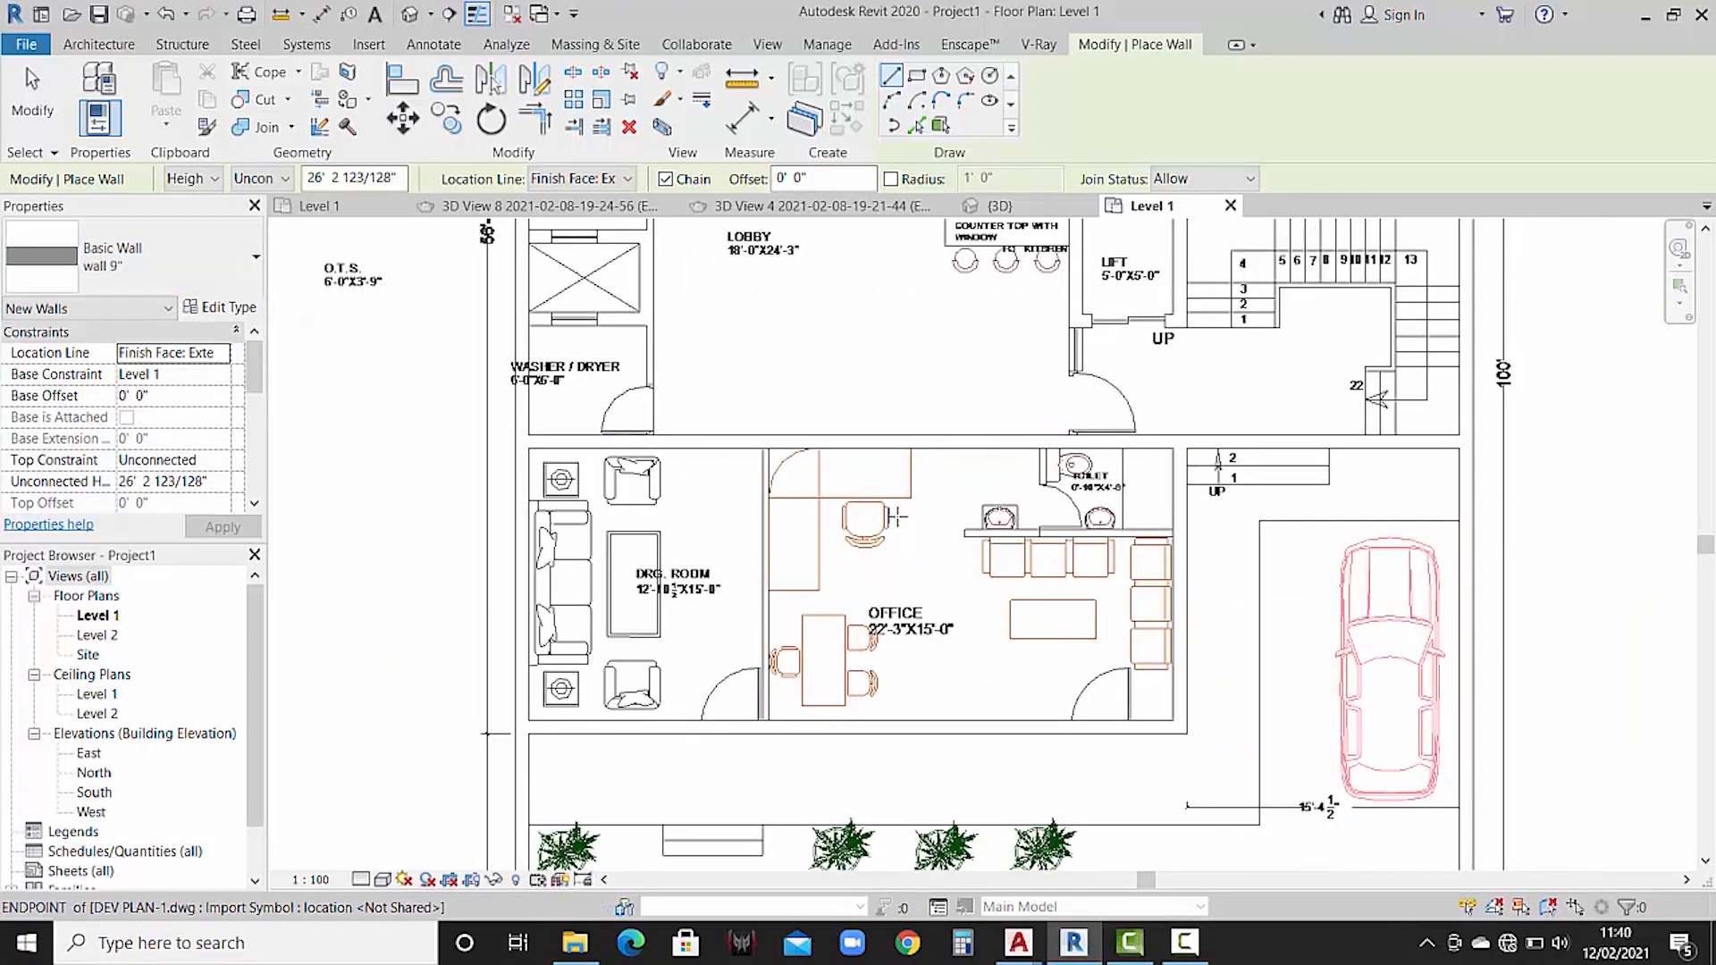
scroll(898, 517, "down", 3)
middle_click_drag(978, 384, 1052, 742)
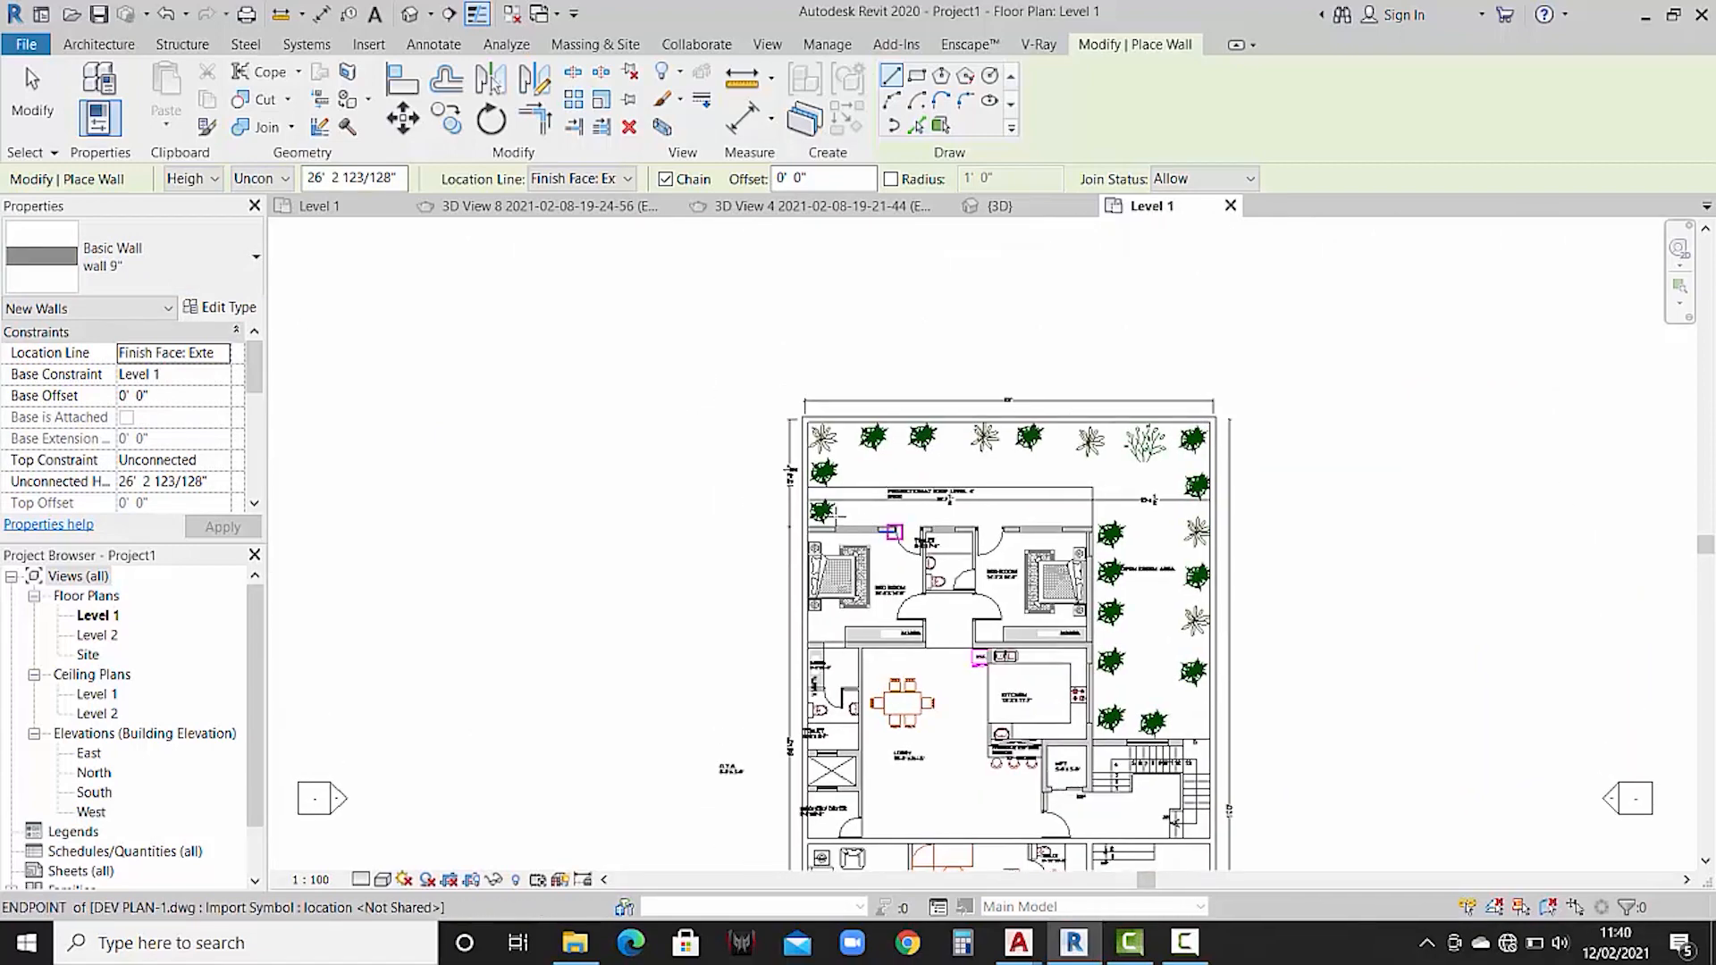
scroll(834, 515, "up", 5)
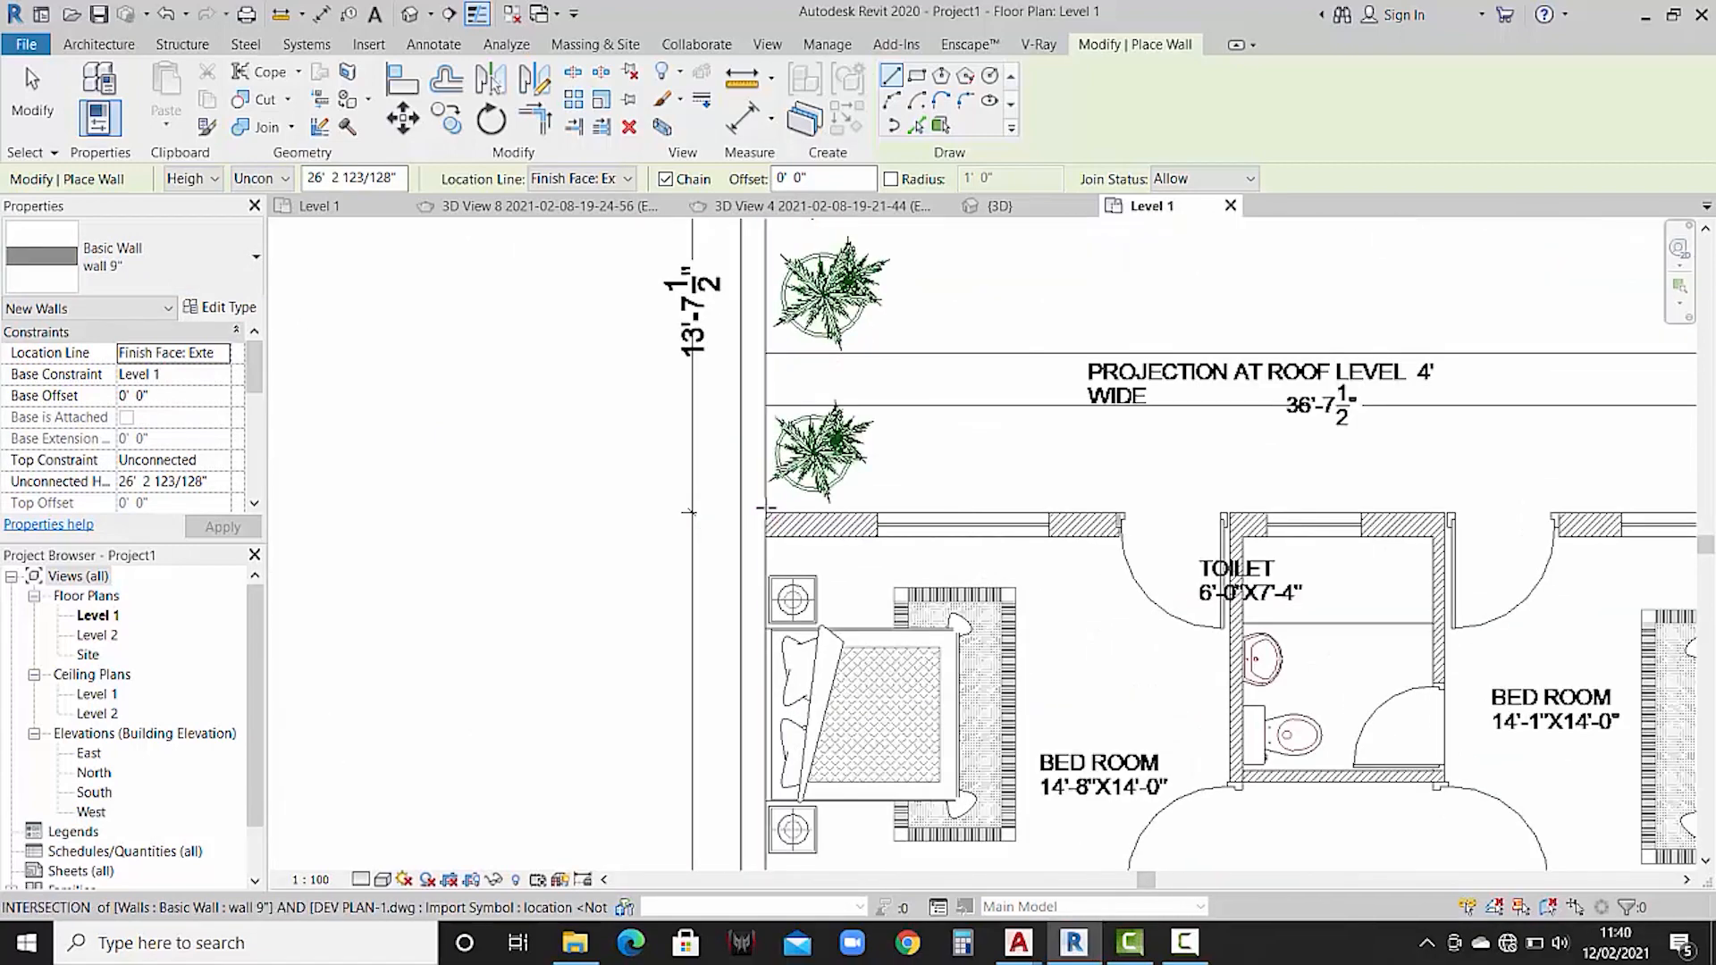
left_click(688, 511)
scroll(1036, 498, "down", 4)
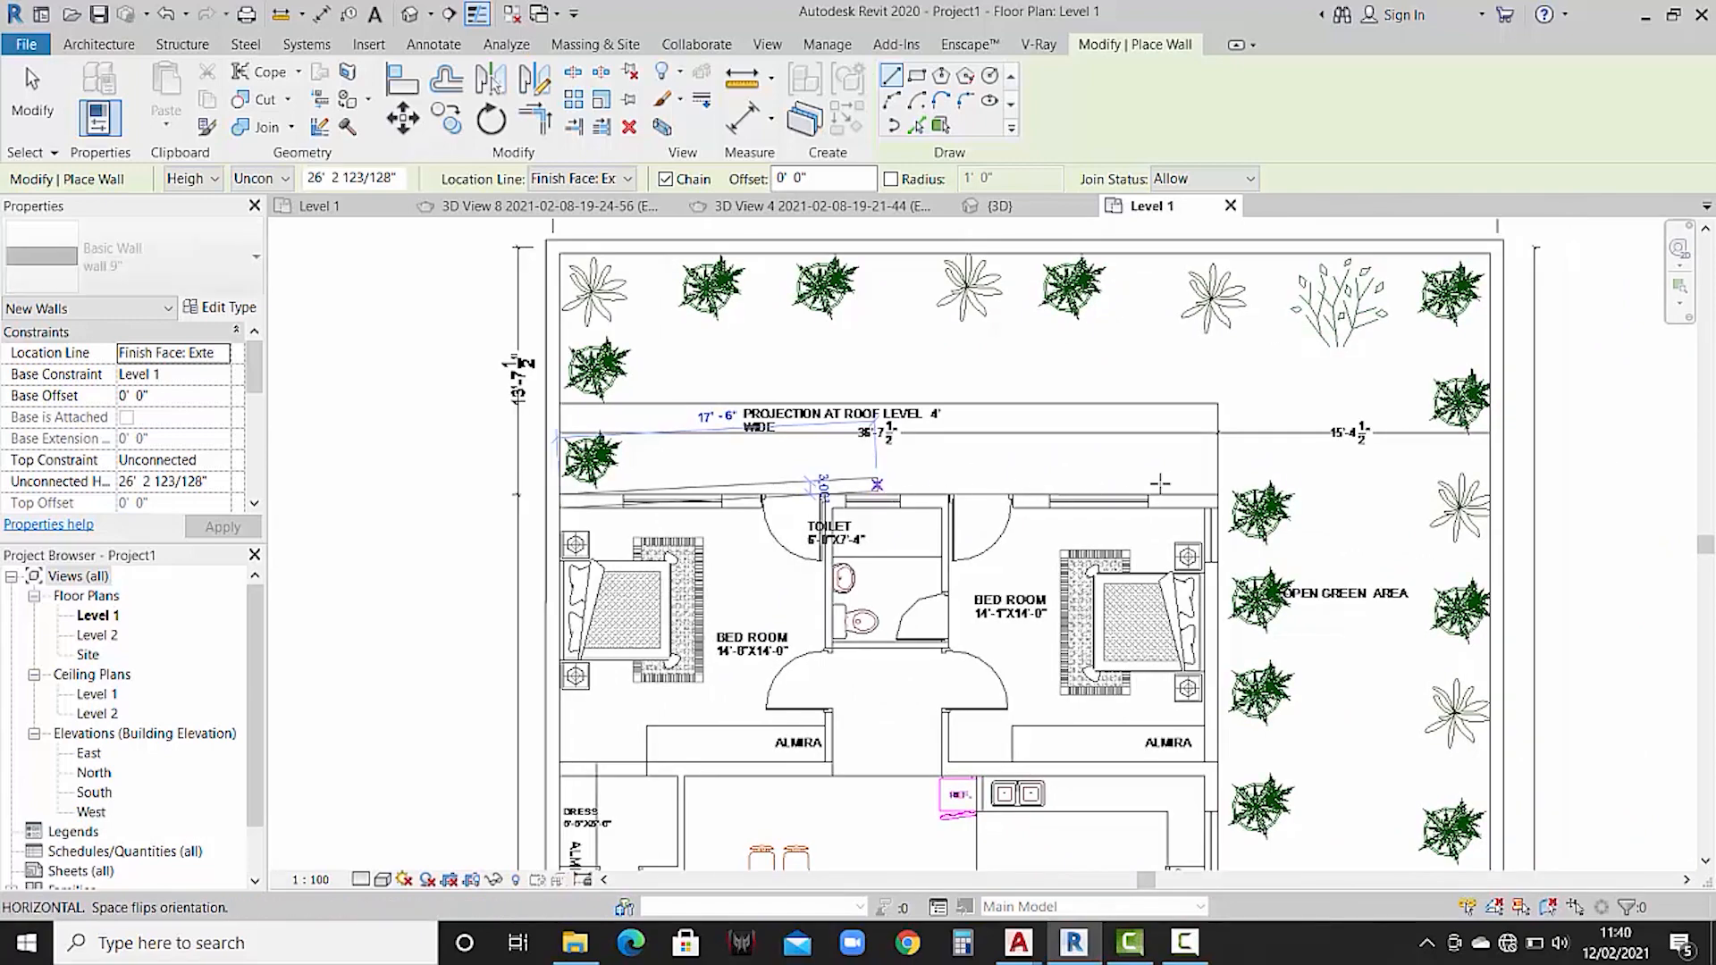
left_click(1218, 494)
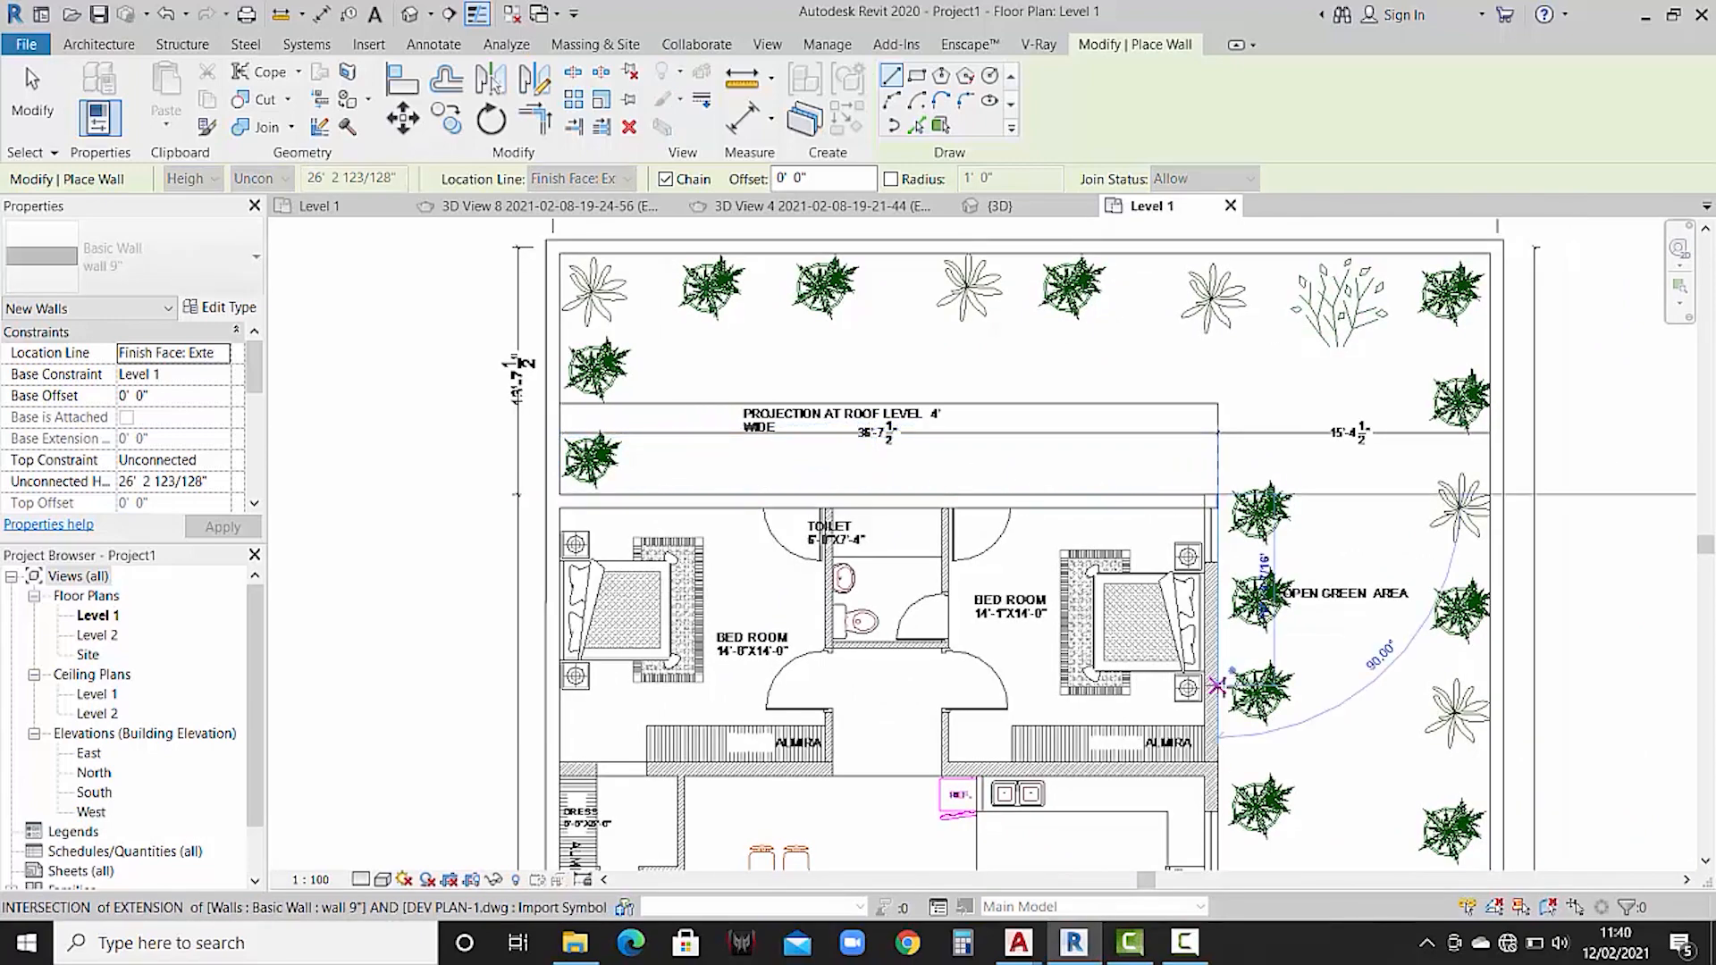
- Continue the wall along the outer side of the bedroom and kitchen to the corner where the lift and stair begin
scroll(1217, 686, "down", 3)
scroll(1209, 556, "up", 4)
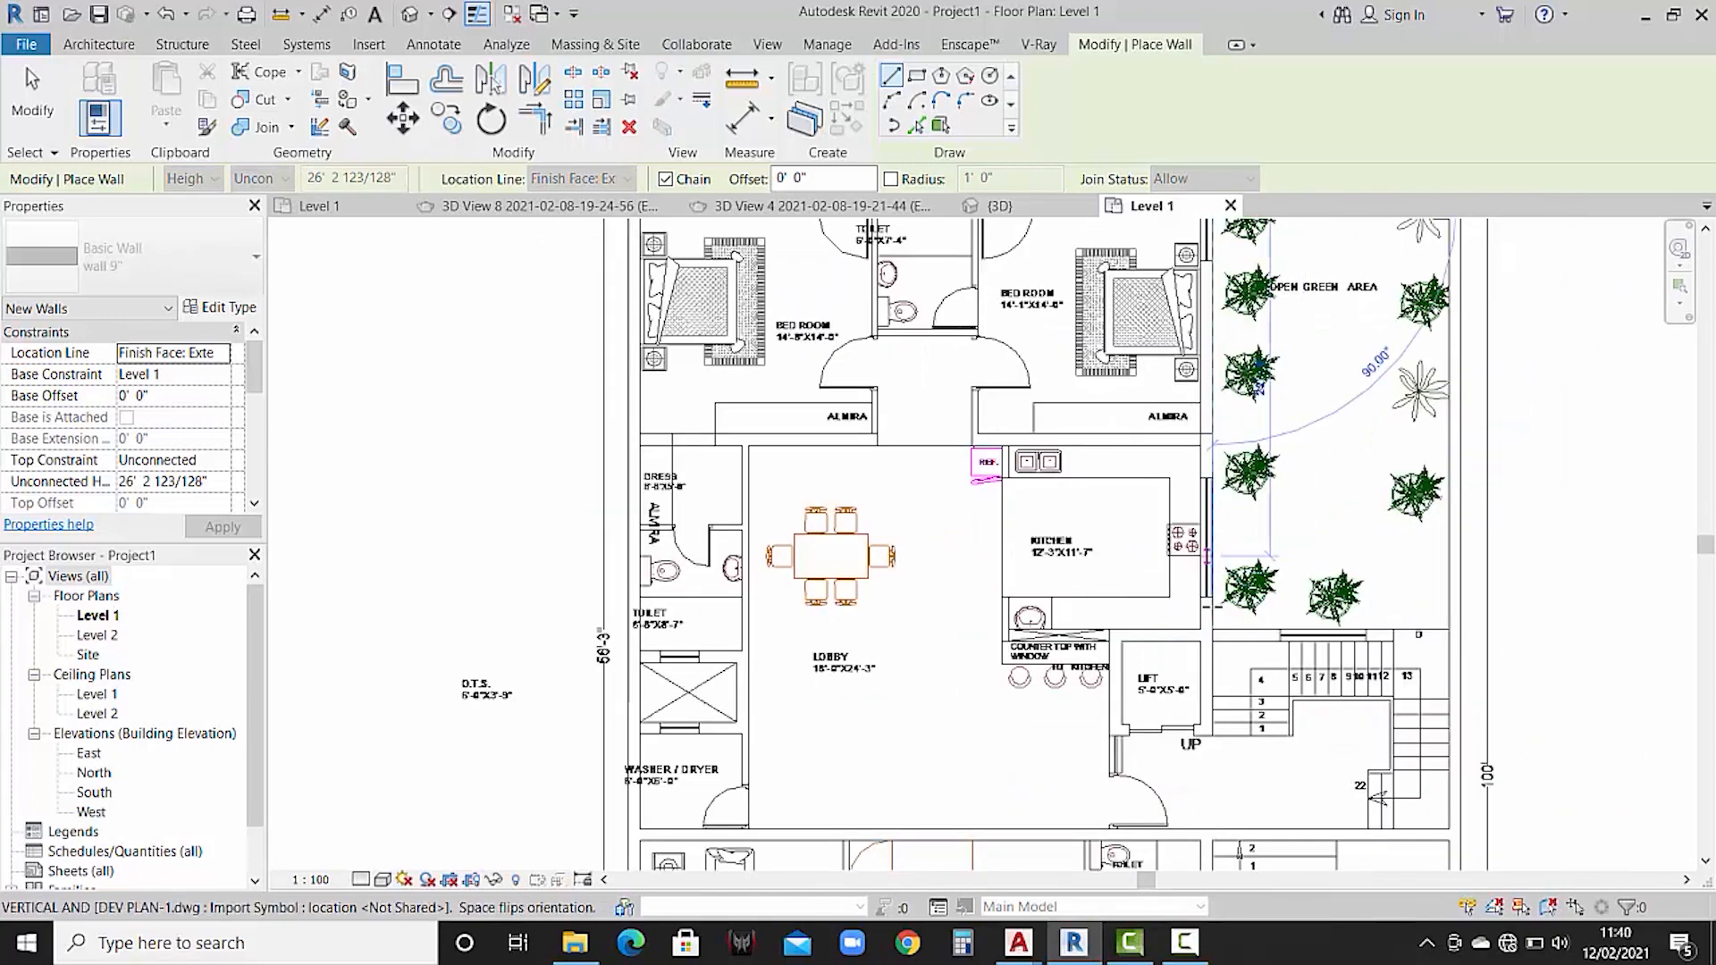
scroll(1208, 556, "up", 3)
left_click(1208, 629)
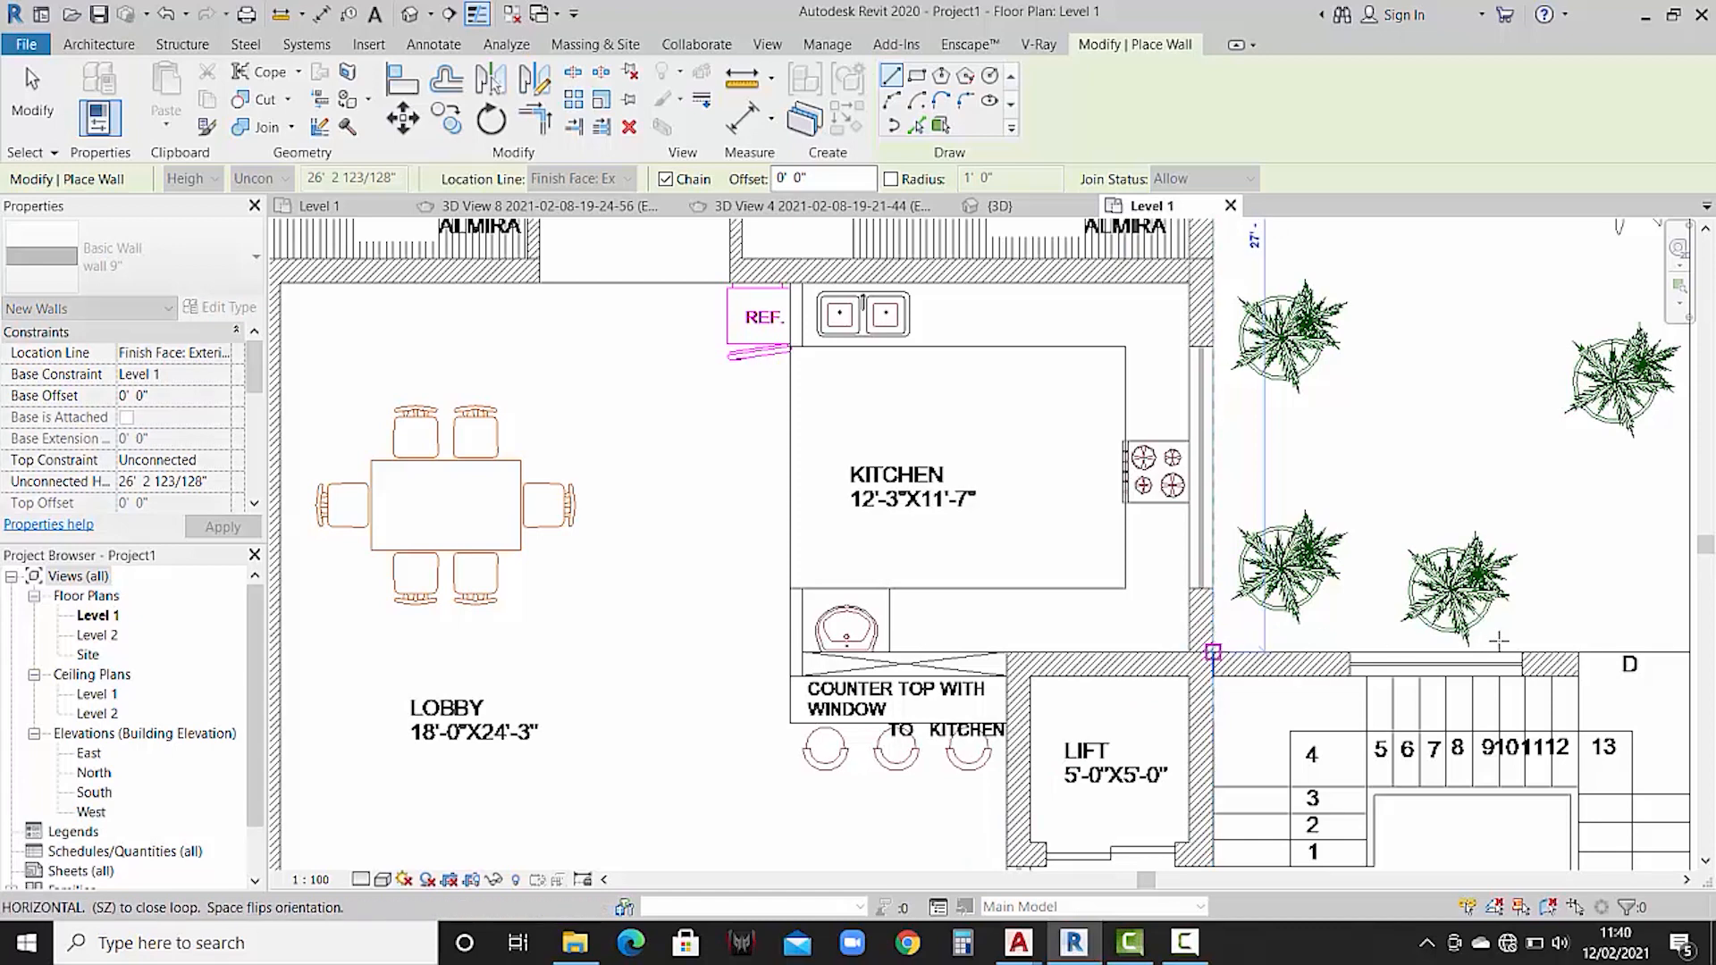
- Continue the wall along the stair's edge facing the open green area to the side boundary wall, and end the wall command
scroll(1499, 641, "down", 2)
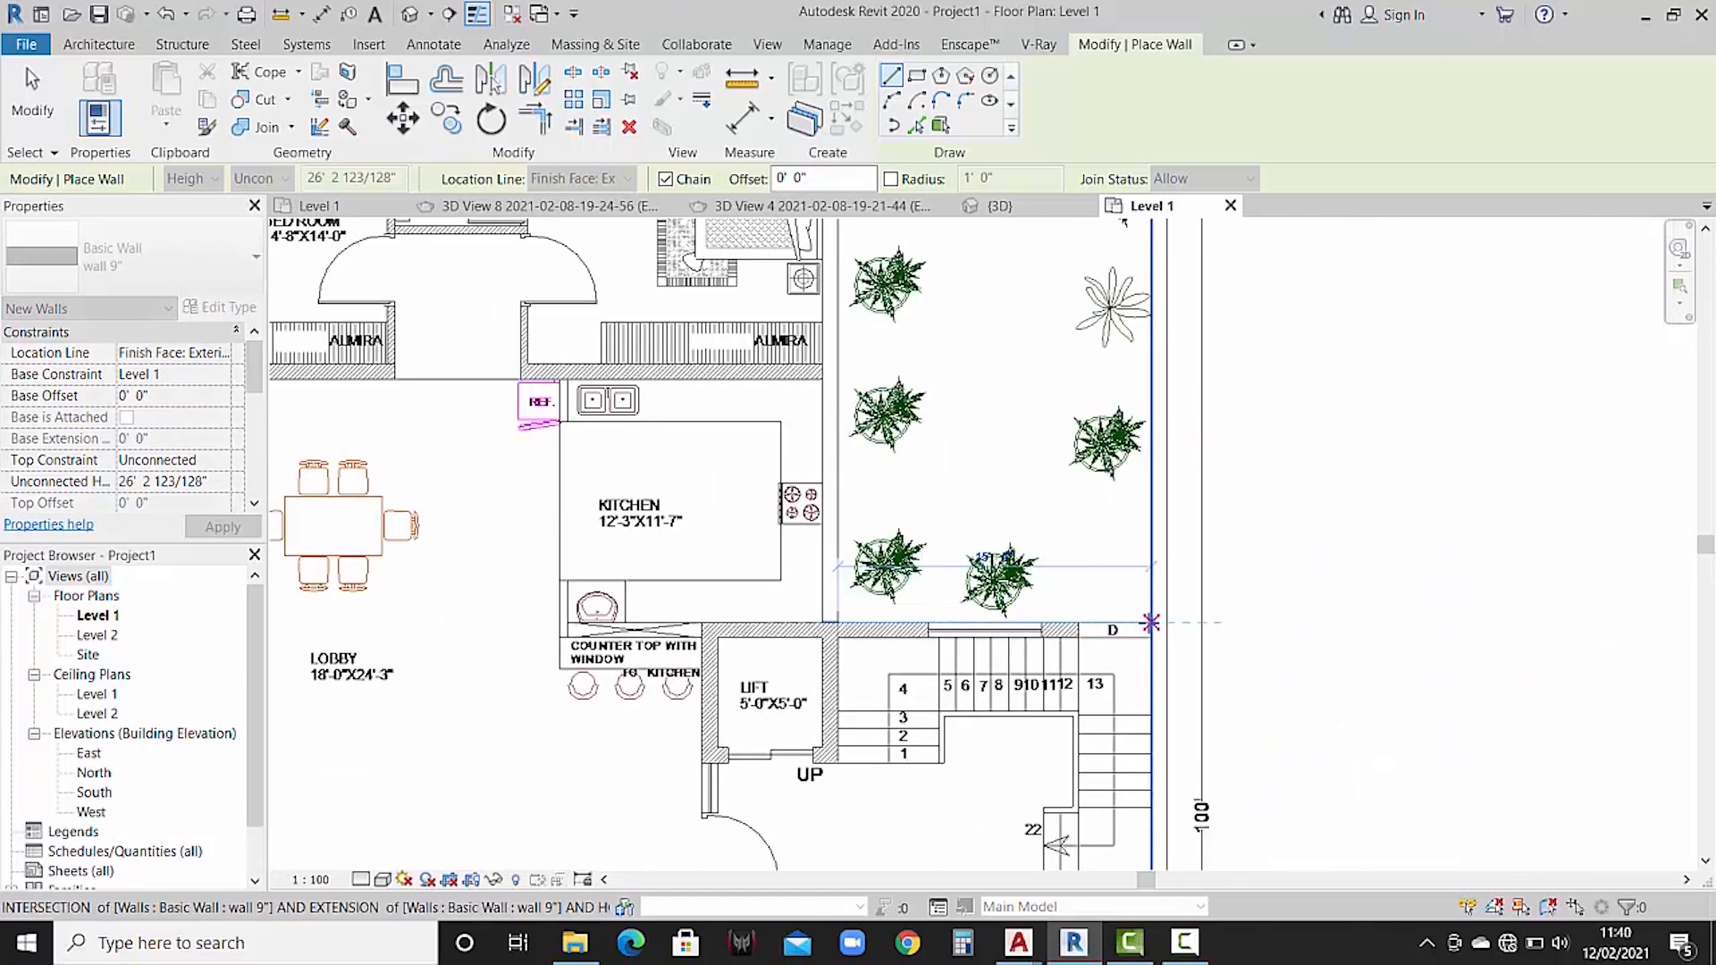
left_click(1151, 623)
key("Escape")
key("Escape")
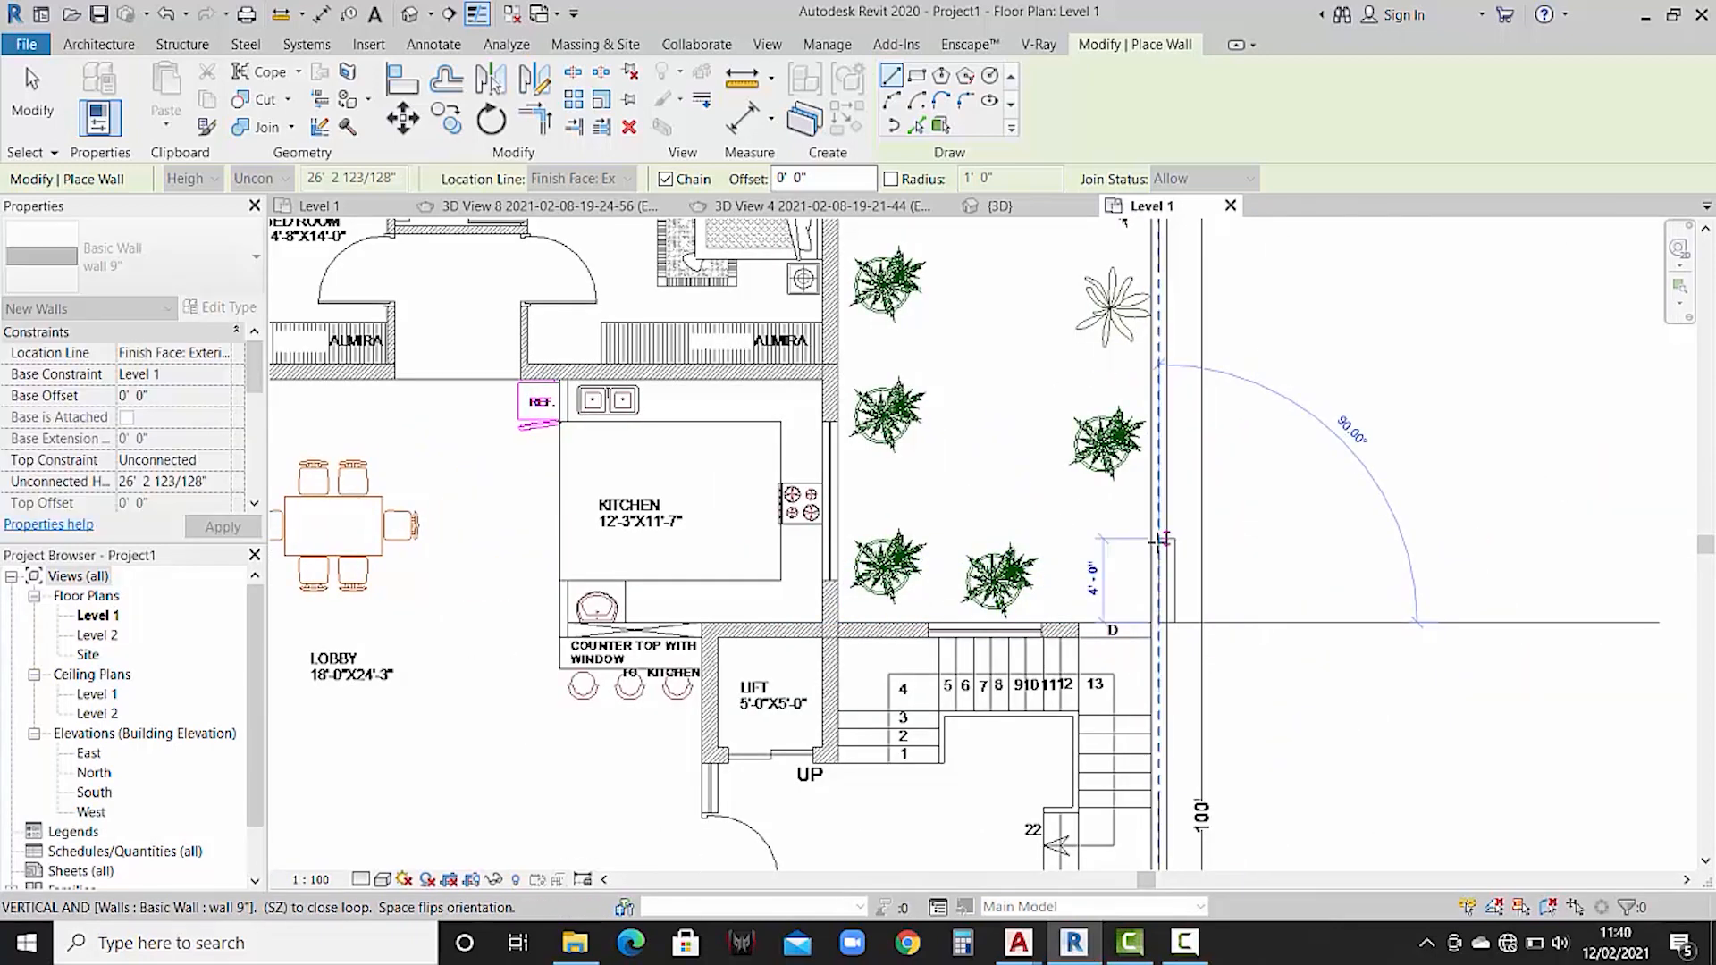
scroll(1157, 543, "down", 4)
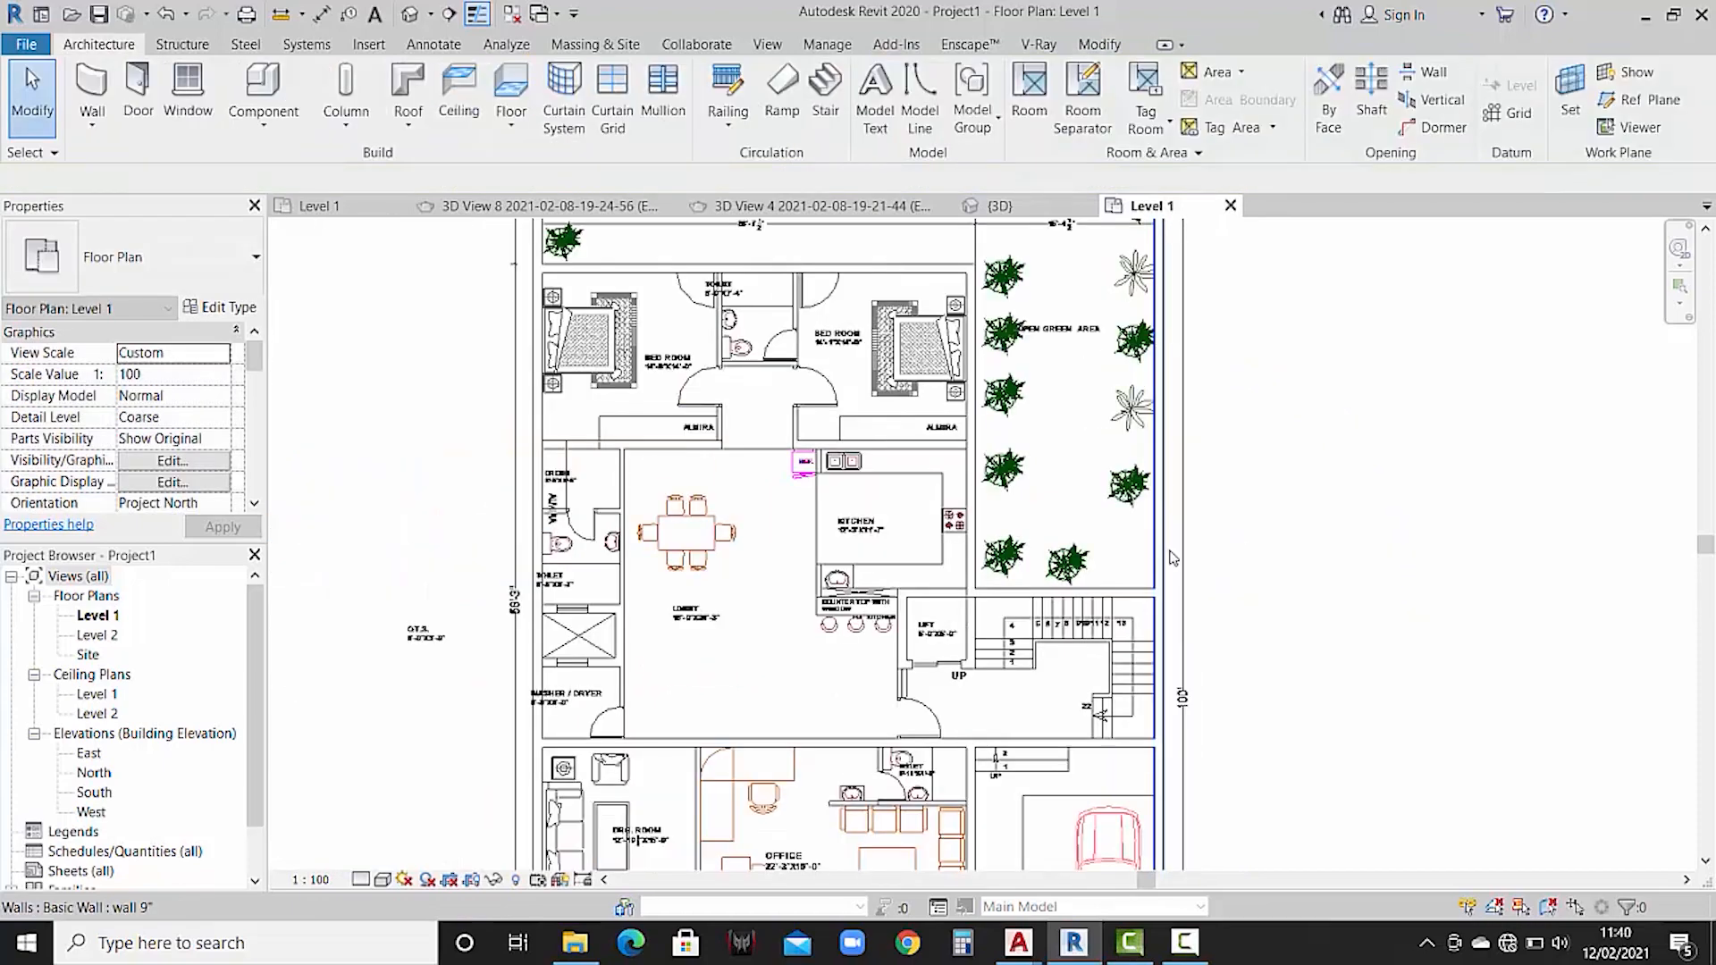
middle_click_drag(1137, 640, 1175, 581)
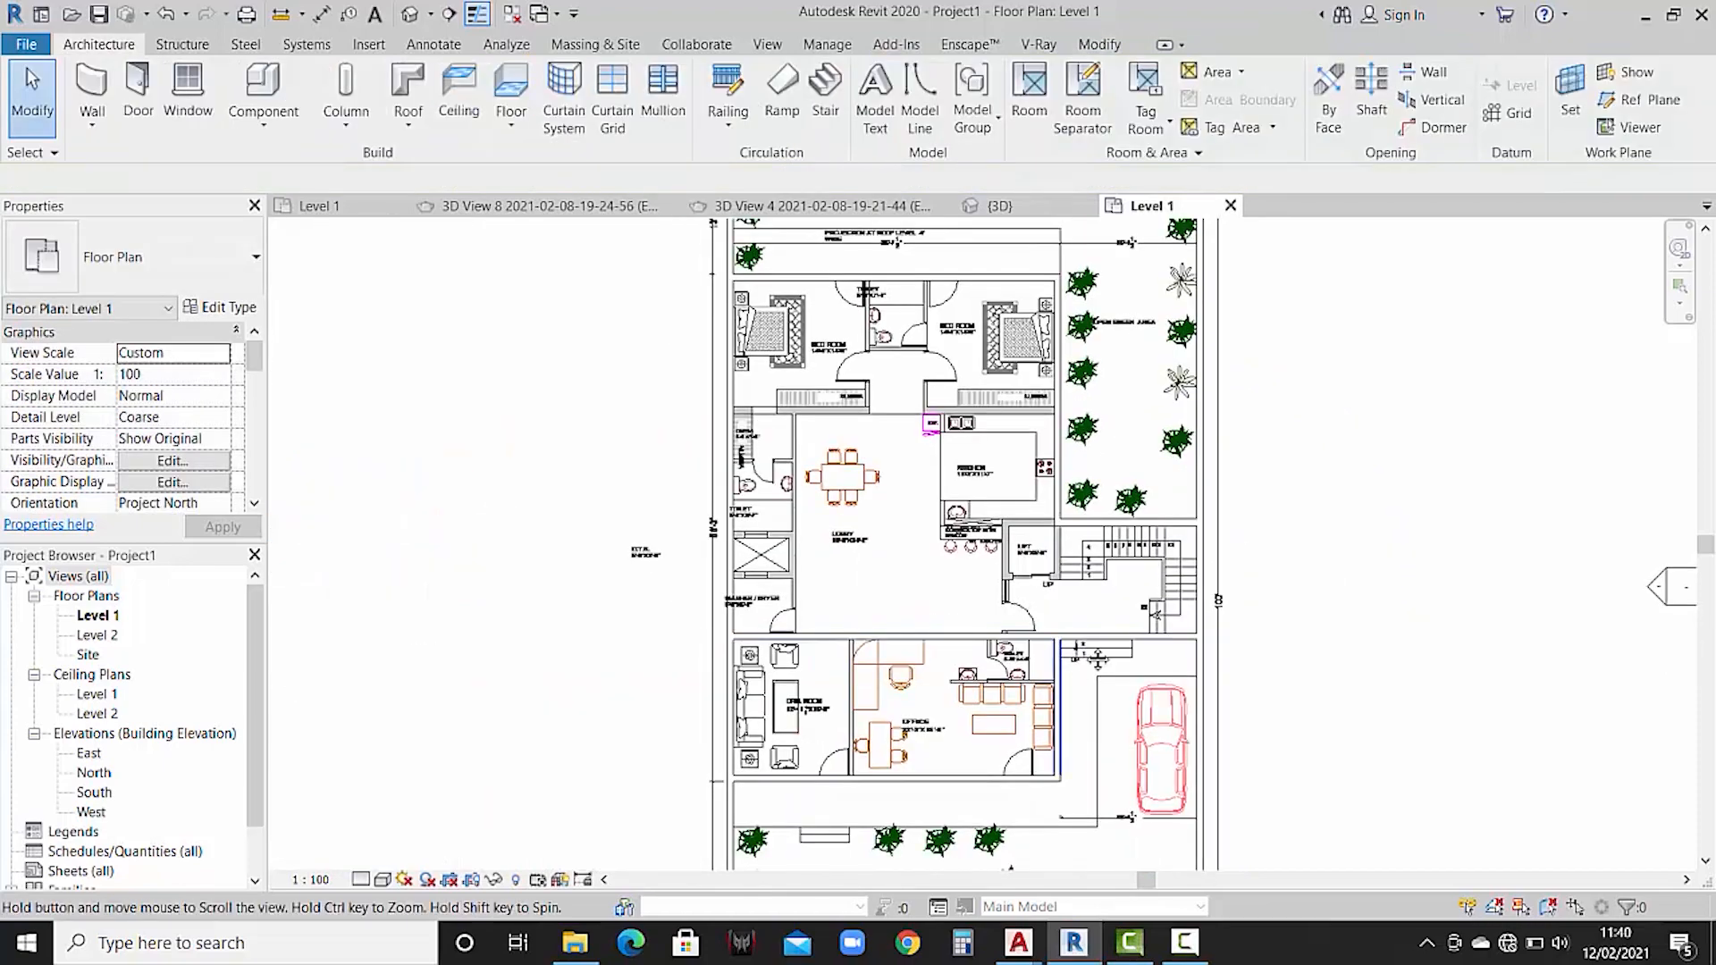
middle_click_drag(1040, 493, 1077, 458)
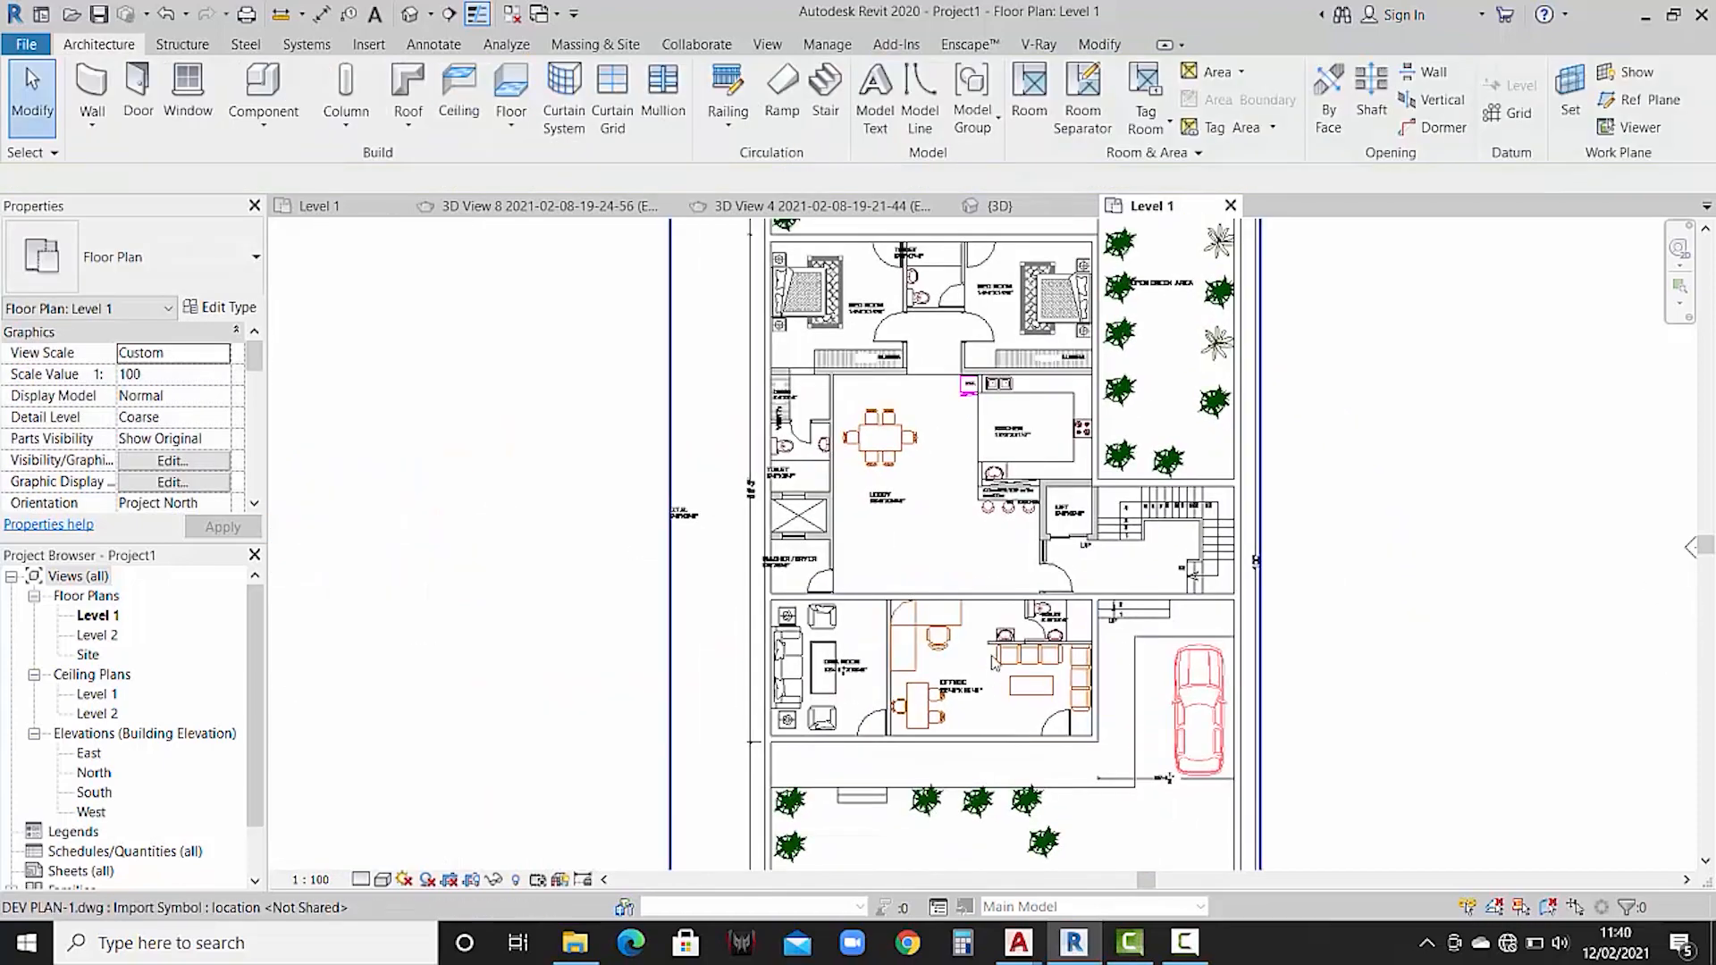
- Draw another wall 9" between the lift and stair, from the open green area's corner to the wall behind the office, and end the command
left_click(1092, 466)
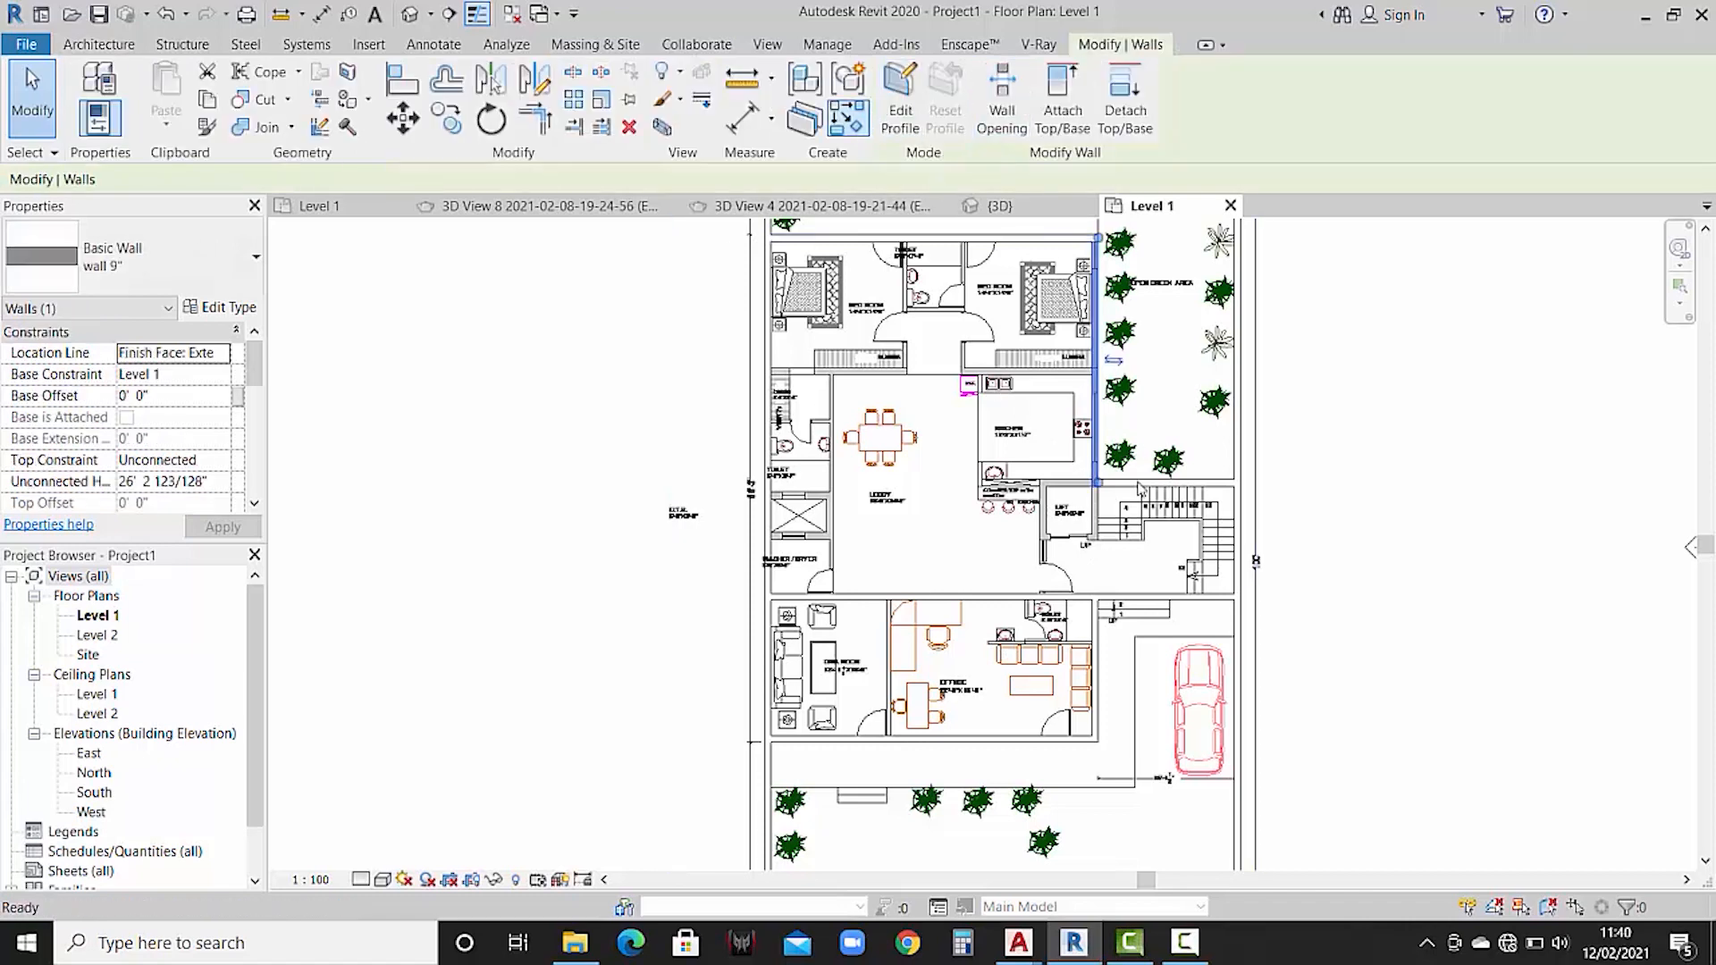
key("c")
key("s")
scroll(1131, 487, "up", 5)
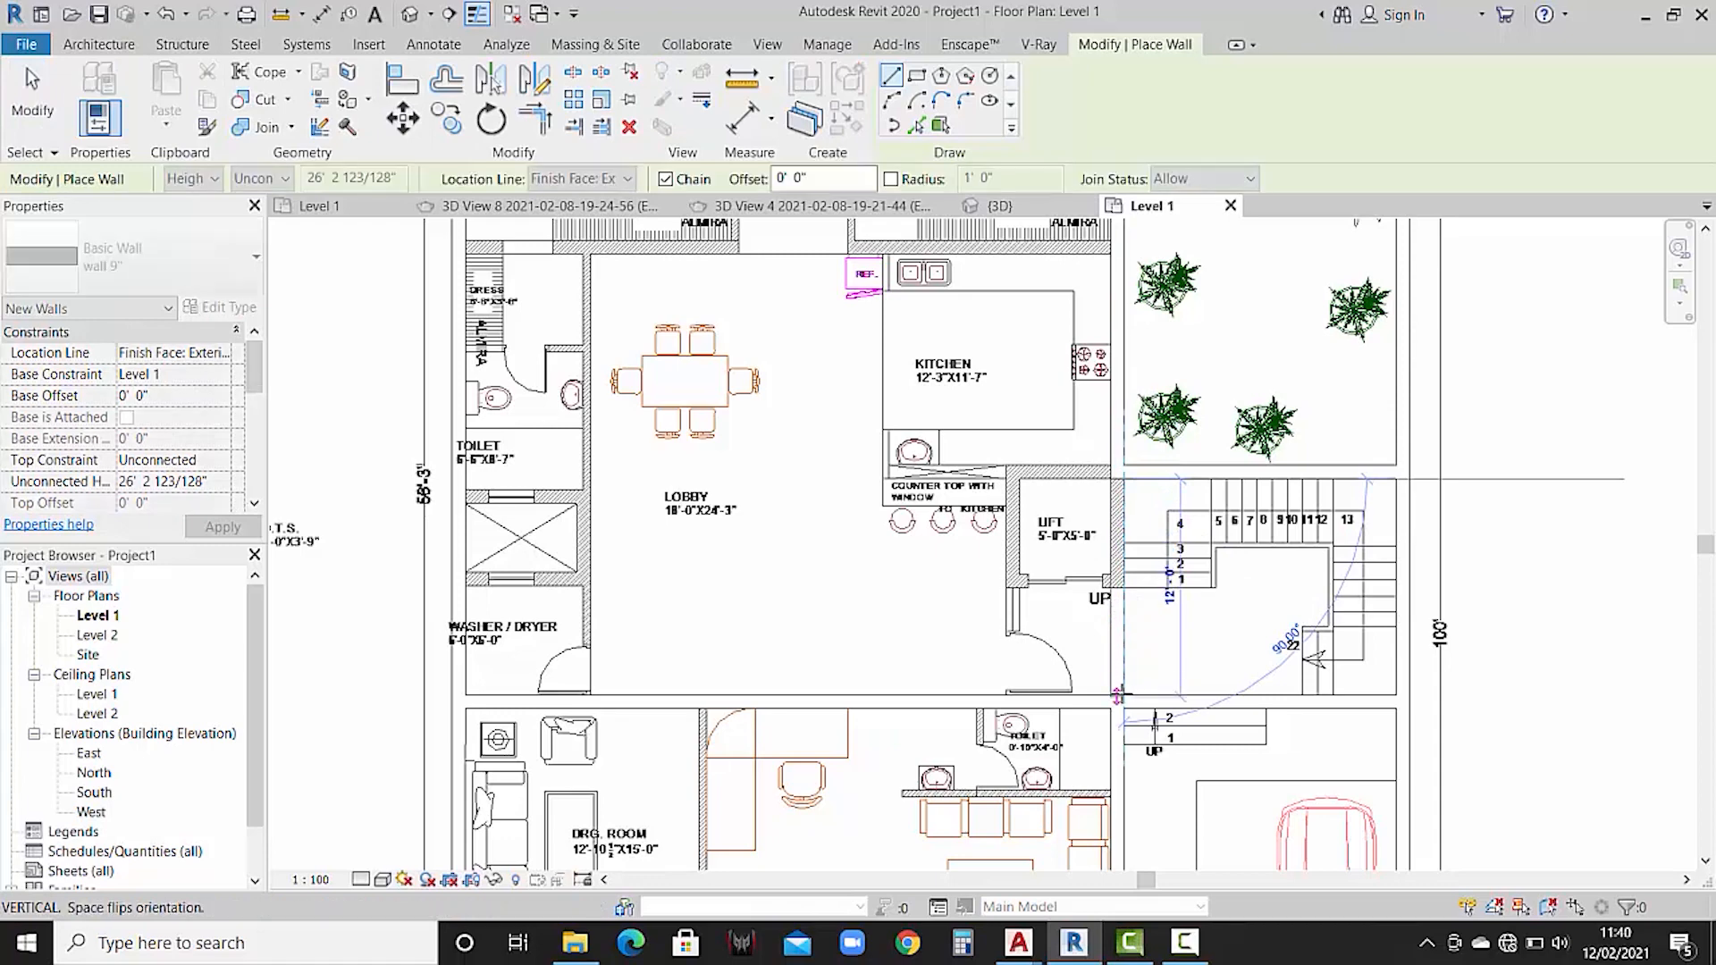
scroll(1117, 681, "up", 2)
scroll(1131, 685, "up", 2)
left_click(1130, 695)
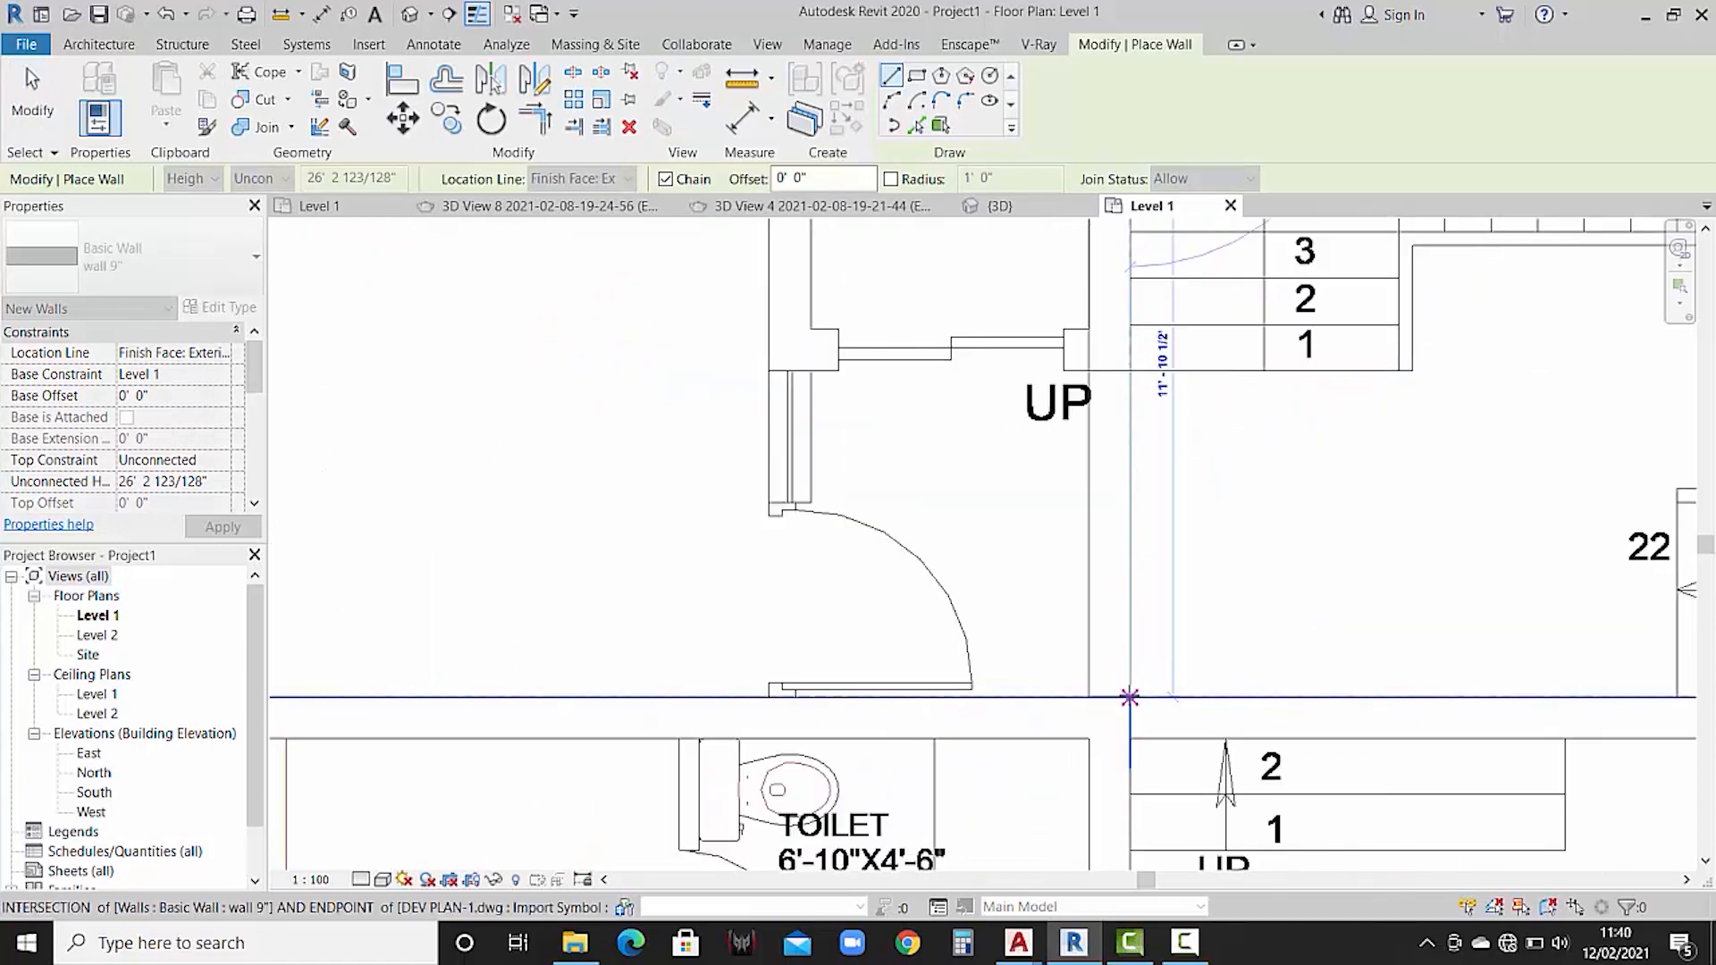
scroll(1130, 575, "down", 4)
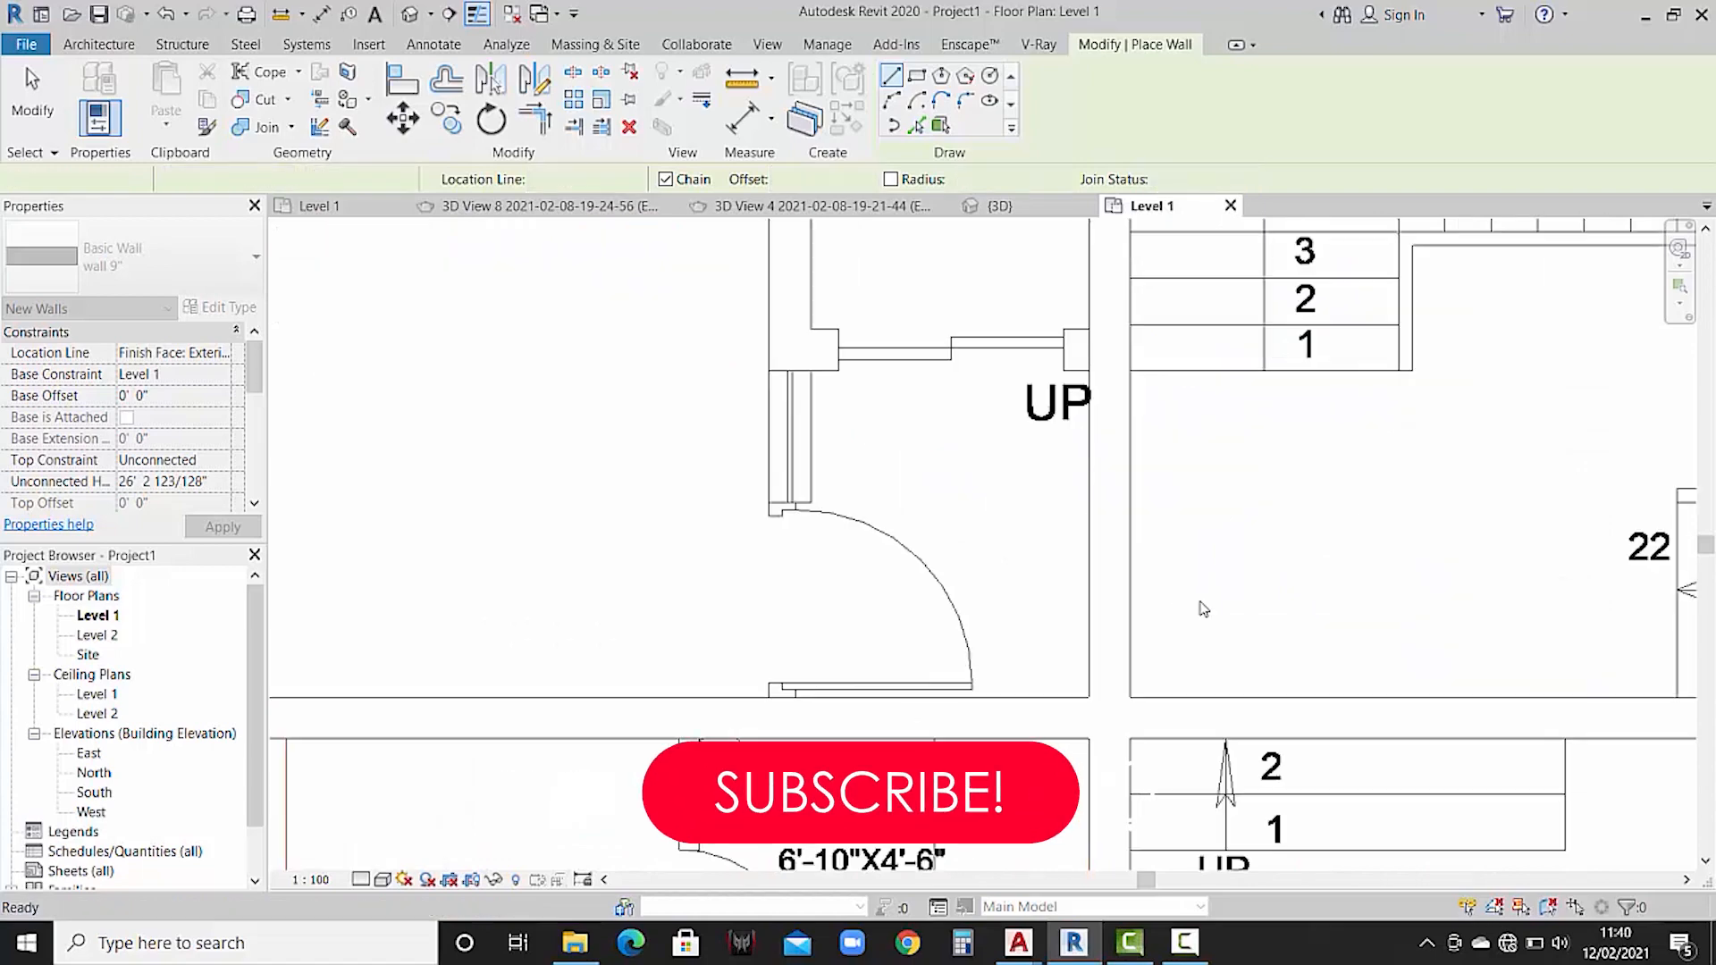
key("Escape")
key("Escape")
scroll(1191, 602, "down", 6)
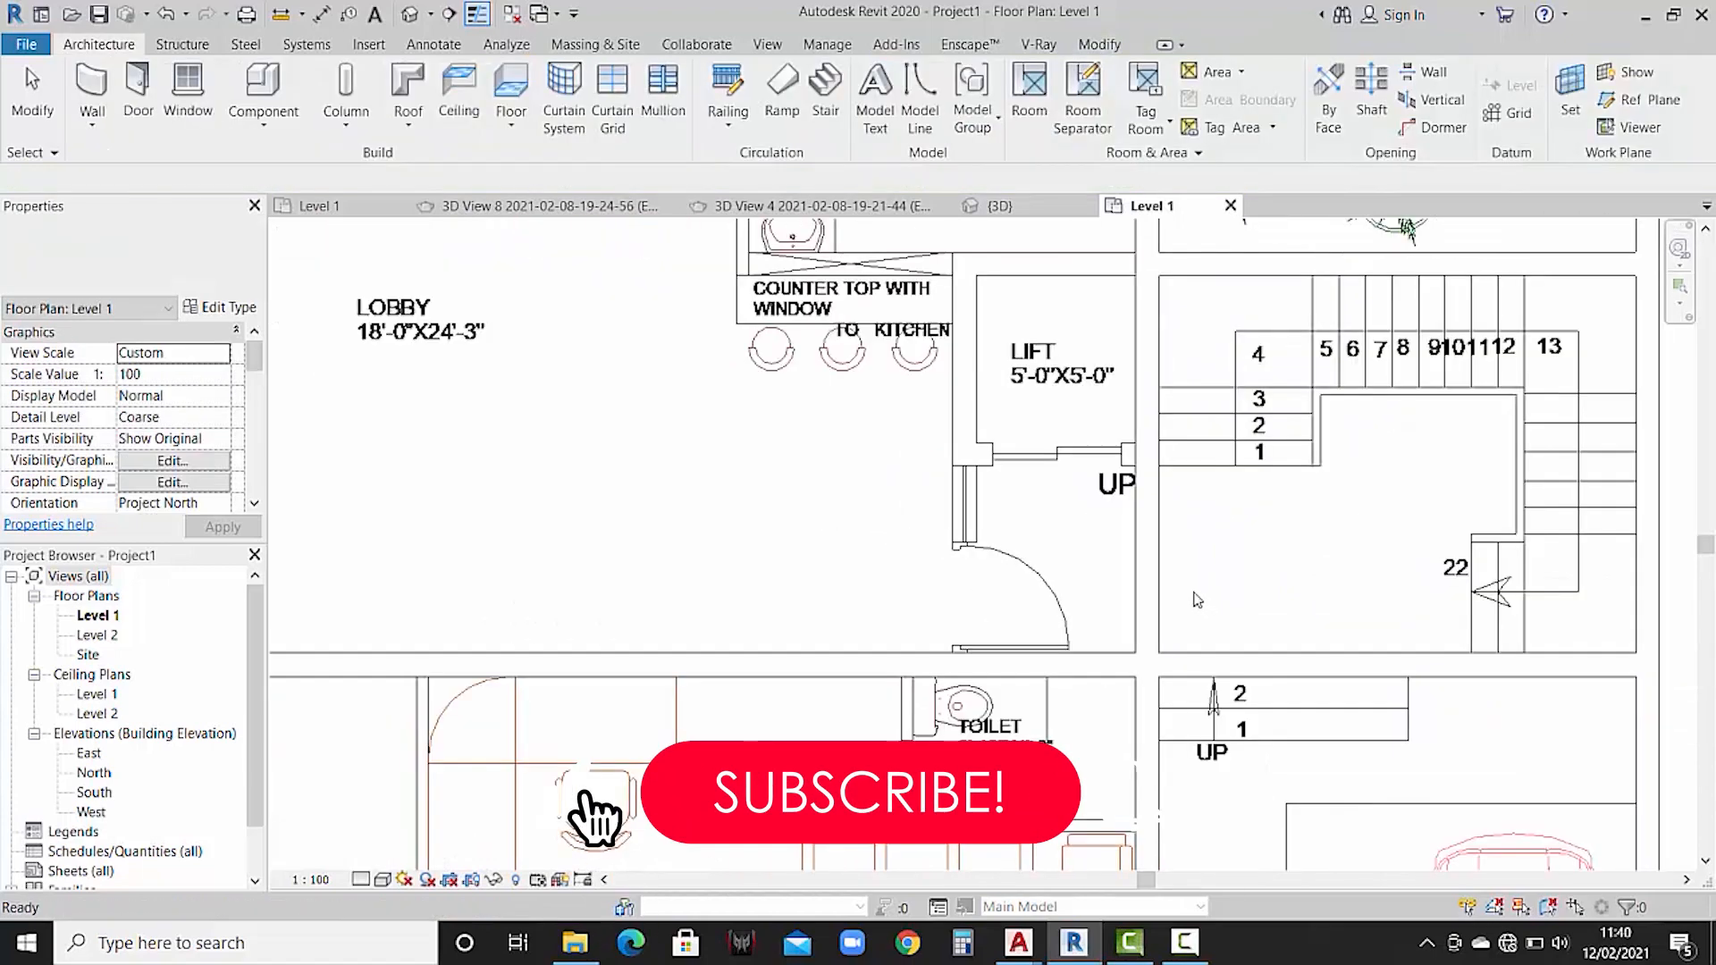
- Start a new wall at the drawing room and office using the wall 4.5" type
middle_click_drag(1126, 696, 1103, 643)
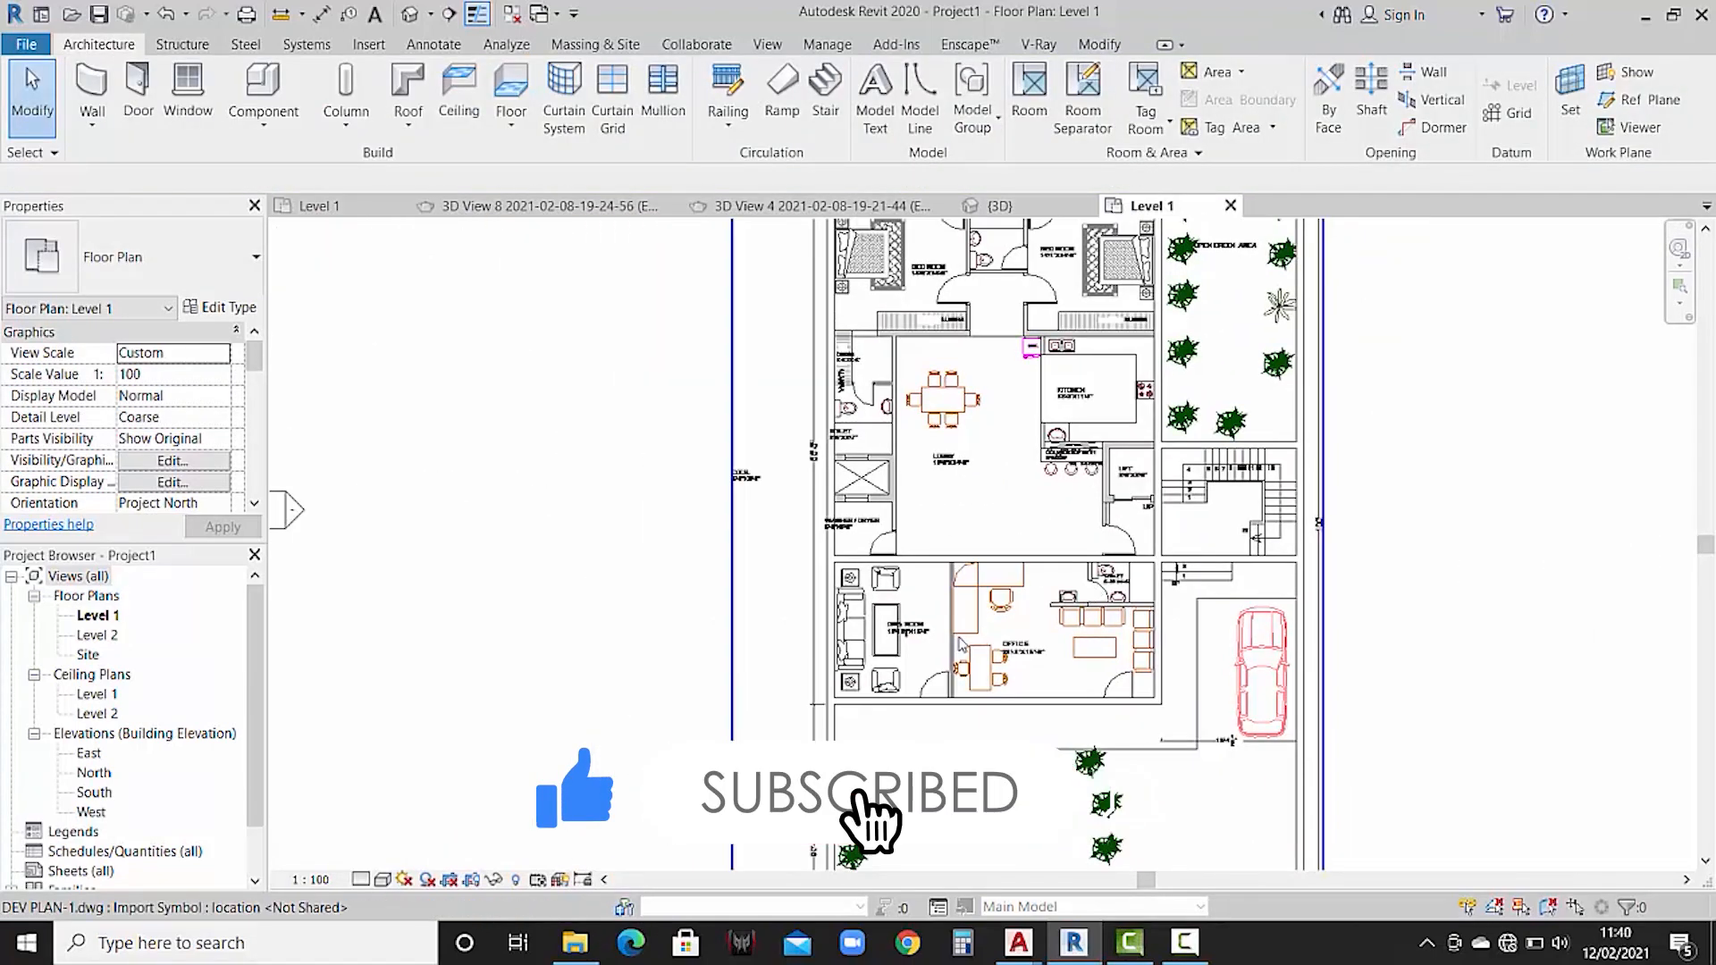
scroll(957, 650, "up", 3)
middle_click_drag(958, 650, 947, 646)
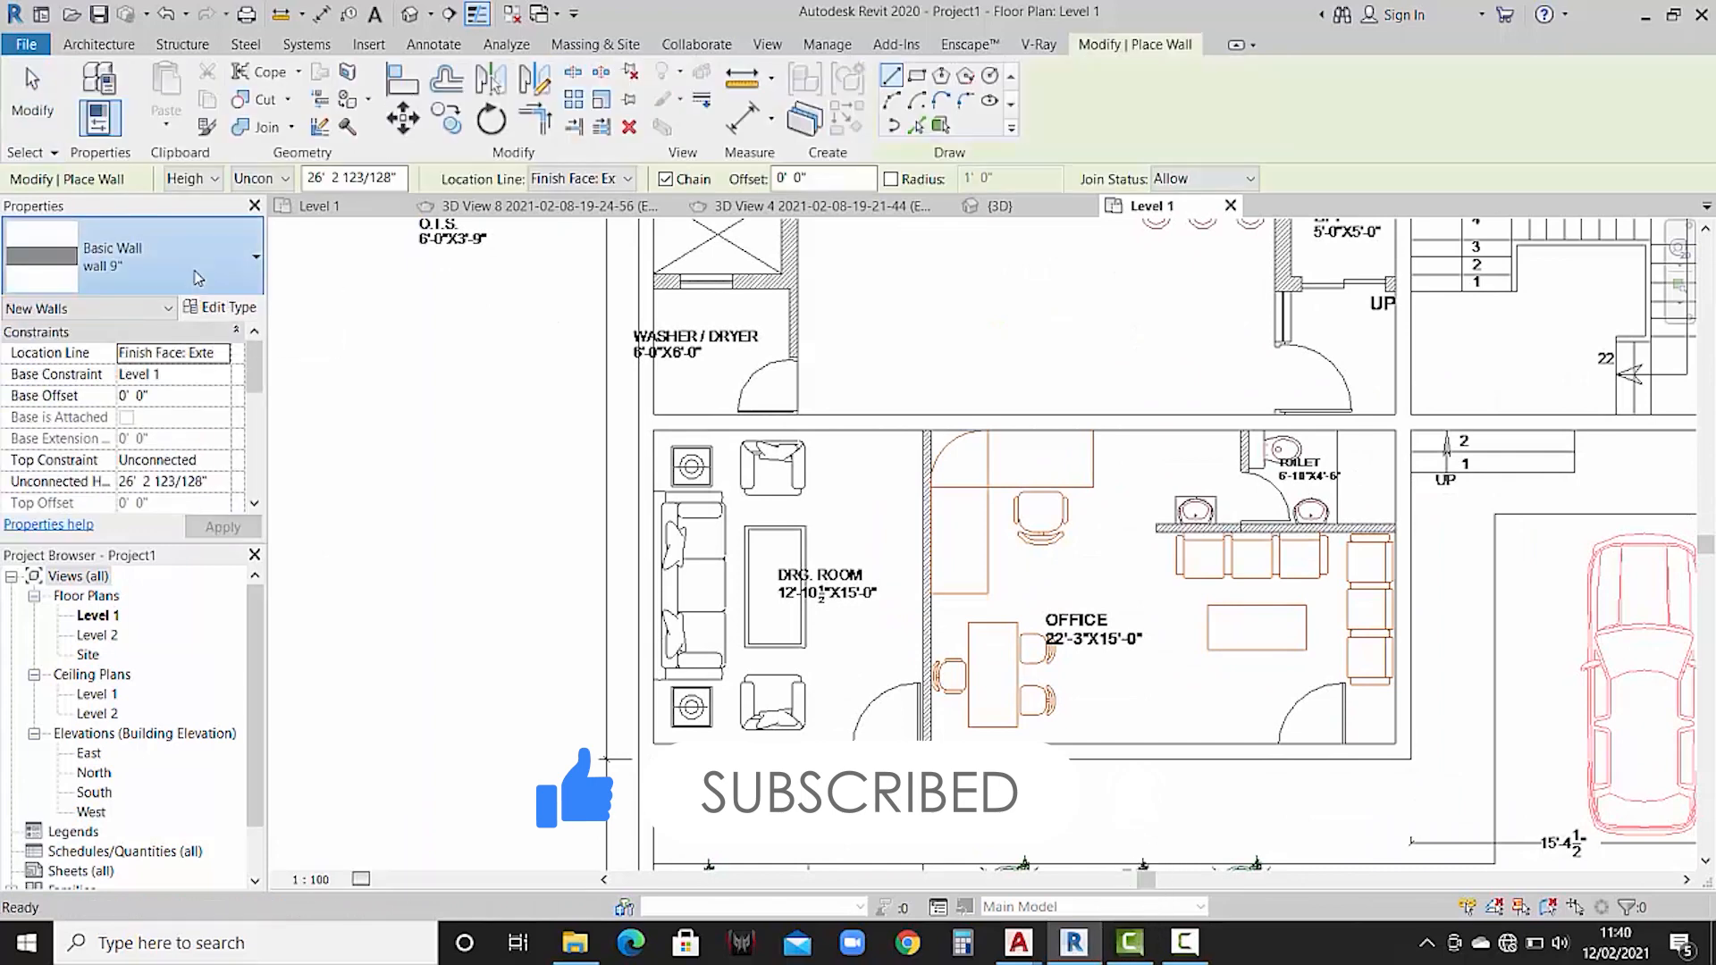
left_click(154, 259)
left_click(147, 508)
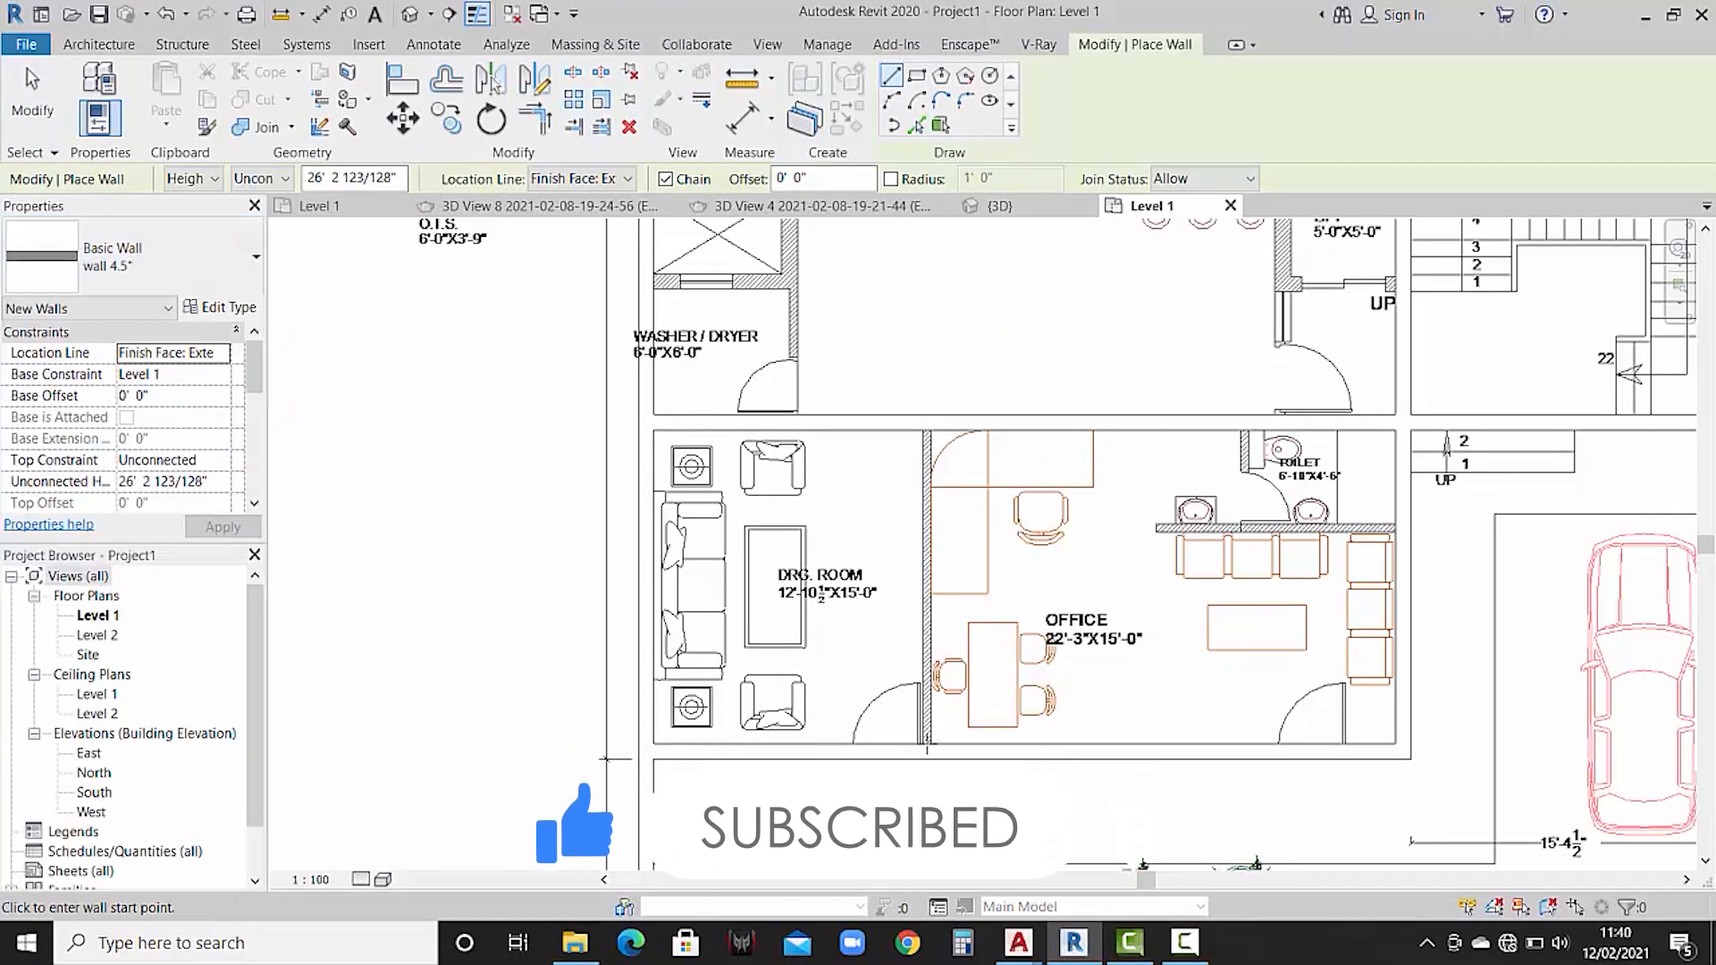
scroll(947, 751, "up", 5)
left_click(956, 752)
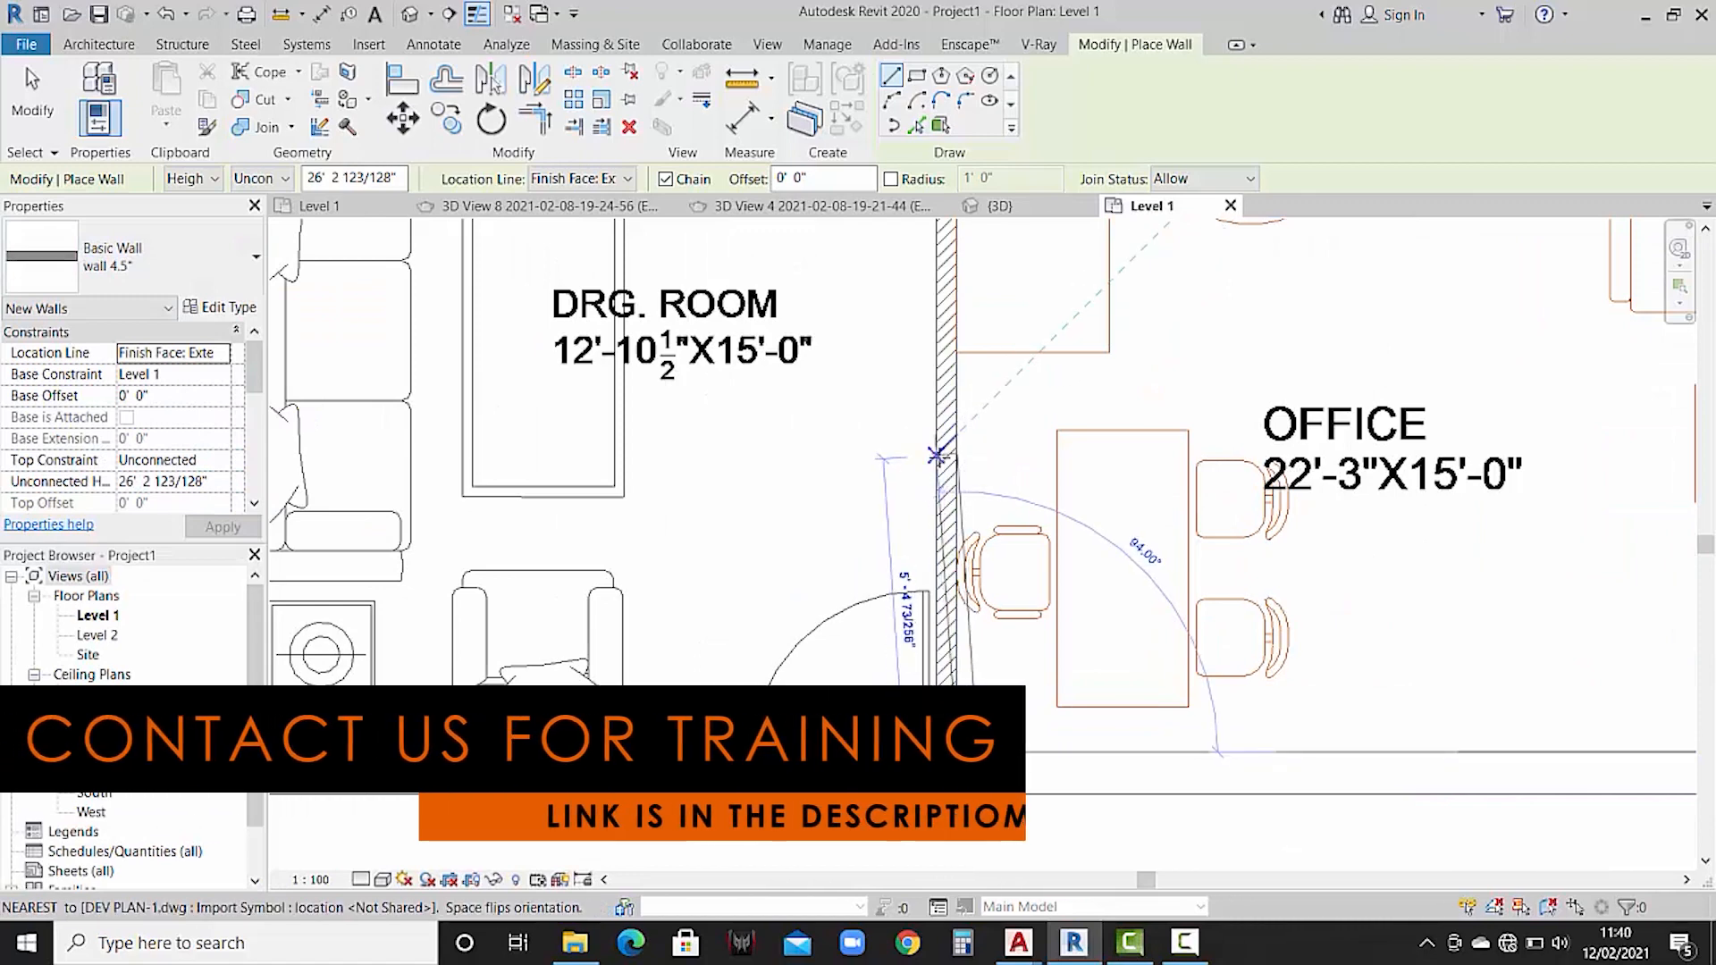
left_click(947, 462)
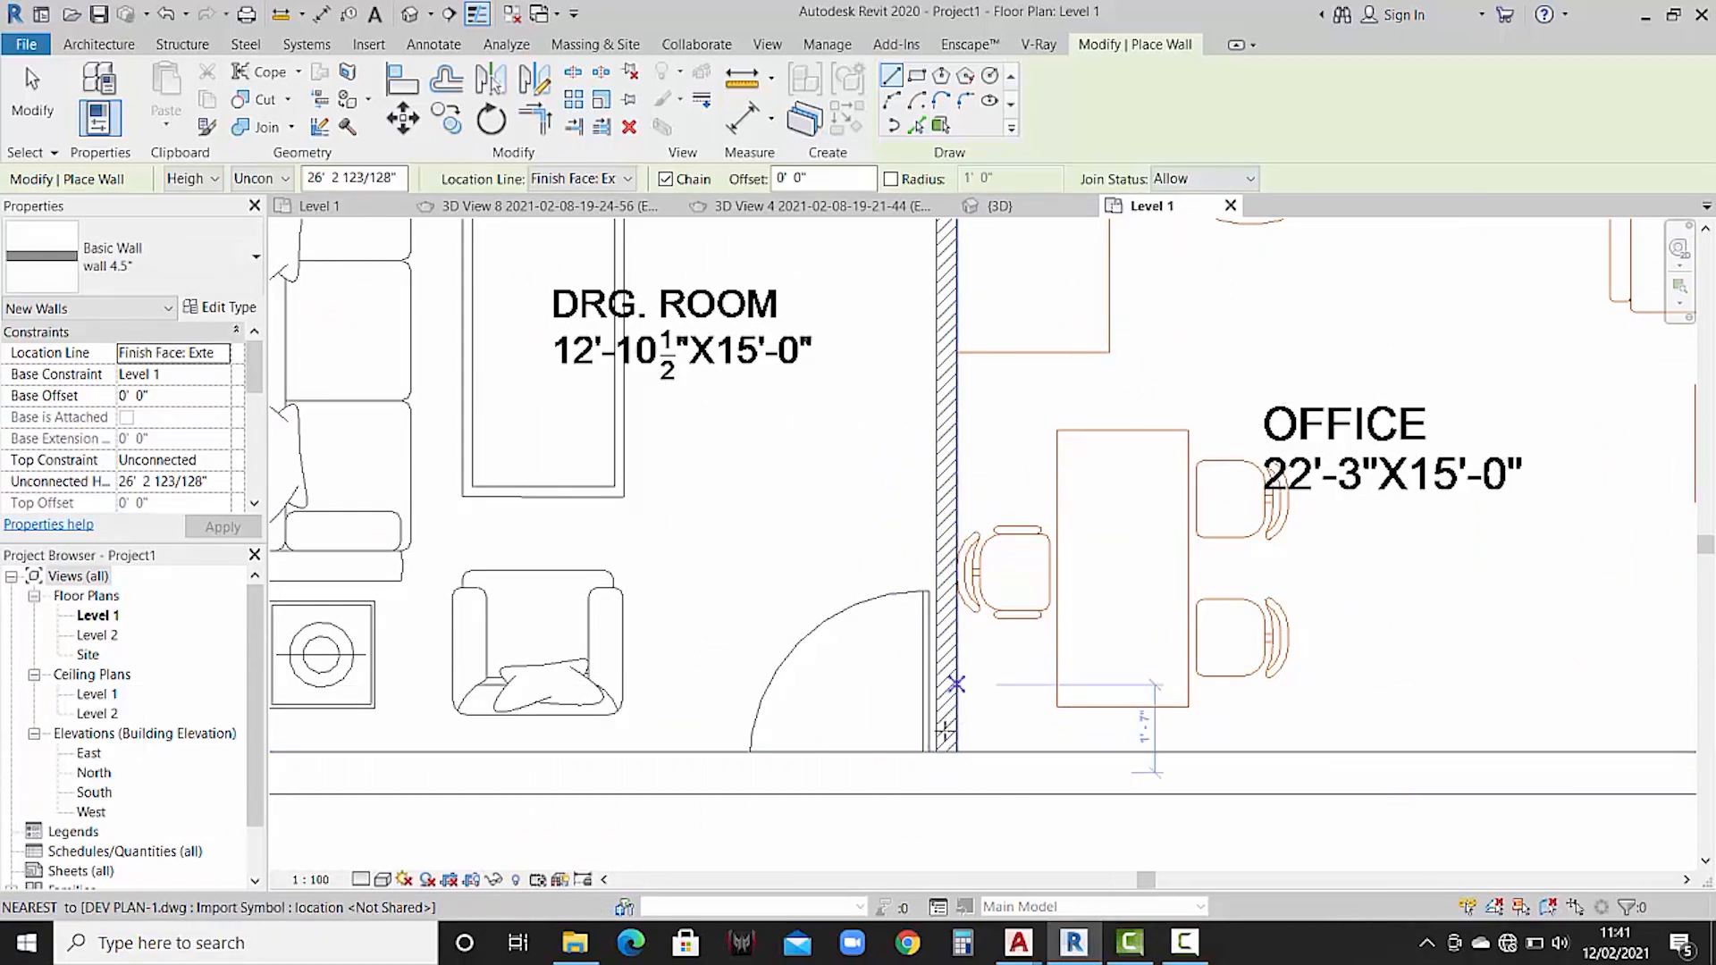
scroll(952, 608, "up", 5, "ctrl")
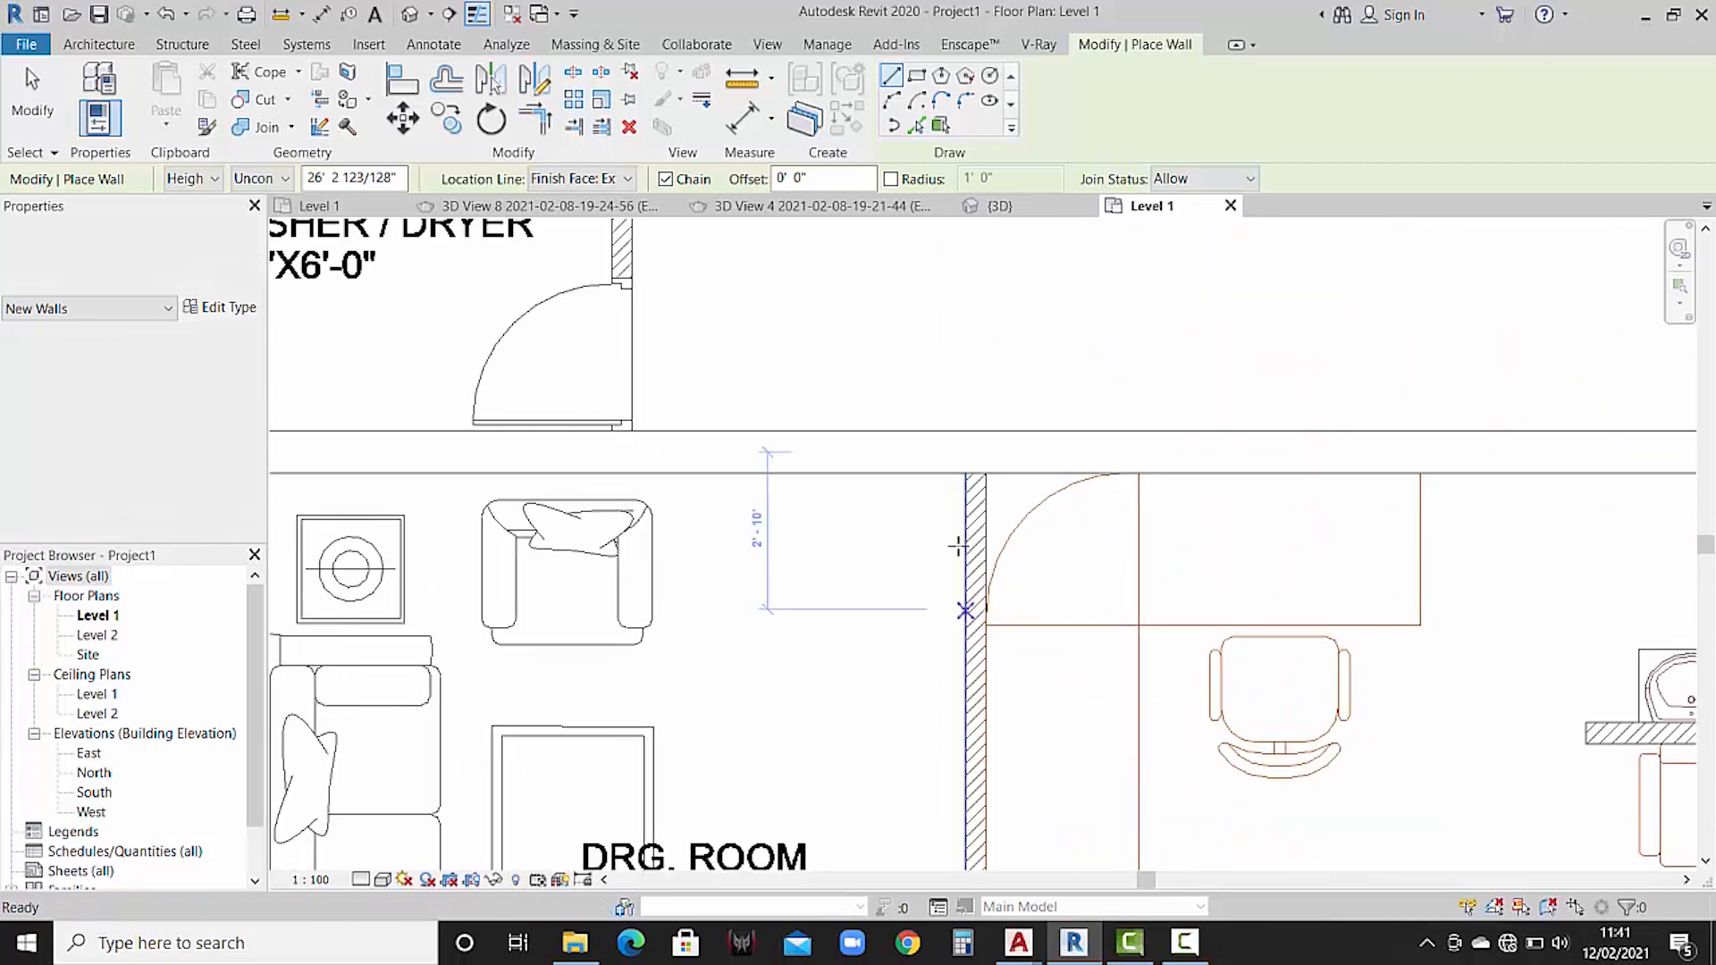
left_click(965, 473)
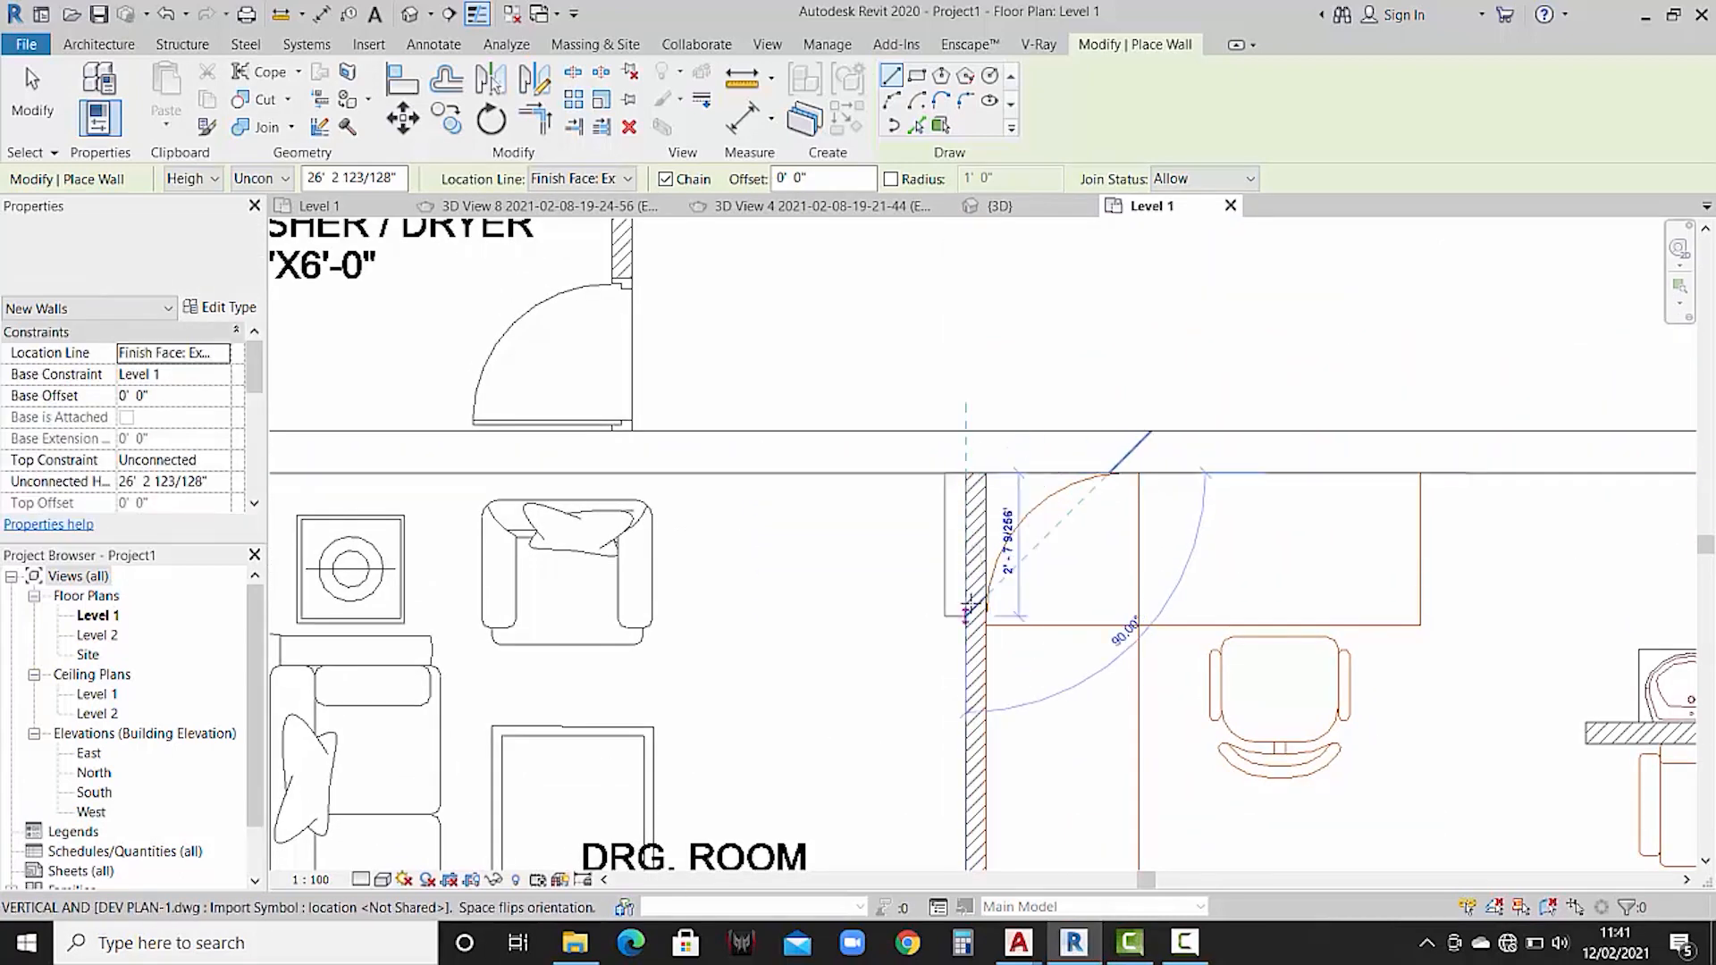
key("Escape")
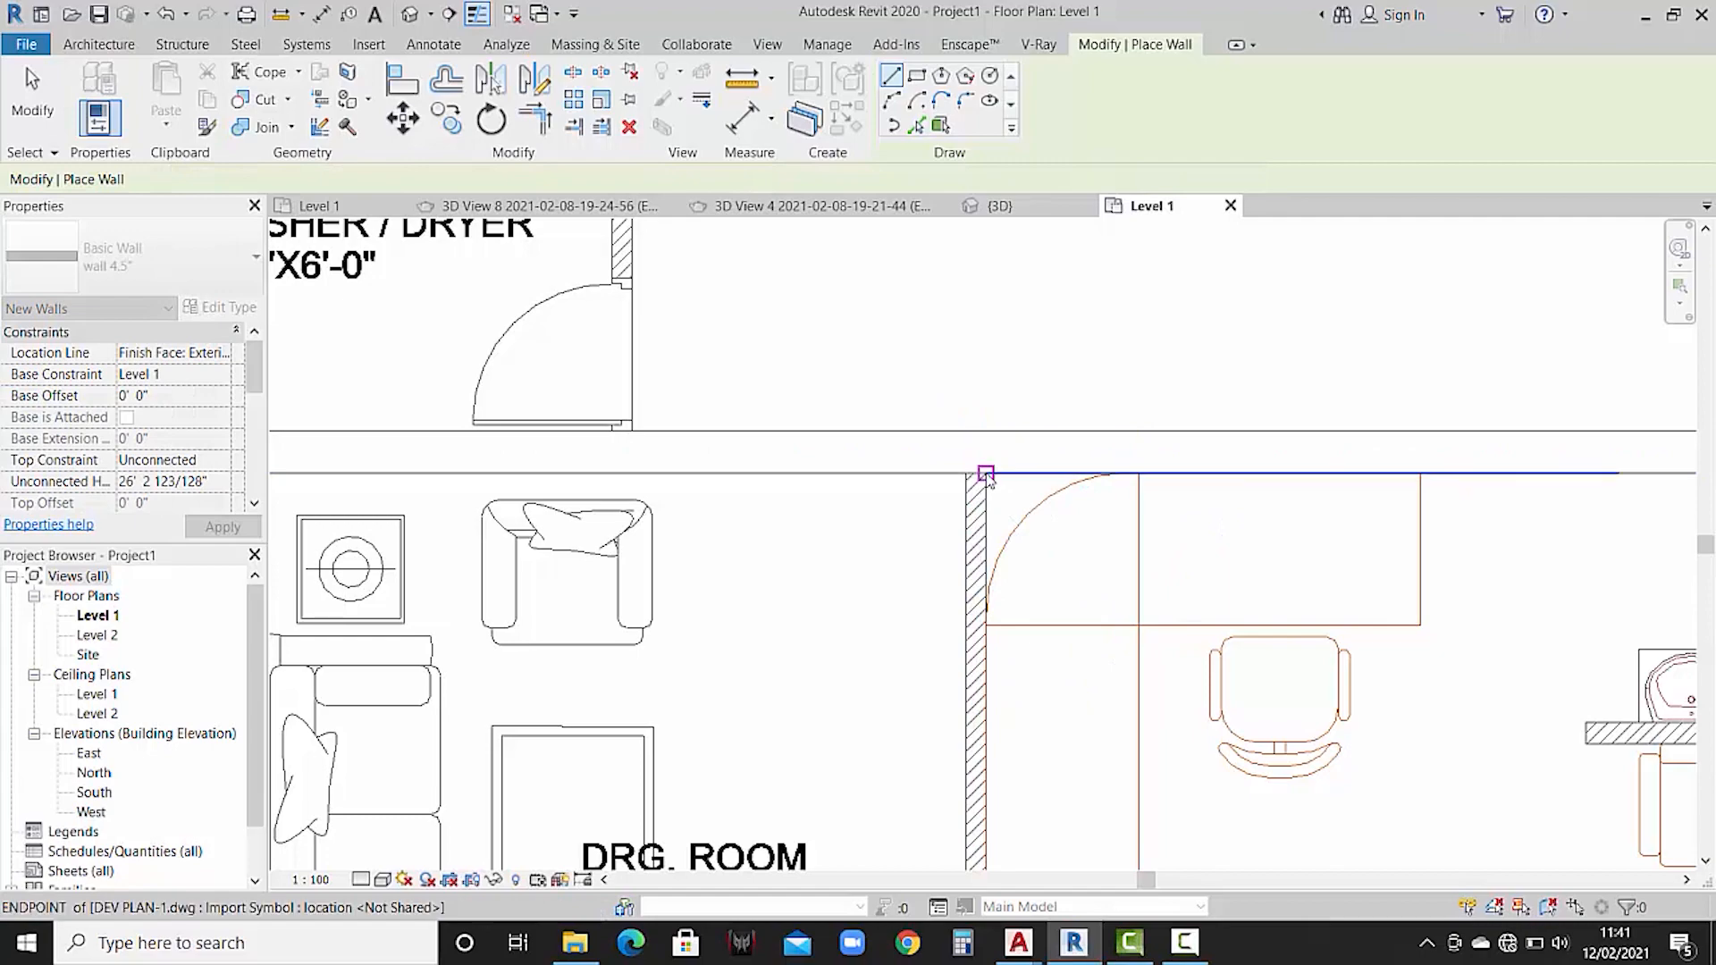
- Draw the 4.5" partition between the drawing room and the office from the rear wall to the front wall, and end the wall command
left_click(987, 475)
scroll(984, 684, "down", 4)
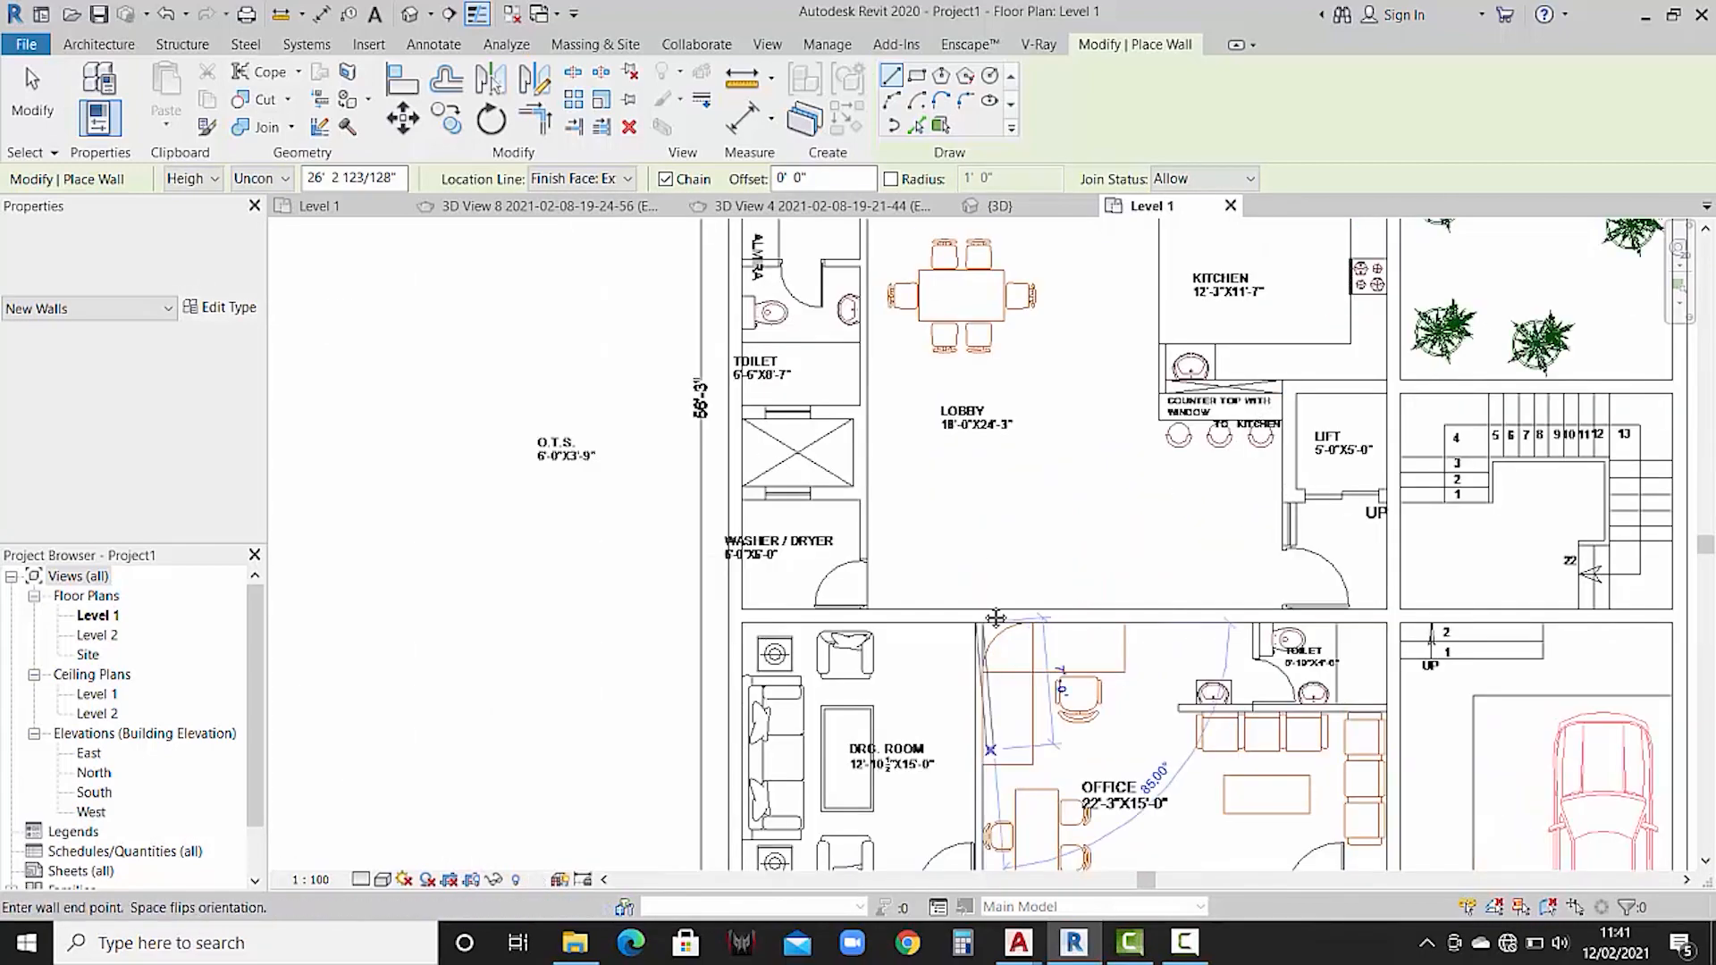
scroll(996, 653, "up", 3)
scroll(992, 662, "up", 5)
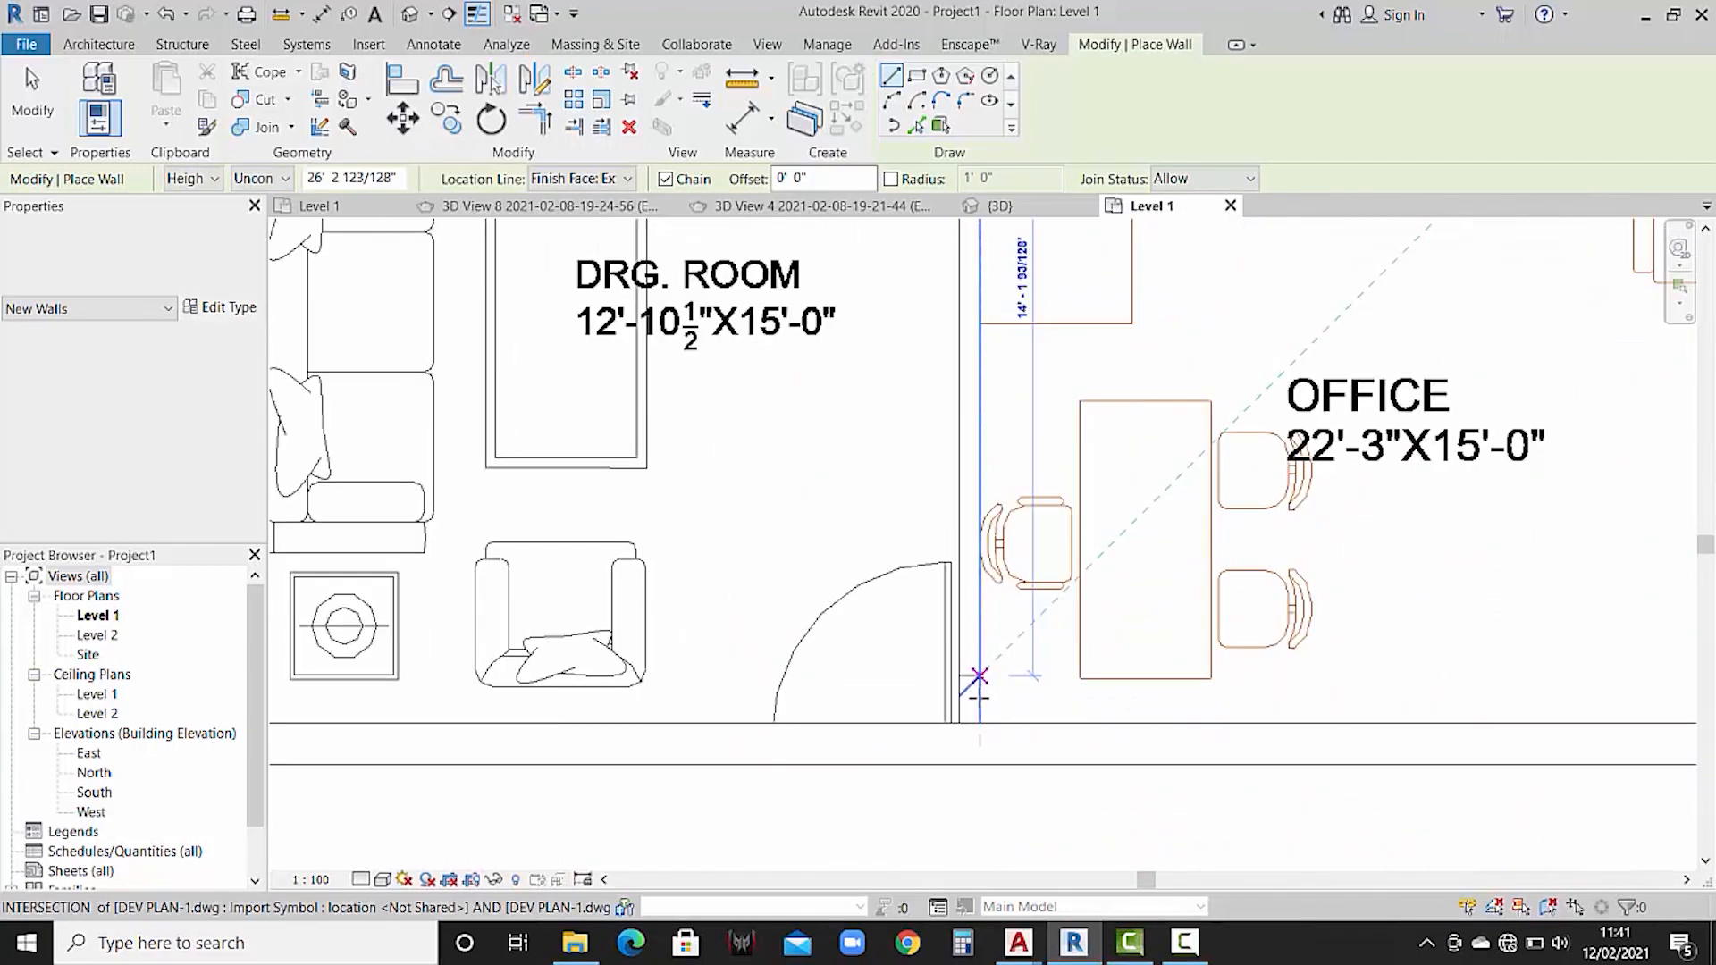
left_click(979, 737)
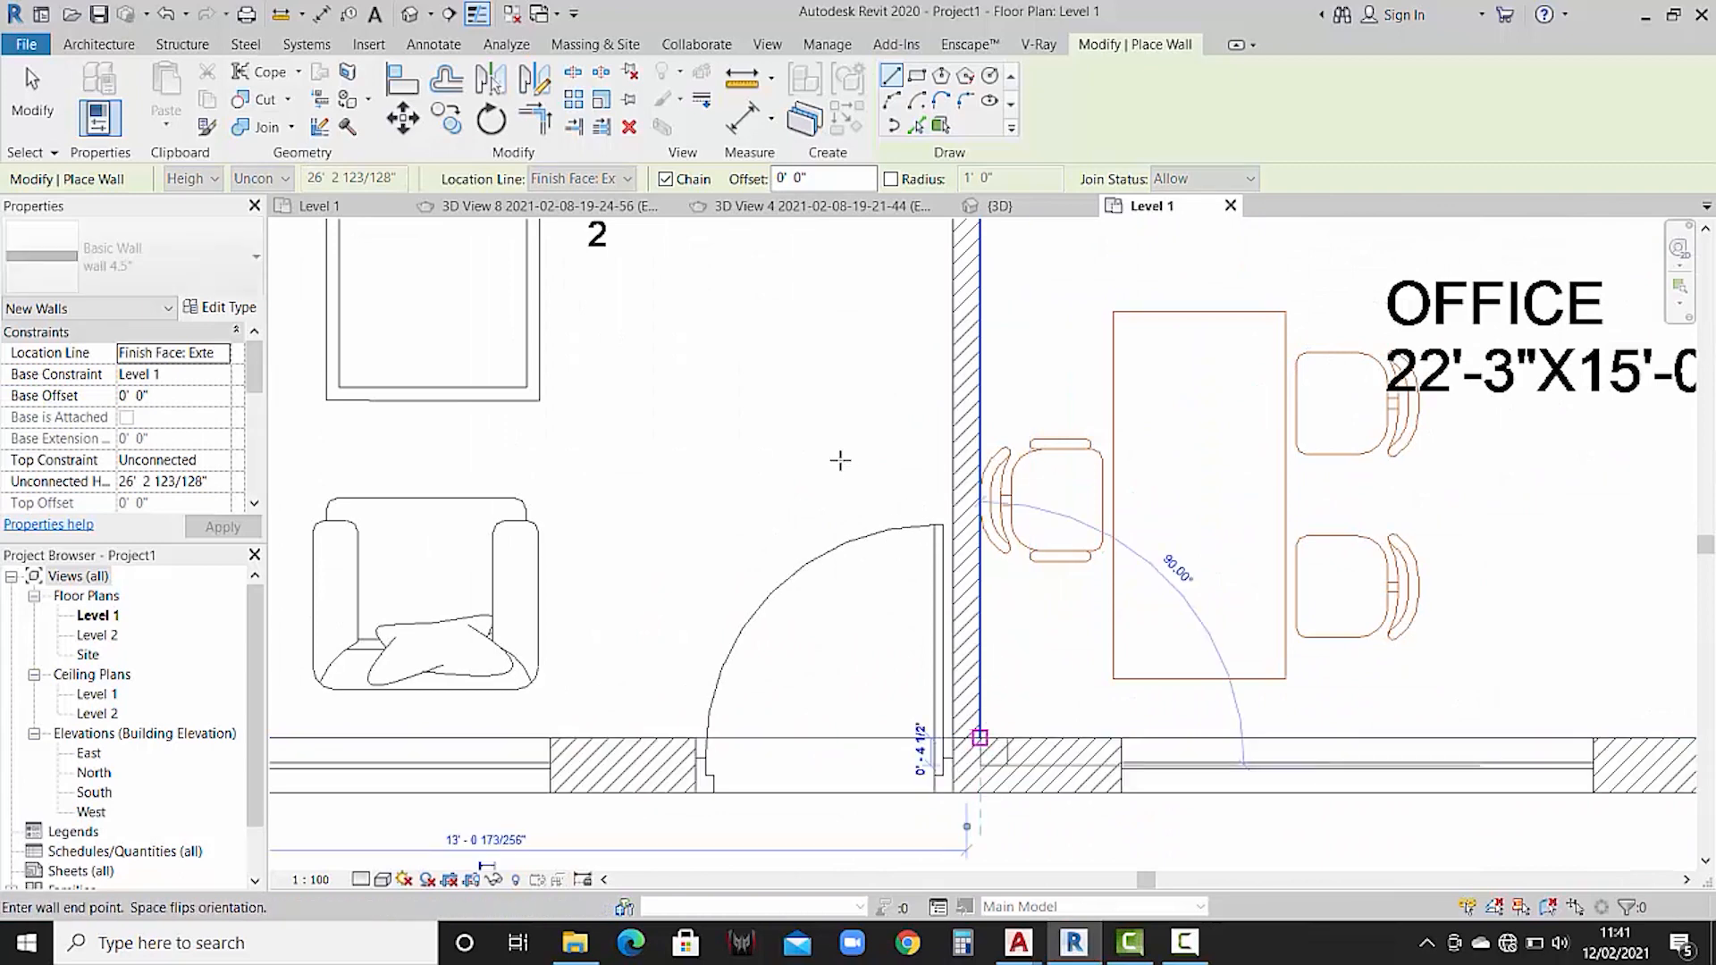
right_click(817, 429)
left_click(853, 444)
right_click(857, 447)
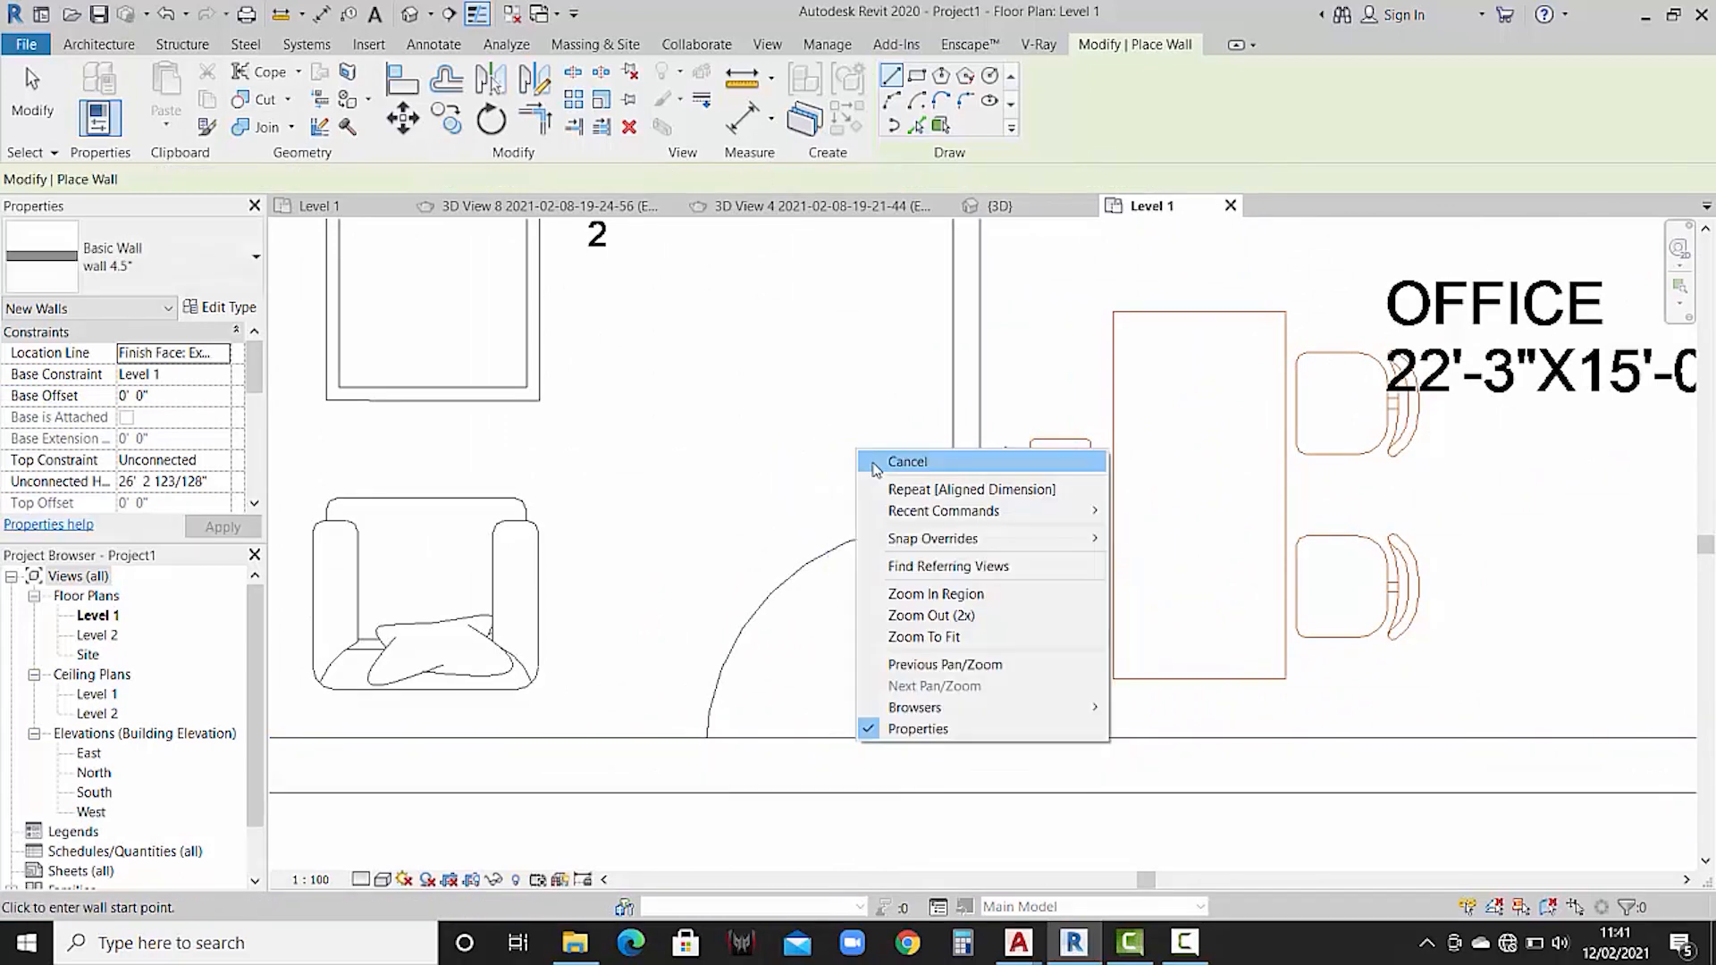
left_click(876, 465)
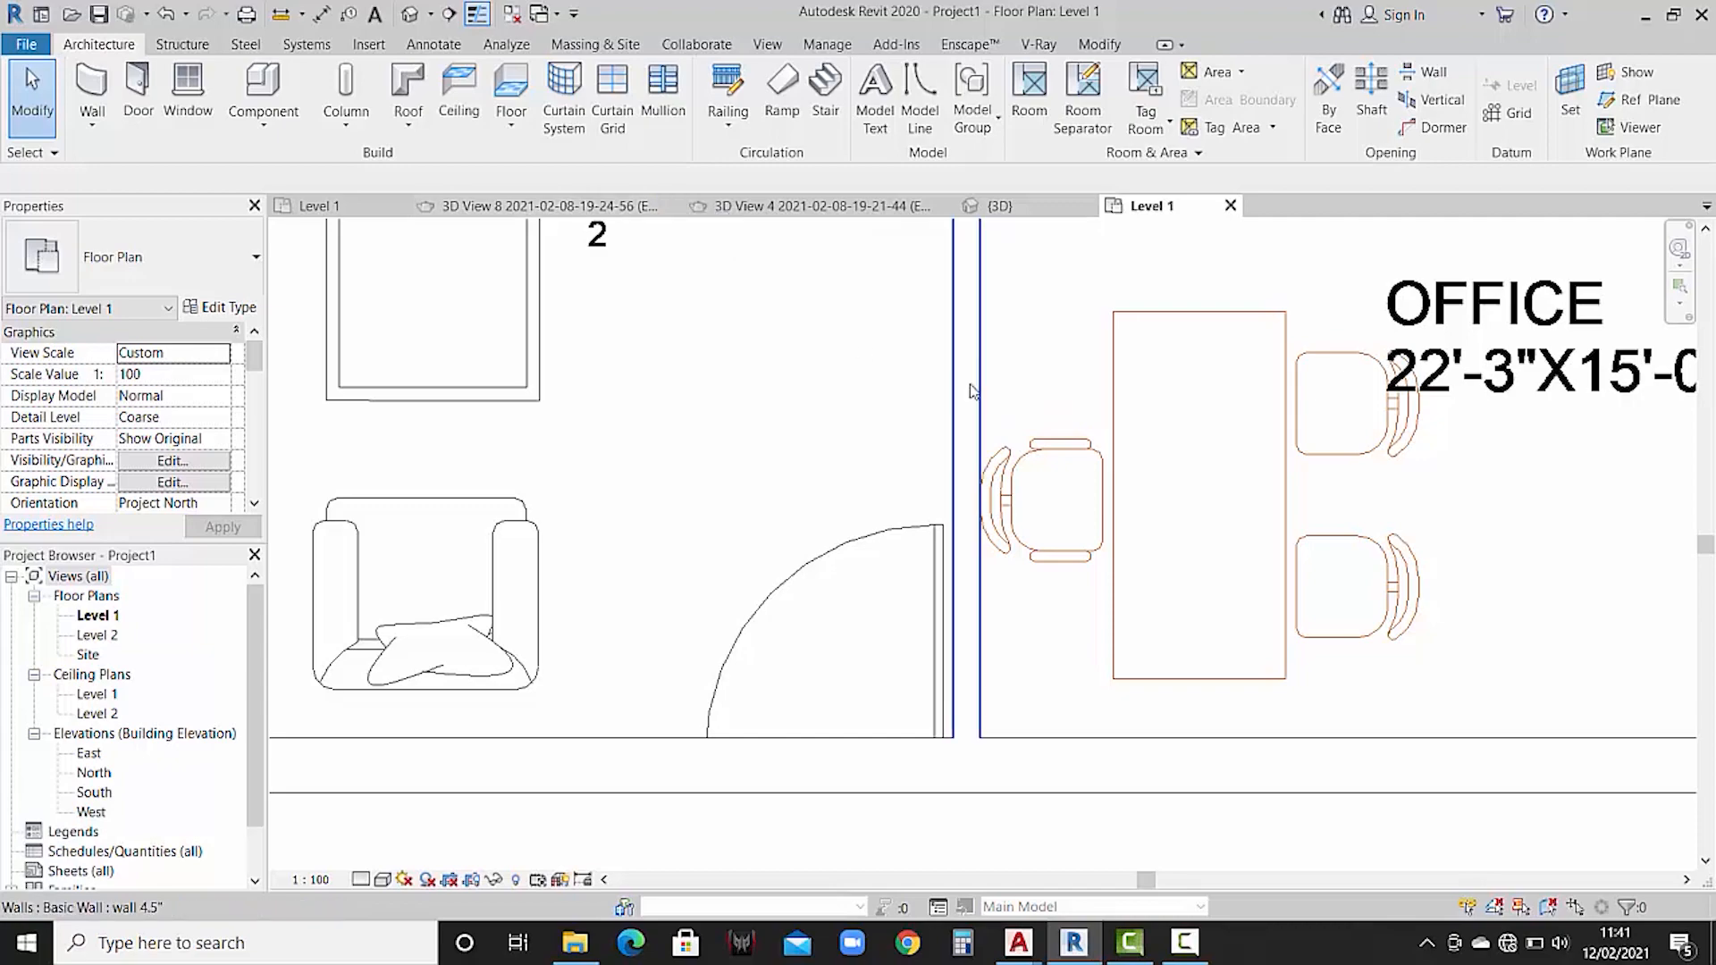
scroll(1028, 572, "down", 4)
middle_click_drag(1015, 539, 992, 578)
scroll(963, 518, "down", 5)
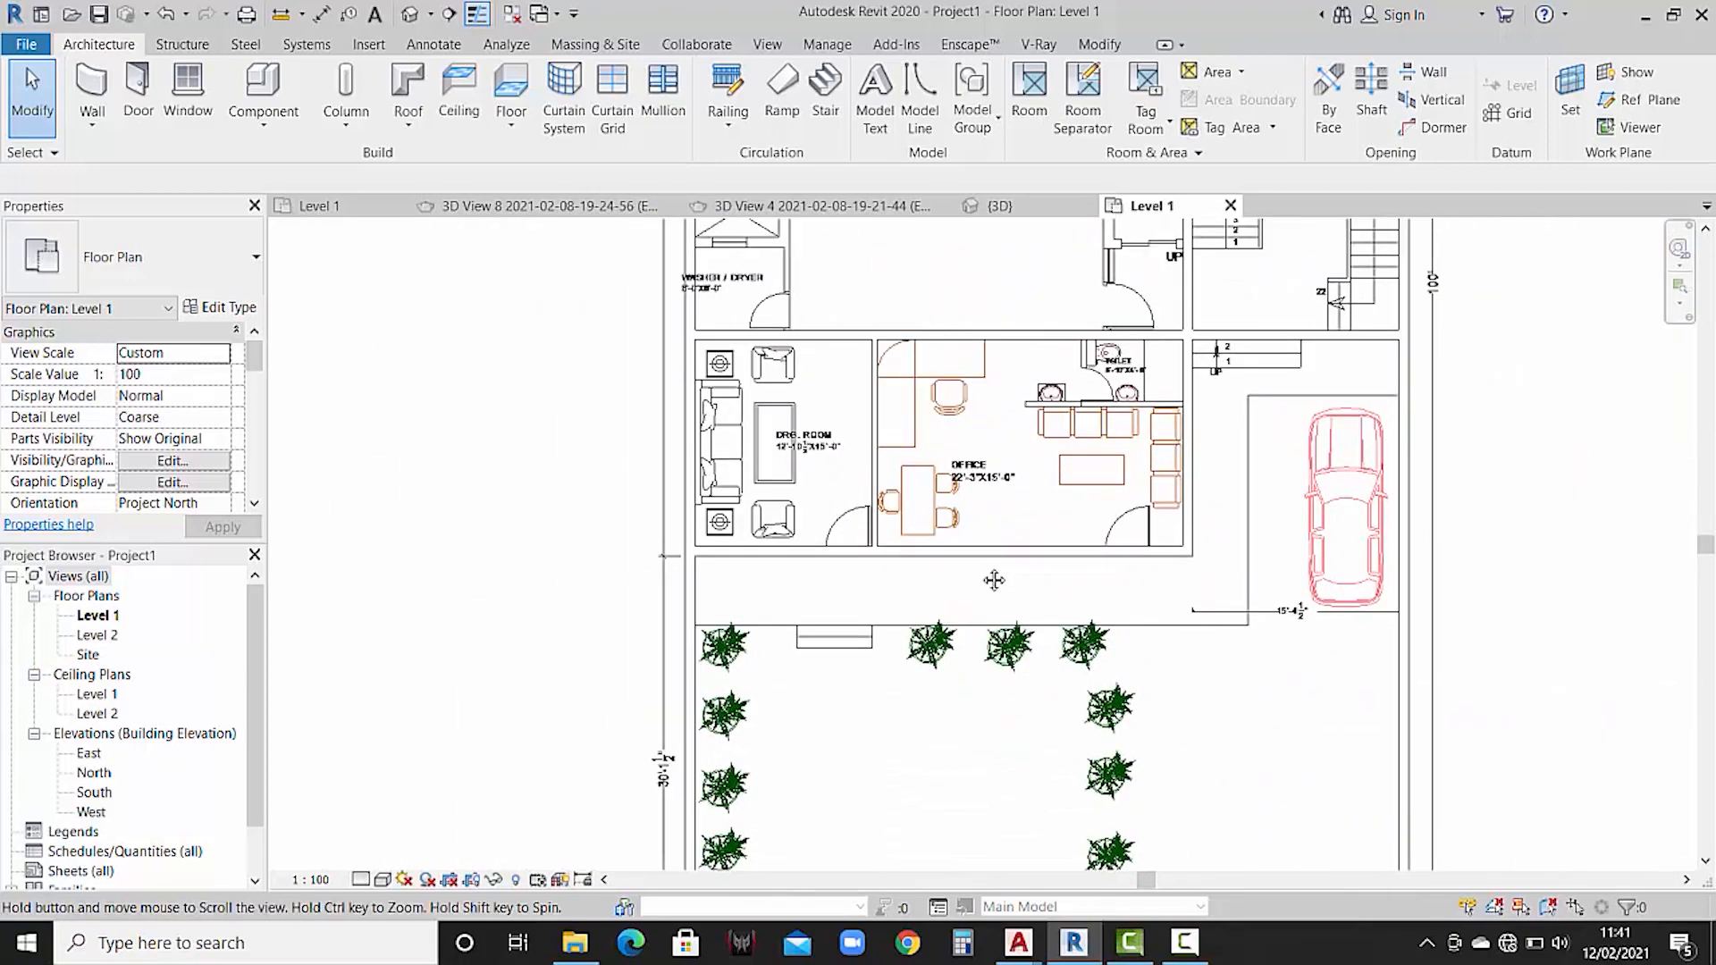
middle_click_drag(962, 488, 960, 510)
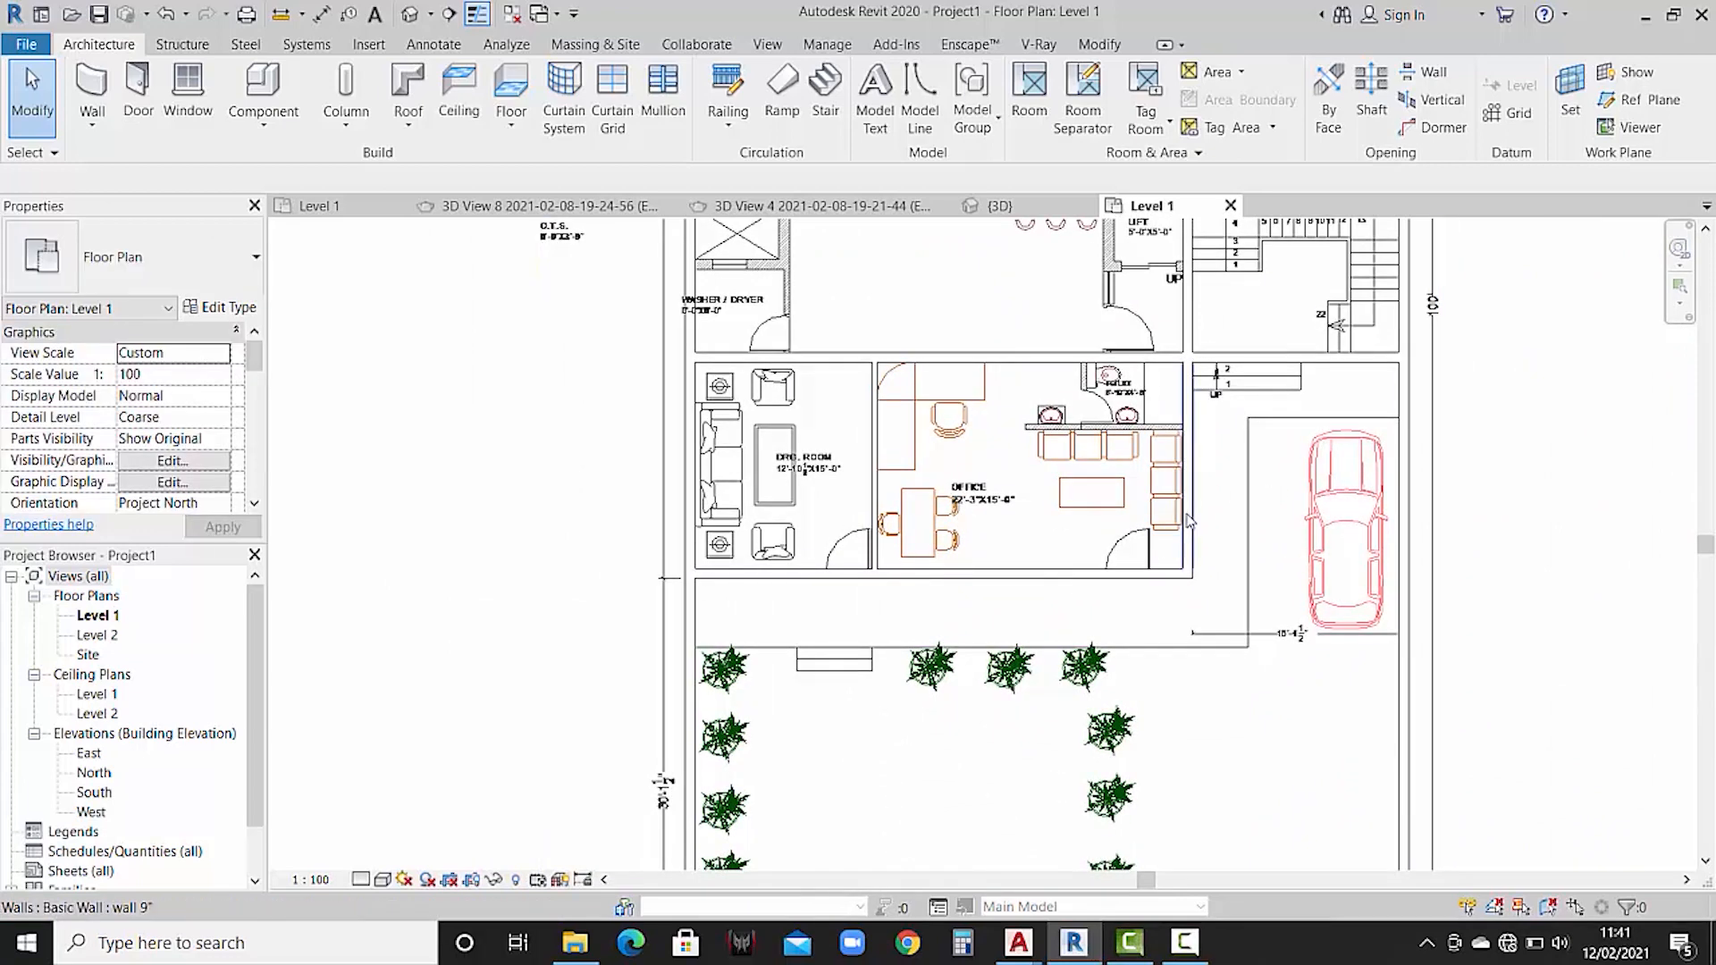
scroll(991, 420, "down", 2)
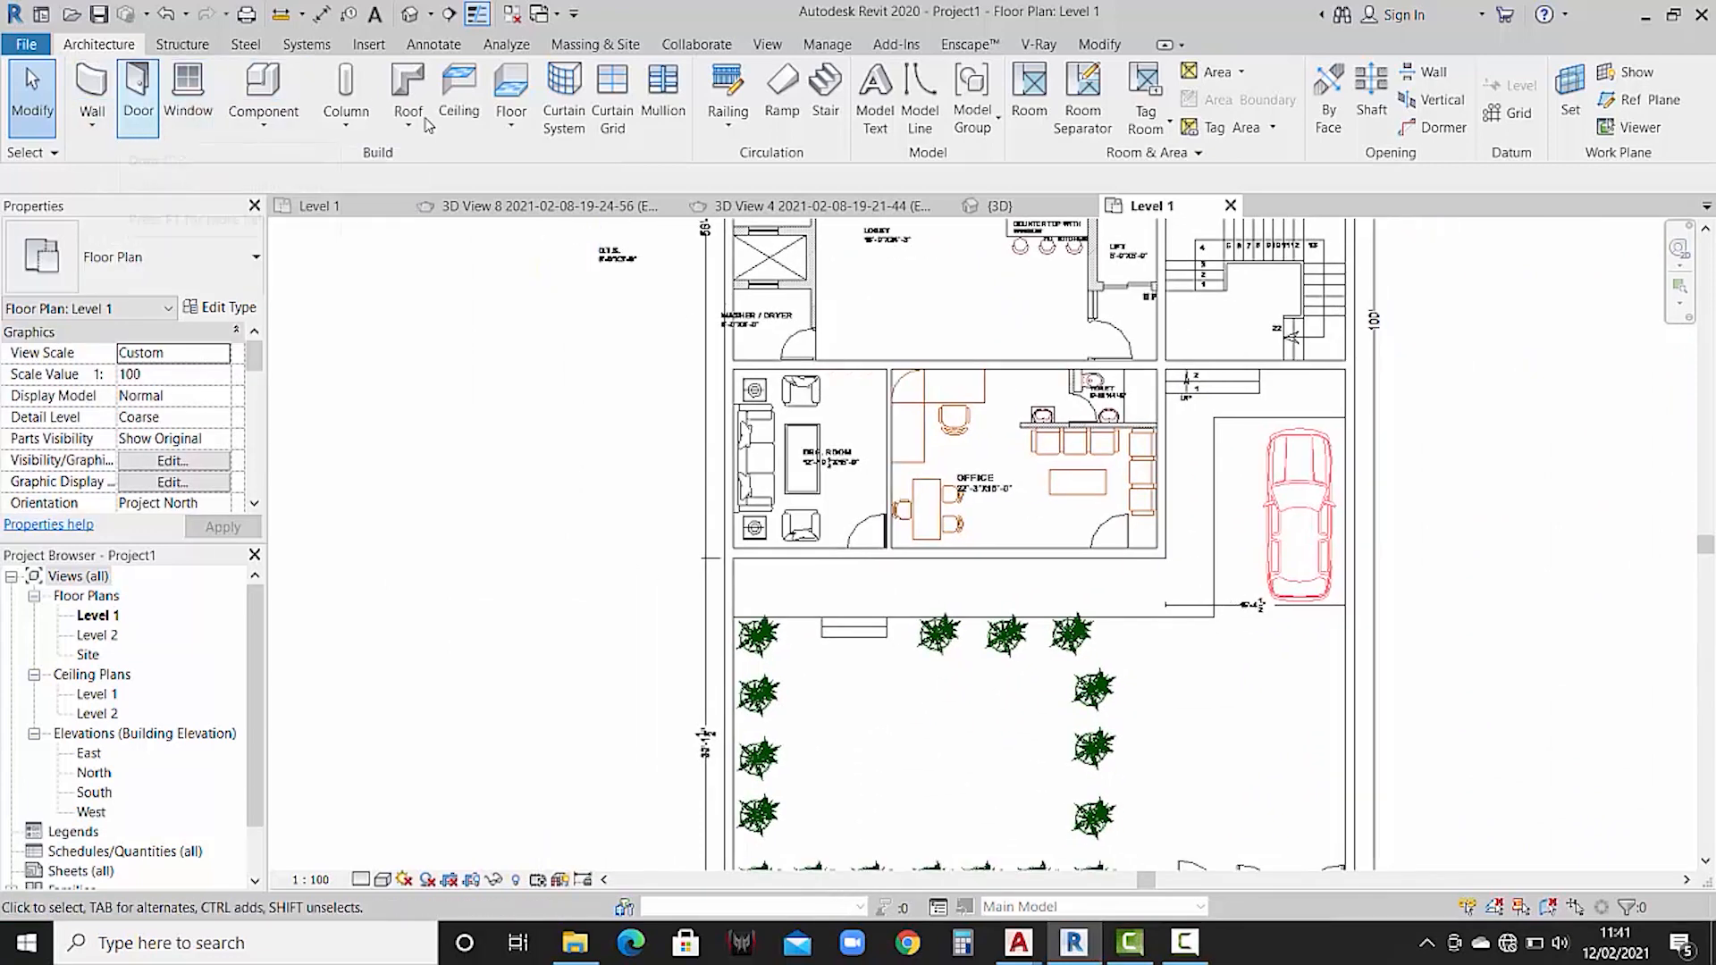
- Sketch a rectangular boundary for an architectural floor over the whole plot, from the outer rear corner to the opposite outer corner beside the gate
left_click(524, 134)
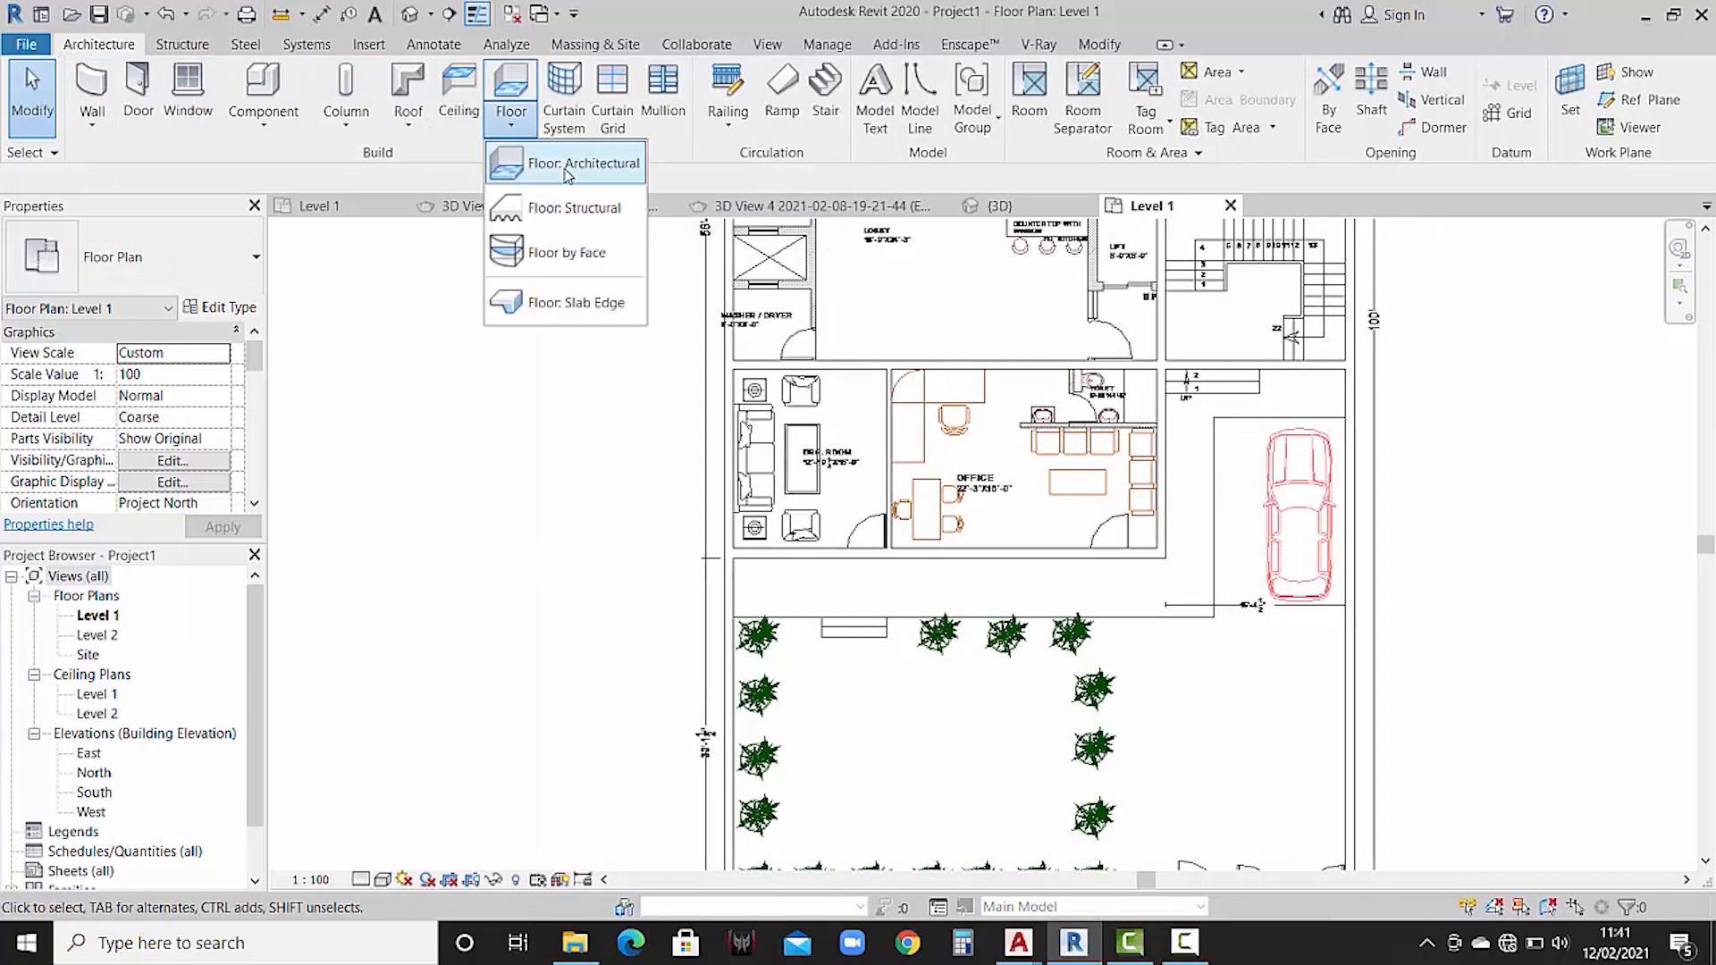
left_click(572, 163)
scroll(914, 366, "down", 2)
scroll(874, 364, "down", 3)
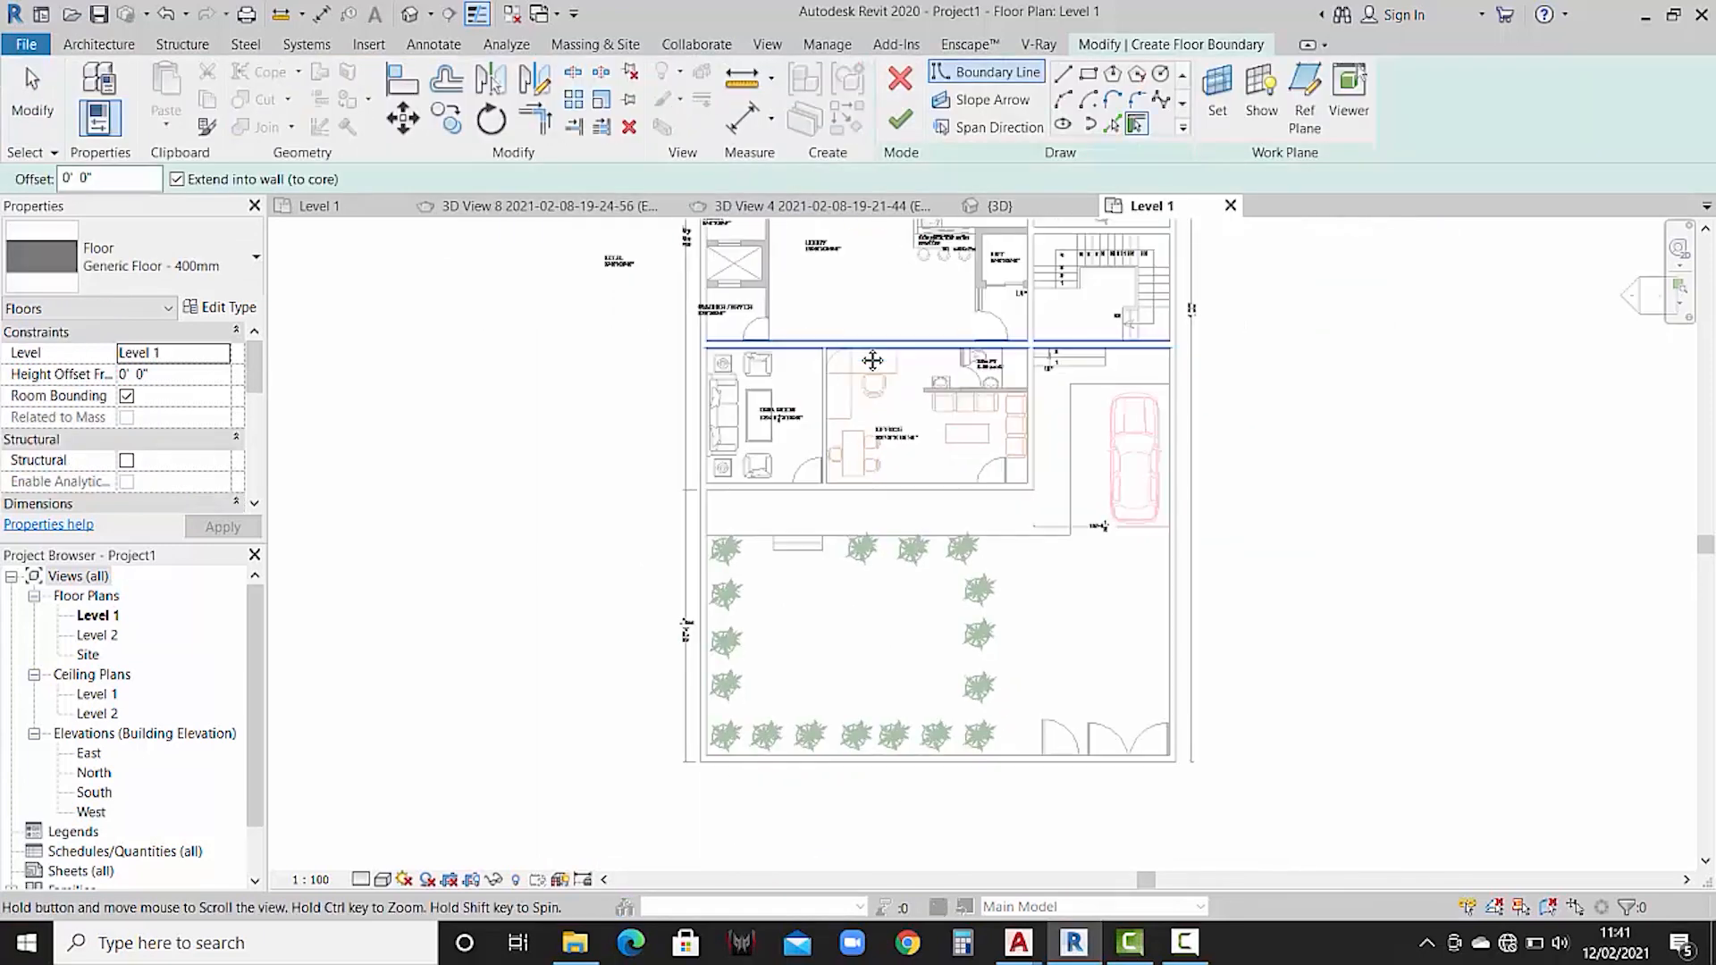
mouse_move(828, 631)
middle_mouse_down()
mouse_move(823, 686)
mouse_move(850, 635)
mouse_move(844, 656)
middle_mouse_up()
scroll(822, 684, "down", 1)
left_click(1111, 75)
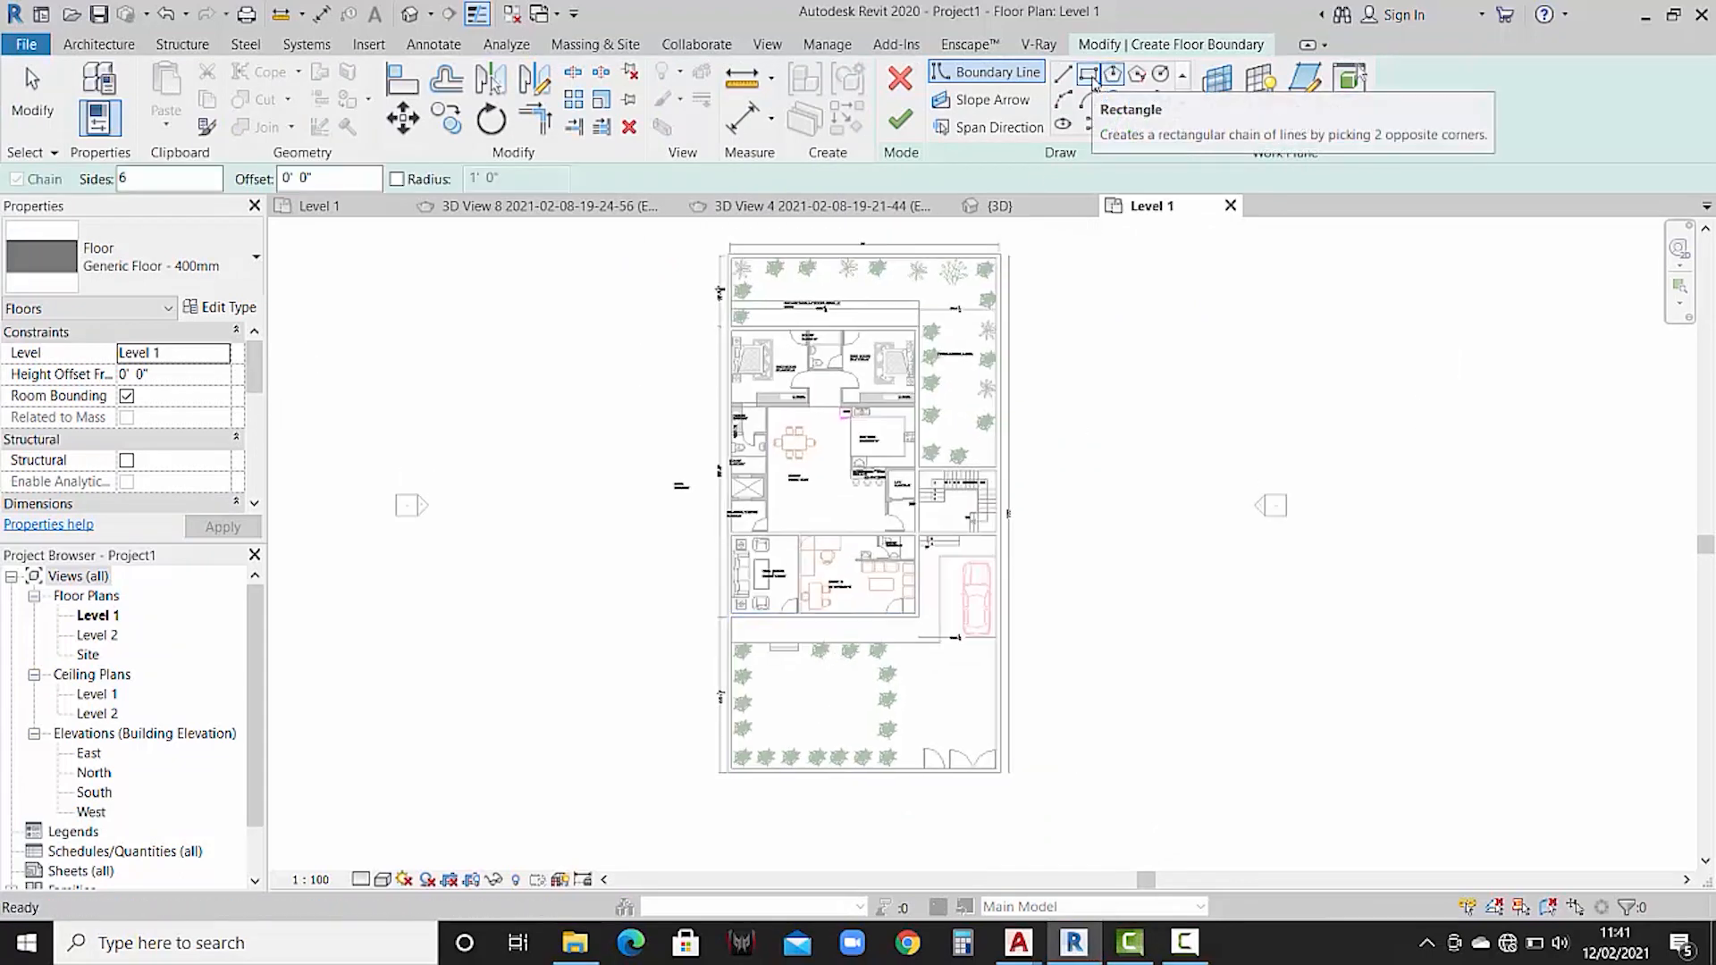
left_click(1092, 77)
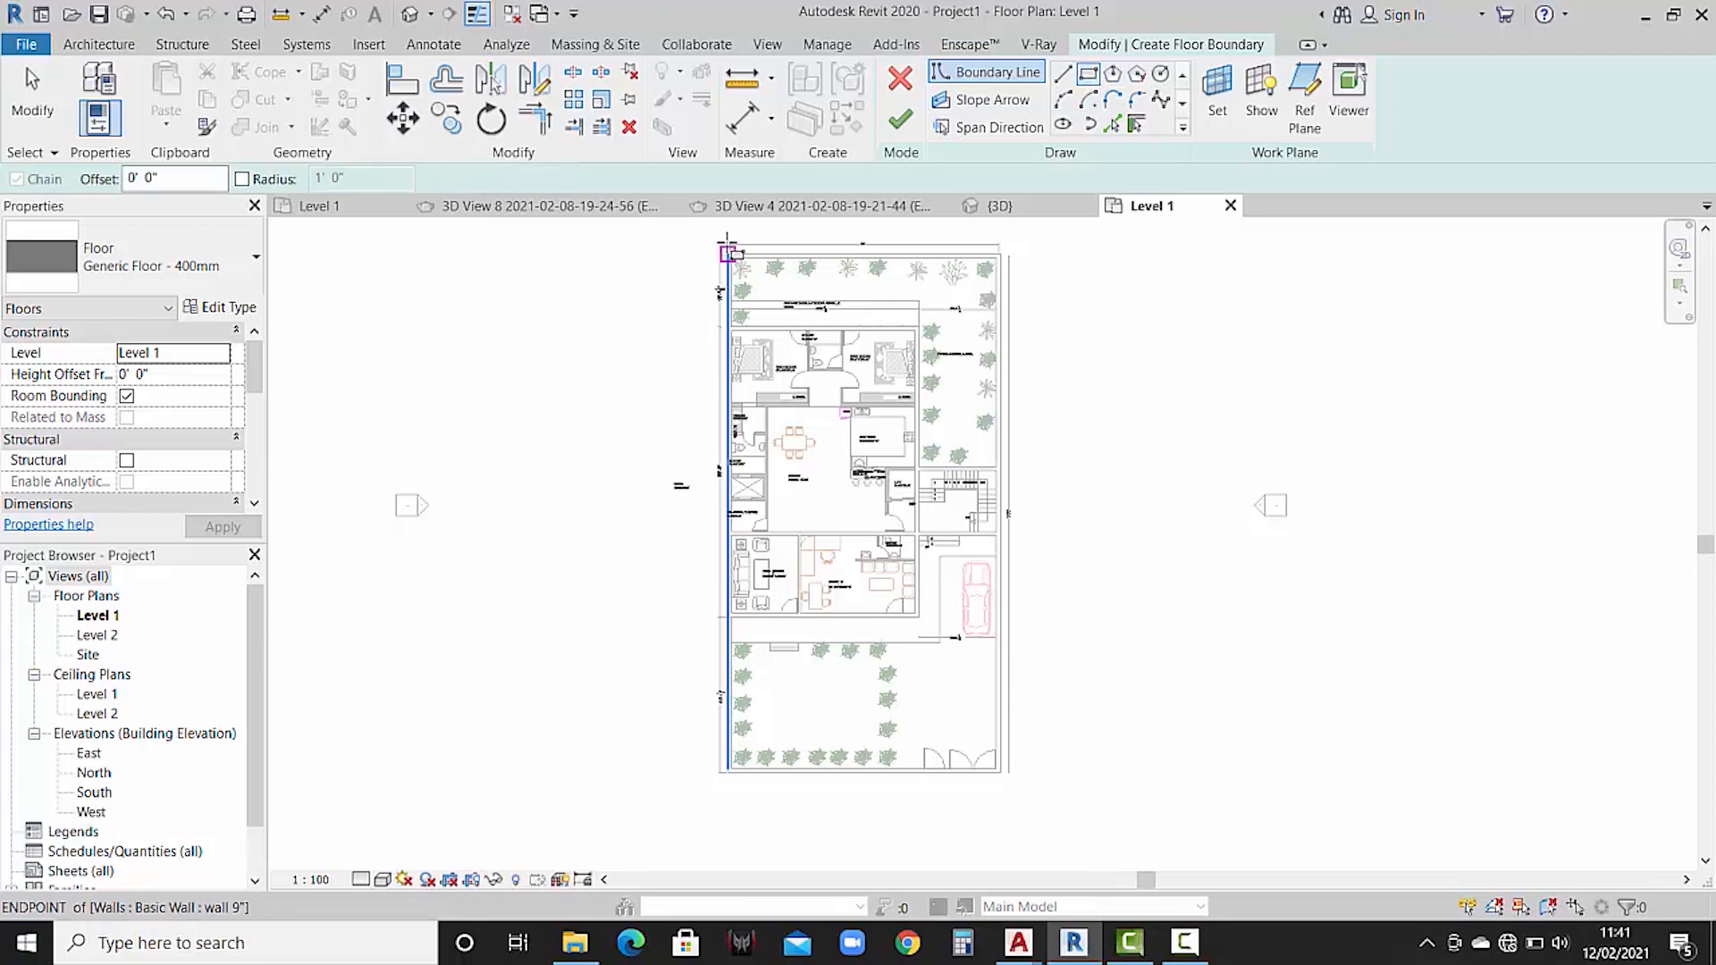
scroll(735, 264, "up", 2)
scroll(737, 266, "up", 2)
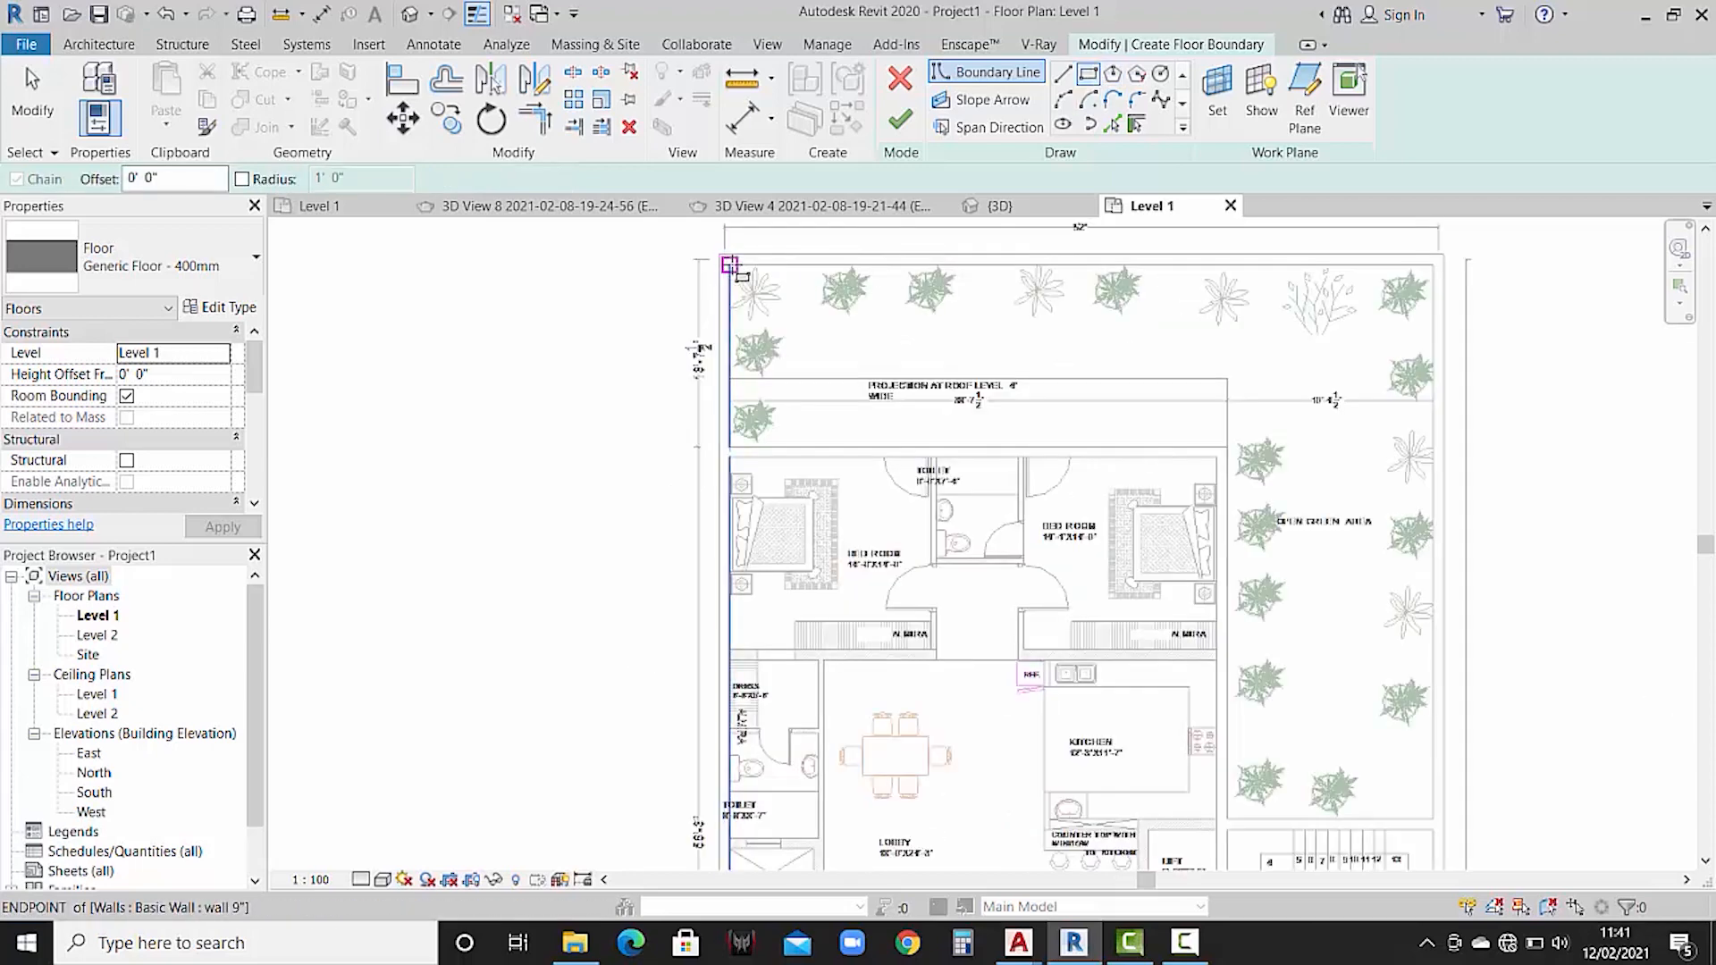
left_click(722, 260)
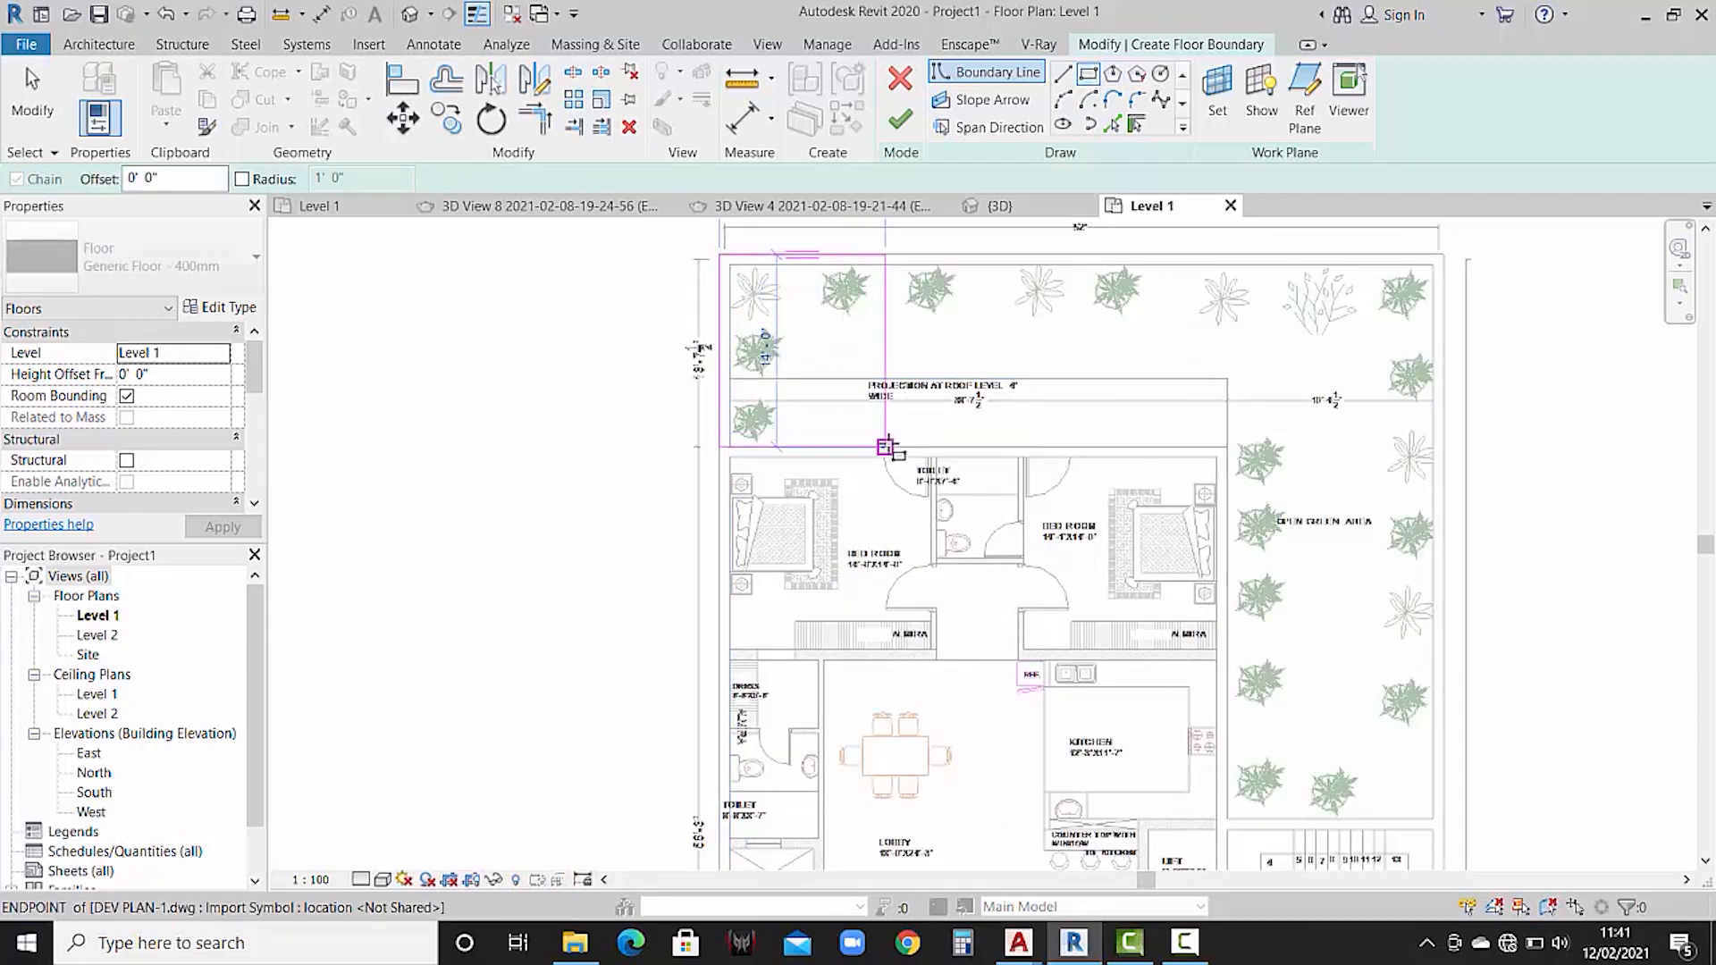
scroll(885, 340, "down", 6)
scroll(943, 514, "up", 6)
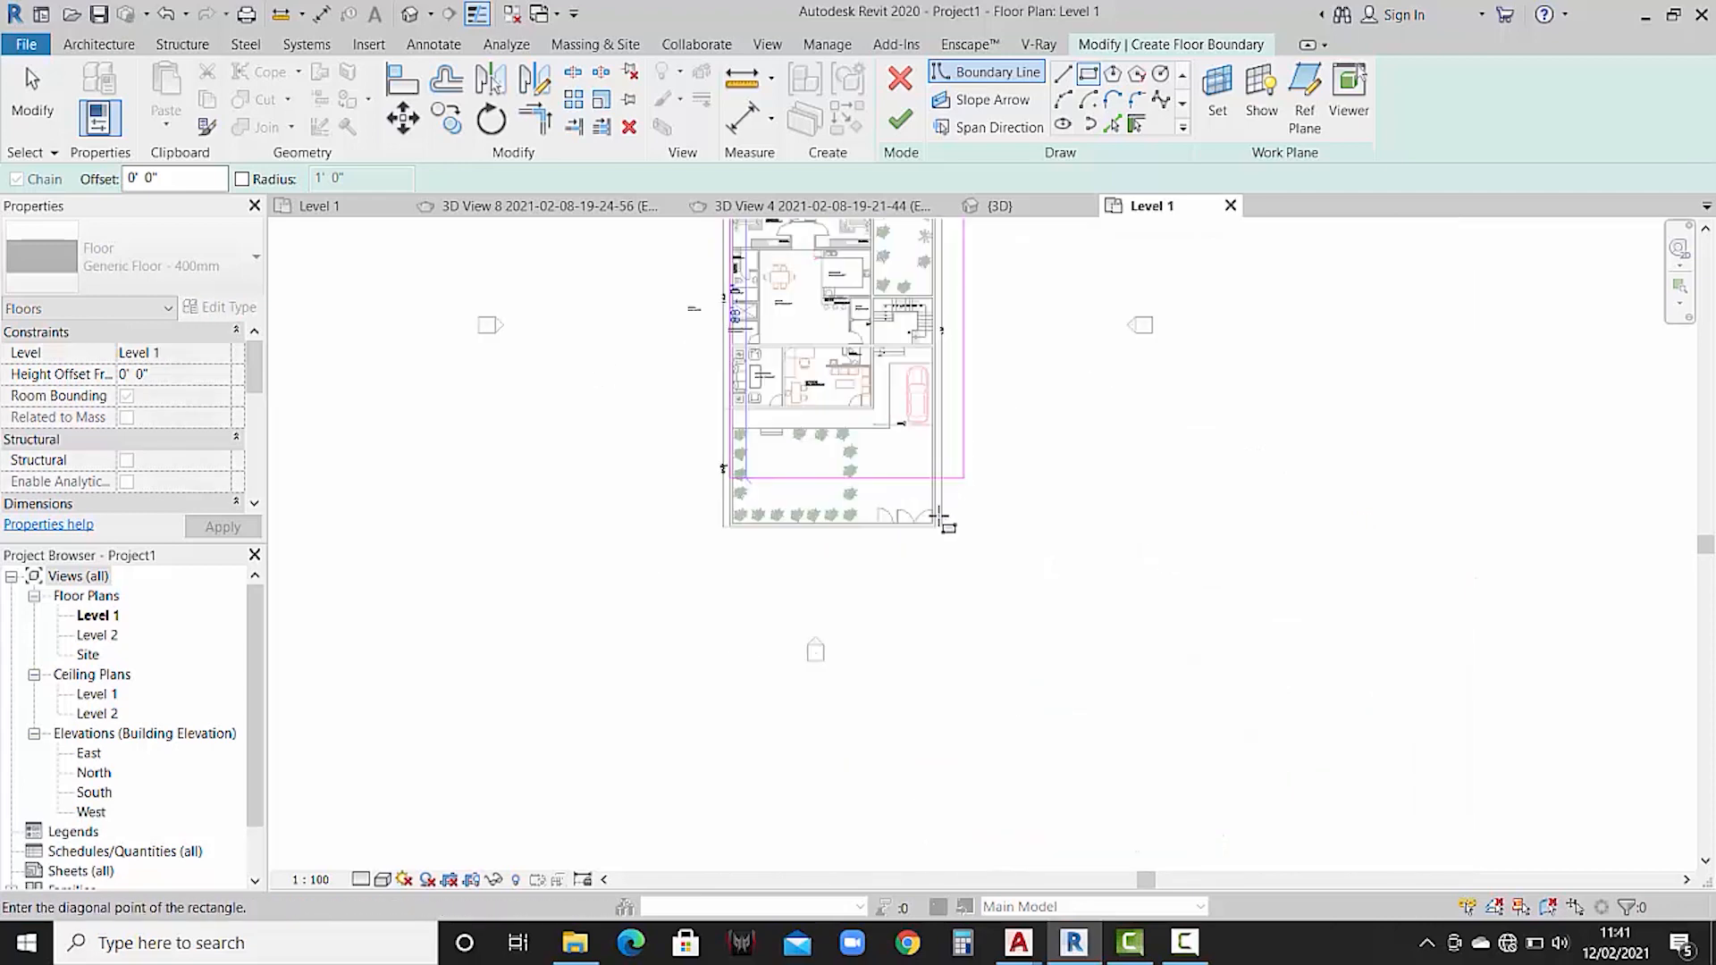
left_click(900, 594)
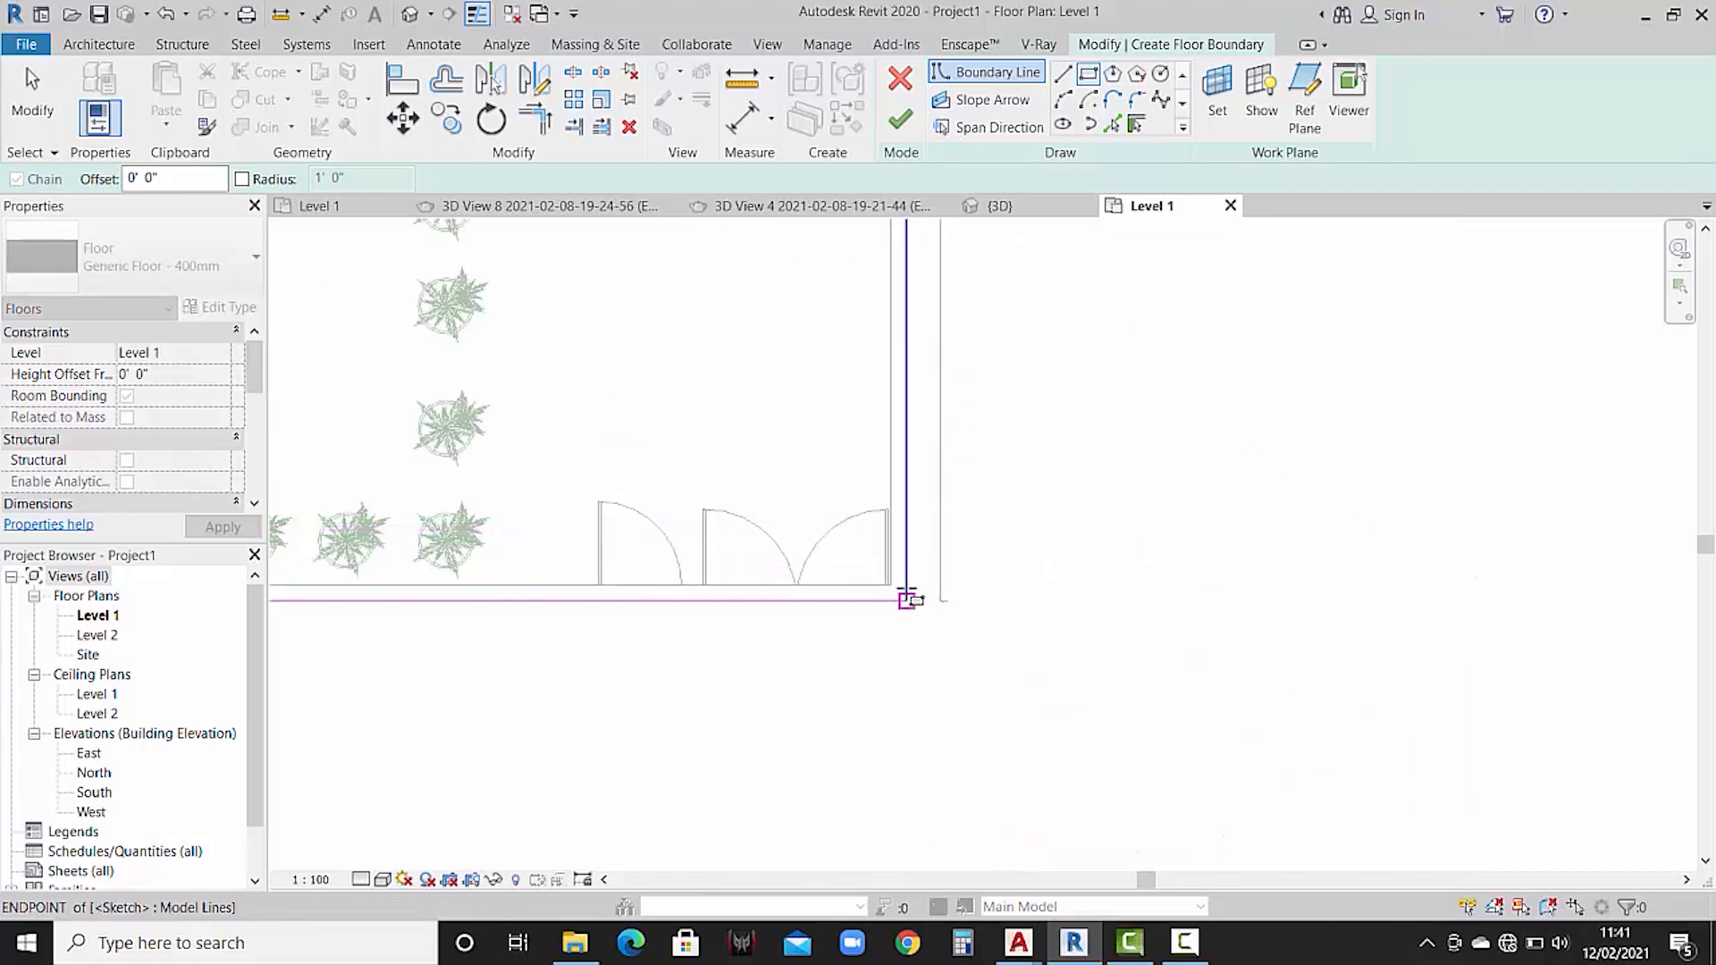
scroll(1019, 414, "down", 4)
middle_click_drag(994, 432, 1053, 557)
middle_click_drag(855, 467, 913, 557)
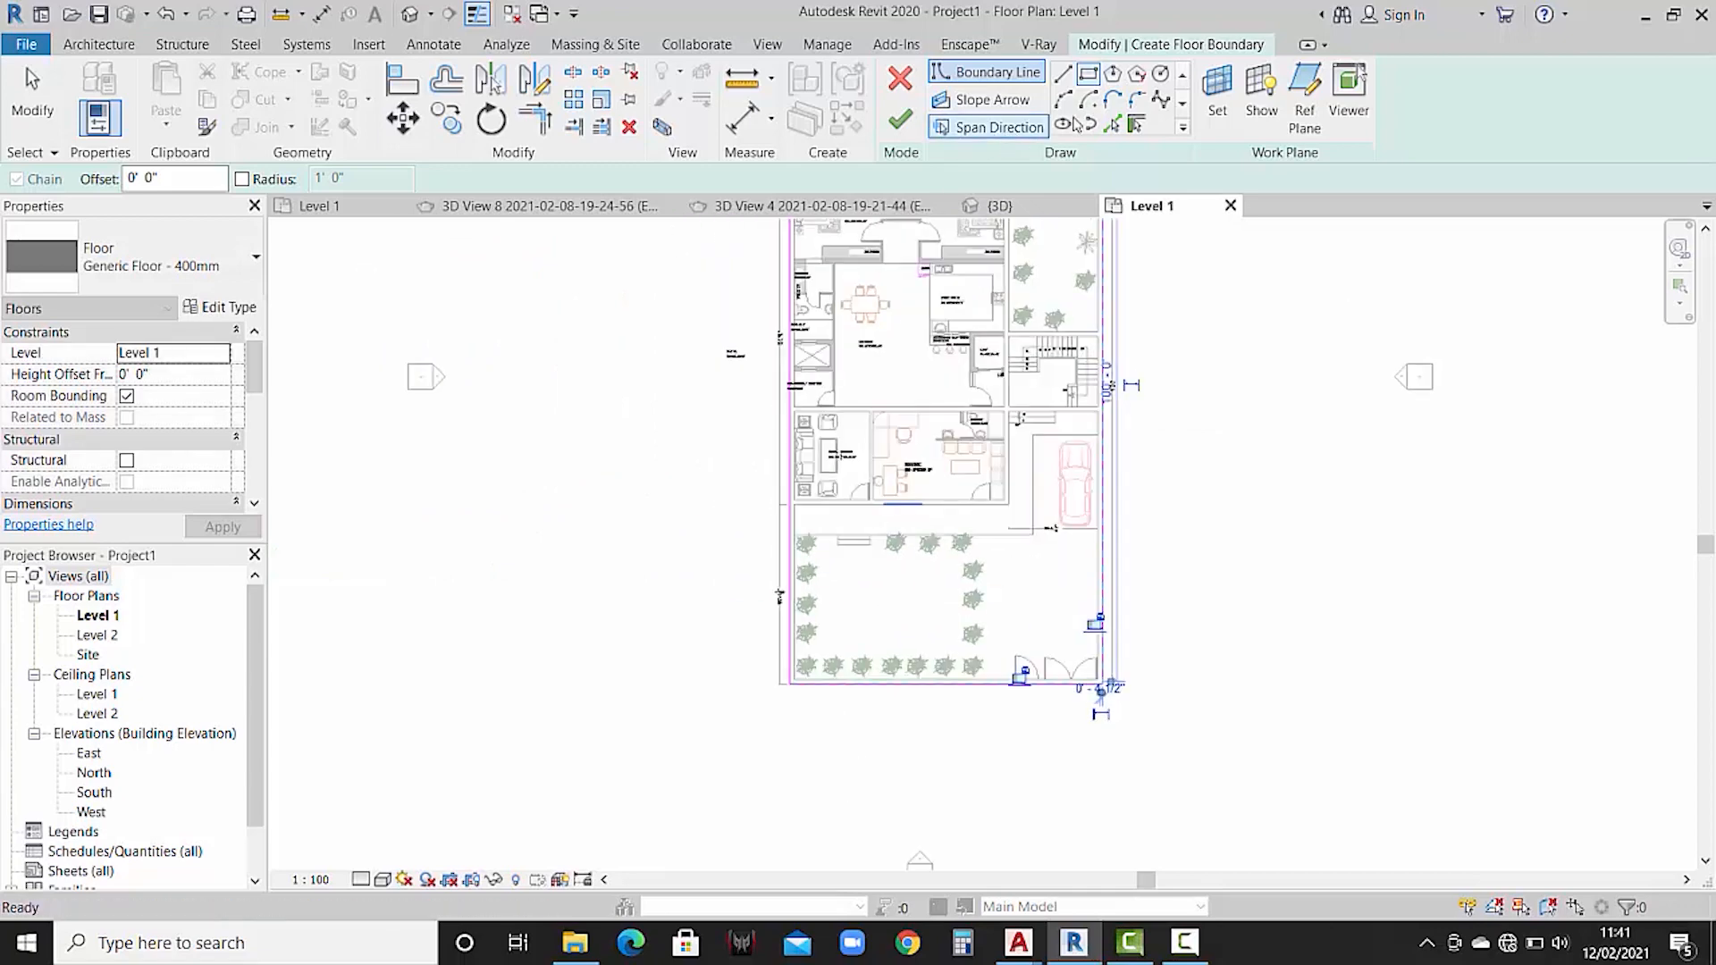
left_click(1063, 75)
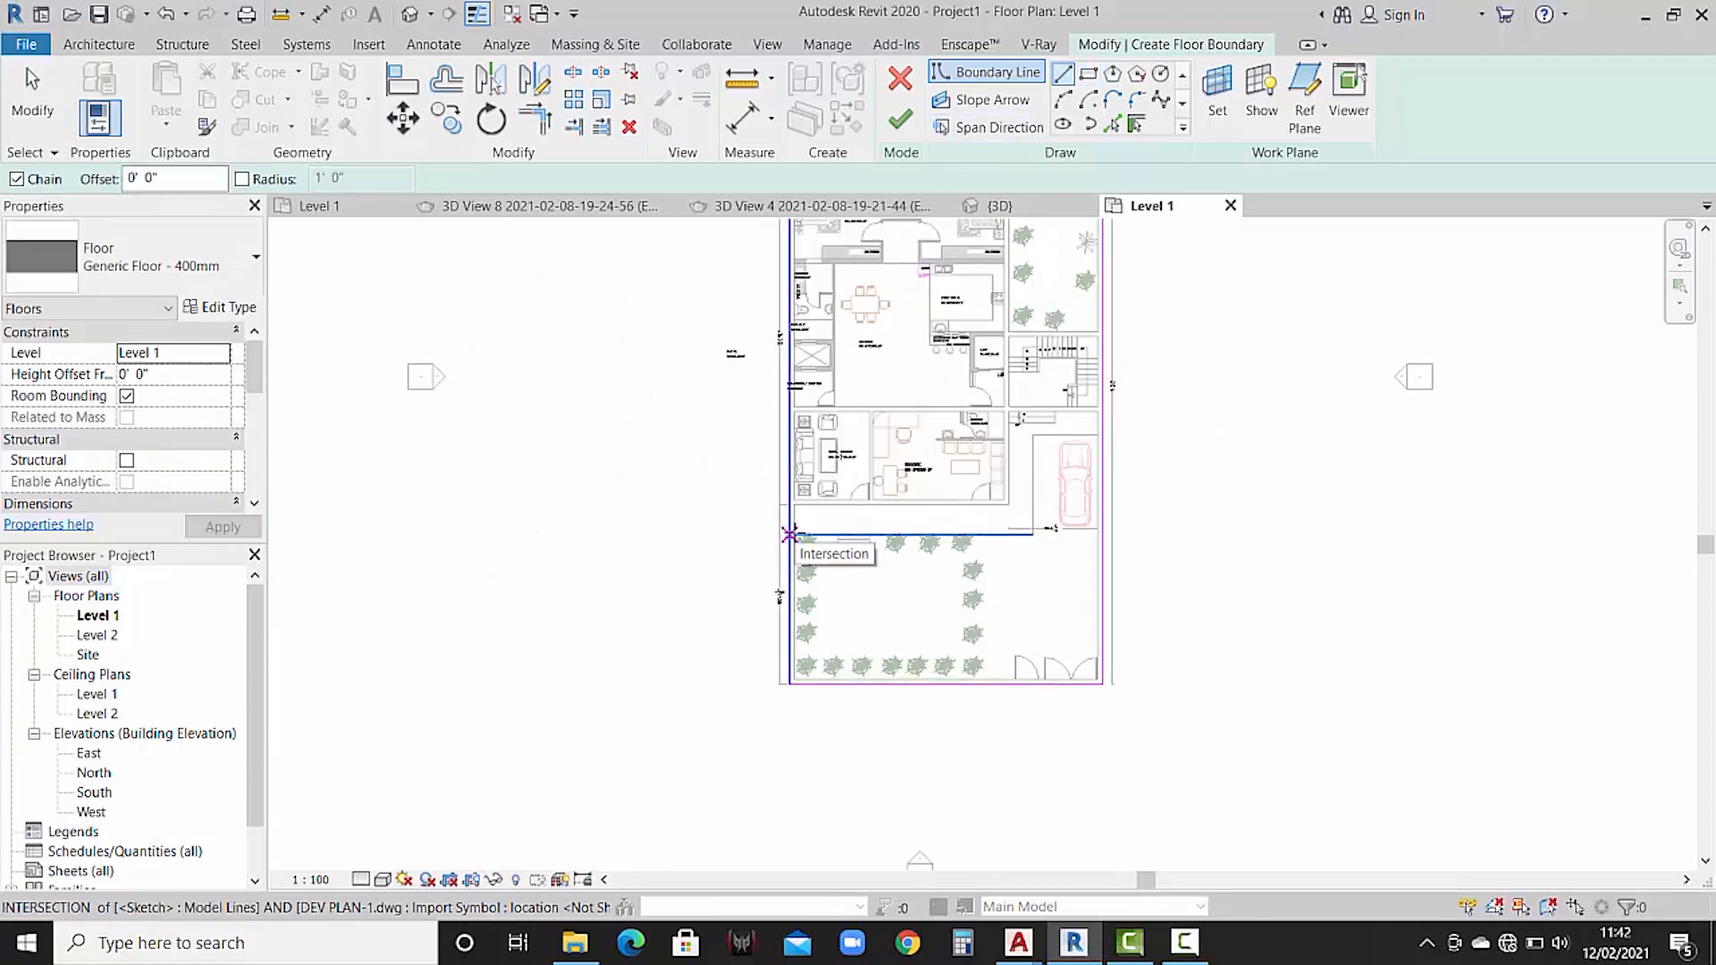
scroll(789, 529, "up", 5)
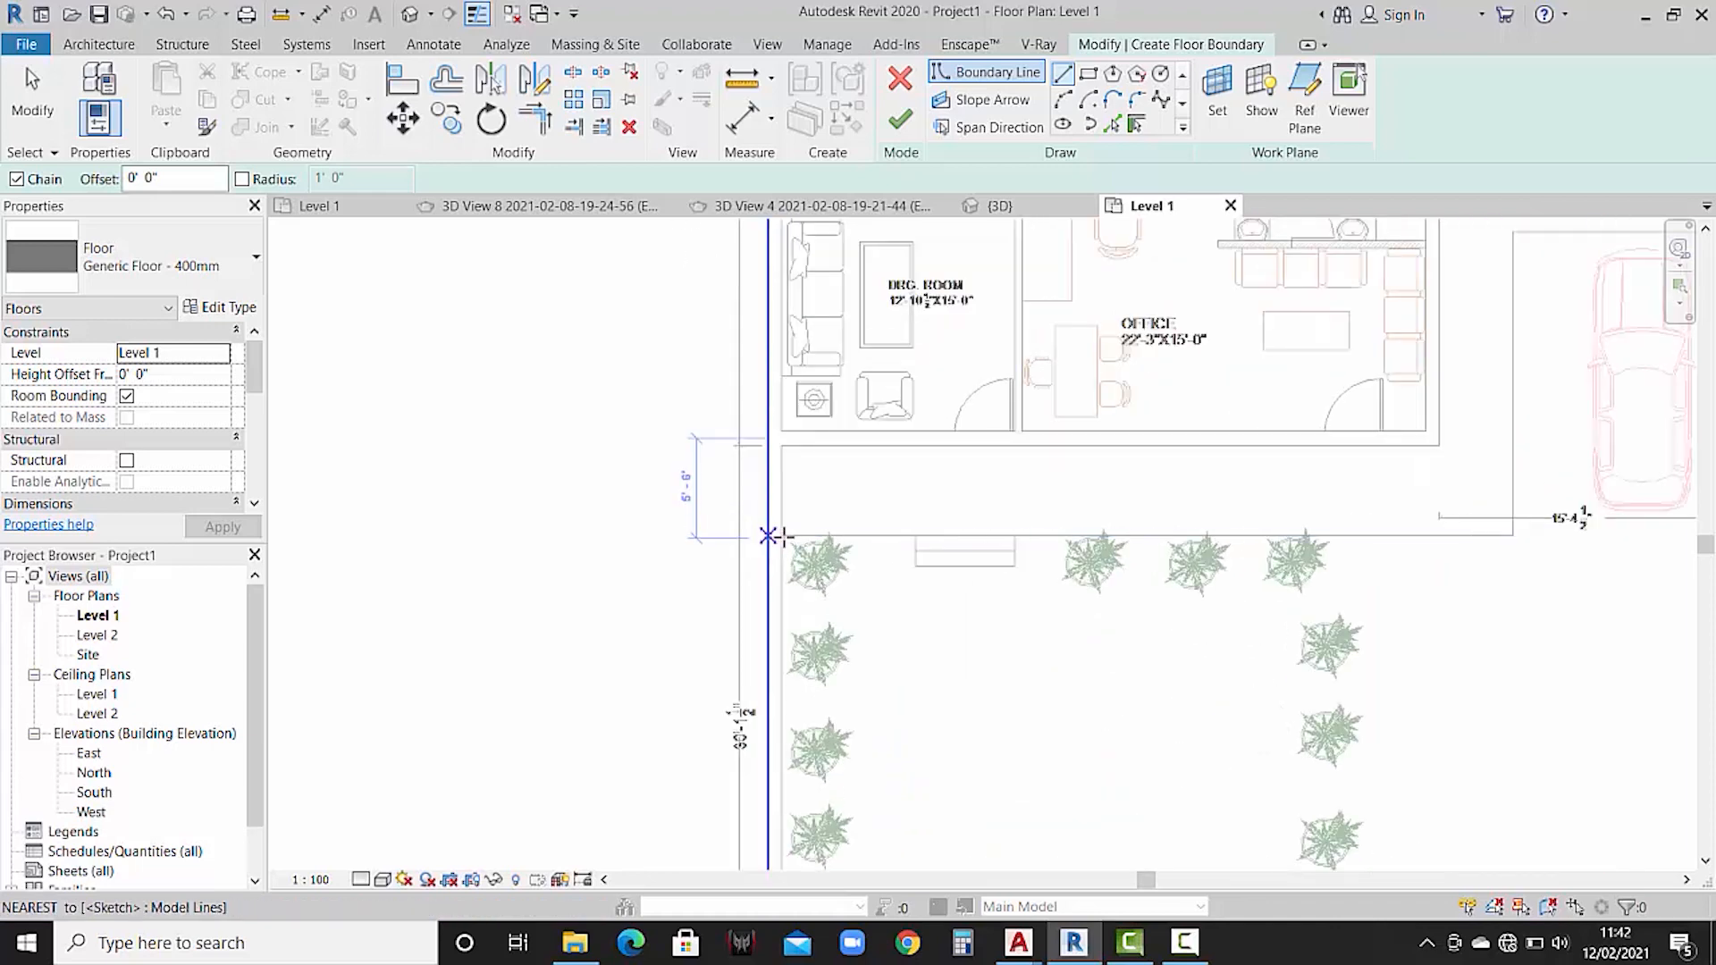
left_click(781, 535)
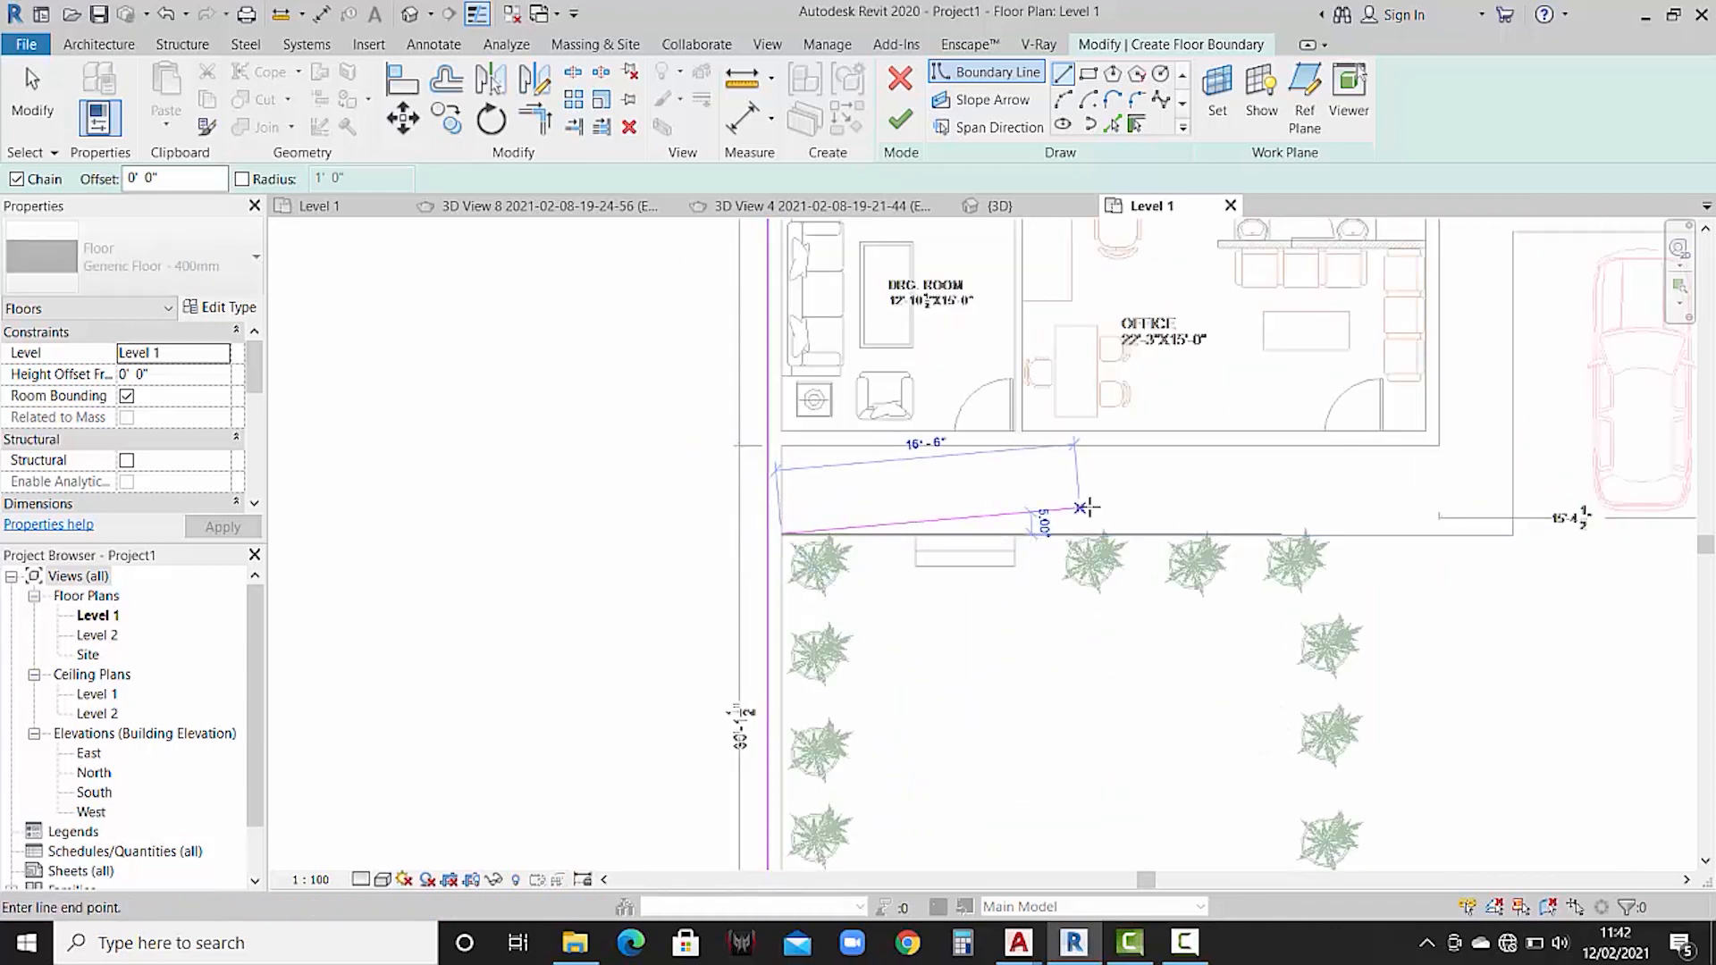
scroll(1081, 508, "down", 3)
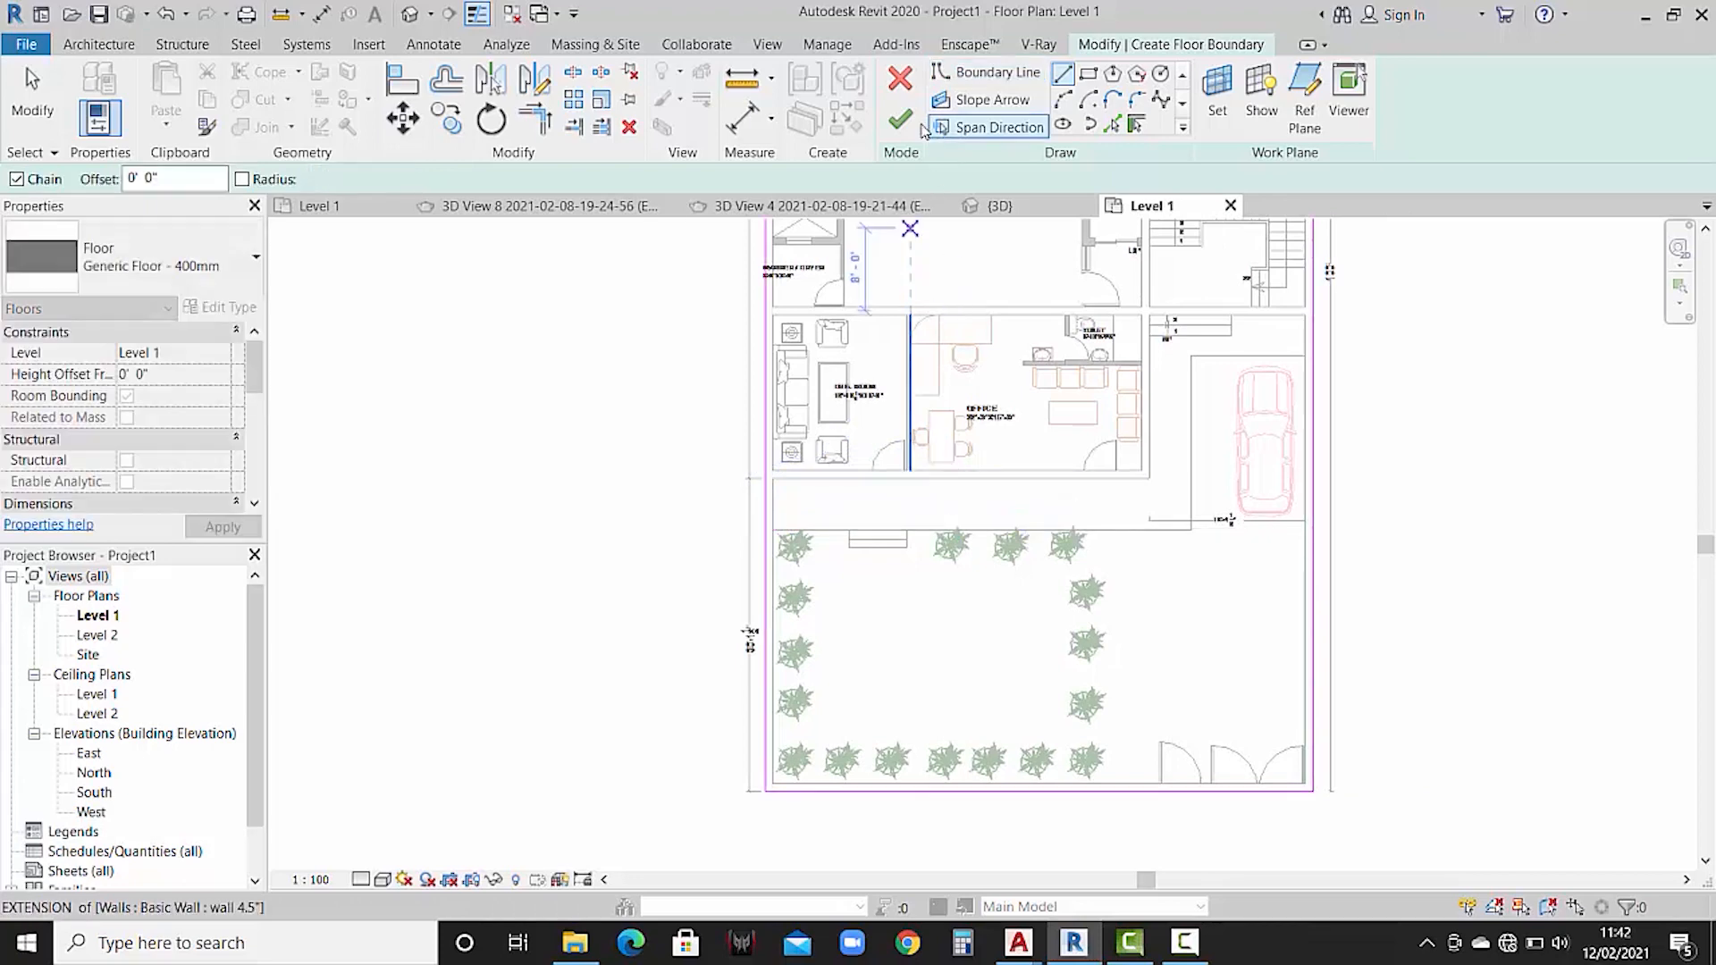
- Finish the boundary sketch to create the Generic Floor - 400mm floor on Level 1
left_click(900, 118)
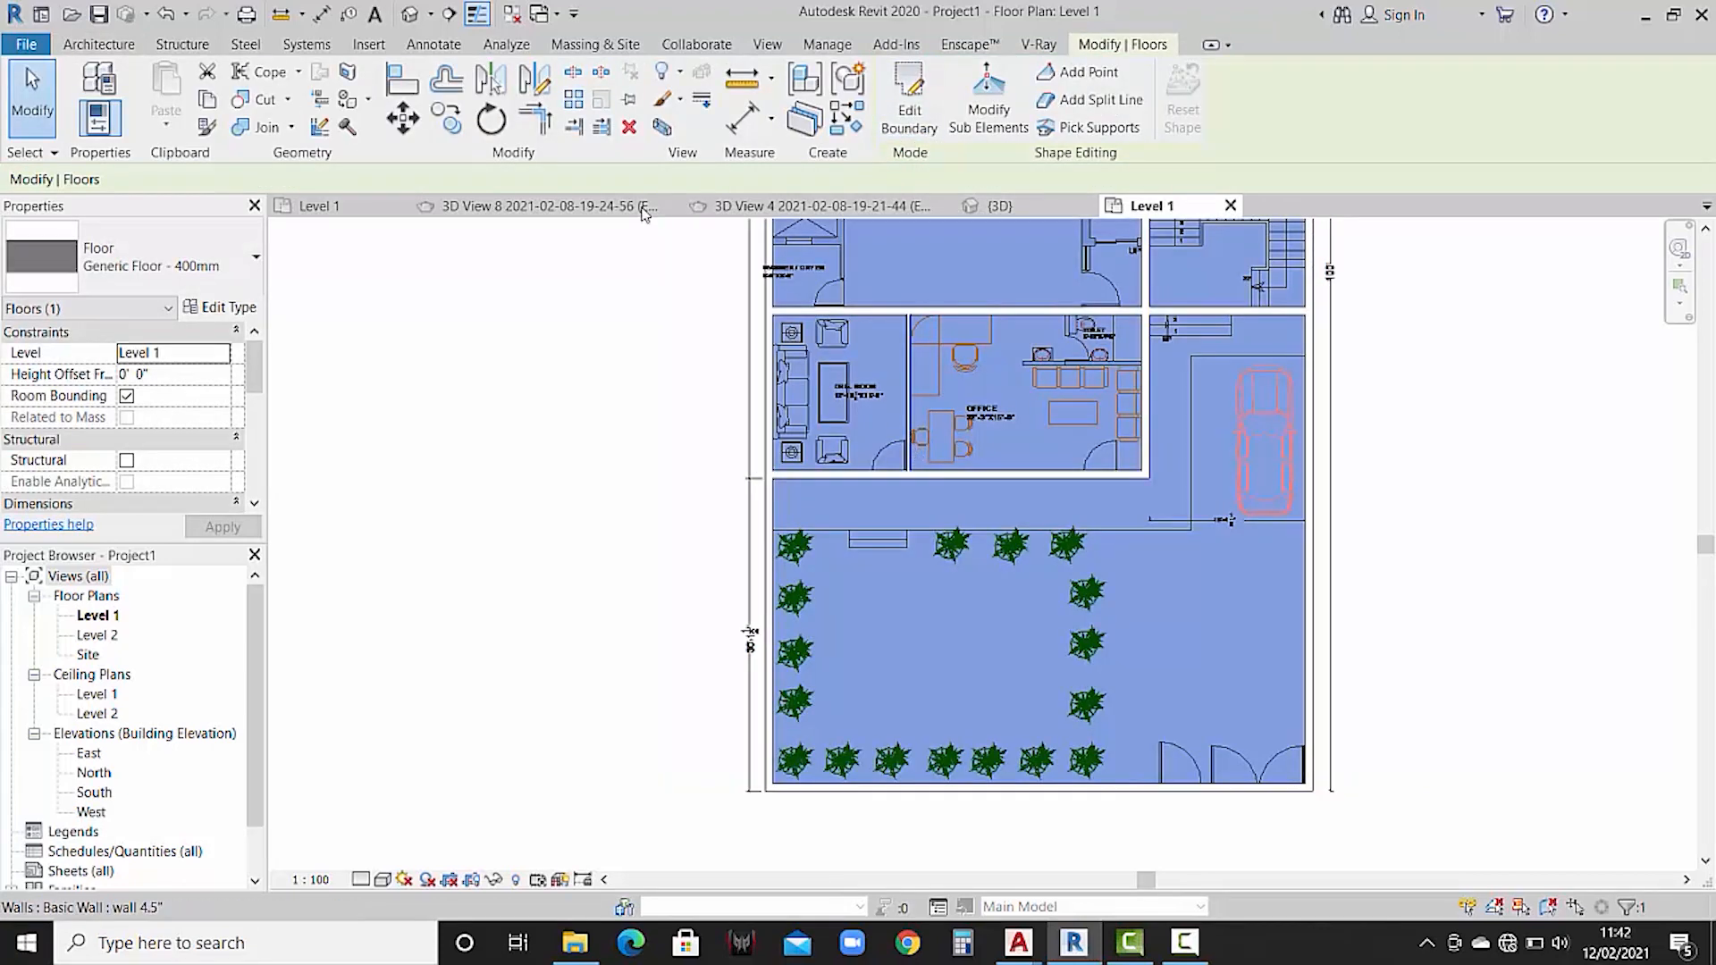
- Duplicate the plot floor's type with the default name and set its structure layer thickness to 6"
scroll(913, 449, "down", 1)
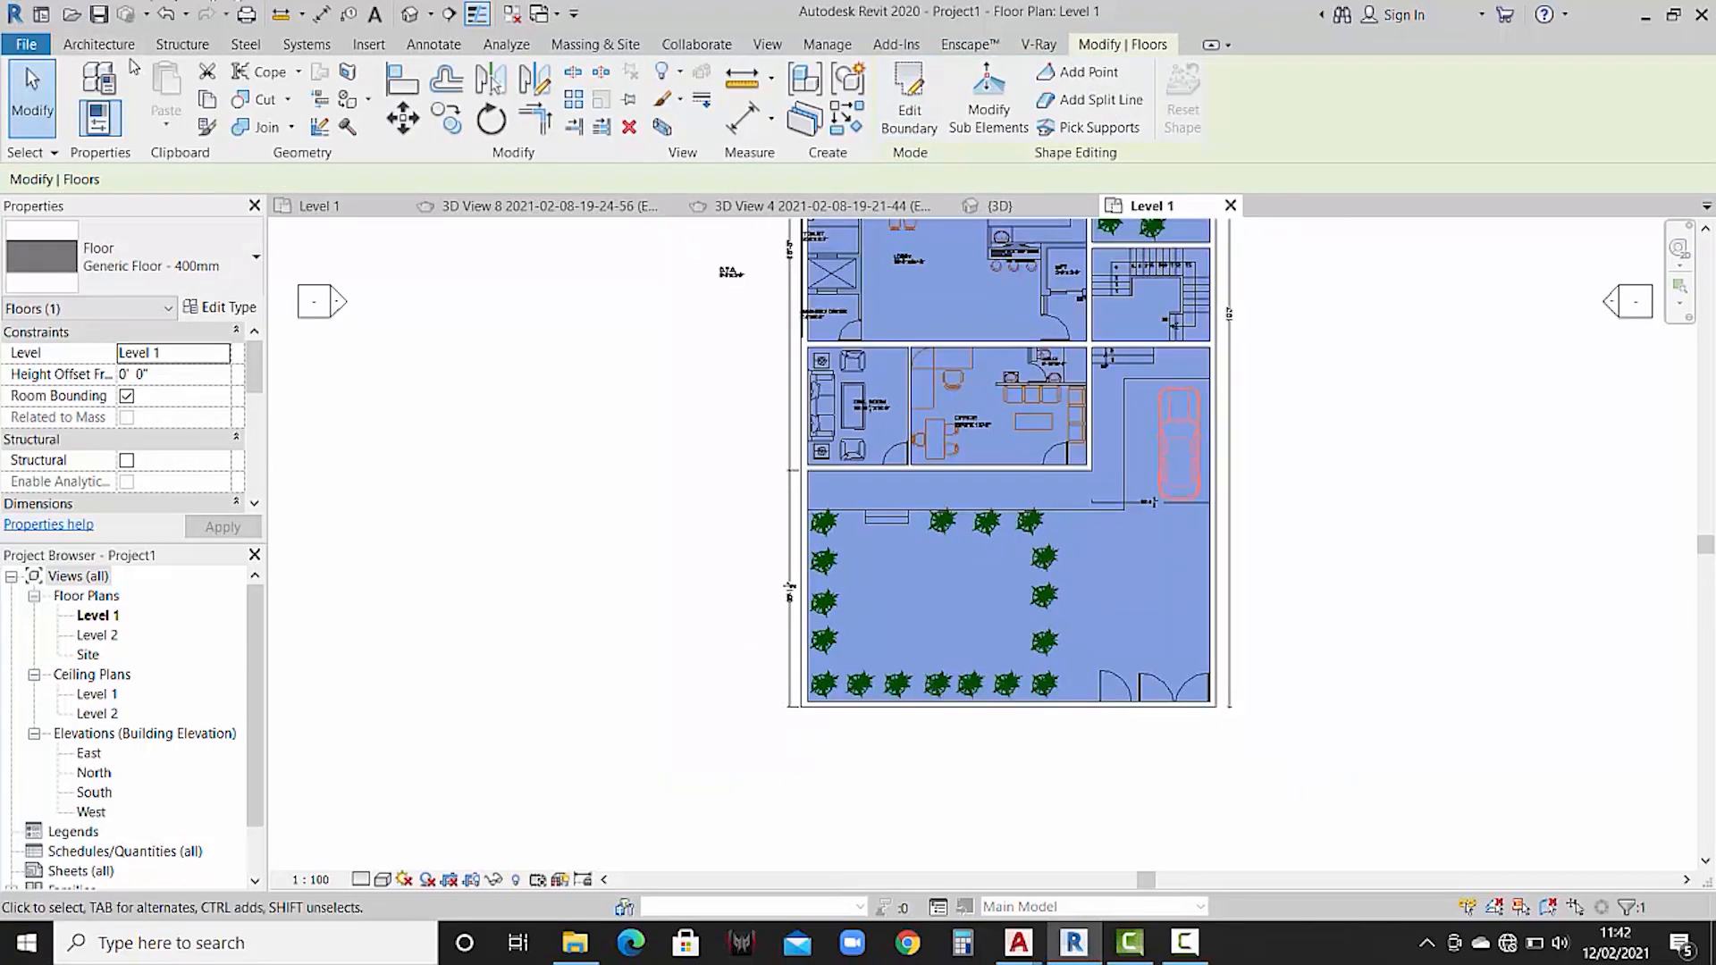
left_click(220, 306)
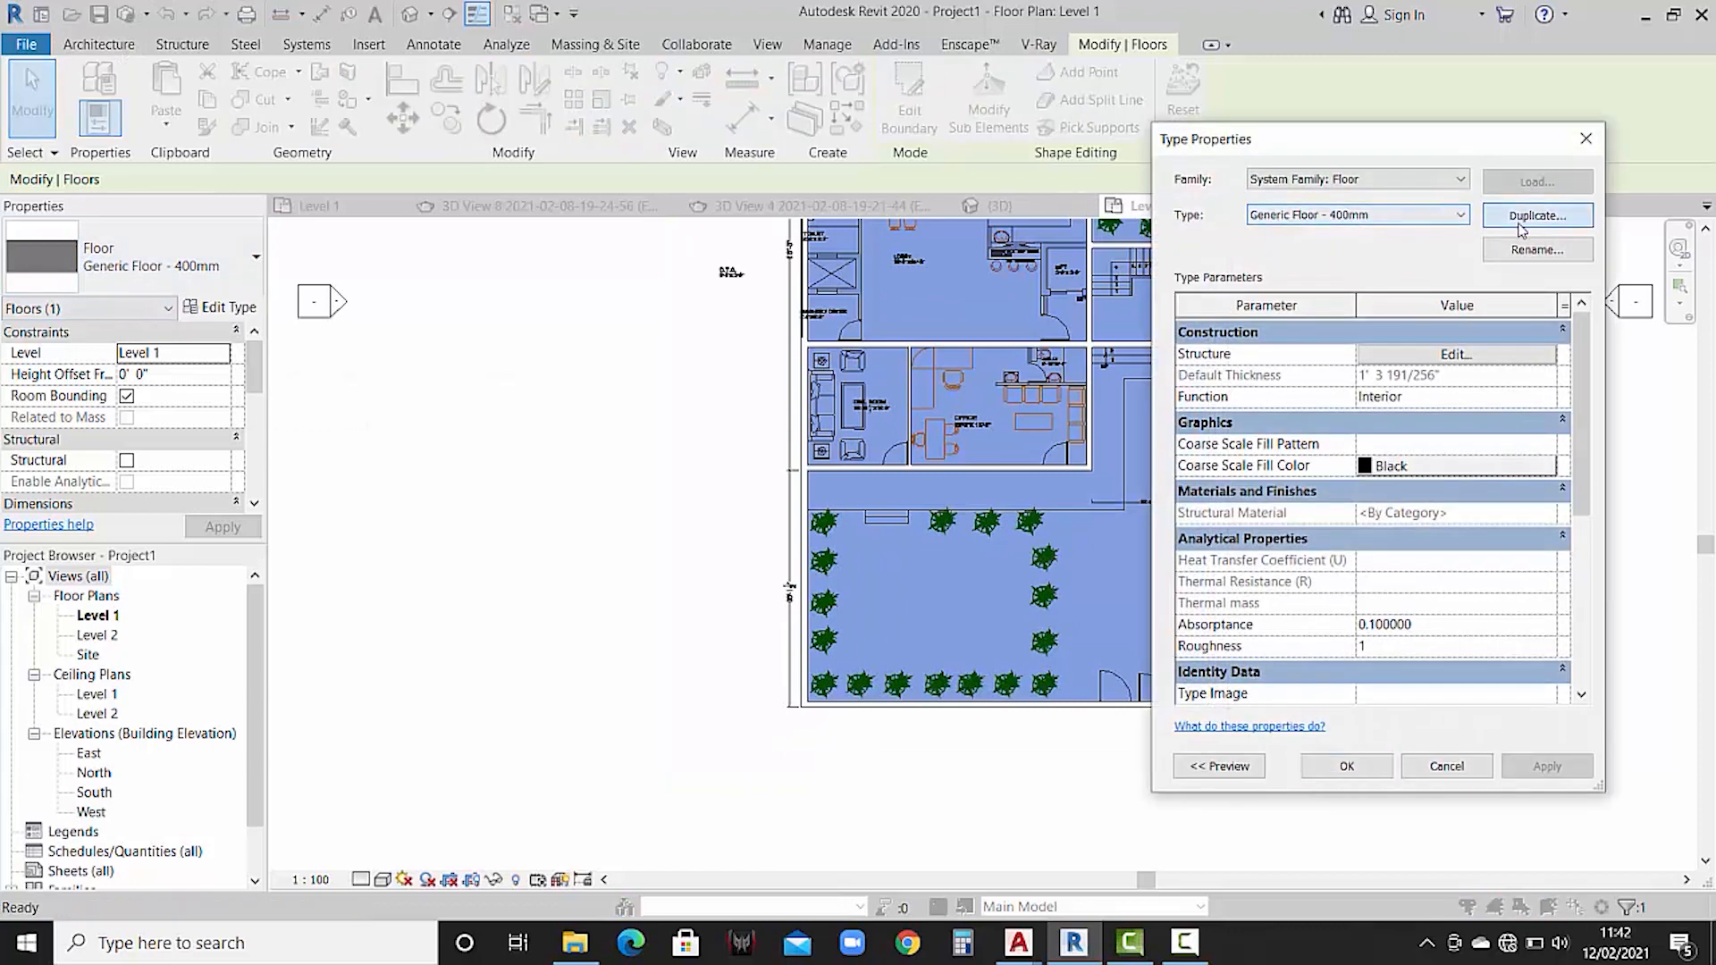
left_click(1520, 223)
left_click(1367, 516)
left_click(1419, 356)
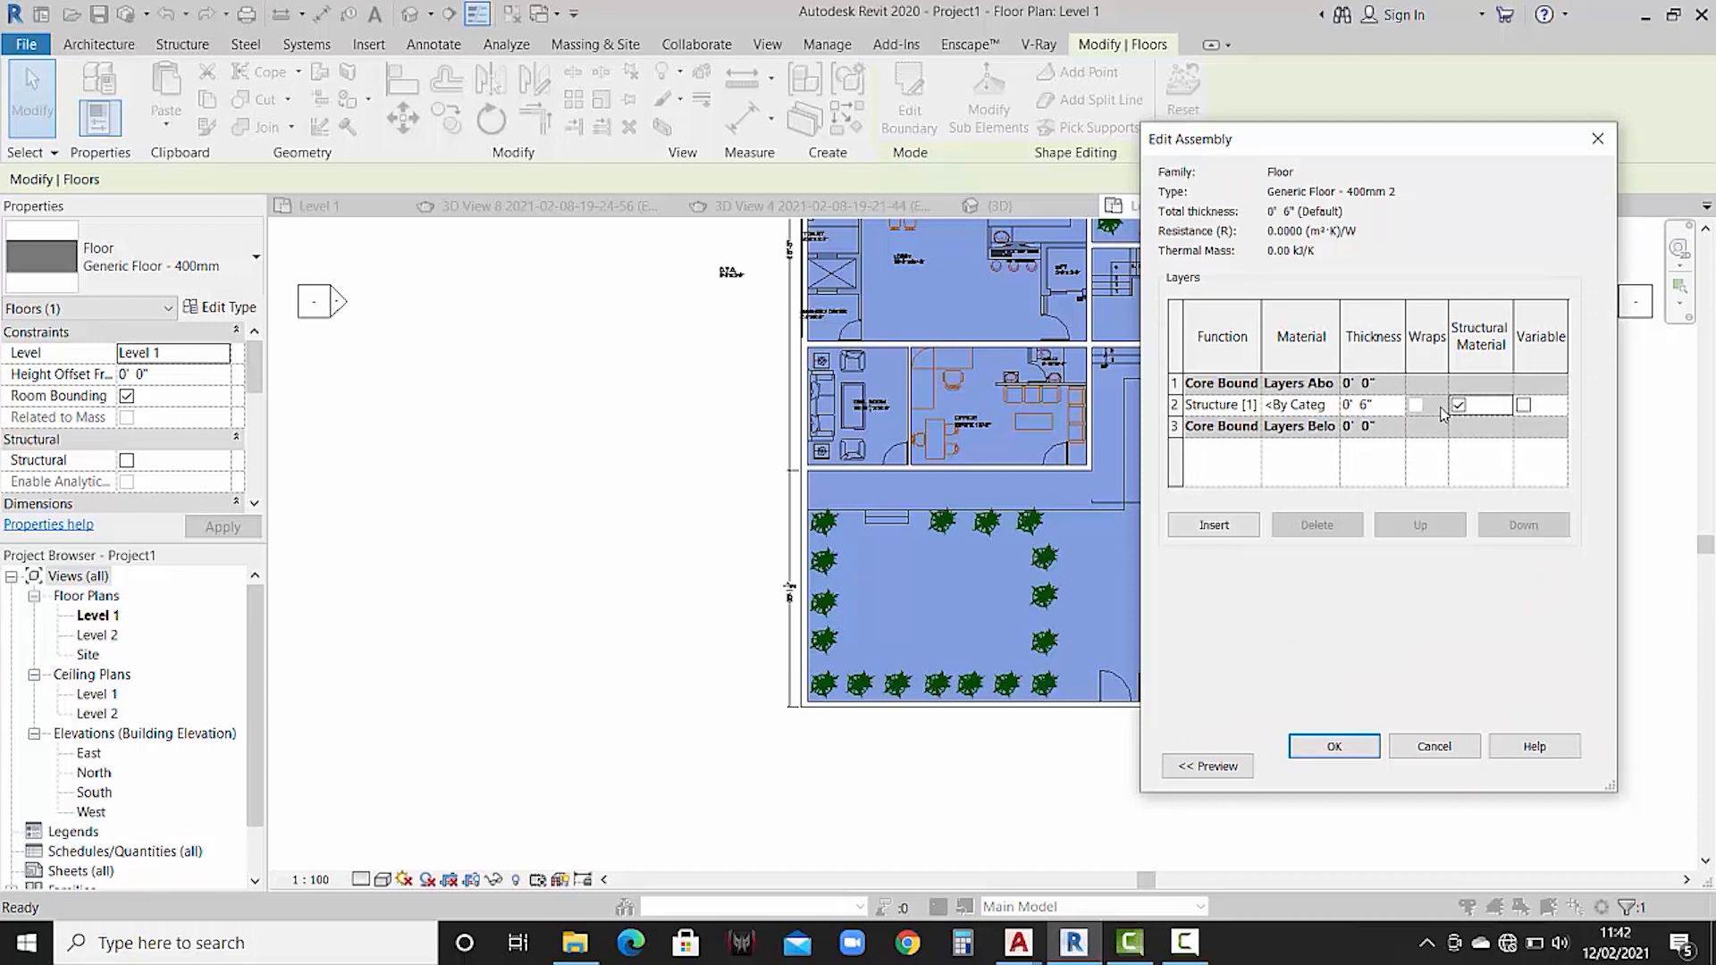
left_click(1320, 749)
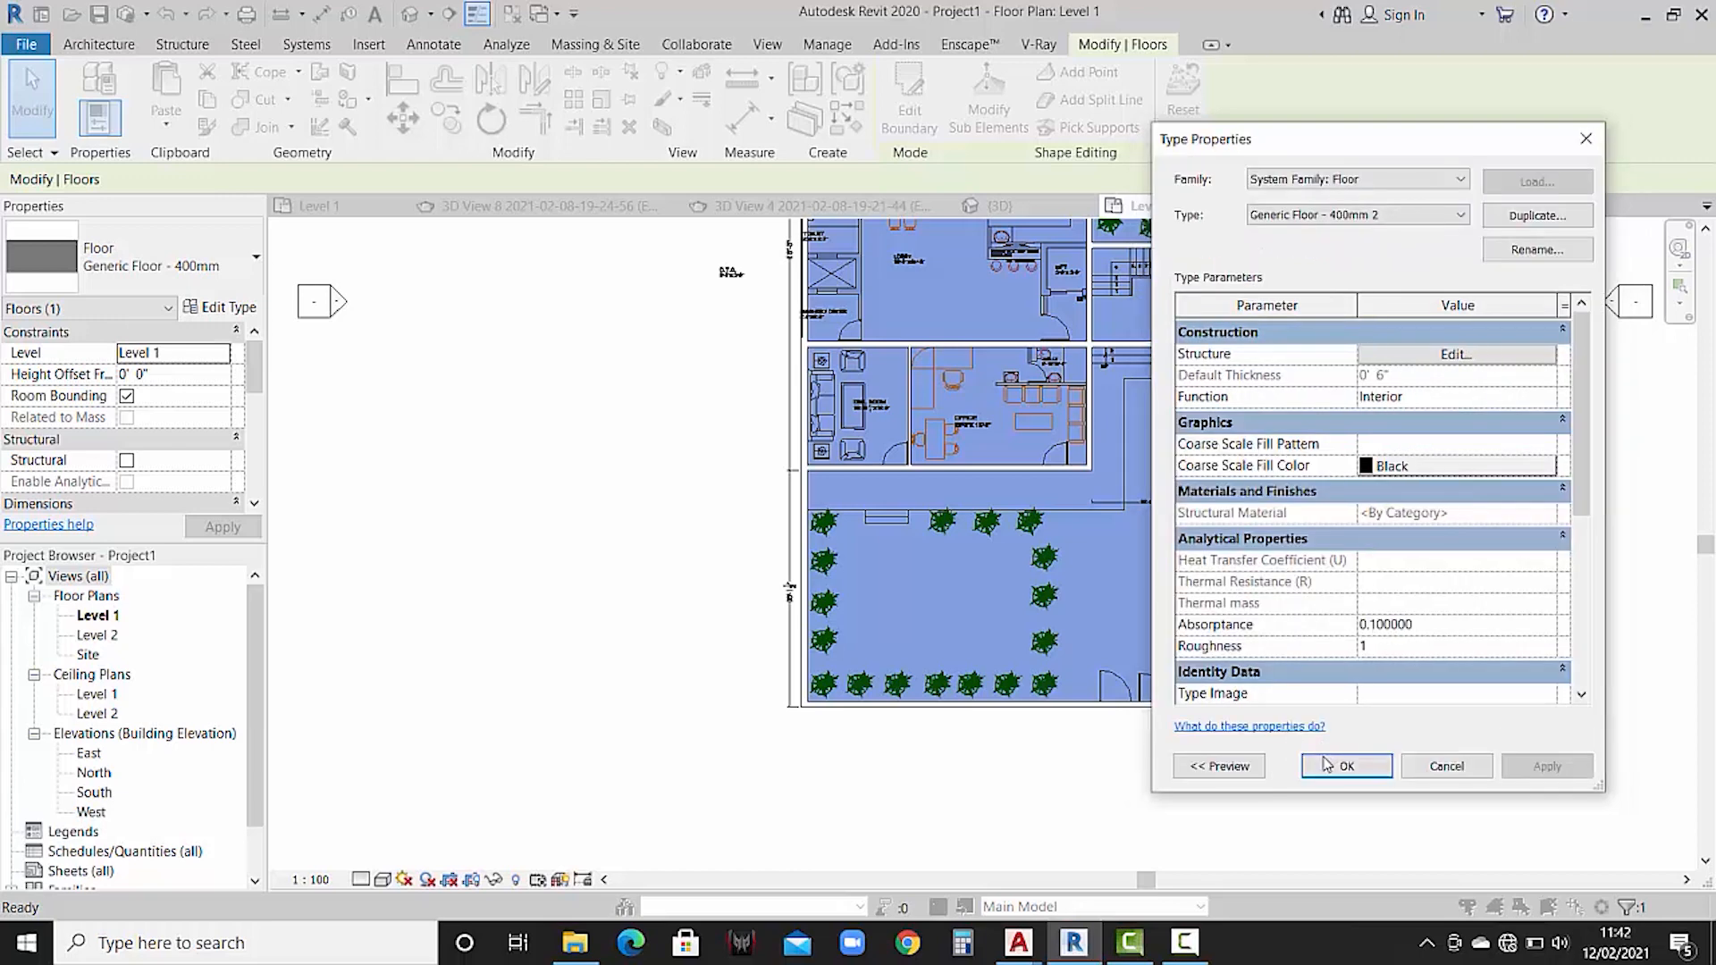
left_click(1331, 763)
left_click(1158, 794)
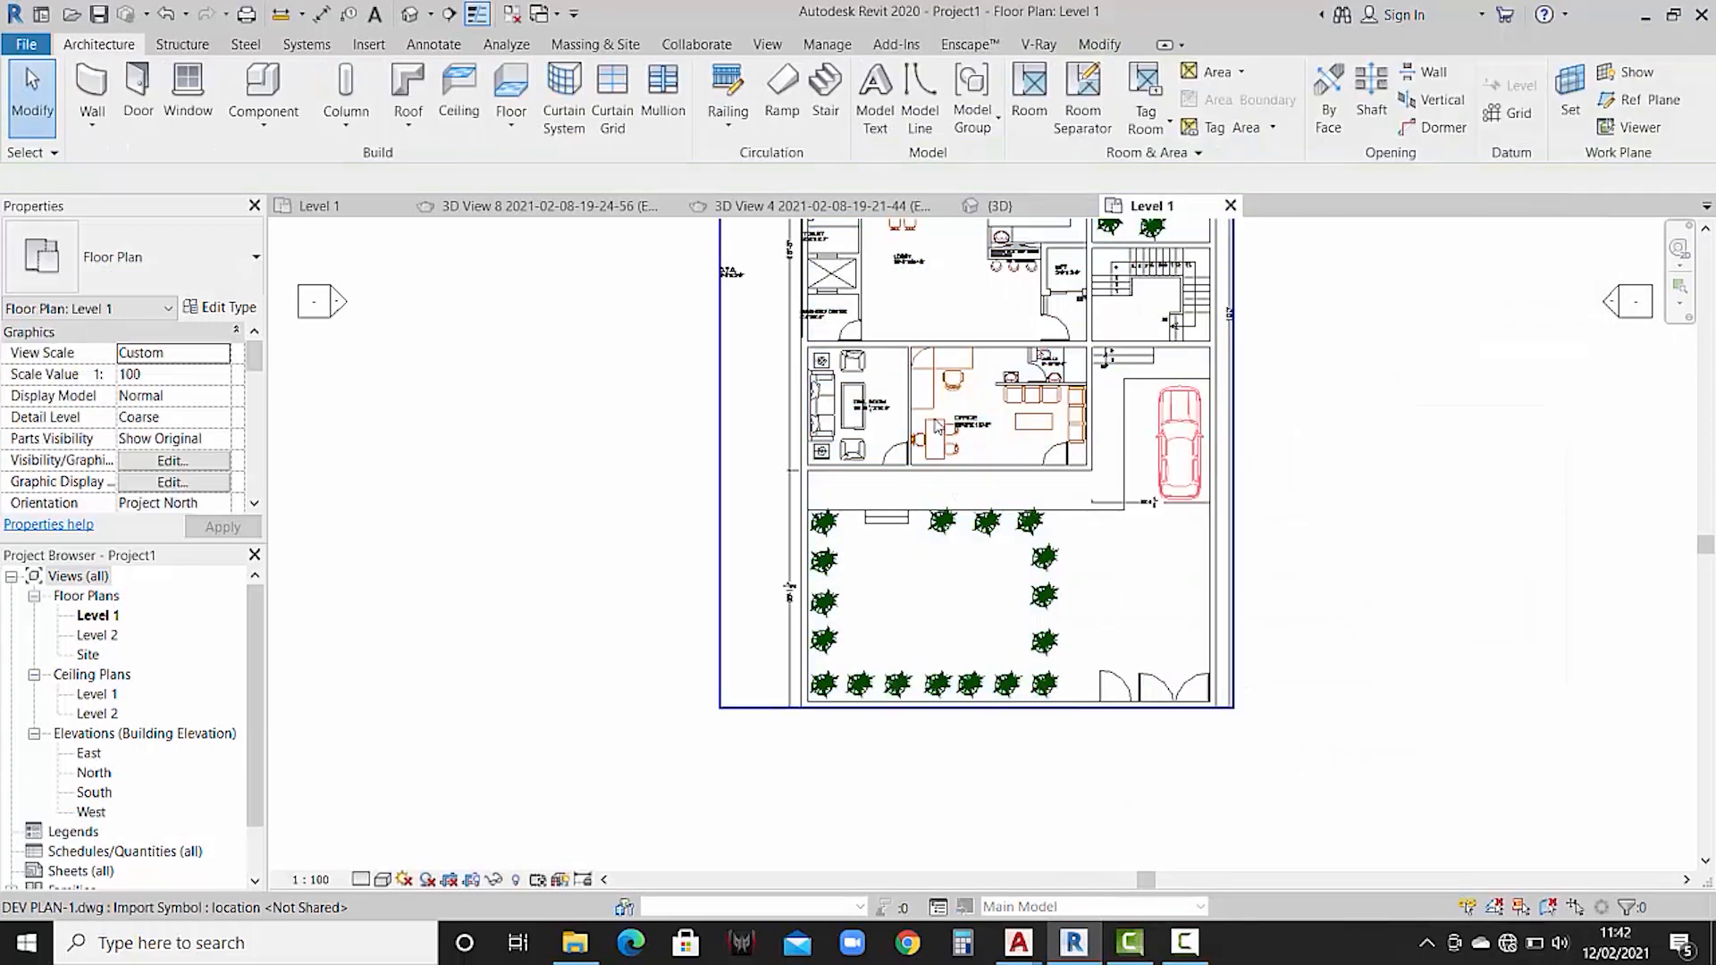
- Start another architectural floor on Level 1 for the house
scroll(774, 507, "up", 2)
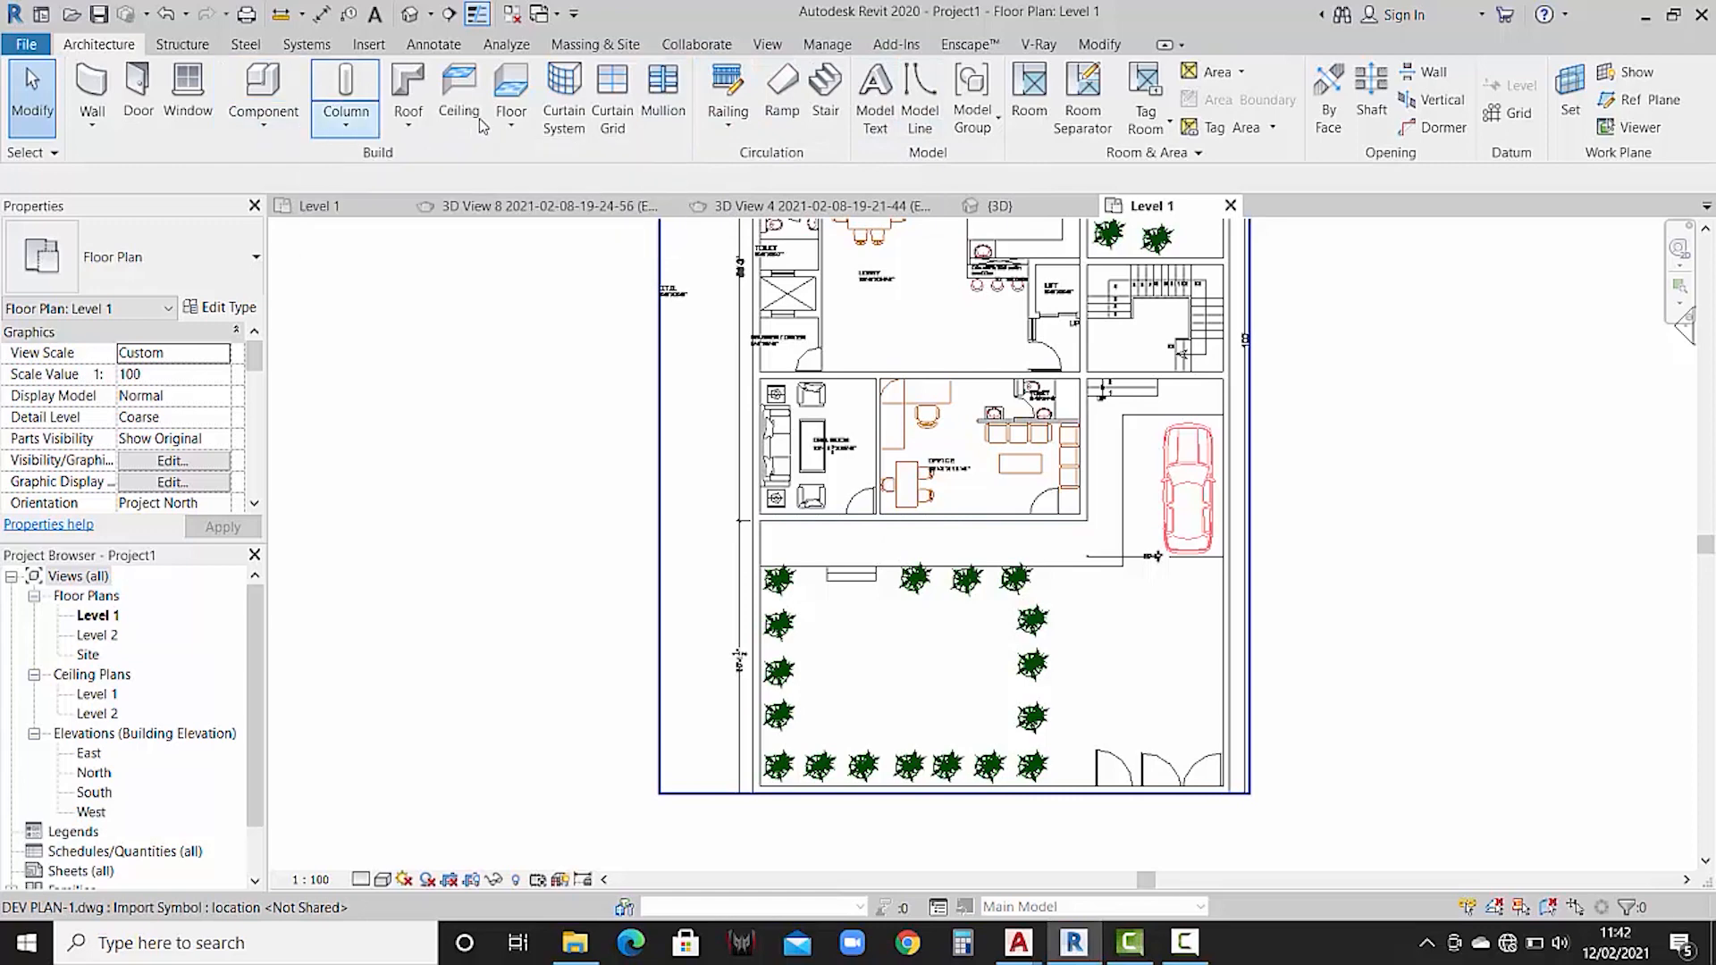
left_click(511, 115)
left_click(535, 168)
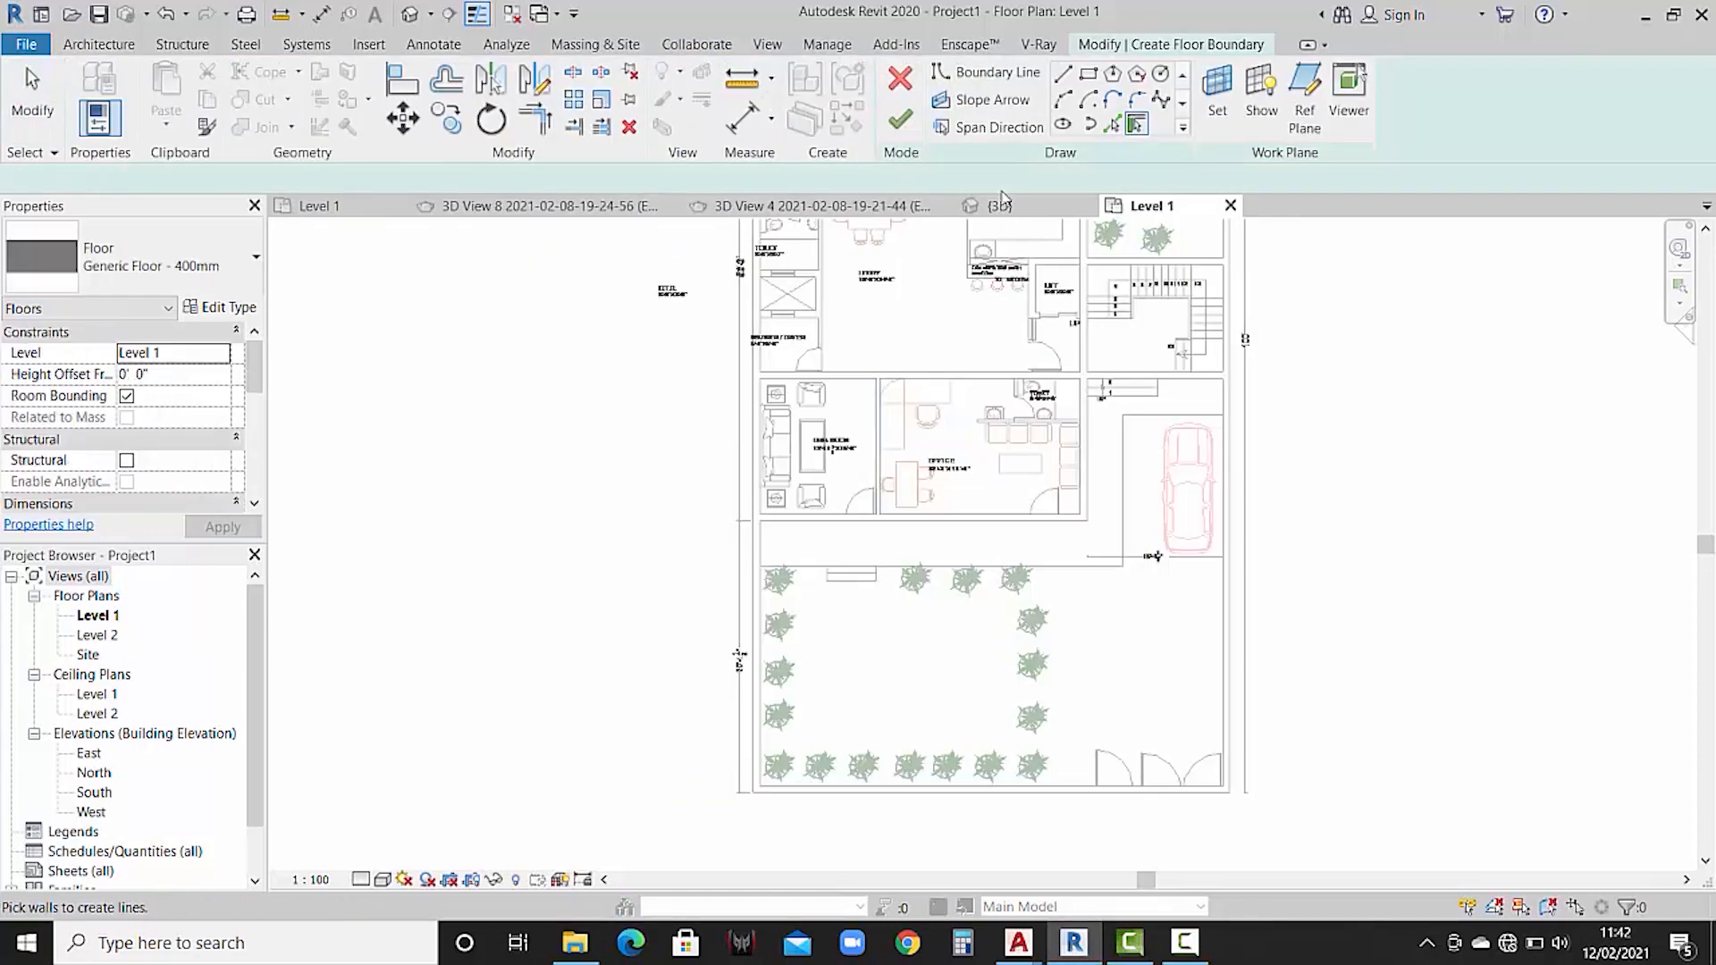
left_click(1088, 74)
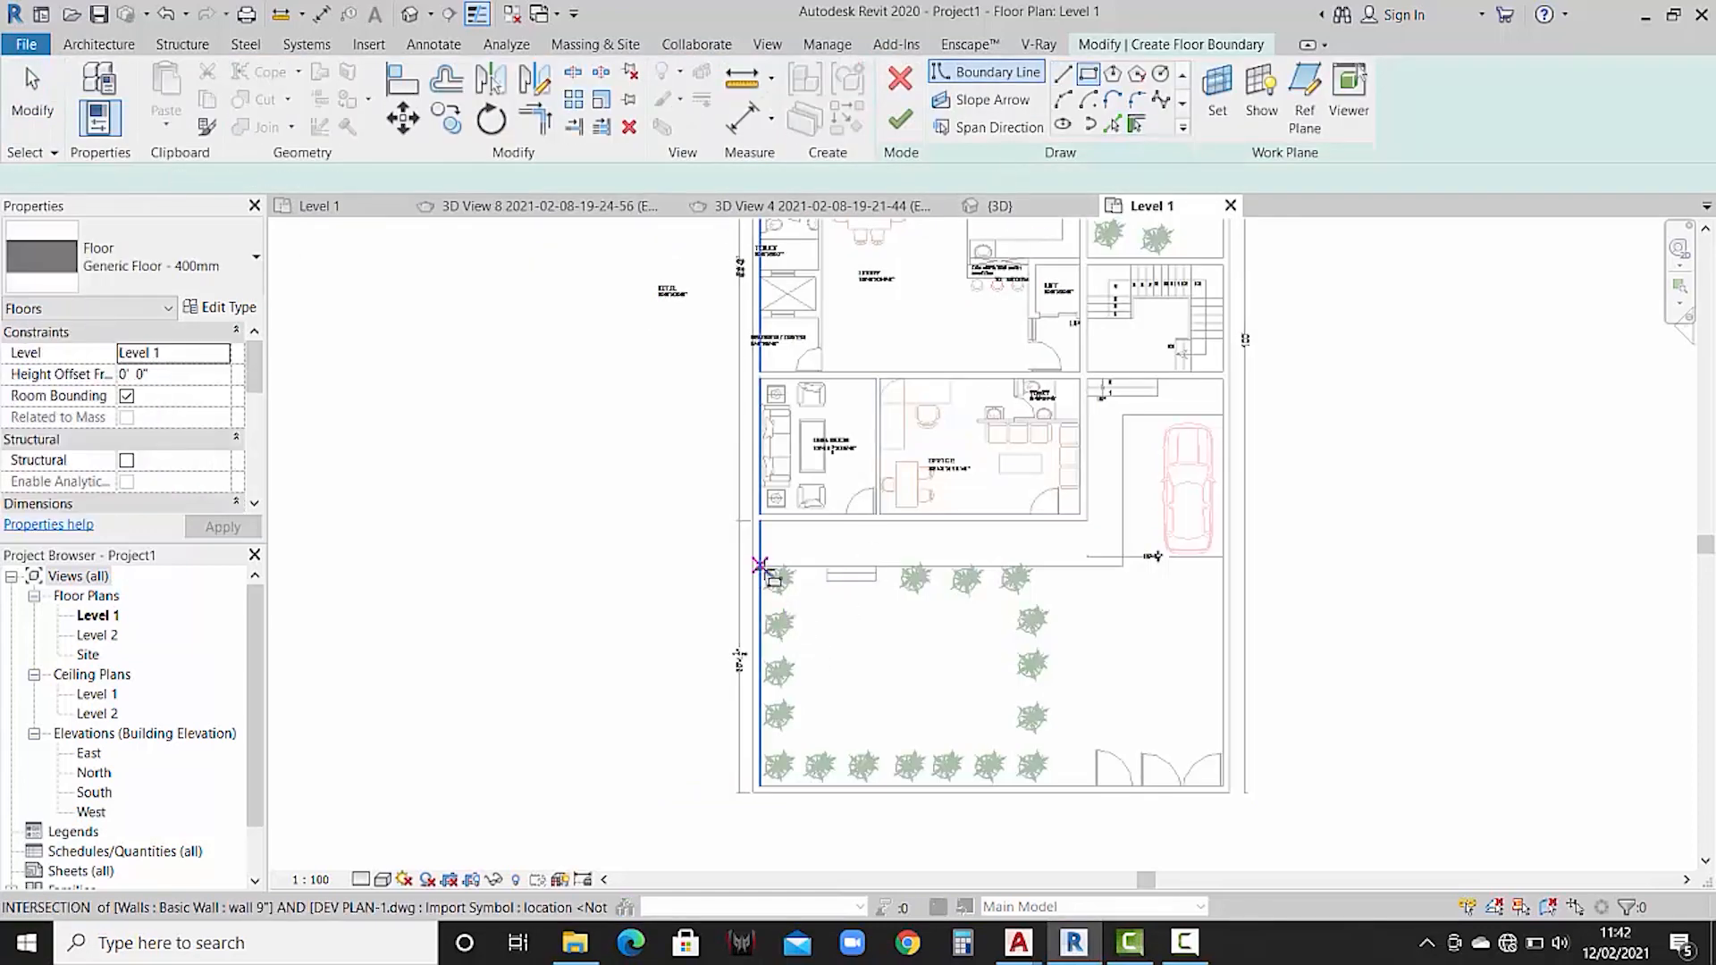
scroll(758, 565, "up", 2)
scroll(758, 565, "up", 2)
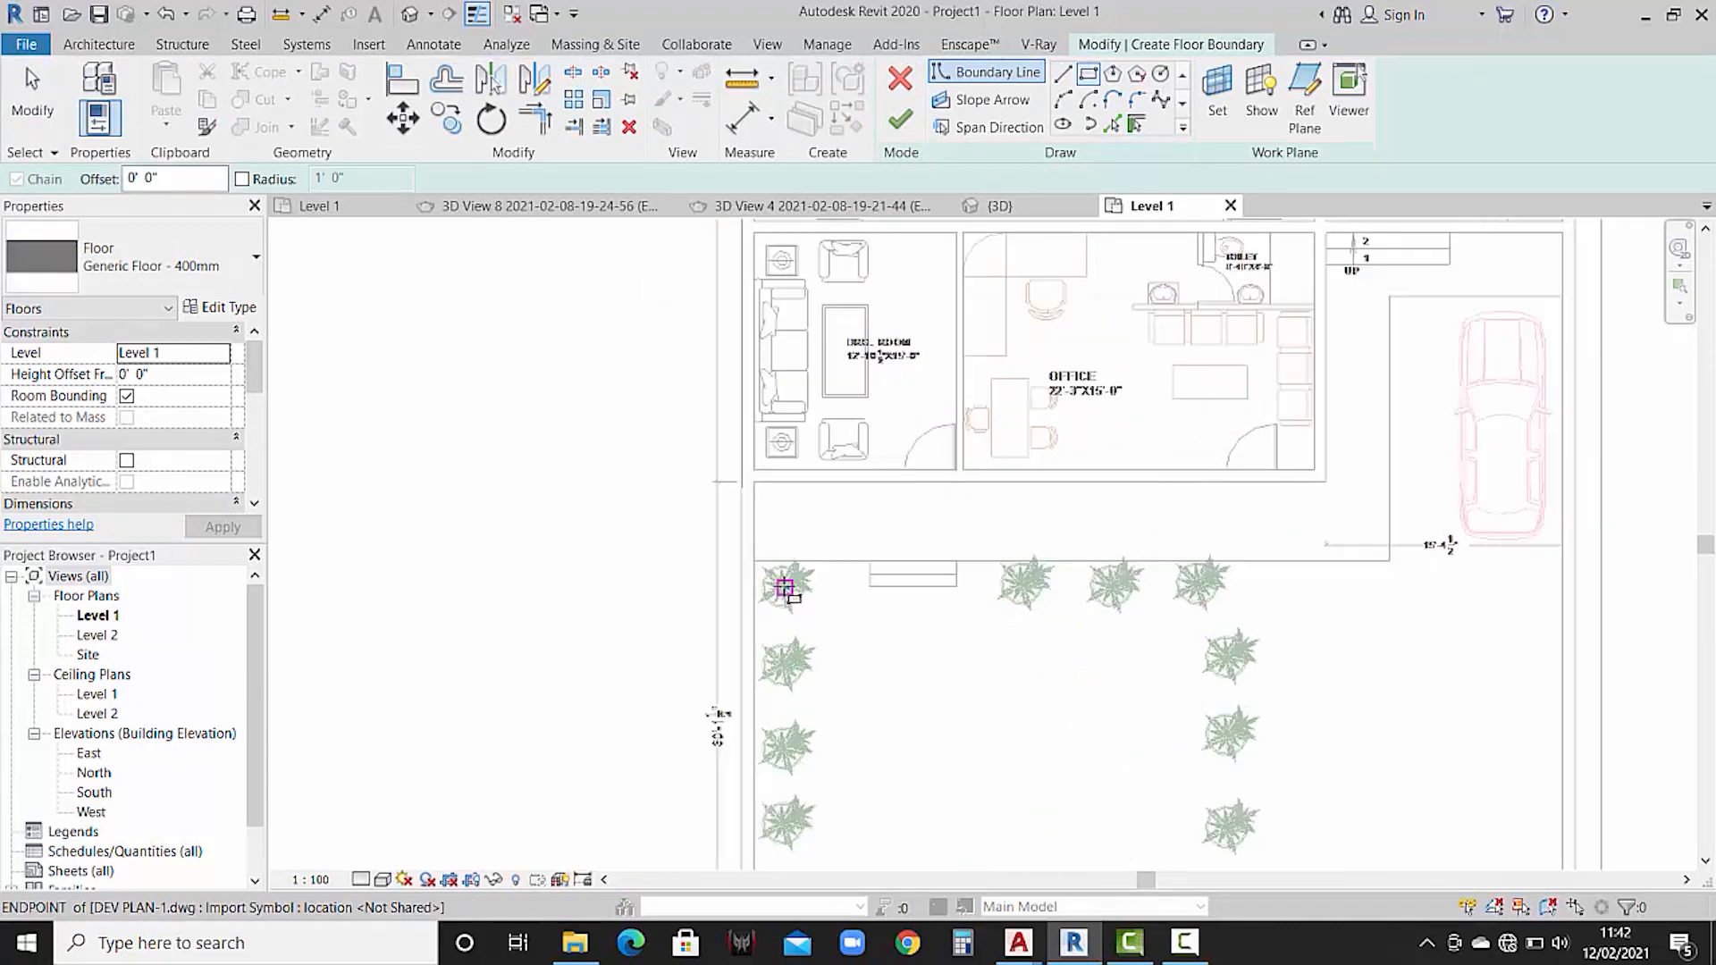
left_click(749, 557)
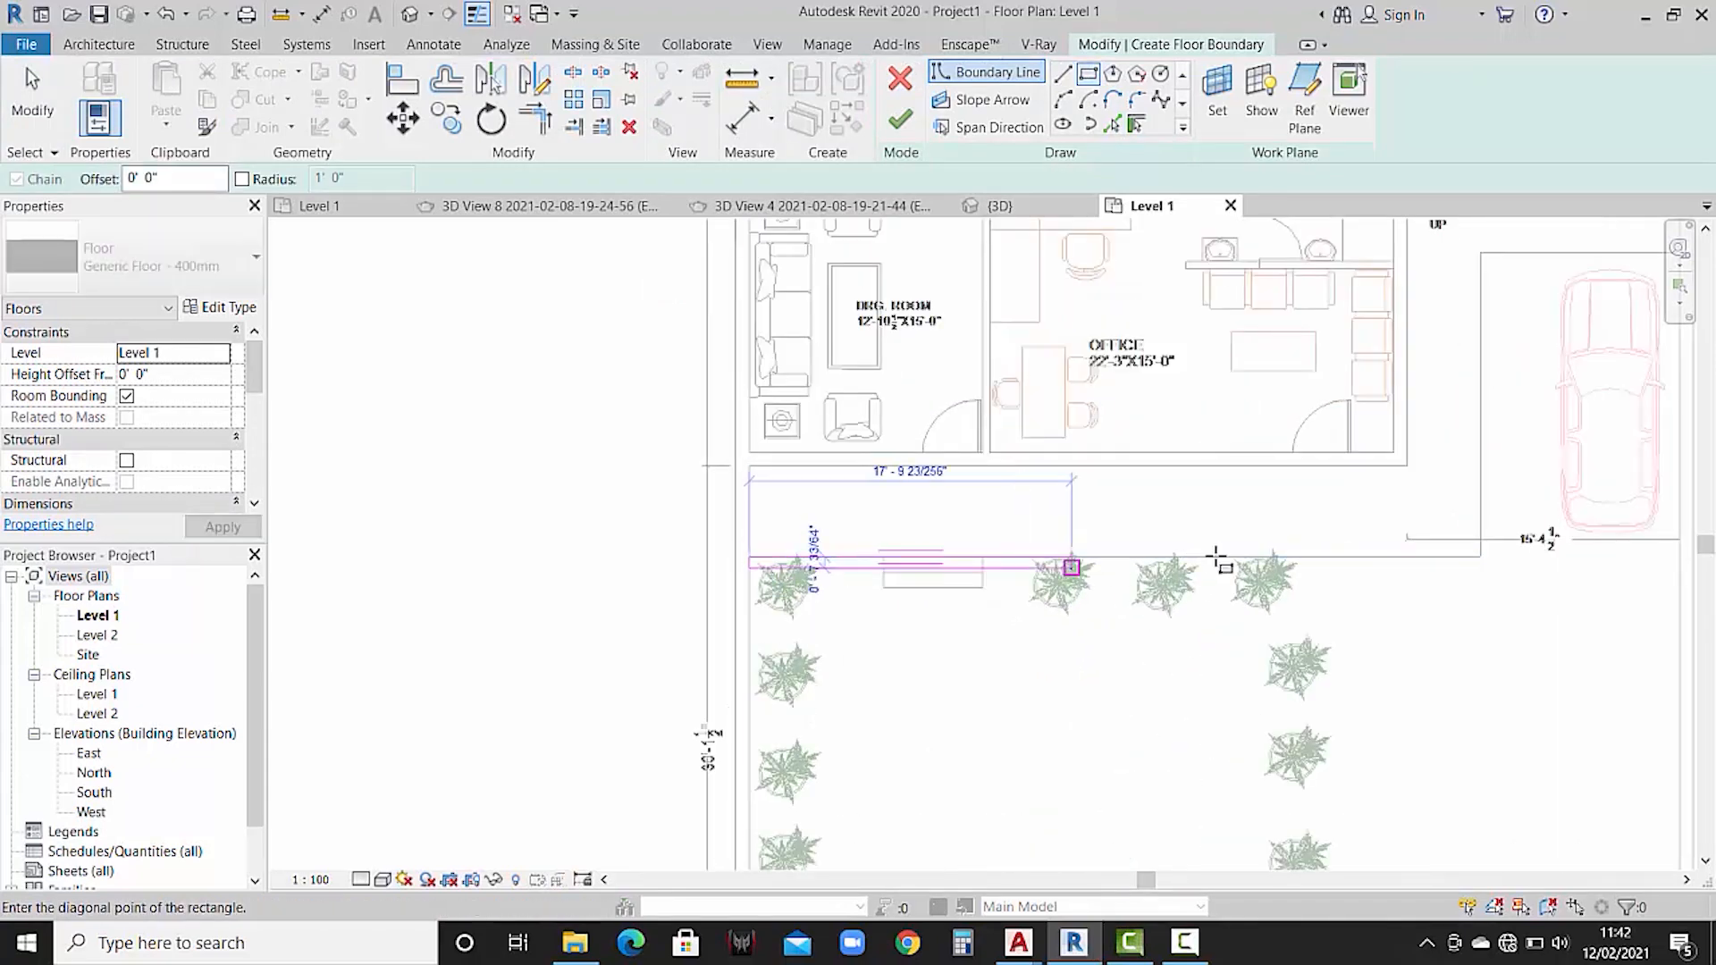
- Draw floor boundary lines from the side wall along the front edge beside the planting, turning back along the parking bay's inner edge
left_click(1063, 75)
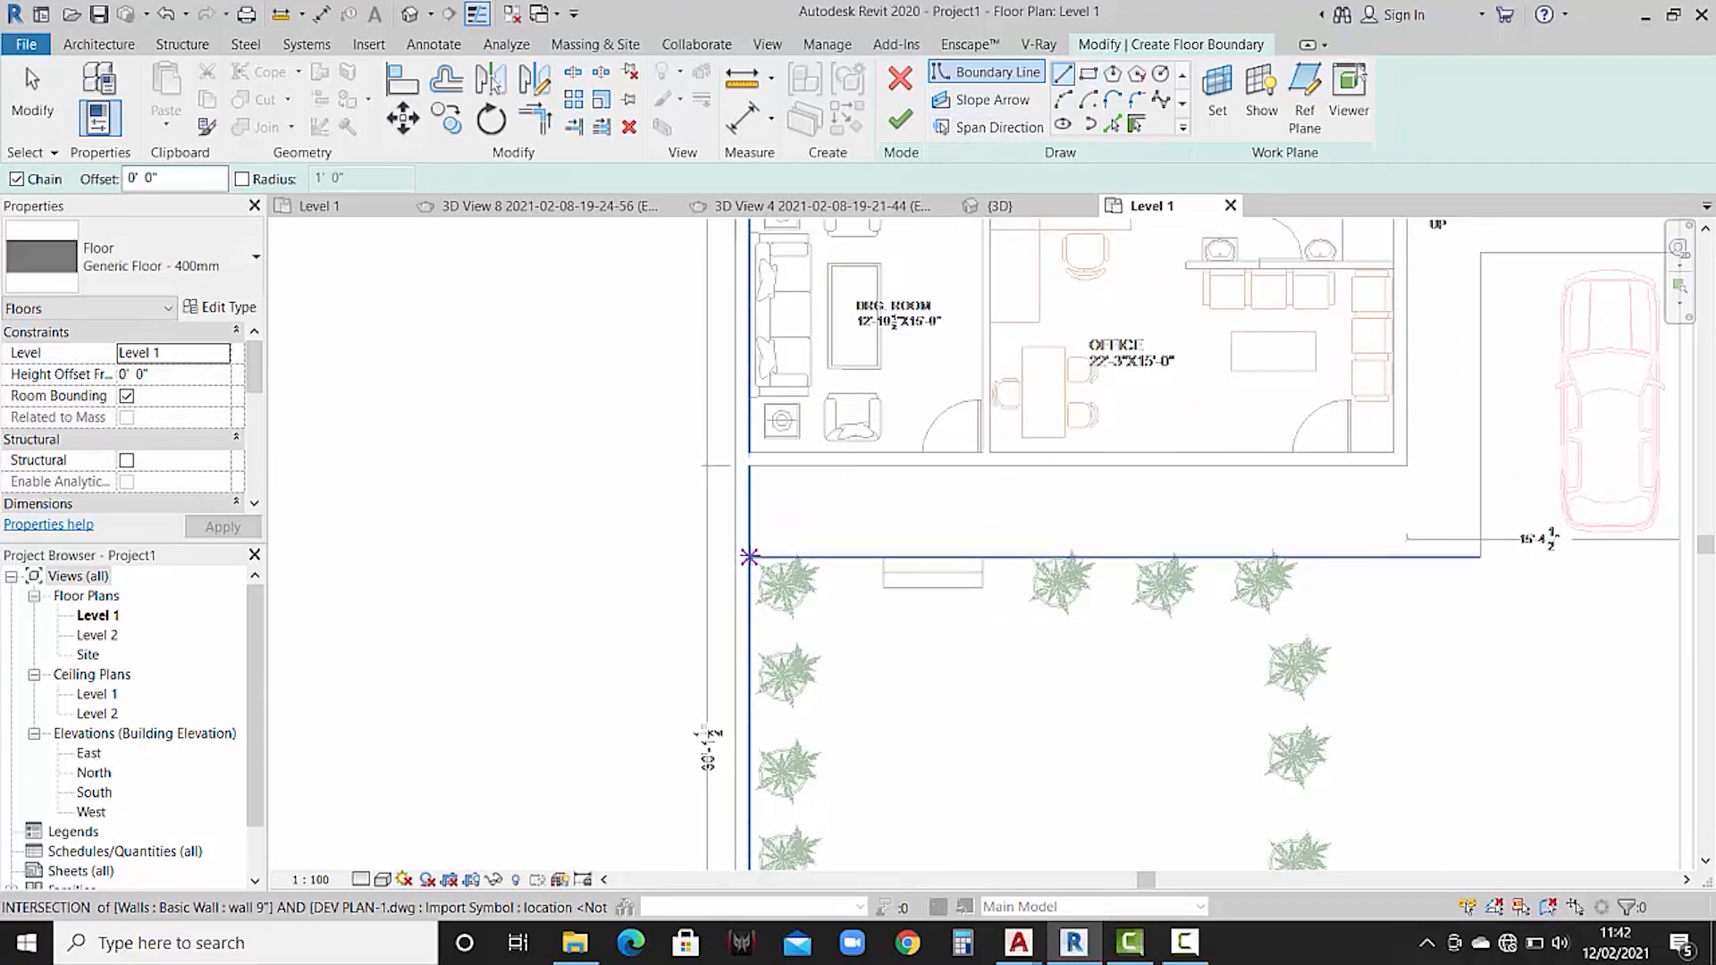
left_click(749, 557)
scroll(1184, 570, "down", 3)
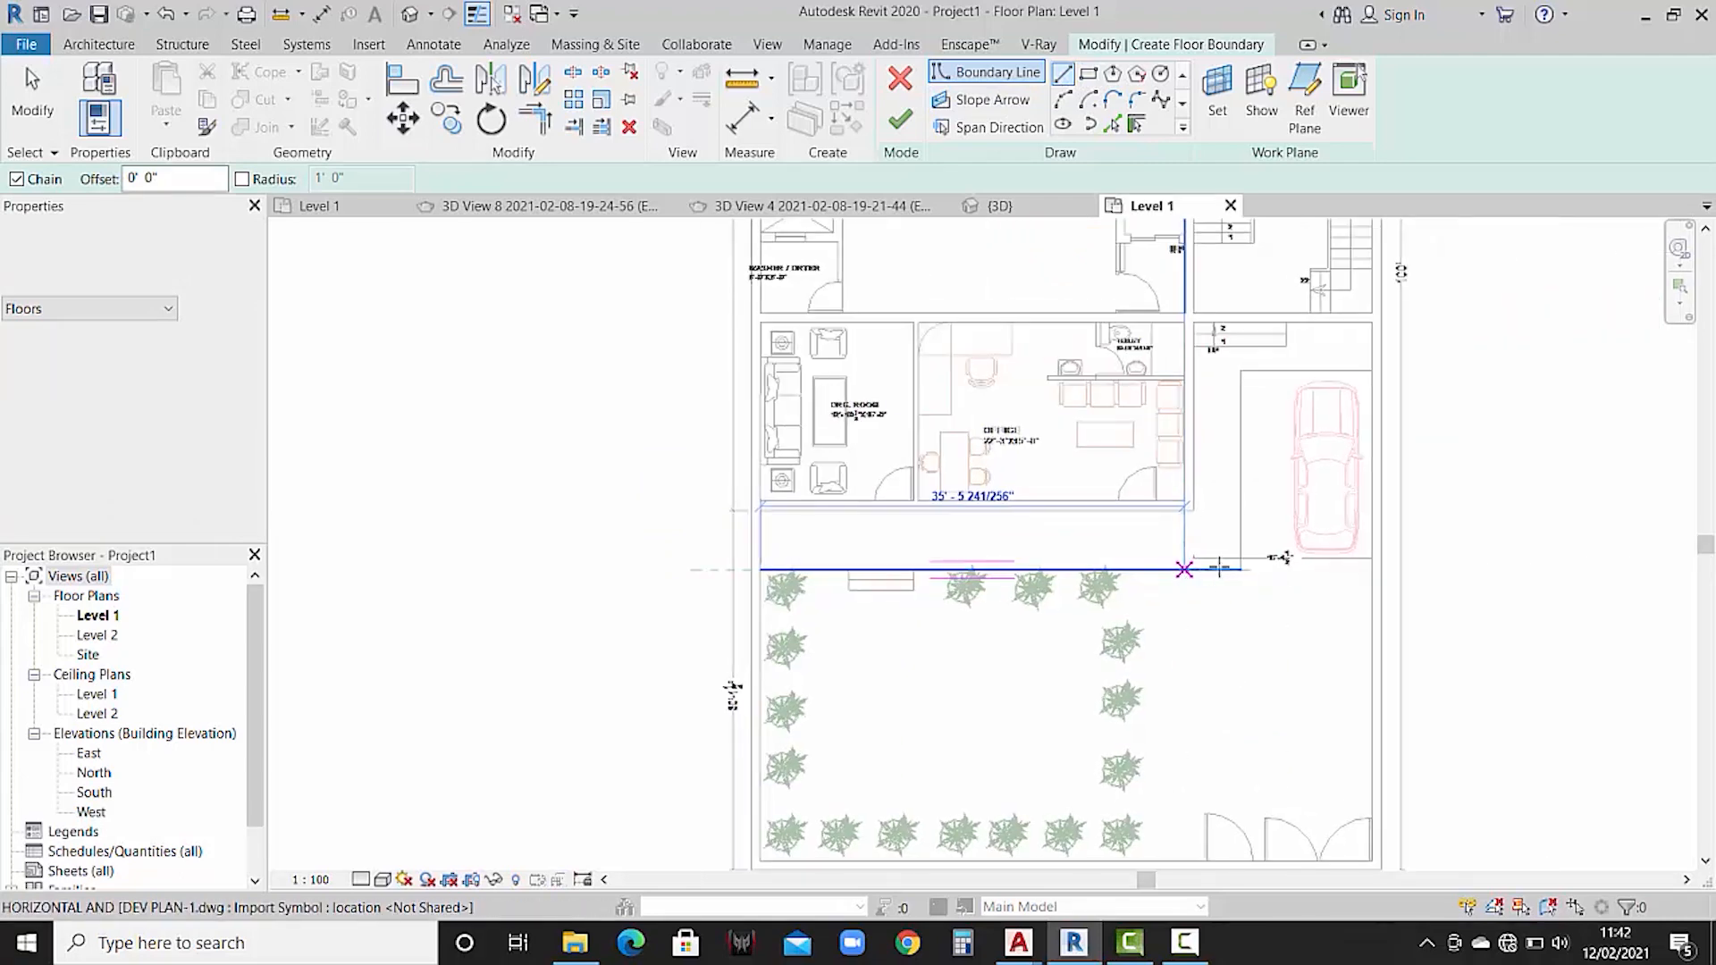
left_click(1240, 569)
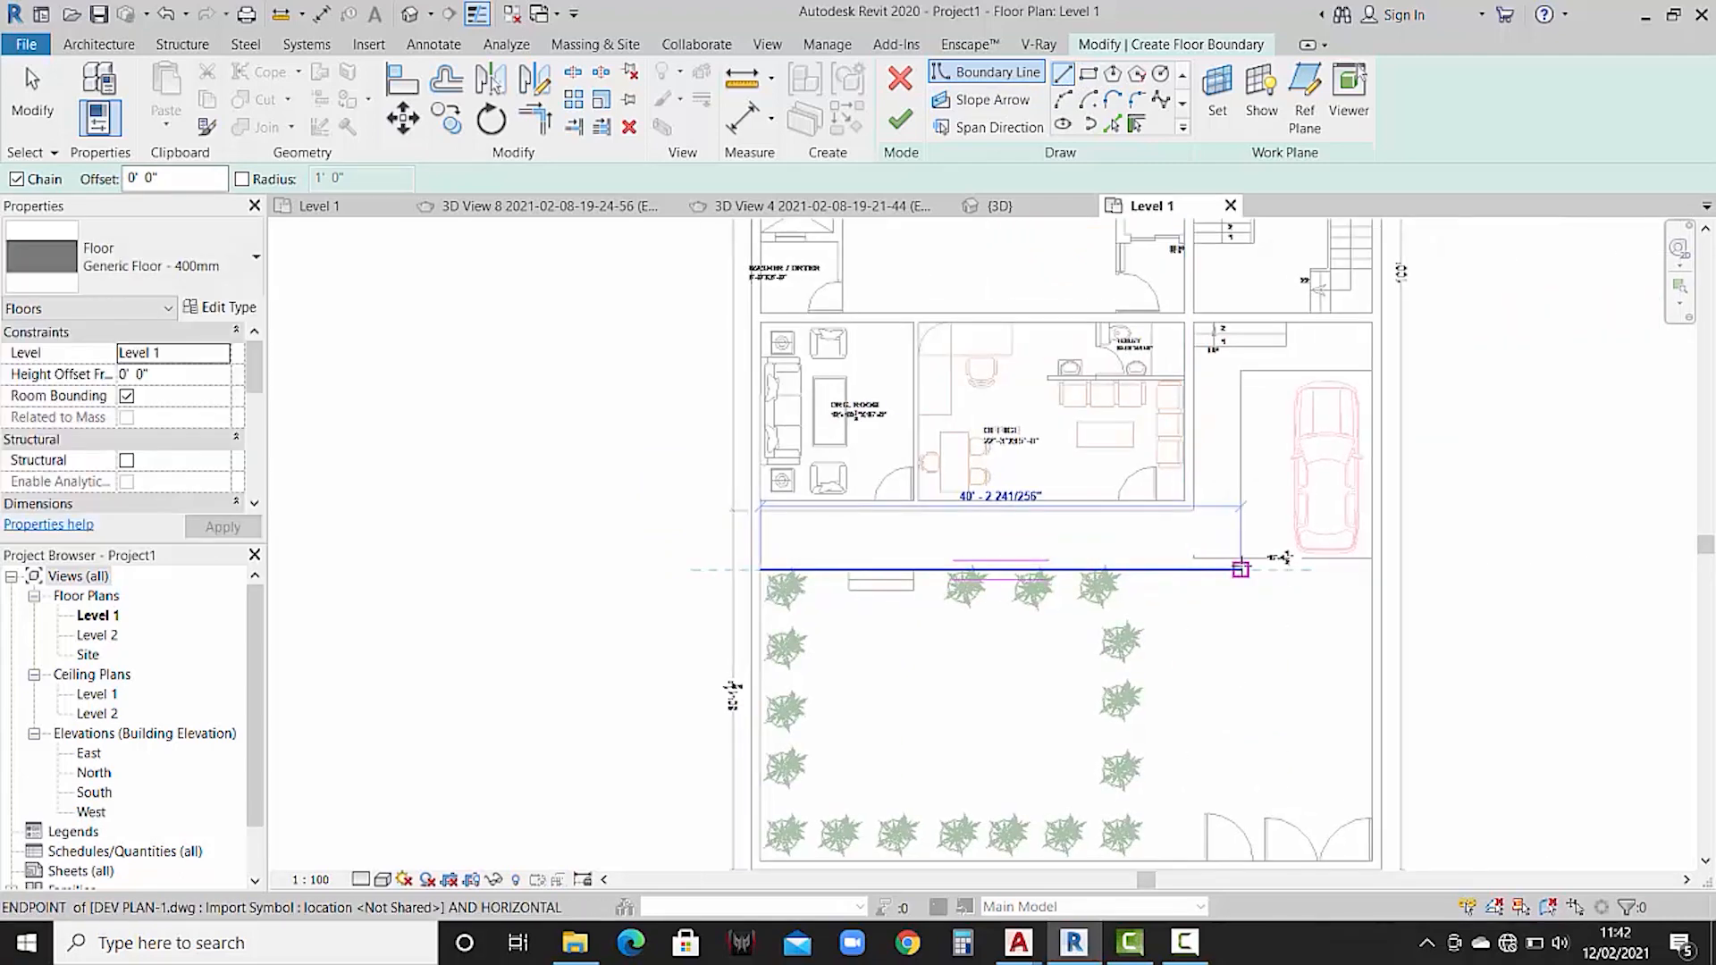
left_click(1240, 370)
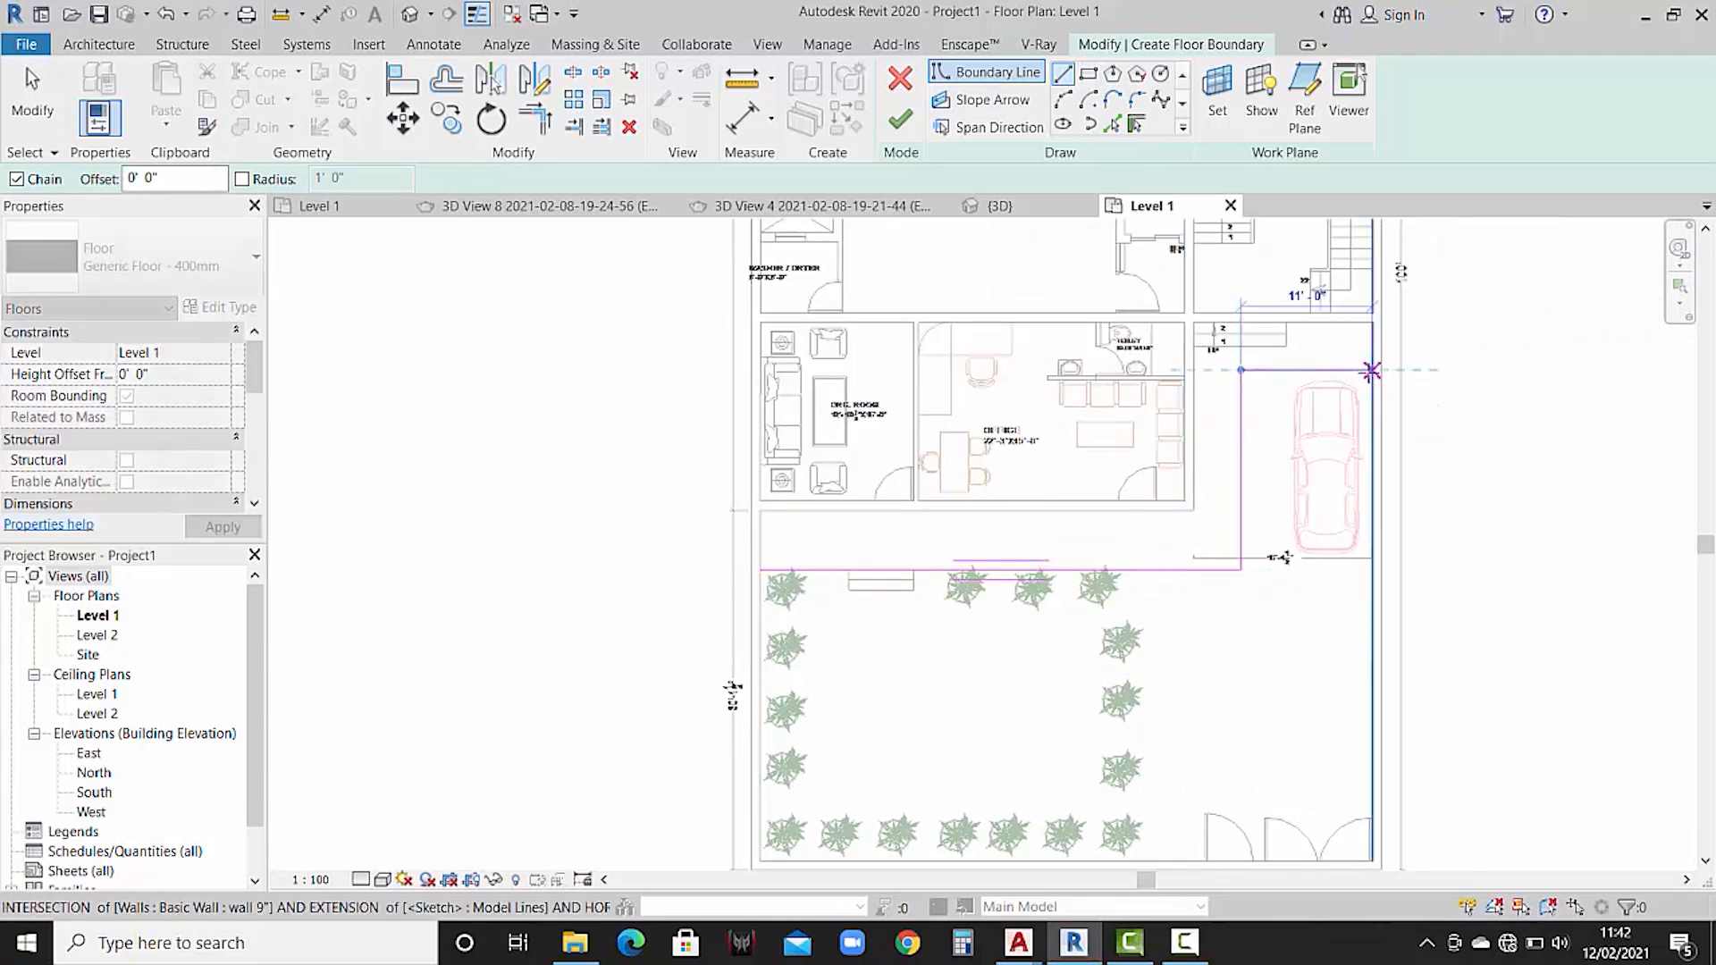
- Continue the boundary behind the parking bay to the plot's side wall and along it to the staircase's rear corner
scroll(1371, 357, "down", 3)
middle_click_drag(1388, 498, 1401, 892)
scroll(1376, 437, "up", 5)
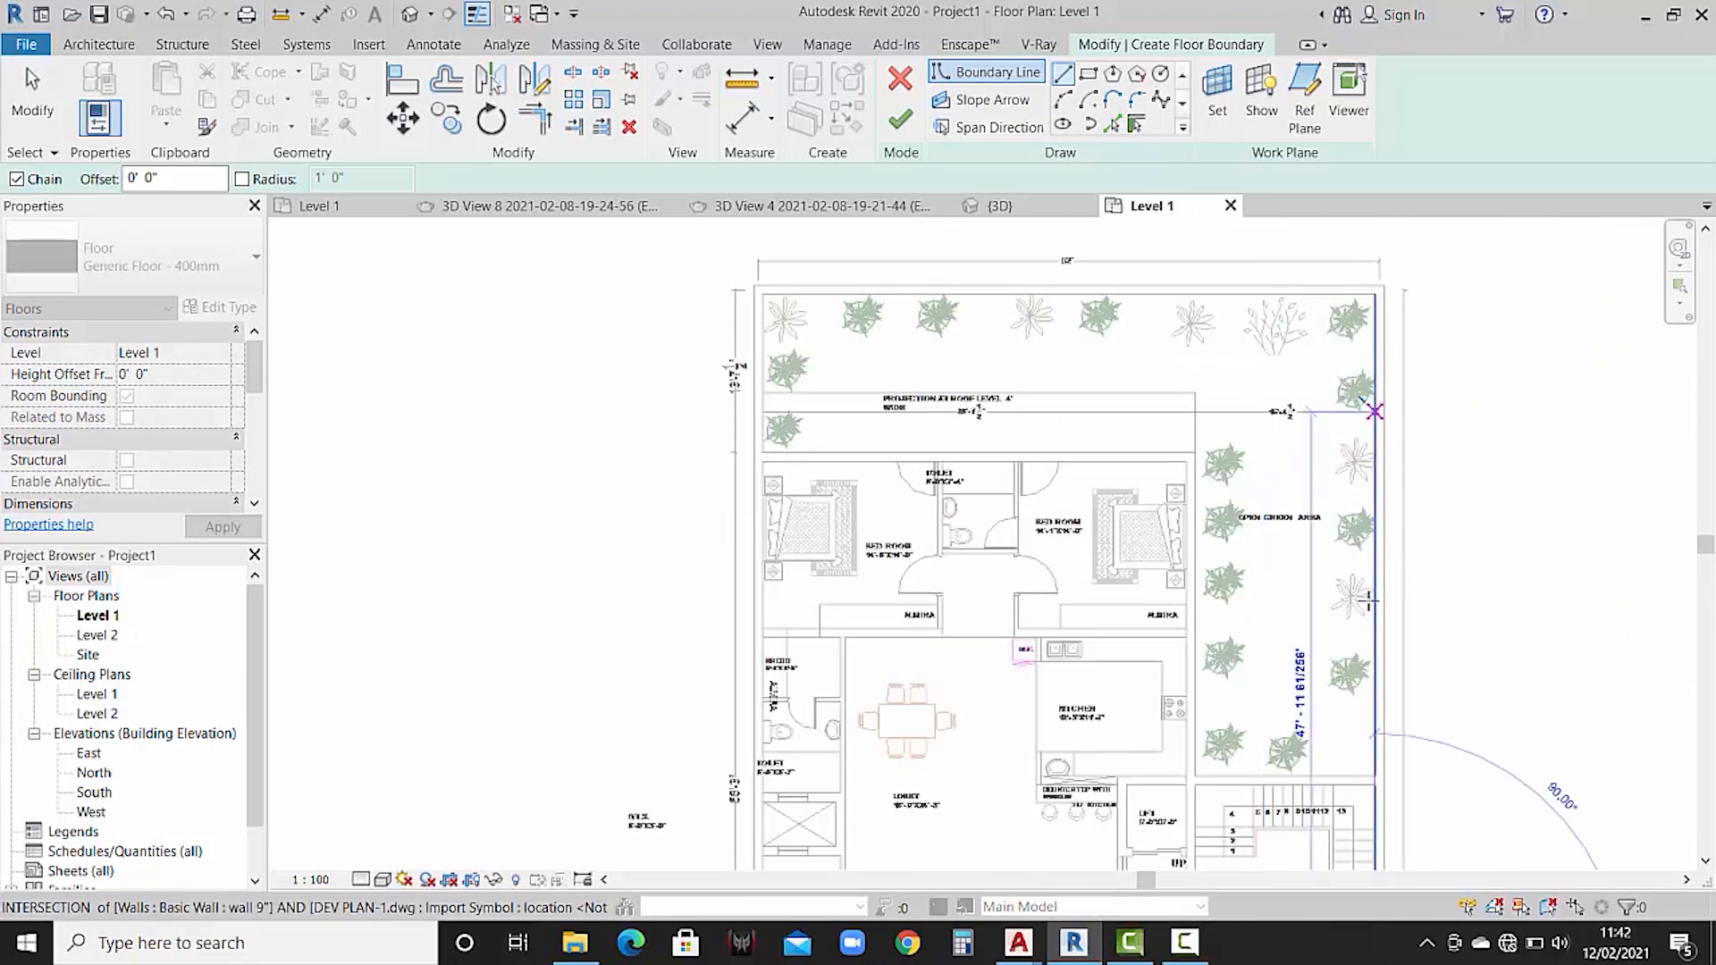
scroll(1394, 537, "up", 4)
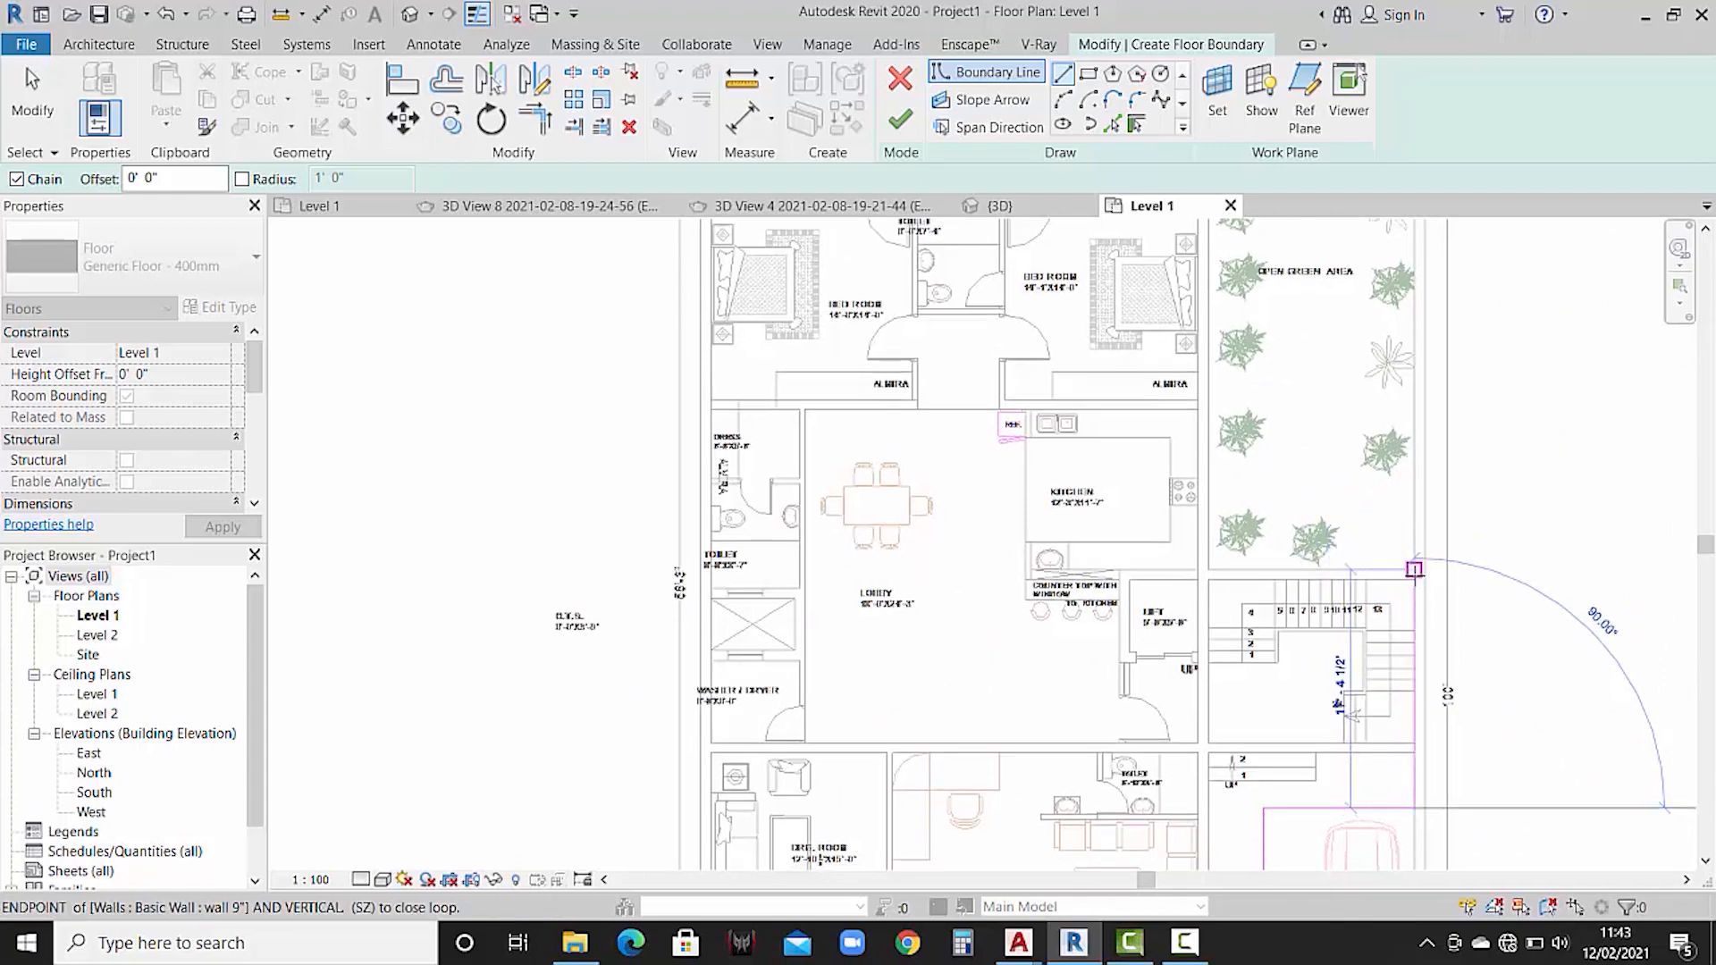
scroll(1427, 585, "up", 1)
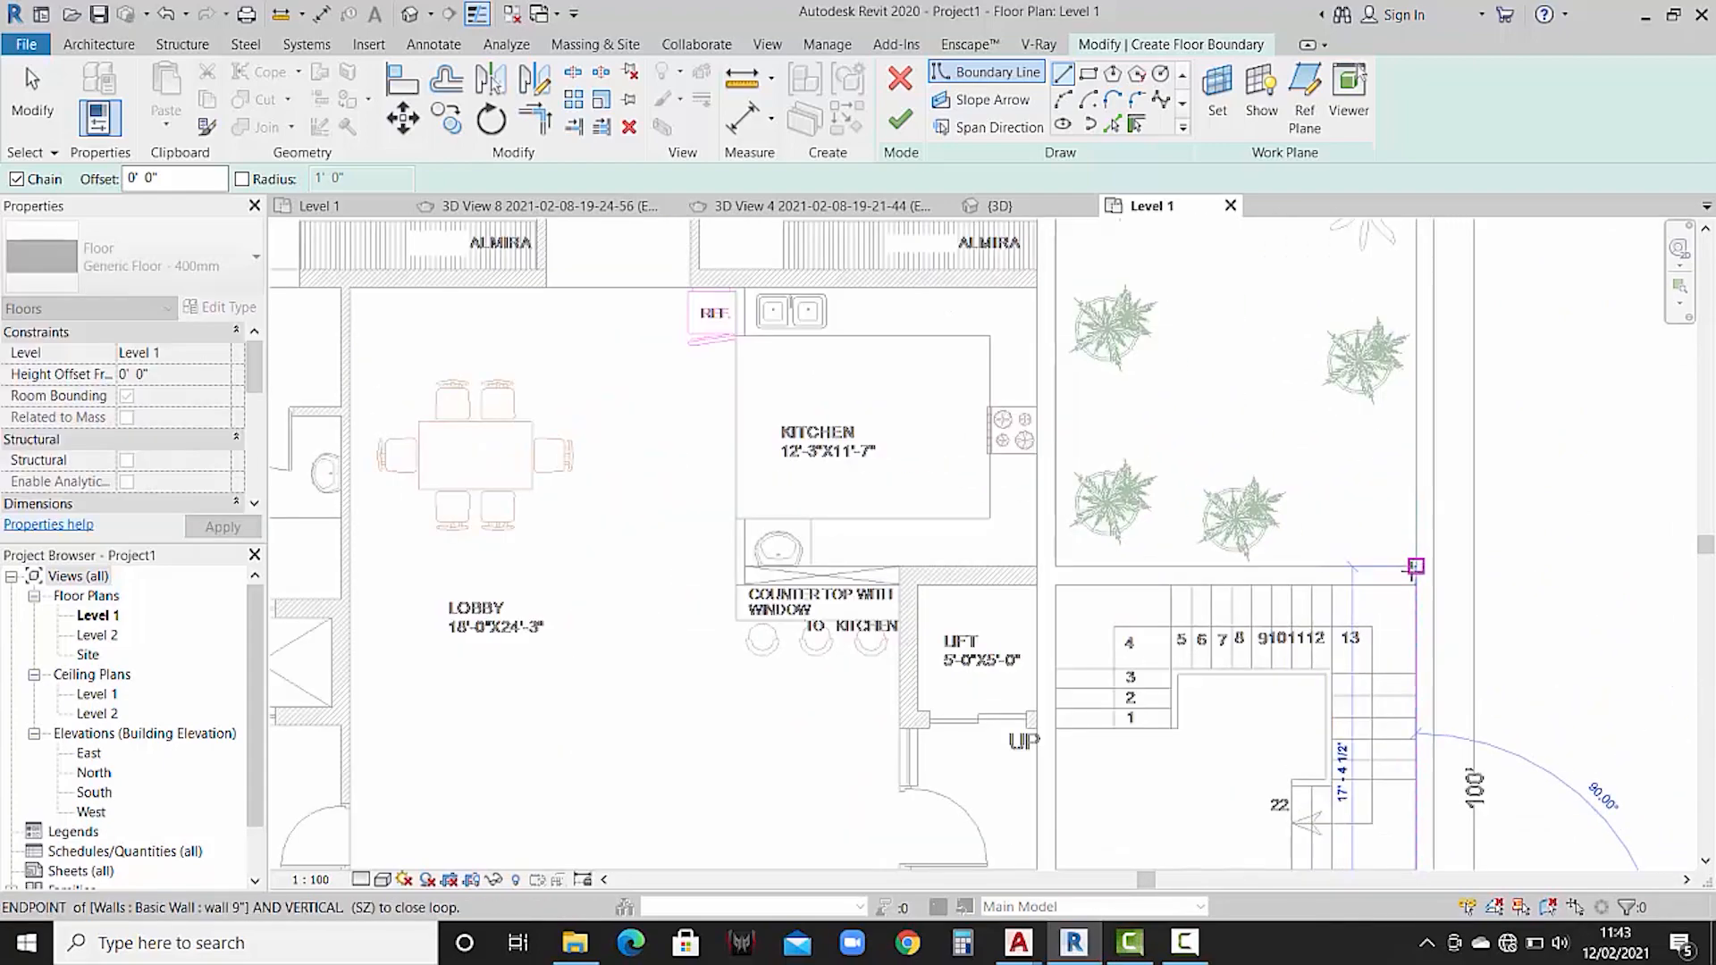
left_click(1415, 566)
- Continue the boundary behind the staircase, along the open green area to the house's rear corner, and across behind the bedrooms to the opposite side wall
scroll(1043, 335, "down", 2)
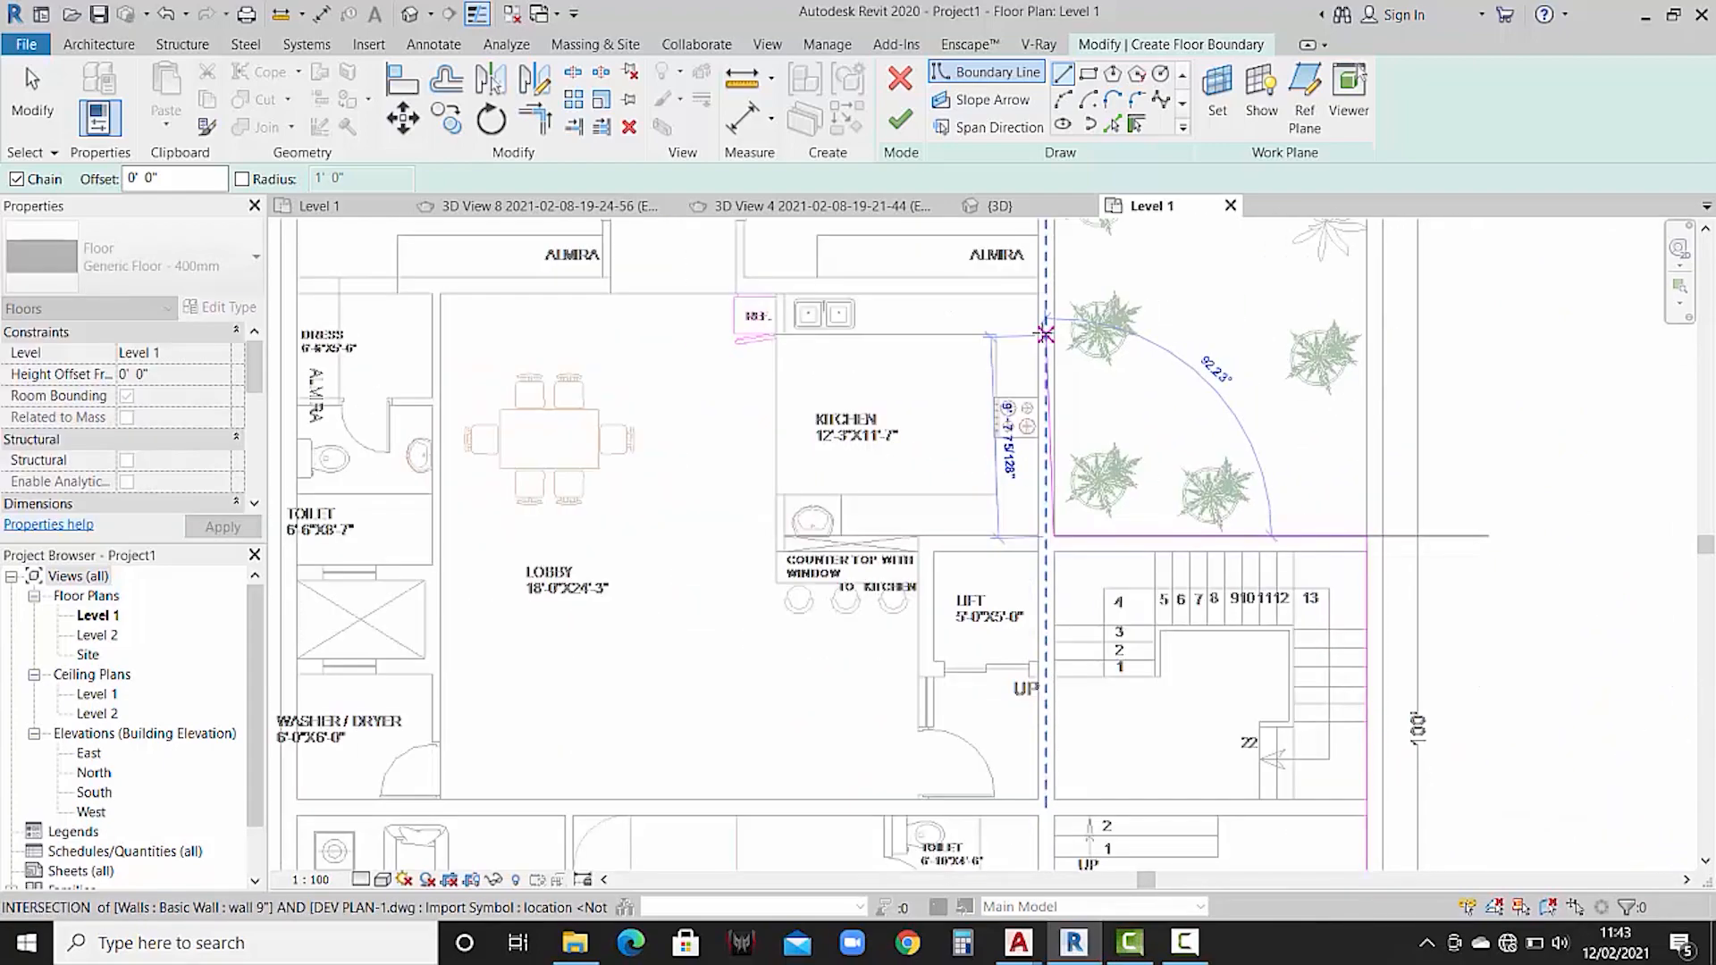
middle_click_drag(1043, 335, 1138, 713)
left_click(1144, 391)
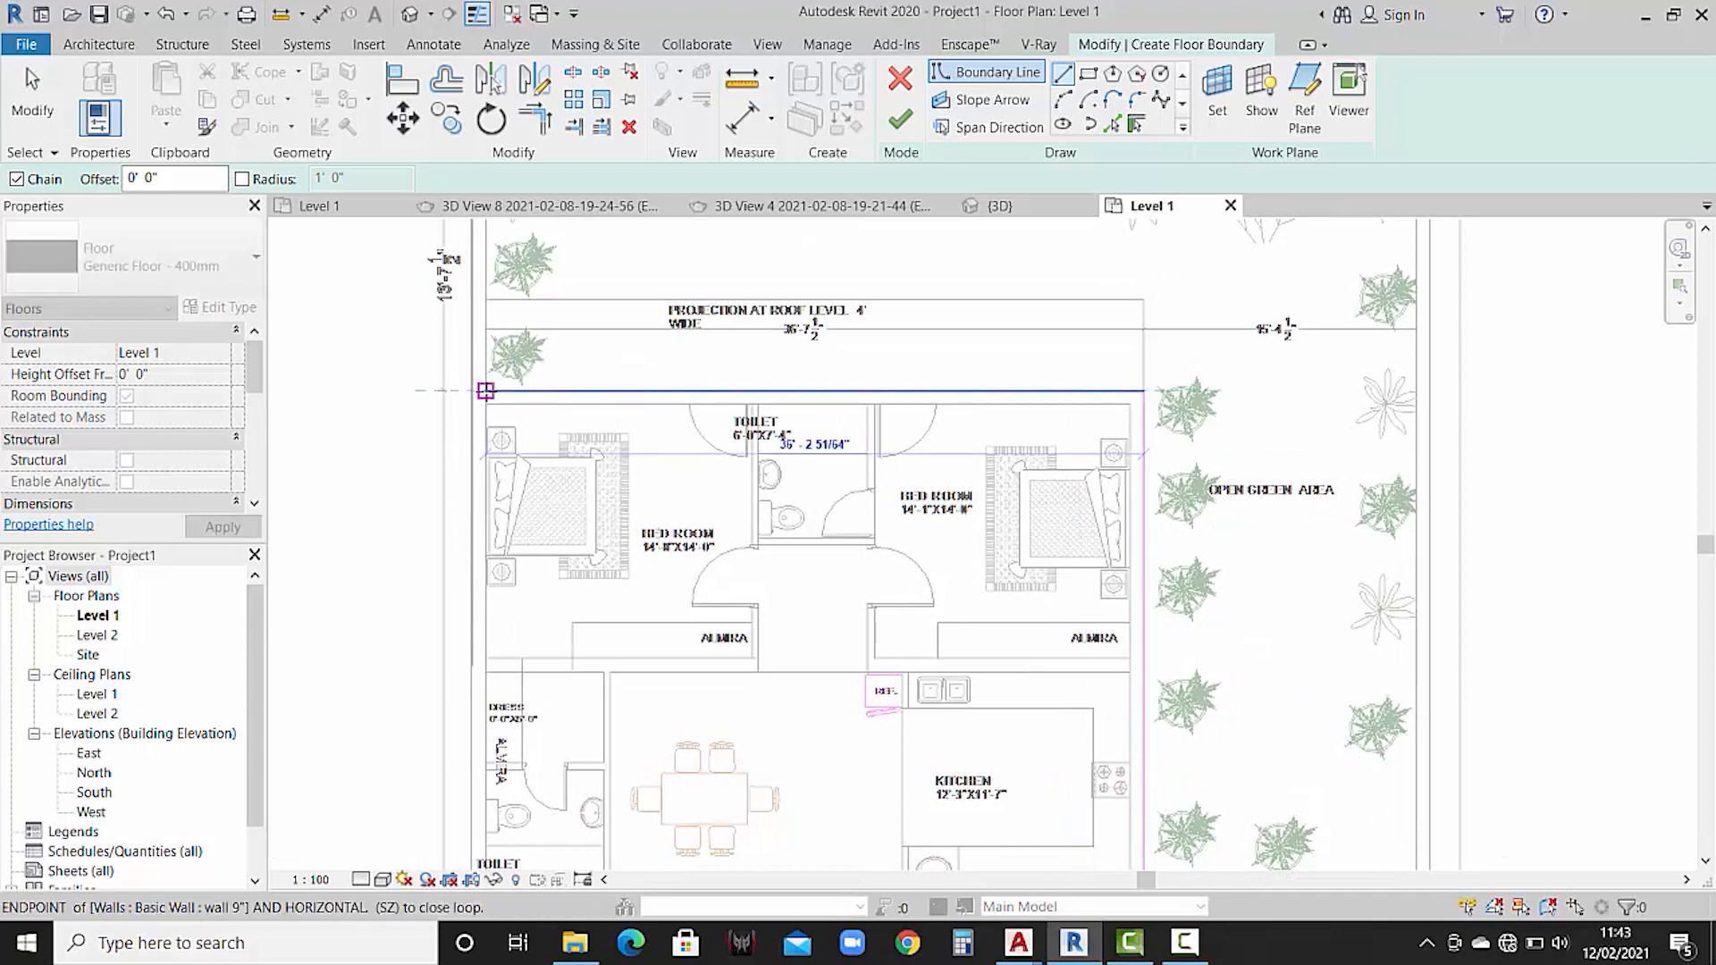
left_click(482, 390)
- Close the boundary along the side wall at its starting point in front of the drawing room and finish the floor sketch
scroll(487, 384, "down", 3)
middle_click_drag(580, 339, 668, 174)
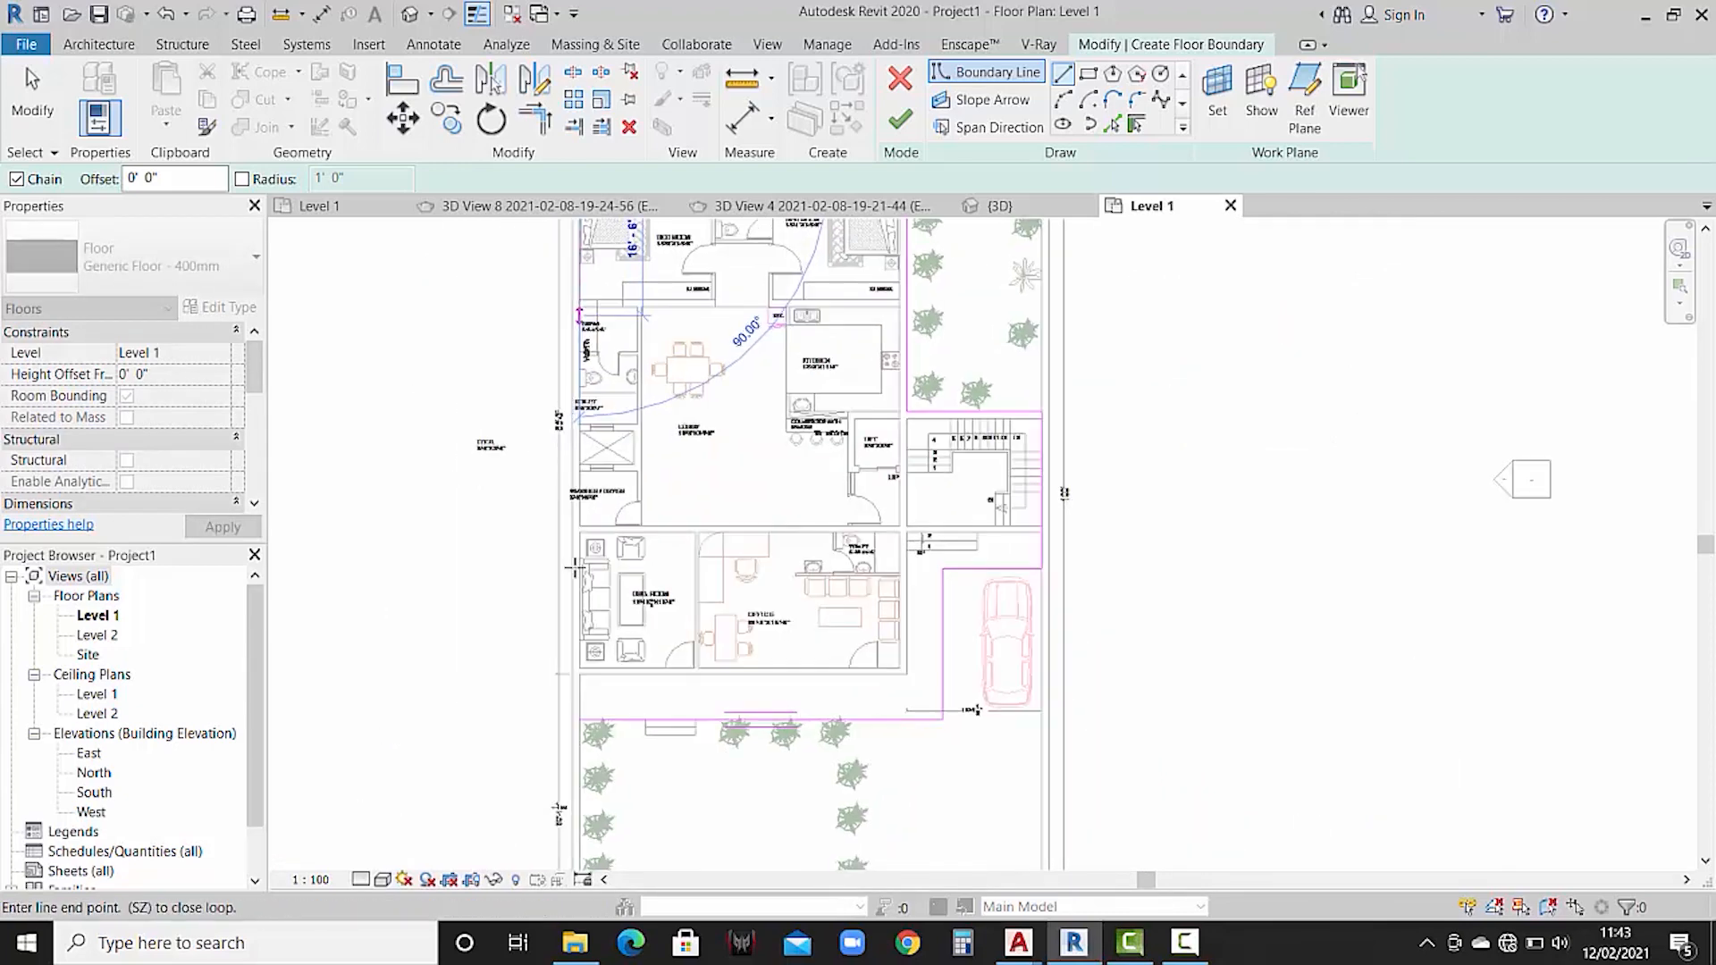
scroll(580, 709, "up", 3)
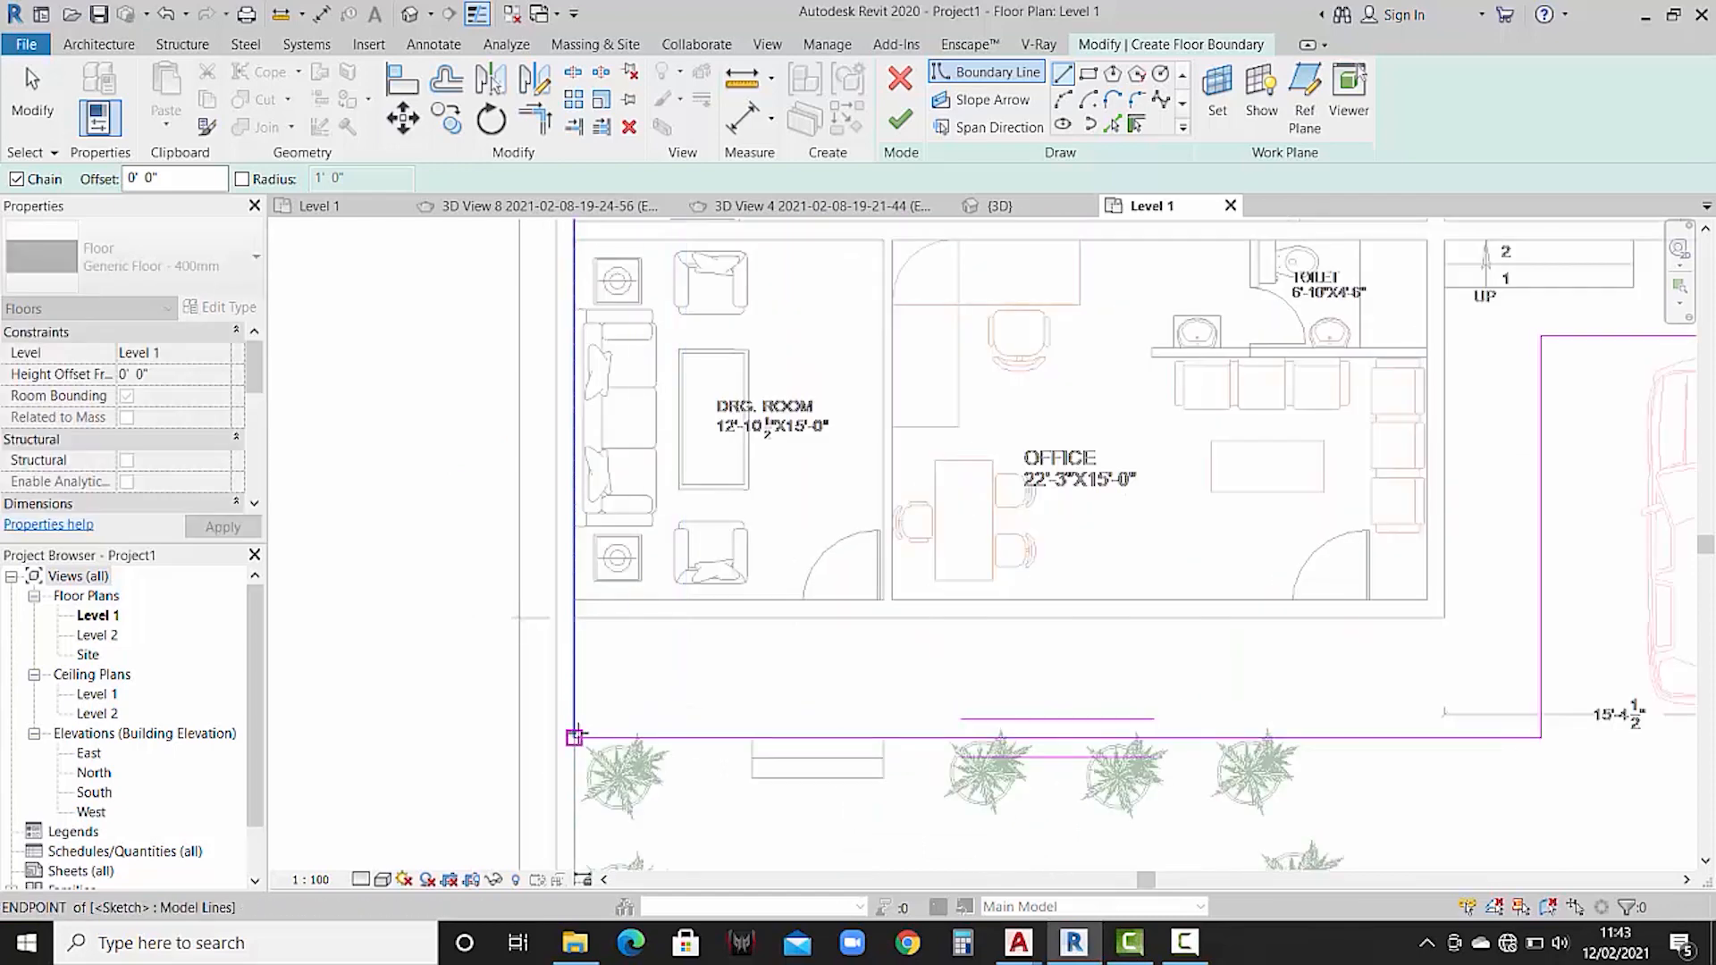
left_click(900, 121)
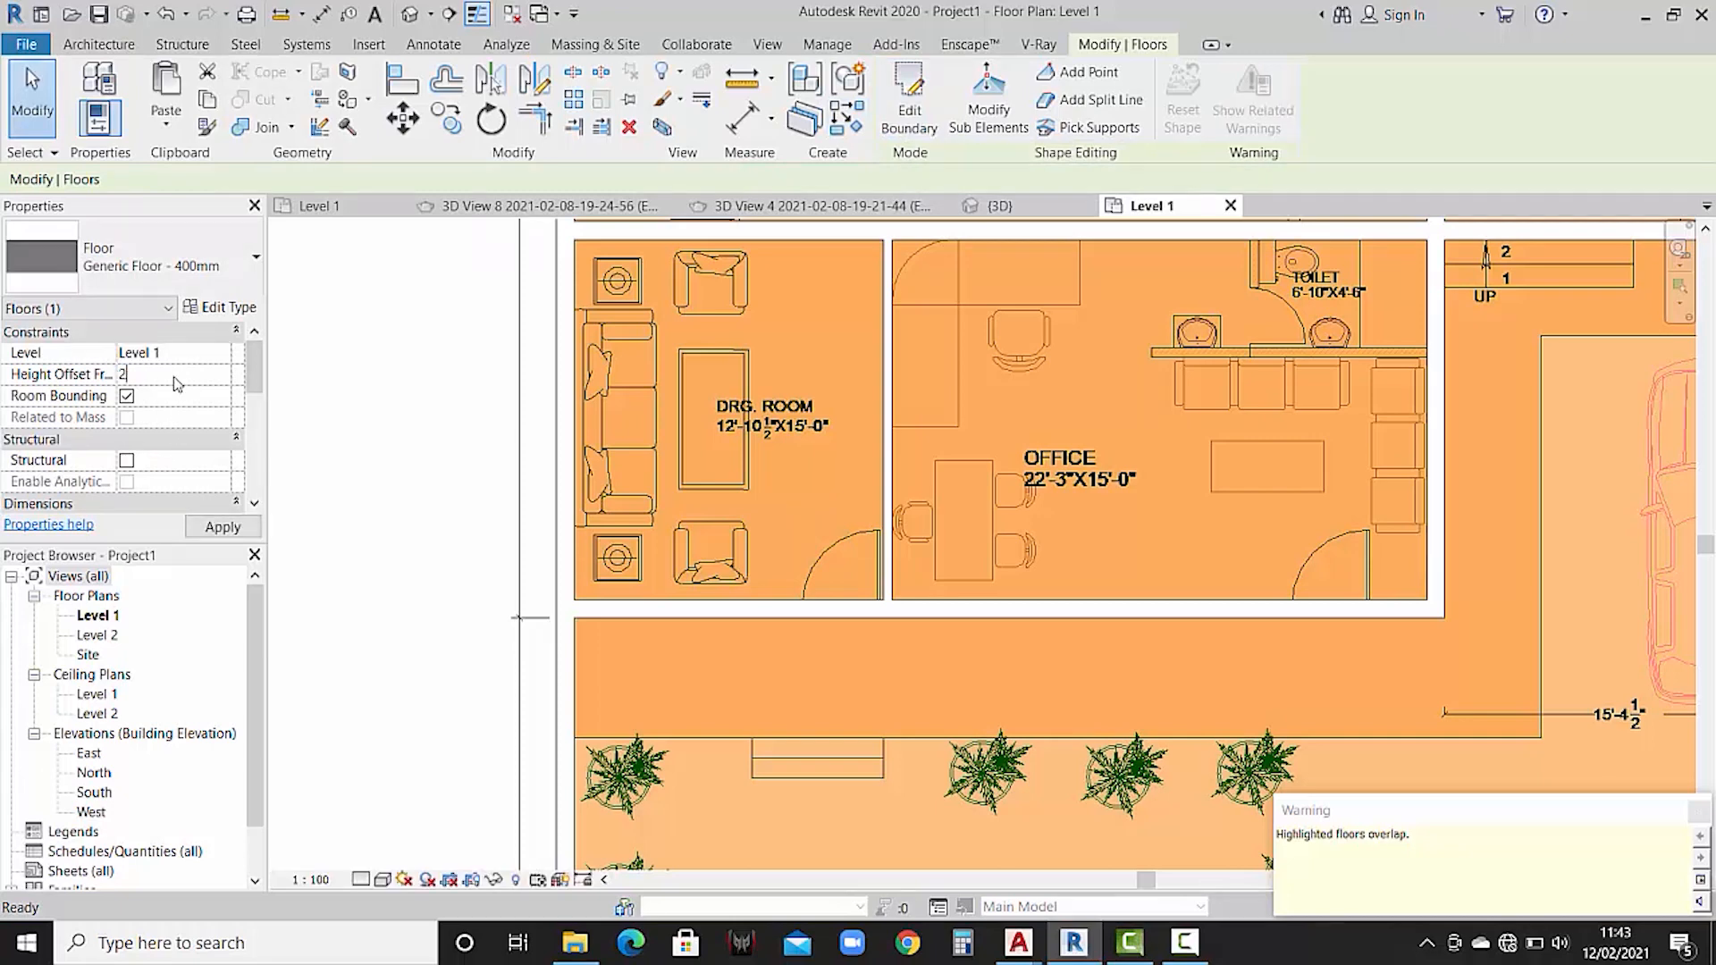
- Set the house floor's height offset to 0' 2" and duplicate its type with a 6" structure layer thickness
left_click(207, 527)
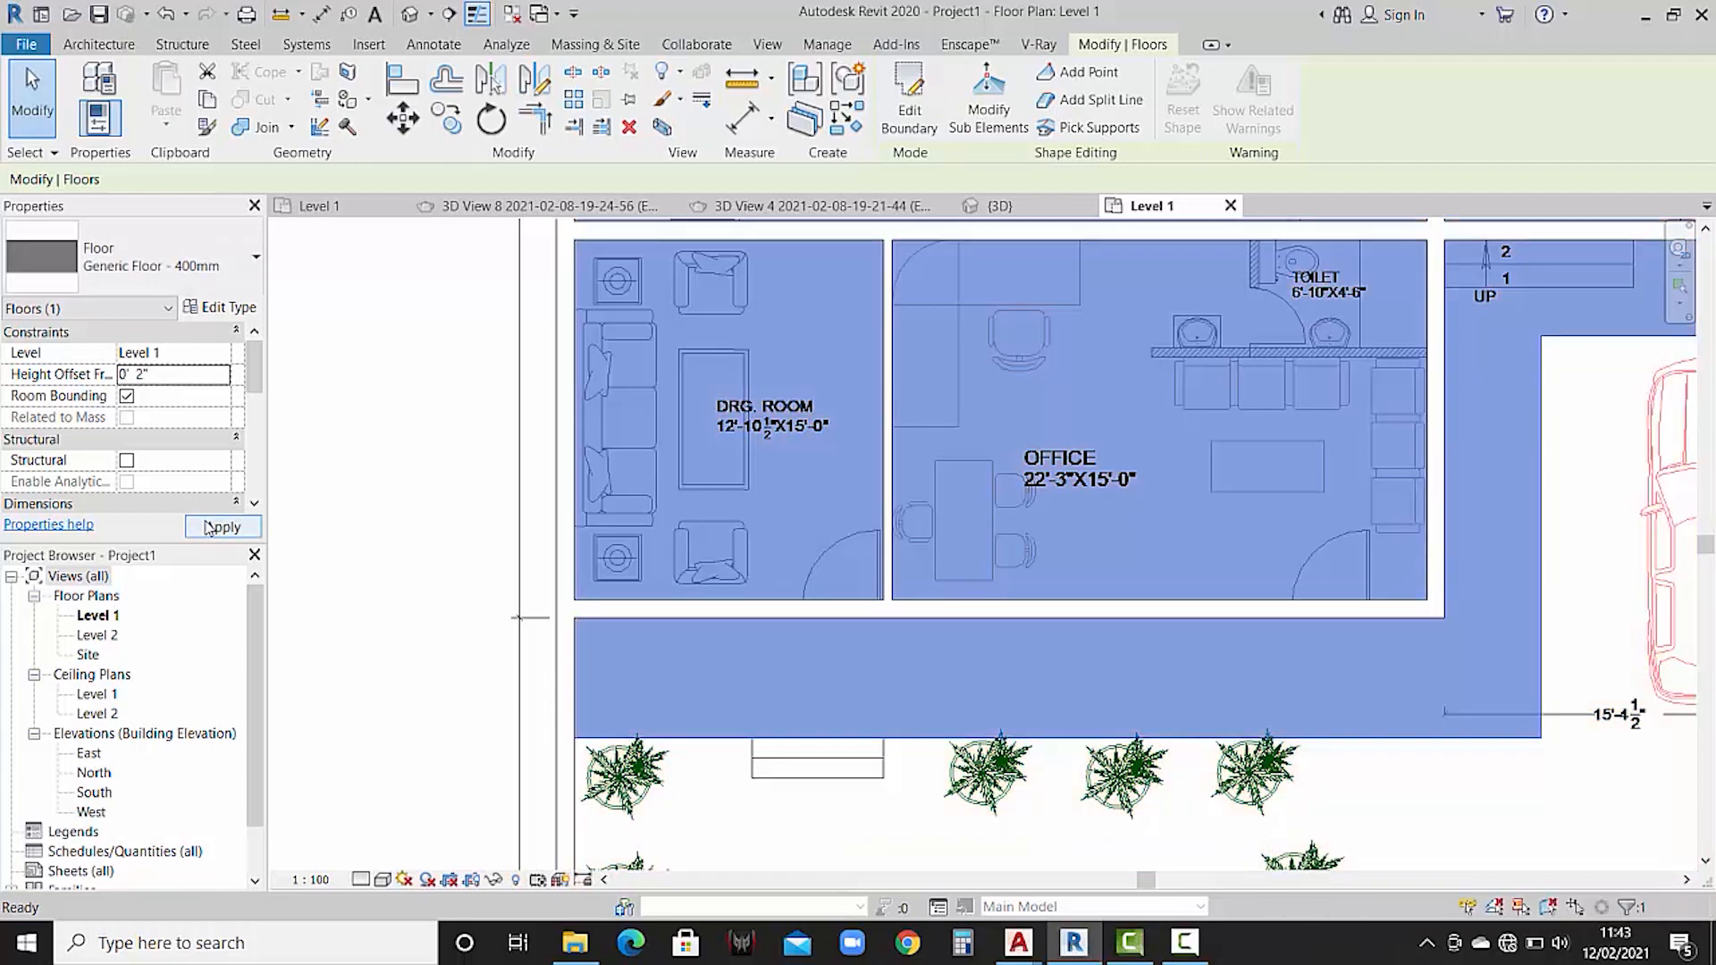
left_click(220, 307)
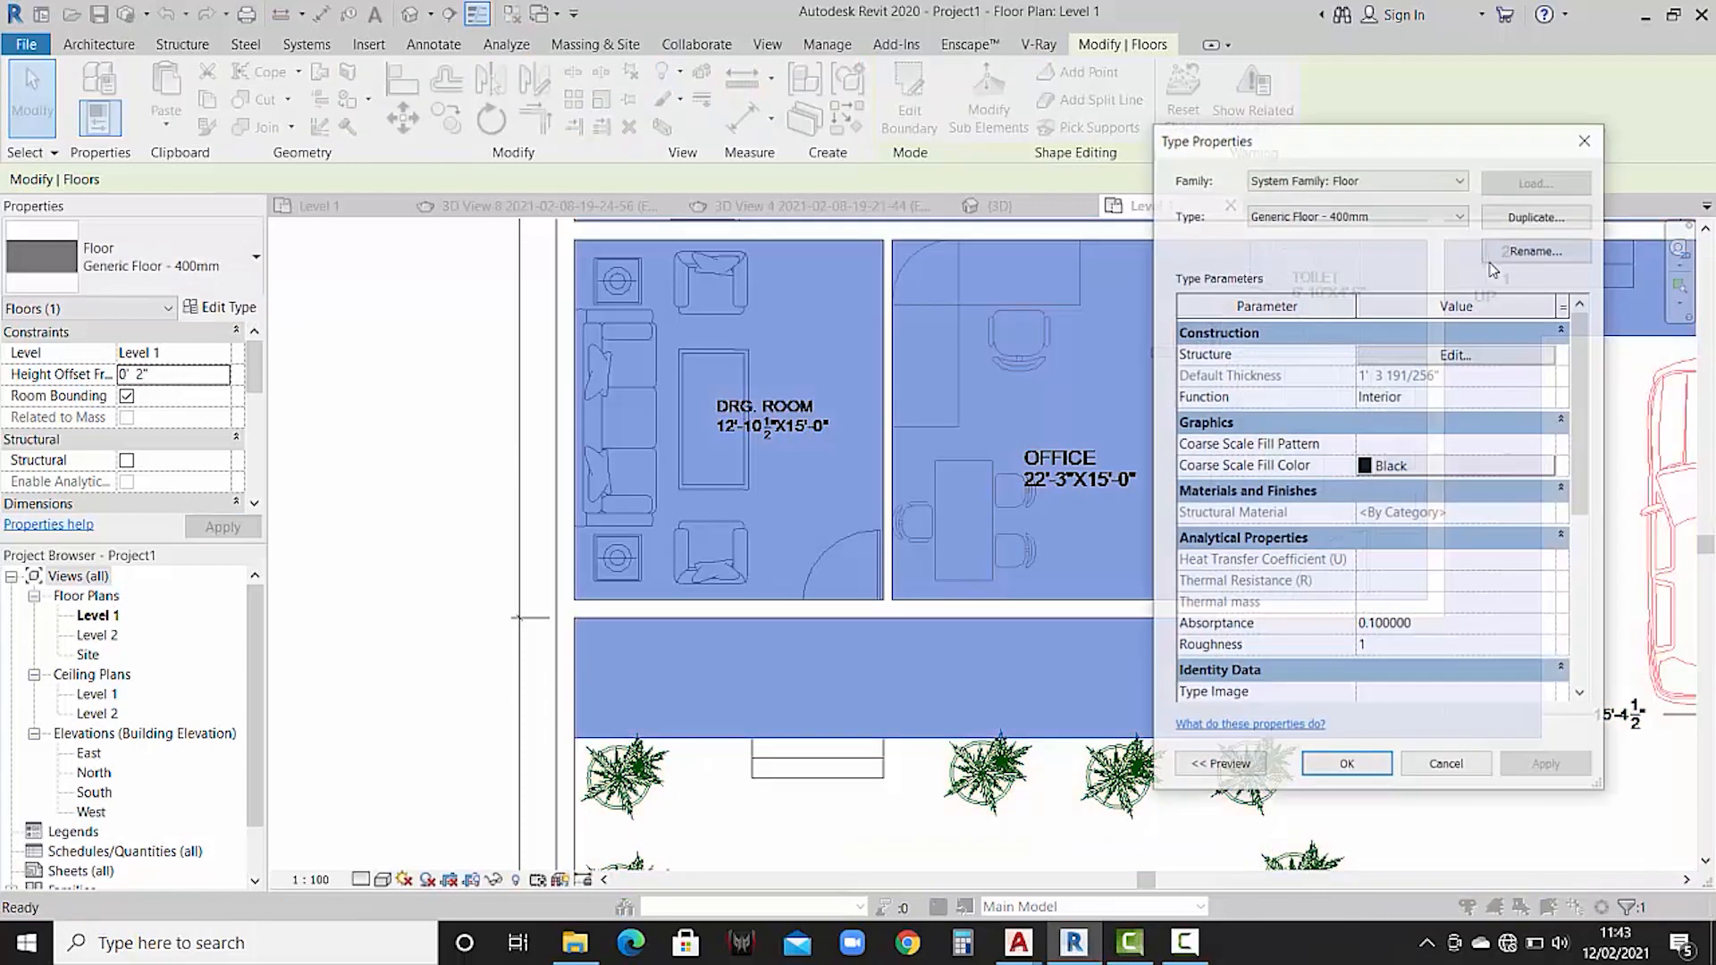
left_click(1521, 217)
left_click(1370, 508)
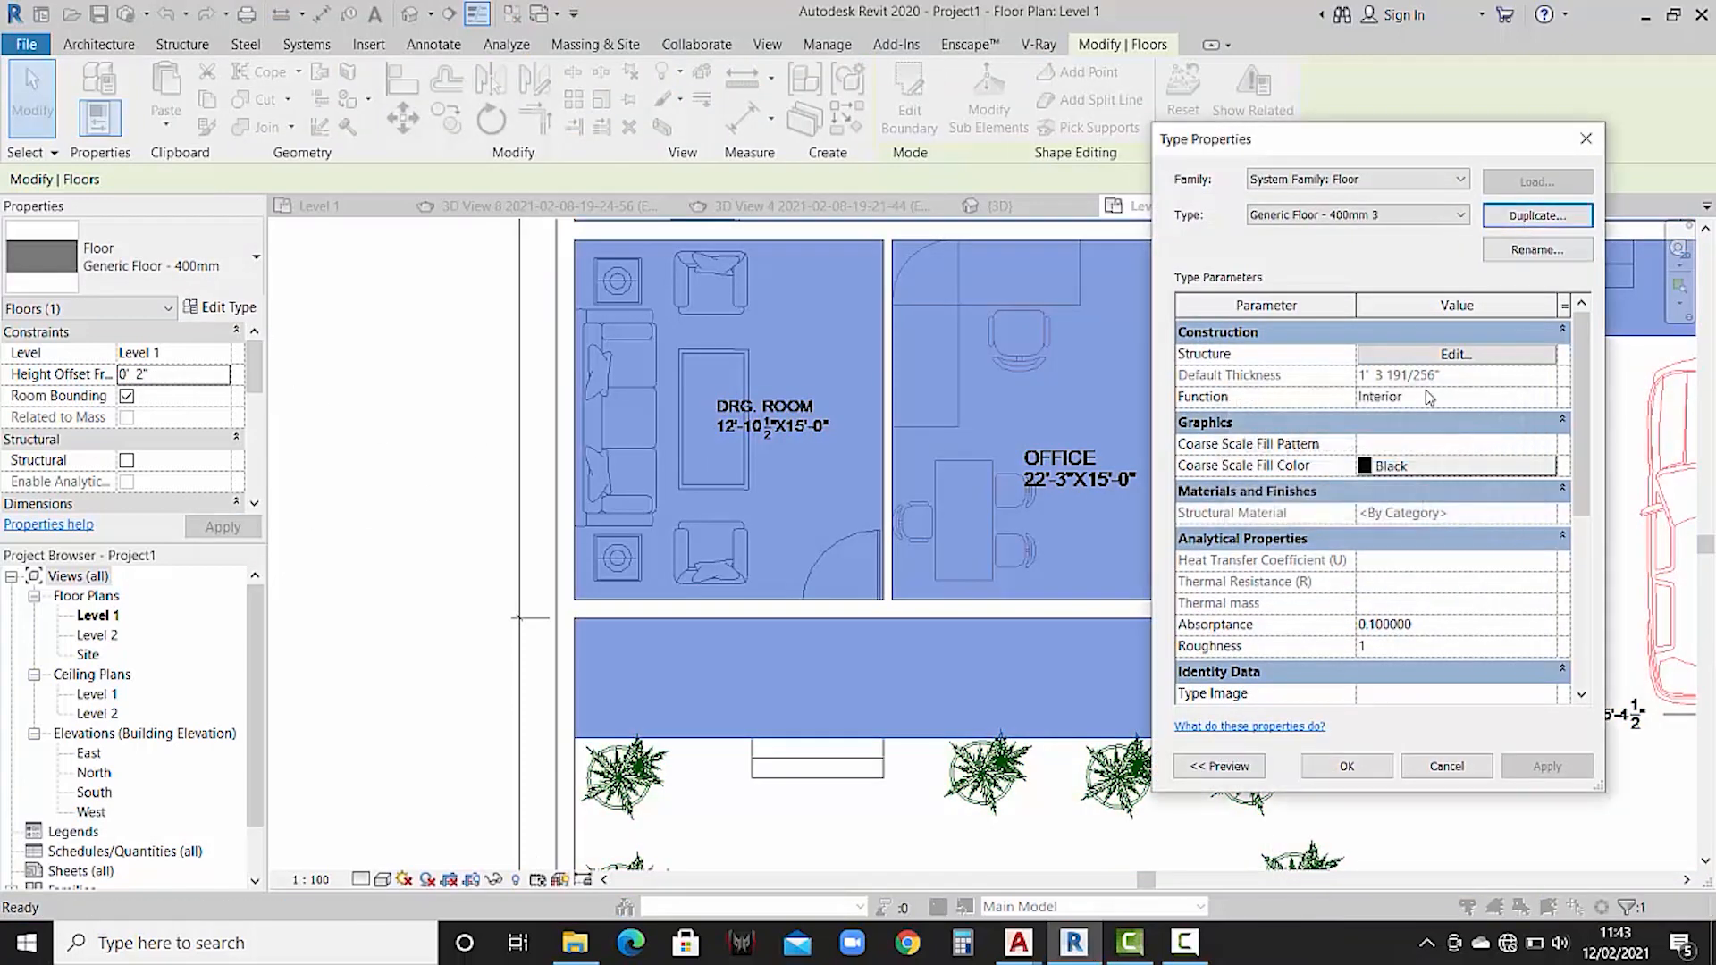
left_click(1431, 356)
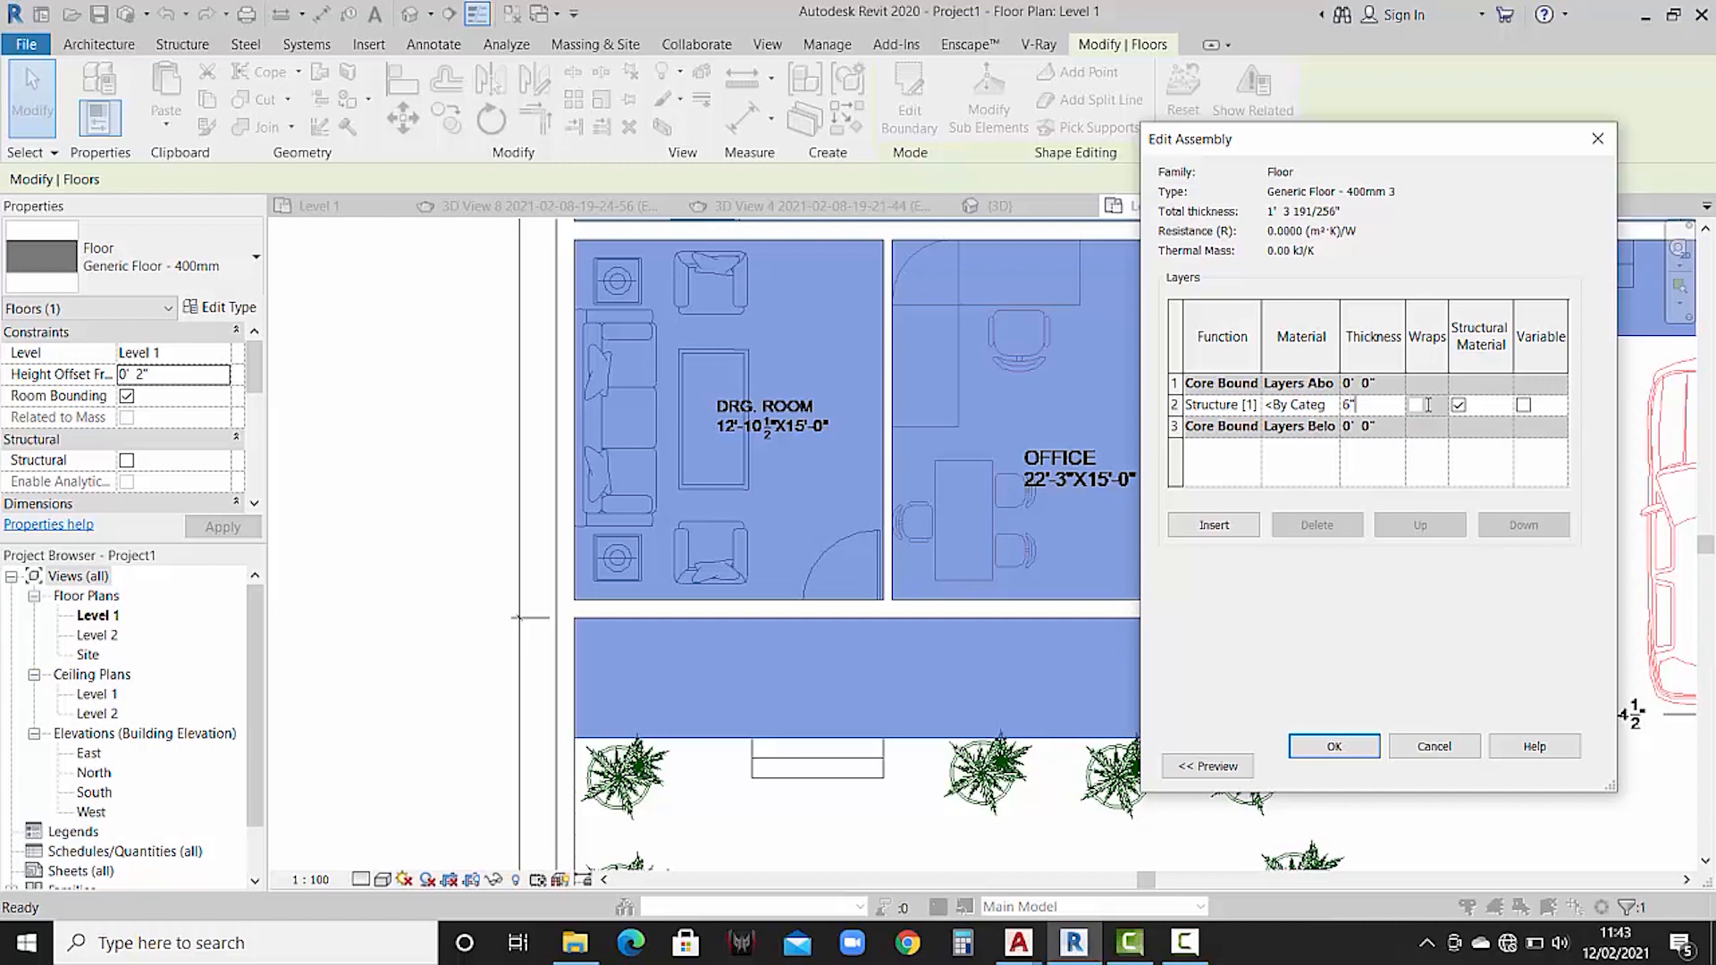
left_click(1334, 746)
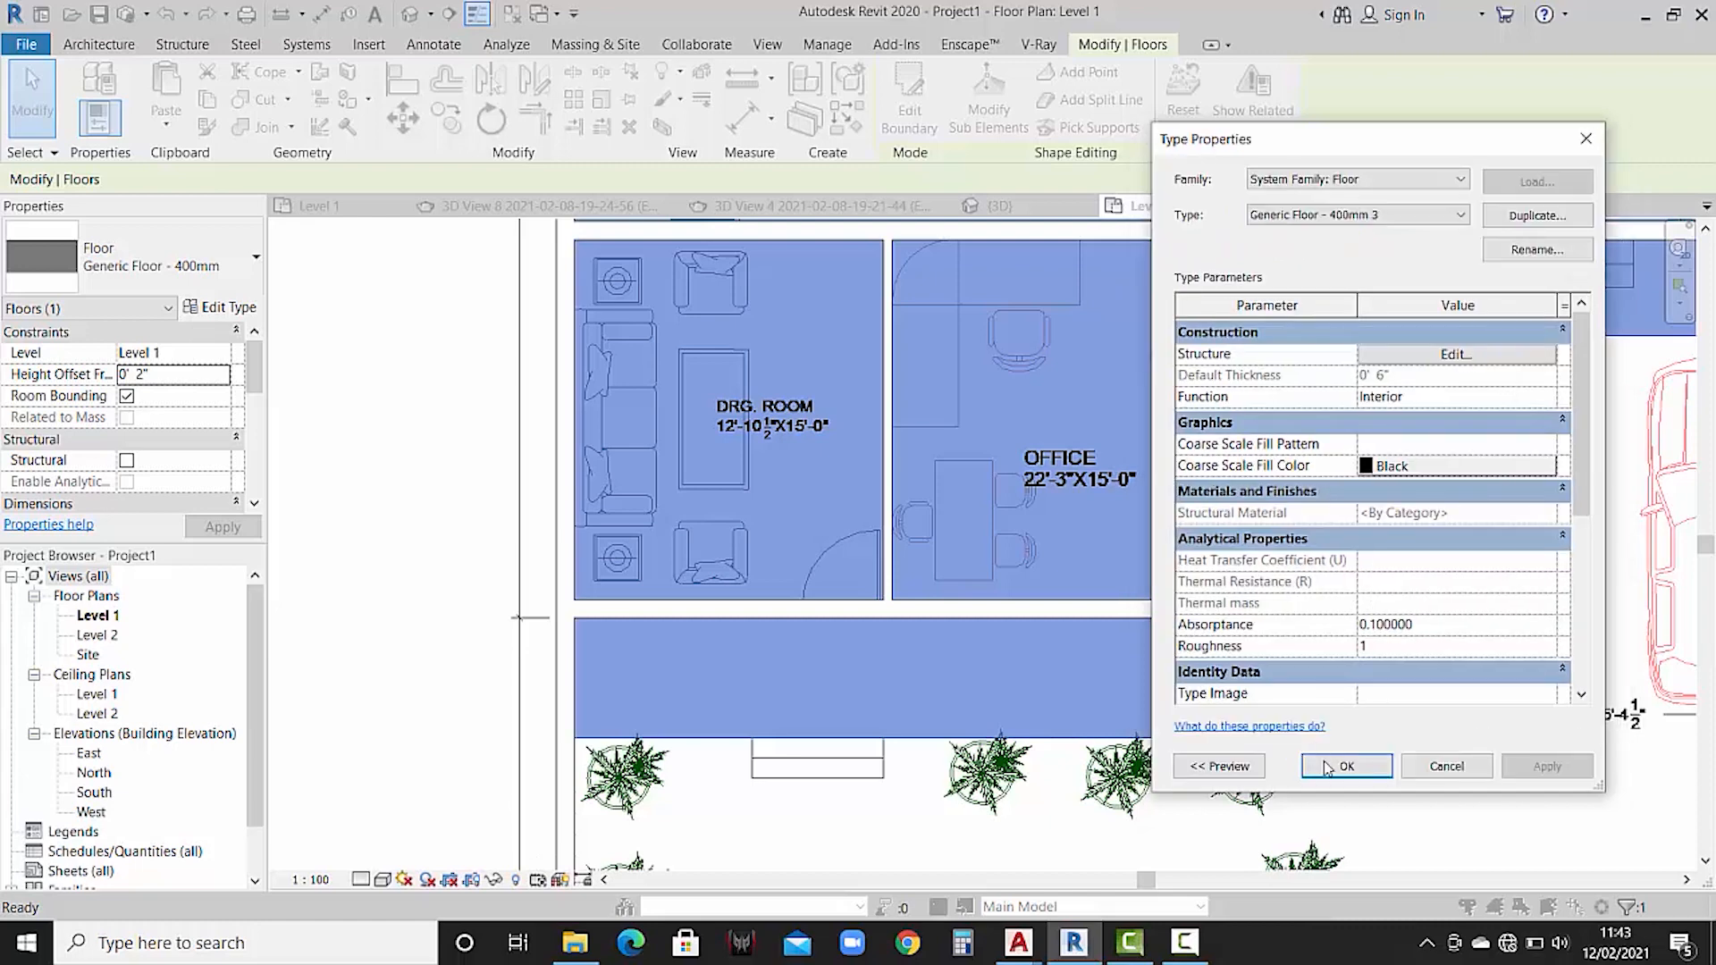
left_click(1347, 873)
left_click(1050, 384)
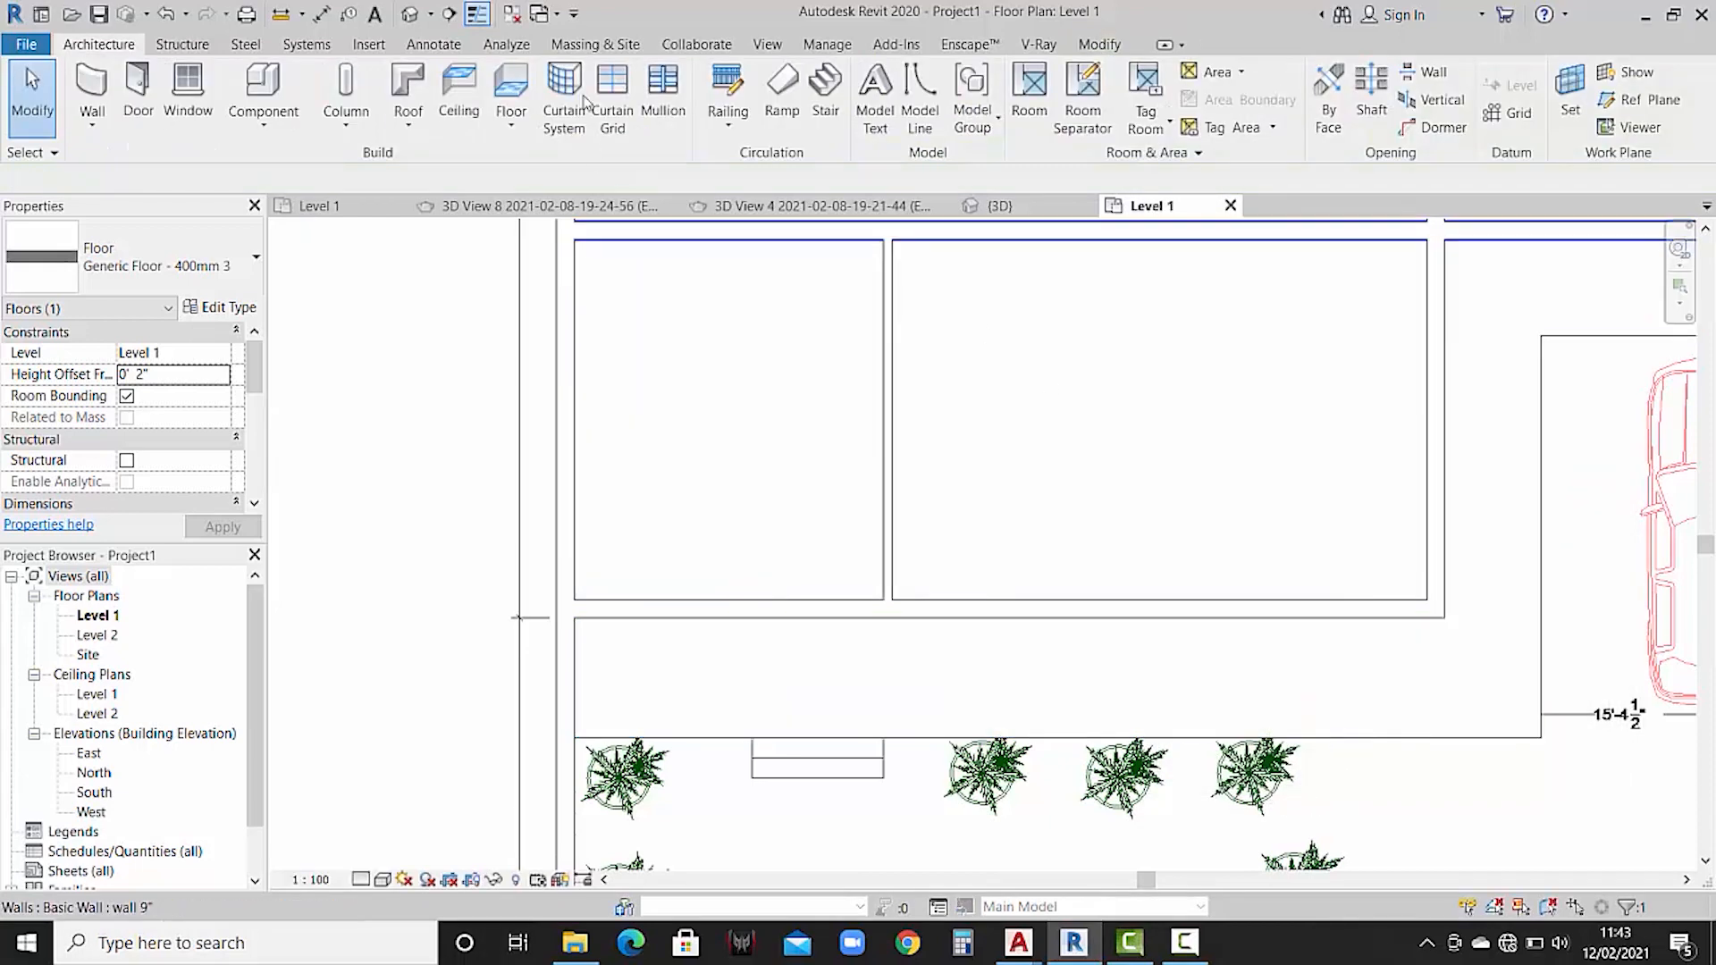
- Open the default 3D view, set its visual style to Realistic, and view the walls and floors from the front
left_click(411, 14)
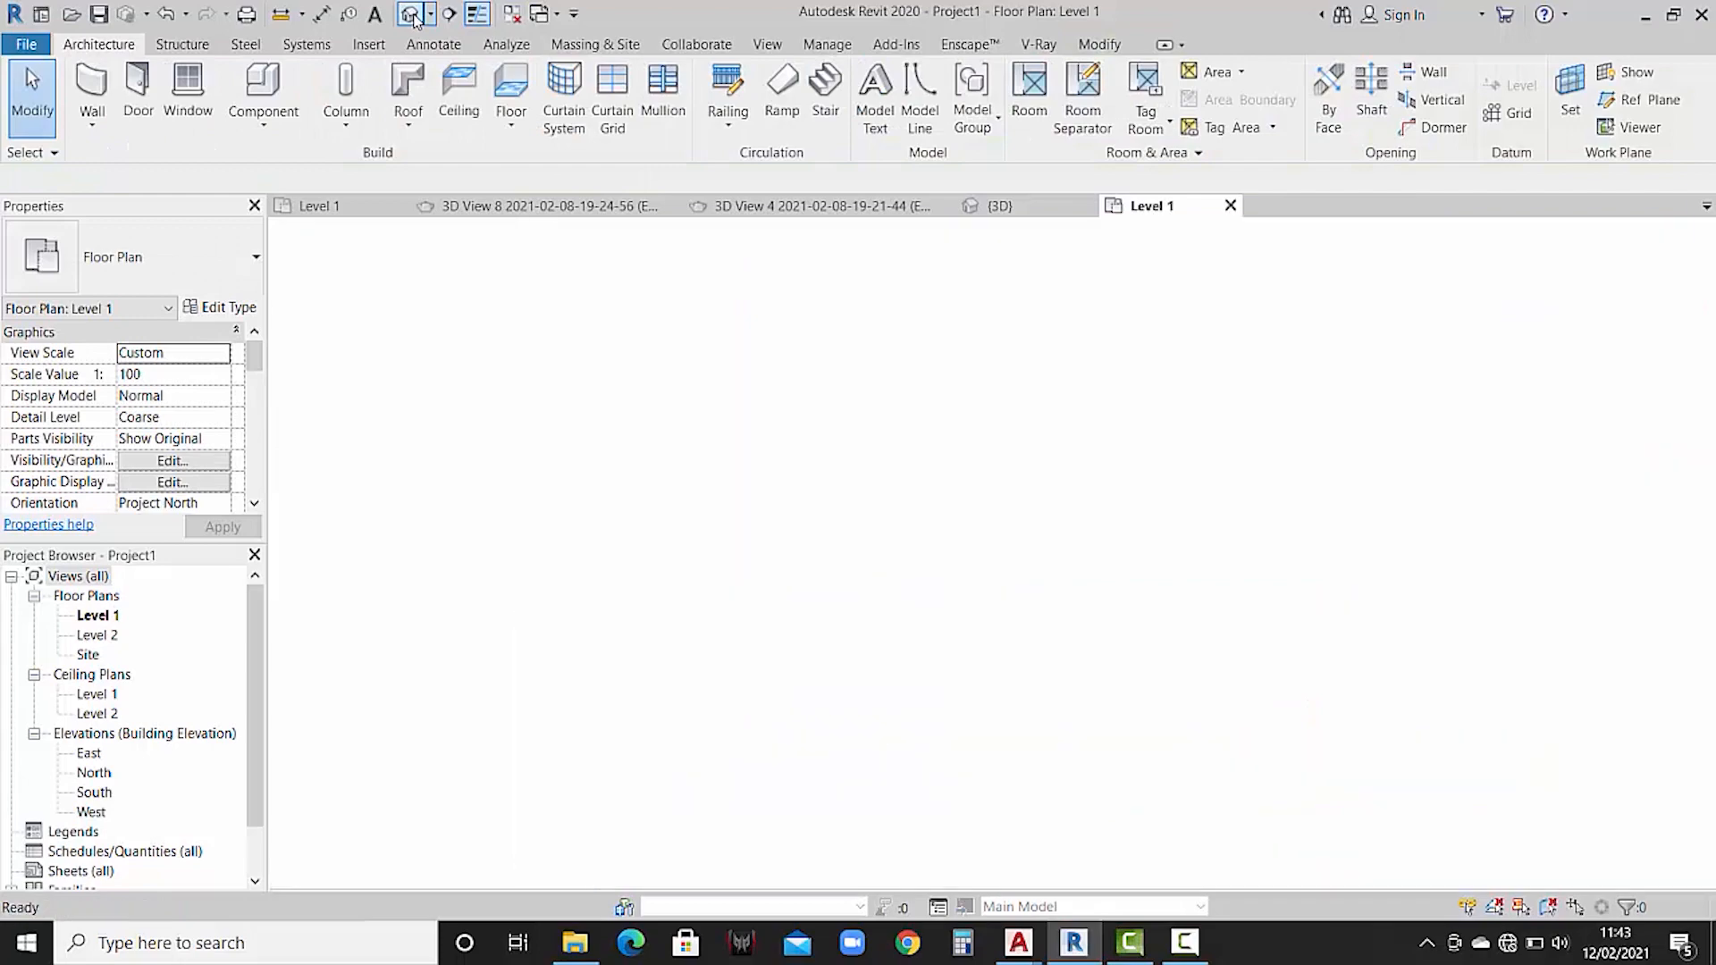
scroll(840, 625, "up", 4)
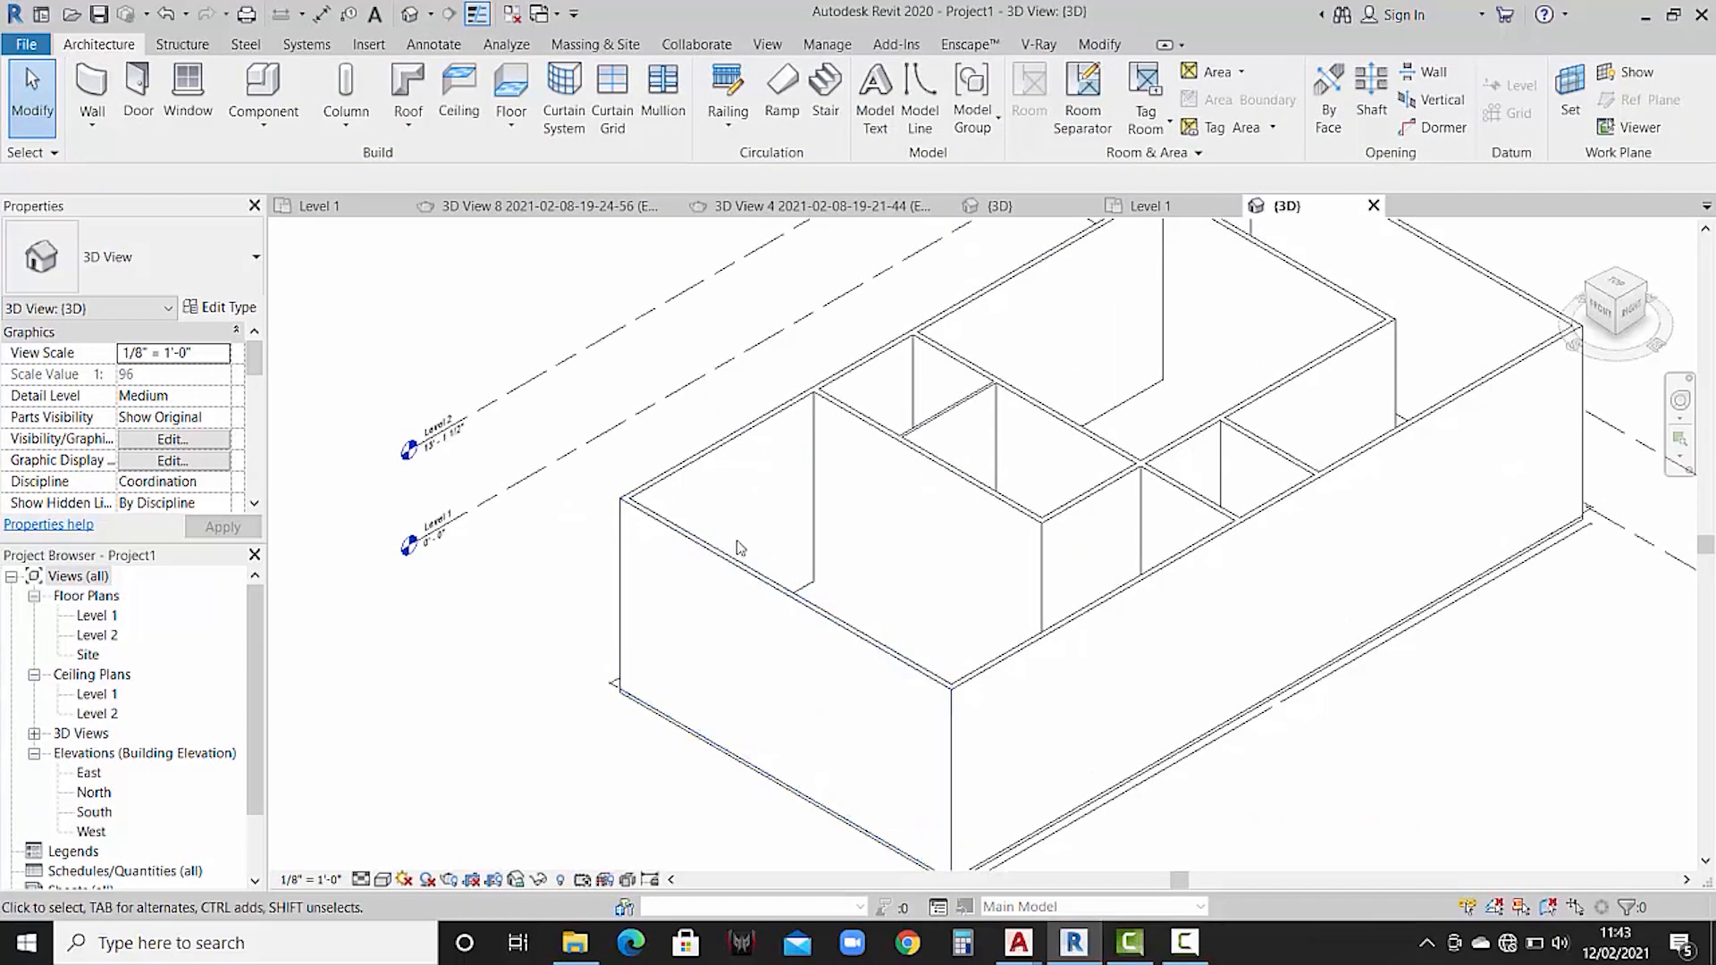
middle_click_drag(769, 563, 998, 605, "shift")
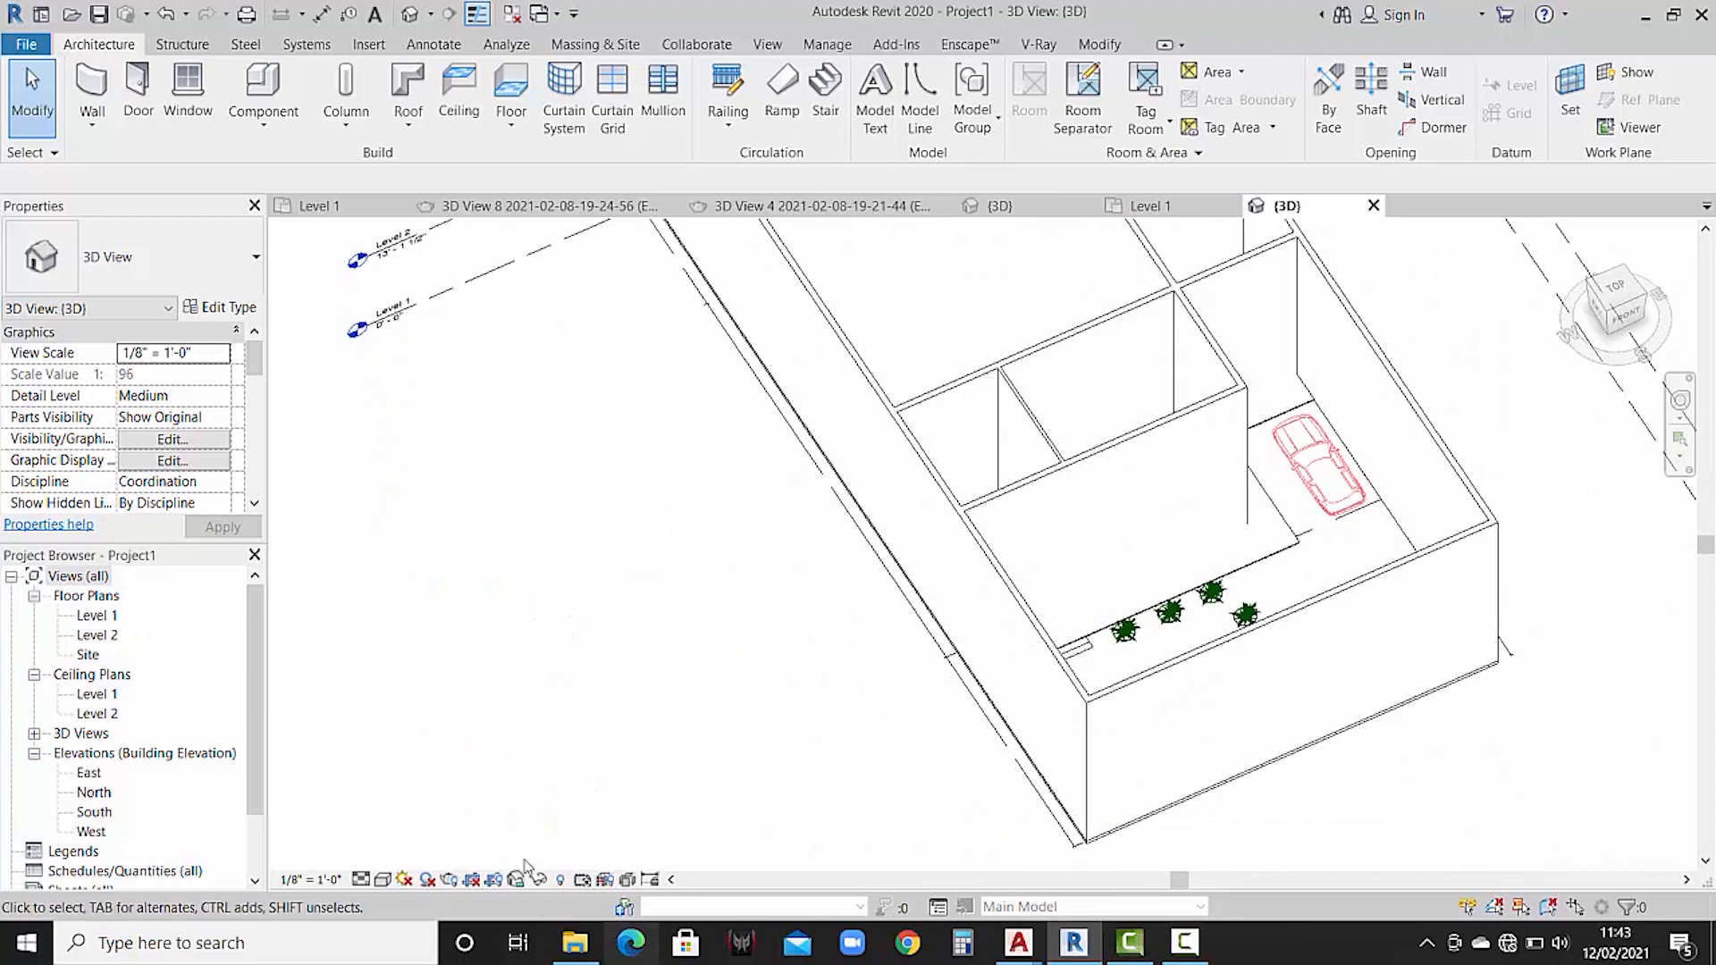
left_click(385, 879)
left_click(415, 836)
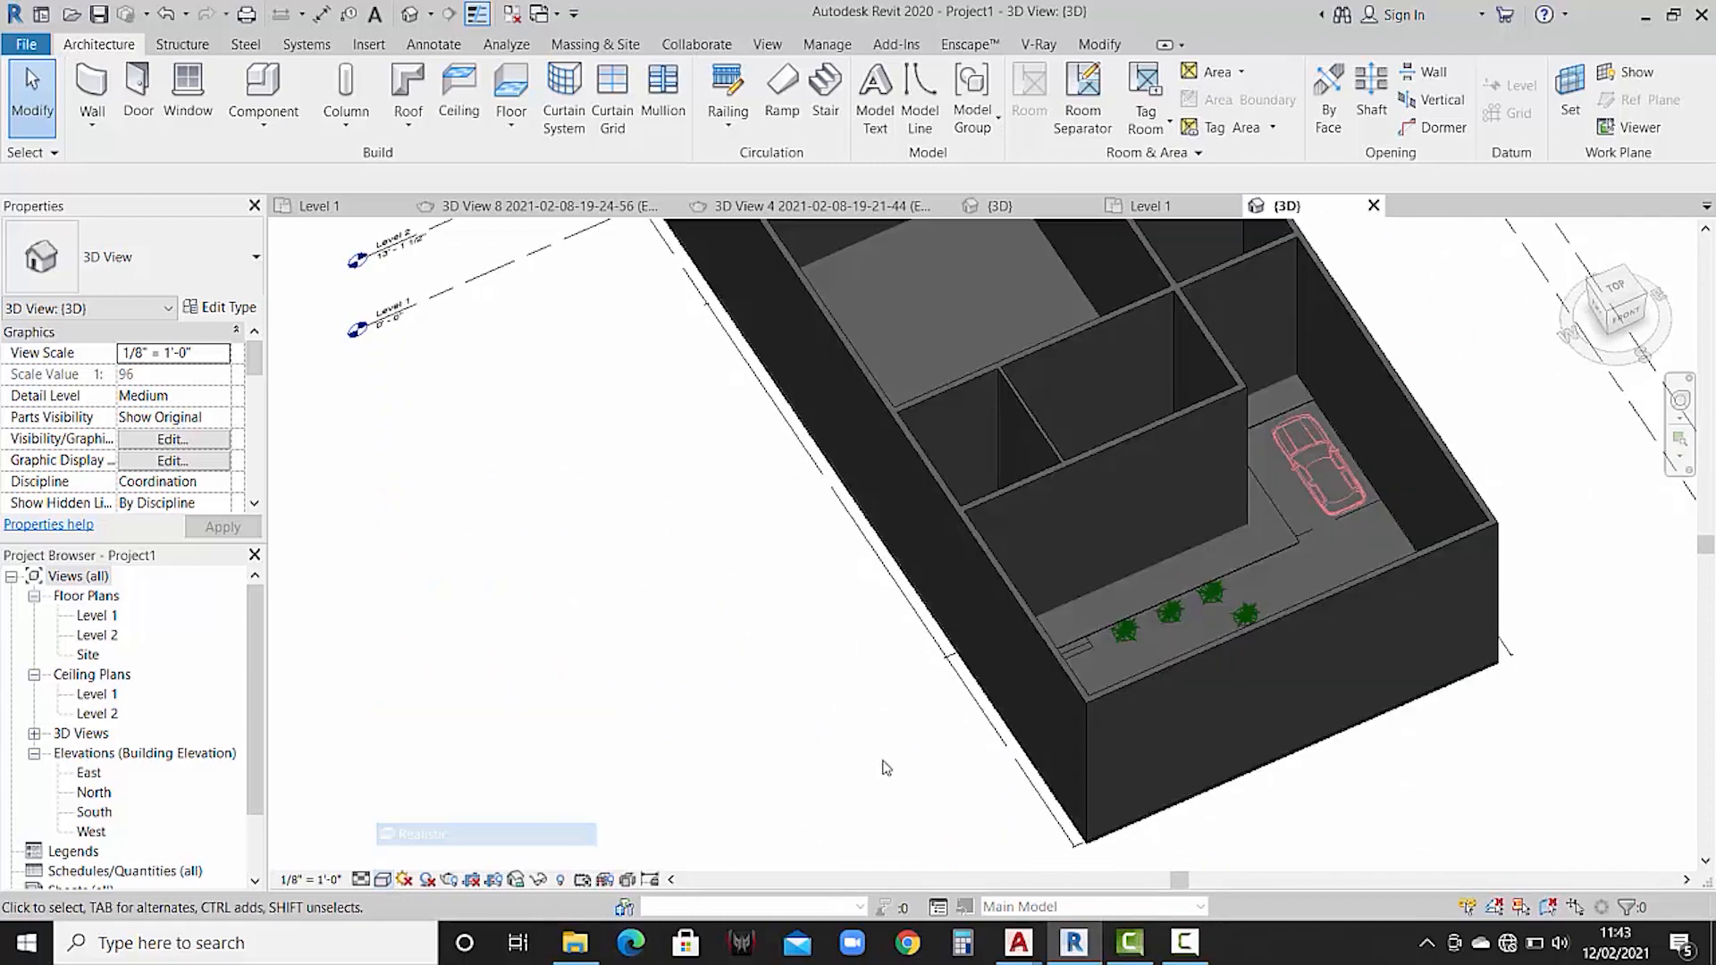
middle_click_drag(1142, 771, 1091, 720, "shift")
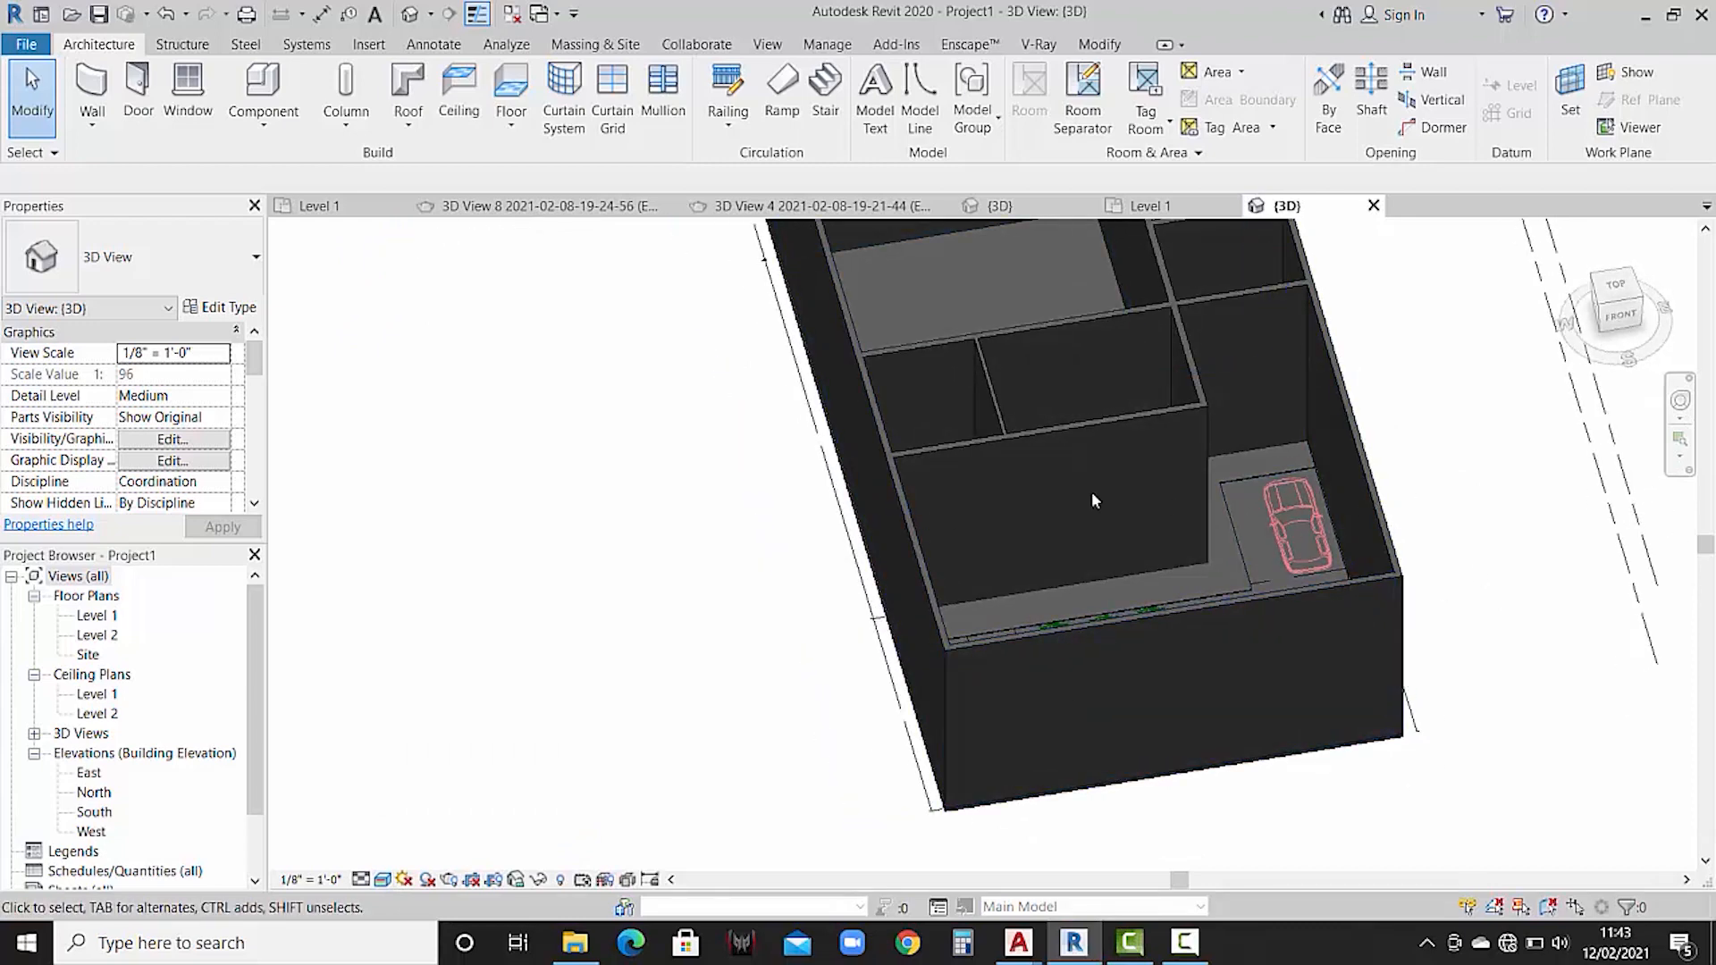
middle_click_drag(981, 647, 1061, 807)
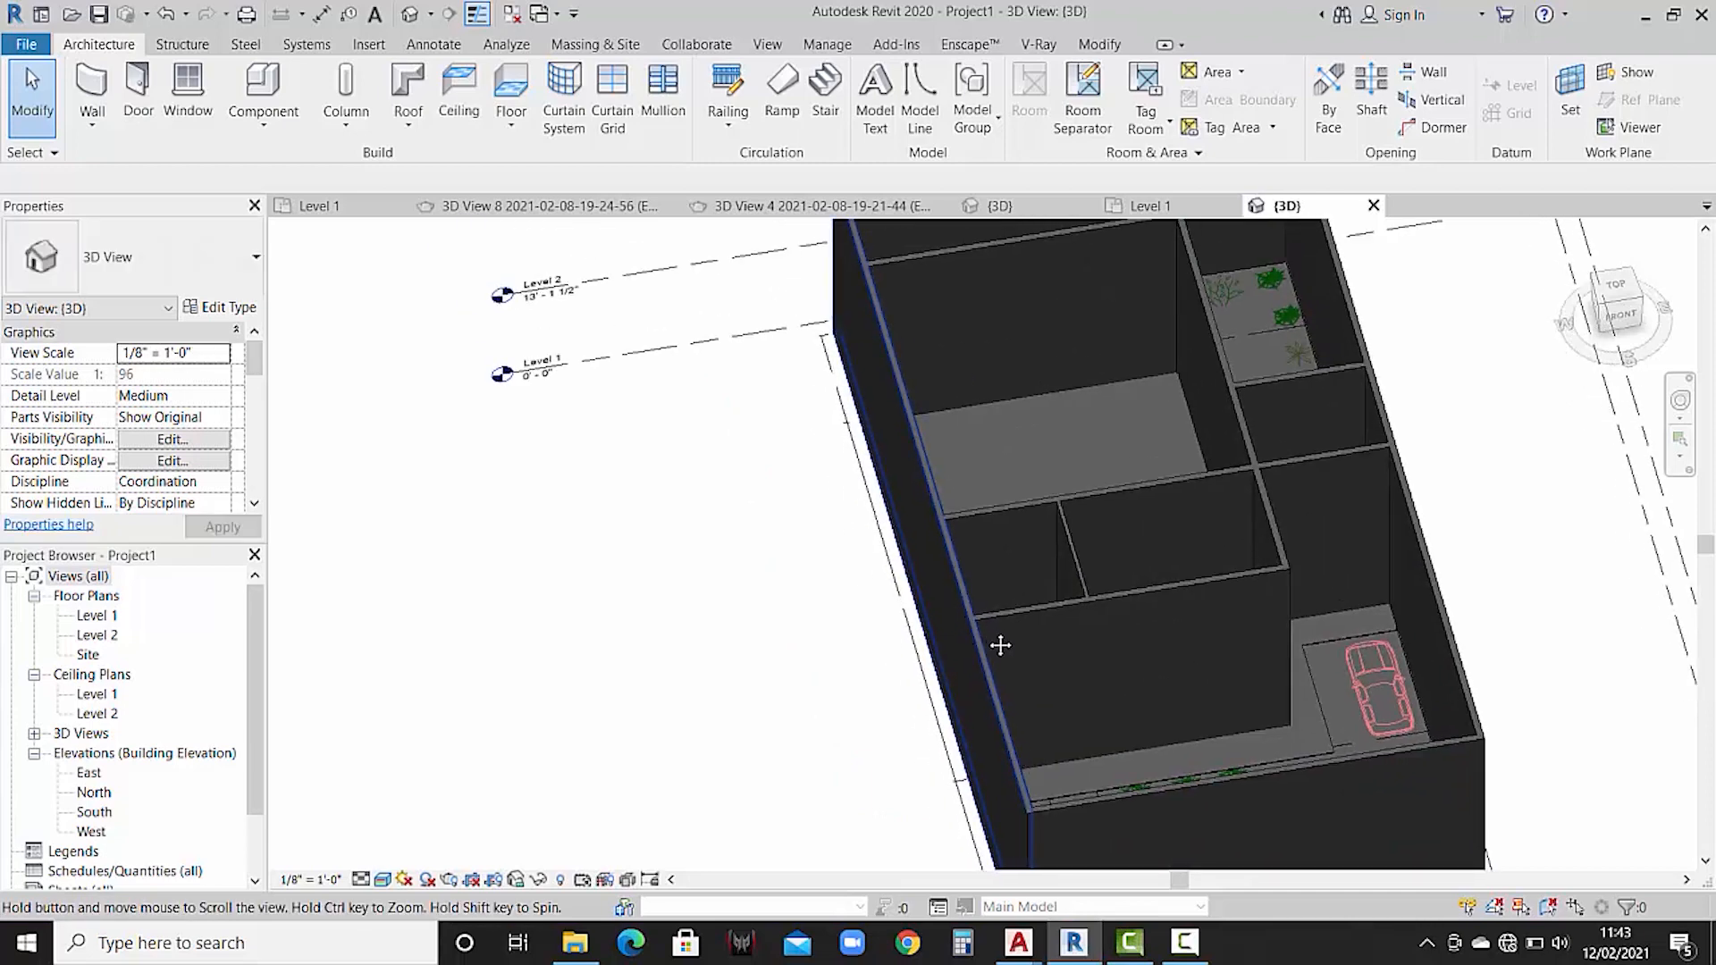
middle_click_drag(1000, 647, 1039, 709)
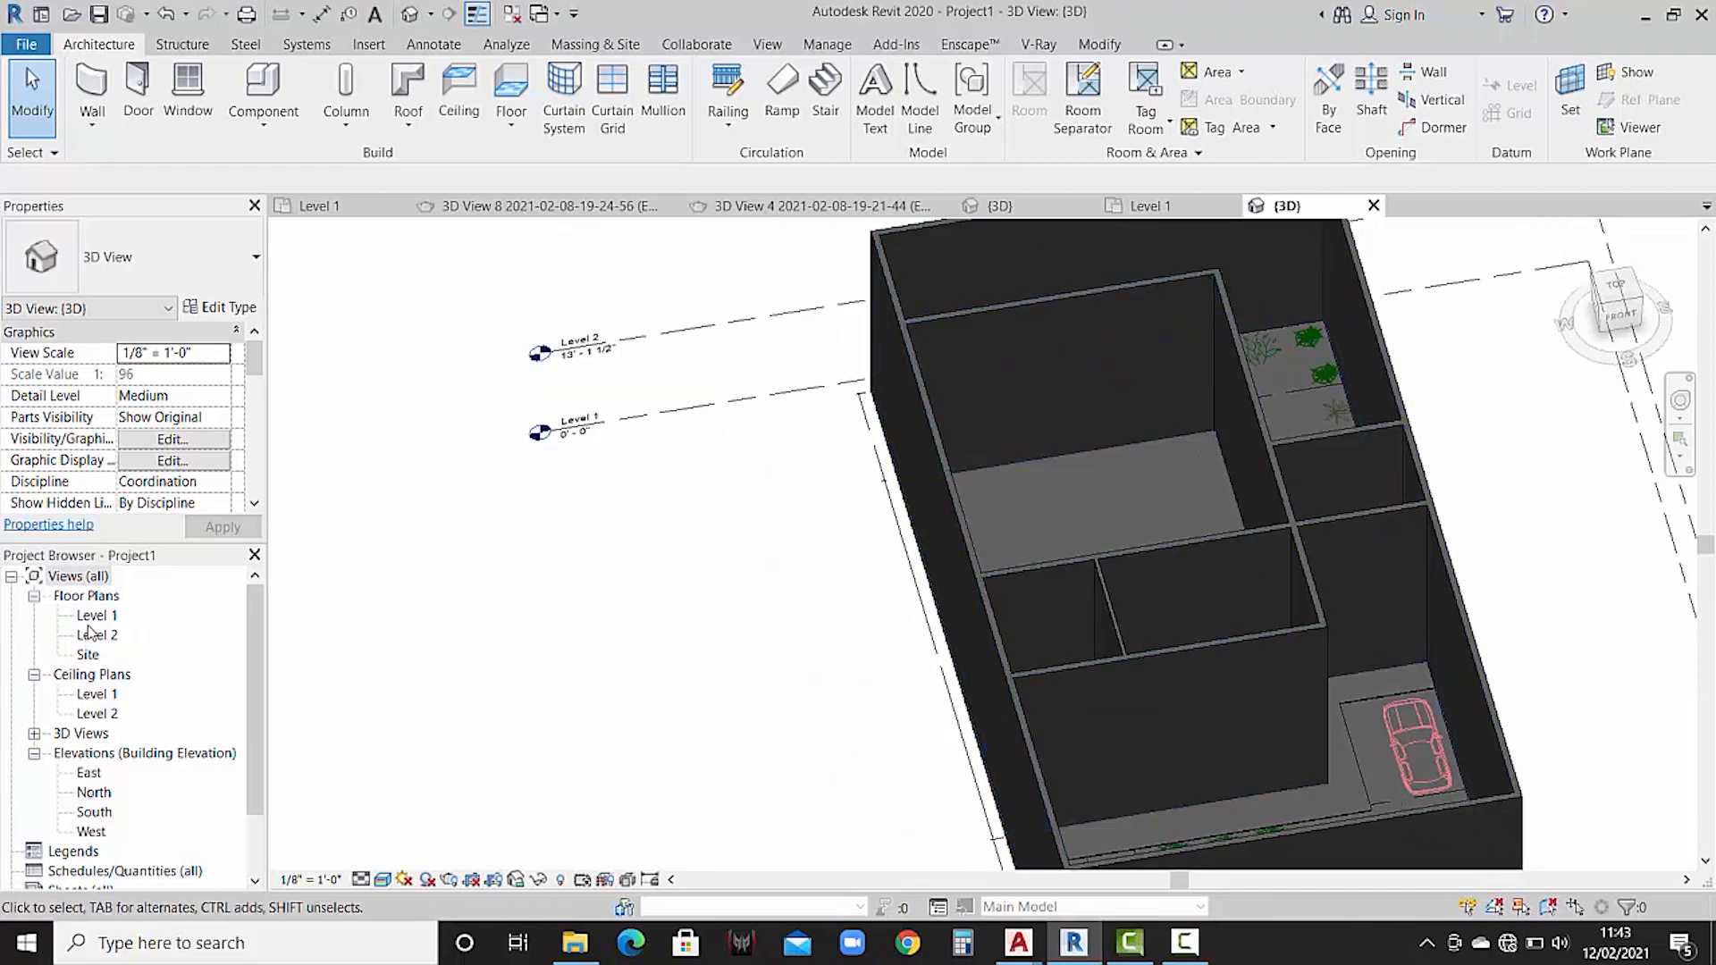
- On the Level 1 plan, split the side boundary wall at the outer face of the house's front wall
double_click(106, 619)
scroll(907, 511, "down", 4)
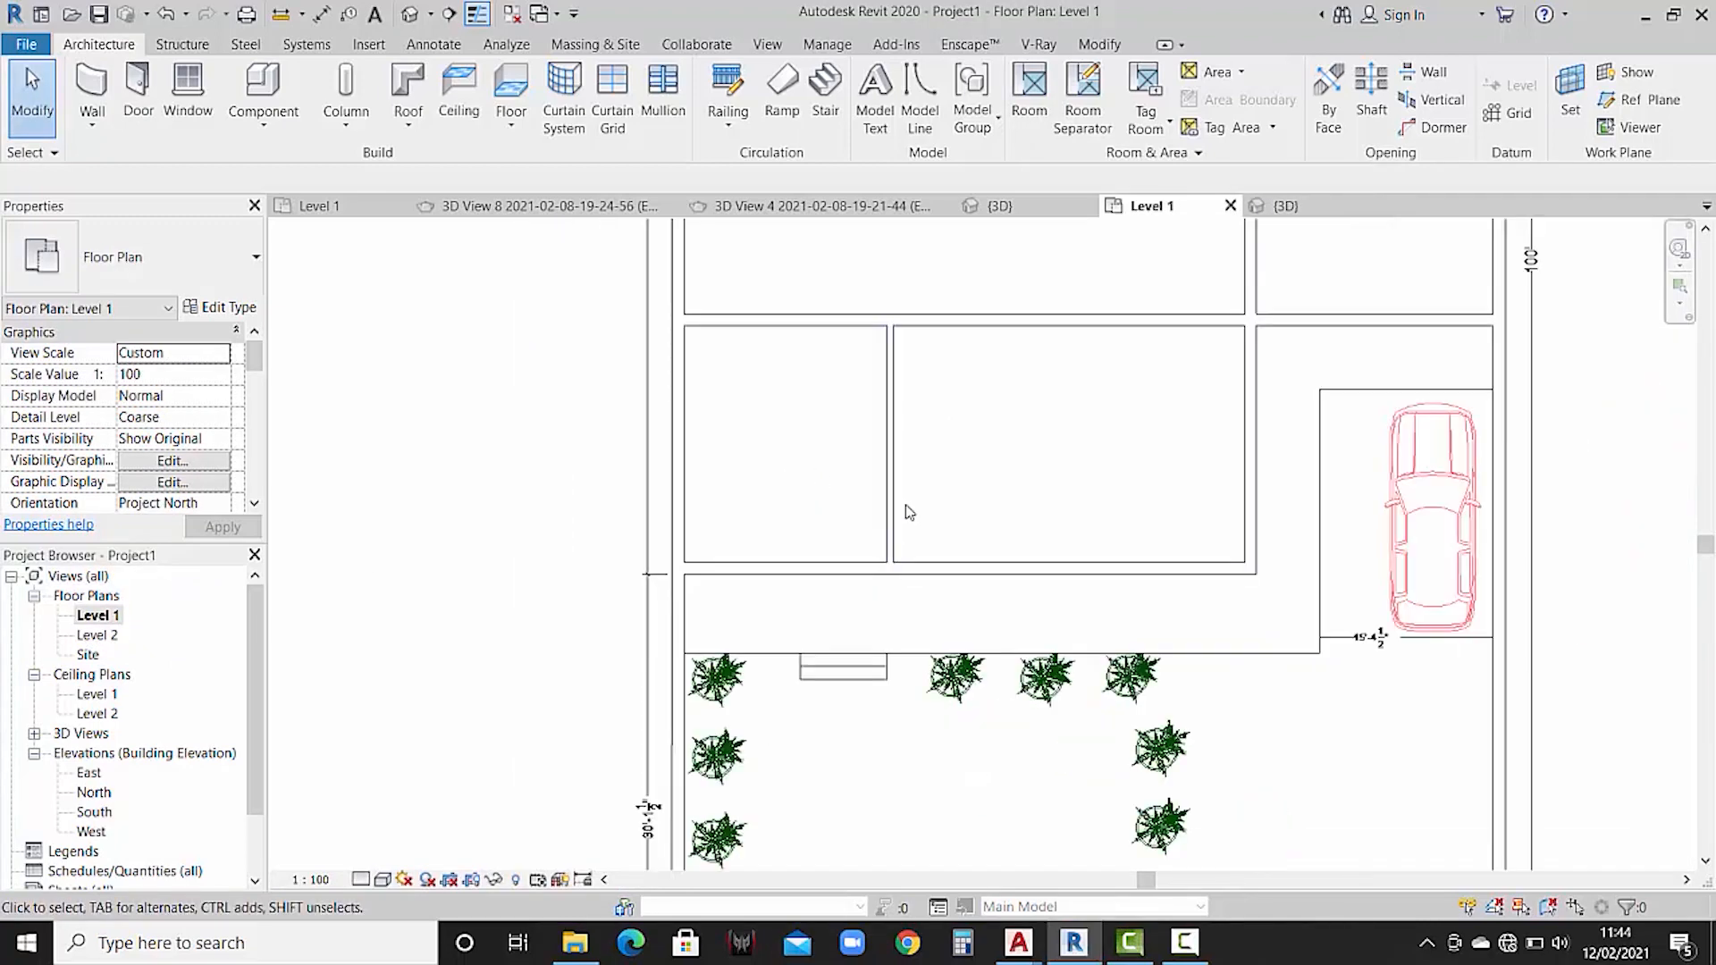
middle_click_drag(1024, 668, 965, 632)
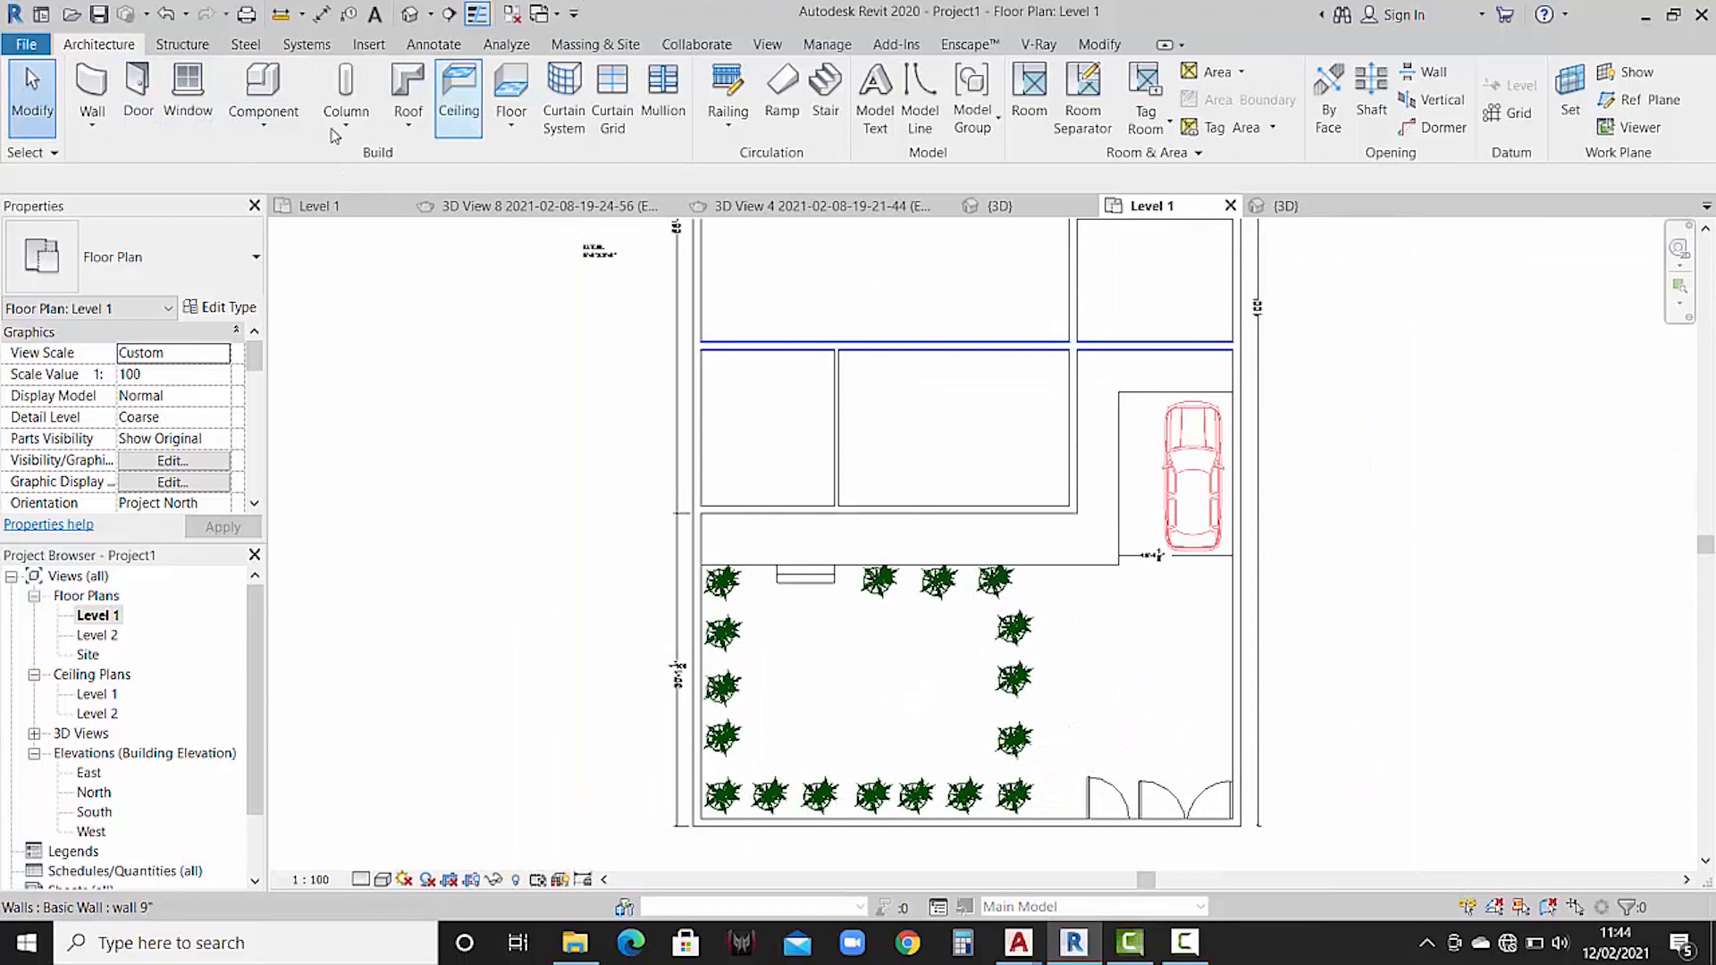
left_click(1098, 46)
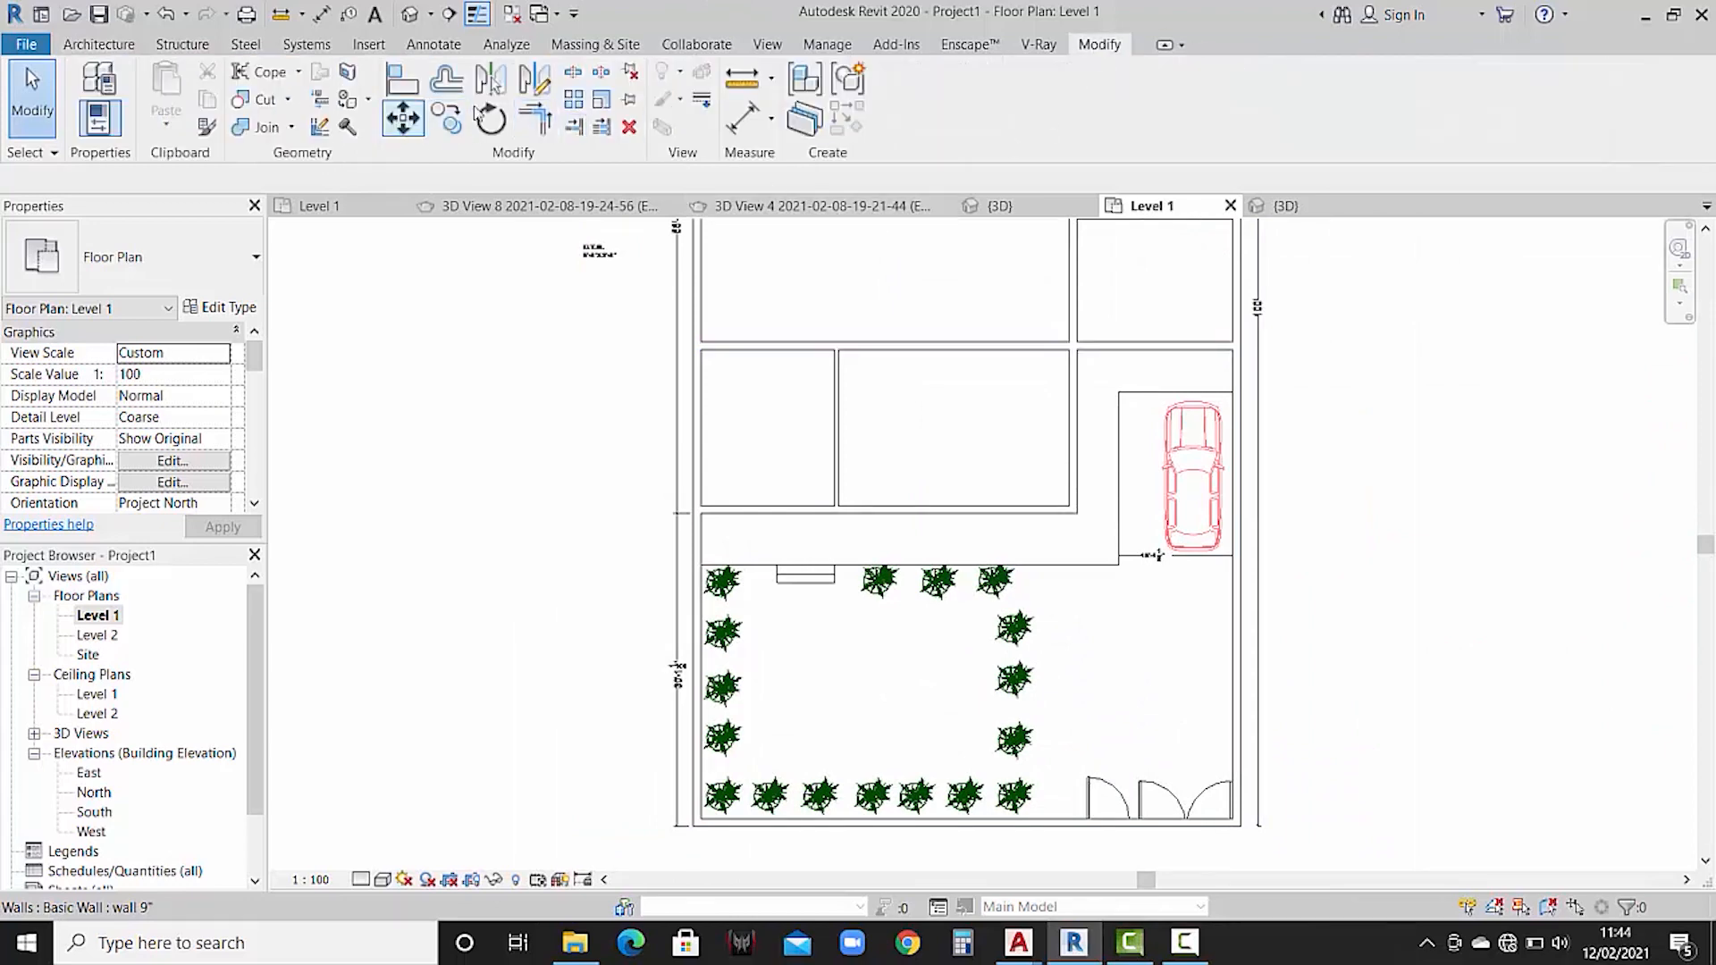
left_click(579, 75)
scroll(706, 505, "up", 8)
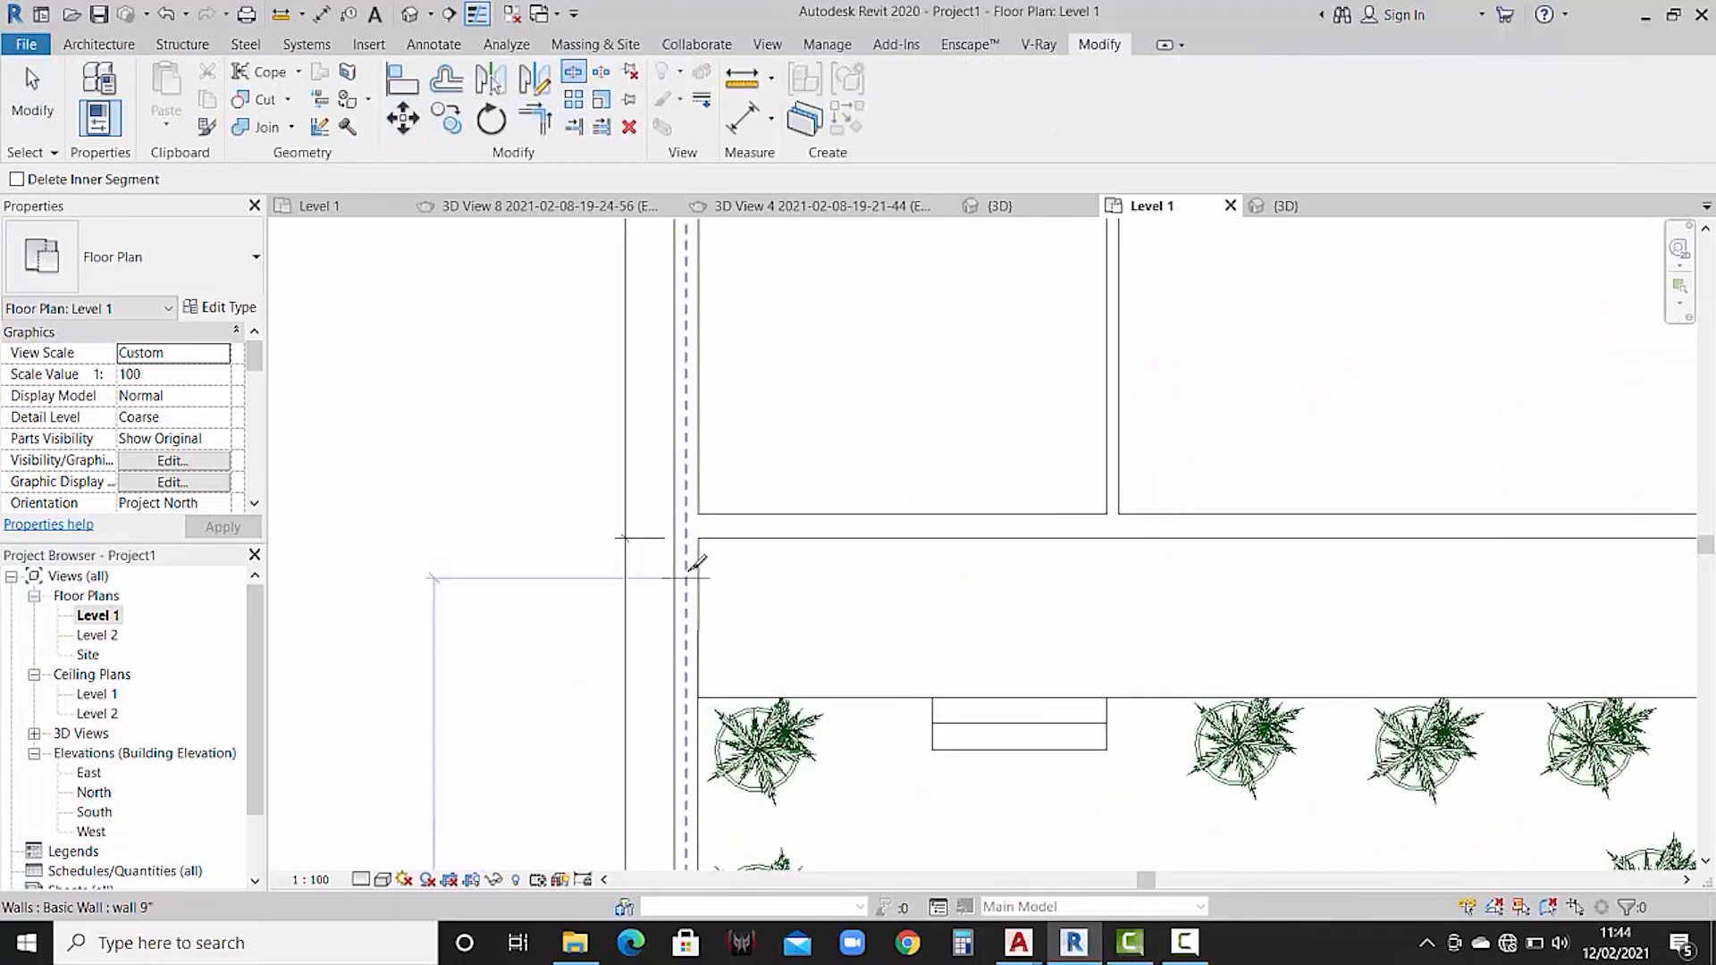
scroll(712, 493, "up", 5)
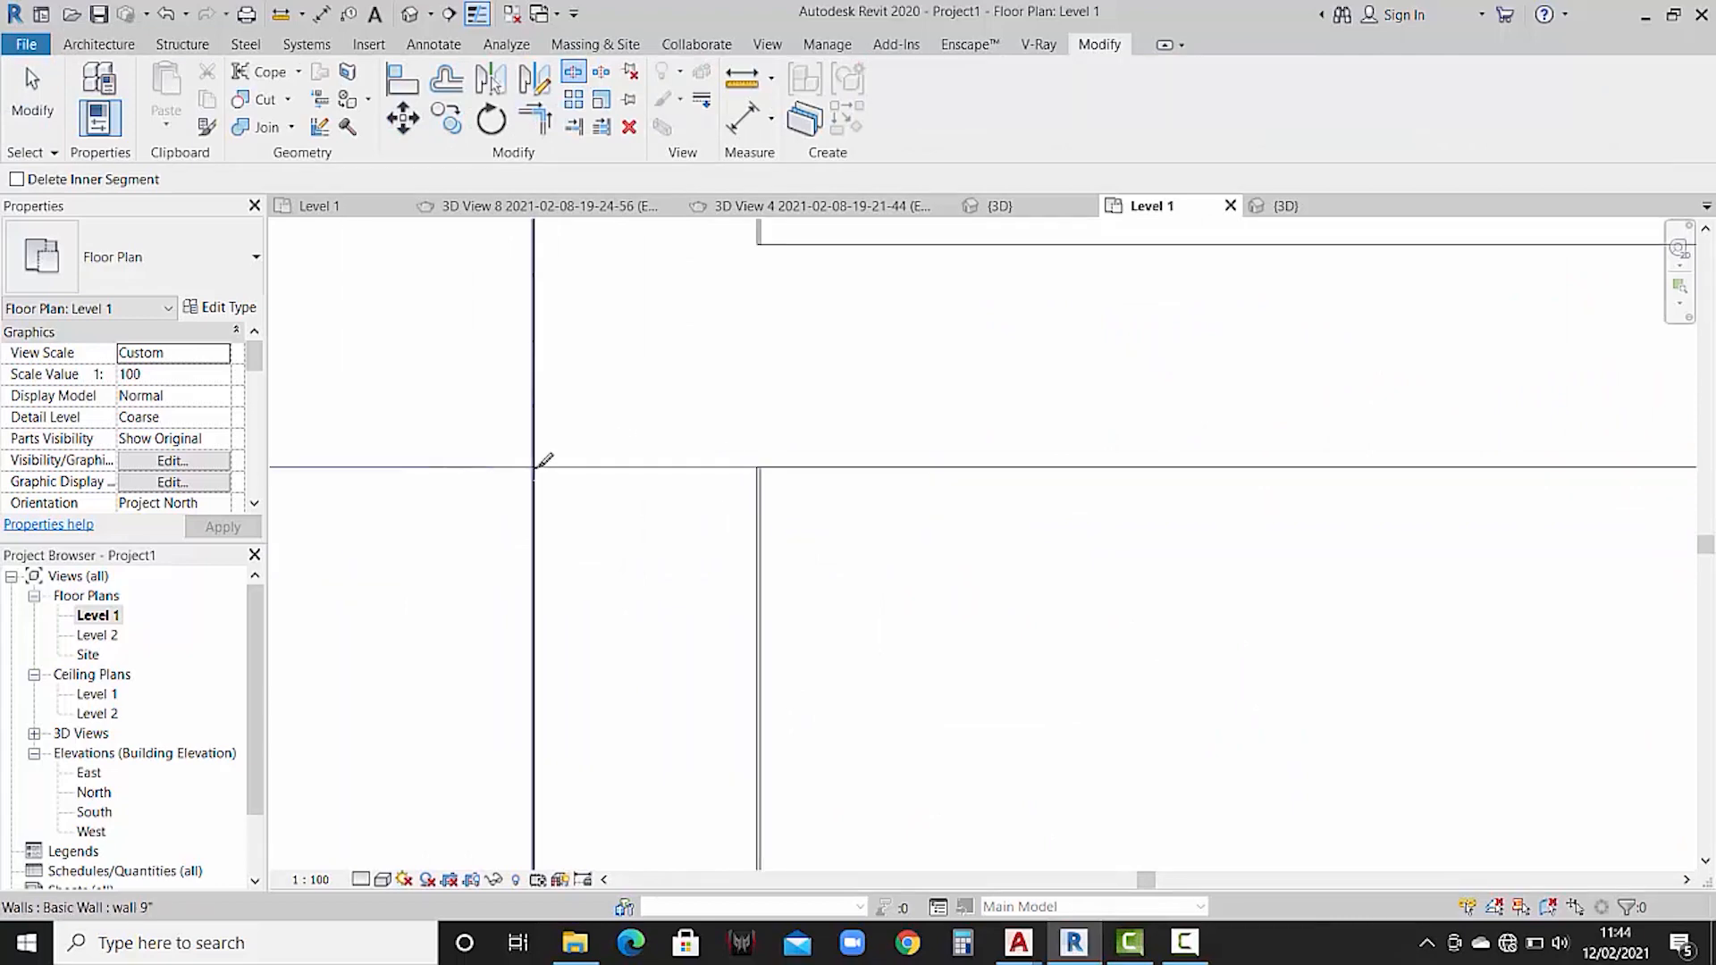
left_click(534, 468)
- Split the opposite side boundary wall where the house wall behind the car porch meets it
scroll(718, 395, "down", 5)
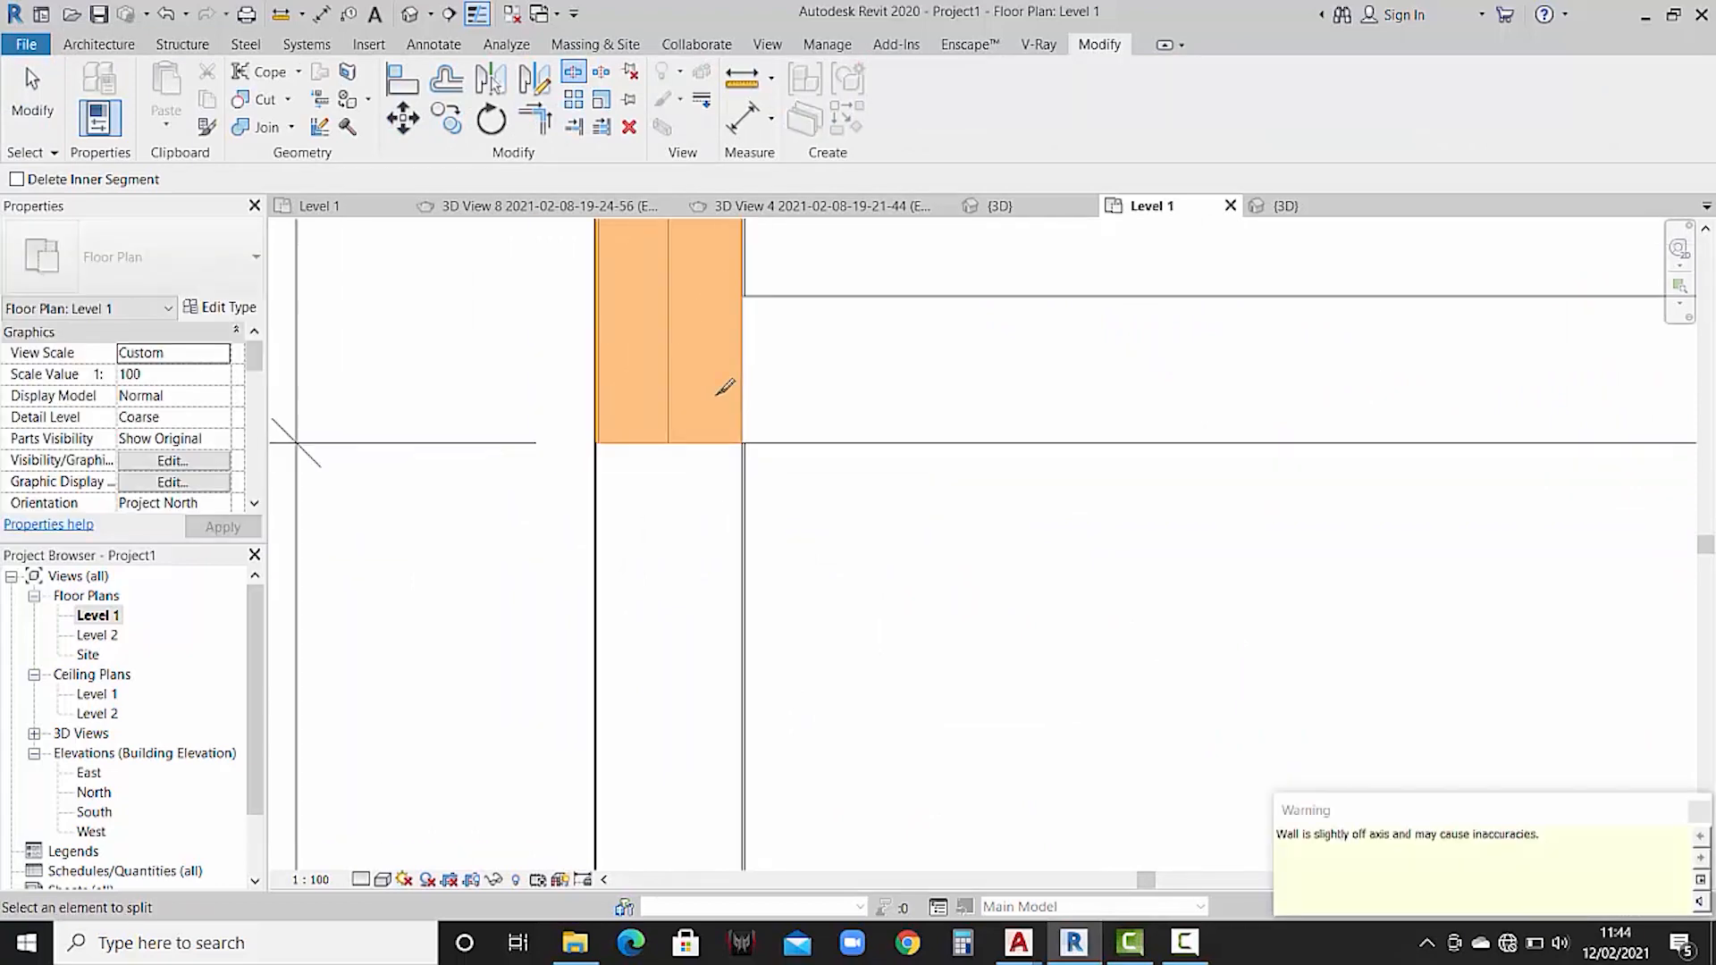
scroll(726, 386, "down", 7)
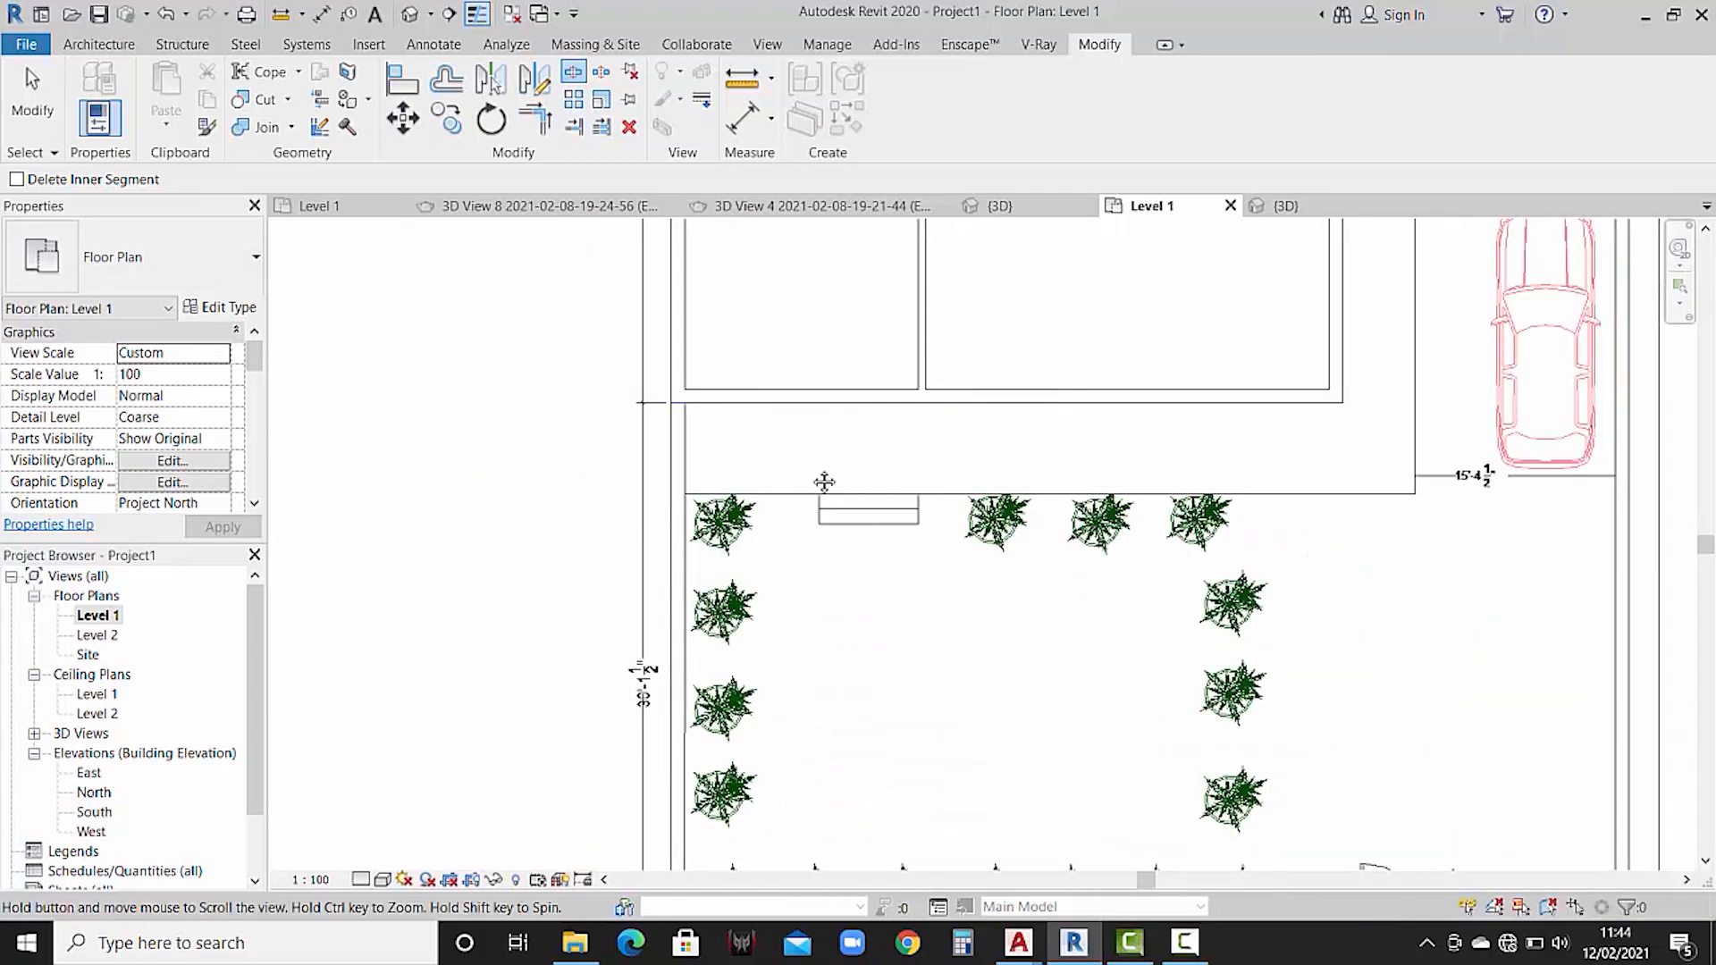
middle_click_drag(1023, 395, 1029, 465)
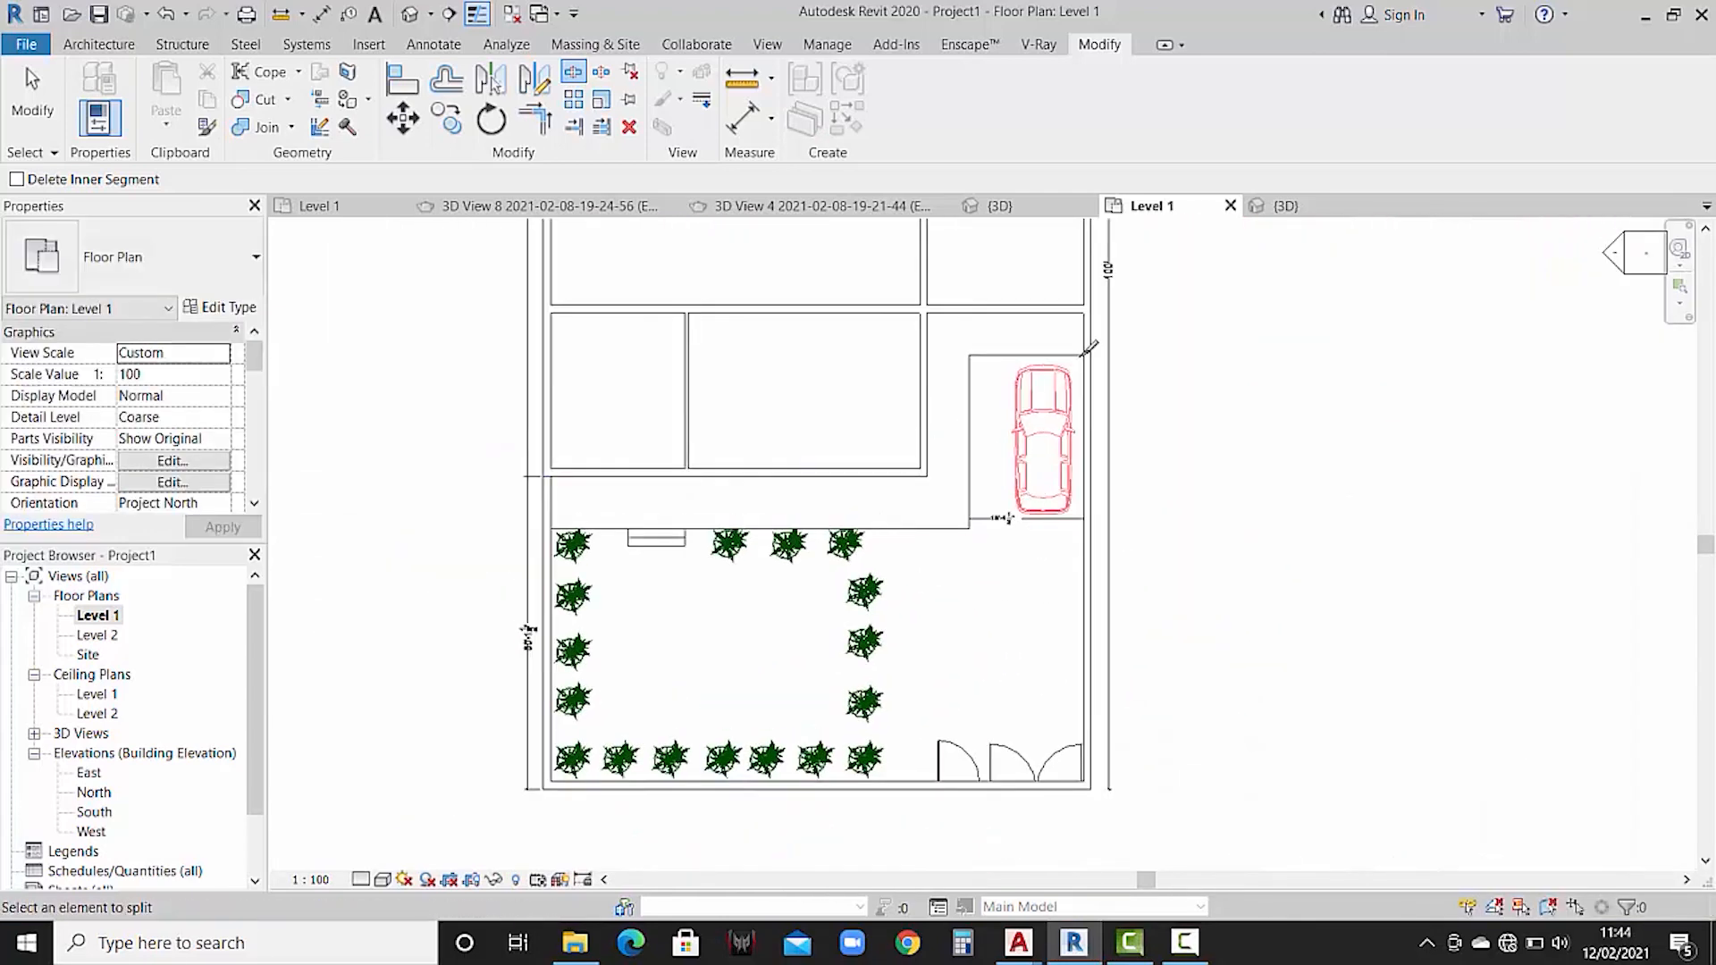
scroll(1102, 324, "up", 5)
scroll(1117, 411, "up", 3)
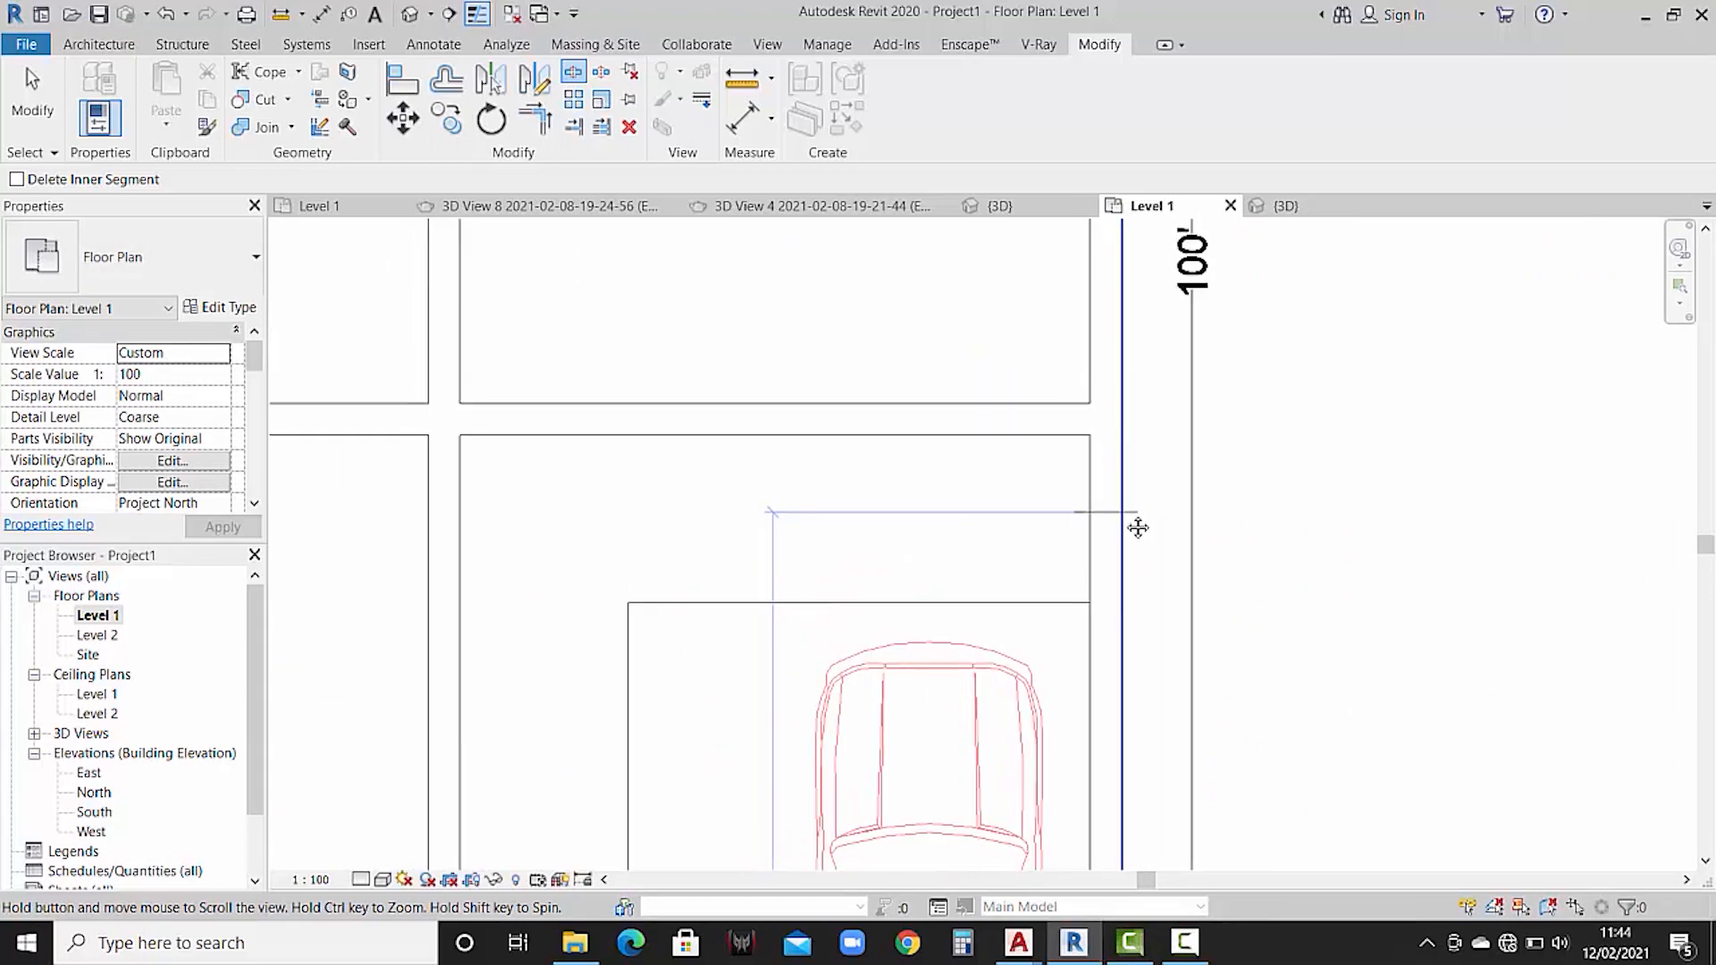
scroll(1128, 420, "up", 2)
scroll(1144, 431, "up", 2)
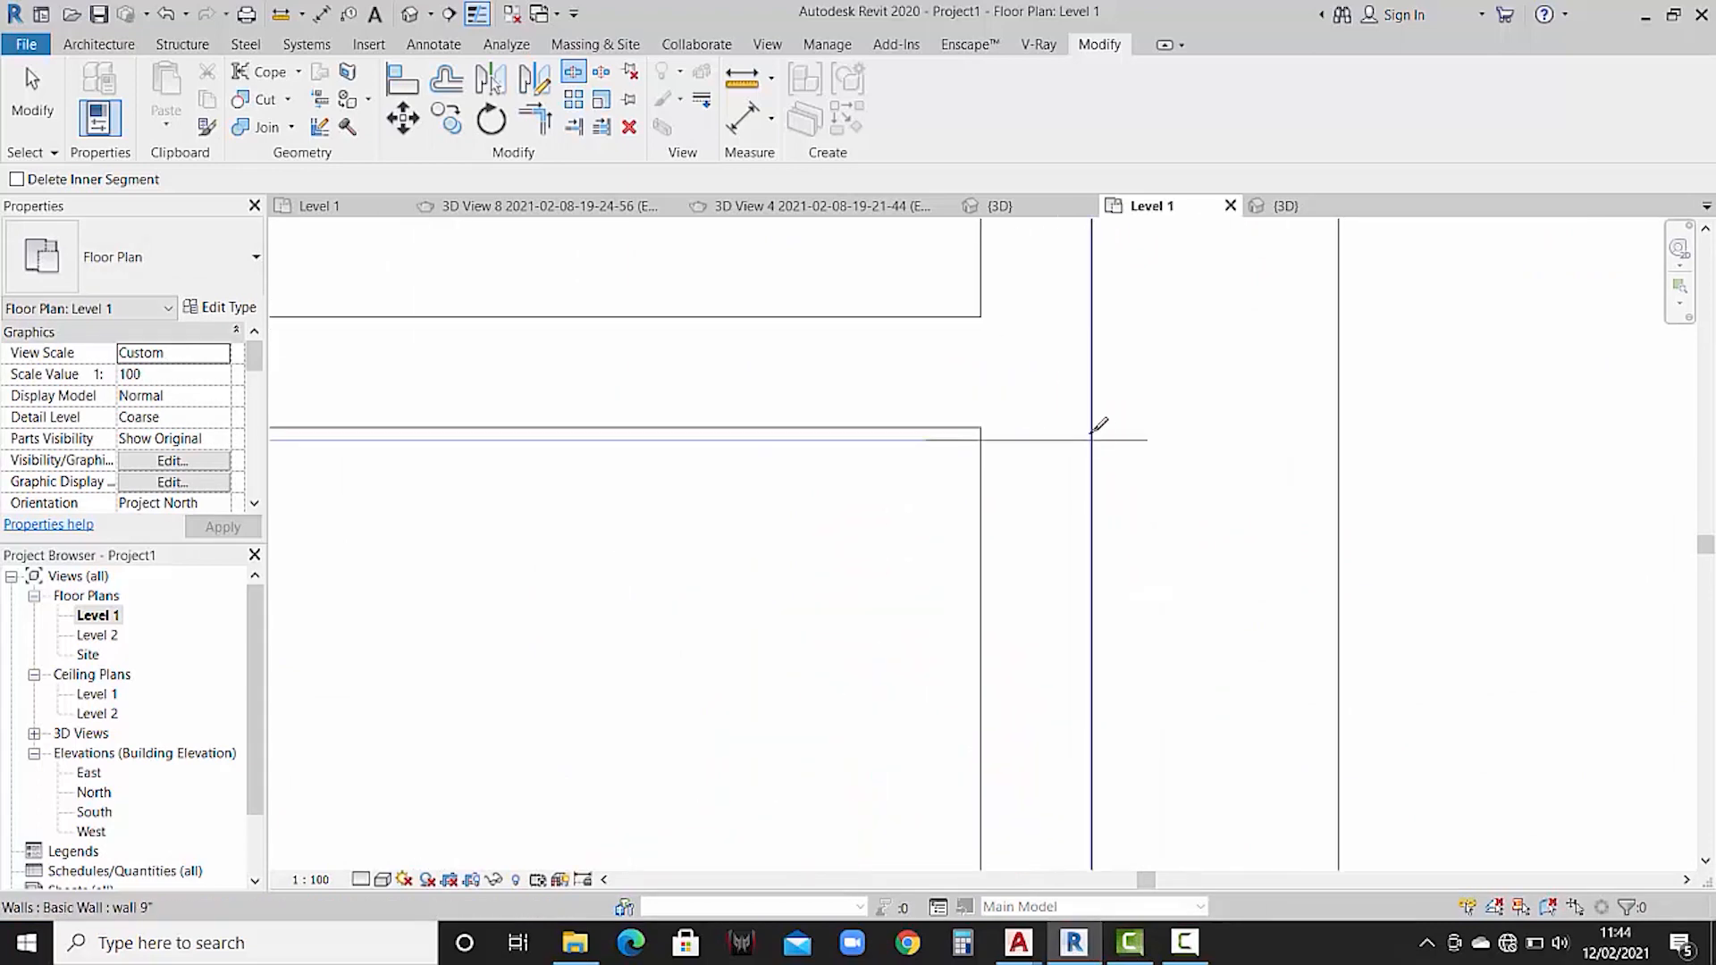
scroll(1119, 393, "down", 5)
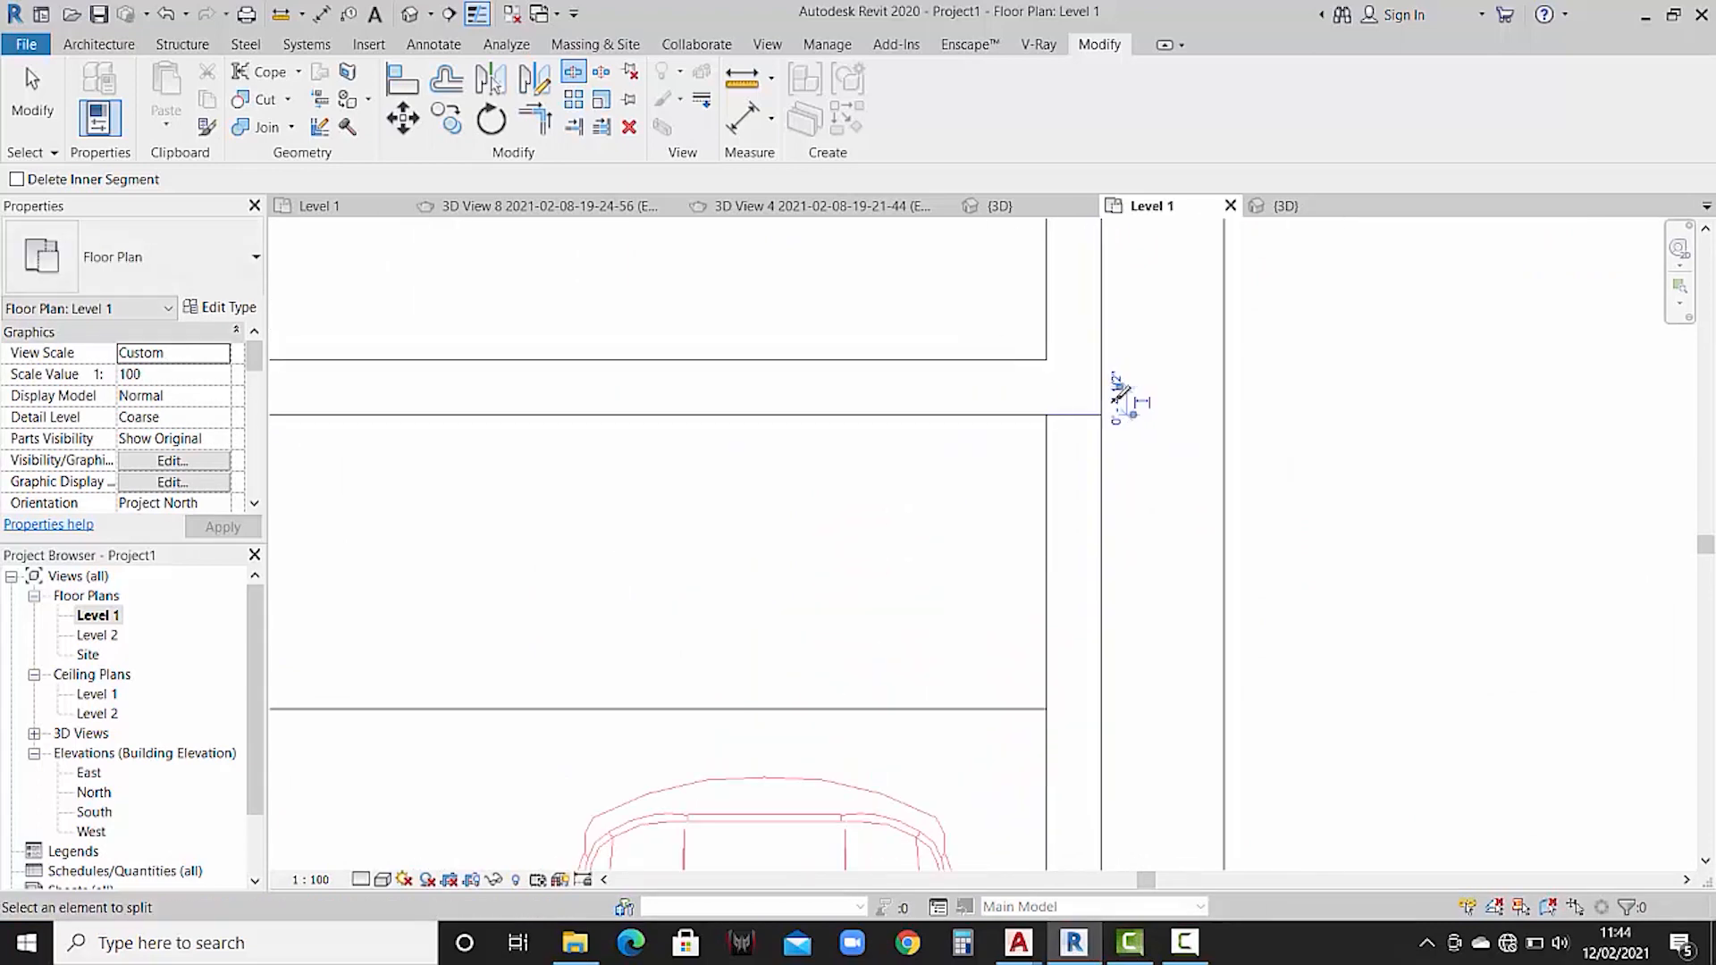
- Split the first side boundary wall at the outer face of the house's rear wall
scroll(1128, 644, "down", 5)
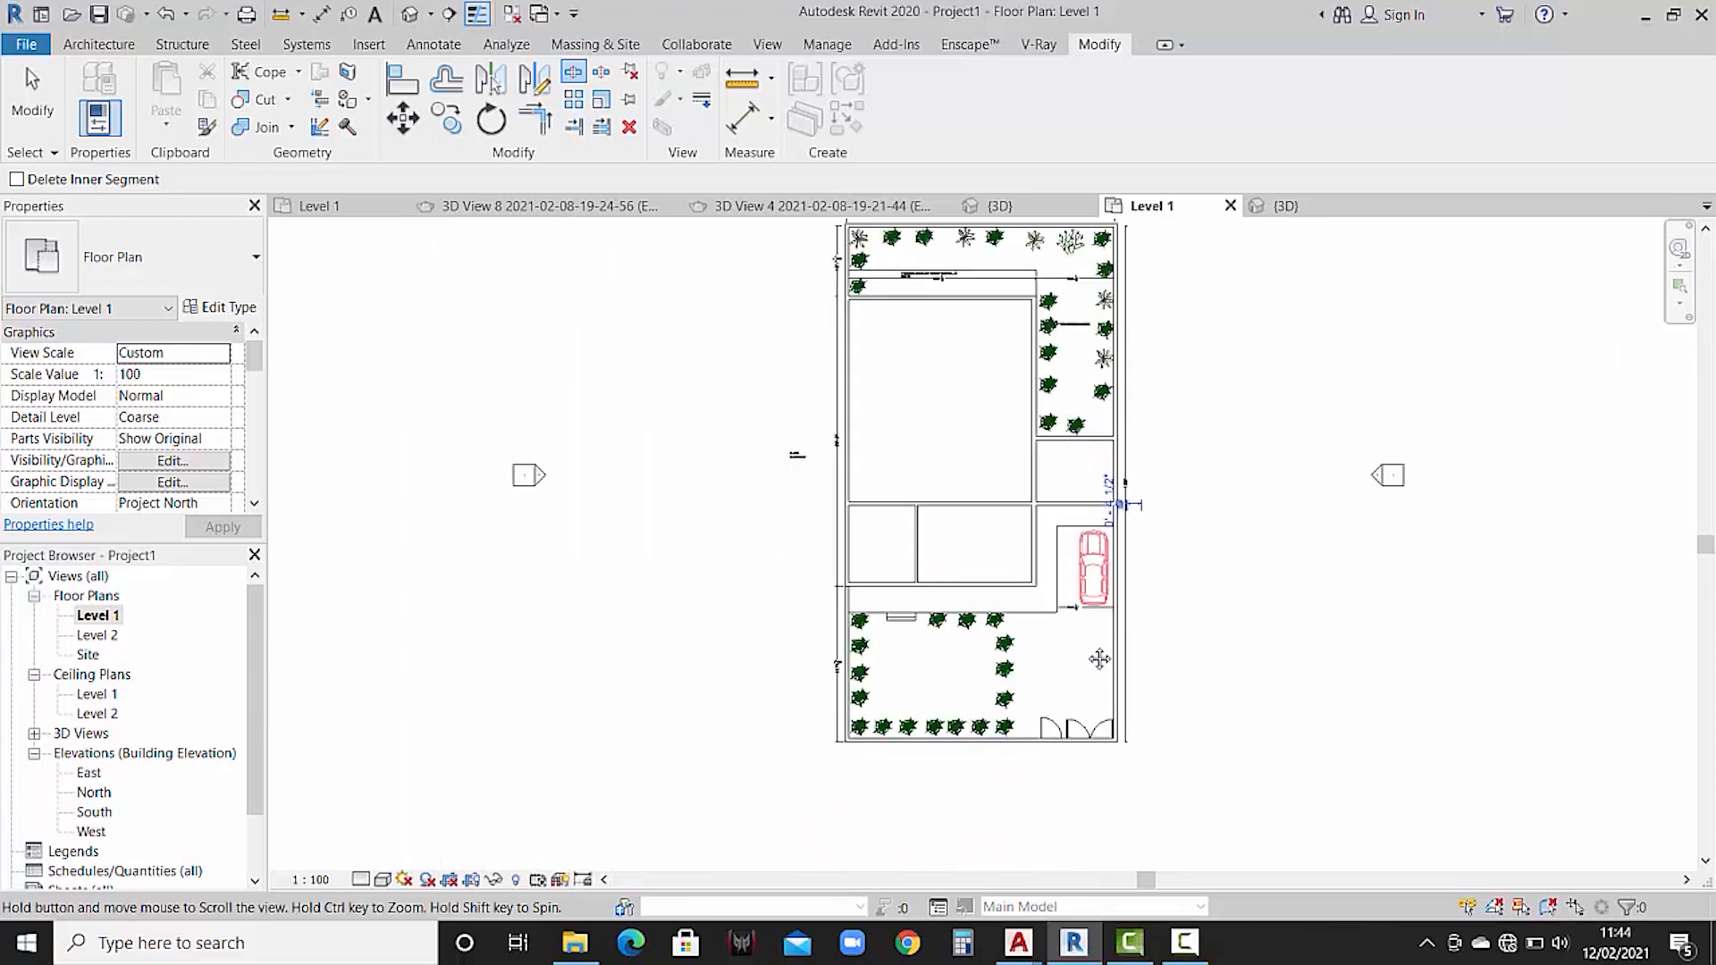
scroll(799, 560, "up", 6)
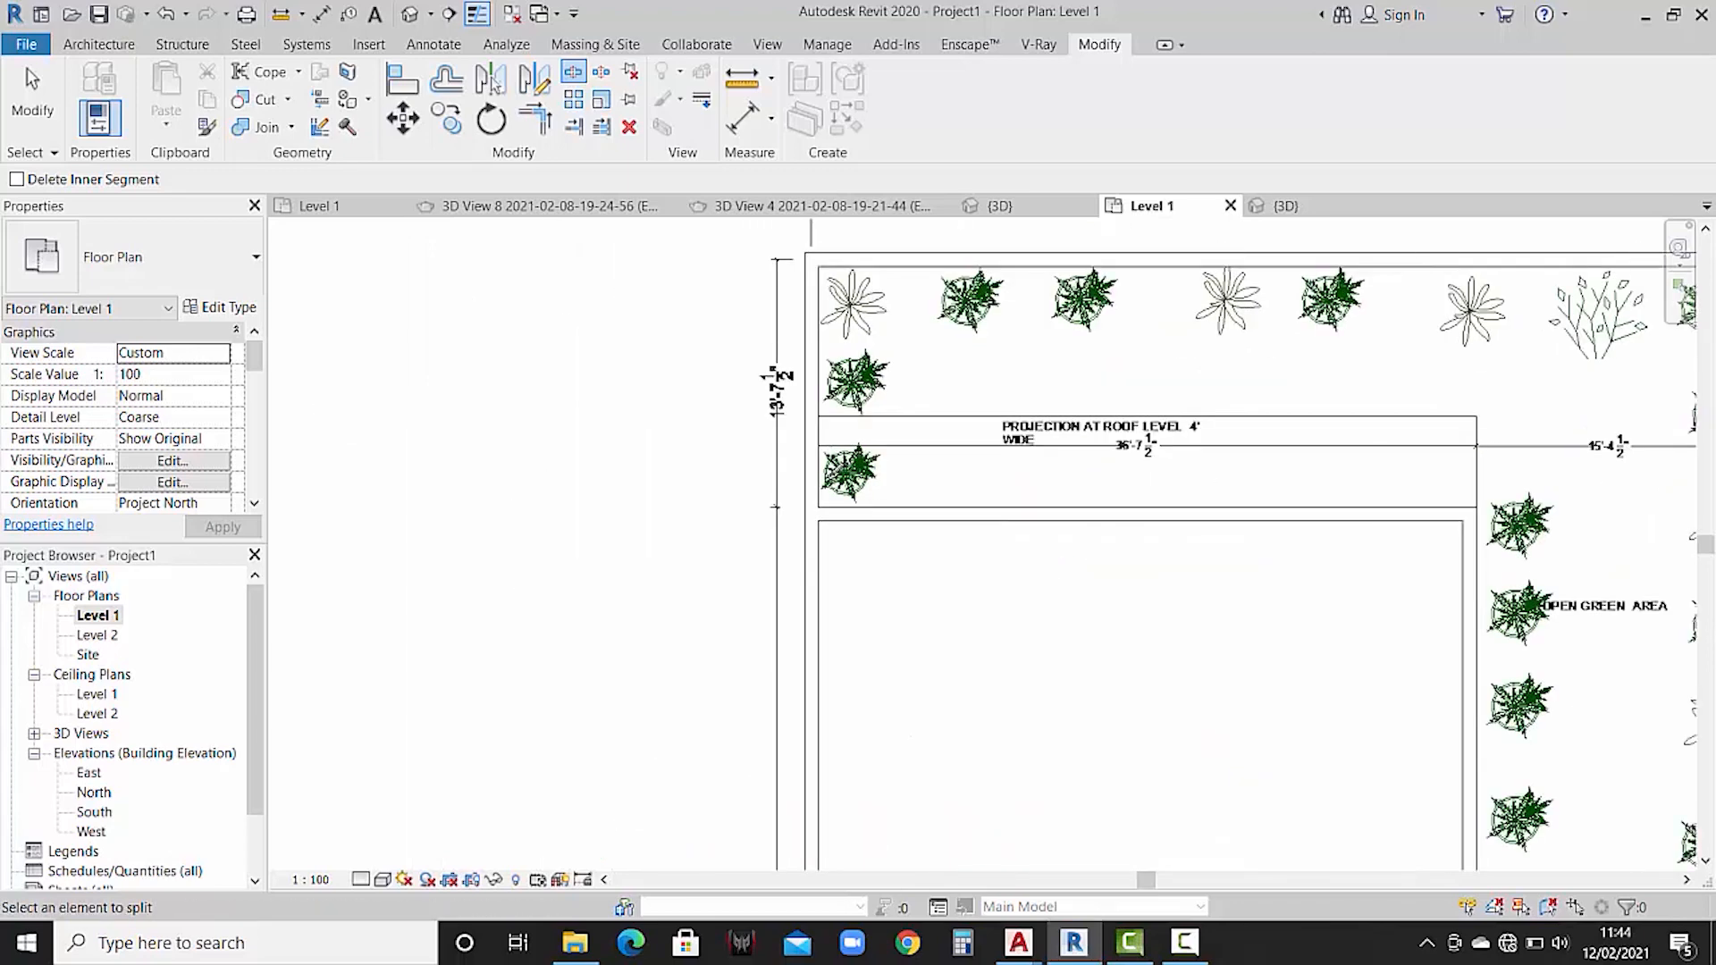
scroll(798, 560, "up", 2)
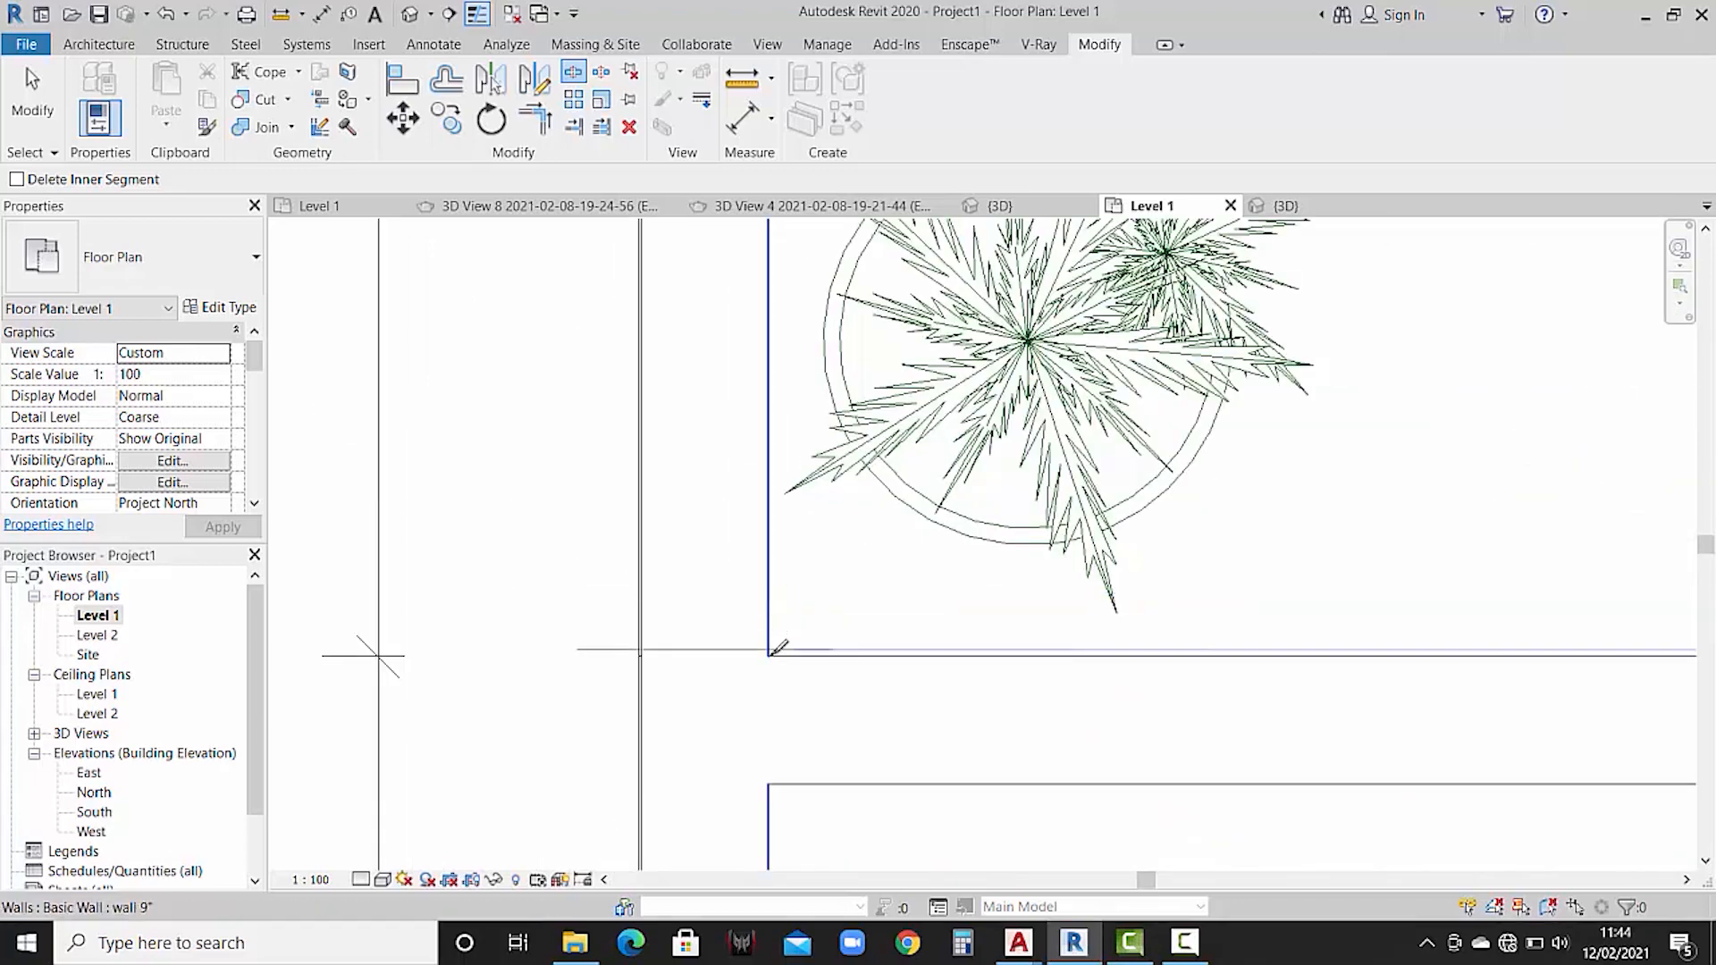
scroll(774, 650, "up", 2)
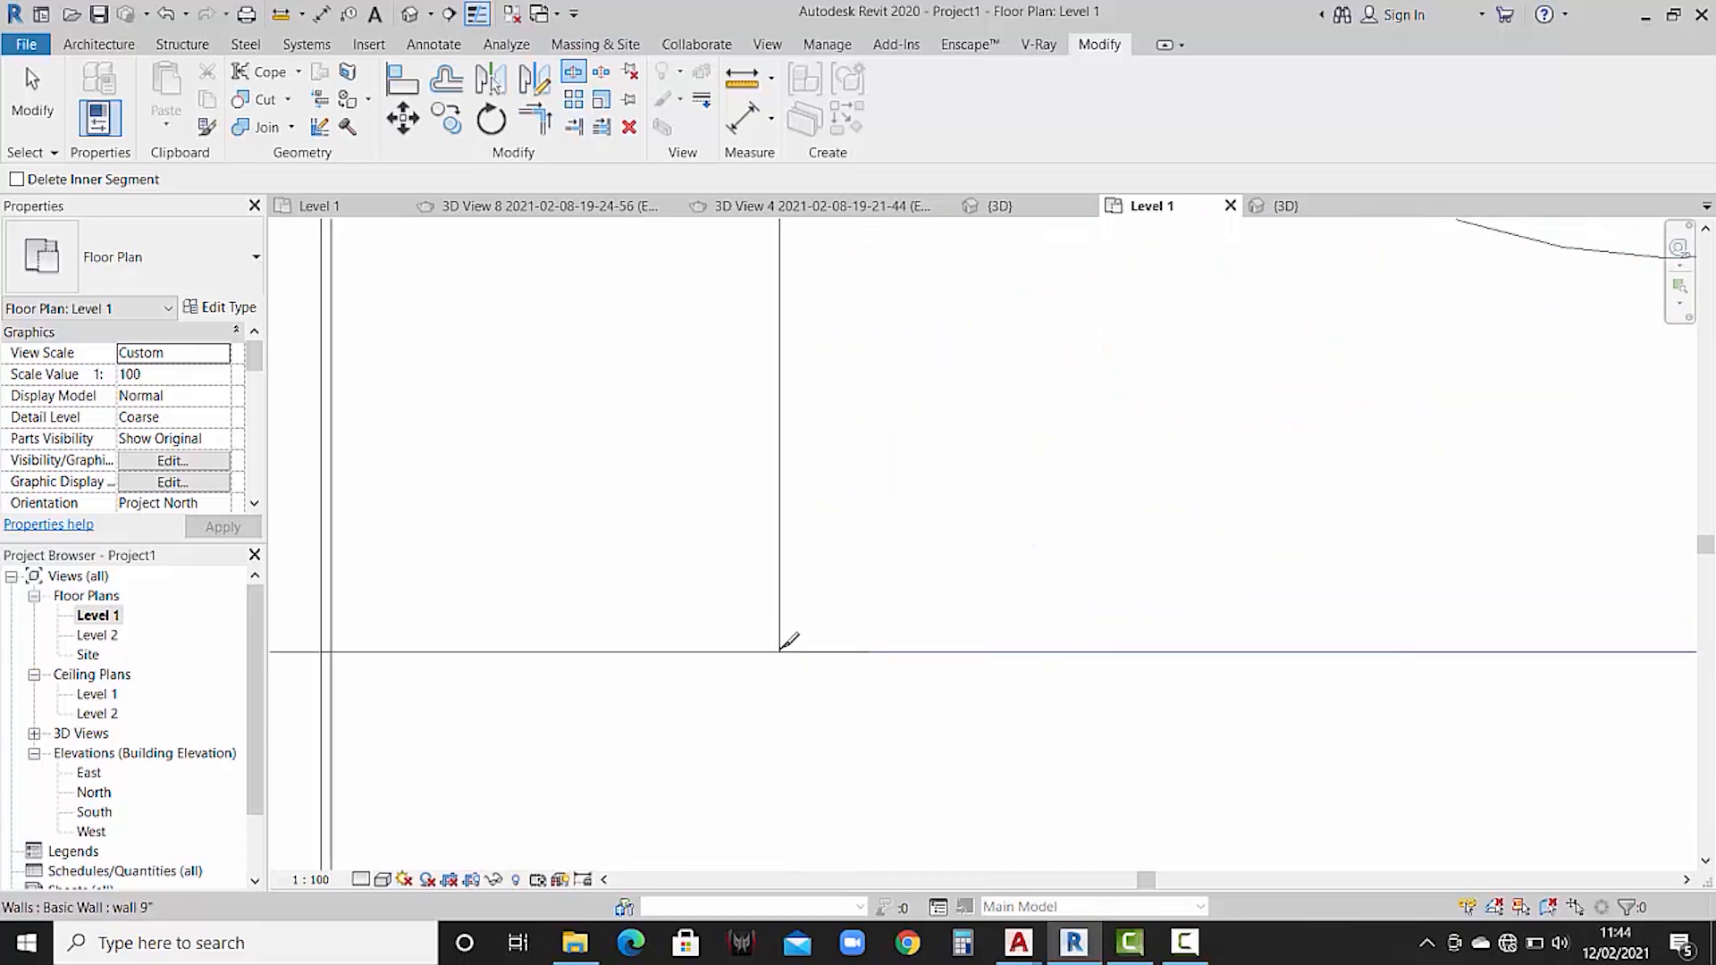
left_click(783, 650)
- Split the opposite side boundary wall where the house wall bordering the open green area meets it, and end the splitting
scroll(808, 489, "down", 3)
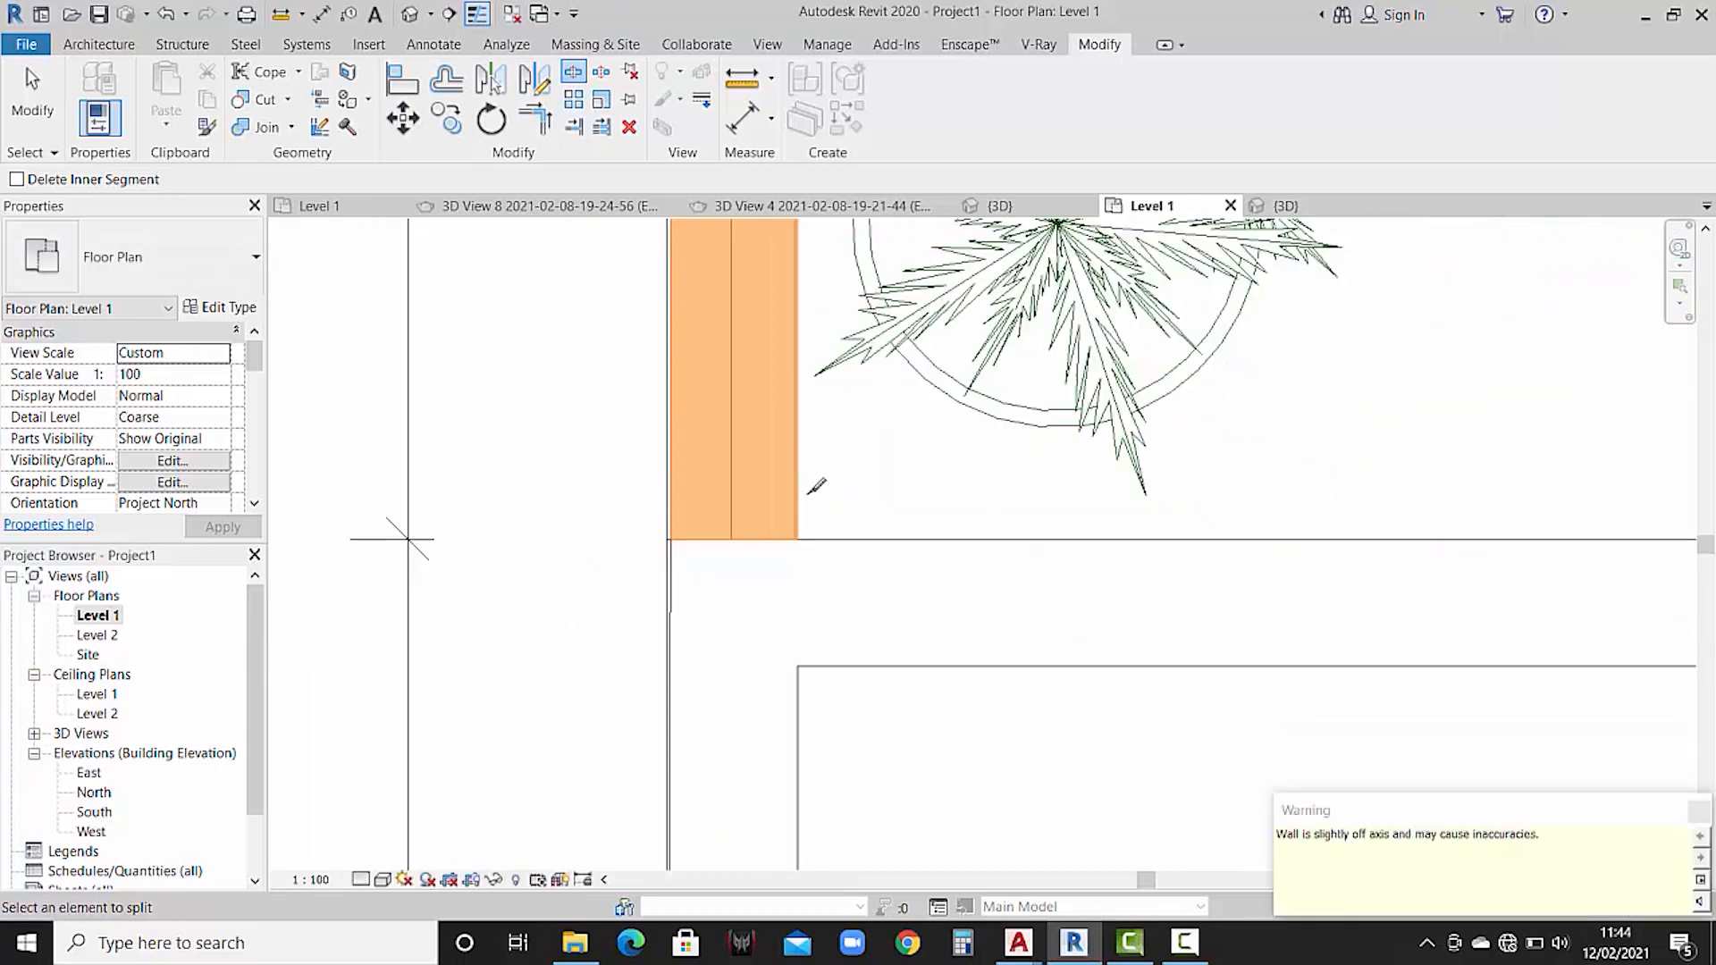
scroll(816, 485, "down", 5)
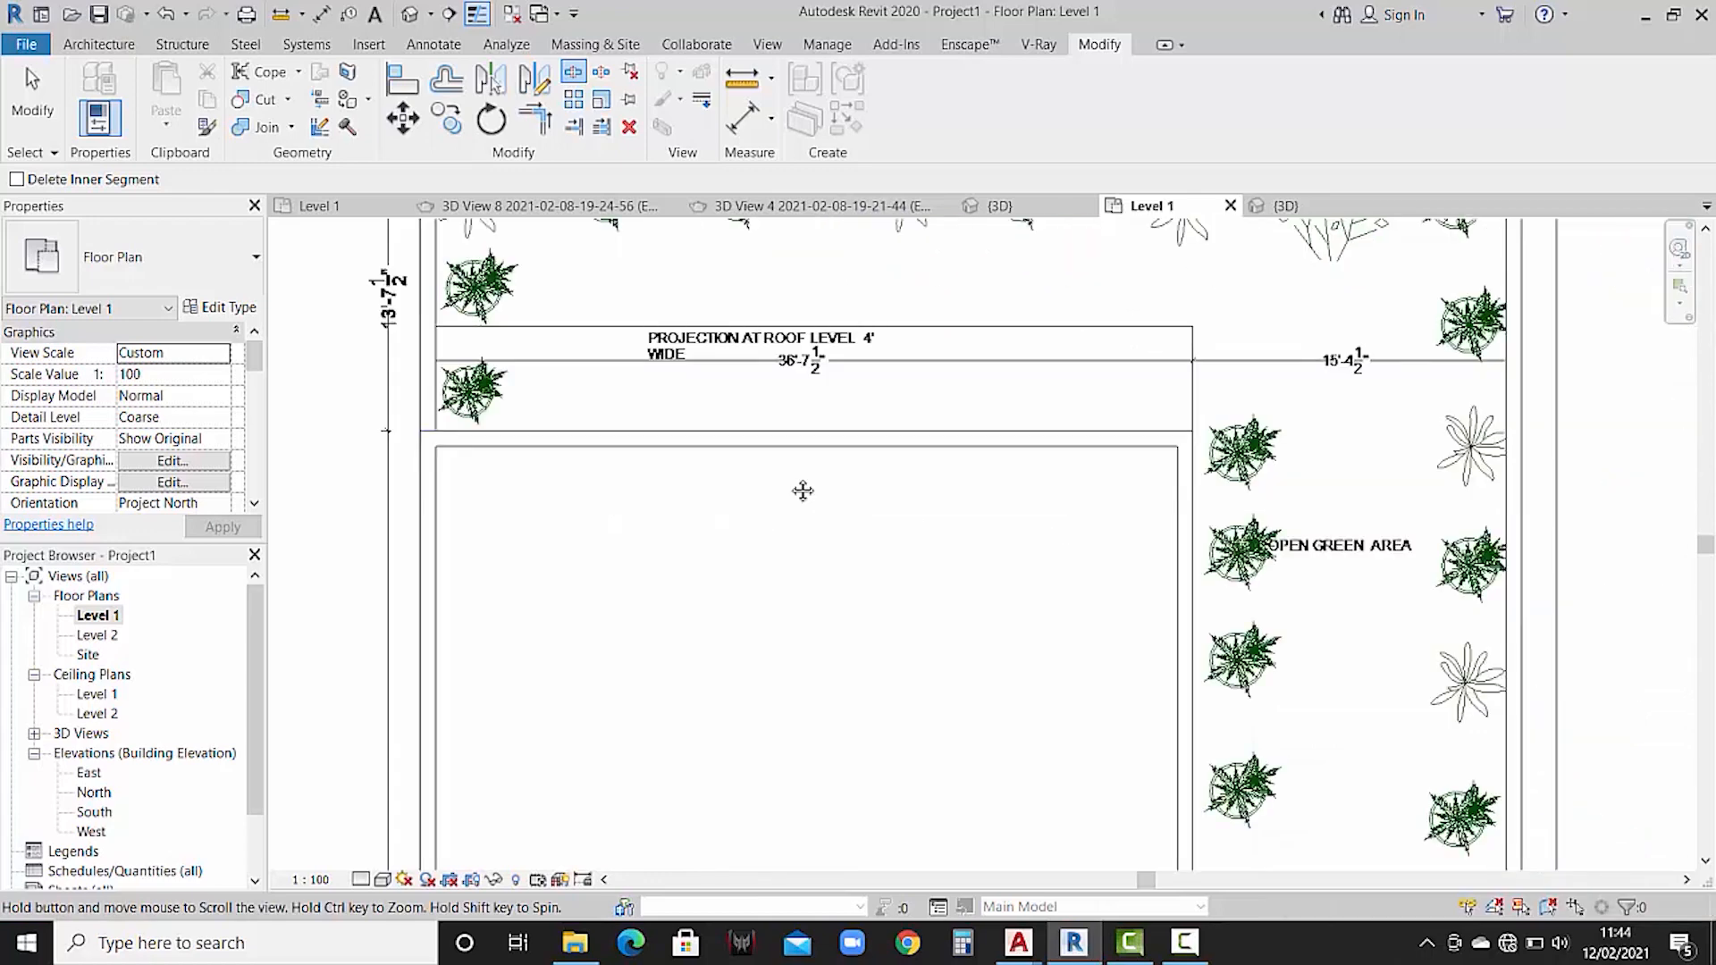
scroll(1084, 706, "down", 3)
scroll(1091, 666, "up", 5)
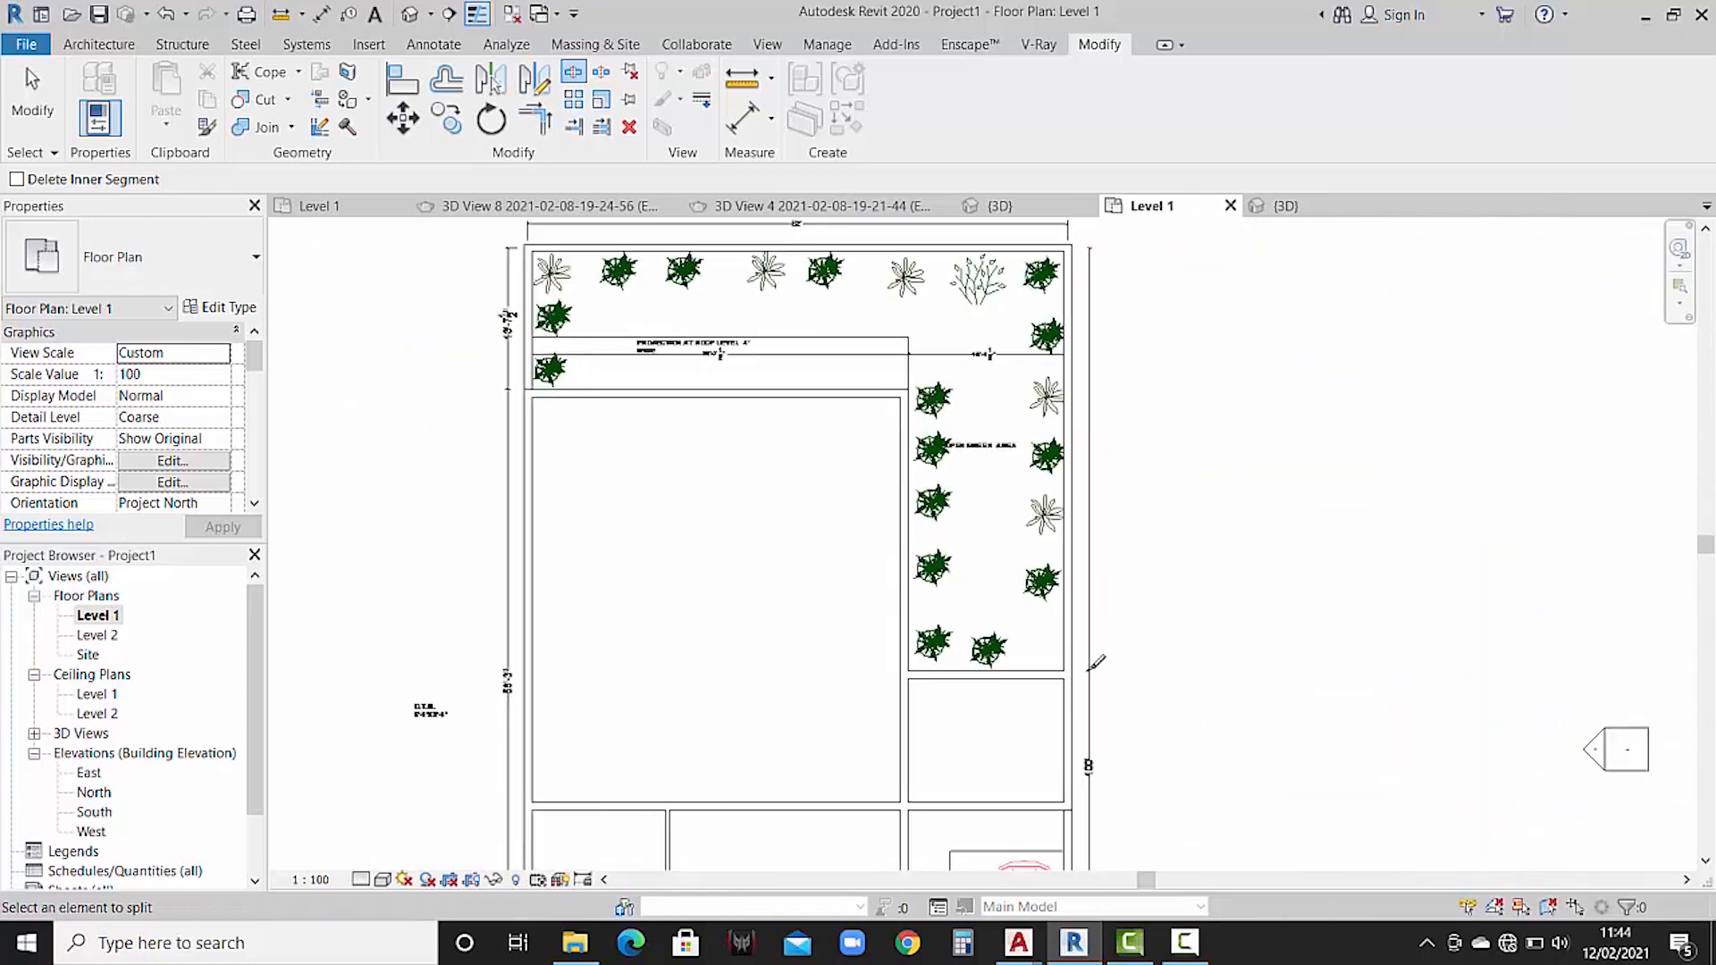
scroll(1088, 665, "up", 6)
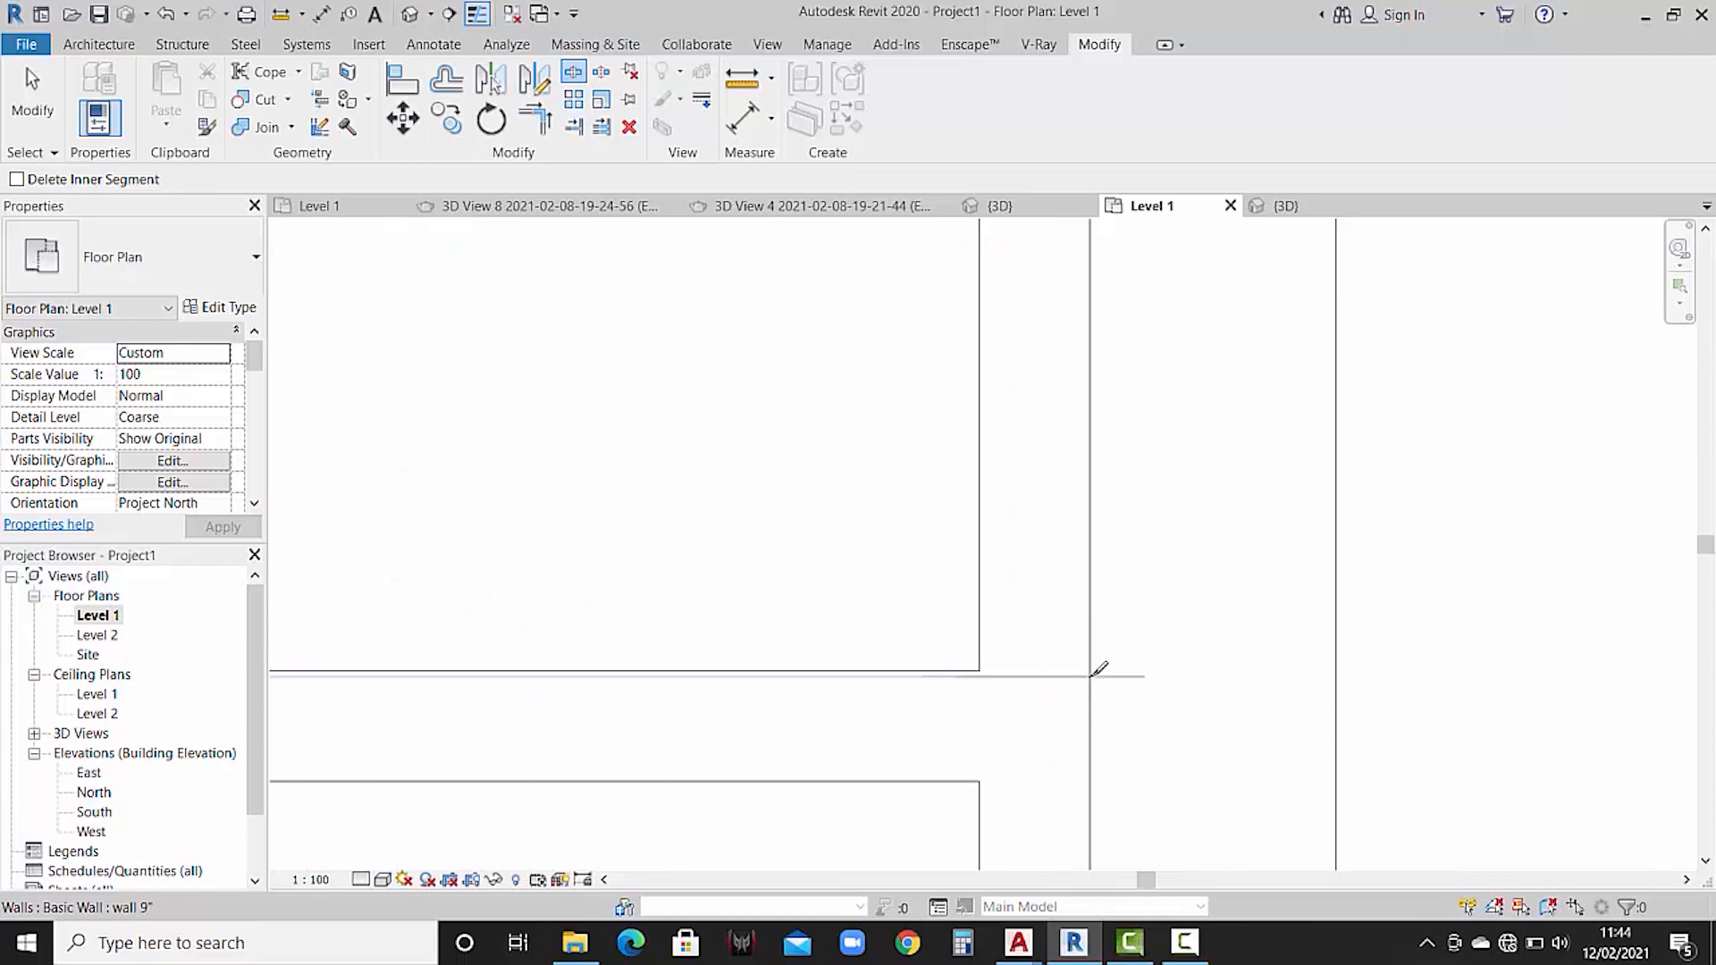
scroll(1094, 661, "up", 2)
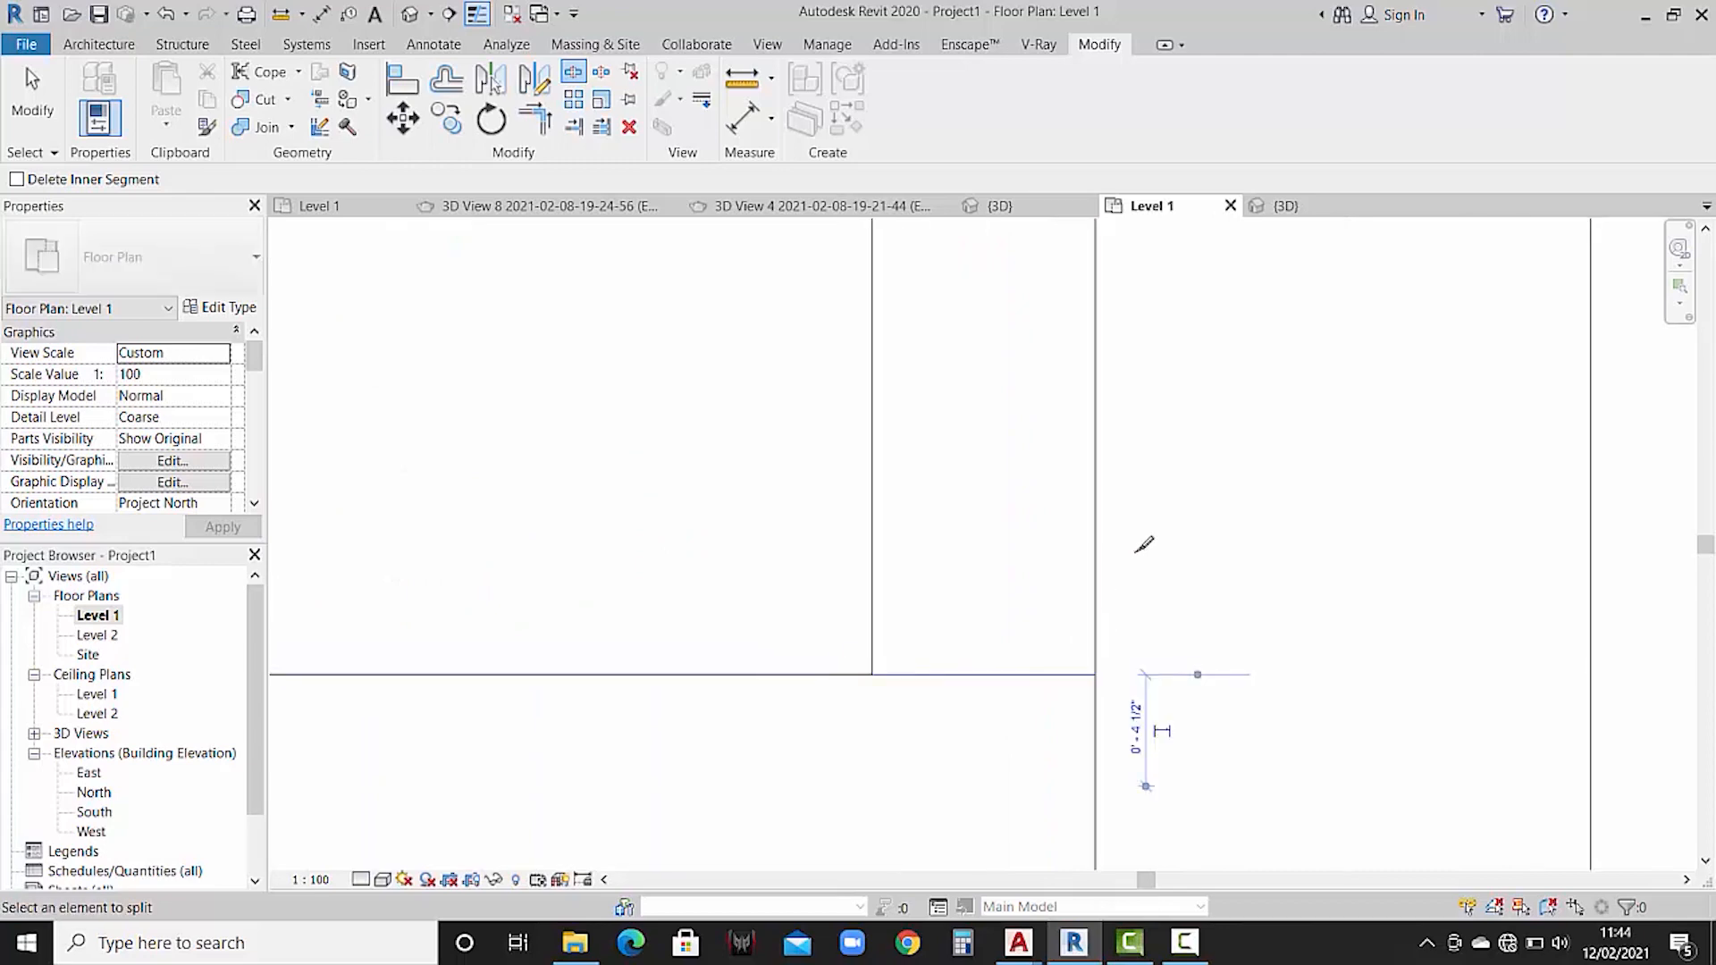
scroll(1144, 545, "down", 4)
scroll(1144, 546, "down", 5)
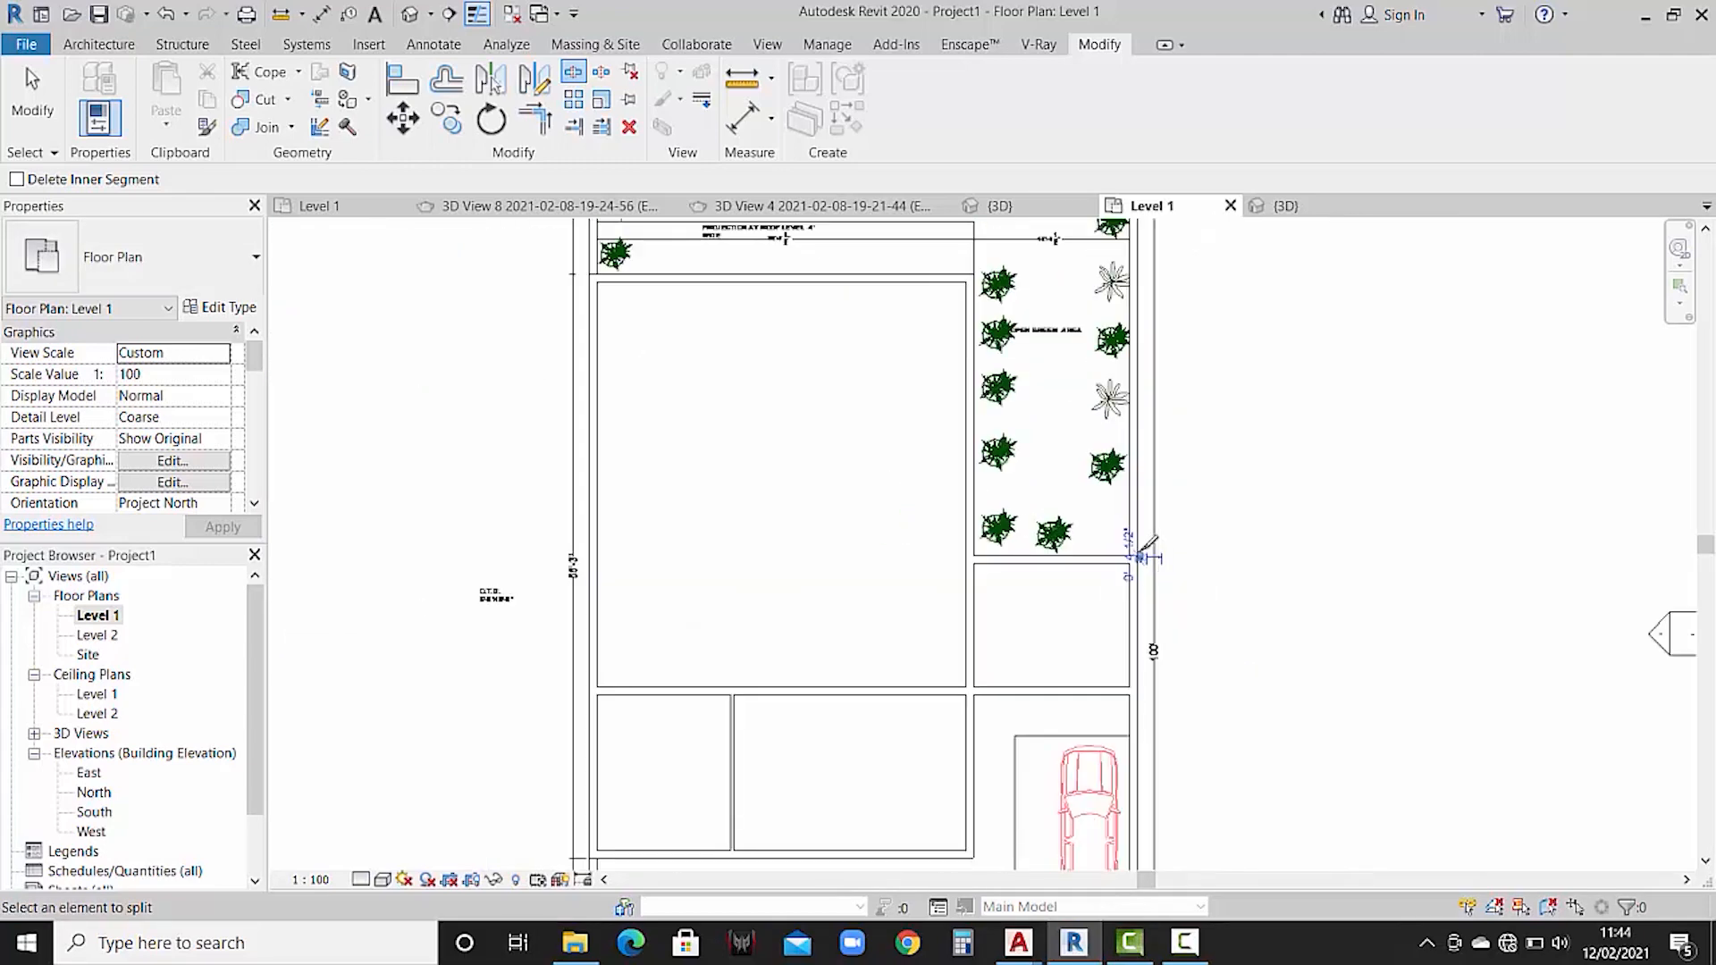
key("Escape")
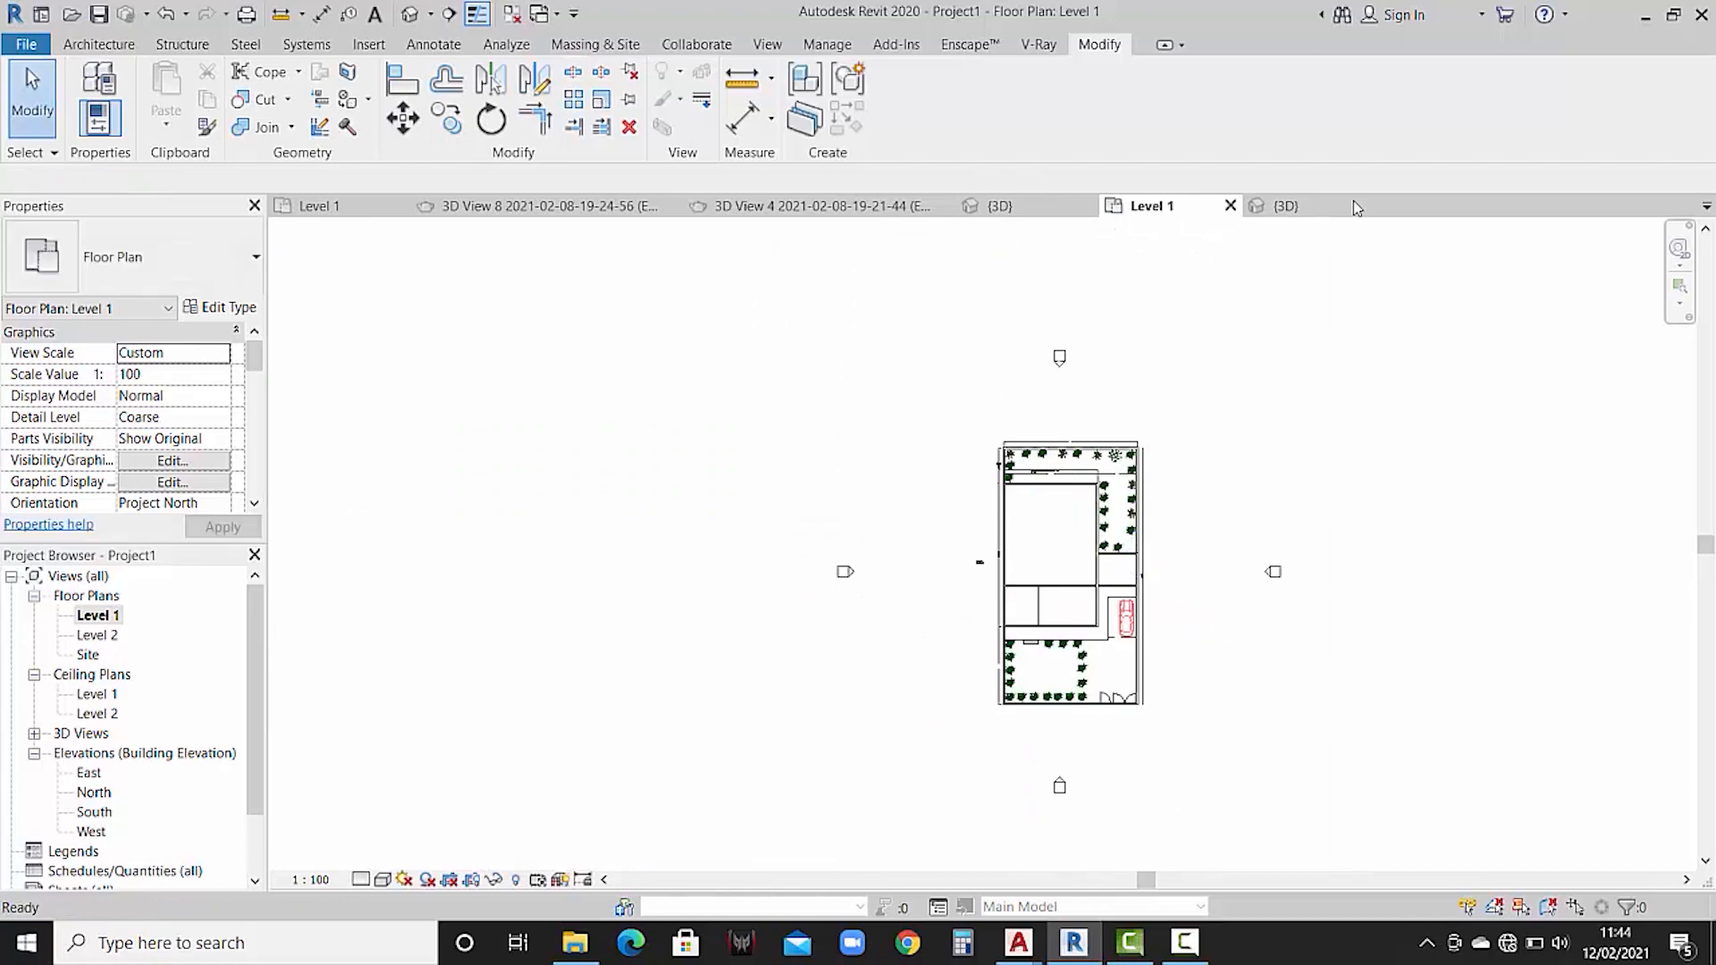
- In the 3D view, select the six boundary wall segments around the front and rear yards and set their unconnected height to 7' 0"
left_click(1311, 211)
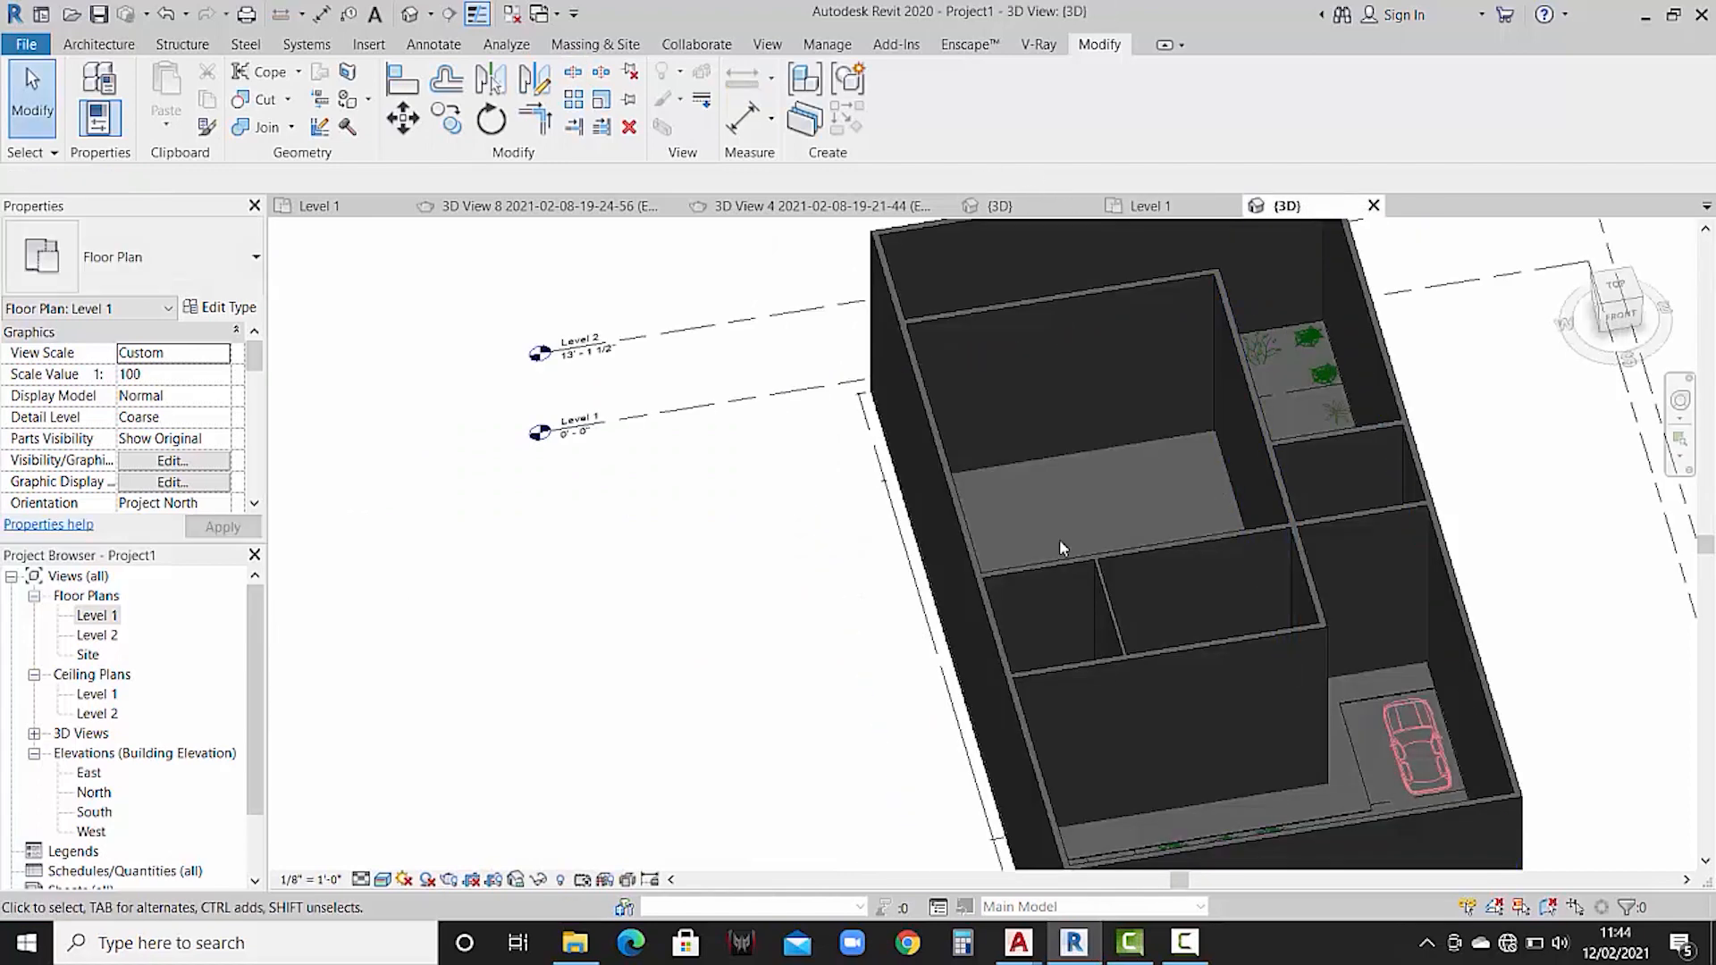
left_click(890, 286)
middle_click_drag(890, 286, 867, 335)
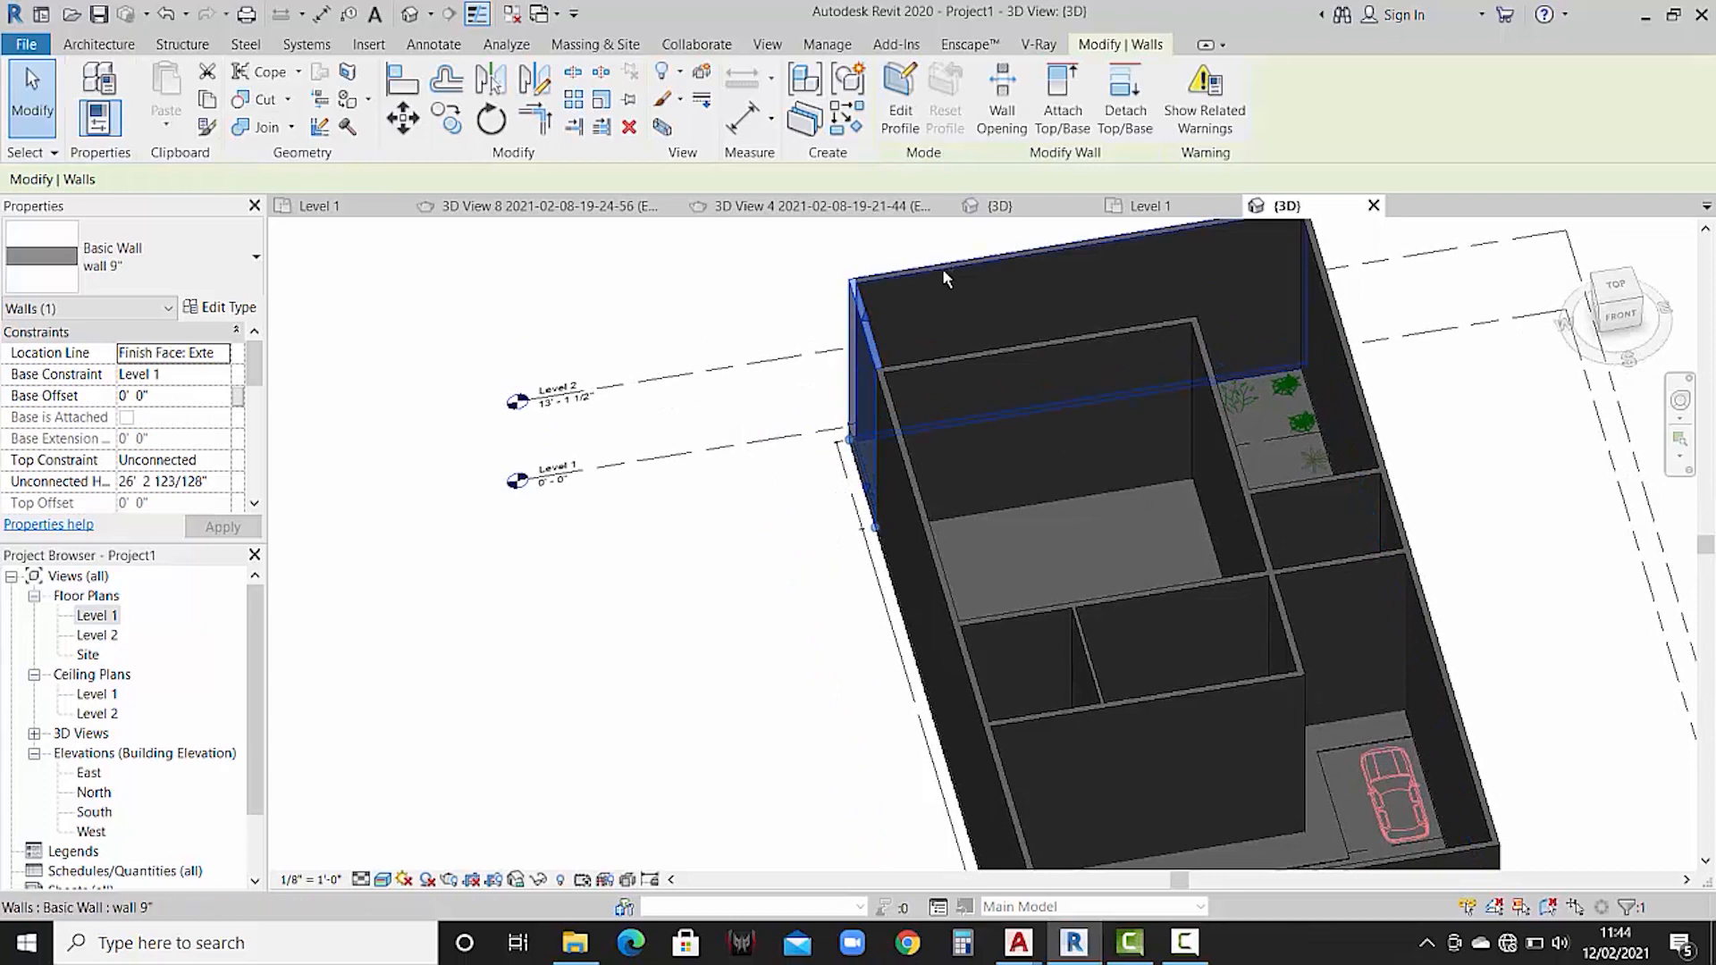
left_click(1300, 293, "ctrl")
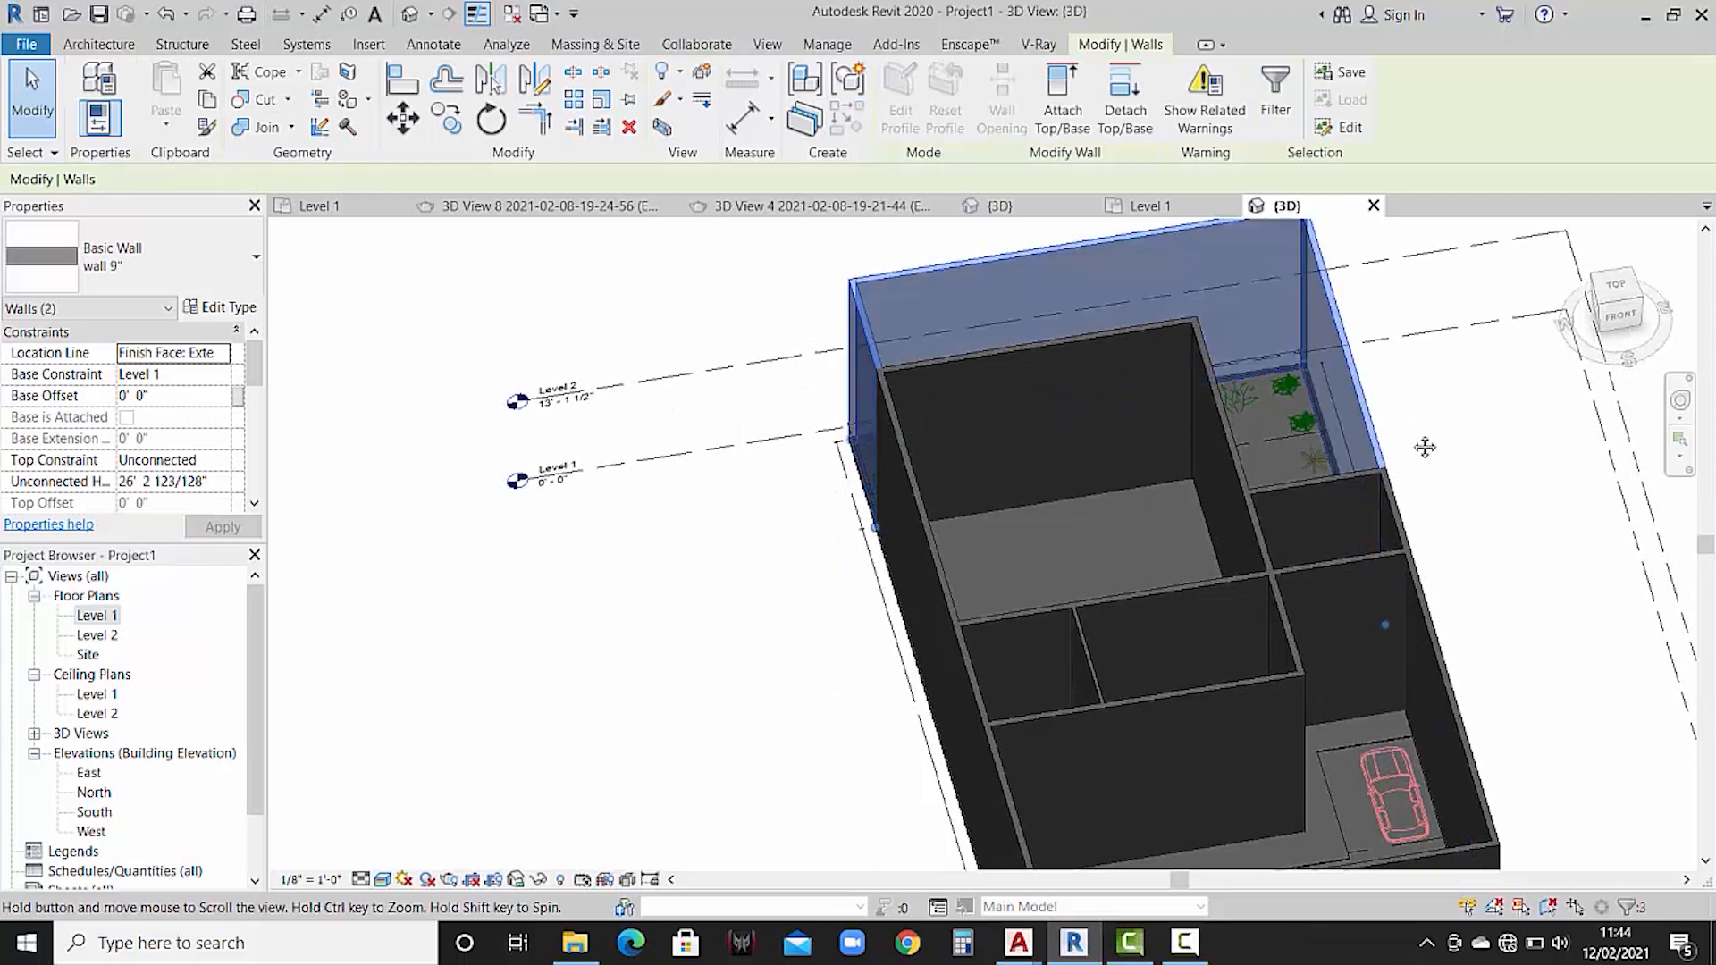
middle_click_drag(1425, 444, 1391, 272)
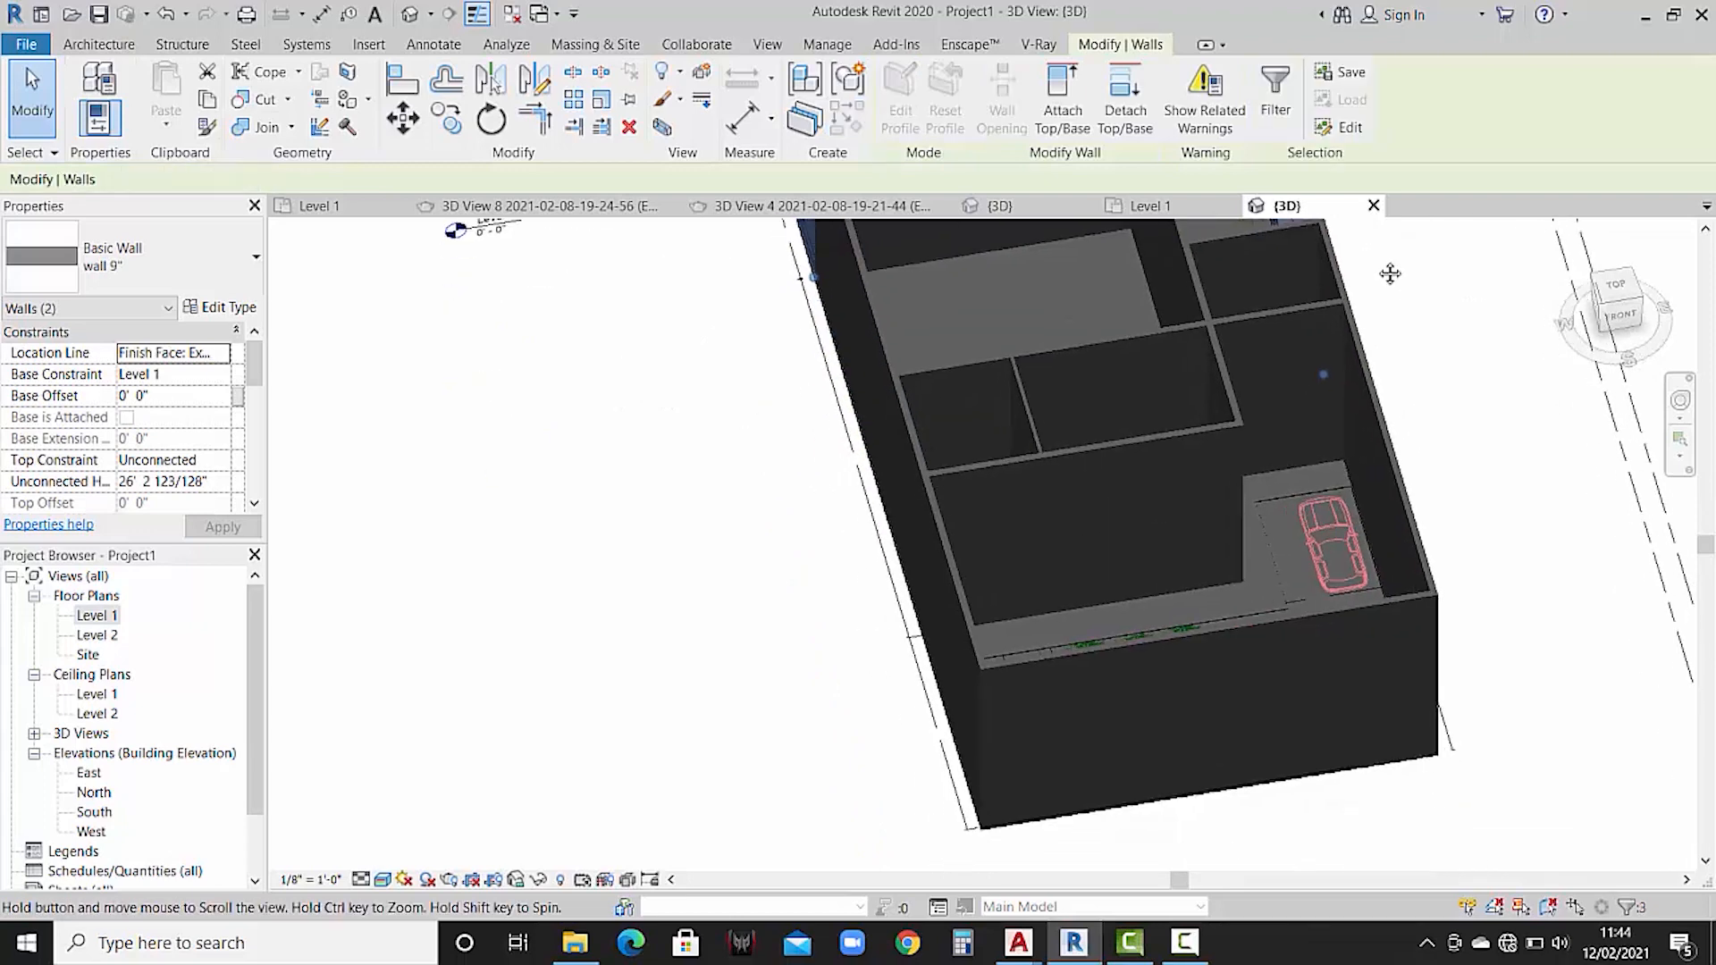
left_click(1131, 640, "ctrl")
left_click(1406, 507, "ctrl")
left_click(1406, 507, "ctrl")
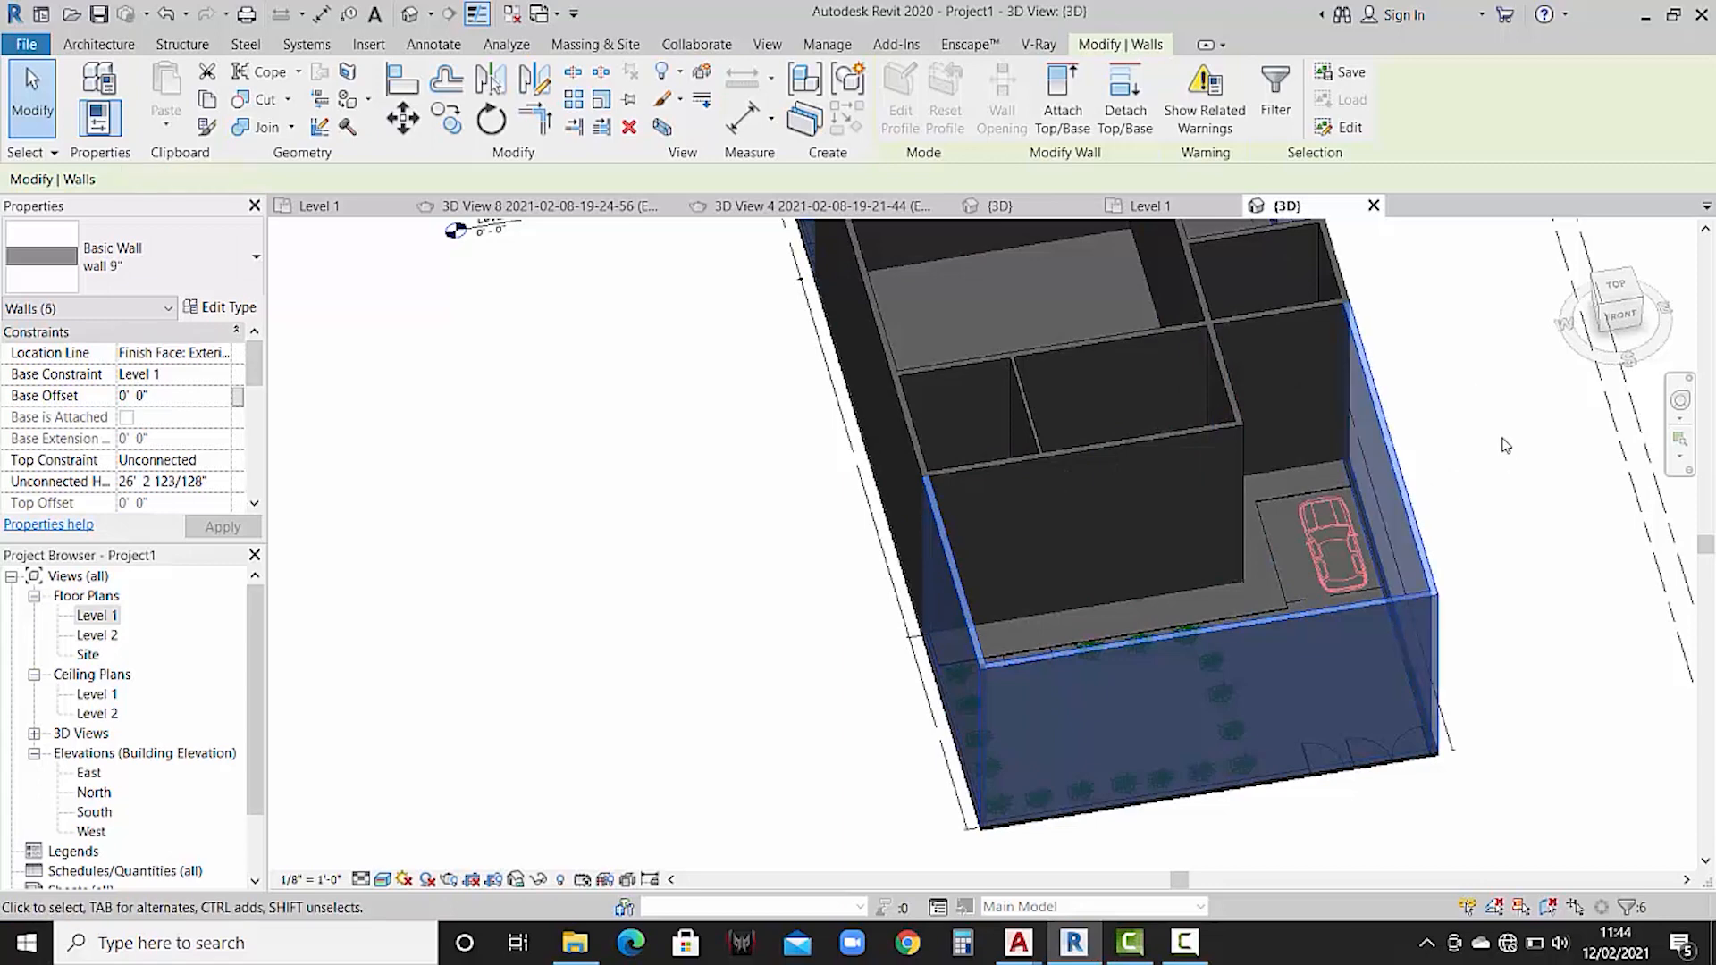
left_click(229, 483)
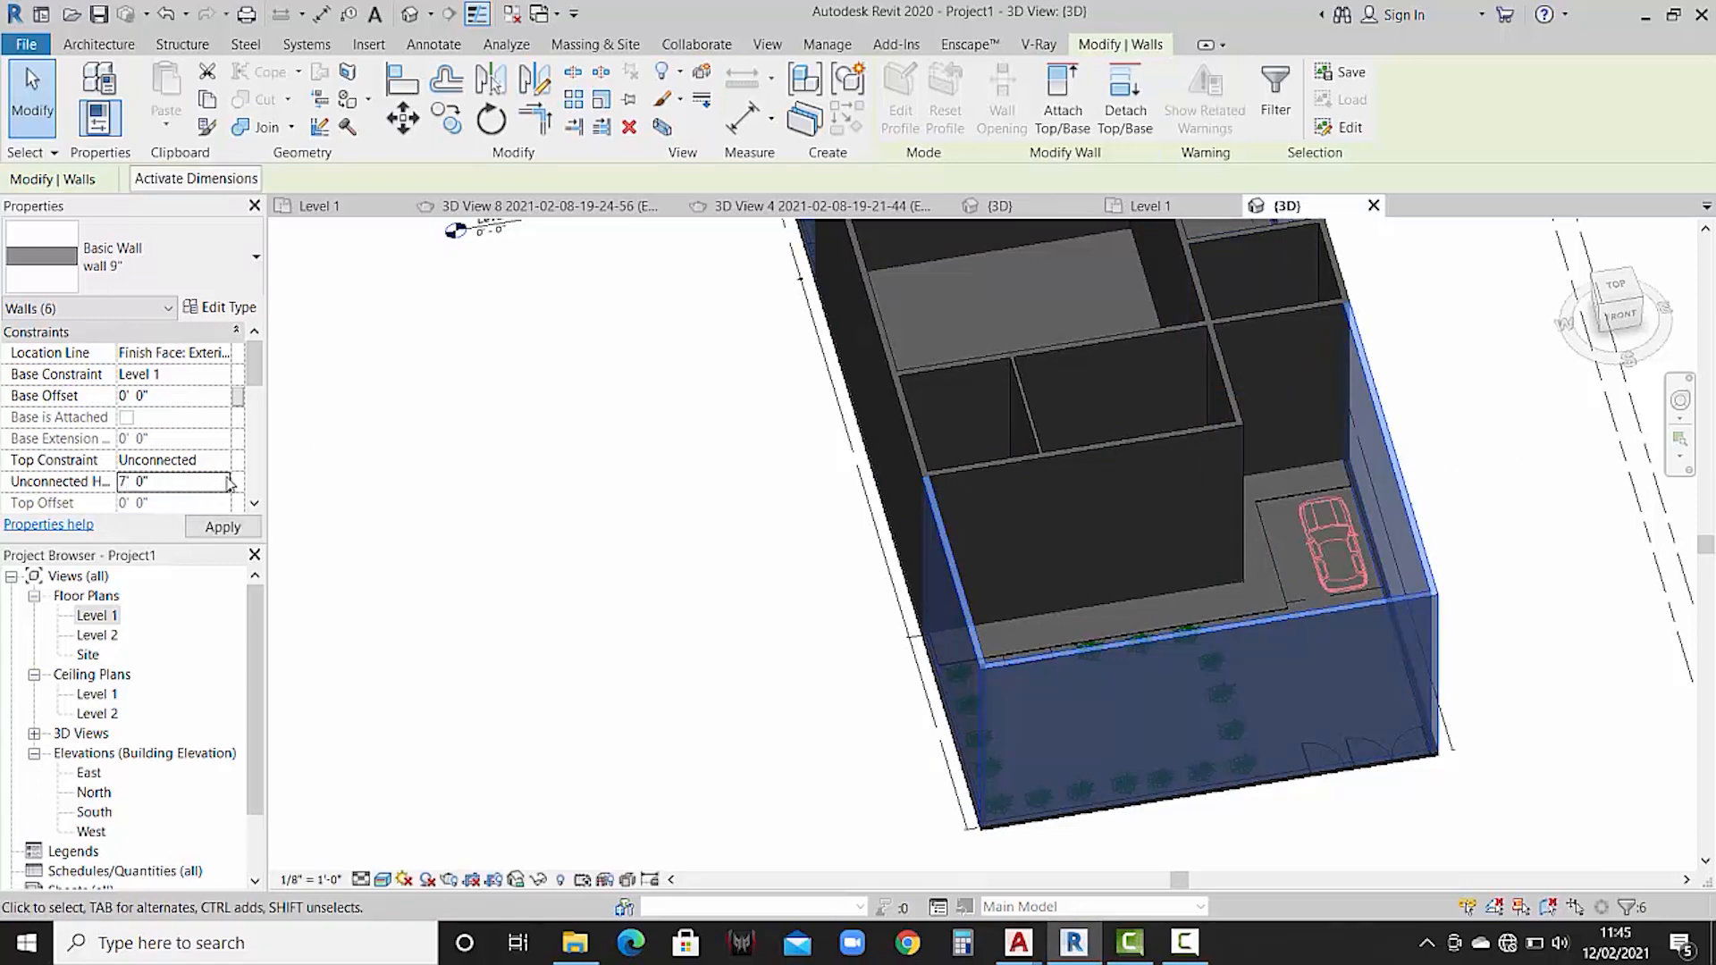
left_click(223, 528)
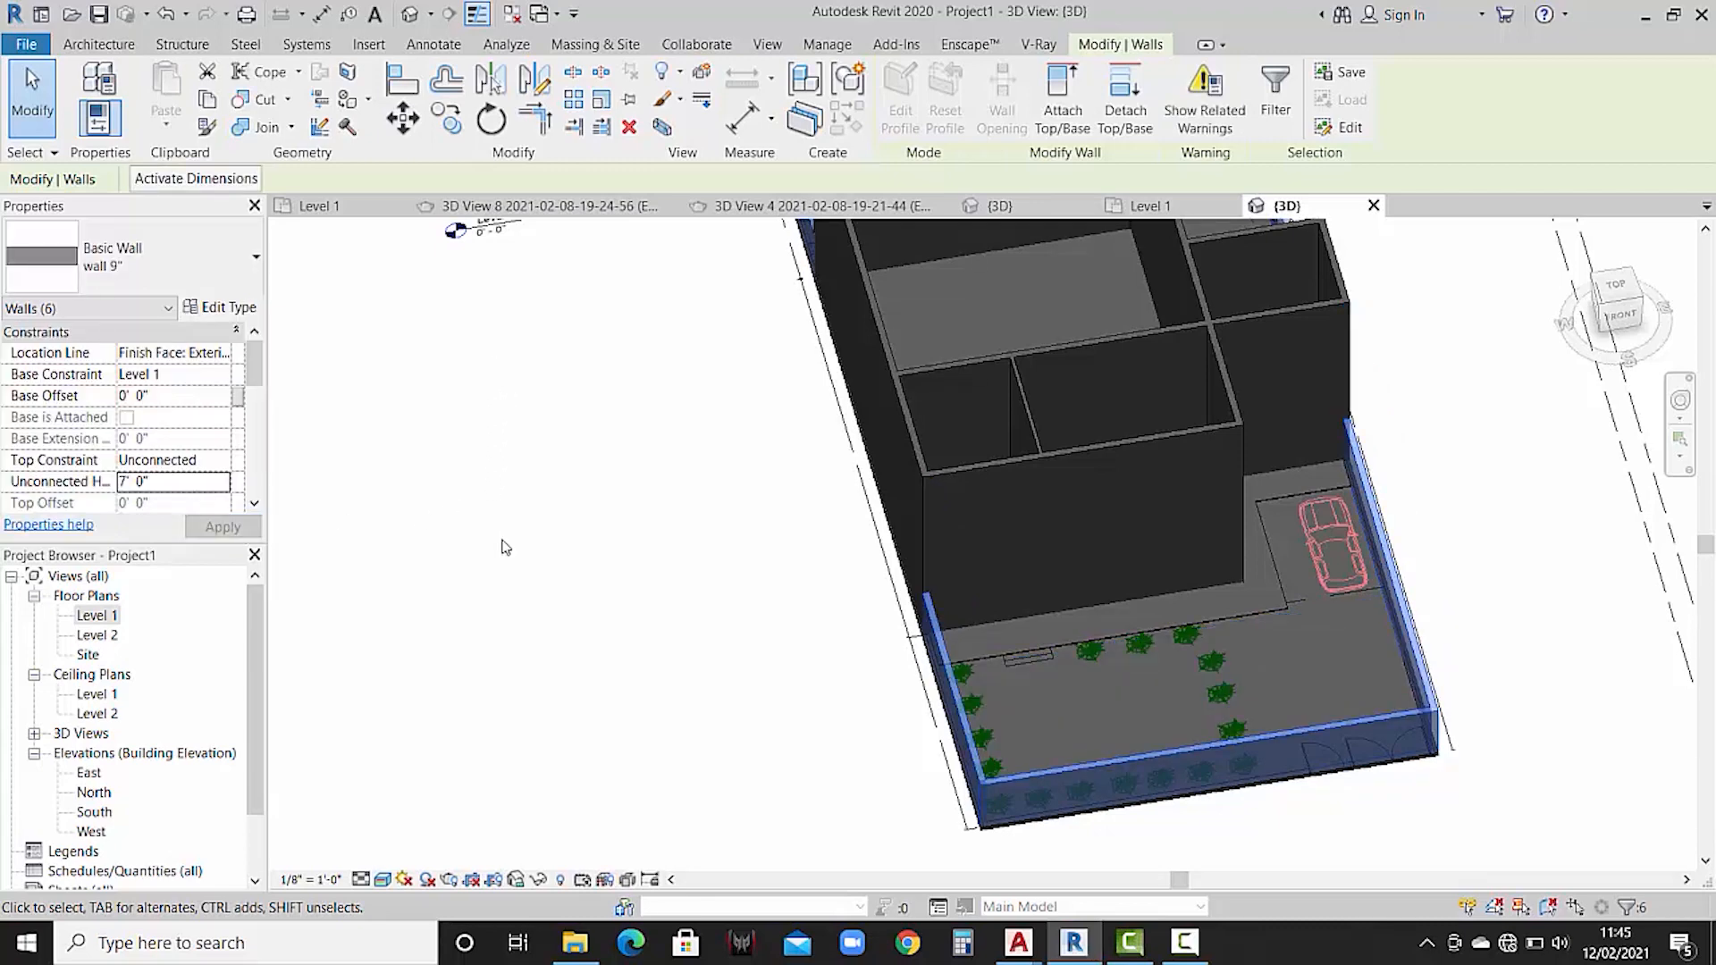
- Raise the unconnected height of the selected boundary walls to 7' 9" and clear the selection
left_click(161, 485)
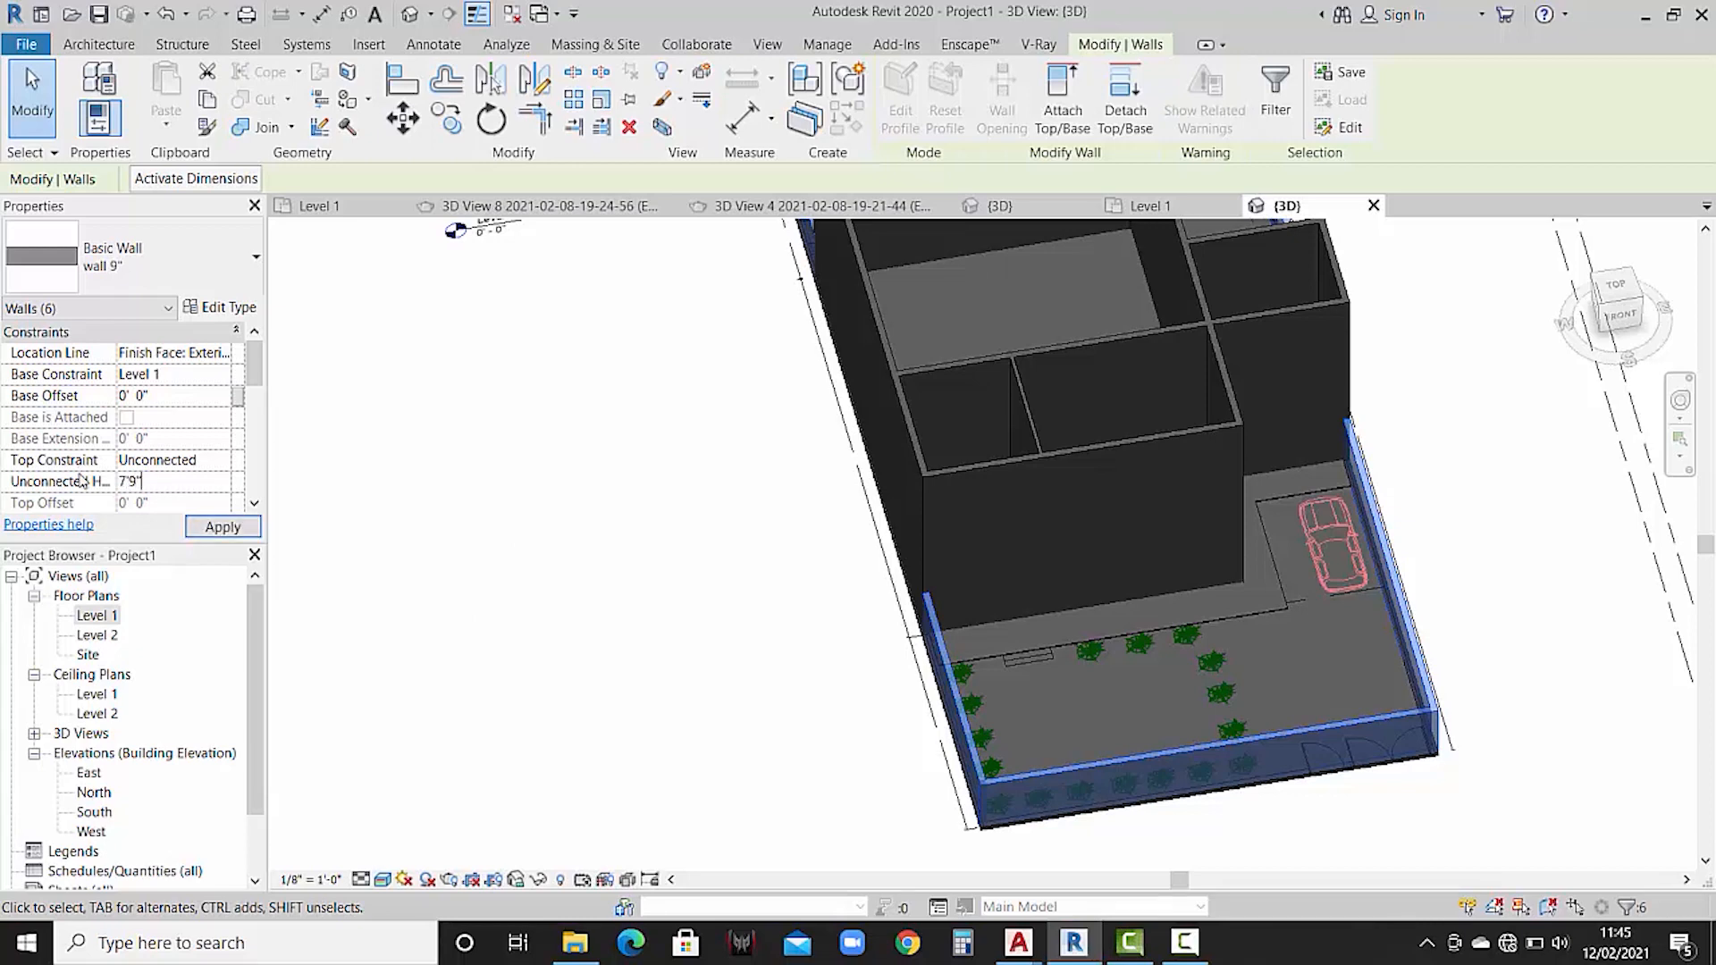
left_click(221, 527)
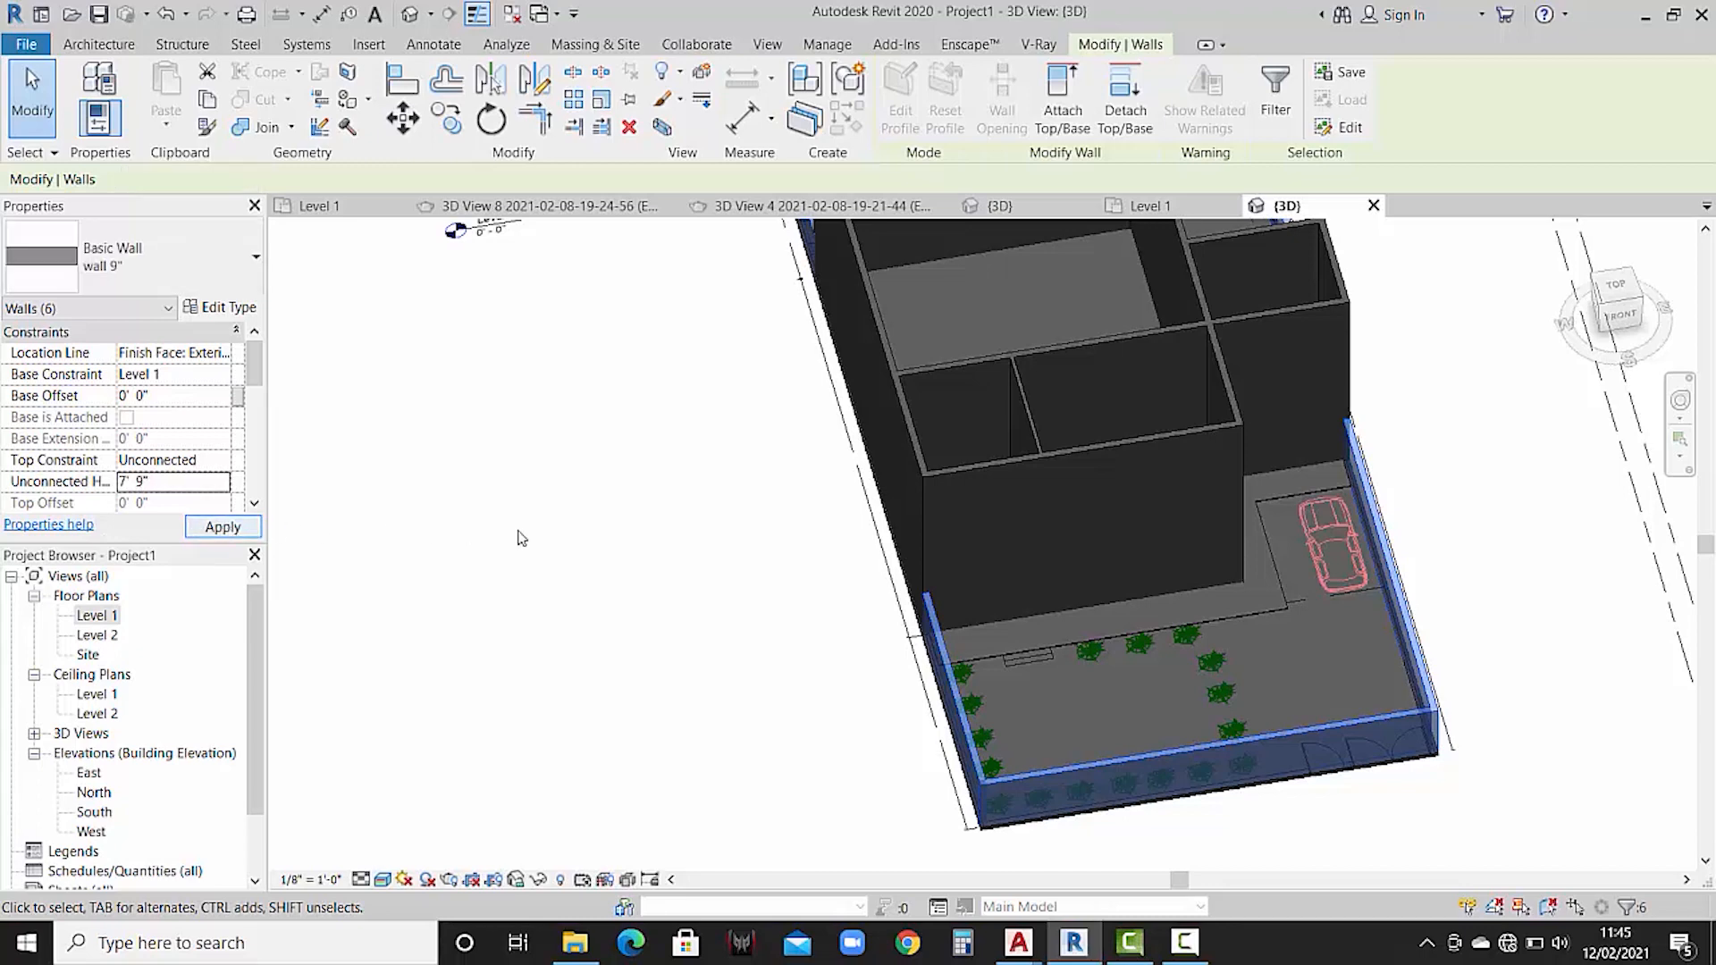
left_click(452, 613)
- Select the nine house walls in the 3D view, constrain their tops up to Level 2, and clear the selection
middle_click_drag(451, 614, 524, 448, "shift")
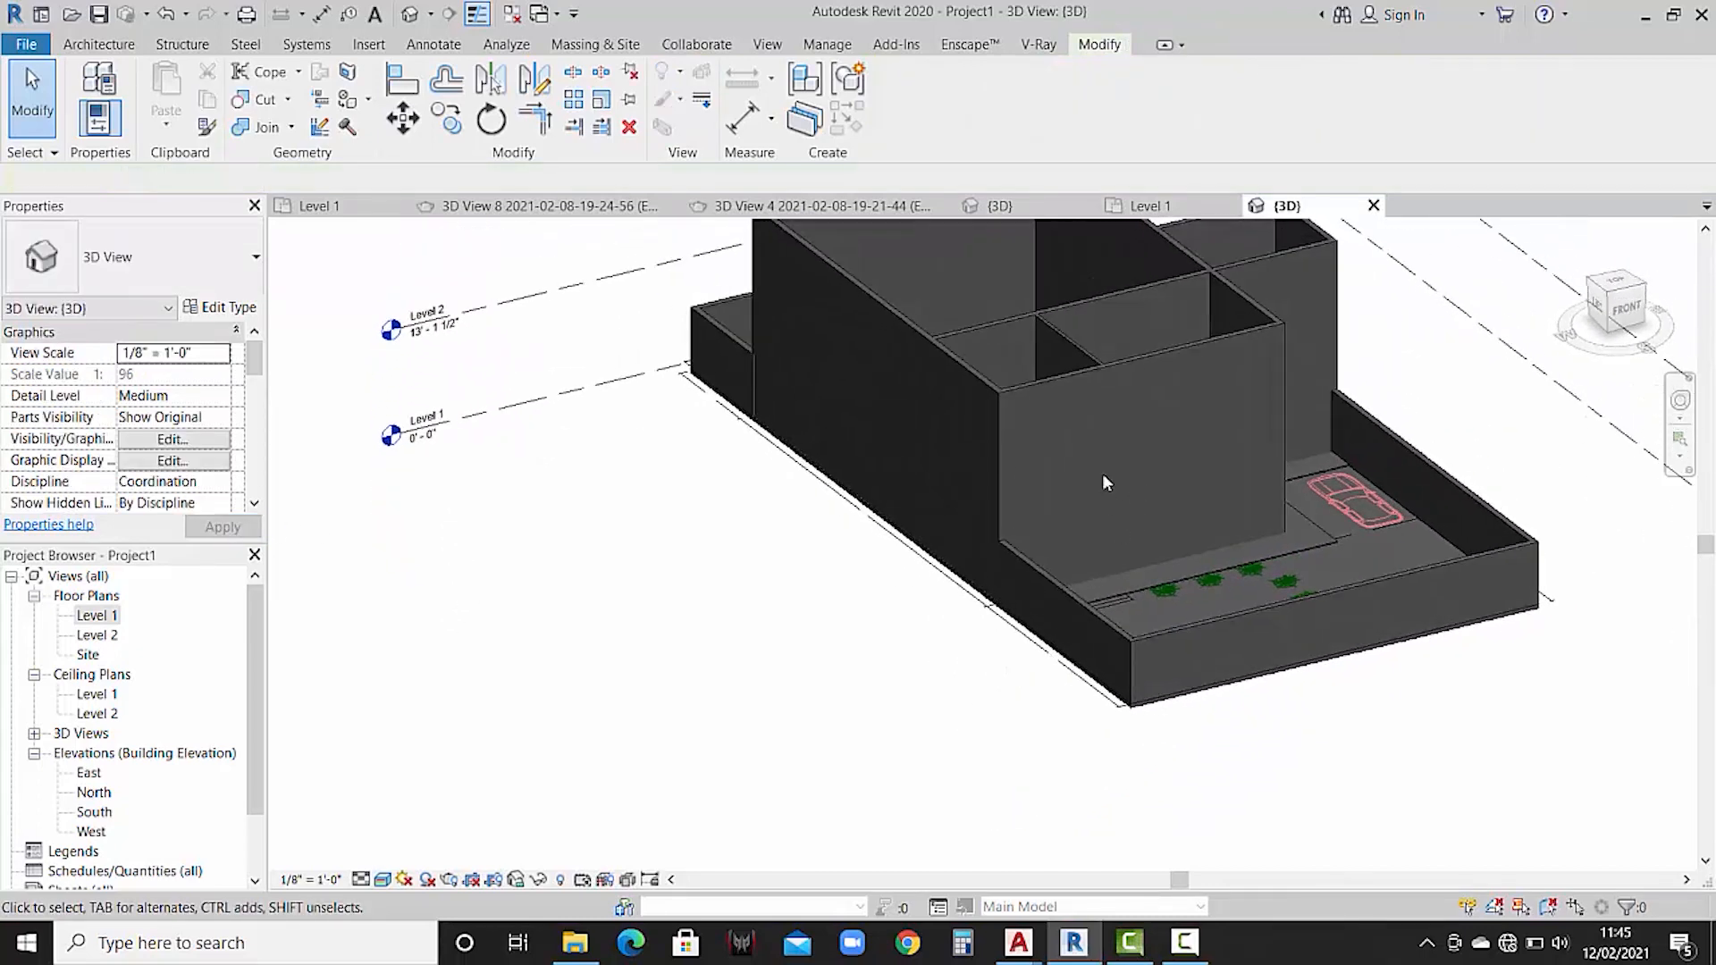
middle_click_drag(1083, 435, 1039, 559)
left_click(1035, 499)
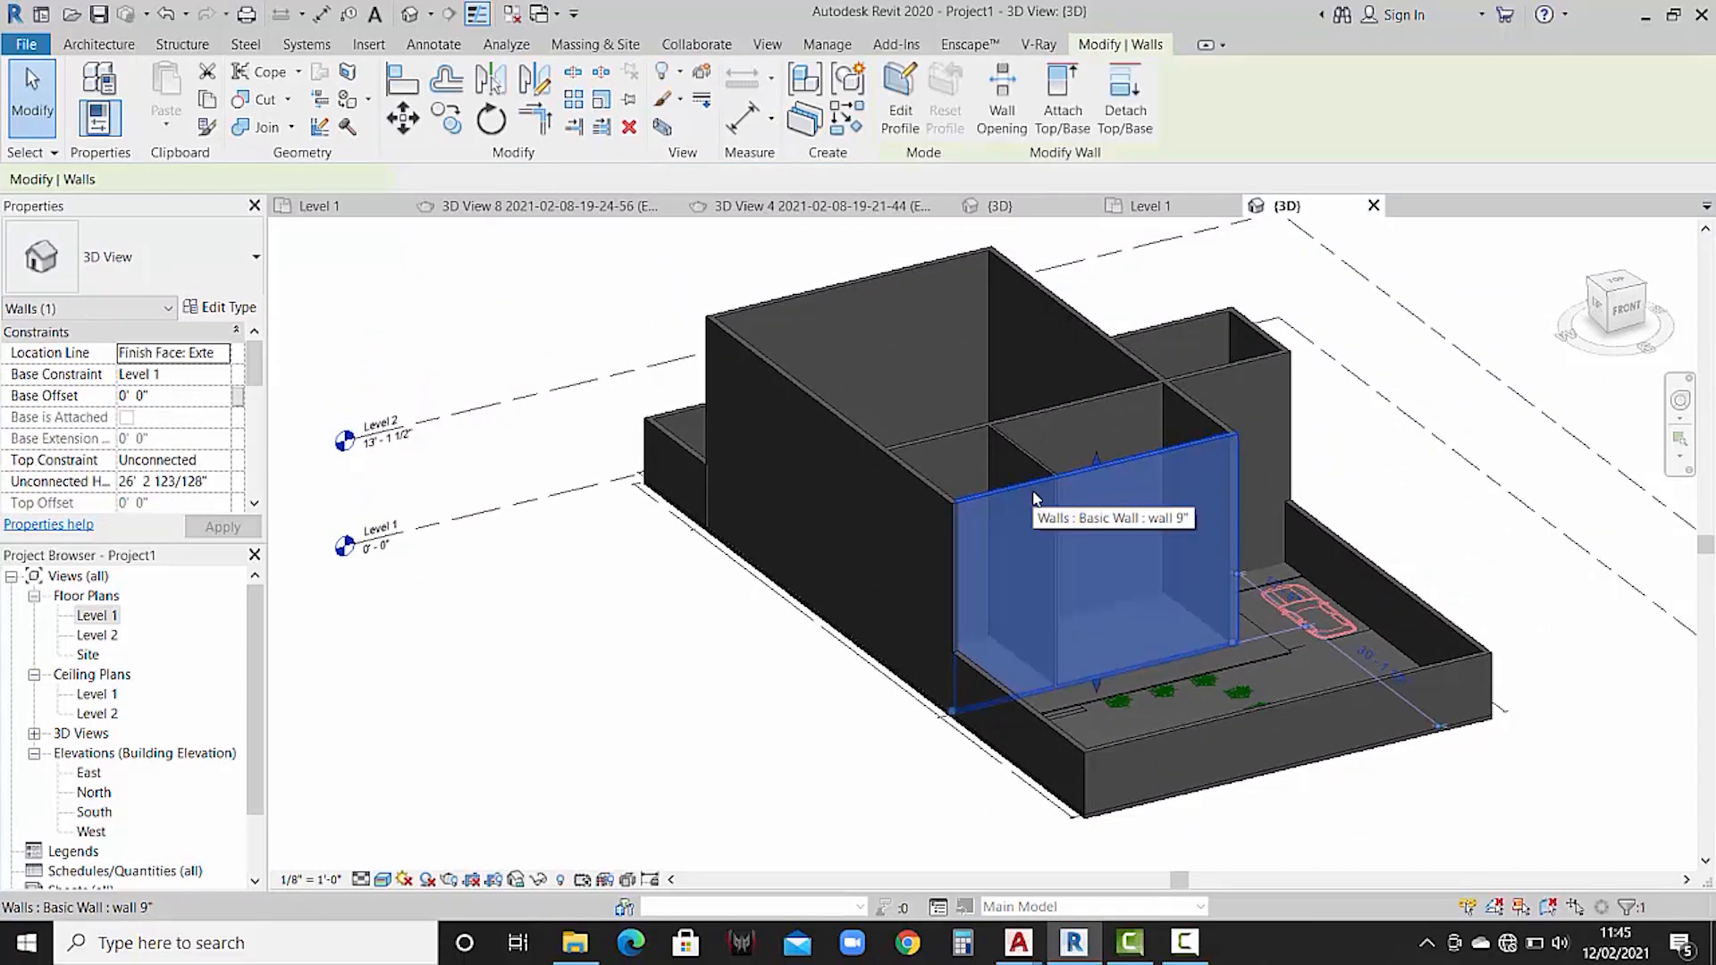
left_click(906, 454, "ctrl")
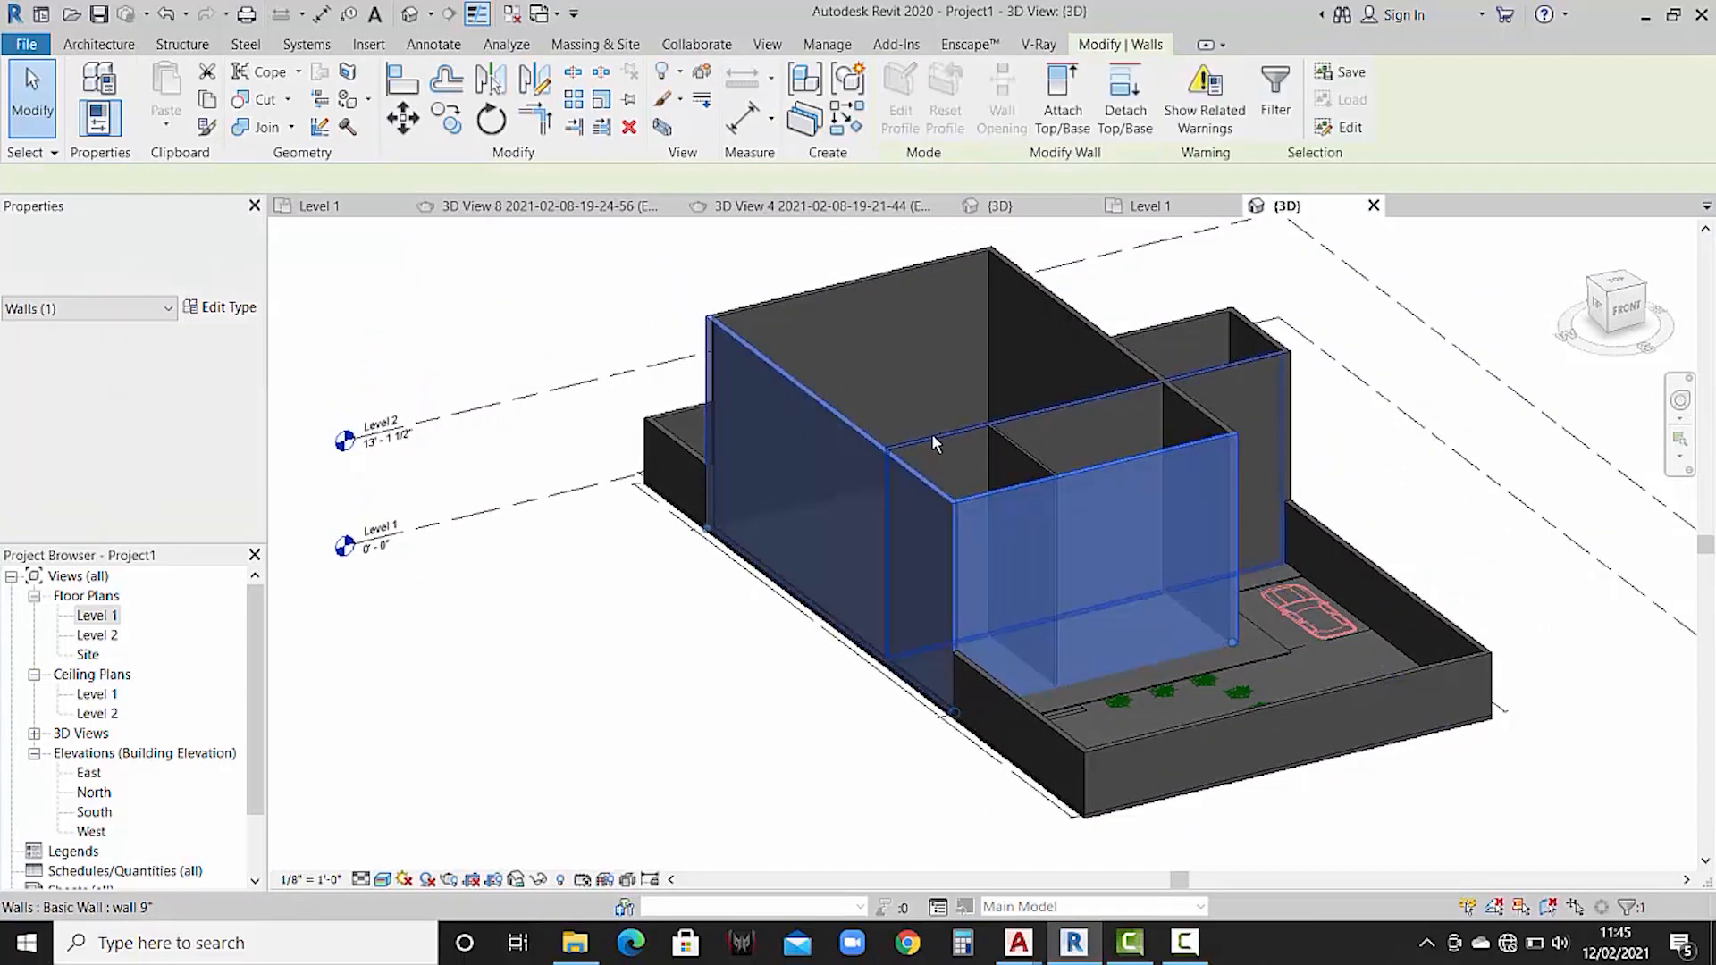
left_click(1070, 408, "ctrl")
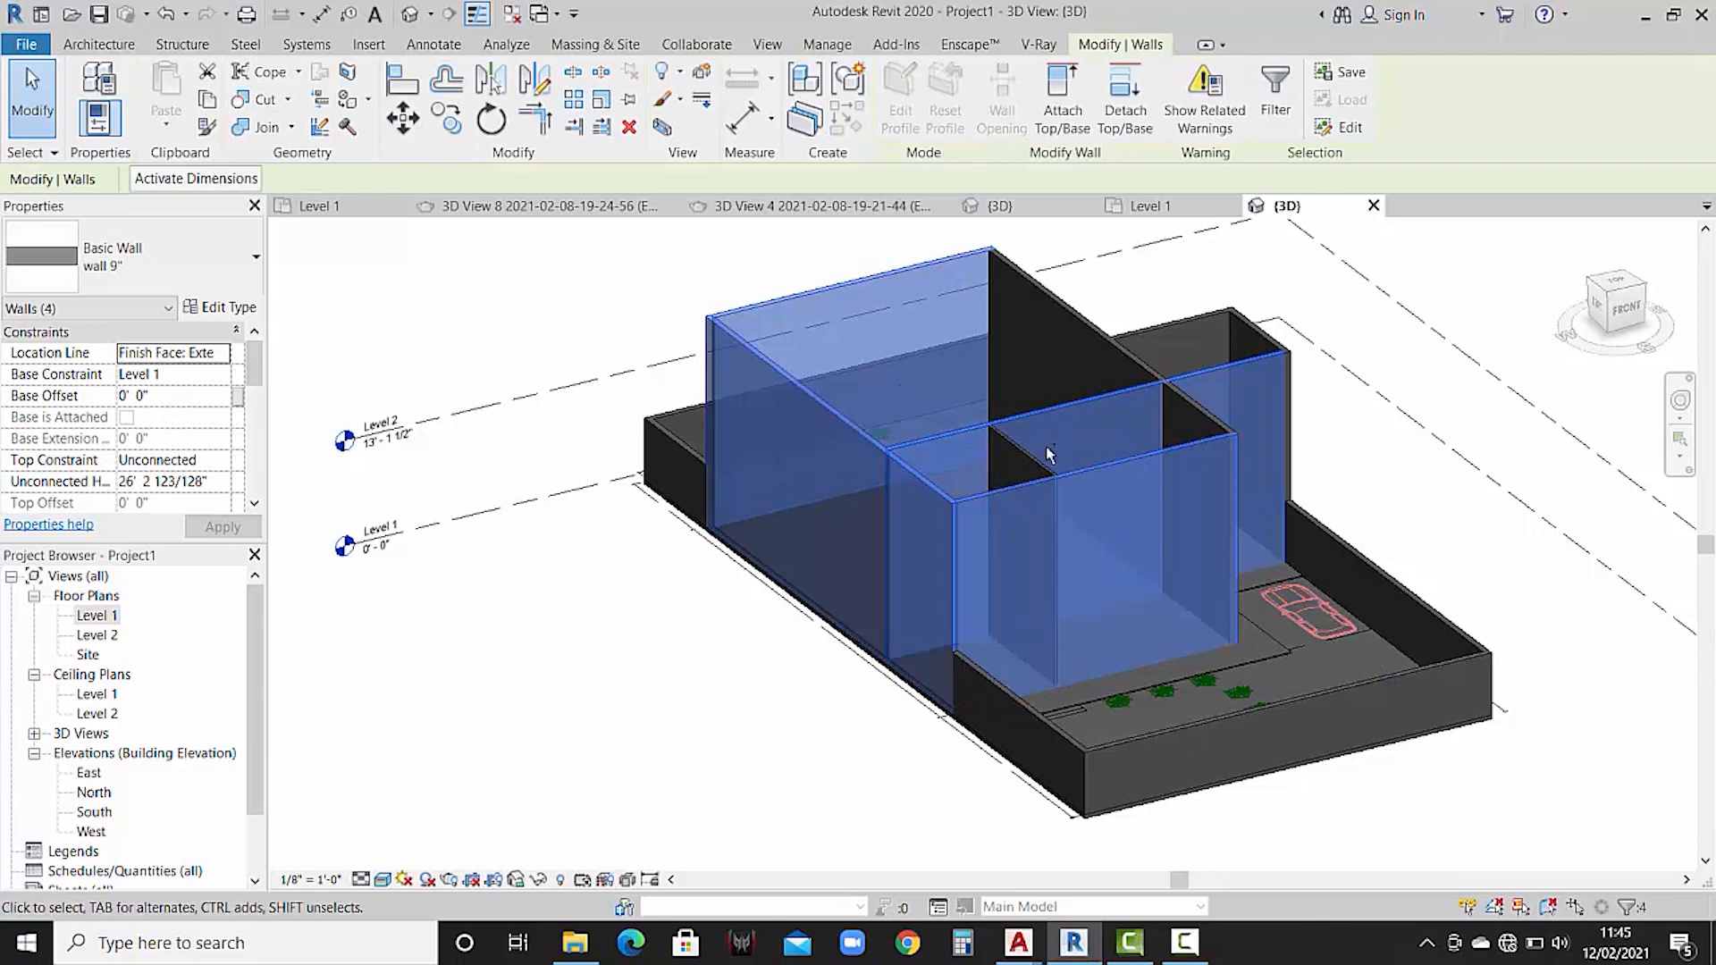
left_click(1036, 458, "ctrl")
left_click(1164, 369, "ctrl")
left_click(1166, 373, "ctrl")
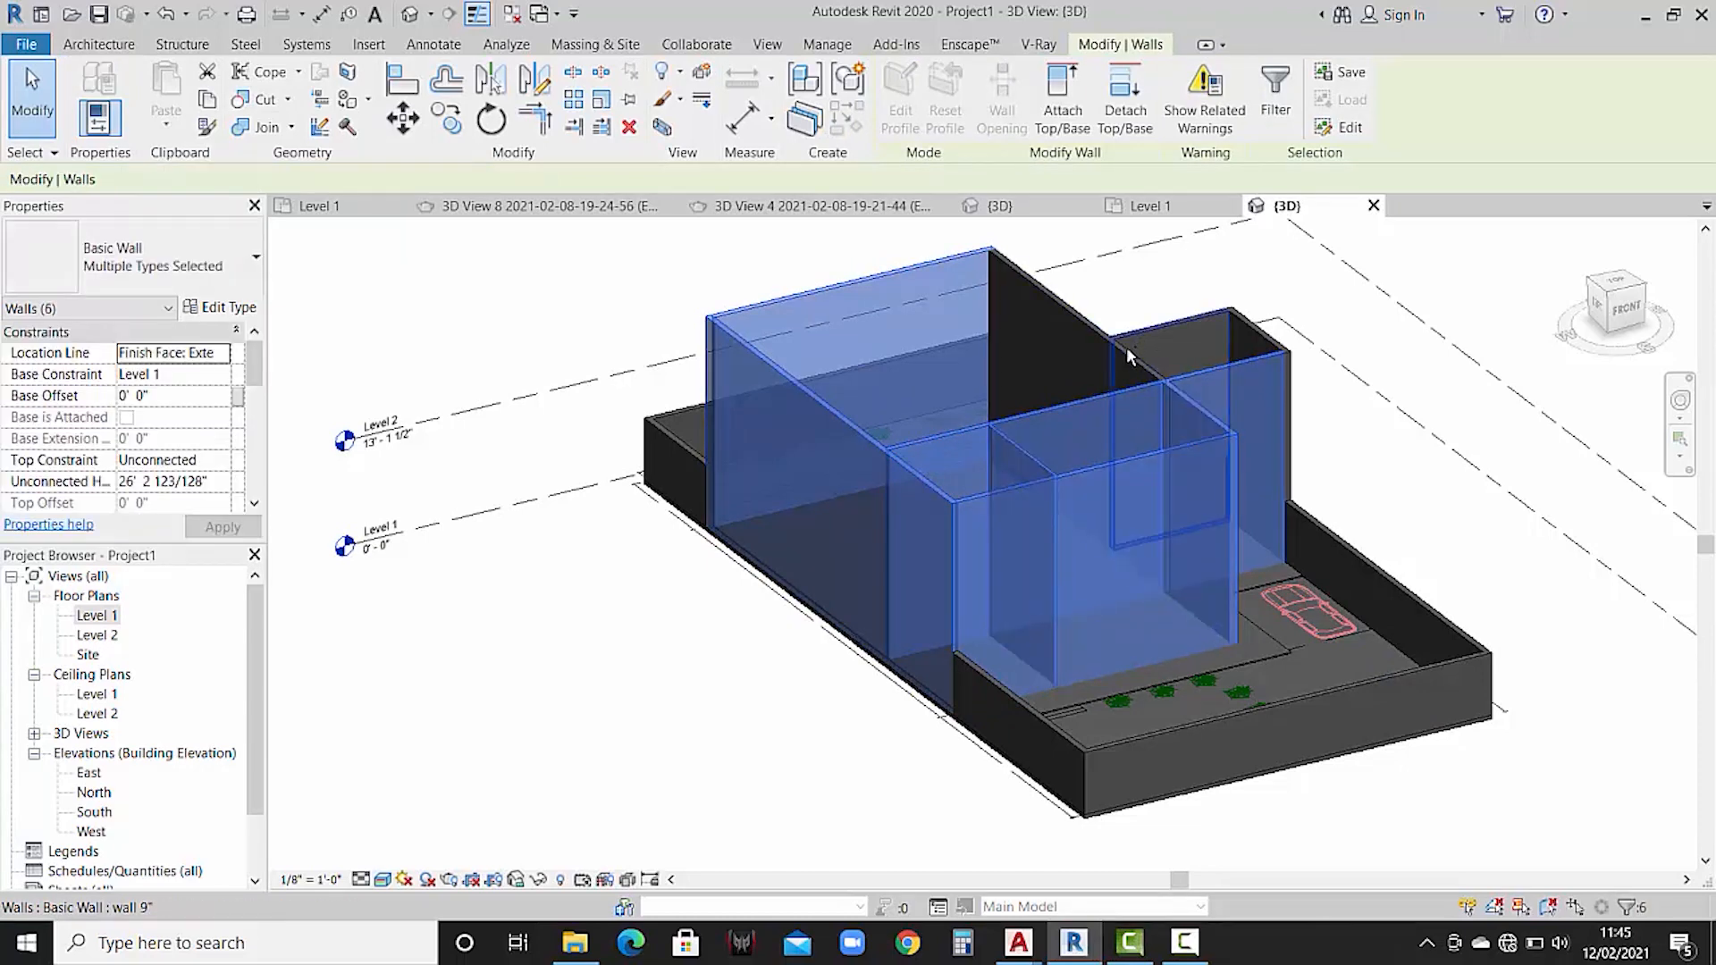
left_click(1125, 352, "ctrl")
left_click(1162, 332, "ctrl")
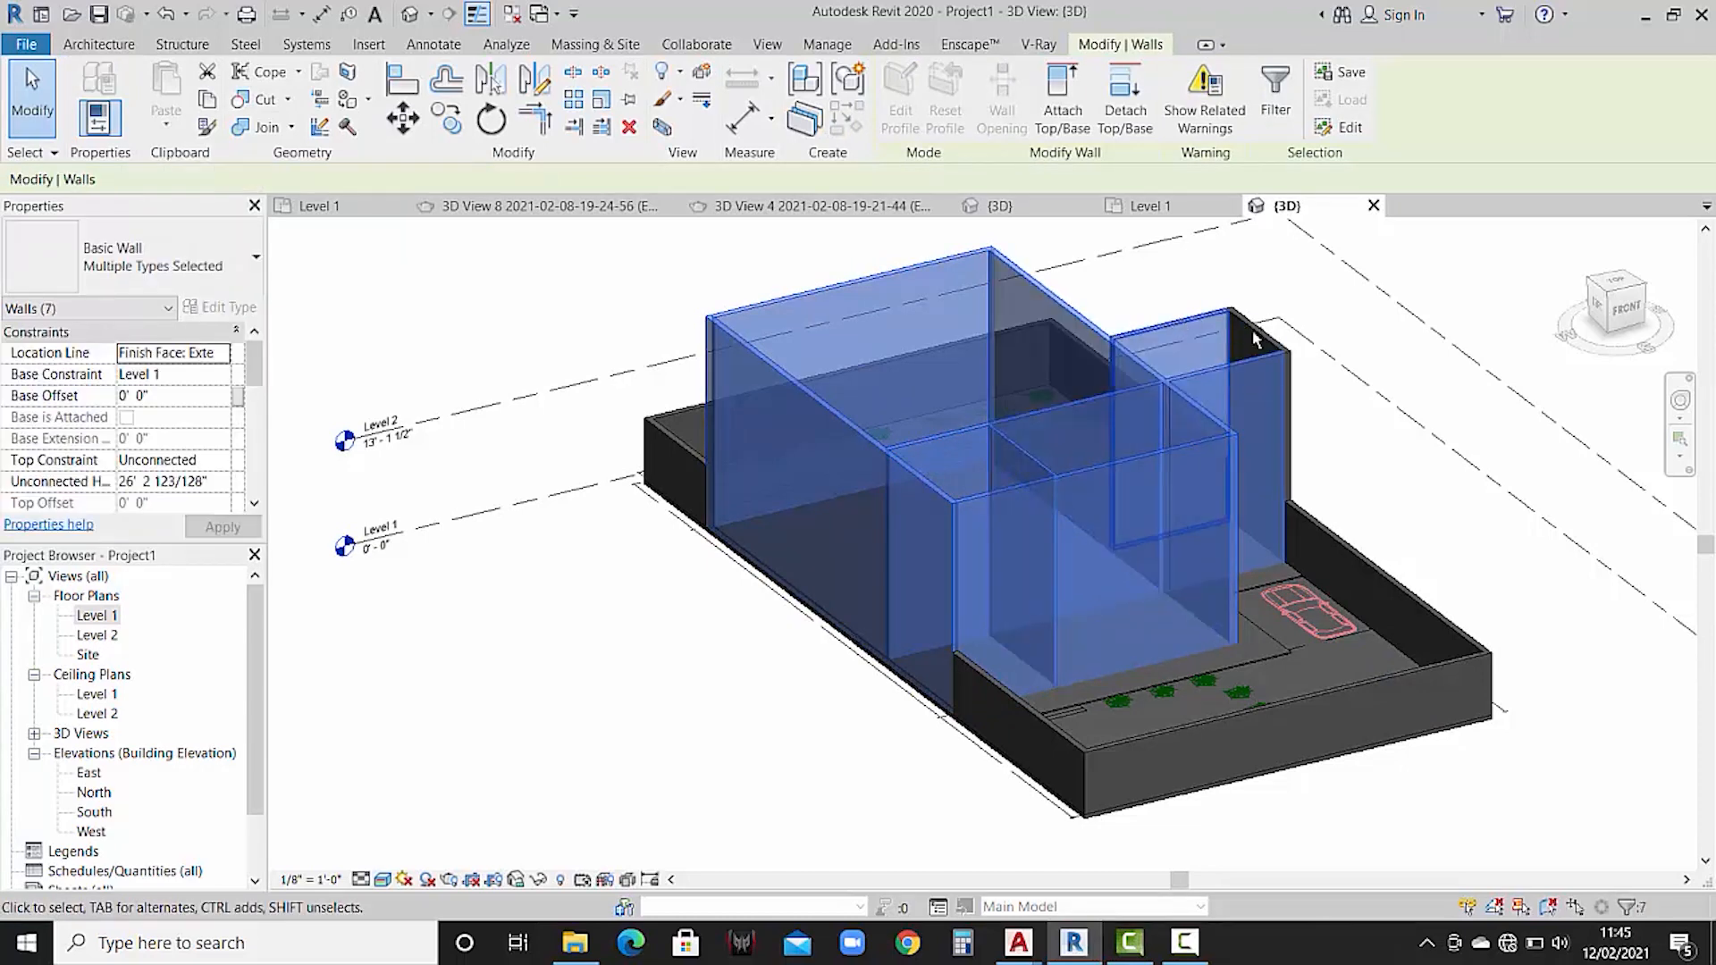
left_click(1261, 429, "ctrl")
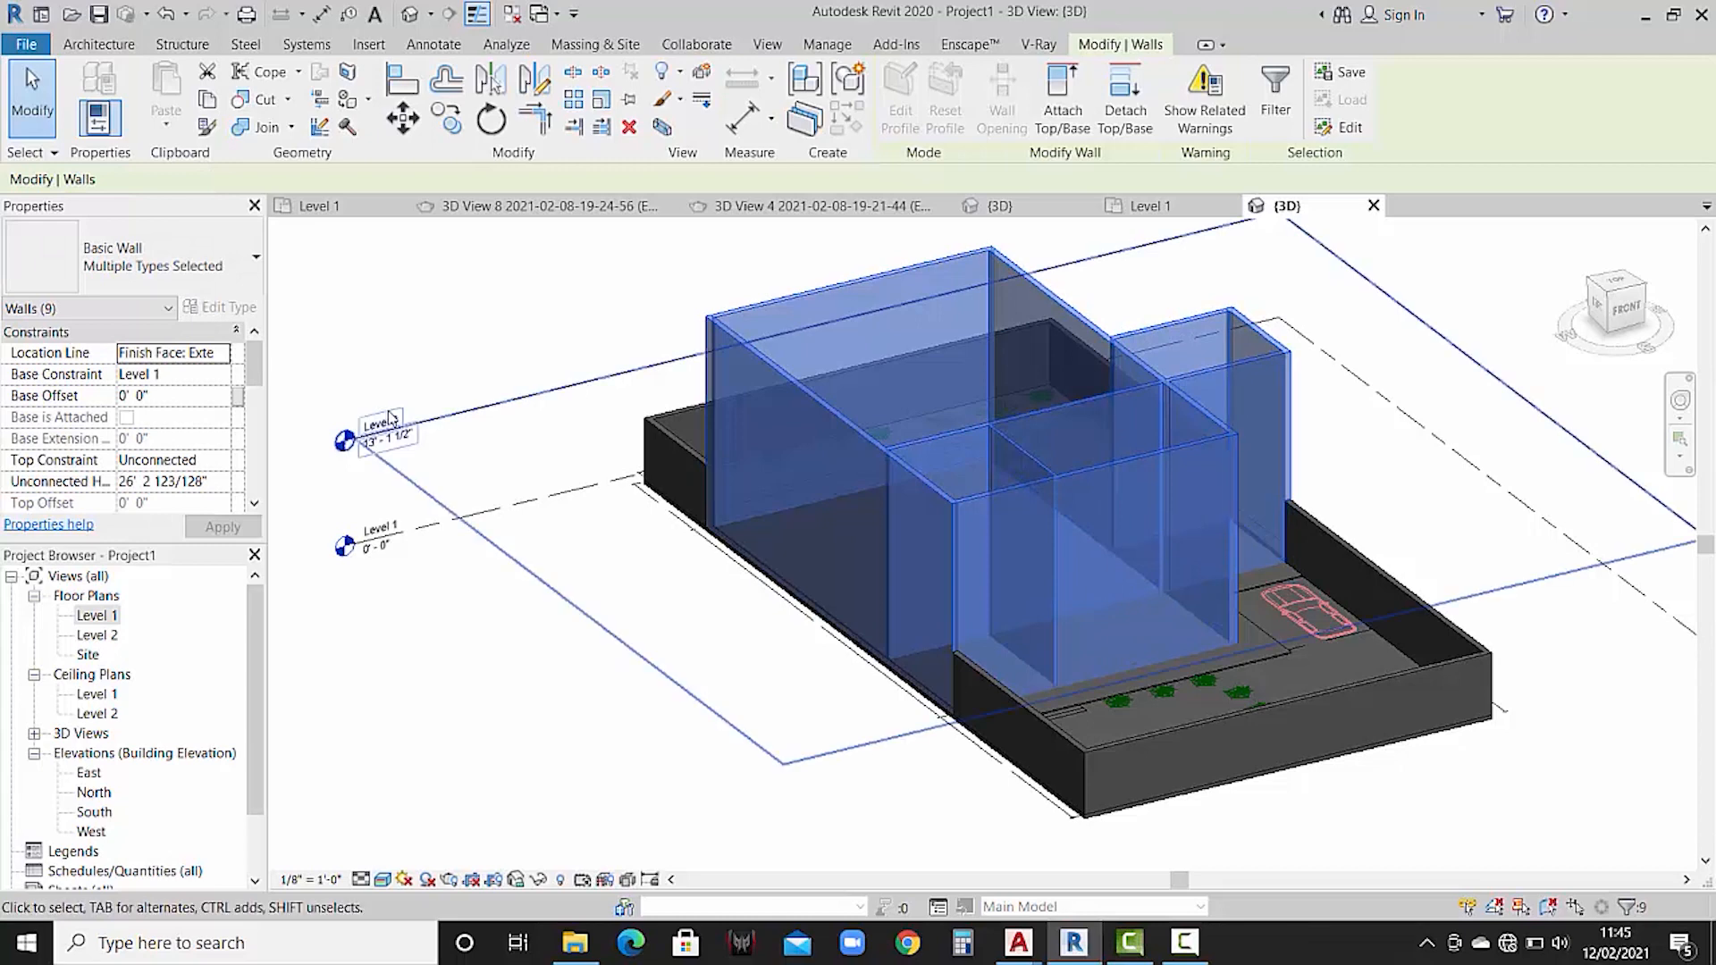
left_click(219, 465)
left_click(221, 464)
left_click(220, 464)
left_click(221, 520)
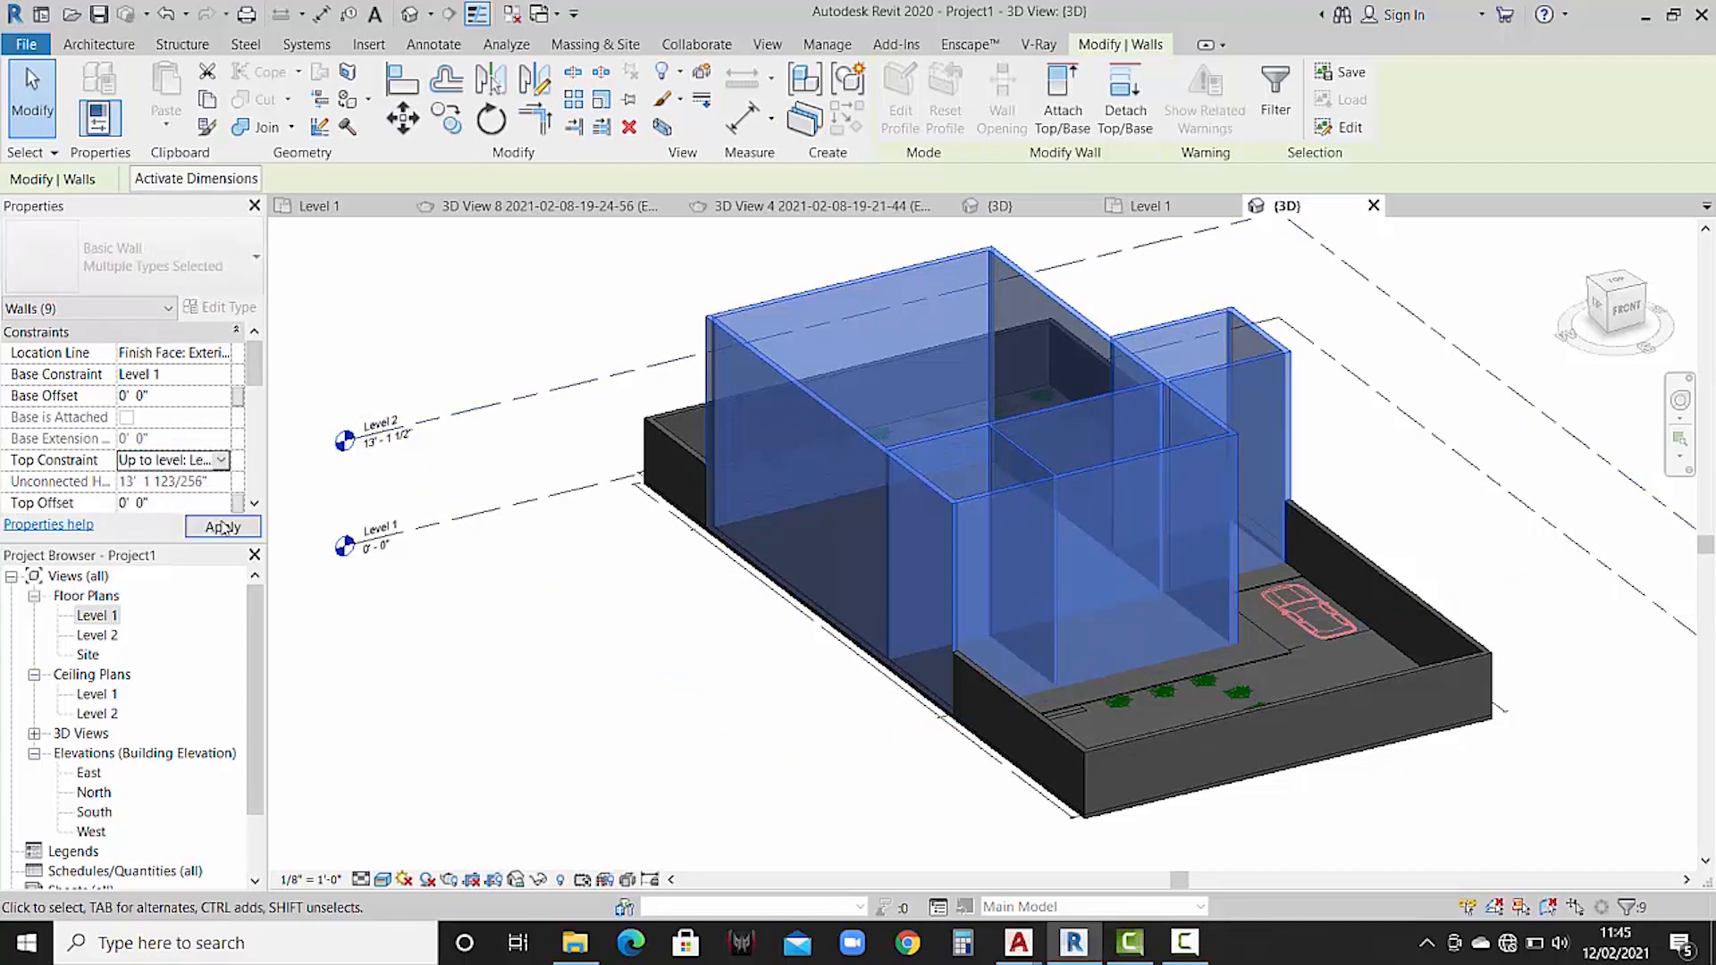
left_click(223, 526)
left_click(663, 586)
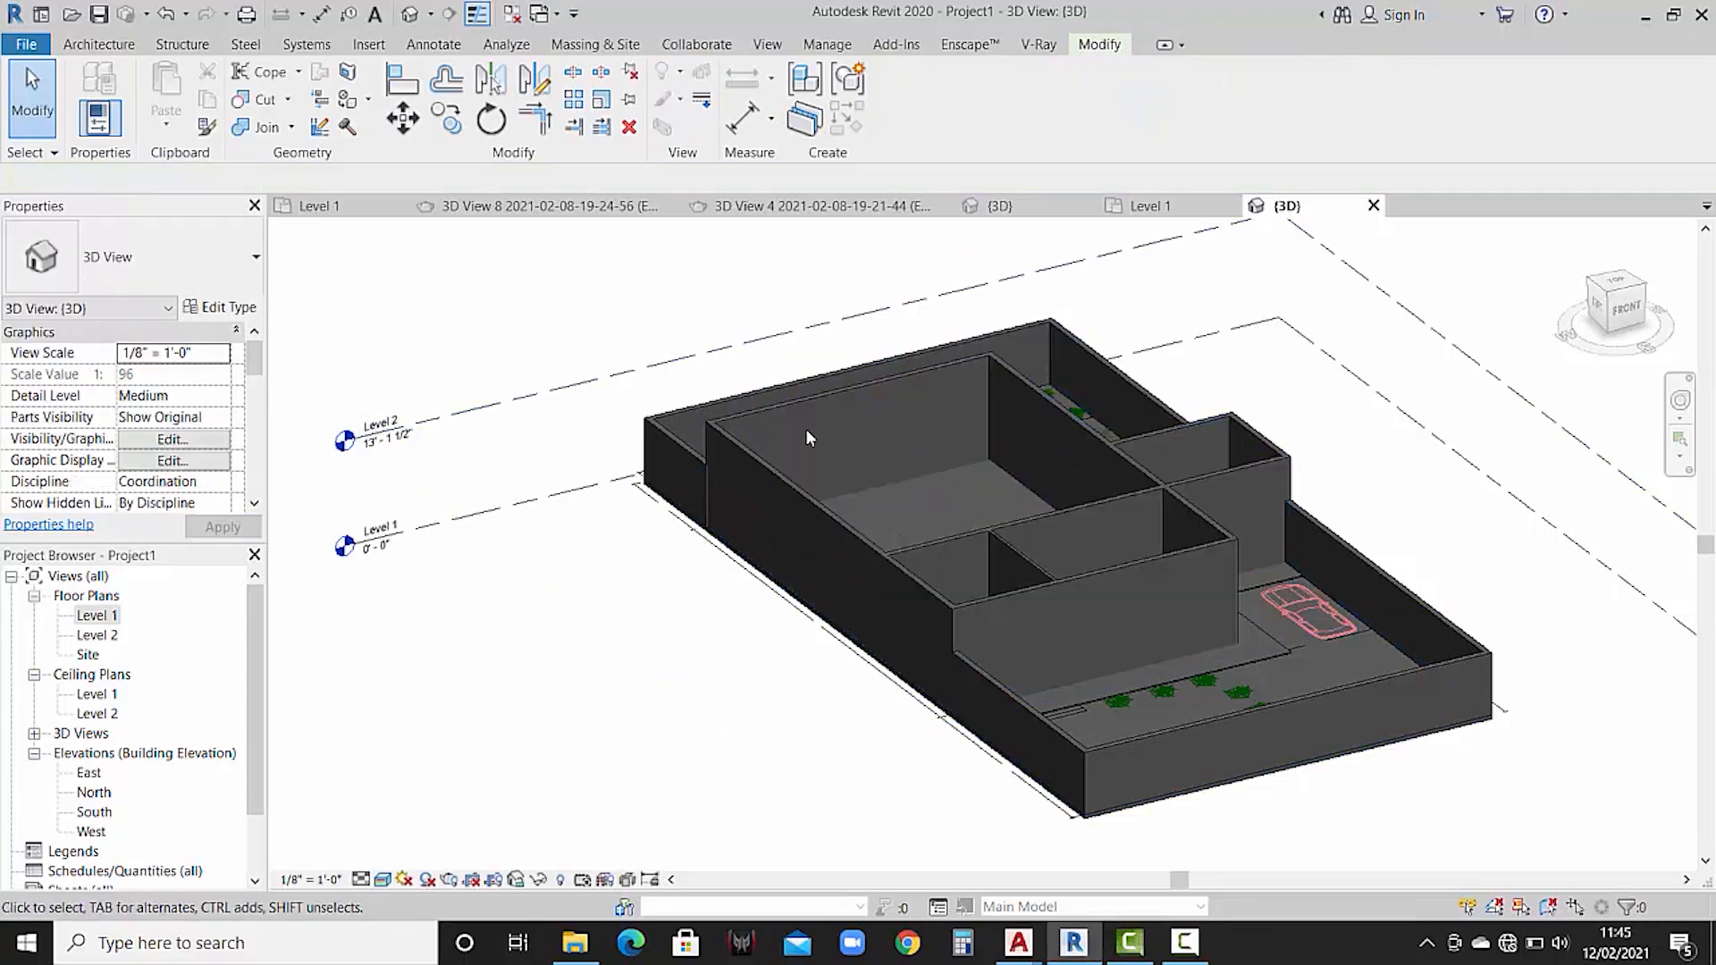
middle_click_drag(806, 427, 752, 605, "shift")
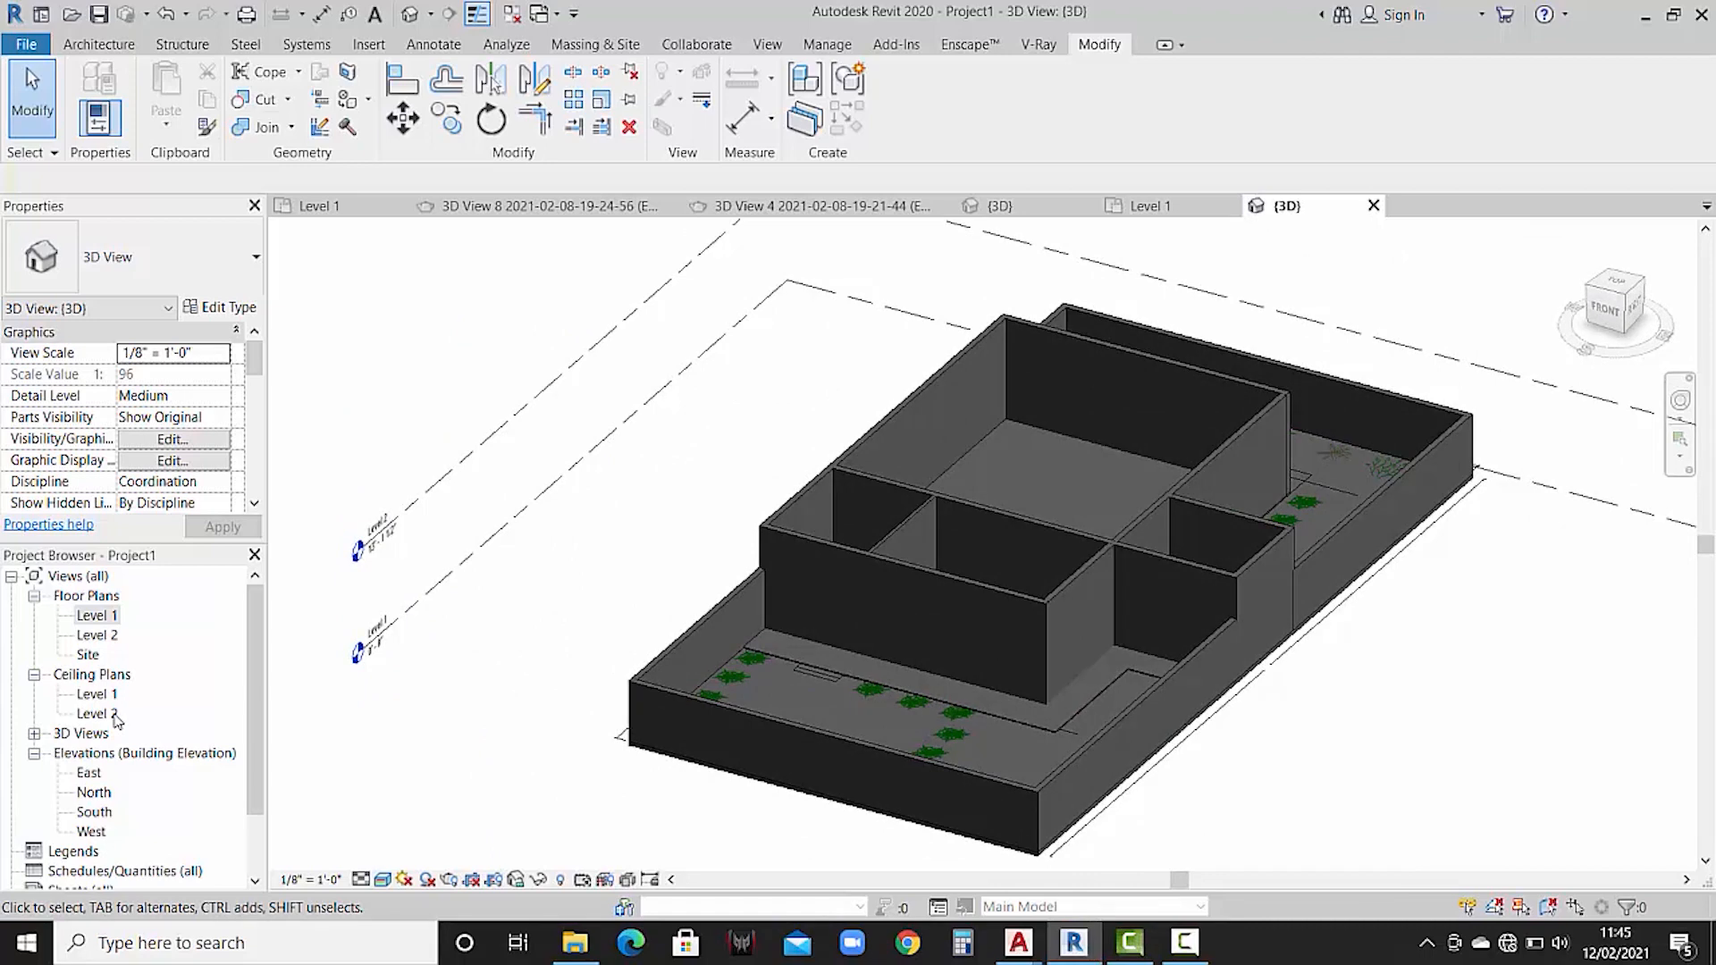
- Switch to the finished reference house project and open its East elevation
left_click(1054, 209)
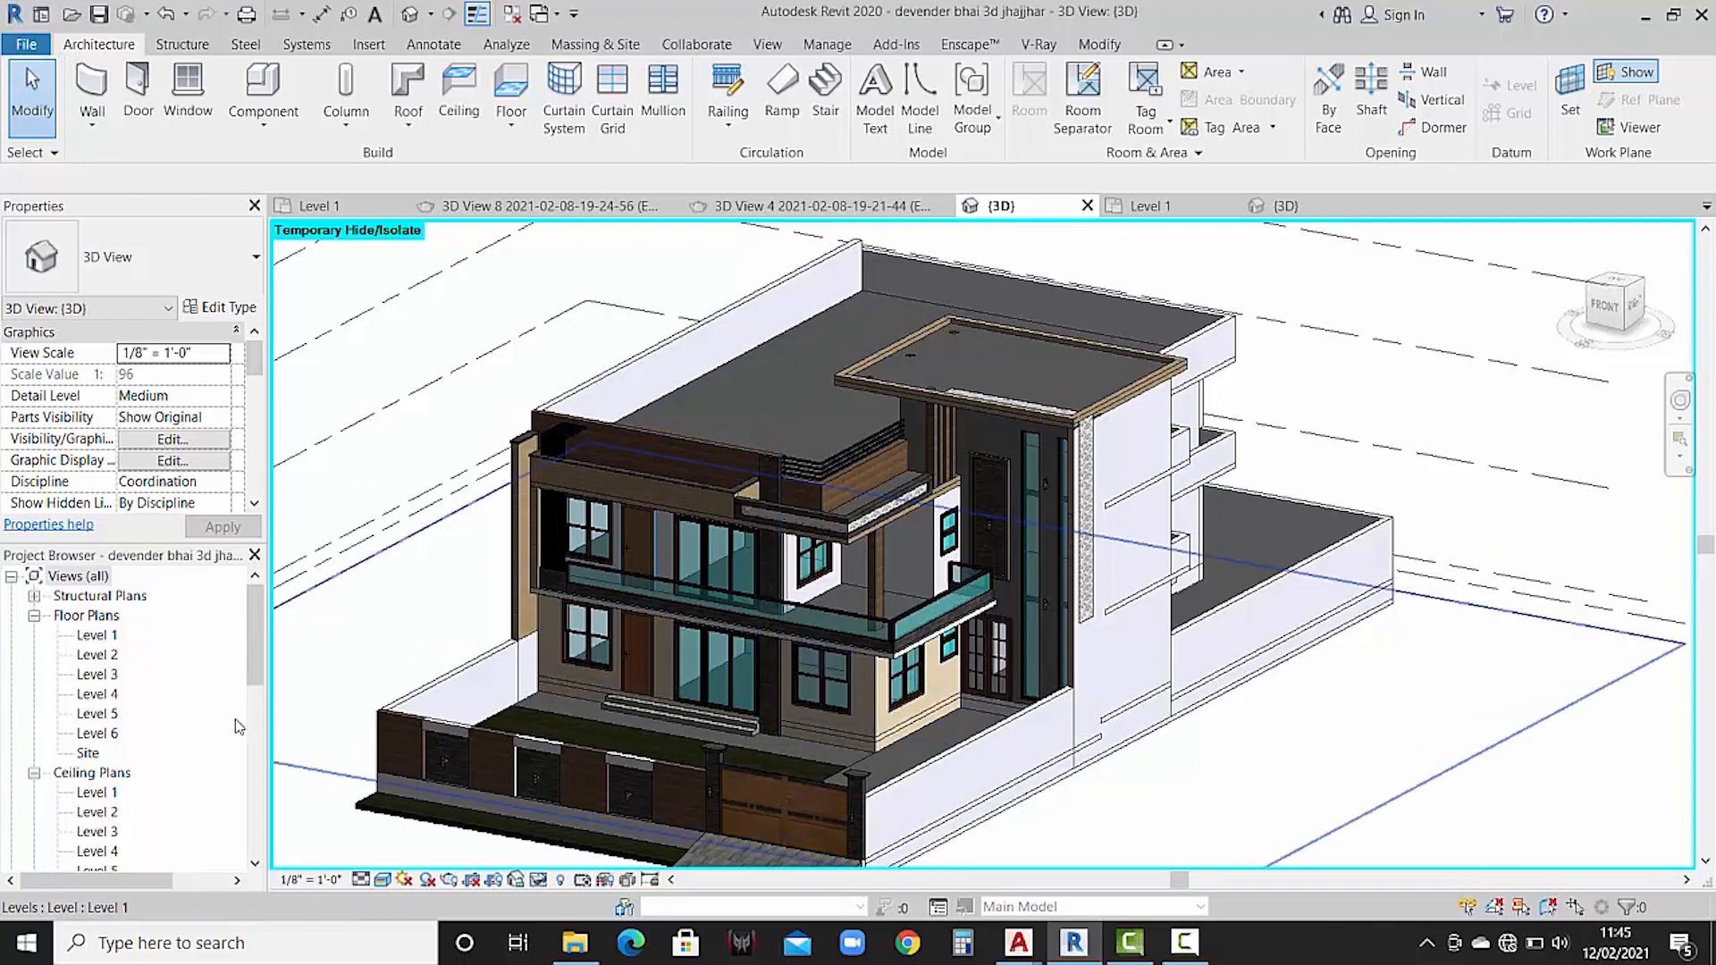
scroll(128, 790, "down", 3)
scroll(128, 789, "down", 2)
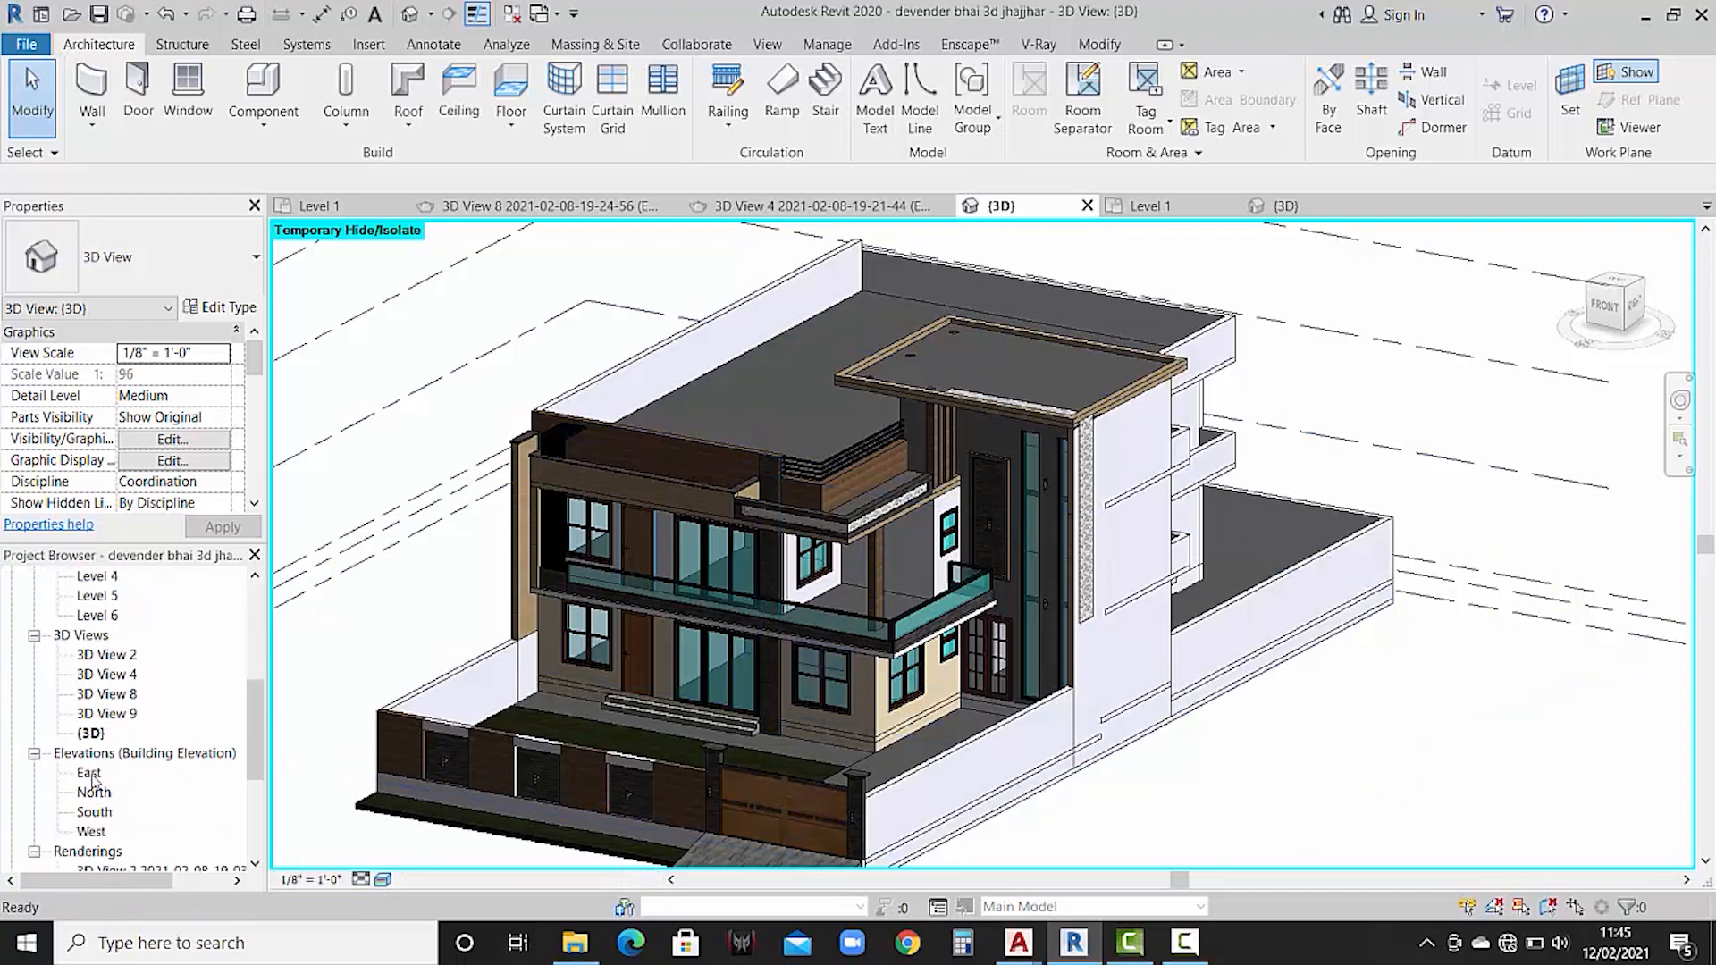
double_click(92, 772)
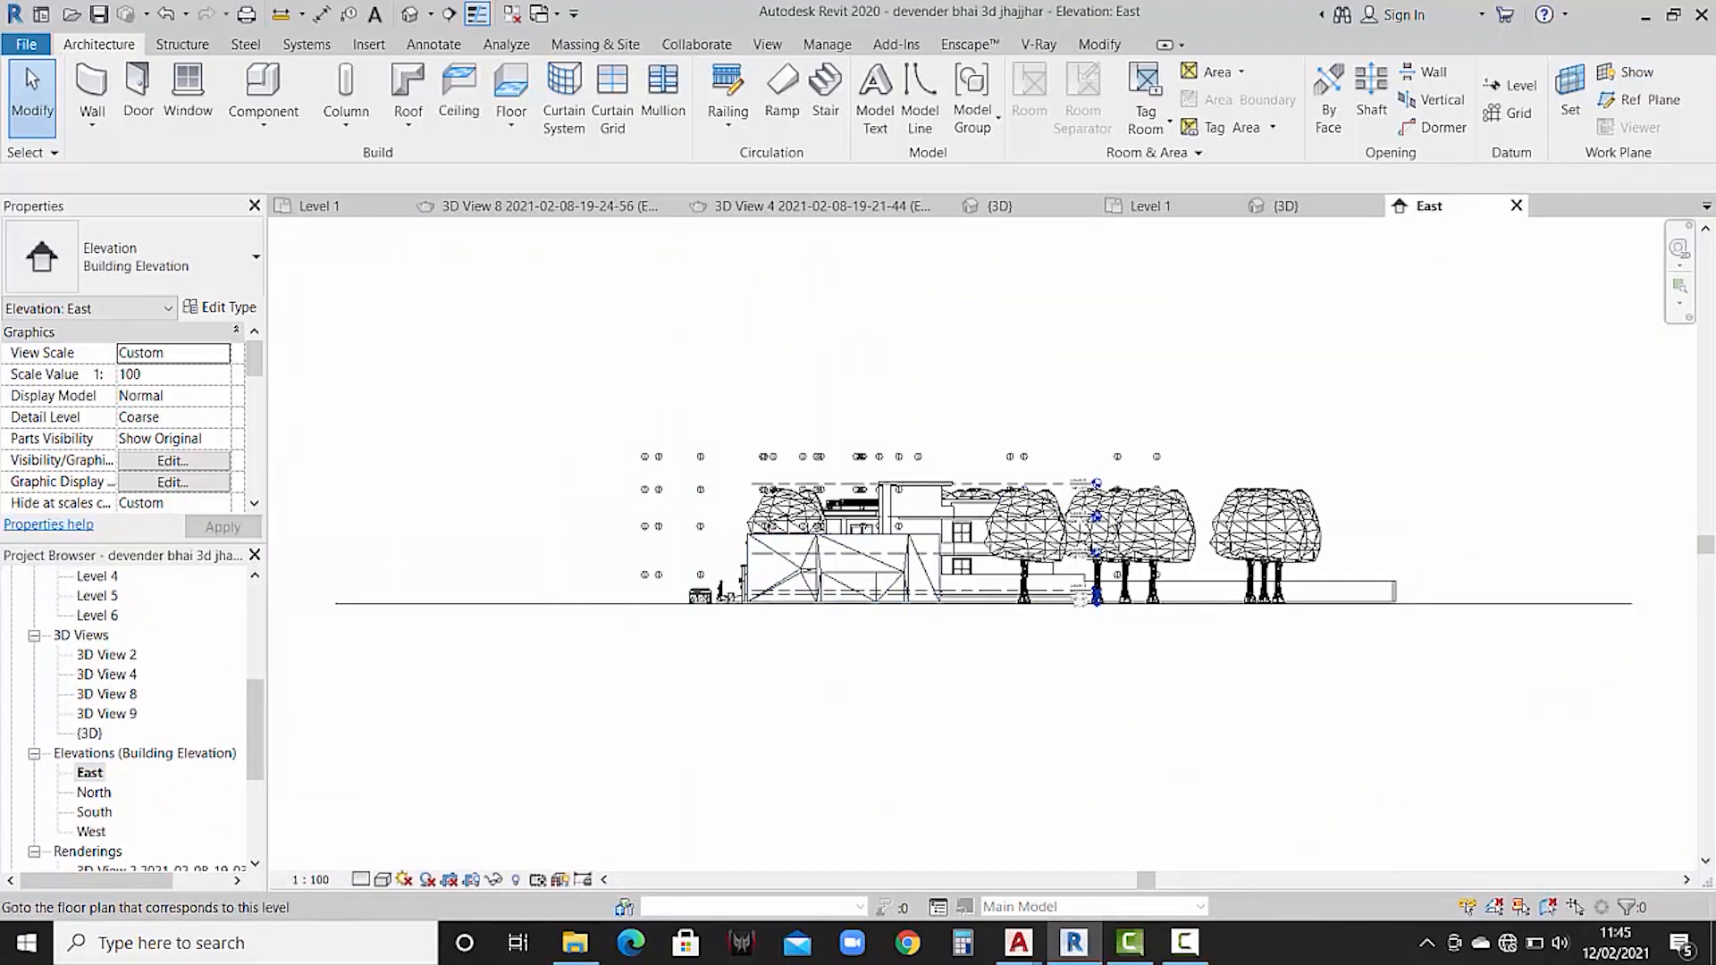
- Examine the reference house's level lines and elevations relative to the ground, plinth, floors and roof
scroll(1113, 522, "up", 5)
middle_click_drag(1070, 604, 1151, 581)
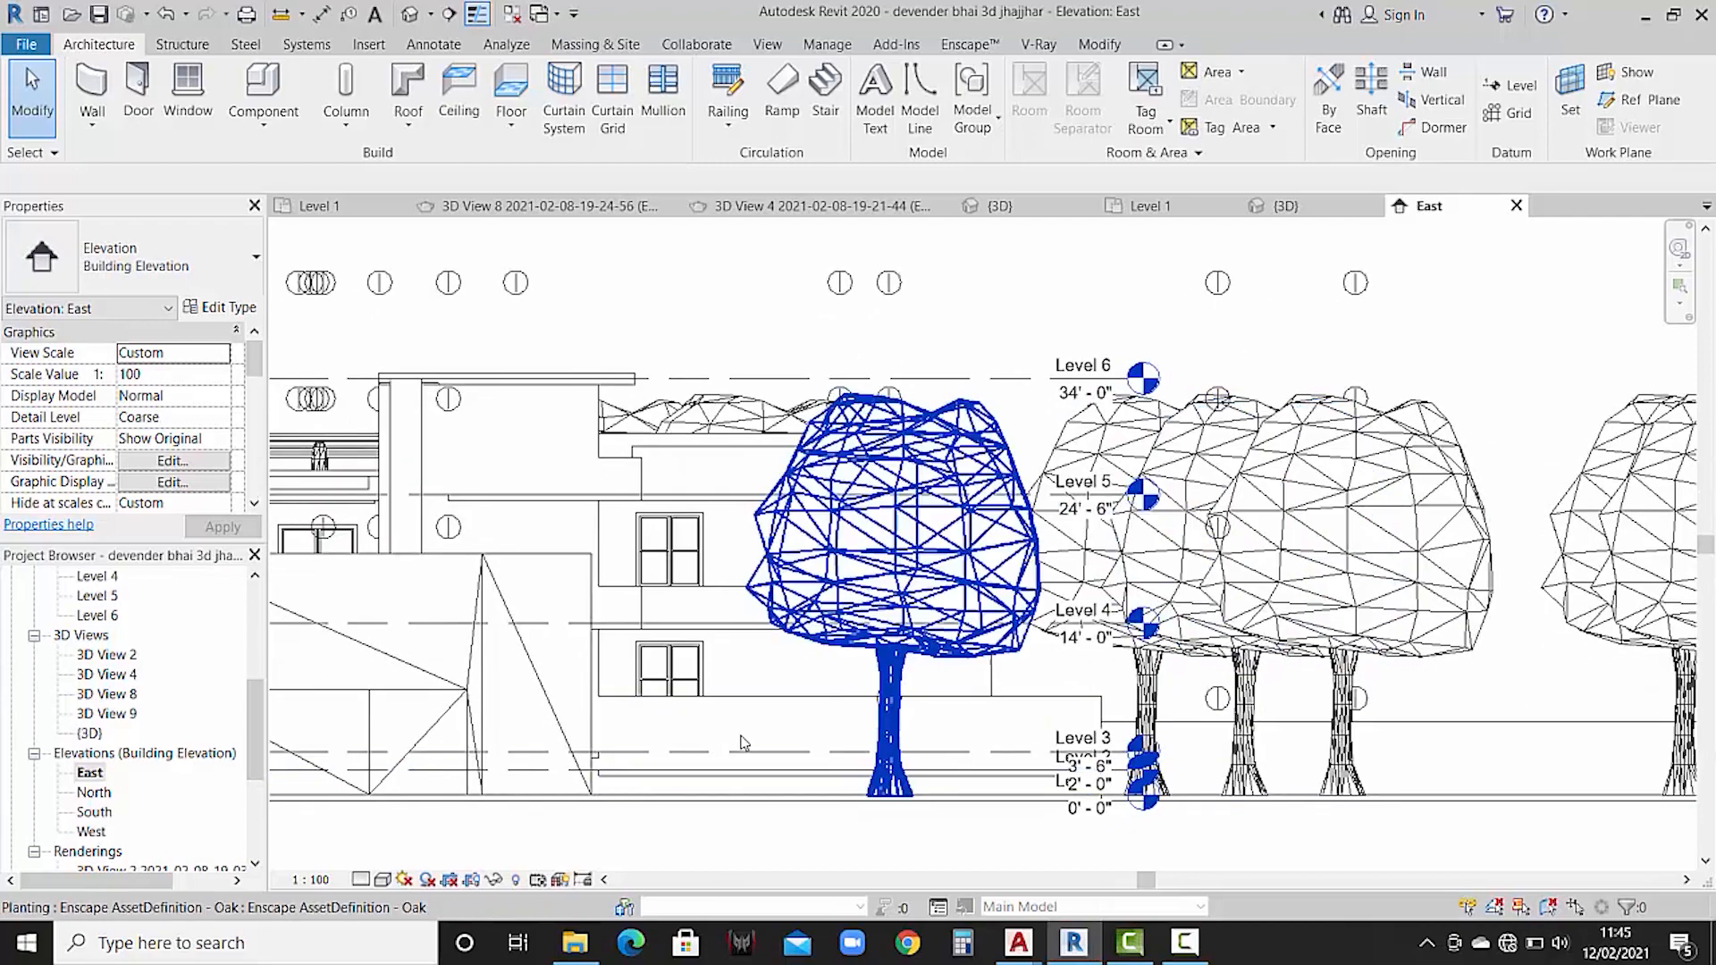
middle_click_drag(762, 745, 924, 627)
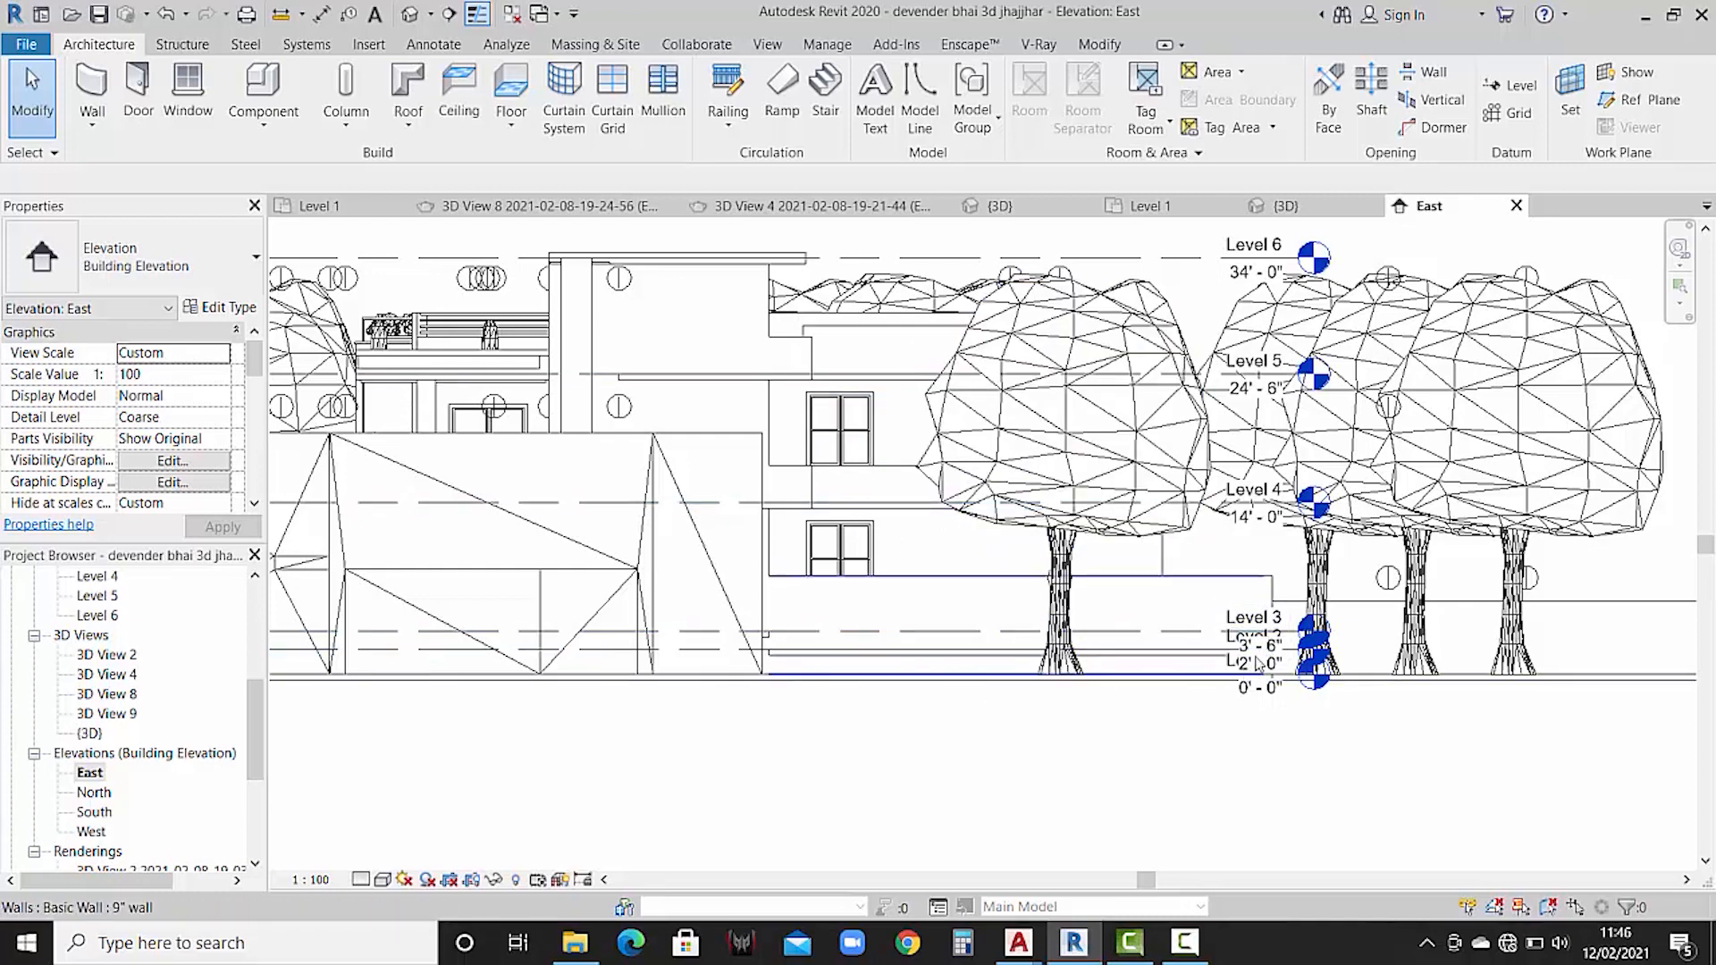
middle_click_drag(885, 670, 1346, 670)
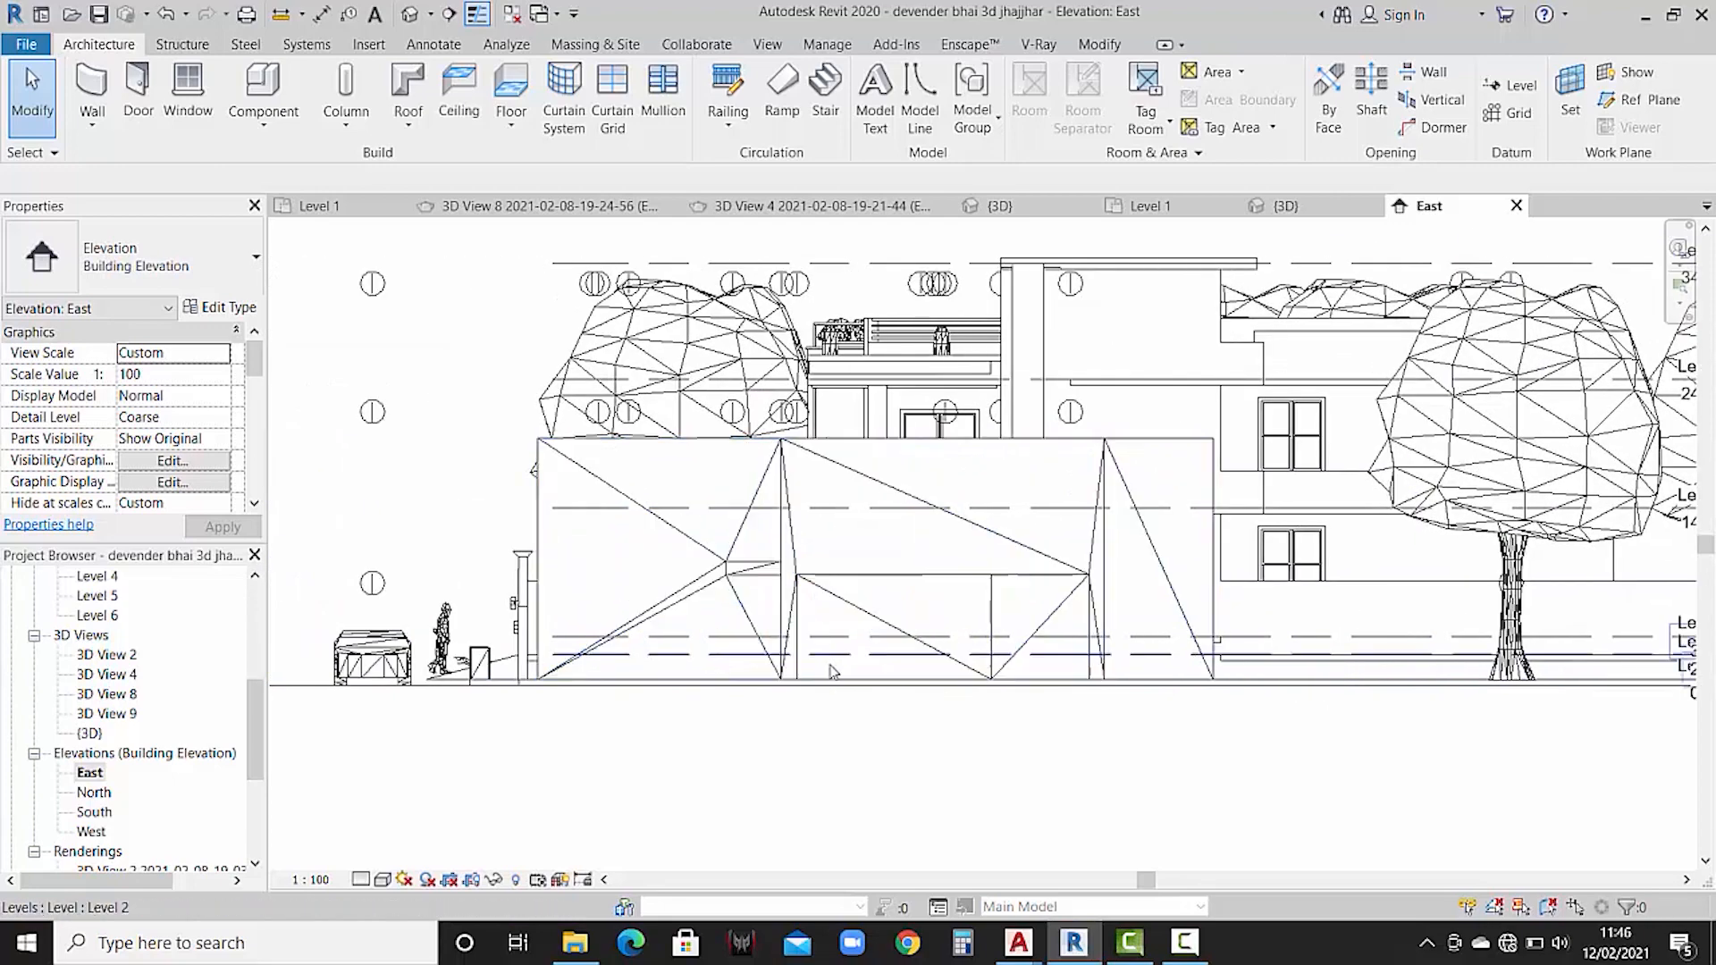
scroll(542, 684, "up", 4)
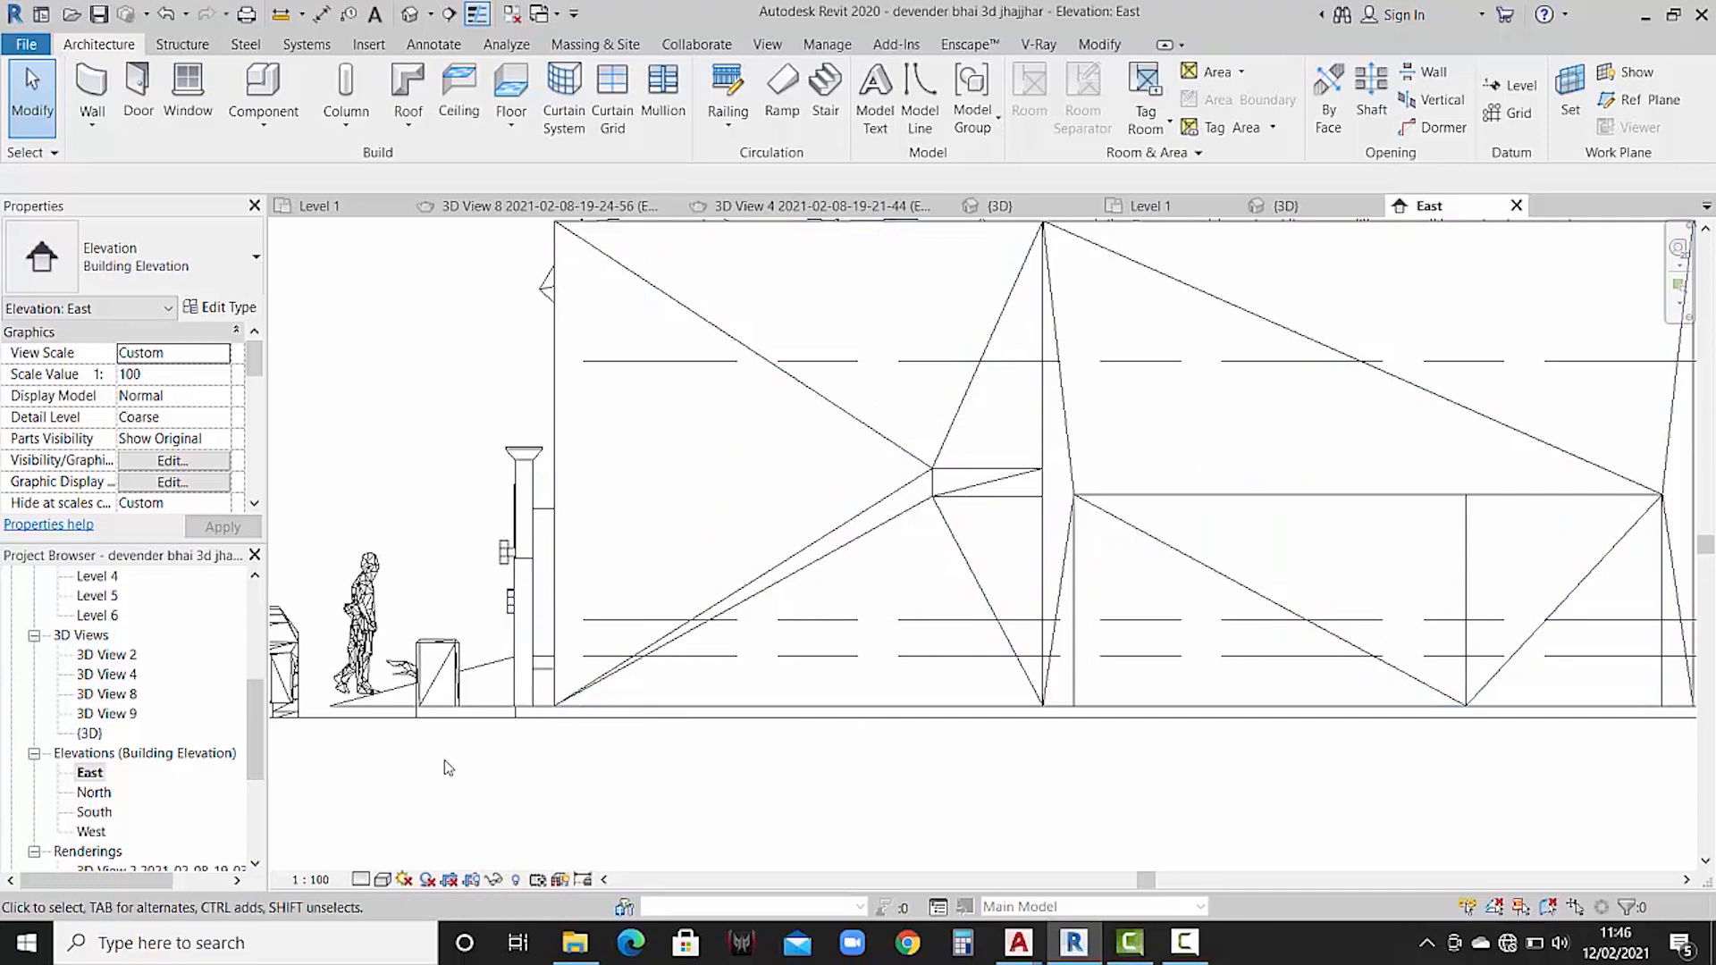
scroll(499, 733, "down", 5)
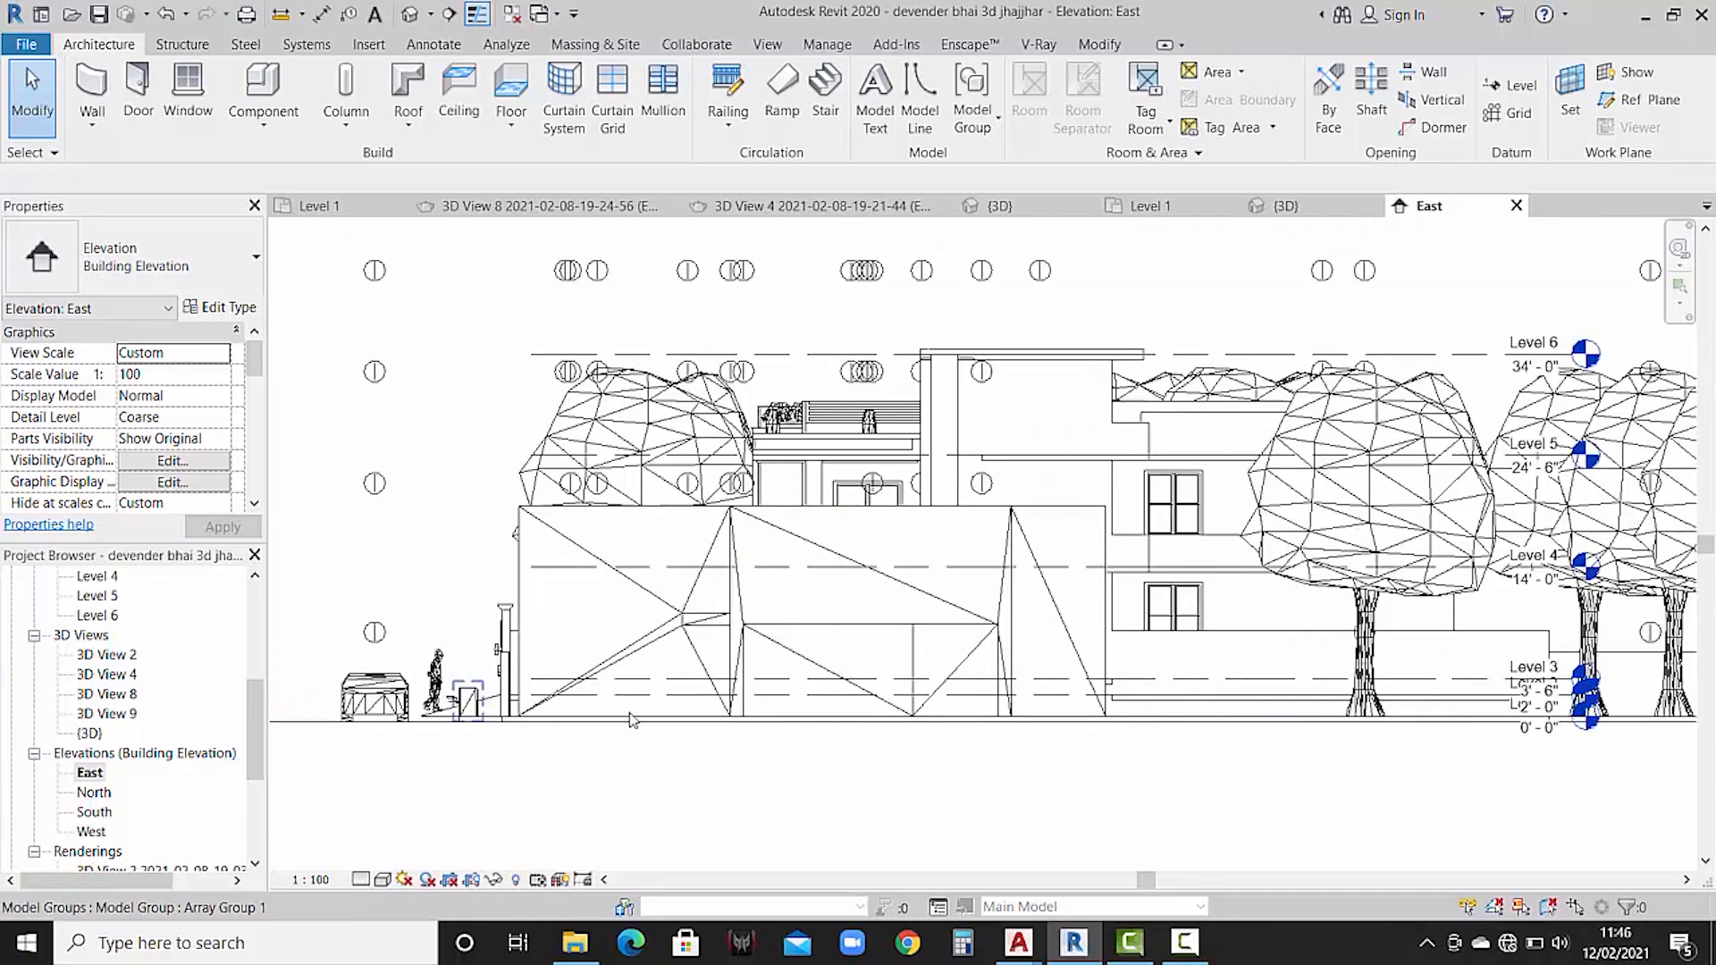
scroll(1156, 710, "up", 3)
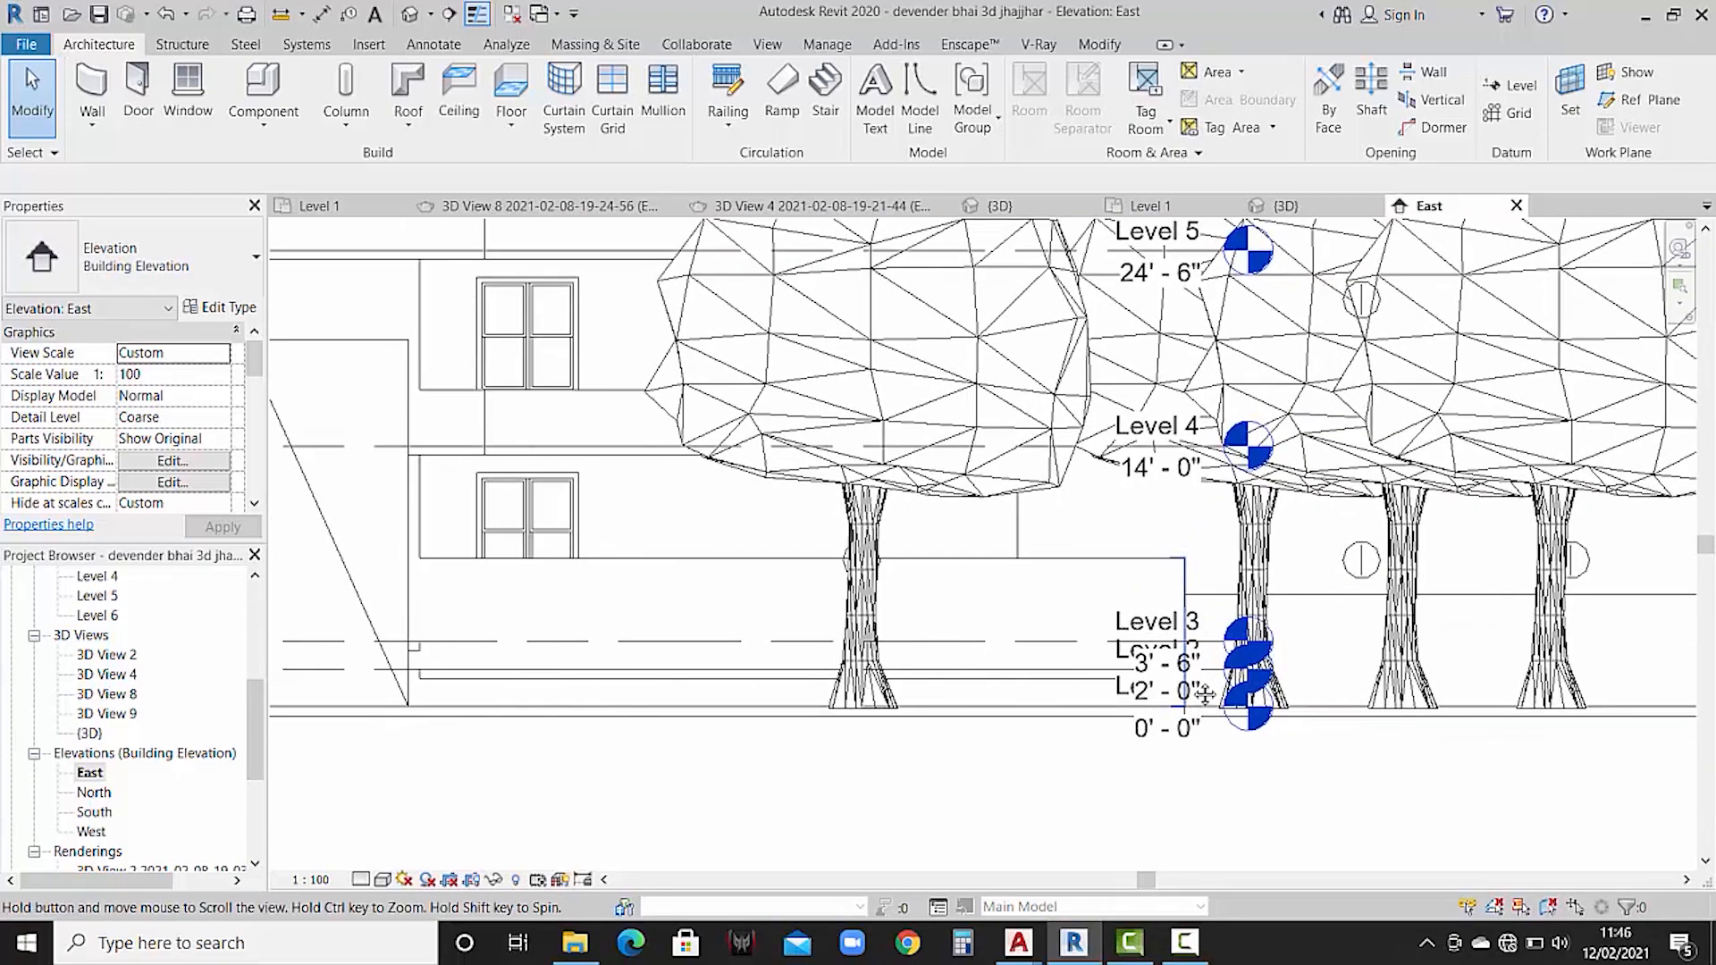
scroll(1060, 738, "down", 2)
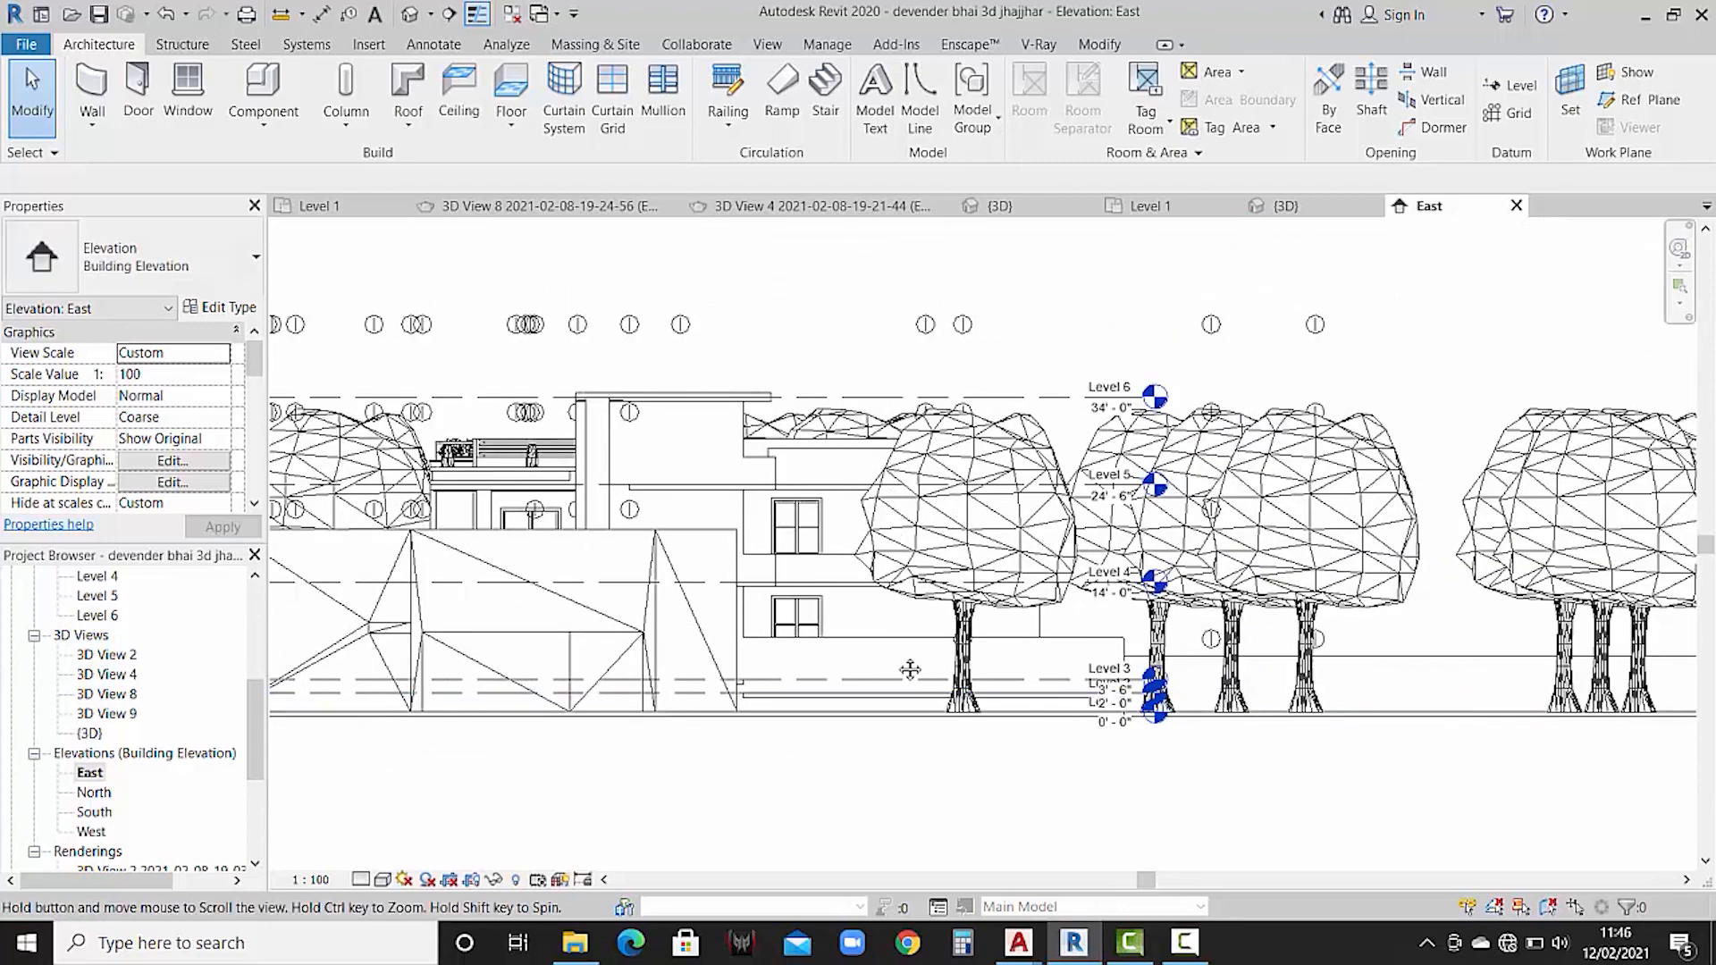
scroll(907, 679, "down", 1)
middle_click_drag(950, 614, 980, 611)
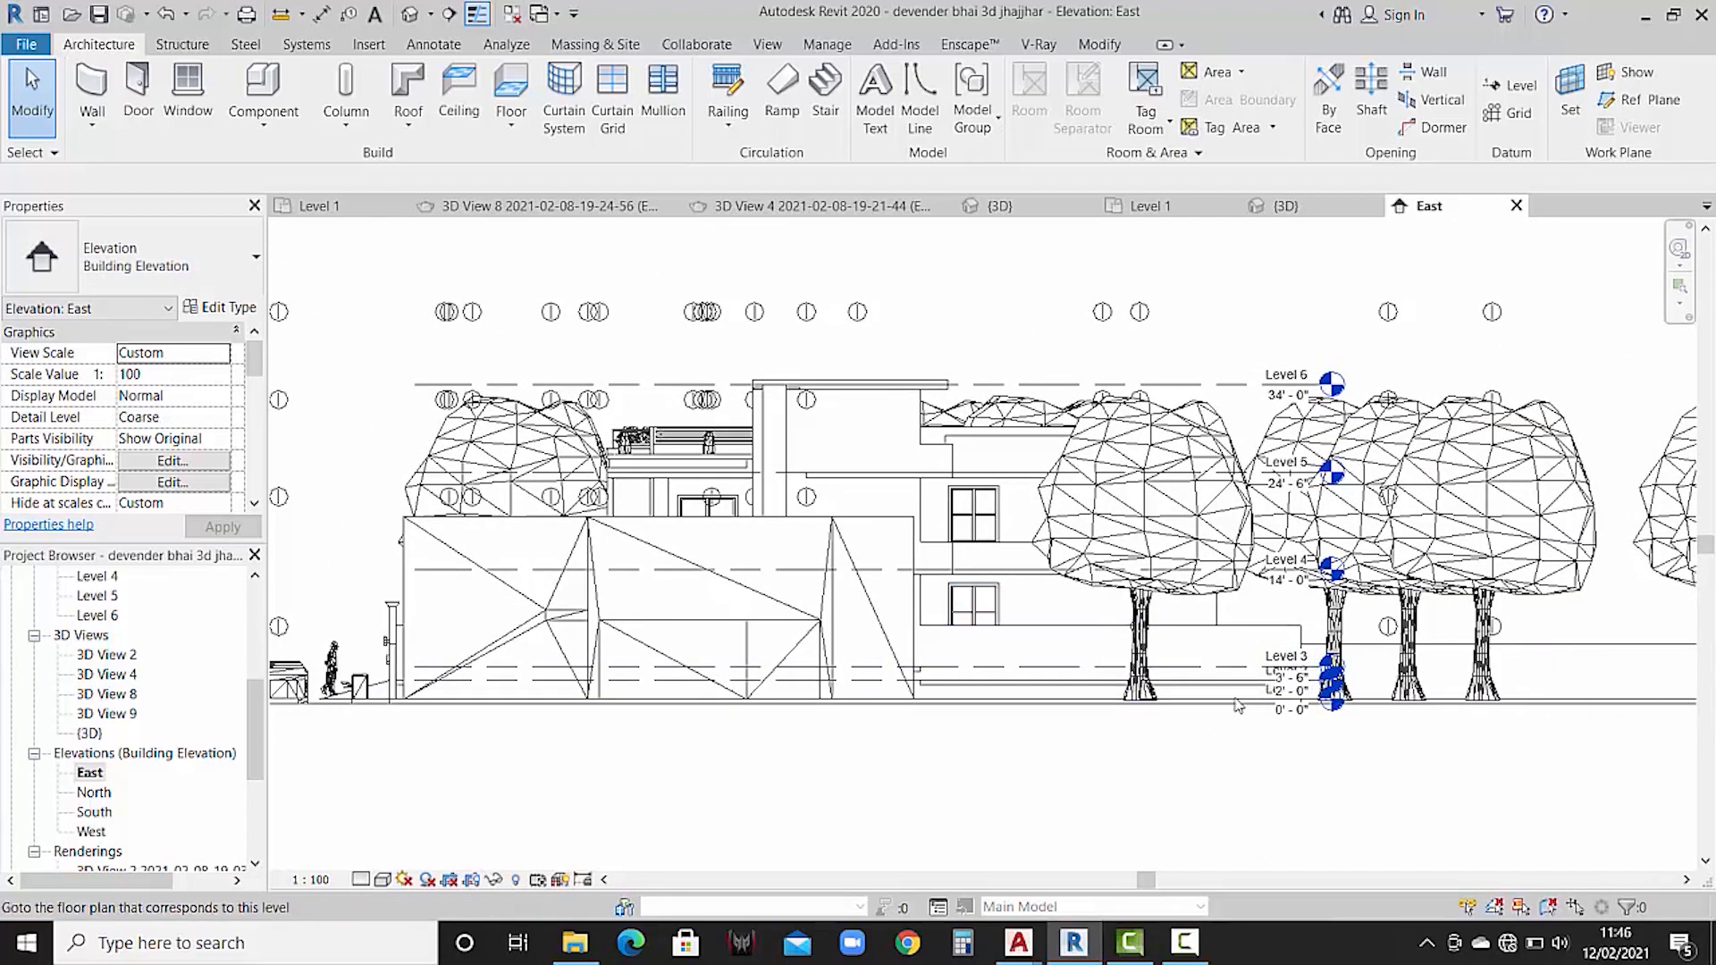
scroll(1285, 708, "up", 1)
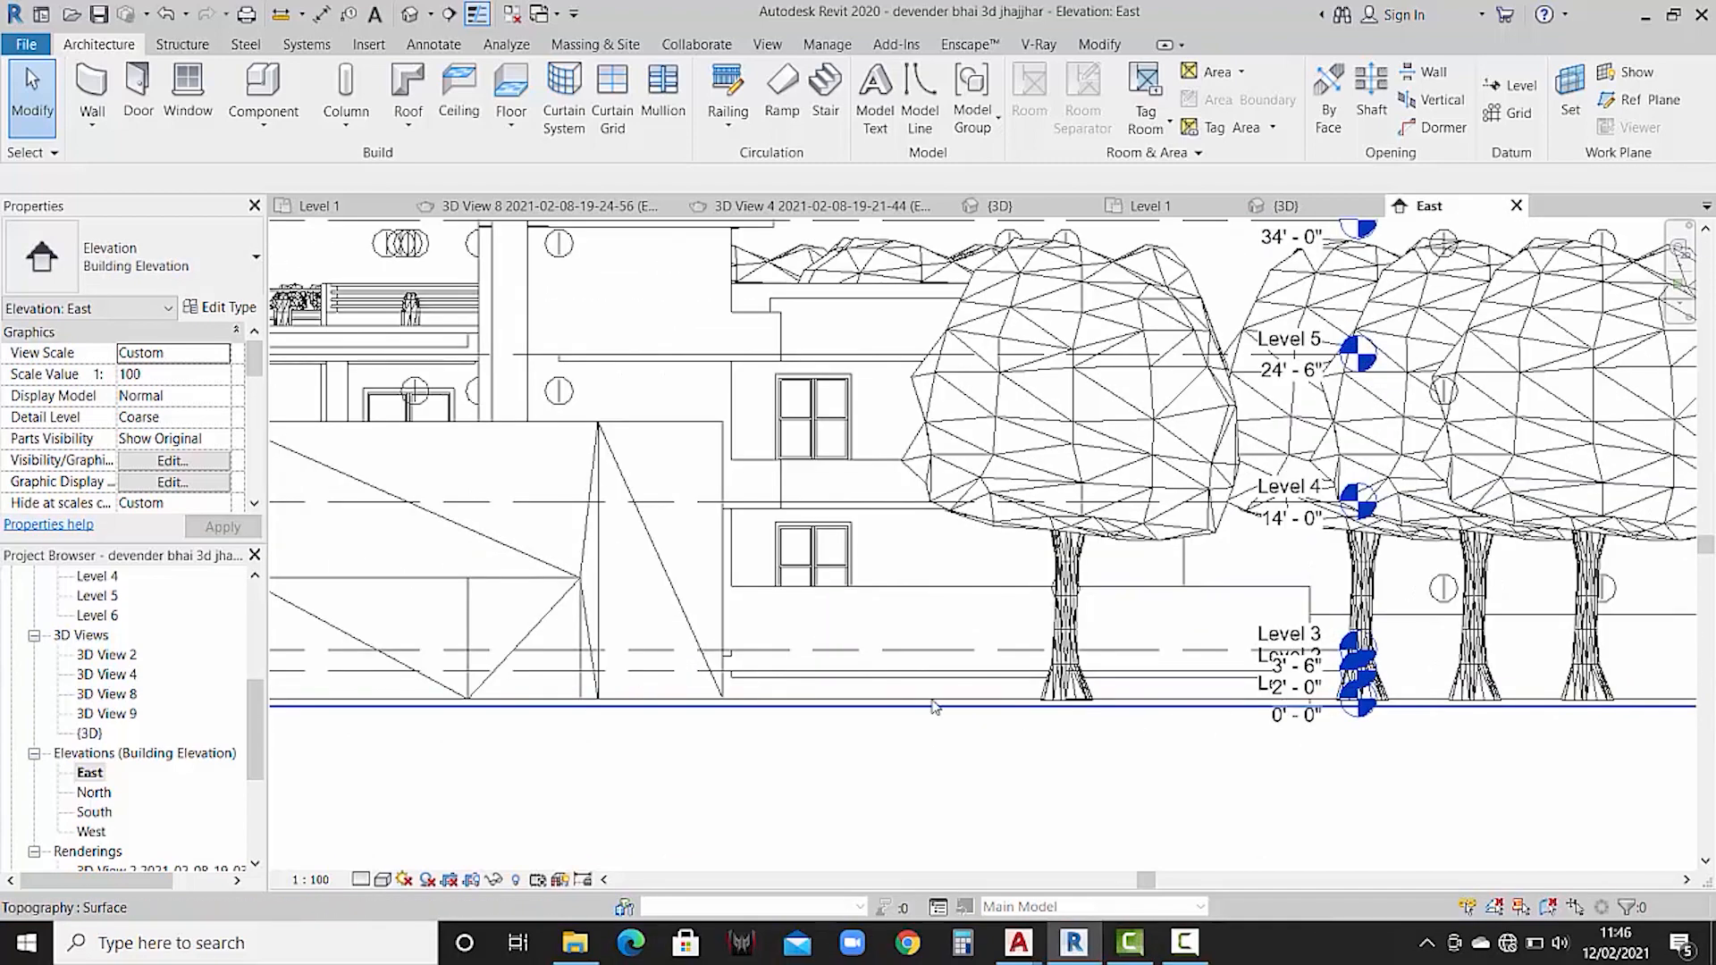
scroll(933, 707, "down", 1)
scroll(945, 684, "up", 1)
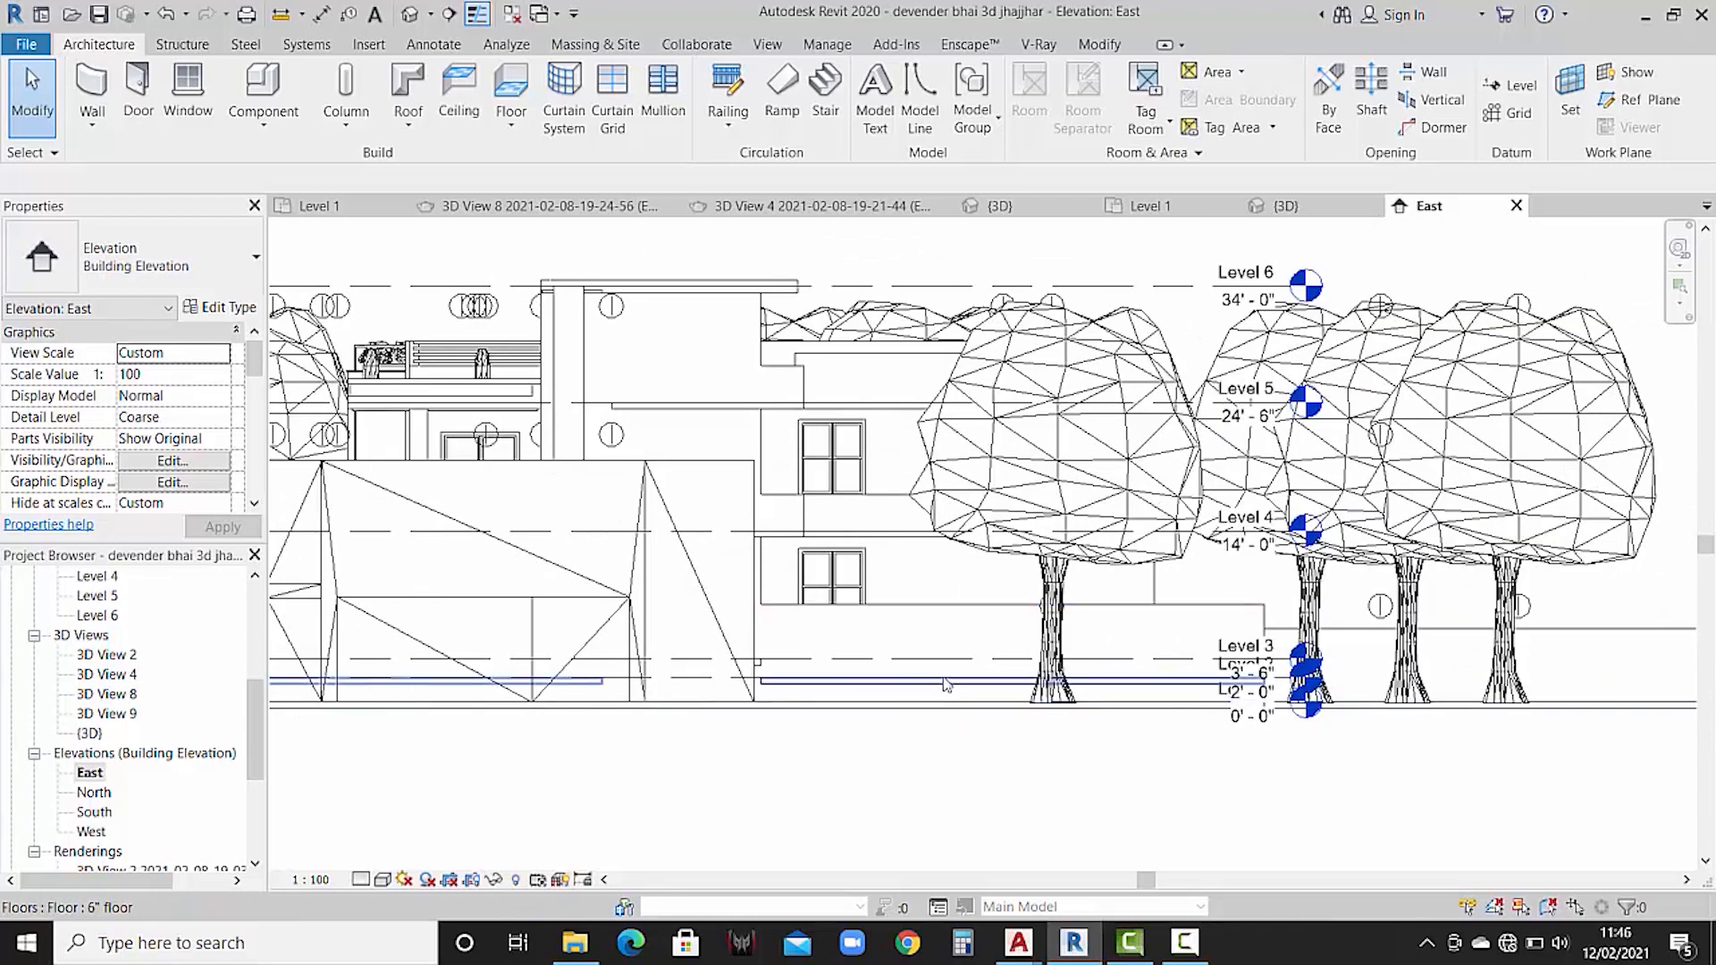
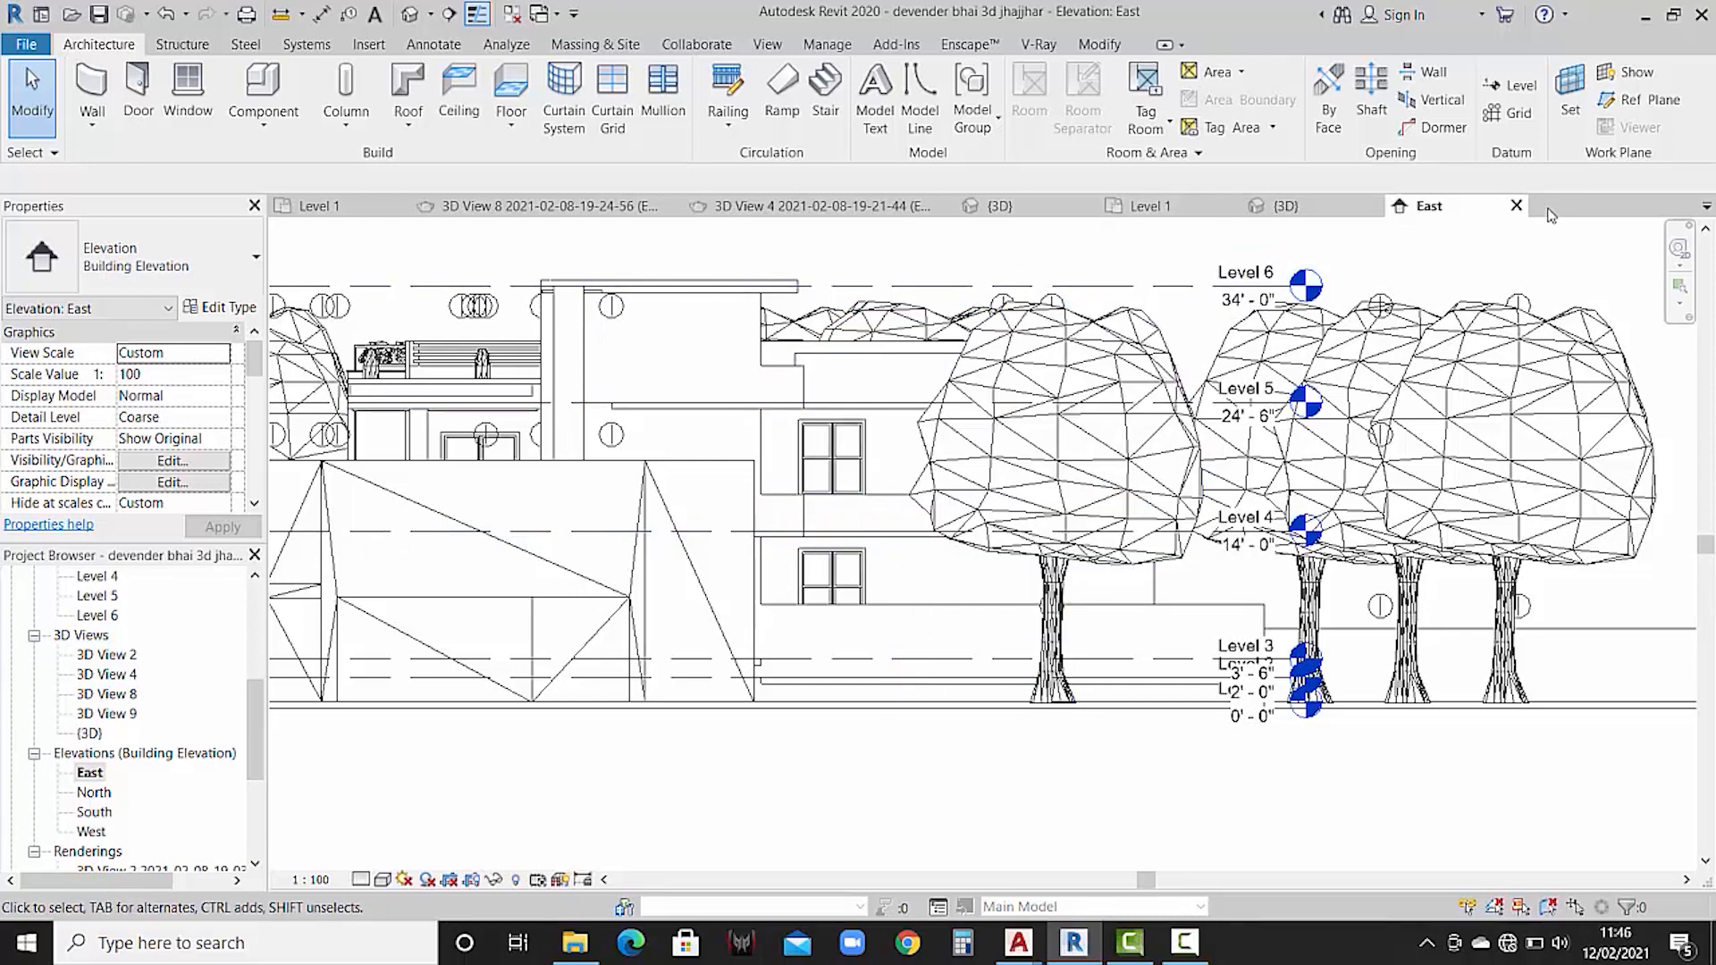
- Close the reference elevation, return to Project1 and open its East elevation
left_click(1517, 206)
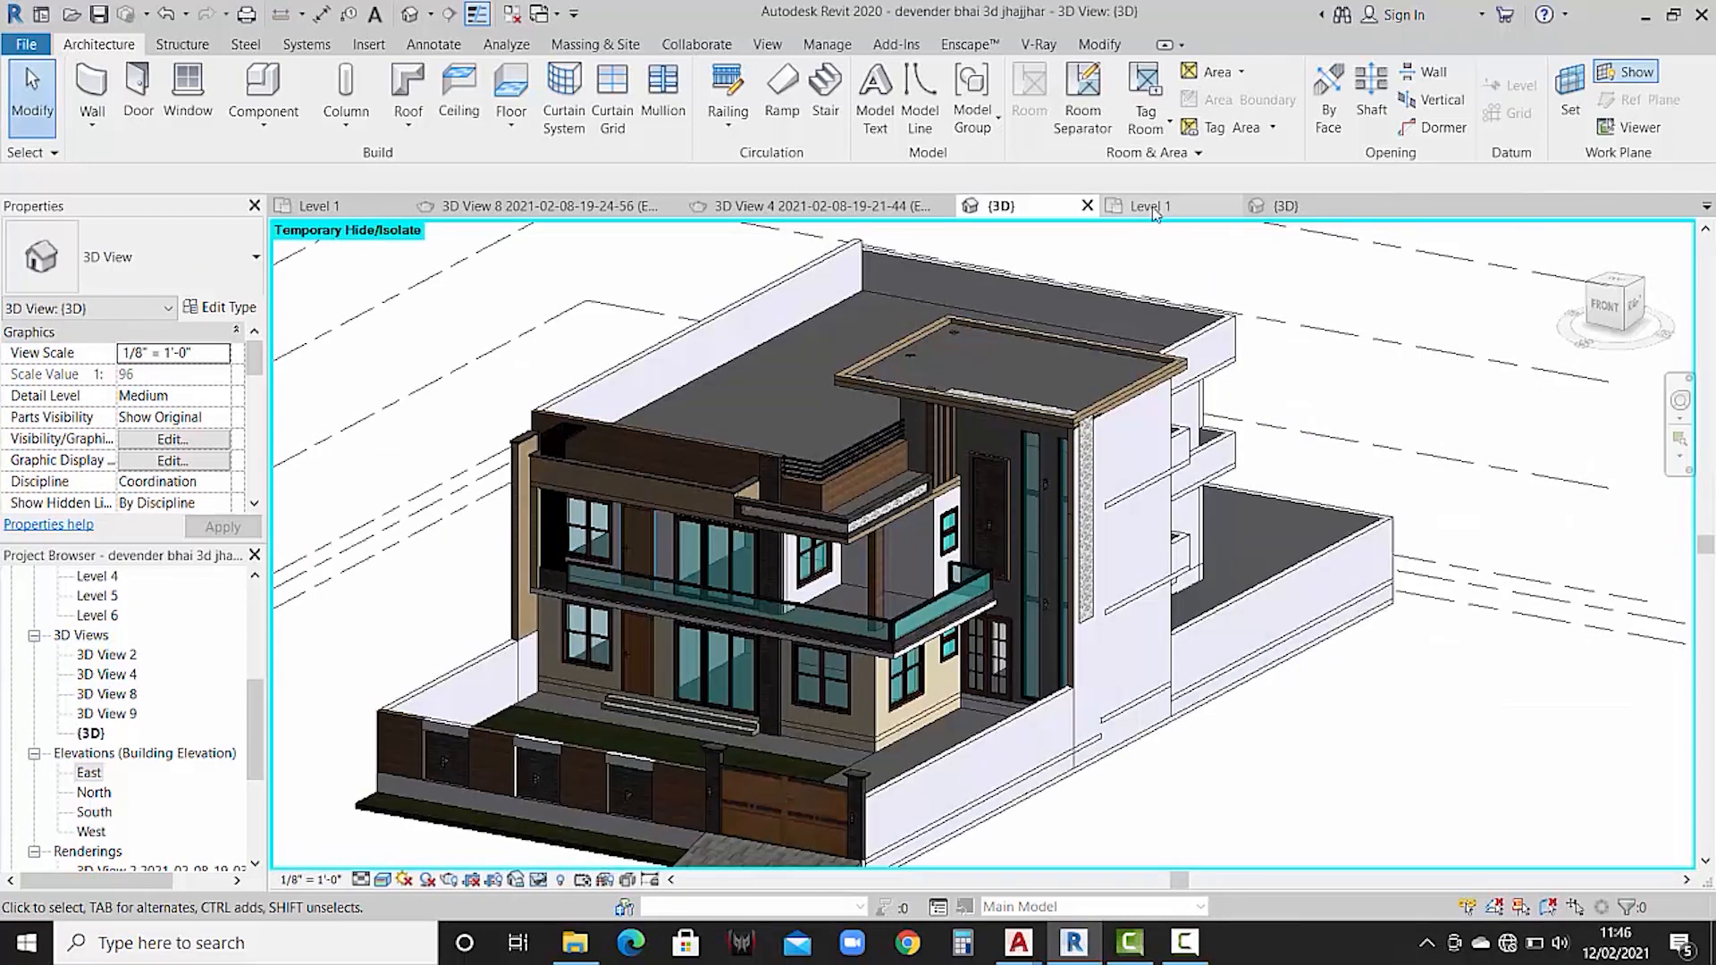
left_click(1195, 205)
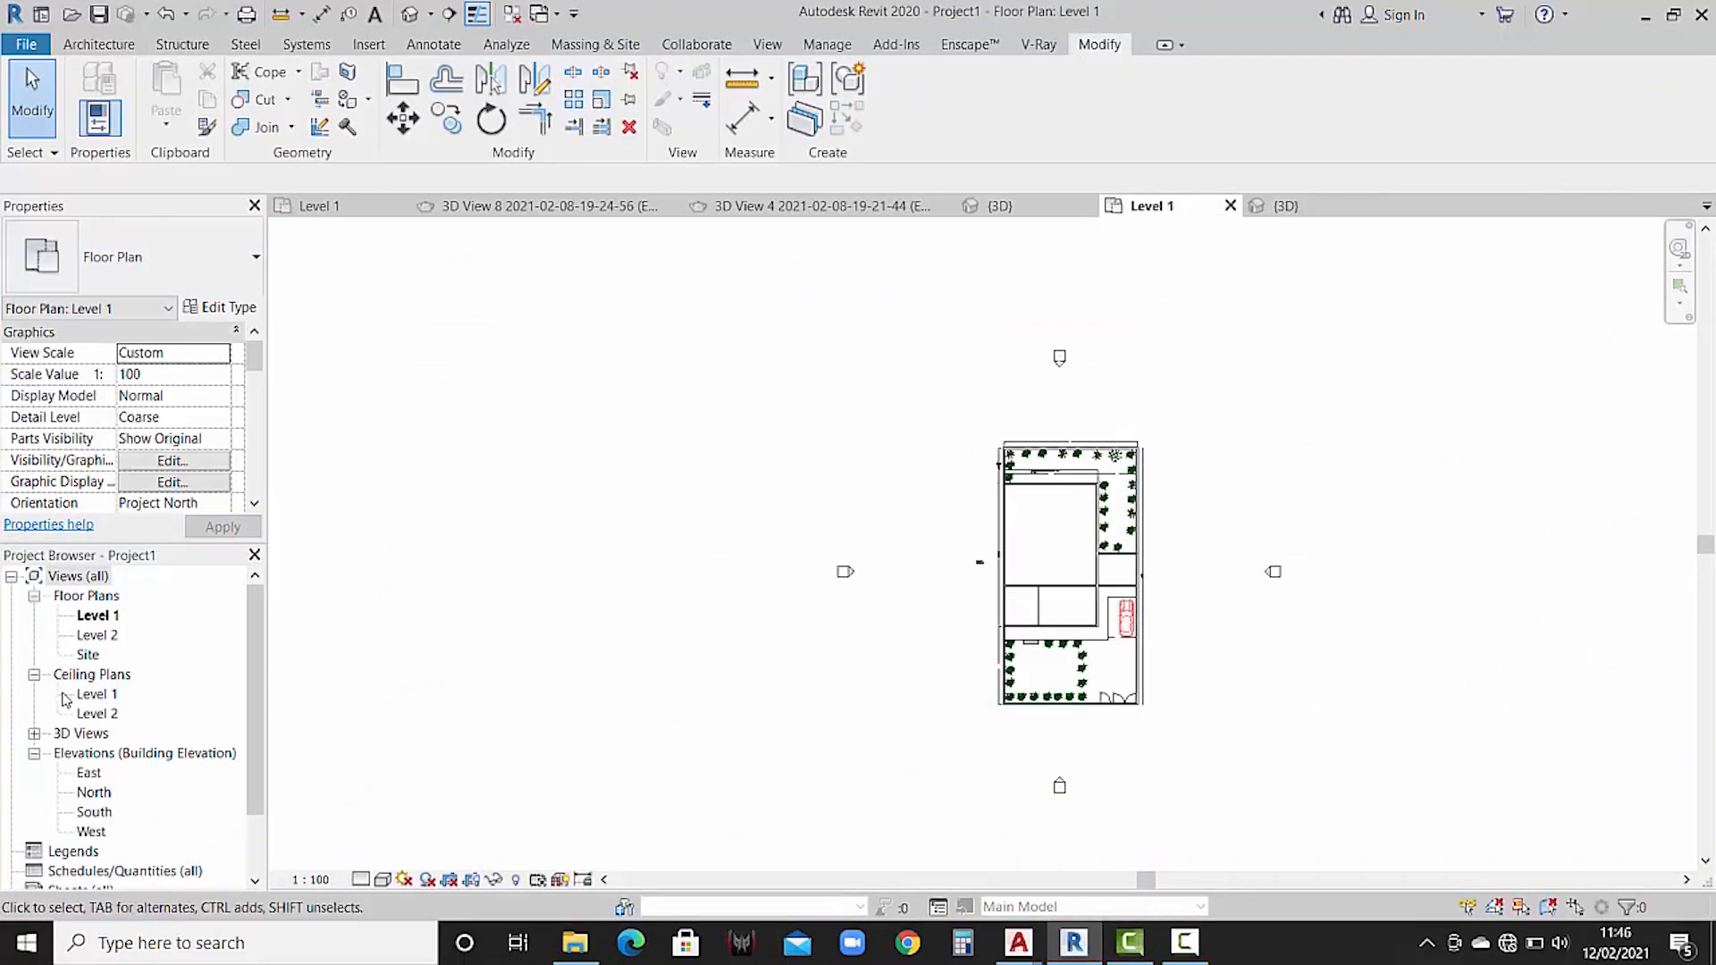
scroll(65, 699, "down", 2)
left_click(85, 695)
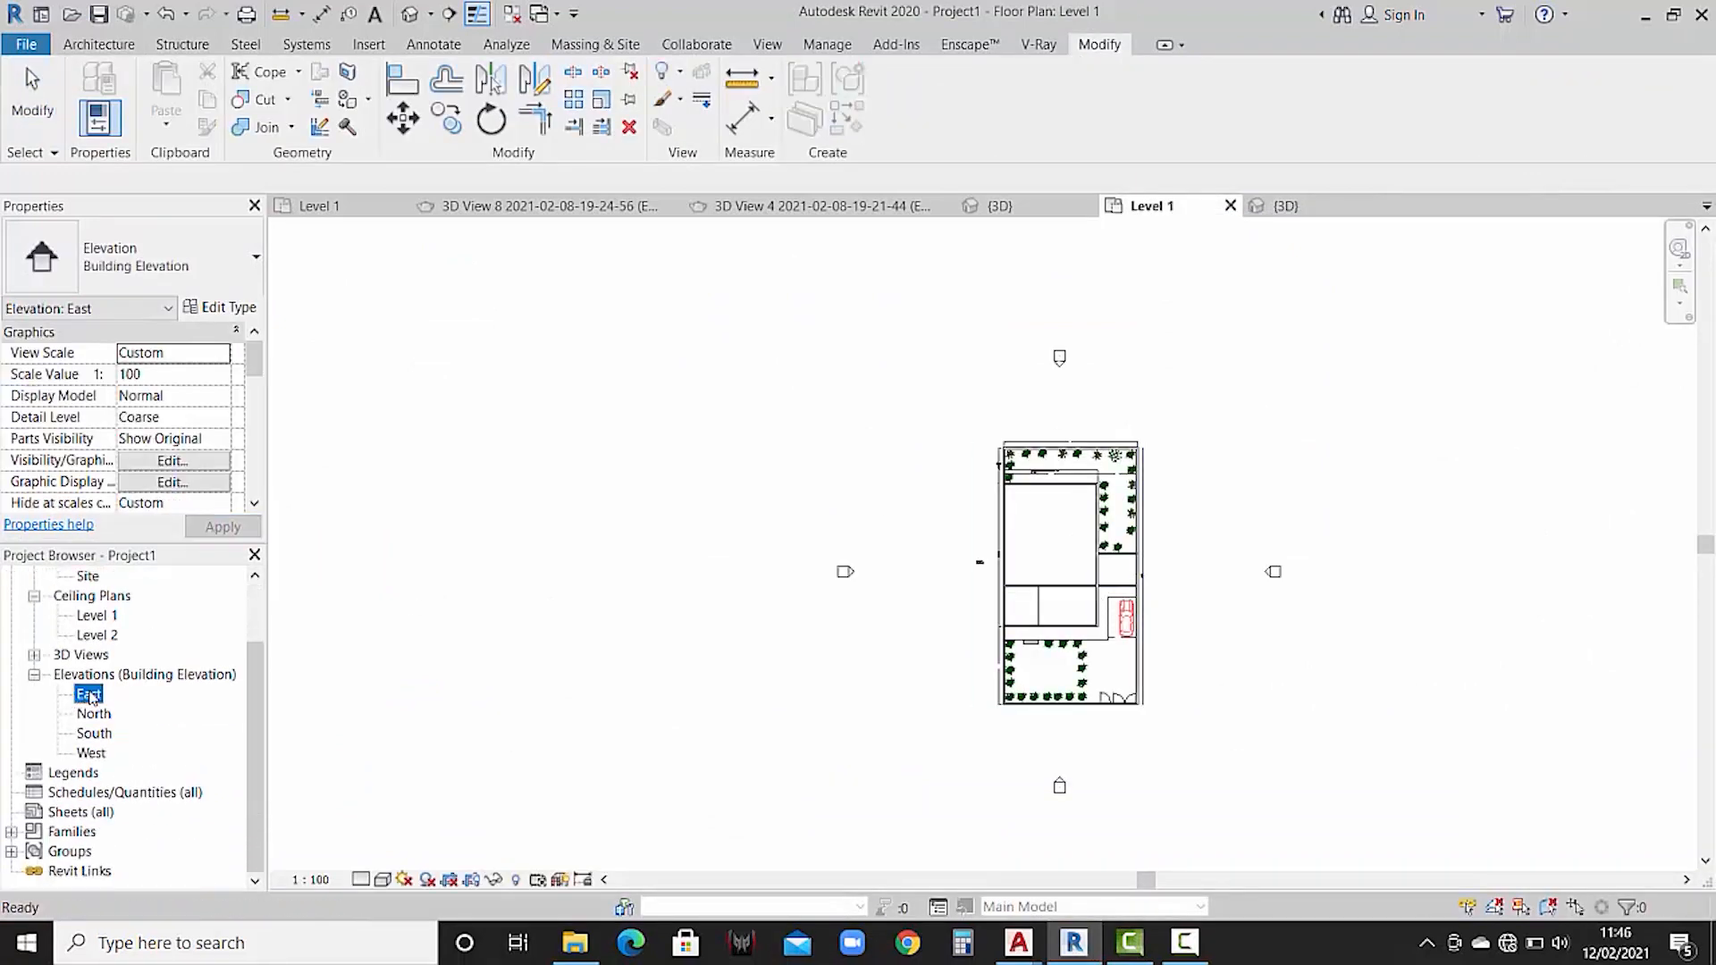
double_click(89, 696)
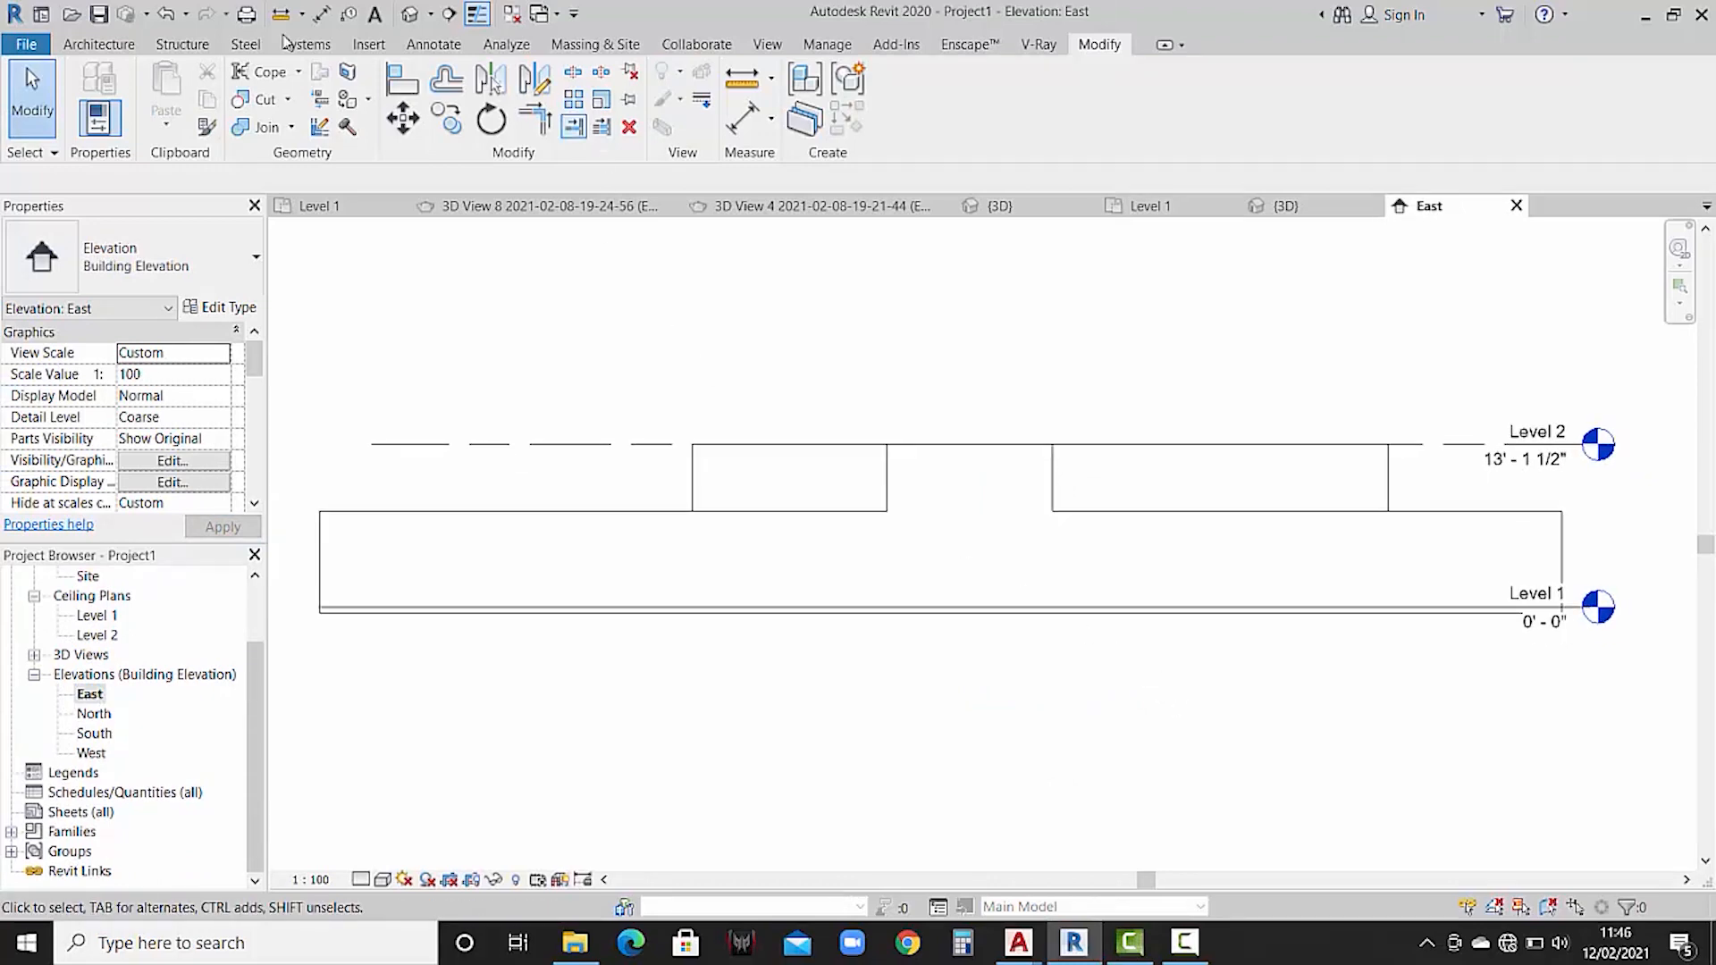
- Create a new level by picking Level 1 with an offset of -2' 0", placing it below, and end the Level command
left_click(98, 44)
left_click(1517, 86)
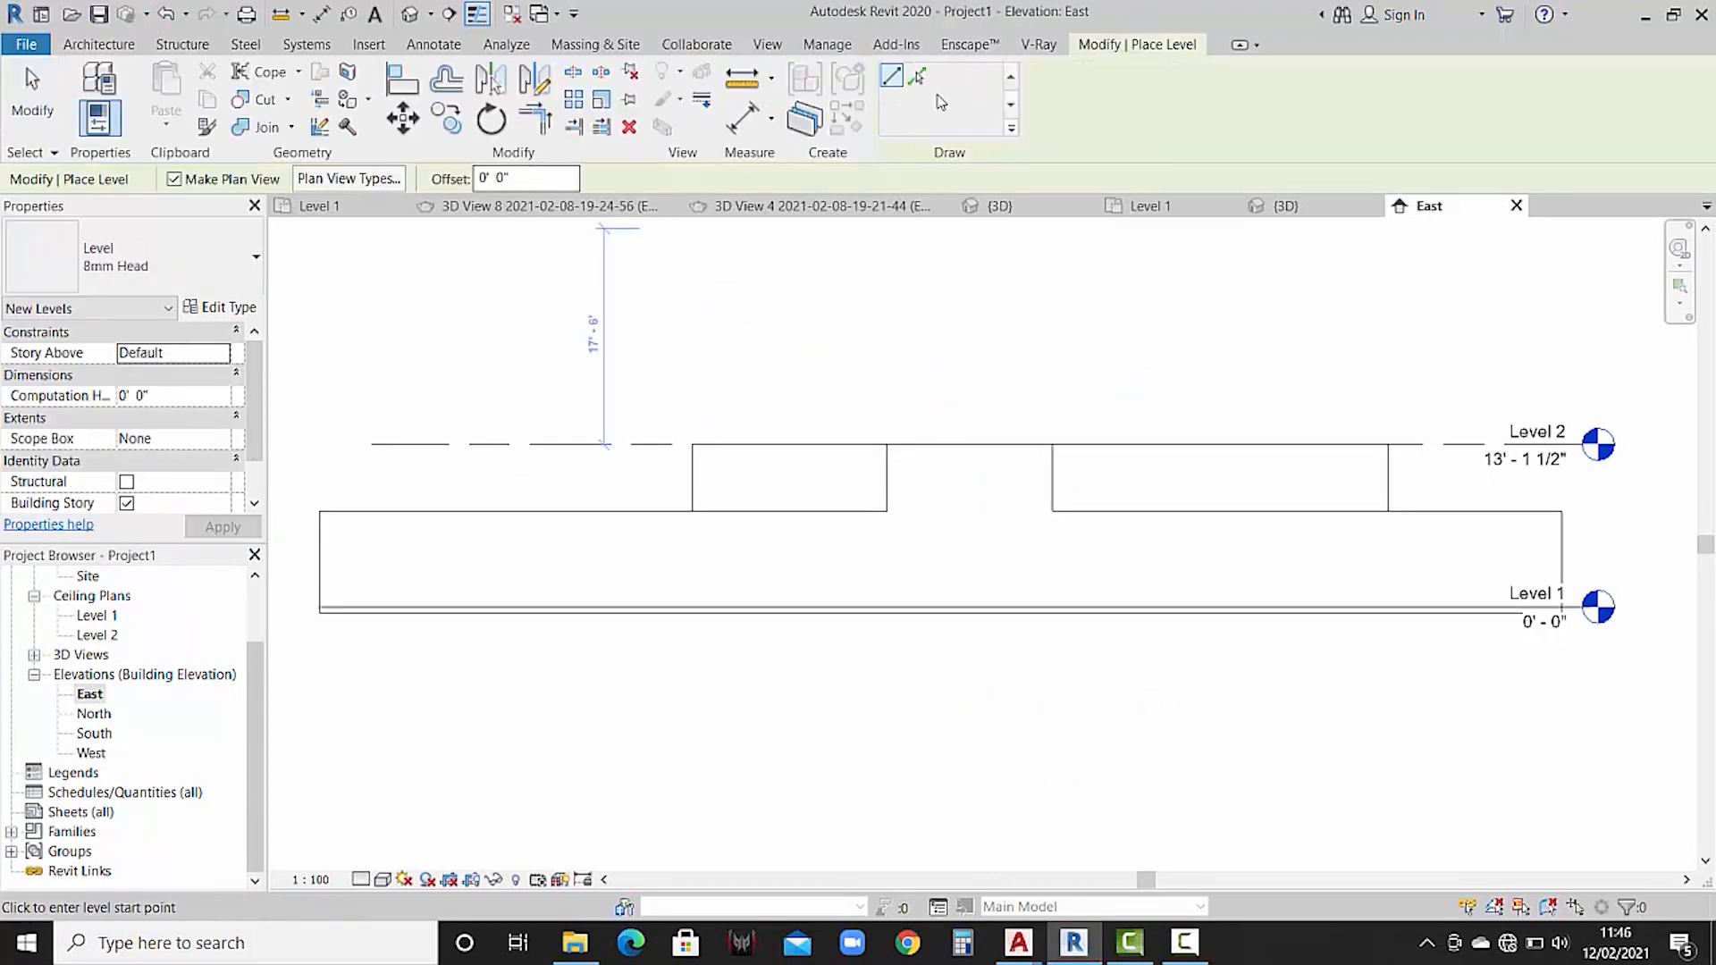
left_click(919, 75)
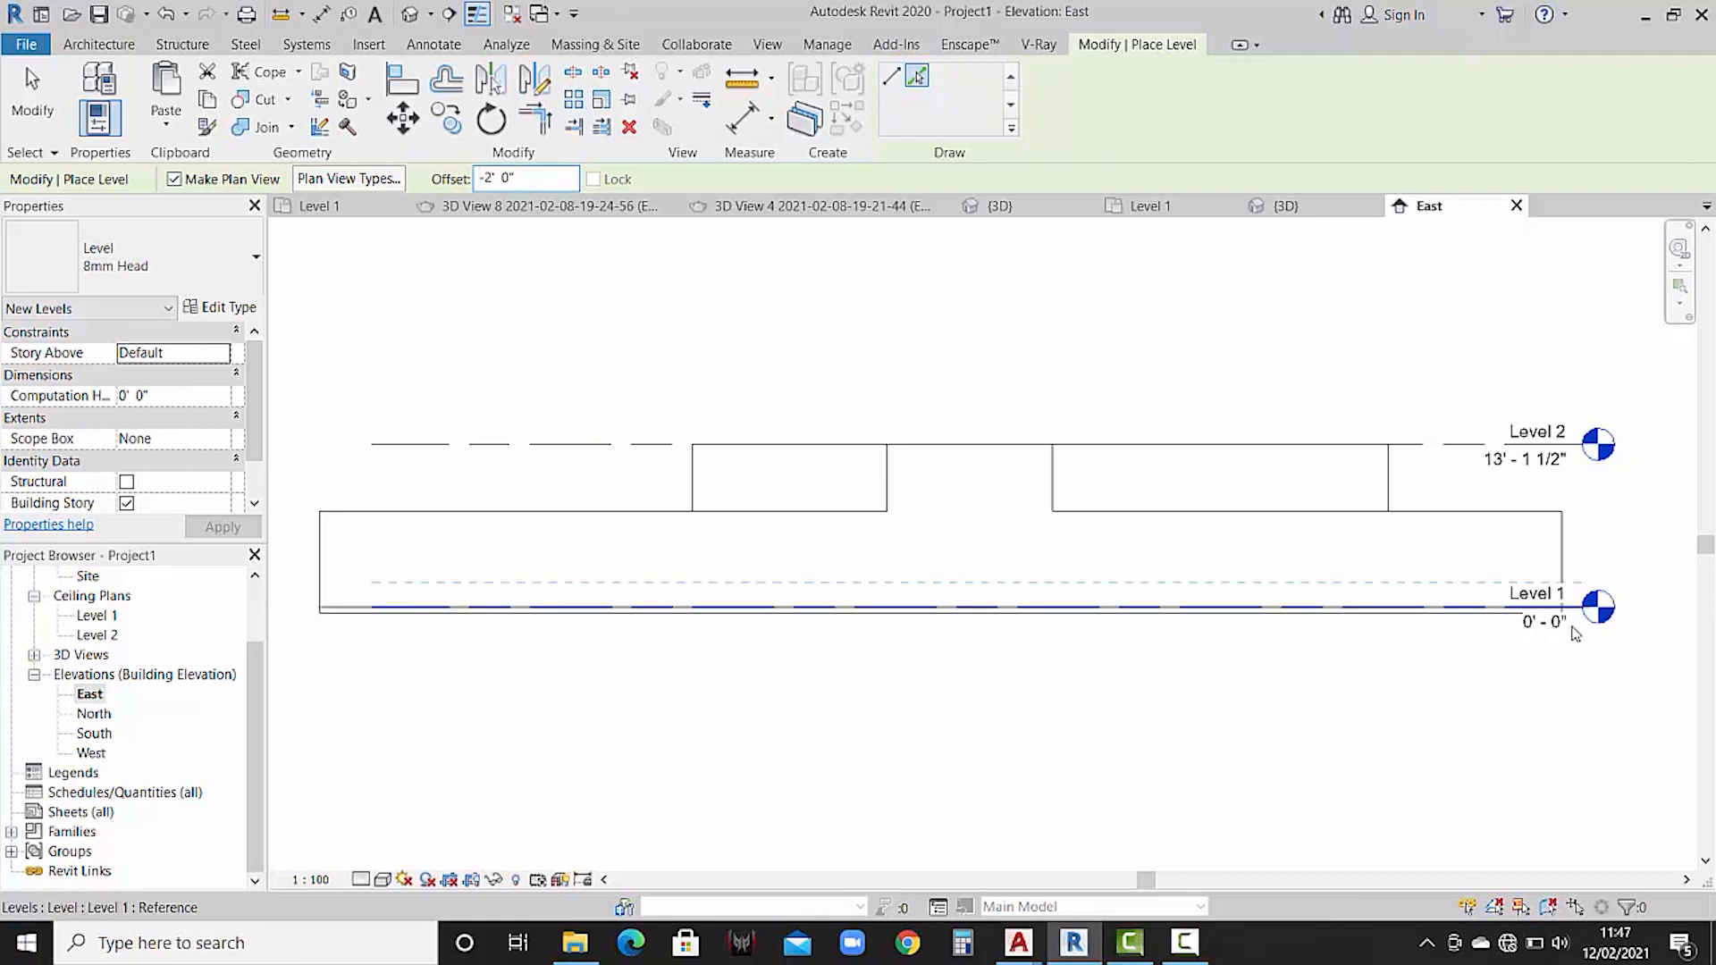
scroll(1575, 598, "up", 4)
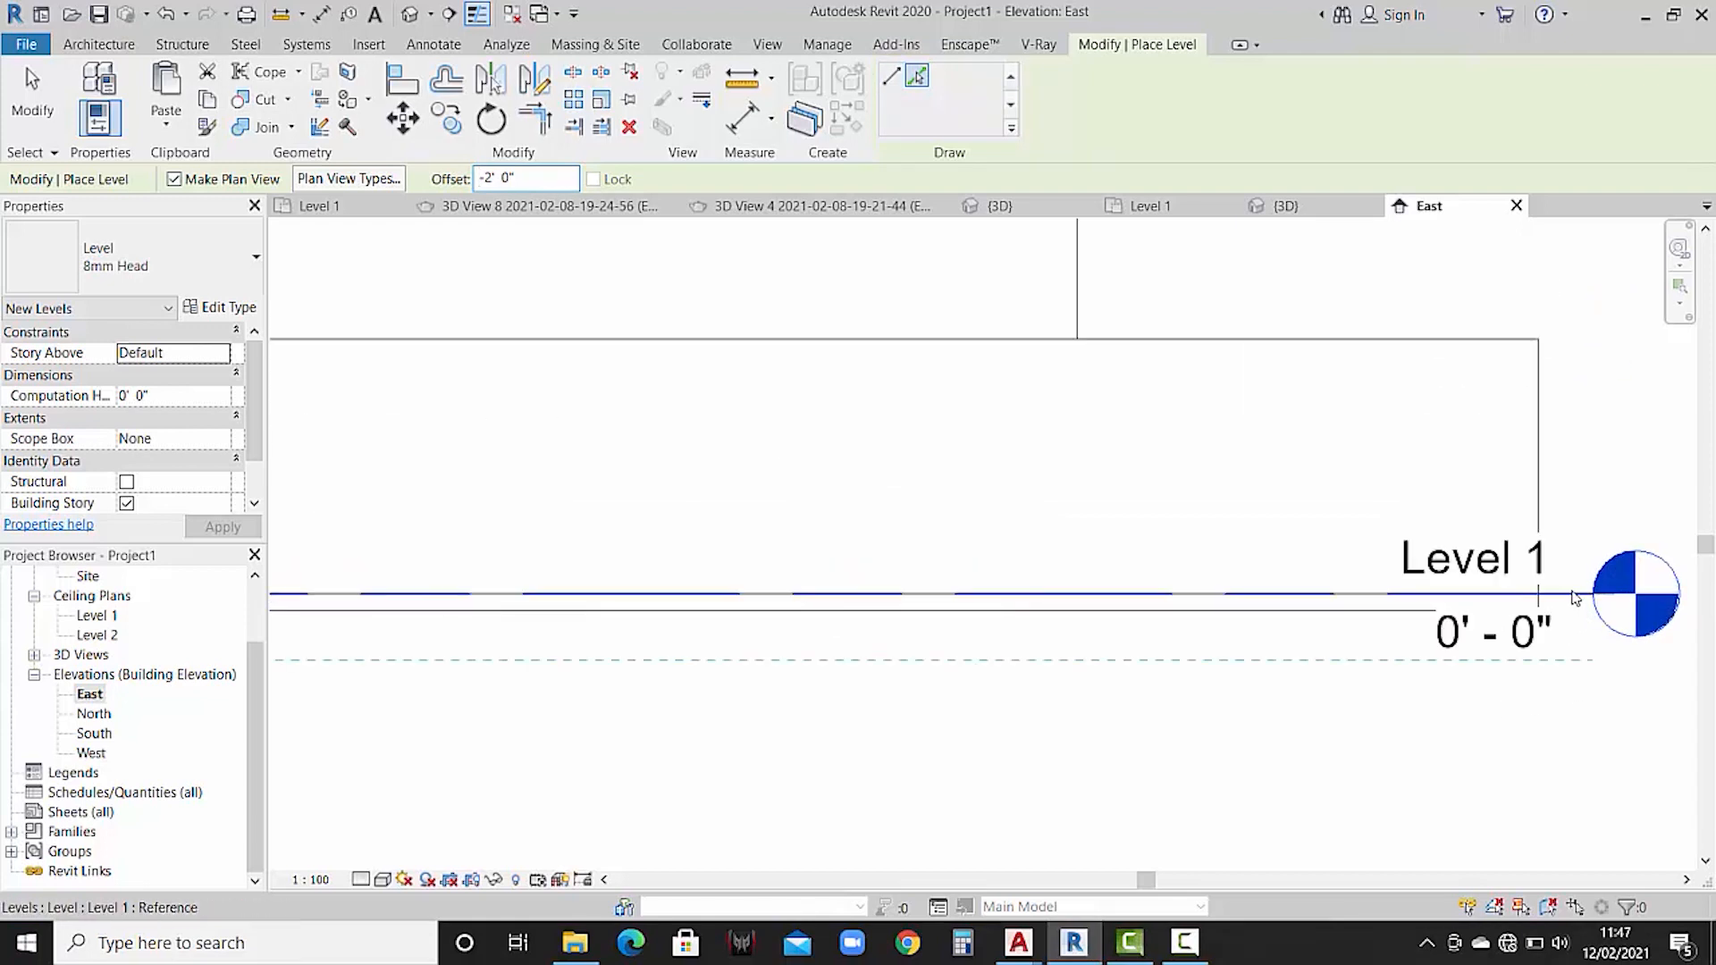
left_click(1575, 598)
scroll(1287, 717, "down", 2)
scroll(1313, 724, "down", 3)
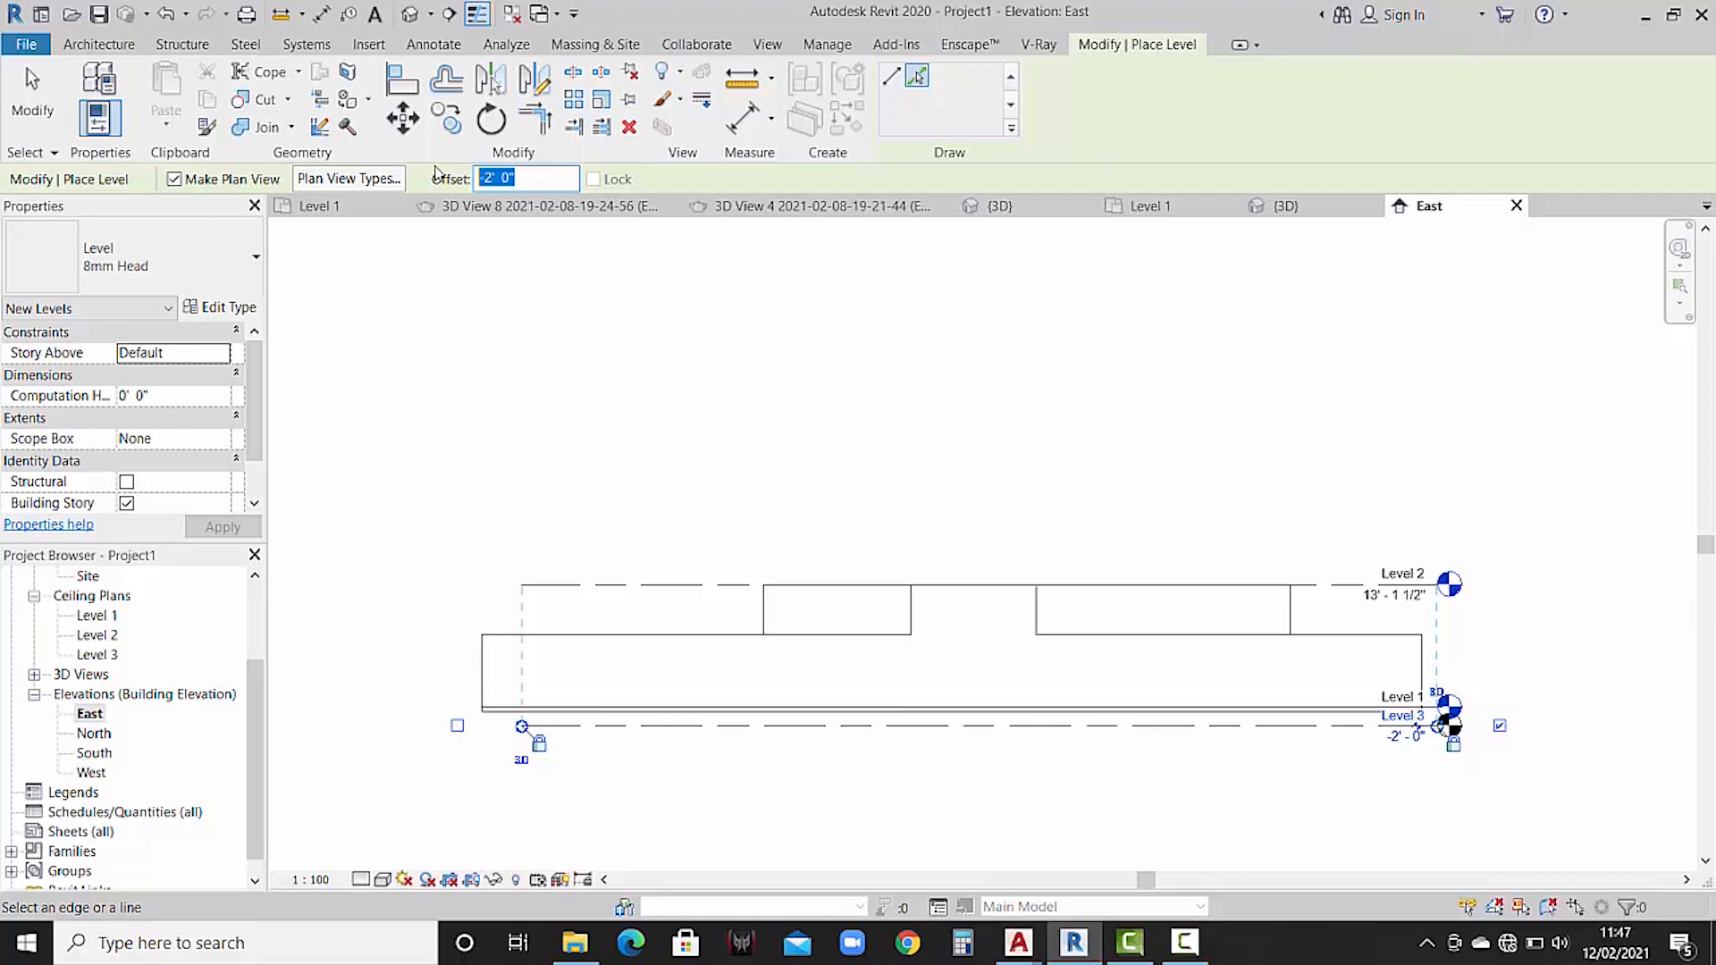
type("-2")
key("Escape")
key("Escape")
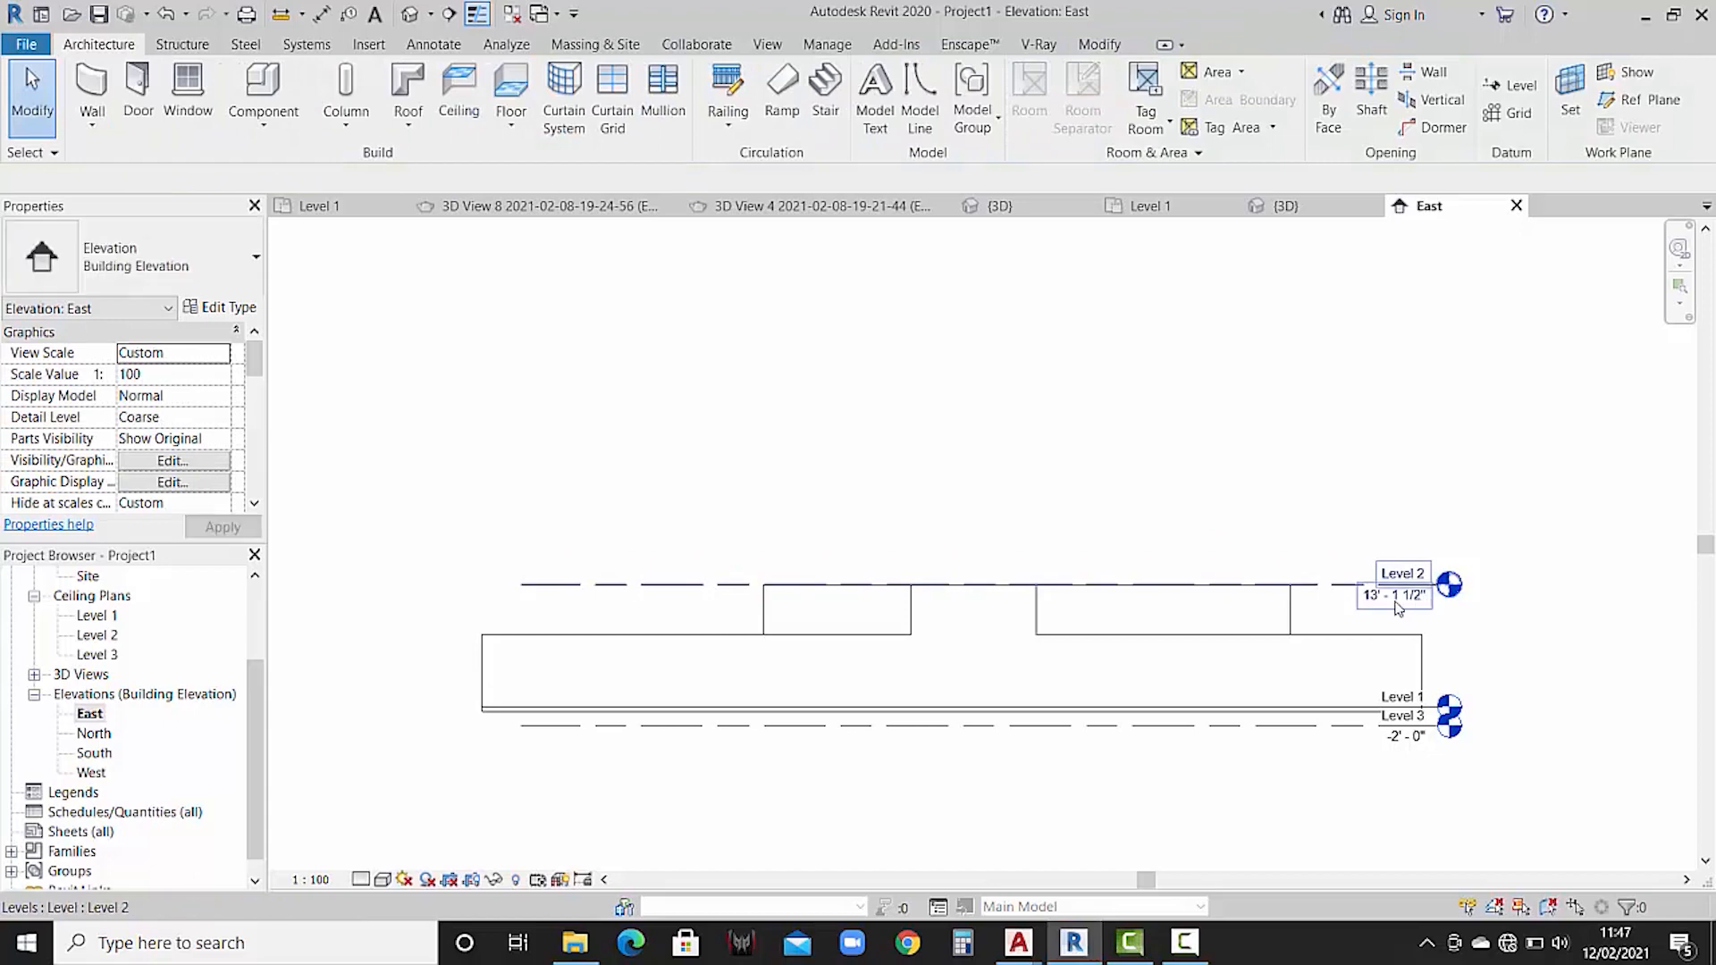
- Set the elevation of Level 2 to 11' 0" and clear the selection
left_click(1390, 606)
left_click(1378, 600)
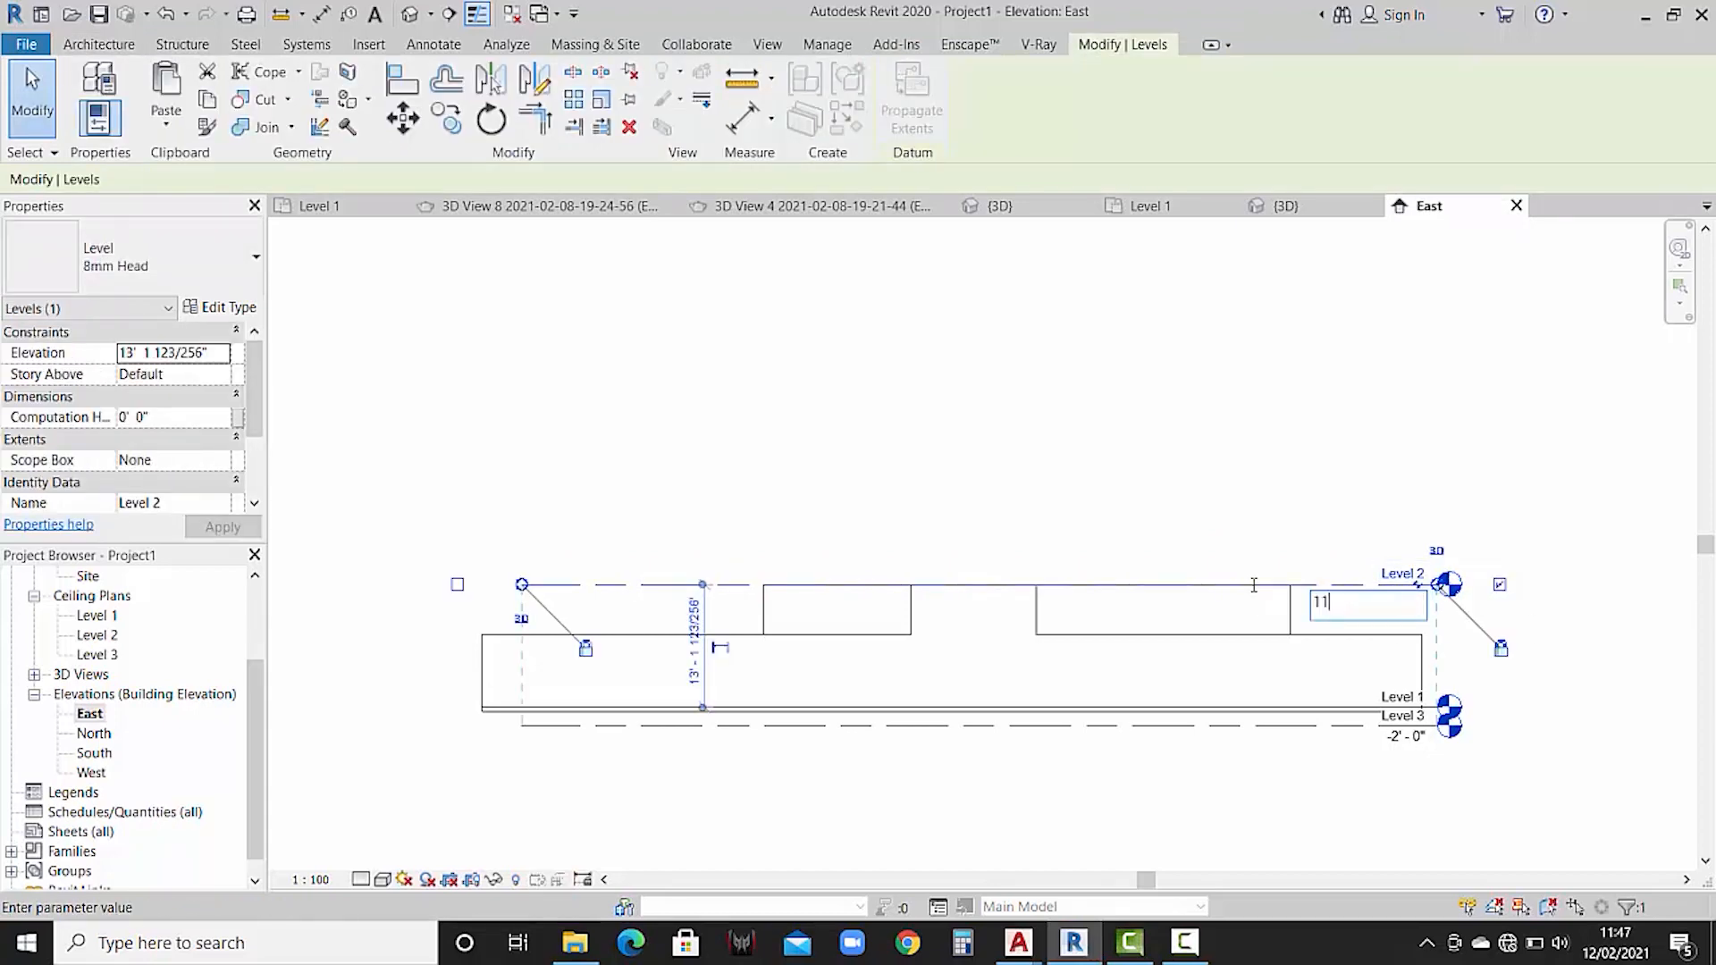
type("11")
key("Return")
left_click(1299, 511)
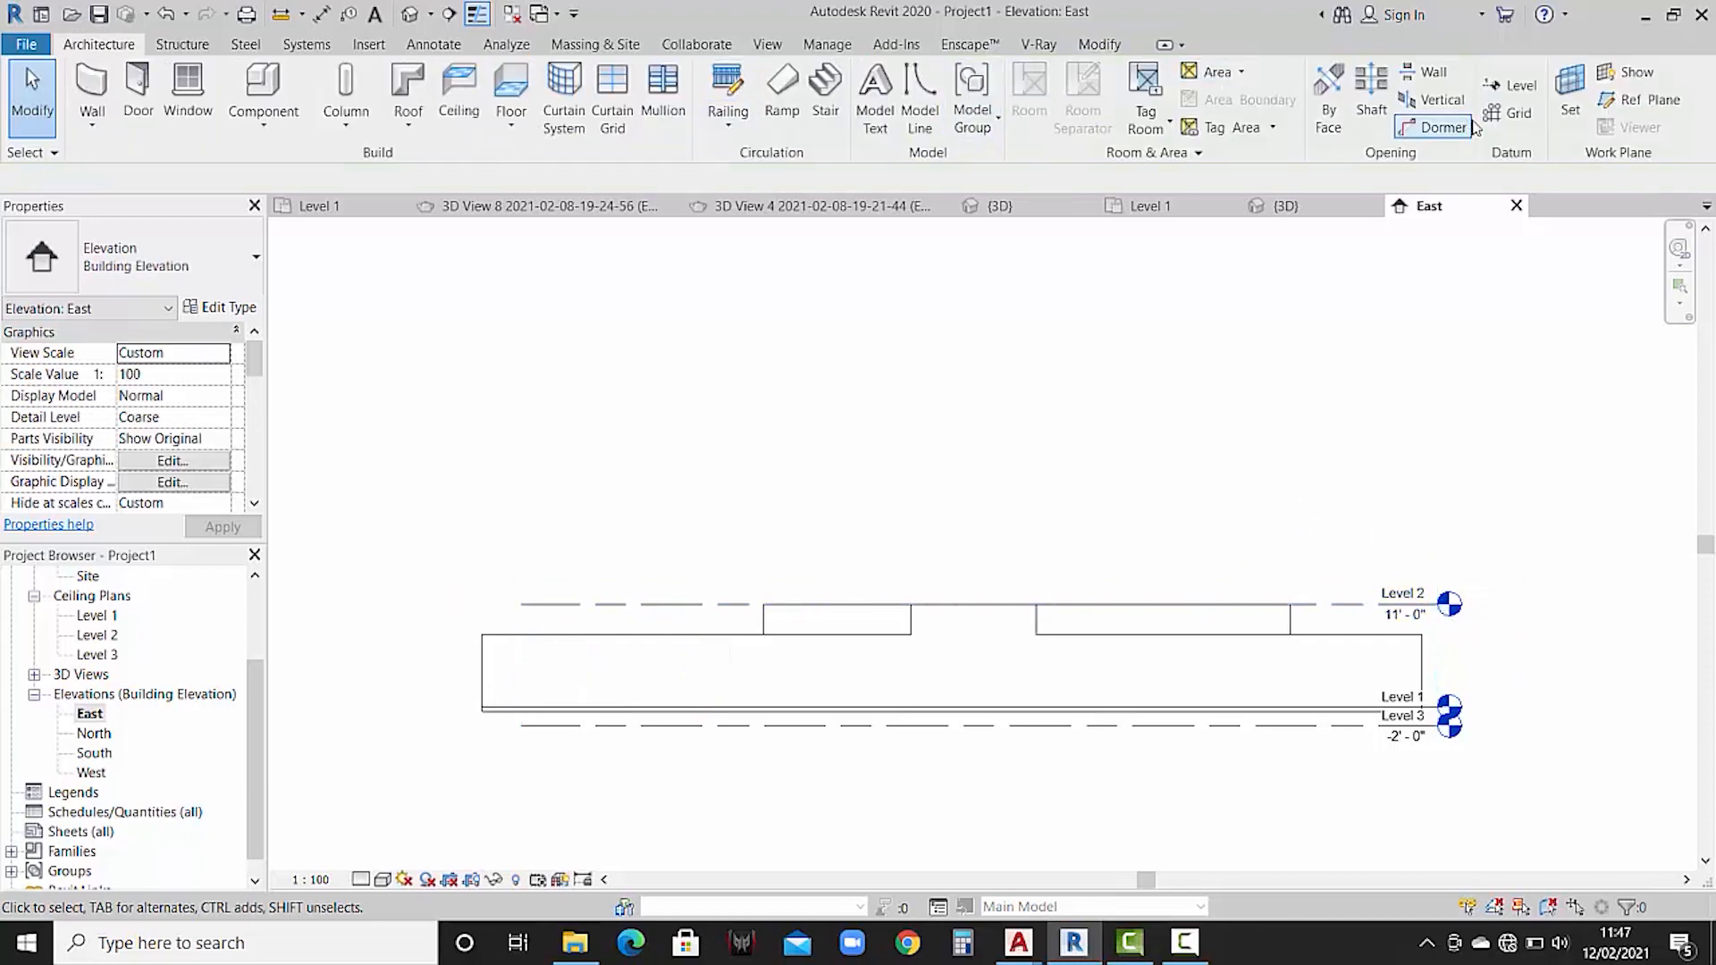
- Create two levels above Level 2 by picking lines with an 11' 0" offset, each above the last, and end the Level command
left_click(1512, 87)
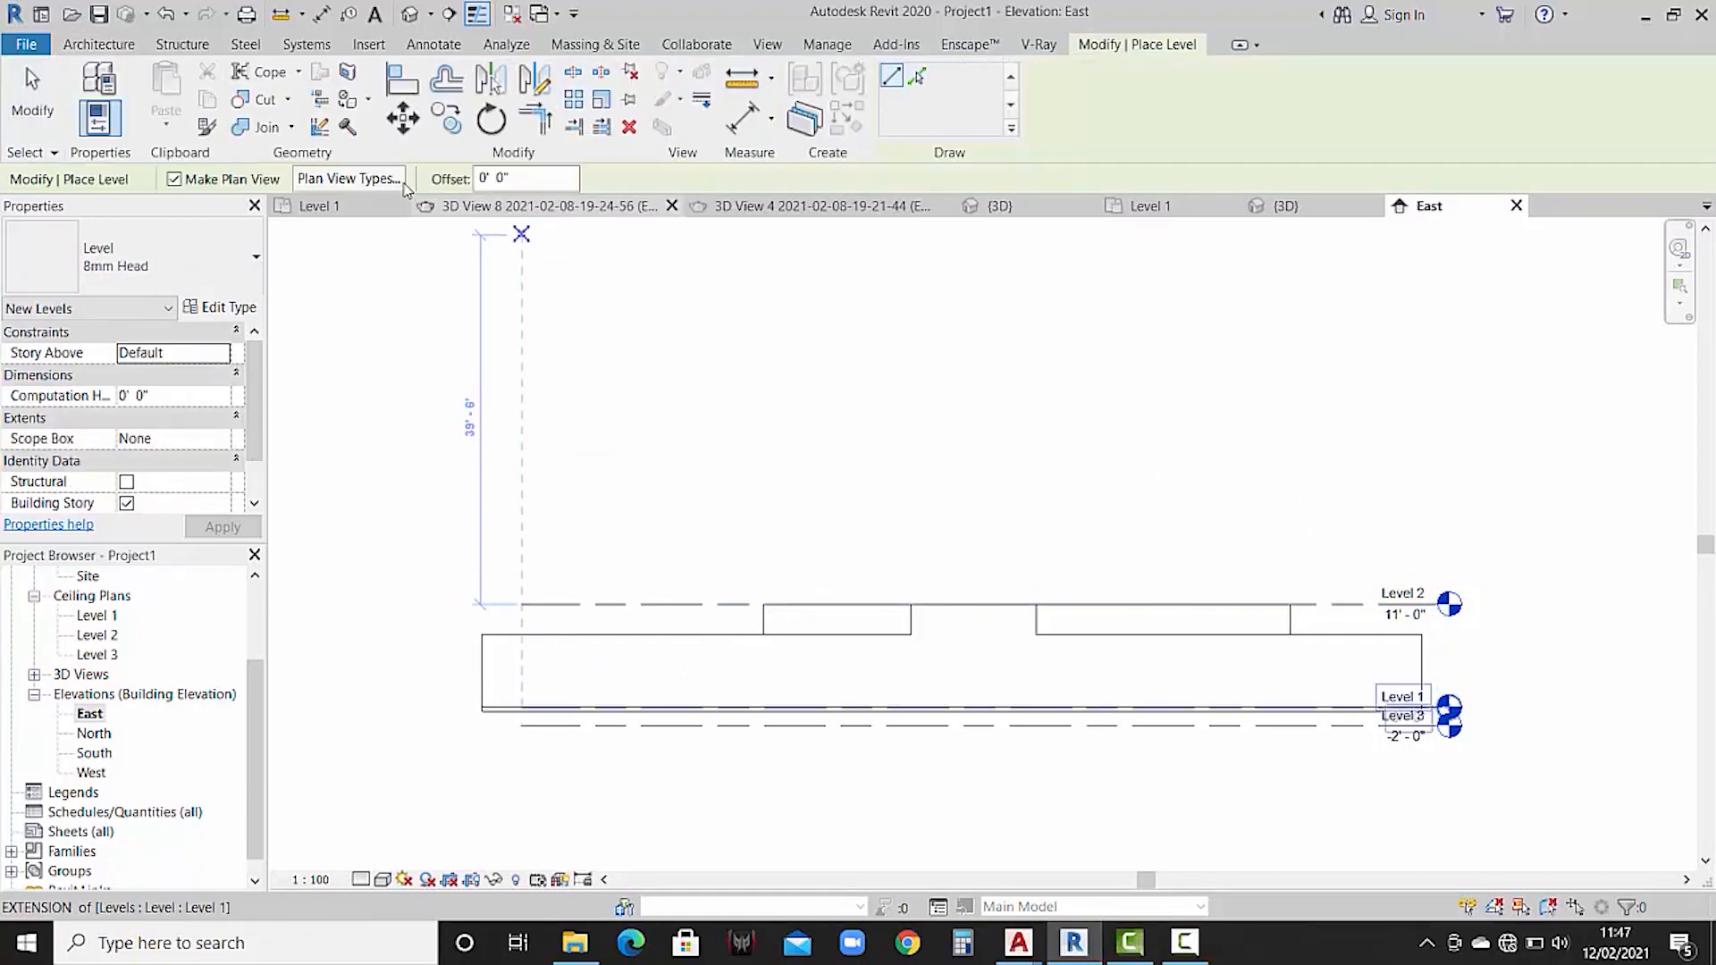
left_click(910, 81)
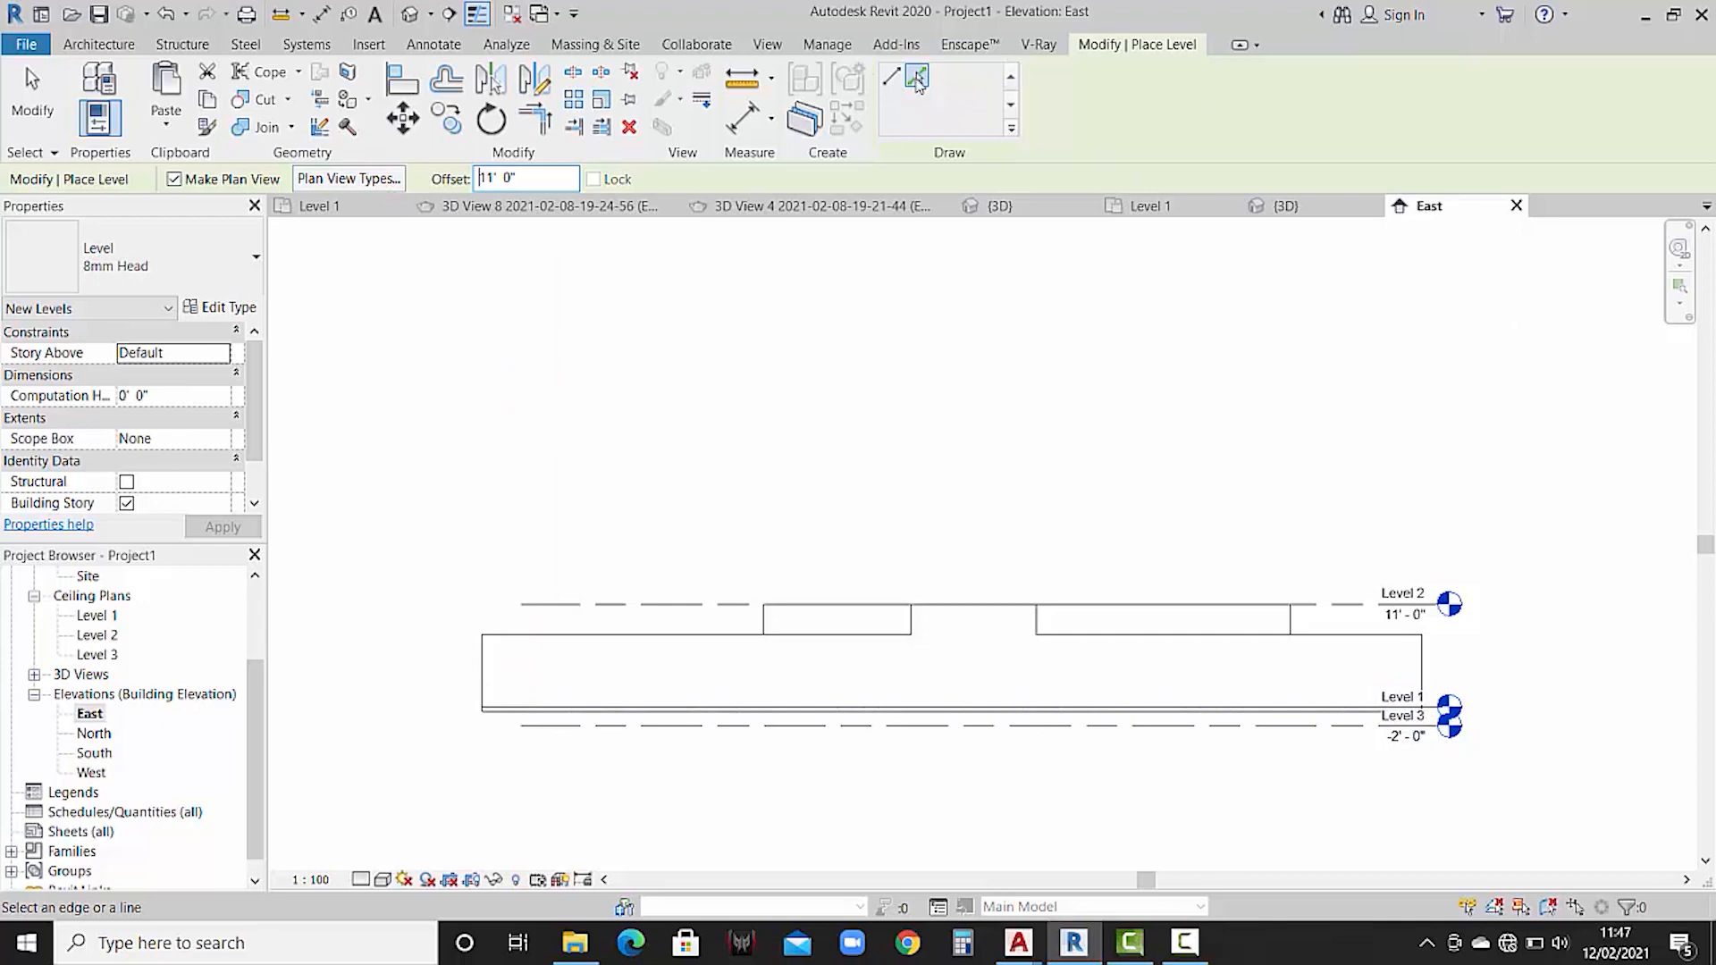
left_click(651, 604)
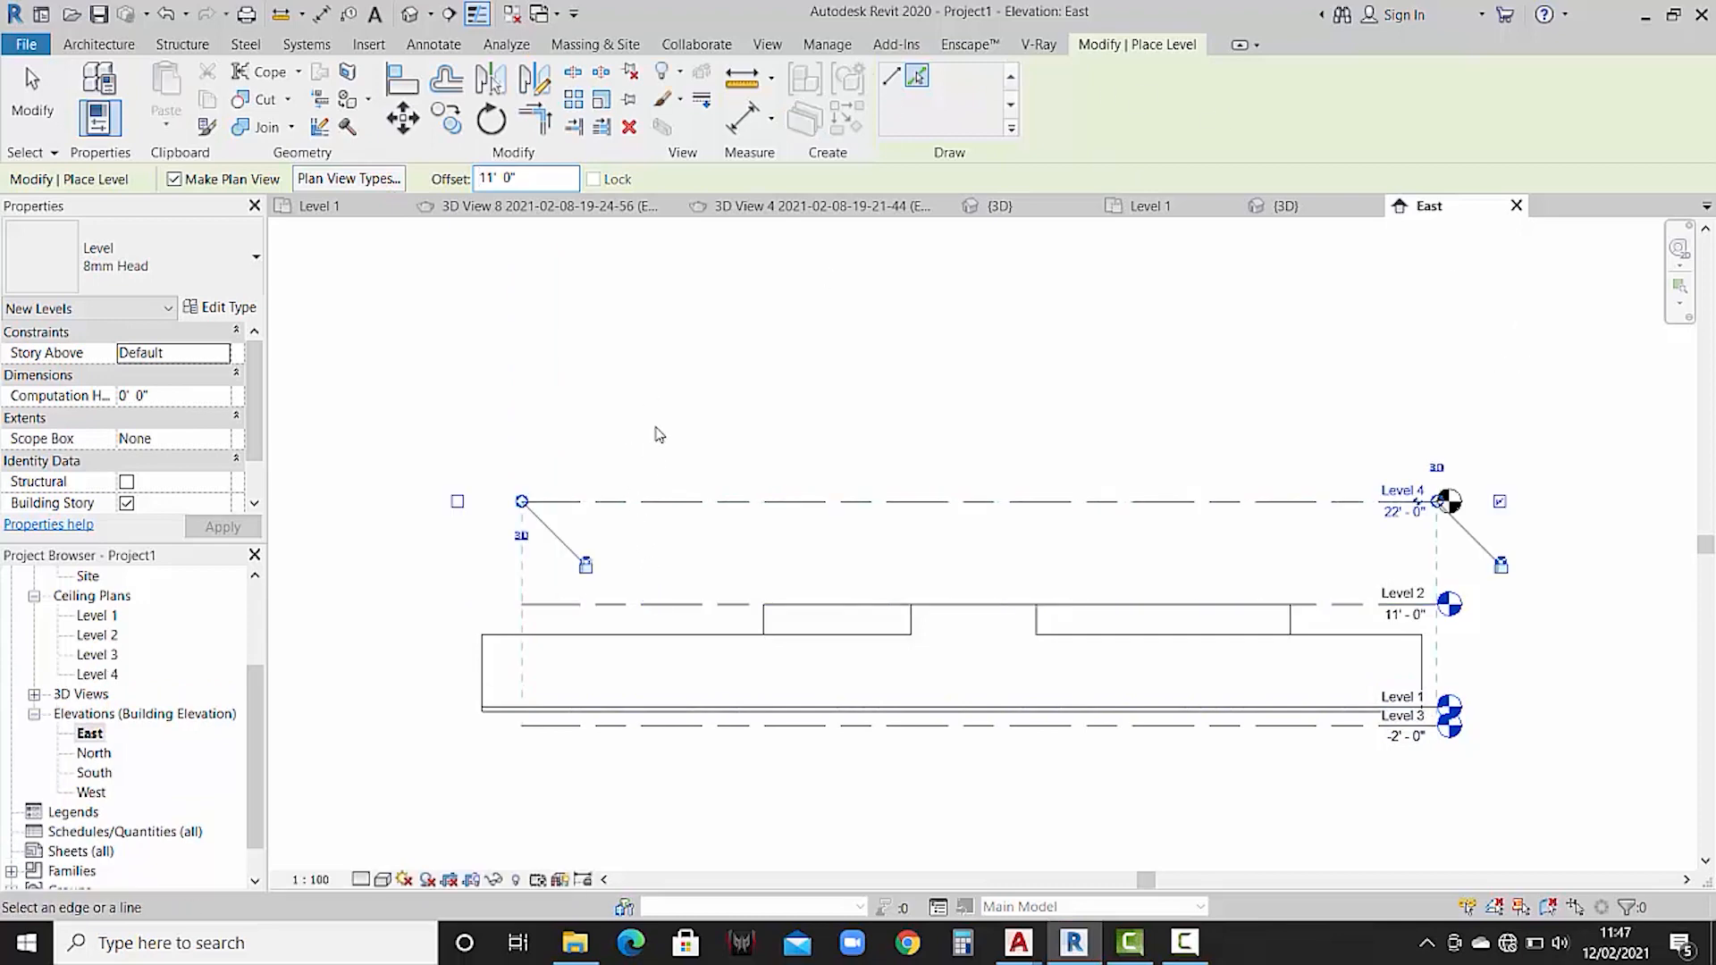
left_click(695, 504)
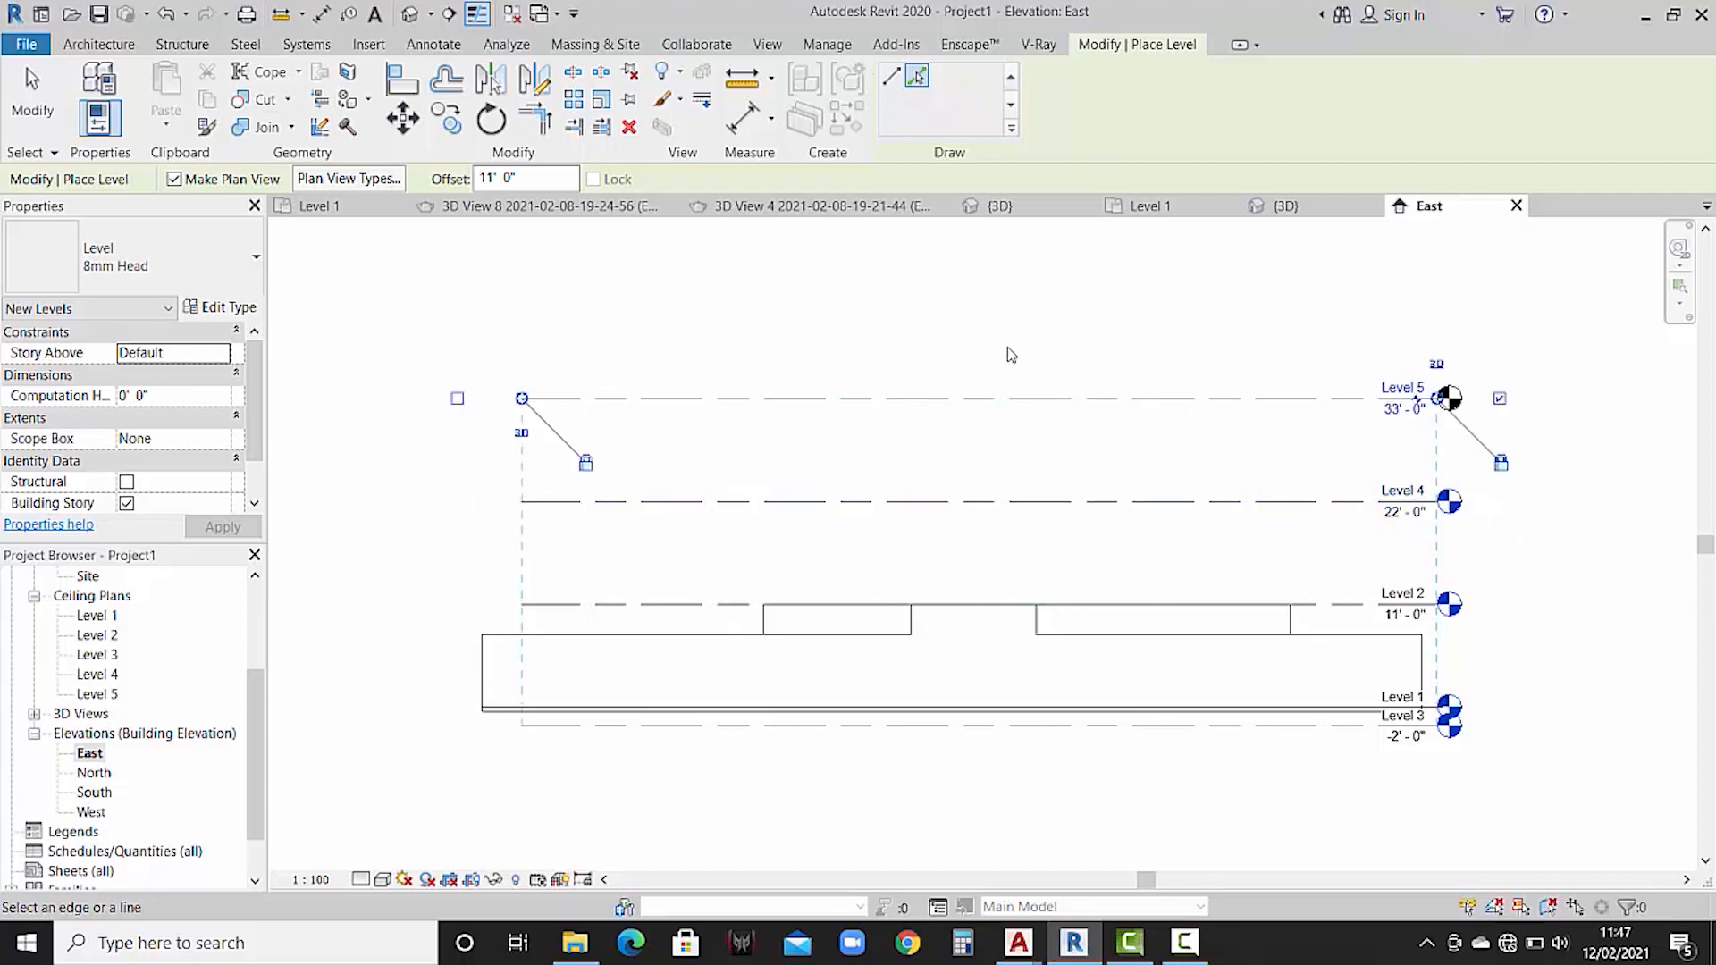
key("Escape")
key("Escape")
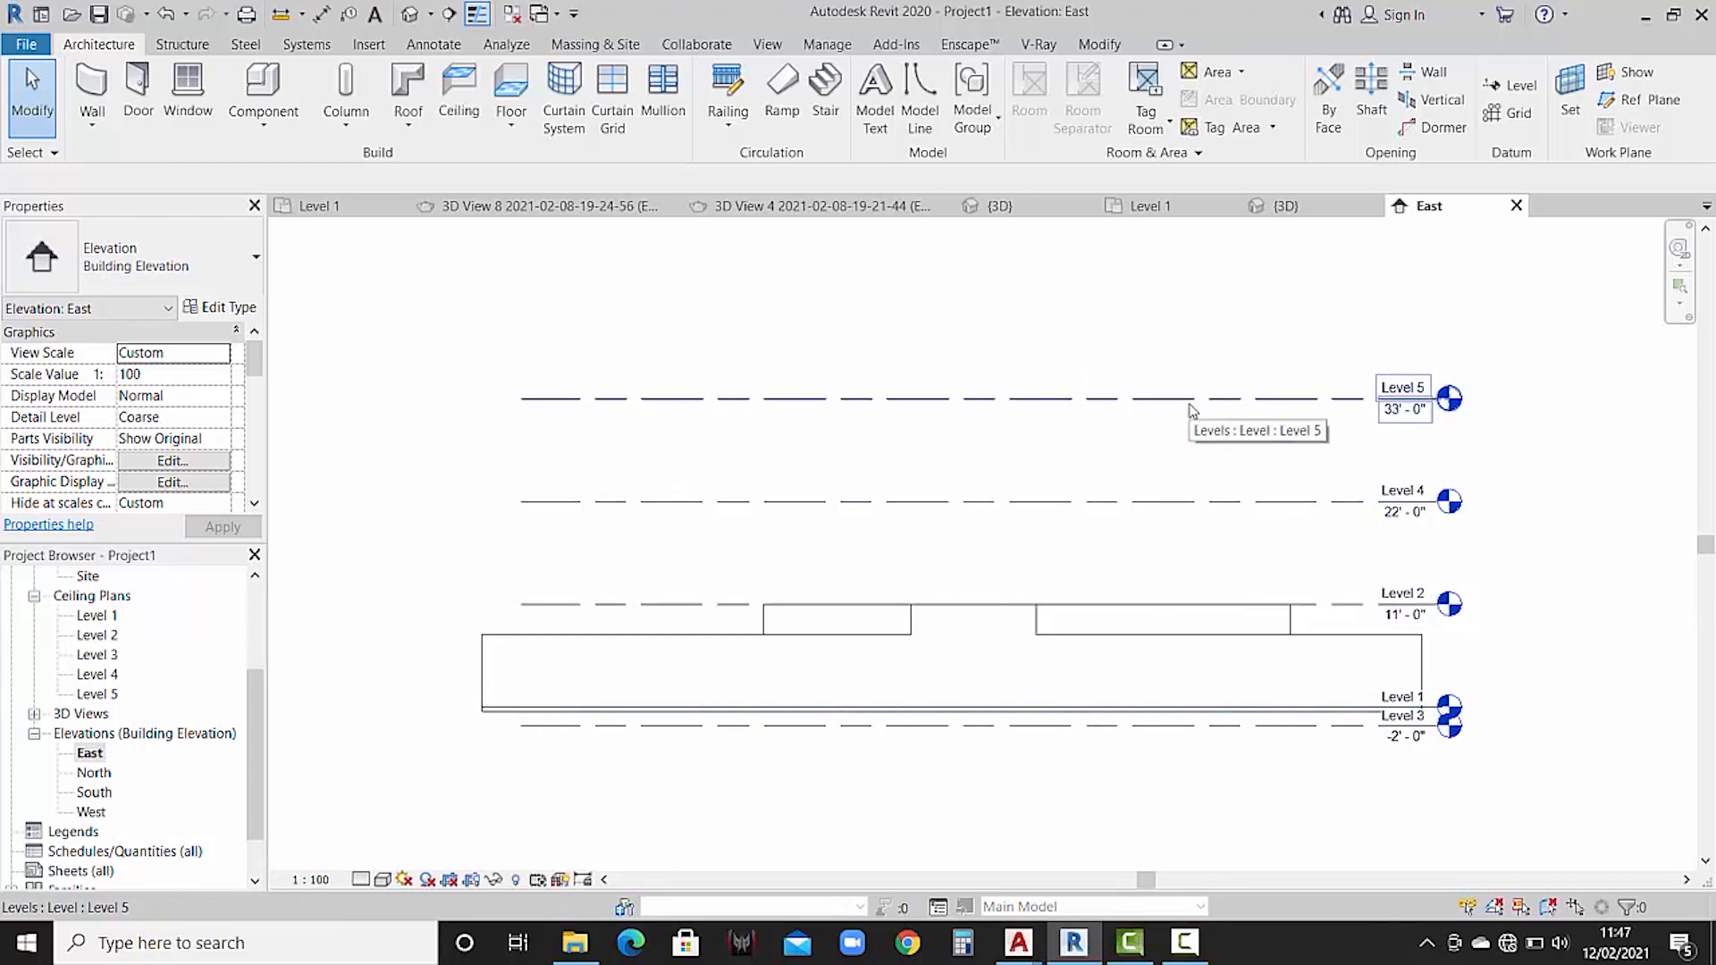
- Rename the level at -2' 0" as "ramp level", rename its corresponding views too, and clear the selection
scroll(1376, 456, "down", 3)
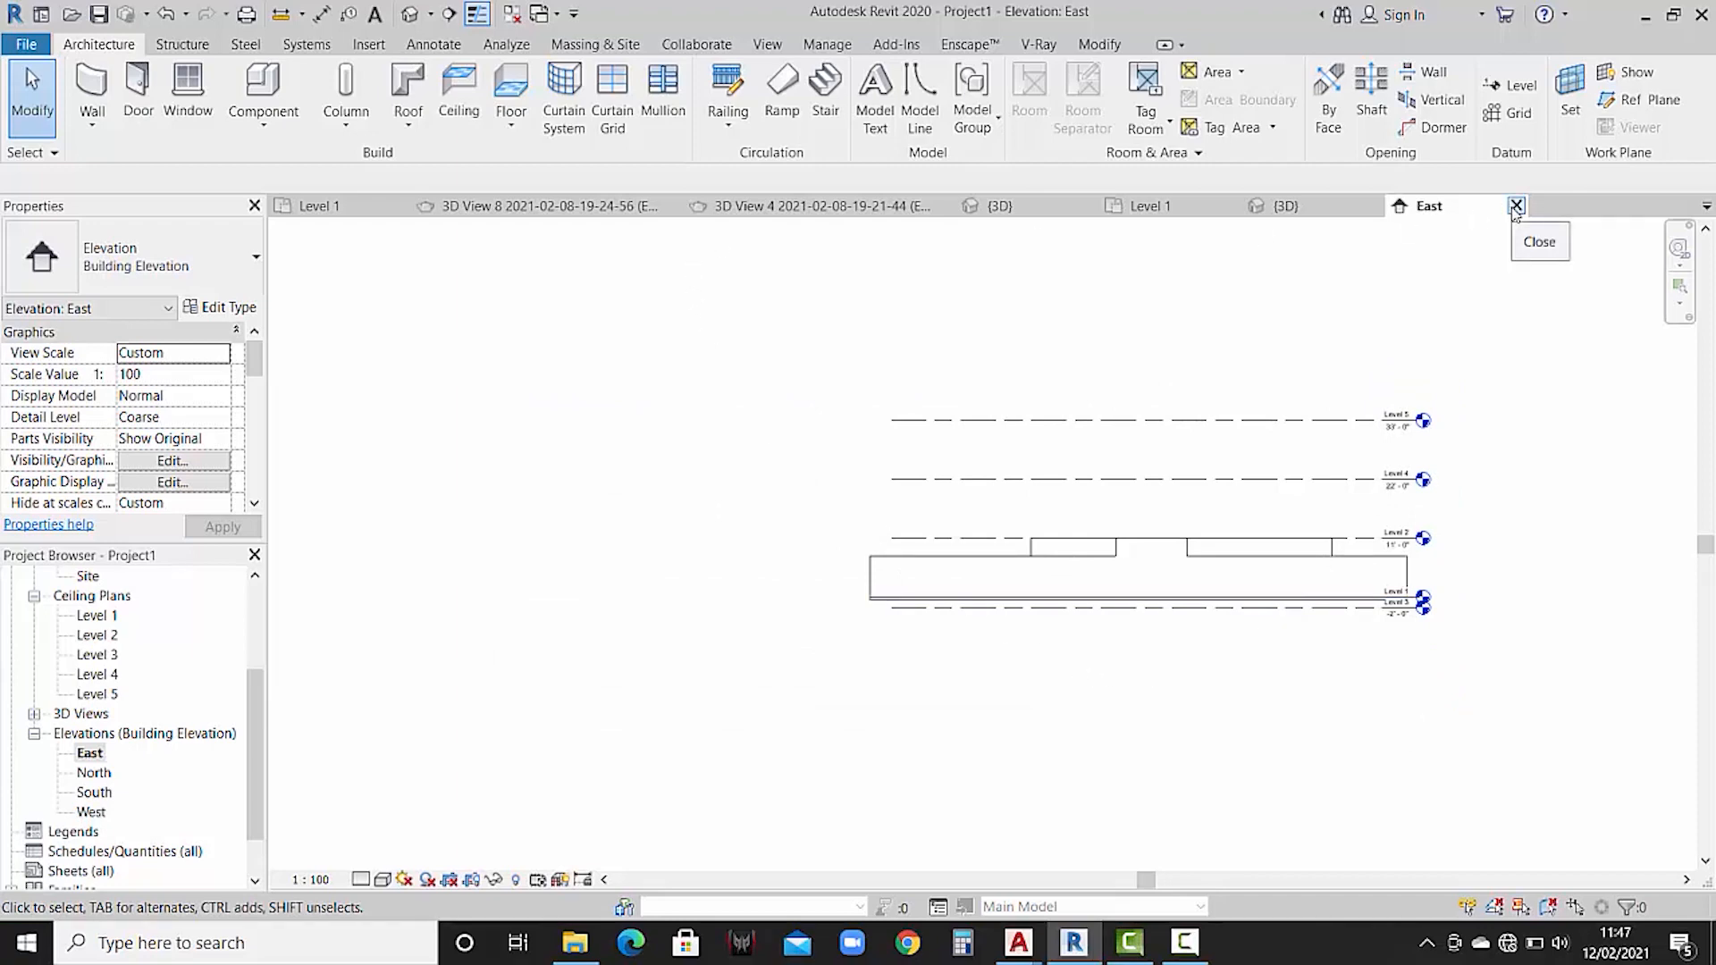
scroll(1475, 590, "up", 5)
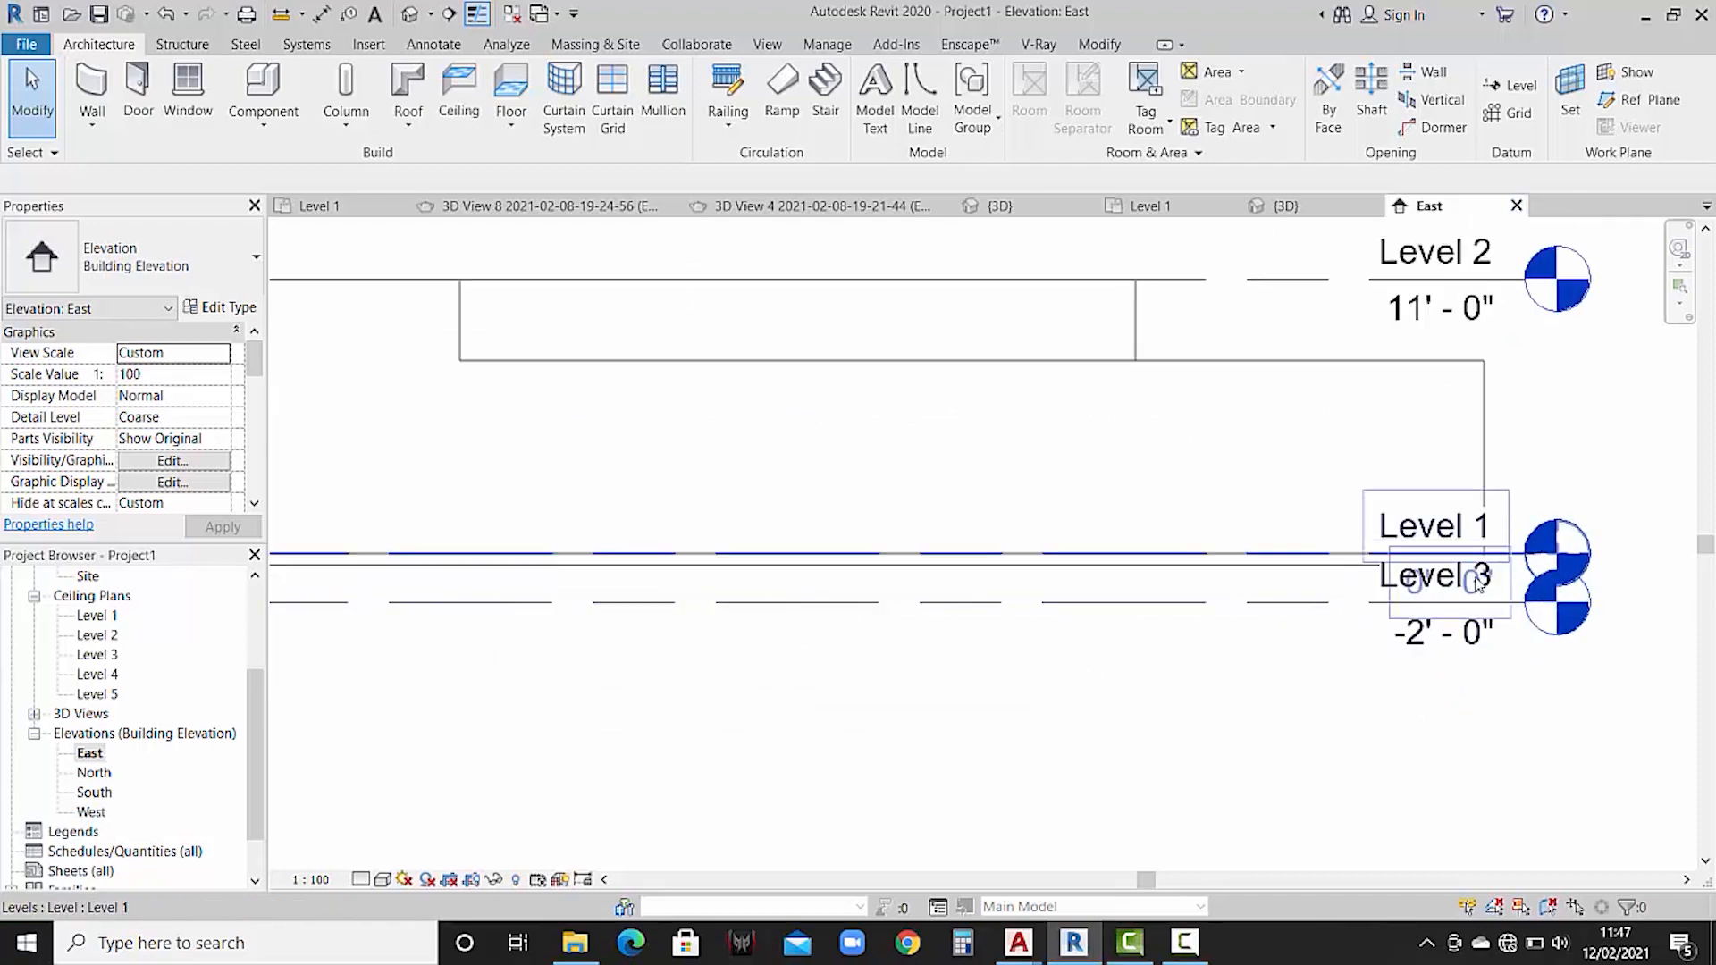
scroll(1487, 593, "up", 5)
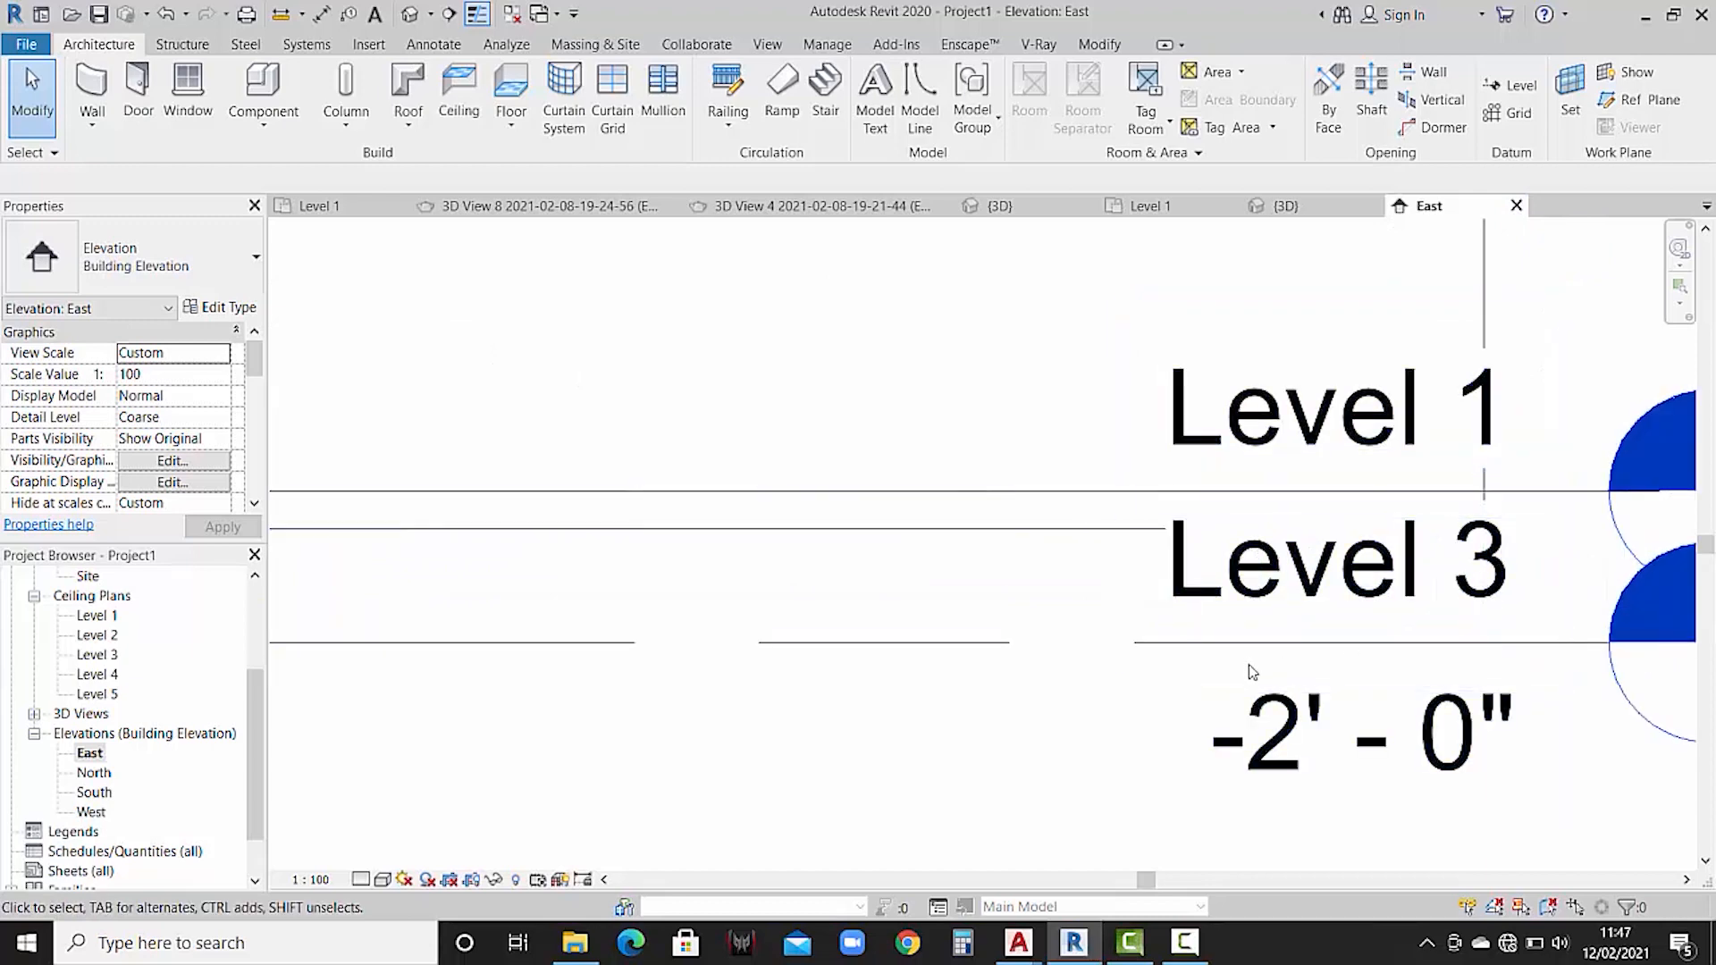
left_click(1262, 728)
left_click(1507, 565)
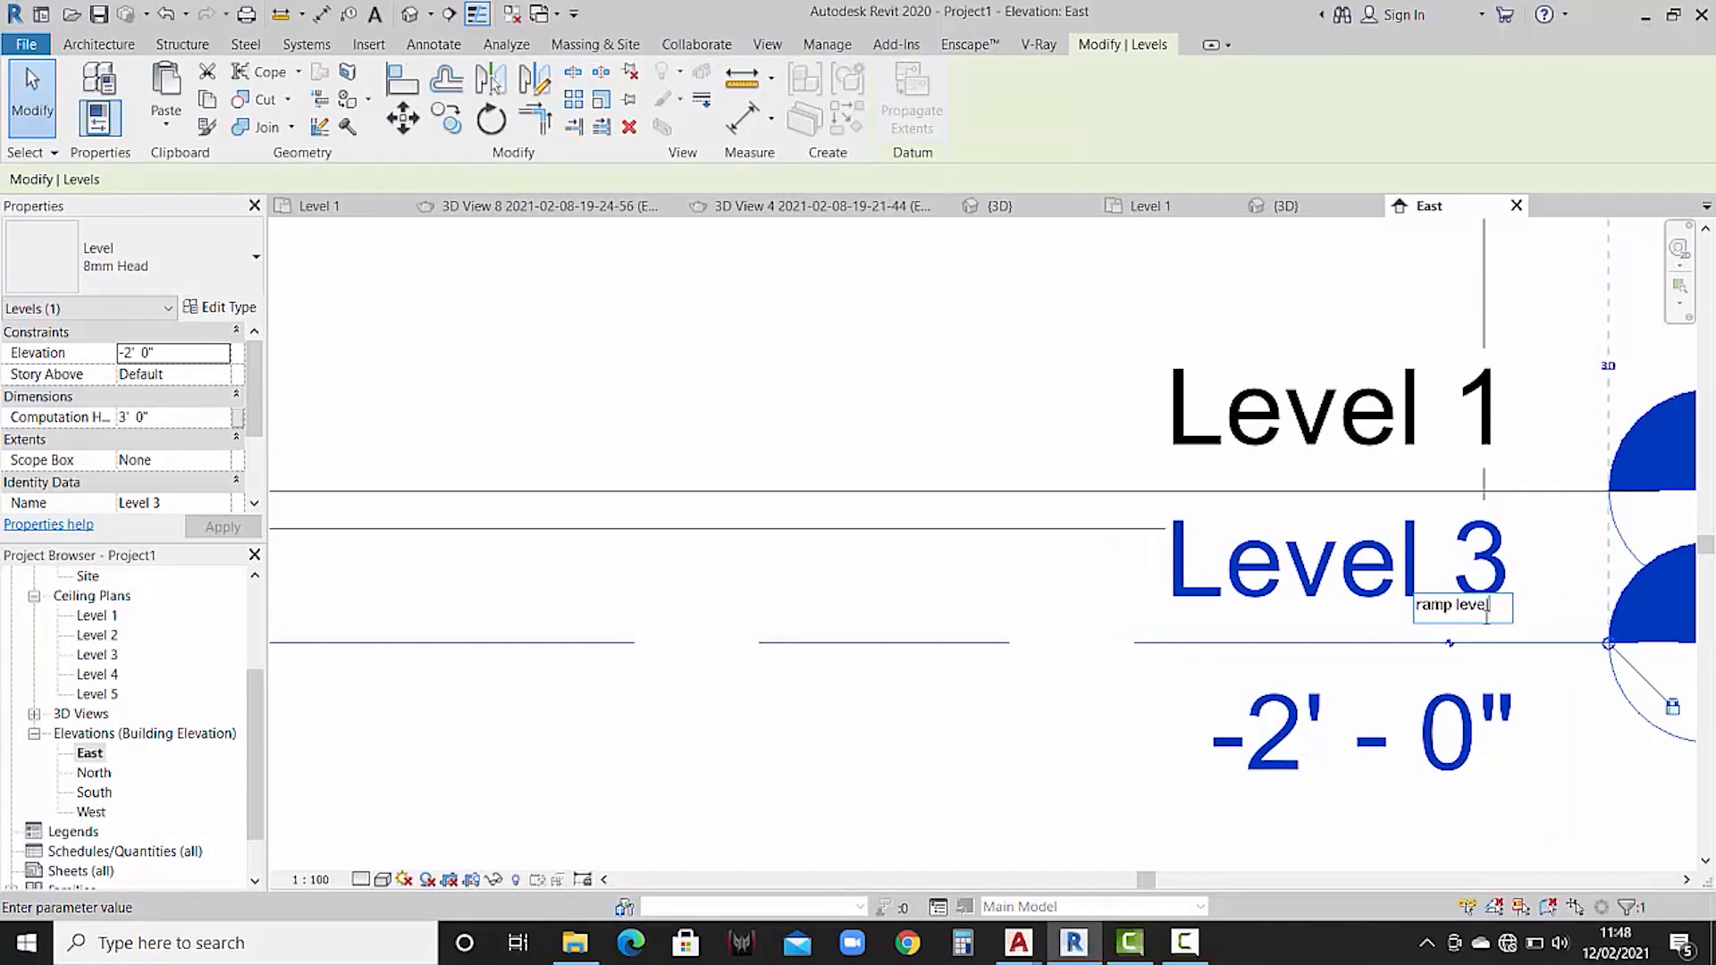
key("Return")
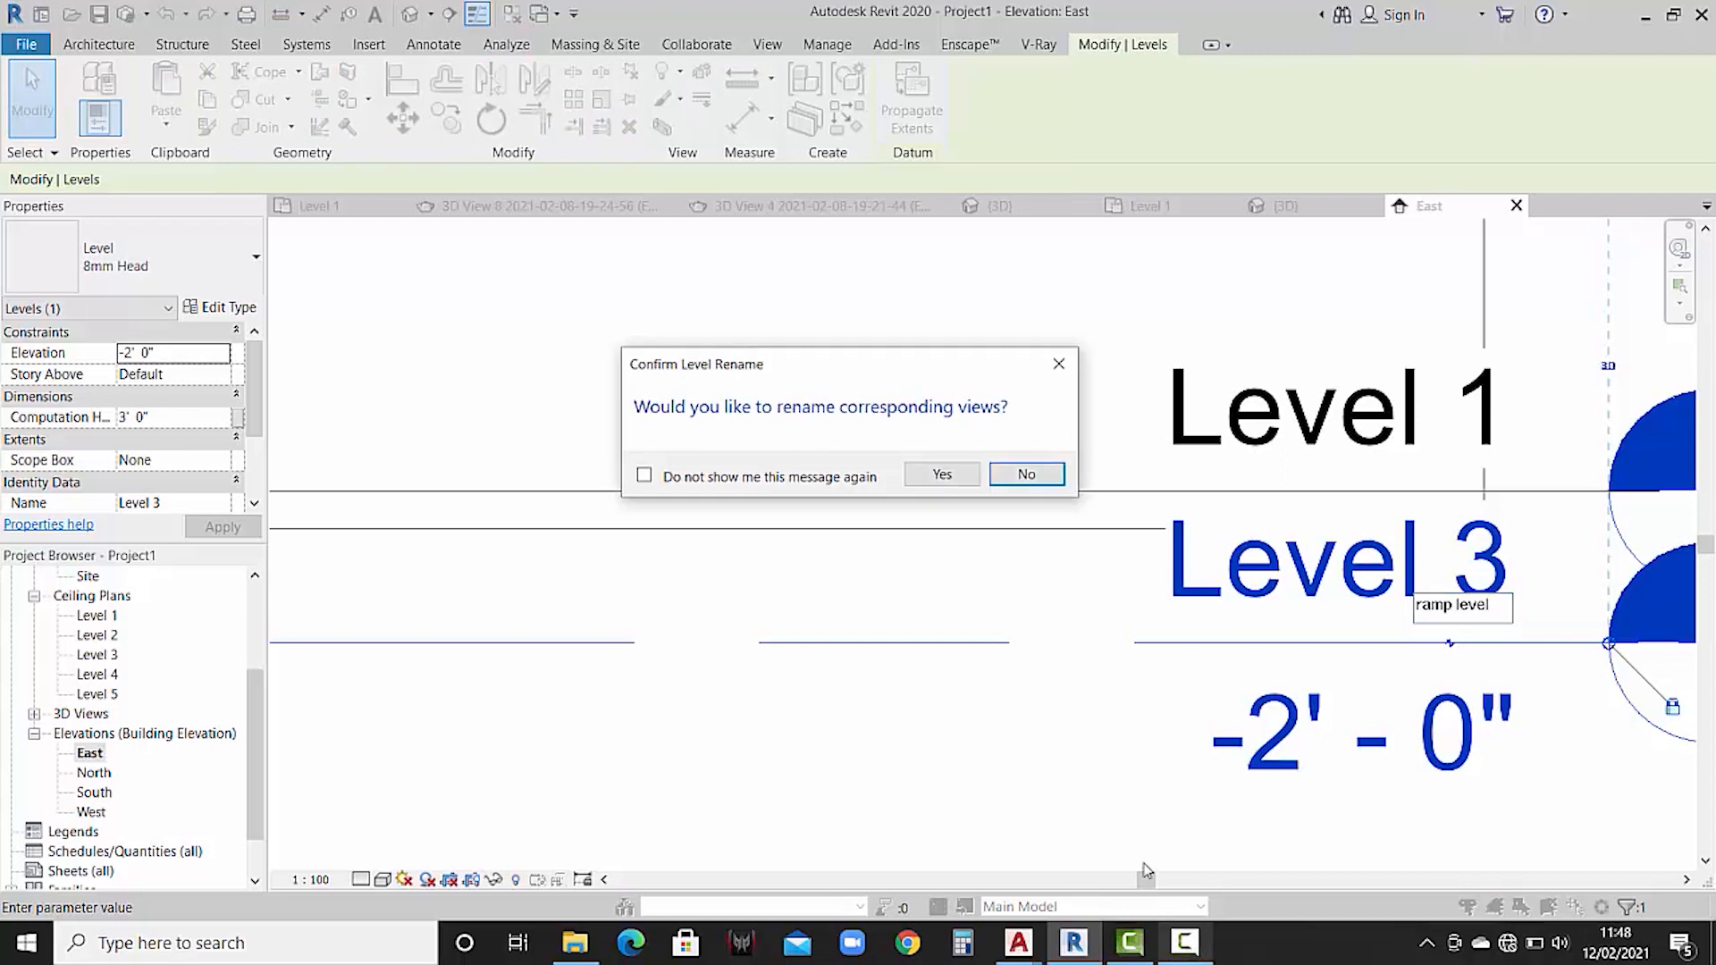
left_click(943, 475)
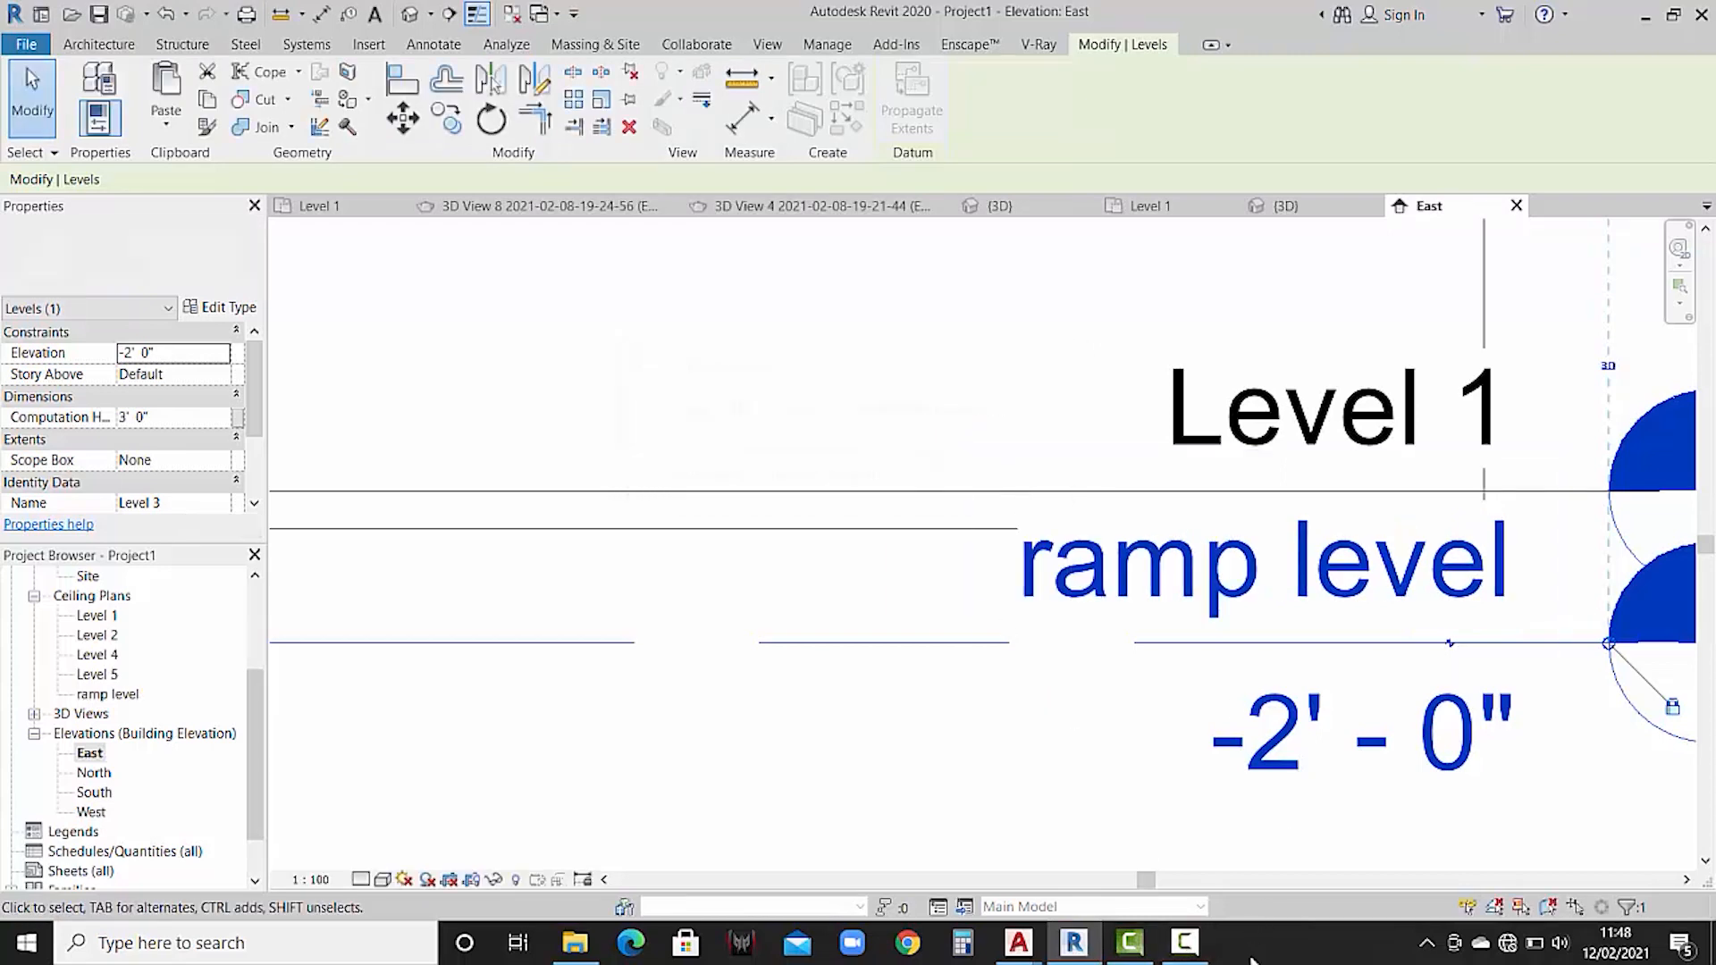
scroll(1215, 662, "down", 3)
left_click(1532, 462)
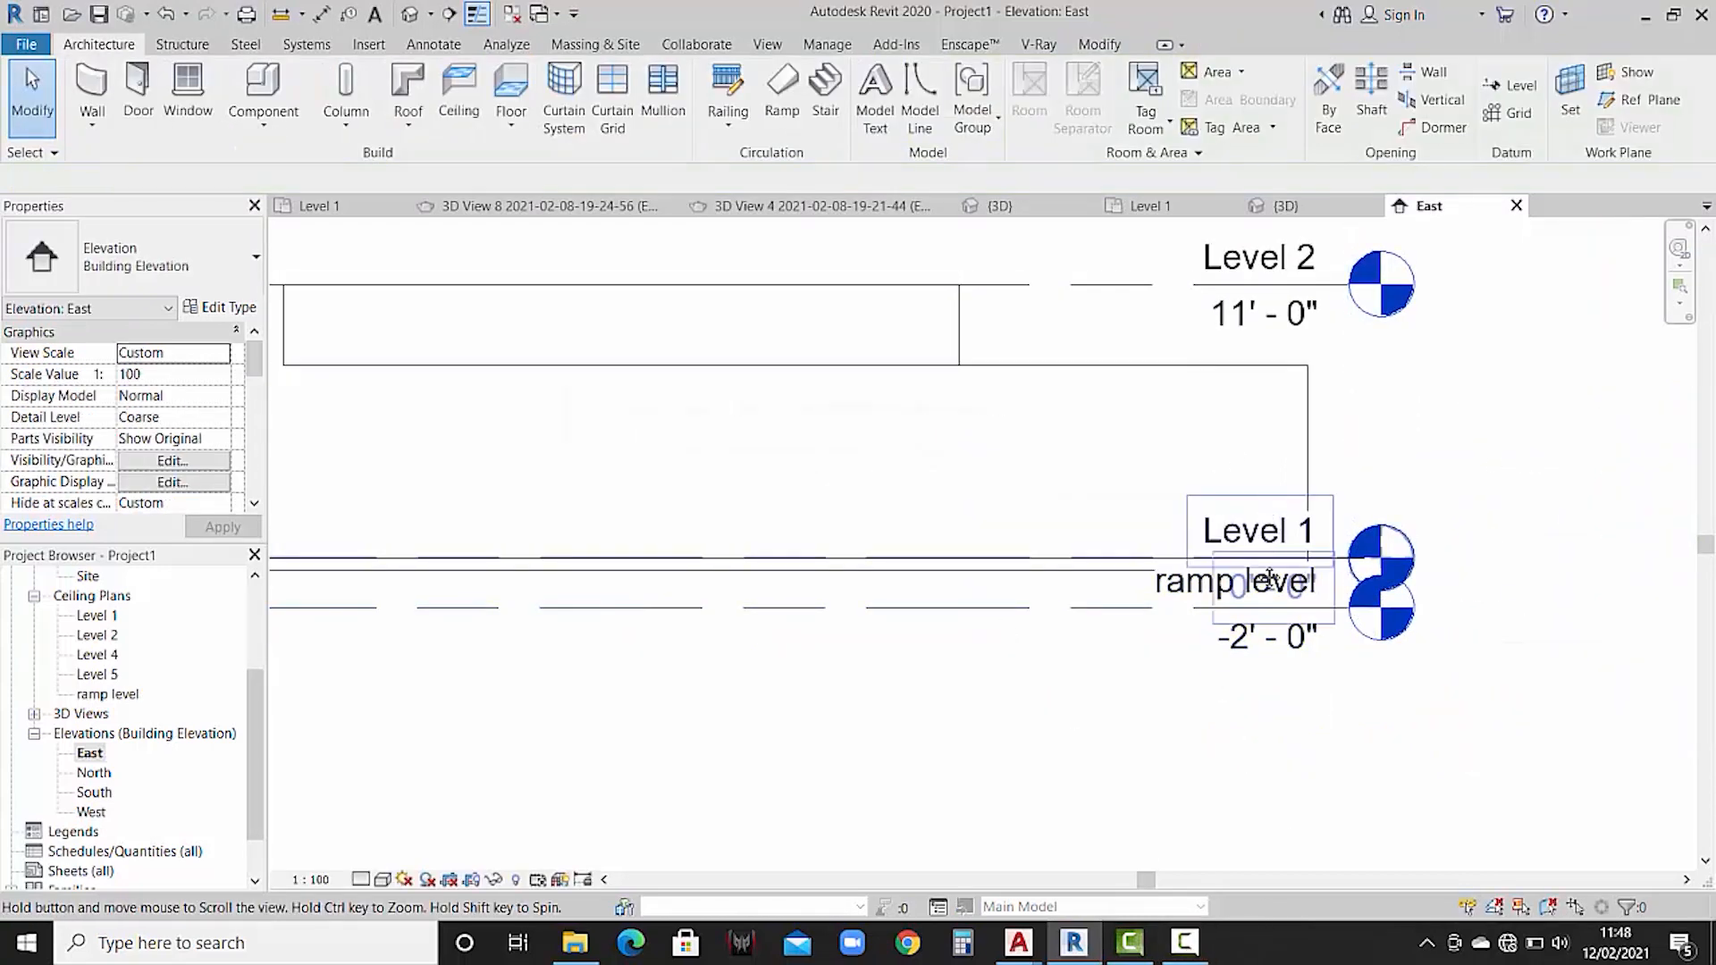
- Rename the 22' 0" level as "Level 3" together with its corresponding views
middle_click_drag(1286, 270, 1253, 682)
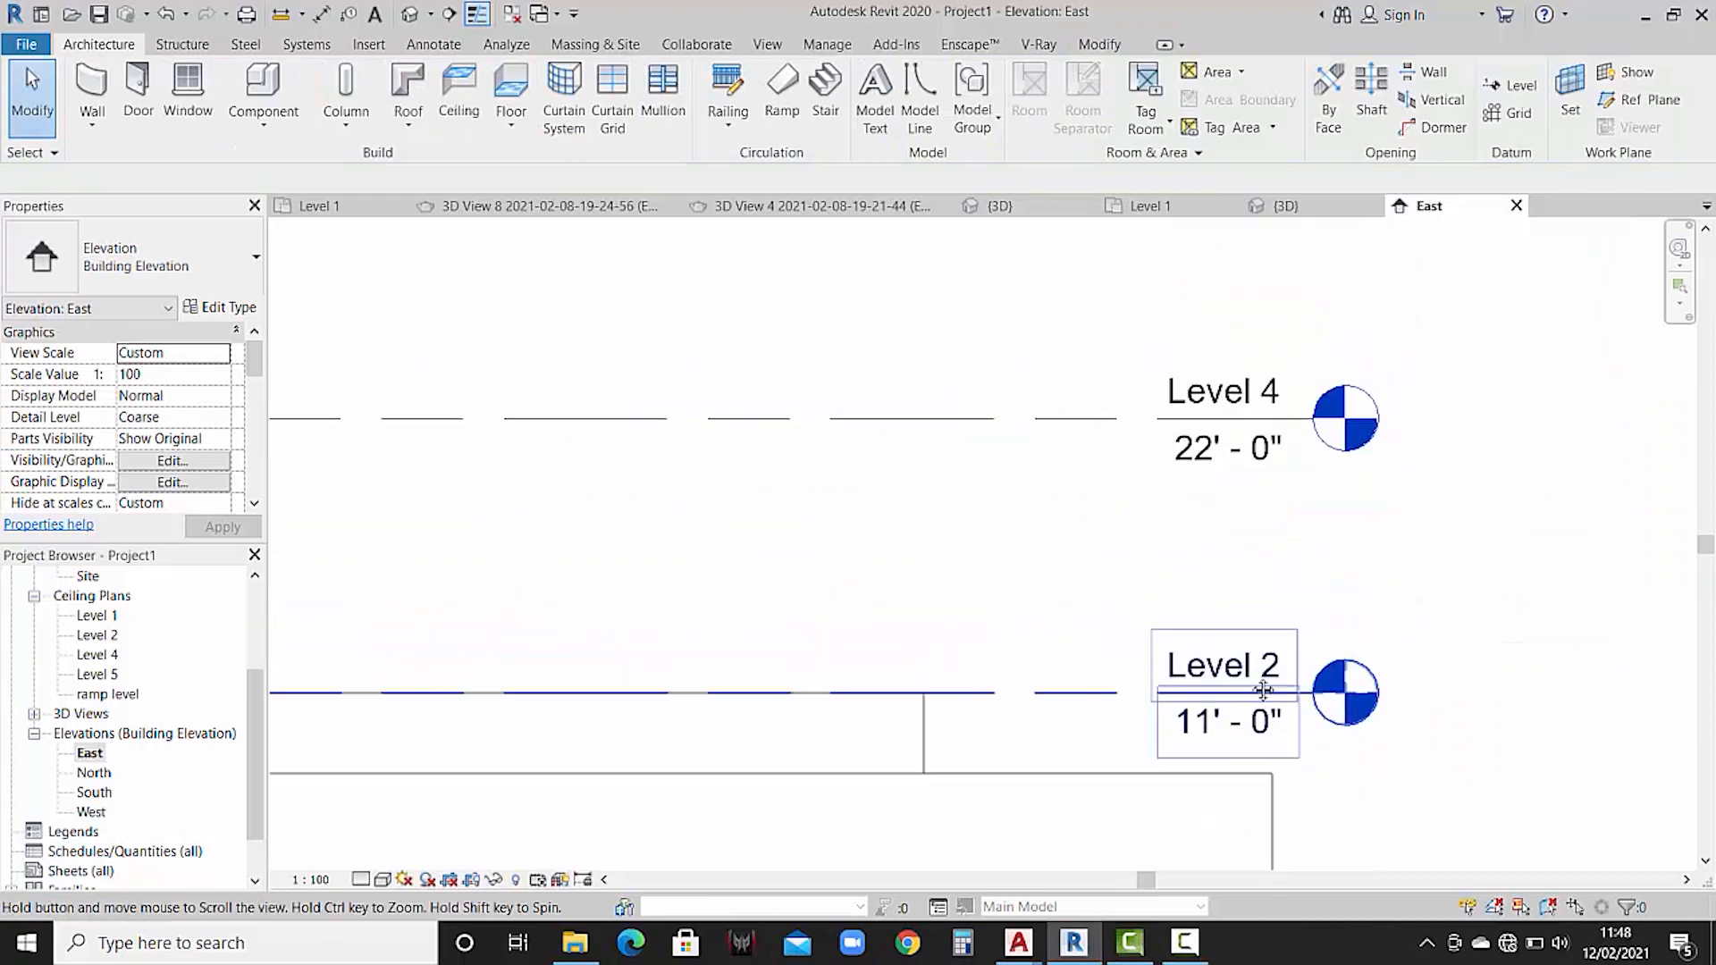
left_click(1257, 395)
left_click(1259, 395)
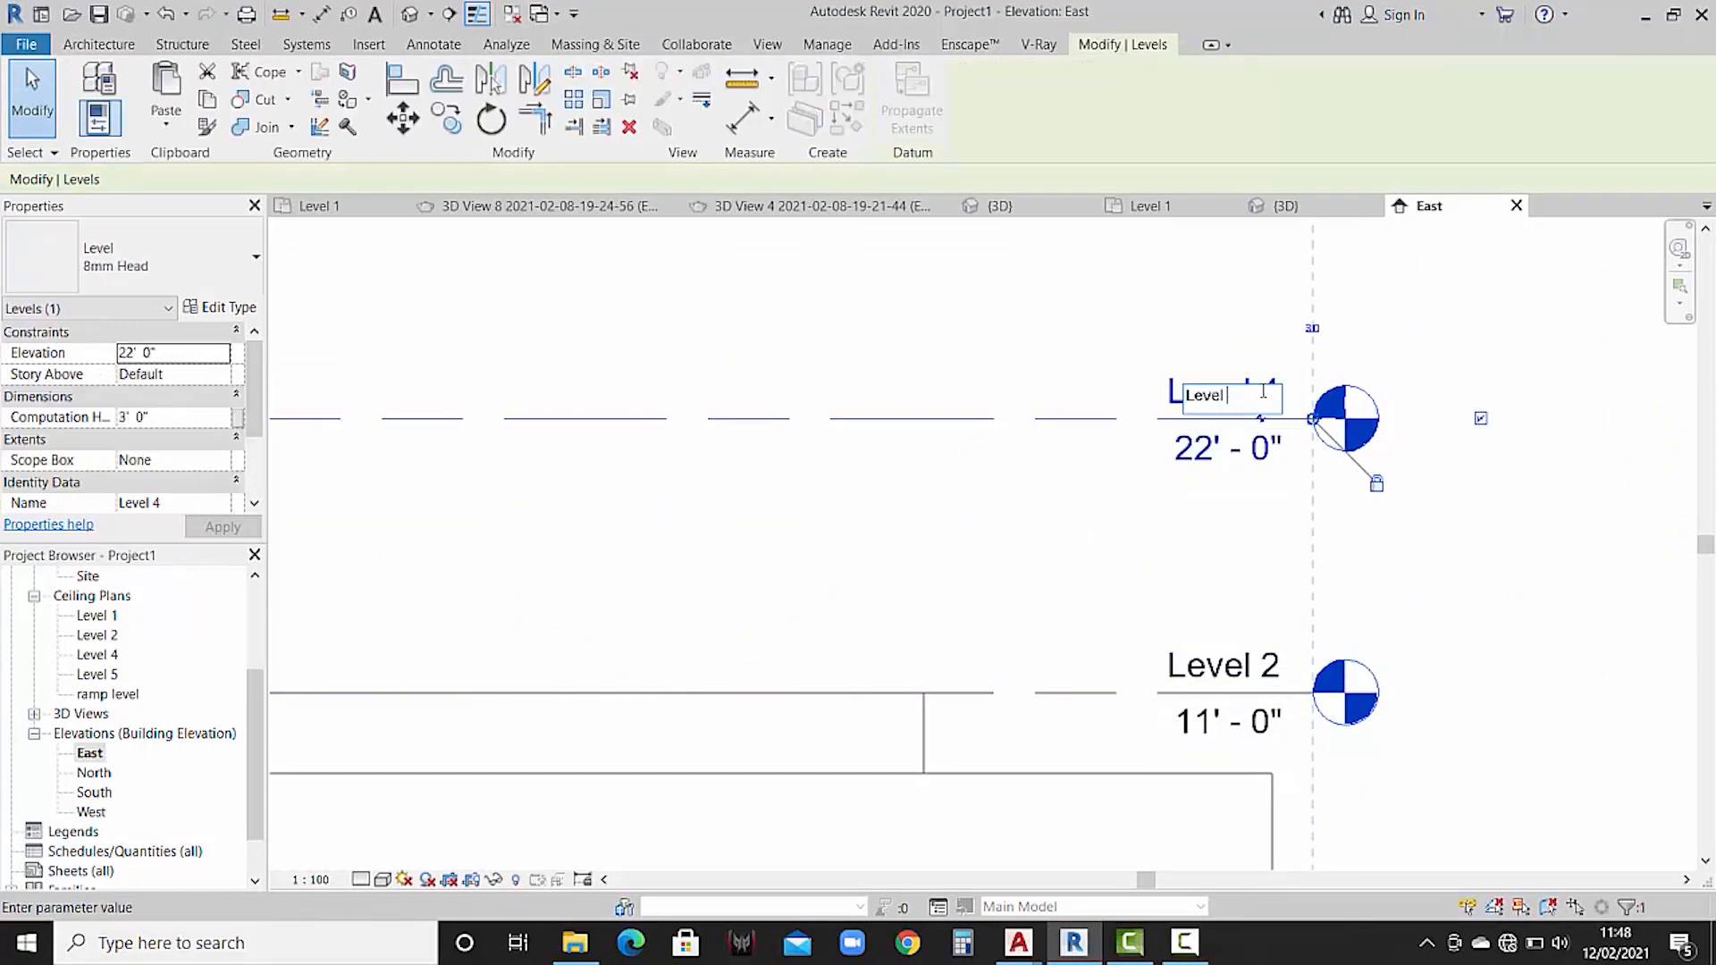
type("Level 3")
key("Return")
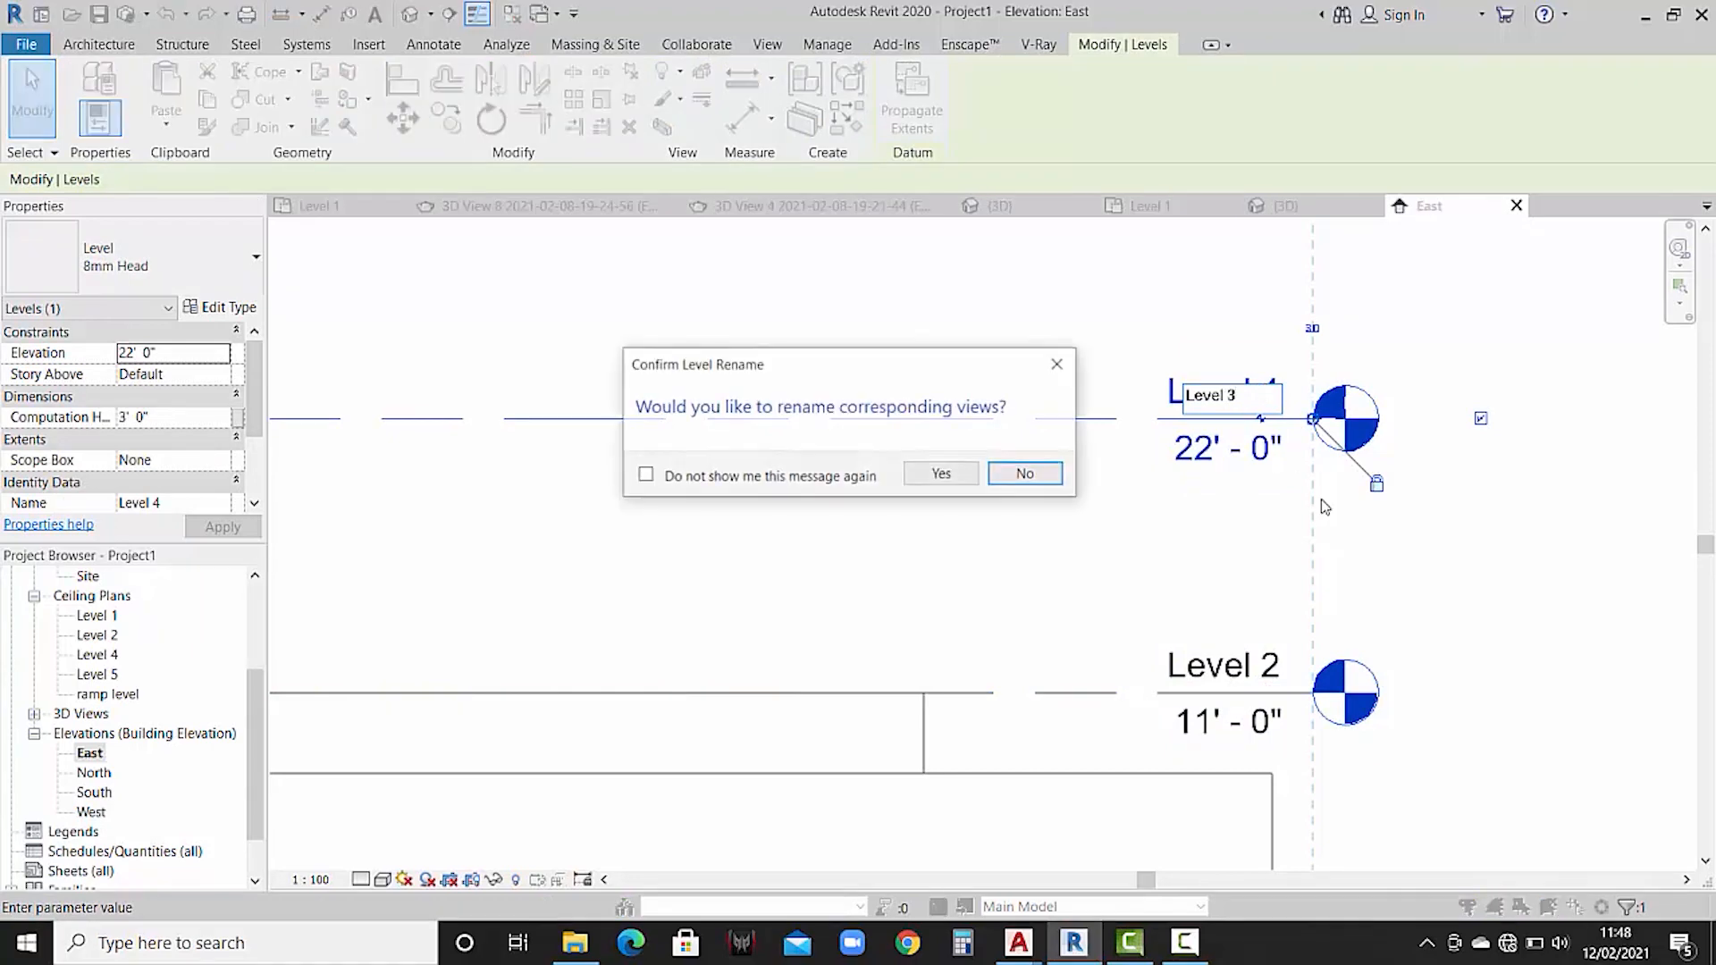
left_click(961, 471)
- Rename the 33' 0" level as "Level 4" together with its corresponding views, and clear the selection
middle_click_drag(1025, 500, 968, 840)
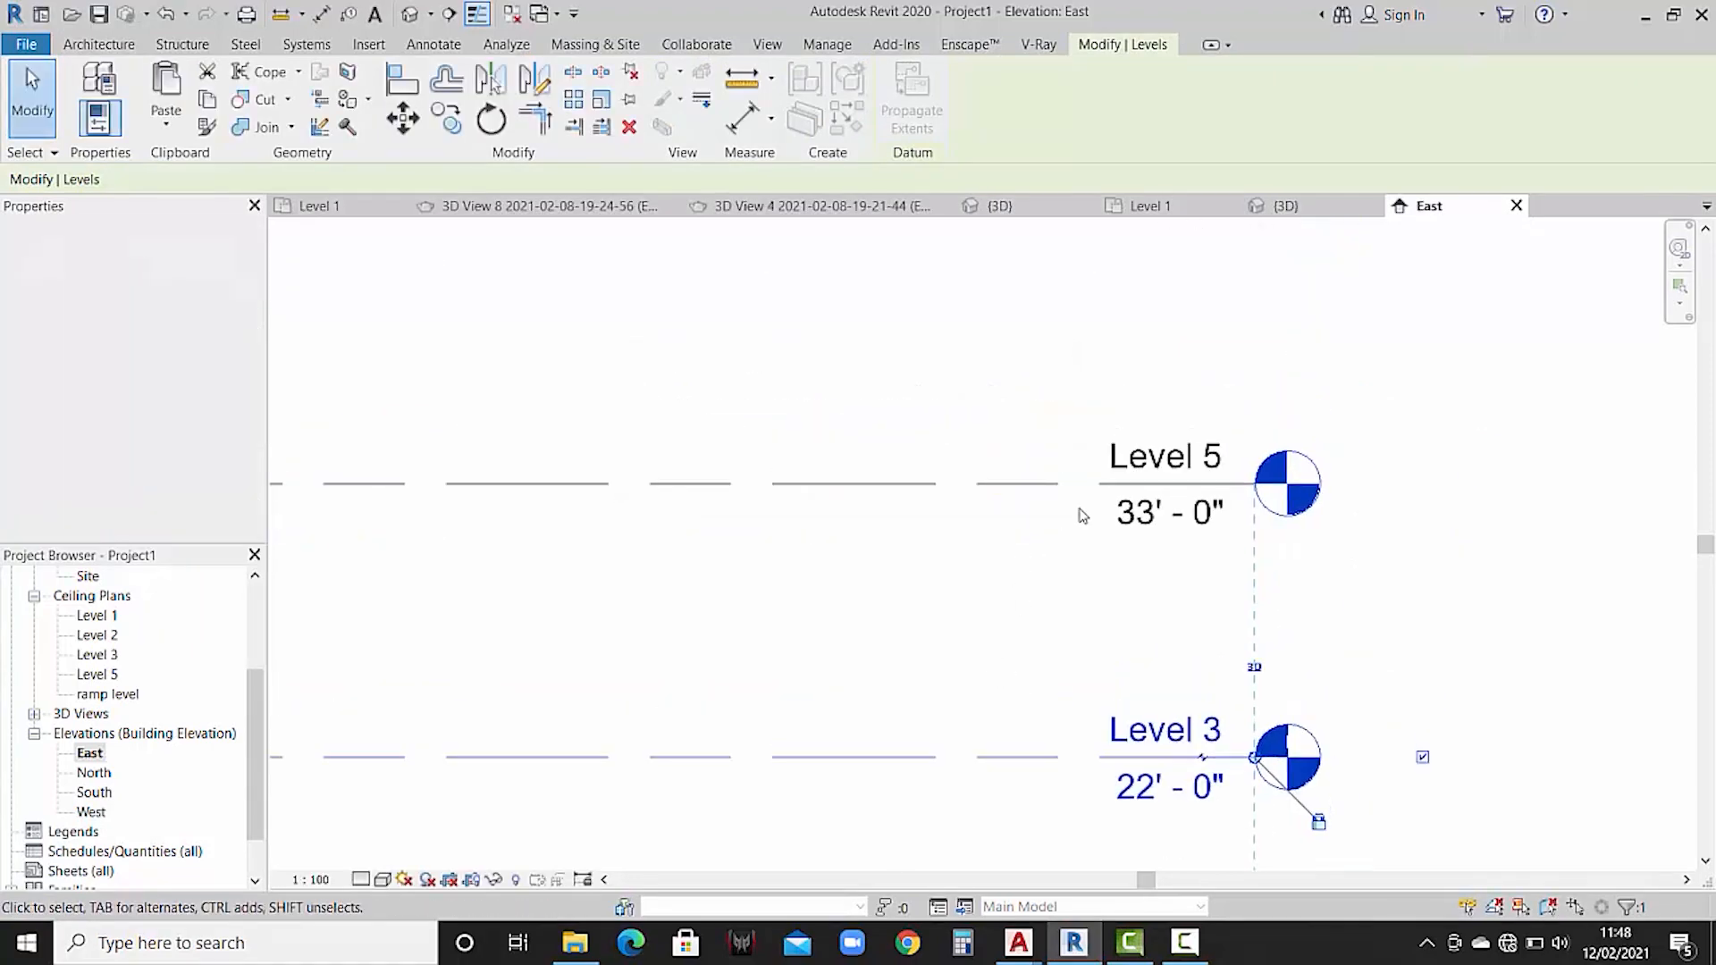
left_click(1161, 460)
left_click(1163, 460)
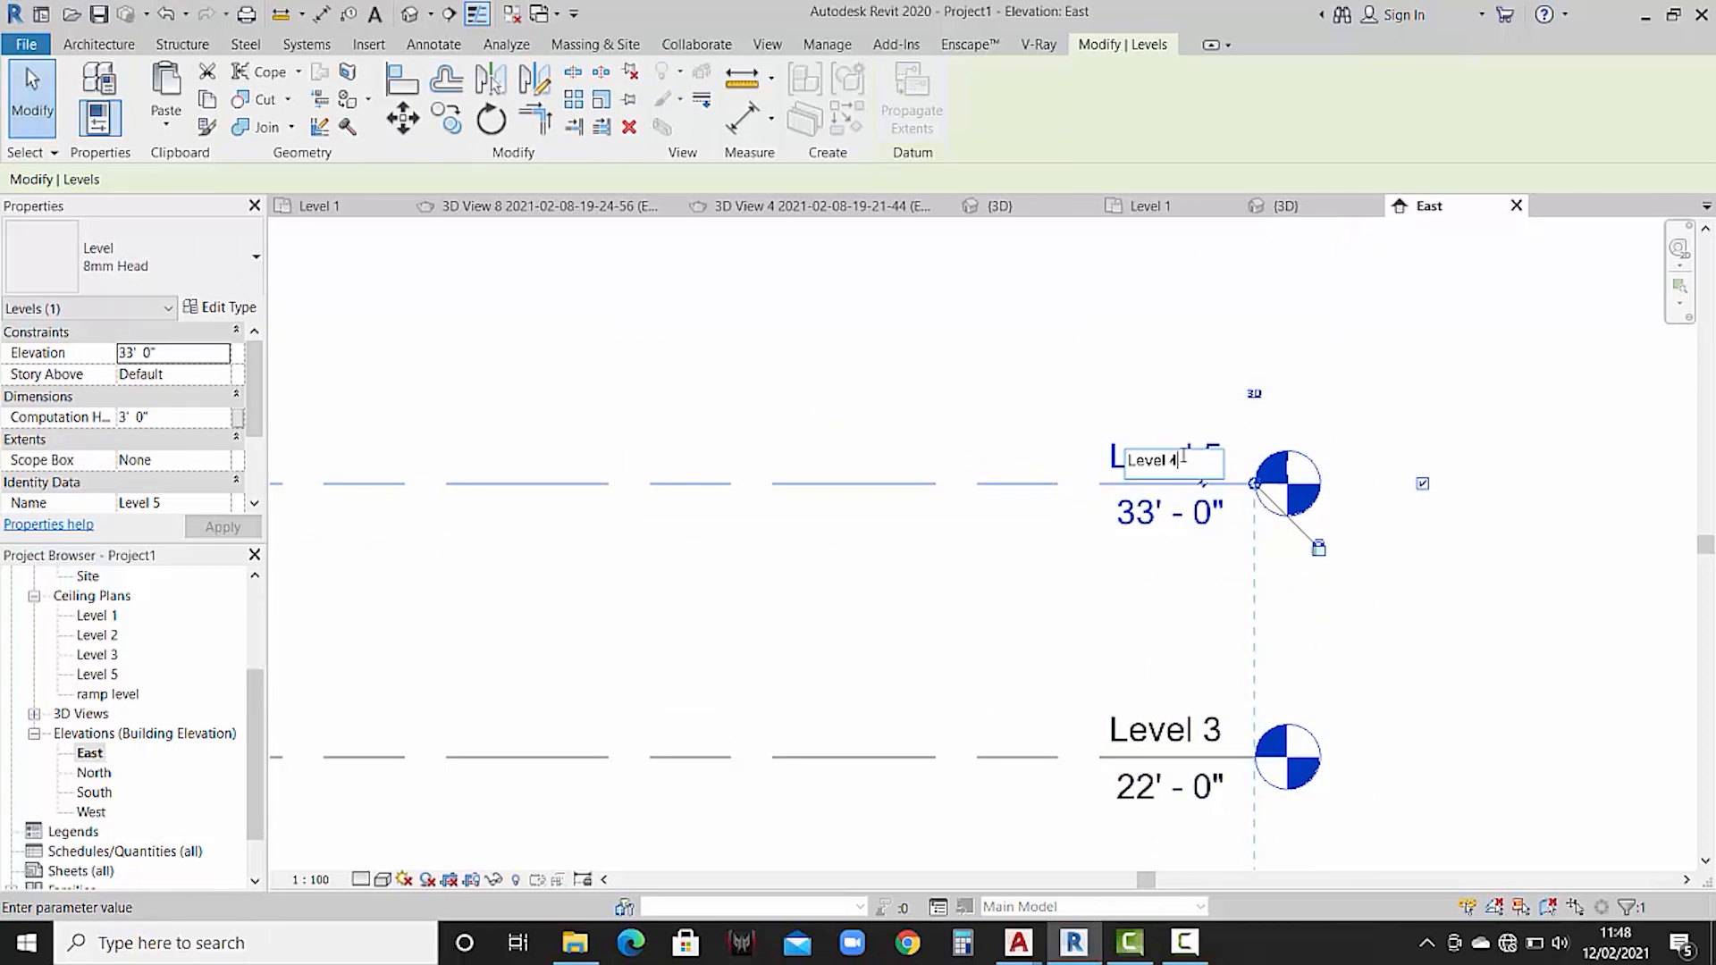
key("Return")
left_click(938, 471)
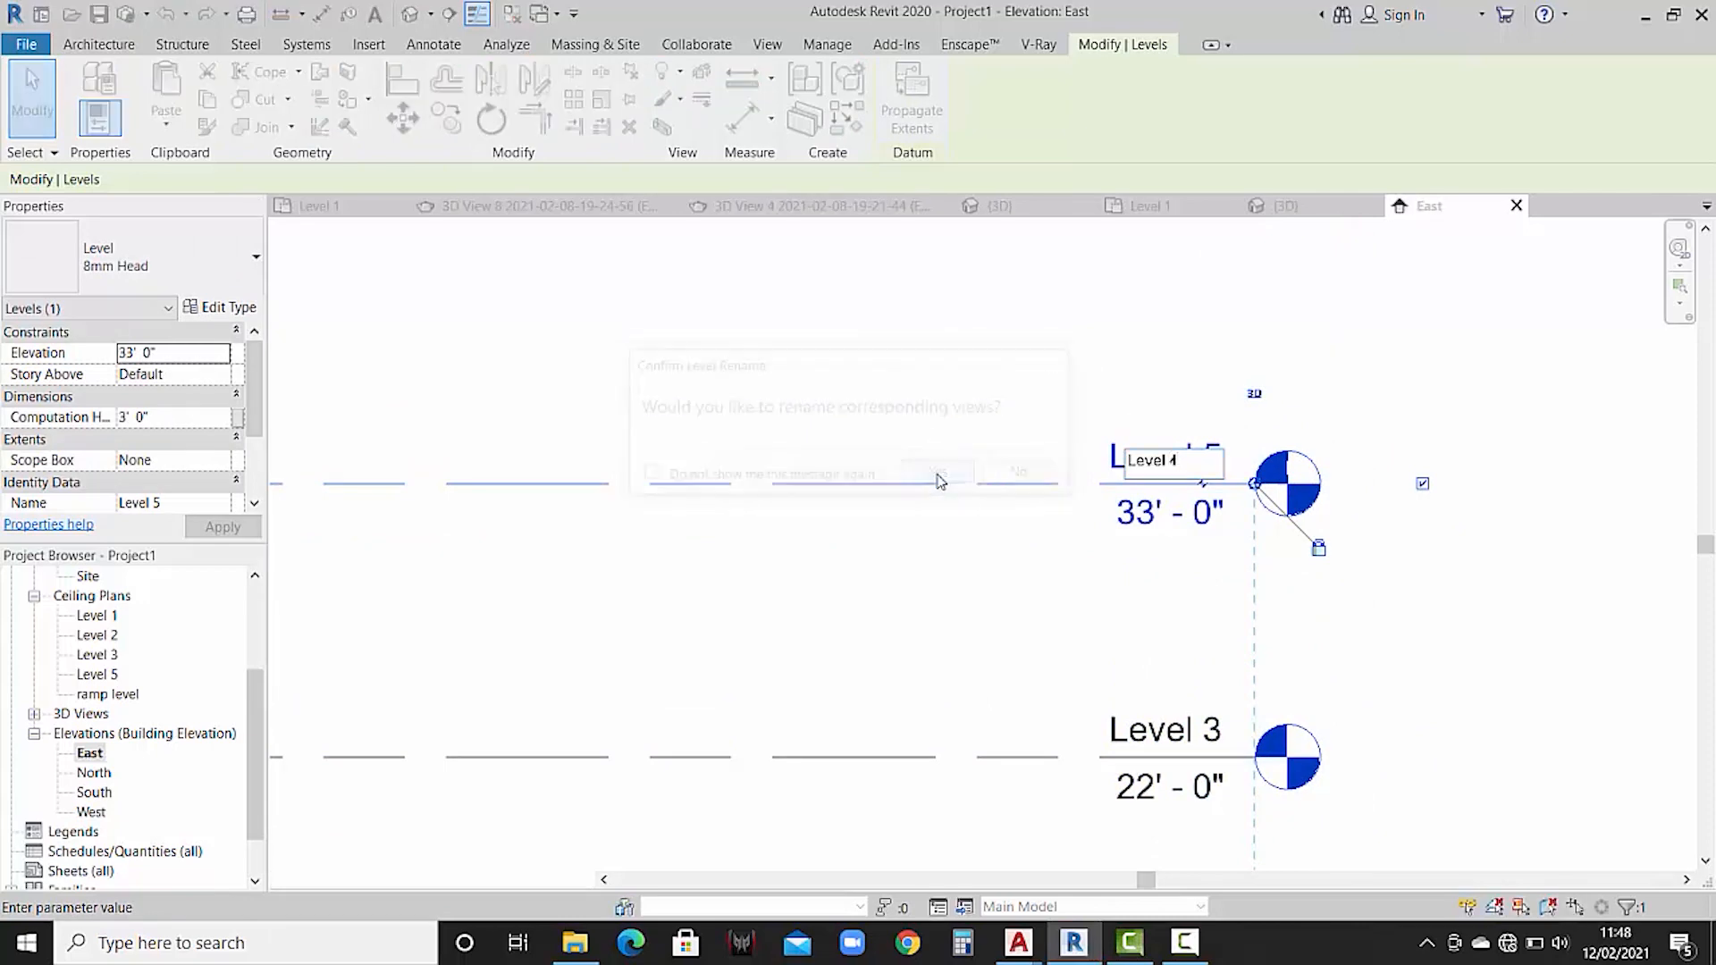
scroll(946, 479, "down", 2)
scroll(1052, 549, "down", 3)
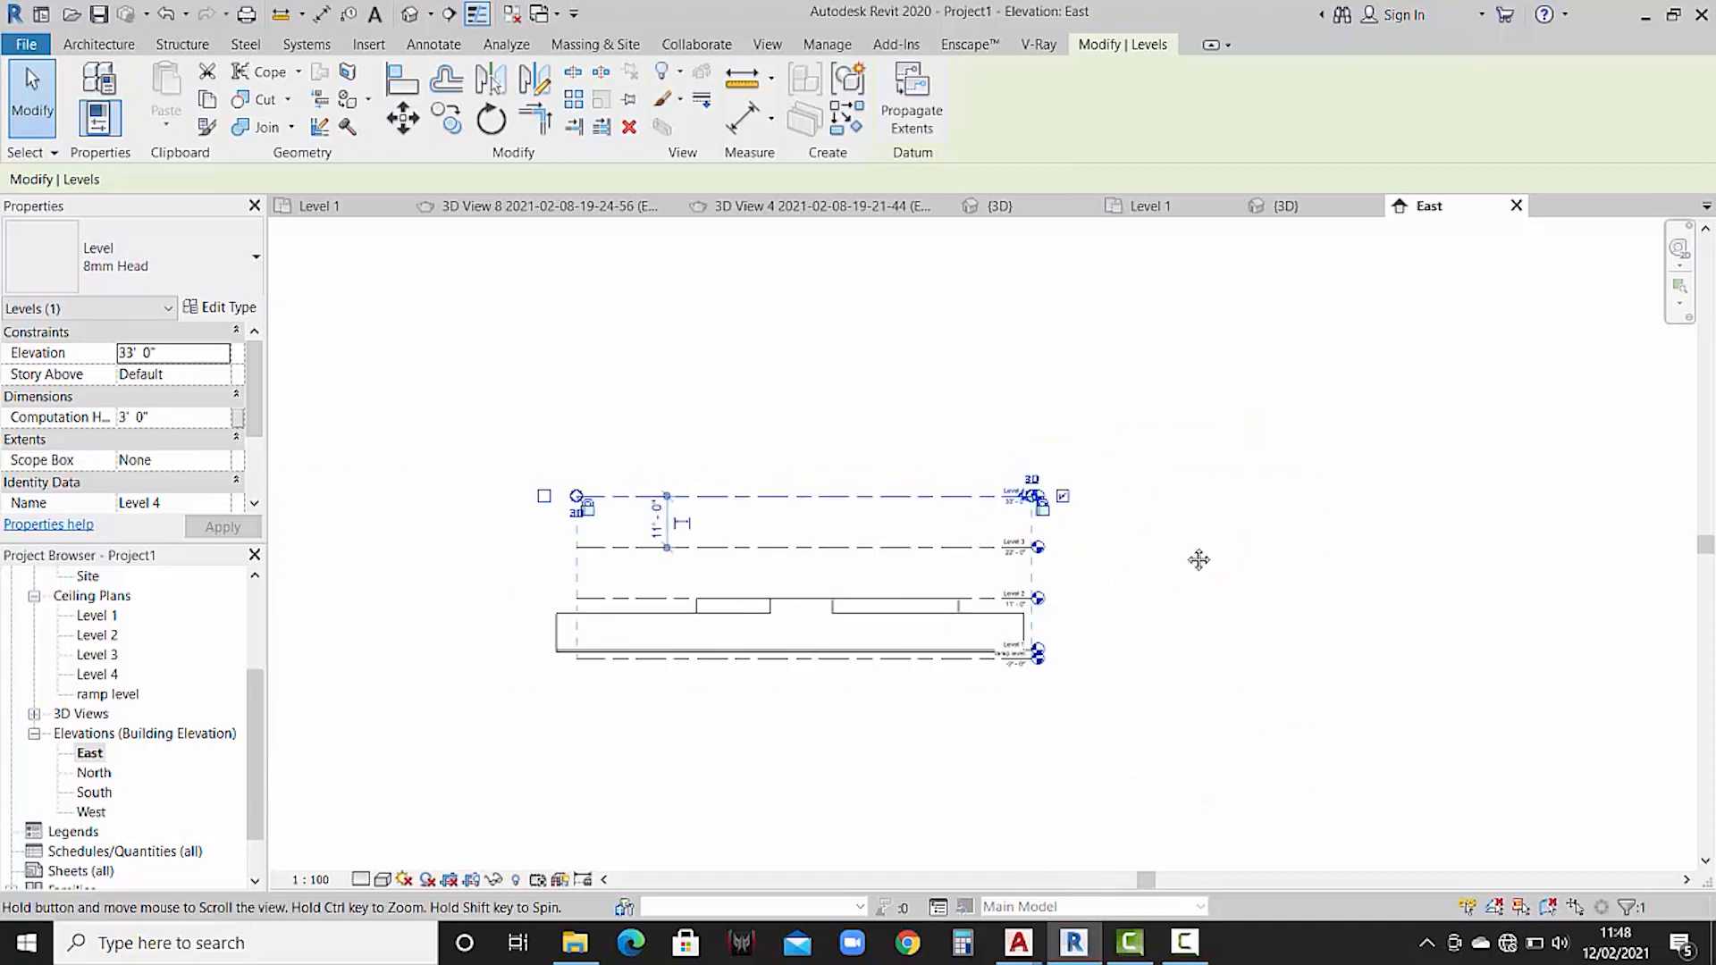
left_click(1248, 608)
scroll(839, 560, "up", 2)
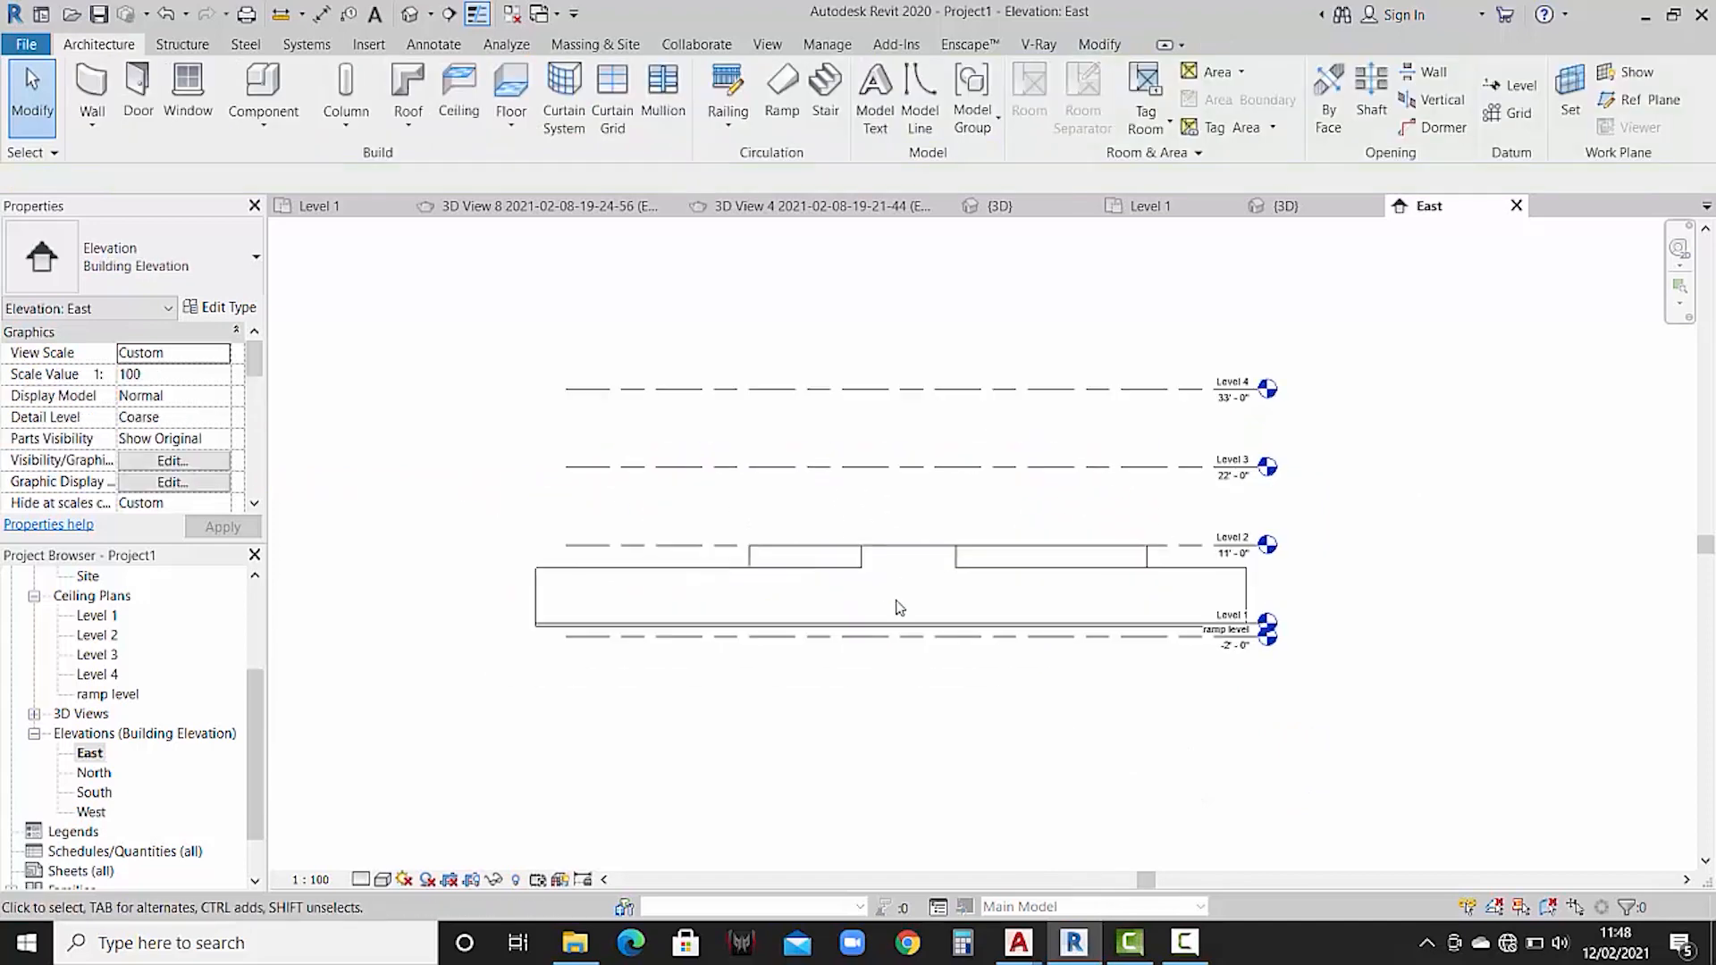
- Close the East elevation, check the walls in the 3D view and open the Level 2 floor plan
left_click(1517, 207)
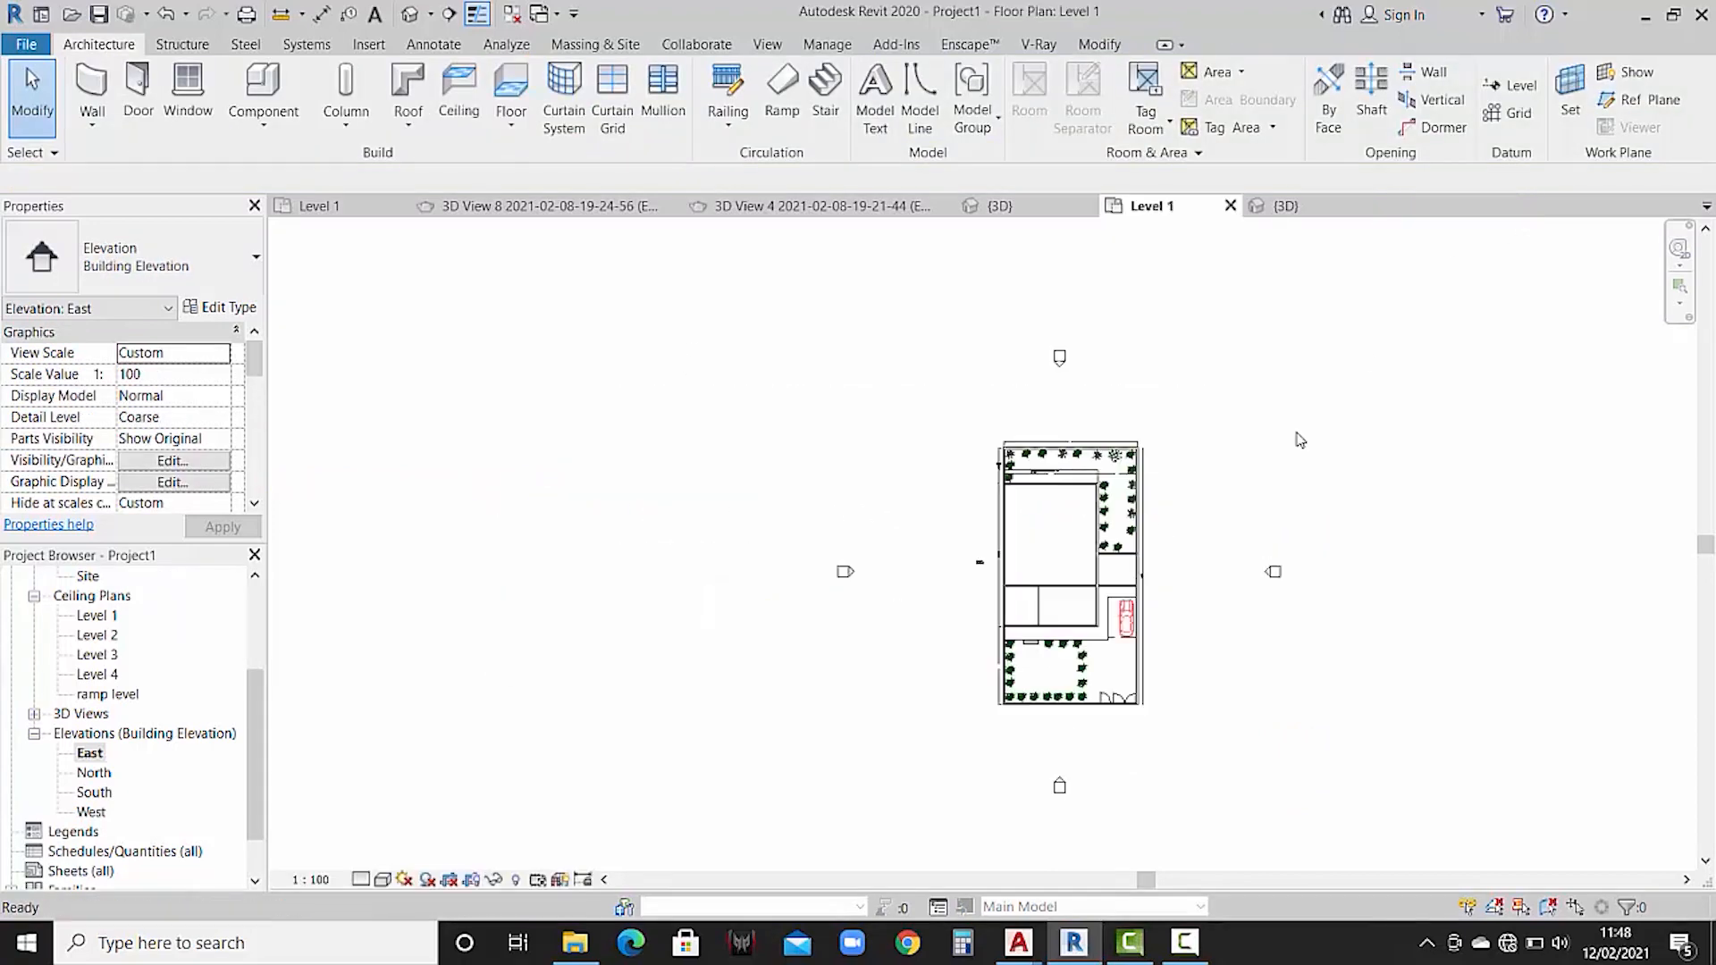
left_click(1285, 206)
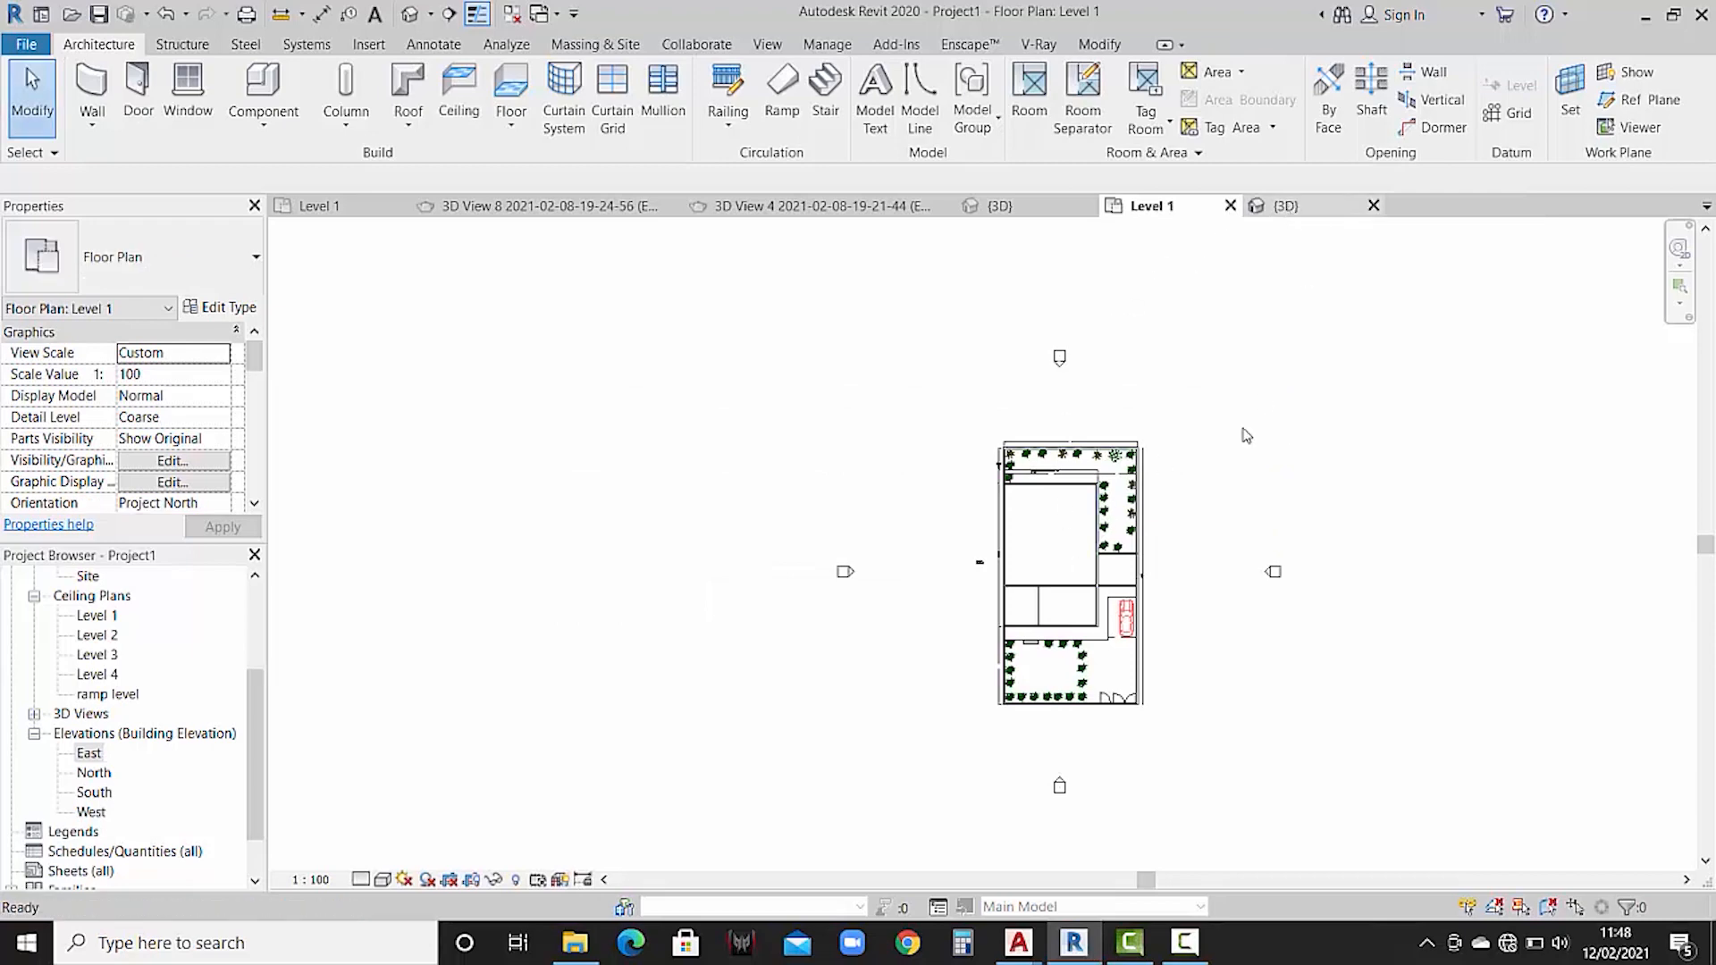
scroll(1051, 620, "up", 1)
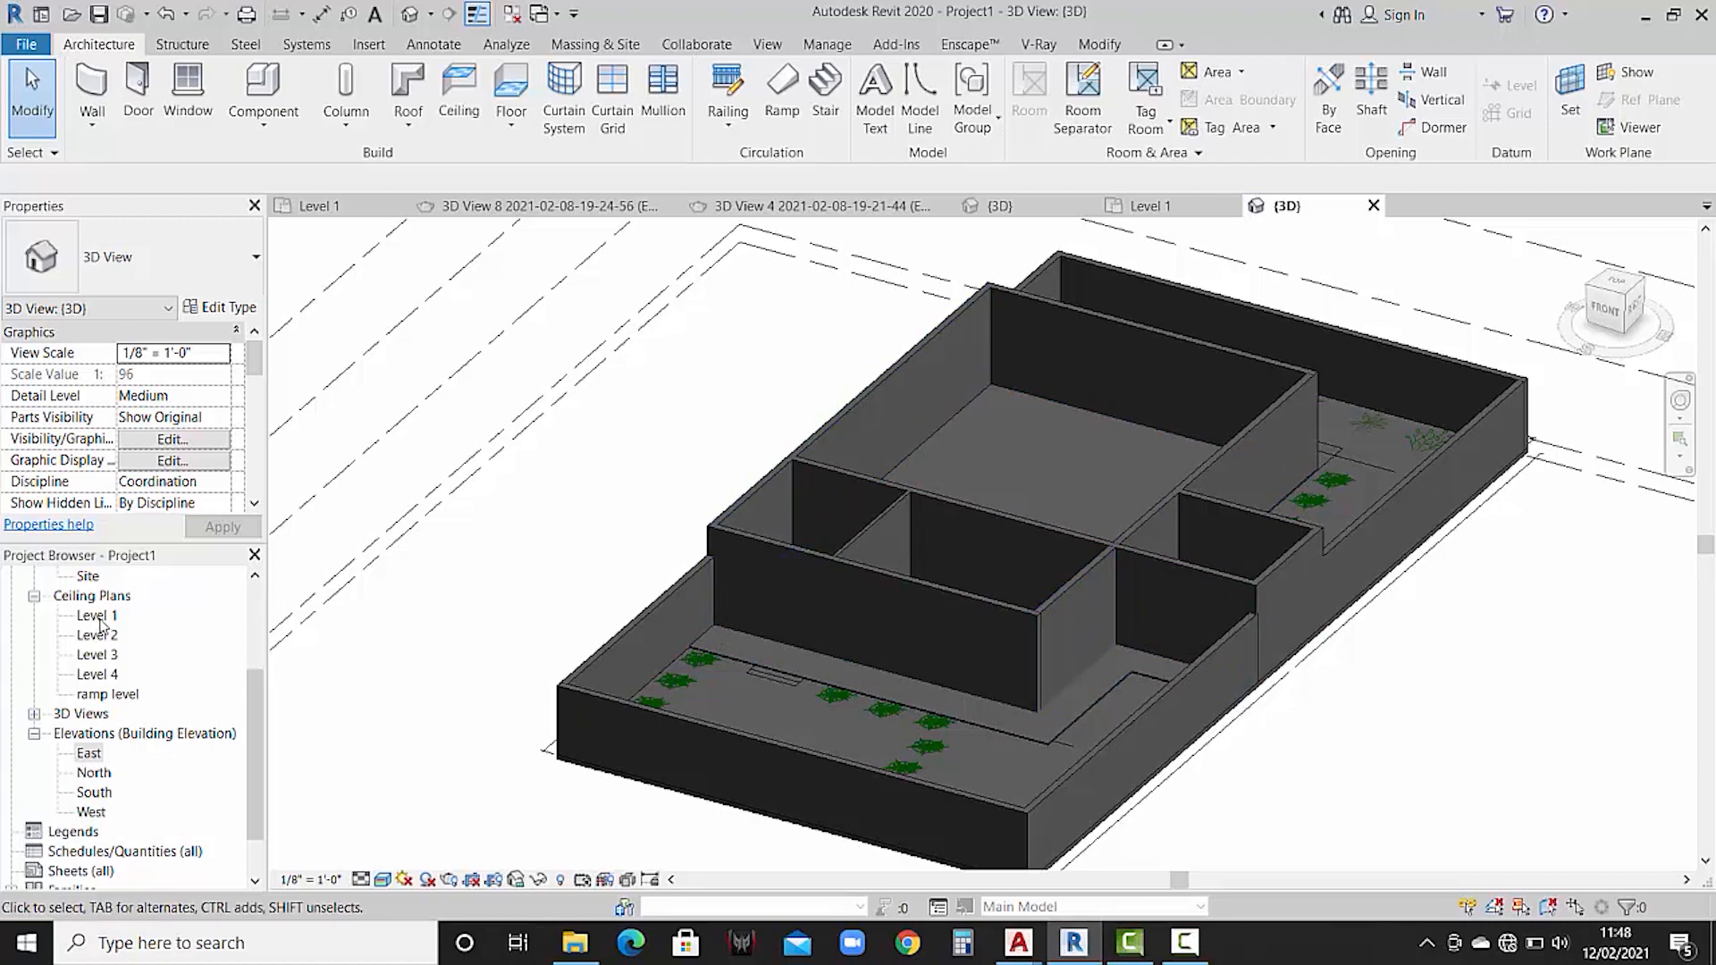
scroll(101, 625, "up", 3)
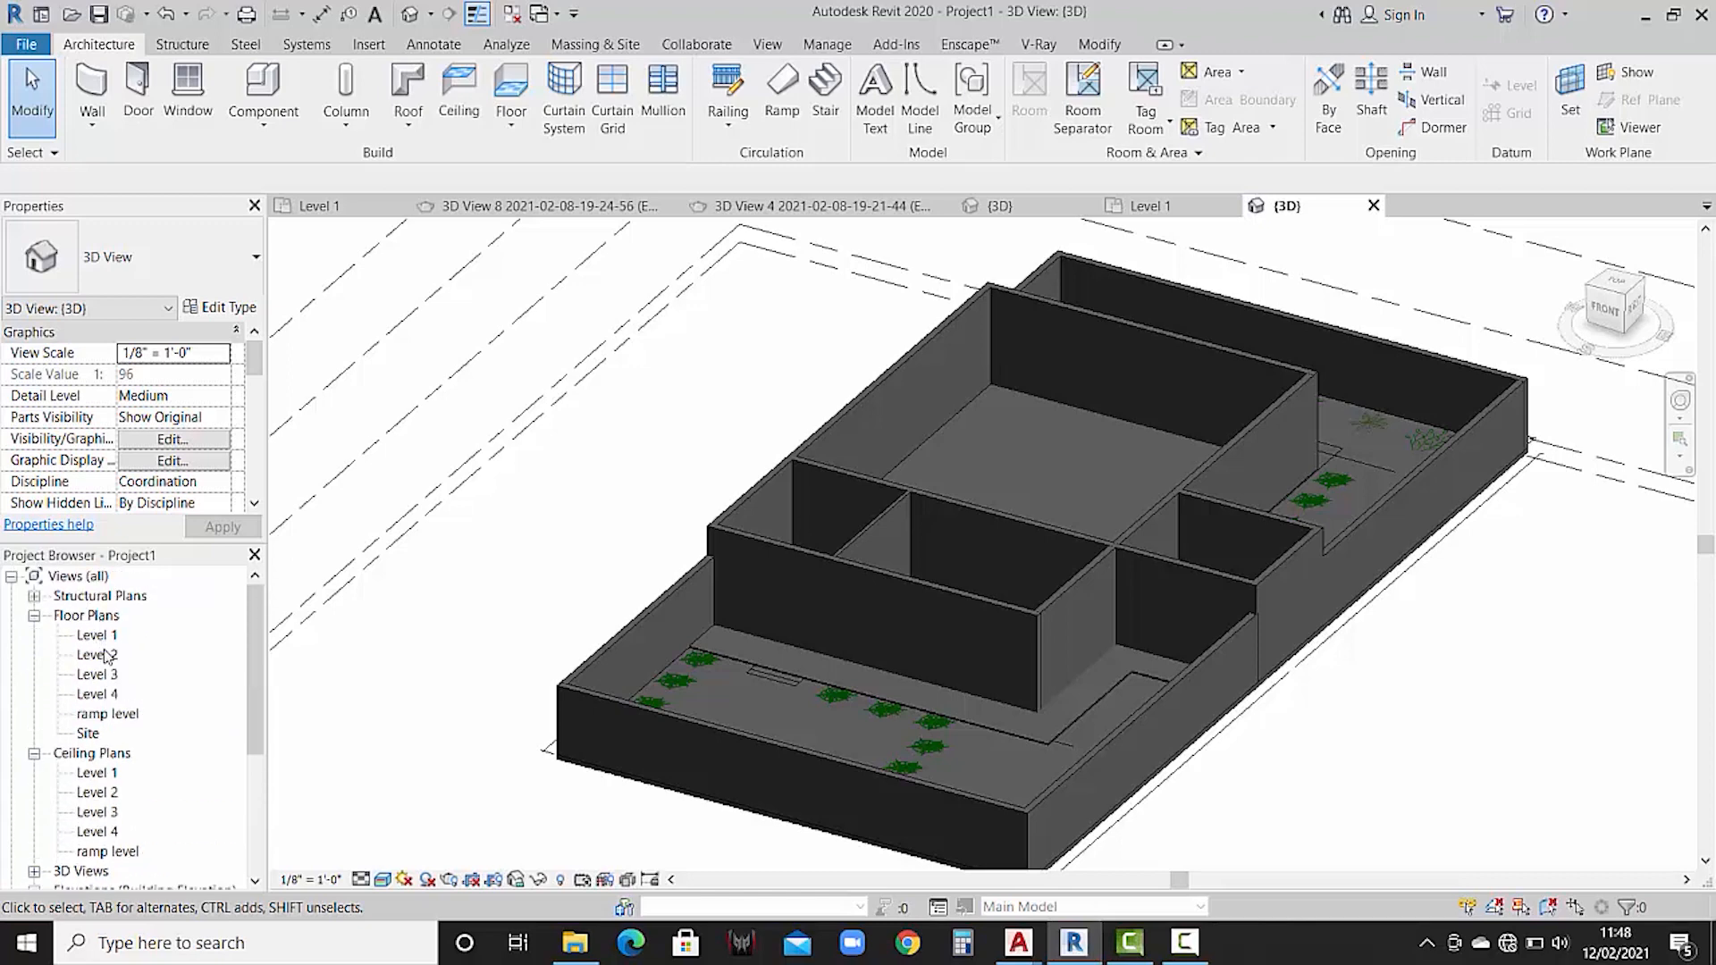
double_click(100, 655)
scroll(1153, 615, "up", 5)
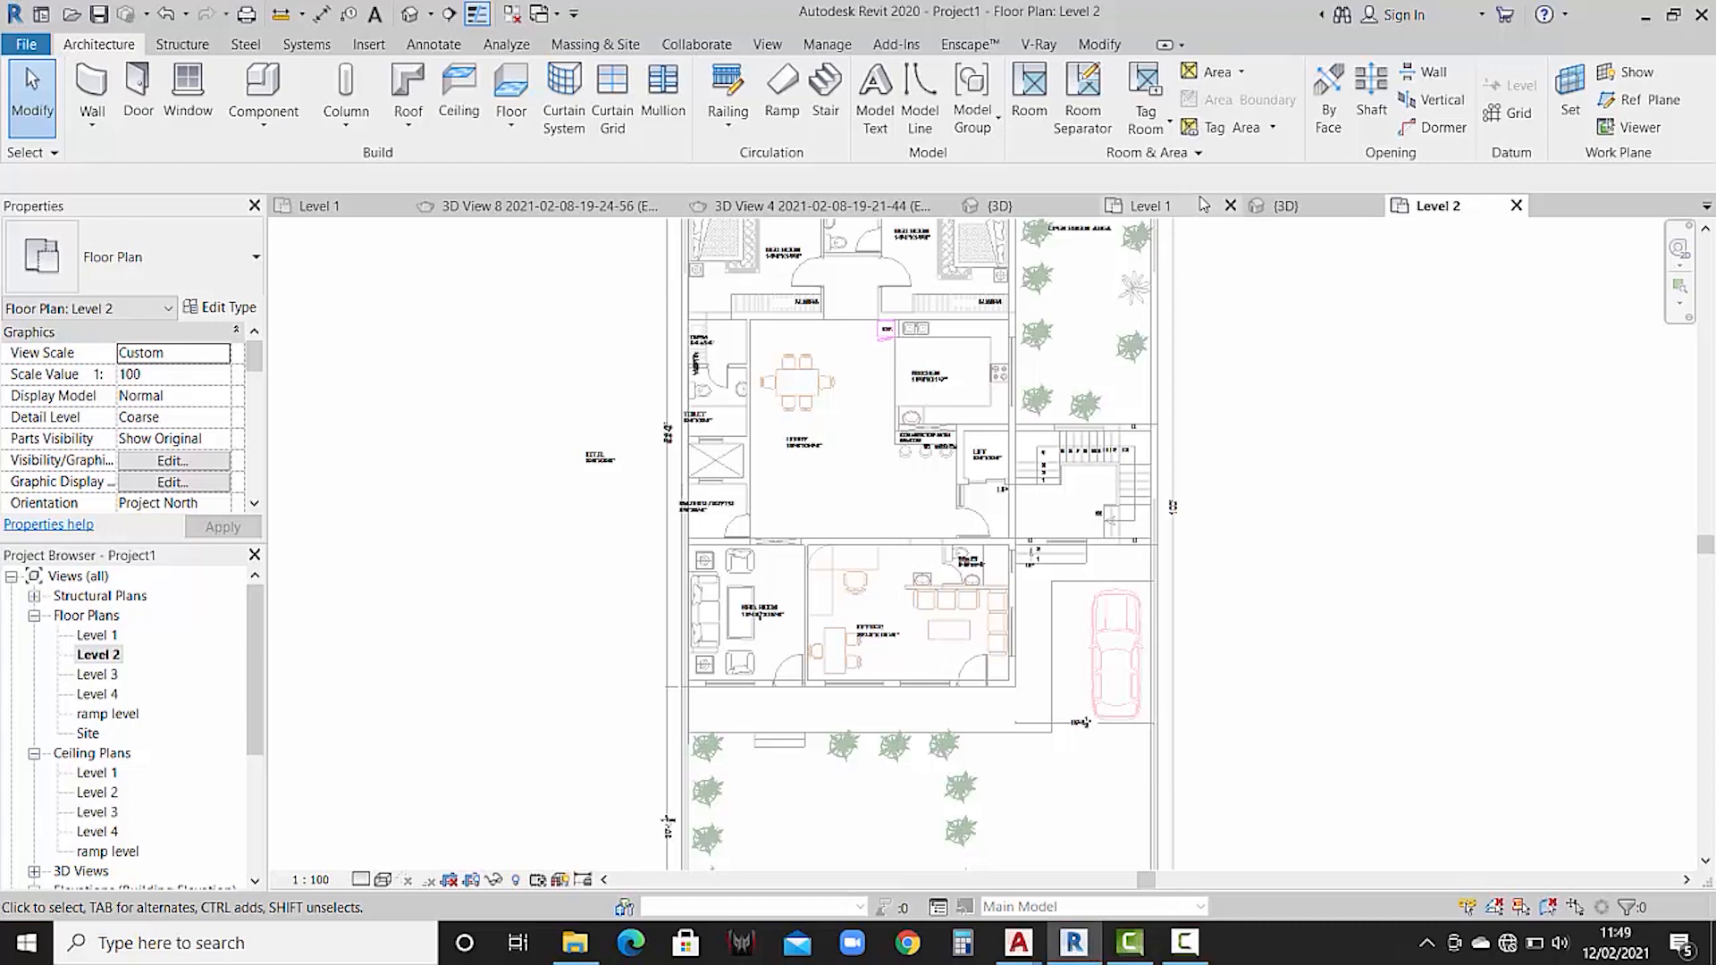
- Open the reference house's 3D view, dismiss the save reminder and examine the first-floor balcony and its connection to the side wall
left_click(1050, 206)
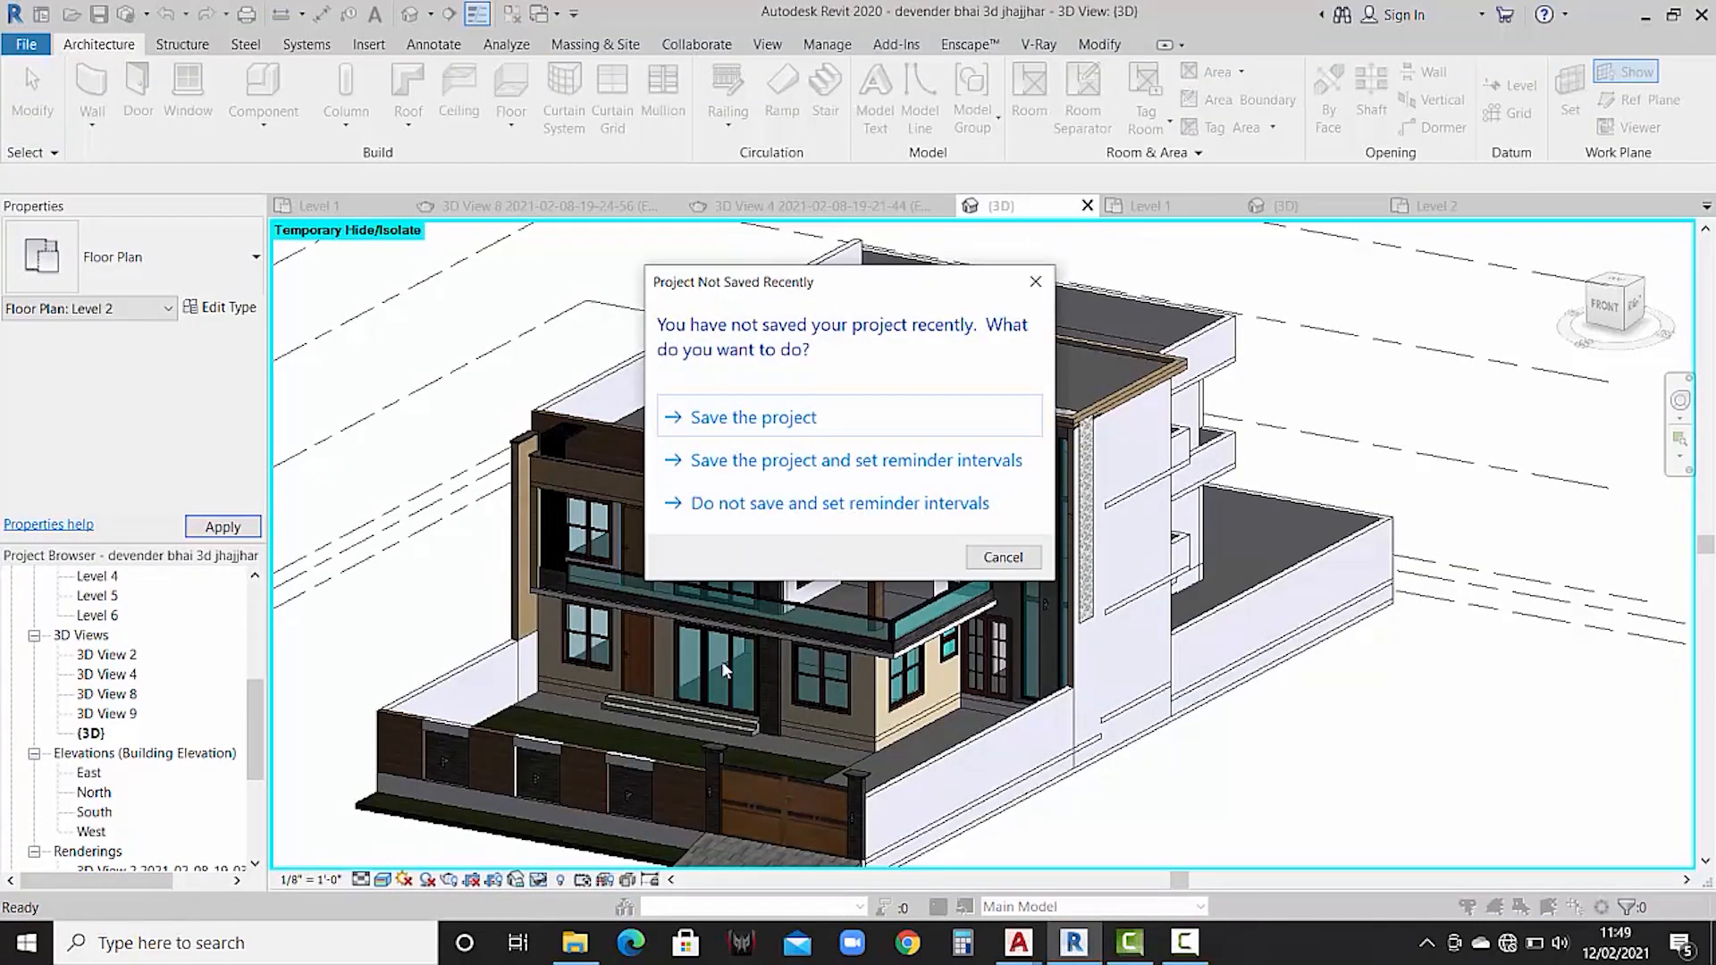
left_click(1005, 556)
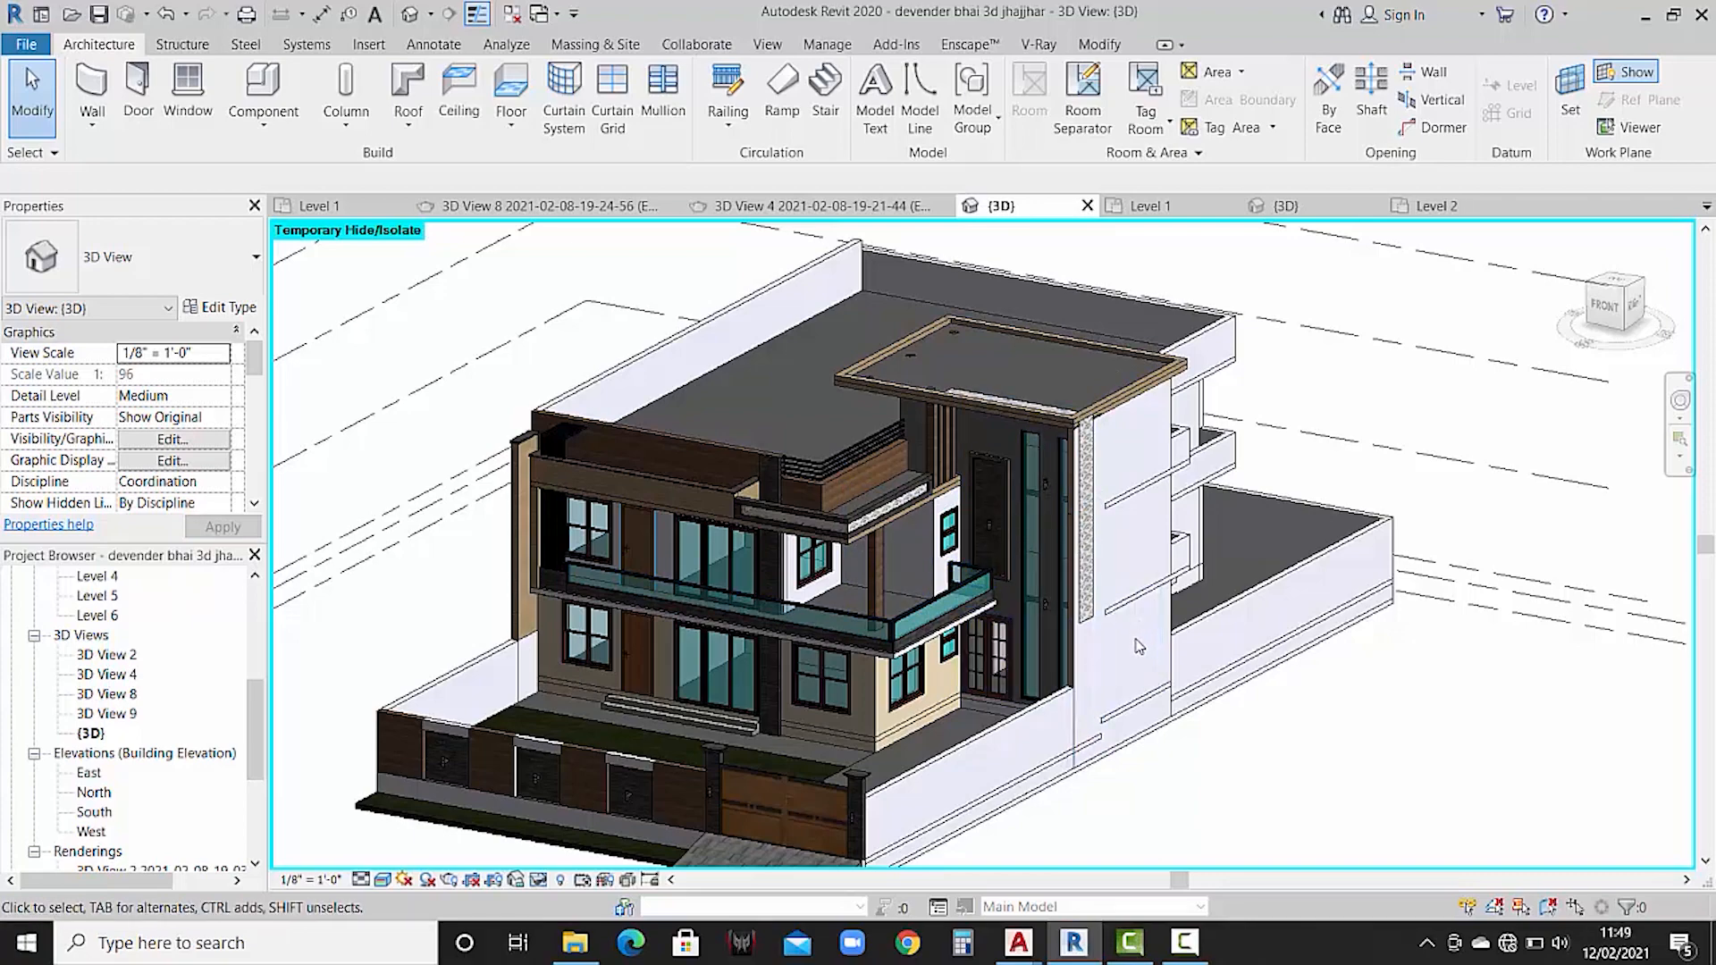
middle_click_drag(1140, 642, 1032, 696, "shift")
scroll(939, 671, "up", 10)
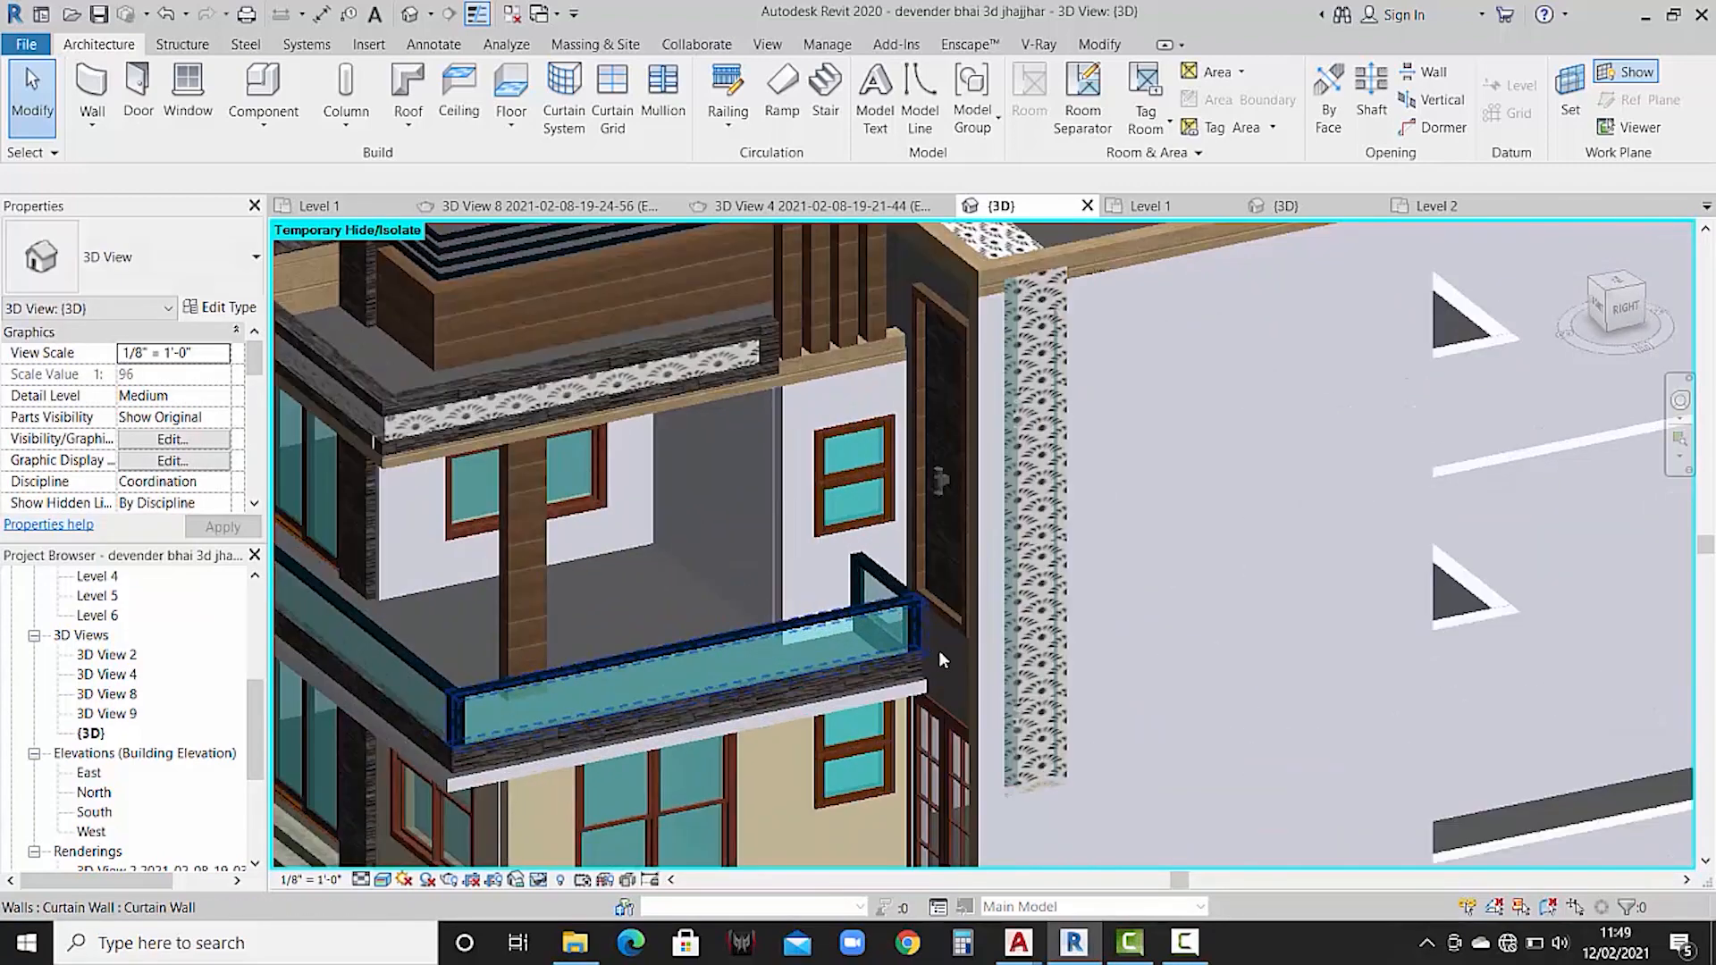
scroll(957, 625, "down", 5)
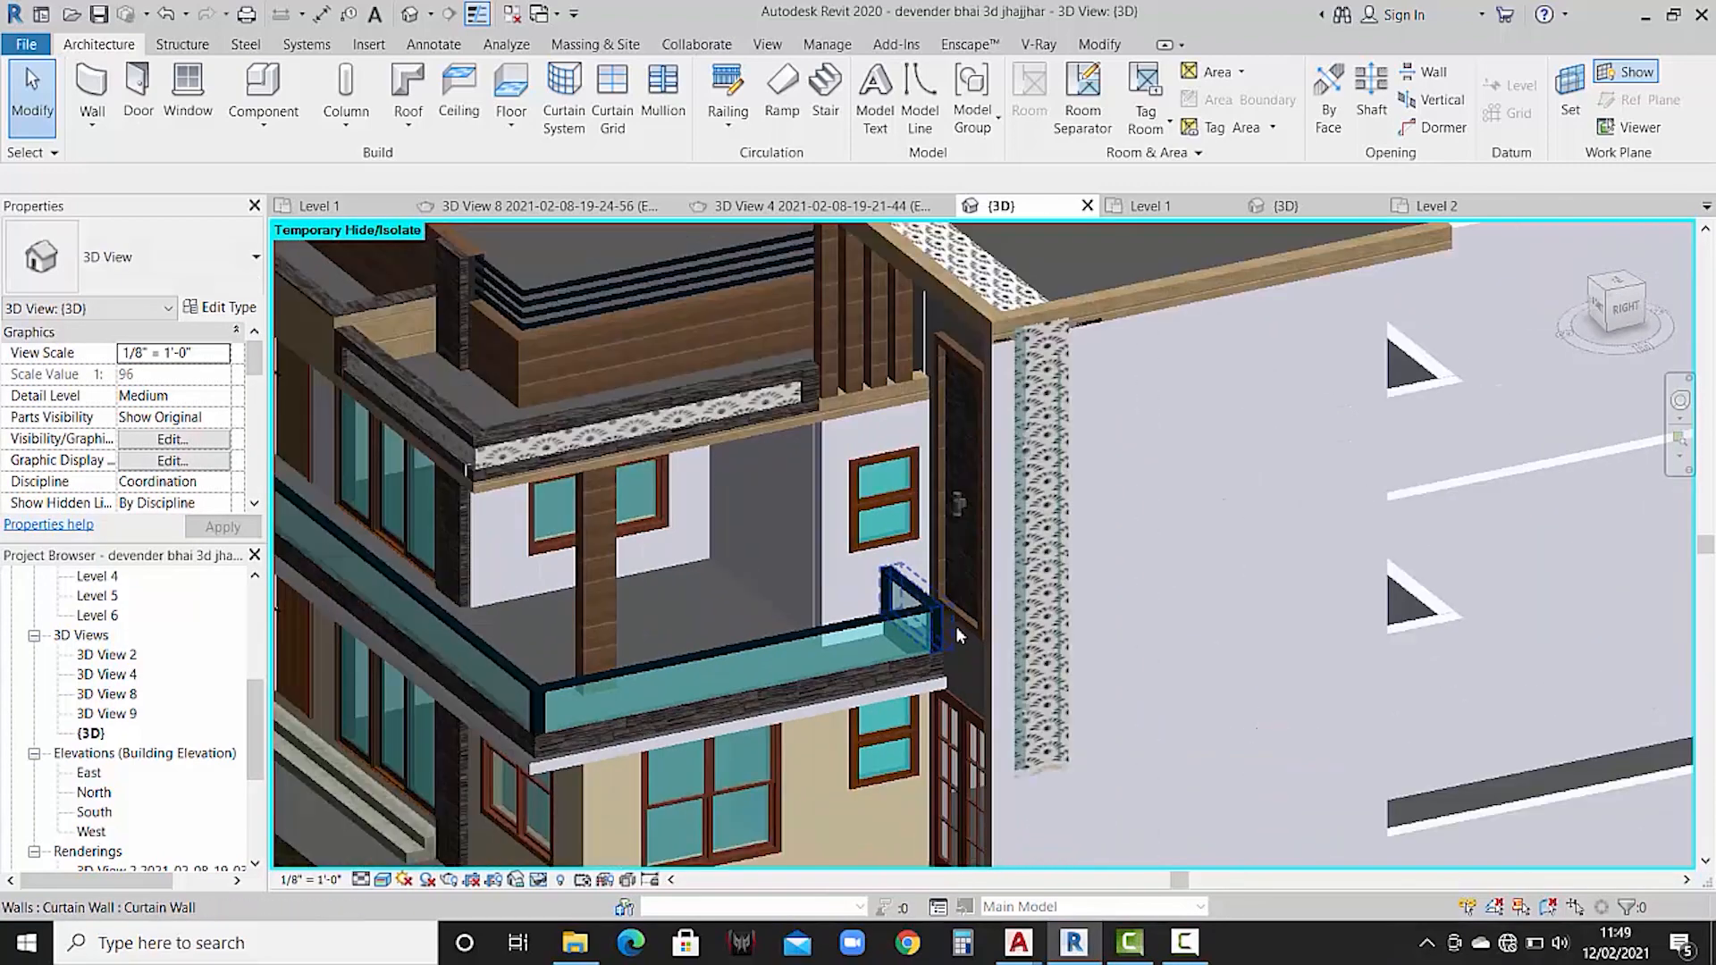
middle_click_drag(956, 626, 1111, 623, "shift")
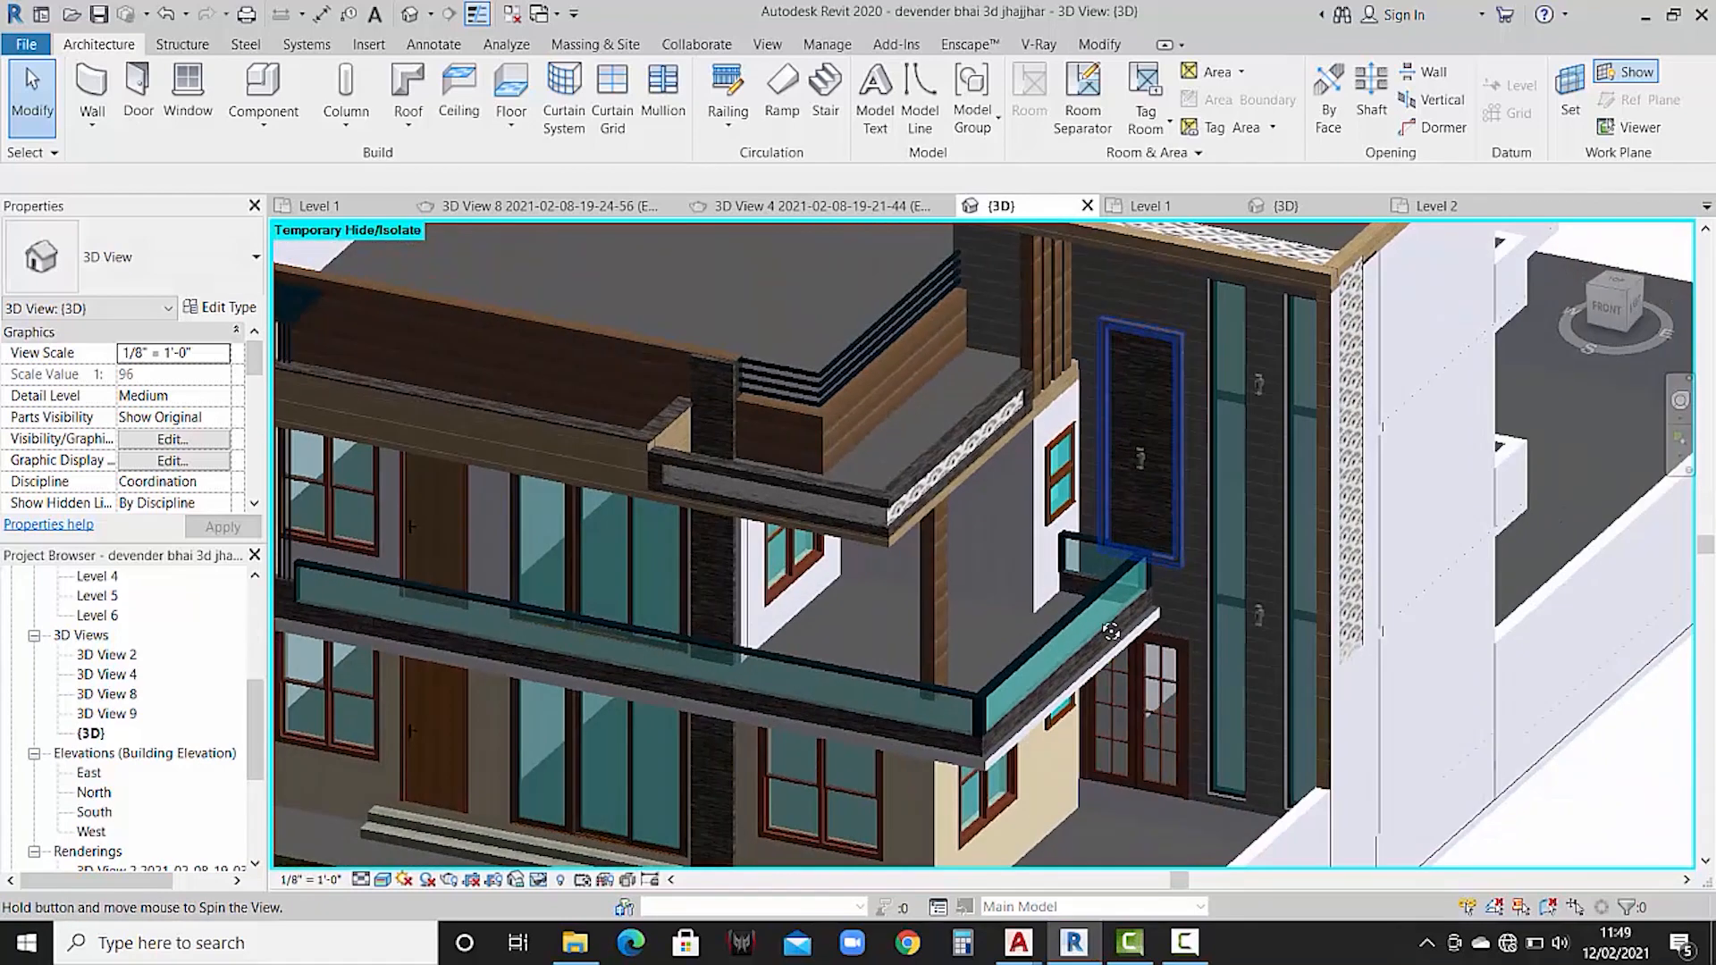
- Return to Project1's Level 2 floor plan, then switch to DEV PLAN-2.dwg in AutoCAD
left_click(1157, 209)
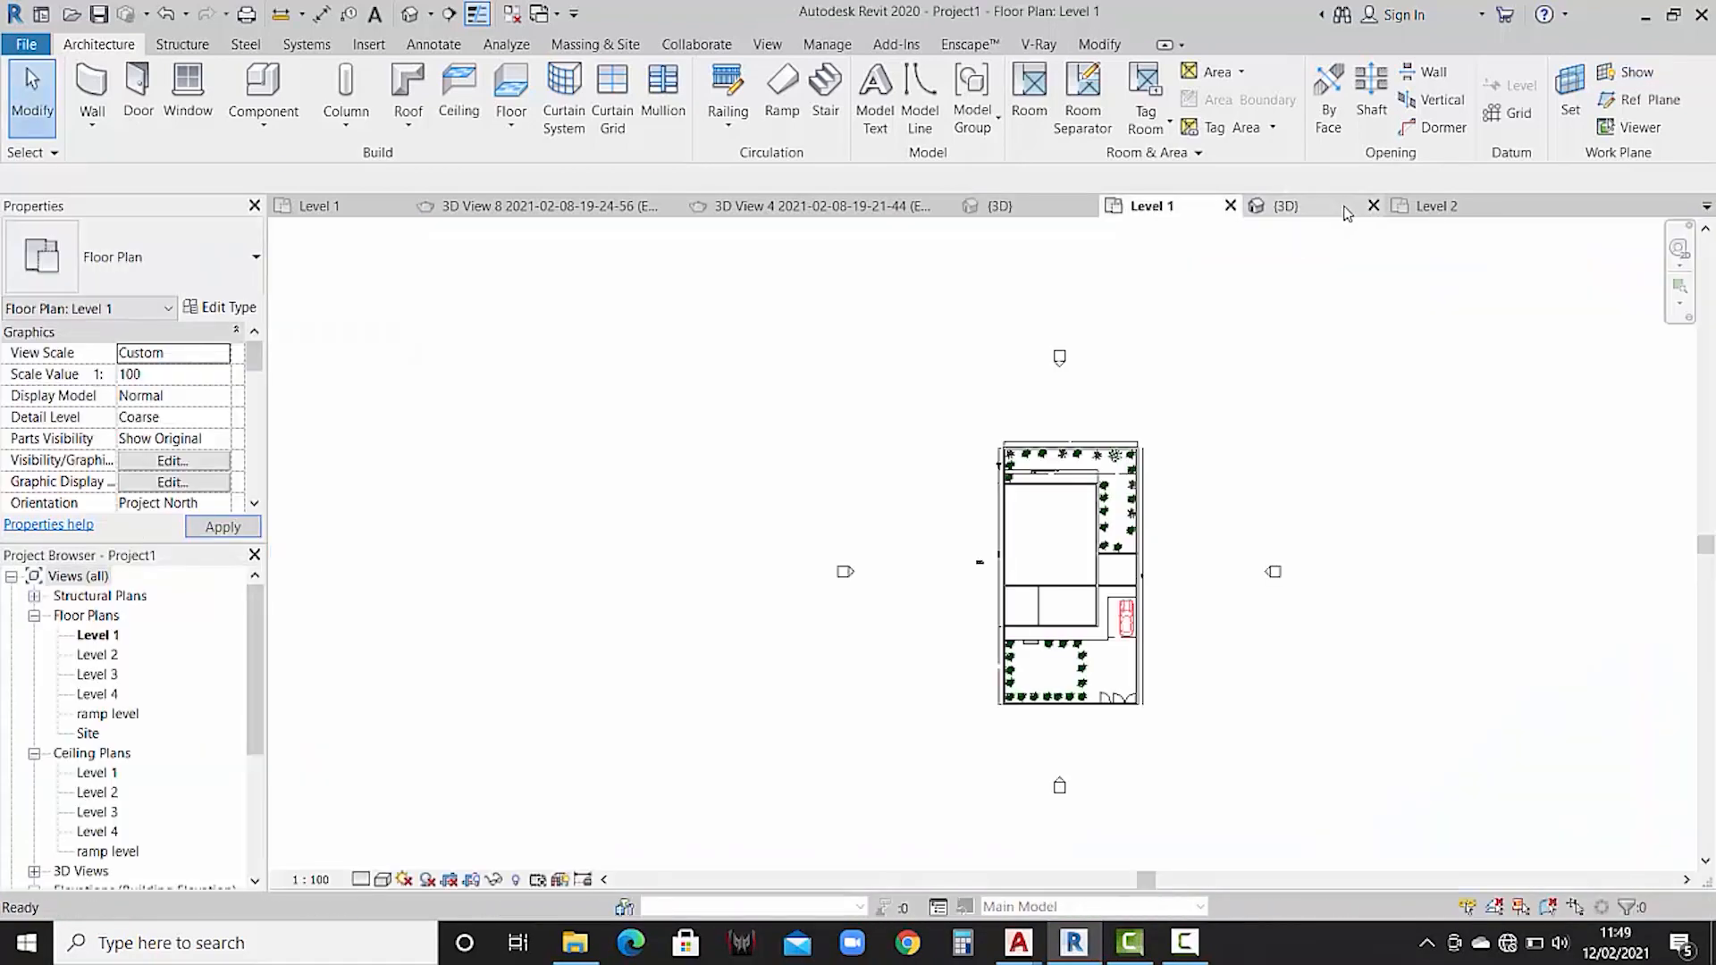
left_click(1430, 208)
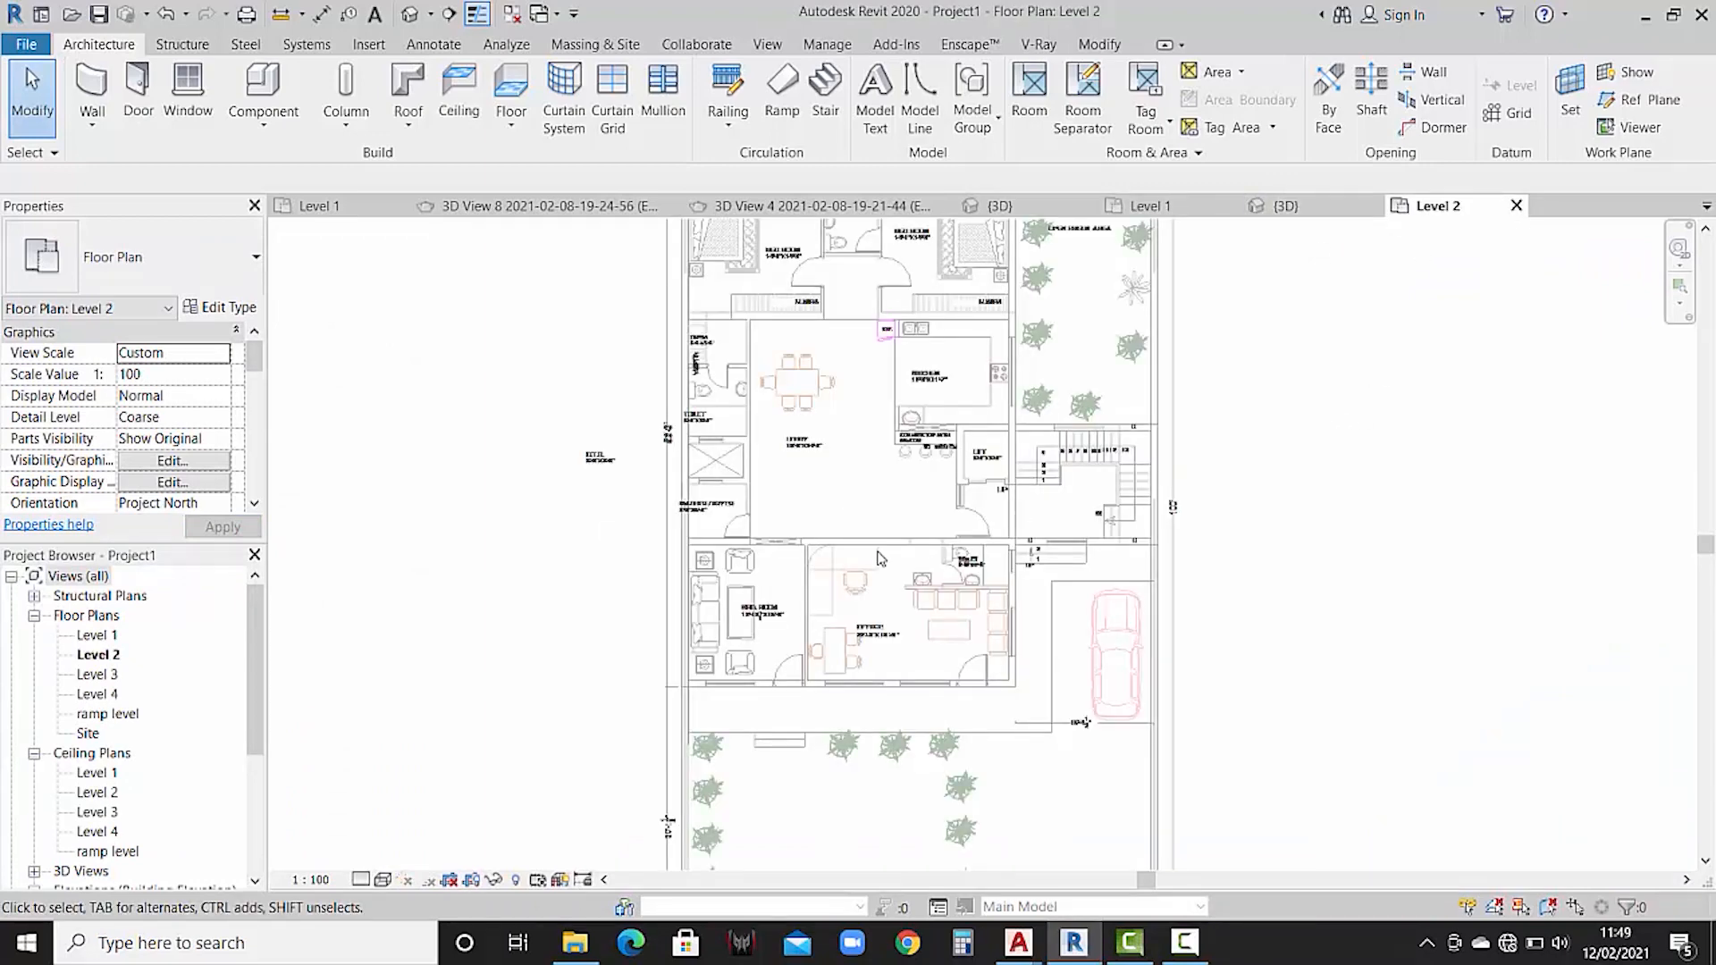
scroll(880, 559, "down", 3)
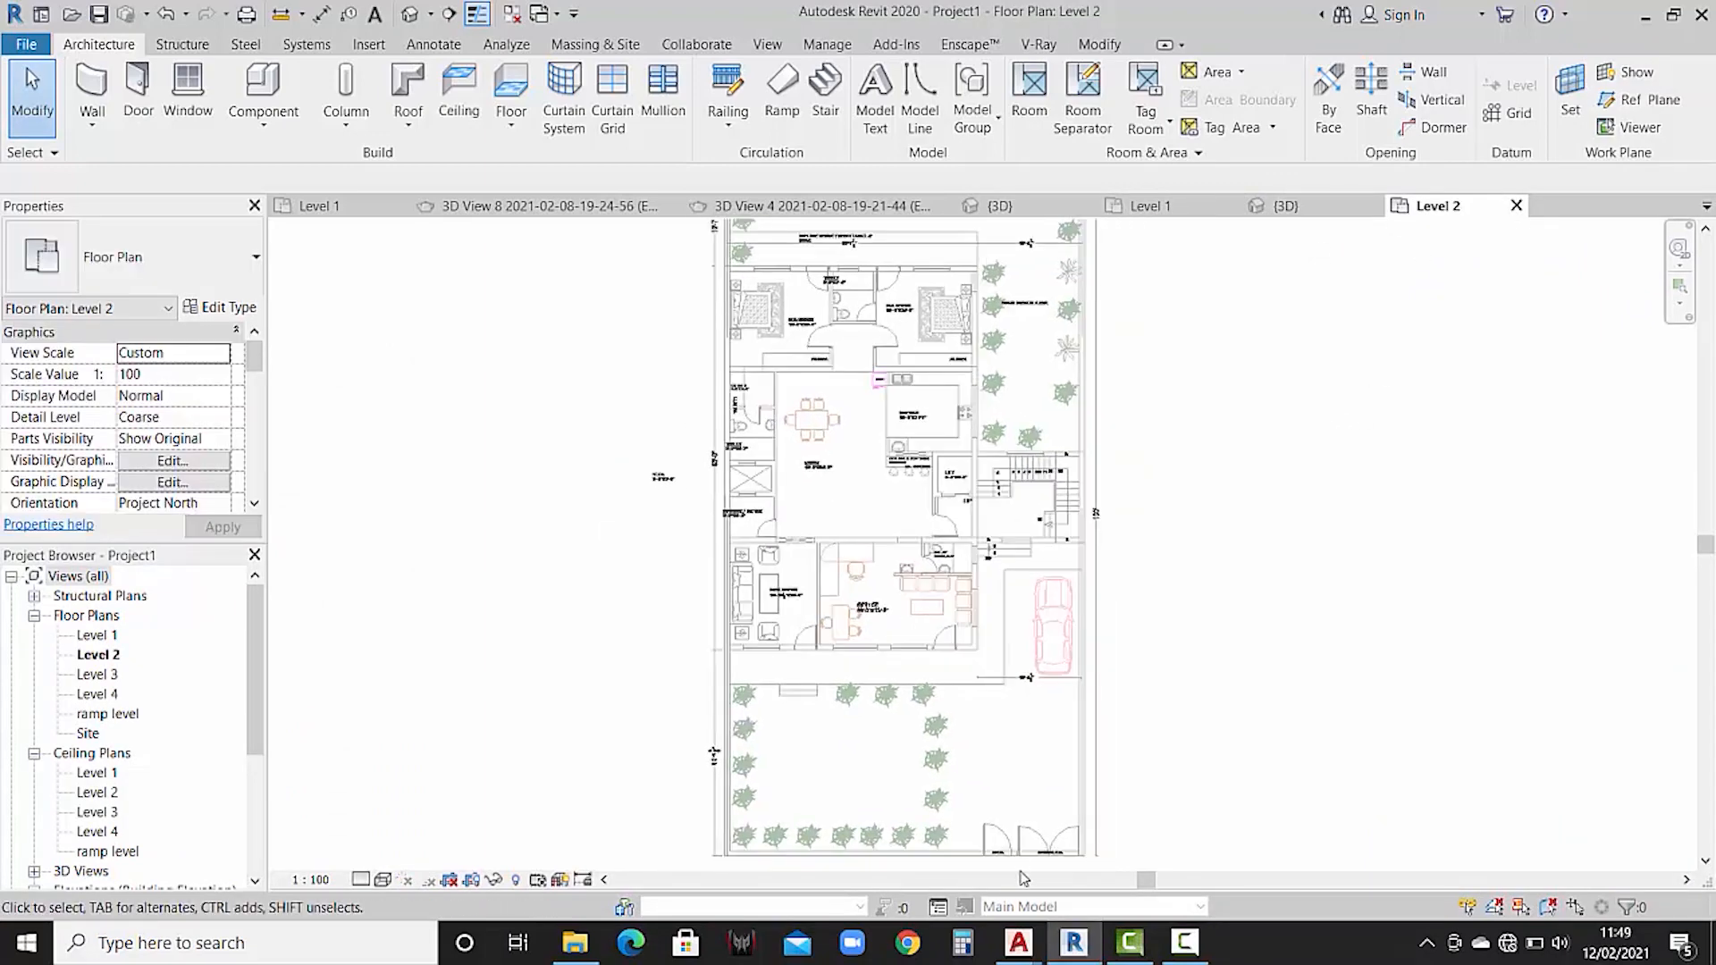
mouse_move(1000, 952)
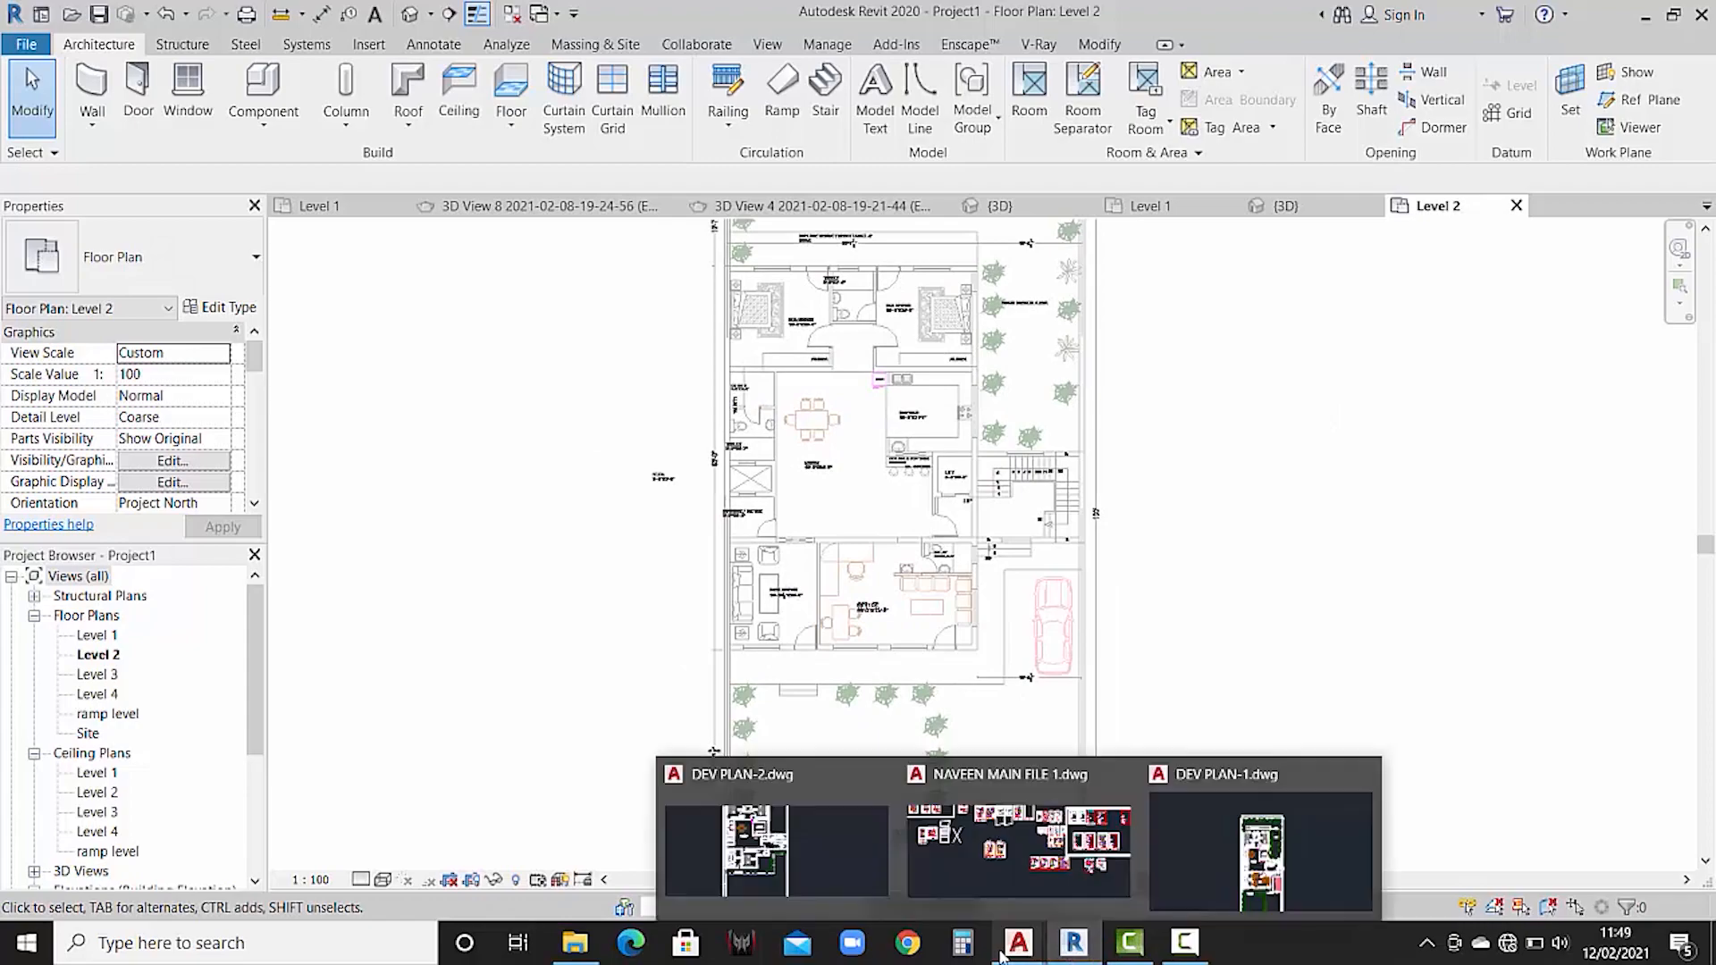
left_click(775, 849)
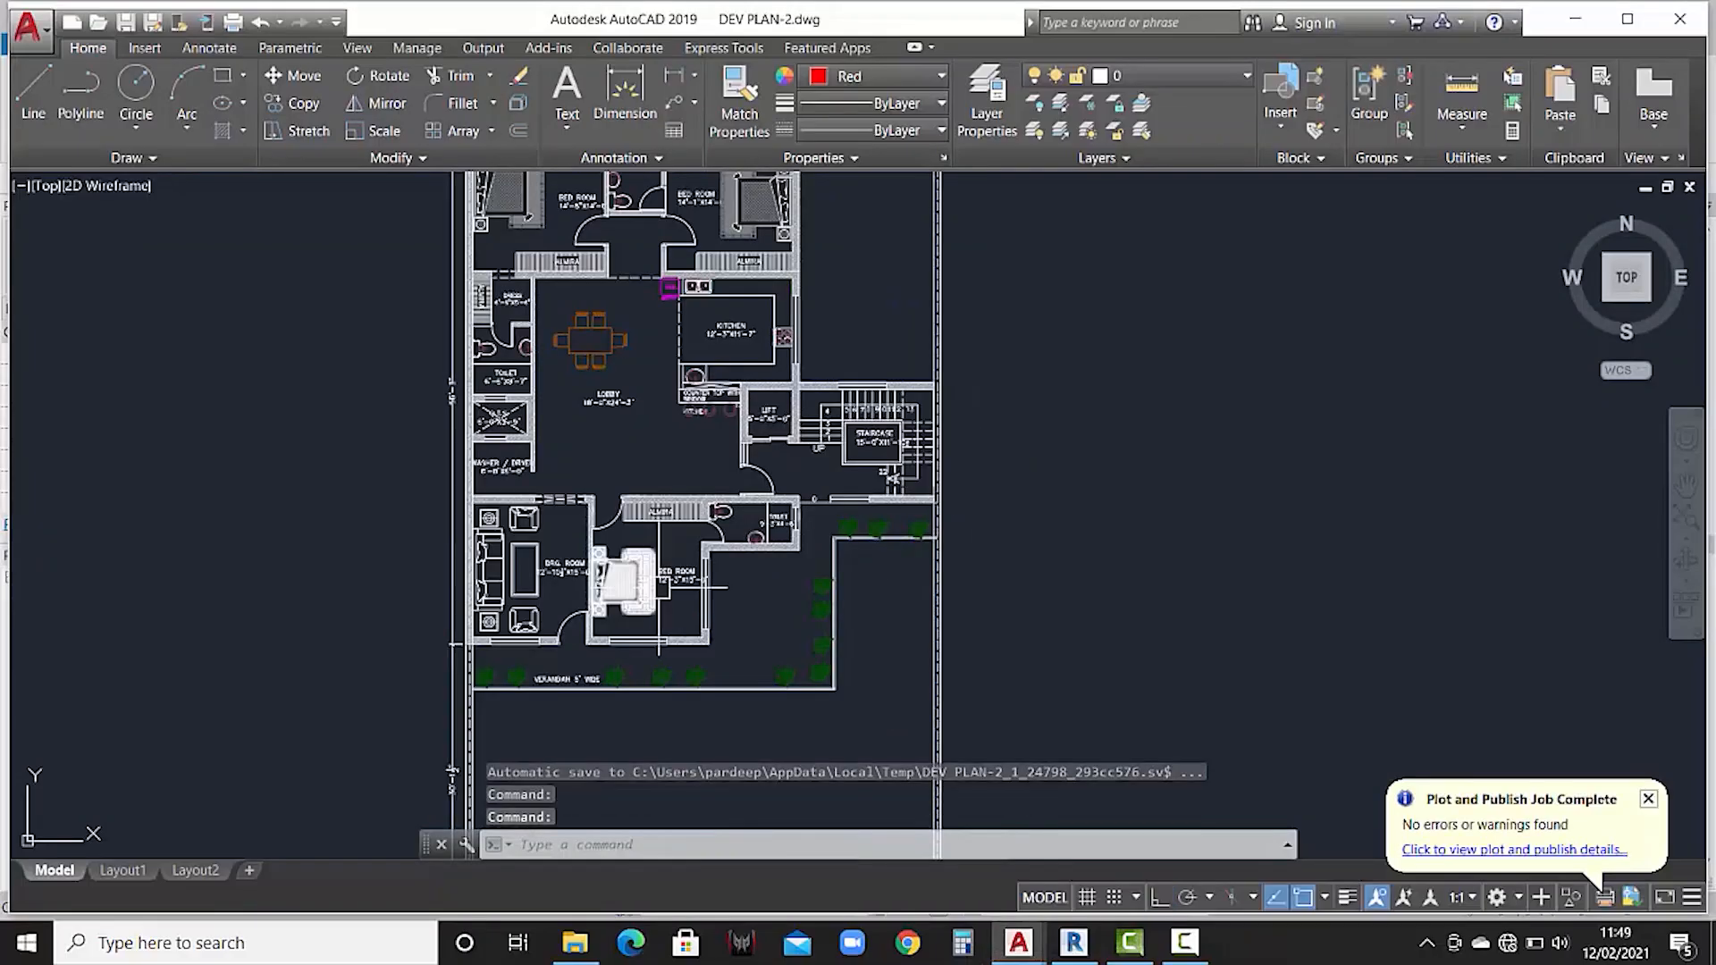
- Examine the verandah, front bedroom, open area, toilet and staircase in the first-floor plan DEV PLAN-2.dwg
scroll(670, 563, "up", 2)
scroll(616, 590, "up", 2)
middle_click_drag(432, 743, 572, 649)
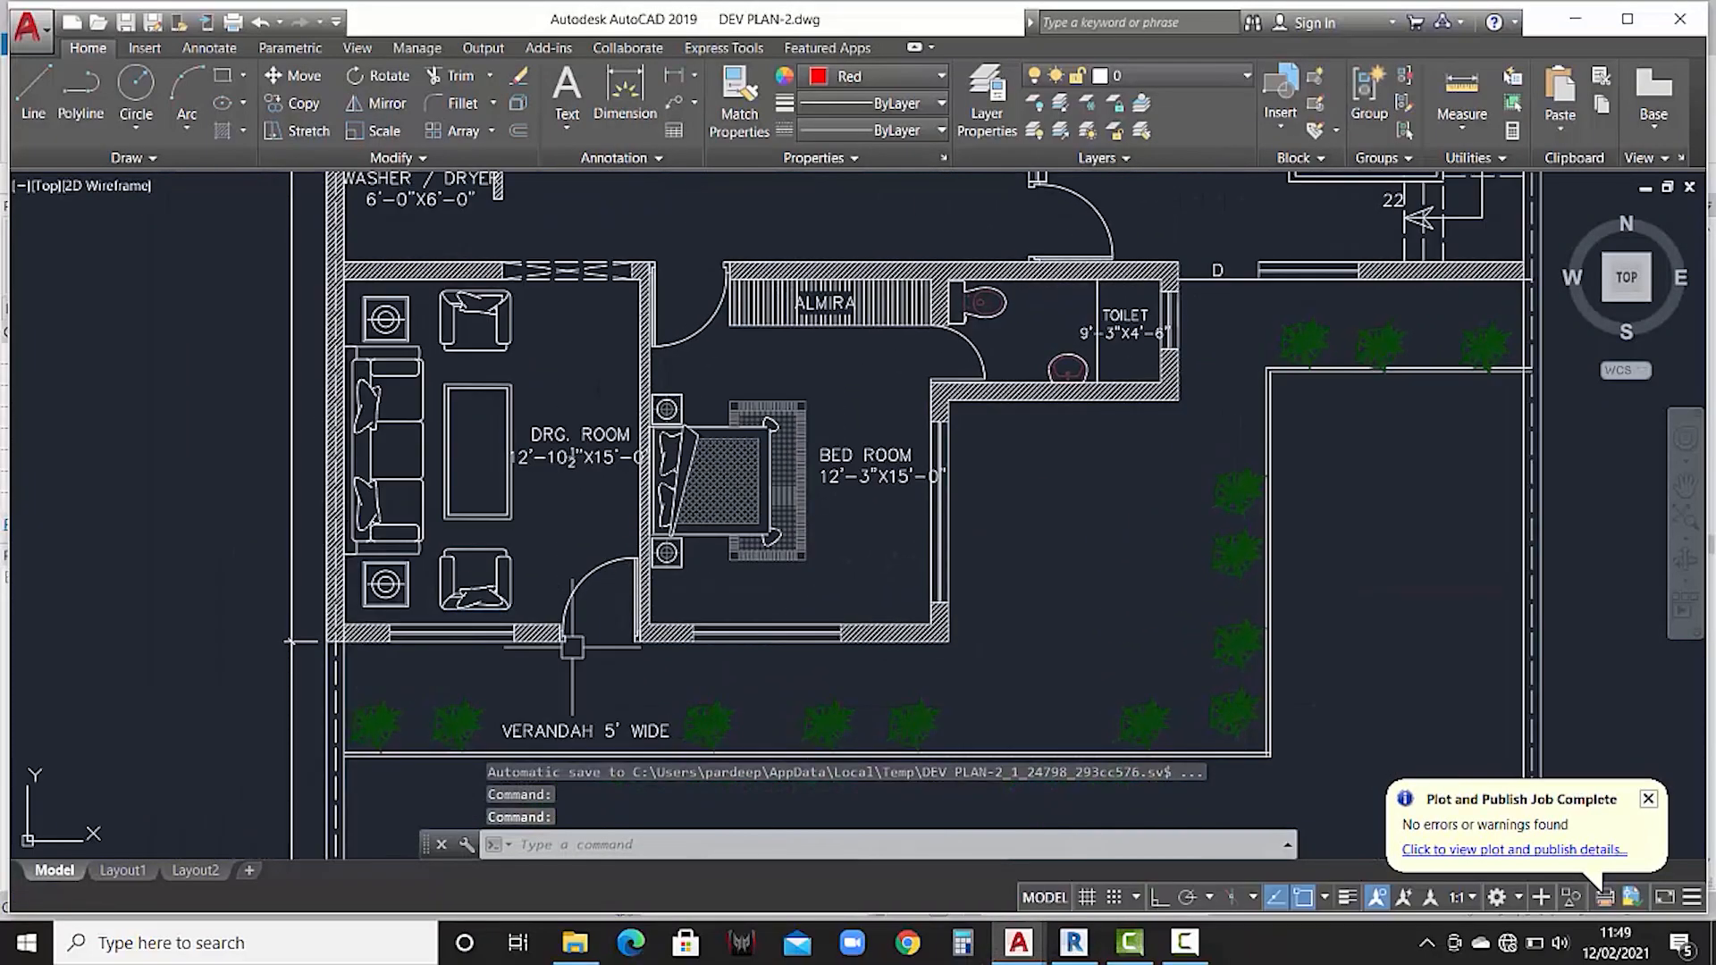
middle_click_drag(619, 727, 624, 668)
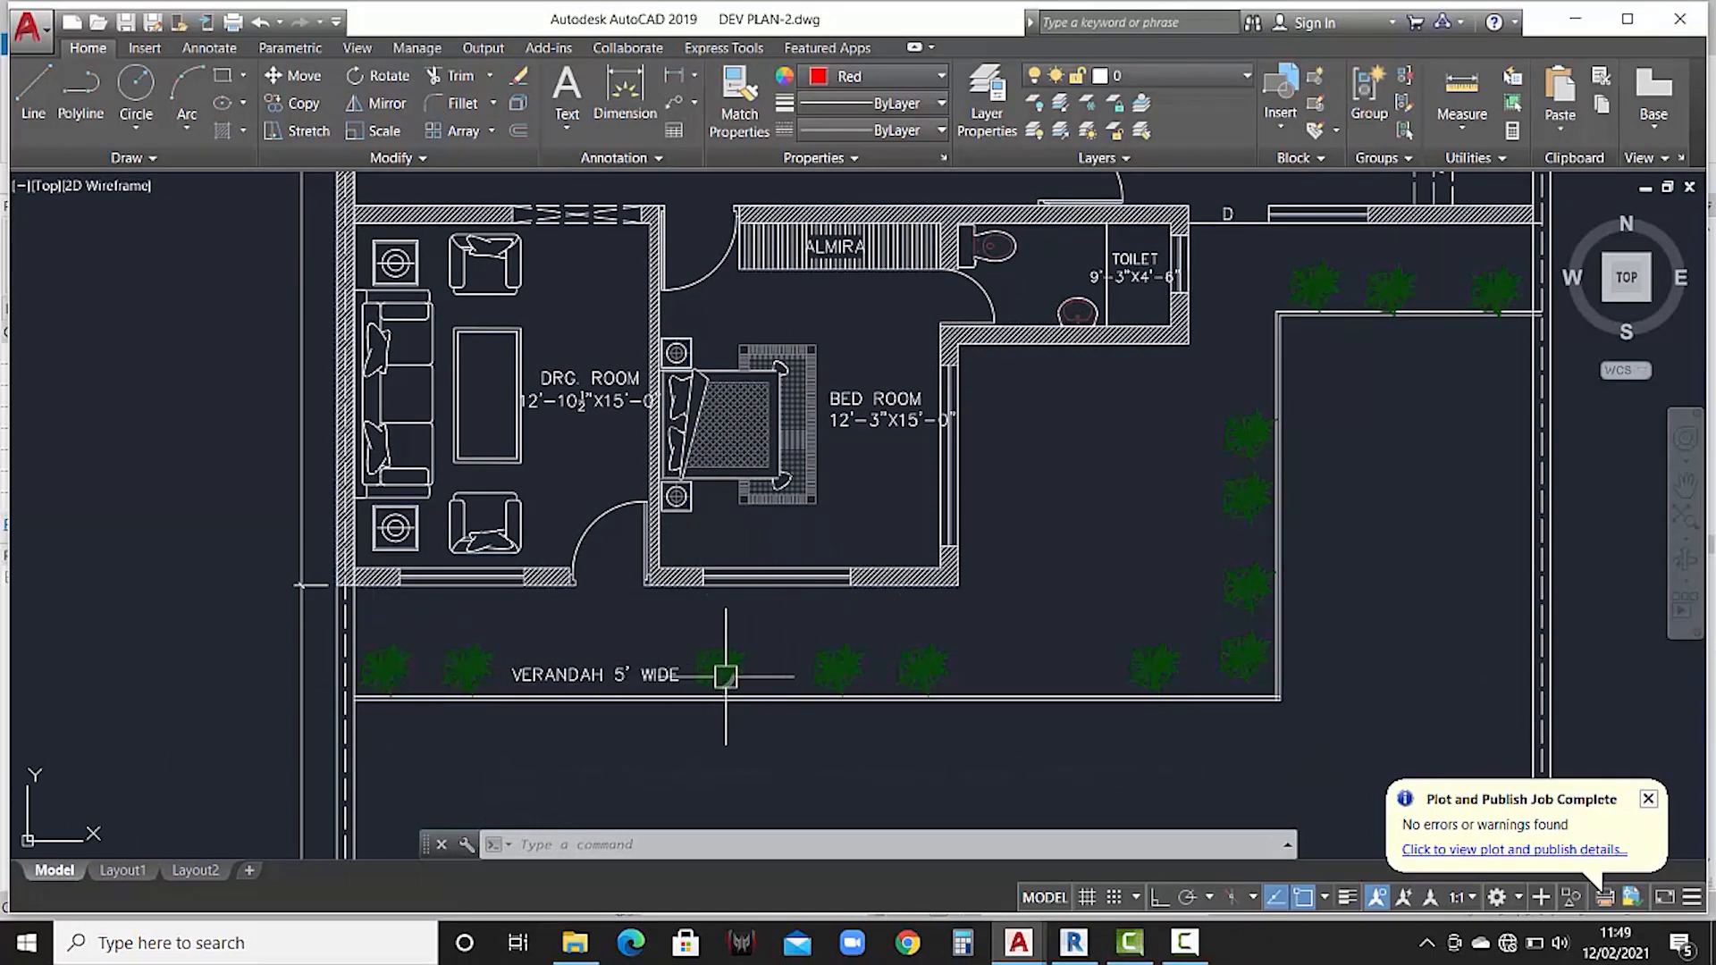
scroll(728, 676, "down", 3)
scroll(591, 688, "up", 3)
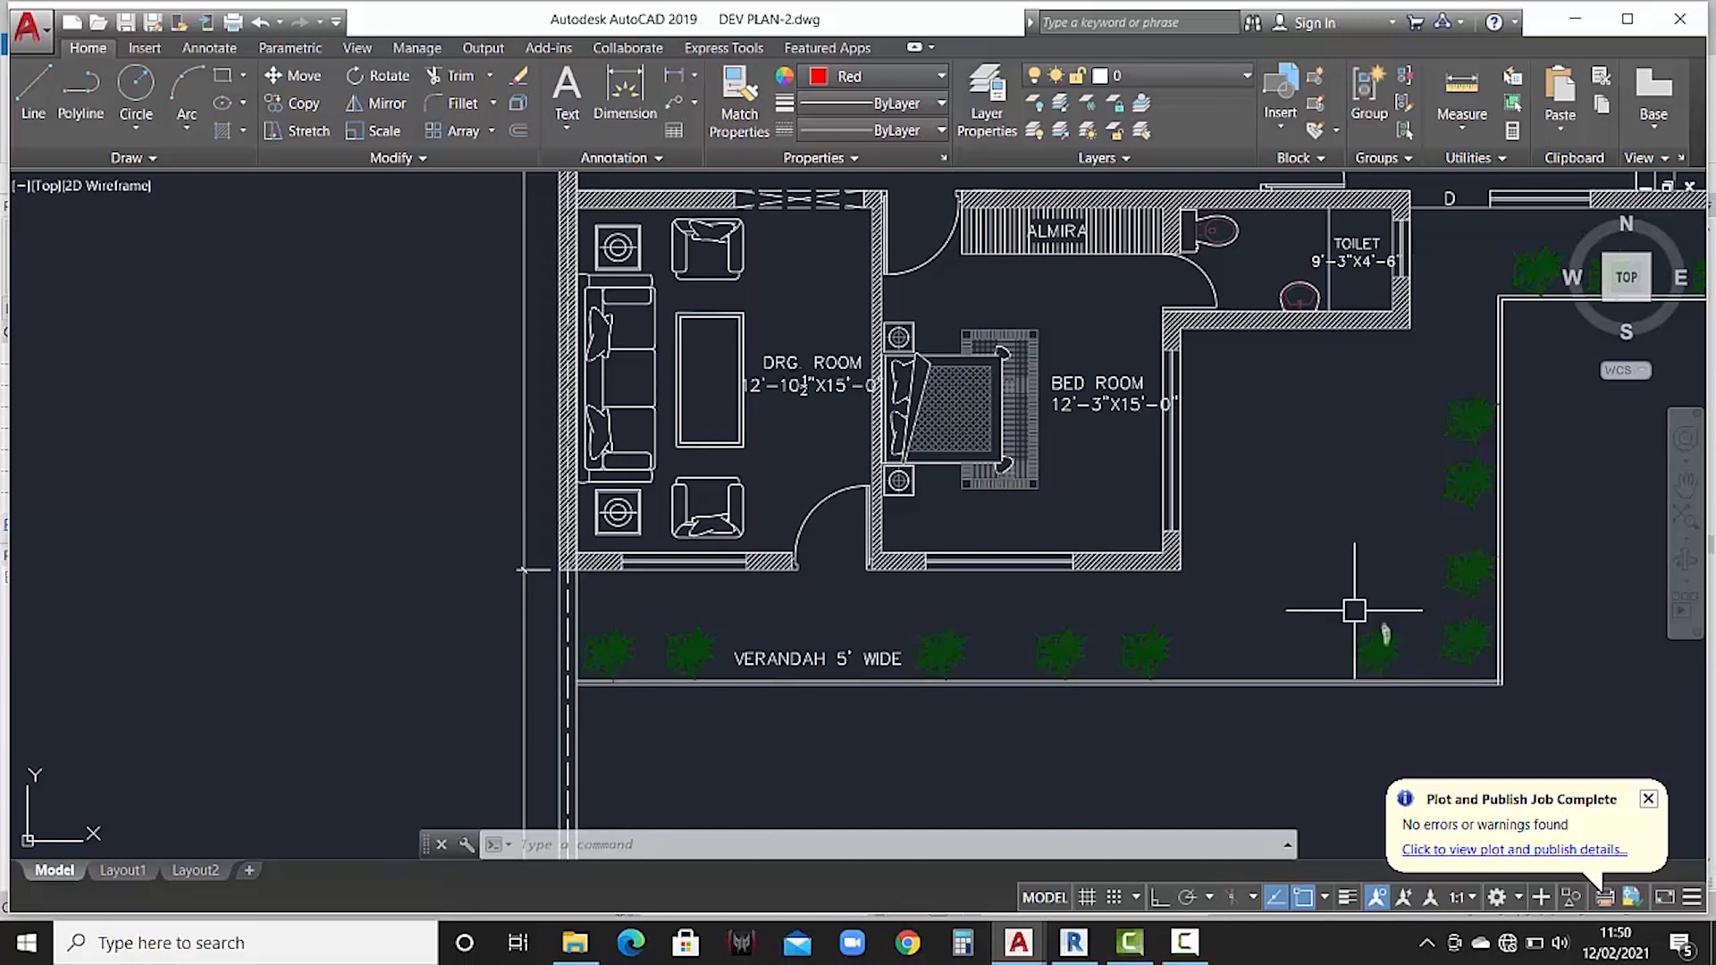
scroll(1354, 609, "down", 3)
mouse_move(1405, 644)
middle_mouse_down()
mouse_move(1149, 690)
mouse_move(1005, 690)
middle_mouse_up()
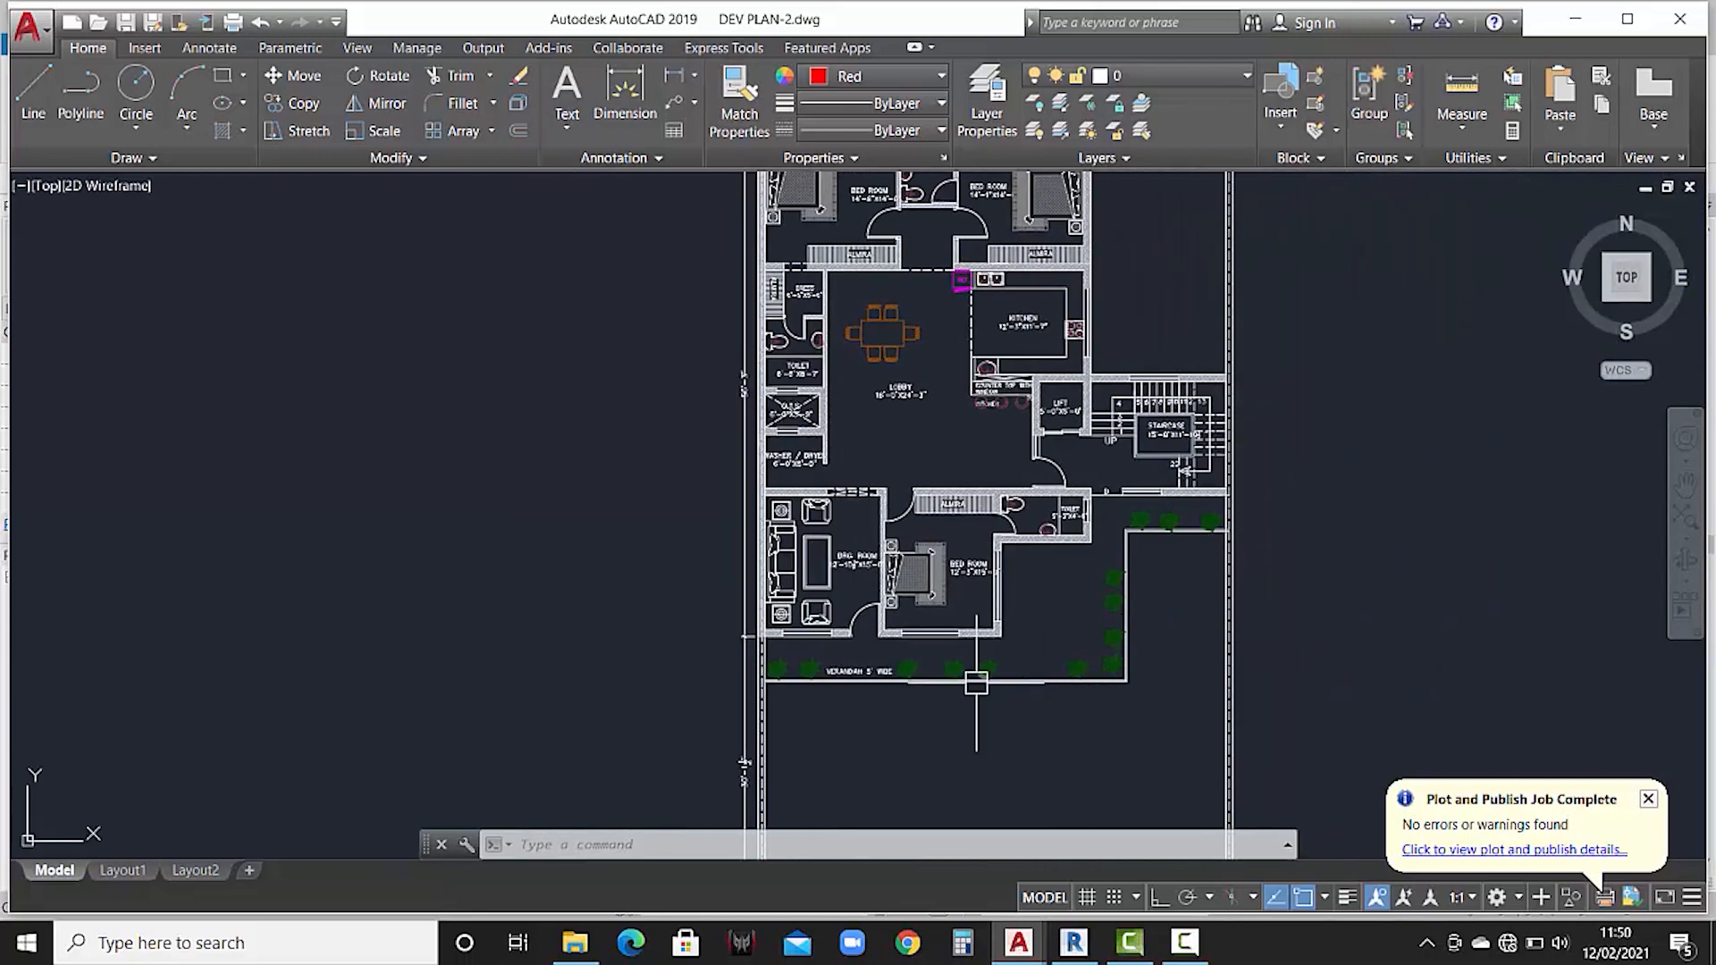
scroll(974, 684, "up", 4)
scroll(987, 695, "down", 5)
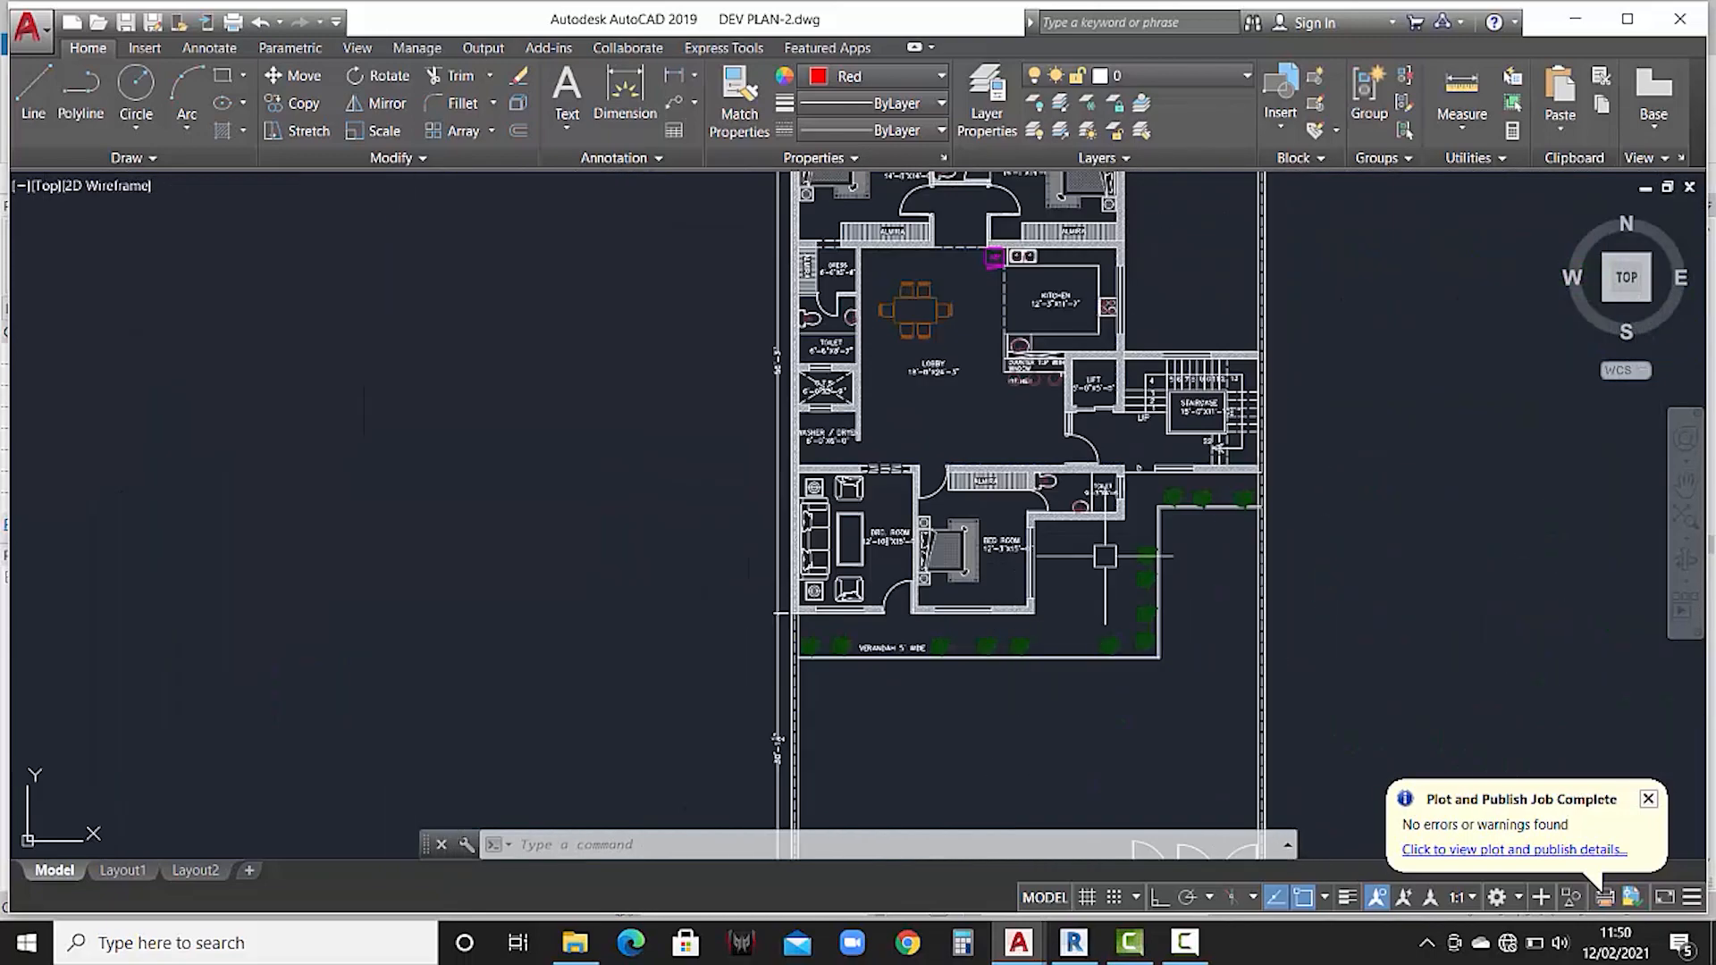
scroll(1105, 556, "up", 4)
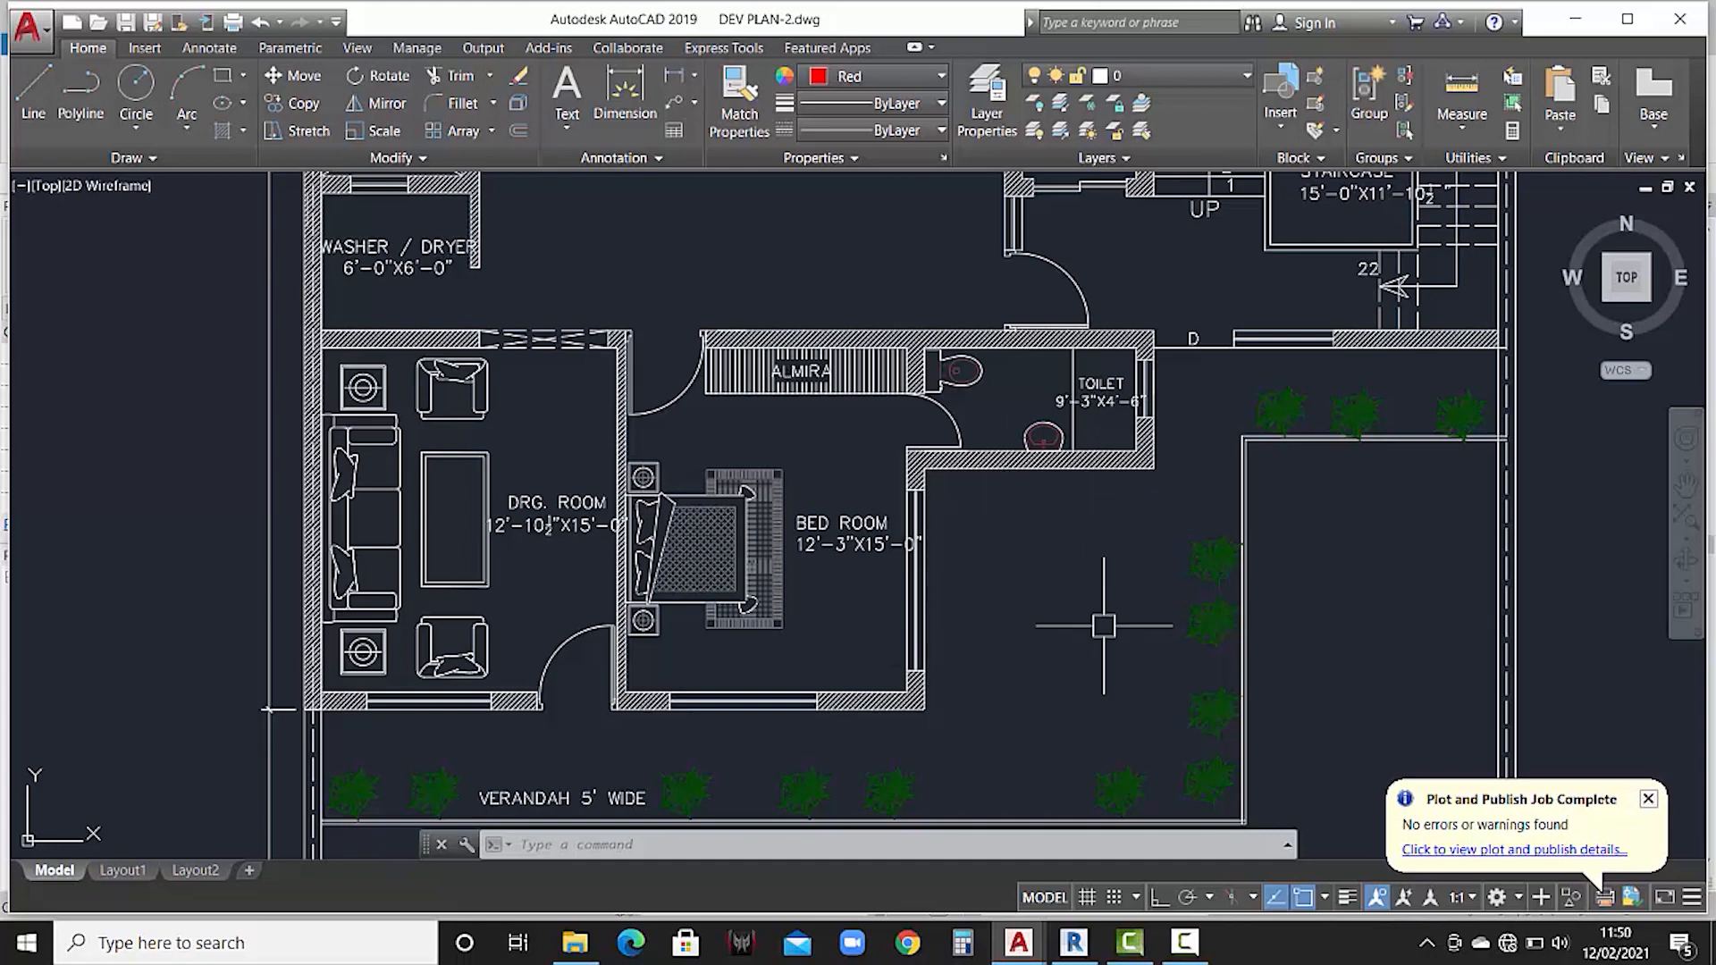
scroll(1050, 698, "down", 4)
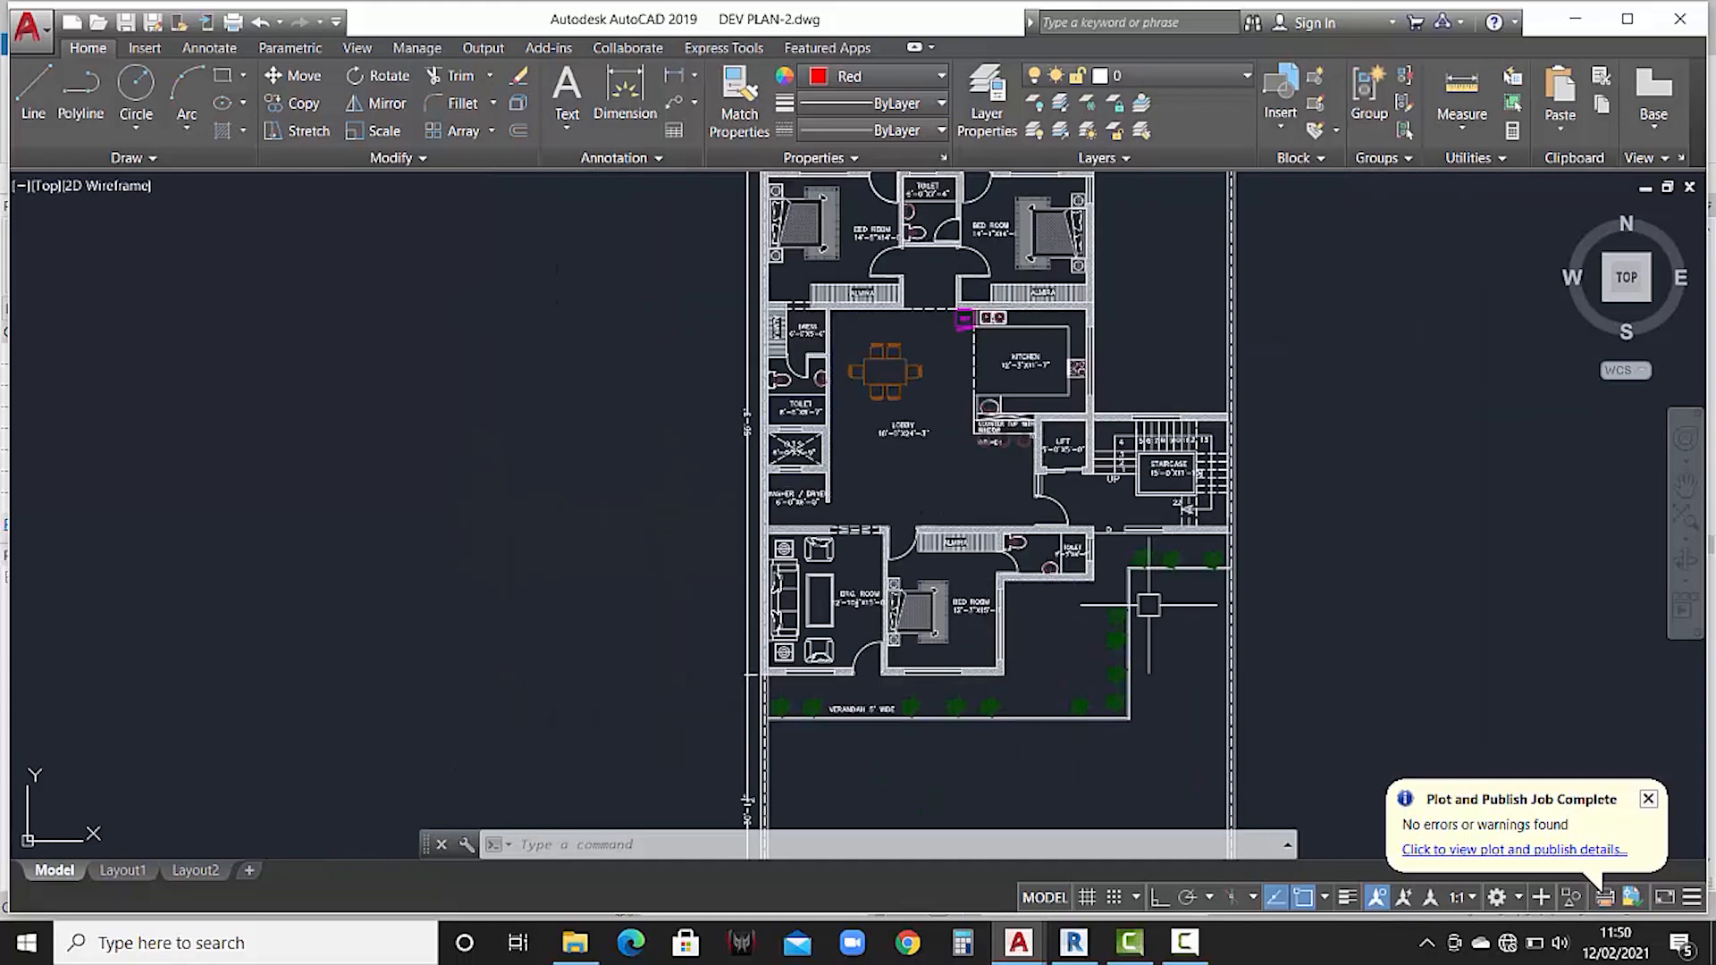
scroll(1110, 556, "up", 4)
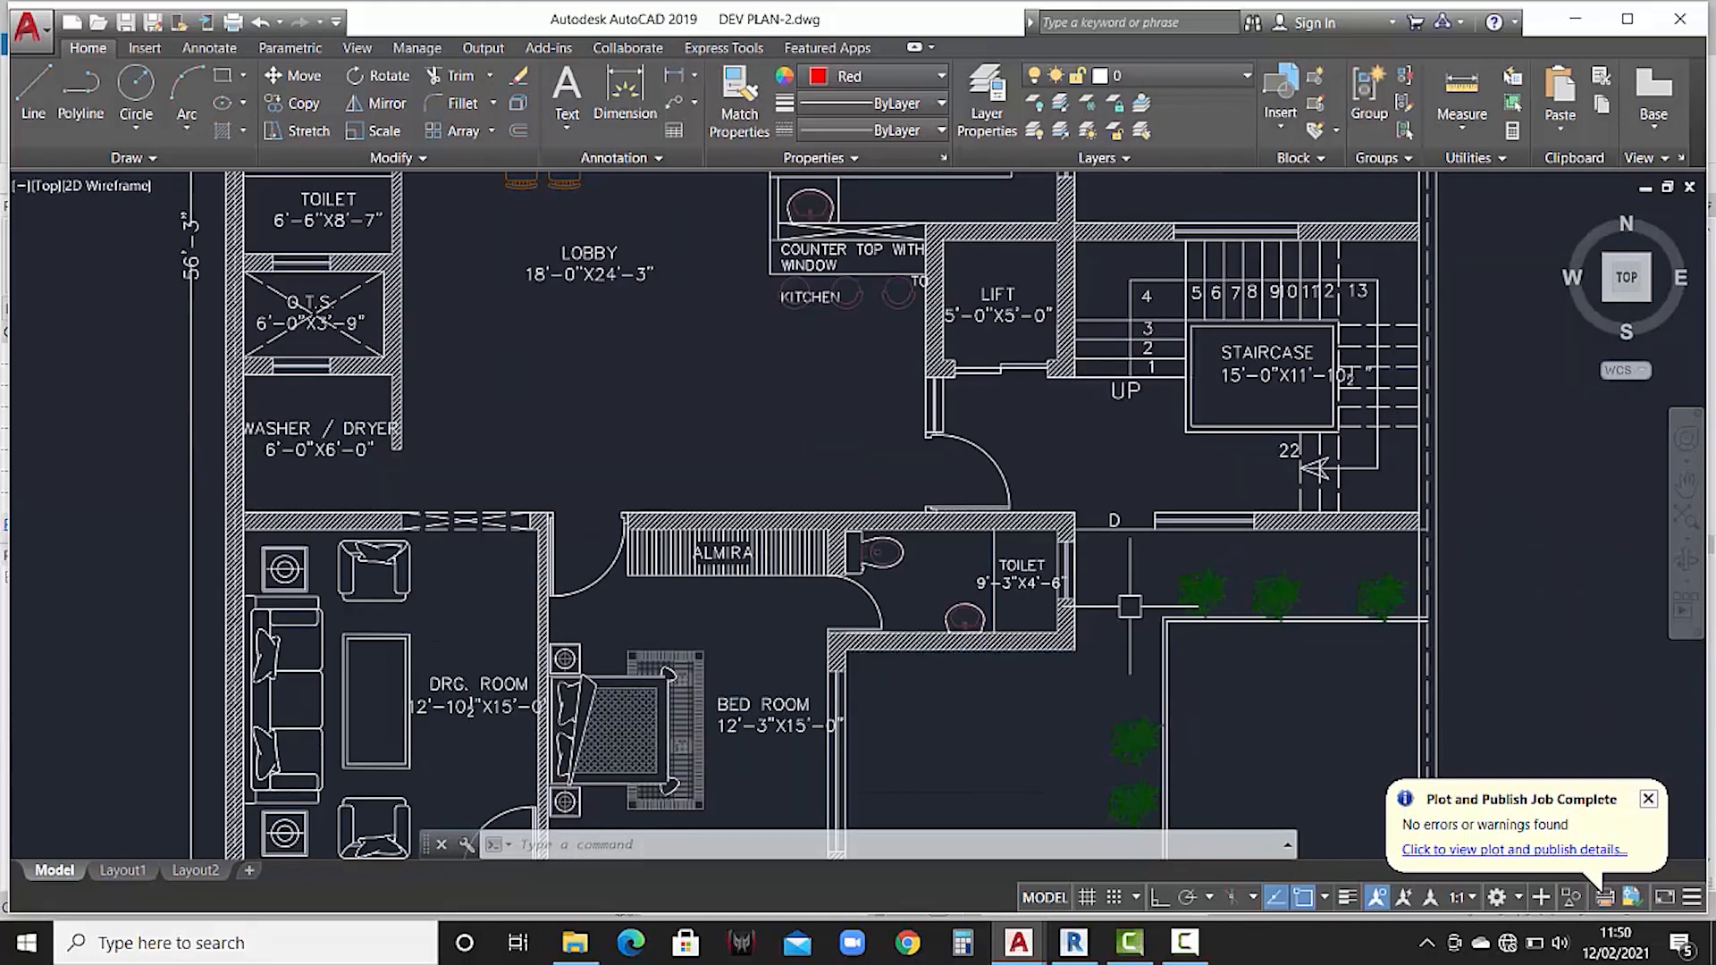
scroll(1100, 581, "down", 4)
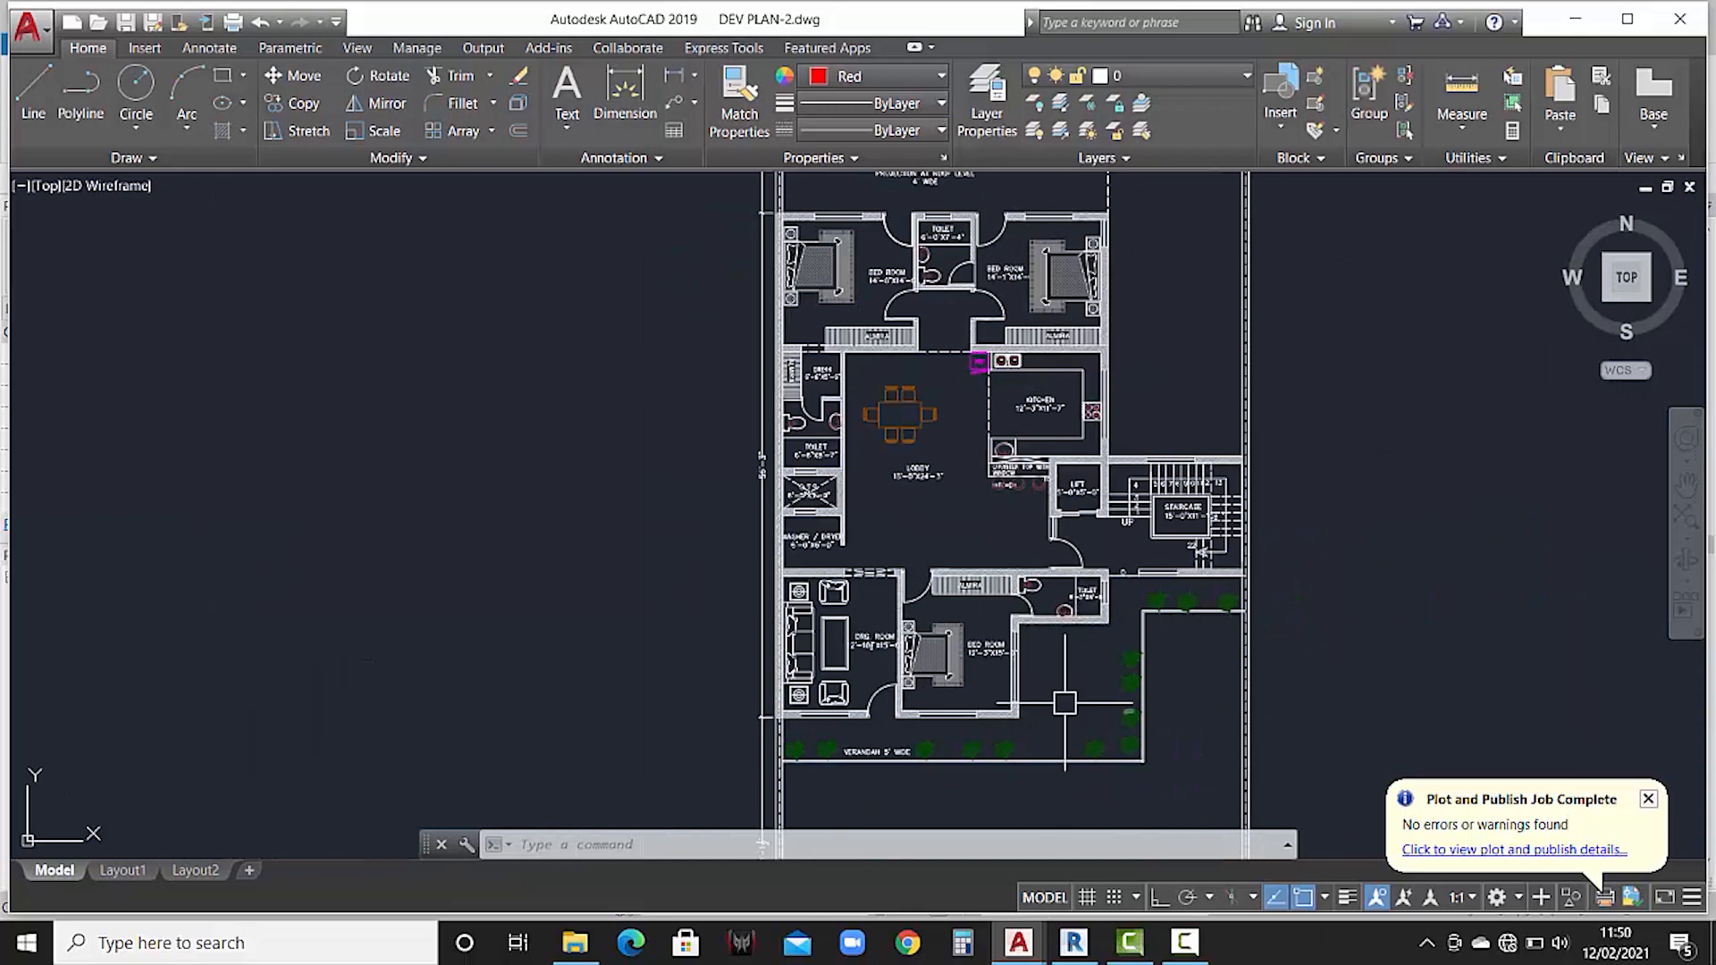
- Switch to Revit, compare Project1's 3D view with the reference house's 3D view, and inspect the front rooms in Project1's Level 2 plan
key("alt+Tab")
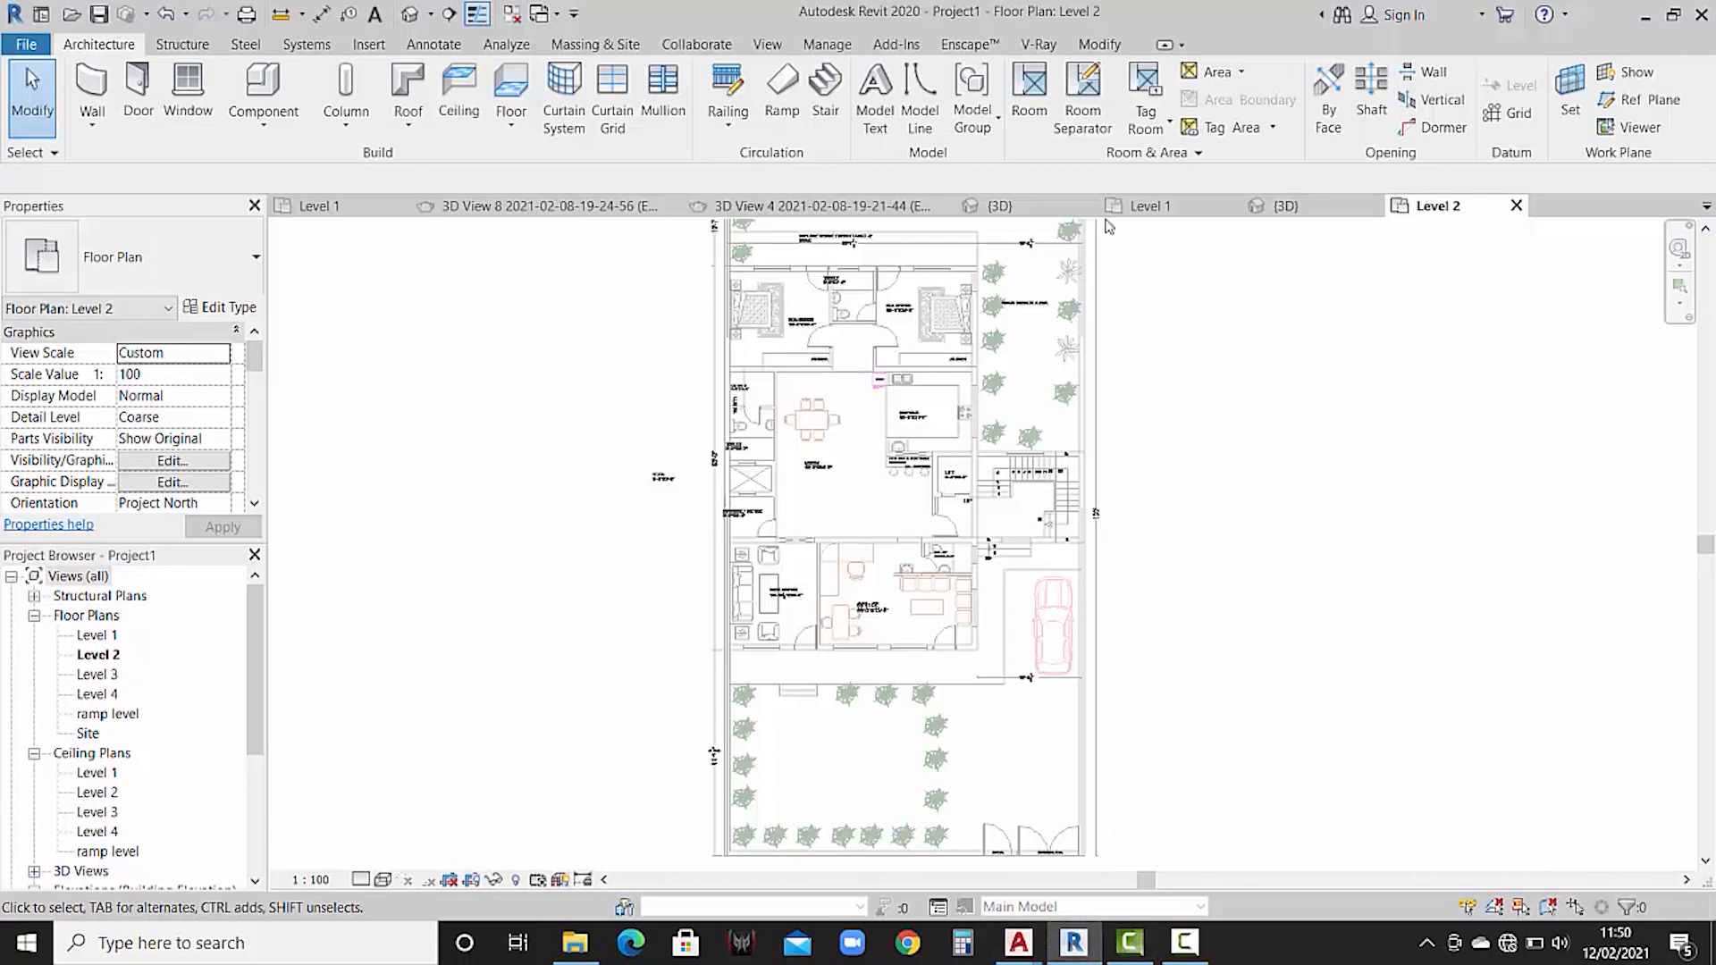
left_click(1280, 205)
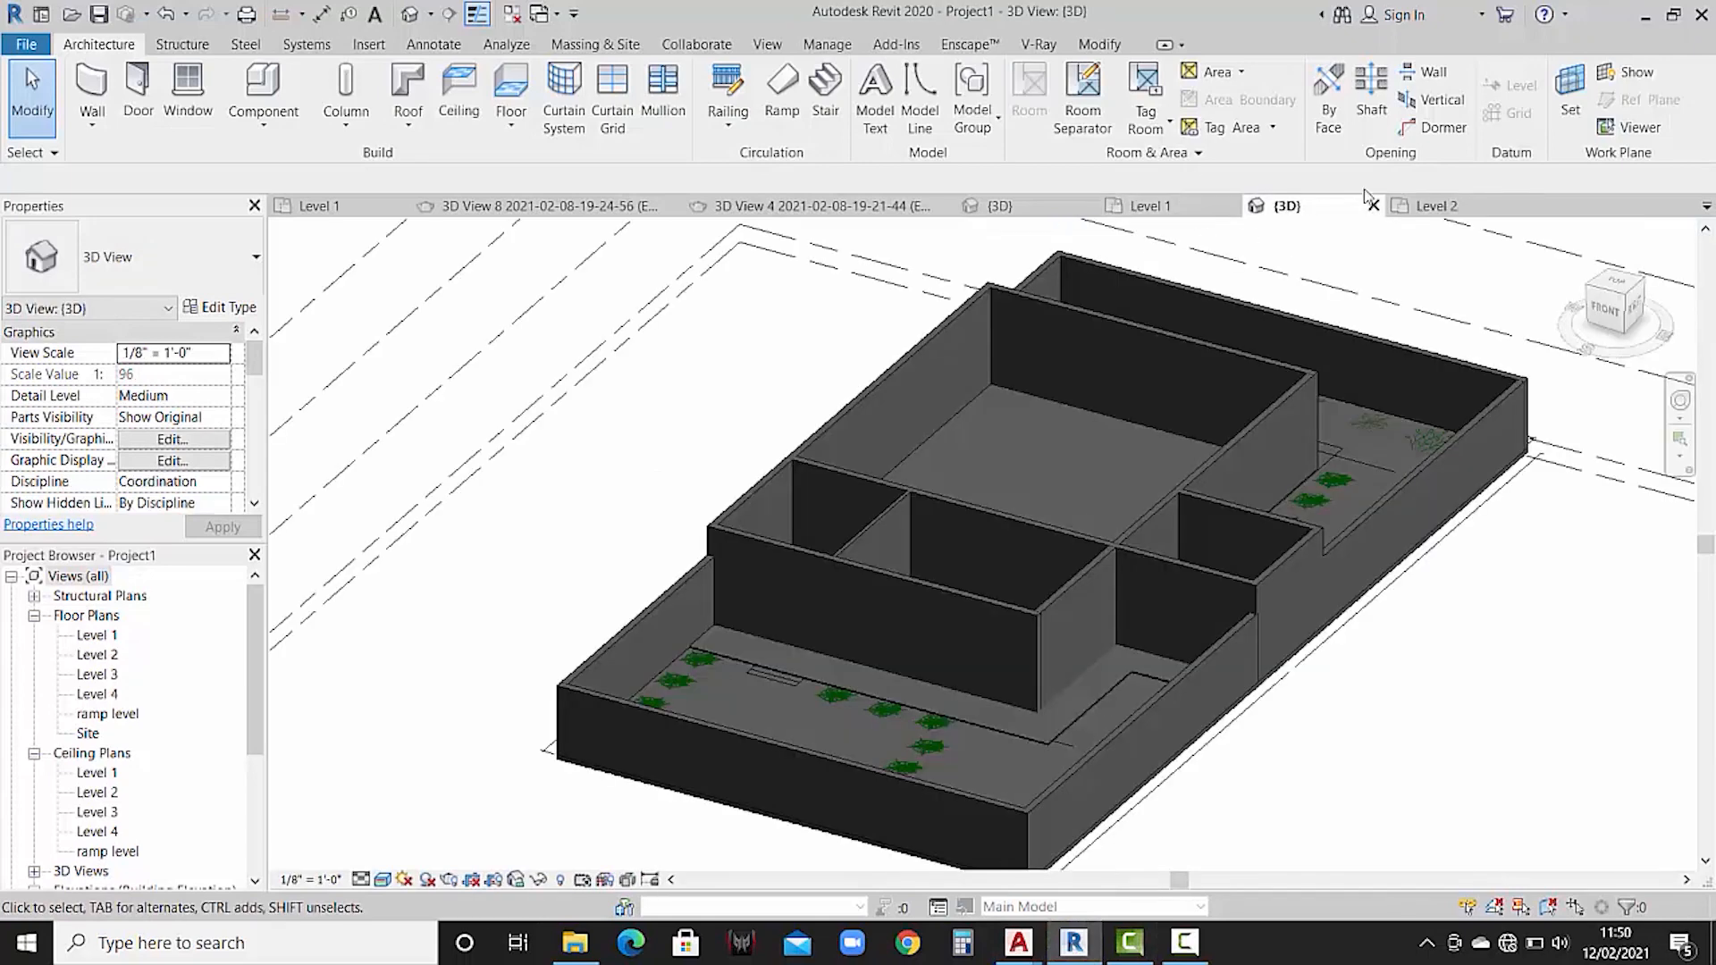
left_click(1002, 208)
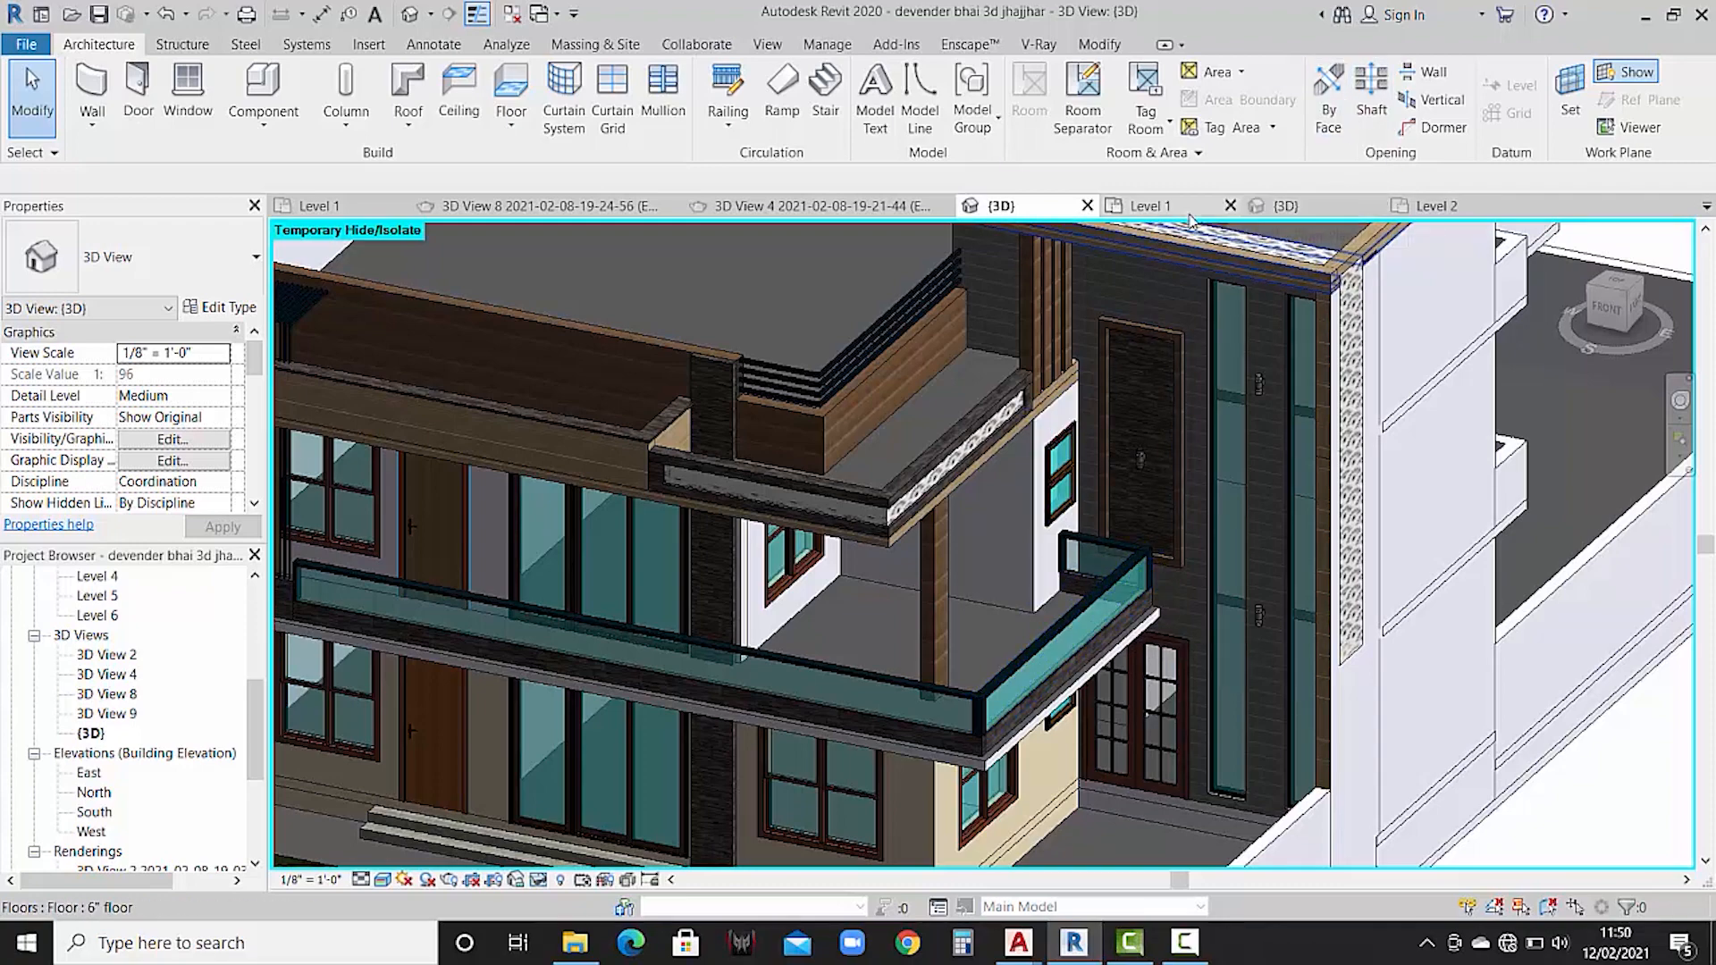
left_click(1434, 207)
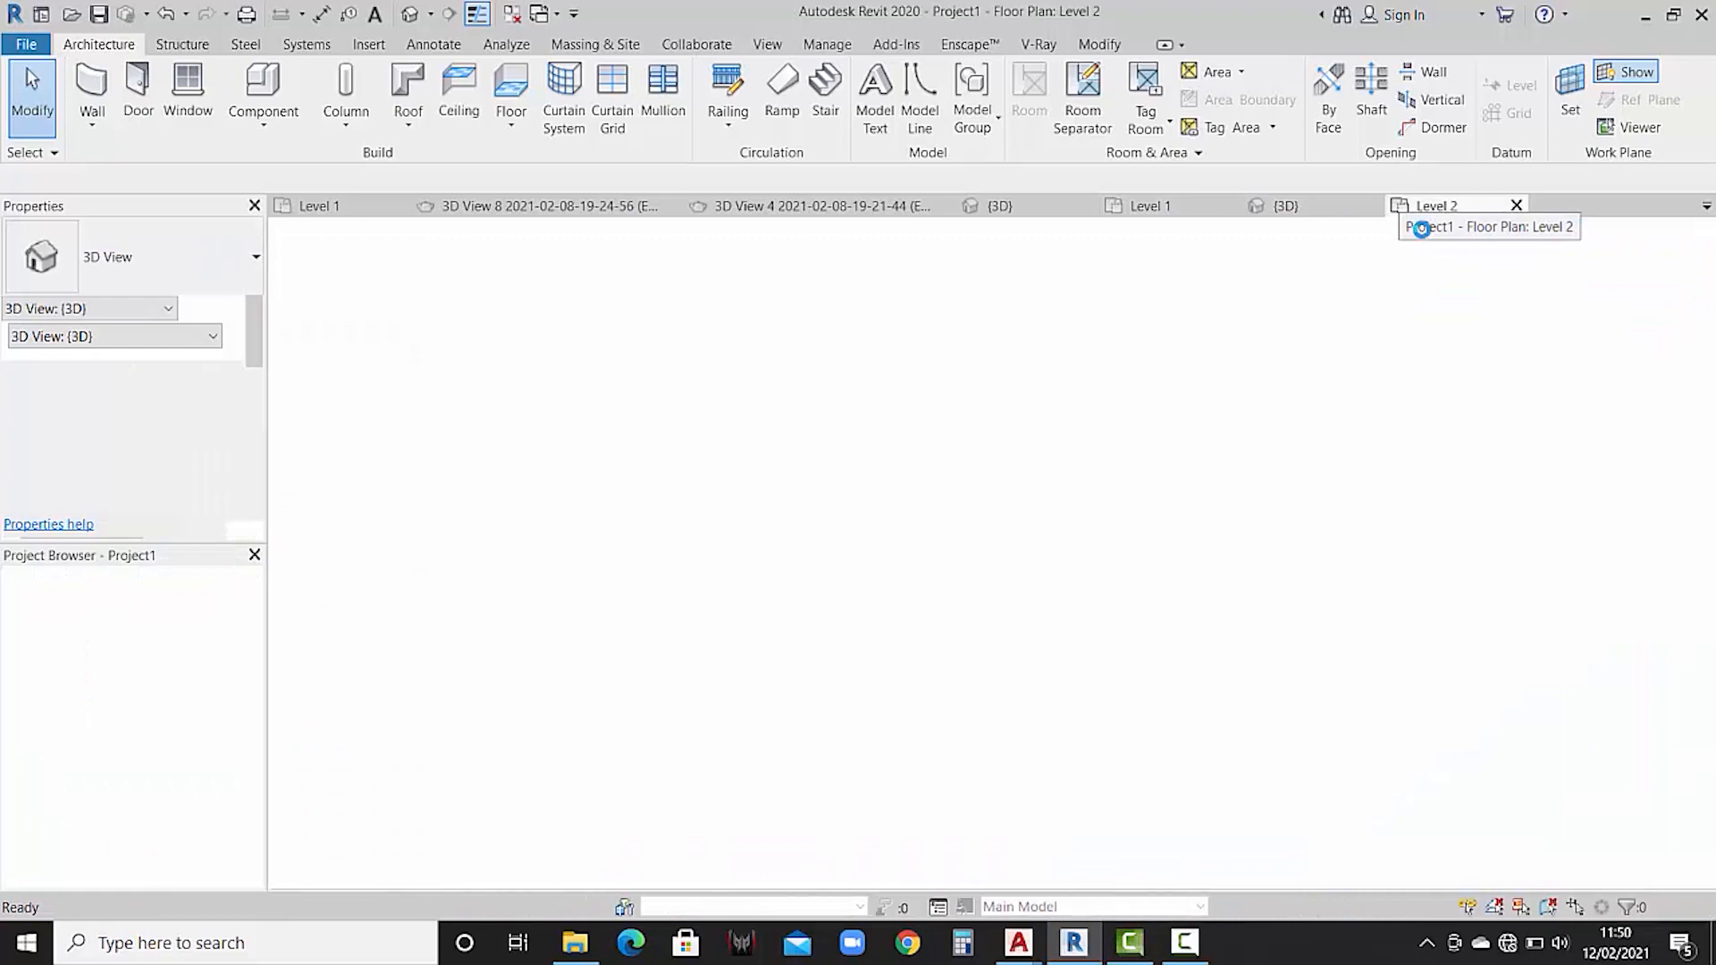
scroll(974, 623, "up", 3)
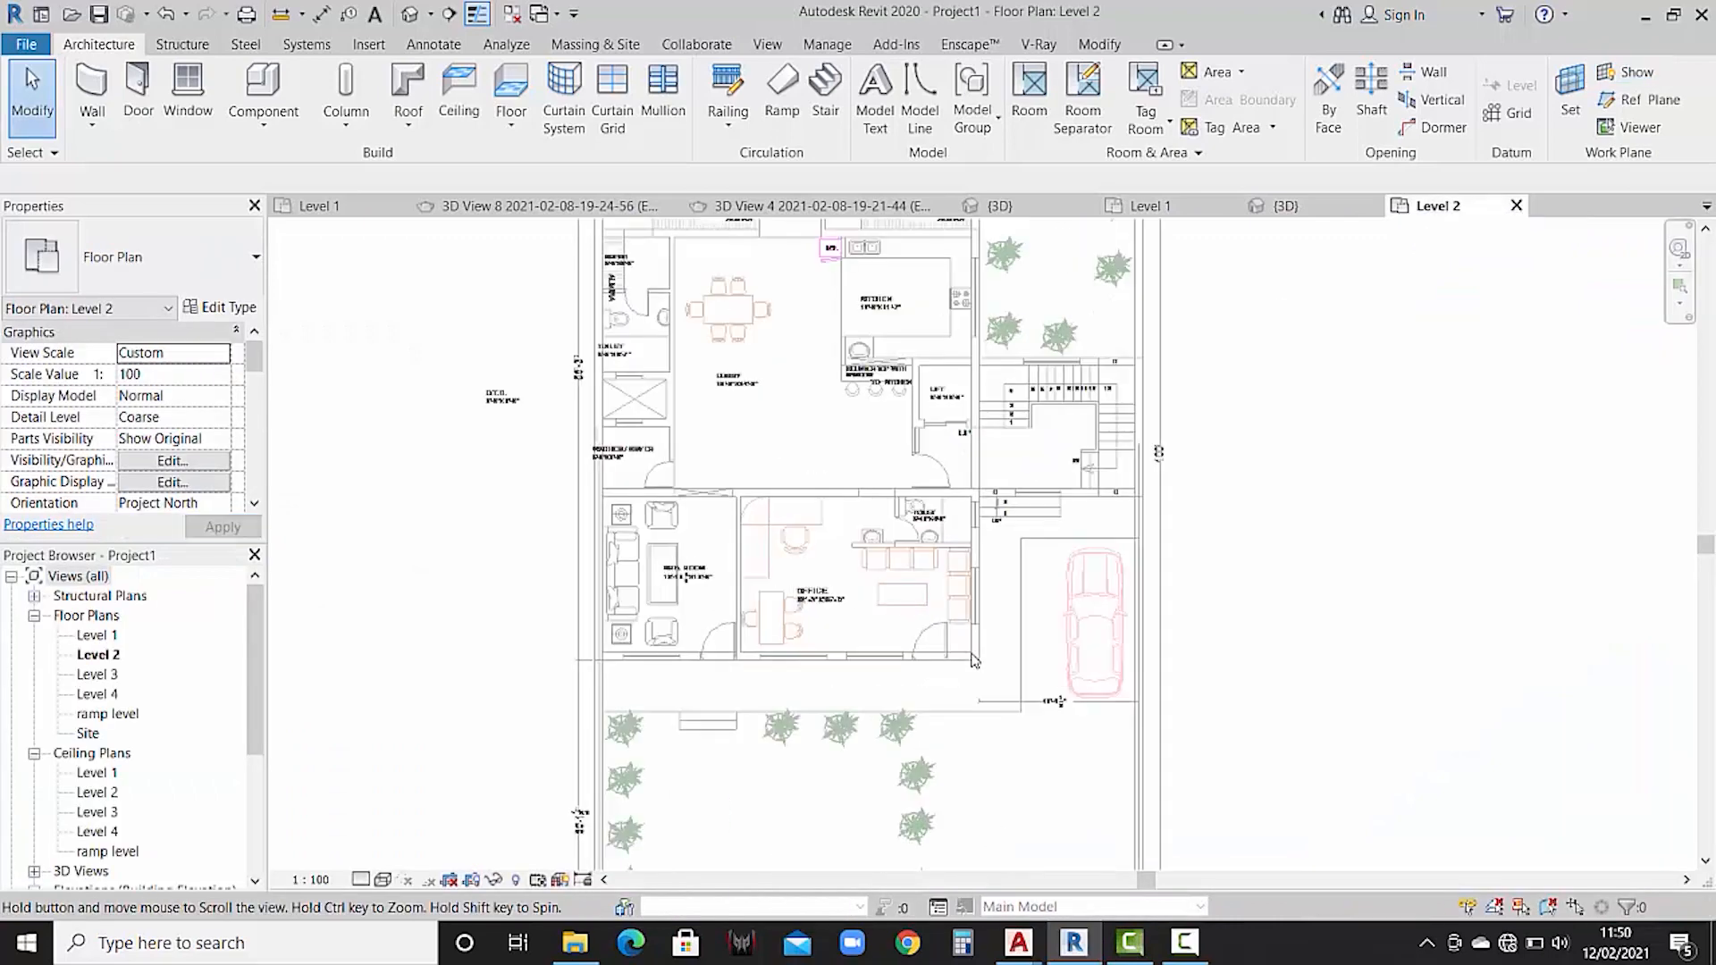
scroll(950, 643, "up", 2)
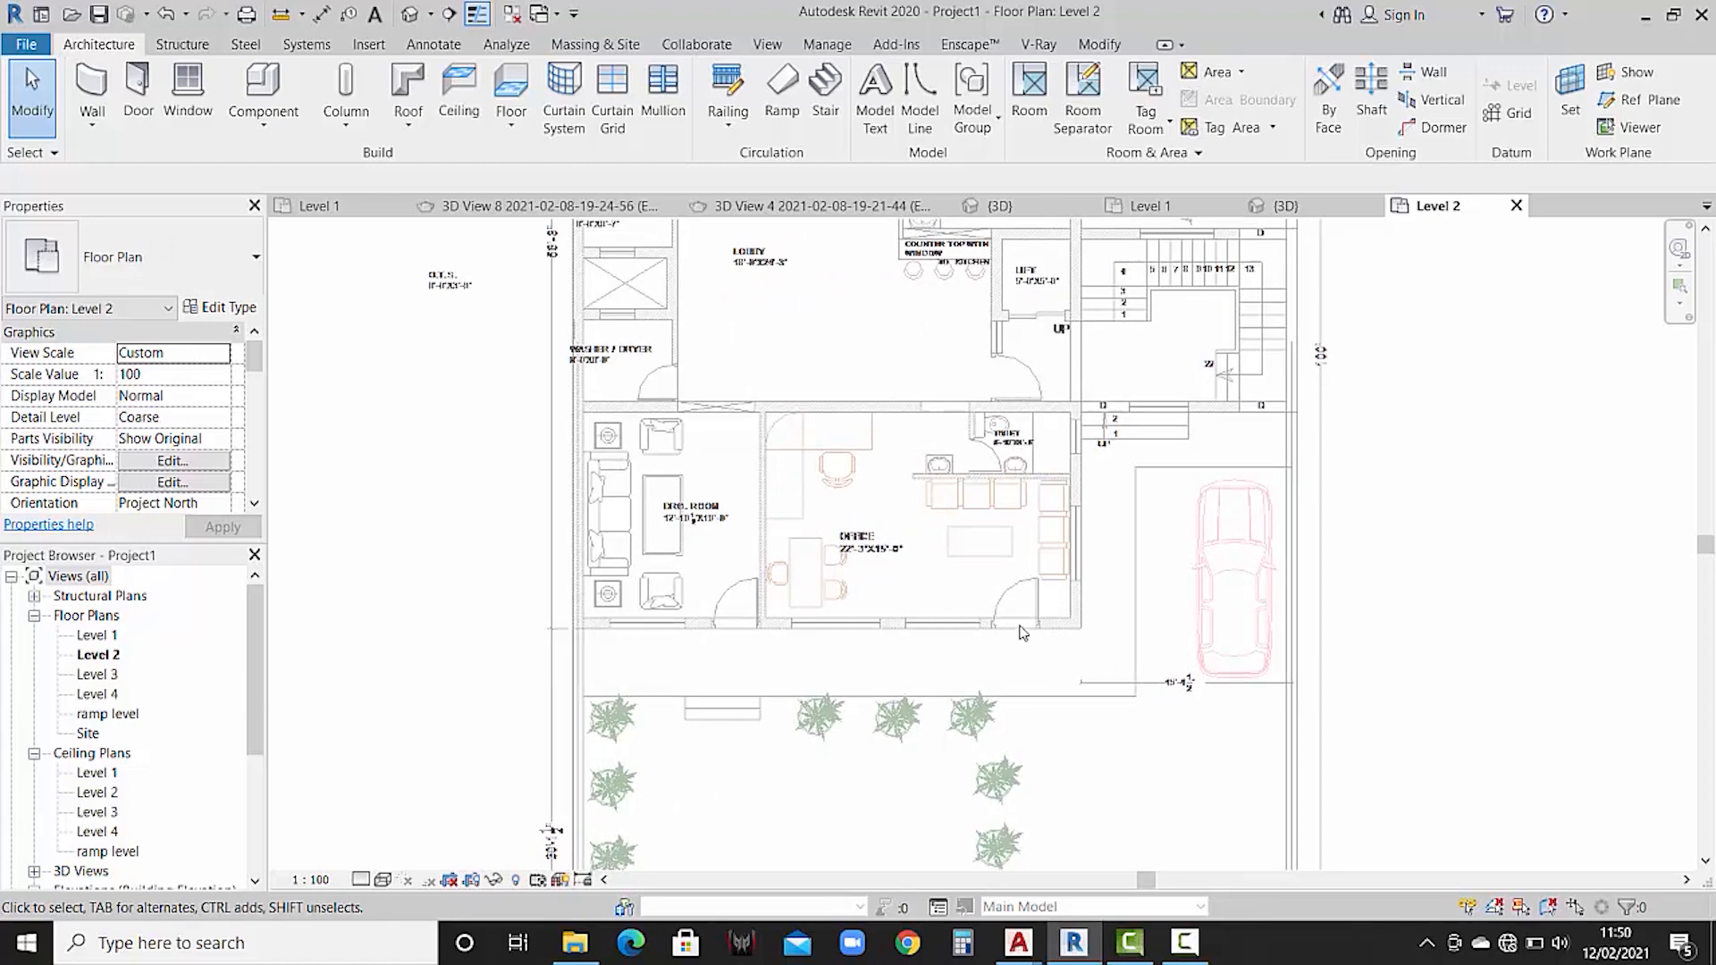
scroll(1023, 632, "down", 4)
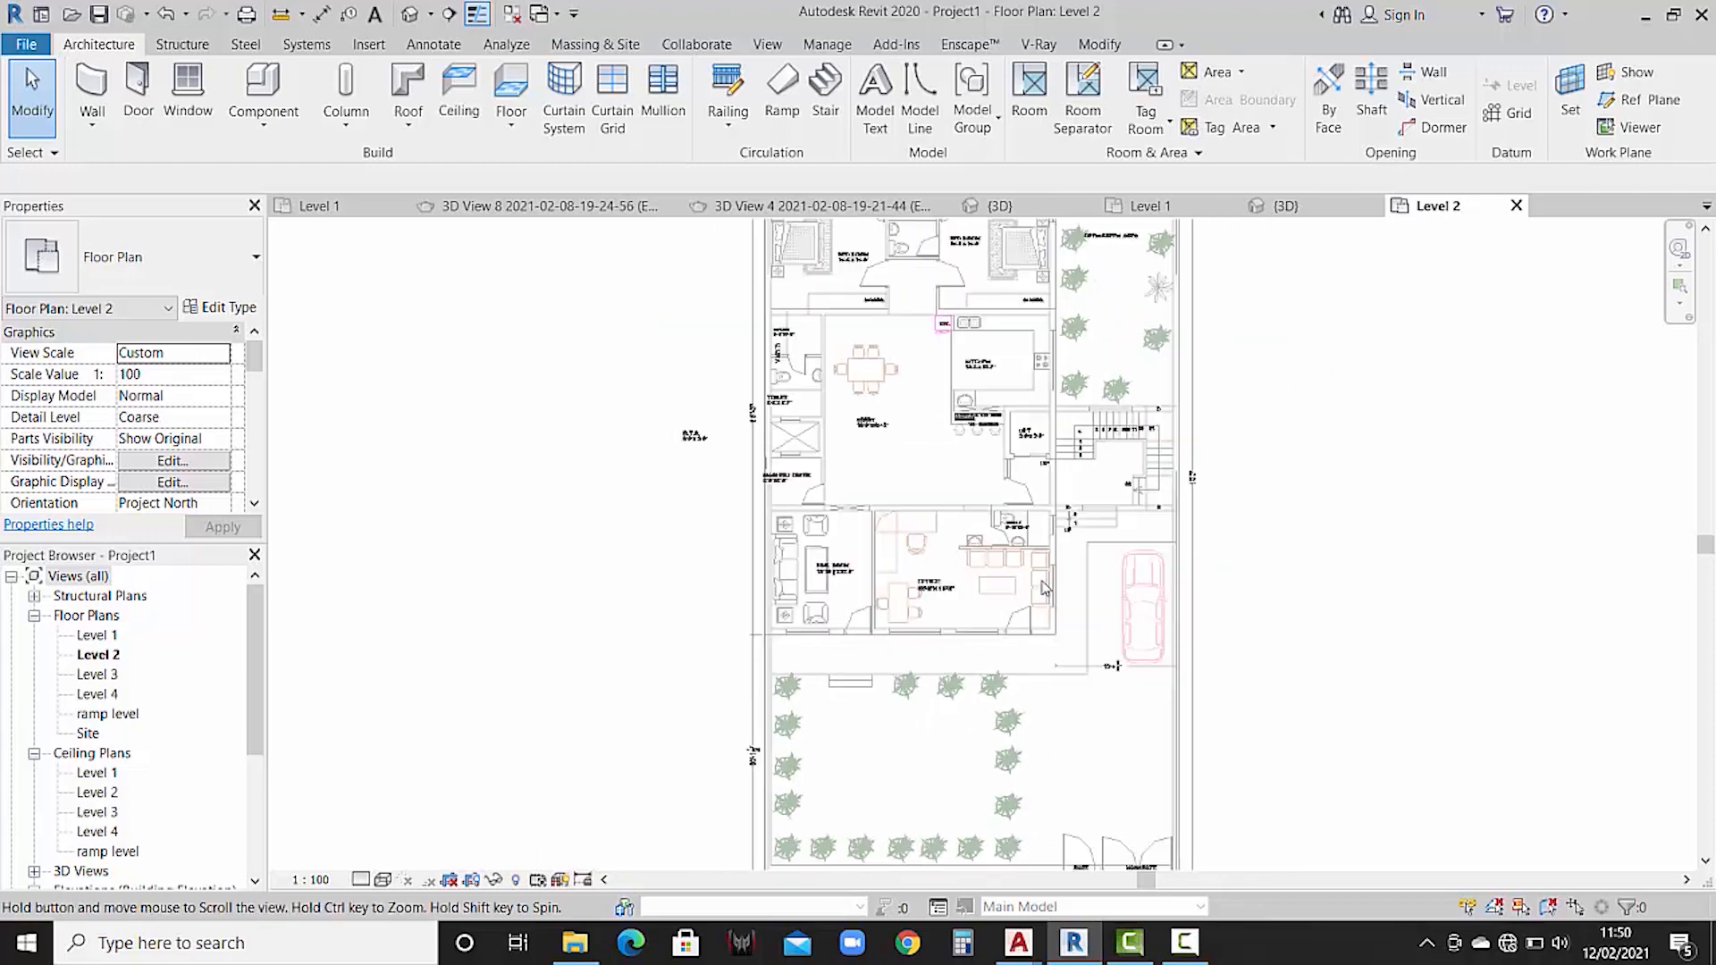
scroll(1050, 597, "down", 3)
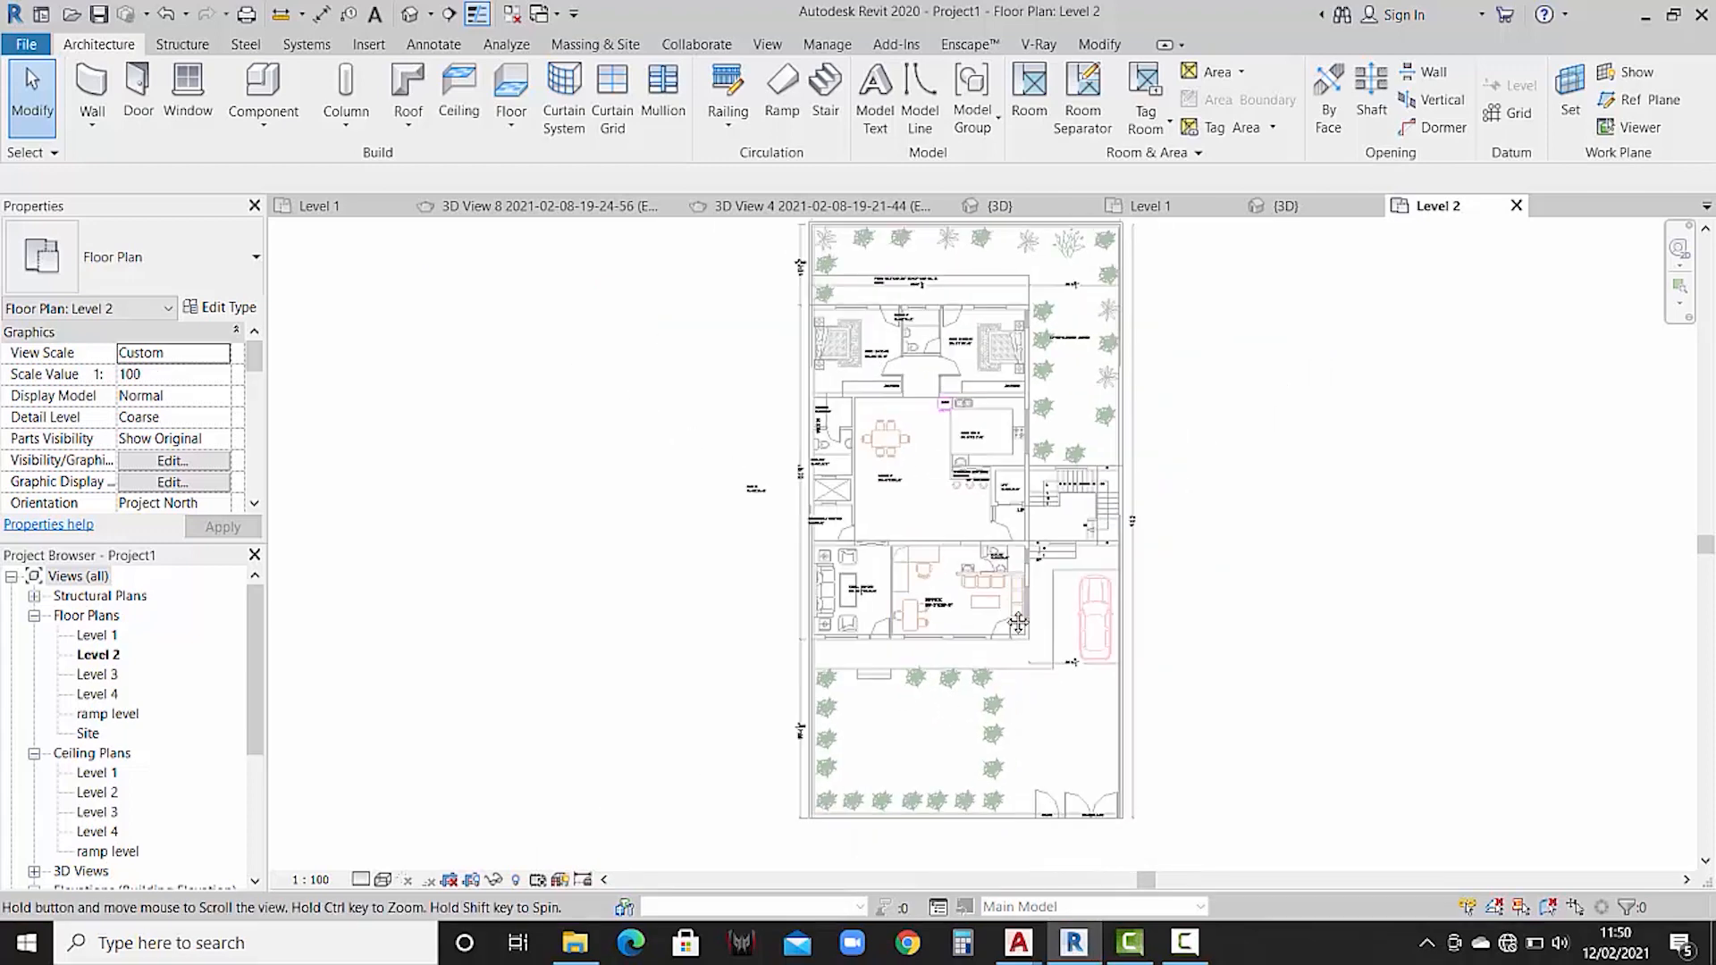
middle_click_drag(1012, 638, 1012, 642)
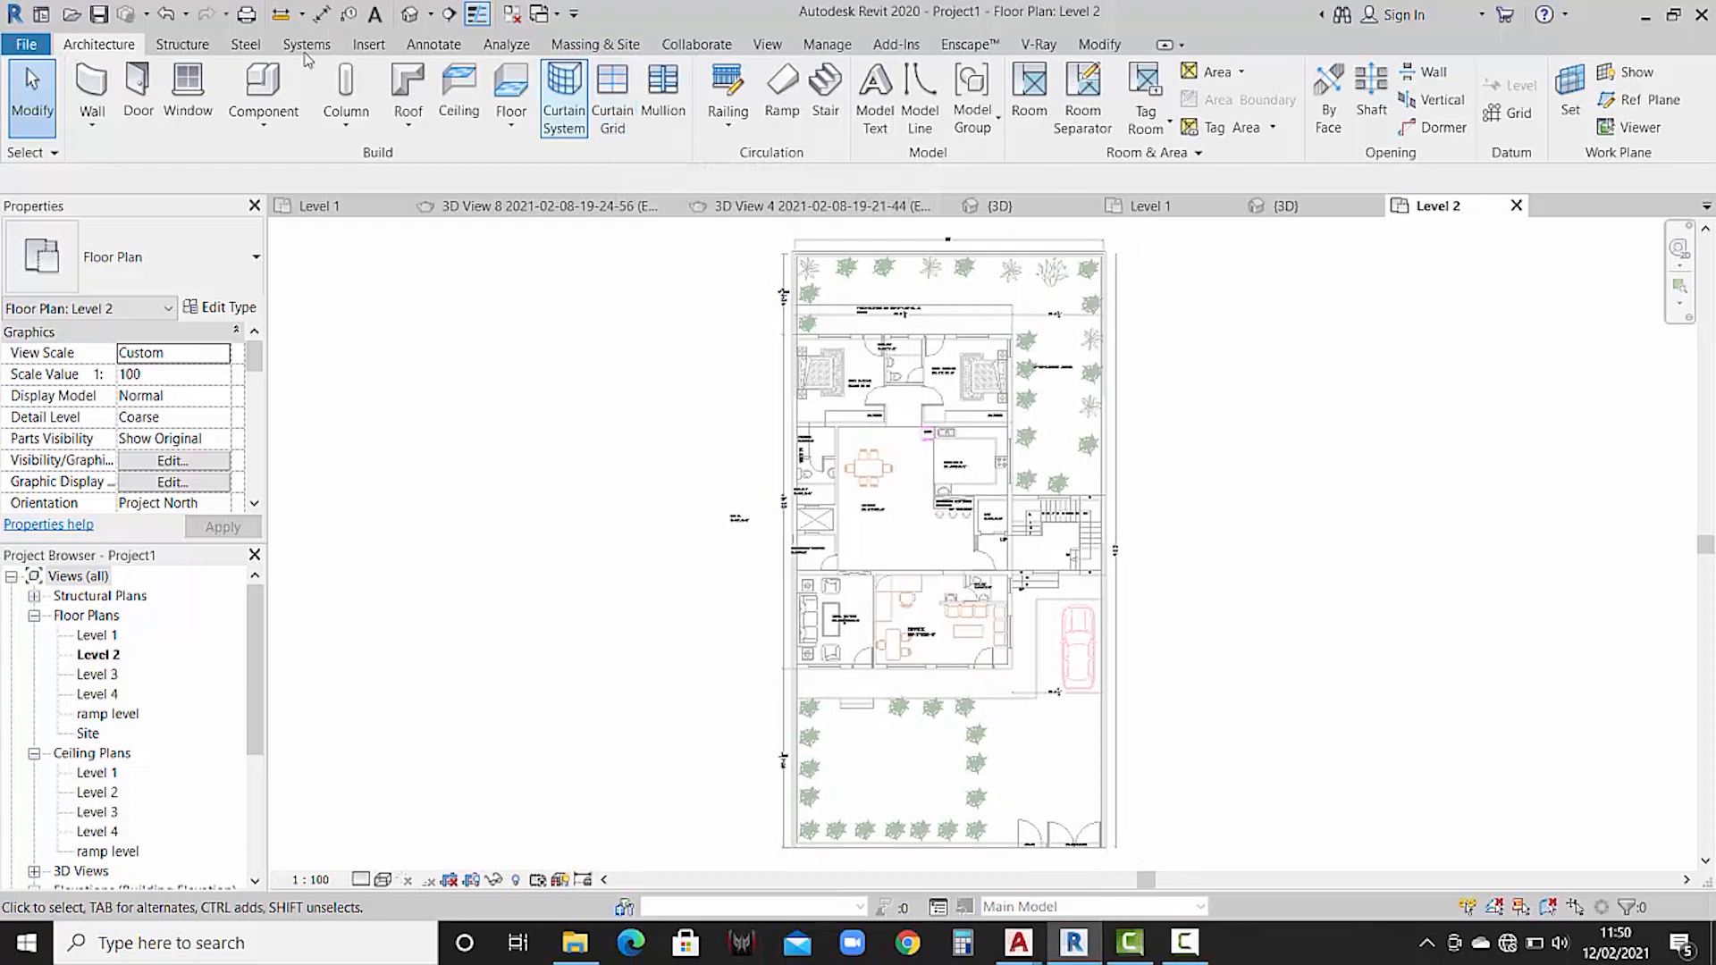
- Import DEV PLAN-2.dwg into Level 2 with Manual - Origin positioning and place it away from the existing ground-floor plan
left_click(373, 47)
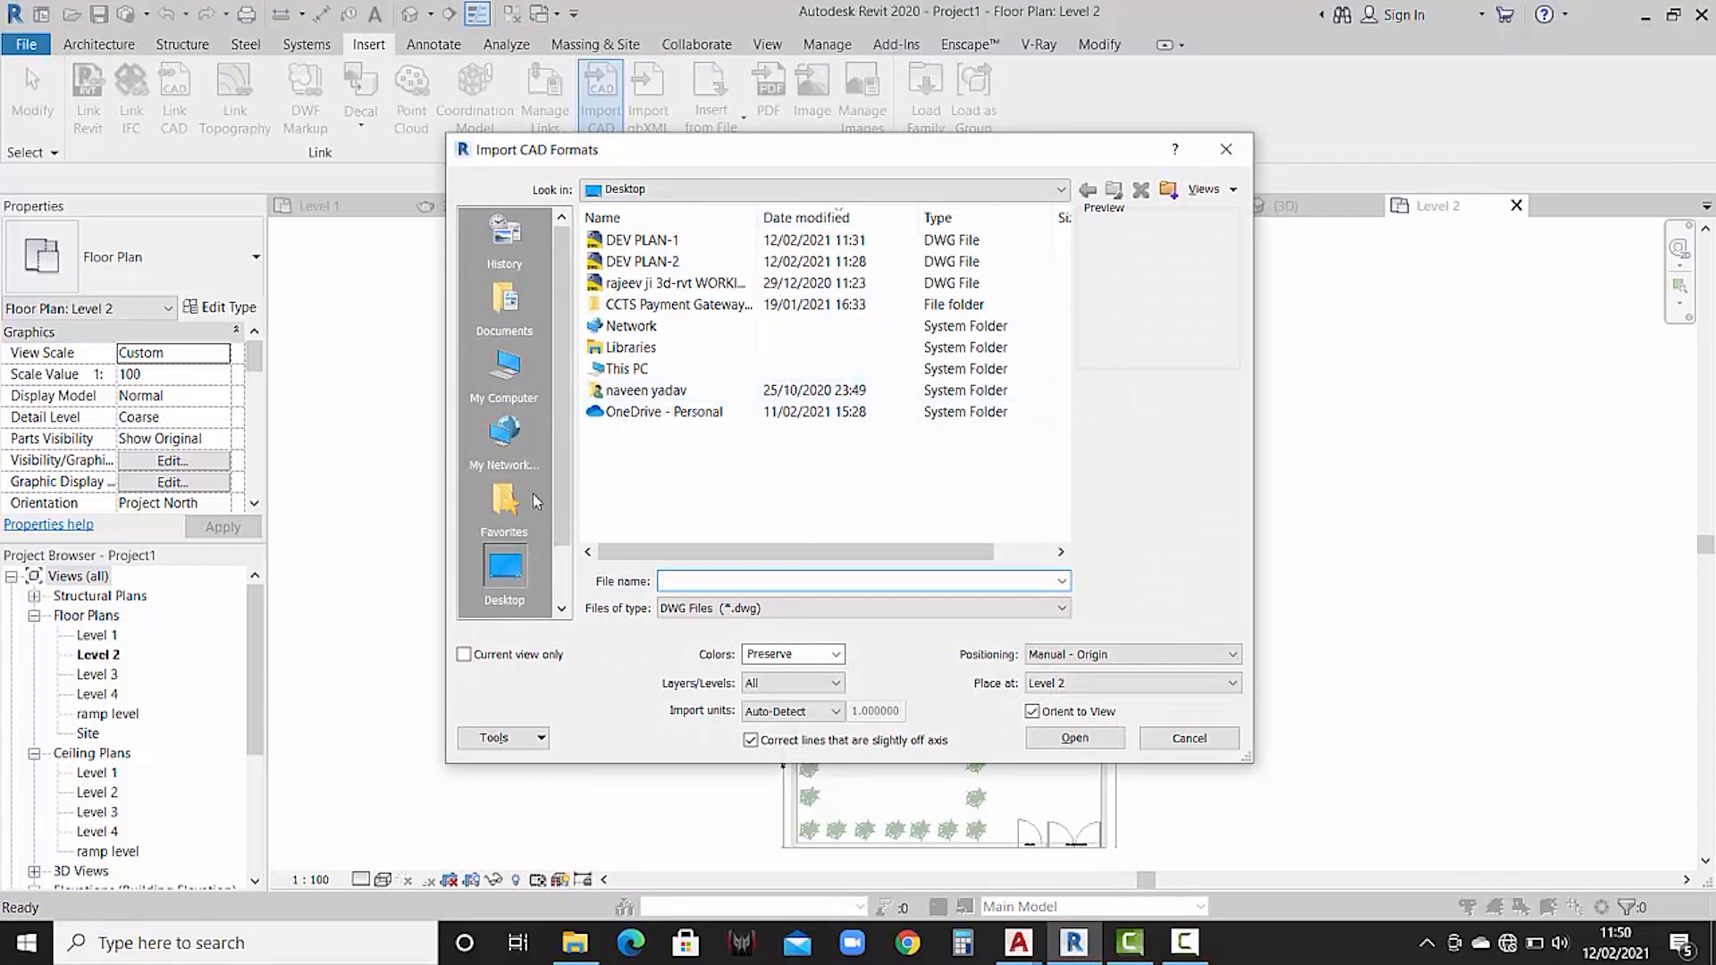
left_click(849, 261)
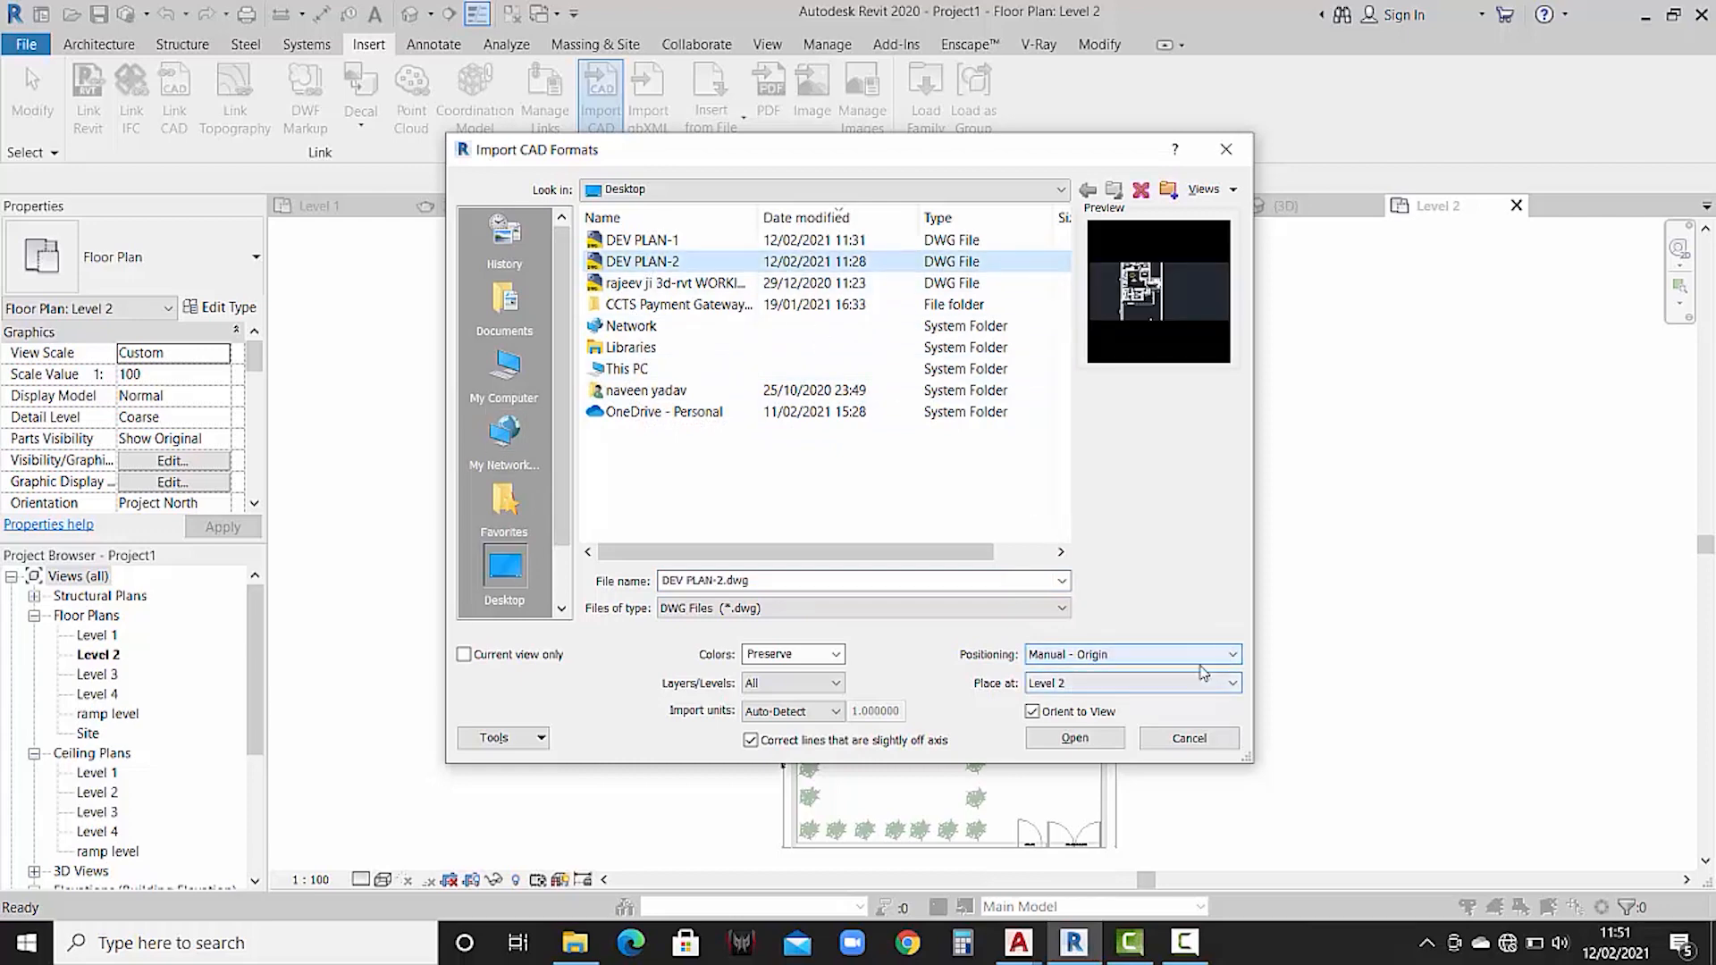
left_click(1076, 738)
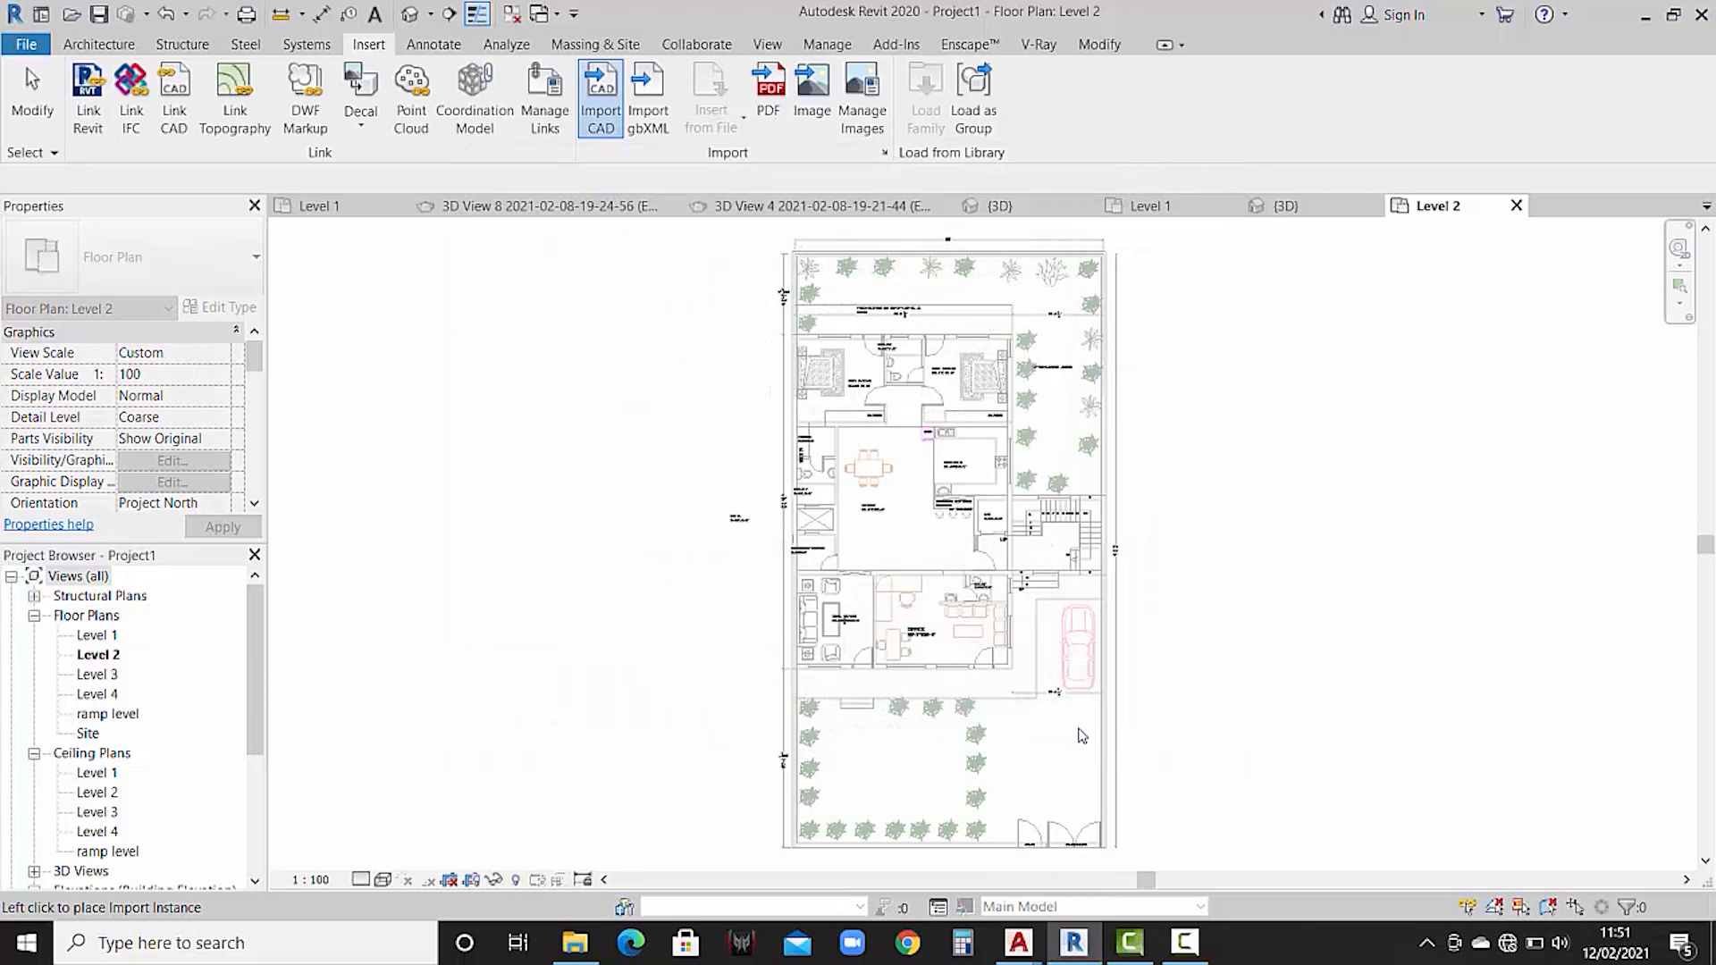
scroll(916, 528, "down", 6)
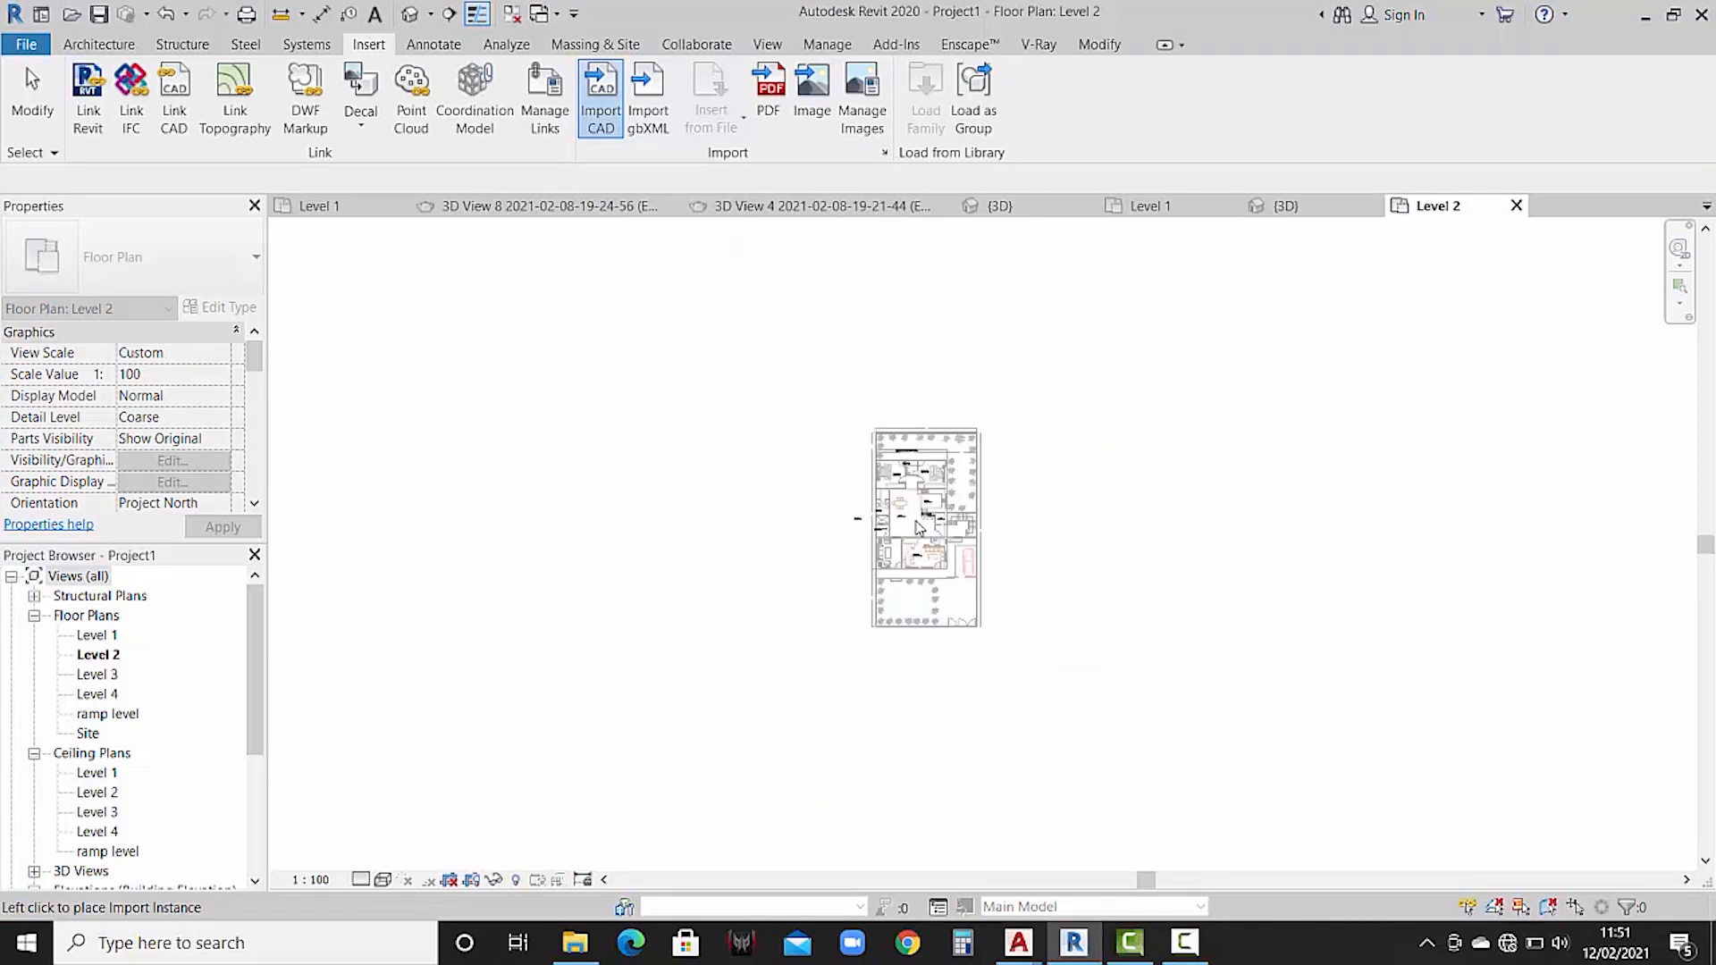
left_click(587, 296)
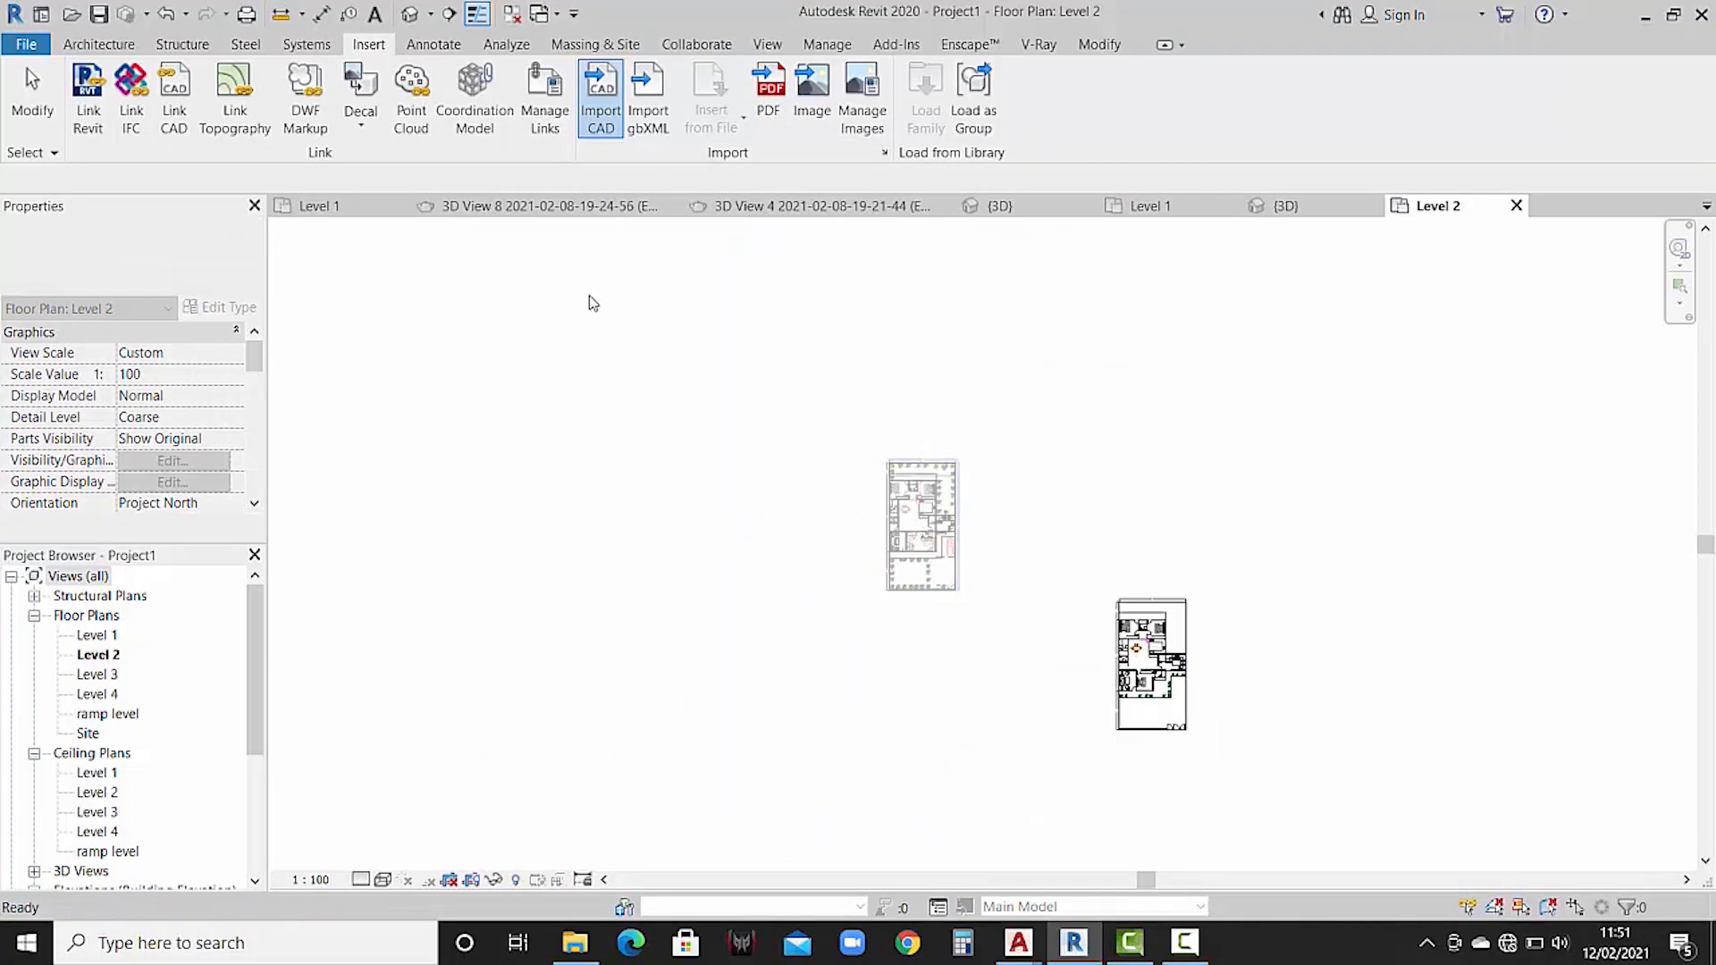
- Move the imported DEV PLAN-2.dwg by its plot's lower-left outer corner onto the matching corner of the ground-floor boundary wall
left_click(1169, 613)
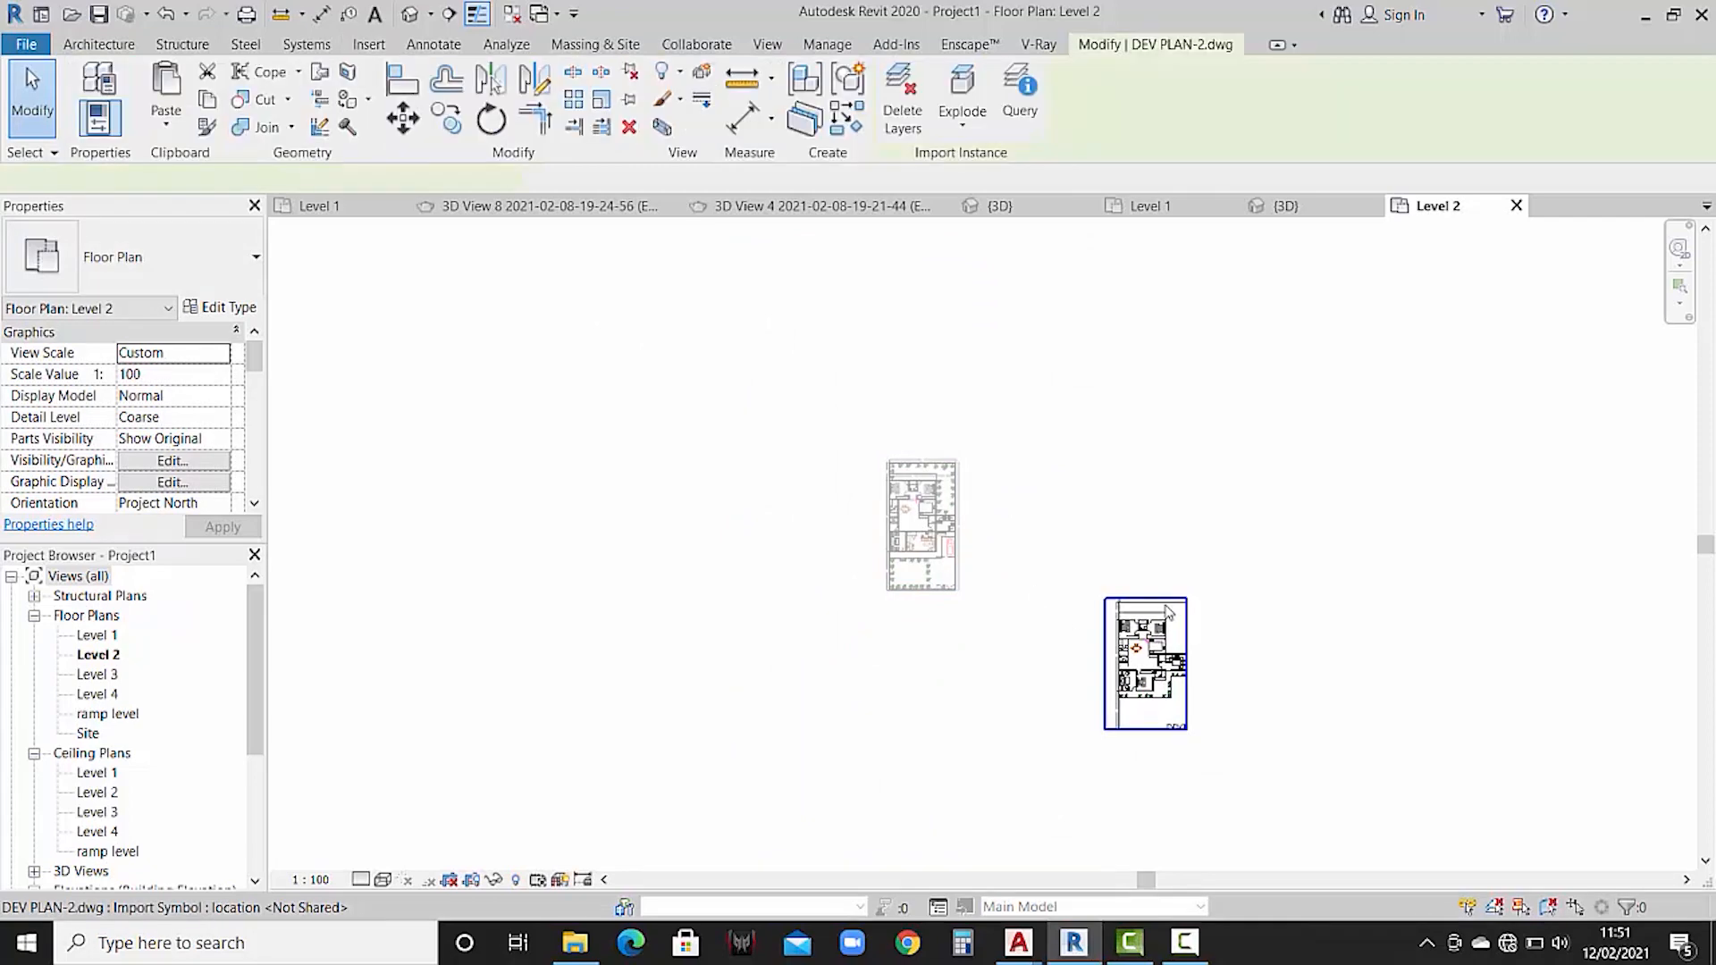
left_click(412, 134)
scroll(1117, 728, "up", 5)
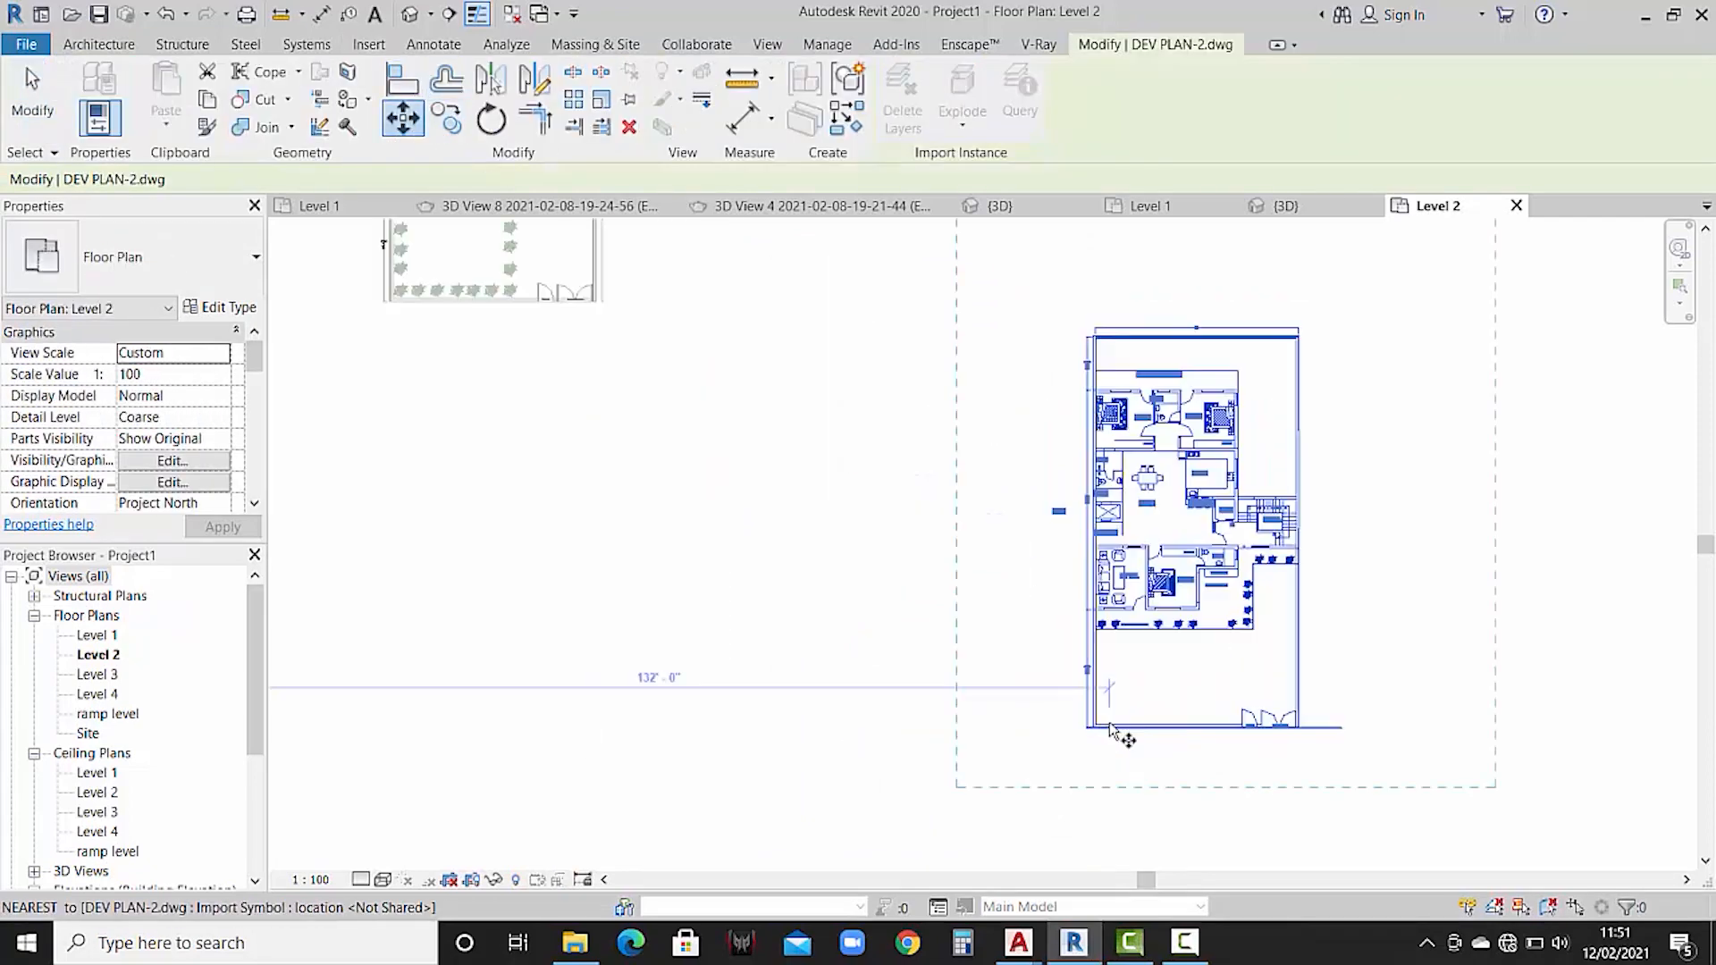
scroll(1113, 731, "up", 4)
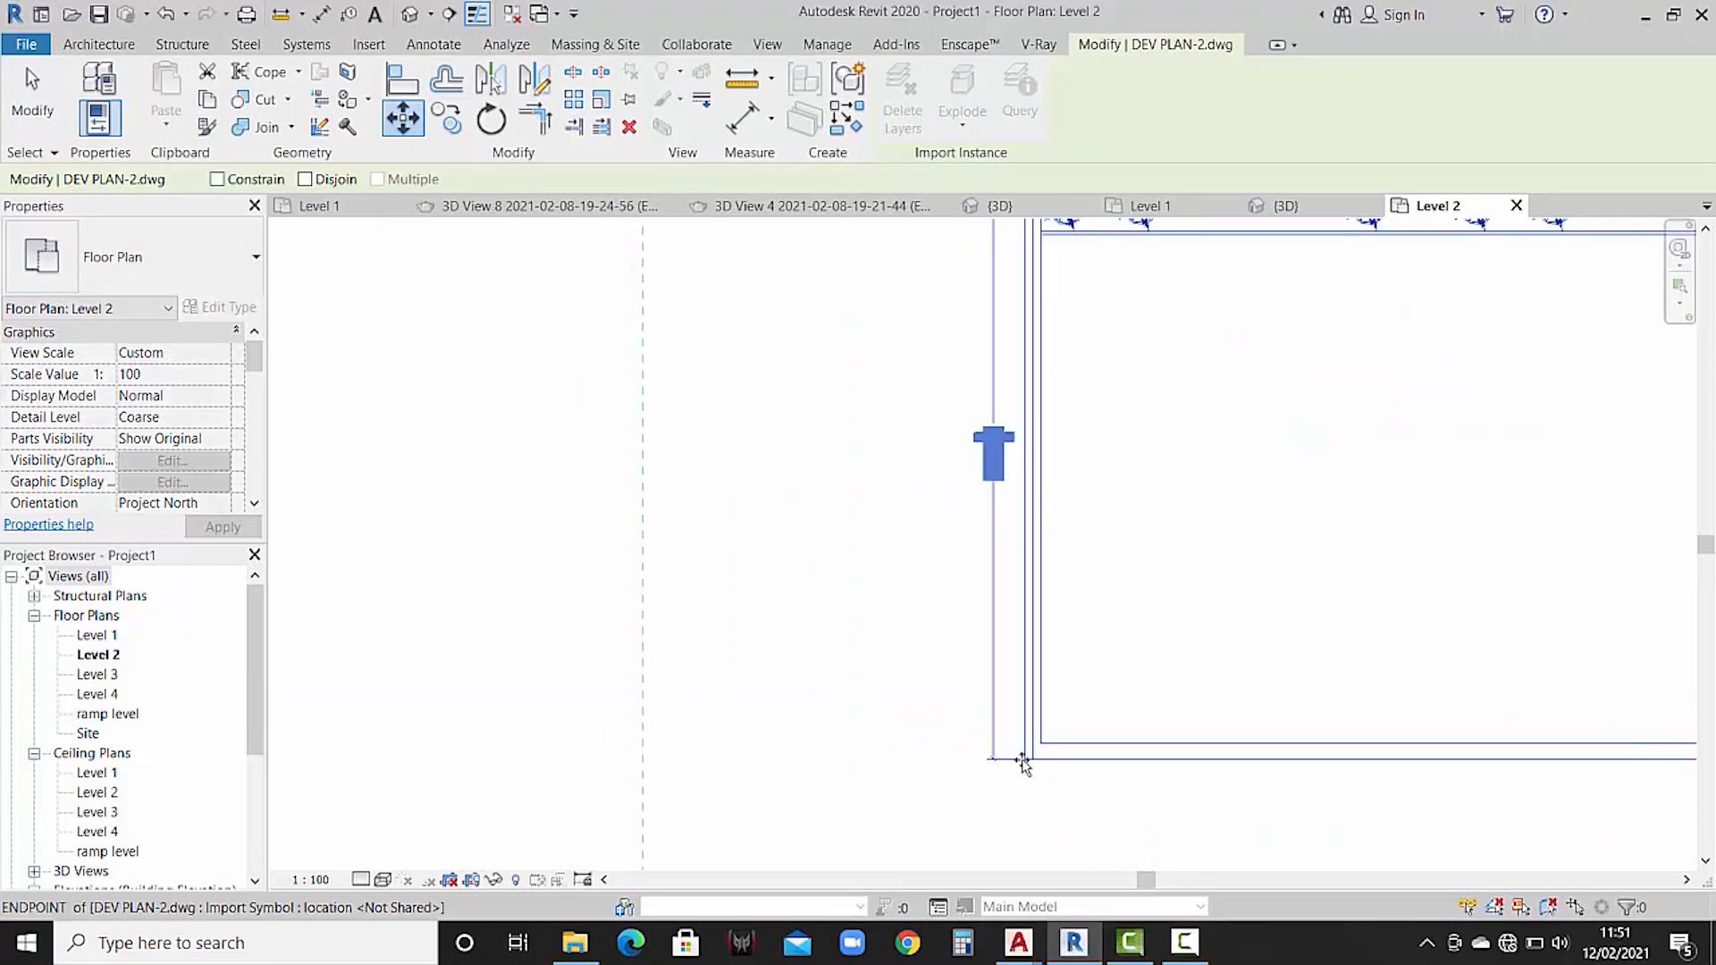
left_click(1023, 762)
scroll(1195, 693, "down", 3)
scroll(1382, 805, "up", 2)
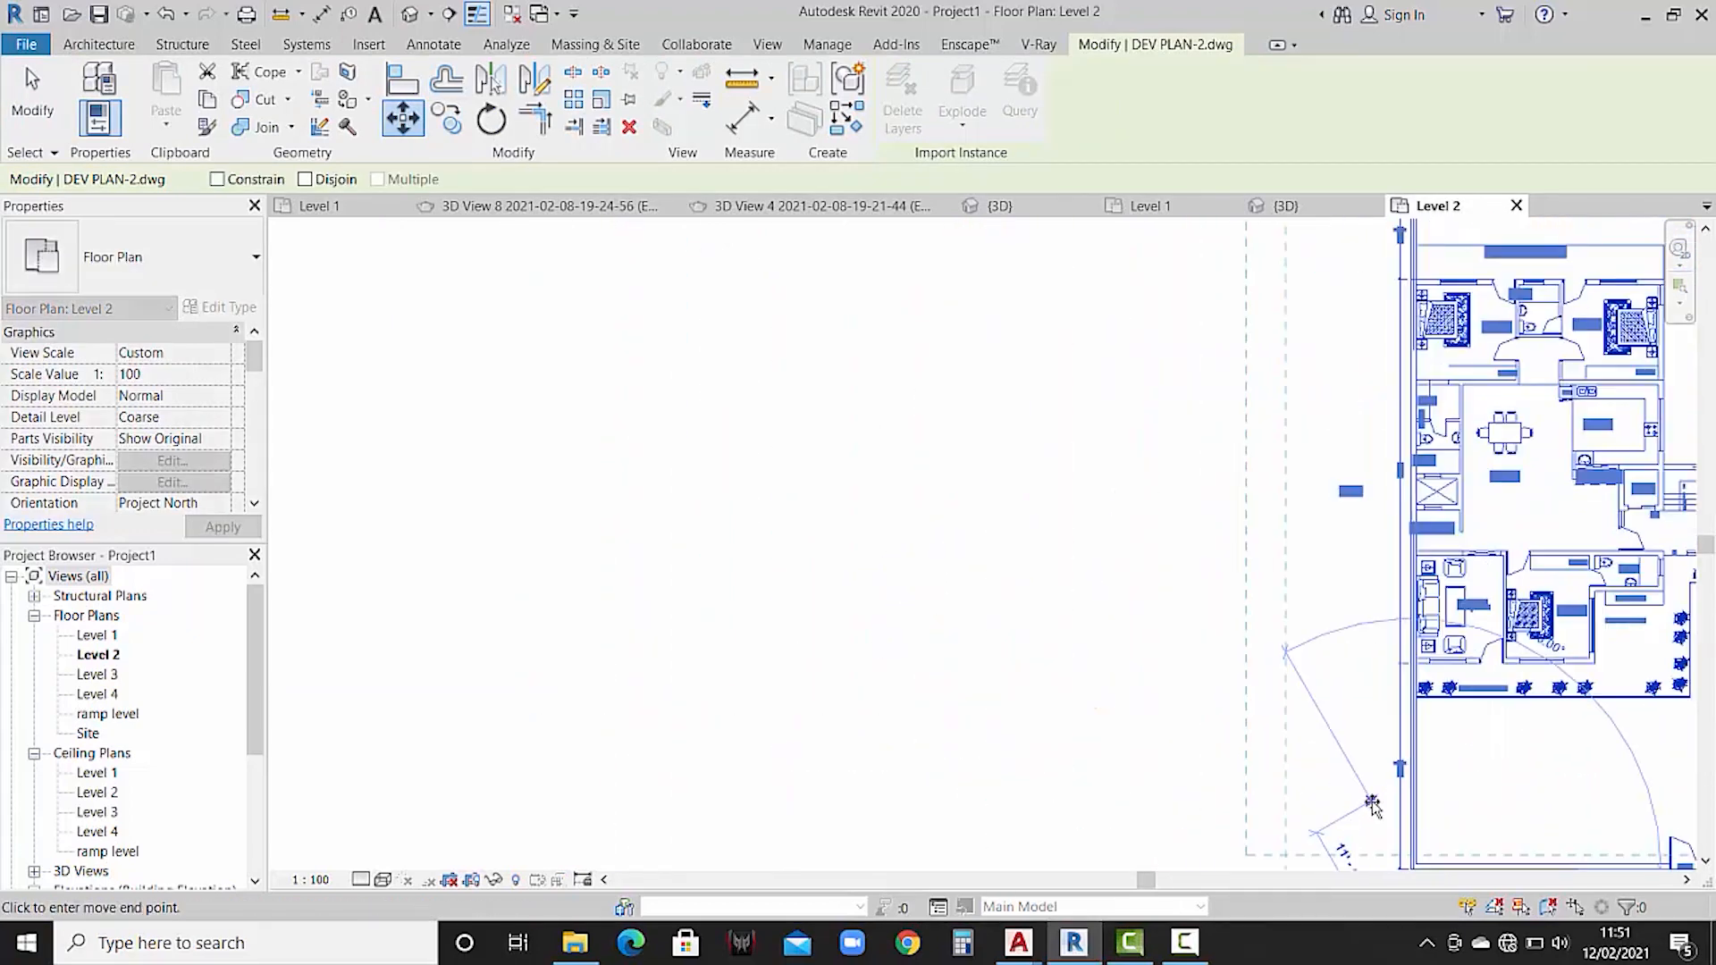
scroll(1374, 807, "down", 3)
scroll(698, 420, "up", 2)
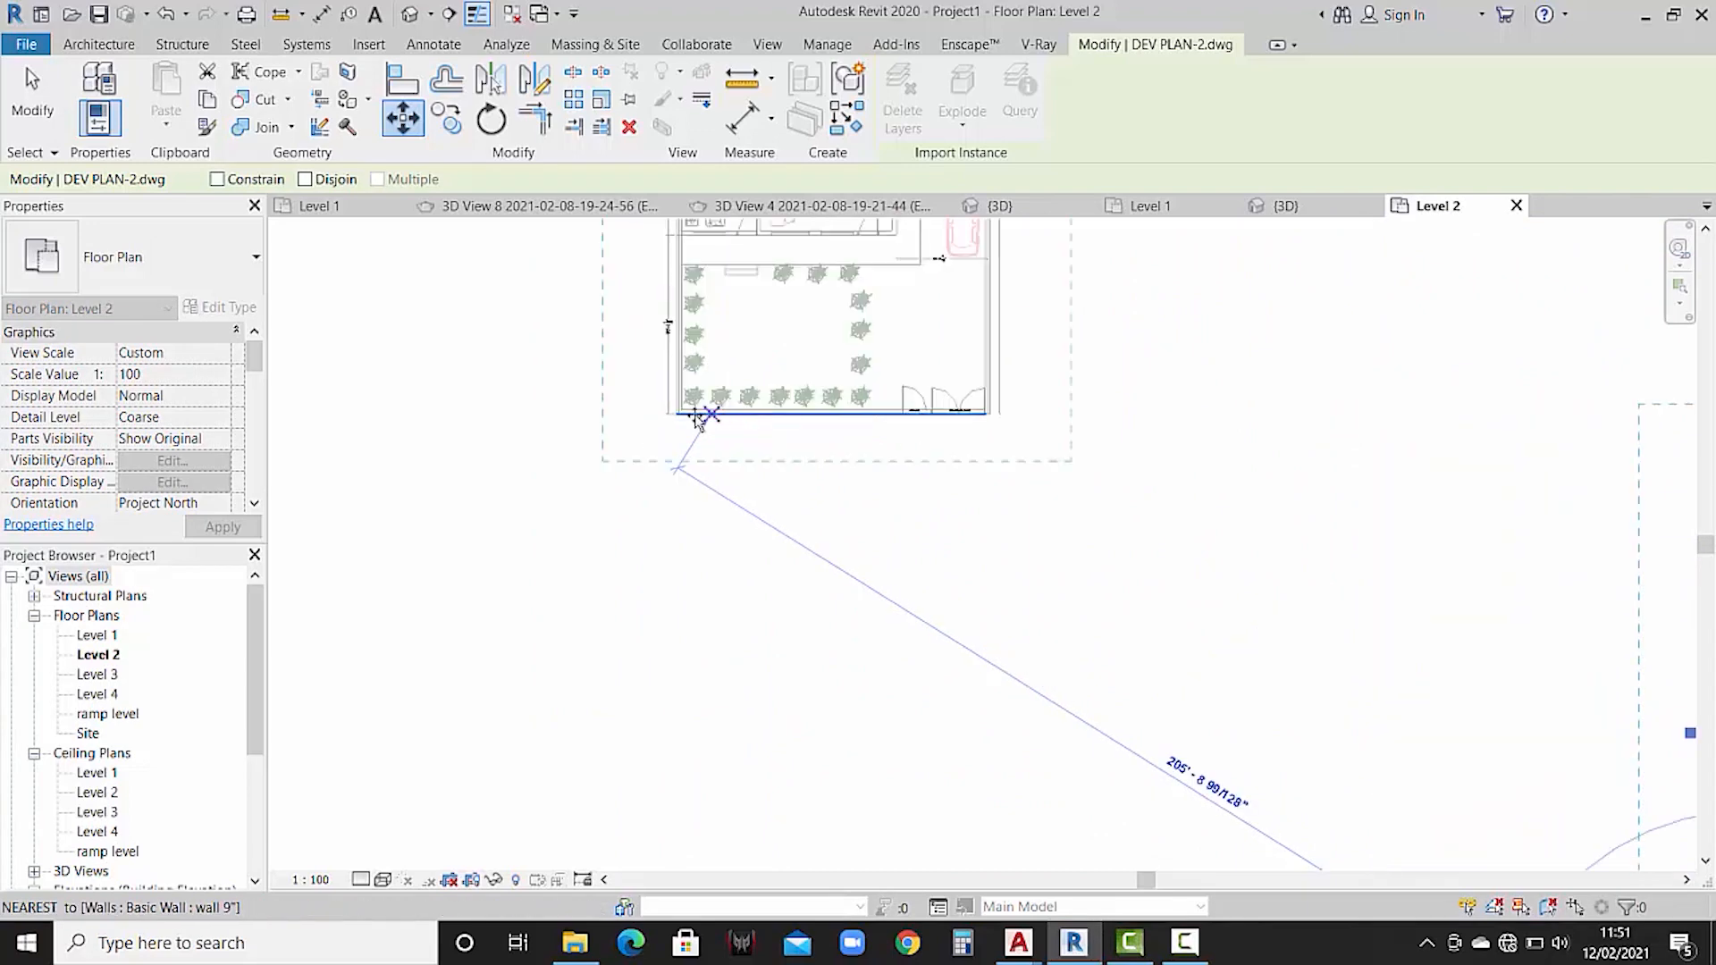
scroll(698, 420, "up", 4)
left_click(667, 422)
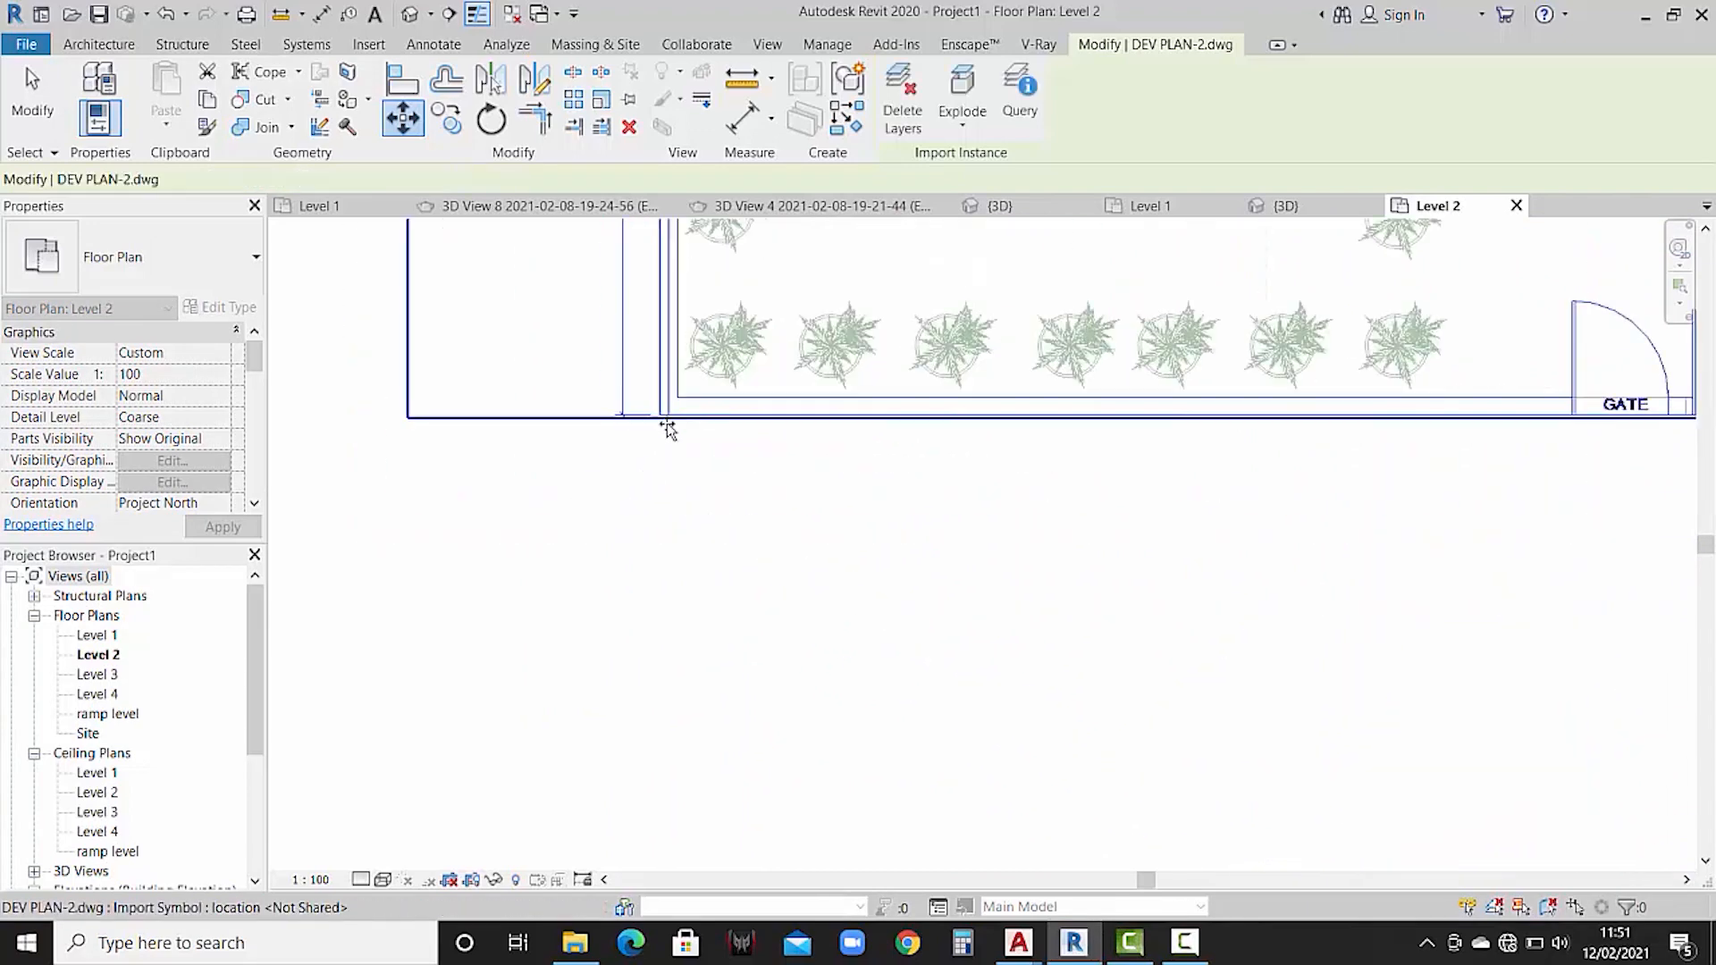
- Check the overlaid plan's alignment around the drawing room, bedroom, open terrace and verandah, and clear the selection
scroll(740, 583, "down", 5)
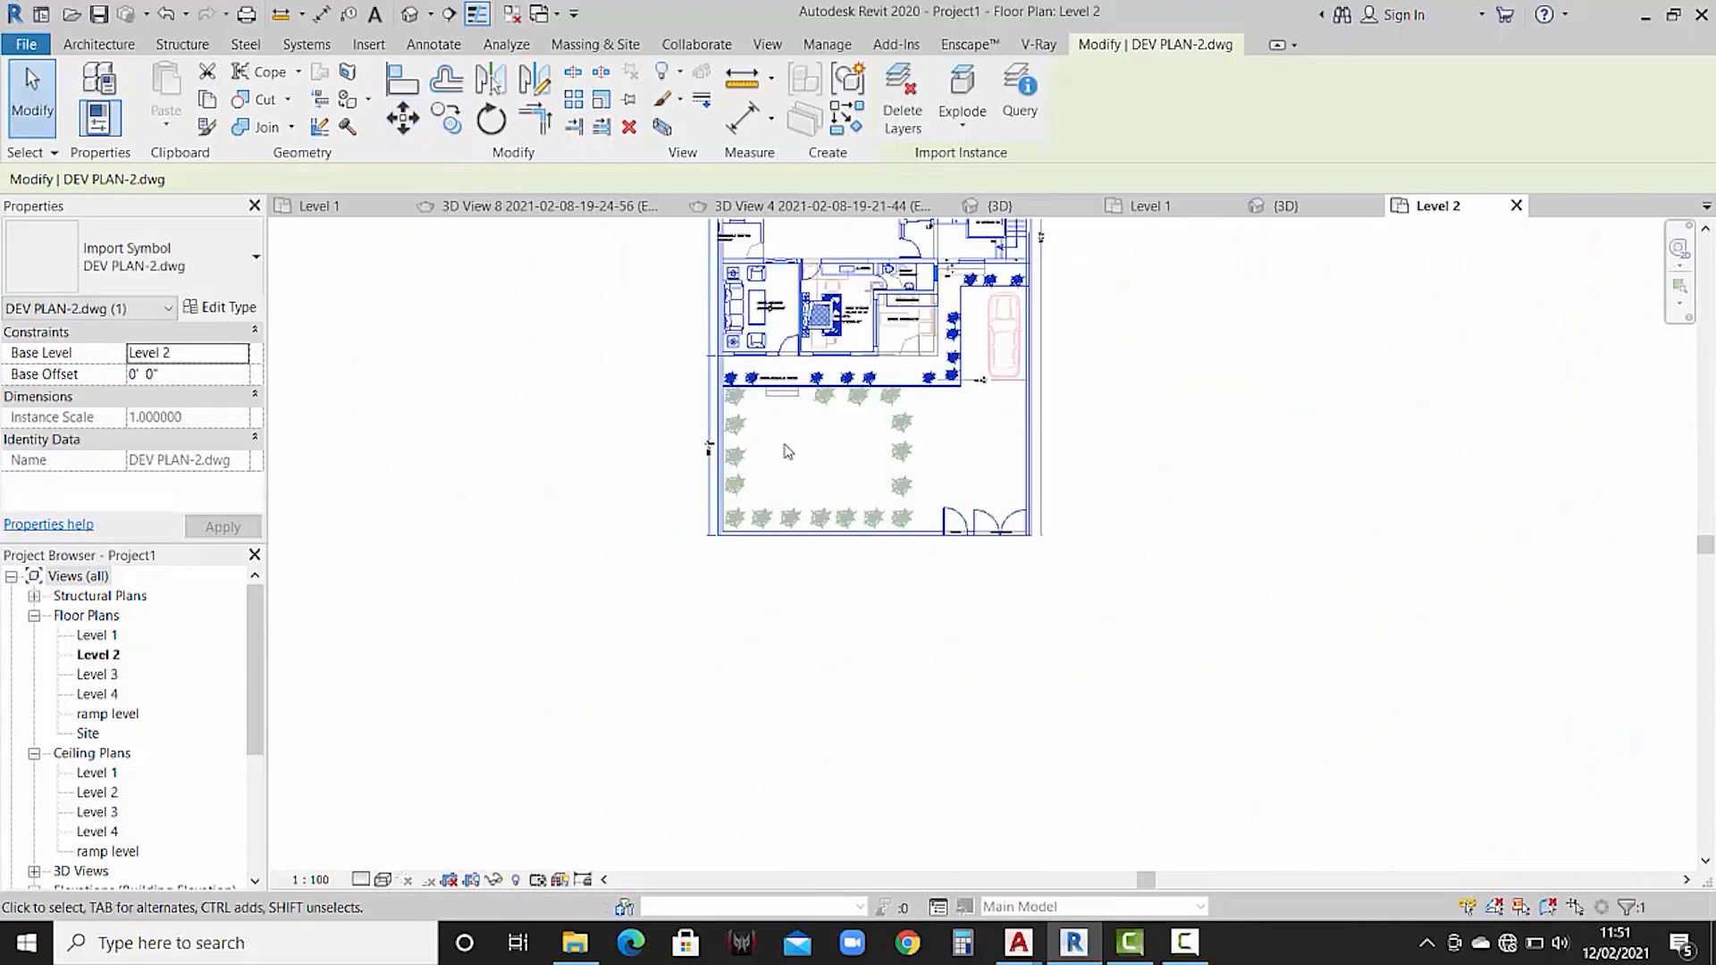
middle_click_drag(791, 458, 832, 568)
scroll(886, 428, "up", 3)
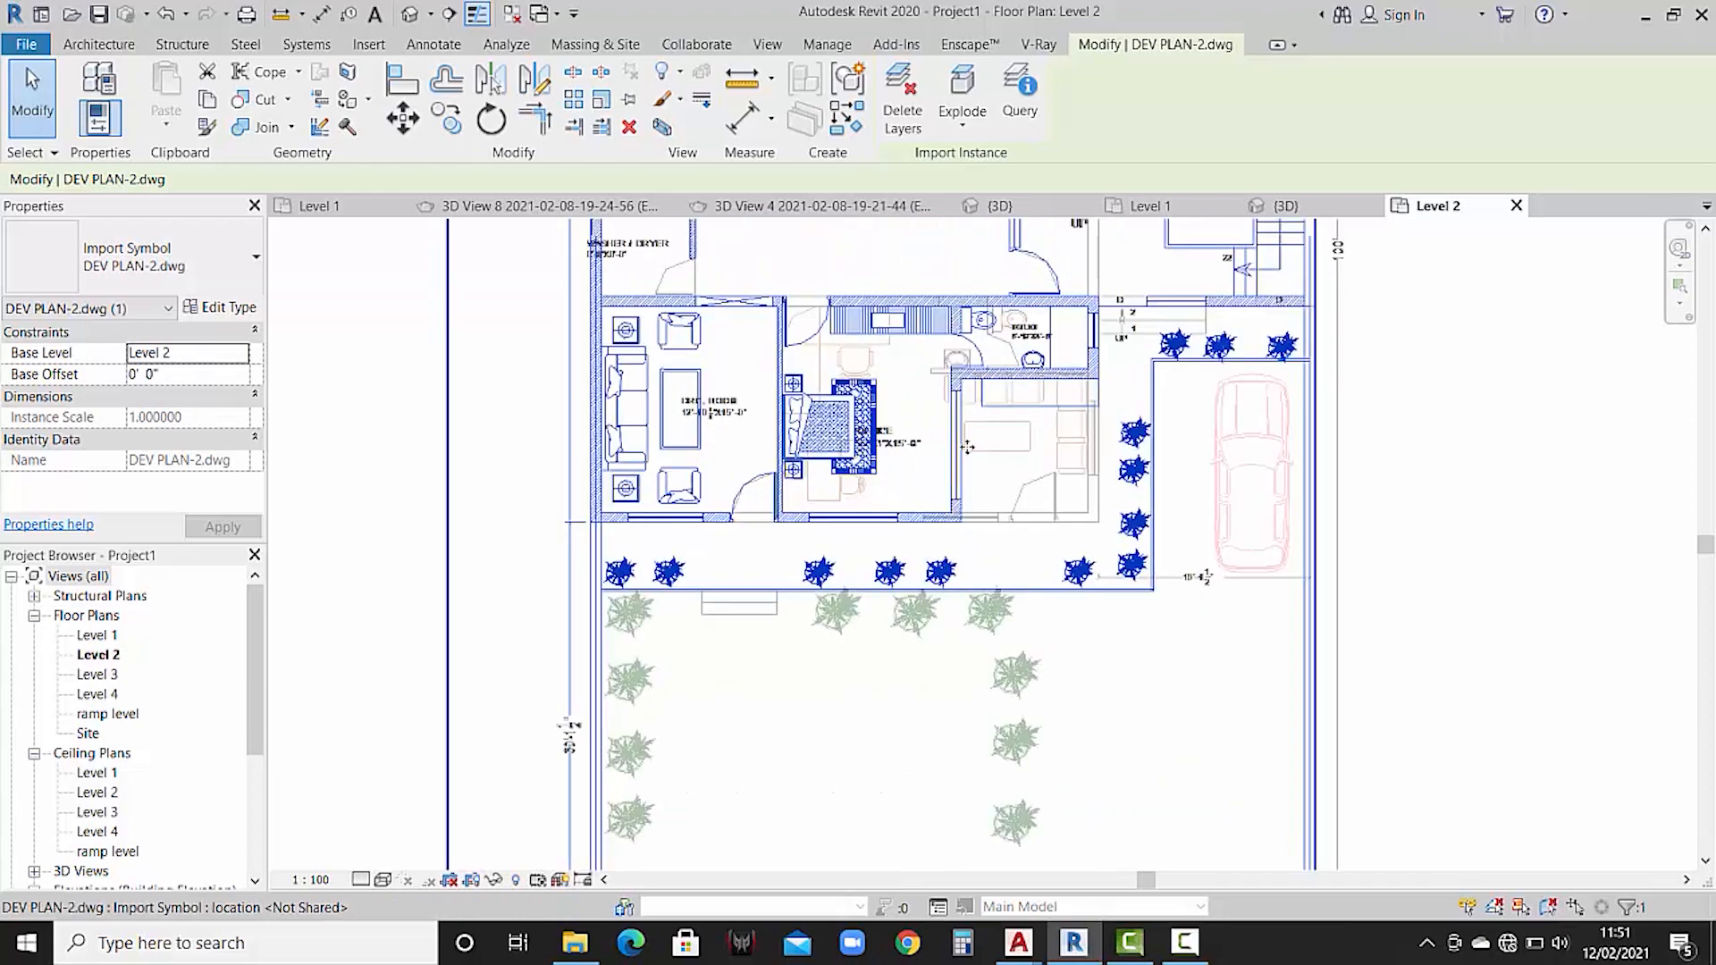
scroll(967, 447, "up", 2)
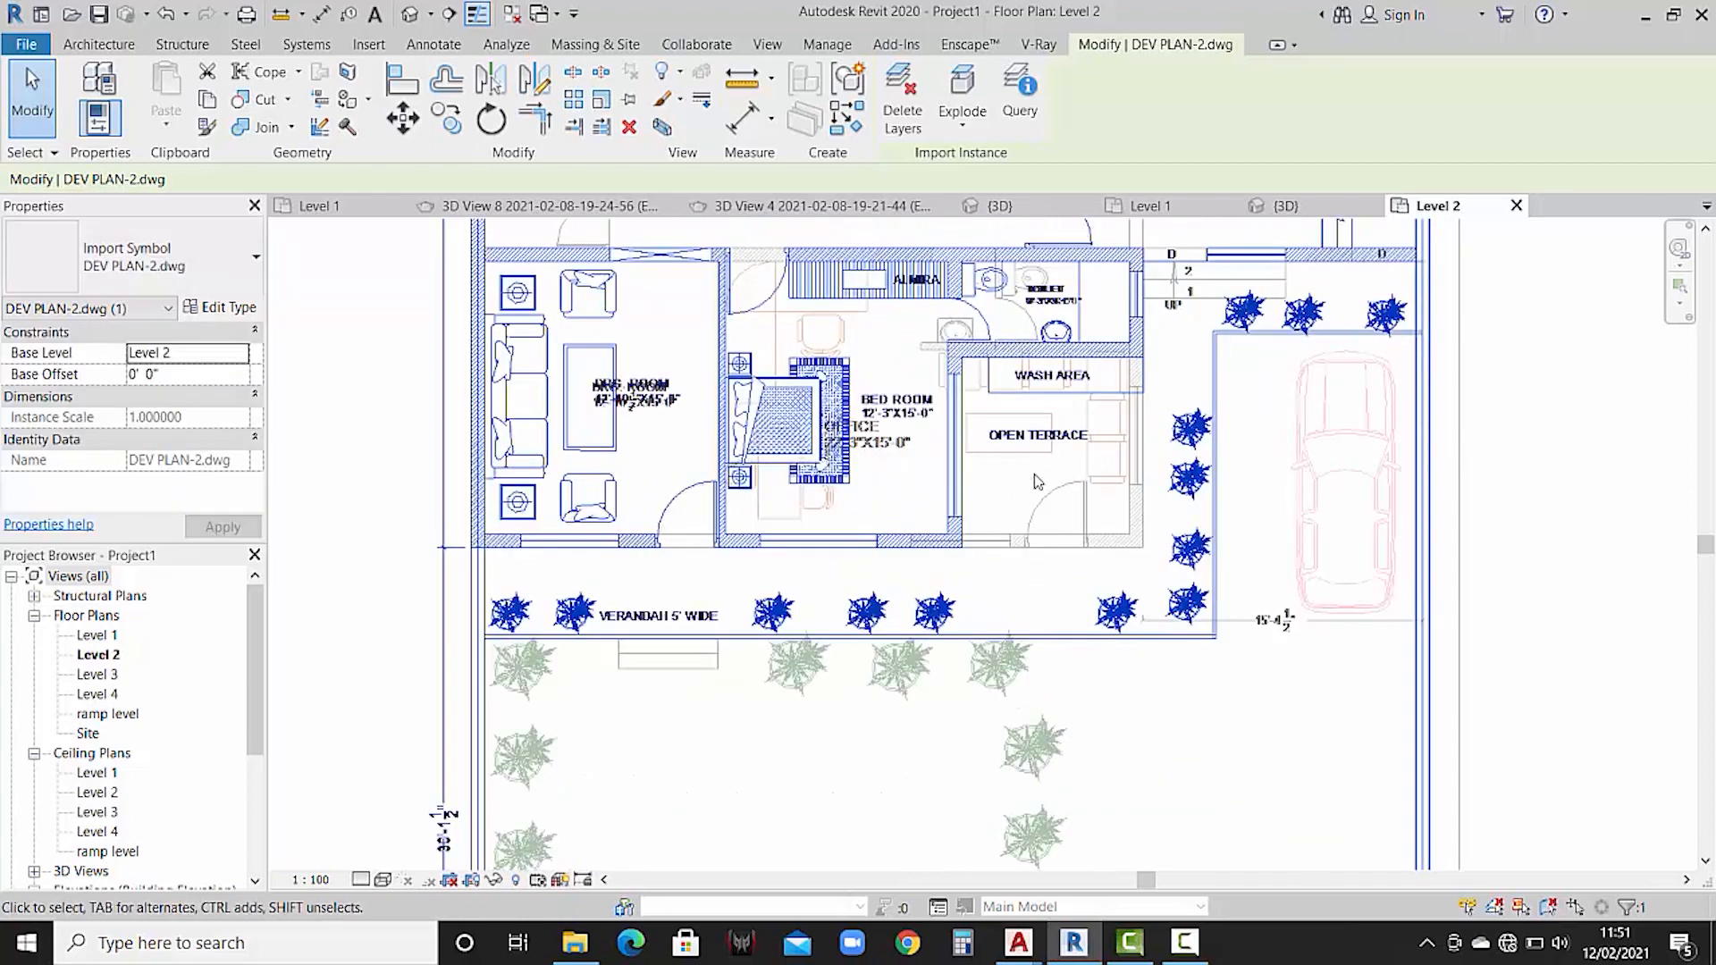
middle_click_drag(1052, 511, 1058, 535)
left_click(941, 739)
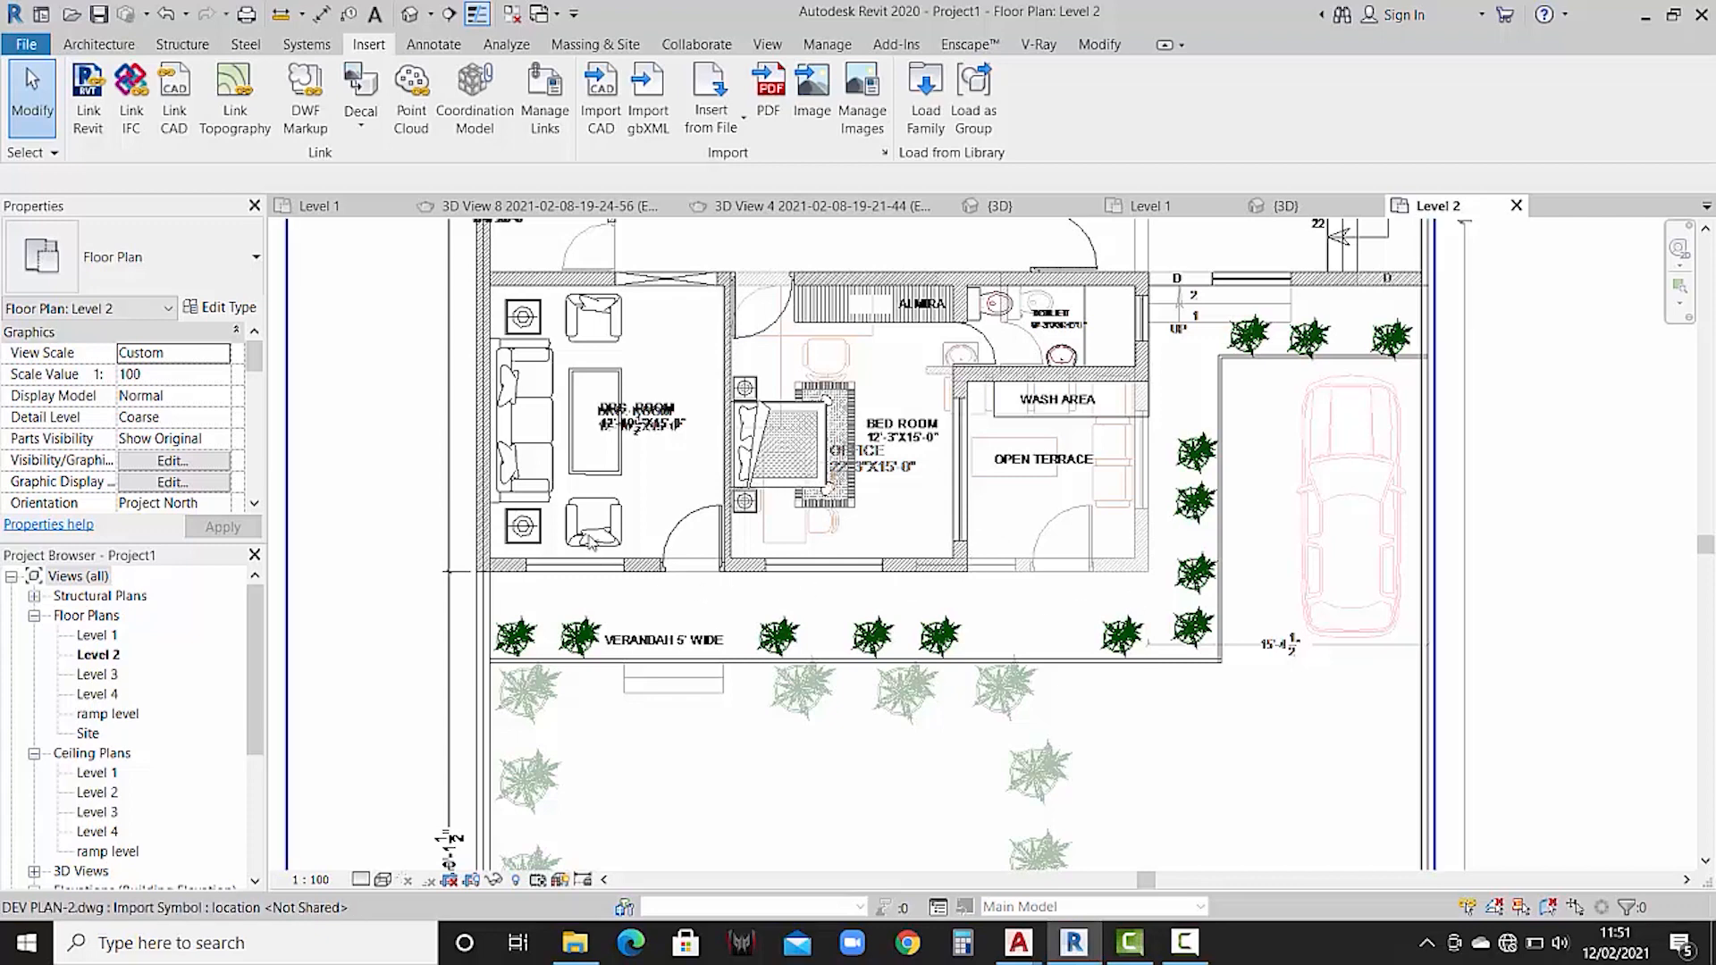
- Start an architectural wall on Level 2 using the Basic Wall type wall 9"
left_click(112, 45)
left_click(92, 127)
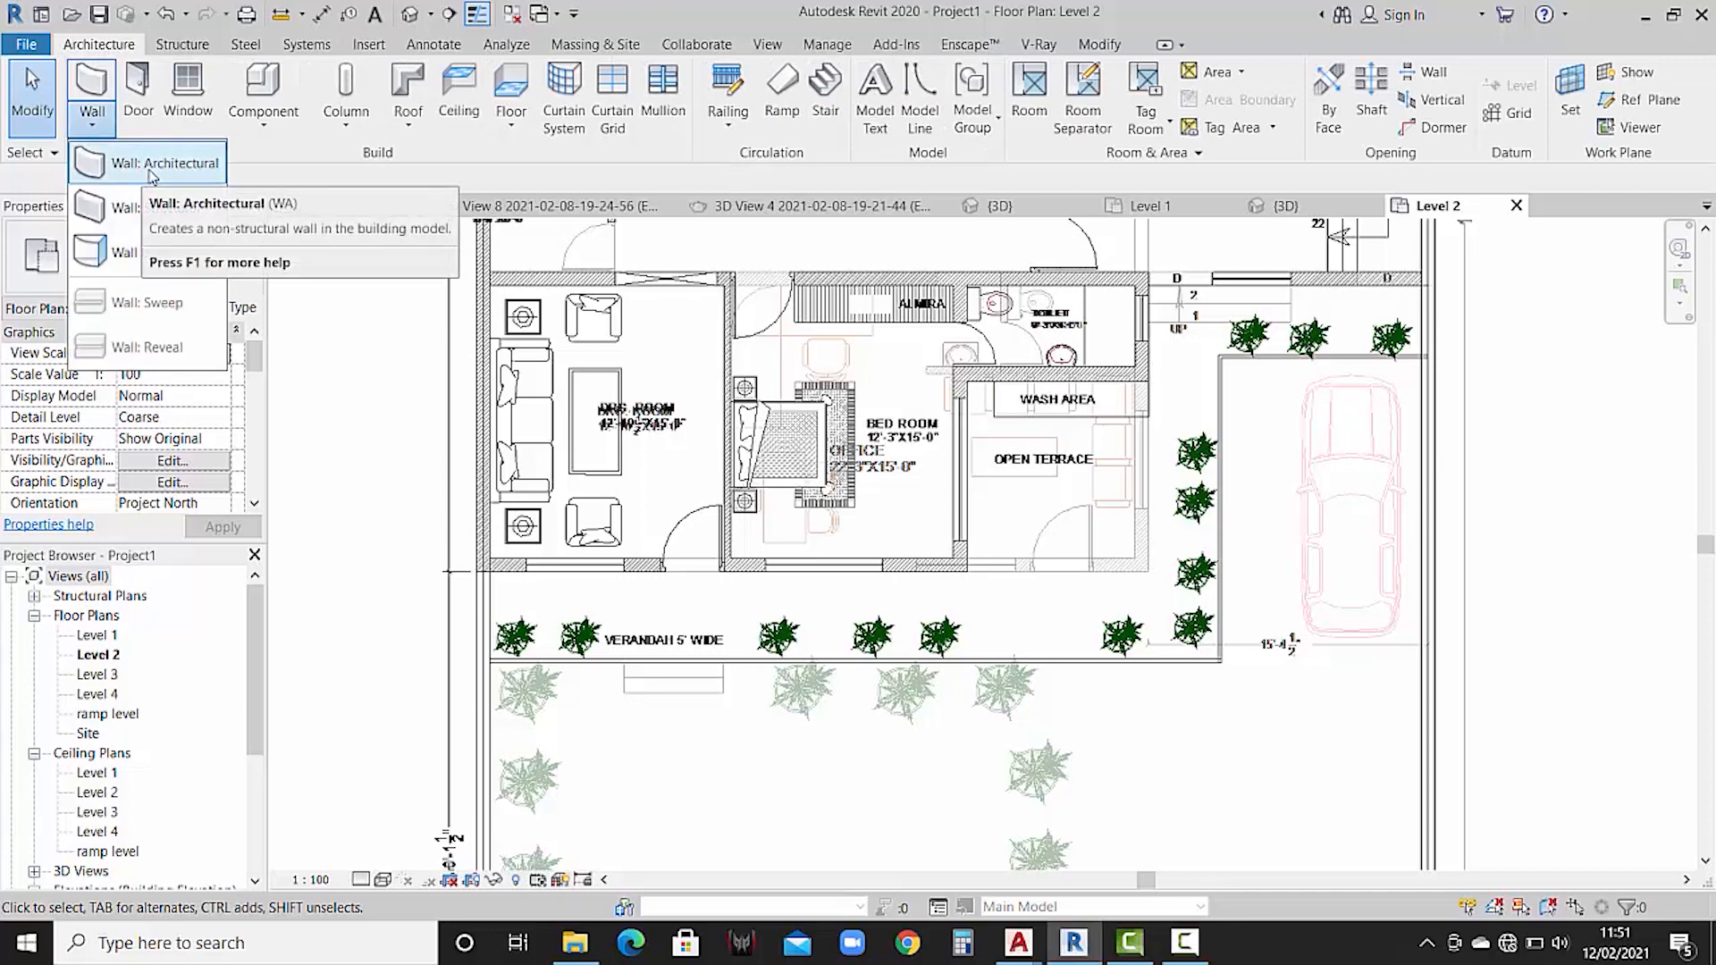
left_click(152, 170)
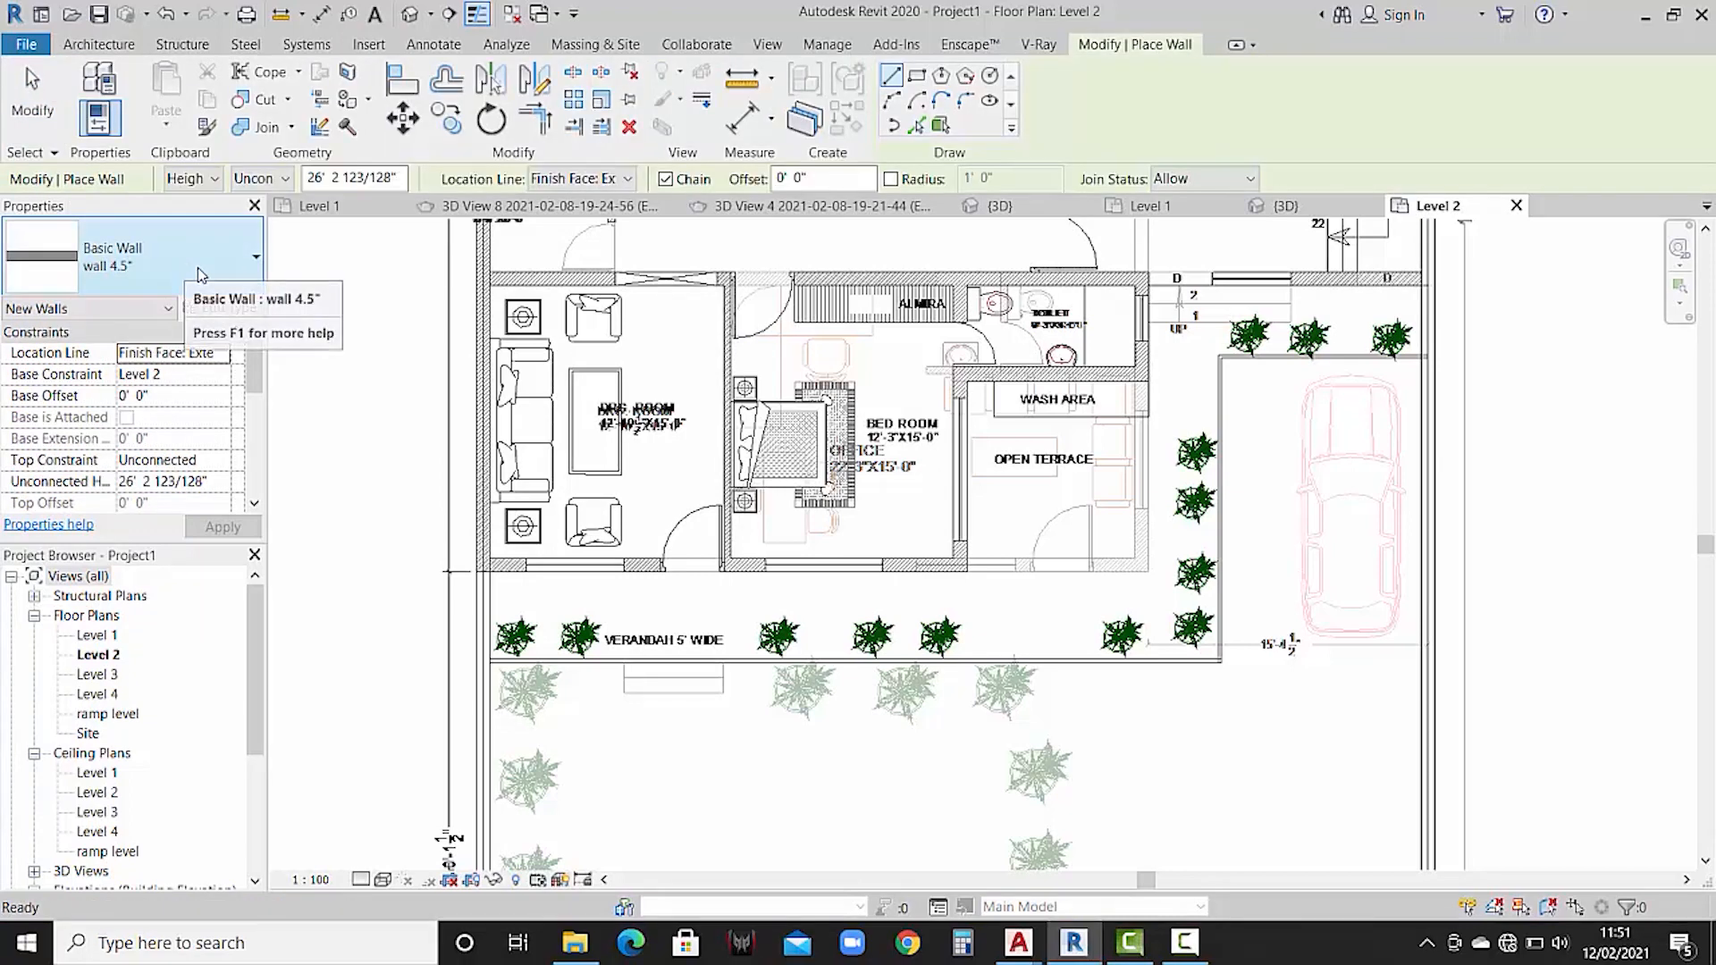
left_click(199, 268)
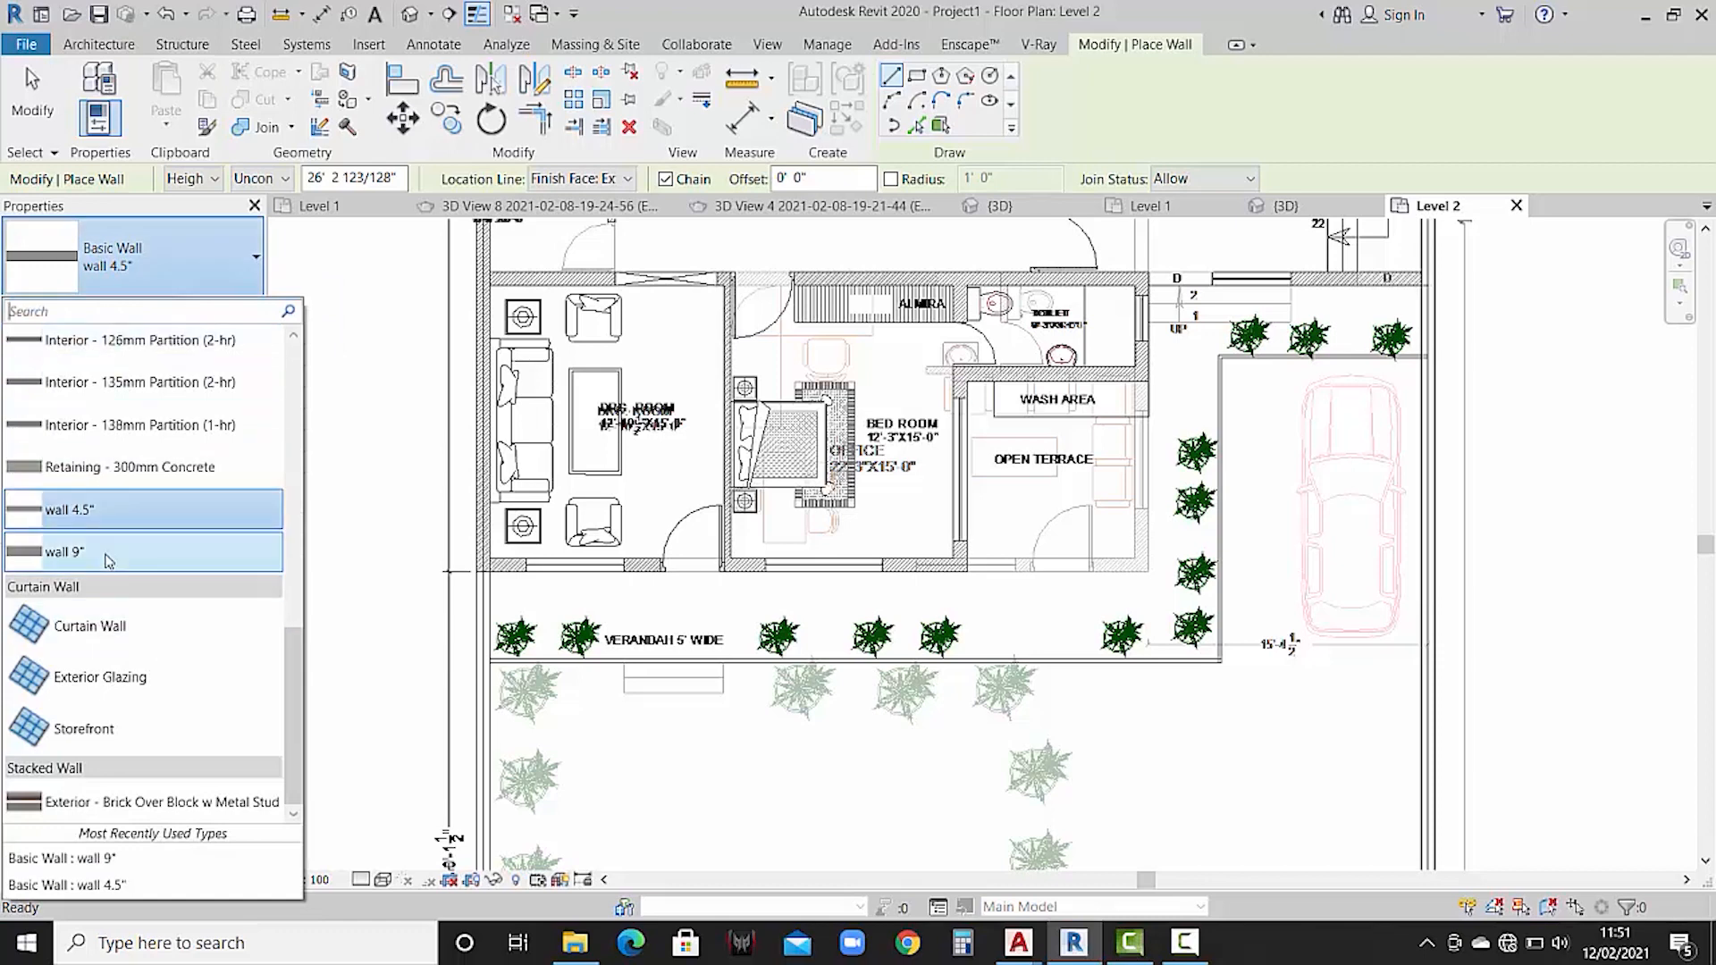
left_click(108, 561)
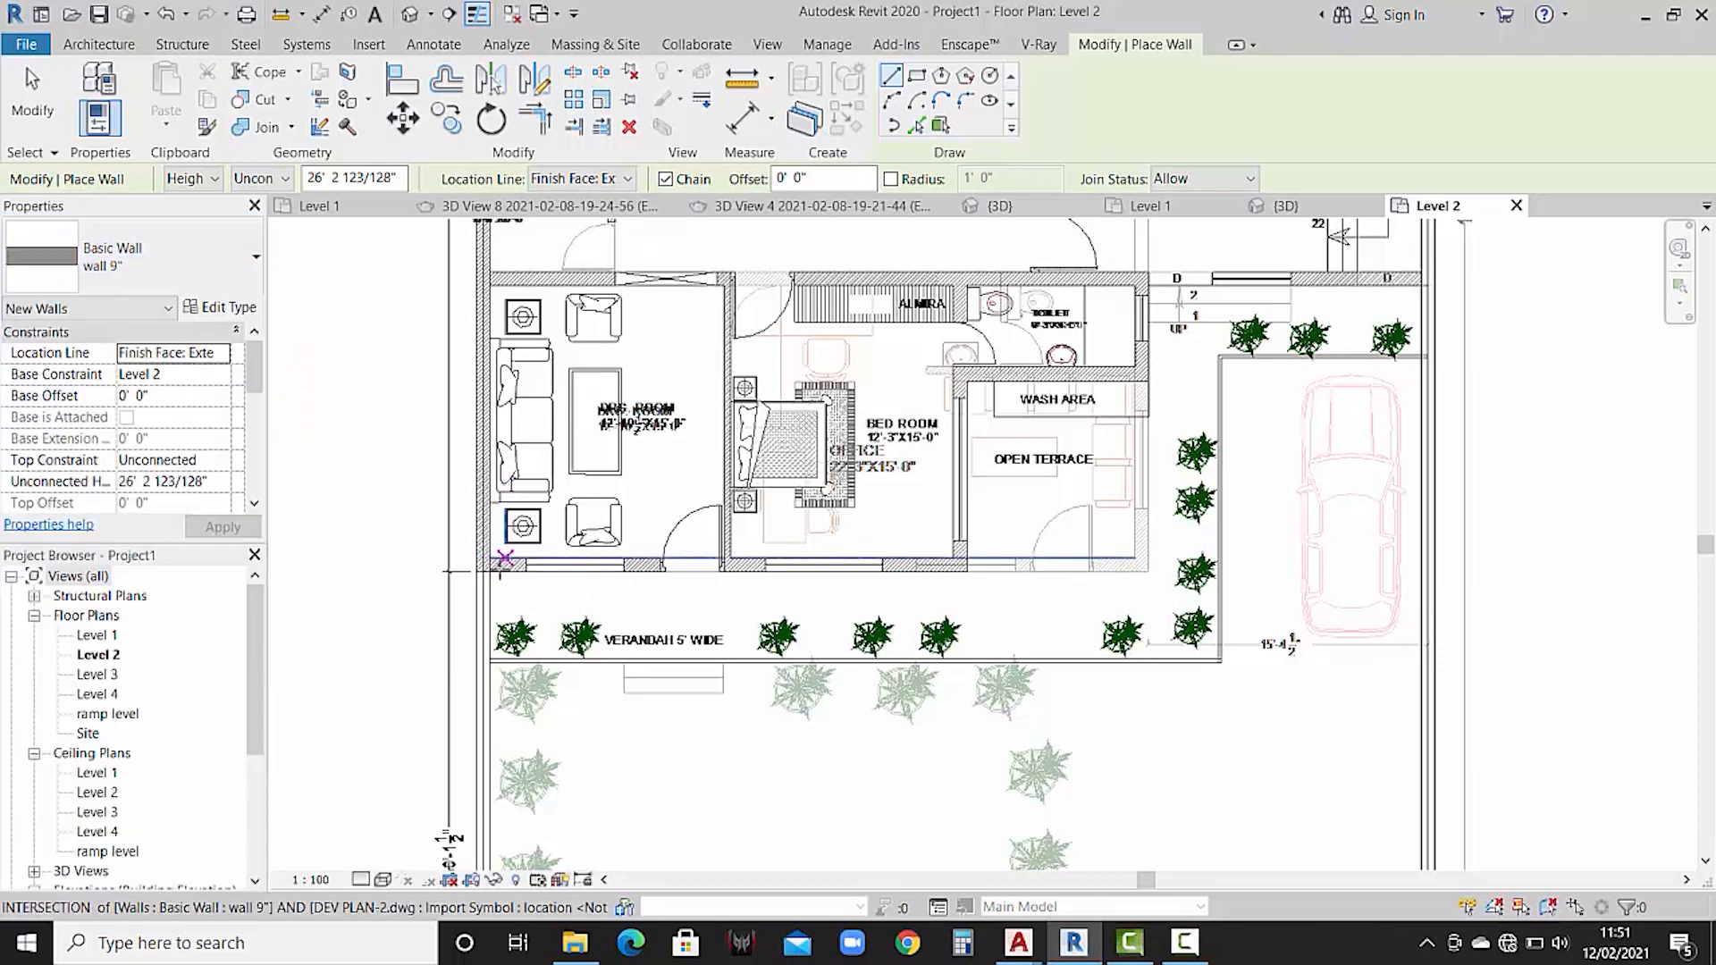
scroll(487, 566, "up", 2)
left_click(459, 572)
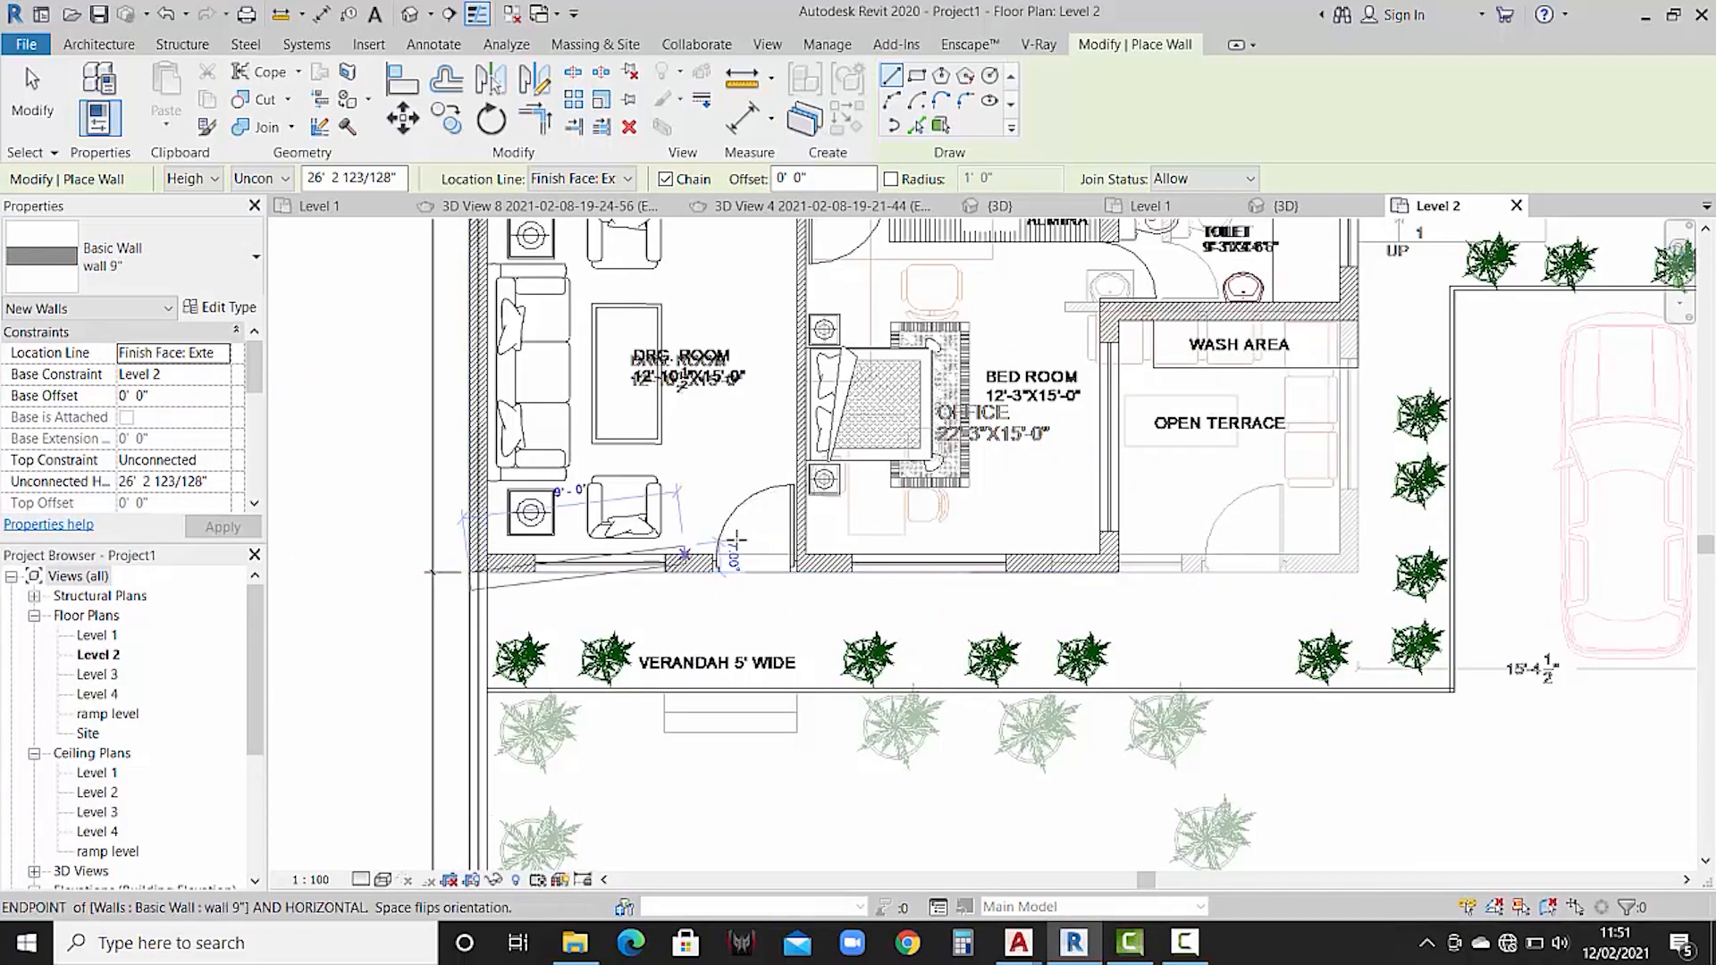
key("Escape")
key("Escape")
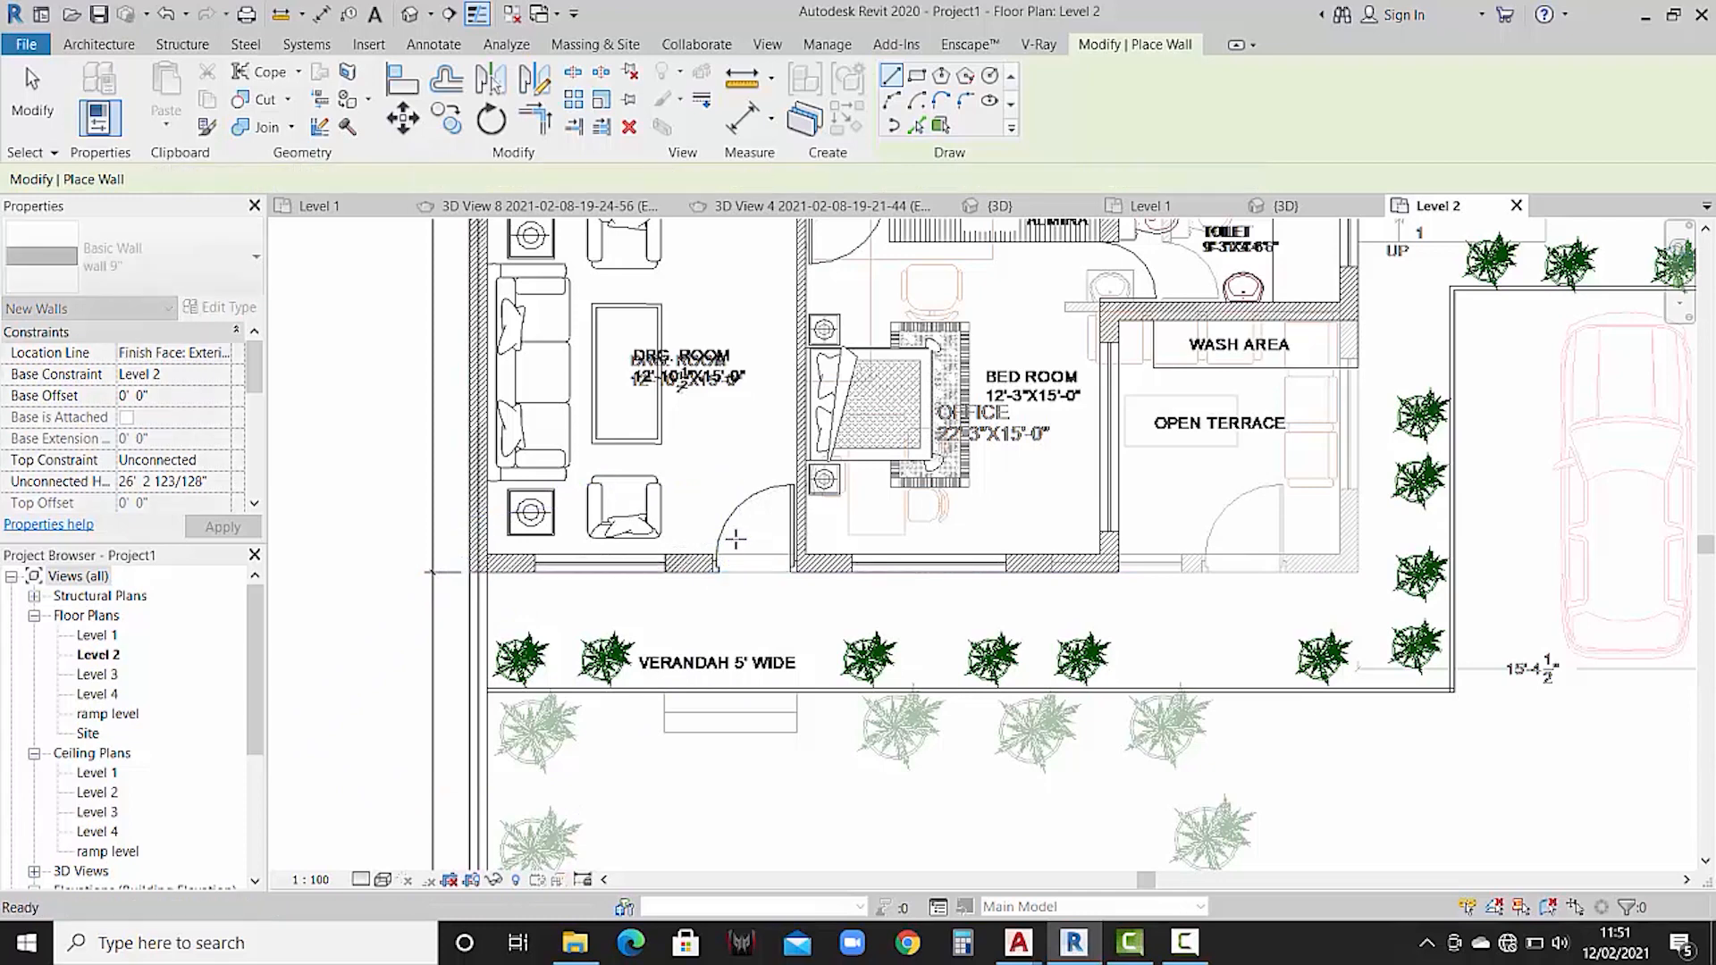
- Draw the outer side wall from the drawing room's front corner to the rear corner of the 14'-8"x14'-0" bedroom
left_click(471, 572)
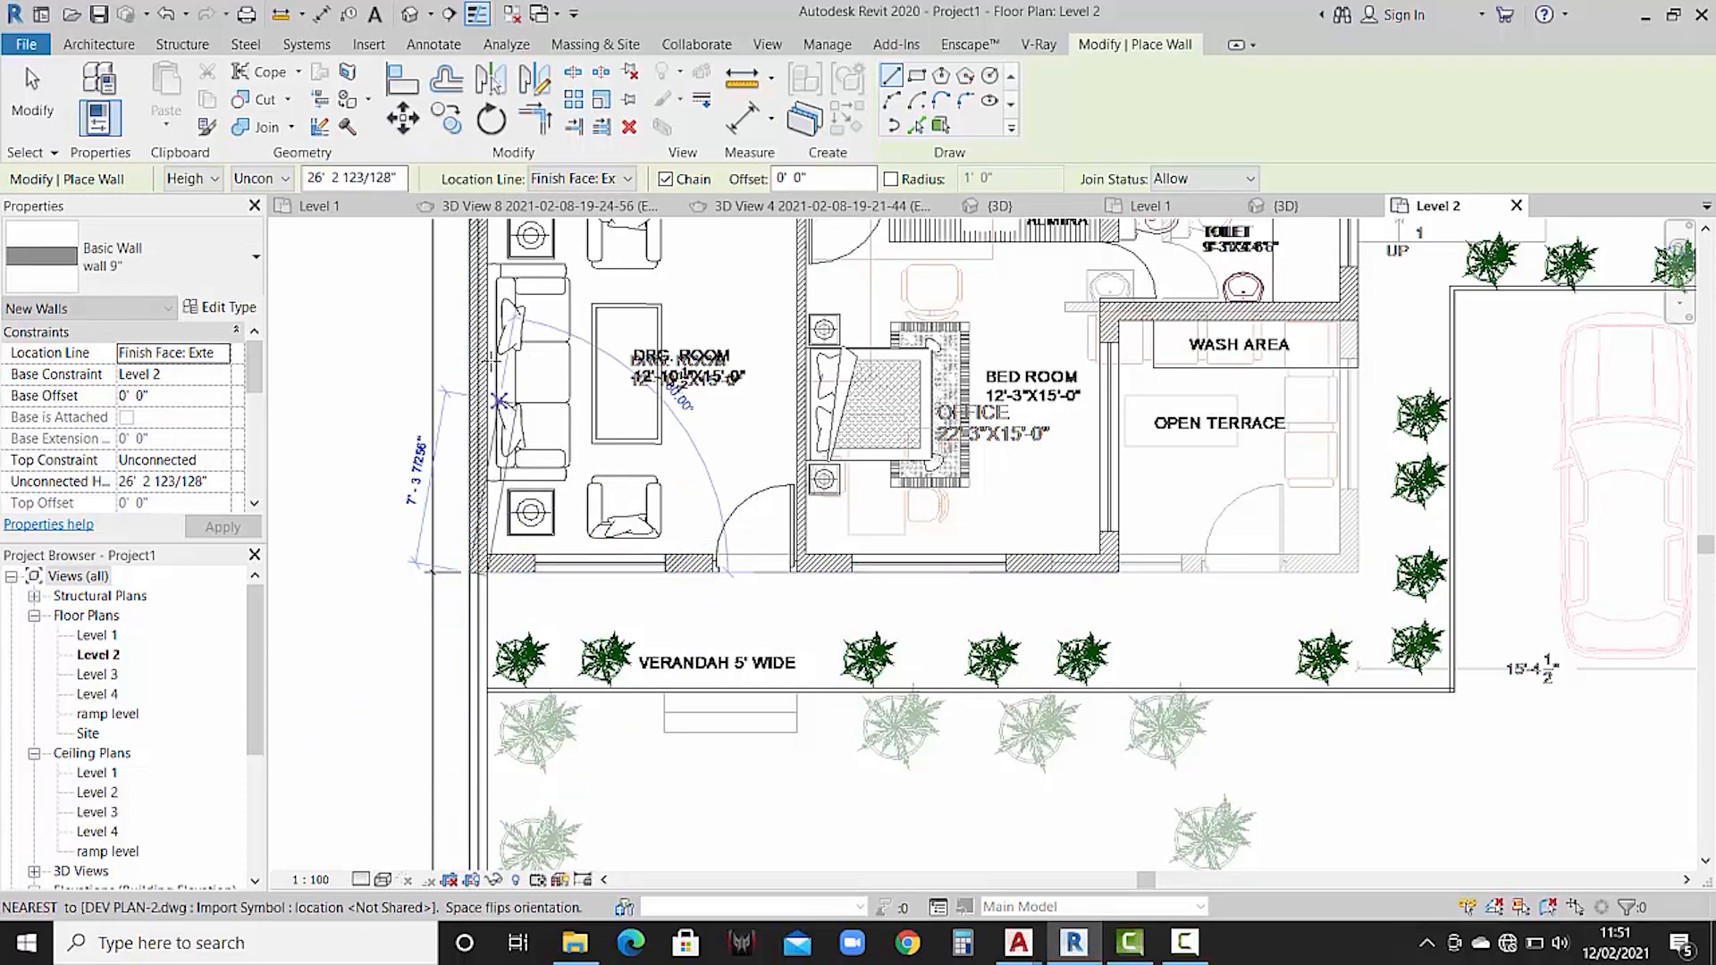
scroll(476, 331, "down", 2)
middle_click_drag(476, 332, 518, 718)
middle_click_drag(494, 451, 531, 720)
scroll(516, 387, "up", 4)
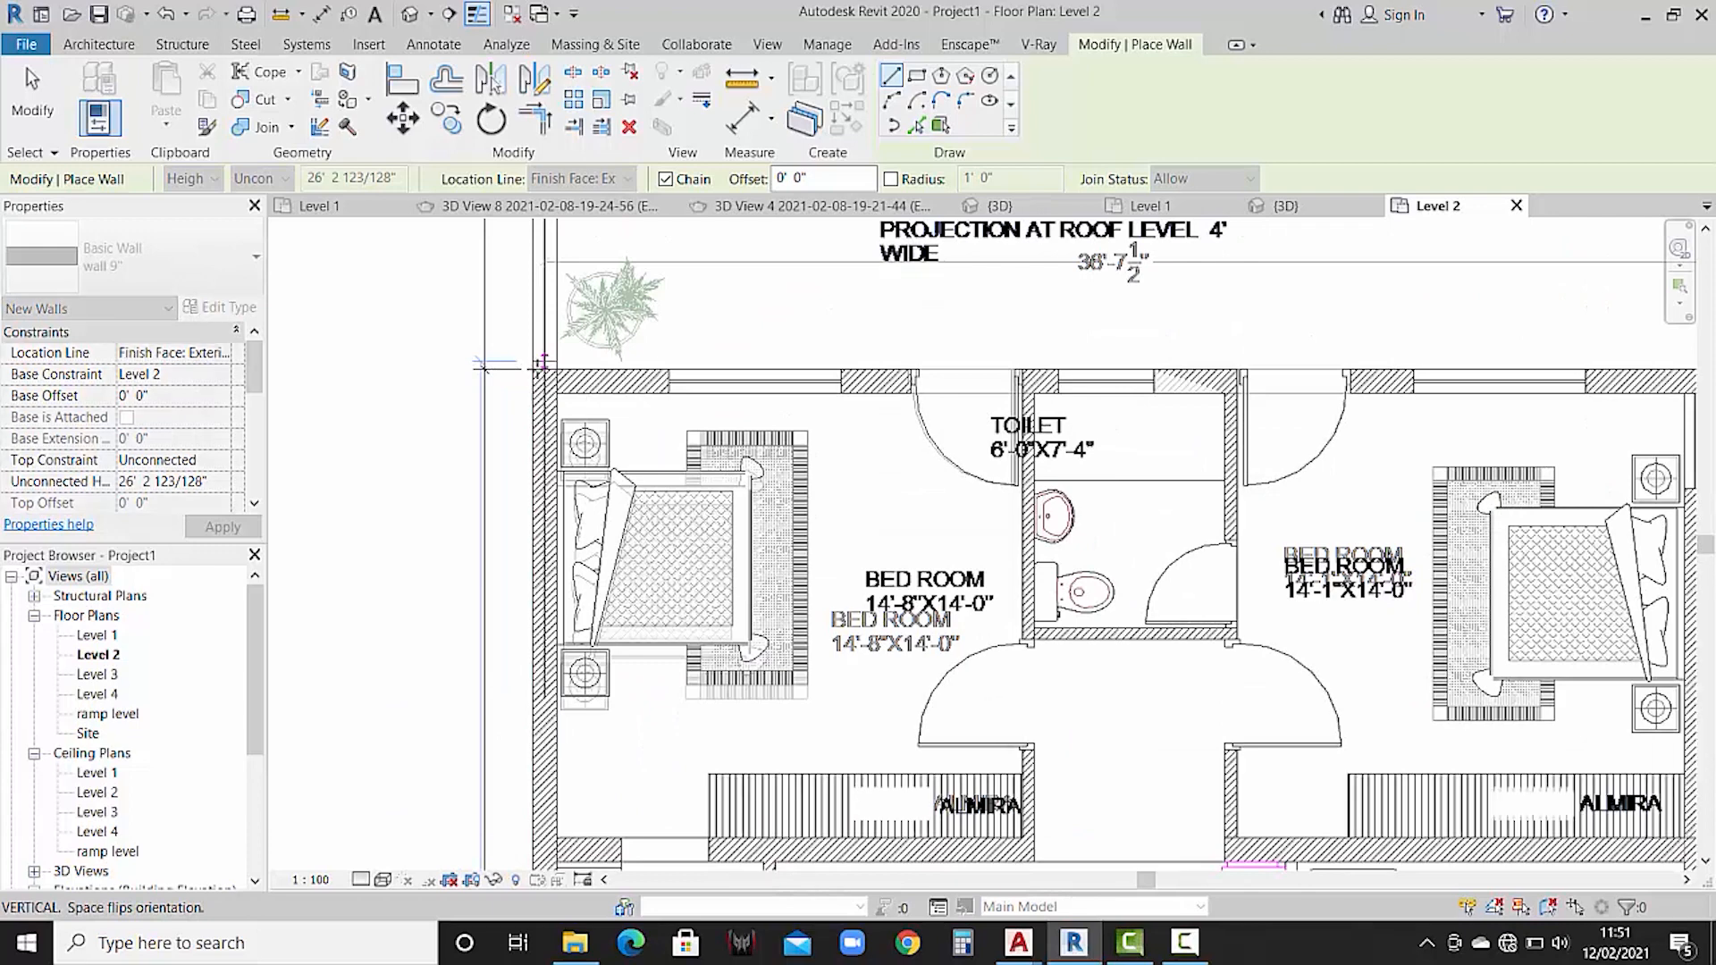
scroll(482, 371, "up", 3)
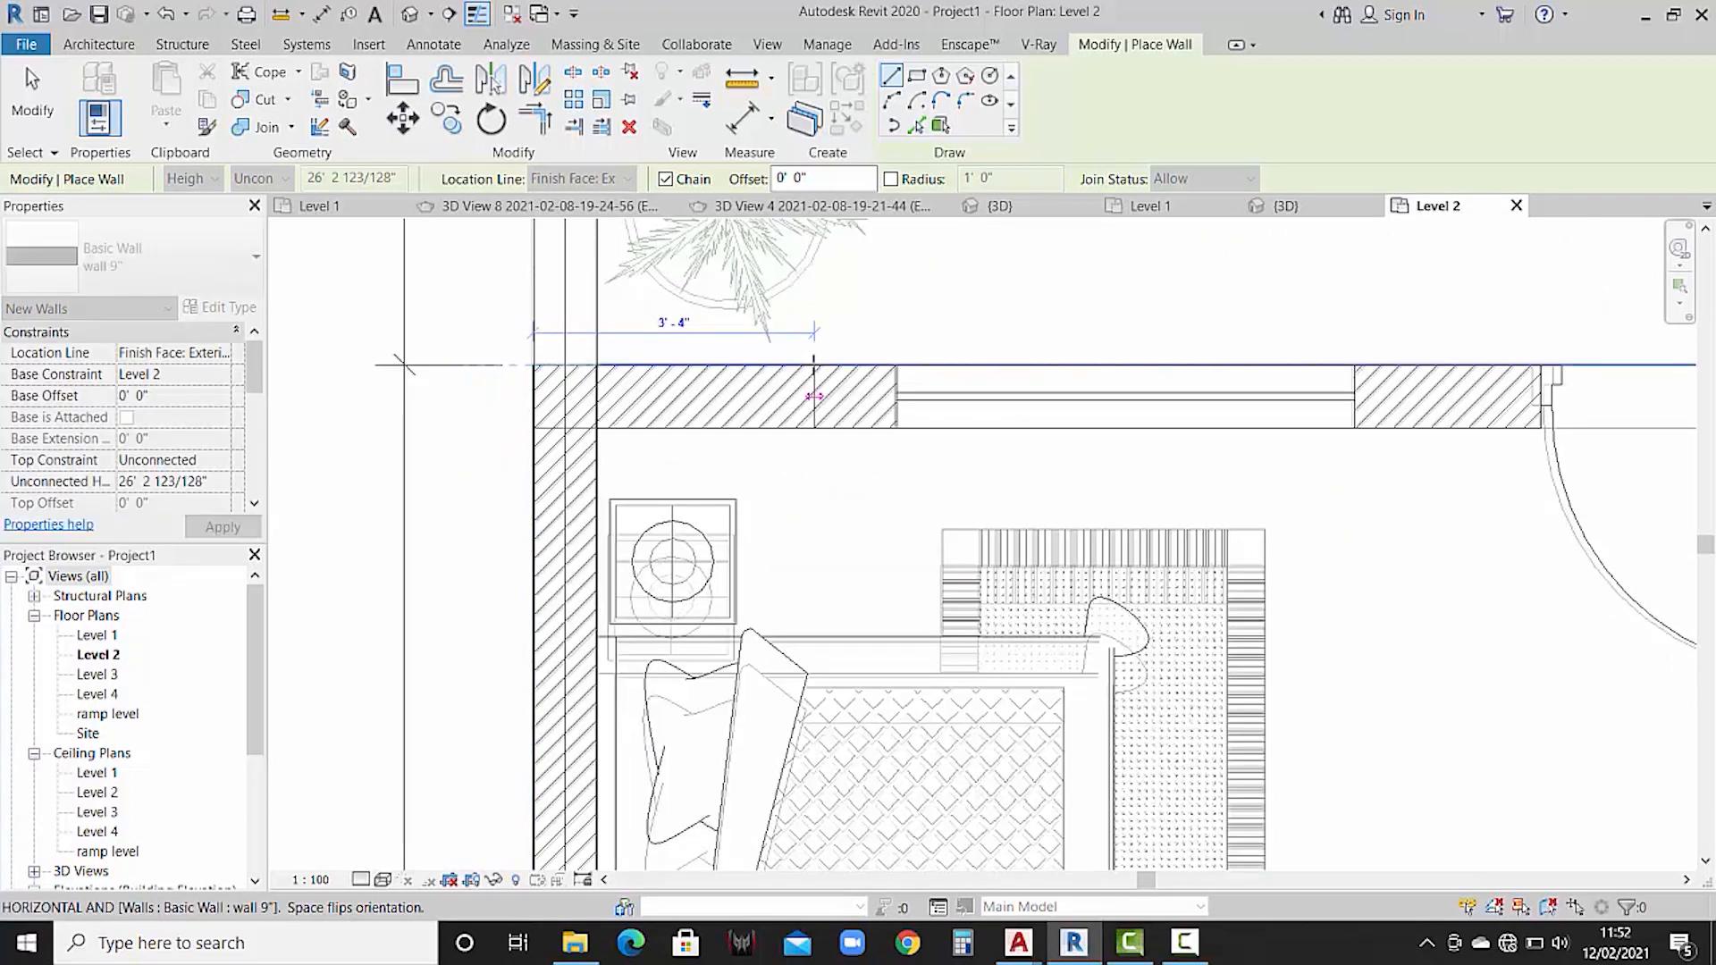
- Continue the wall along the rear of both bedrooms and the toilet to the far bedroom's outer corner
scroll(850, 362, "down", 3)
scroll(1008, 361, "down", 1)
middle_click_drag(1093, 380, 847, 376)
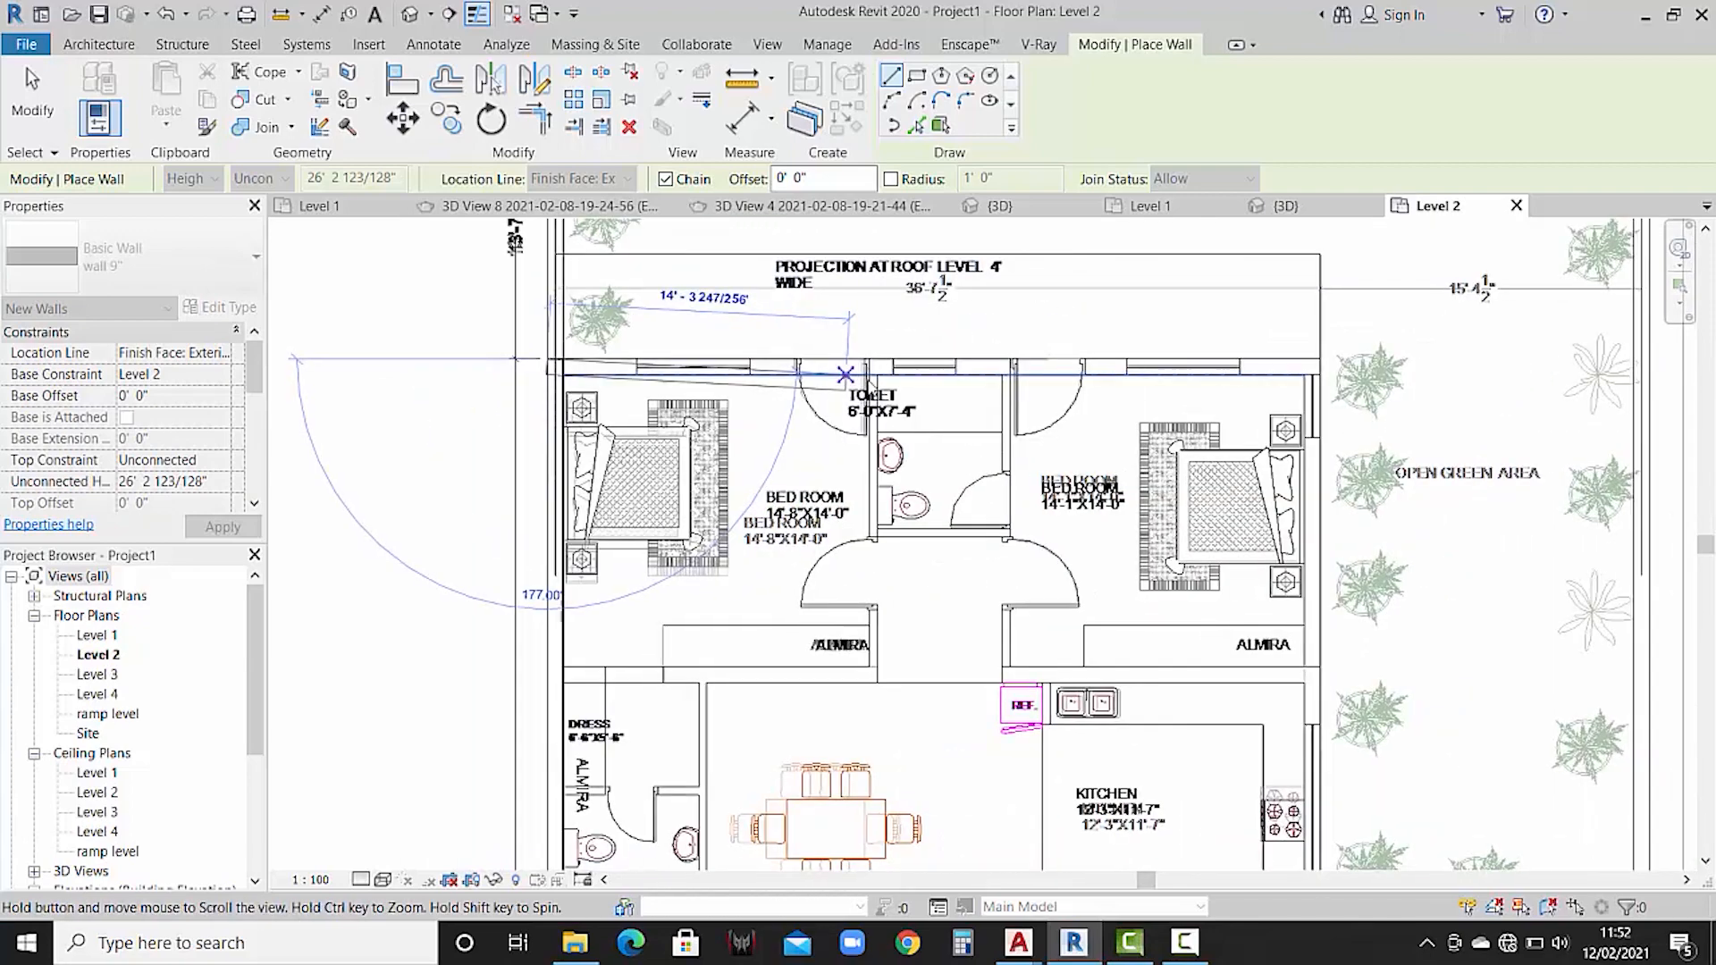
left_click(1332, 526)
scroll(1332, 525, "down", 3)
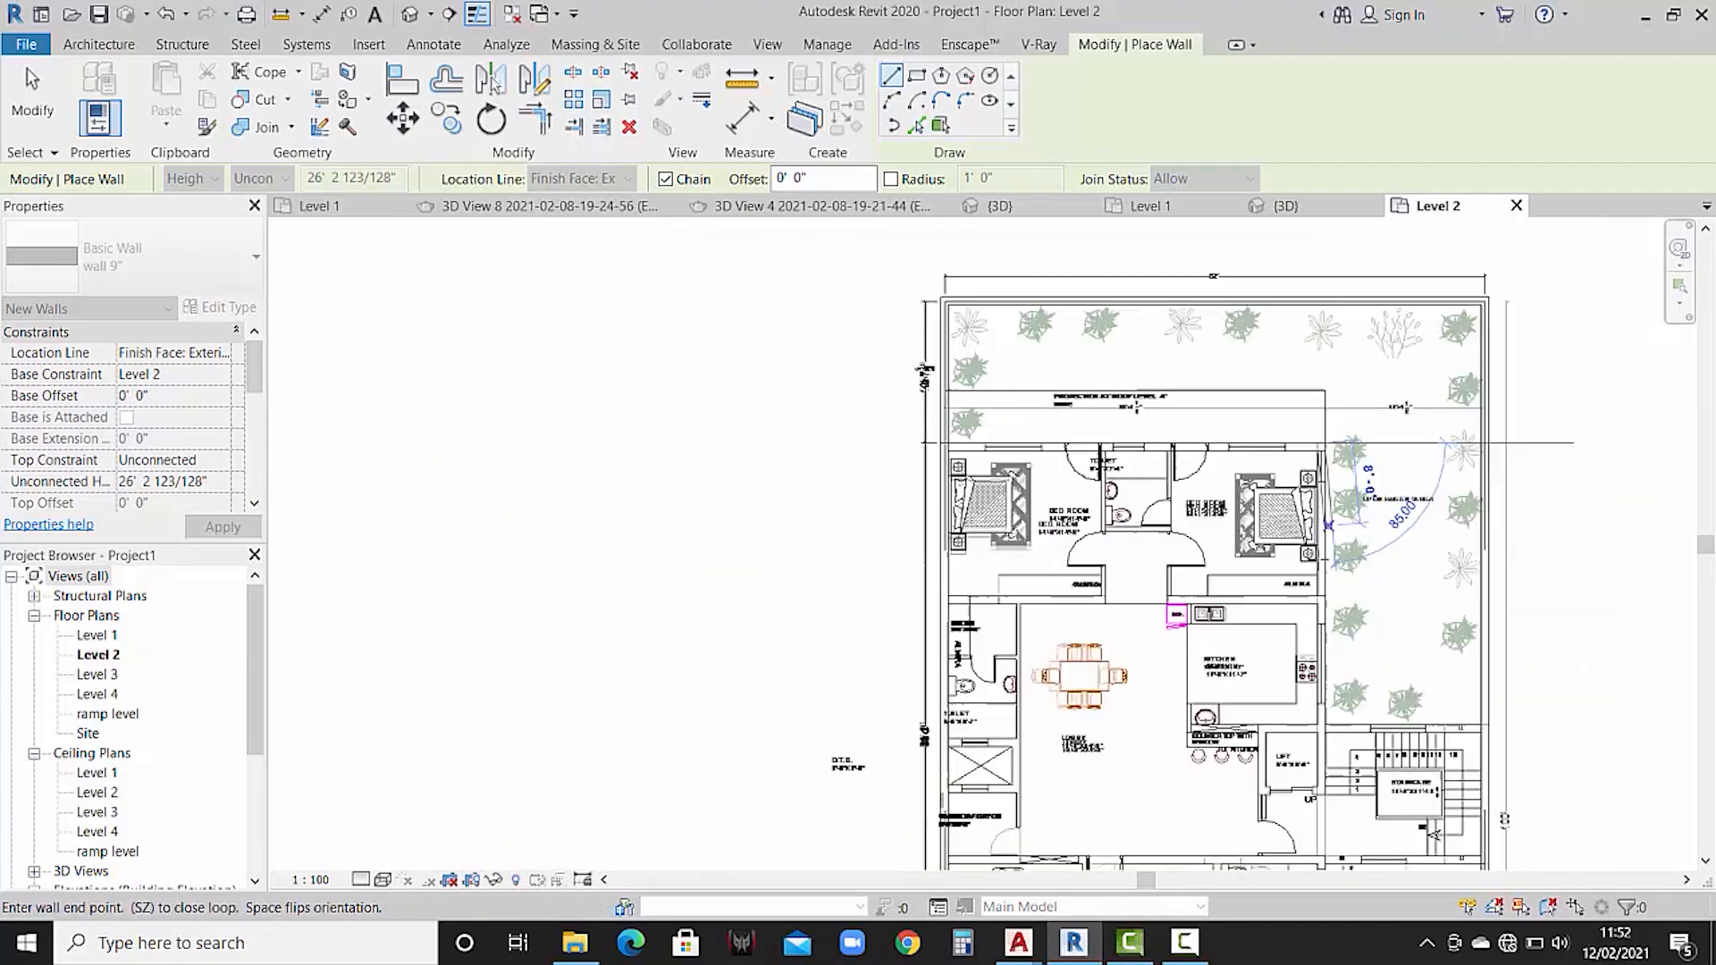
- Continue the walls past the kitchen, around the rear and outer side of the staircase, and along its front to the toilet corner
scroll(1300, 531, "up", 1)
scroll(1300, 531, "up", 3)
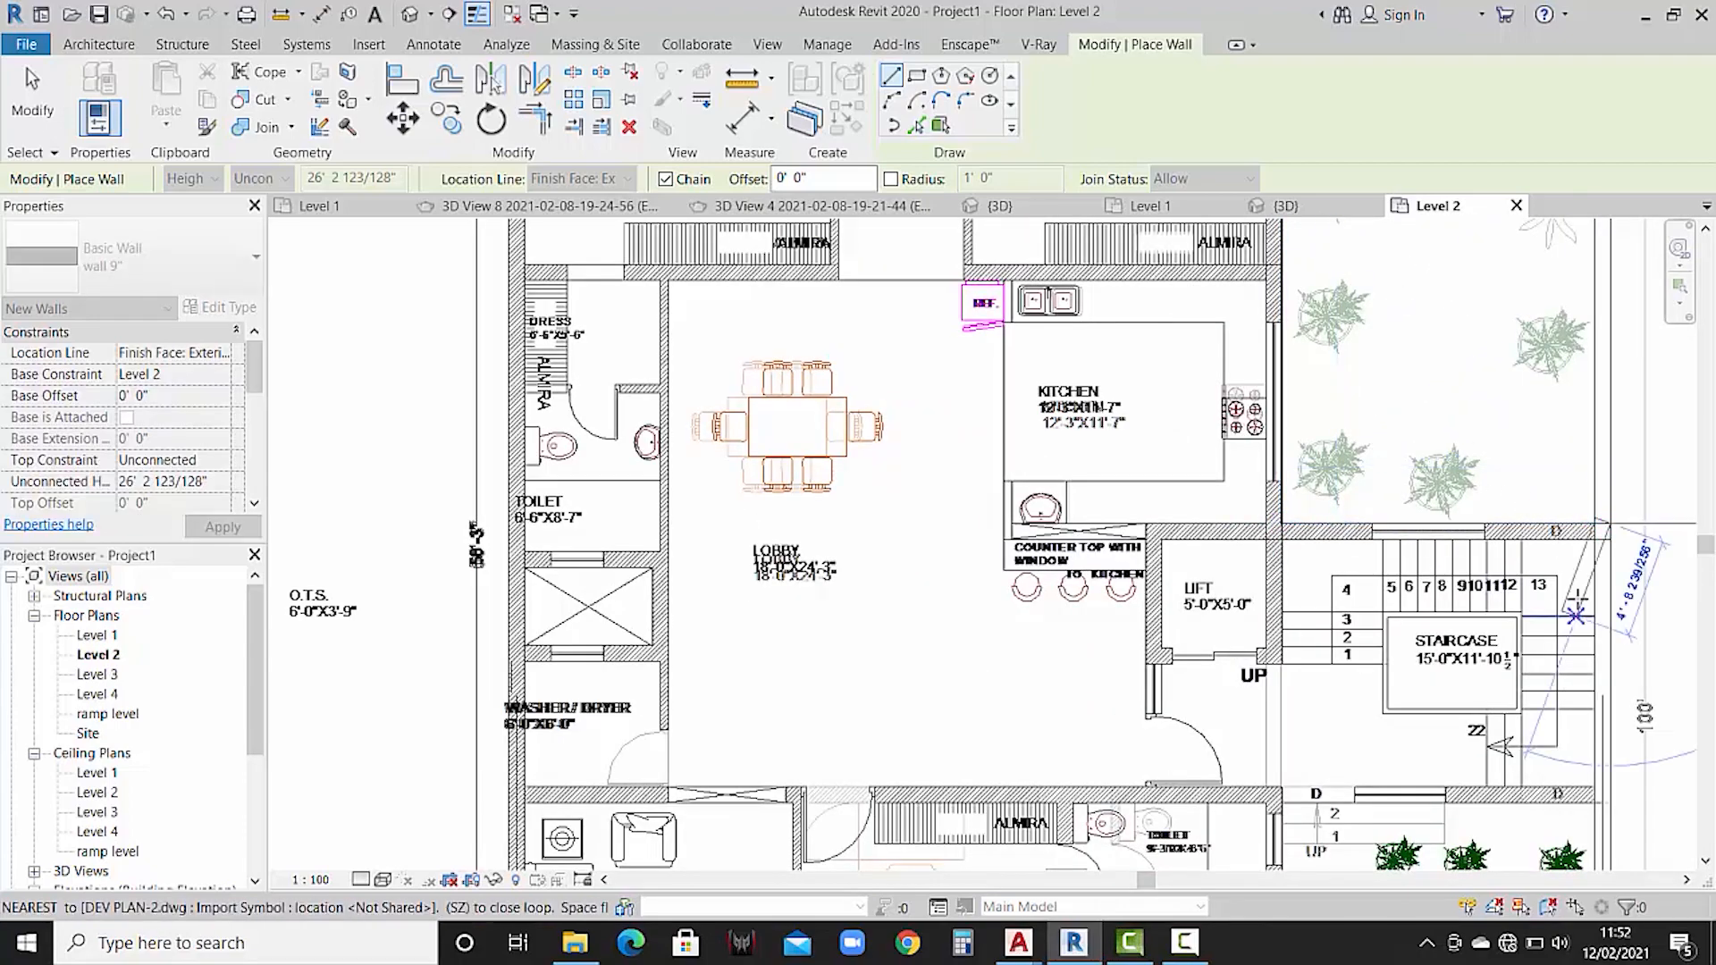
scroll(1610, 524, "down", 3)
middle_click_drag(1561, 579, 1358, 386)
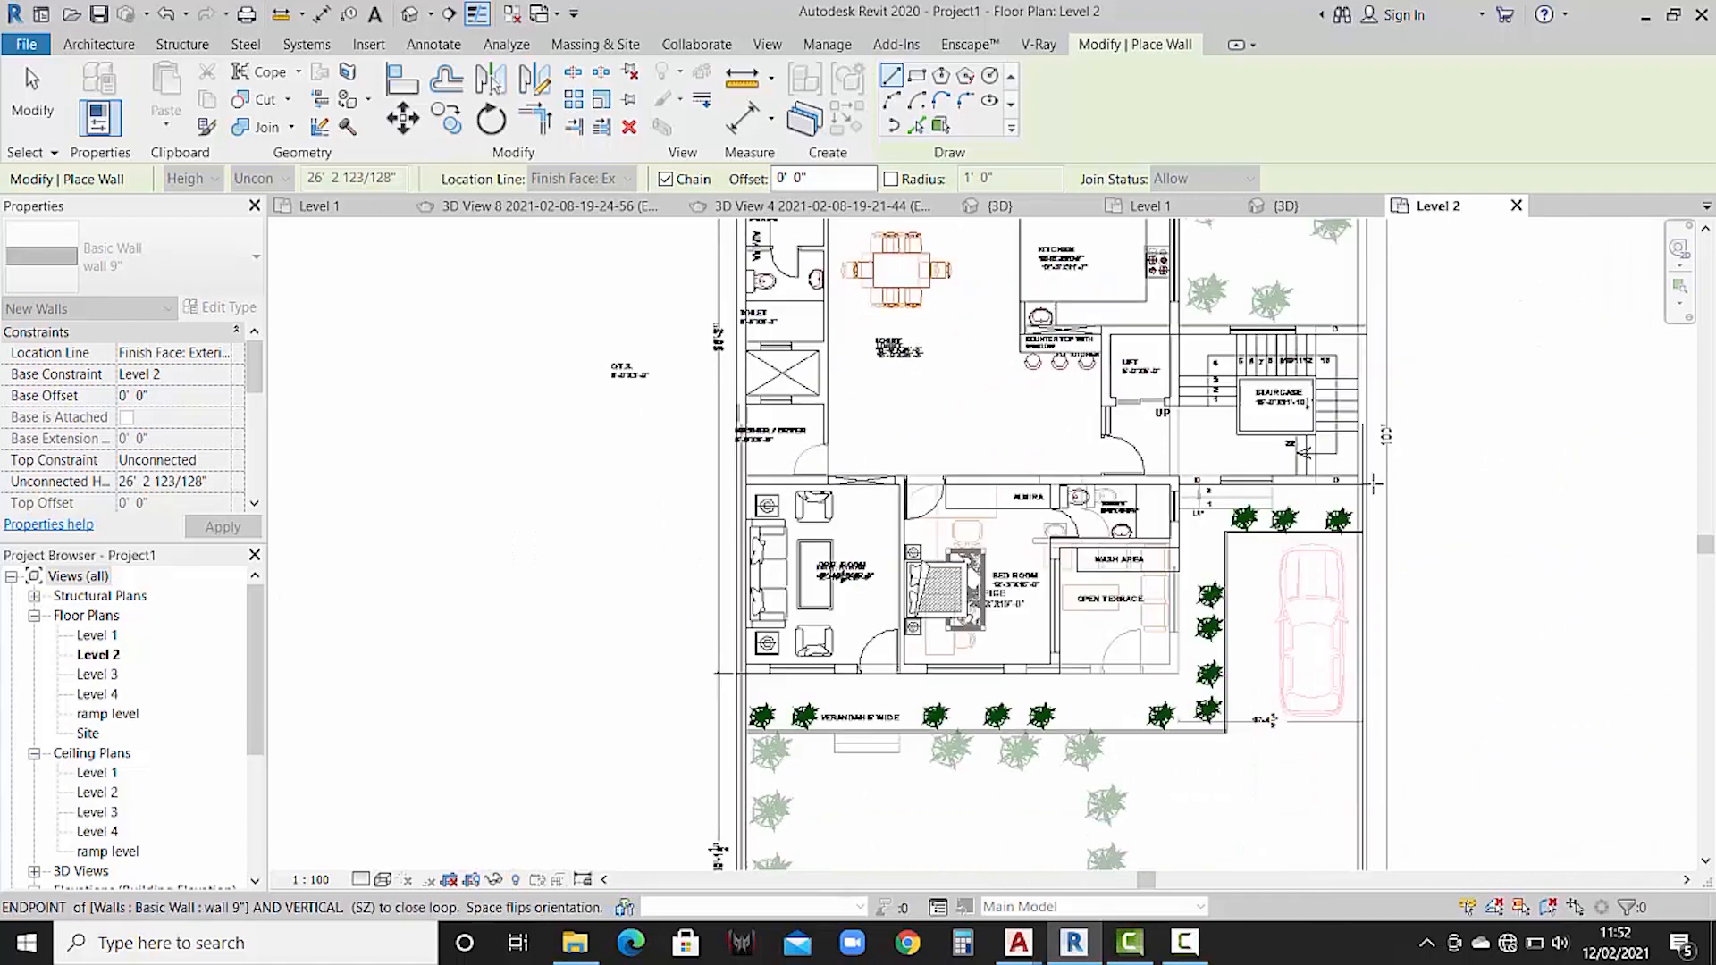
scroll(1367, 483, "up", 2)
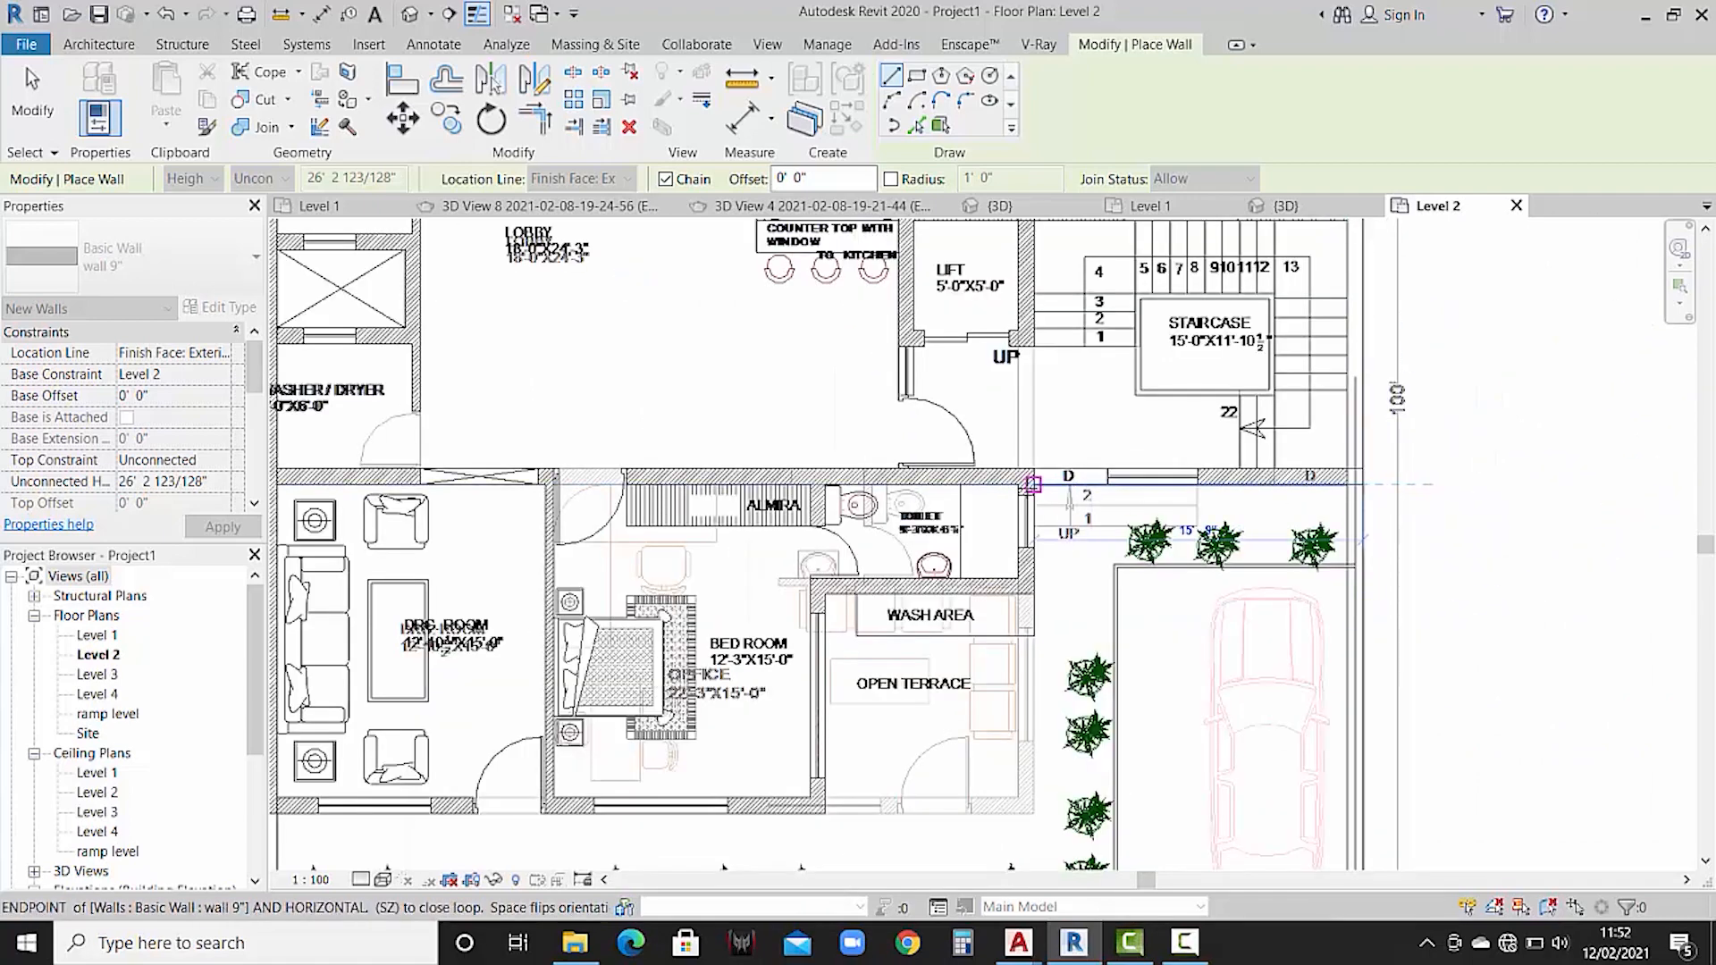
left_click(1032, 484)
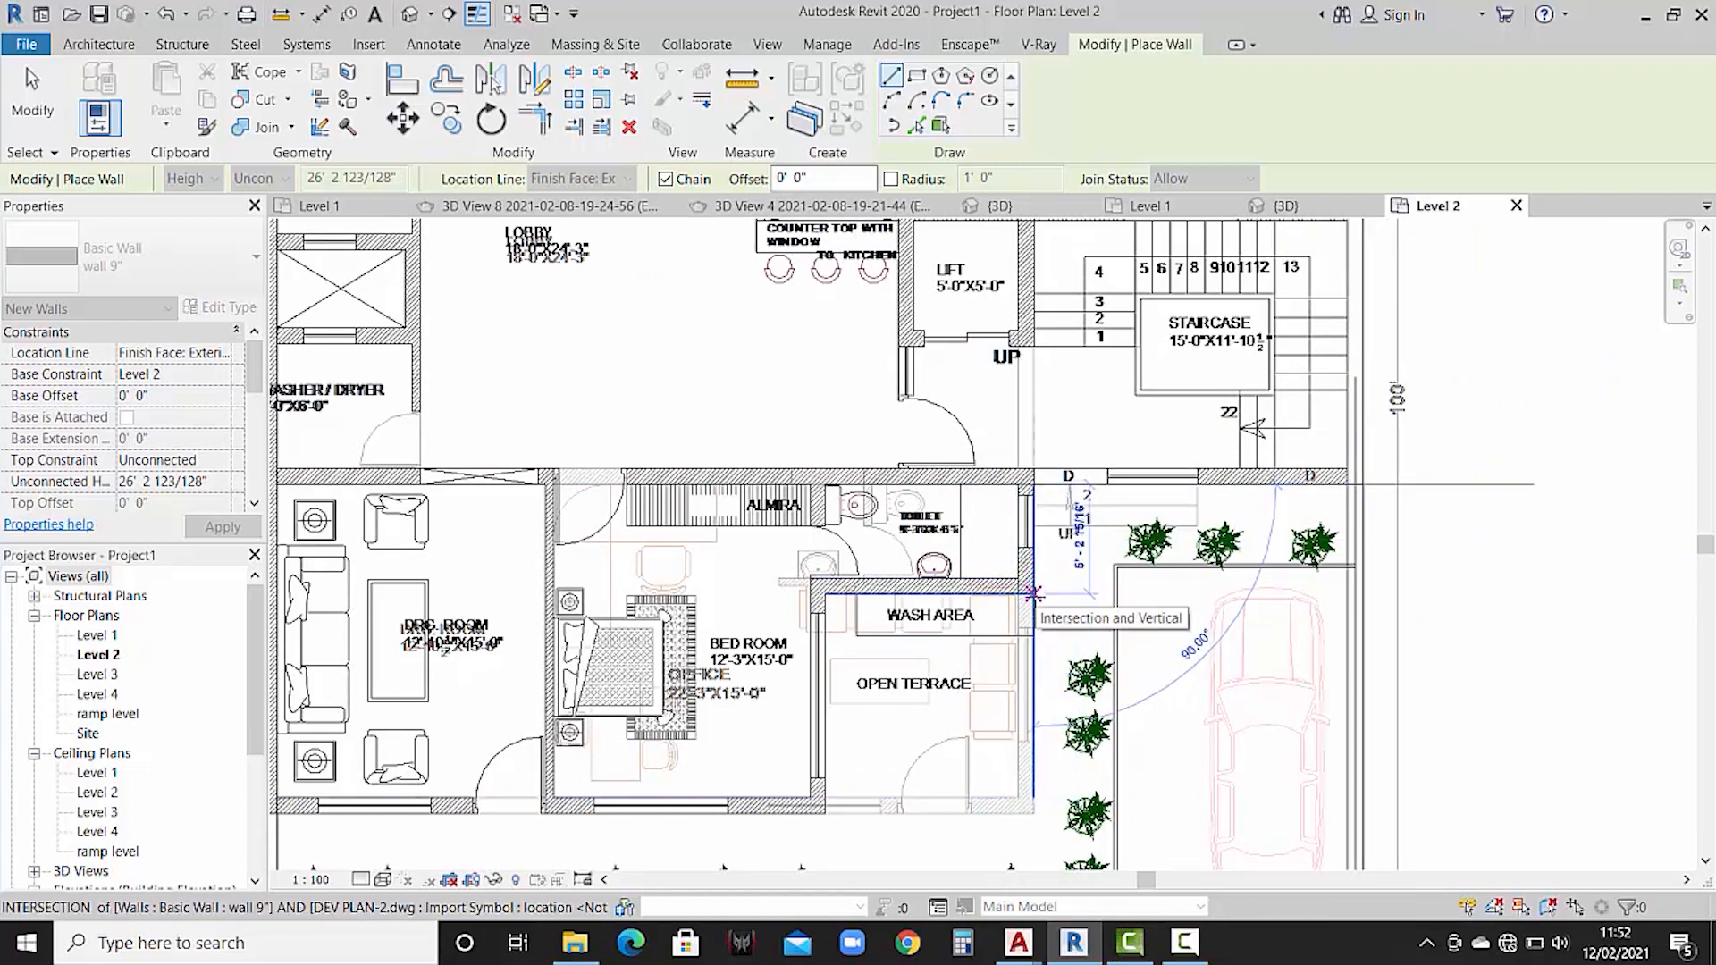
- Draw the walls along the toilet's outer side, behind the wash area, and between the bedroom and open terrace to the front
left_click(1034, 594)
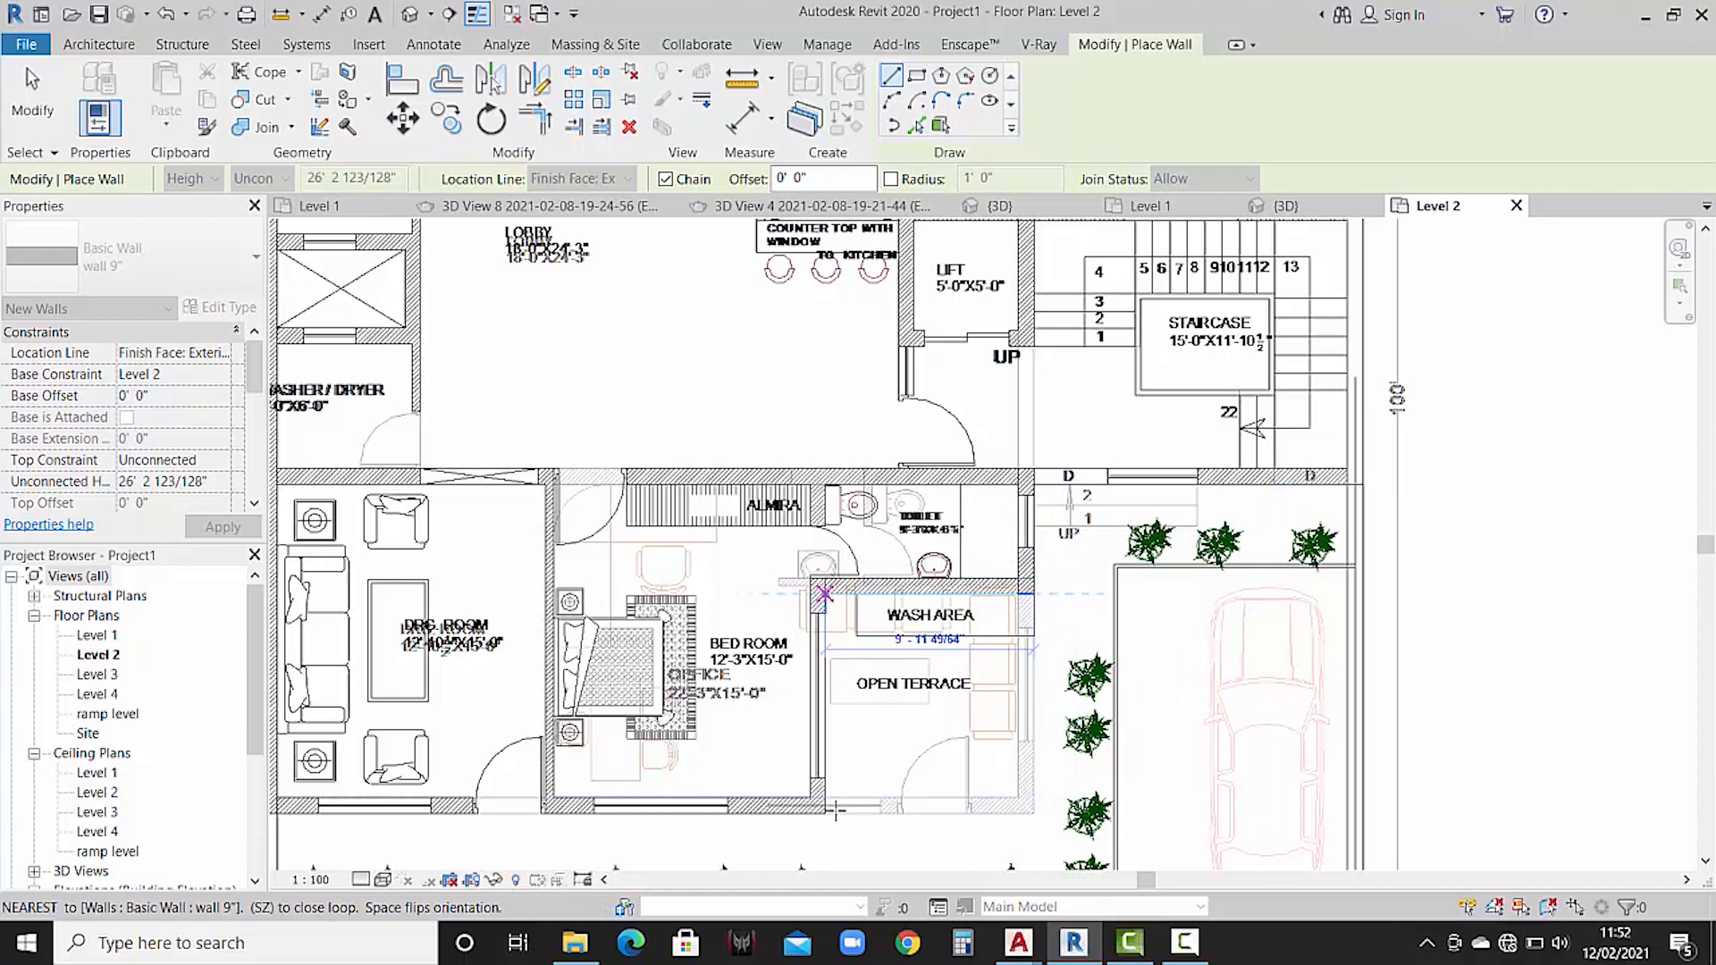
left_click(824, 593)
left_click(801, 808)
- Close the wall loop along the front of the bedroom and drawing room, and end the wall command
middle_click_drag(702, 809, 1067, 719)
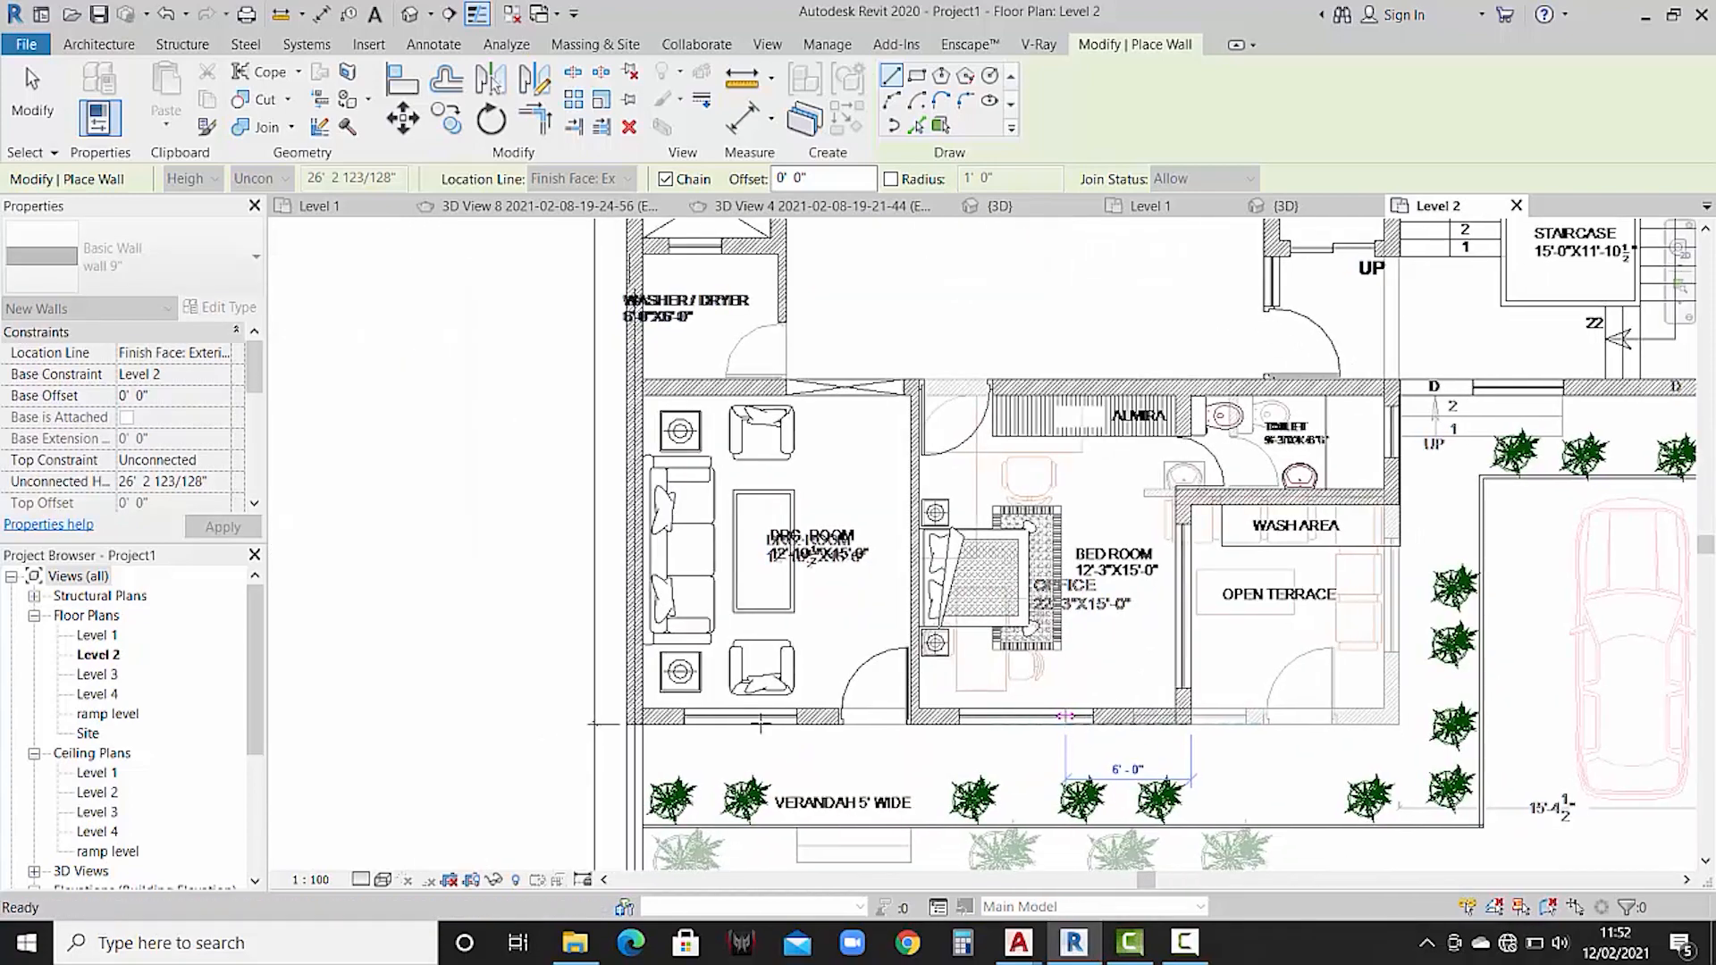
left_click(631, 723)
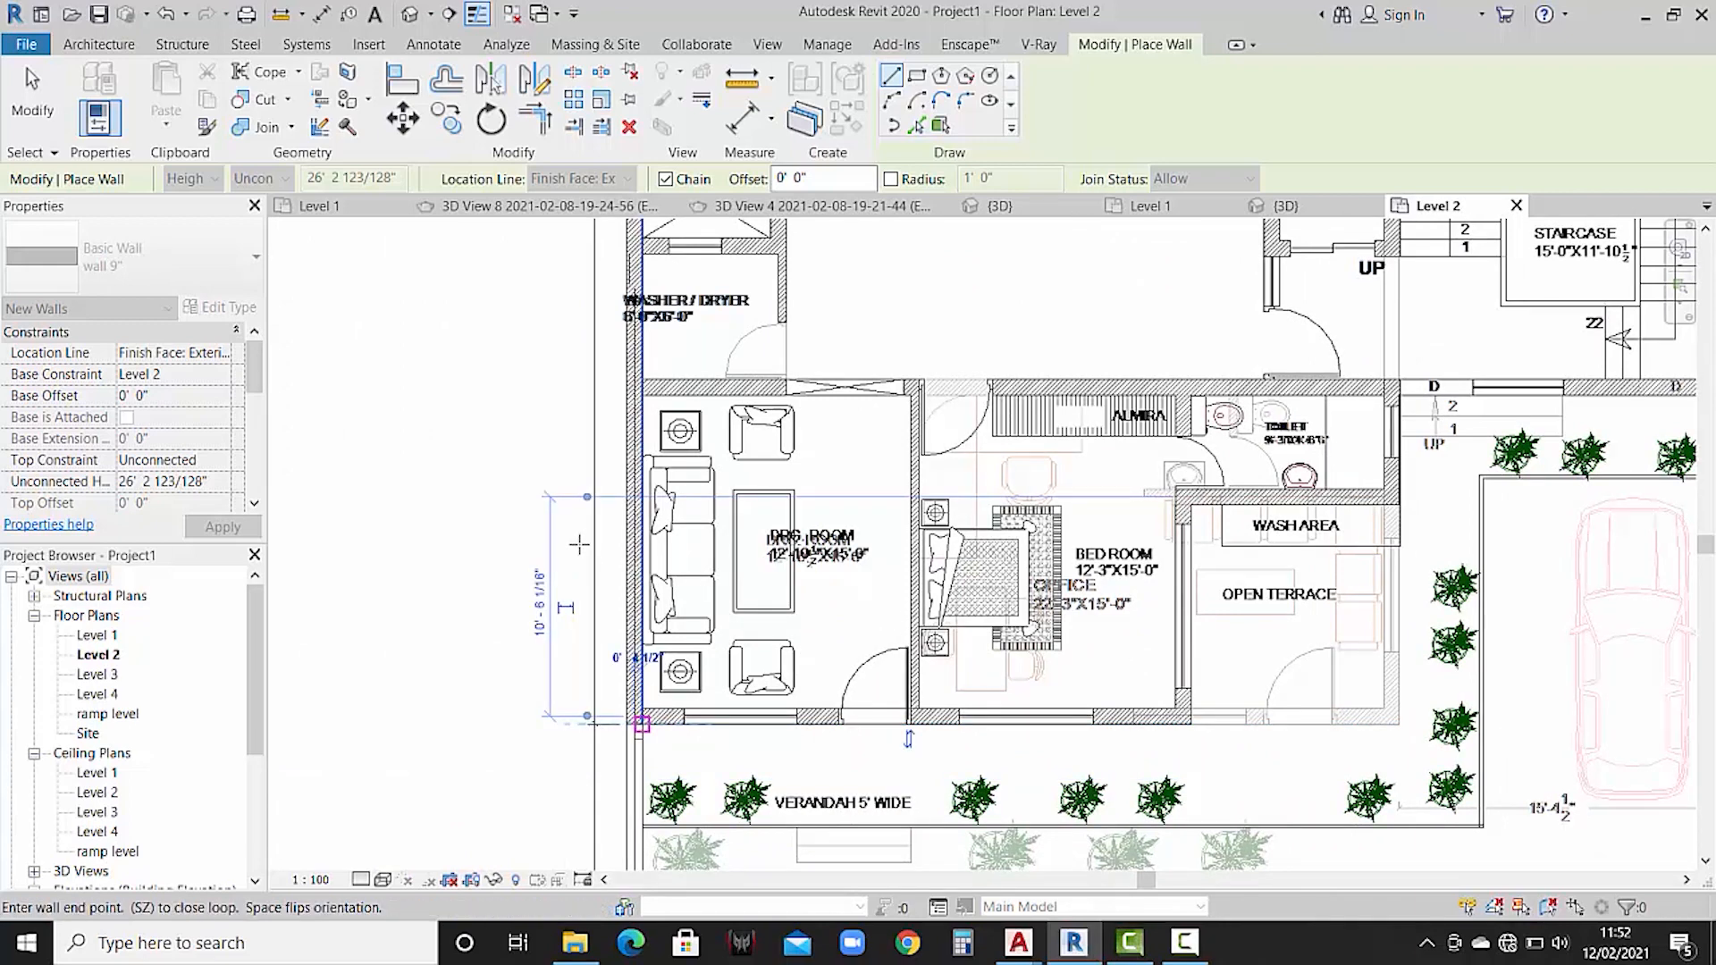
right_click(494, 453)
left_click(508, 460)
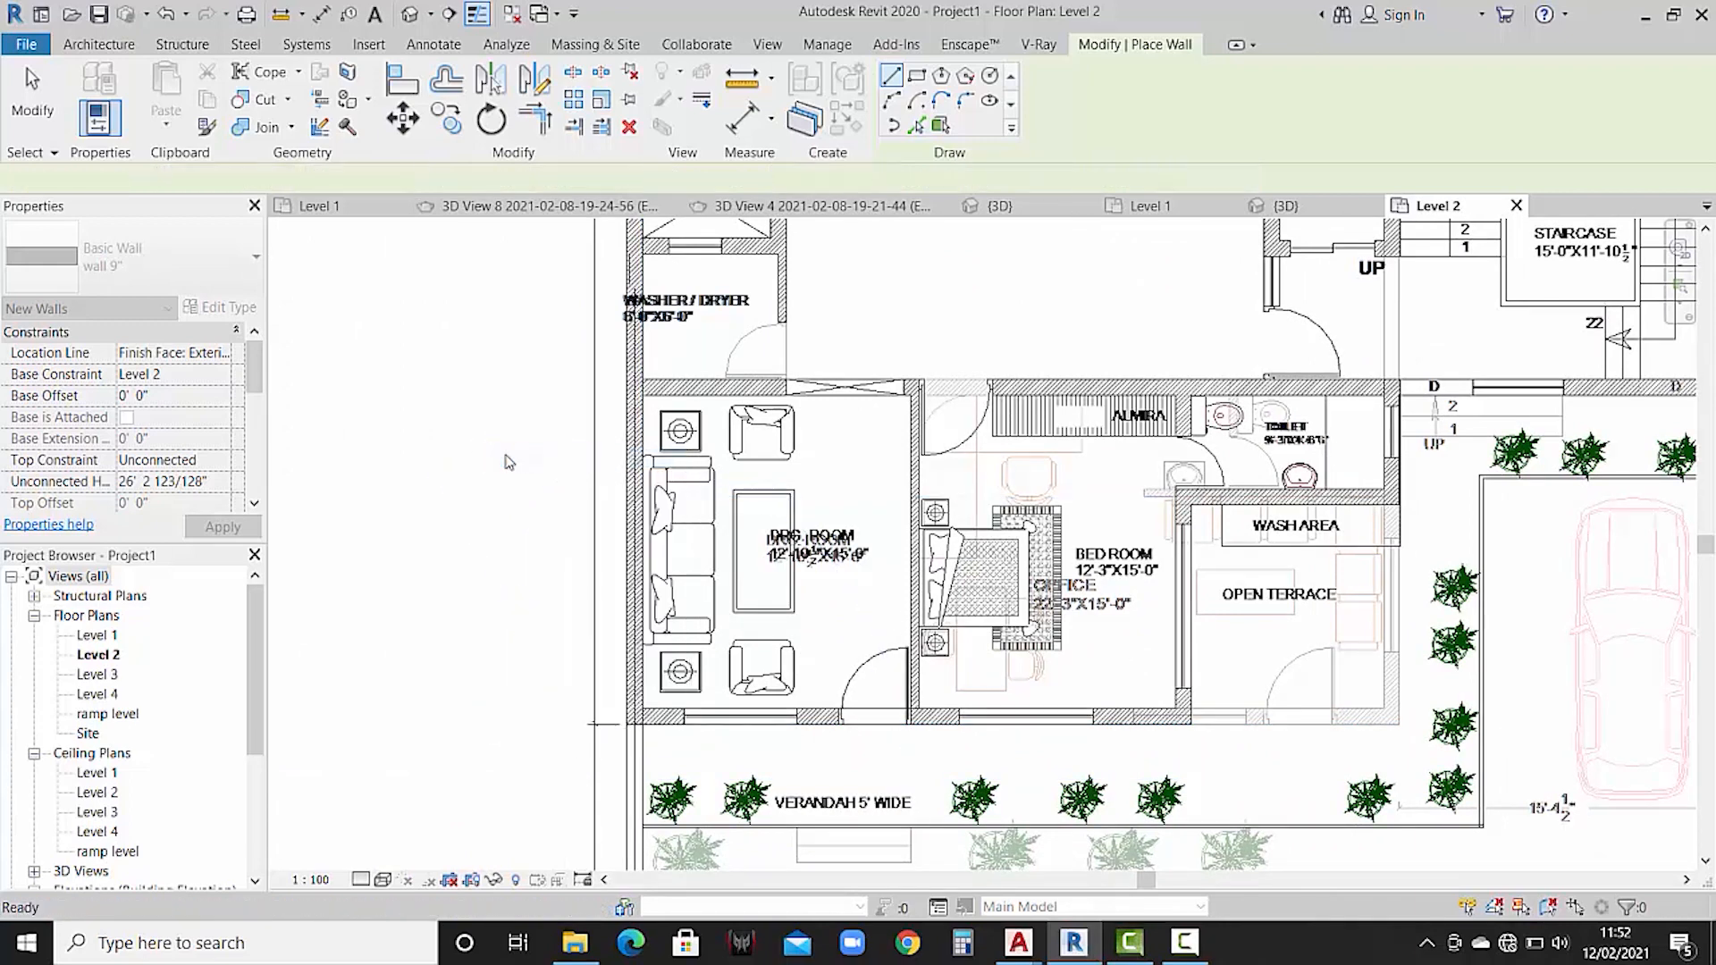
right_click(523, 468)
left_click(529, 463)
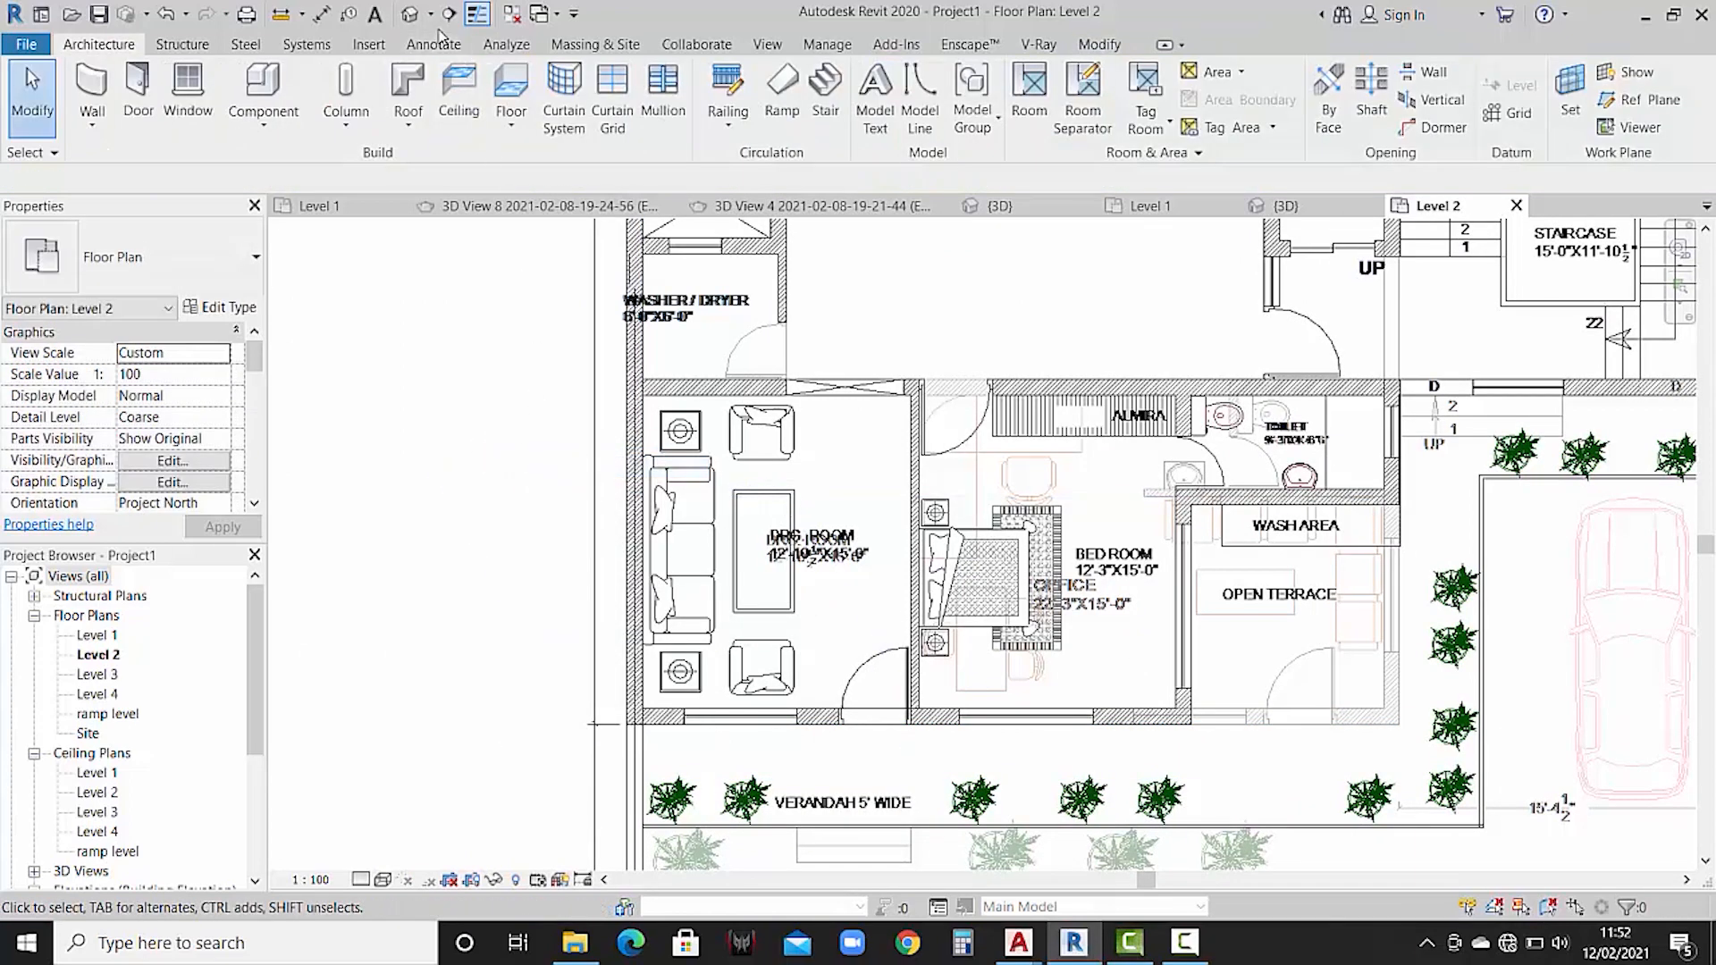
- Select all the new Level 2 exterior walls in the 3D view and set their top constraint to Level 3
left_click(1283, 206)
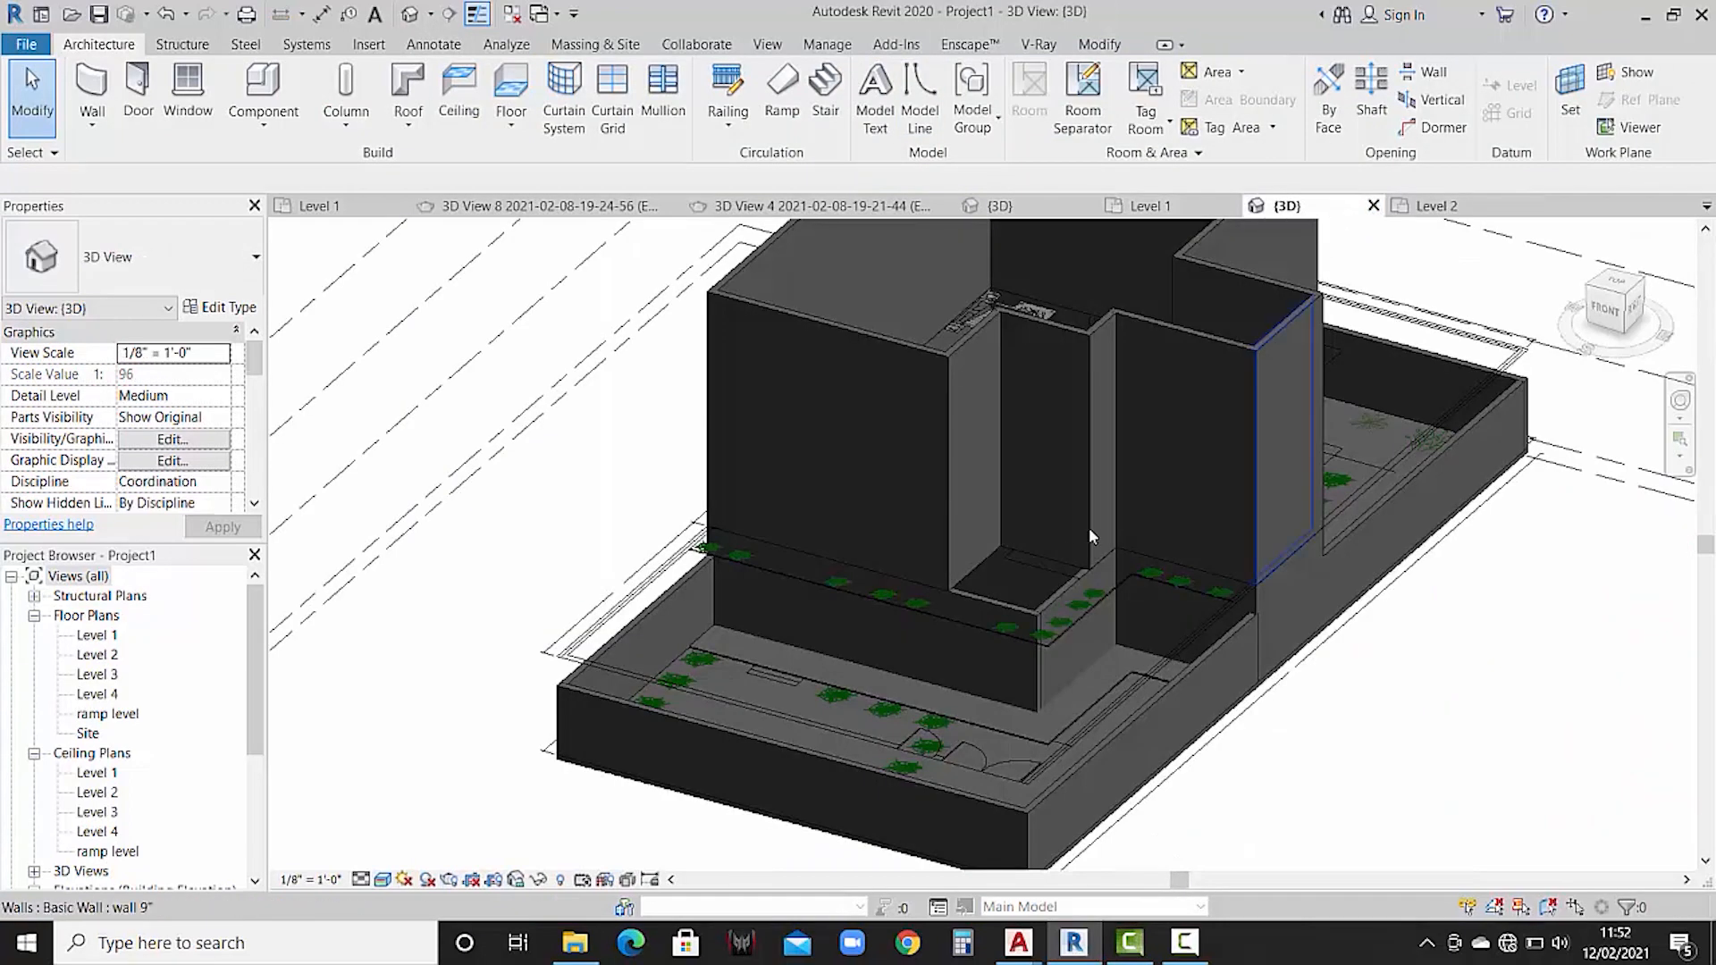
middle_click_drag(1089, 527, 1078, 585)
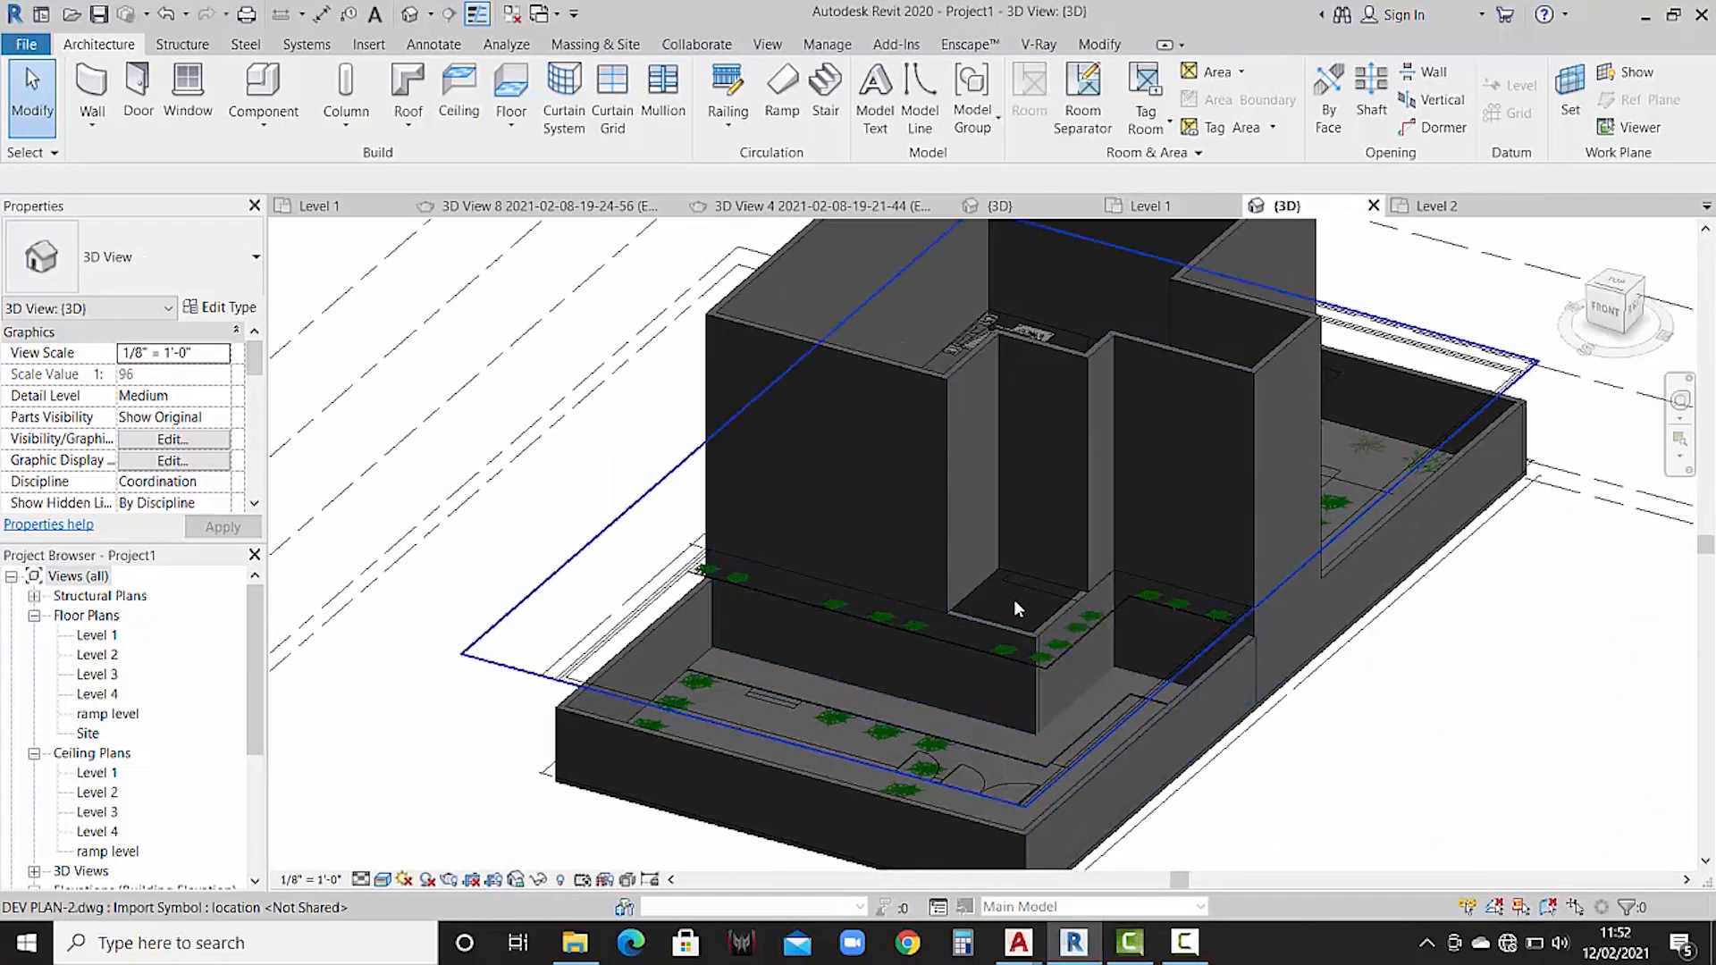
scroll(1028, 622, "up", 2)
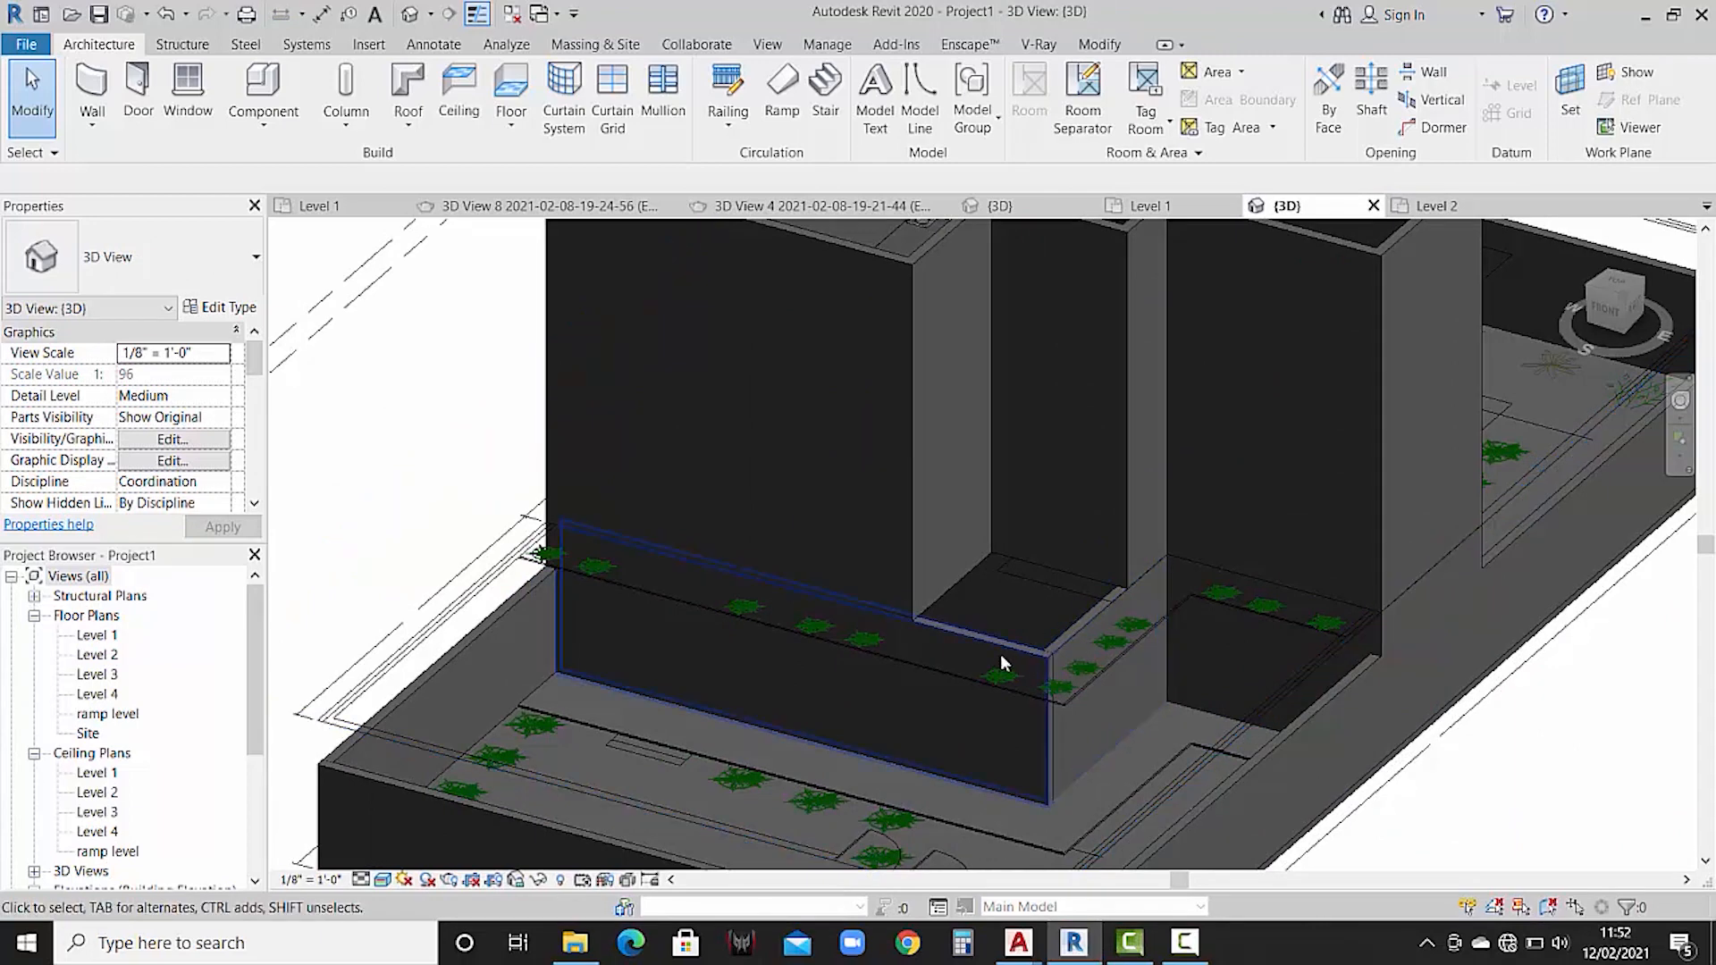
scroll(1078, 635, "down", 3)
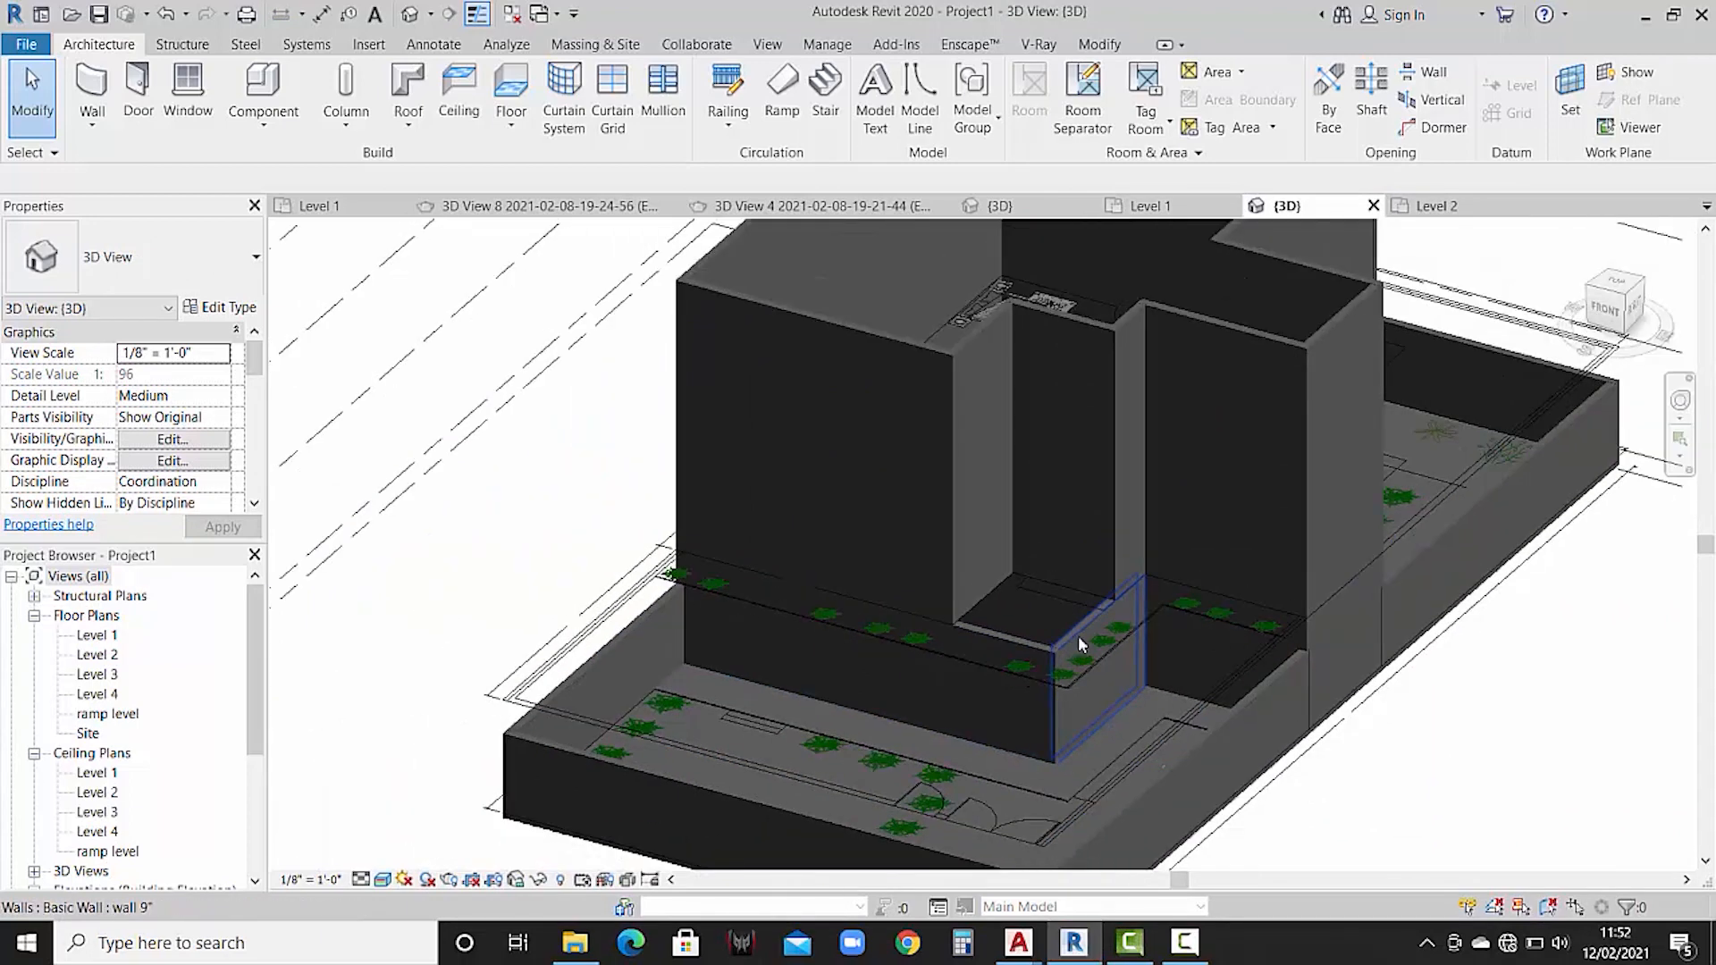
left_click(943, 385)
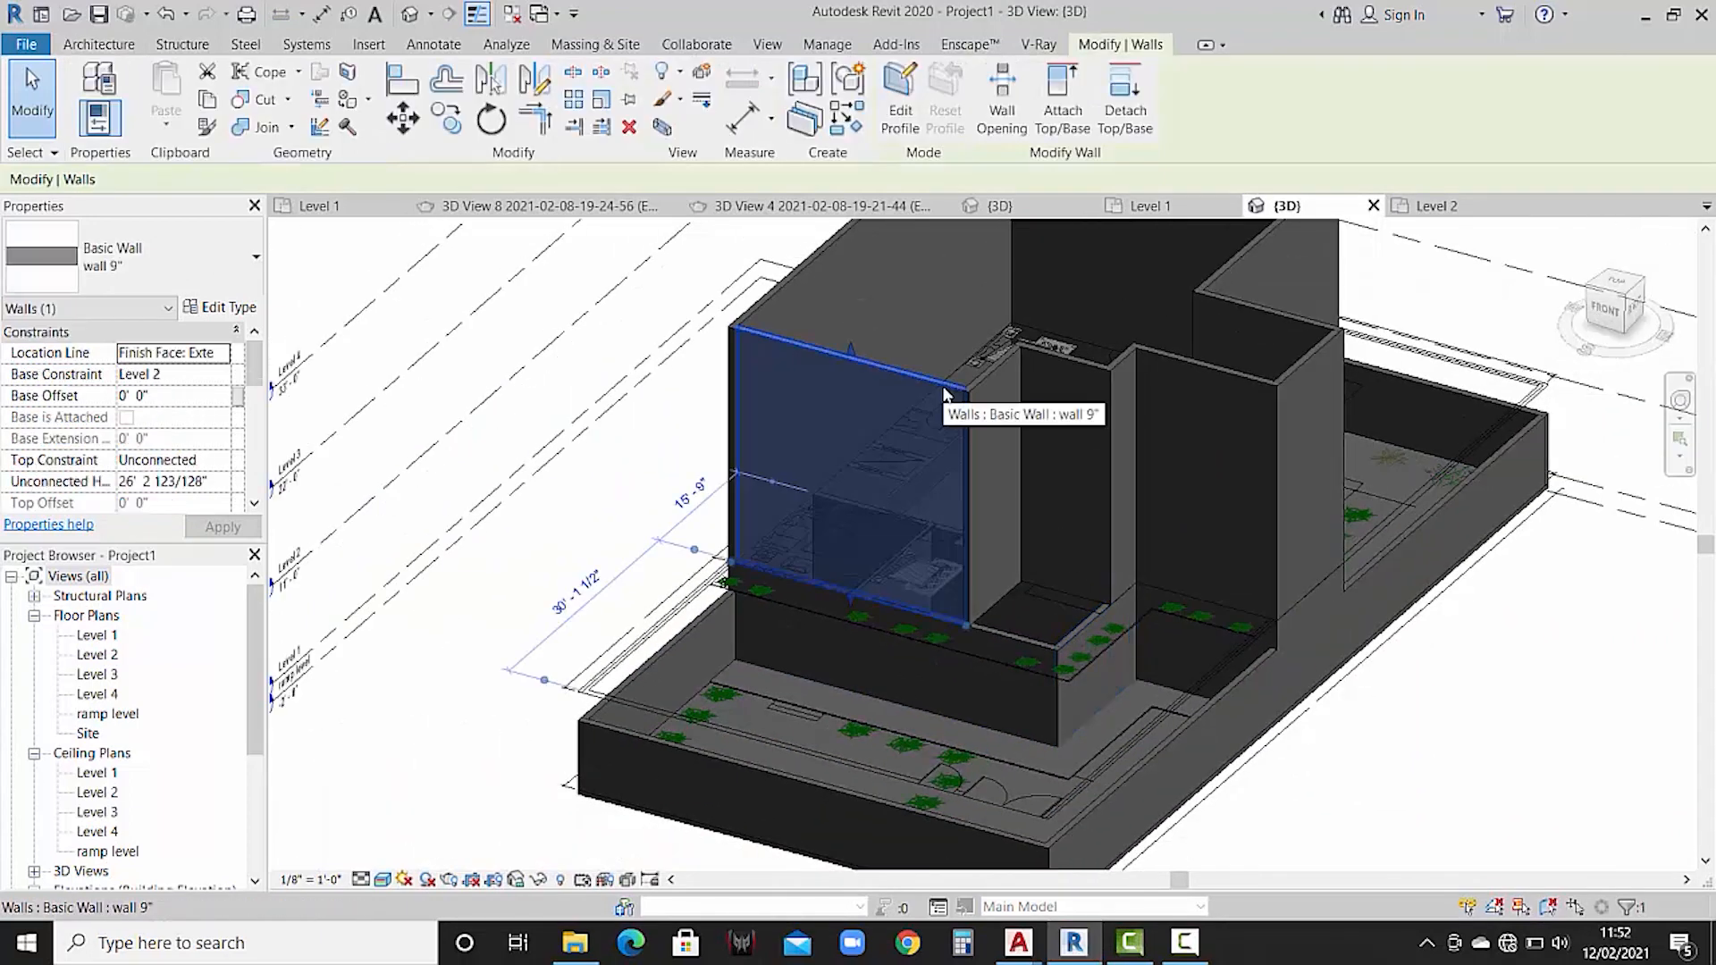
left_click(1005, 358, "ctrl")
left_click(1117, 365, "ctrl")
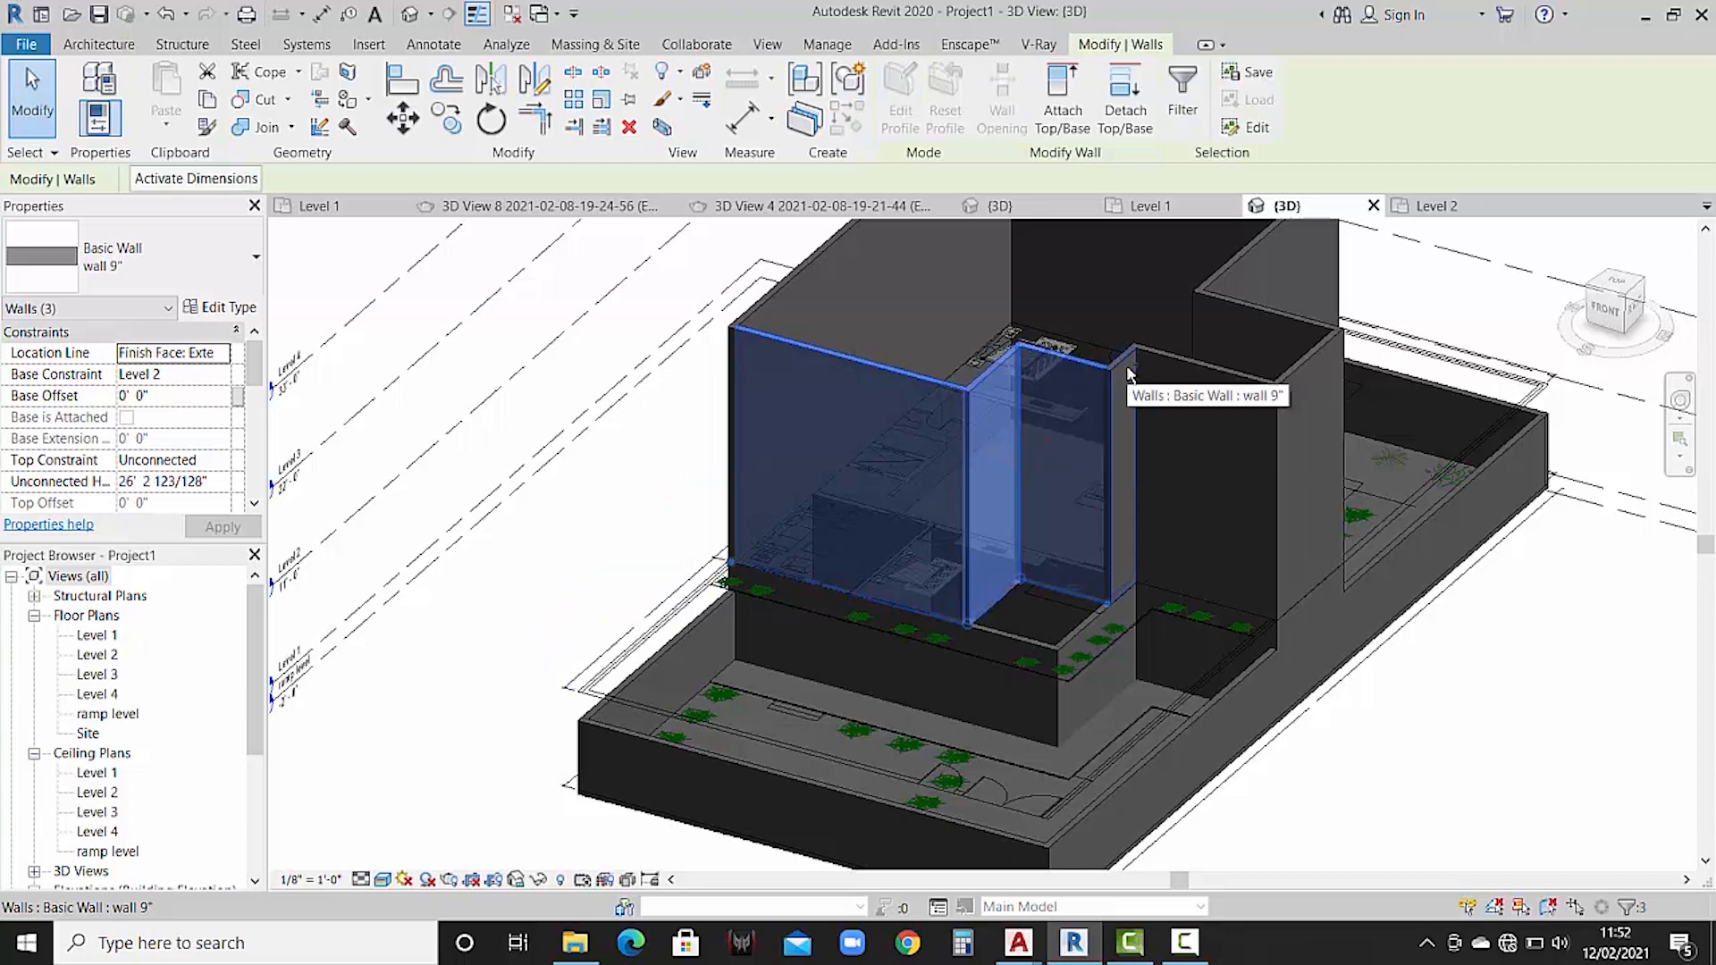
left_click(1172, 353, "ctrl")
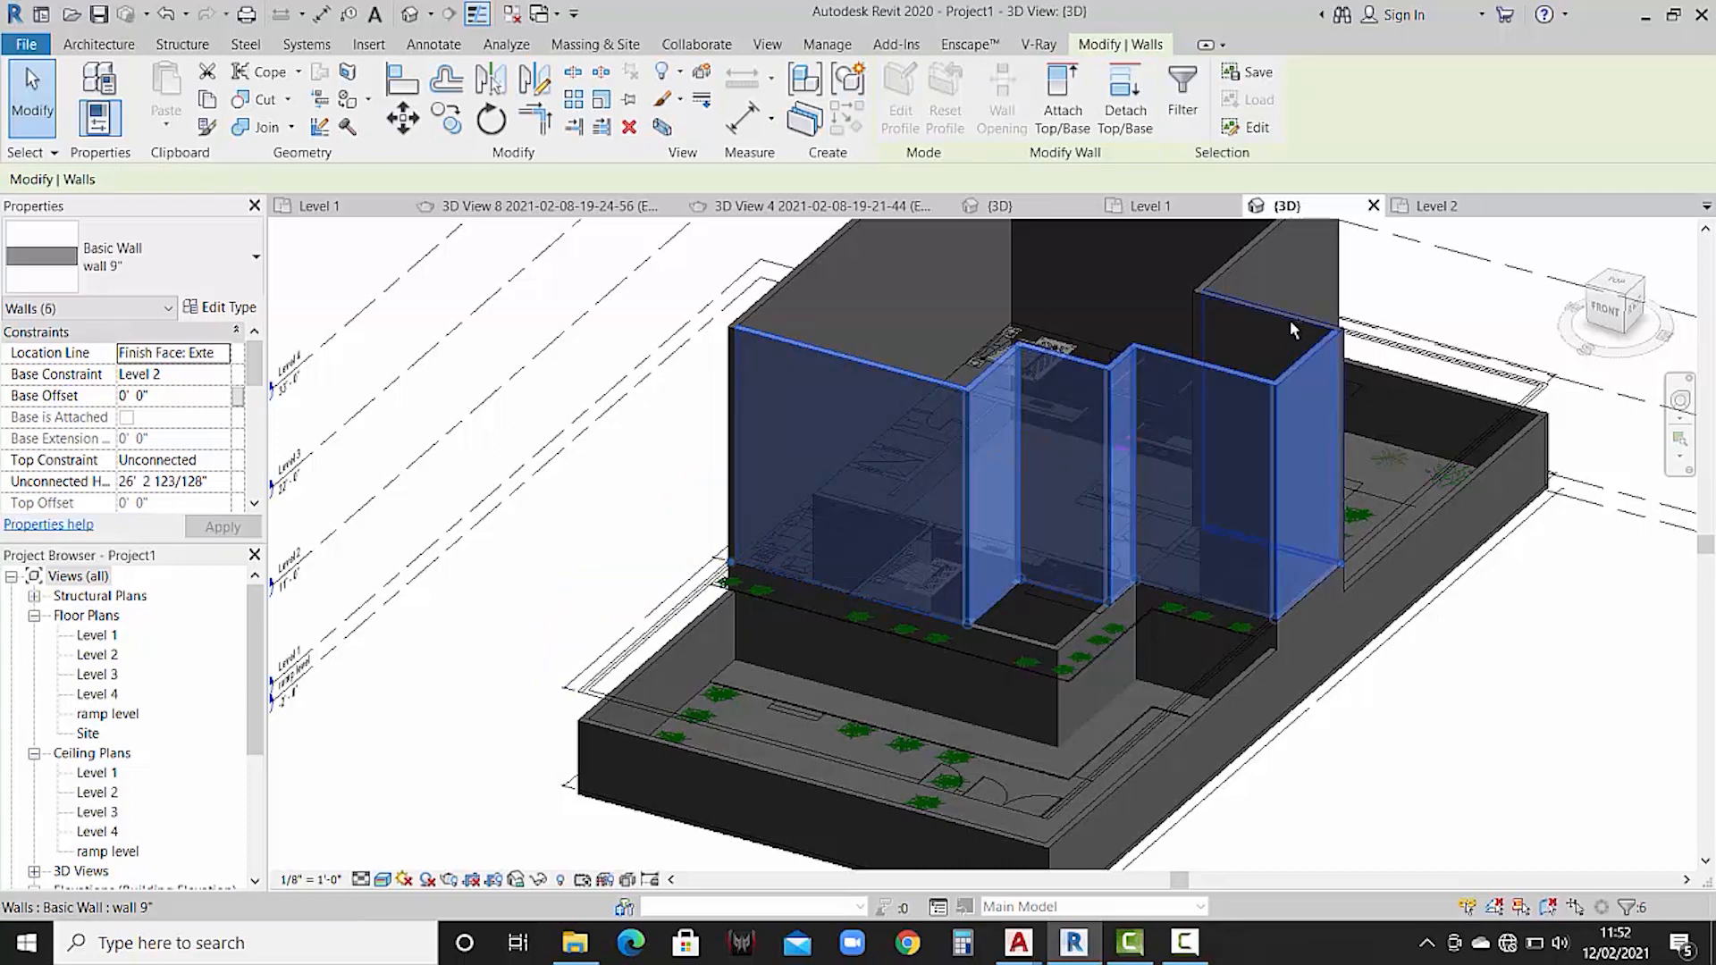
left_click(1289, 320, "ctrl")
left_click(1241, 266, "ctrl")
middle_click_drag(1316, 282, 1341, 449)
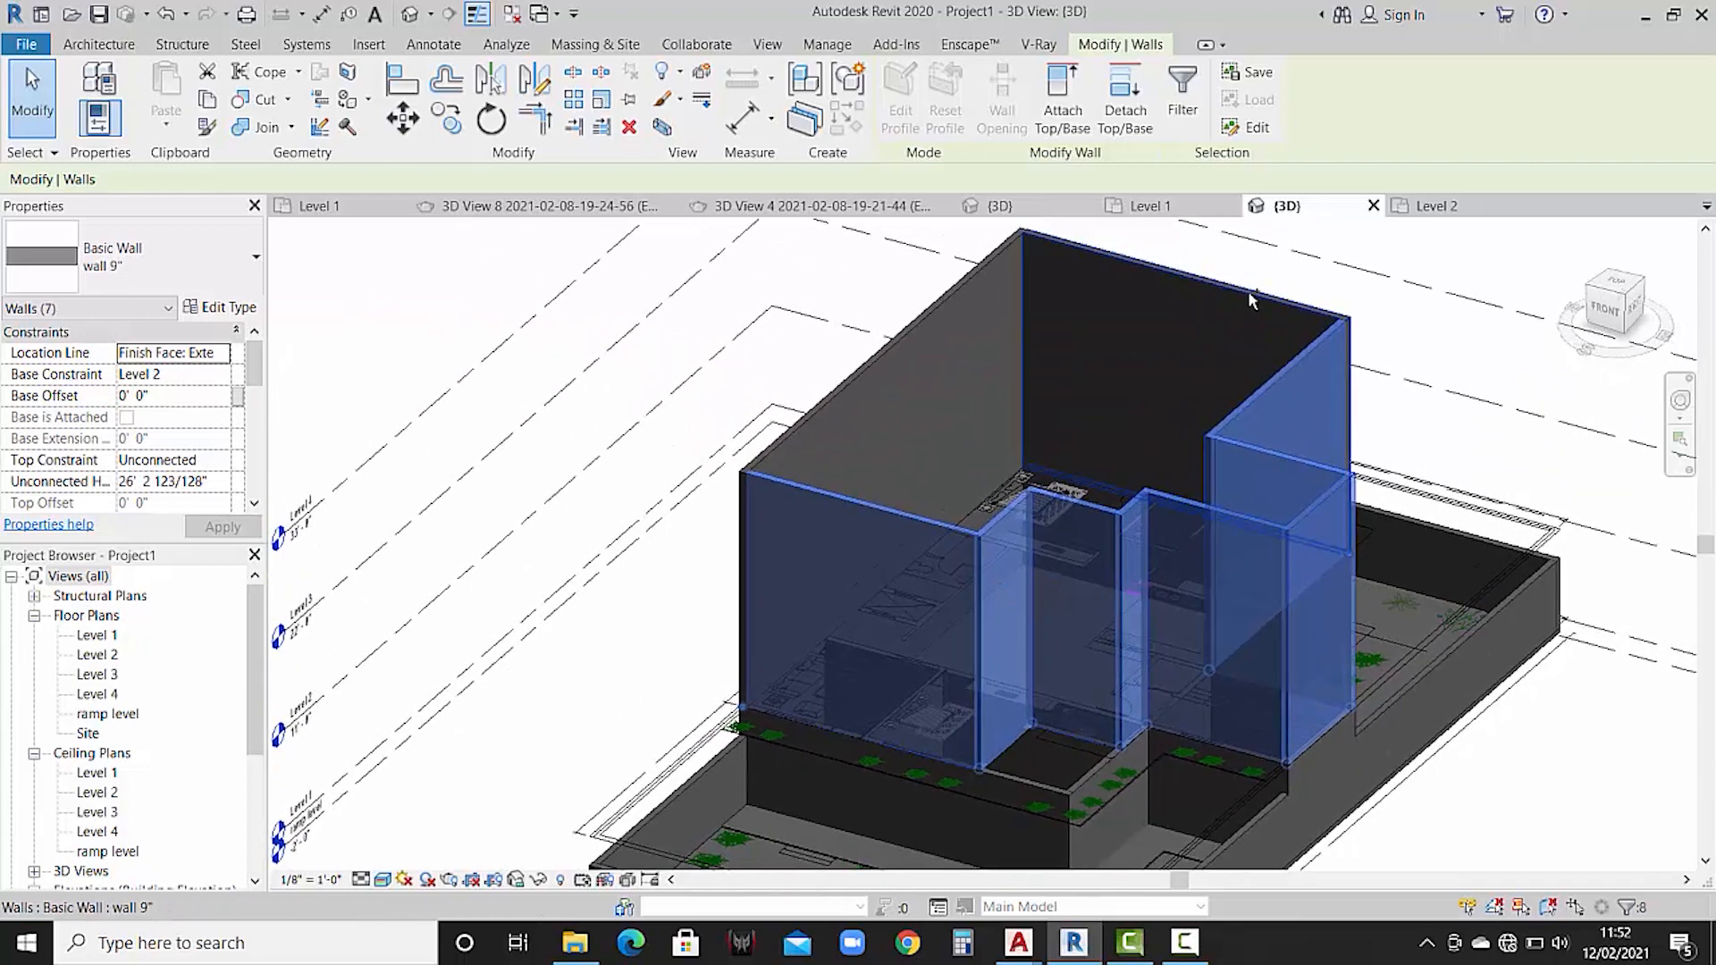
left_click(1248, 292, "ctrl")
left_click(939, 322, "ctrl")
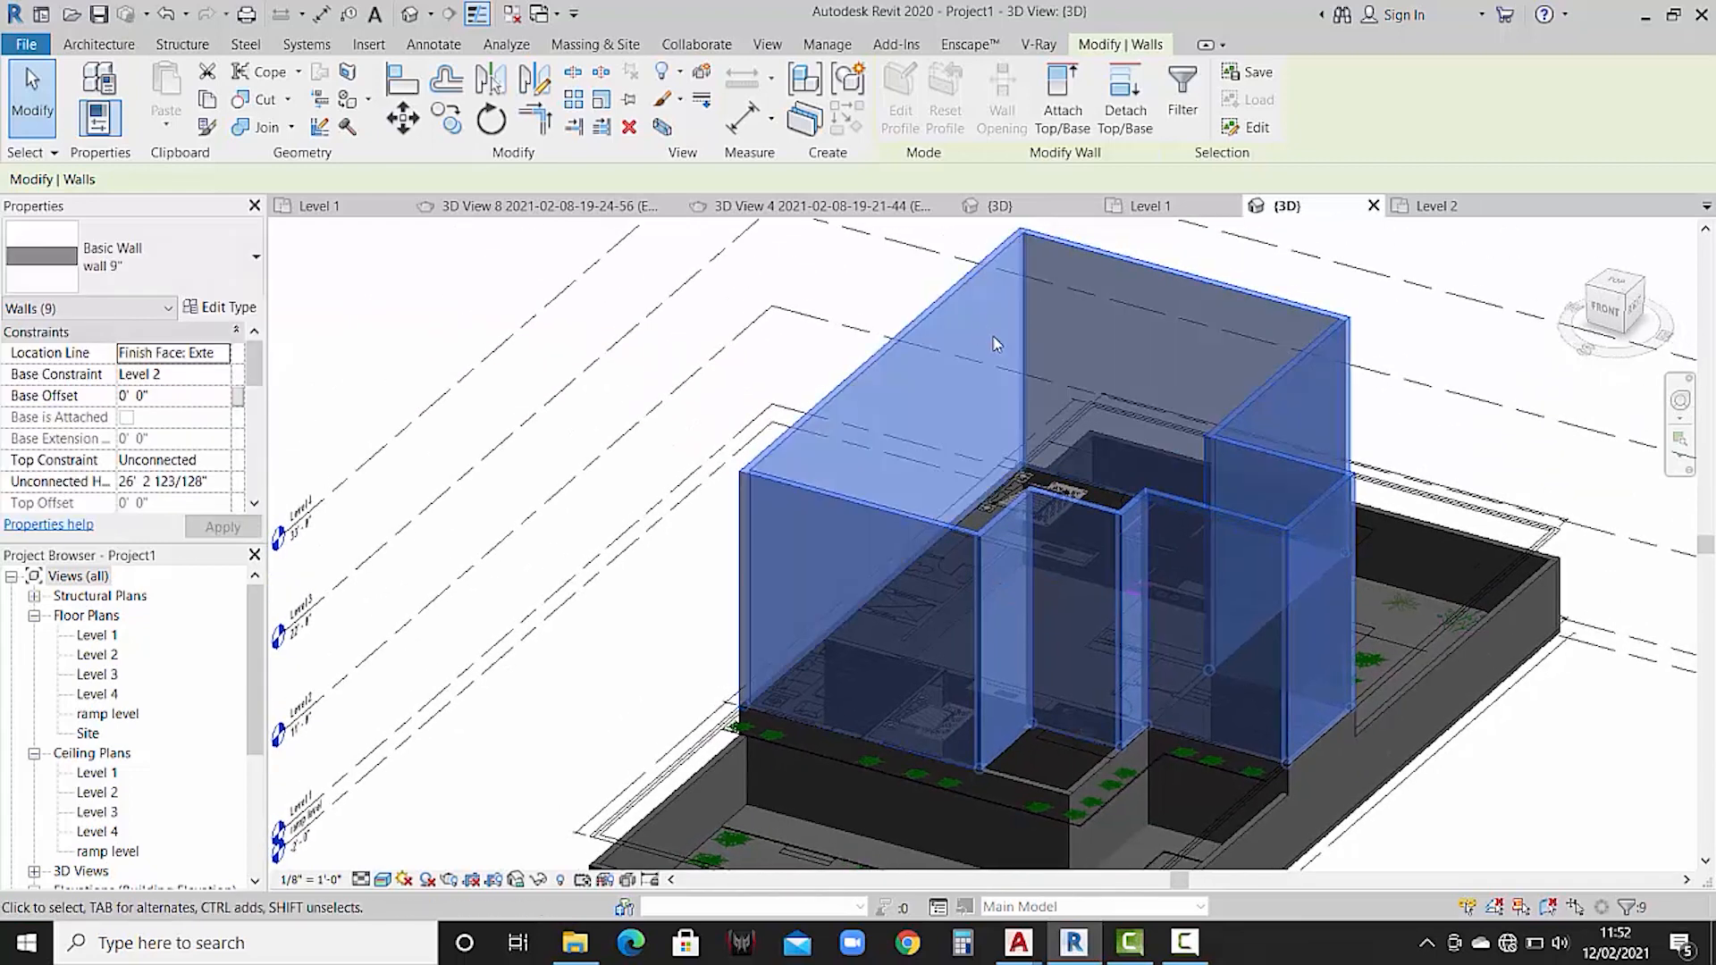
left_click(219, 463)
left_click(214, 552)
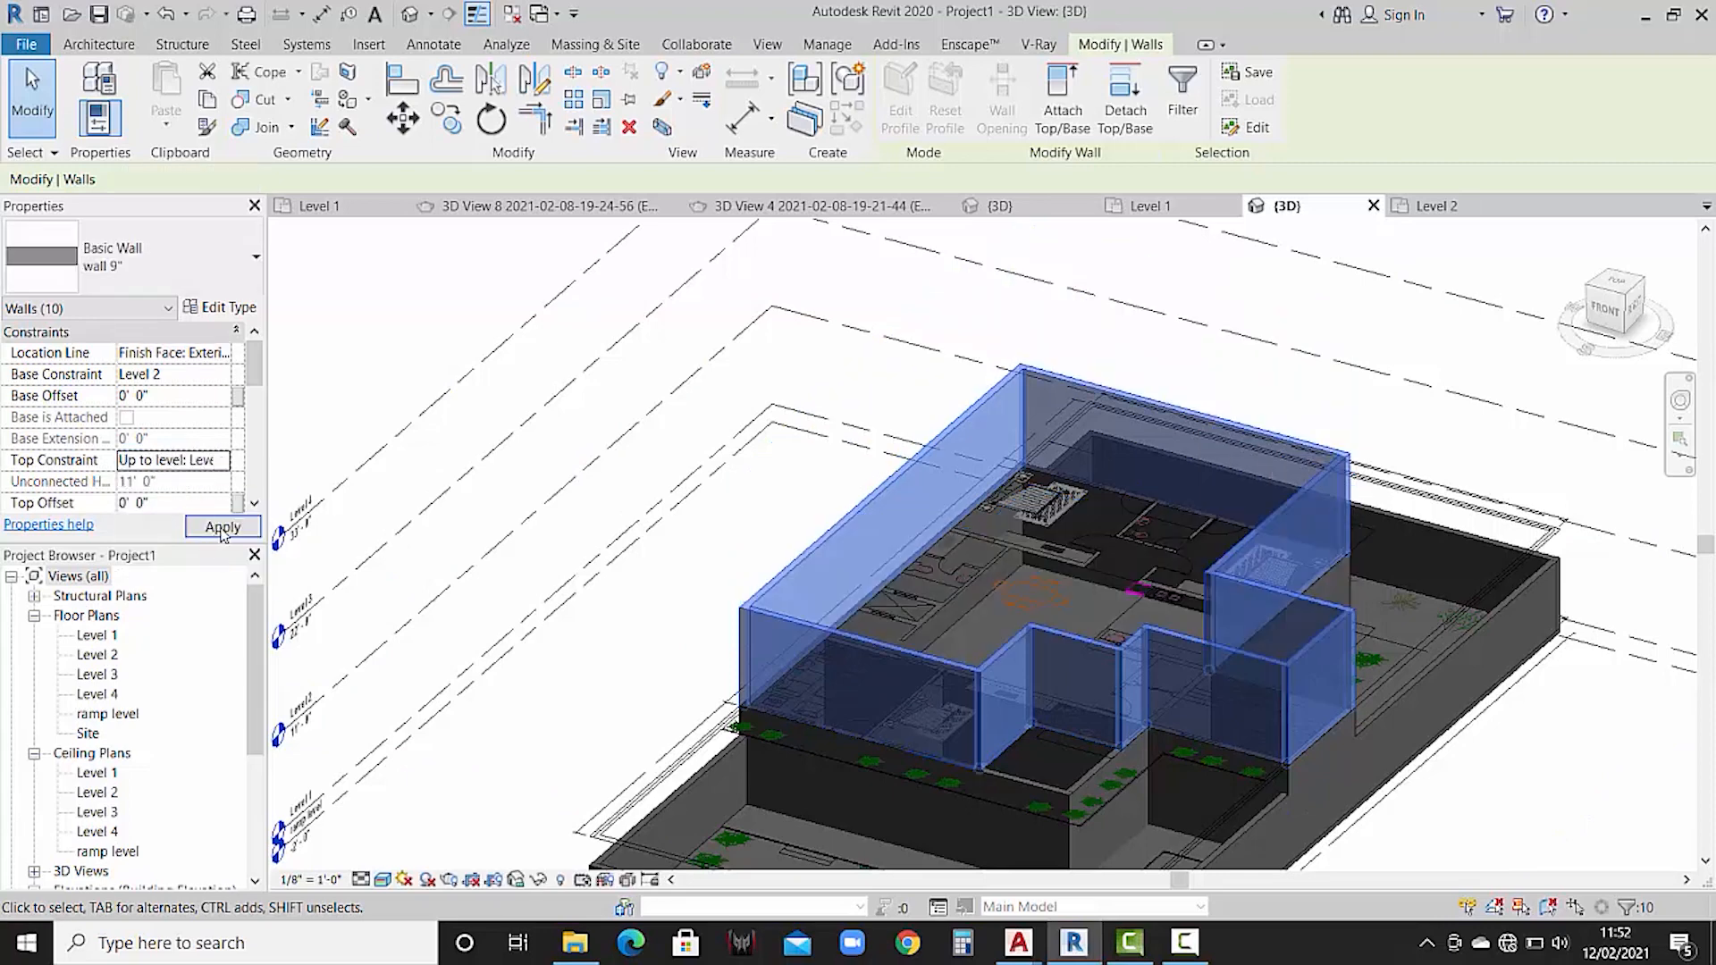
left_click(673, 603)
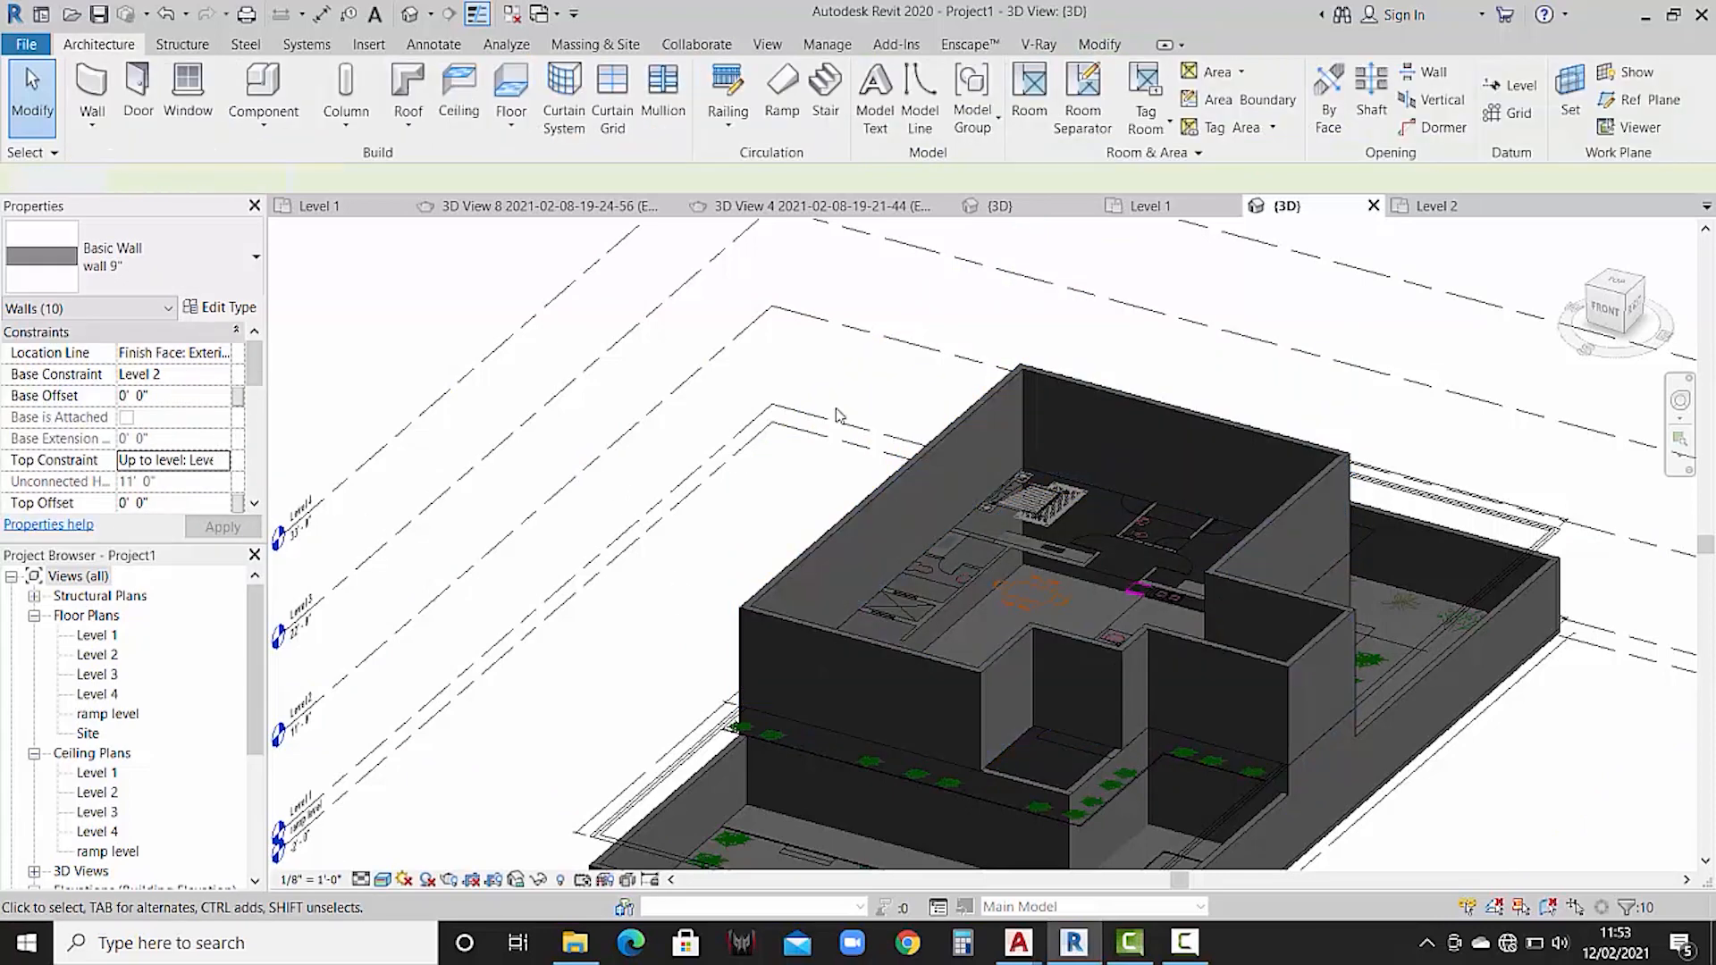
scroll(885, 387, "down", 3)
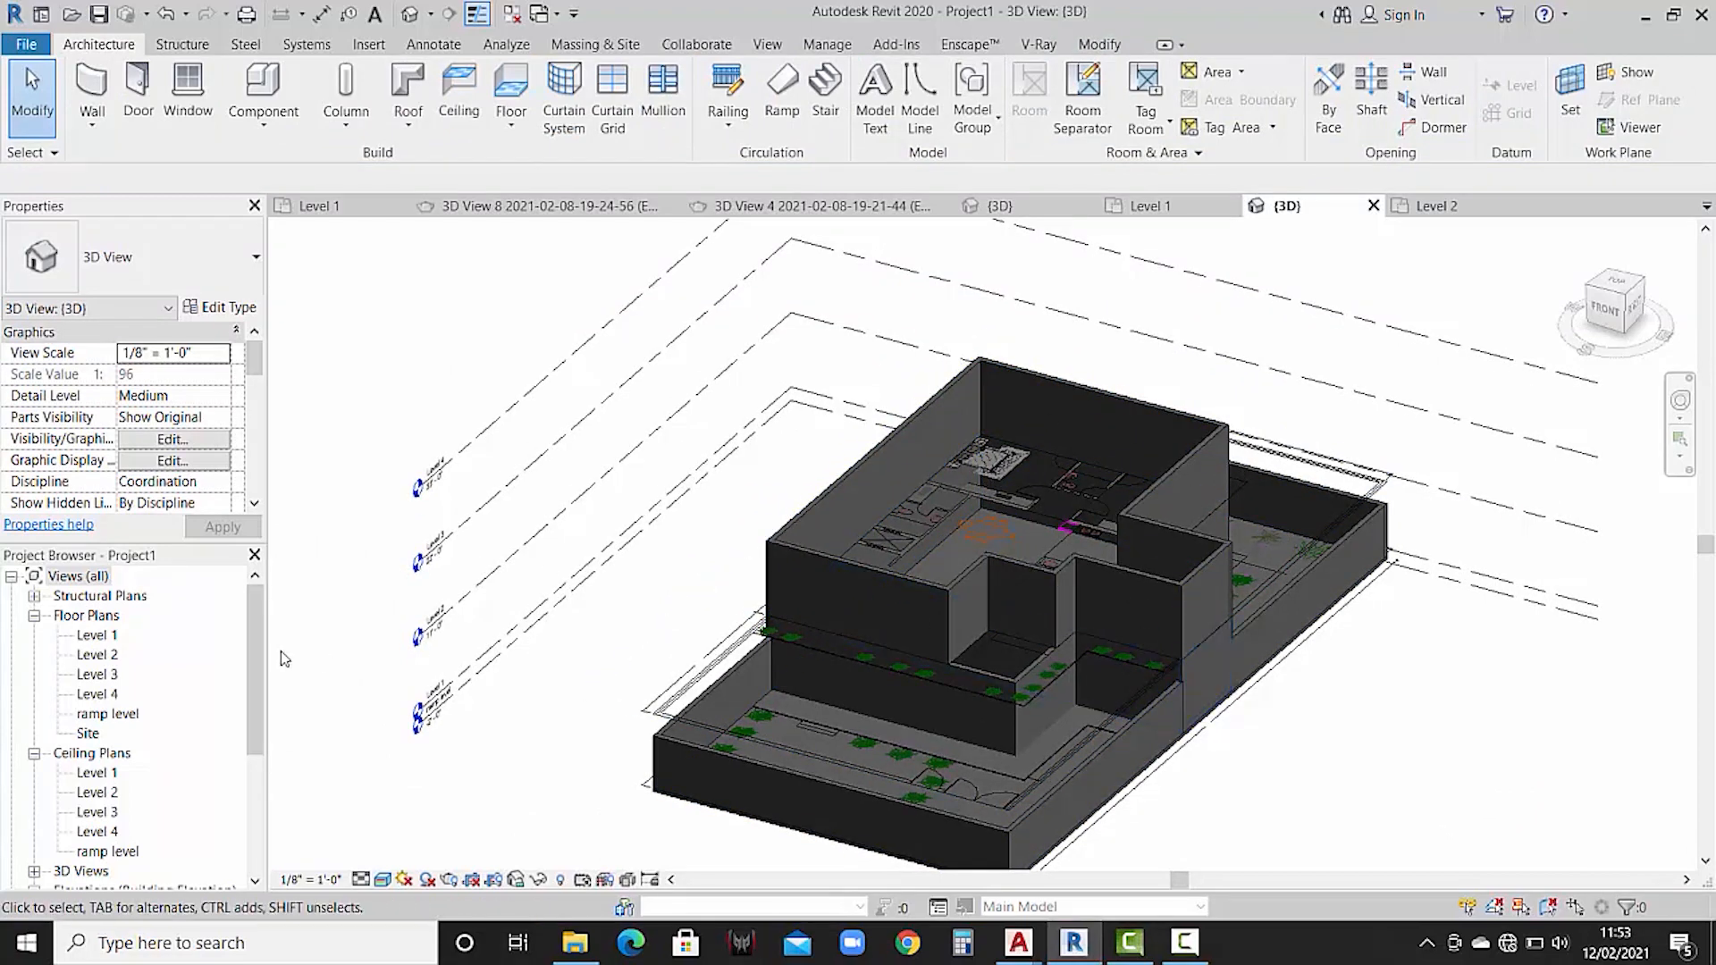
- Start an architectural floor on Level 2 with Generic Floor - 400mm and sketch its front boundary line along the verandah's outer edge
double_click(100, 657)
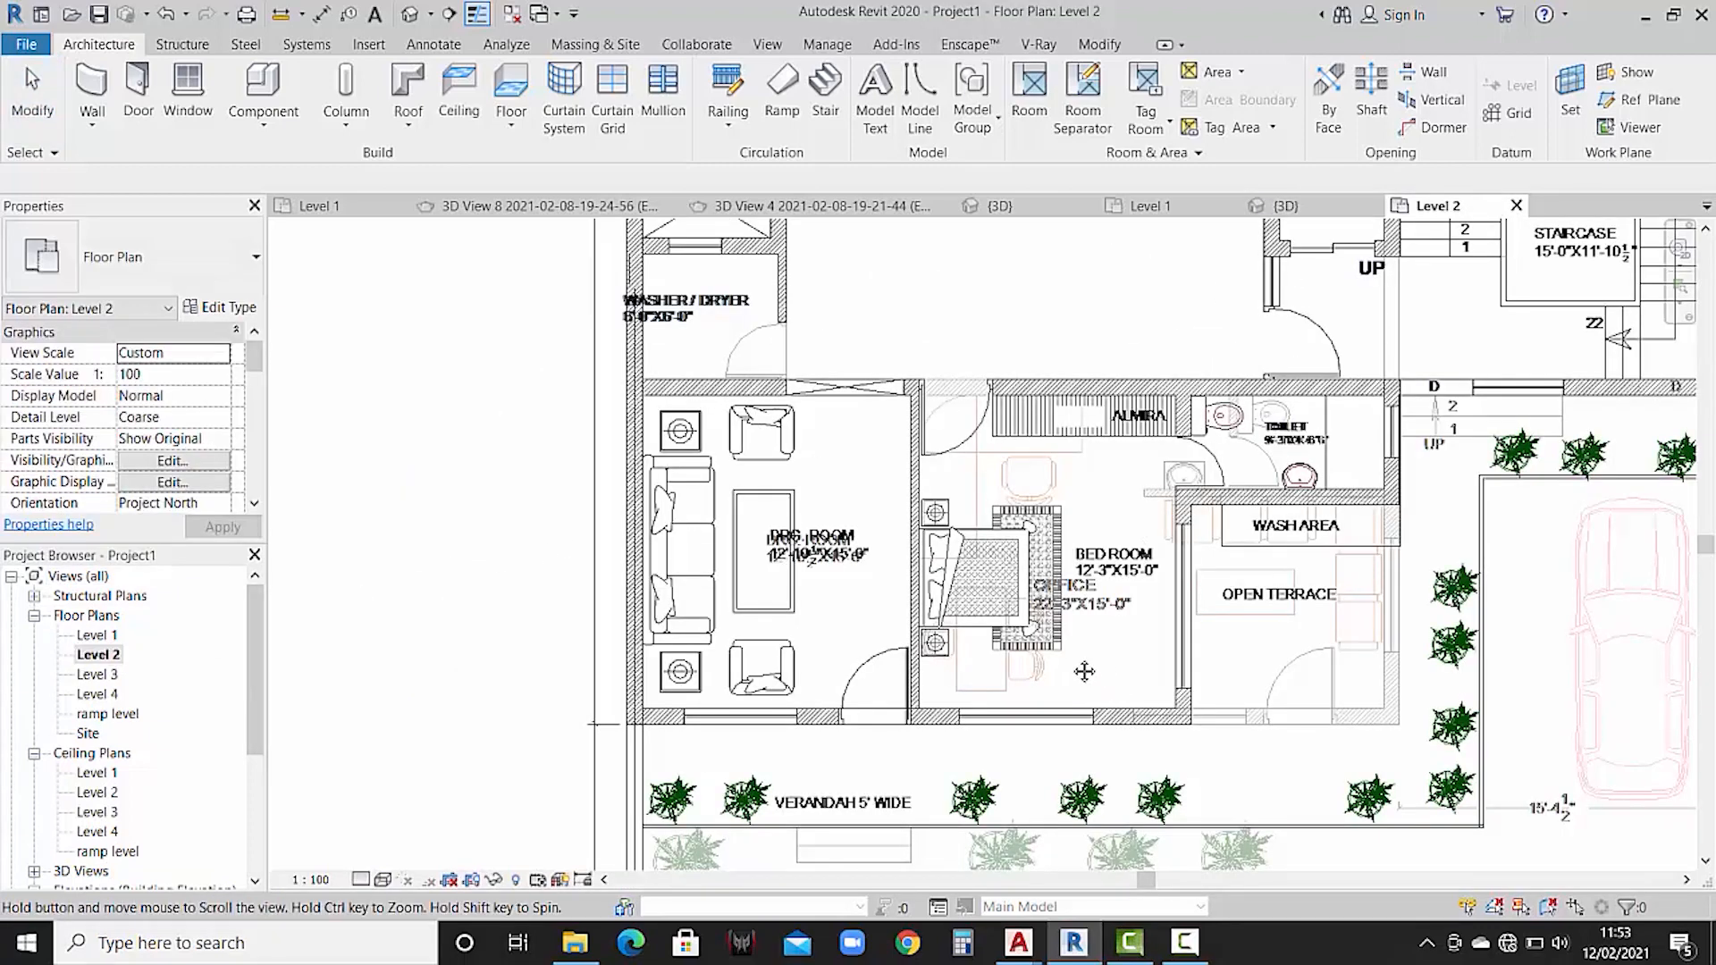
scroll(1092, 668, "down", 3)
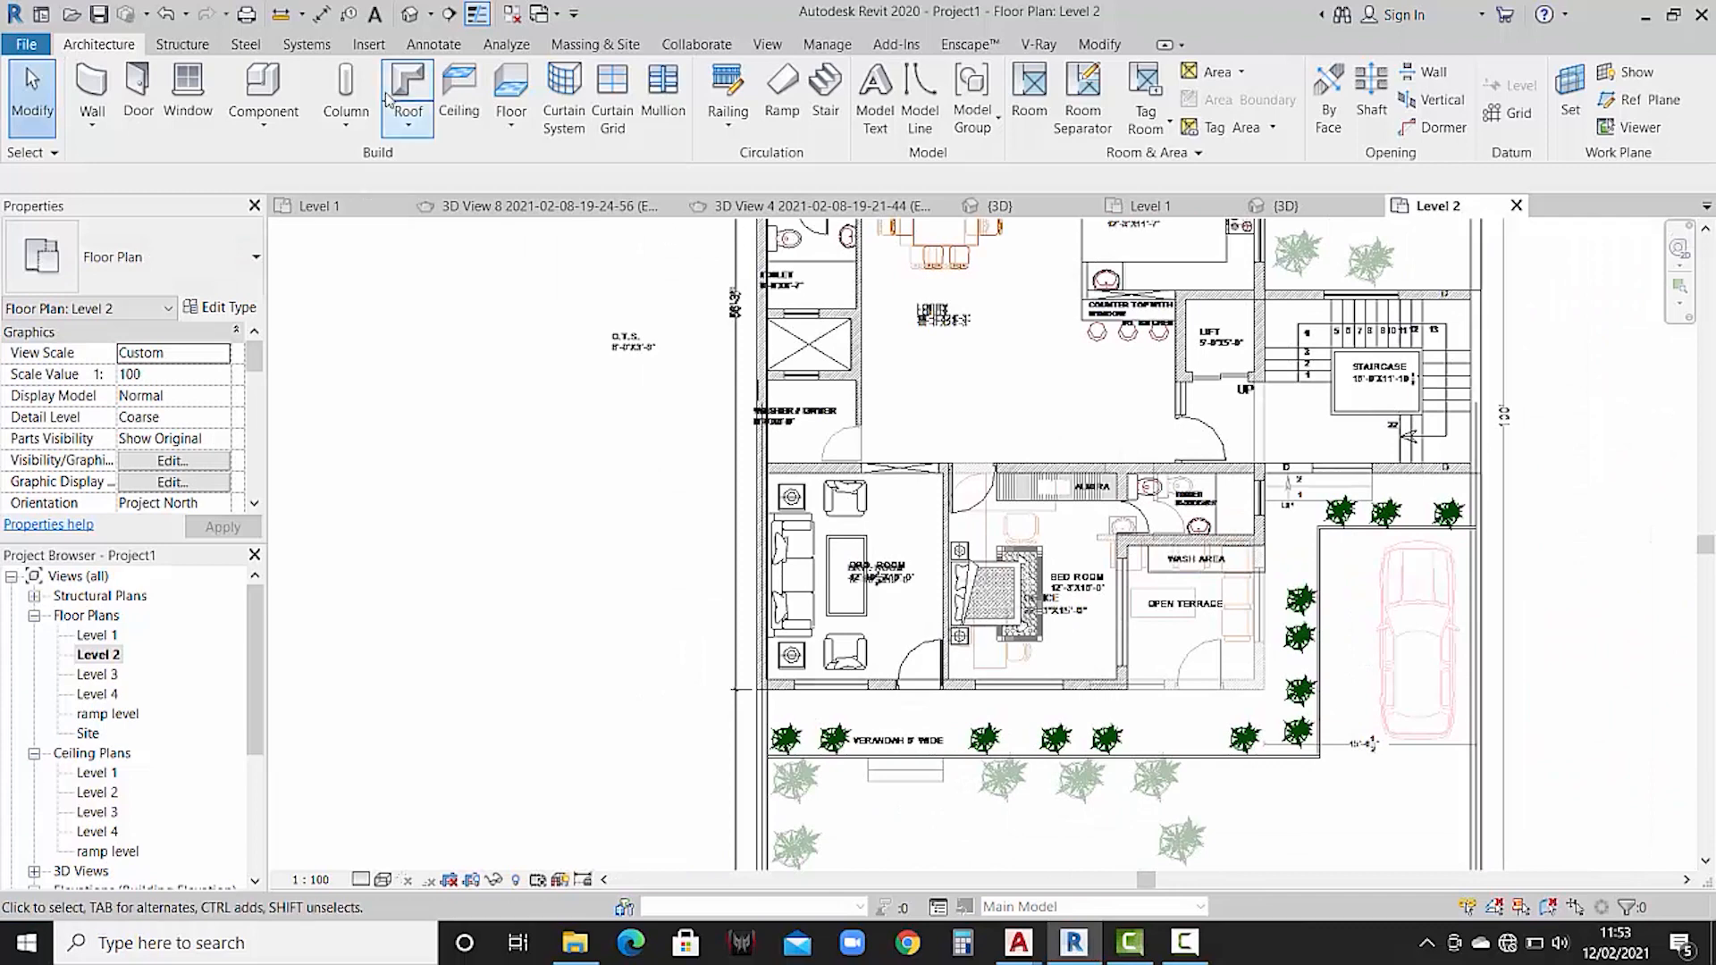
left_click(506, 136)
left_click(536, 164)
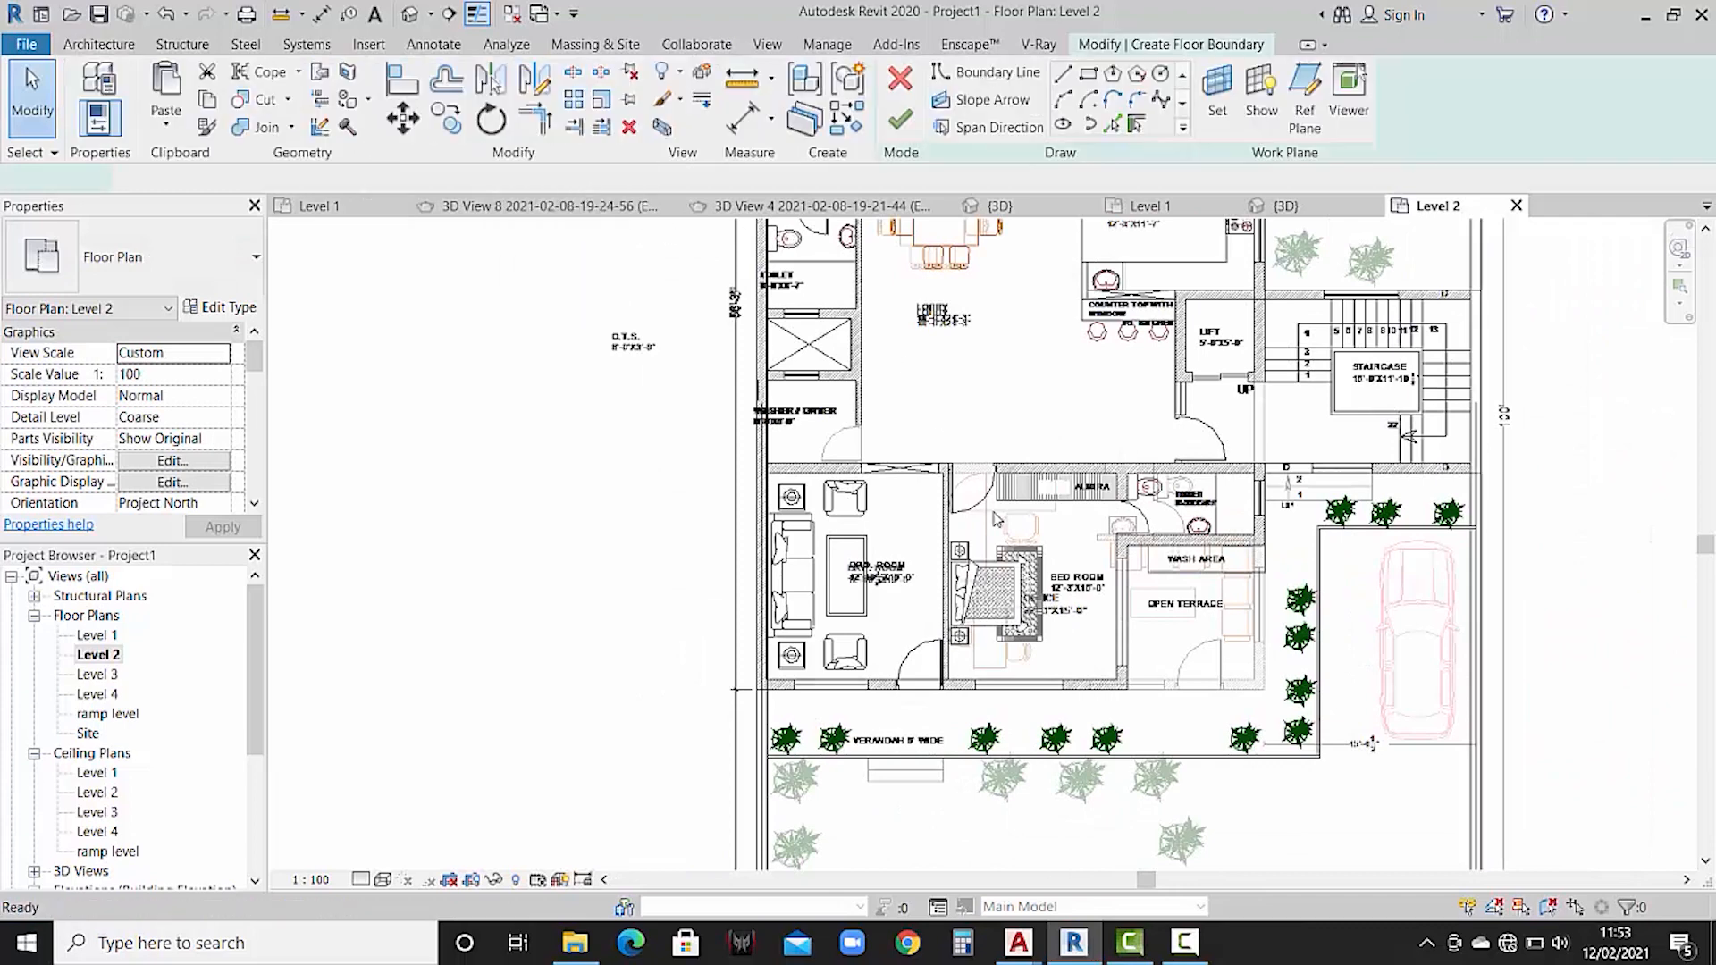
left_click(1064, 74)
scroll(773, 773, "up", 4)
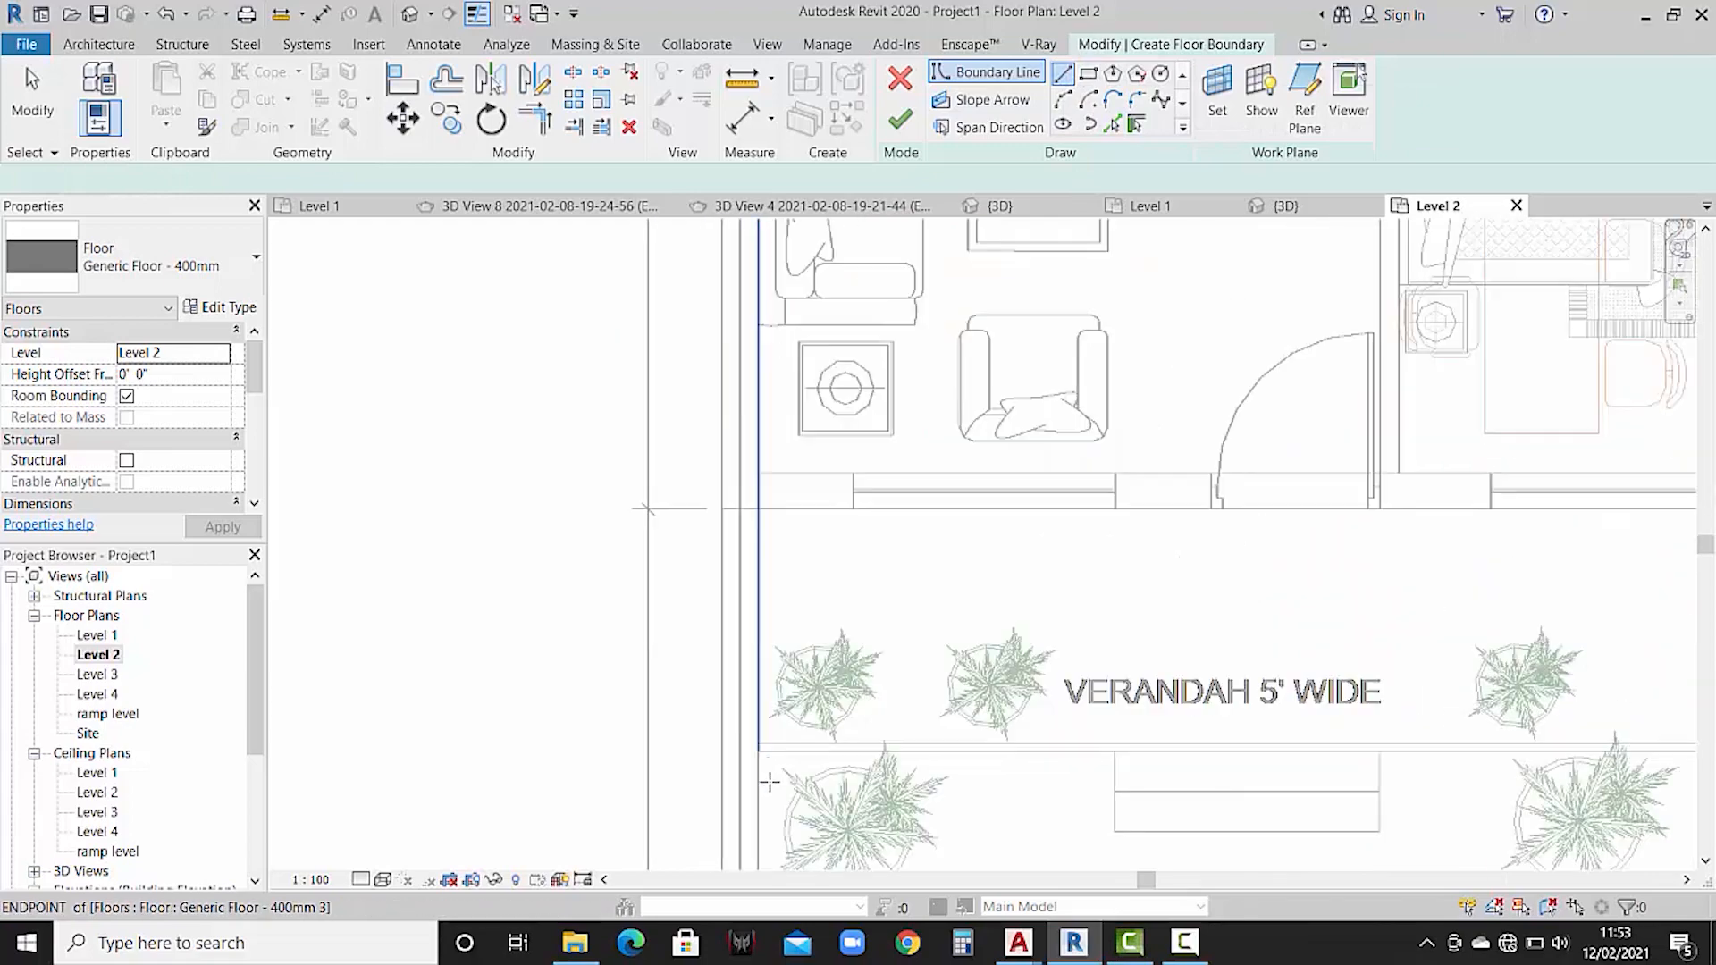
left_click(759, 751)
scroll(974, 753, "down", 2)
middle_click_drag(1031, 753, 99, 661)
scroll(536, 701, "down", 3)
scroll(1068, 711, "up", 3)
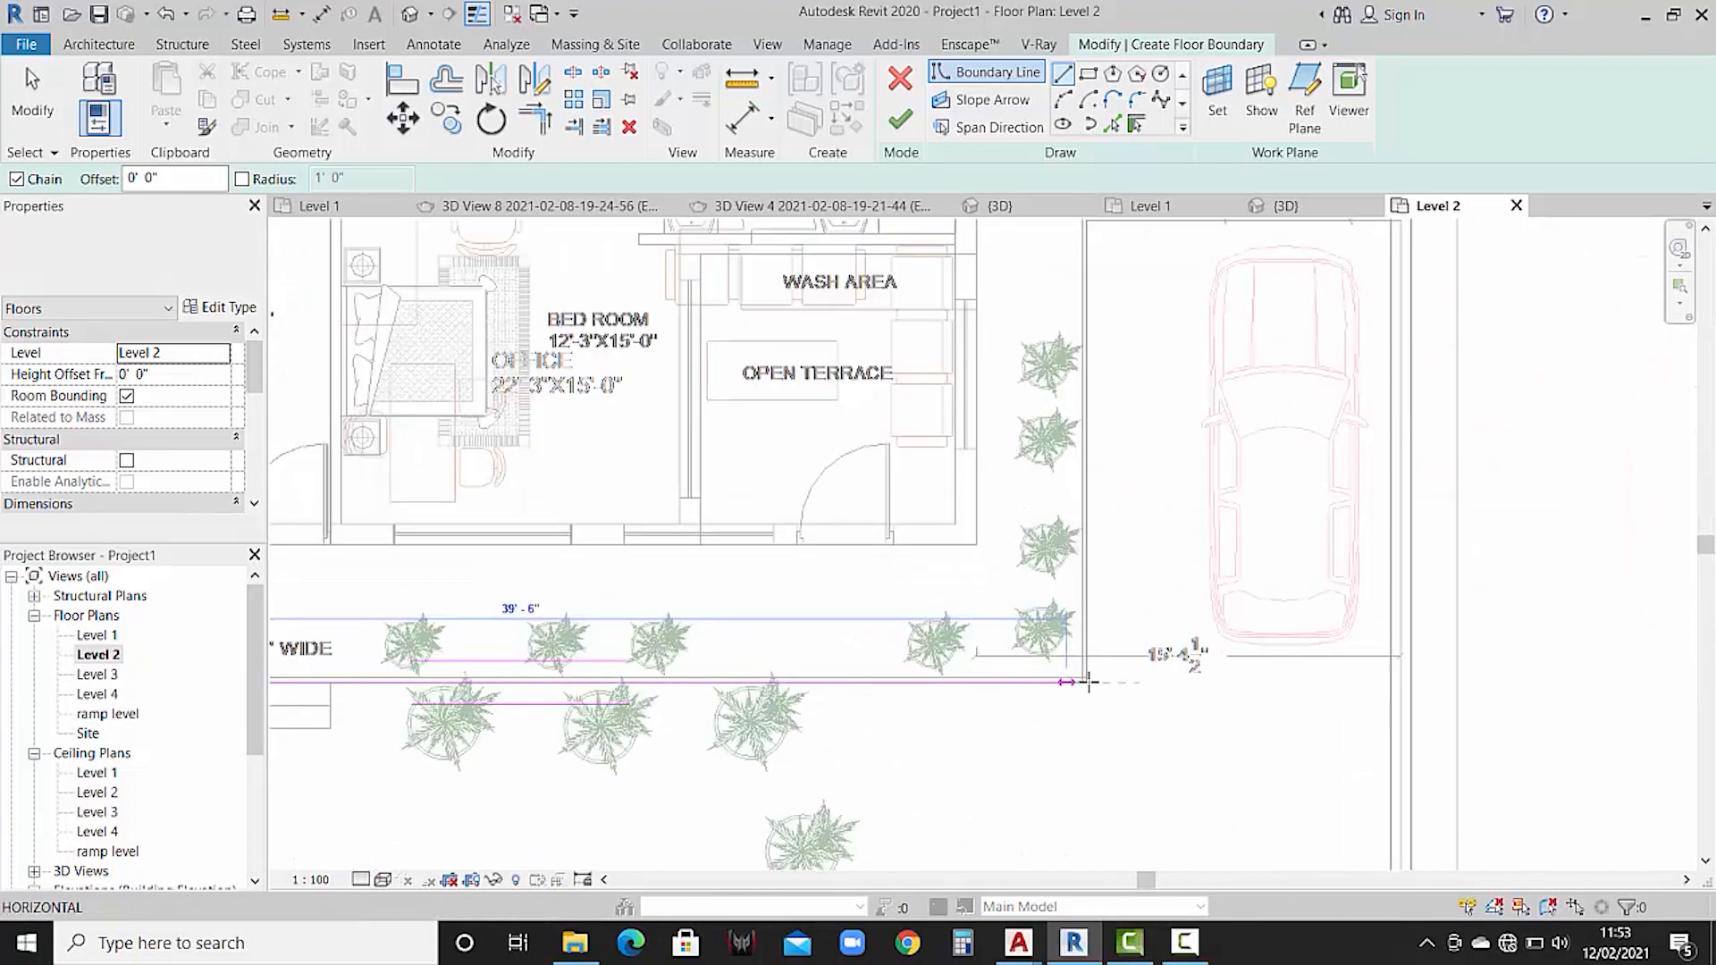
scroll(1088, 682, "up", 2)
left_click(1090, 687)
- Continue the floor boundary along the verandah edge beside the car and across behind it to the side boundary wall
scroll(1073, 465, "down", 2)
middle_click_drag(1085, 438, 1133, 808)
left_click(1110, 412)
scroll(1110, 412, "up", 3)
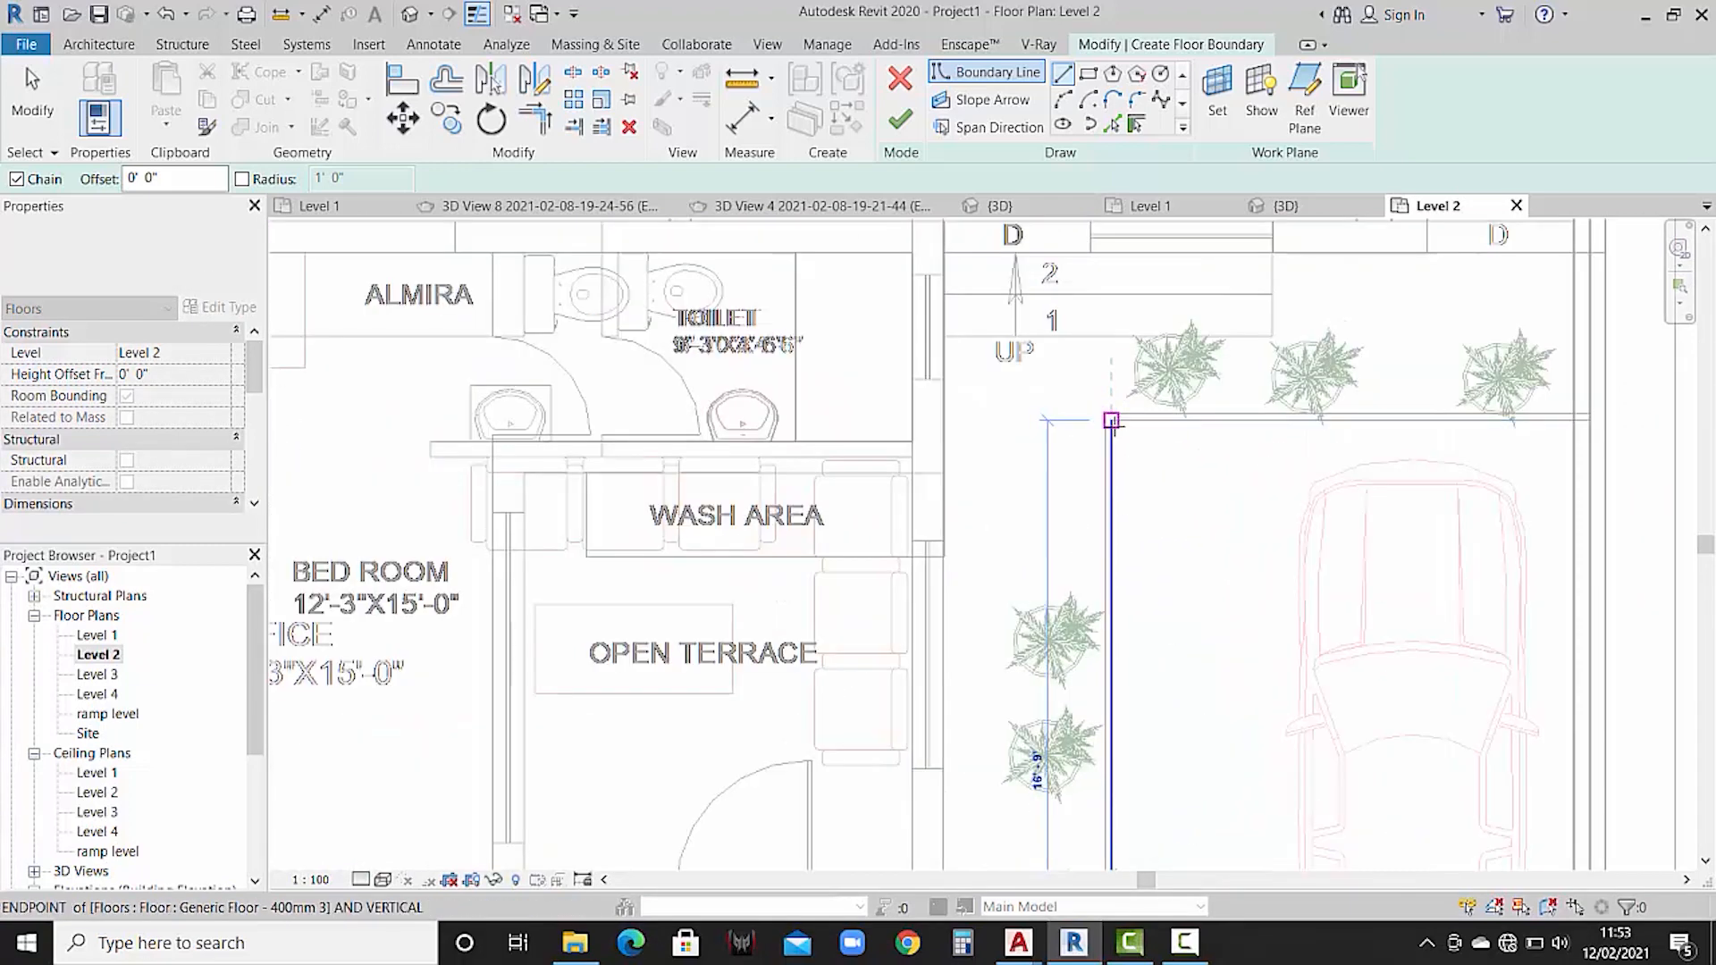
left_click(1588, 419)
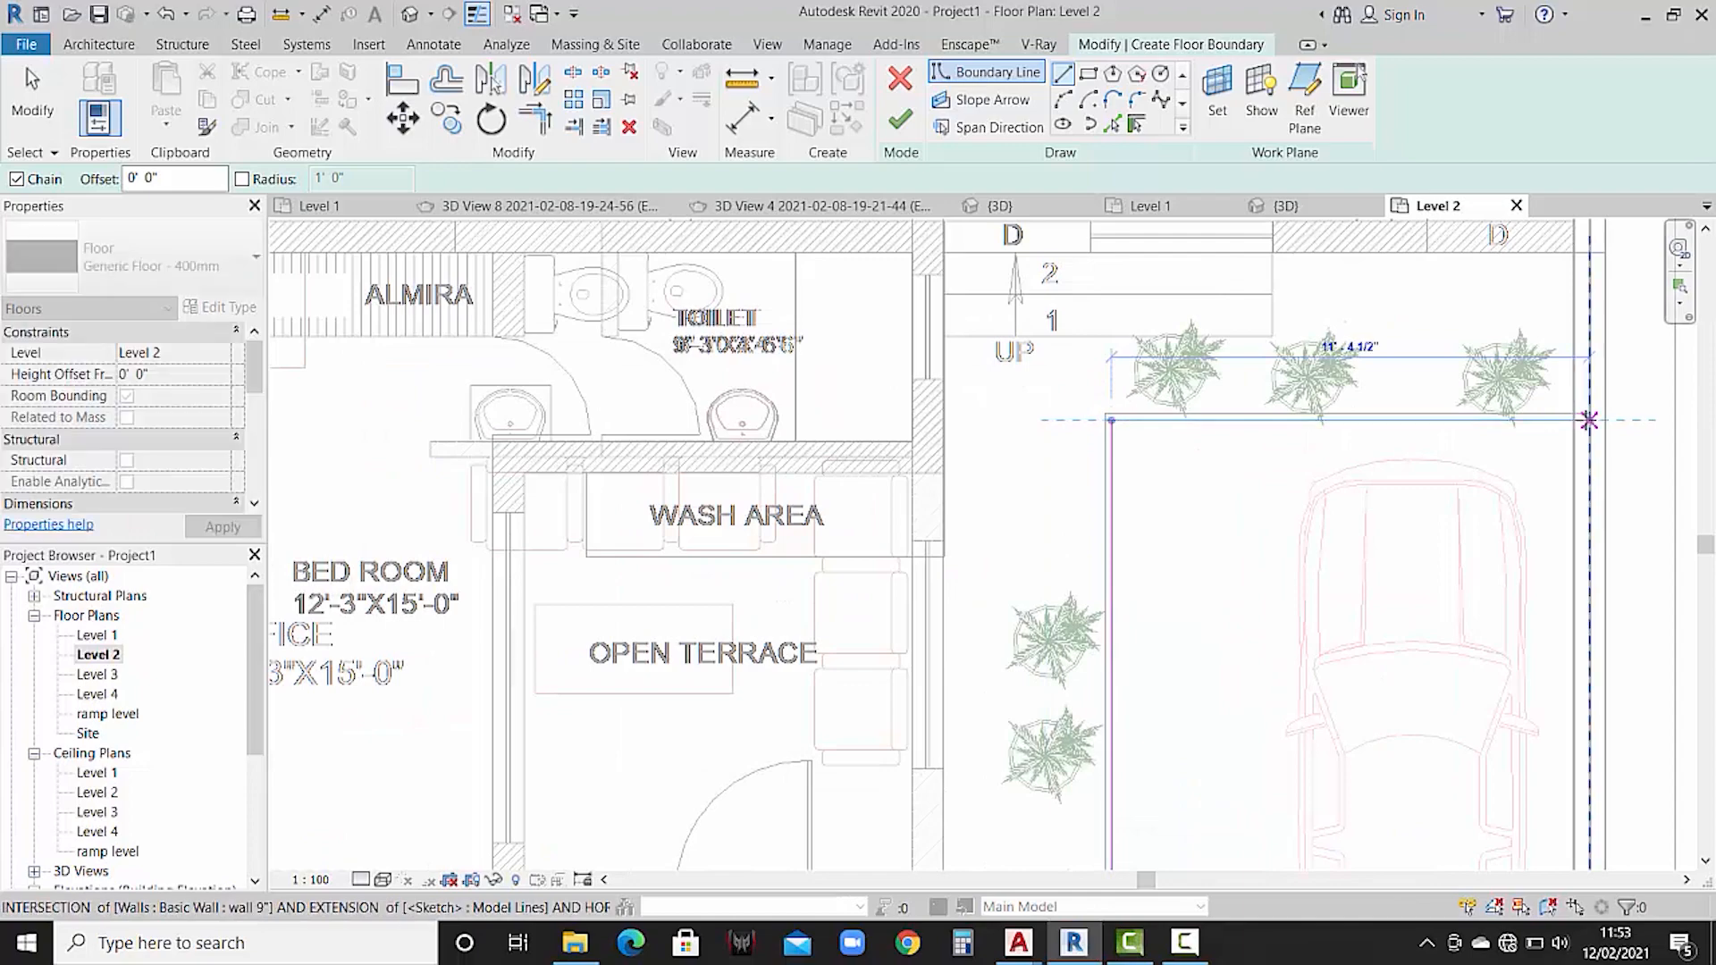
scroll(1513, 357, "down", 5)
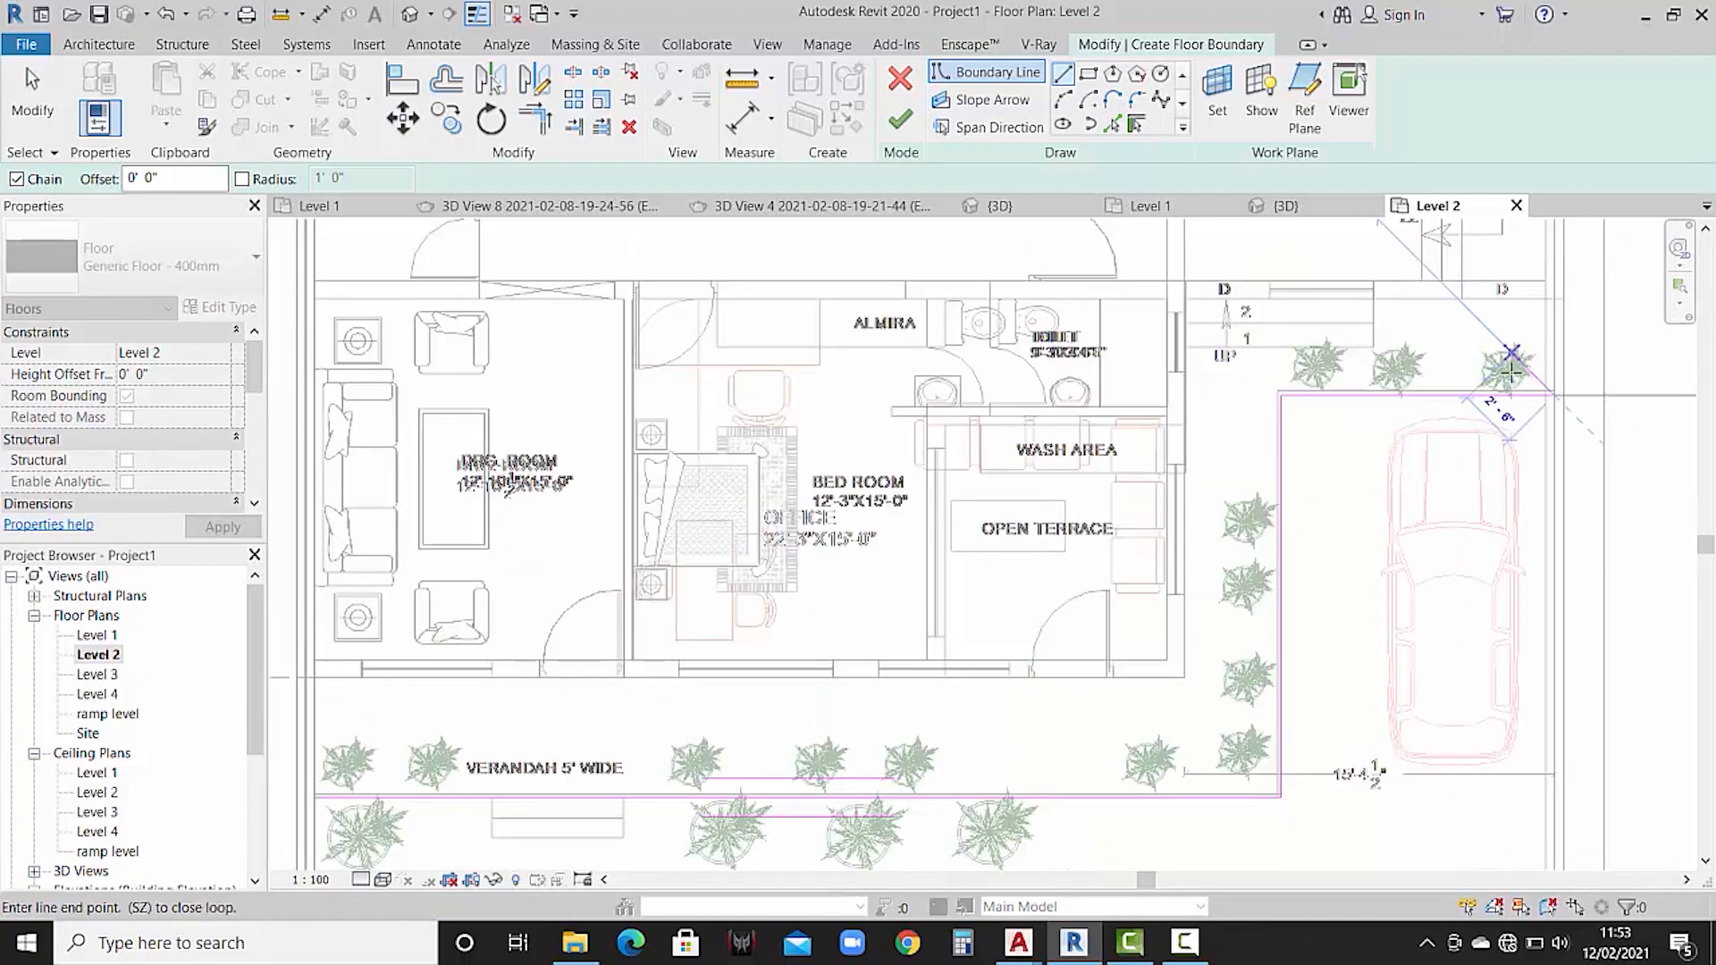
- Continue the floor boundary about 17' 4 1/2" up the plan's right edge, from the carport corner past the staircase to its upper wall line
middle_click_drag(1509, 612, 1498, 901)
scroll(1513, 506, "up", 5)
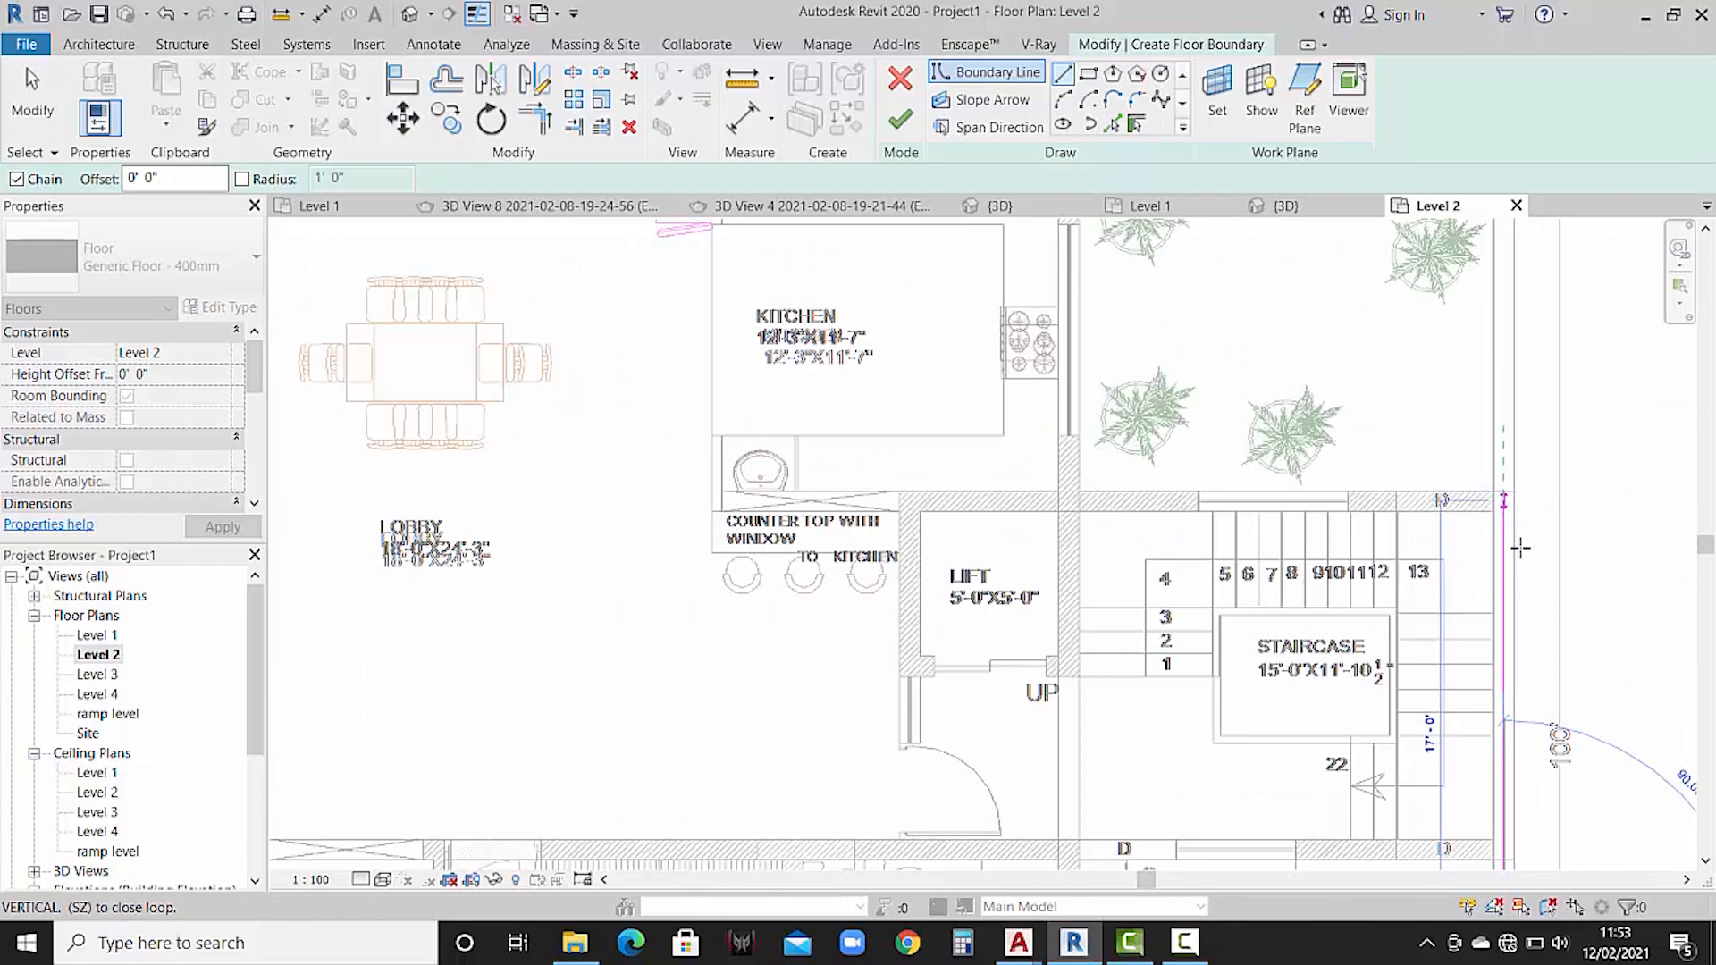
scroll(1490, 493, "down", 4)
middle_click_drag(1513, 677, 1498, 598)
scroll(1484, 657, "up", 4)
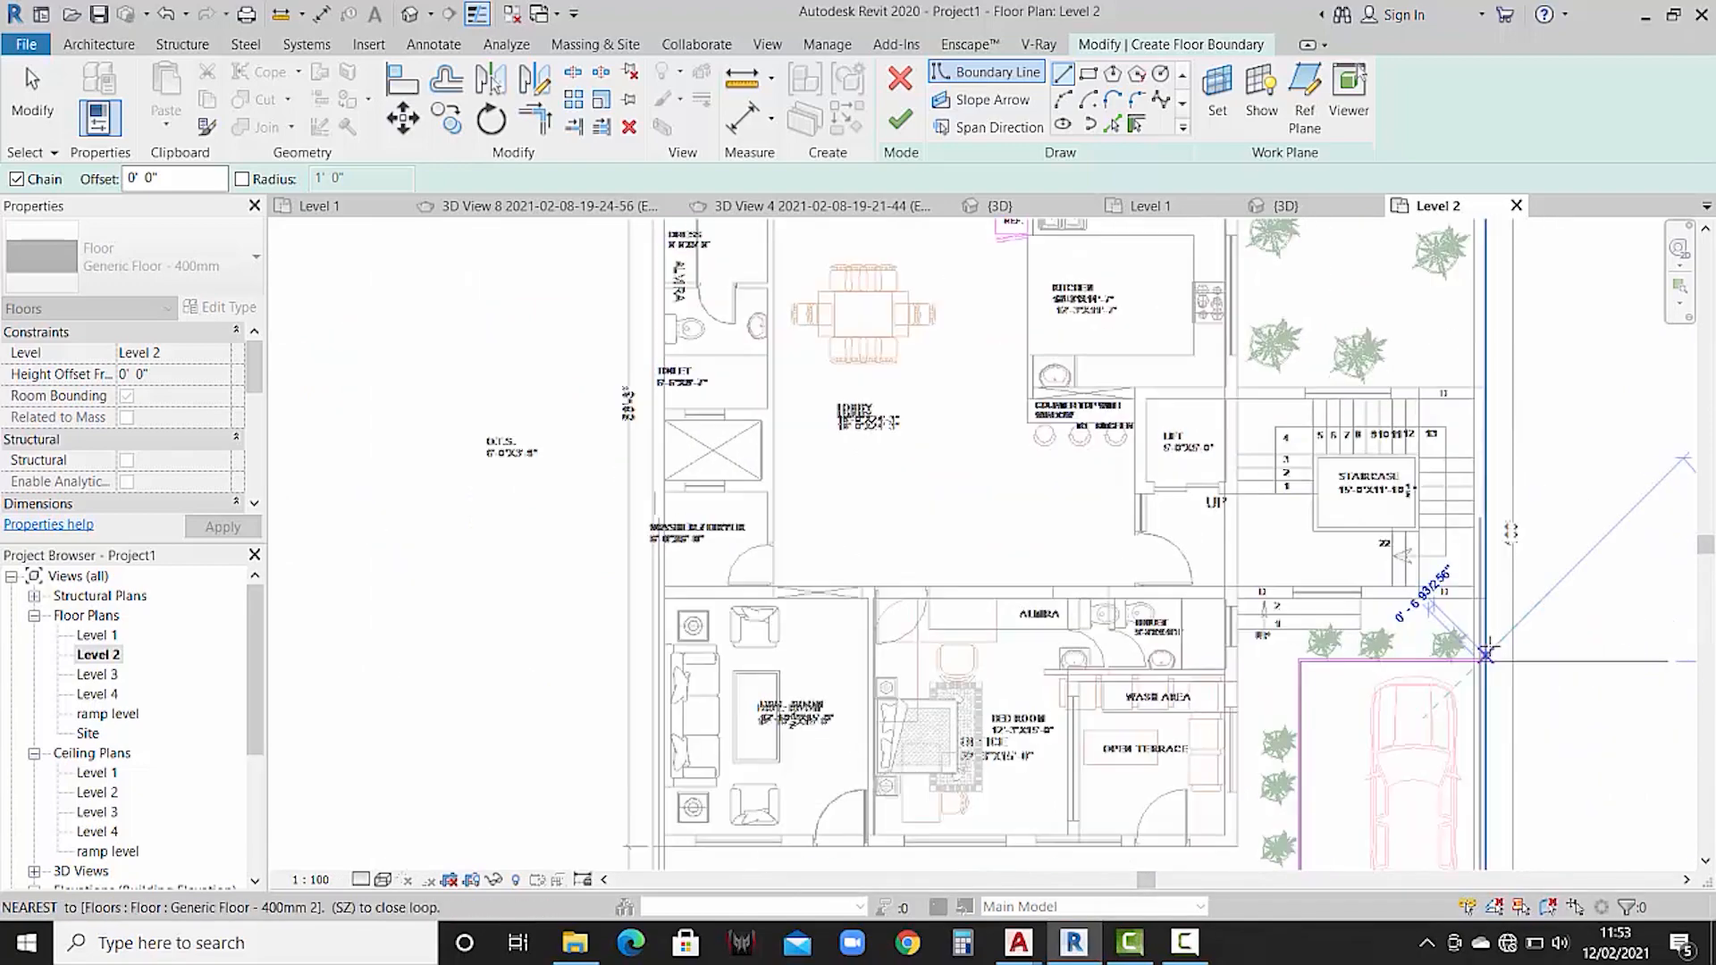
scroll(1484, 666, "up", 3)
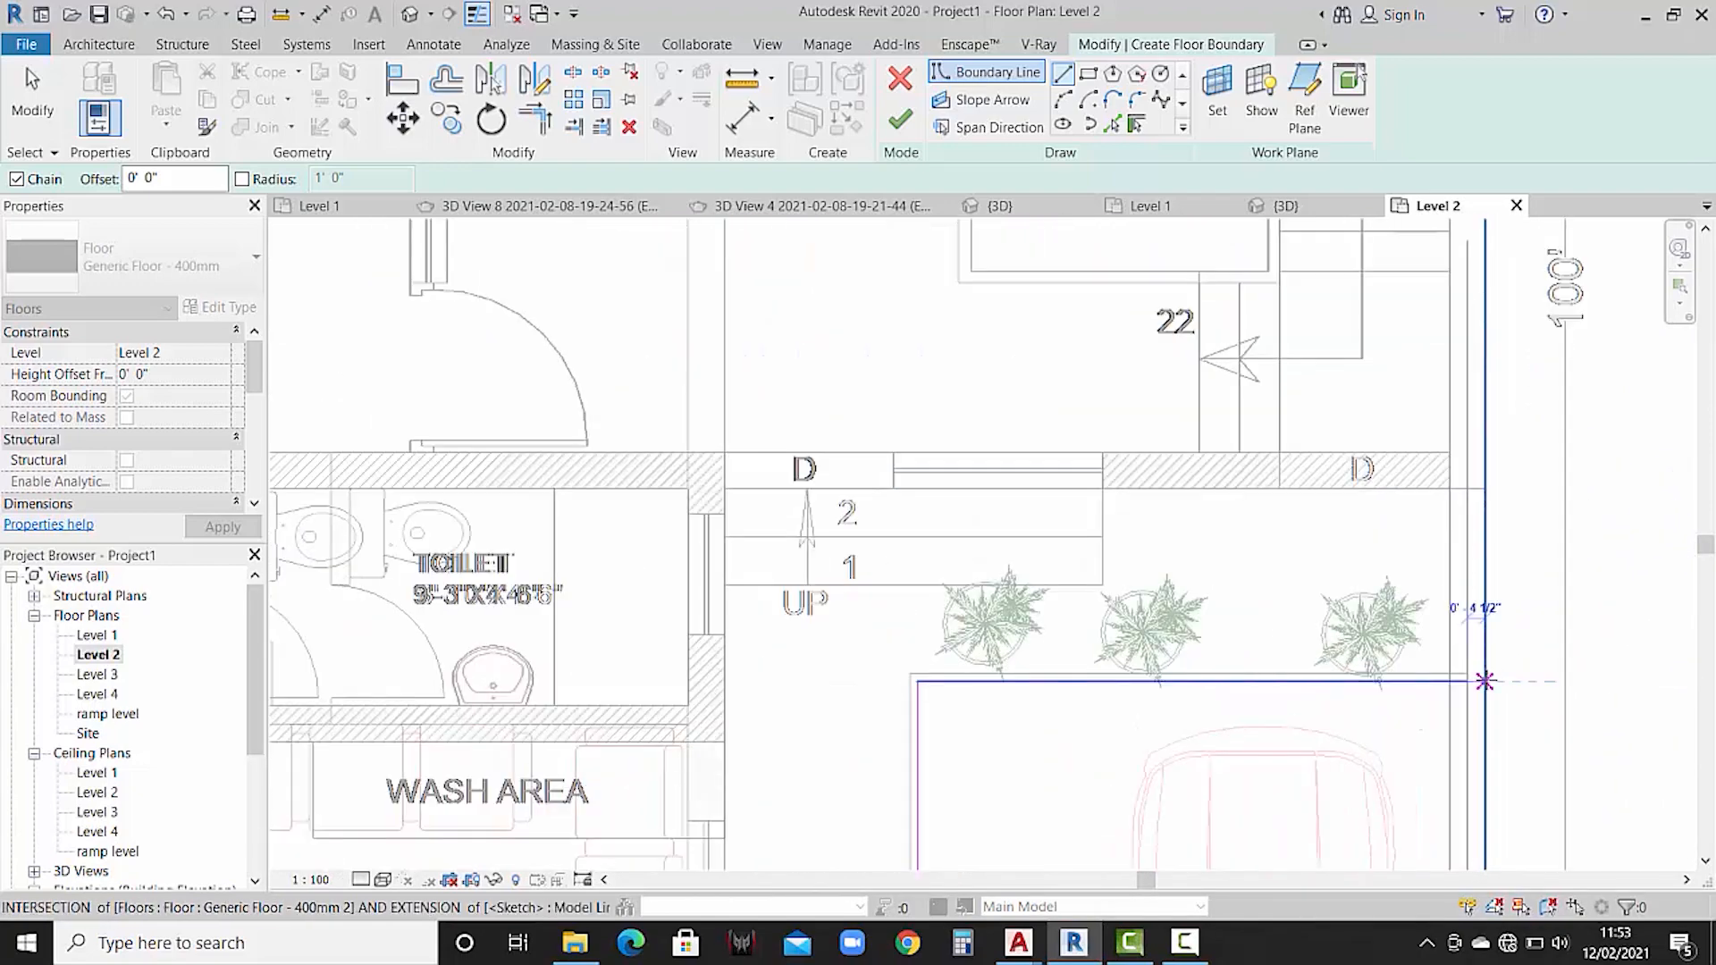
scroll(1475, 425, "down", 3)
middle_click_drag(1488, 361, 1528, 687)
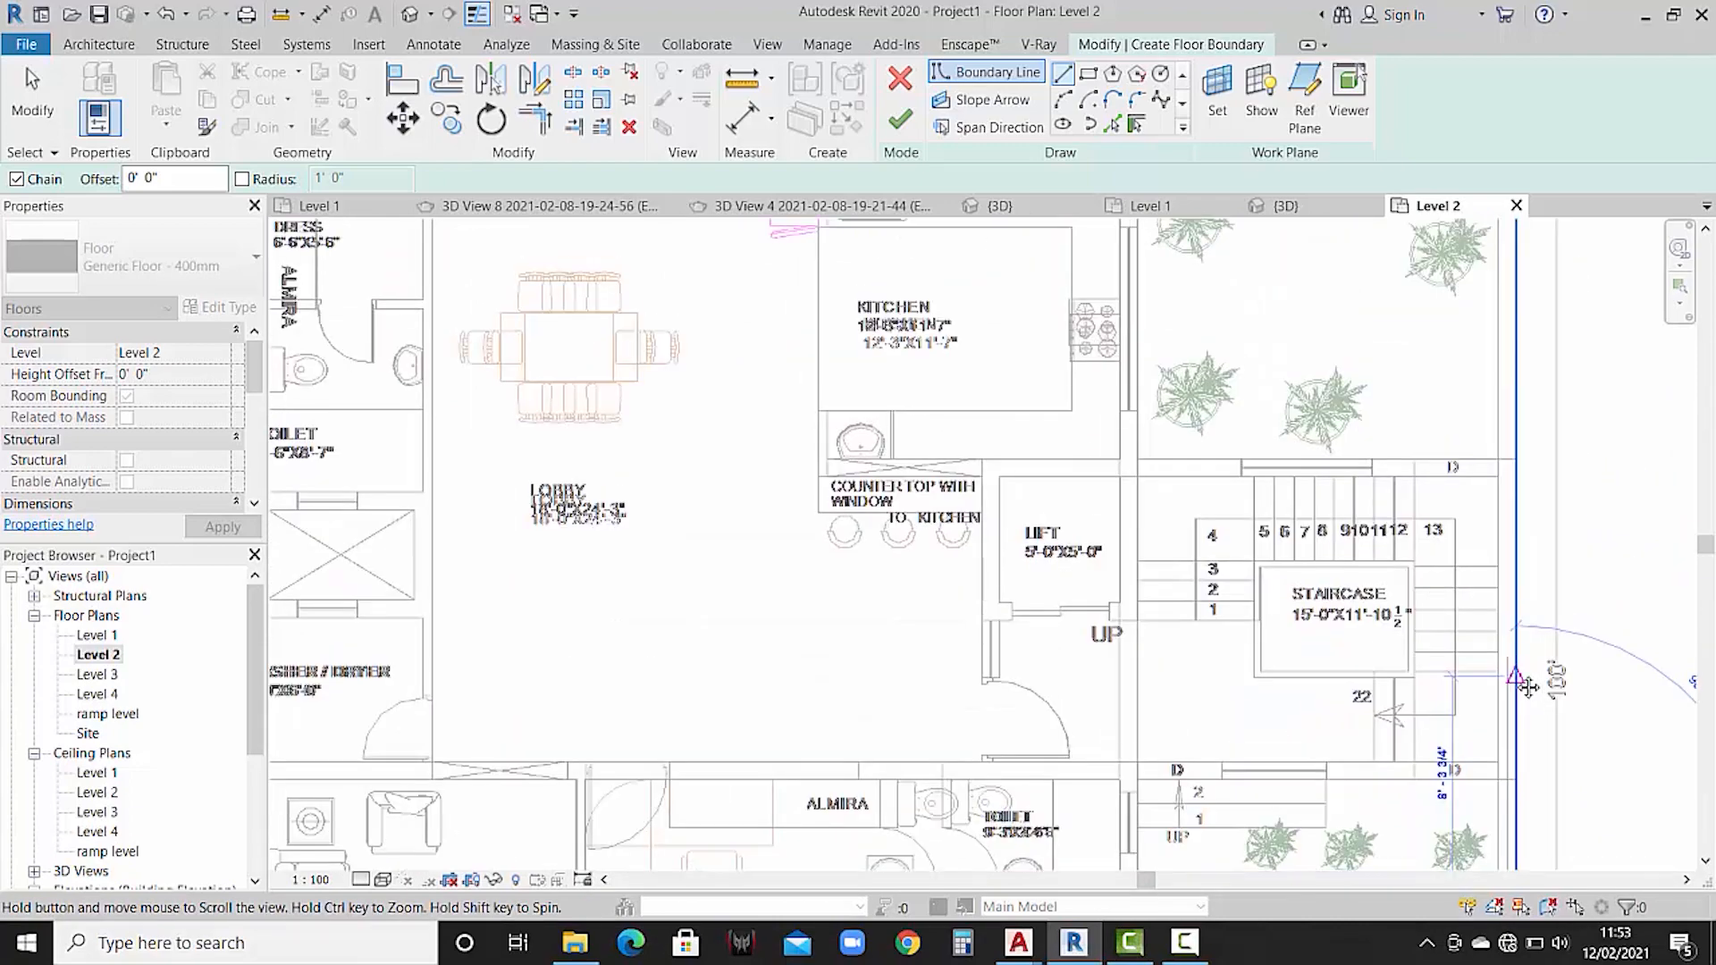
left_click(1516, 458)
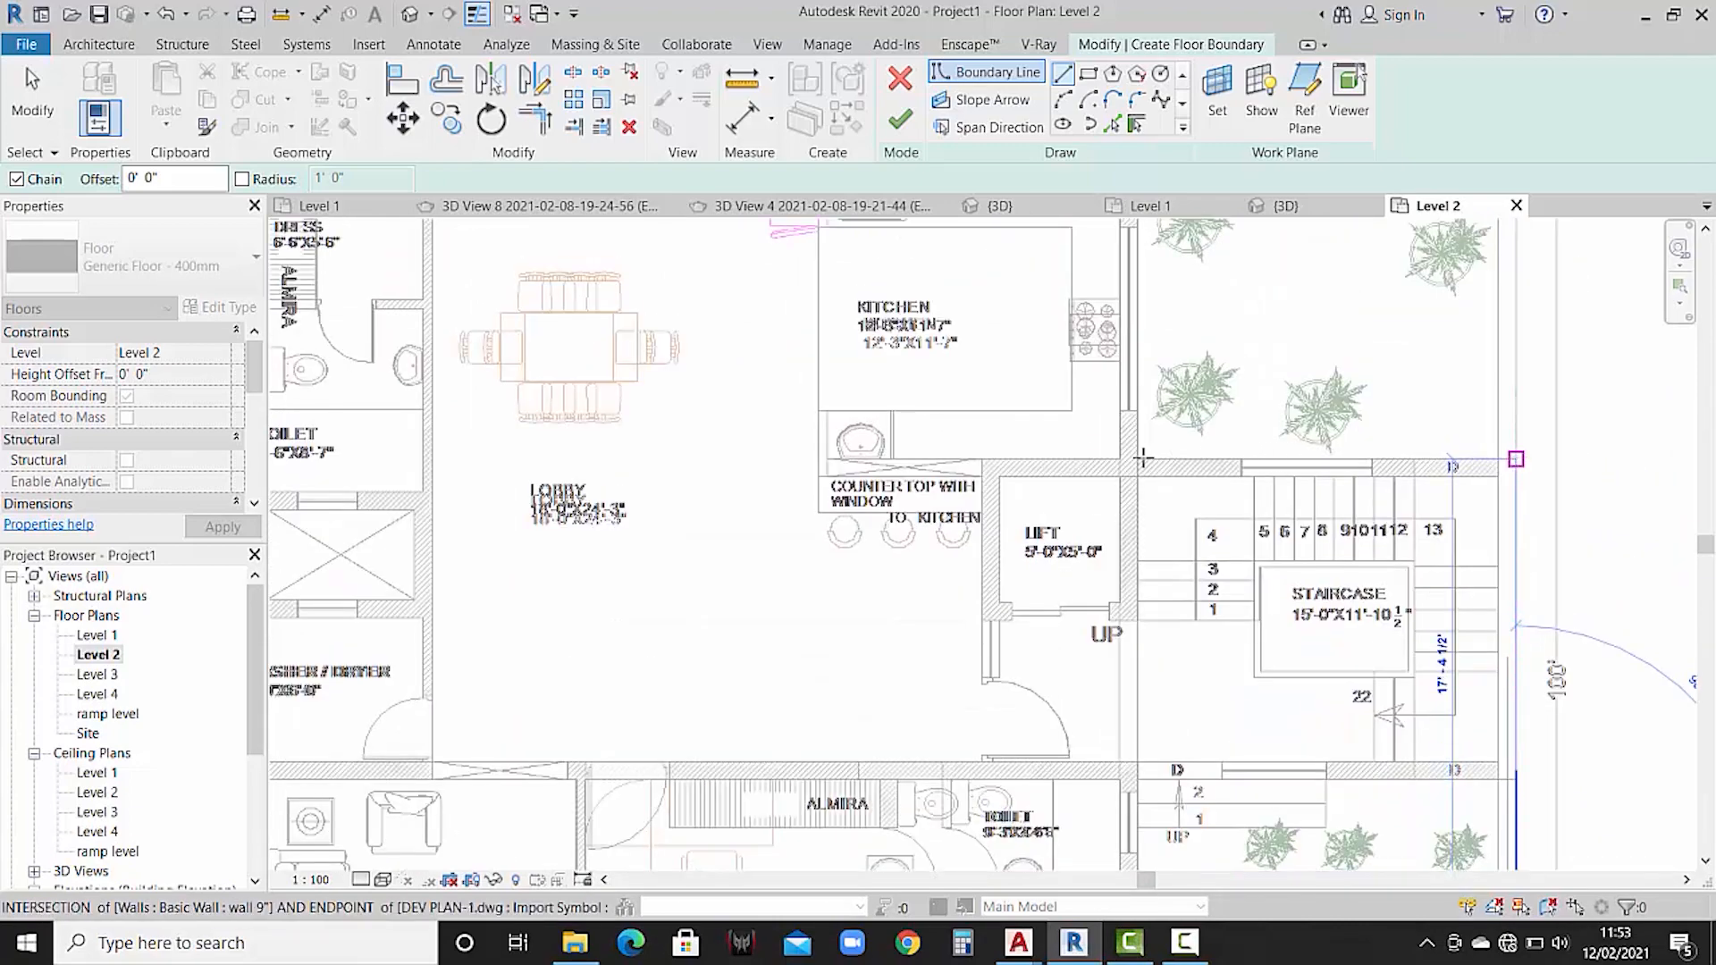
- Sketch the boundary segment about 15' long along the staircase's upper wall, between the right edge and the house's outer wall
scroll(1140, 395, "down", 3)
middle_click_drag(1139, 395, 1195, 558)
scroll(1195, 557, "down", 1)
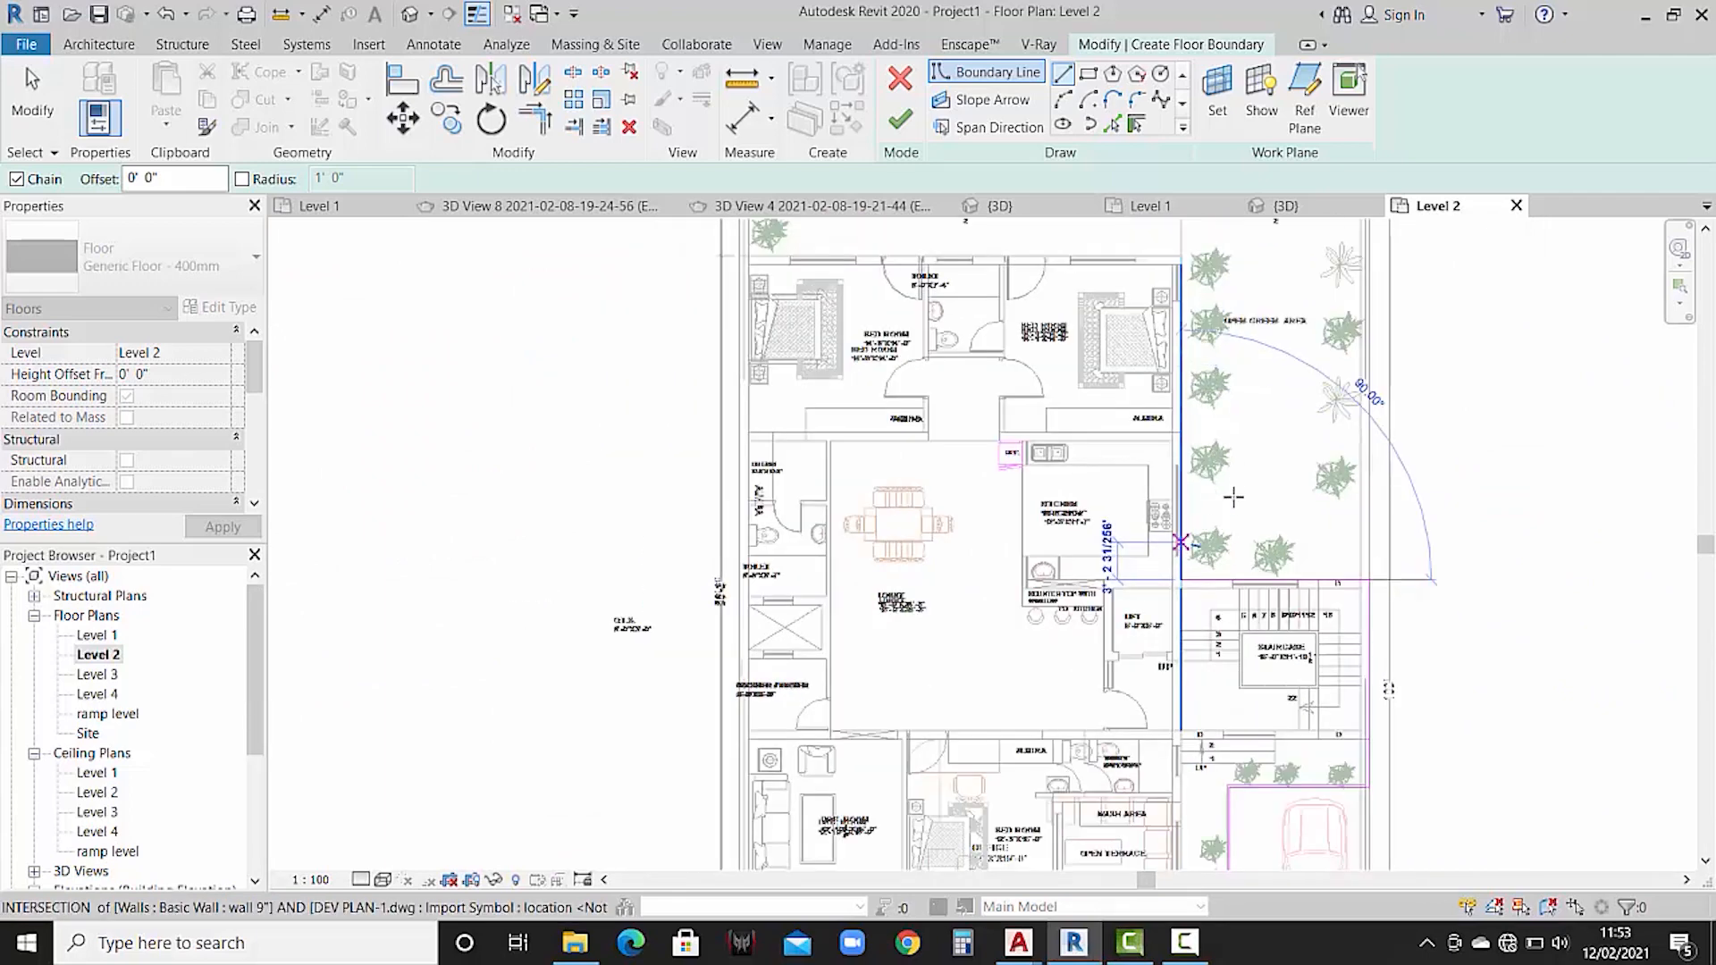
scroll(1224, 460, "down", 2)
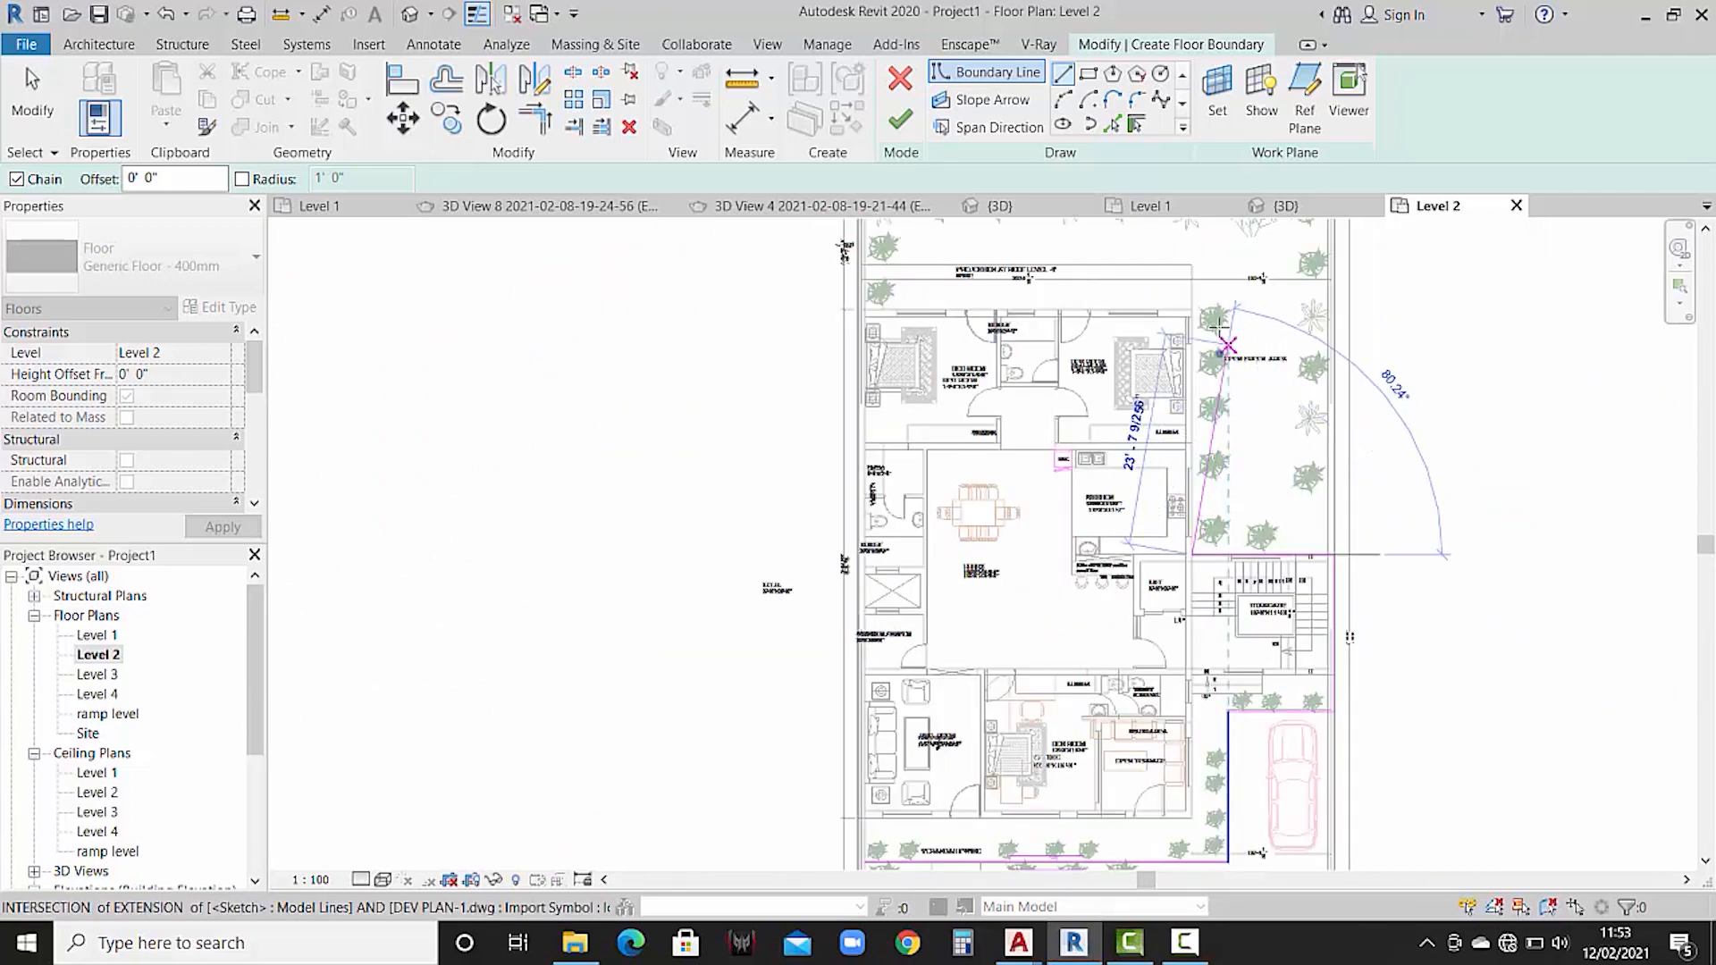
scroll(1178, 297, "up", 2)
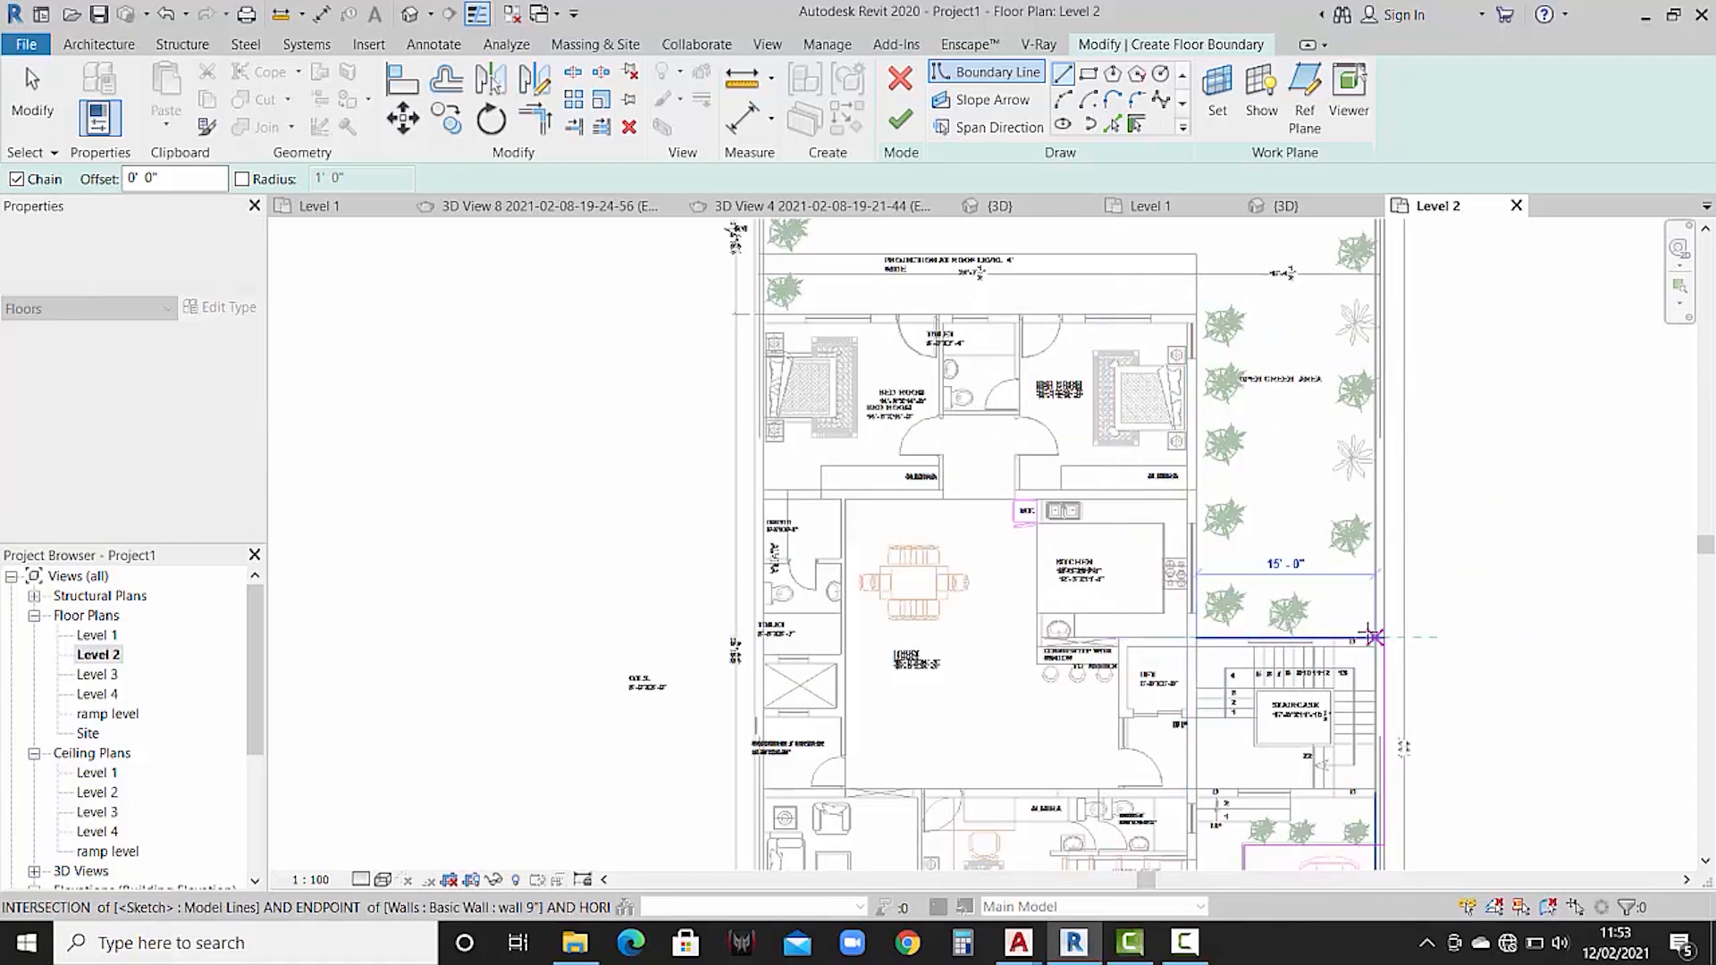
left_click(1374, 638)
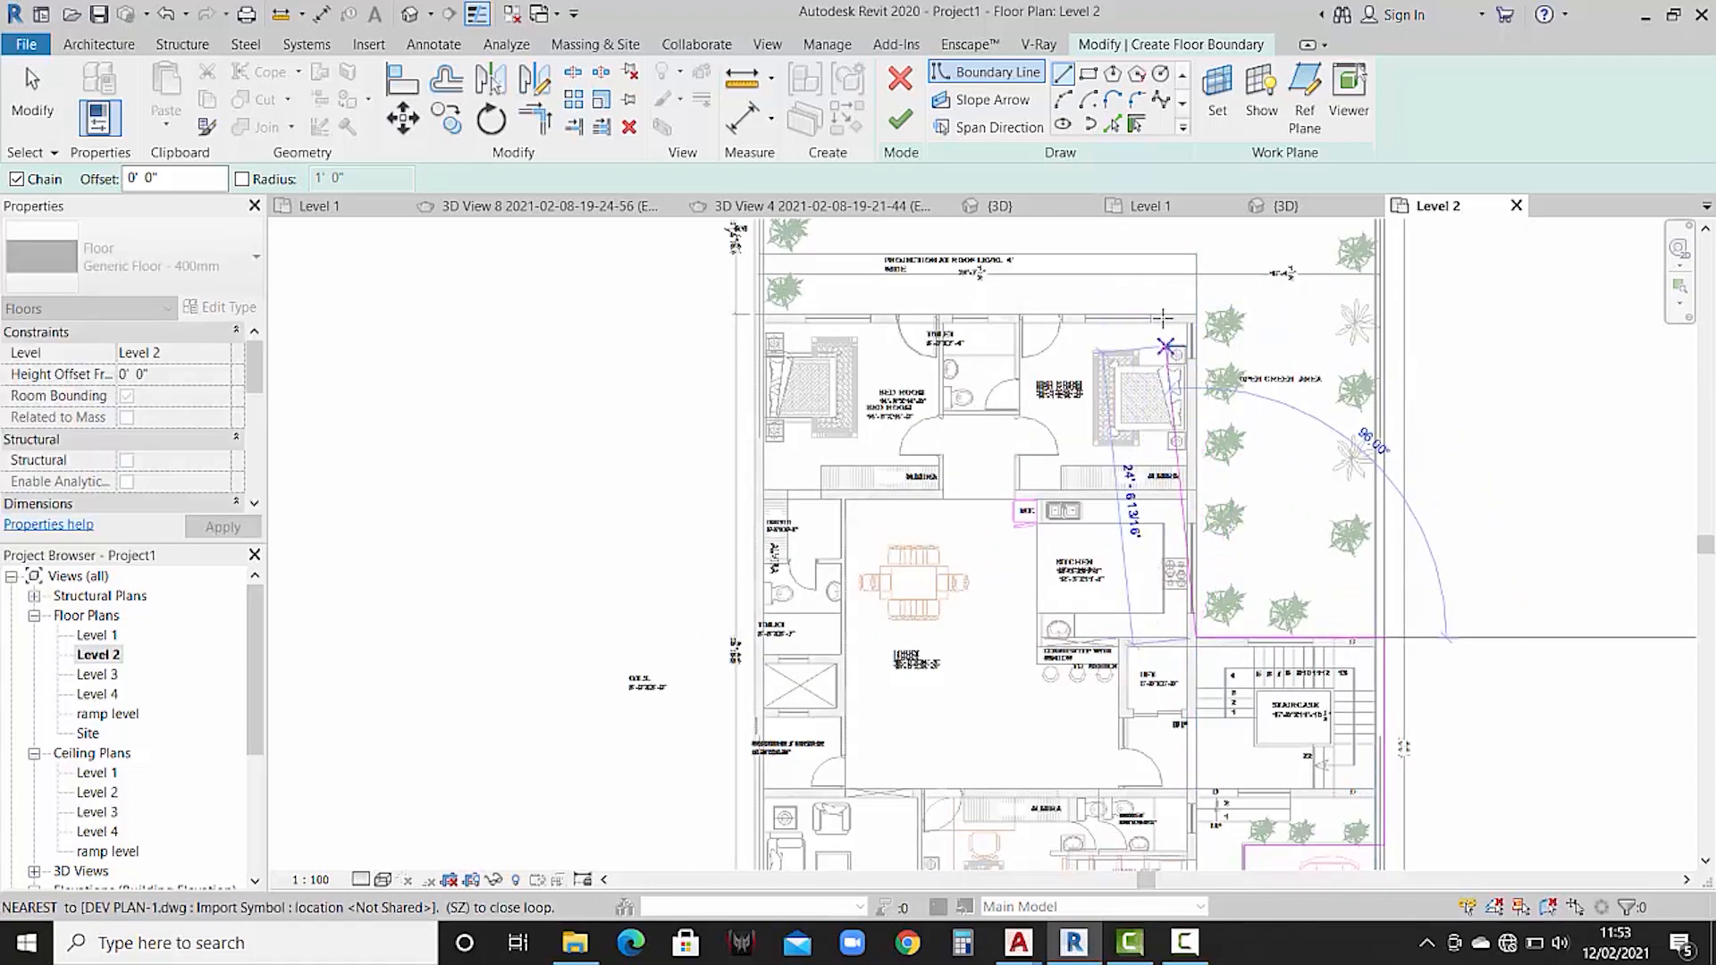
- Extend the boundary about 32' up the house's right wall, then about 37' along the roof projection line to the left outer wall
scroll(1198, 309, "up", 3)
scroll(1203, 327, "up", 1)
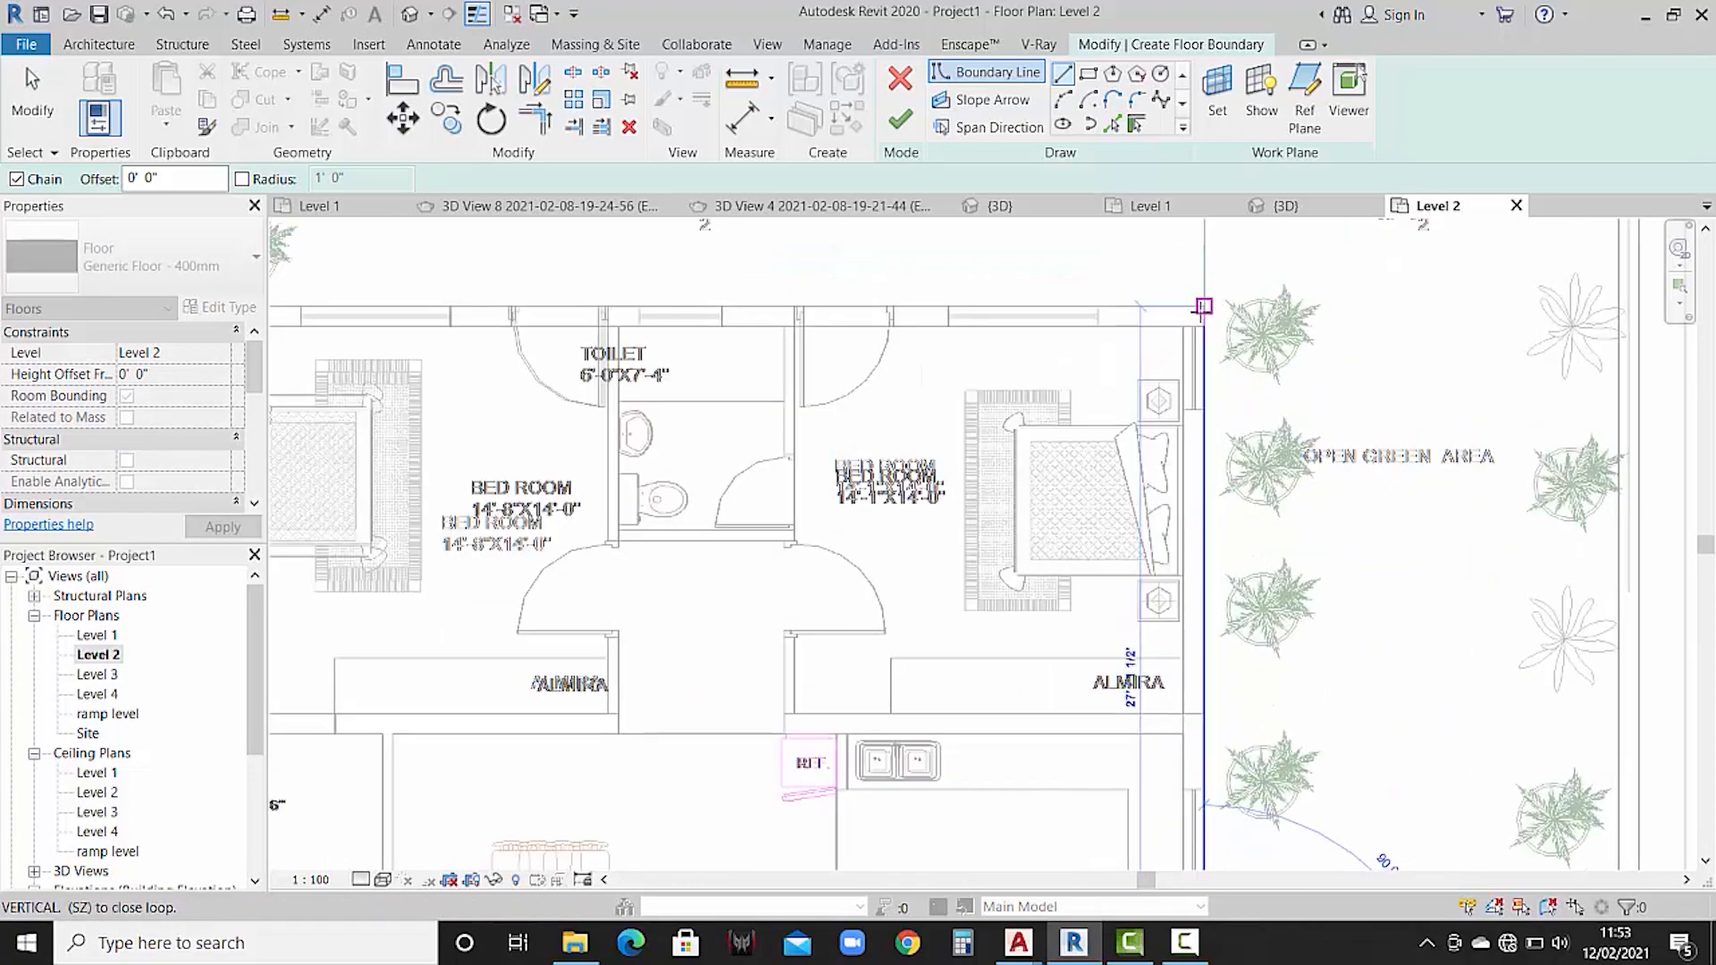
middle_click_drag(1230, 410, 1256, 615)
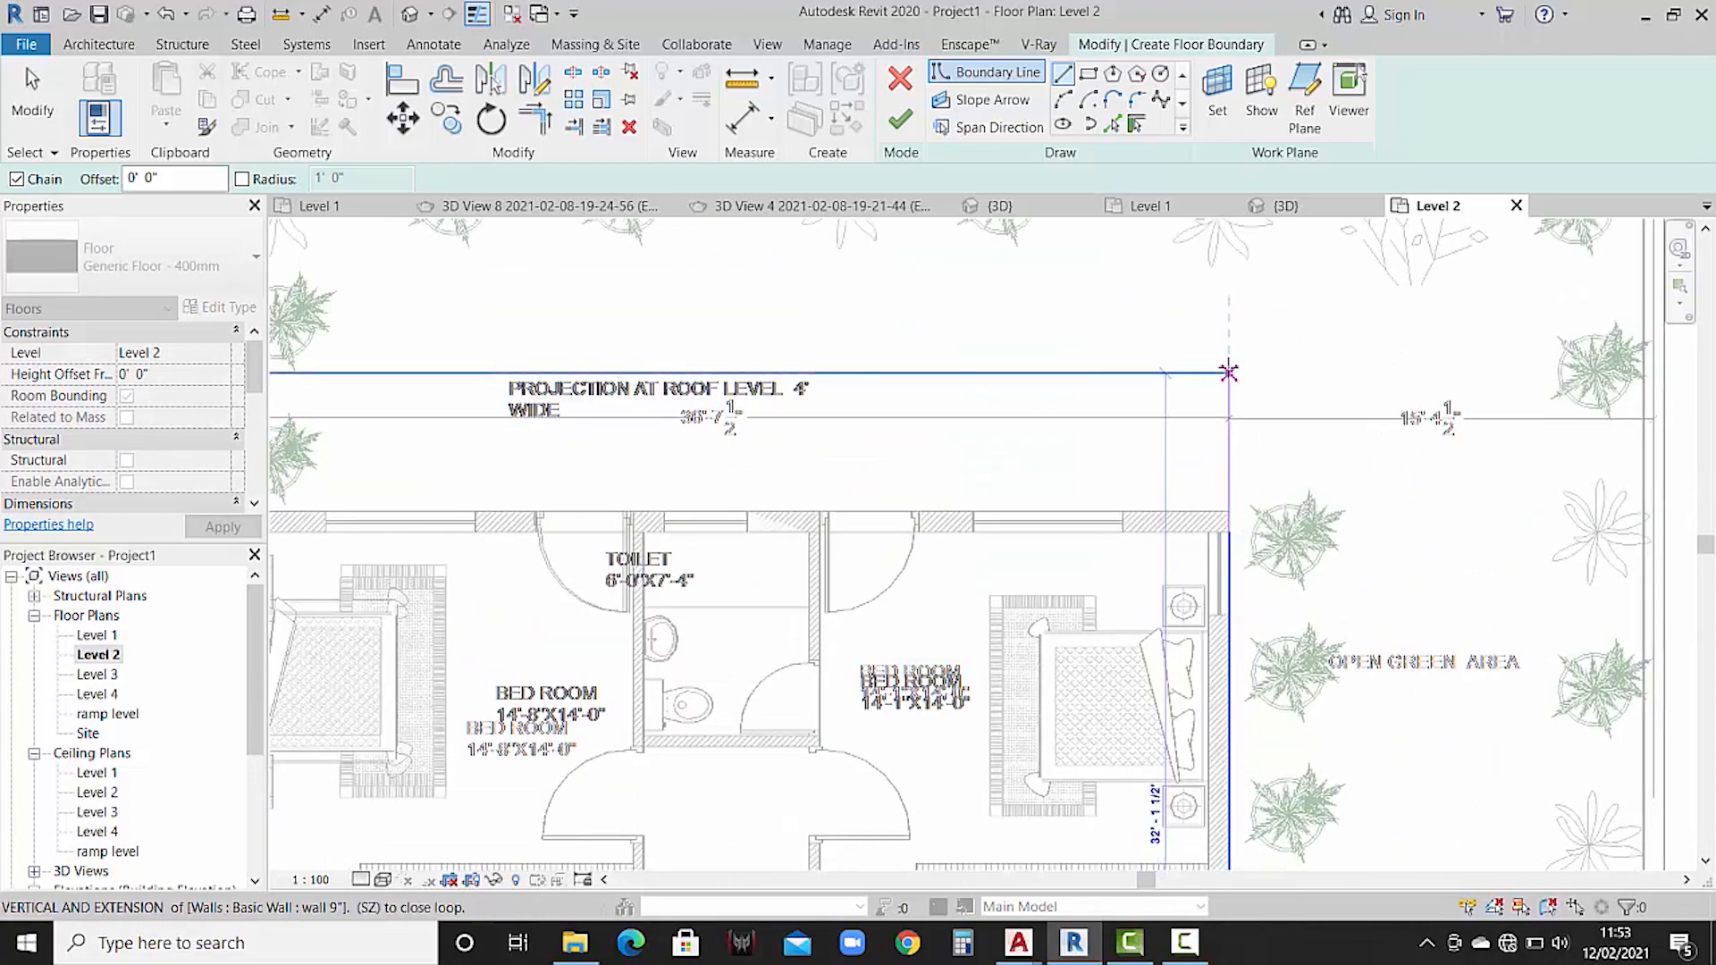
left_click(1228, 373)
middle_click_drag(734, 387, 1402, 384)
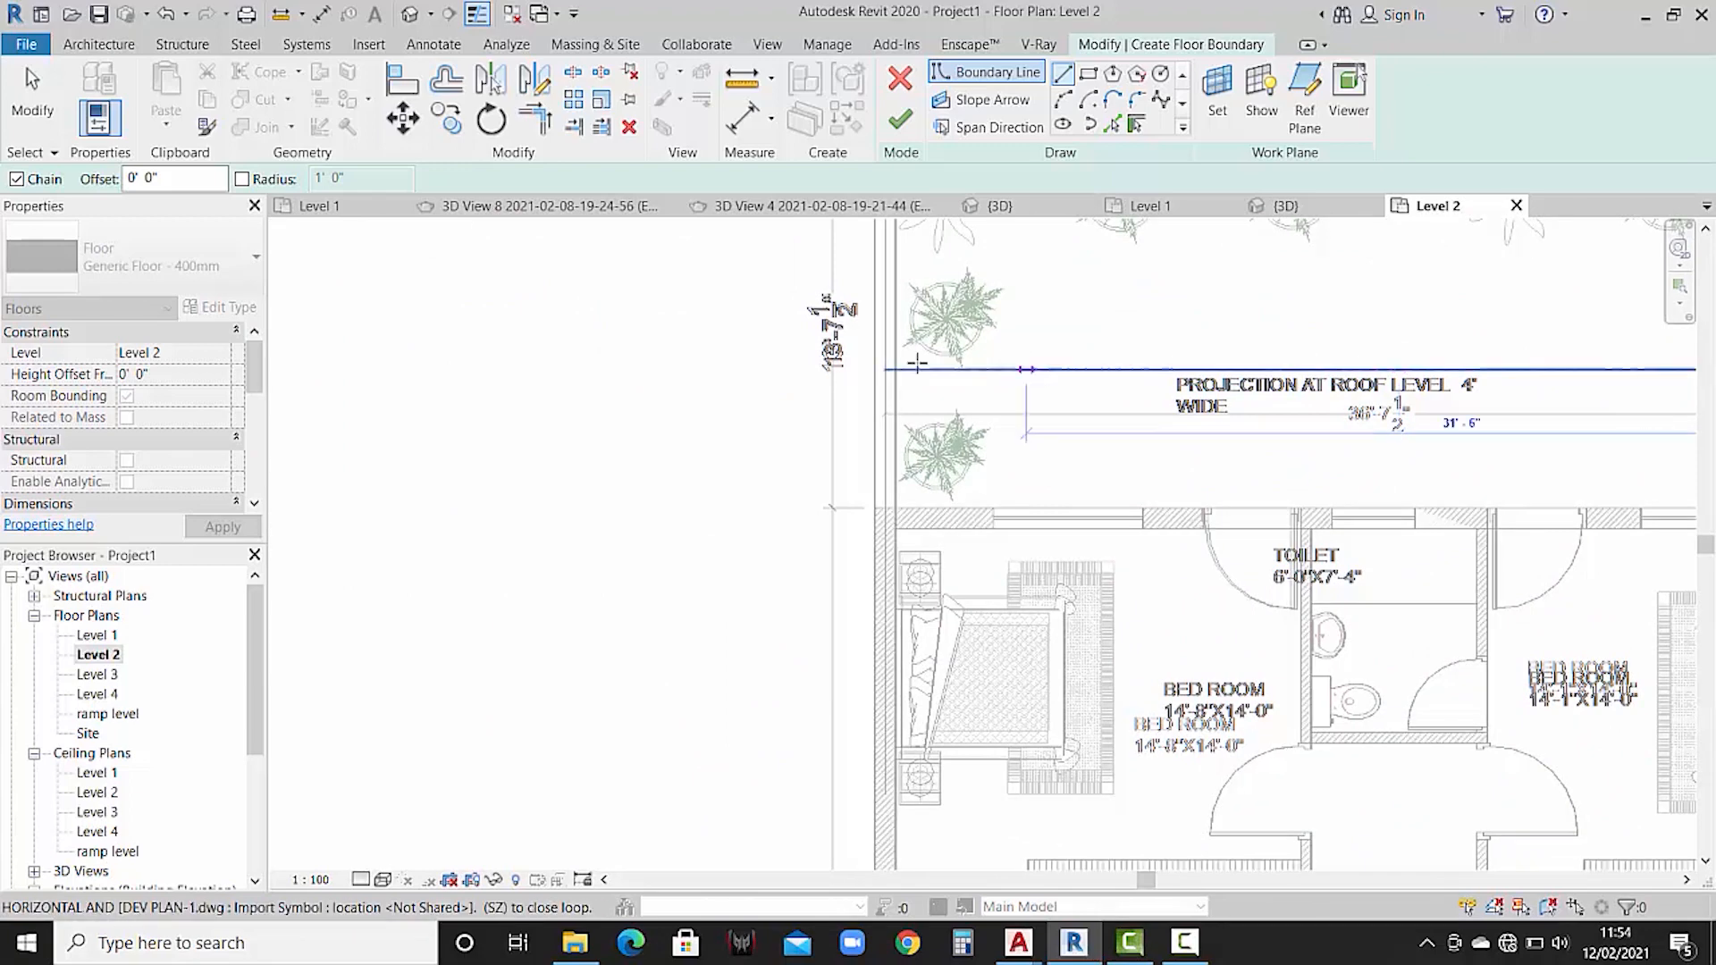
left_click(874, 369)
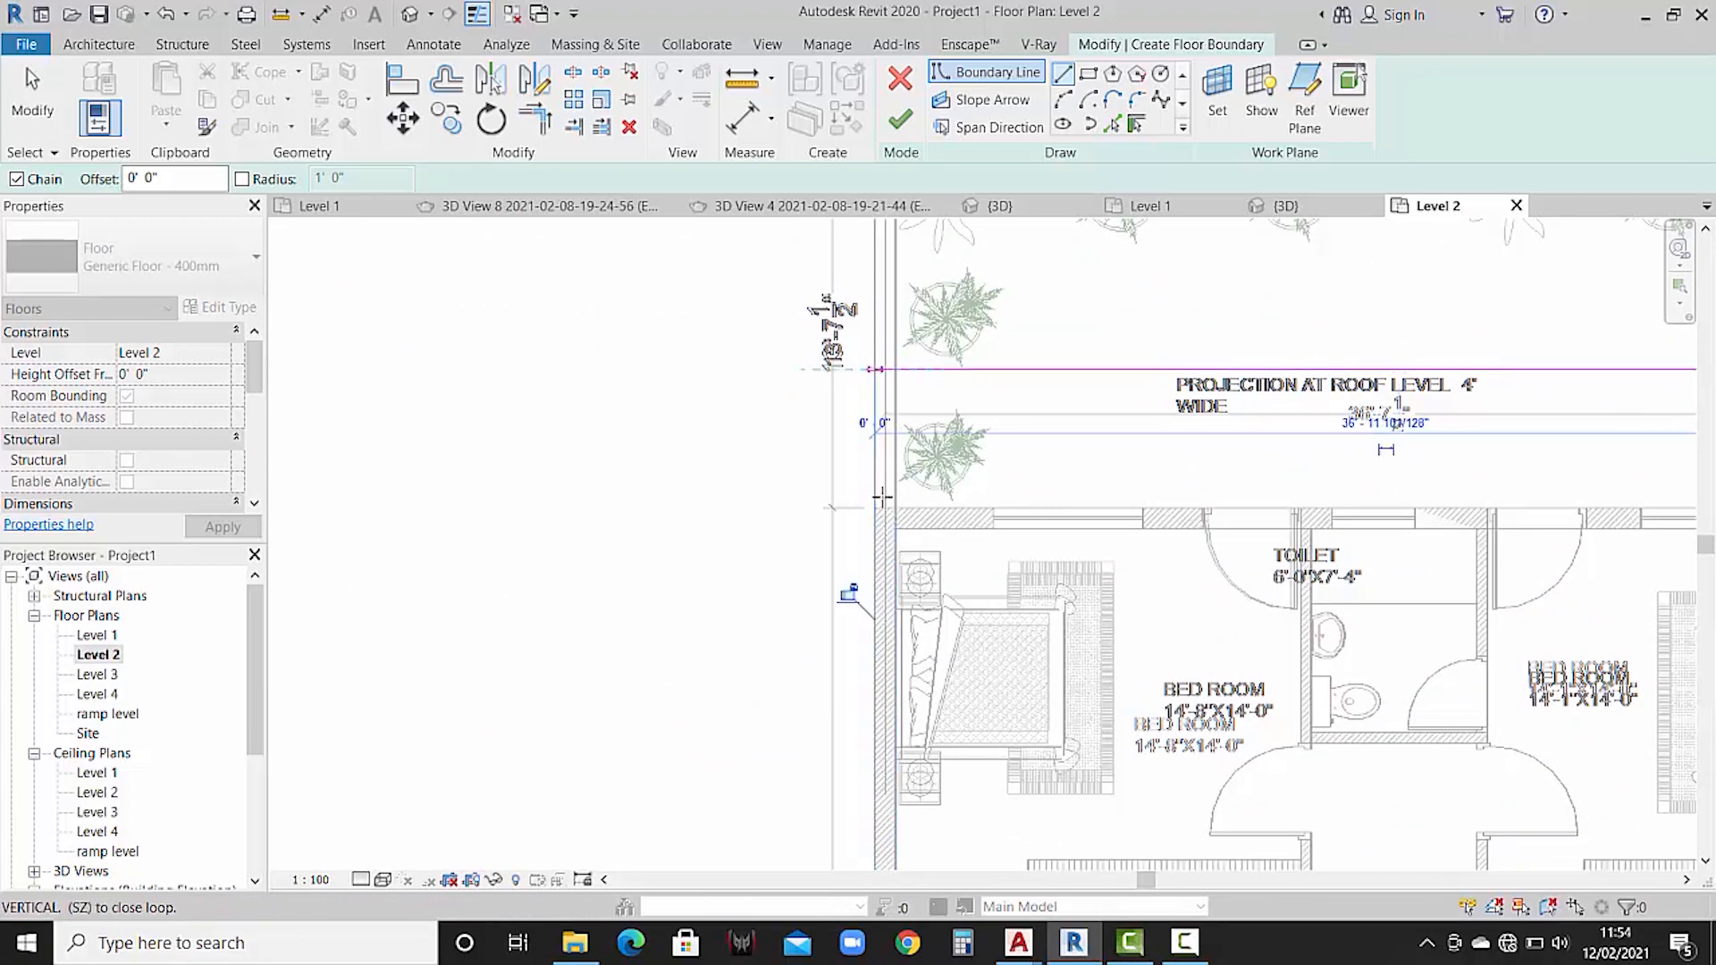
- Sketch the boundary down the left outer wall to the verandah edge and close the corner with Trim/Extend to Corner
scroll(882, 487, "down", 5)
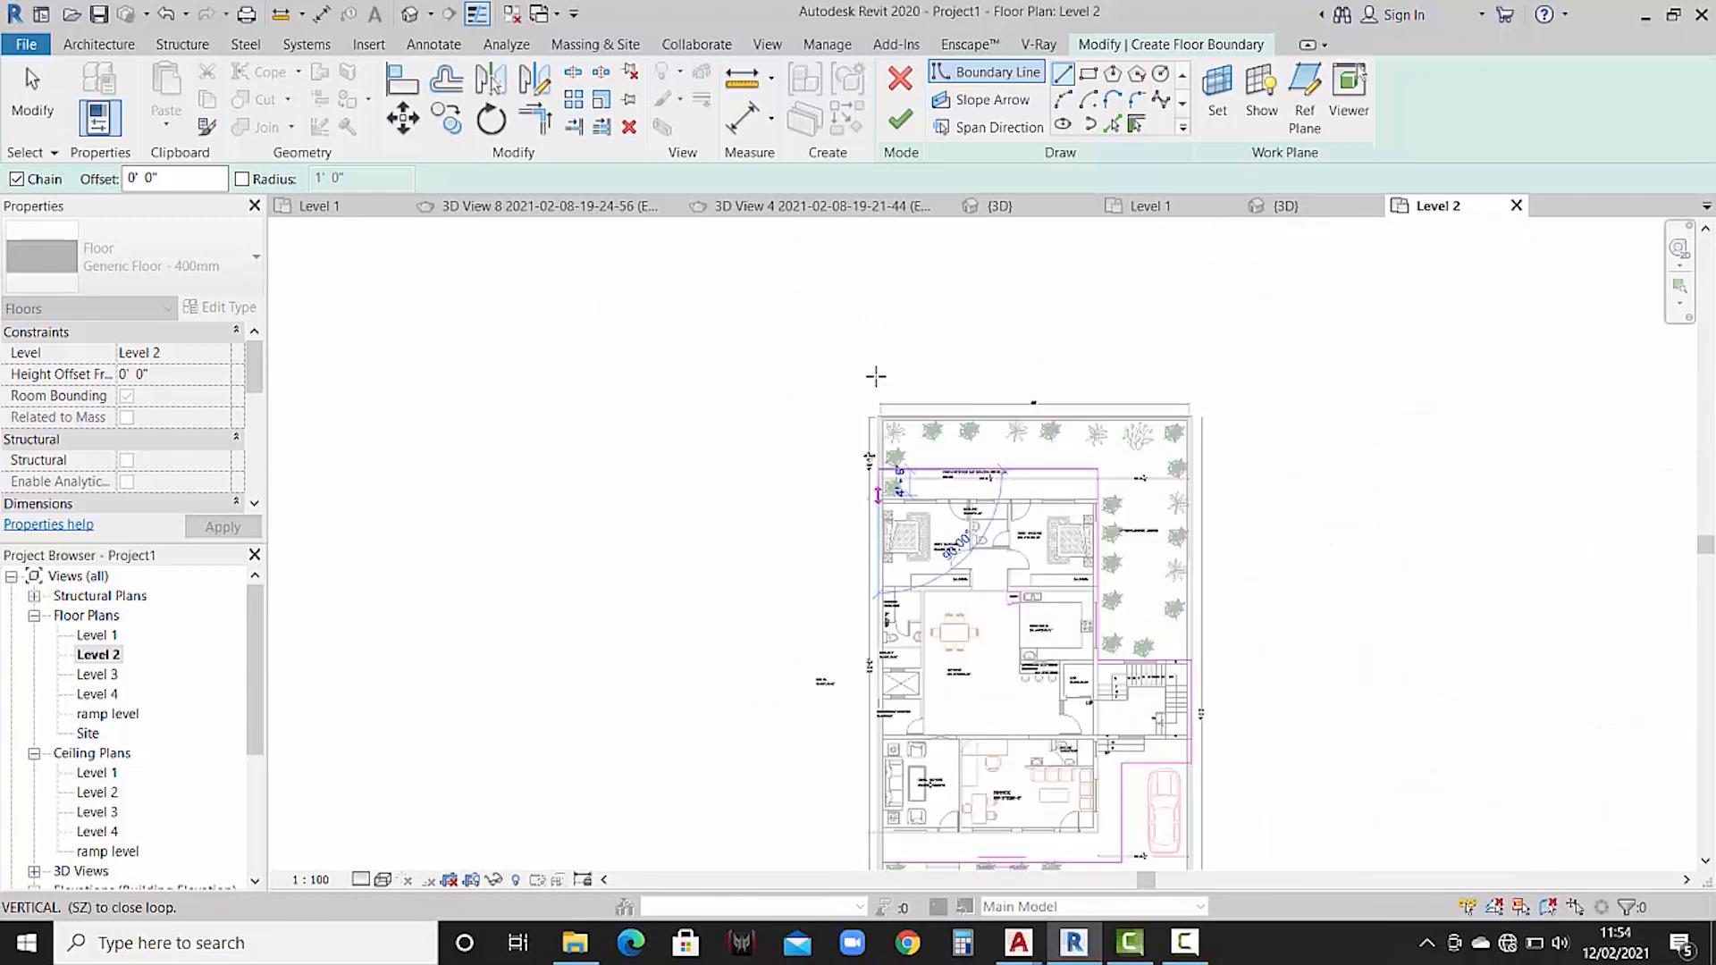
middle_click_drag(878, 534, 876, 377)
scroll(874, 377, "up", 6)
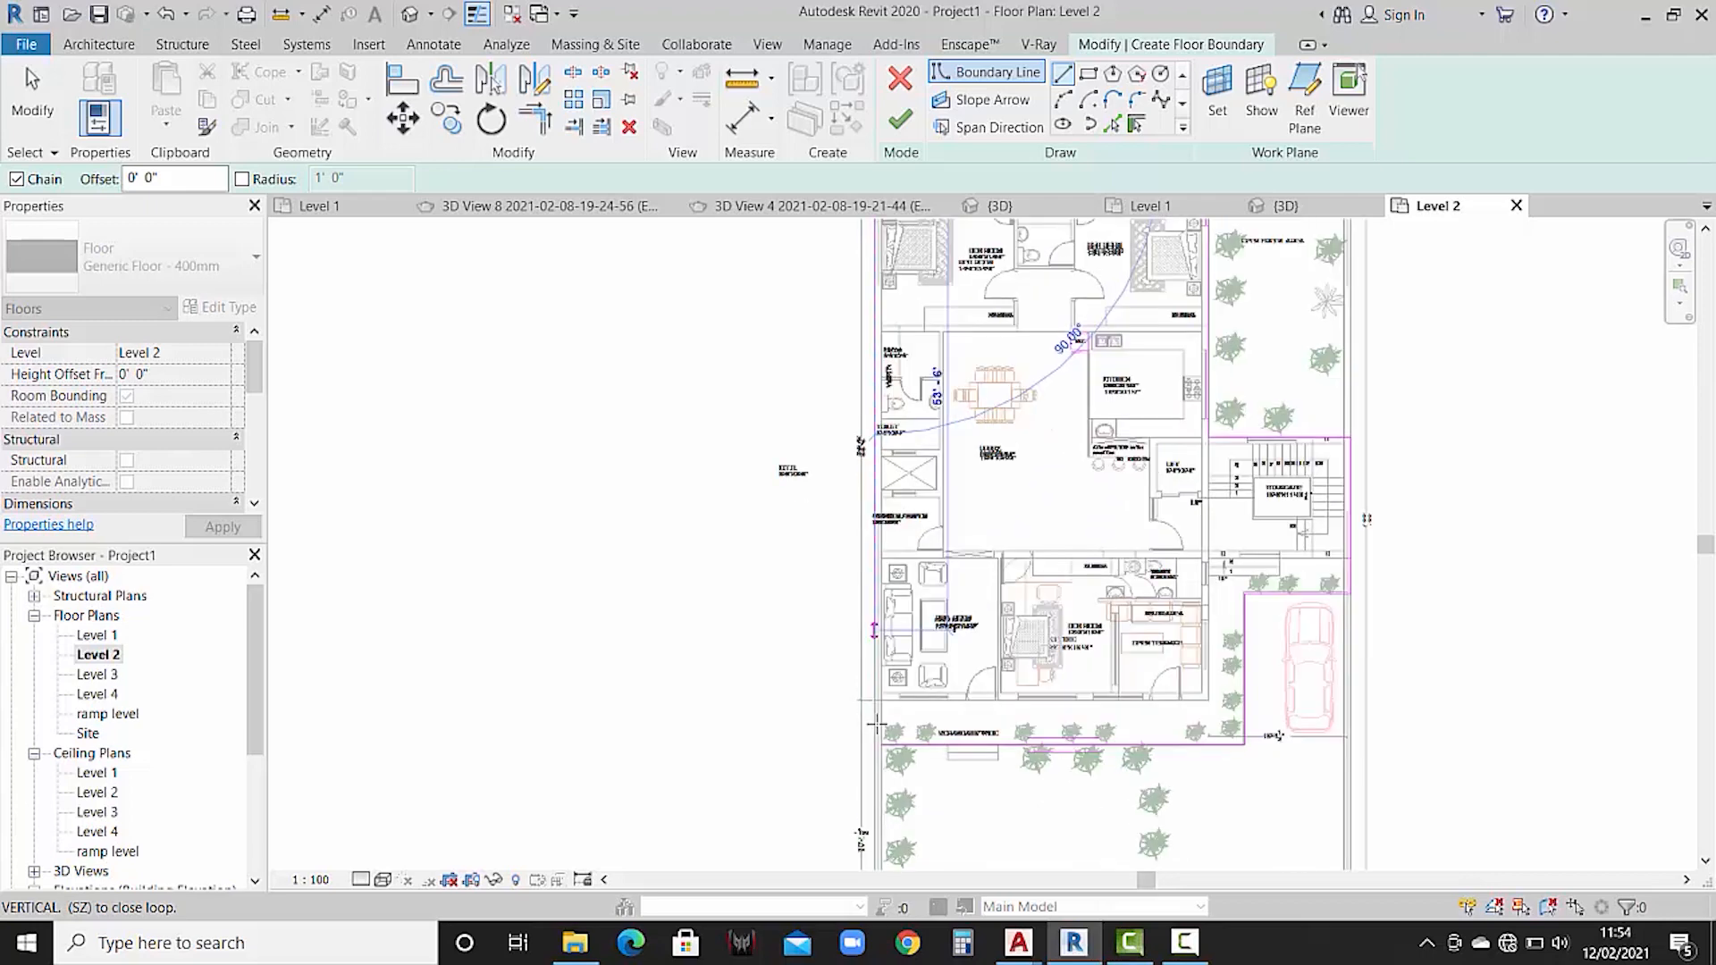
scroll(879, 749, "up", 2)
left_click(874, 791)
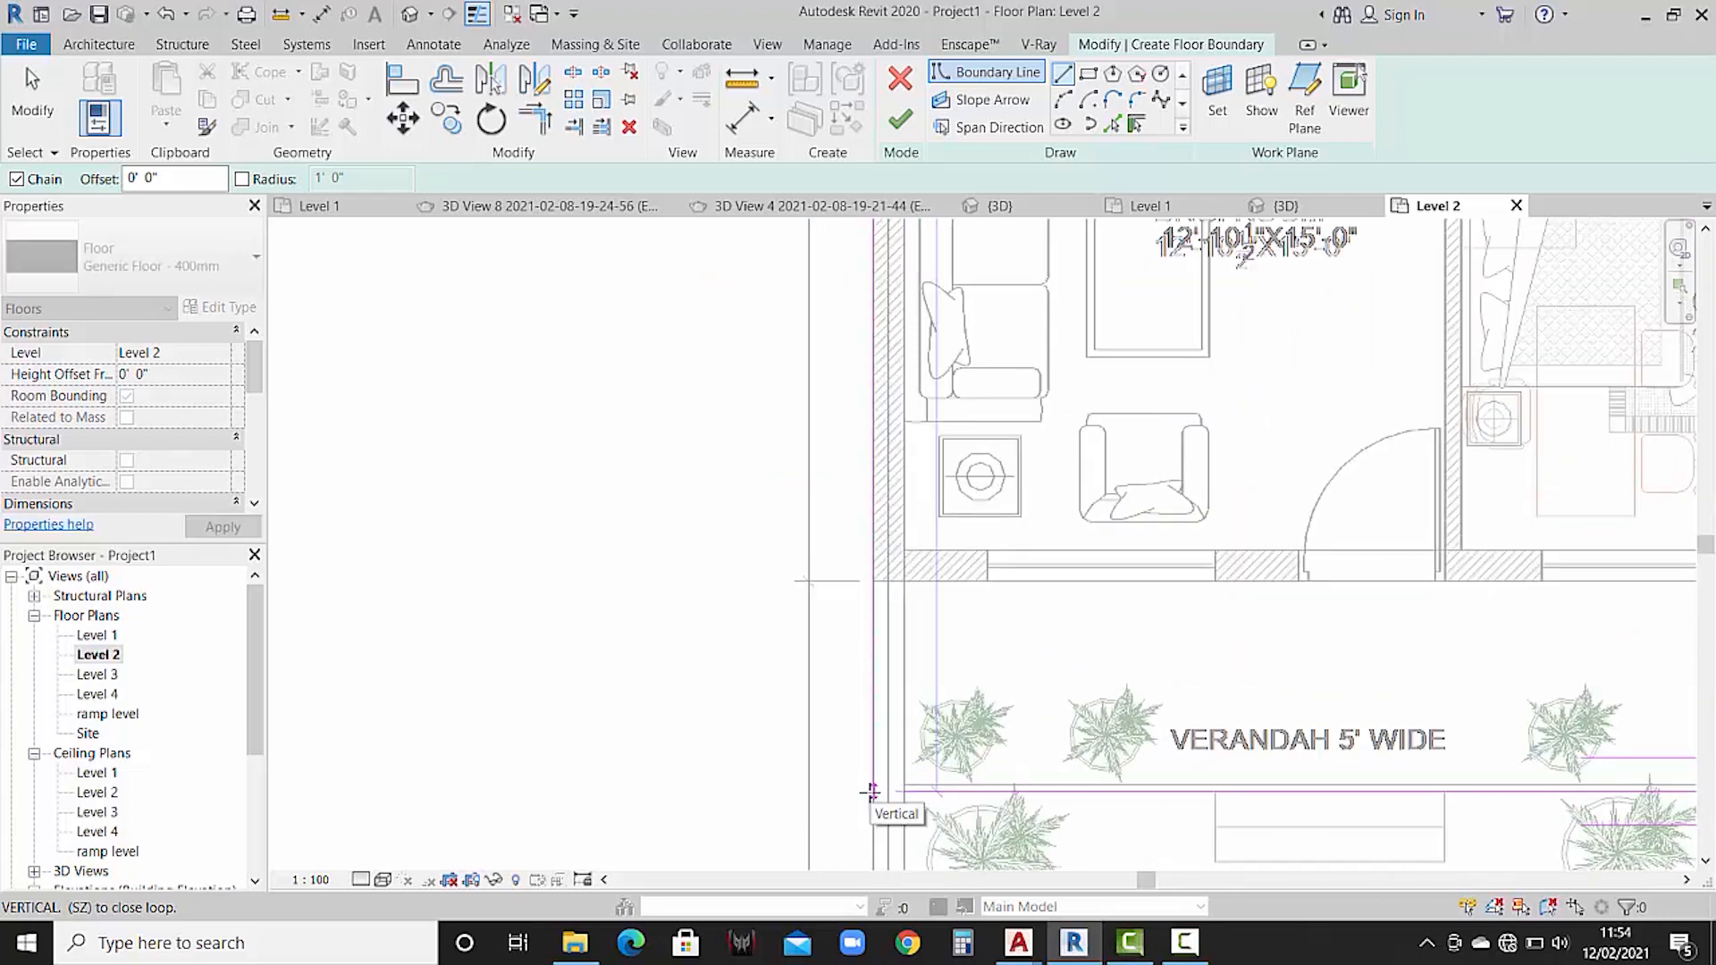
left_click(535, 119)
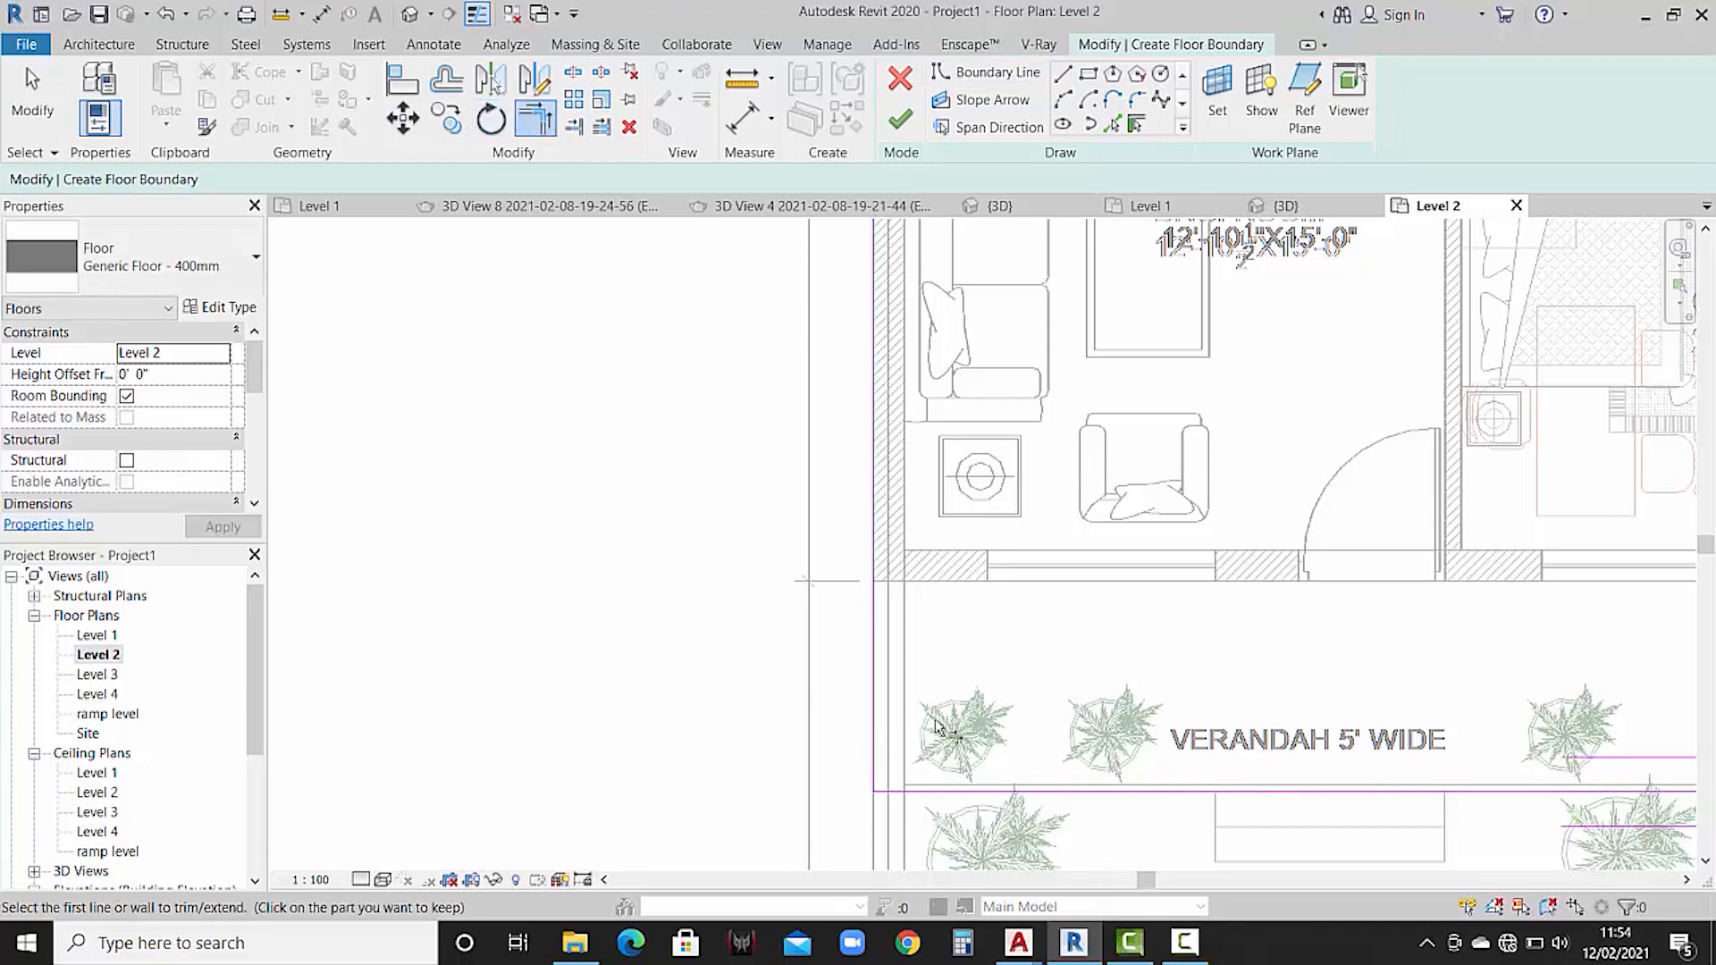
scroll(966, 700, "down", 5)
key("Escape")
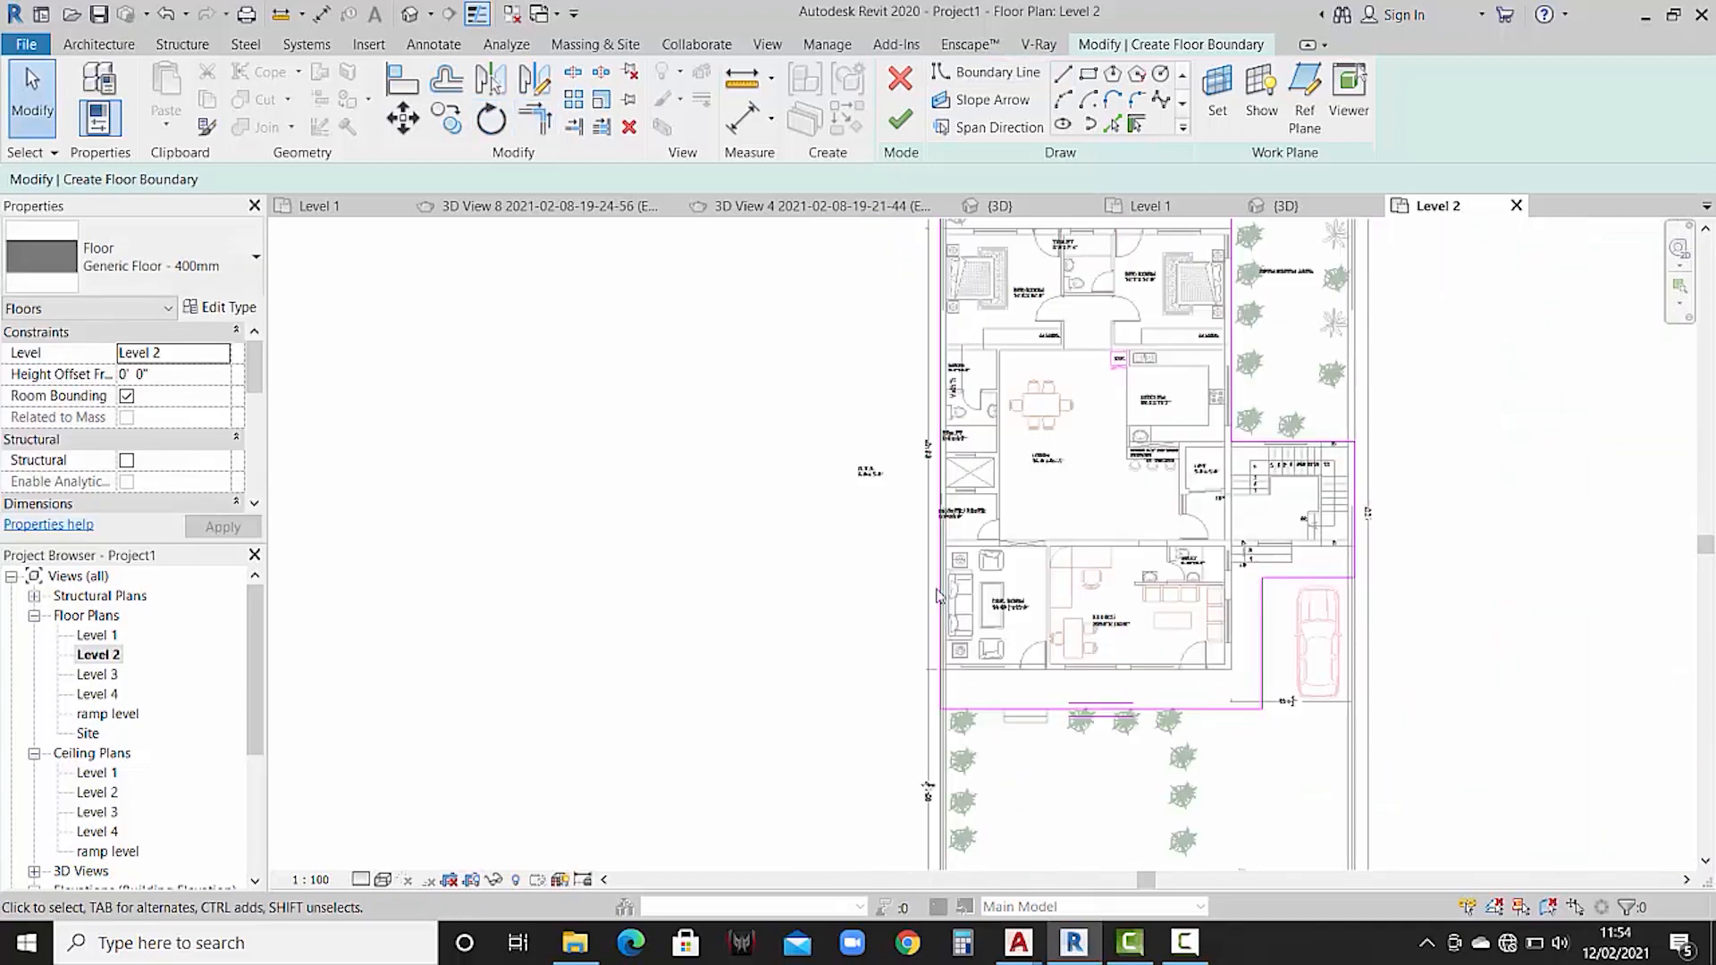
- Finish the Level 2 floor sketch and attach the walls below to the floor's bottom
left_click(905, 109)
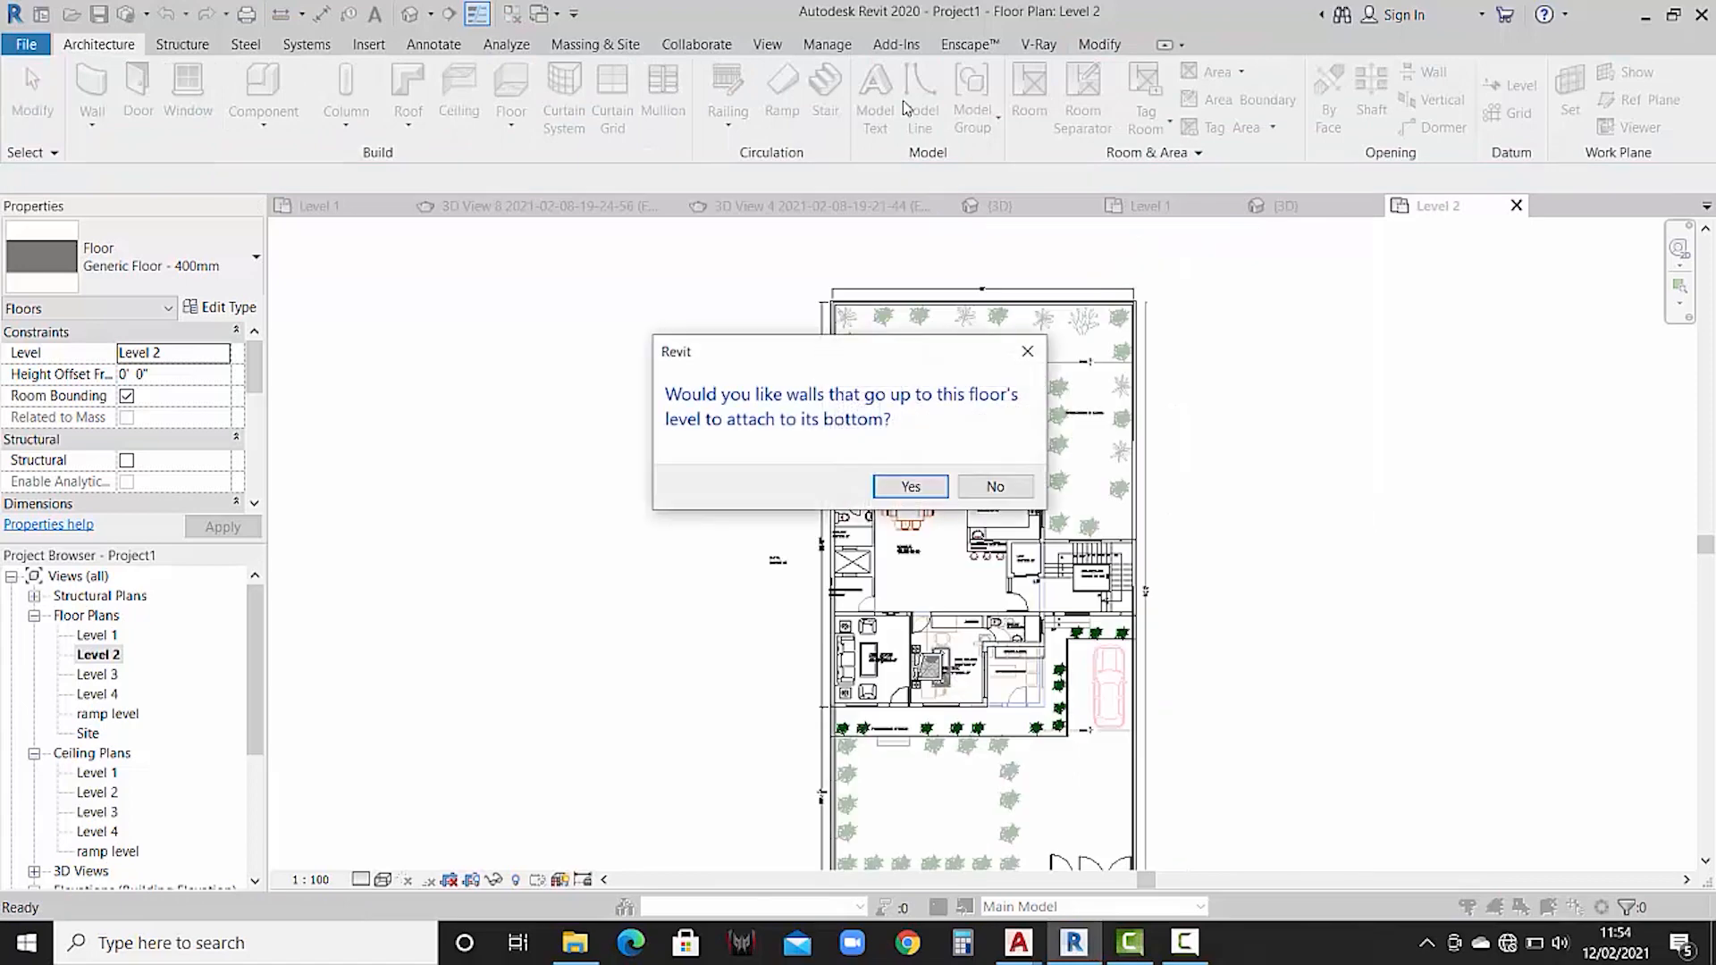
left_click(911, 487)
scroll(908, 497, "up", 2)
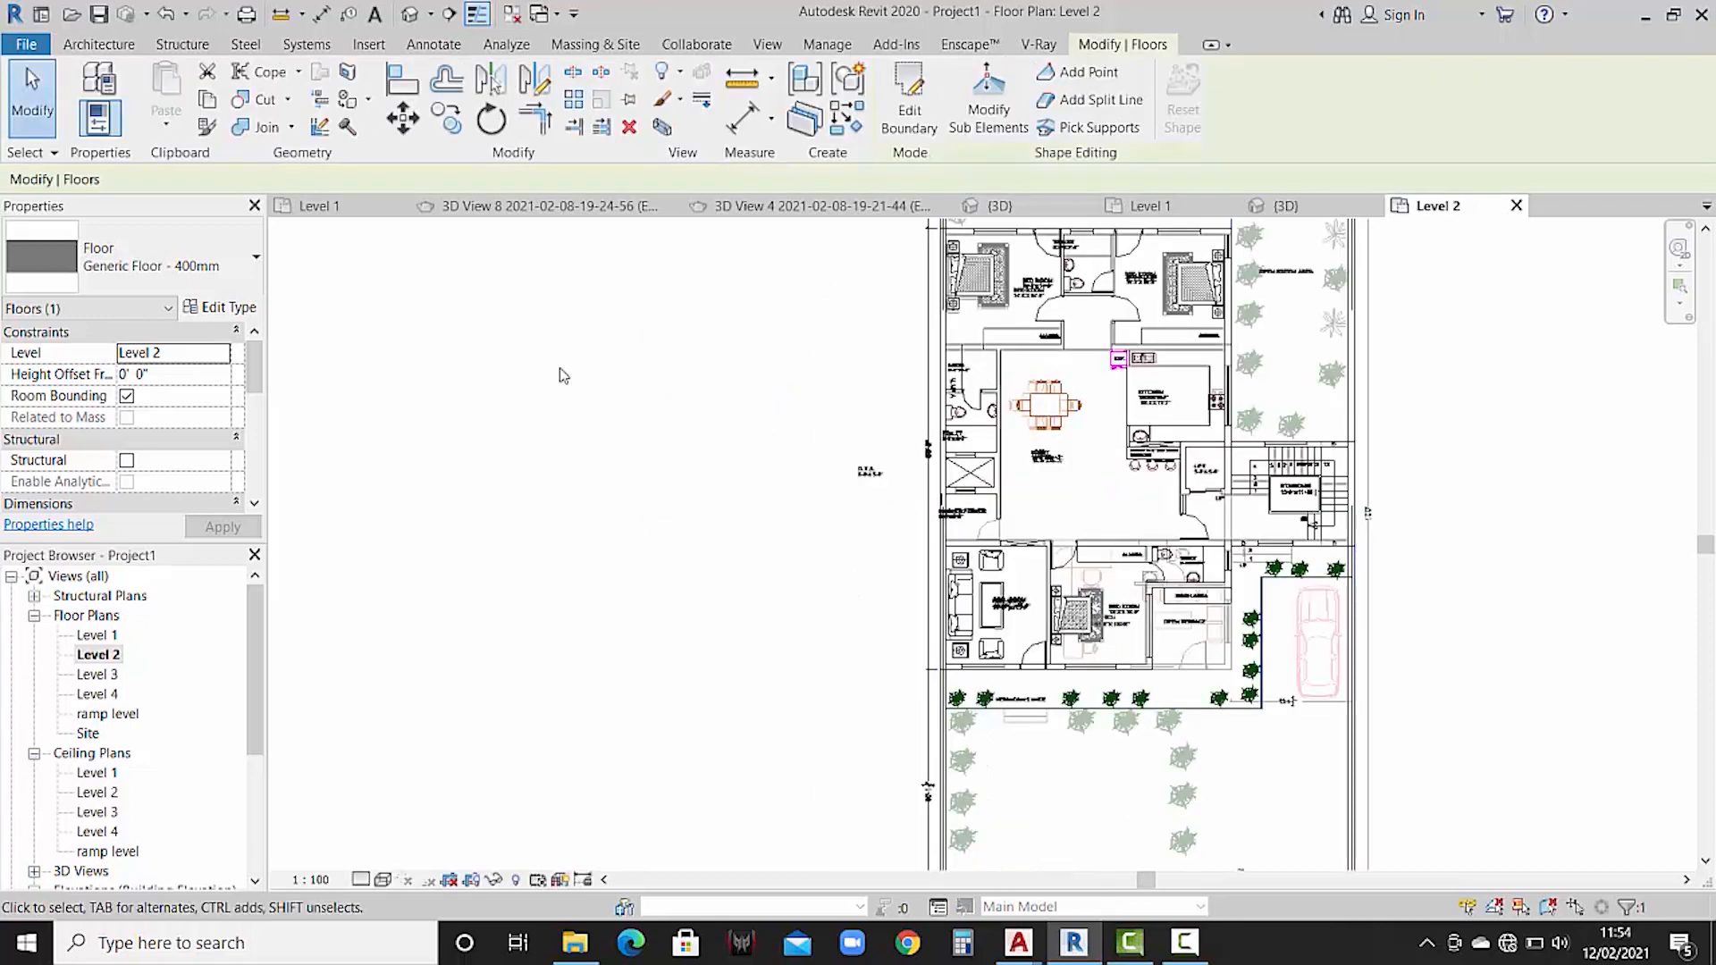
- In the 3D view, duplicate the Level 2 floor's type and set its structure layer thickness to 6"
left_click(410, 13)
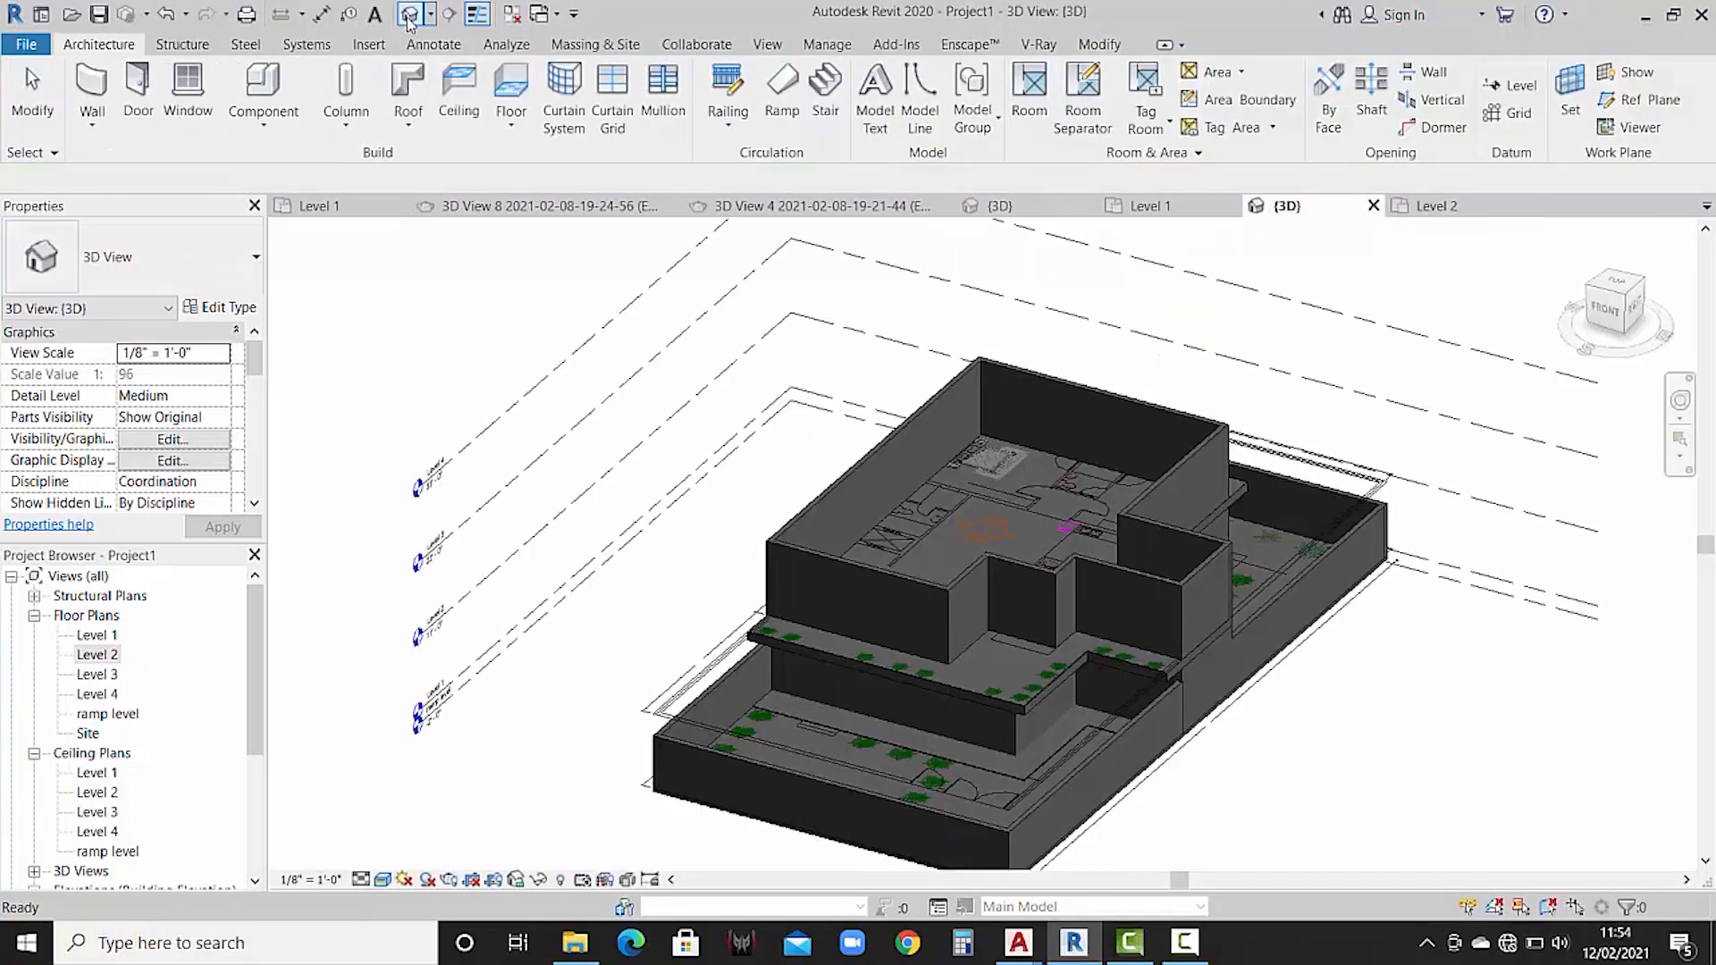
scroll(1015, 710, "up", 2)
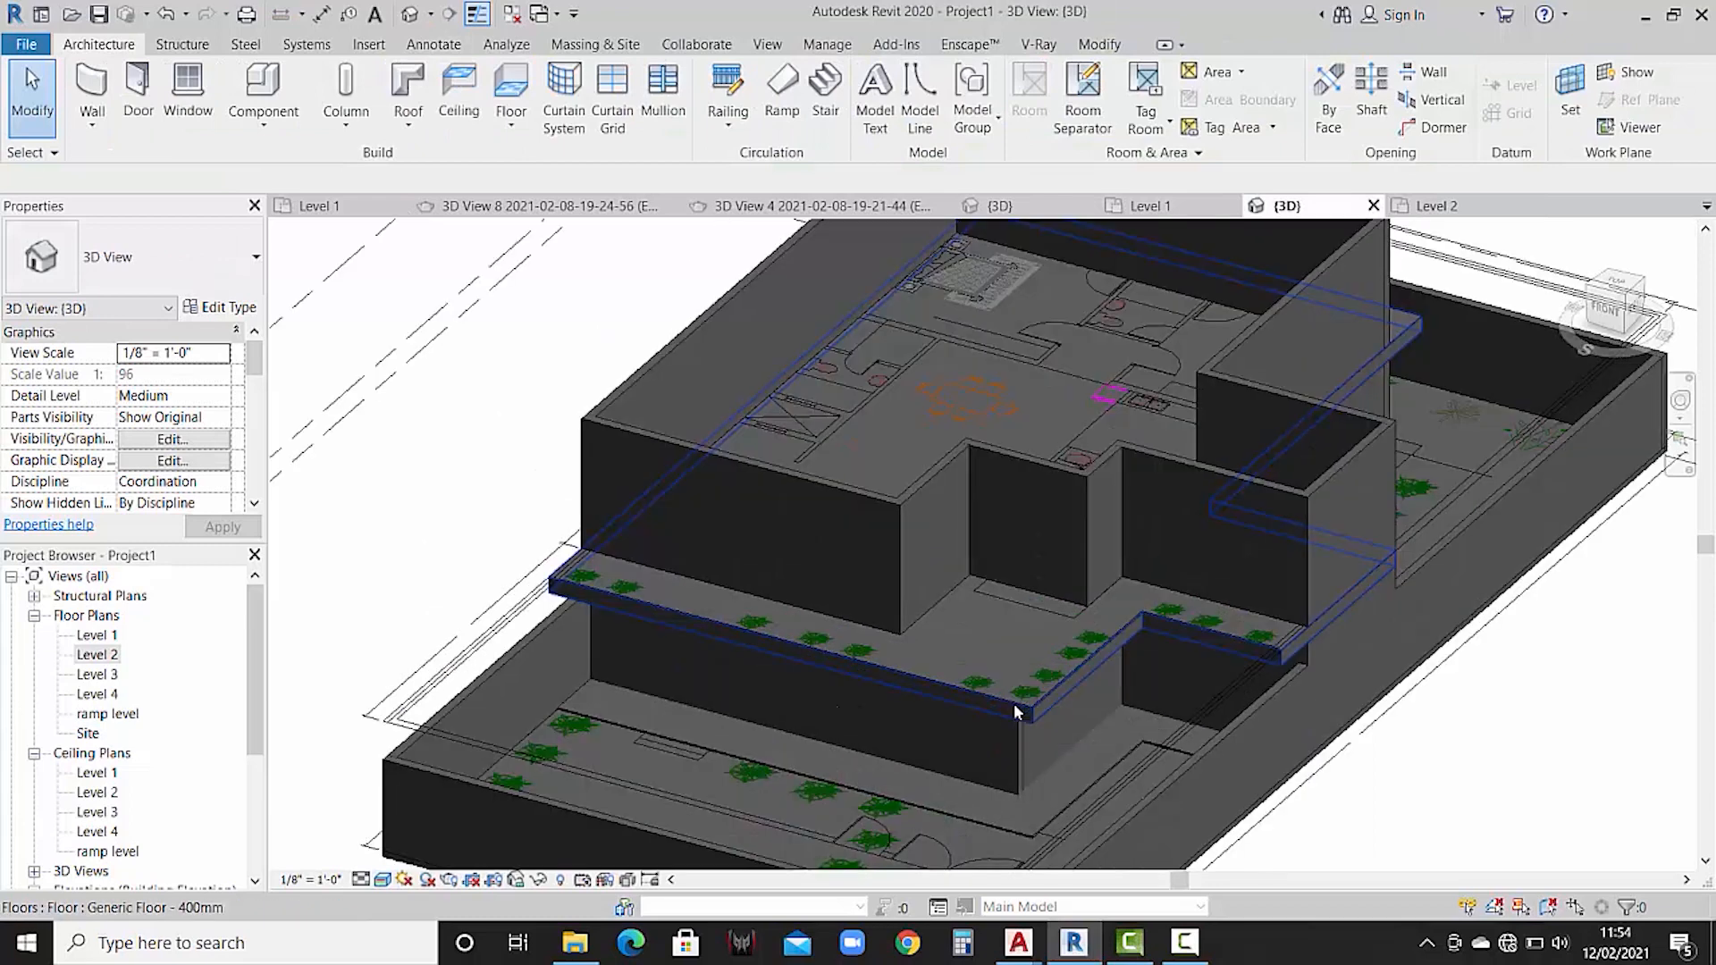
left_click(1016, 703)
left_click(216, 307)
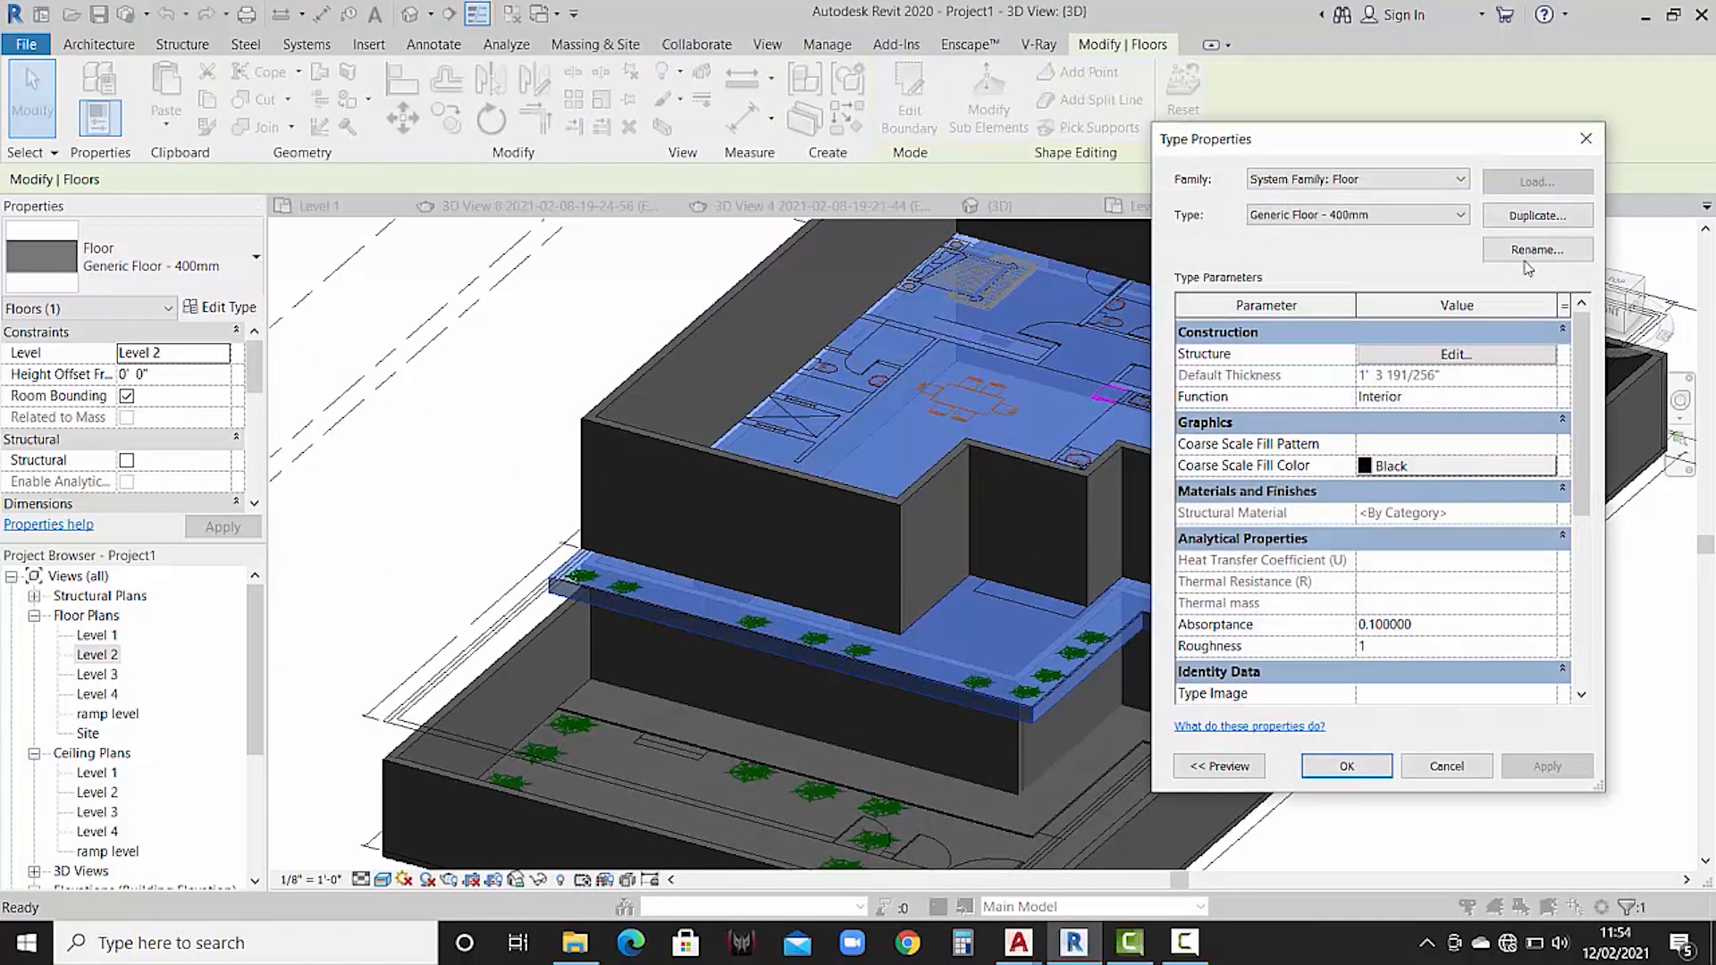
left_click(1514, 220)
left_click(1412, 354)
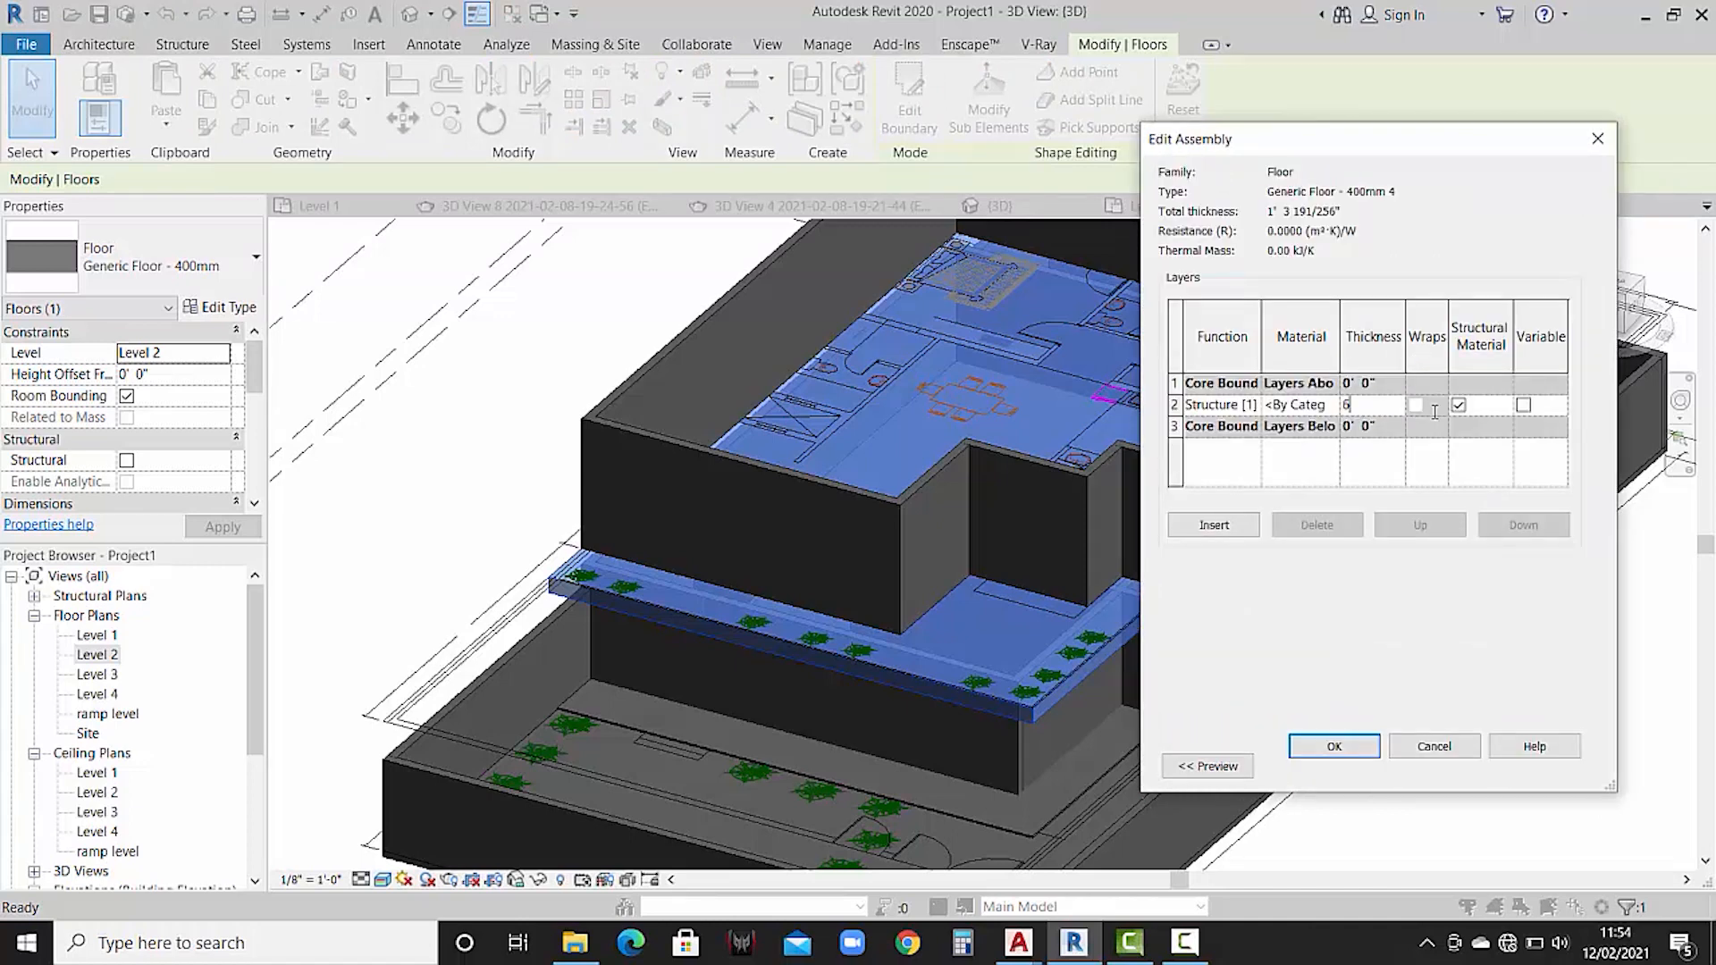
left_click(1350, 747)
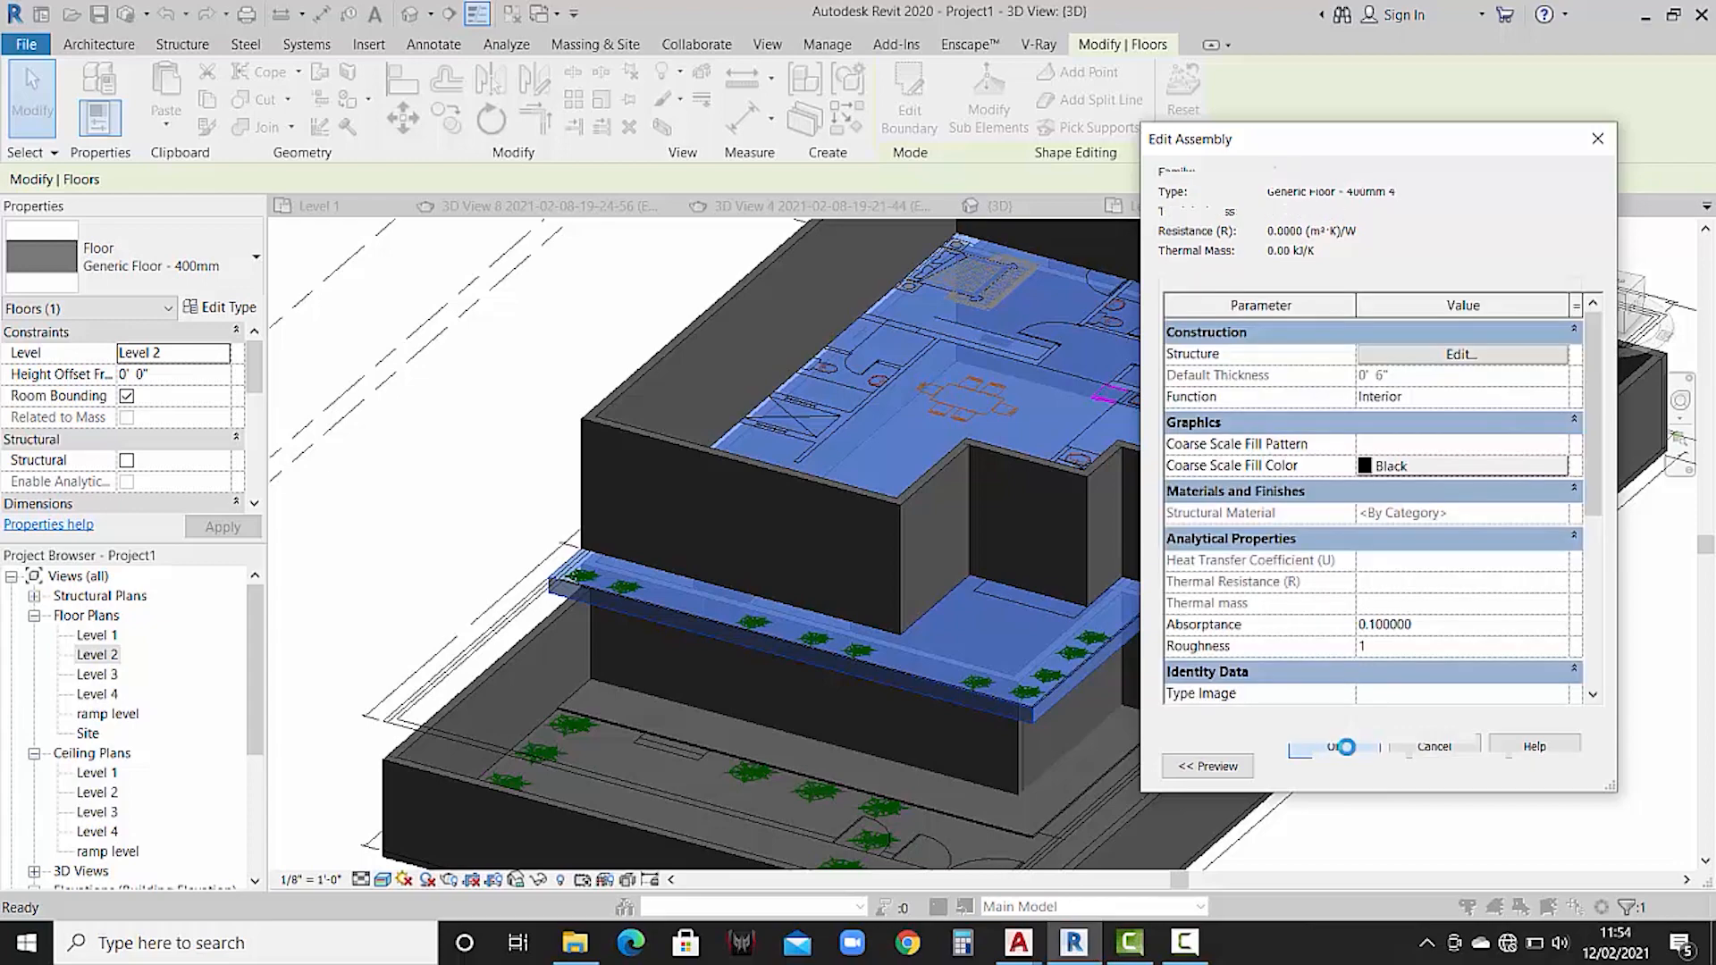
left_click(1347, 767)
left_click(1438, 810)
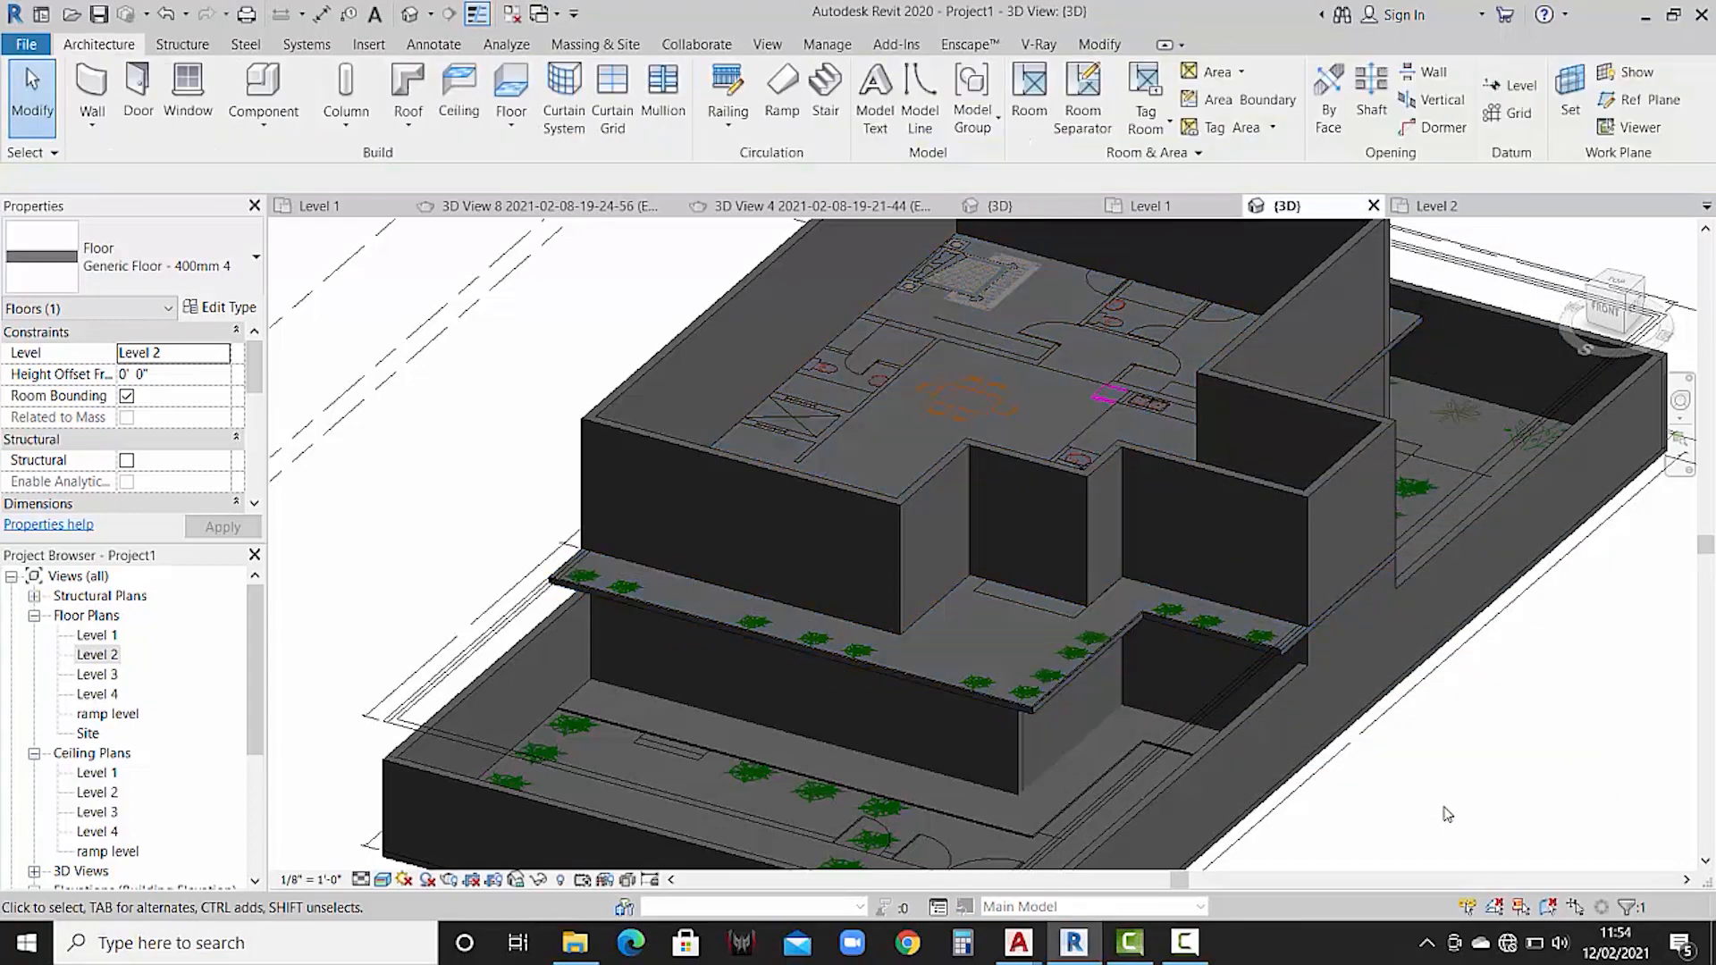
- Examine the balcony floor edge in the 3D view of the finished reference house project
middle_click_drag(1186, 641, 1189, 537, "shift")
left_click(1028, 208)
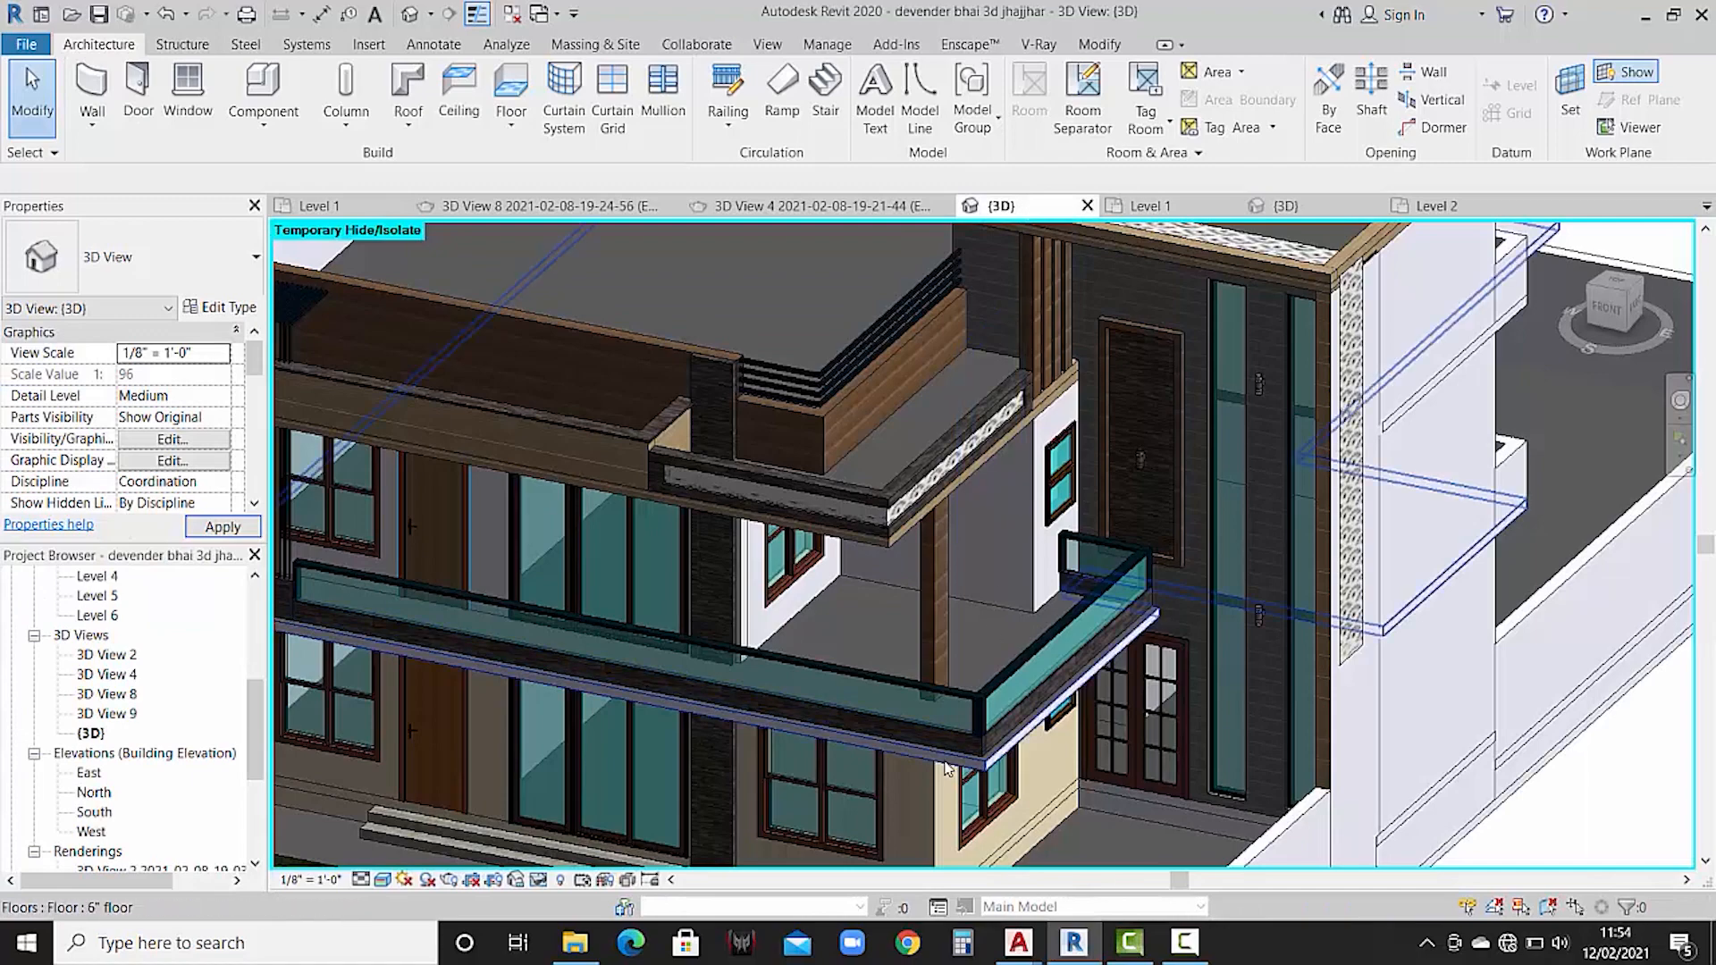
scroll(1102, 627, "down", 2)
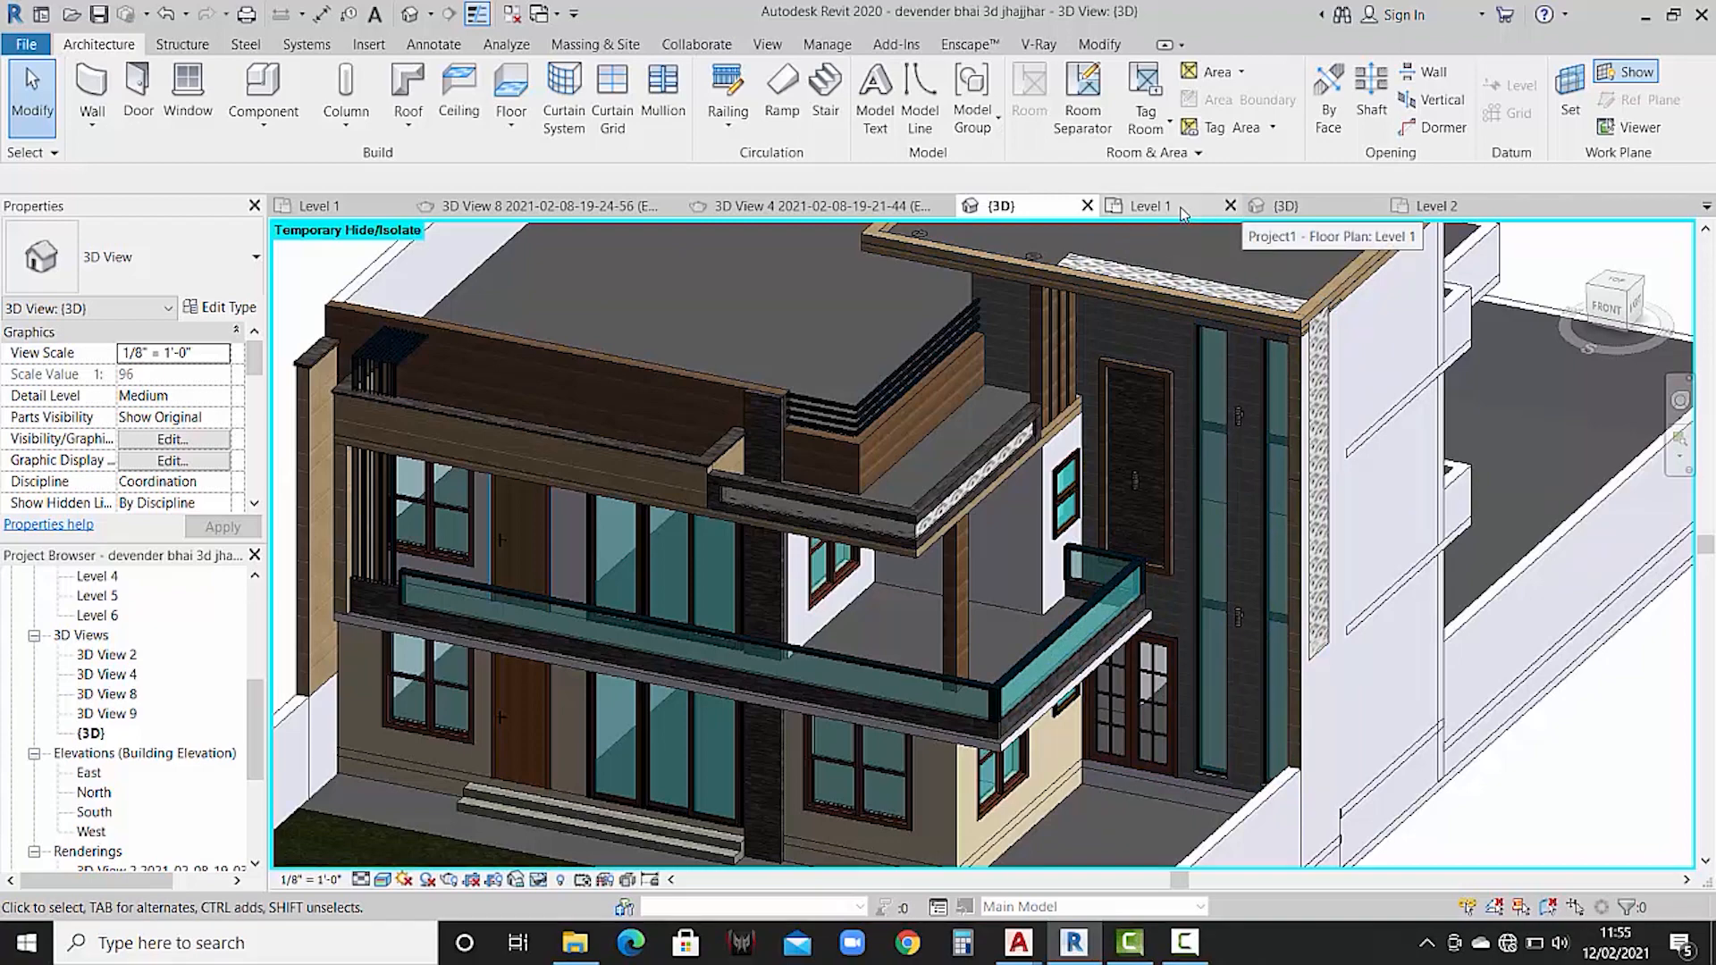
- Edit the Level 2 floor's boundary, adding a line about 4' out from the toilet's outer wall and a short line down to the carport corner
left_click(1435, 206)
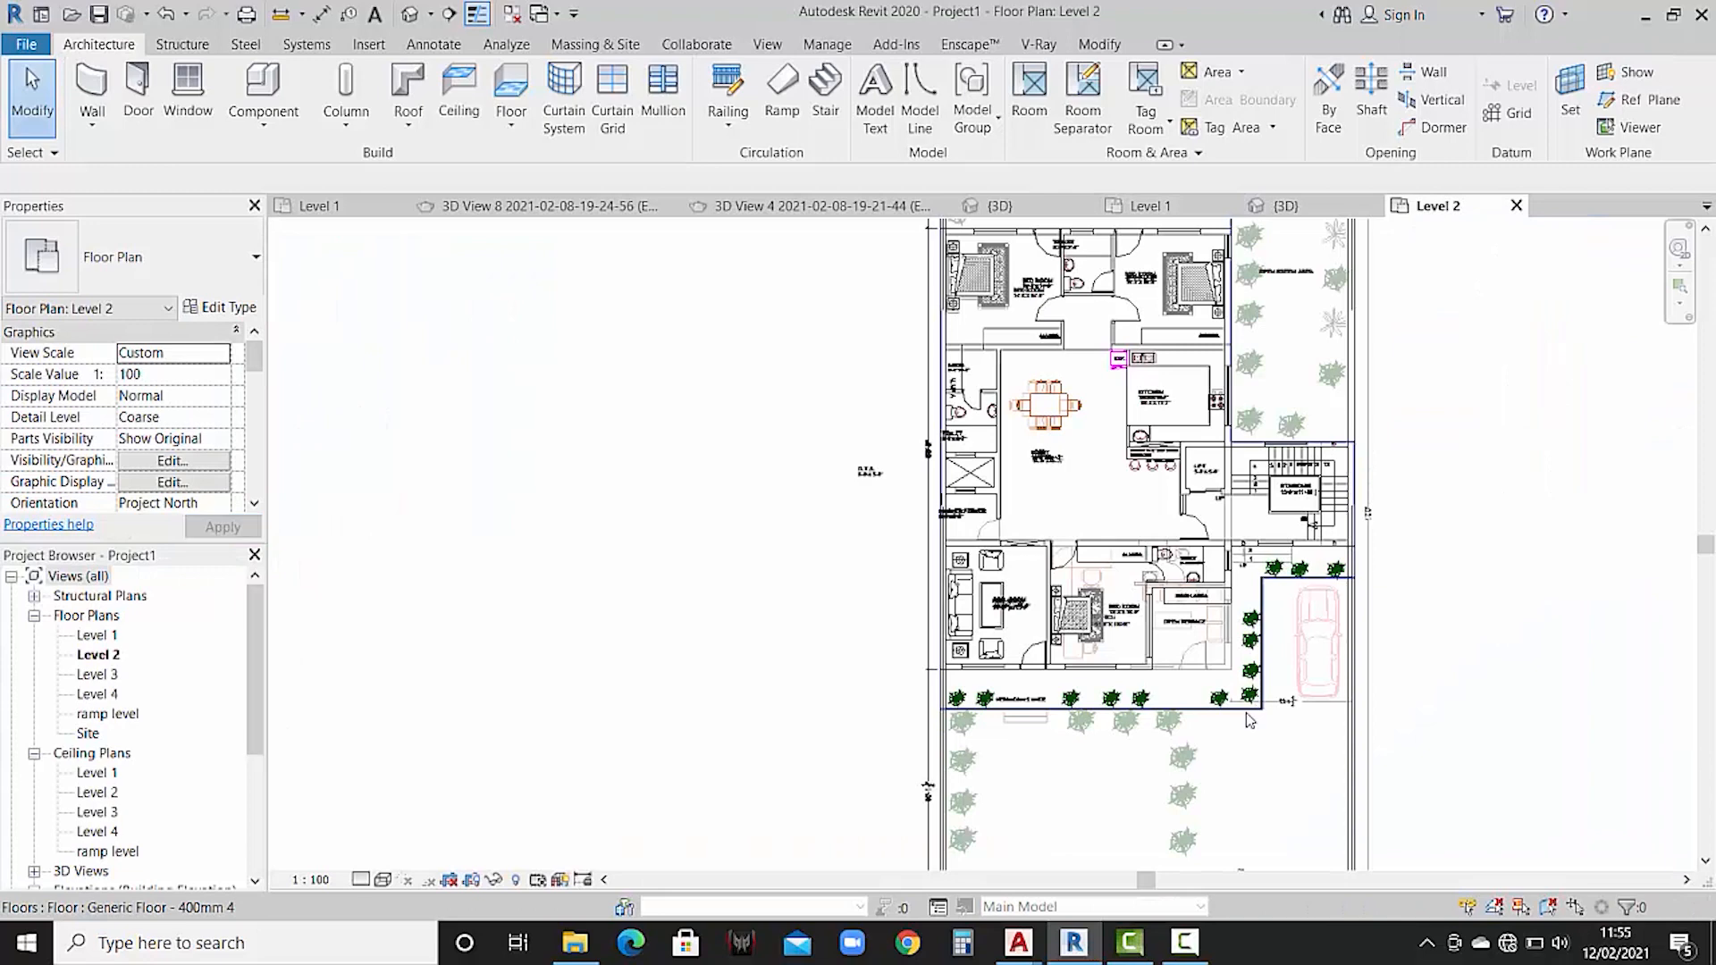
left_click(1249, 721)
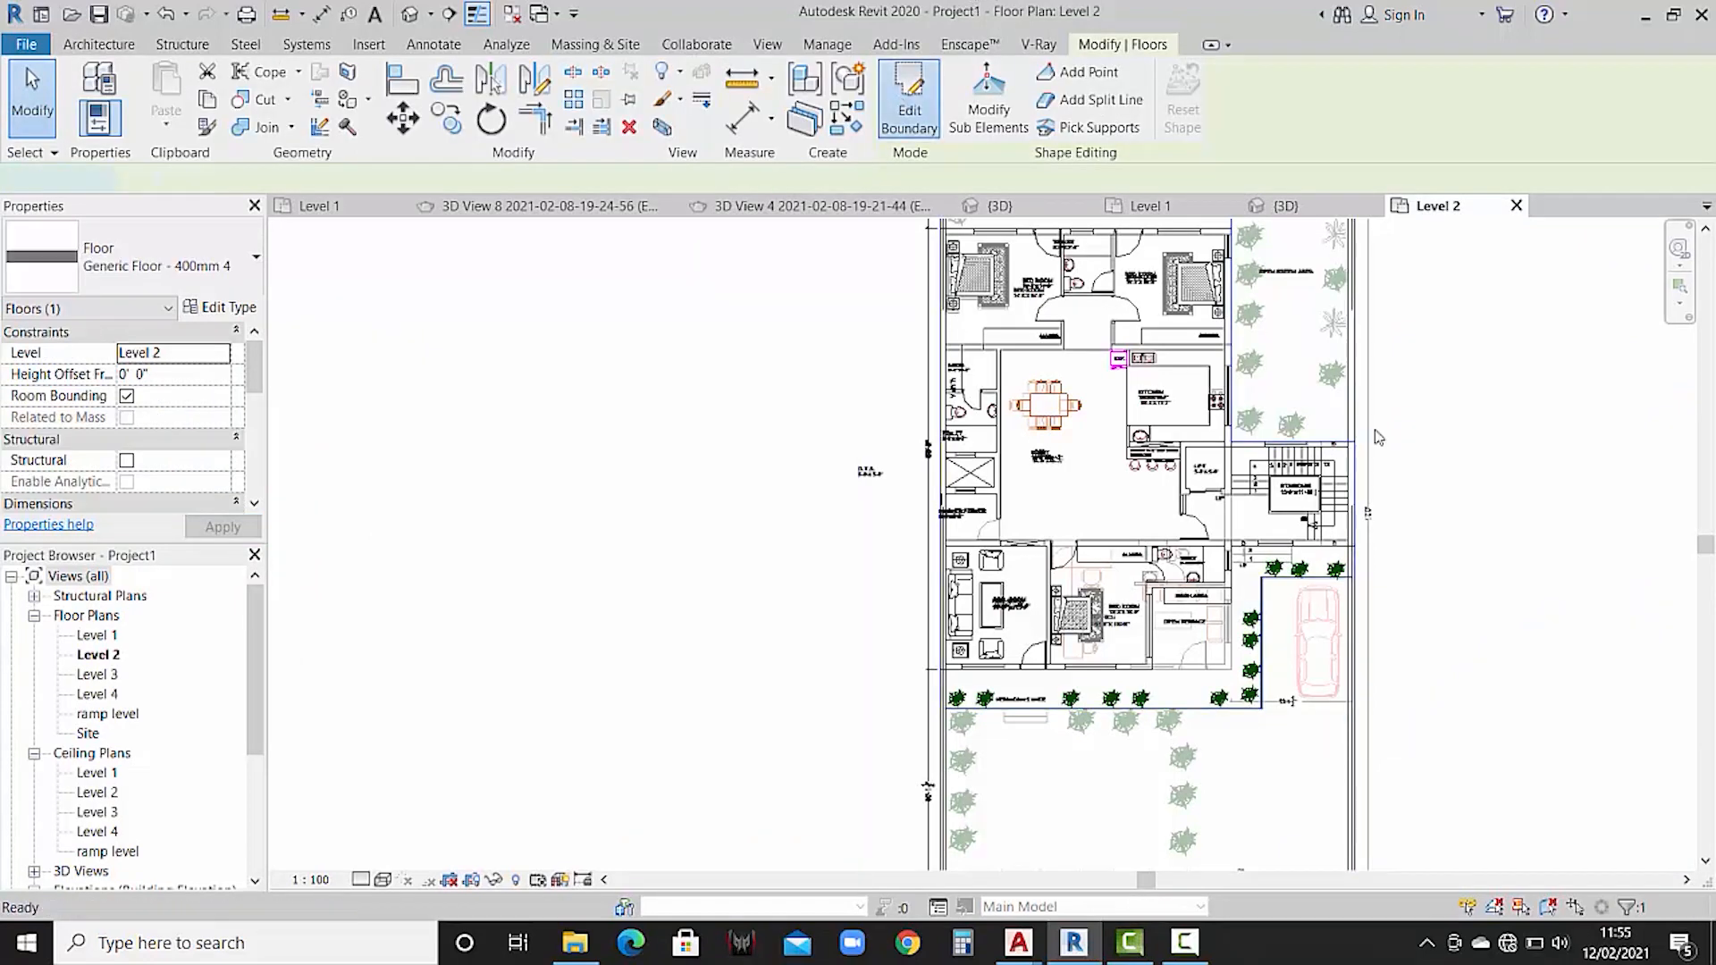
scroll(1249, 554, "up", 5)
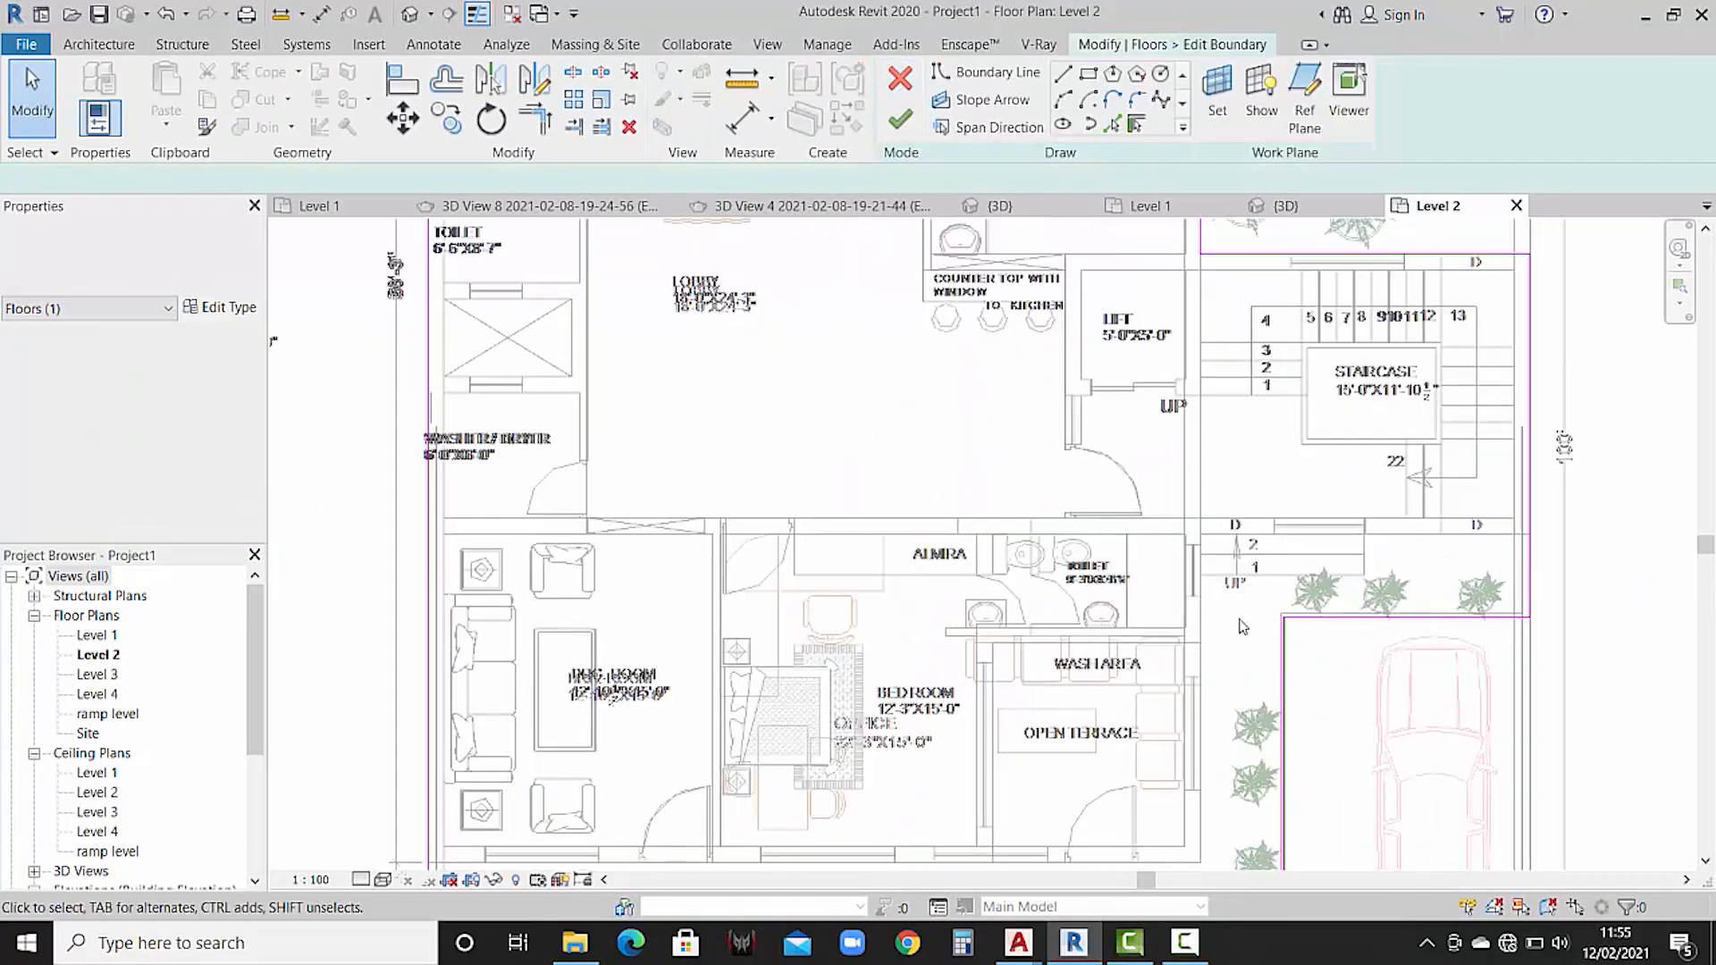
scroll(1240, 627, "up", 1)
left_click(1062, 76)
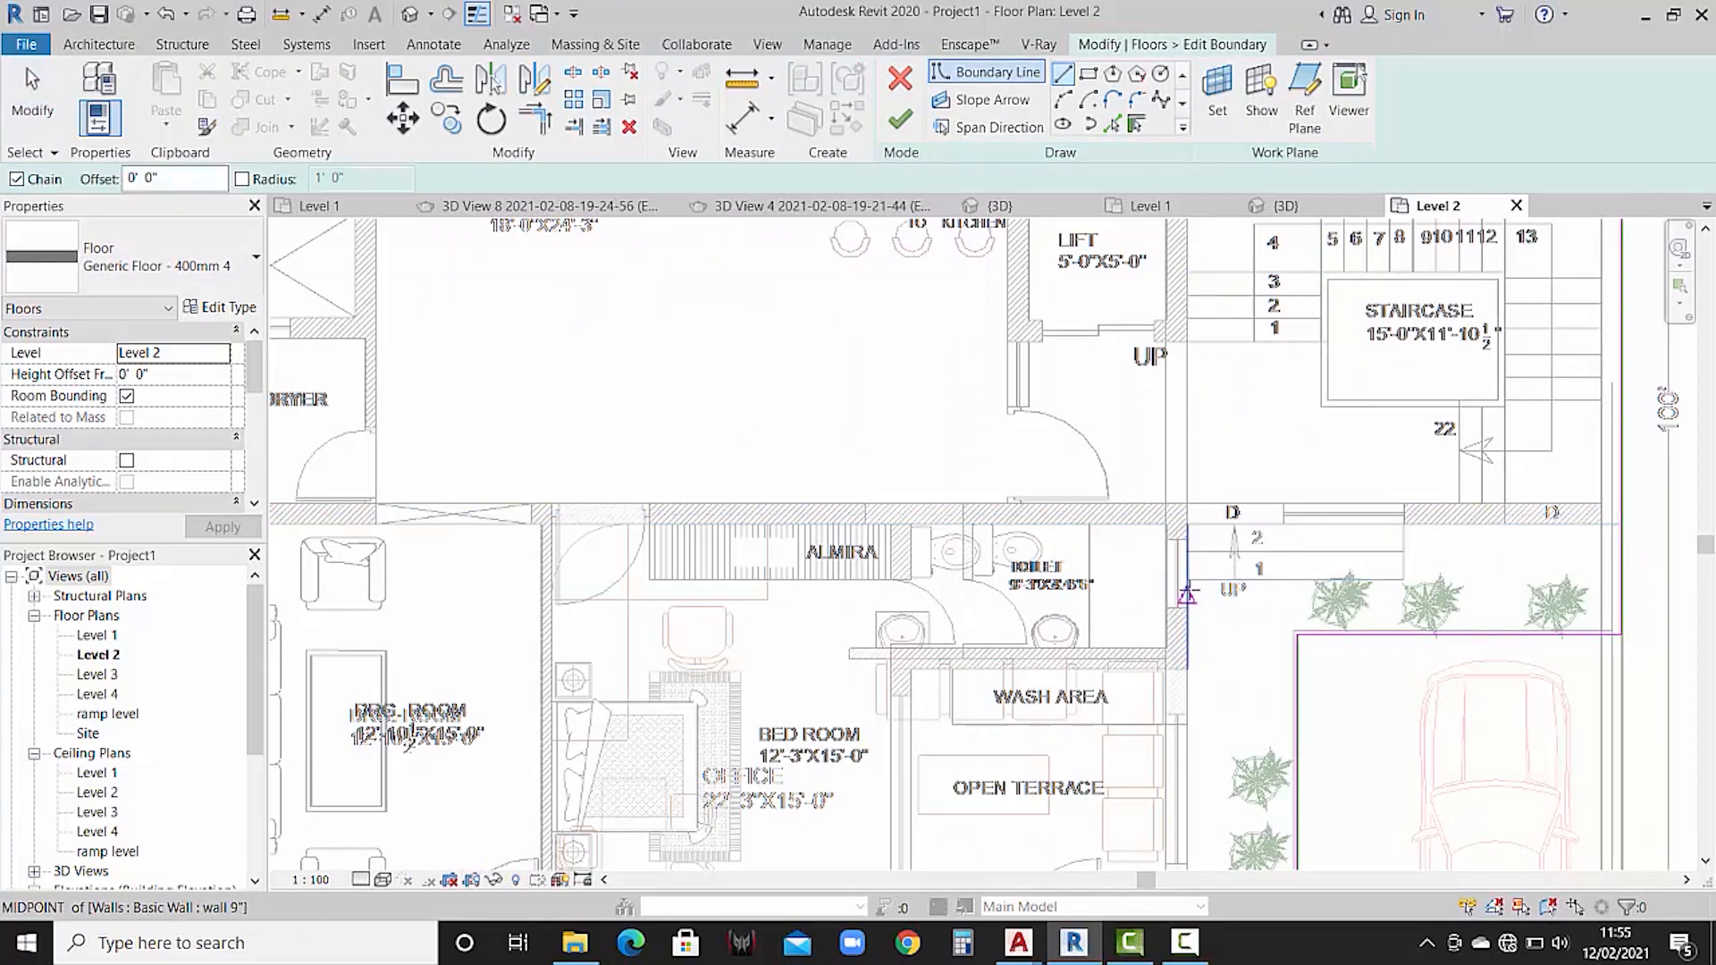
left_click(1186, 596)
left_click(1298, 596)
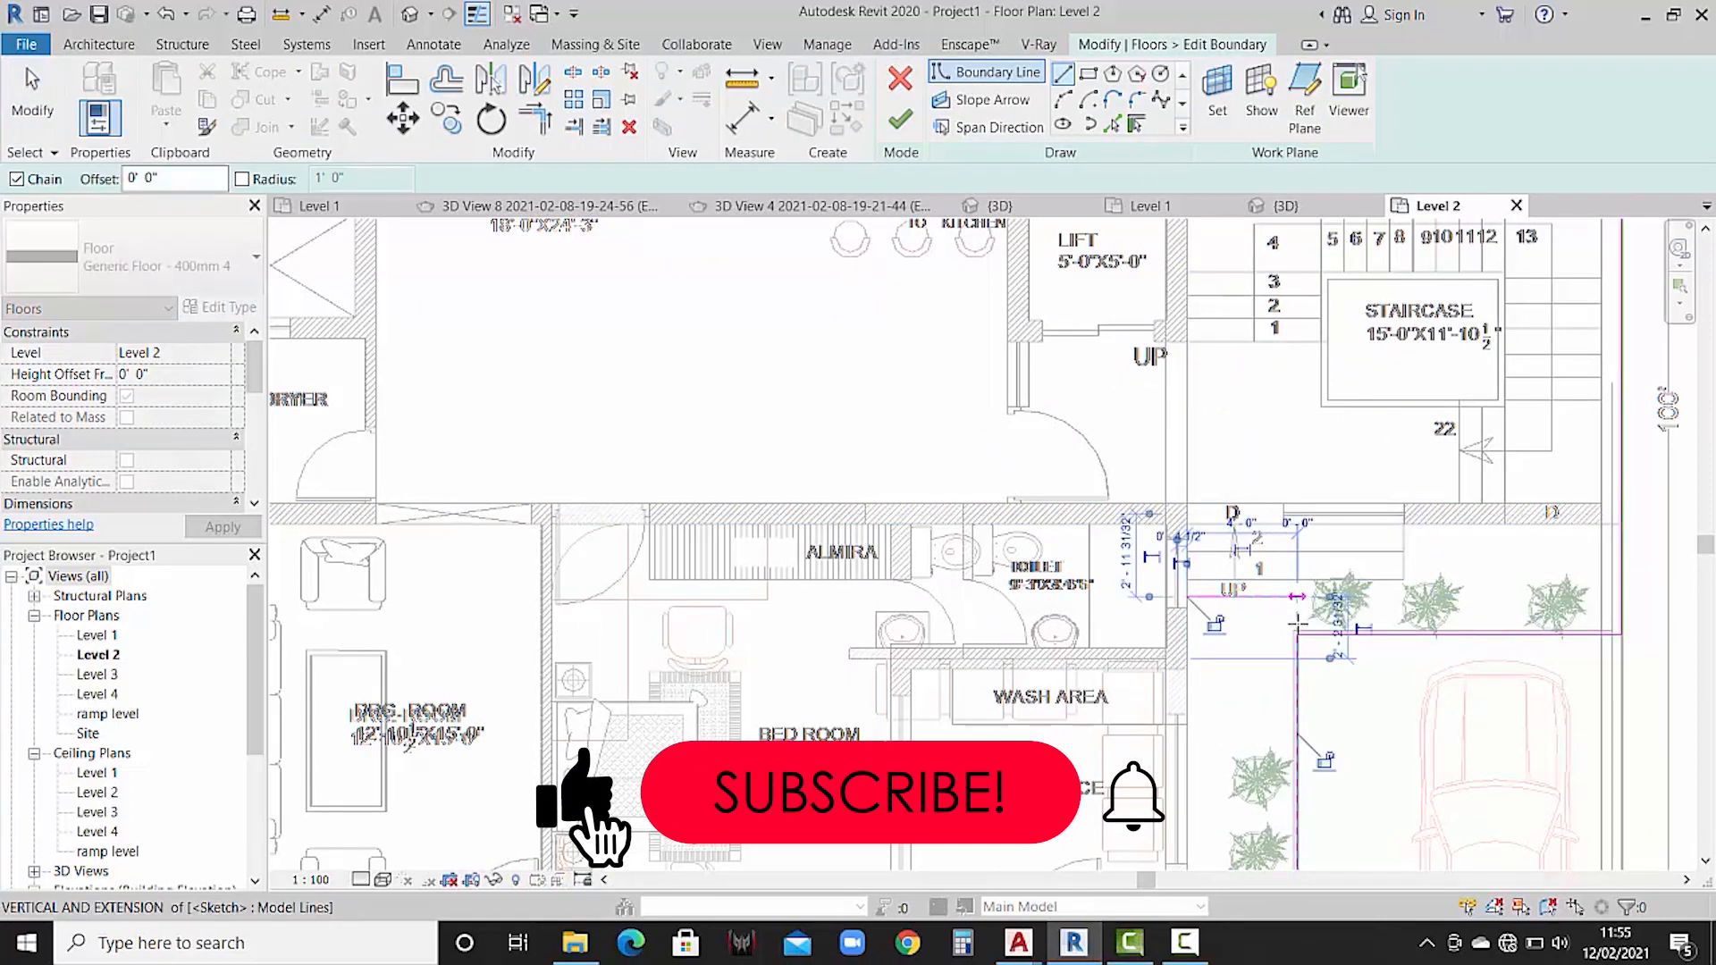
key("Escape")
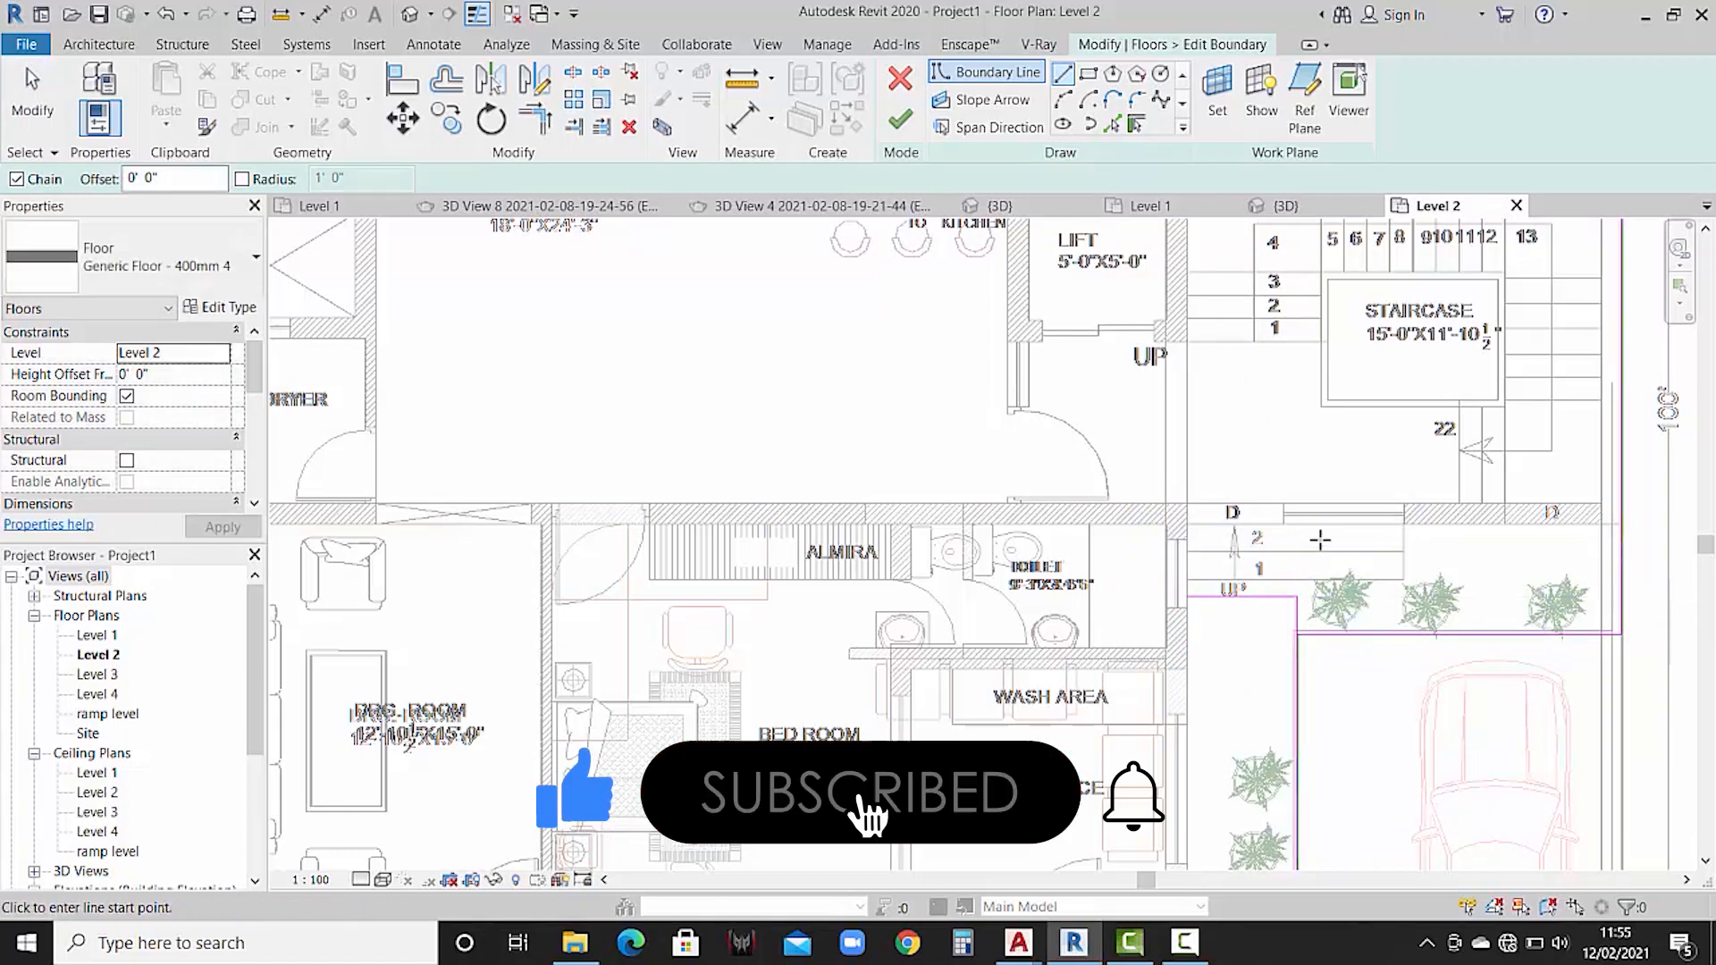
key("Escape")
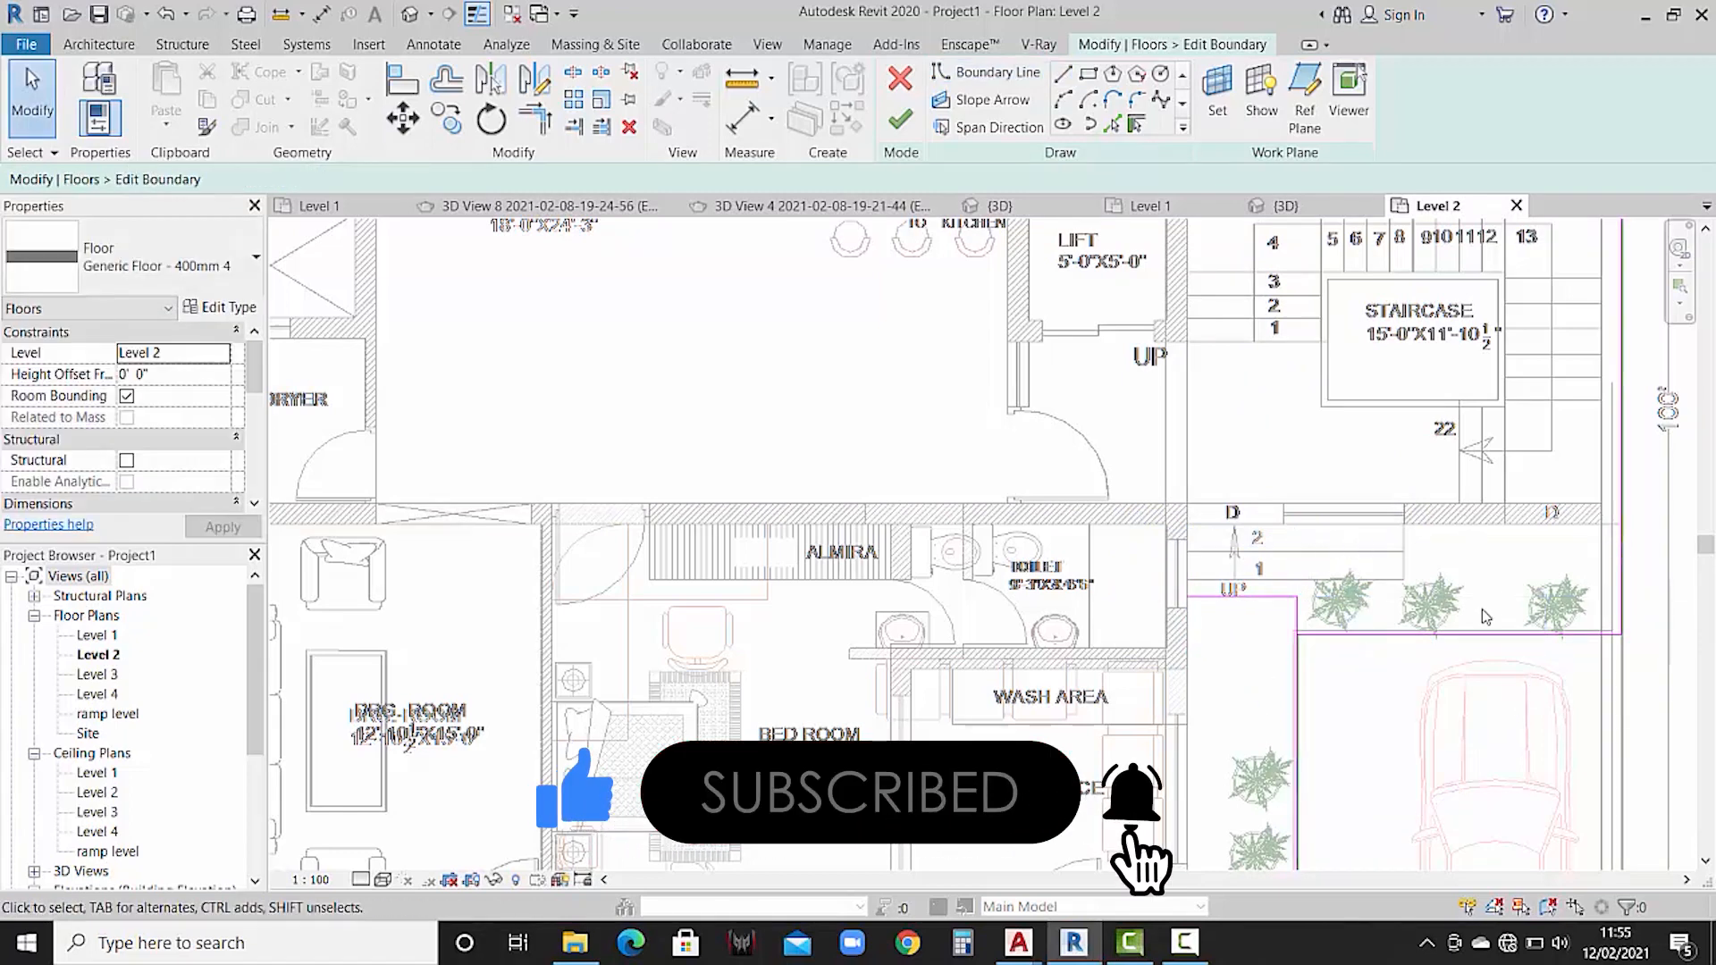
- Draw boundary lines from the entrance steps' corner about 2'-7" up to the staircase wall and along it to the outer boundary
left_click(1064, 75)
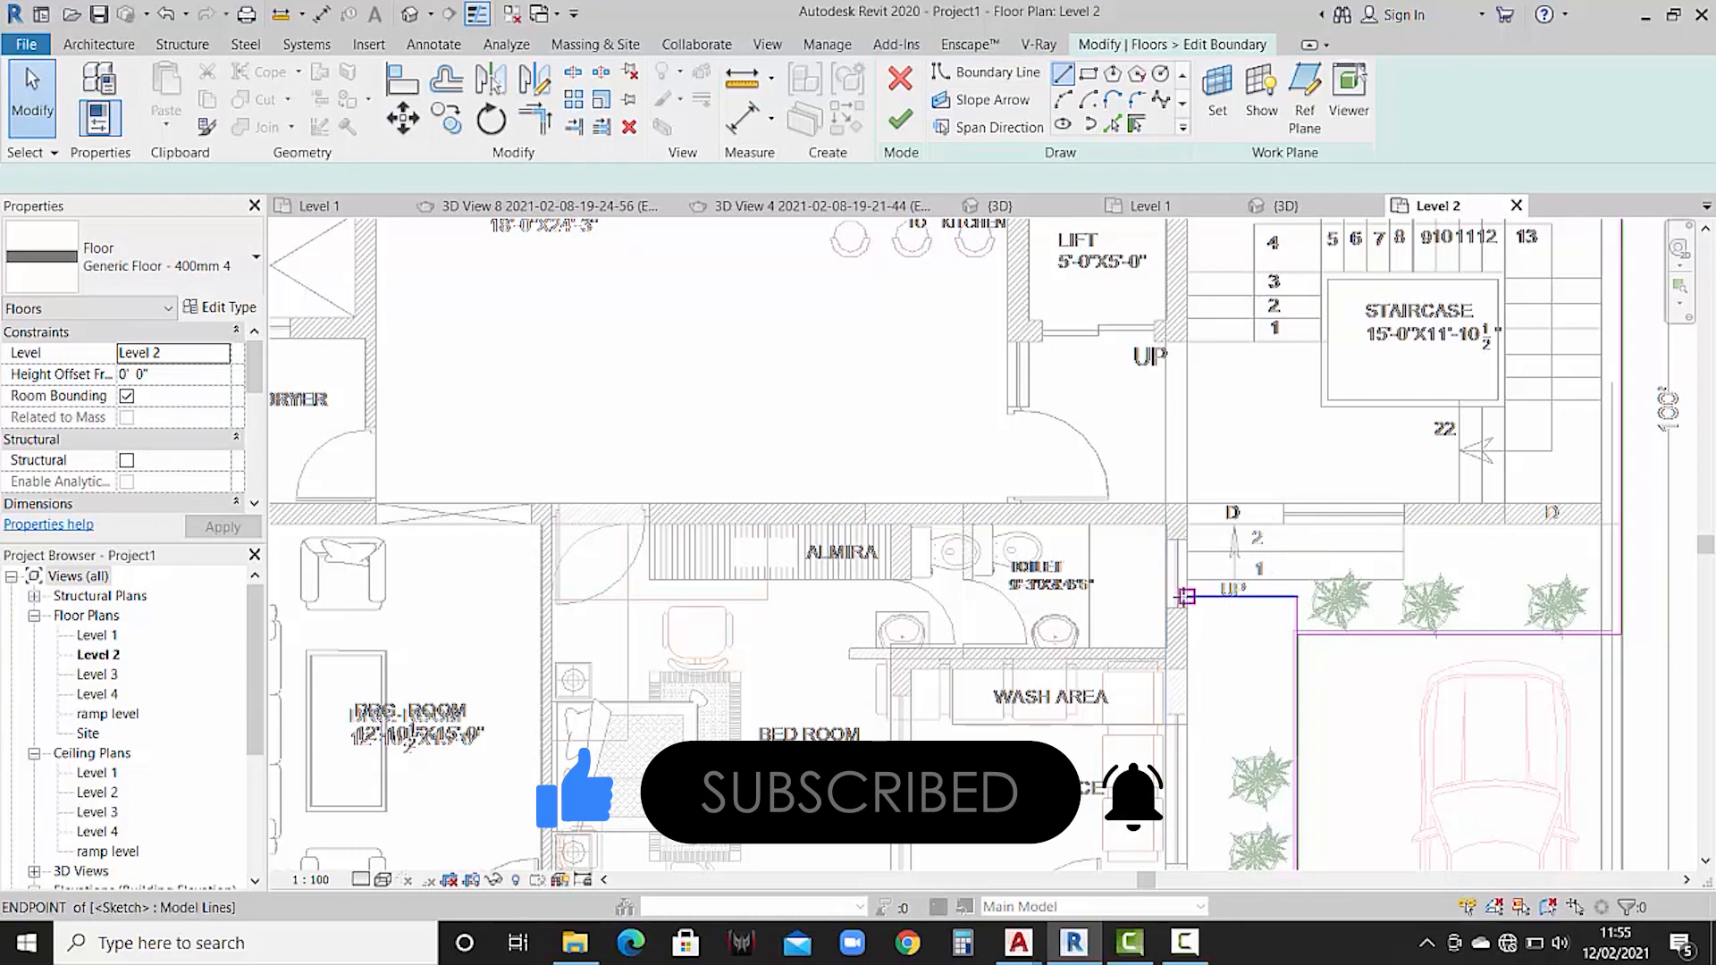
left_click(1181, 597)
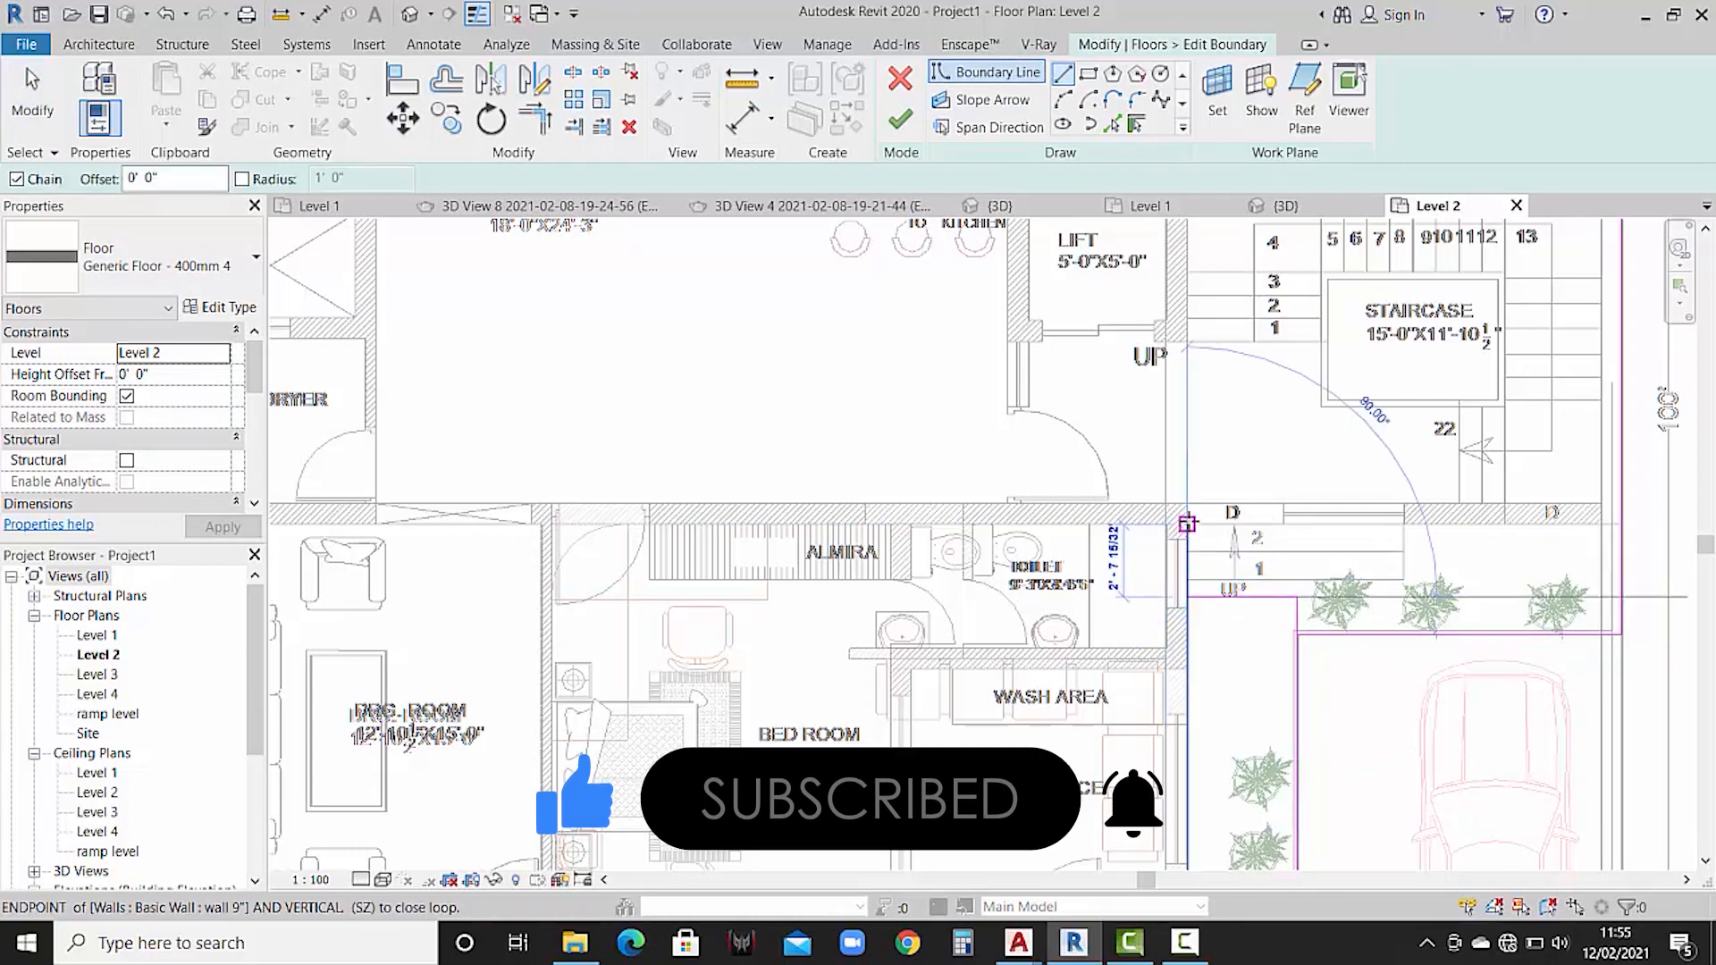
left_click(1187, 525)
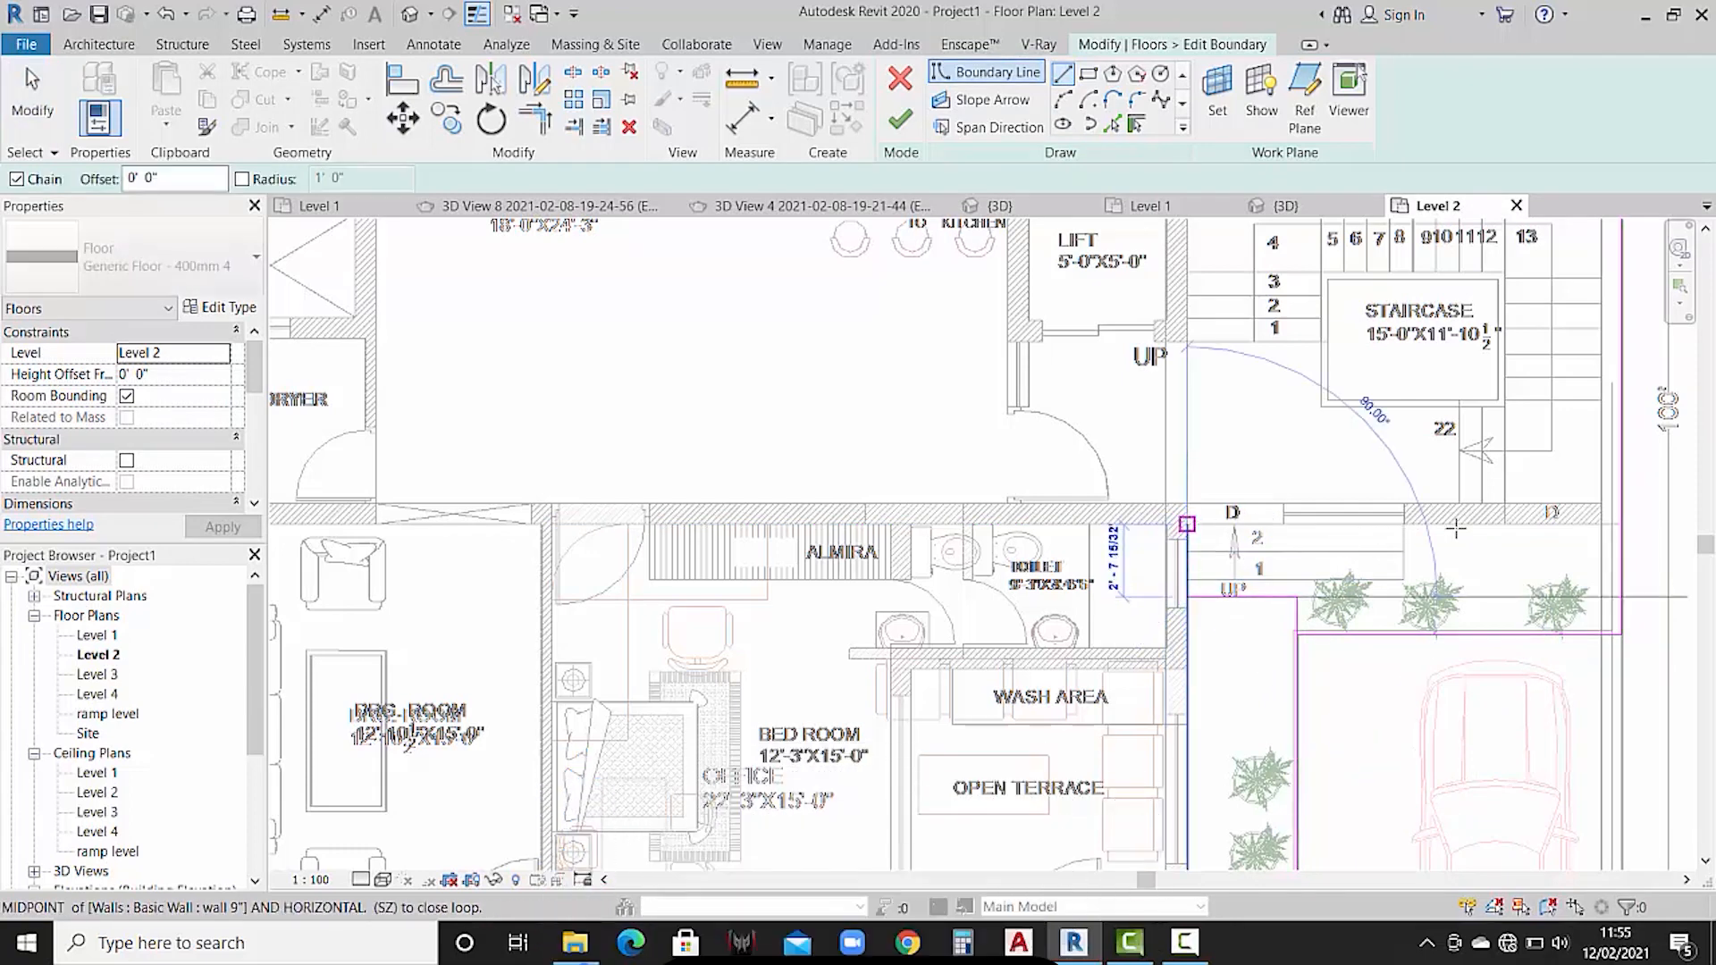
left_click(1600, 524)
key("Escape")
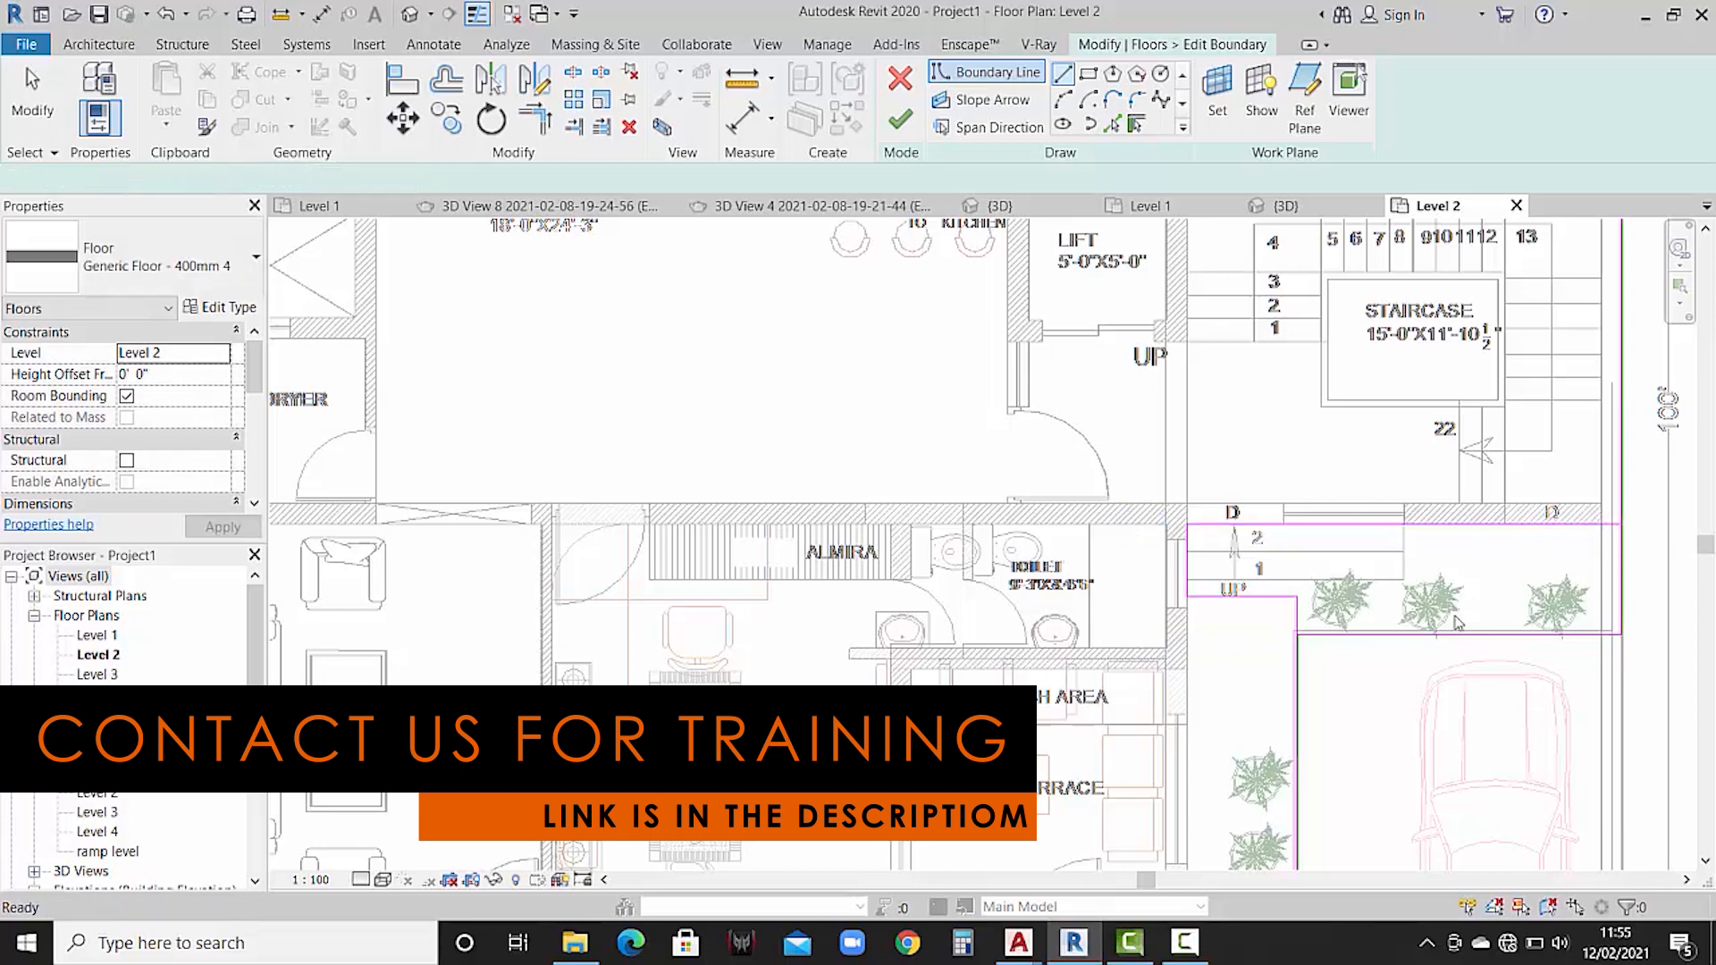
key("Escape")
- Delete the old boundary line above the carport and trim the outer boundary line to meet the new staircase wall line
left_click(1462, 634)
key("Escape")
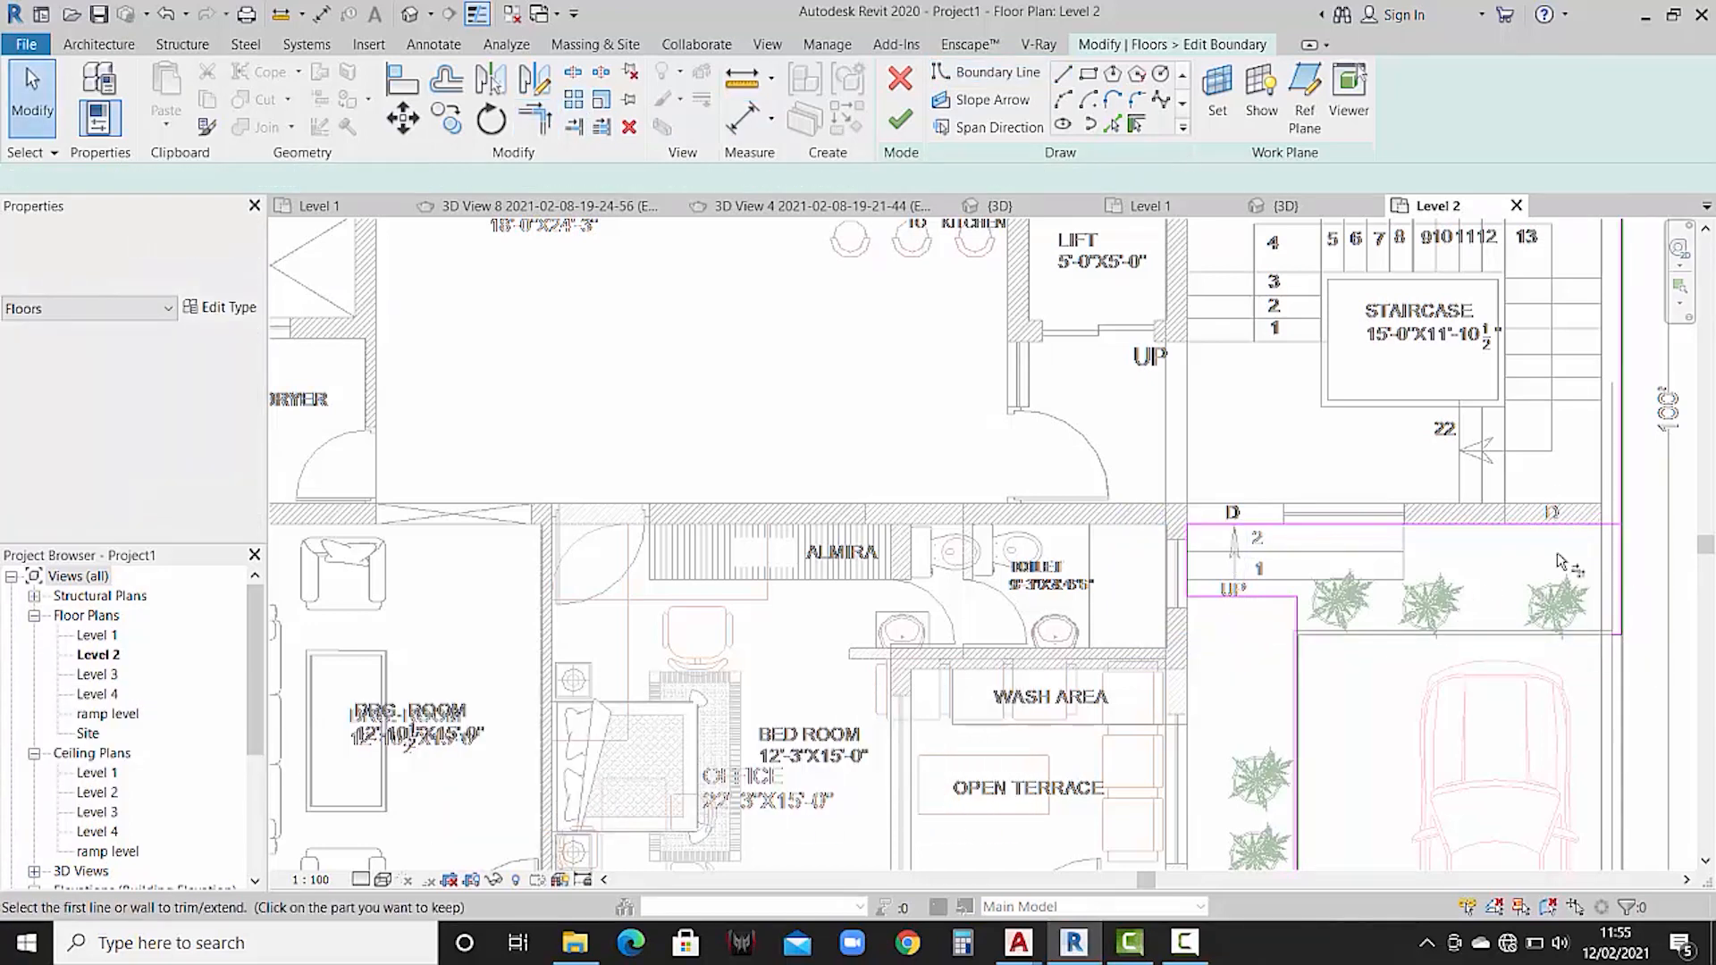
left_click(572, 127)
key("Escape")
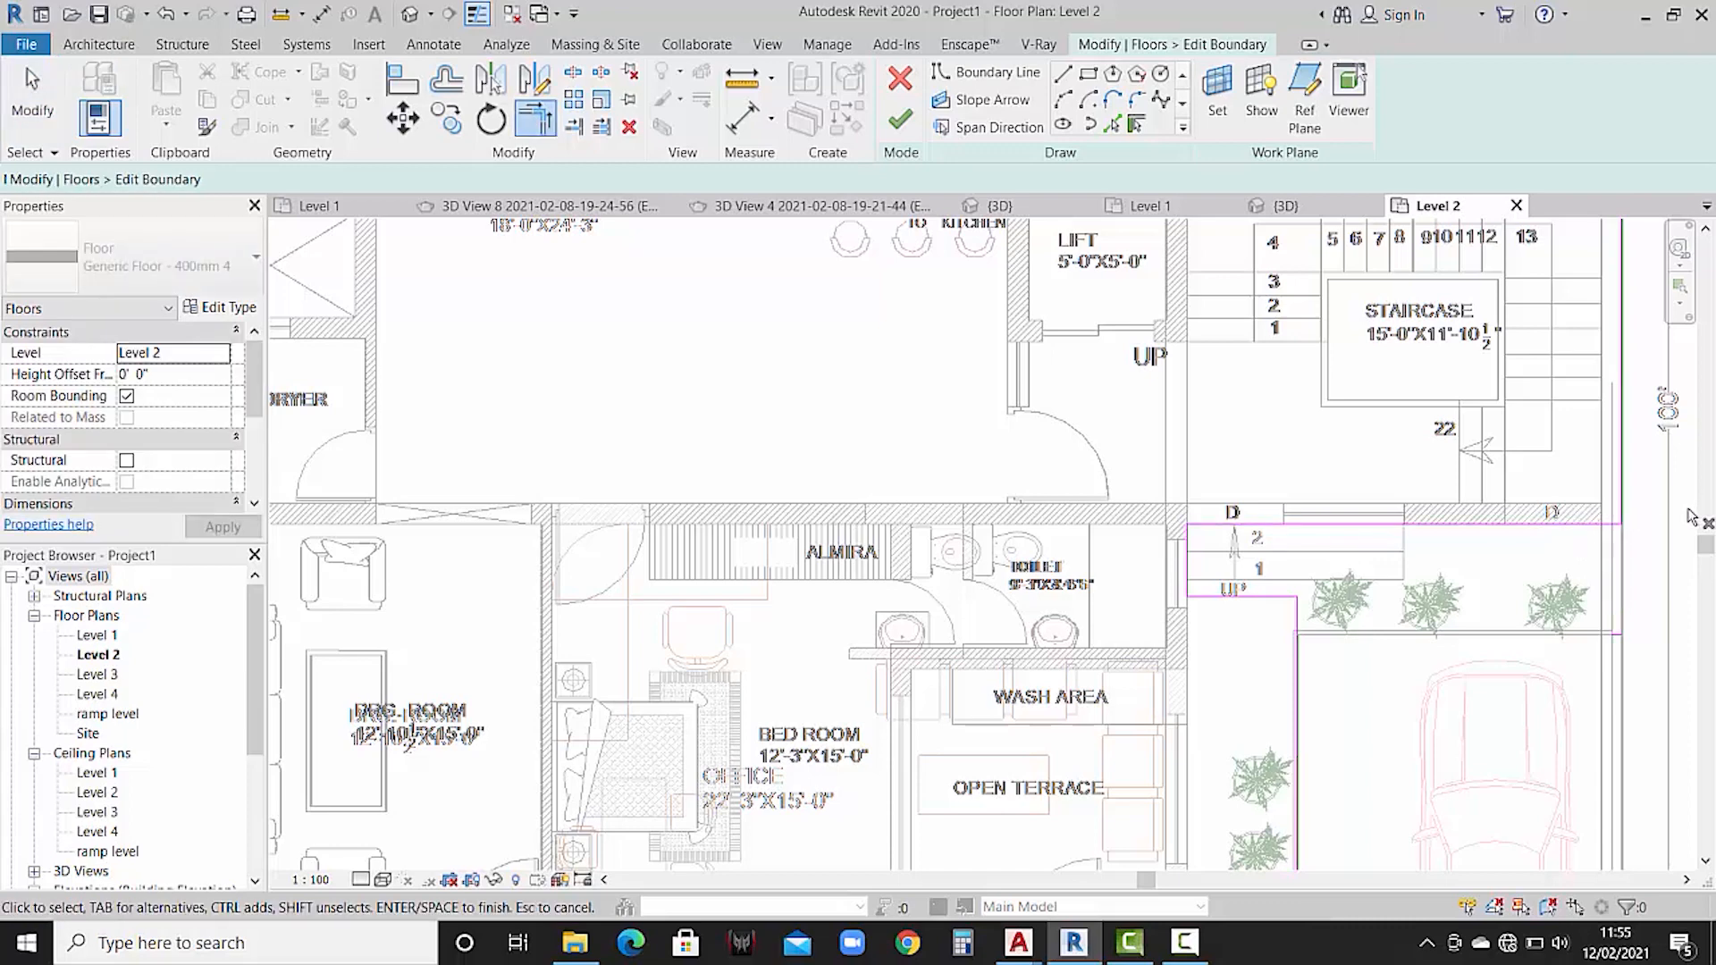
- Delete the leftover boundary segment at the carport's outer corner, finish the floor sketch and attach the walls below to its bottom
left_click(900, 119)
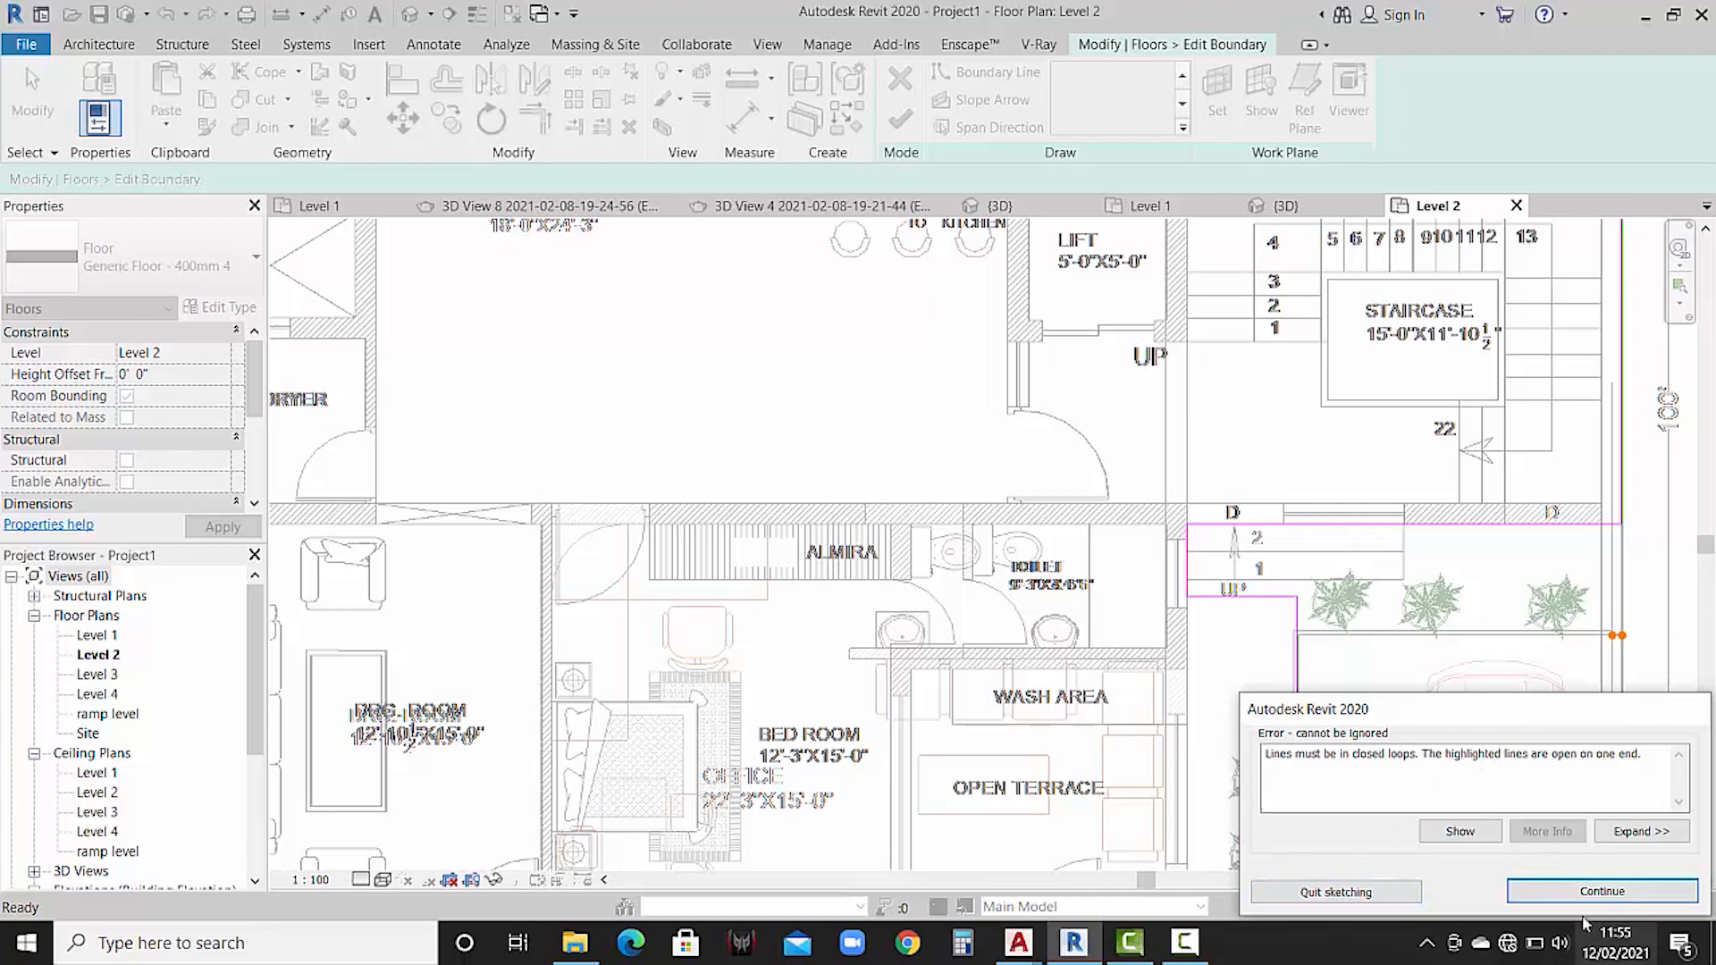
left_click(1590, 894)
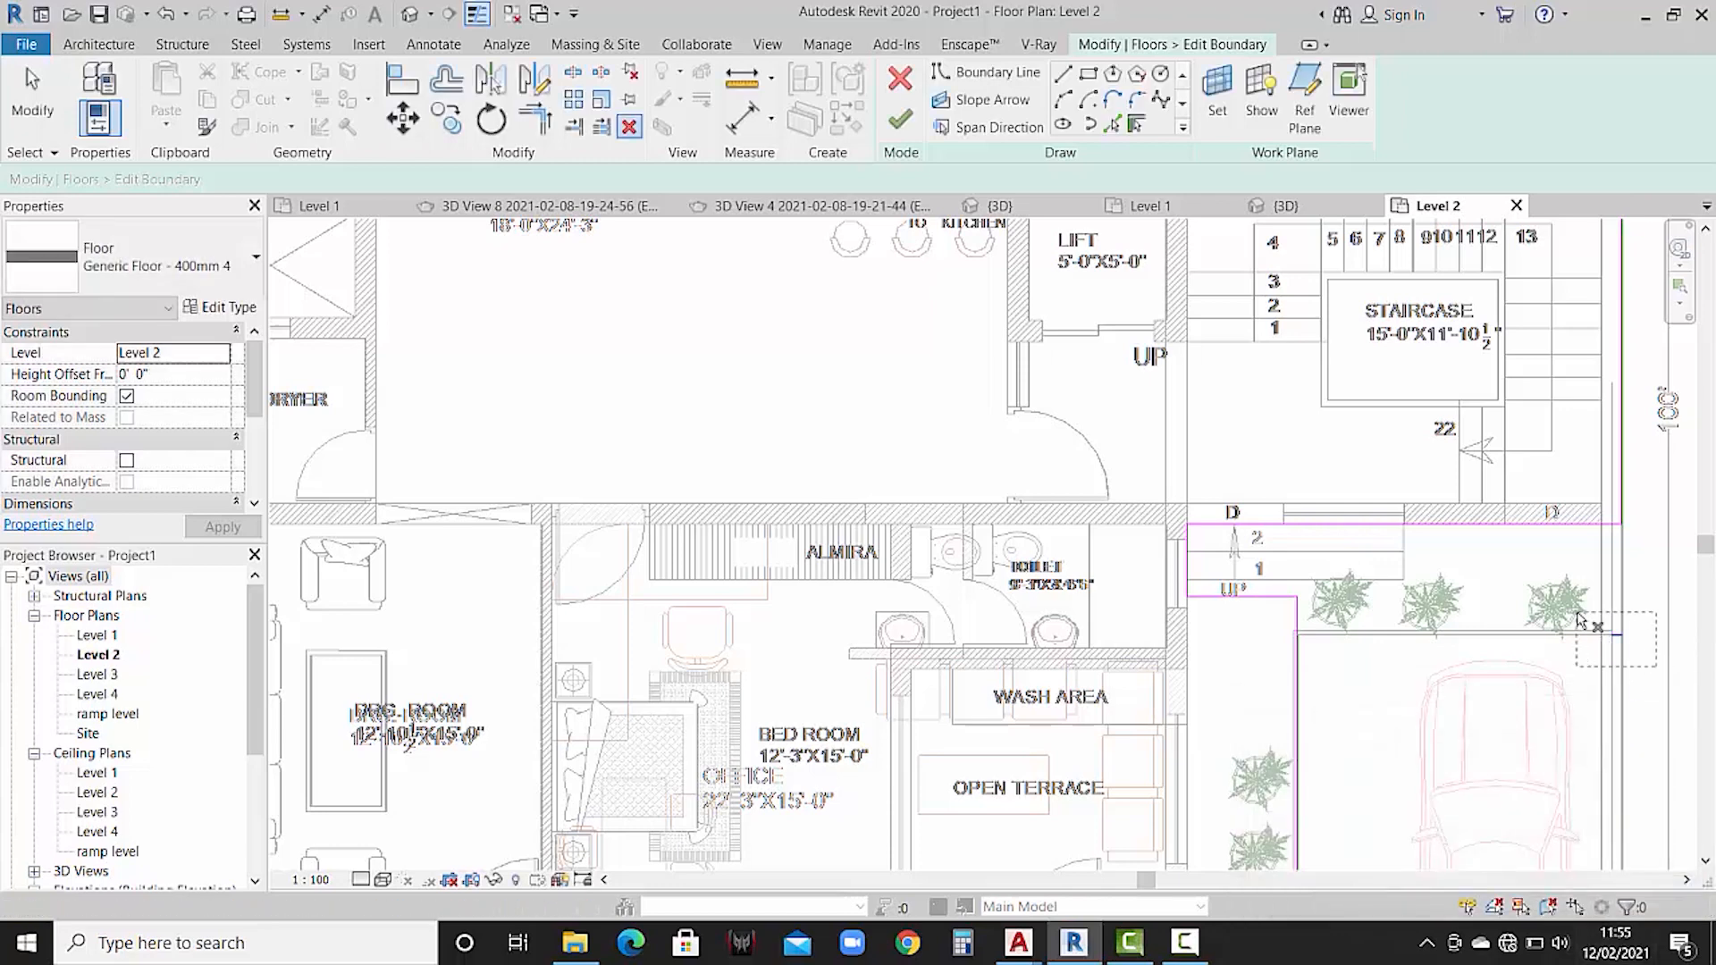
key("Escape")
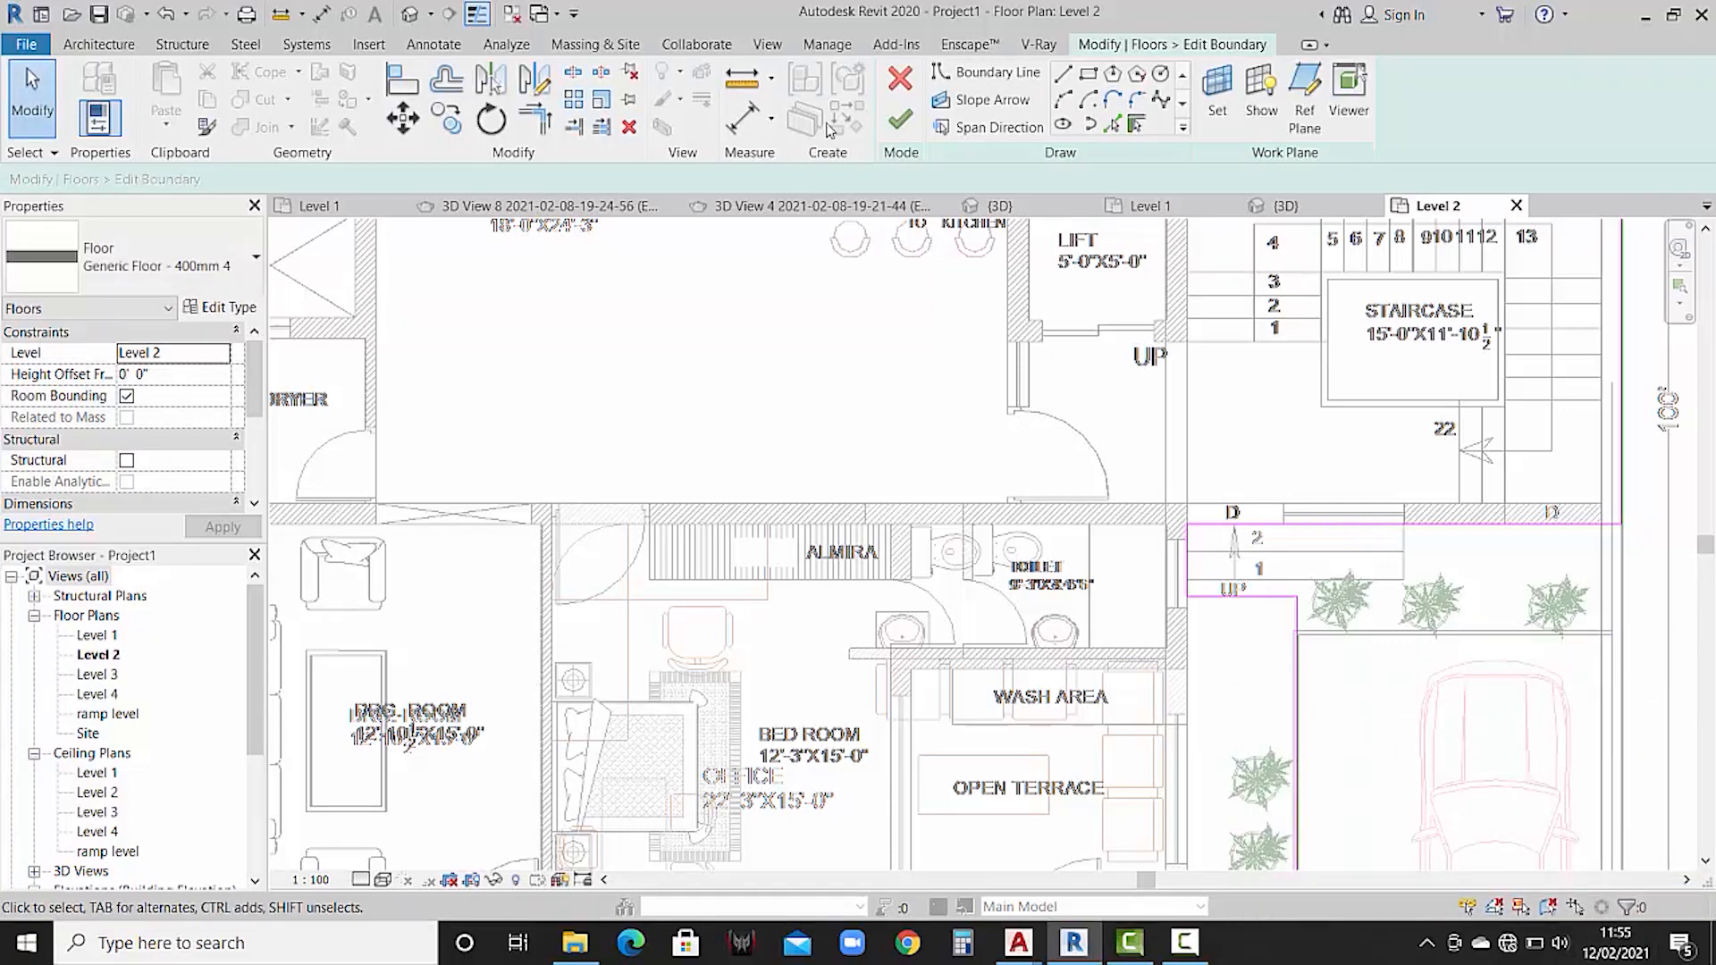
left_click(901, 121)
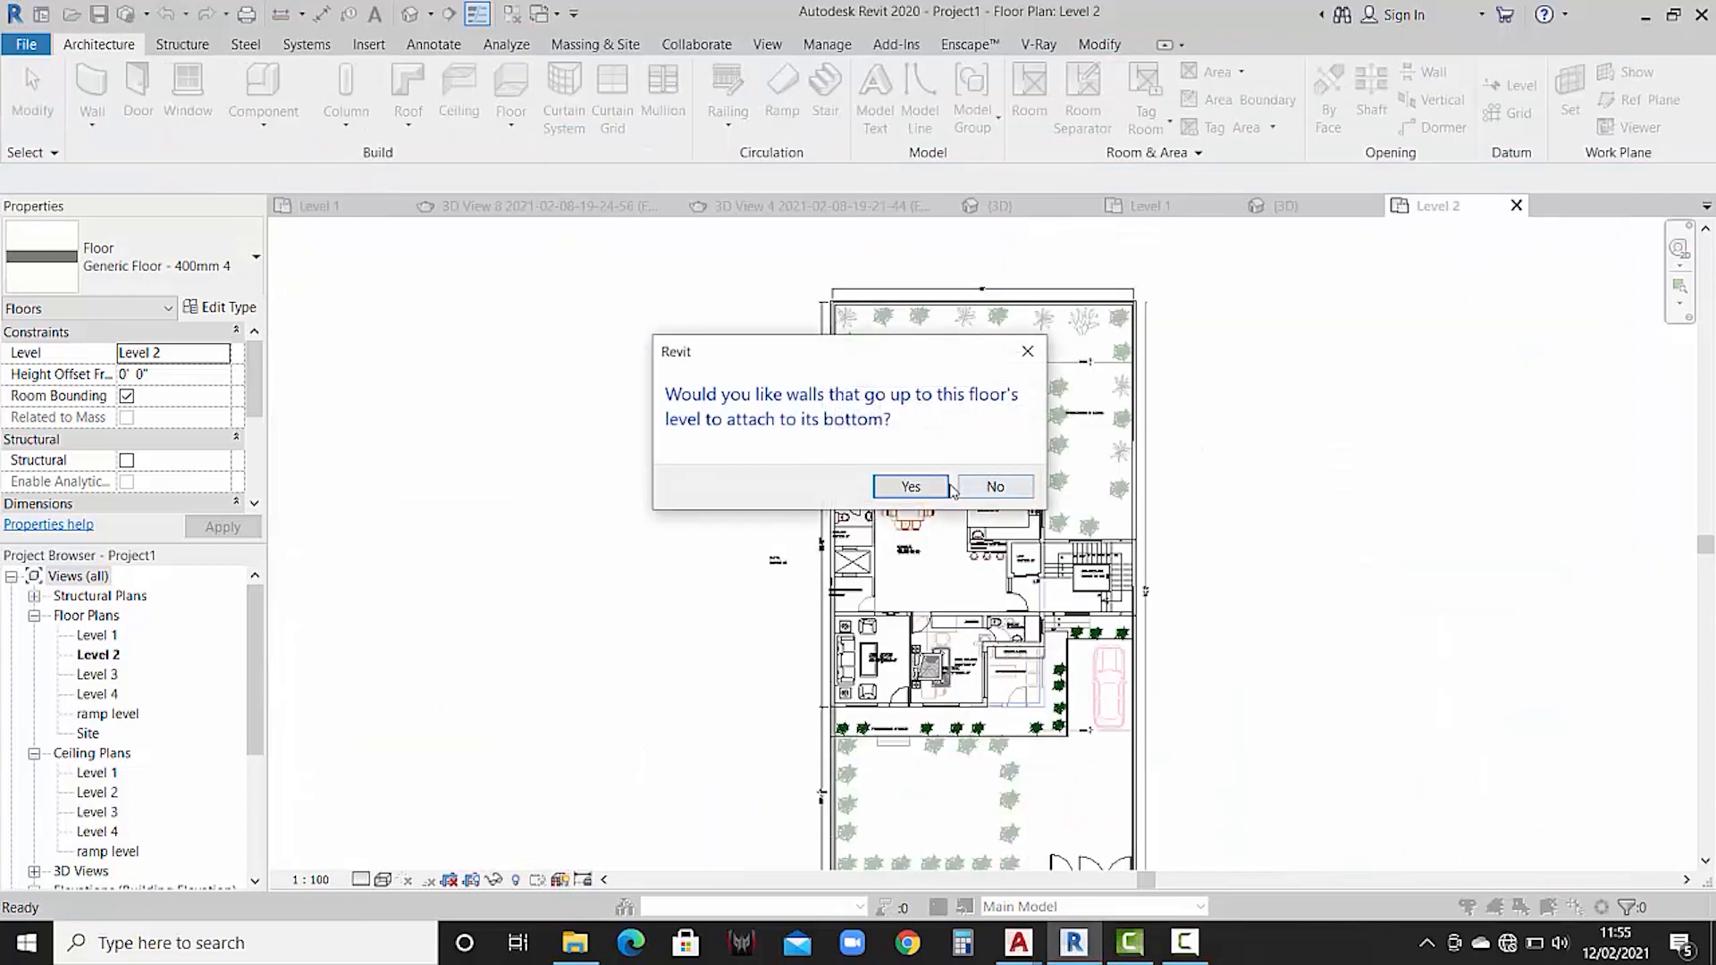
left_click(910, 486)
- Examine the revised Level 2 floor edge in the 3D view and compare it with the finished reference house
scroll(1015, 661, "up", 5)
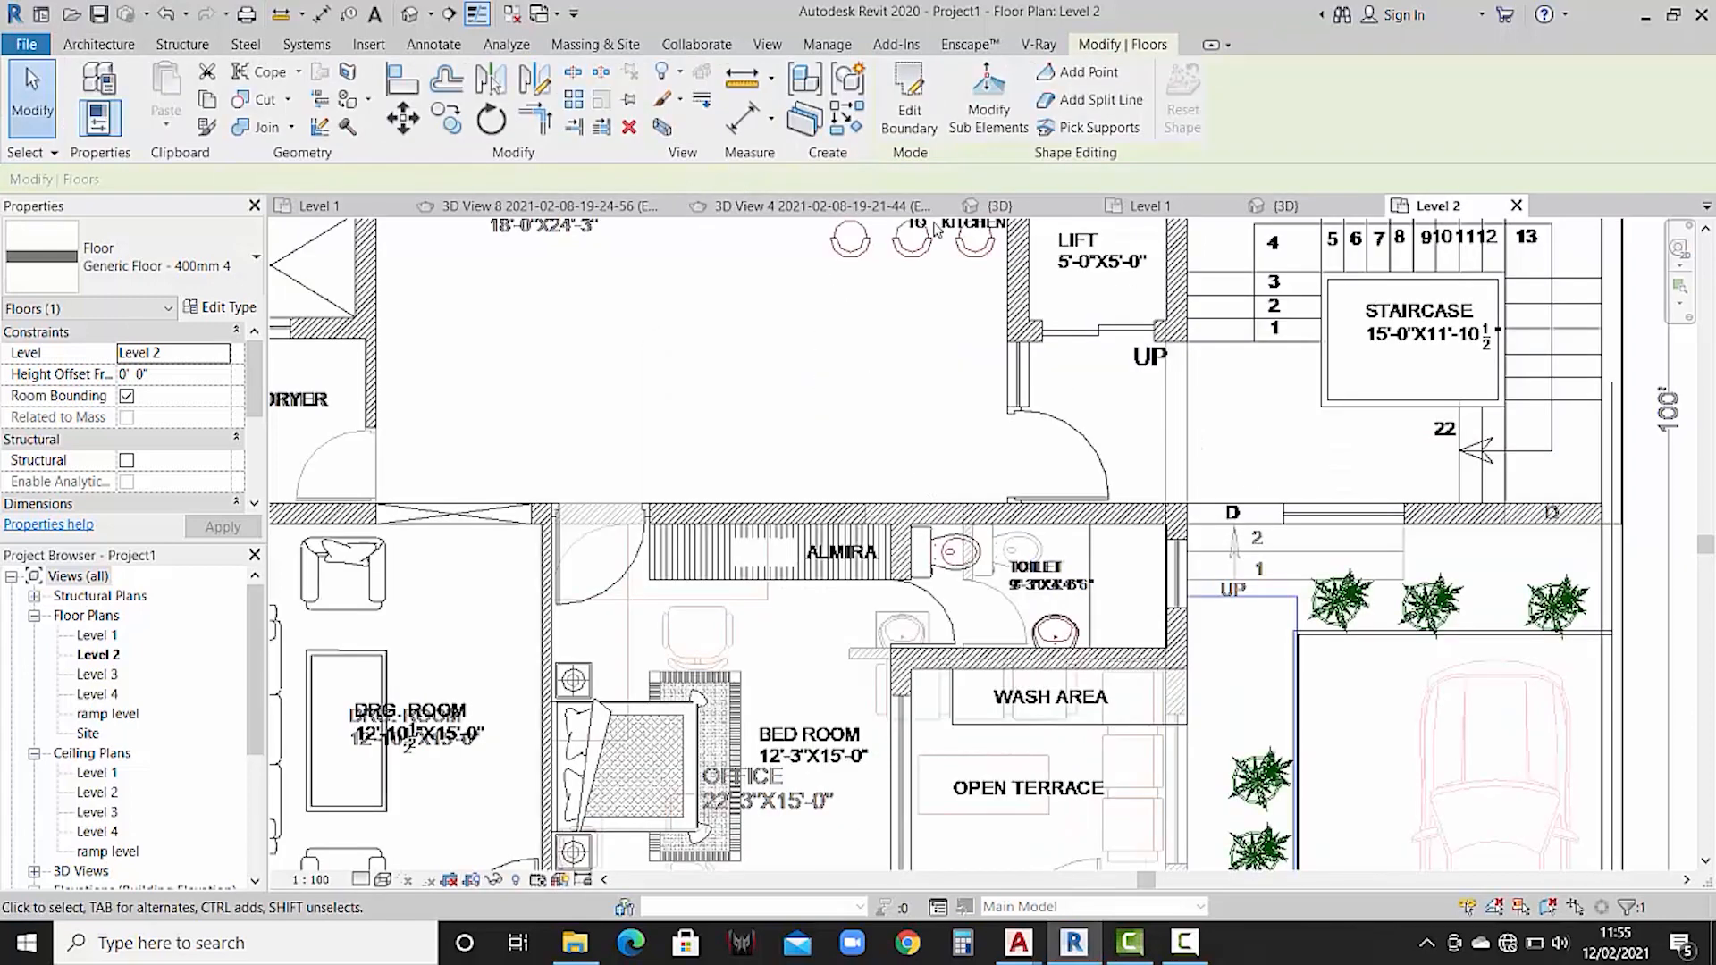
left_click(1292, 209)
scroll(1113, 569, "up", 3)
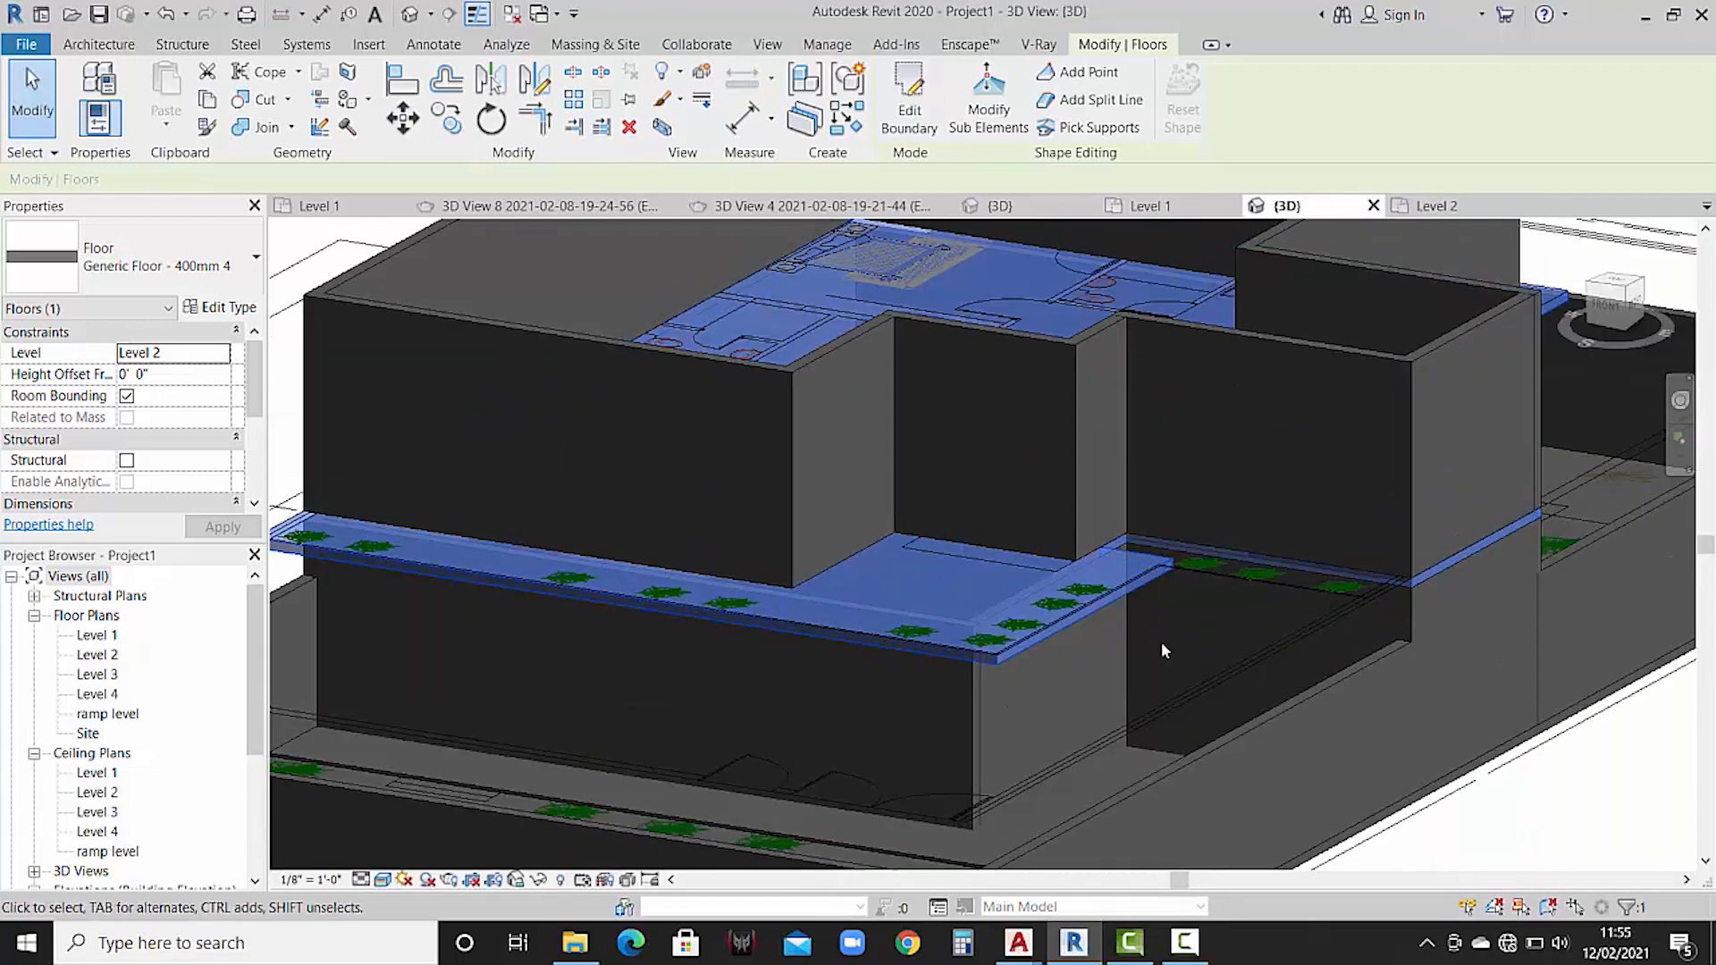
key("Escape")
scroll(989, 645, "down", 3)
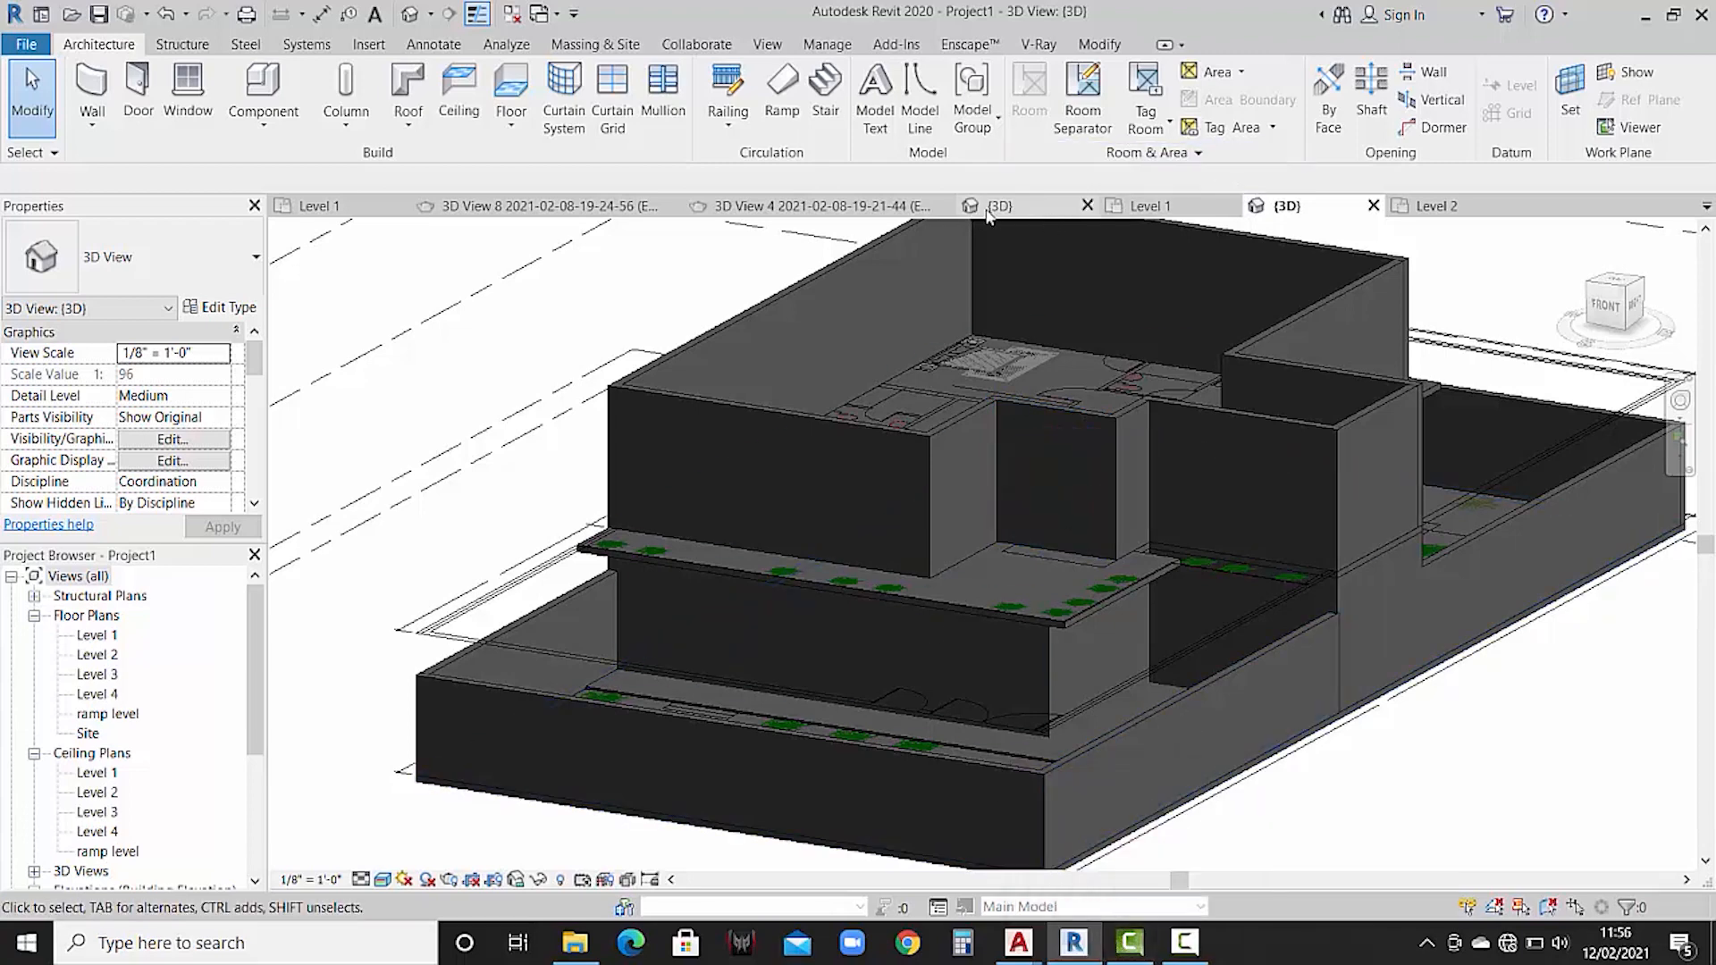
left_click(1019, 207)
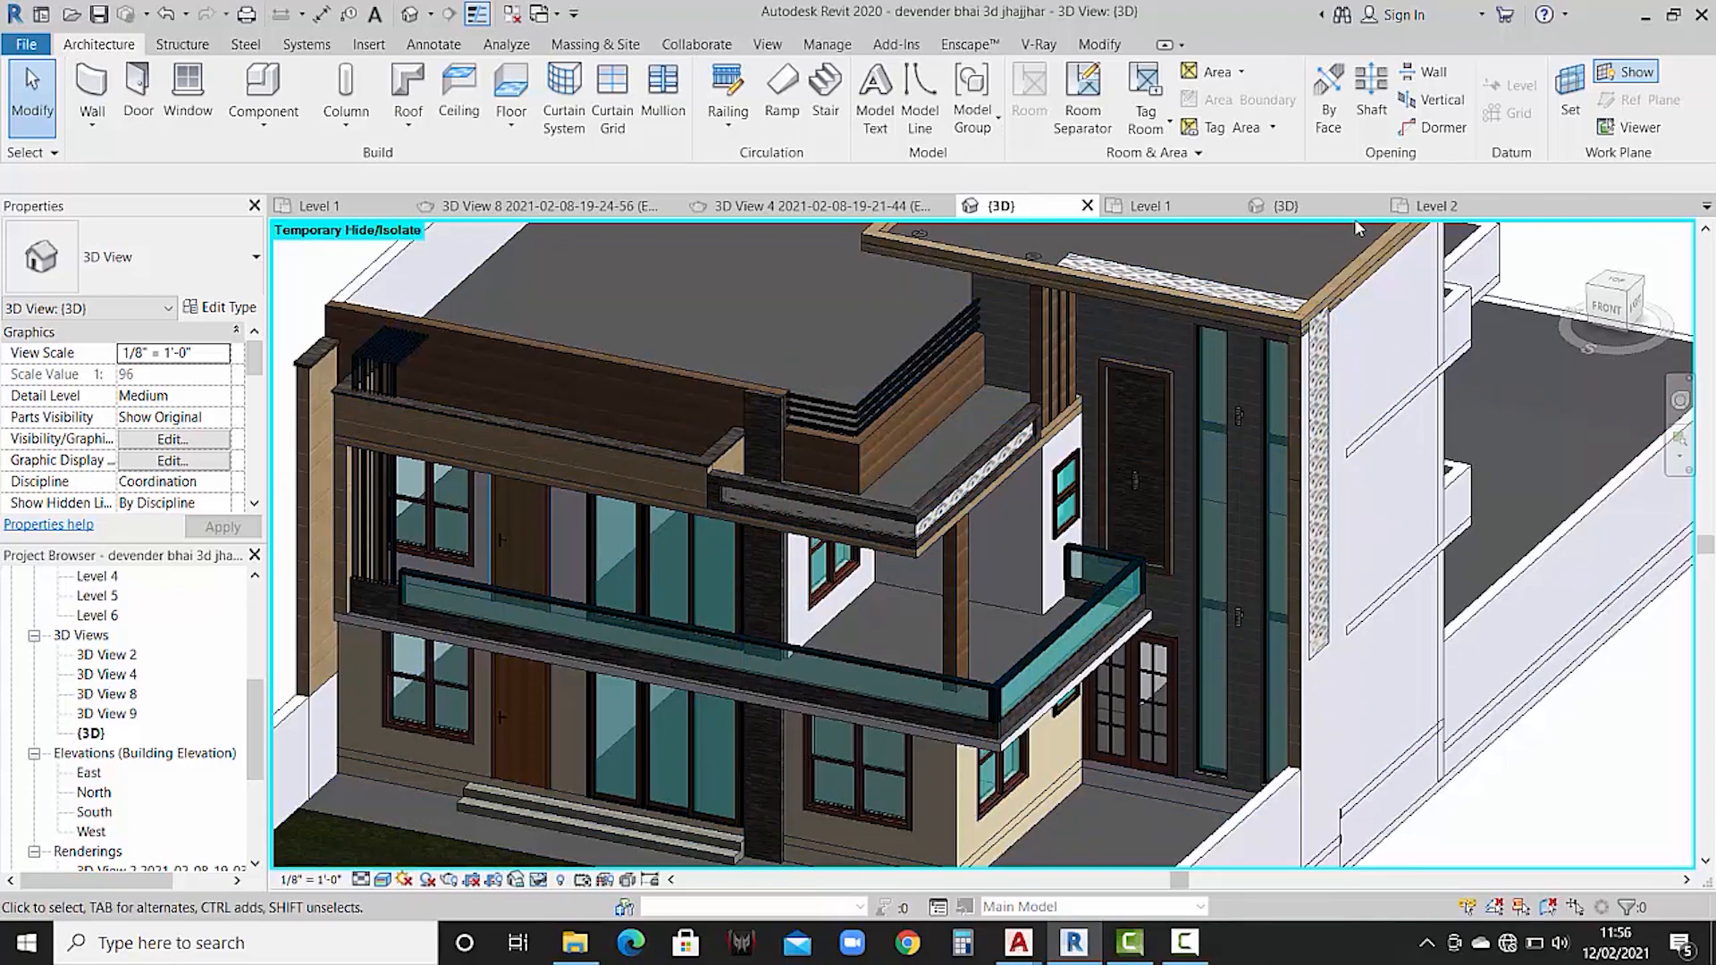
- In the Level 2 floor plan, start a new wall with the type wall 4.5"
left_click(1436, 206)
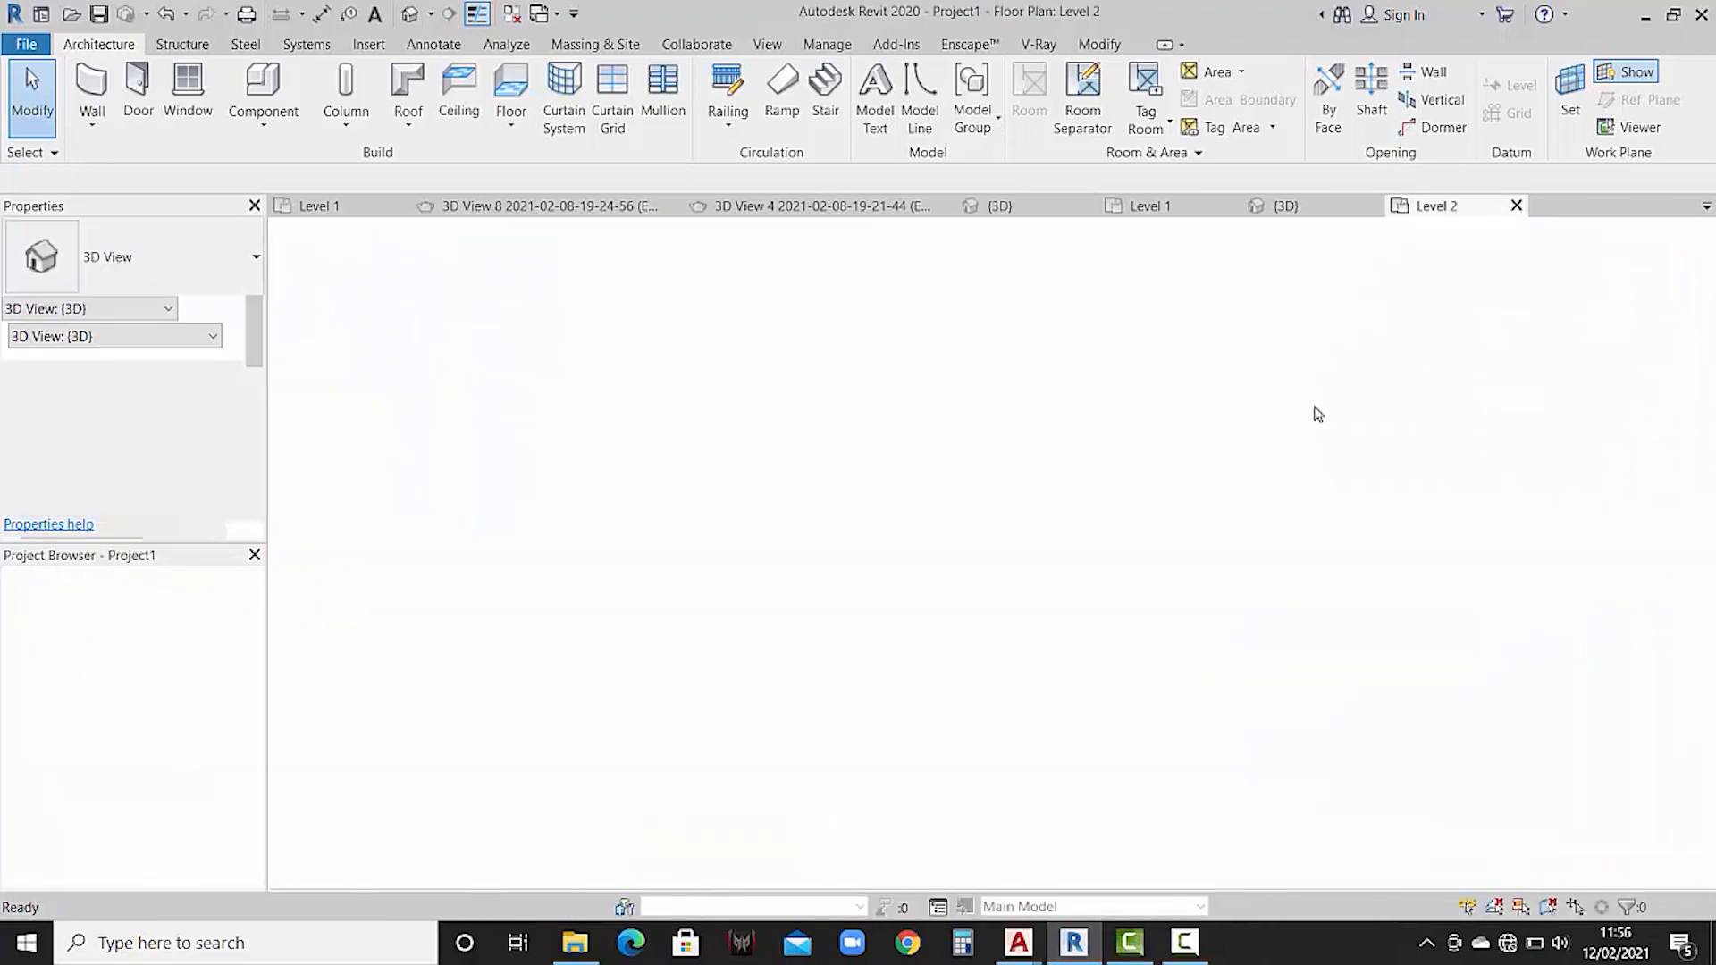
middle_click_drag(770, 550, 863, 409)
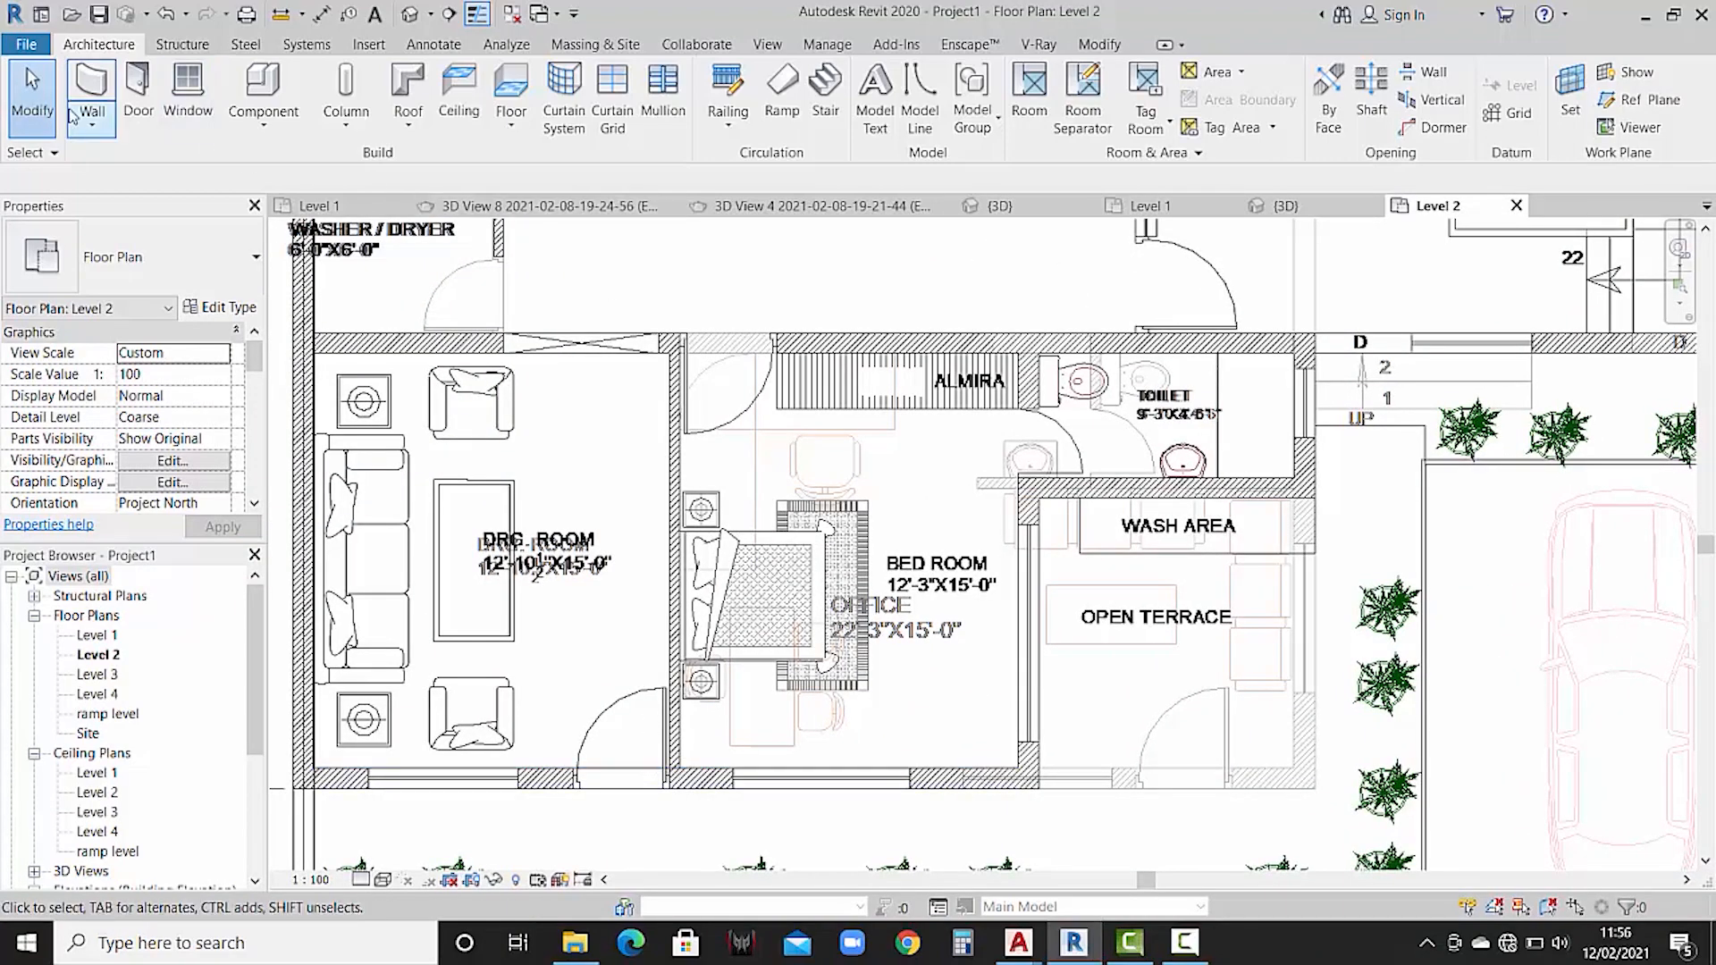
left_click(93, 92)
left_click(170, 259)
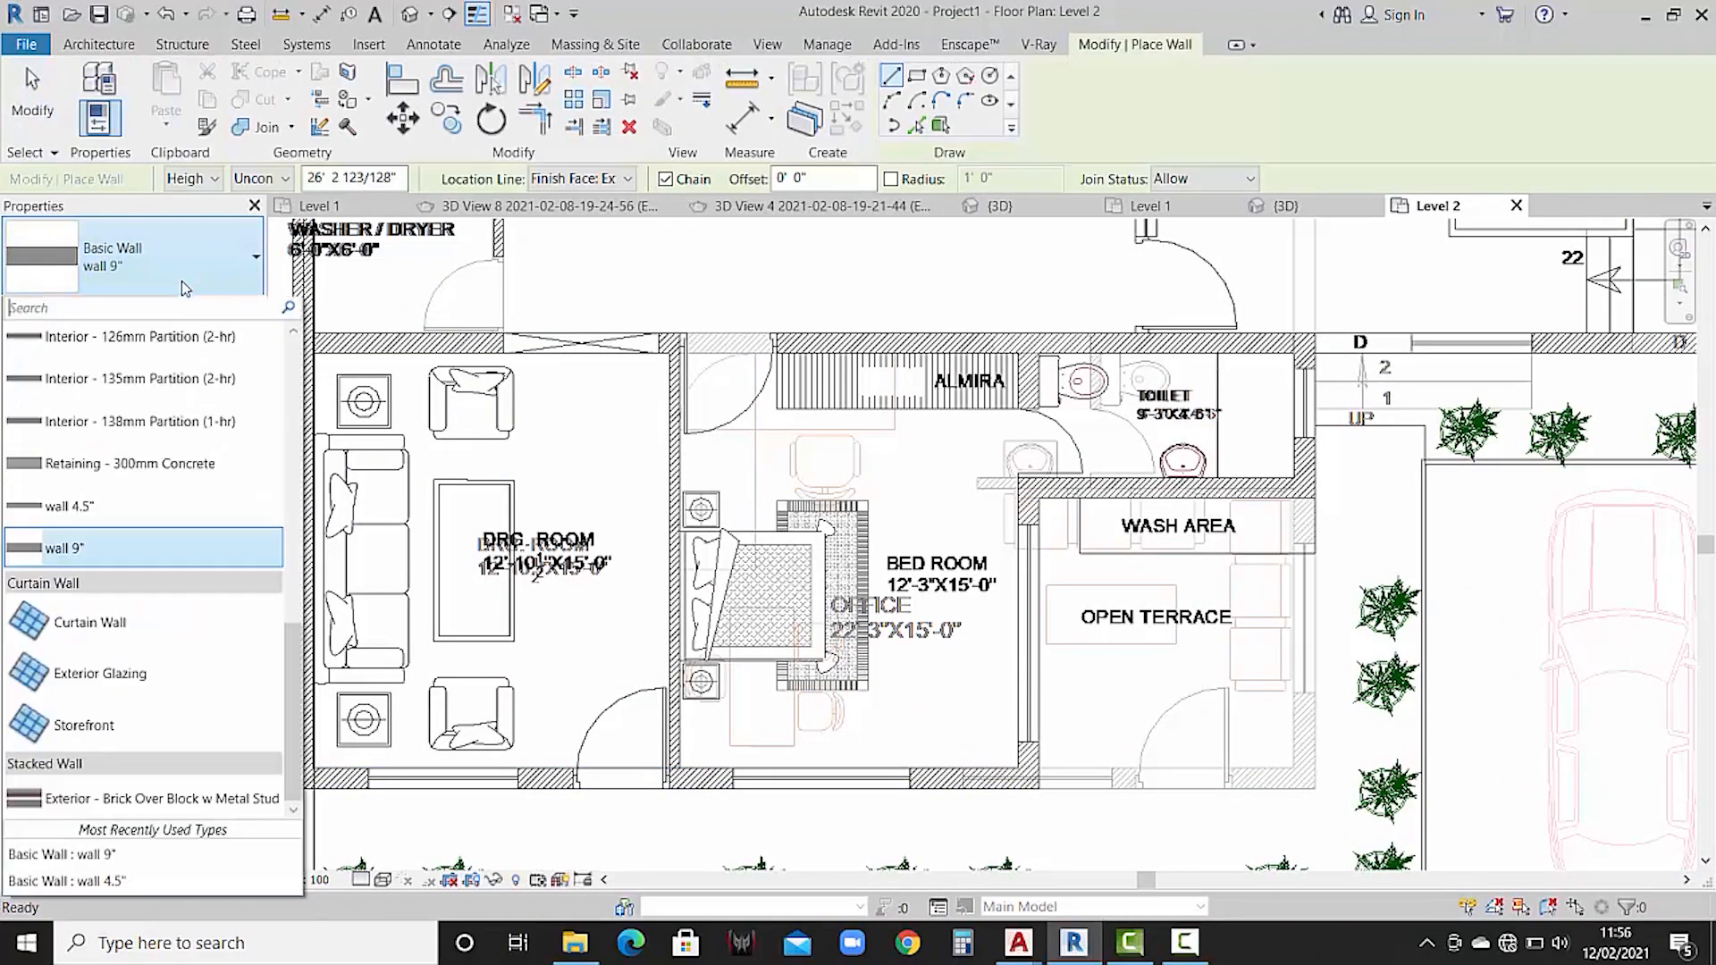
left_click(125, 511)
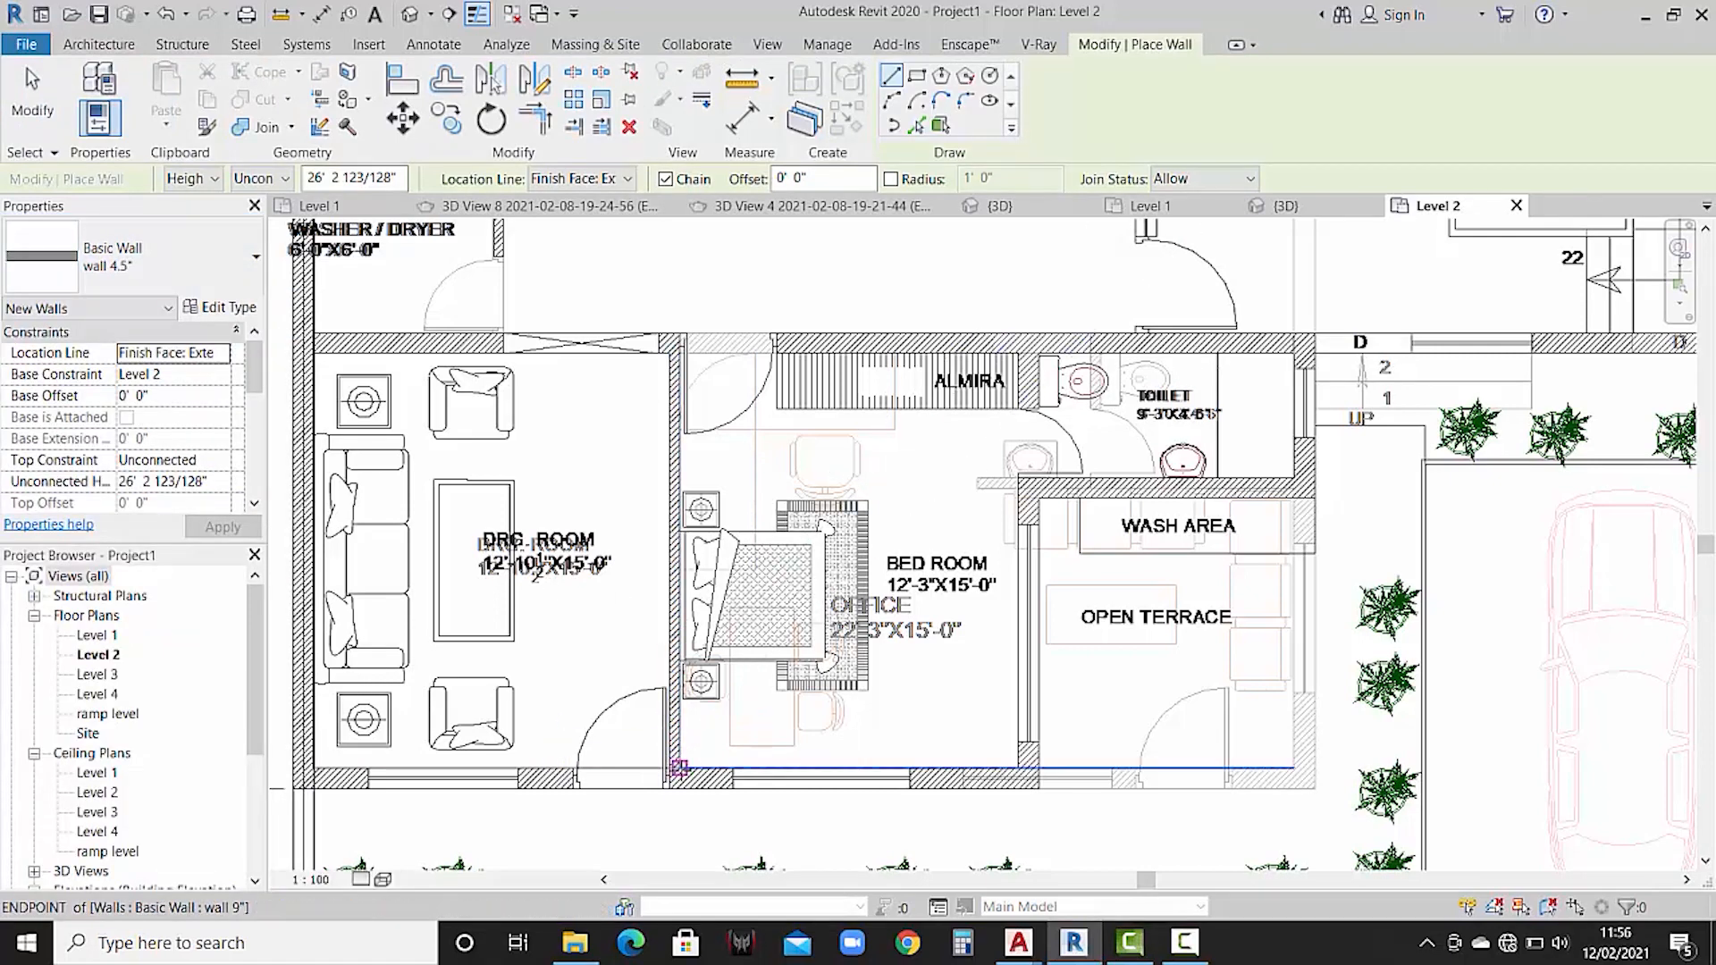
scroll(681, 772, "up", 2)
left_click(680, 771)
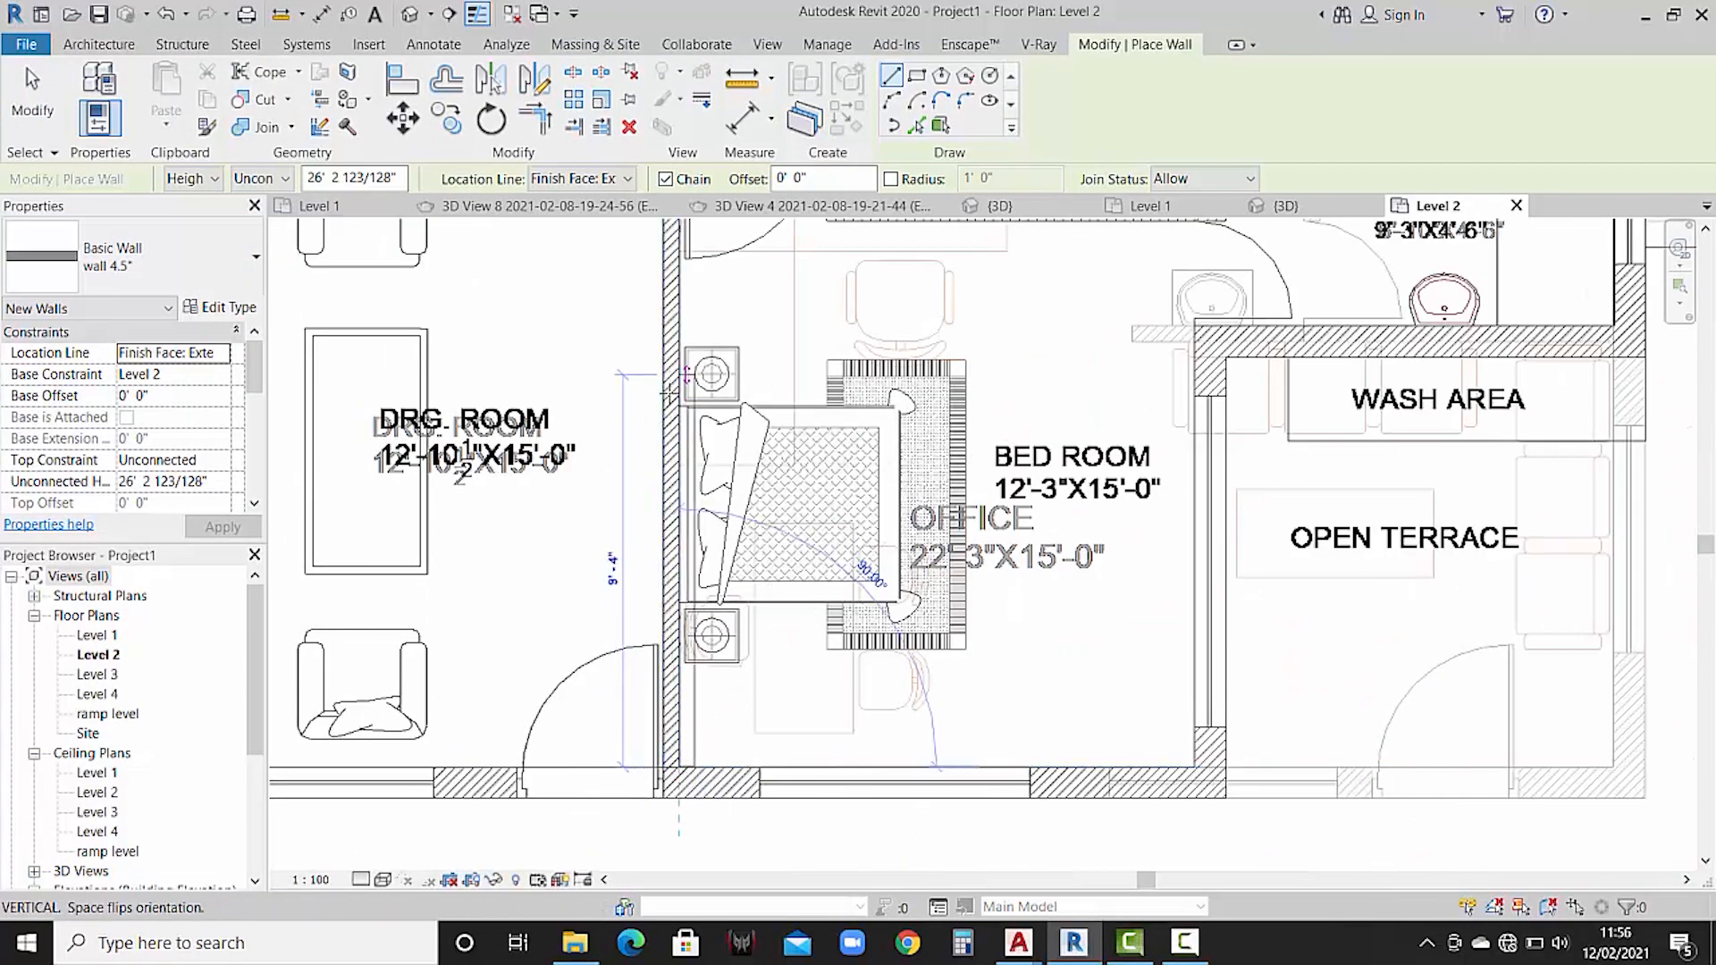
key("Escape")
key("Escape")
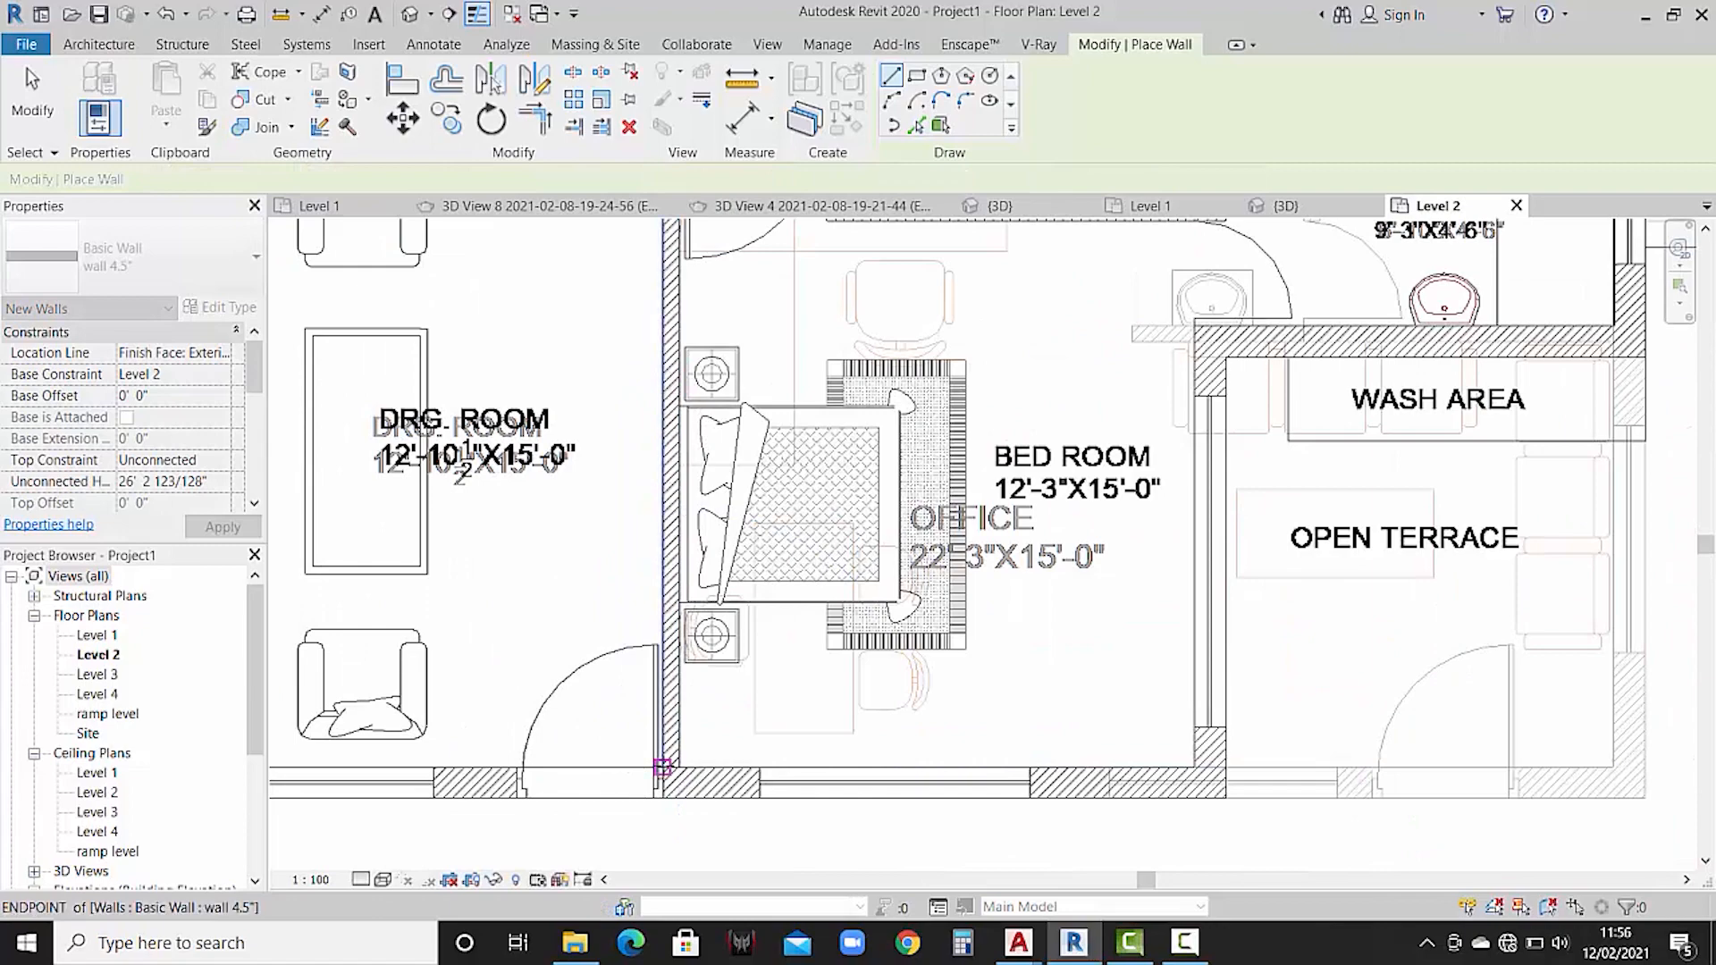
- Draw the 4.5" partition wall between the drawing room and bedroom, about 15'-4" long, from the front wall to the rear wall
left_click(663, 767)
middle_click_drag(683, 439, 712, 794)
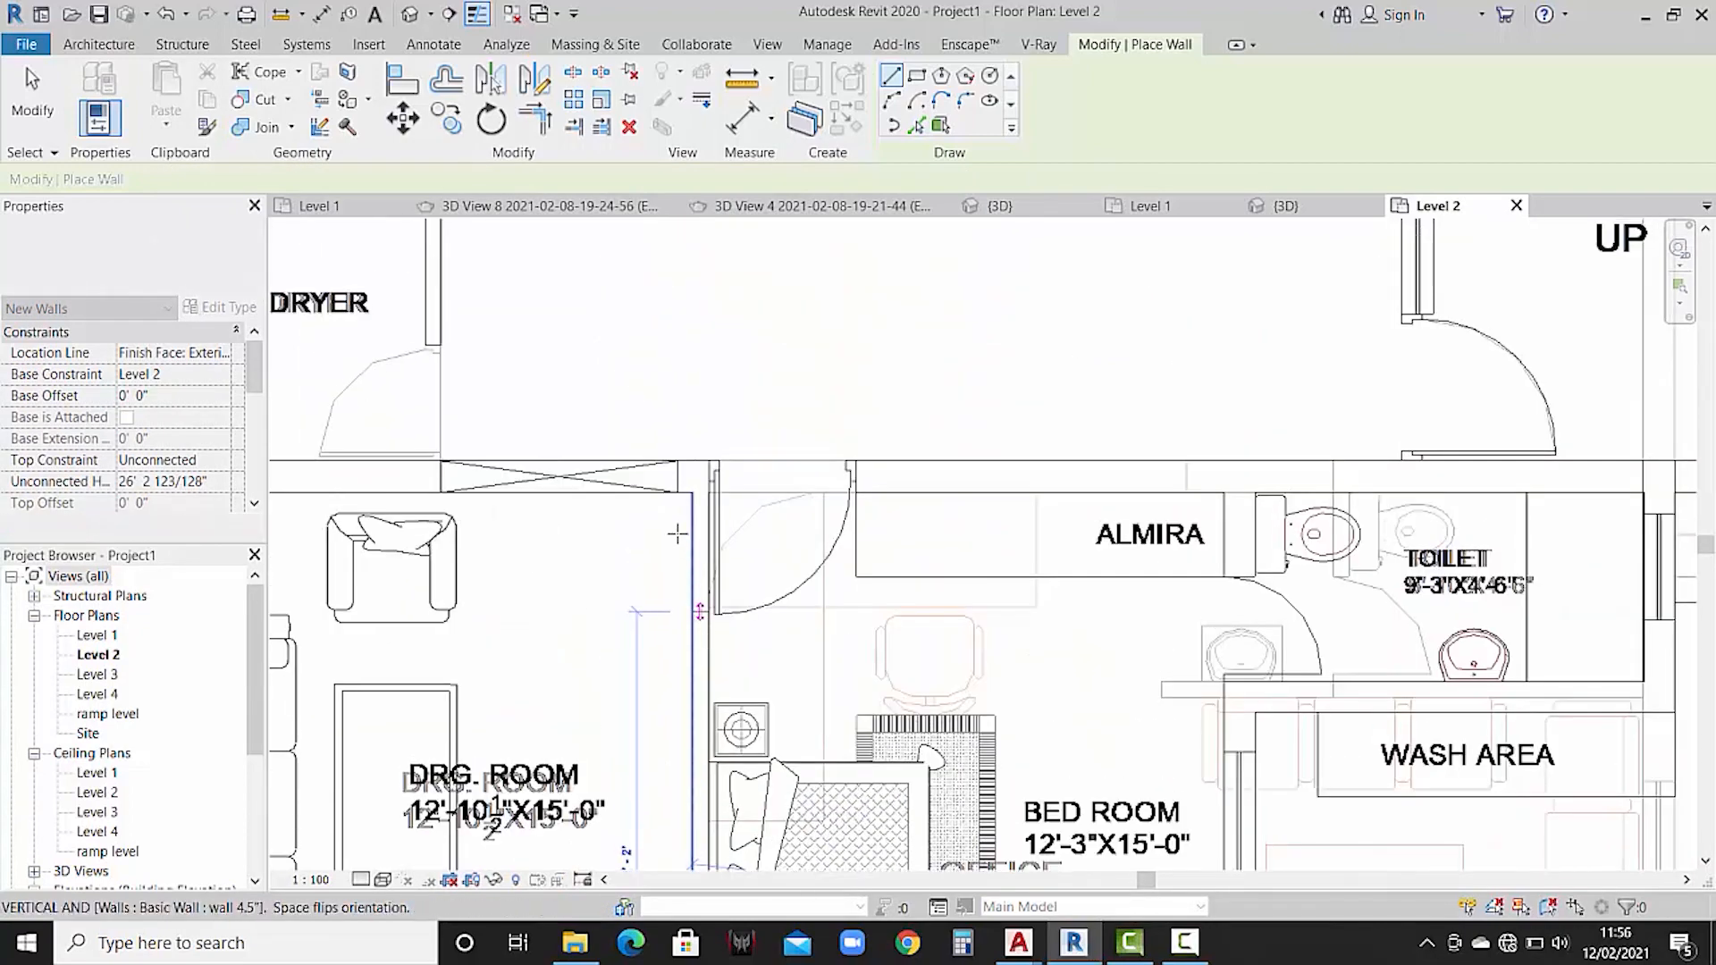
left_click(691, 491)
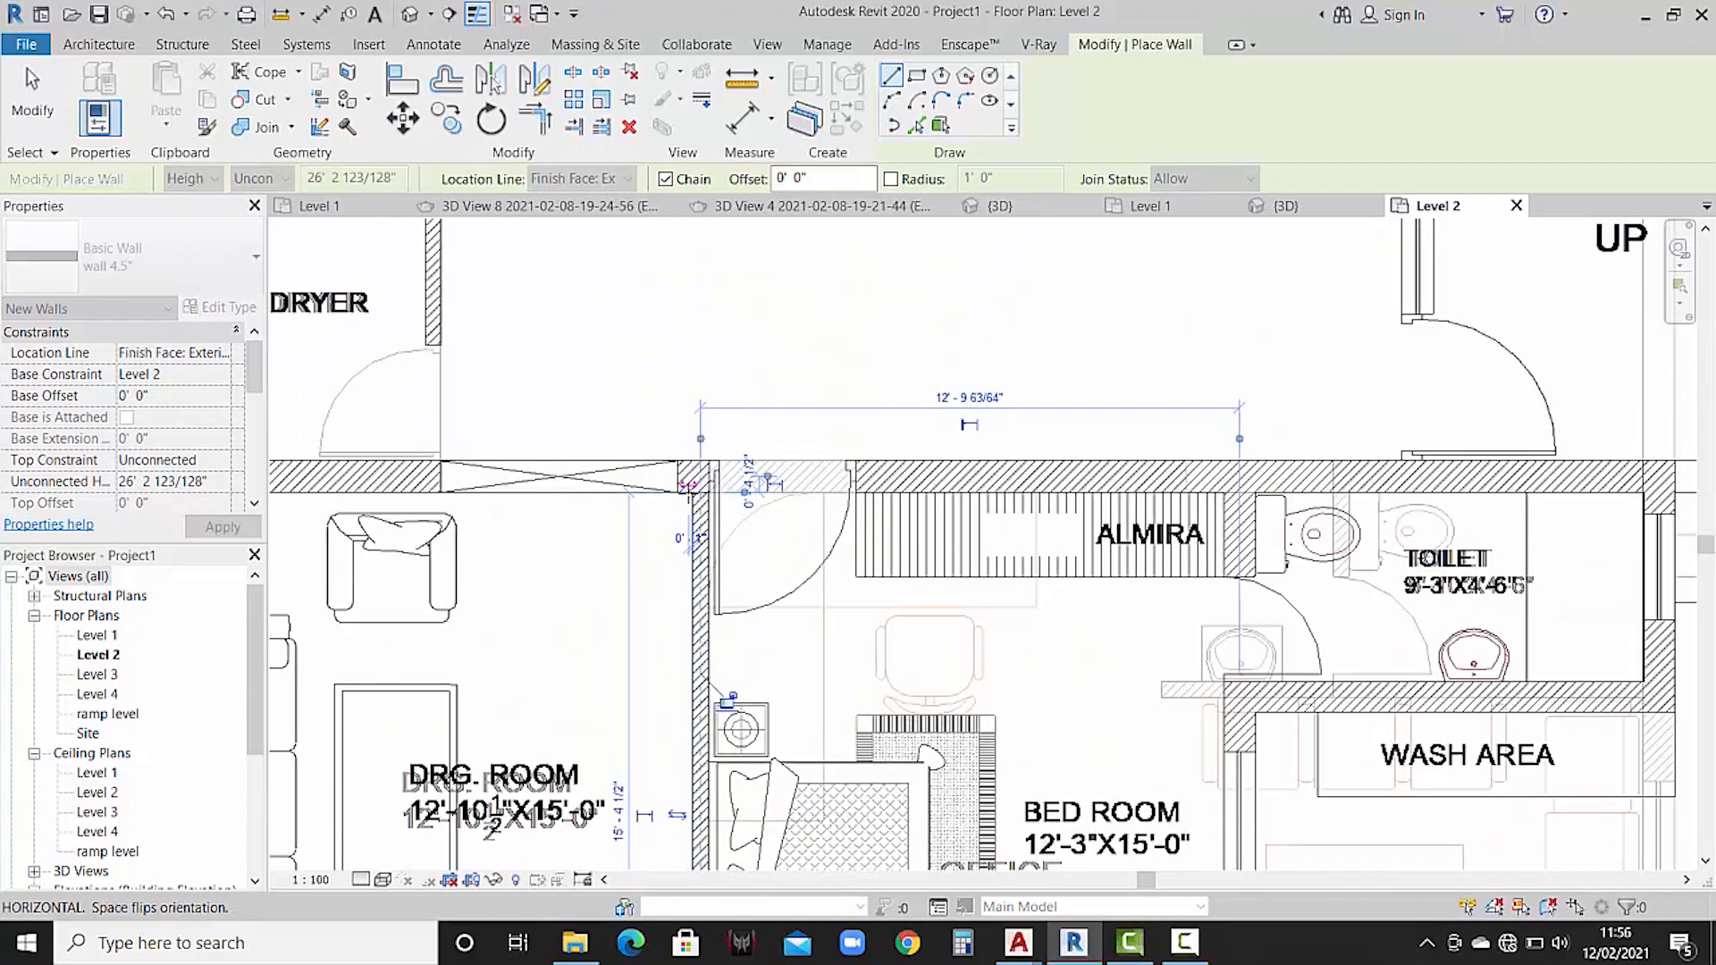
key("Escape")
key("Escape")
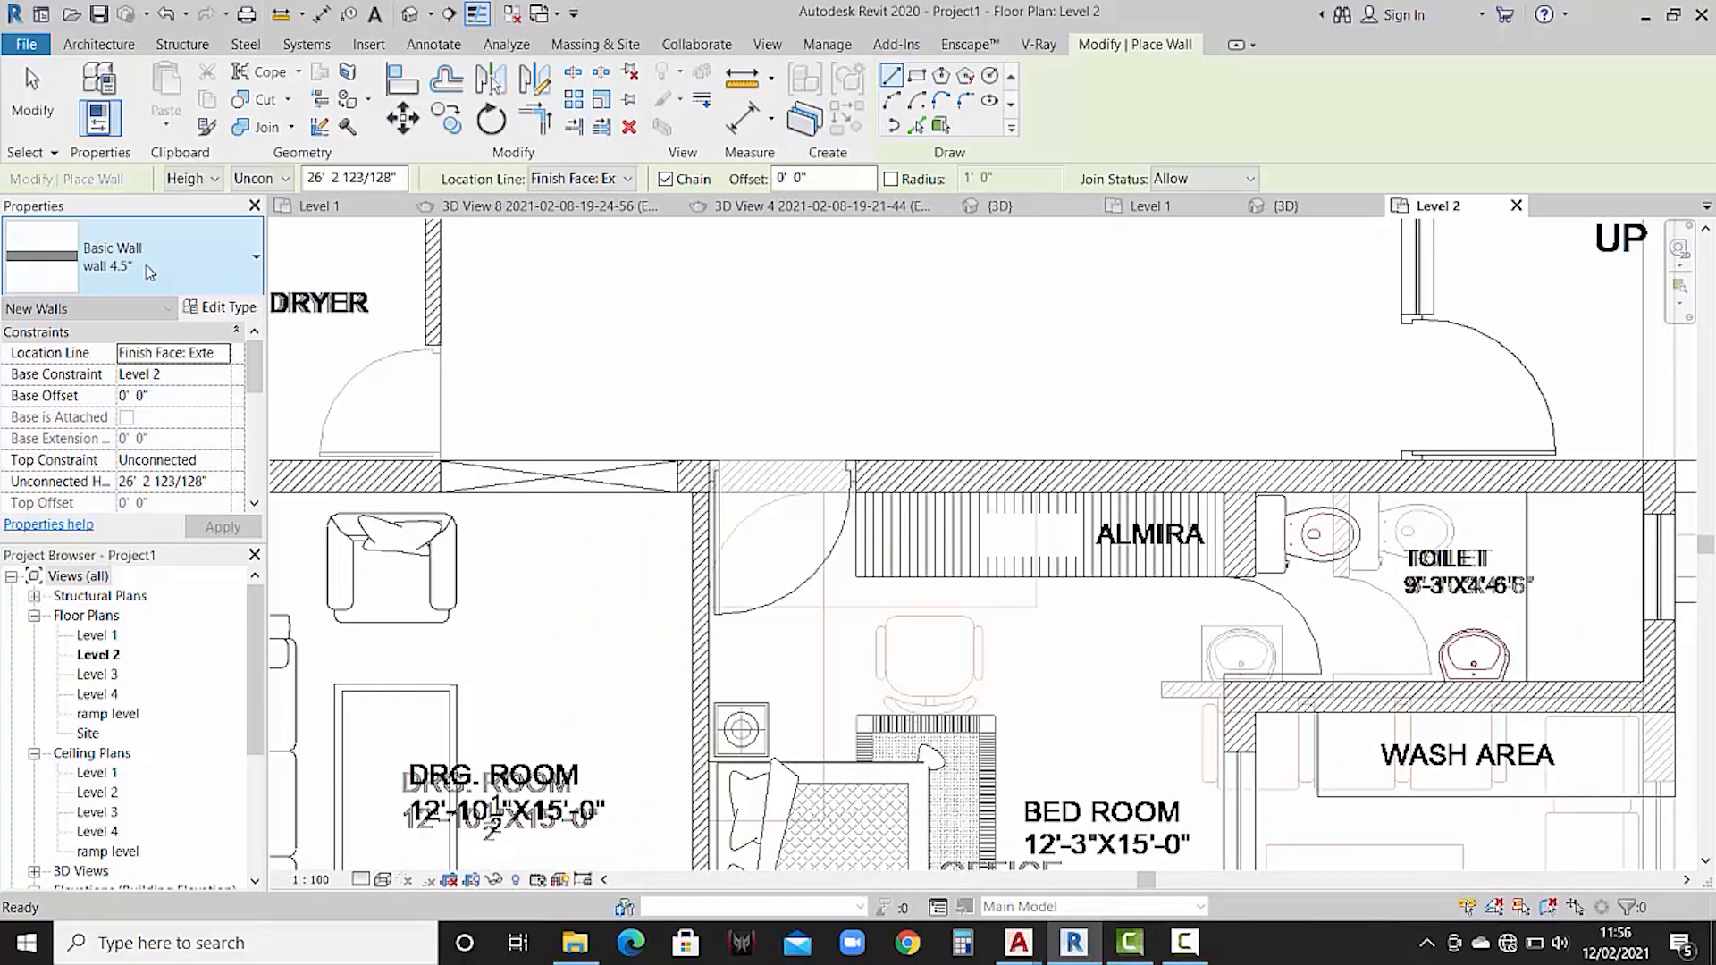
- Draw a wall 9" about 35'-6" long behind the drawing room, bedroom and toilet, from one outer wall to the staircase-side wall
left_click(147, 271)
left_click(221, 560)
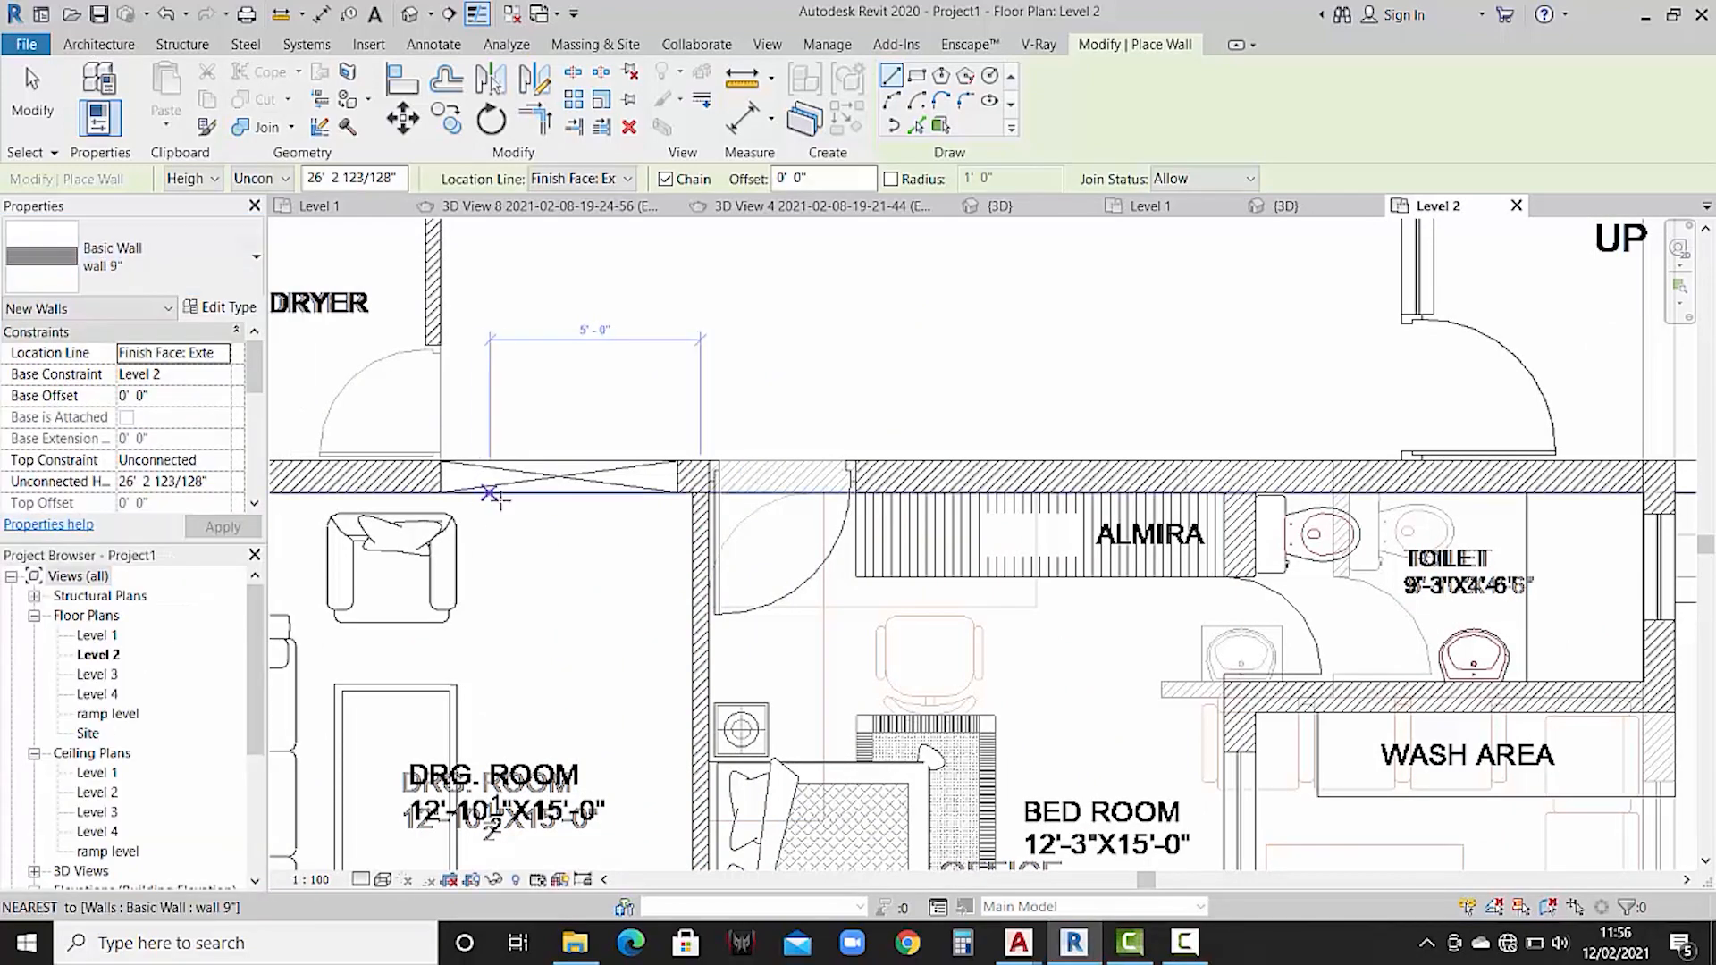
scroll(489, 503, "down", 3)
left_click(489, 504)
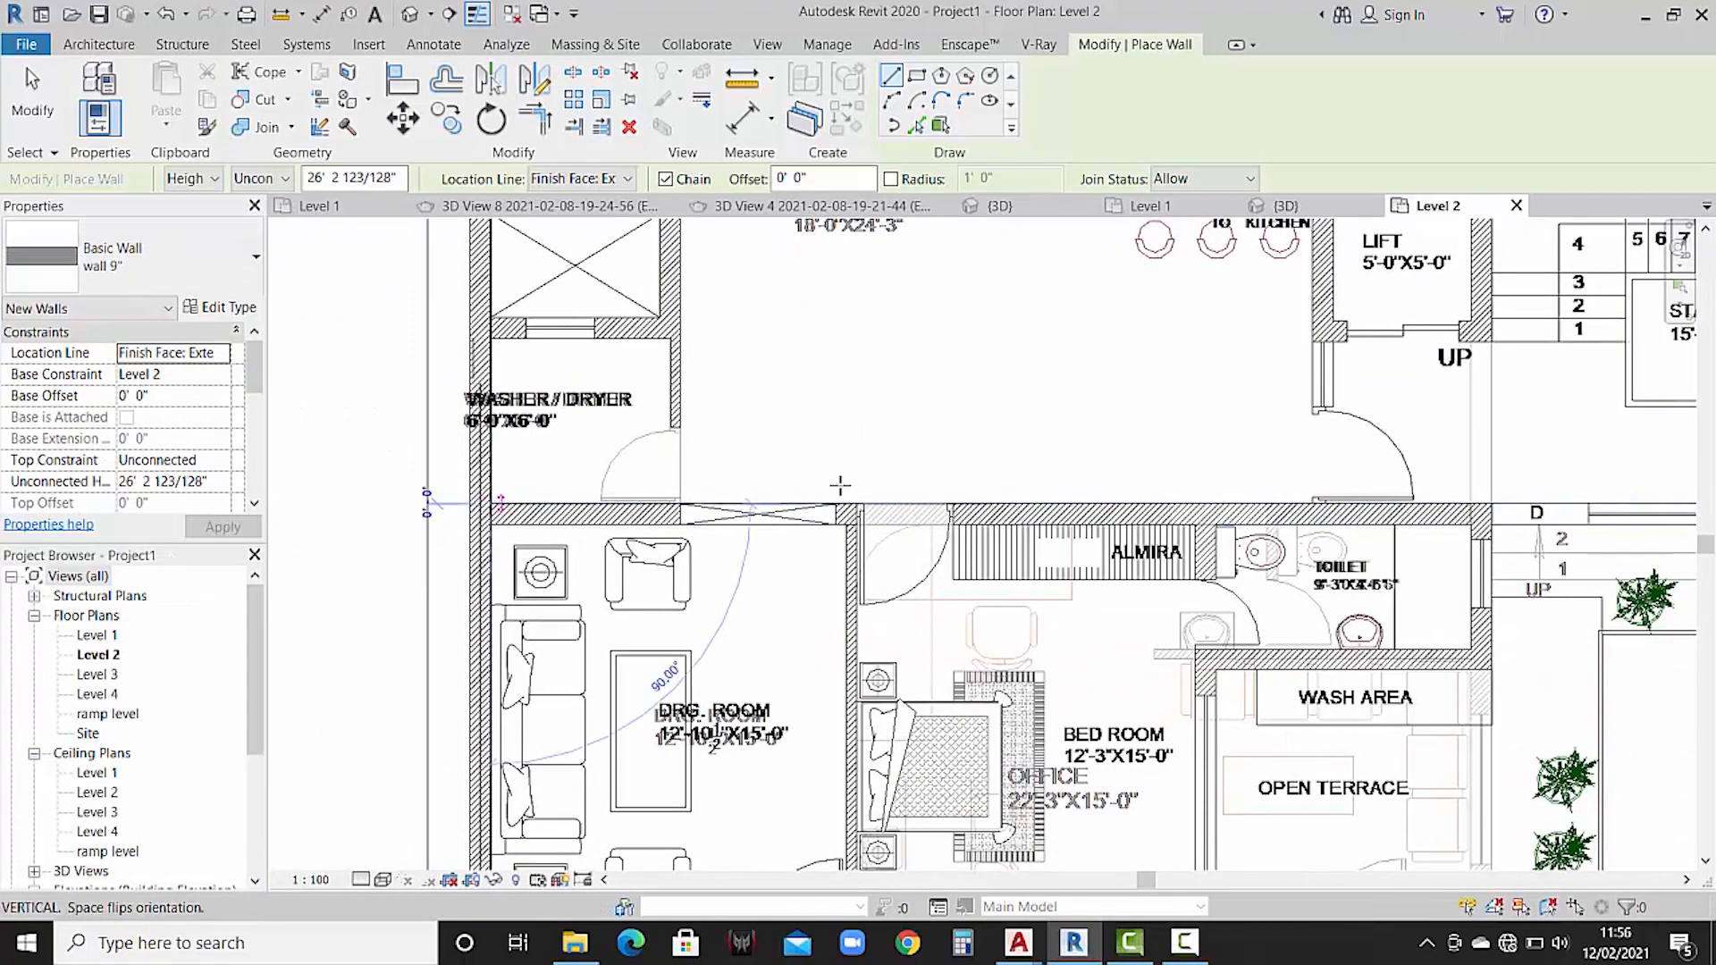
middle_click_drag(1028, 514, 769, 516)
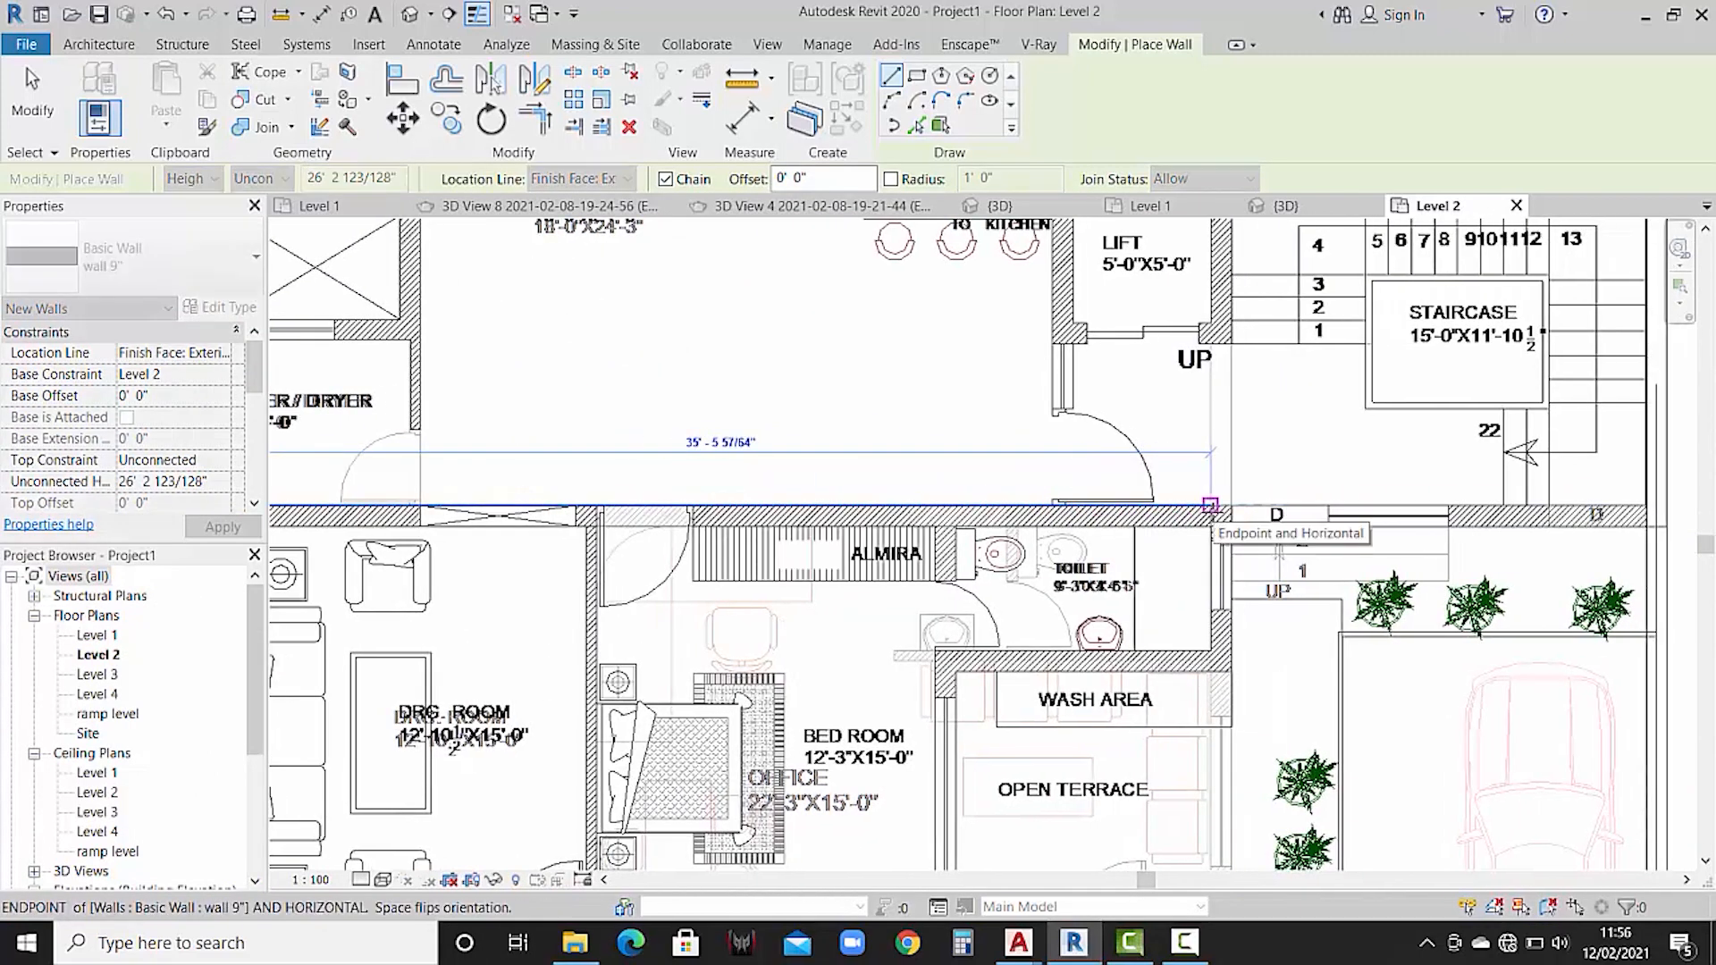
left_click(1210, 505)
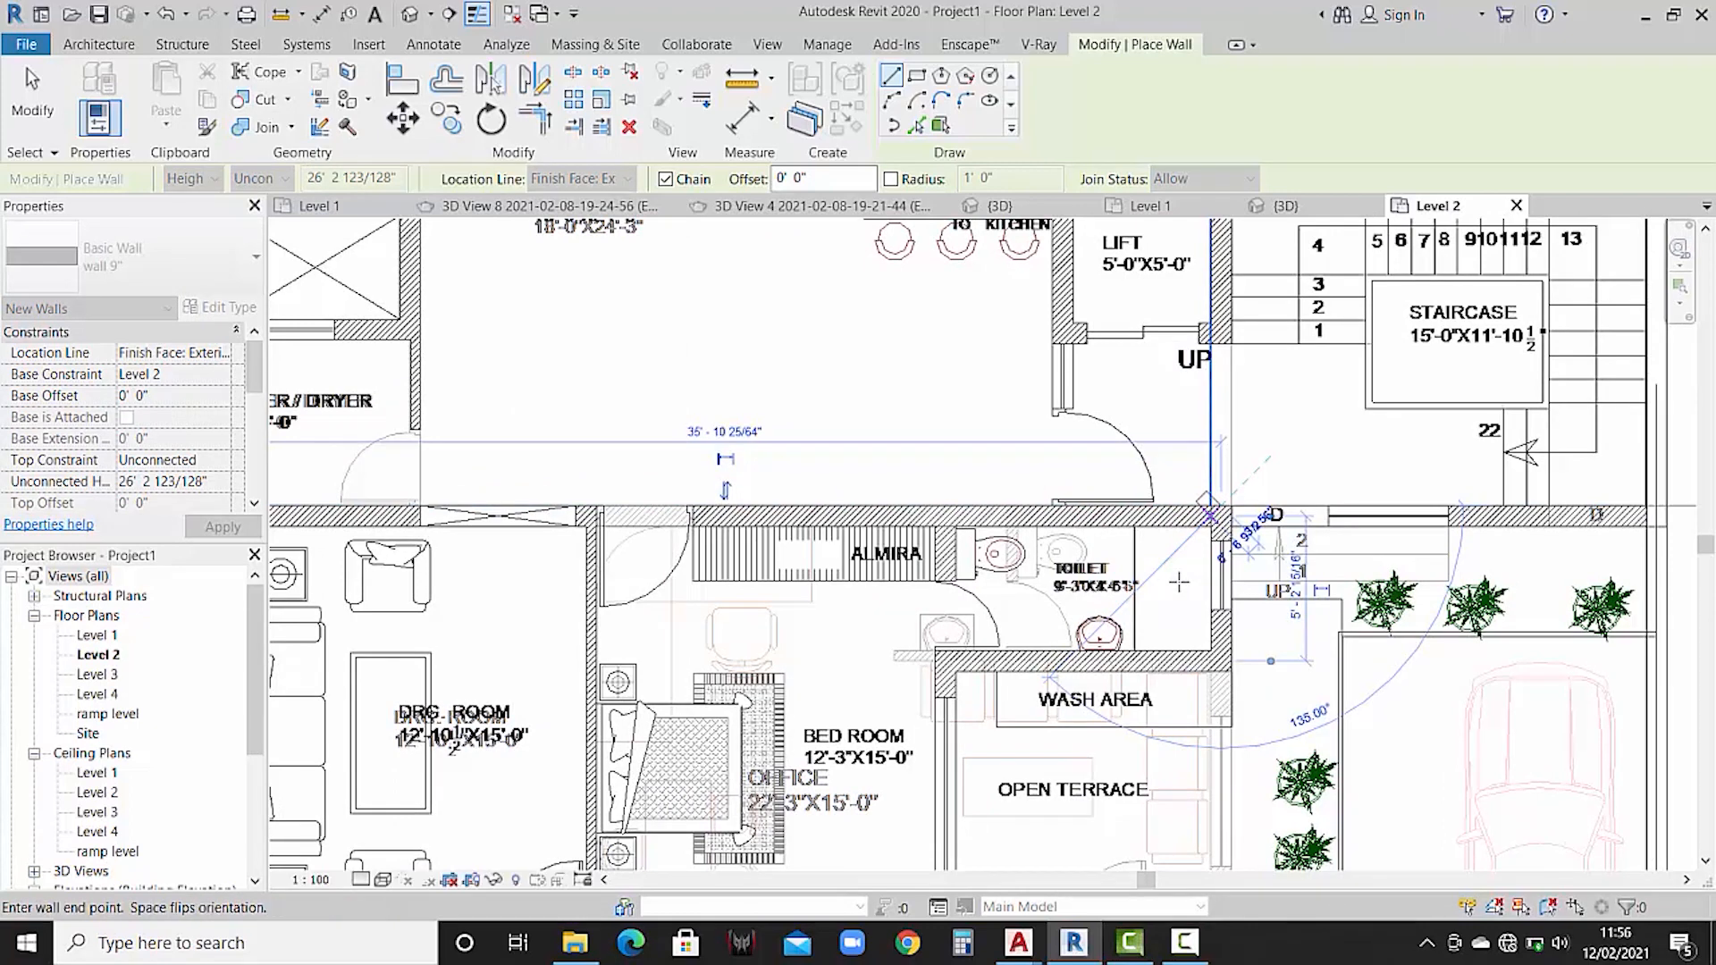
key("Escape")
key("Escape")
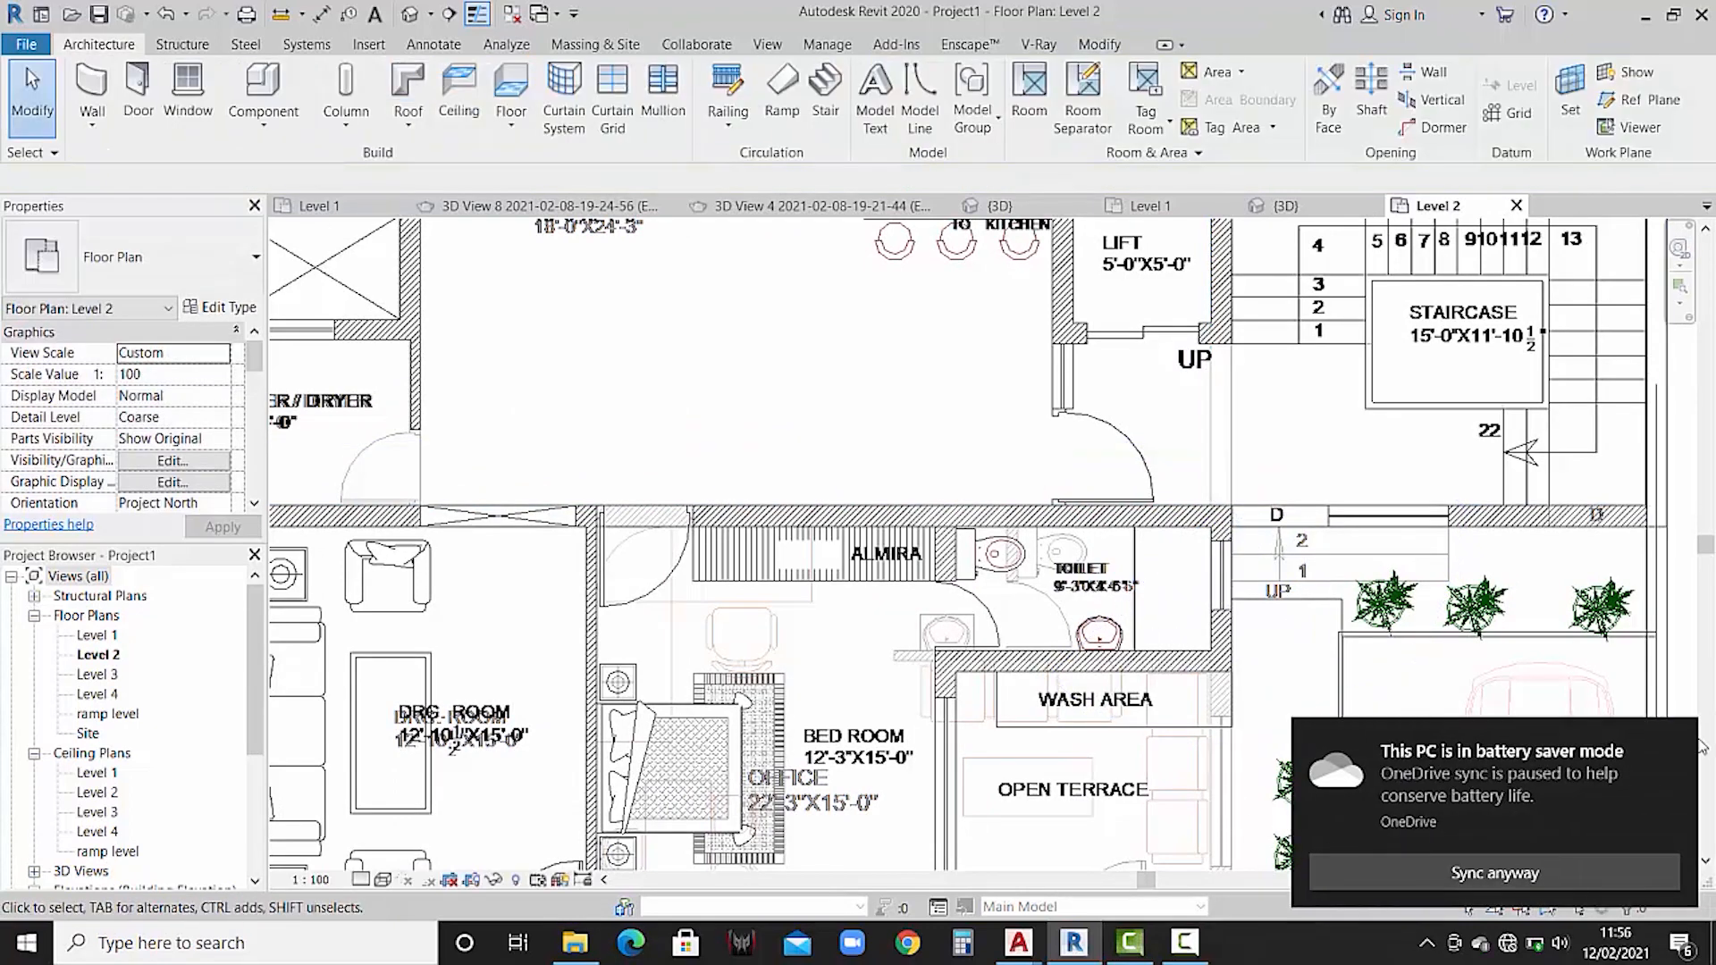
- In the 3D view, set the top constraint of the two new Level 2 walls to Up to level: Level 3
left_click(1677, 741)
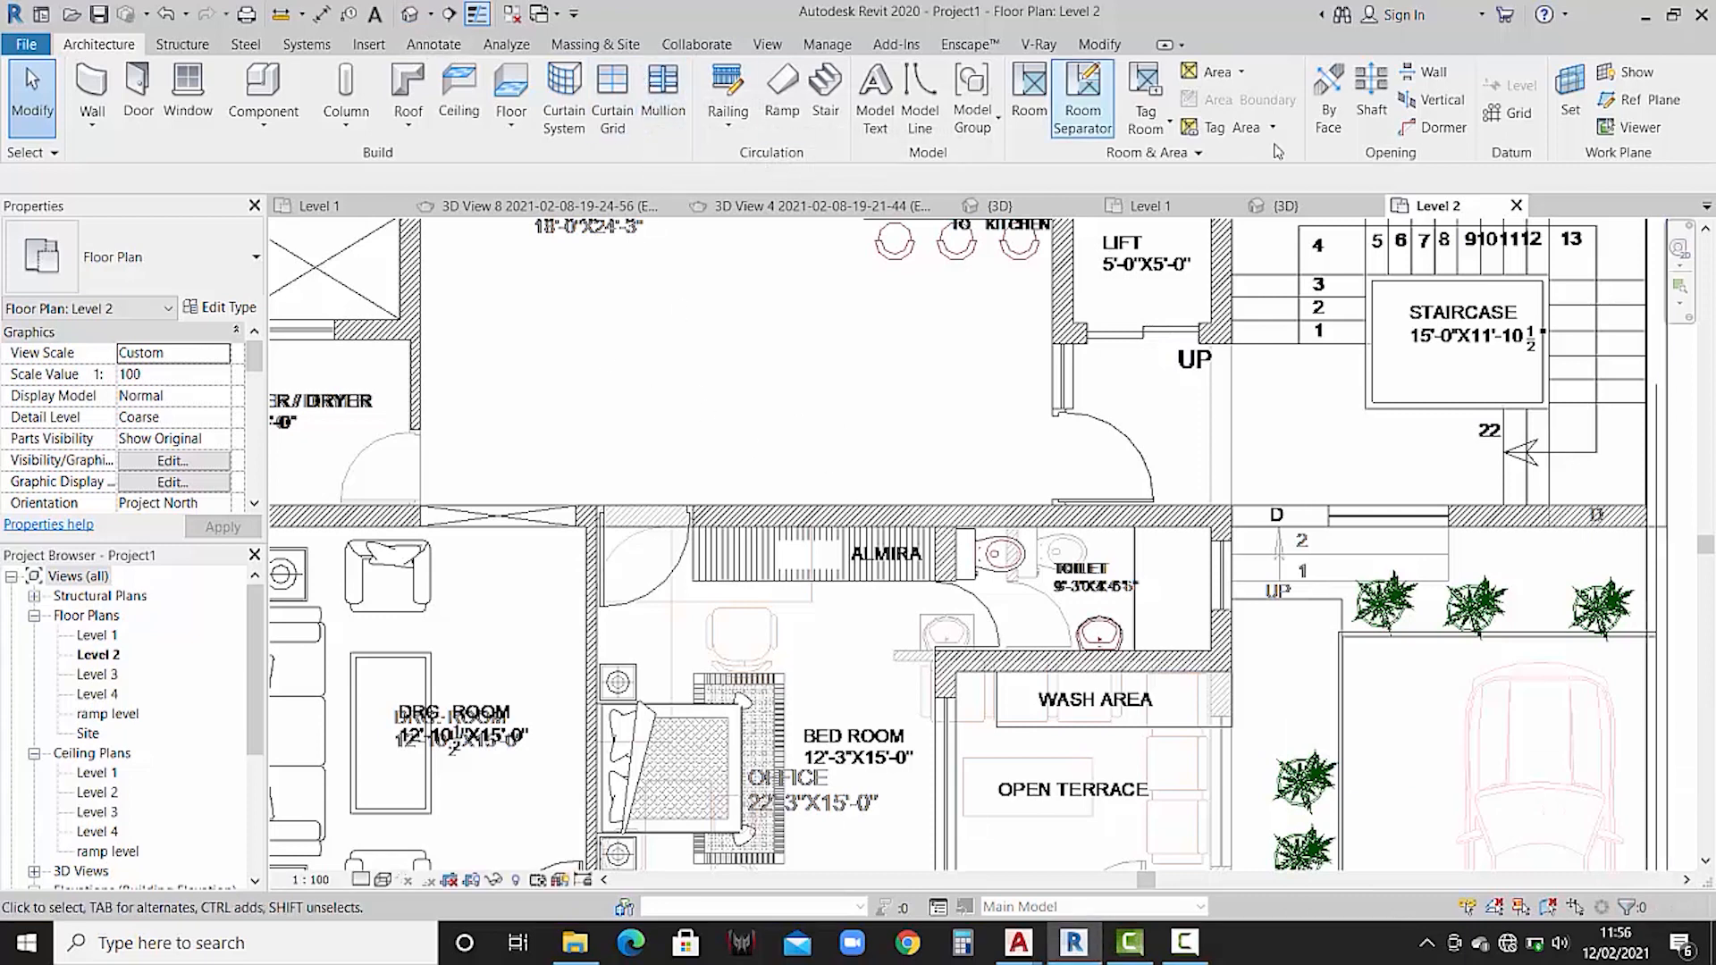
left_click(410, 16)
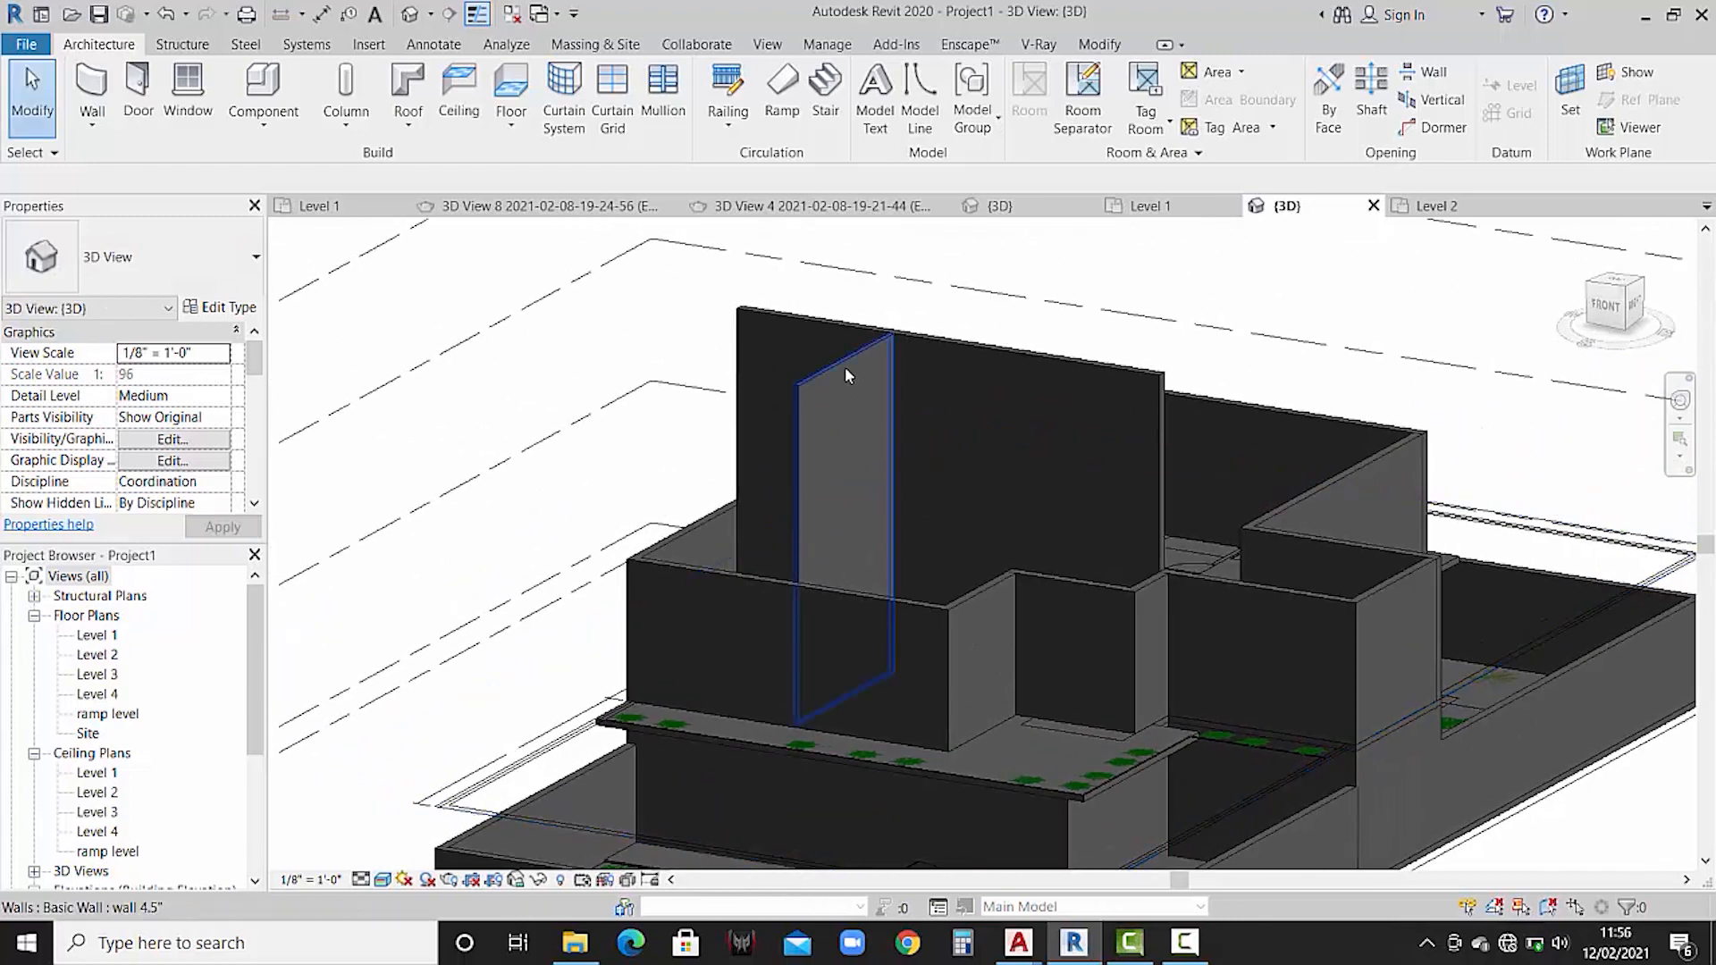
left_click(844, 364)
left_click(854, 323, "ctrl")
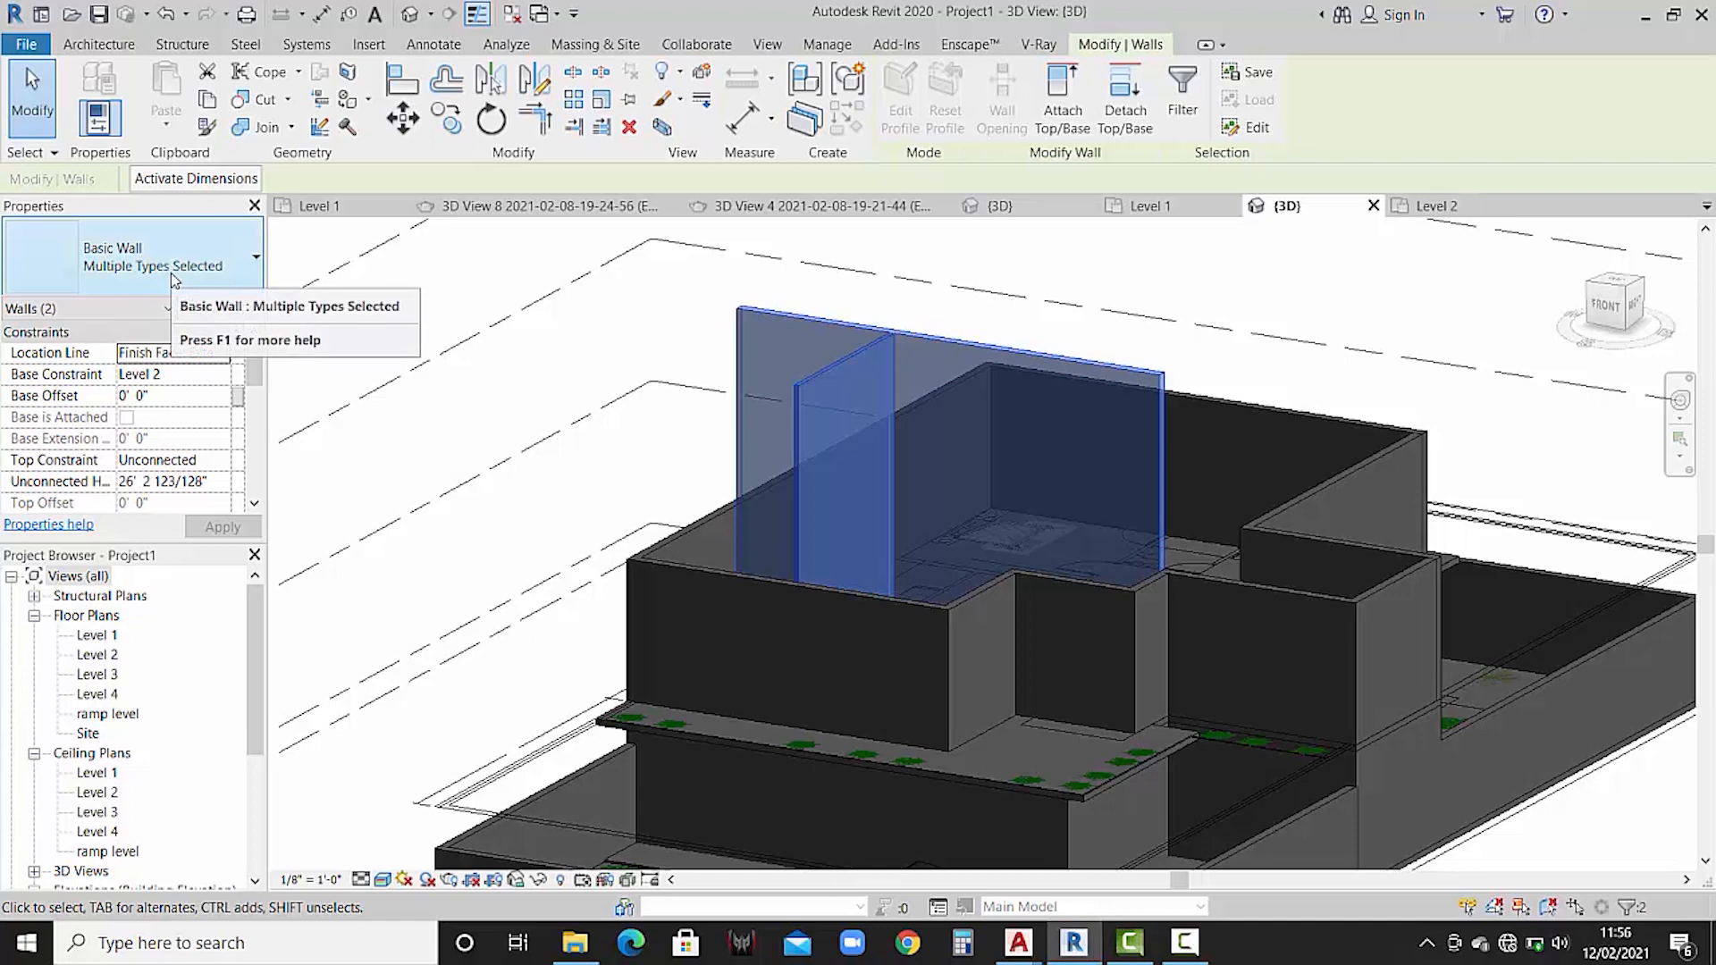
left_click(223, 460)
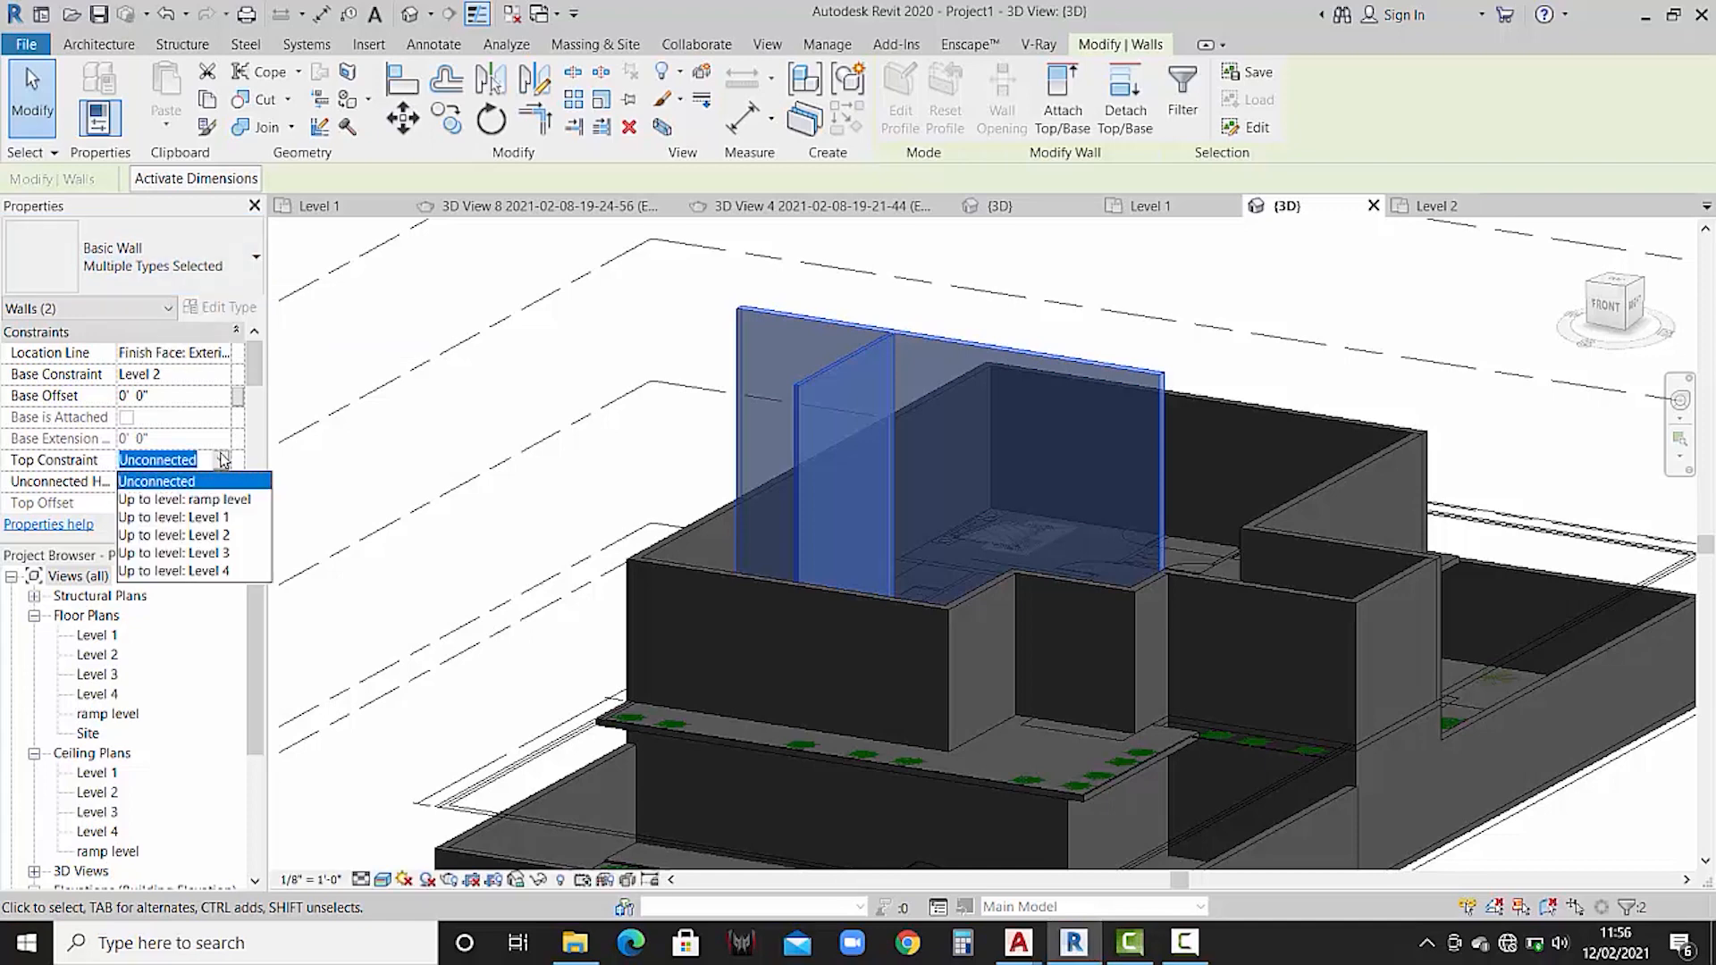
left_click(216, 565)
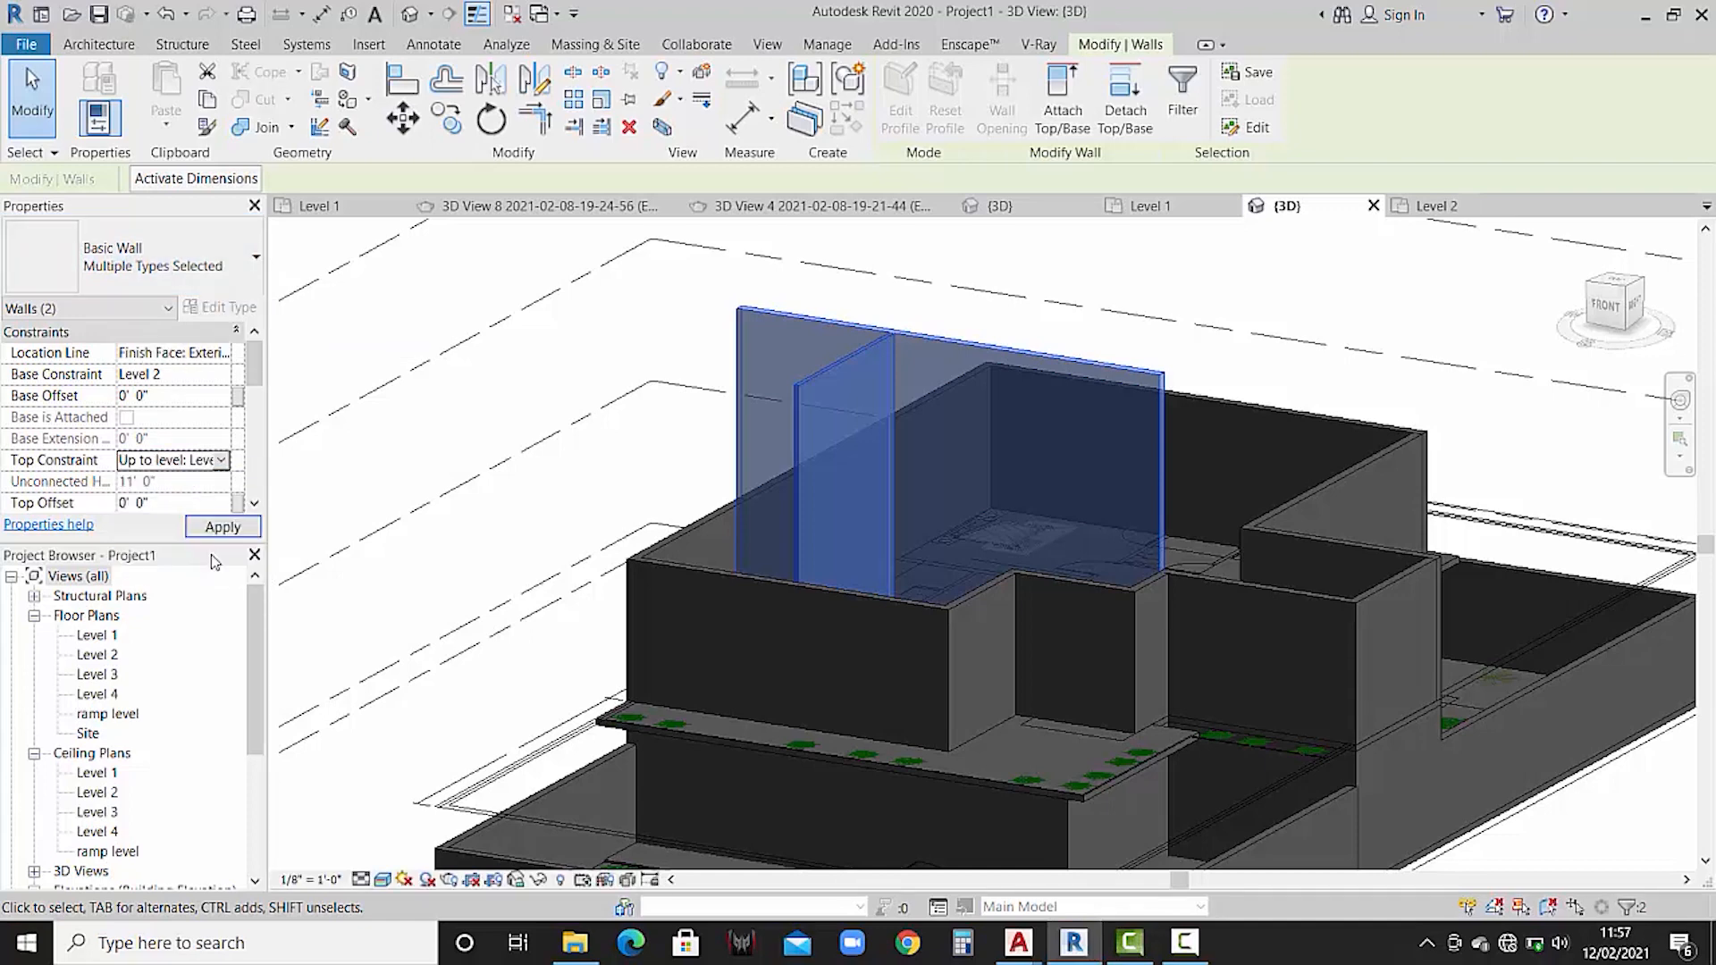
left_click(511, 415)
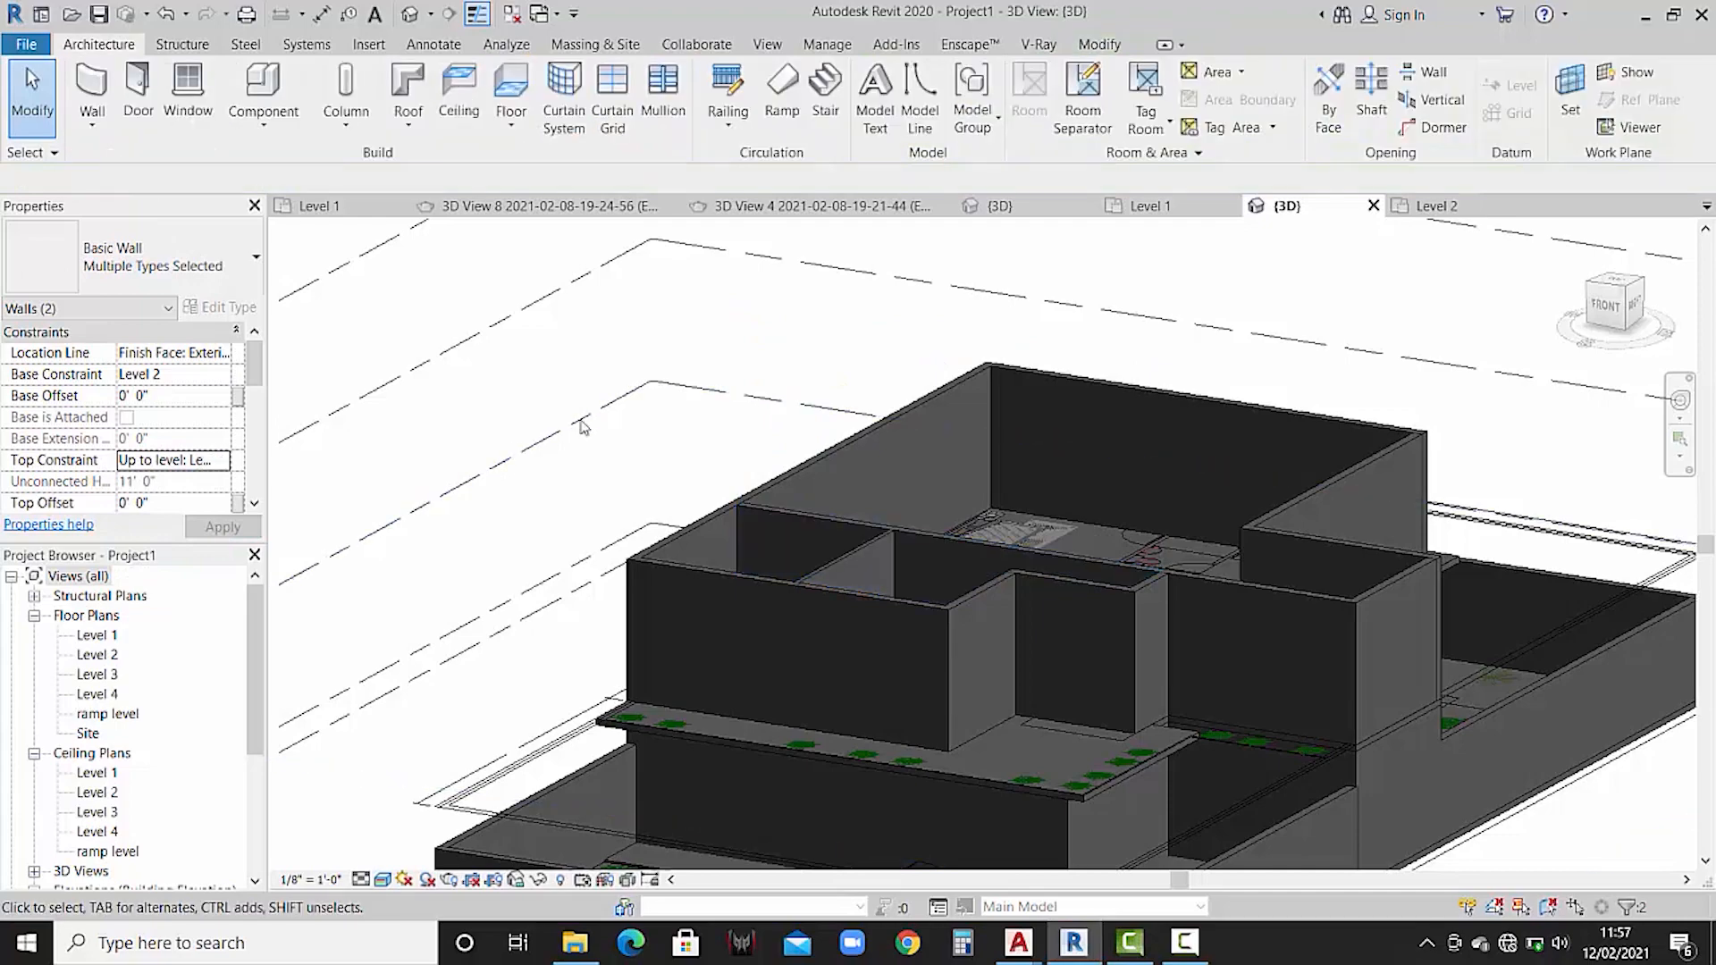
scroll(818, 487, "down", 2)
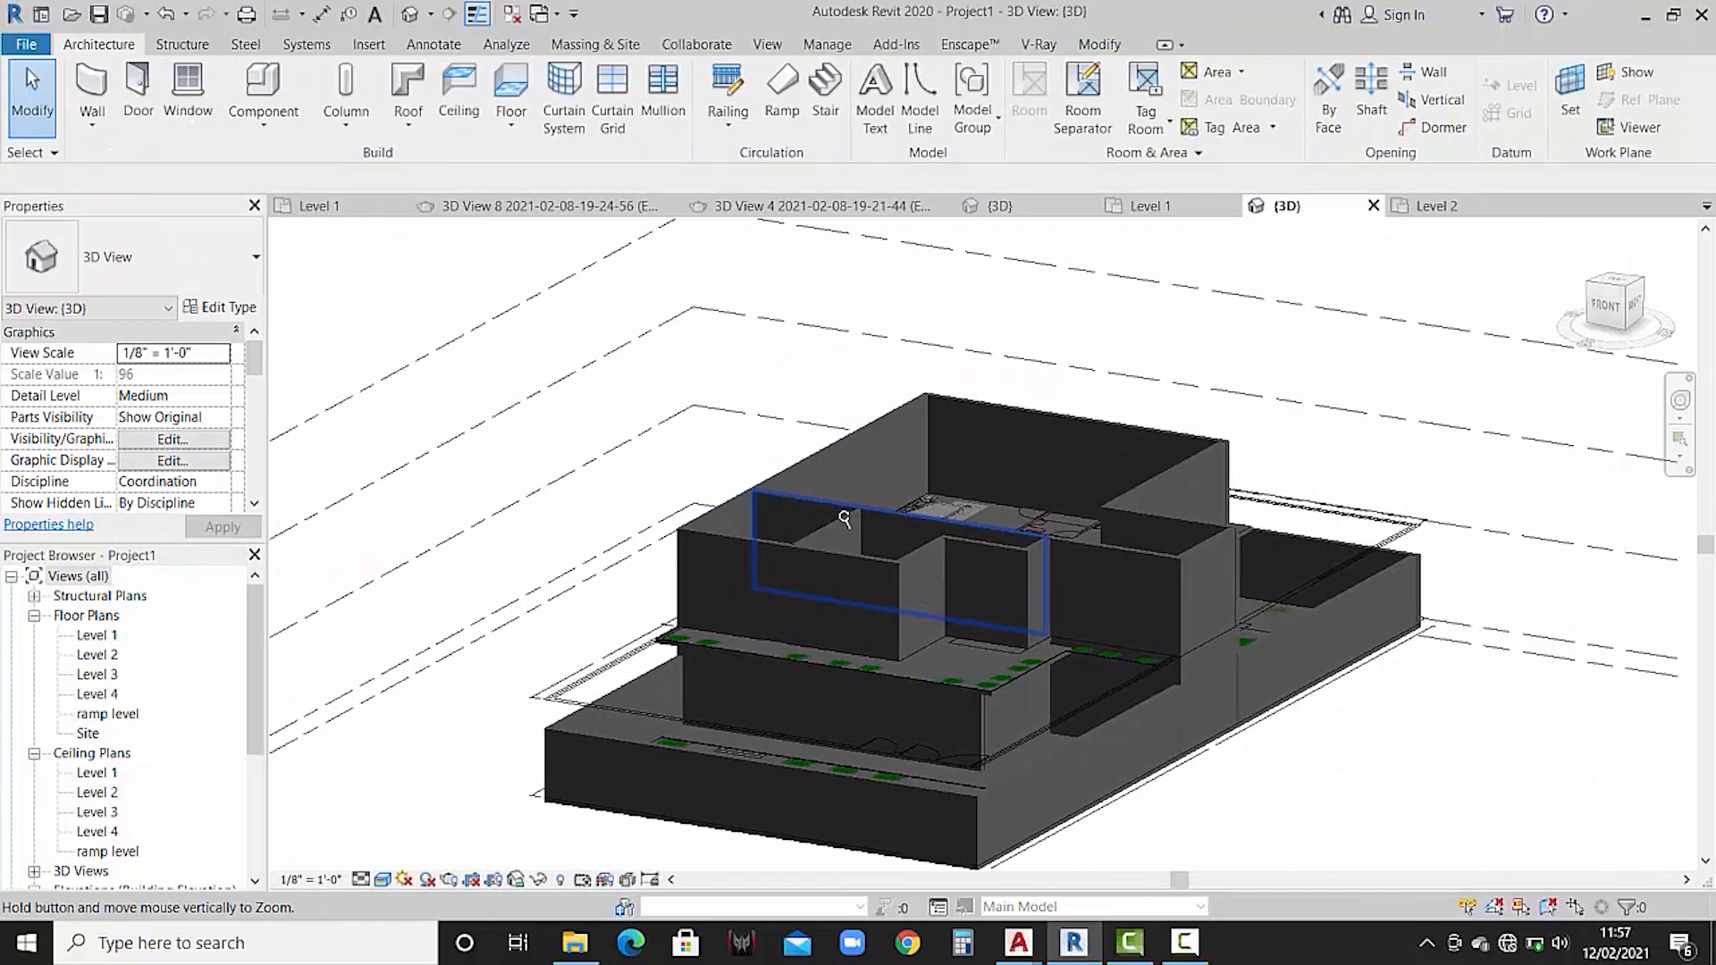
- Inspect the walls in the 3D view, check the Level 3 floor plan, and return to the whole Level 2 floor plan
middle_click_drag(805, 501, 1069, 481, "shift")
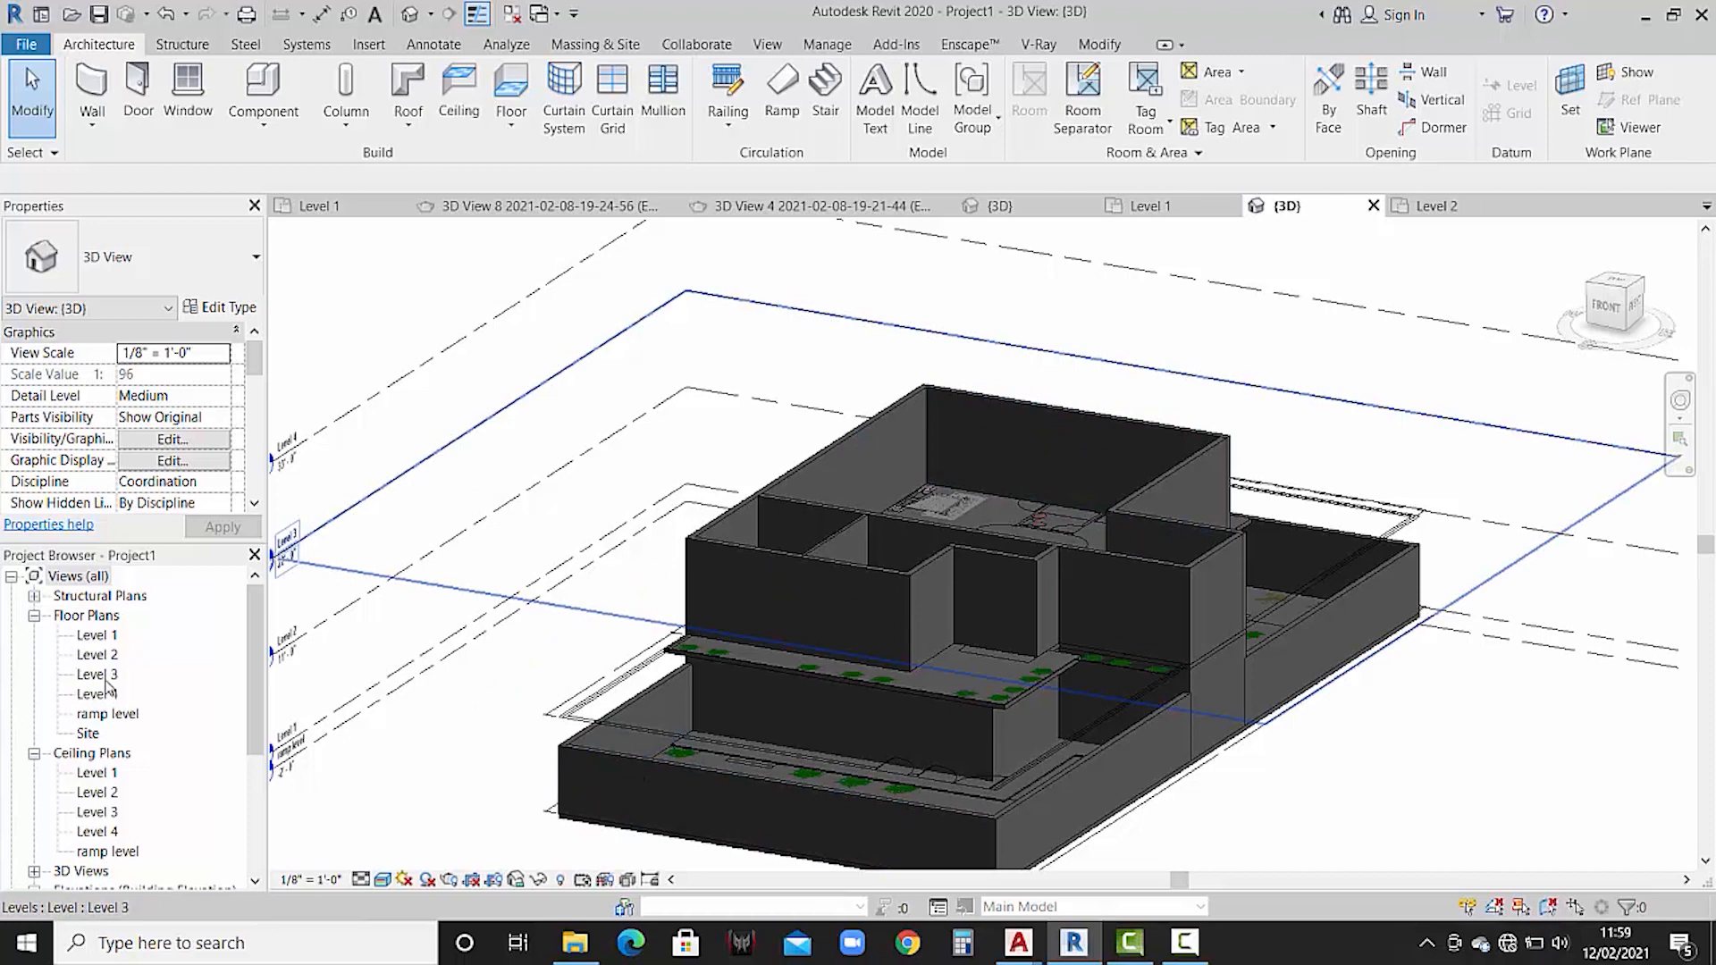
double_click(105, 681)
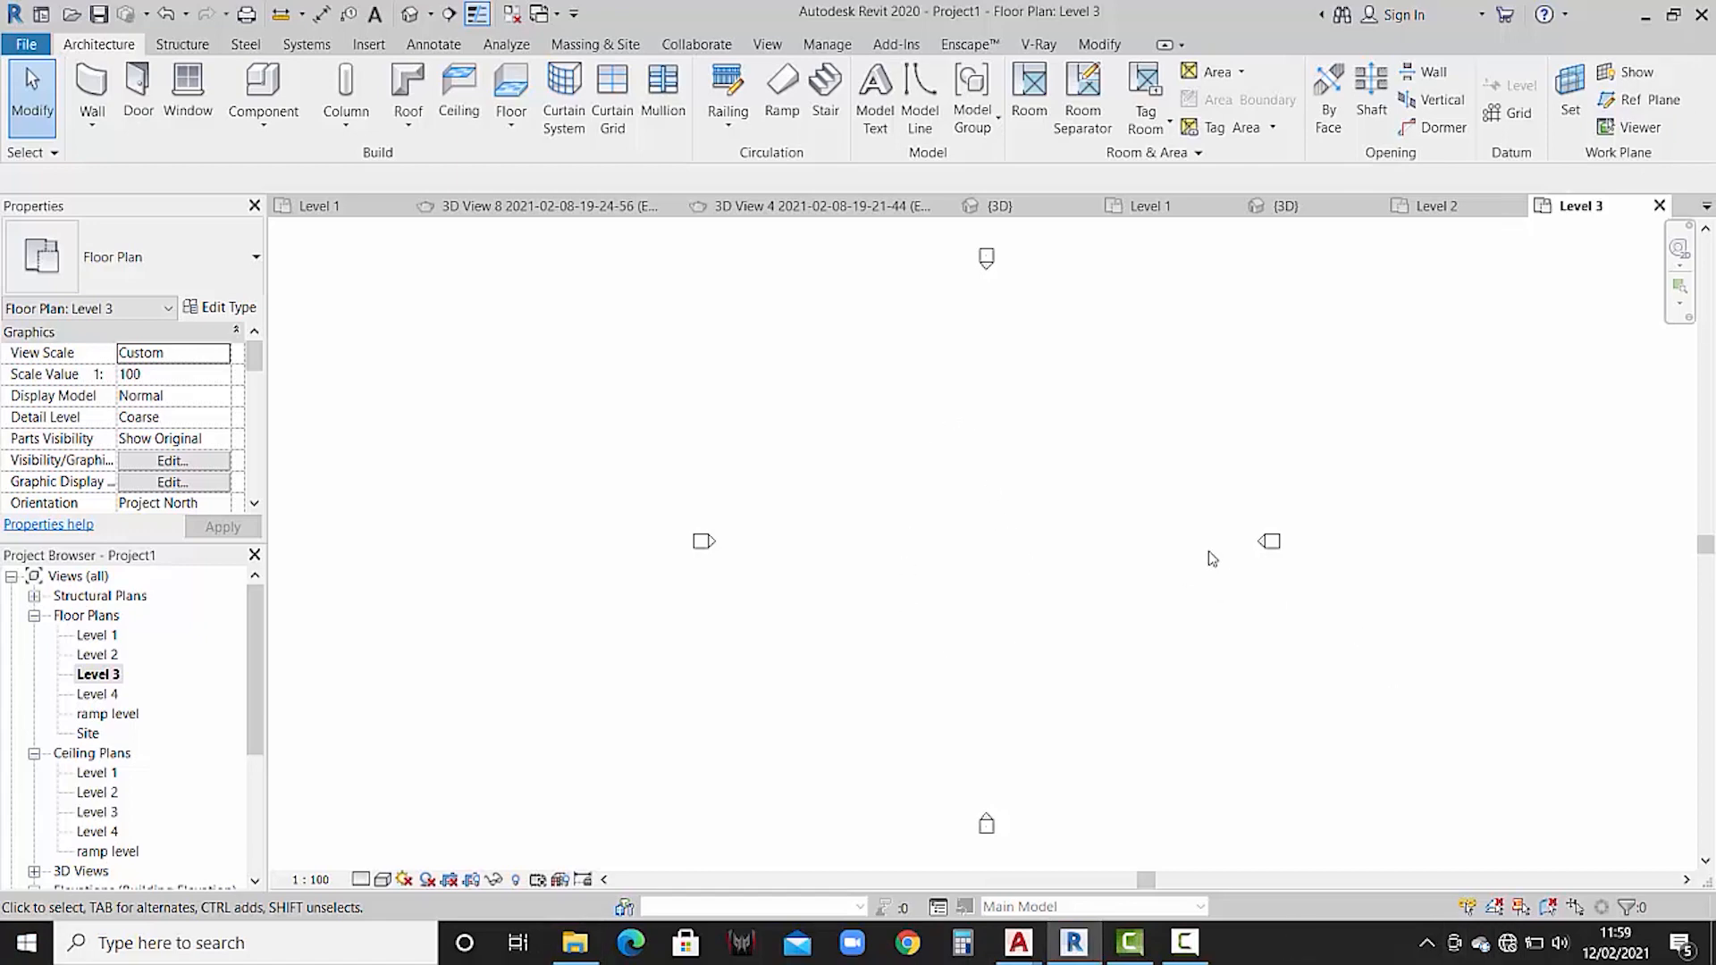
left_click(1463, 218)
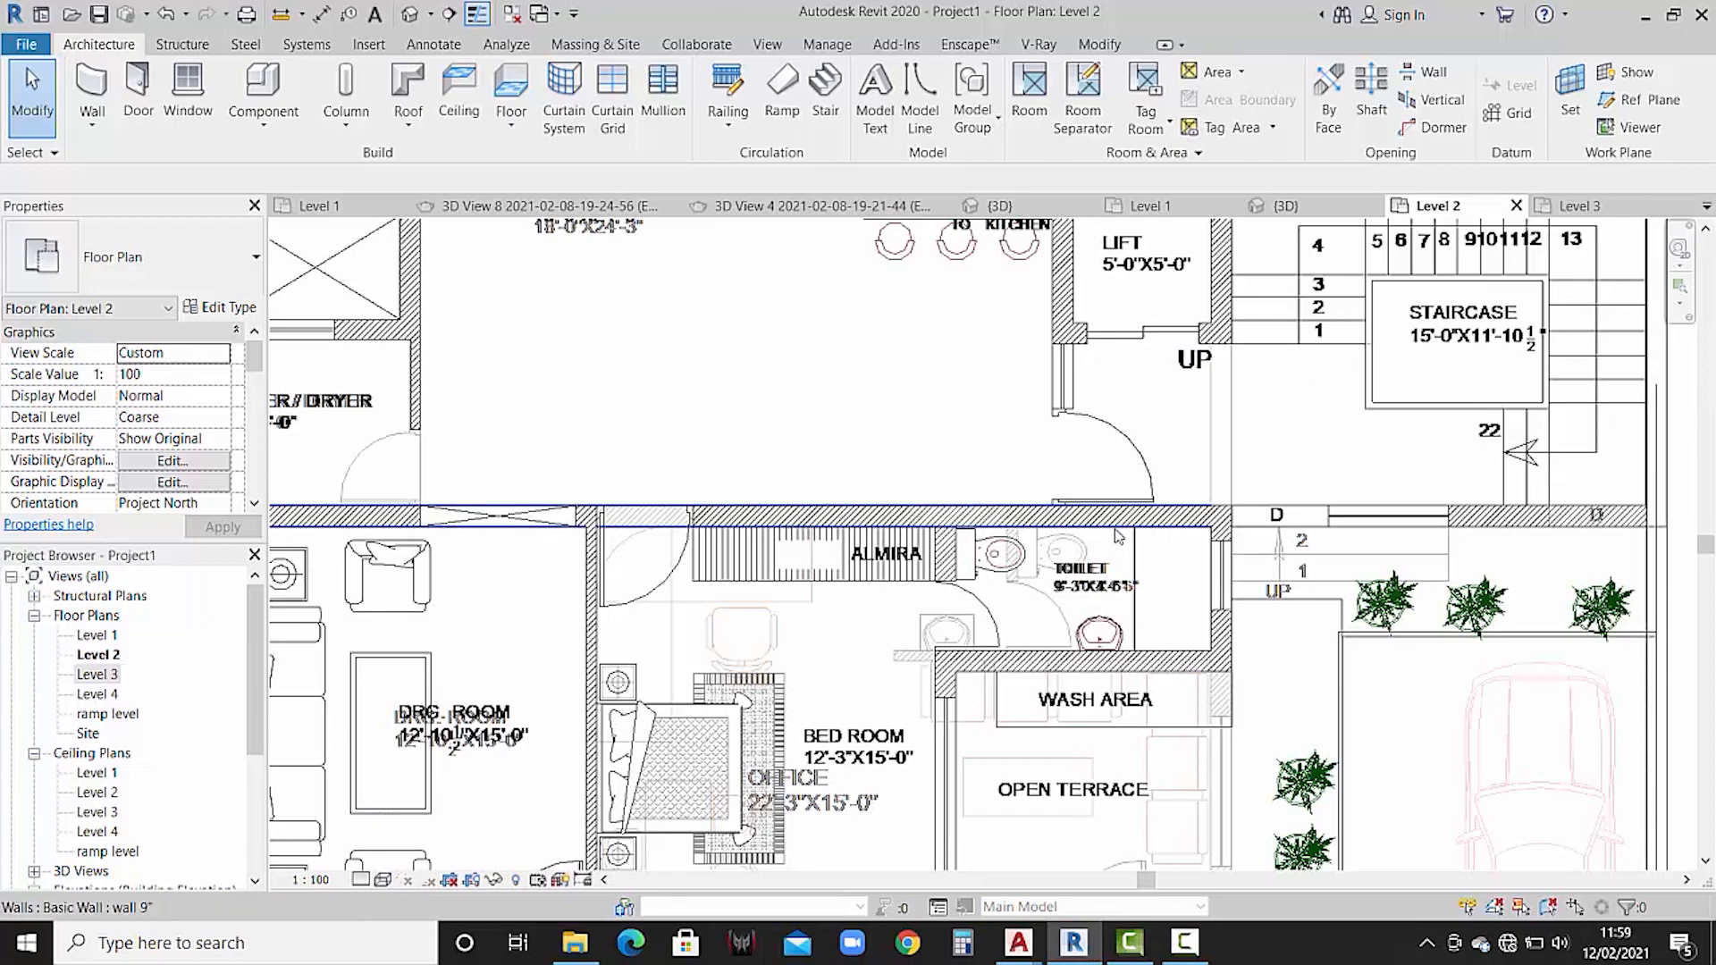
scroll(1121, 540, "down", 3)
scroll(1189, 536, "down", 2)
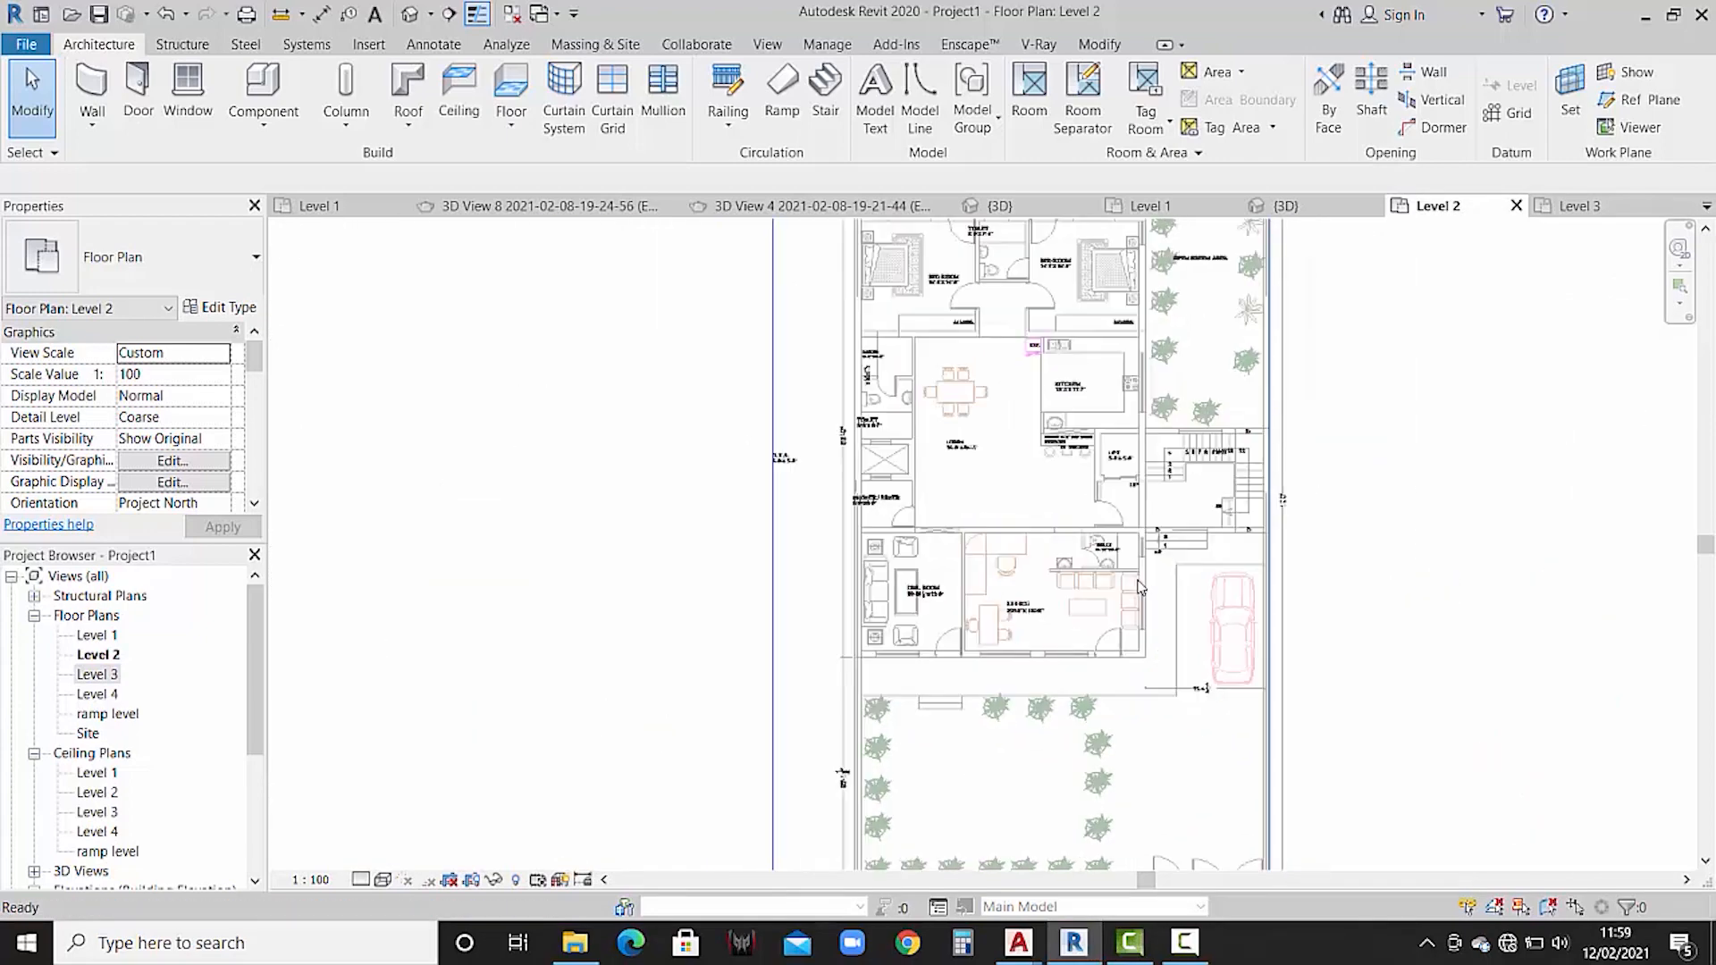
middle_click_drag(1225, 537, 1208, 582)
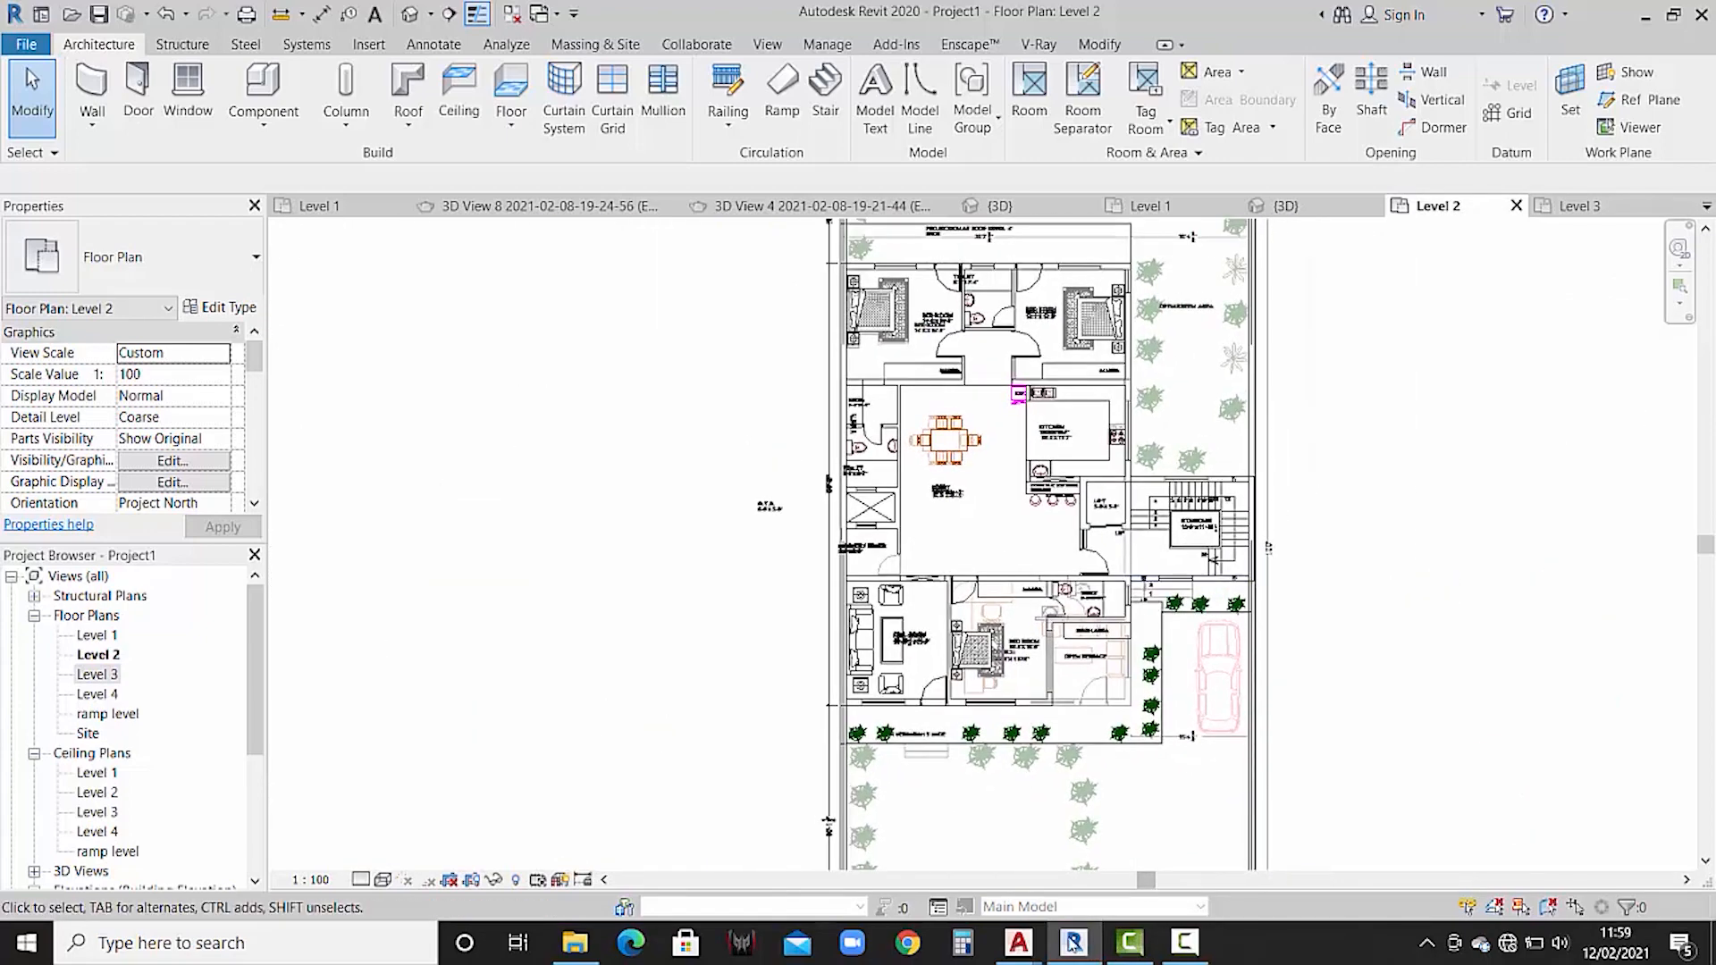
- Examine the finished reference house's balcony and roof projections in 3D, and the plan DEV PLAN-2.dwg in AutoCAD, before returning to Revit
mouse_move(1125, 950)
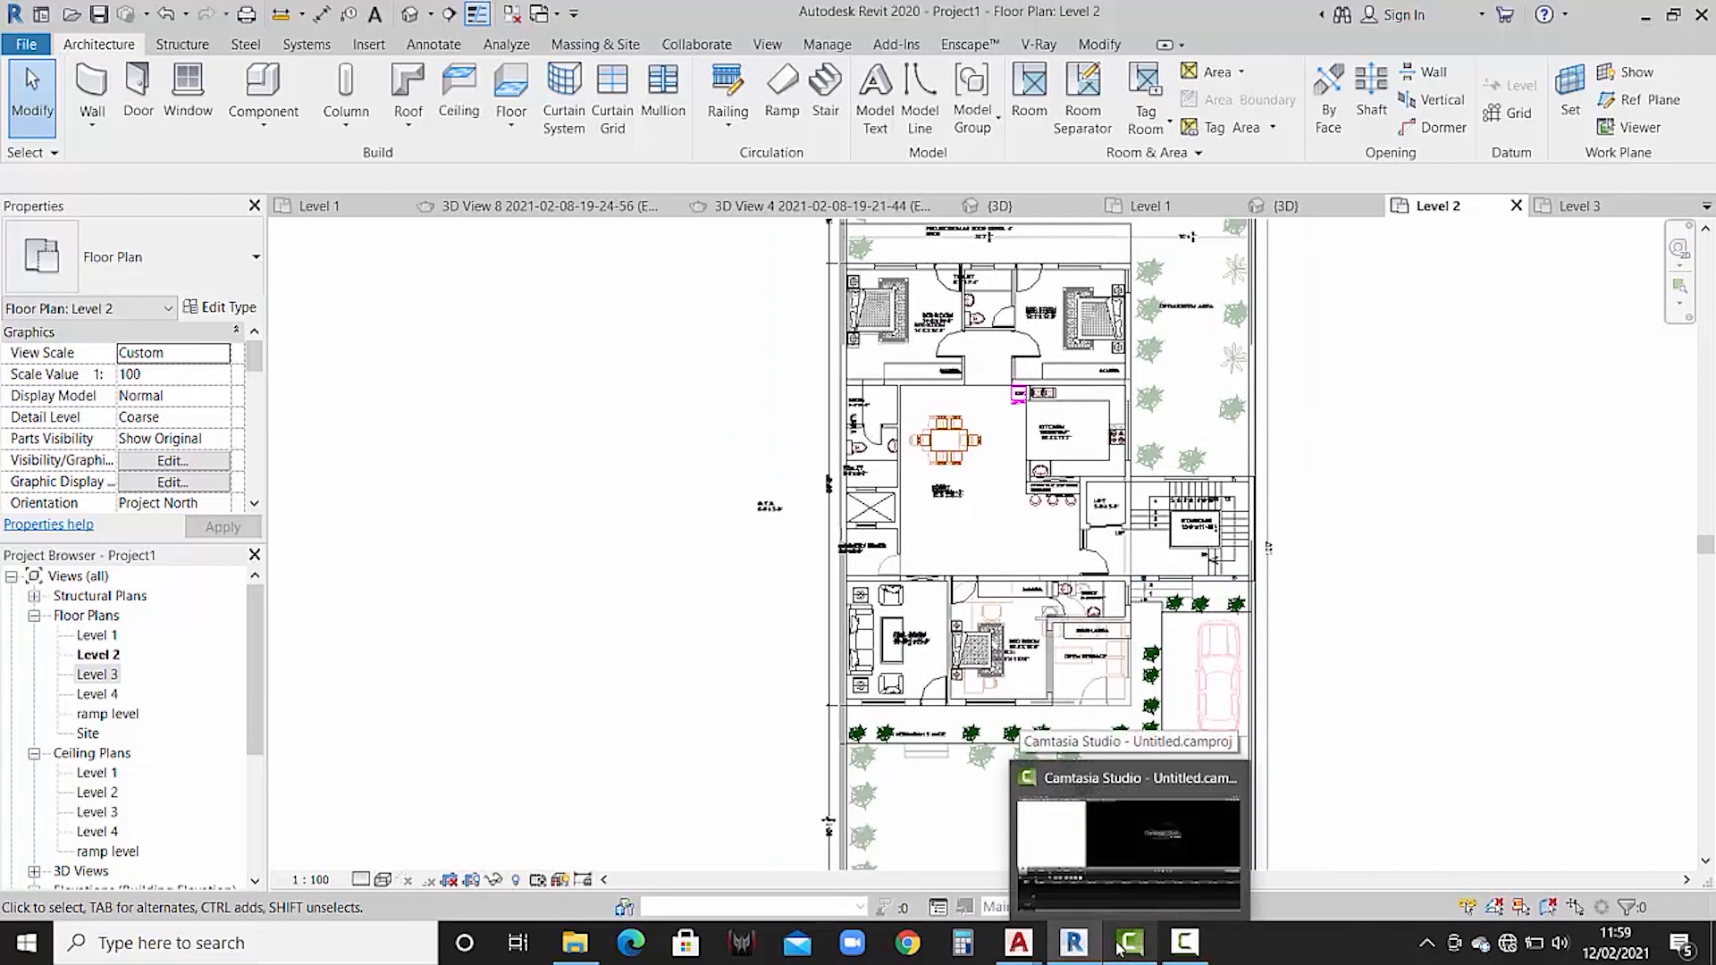
mouse_move(1028, 946)
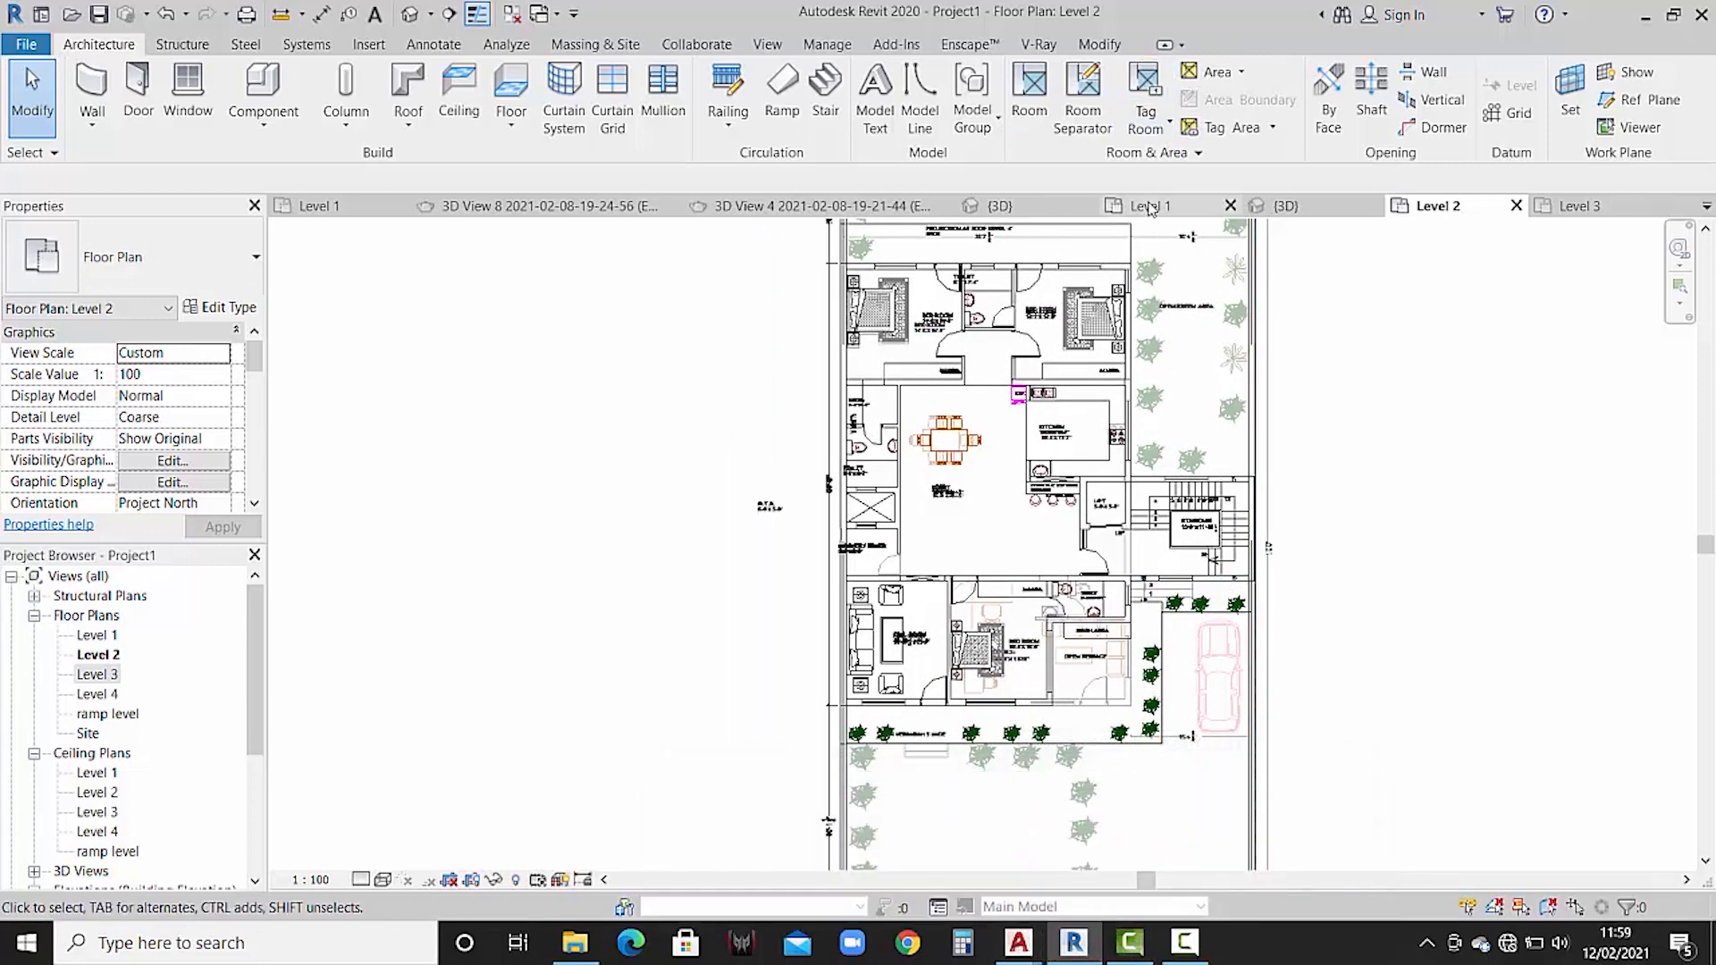
left_click(1042, 208)
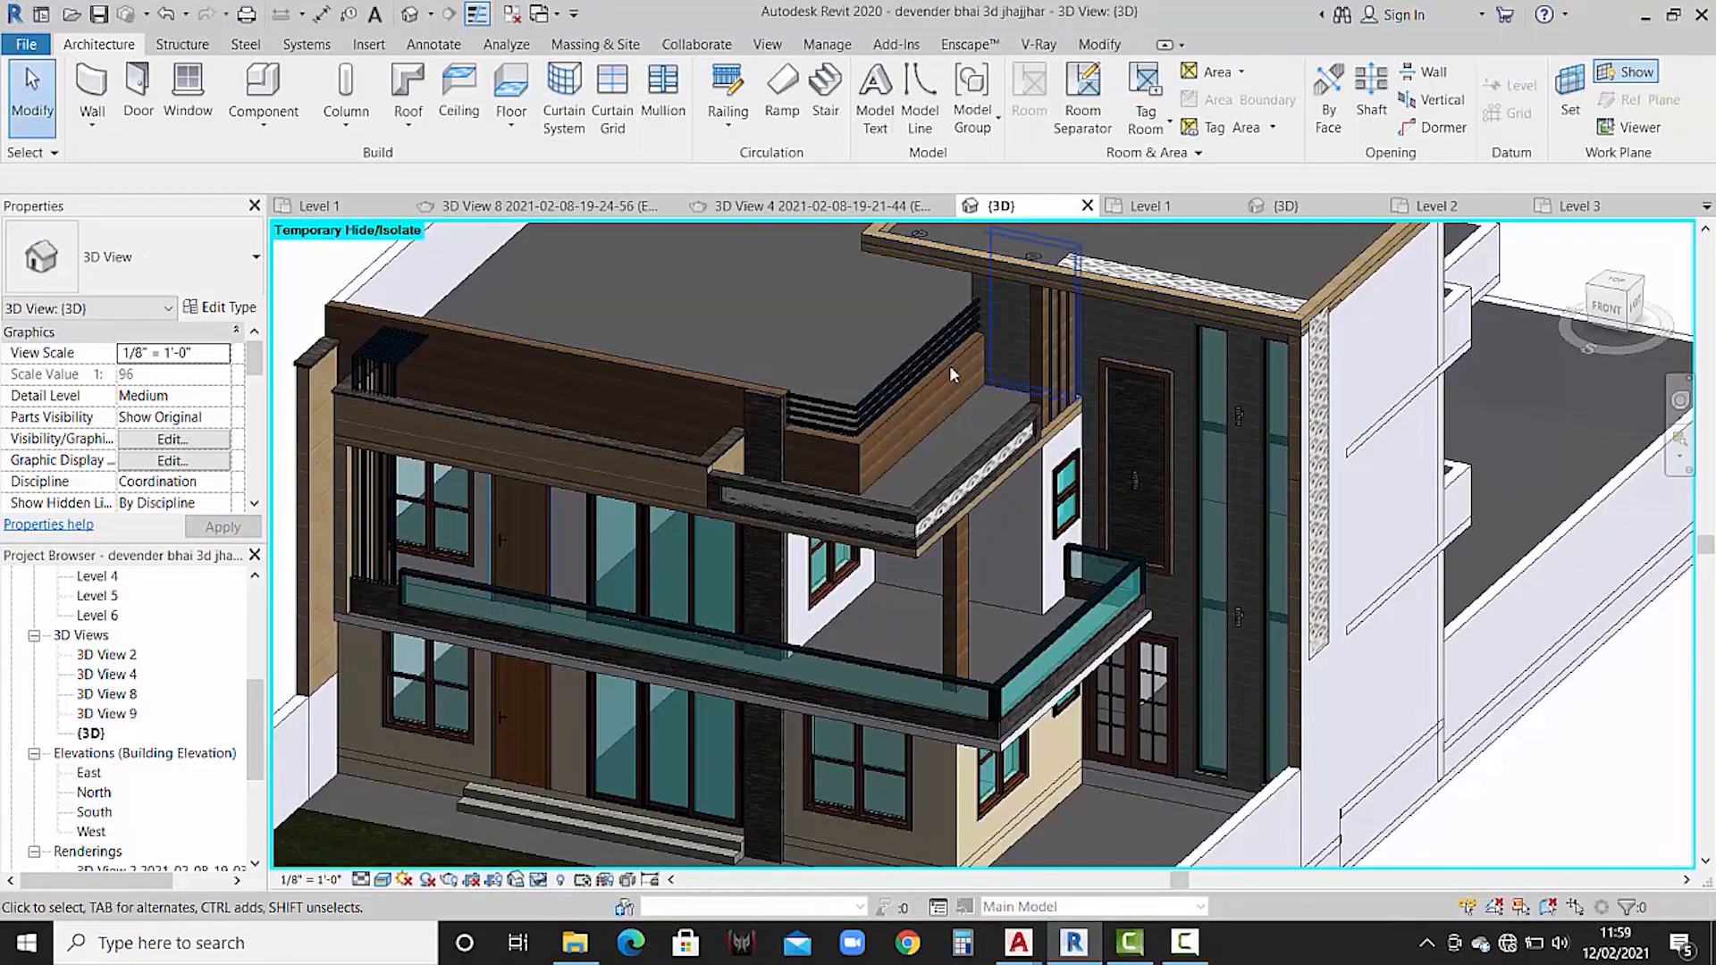
middle_click_drag(796, 548, 807, 556)
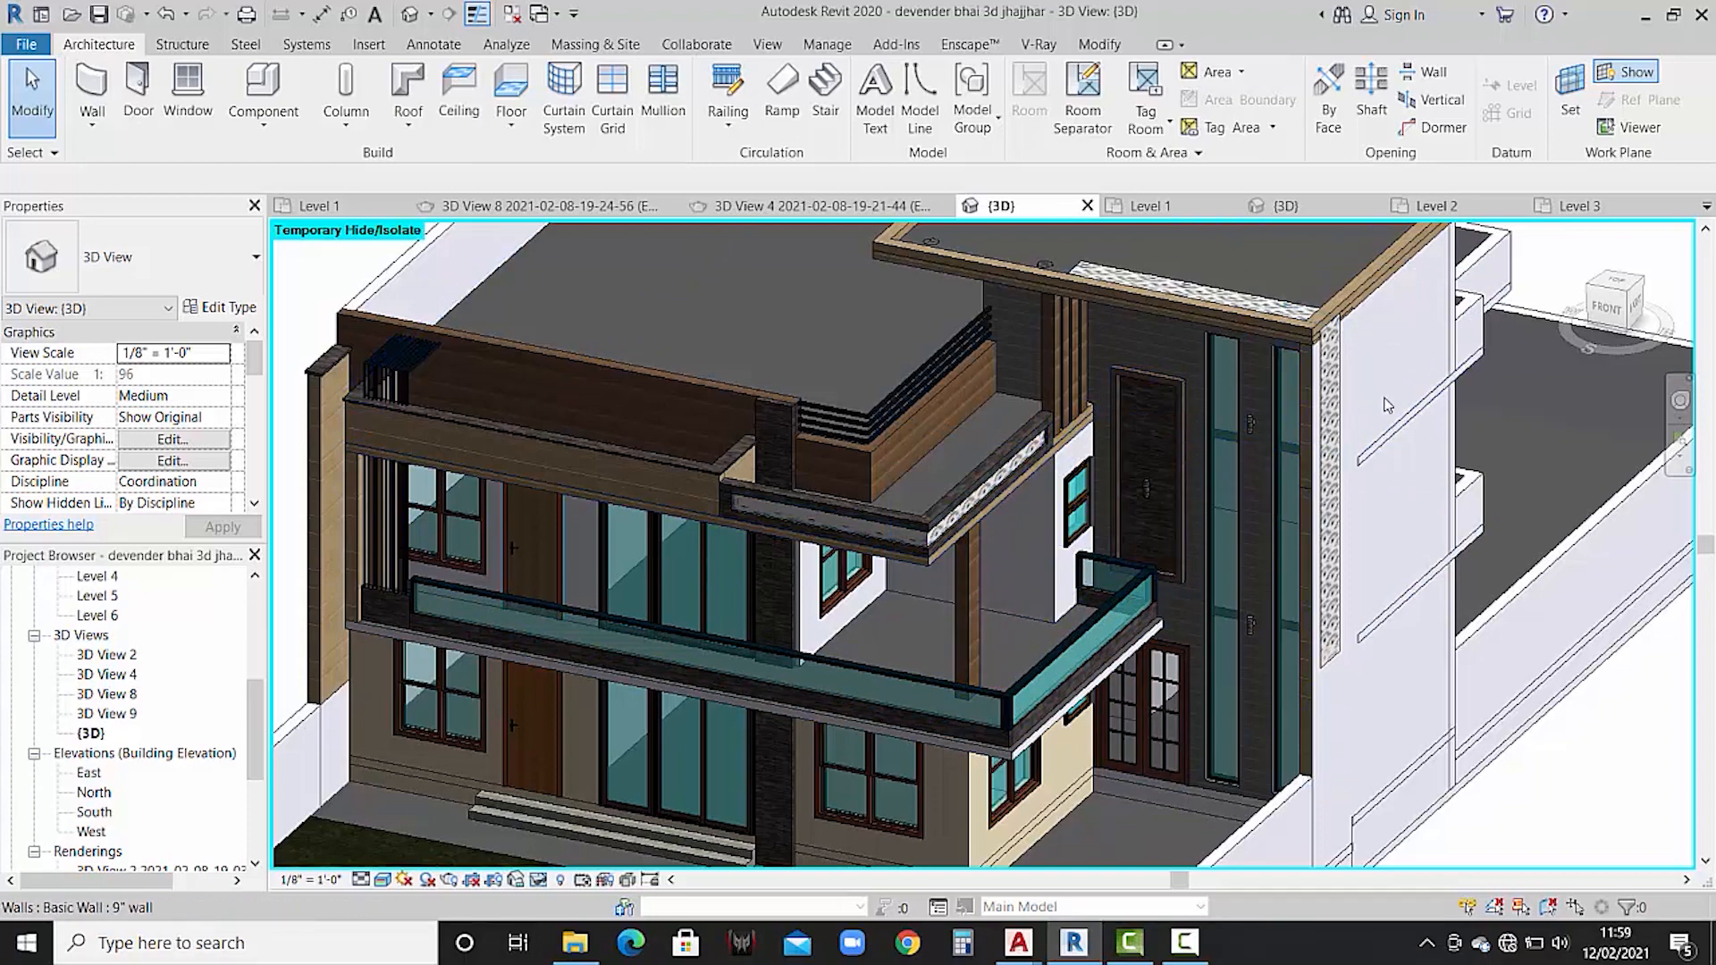
middle_click_drag(1404, 408, 1399, 427)
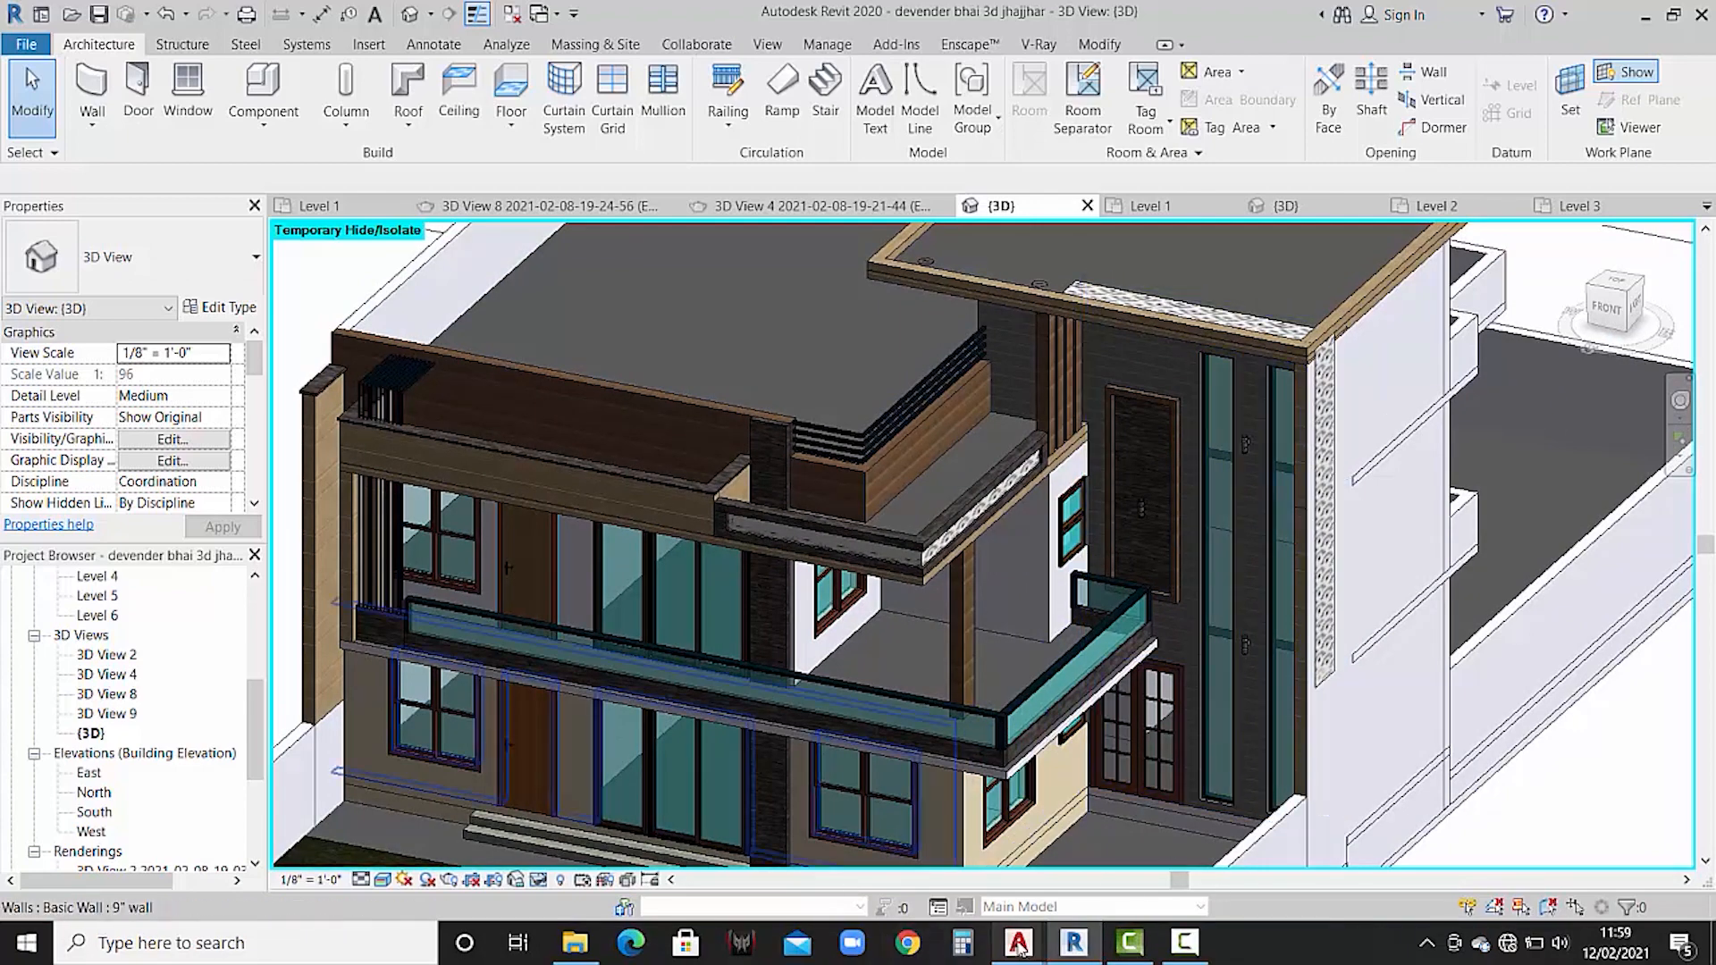
mouse_move(1068, 956)
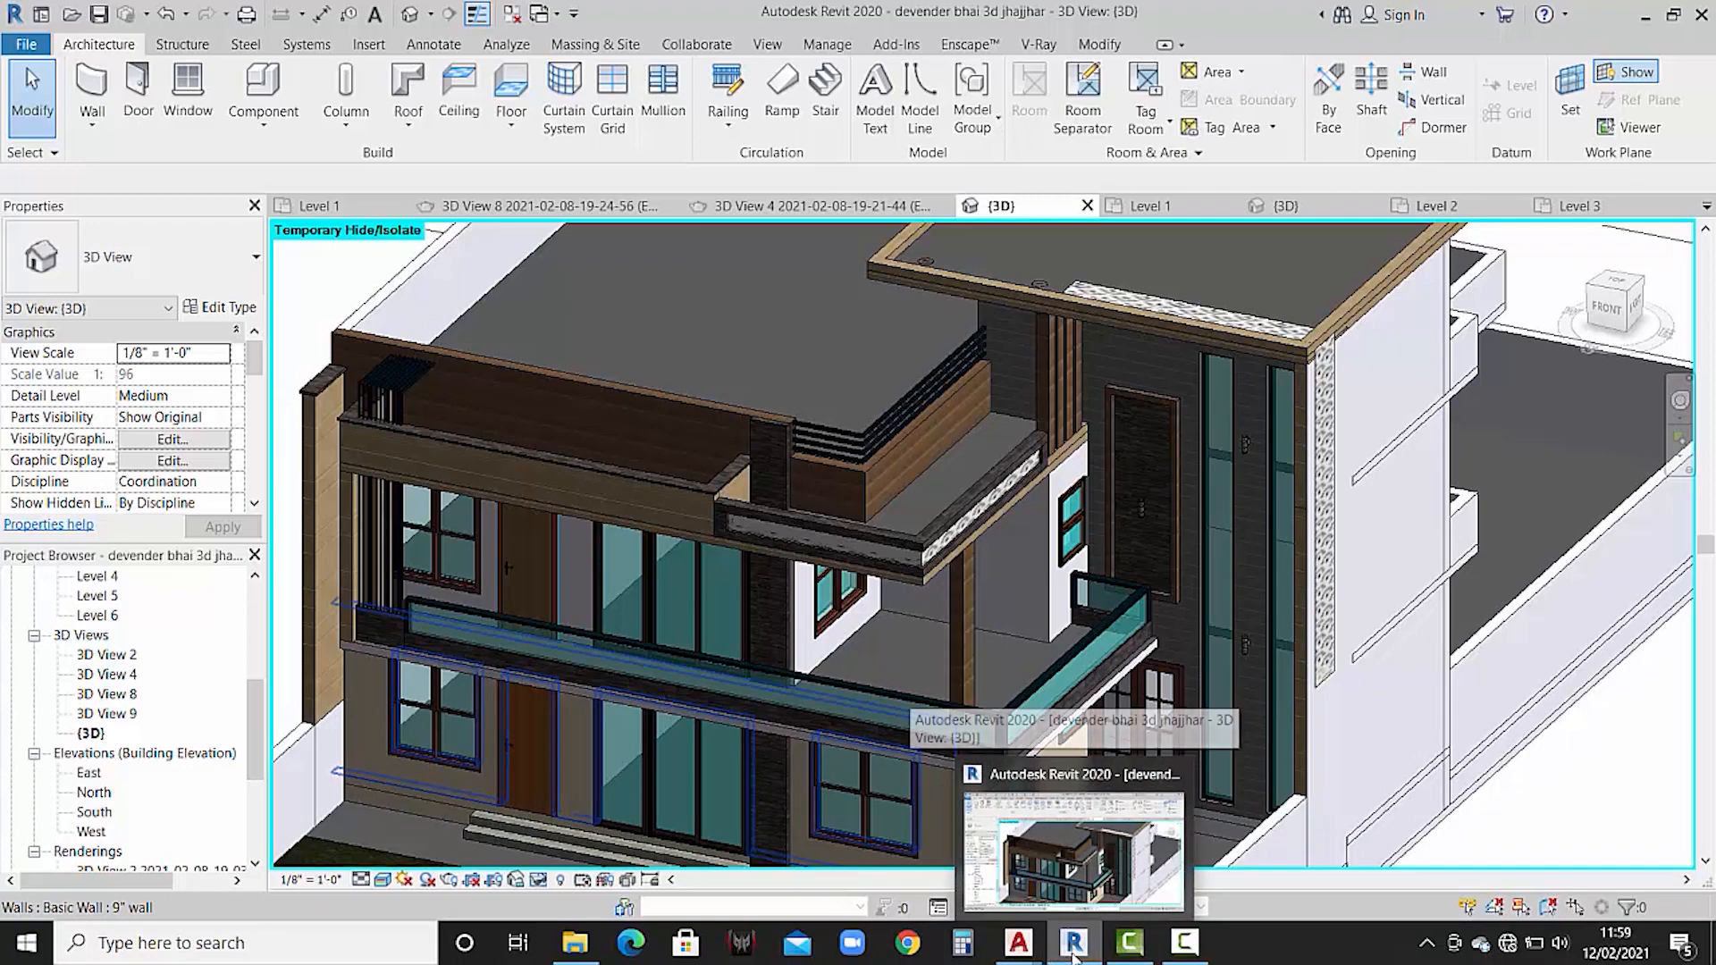
left_click(1018, 942)
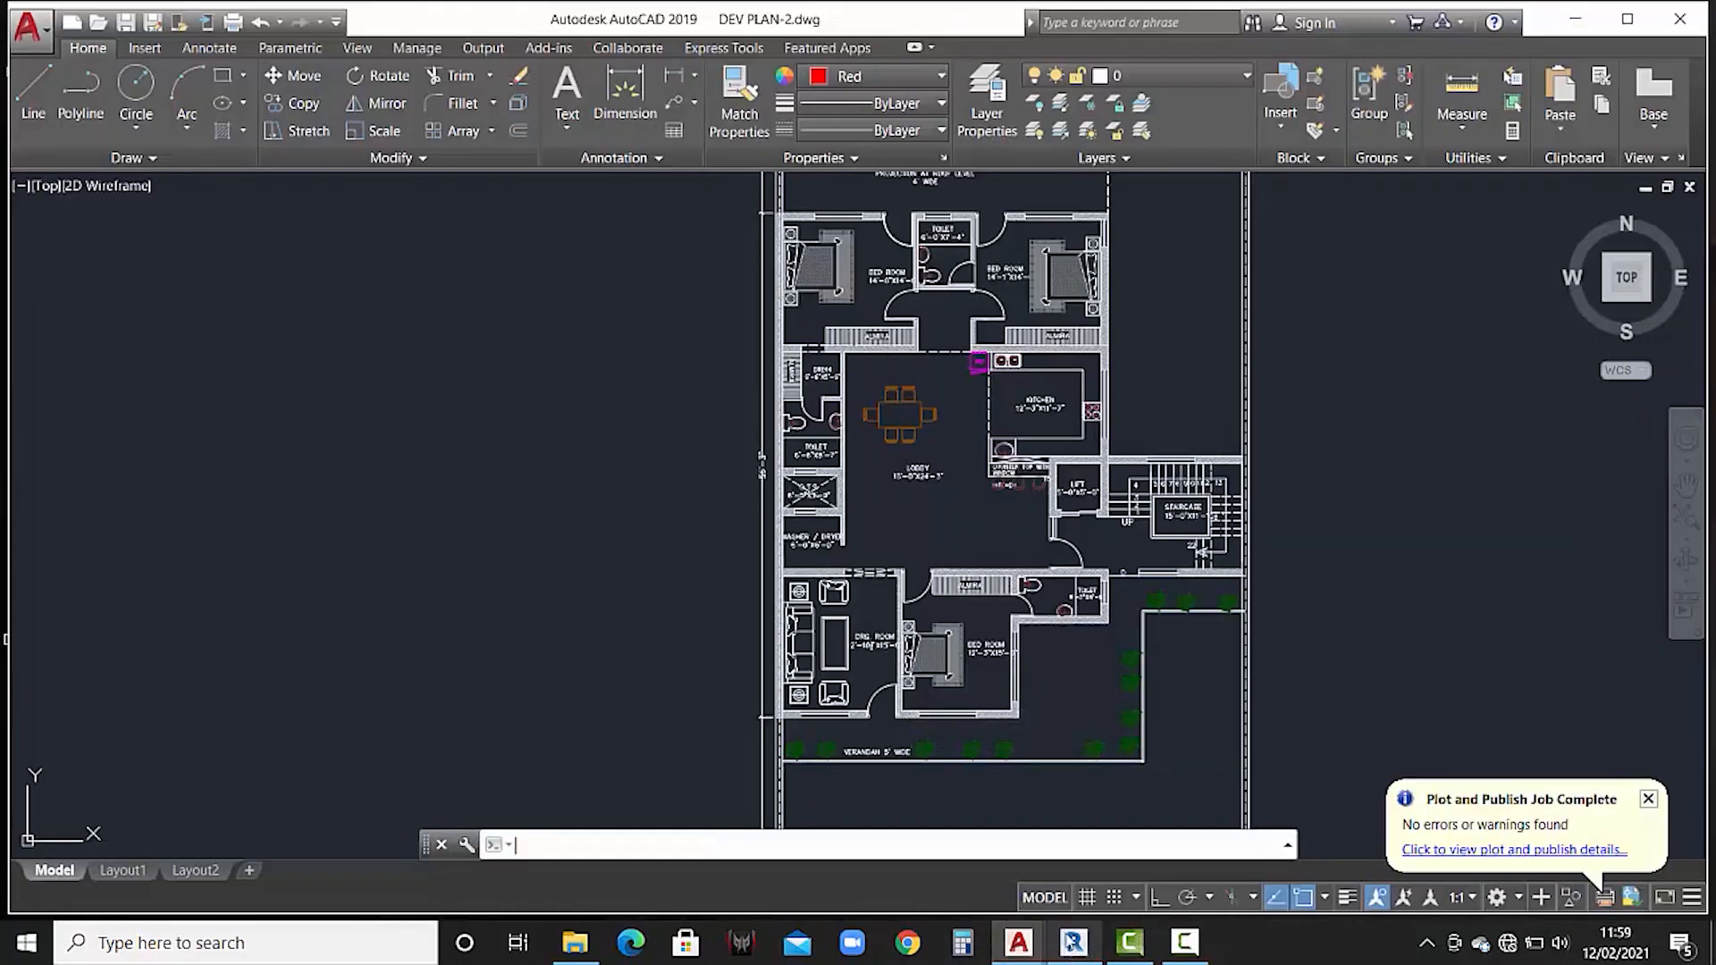
scroll(1113, 666, "down", 3)
left_click(1082, 949)
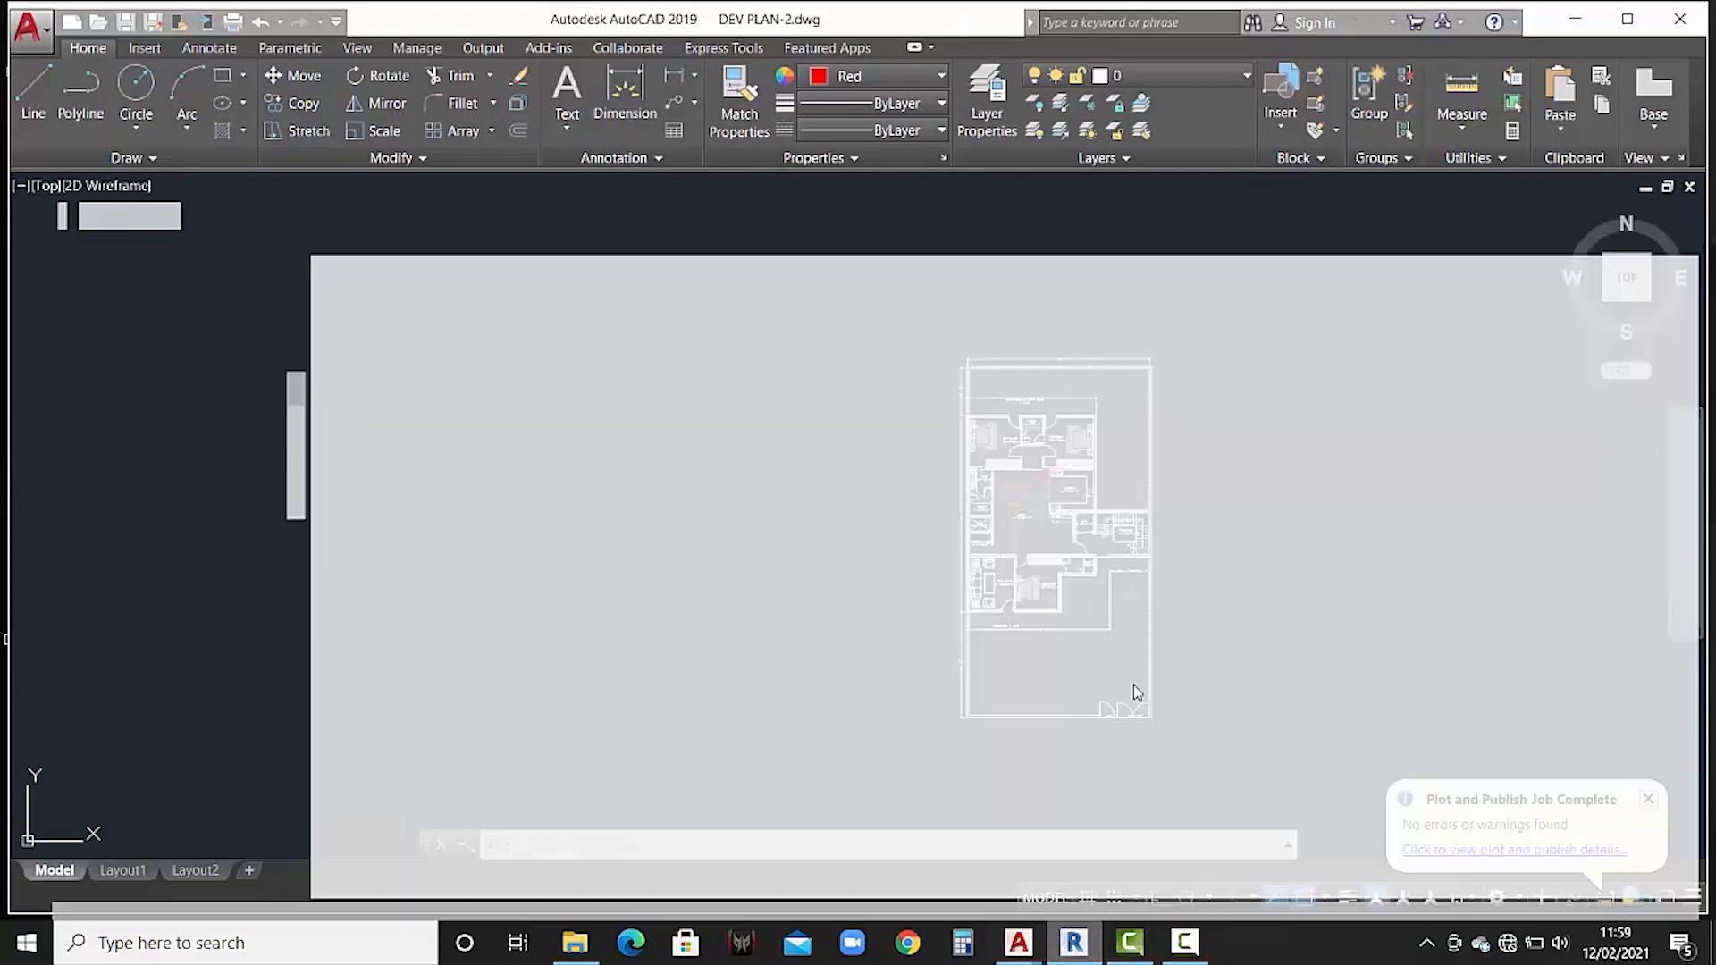
- In the Level 2 floor plan, start a new Generic Floor - 400mm and set its level to Level 3
left_click(1391, 213)
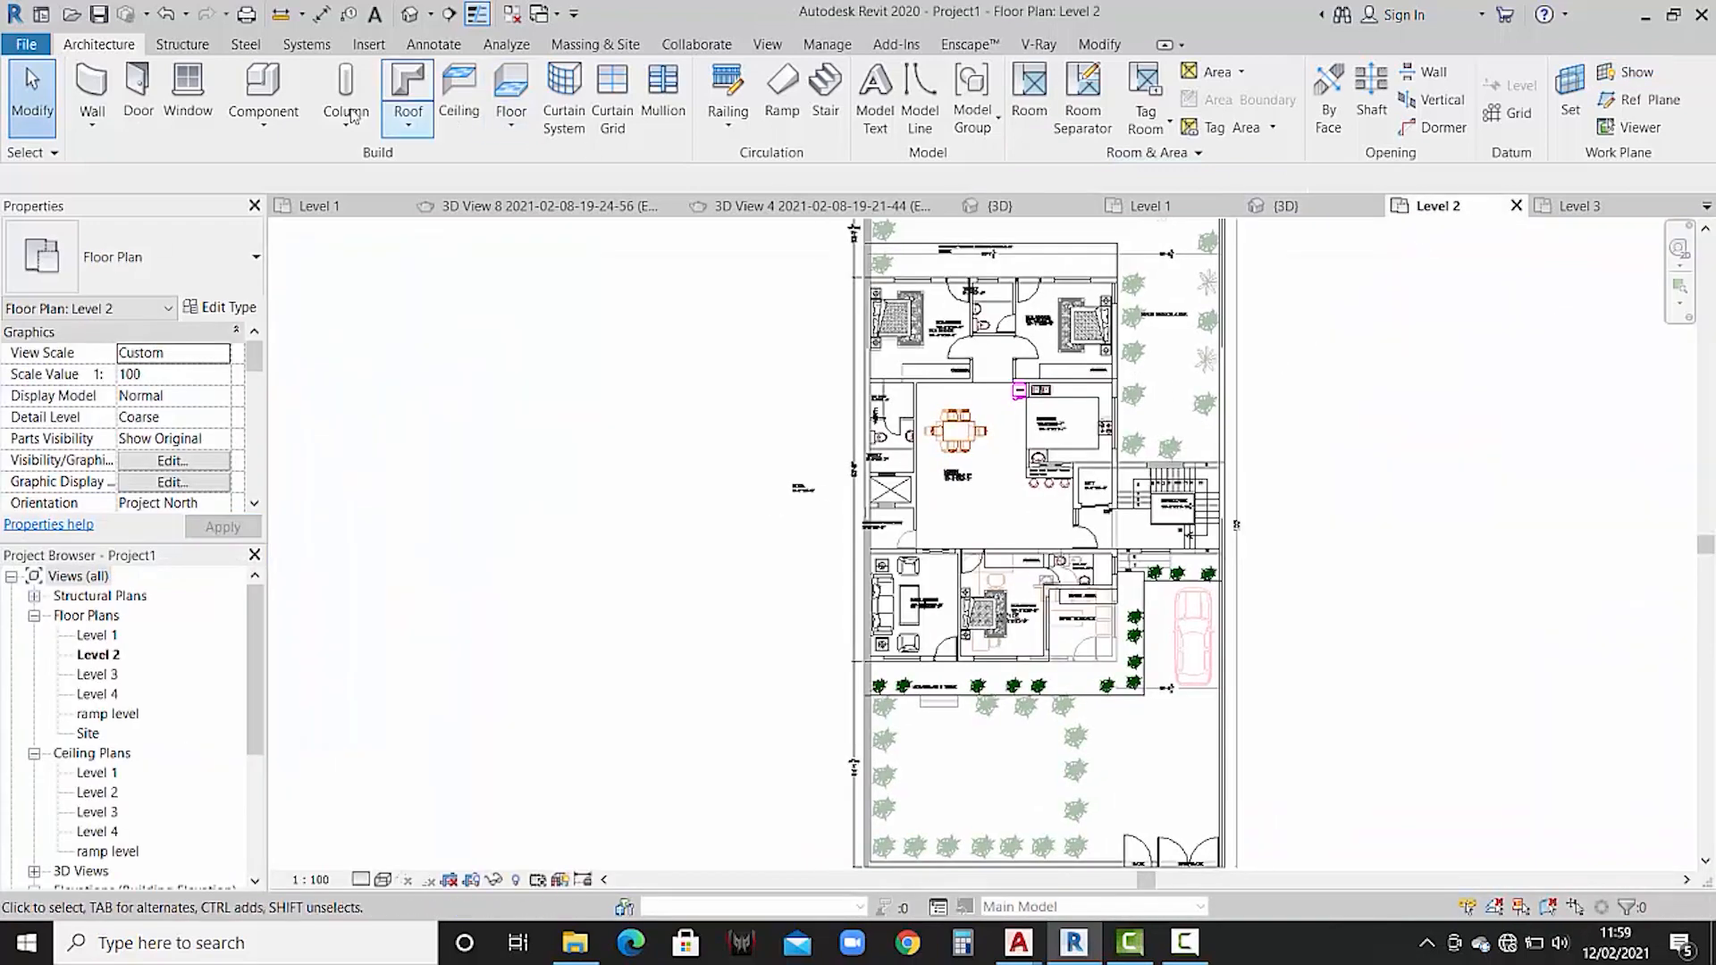
left_click(501, 138)
left_click(572, 164)
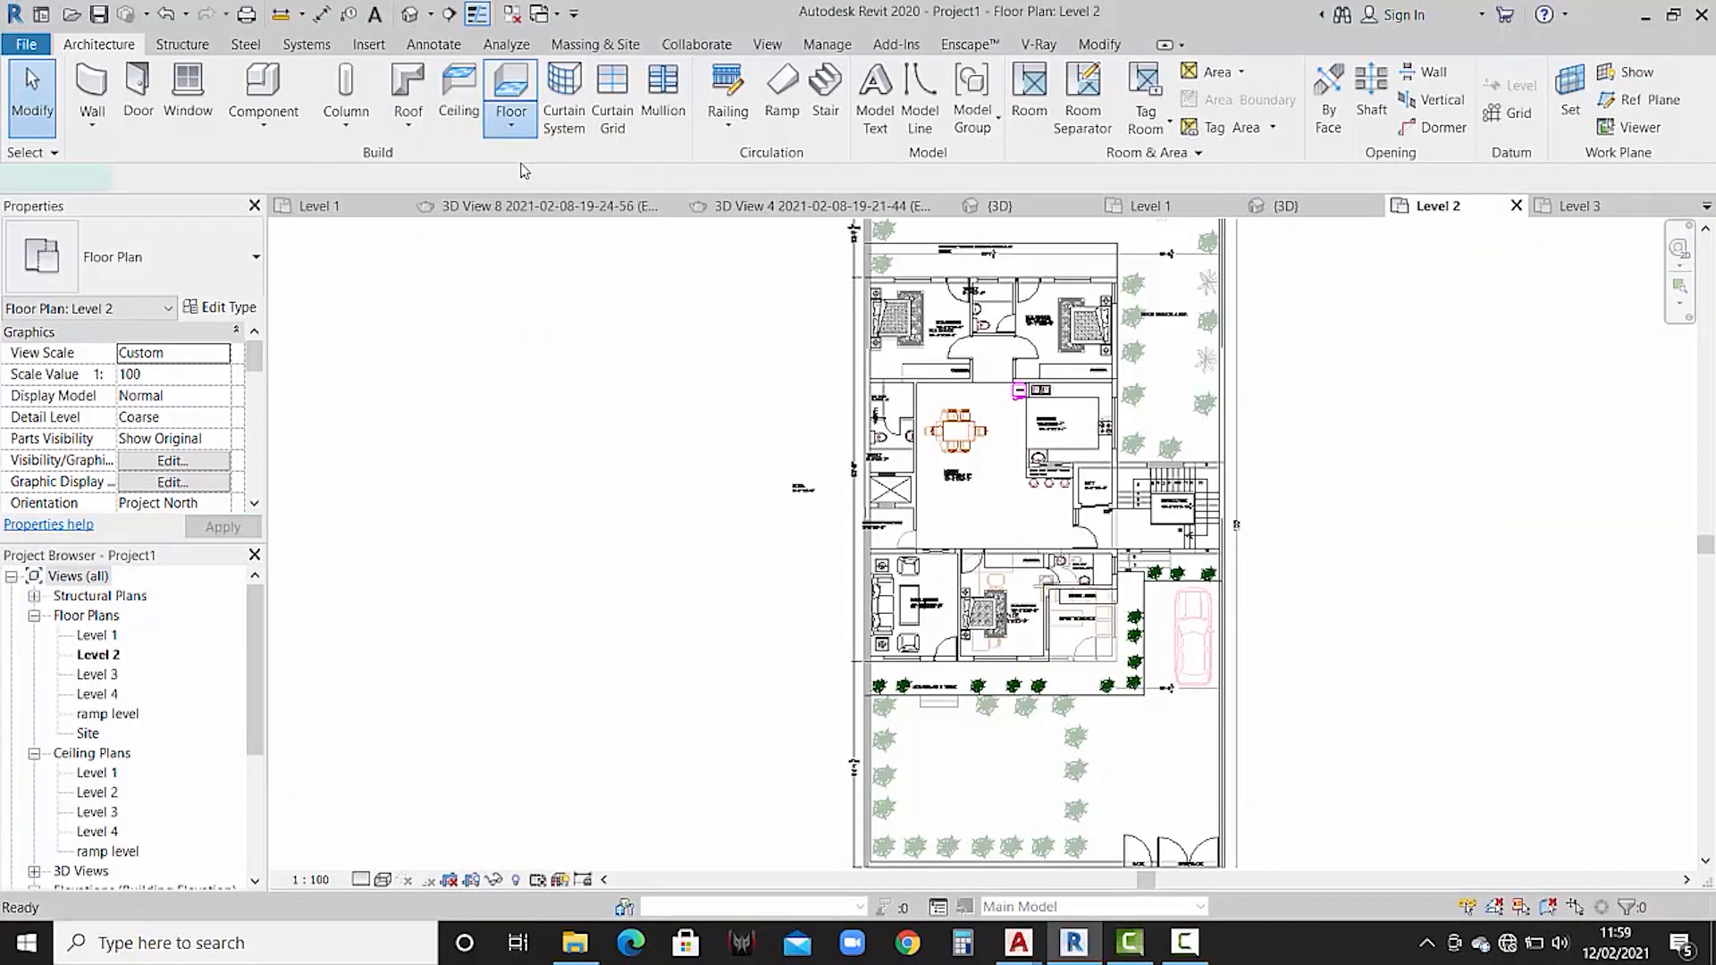
left_click(220, 353)
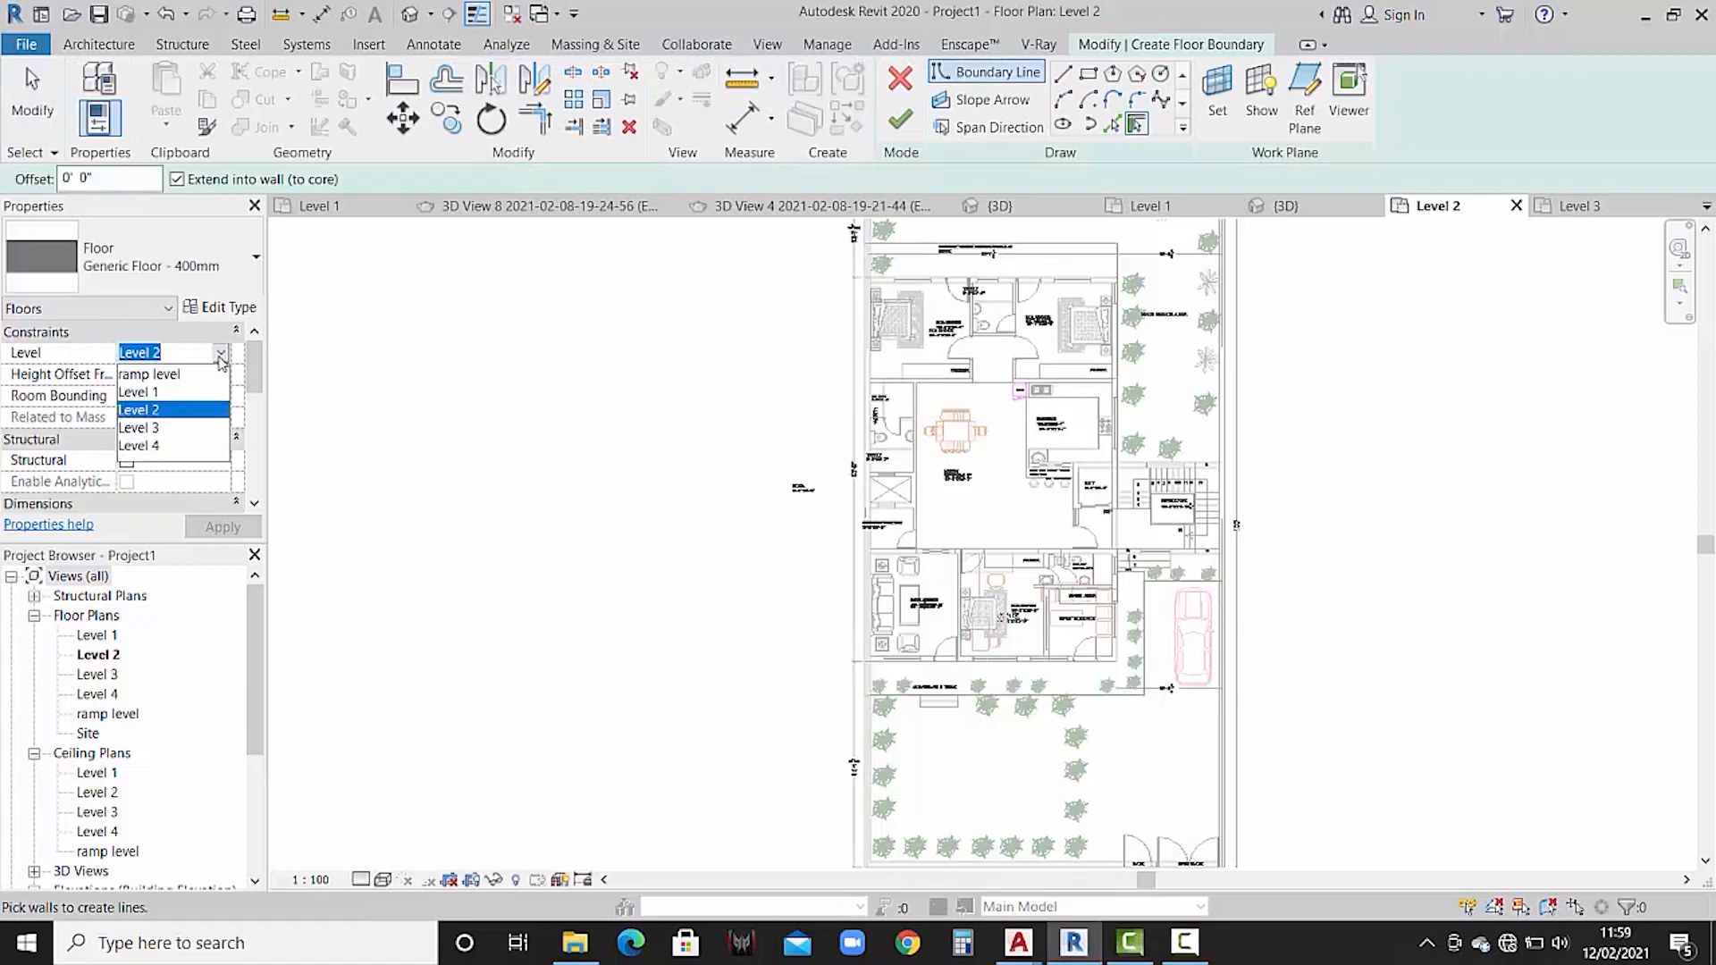
left_click(162, 434)
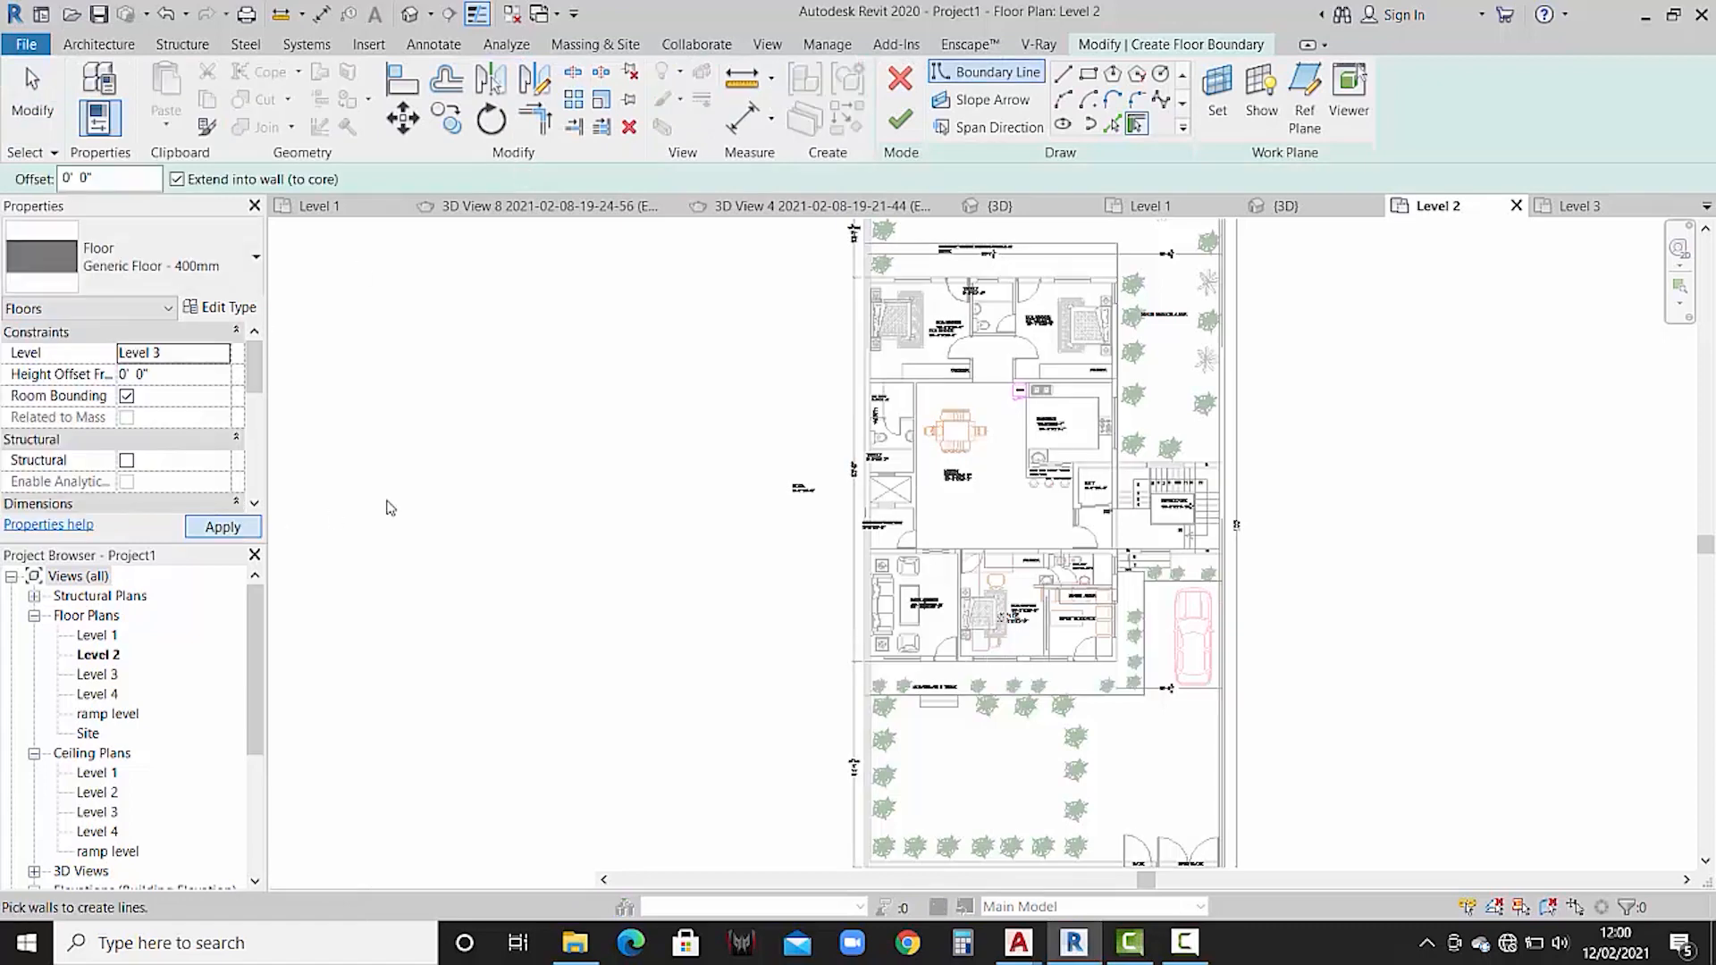
- Draw the floor's front boundary line along the verandah edge, from the drawing-room outer wall to the open terrace's outer side
scroll(1013, 727, "up", 2)
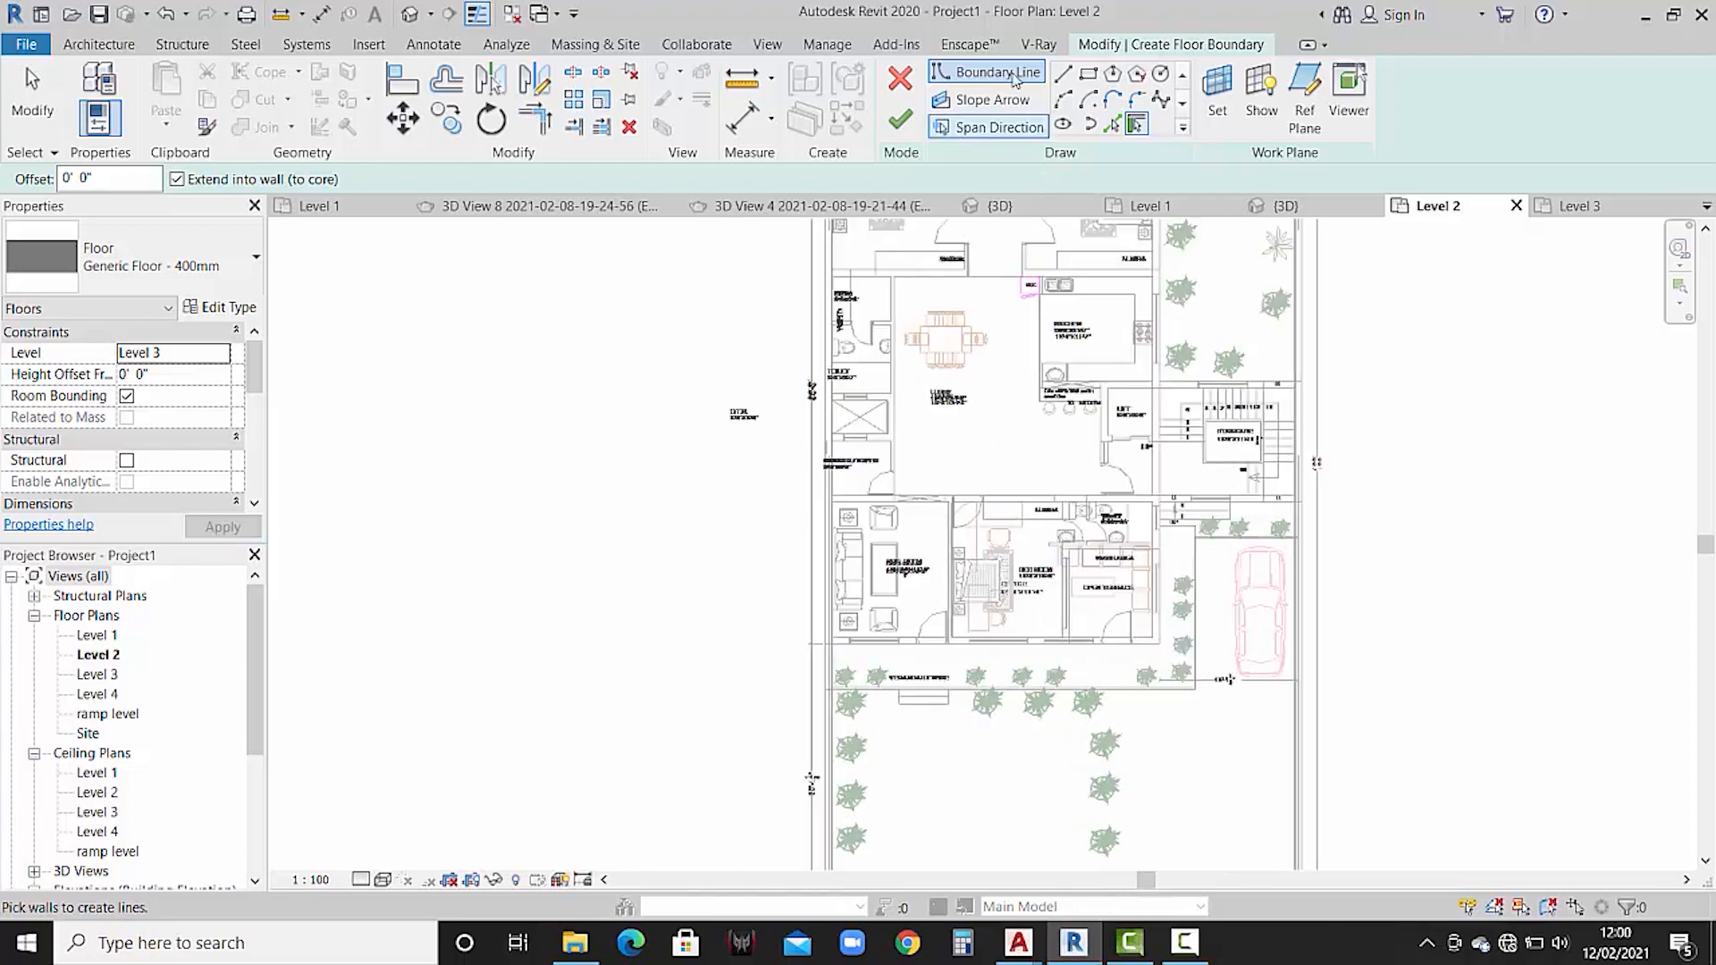
left_click(1063, 74)
scroll(831, 786, "up", 3)
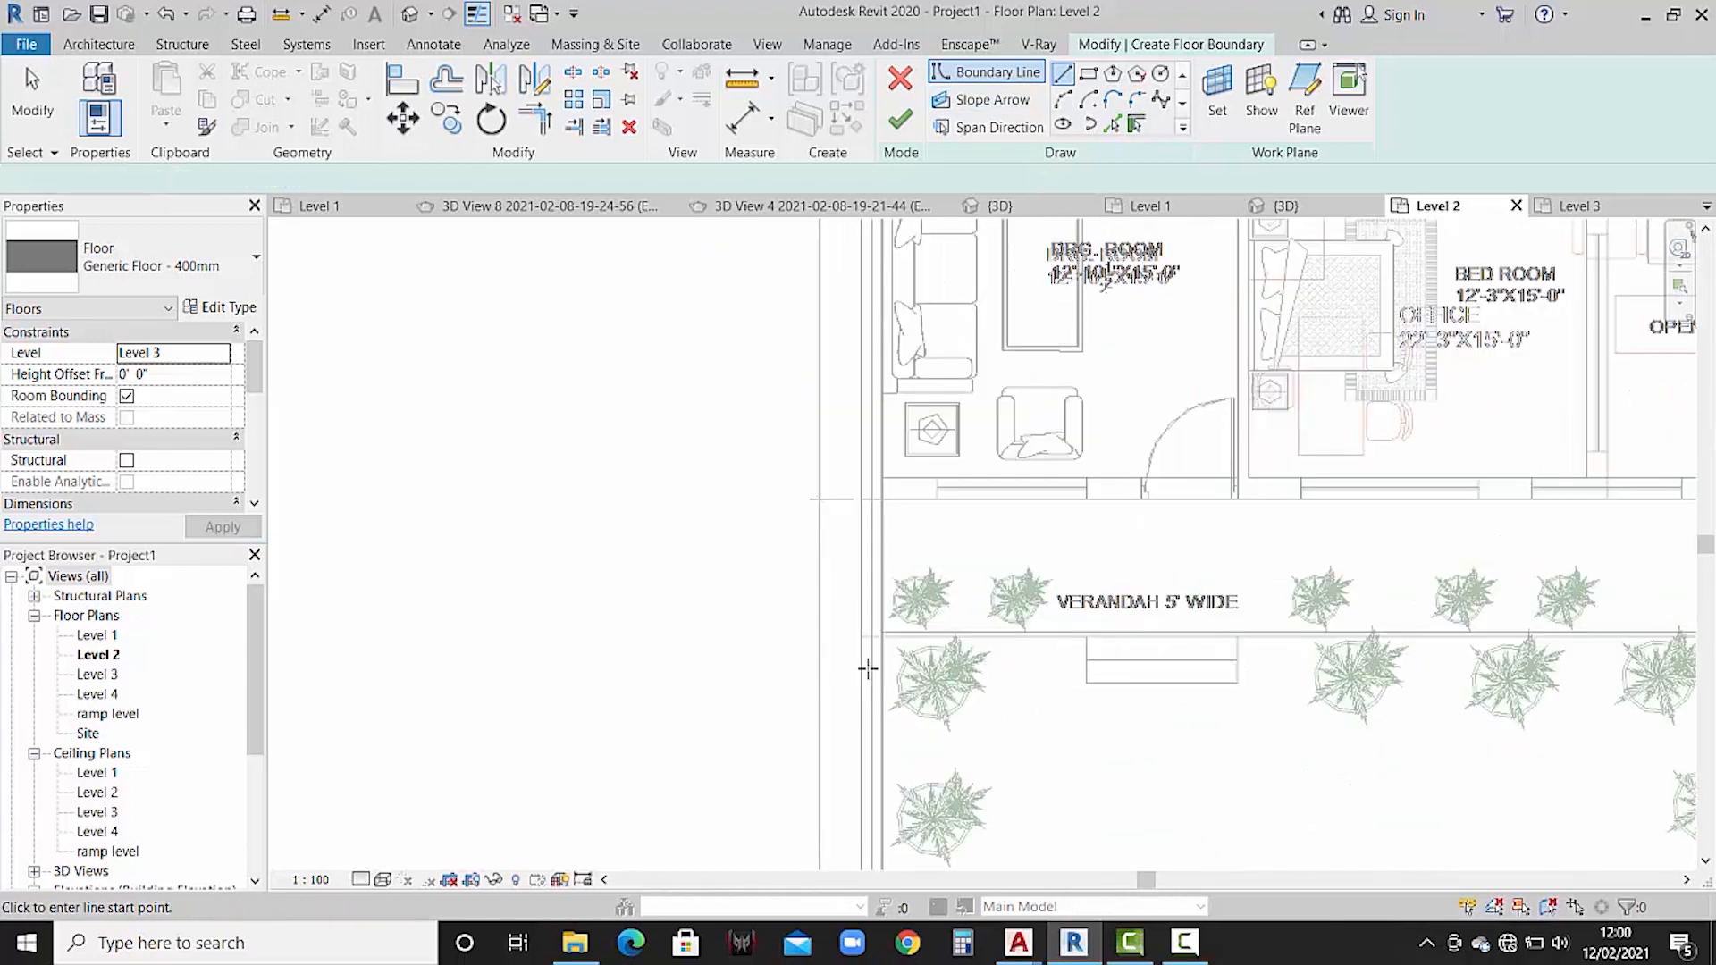
left_click(861, 636)
scroll(861, 636, "down", 4)
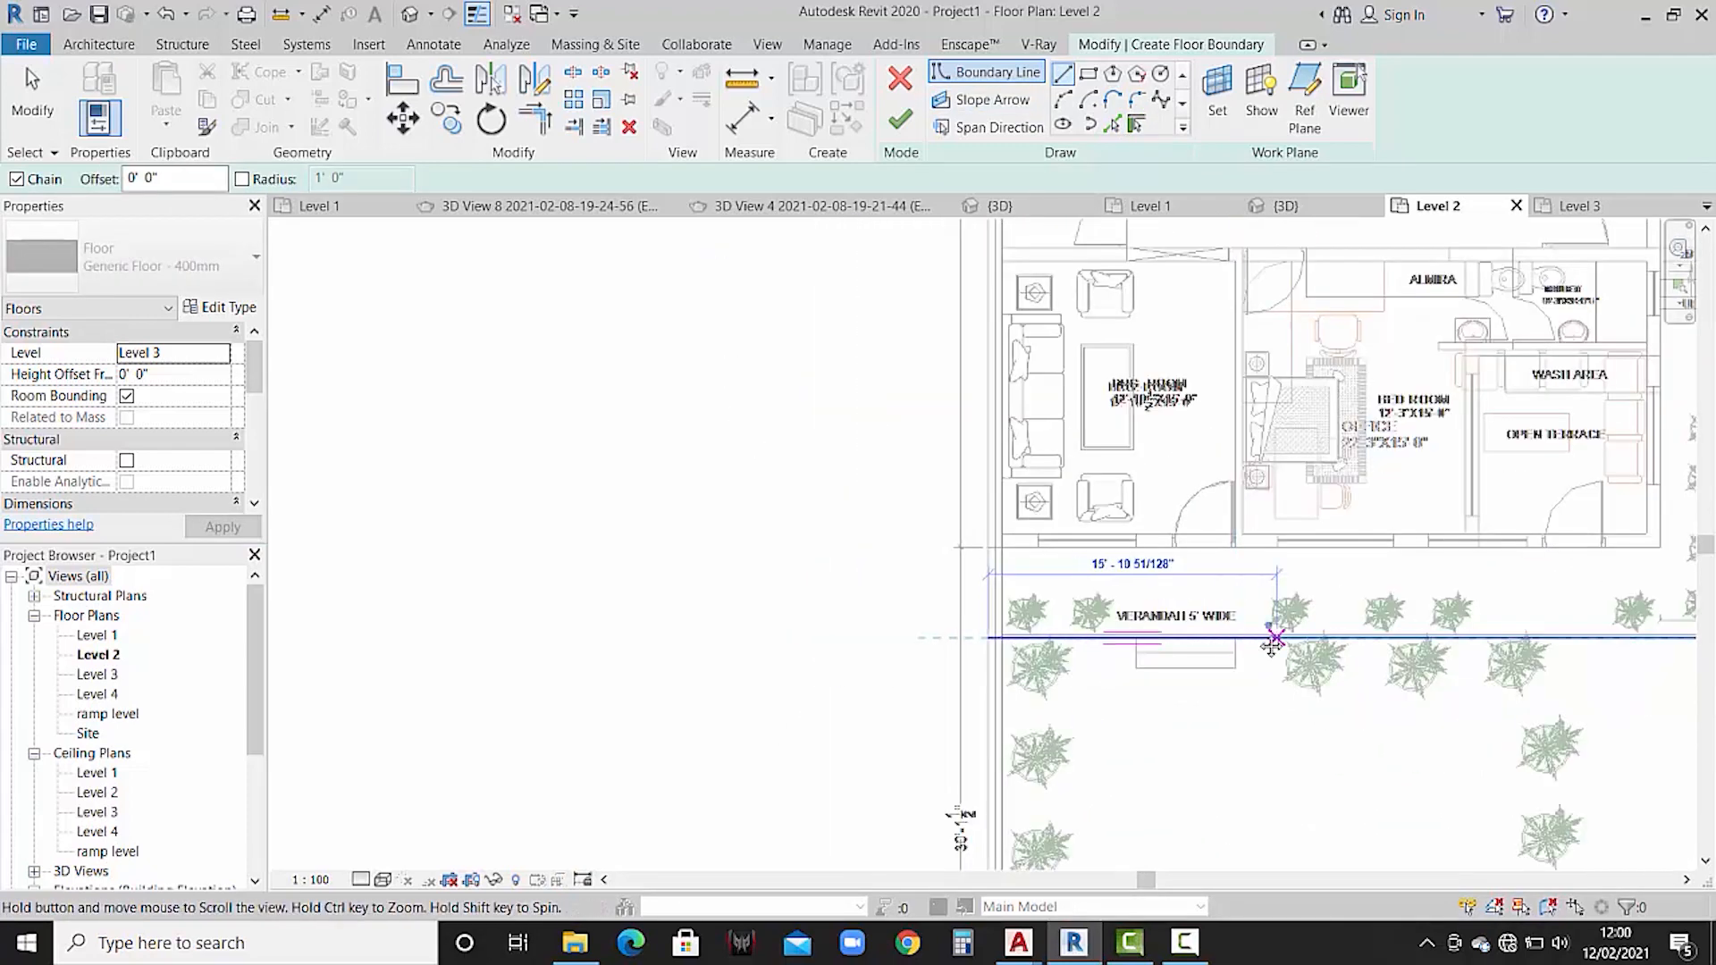
scroll(1305, 605, "up", 3)
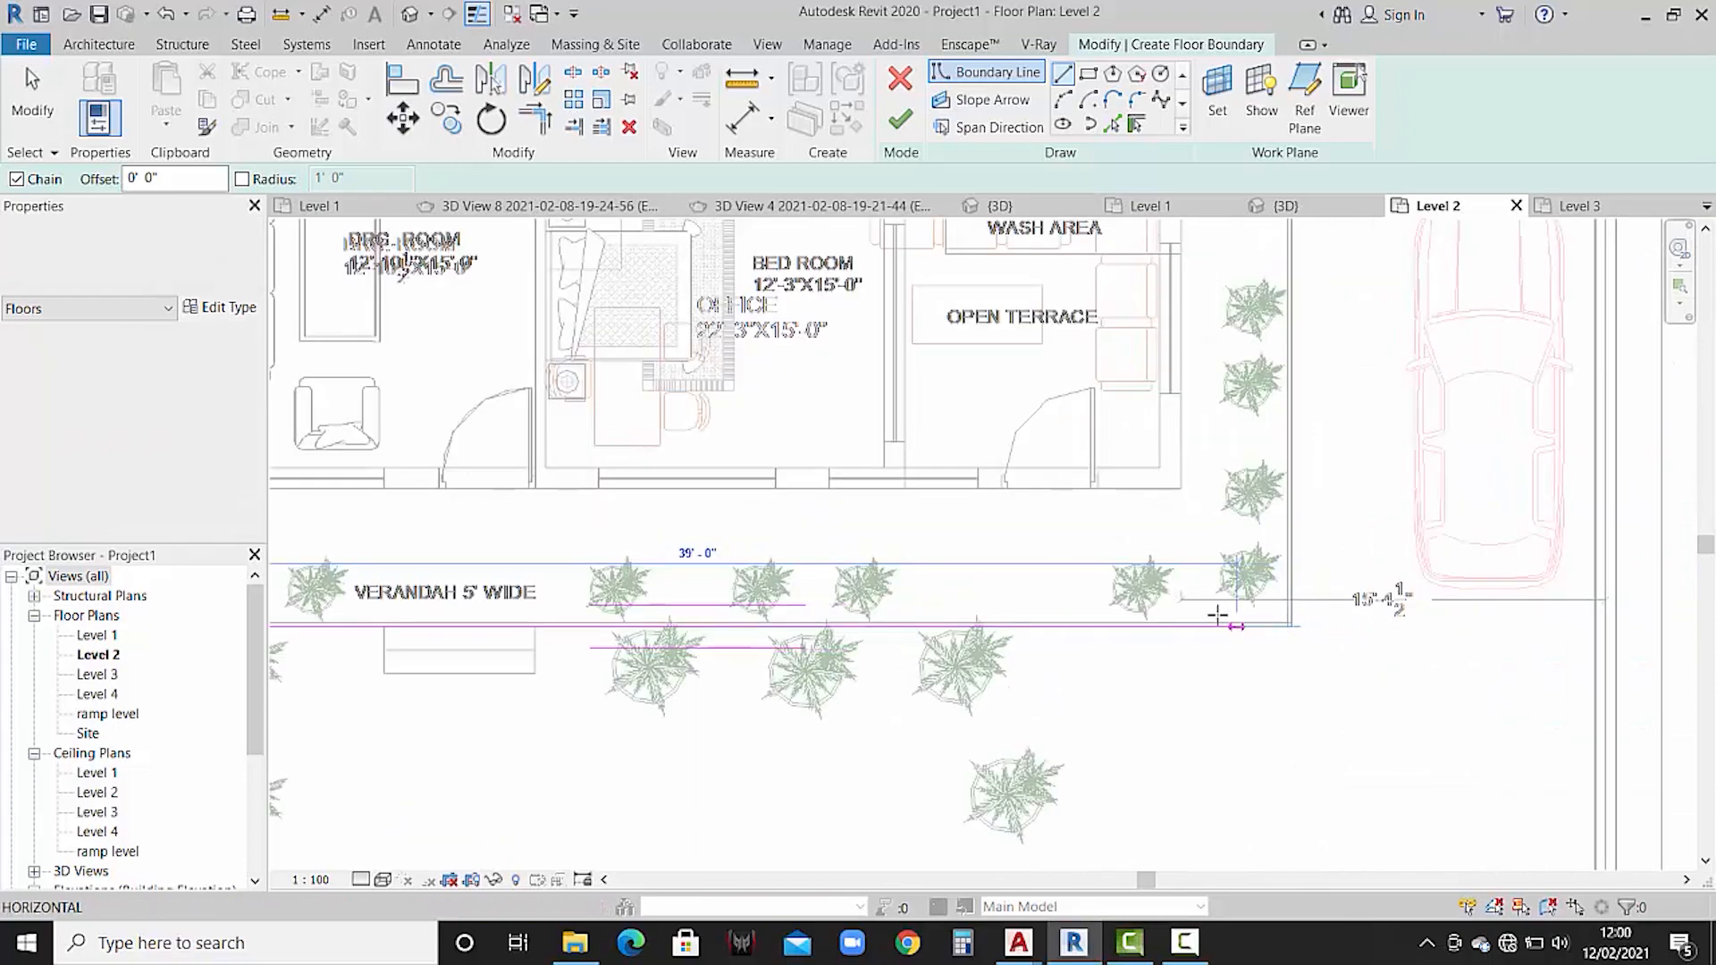
left_click(1189, 623)
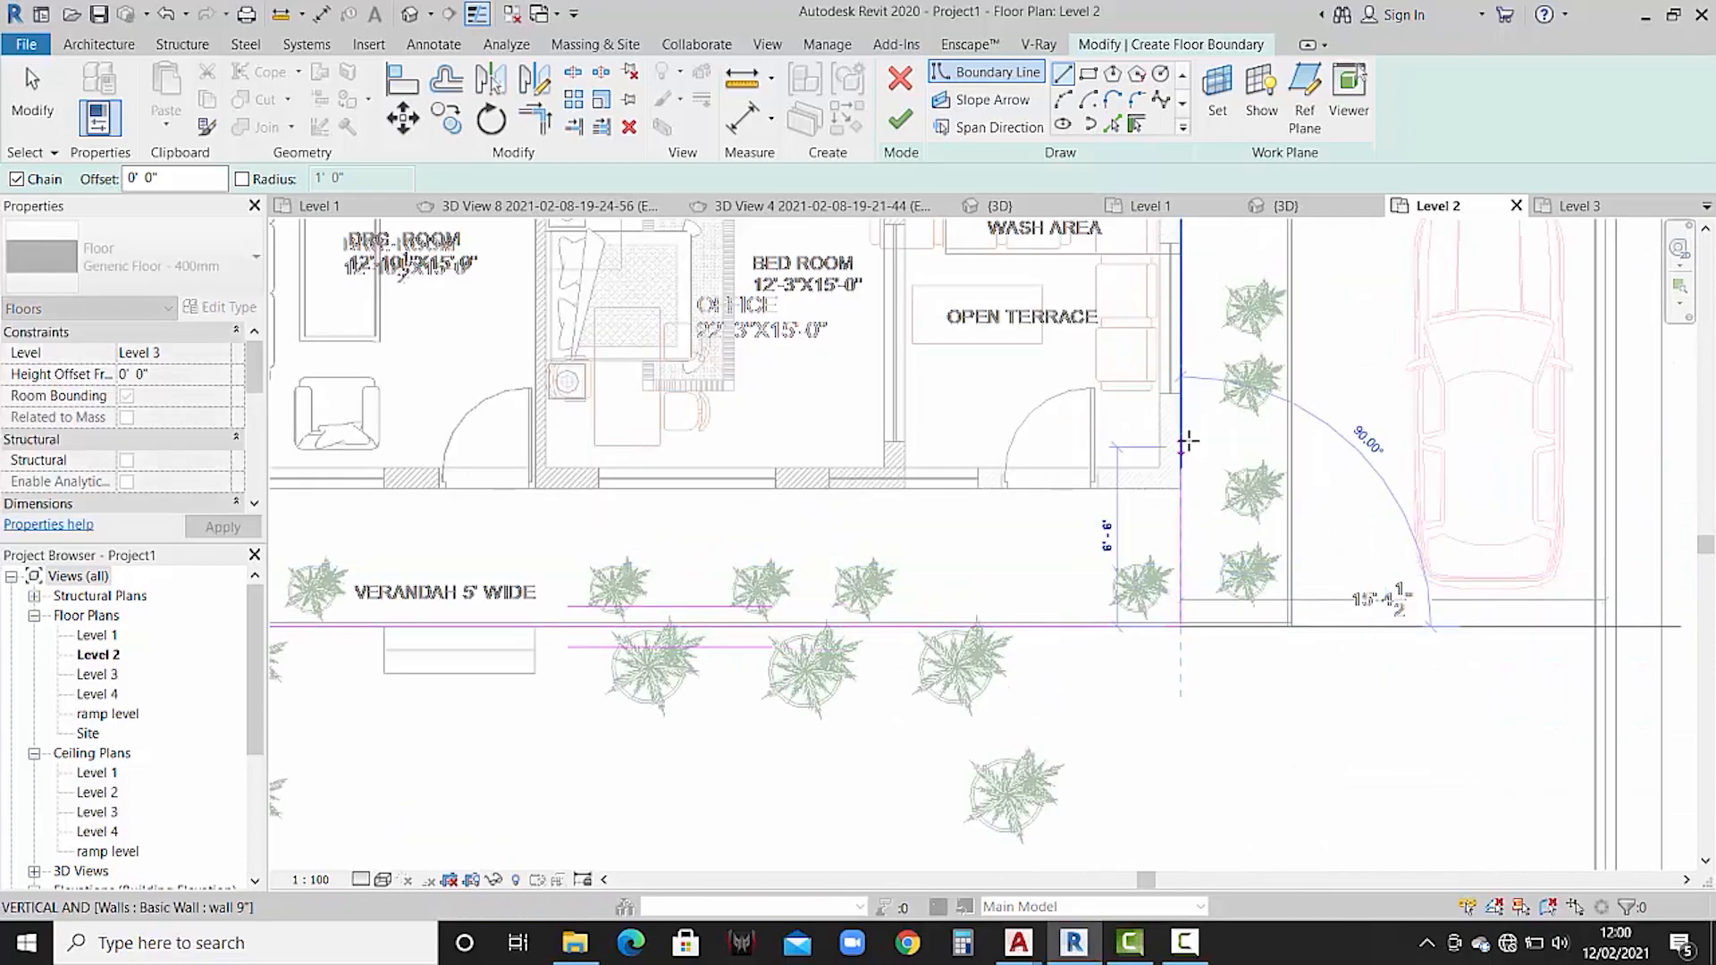
- Continue the boundary 20'-9" back to the lobby wall, 15'-9" across to the plot wall, and around the staircase, 3'-0" beyond its rear wall
middle_click_drag(1180, 624, 1160, 758)
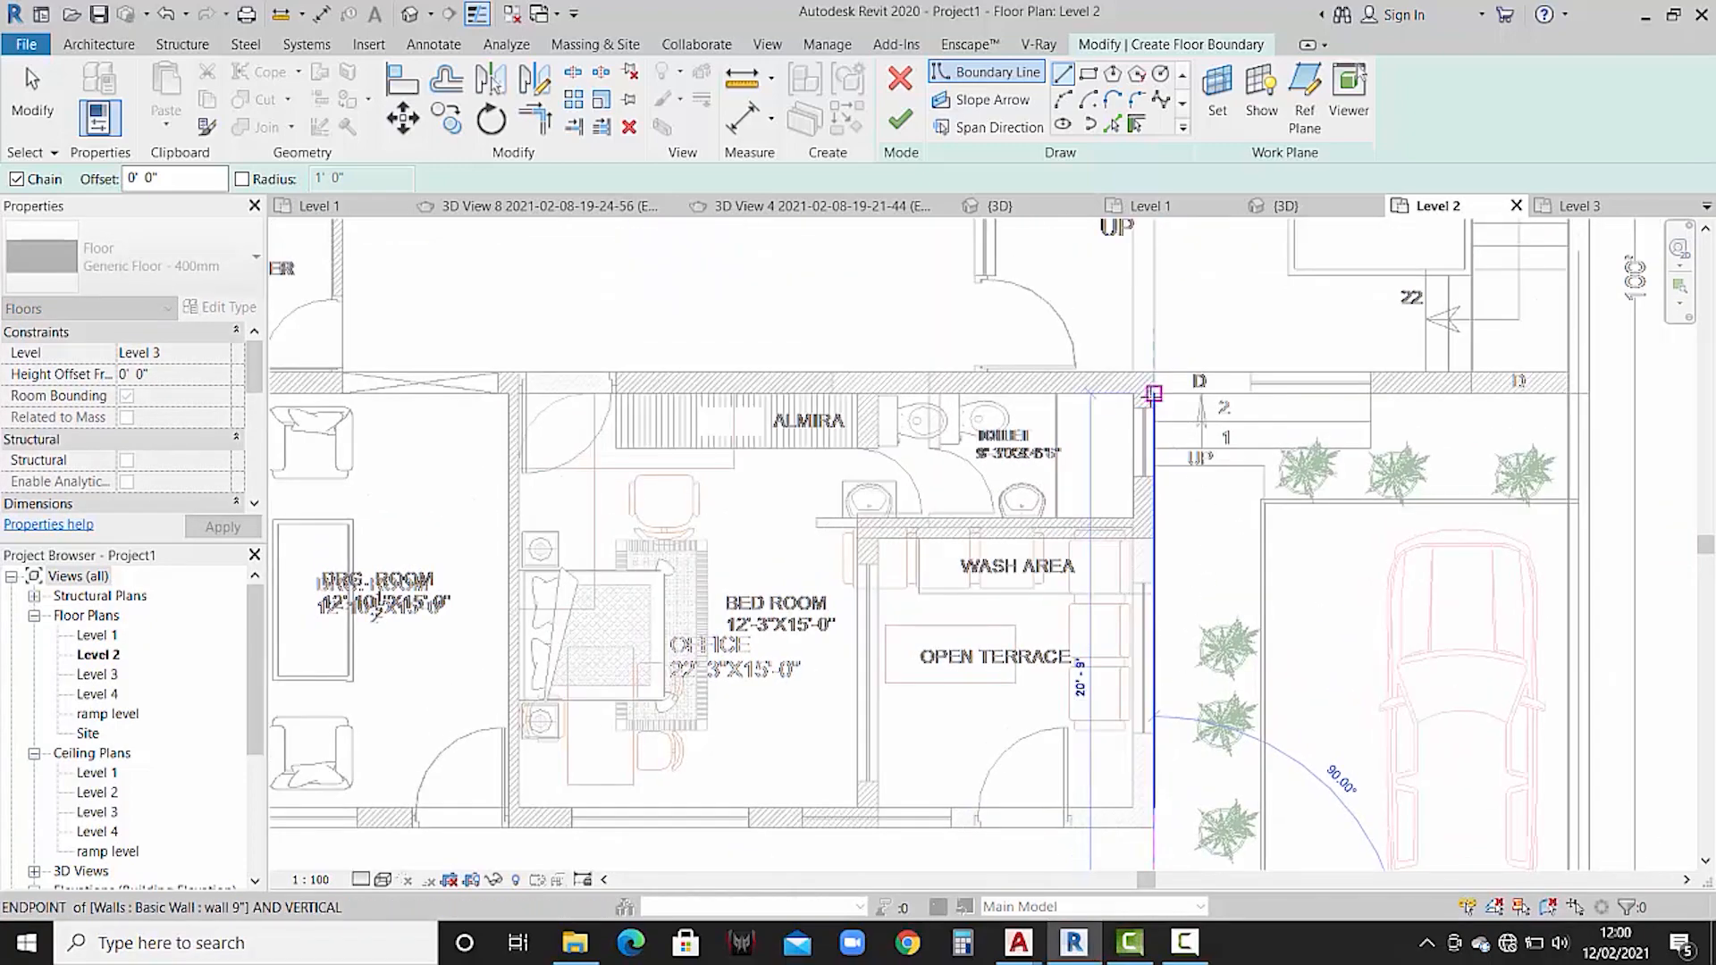
left_click(1154, 393)
left_click(1587, 393)
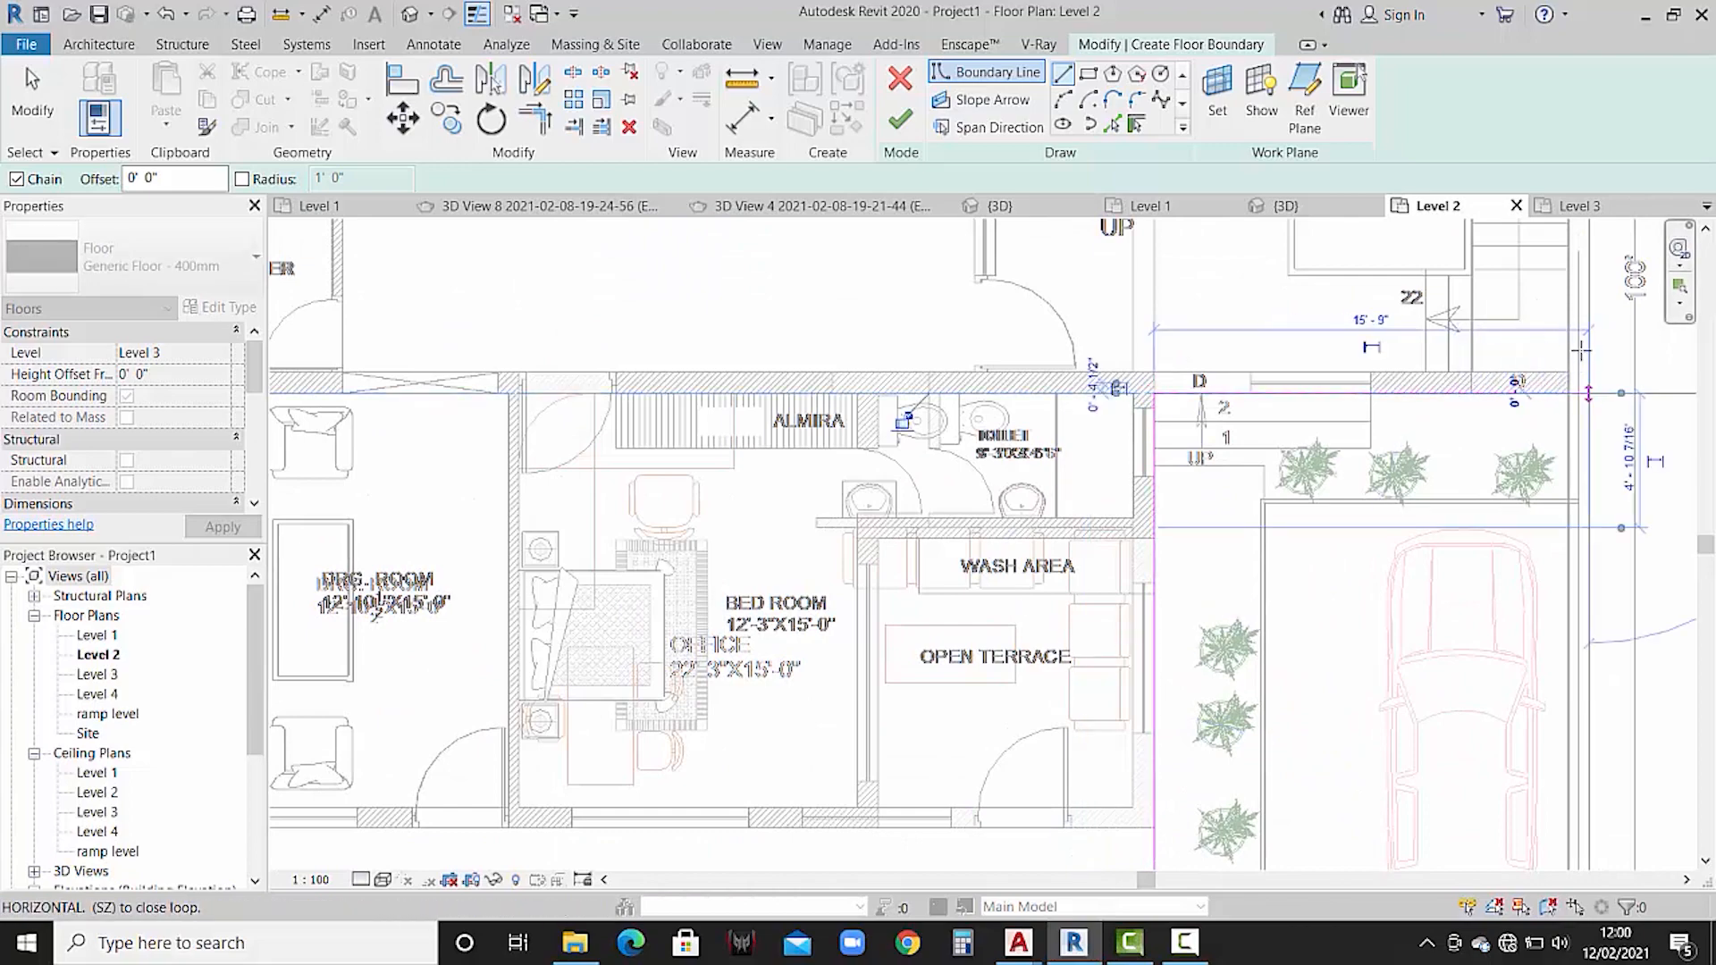
middle_click_drag(1588, 393, 1532, 835)
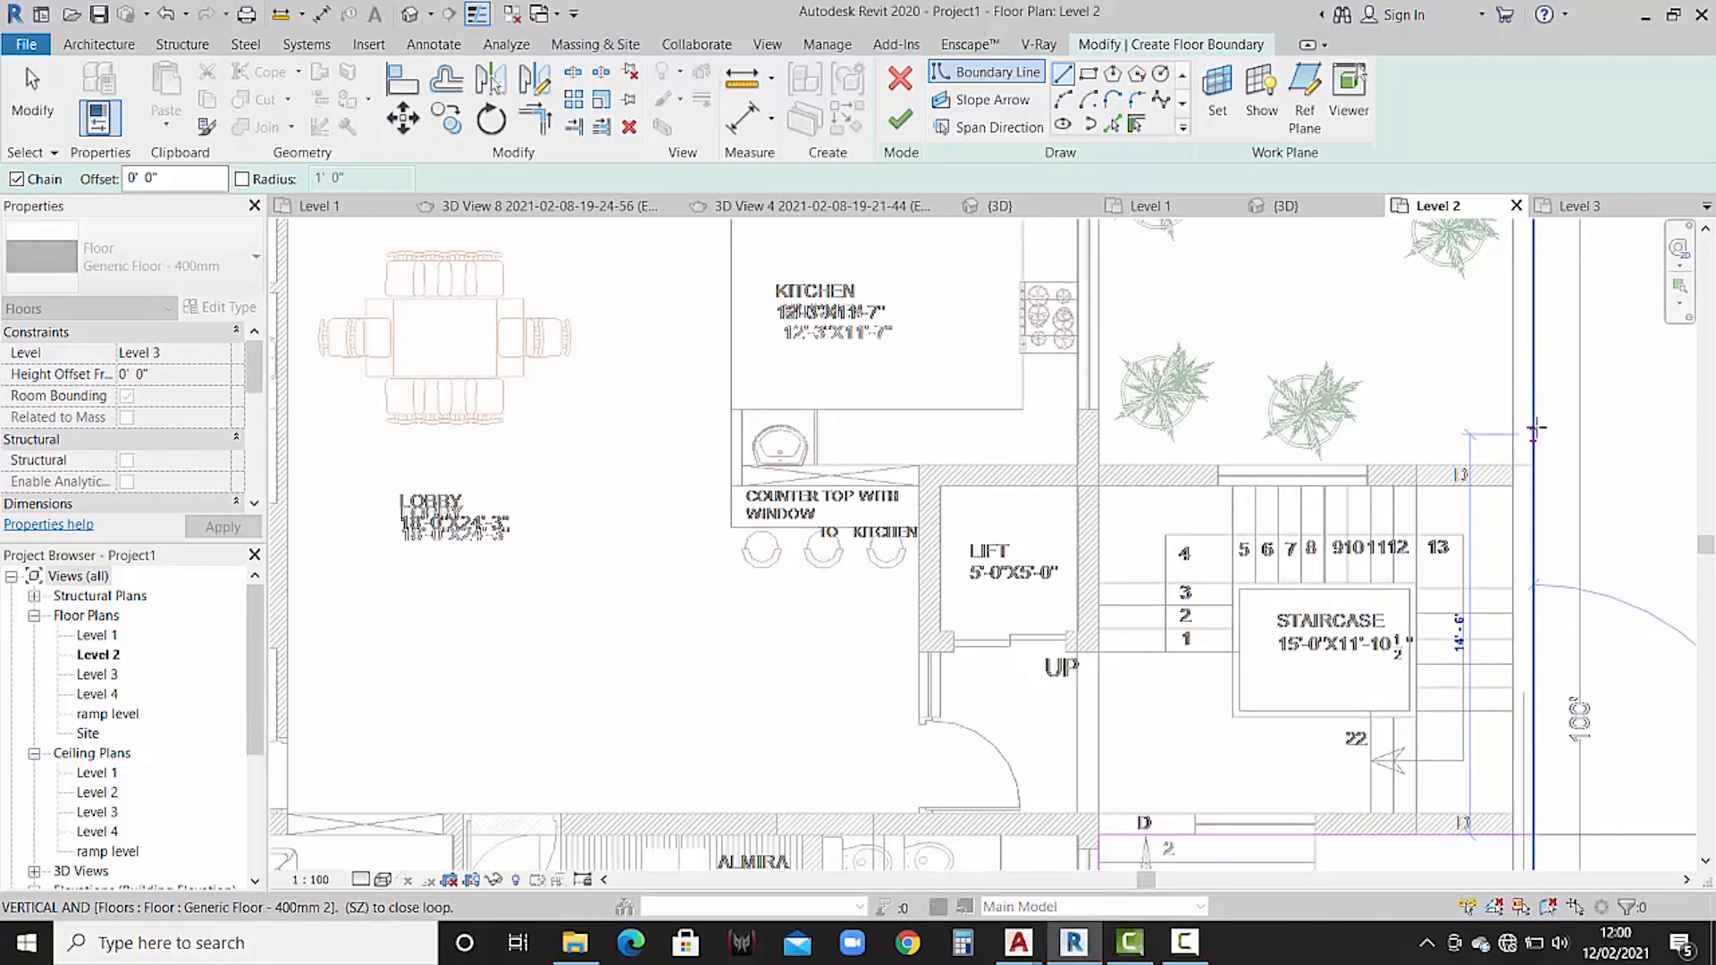
left_click(1534, 382)
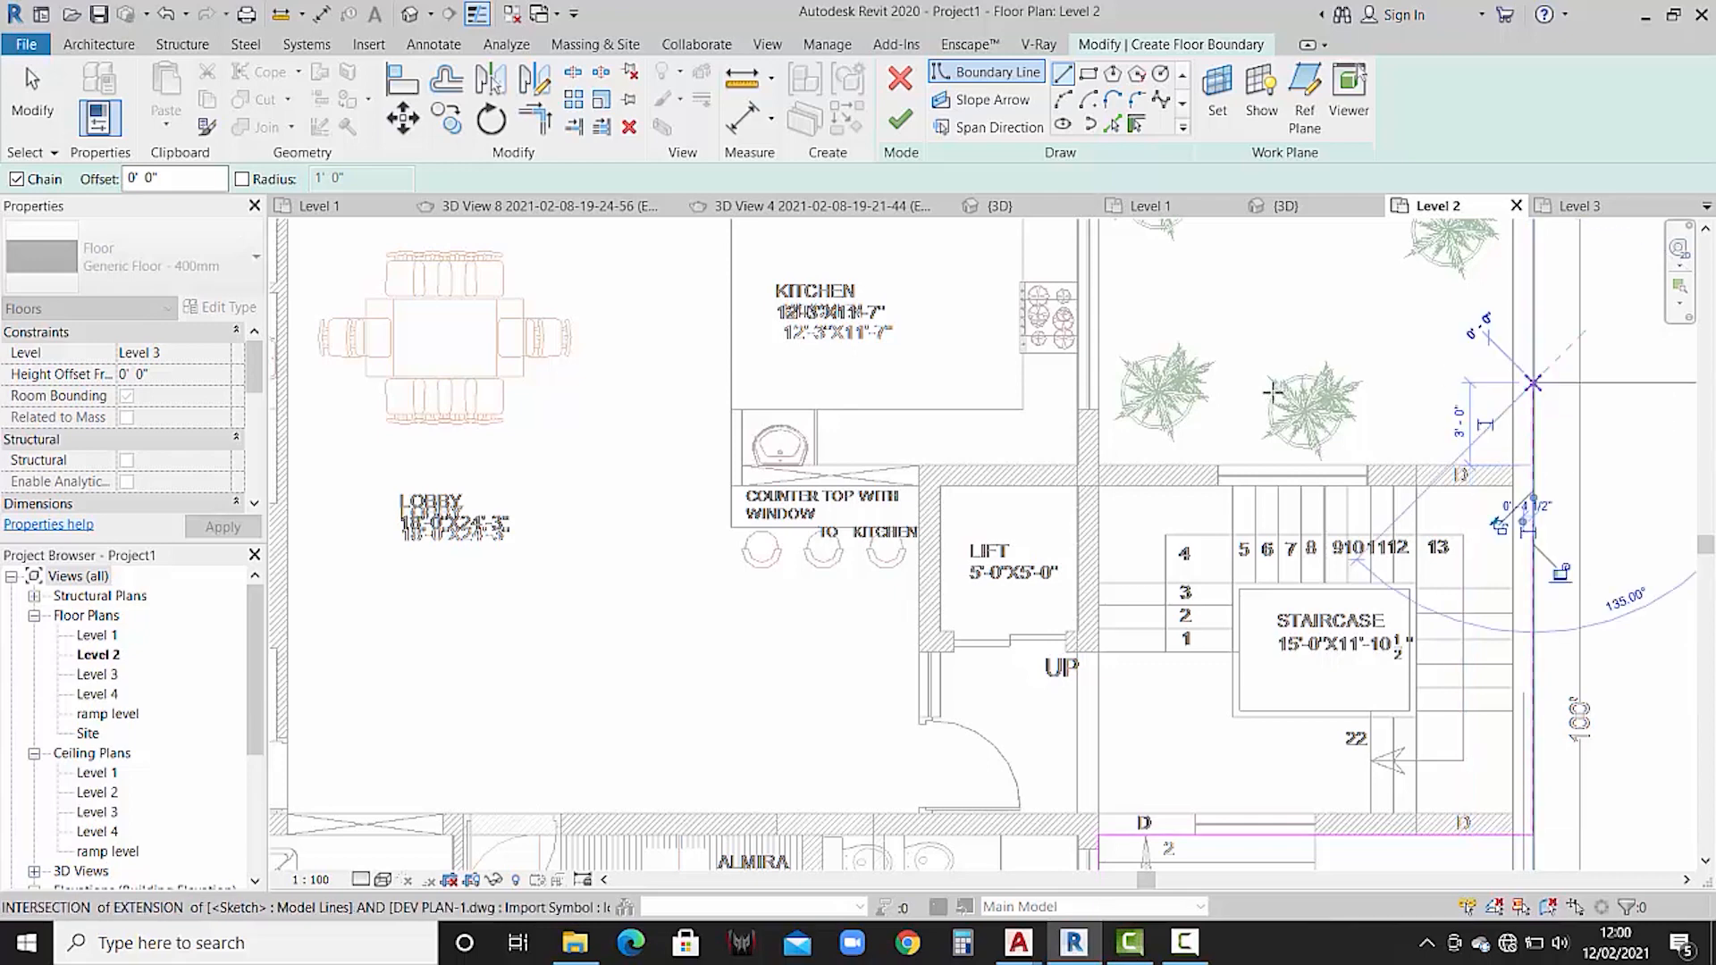
left_click(1100, 383)
- Continue the boundary 29'-1 1/2" along the kitchen and bedroom outer wall to the rear projection line
middle_click_drag(1100, 384, 1090, 740)
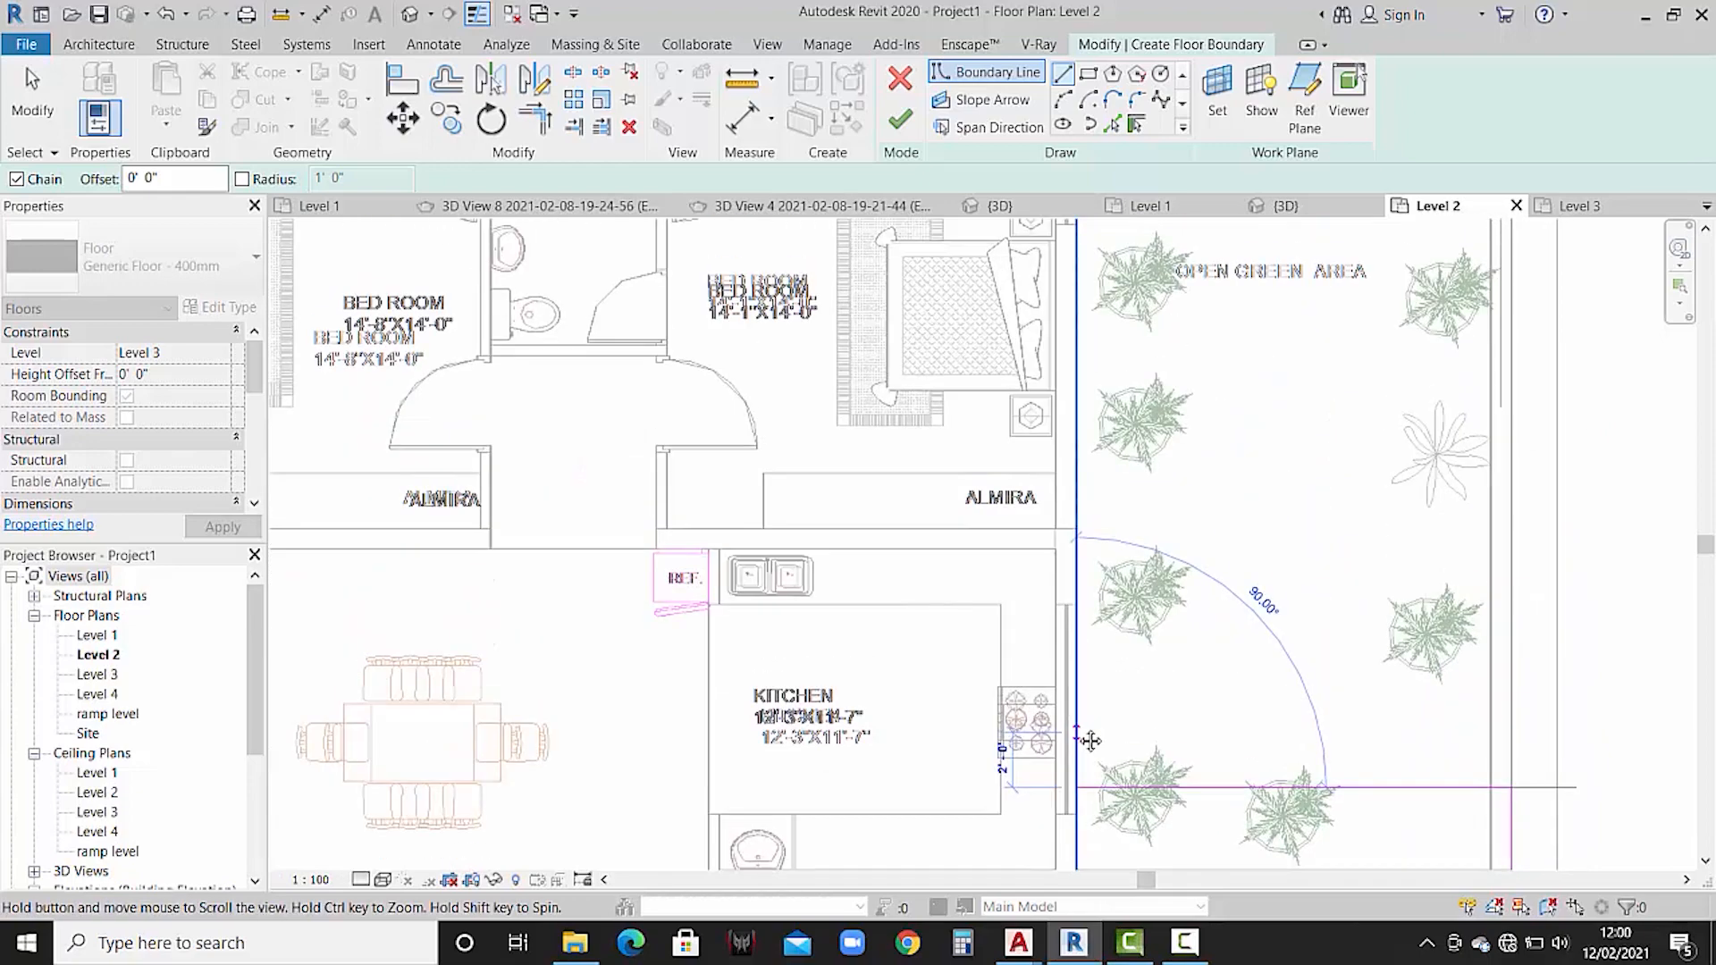
middle_click_drag(1070, 440, 1056, 735)
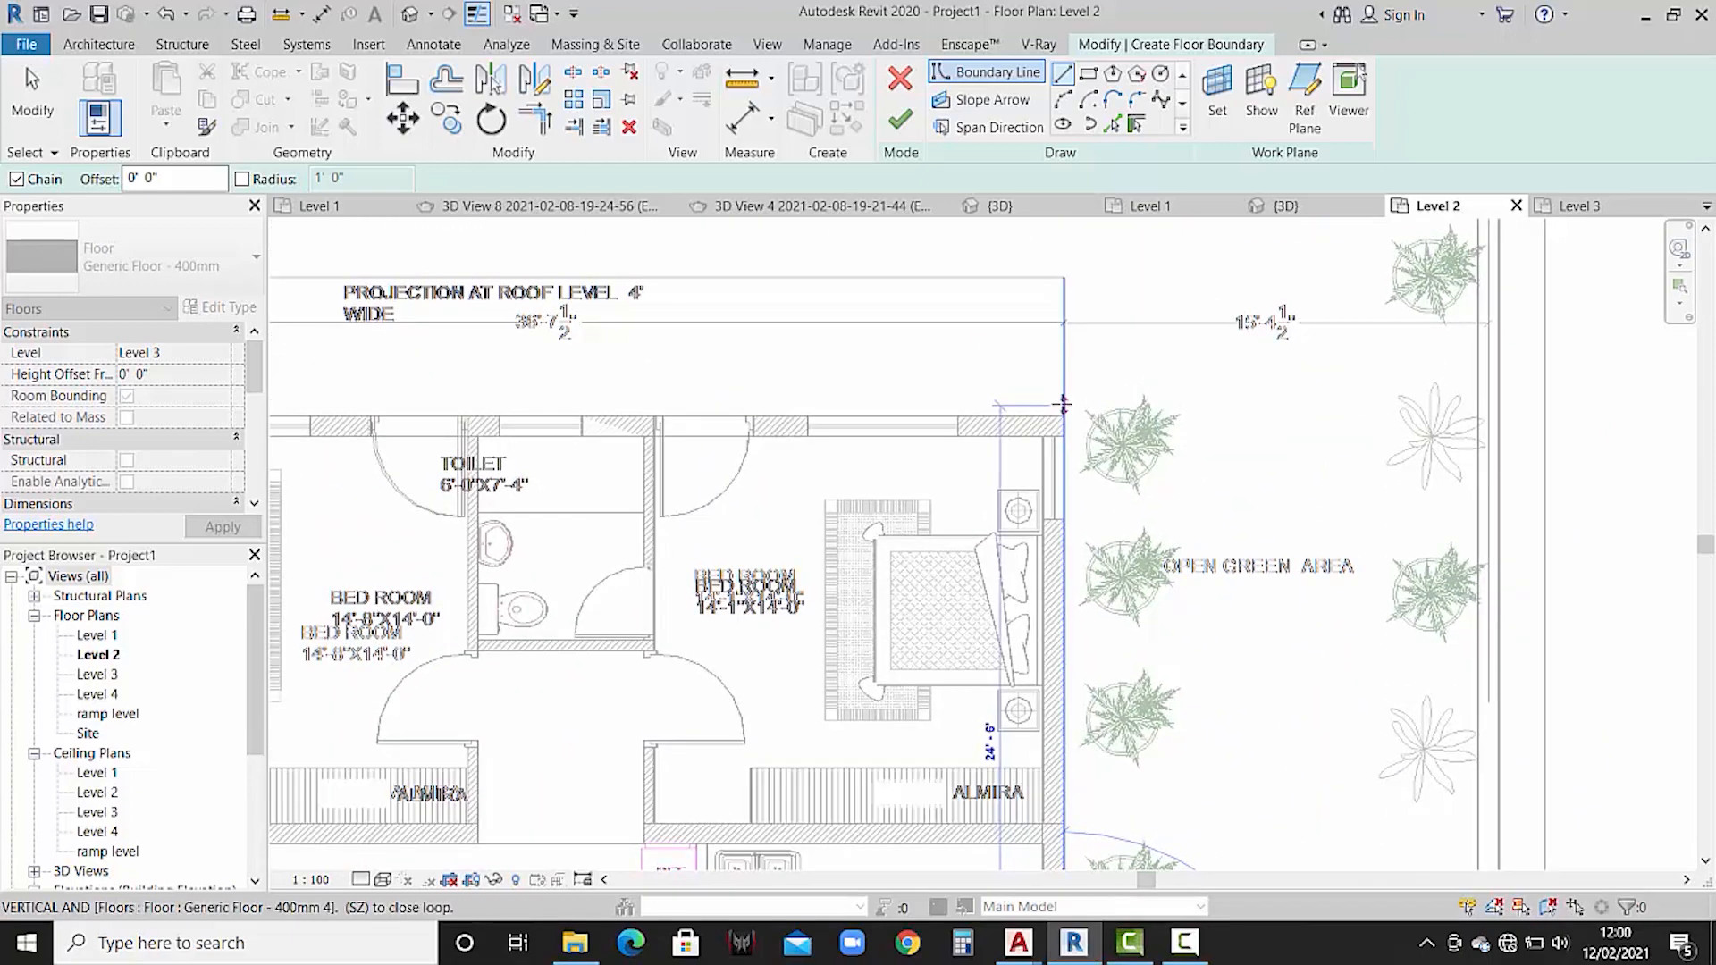
scroll(1069, 420, "down", 1)
middle_click_drag(1083, 506, 1107, 655)
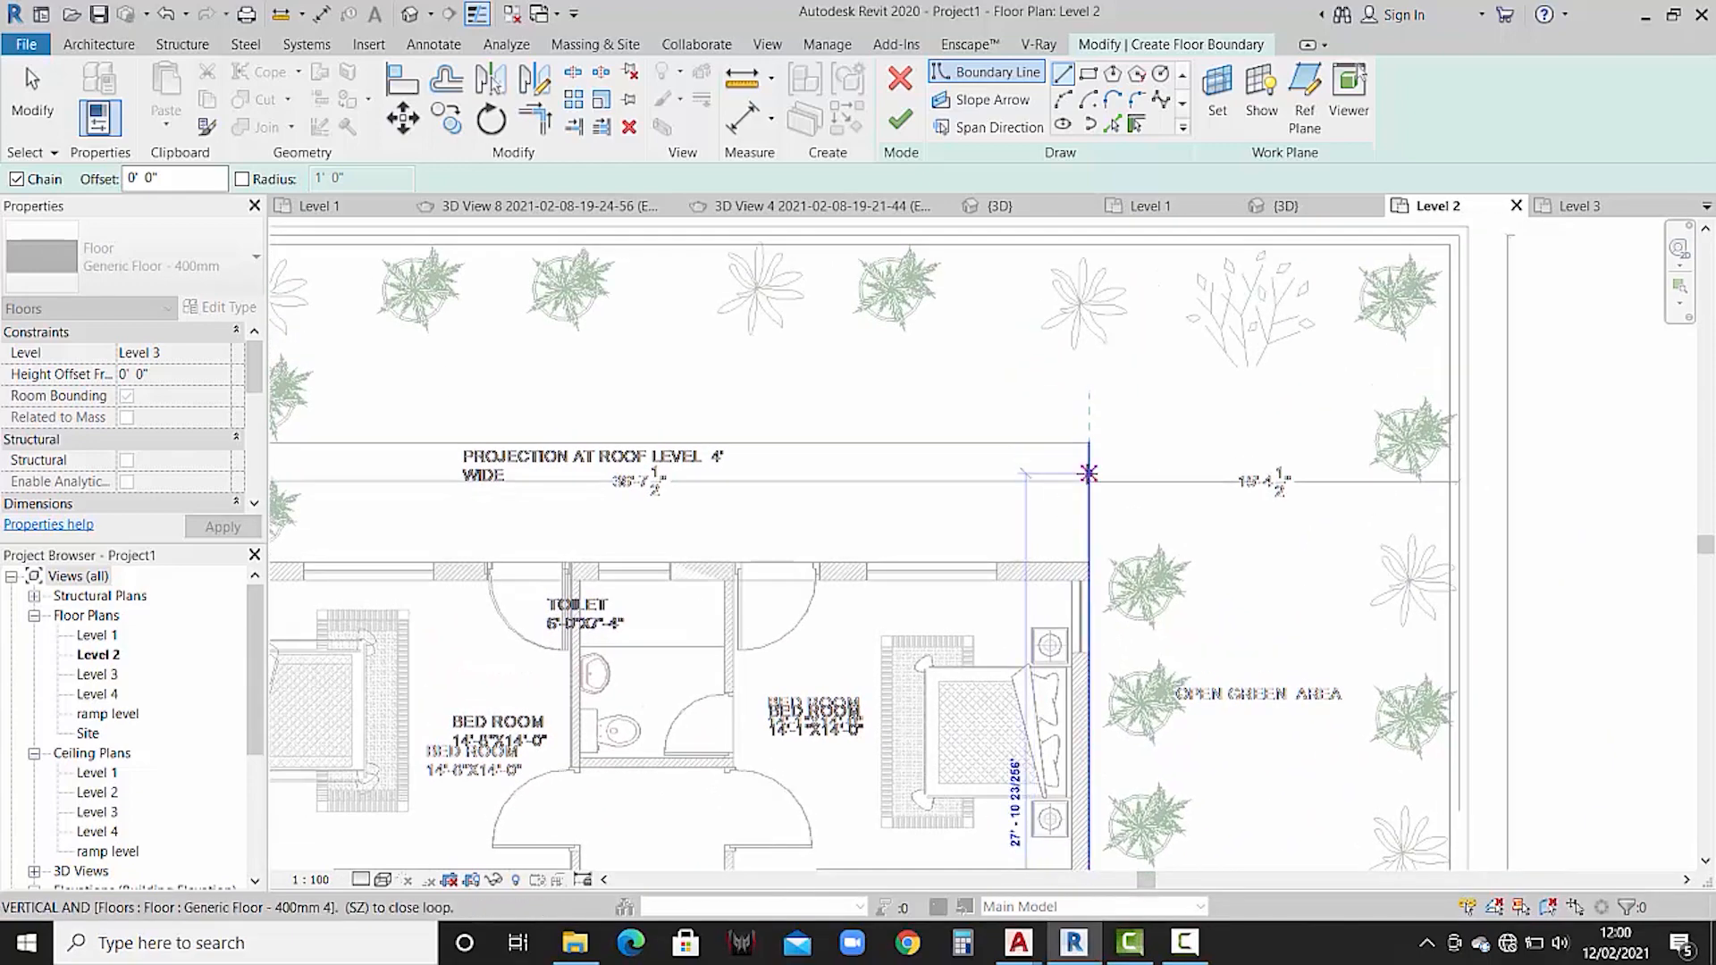
left_click(1089, 444)
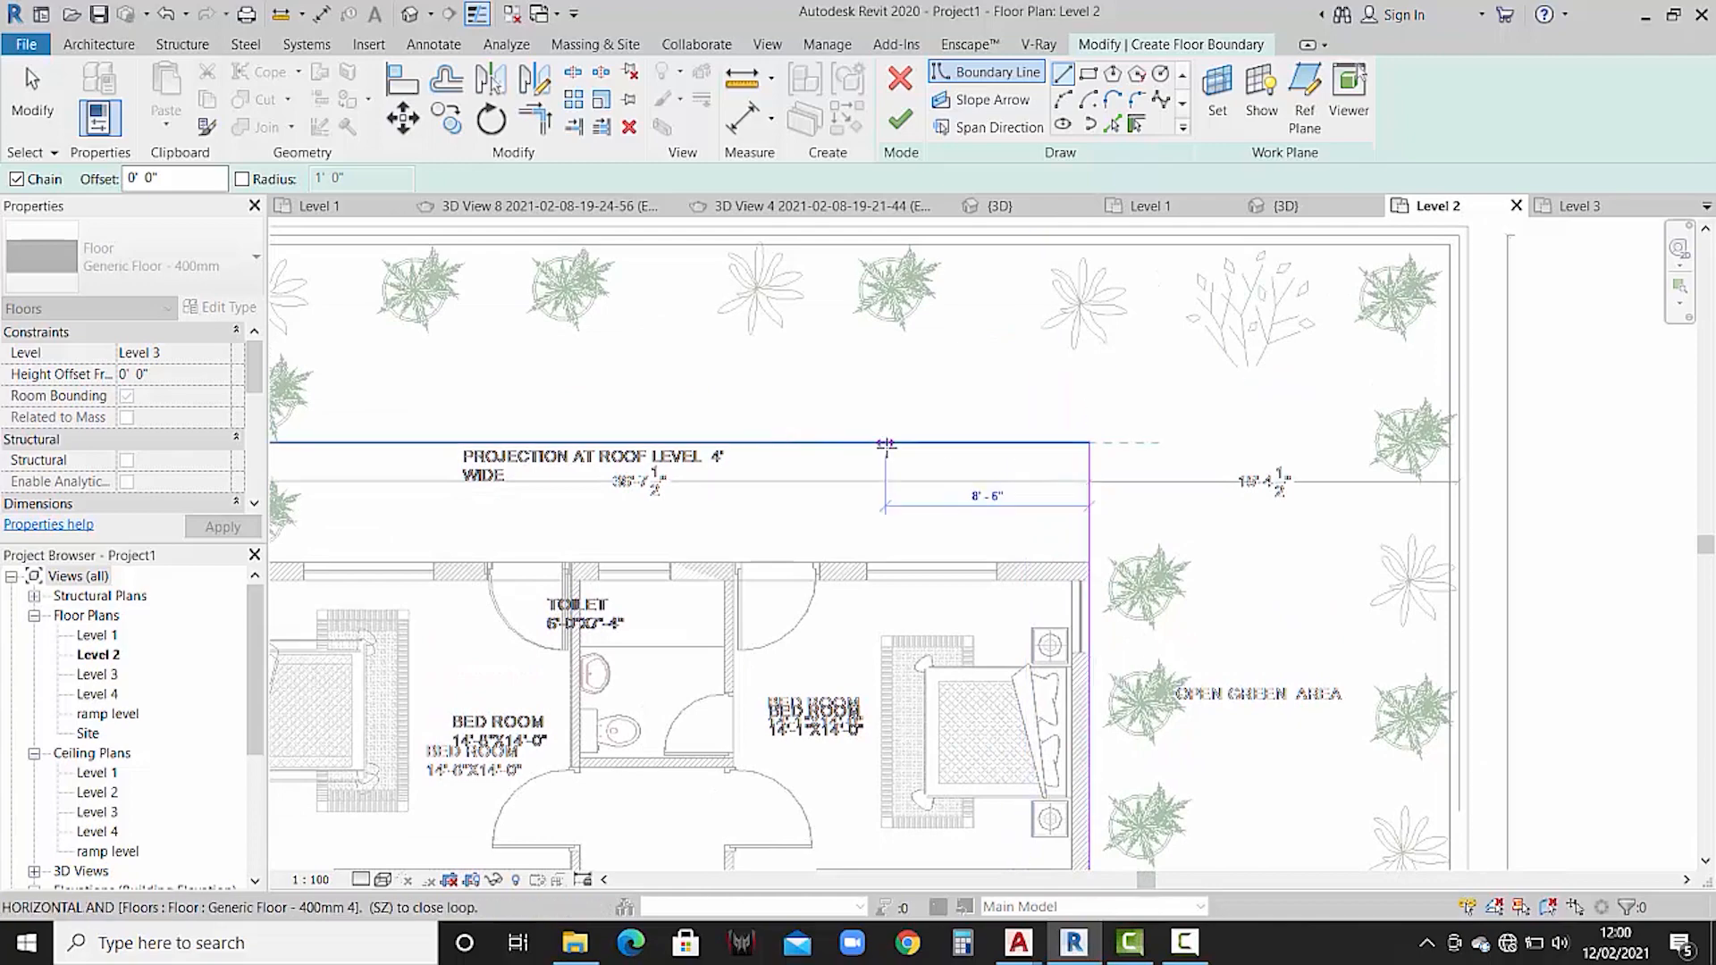
- Draw the rear boundary along the 4' roof projection and return along the opposite outer wall to close the loop at the verandah corner
scroll(1089, 443, "down", 1)
middle_click_drag(581, 447, 904, 385)
scroll(887, 455, "down", 1)
left_click(911, 459)
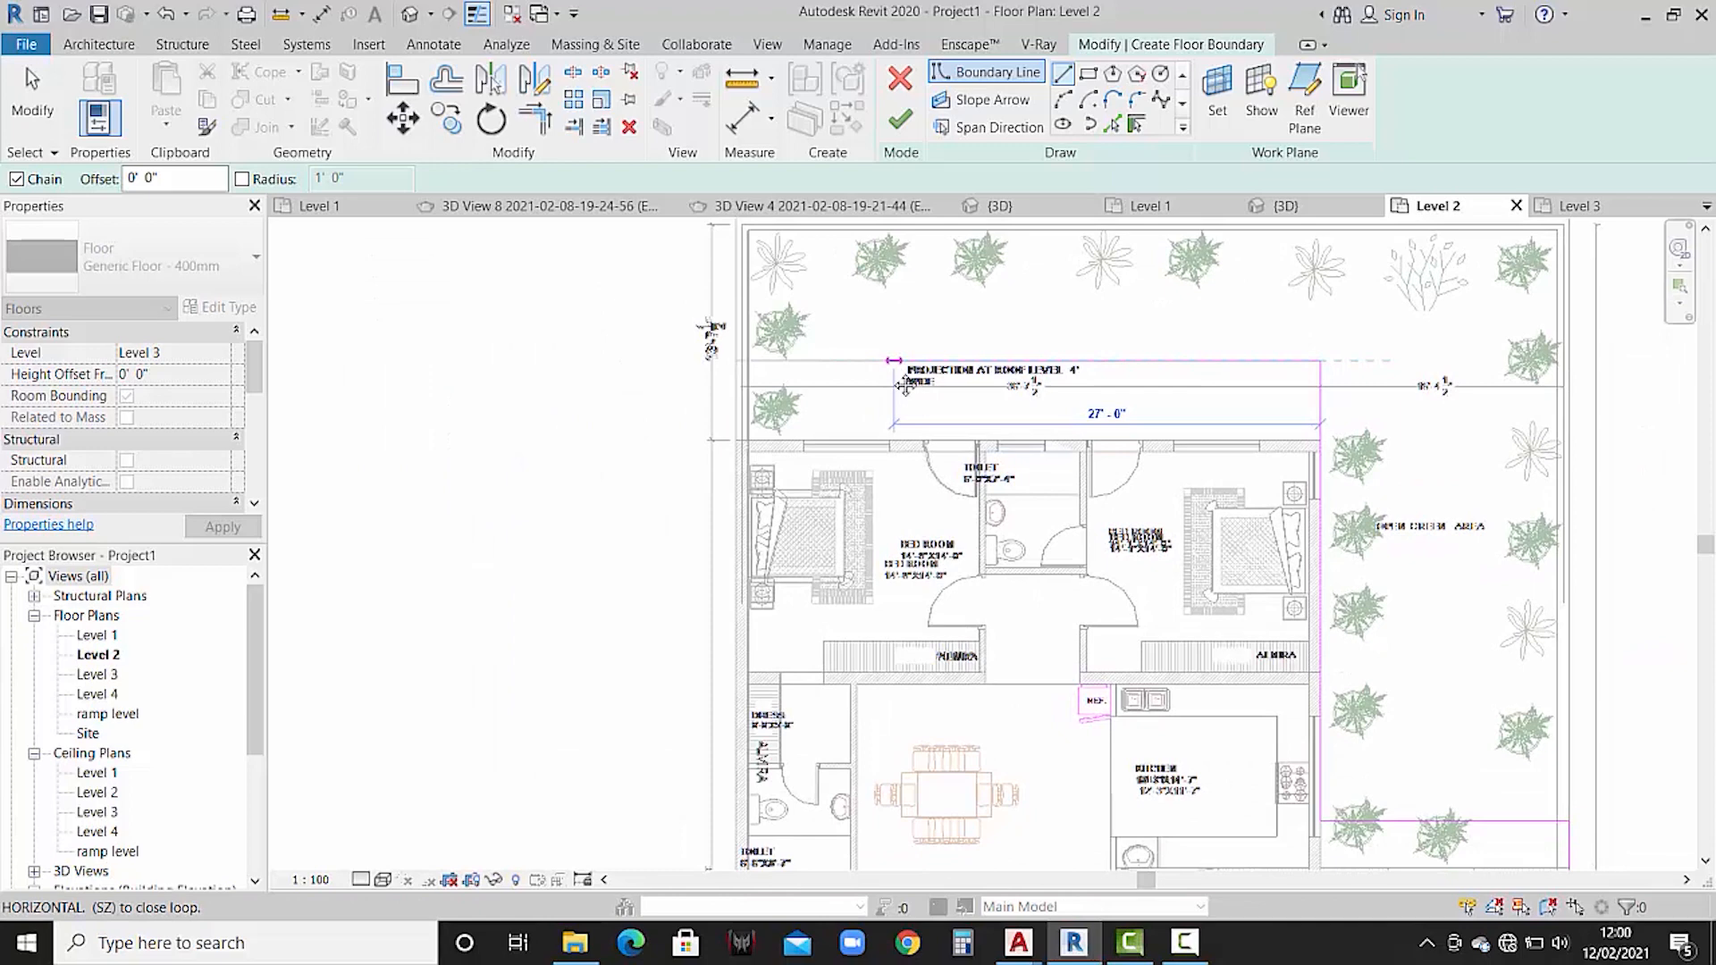
left_click(748, 362)
scroll(749, 465, "down", 1)
scroll(748, 589, "down", 1)
middle_click_drag(755, 585, 787, 356)
scroll(774, 820, "up", 3)
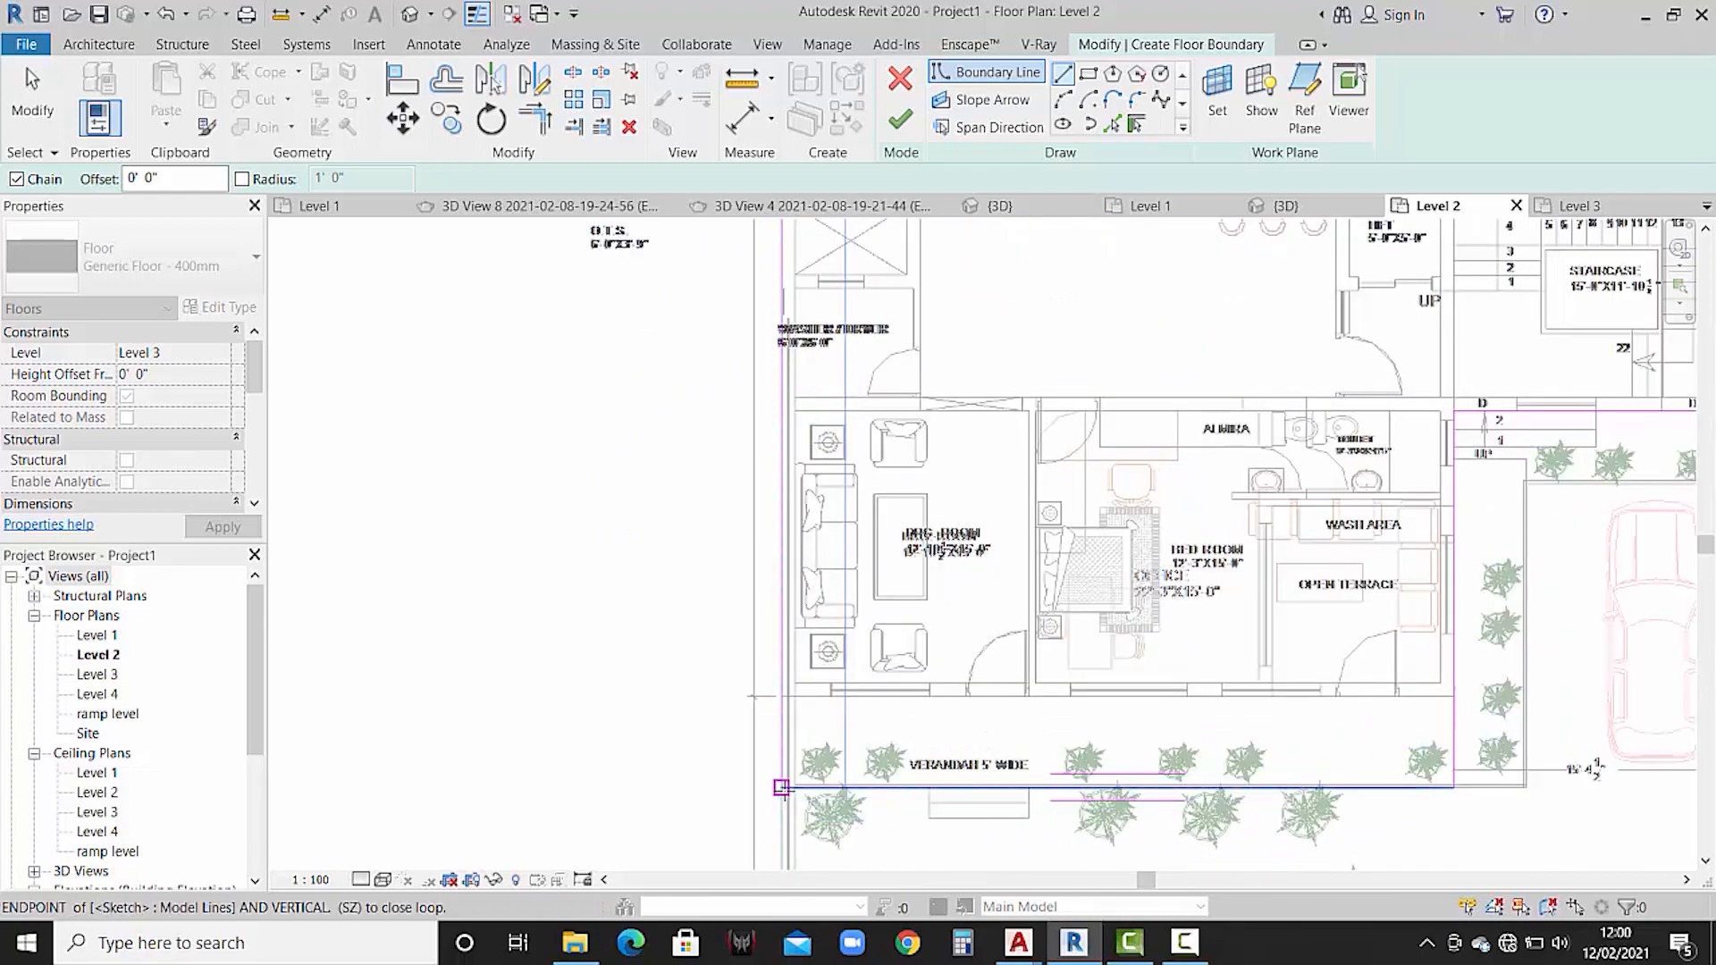
key("Escape")
key("Escape")
- Move the boundary line beside the kitchen and rear bedroom 3'-0" outward into the open green area
scroll(822, 626, "down", 2)
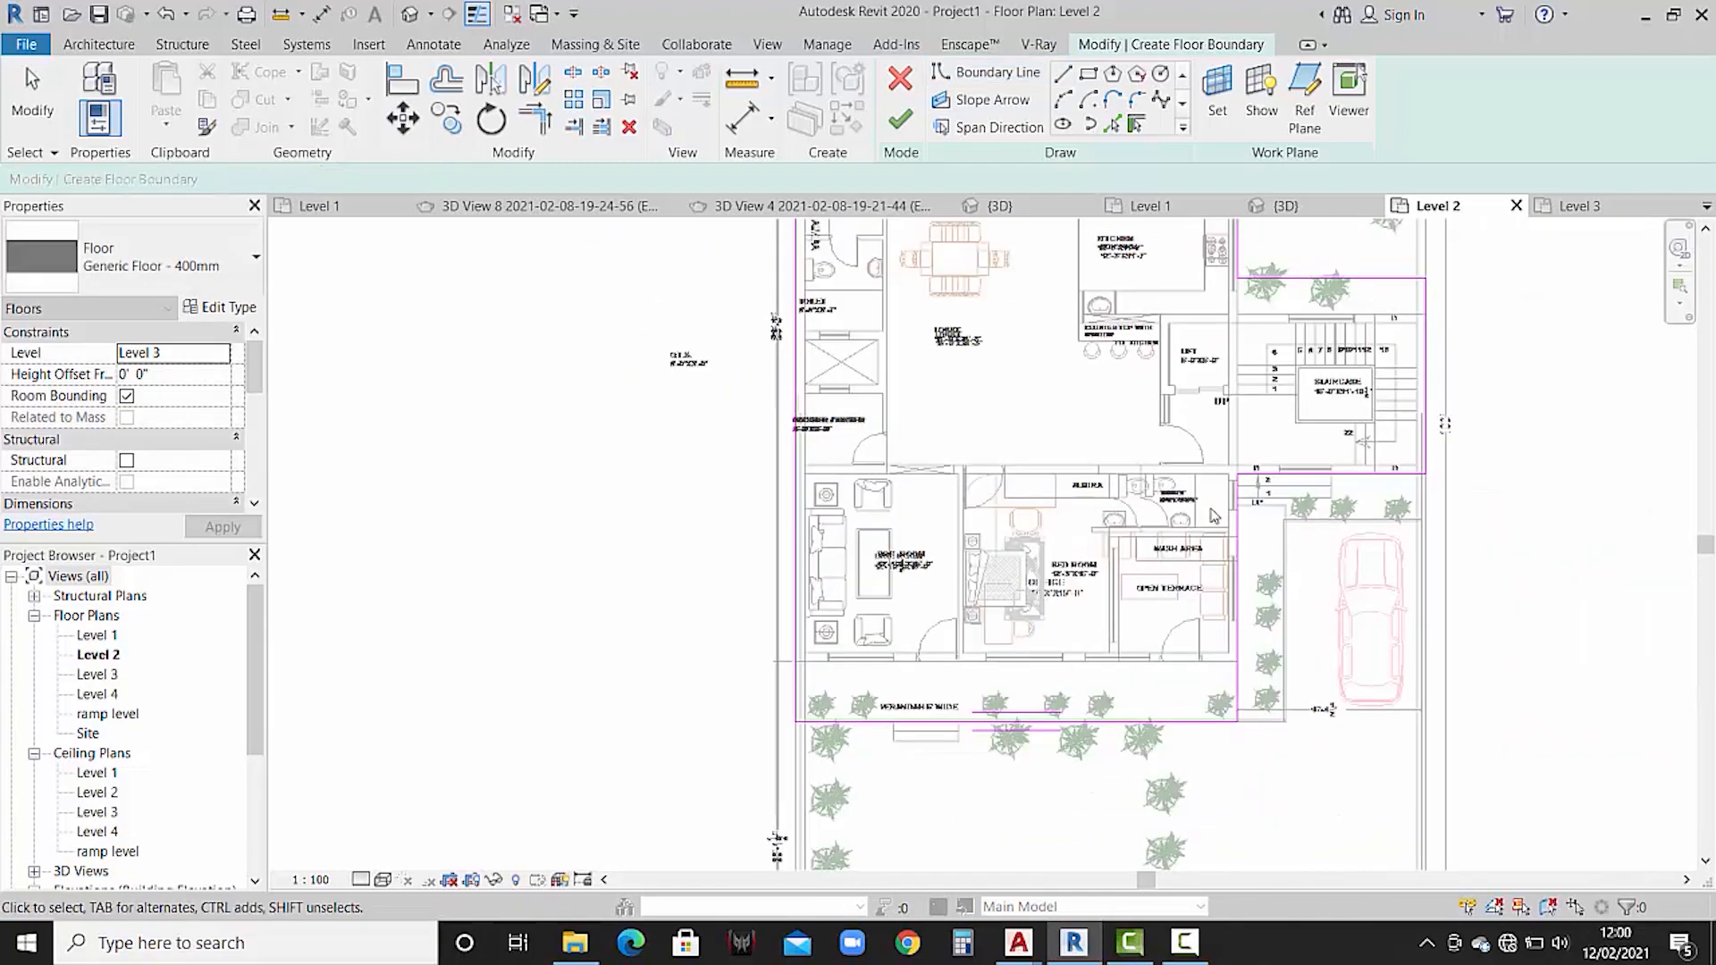
mouse_move(1223, 285)
middle_mouse_down()
mouse_move(1075, 390)
mouse_move(1003, 563)
middle_mouse_up()
left_click(1093, 420)
left_click(408, 118)
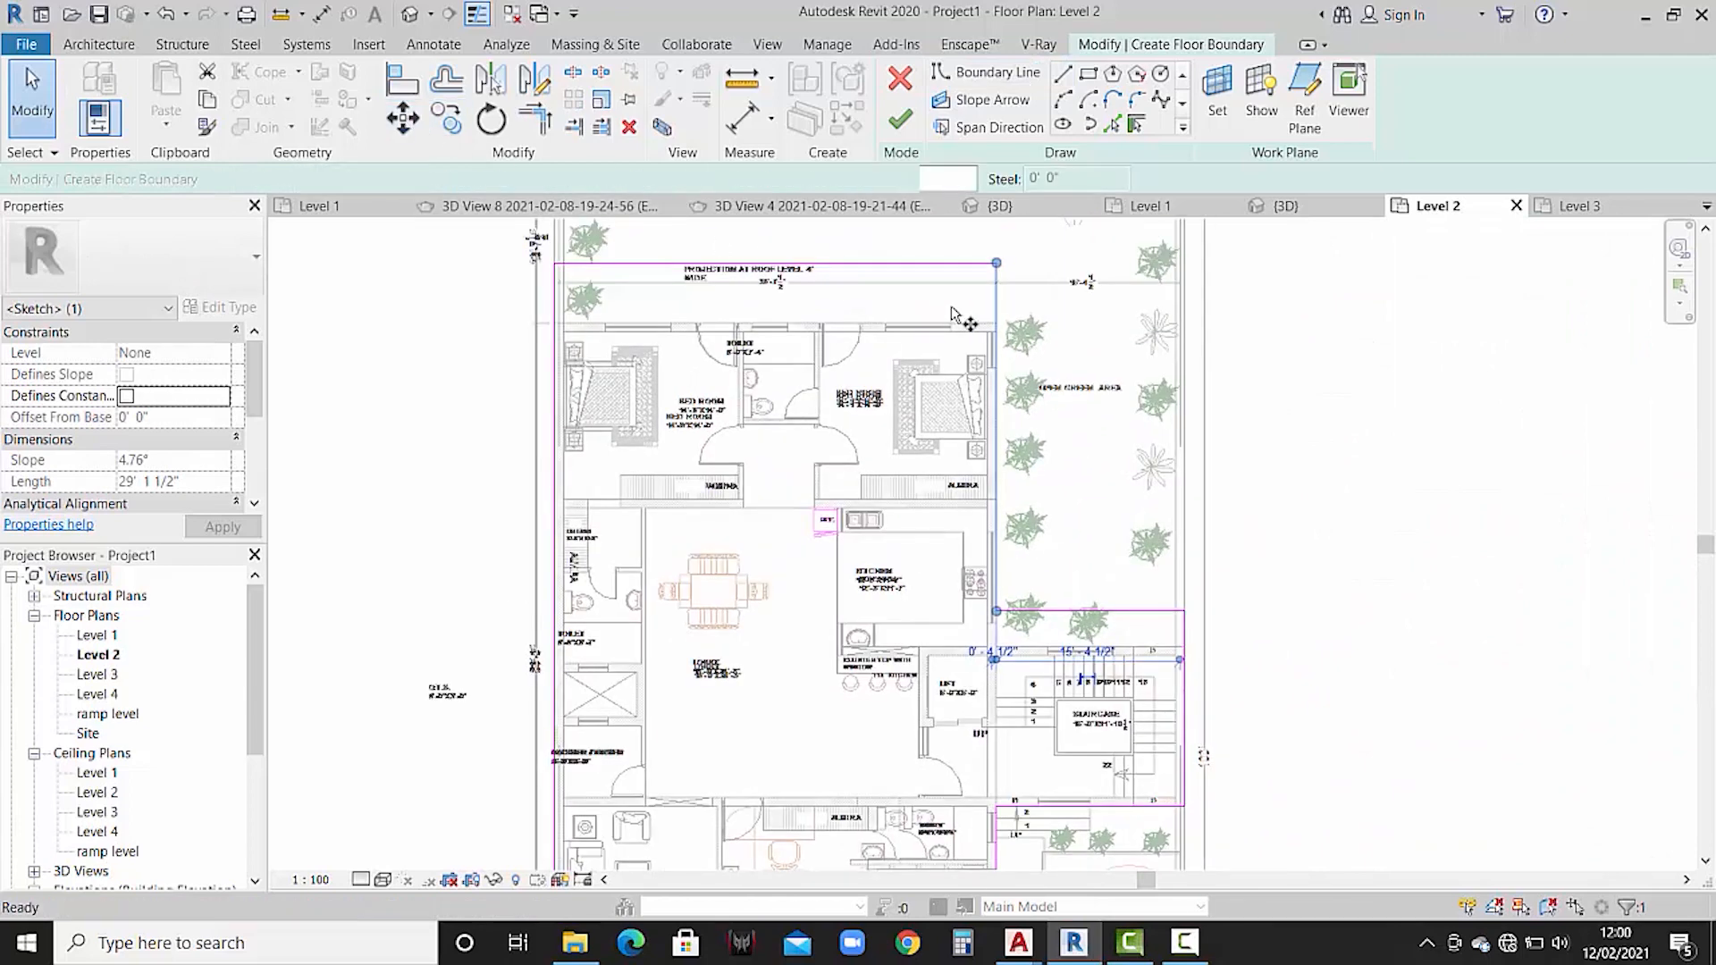
left_click(997, 262)
middle_click_drag(1025, 266, 1026, 444)
left_click(1026, 444)
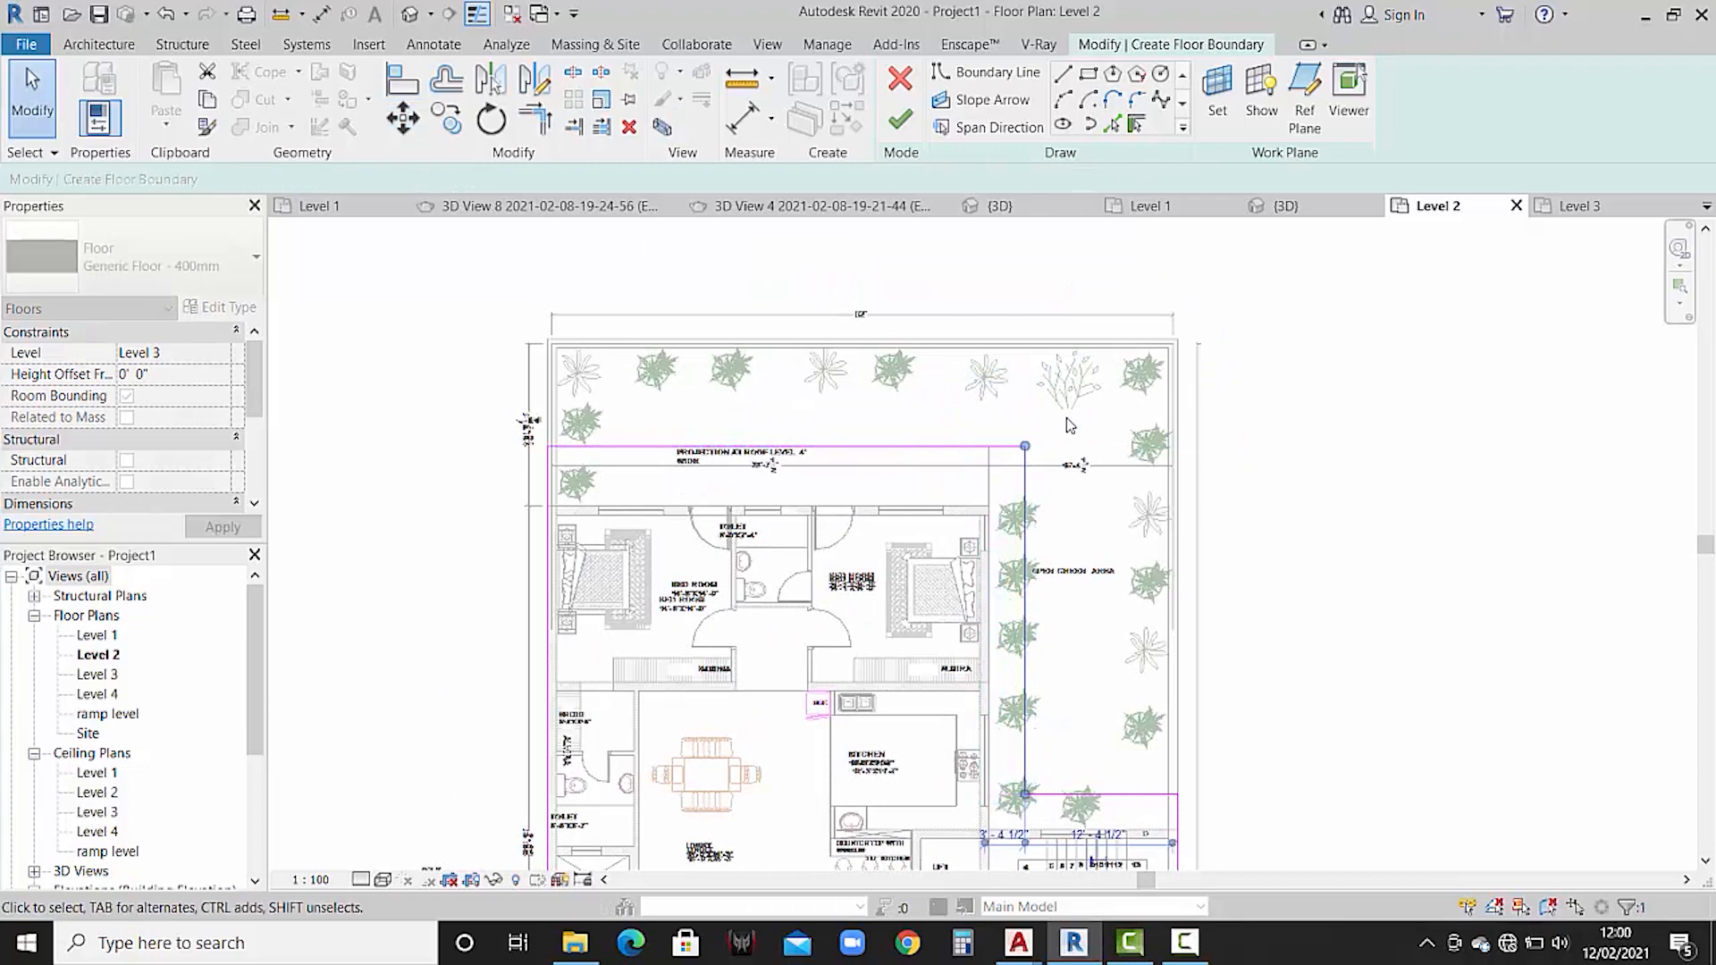
- Finish the Level 3 floor sketch and select the new roof slab in the 3D view
left_click(901, 118)
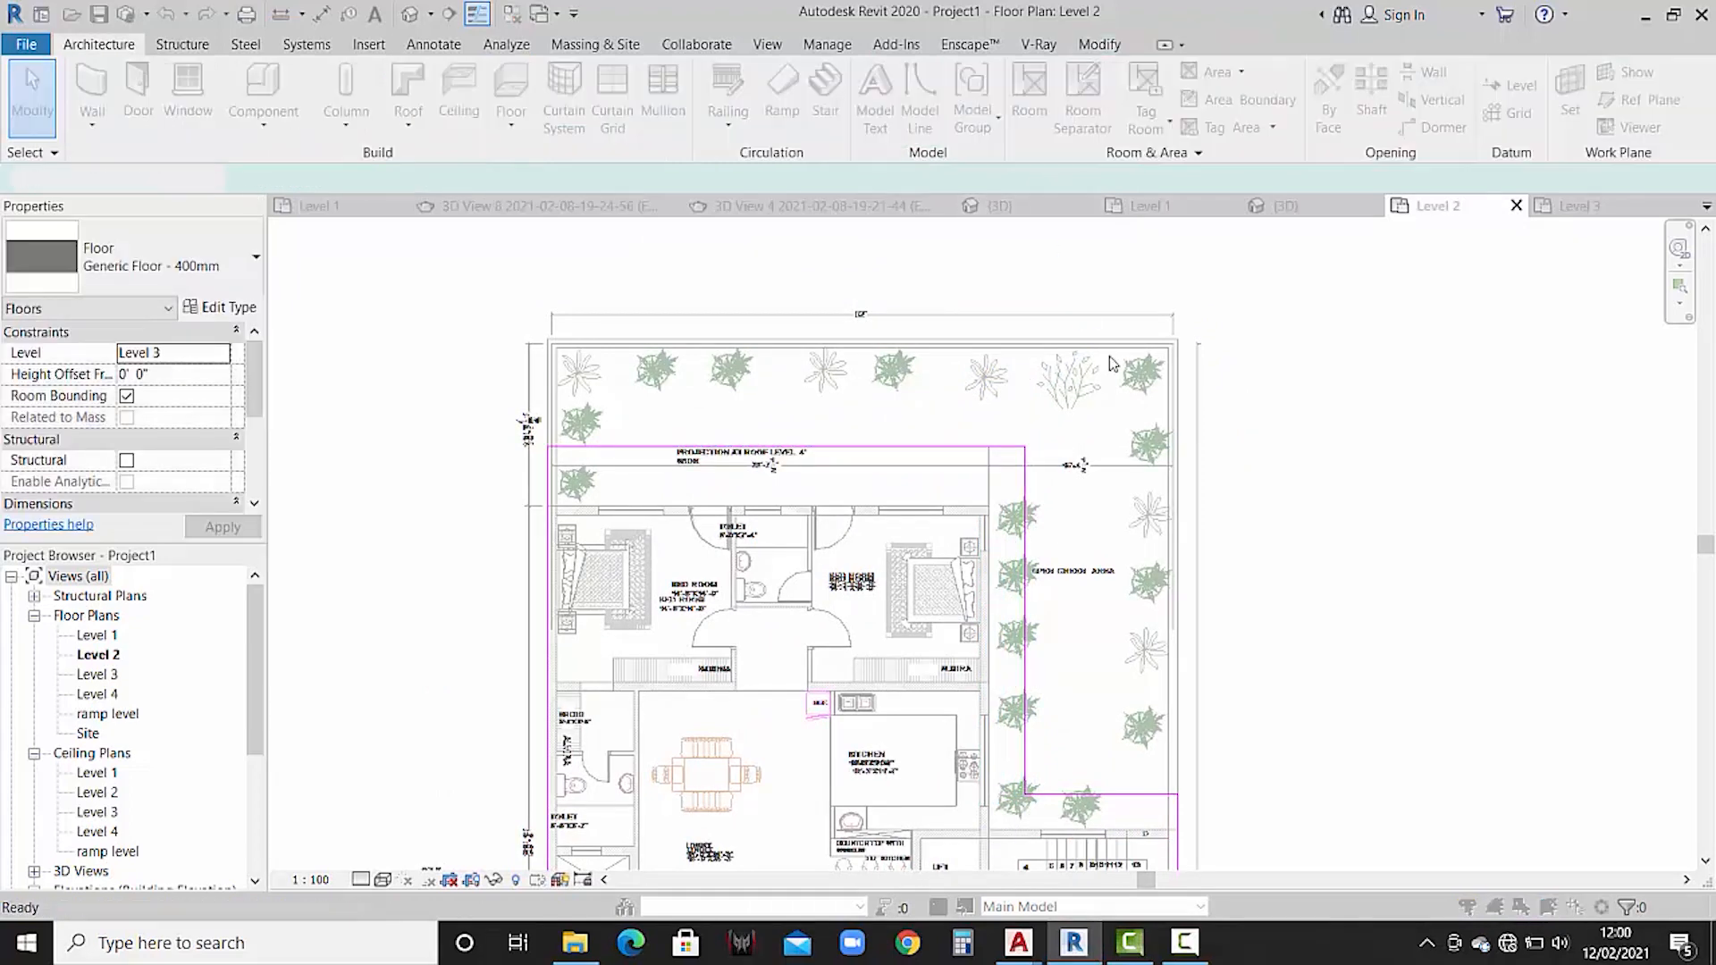
left_click(911, 486)
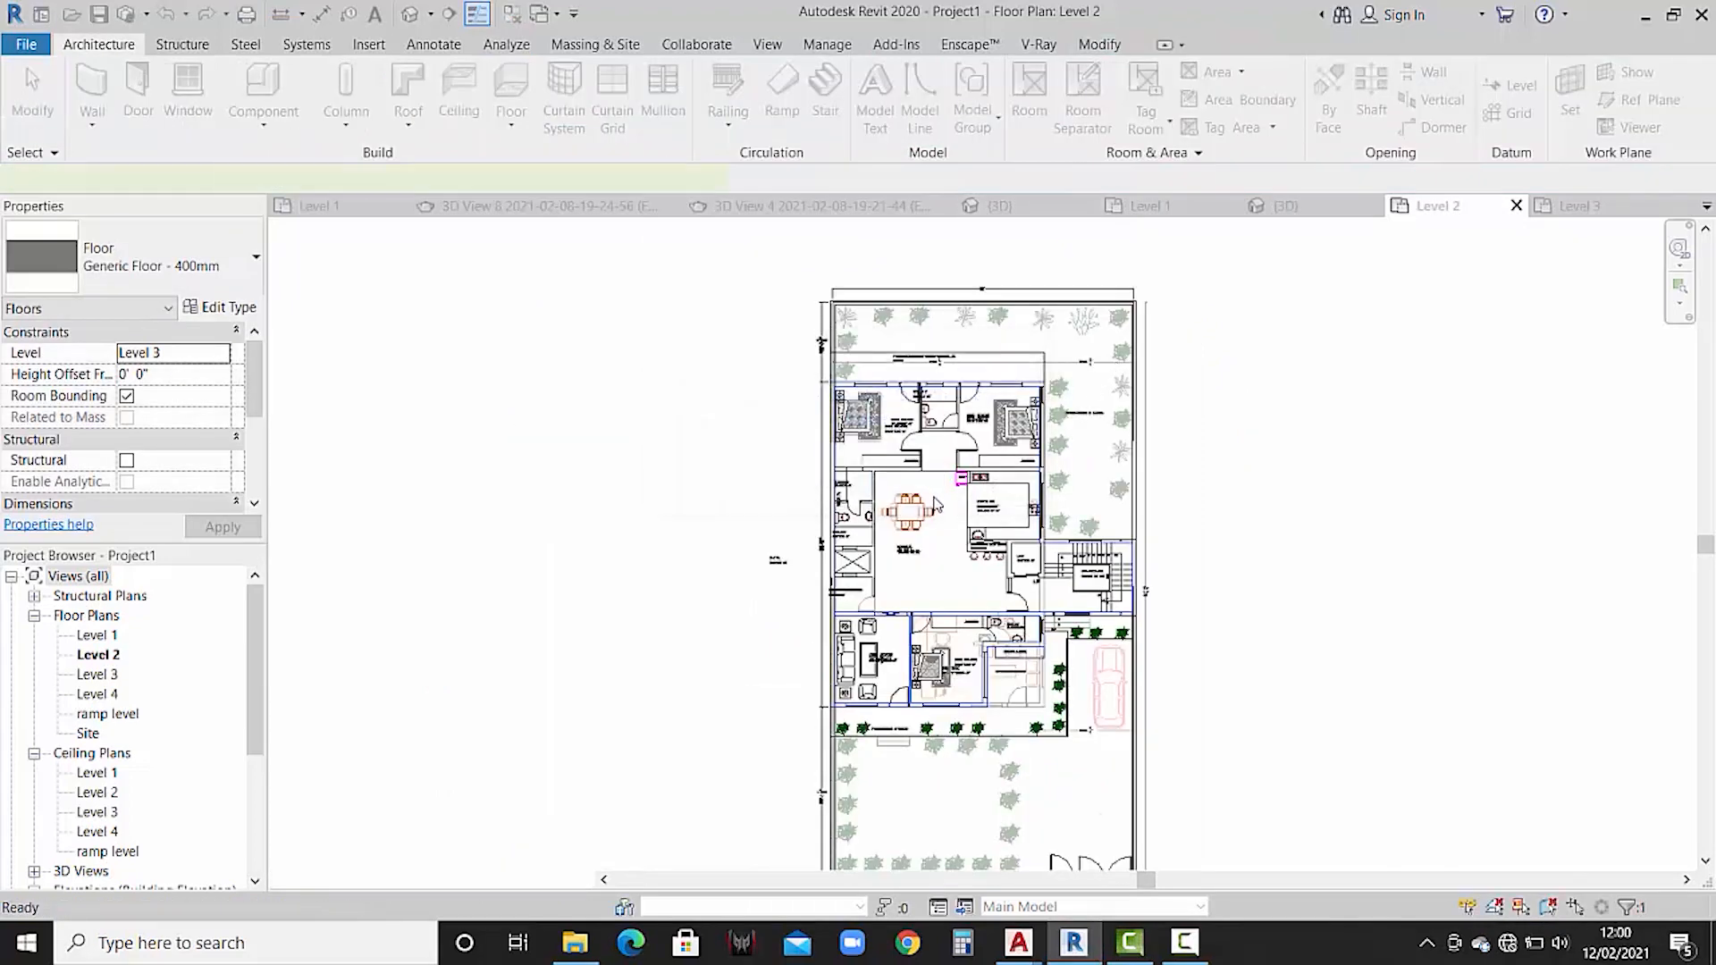
scroll(1098, 295, "up", 3)
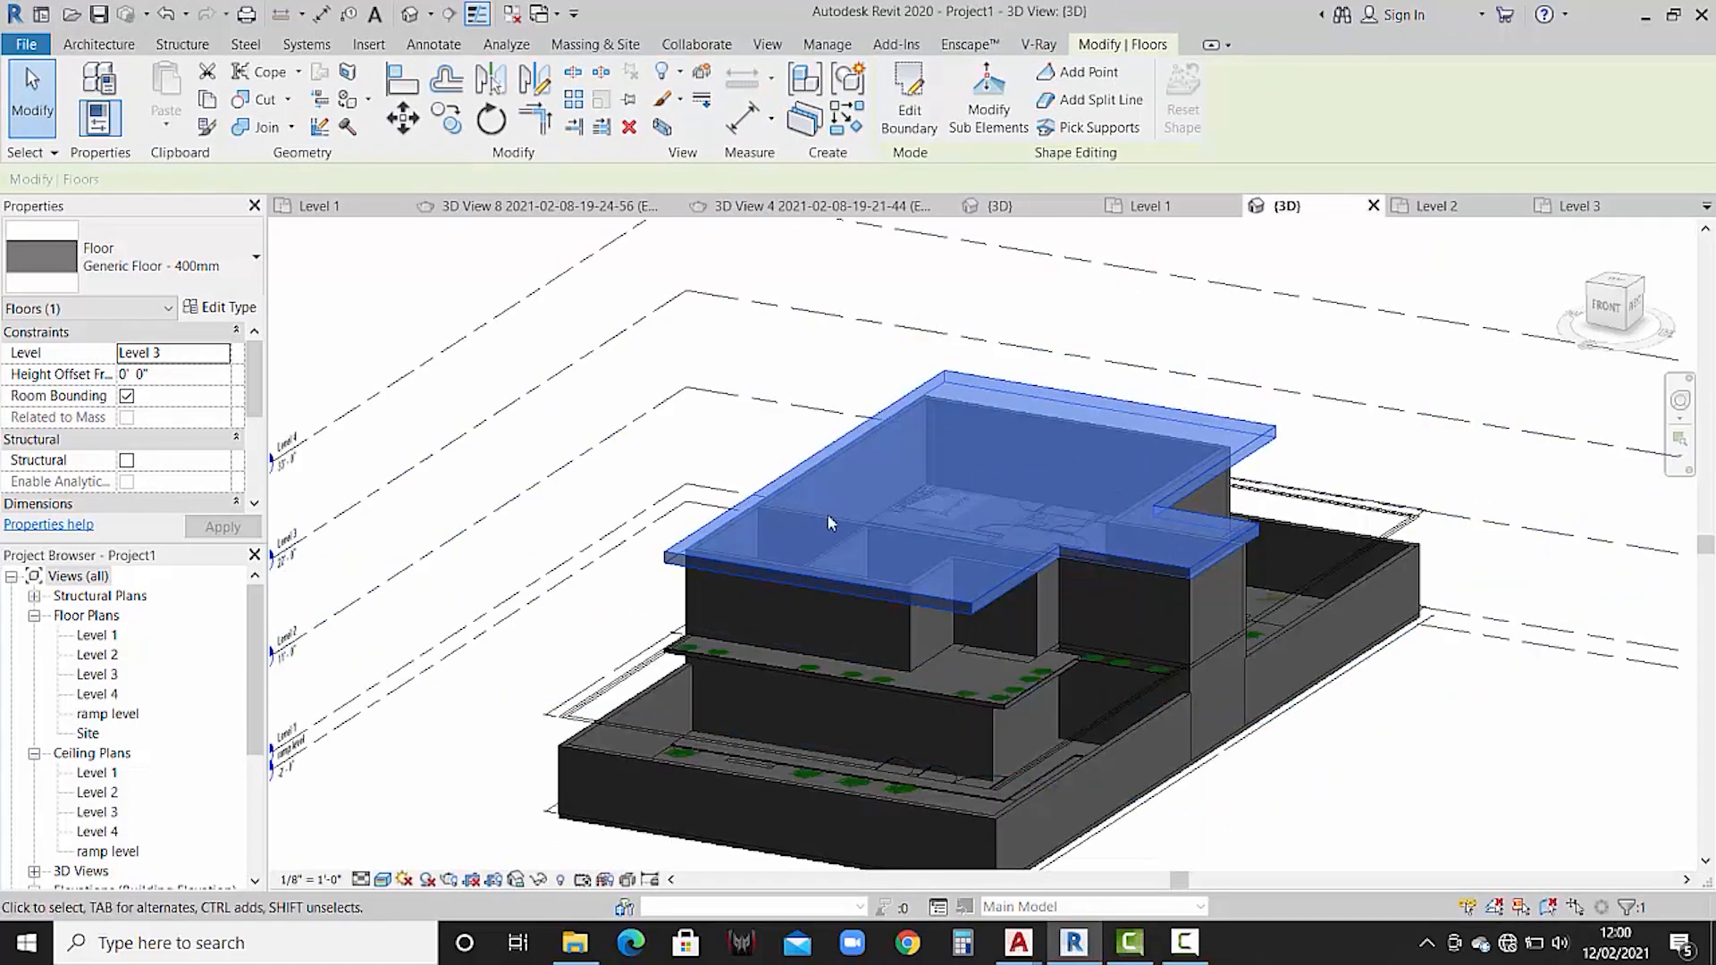
- Duplicate the Level 3 slab's type as Generic Floor - 400mm 5 and set its structure layer thickness to 6"
left_click(218, 312)
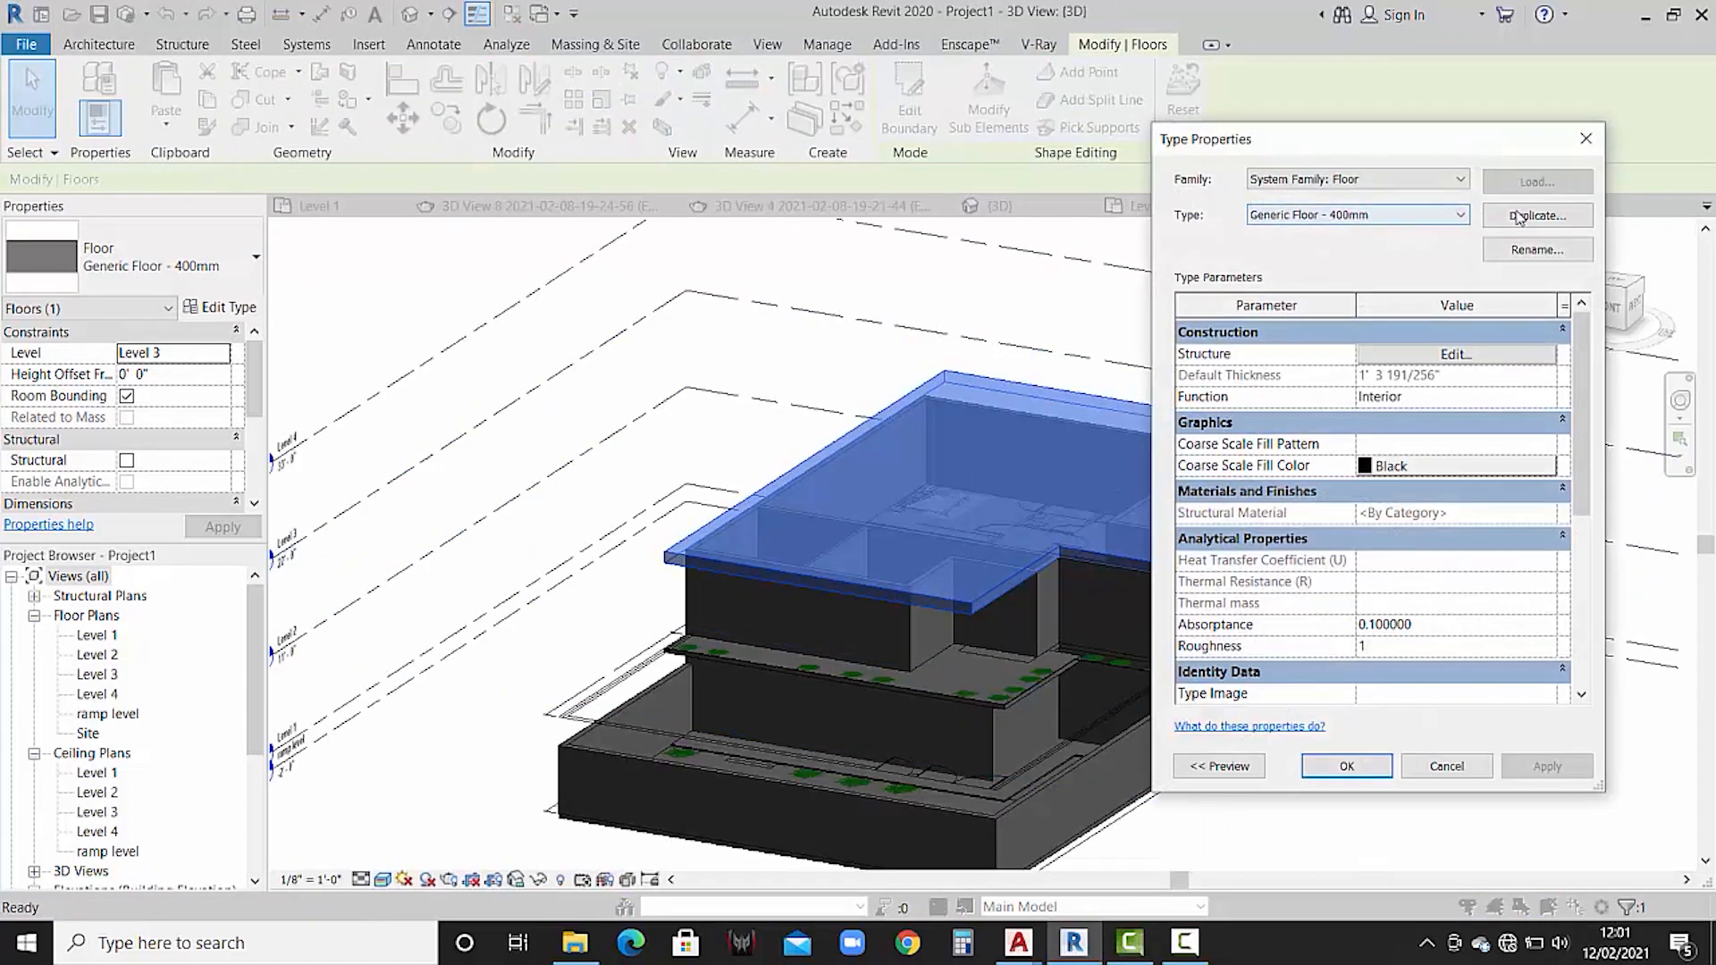
left_click(1537, 216)
left_click(1361, 514)
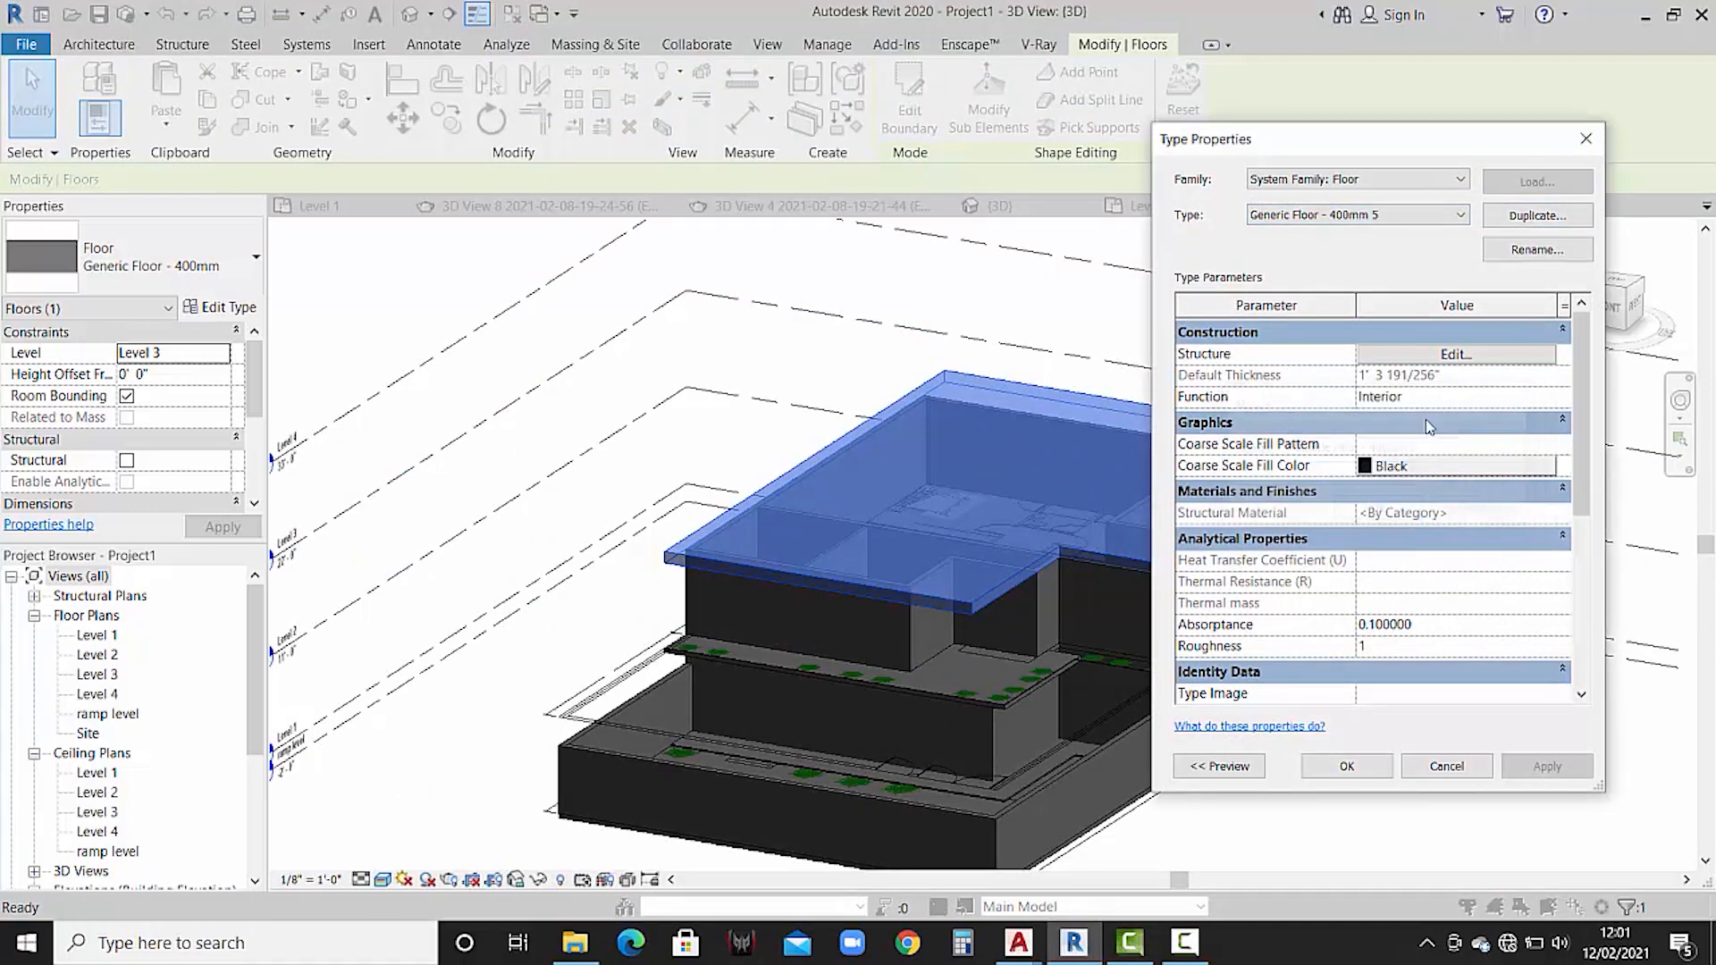
left_click(1455, 357)
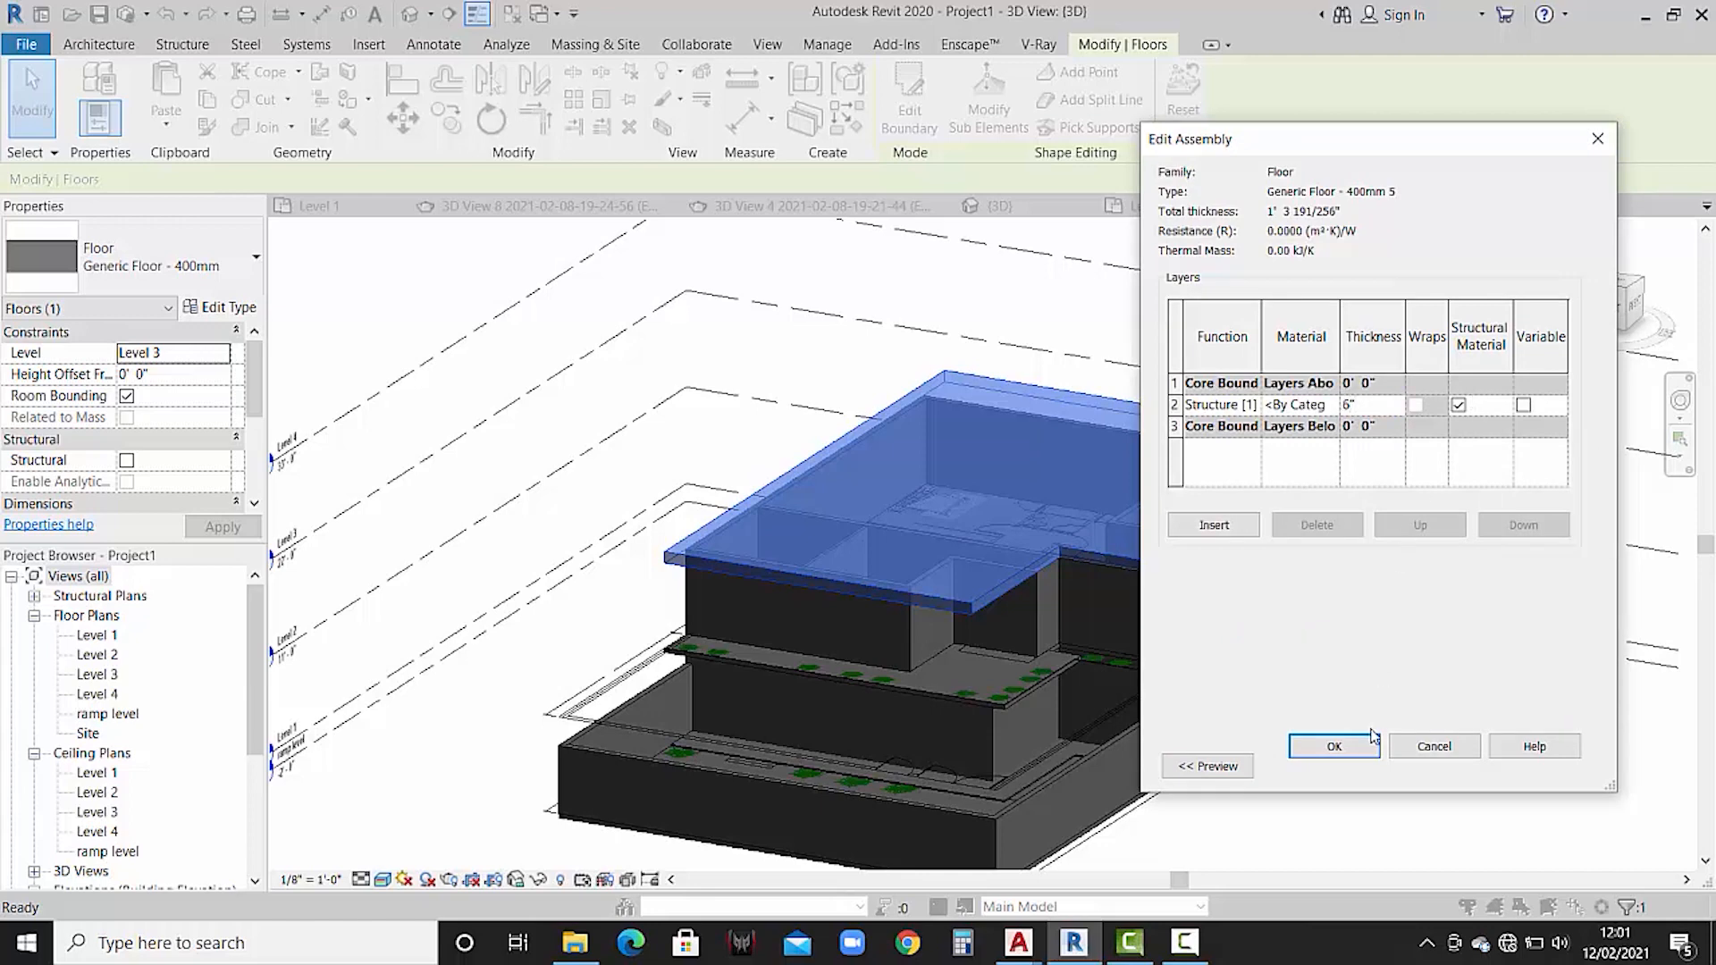
left_click(1333, 746)
left_click(1348, 873)
key("Escape")
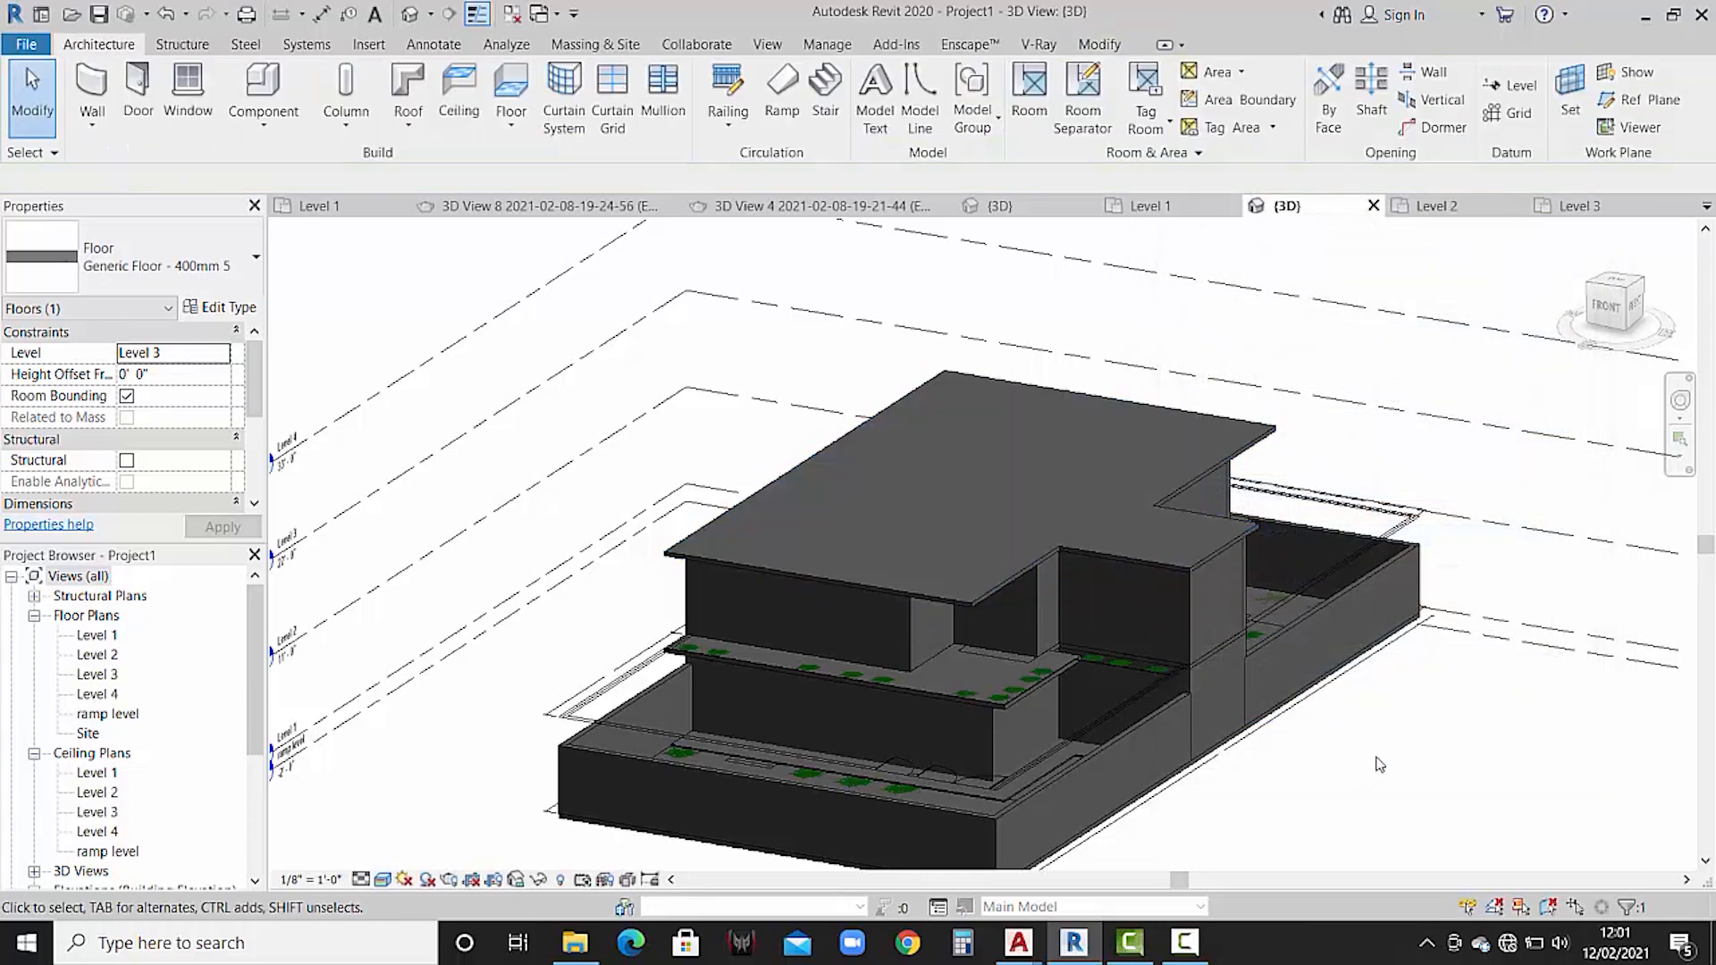
- Open the Level 2 slab's boundary sketch for editing in the Level 2 floor plan
middle_click_drag(1157, 595, 988, 674, "shift")
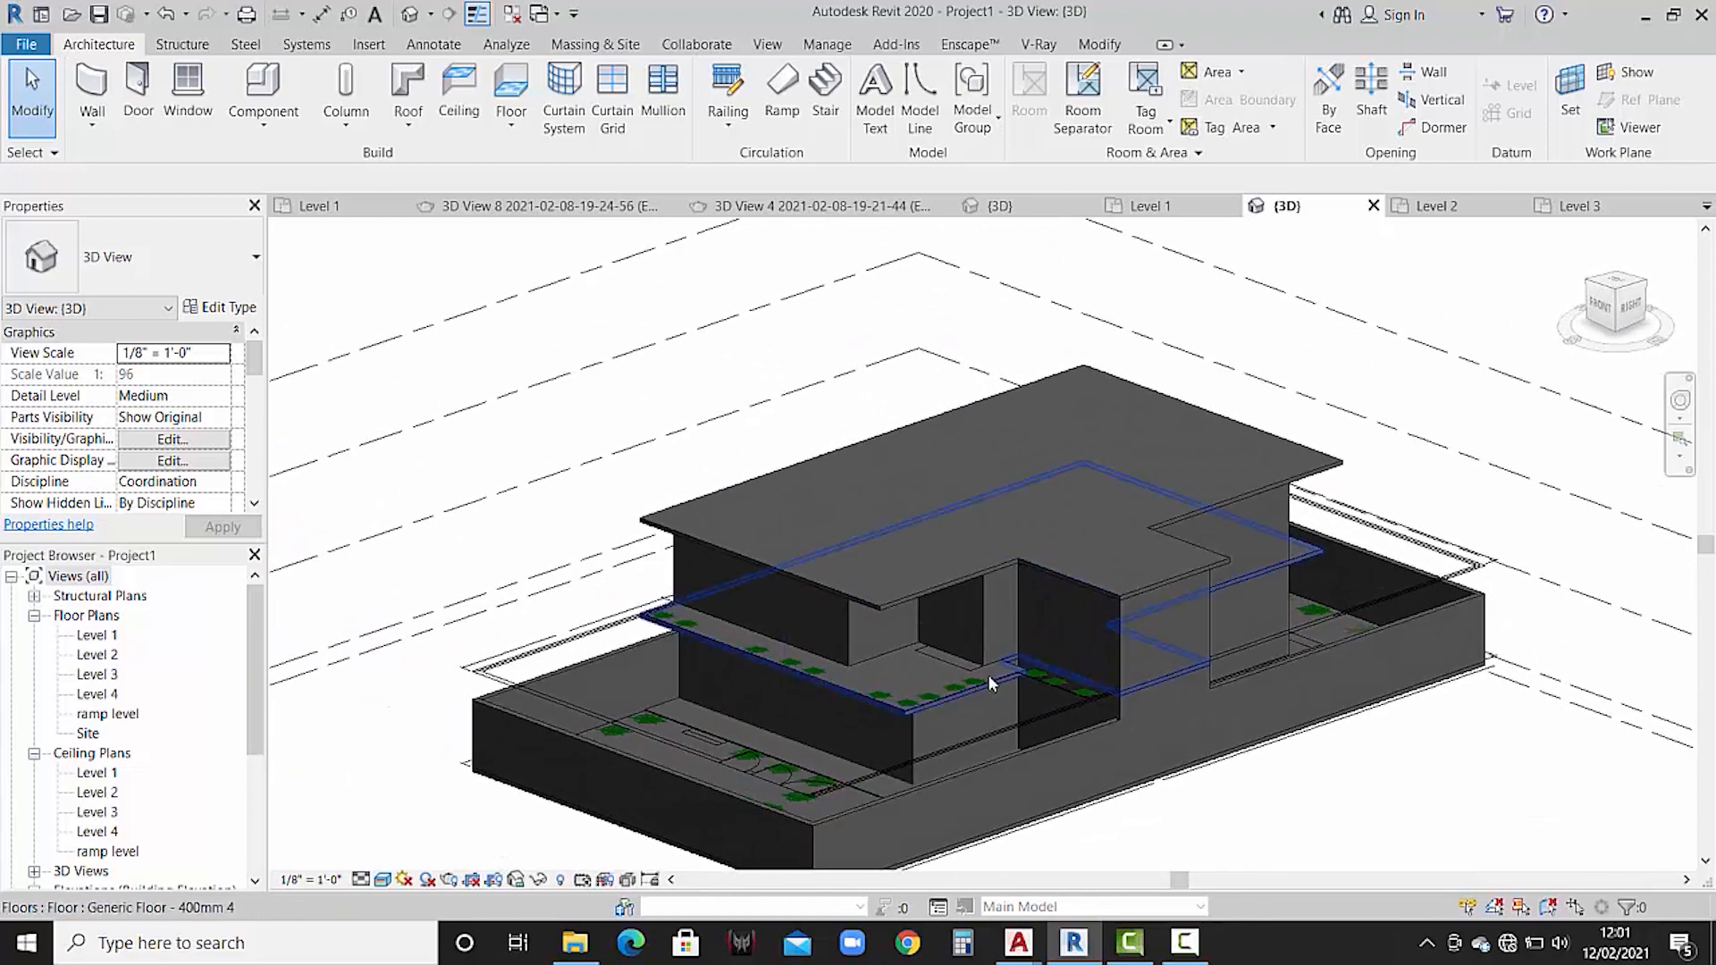
left_click(989, 677)
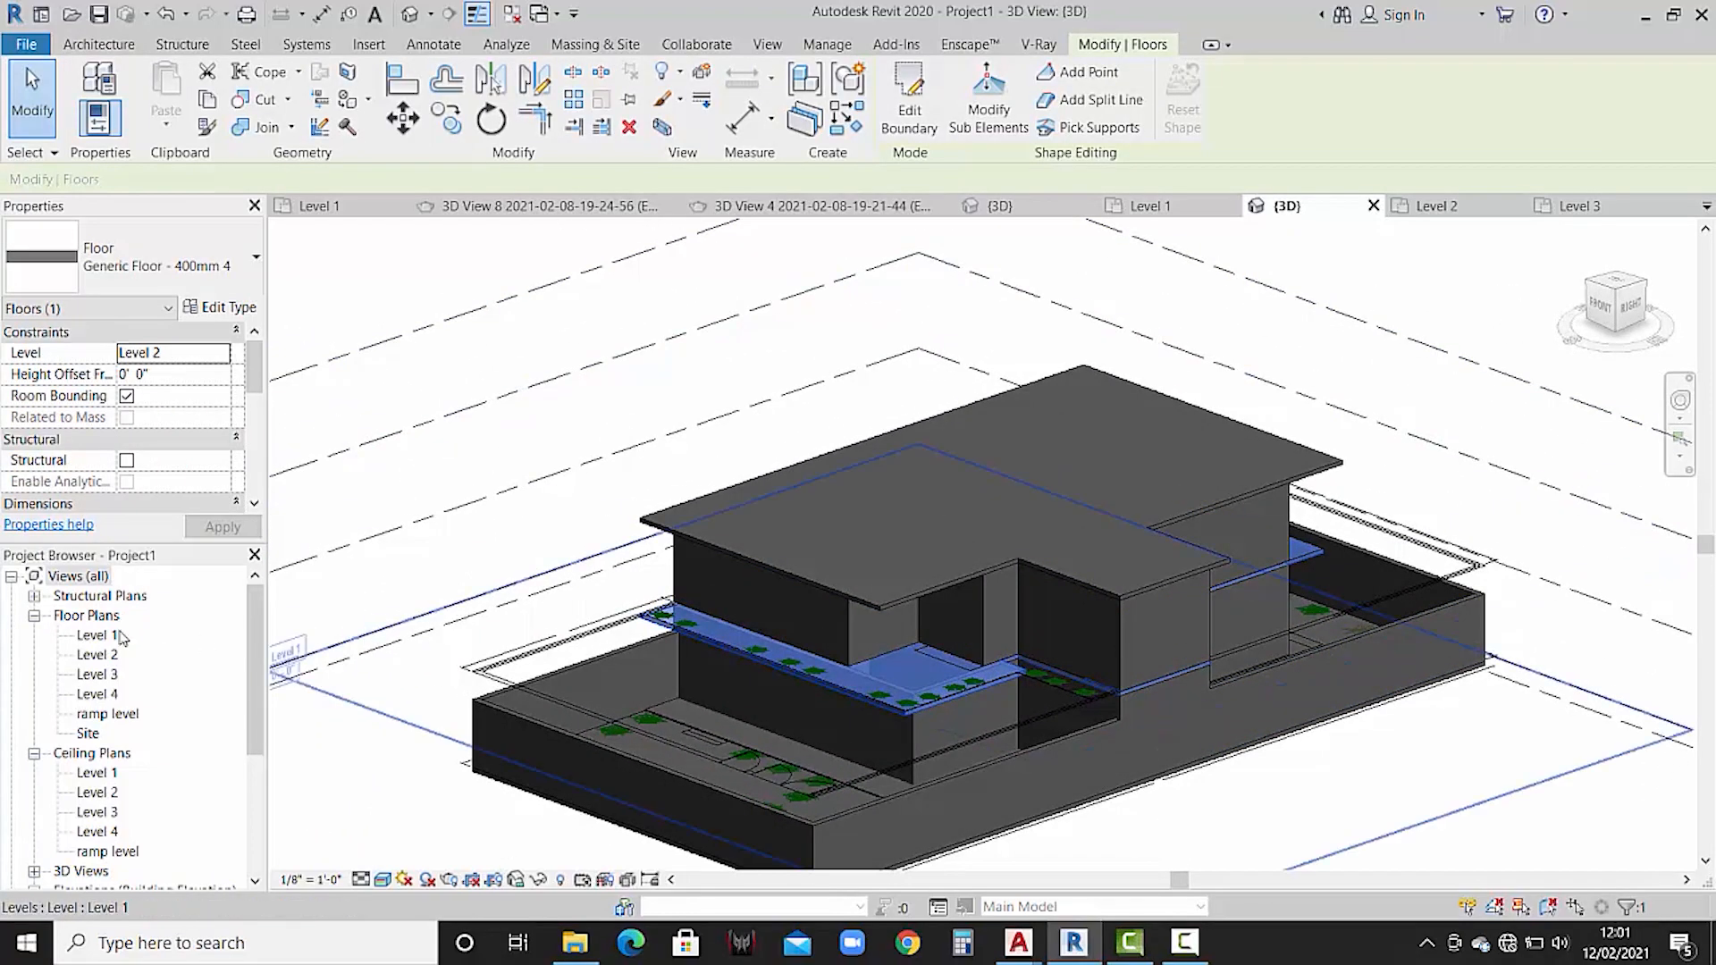
double_click(108, 658)
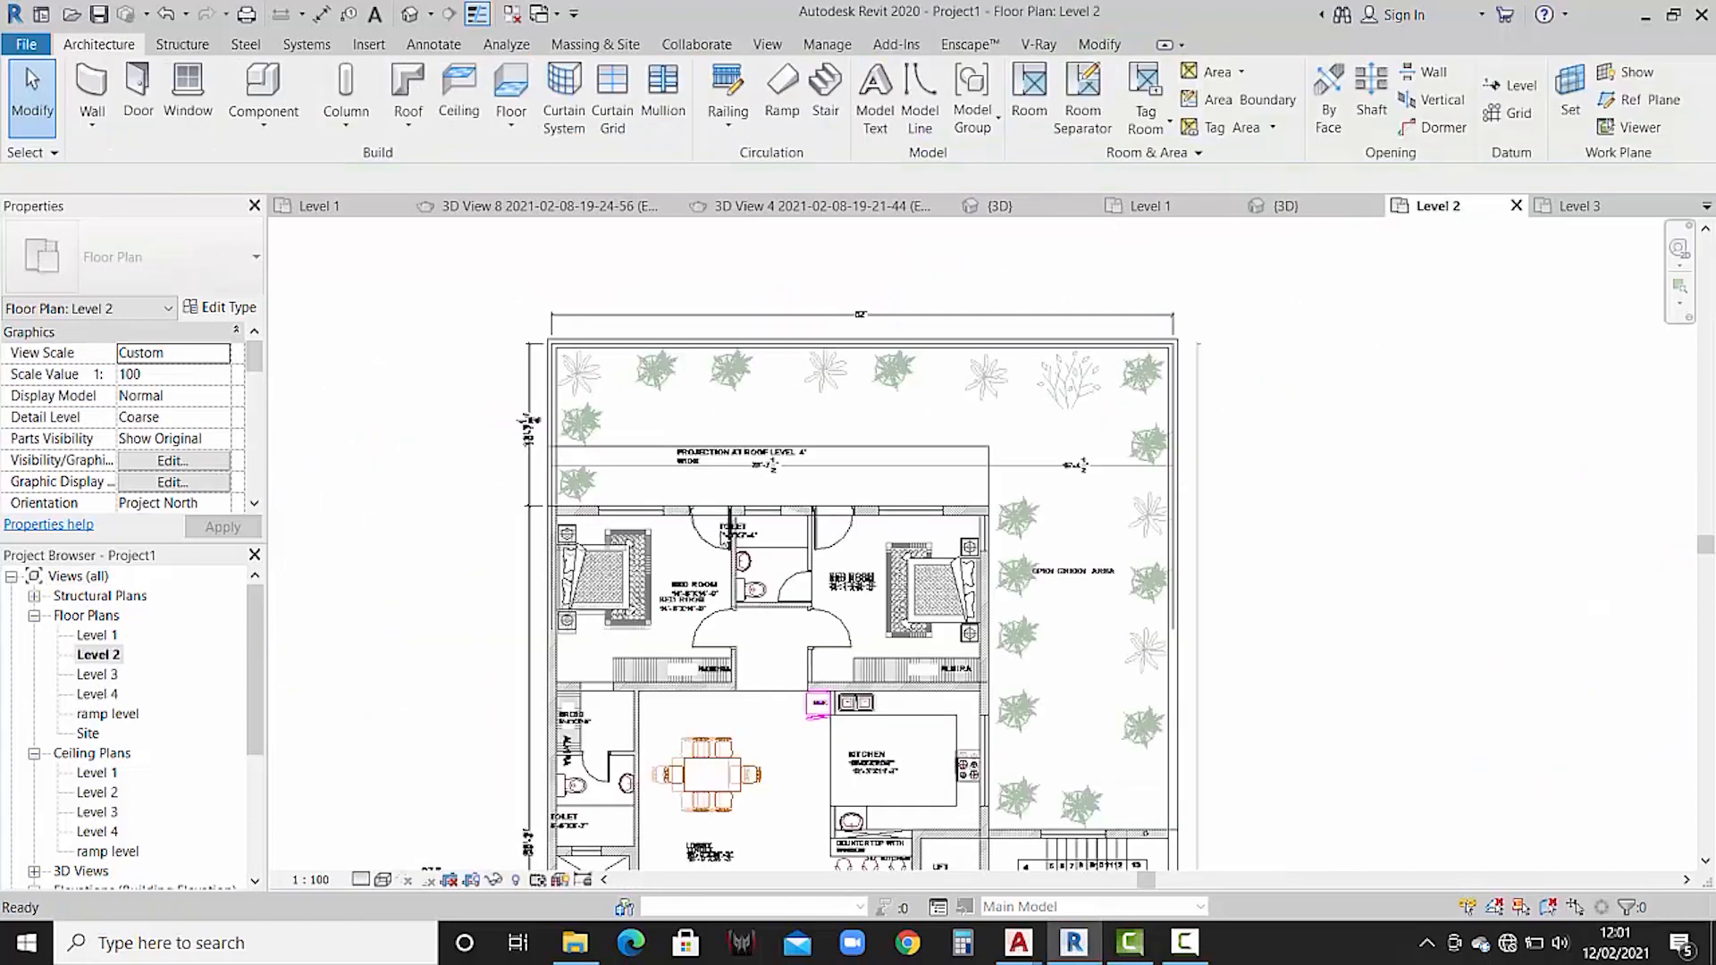
left_click(909, 108)
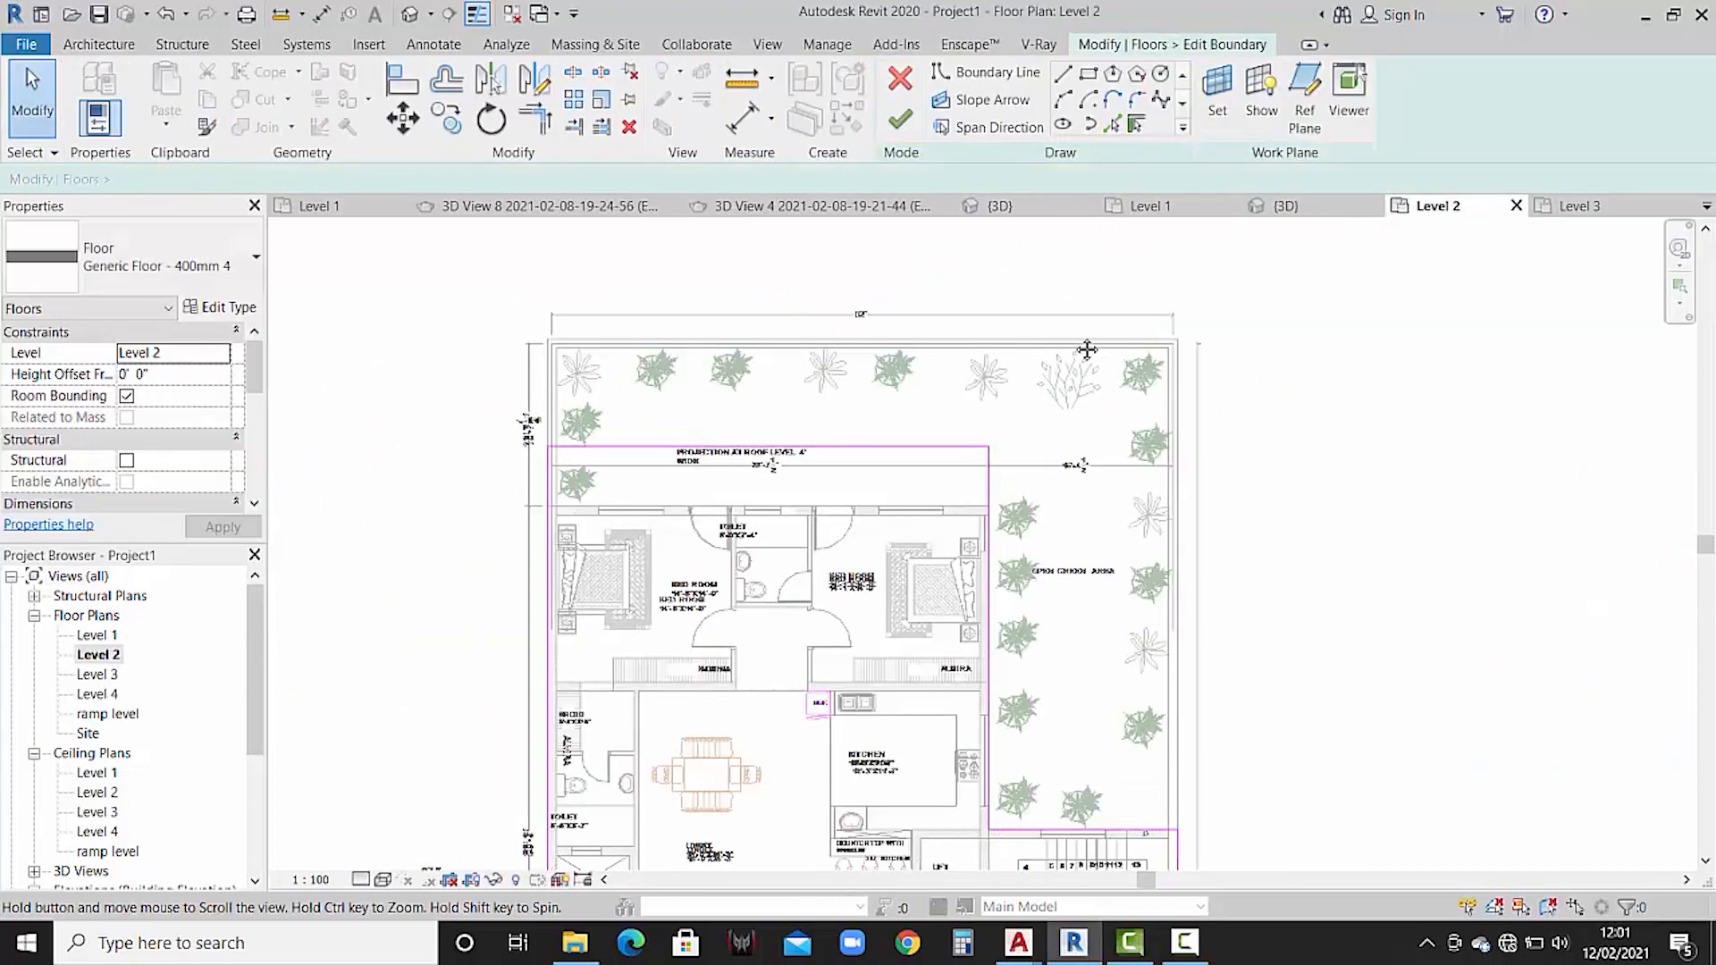
- Move the Level 2 slab's boundary line behind the staircase 3'-0" outward into the open green area
scroll(1085, 345, "down", 2)
scroll(1126, 573, "up", 2)
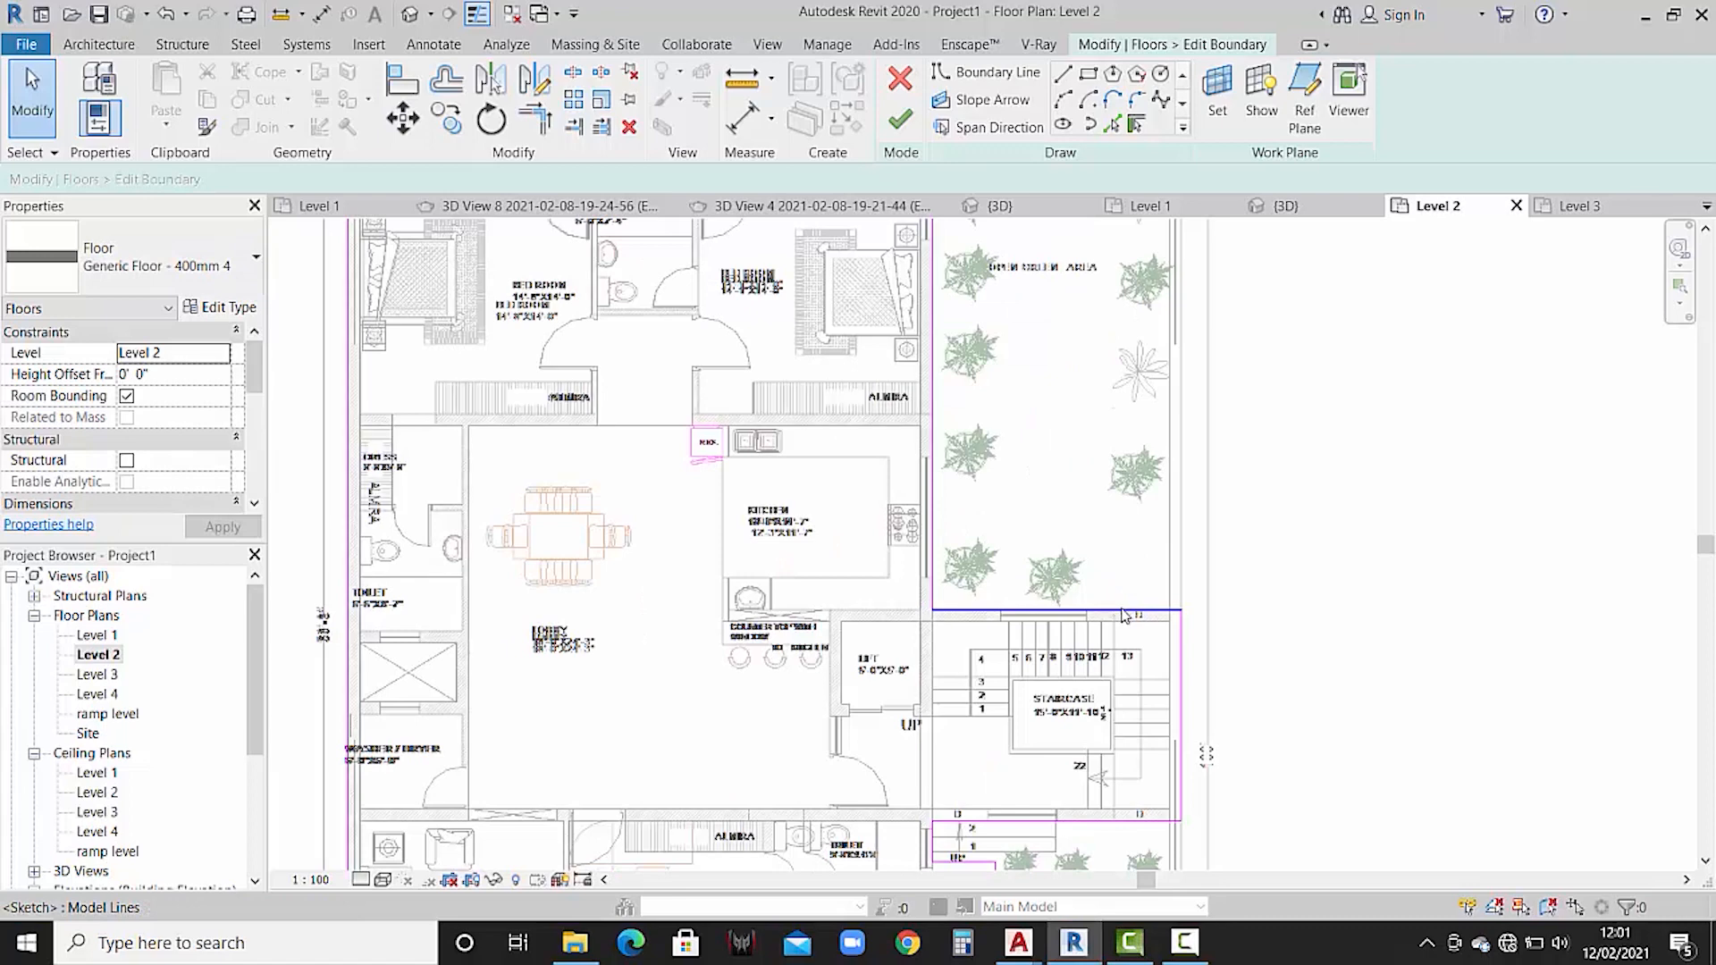
left_click(1125, 613)
scroll(1080, 534, "down", 1)
middle_click_drag(1084, 534, 1078, 584)
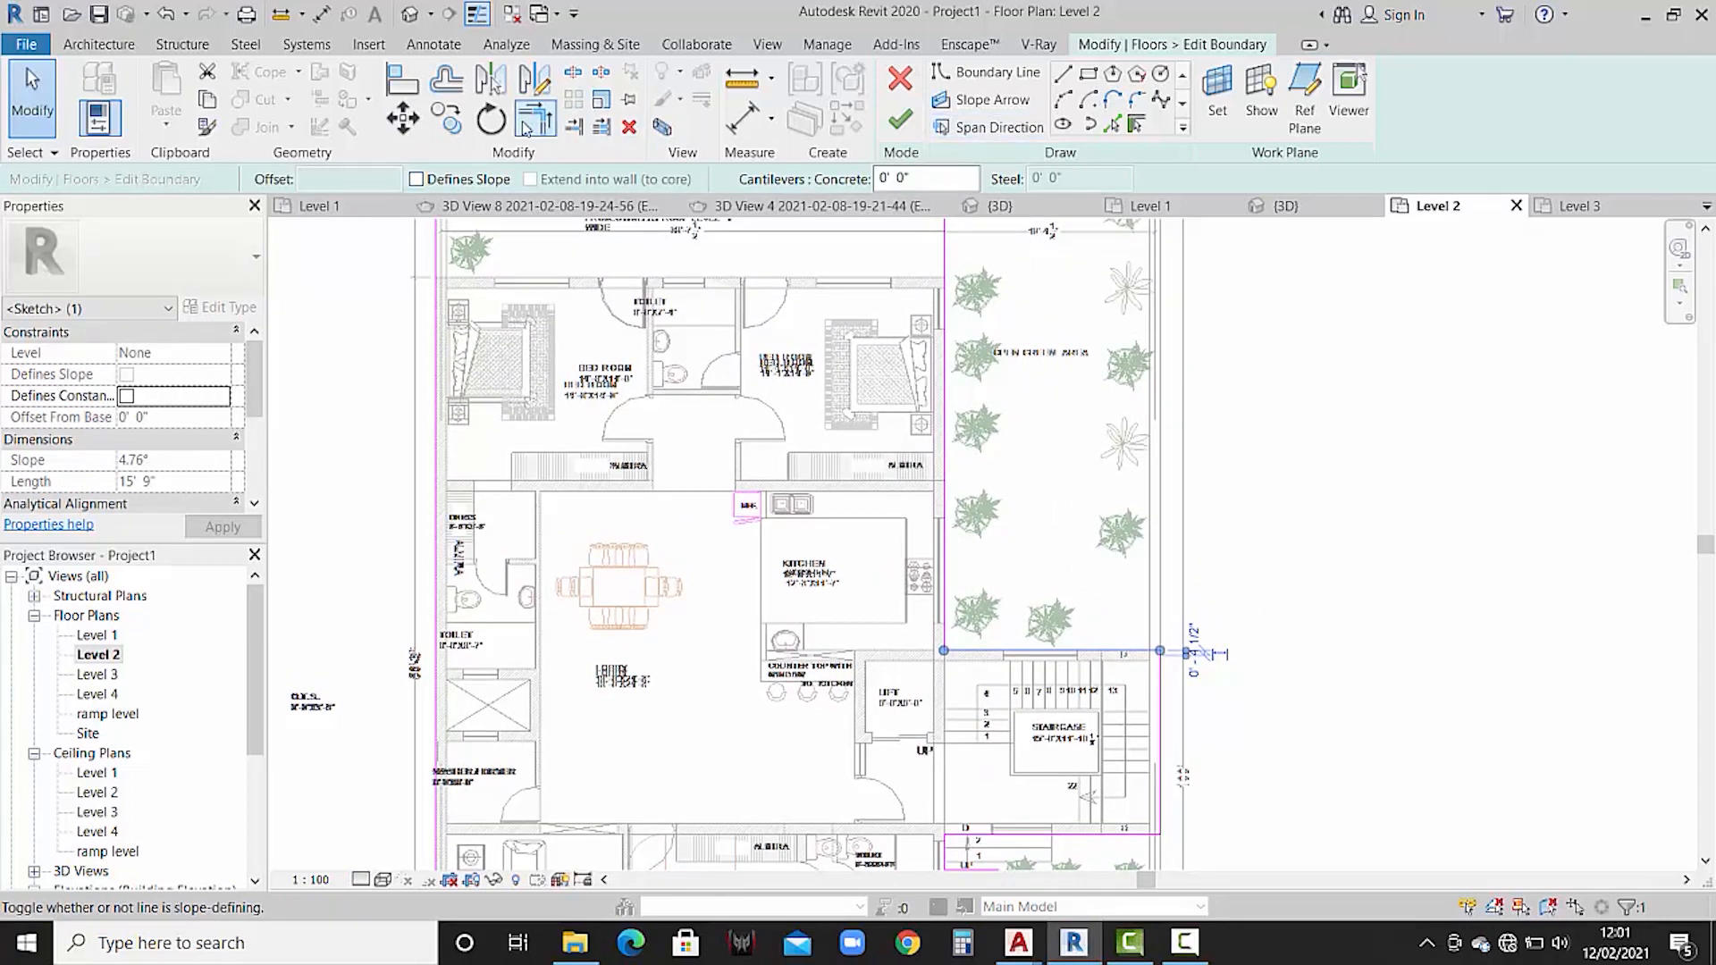
left_click(403, 117)
left_click(1160, 654)
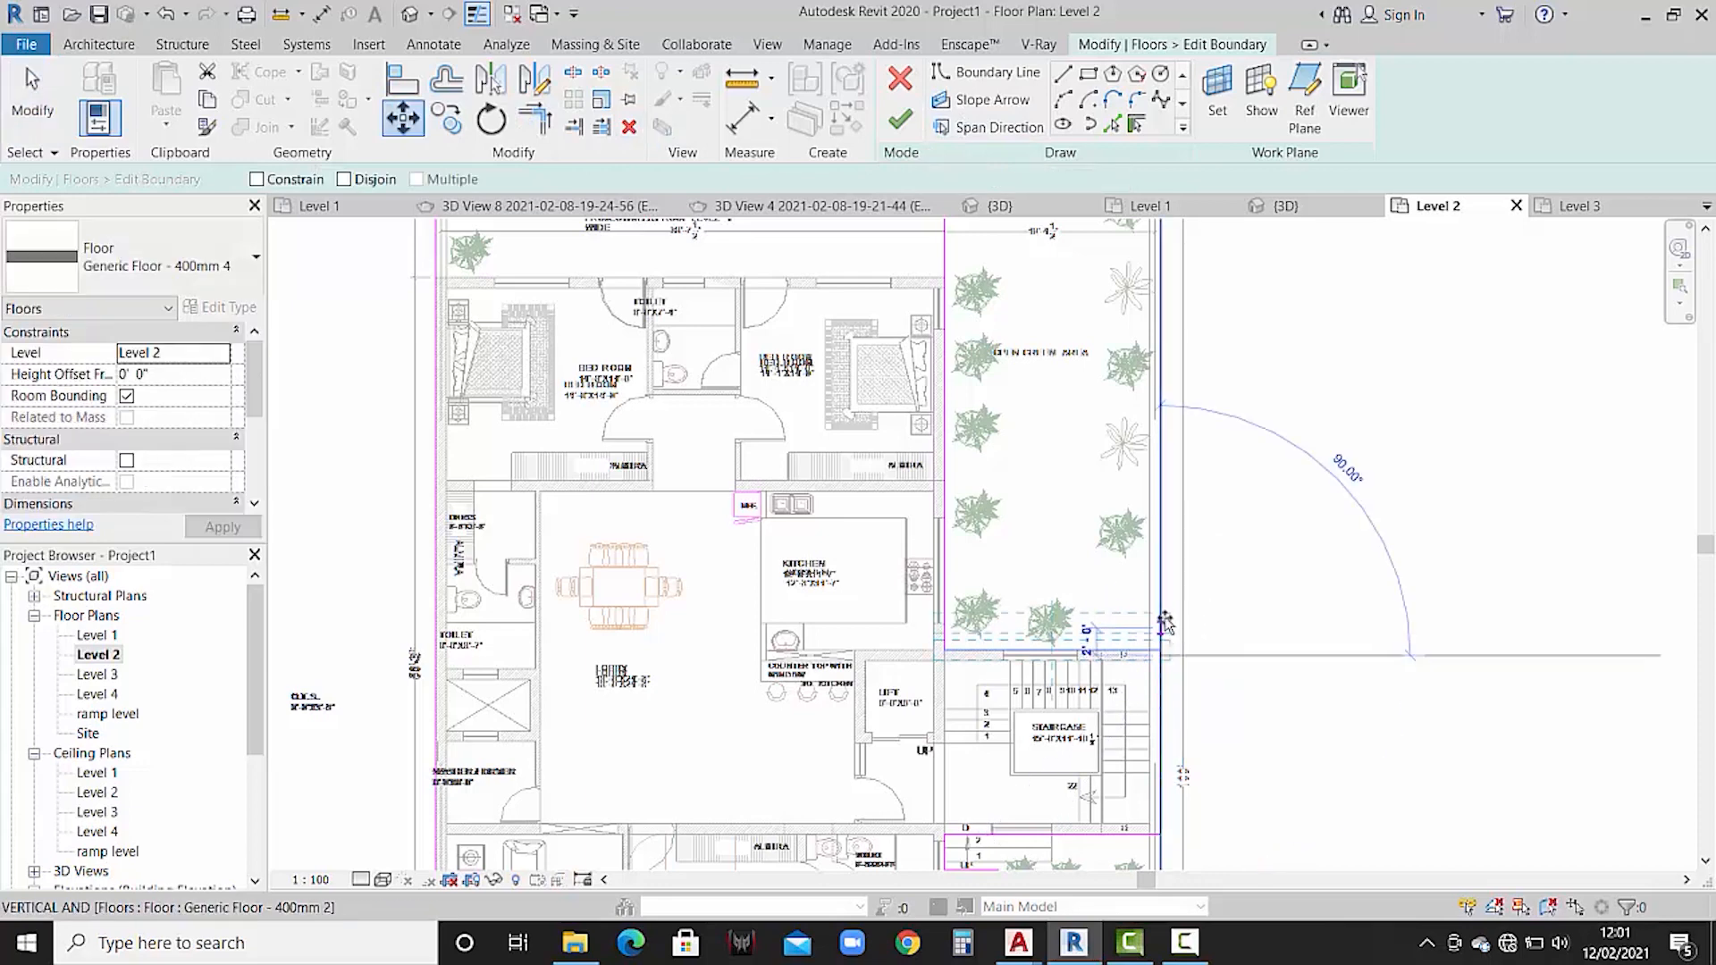
left_click(1158, 613)
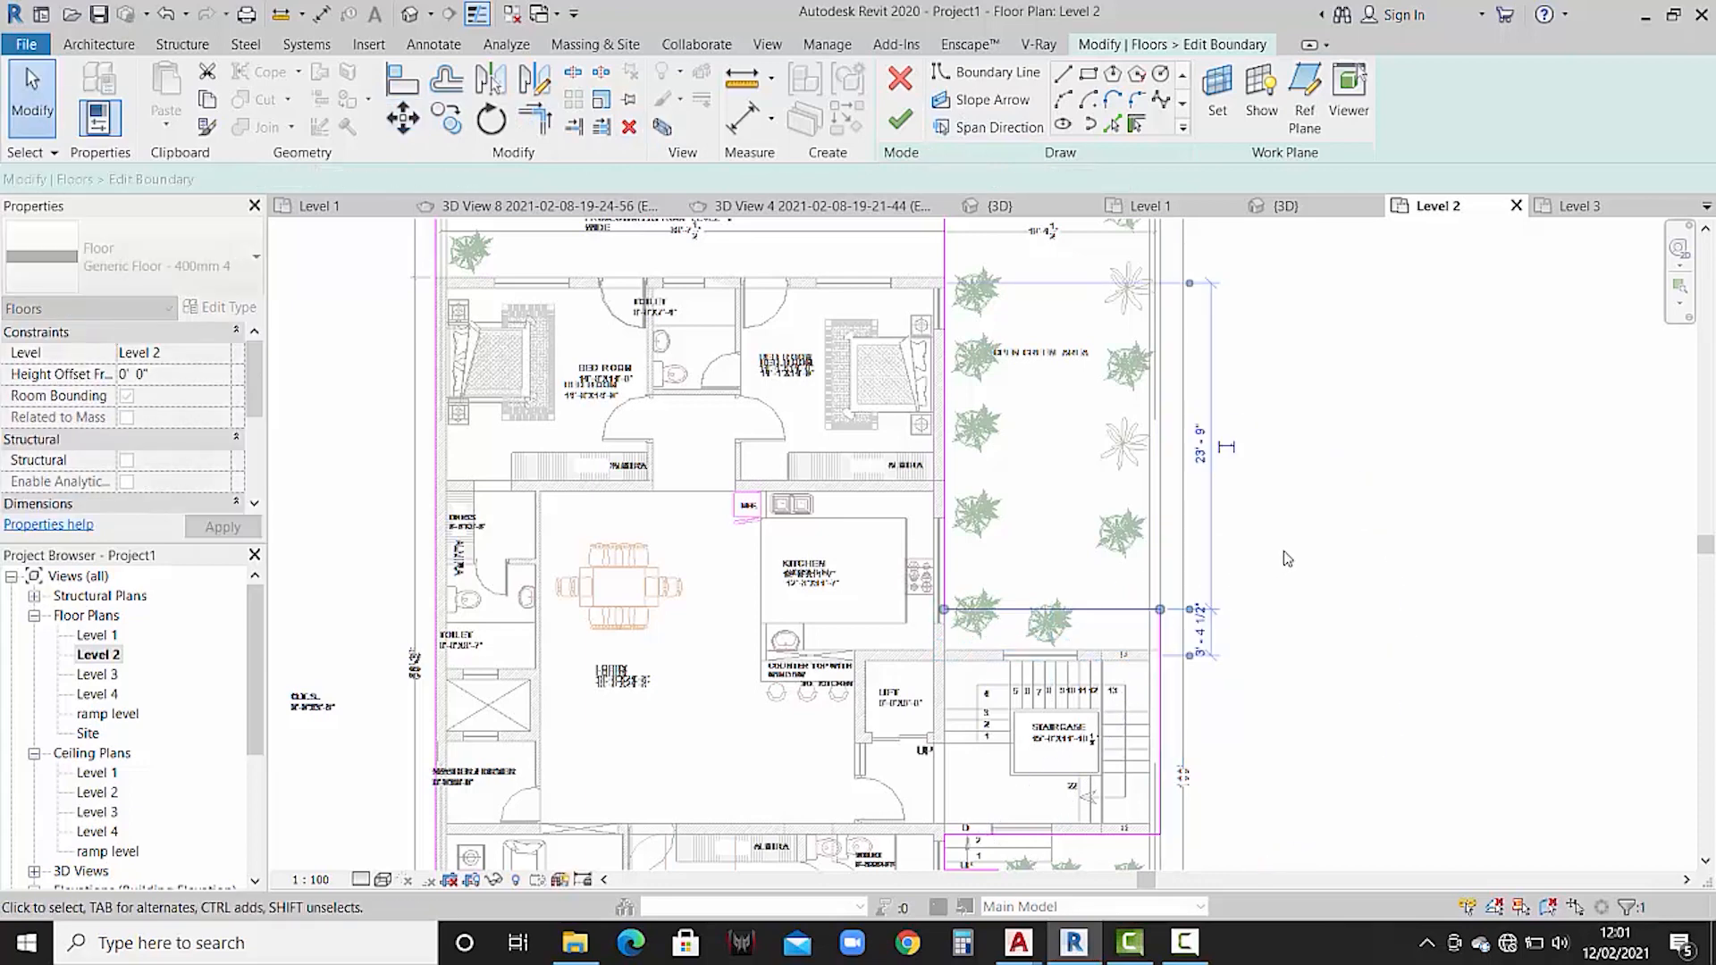
- Move the Level 2 slab's boundary line along the kitchen and rear bedroom 3'-0" outward into the open green area
left_click(948, 552)
middle_click_drag(1084, 361, 1103, 490)
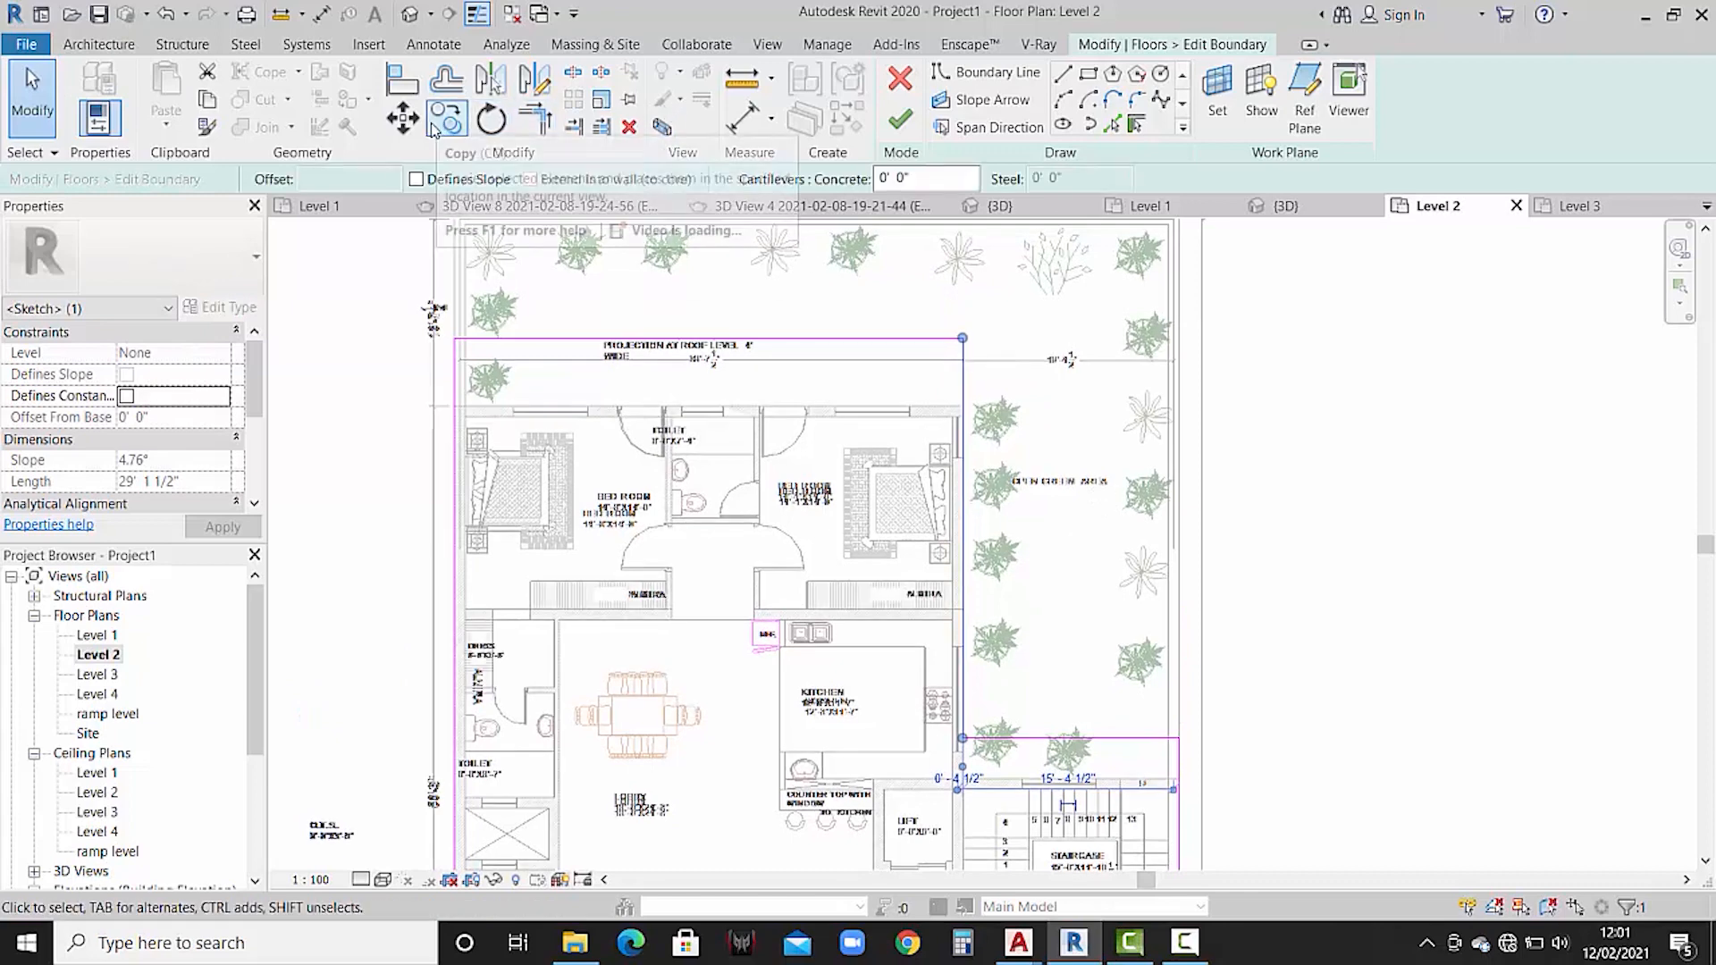
left_click(403, 117)
left_click(962, 339)
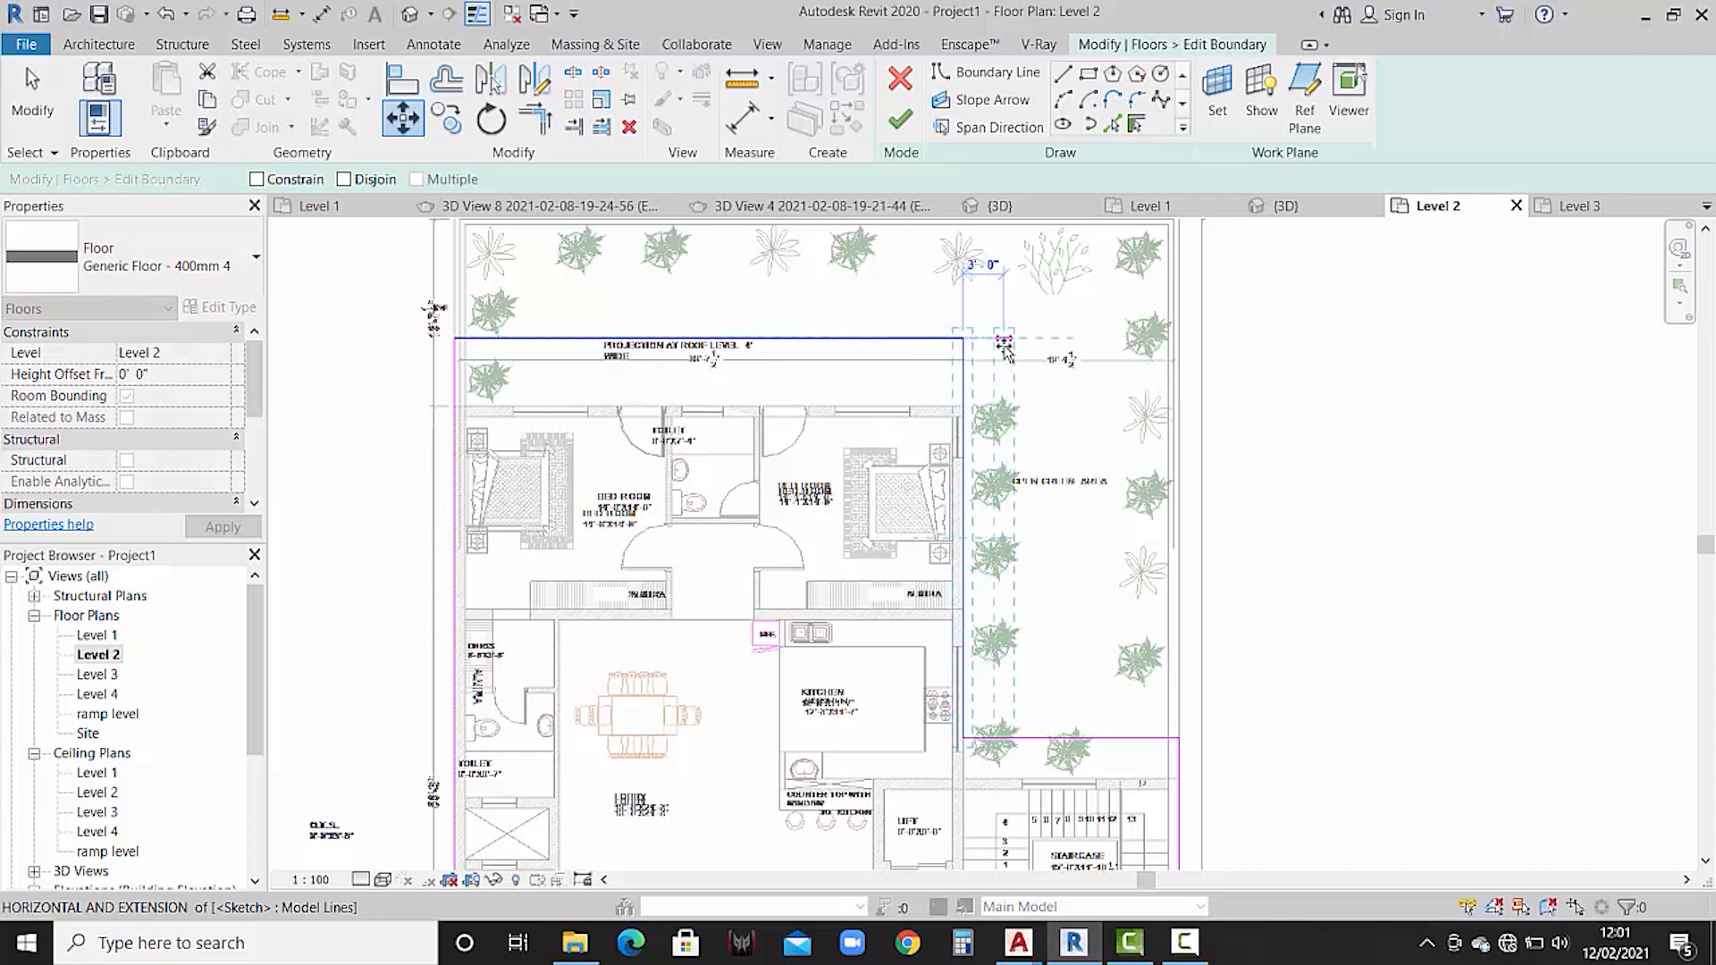
left_click(1003, 342)
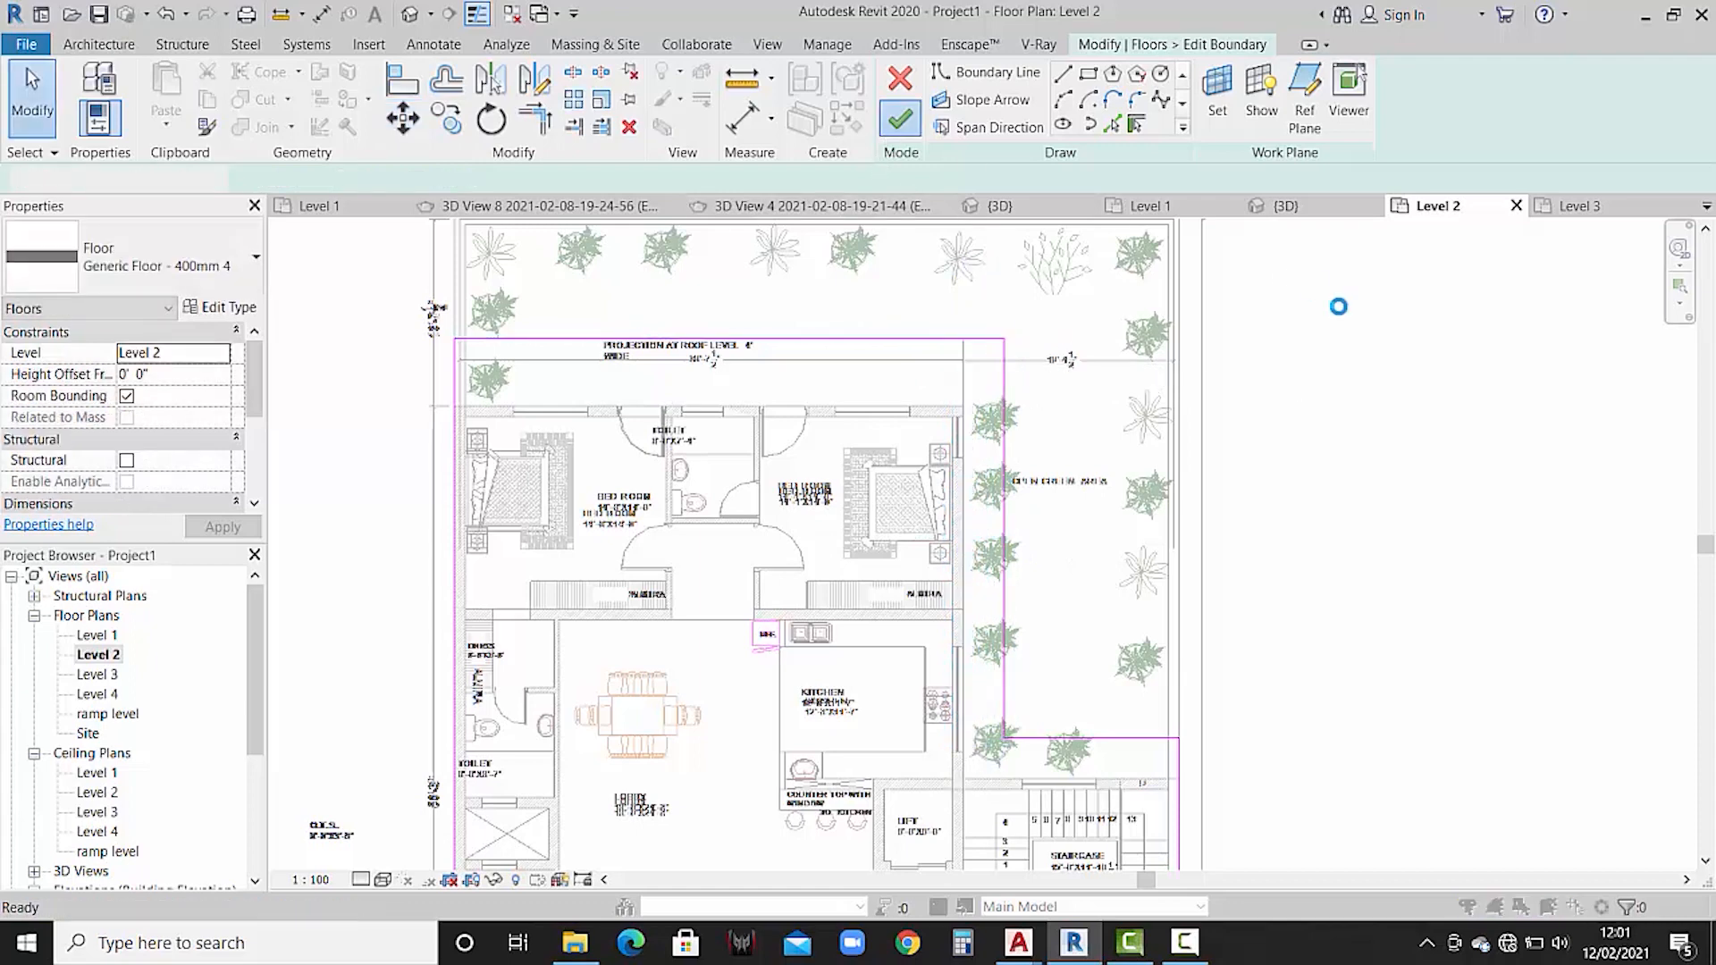
- Finish the Level 2 slab boundary edit and check both slabs in the 3D view
left_click(910, 487)
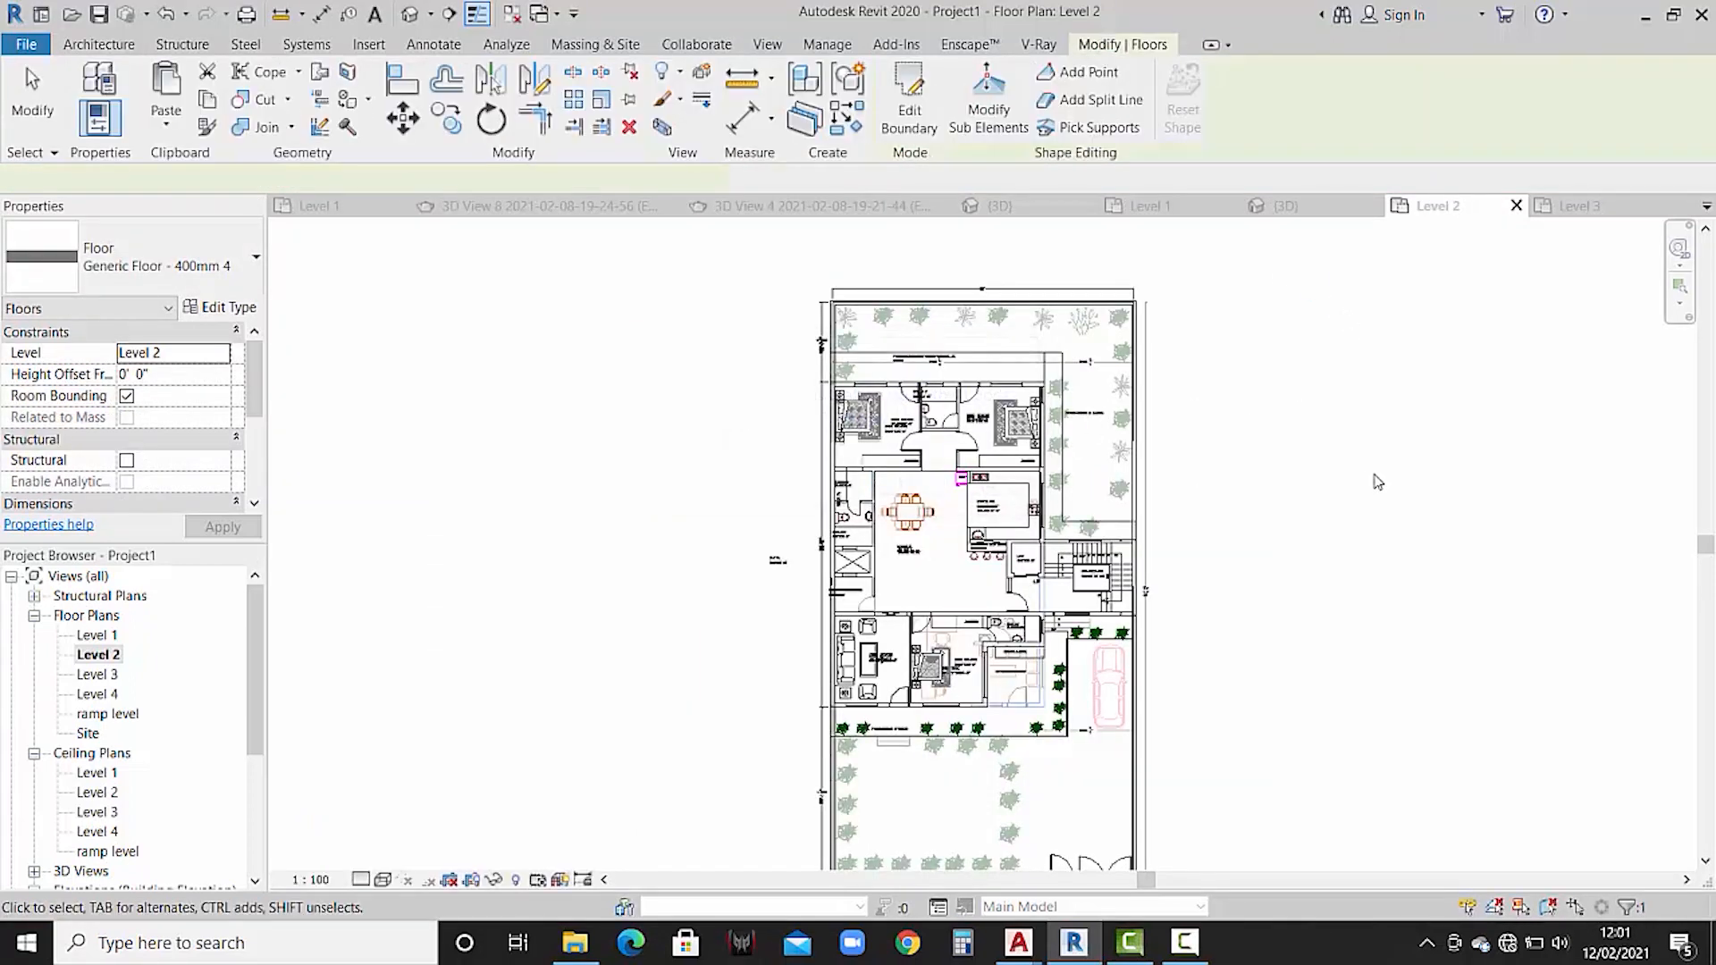
scroll(1109, 364, "up", 4)
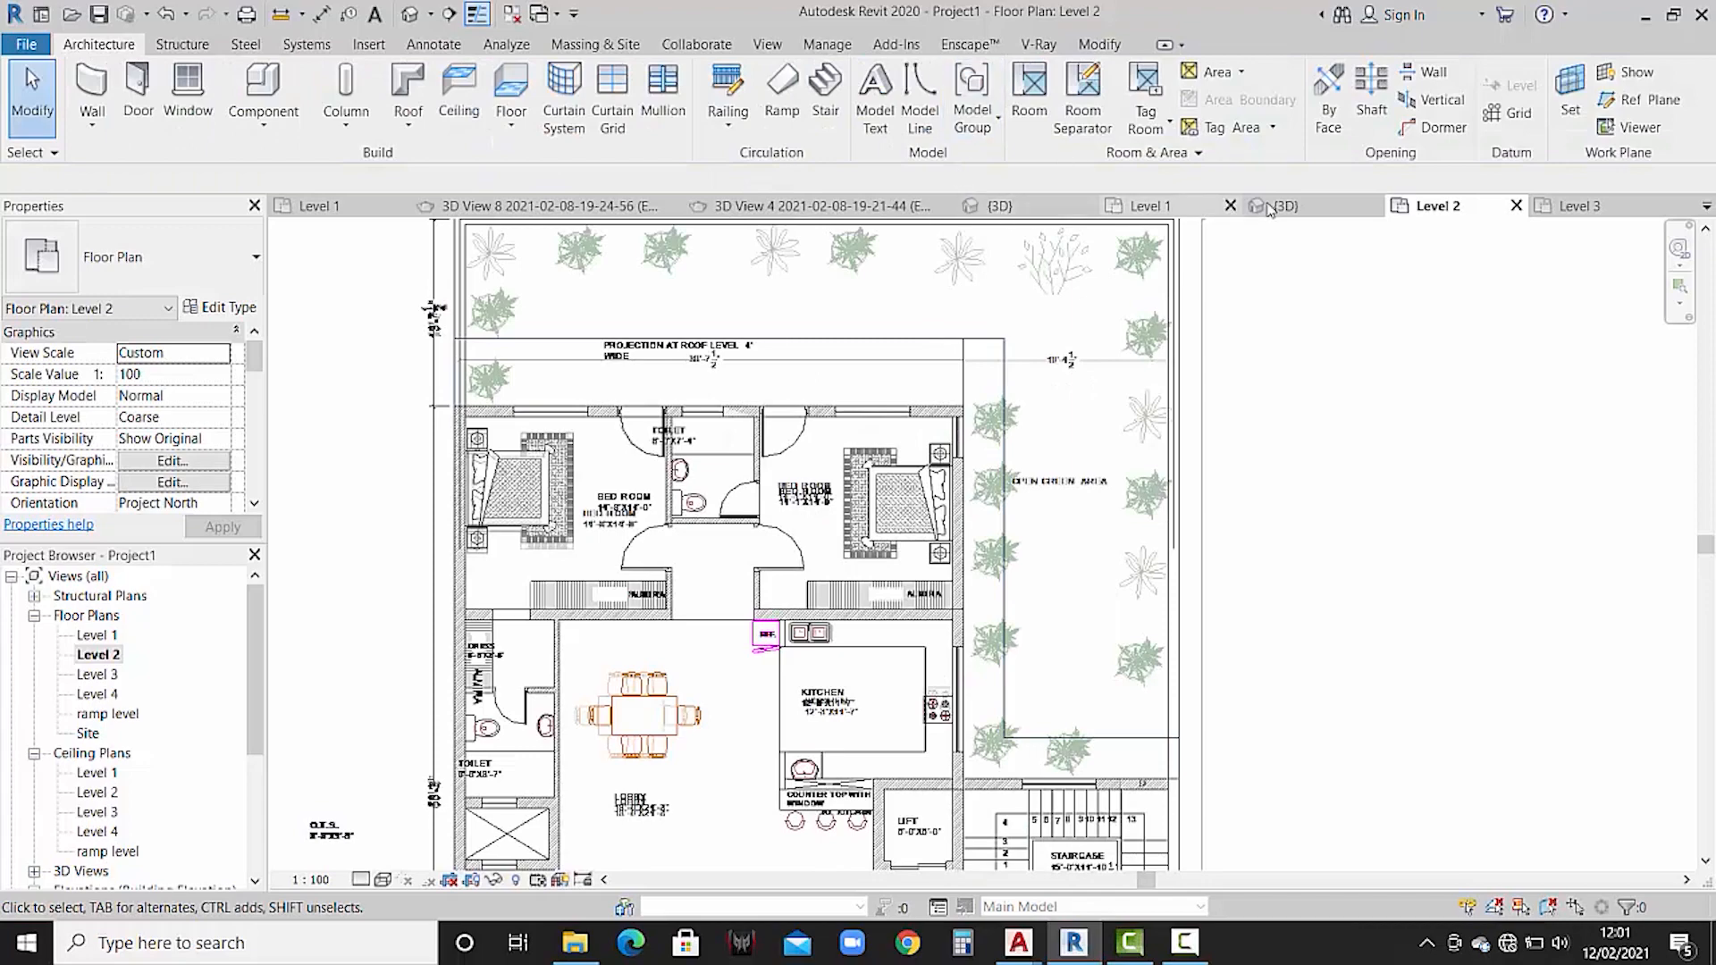
left_click(1271, 206)
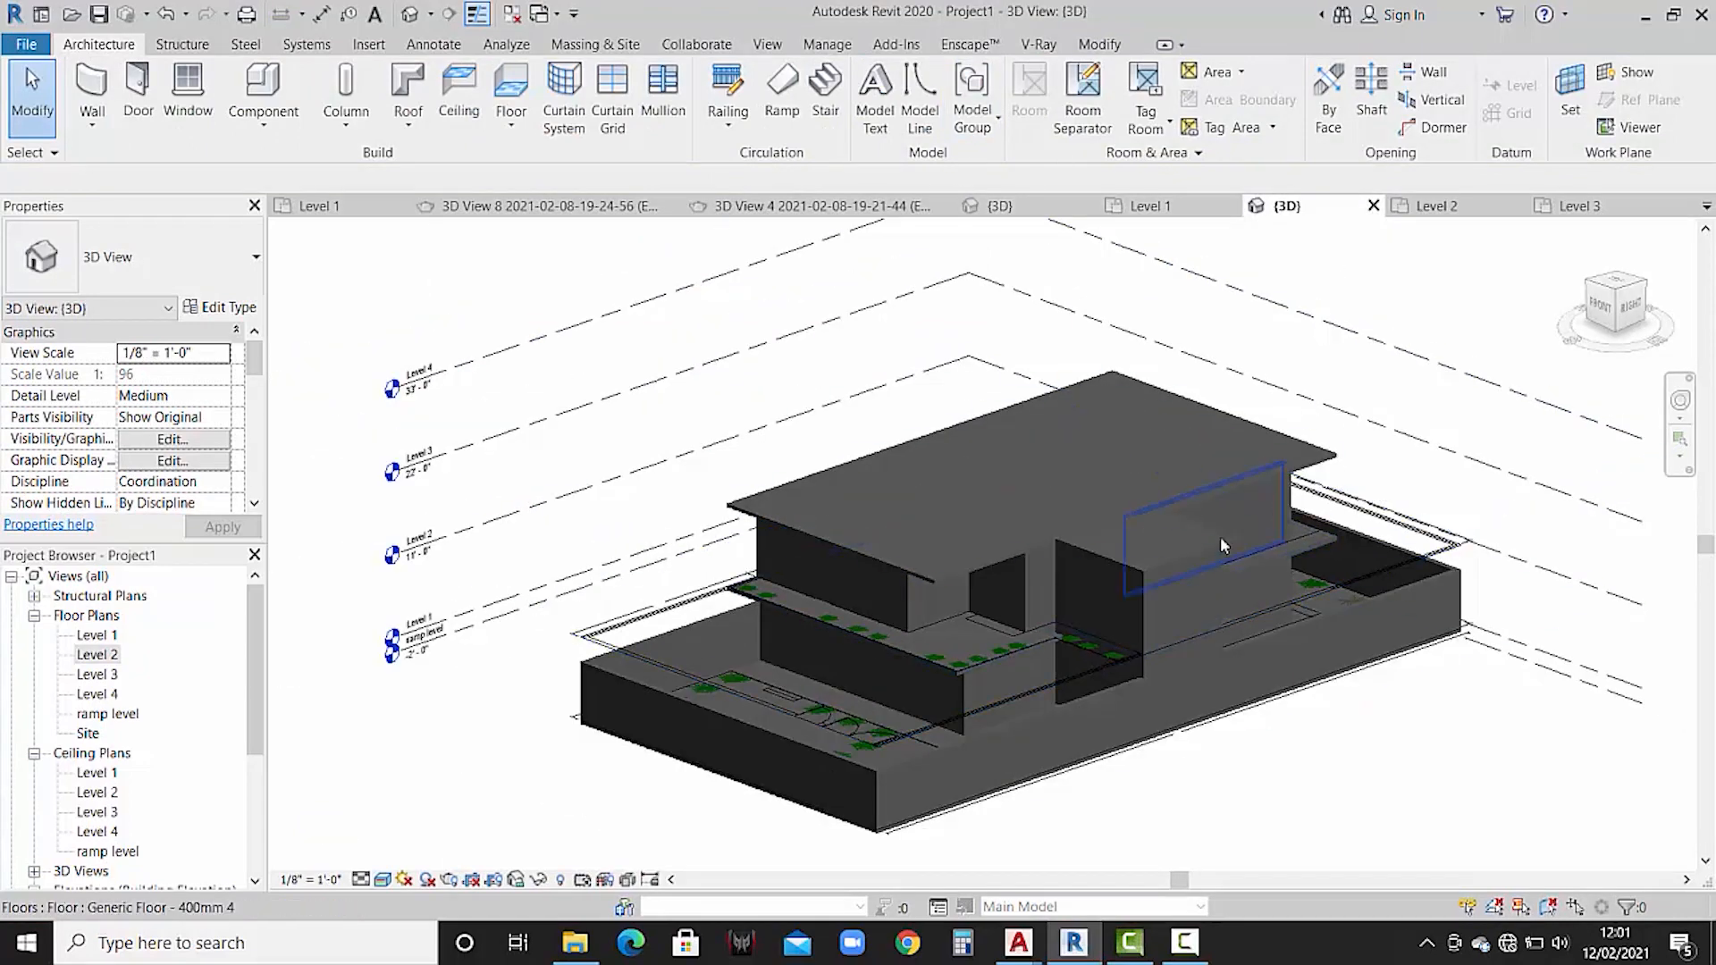
middle_click_drag(1222, 545, 1251, 572, "shift")
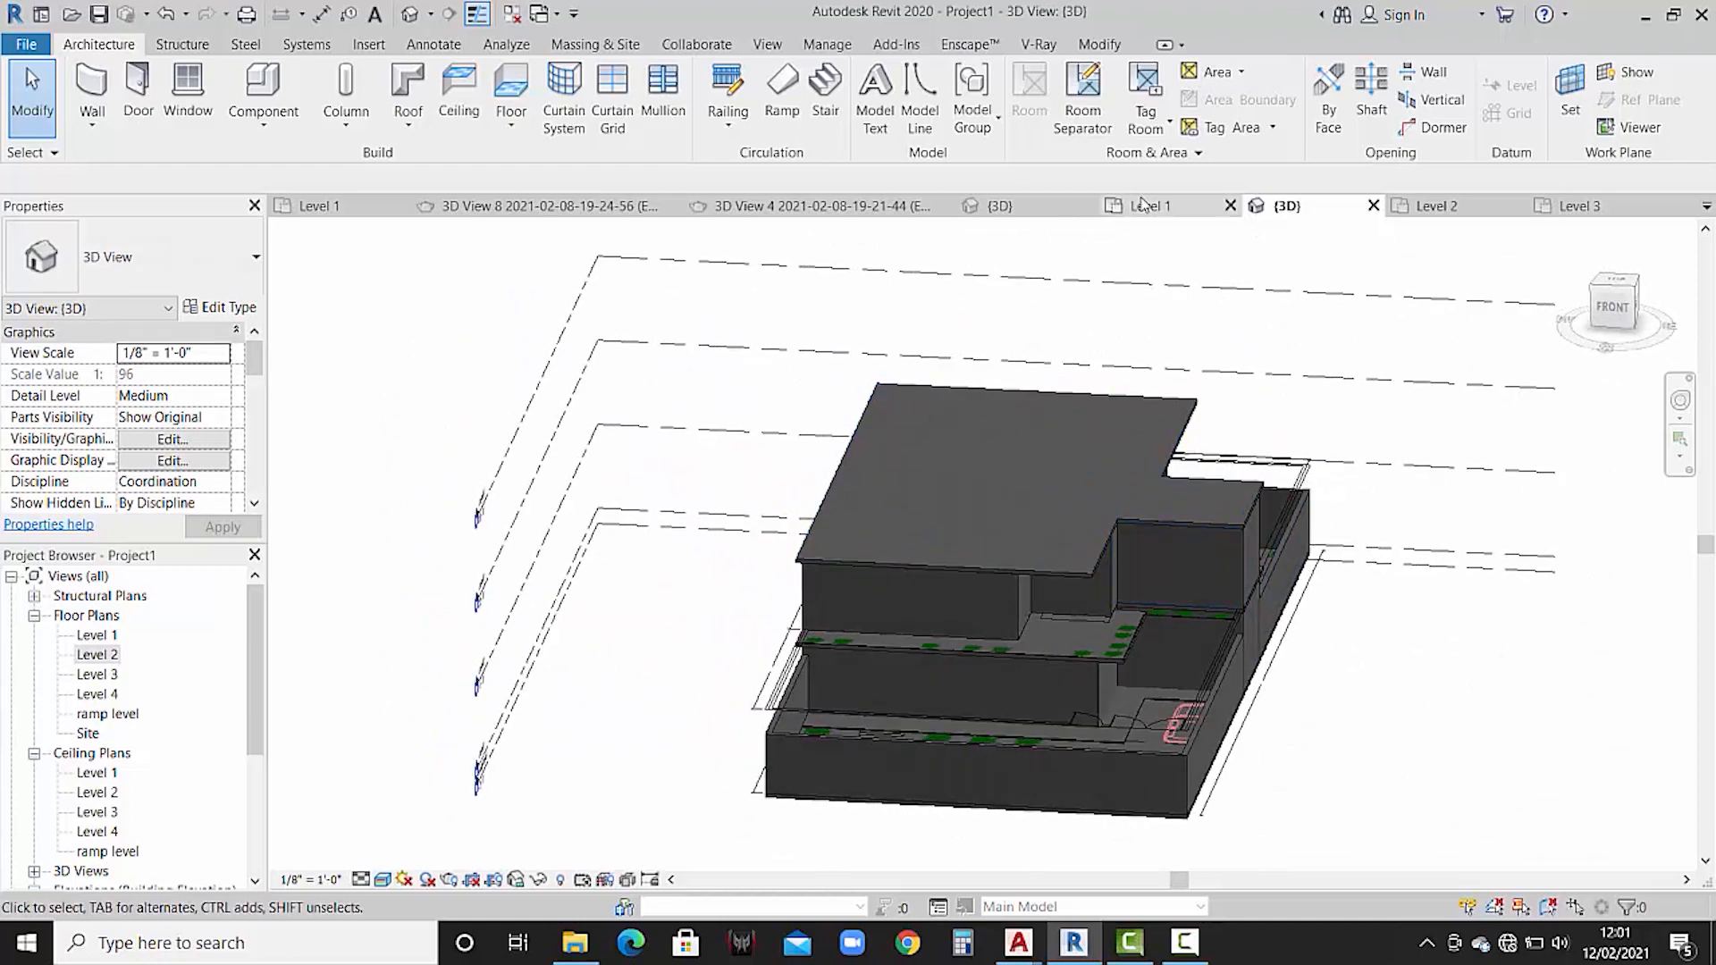
- Switch to the completed reference house model and examine the raised staircase roof and front elevation
left_click(1005, 205)
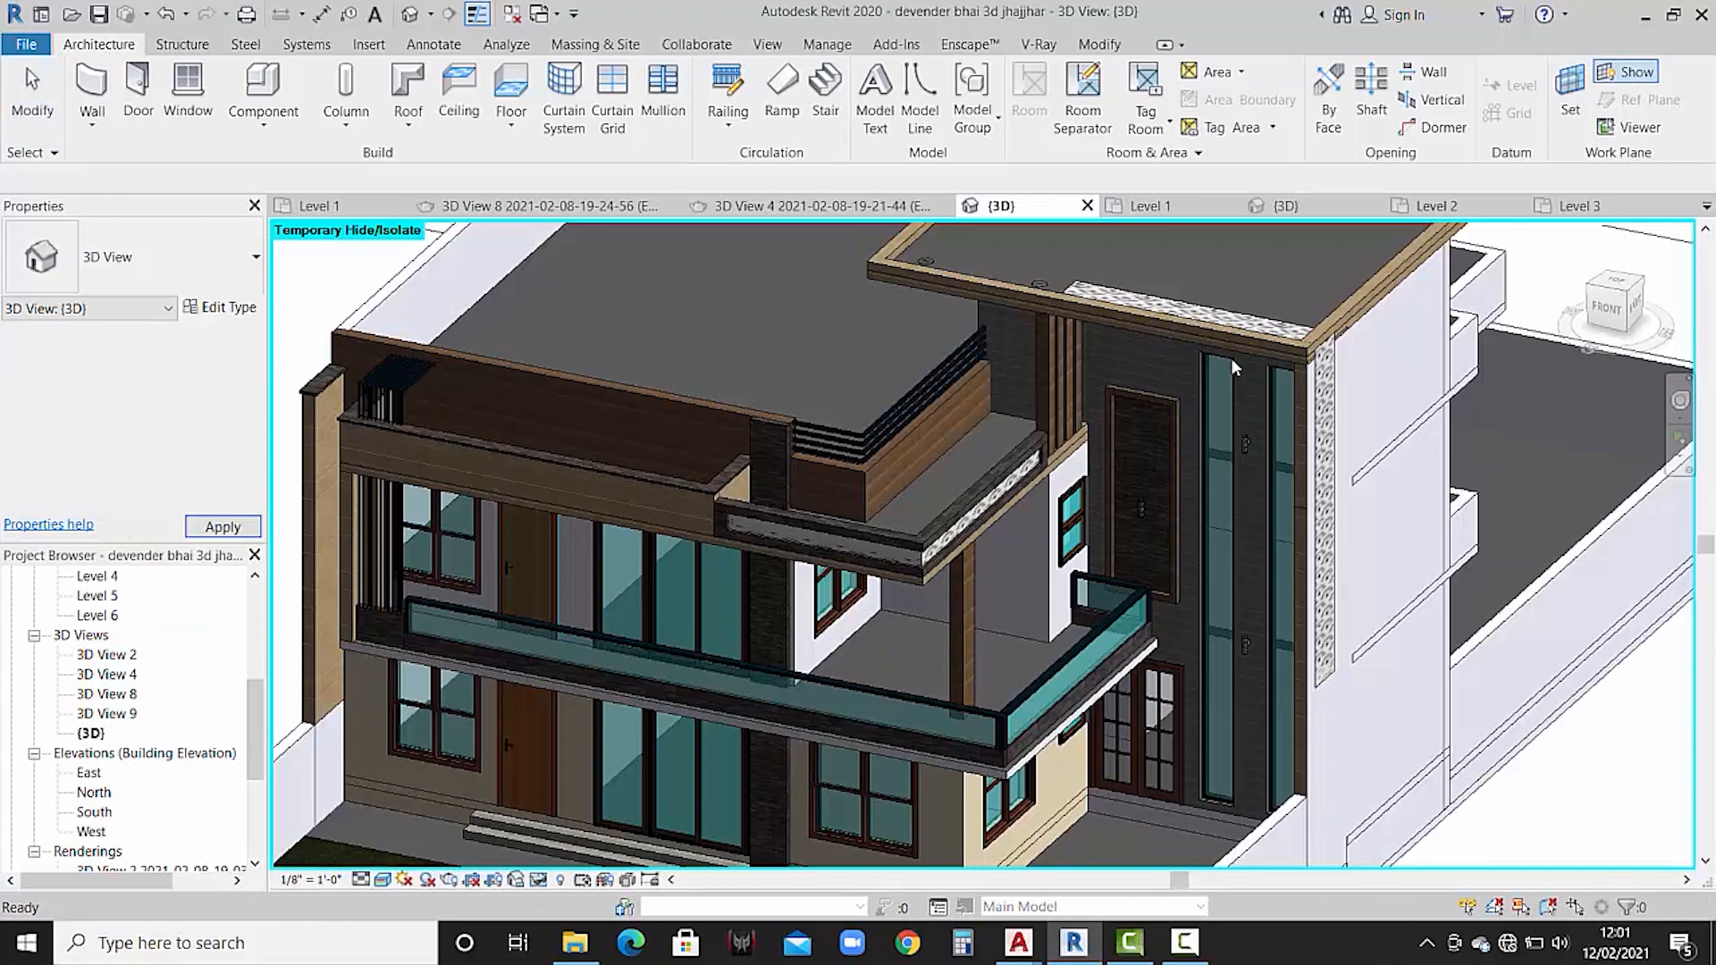
middle_click_drag(1230, 358, 1236, 305, "shift")
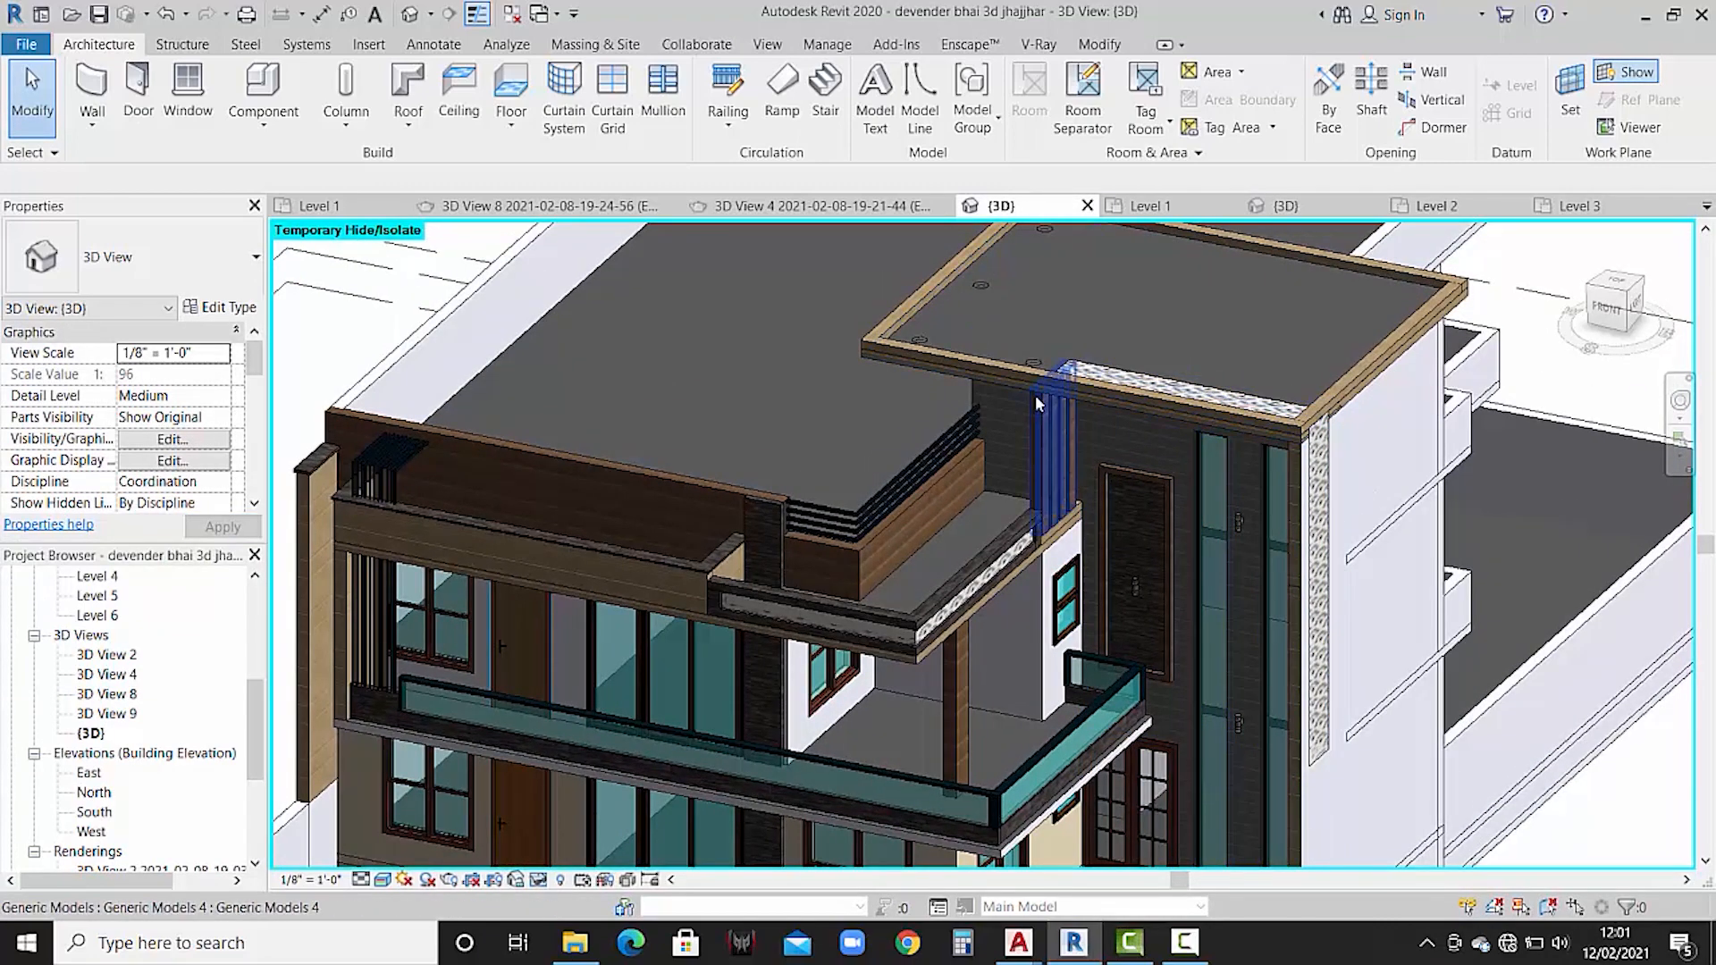
middle_click_drag(1037, 404, 1045, 483)
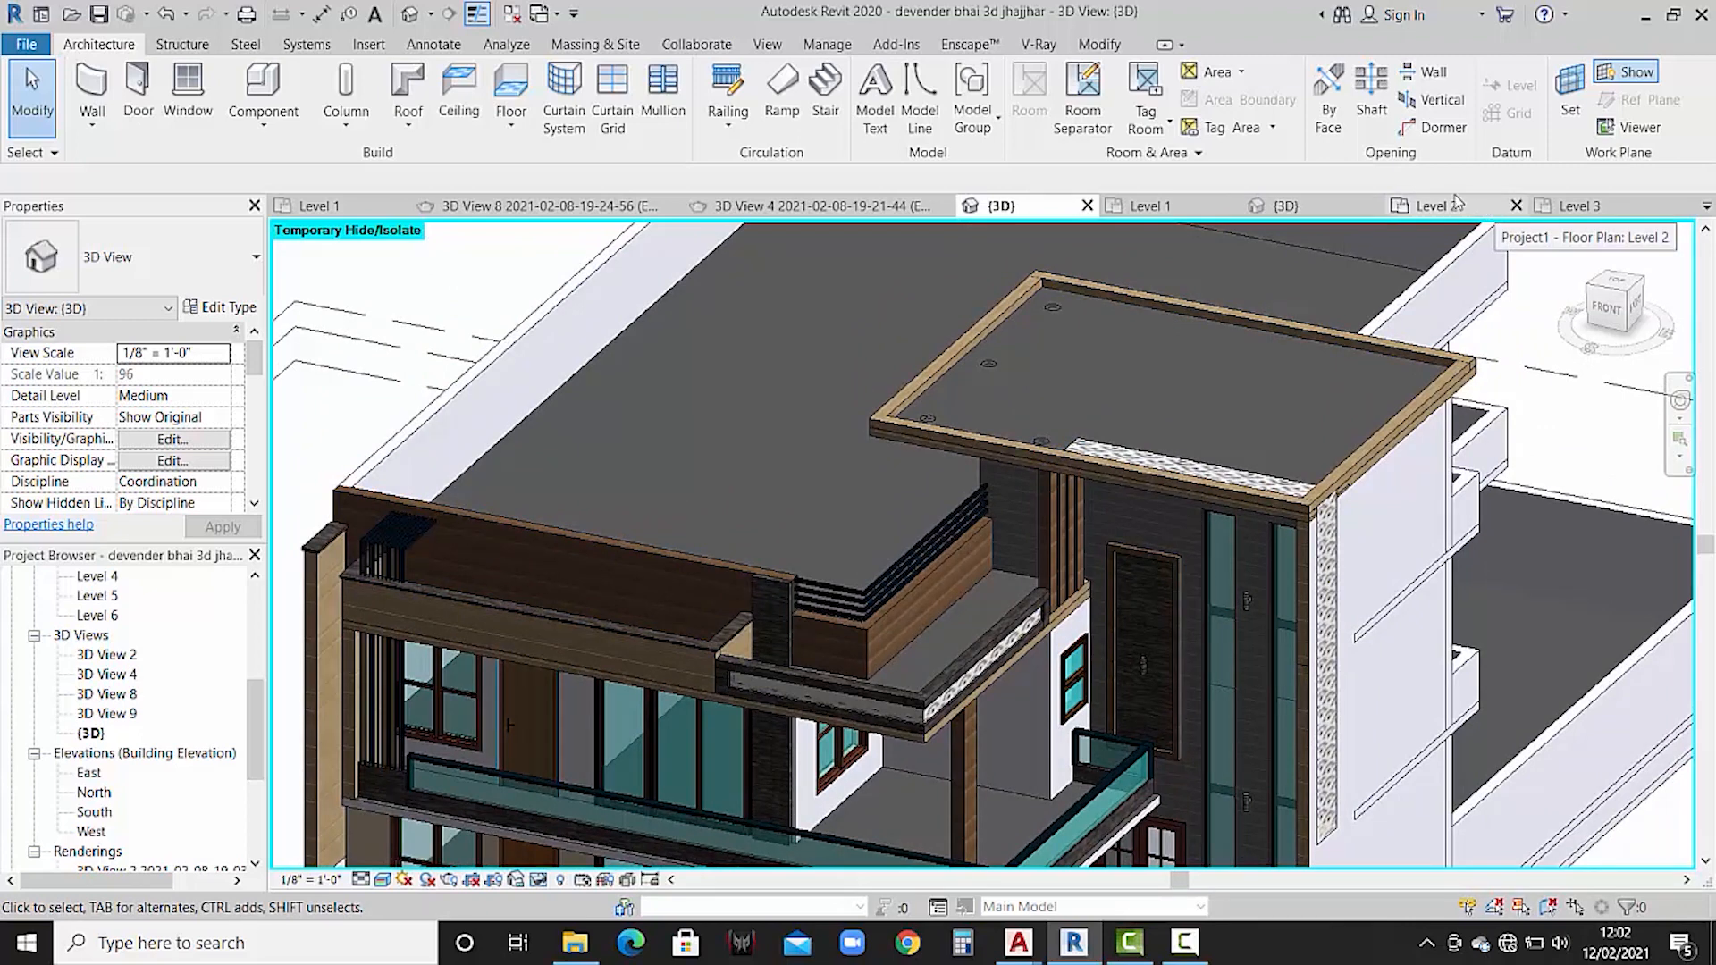
- Return to the Level 2 plan and check the staircase's outer side wall and rear wall
left_click(1441, 213)
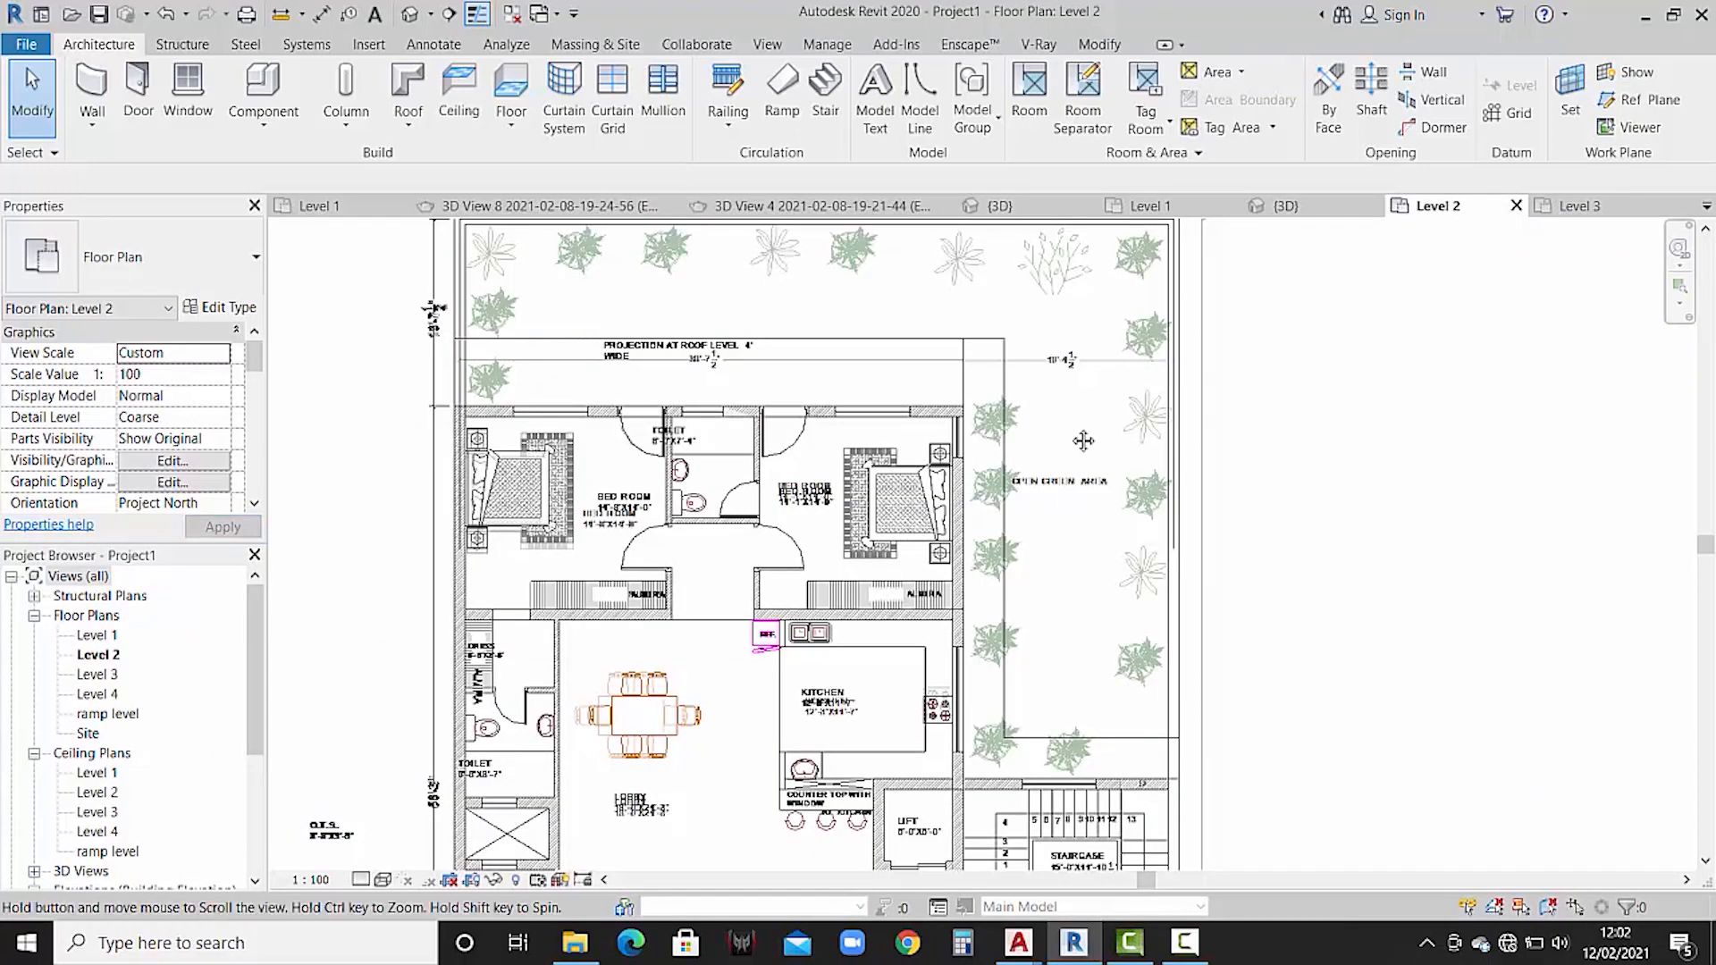
middle_click_drag(1084, 440, 1097, 291)
middle_click_drag(1076, 575, 1054, 435)
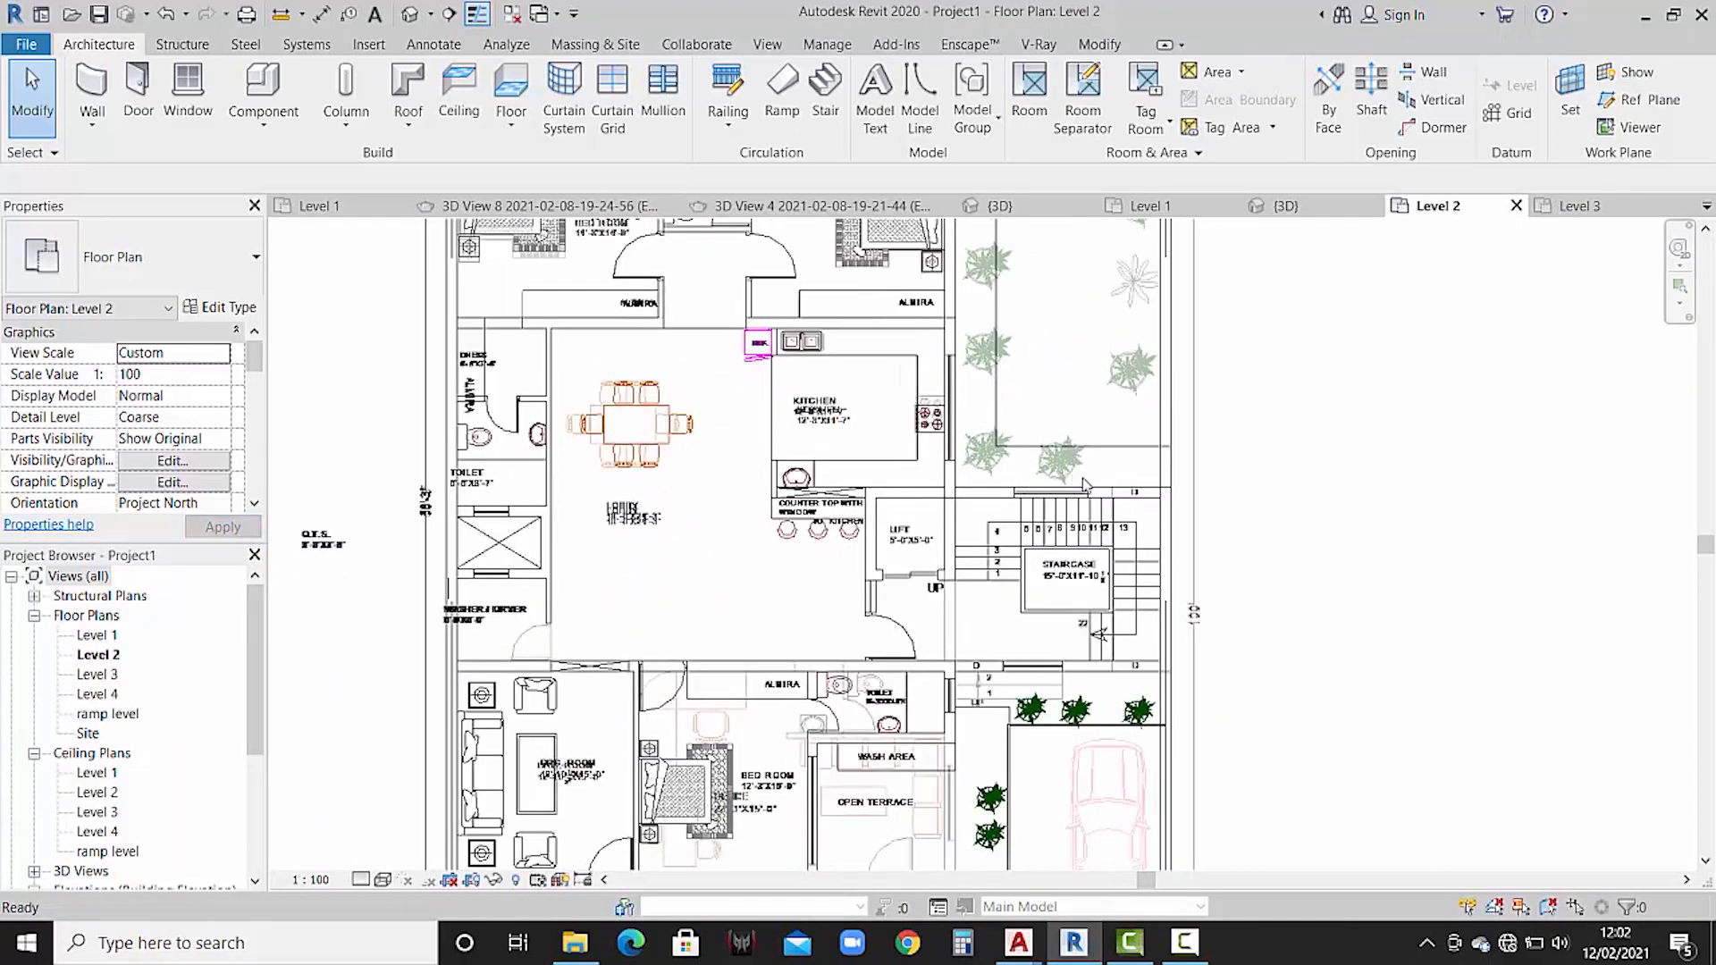
left_click(1119, 676)
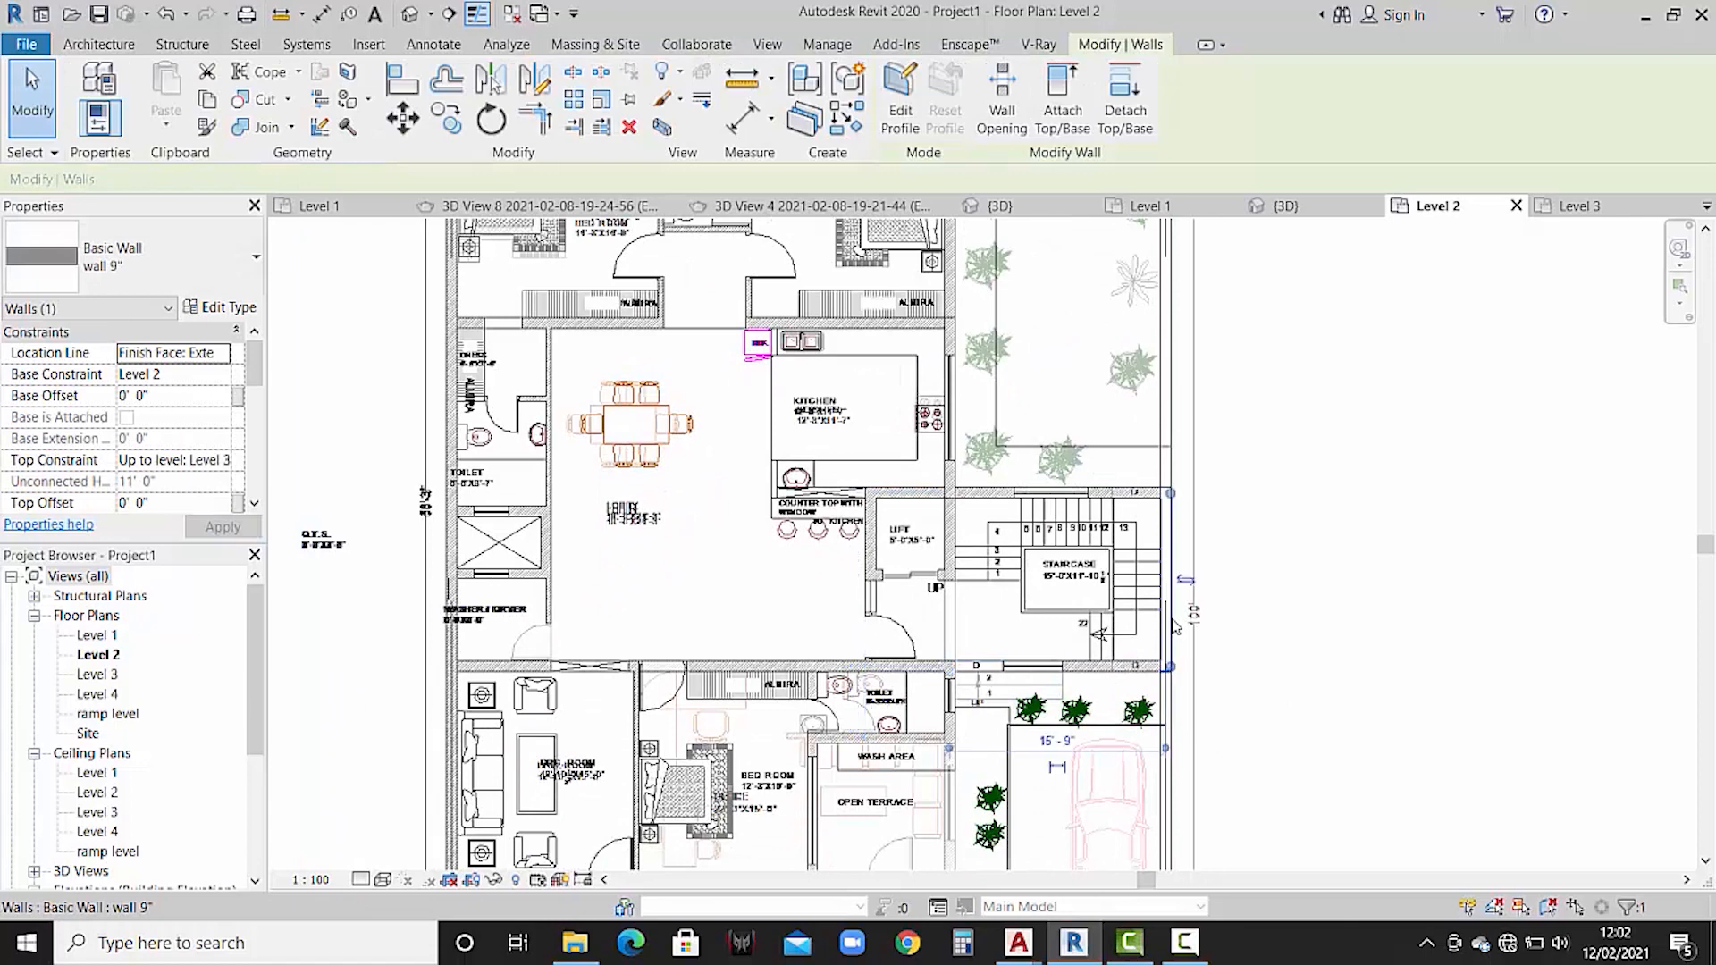
left_click(1131, 493)
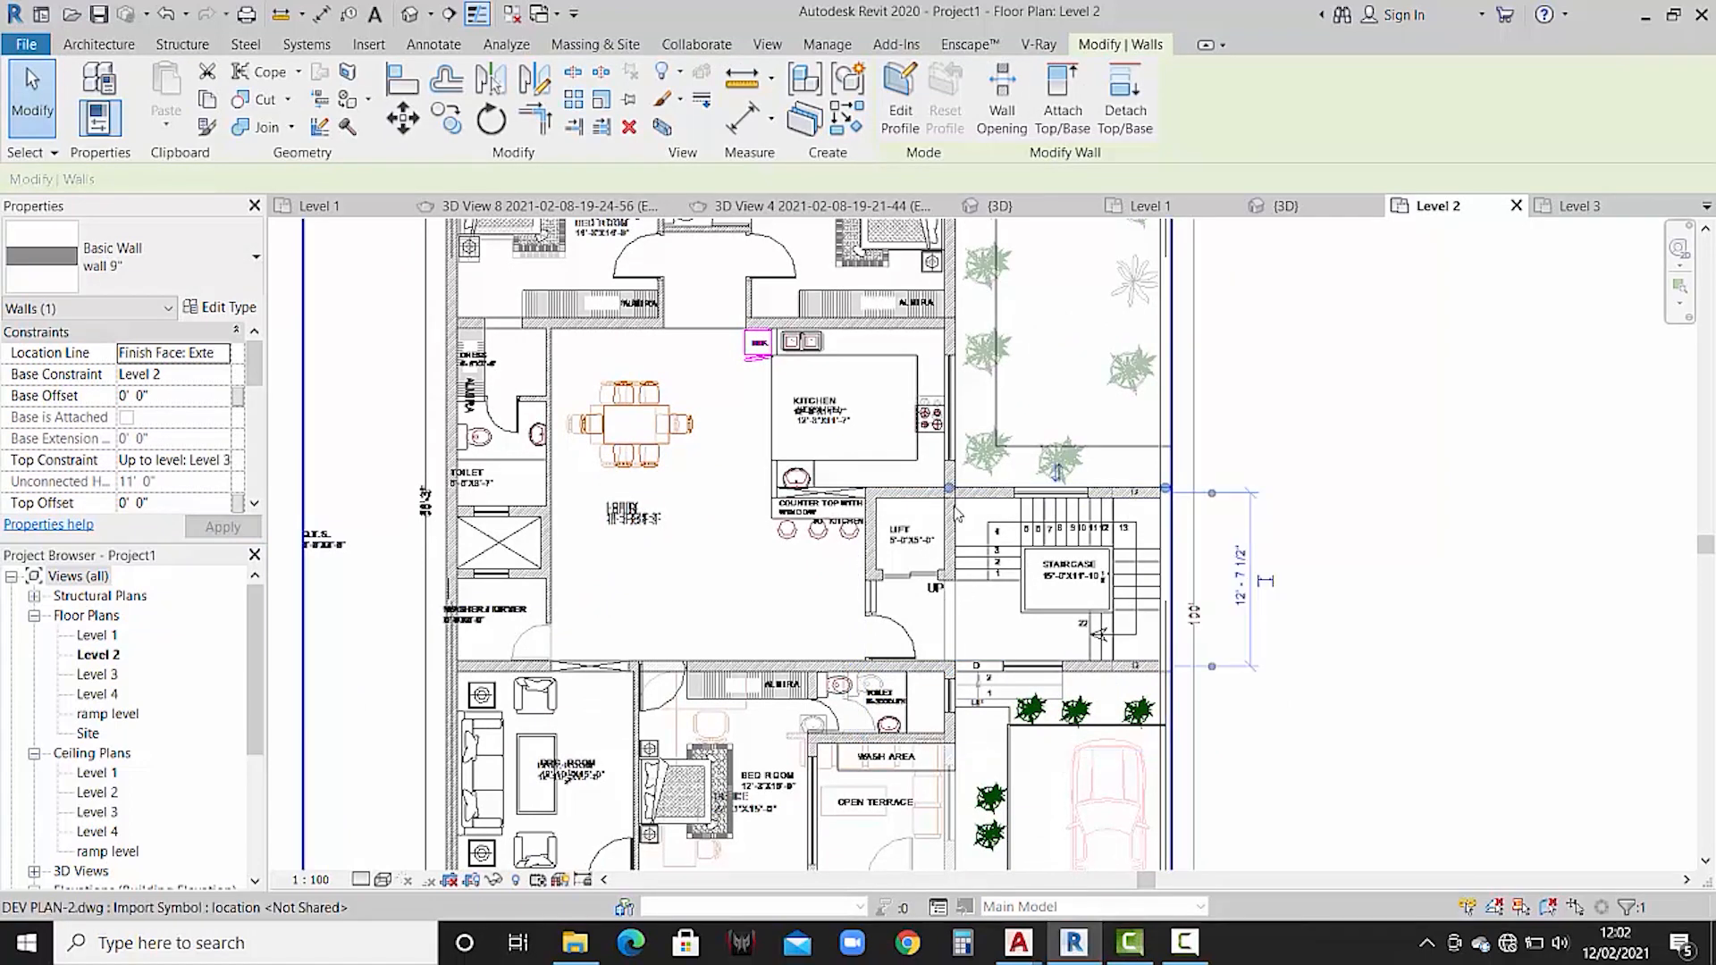
- Draw a 9" architectural wall about 11'-10 1/2" long between the lift lobby and staircase, from the rear staircase wall to the front one
left_click(101, 46)
left_click(94, 131)
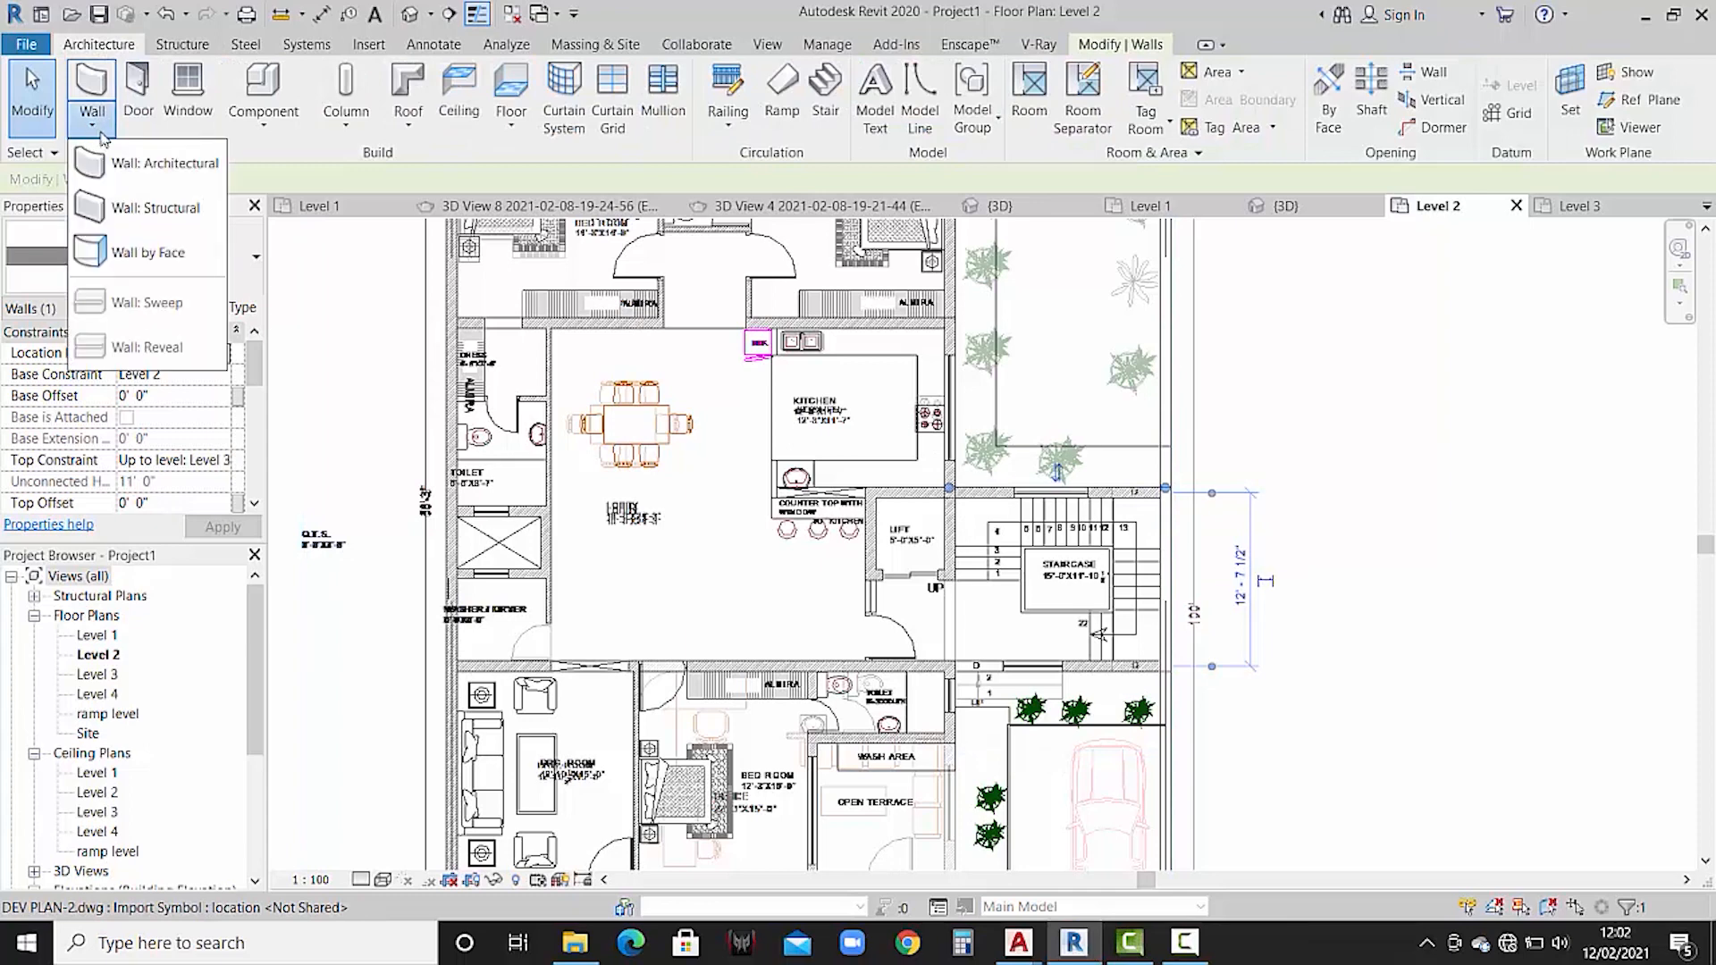
left_click(143, 164)
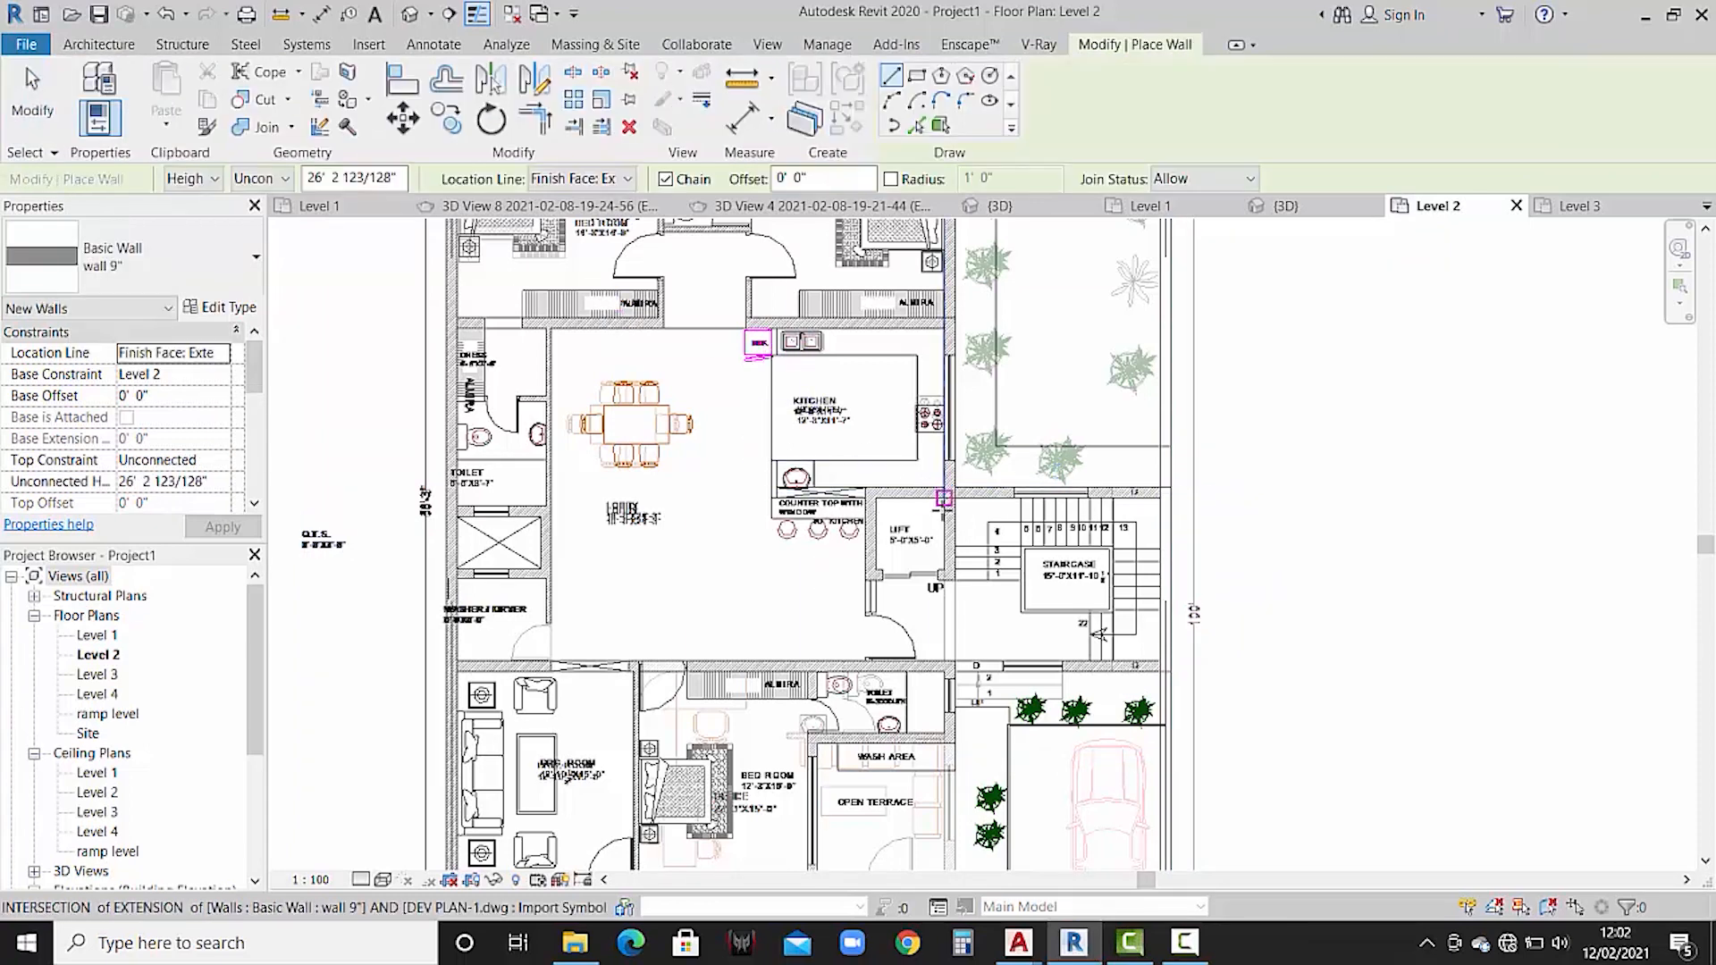
left_click(944, 494)
key("Escape")
key("Escape")
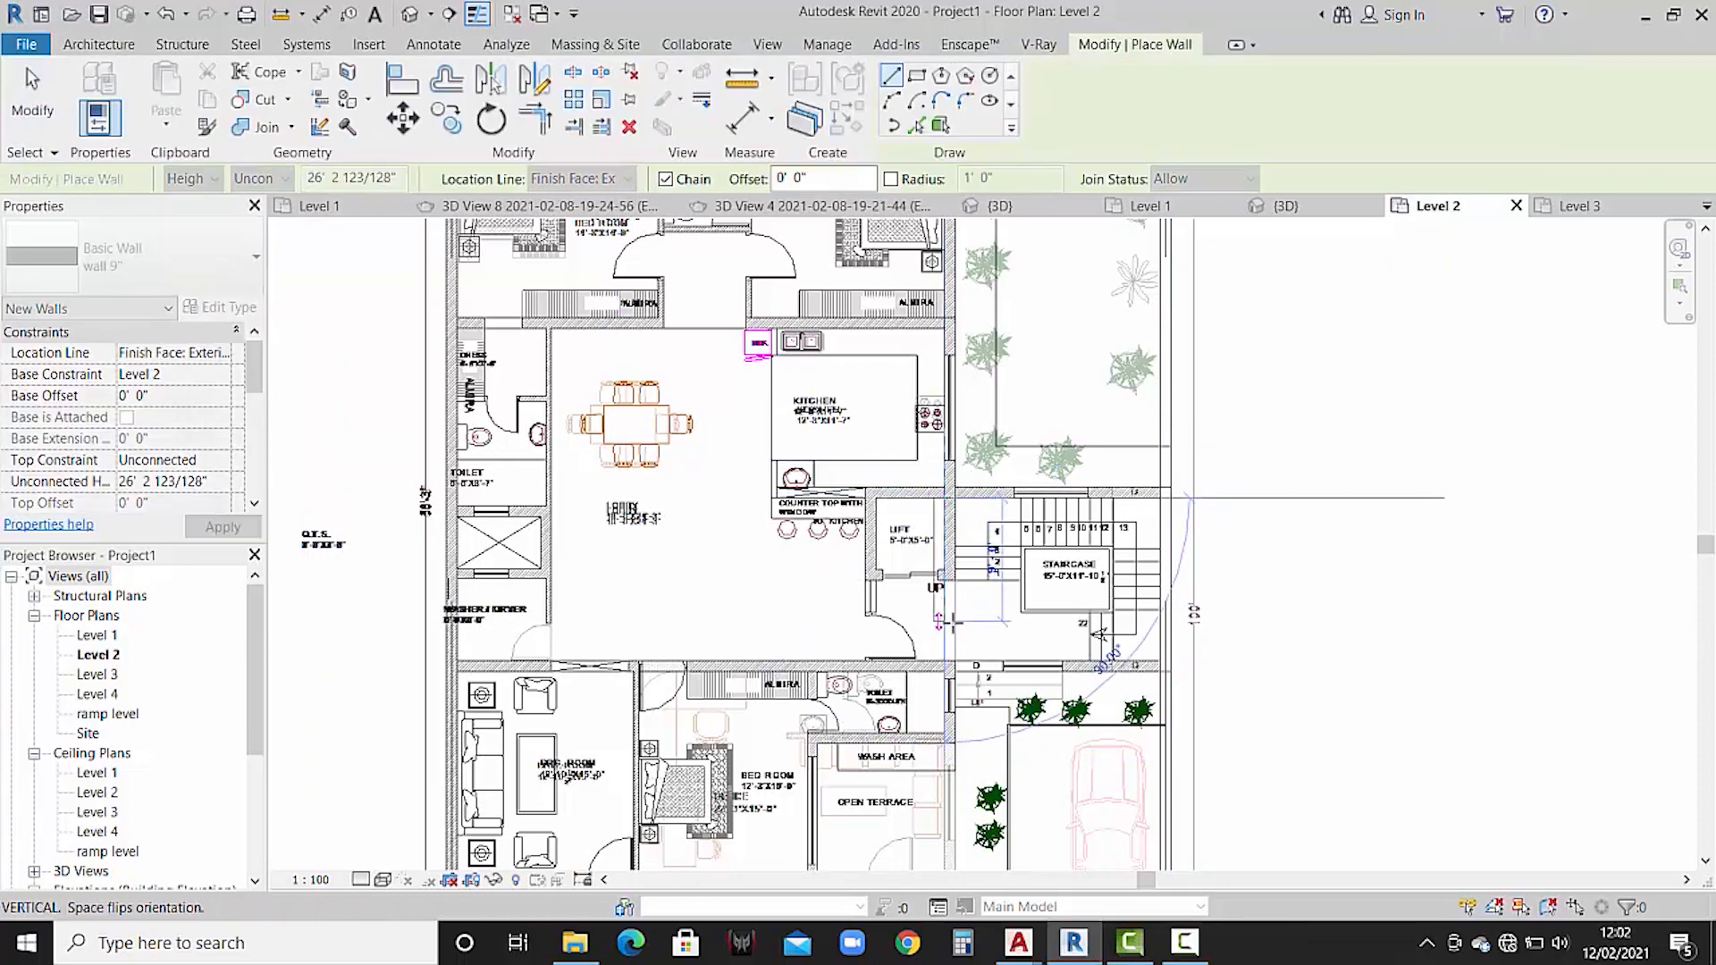
left_click(956, 498)
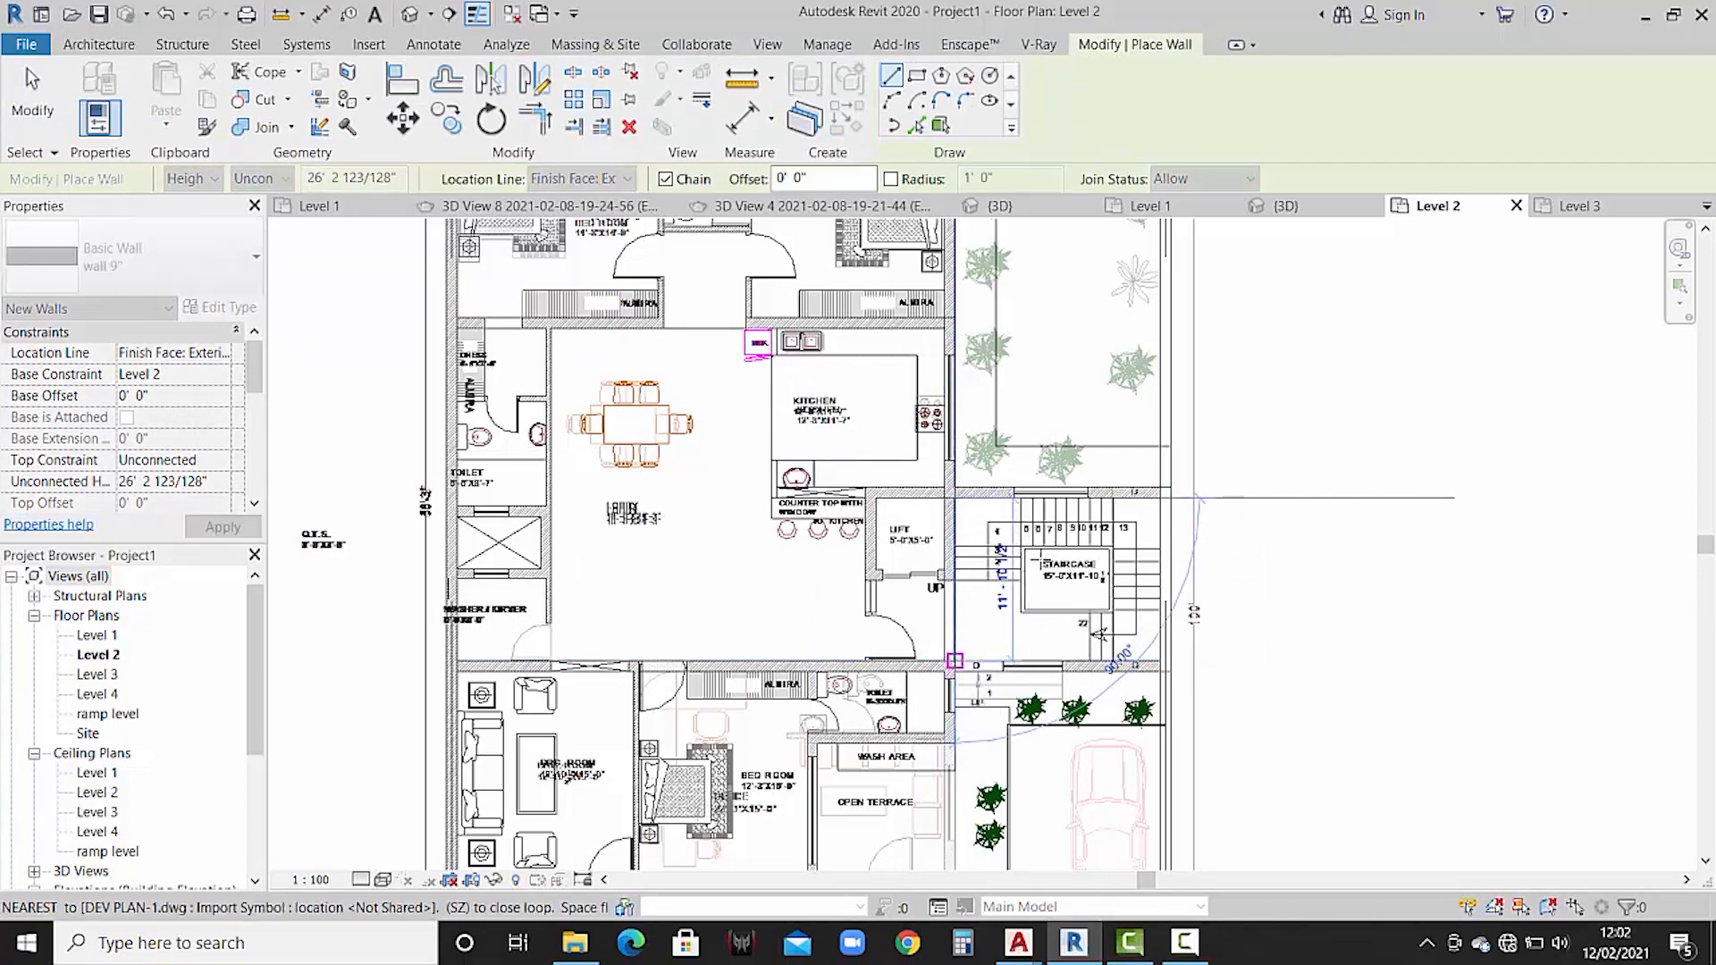
key("Escape")
key("Escape")
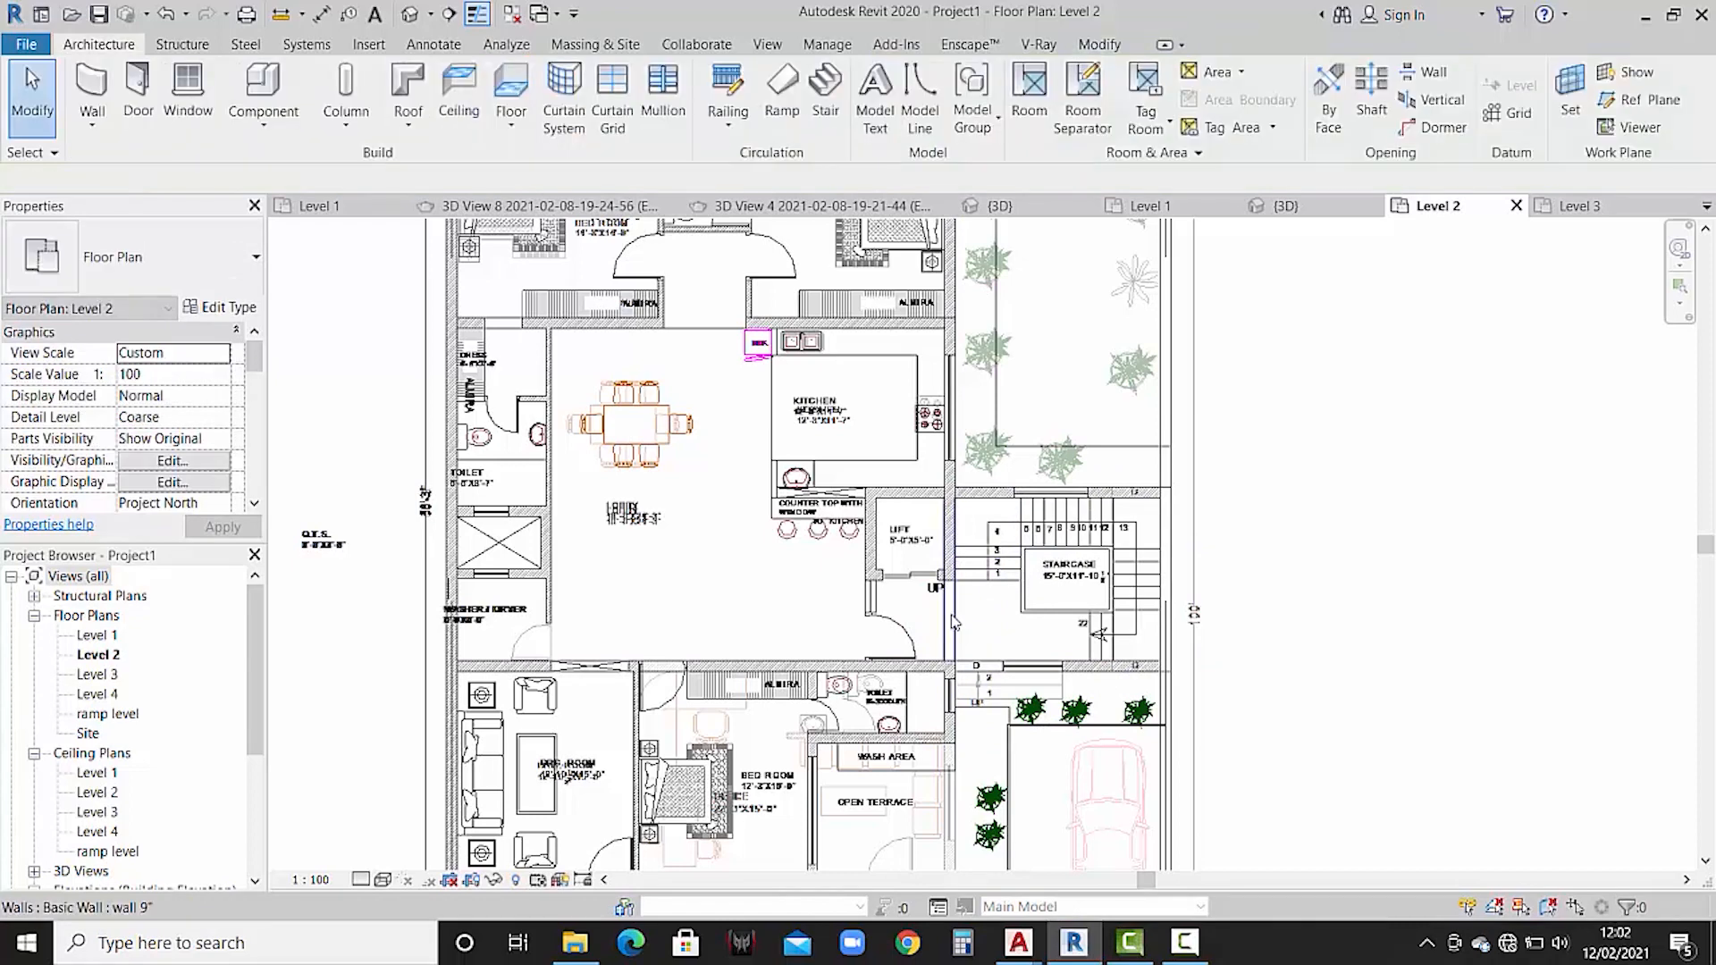
left_click(954, 608)
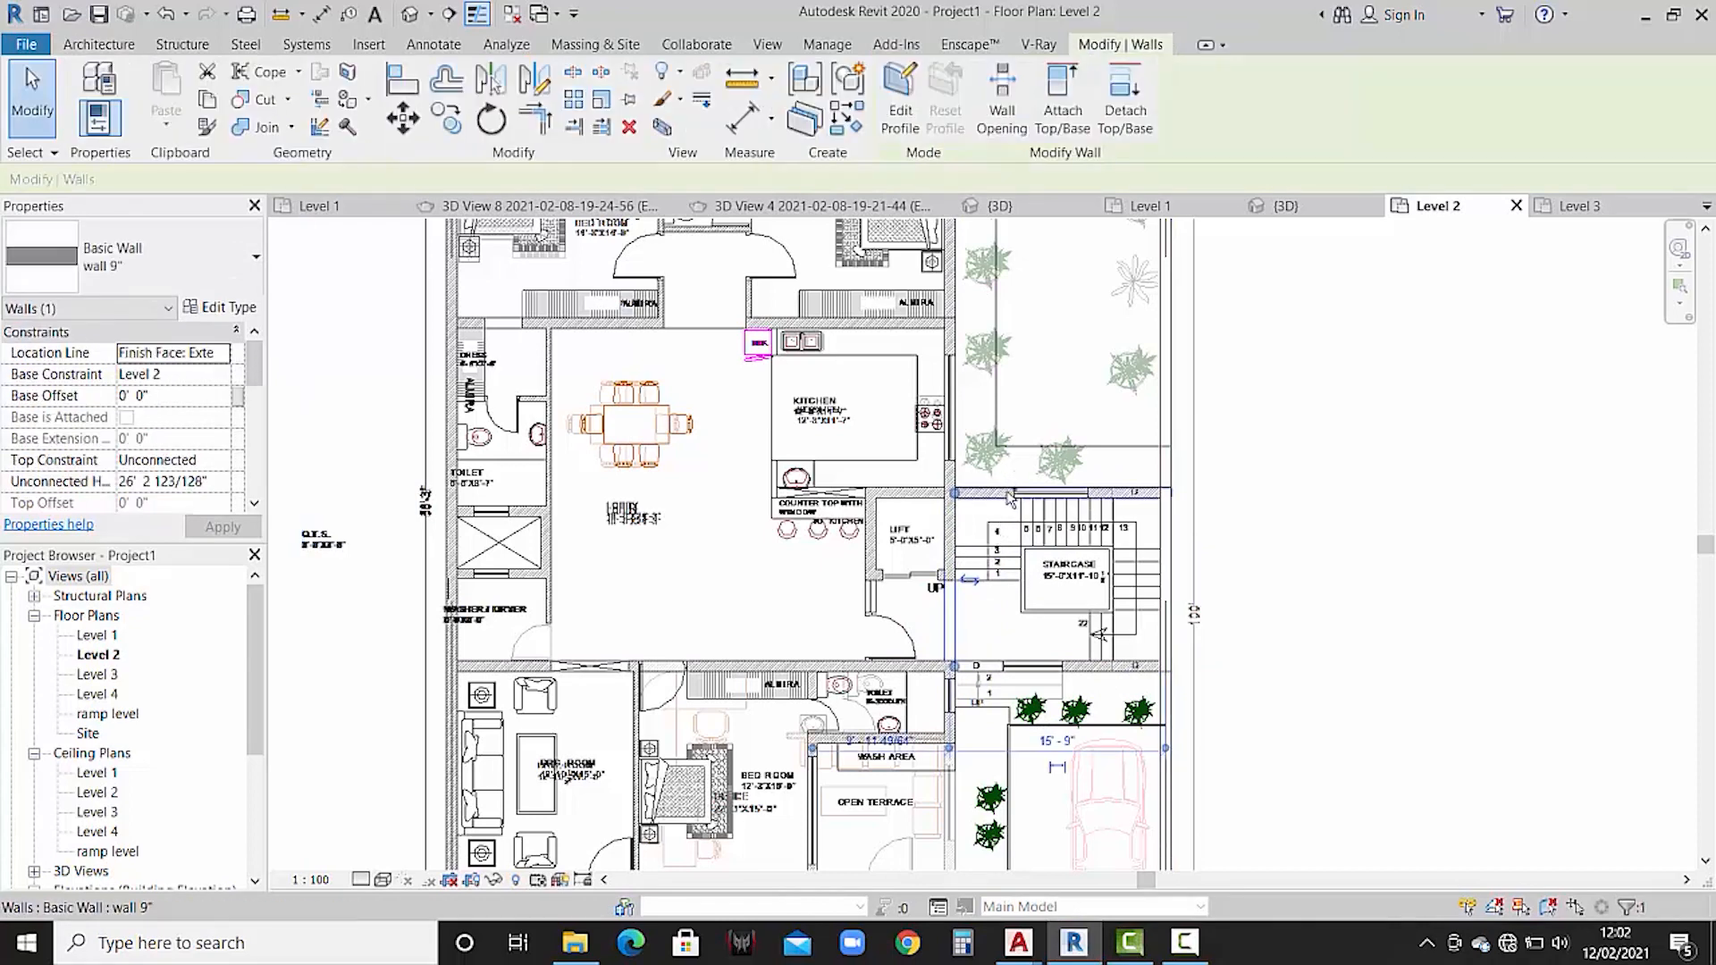
left_click(1166, 572, "ctrl")
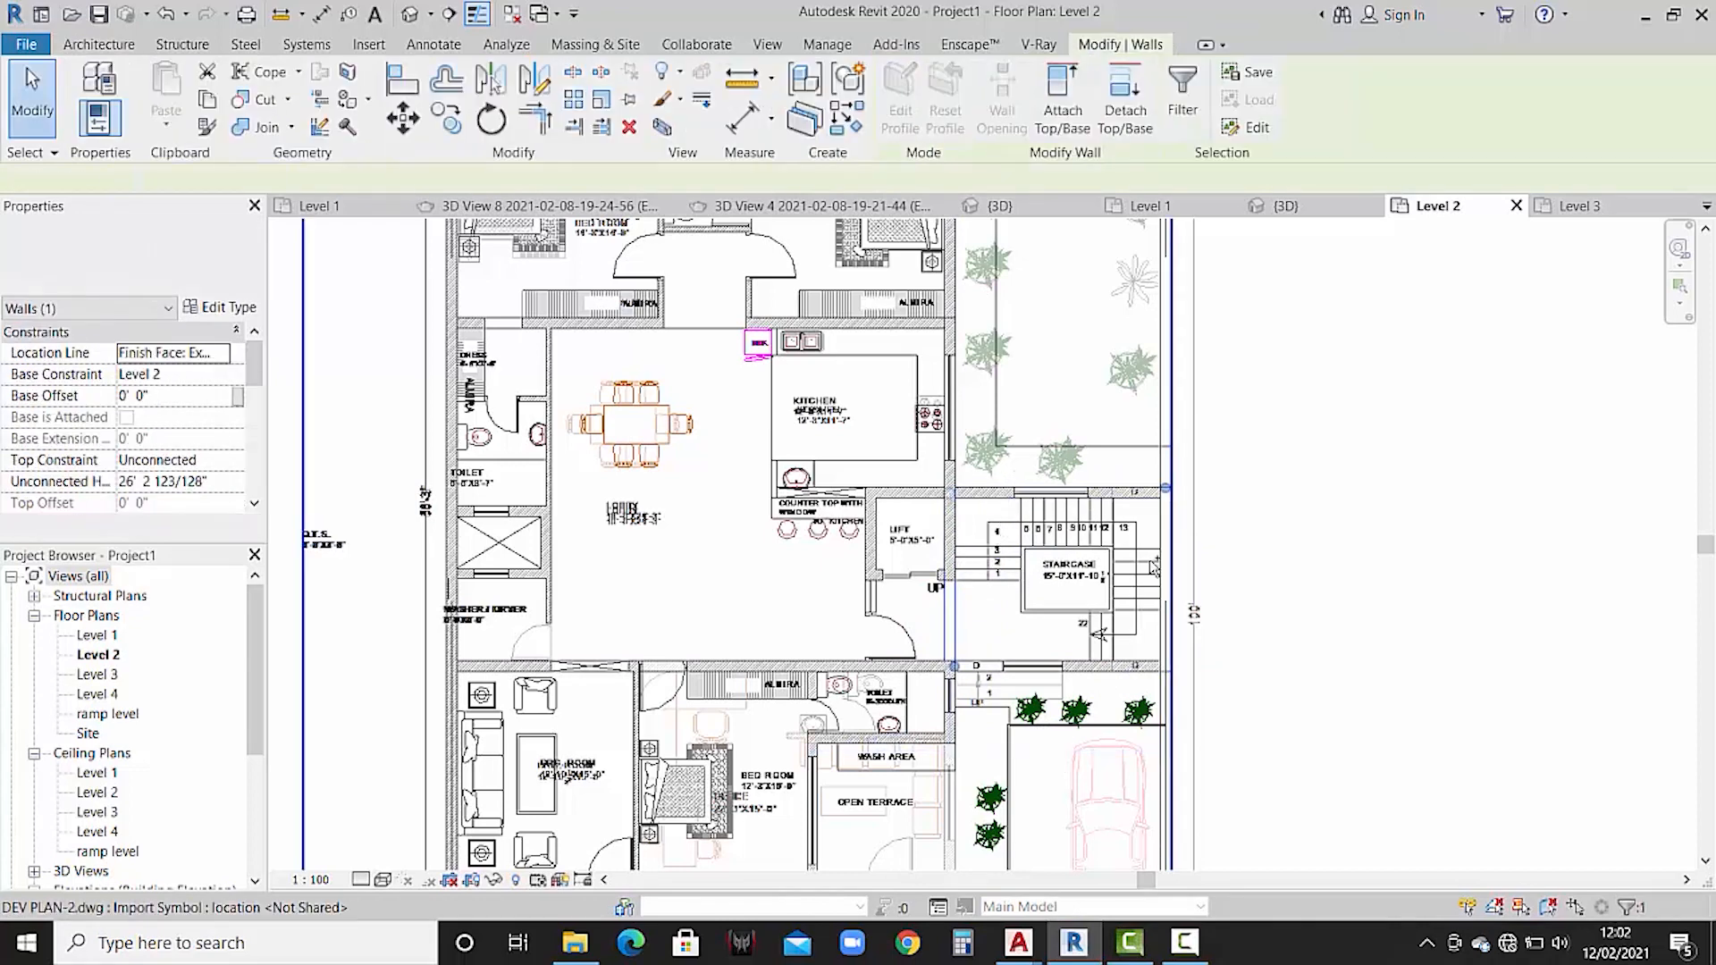
left_click(1123, 669, "ctrl")
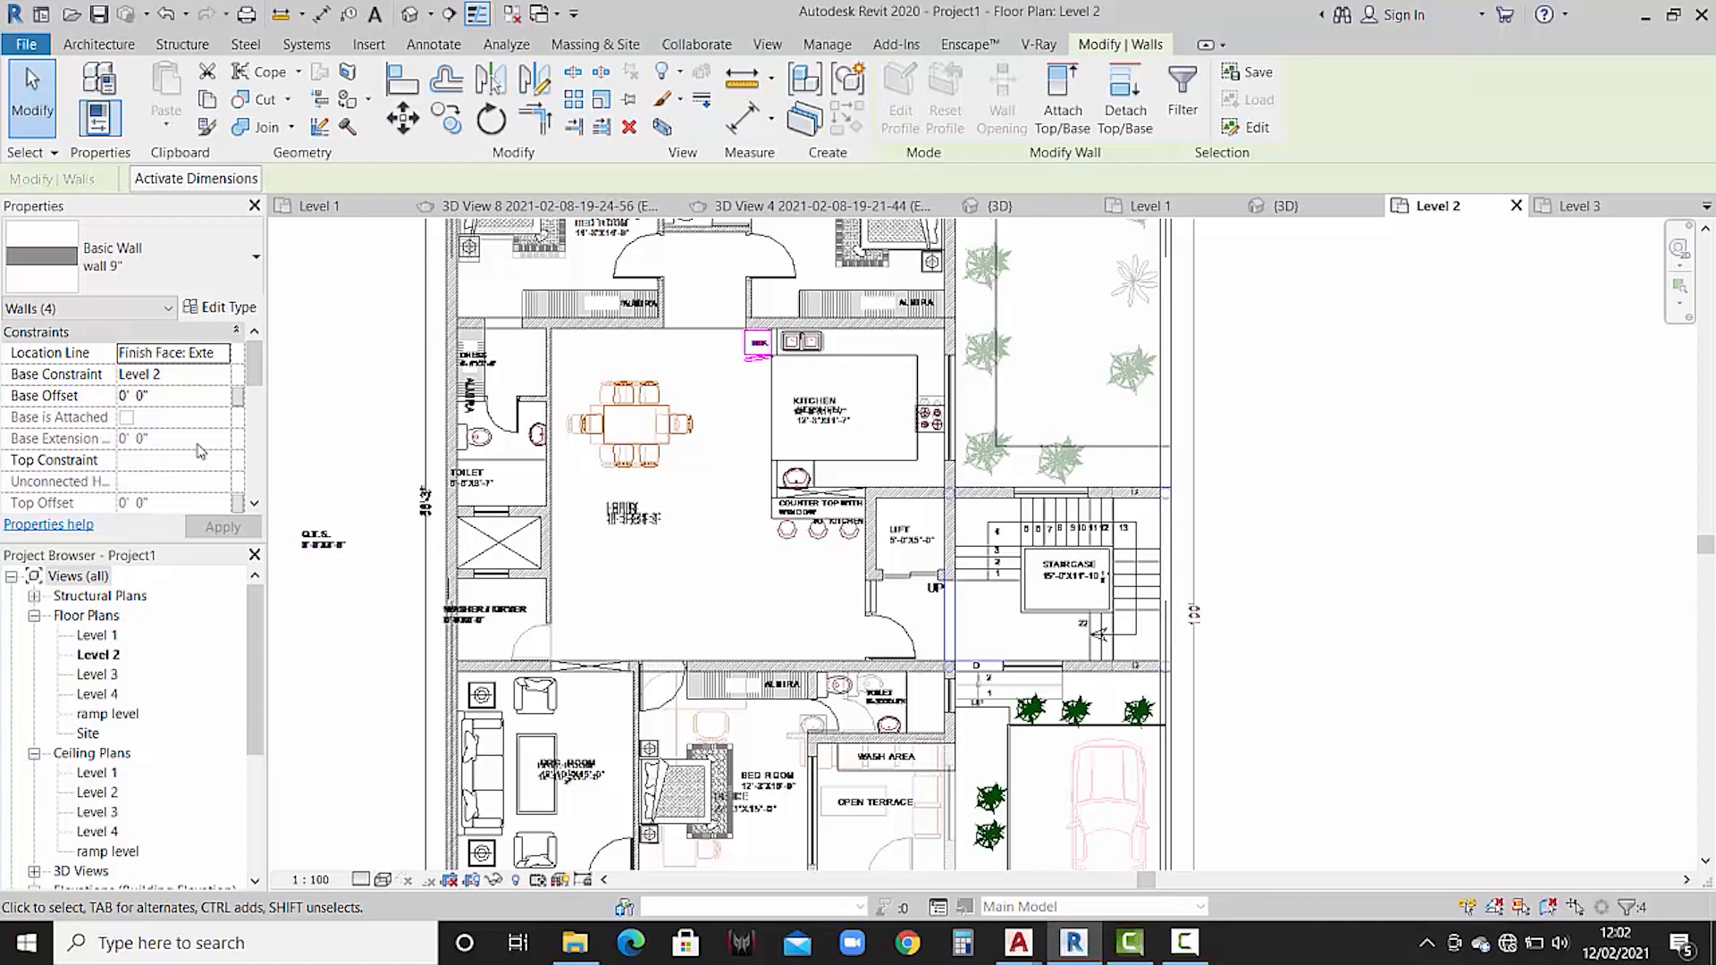
scroll(200, 451, "down", 1)
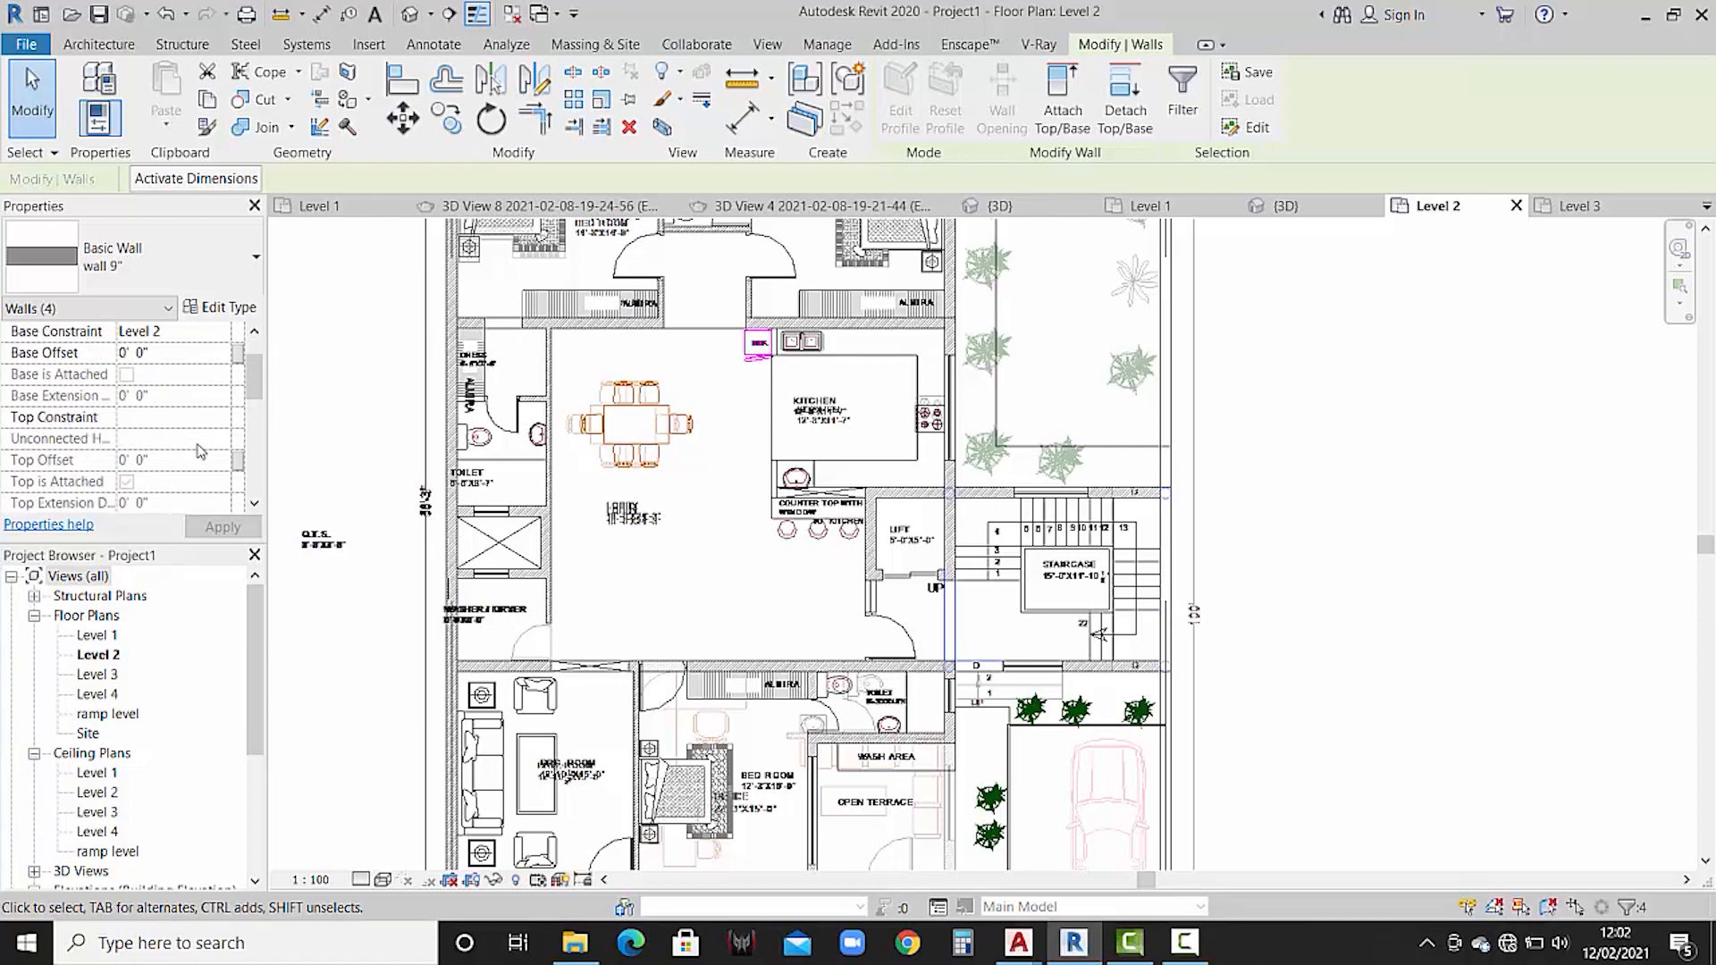
scroll(201, 451, "up", 1)
left_click(1314, 492)
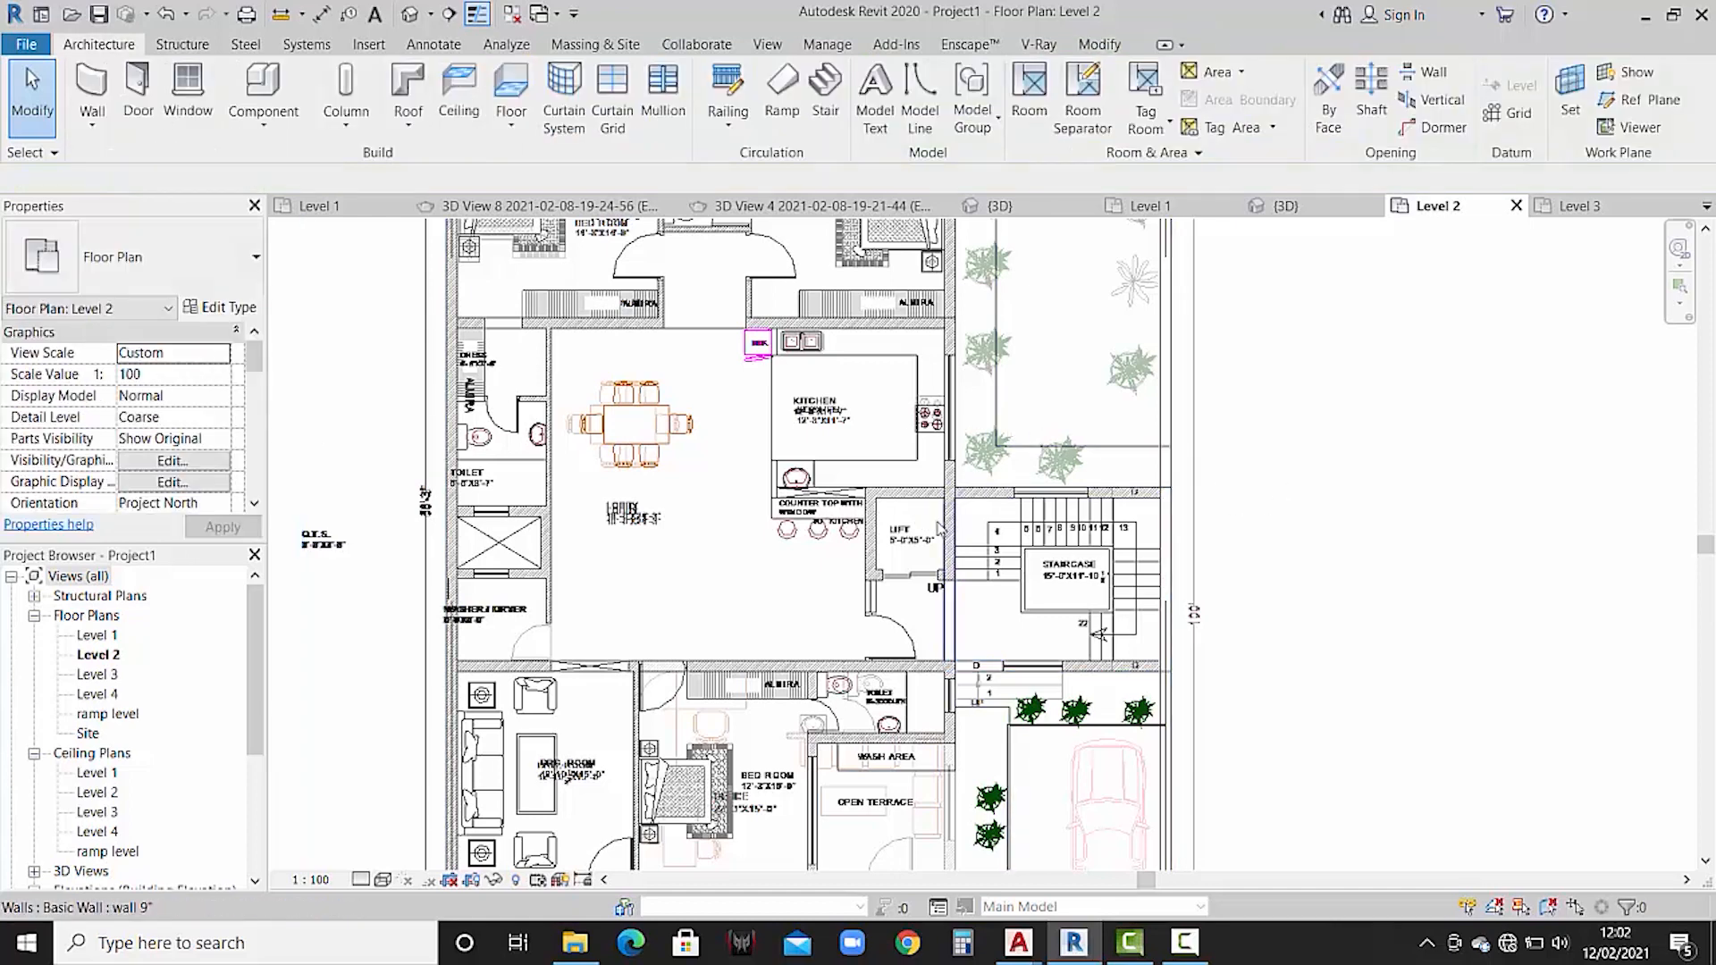
- Set the top constraint of the new wall between the lift lobby and staircase to Level 4
left_click(949, 534)
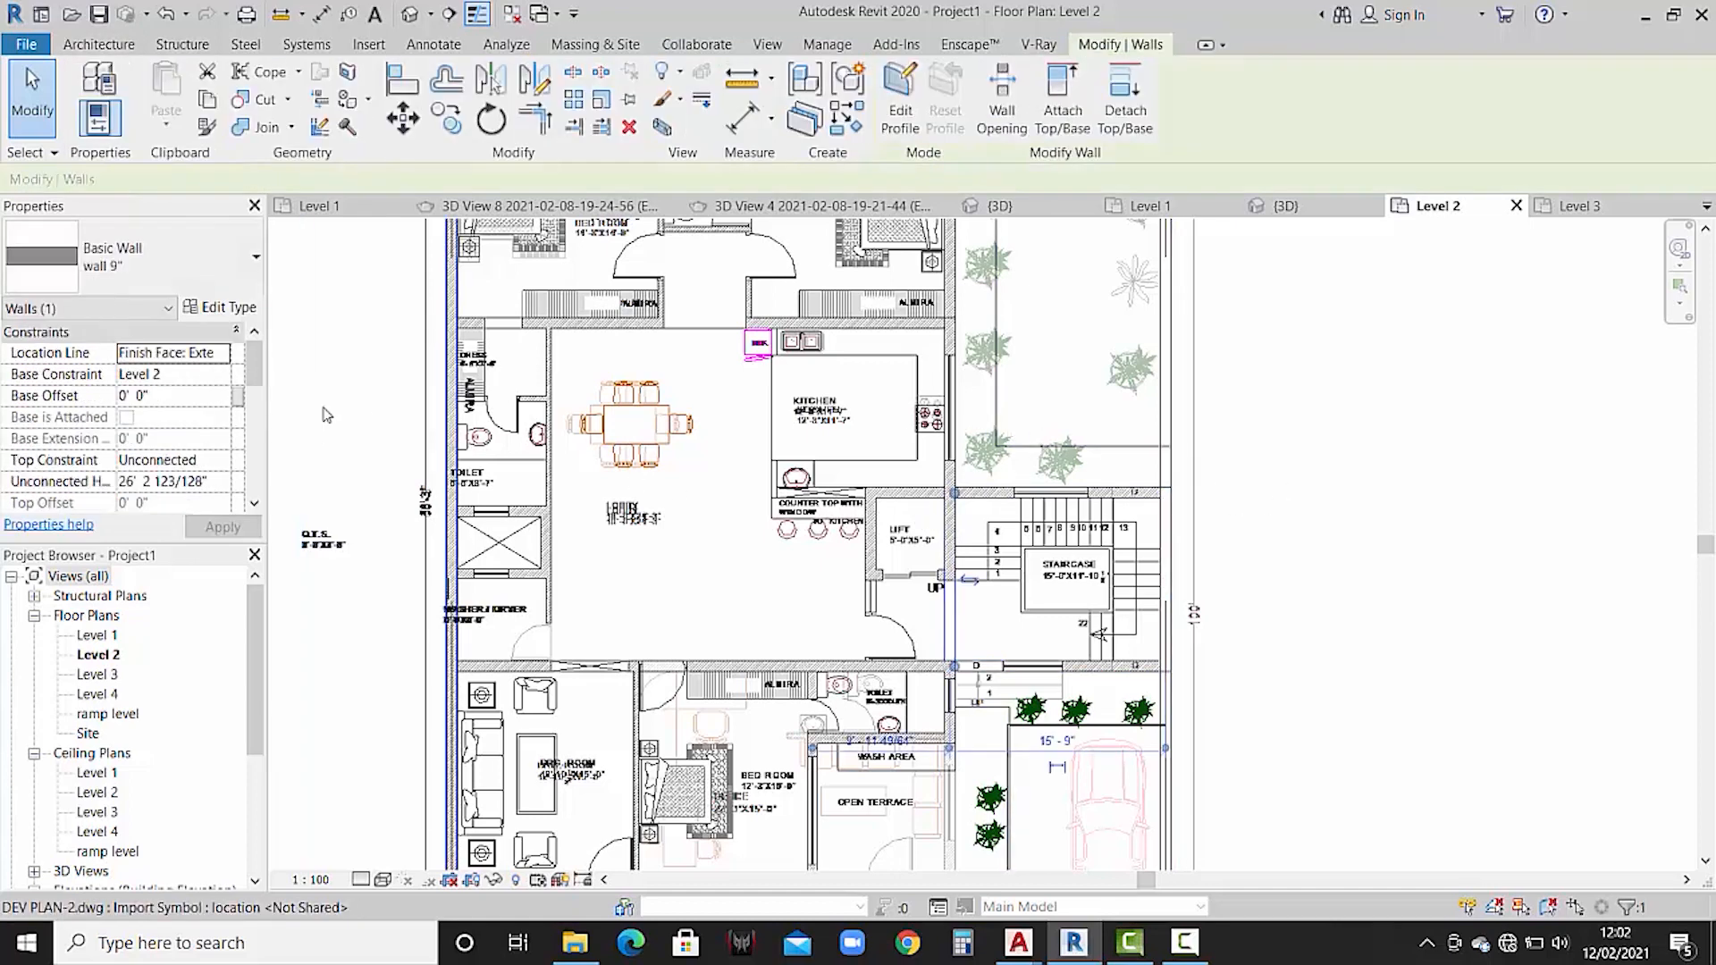
left_click(219, 461)
left_click(210, 572)
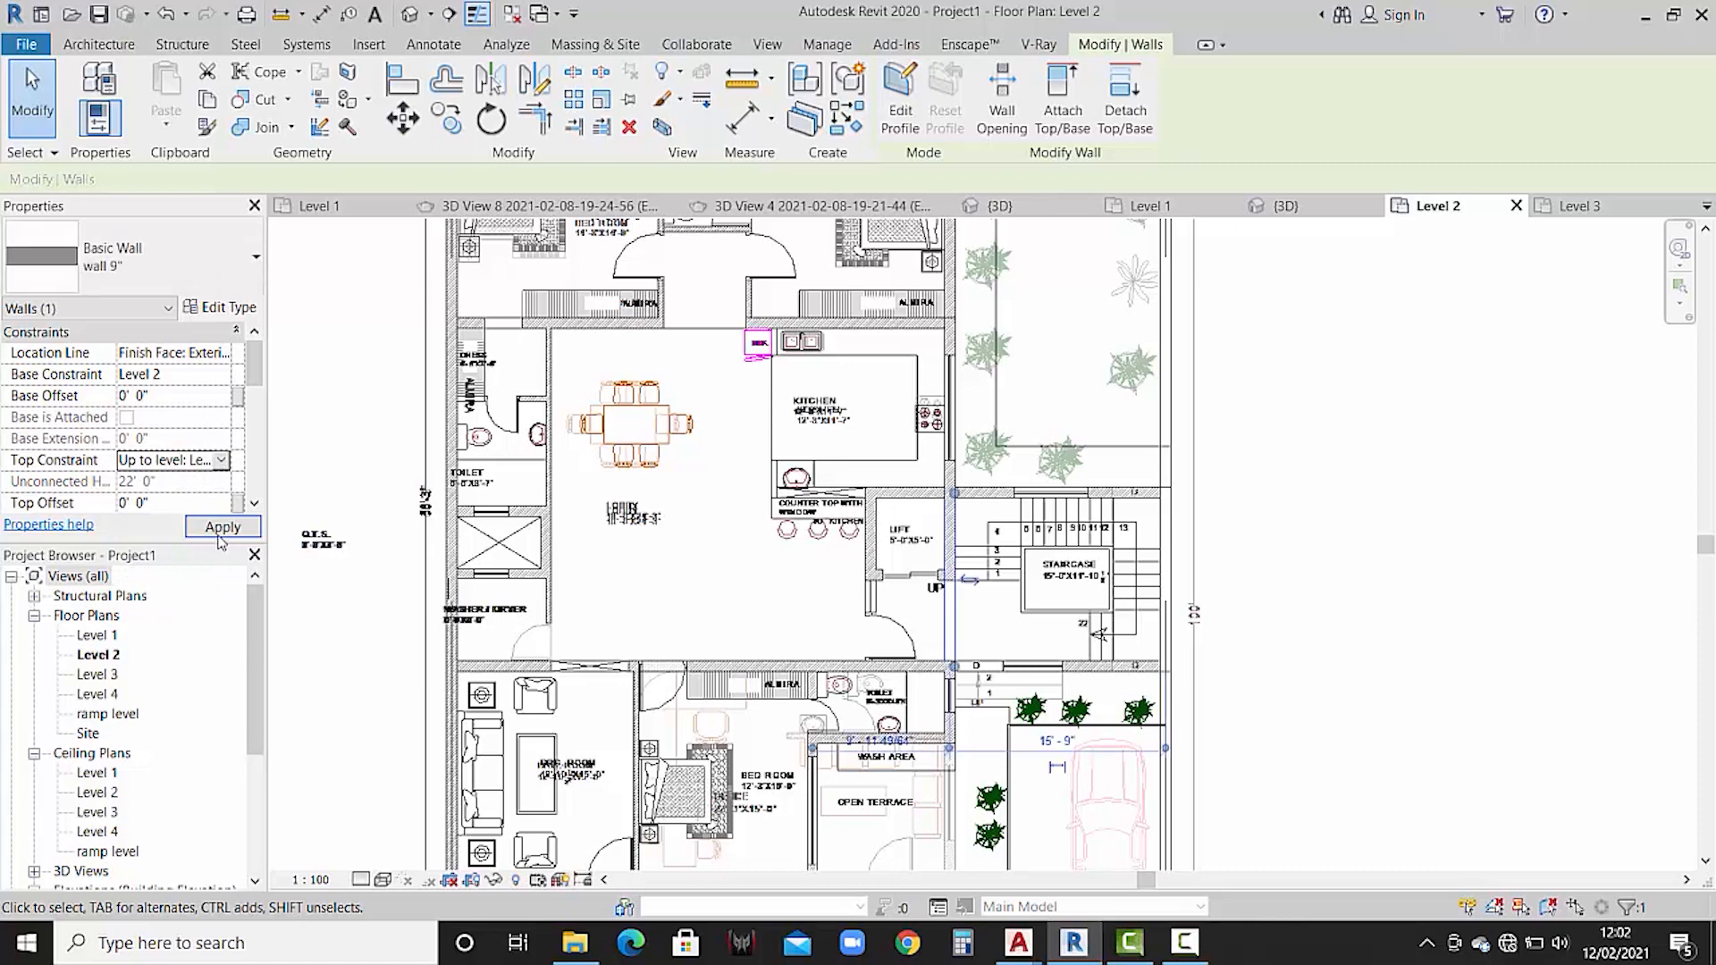
left_click(1386, 582)
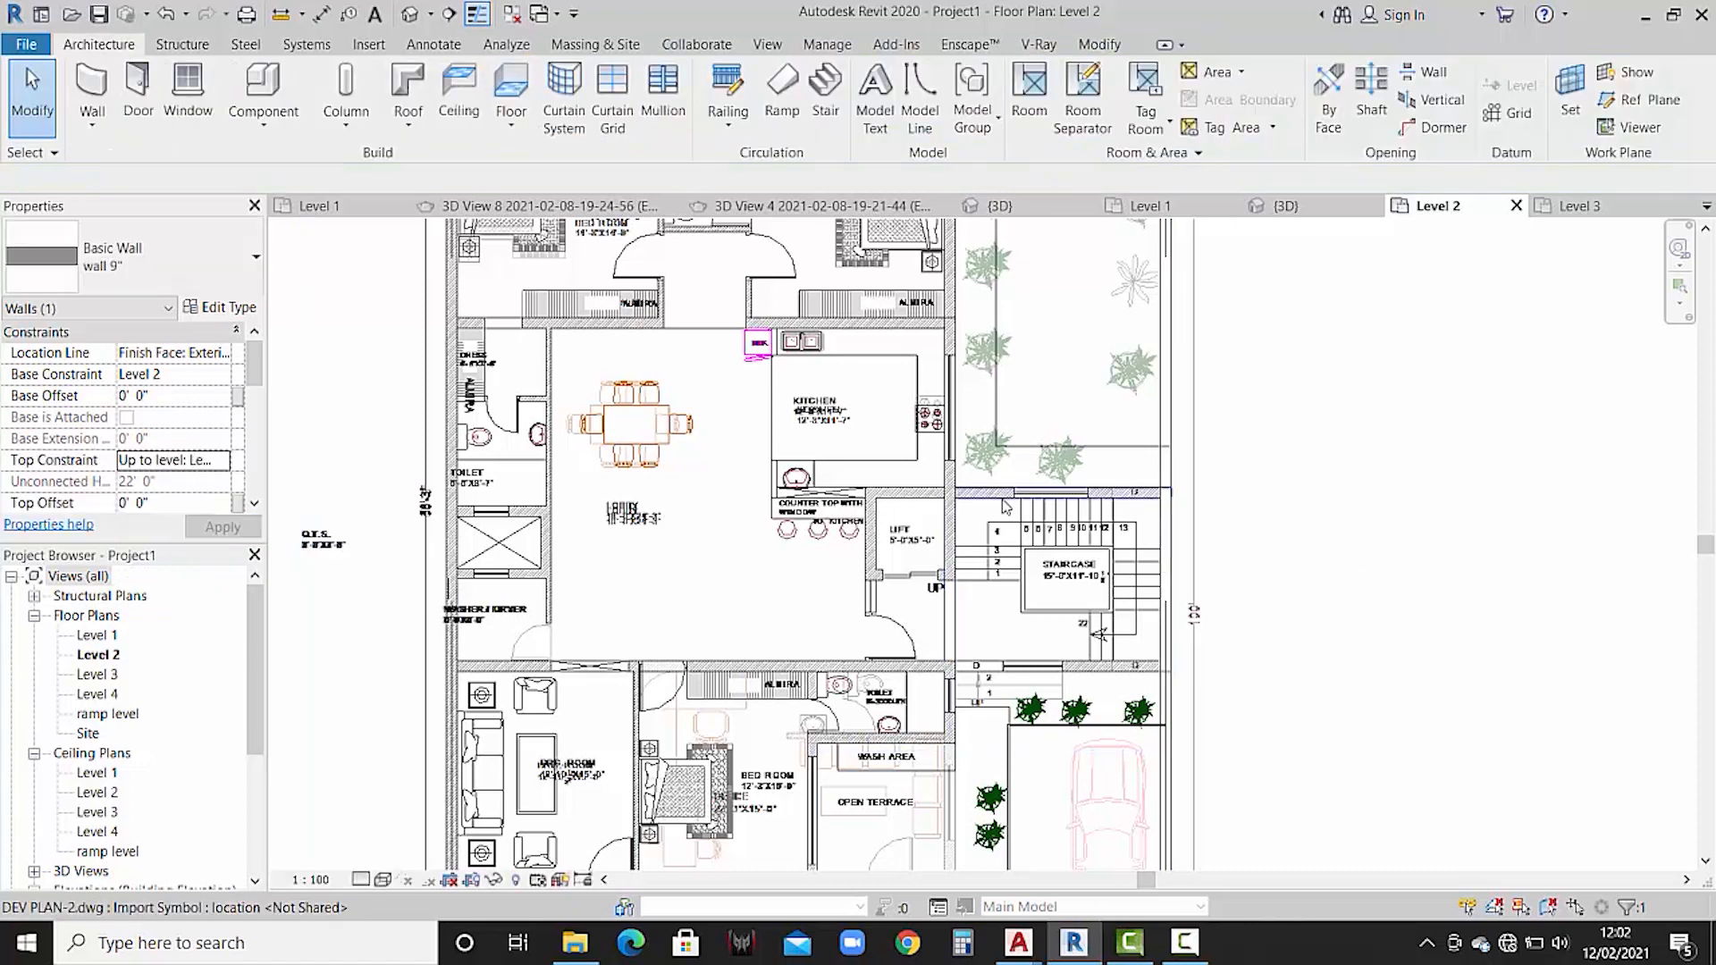
- Set the top constraint of the staircase's rear, front and outer side walls to Level 4
left_click(980, 490)
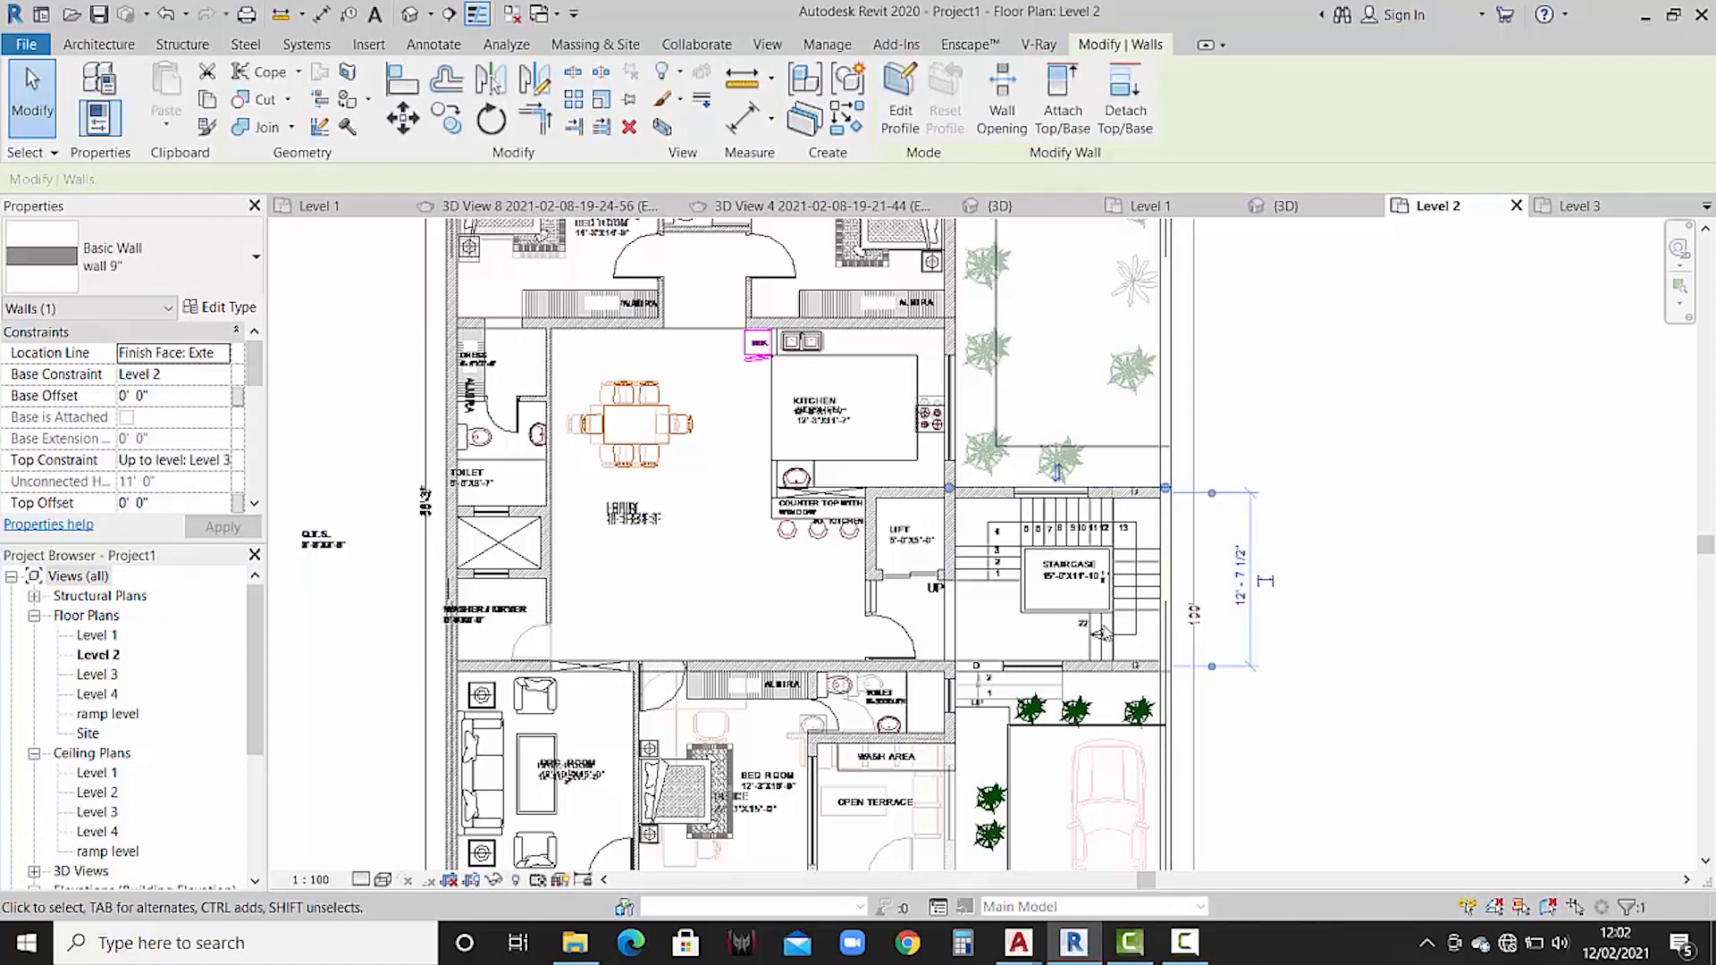
left_click(1091, 669, "ctrl")
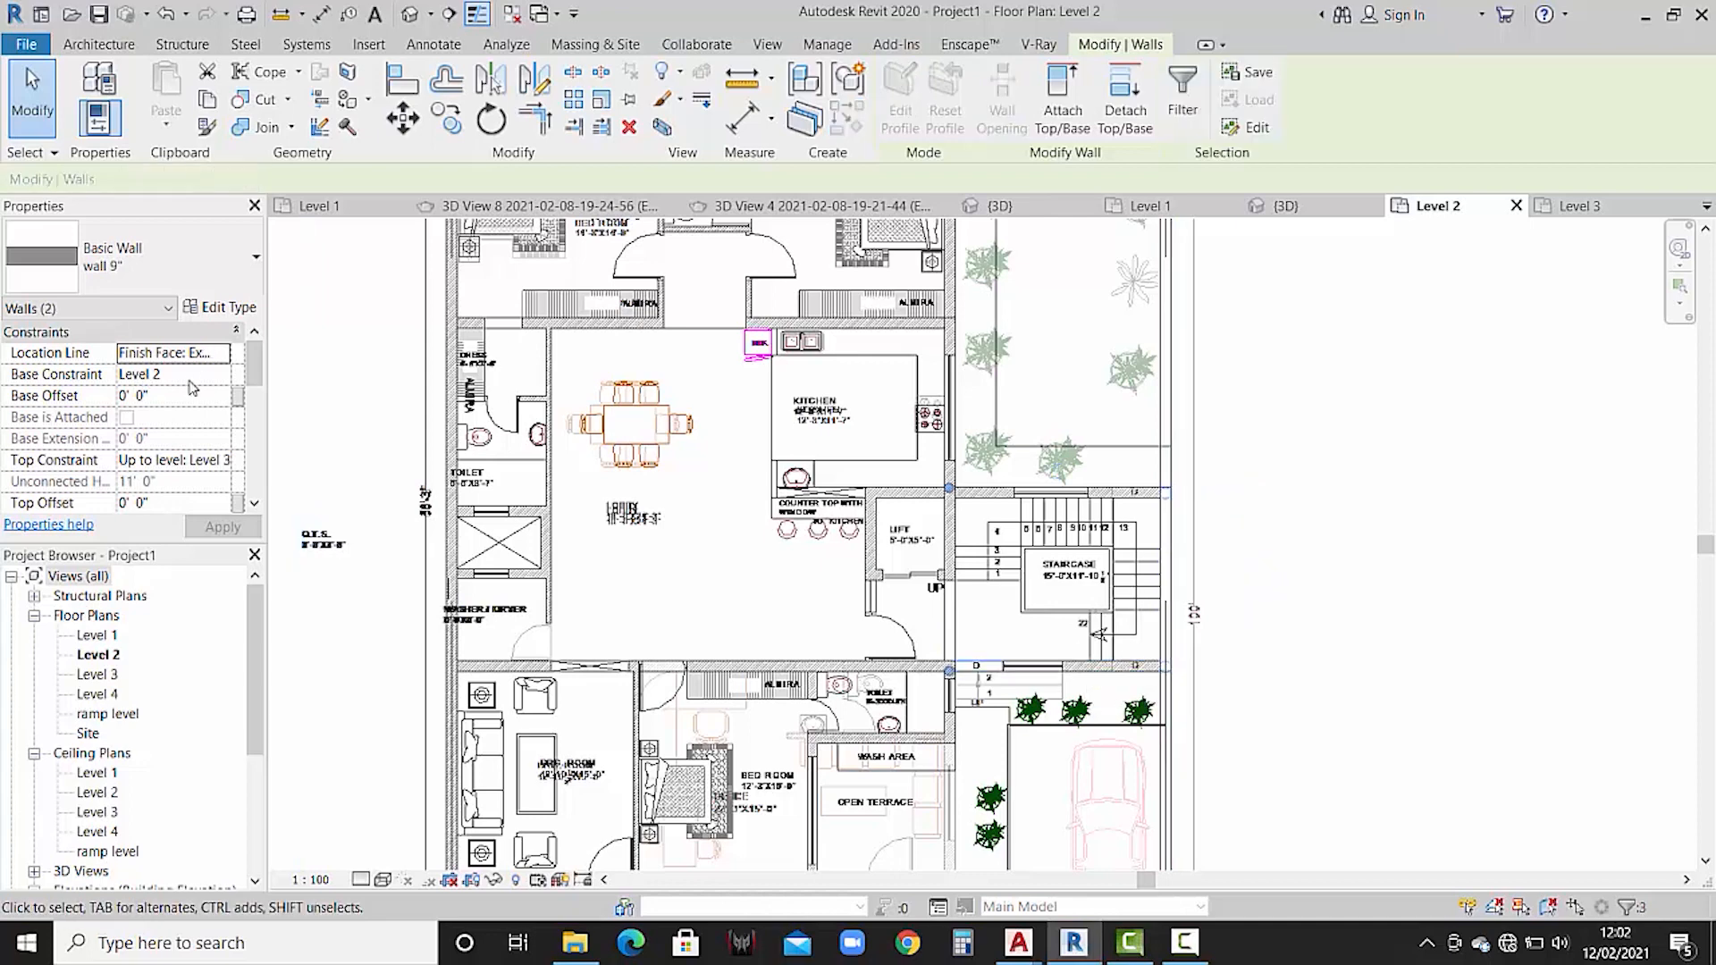
left_click(215, 461)
left_click(221, 462)
left_click(204, 553)
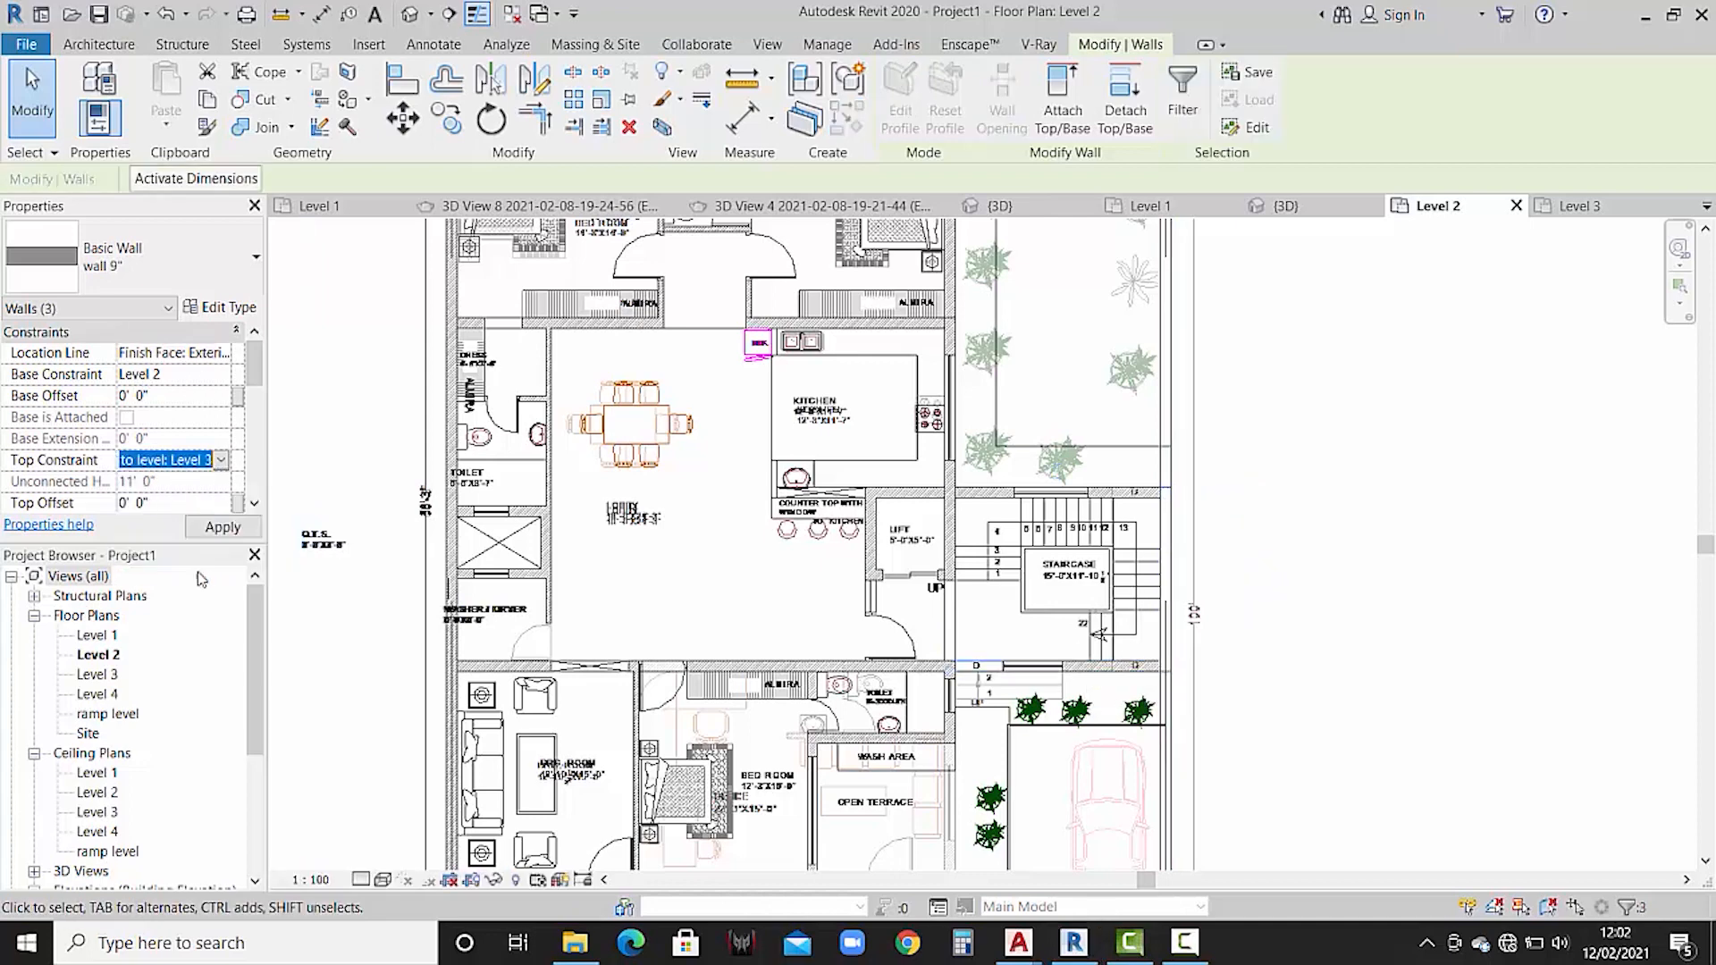
left_click(1284, 498)
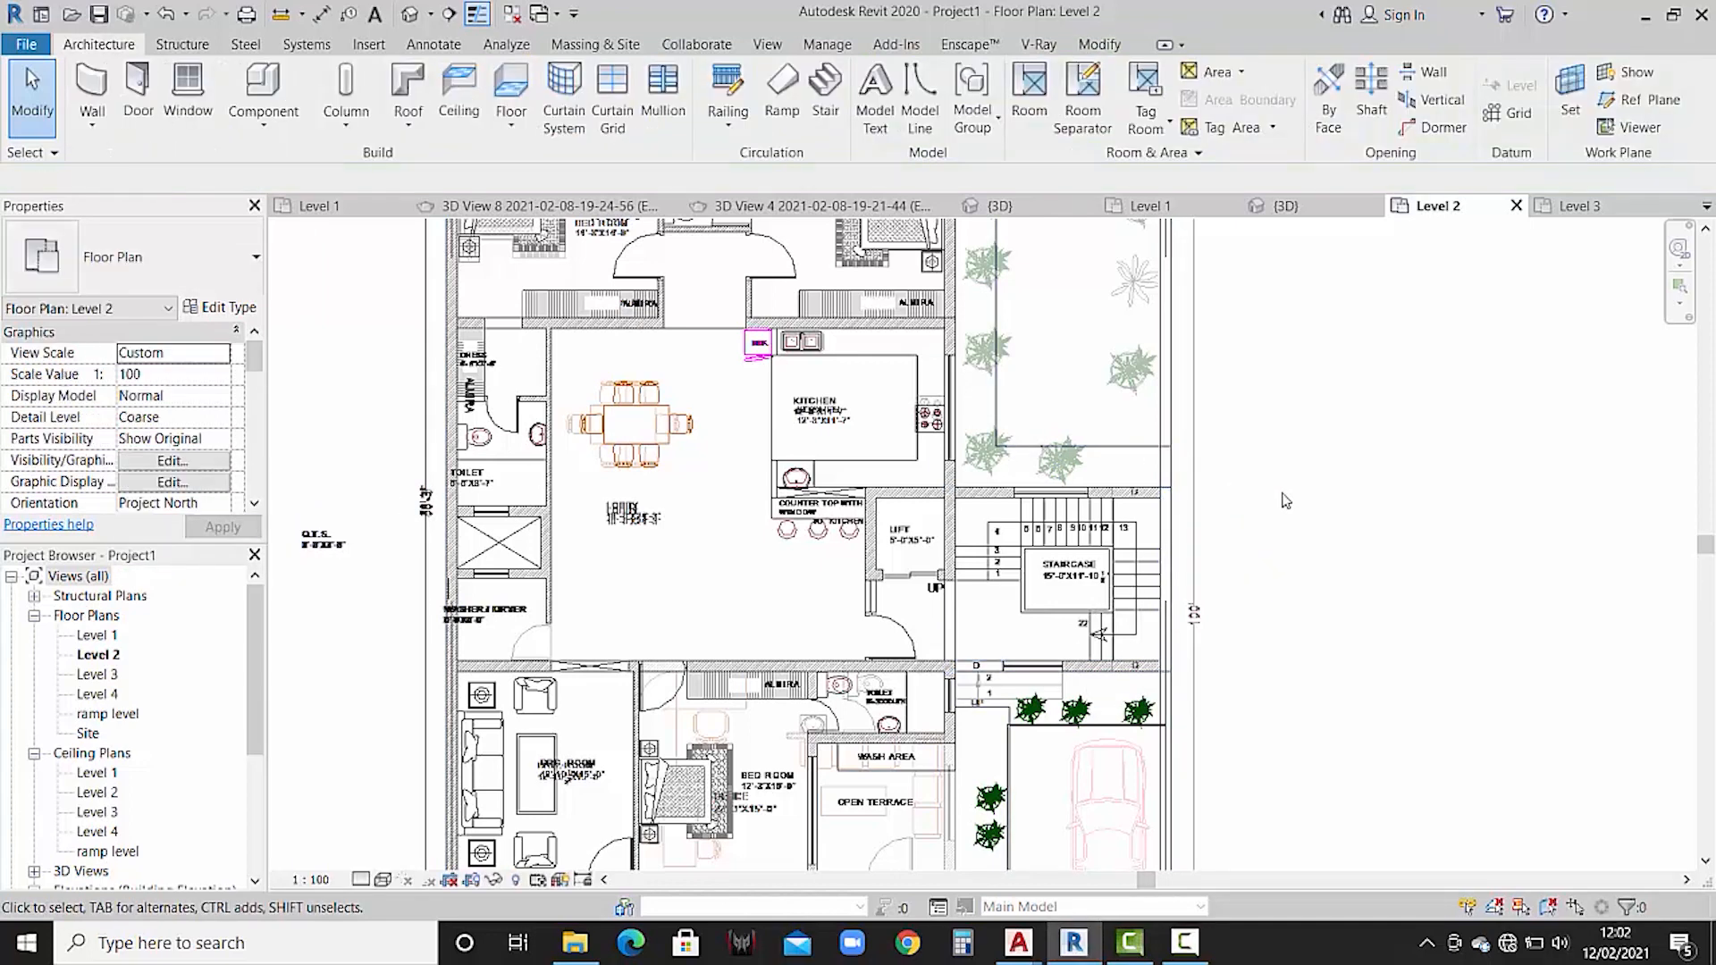
- Switch to the 3D view and inspect the staircase's front wall and the Level 3 slab with their constraints
left_click(422, 21)
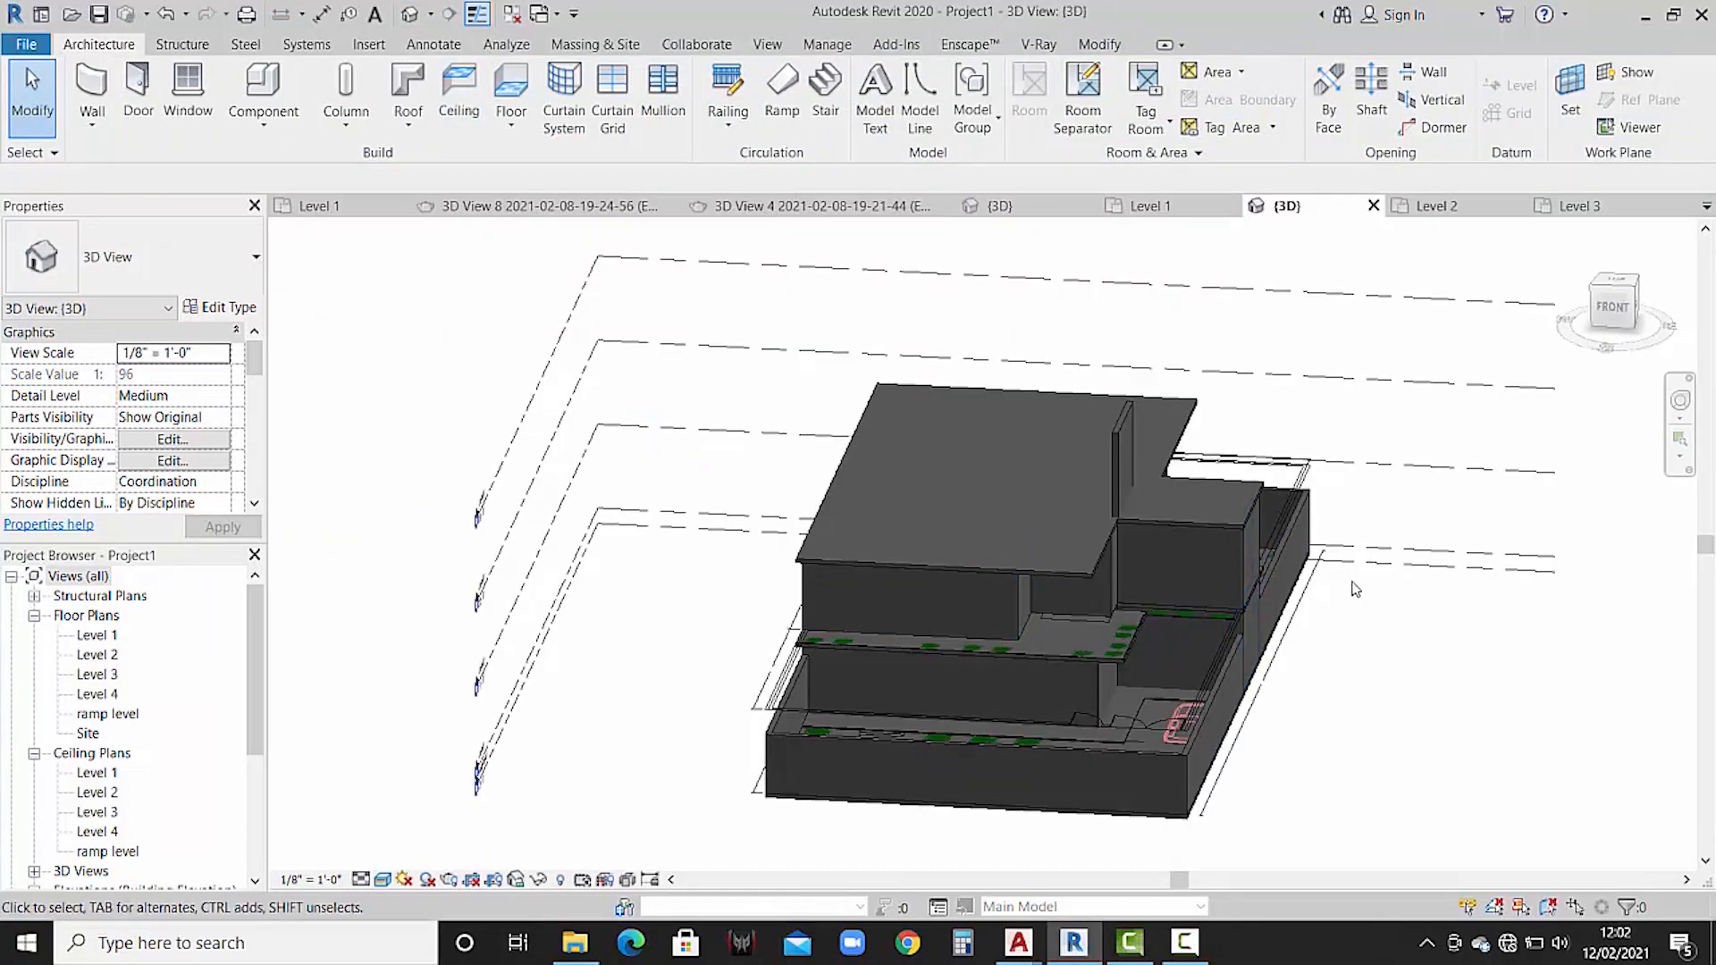
left_click(1234, 558)
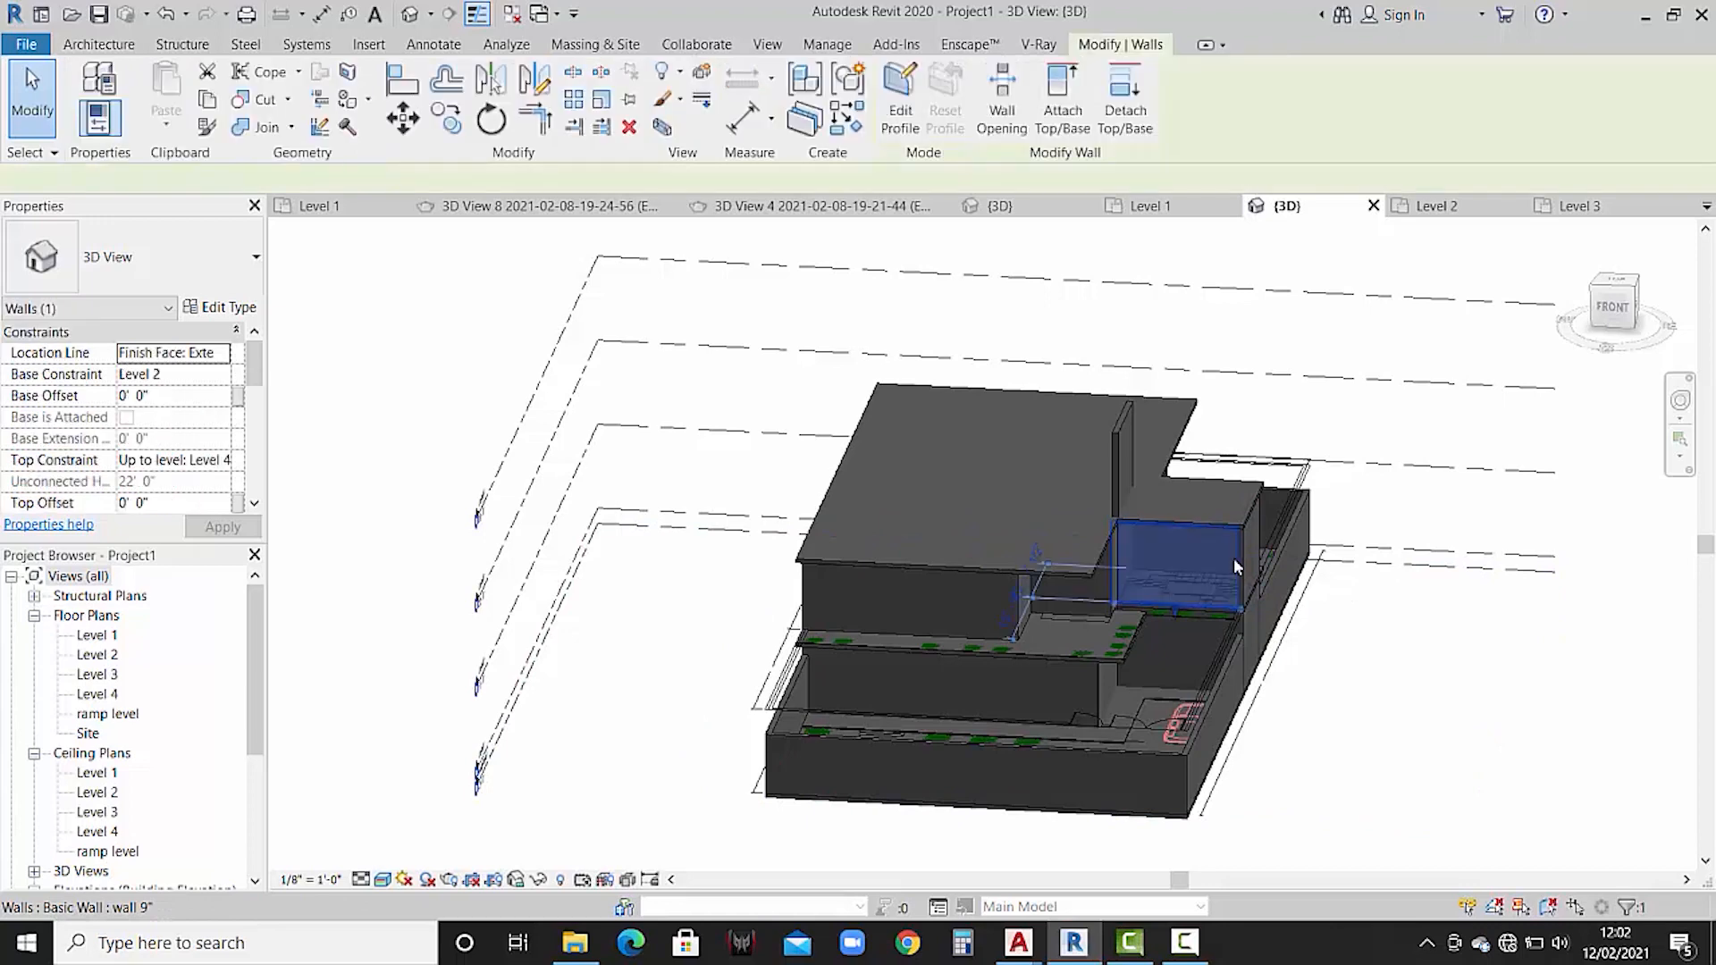
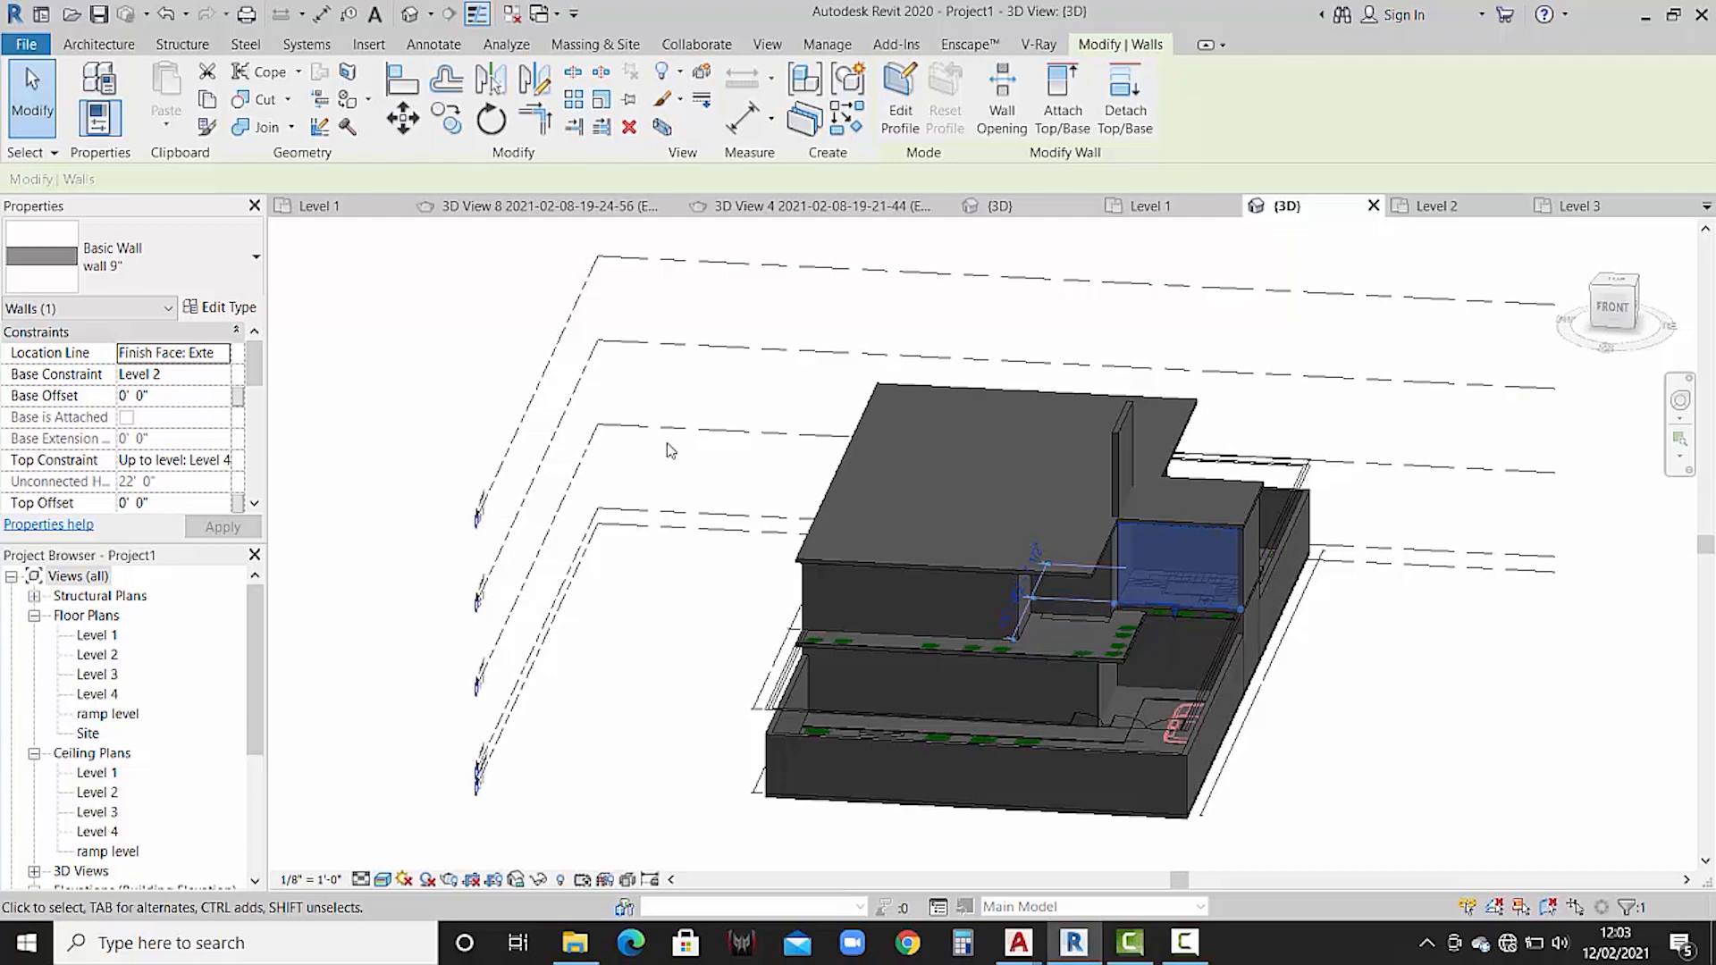
left_click(648, 484)
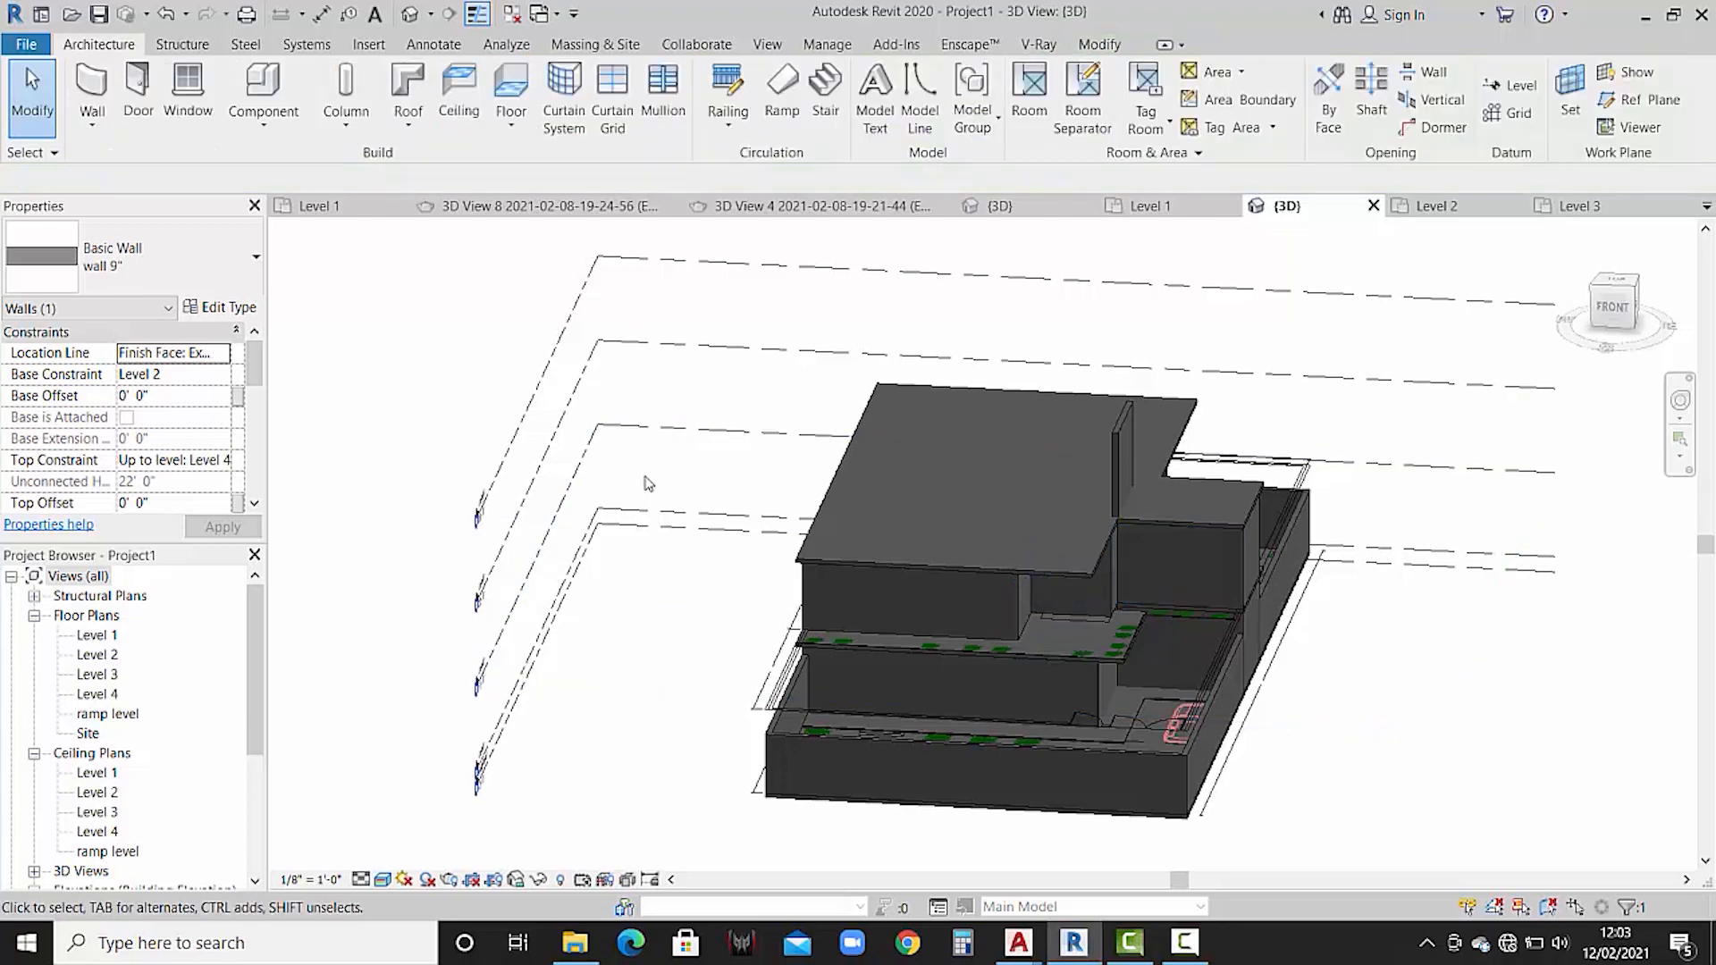
left_click(1028, 570)
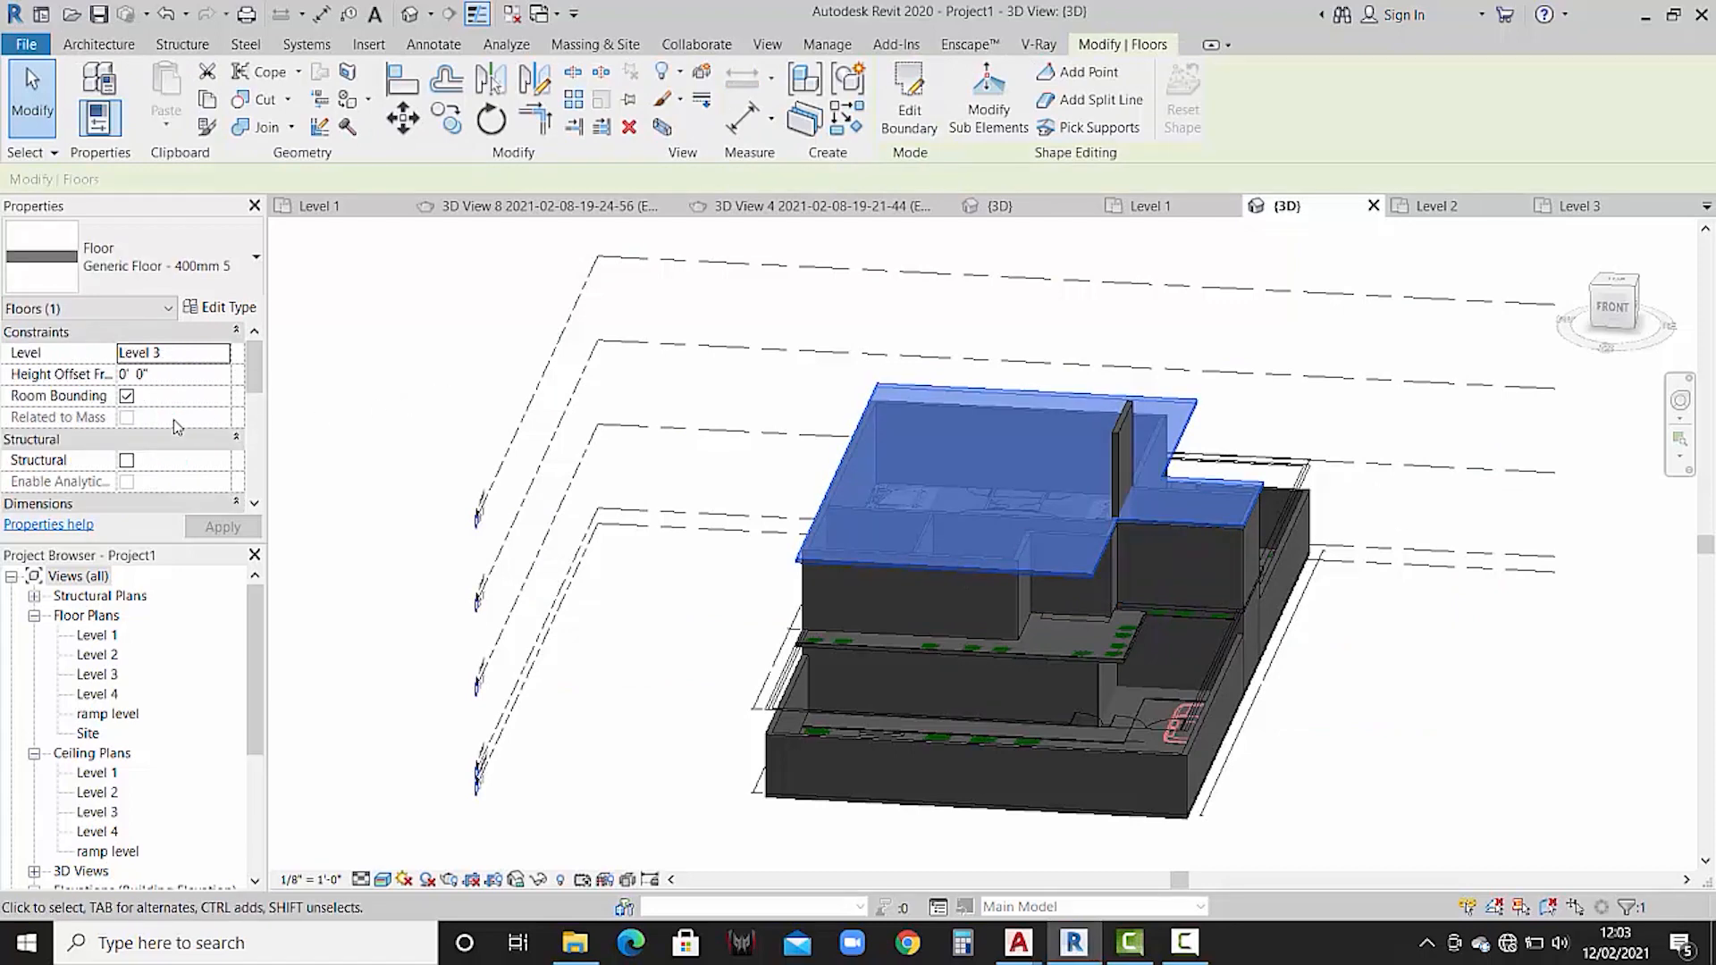
scroll(176, 426, "down", 5)
scroll(176, 426, "up", 2)
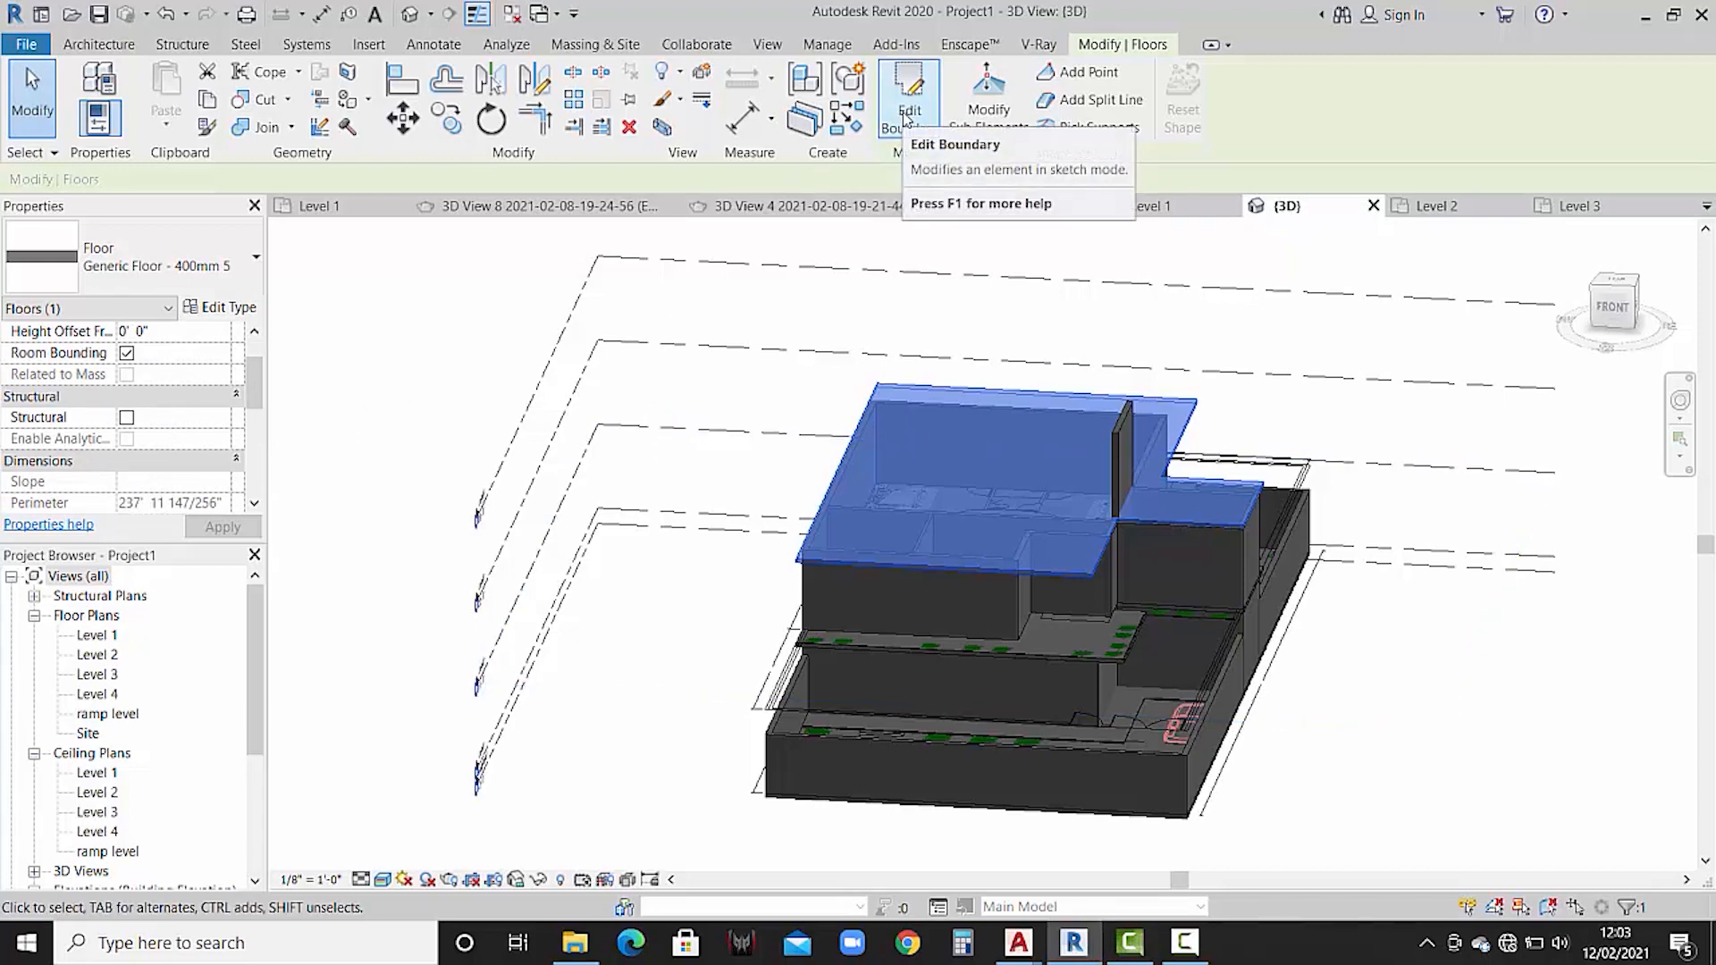
left_click(1592, 698)
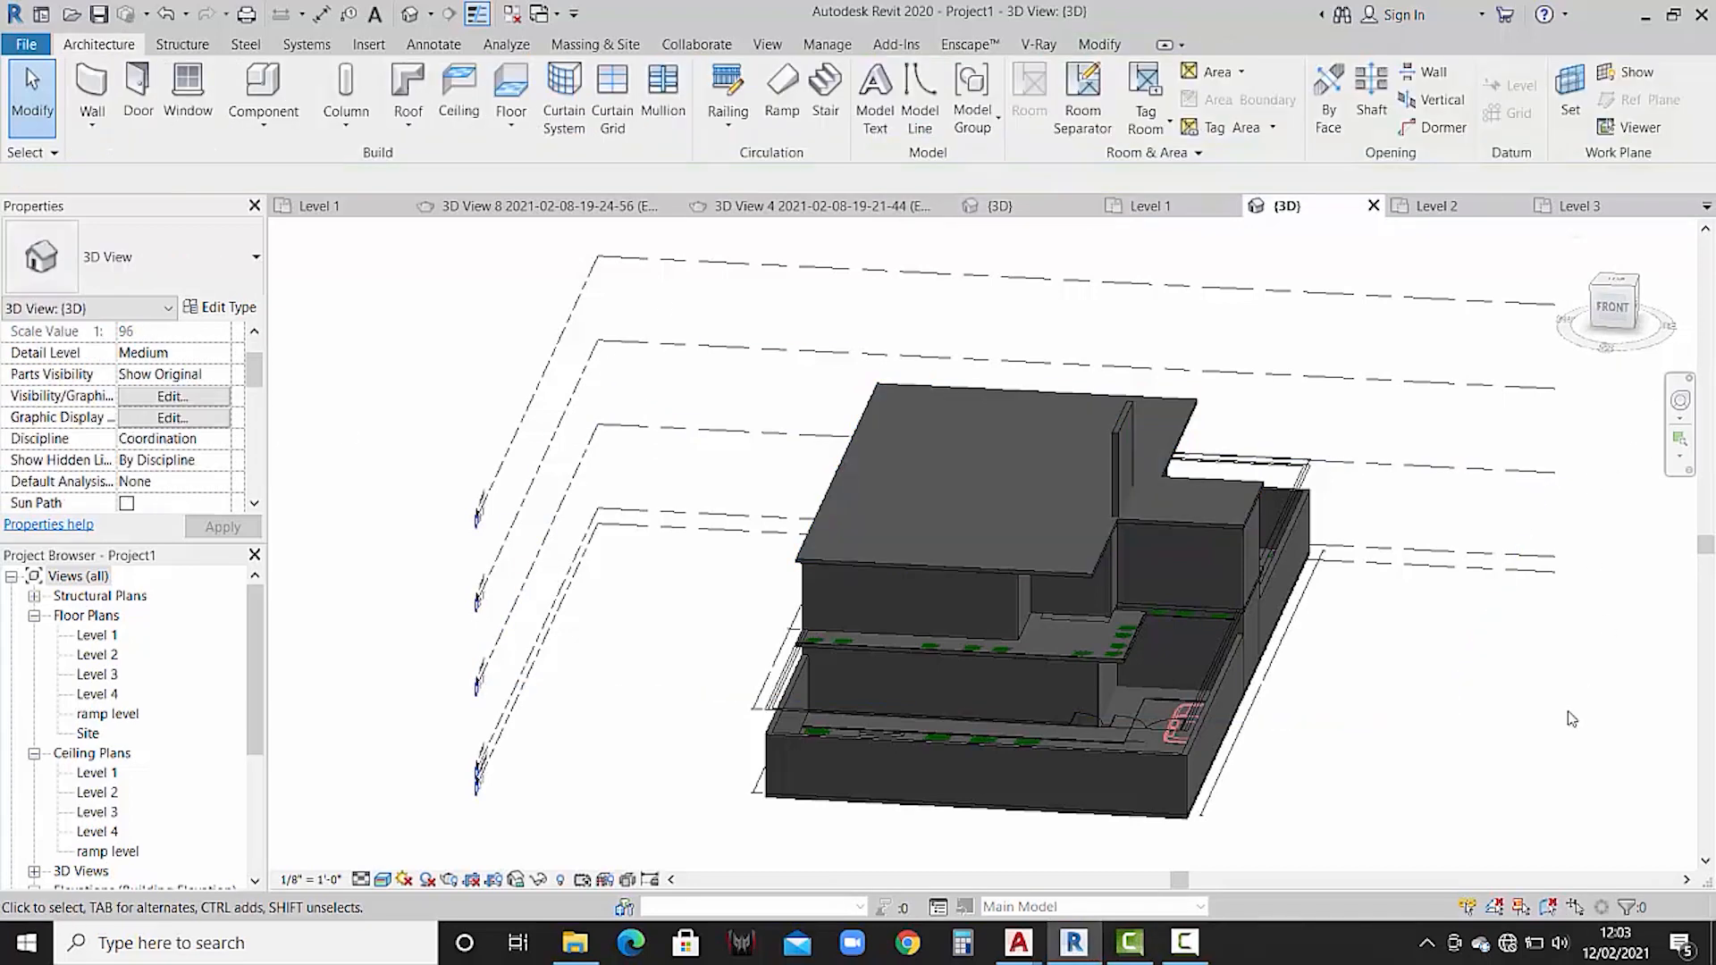
- Open the Level 3 slab's boundary for editing in the Level 3 floor plan
left_click(1206, 529)
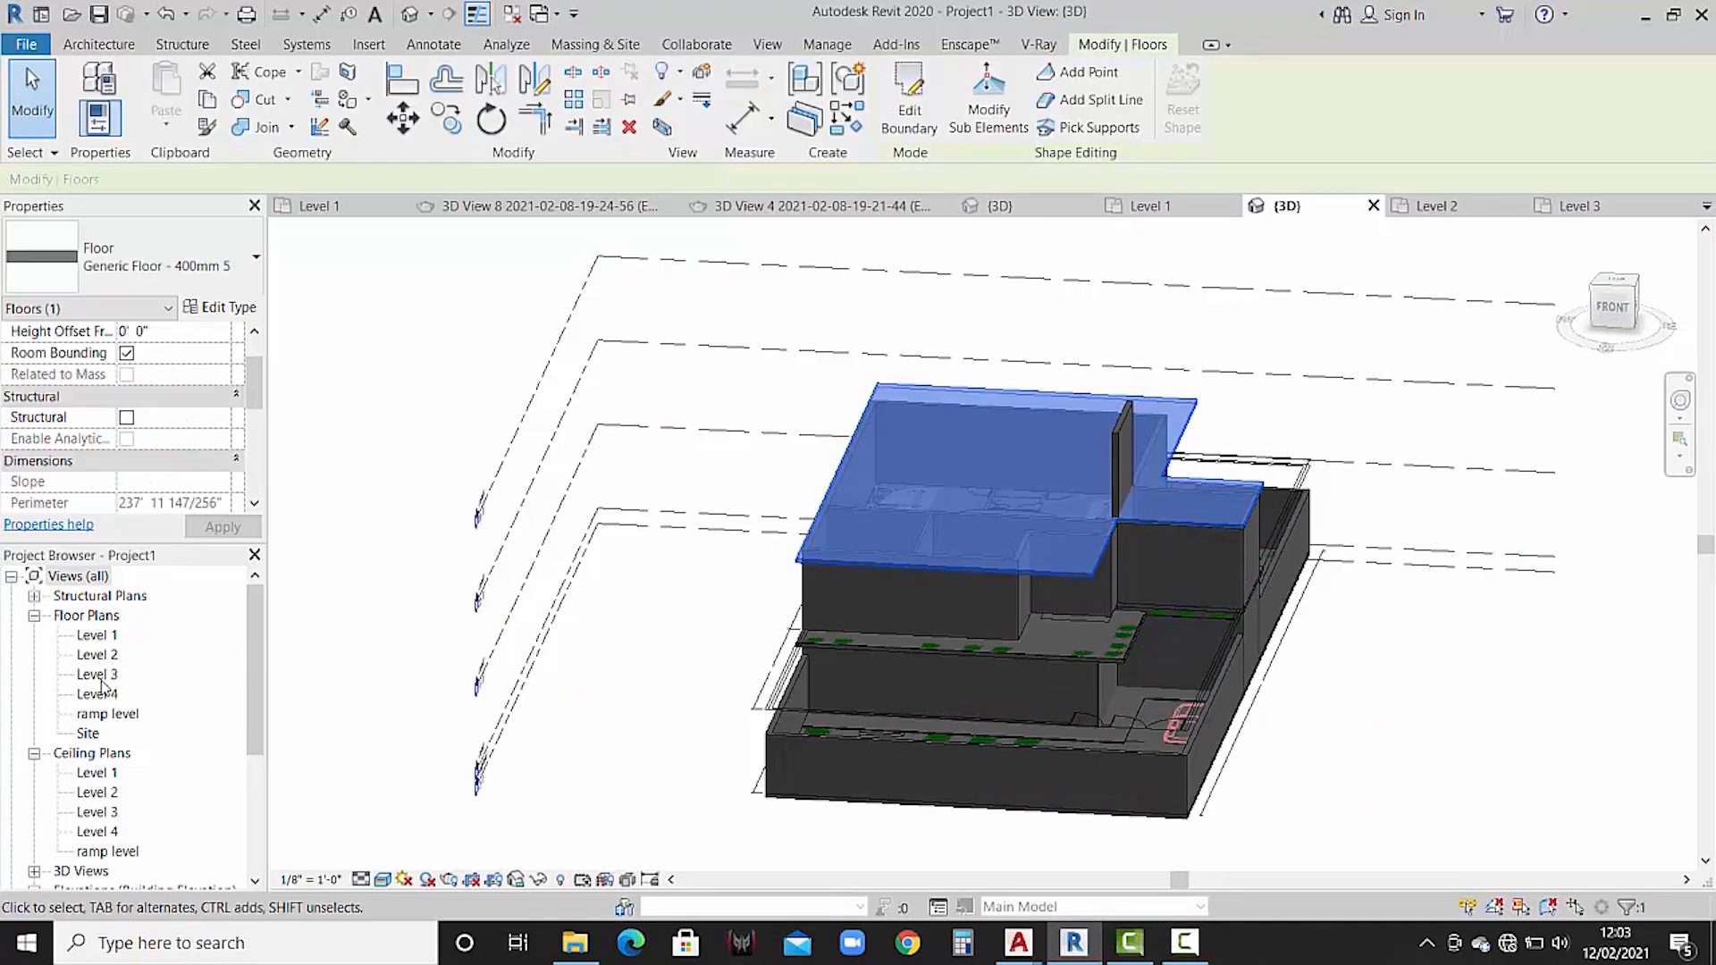
scroll(161, 435, "up", 2)
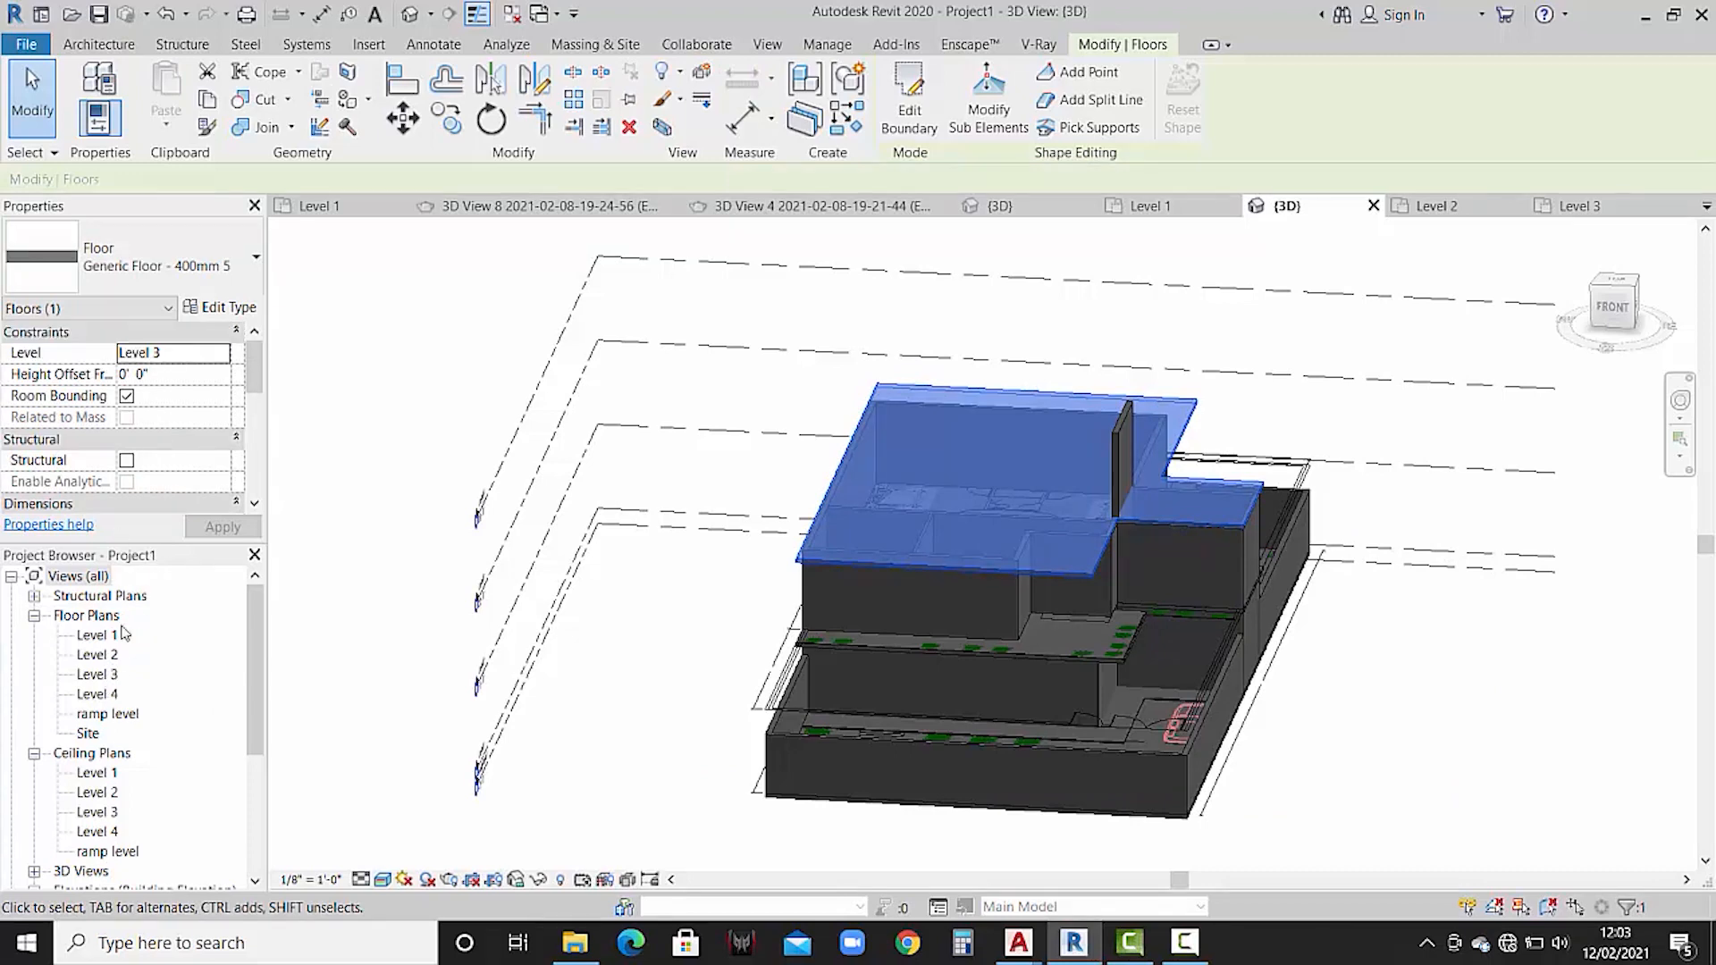
double_click(98, 675)
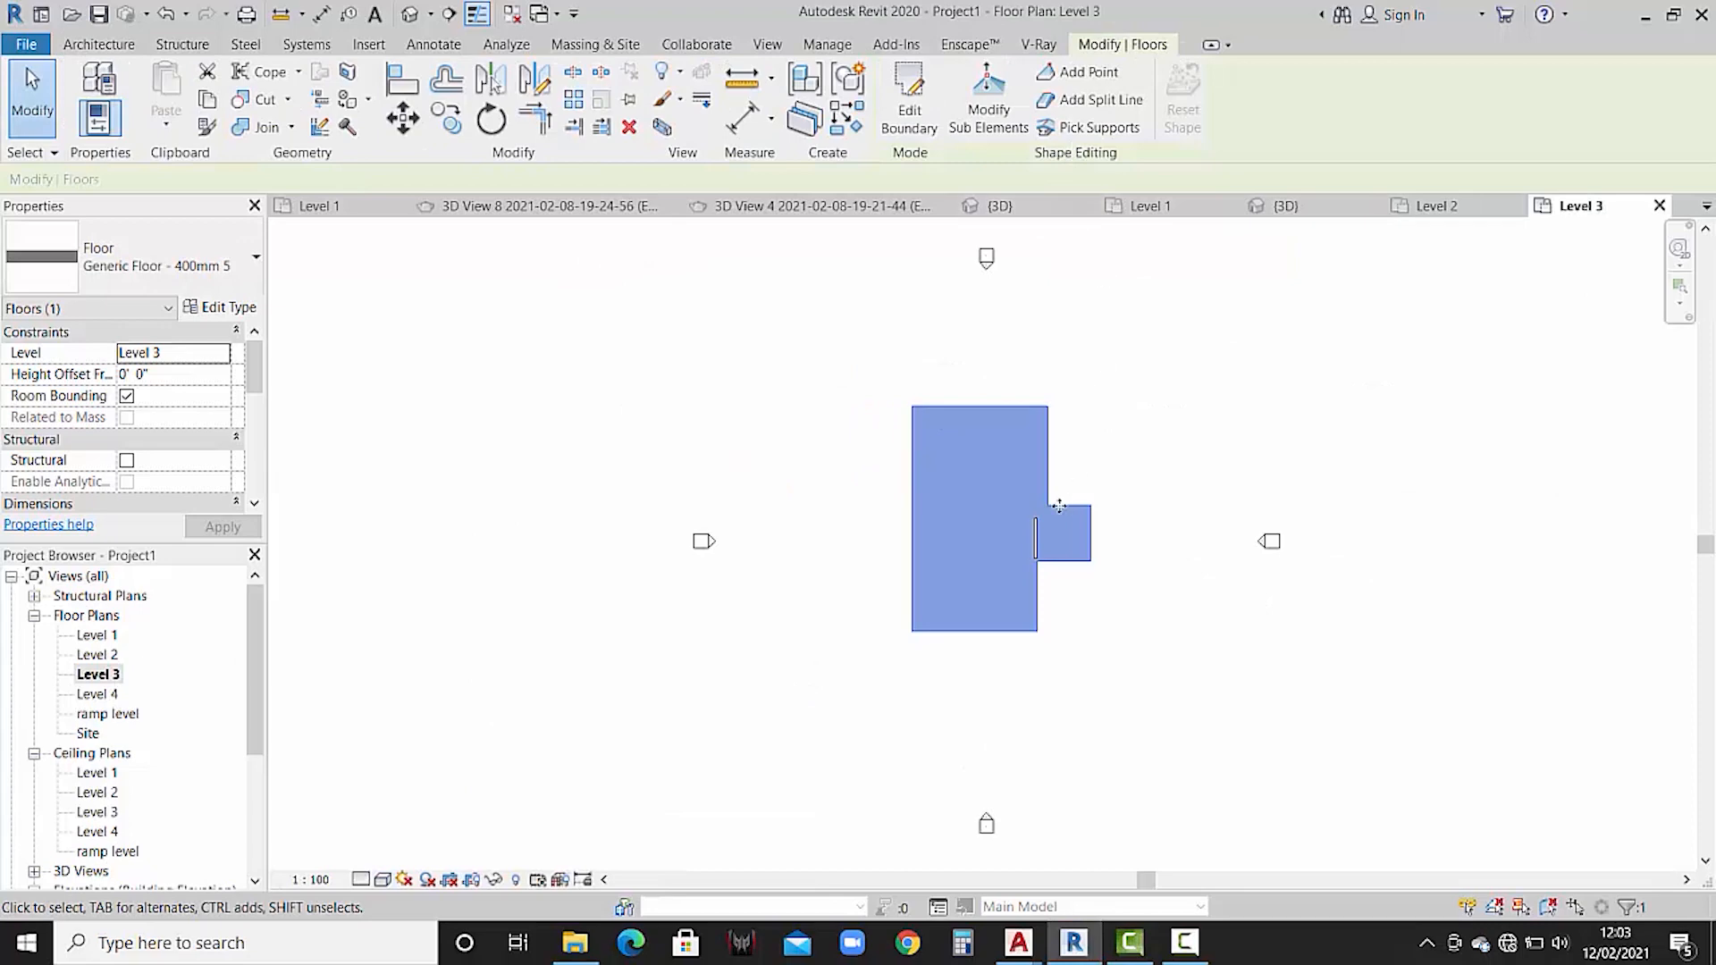
scroll(1070, 507, "up", 5)
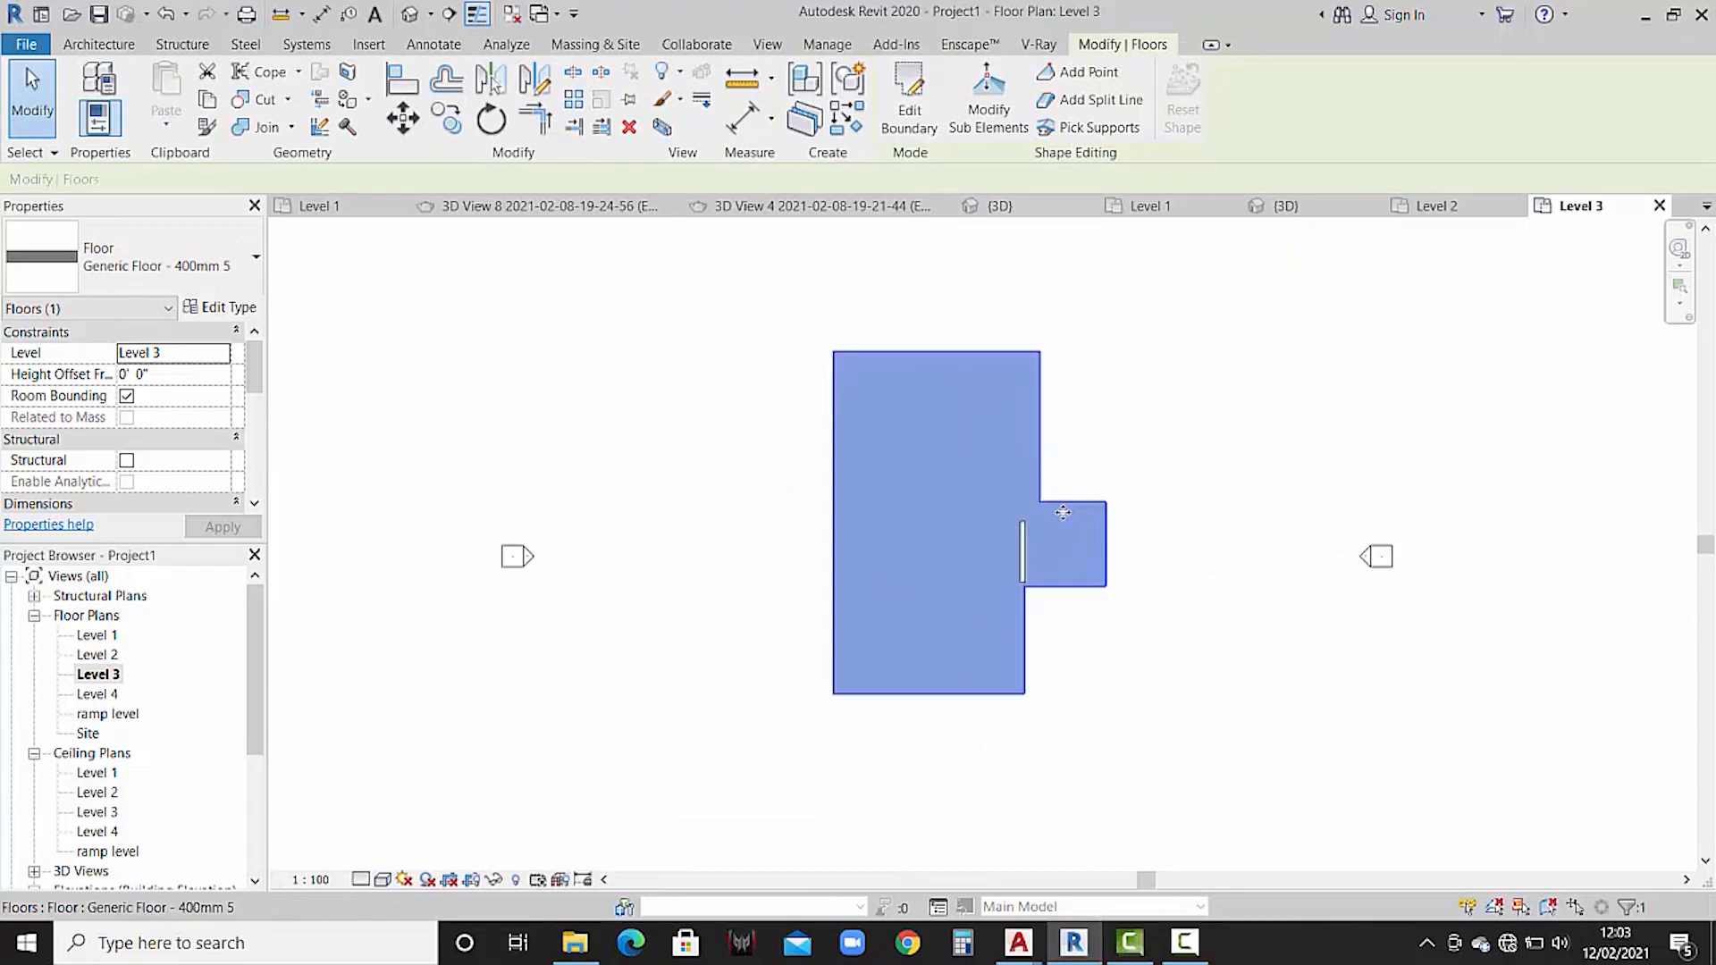
scroll(1066, 519, "up", 1)
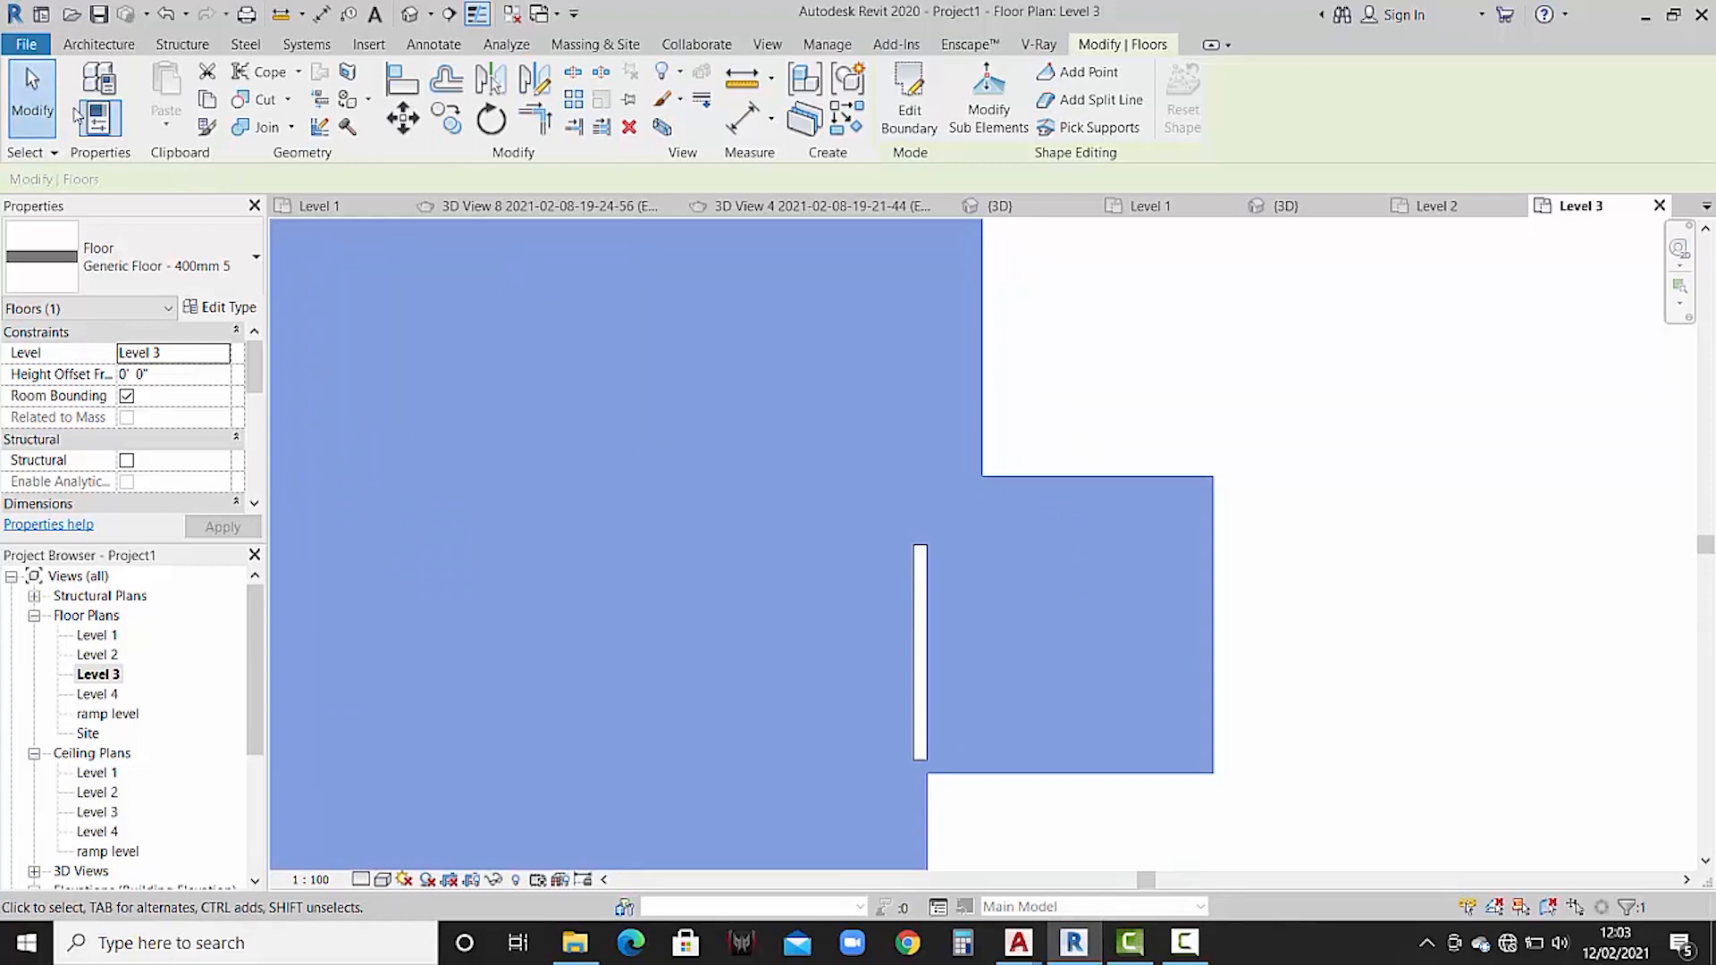
left_click(909, 98)
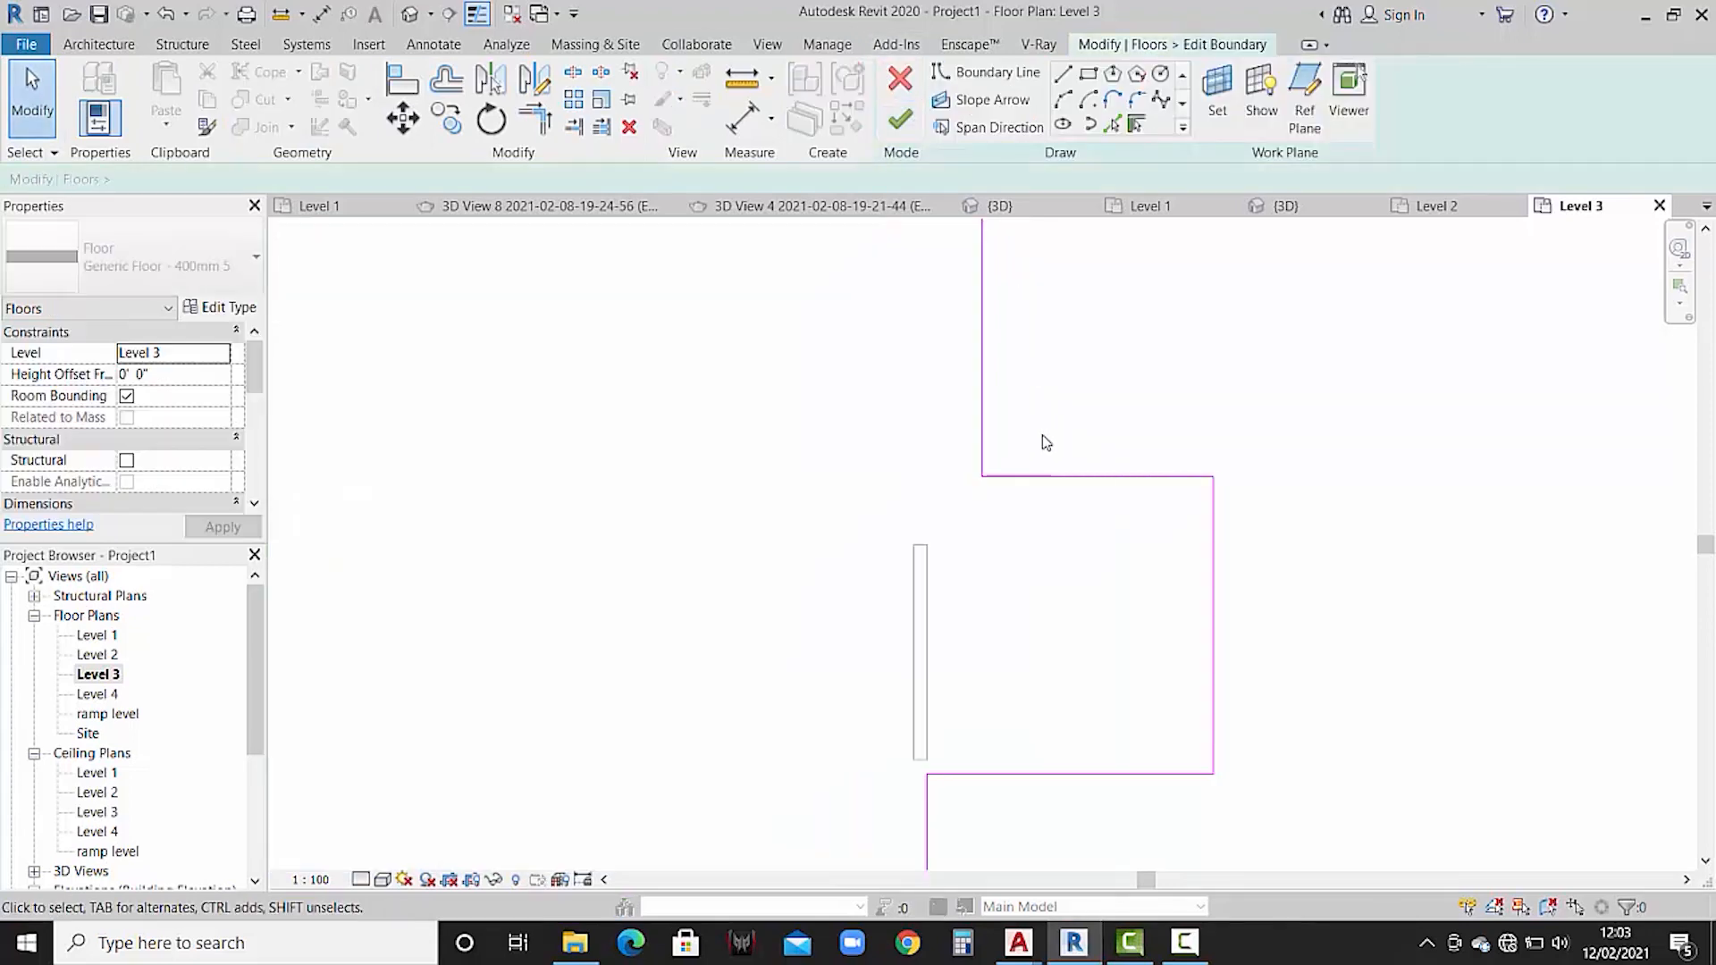
- Move the outer side edge of the slab's staircase projection inward by 2"
mouse_move(1177, 543)
middle_mouse_down()
mouse_move(1143, 534)
mouse_move(1195, 453)
middle_mouse_up()
left_click(1178, 555)
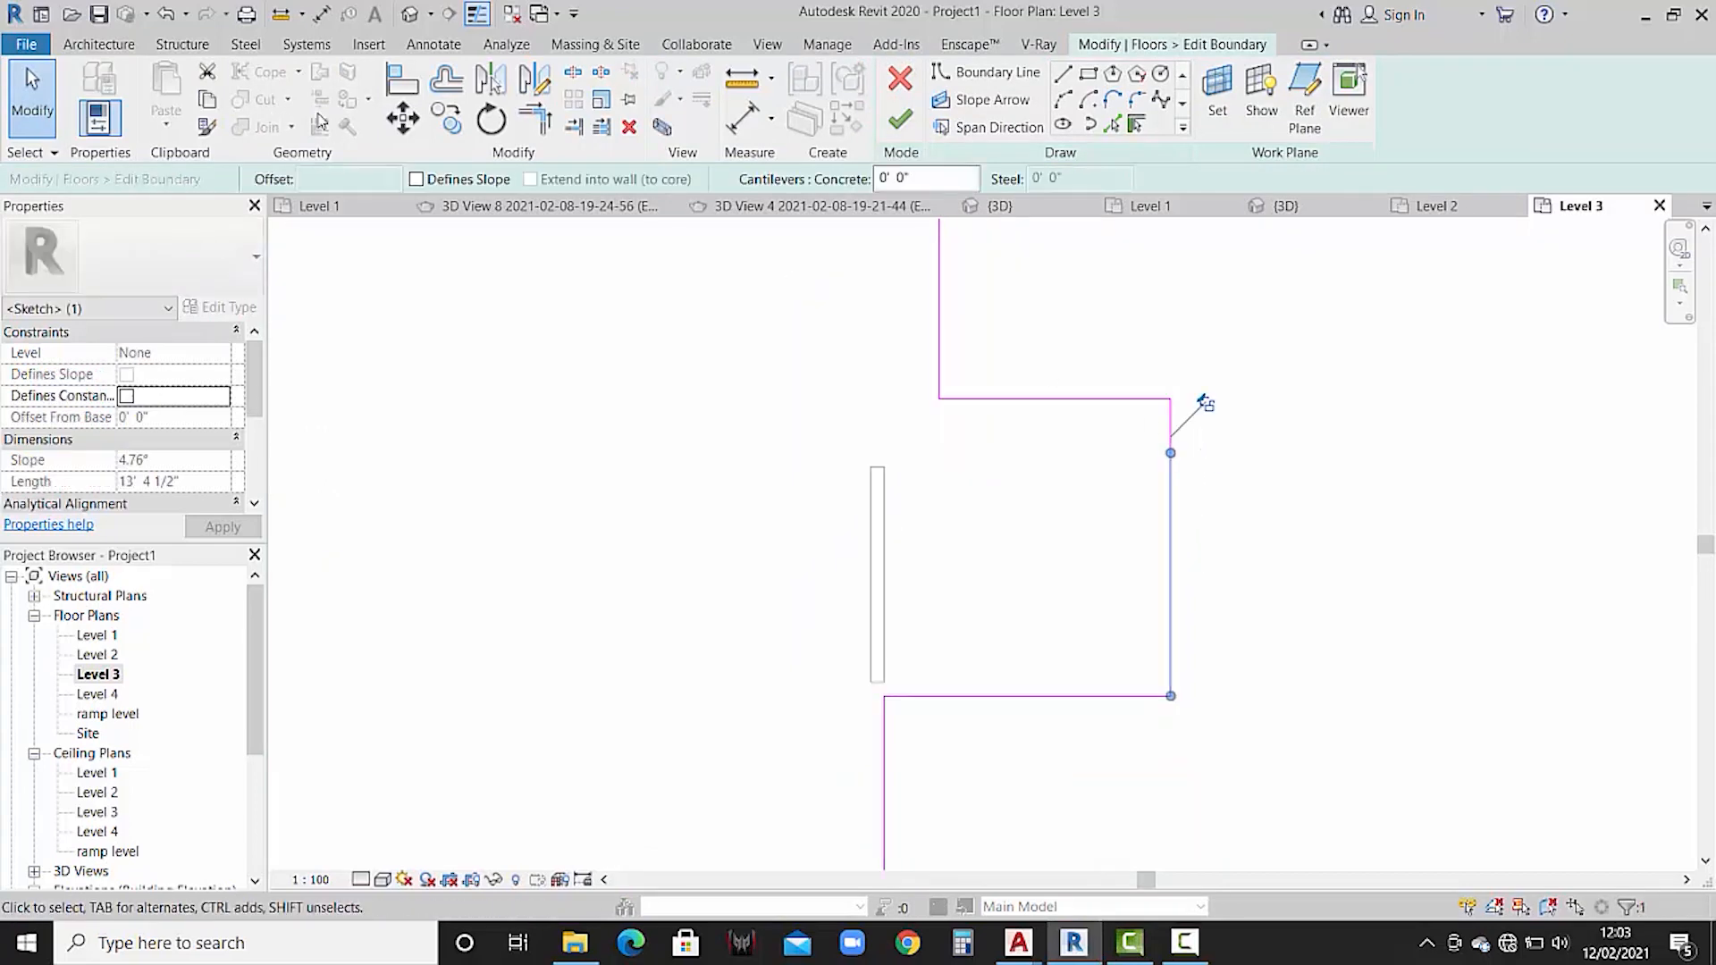
left_click(416, 127)
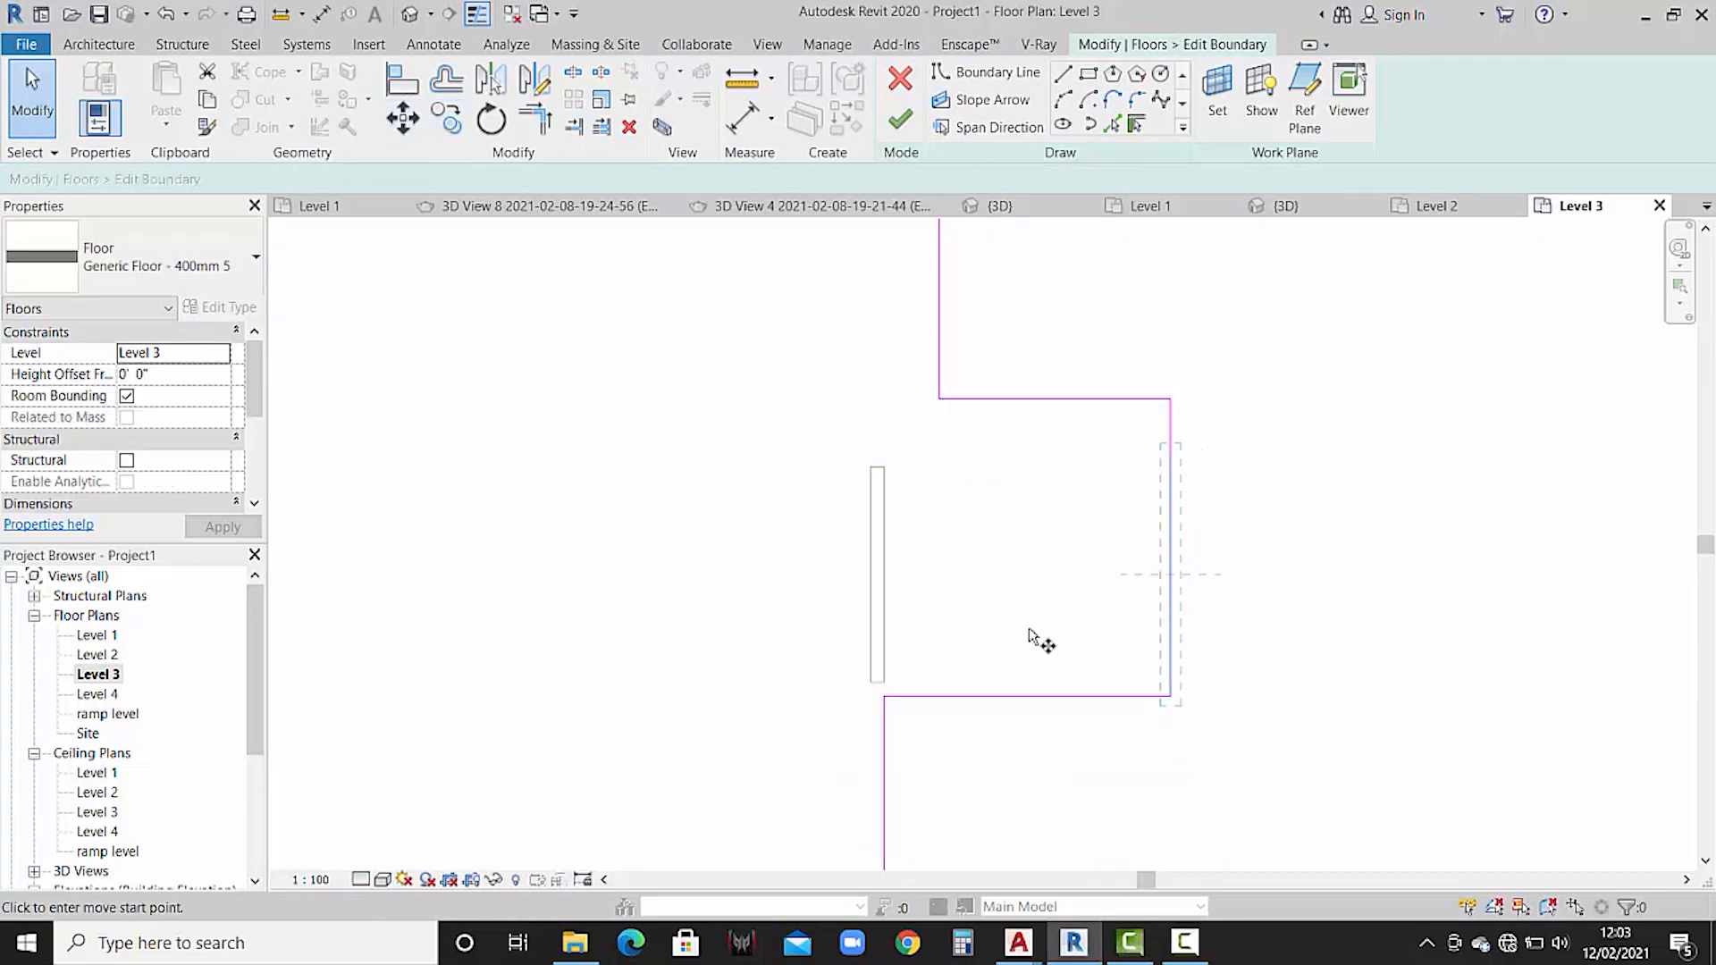
scroll(1175, 698, "up", 3)
scroll(1176, 698, "up", 1)
left_click(1177, 699)
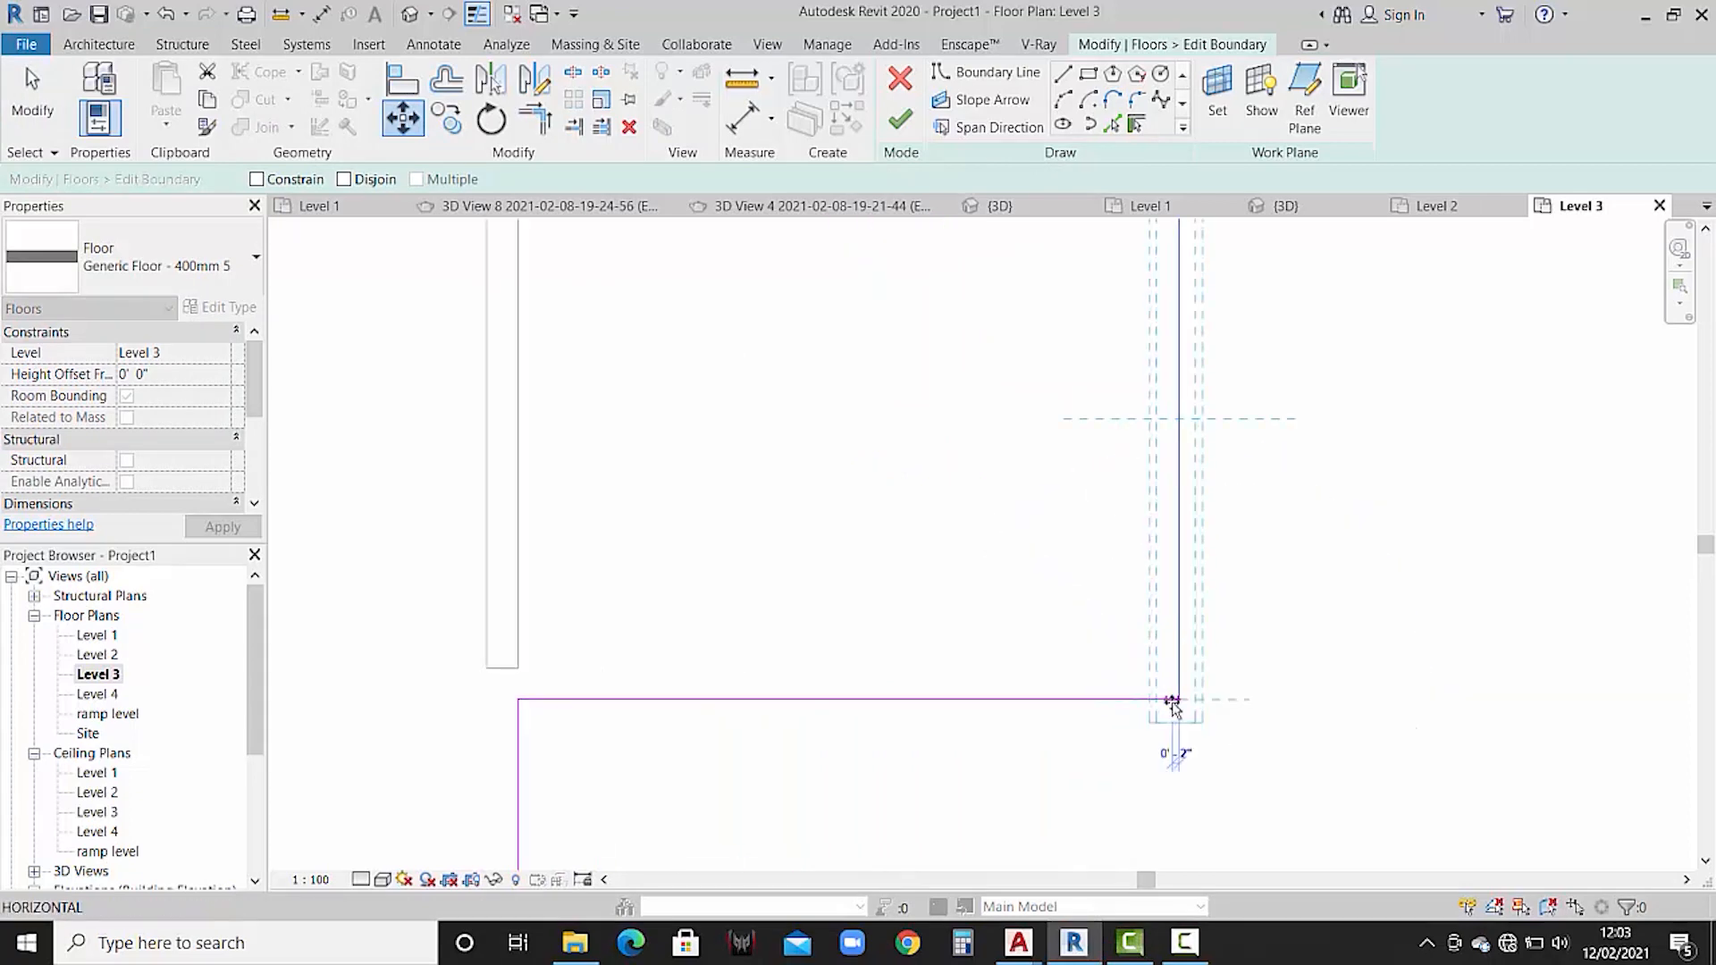
left_click(1172, 701)
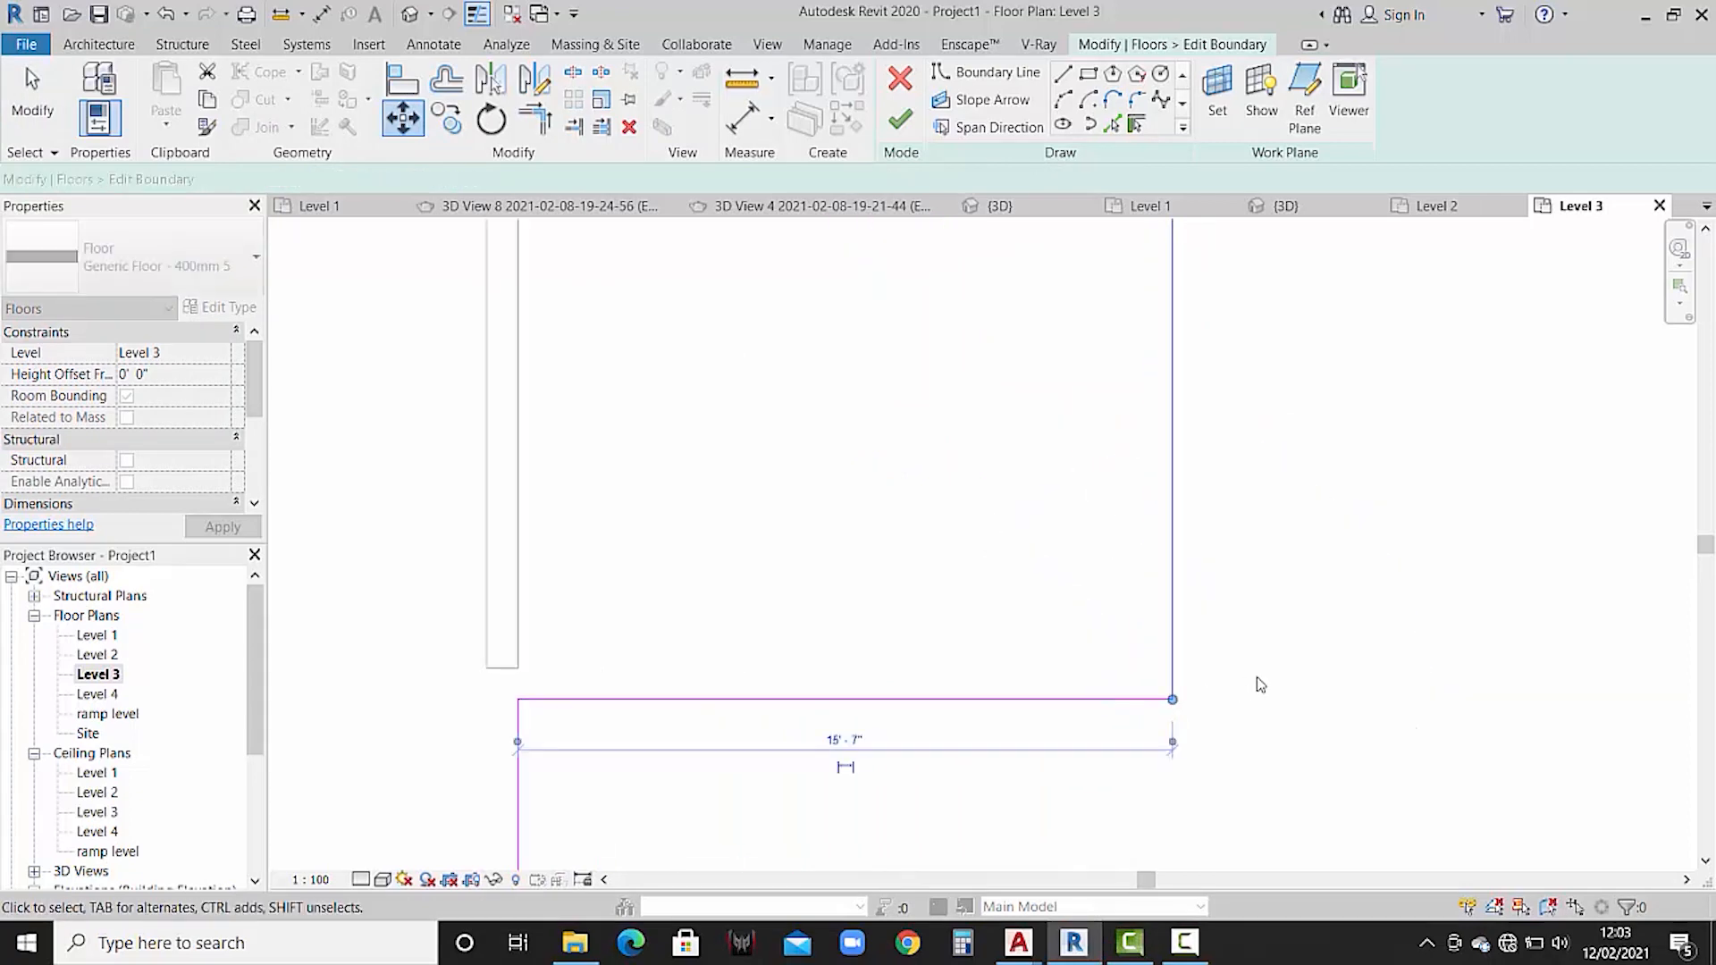
- Move the projection's outer side edge back outward by 2" and finish the slab boundary without attaching walls to its bottom
left_click(410, 122)
left_click(1174, 699)
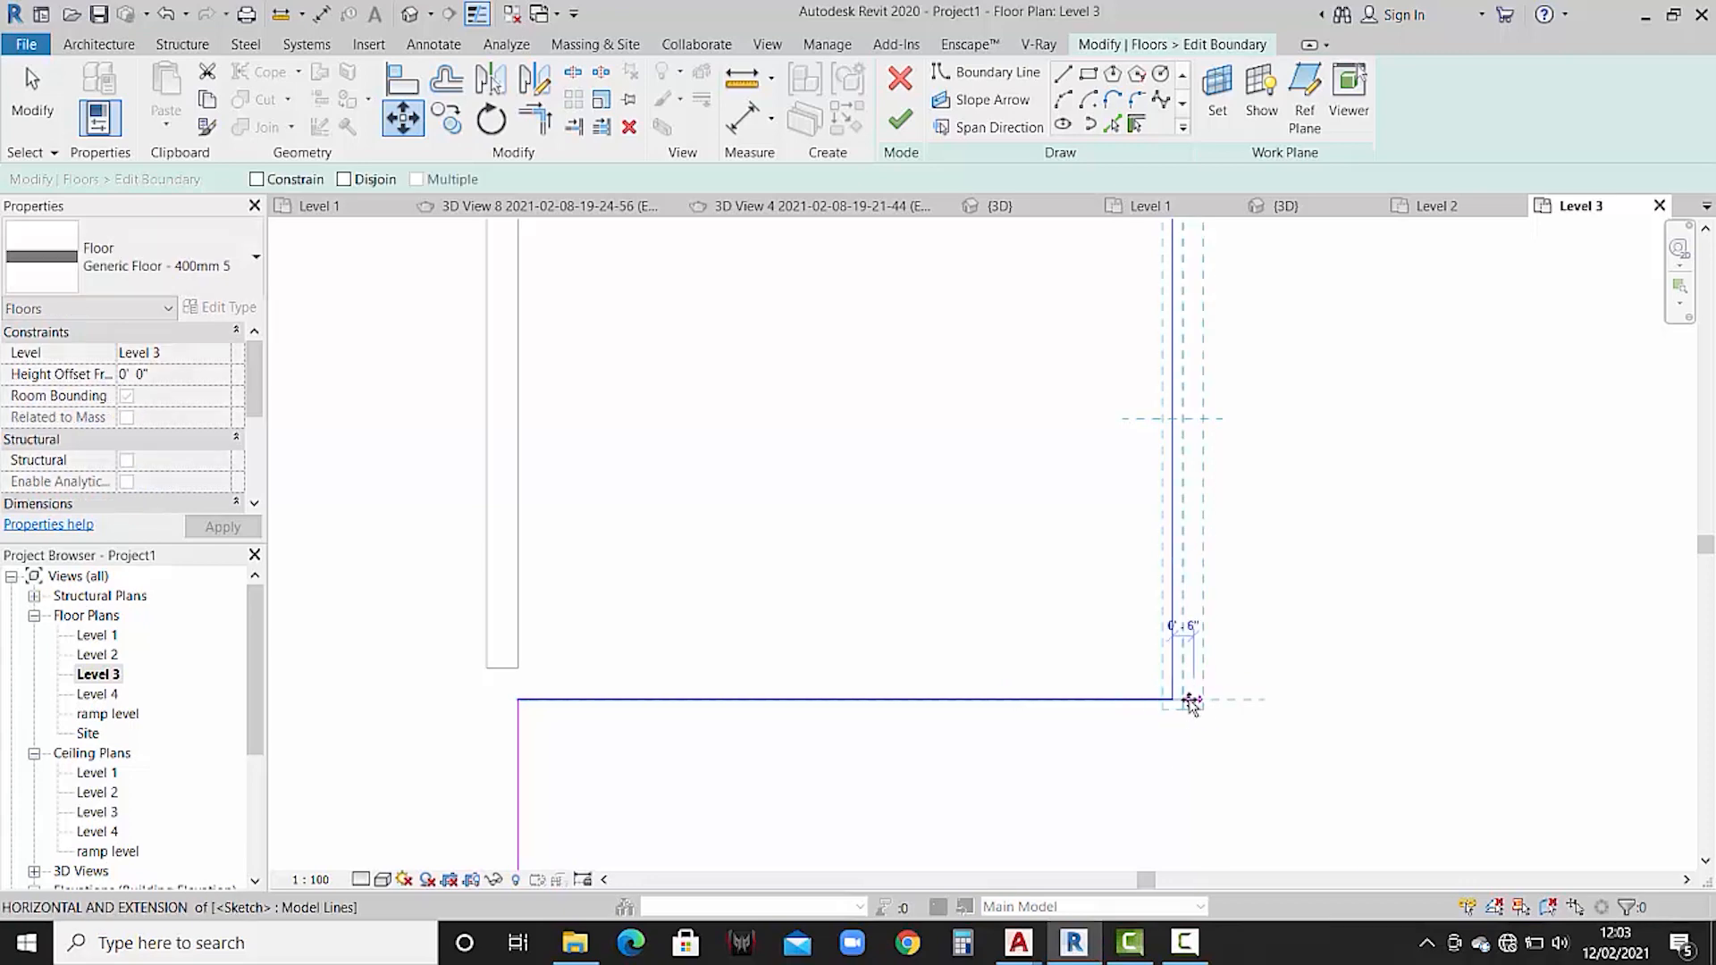
left_click(1180, 700)
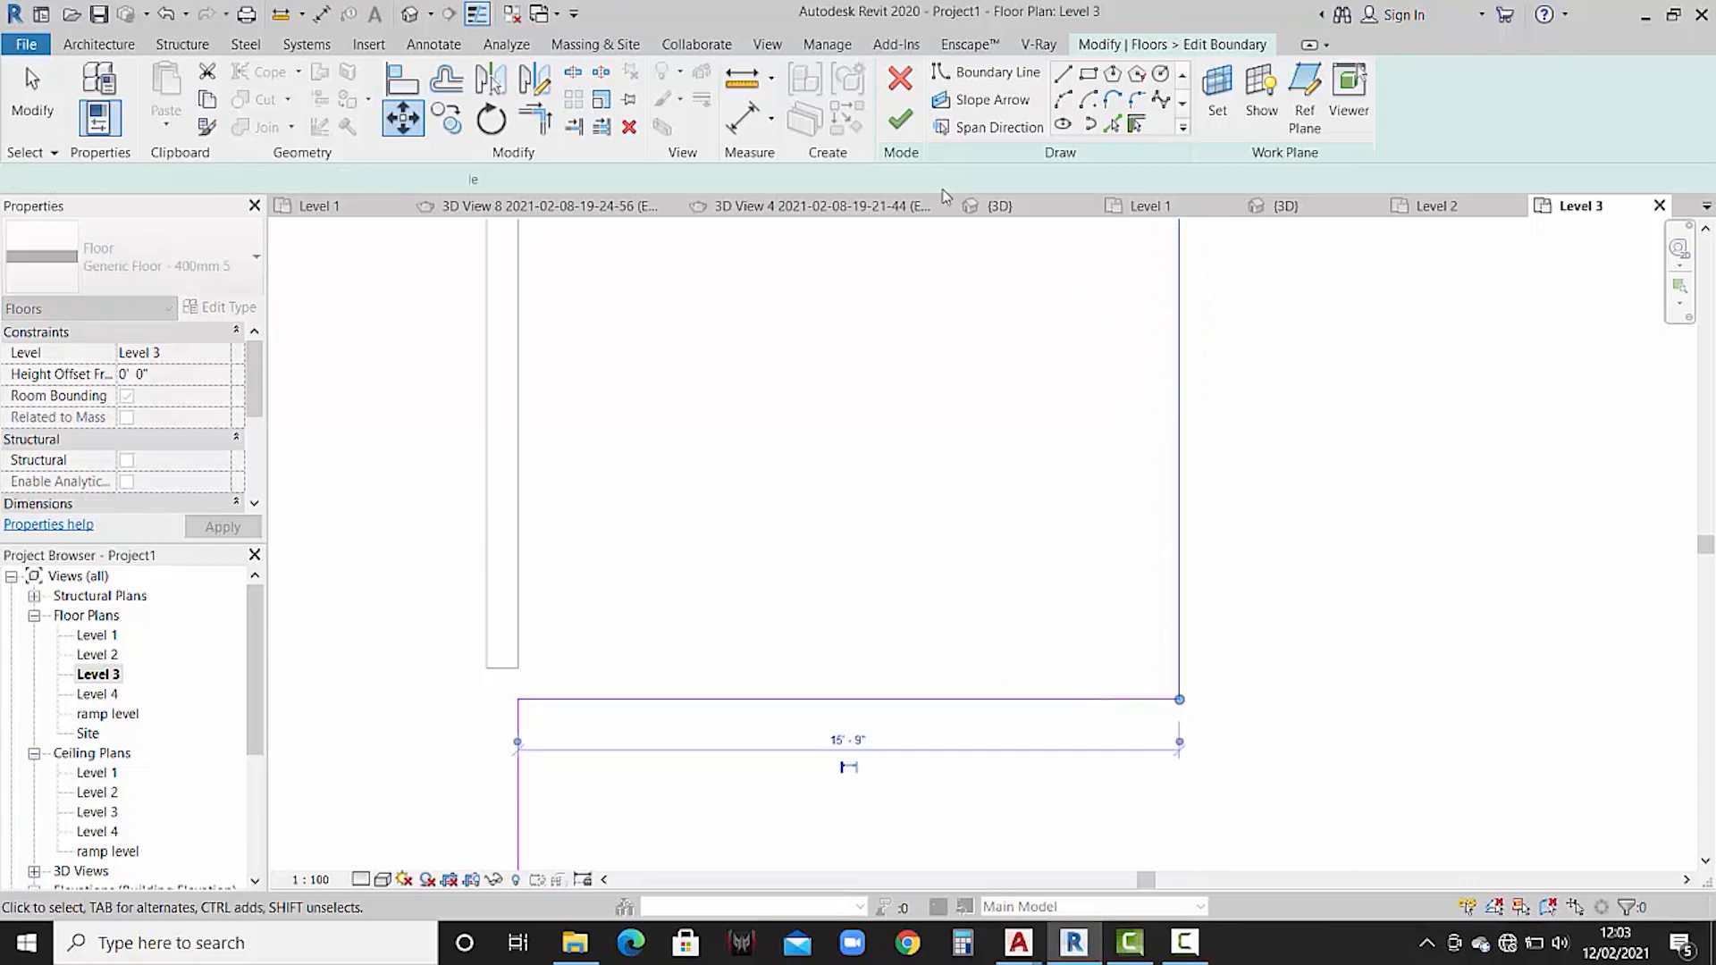
key("Escape")
left_click(900, 119)
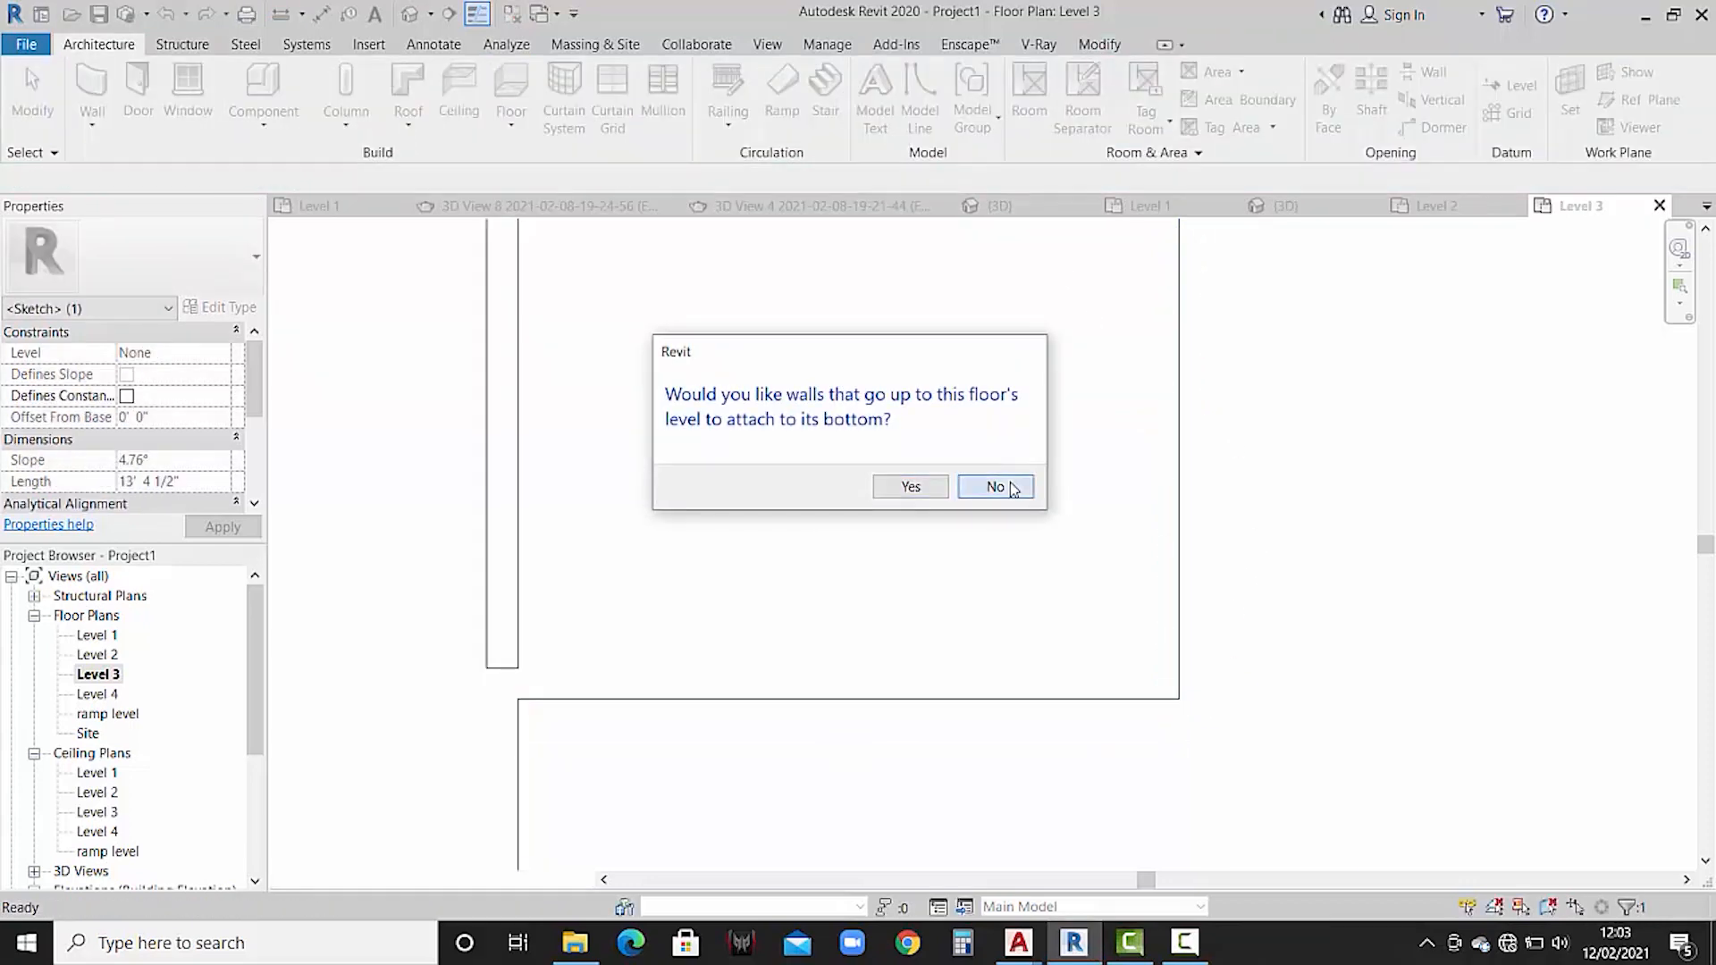
left_click(996, 486)
- Return to the 3D view and check the staircase's front wall against the Level 3 slab
left_click(1371, 555)
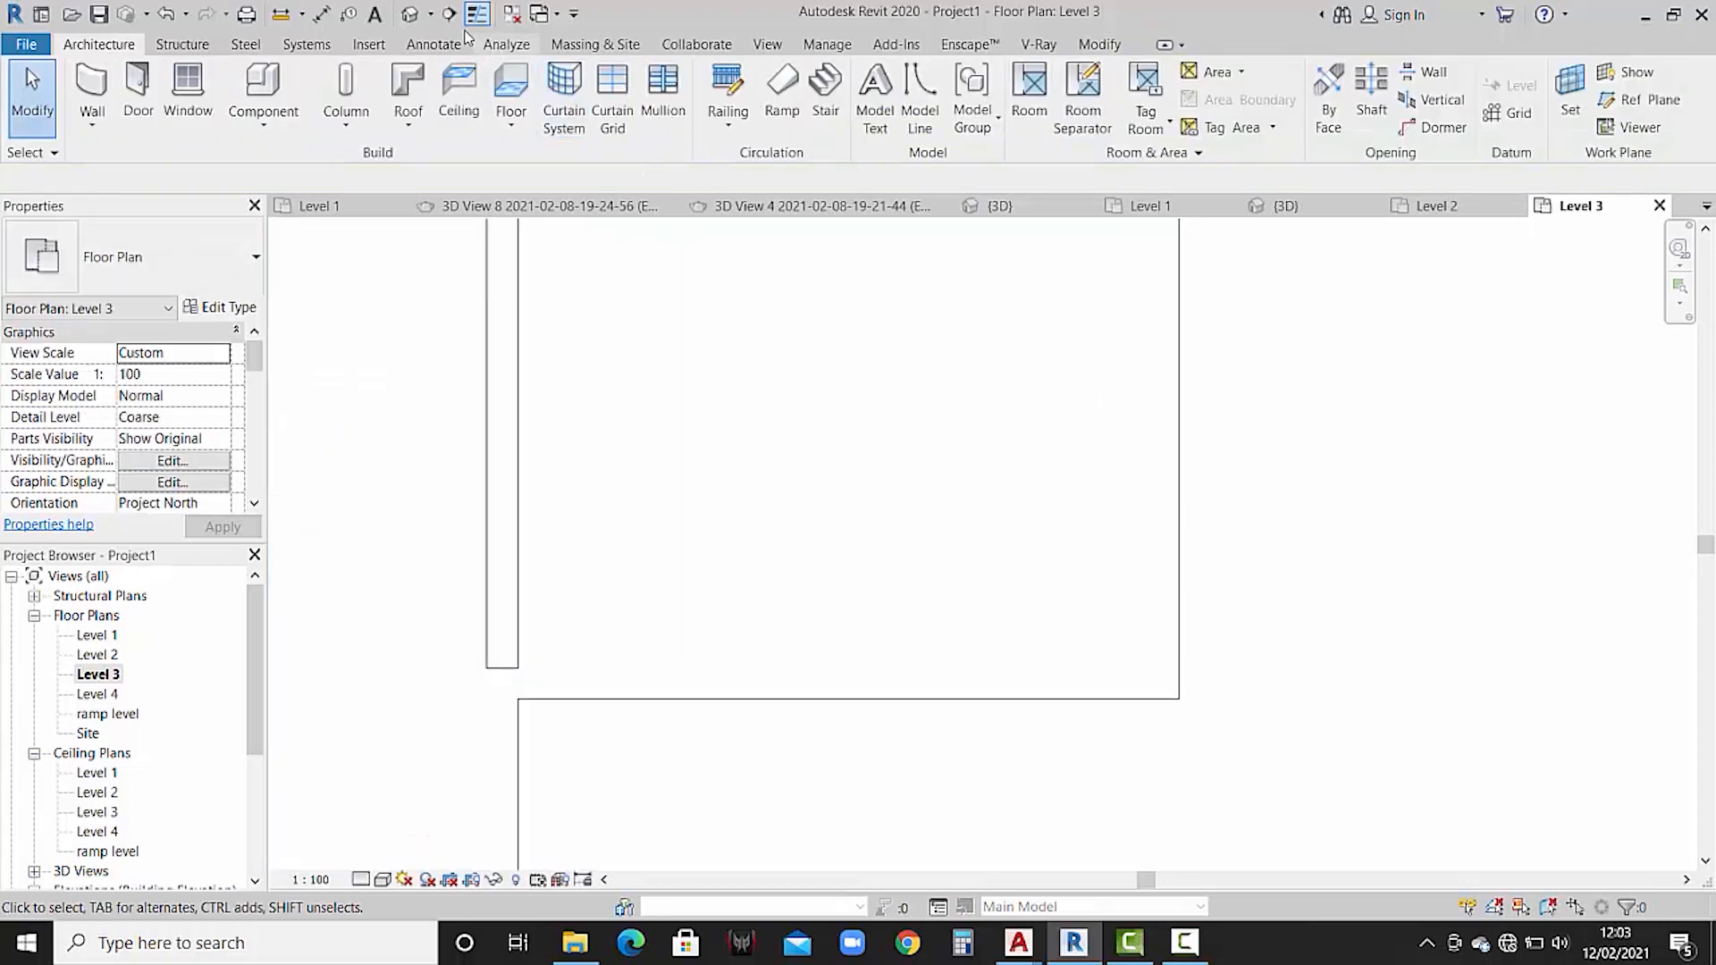
left_click(410, 15)
left_click(1186, 536)
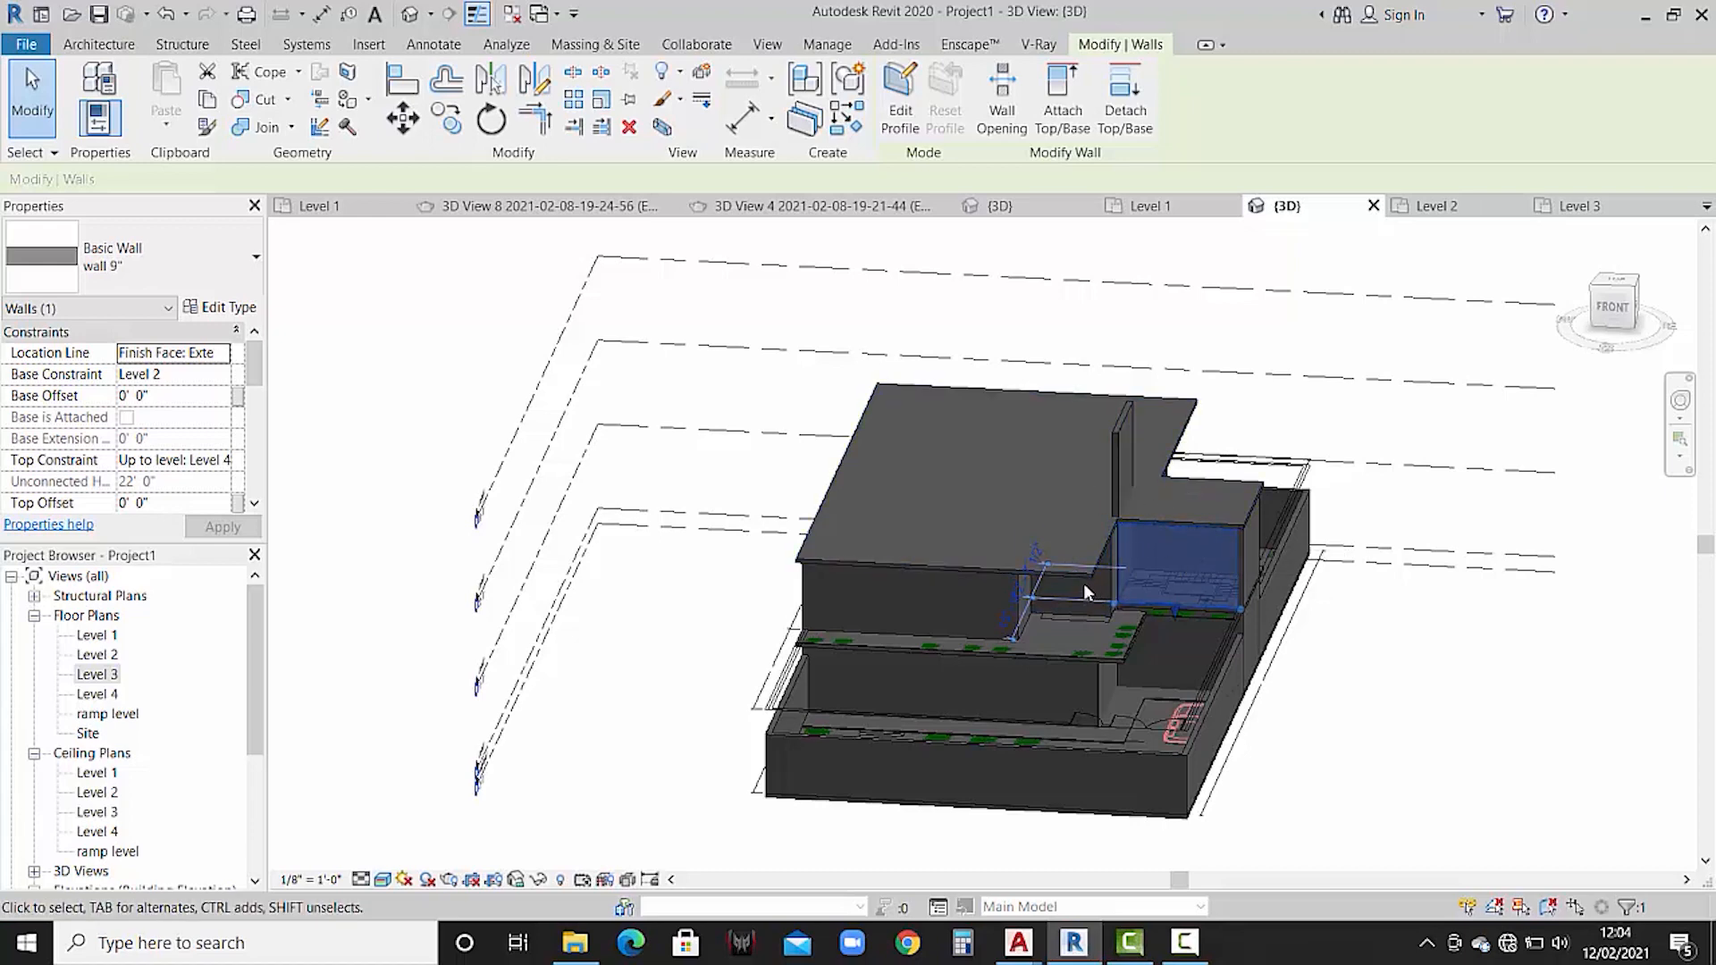
left_click(968, 559)
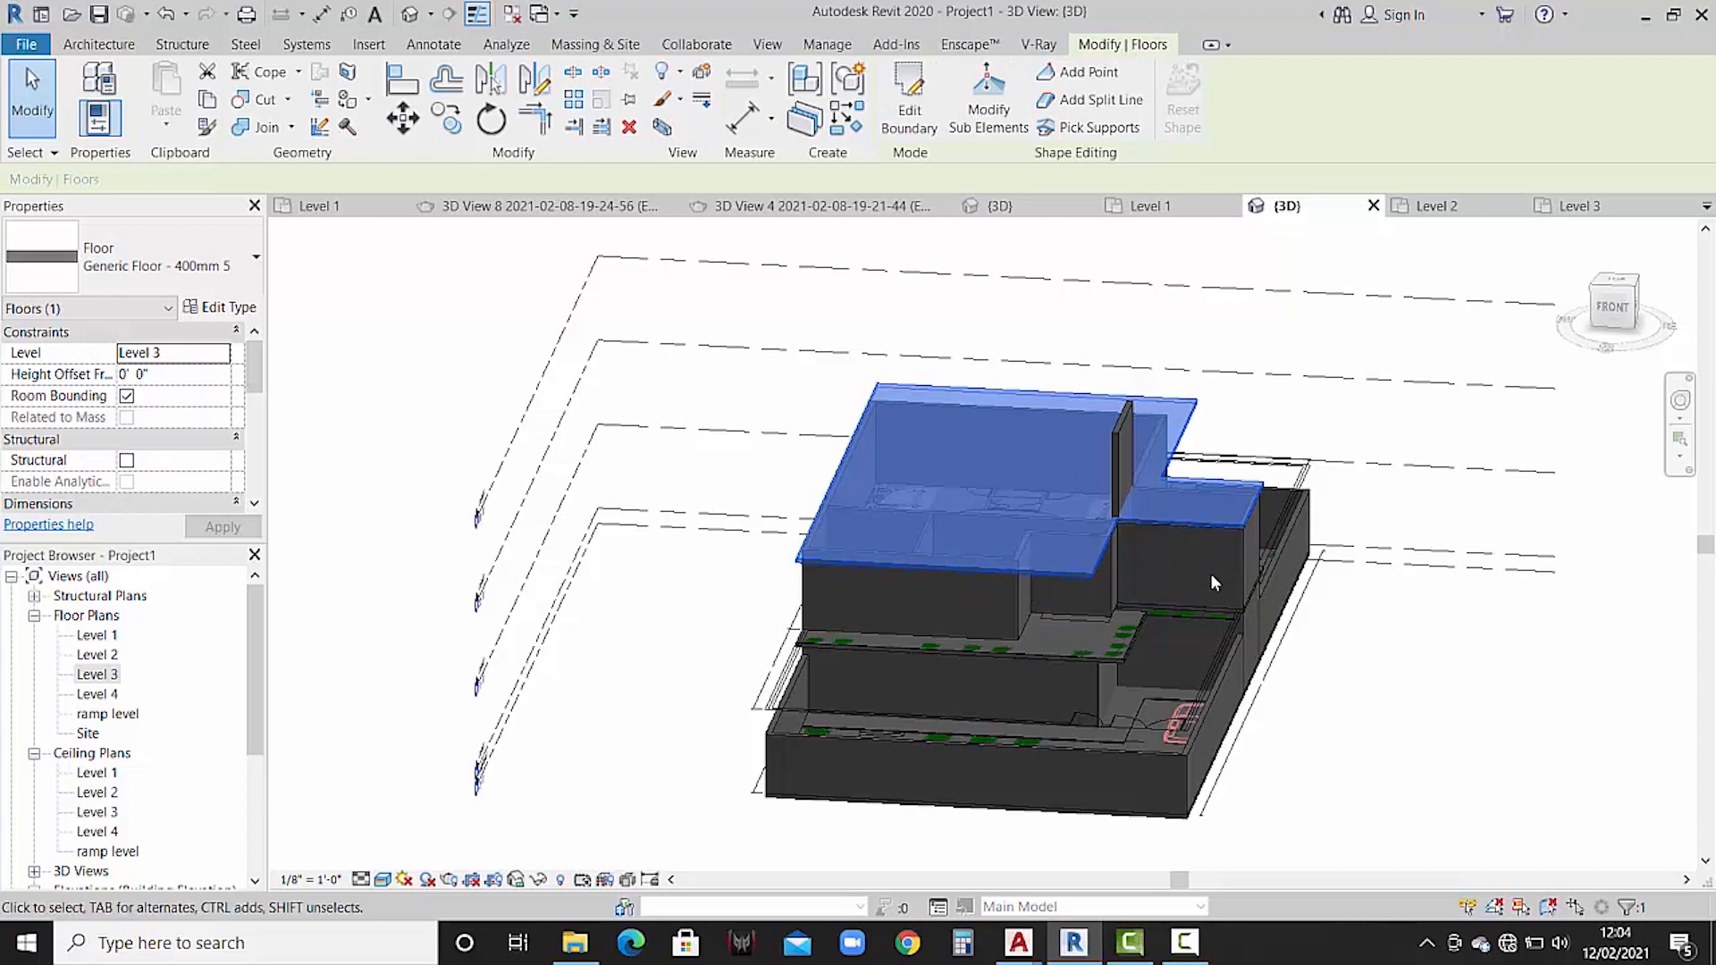
left_click(1247, 563)
left_click(1109, 130)
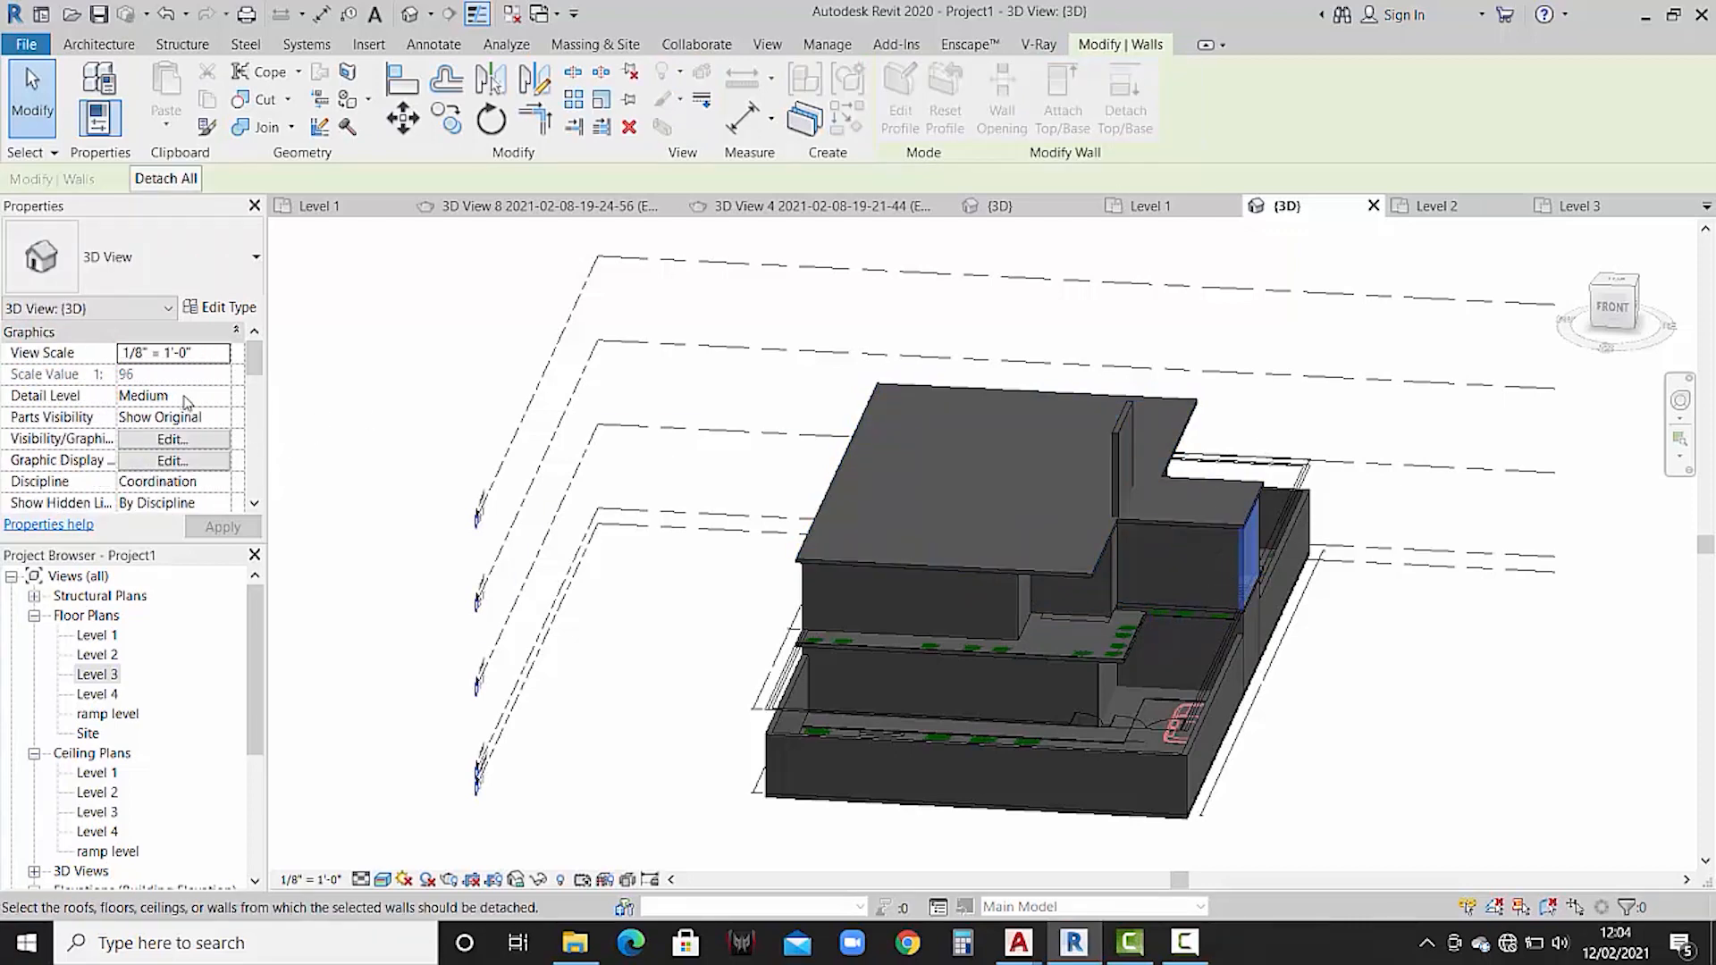
key("Escape")
key("Escape")
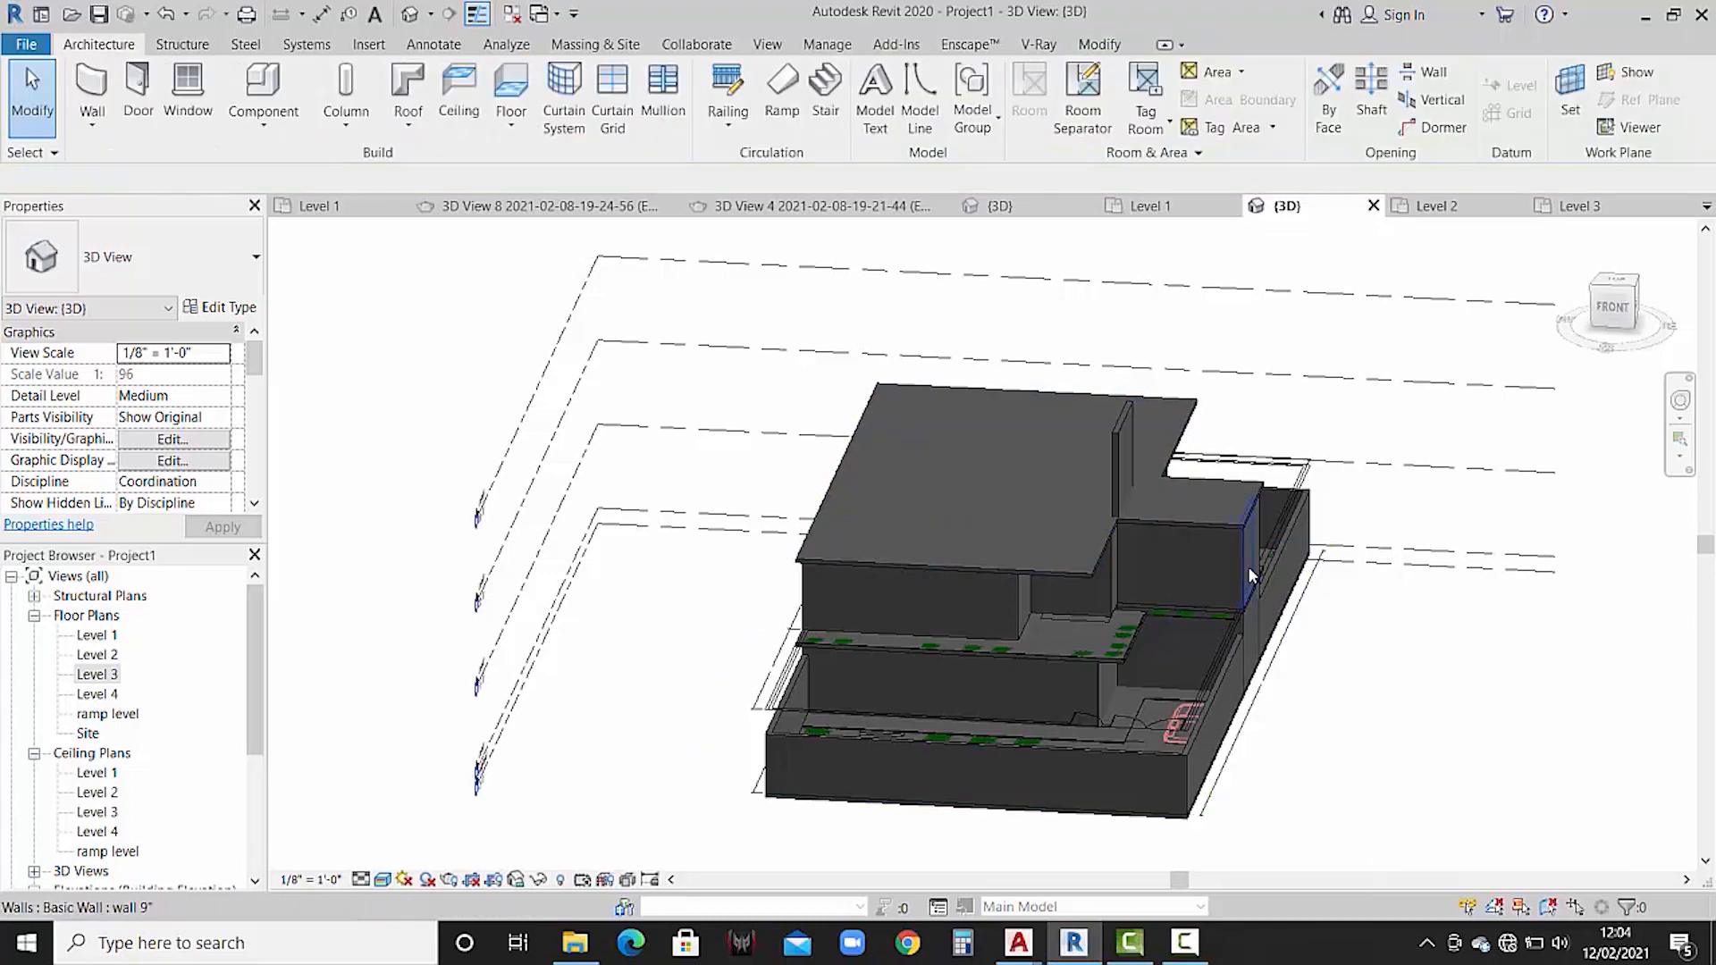
- Detach the staircase block's outer side wall and front wall from all slabs they are attached to
left_click(1248, 566)
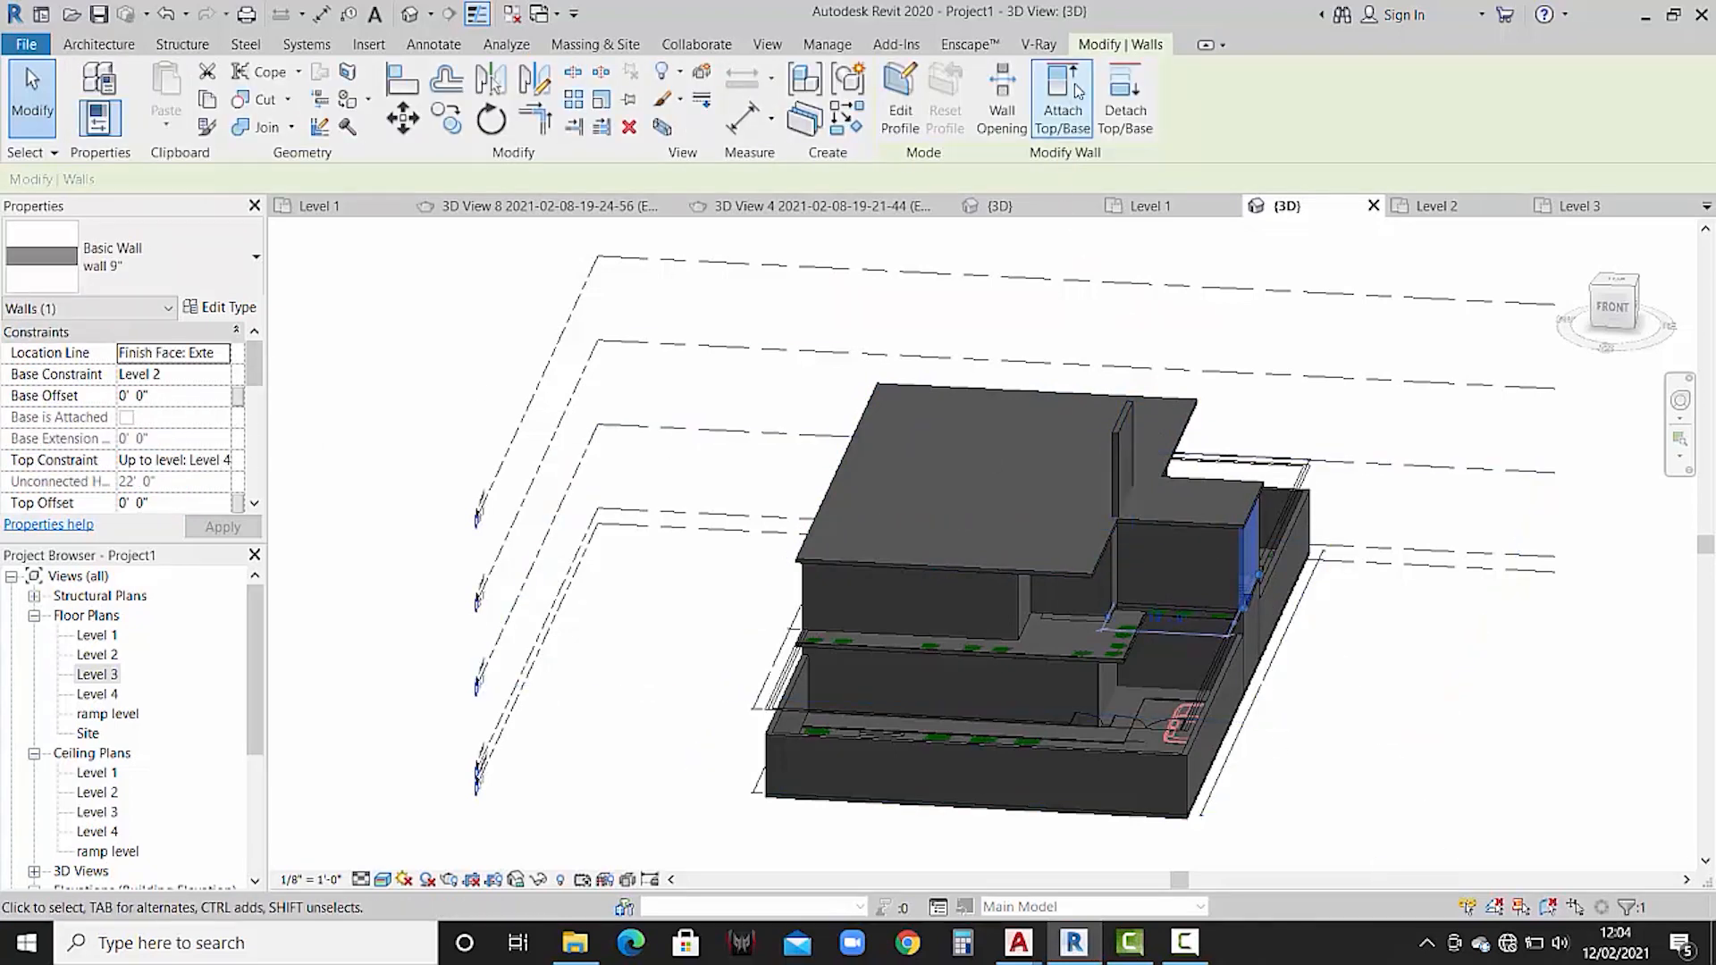
left_click(1124, 111)
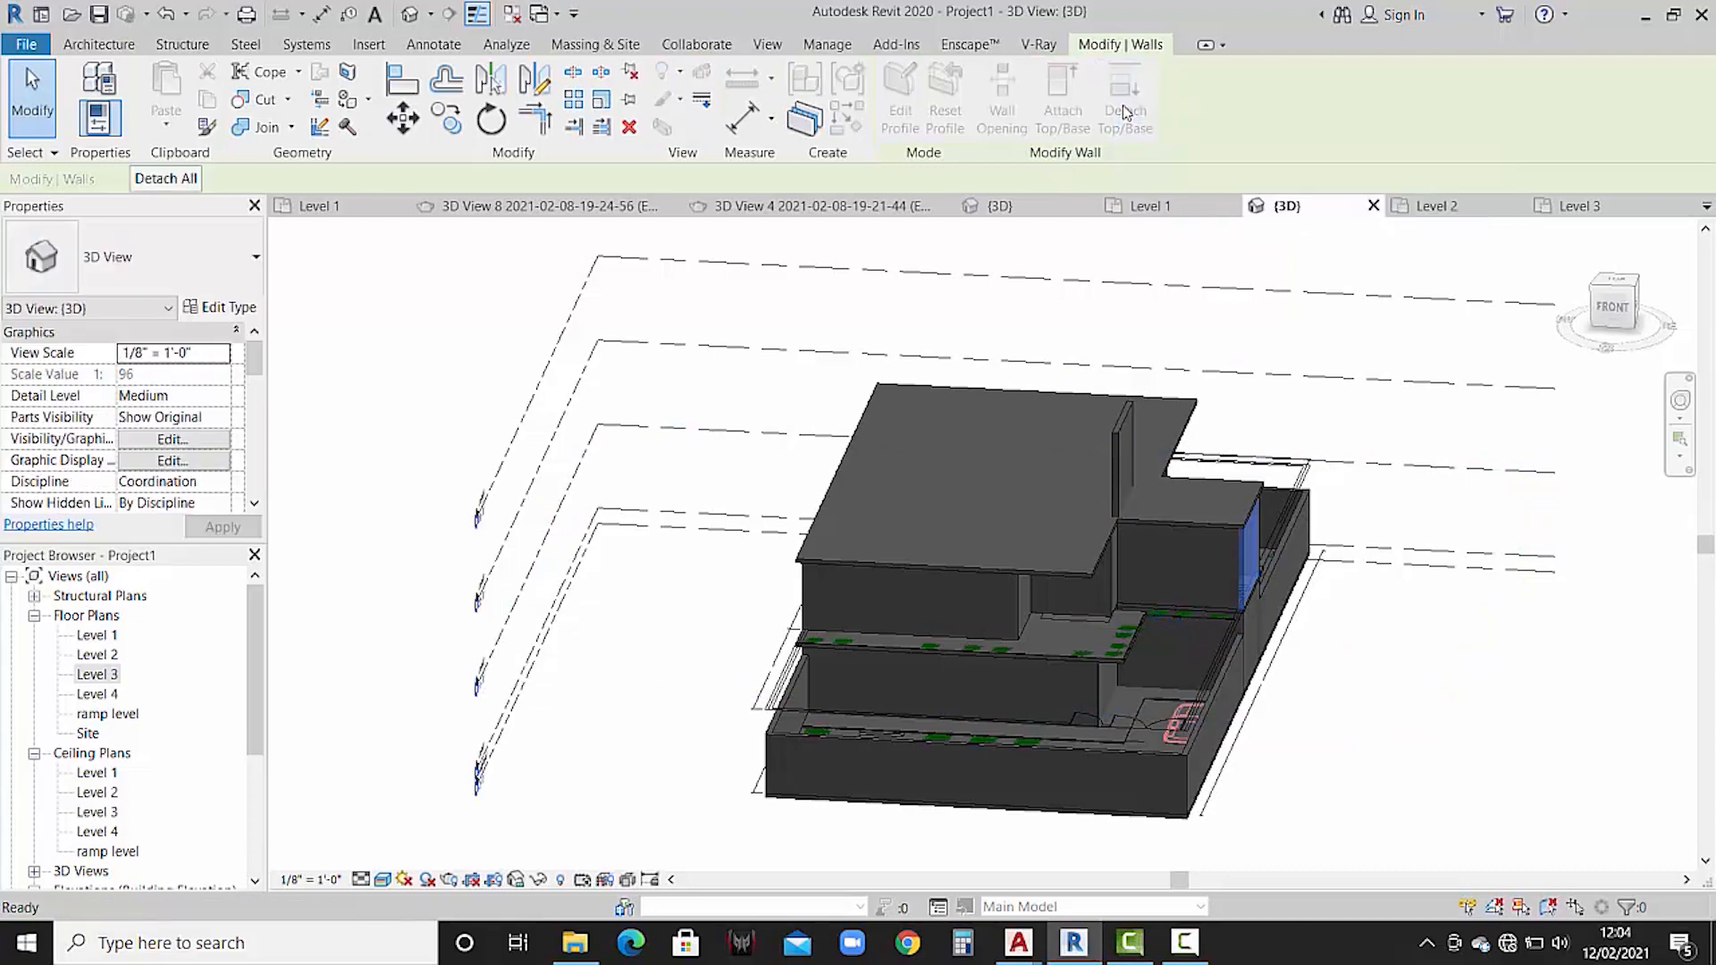
left_click(195, 181)
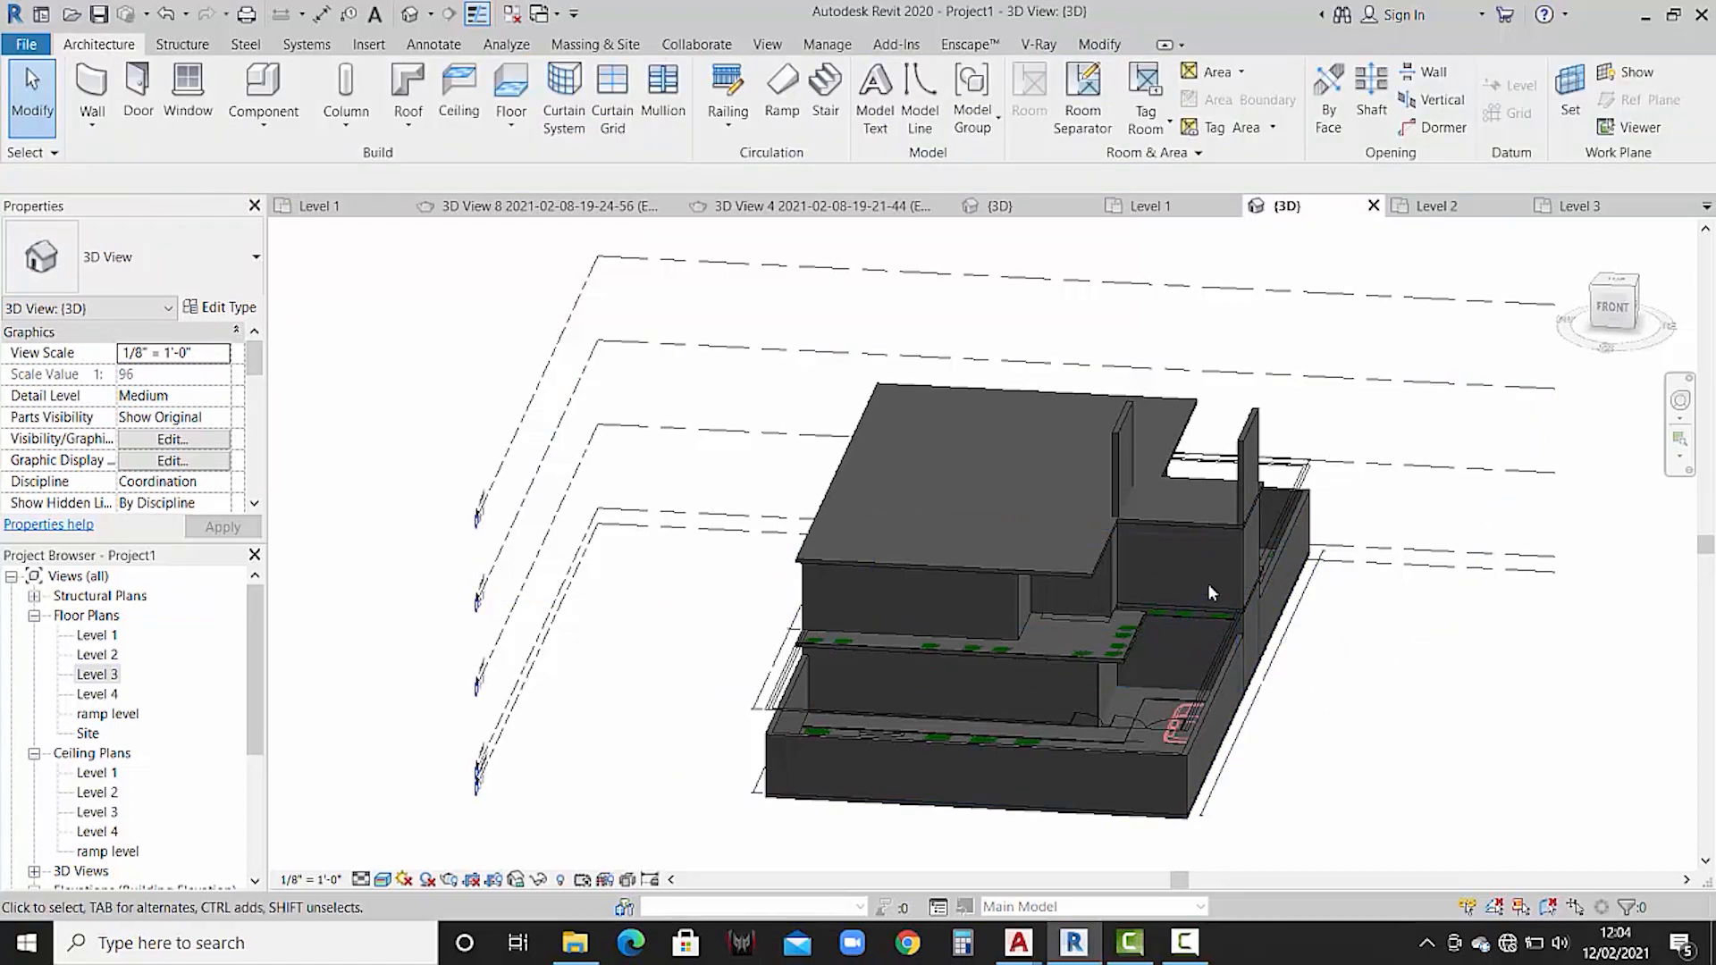
left_click(1235, 597)
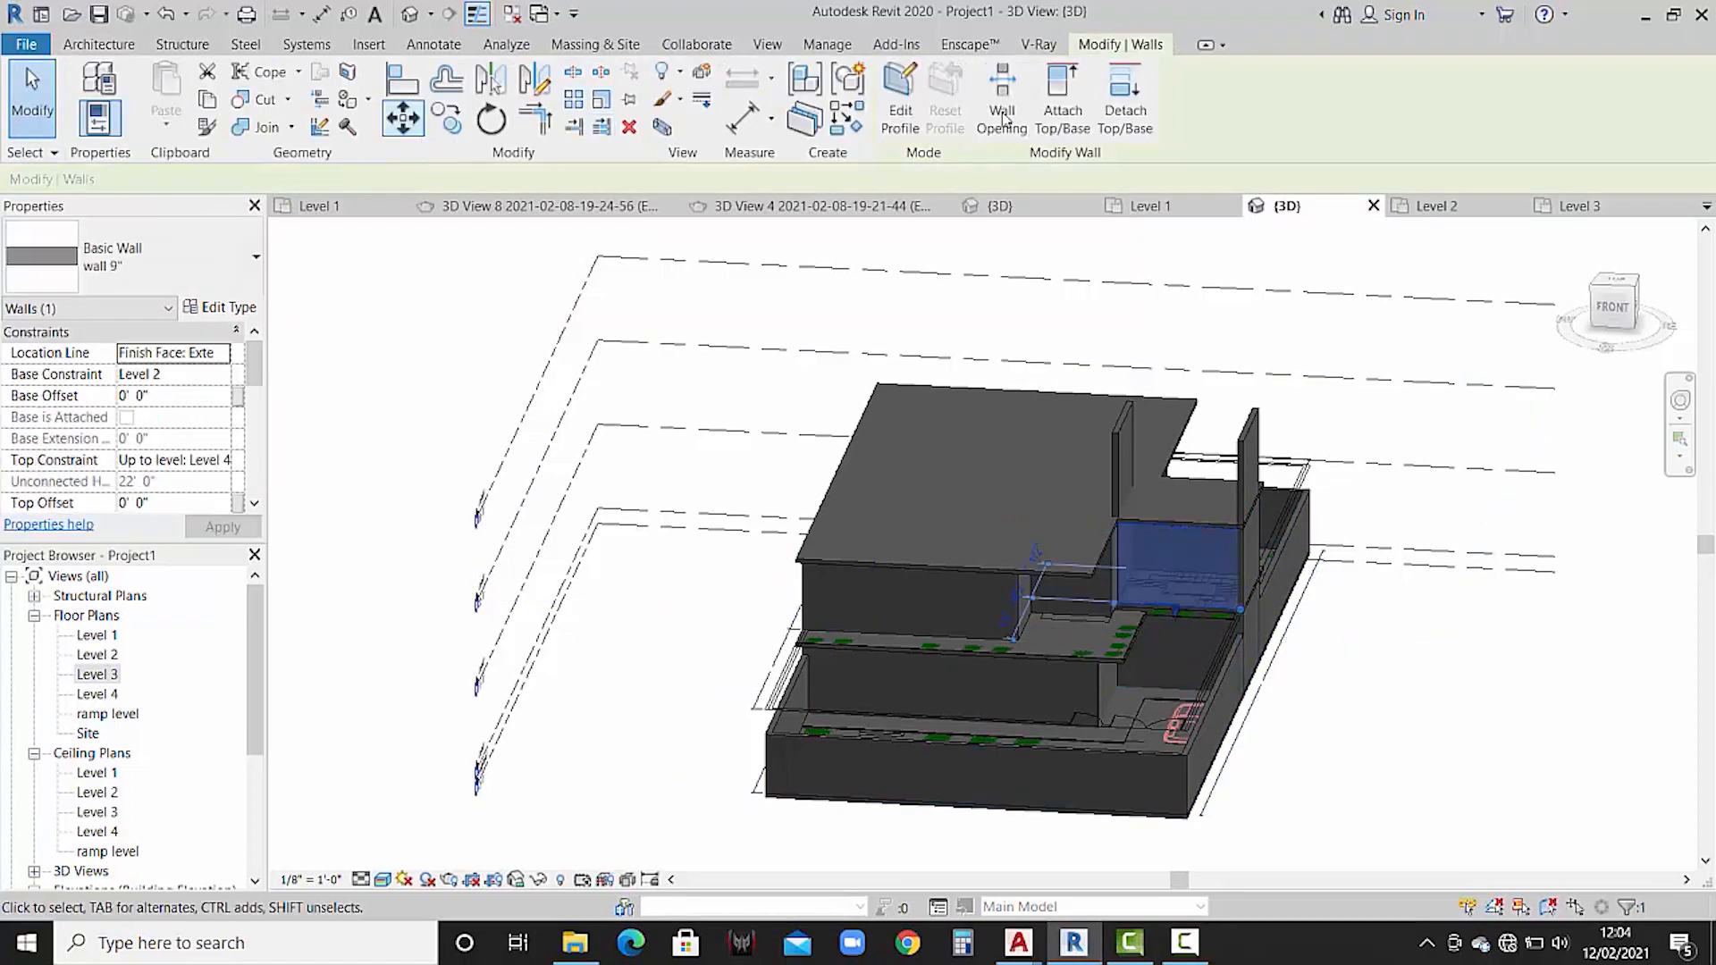
left_click(1126, 99)
left_click(195, 180)
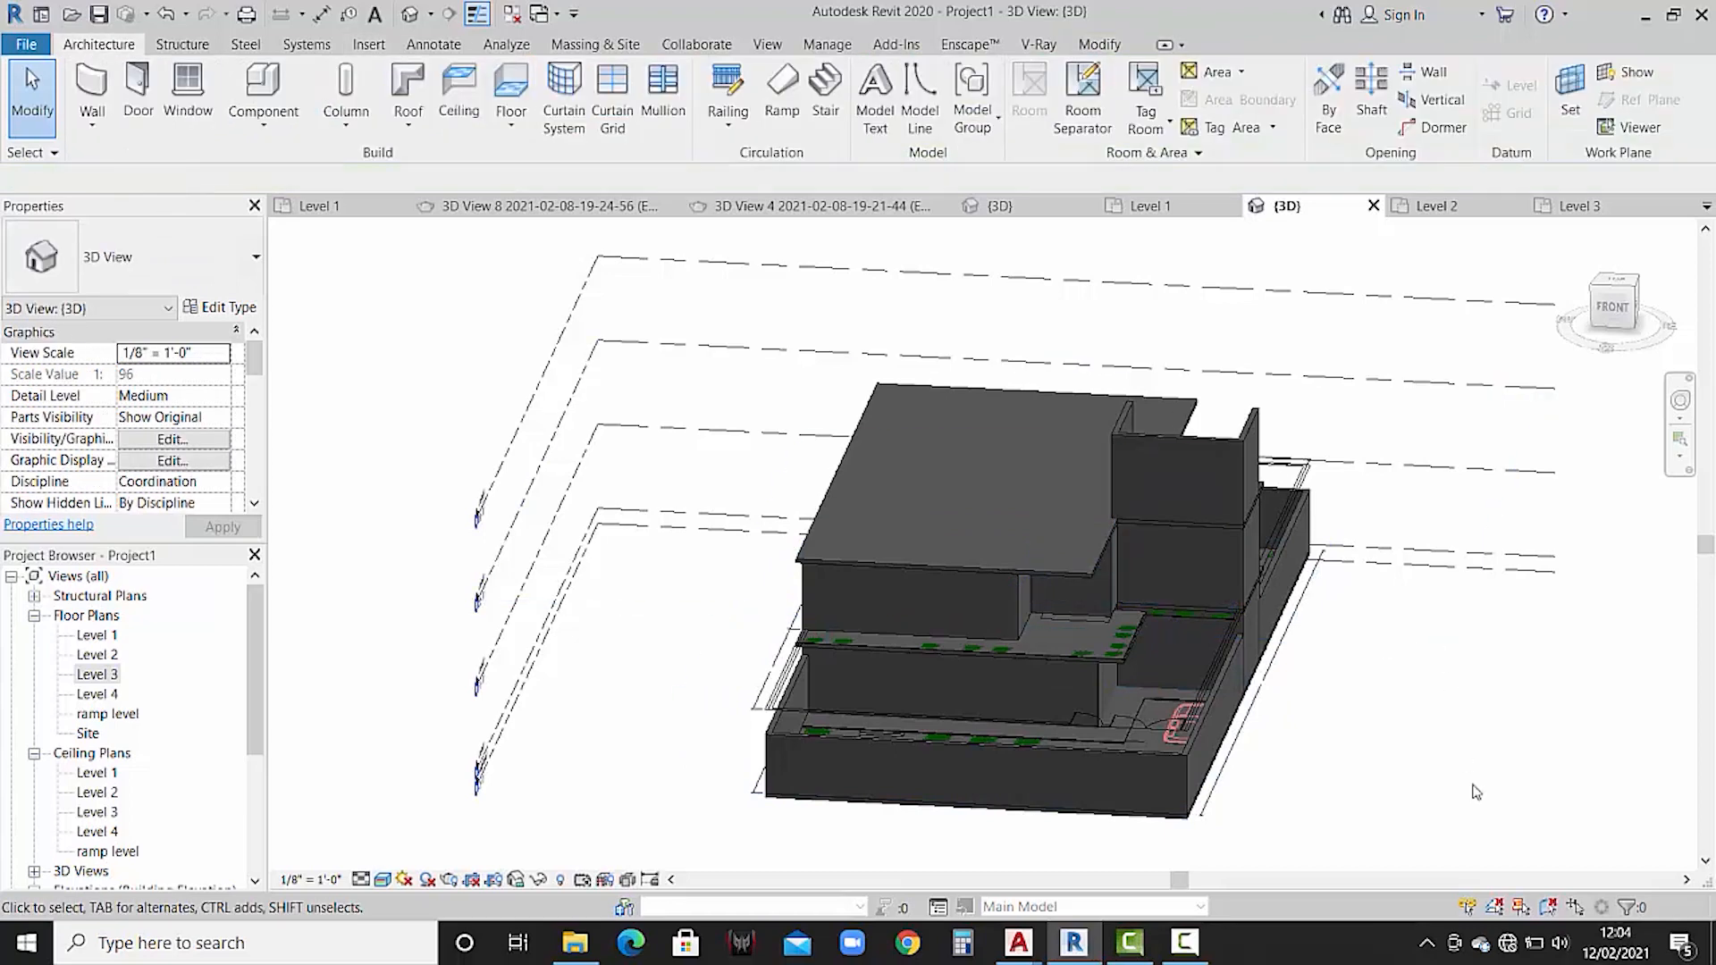
- Detach the staircase block's rear wall from all attached slabs and check the enclosed block from the front
middle_click_drag(1586, 567, 976, 653, "shift")
left_click(983, 652)
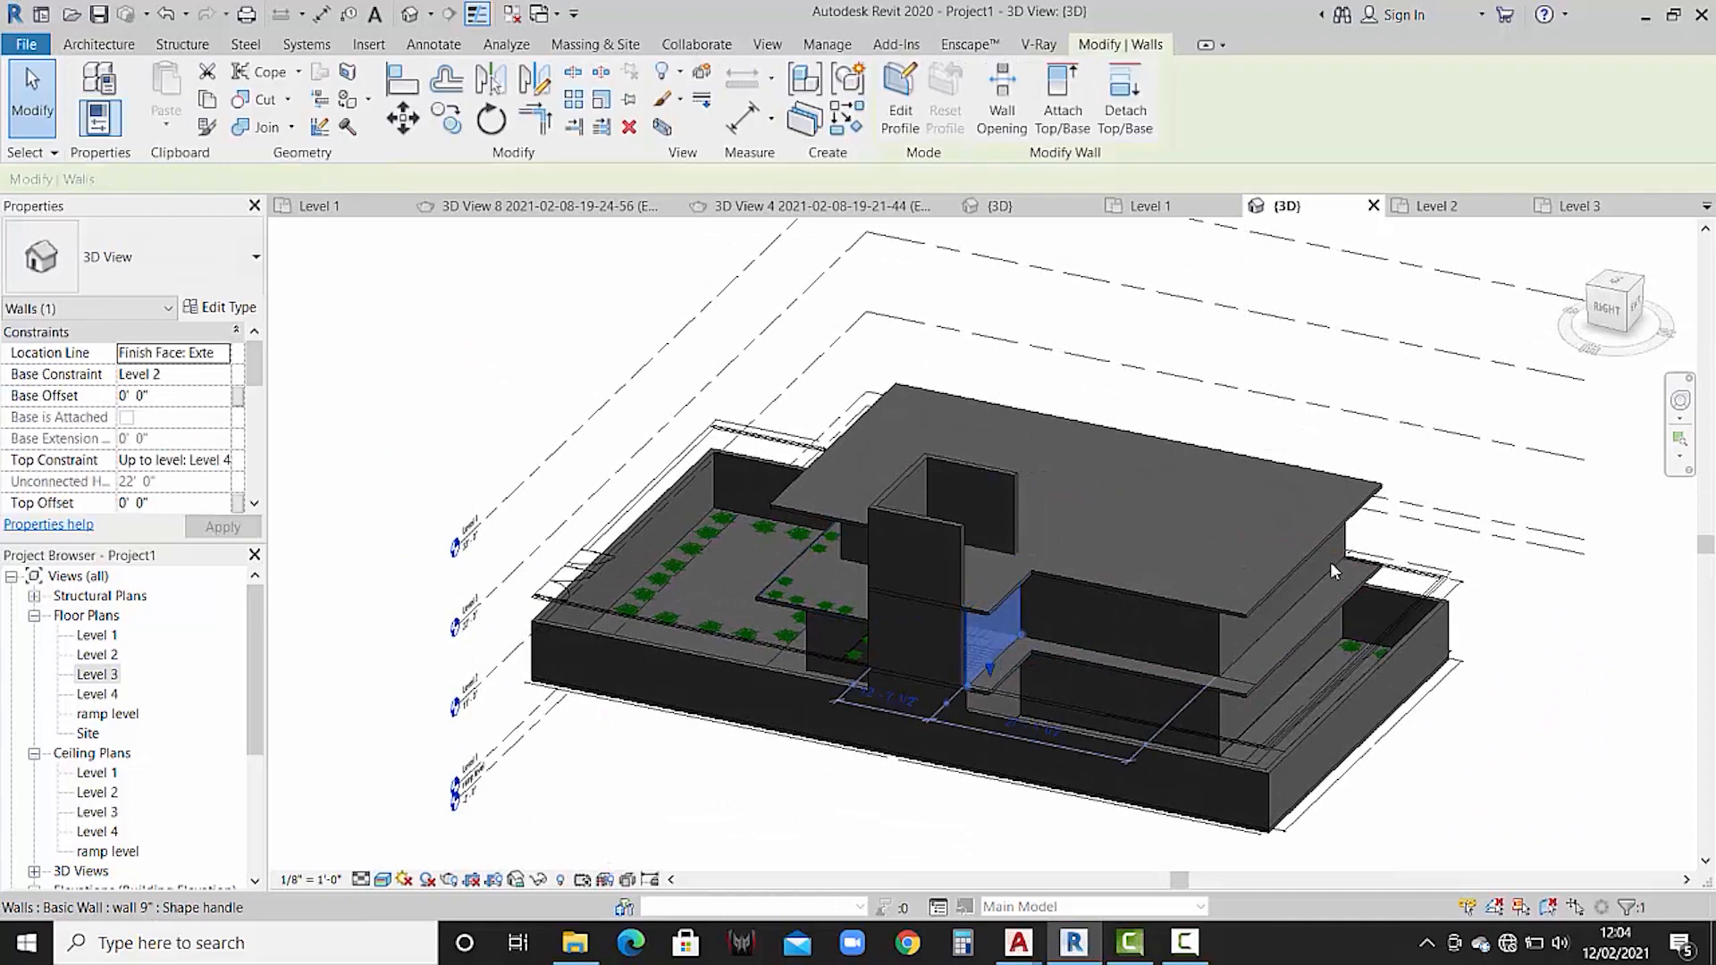
left_click(1125, 98)
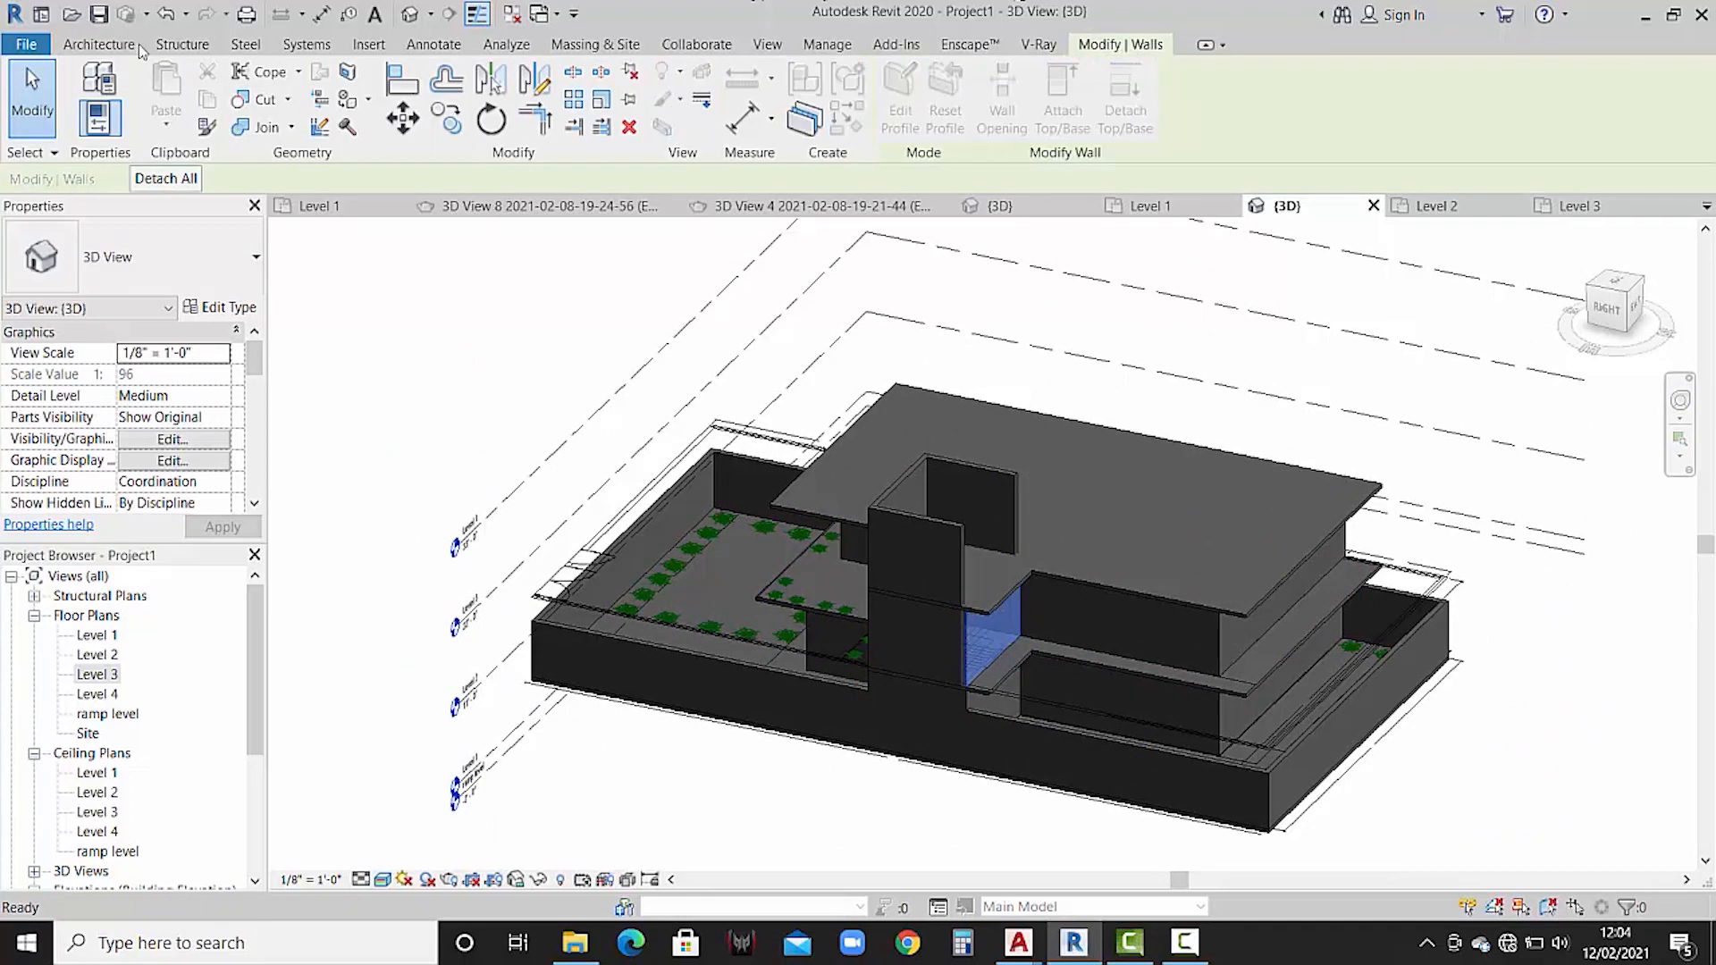
left_click(166, 179)
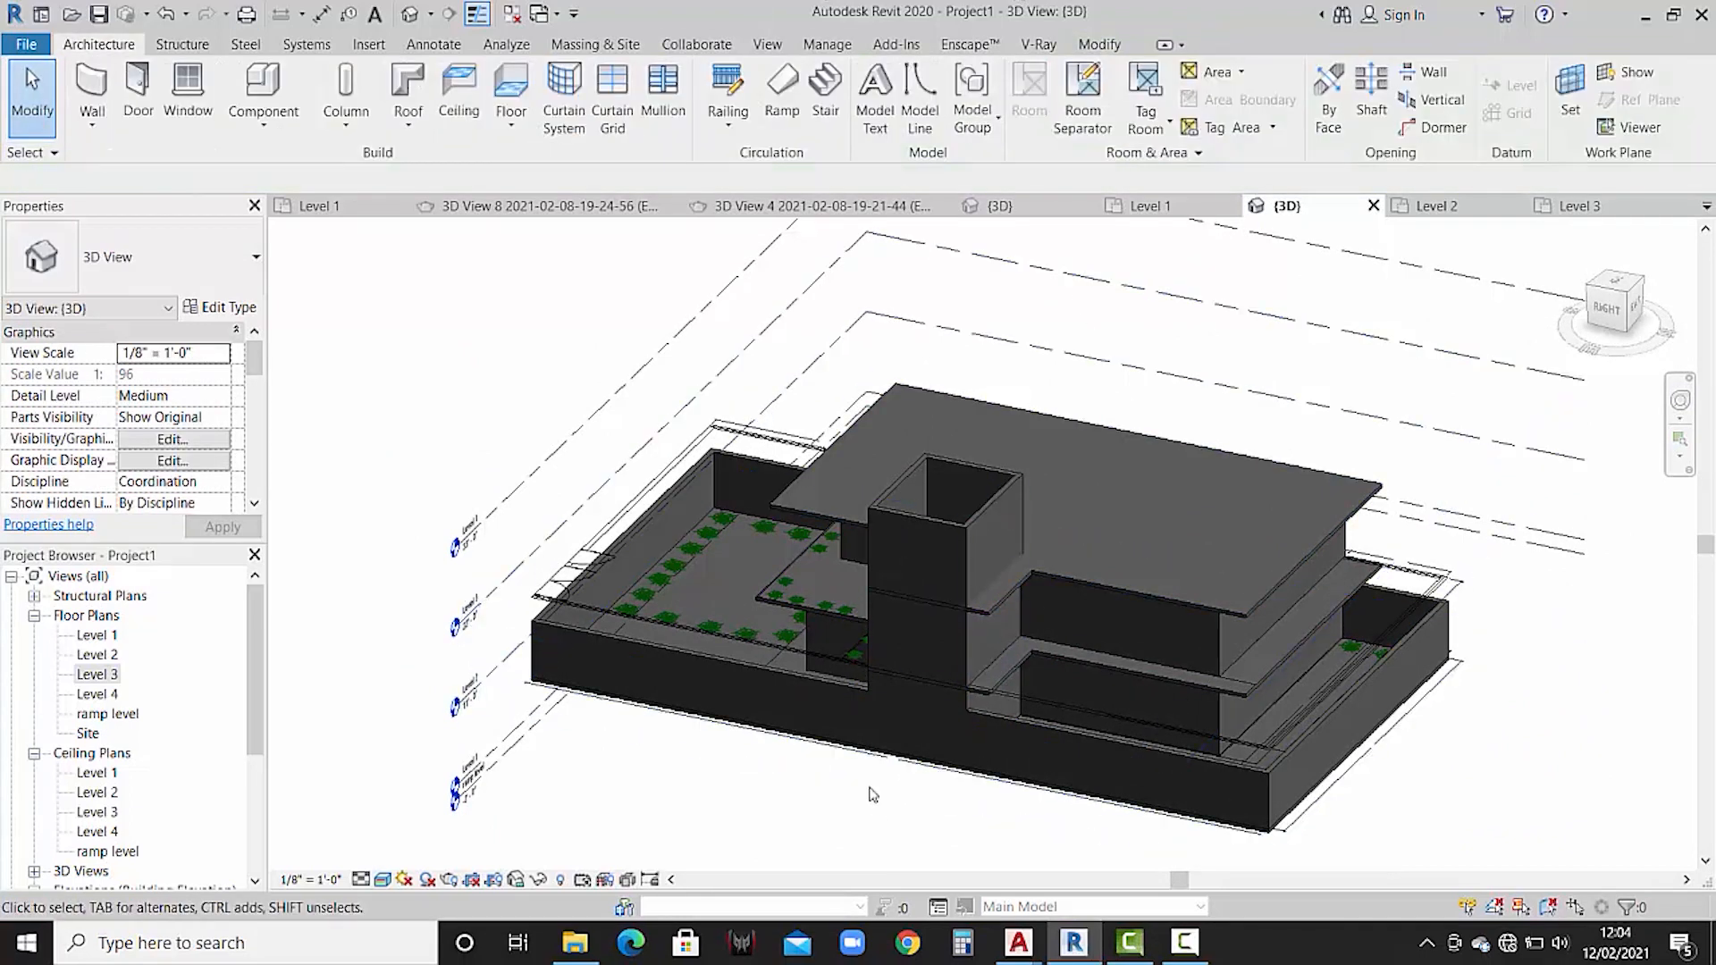
middle_click_drag(828, 695, 1137, 496, "shift")
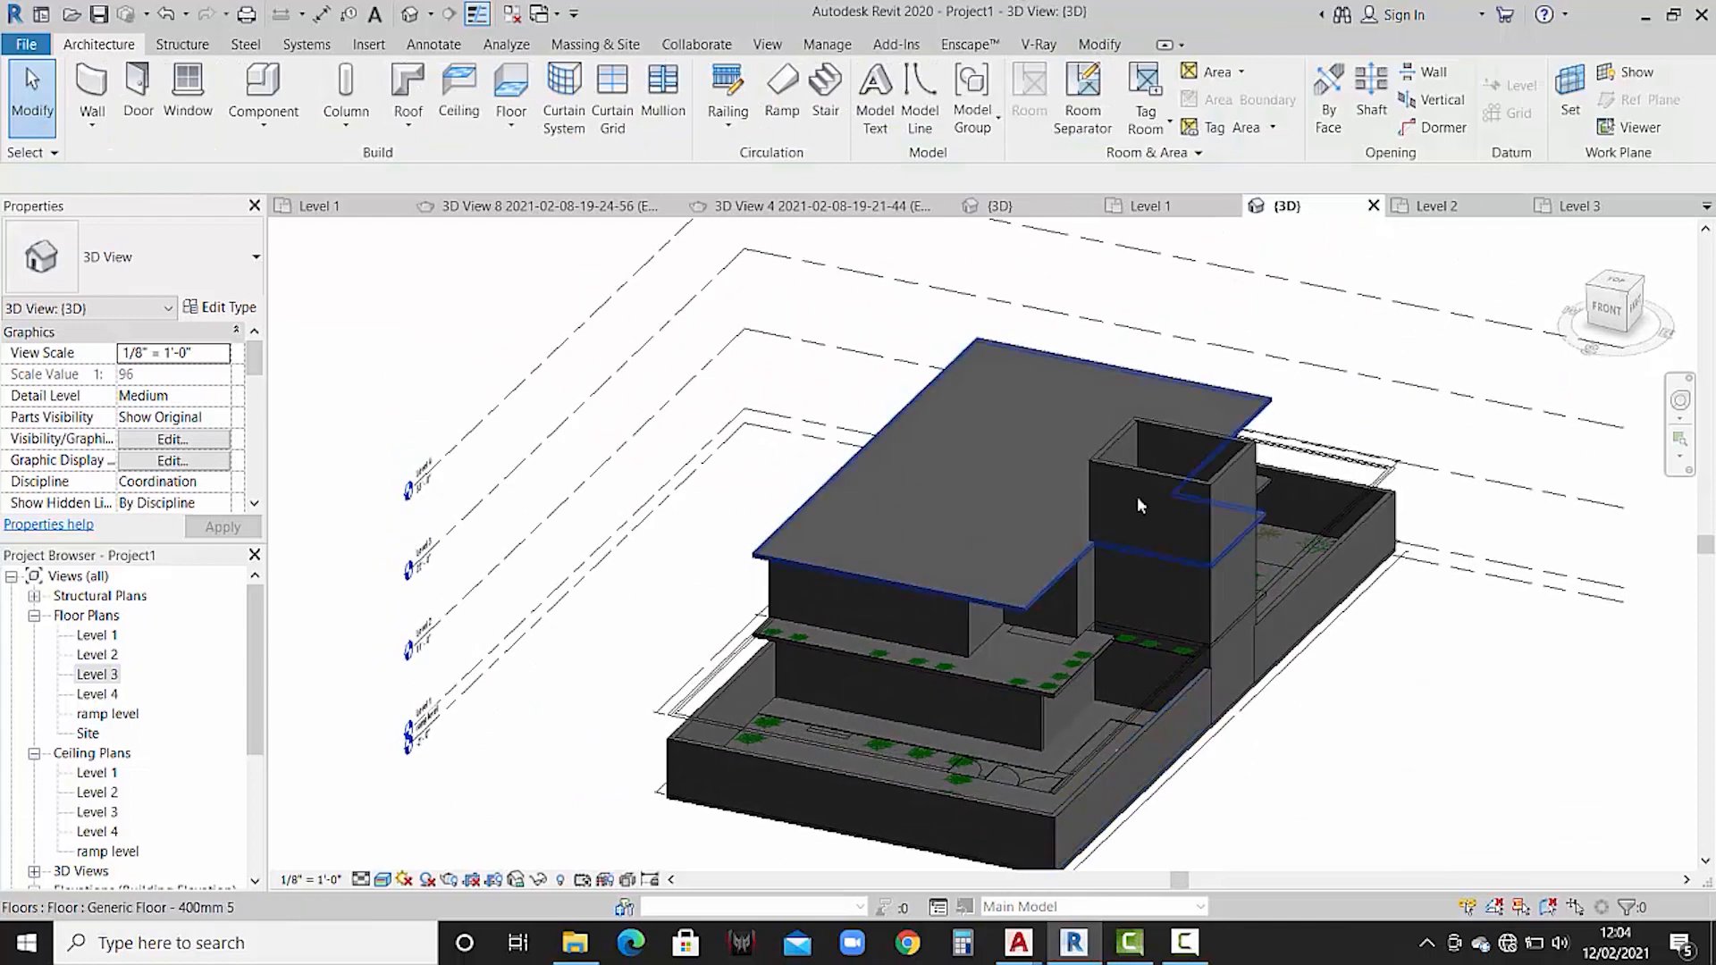
scroll(1156, 489, "up", 1)
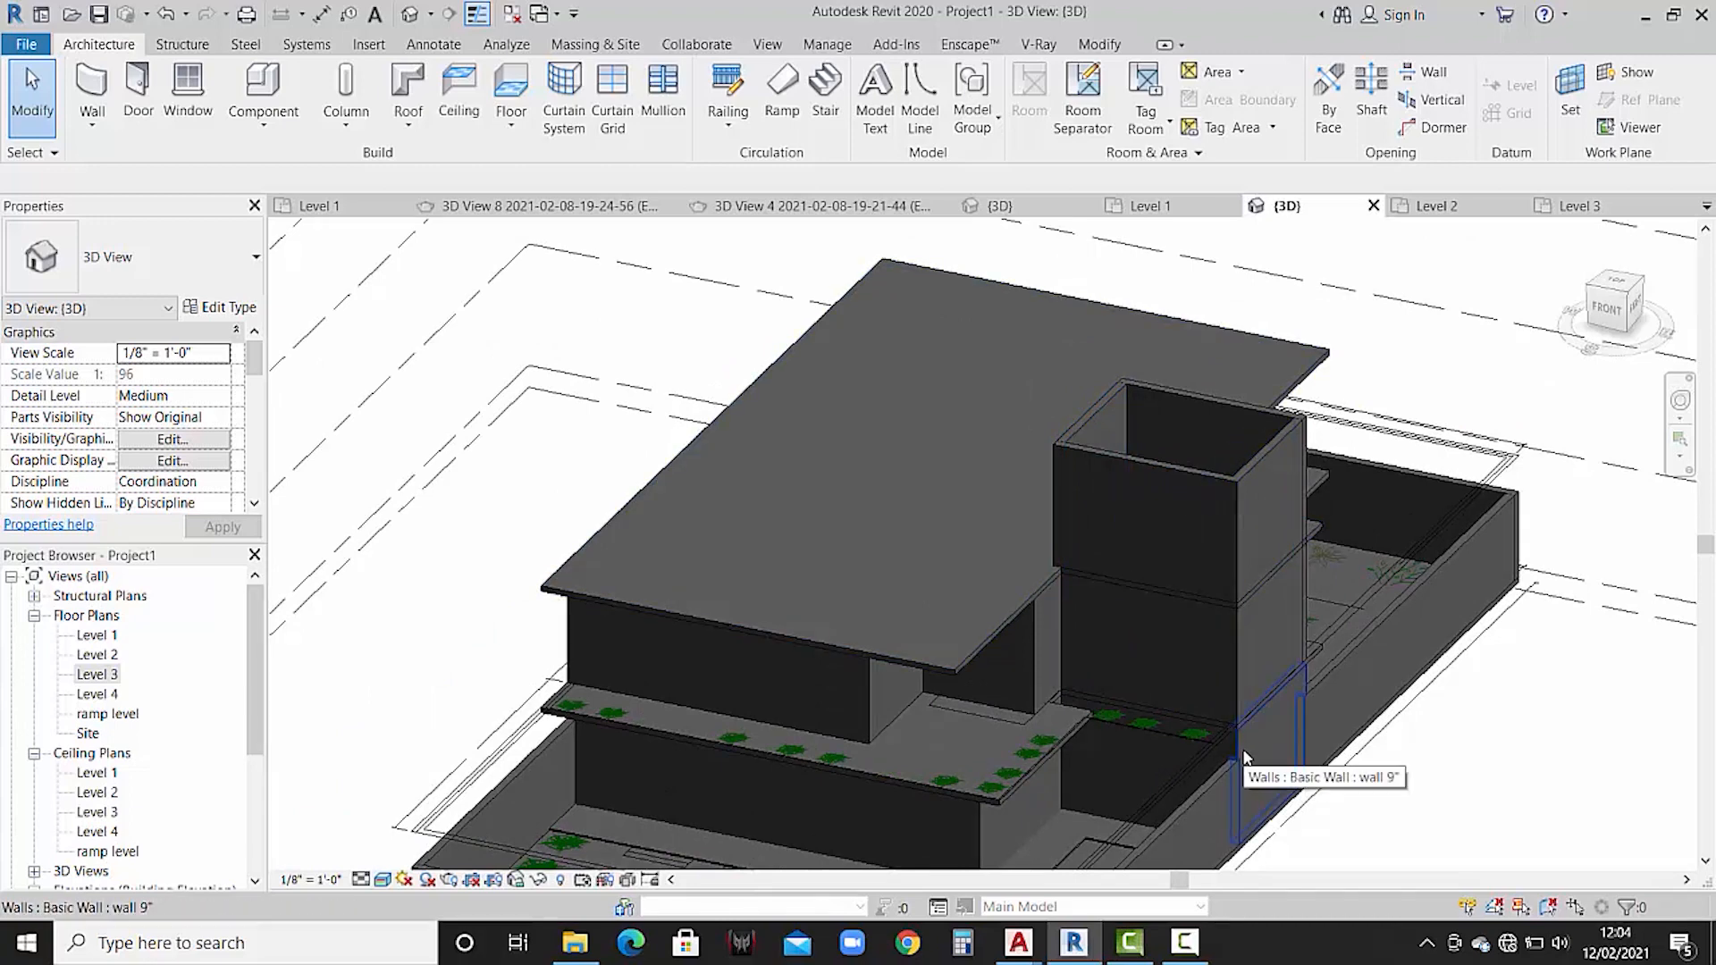
left_click(1188, 948)
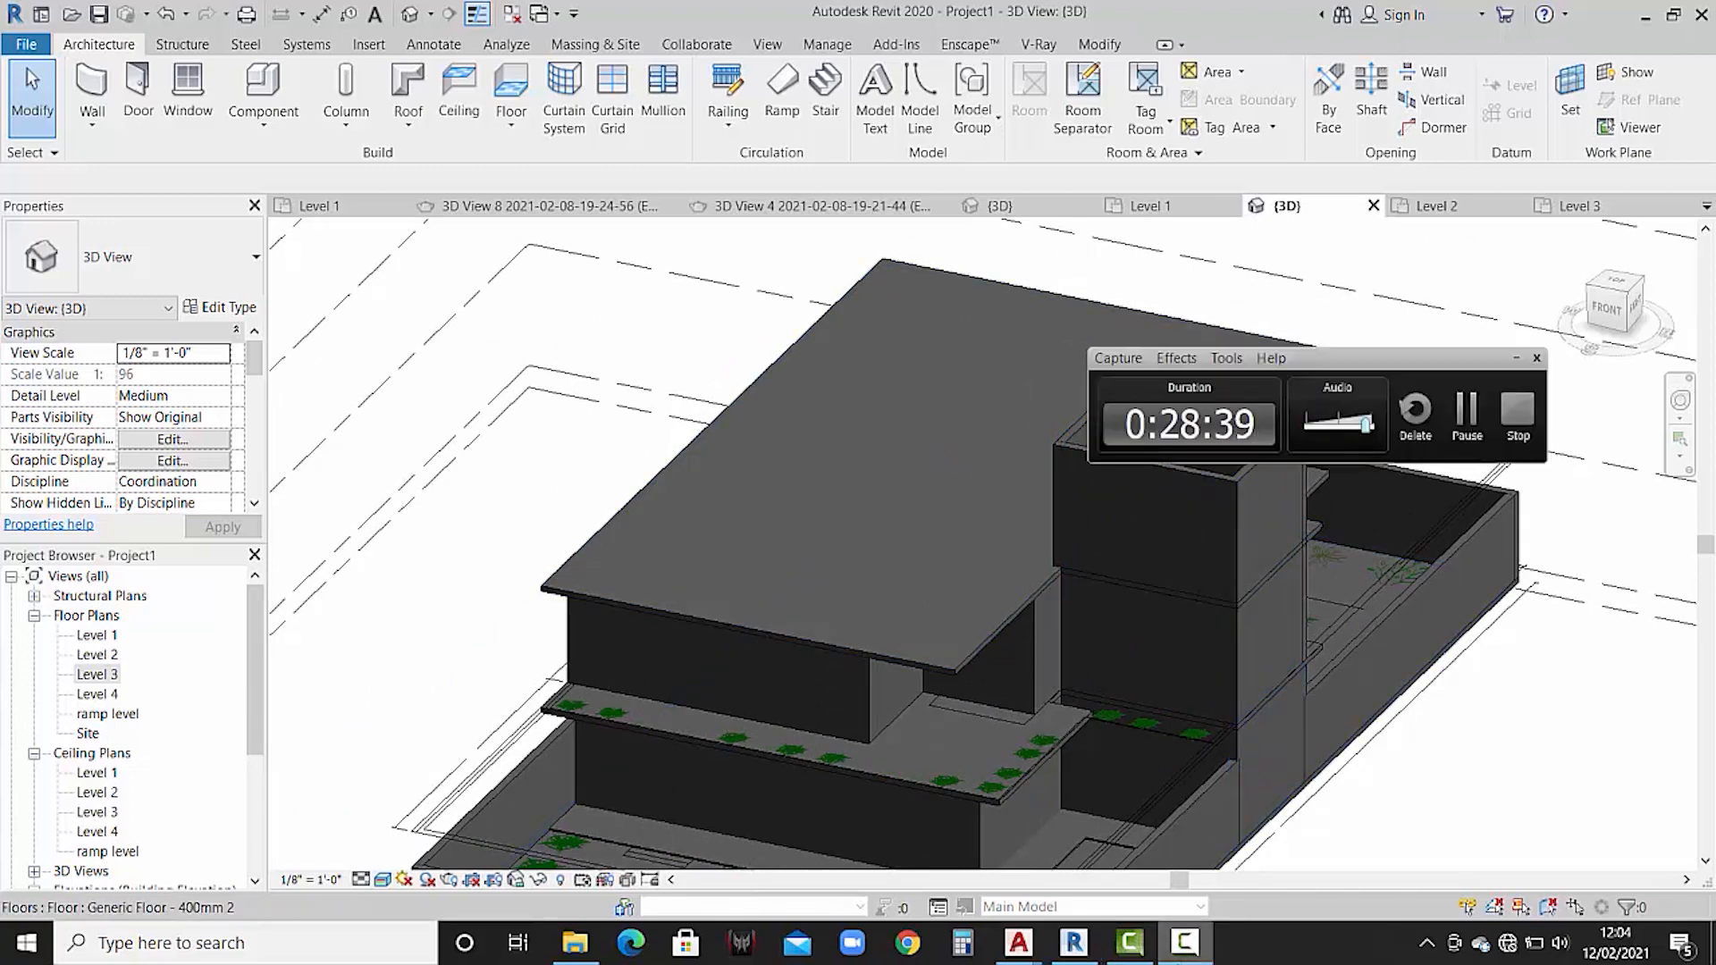
left_click(1184, 943)
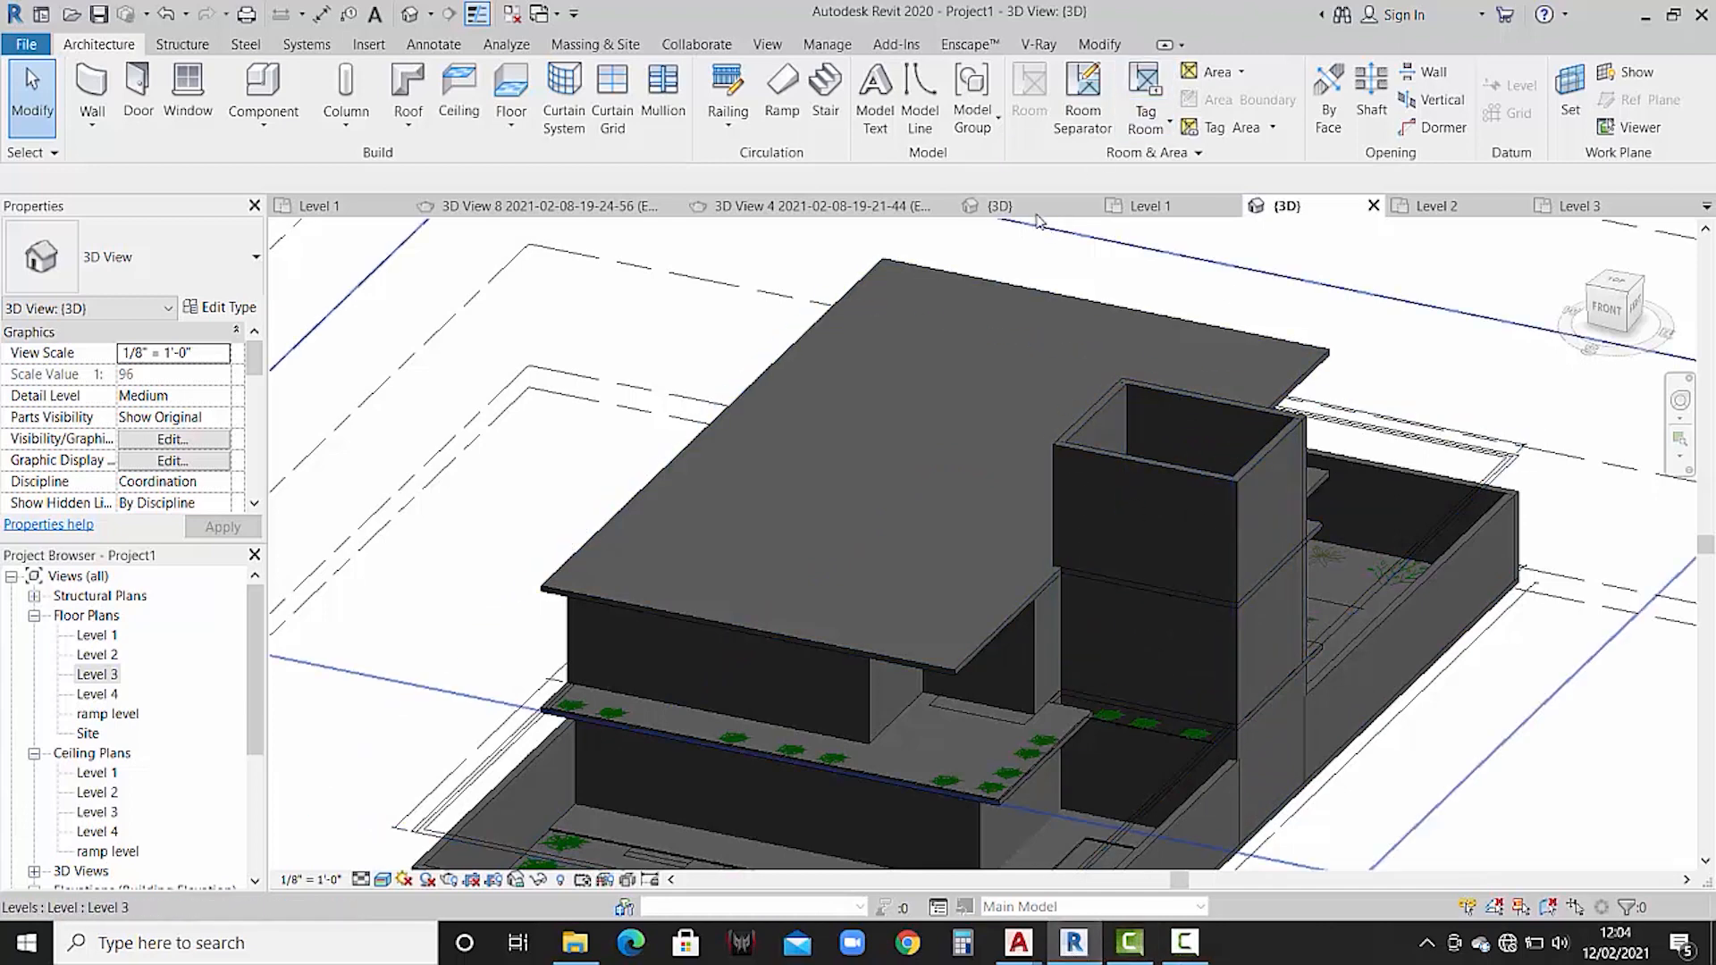
left_click(1037, 206)
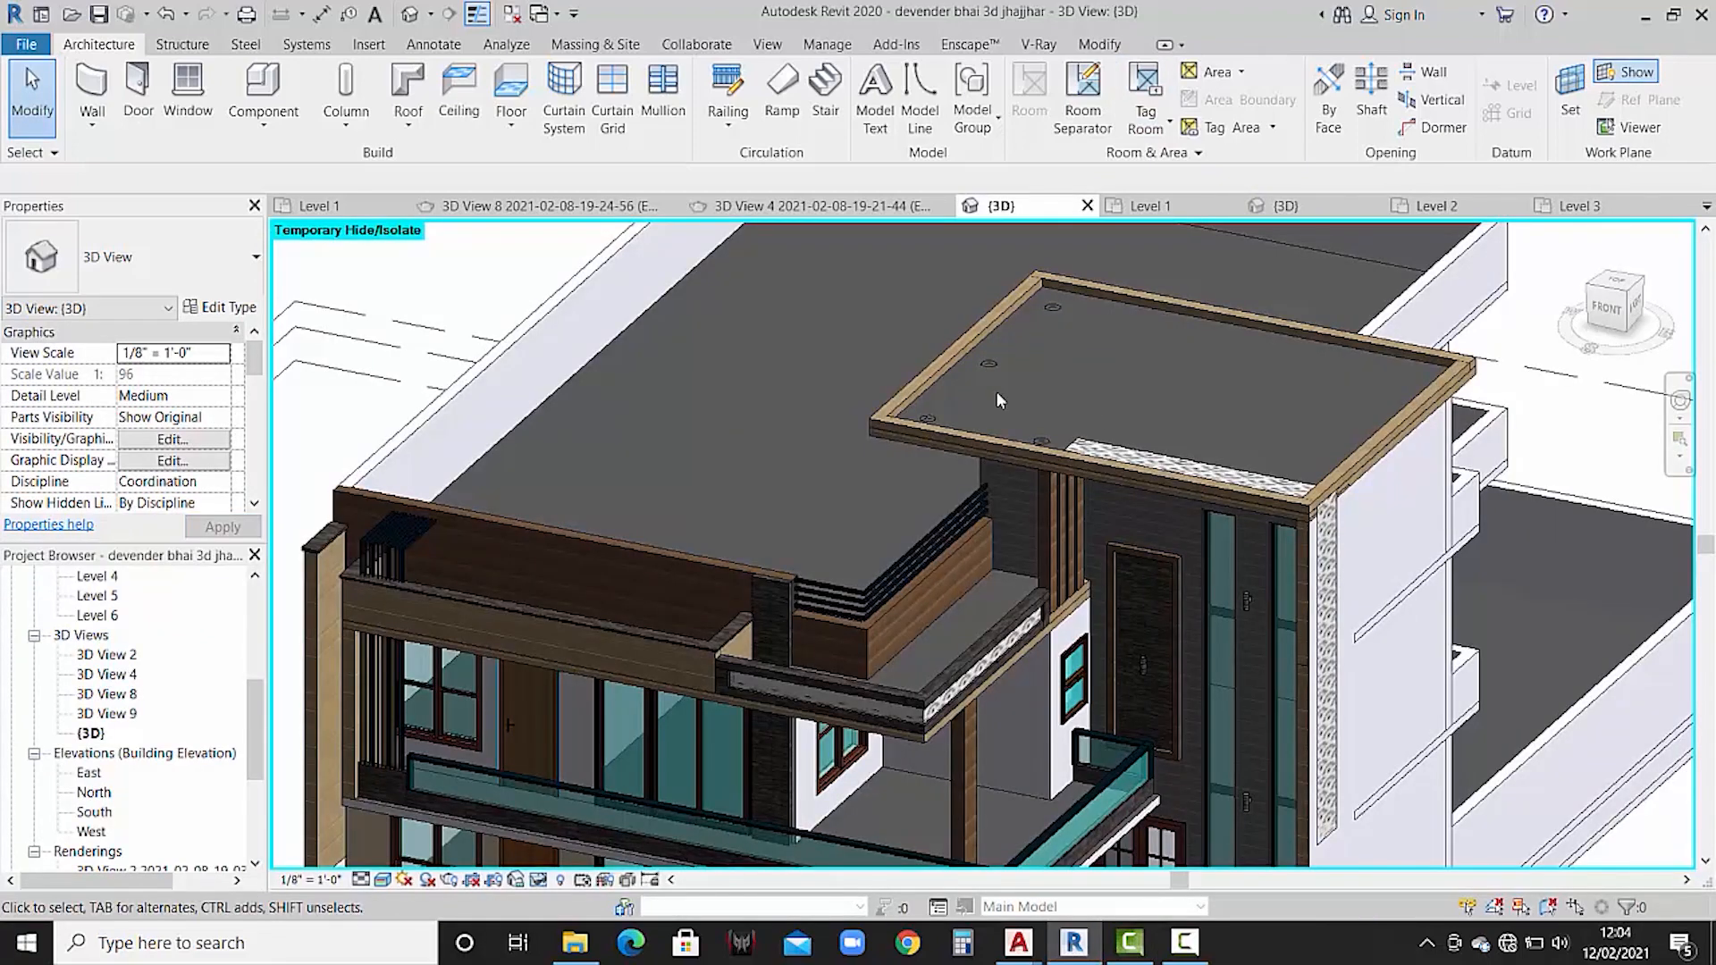
left_click(1645, 15)
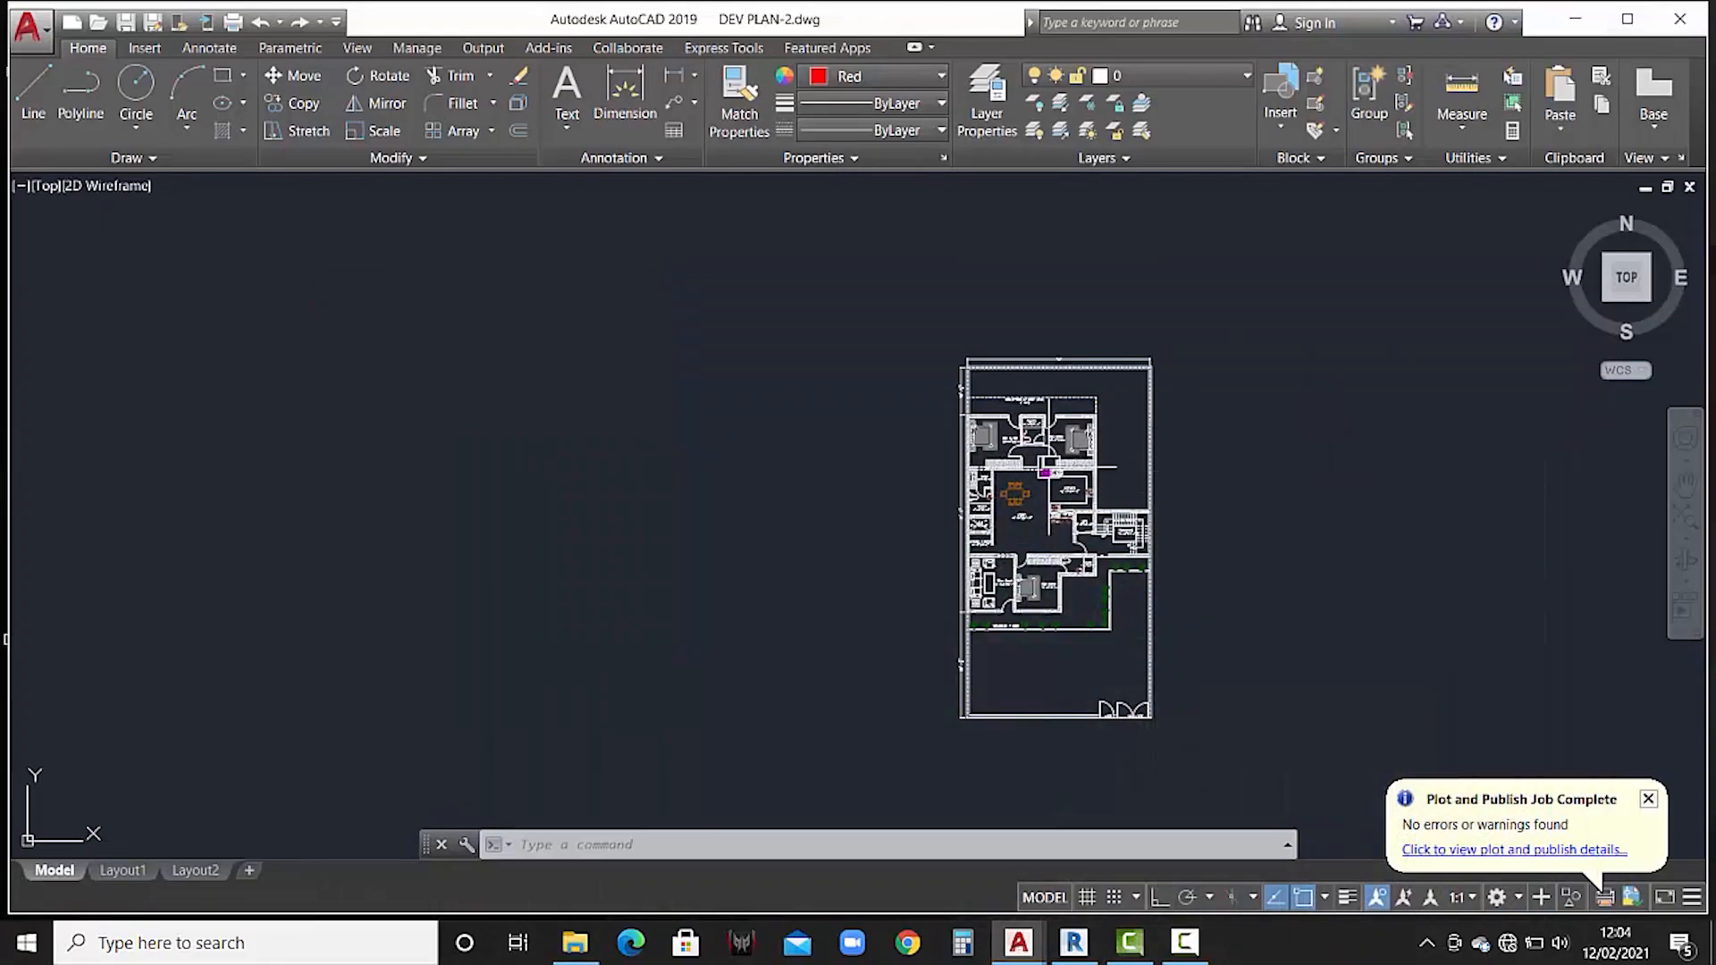
left_click(1596, 9)
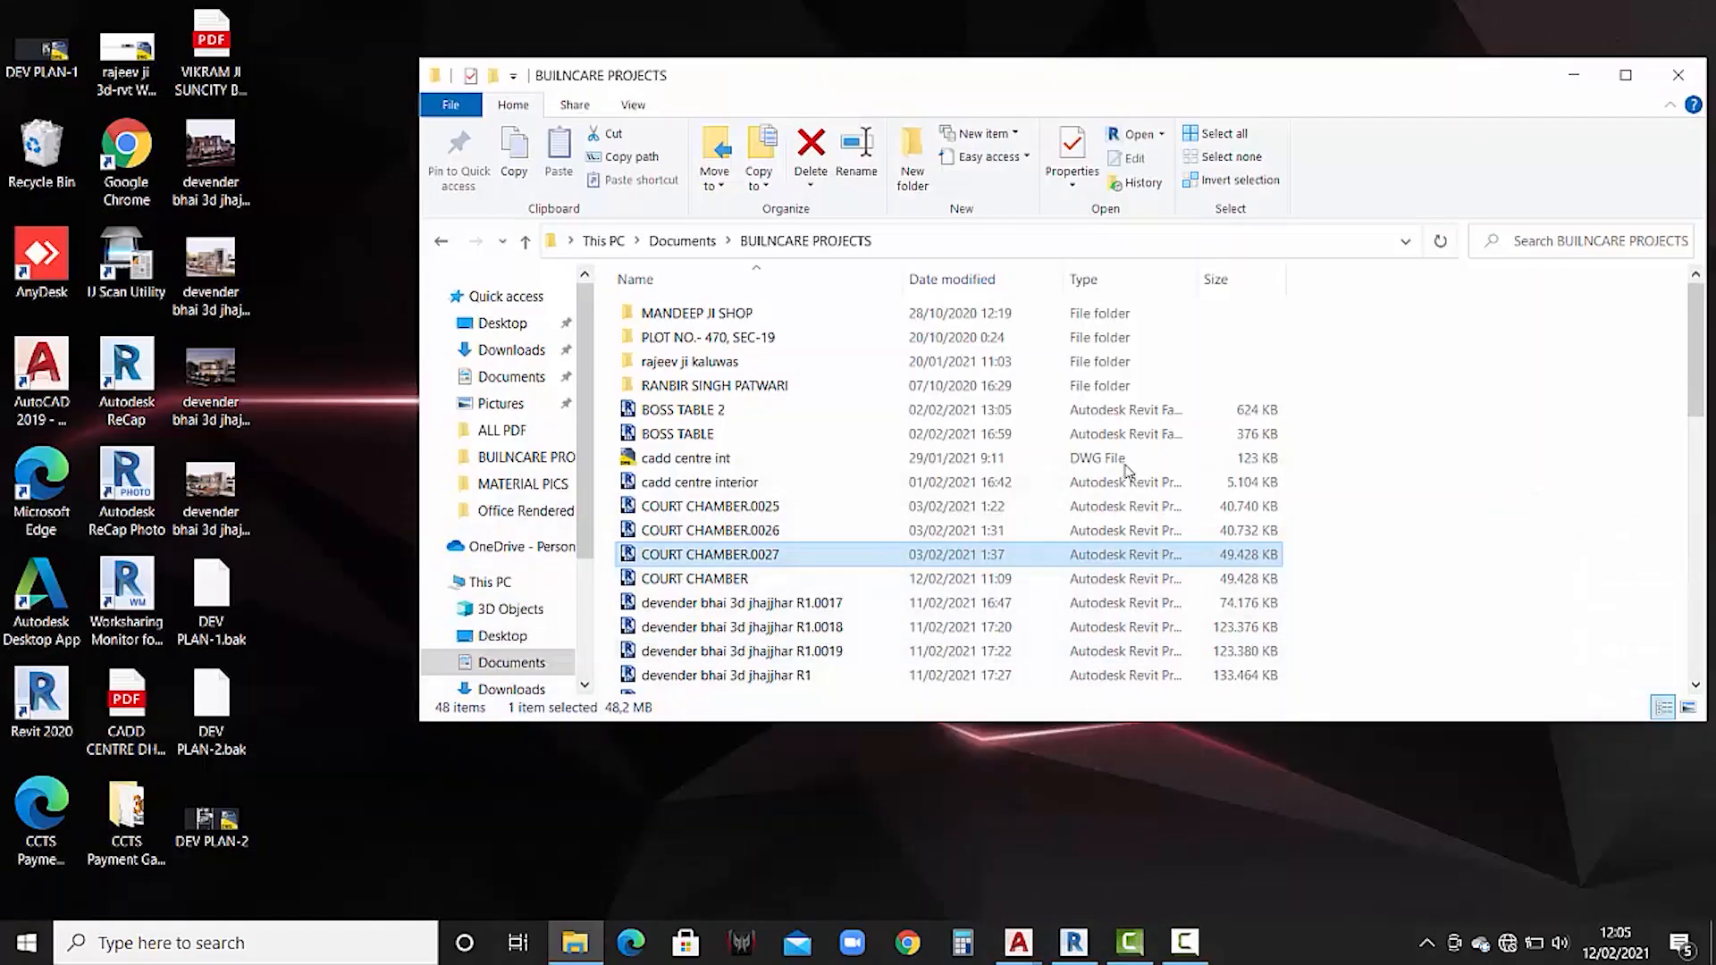
left_click(1680, 74)
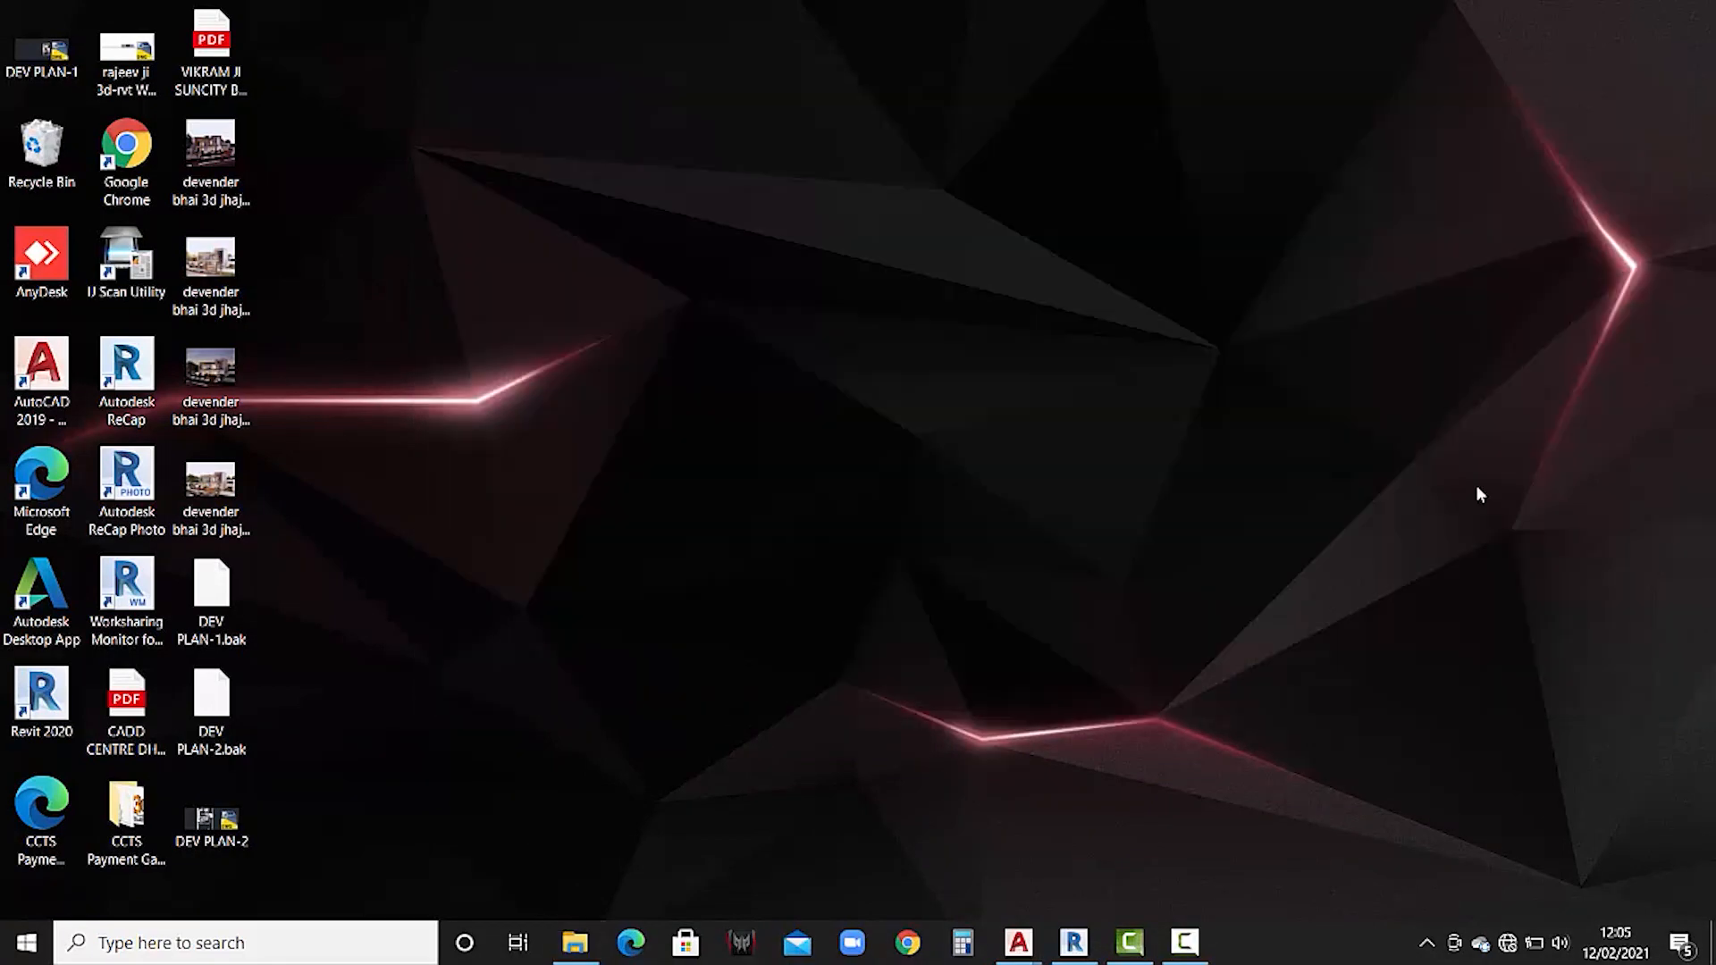
left_click(1073, 942)
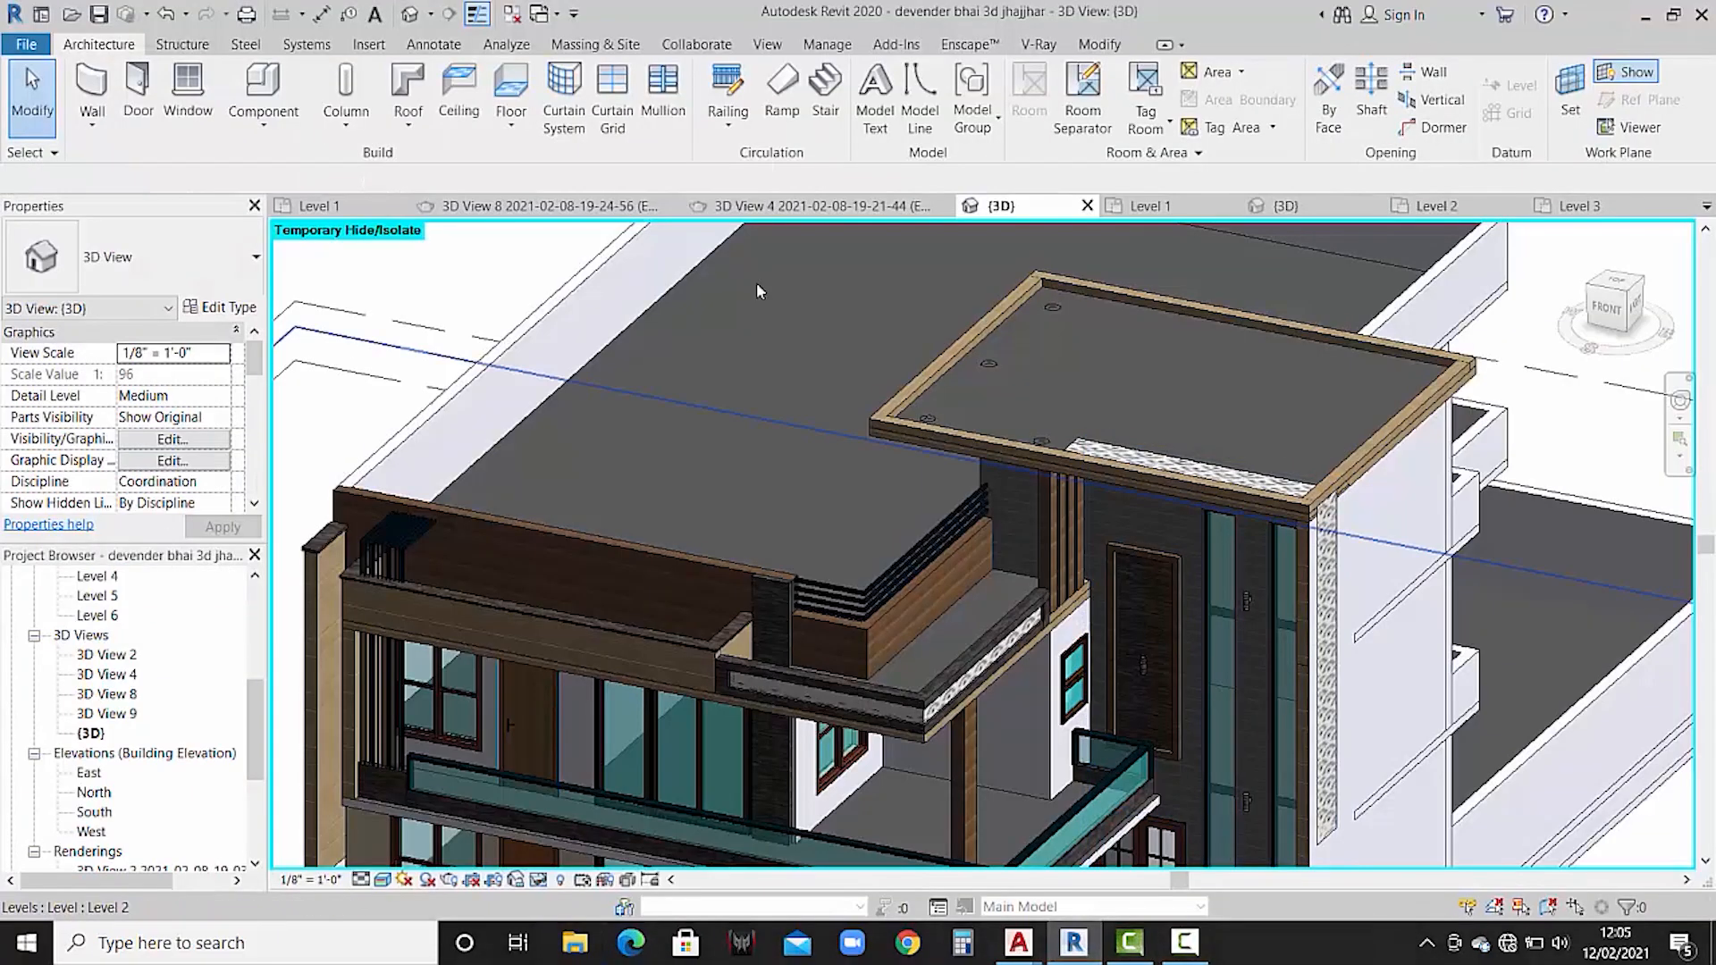
- Start an architectural floor in Project1's Level 3 floor plan and assign it to Level 4
left_click(1577, 207)
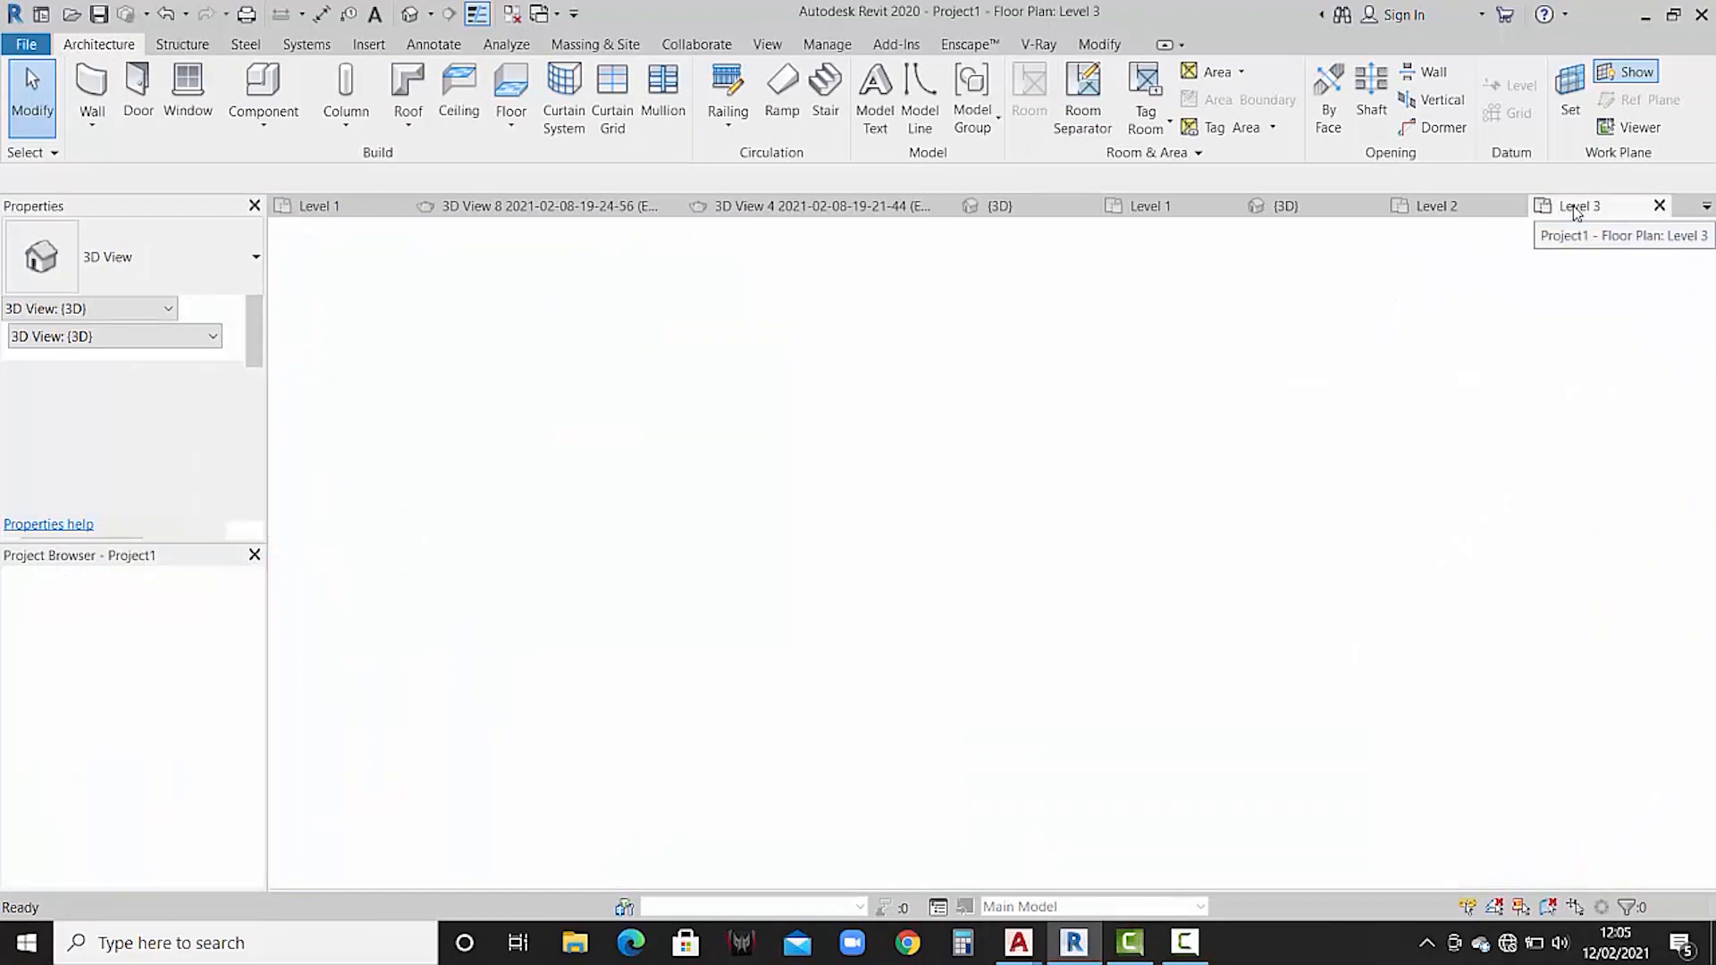
scroll(916, 464, "down", 3)
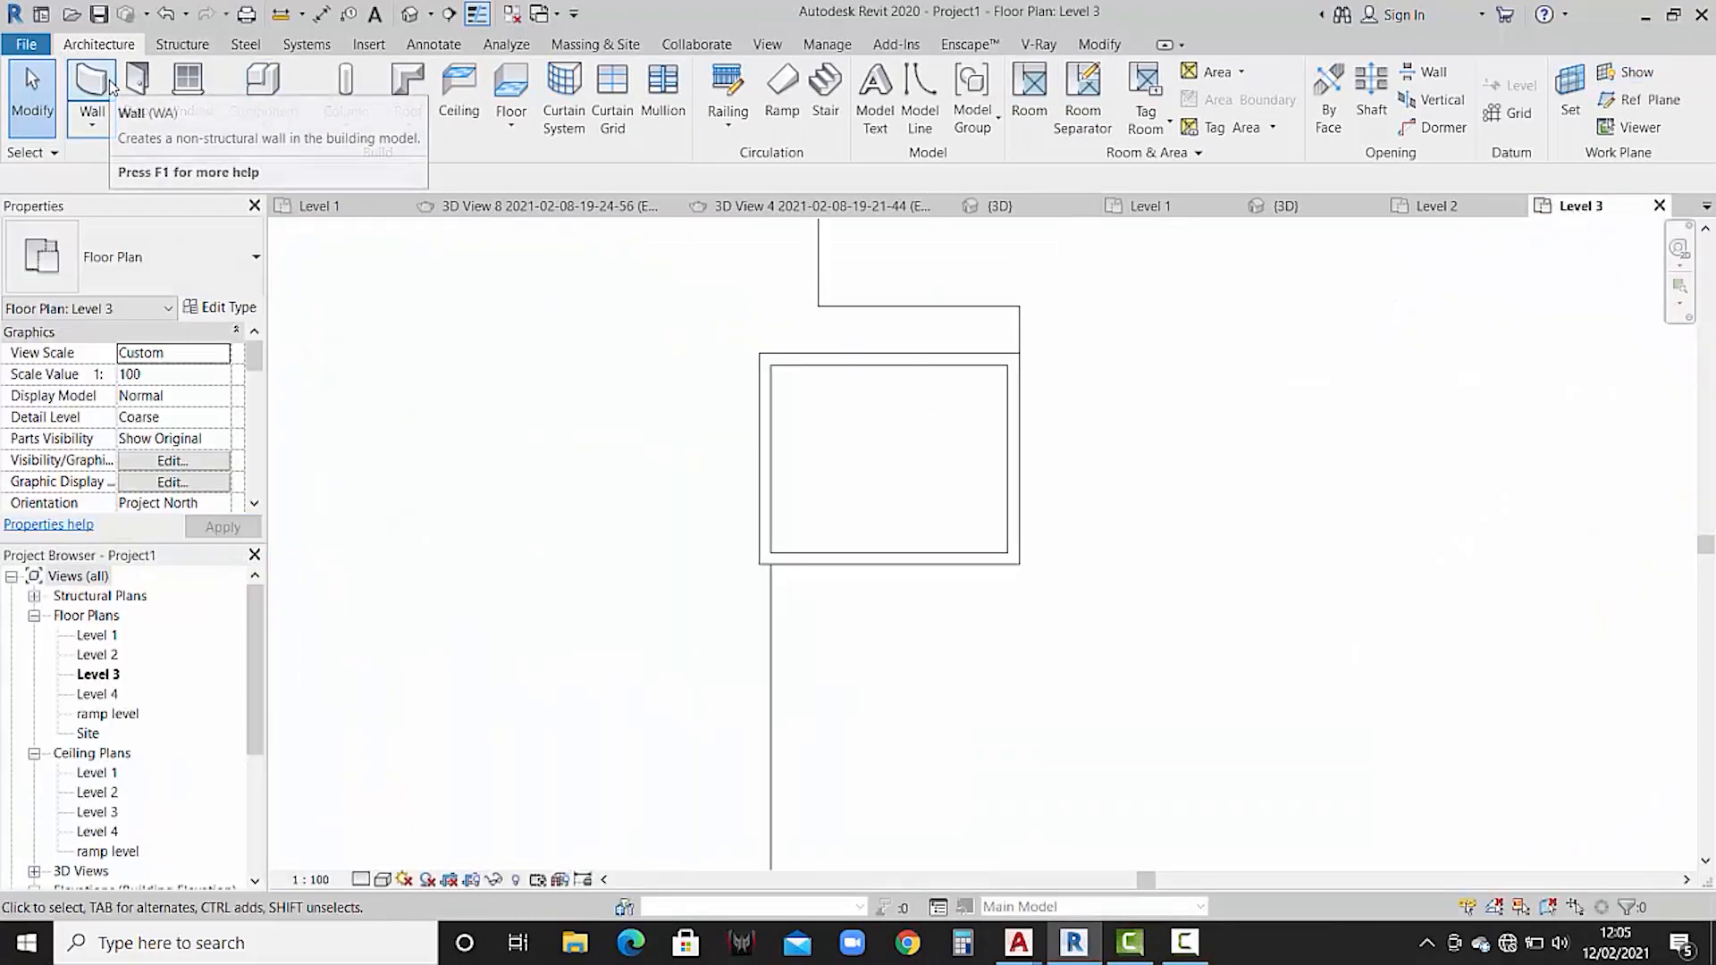
left_click(511, 125)
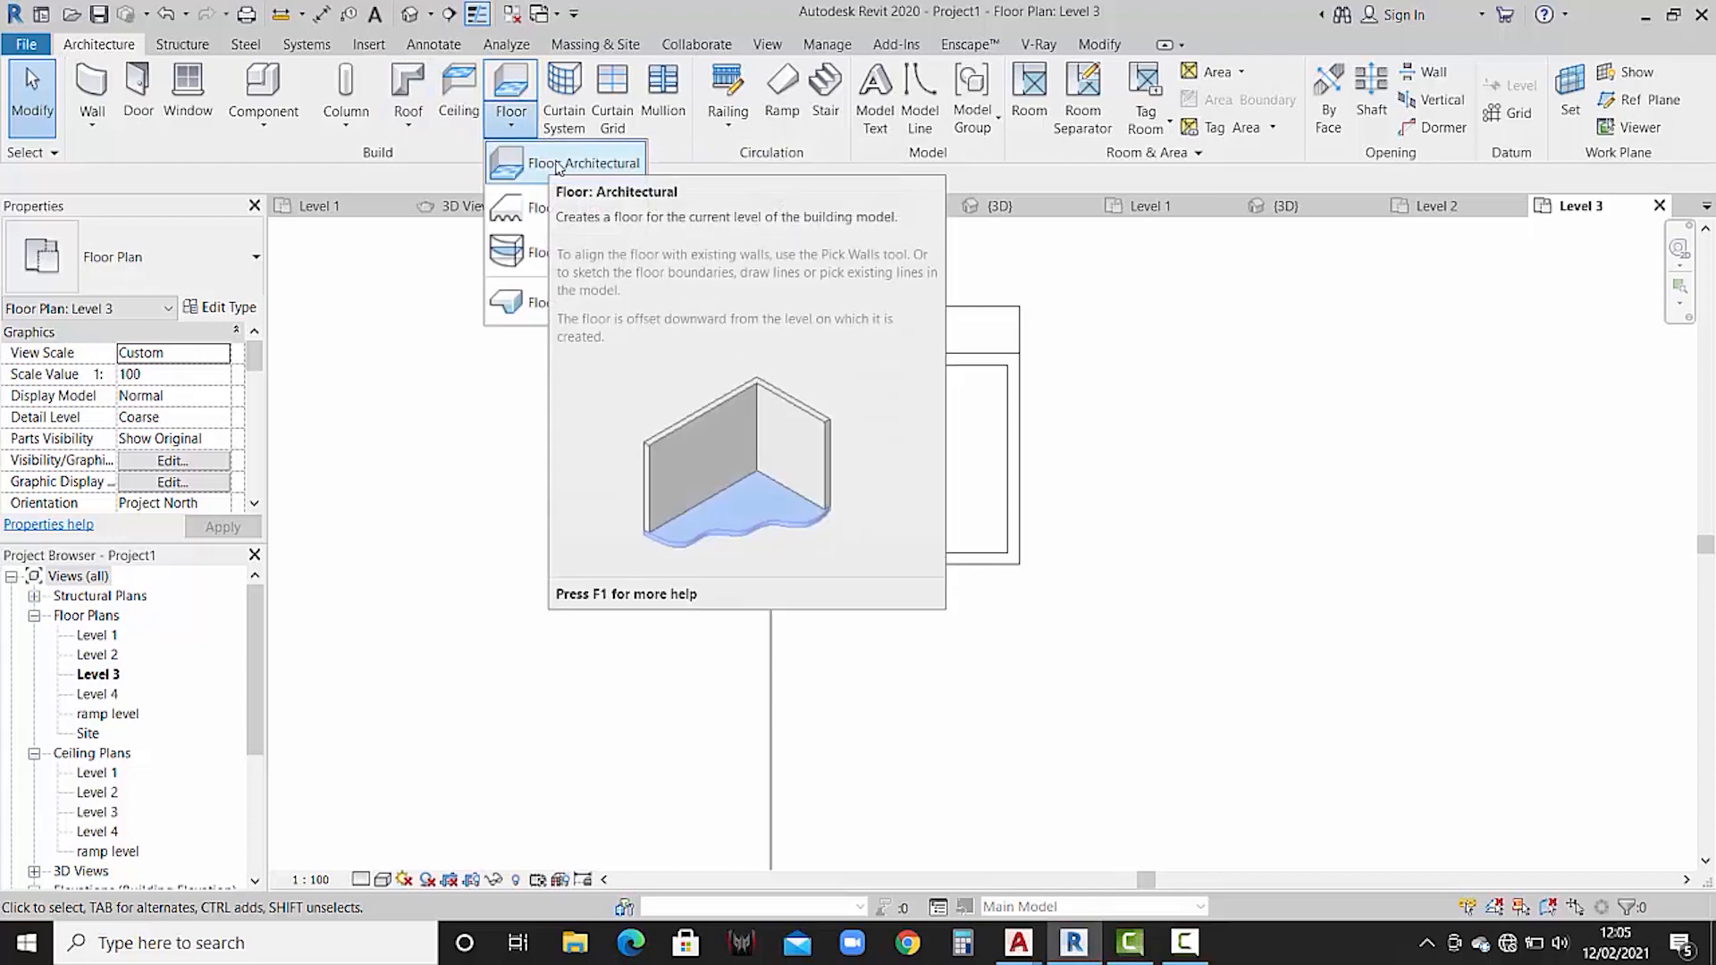
left_click(556, 164)
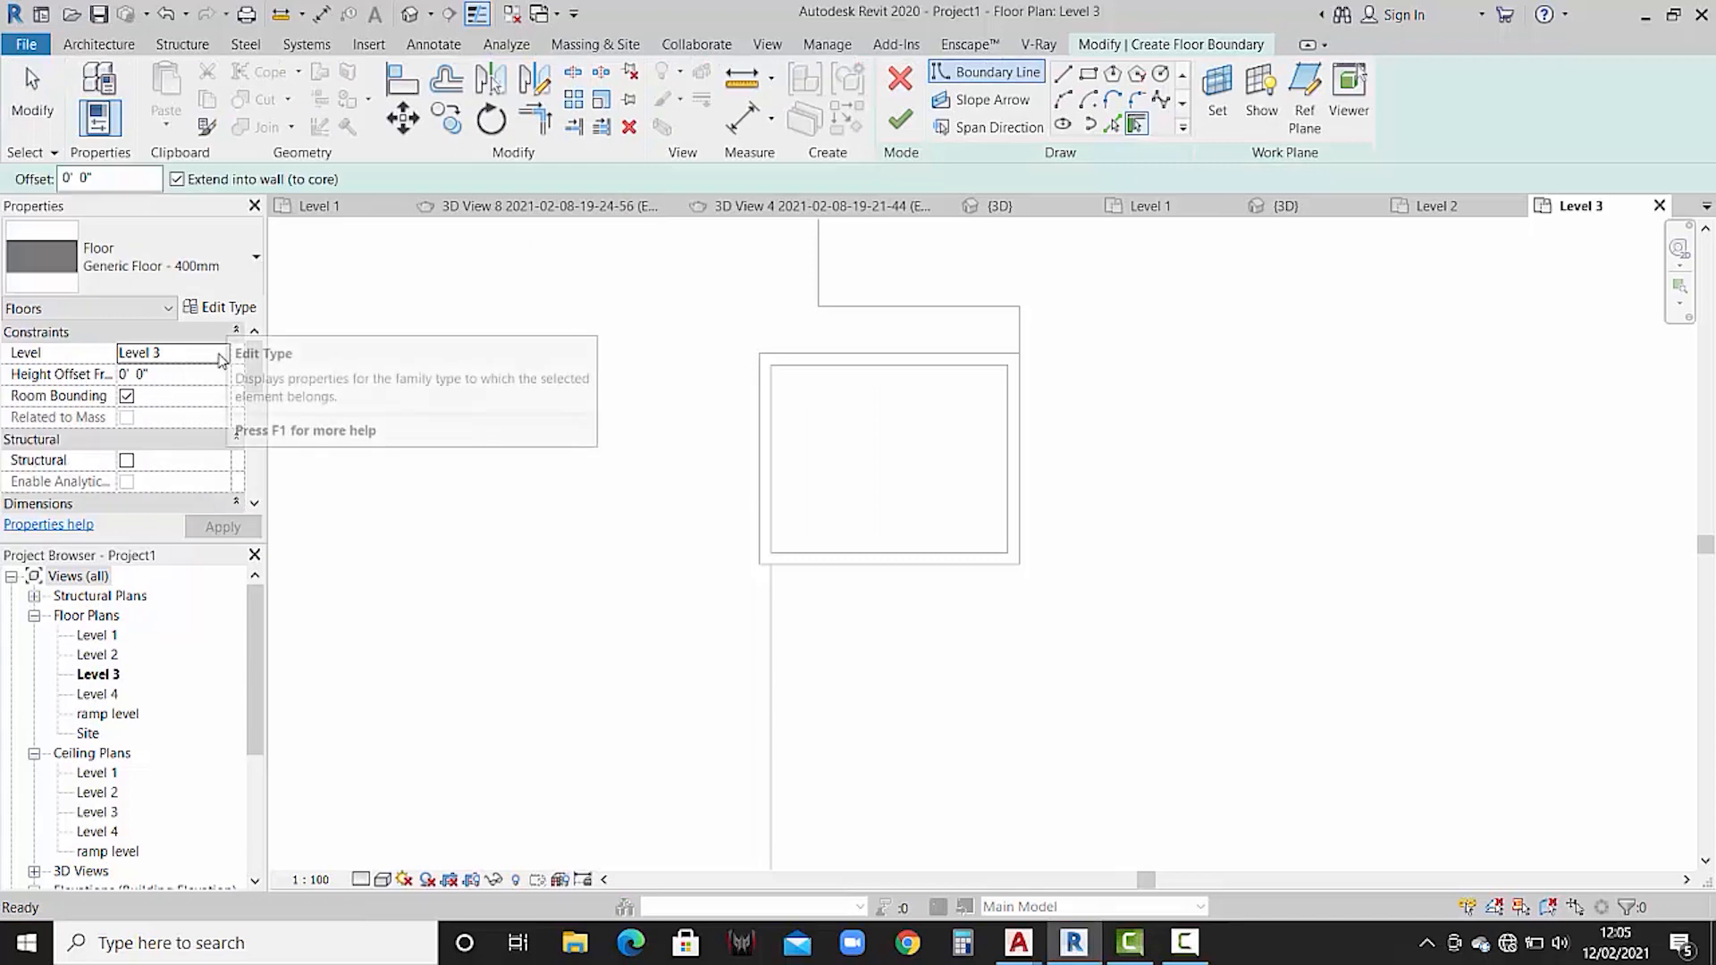
left_click(220, 353)
left_click(159, 447)
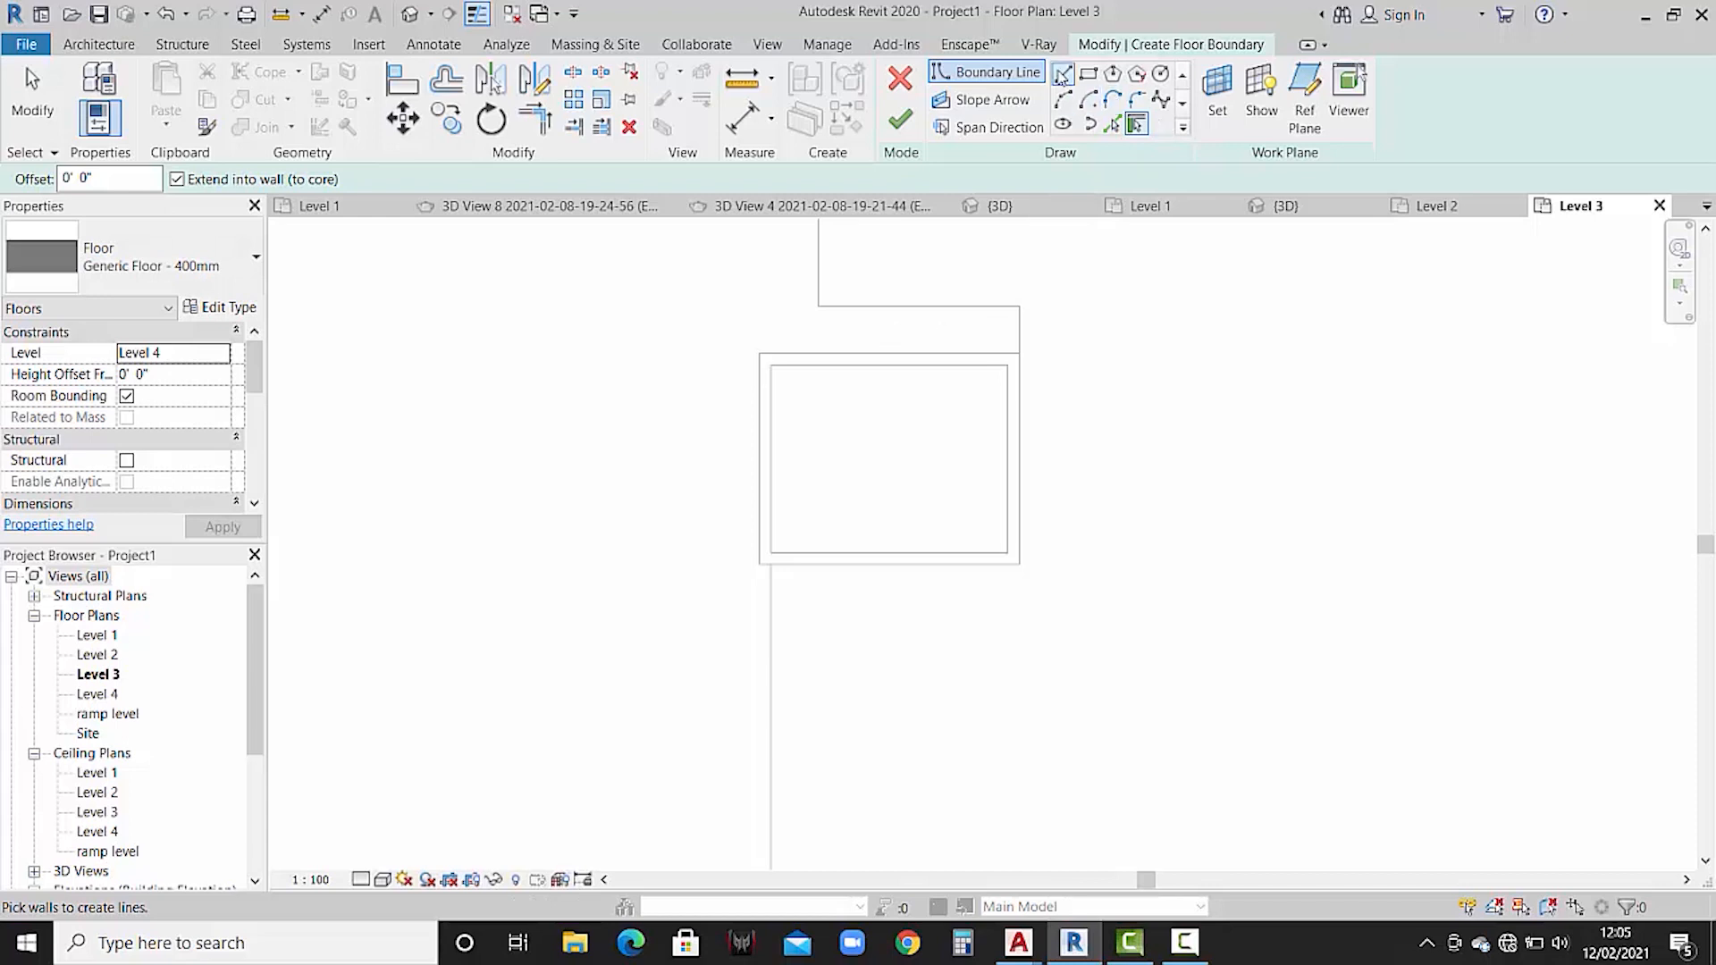
- Sketch a closed boundary about 19'-6" wide around the staircase, projecting about 3' at front and inner side, and finish without attaching walls
left_click(1062, 75)
left_click(1019, 306)
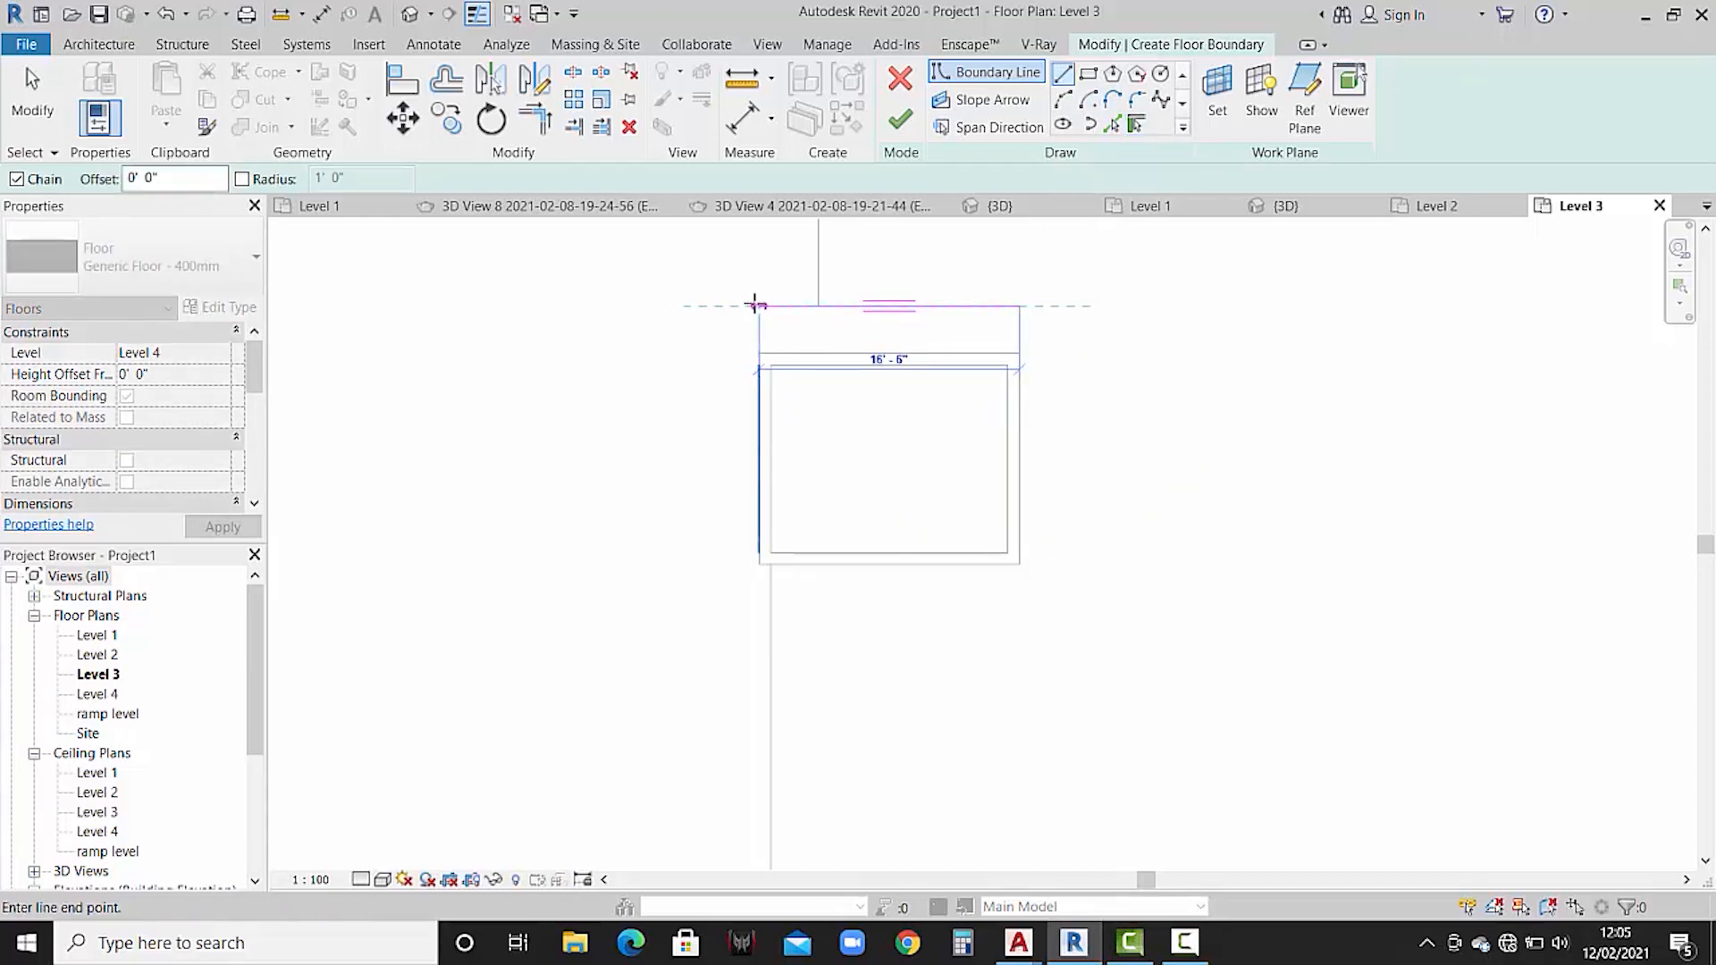
left_click(757, 305)
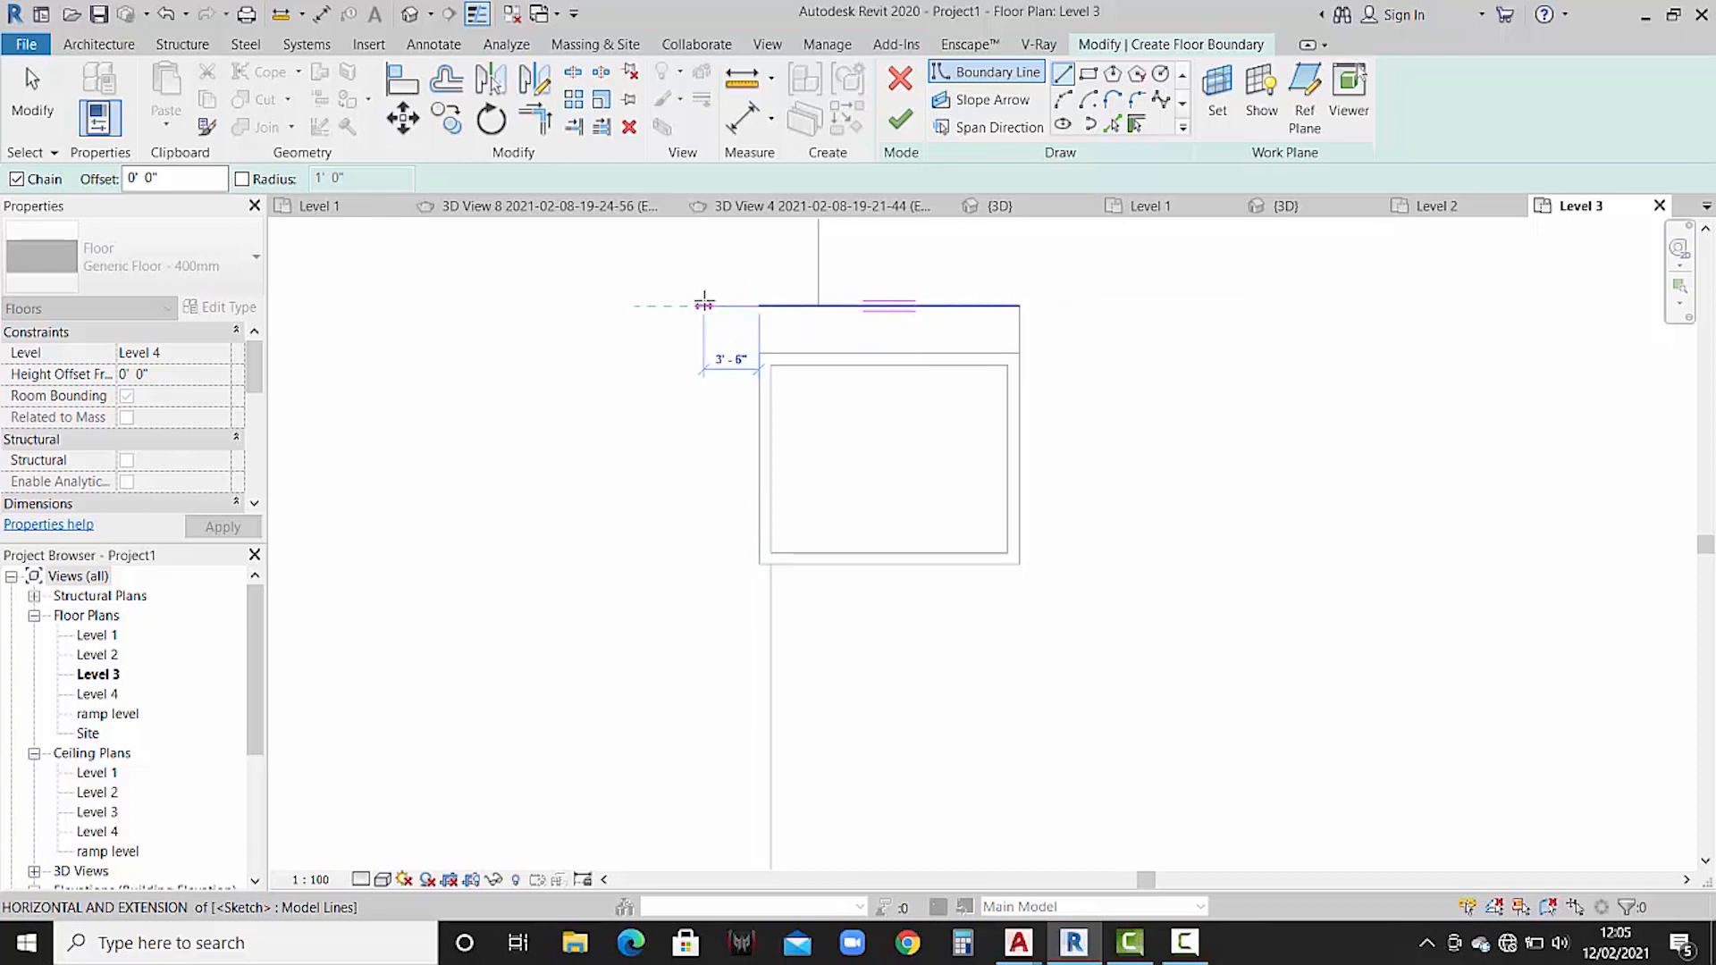
left_click(709, 305)
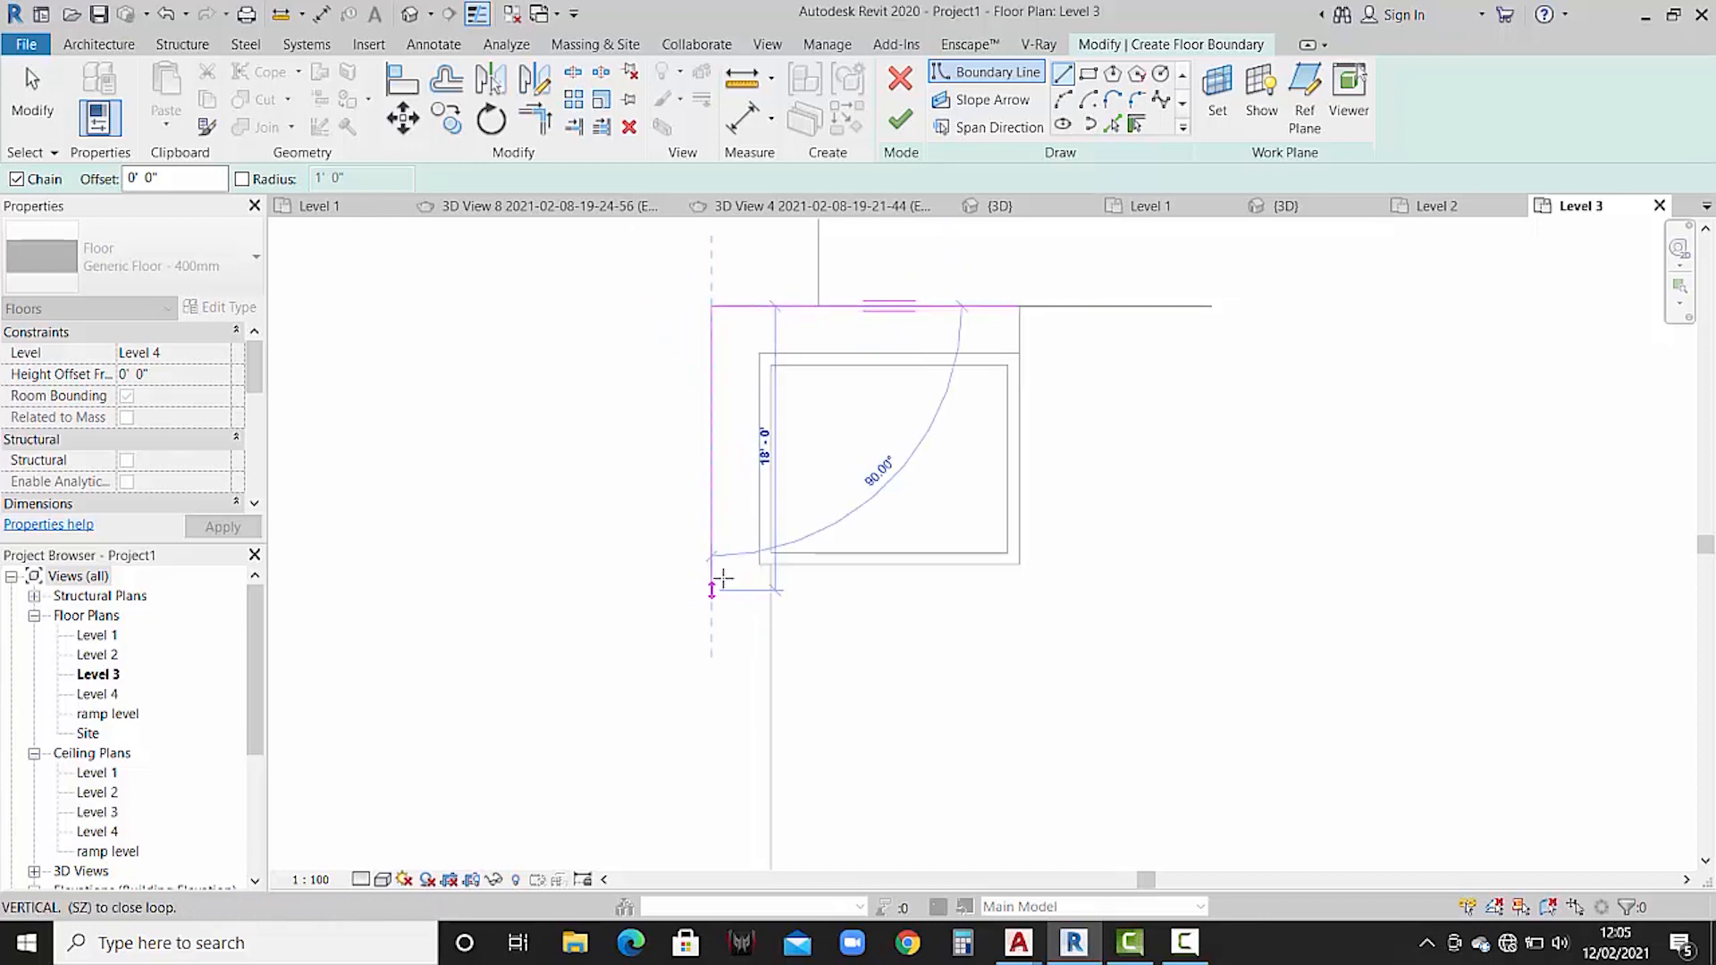
left_click(711, 612)
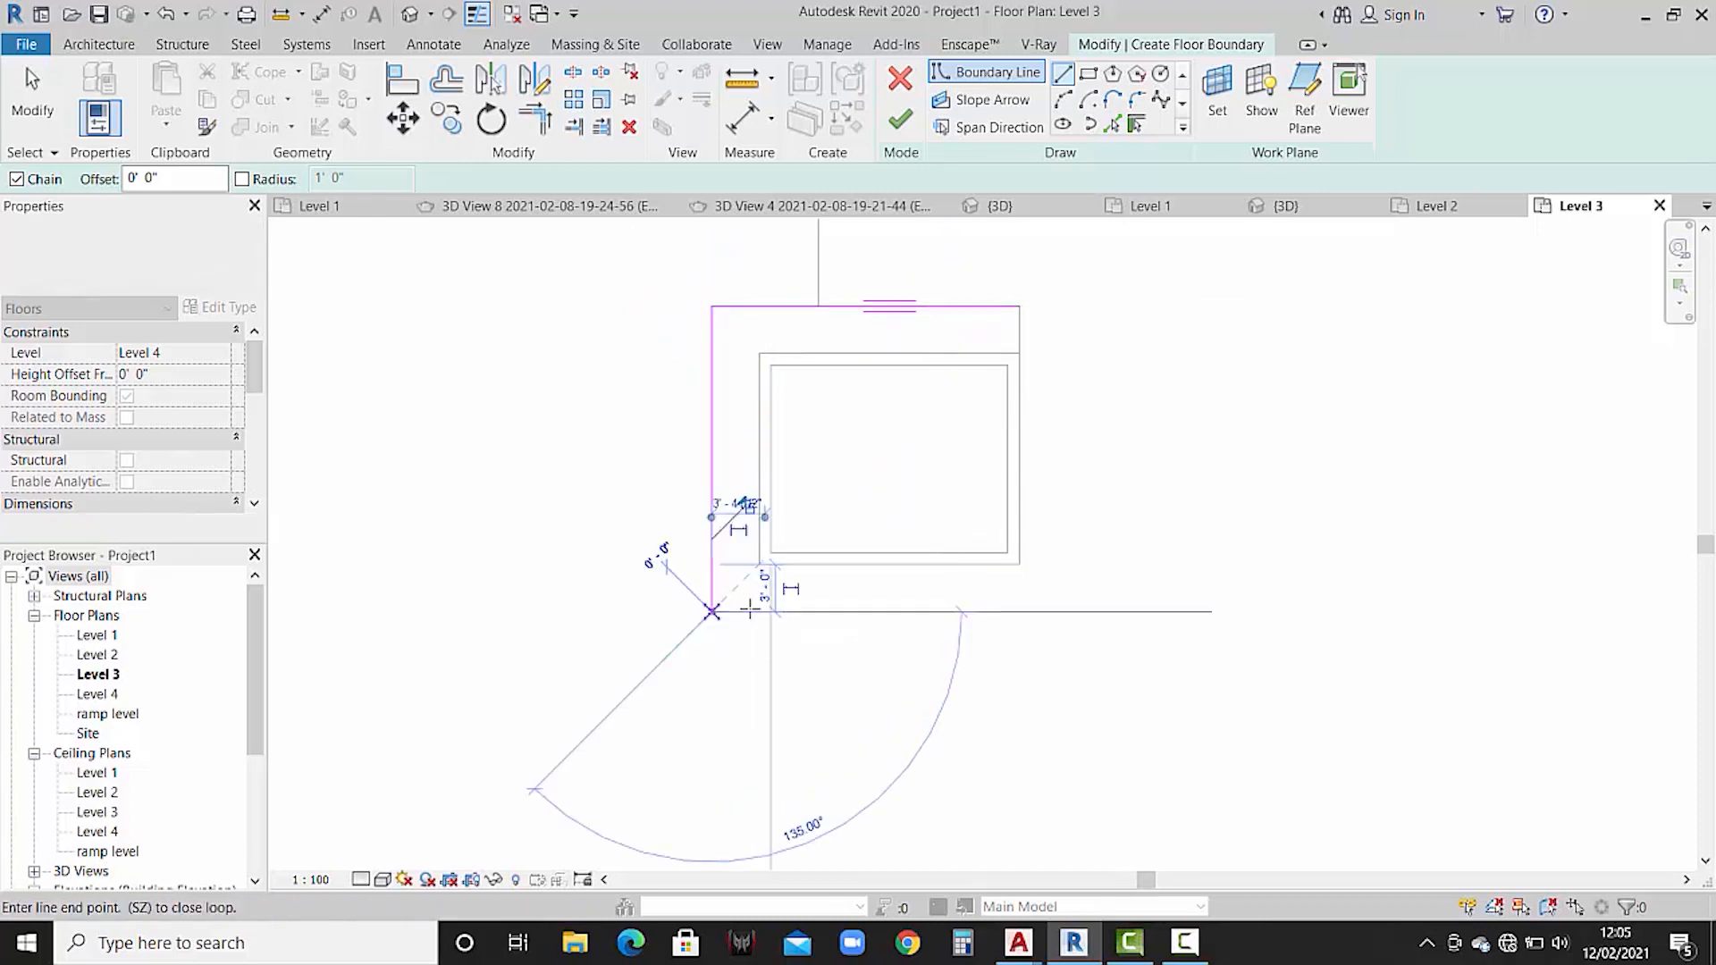
left_click(1019, 613)
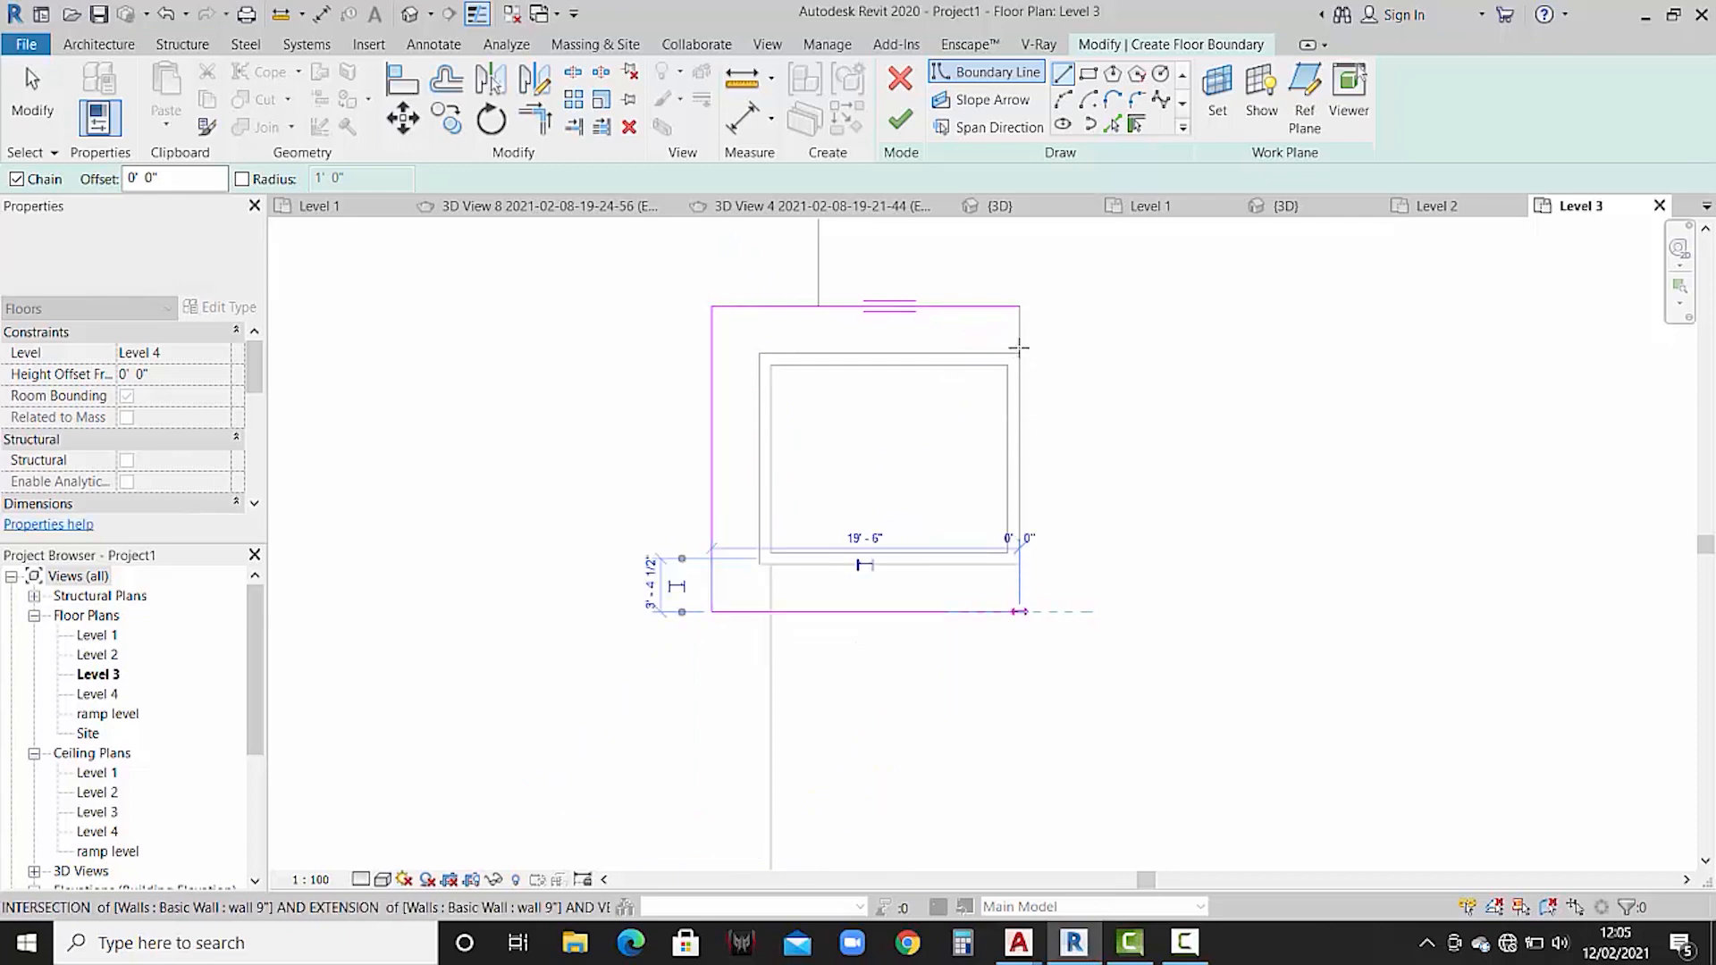
left_click(1019, 307)
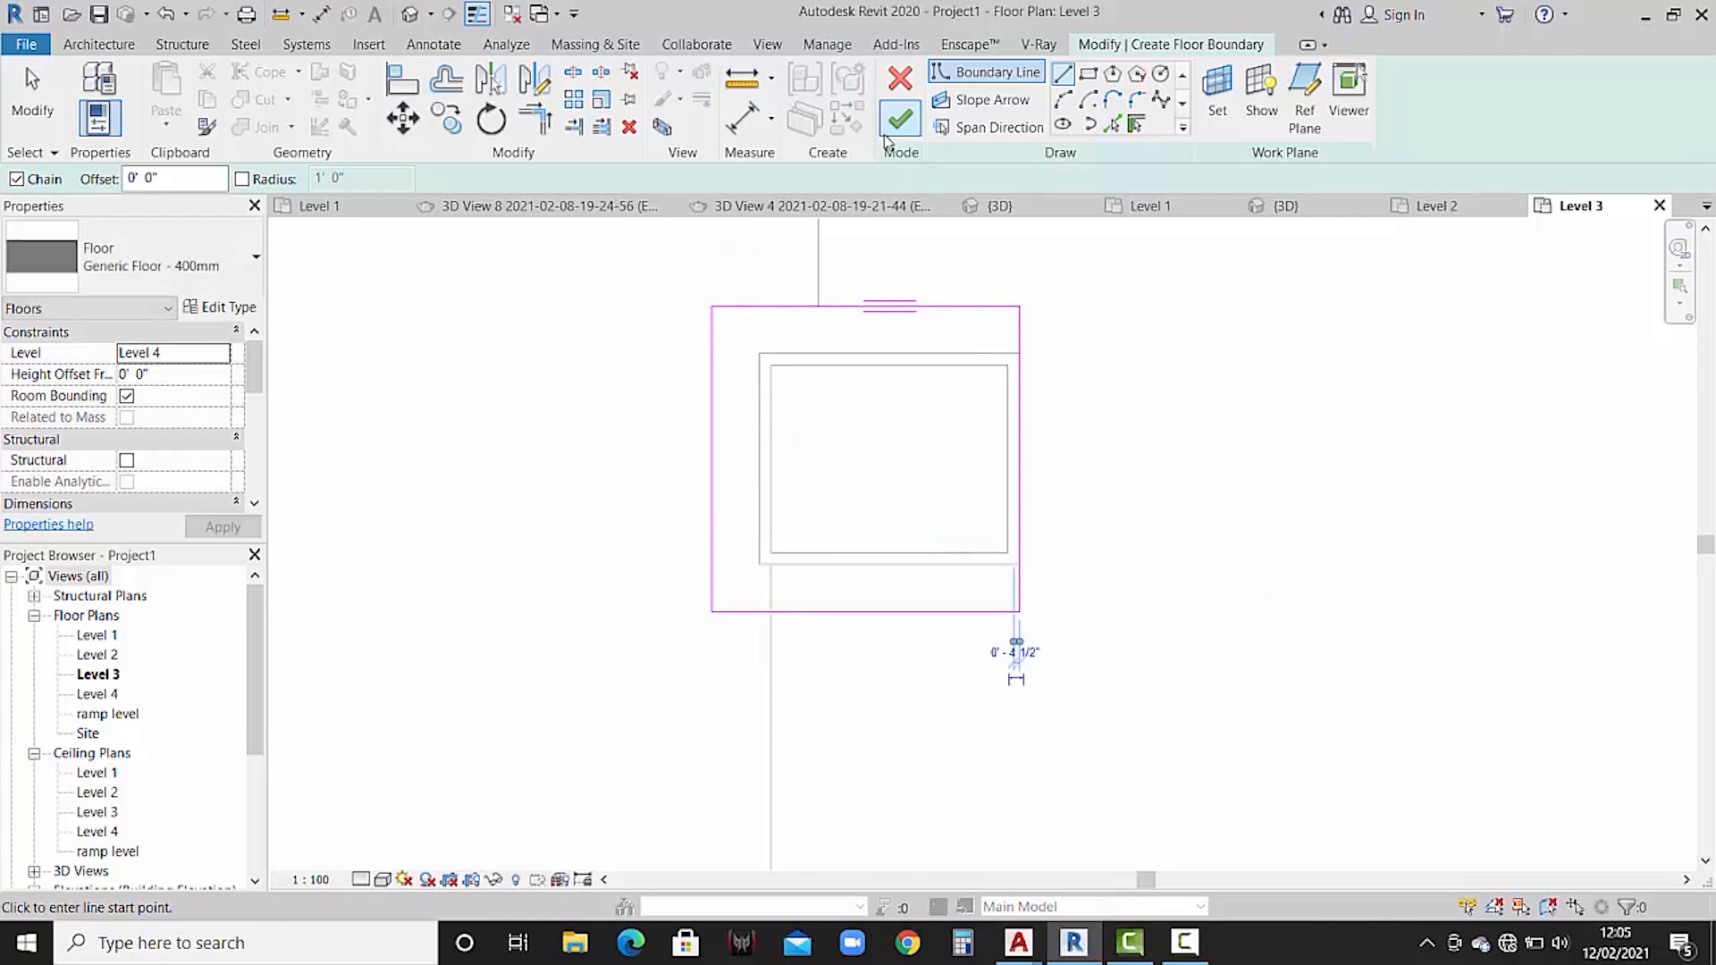
left_click(899, 121)
left_click(994, 488)
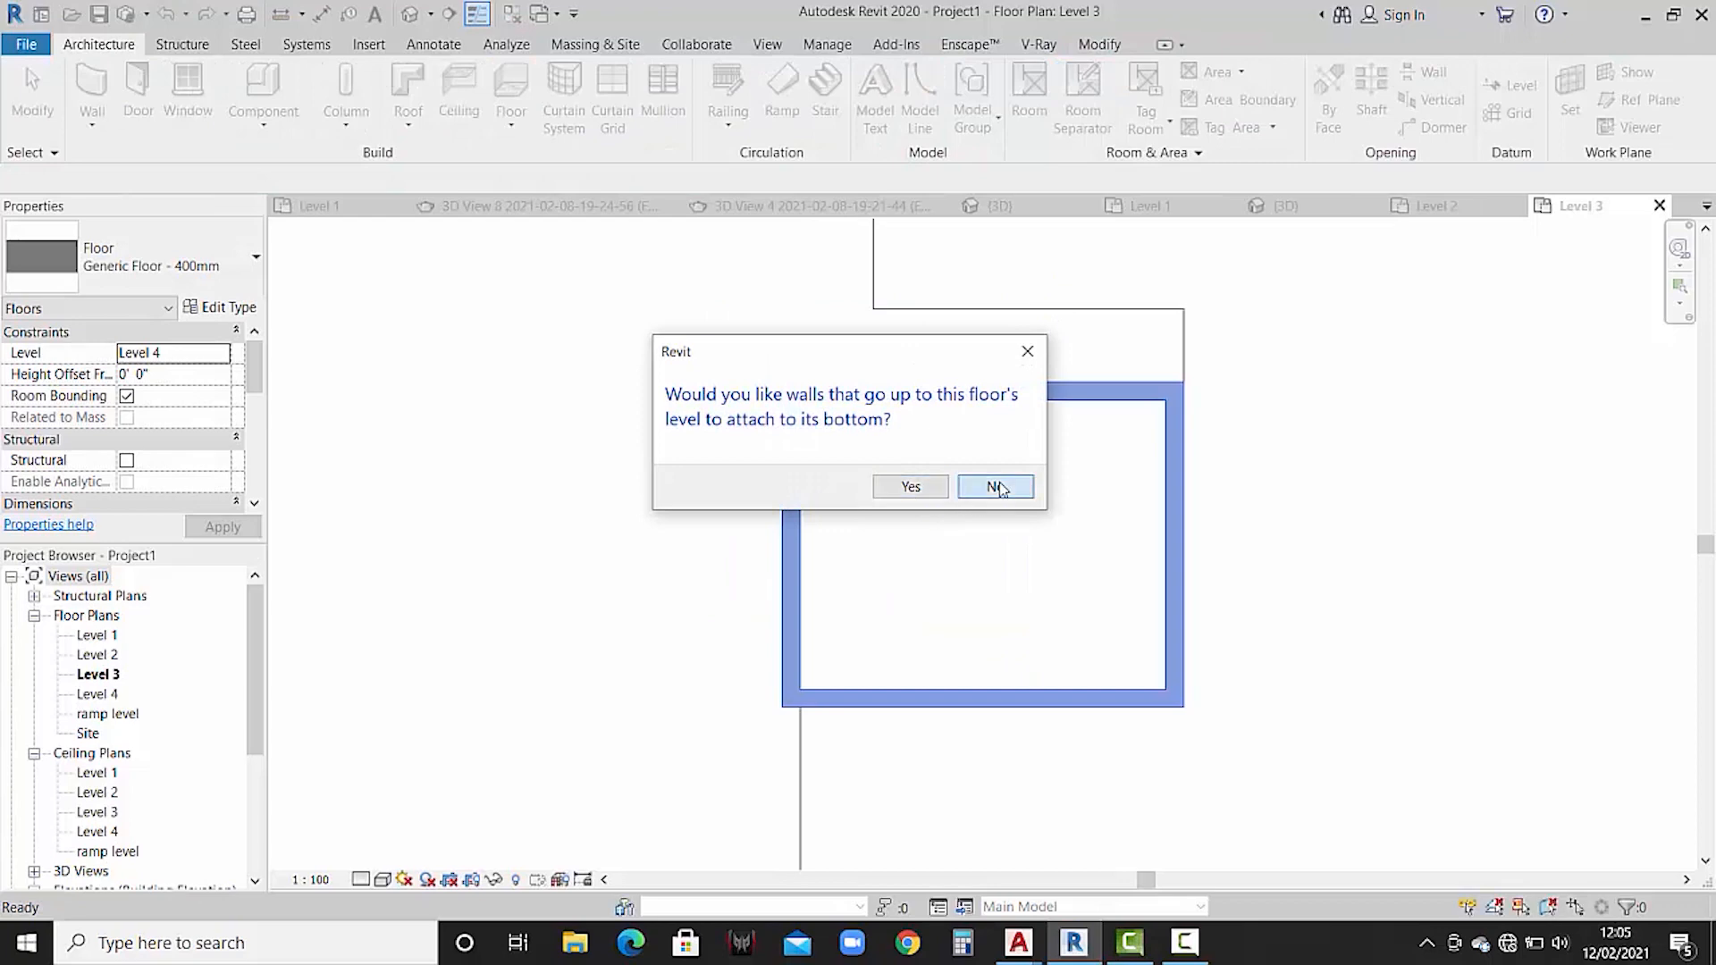
scroll(981, 518, "down", 2)
left_click(1159, 538)
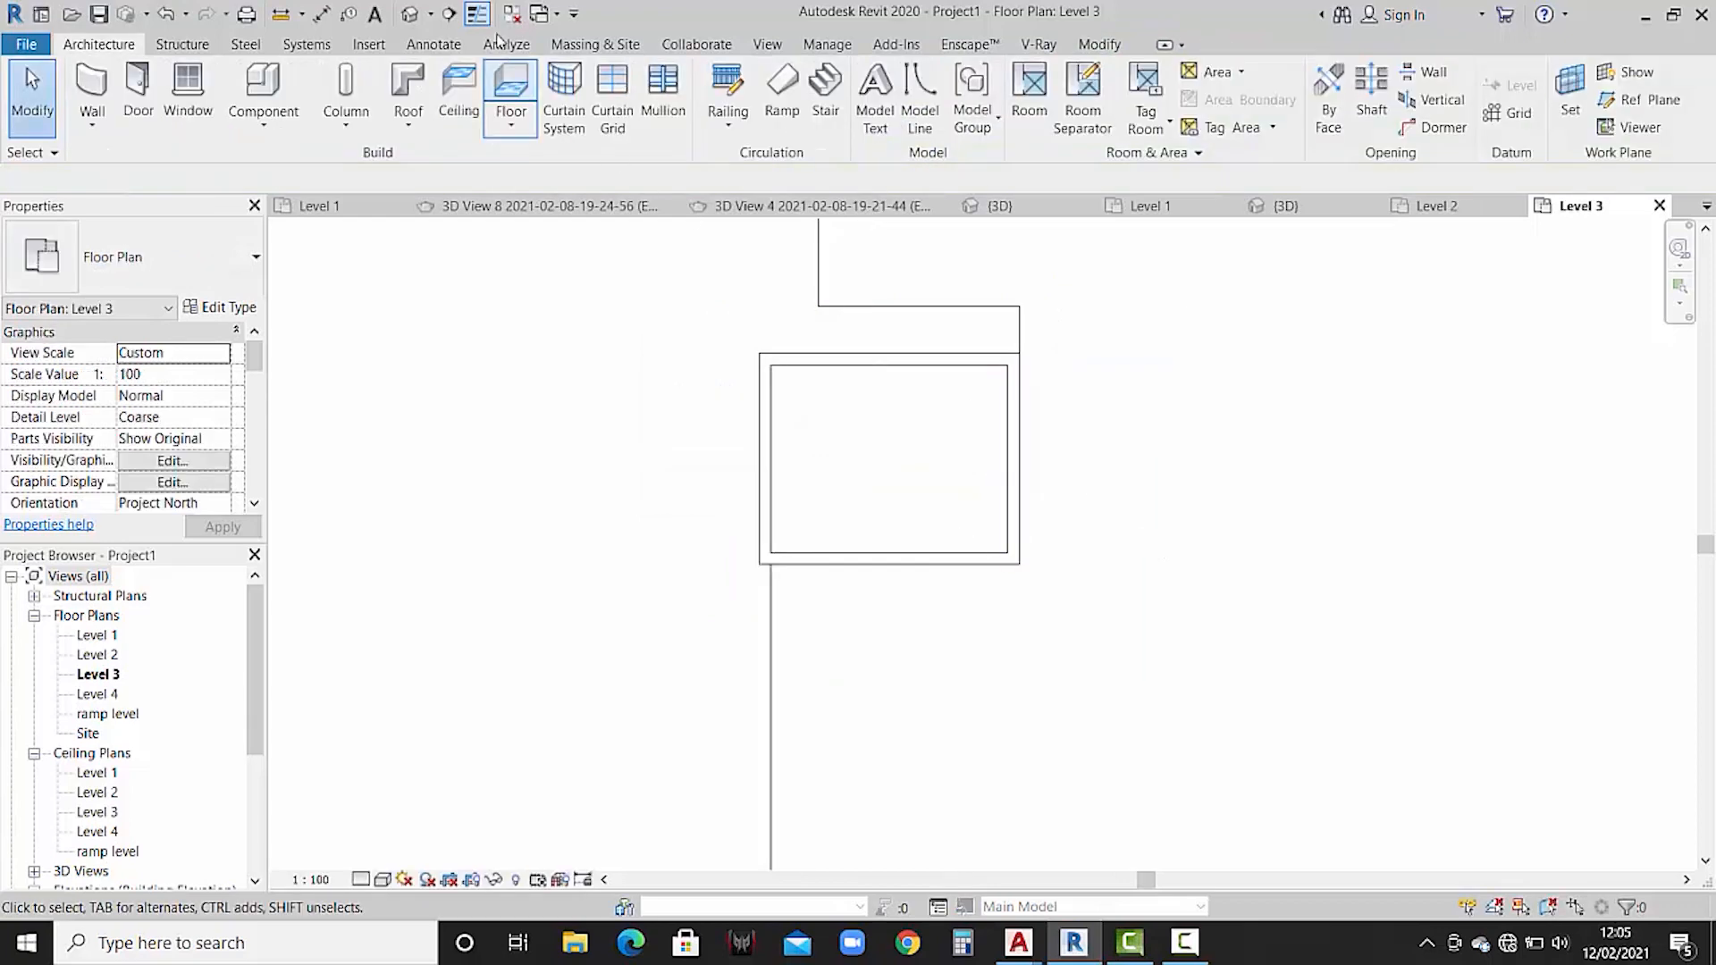
- Set the structure thickness of the projecting Level 4 slab's floor type to 6" in the 3D view
left_click(447, 14)
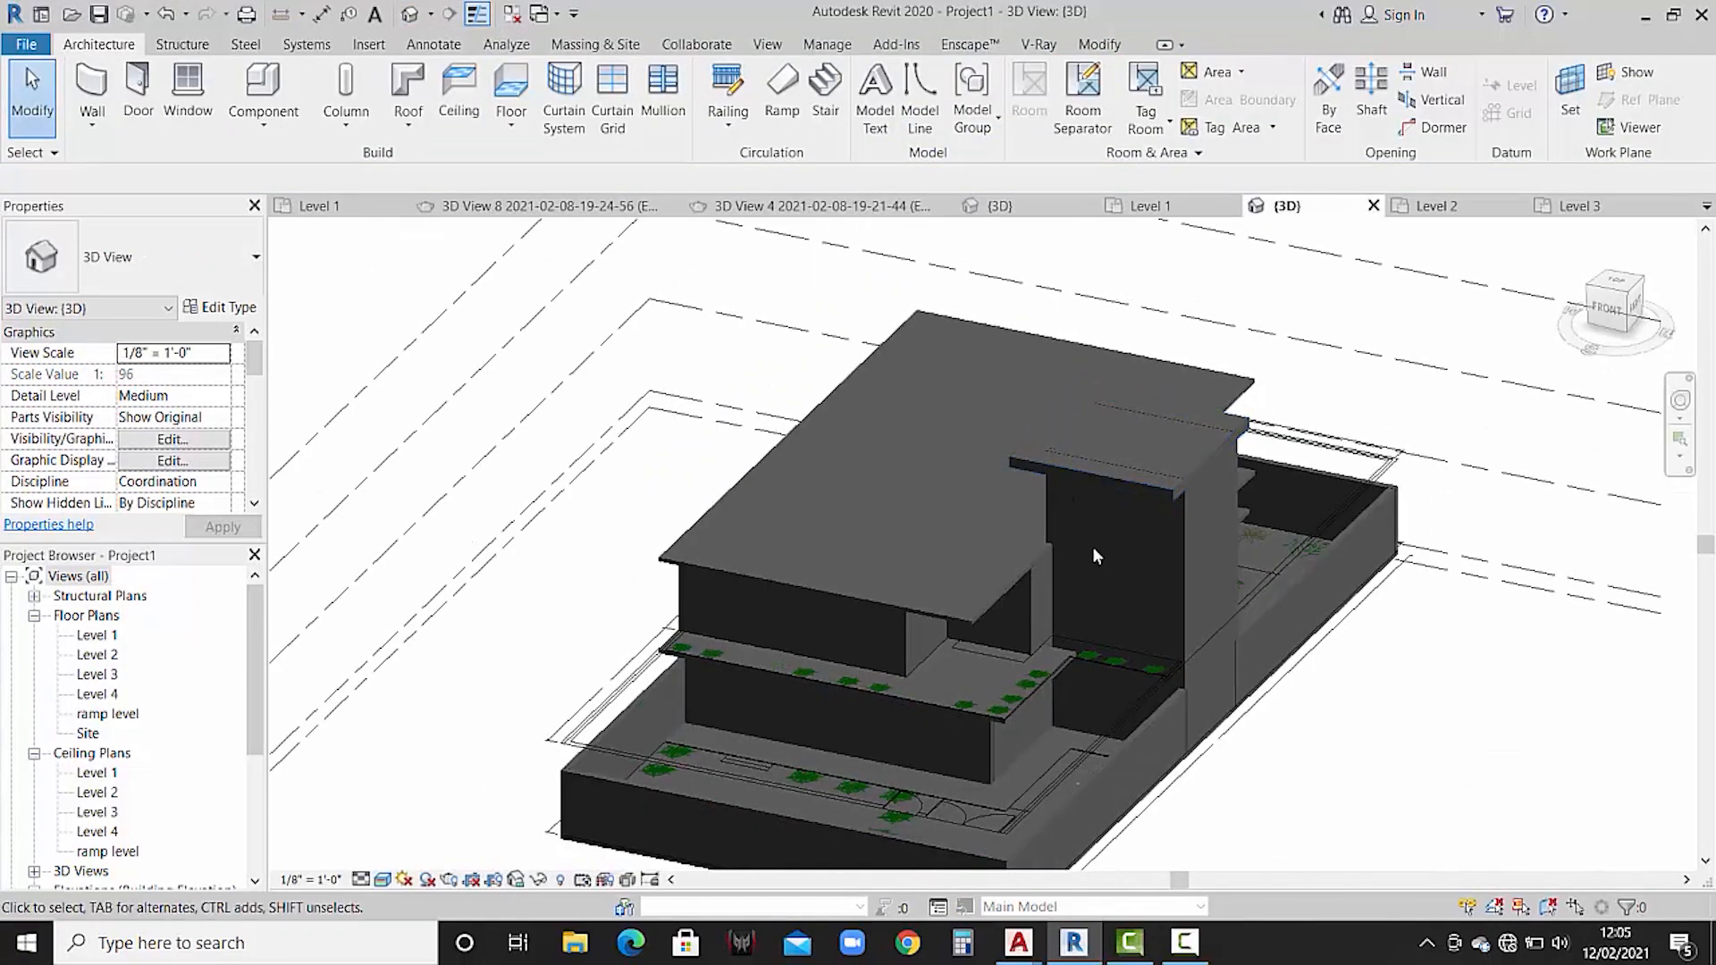
middle_click_drag(1095, 552, 1225, 632, "shift")
scroll(1153, 420, "up", 3)
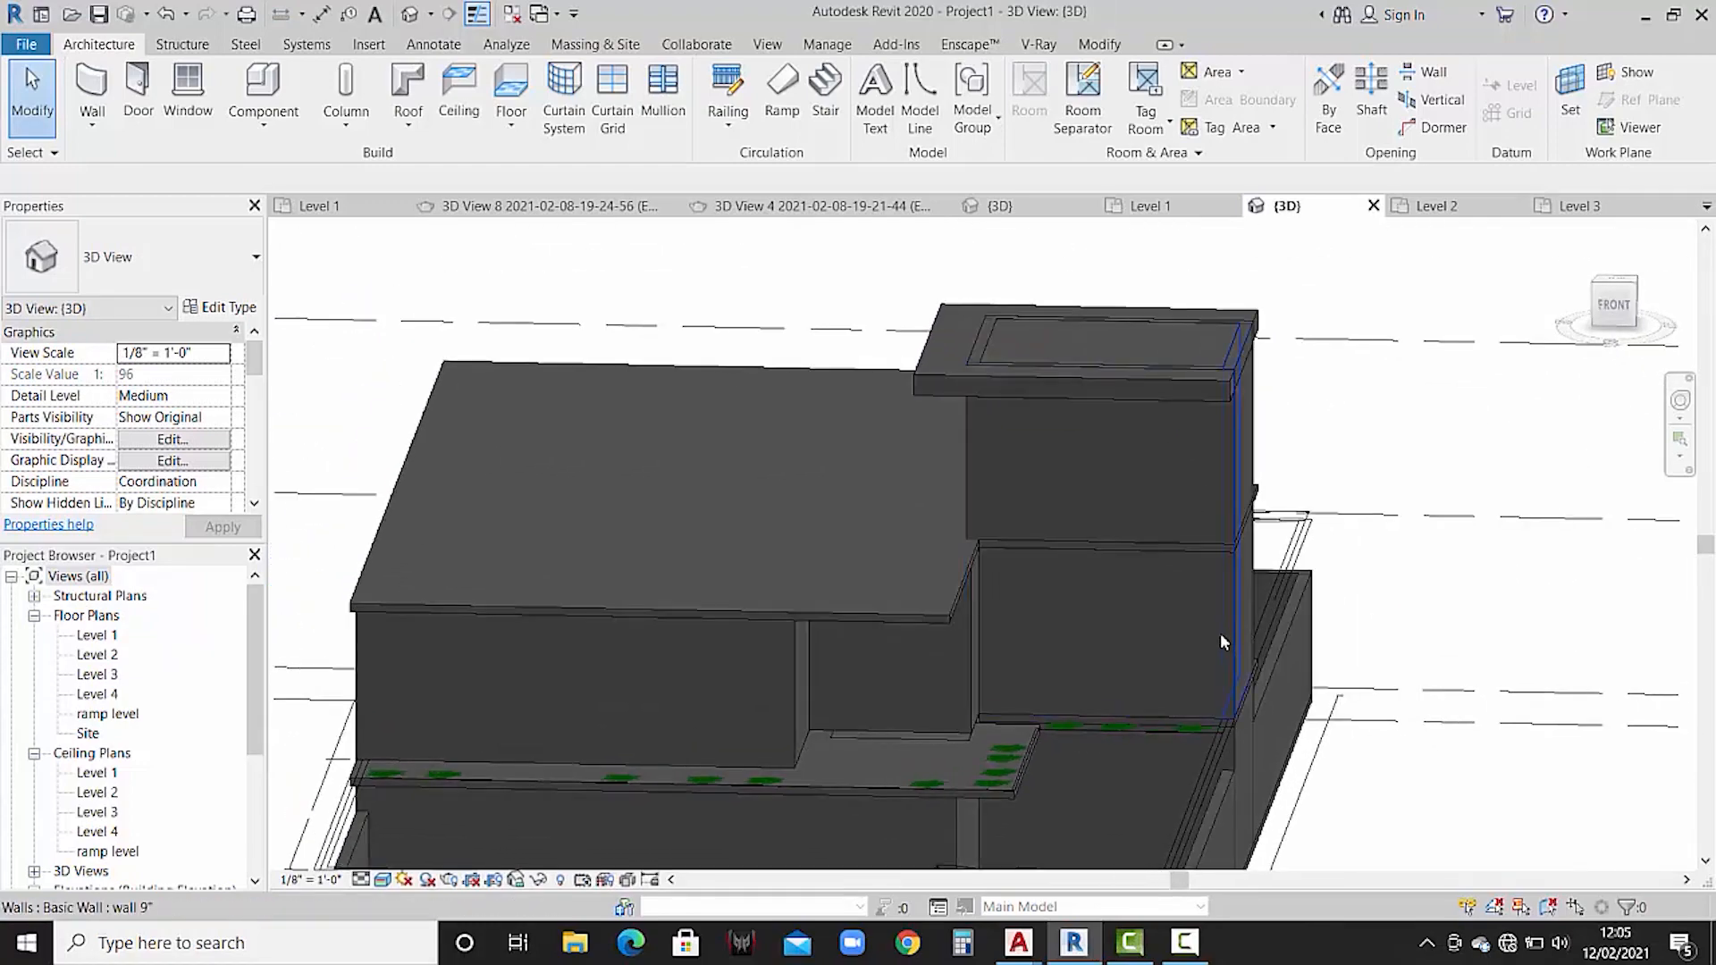
left_click(1105, 383)
left_click(219, 307)
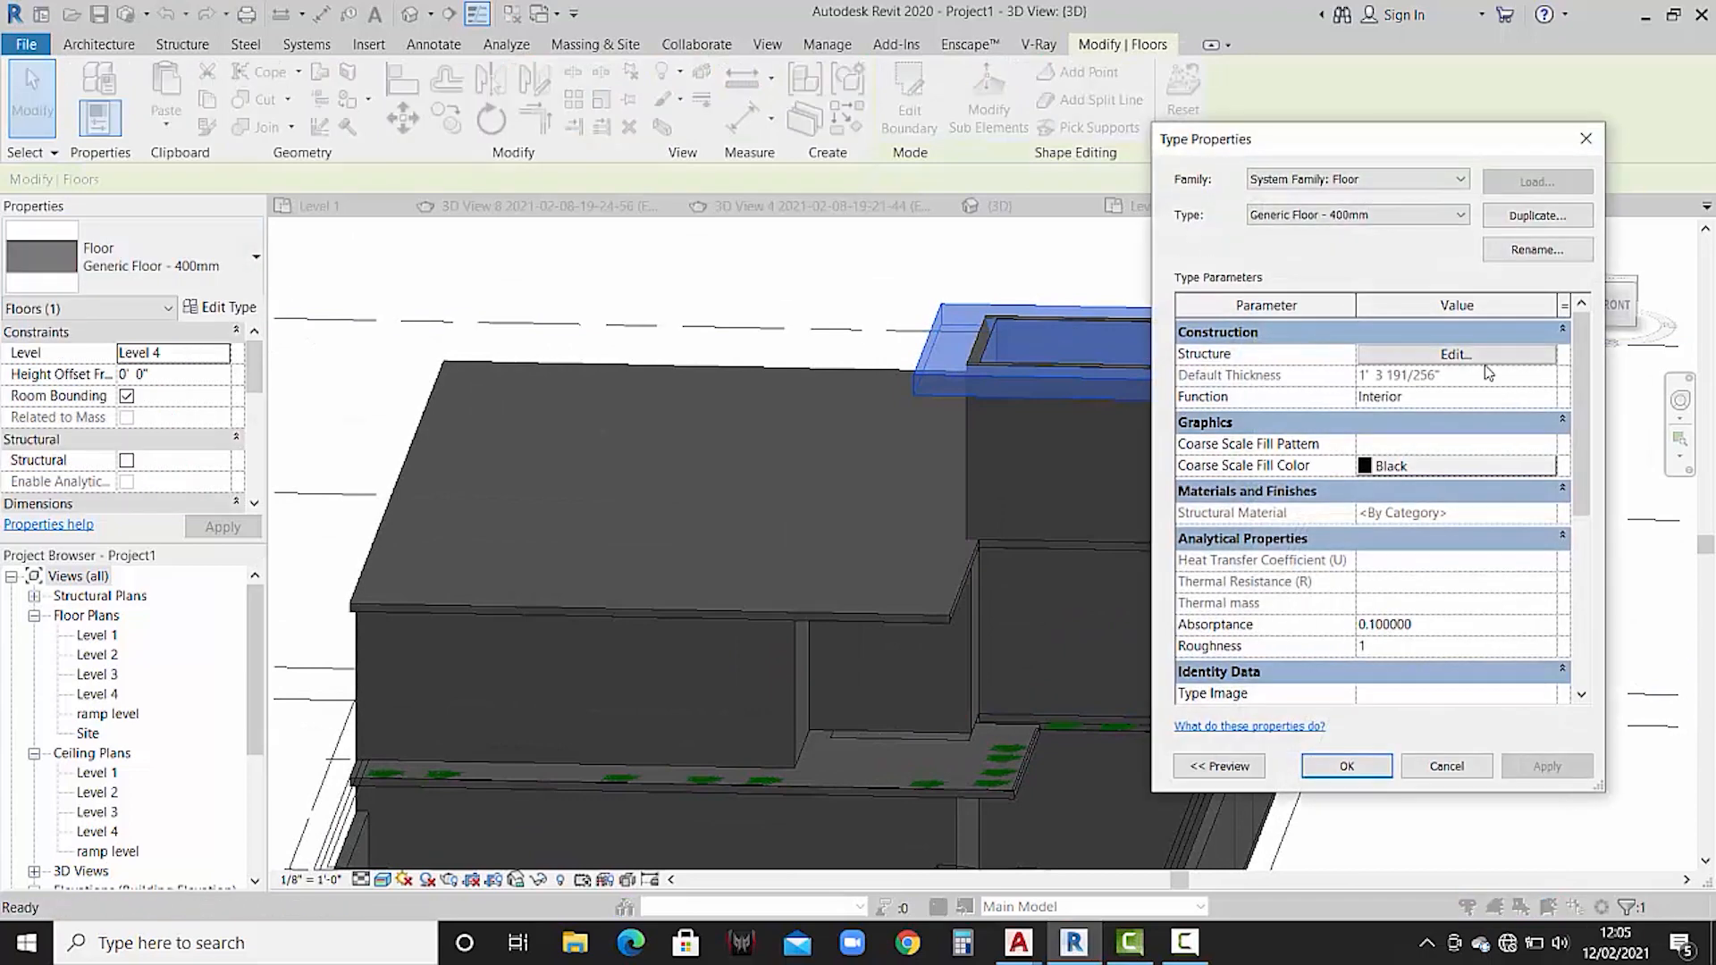
left_click(1484, 356)
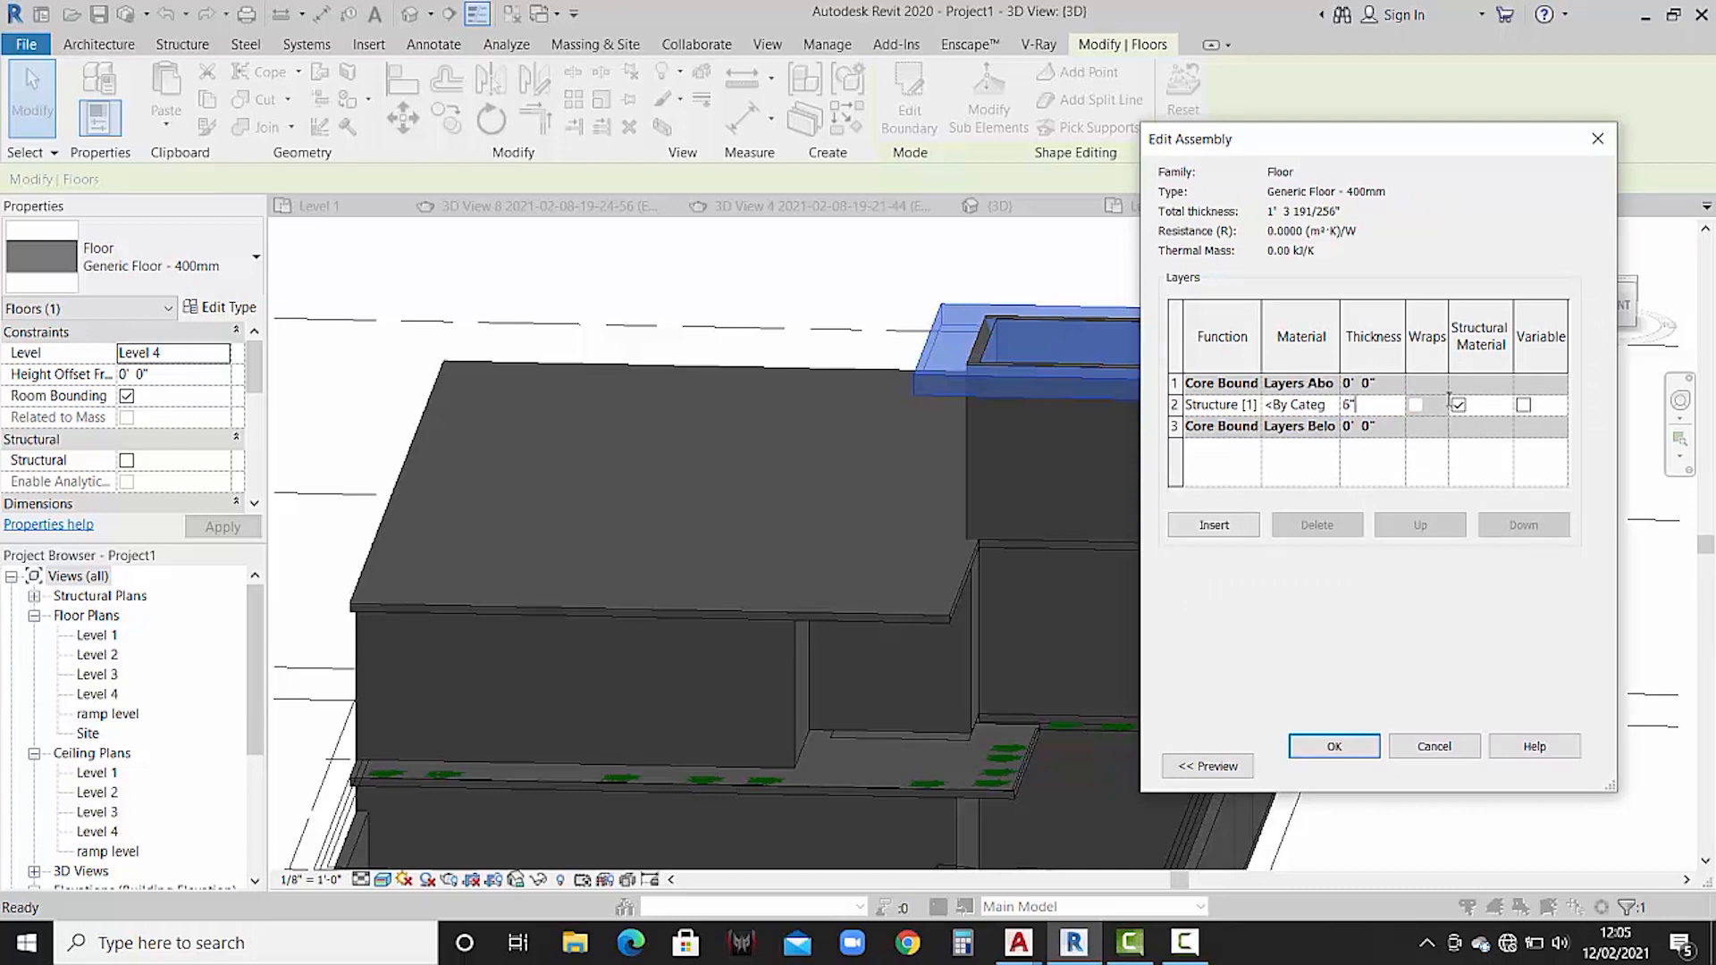
left_click(1331, 746)
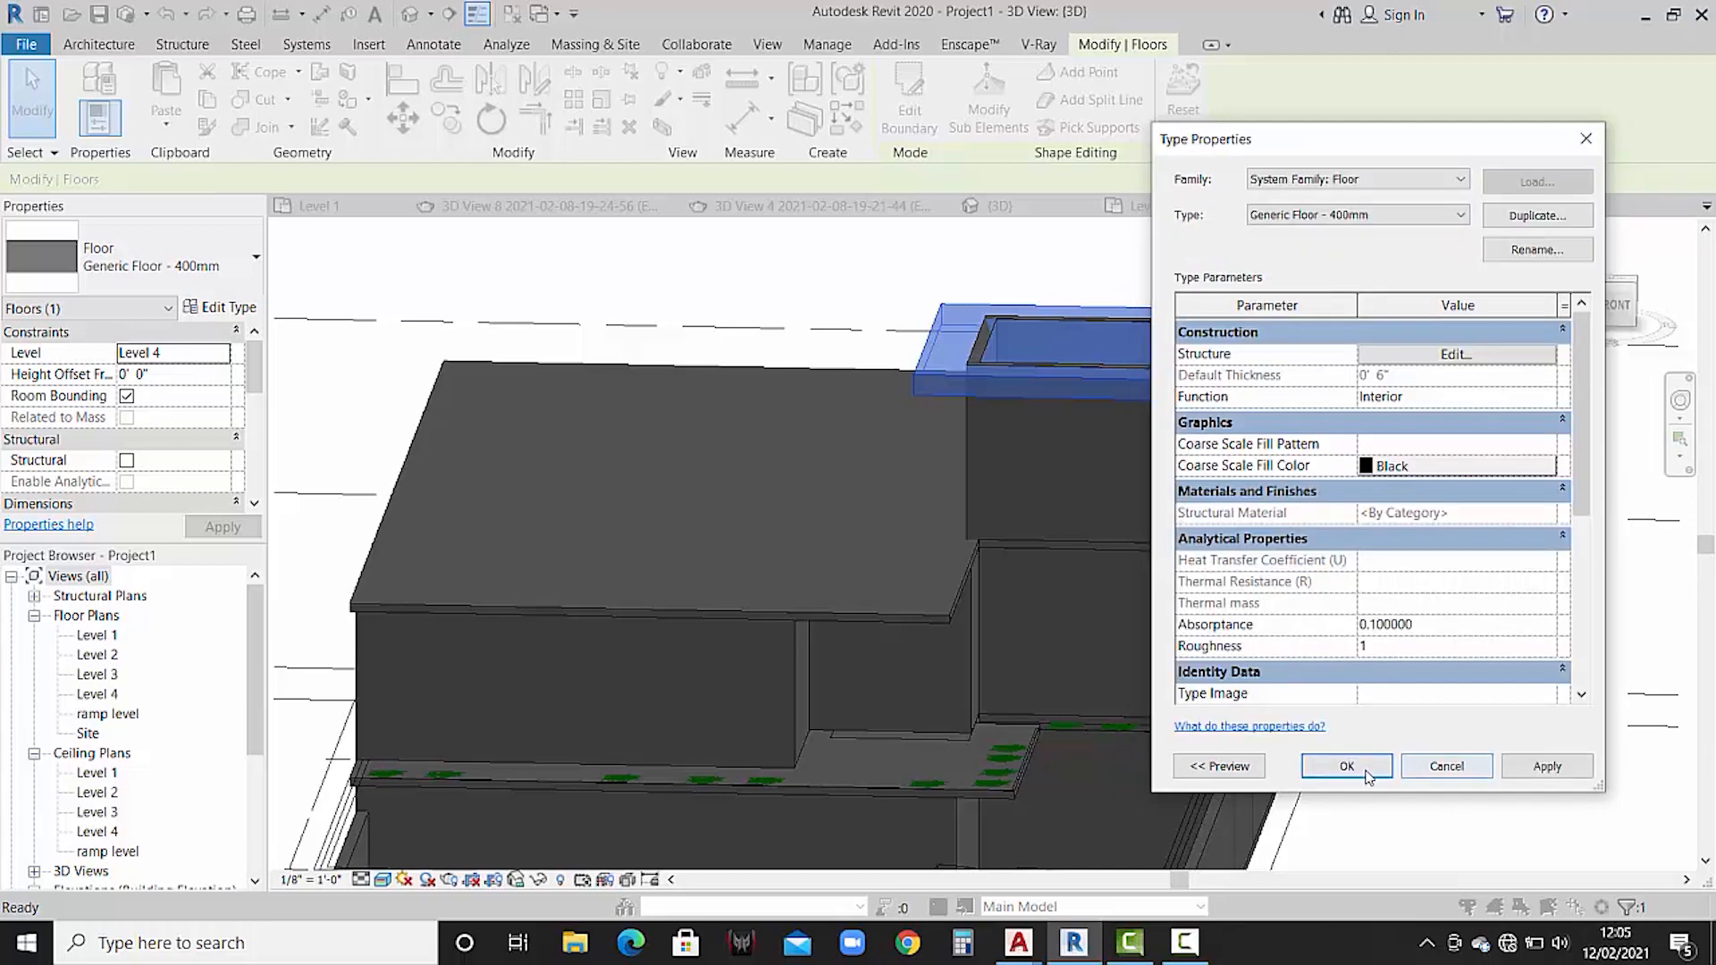
left_click(1350, 762)
key("Escape")
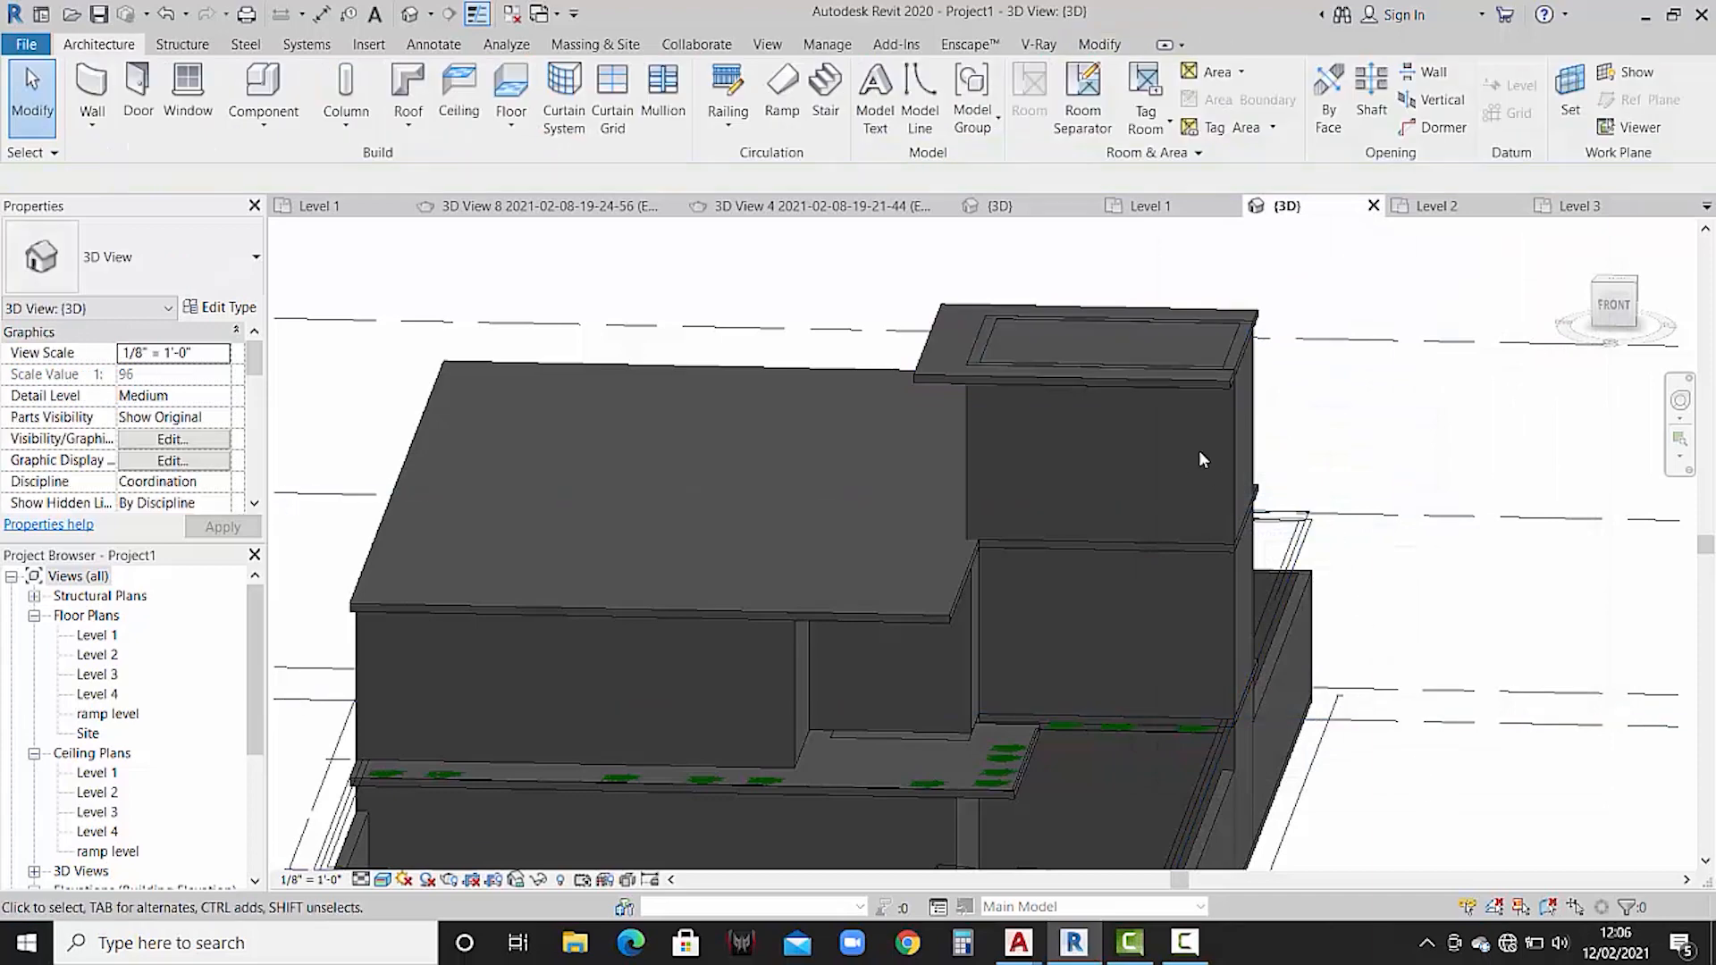
- Set the top offset of the staircase block's outer side, front and rear walls to -0' 1"
left_click(1230, 461)
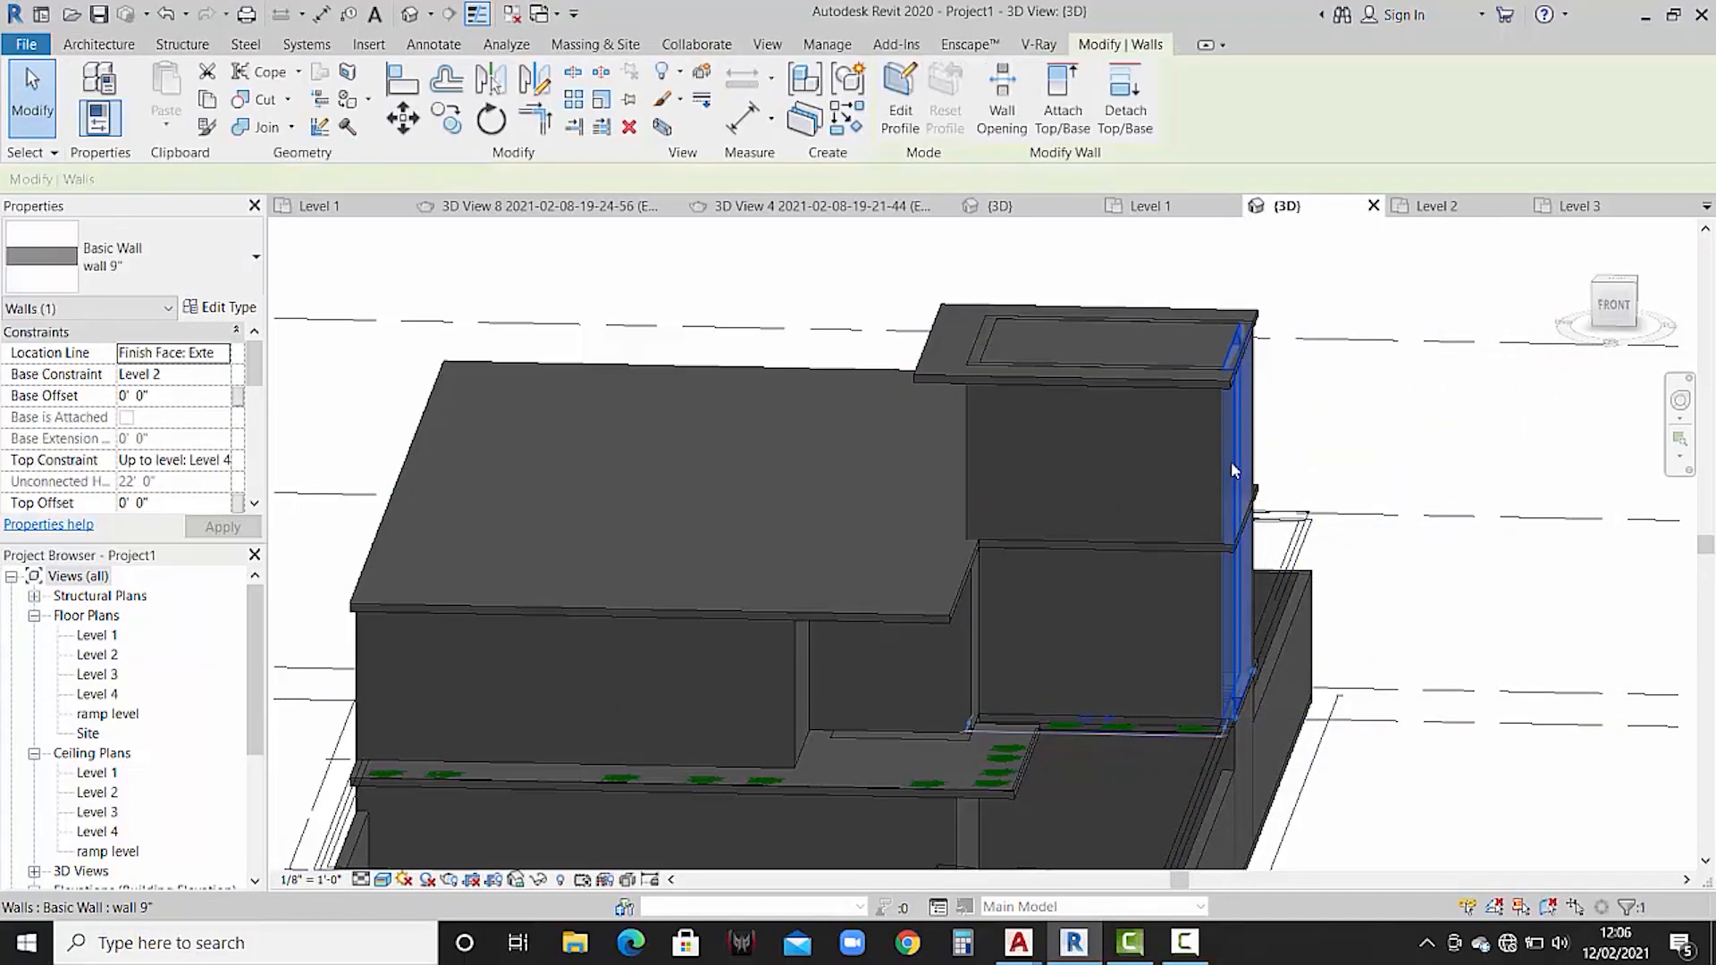
scroll(1231, 462, "up", 2)
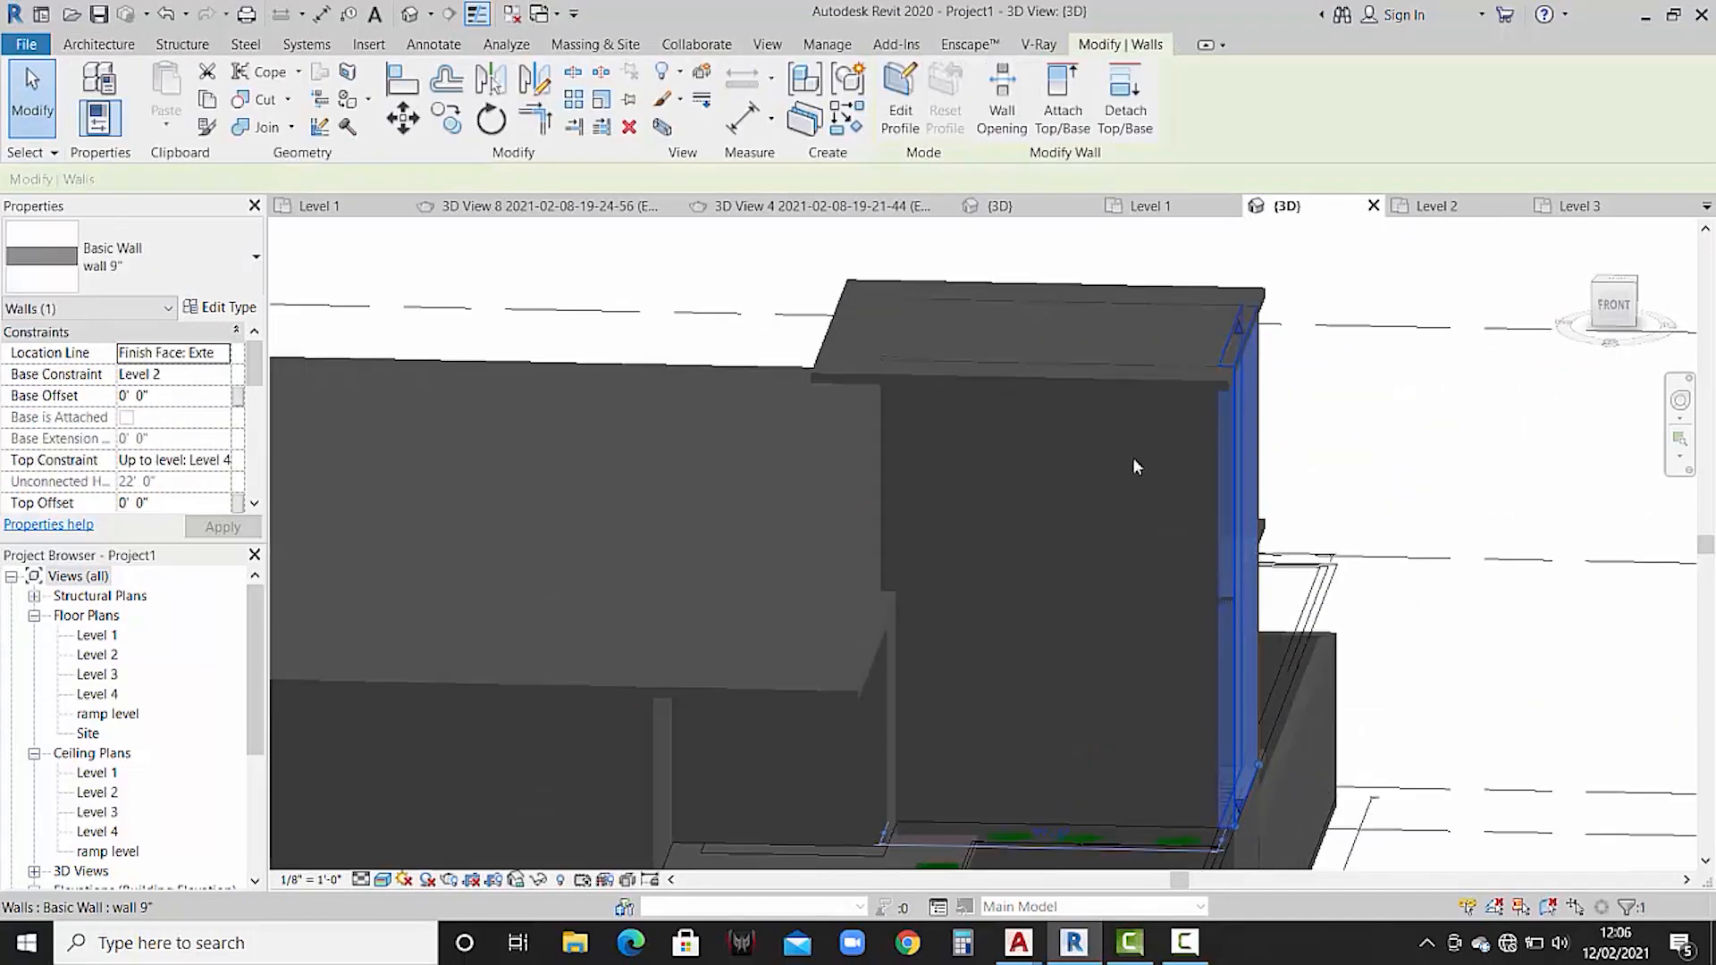
left_click(888, 436, "ctrl")
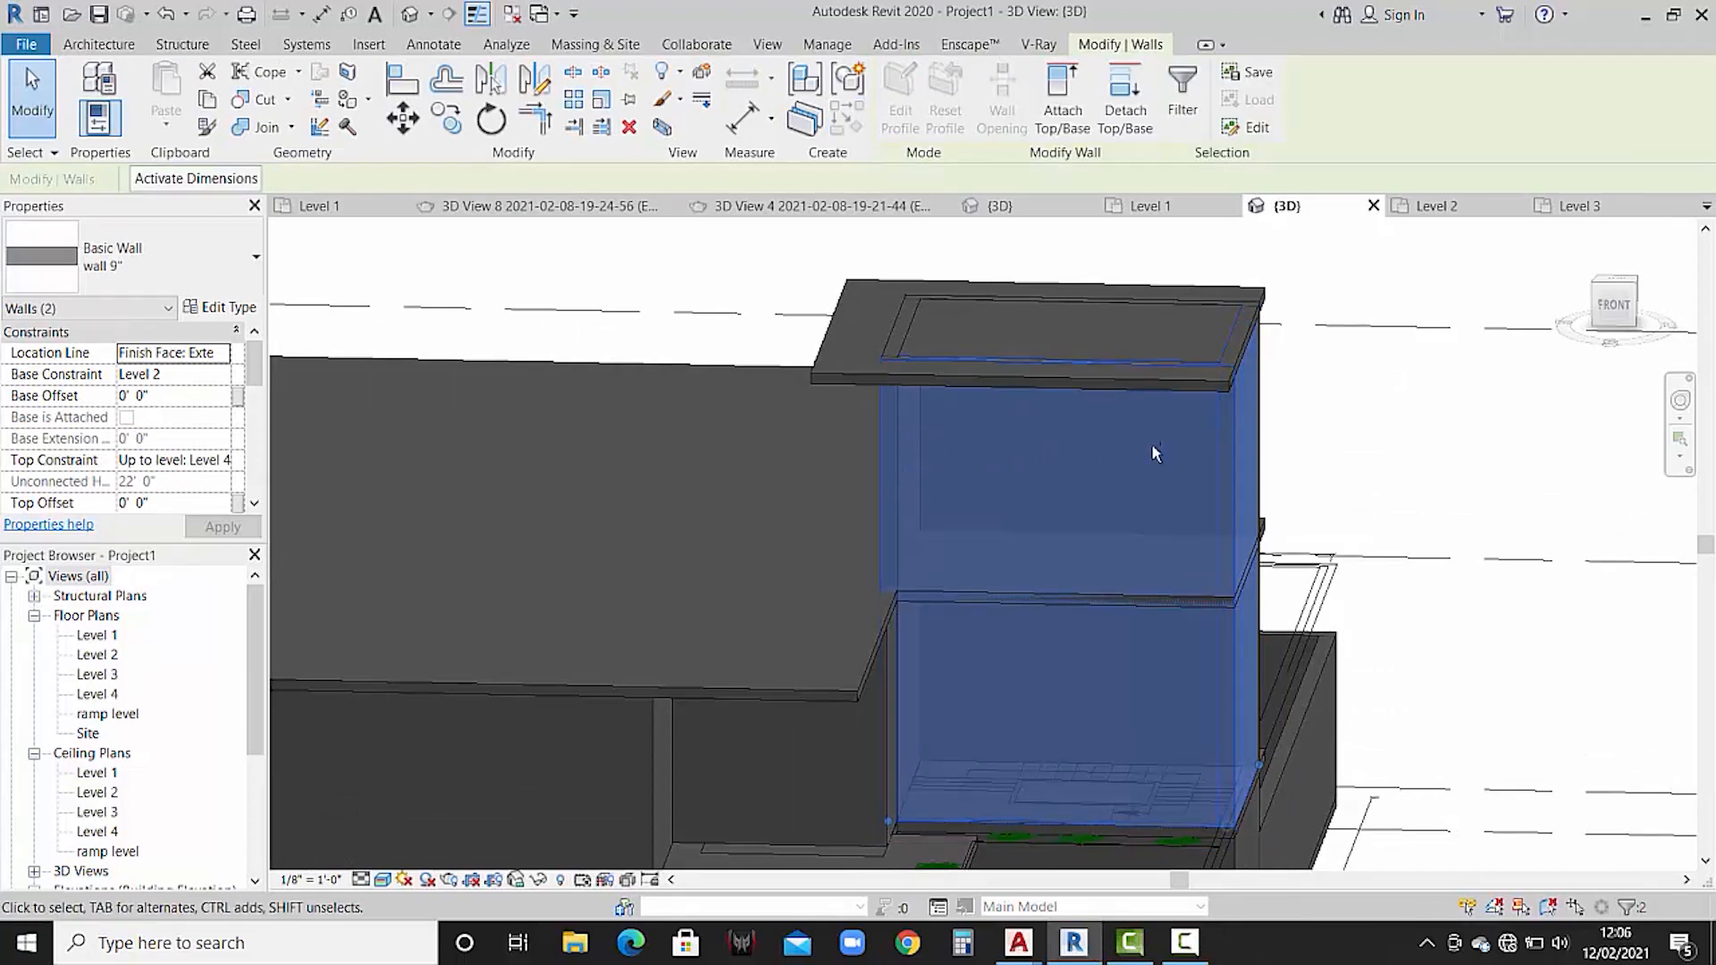
middle_click_drag(1461, 465, 1123, 475, "shift")
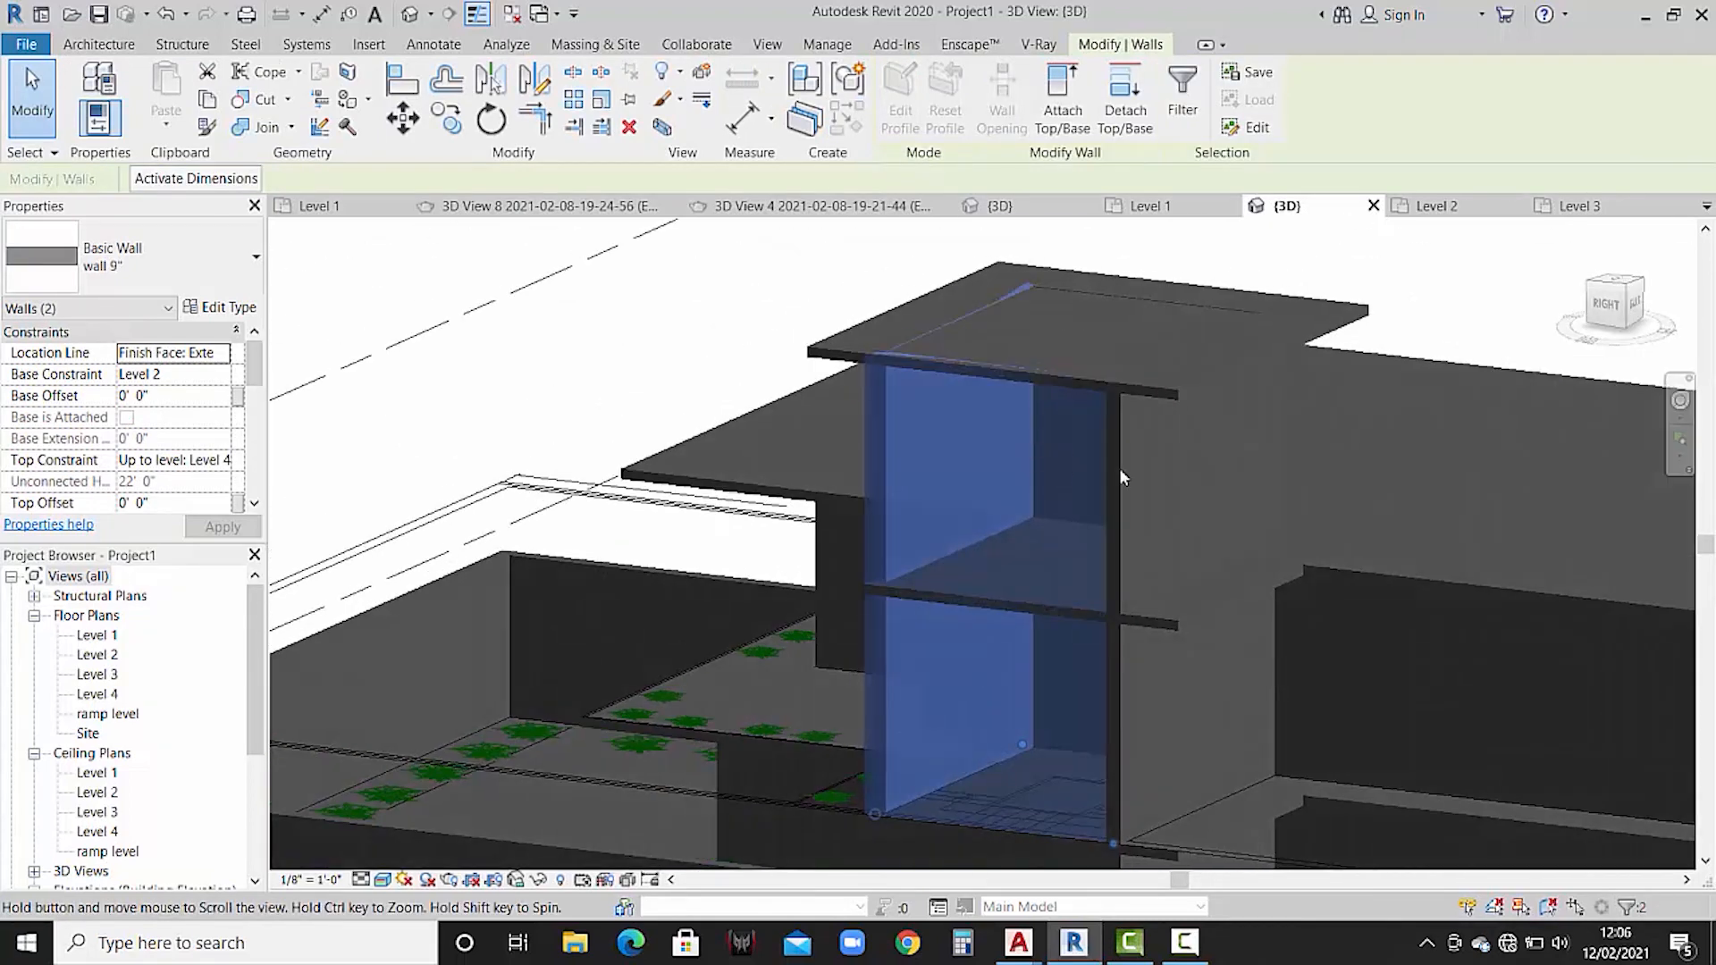
left_click(1277, 483, "ctrl")
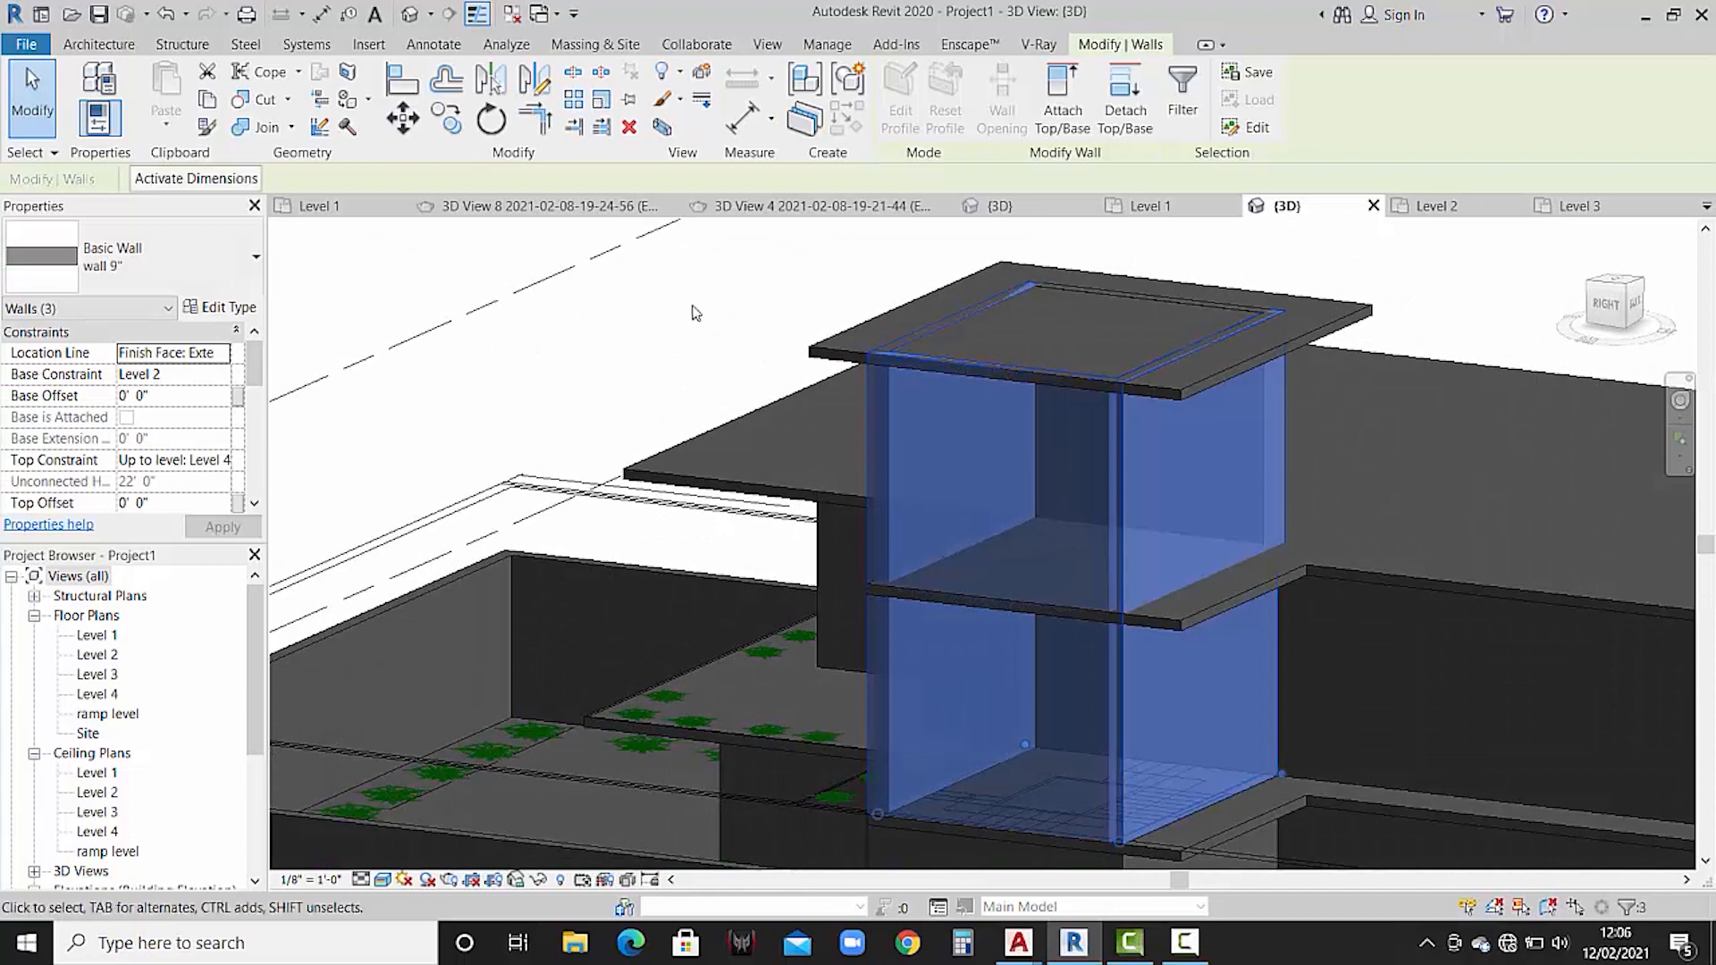
left_click(193, 396)
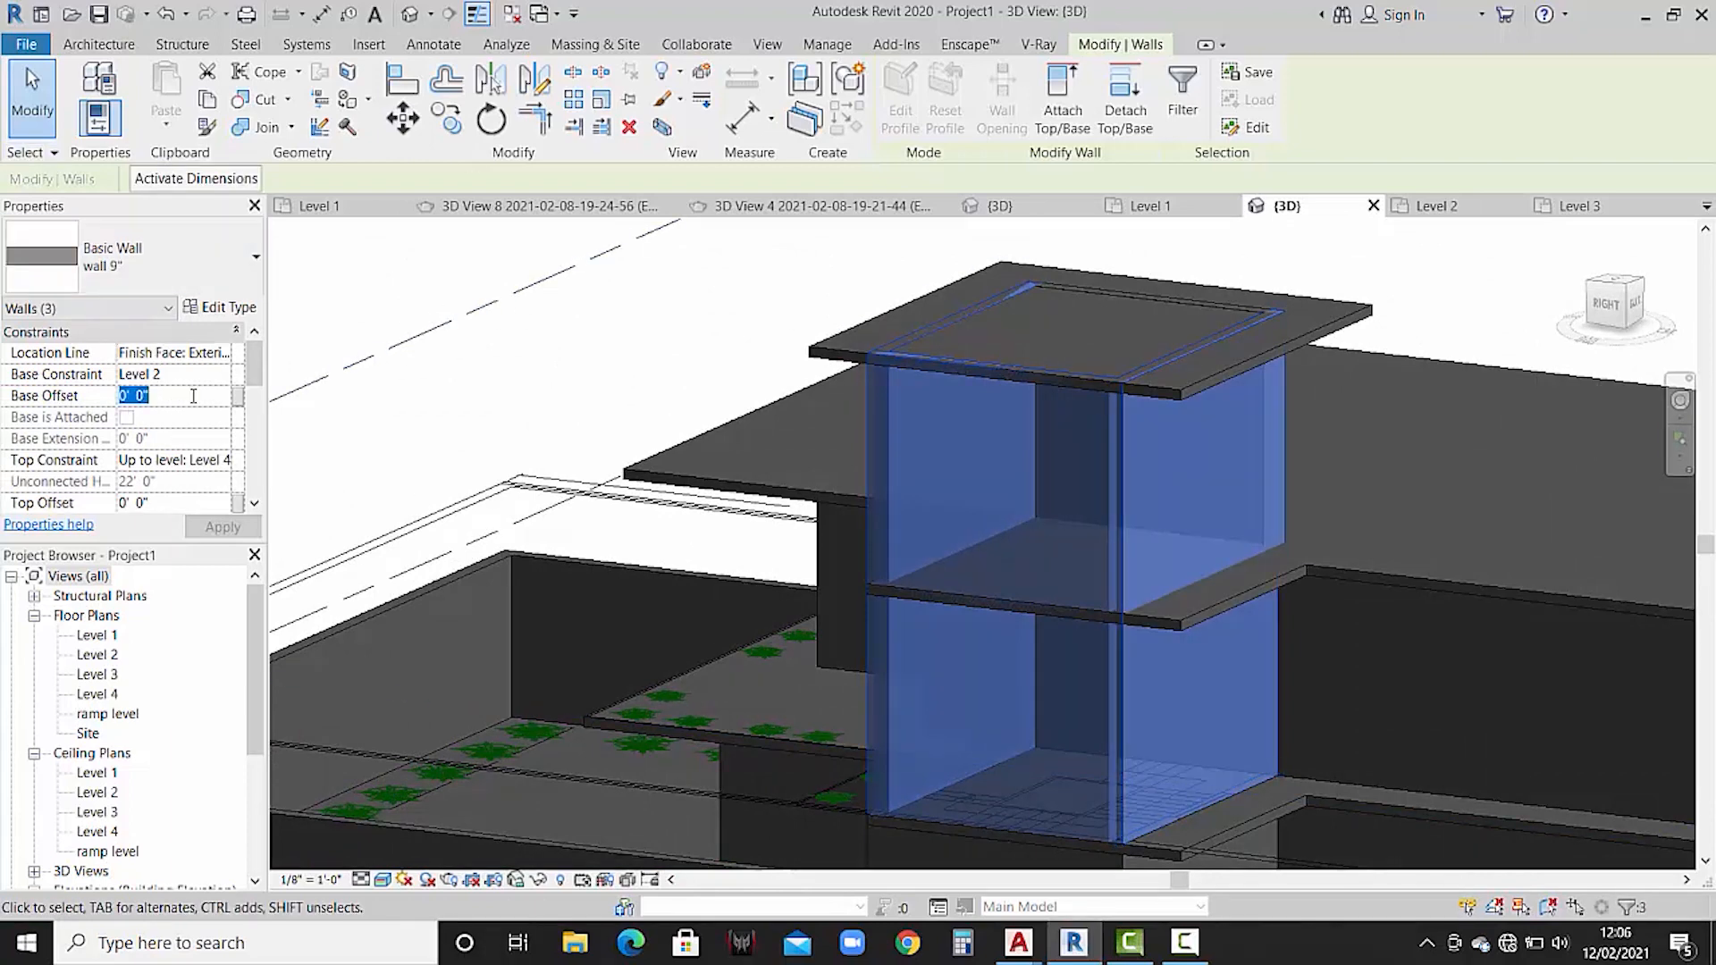
left_click(173, 503)
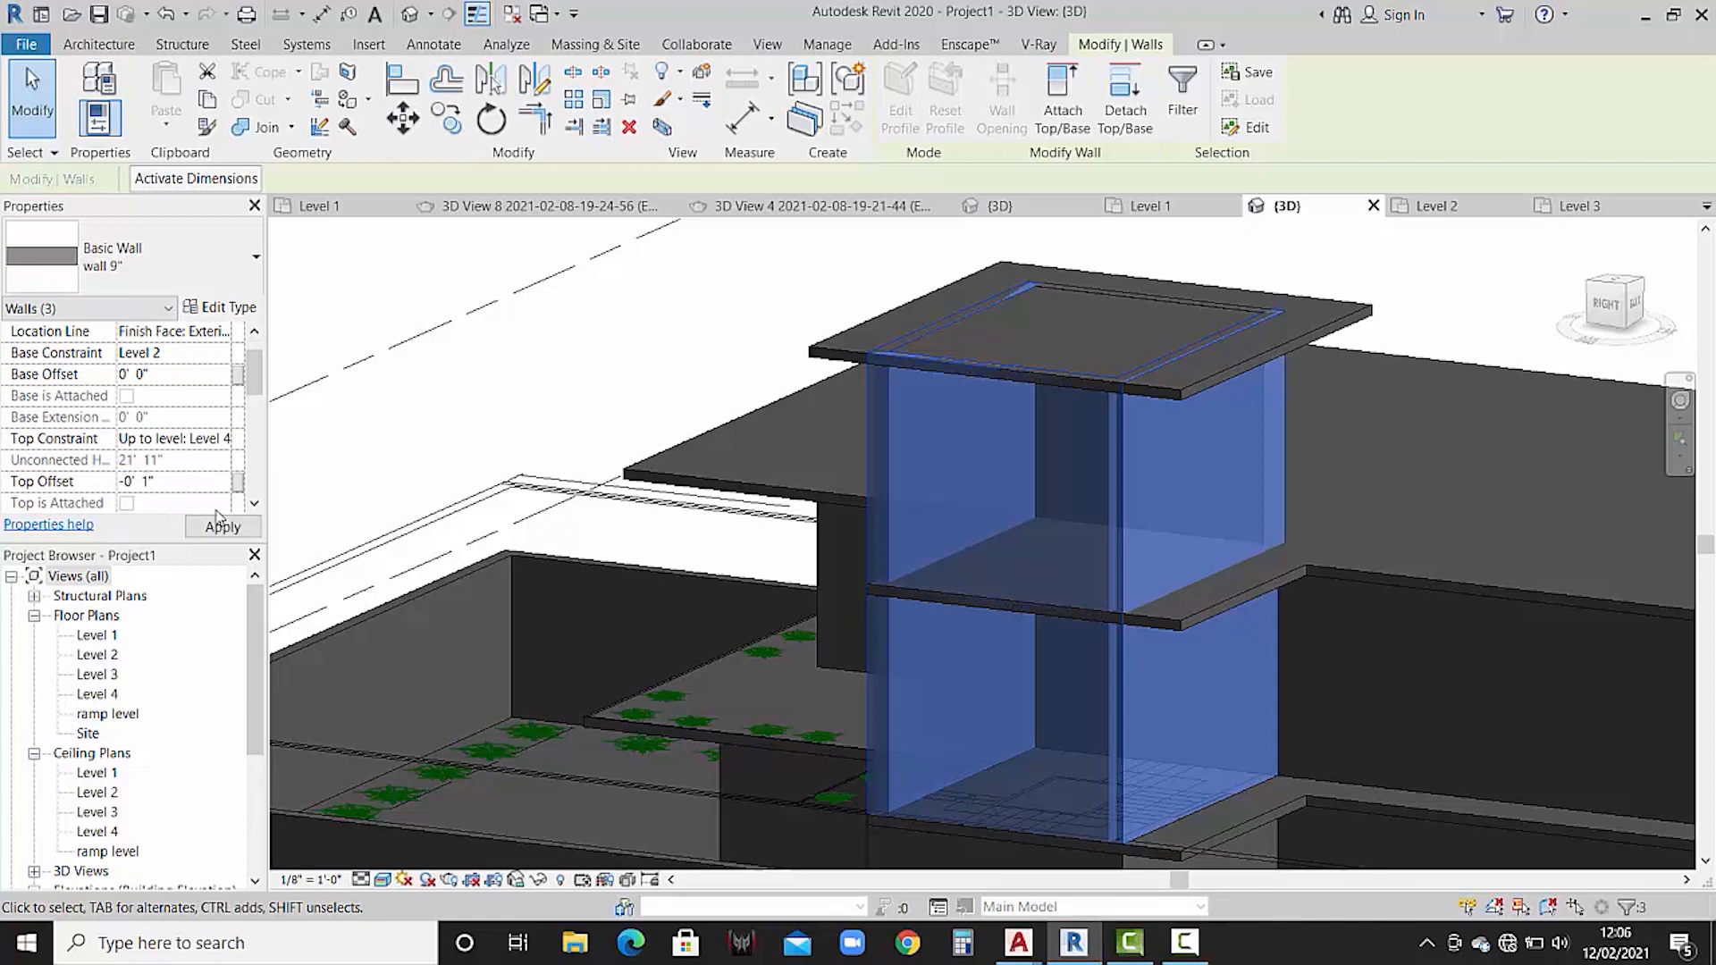
left_click(241, 537)
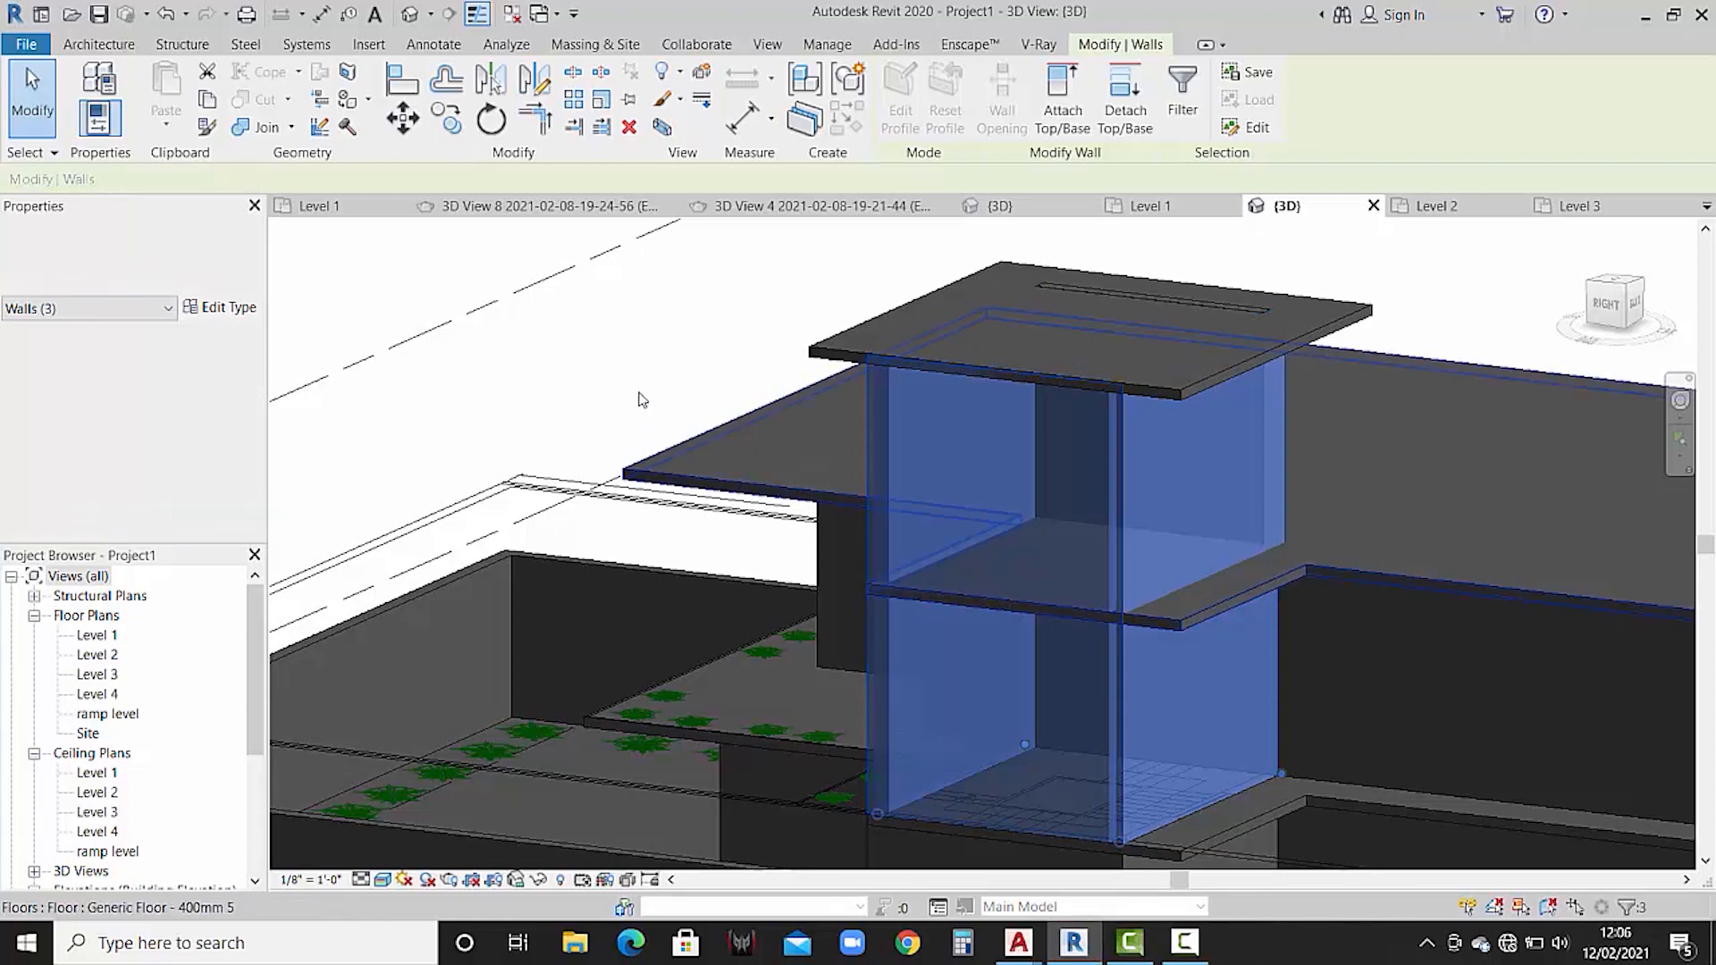
left_click(640, 396)
- Set the top offset of the staircase block's remaining inner side wall to -0' 1"
left_click(1128, 293)
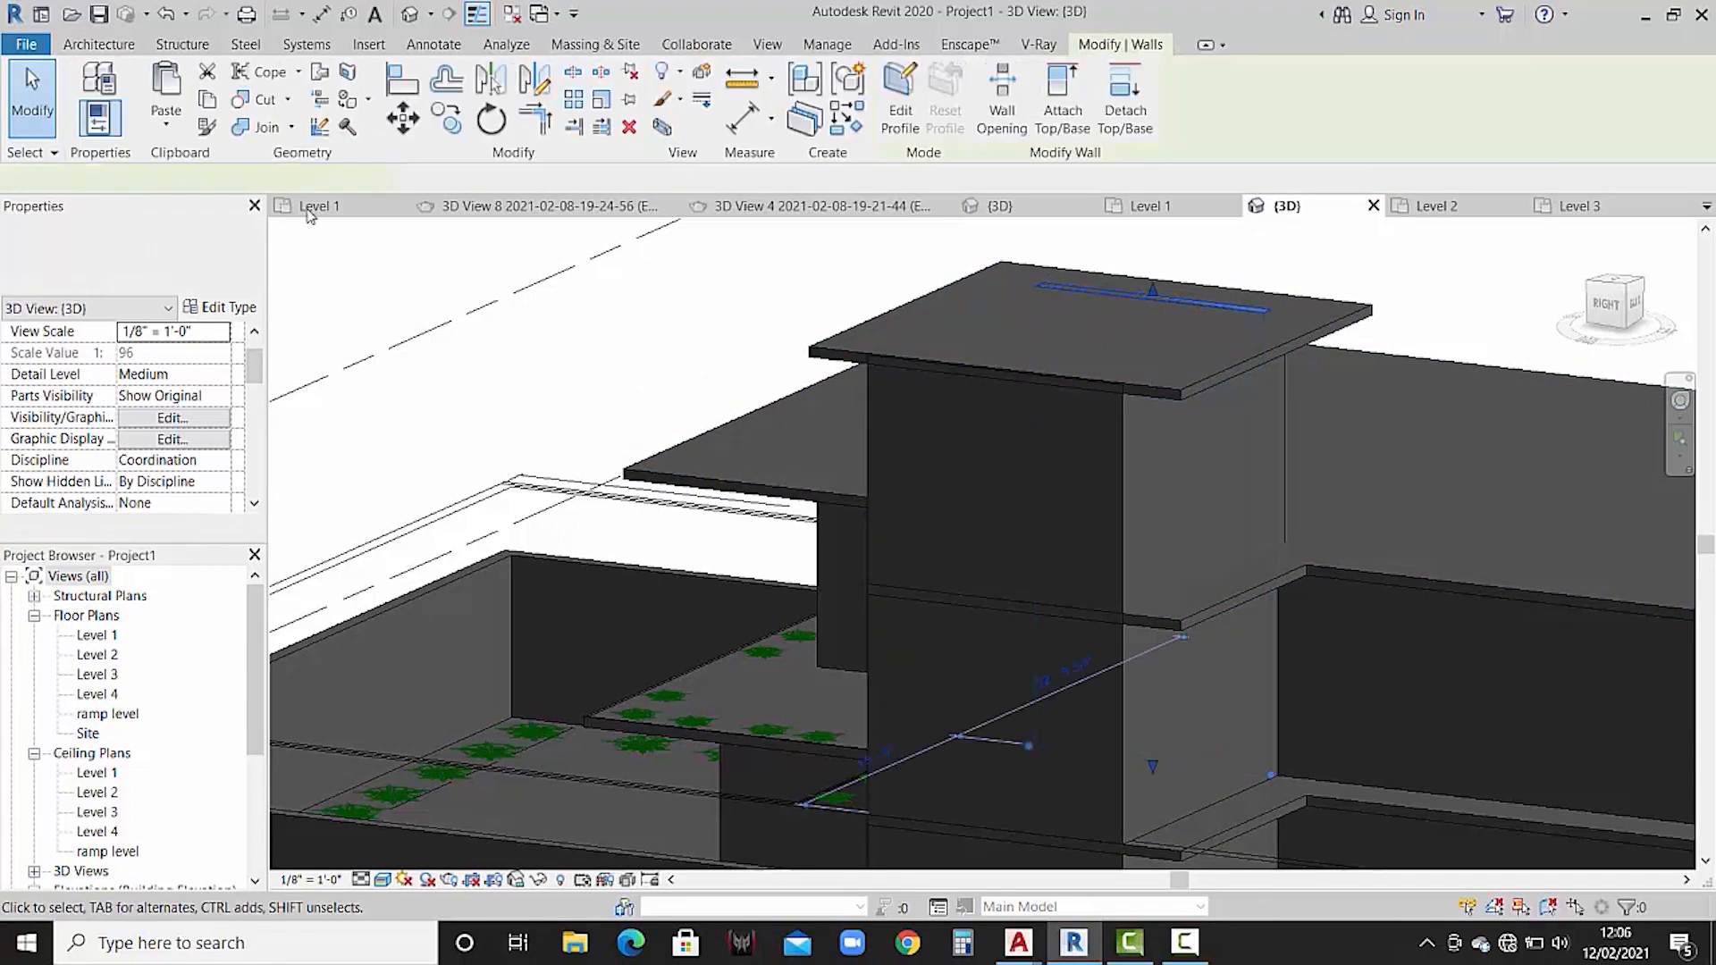
left_click(178, 482)
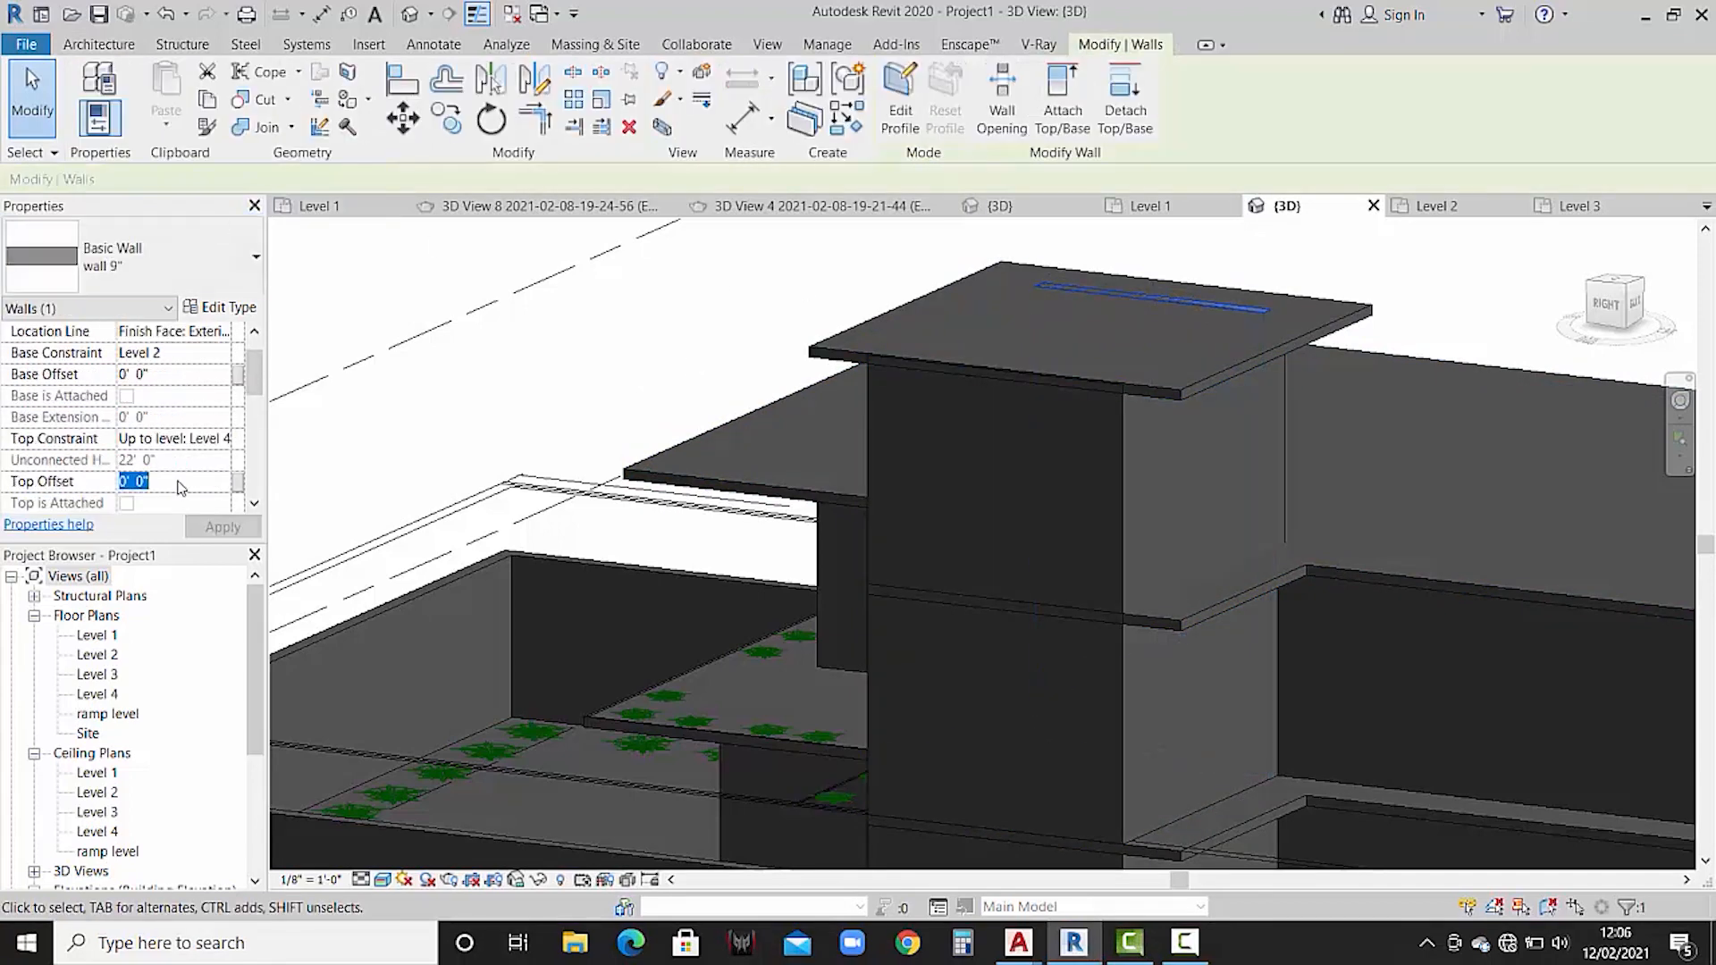
key("Return")
left_click(214, 536)
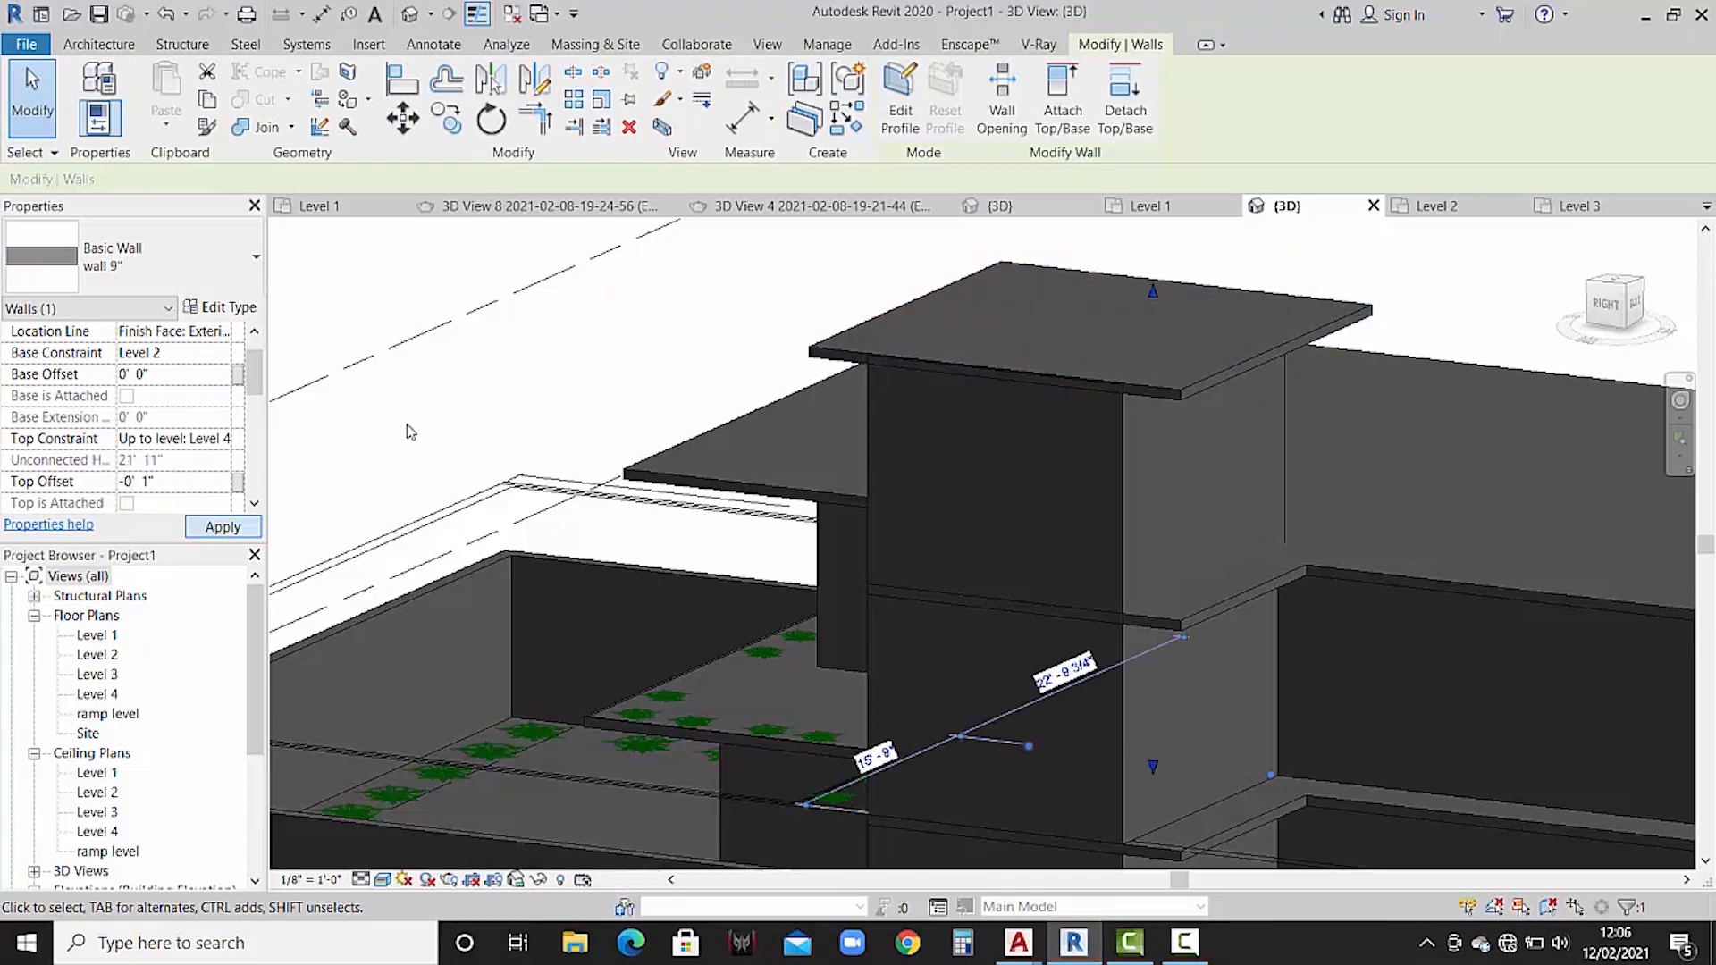
left_click(431, 411)
- Examine the house massing from several angles and compare its roof edges with the finished reference project's 3D model
scroll(809, 349, "down", 1)
middle_click_drag(710, 429, 890, 440, "shift")
scroll(797, 360, "down", 2)
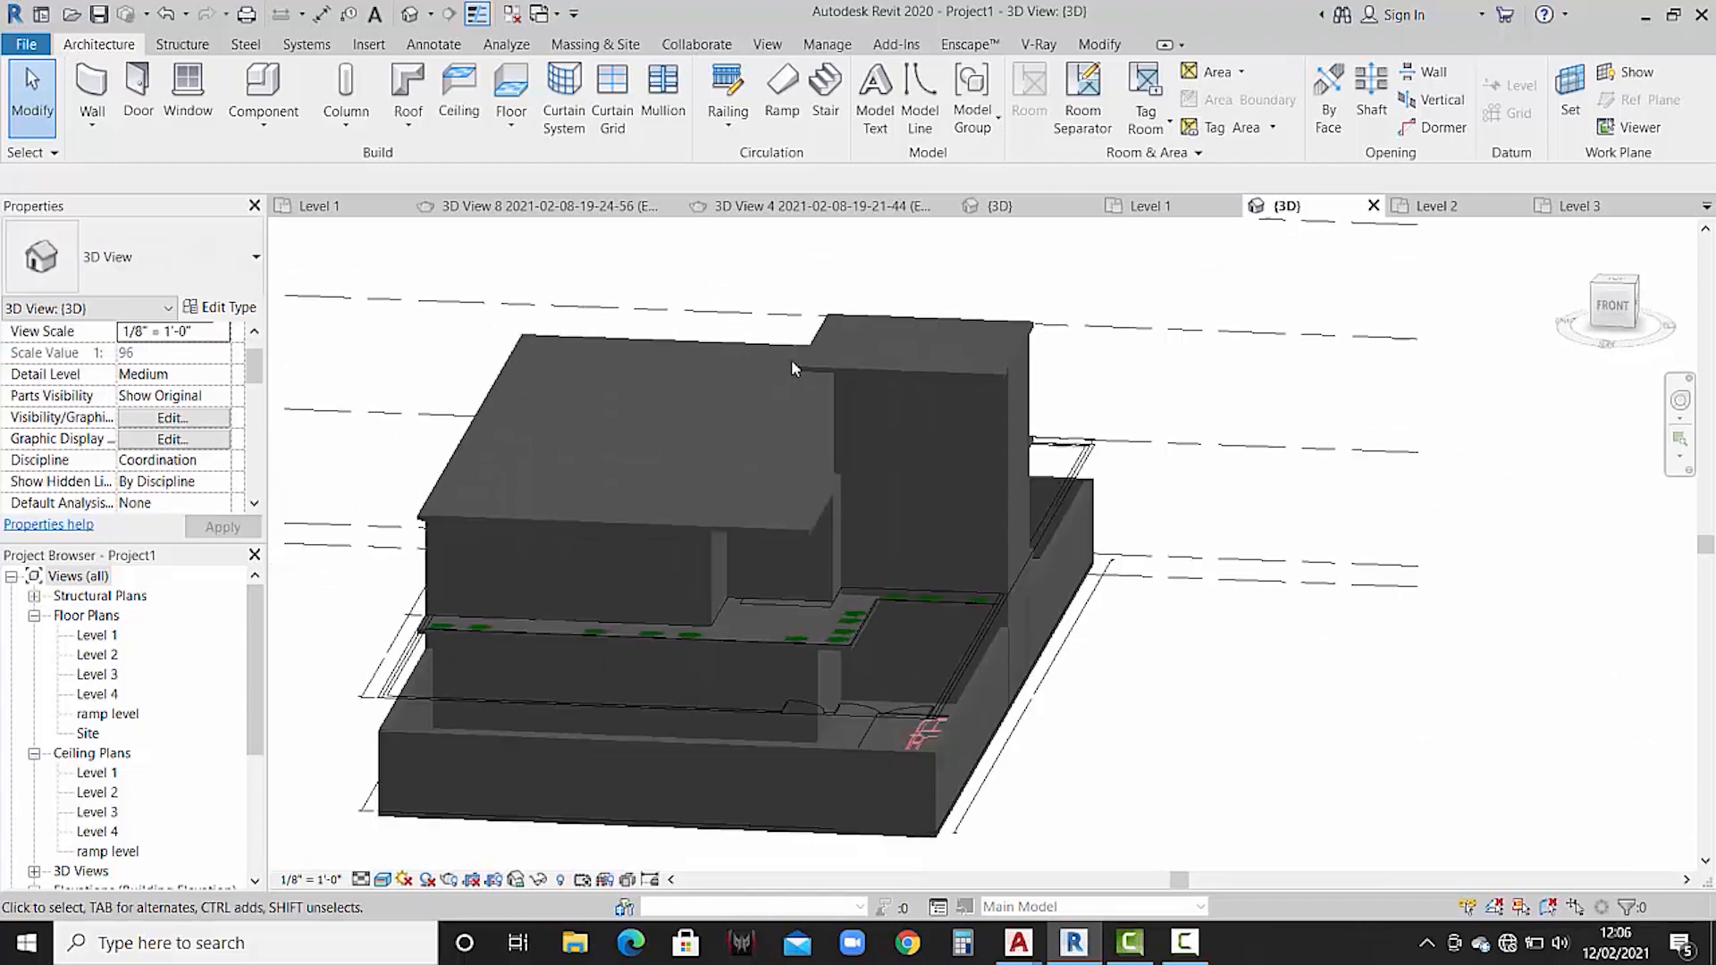
middle_click_drag(796, 360, 779, 545, "shift")
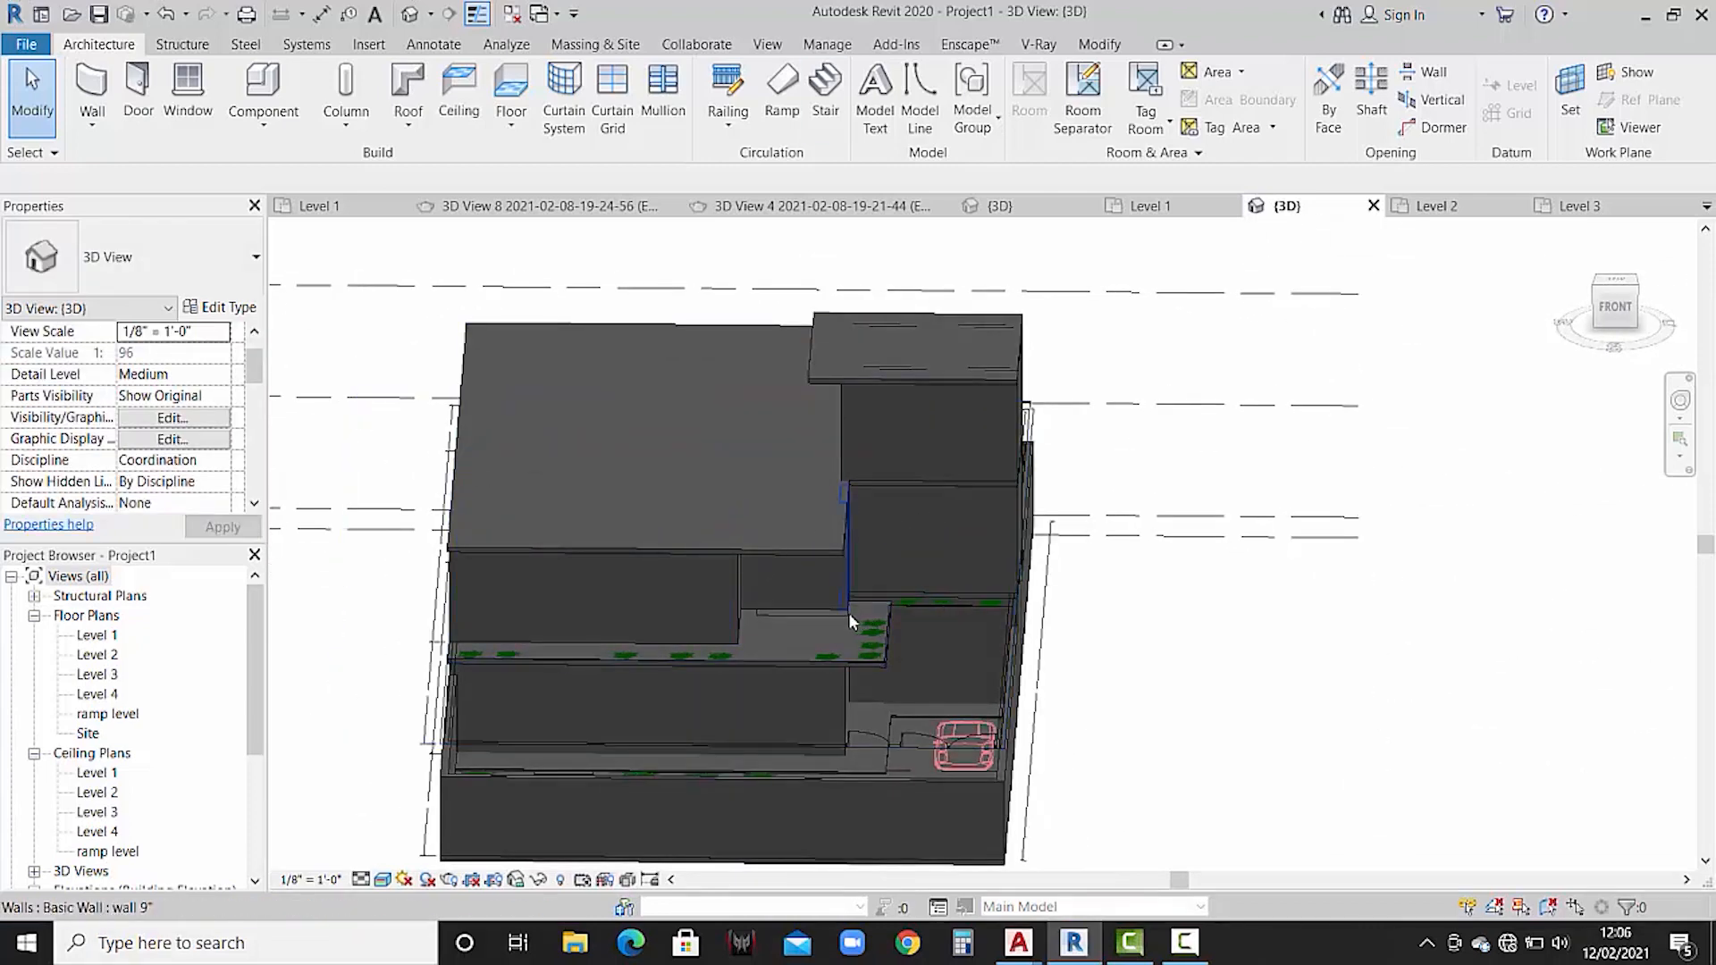
middle_click_drag(849, 613, 673, 701, "shift")
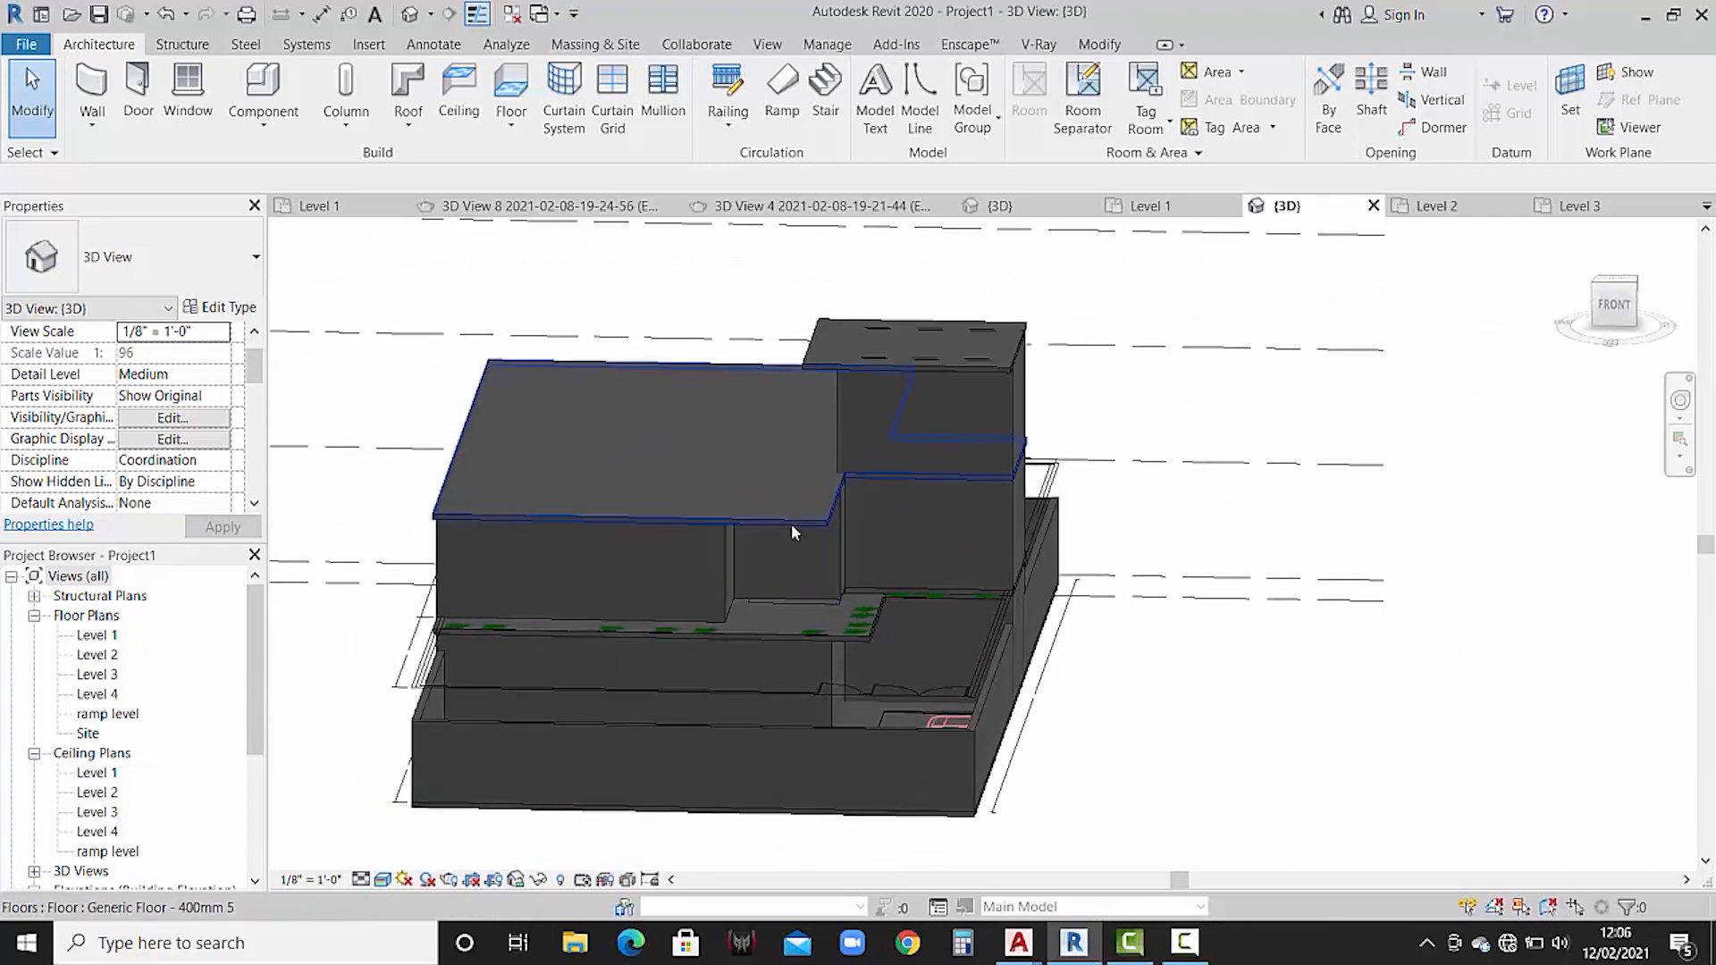
middle_click_drag(752, 521, 720, 623, "shift")
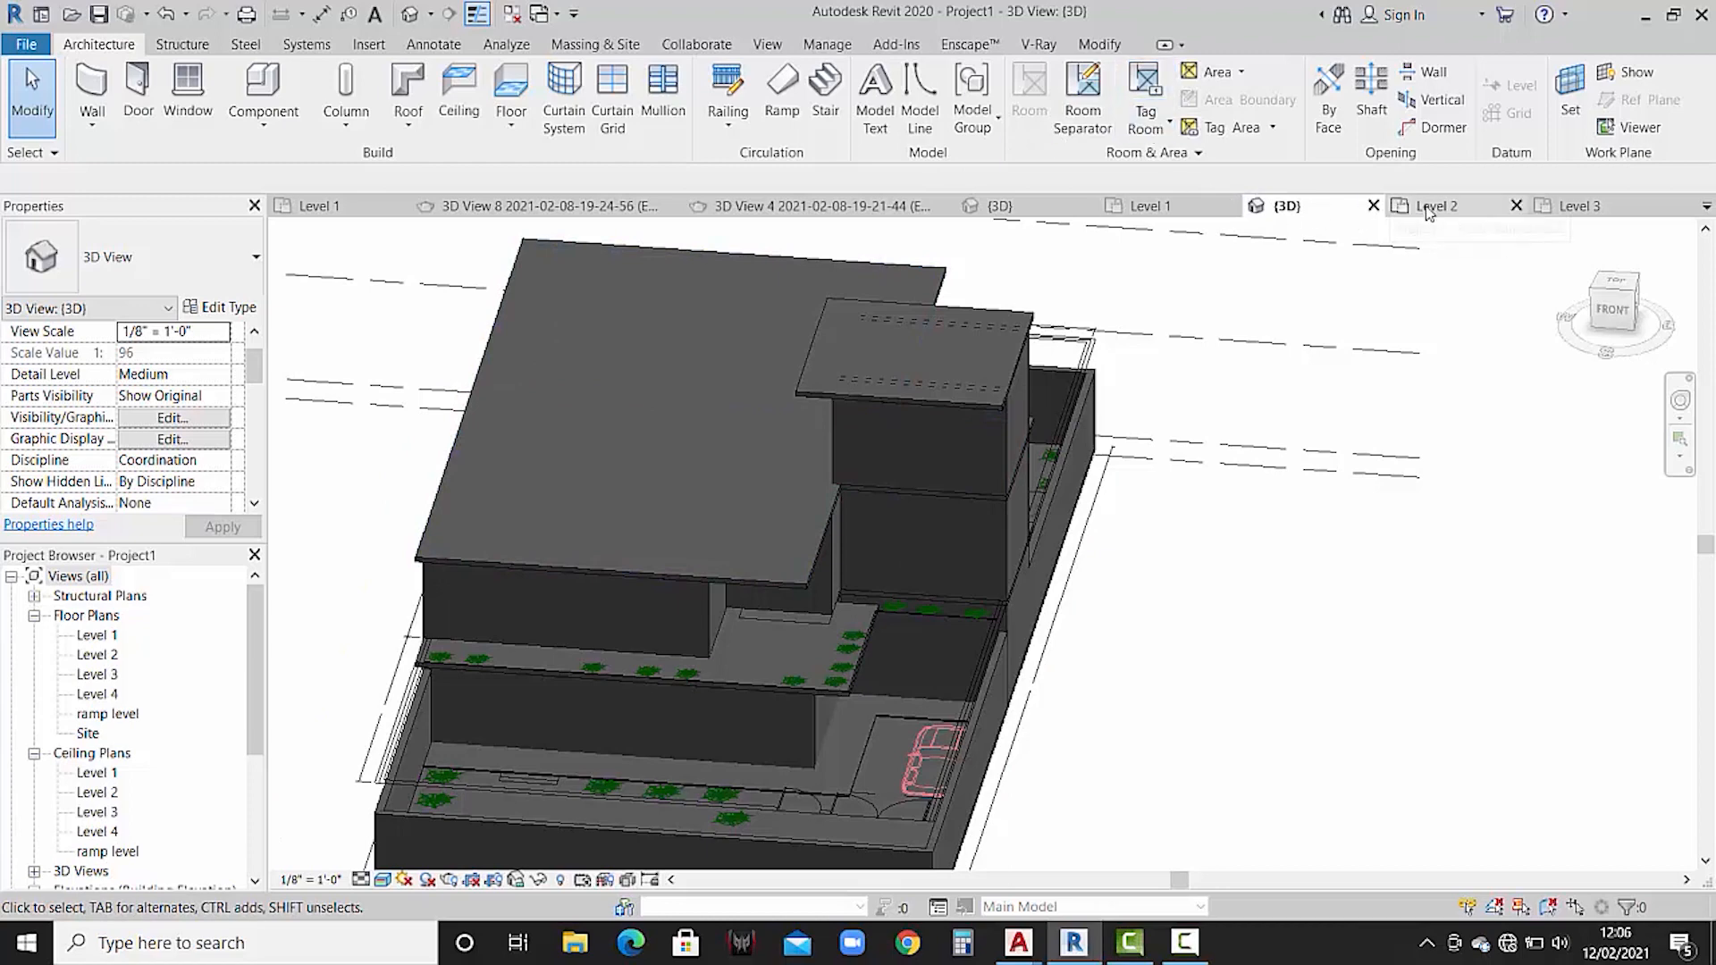
left_click(1044, 209)
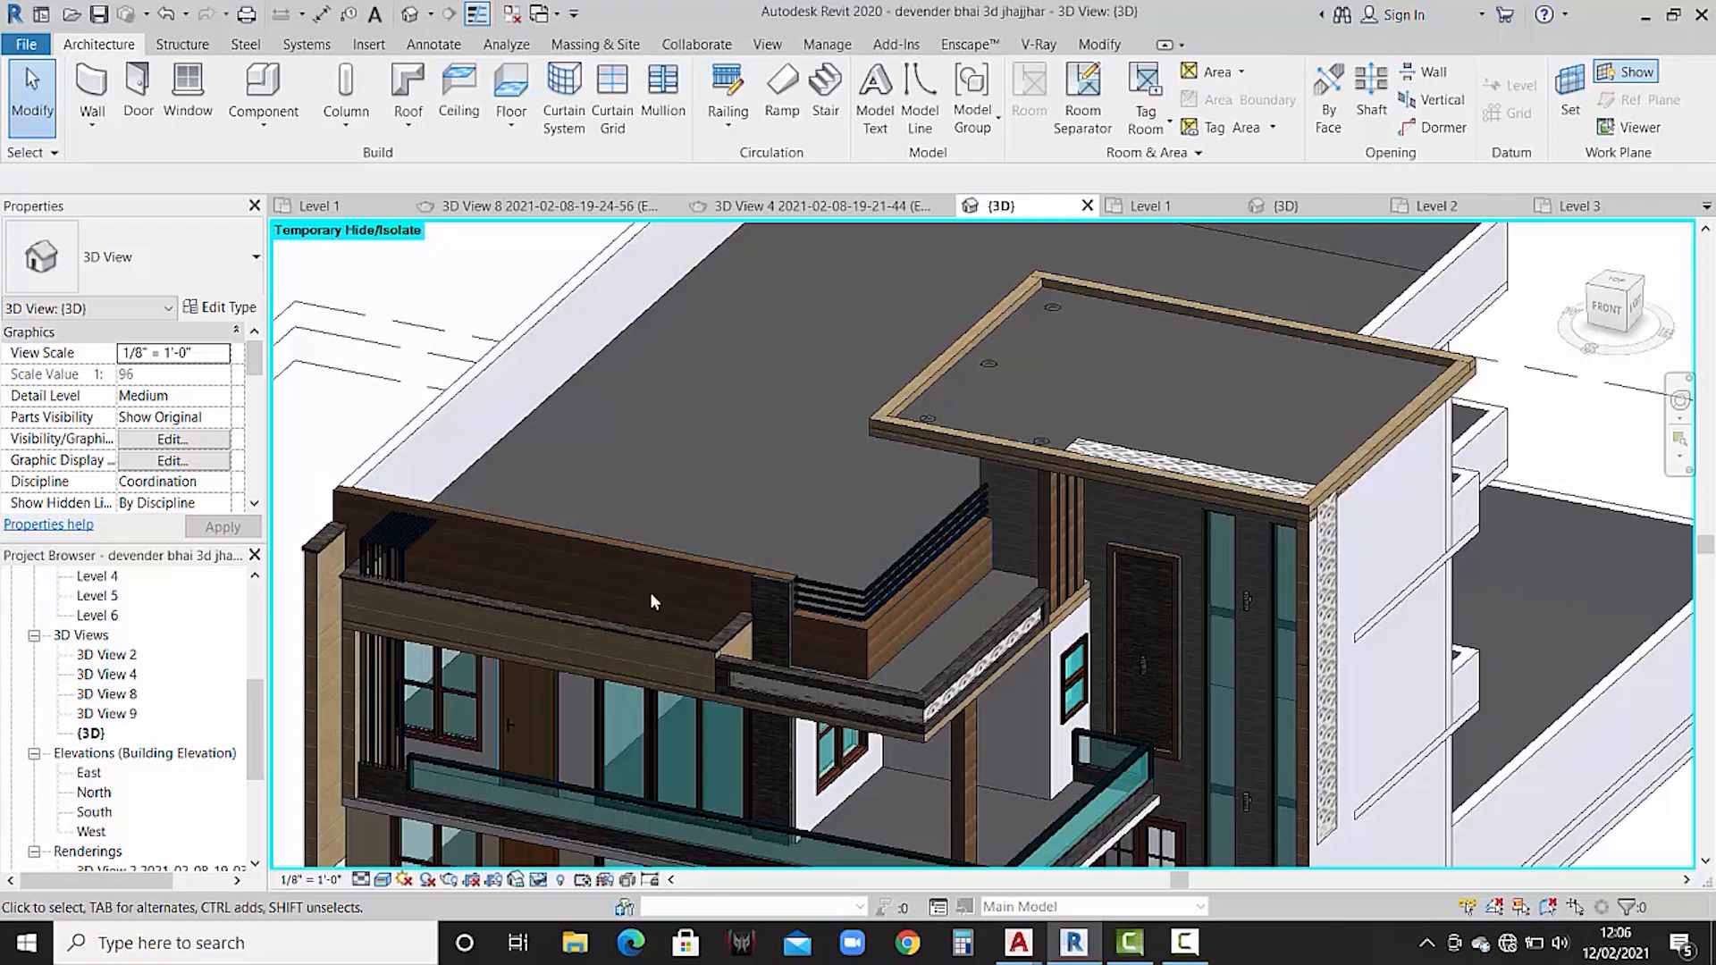
scroll(884, 529, "down", 2)
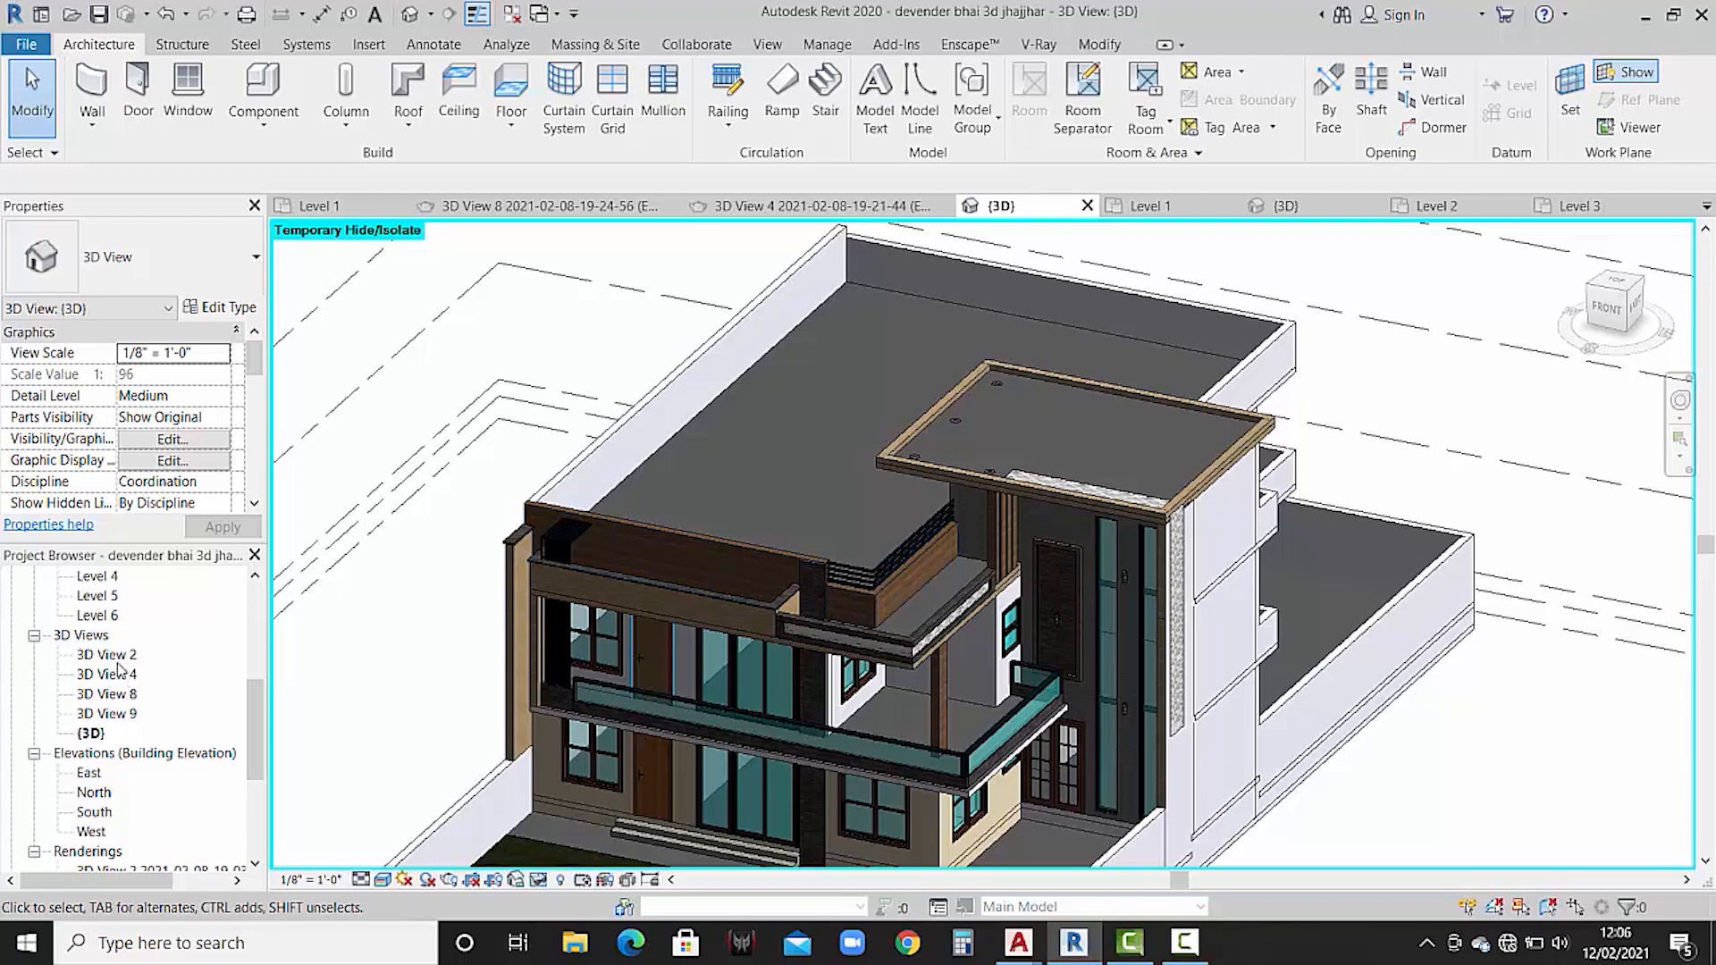
scroll(121, 672, "up", 5)
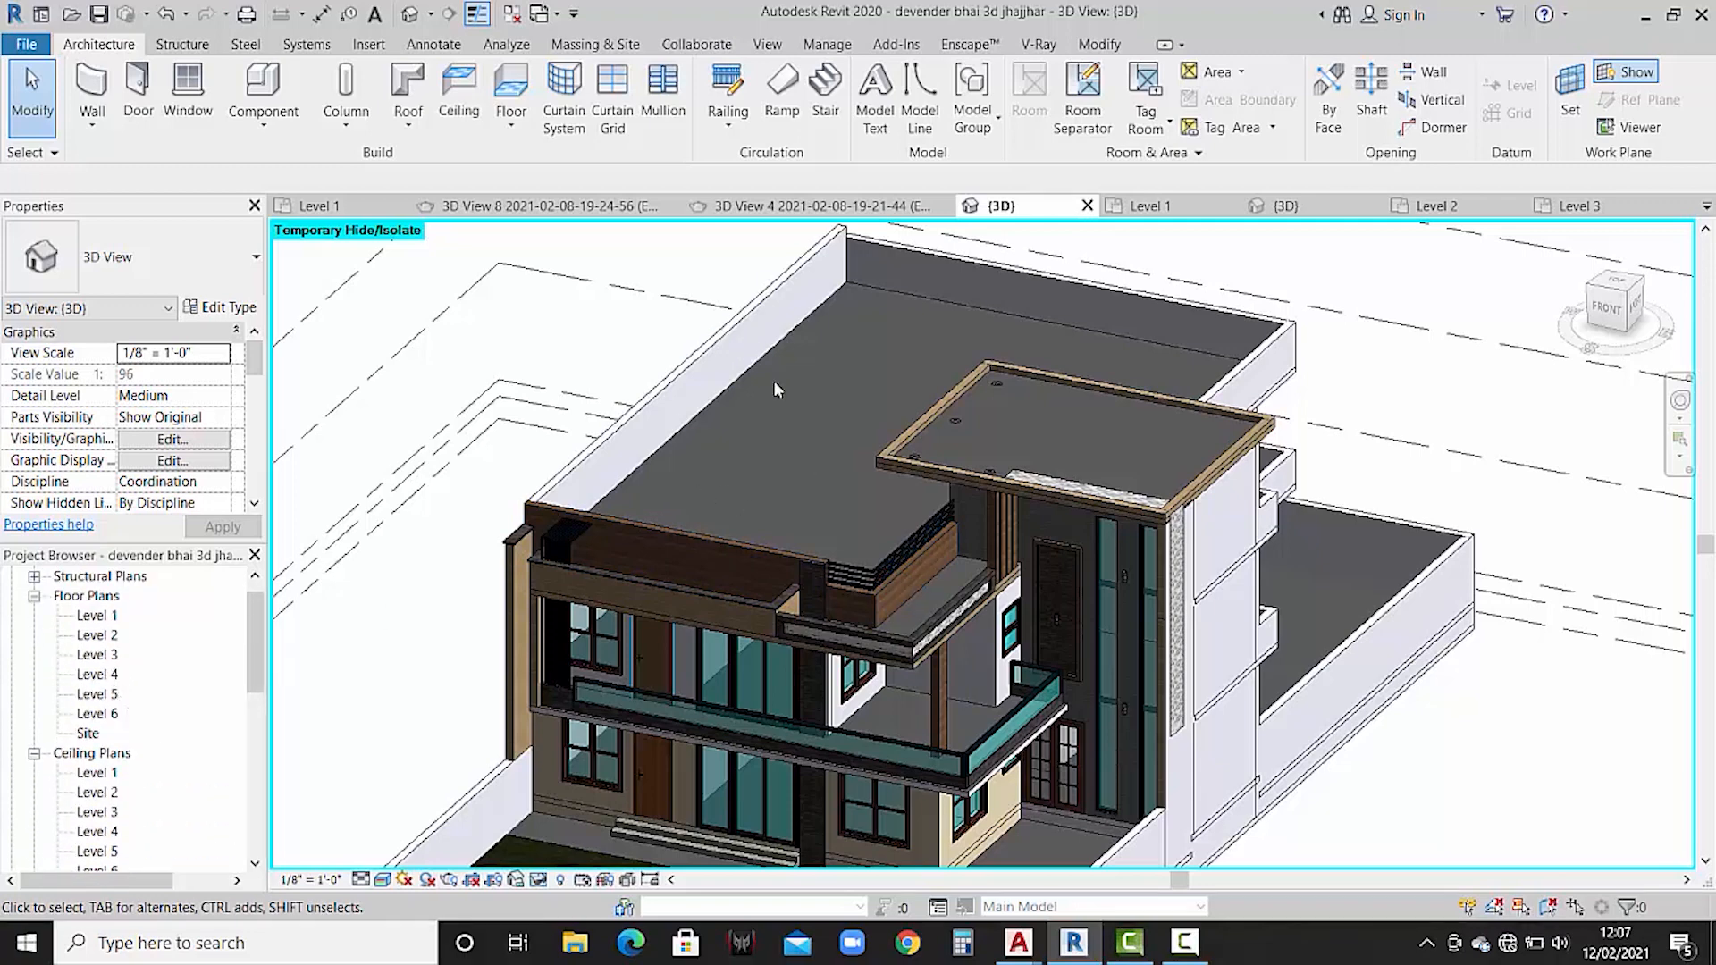
- Return to Project1's 3D view and save the project to the Desktop as Project1
left_click(1314, 207)
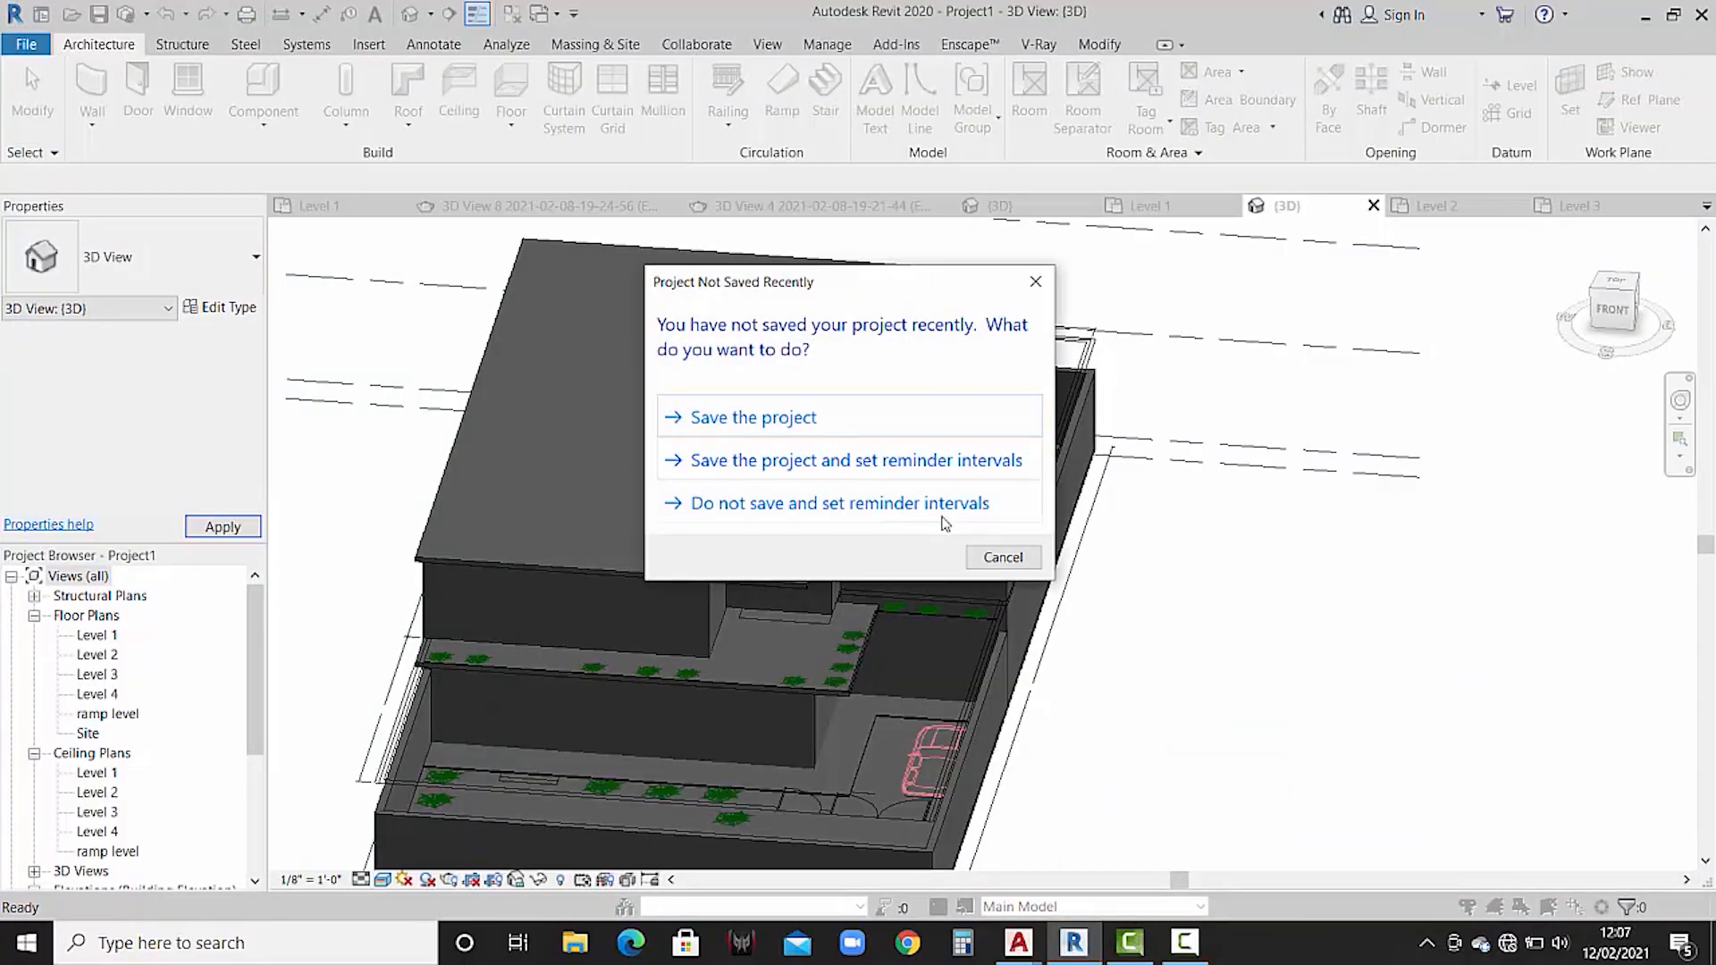
left_click(840, 420)
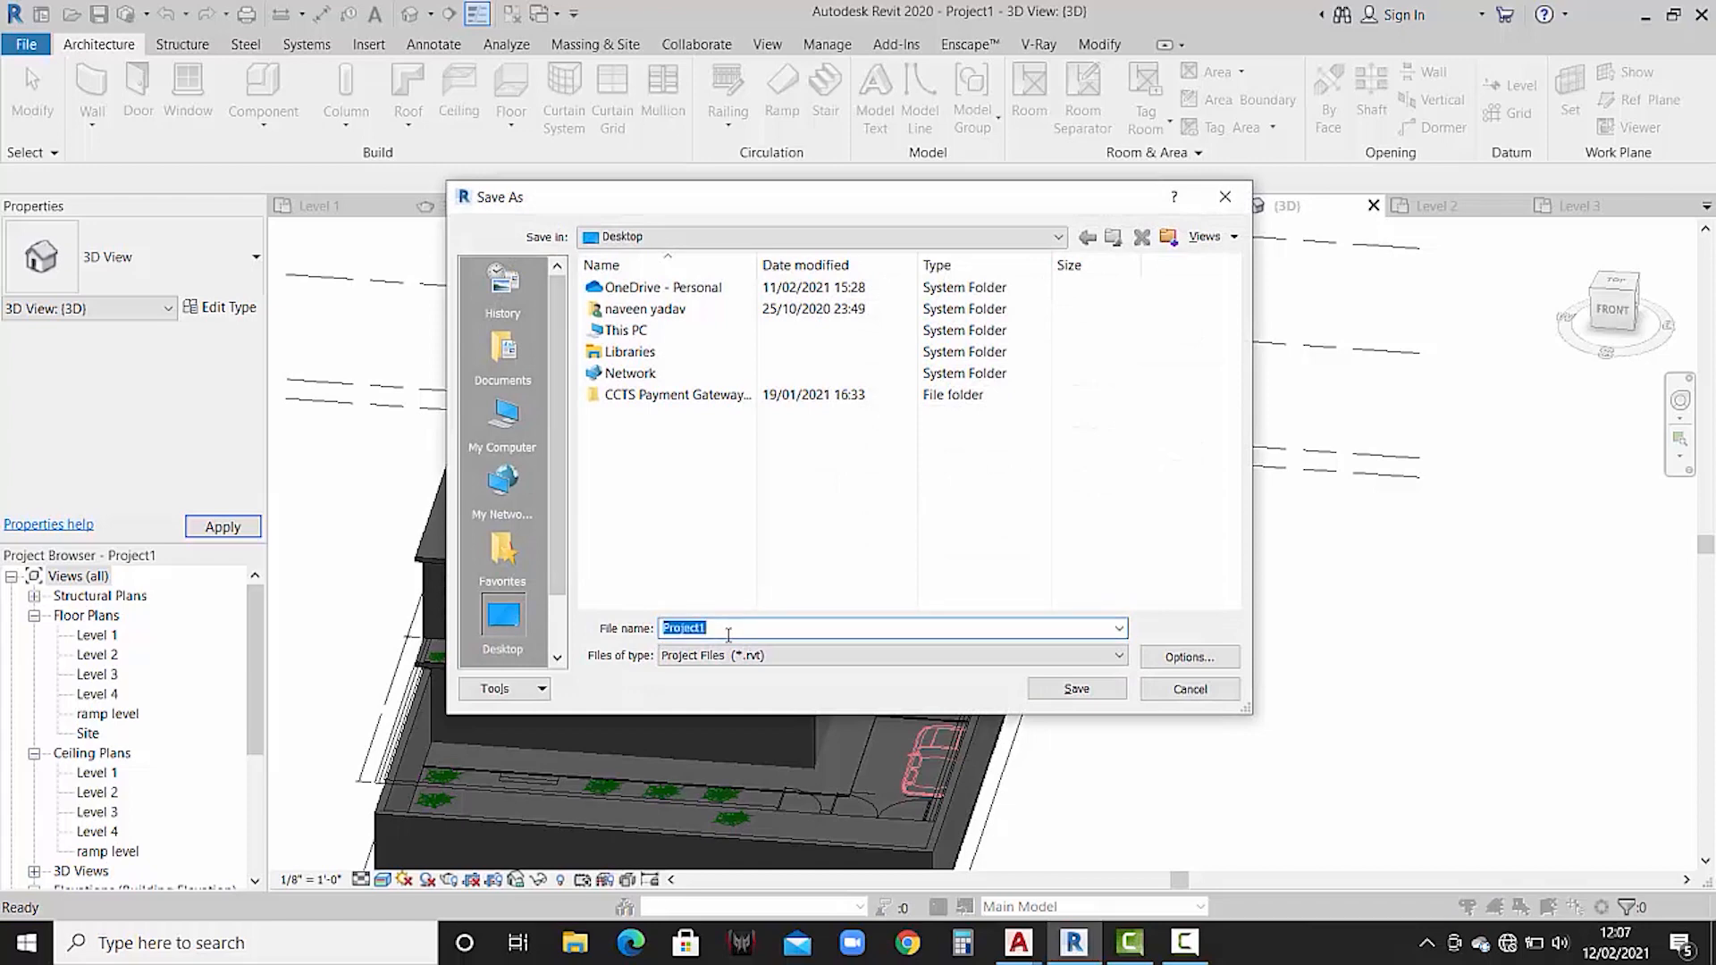
left_click(1071, 690)
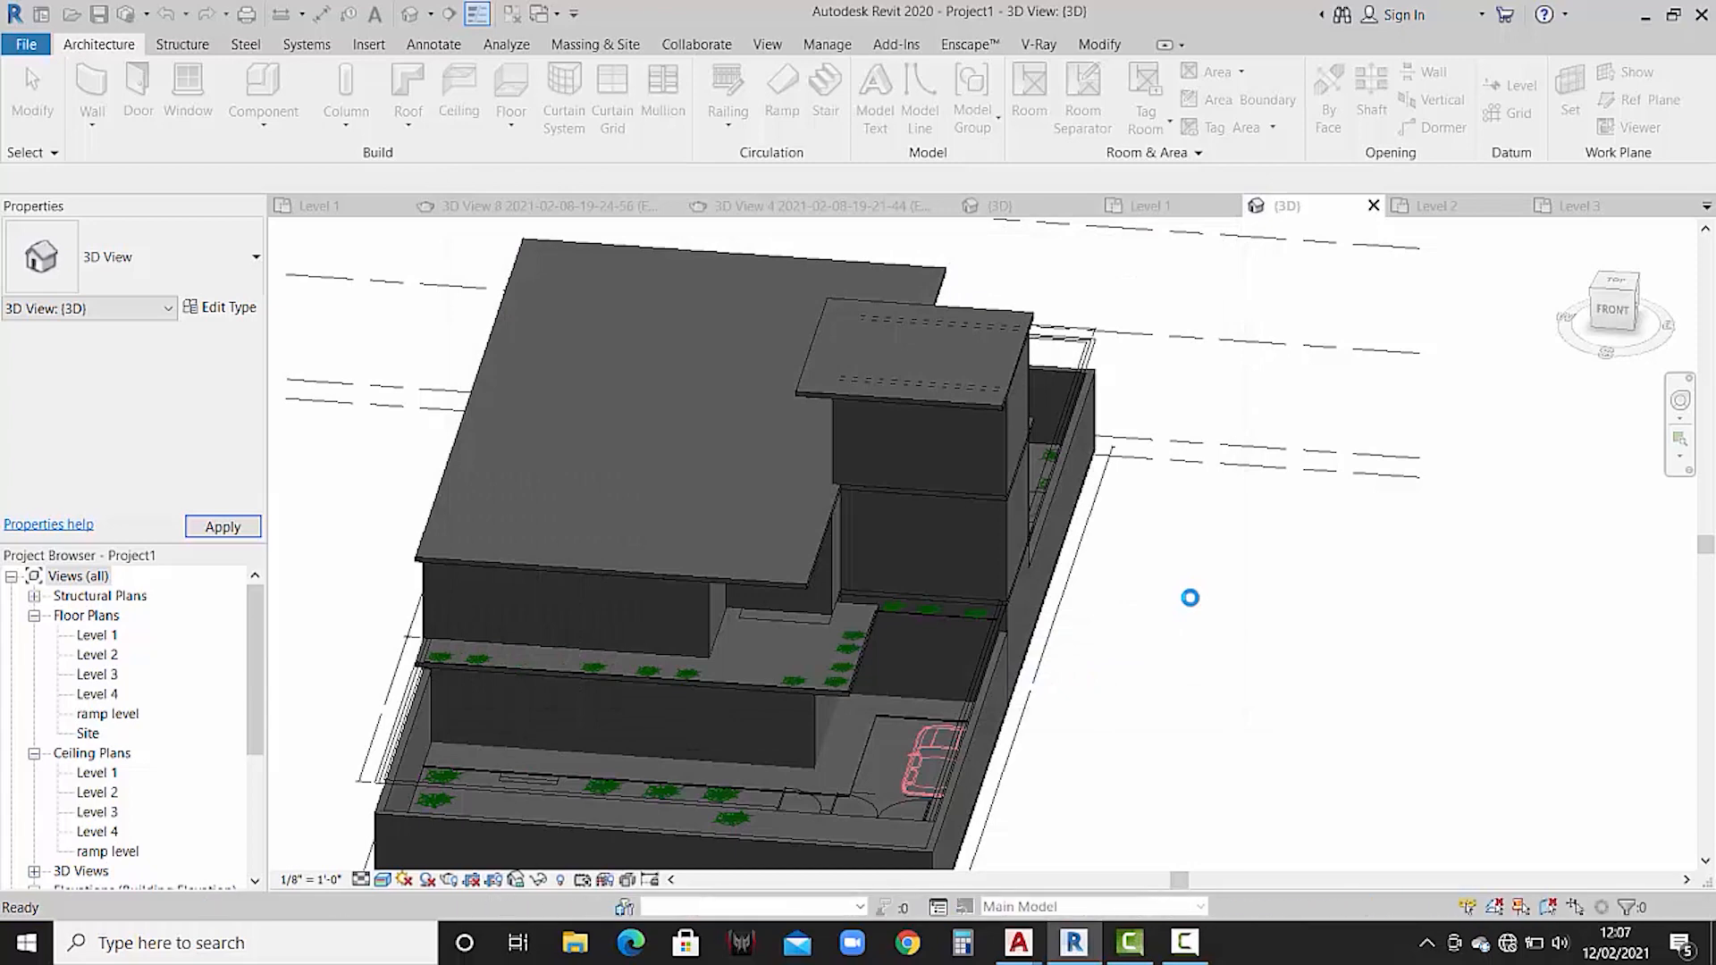
- In the Level 3 floor plan, draw 9" architectural walls along the left and rear edges of the slab
left_click(816, 550)
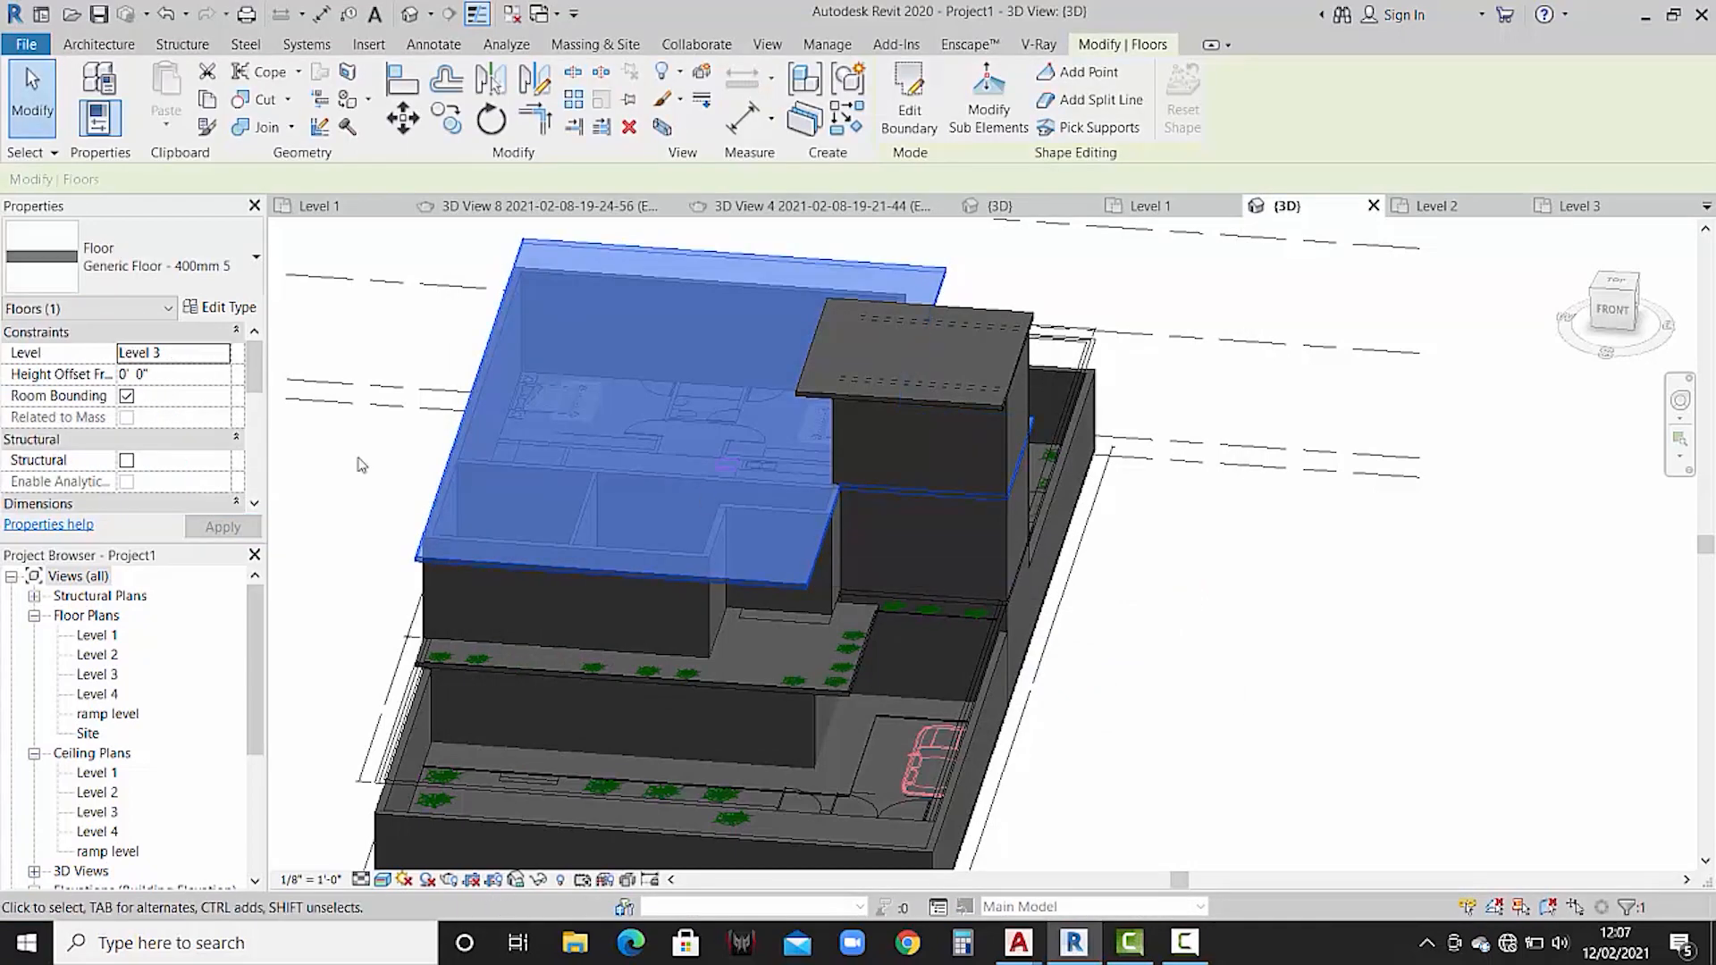
double_click(97, 674)
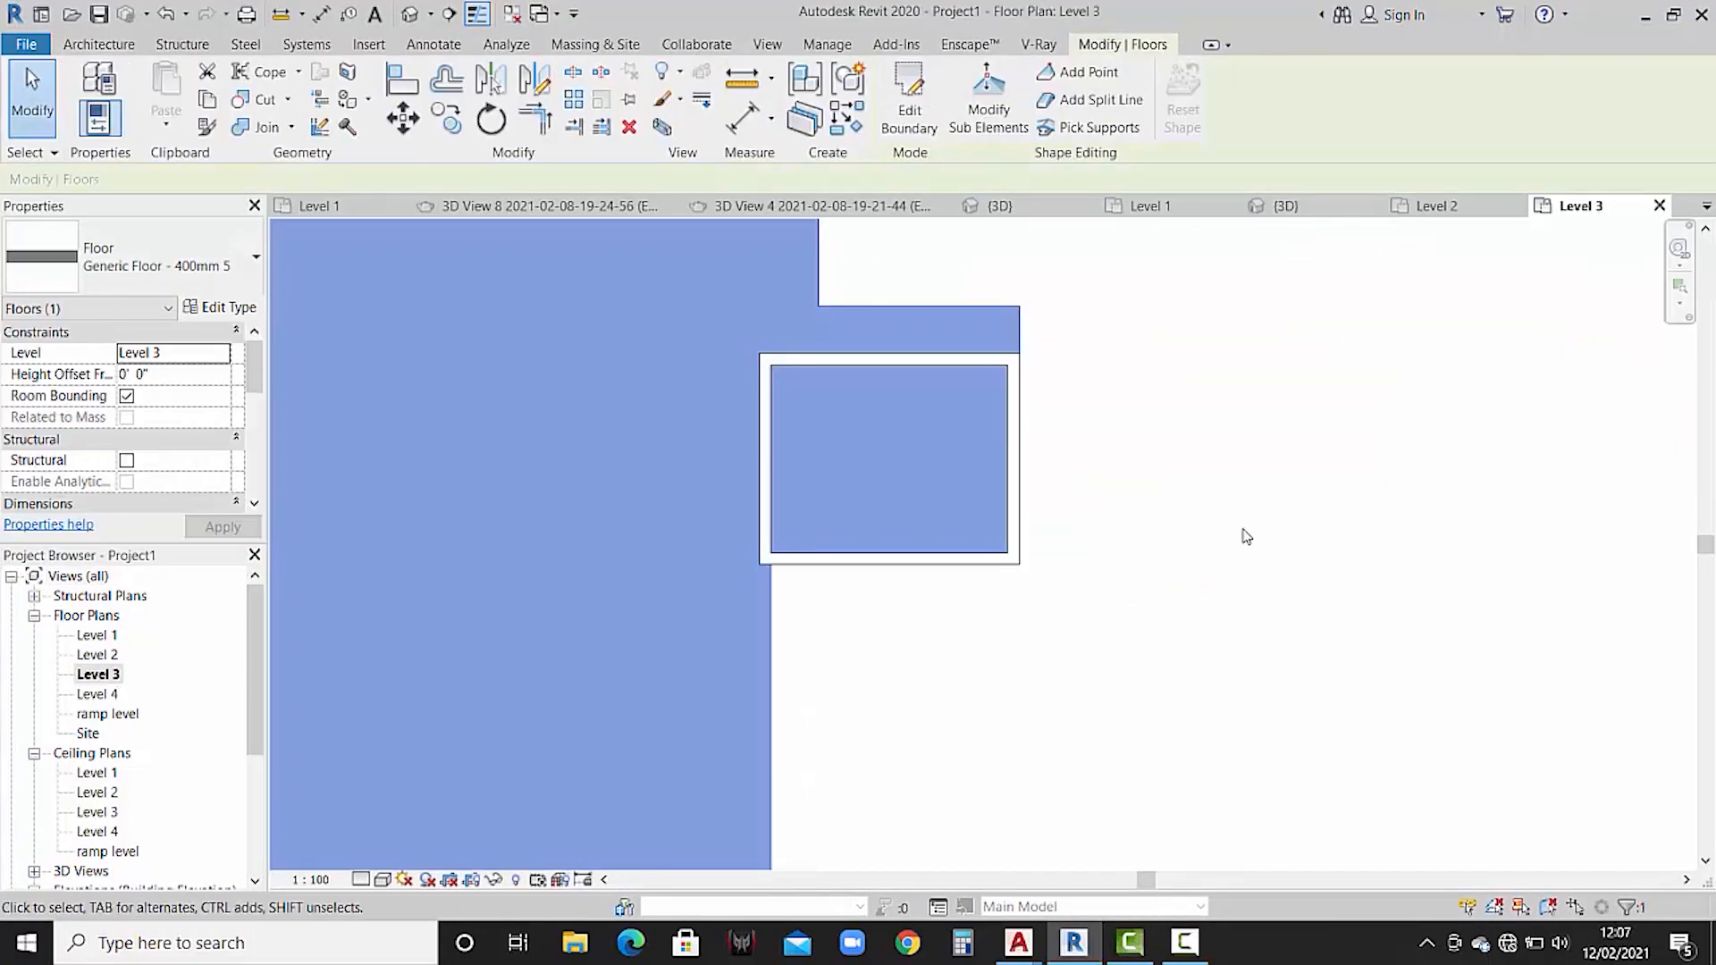
scroll(1237, 536, "down", 4)
left_click(1243, 563)
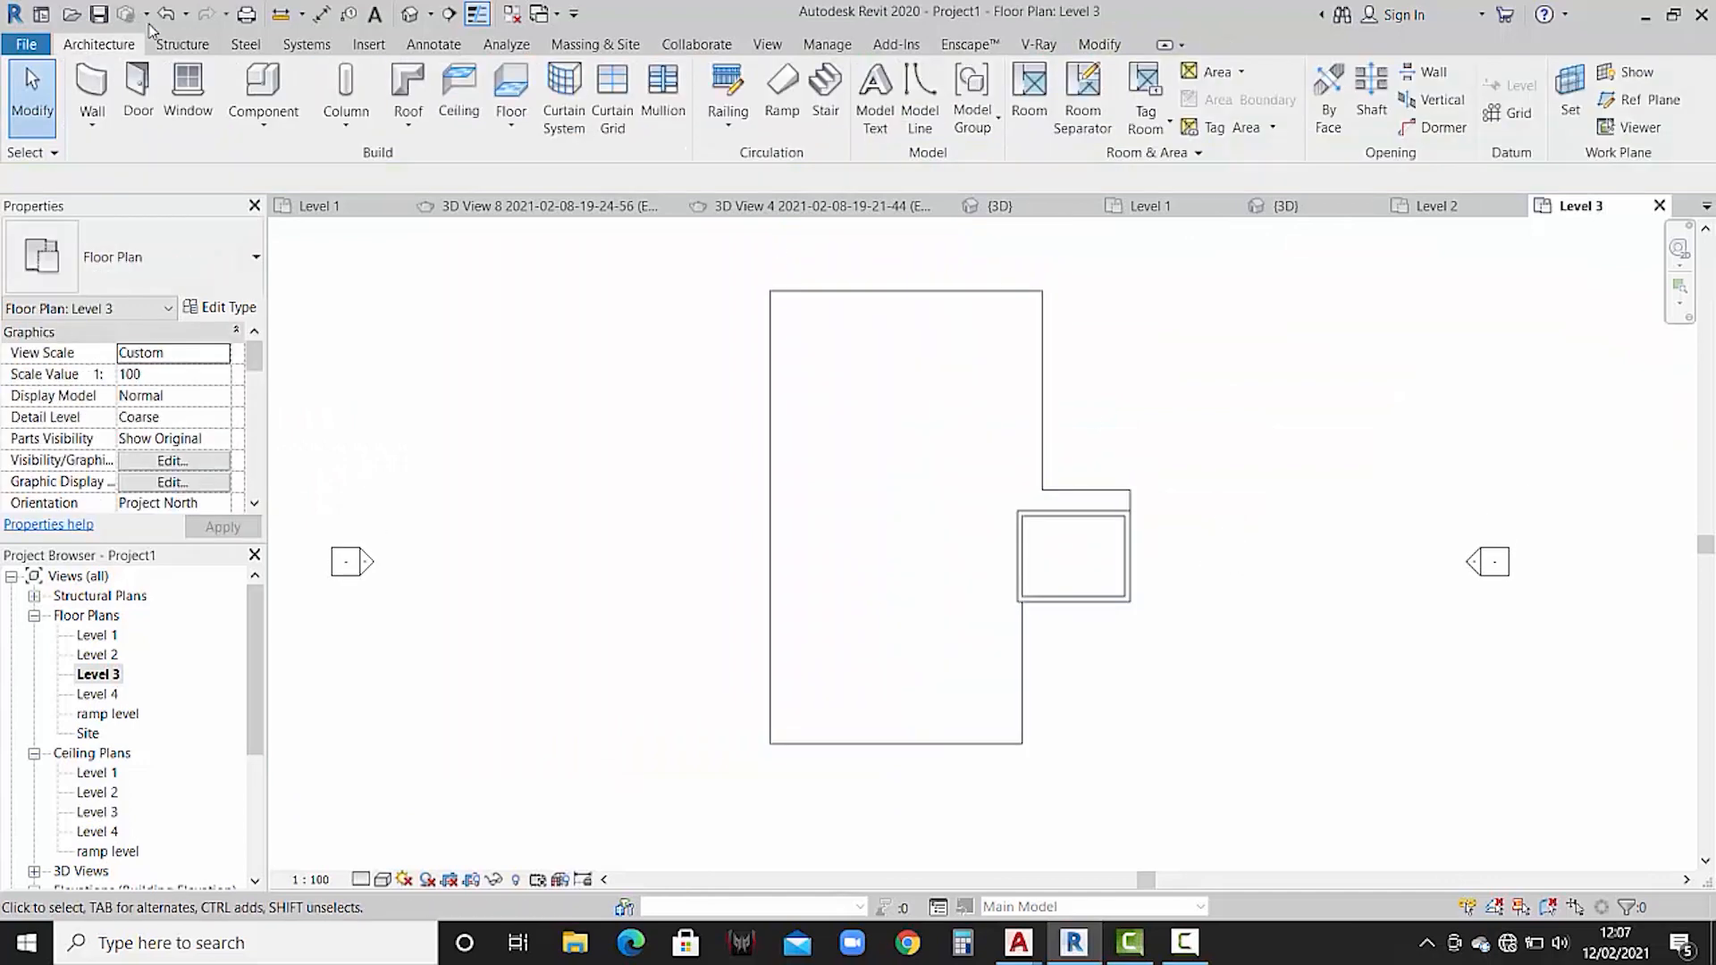
left_click(92, 125)
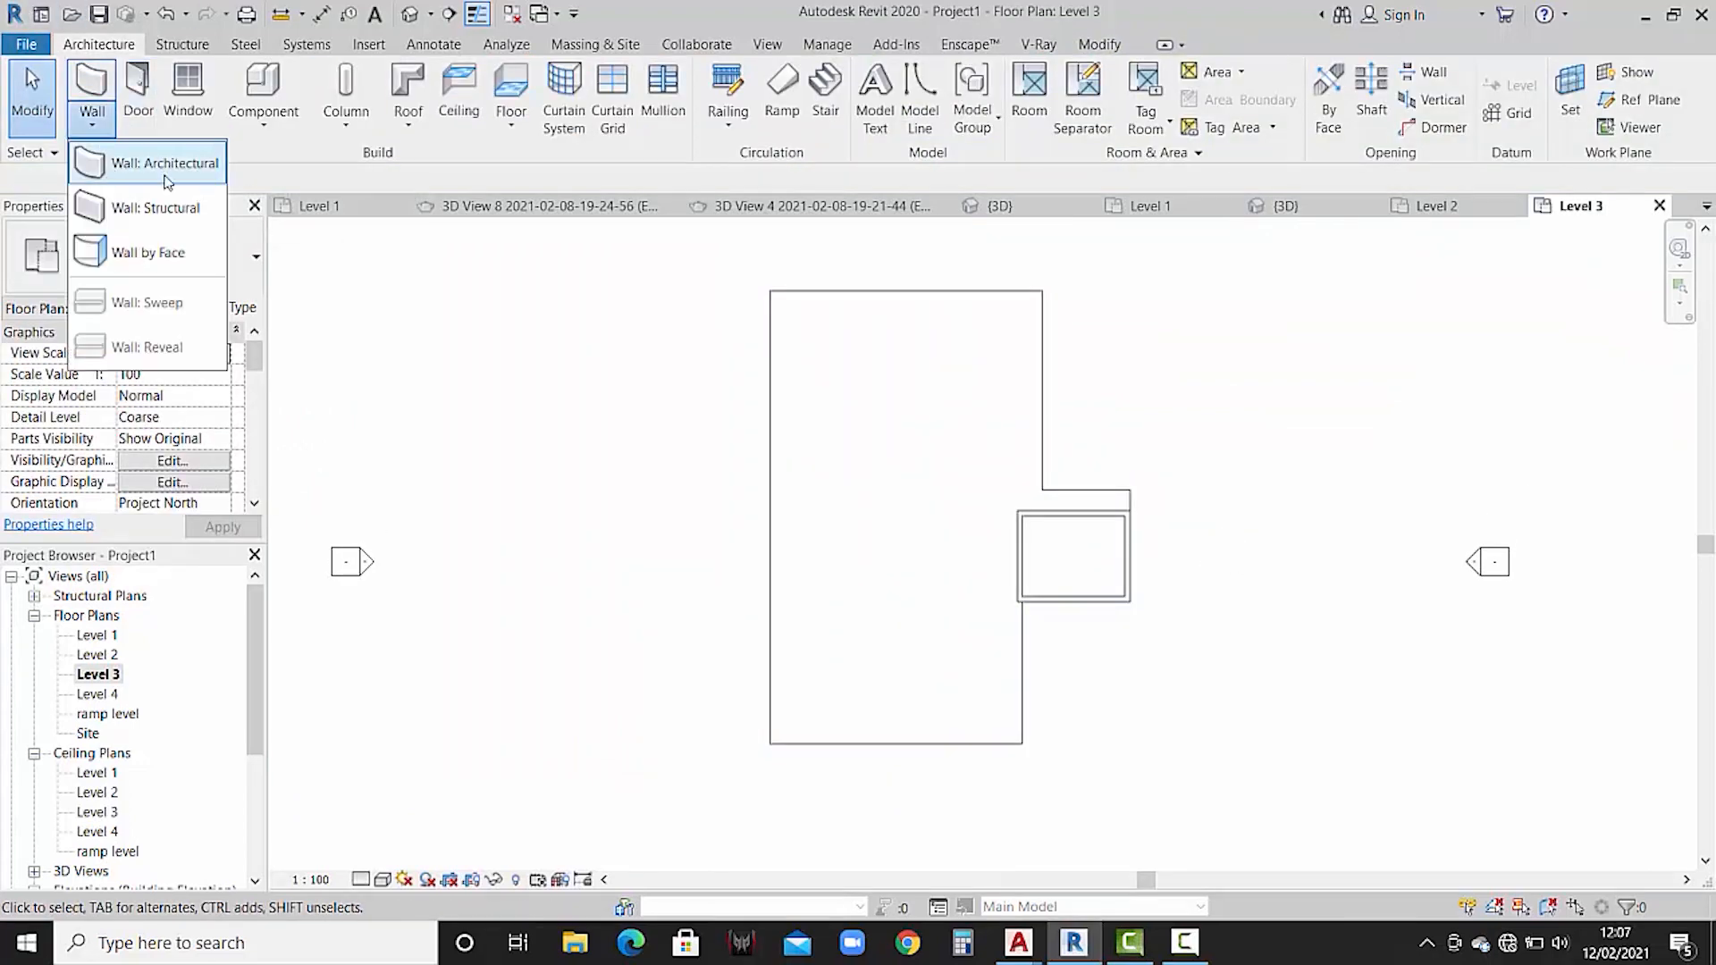
left_click(166, 163)
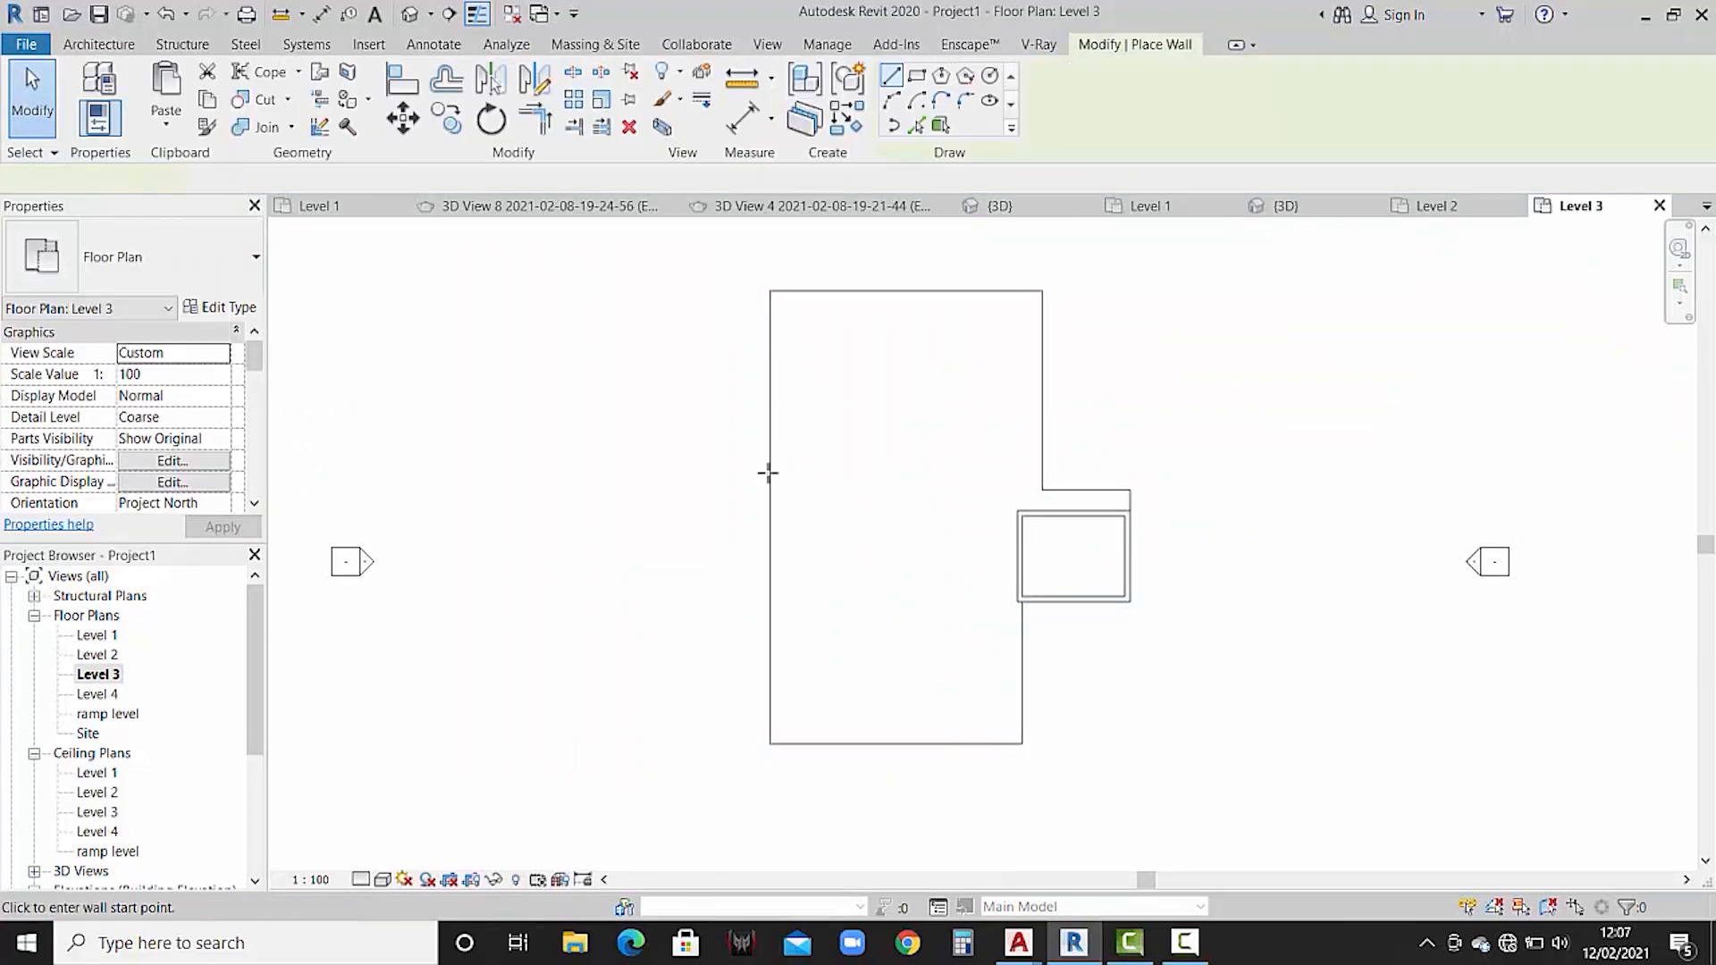
left_click(770, 743)
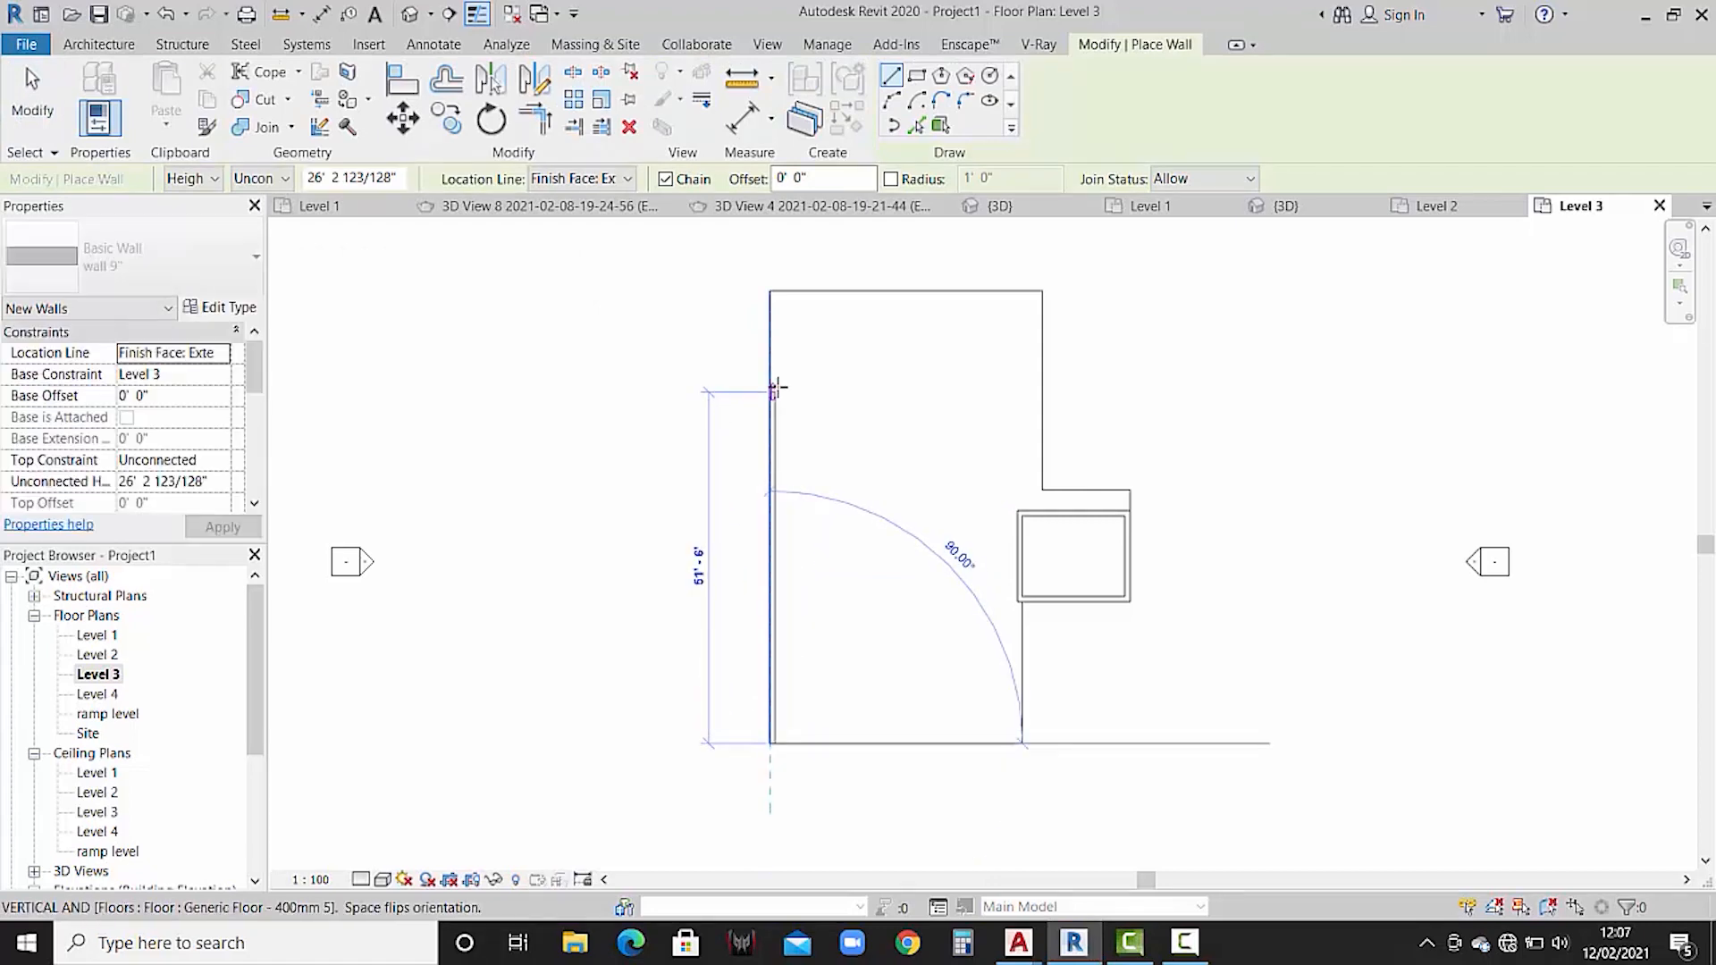
left_click(770, 291)
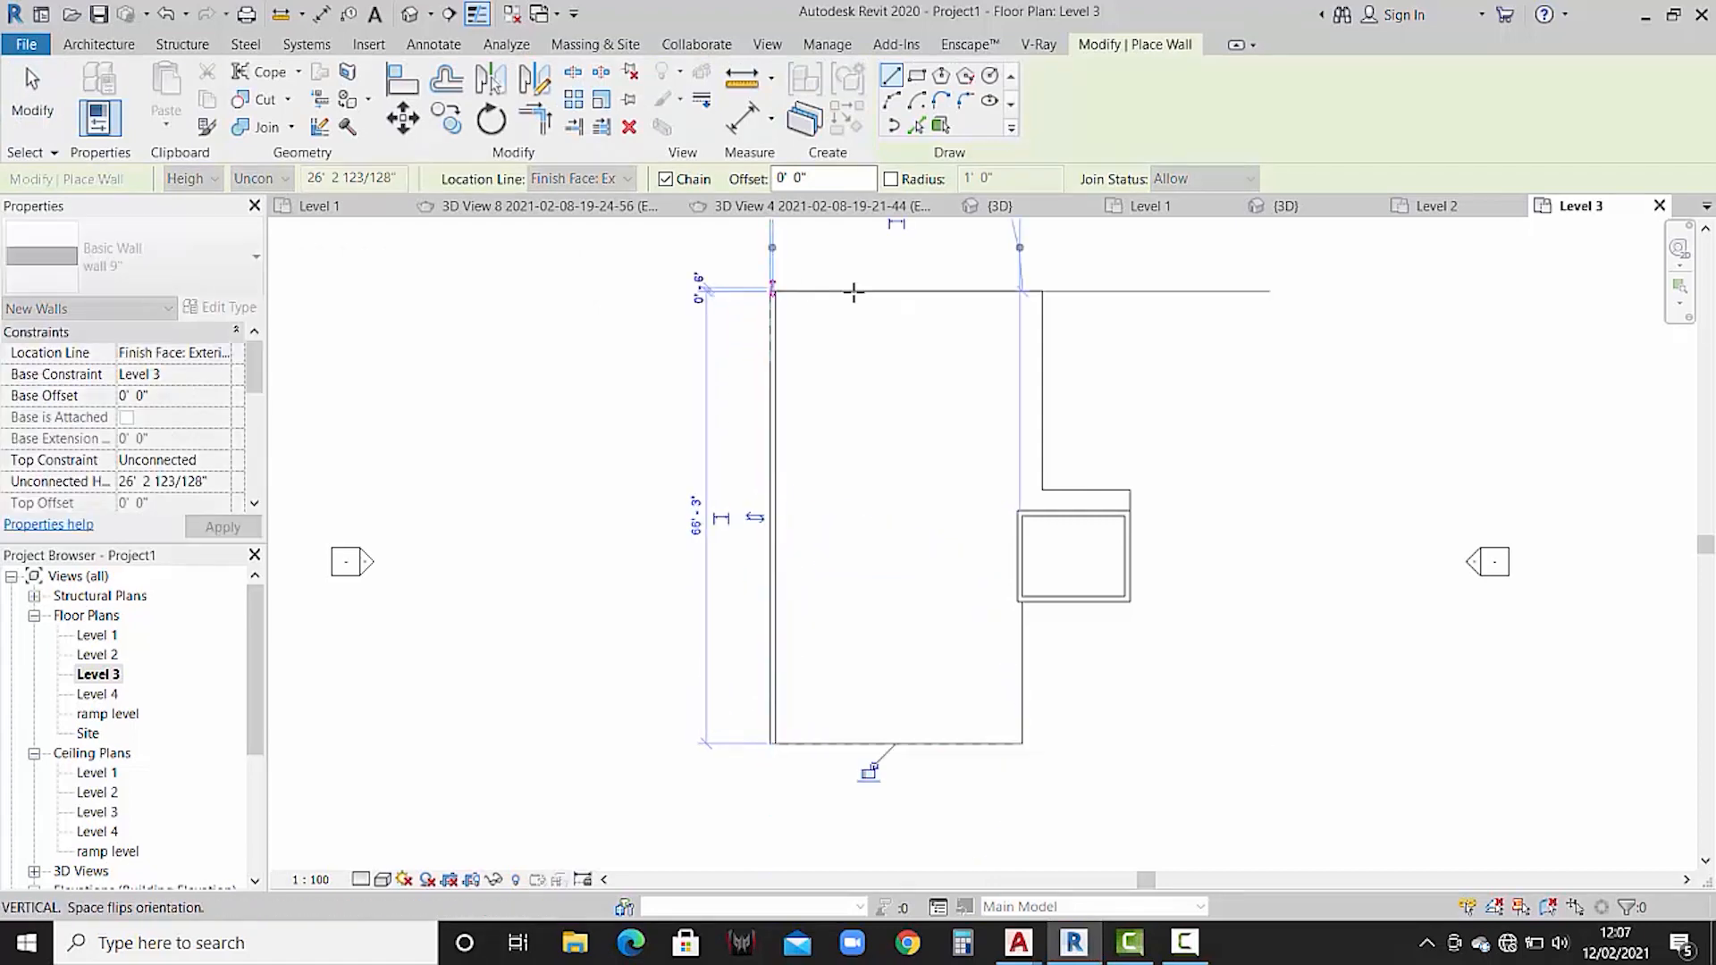
left_click(1040, 292)
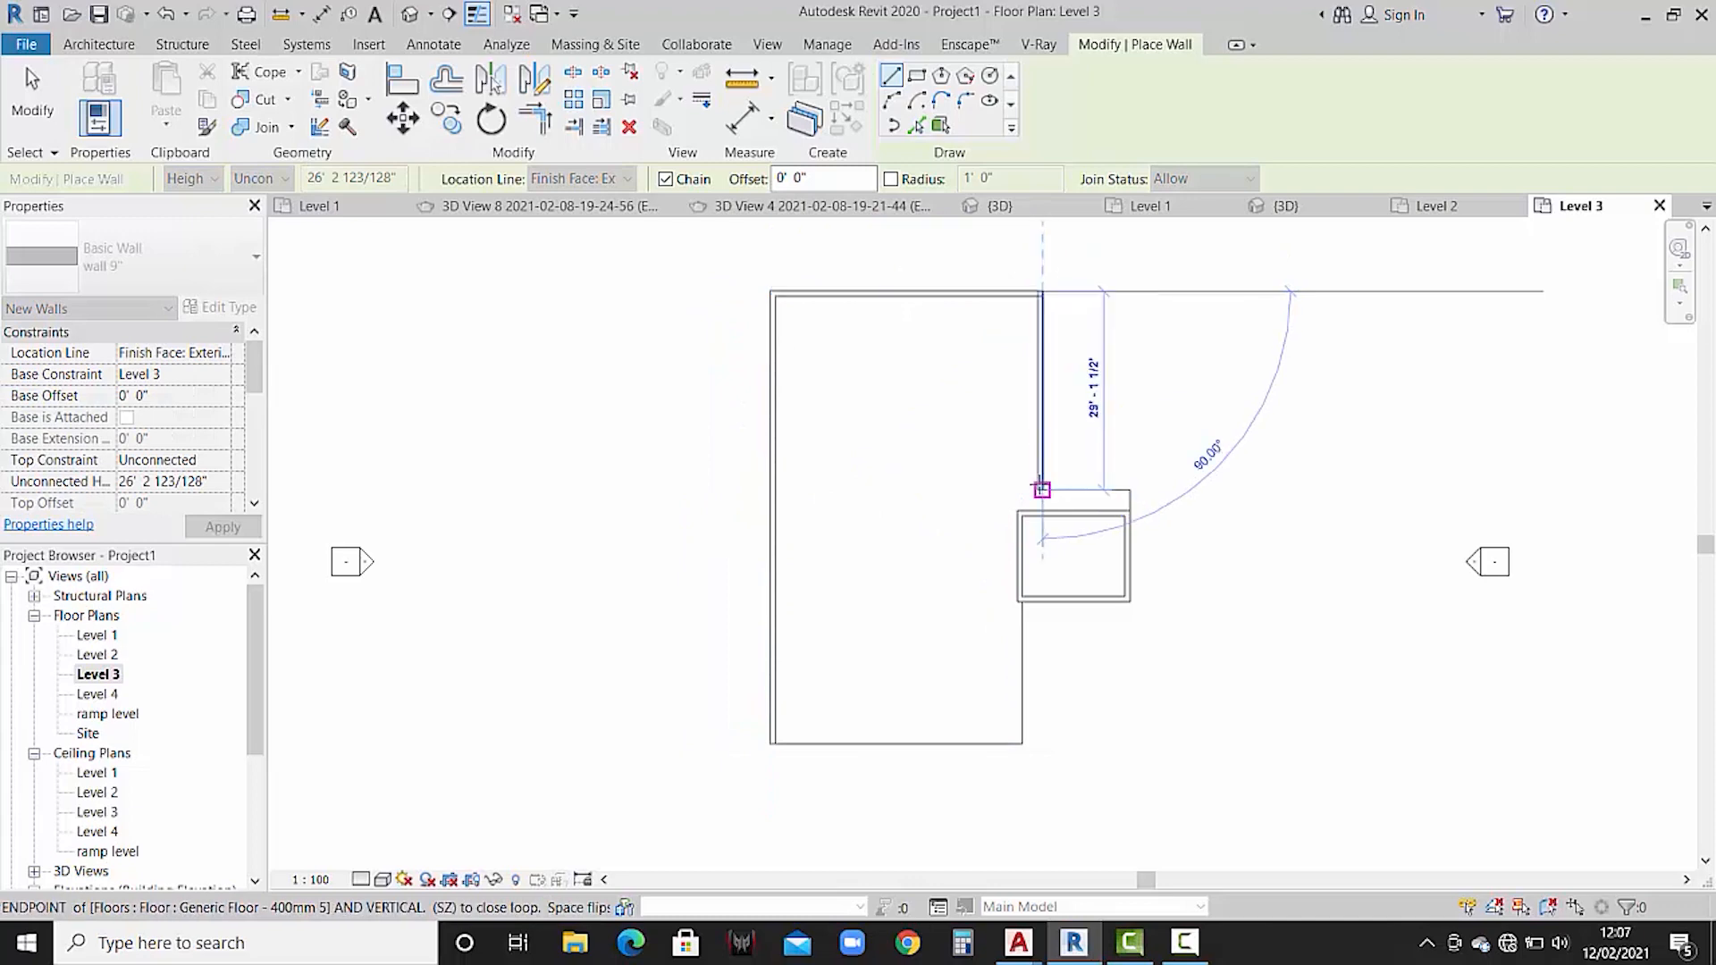
- Continue the 9" walls down the slab's right edge and around its stepped projection to the staircase block
left_click(1042, 489)
left_click(1129, 490)
scroll(1129, 496, "up", 4)
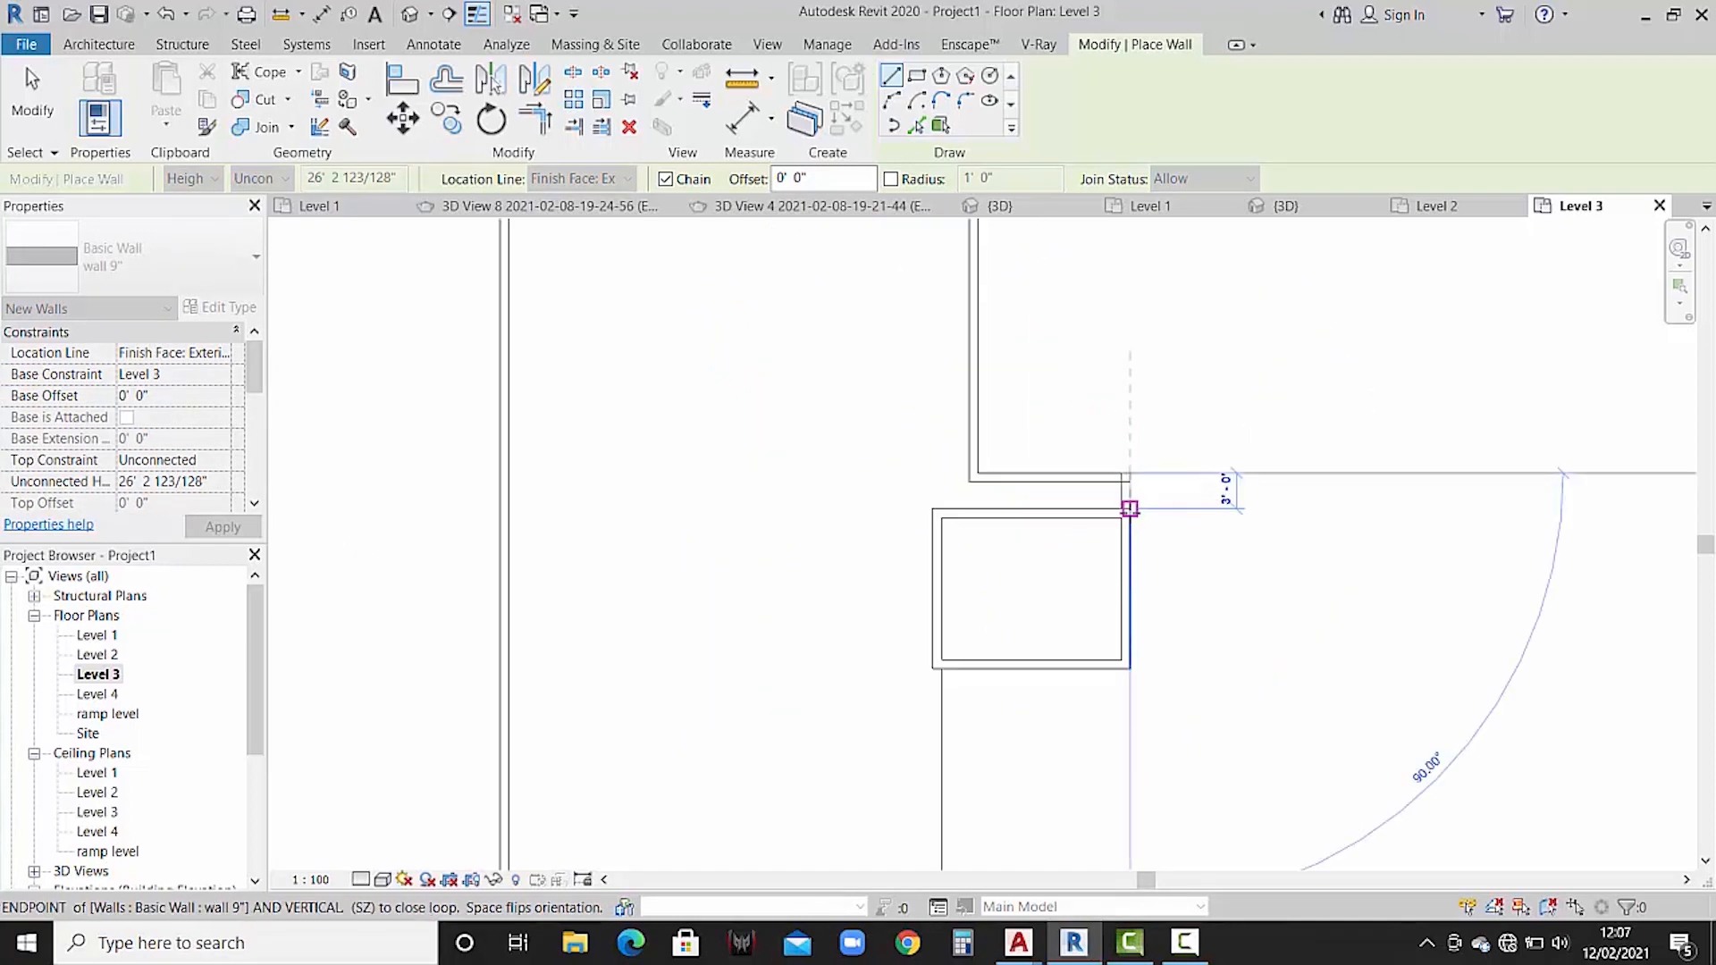
left_click(1130, 456)
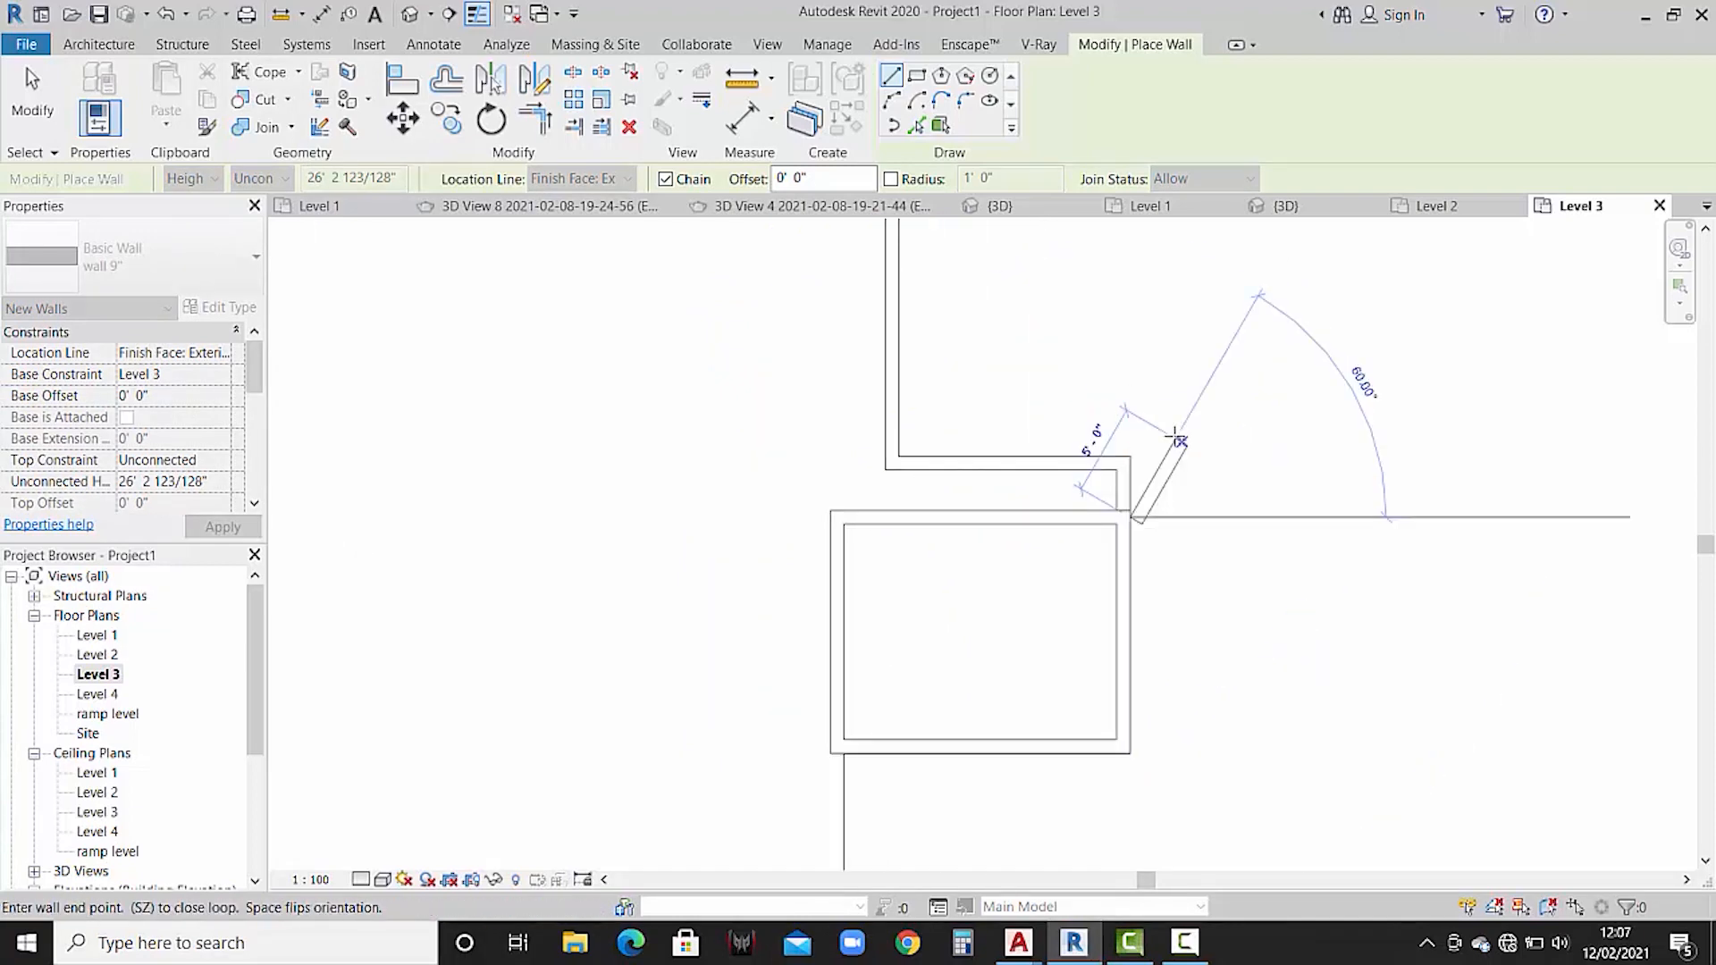
key("Escape")
key("Escape")
- Draw 9" walls along the Level 3 slab's front edge and from the staircase block down to the front corner
middle_click_drag(959, 488, 1120, 192)
scroll(635, 741, "down", 2)
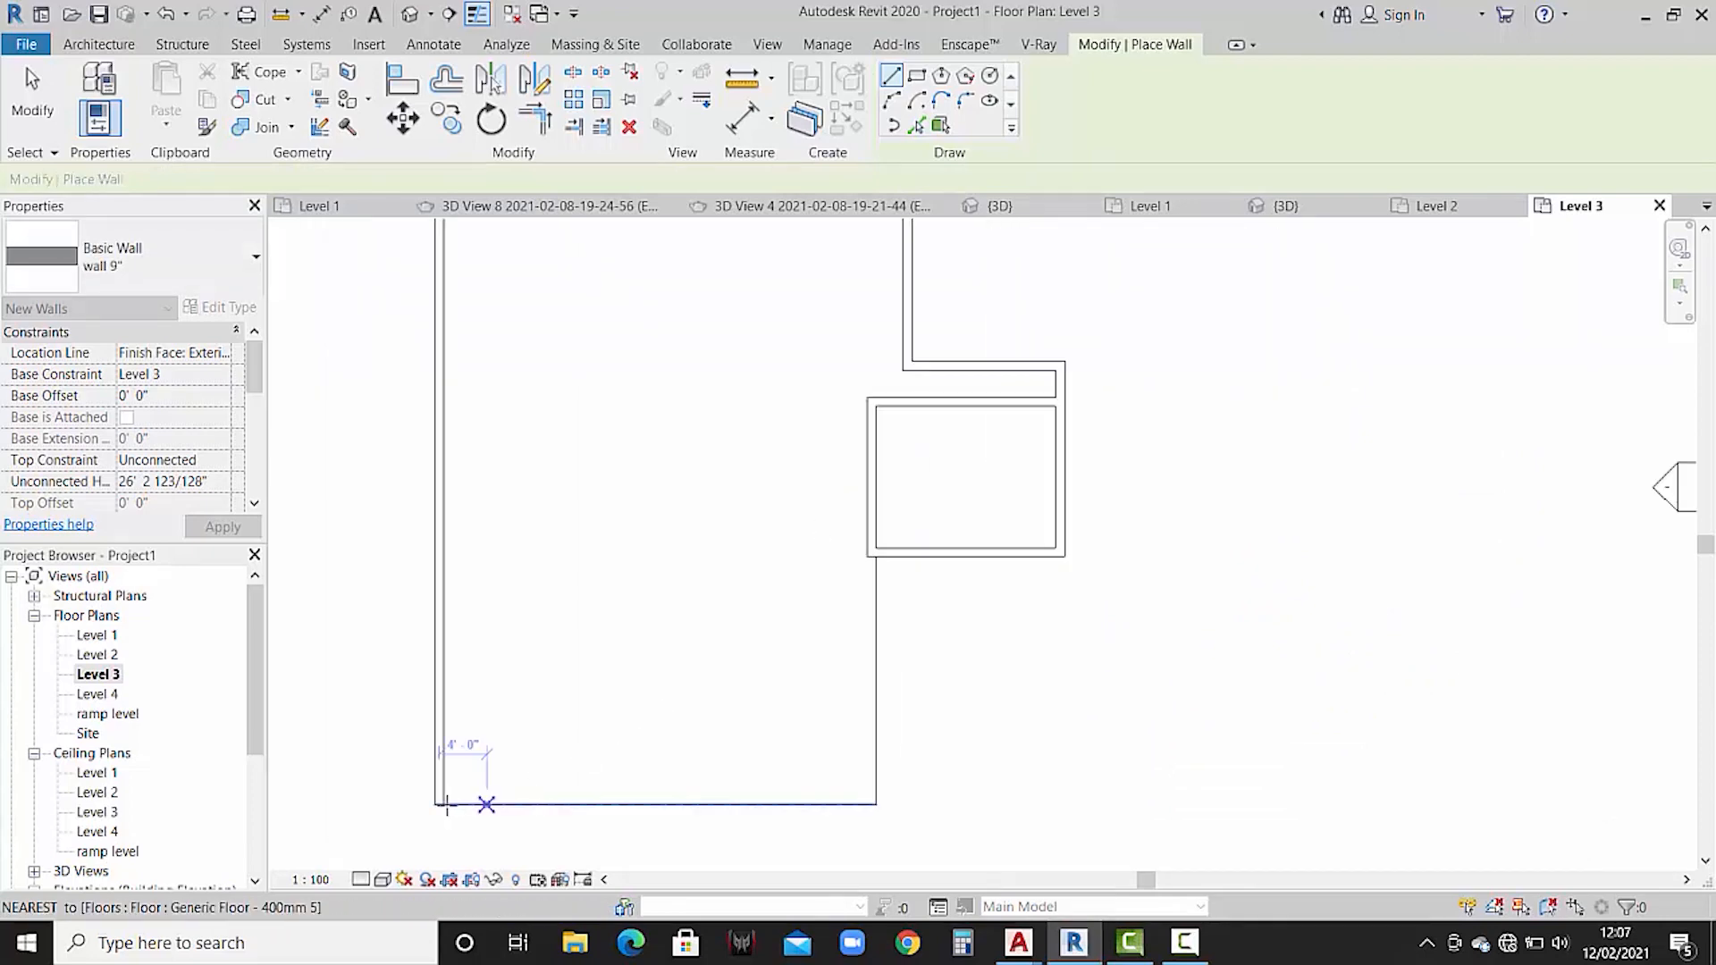
left_click(875, 805)
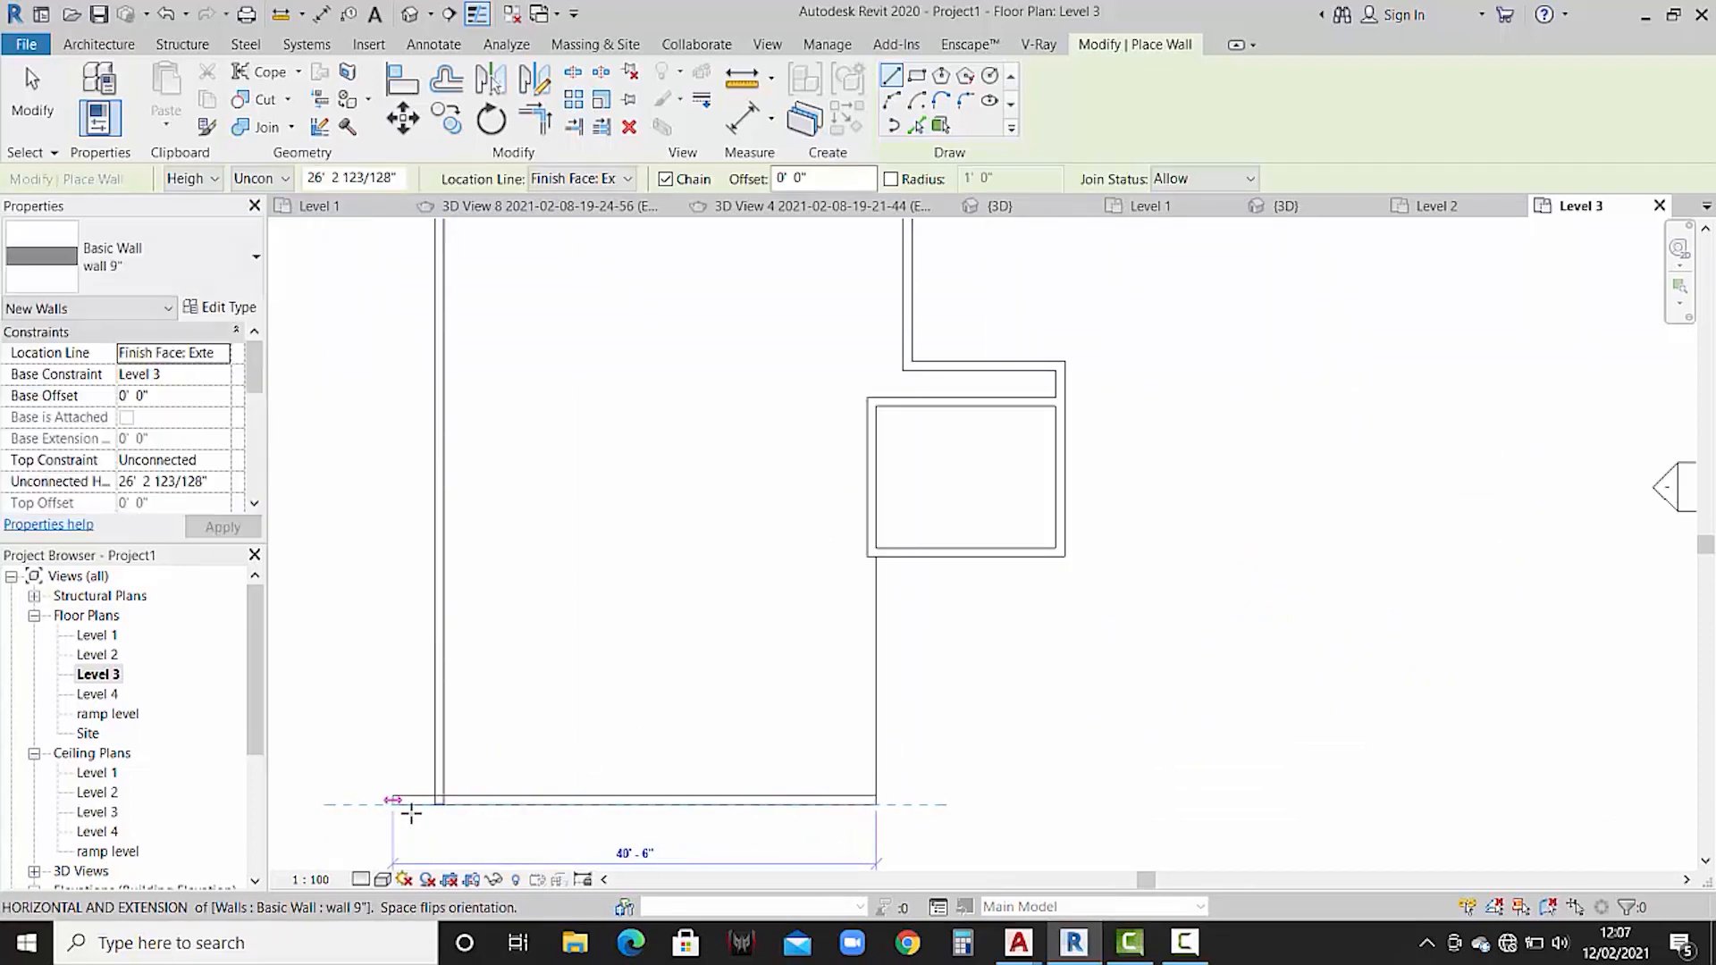
left_click(443, 805)
key("Escape")
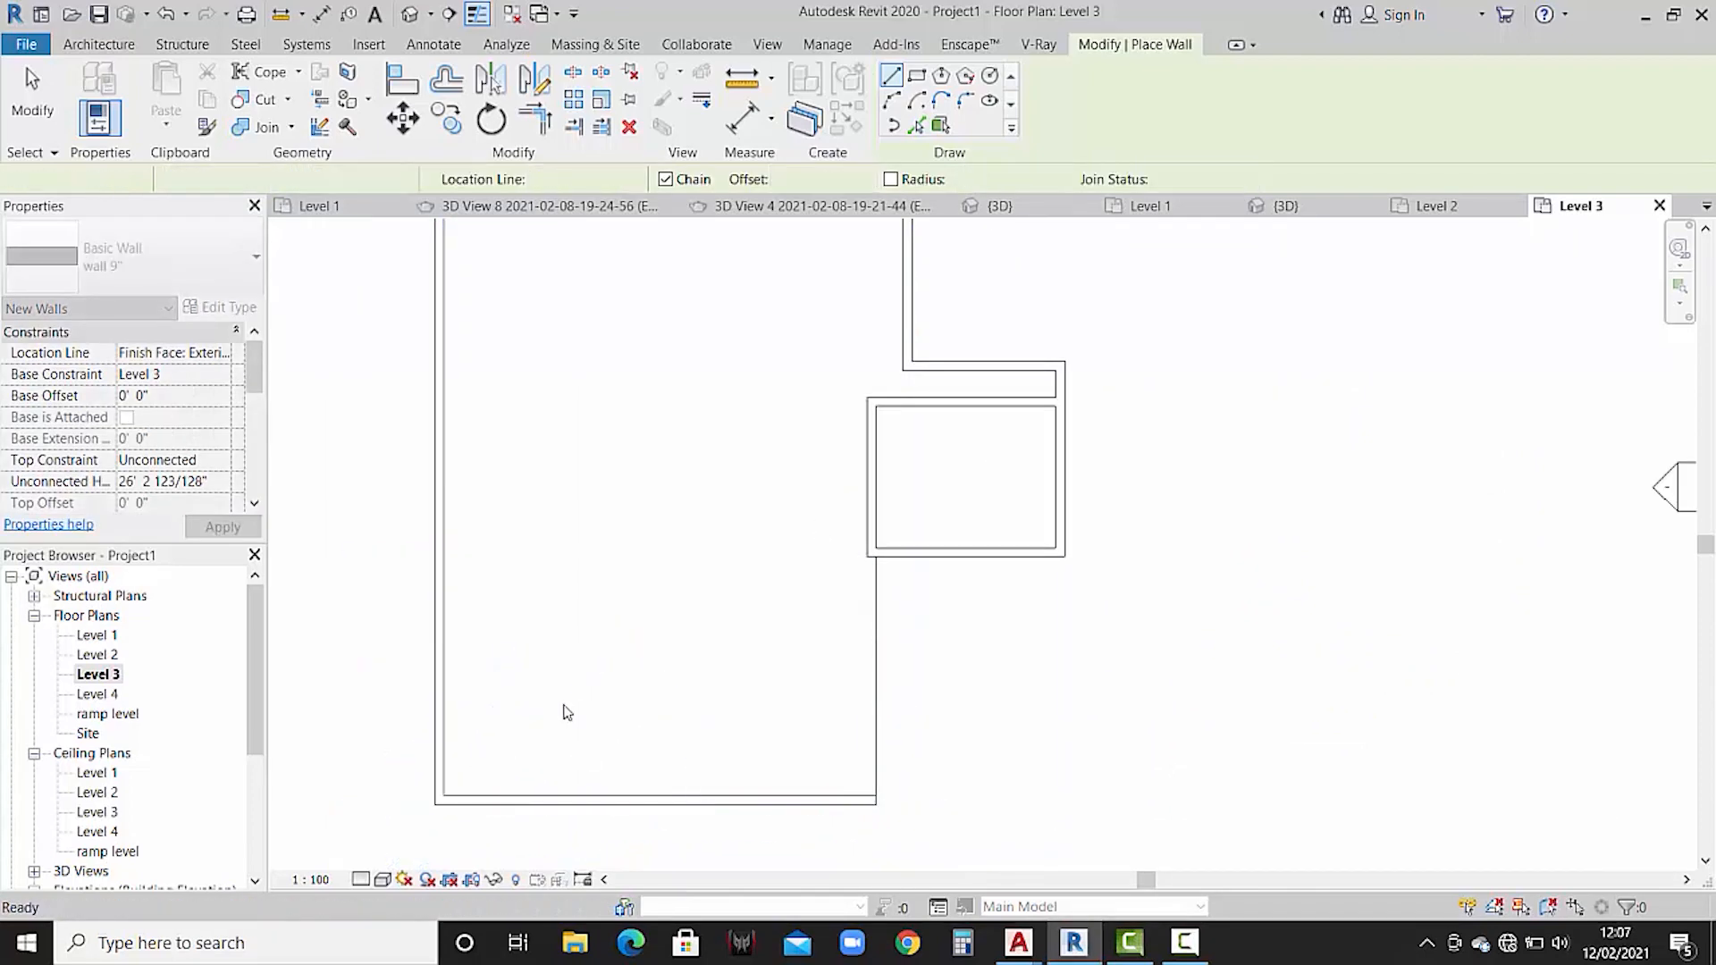
left_click(876, 557)
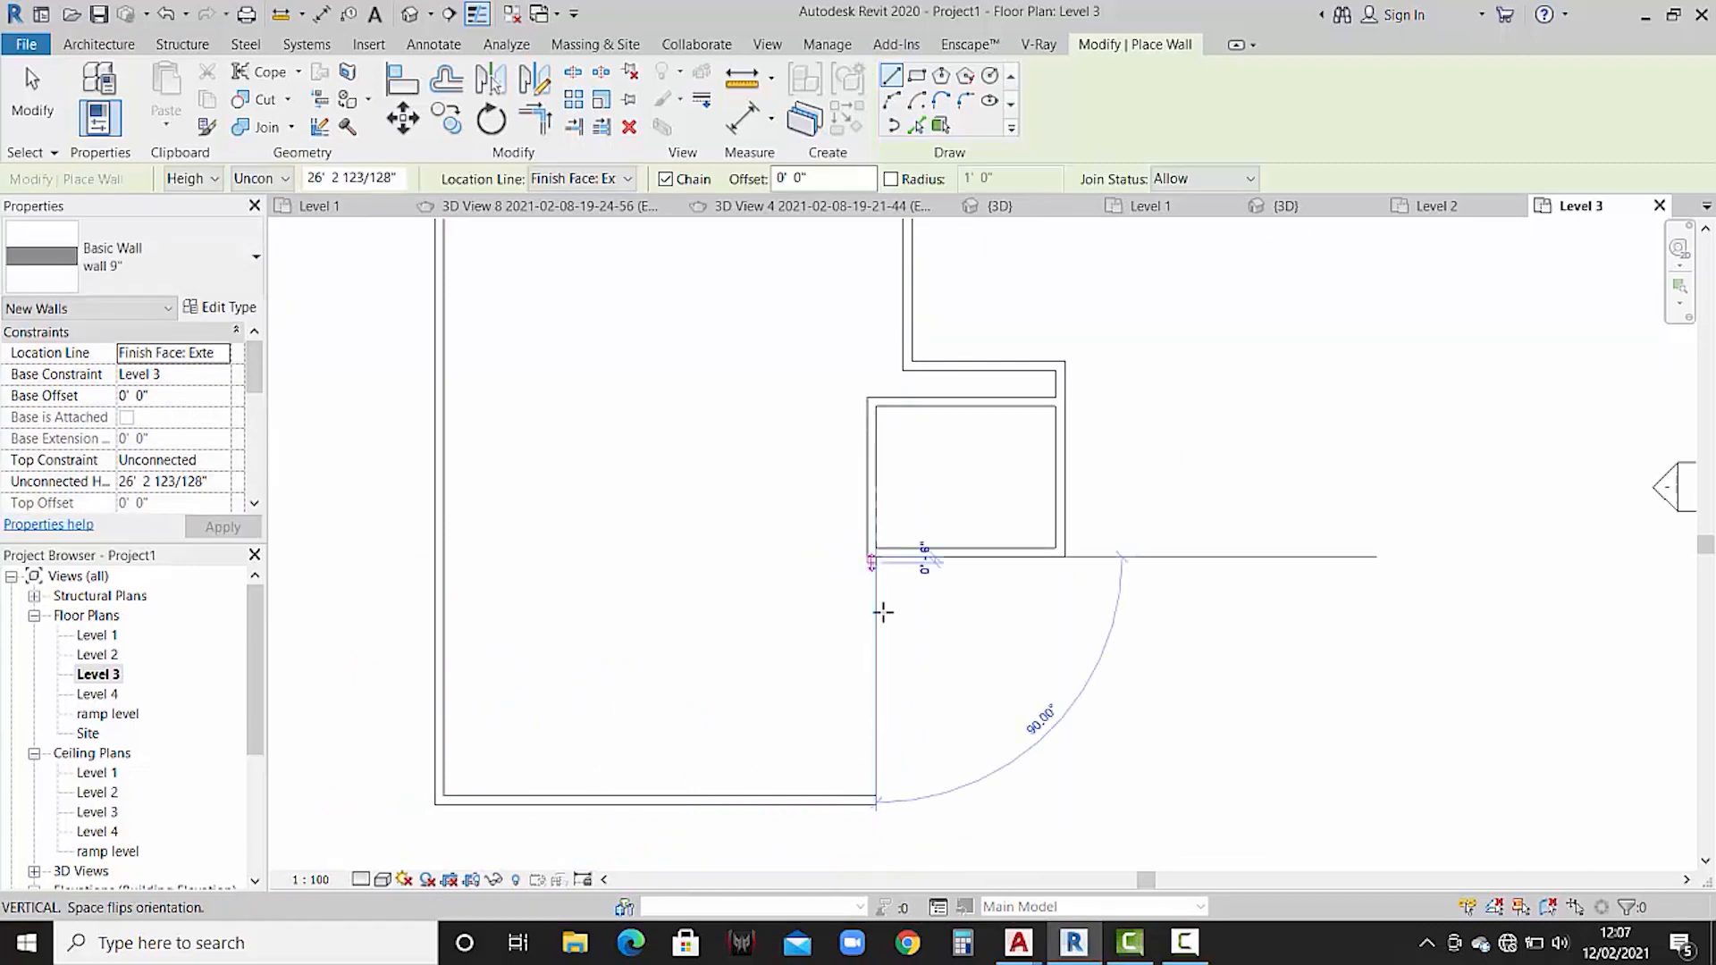
left_click(893, 767)
key("Escape")
key("Escape")
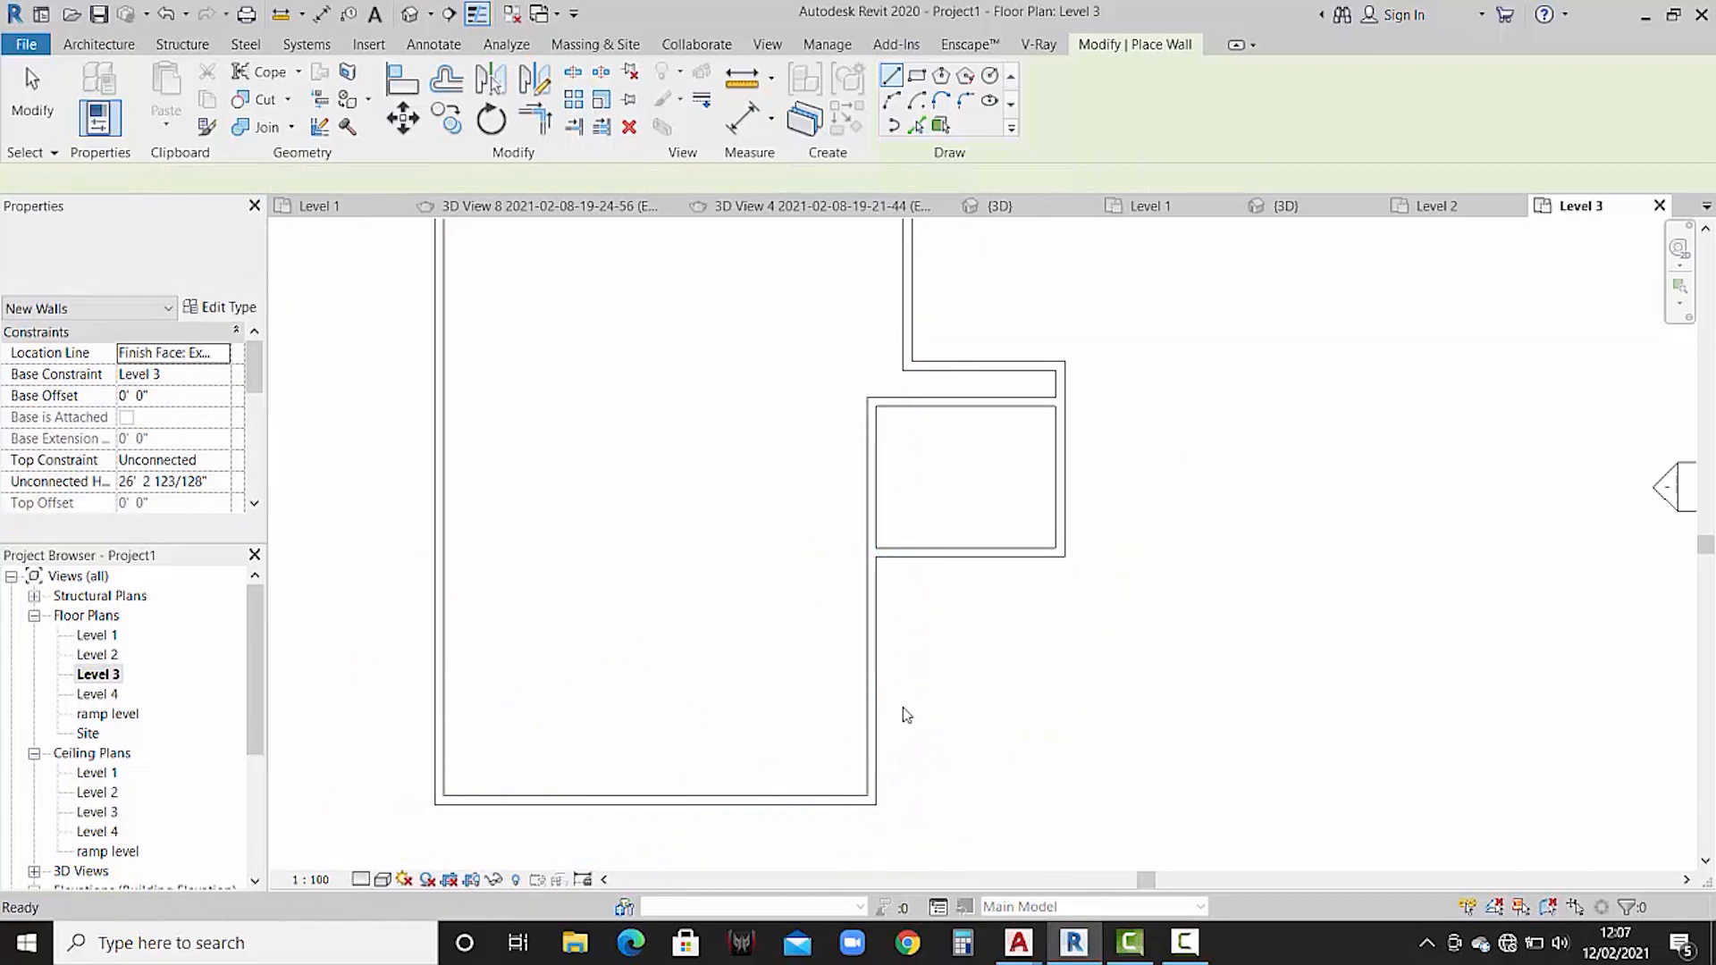
- Set the unconnected height of all seven perimeter walls on the Level 3 slab to 3' 0"
left_click(872, 719)
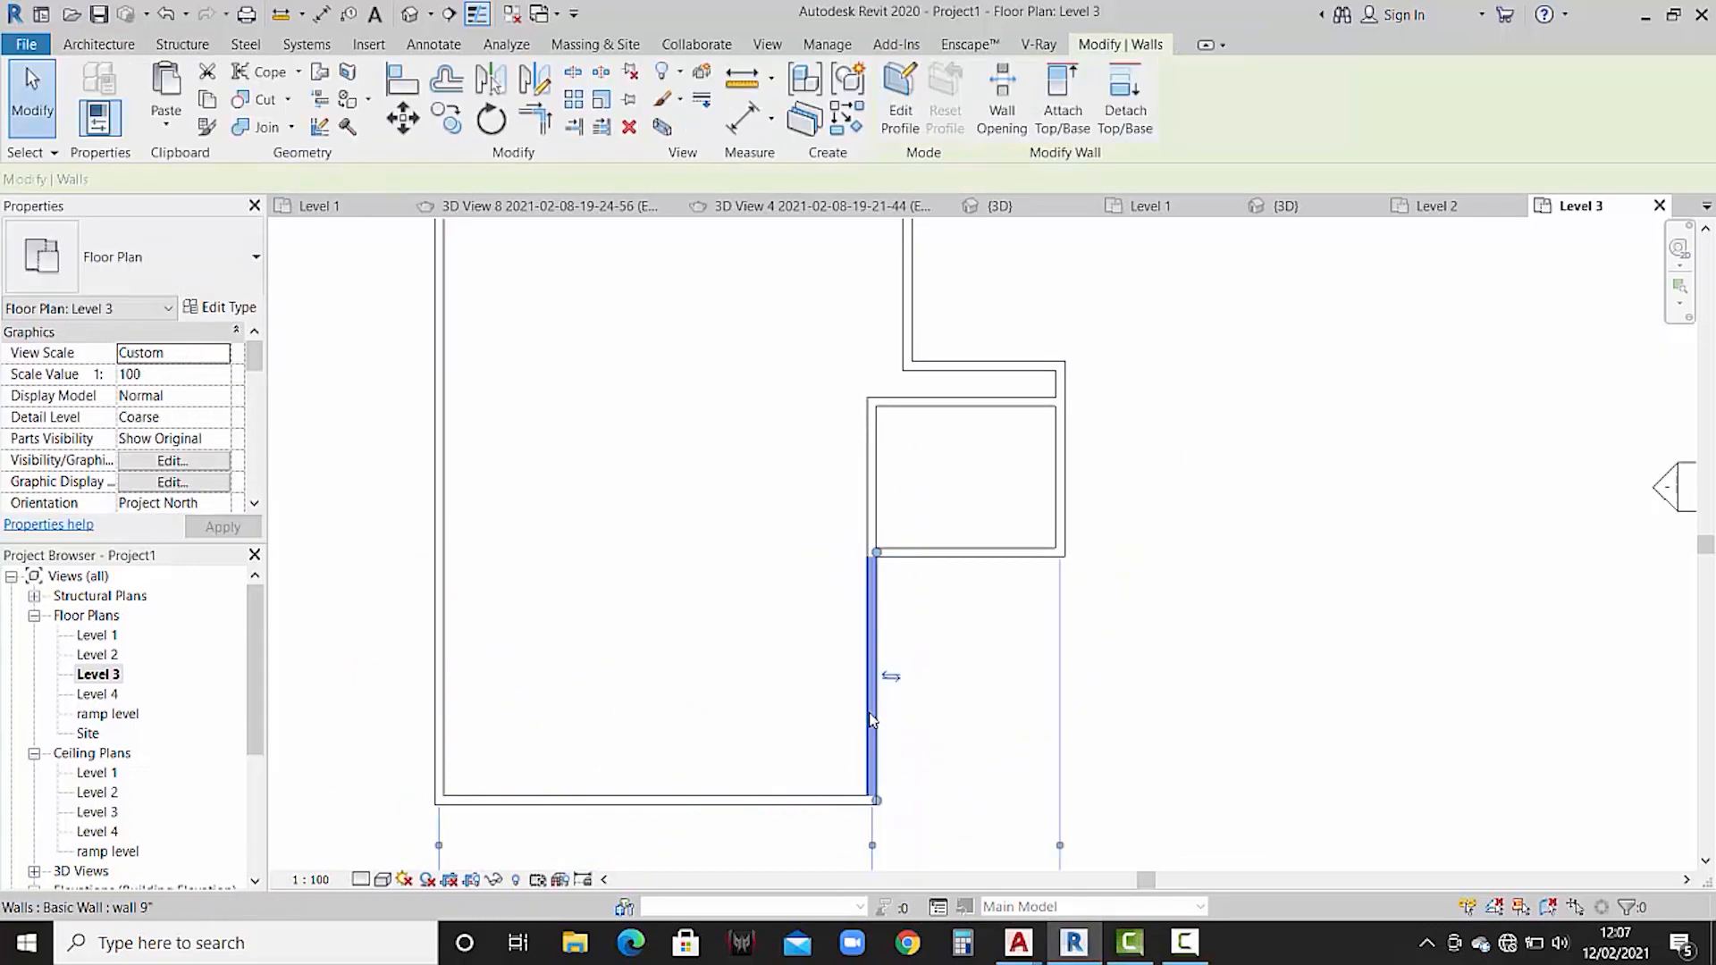
left_click(801, 801, "ctrl")
left_click(447, 684, "ctrl")
scroll(599, 536, "up", 3, "ctrl")
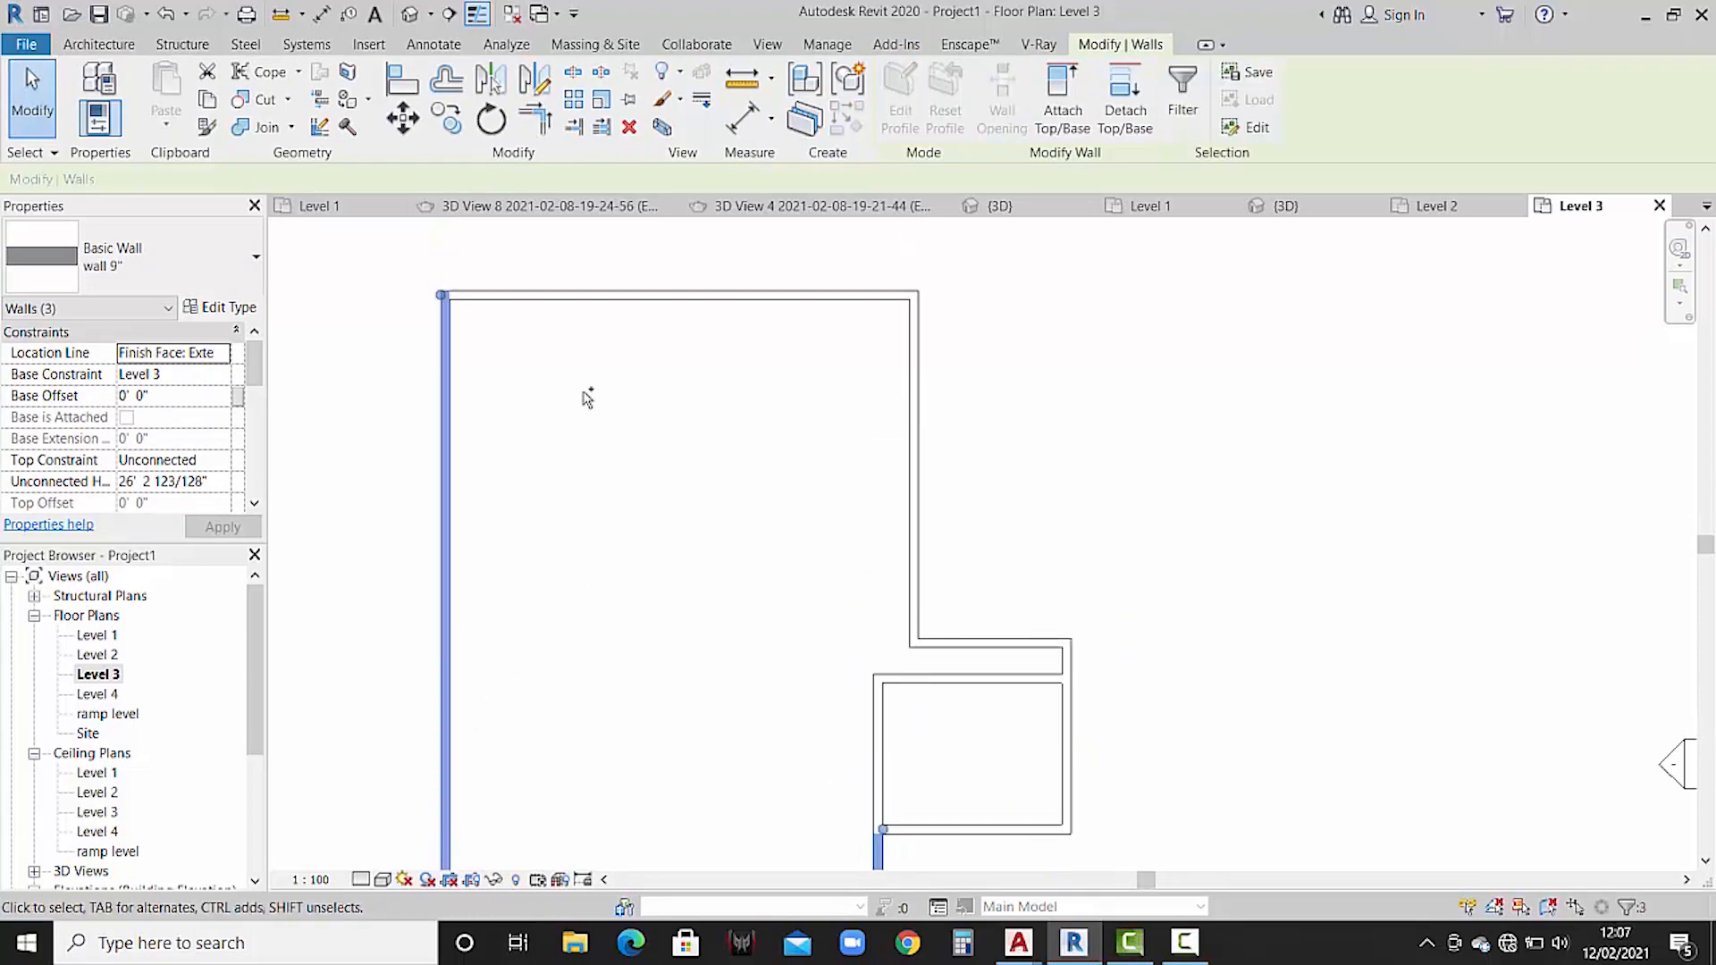
left_click(618, 295, "ctrl")
left_click(913, 597, "ctrl")
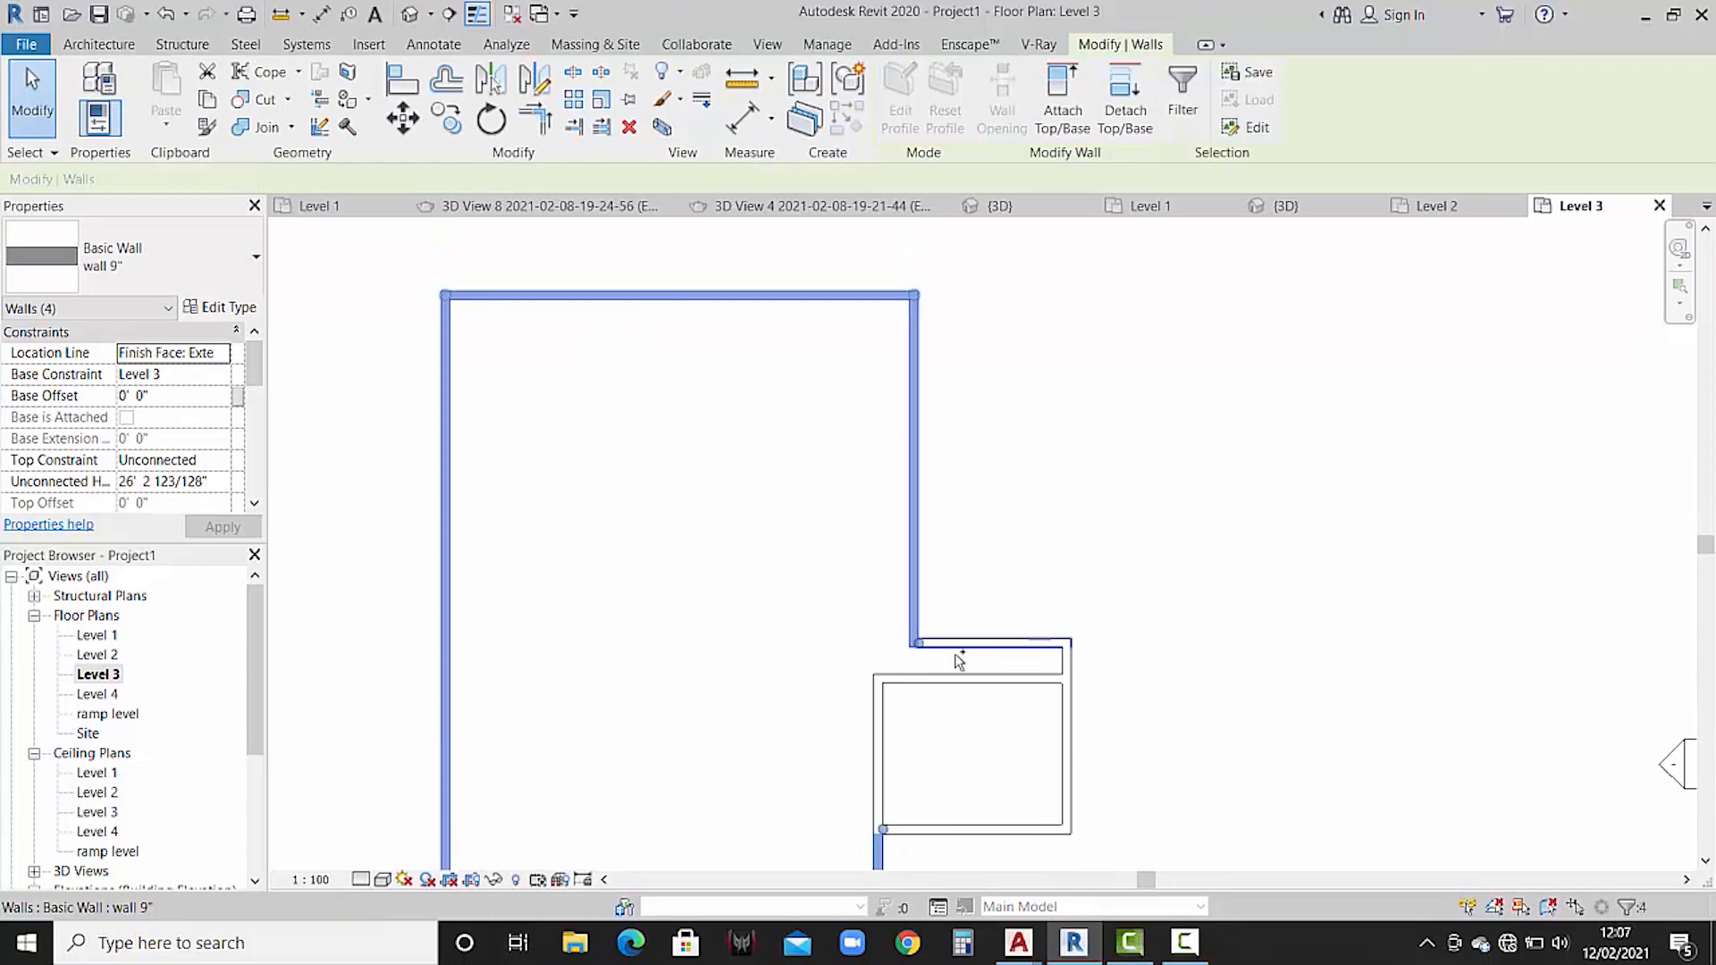
left_click(961, 646, "ctrl")
left_click(1067, 661, "ctrl")
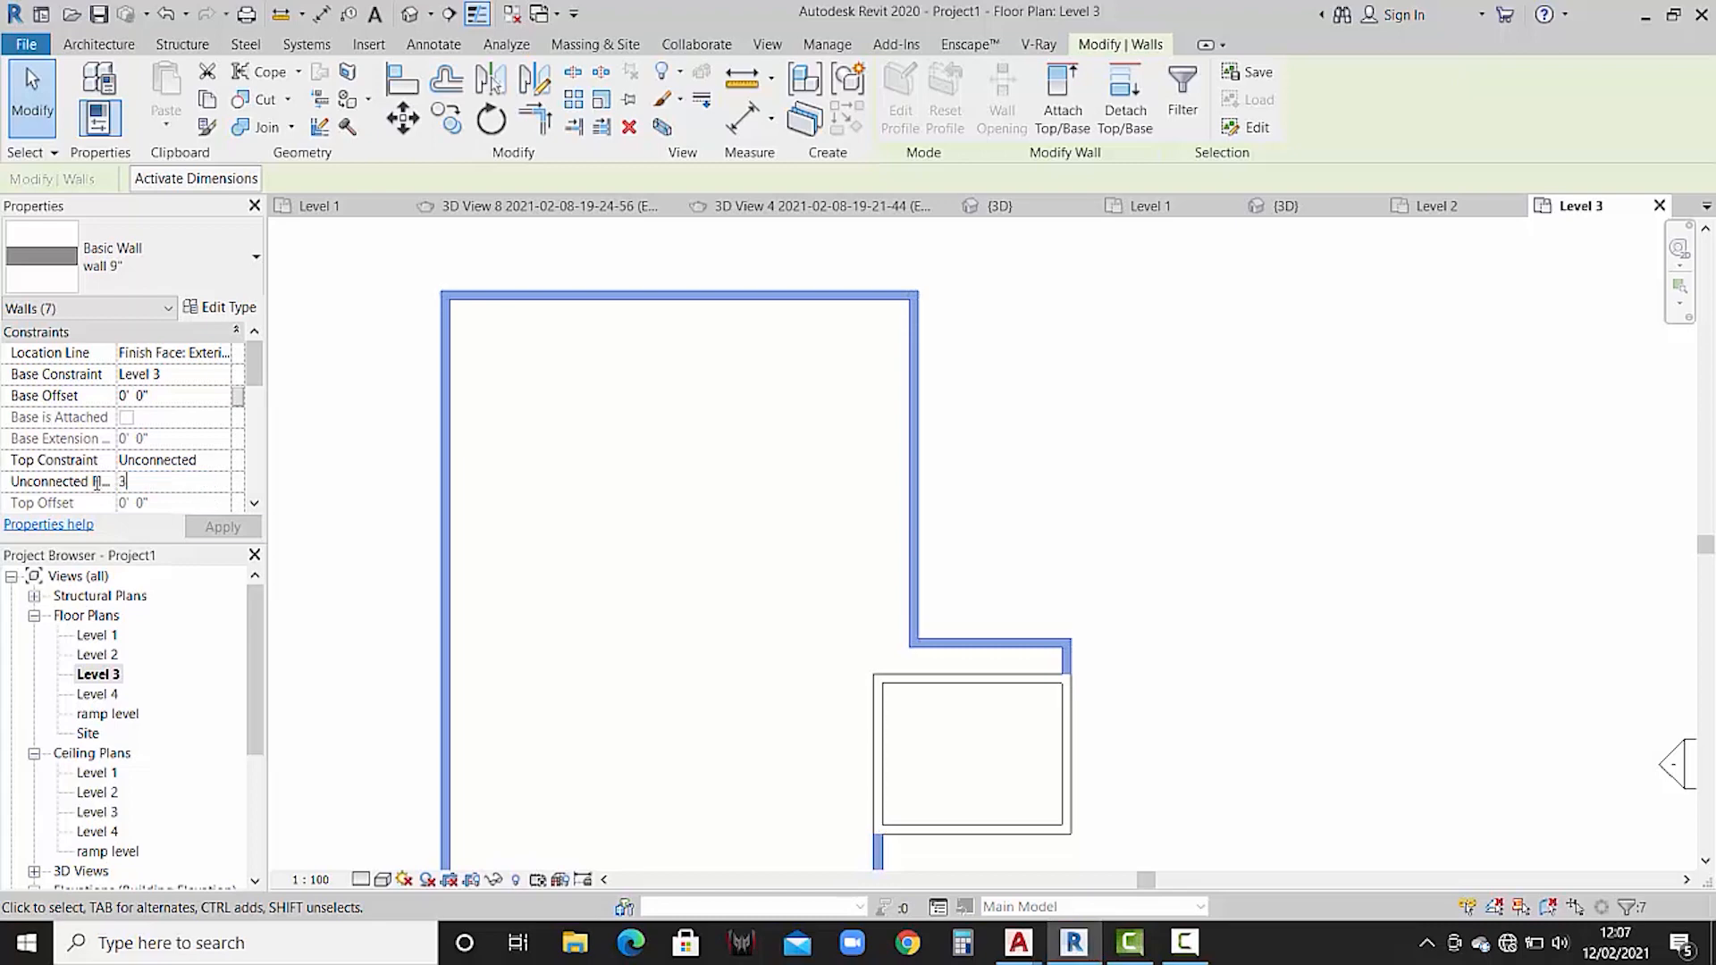
type("3")
left_click(190, 531)
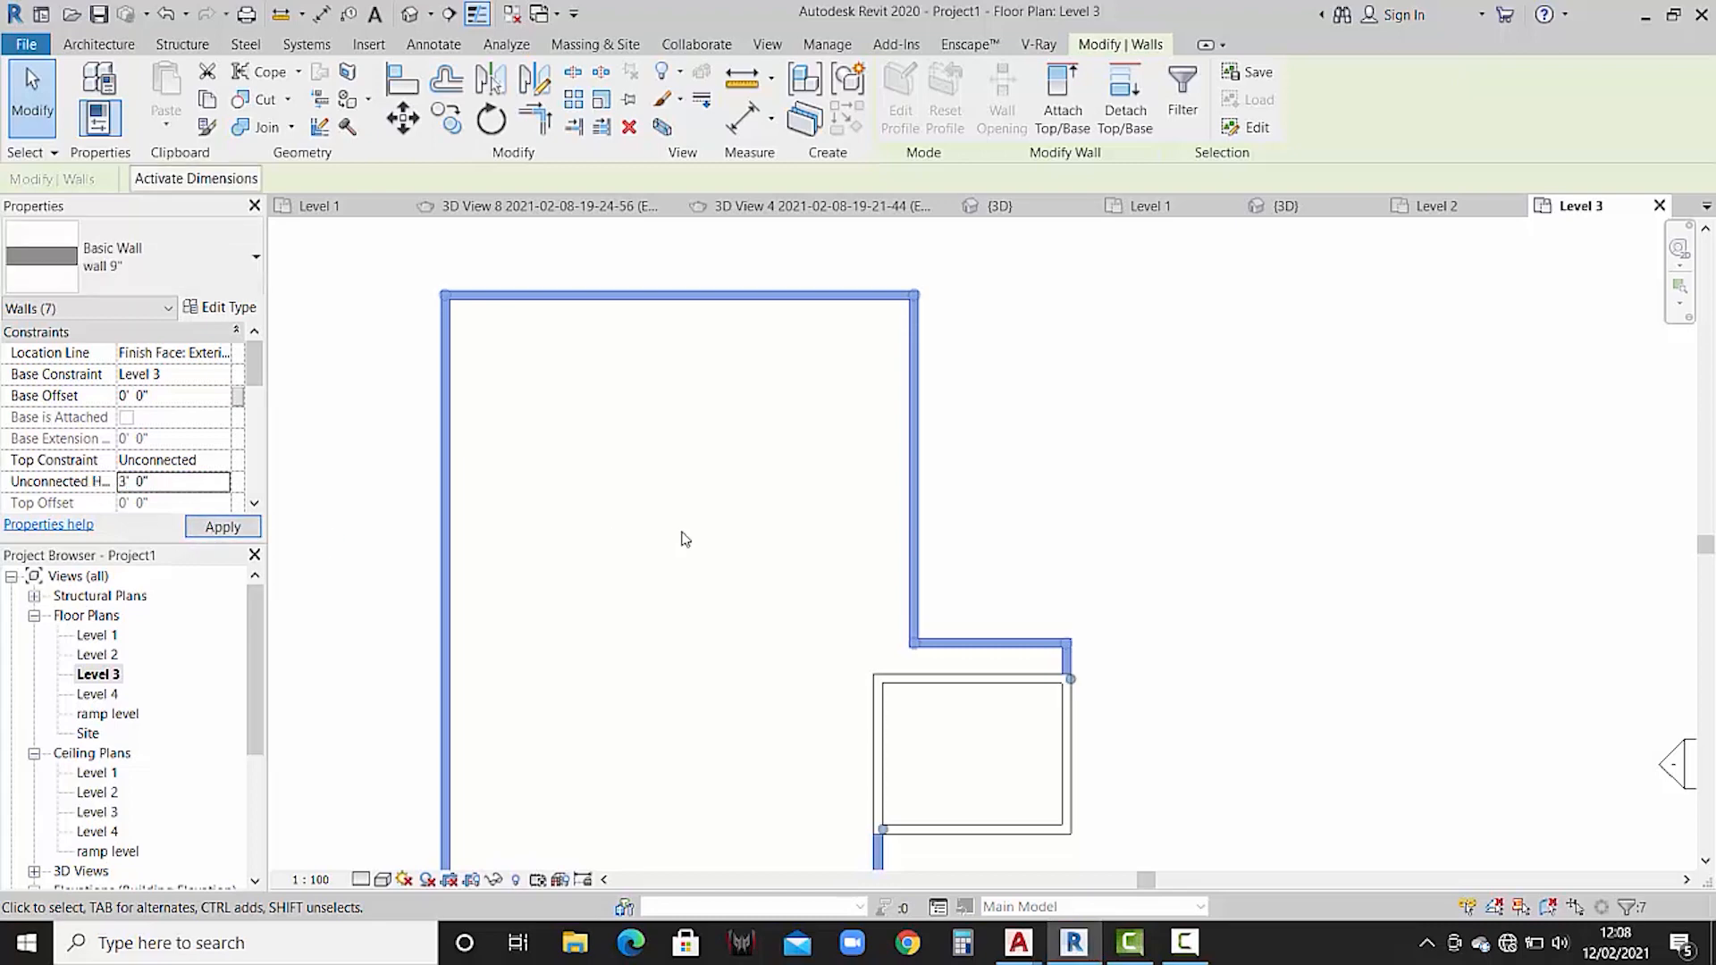
left_click(649, 558)
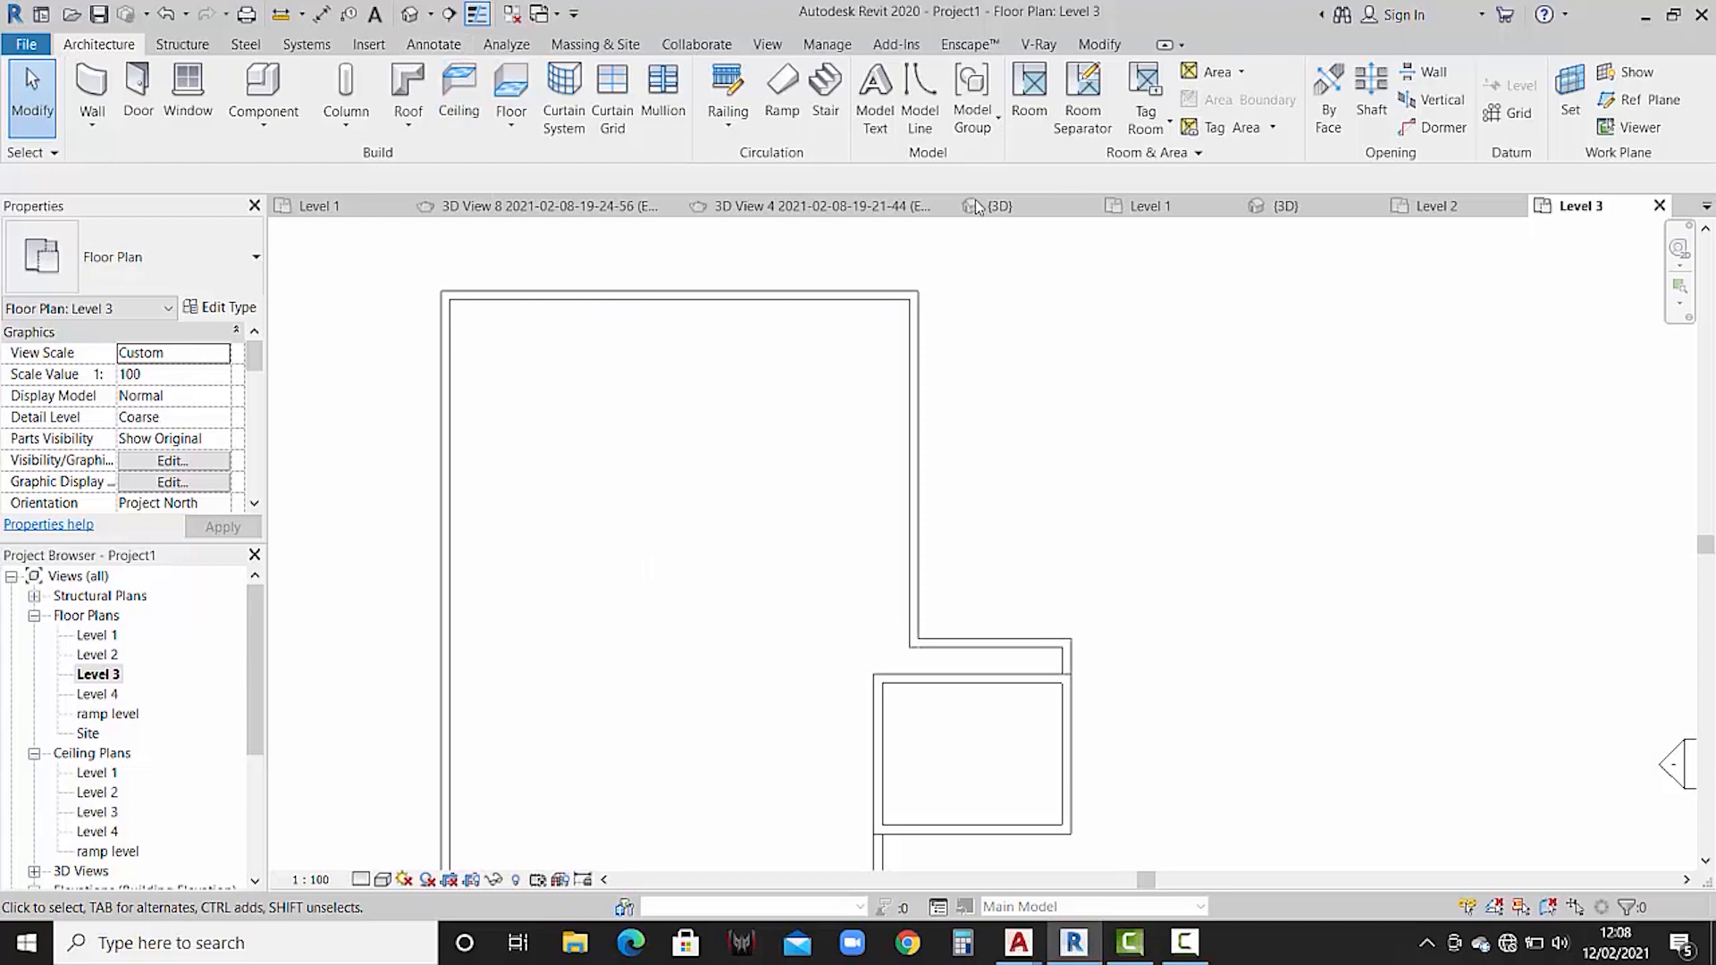
- Compare the Level 3 parapet walls in the 3D view with the roof edges of the finished reference project
left_click(1286, 205)
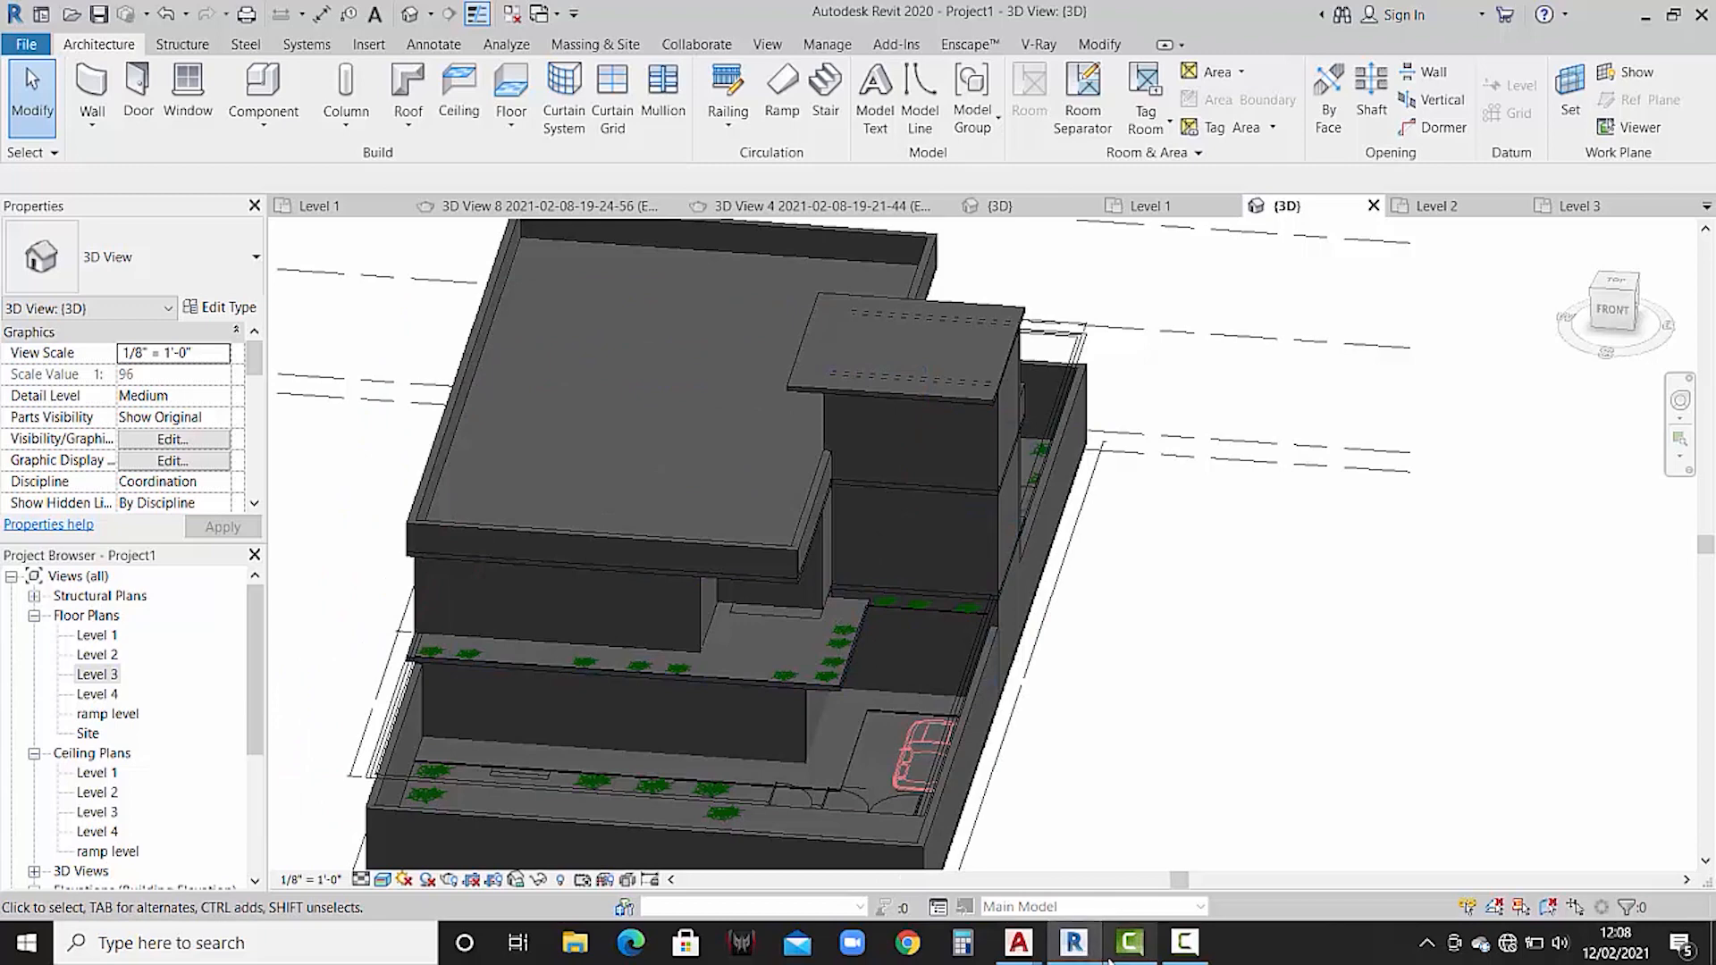
left_click(1032, 211)
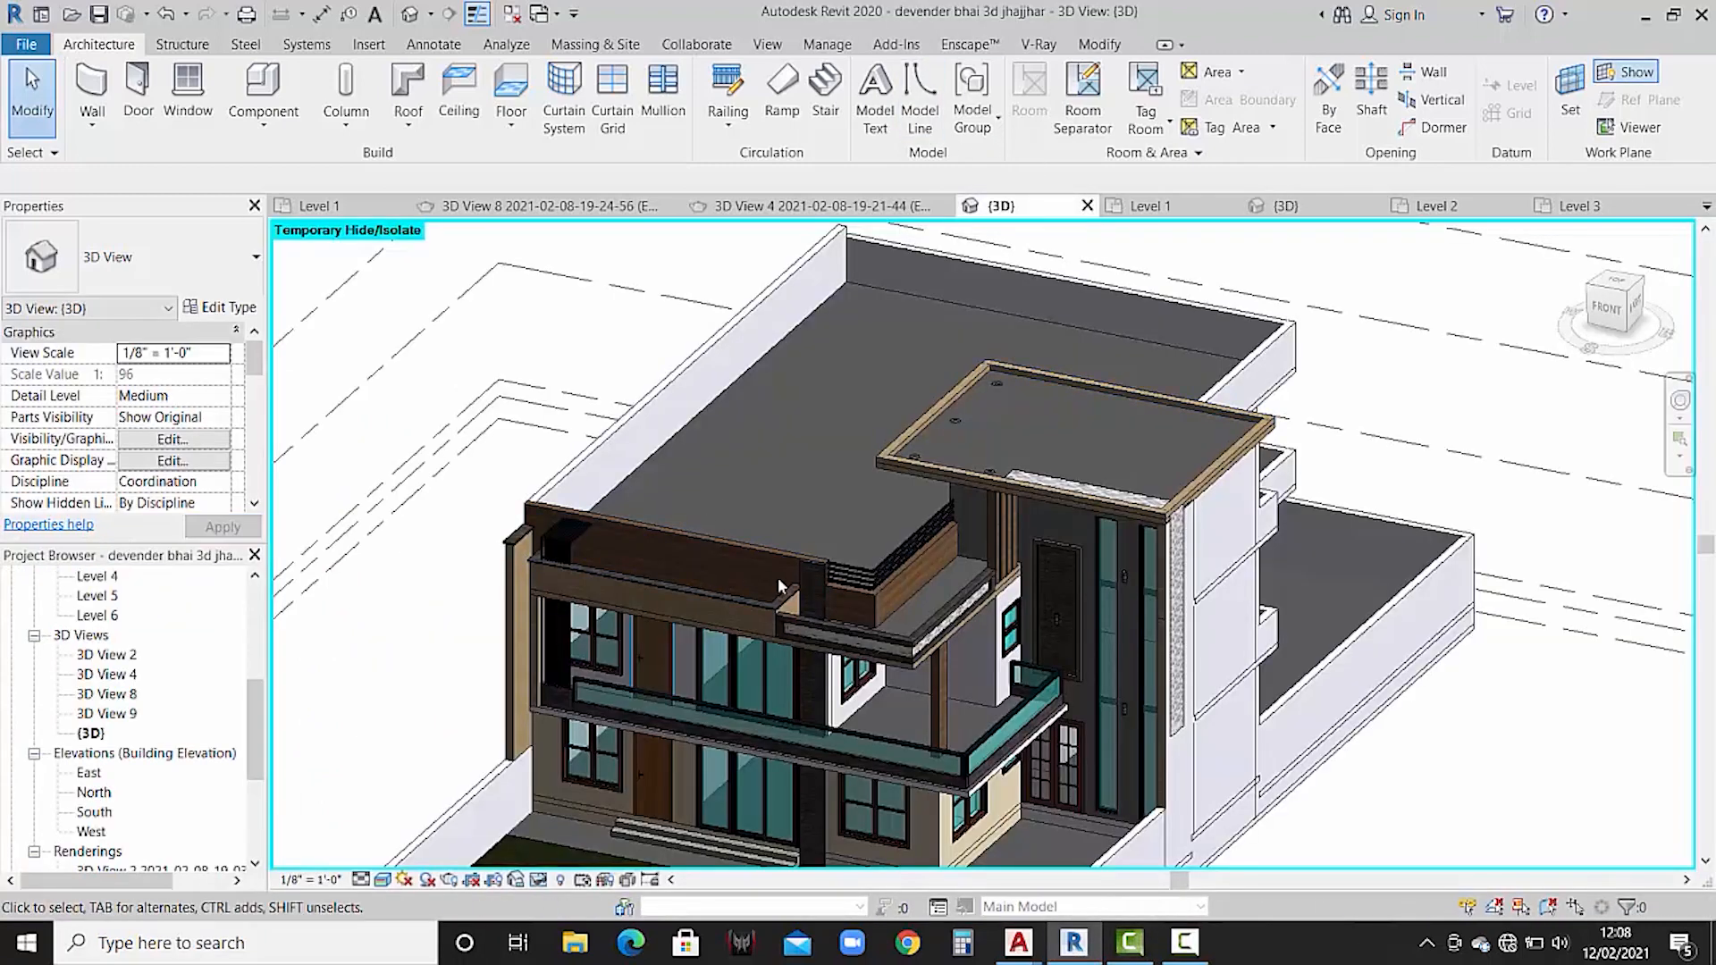
scroll(842, 585, "up", 3)
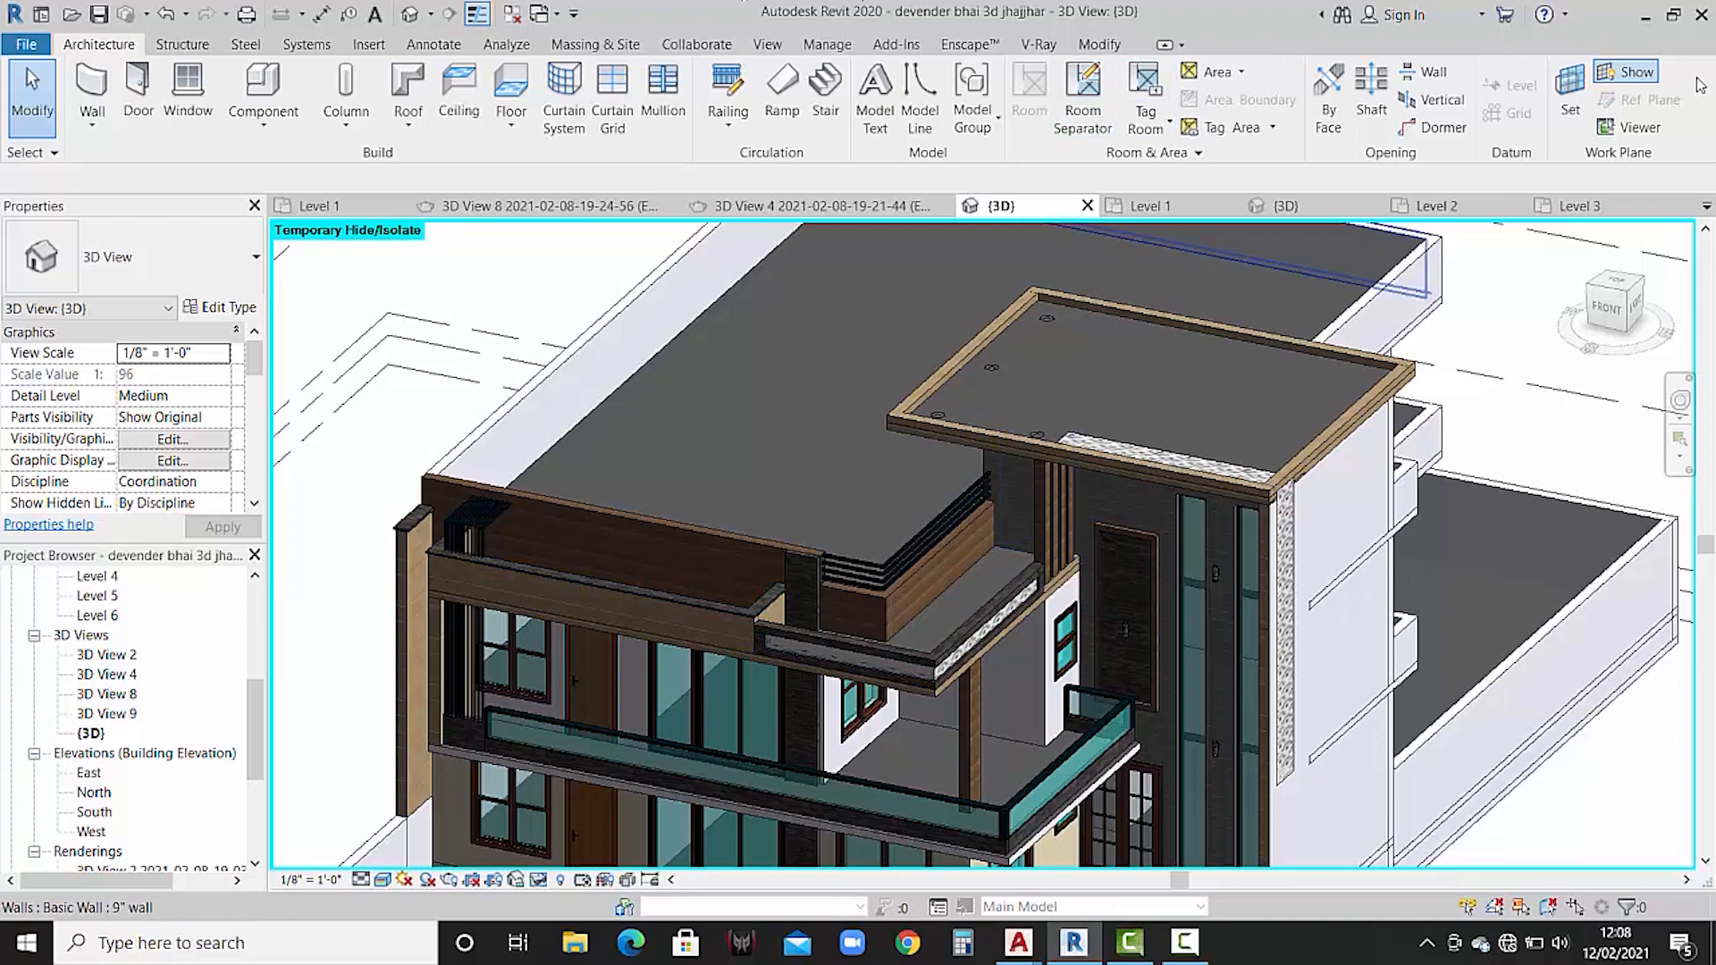
left_click(1645, 15)
left_click(1075, 943)
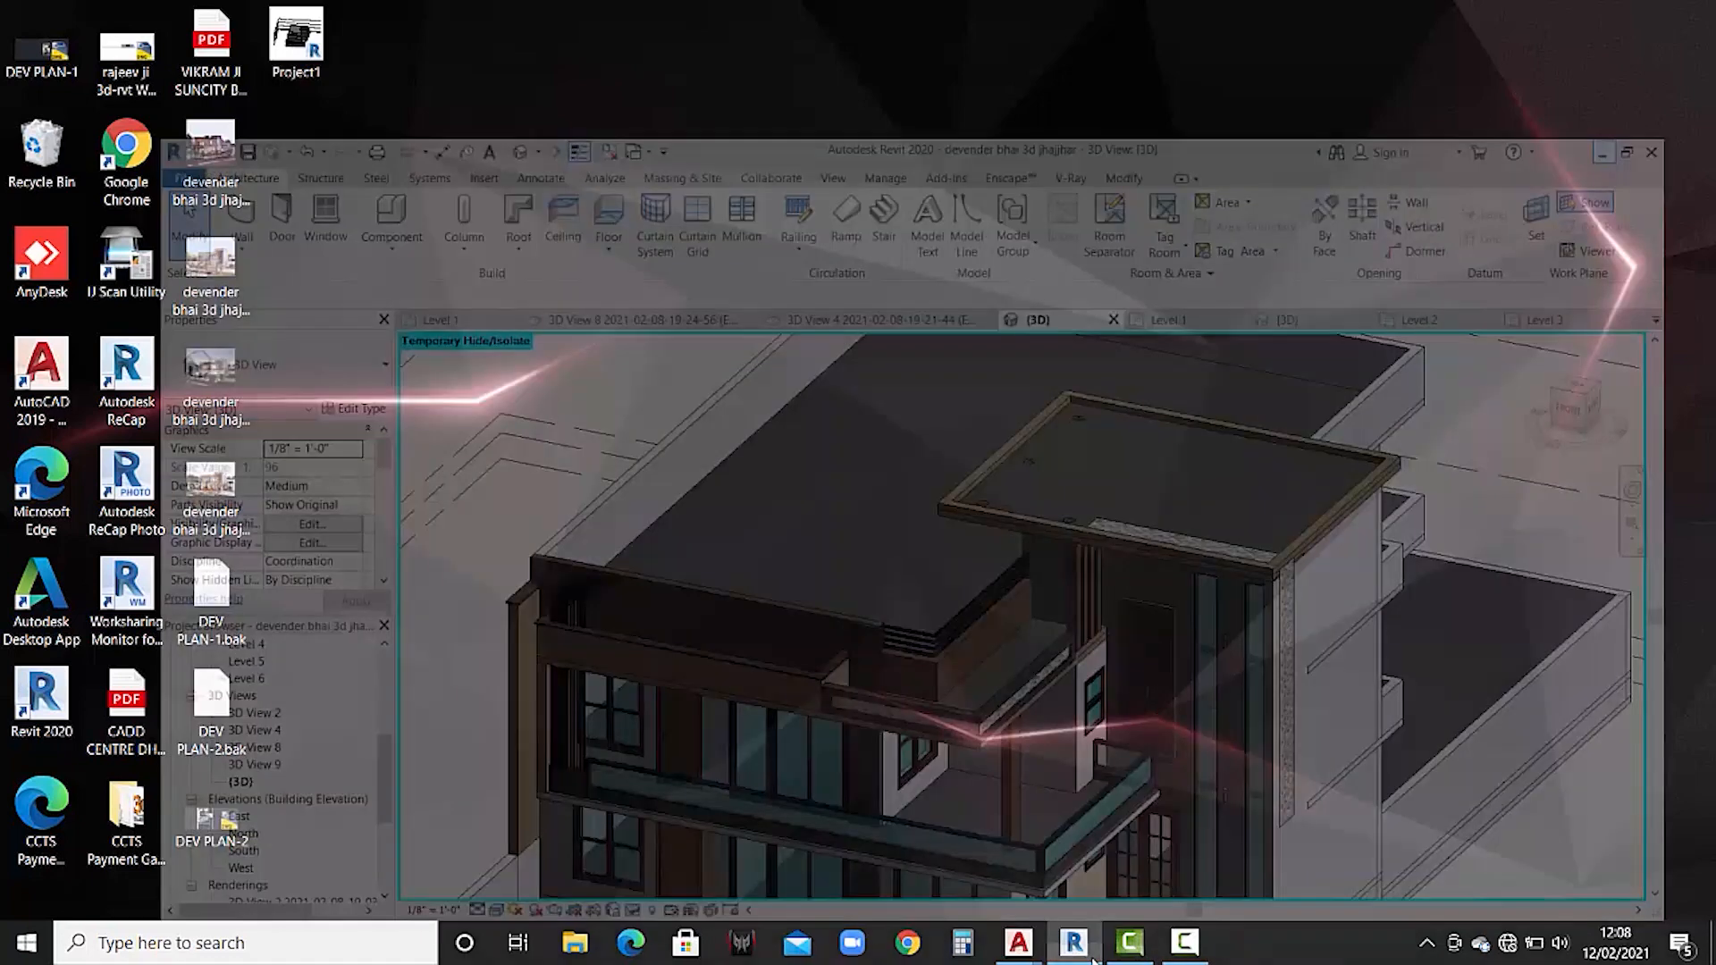
left_click(1294, 211)
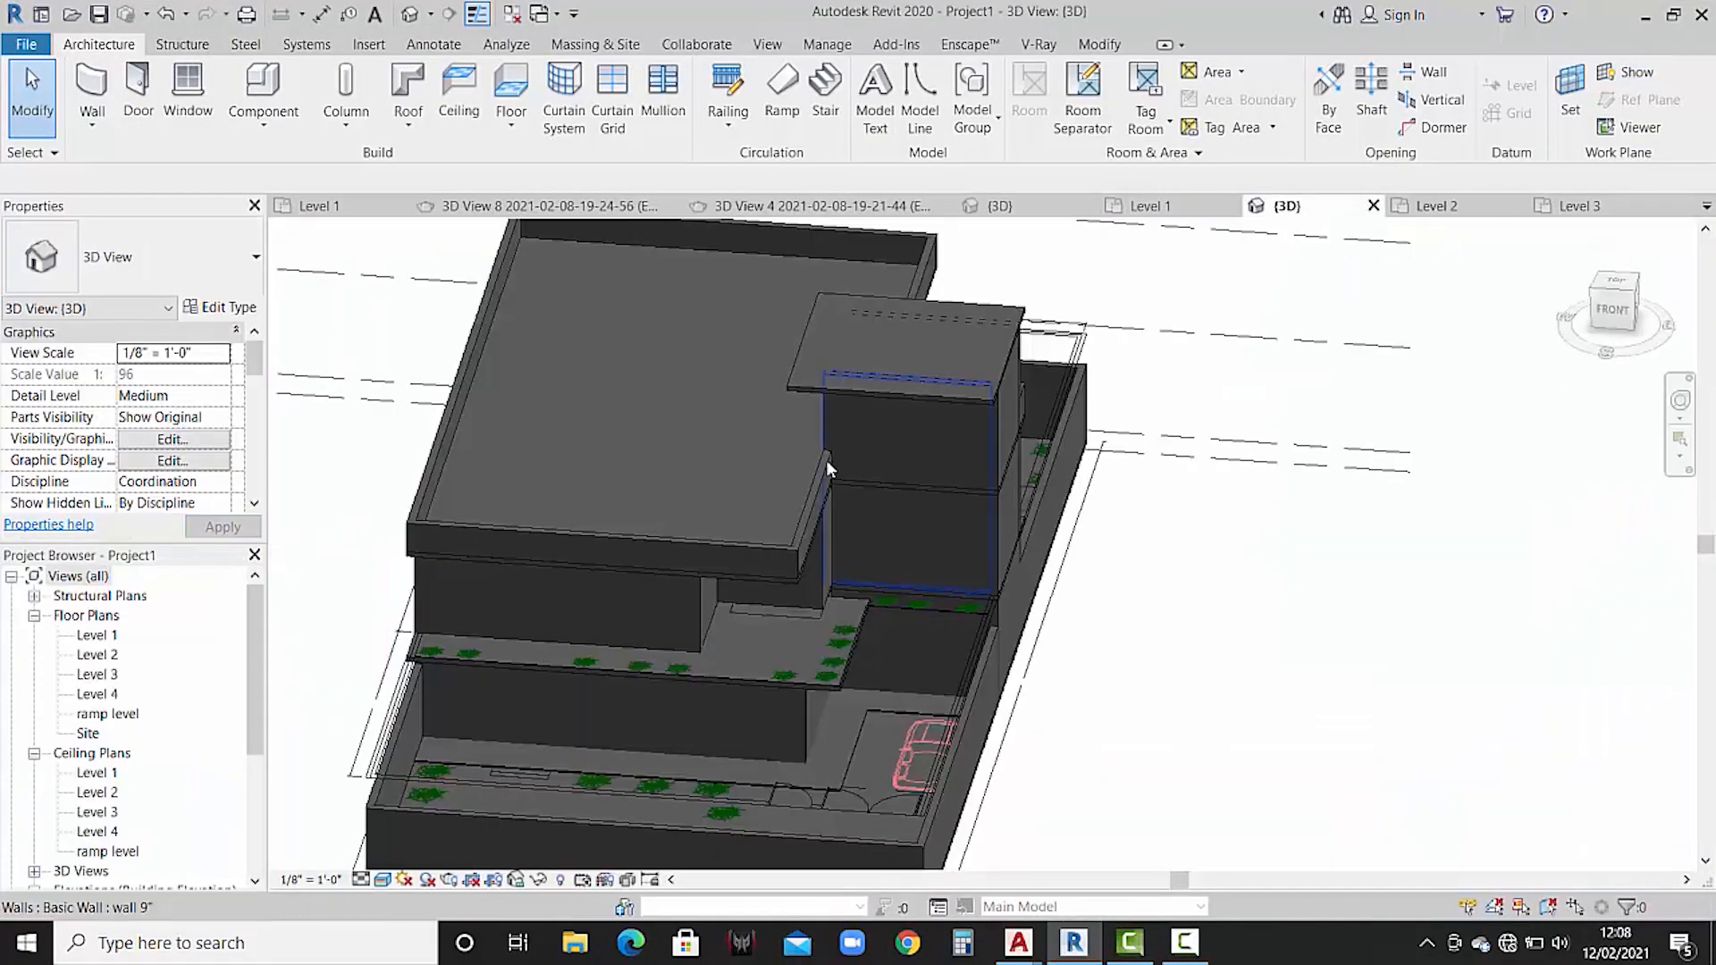
scroll(837, 497, "up", 5)
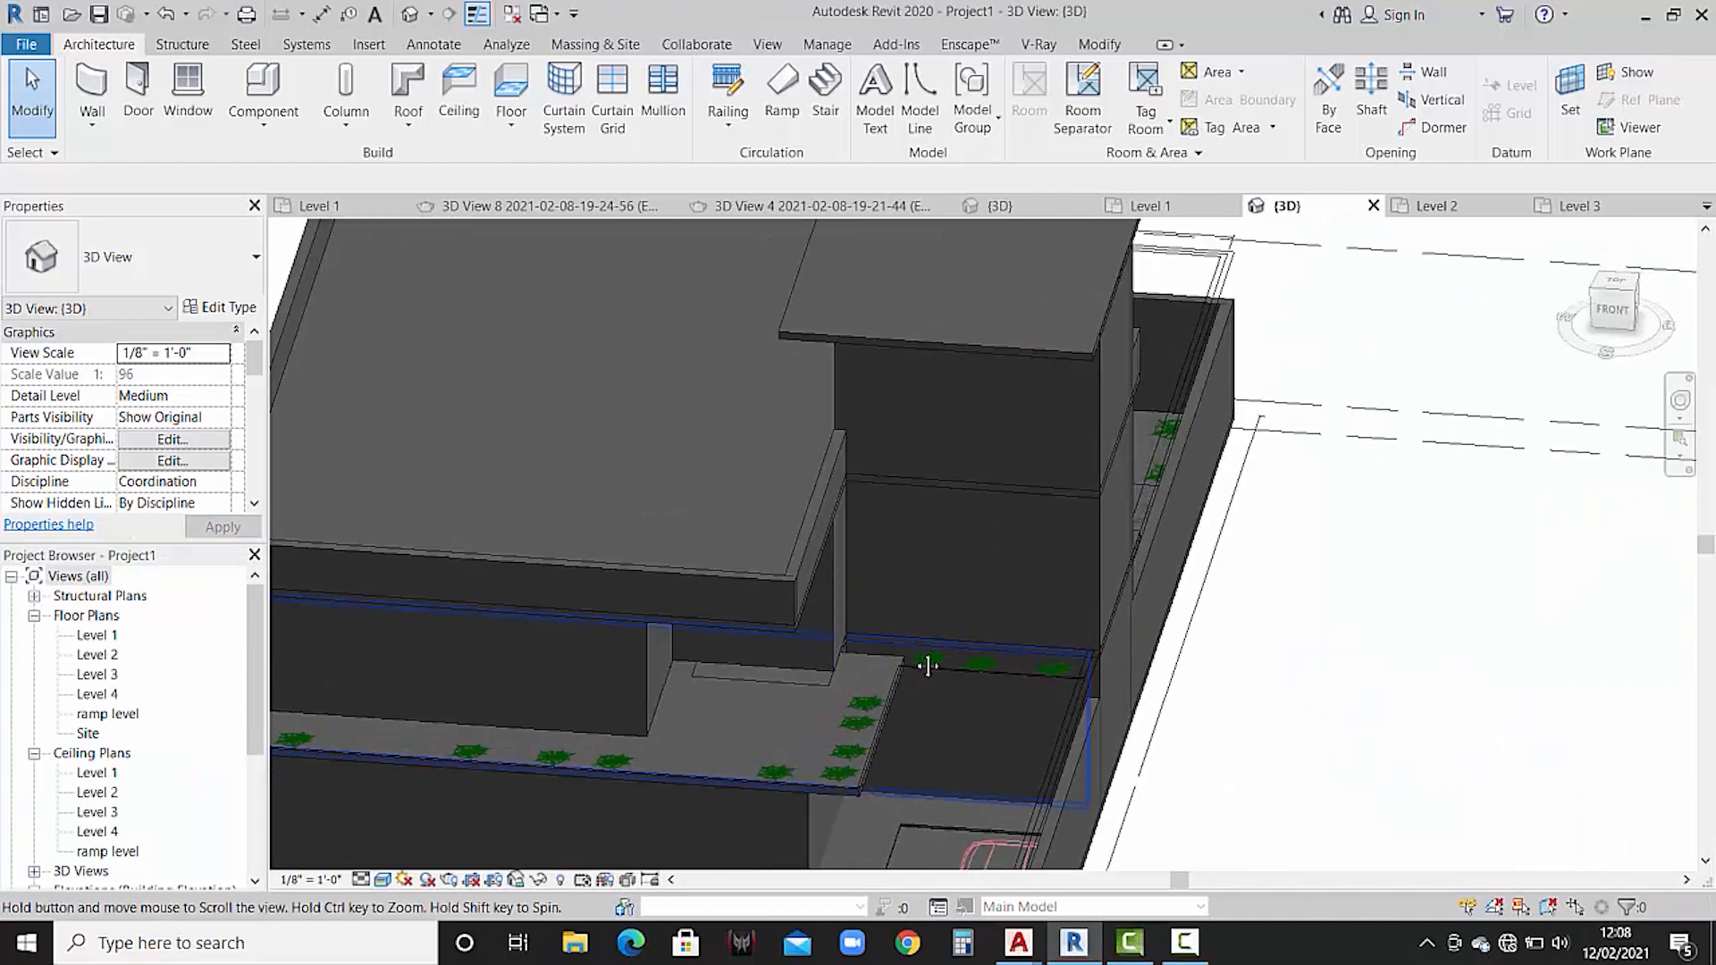
middle_click_drag(927, 666, 910, 603)
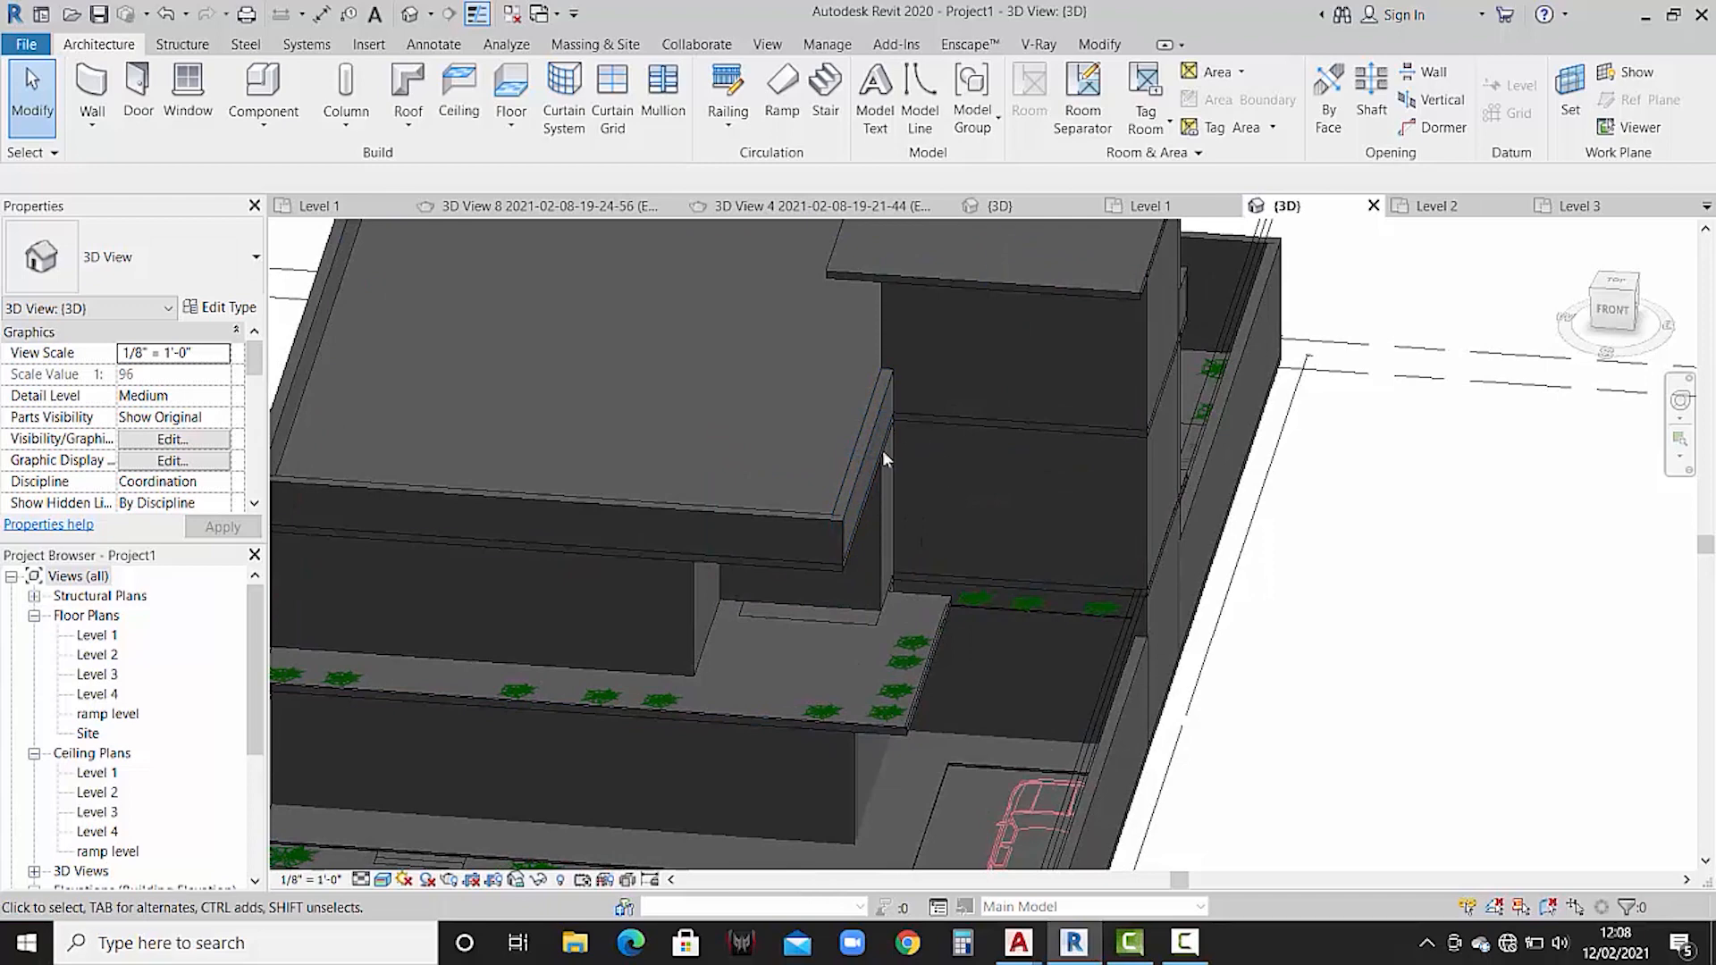
left_click(828, 576)
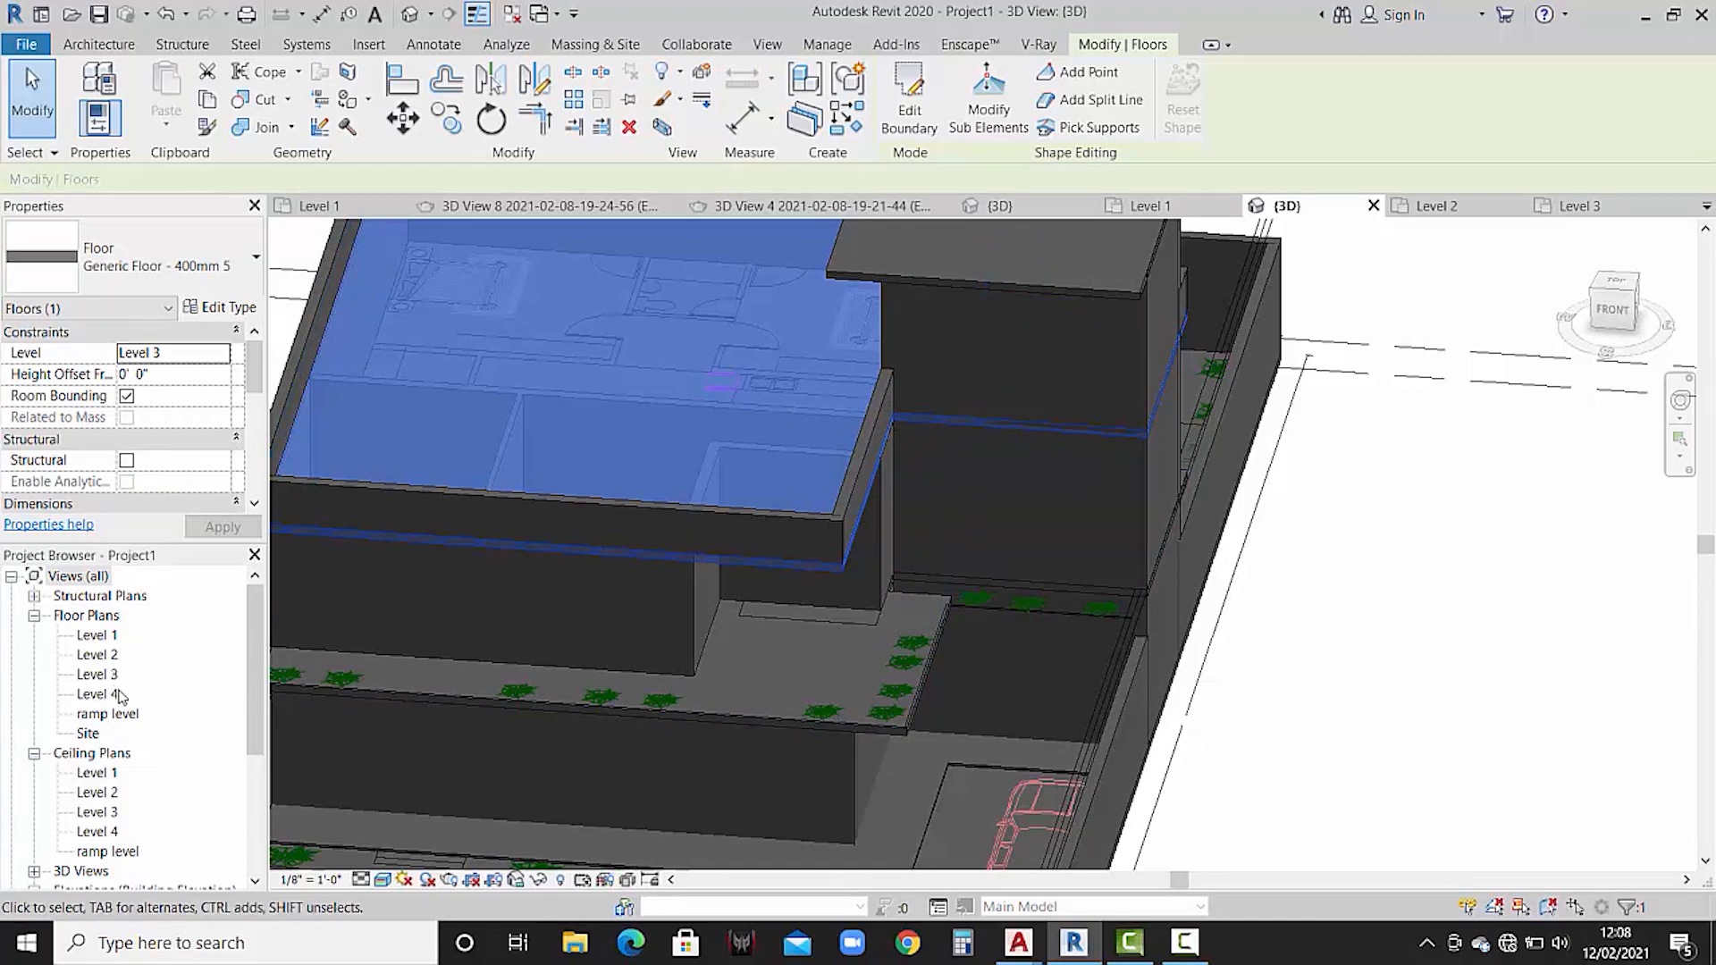
left_click(1577, 206)
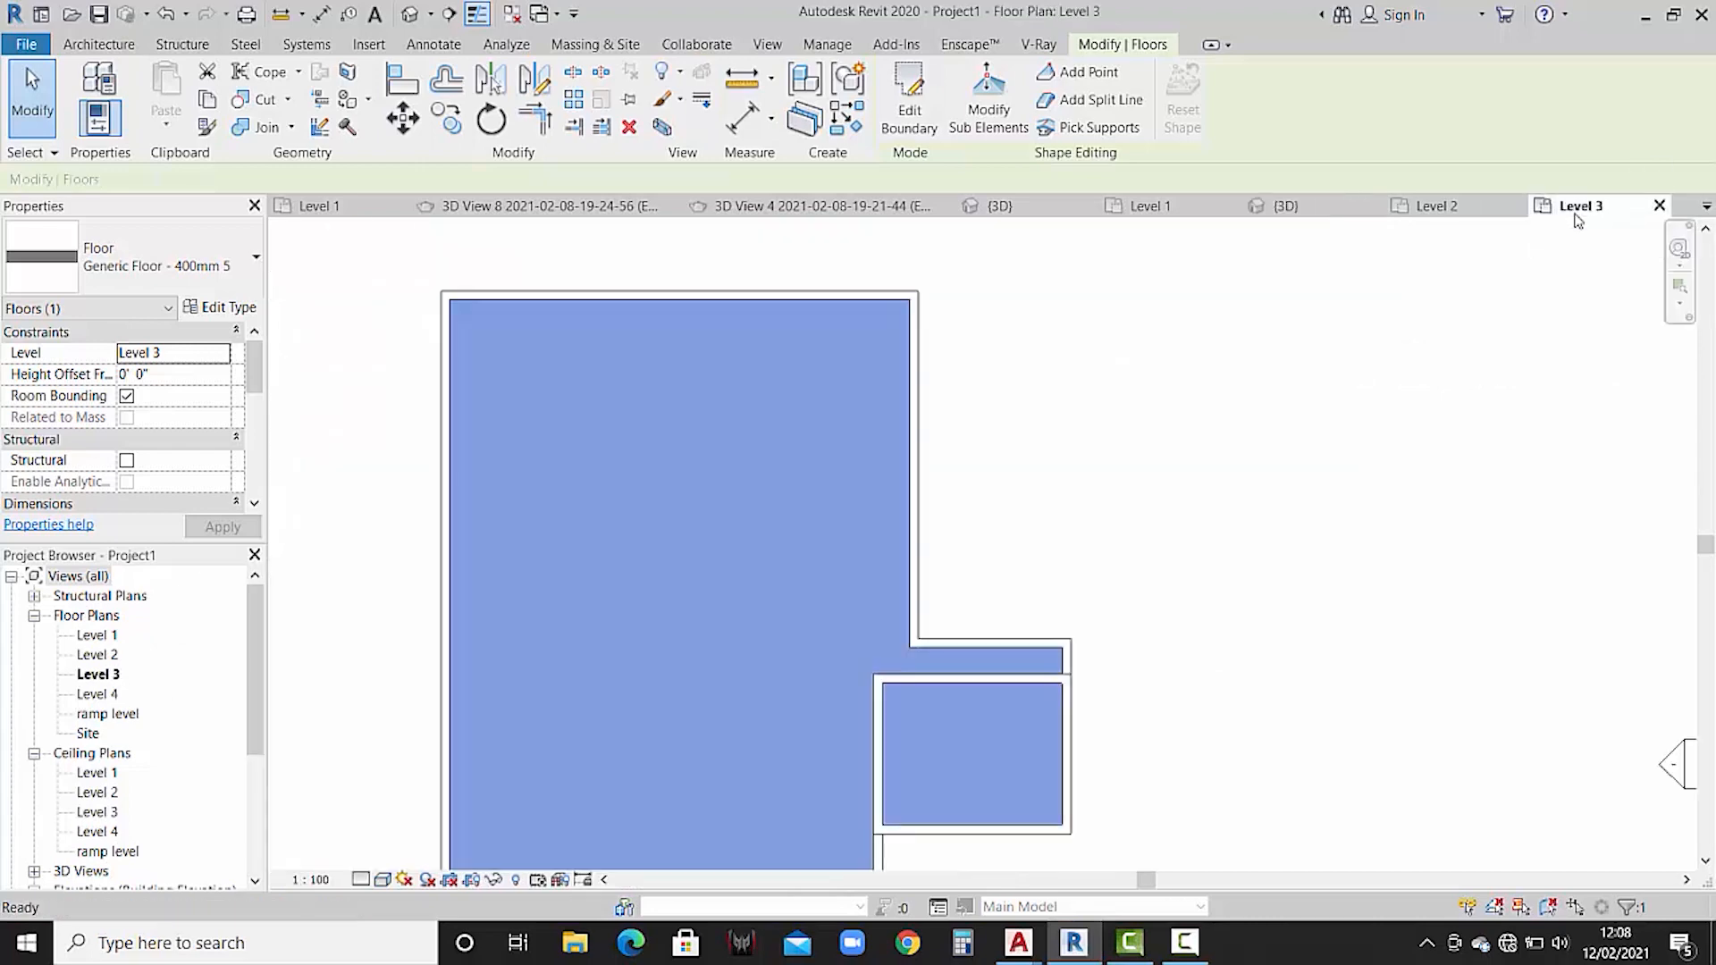
left_click(899, 130)
middle_click_drag(1138, 245, 1249, 62)
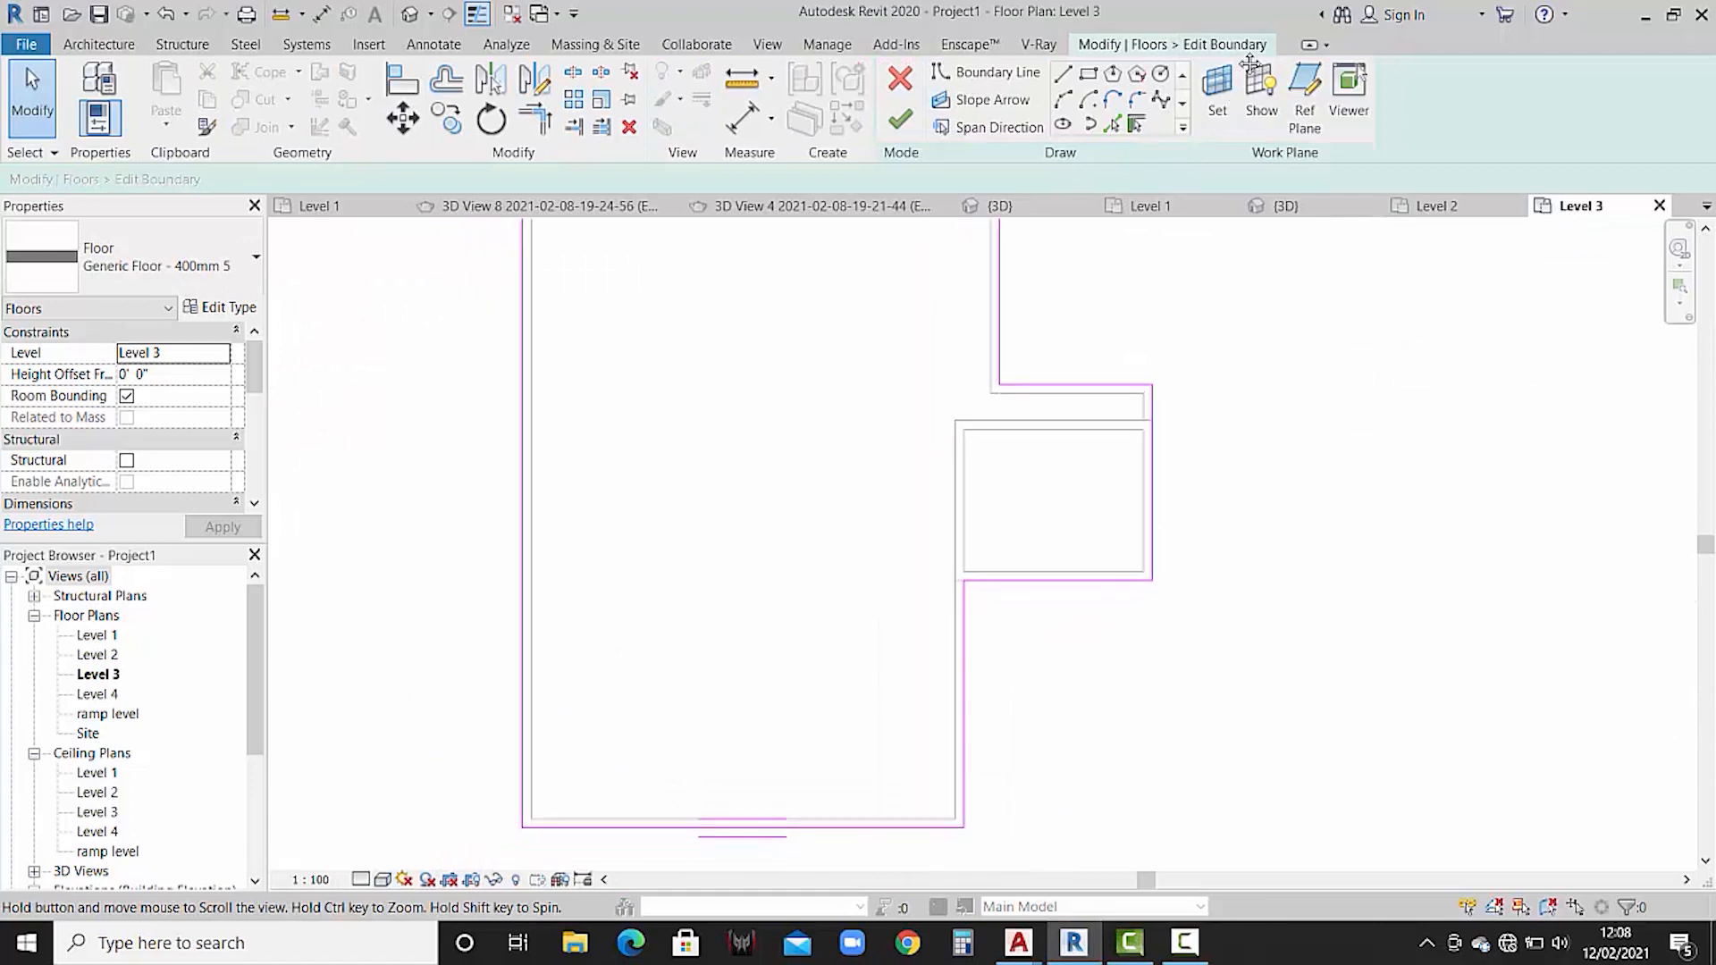
middle_click_drag(1053, 495, 1053, 317)
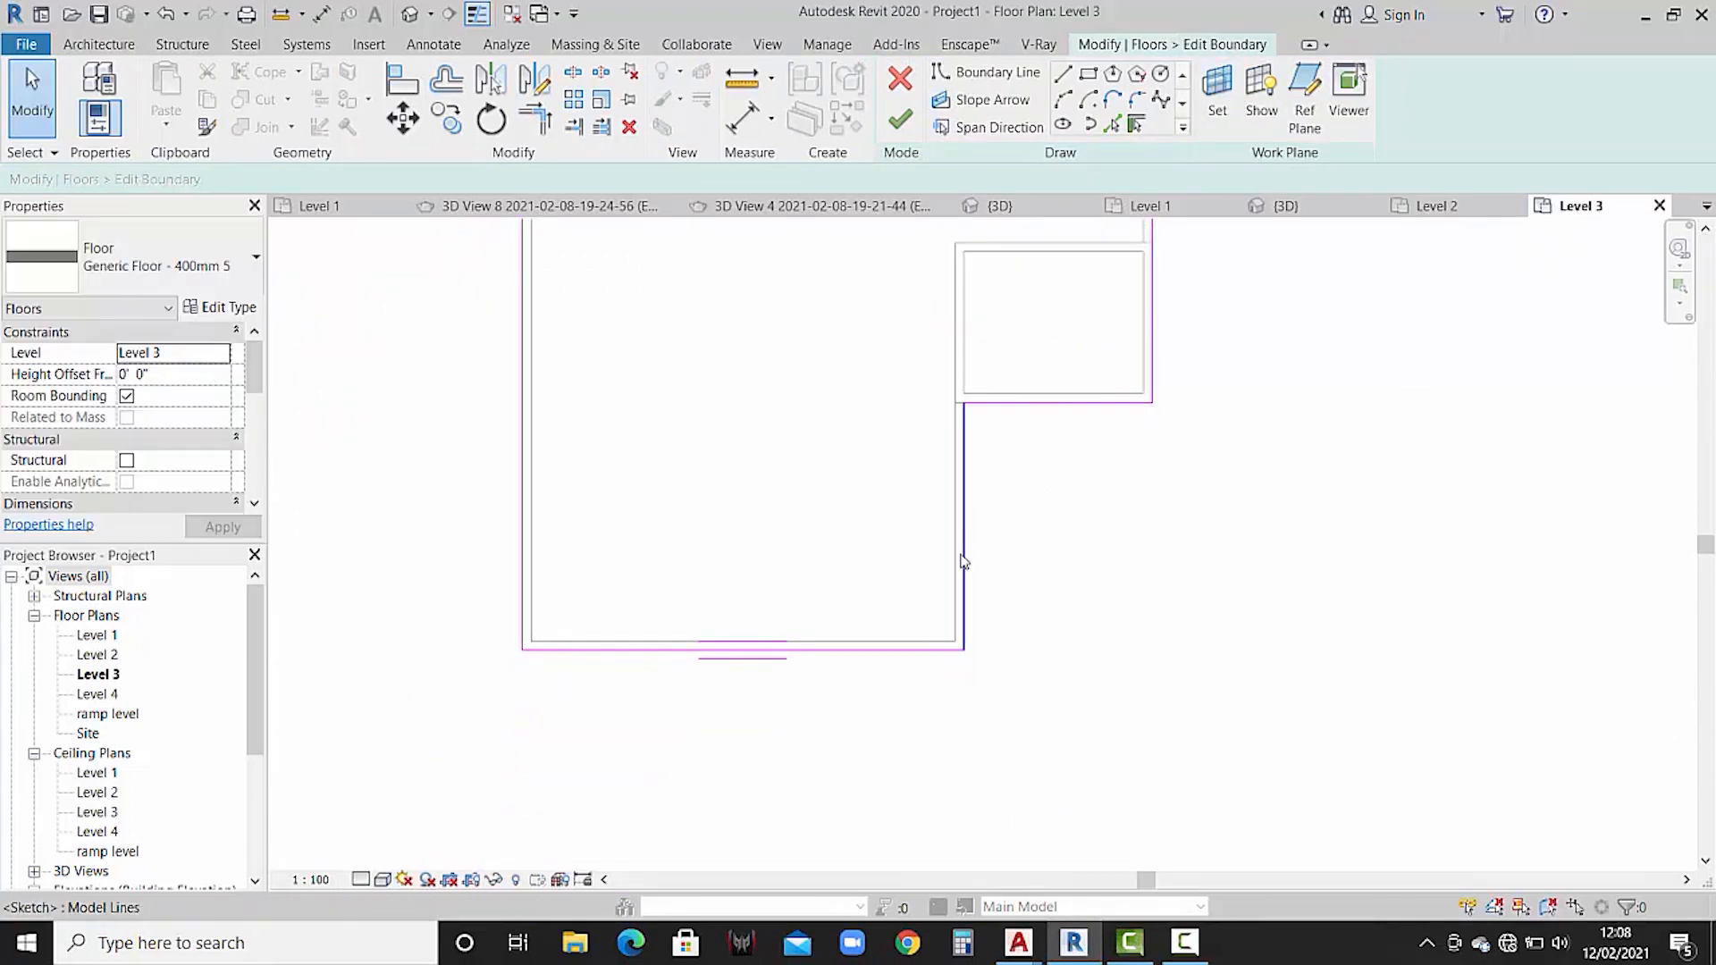
middle_click_drag(962, 561, 980, 529)
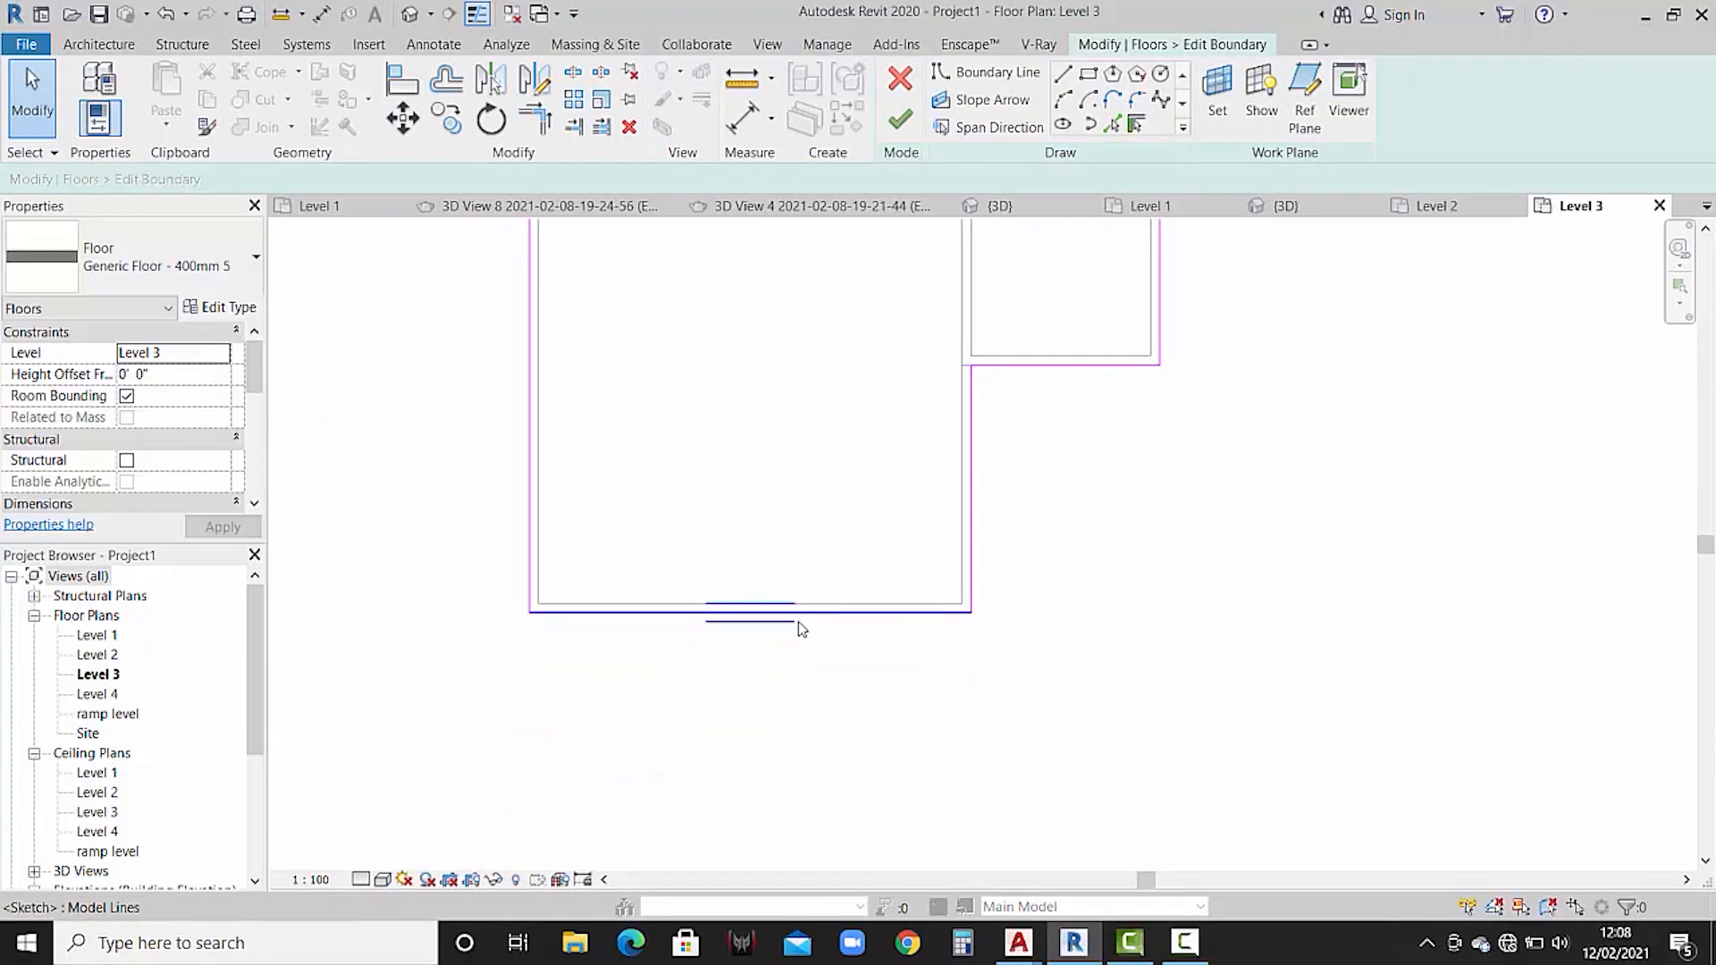
middle_click_drag(799, 621, 813, 601)
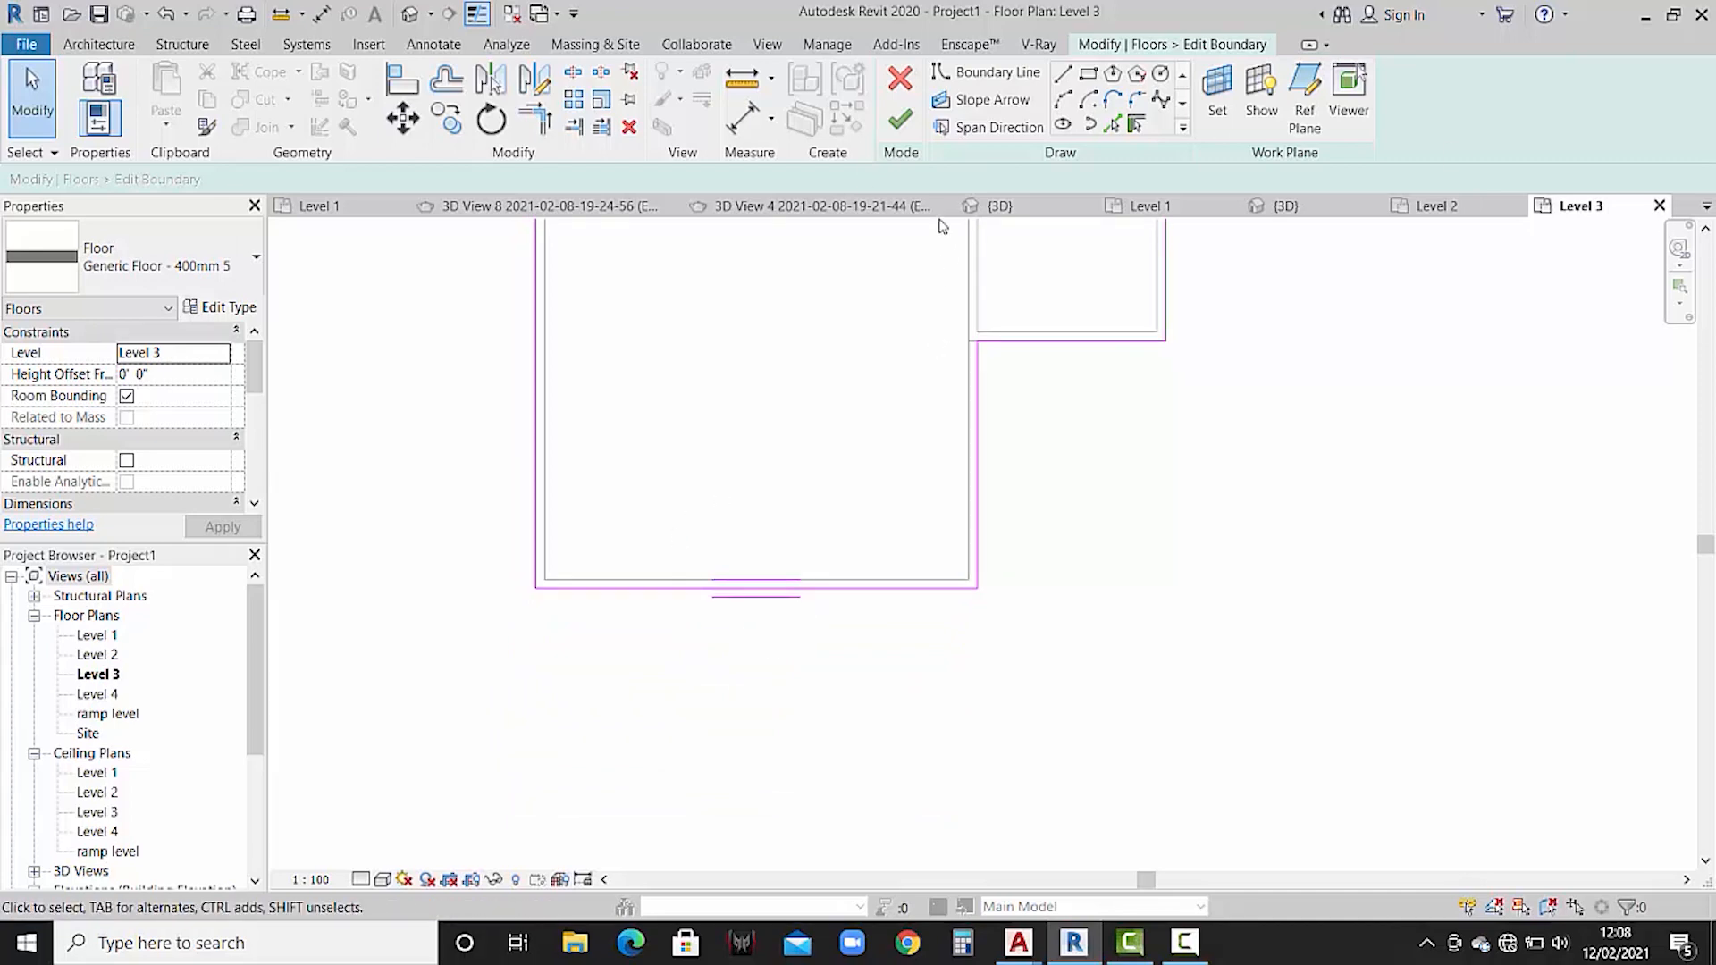
left_click(901, 120)
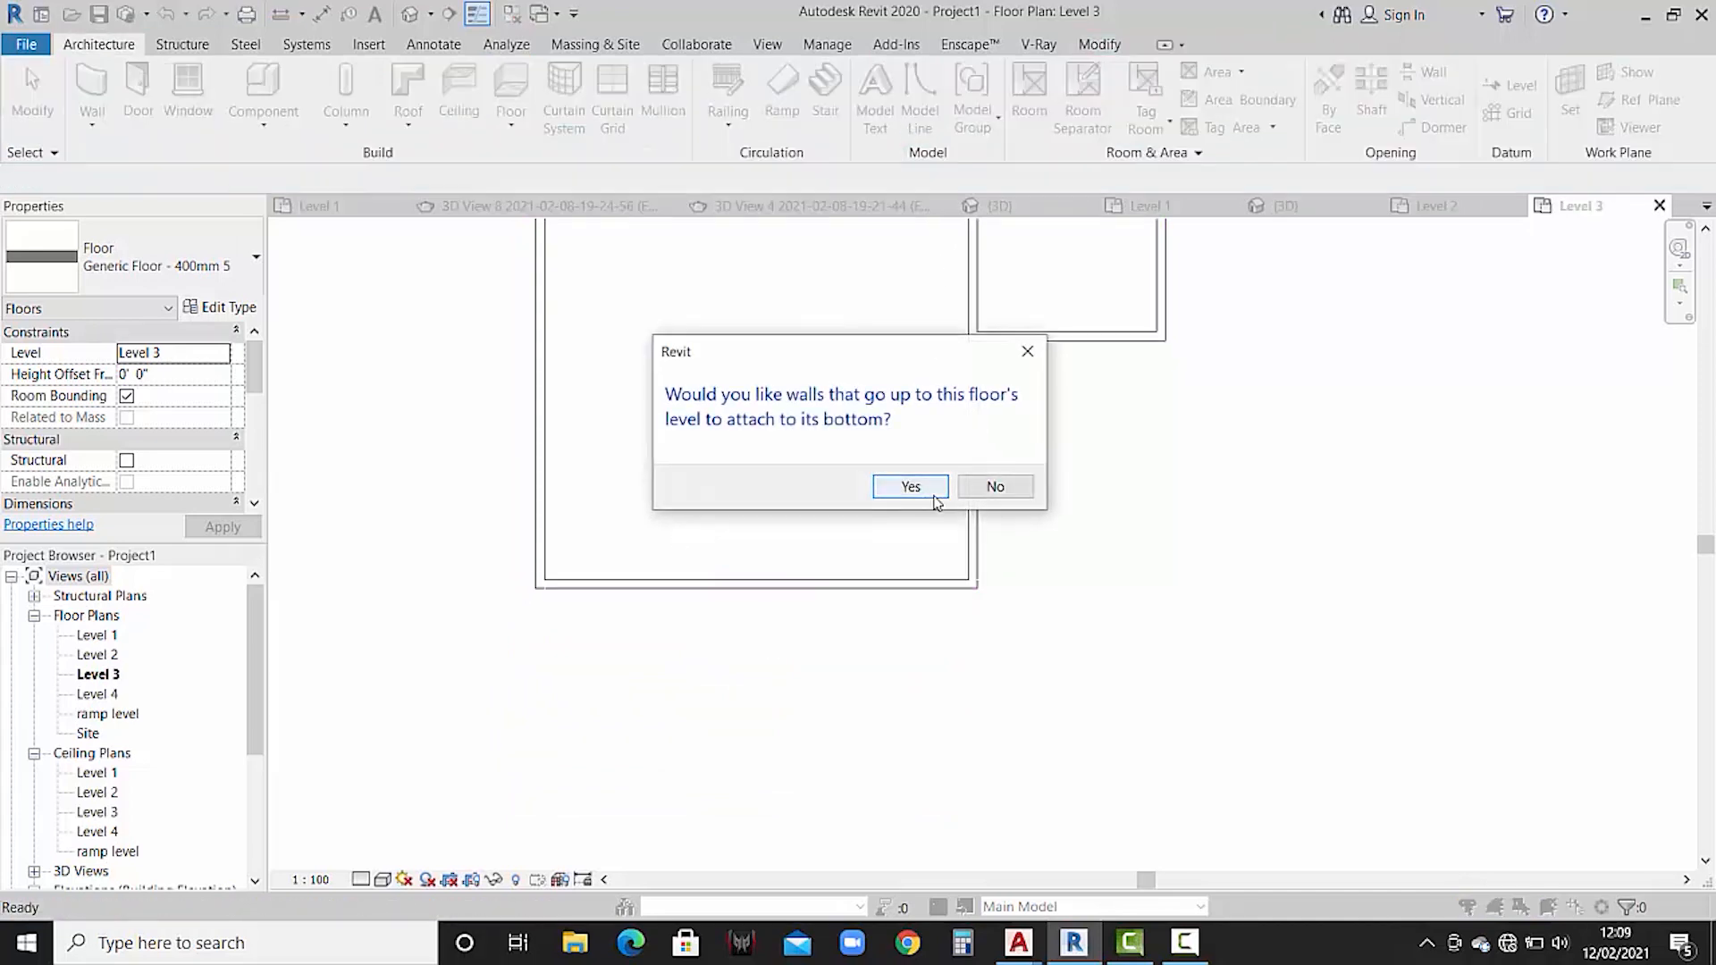
left_click(995, 488)
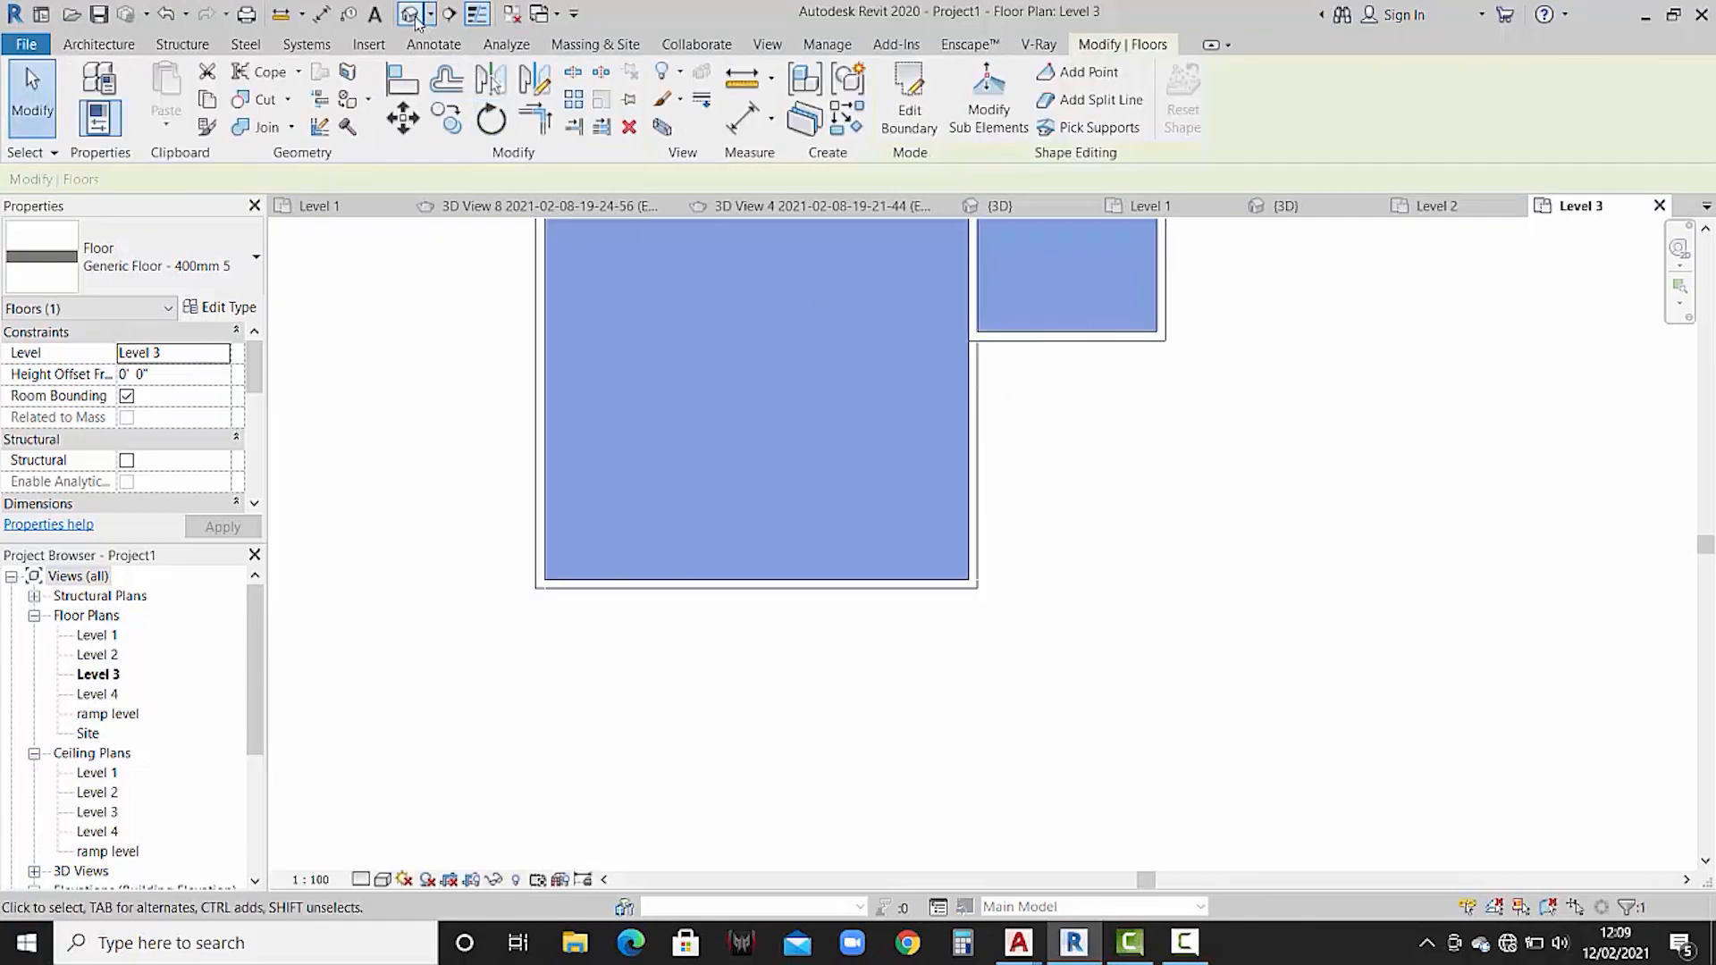
- Delete the existing Level 3 floor slab from the 3D model
left_click(411, 14)
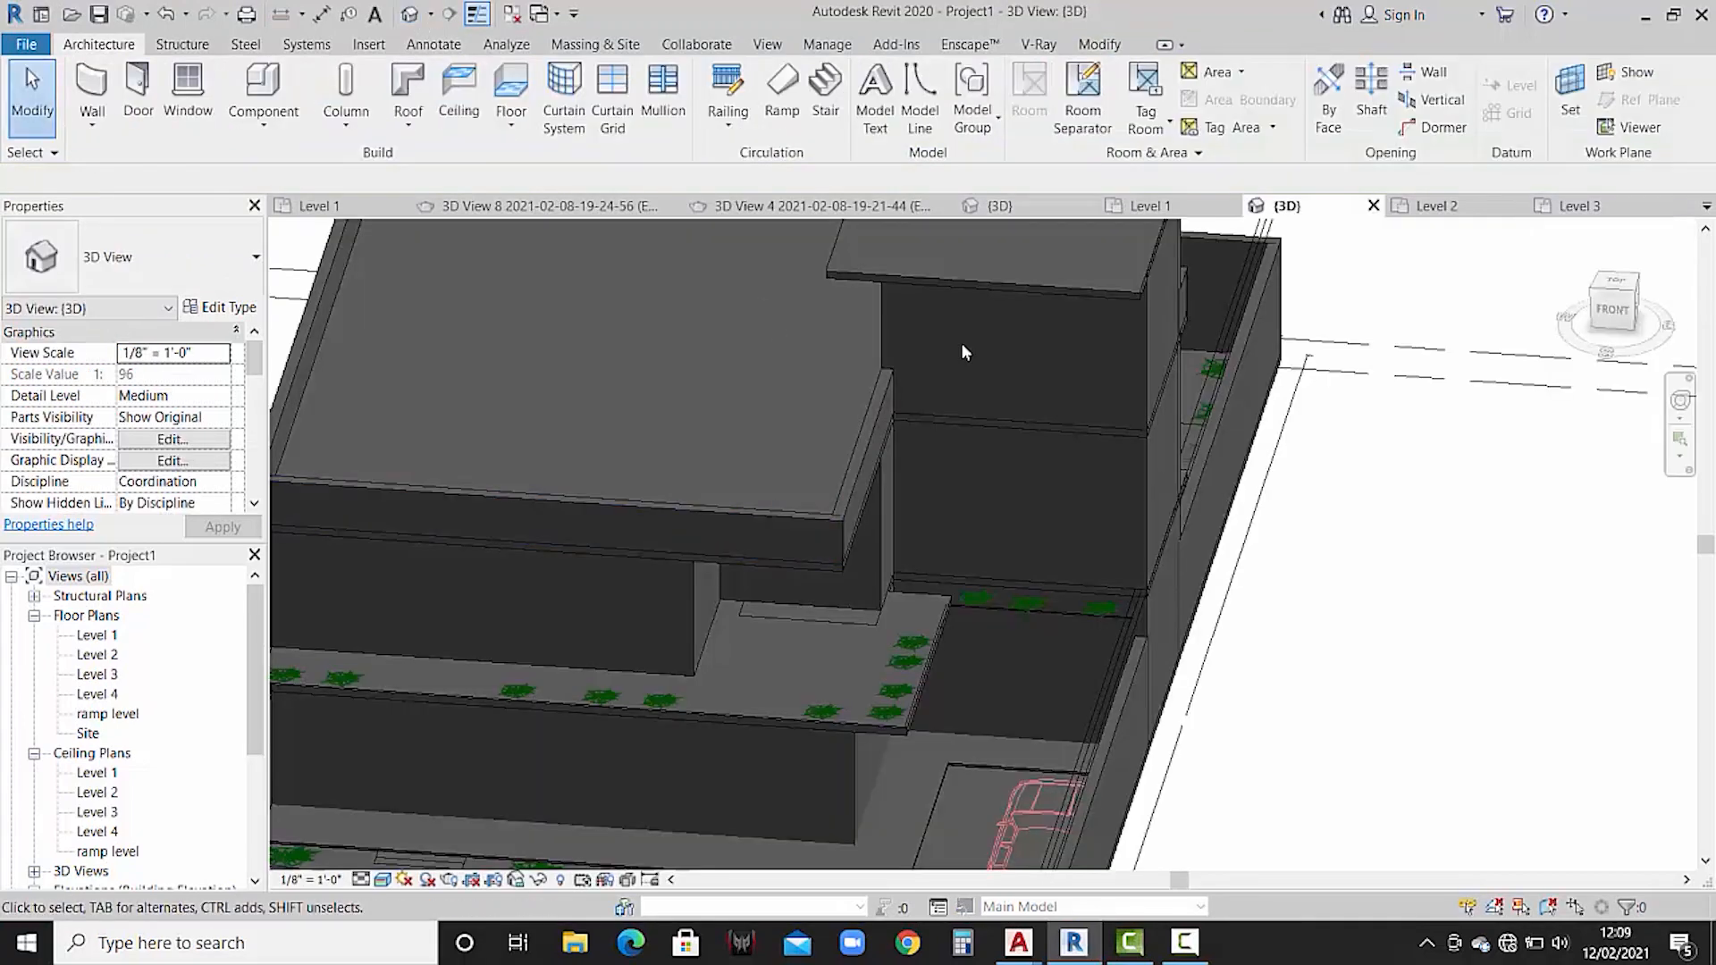
left_click(800, 569)
key("Escape")
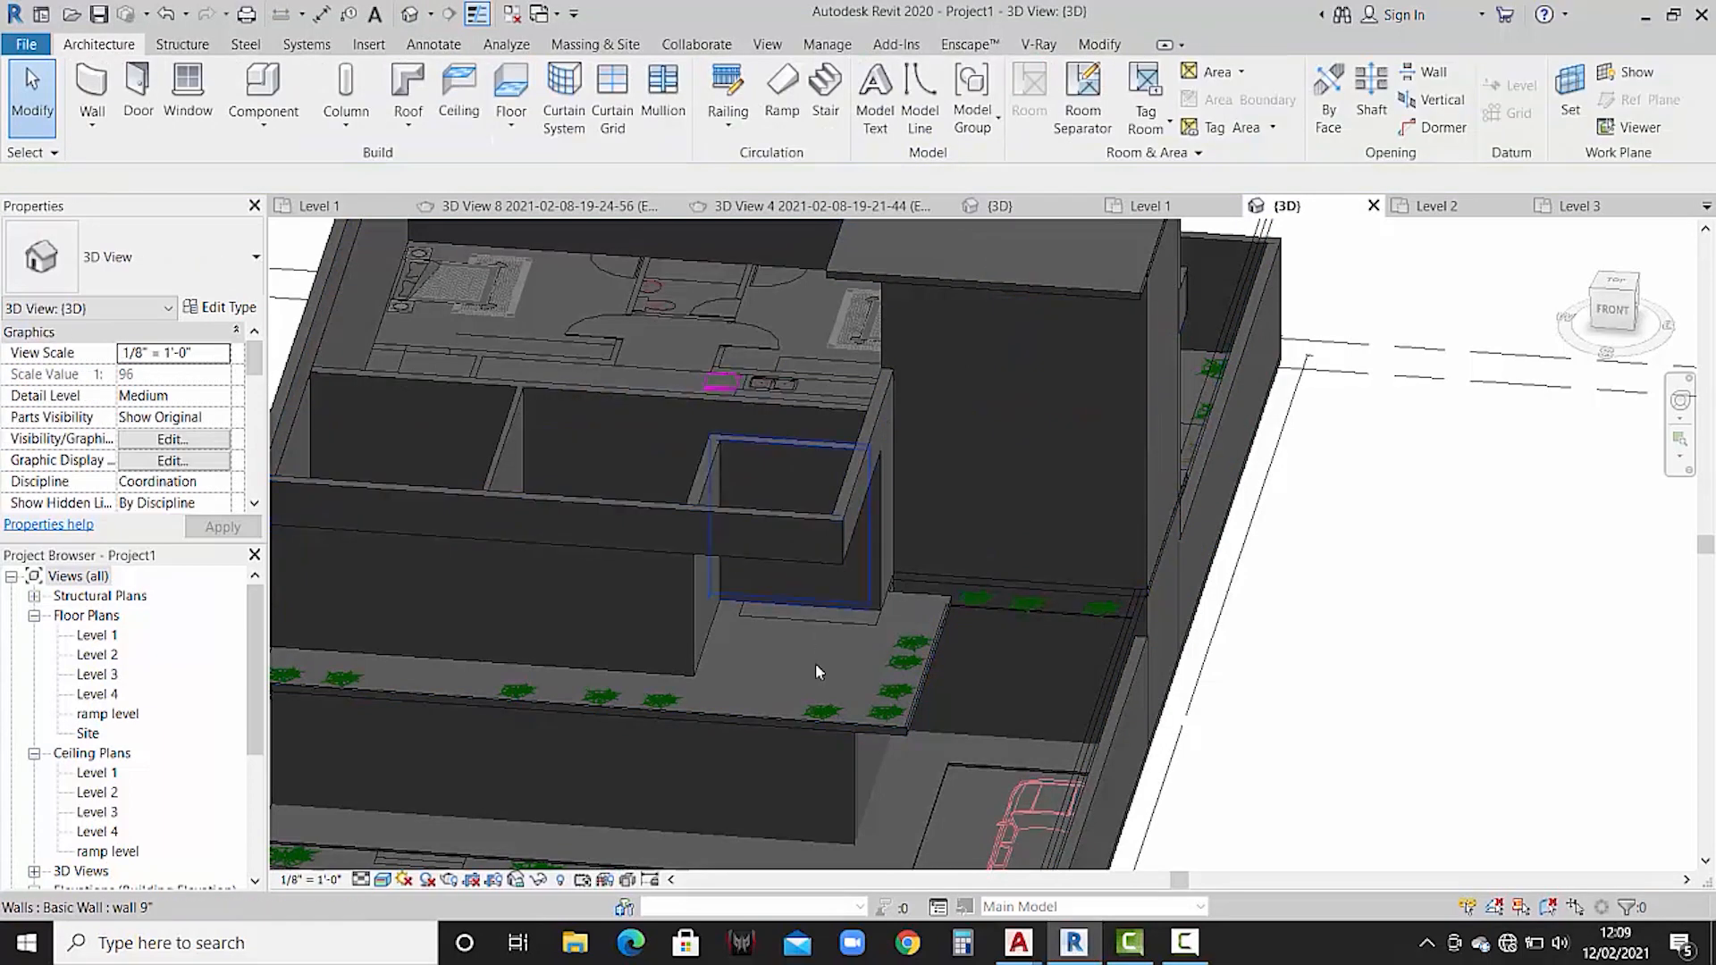
- Try pasting a copy of the projecting Level 2 slab aligned to Level 4
left_click(770, 715)
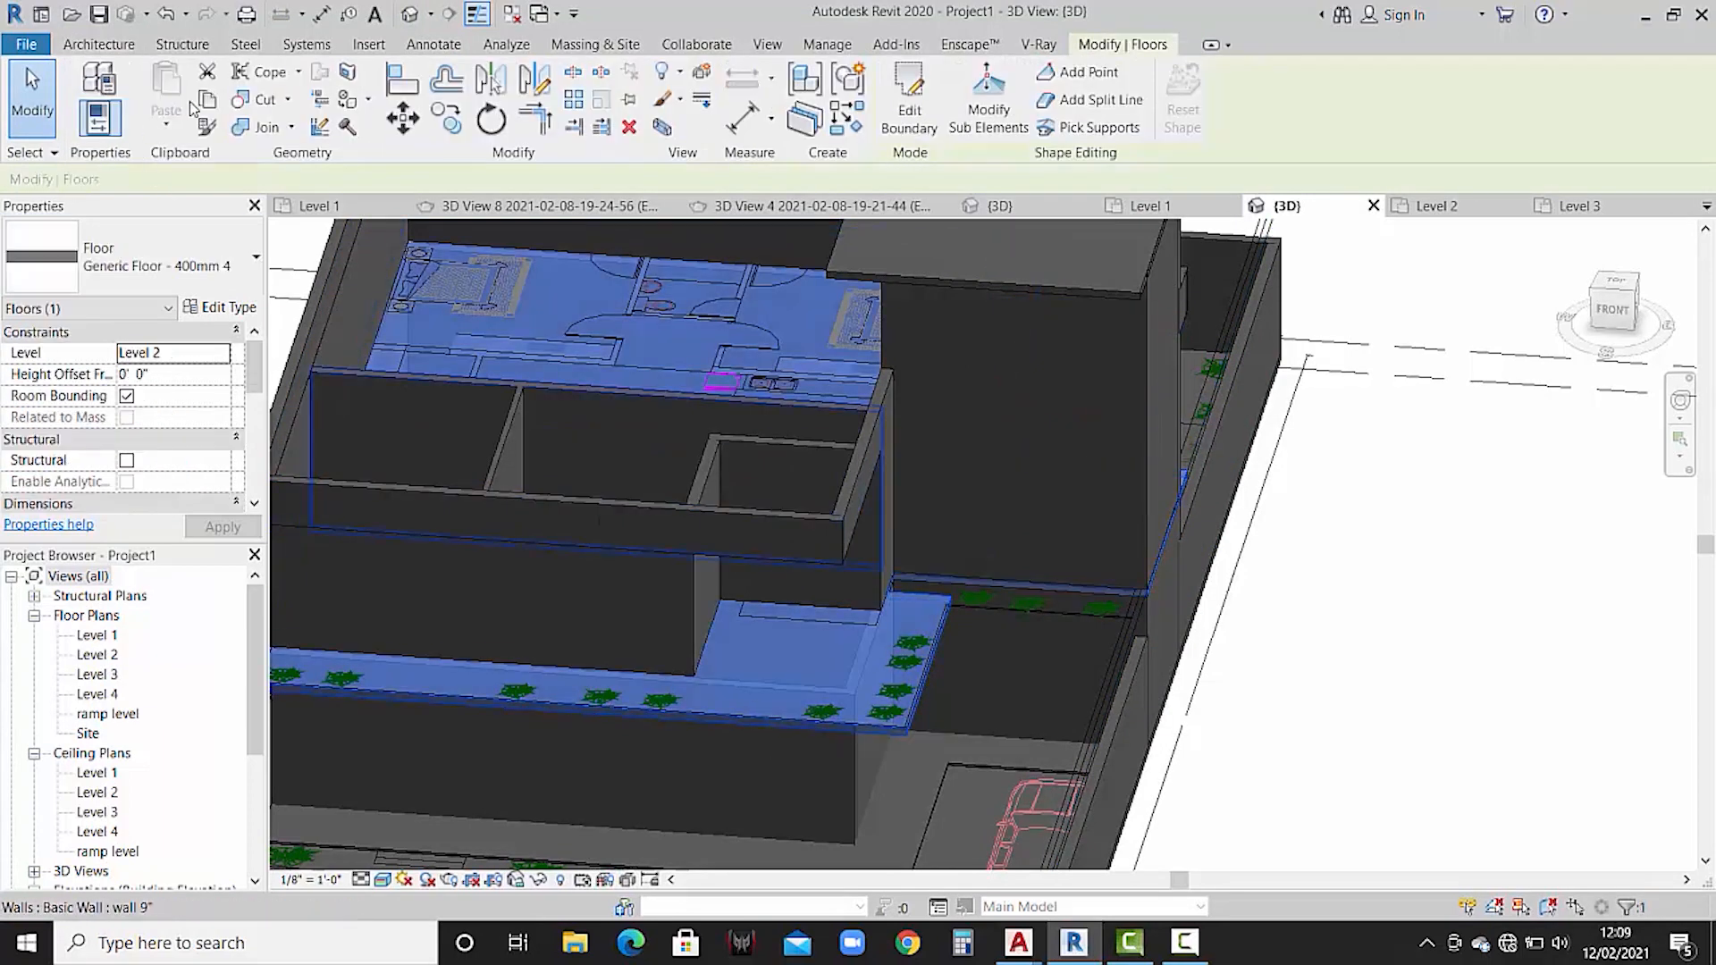
left_click(166, 121)
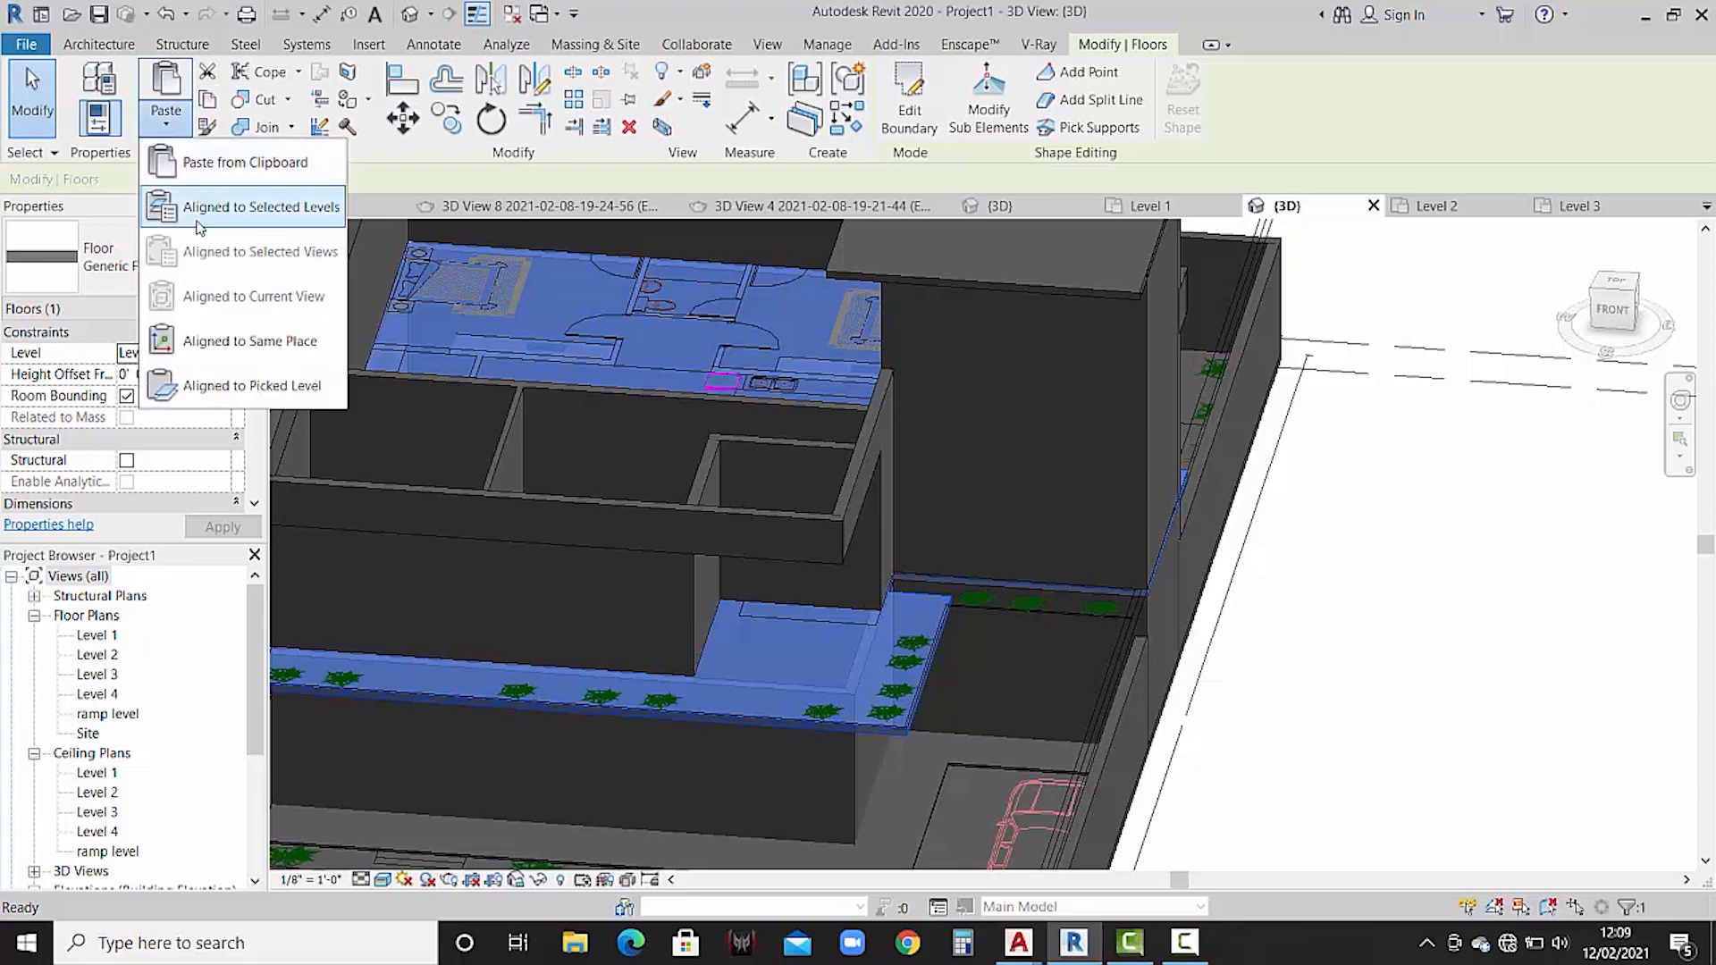
left_click(219, 200)
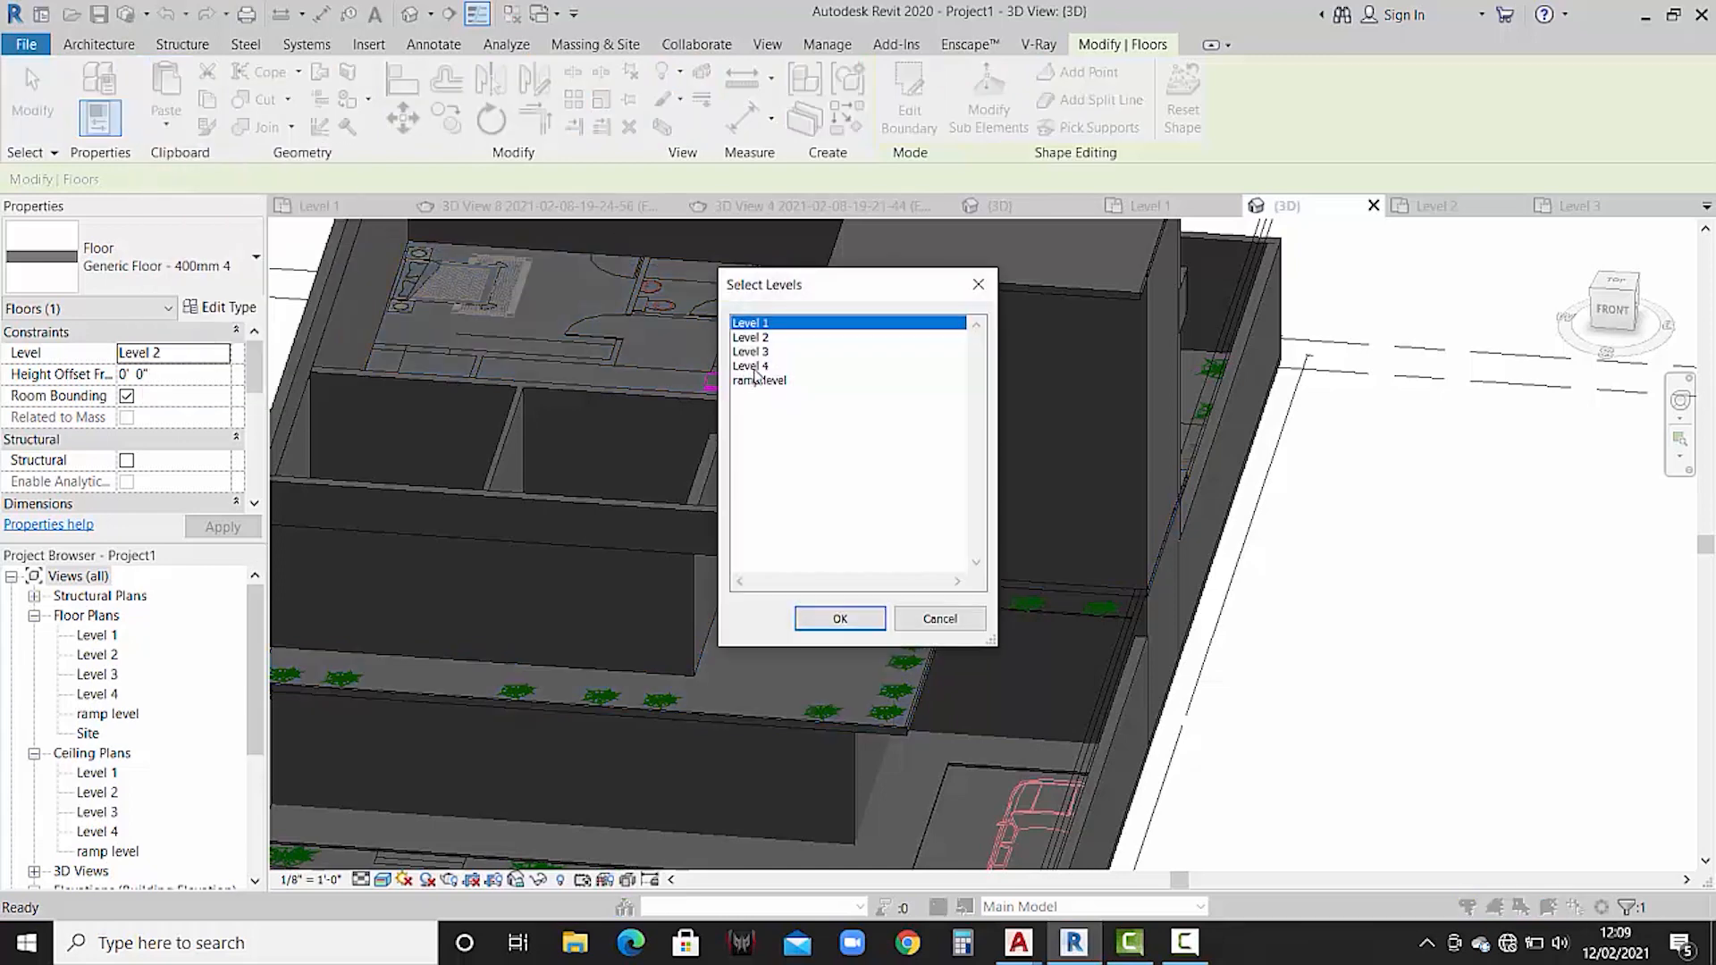
left_click(754, 368)
left_click(836, 621)
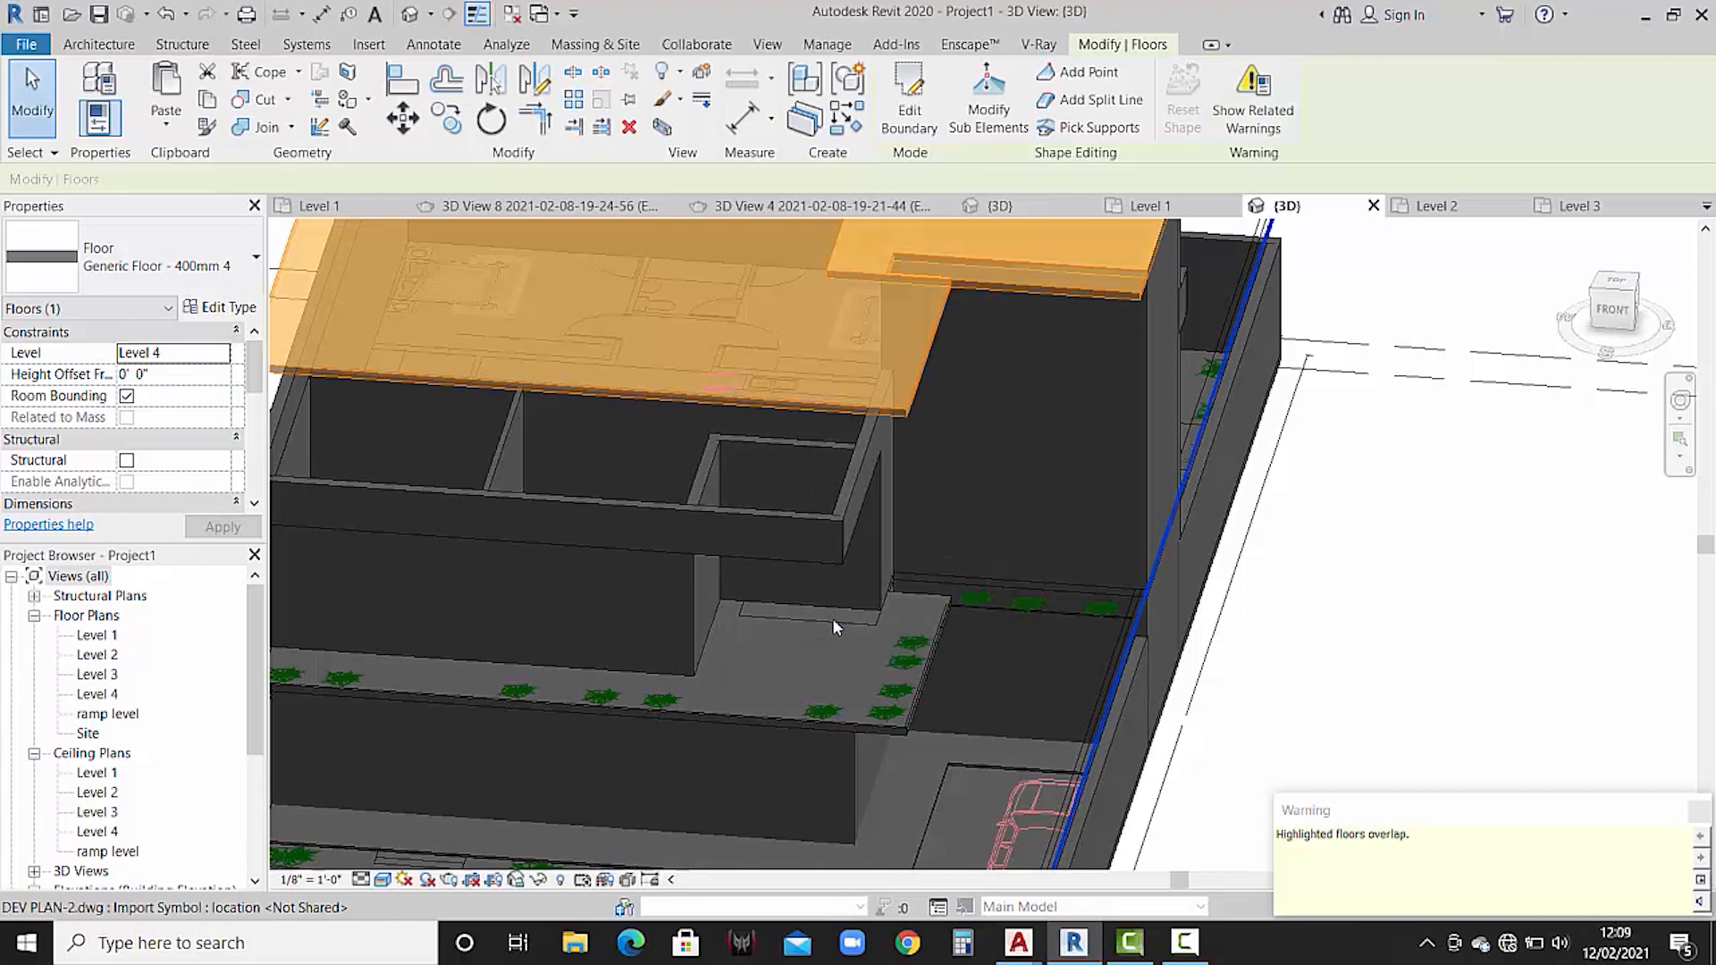
key("Escape")
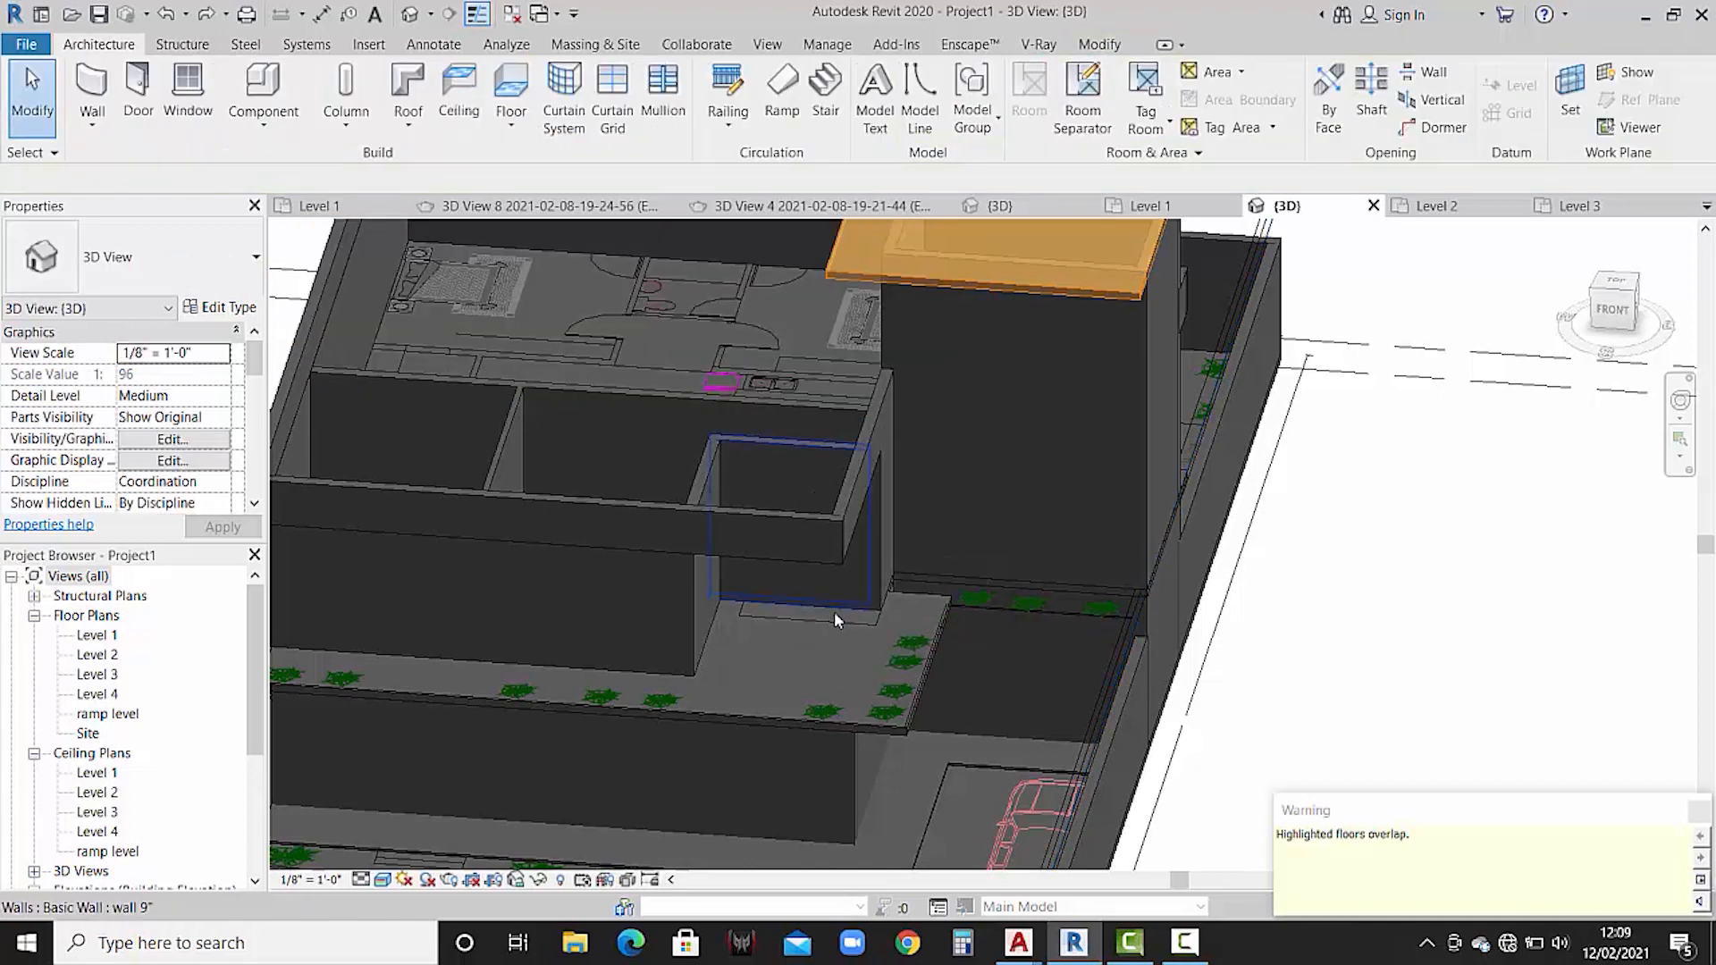
- Copy the projecting Level 2 floor slab and paste it aligned to Level 3
left_click(786, 717)
left_click(207, 100)
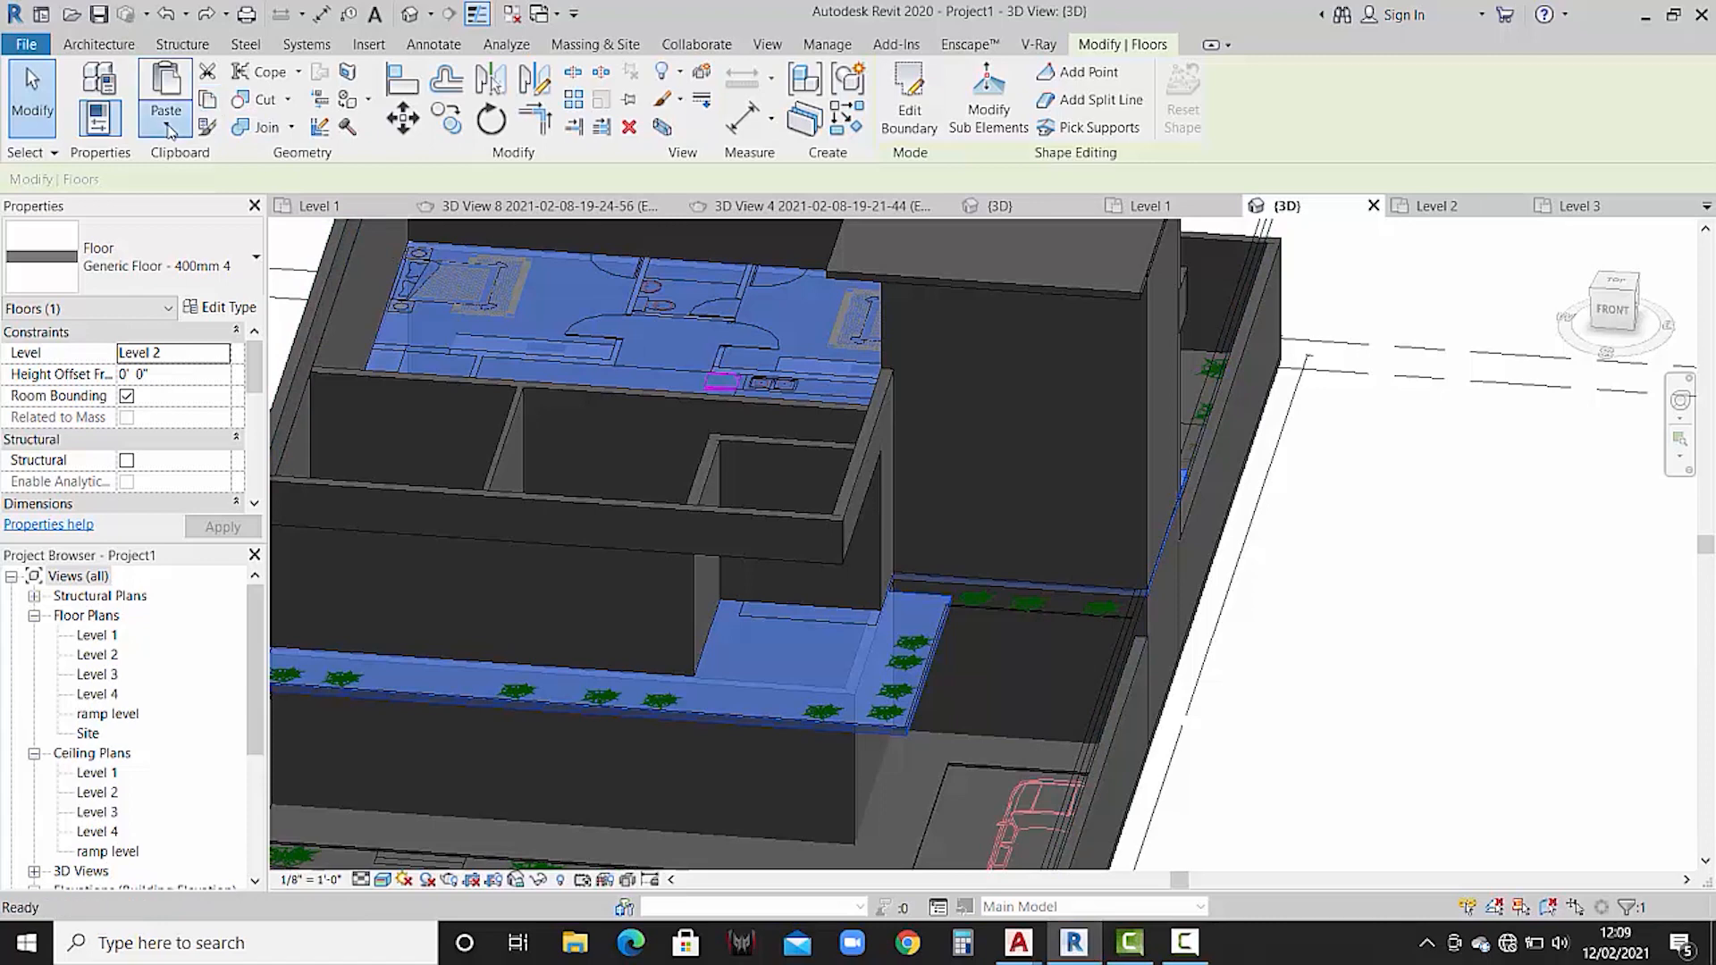
left_click(165, 132)
left_click(268, 203)
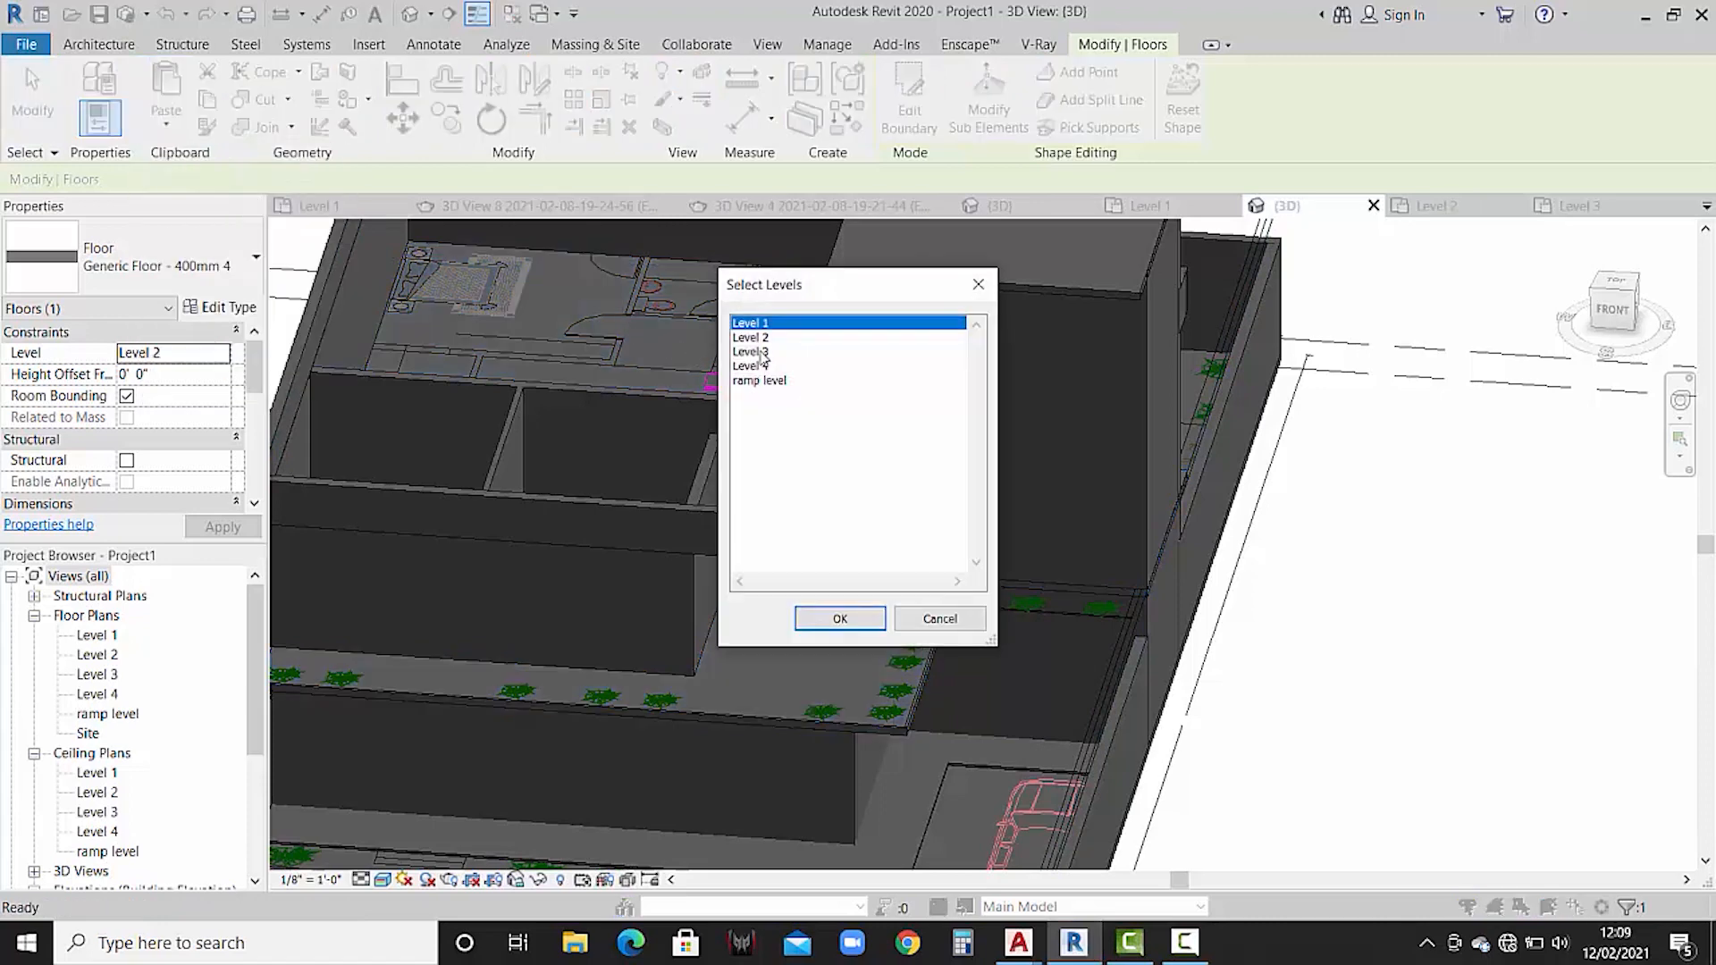
left_click(761, 352)
left_click(834, 624)
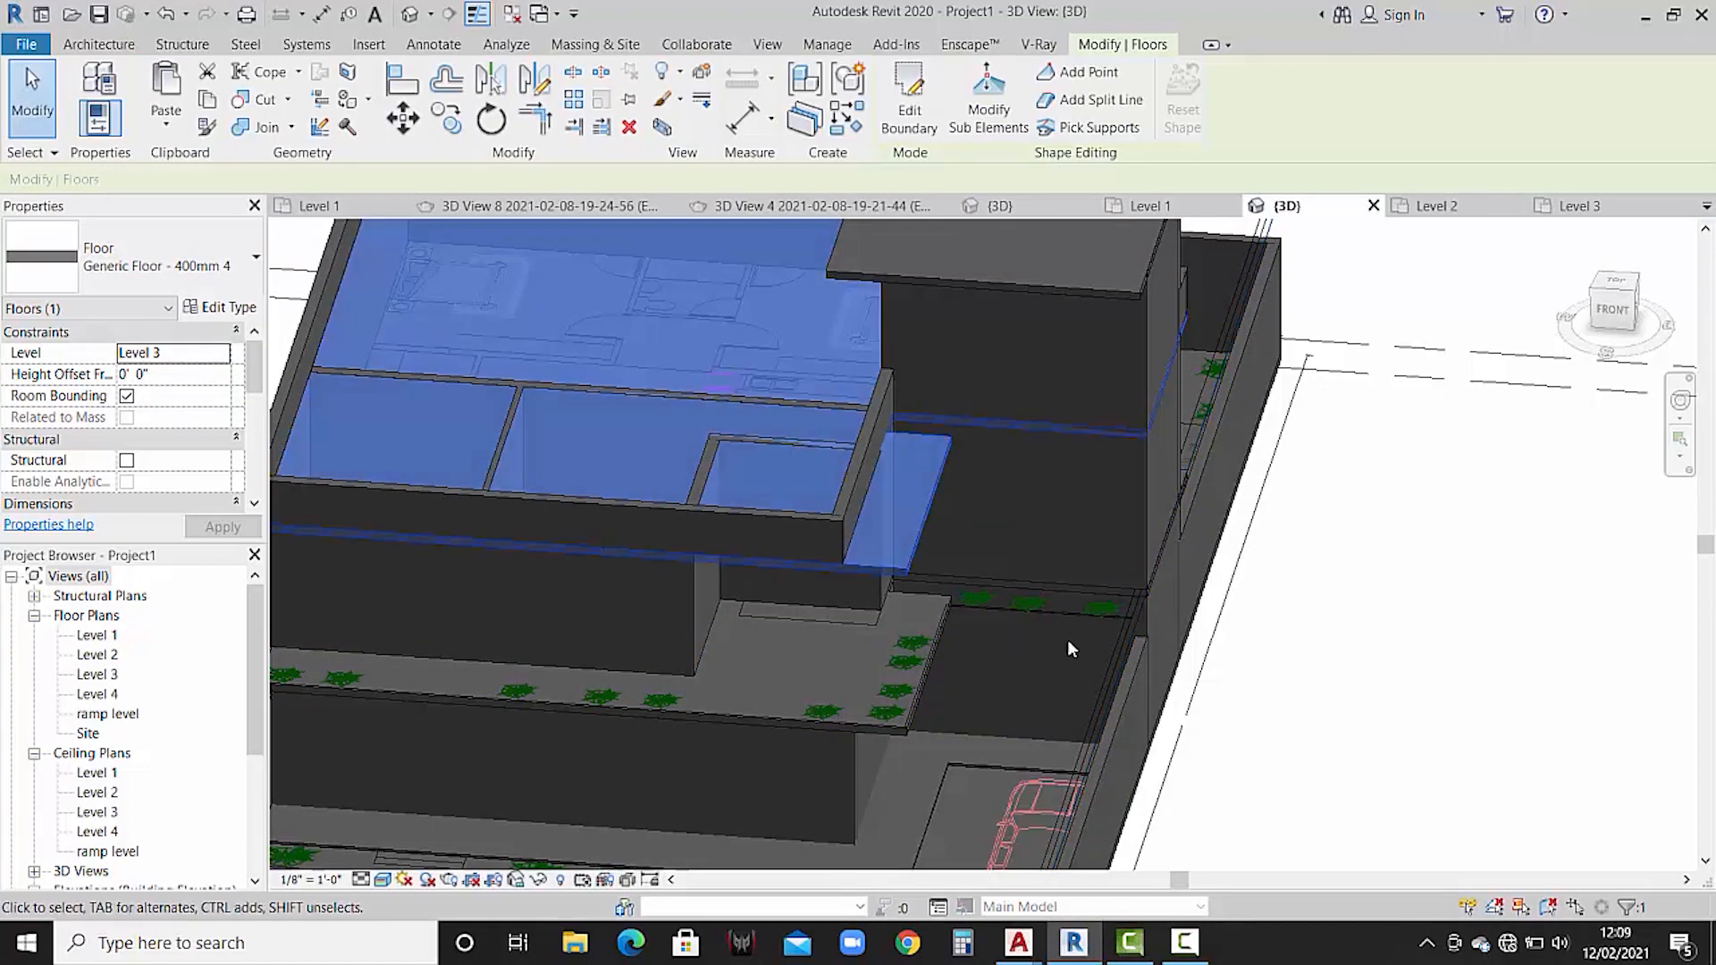
key("Escape")
- Edit the pasted slab's boundary in the Level 3 plan and delete the short notch lines beside the staircase block
middle_click_drag(1044, 636, 877, 445, "shift")
left_click(824, 439)
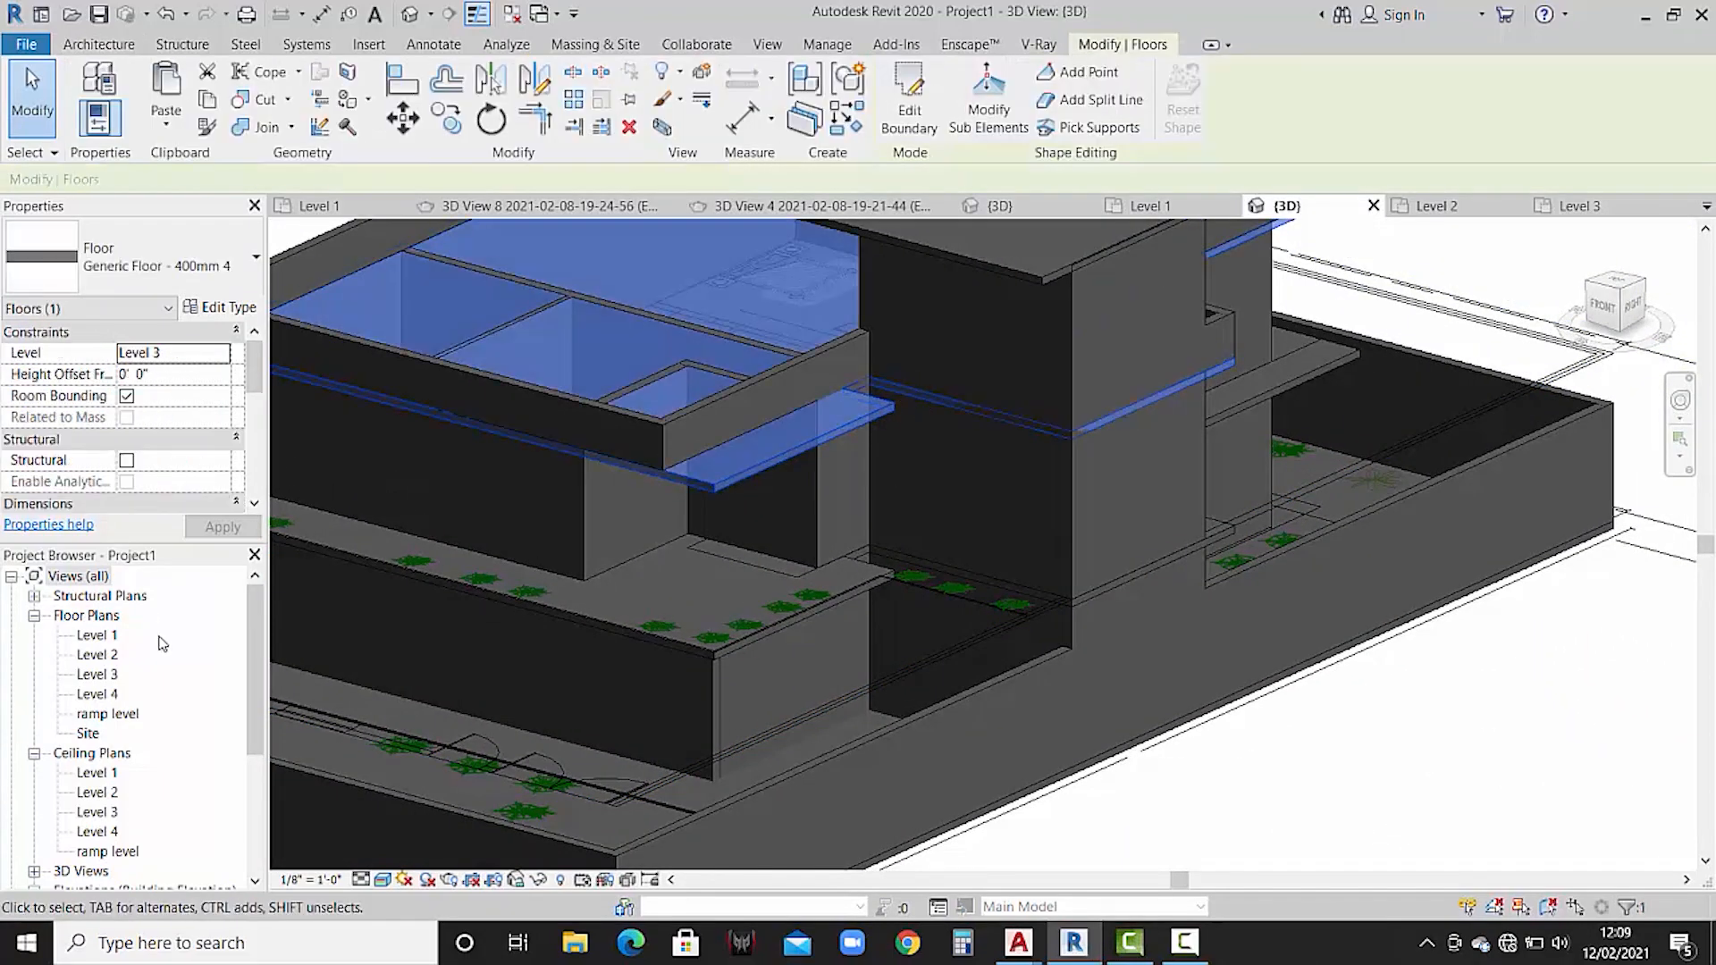
left_click(98, 675)
double_click(114, 679)
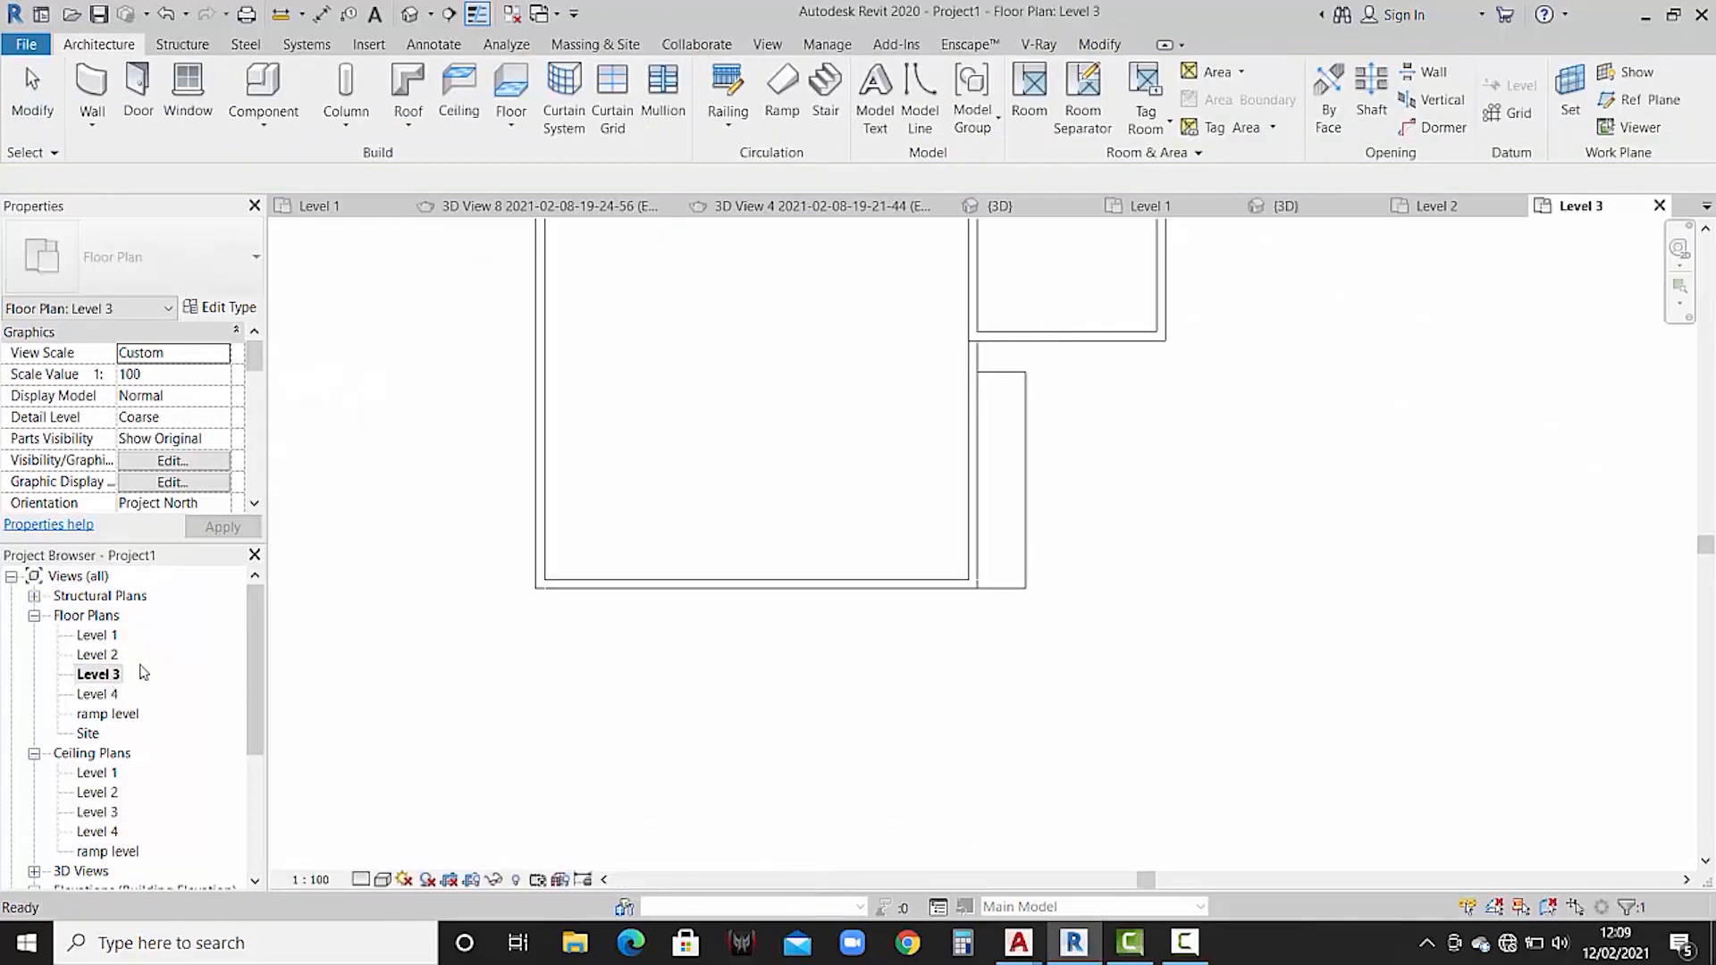
left_click(920, 518)
left_click(910, 98)
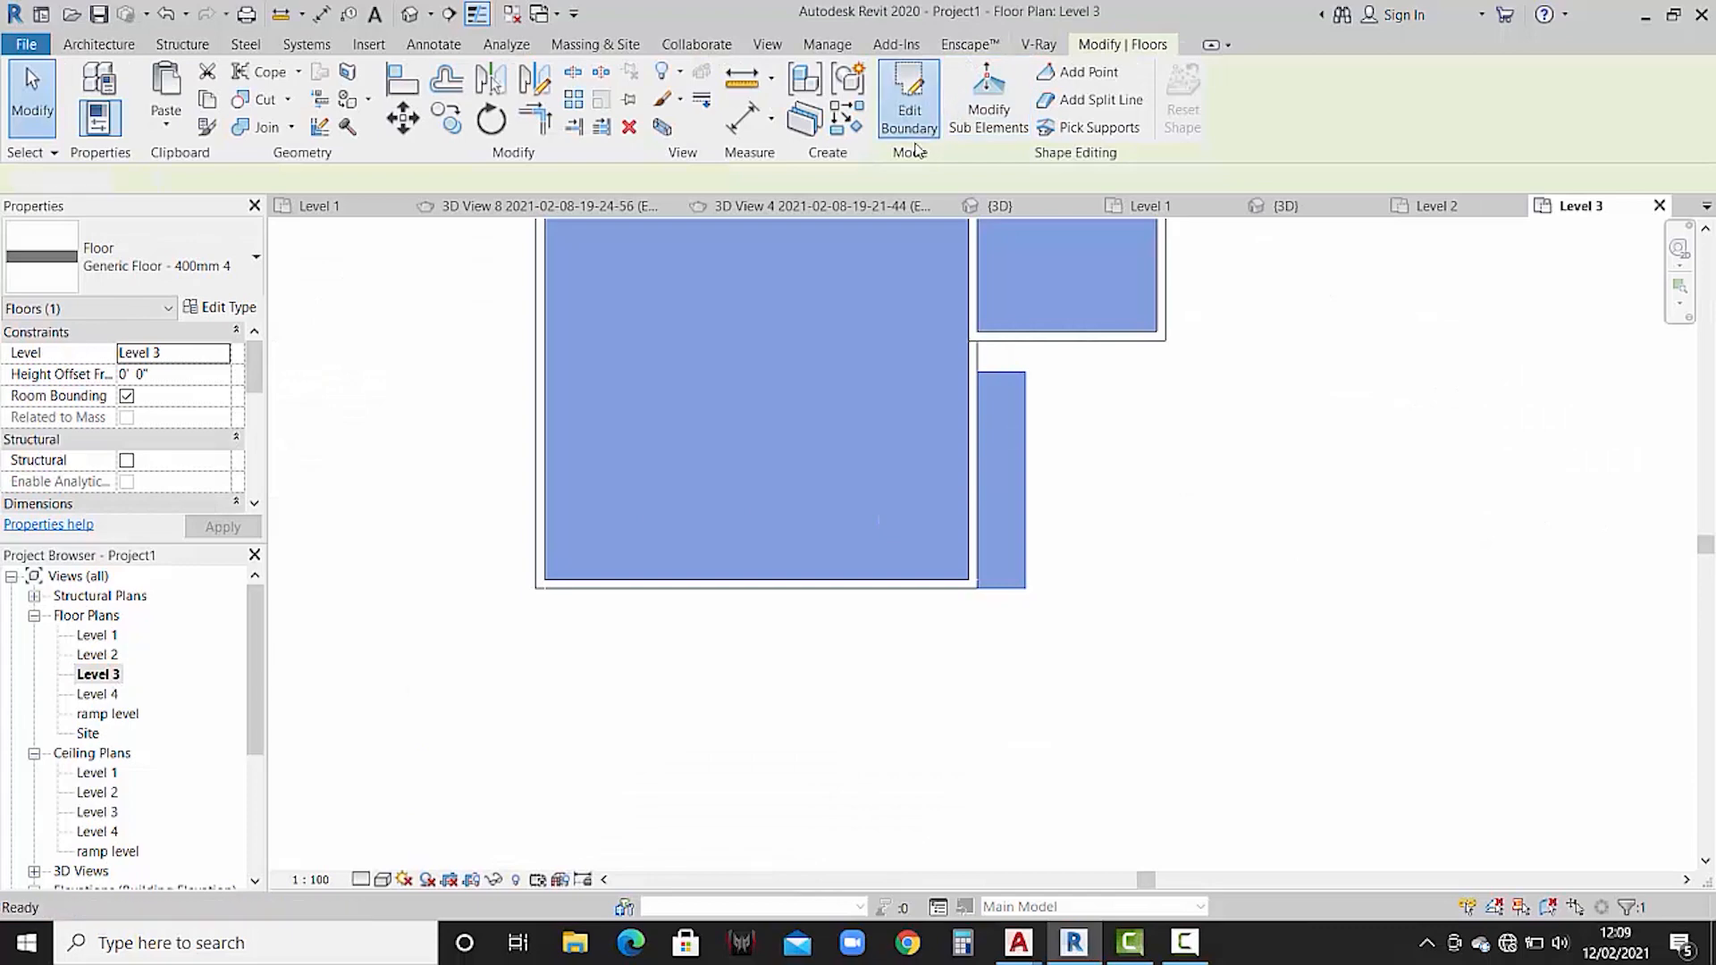
middle_click_drag(945, 542, 948, 648)
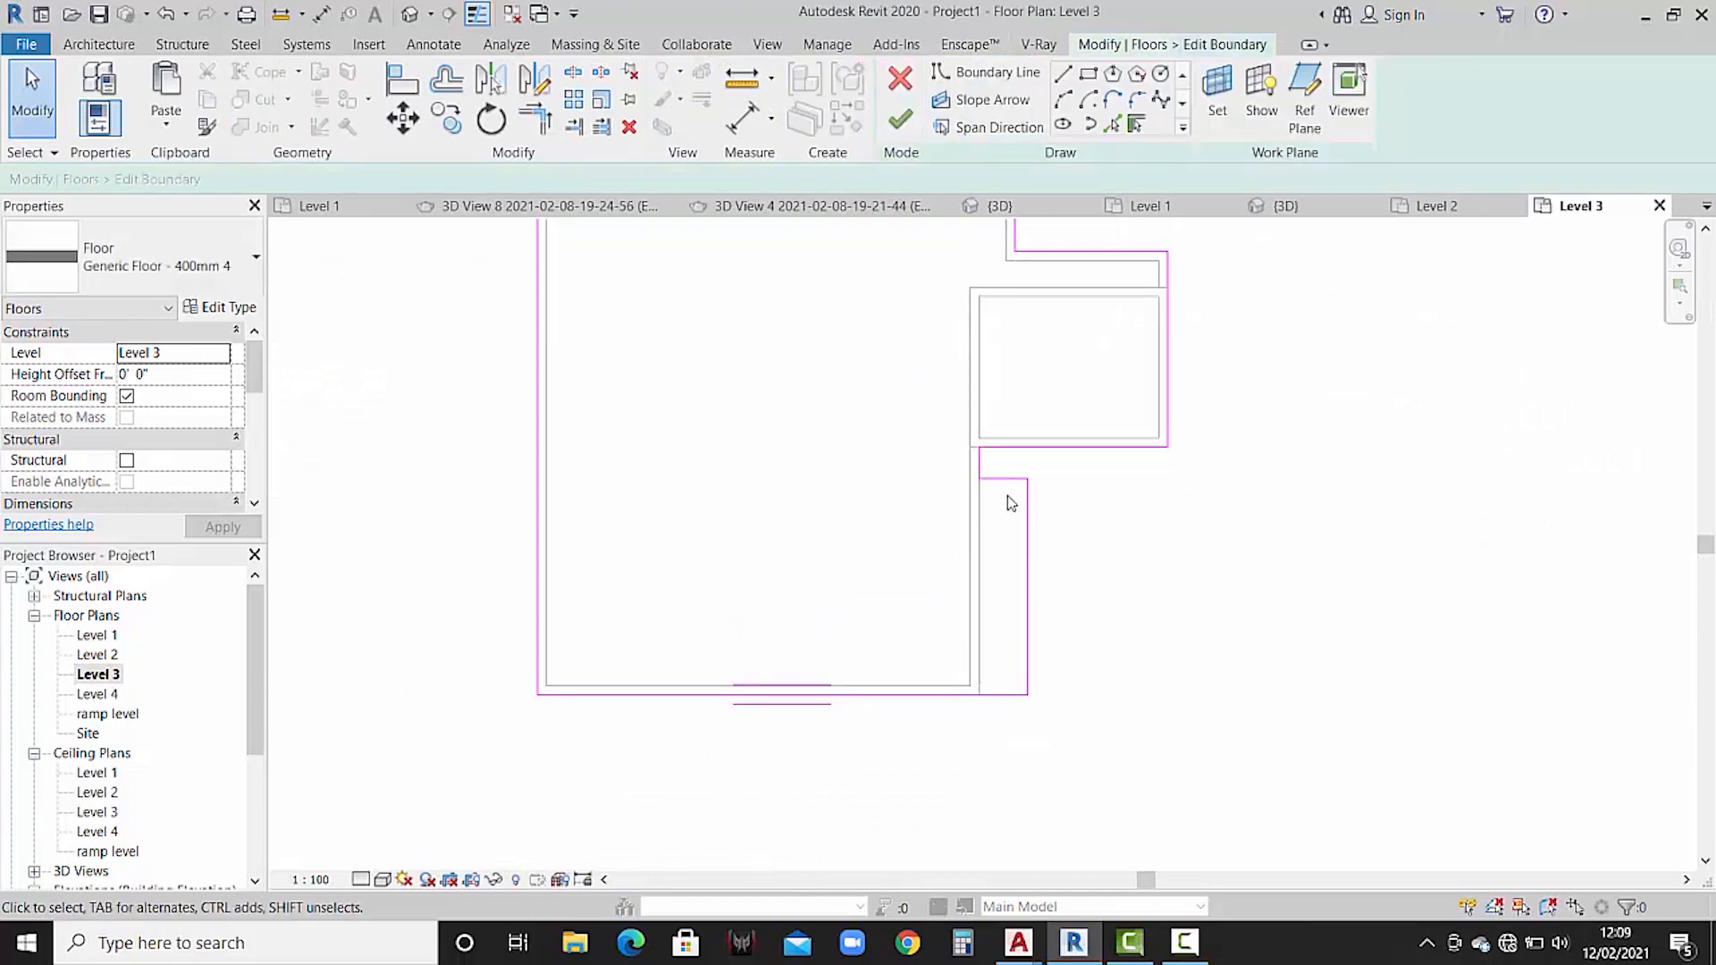
scroll(1001, 482, "up", 1)
left_click(997, 487)
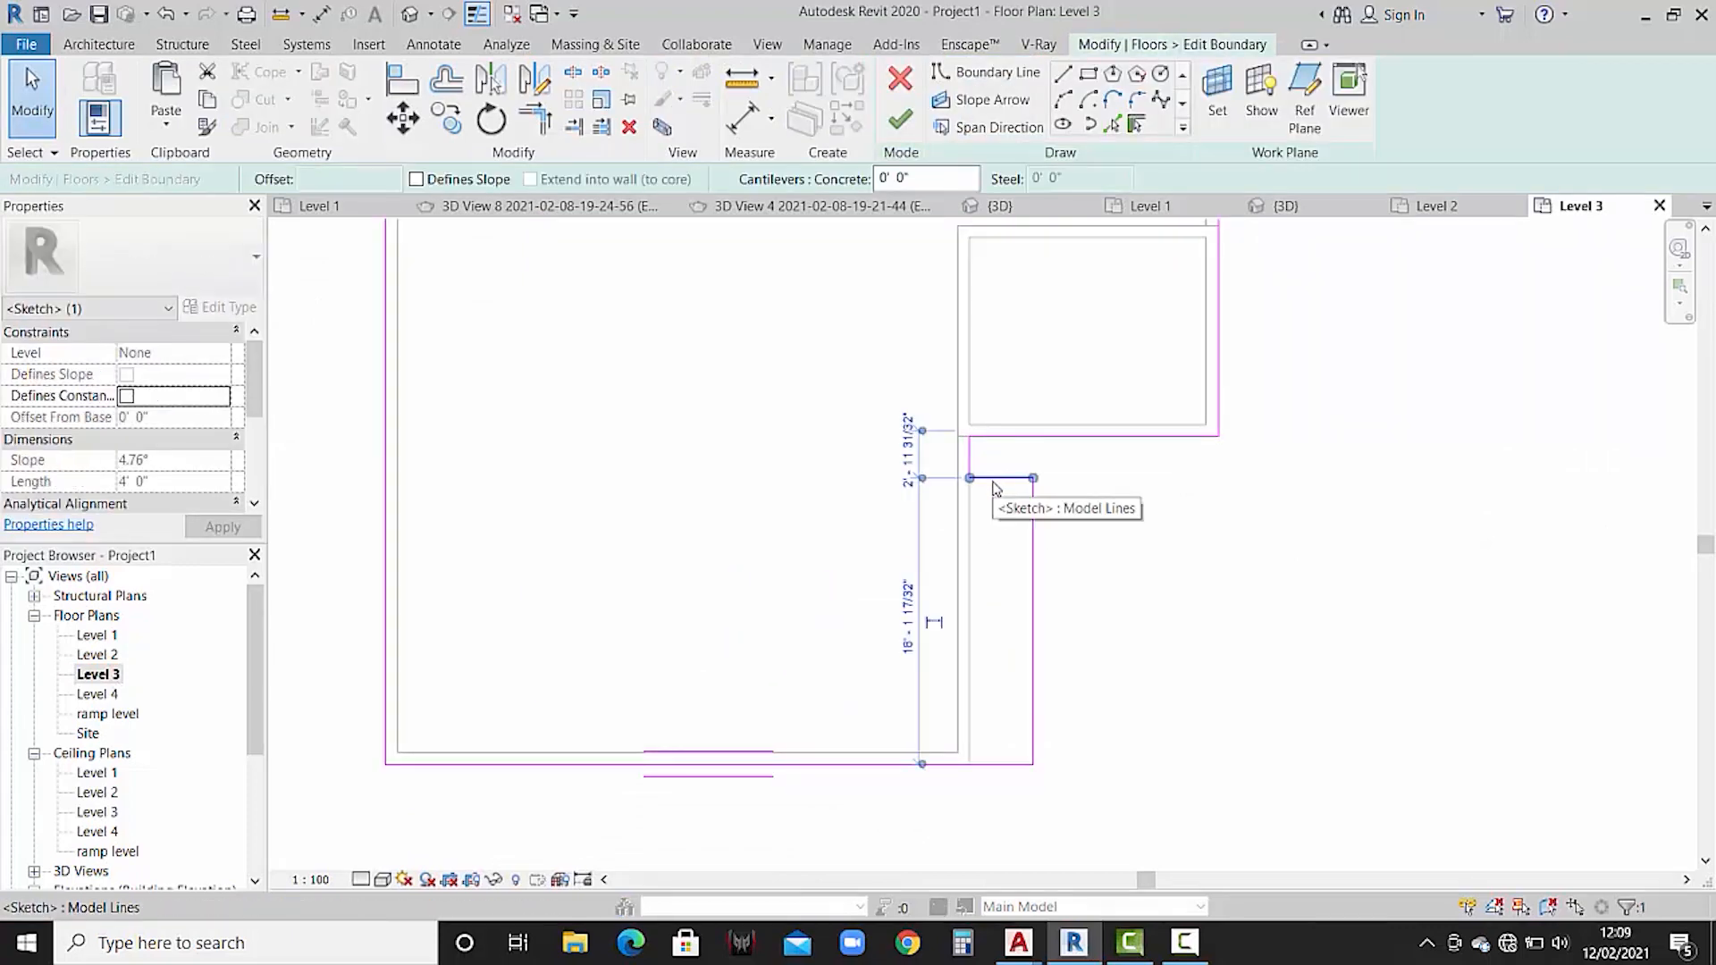
key("Delete")
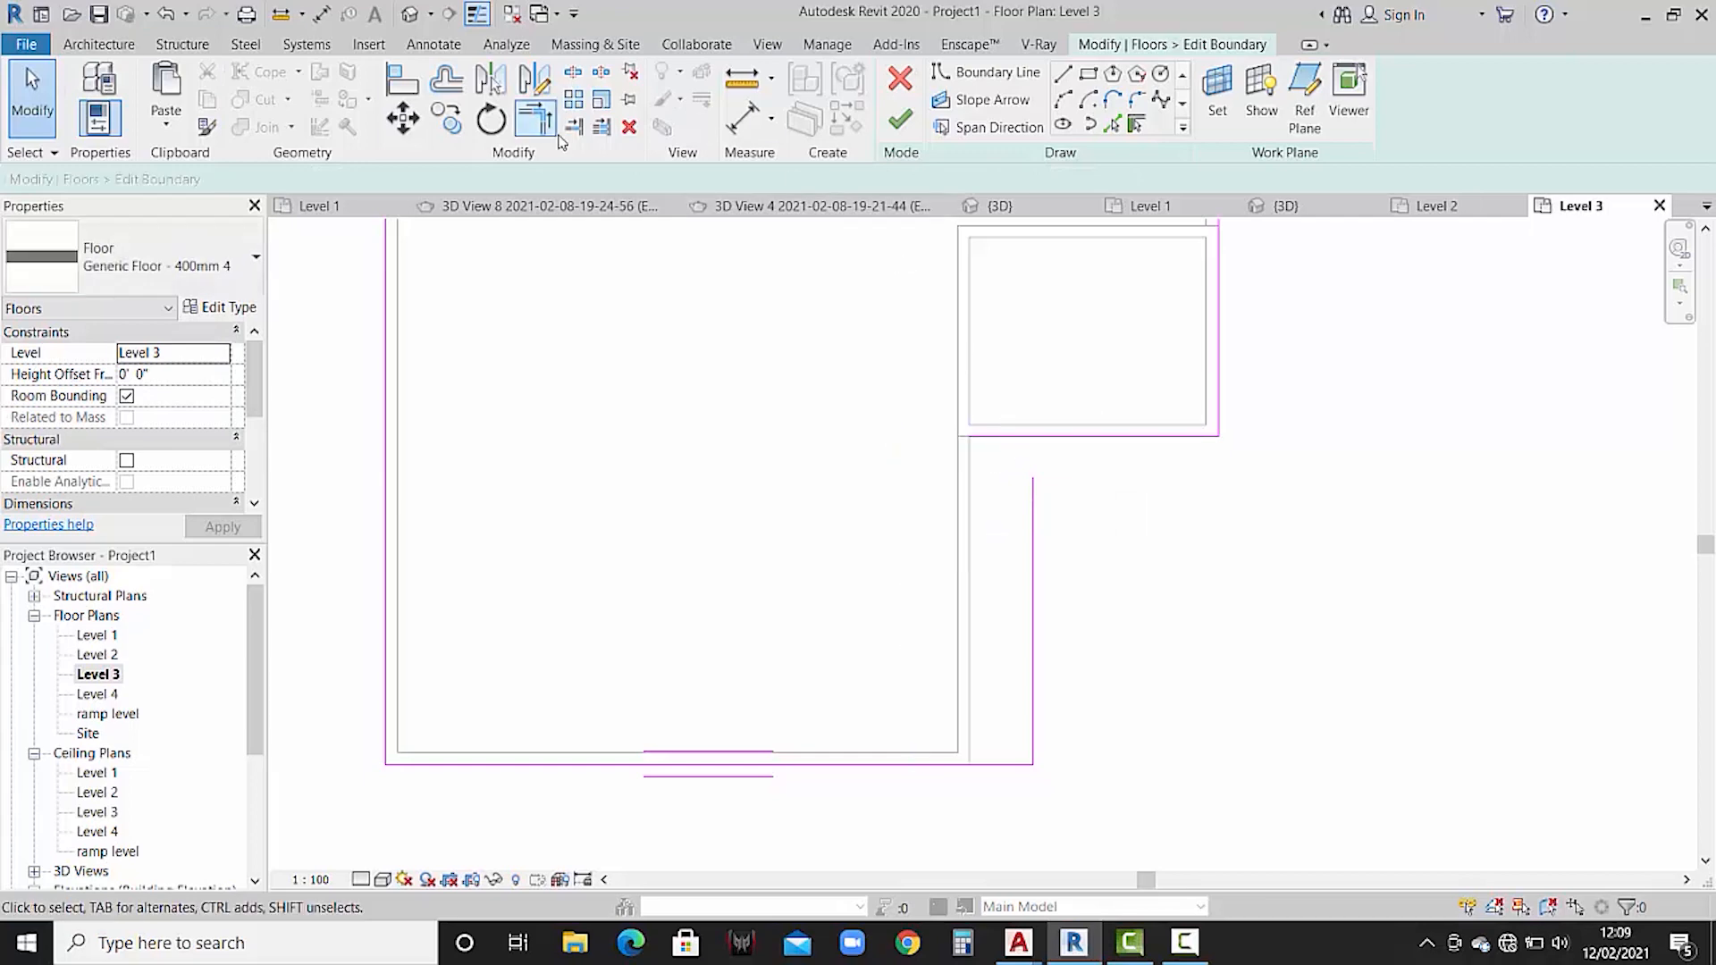
- Trim the slab's projecting side edge to the staircase block's front edge and finish the boundary without attaching walls
left_click(537, 119)
left_click(1033, 506)
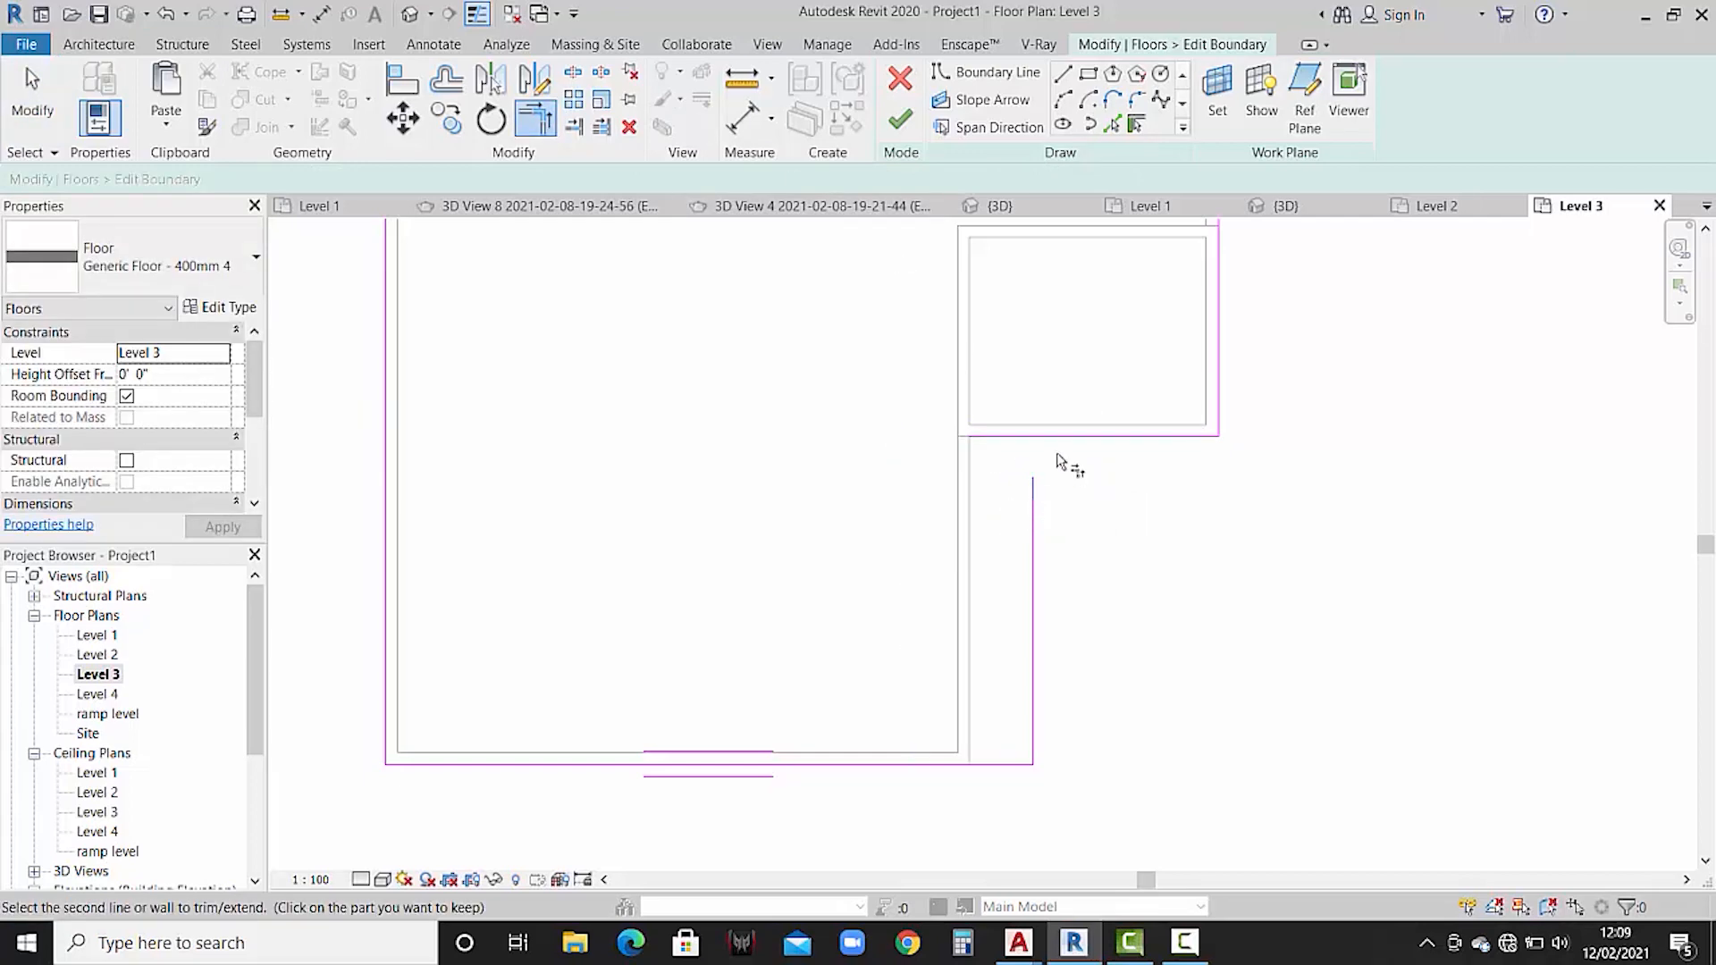
left_click(1058, 438)
scroll(1034, 505, "up", 4)
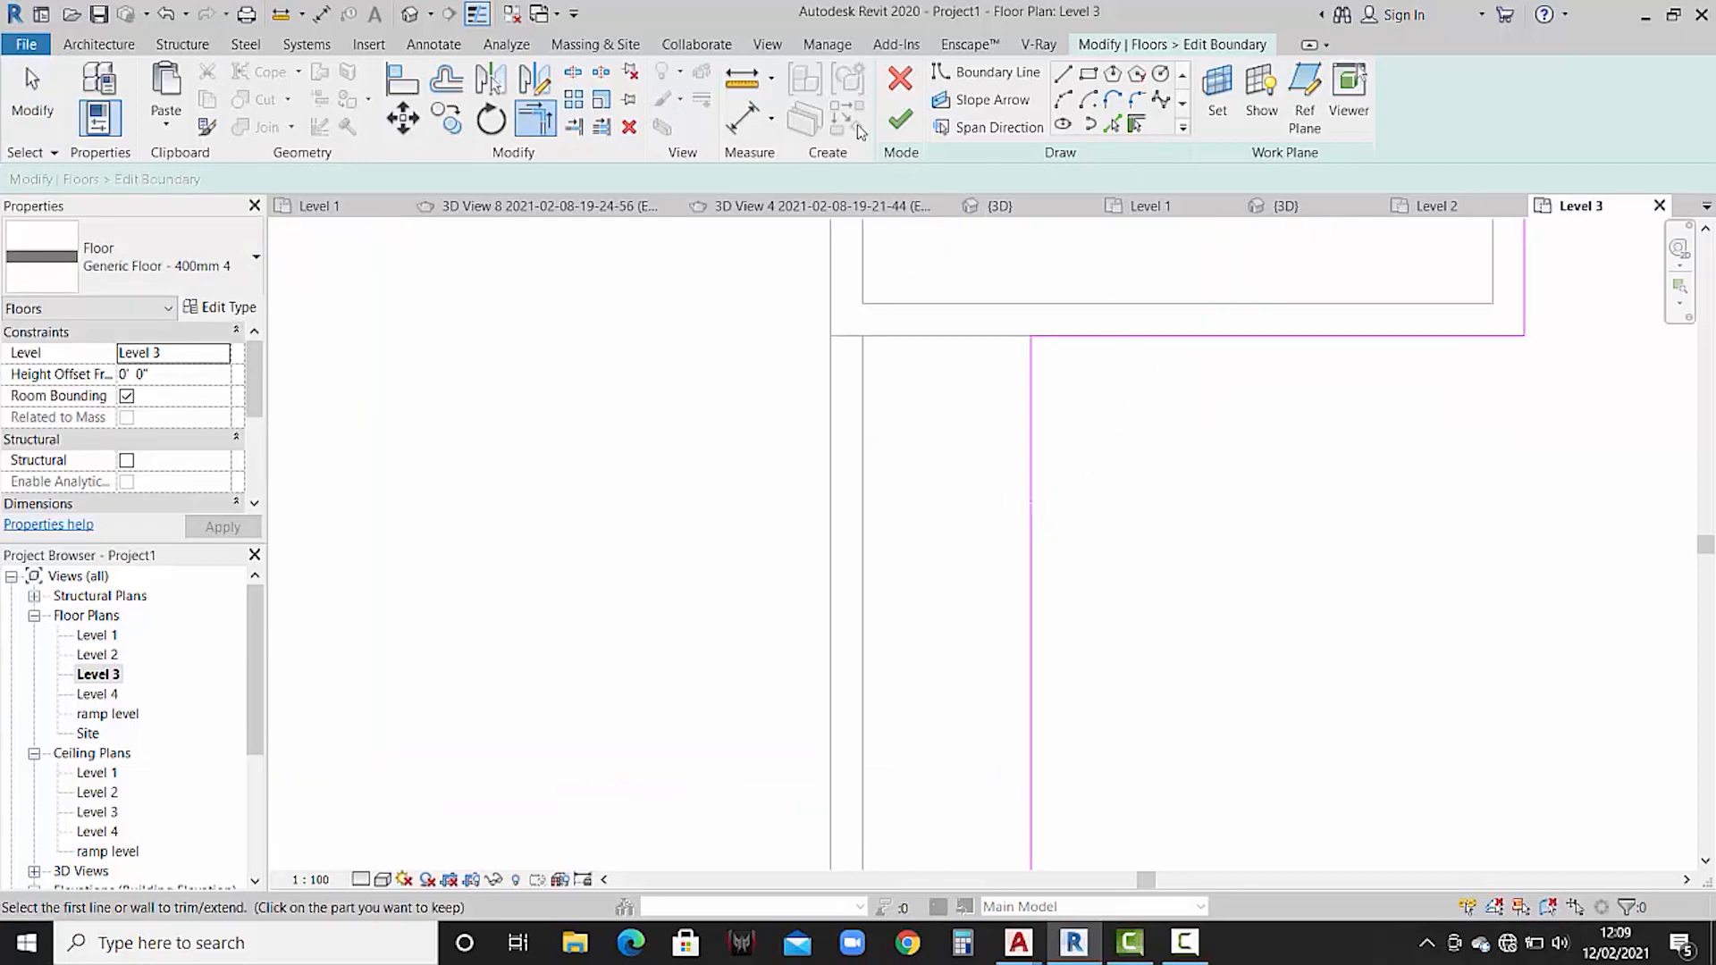
left_click(899, 122)
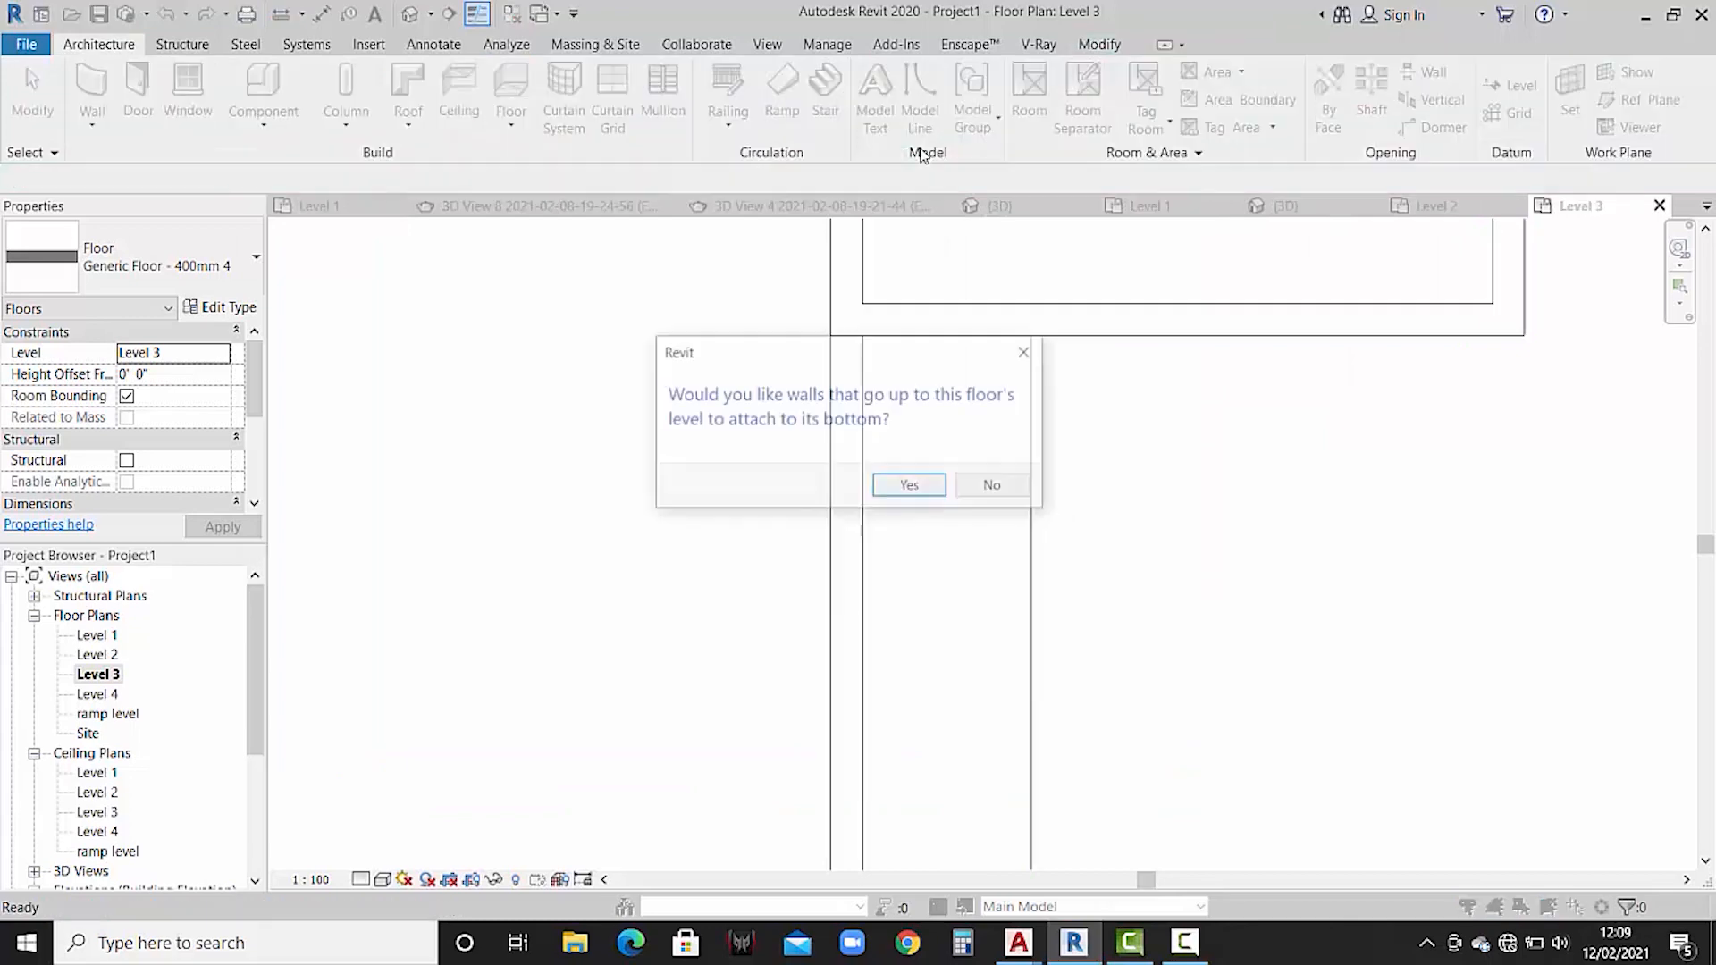
left_click(994, 486)
scroll(1141, 460, "down", 3)
middle_click_drag(1149, 467, 1260, 509)
scroll(1034, 626, "down", 2)
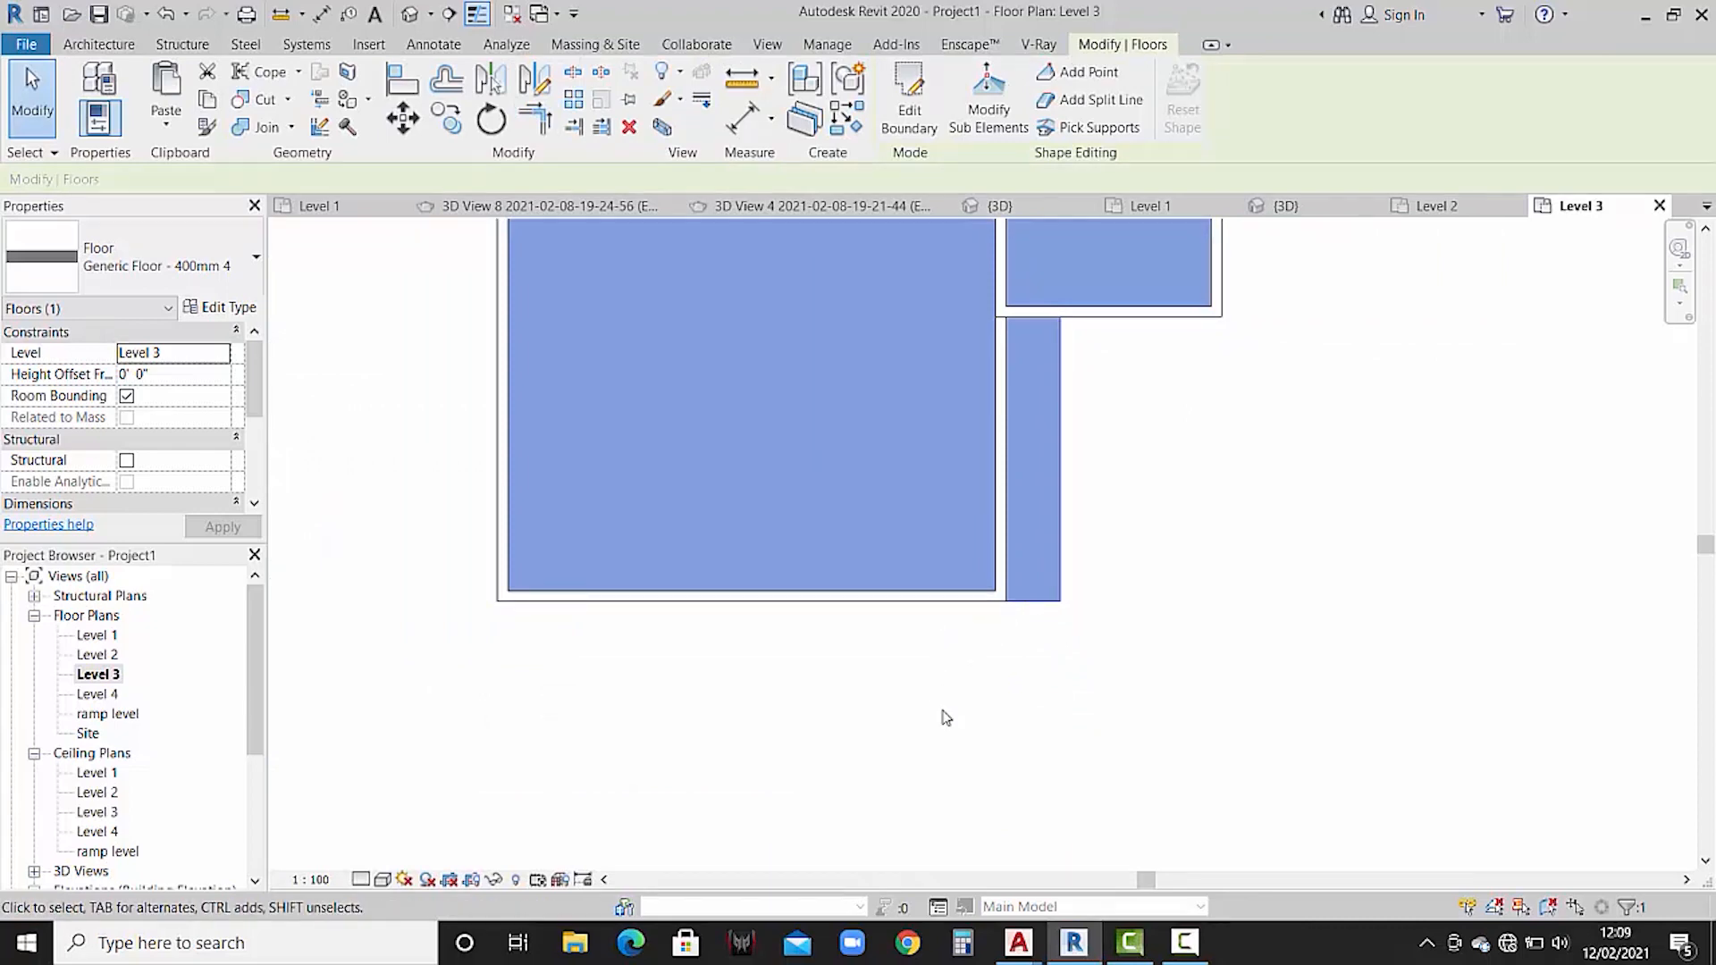
- In the 3D view, make the front Level 2 wall's top constraint Unconnected with an unconnected height of 14' 0"
left_click(1287, 206)
middle_click_drag(722, 435, 772, 417)
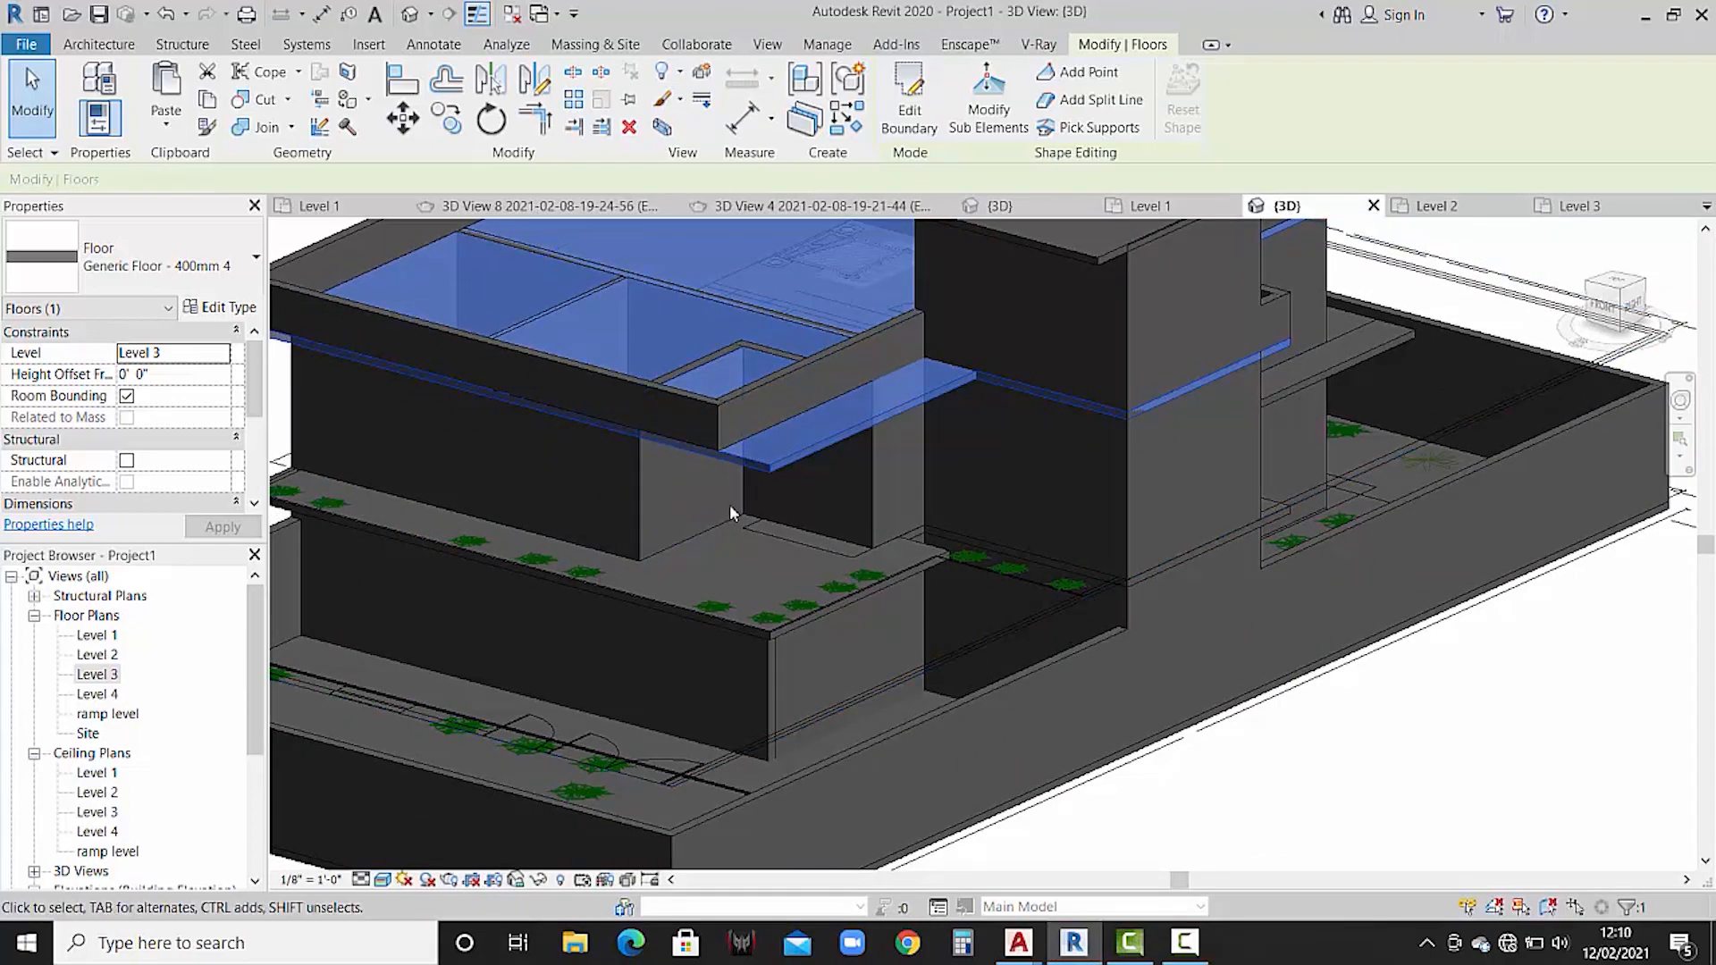
middle_click_drag(730, 506, 869, 625, "shift")
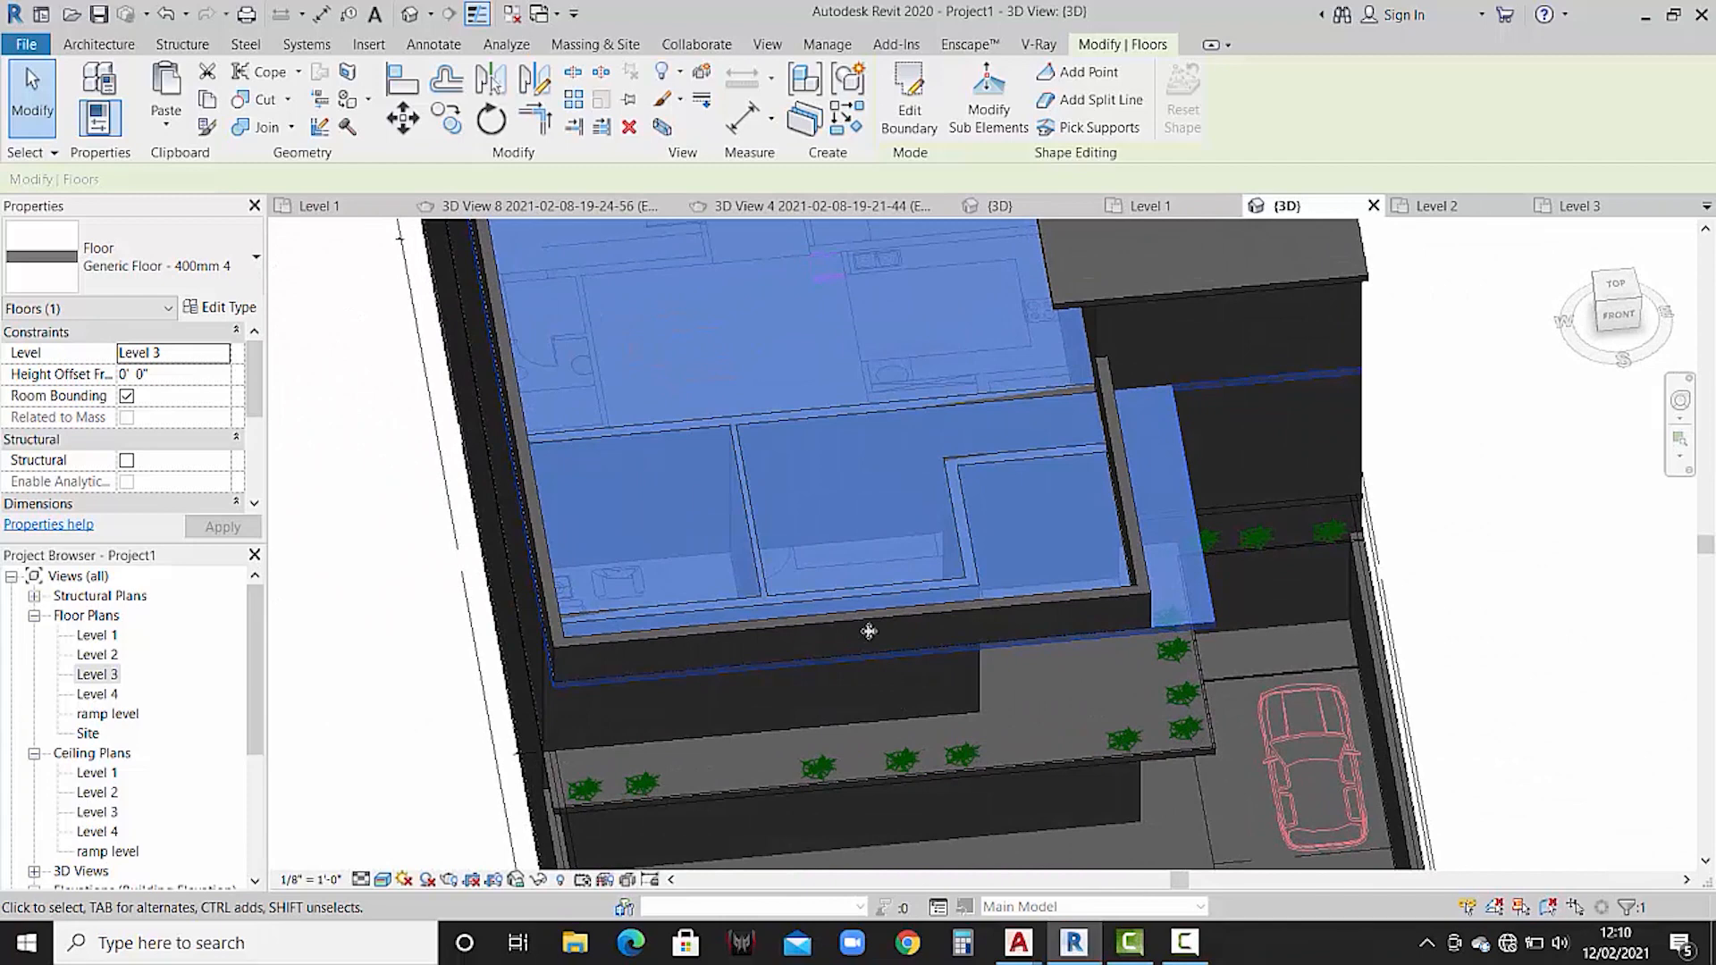
left_click(831, 597)
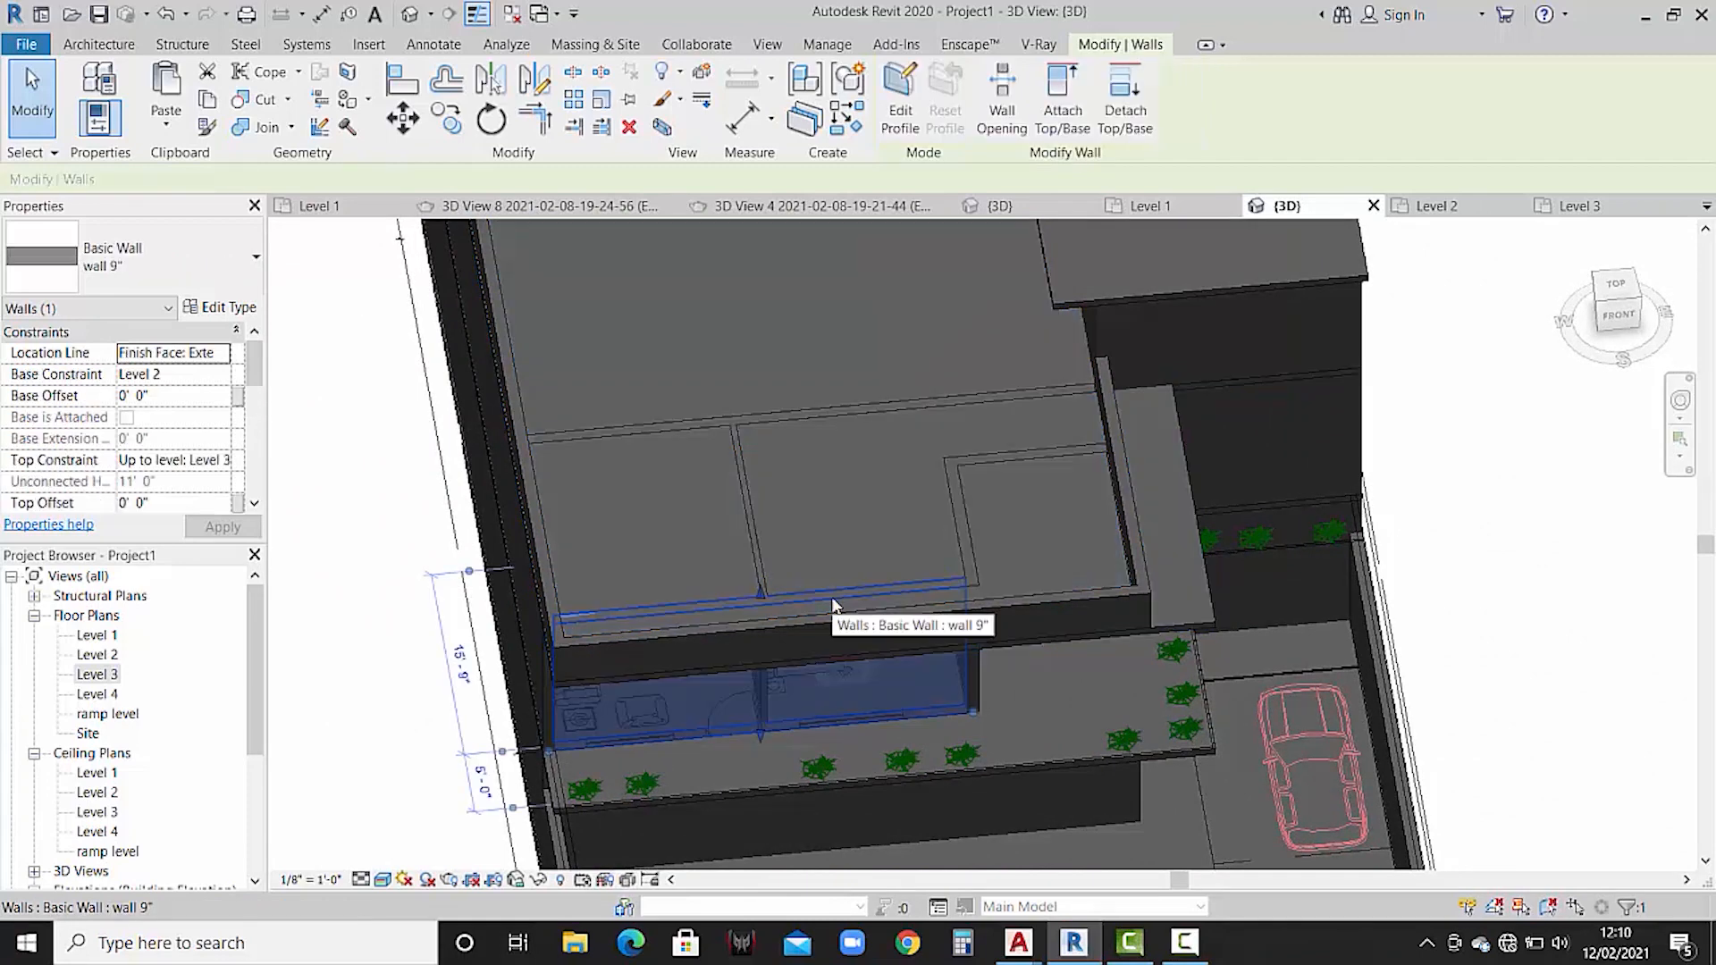
left_click(221, 465)
left_click(220, 460)
left_click(179, 487)
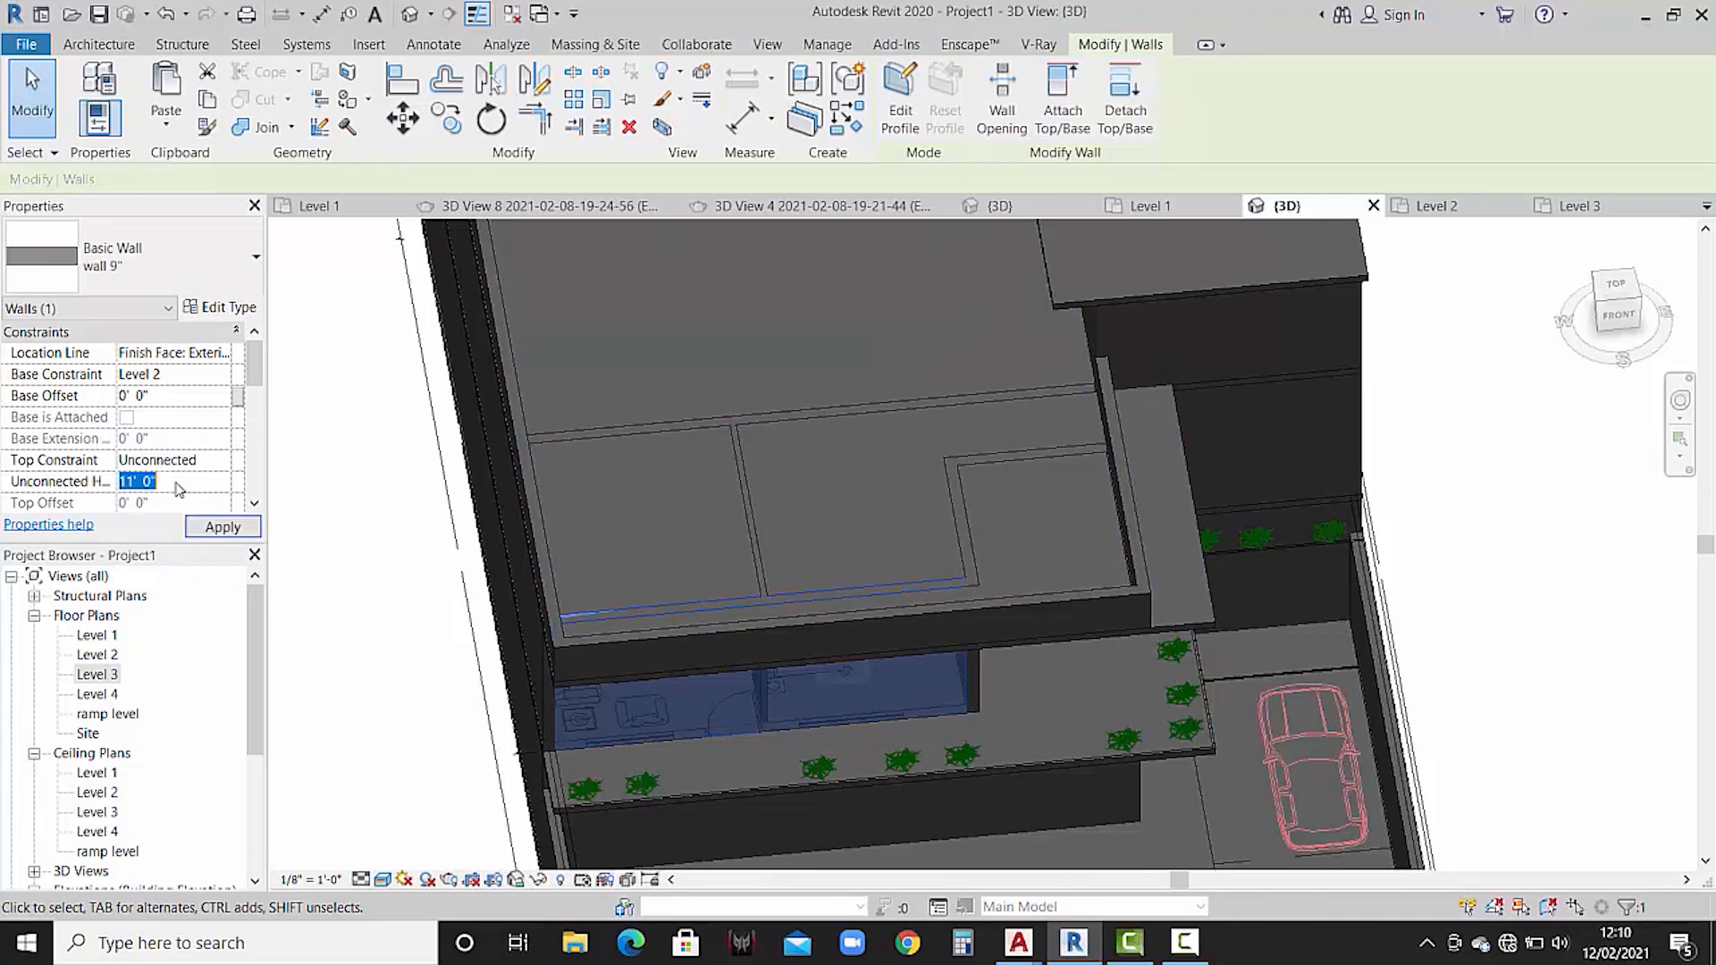
left_click(217, 524)
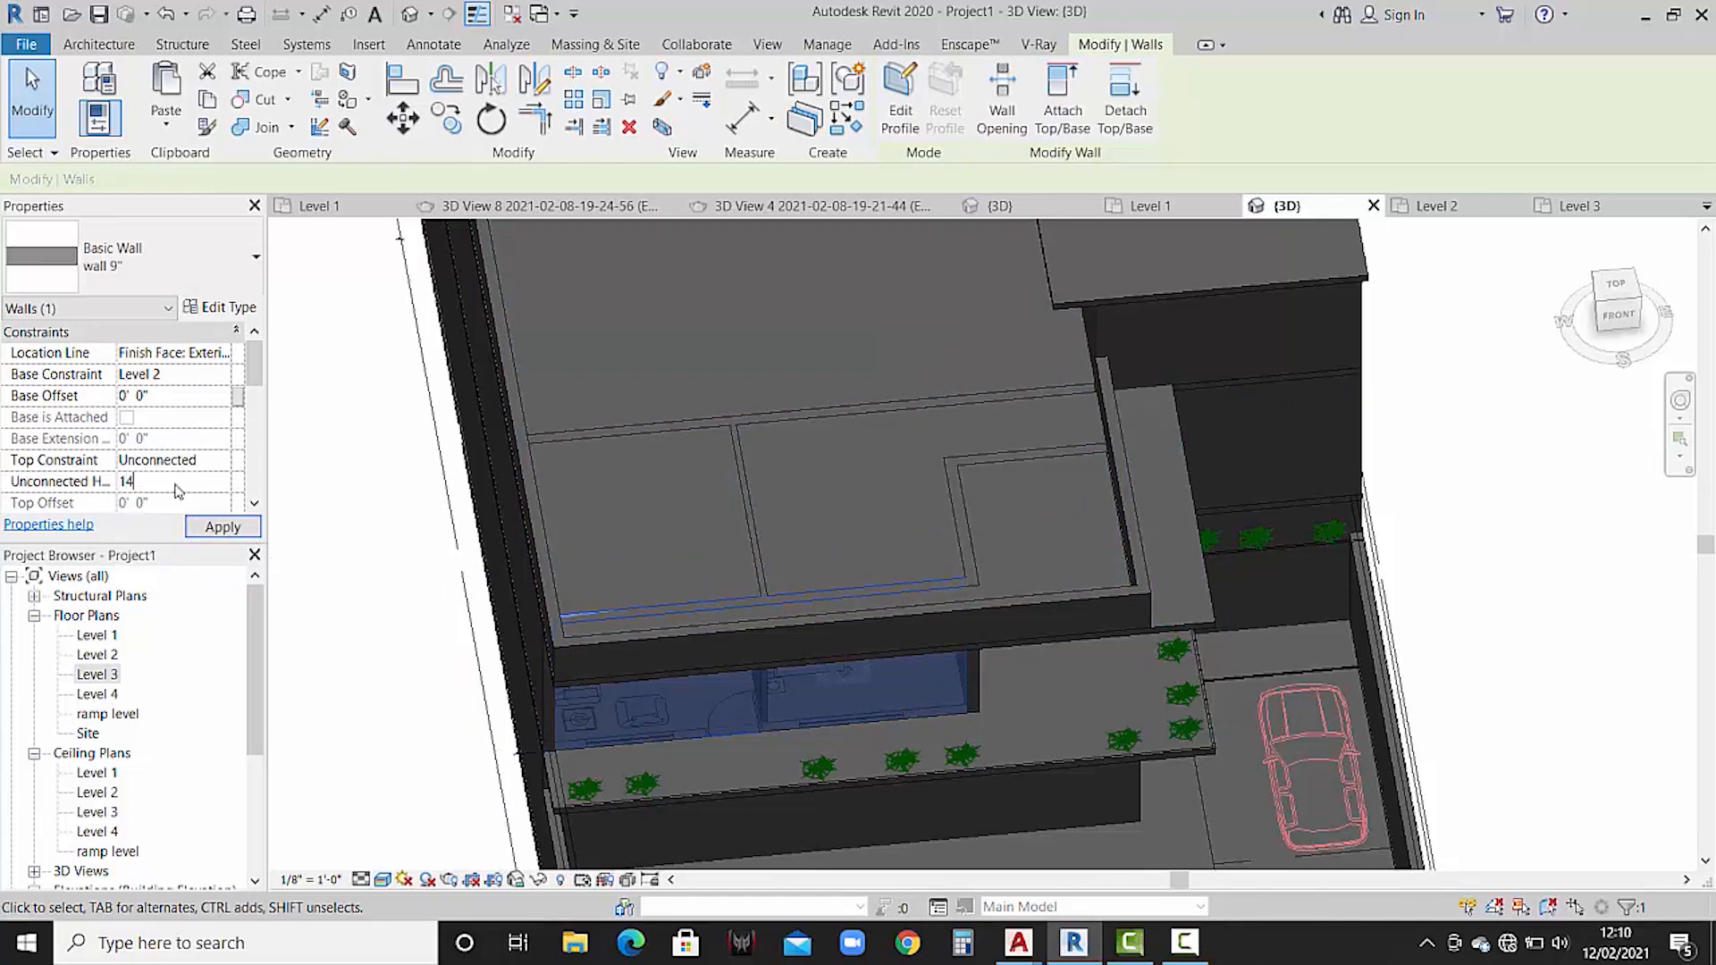
left_click(221, 528)
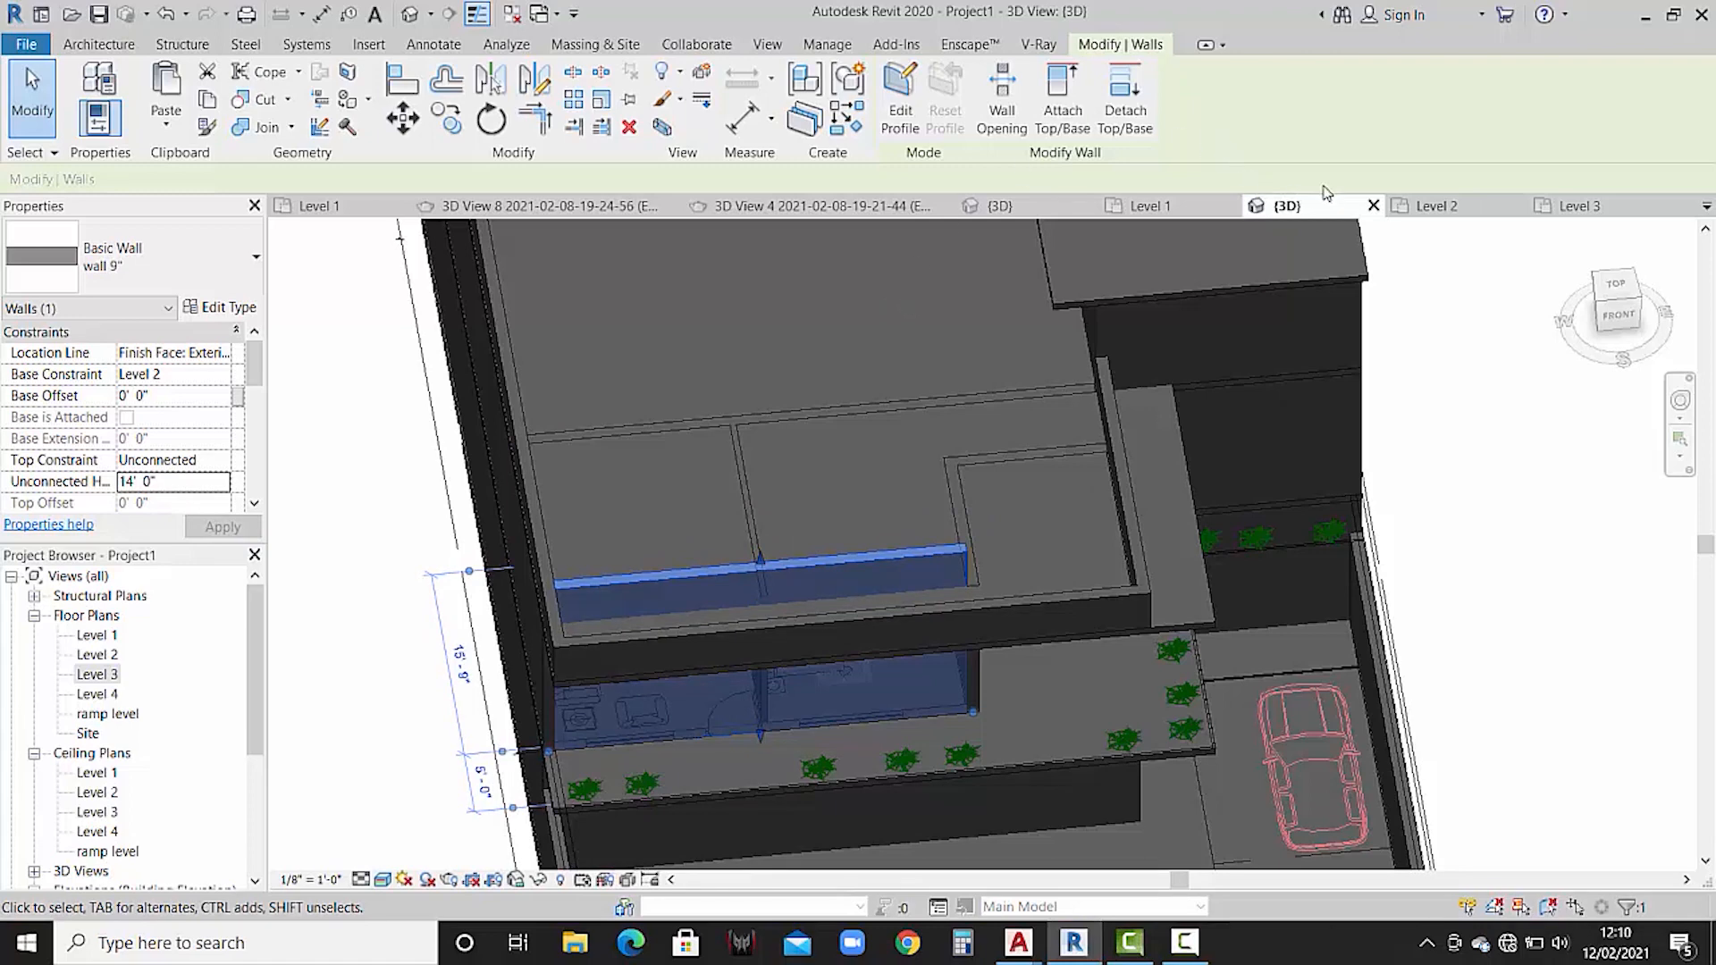
- Compare with the reference 3D view, and set the front Level 2 wall's top constraint in Project1 to Up to level: Level 3
left_click(1042, 209)
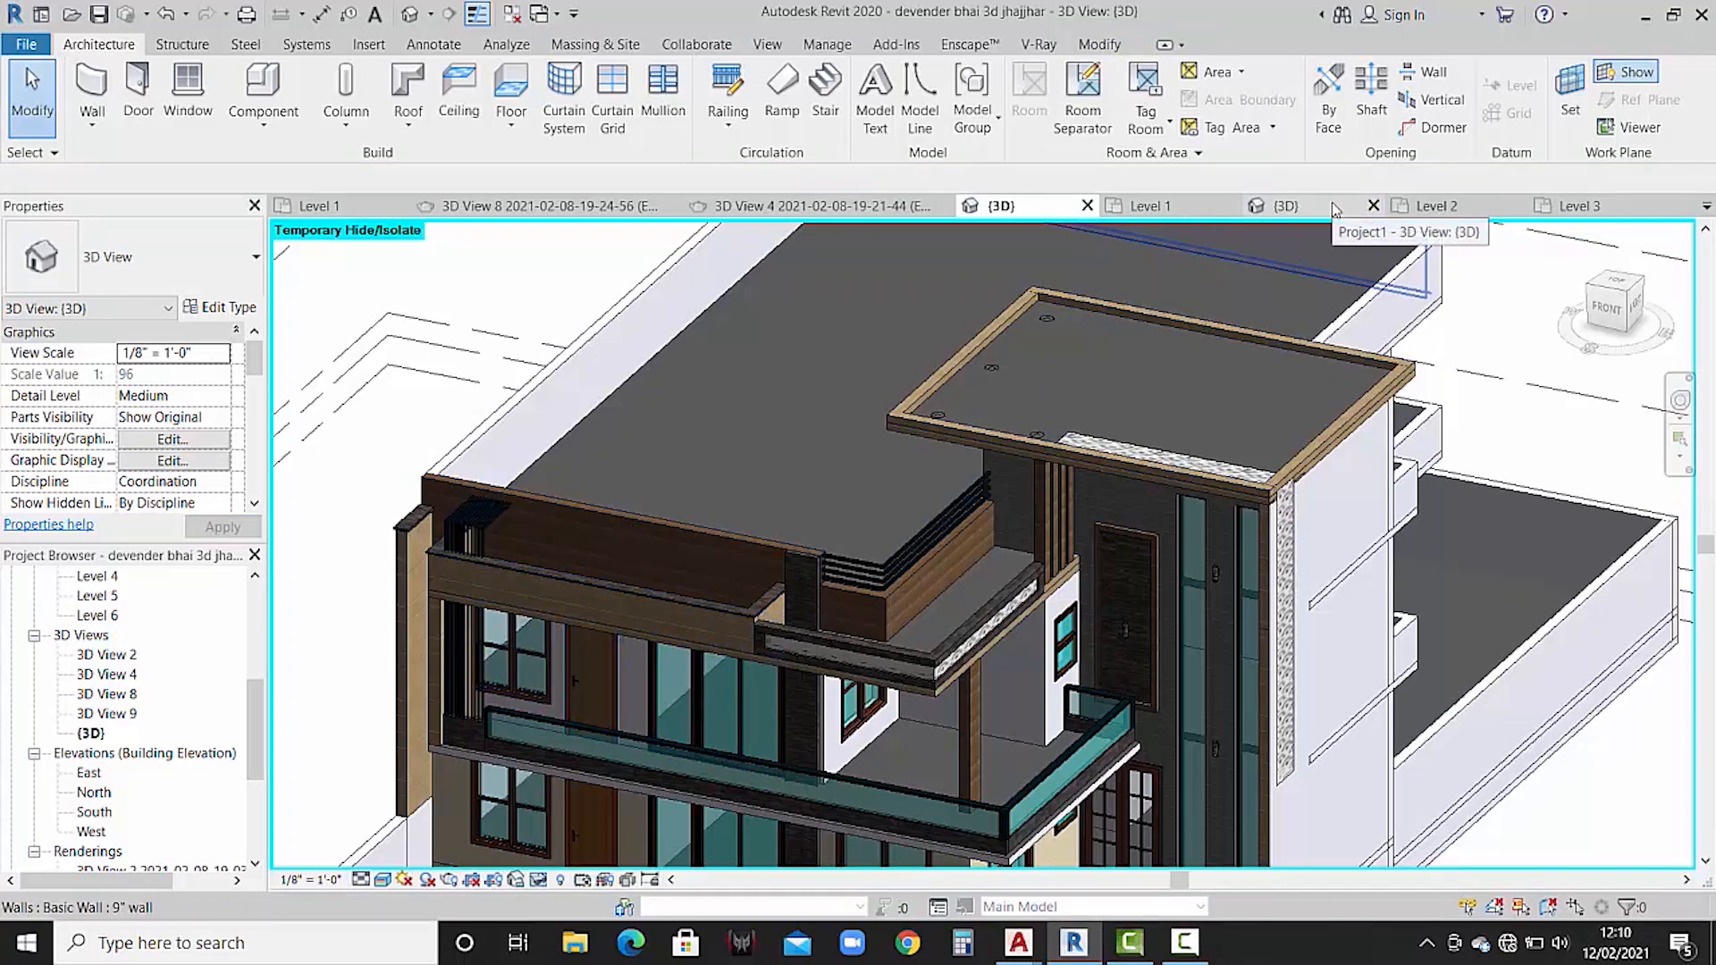
left_click(1287, 205)
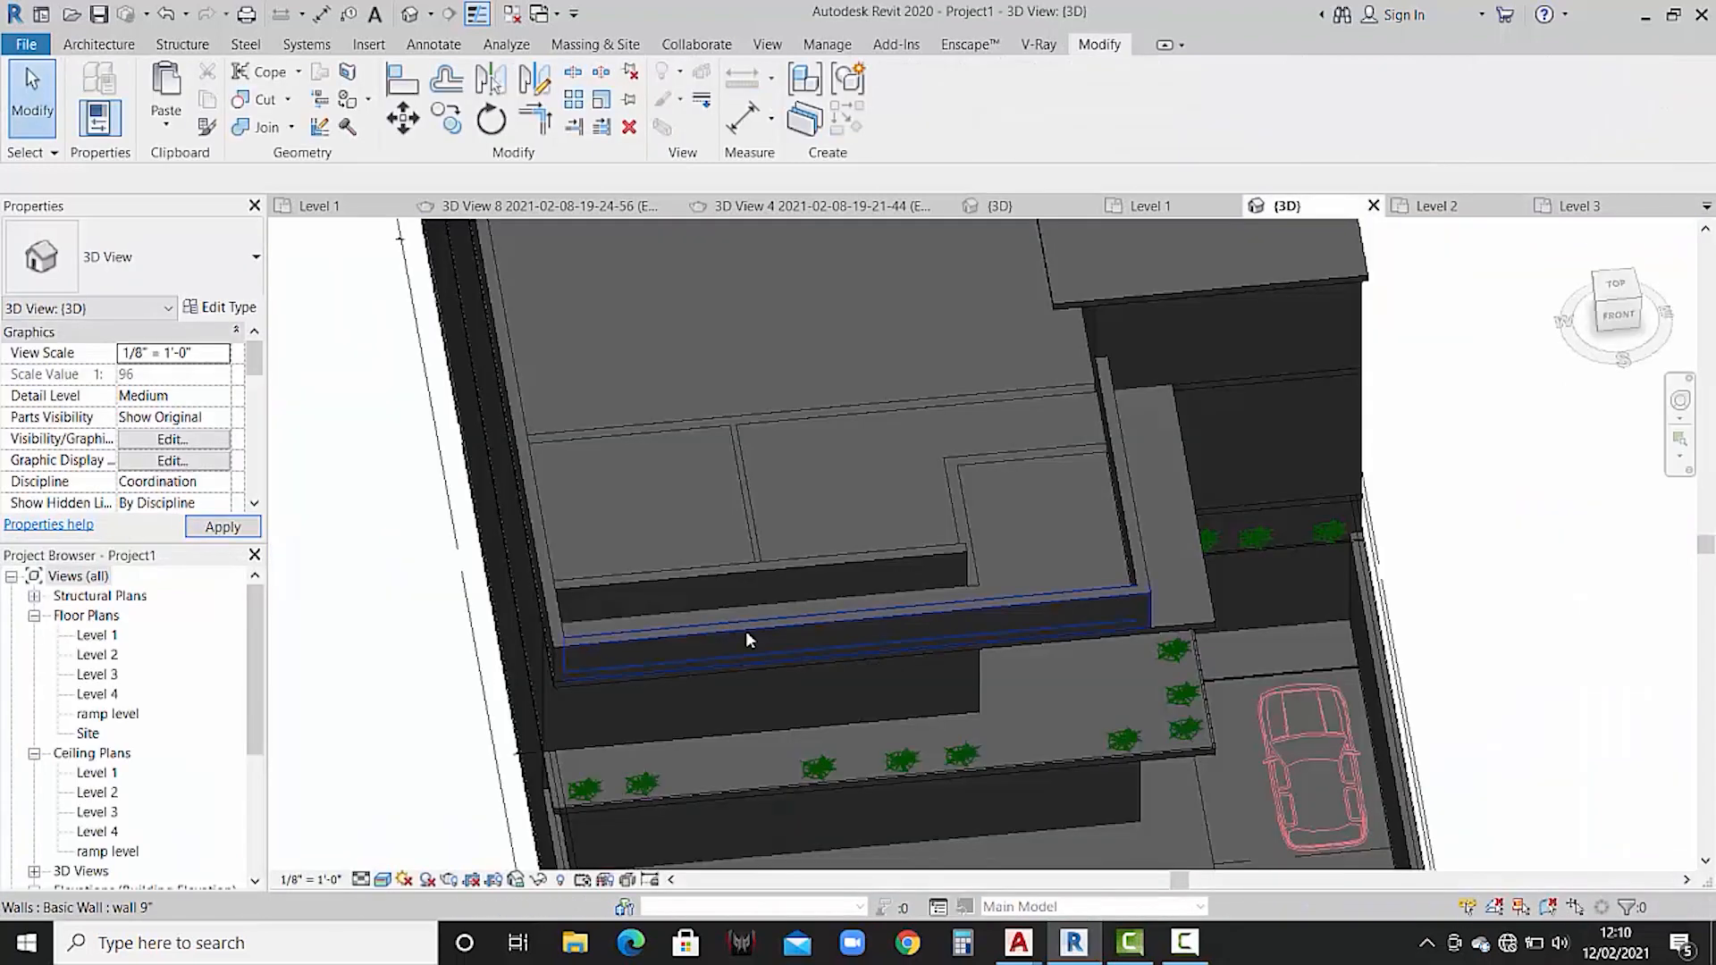
left_click(747, 570)
left_click(221, 461)
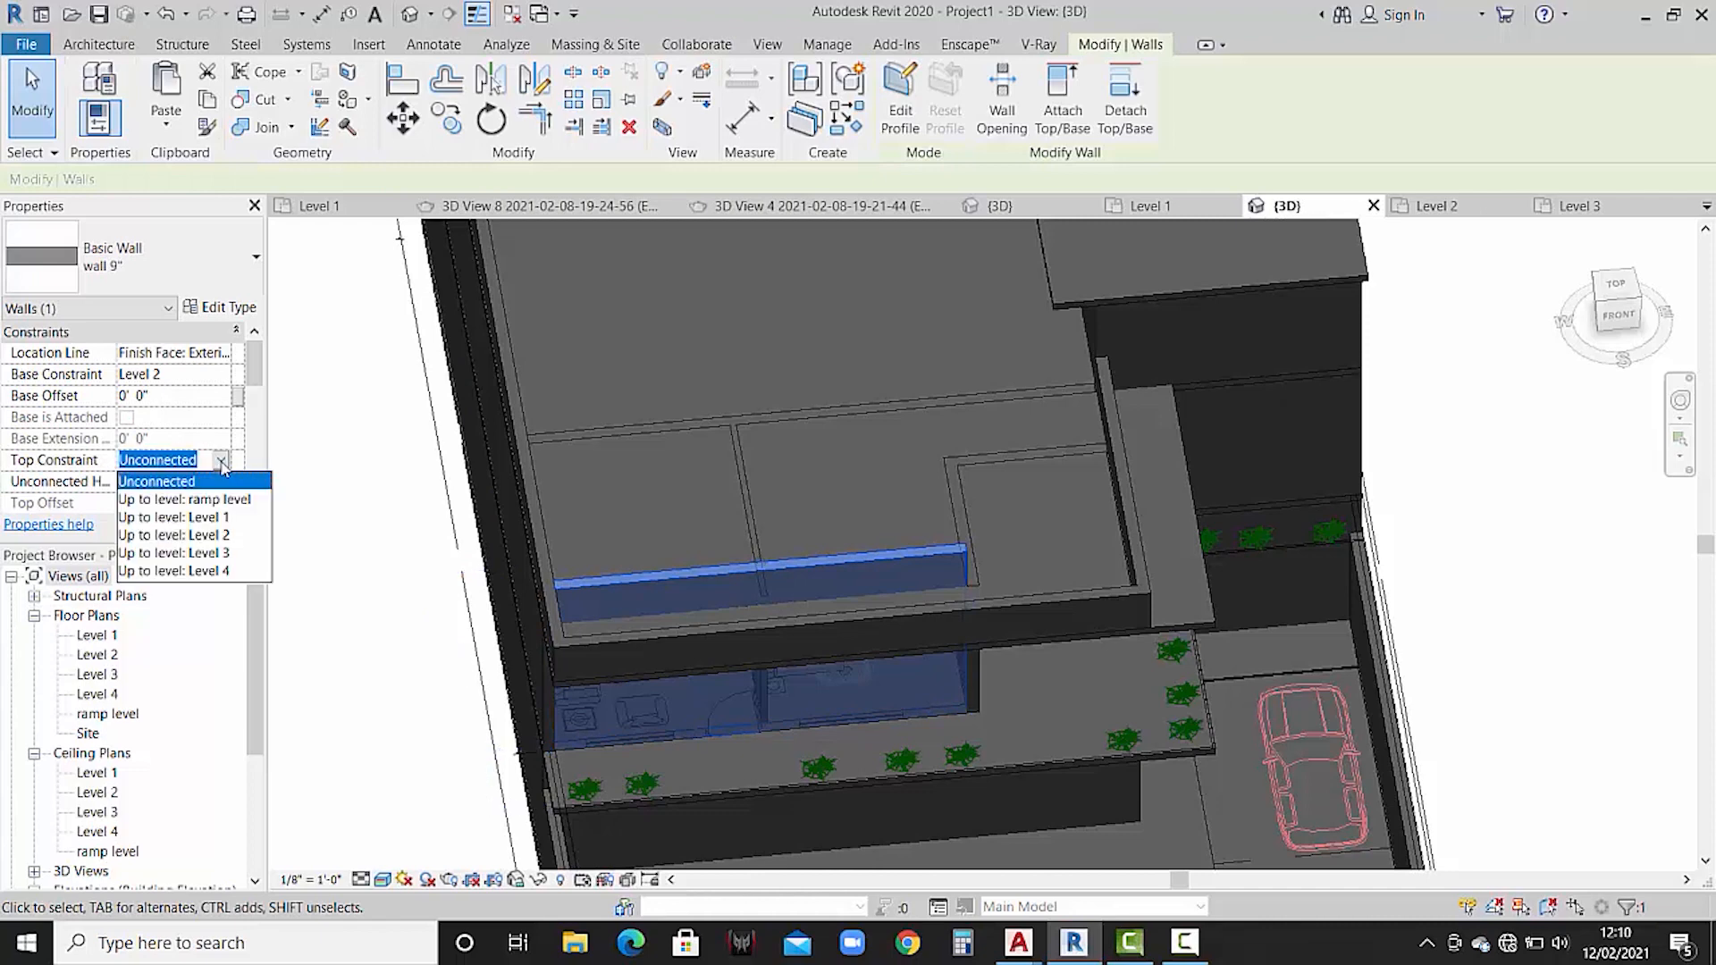
left_click(216, 547)
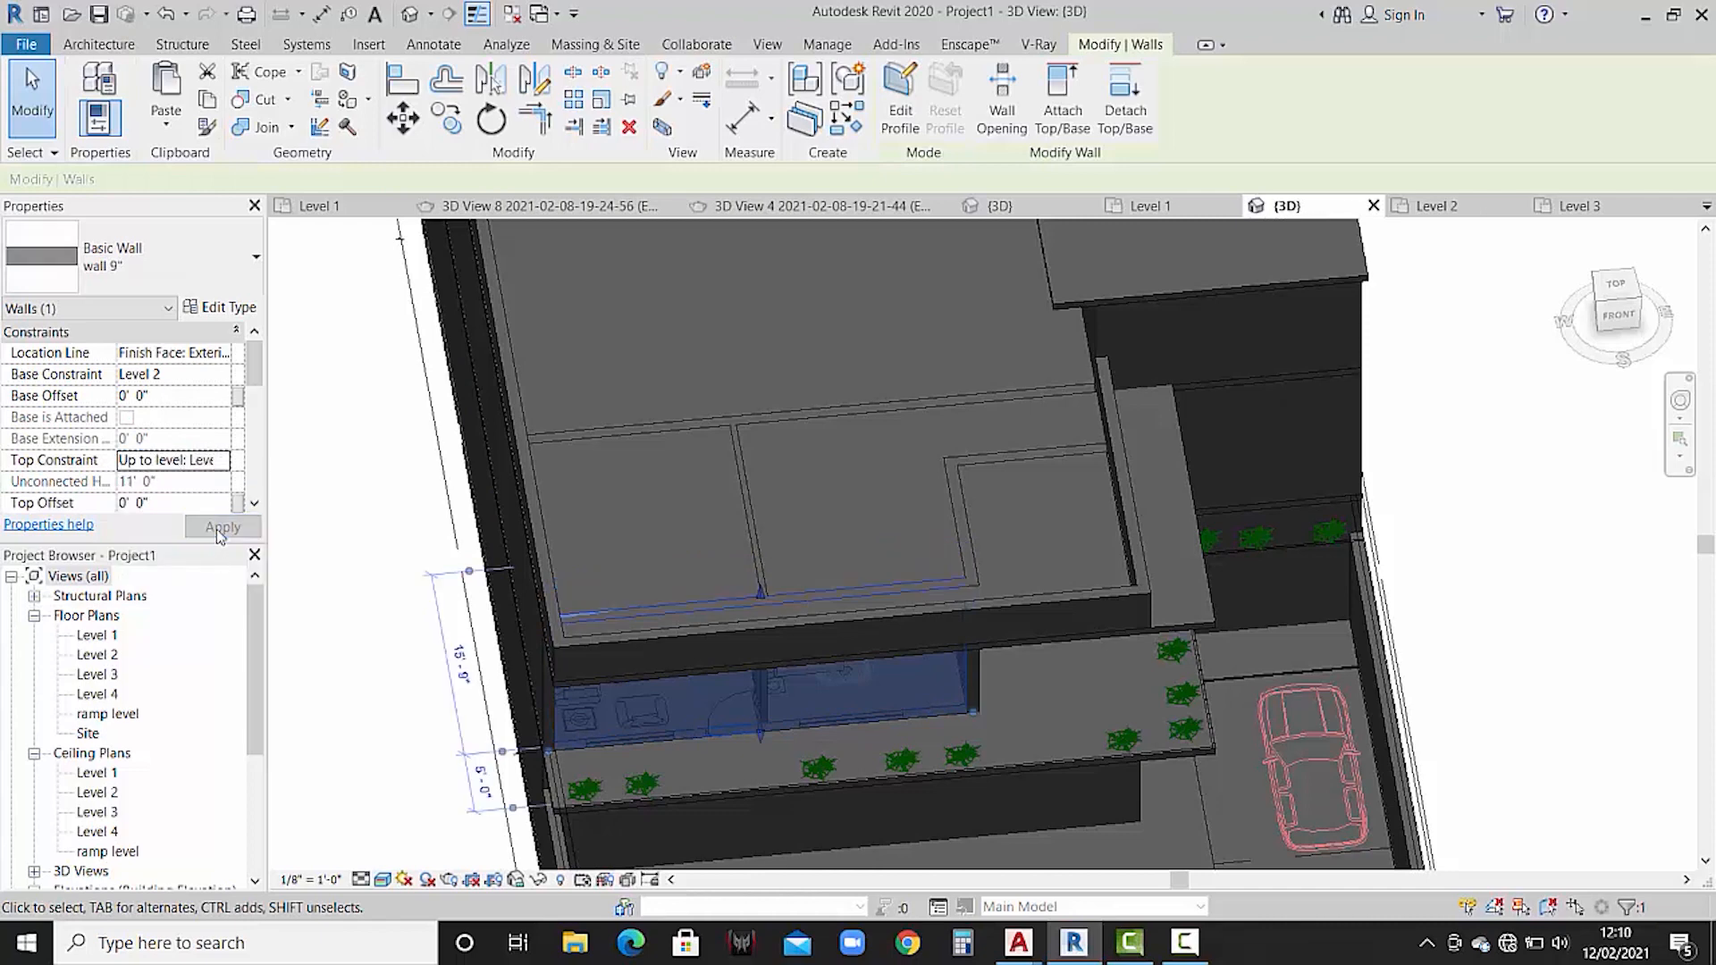
left_click(348, 520)
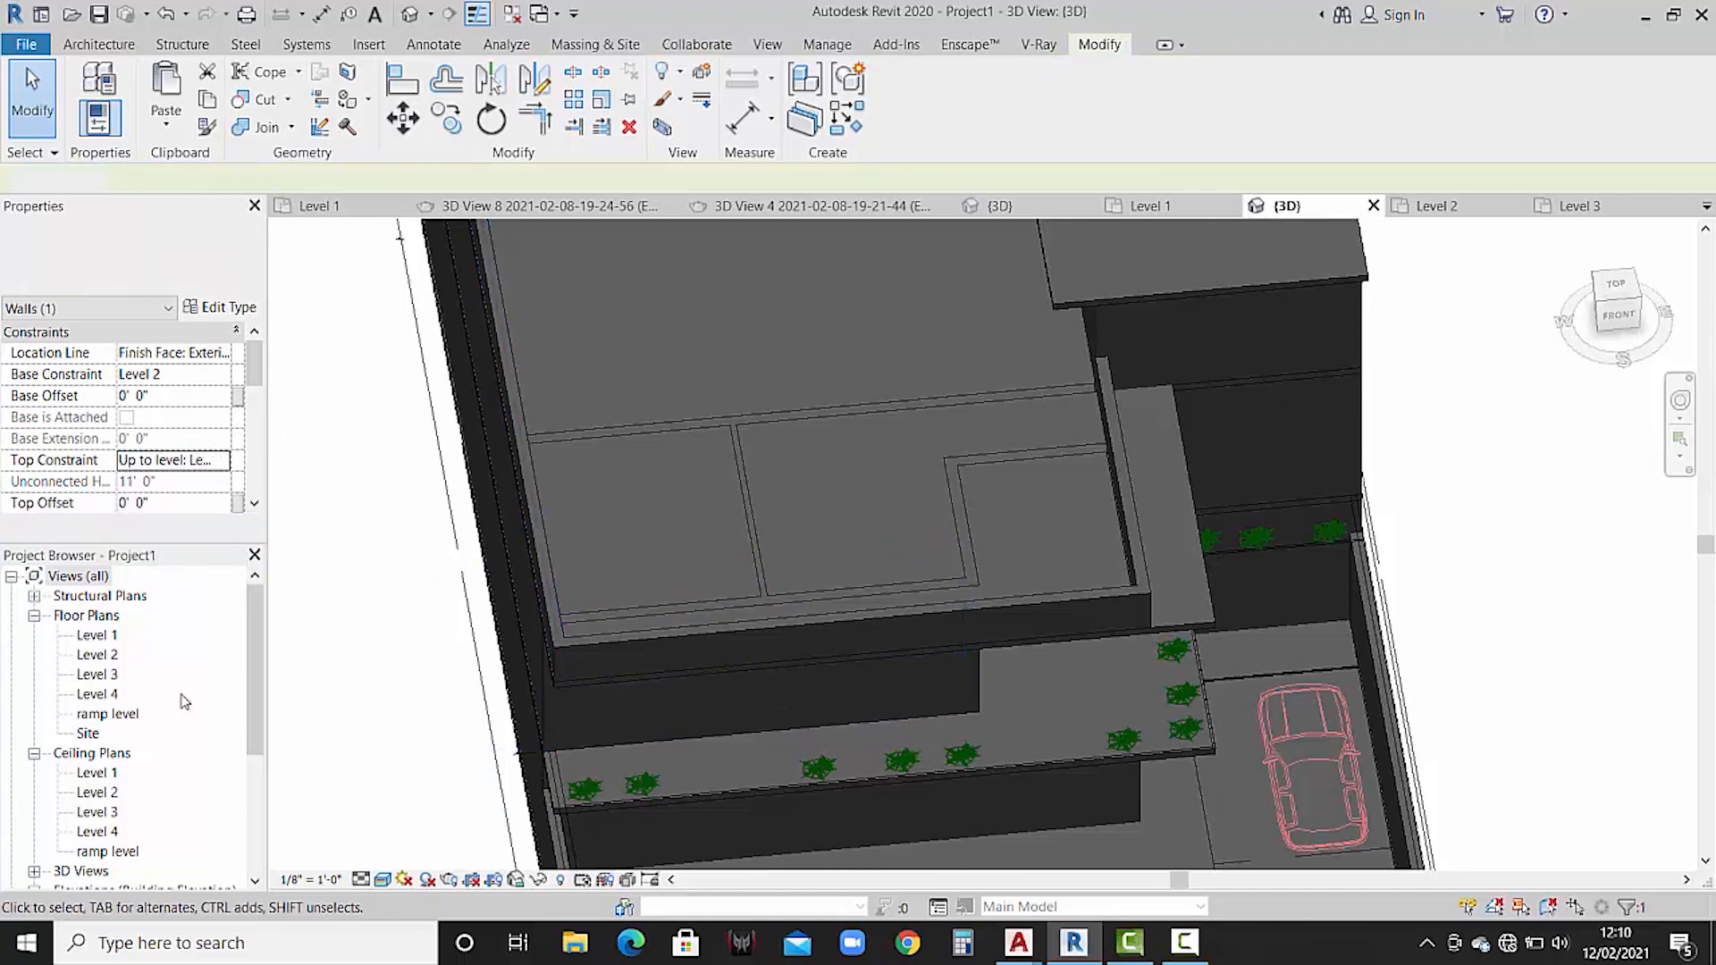
- In the Level 2 plan, set up a new 9" wall with base constraint Level 3 and an unconnected height of 3' 0"
double_click(96, 656)
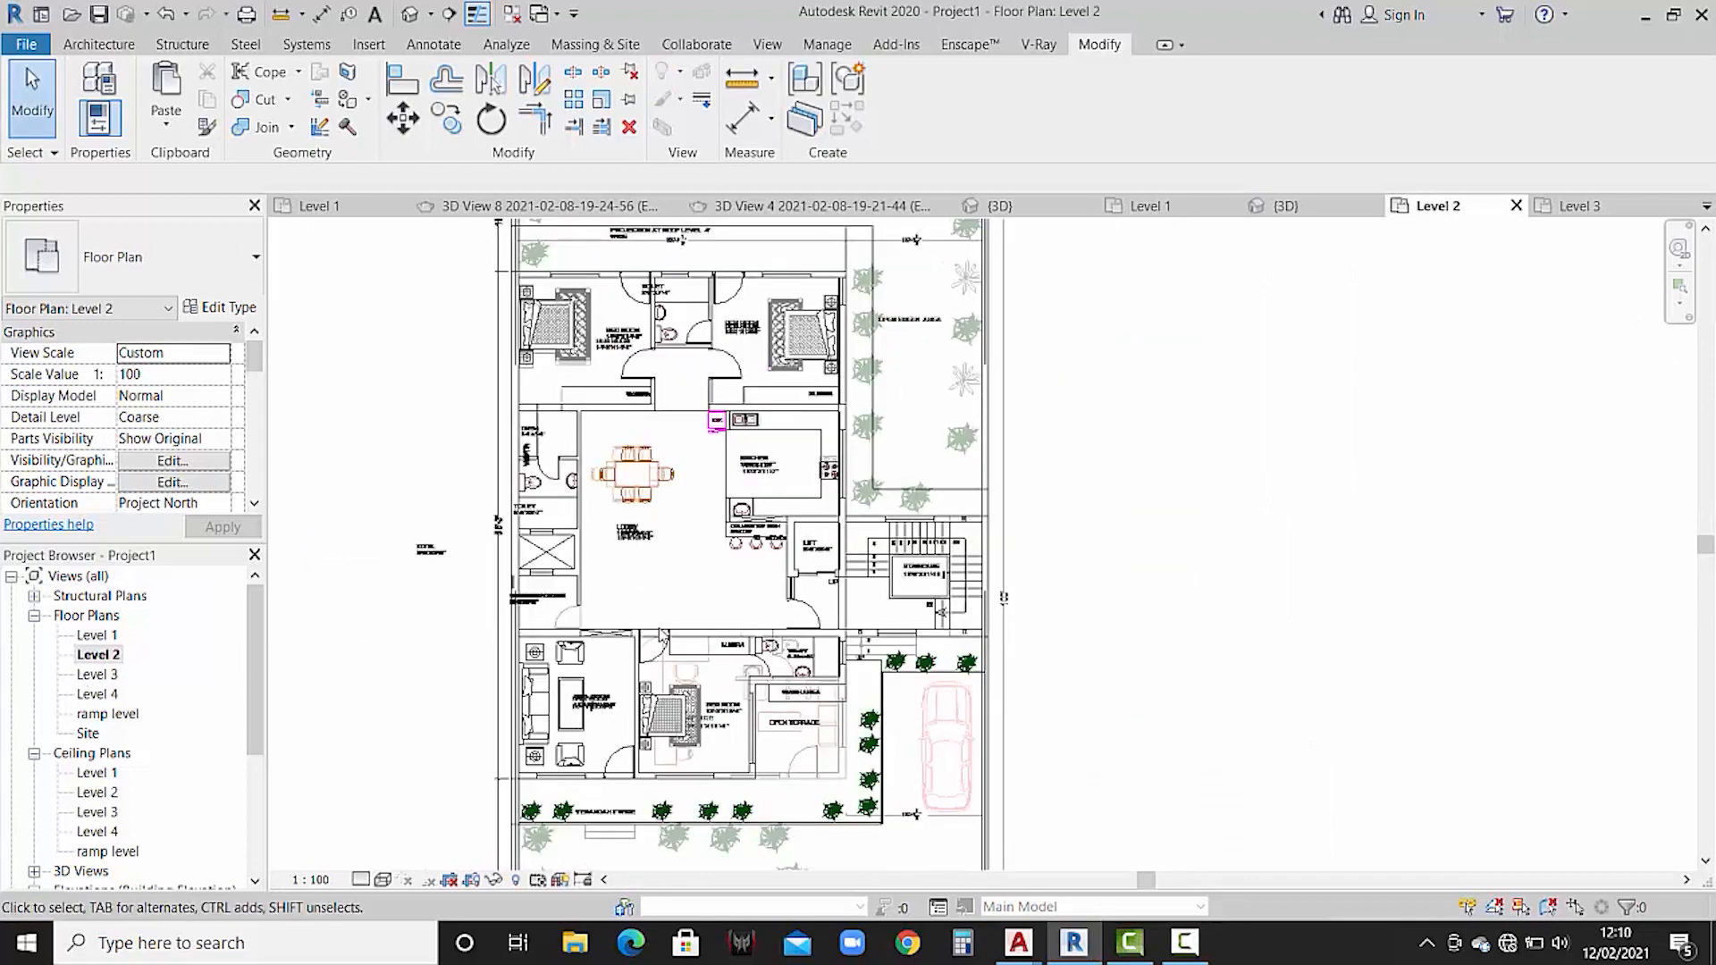
scroll(663, 636, "down", 1)
middle_click_drag(697, 560, 713, 455)
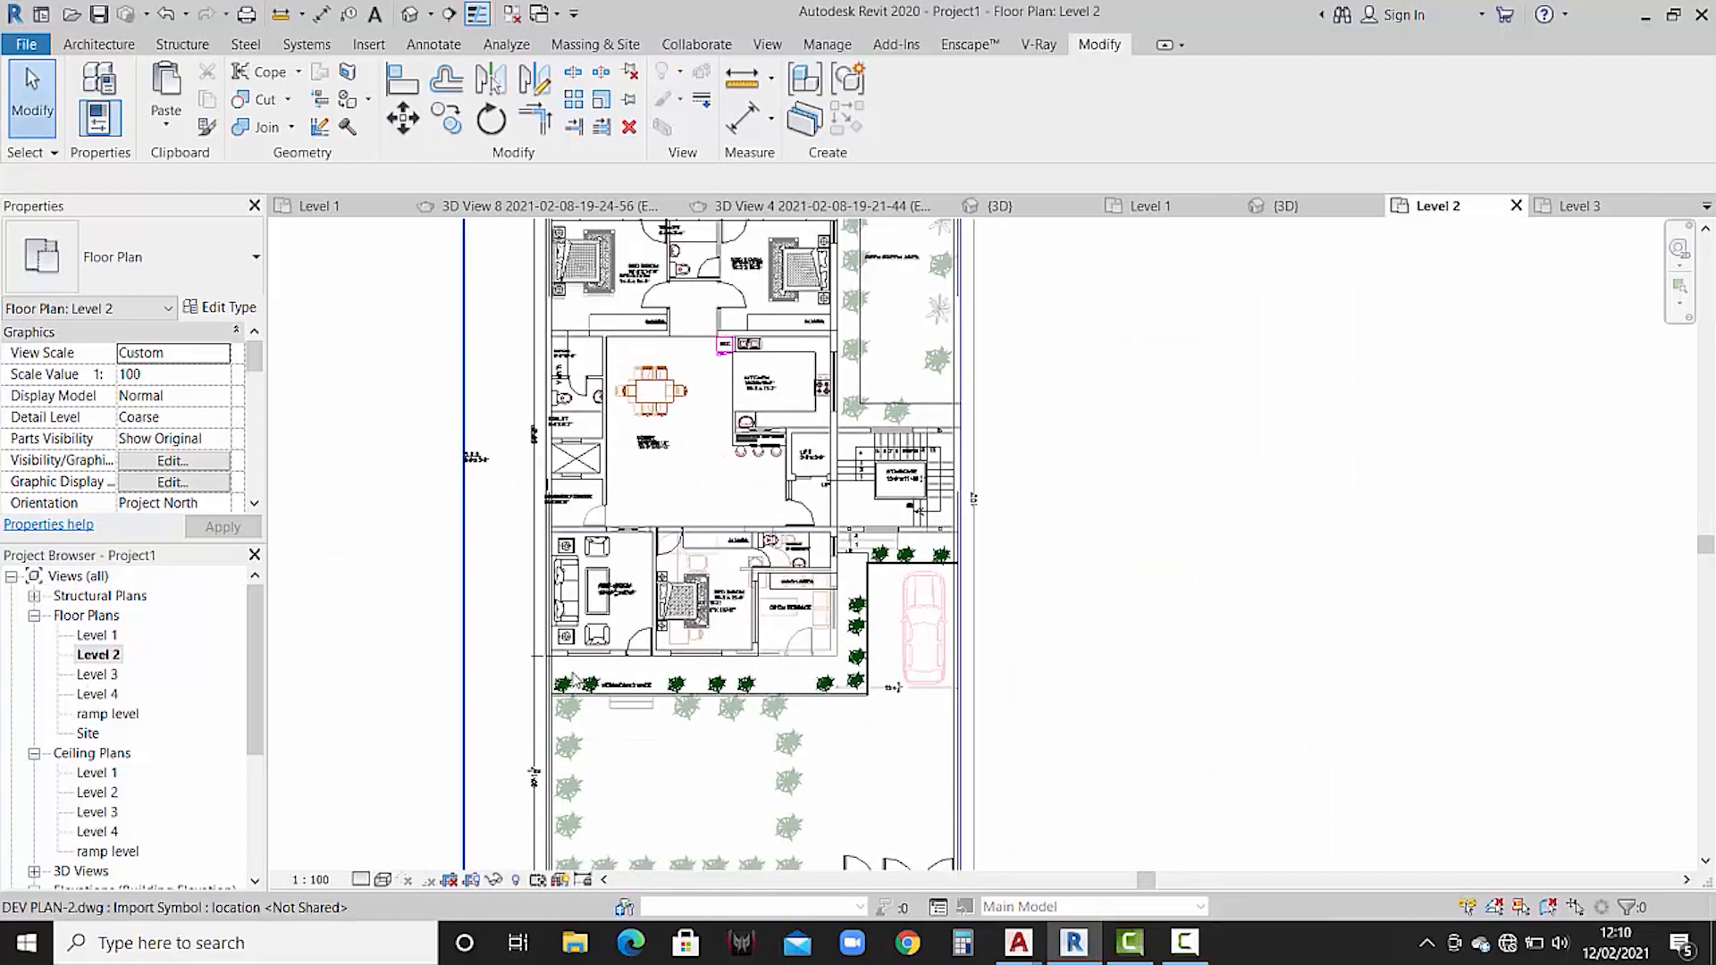
scroll(573, 676, "up", 5)
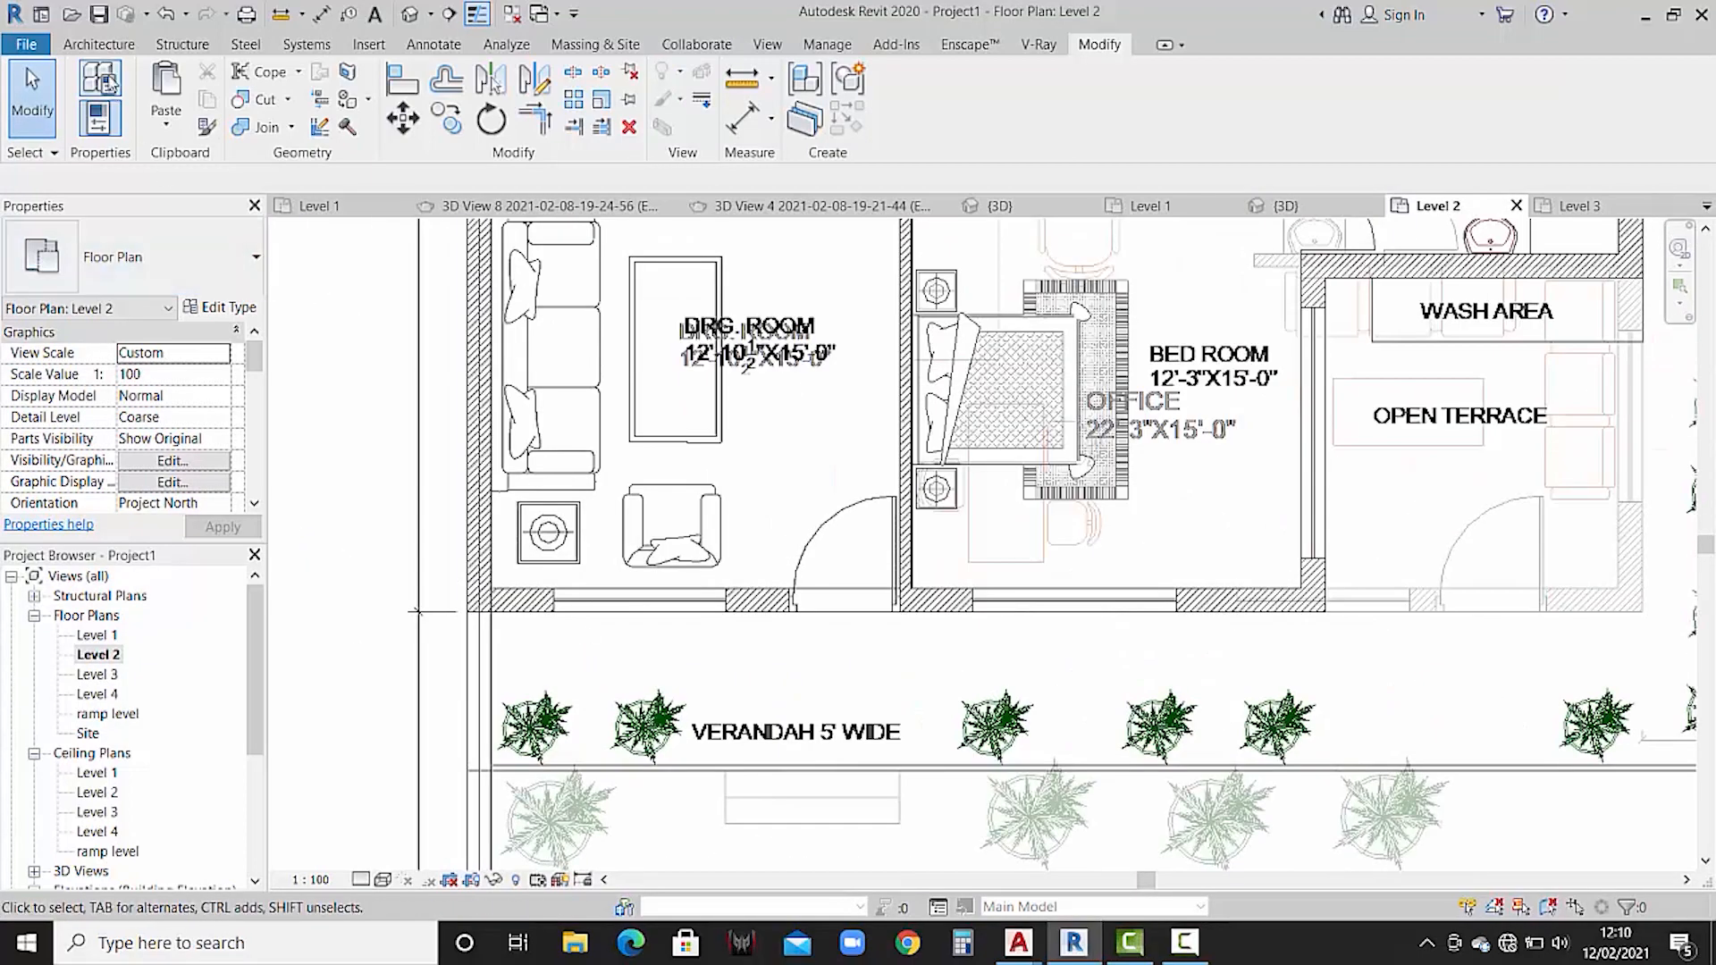
left_click(107, 43)
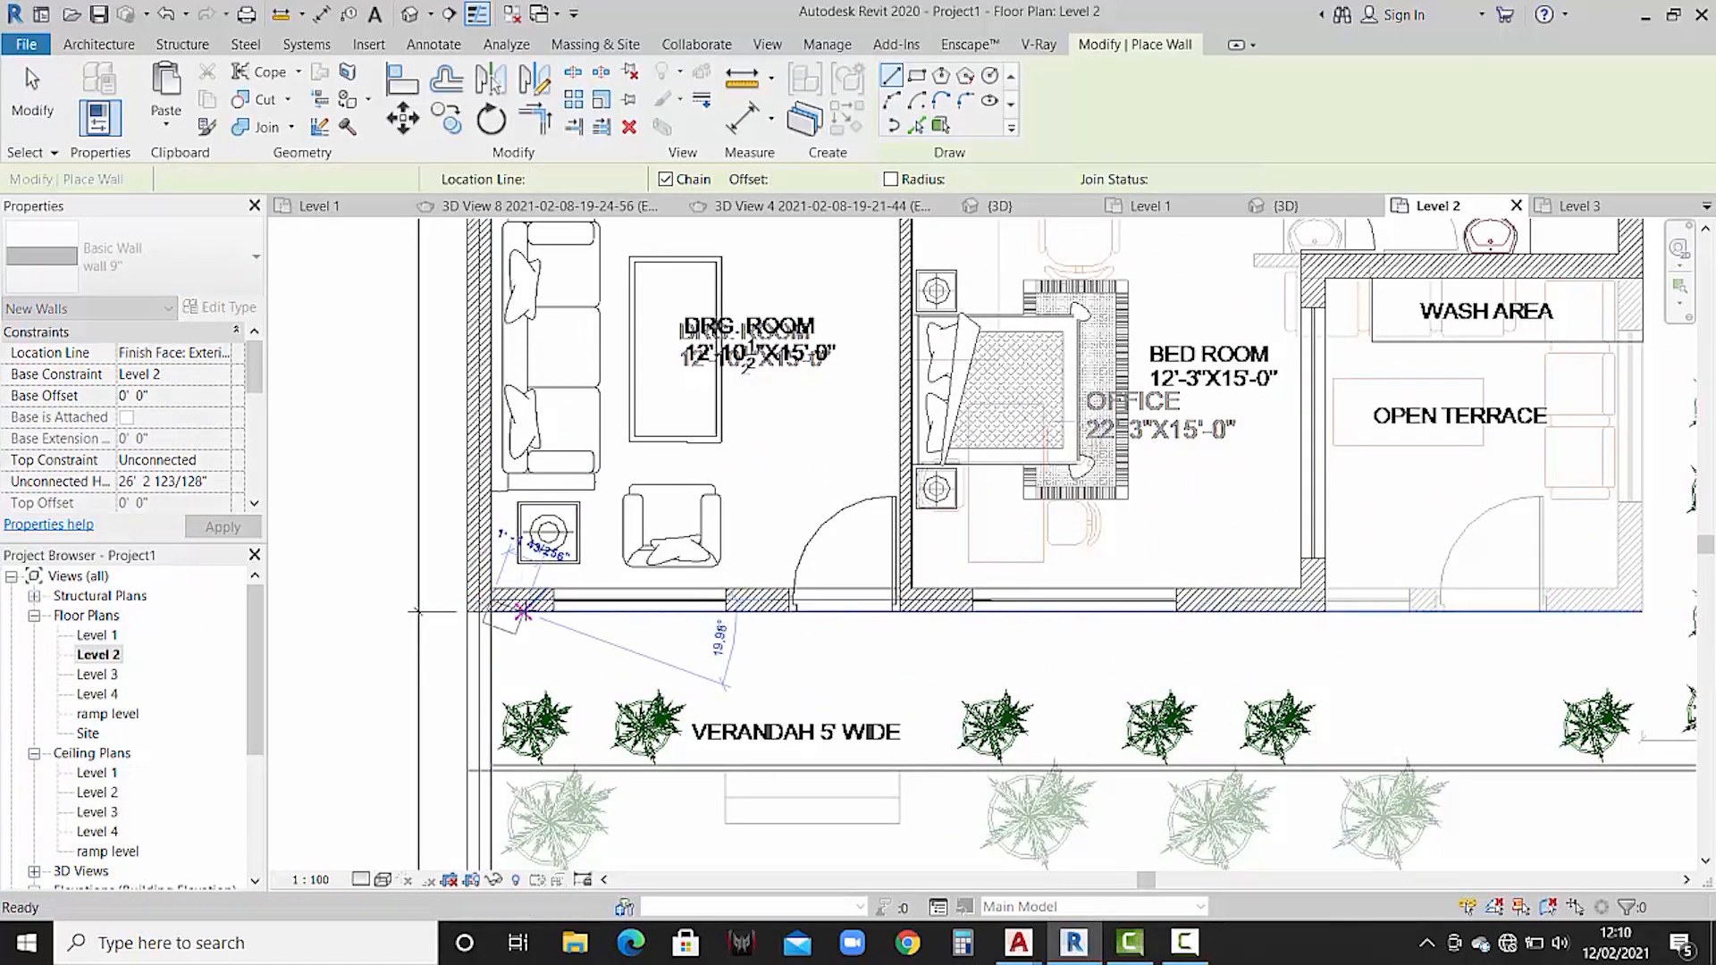
left_click(227, 483)
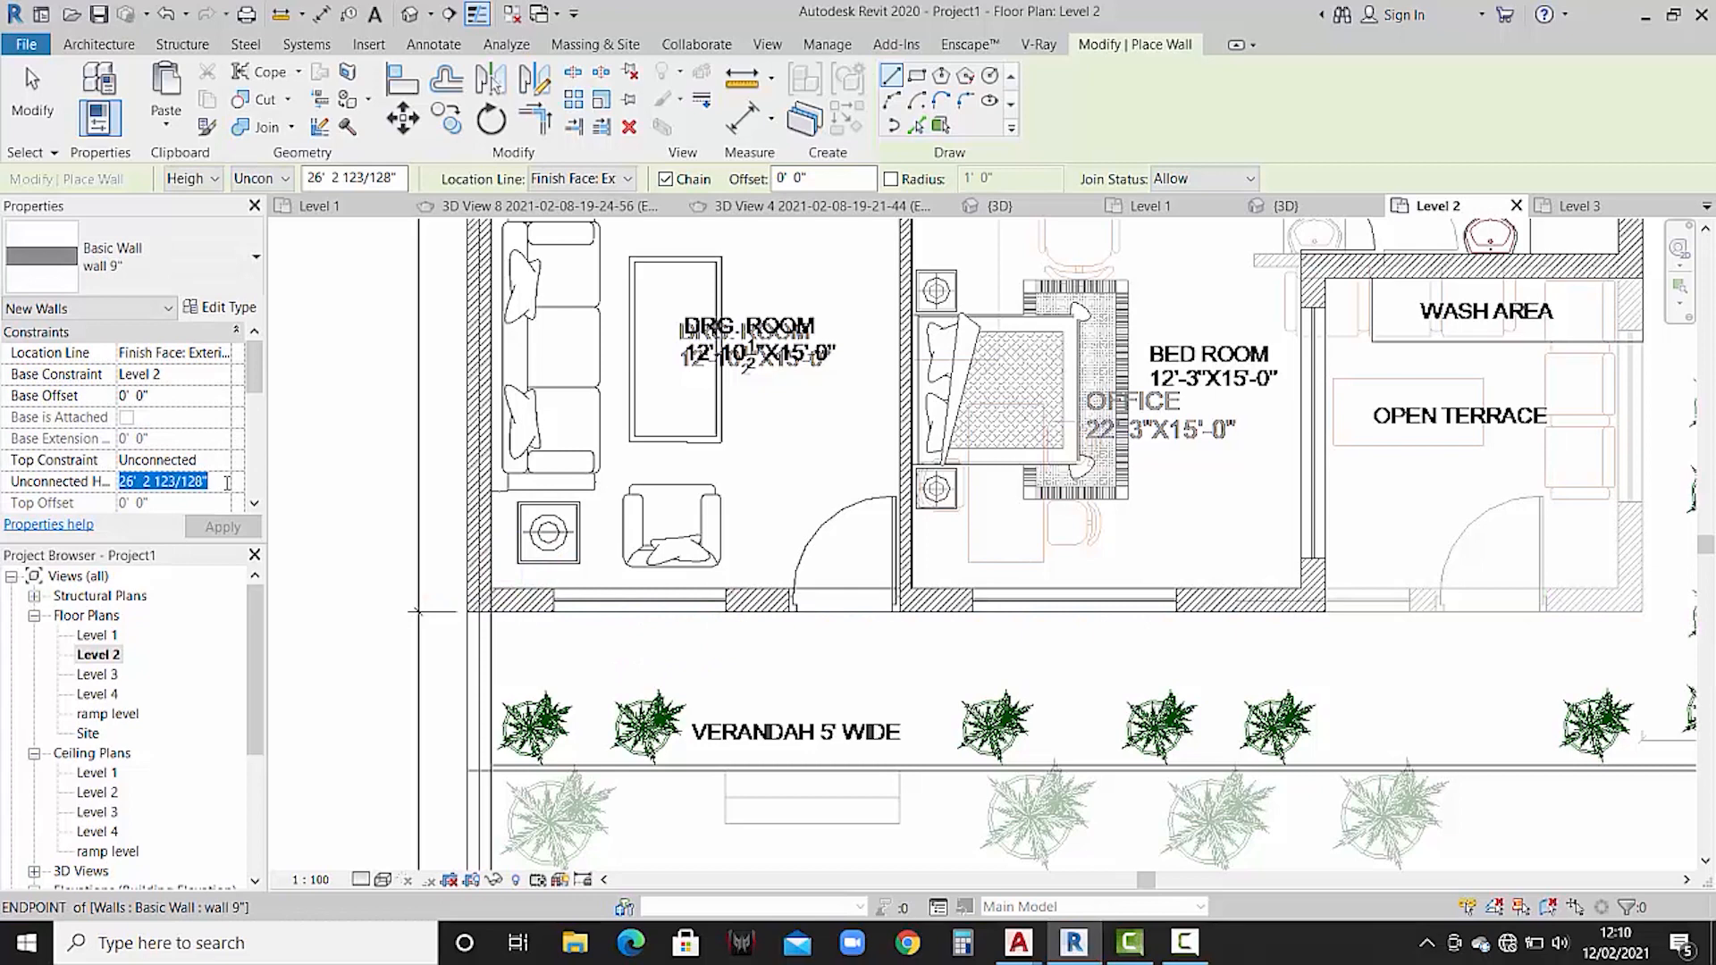
left_click(221, 375)
left_click(168, 450)
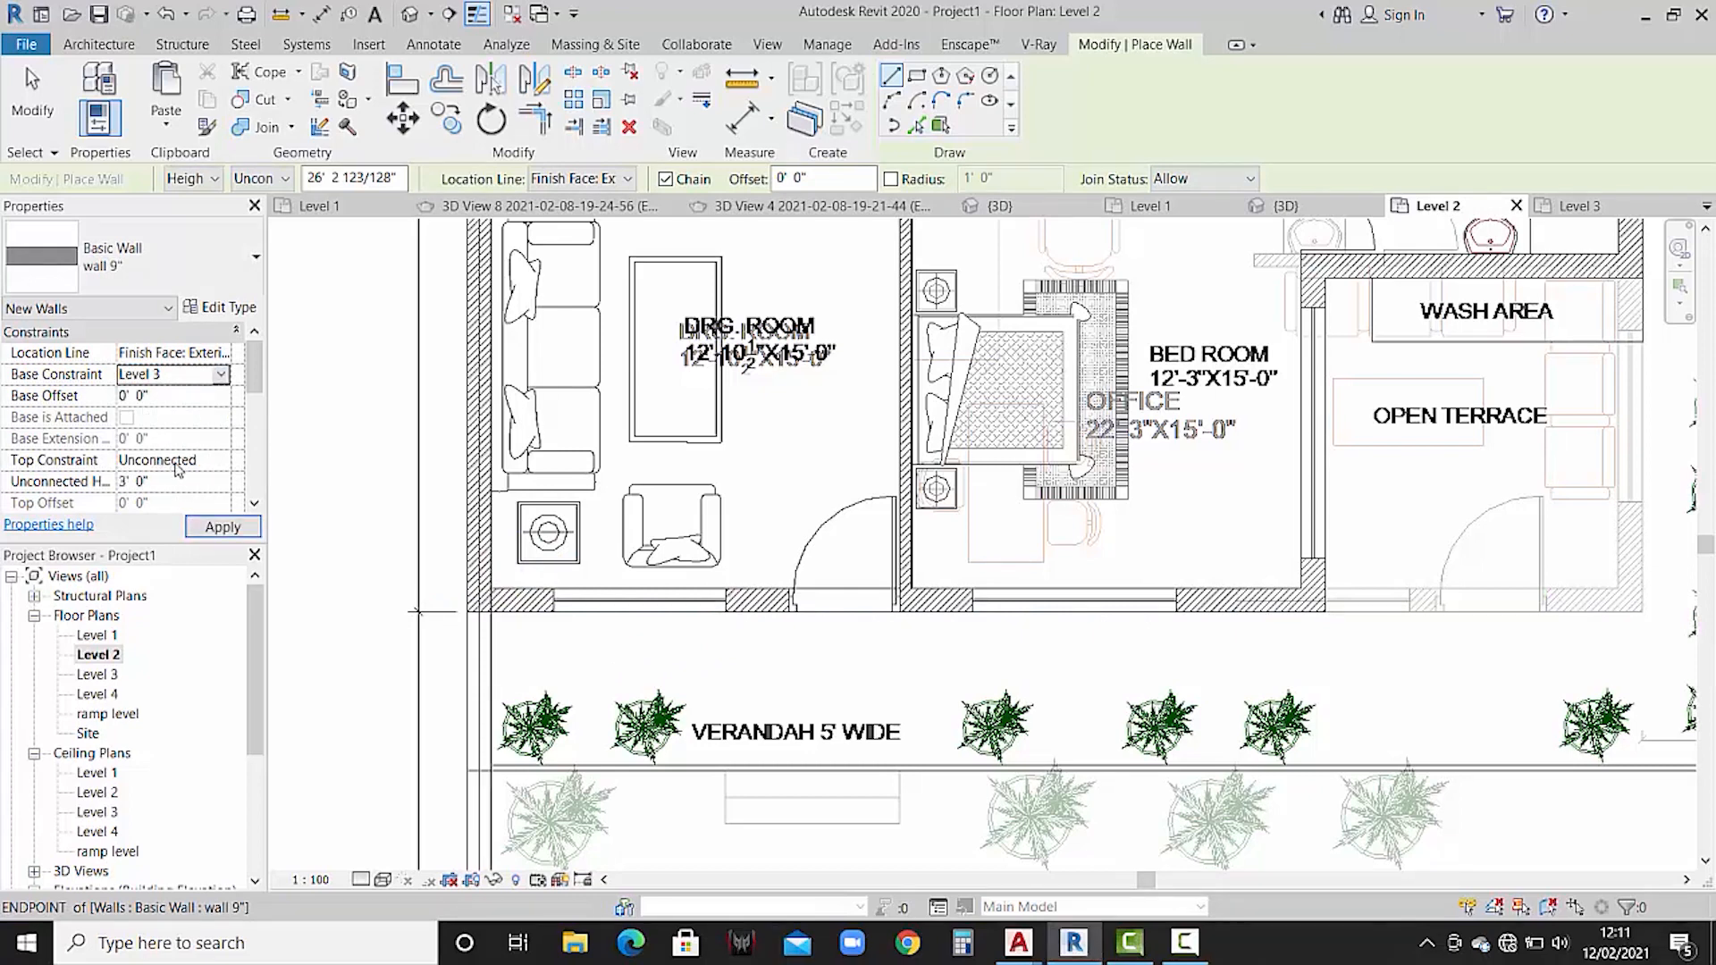
left_click(215, 528)
- Draw the parapet about 36' 3" along the building's front line and about 16' up the open terrace side to the staircase block
left_click(491, 612)
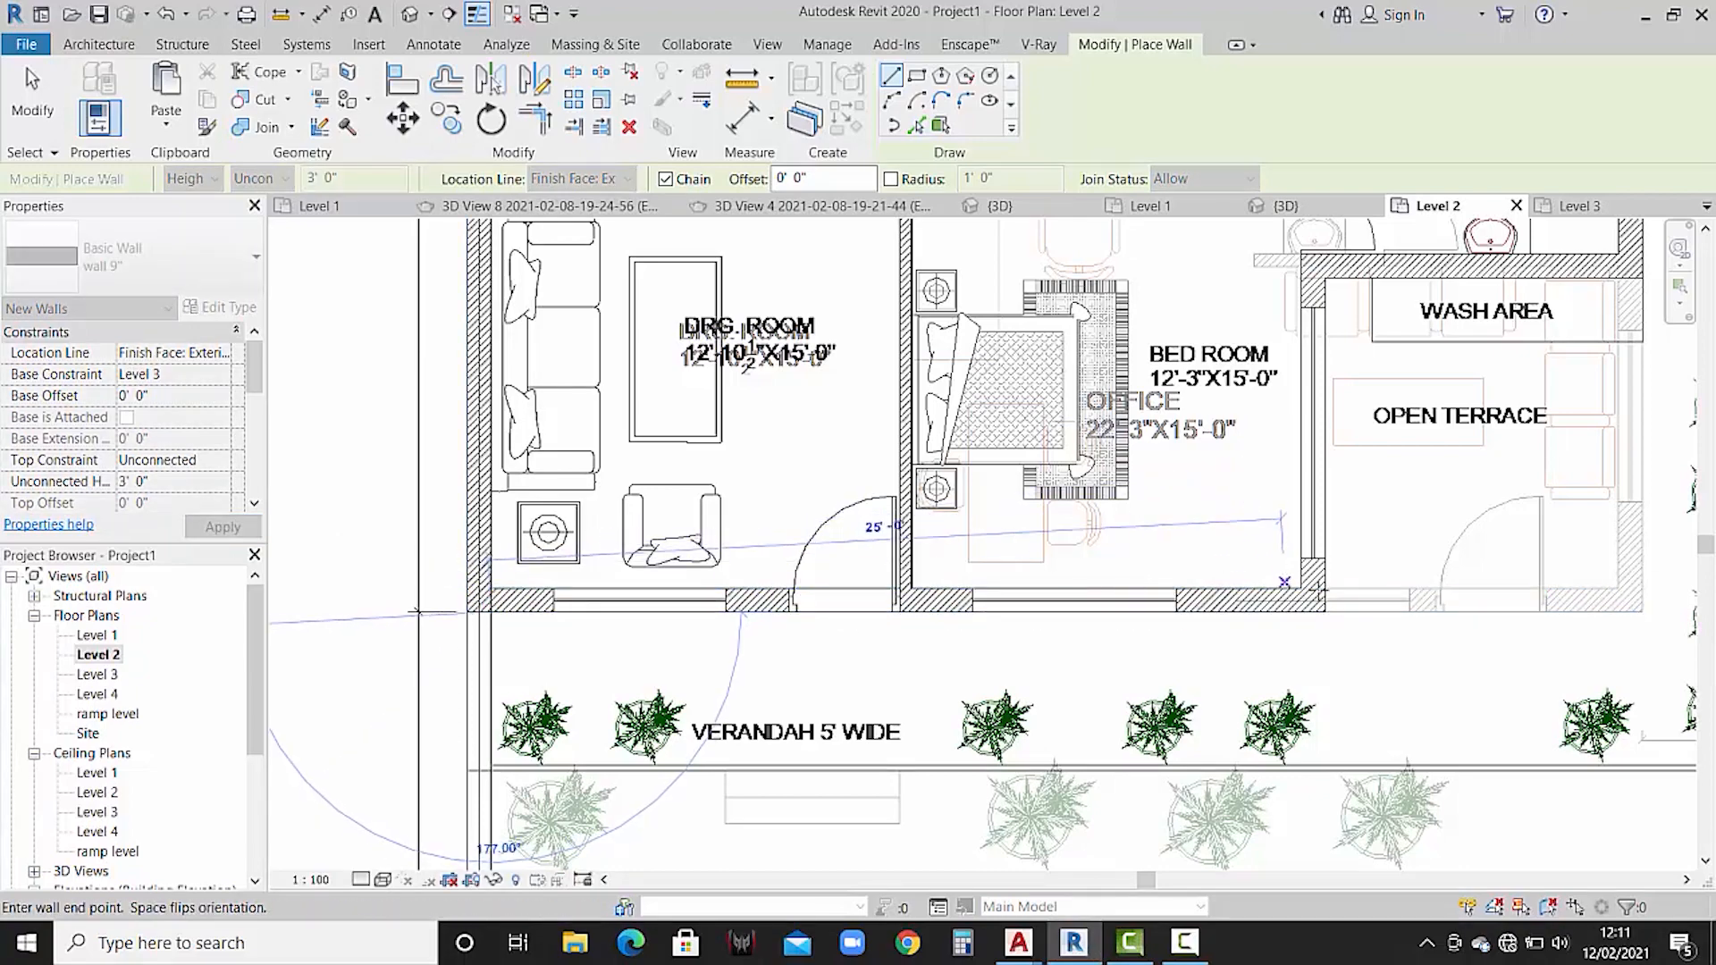
middle_click_drag(1192, 602, 817, 609)
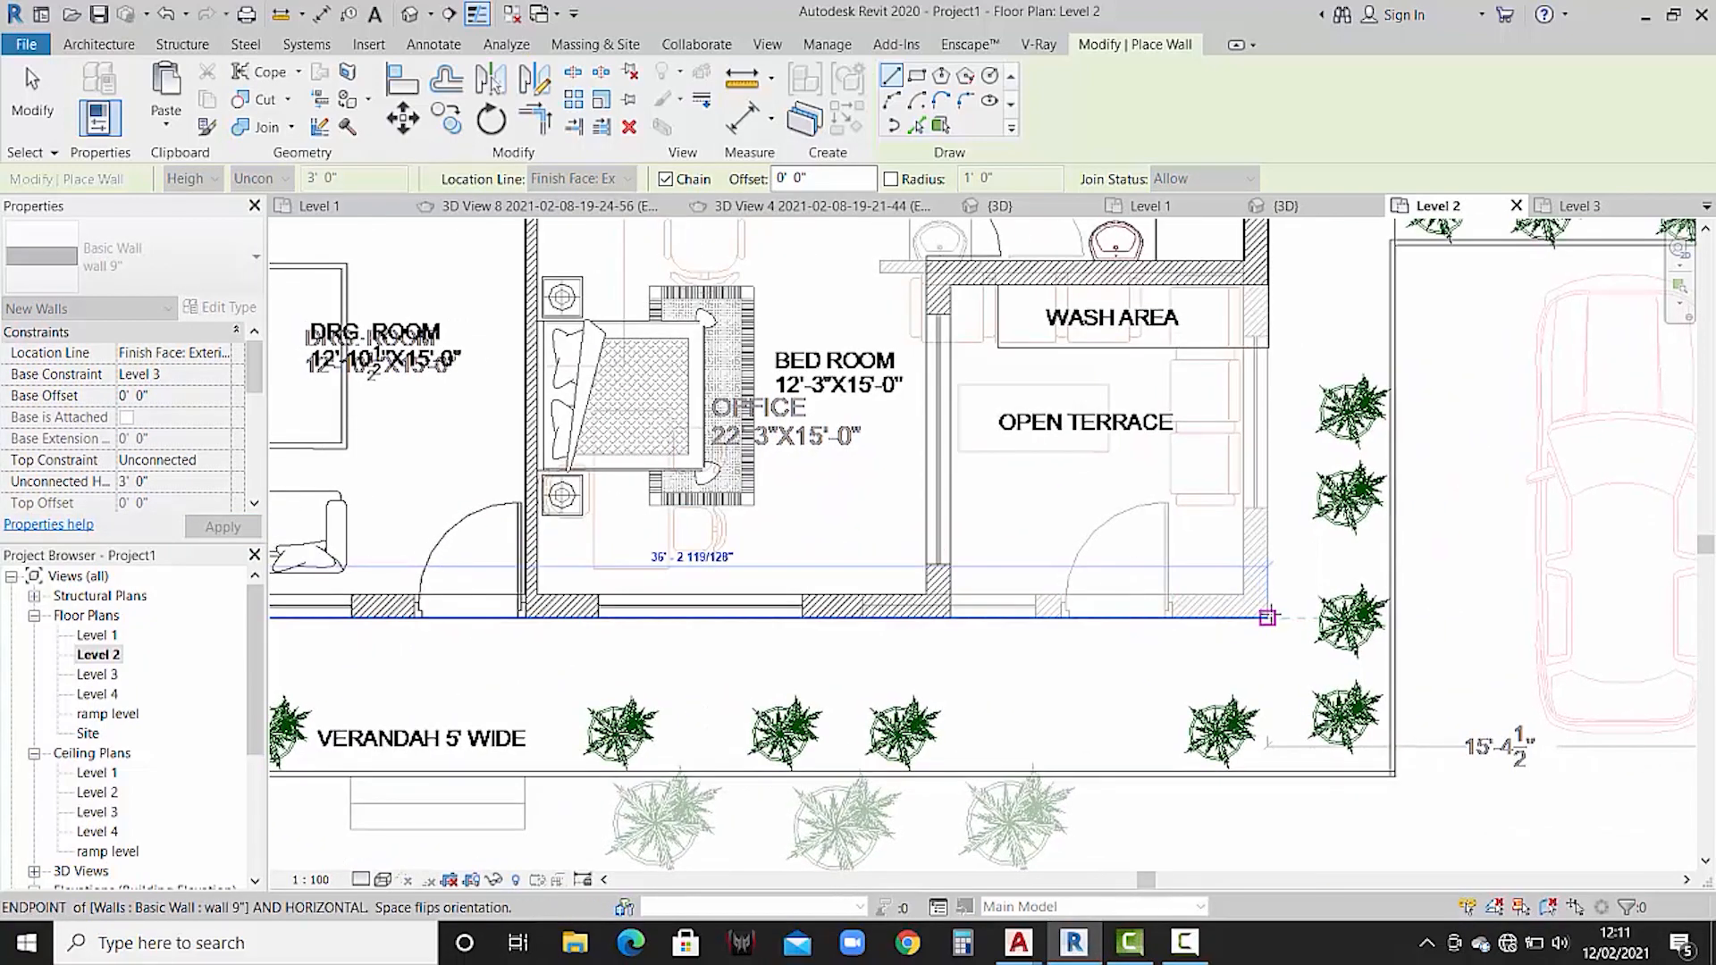
left_click(1267, 617)
middle_click_drag(1276, 474, 1278, 675)
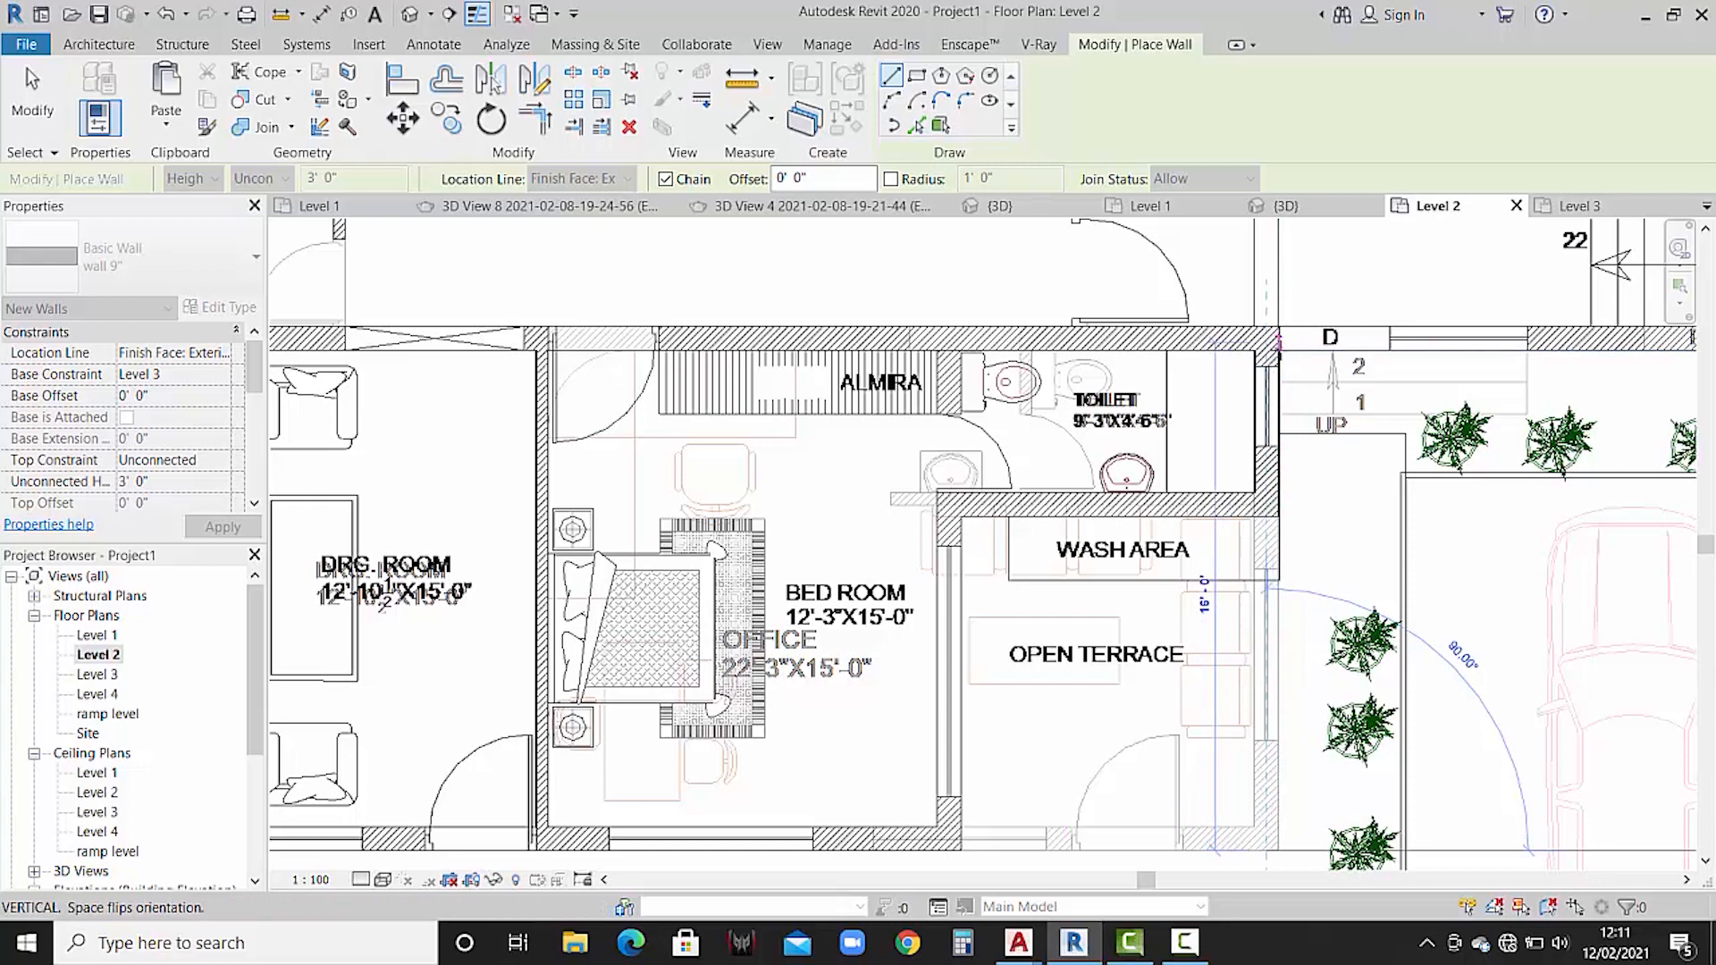
left_click(1278, 351)
key("Escape")
key("Escape")
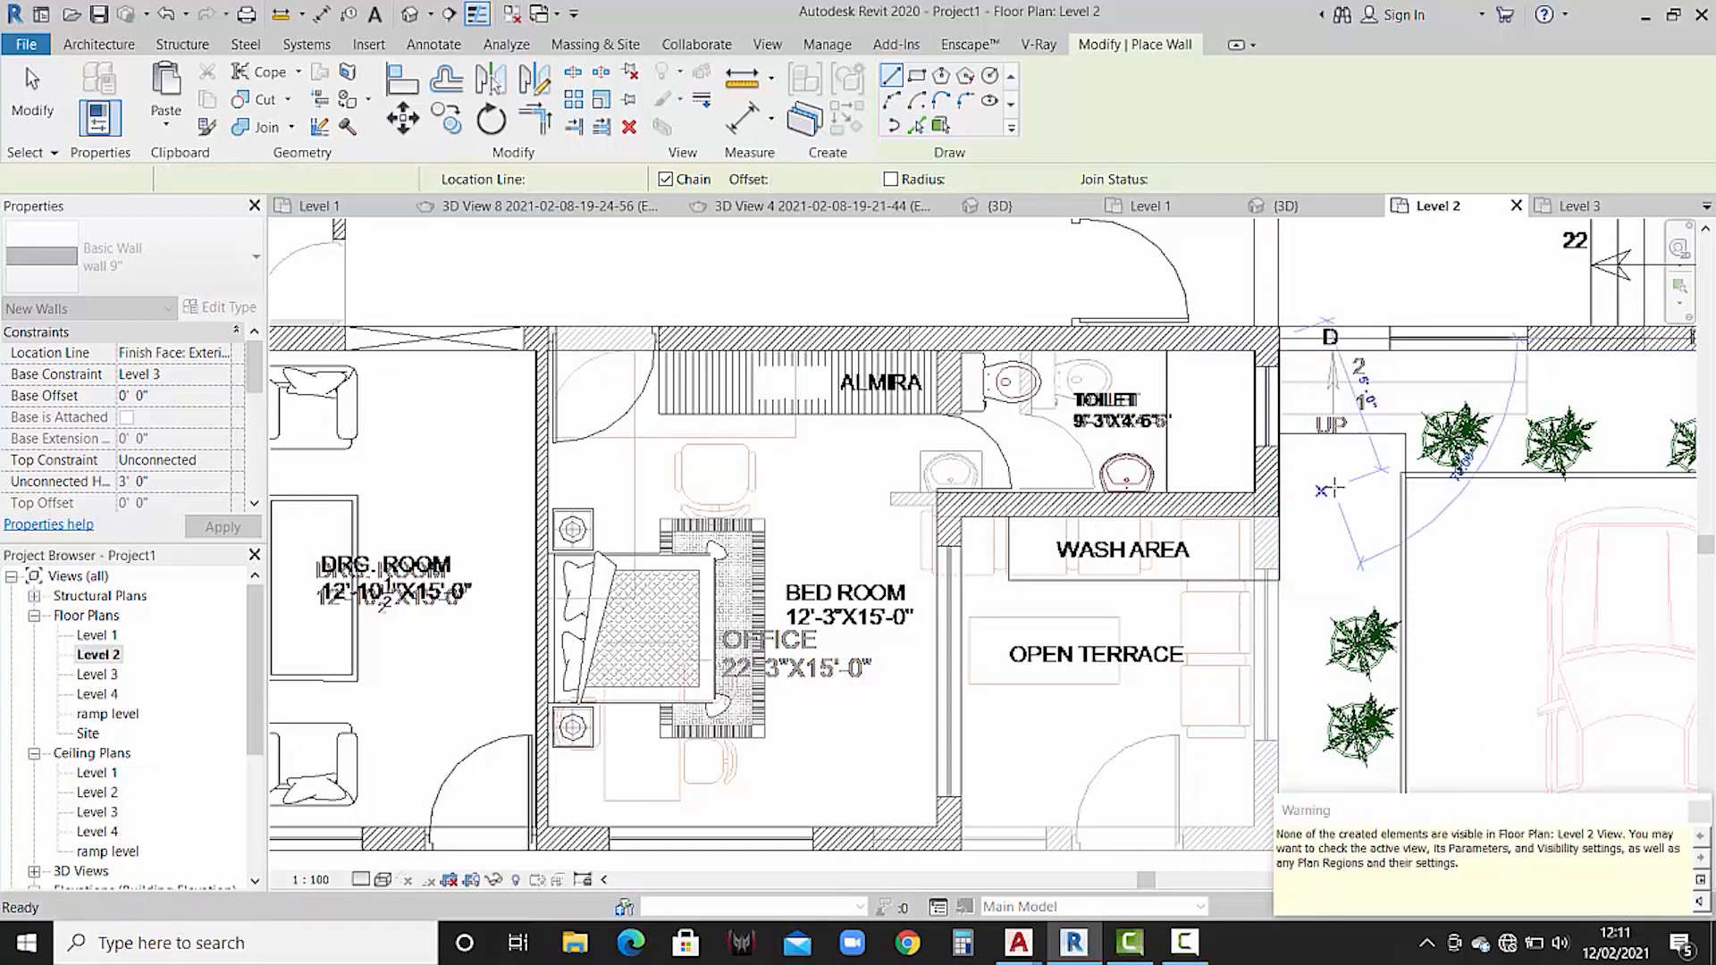
- In the 3D view, delete the outer side and front parapet walls standing on the edge of the projecting Level 3 slab
left_click(409, 13)
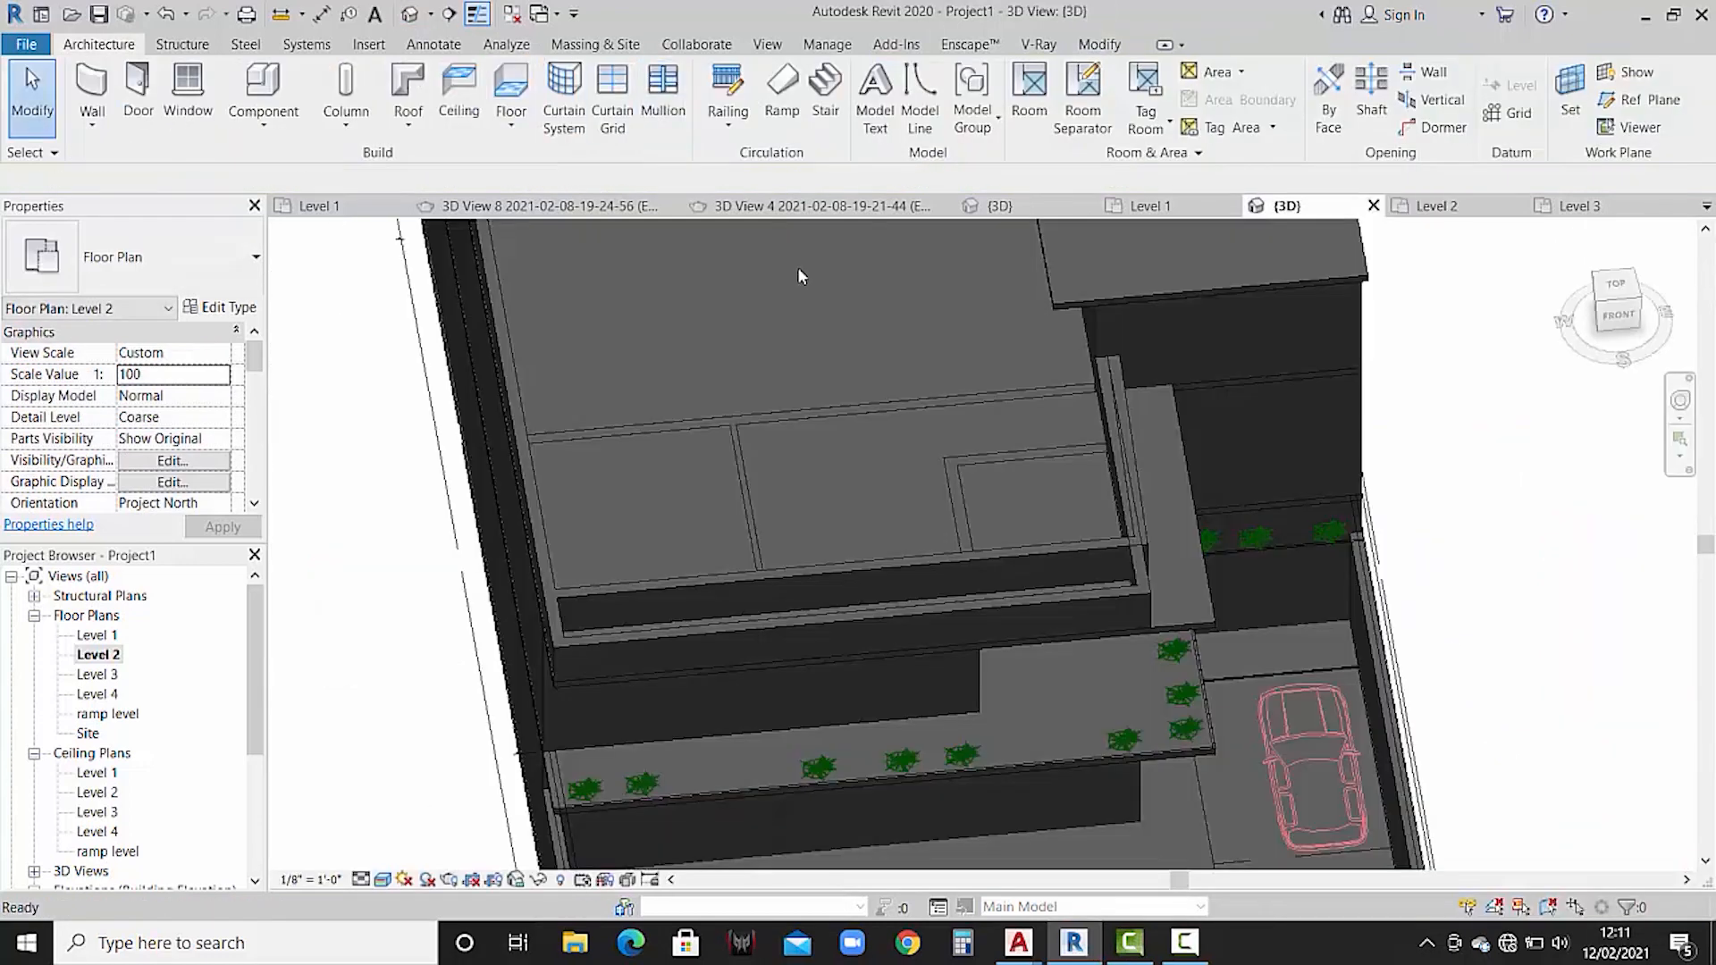
middle_click_drag(1166, 608, 863, 472, "shift")
scroll(866, 512, "up", 5)
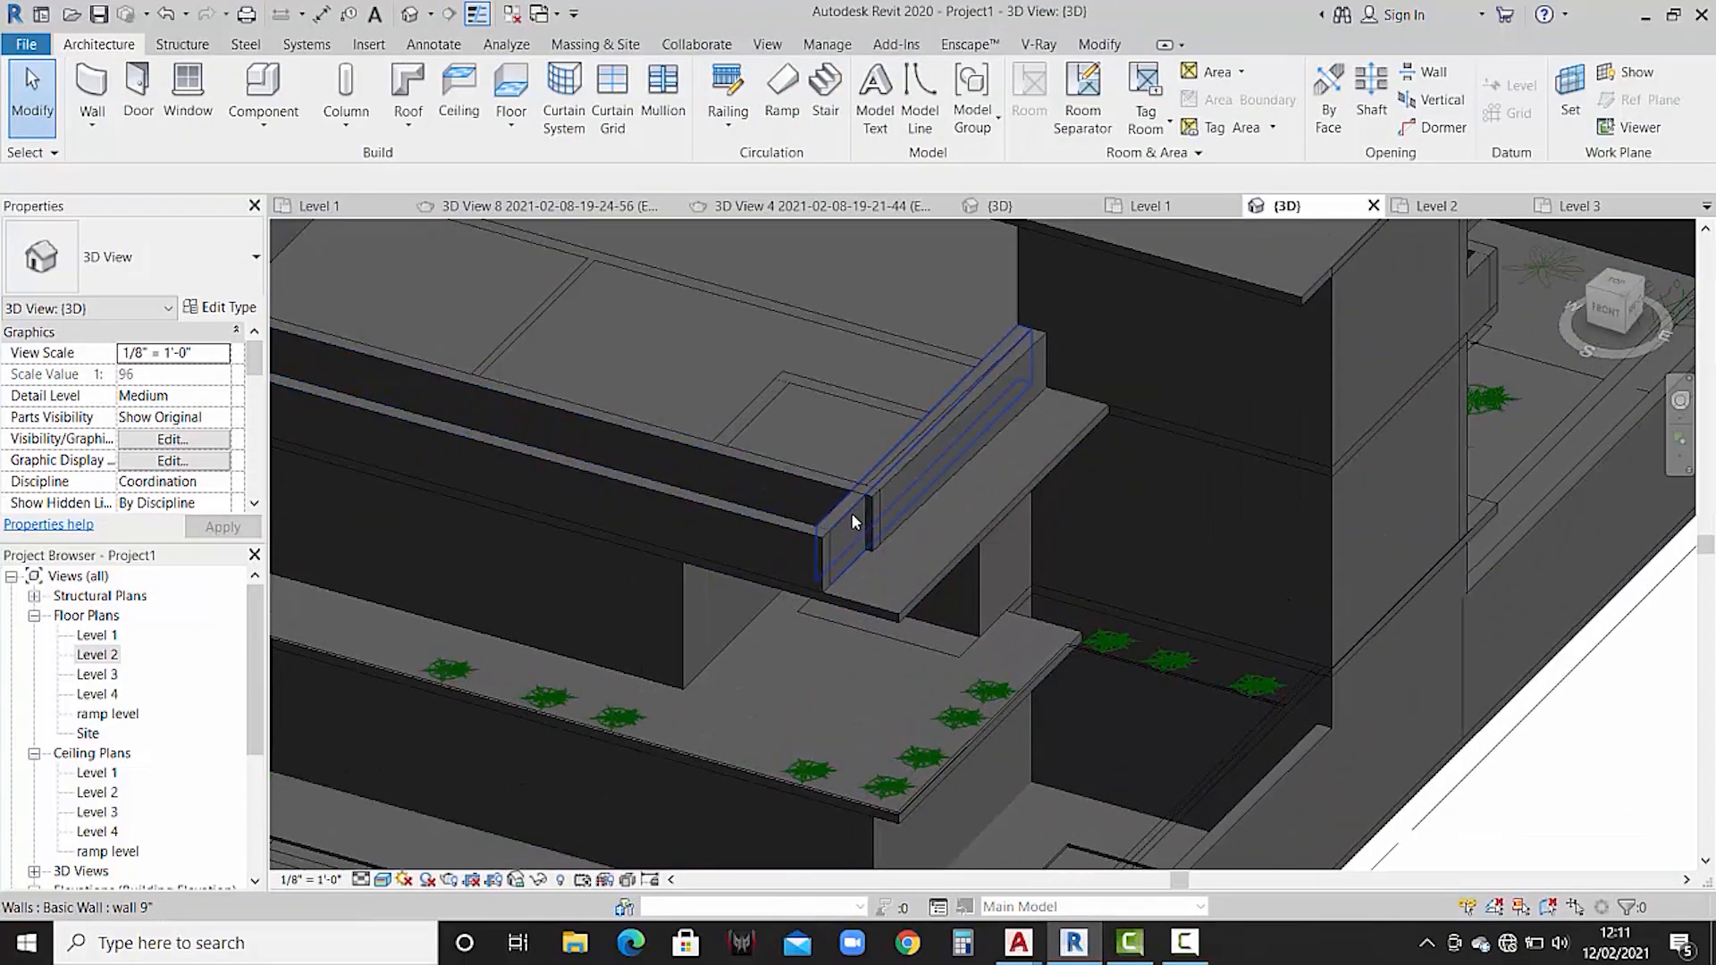
left_click(851, 512)
key("Escape")
middle_click_drag(887, 529, 818, 497, "shift")
scroll(831, 484, "down", 3)
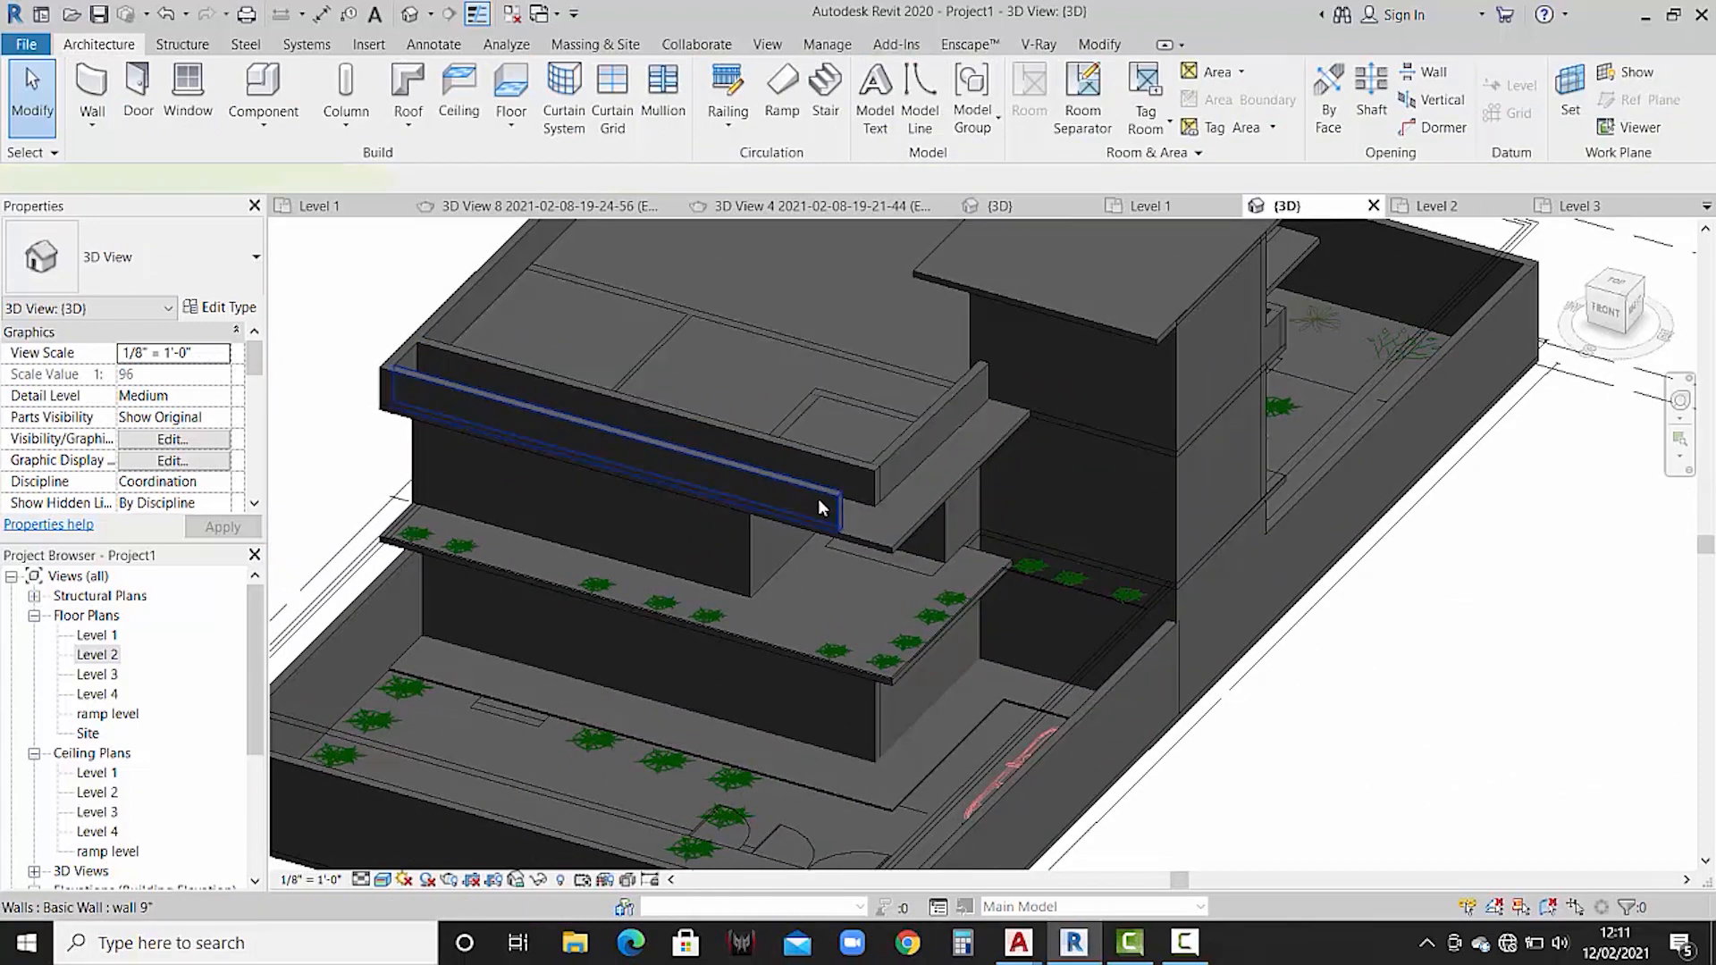
left_click(818, 503)
key("Escape")
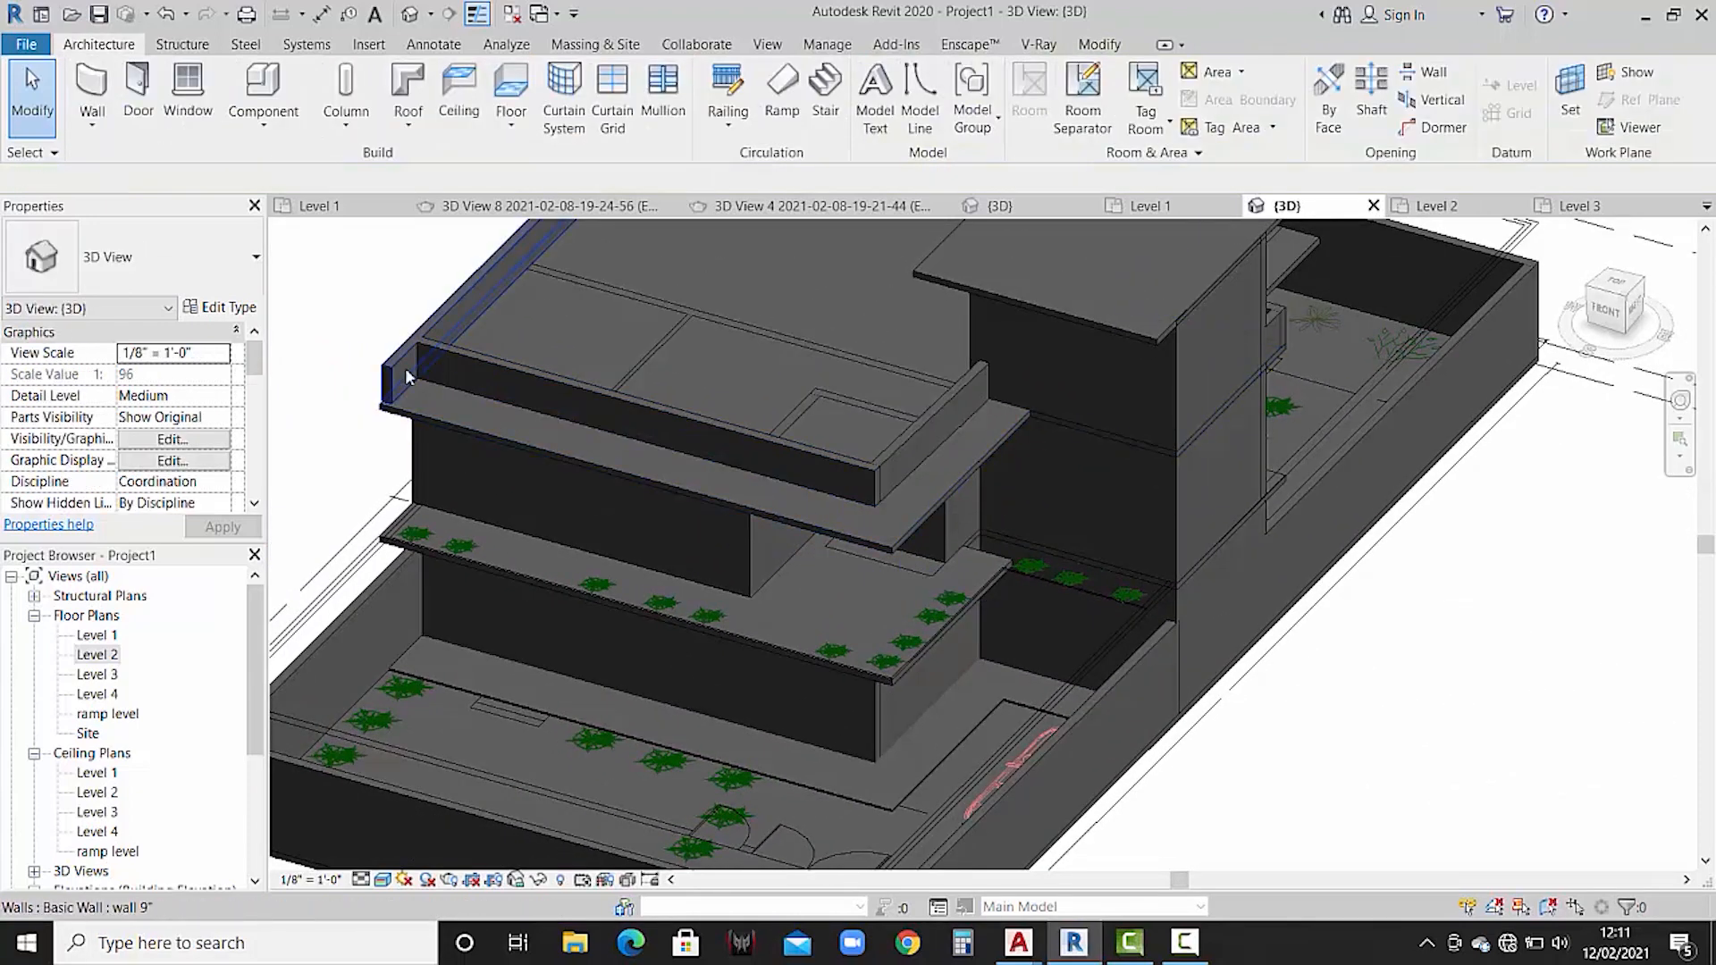
- Trim the long side parapet to the new front parapet so they meet in a corner
left_click(1098, 44)
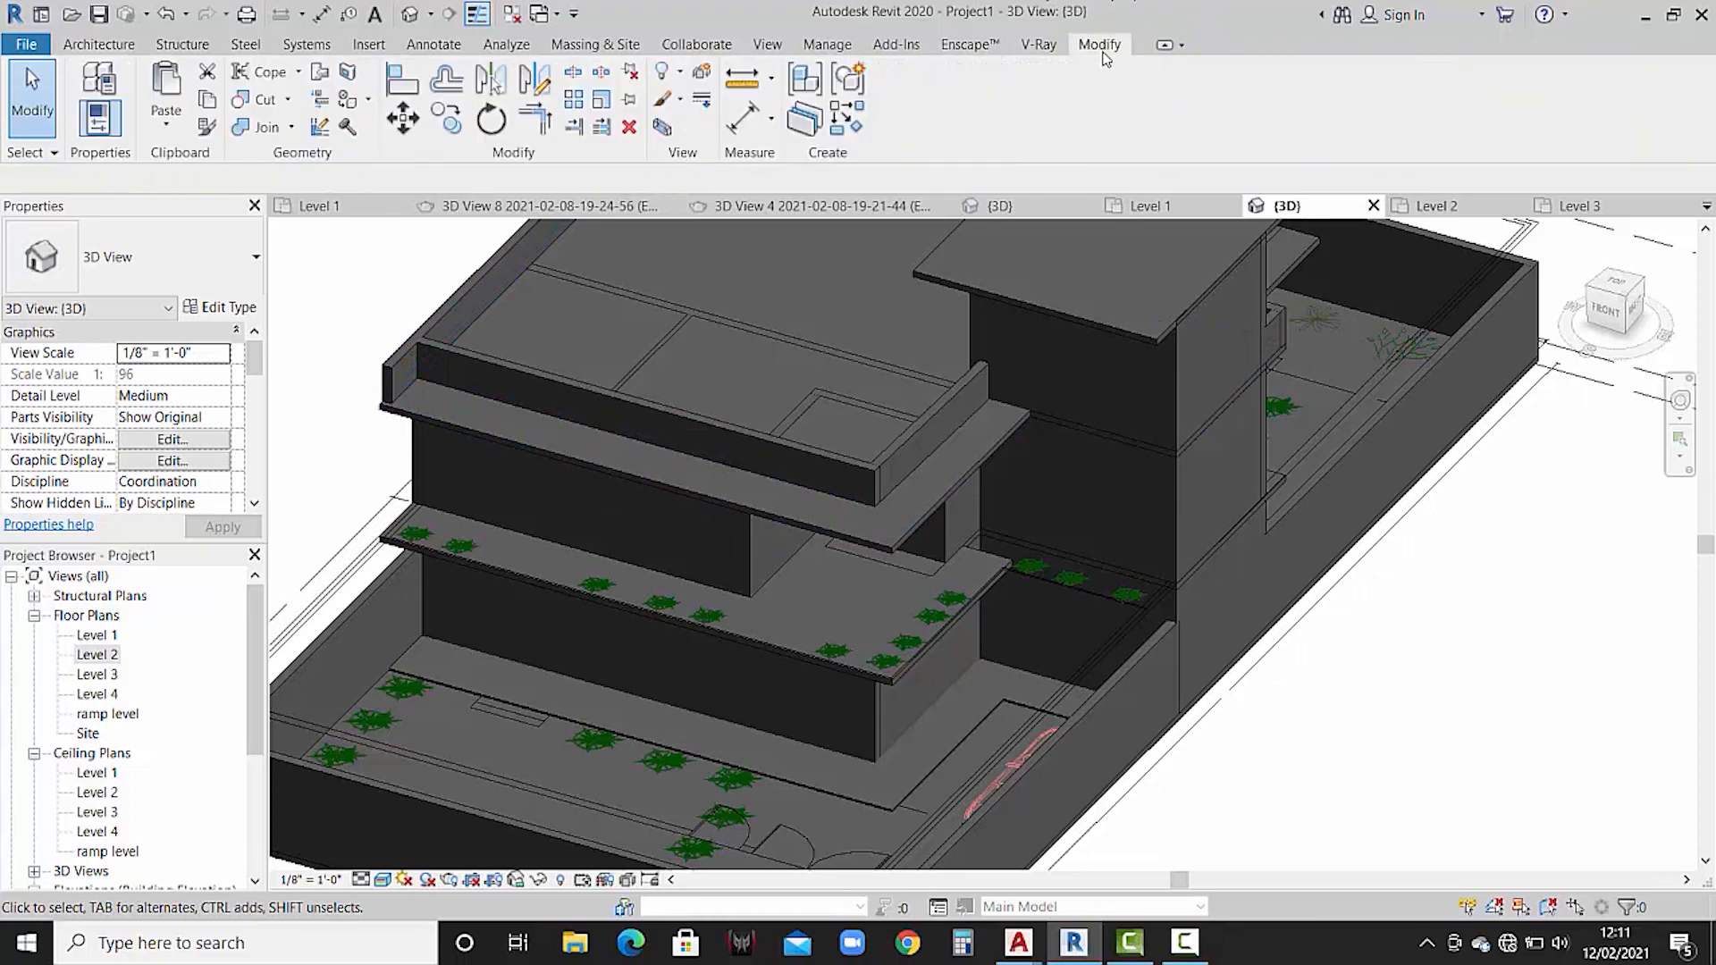
left_click(536, 120)
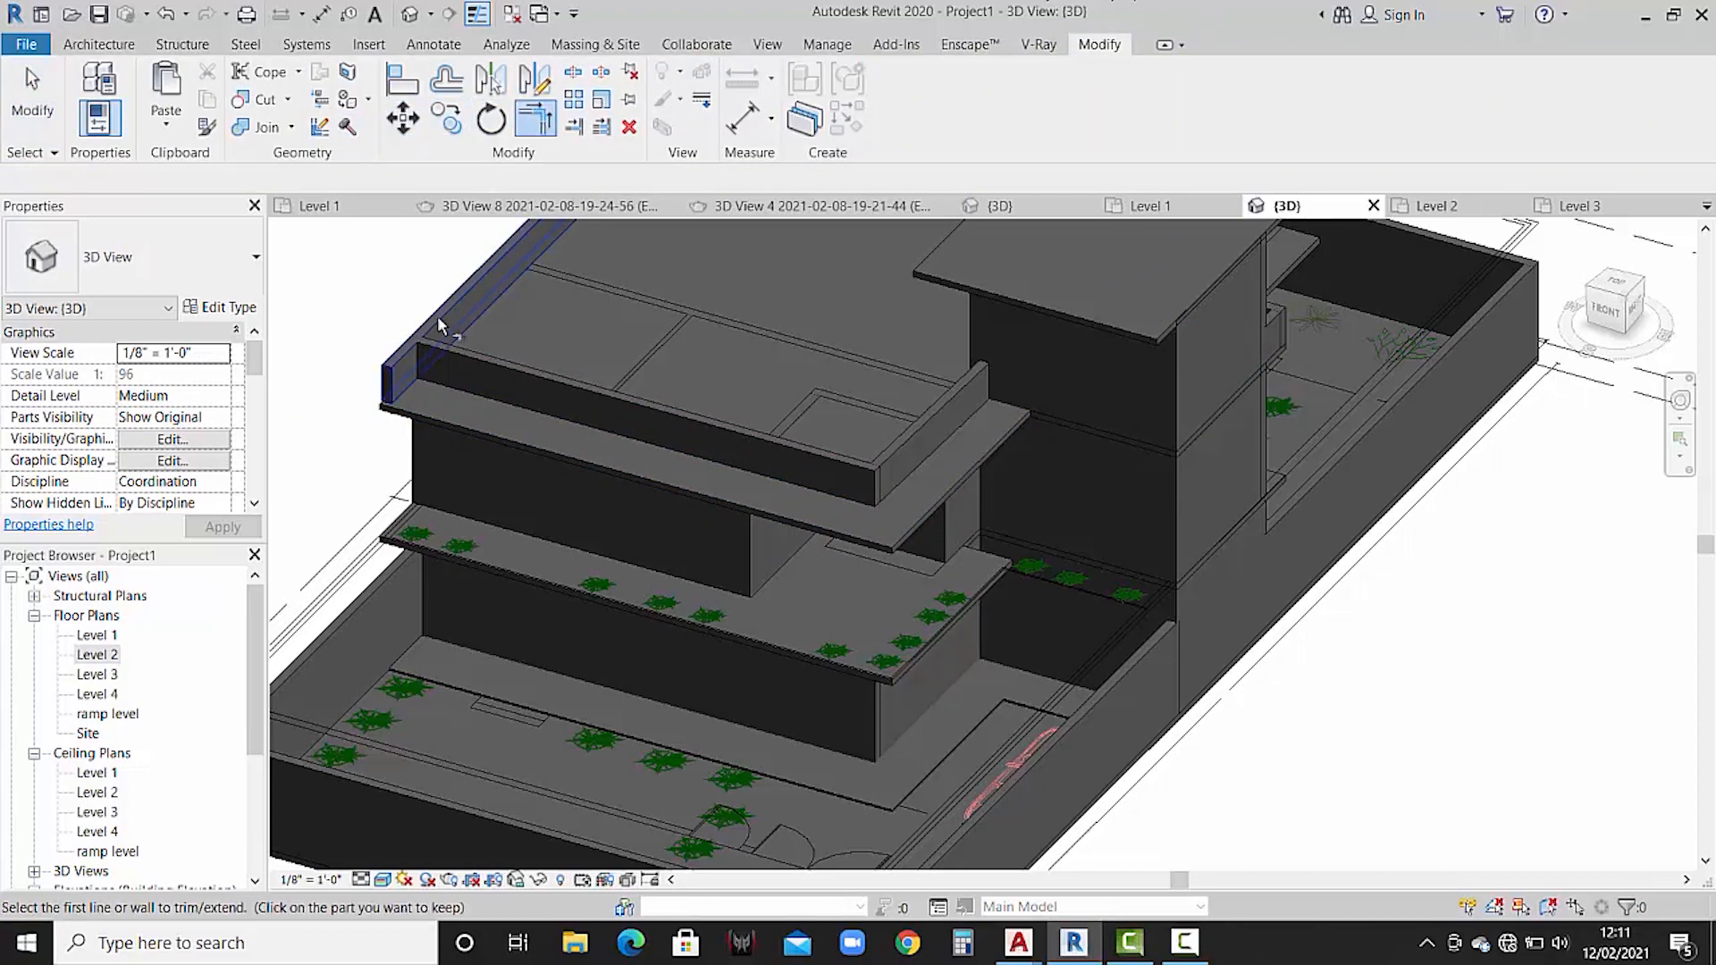
scroll(706, 422, "down", 2)
key("Escape")
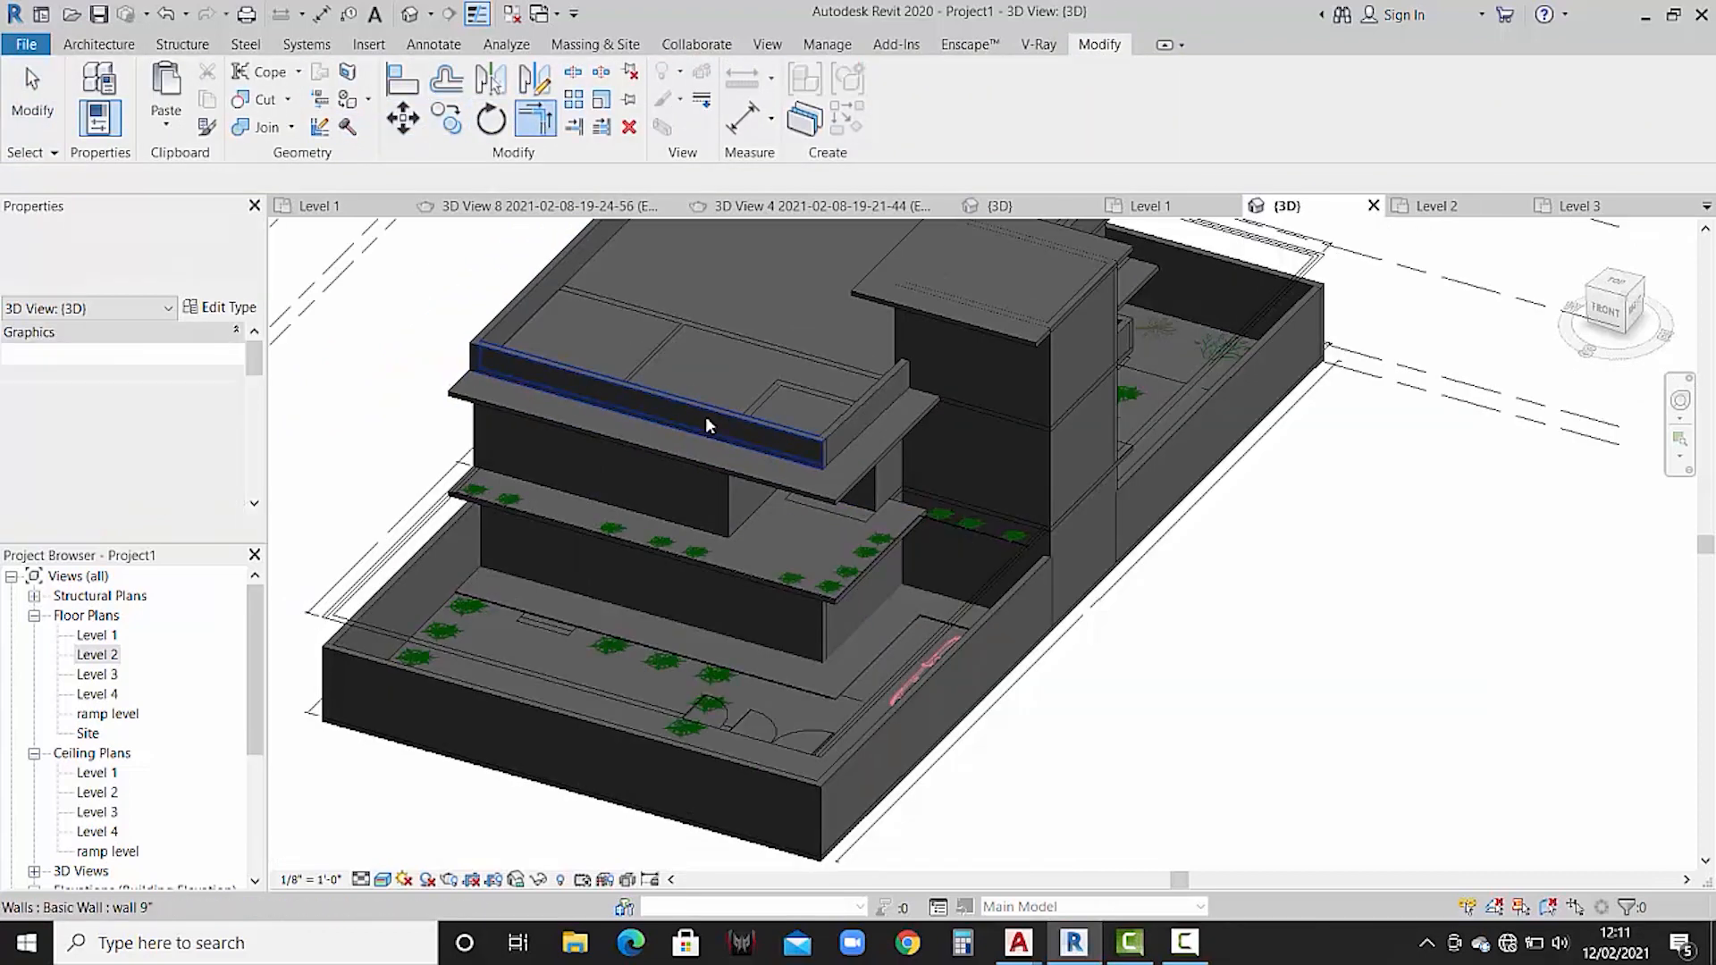
- Examine the reference project's front facade in 3D, following the parapet and the vertical column from roof to ground
left_click(1046, 207)
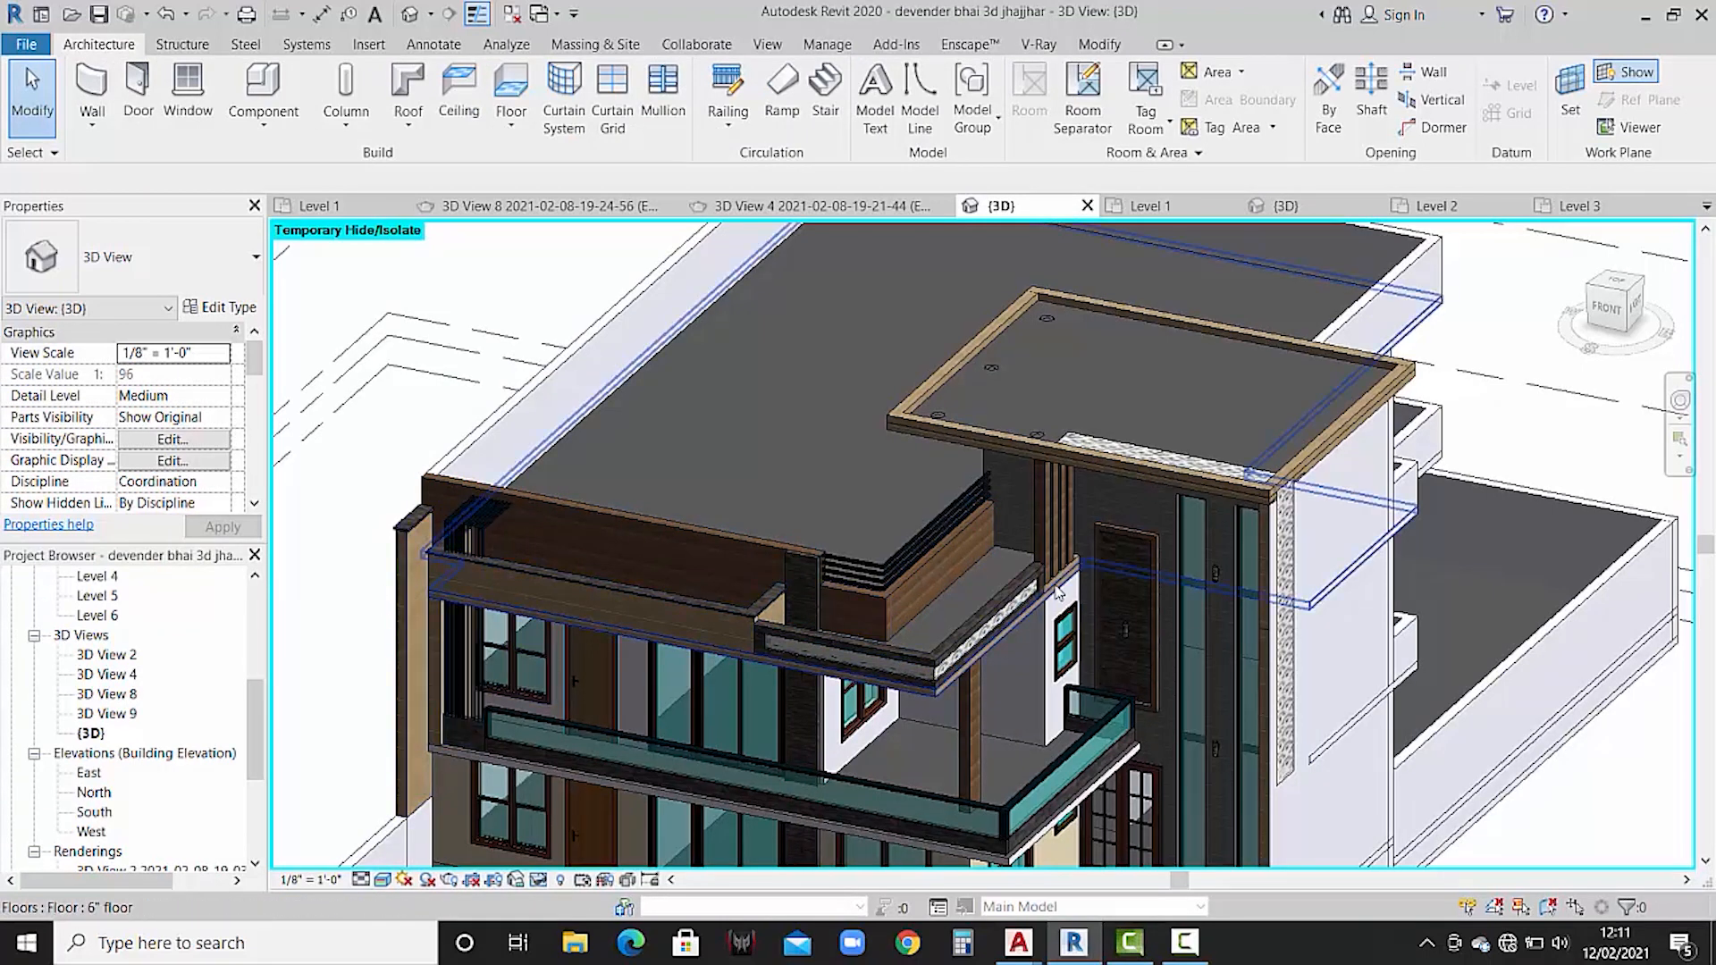
scroll(1058, 591, "down", 4)
scroll(795, 617, "up", 2)
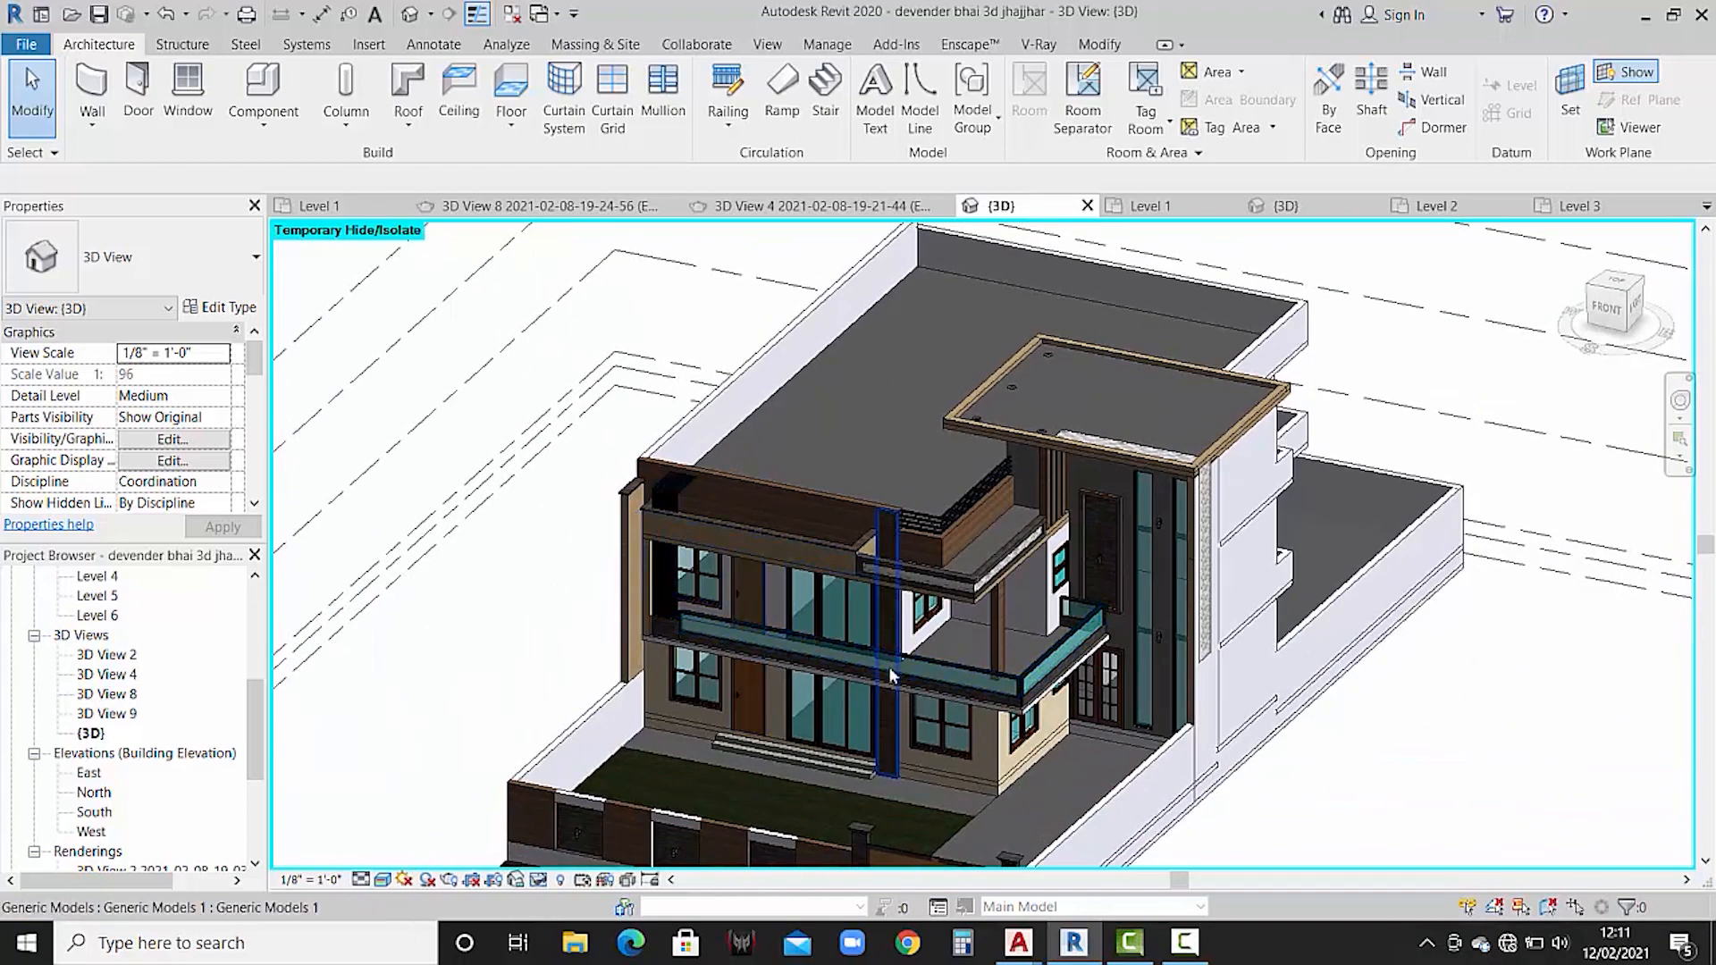
scroll(807, 535, "up", 5)
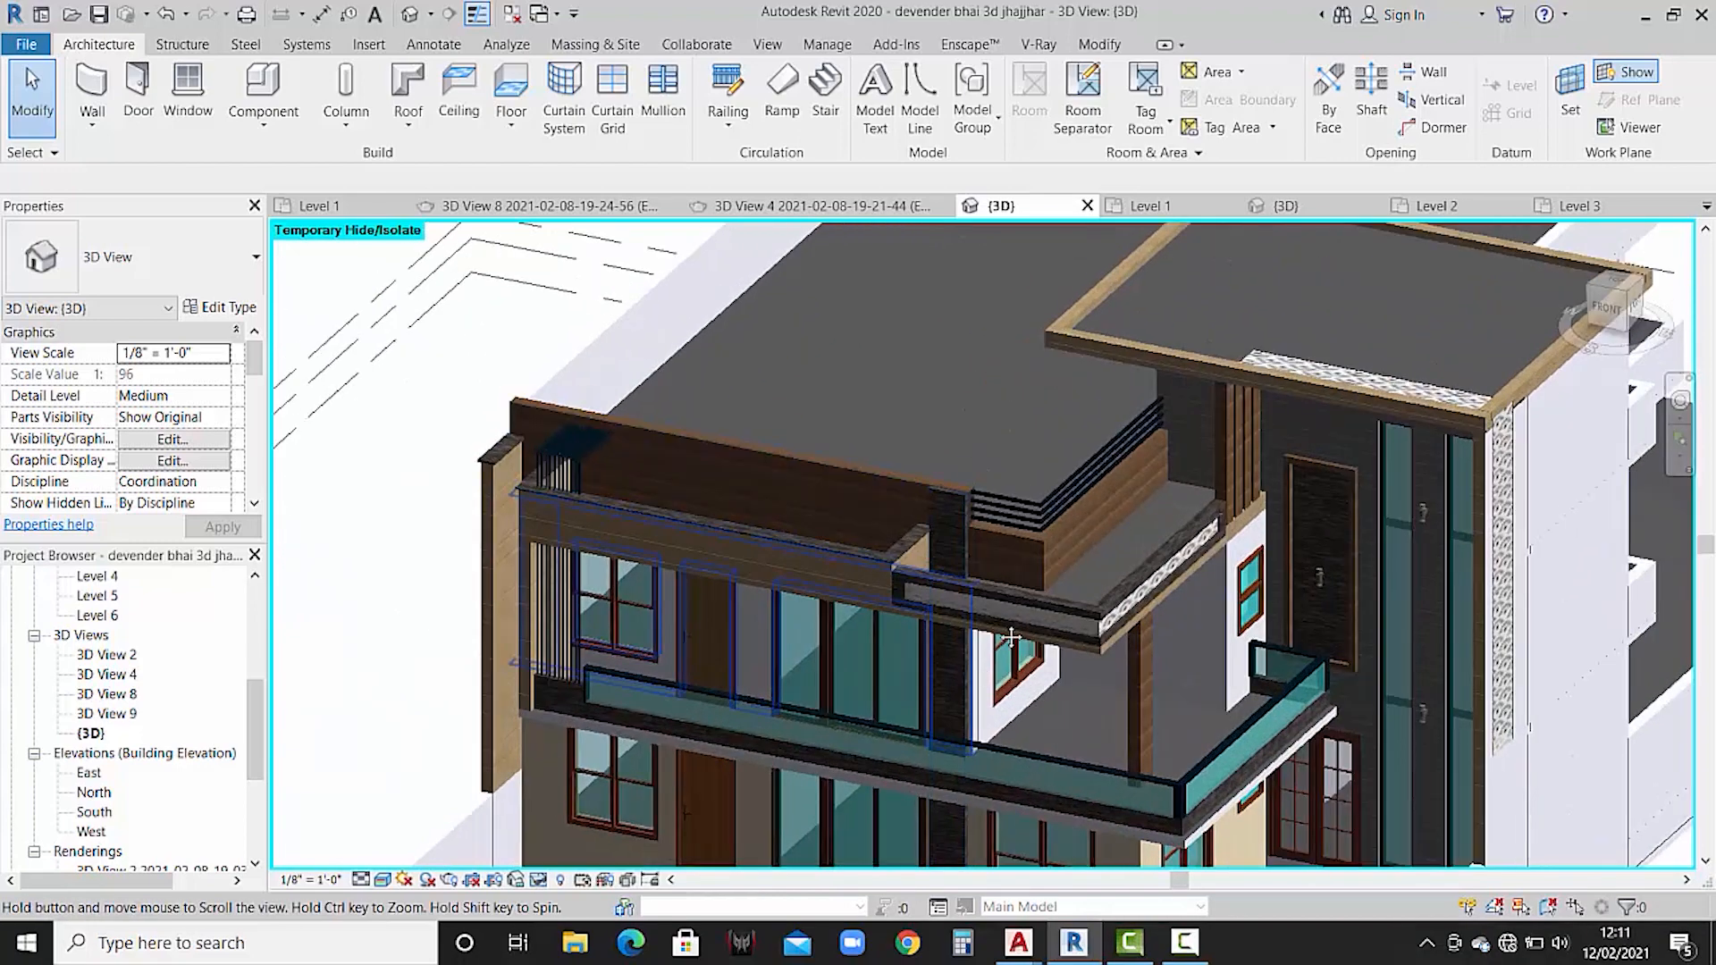
scroll(1016, 490, "up", 3)
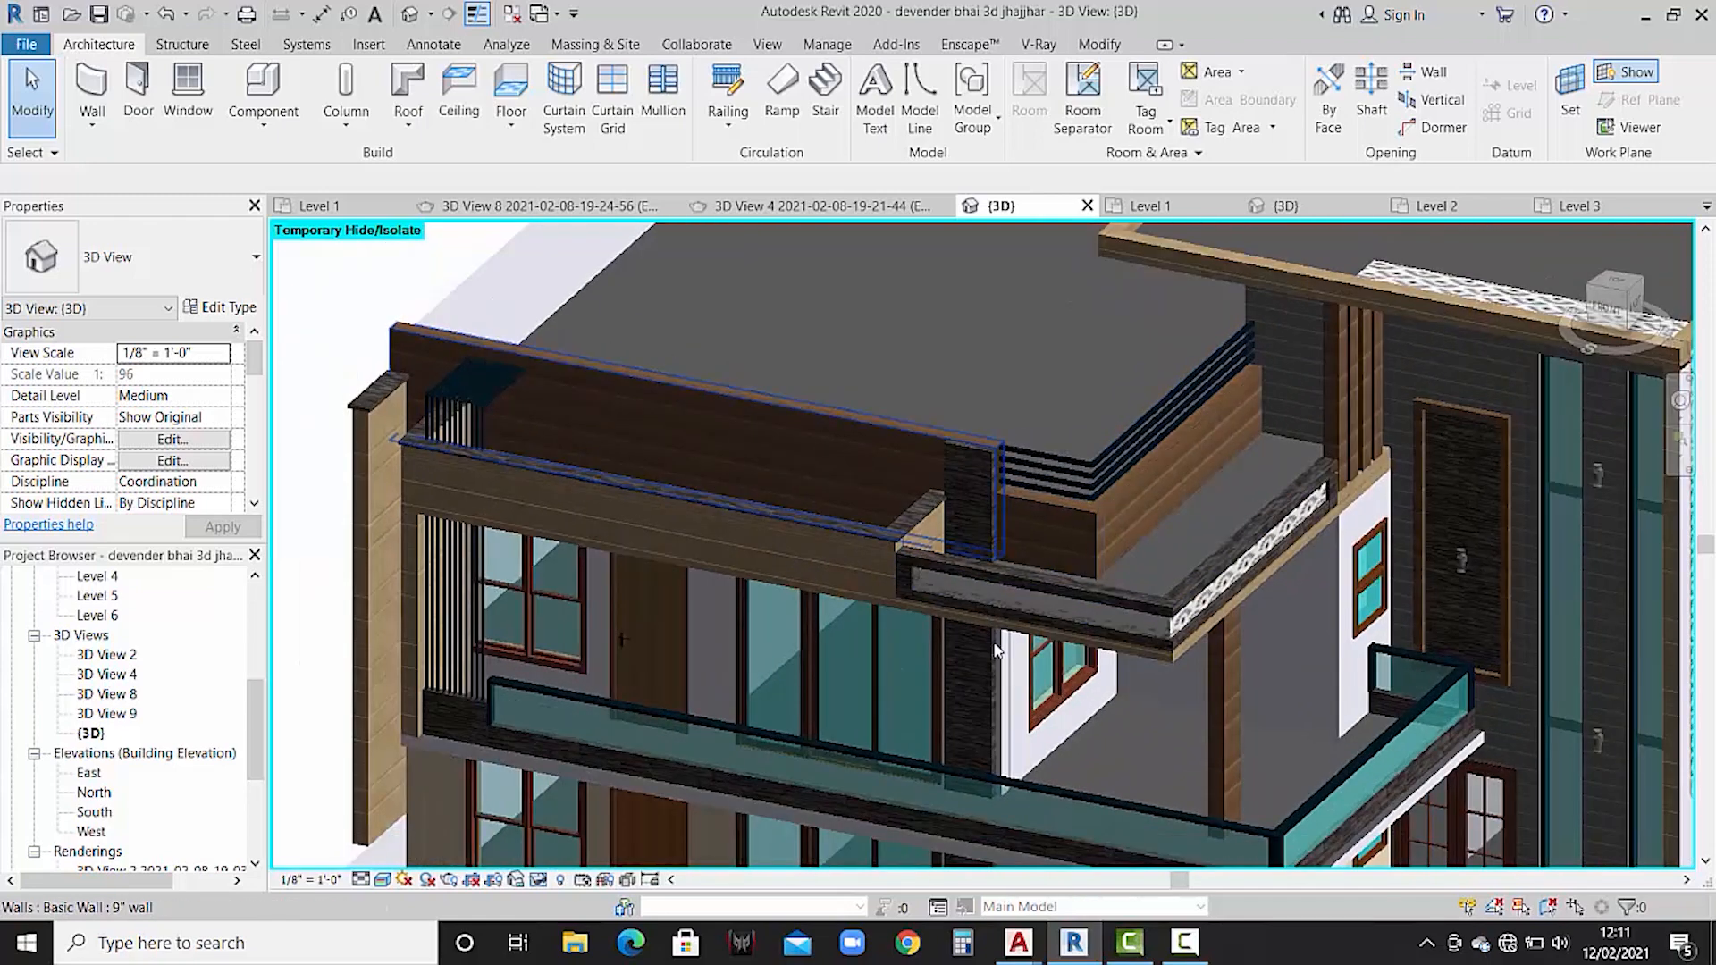
middle_click_drag(1007, 783, 1071, 563)
middle_click_drag(1034, 691, 1053, 521)
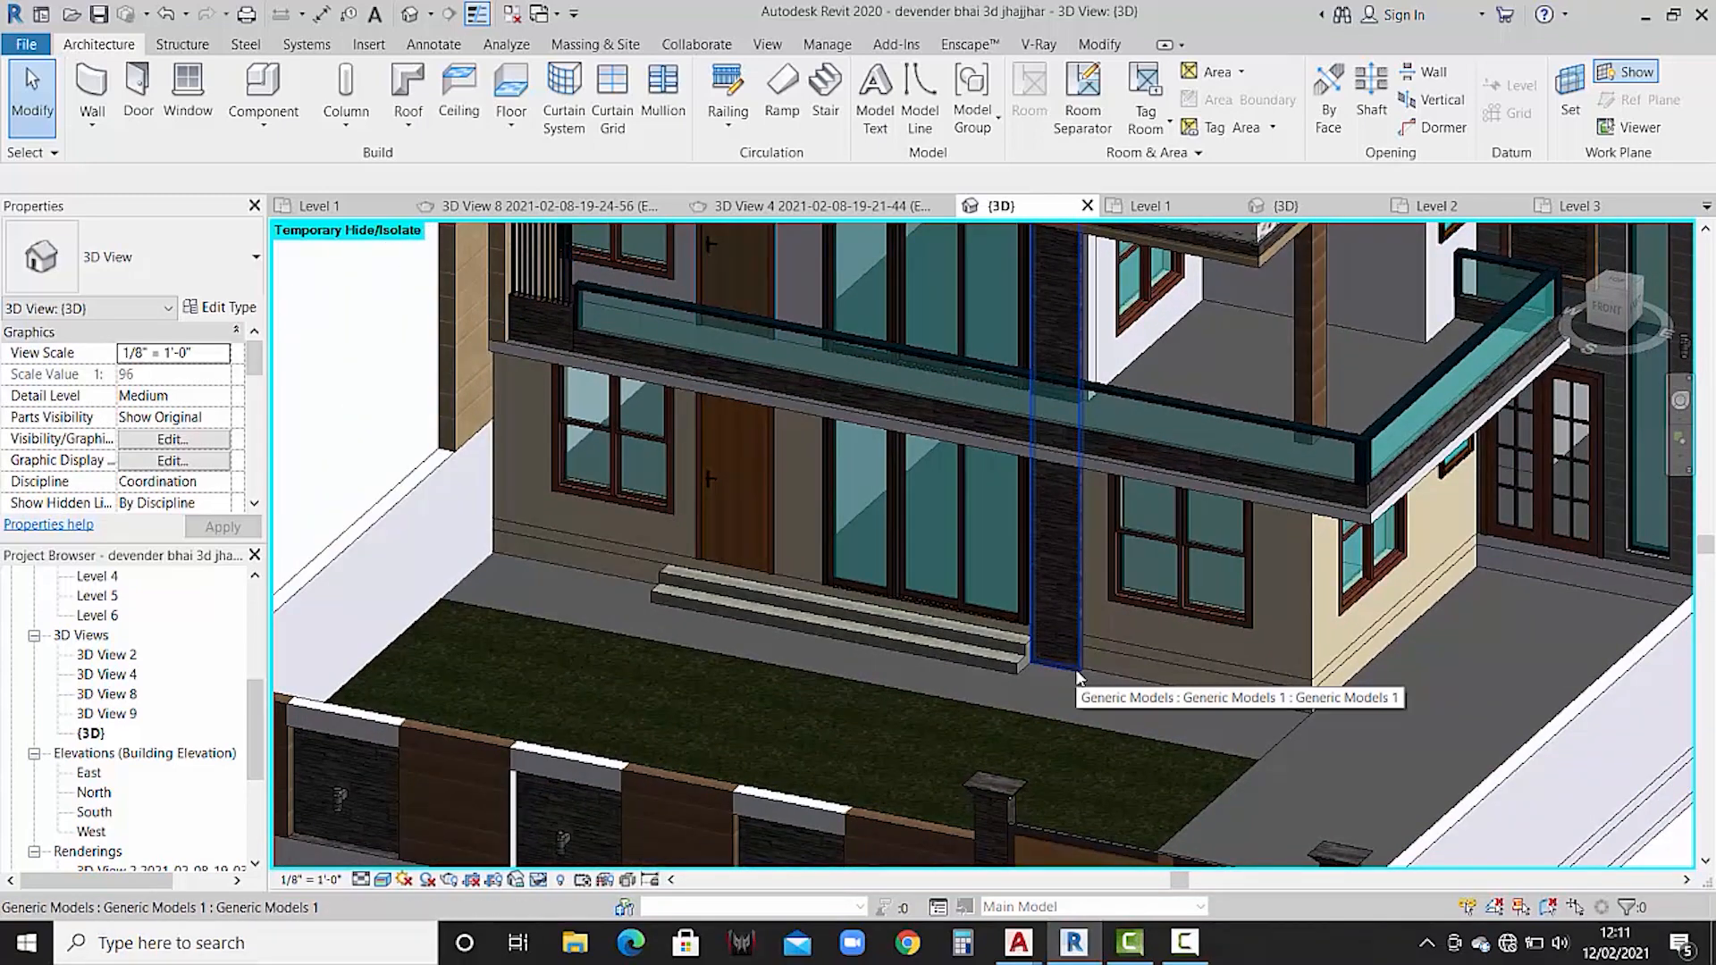
scroll(1027, 529, "down", 3)
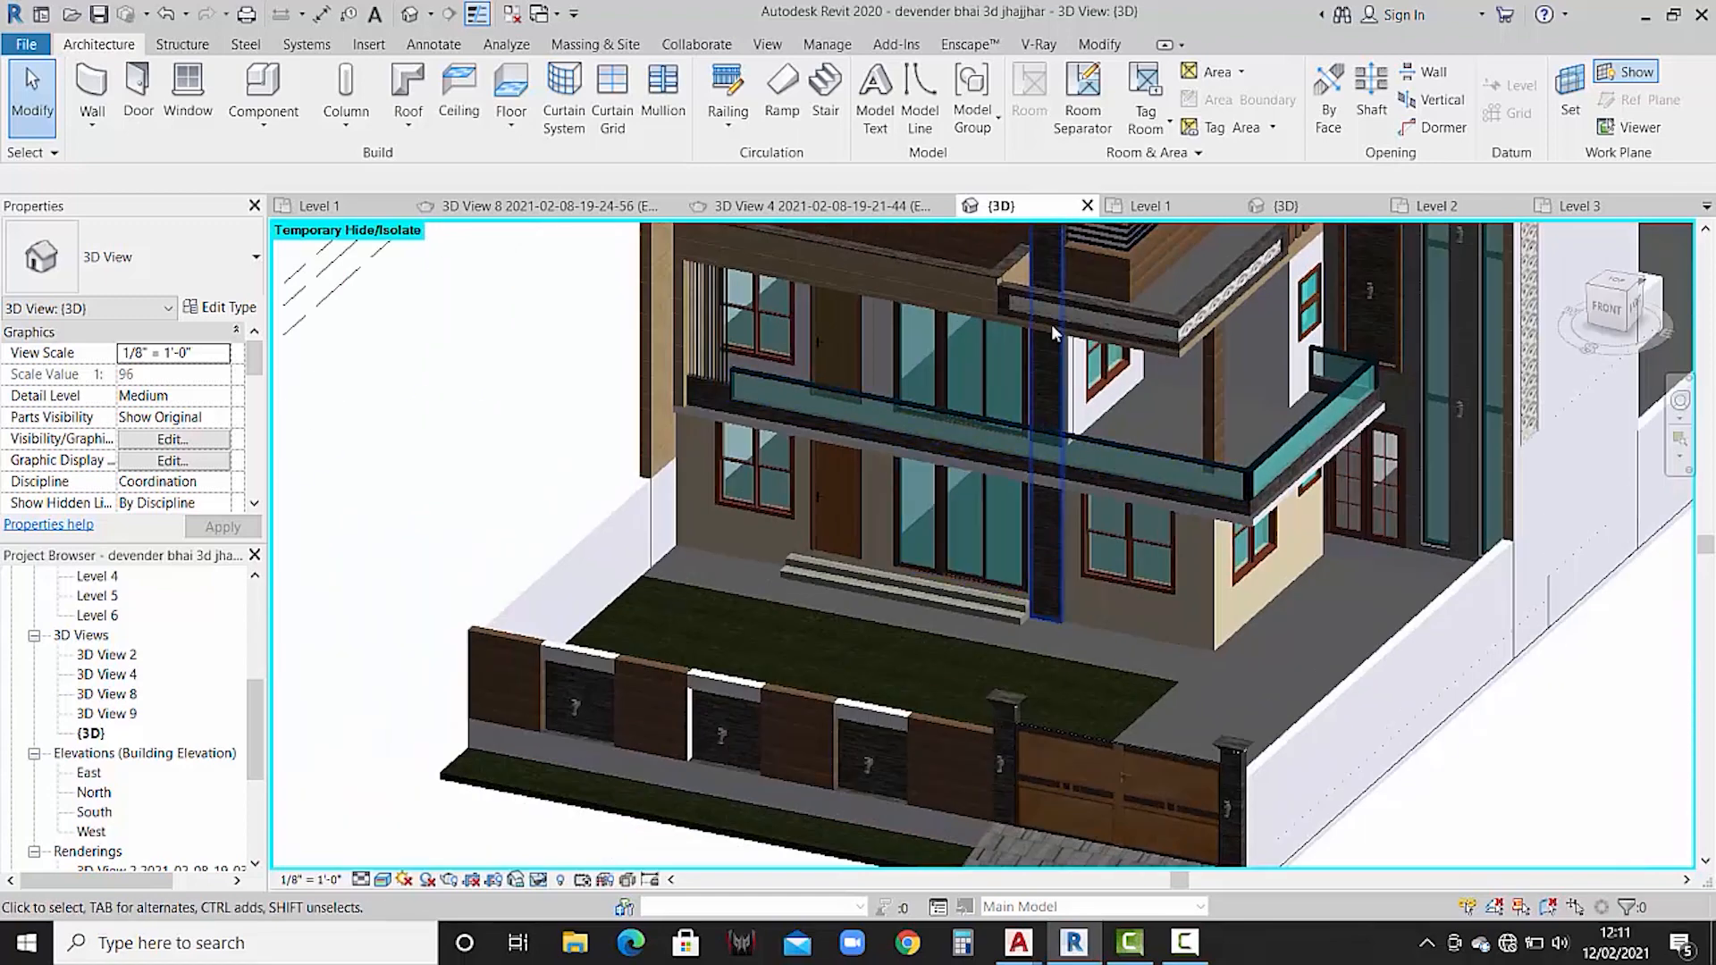
middle_click_drag(1051, 320, 1083, 456)
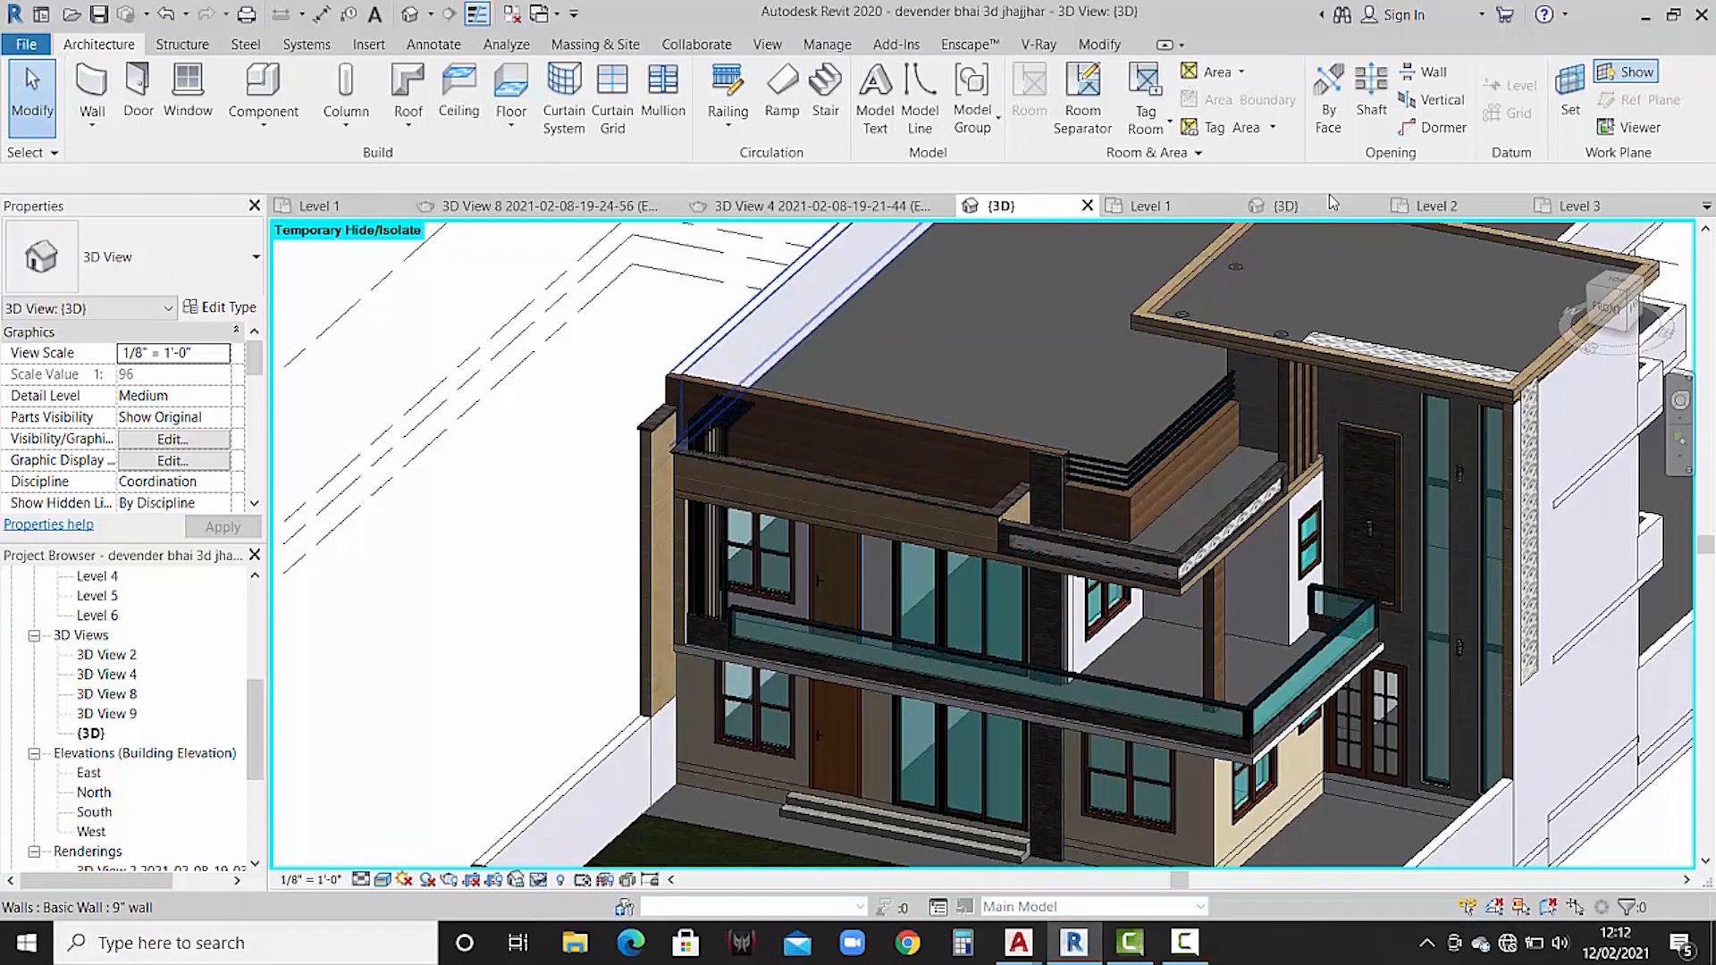
- Try to edit the profile of the Level 3 front parapet while working from the Level 2 plan
left_click(1439, 207)
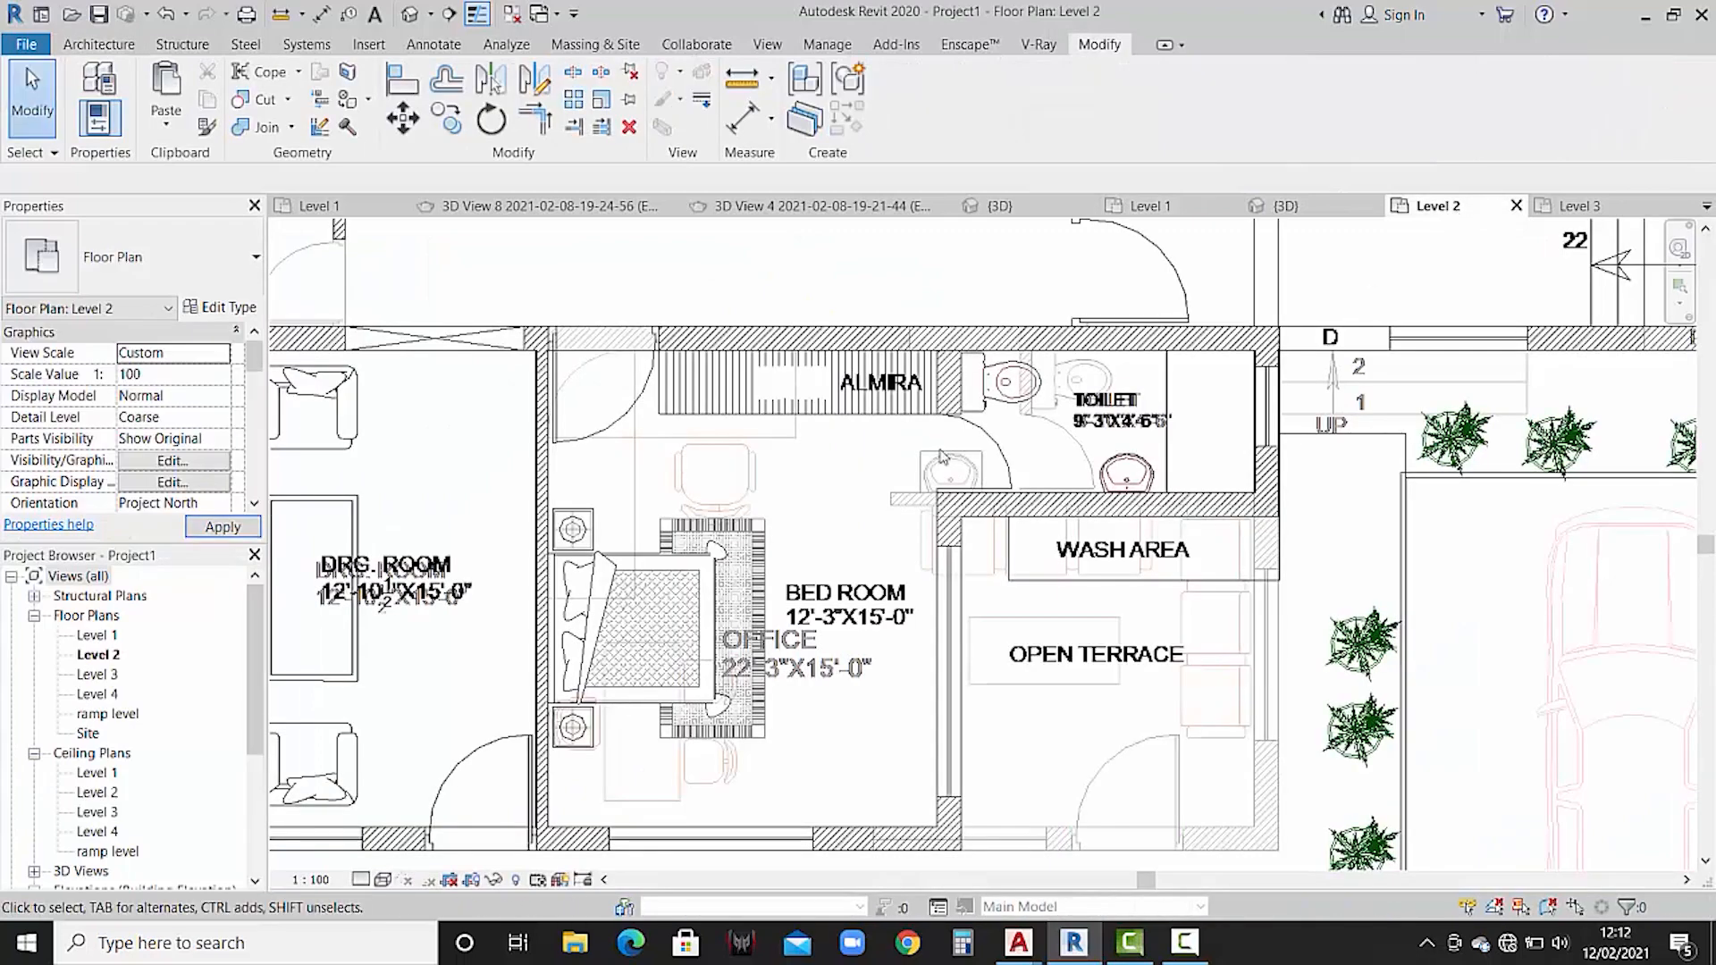
scroll(908, 597, "down", 4)
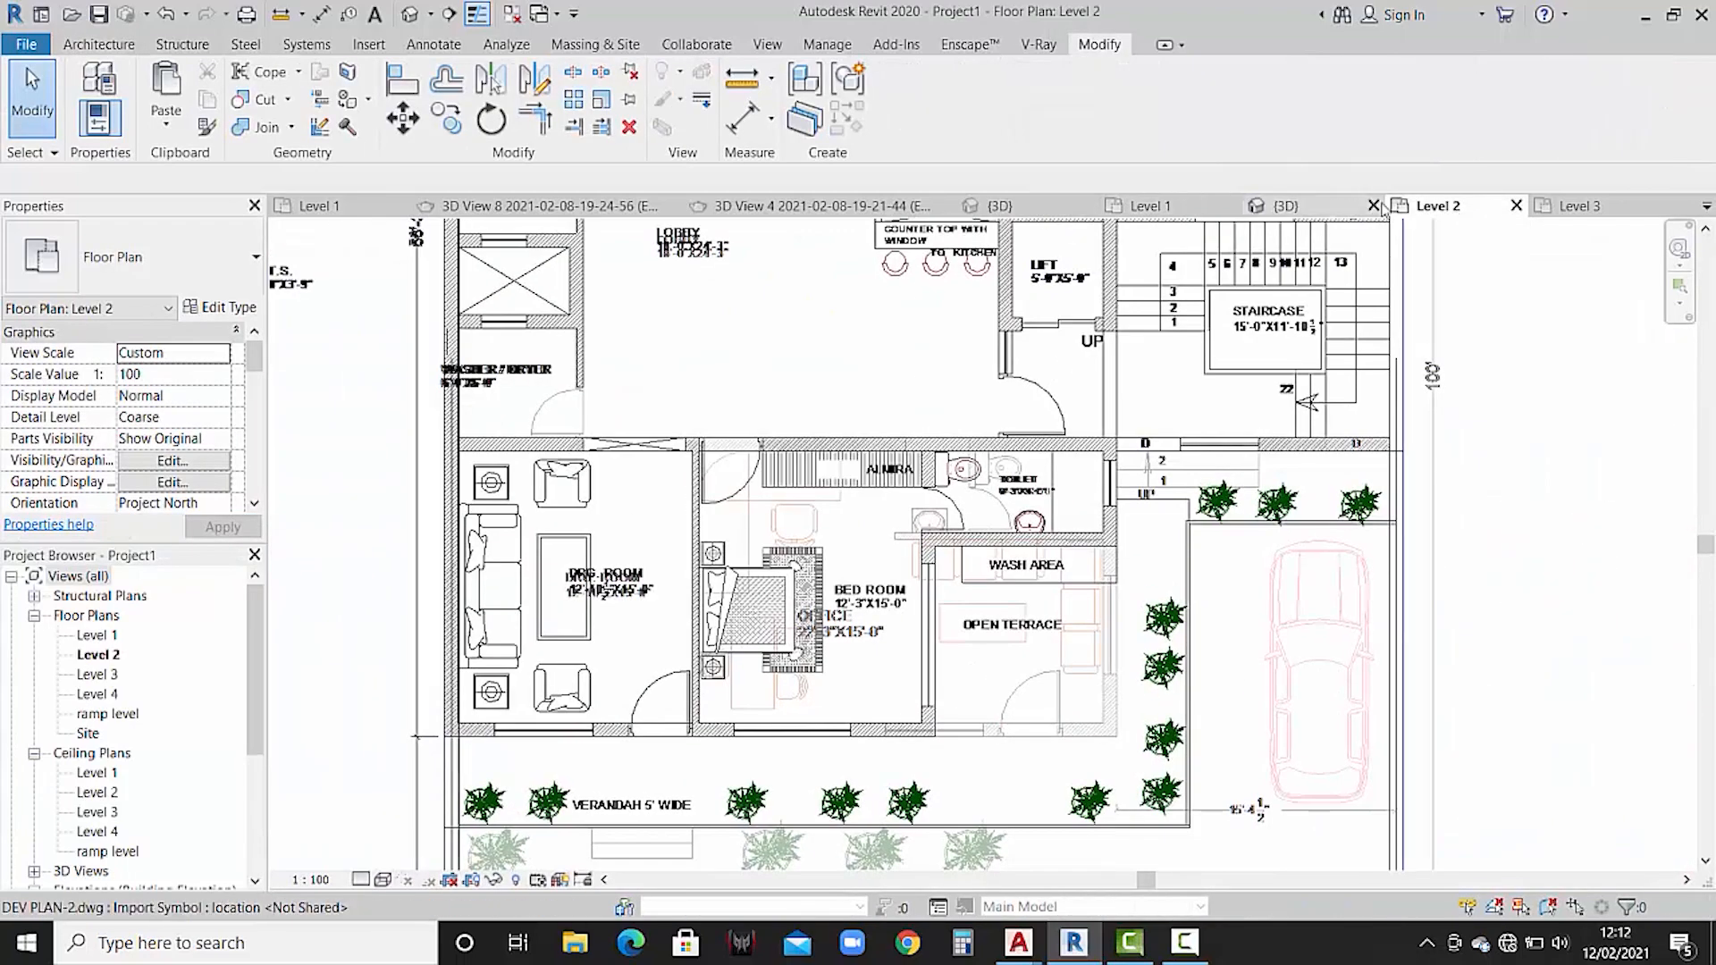
left_click(1550, 206)
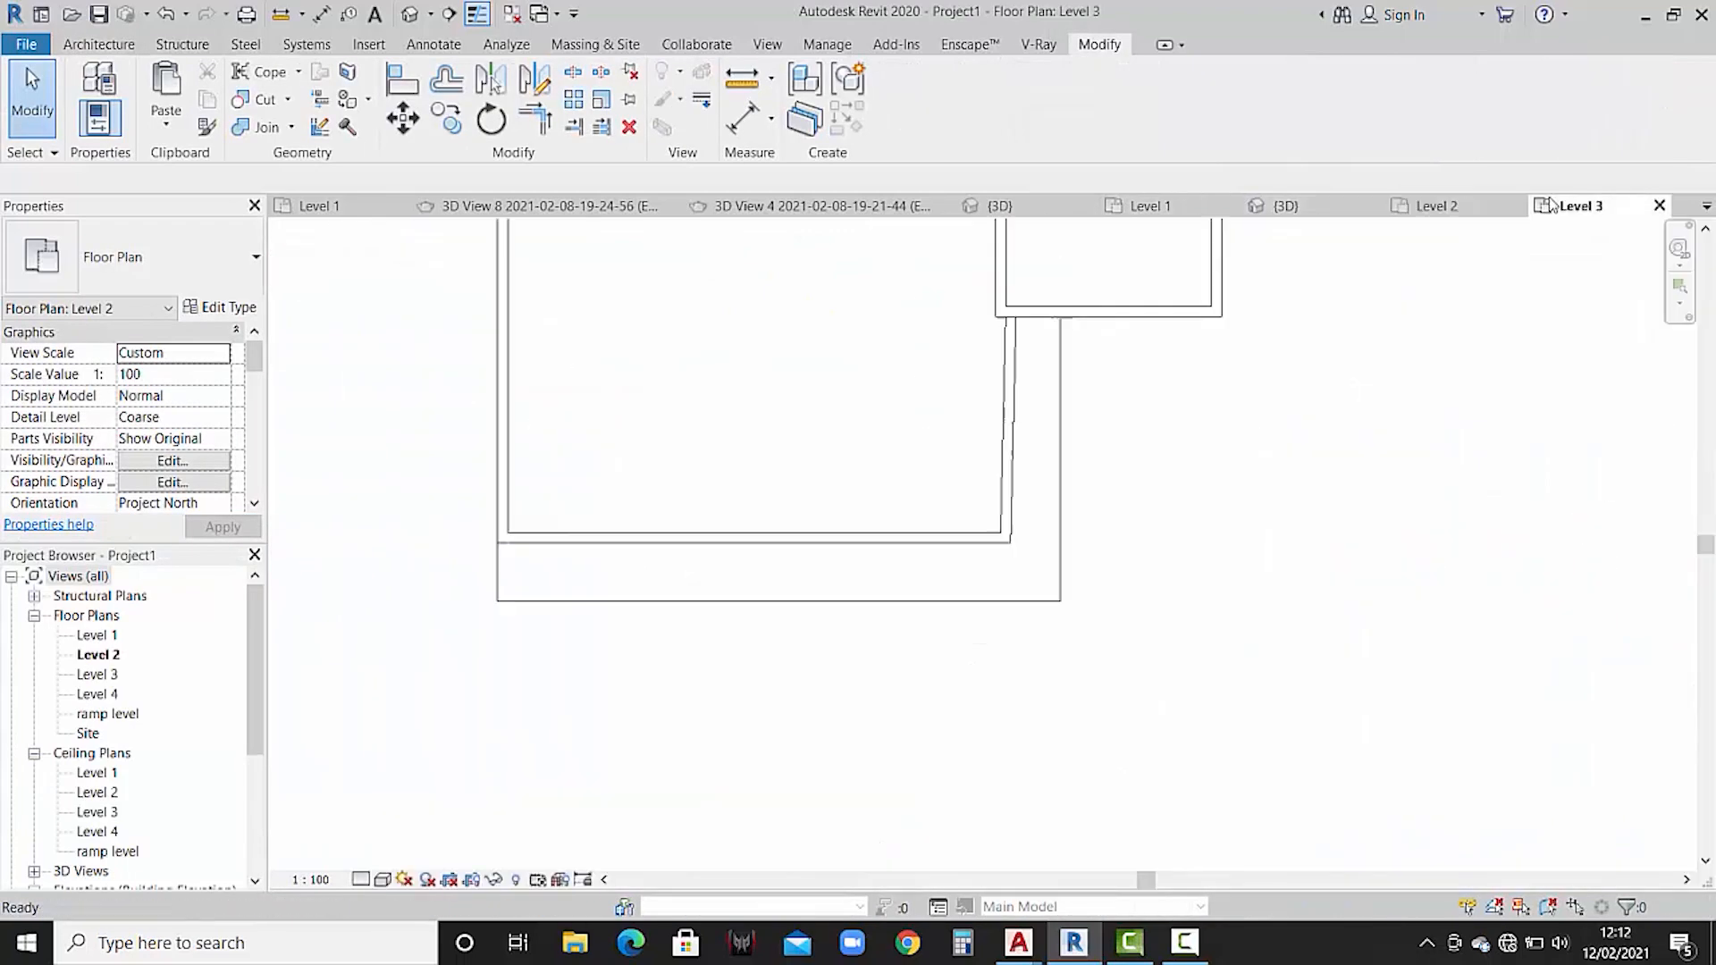
left_click(934, 538)
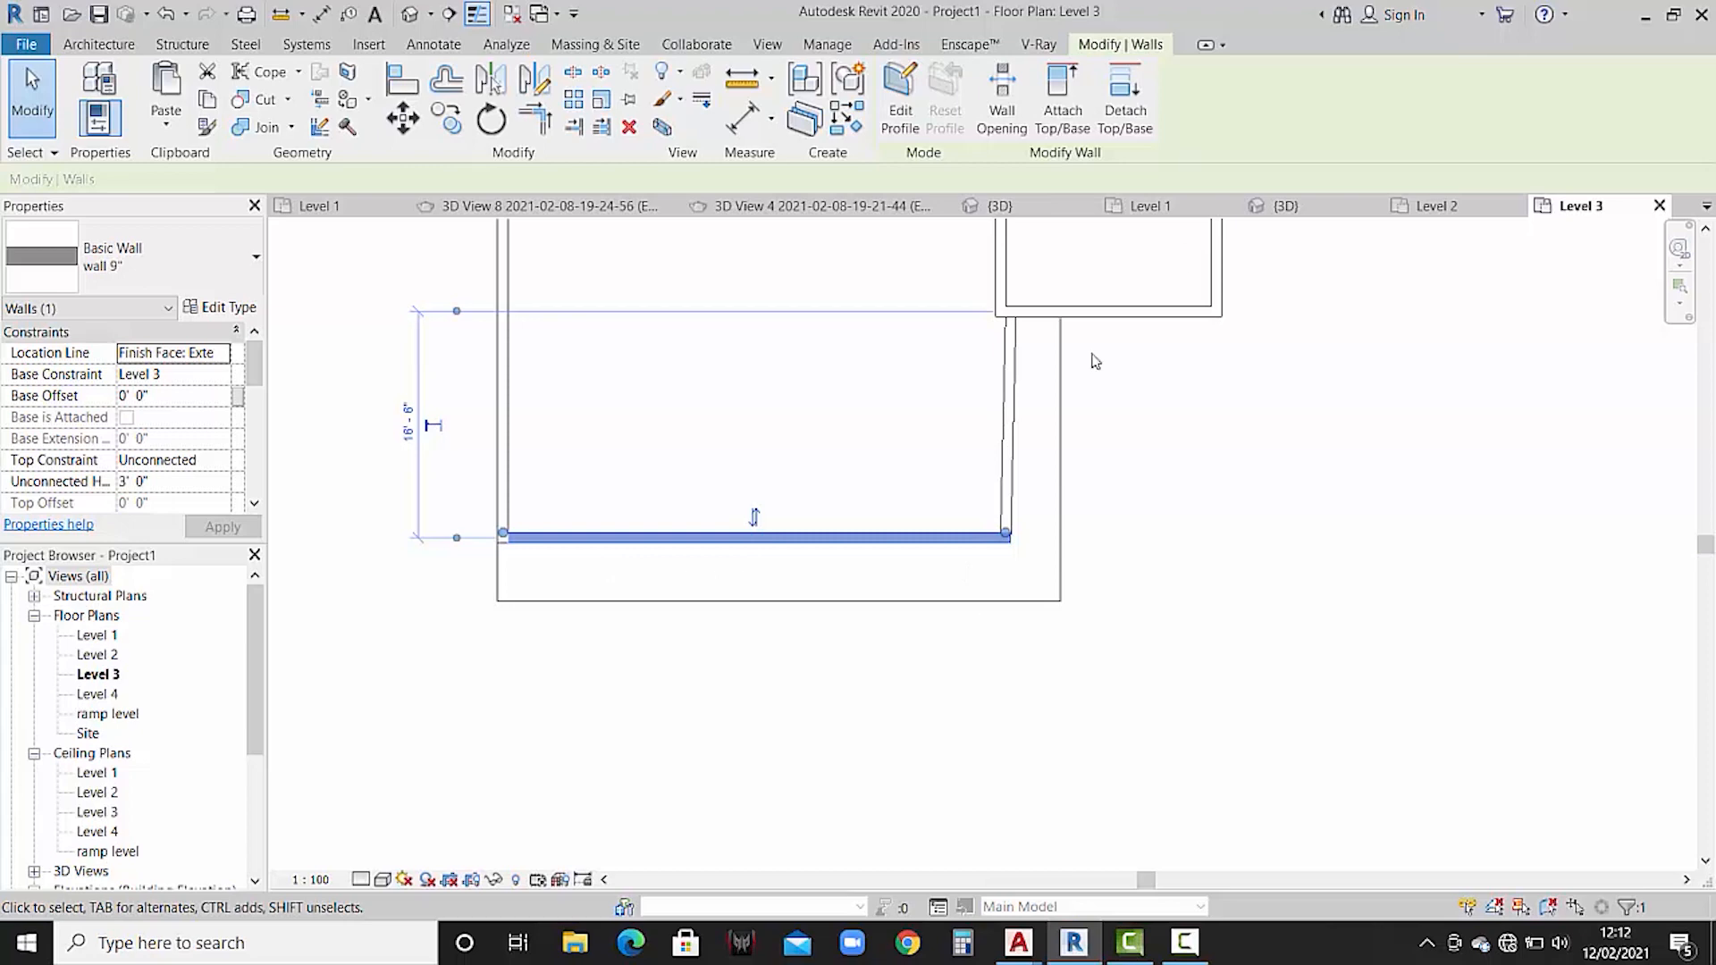
left_click(1441, 211)
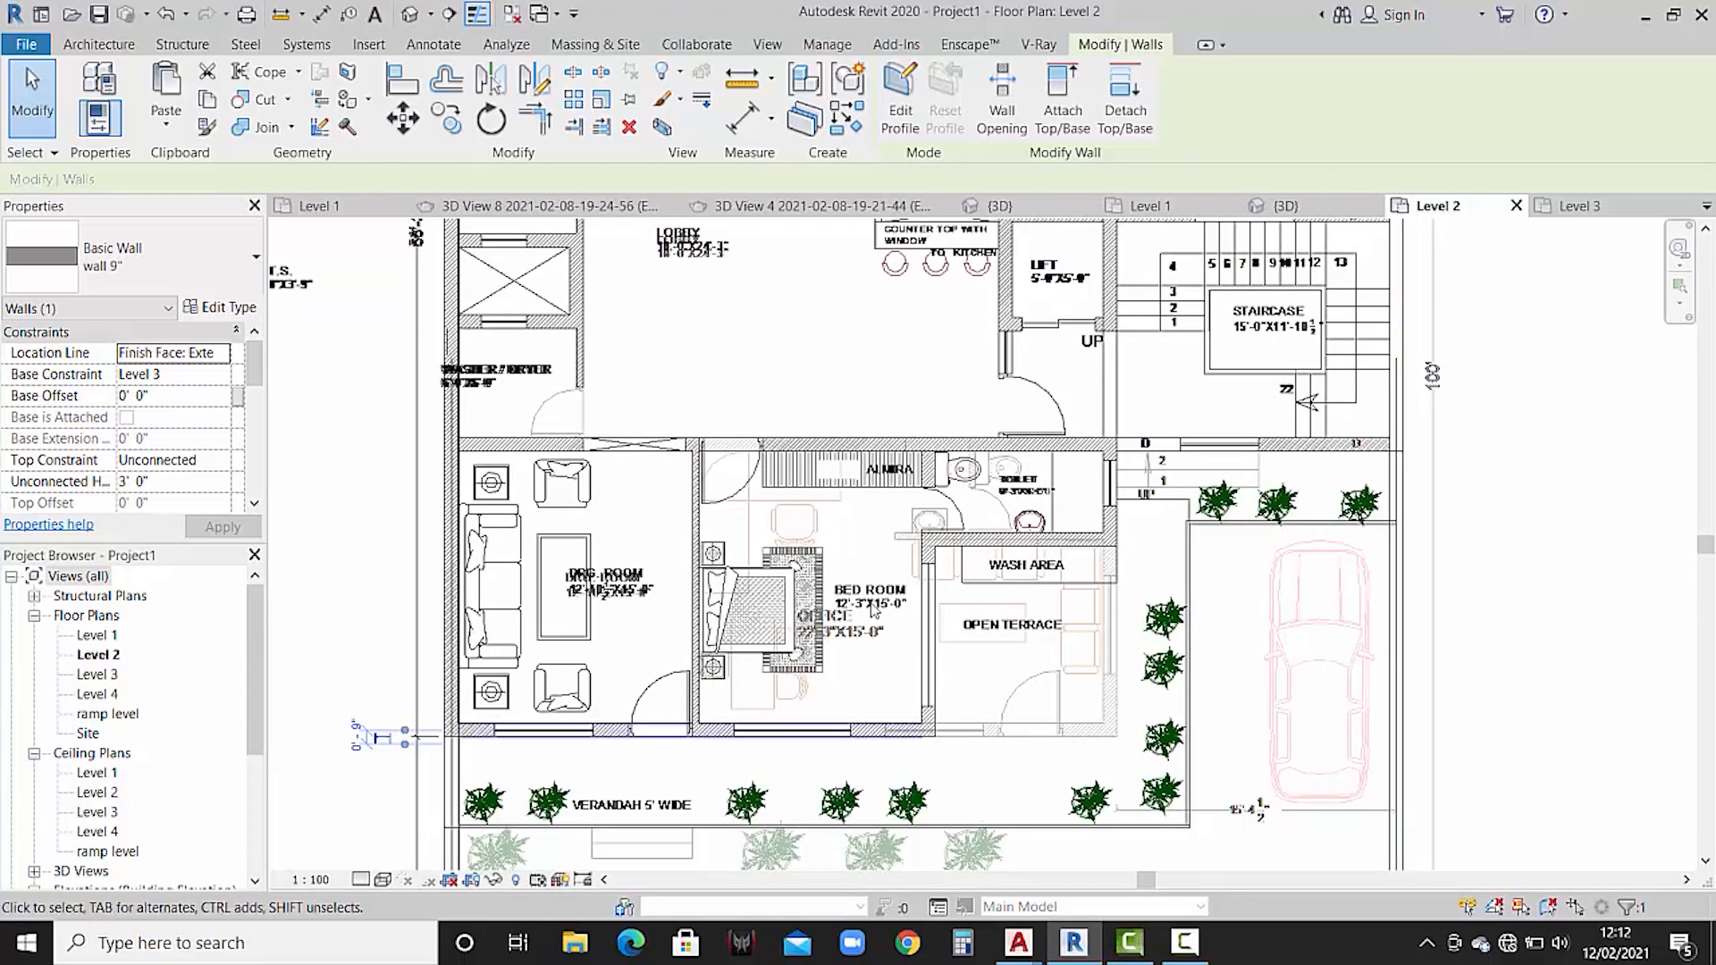
left_click(902, 114)
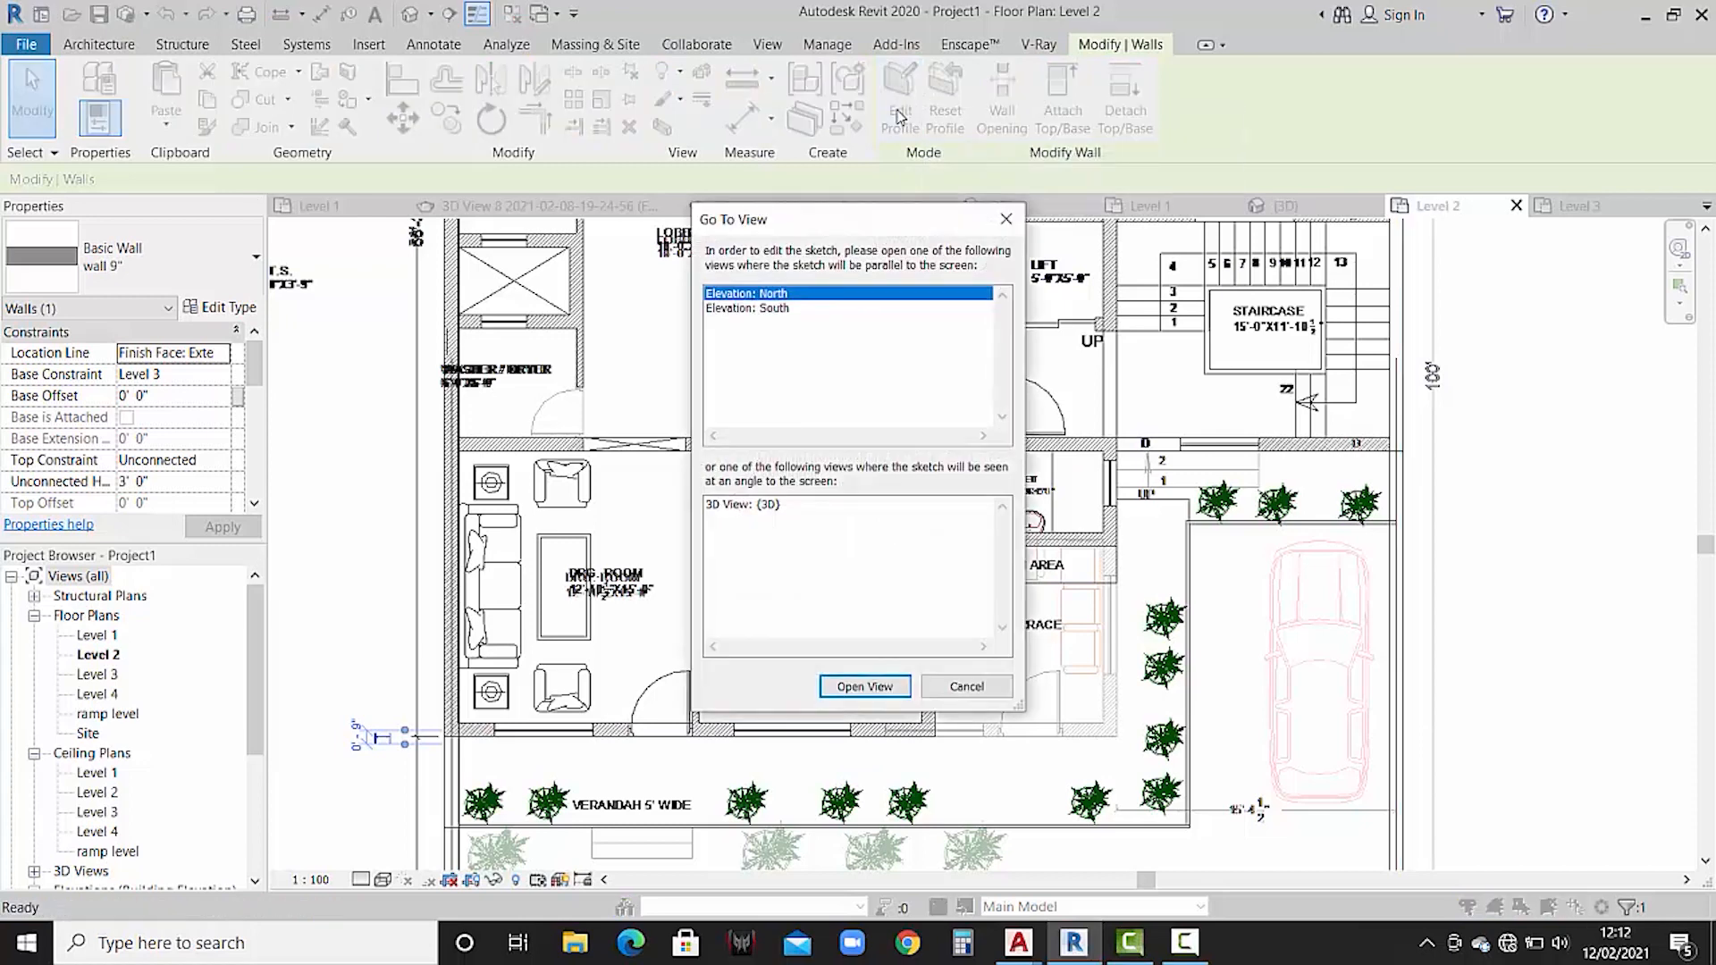
left_click(965, 685)
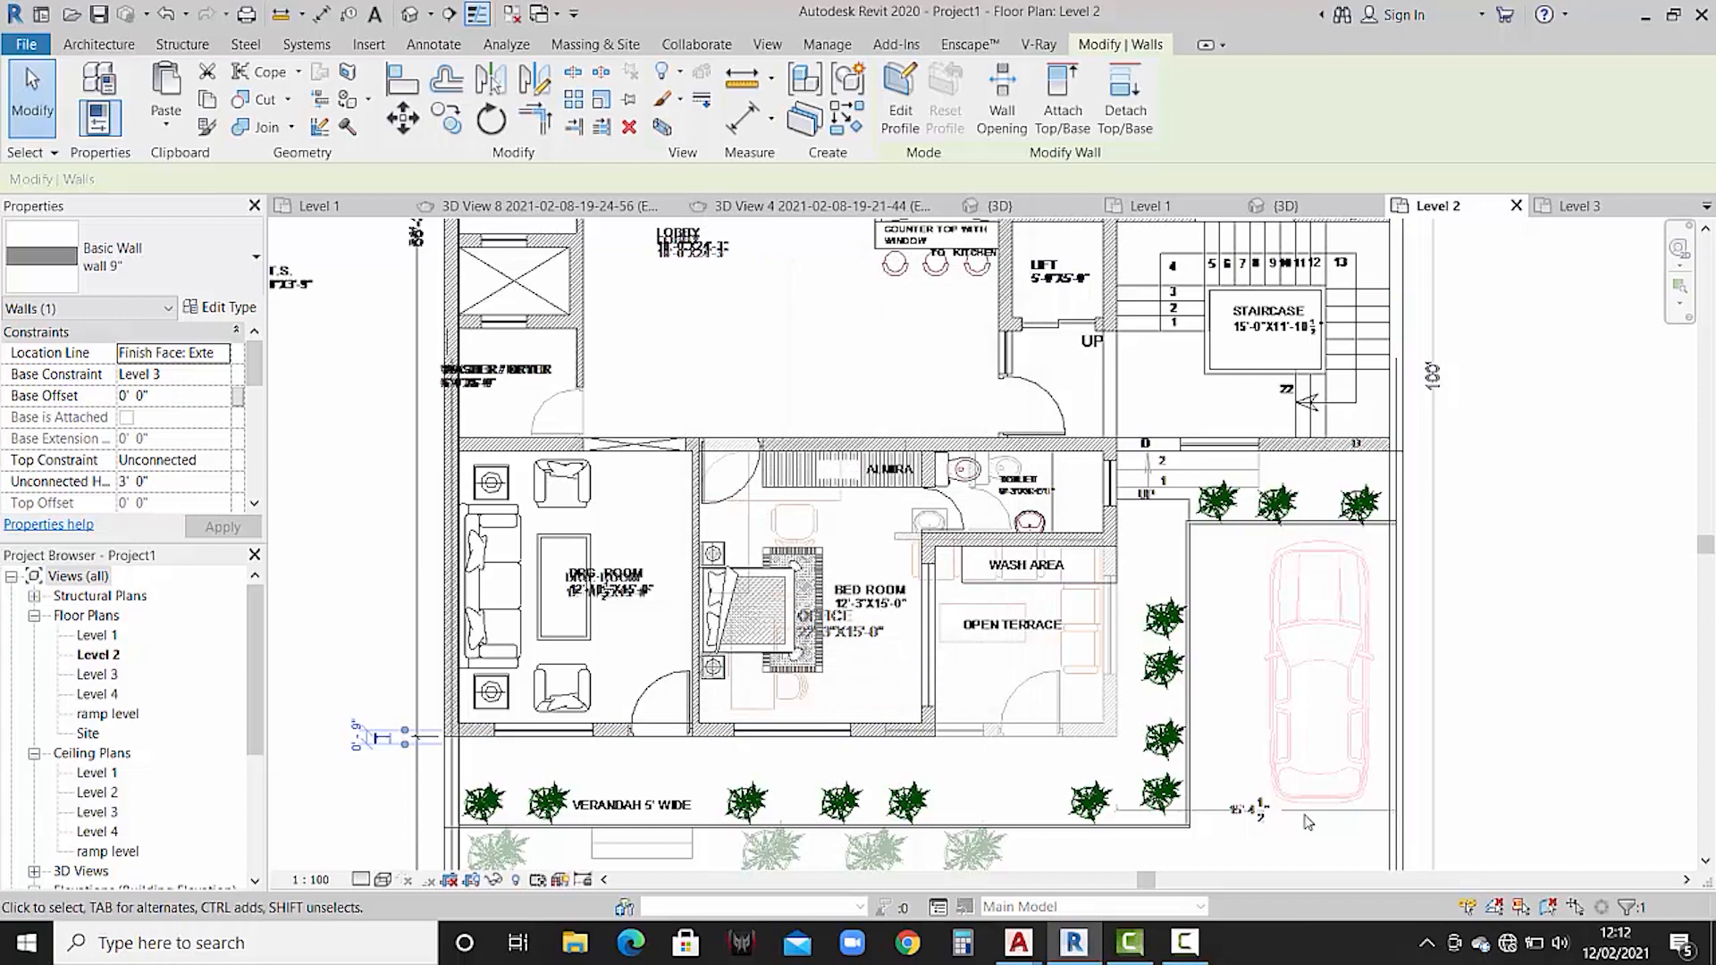
- On the Level 2 plan, measure the front wall with an aligned dimension between wall faces, from the outer side wall to the open terrace
scroll(1240, 675, "down", 3)
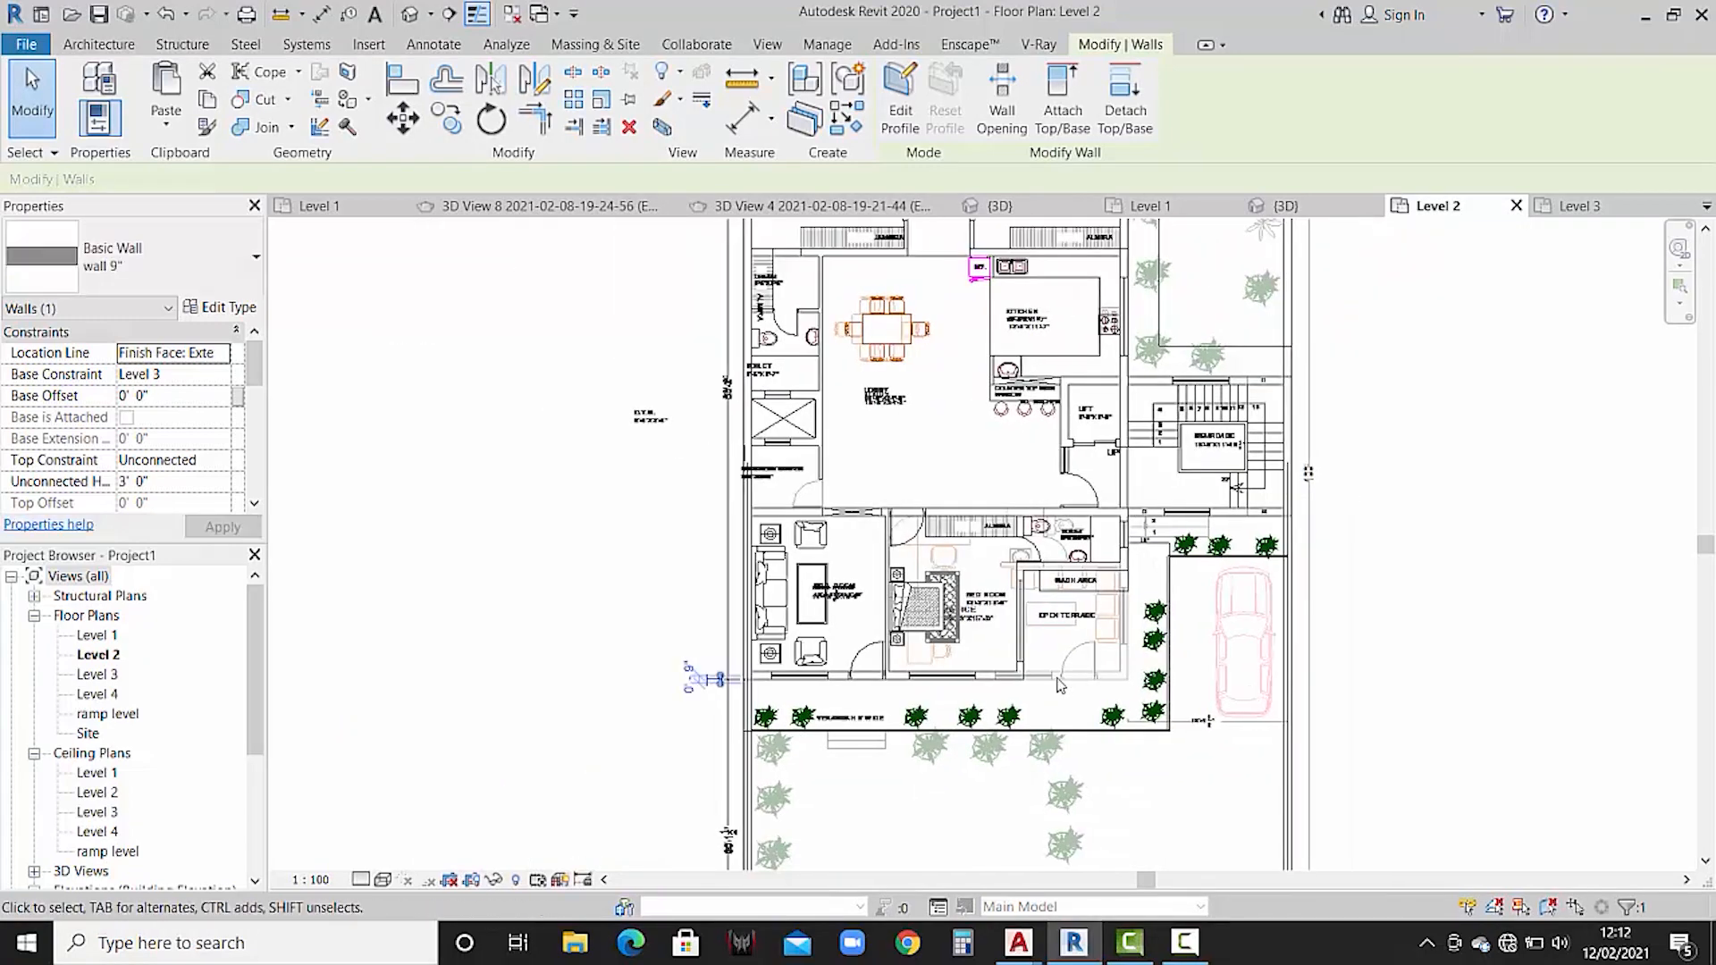
scroll(1058, 684, "up", 2)
scroll(1058, 684, "up", 3)
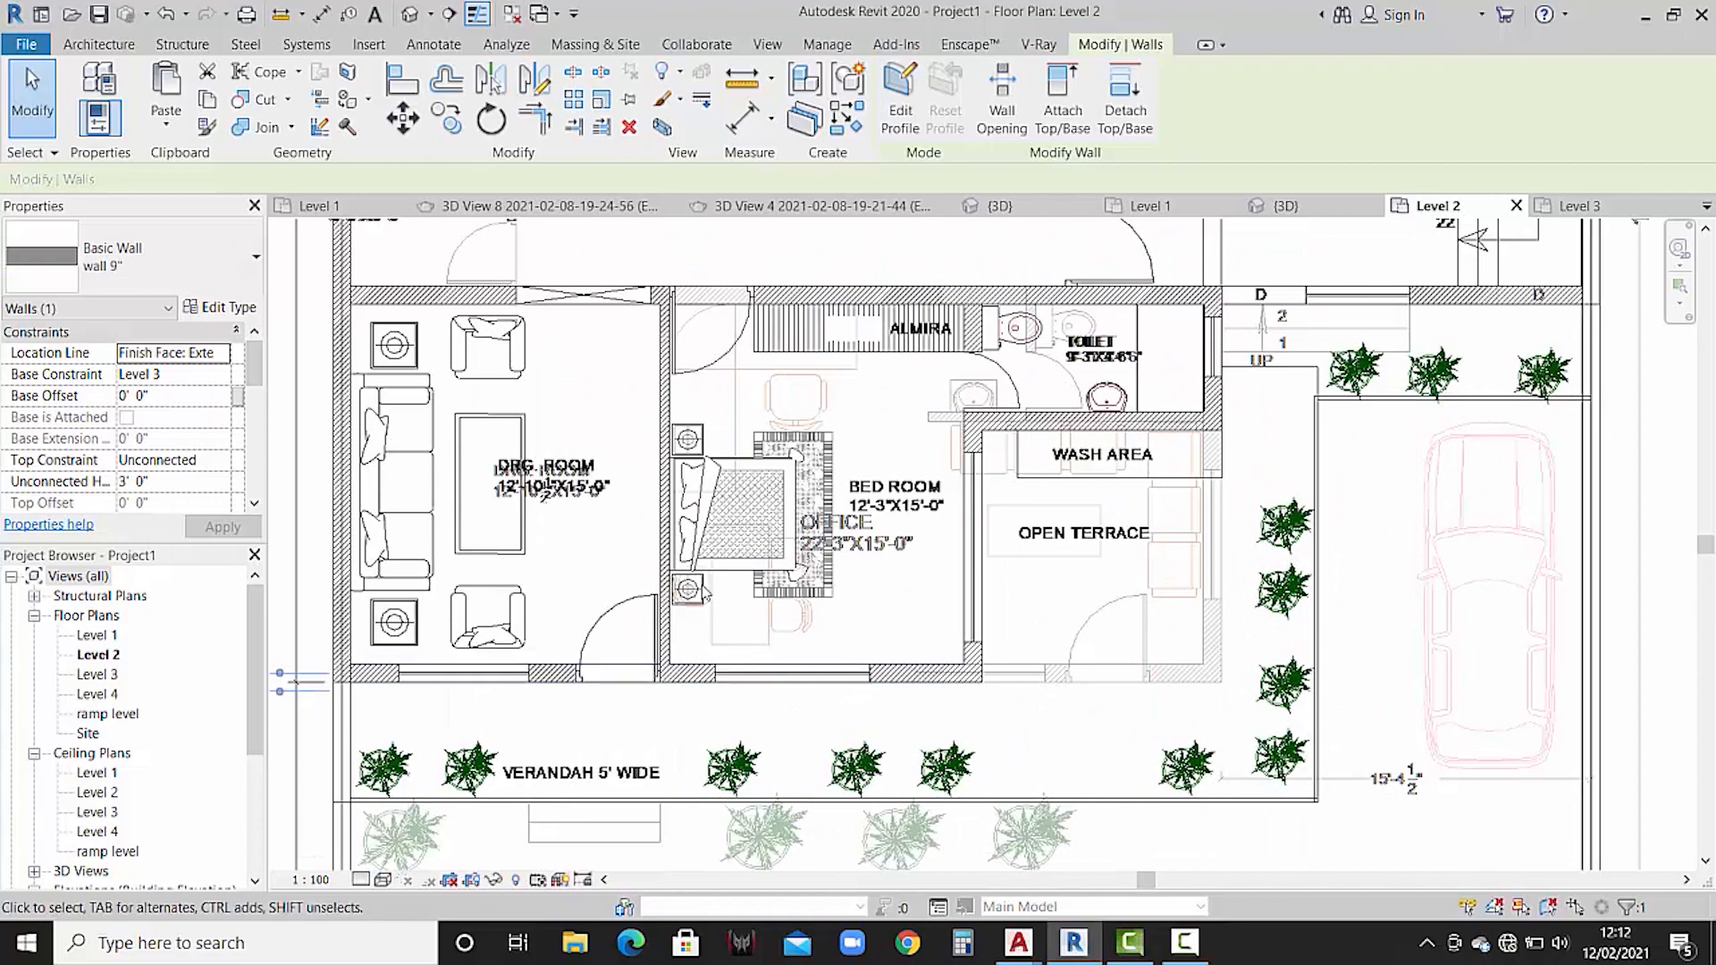
left_click(519, 708)
left_click(541, 684)
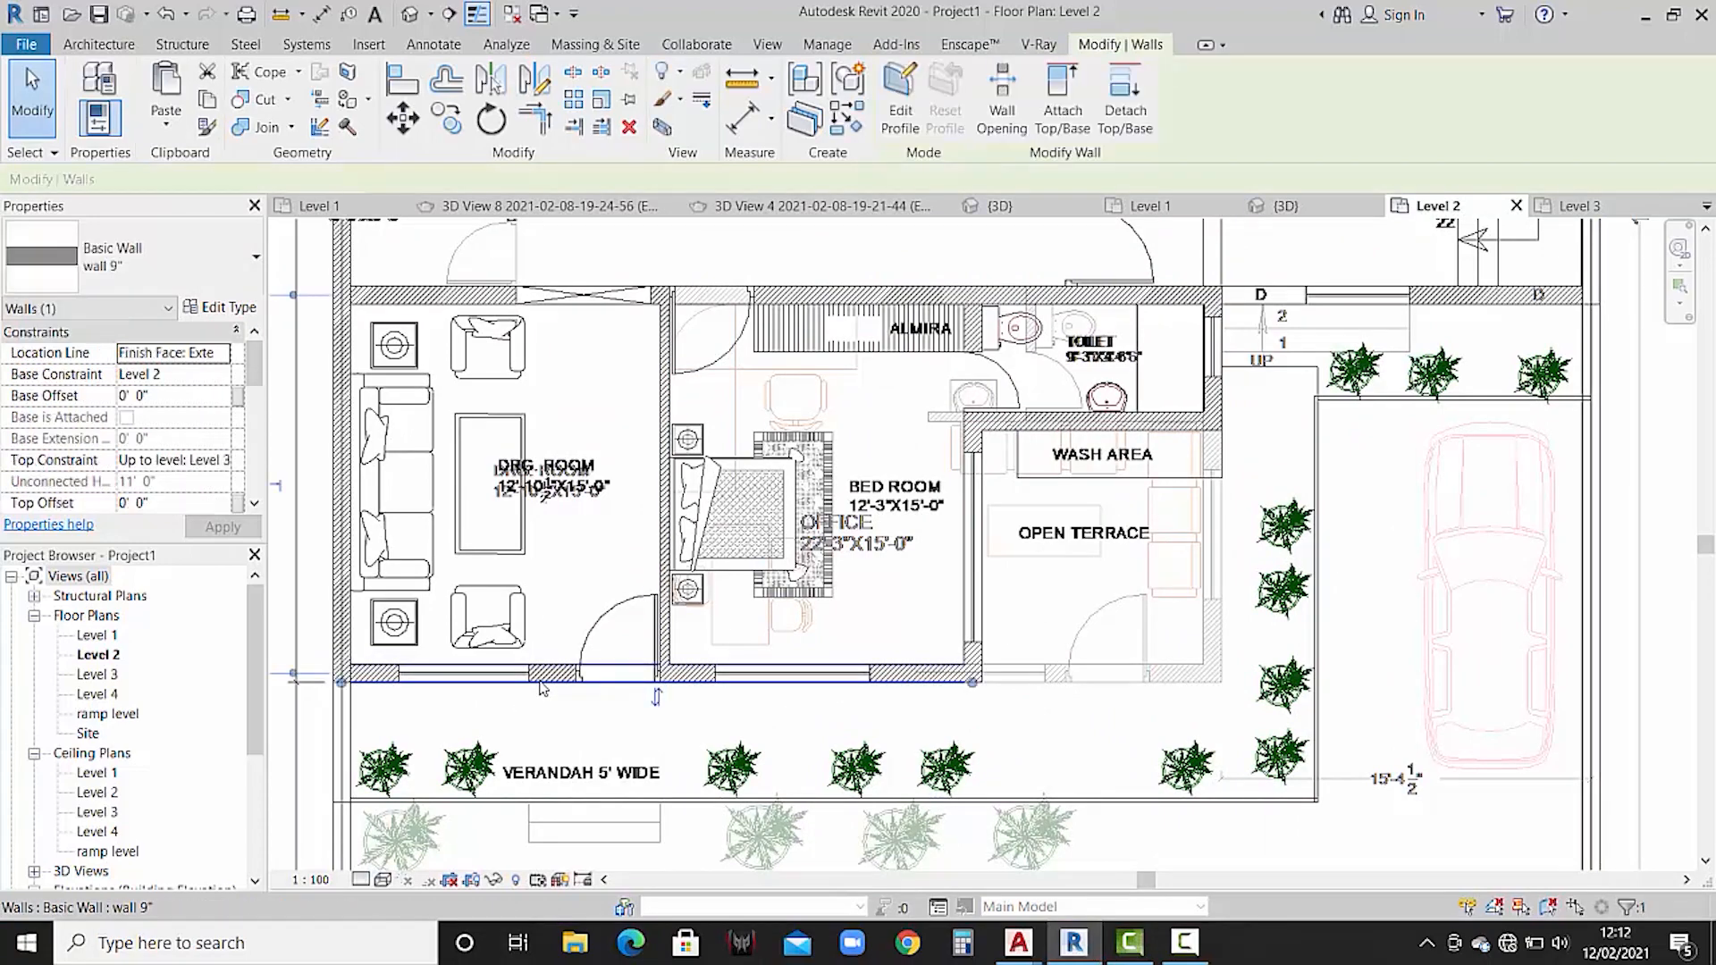
scroll(950, 688, "down", 1)
mouse_move(949, 687)
middle_mouse_down()
mouse_move(924, 678)
mouse_move(944, 685)
middle_mouse_up()
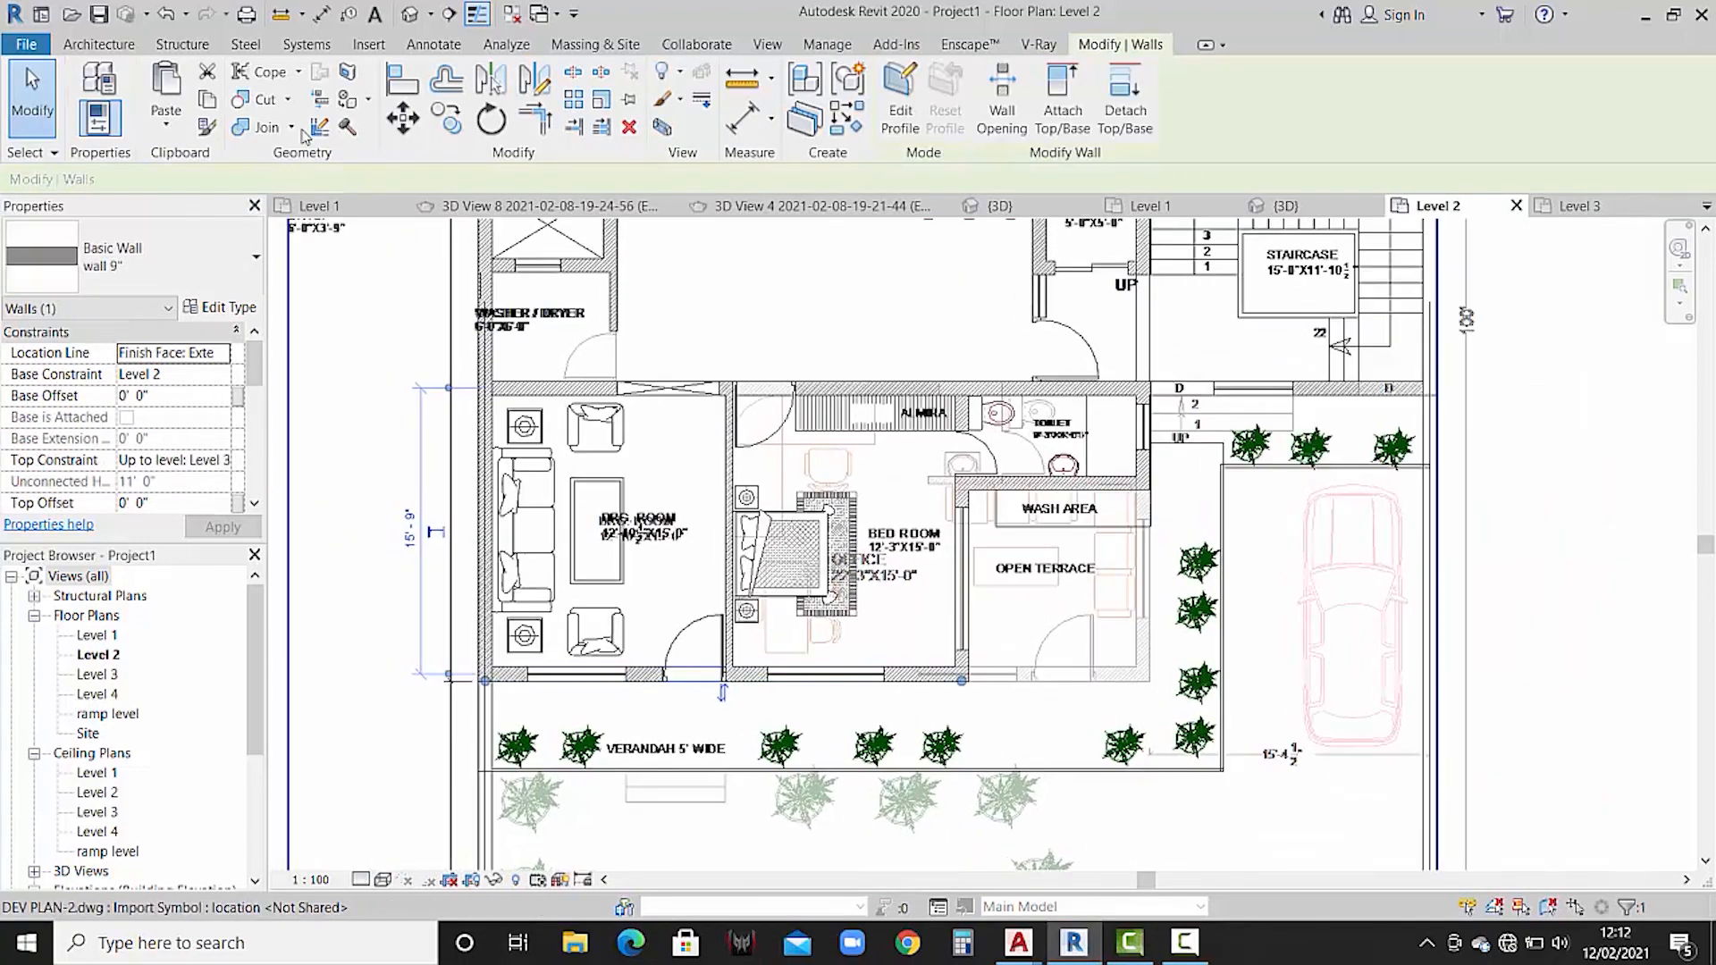
left_click(428, 44)
left_click(94, 94)
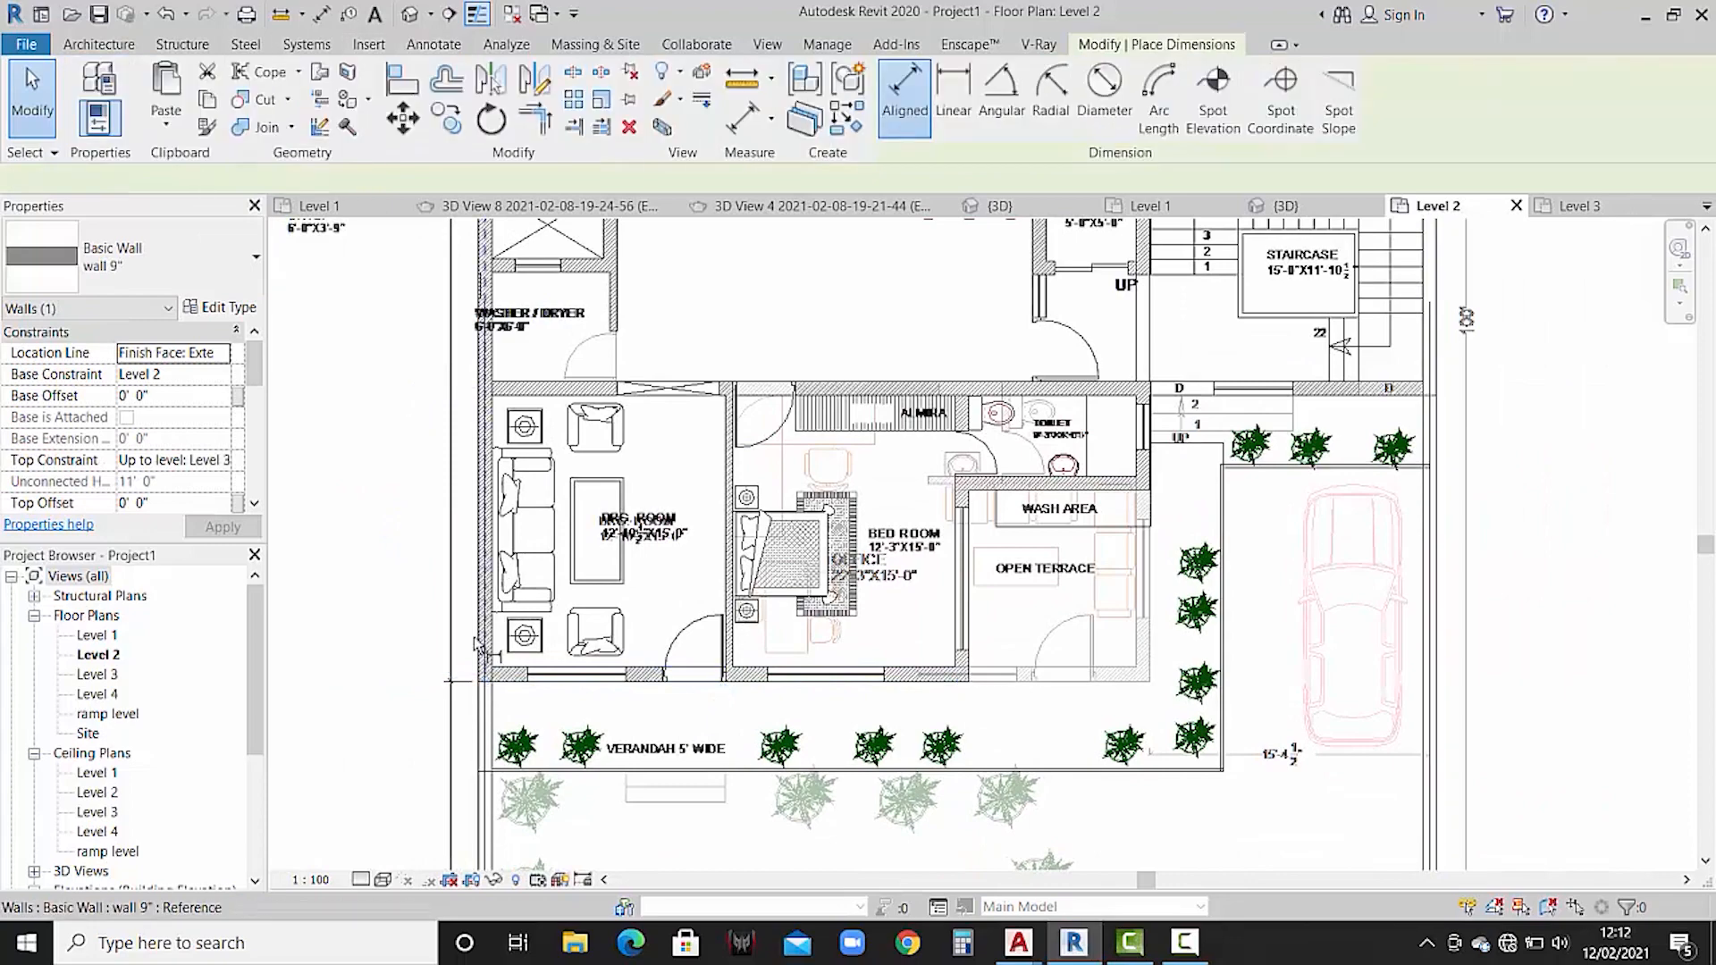
scroll(463, 662, "up", 1)
scroll(463, 661, "up", 1)
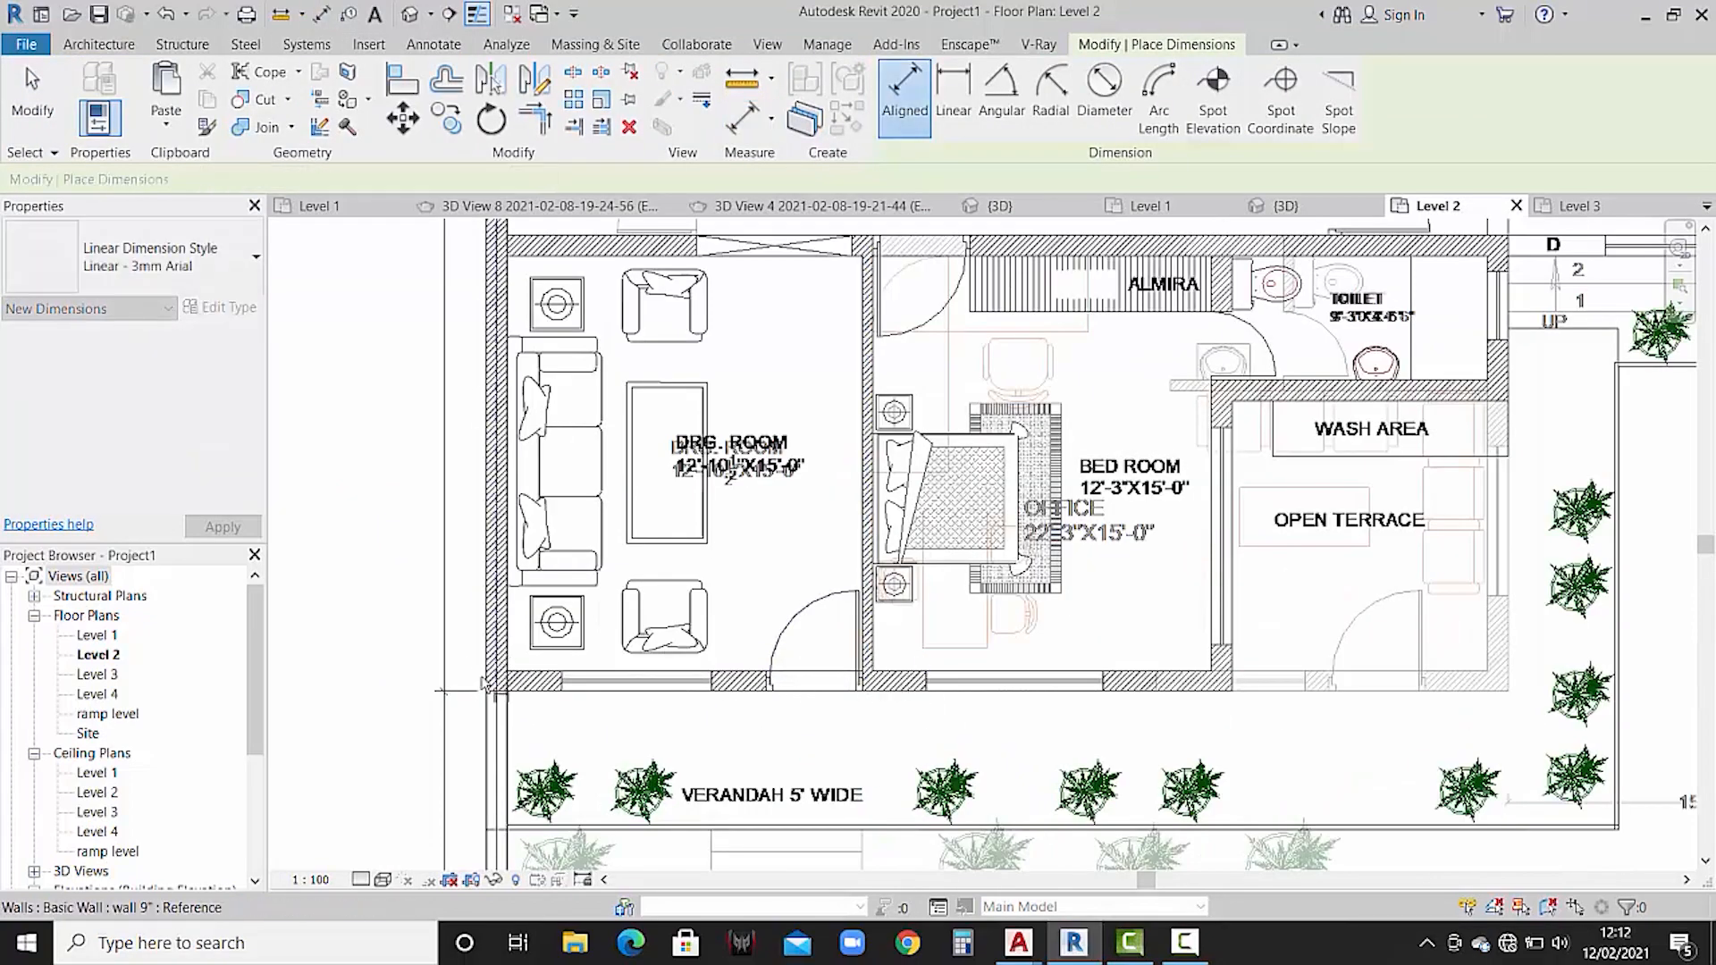
left_click(311, 179)
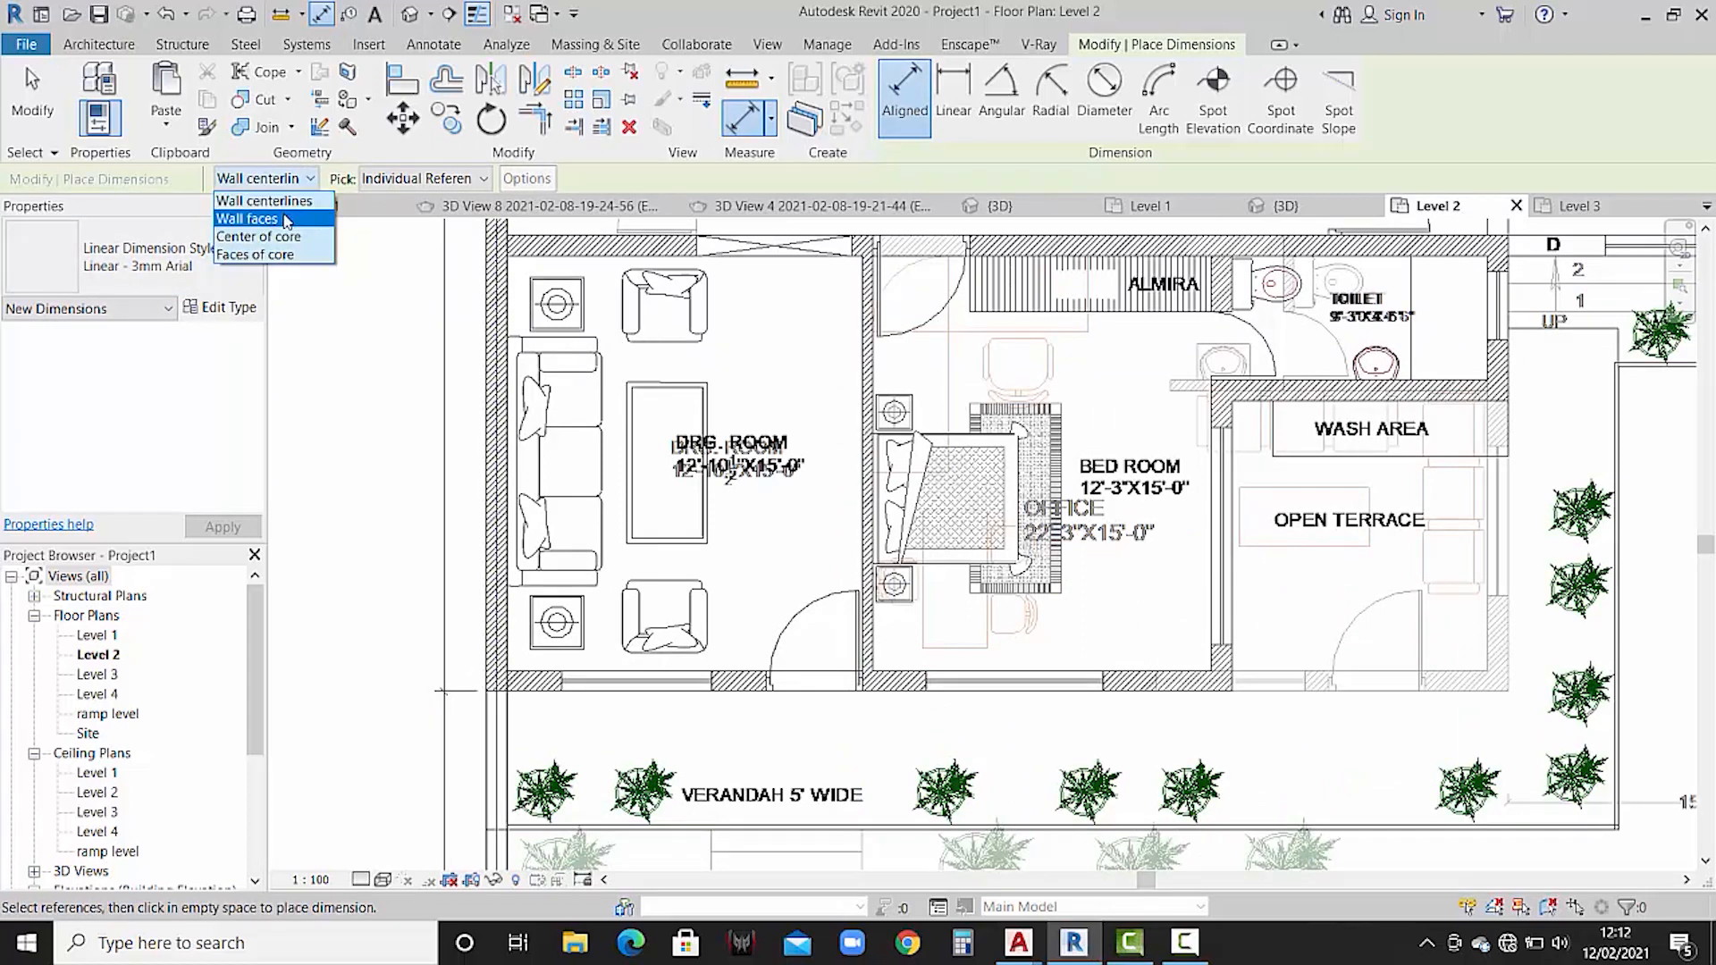
left_click(286, 215)
left_click(484, 677)
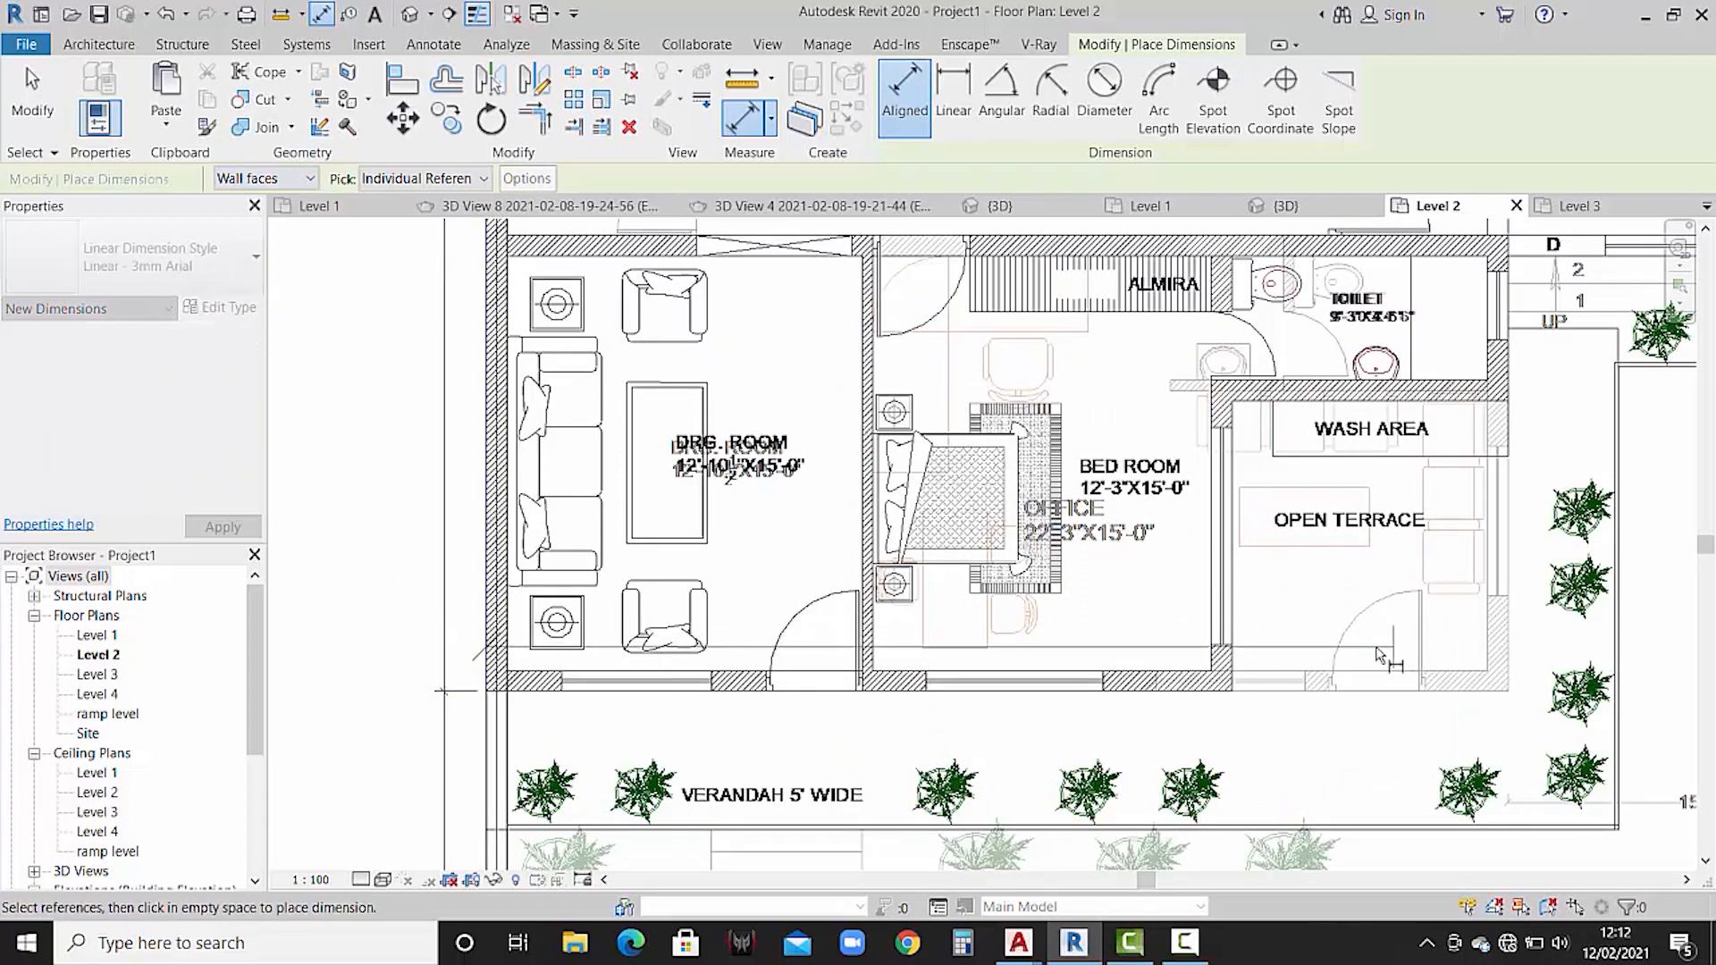
left_click(1237, 676)
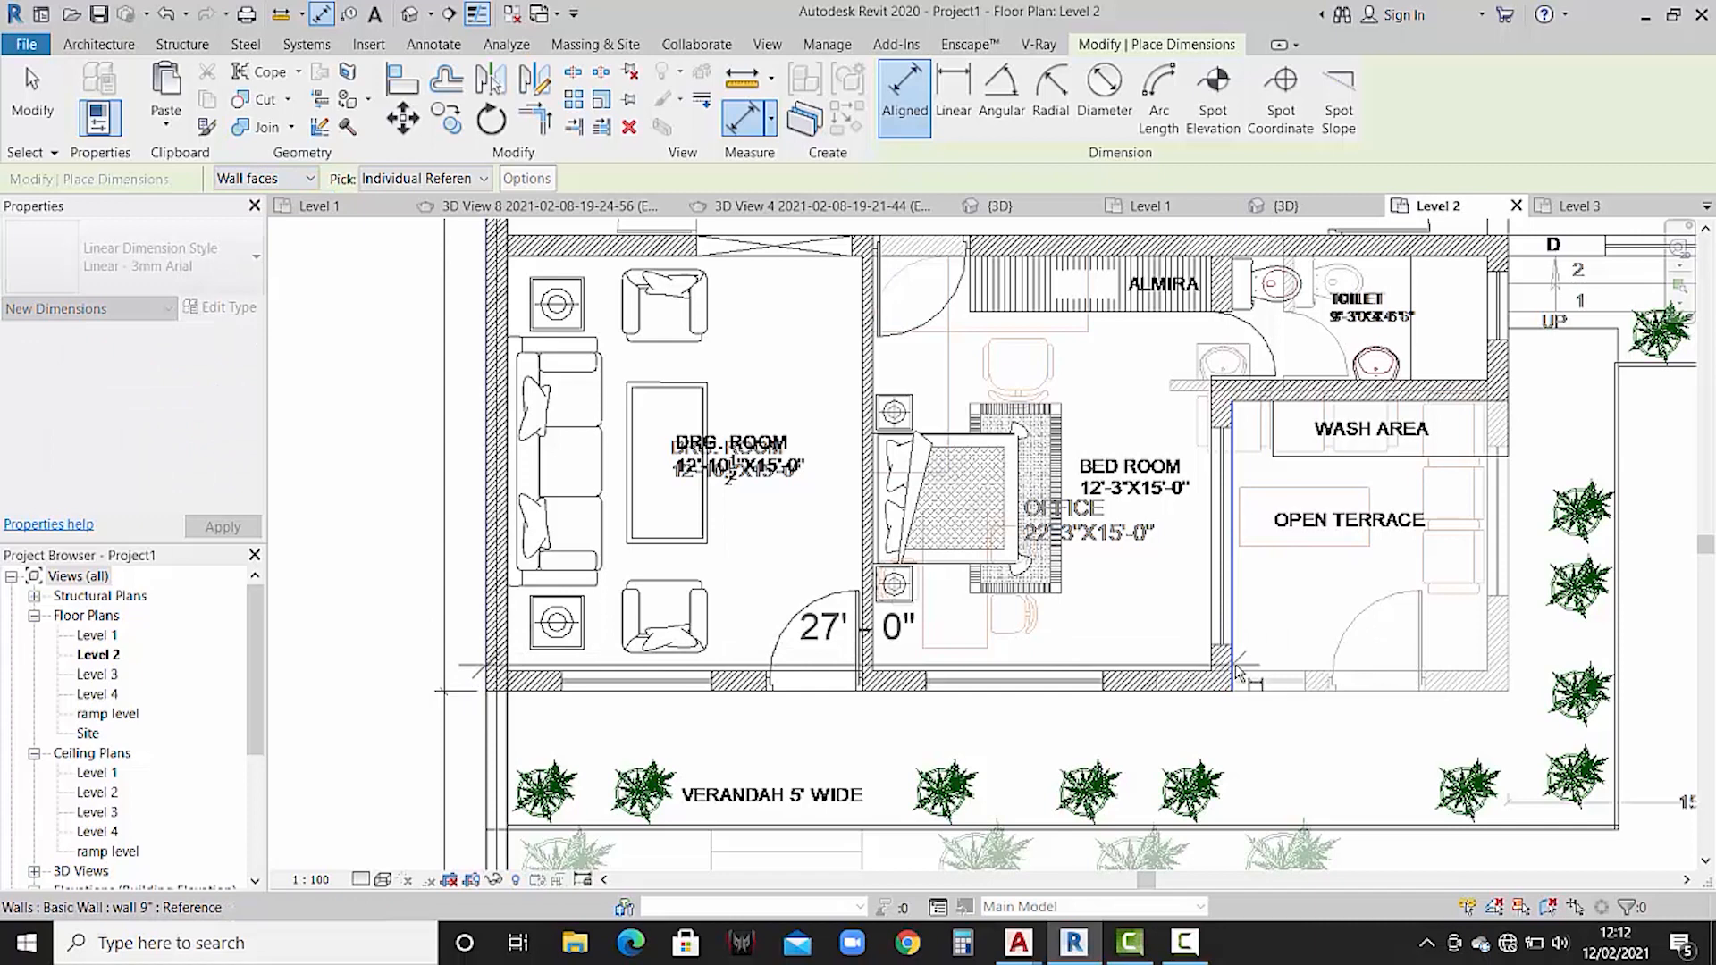
key("Escape")
key("Escape")
- On Level 3, delete the slightly slanted side parapet running from the front parapet to the staircase block
left_click(1588, 206)
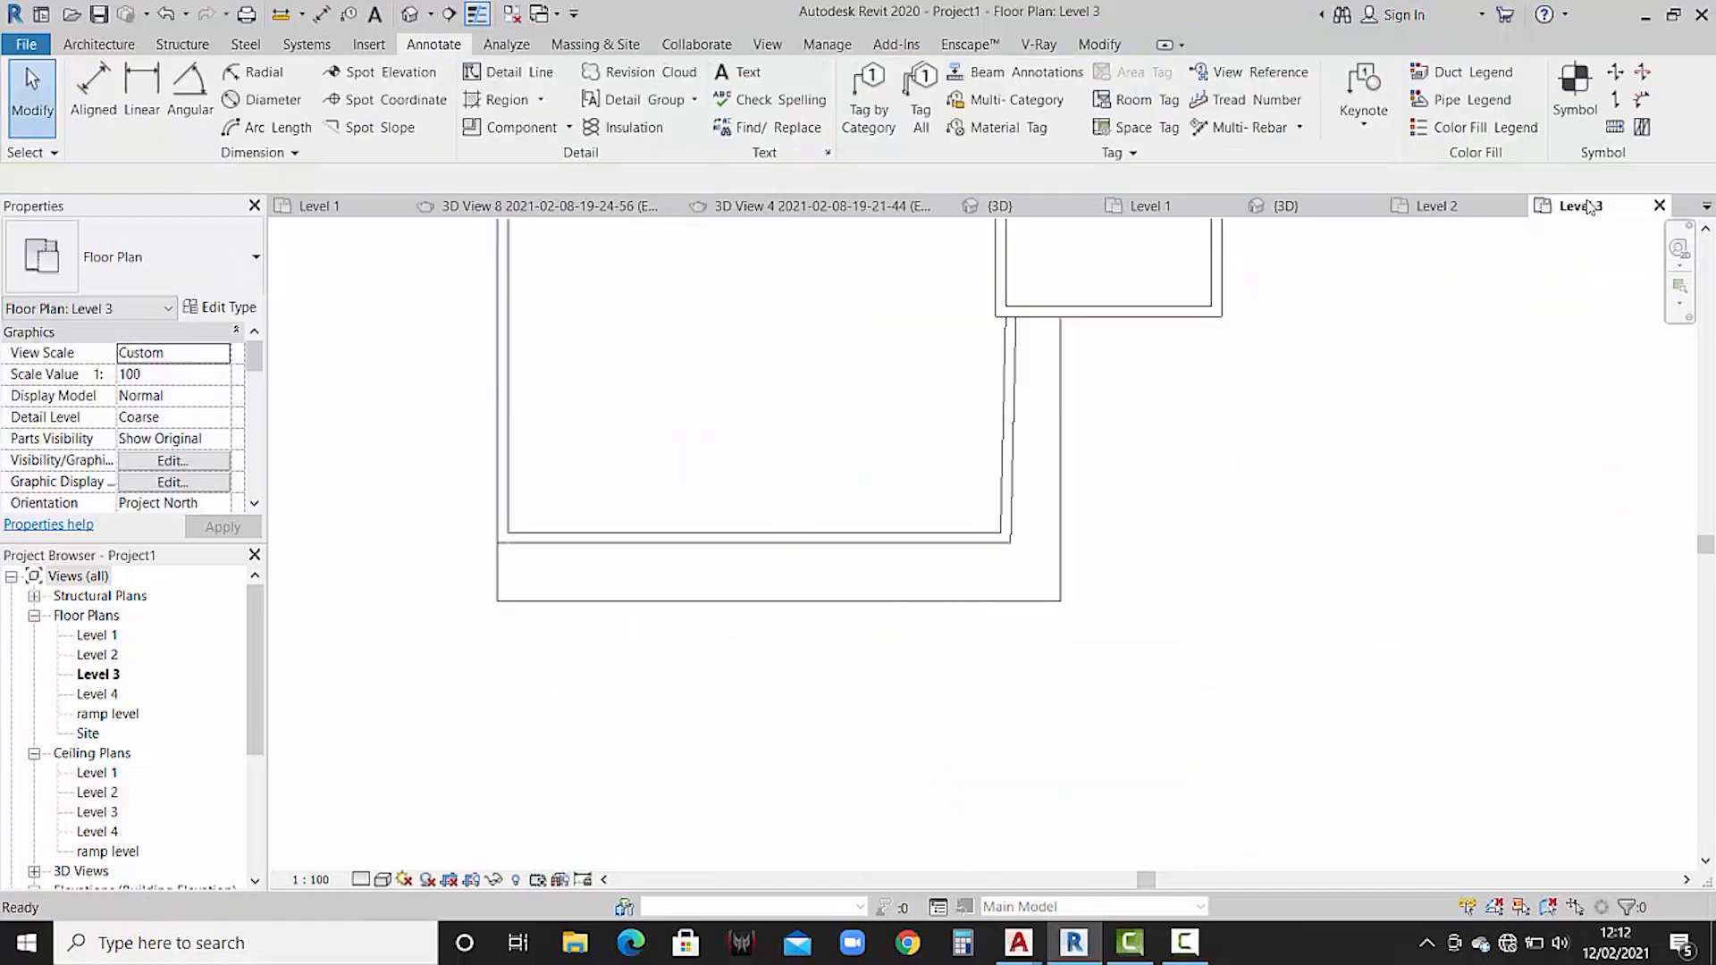
left_click(811, 534)
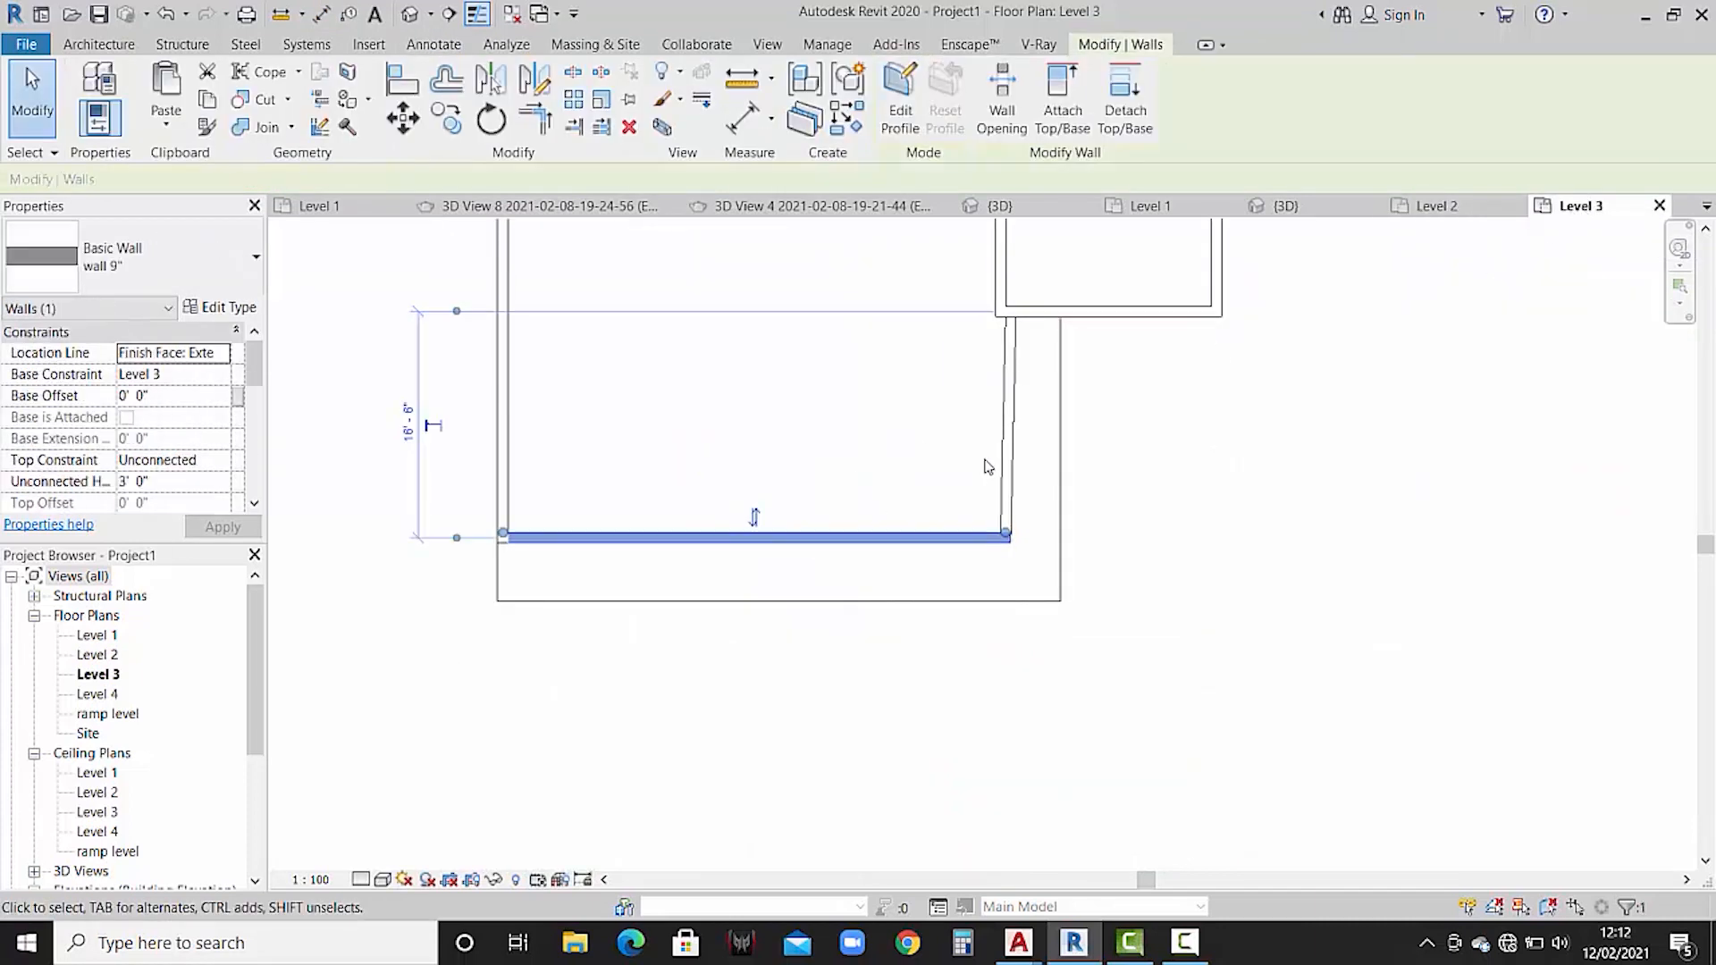
left_click(1012, 433)
key("Escape")
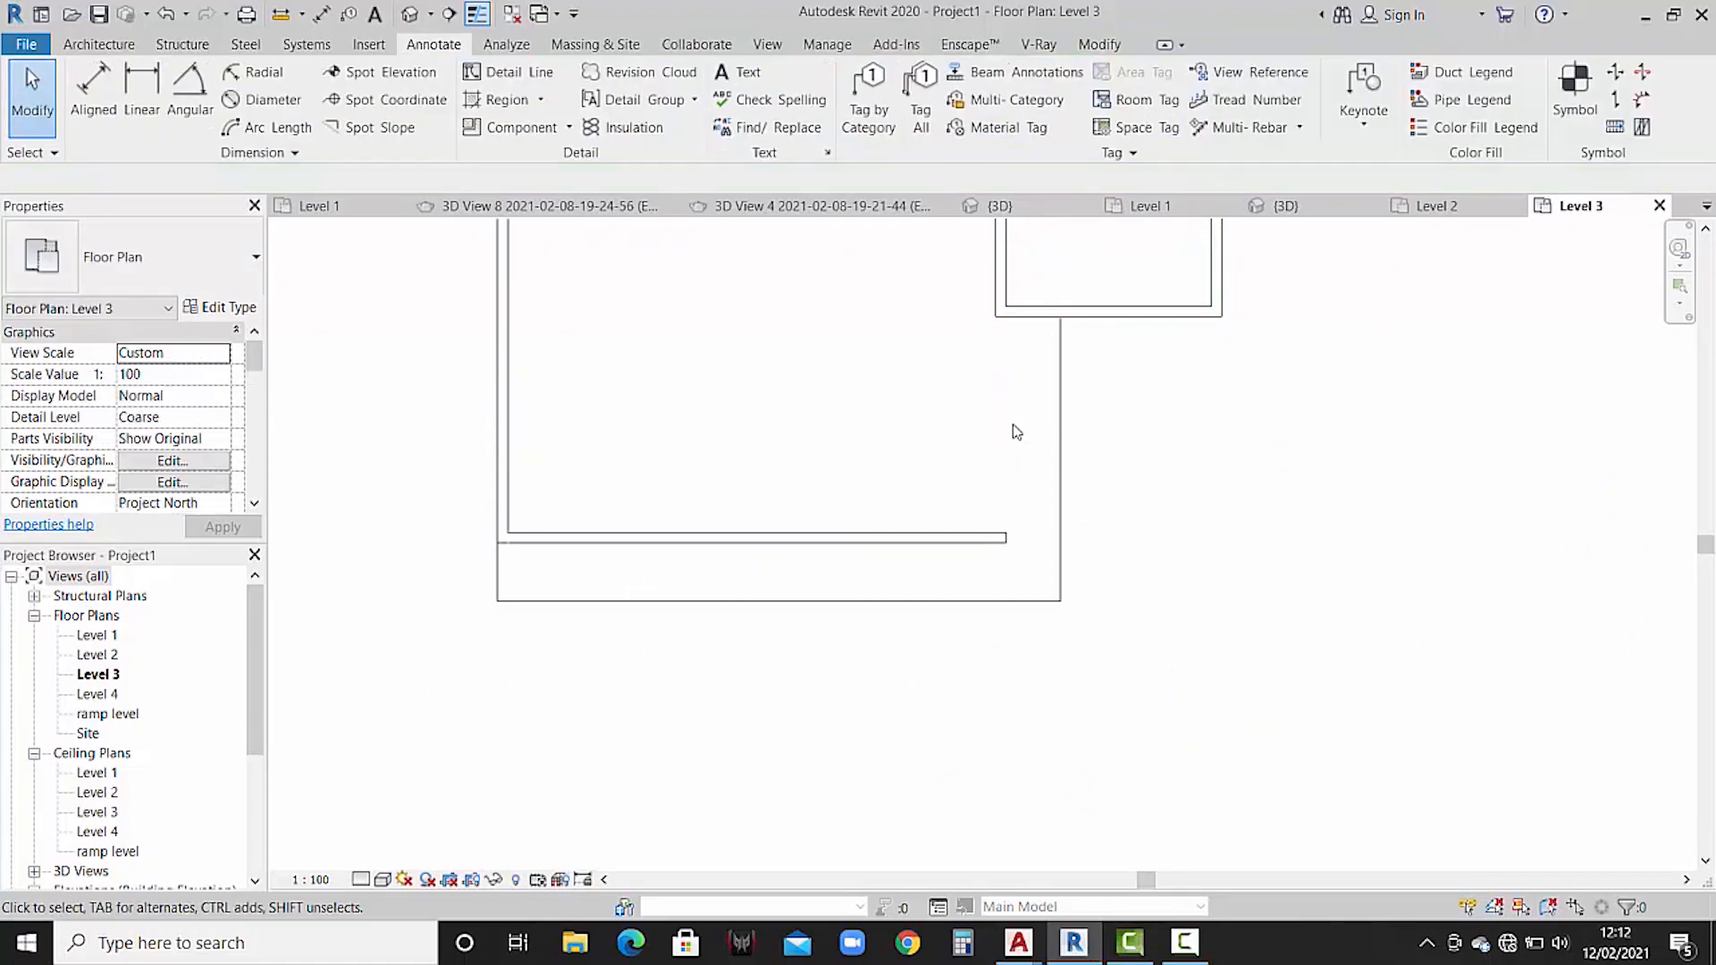
- Dimension the Level 3 front parapet's length from the outer face of the long side parapet to its free end
left_click(940, 534)
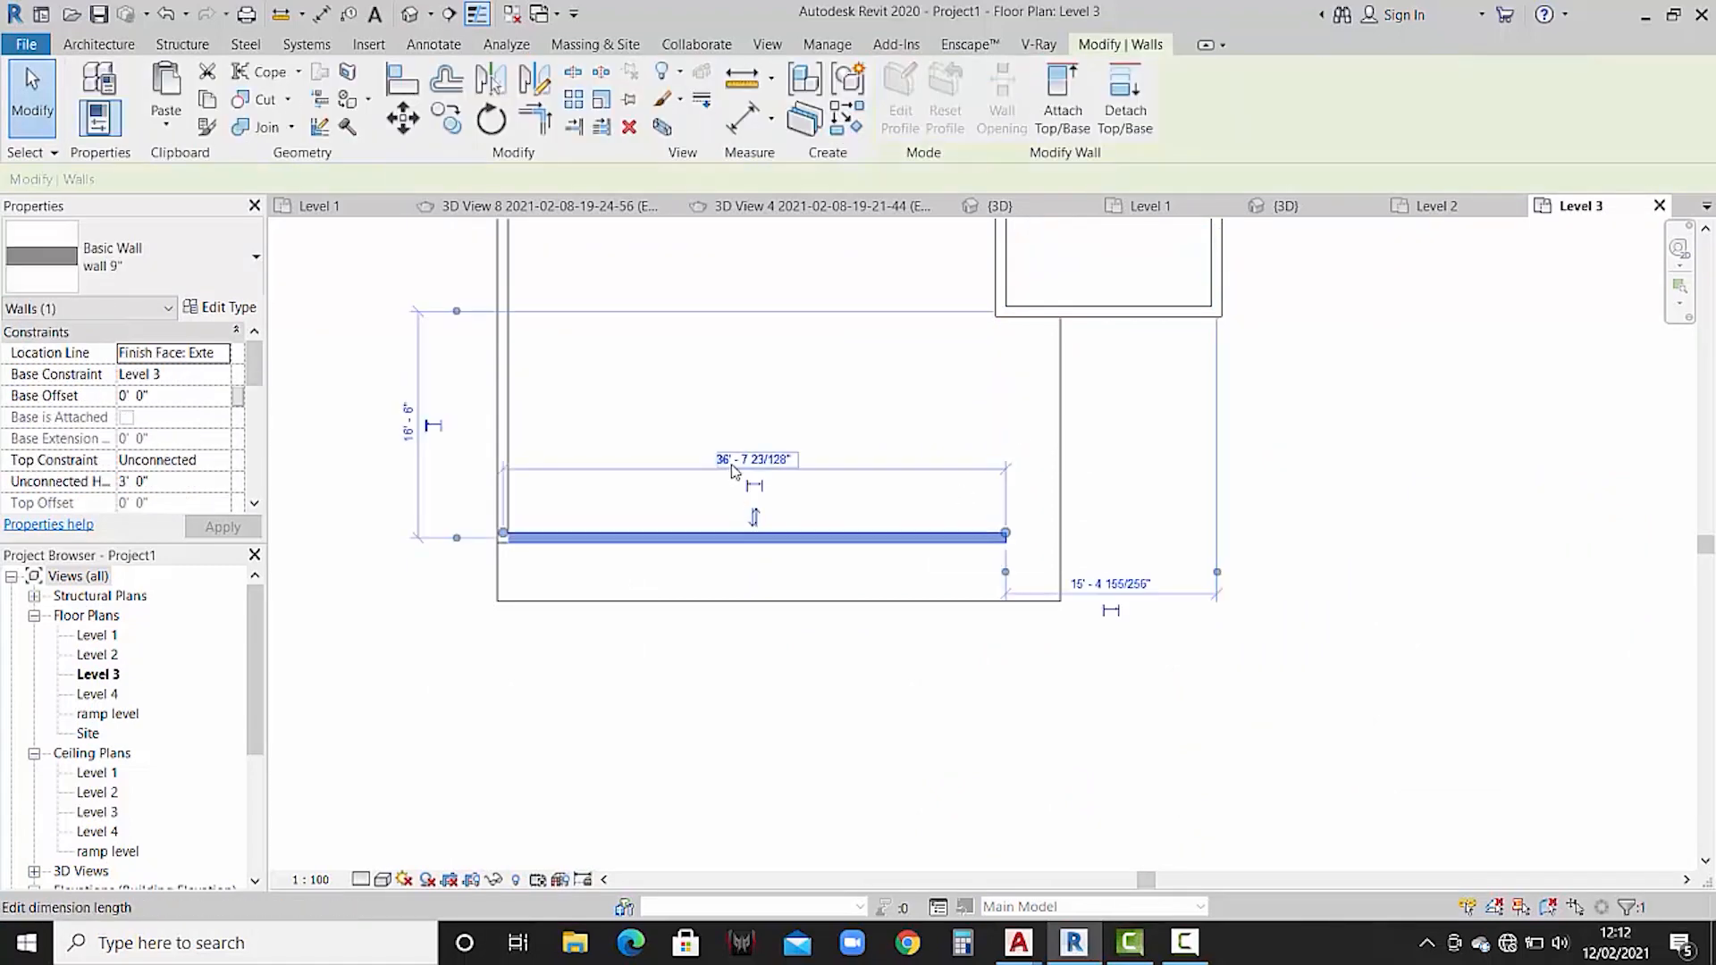
left_click(558, 485)
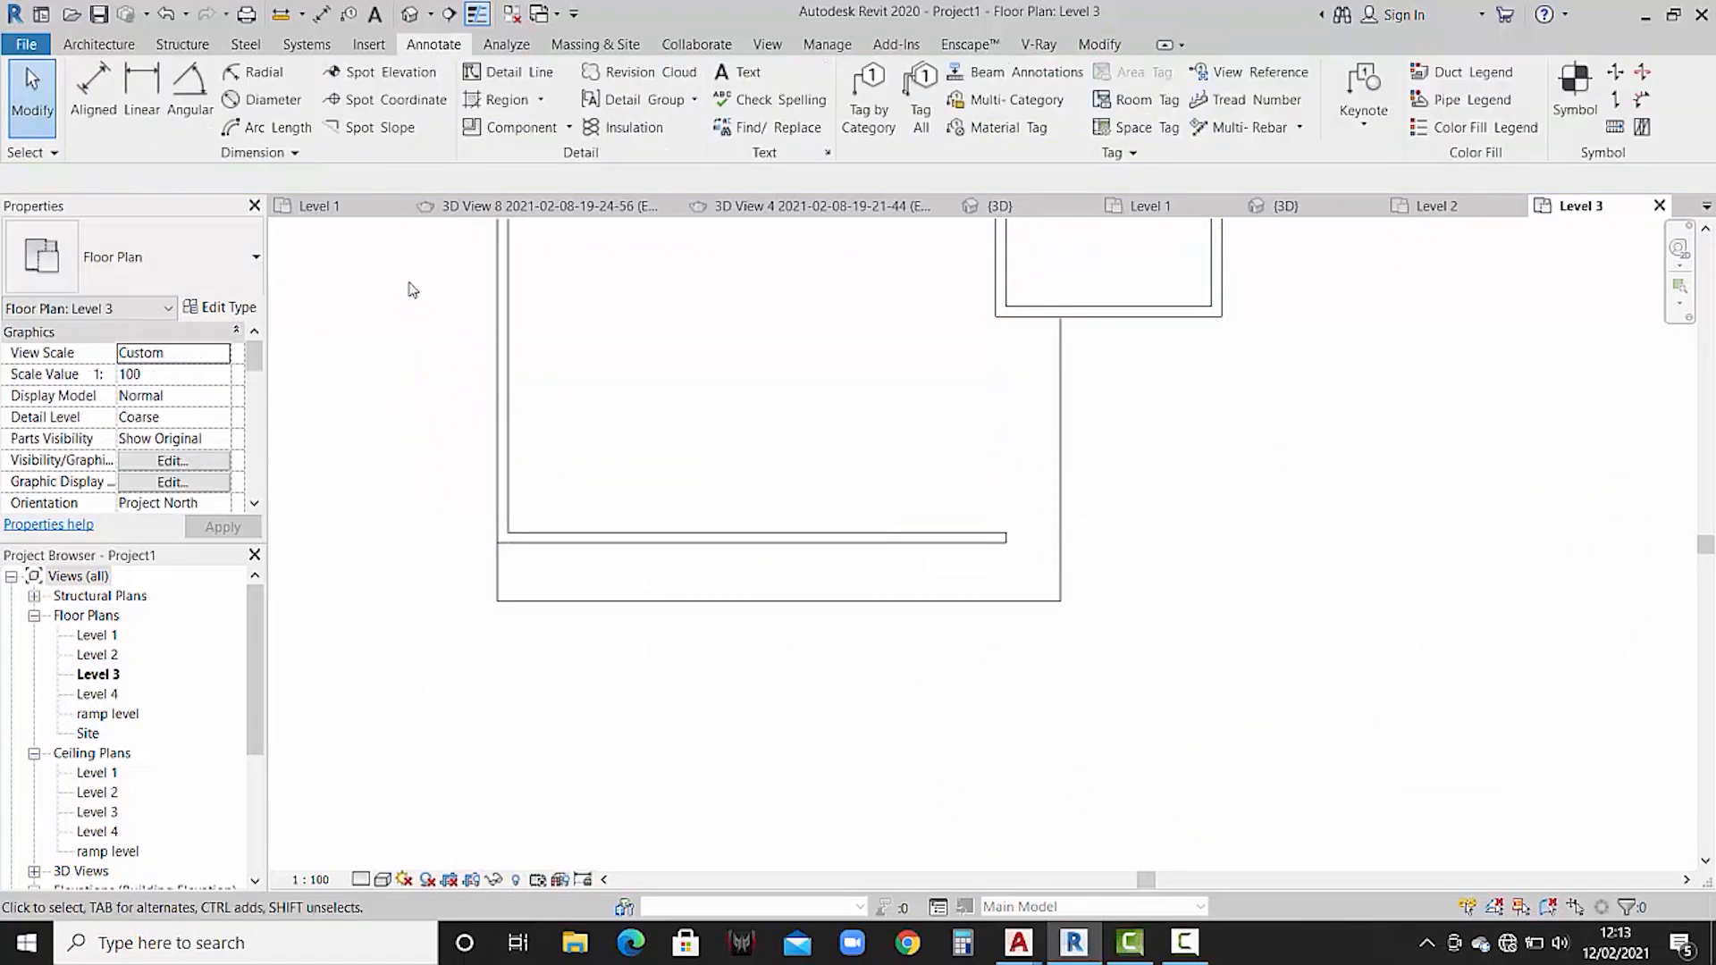
left_click(93, 94)
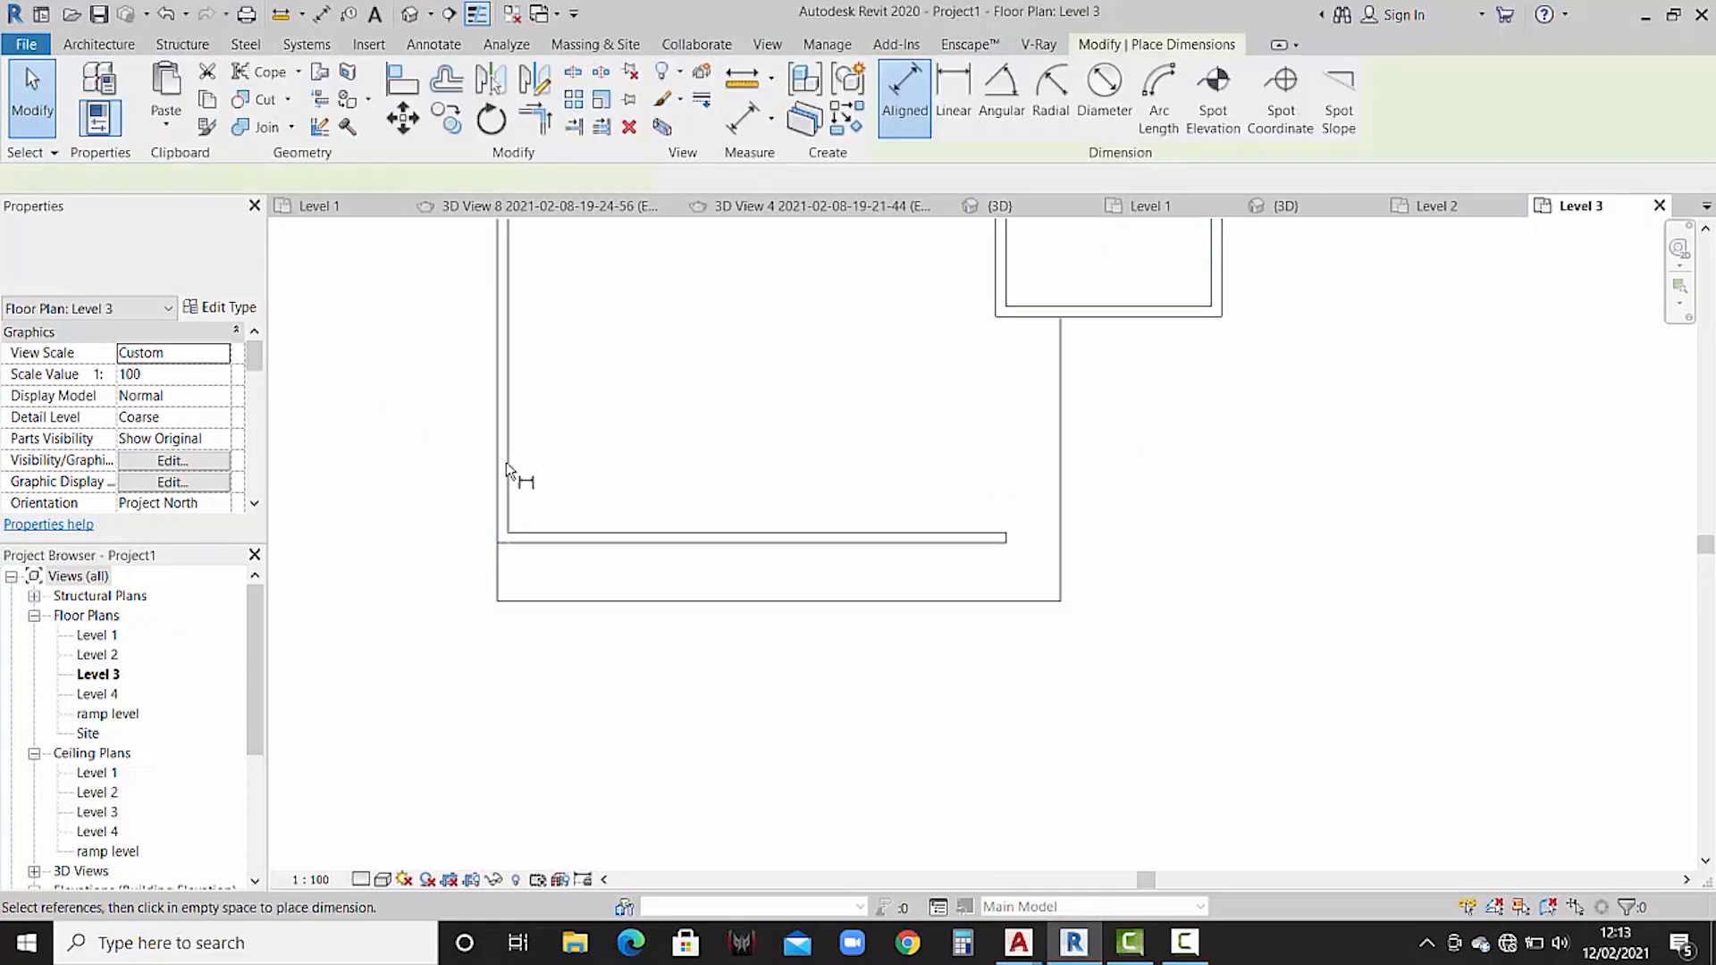
left_click(499, 502)
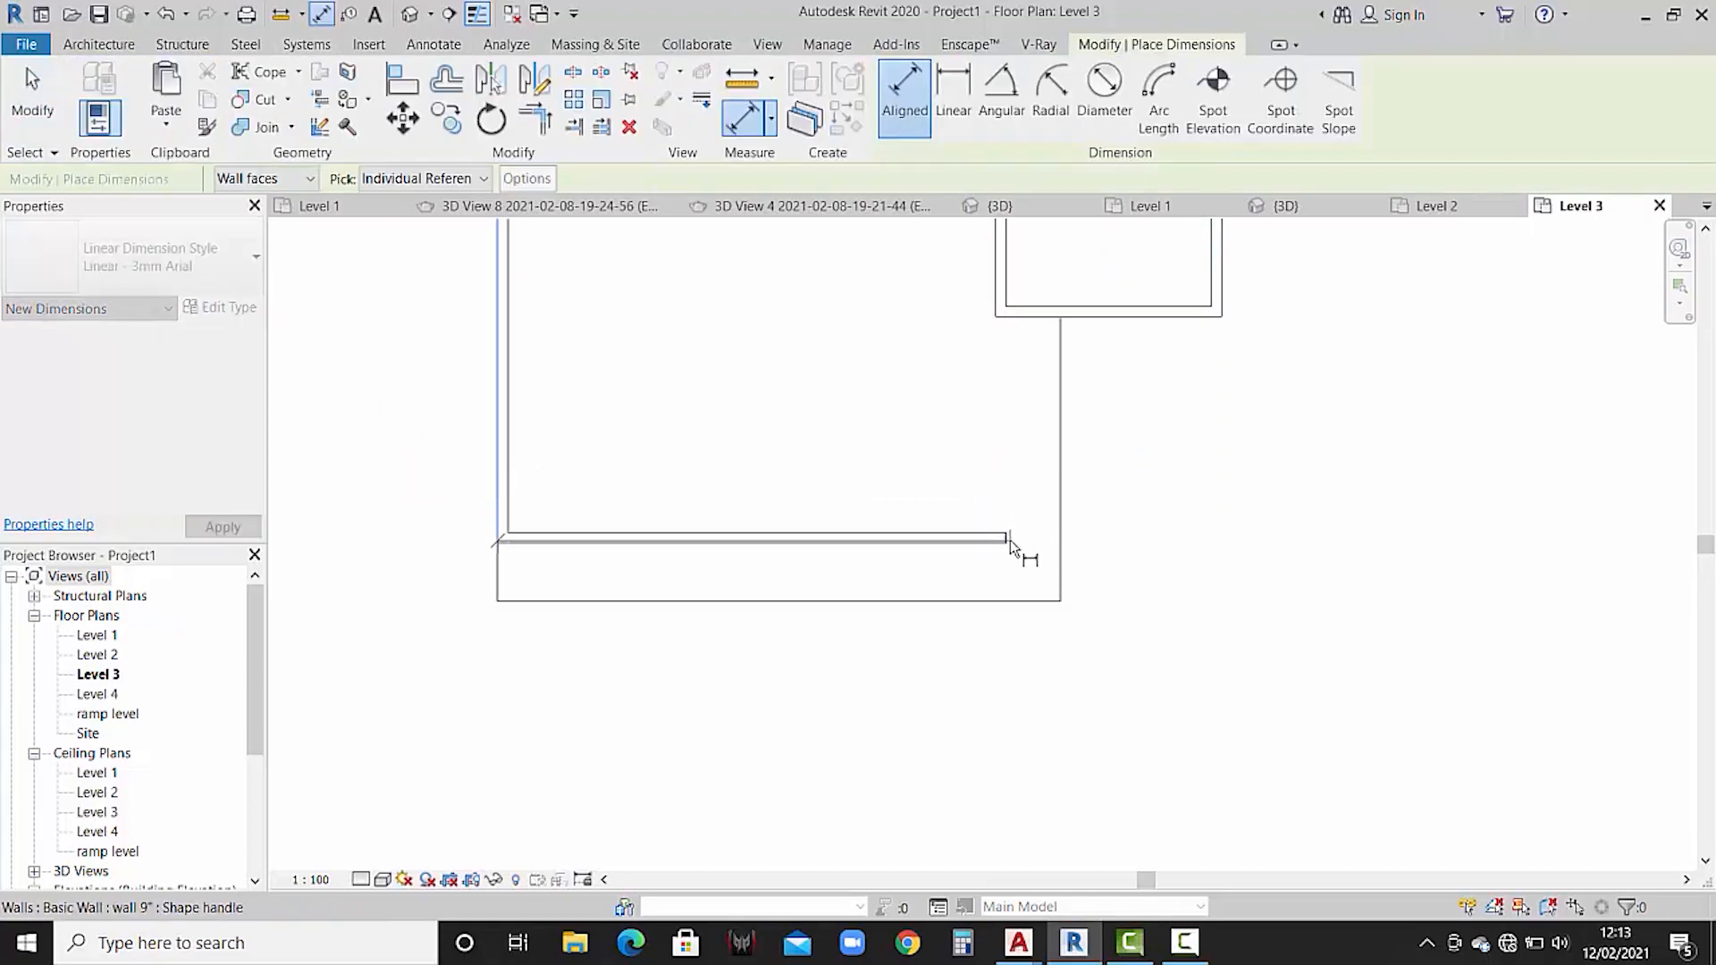
- Add an aligned dimension along the Level 3 front parapet wall, from the outer side wall face to its free end
left_click(1010, 540)
left_click(1000, 443)
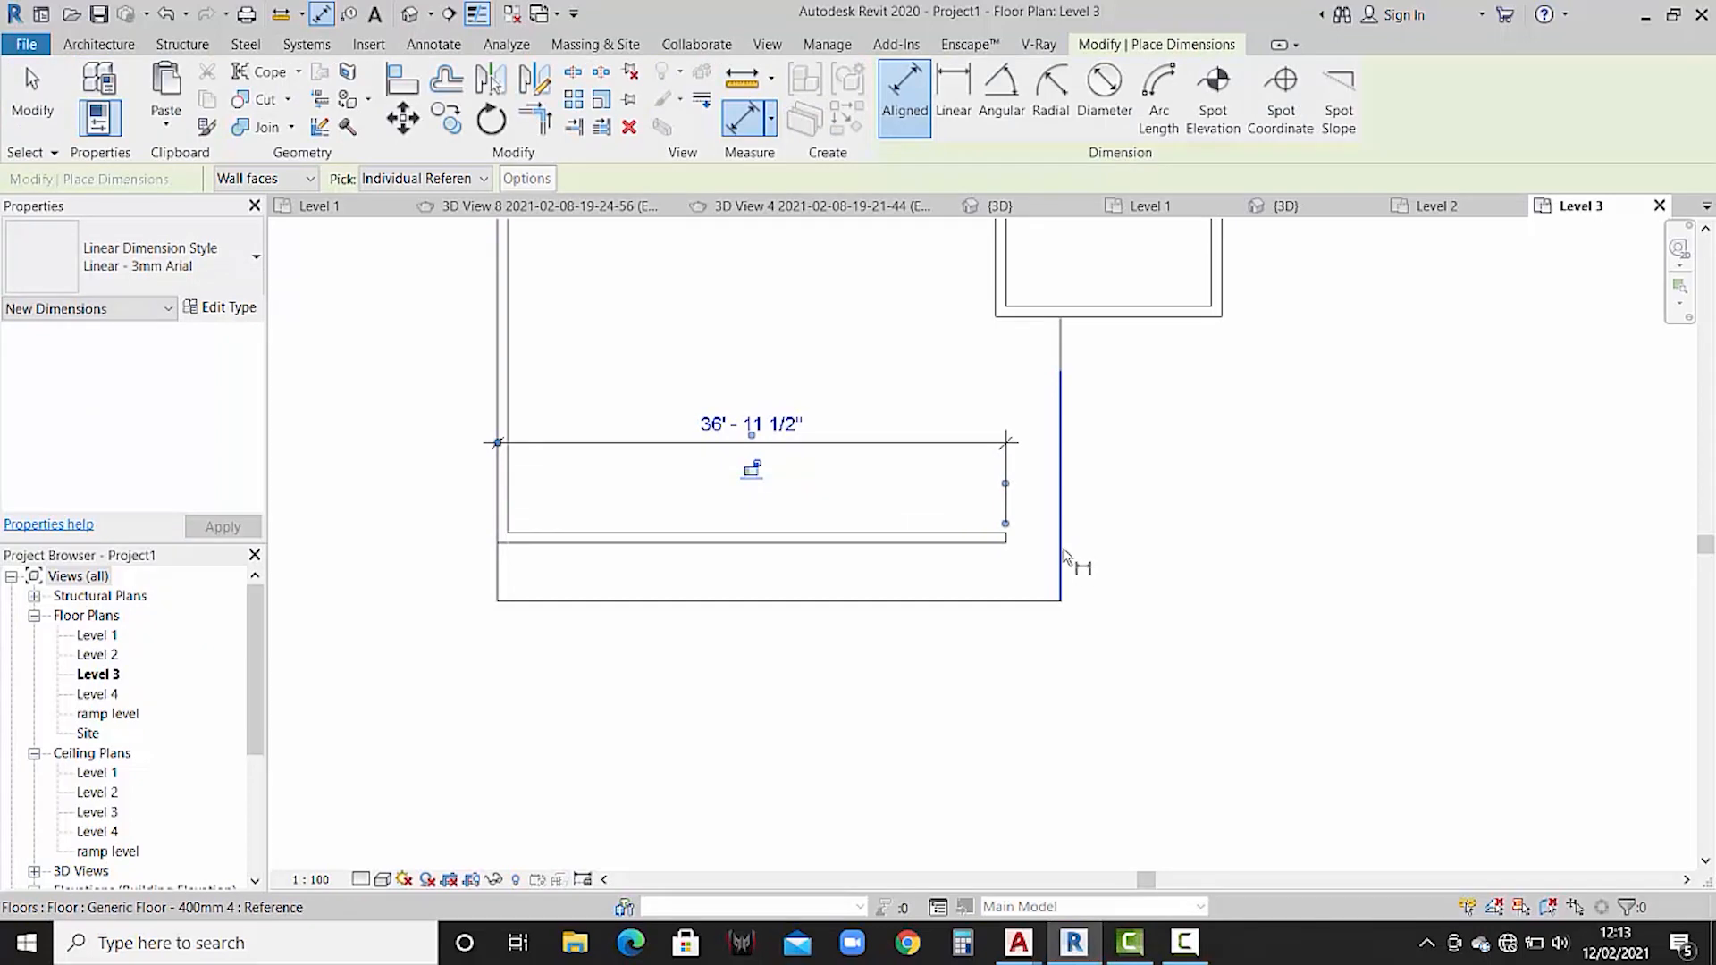
key("Escape")
key("Escape")
- Set the dimensioned length of the front parapet wall to 27' 0", and delete the dimension
left_click(988, 538)
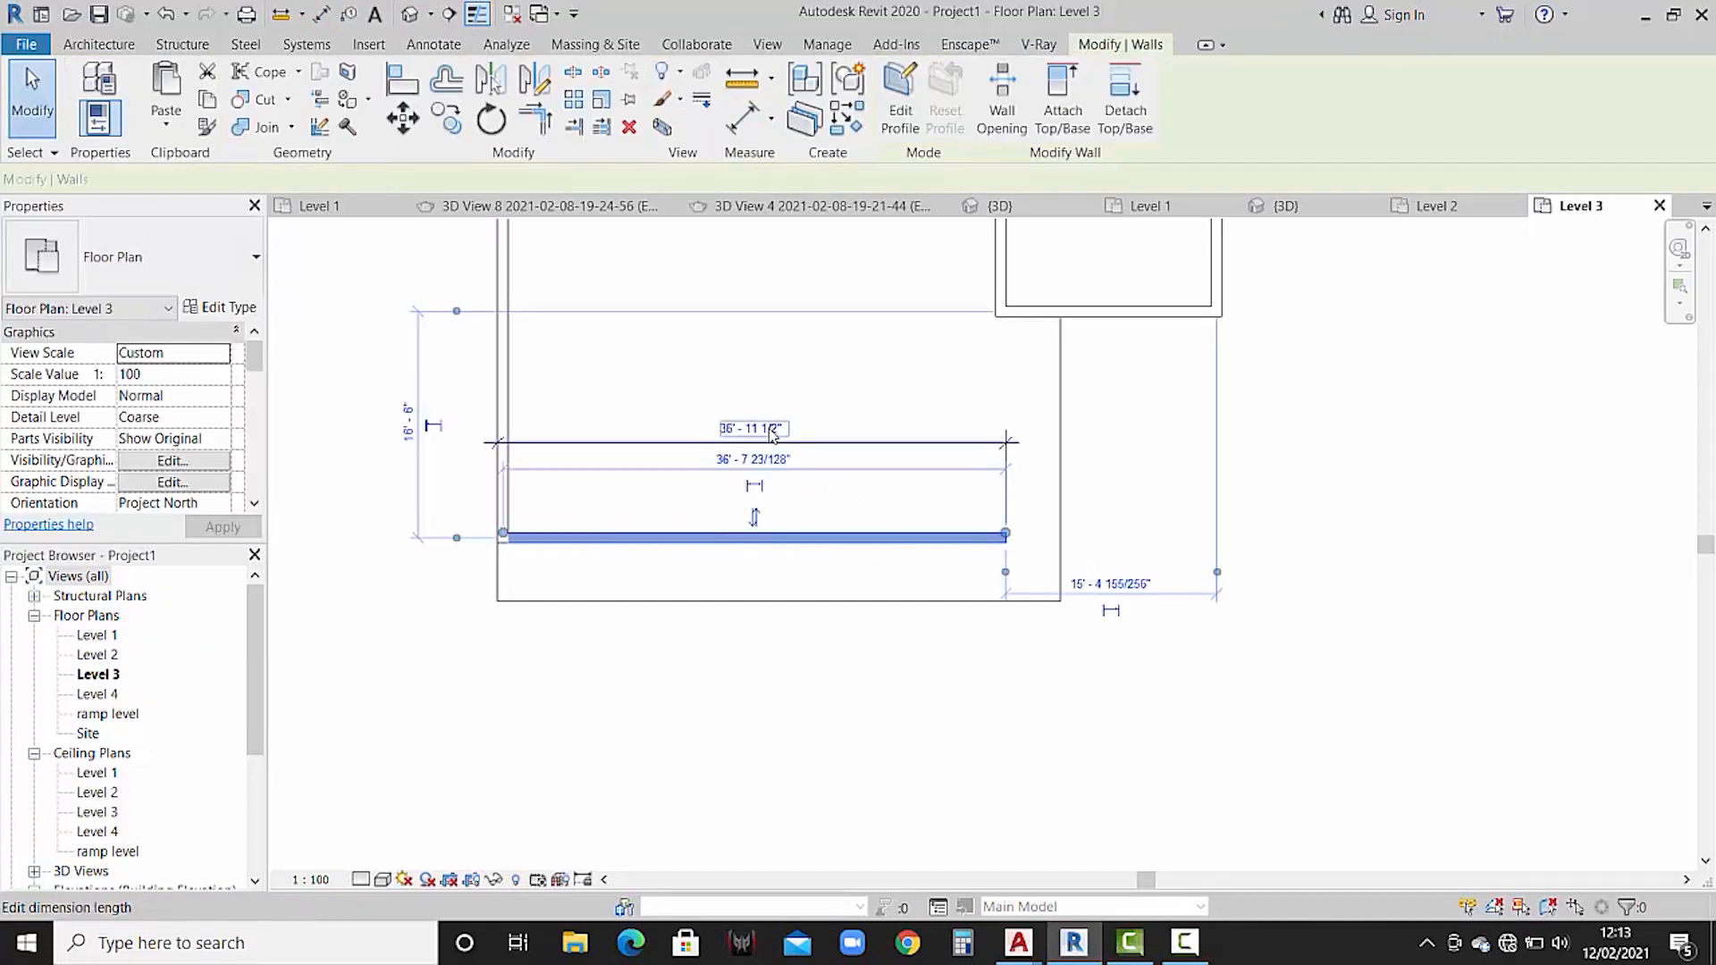
left_click(772, 430)
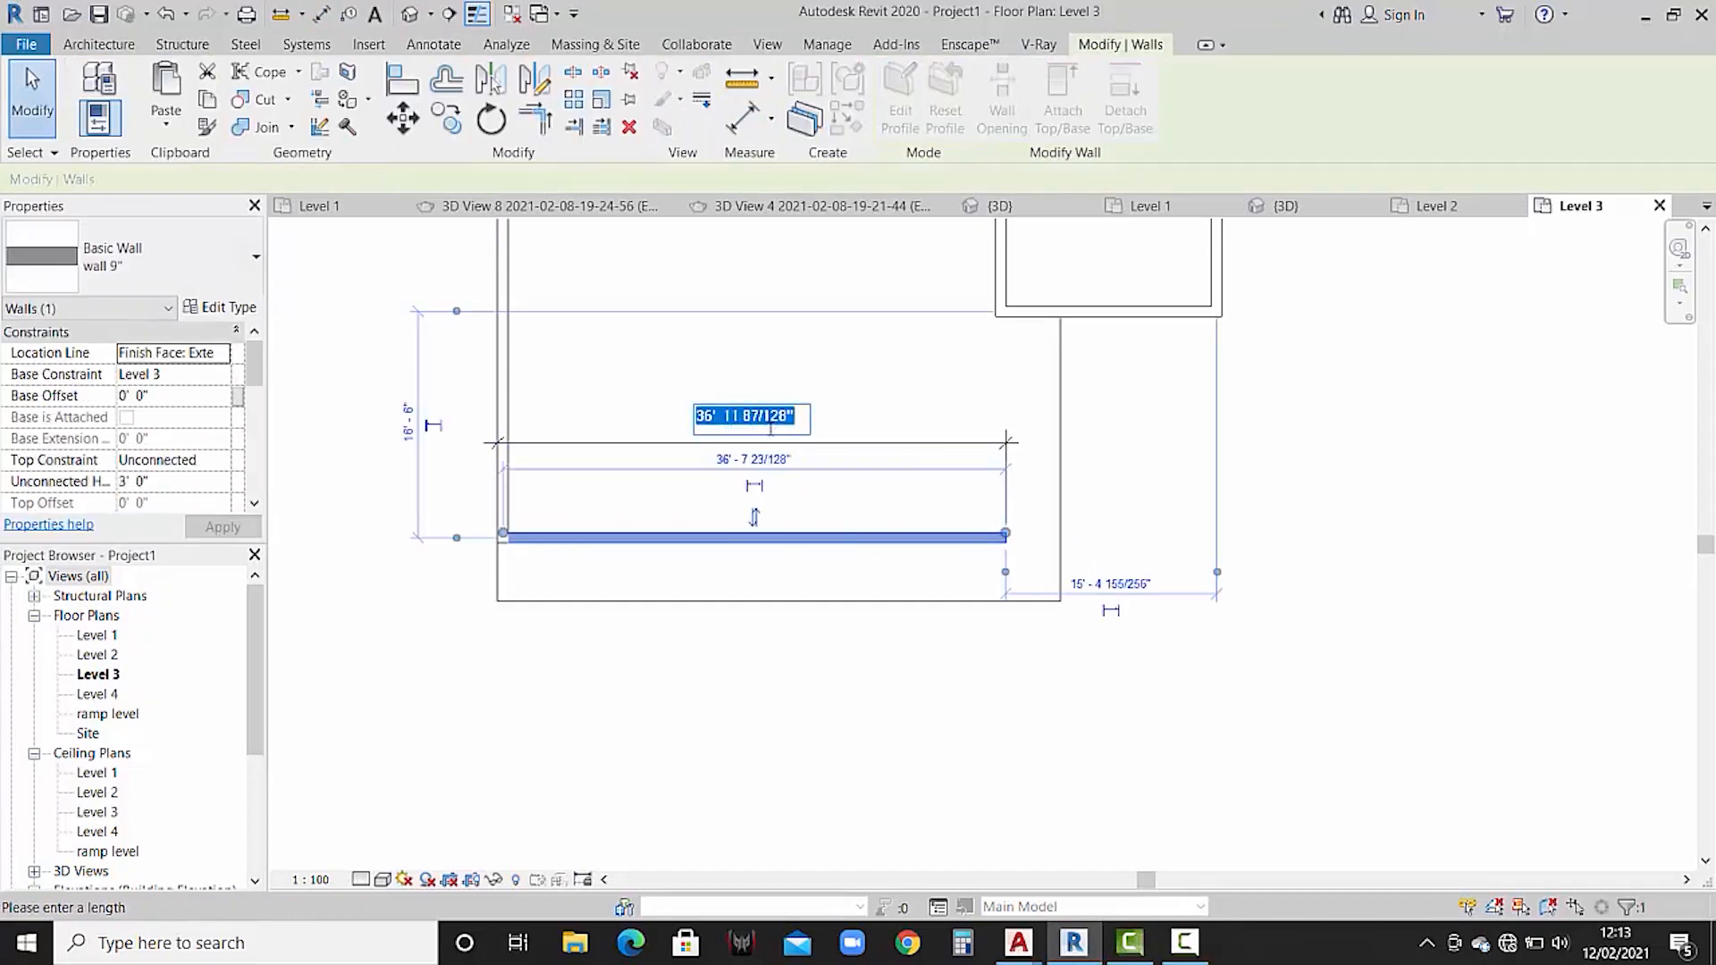
key("Return")
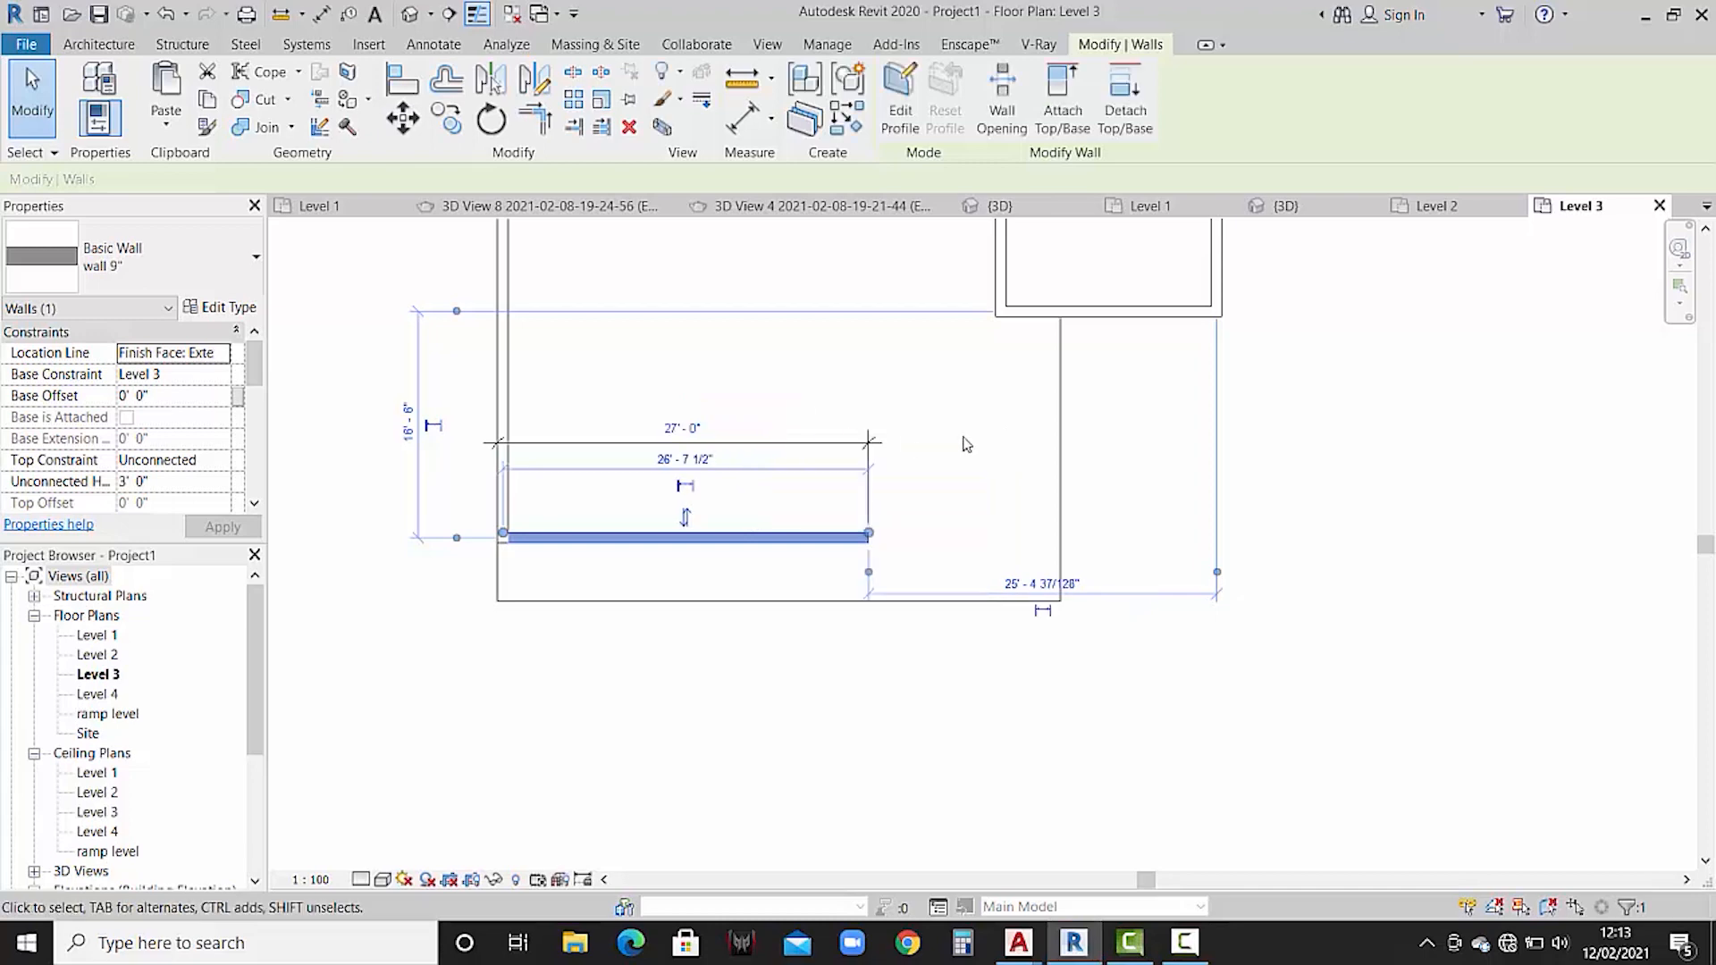
left_click(983, 492)
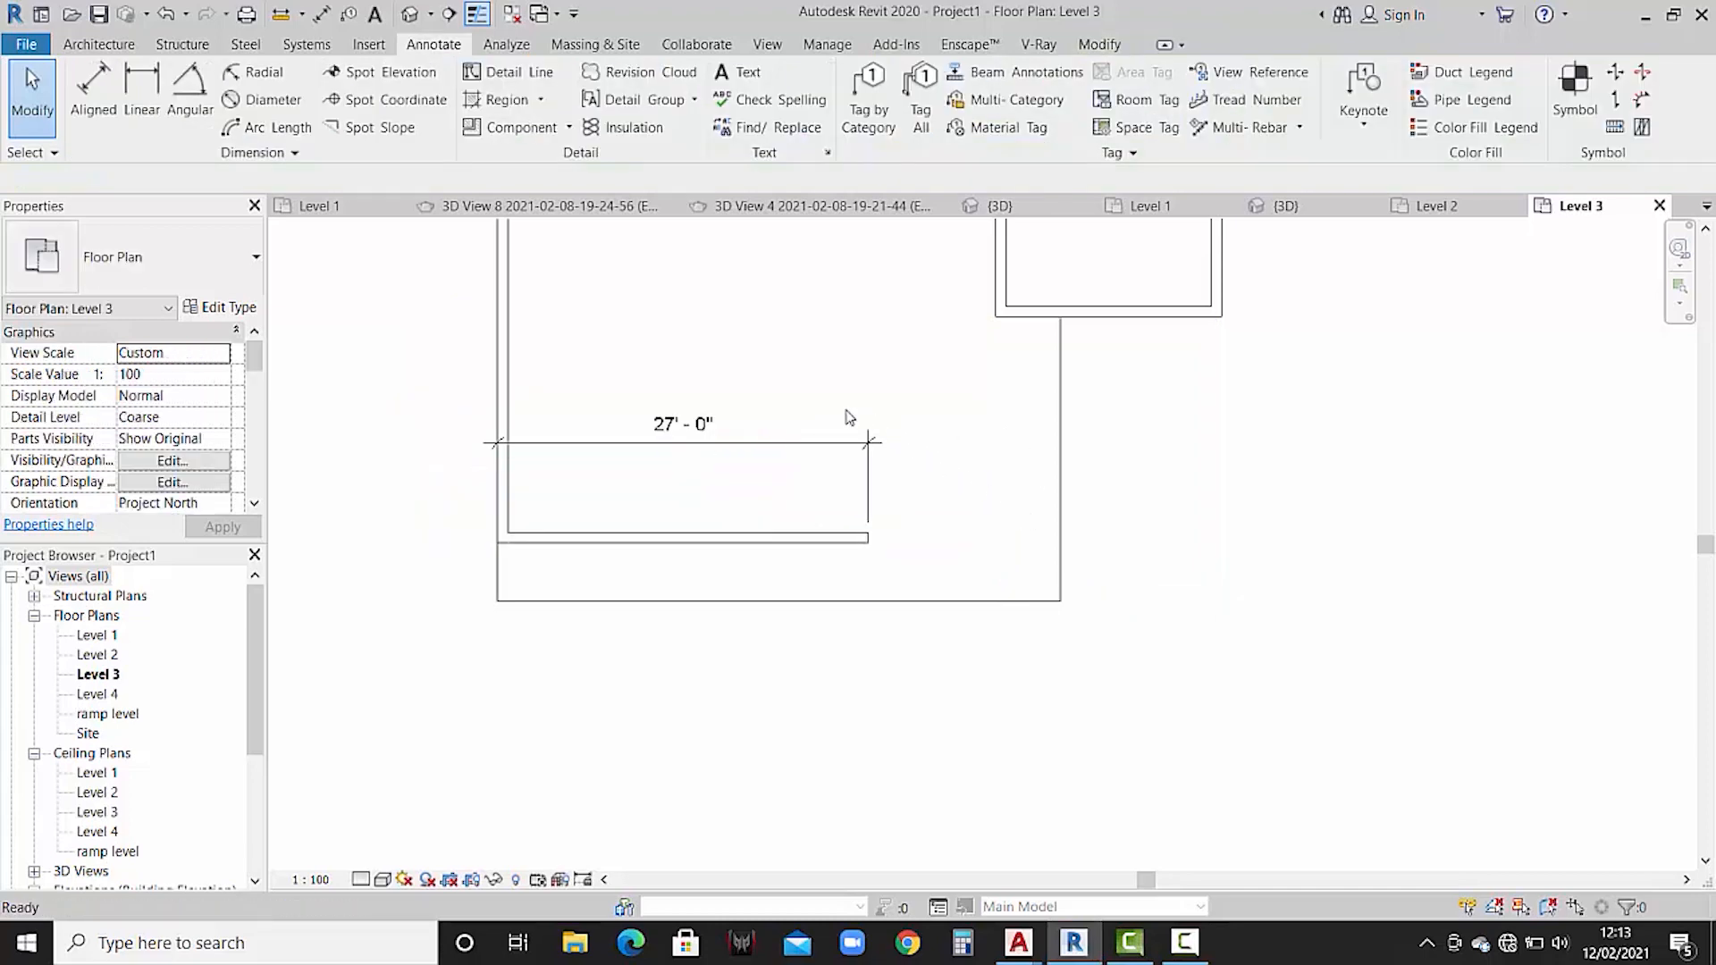
left_click(803, 445)
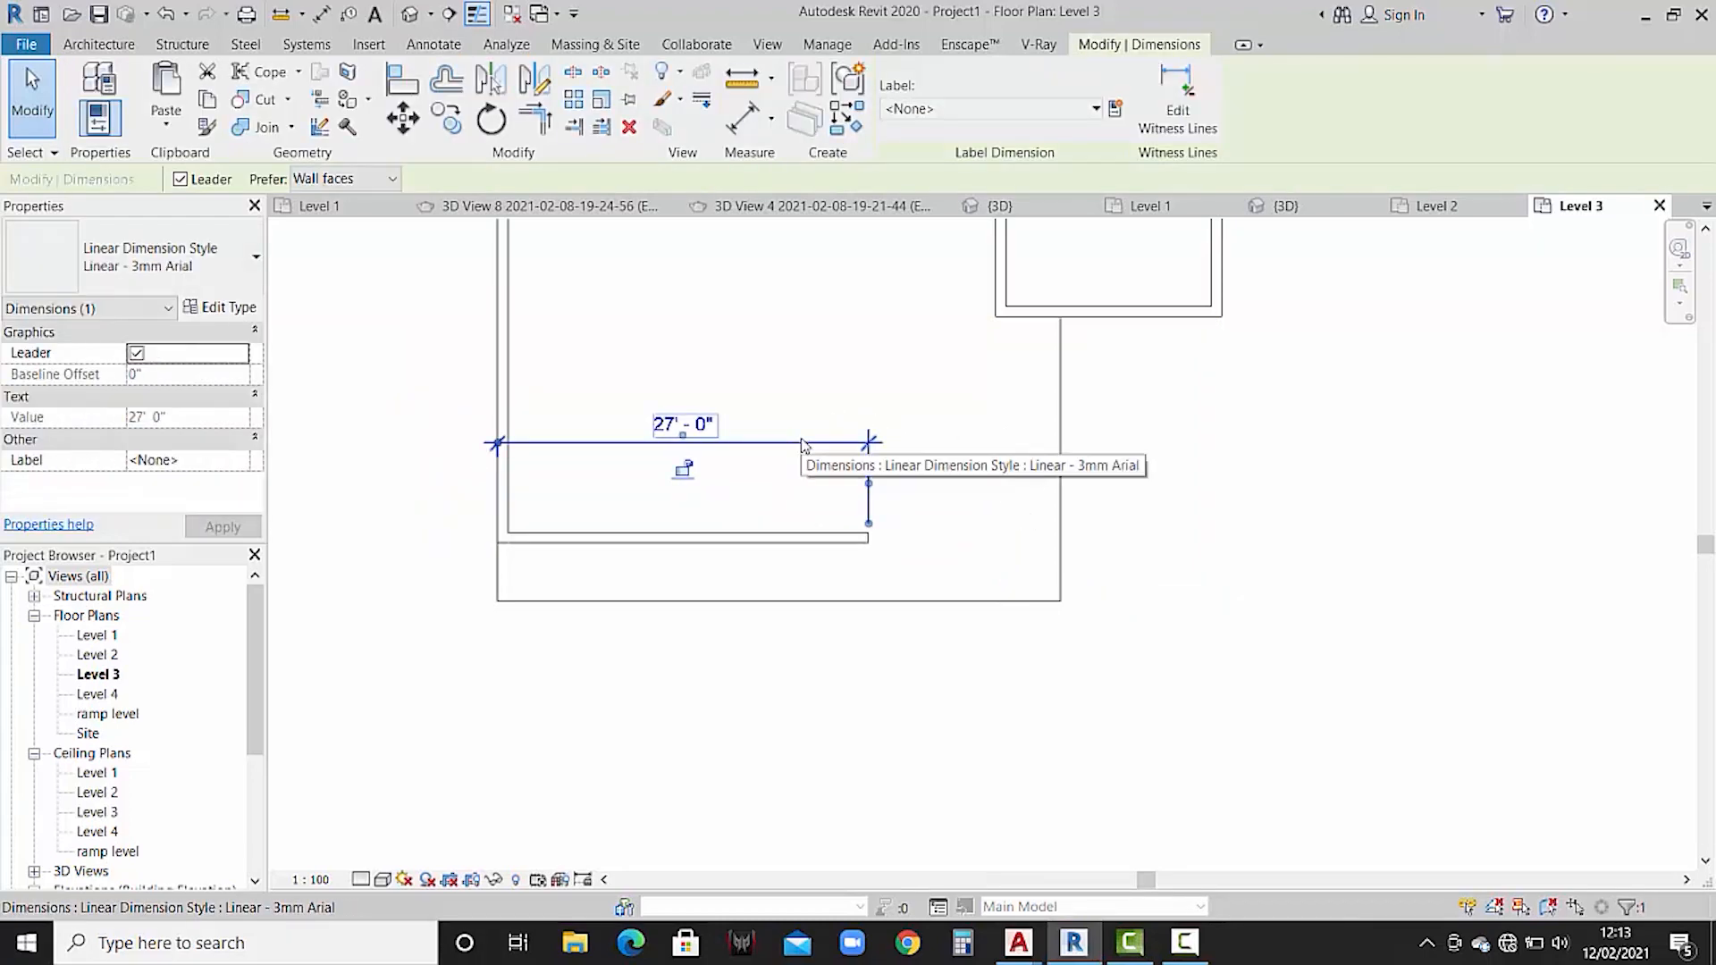
key("Delete")
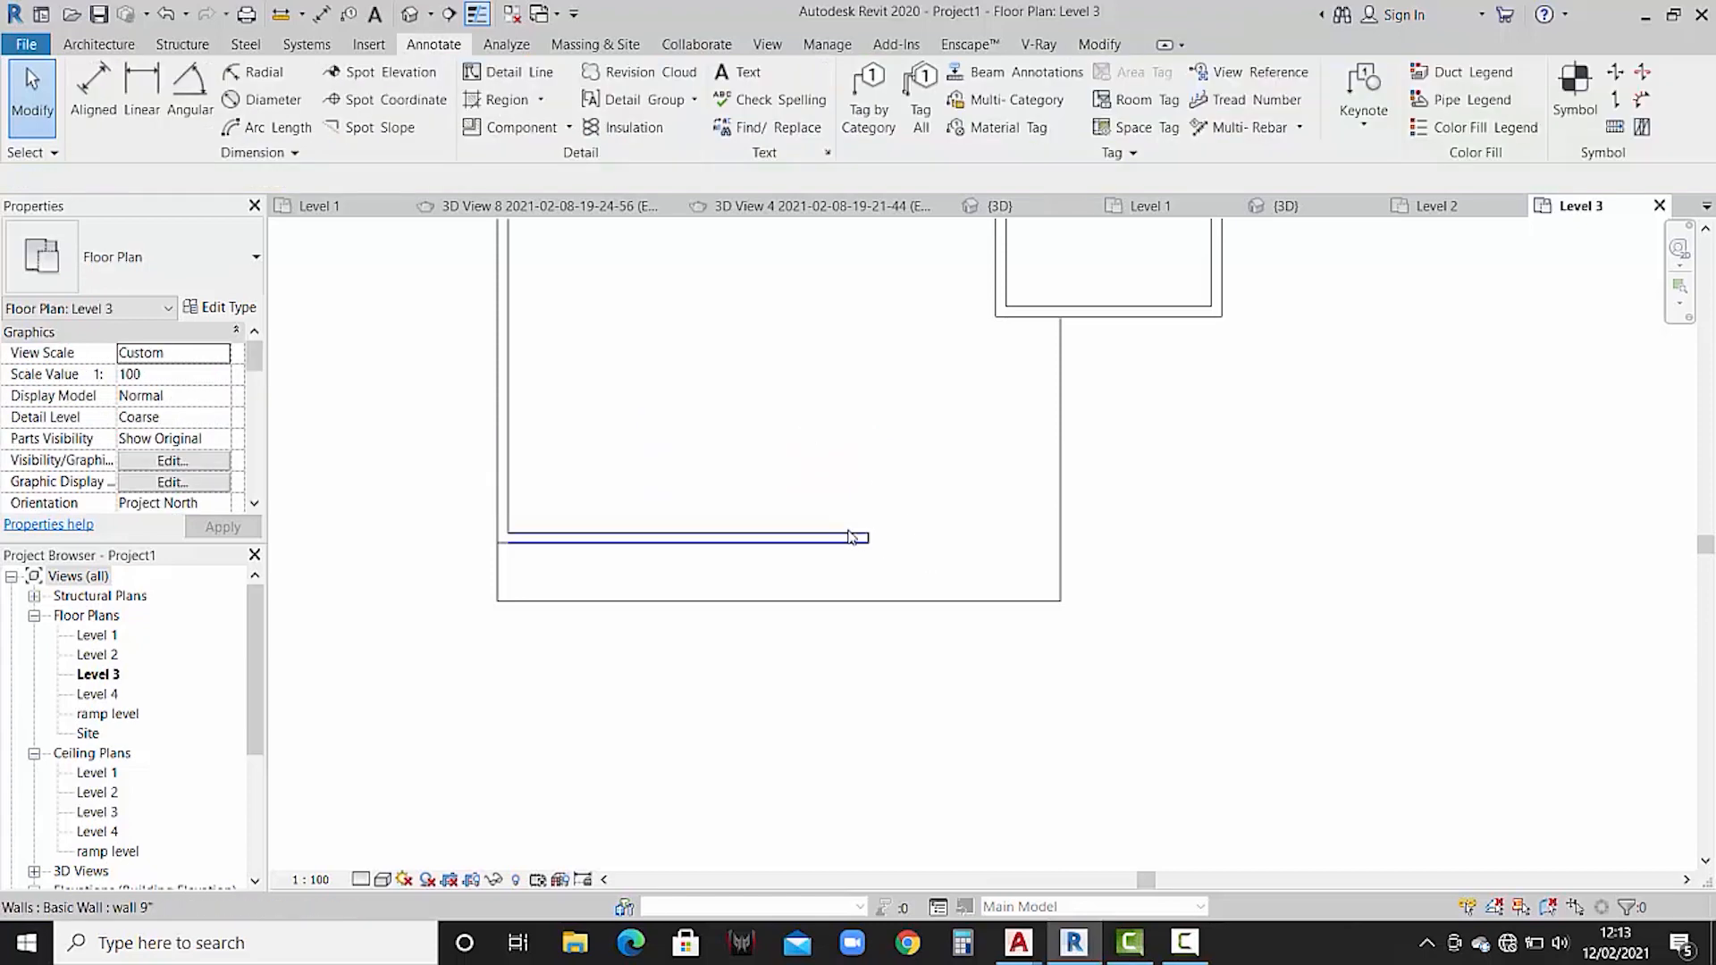
scroll(849, 527, "up", 2)
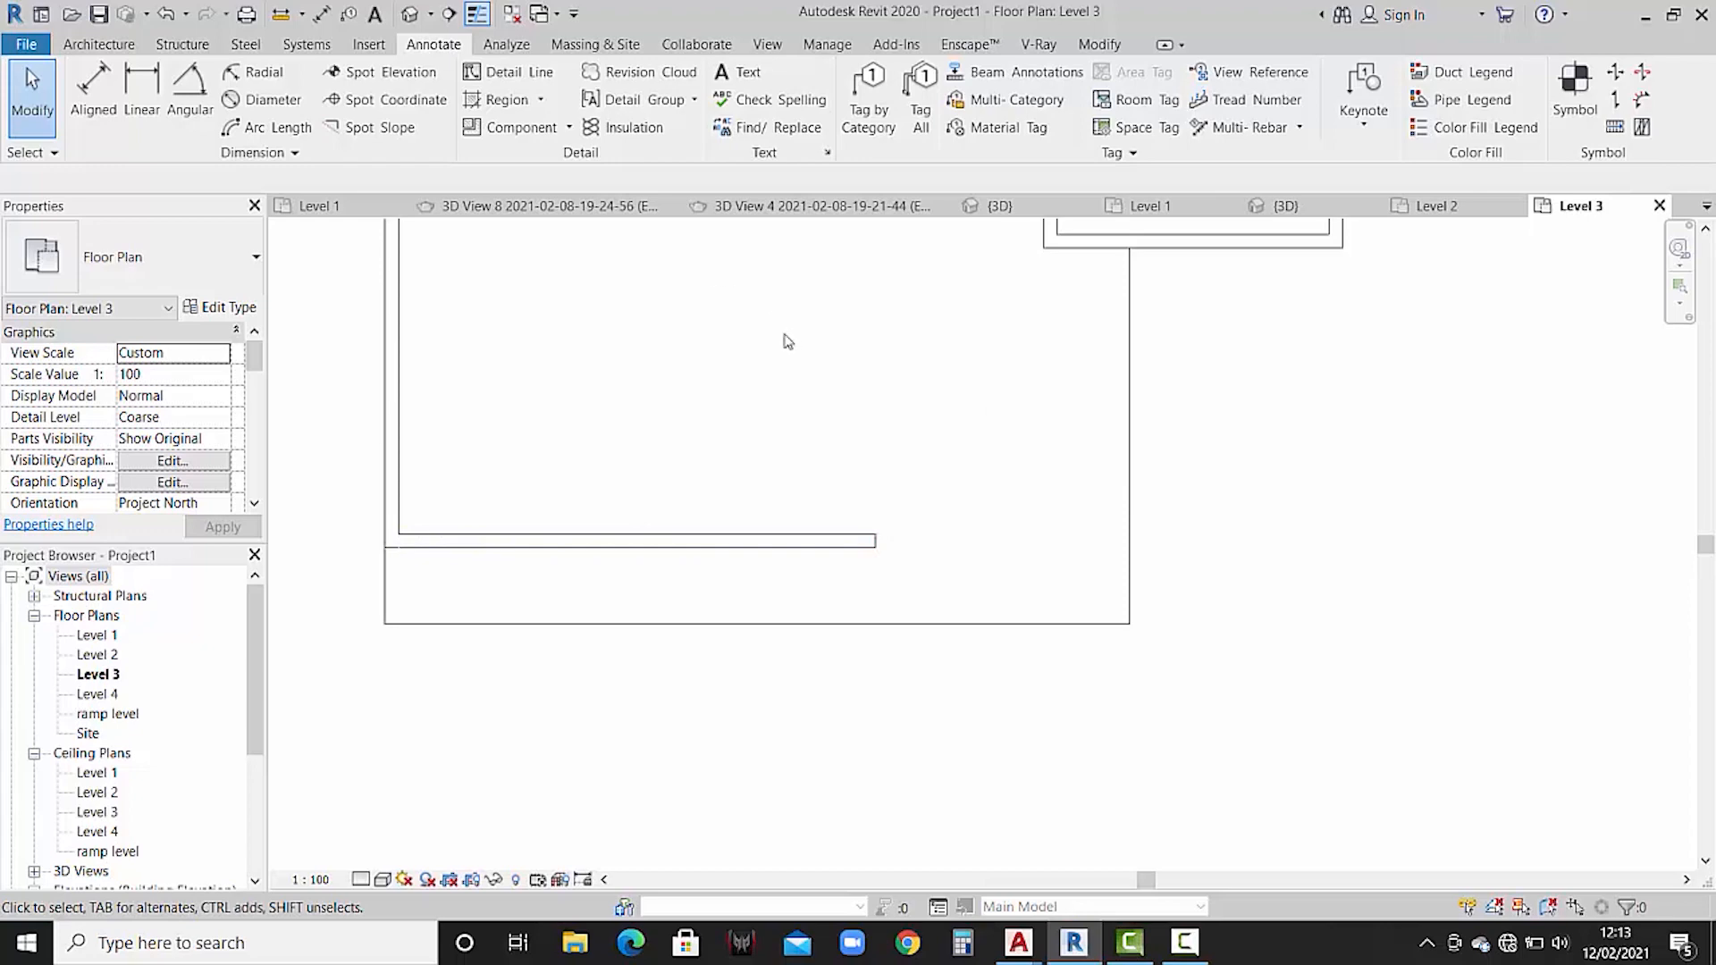
- Draw a 9" wall with an unconnected height of 1.5' that continues the front parapet in line for about 10'
left_click(98, 44)
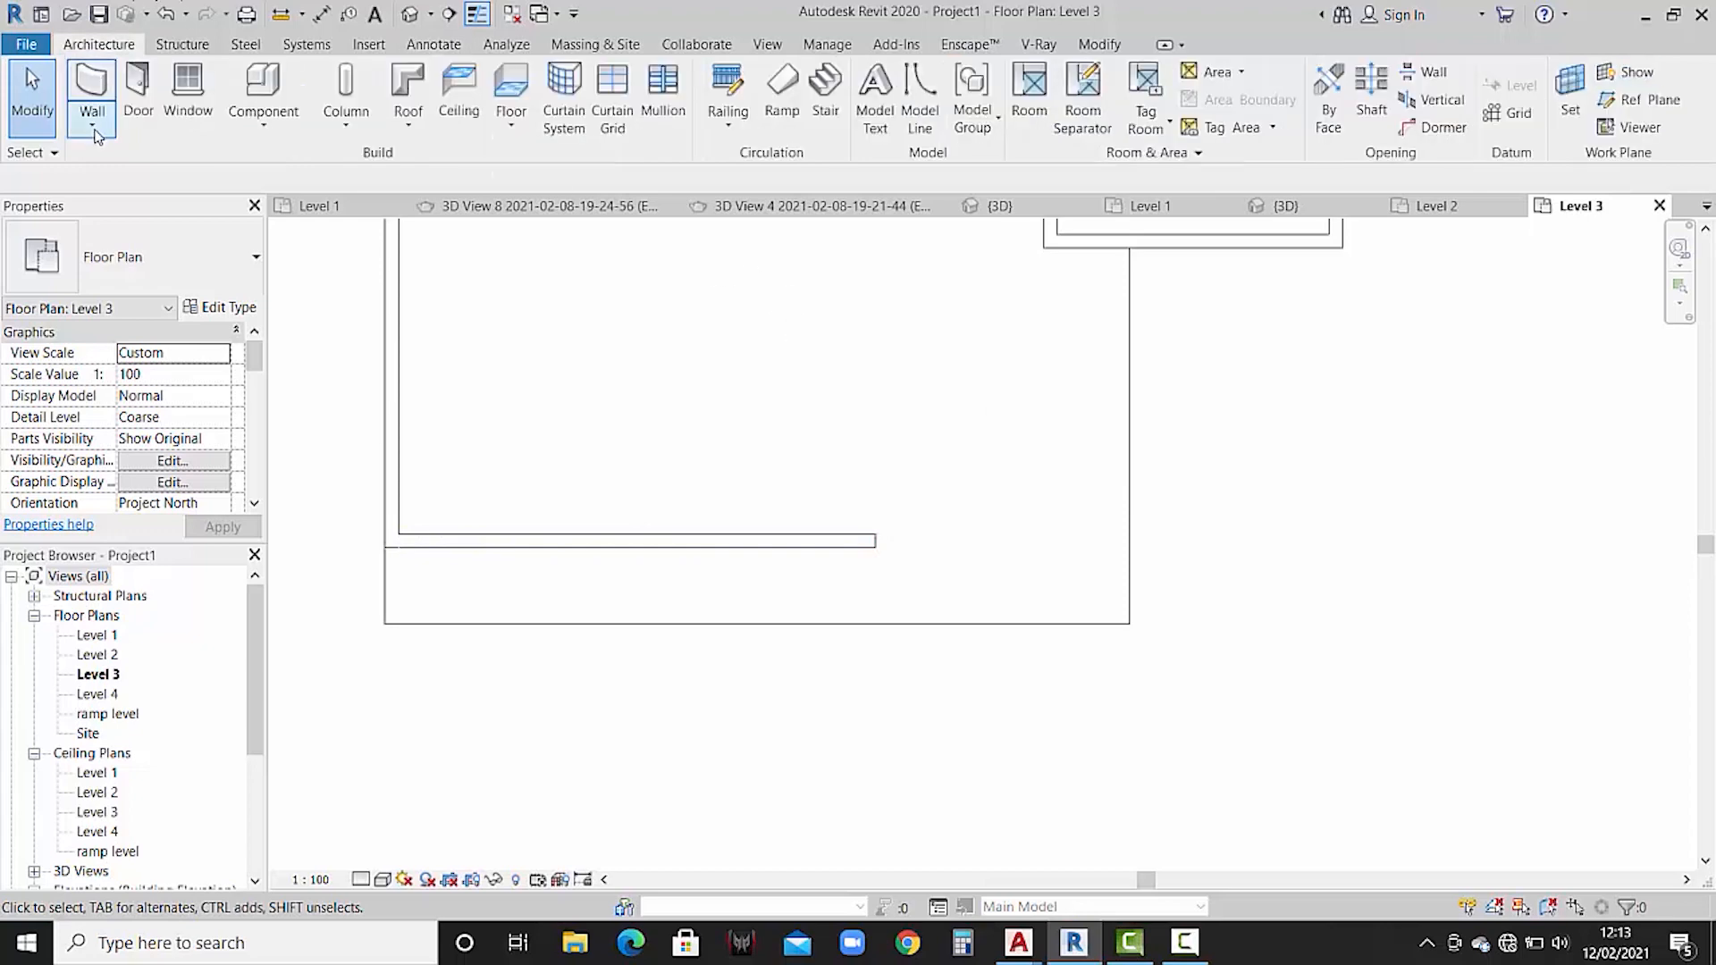
left_click(94, 134)
left_click(148, 162)
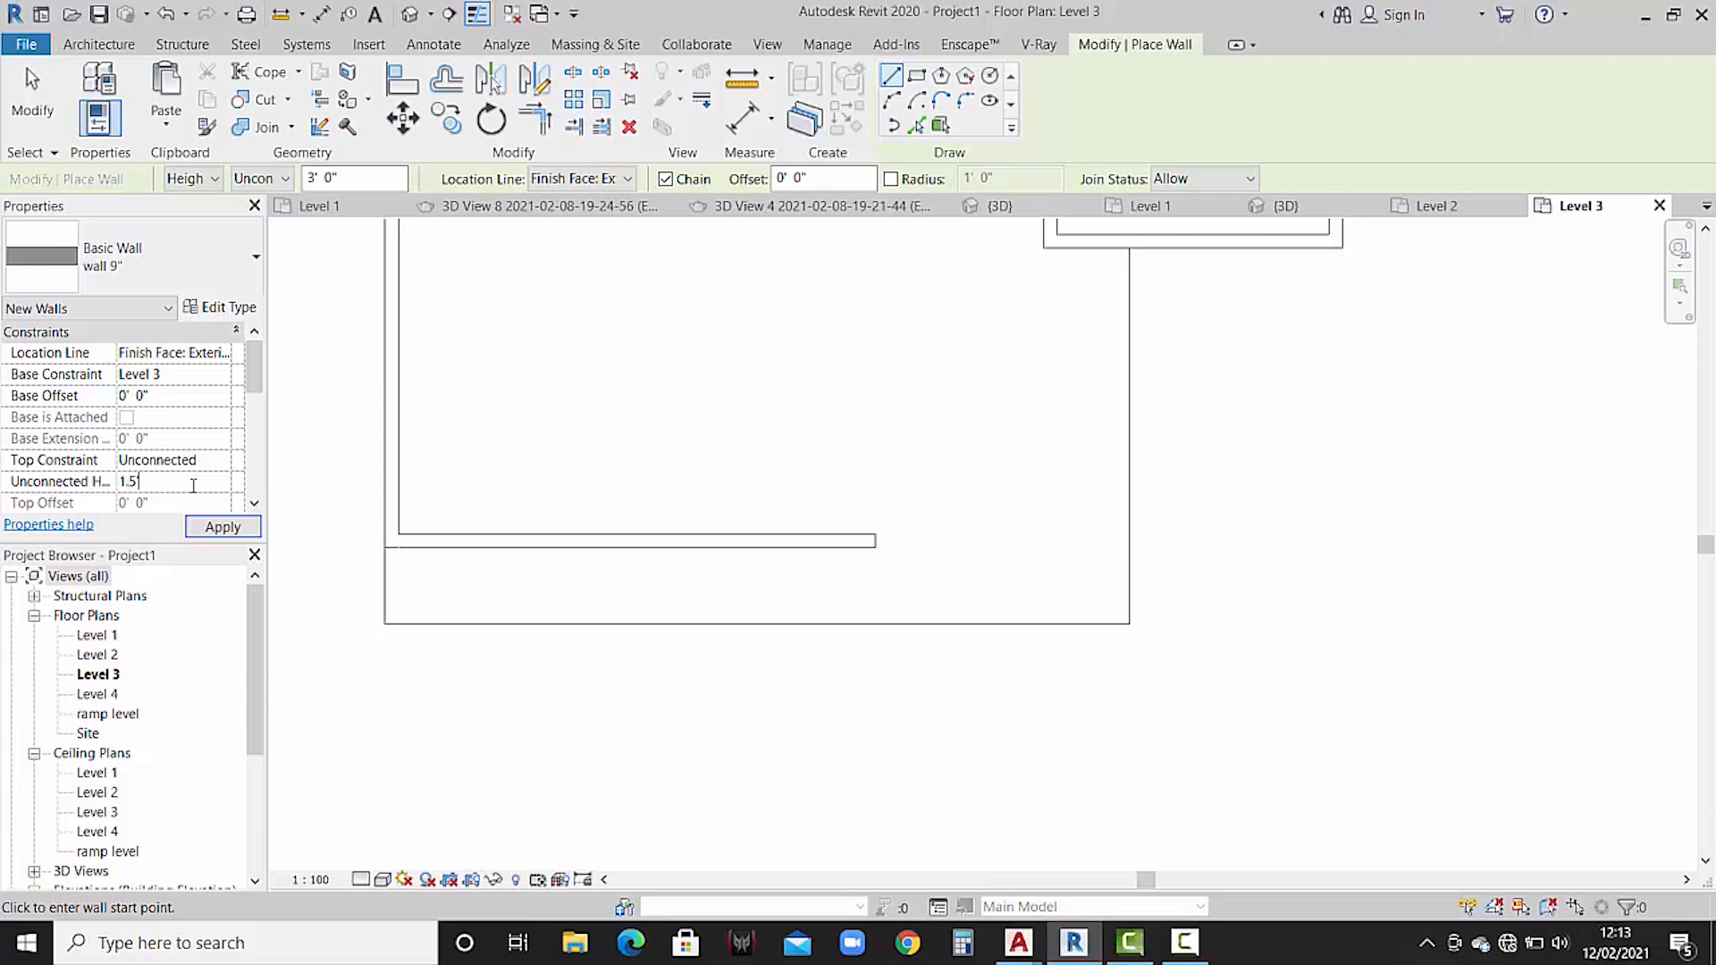
left_click(219, 528)
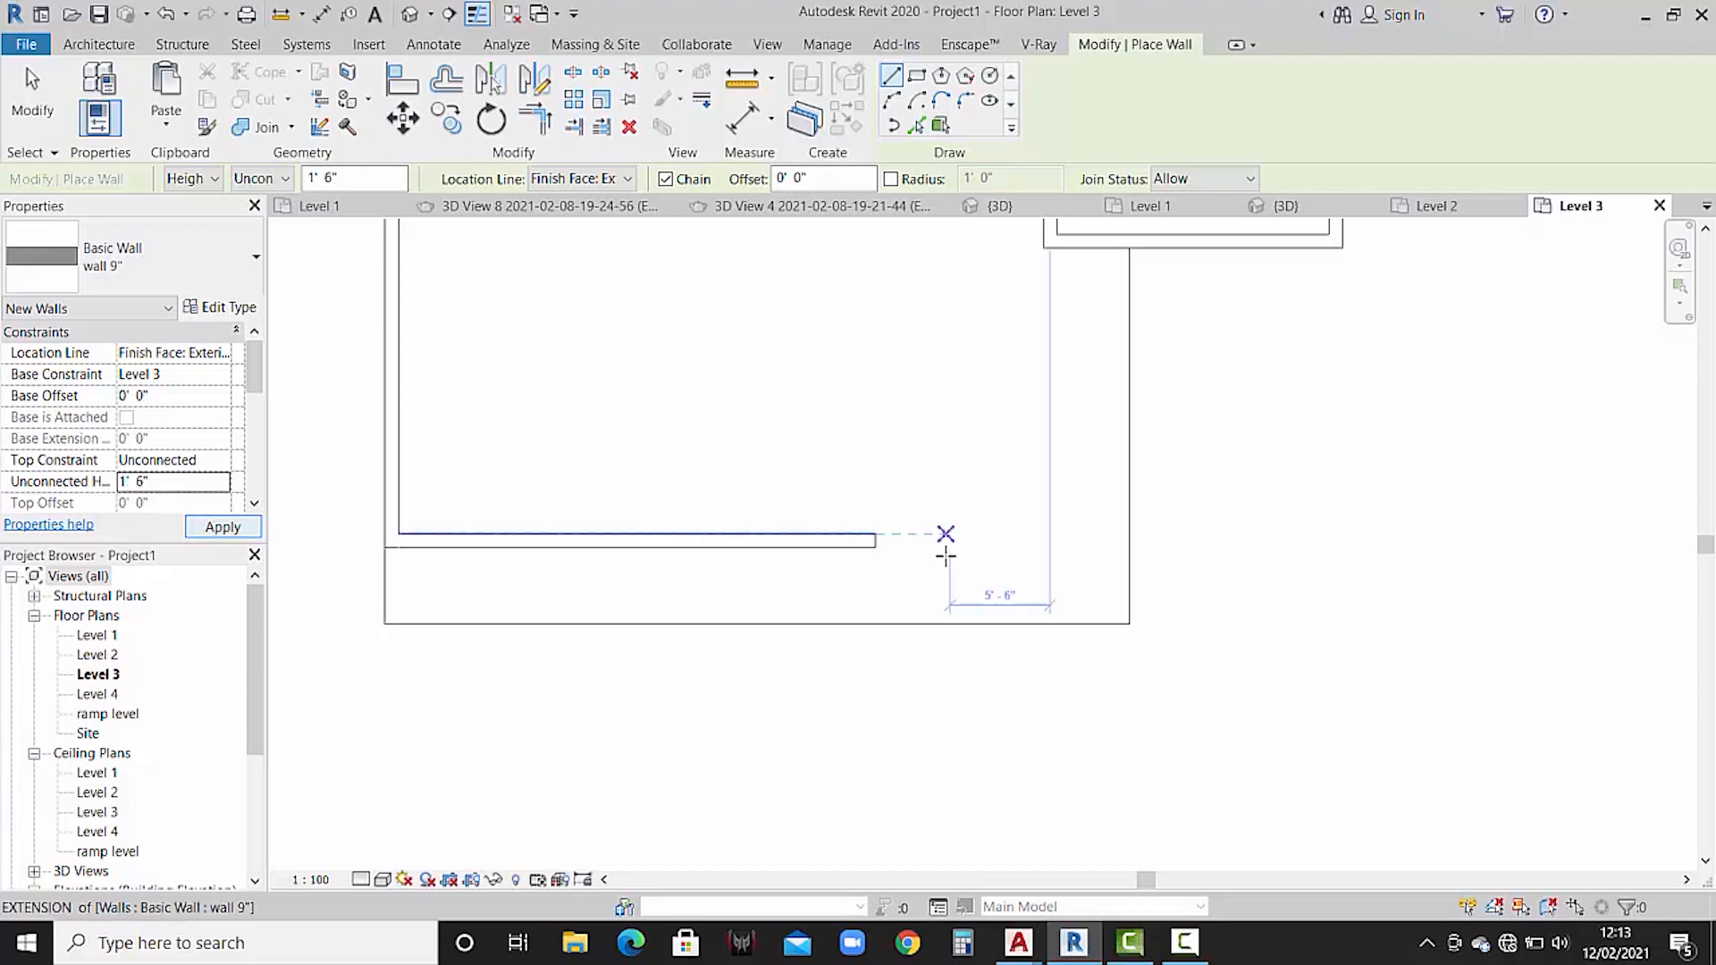
left_click(875, 545)
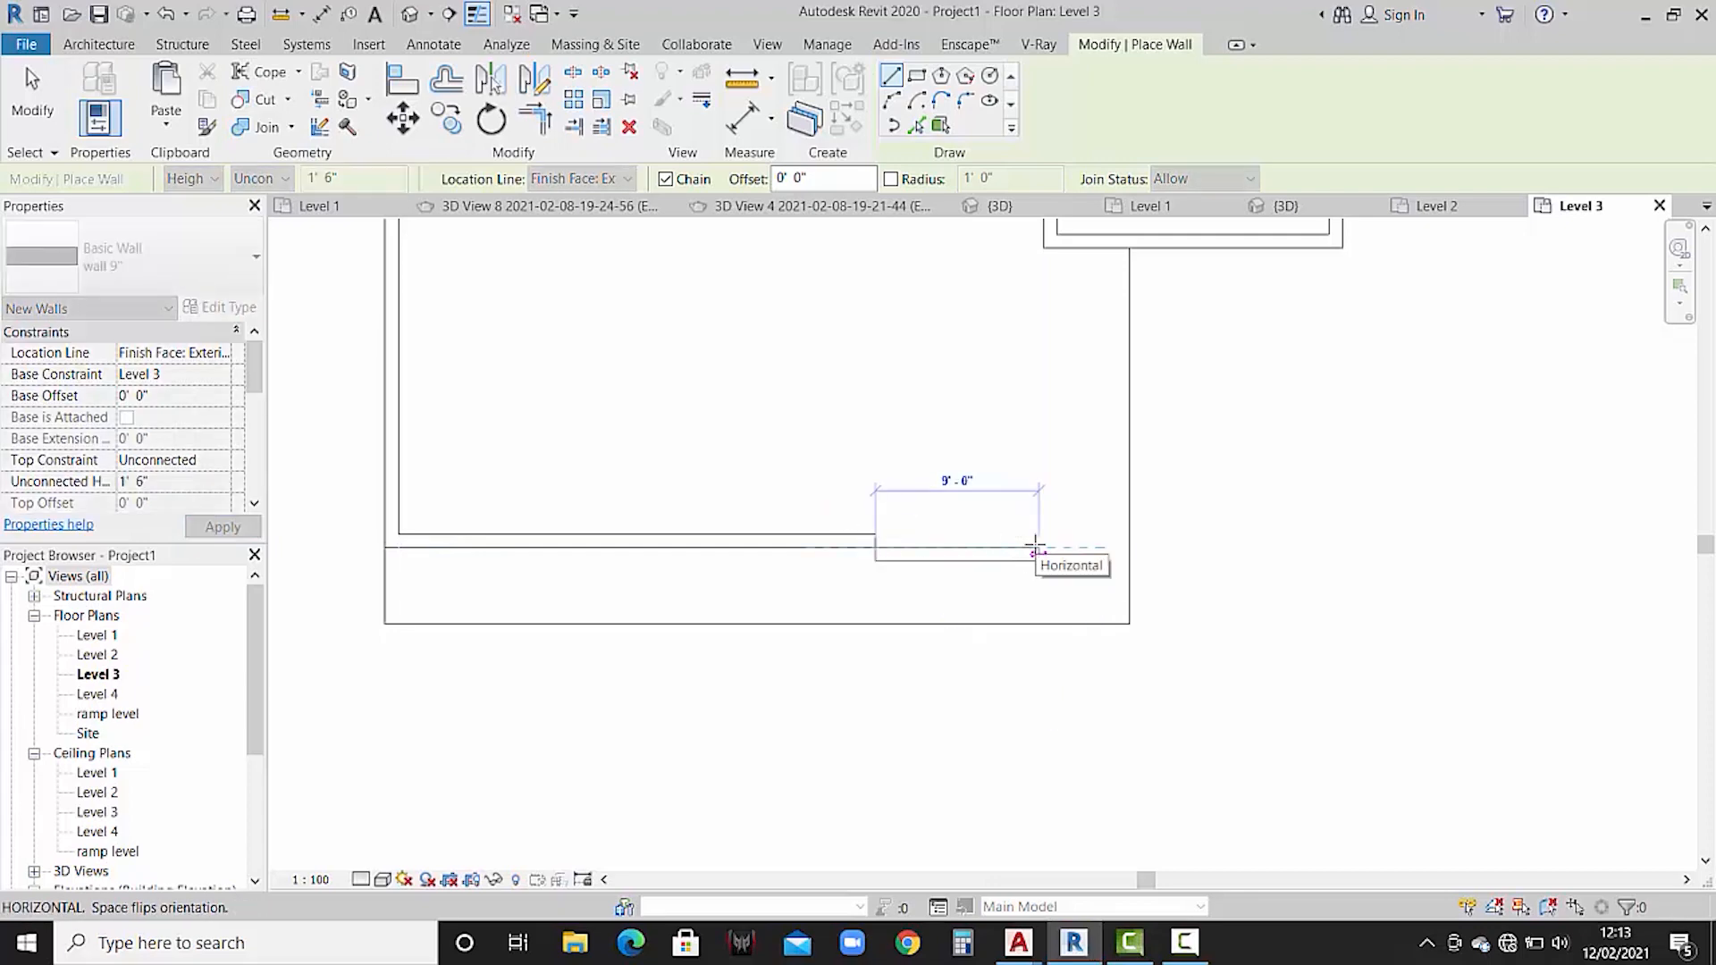
key("Escape")
left_click(874, 534)
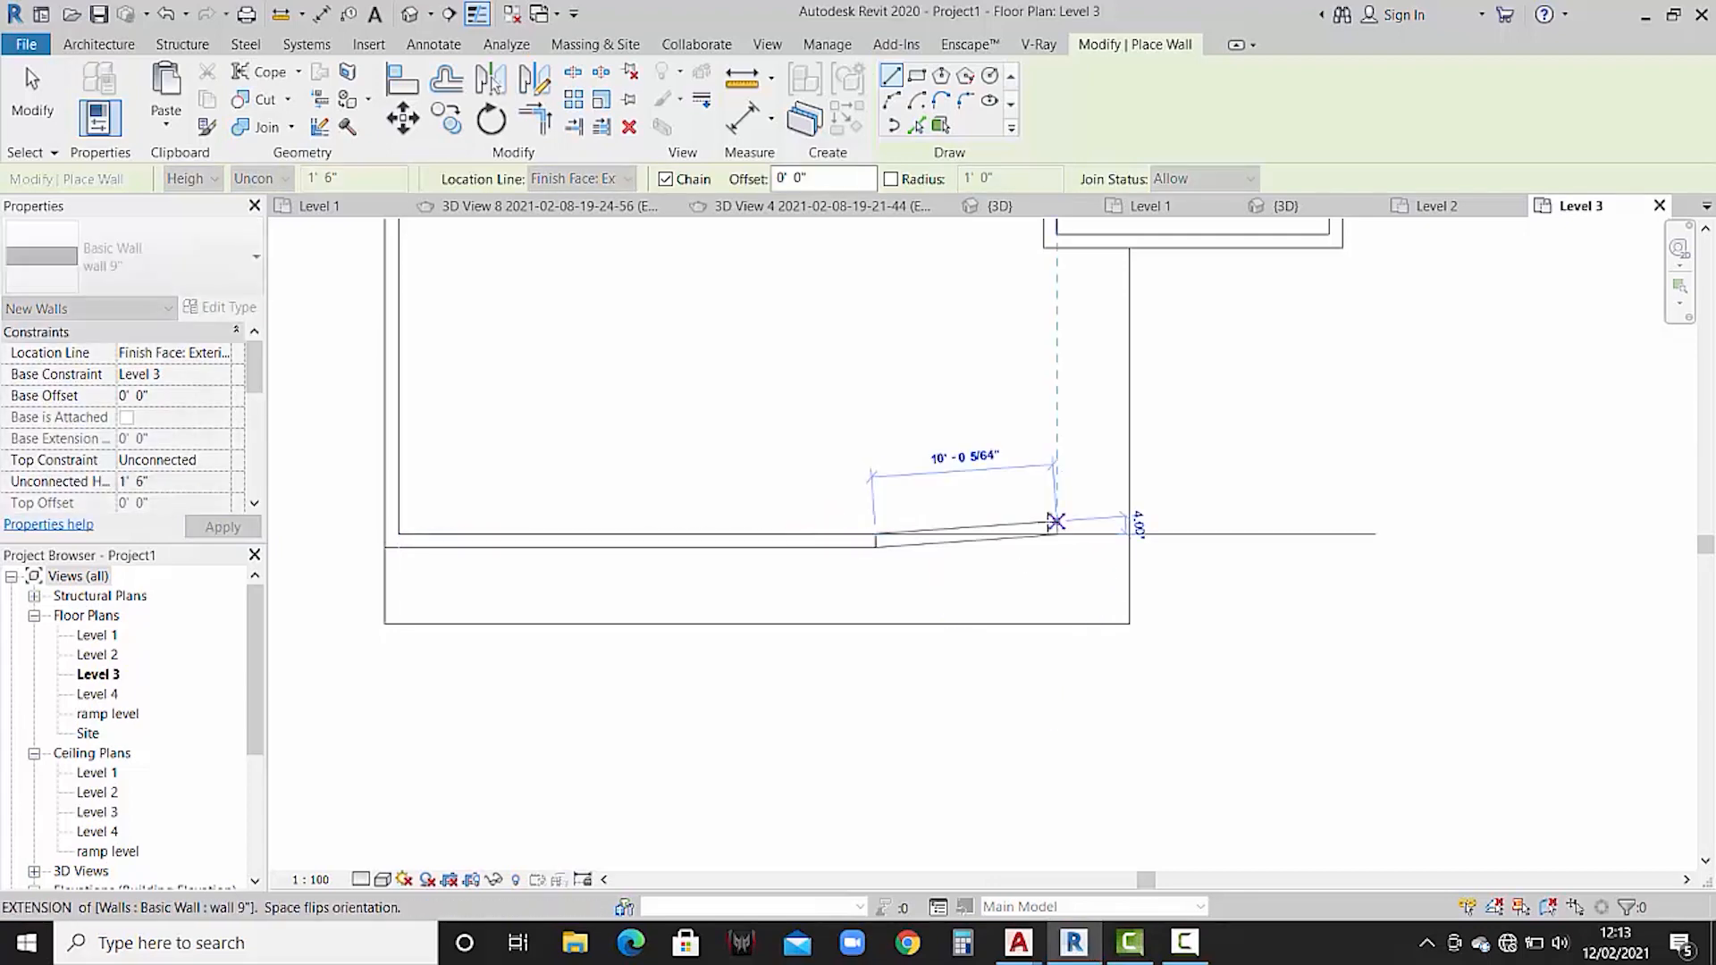
left_click(1056, 533)
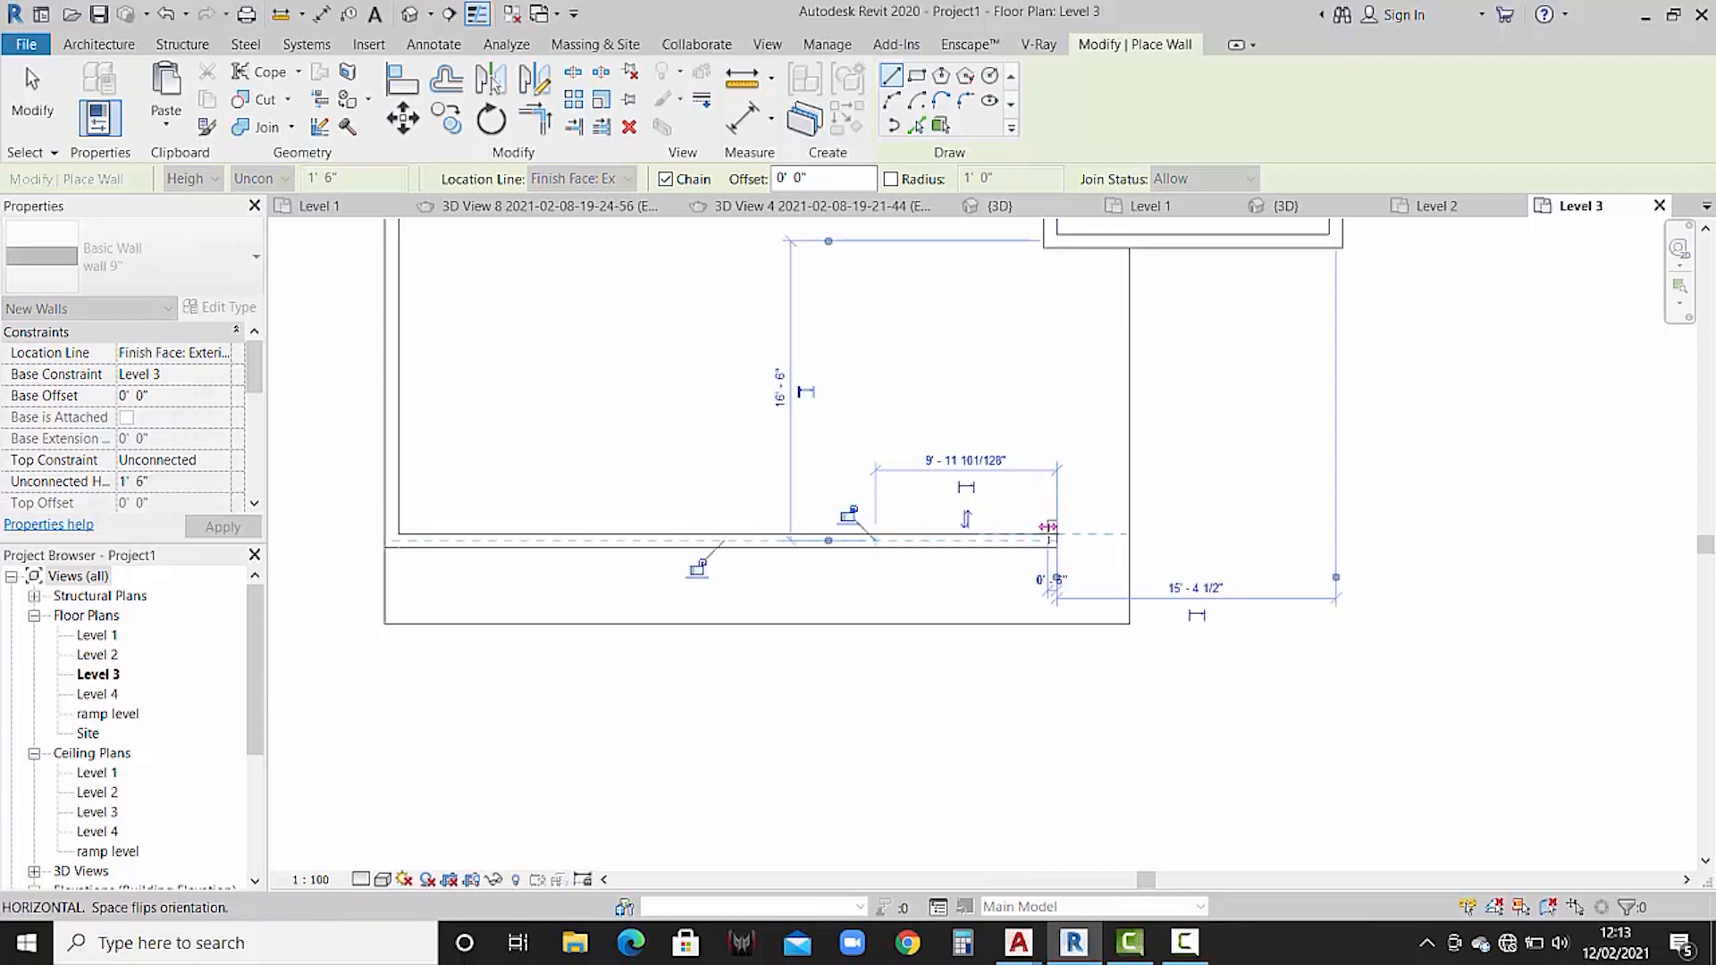
key("Escape")
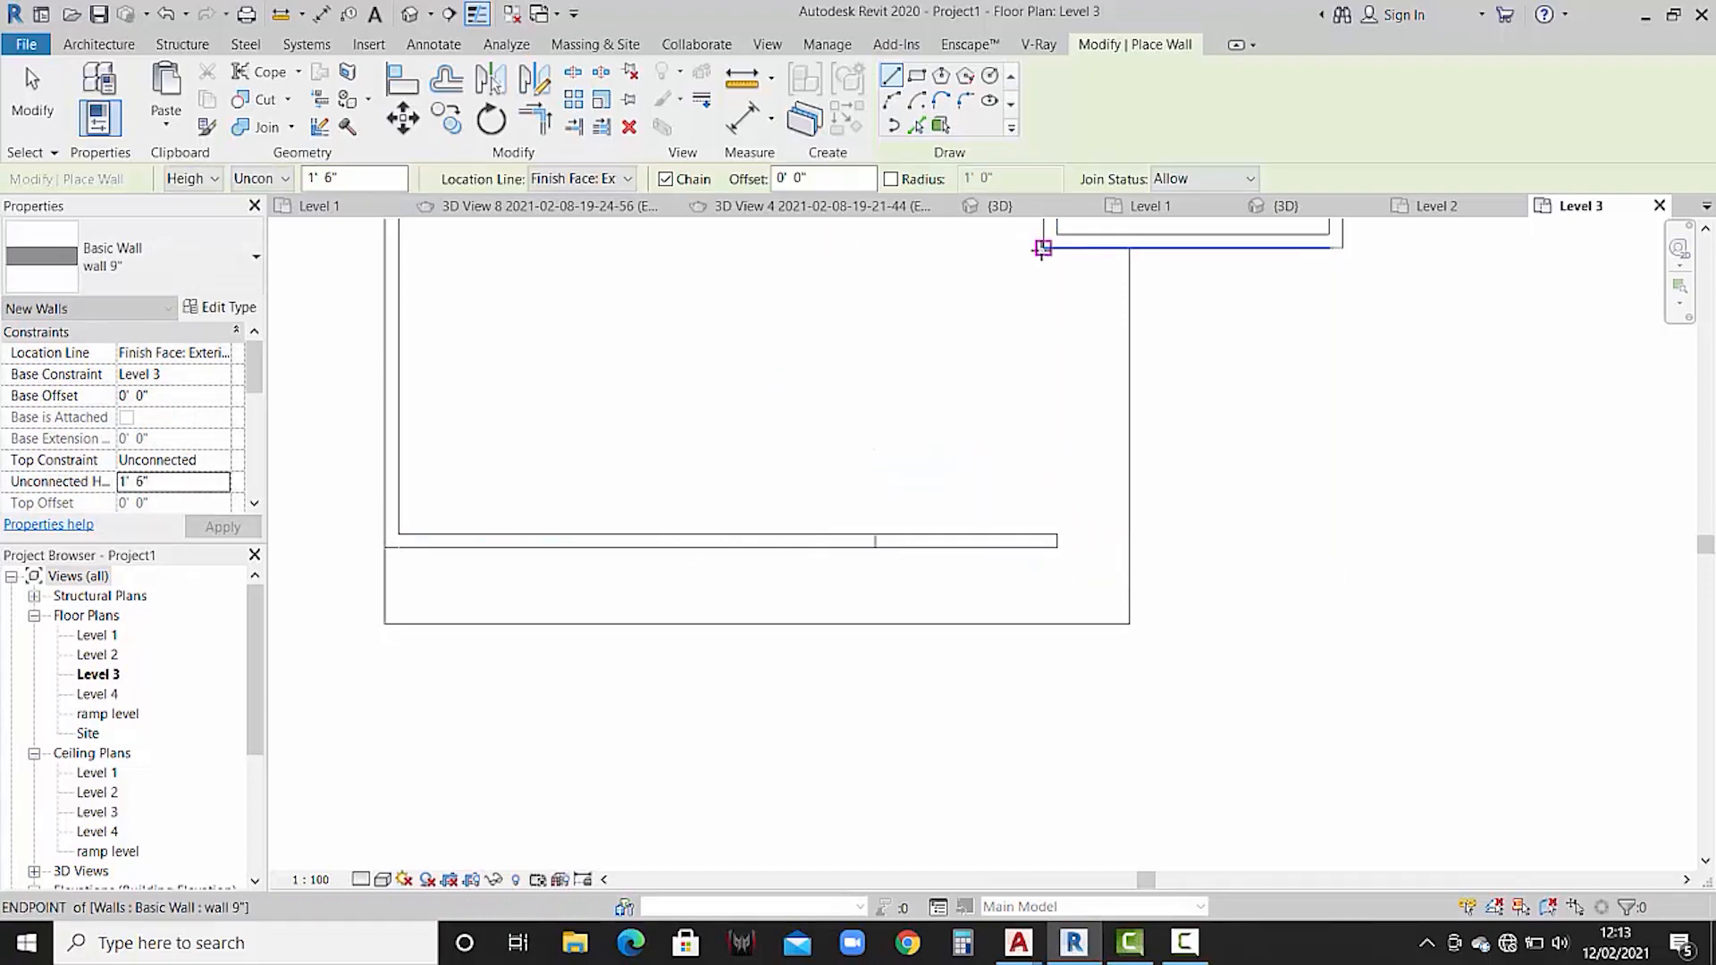
- Draw a 1' 6" high wall from the projecting block's corner to the front parapet, about 15' 9" long, and flip it to its outer side
left_click(1040, 247)
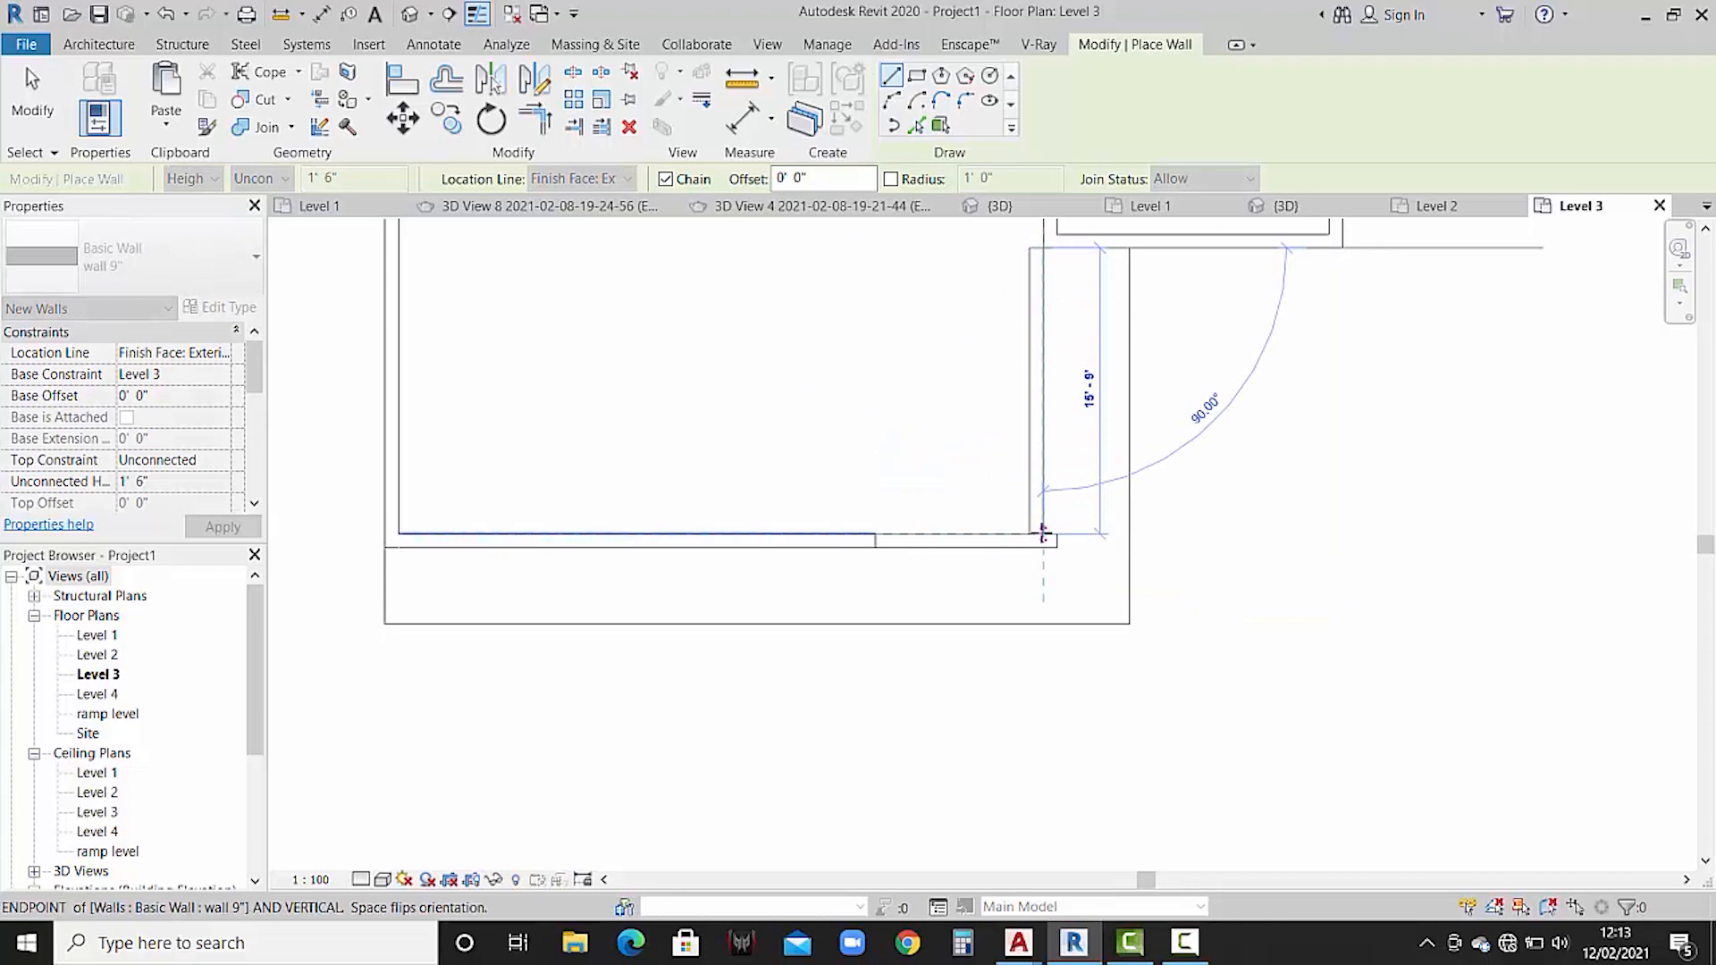
left_click(1042, 533)
key("Escape")
key("Escape")
left_click(1044, 458)
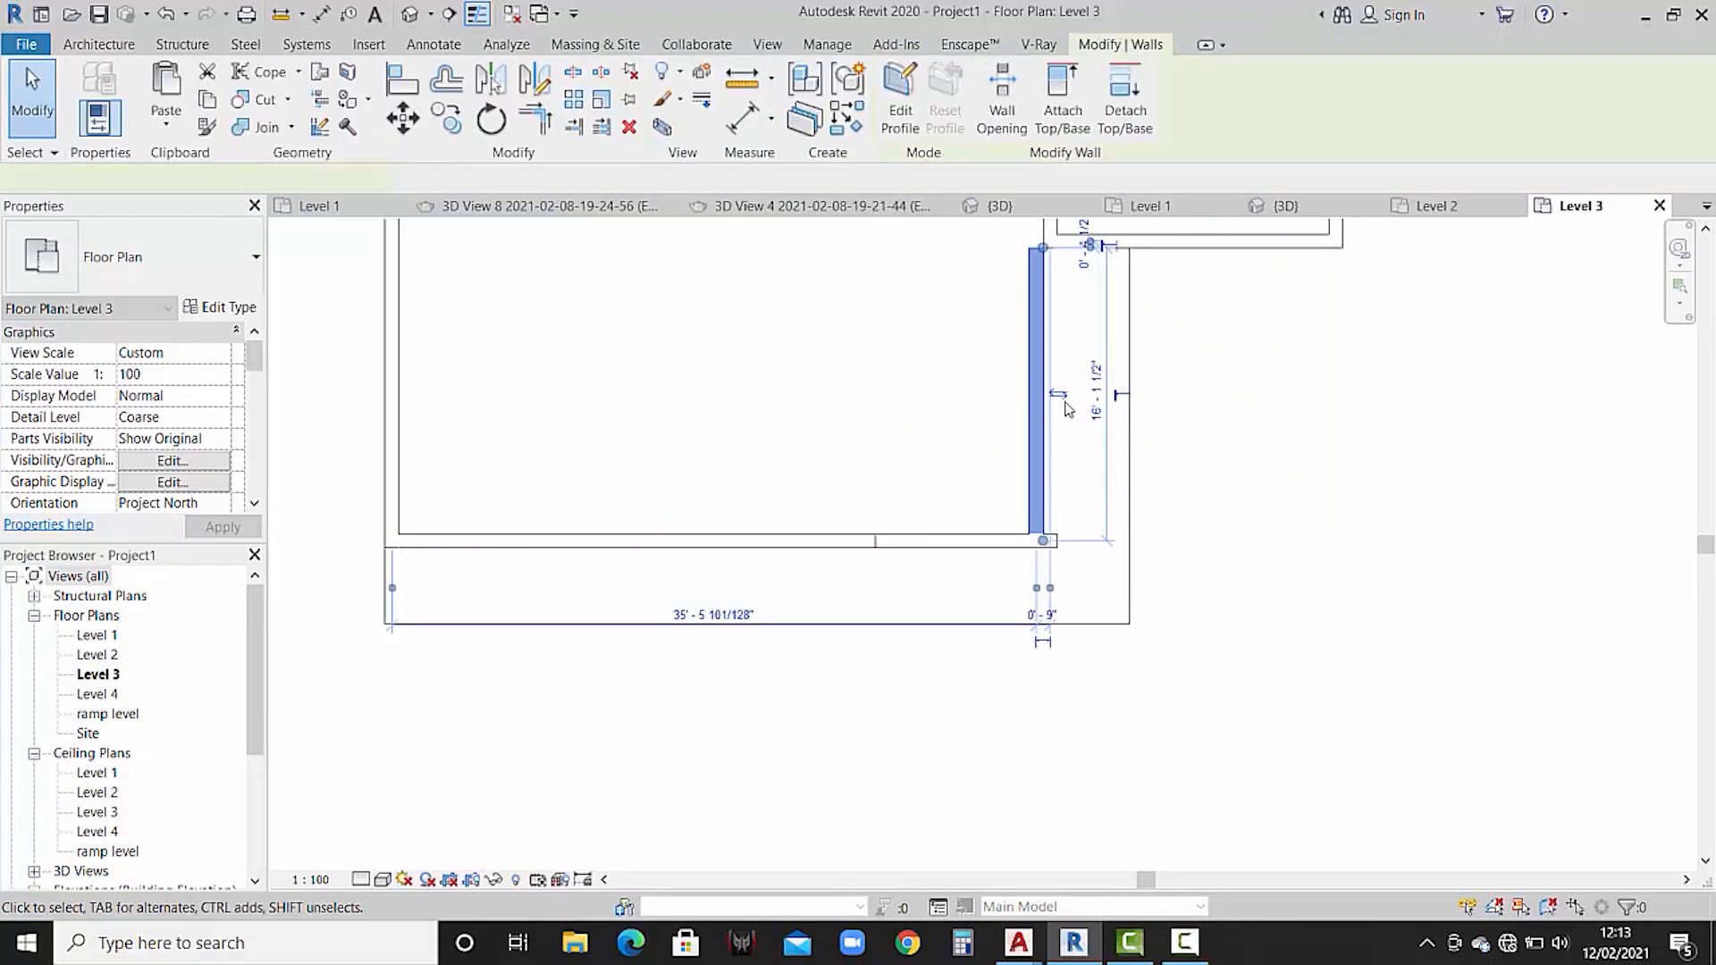
left_click(1088, 495)
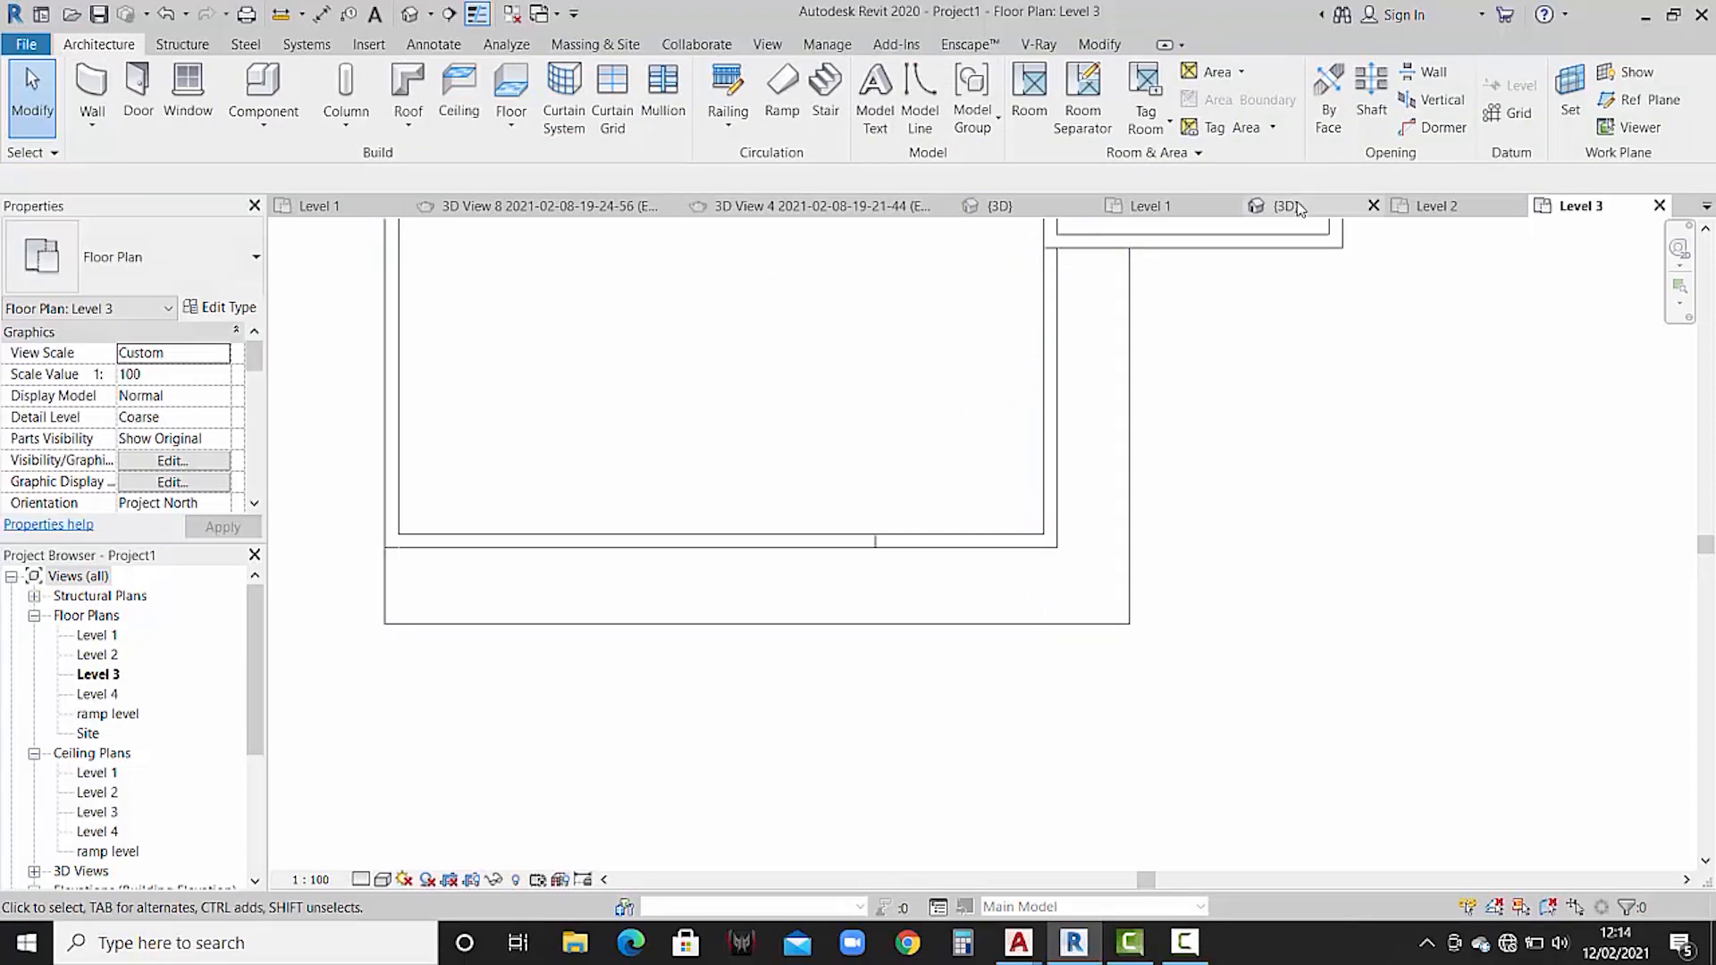
- Set the unconnected height of the six taller roof parapet walls to 4' in the 3D view
left_click(1298, 208)
scroll(836, 433, "up", 4)
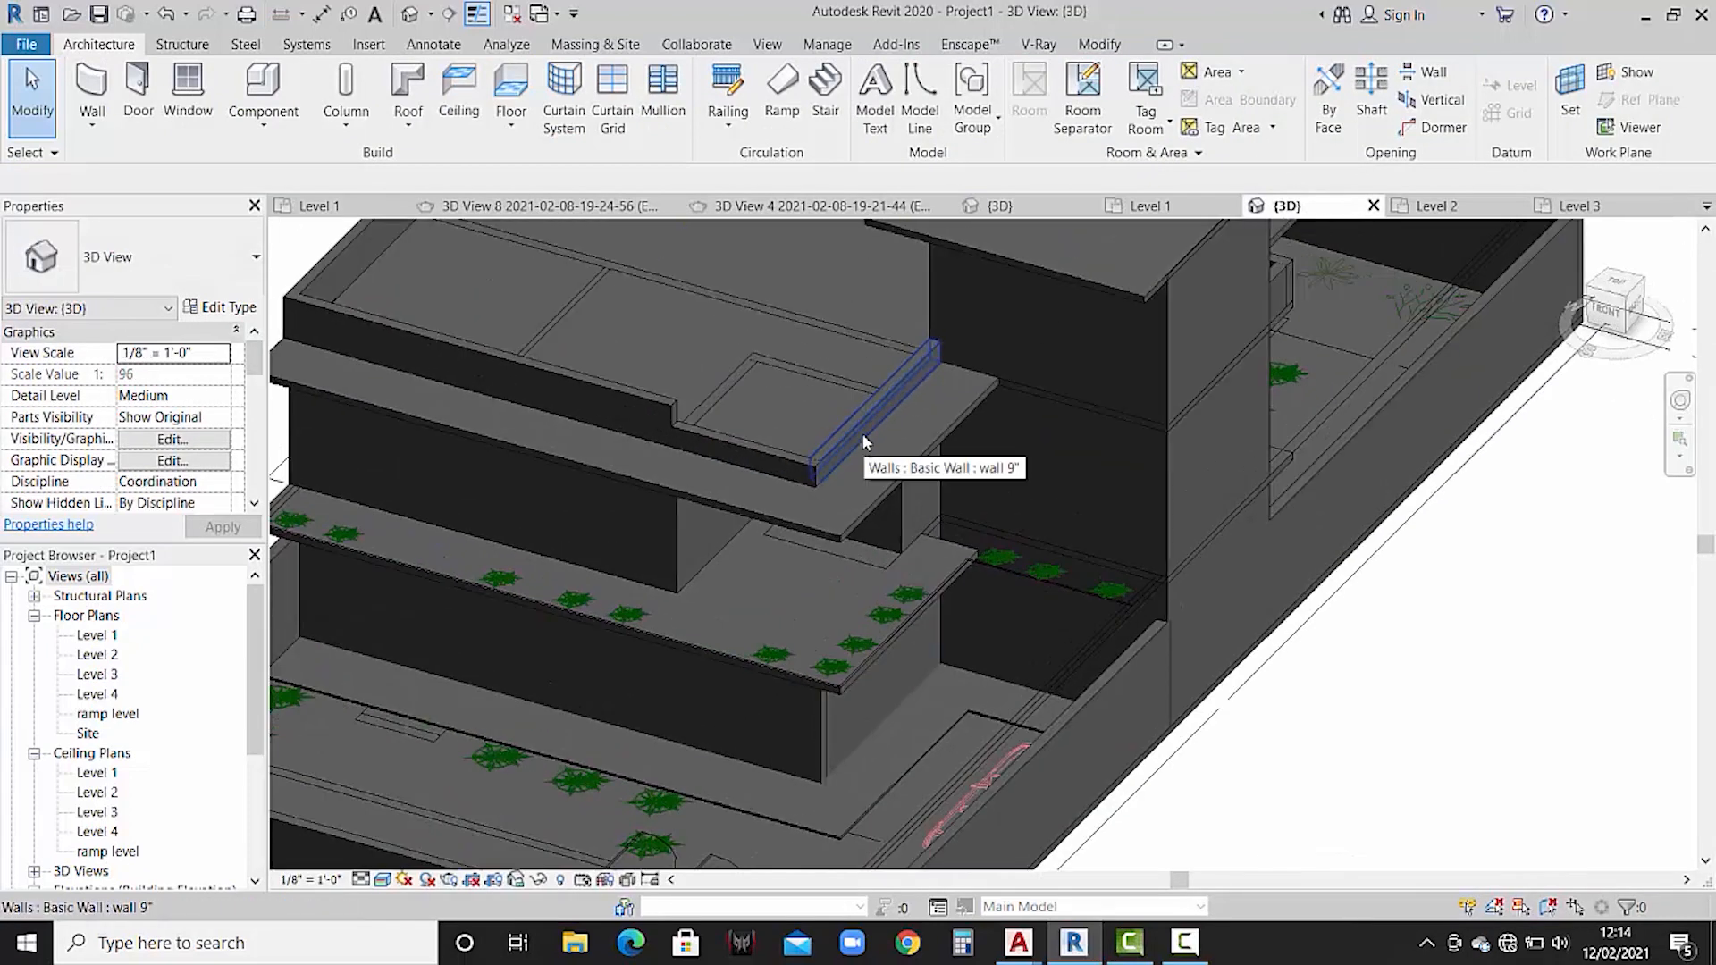
middle_click_drag(862, 432, 549, 389, "shift")
left_click(726, 314)
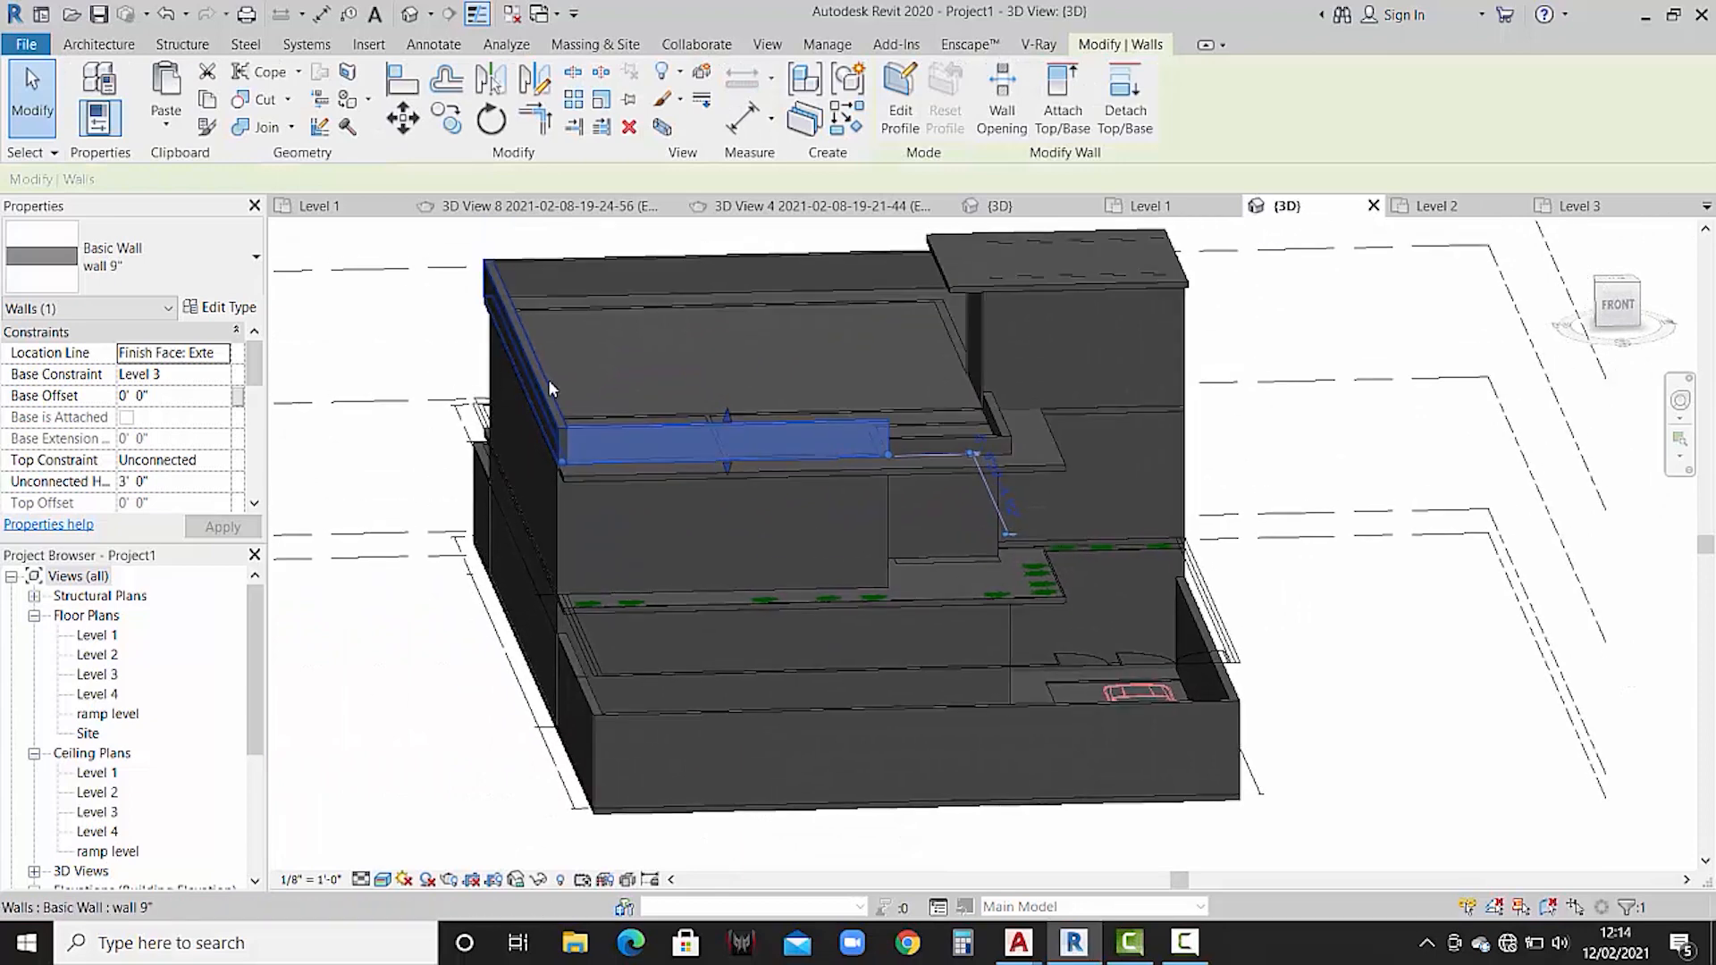
left_click(549, 388, "ctrl")
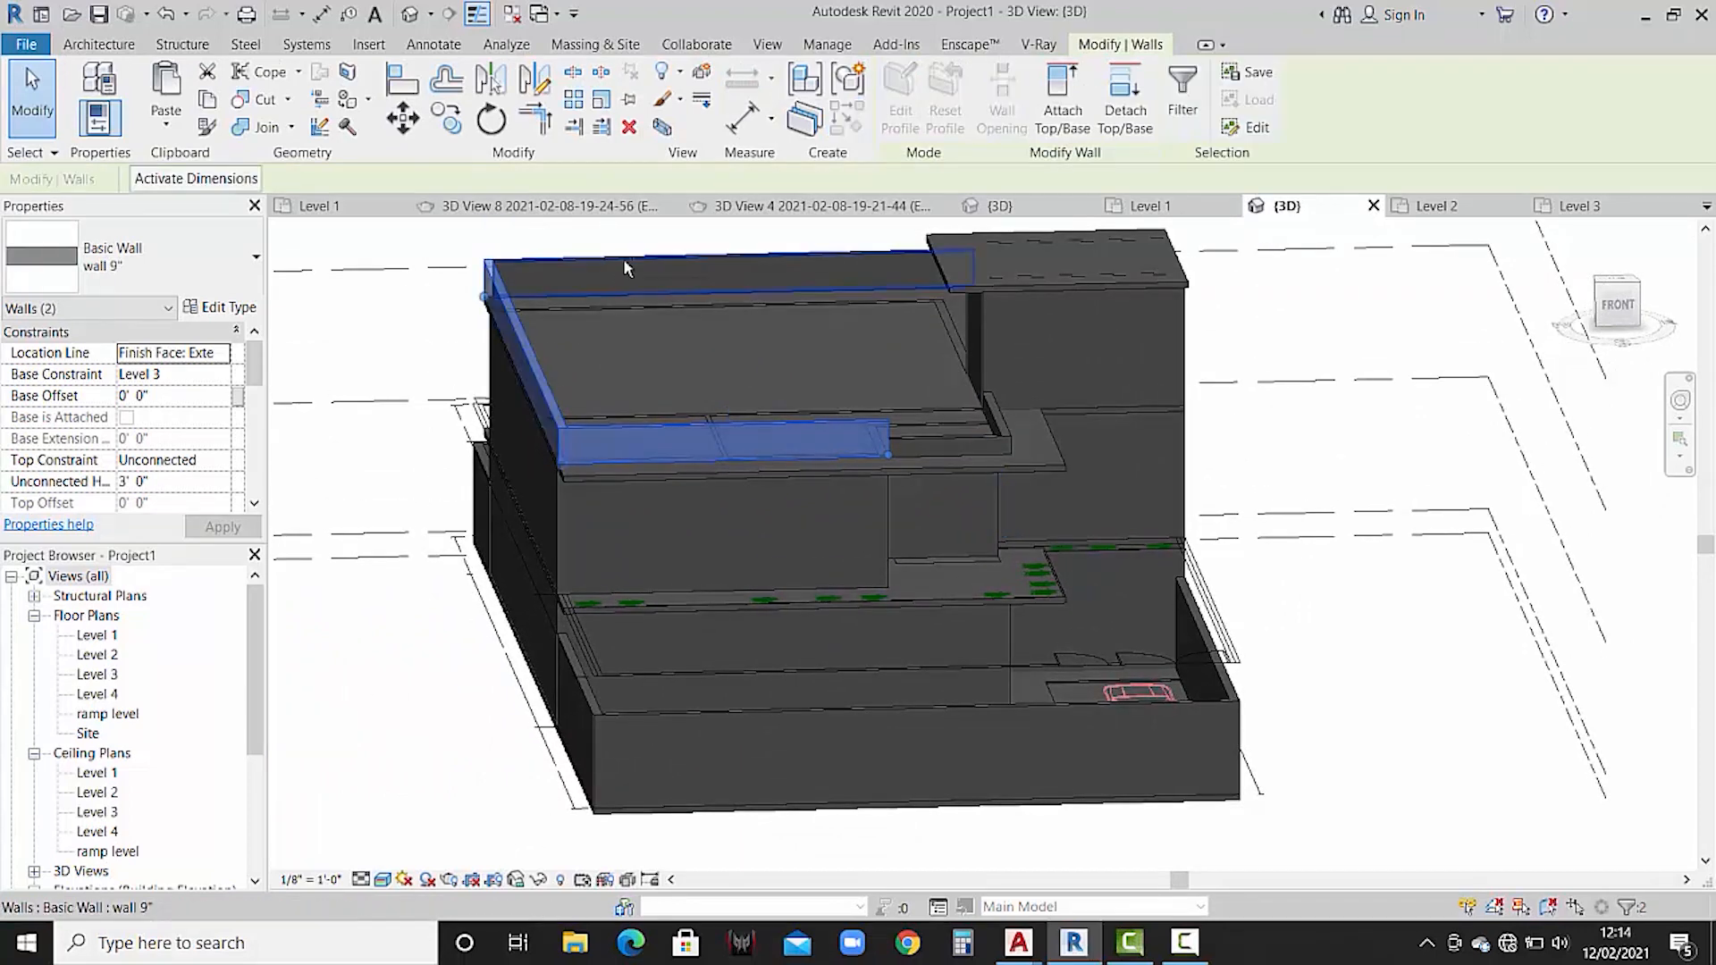
left_click(626, 268, "ctrl")
middle_click_drag(934, 411, 775, 384, "shift")
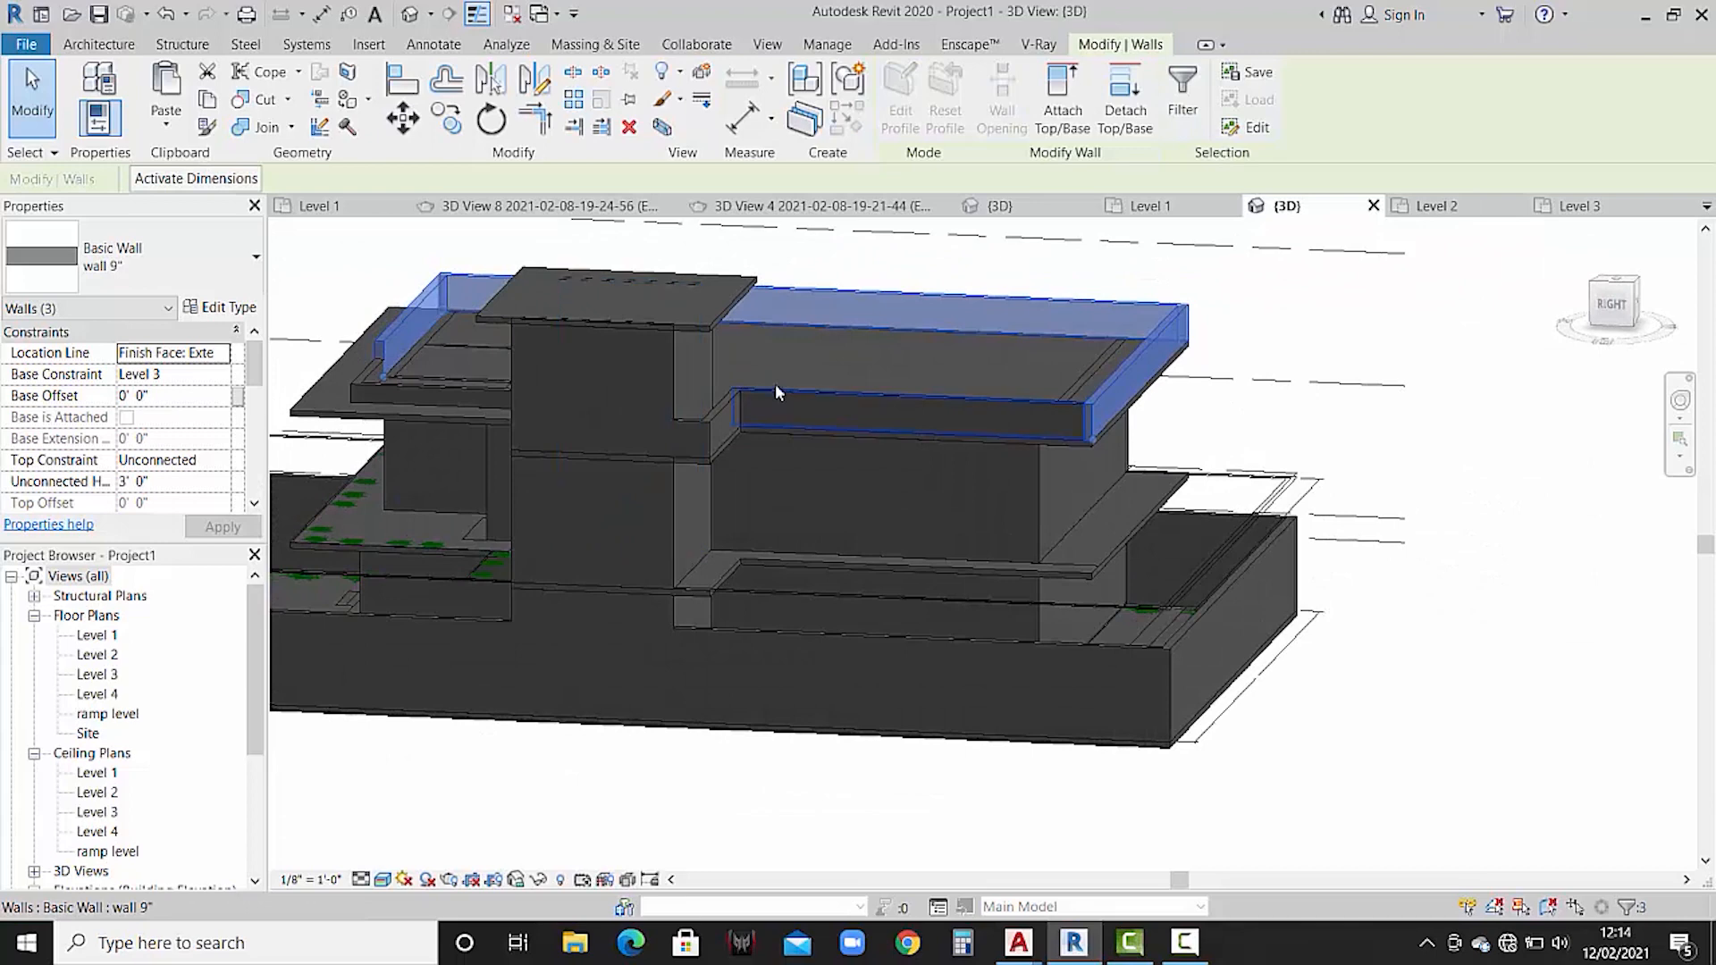
left_click(717, 405, "ctrl")
left_click(670, 433, "ctrl")
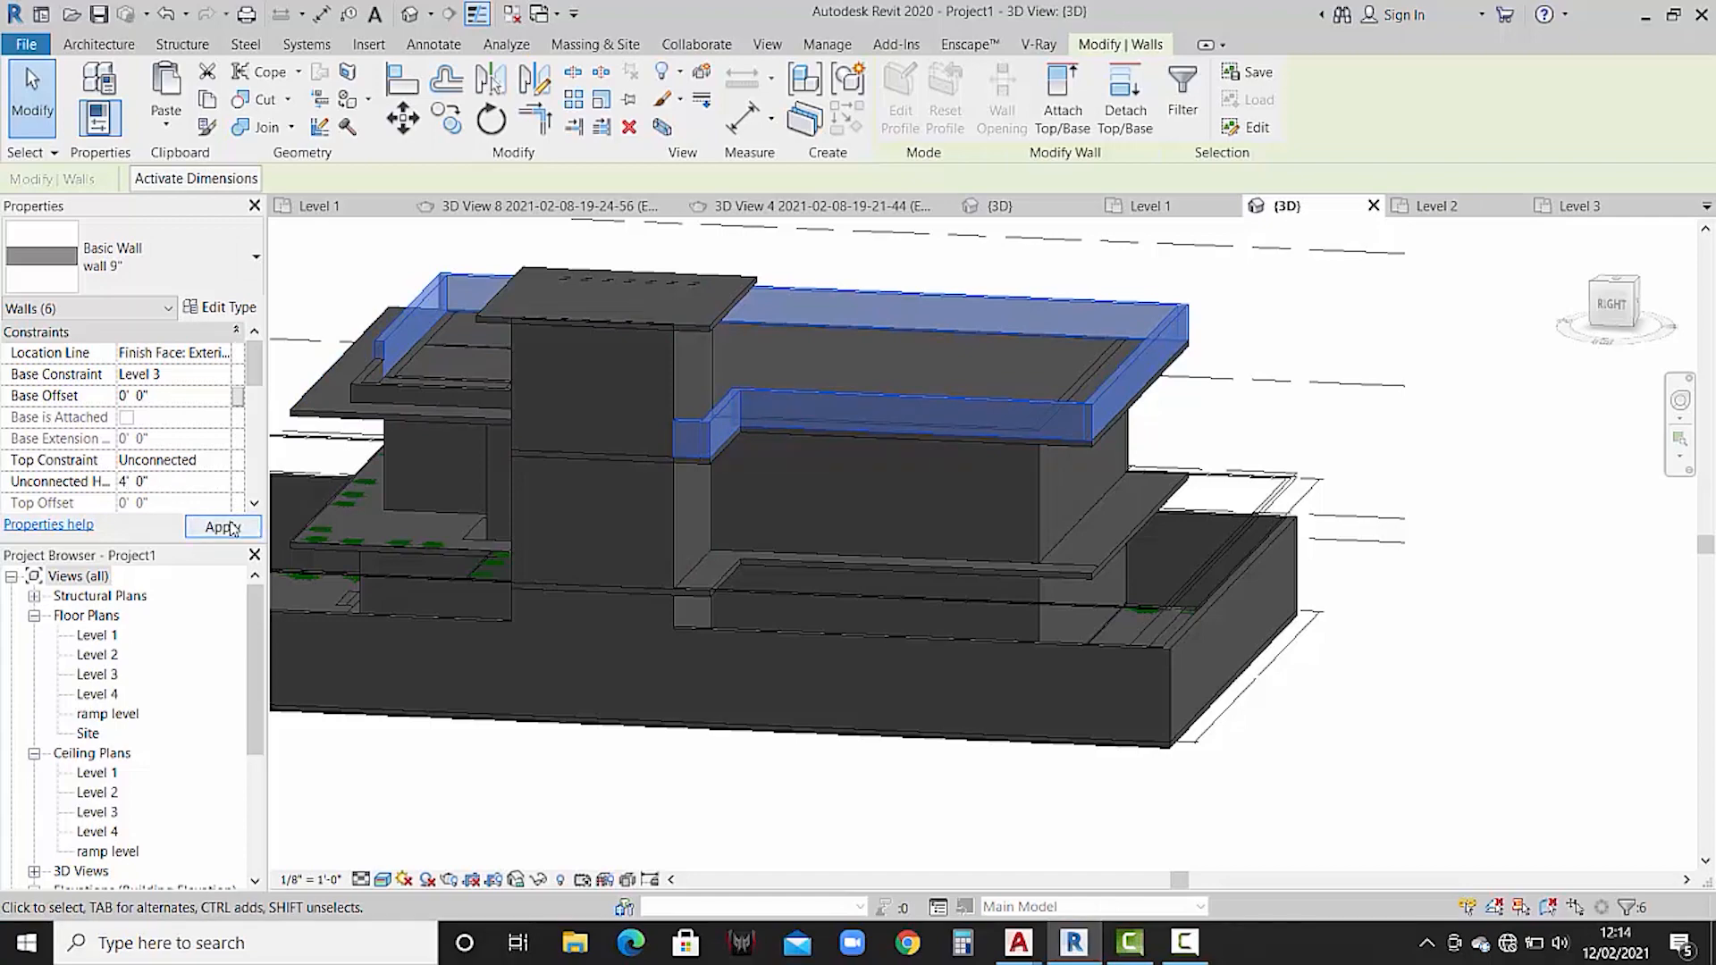
left_click(223, 528)
key("Escape")
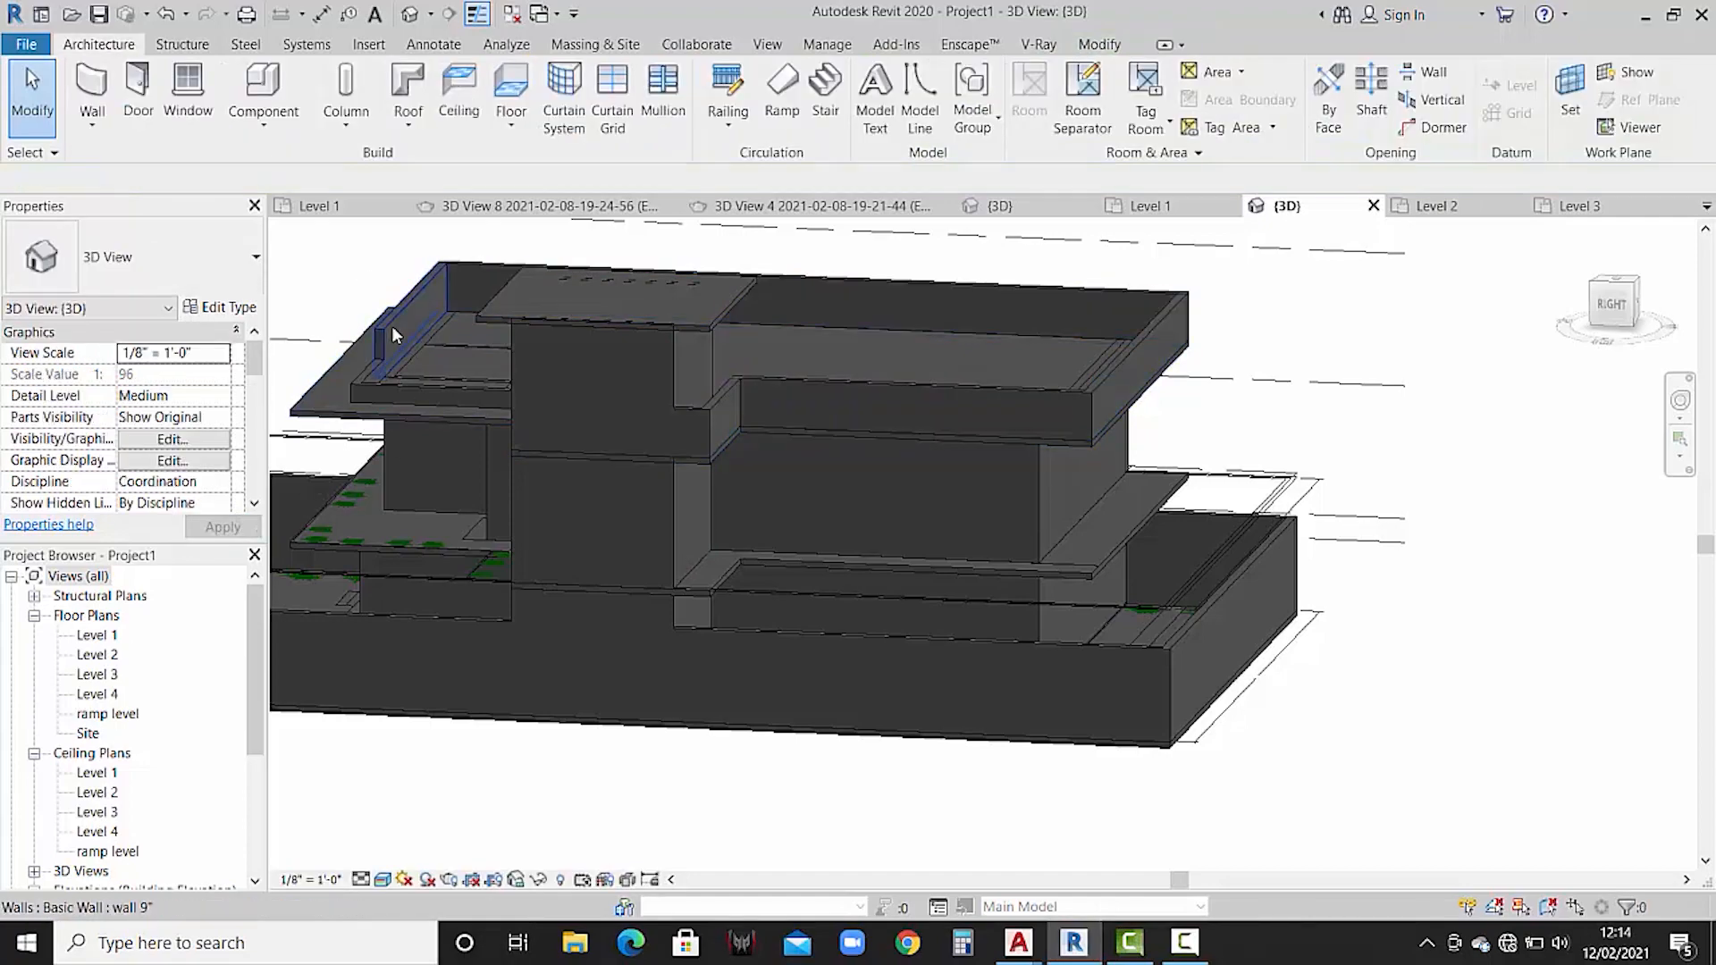
- Set the unconnected height of the two low parapet walls at the front corner to 2'
middle_click_drag(393, 336, 688, 366, "shift")
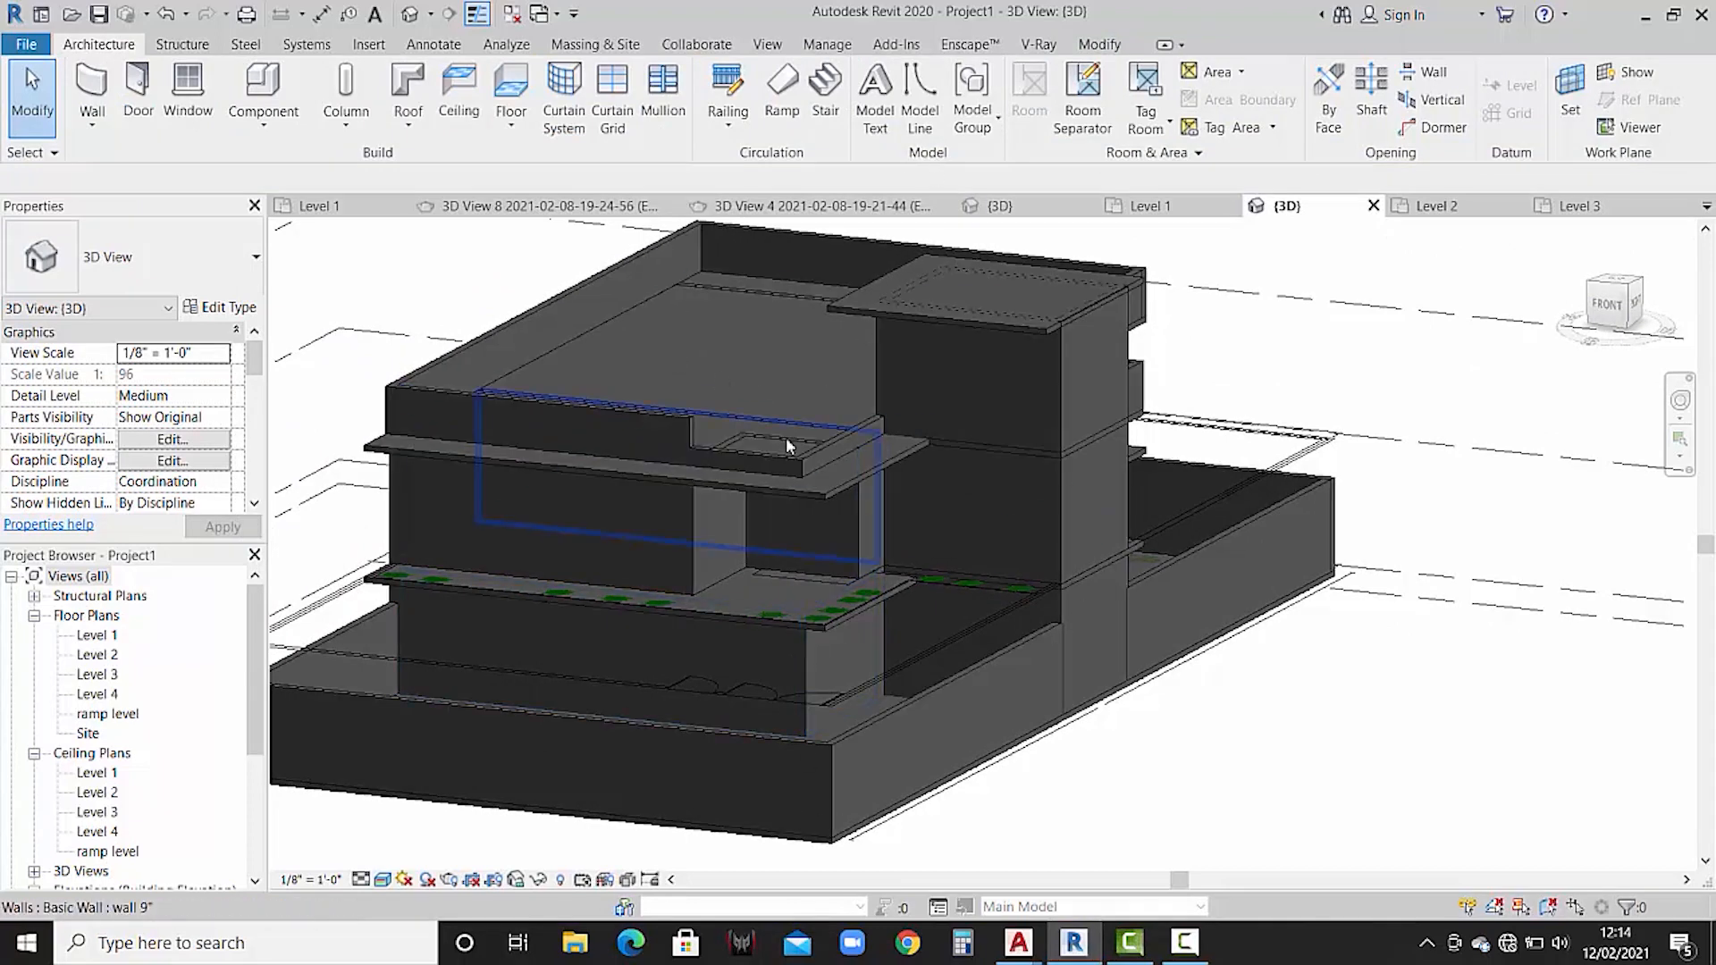
left_click(739, 466)
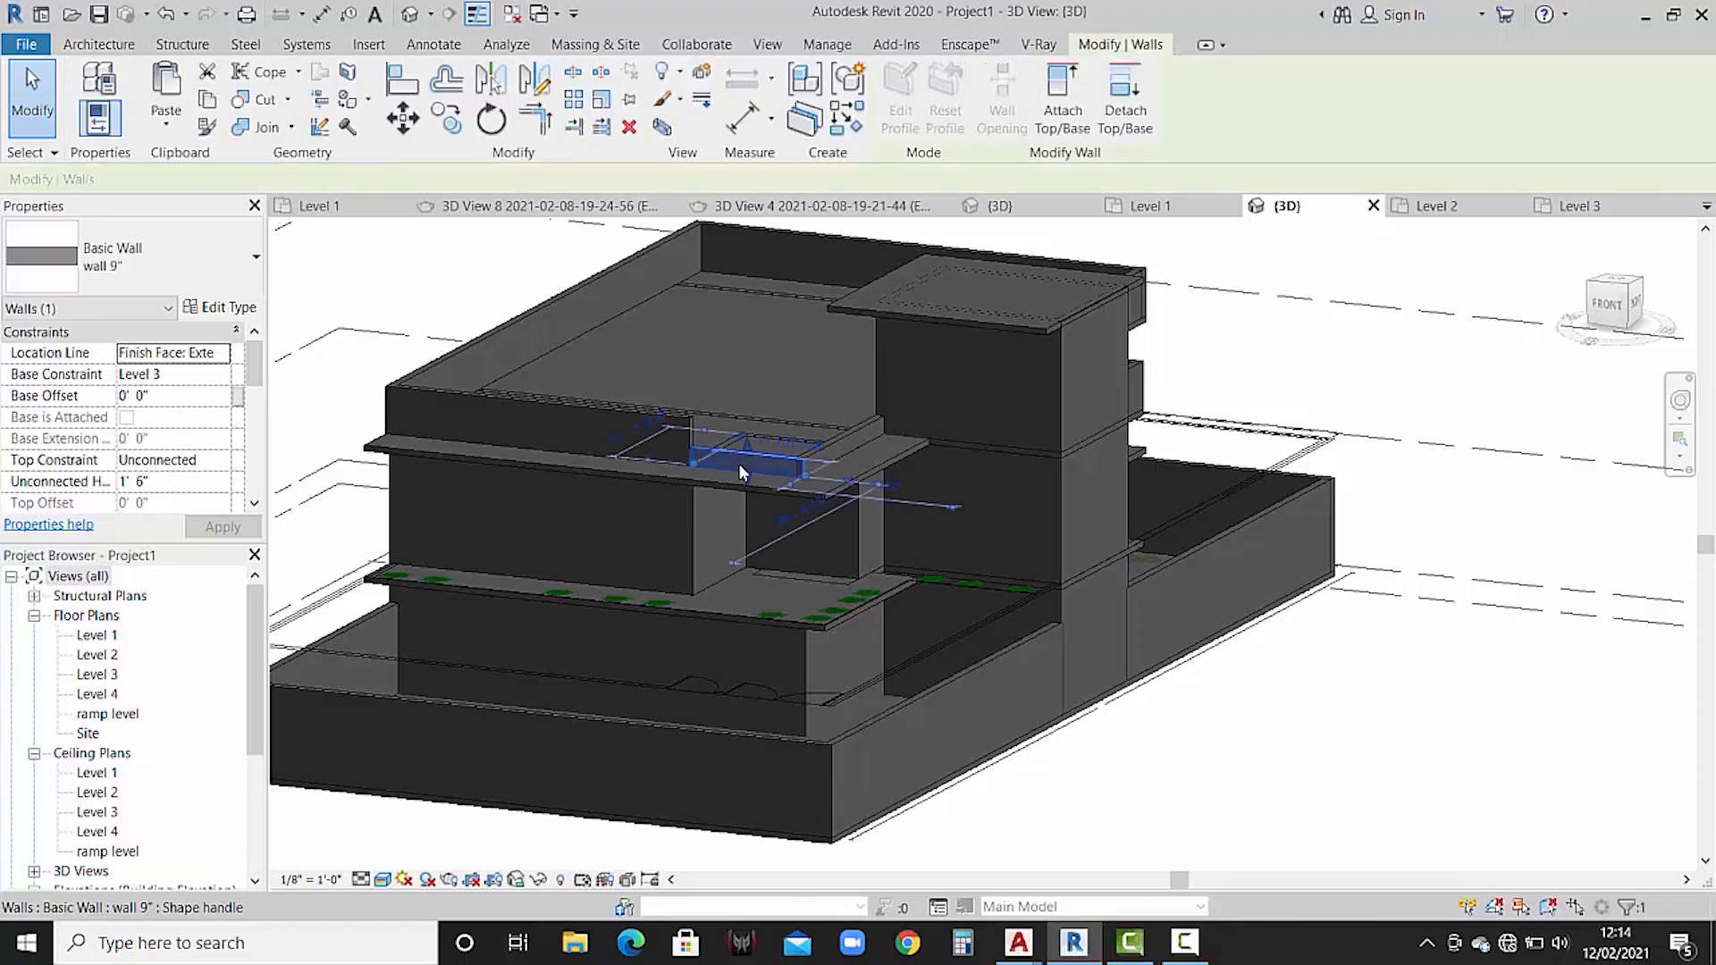
left_click(844, 436, "ctrl")
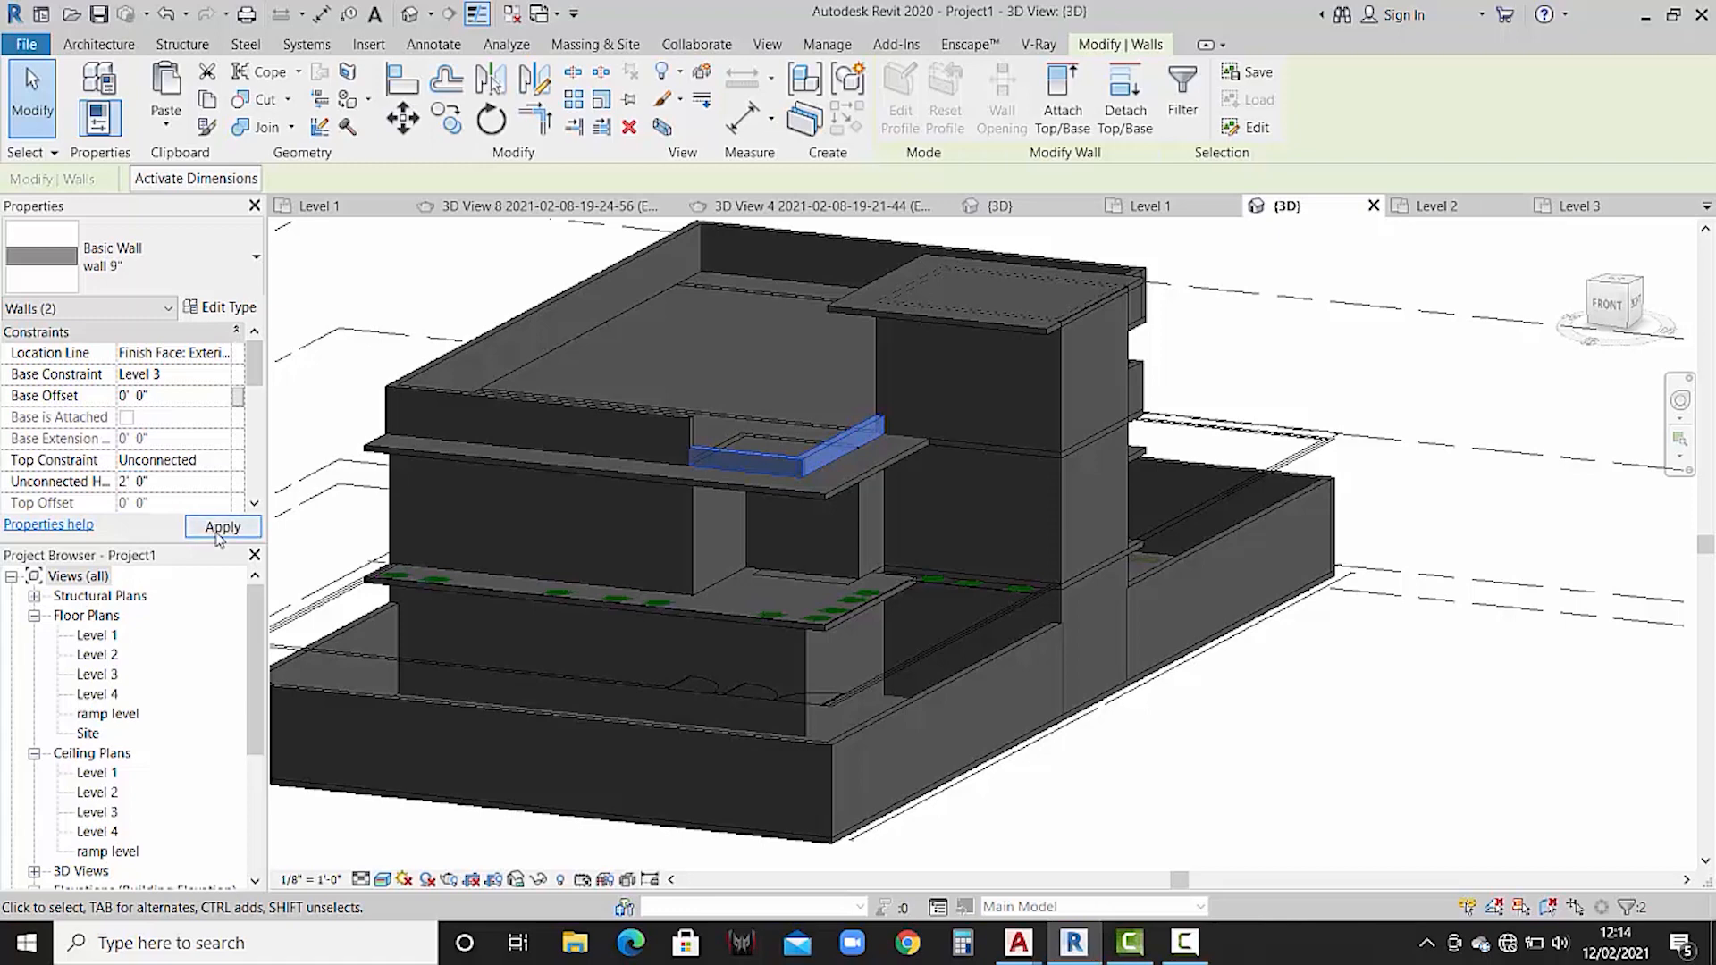
left_click(220, 529)
left_click(347, 369)
middle_click_drag(390, 368, 453, 527, "shift")
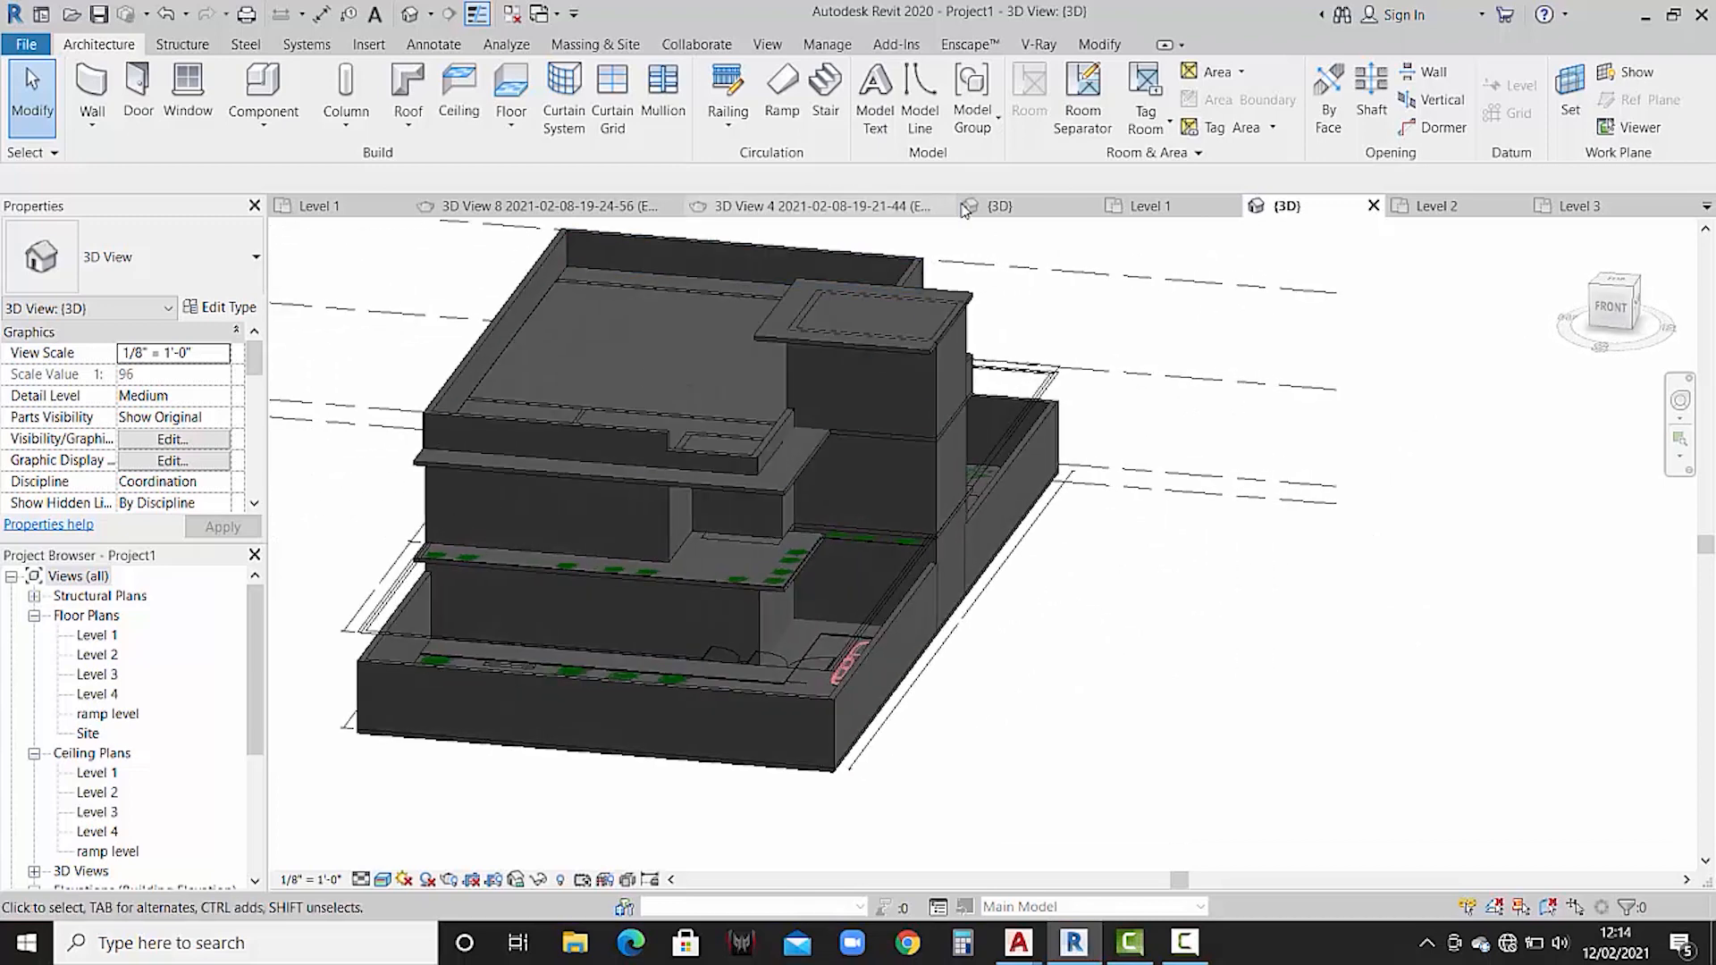
- Examine the front facade and side projections in the reference house's 3D view, and return to the Project1 plans
left_click(1028, 205)
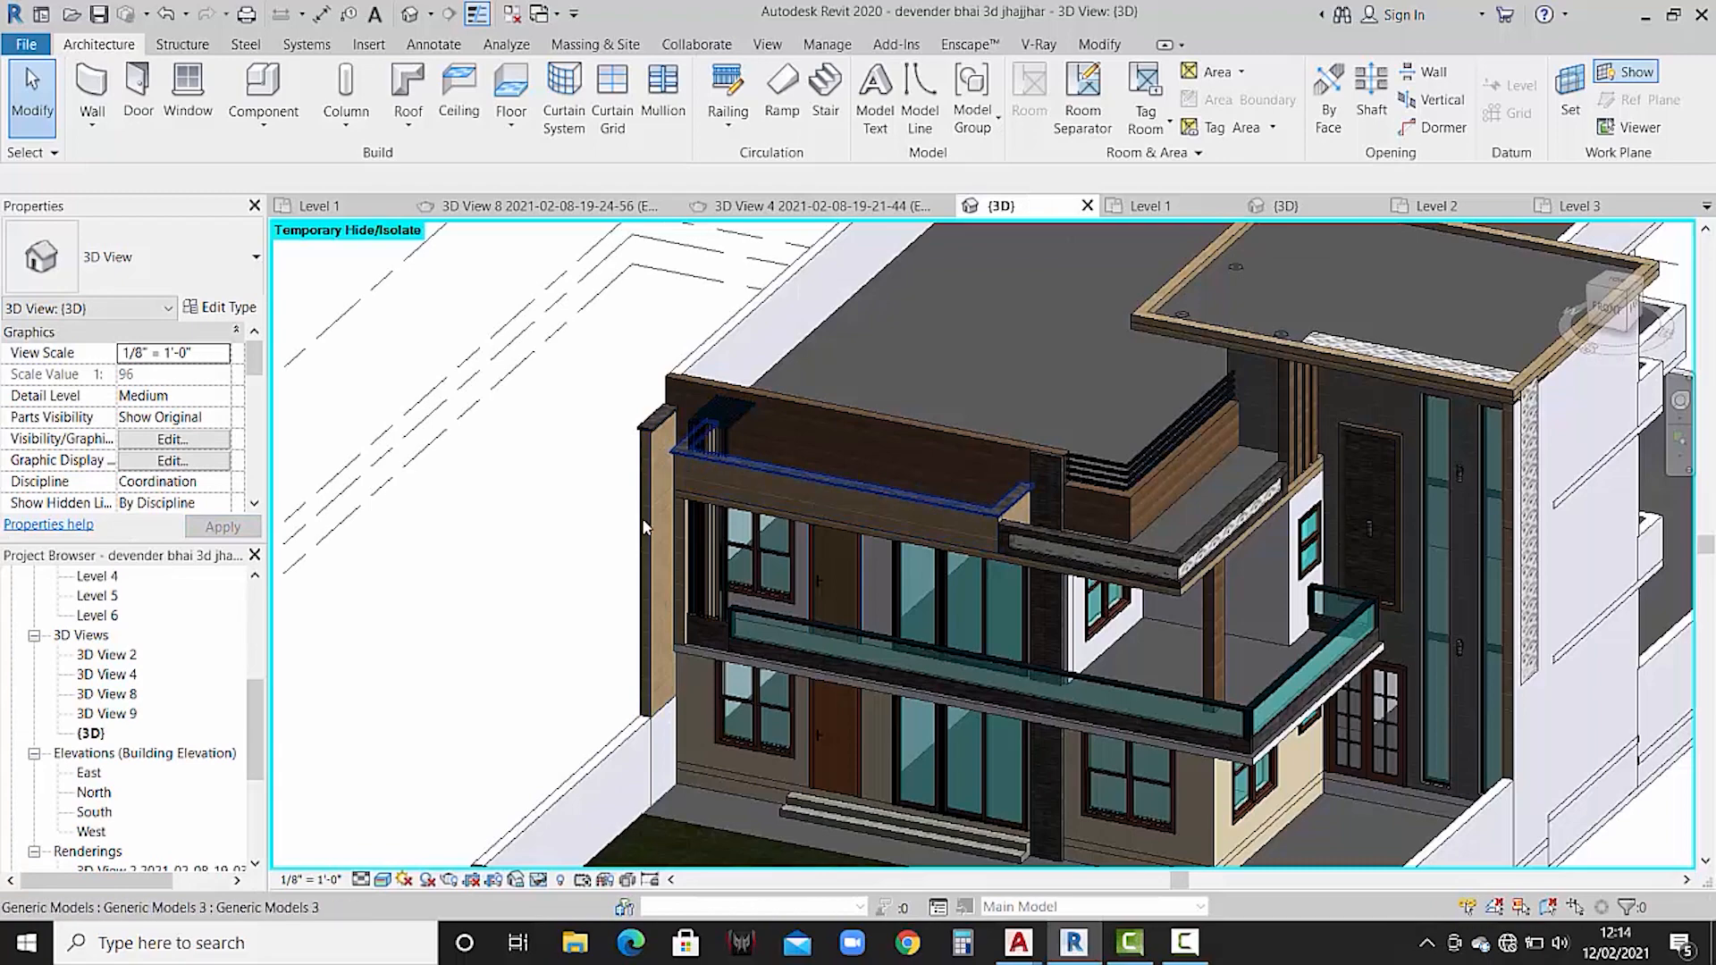
middle_click_drag(696, 547, 940, 588, "shift")
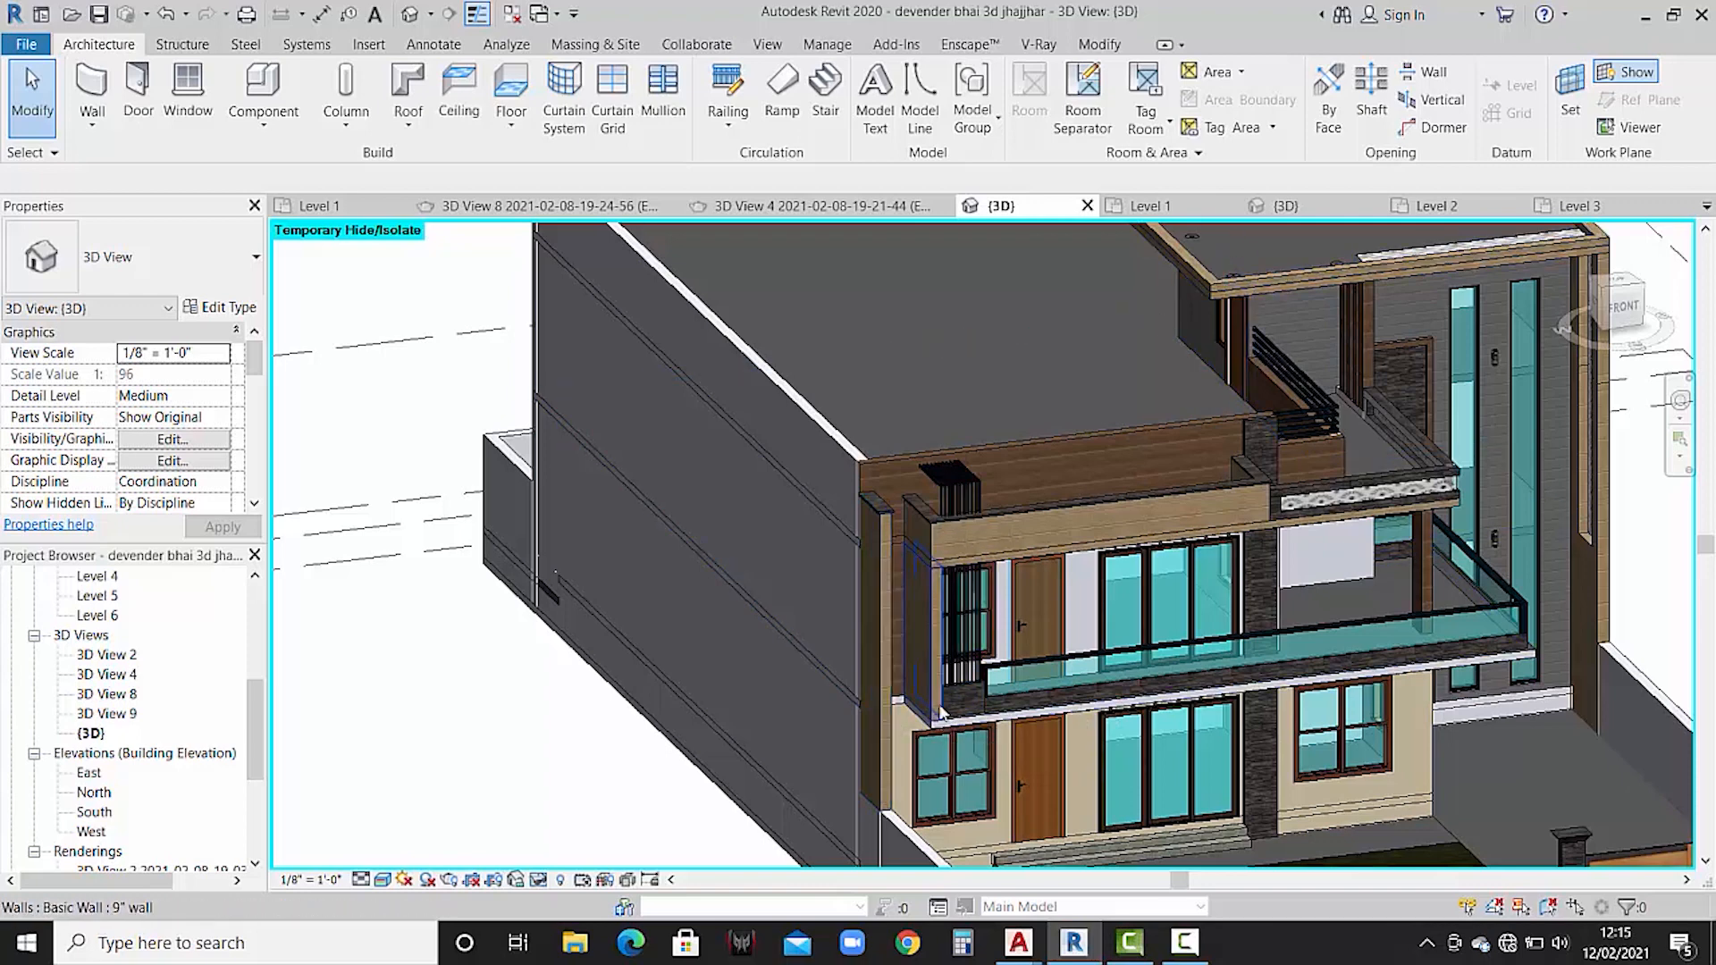
left_click(1162, 208)
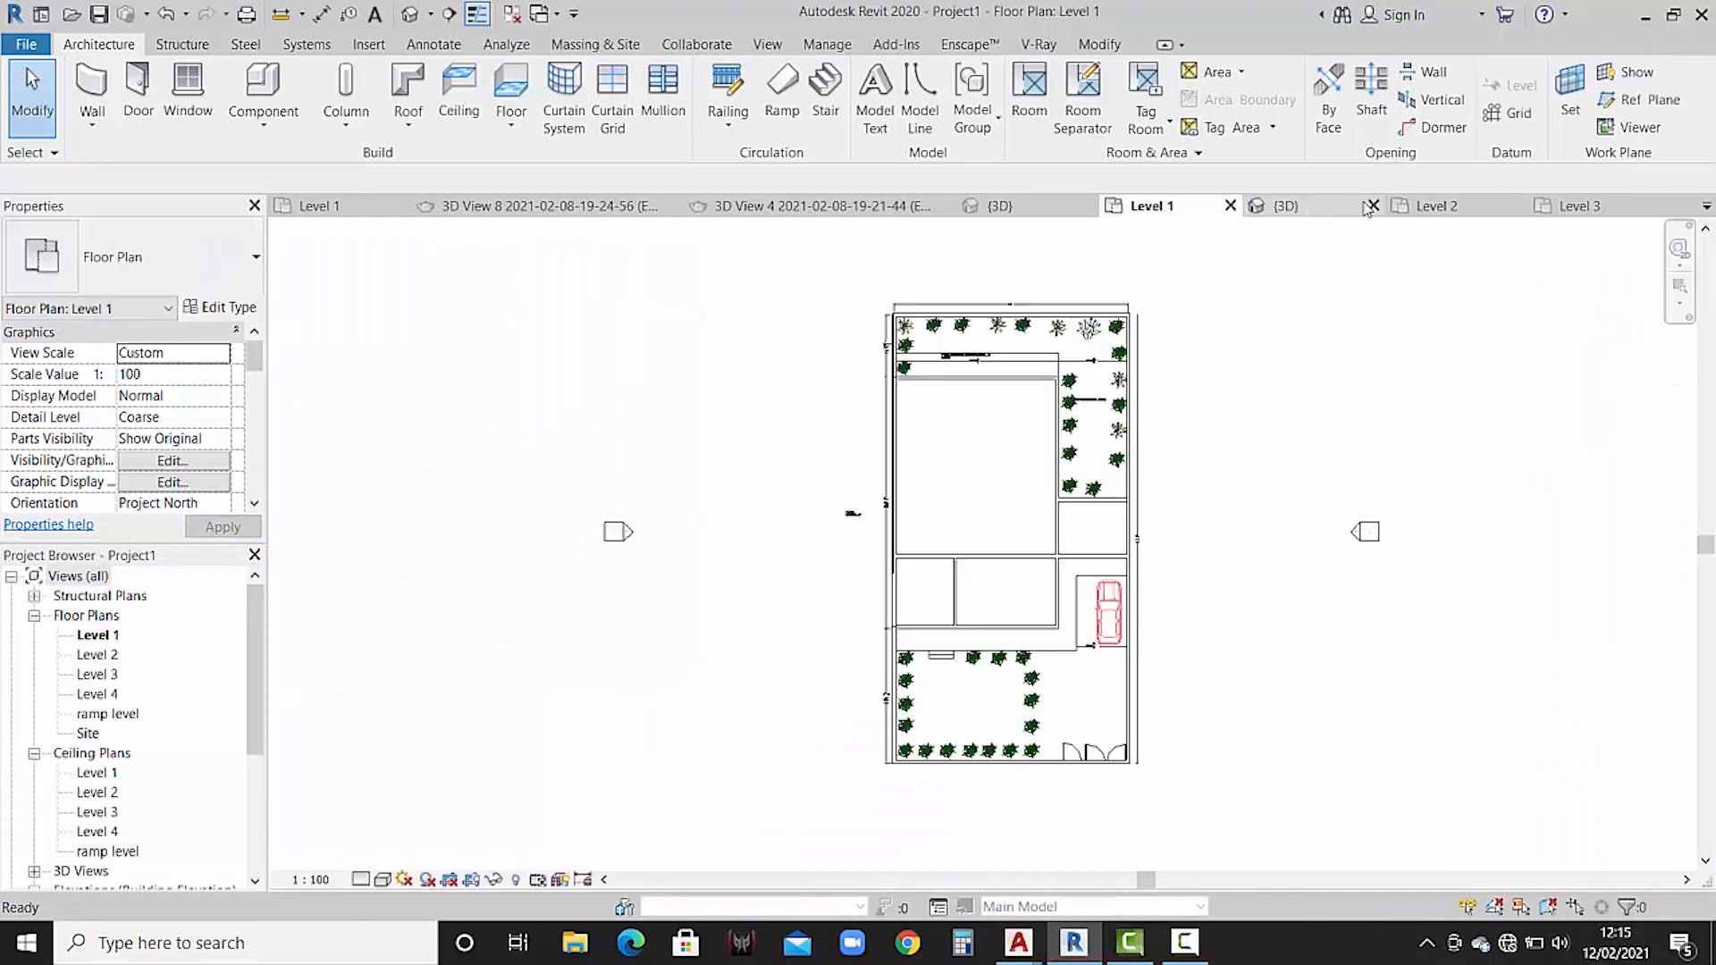
- In the Level 2 floor's boundary, sketch a line 2' along the front wall from the side edge and a perpendicular line to the front edge
left_click(1434, 206)
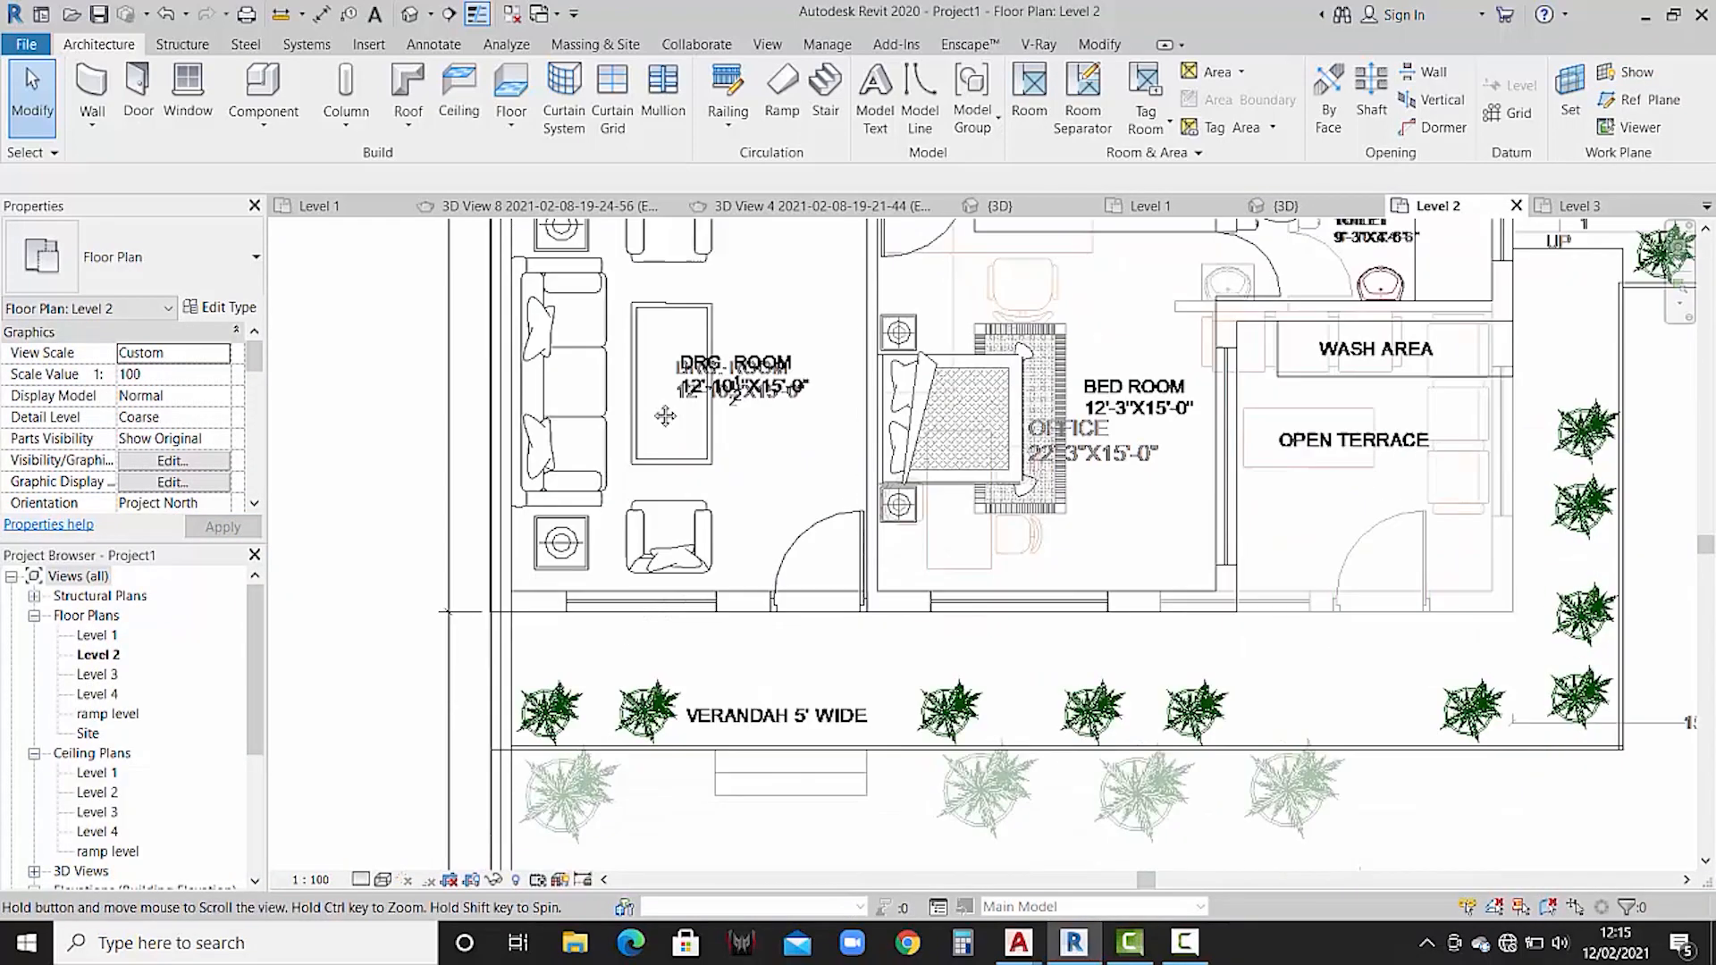
middle_click_drag(665, 416, 710, 268)
left_click(691, 602)
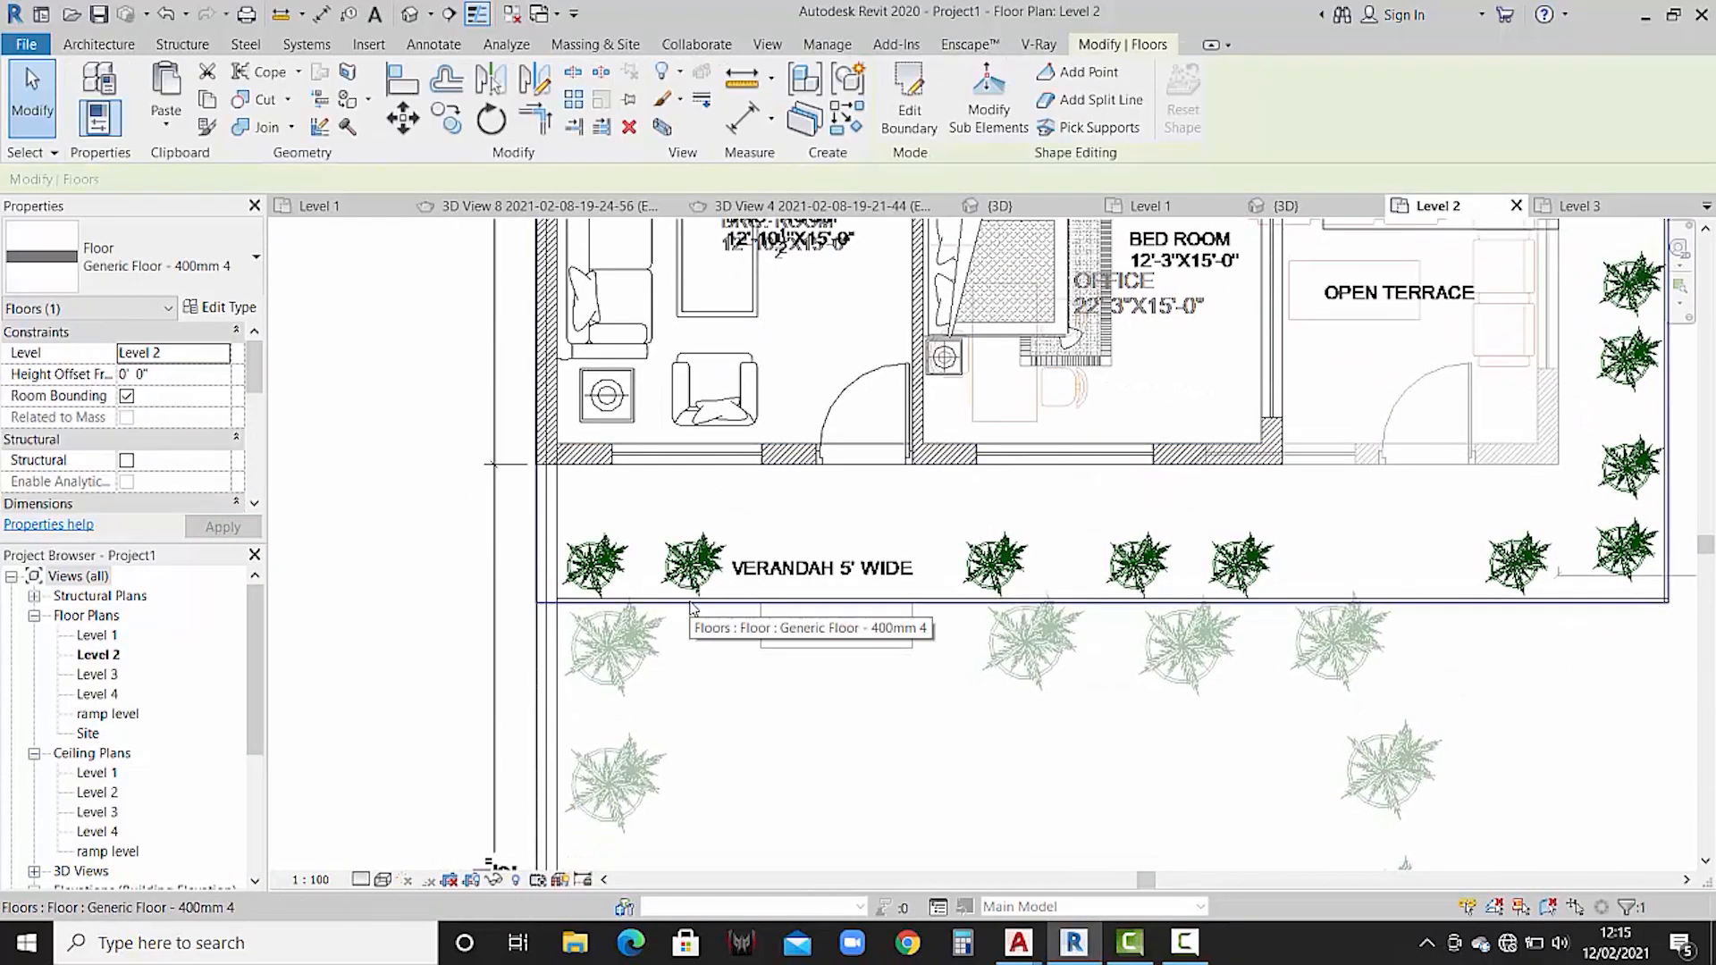
left_click(909, 98)
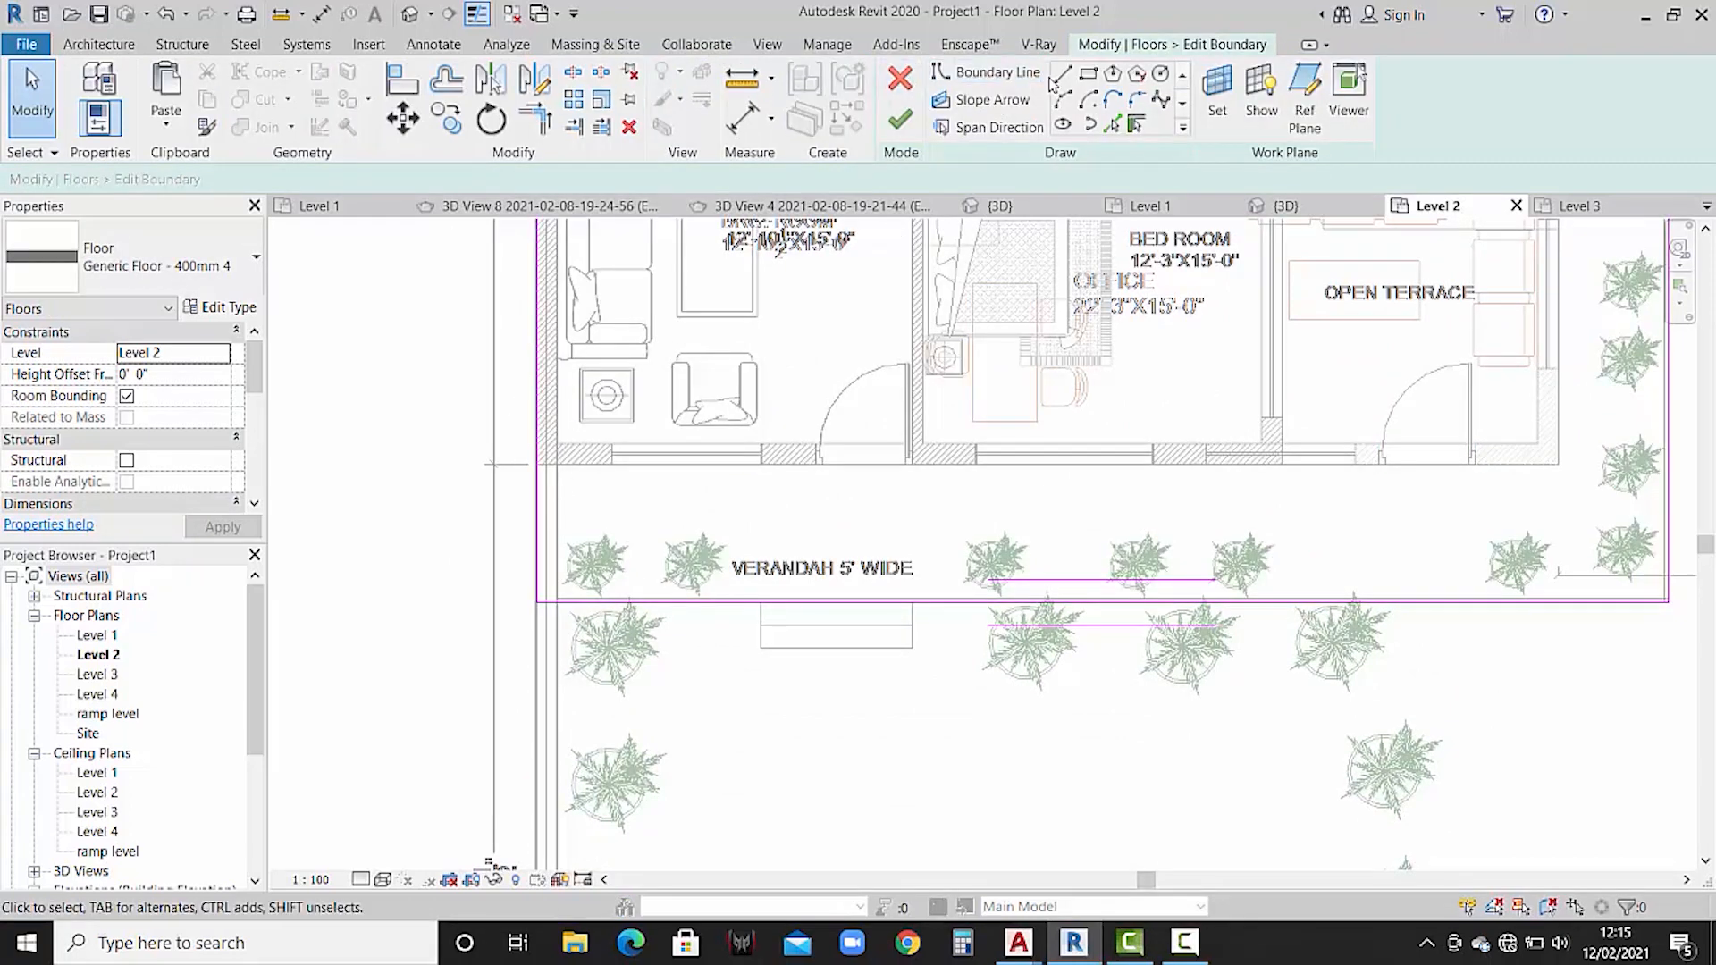
left_click(1060, 75)
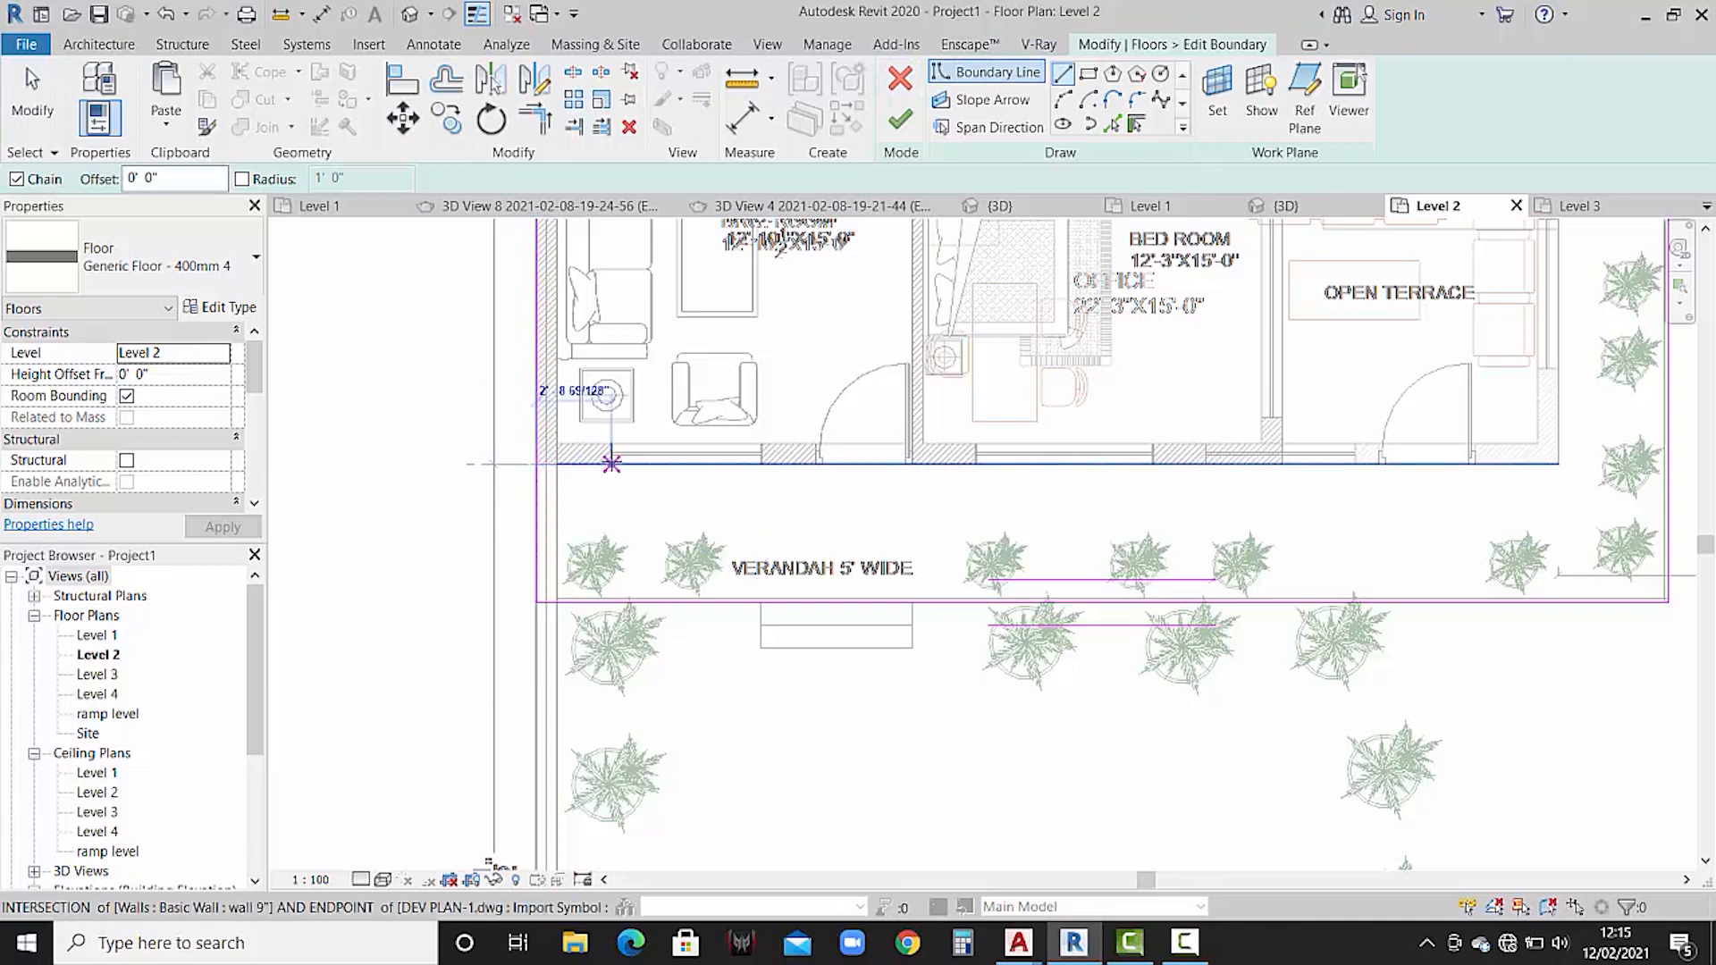
left_click(611, 463)
scroll(612, 463, "up", 4)
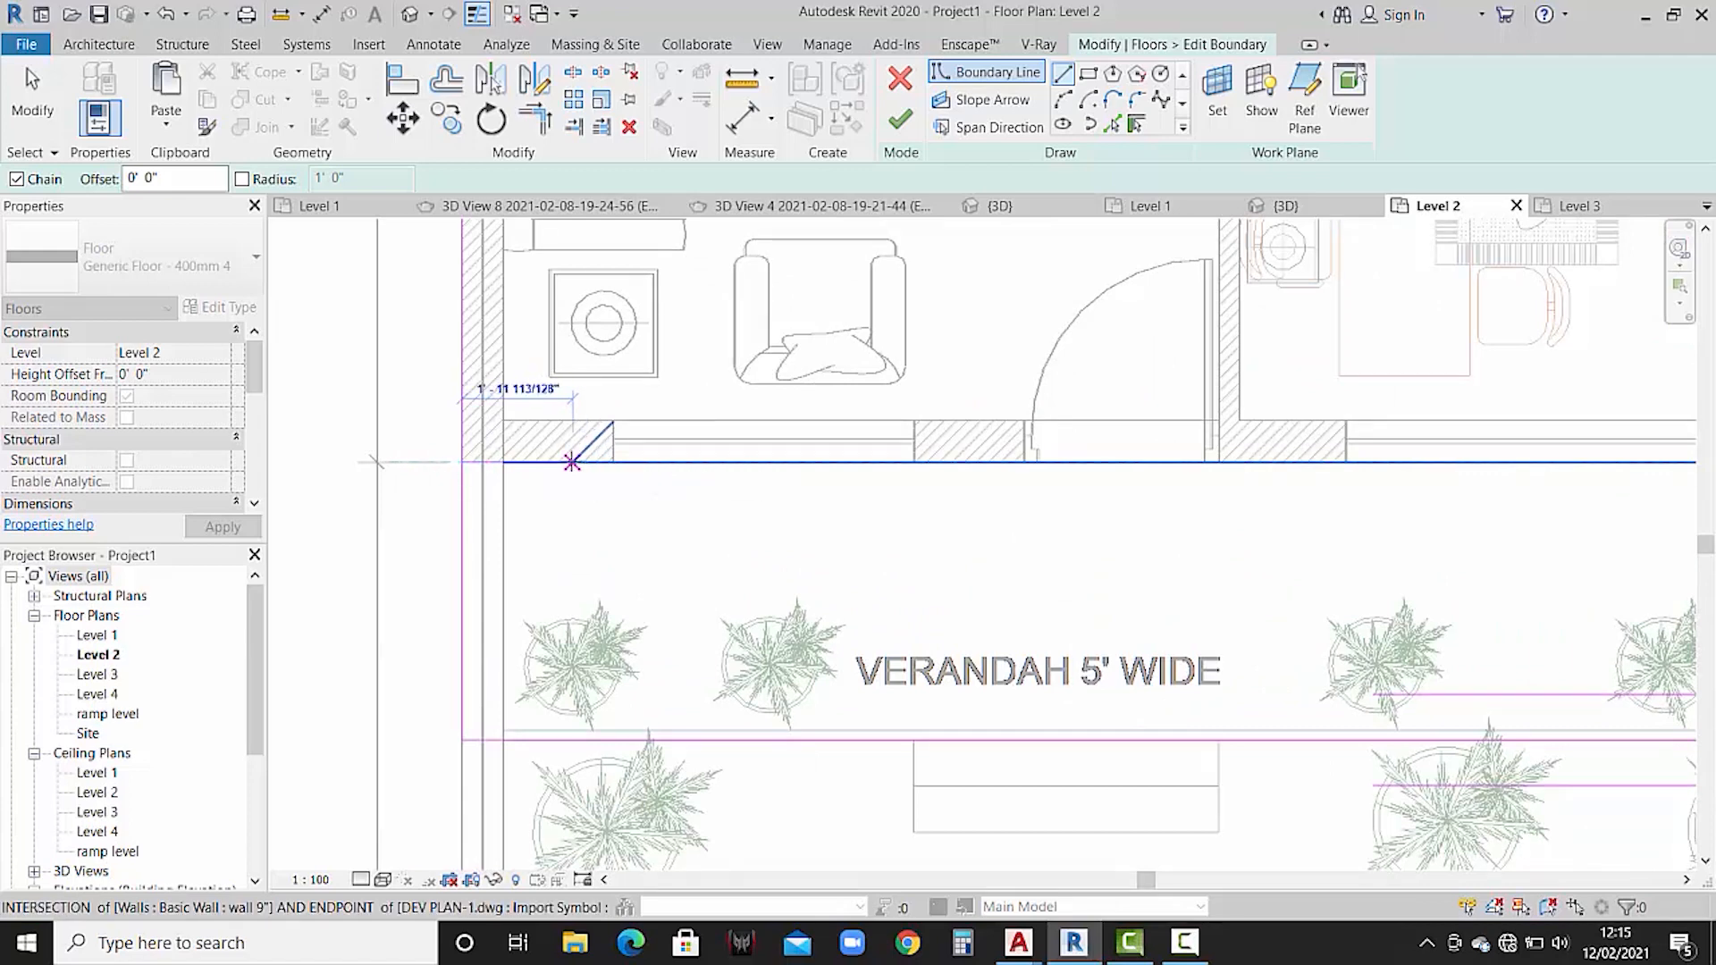
type("2")
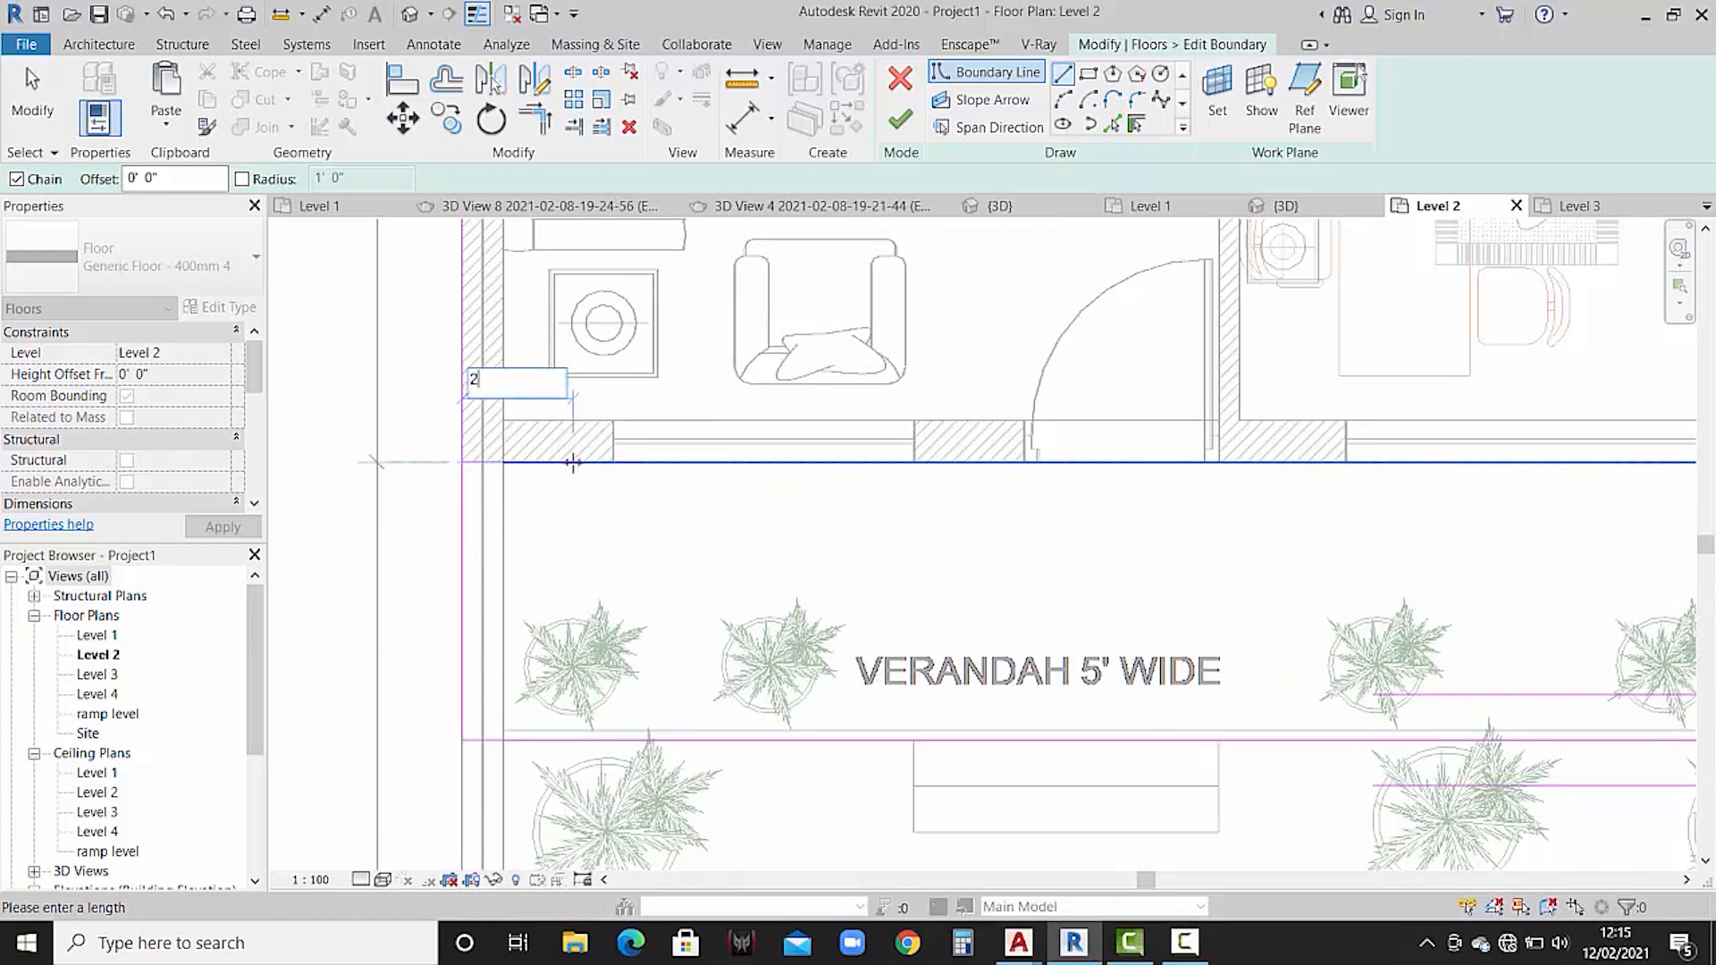
key("Return")
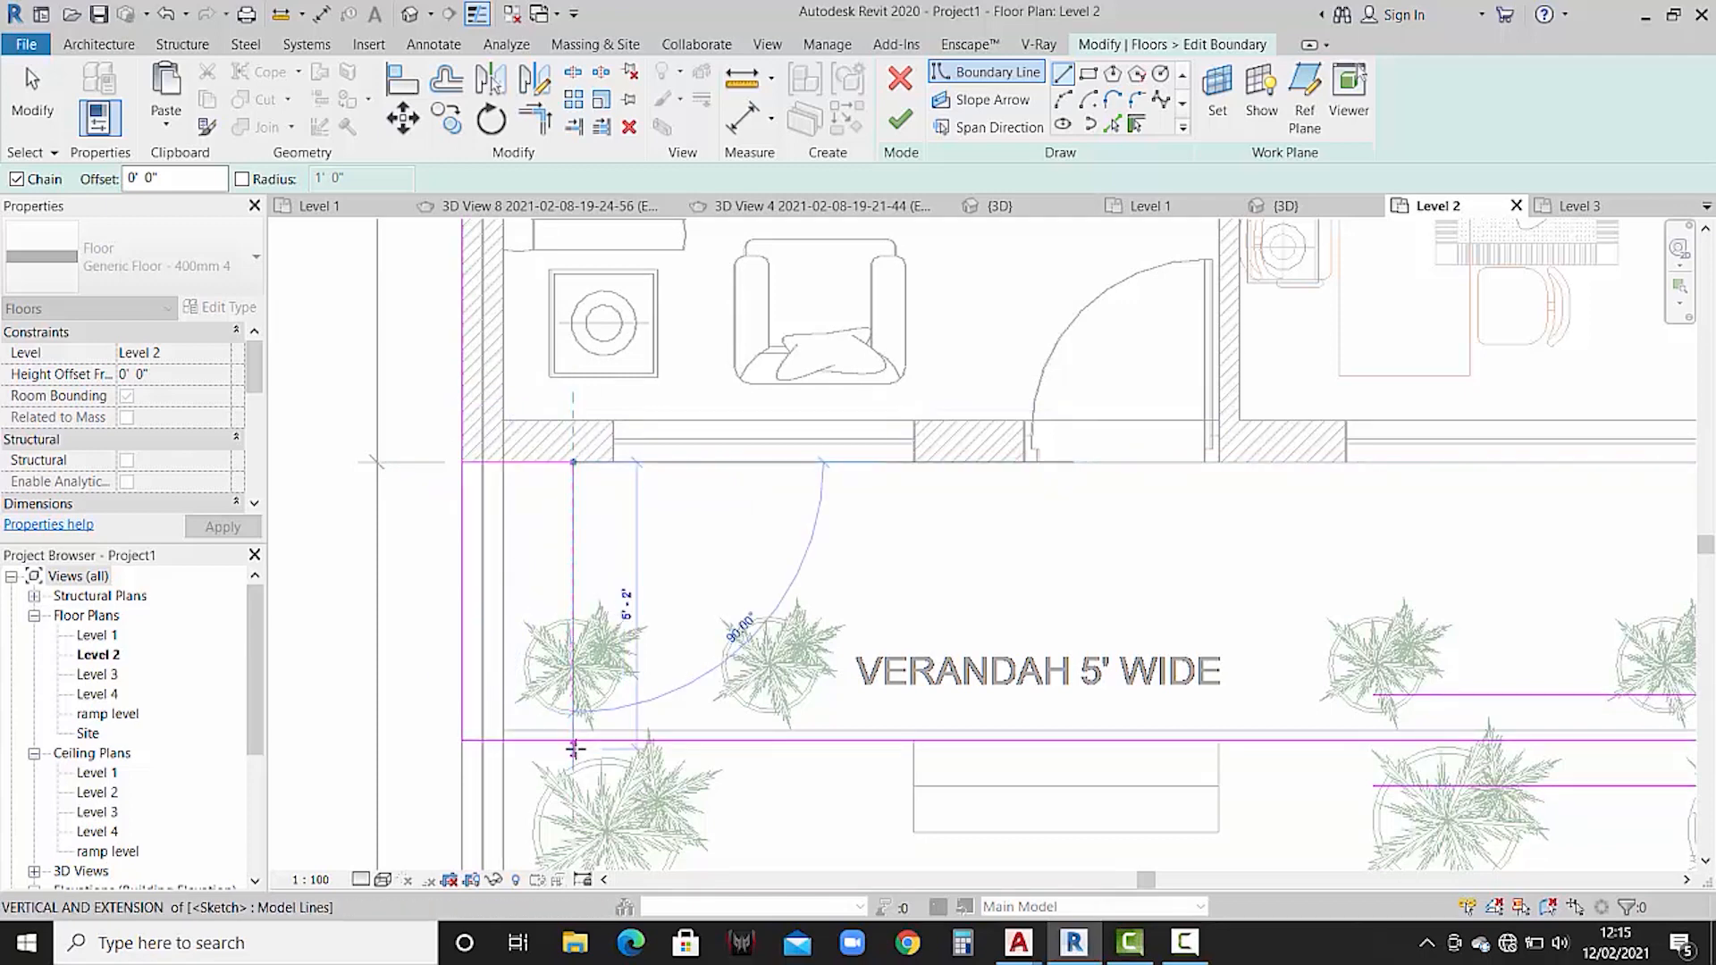
left_click(572, 740)
key("Escape")
key("Escape")
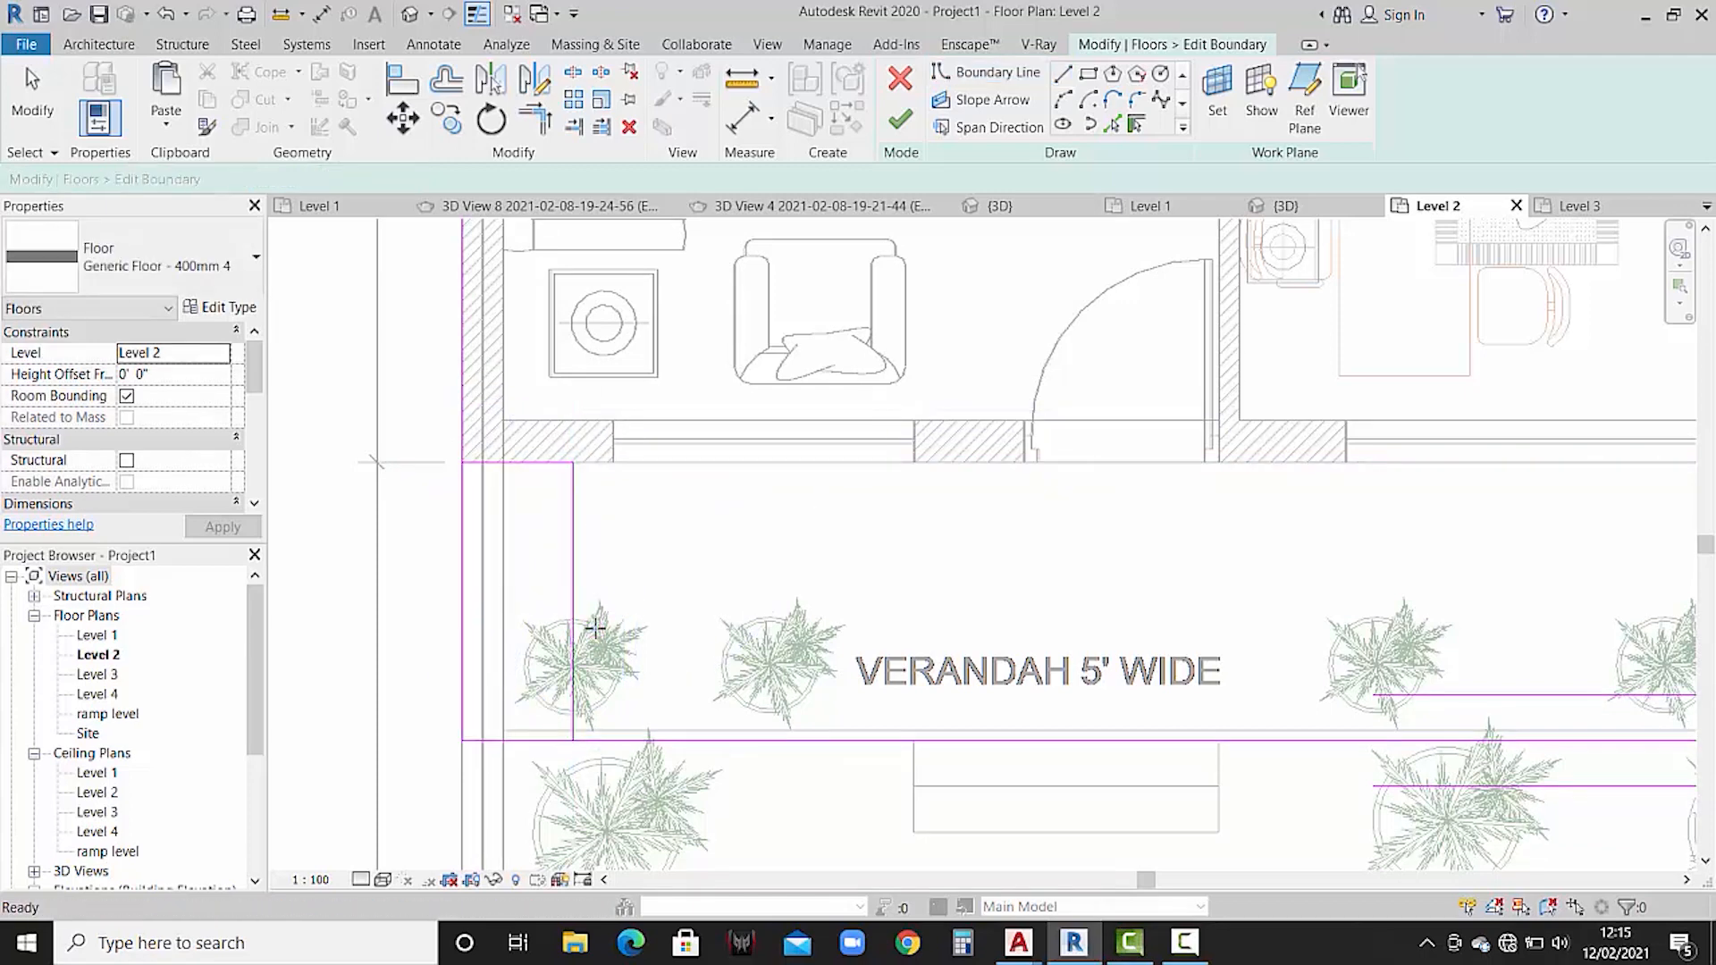
- Trim the front corner out of the Level 2 floor boundary and finish the floor without attaching the walls to it
left_click(528, 132)
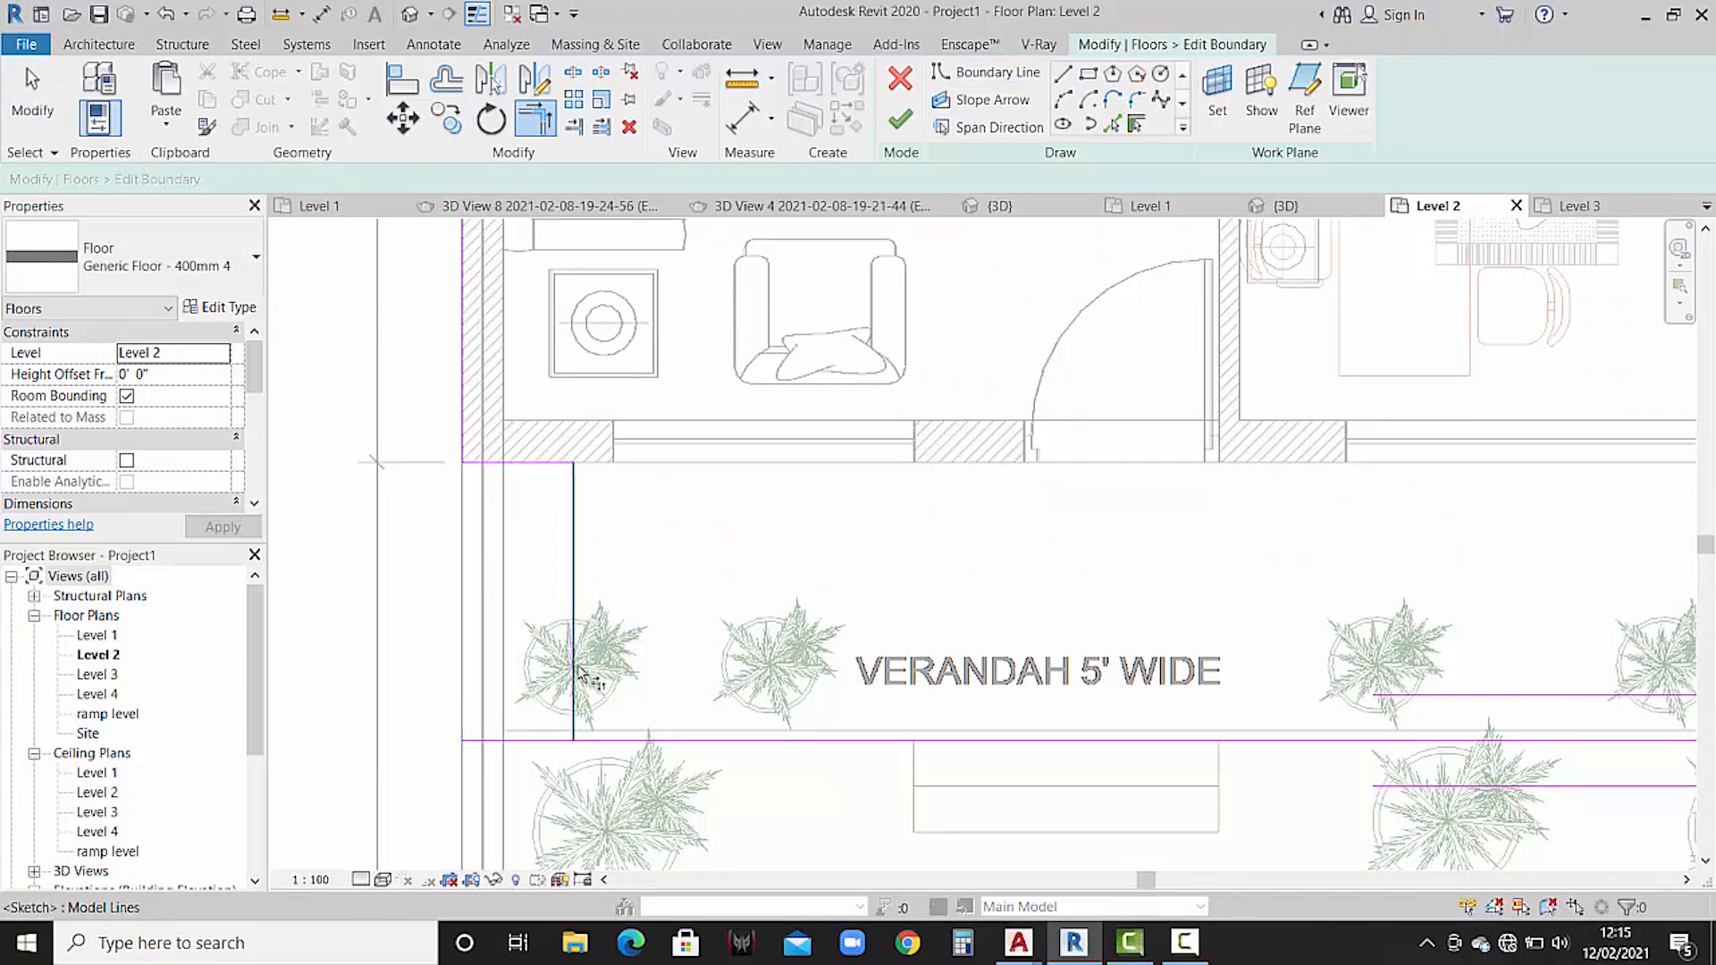
scroll(795, 420, "down", 1)
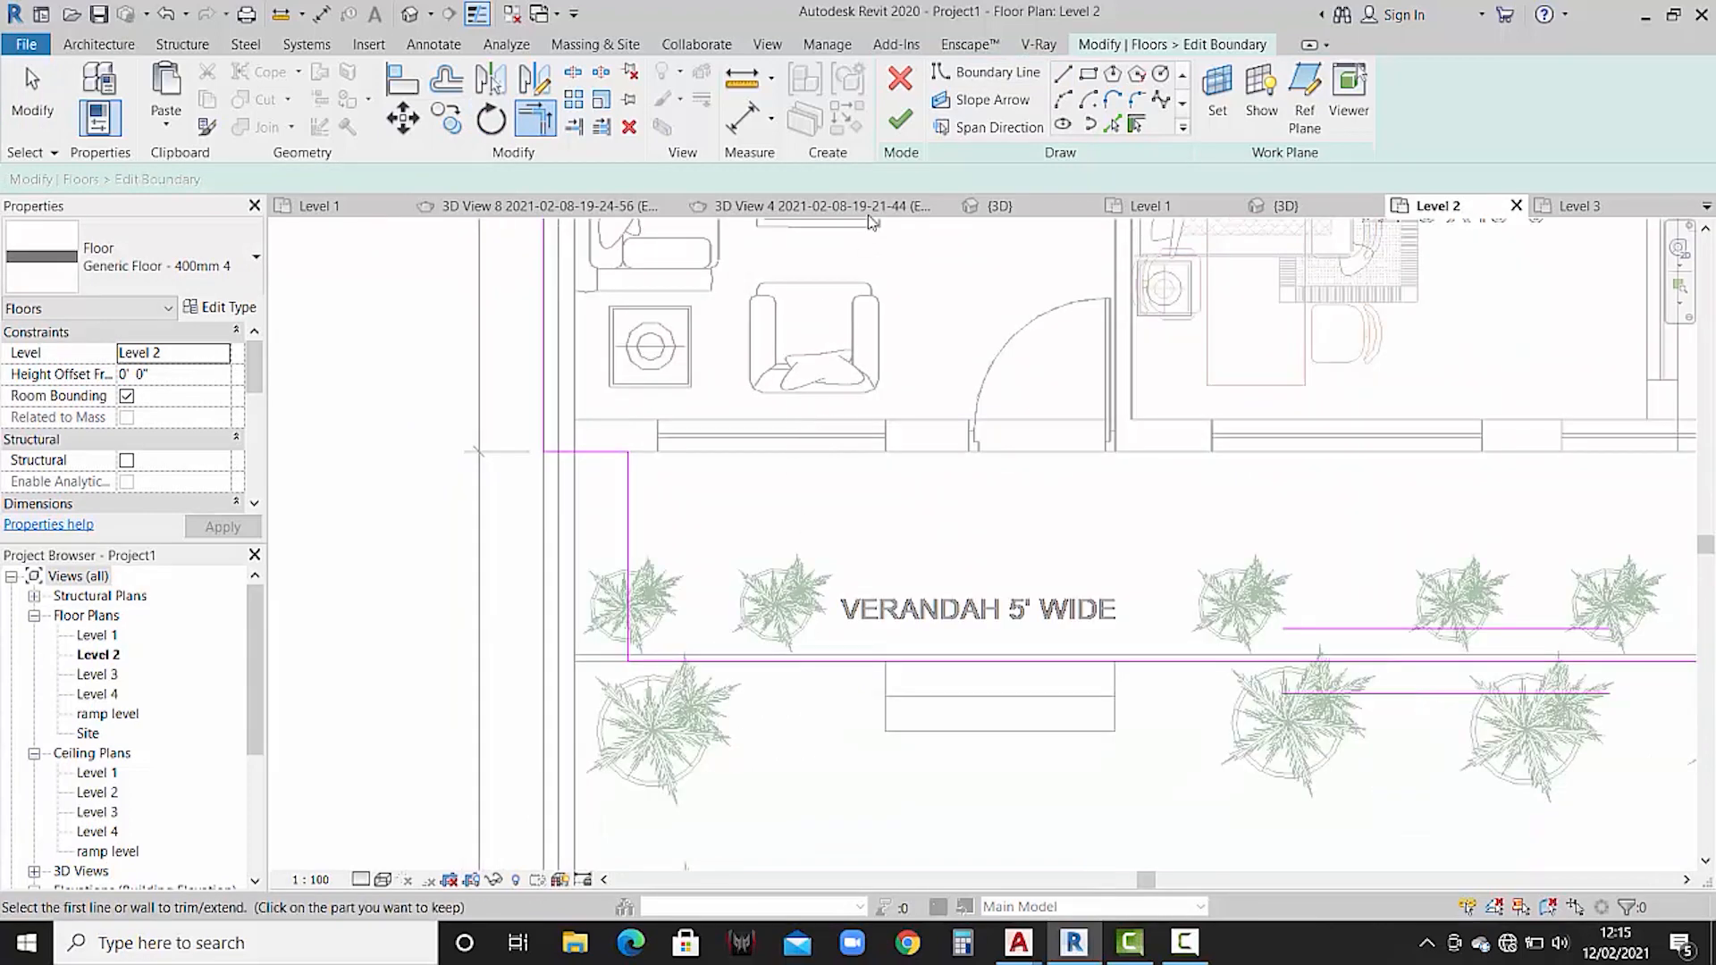
left_click(901, 118)
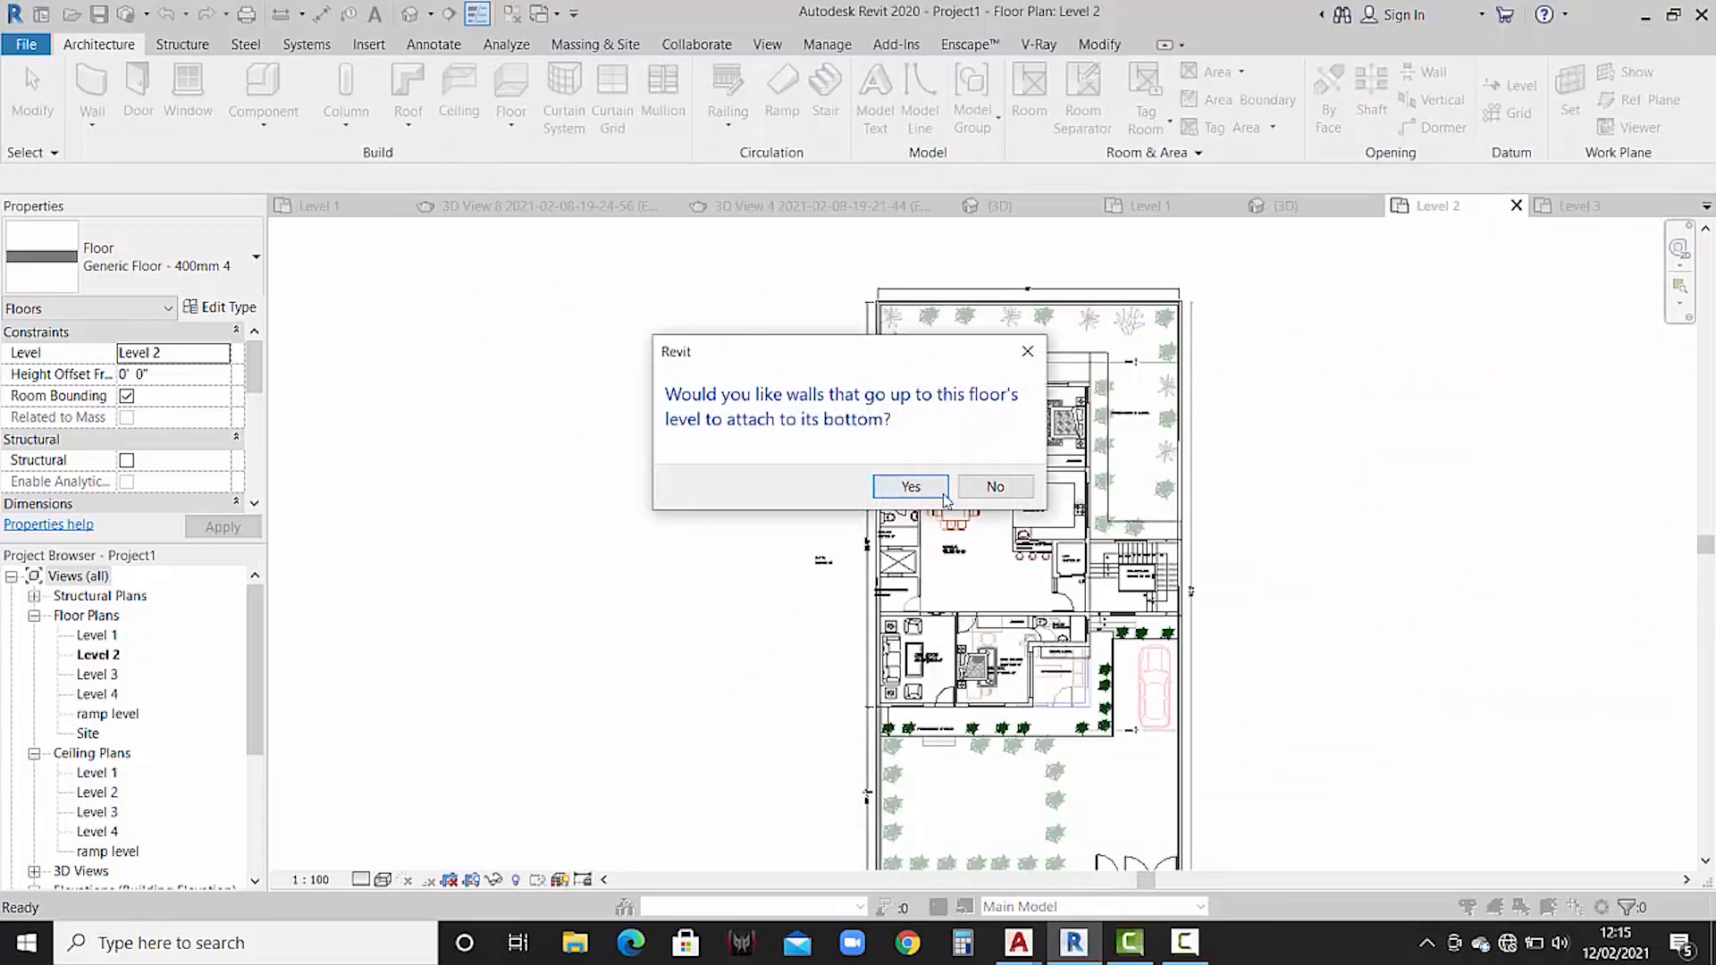
left_click(992, 486)
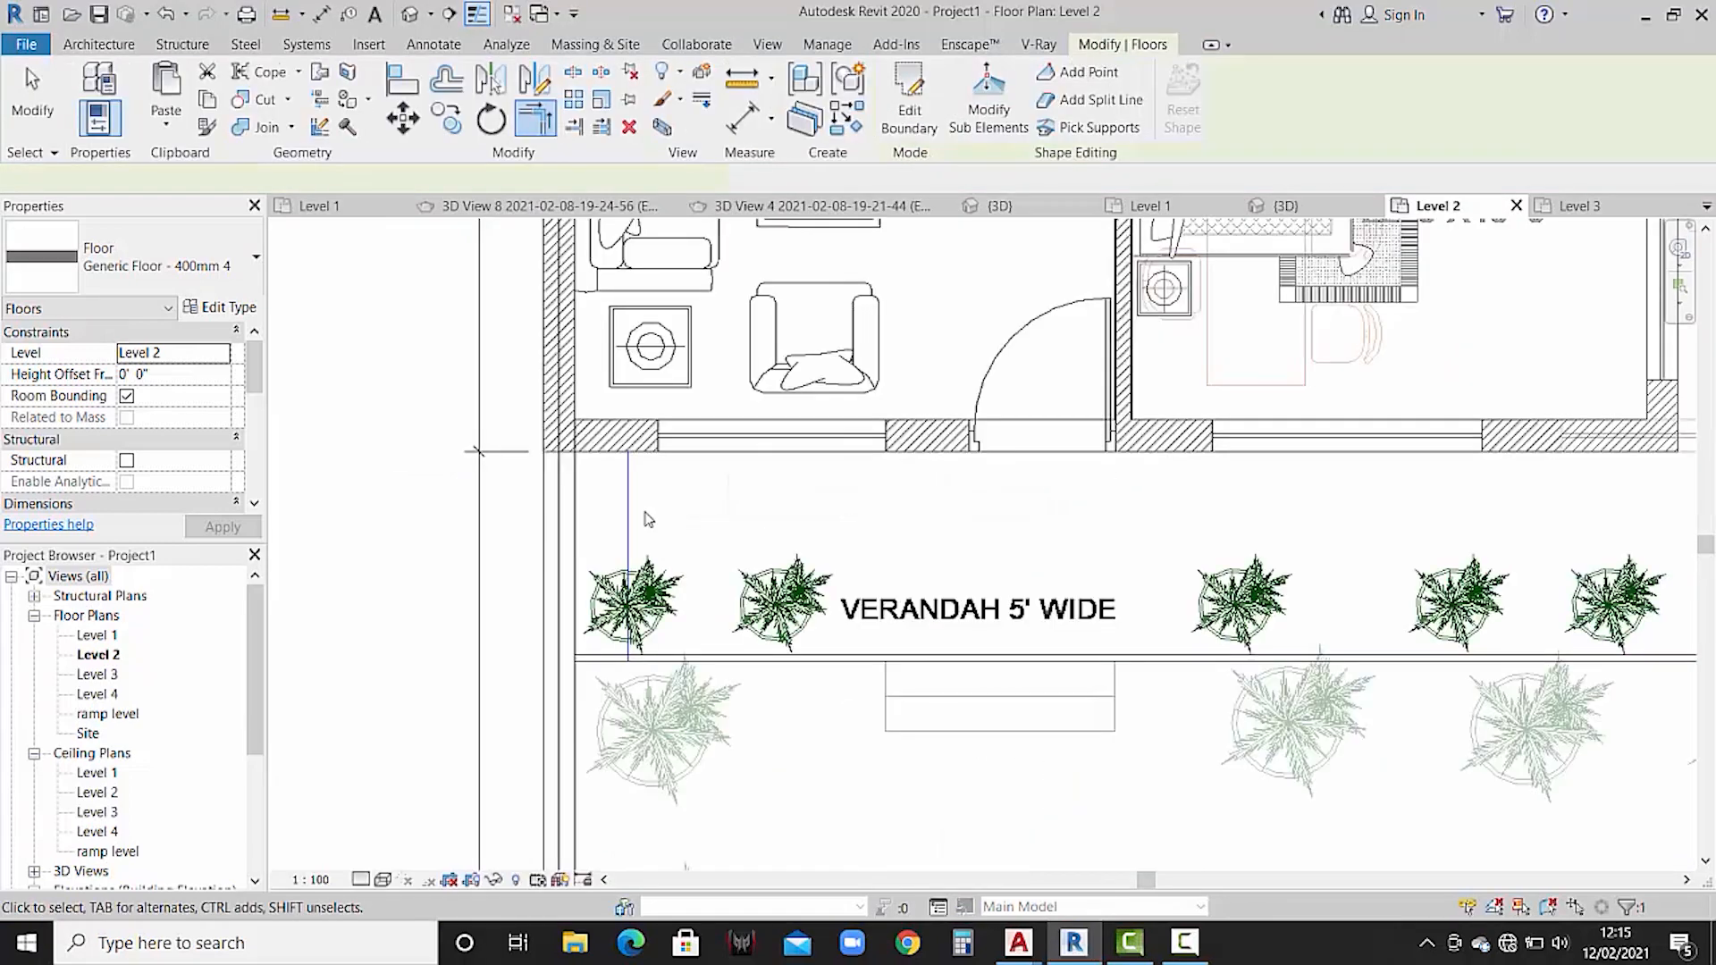
left_click(412, 460)
- After checking the reference house, sketch a matching corner notch about 2' wide in the Level 3 floor's boundary, from the front wall to the front edge
left_click(1579, 206)
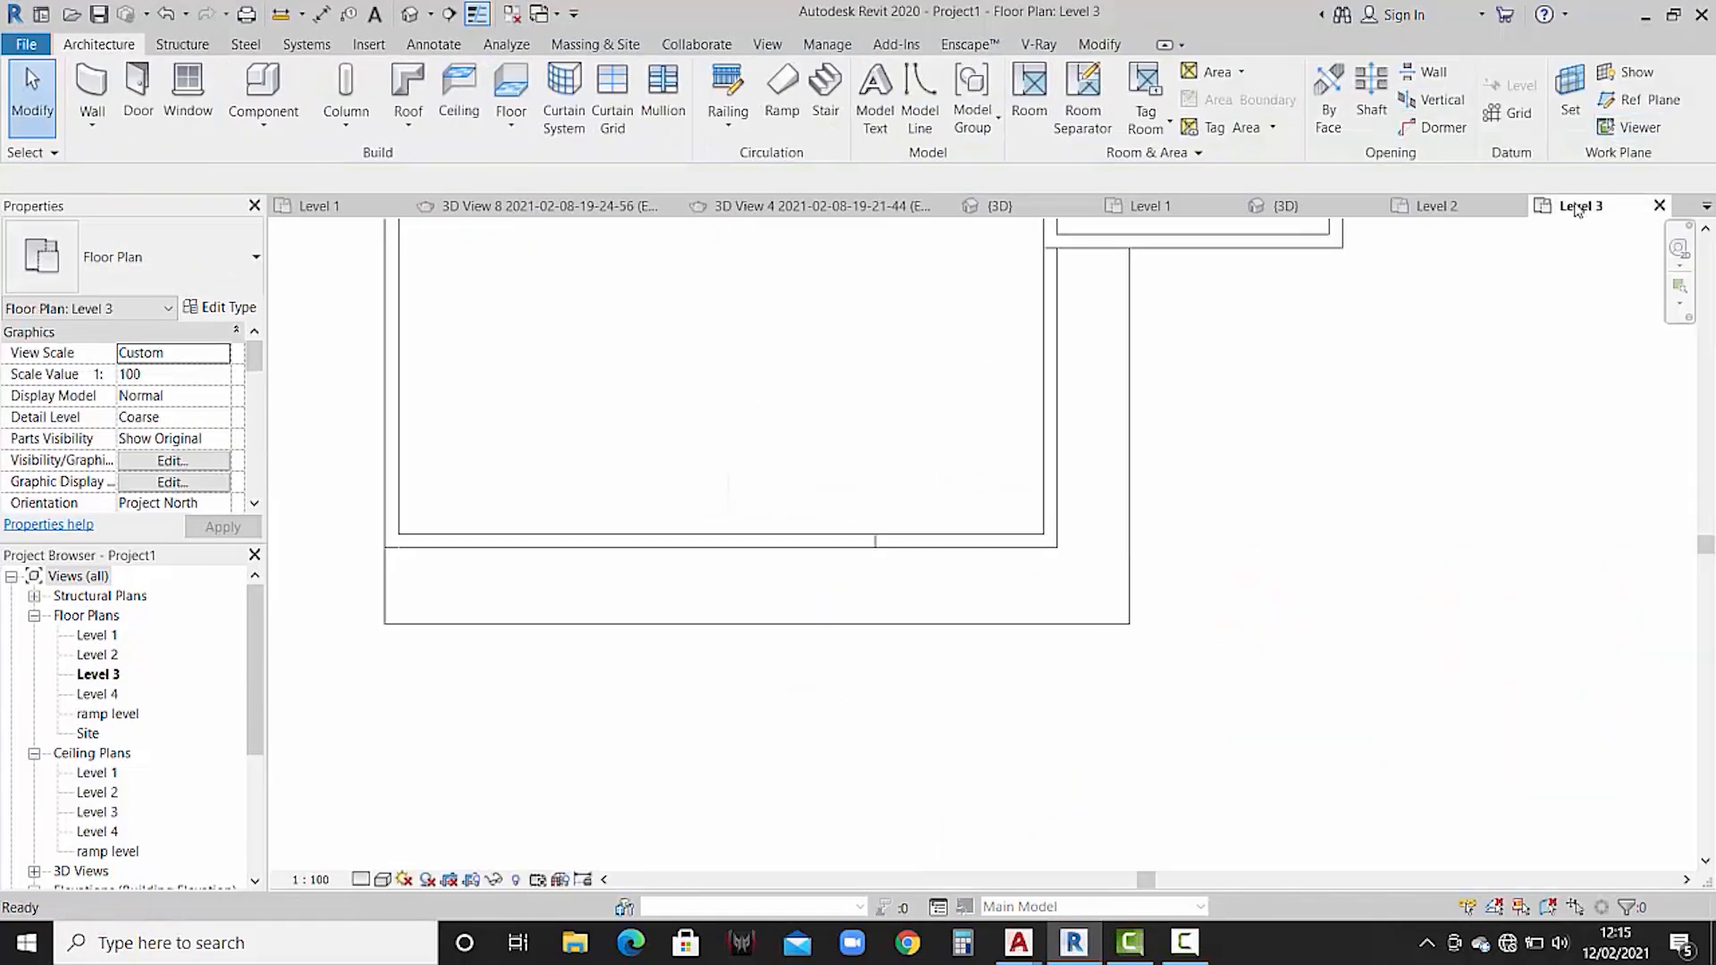
left_click(672, 583)
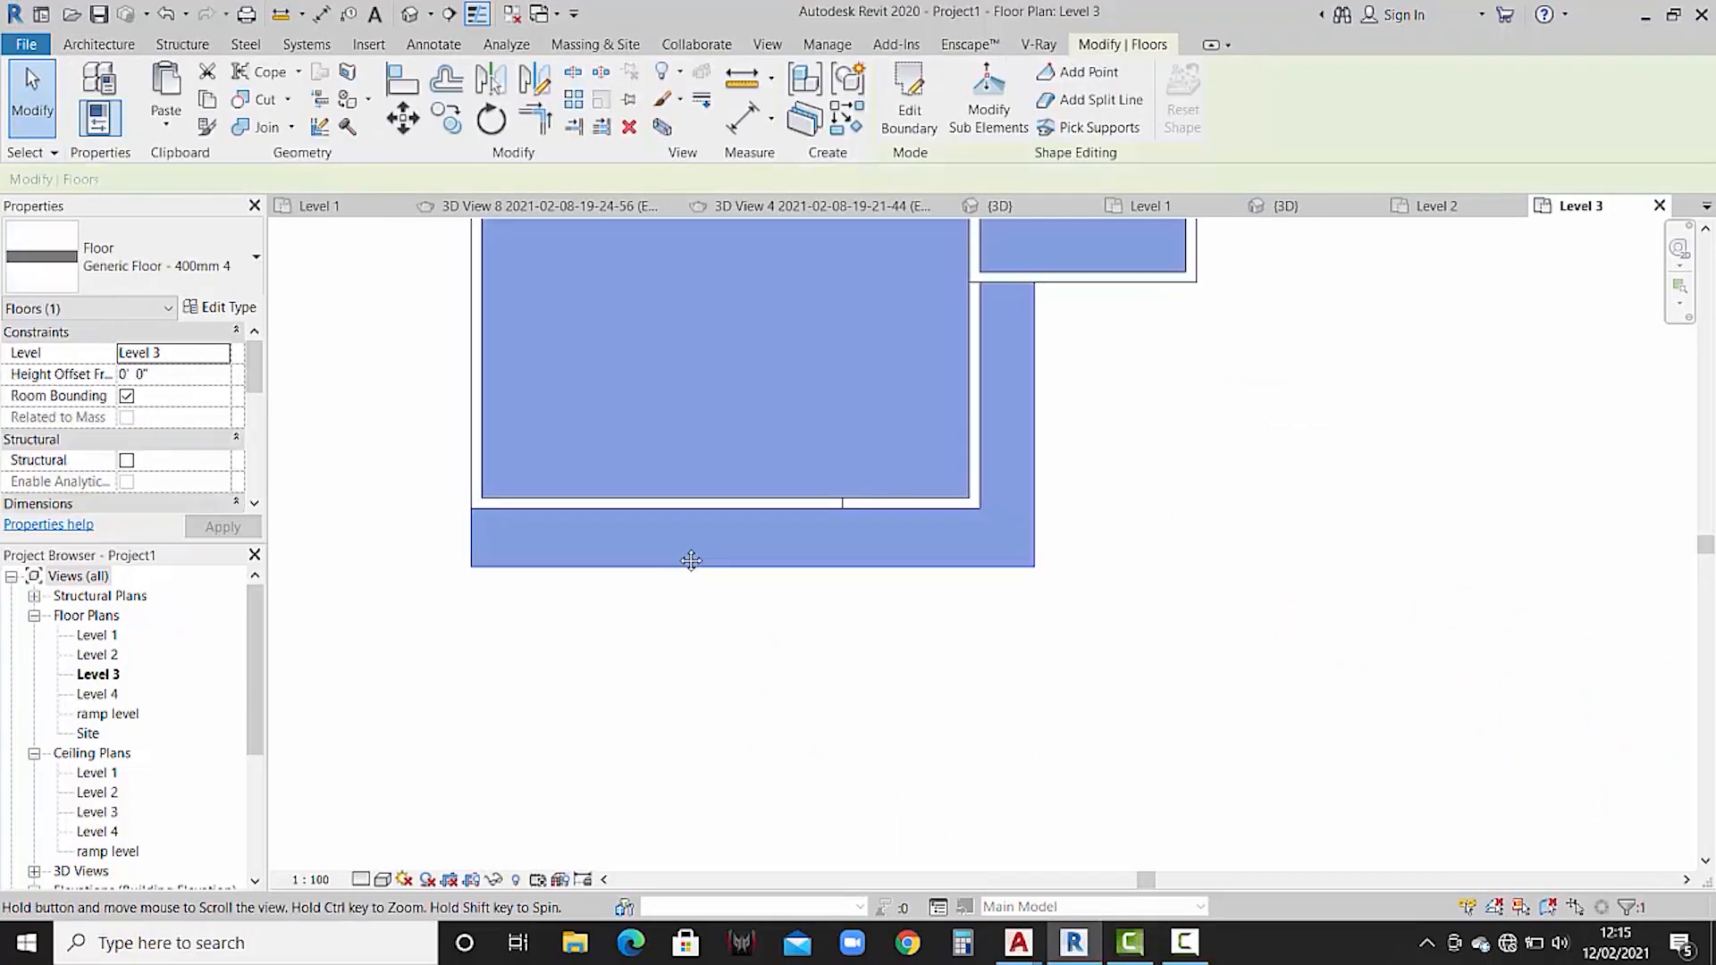
middle_click_drag(689, 563, 801, 510)
left_click(1015, 210)
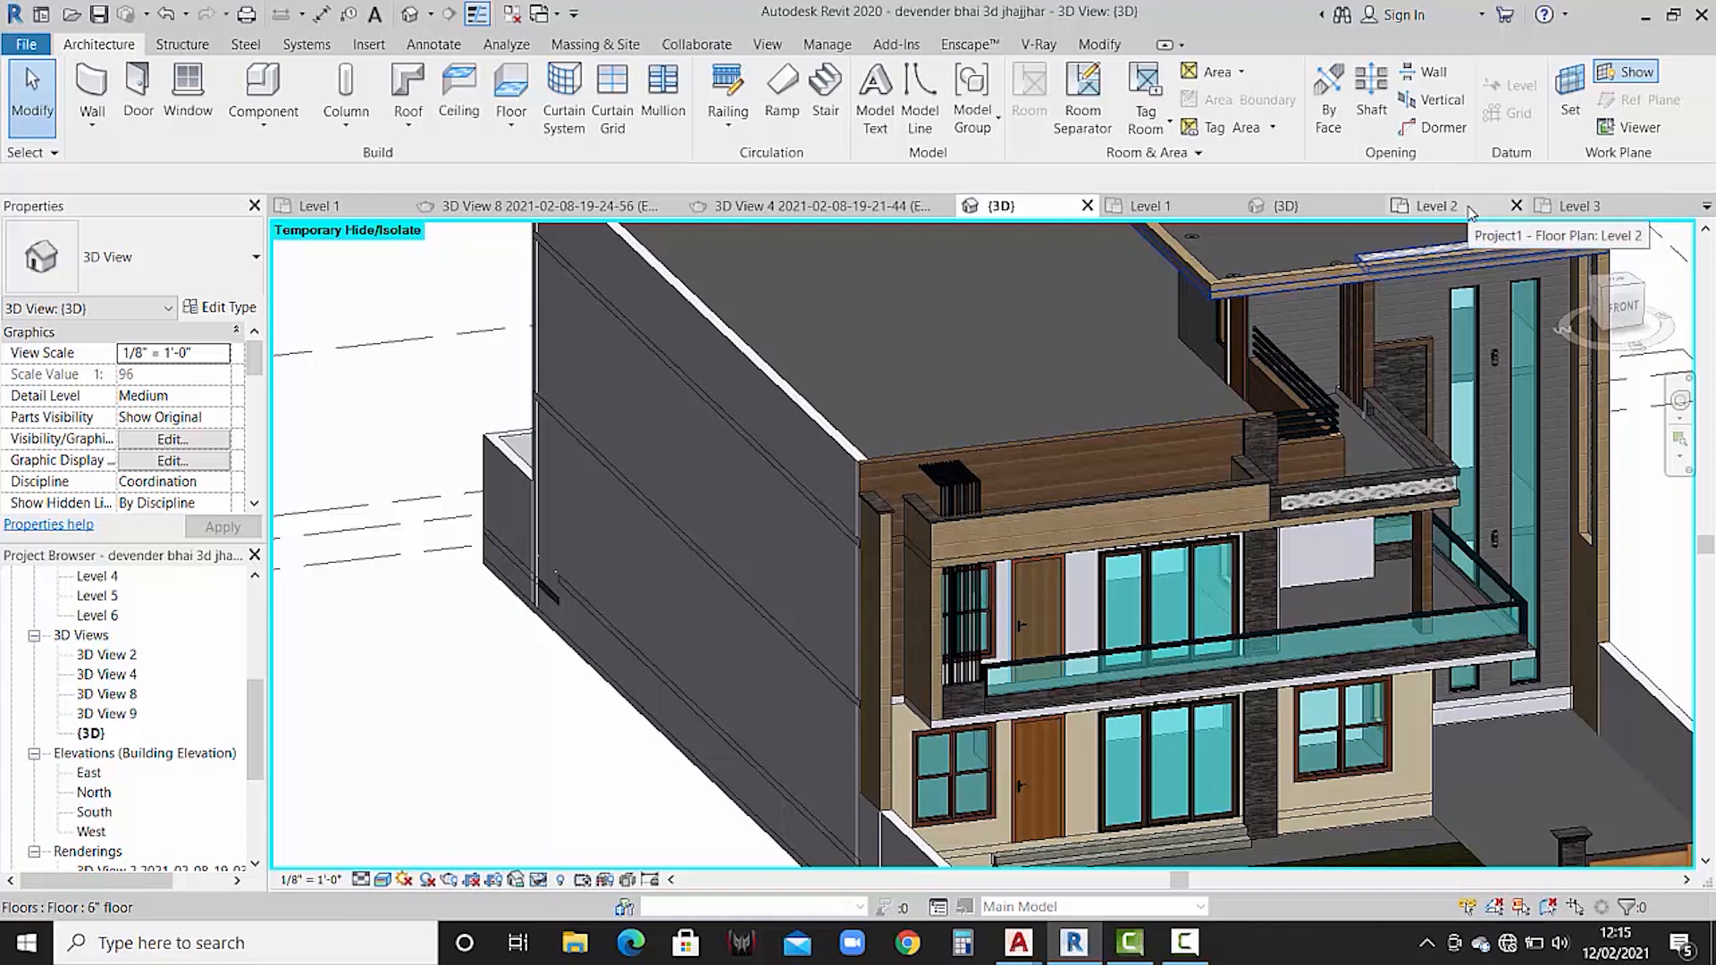
left_click(1575, 207)
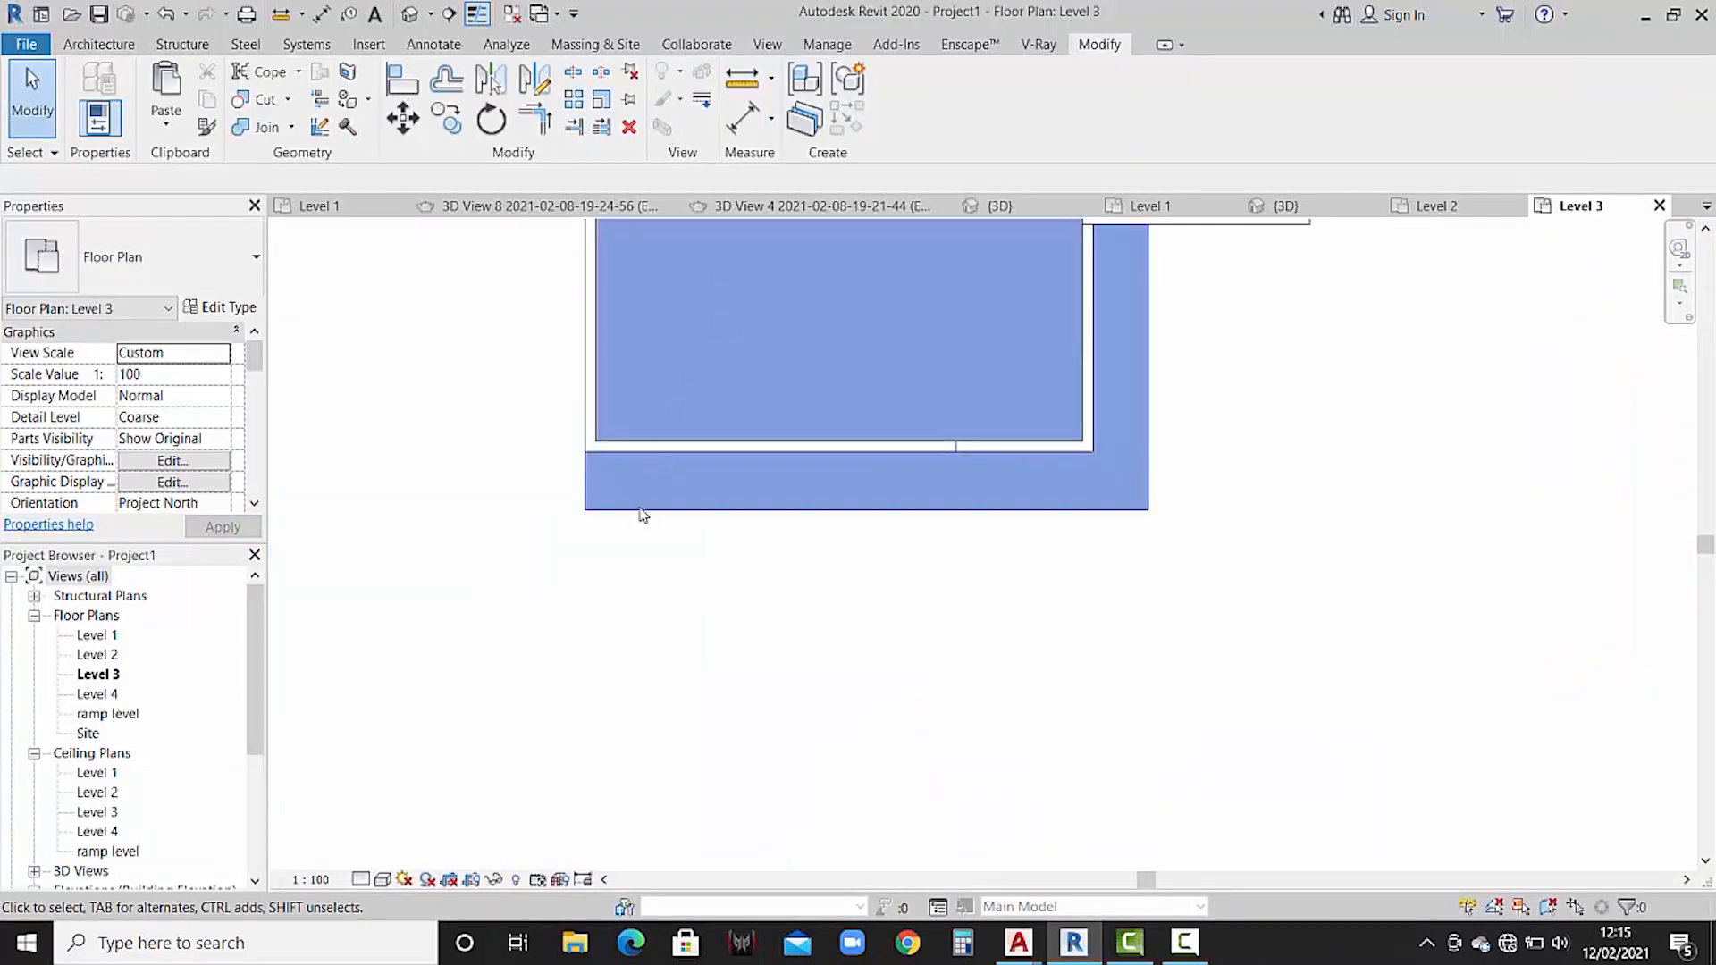
scroll(648, 520, "down", 3)
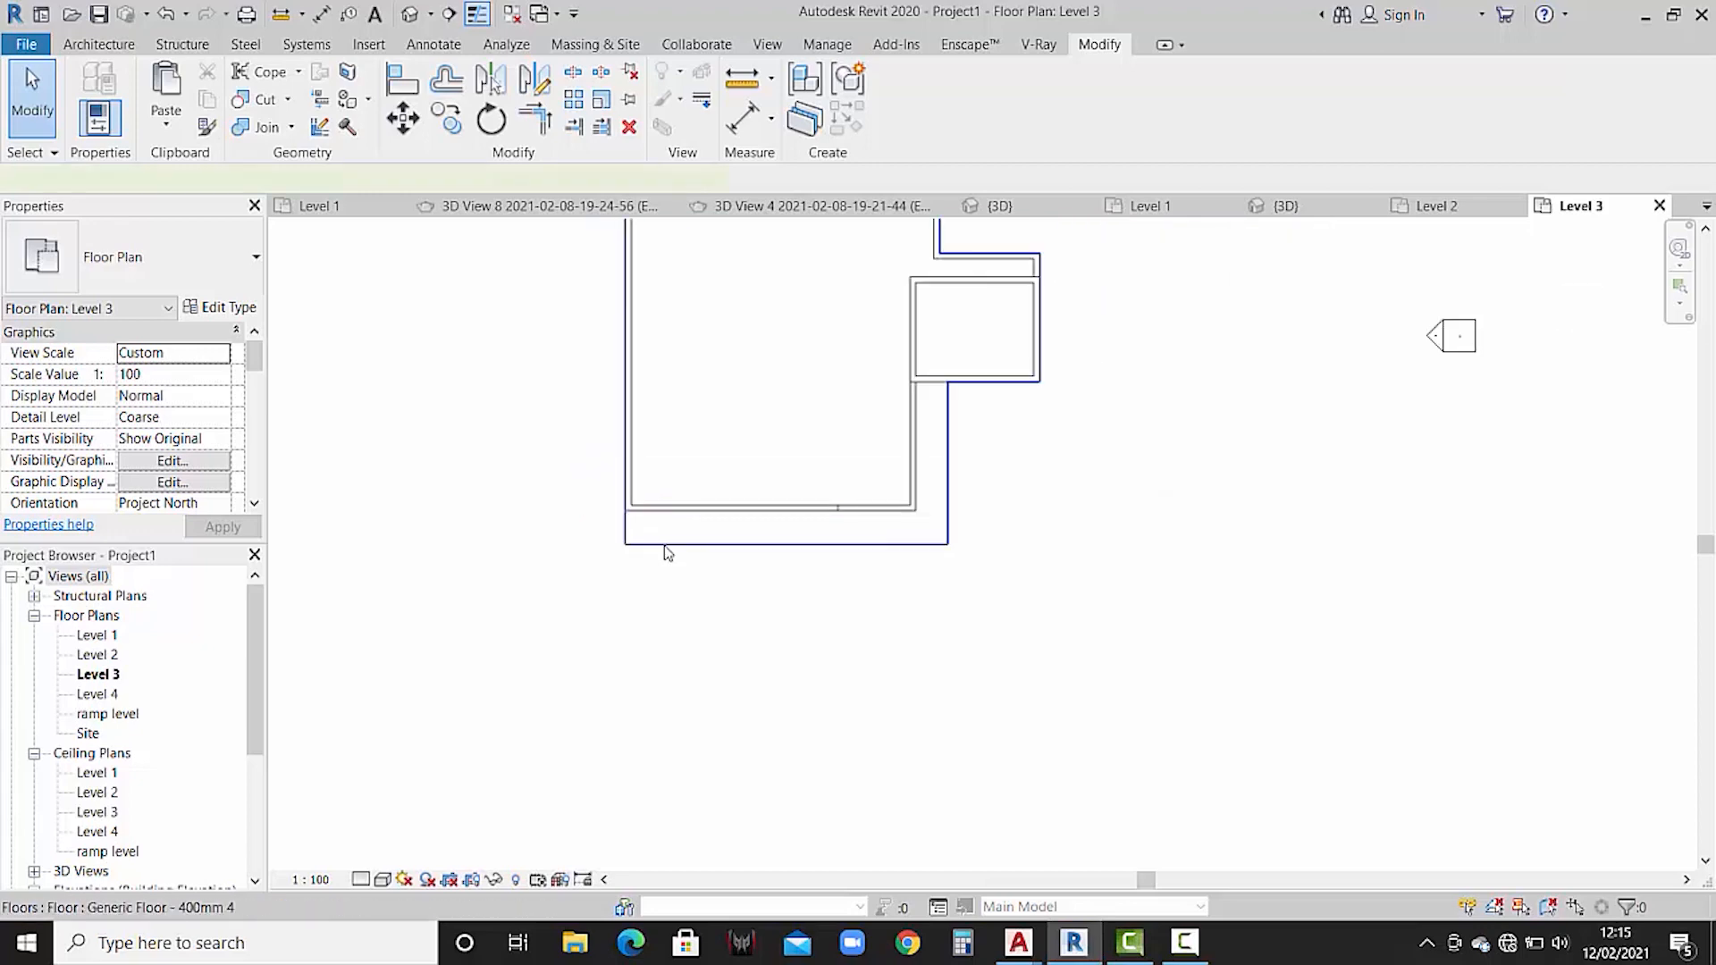
double_click(664, 546)
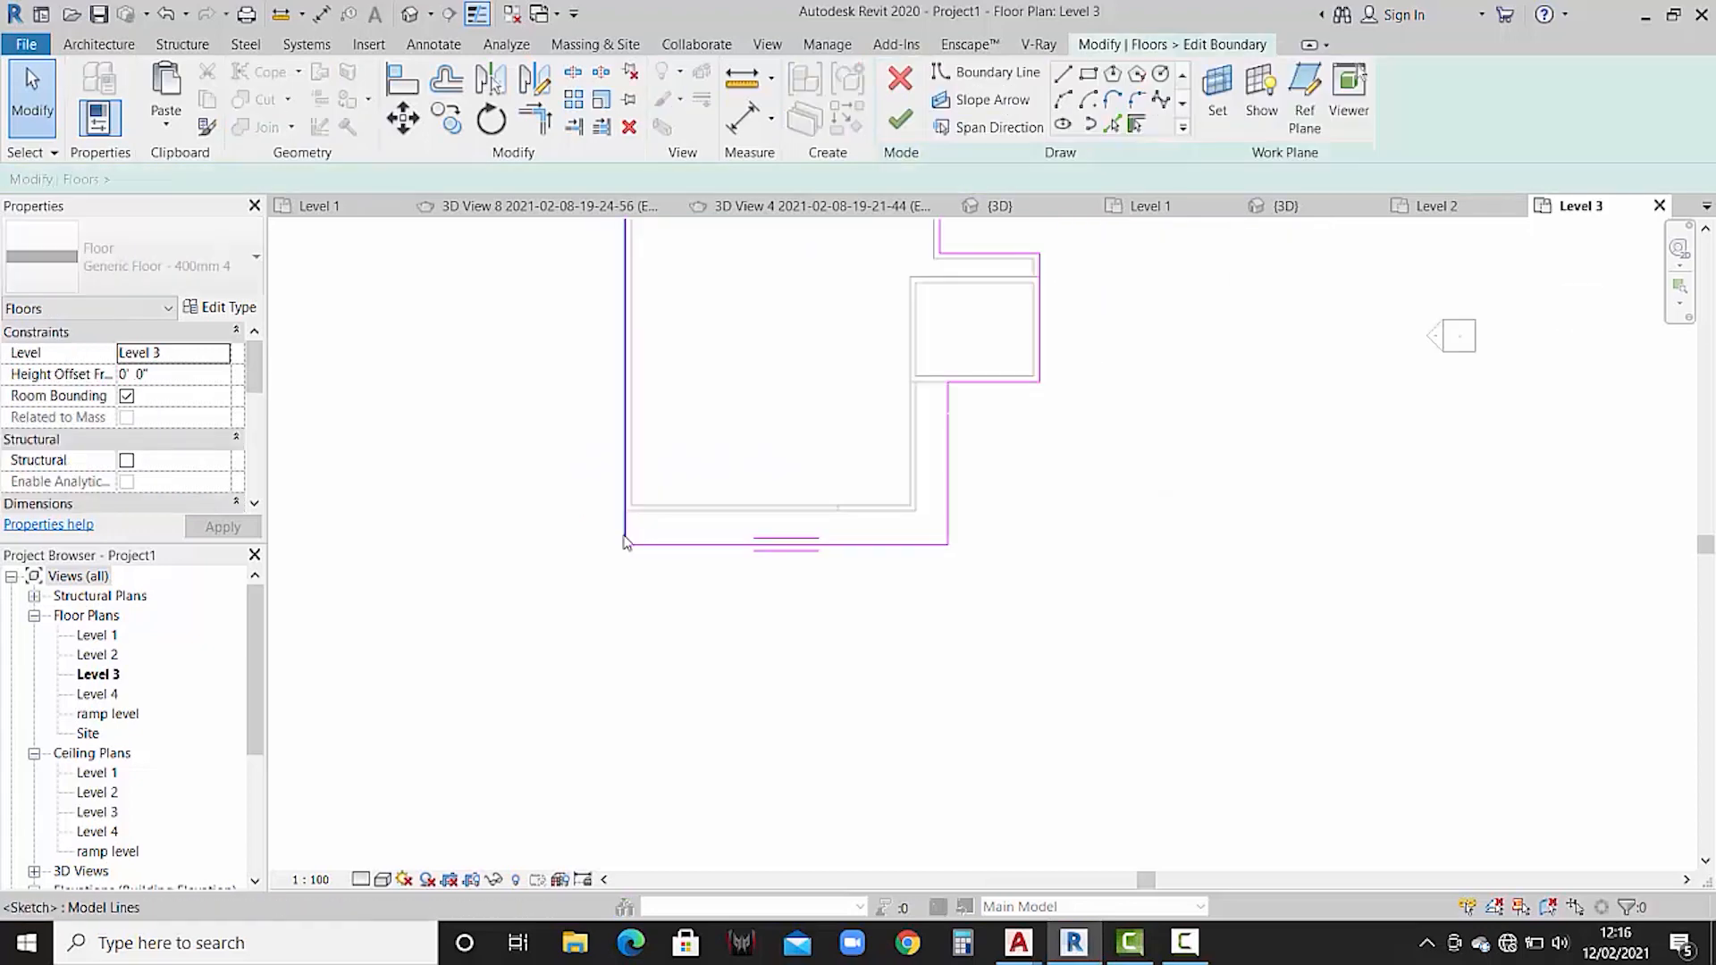
scroll(624, 541, "up", 2)
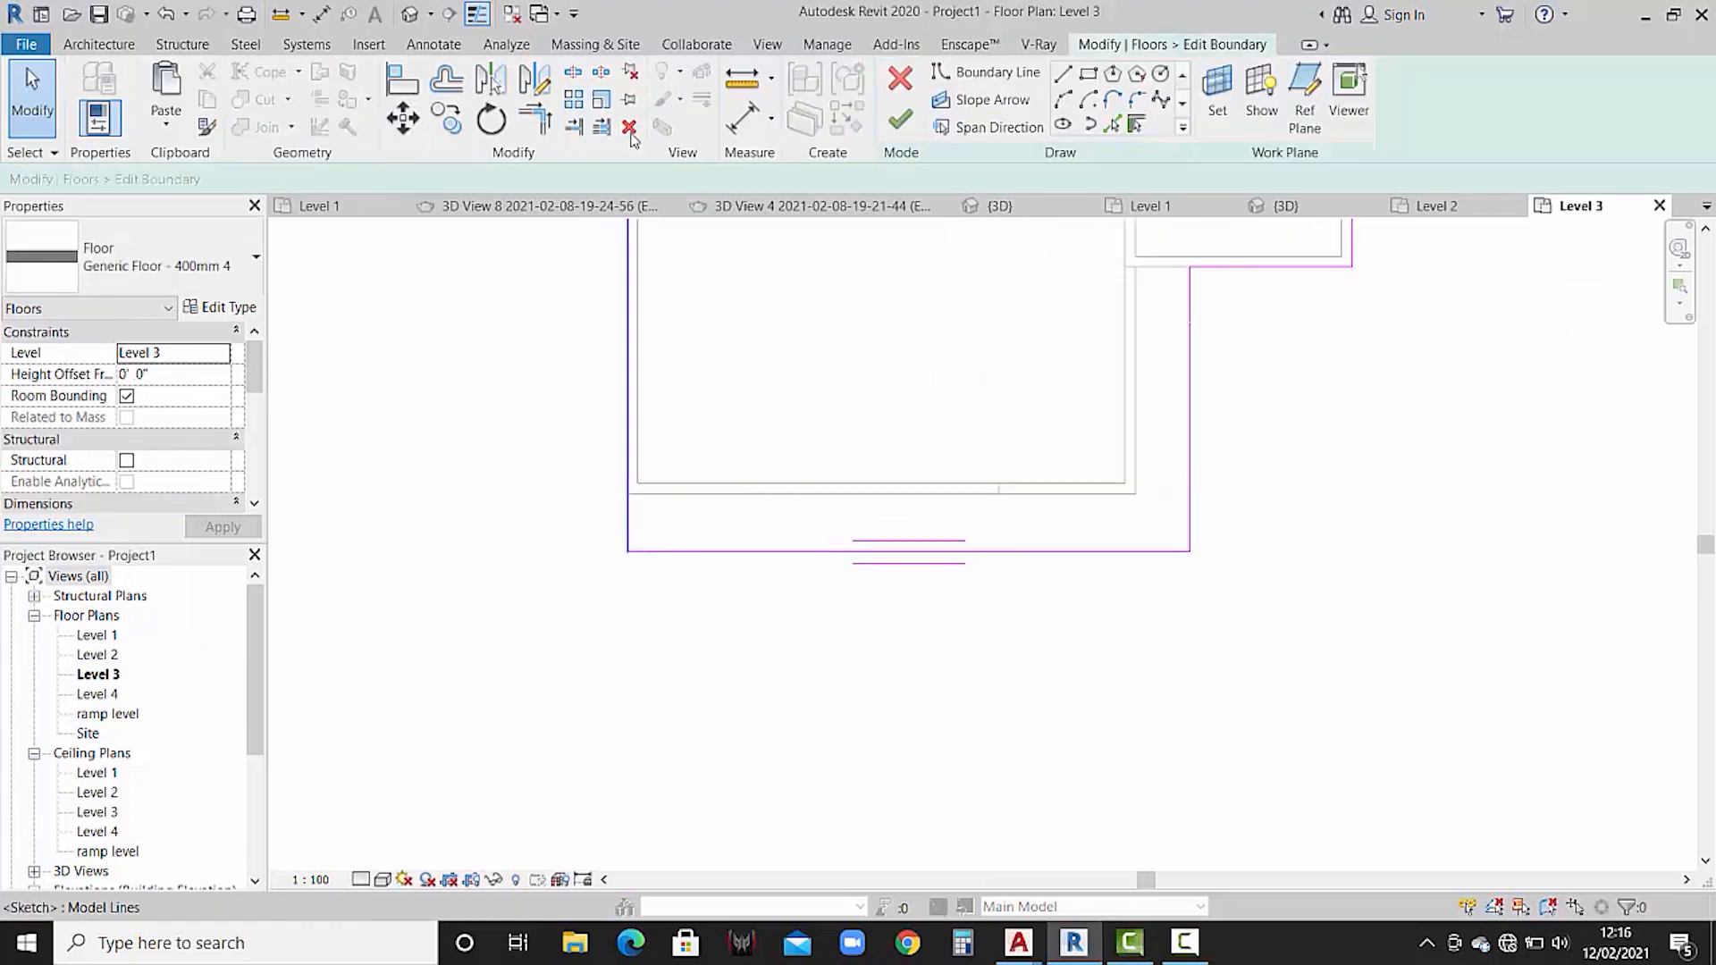
left_click(632, 491)
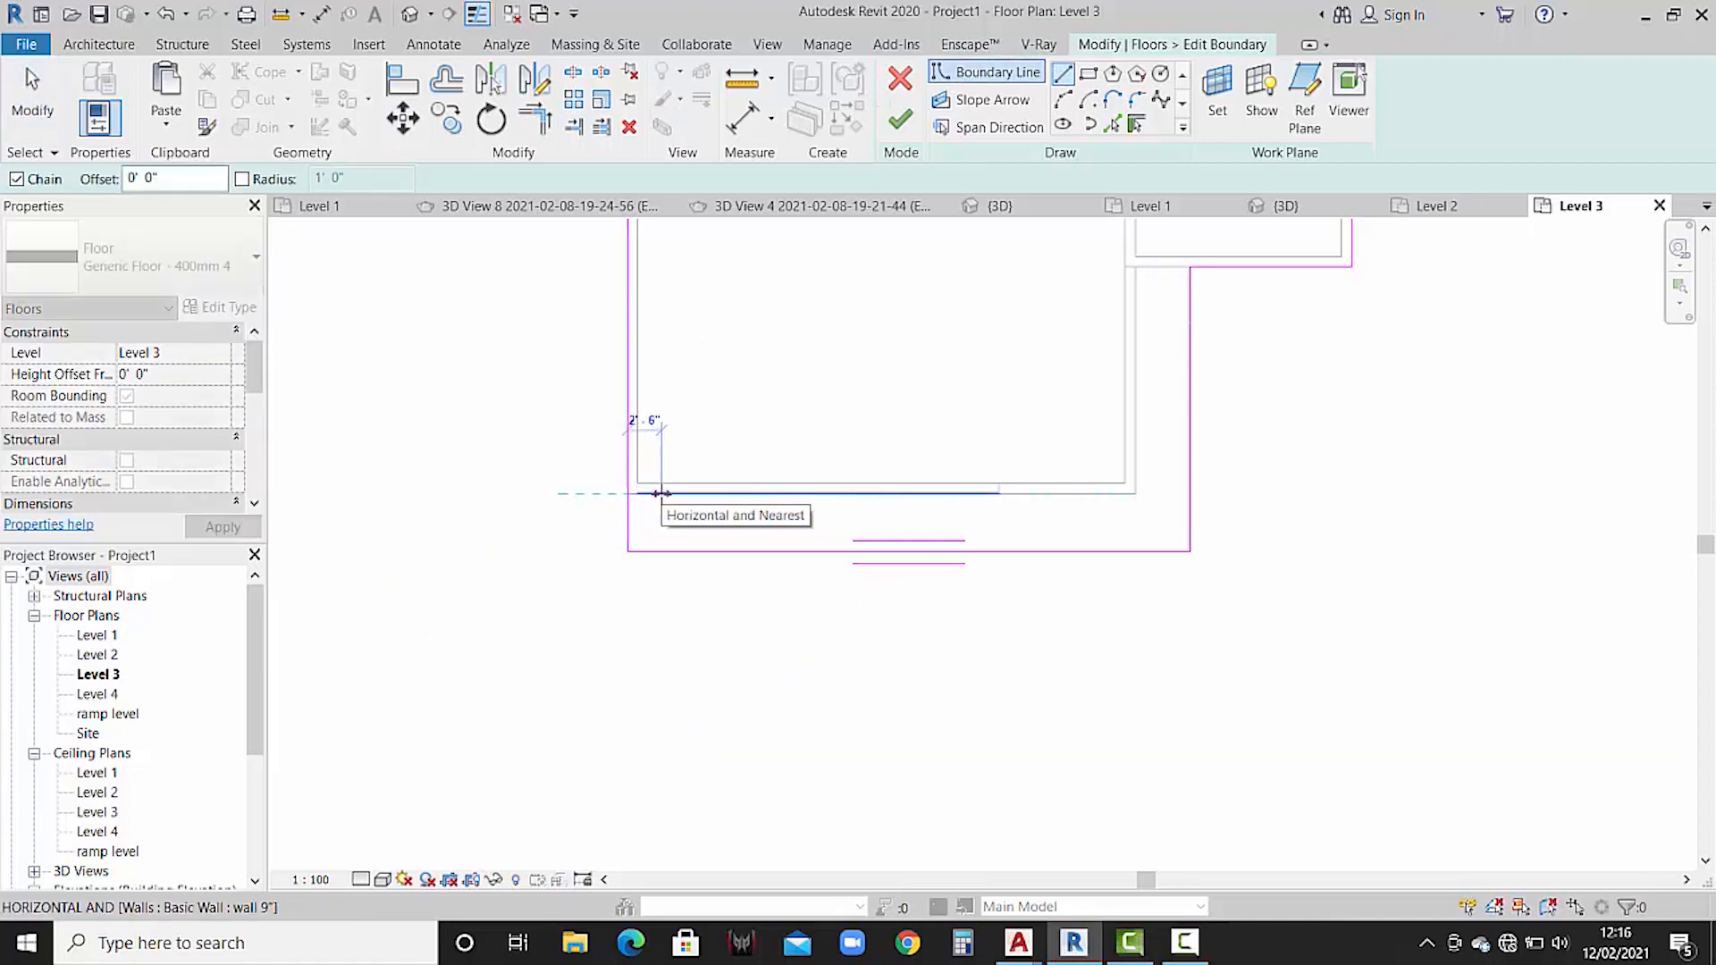
left_click(661, 492)
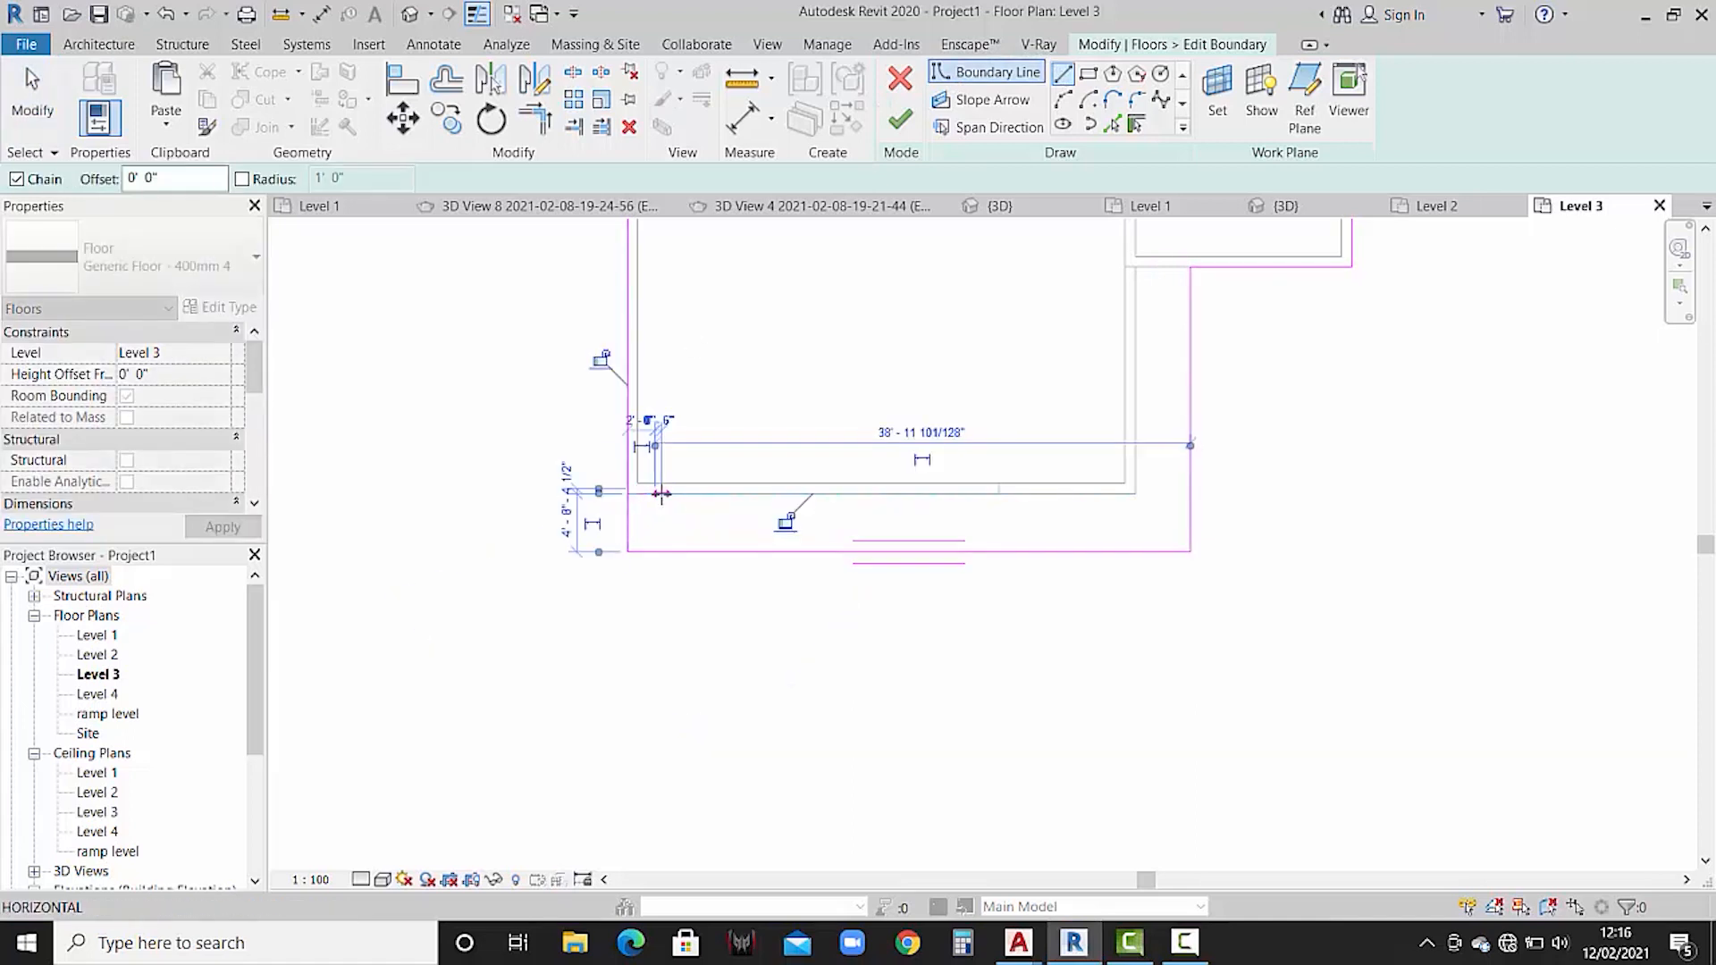
left_click(655, 551)
key("Escape")
key("Escape")
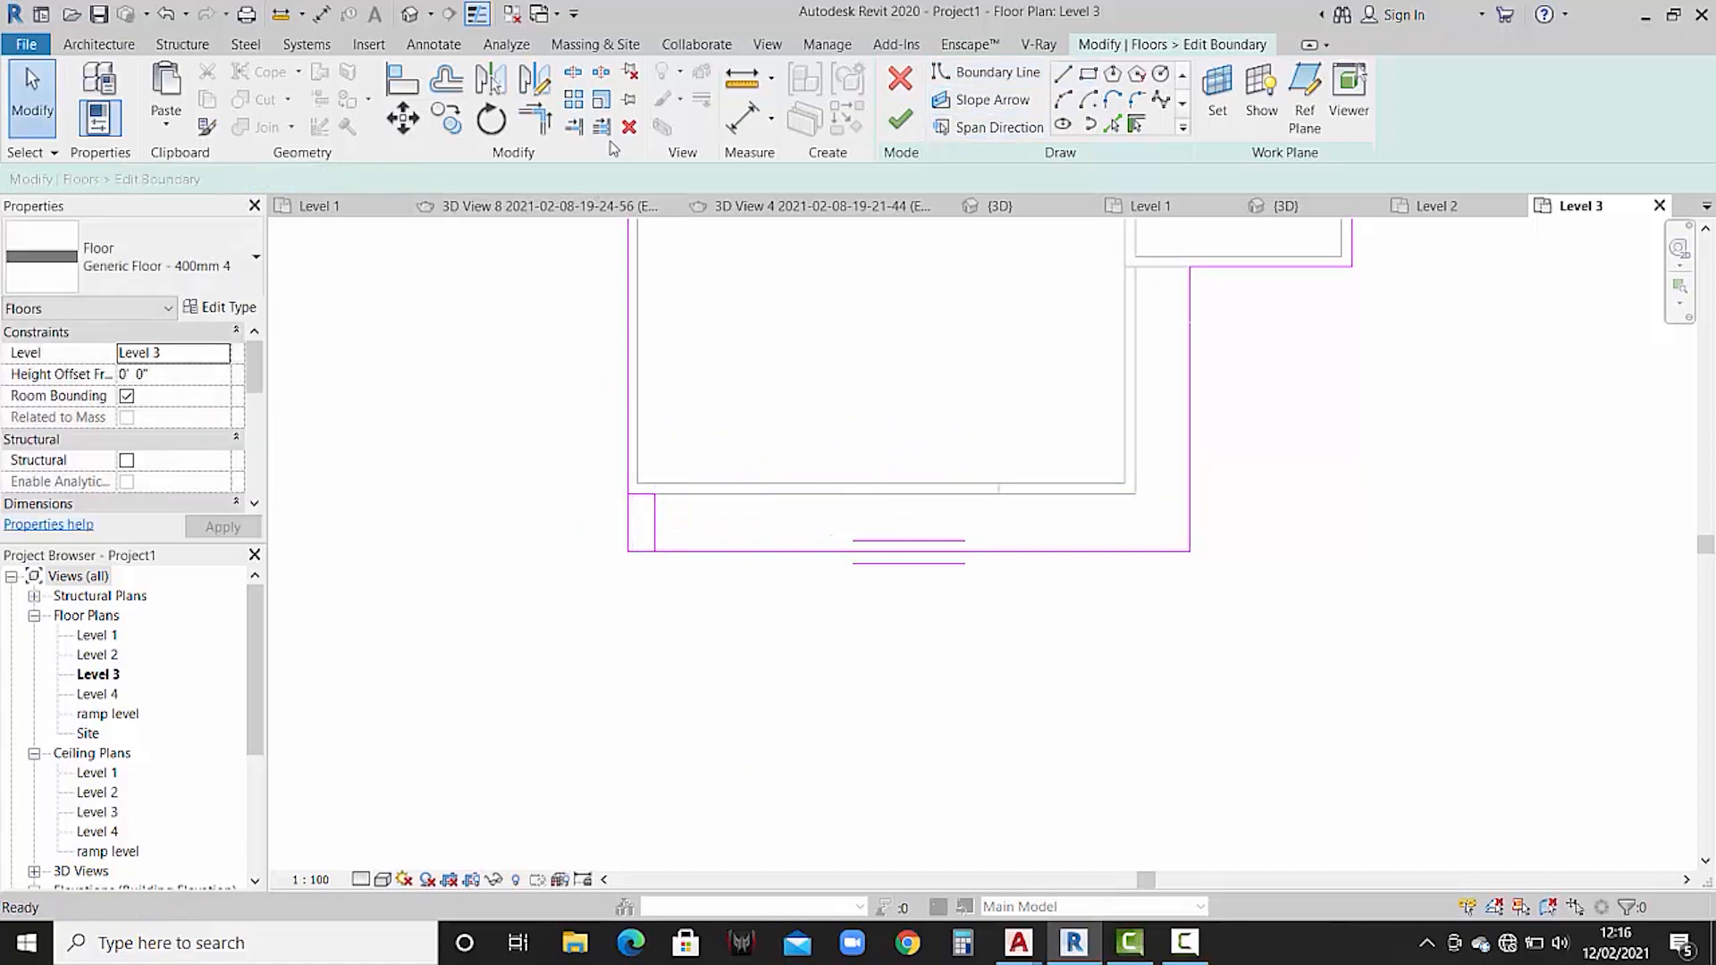
- Trim the Level 3 floor boundary to cut off the notched corner and finish the floor without attaching the walls
left_click(555, 136)
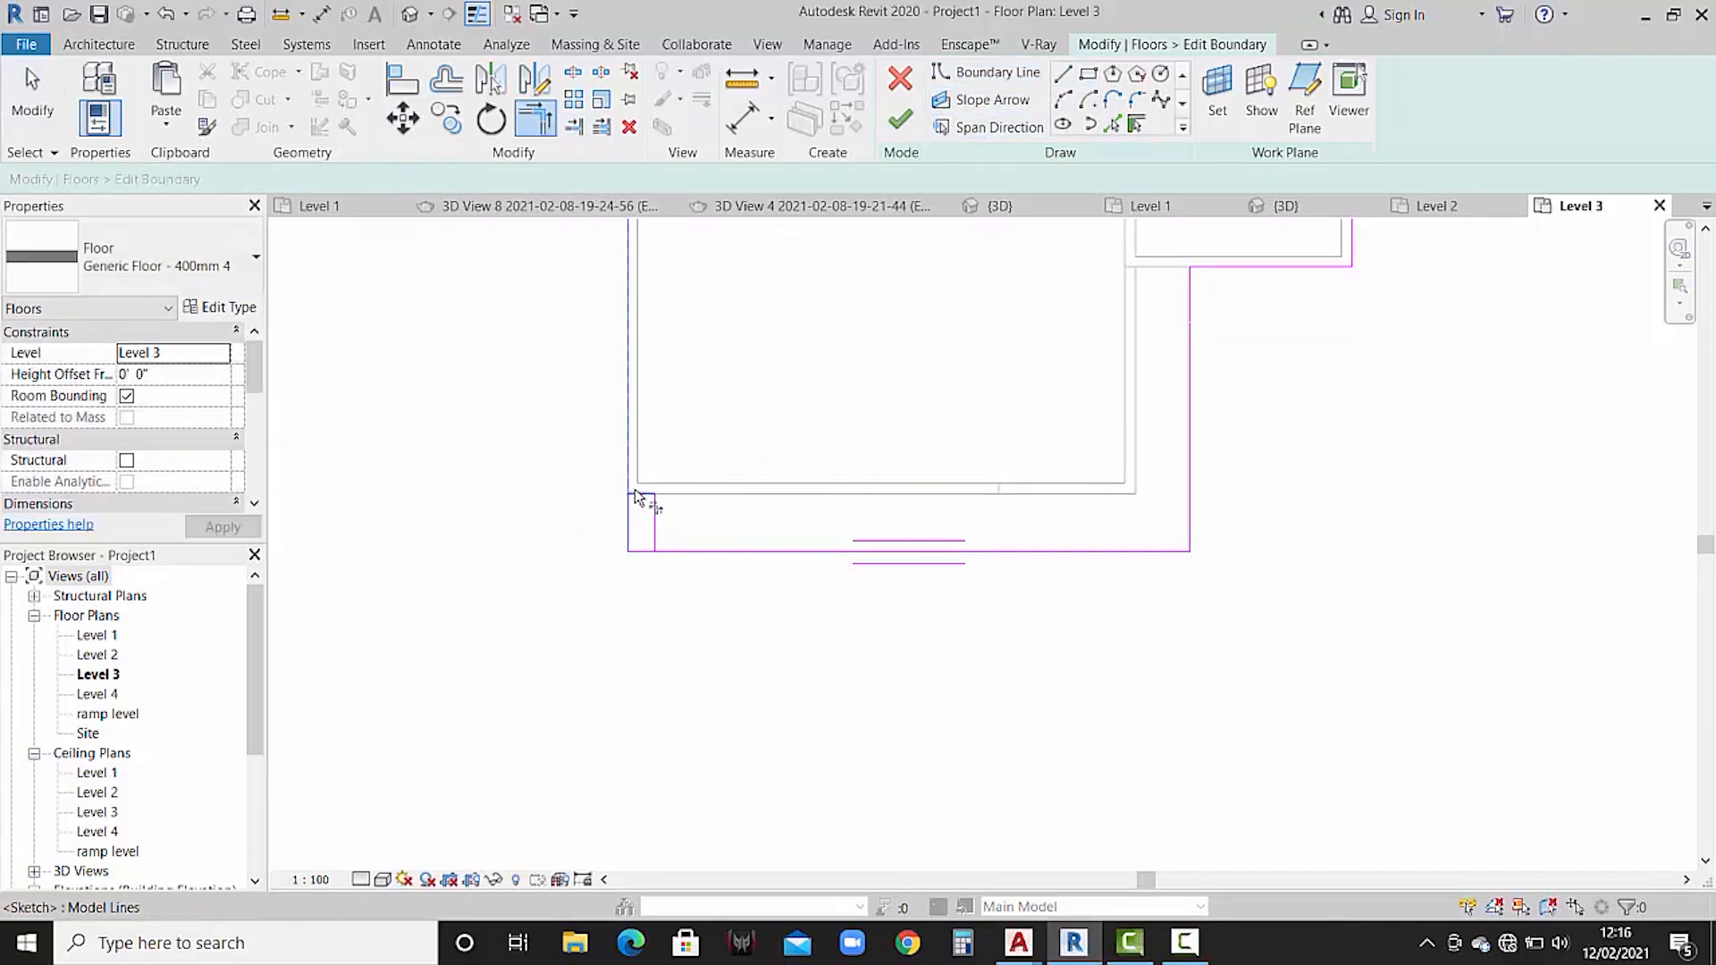
left_click(657, 537)
left_click(697, 551)
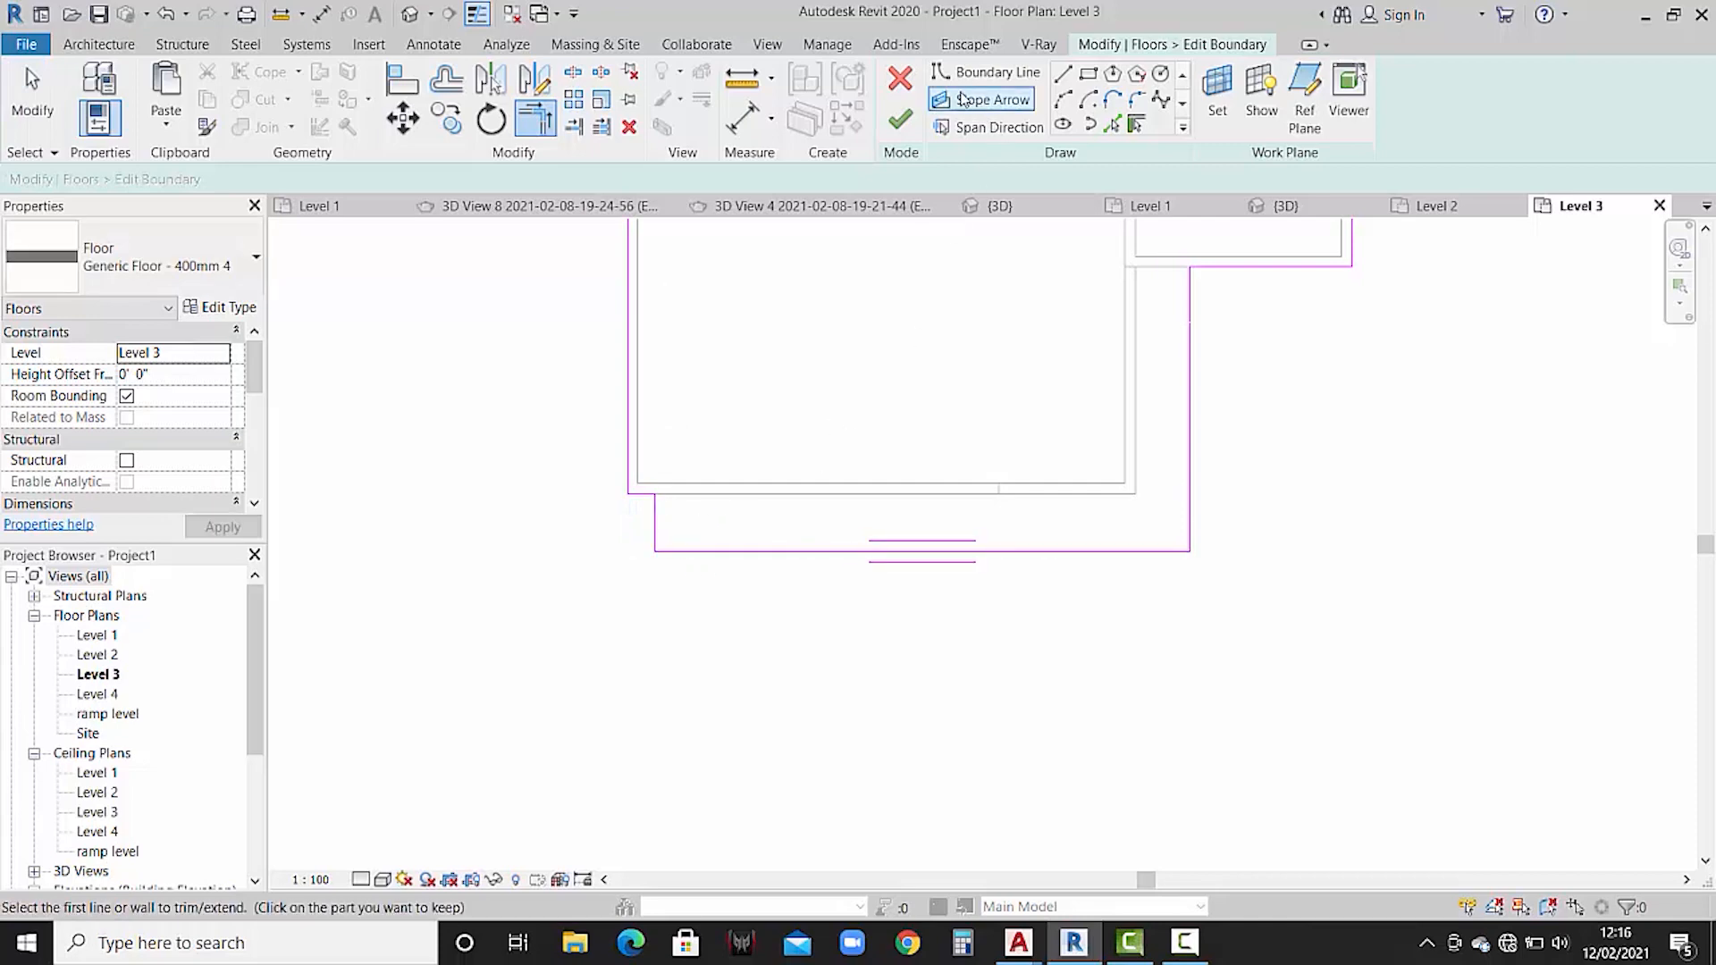
left_click(900, 125)
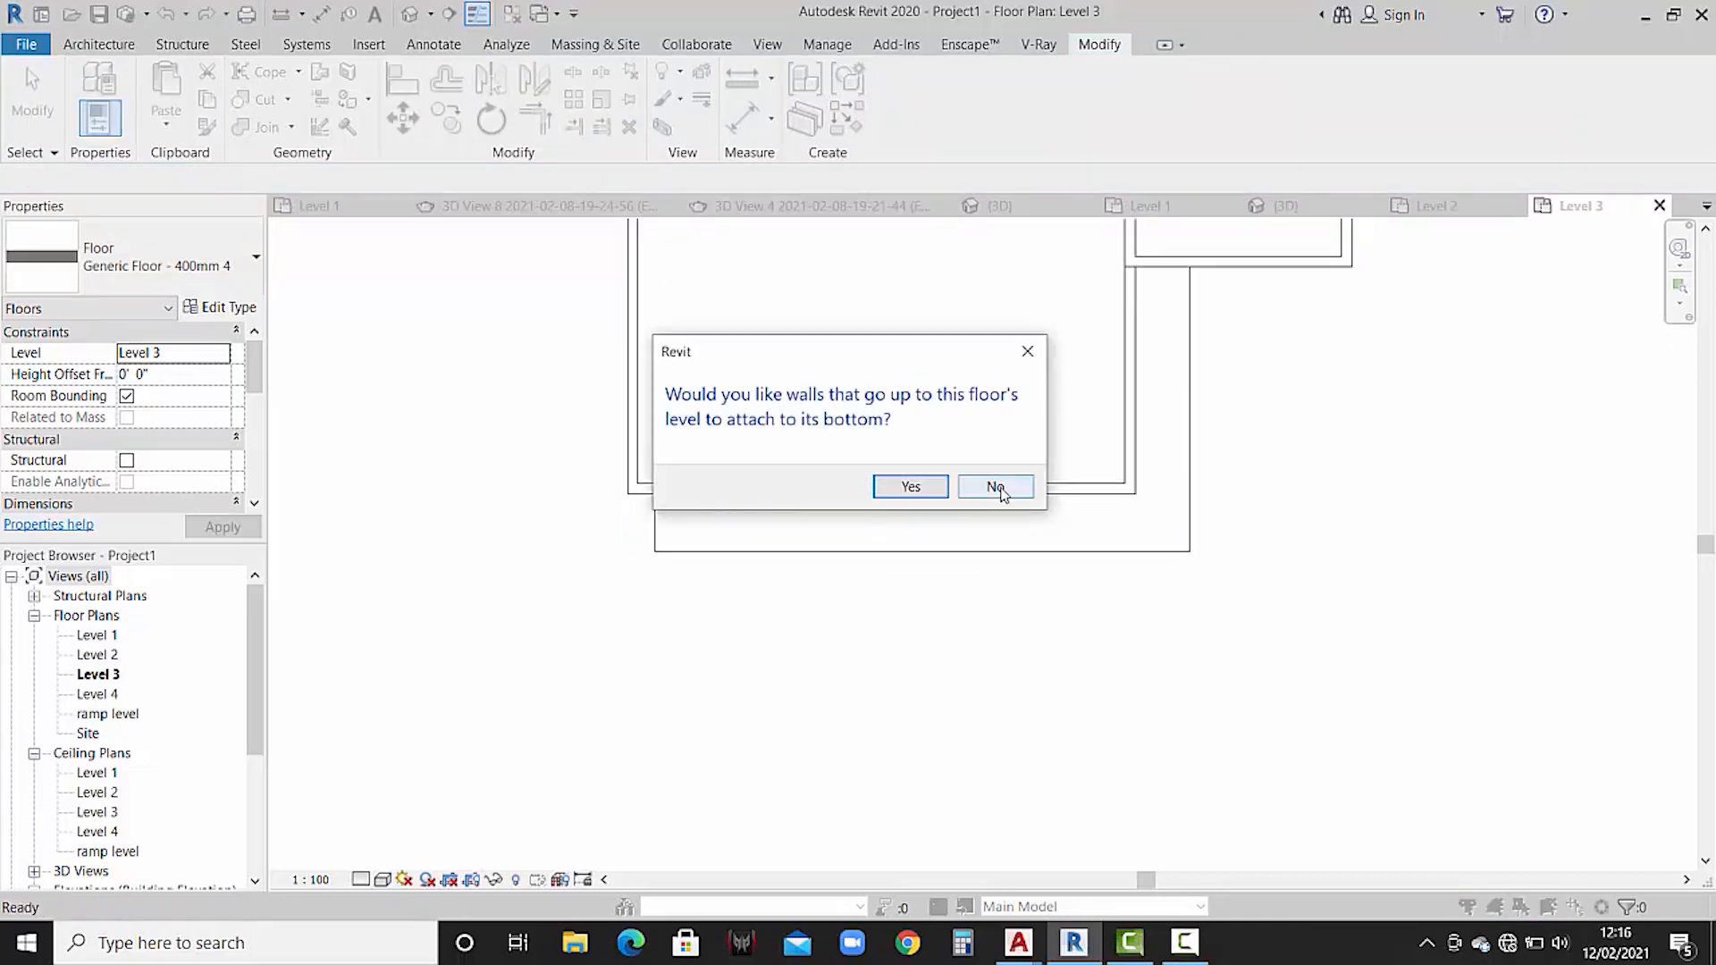
left_click(997, 487)
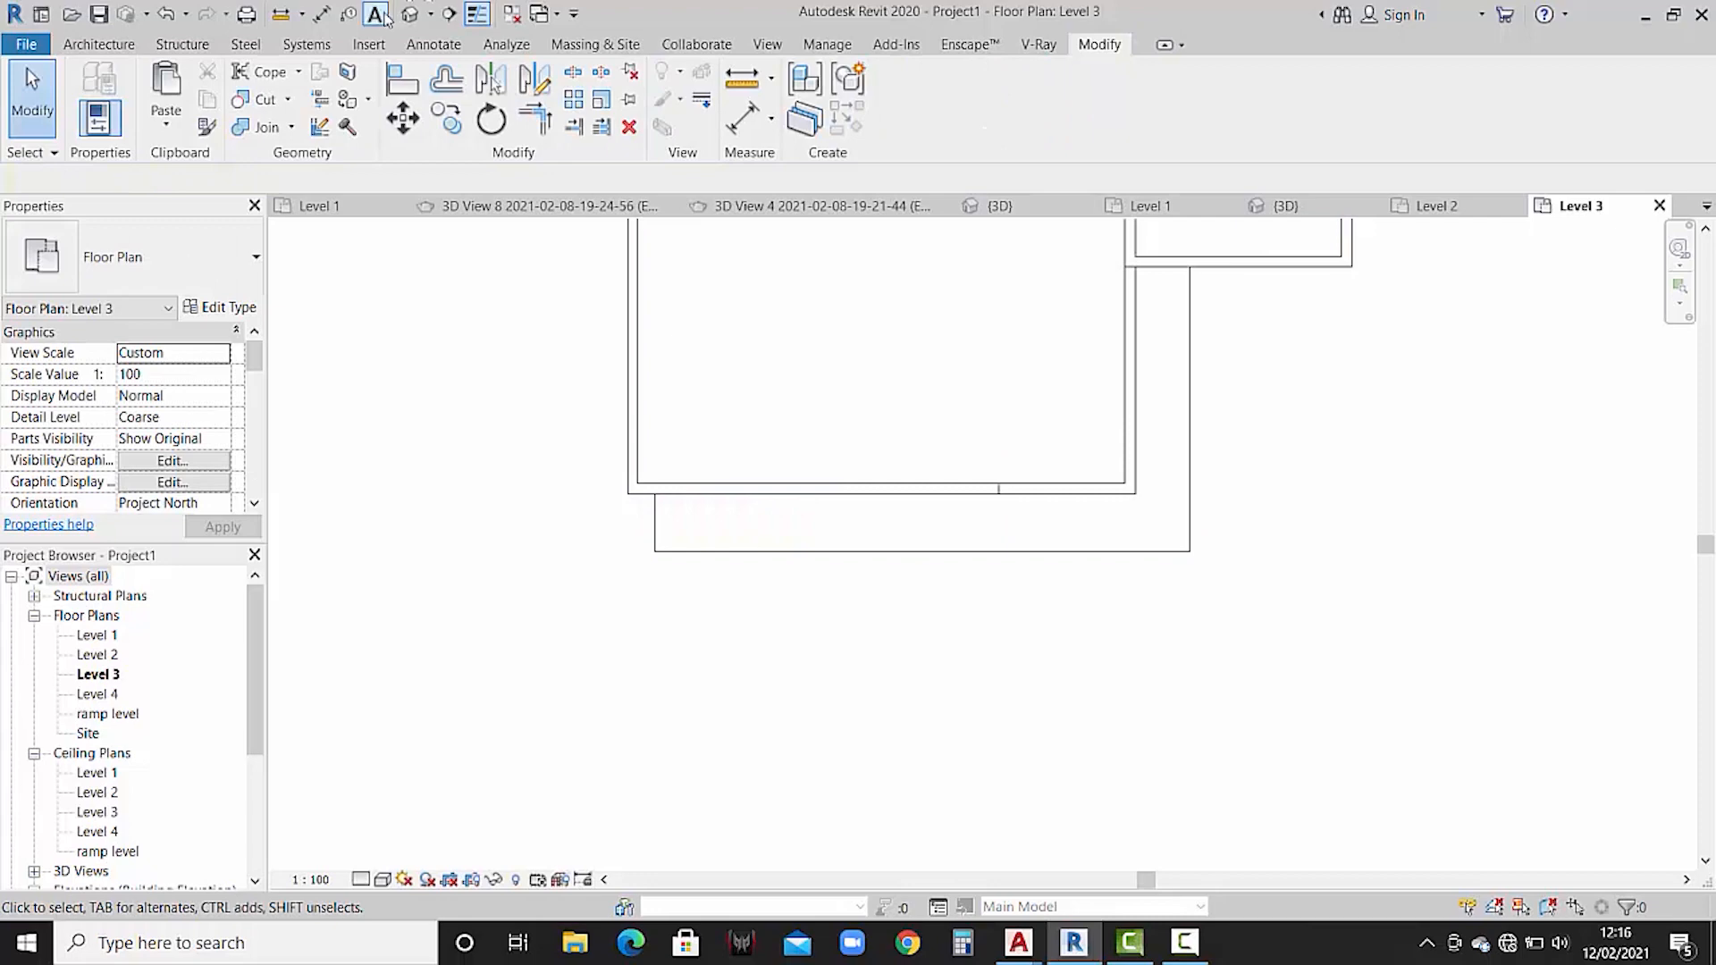
- Delete the imported DEV PLAN-2.dwg and DEV PLAN-1.dwg plans in the 3D view and inspect the notched front slab corners
left_click(410, 13)
scroll(626, 447, "up", 2)
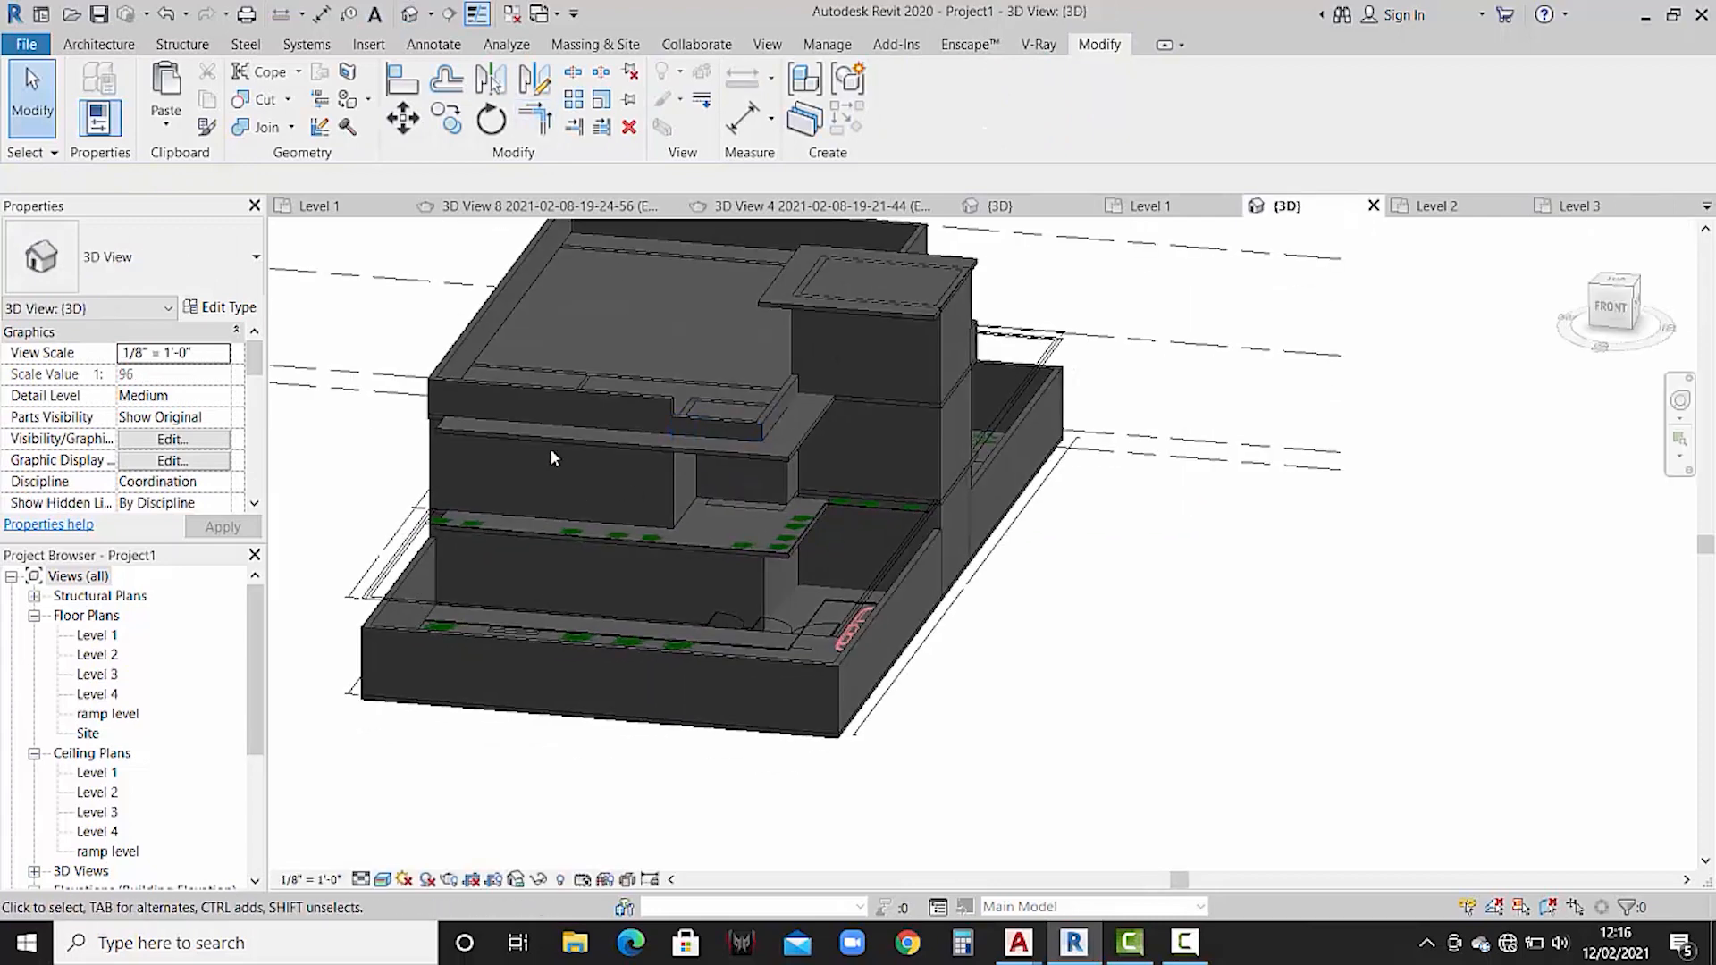
middle_click_drag(550, 457, 713, 429, "shift")
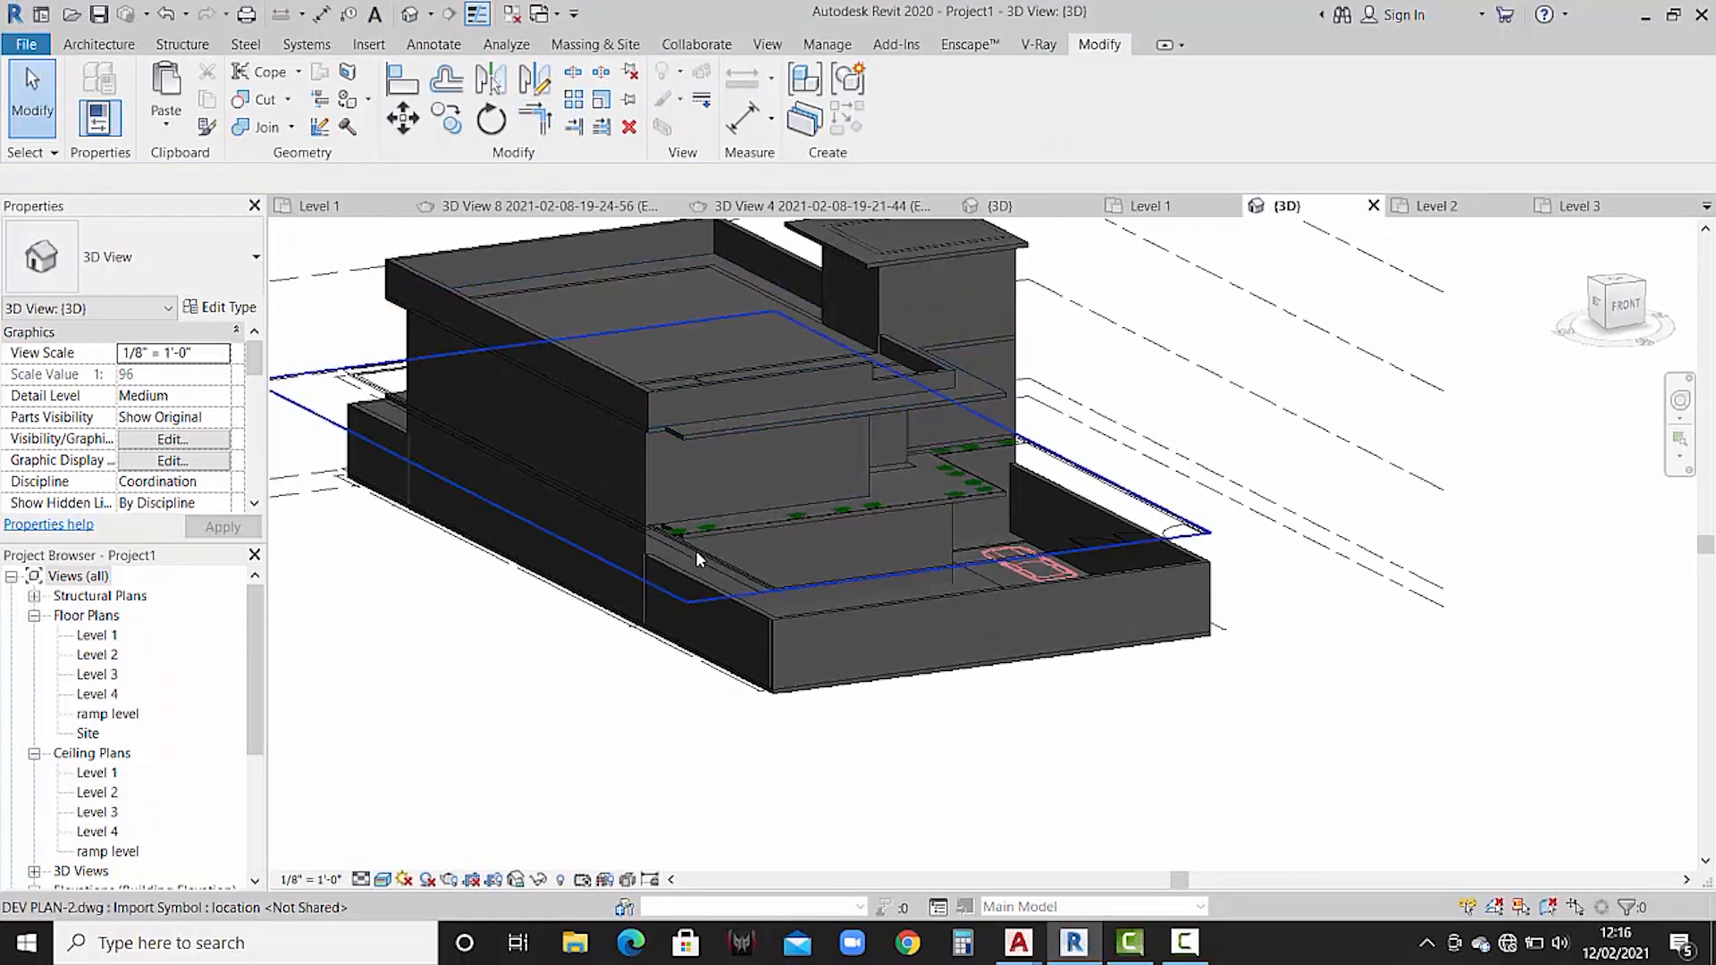
scroll(698, 557, "up", 4)
left_click(812, 619)
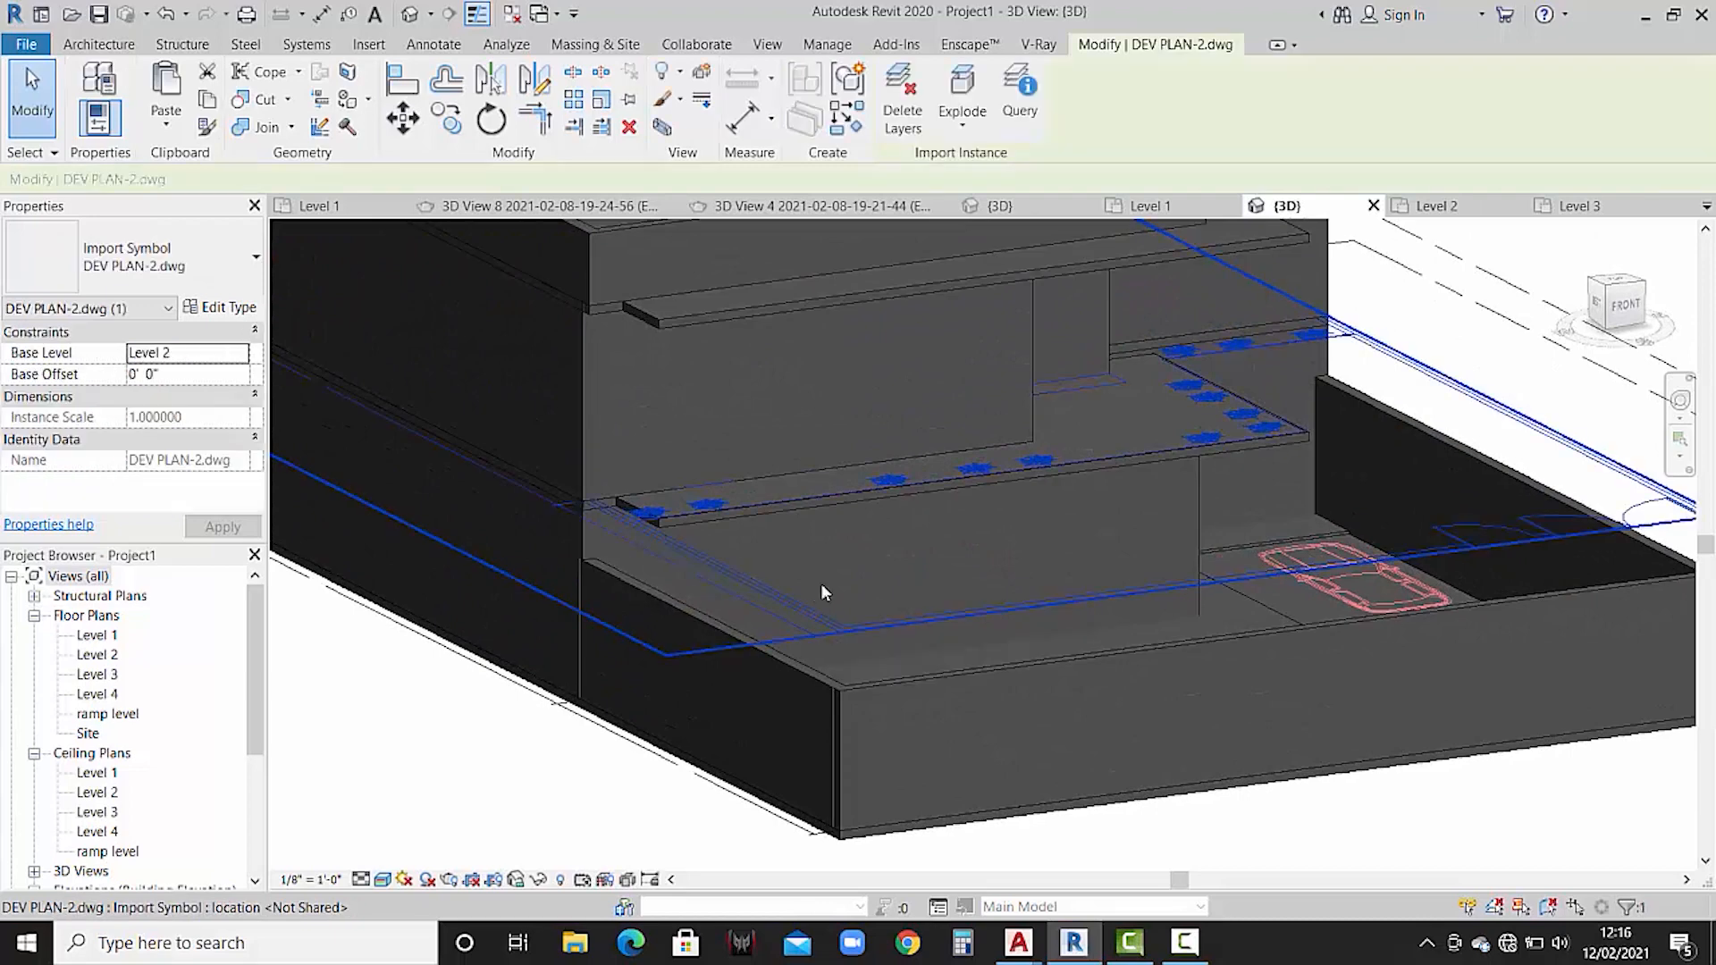
key("Escape")
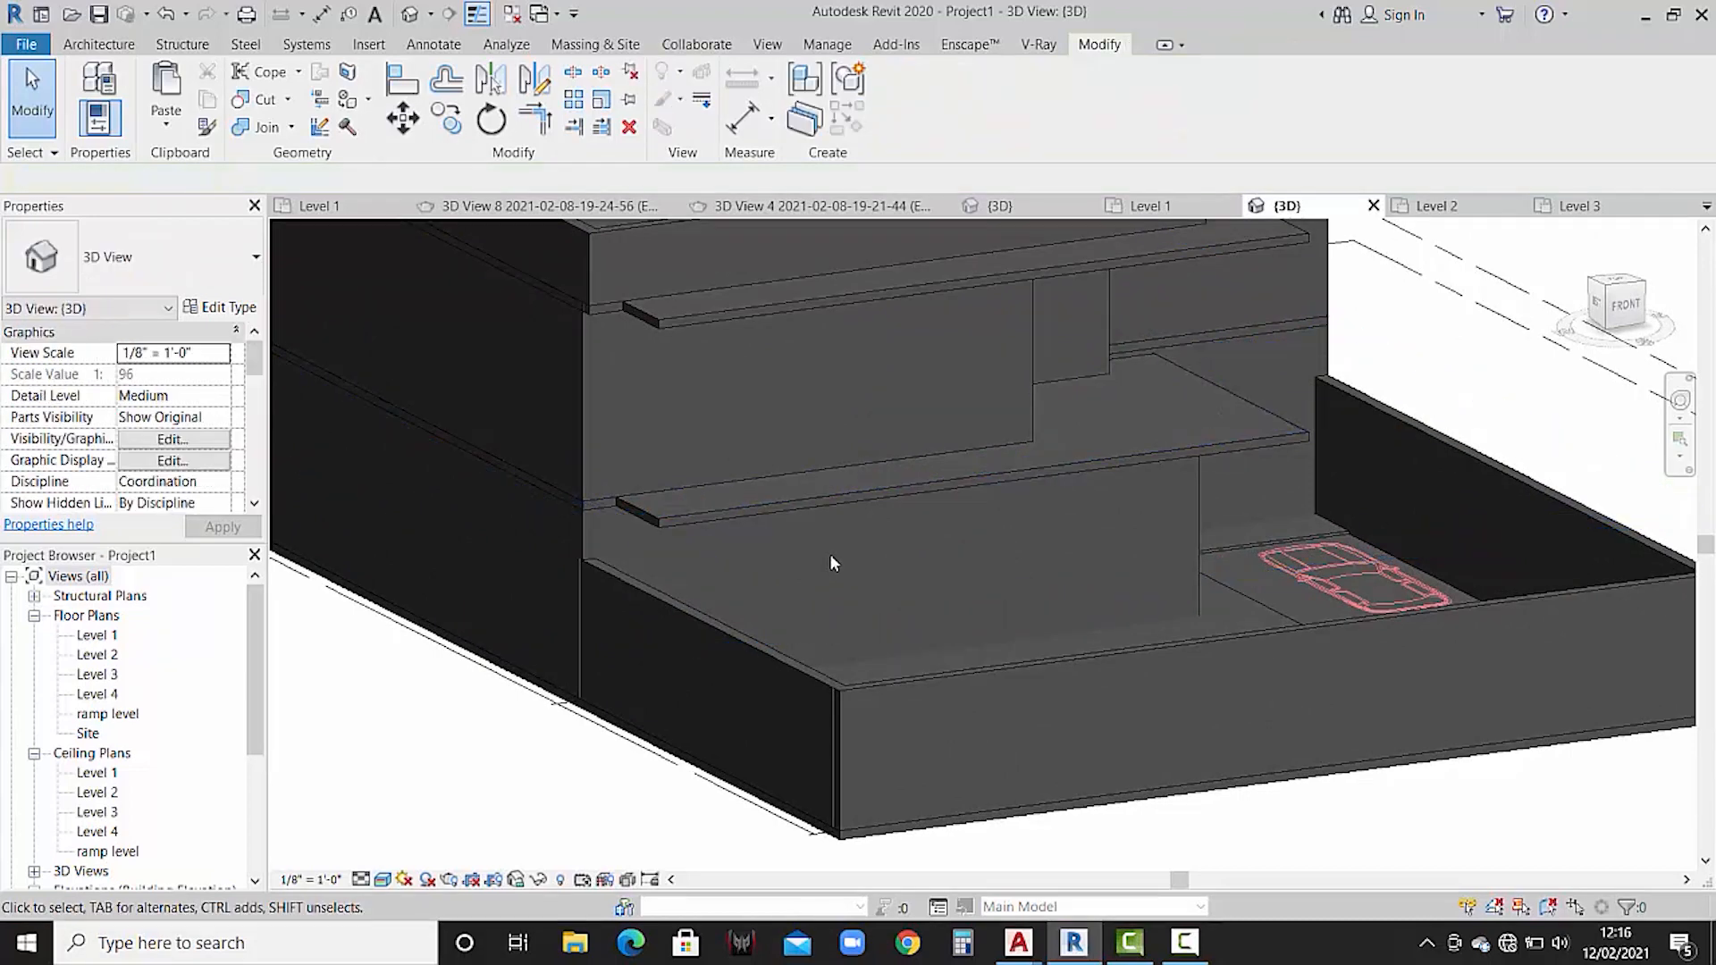
left_click(1294, 577)
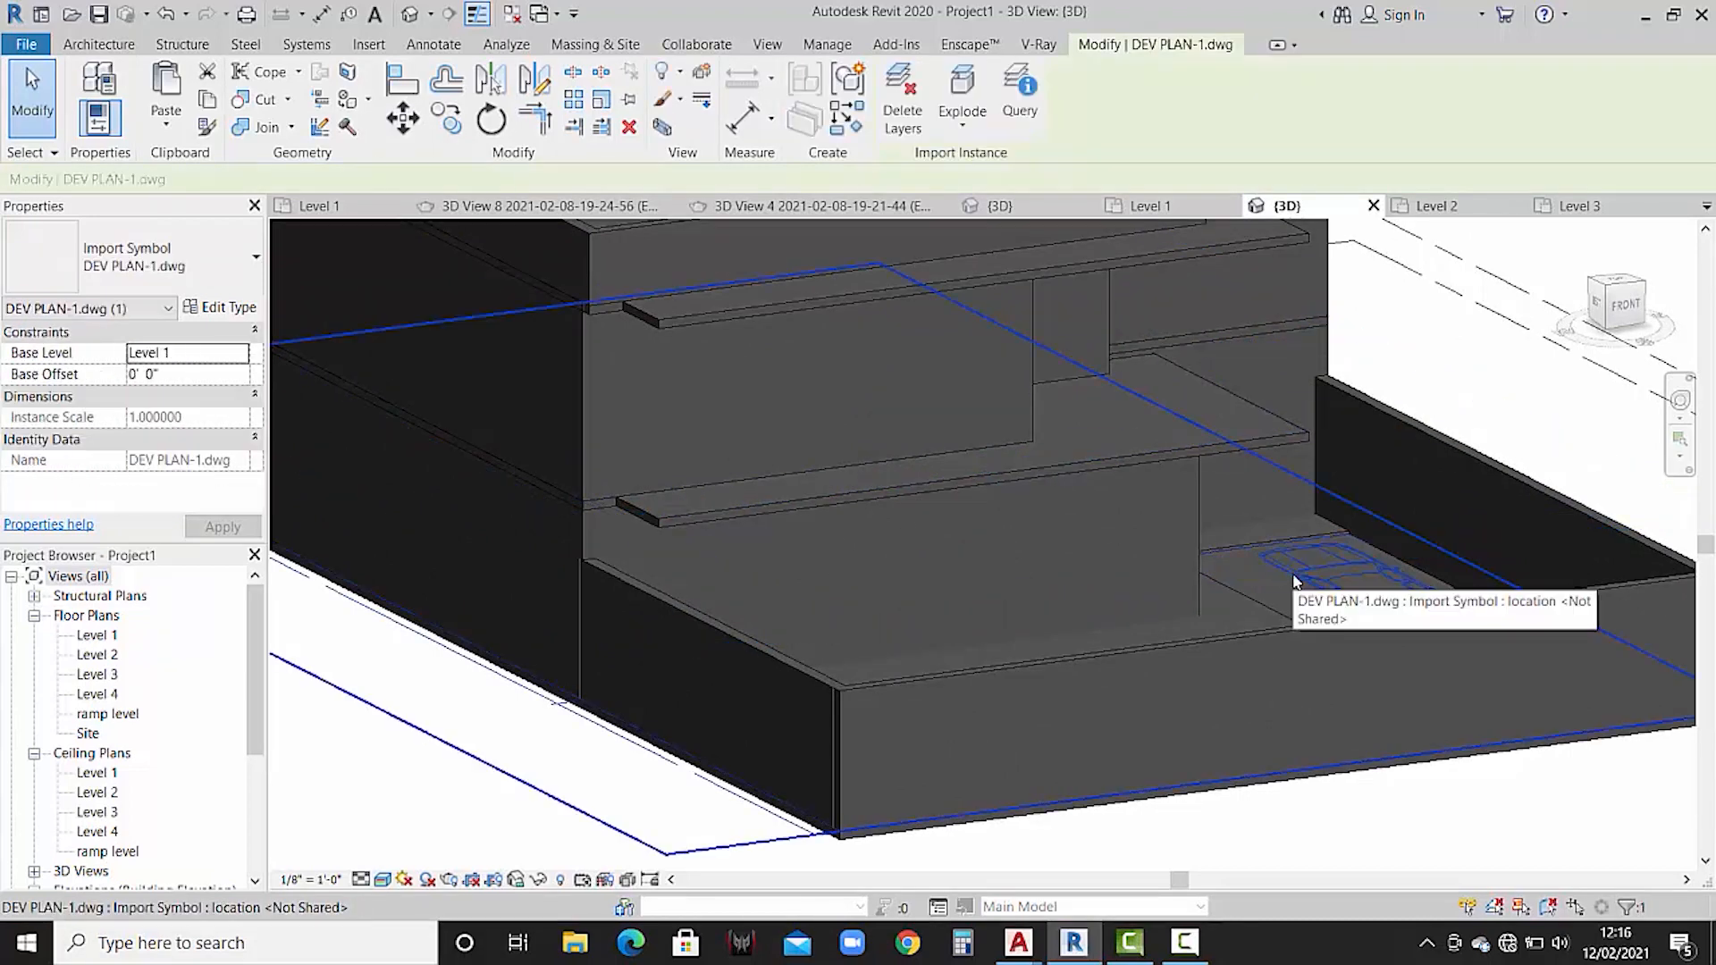
key("Delete")
scroll(940, 394, "down", 2)
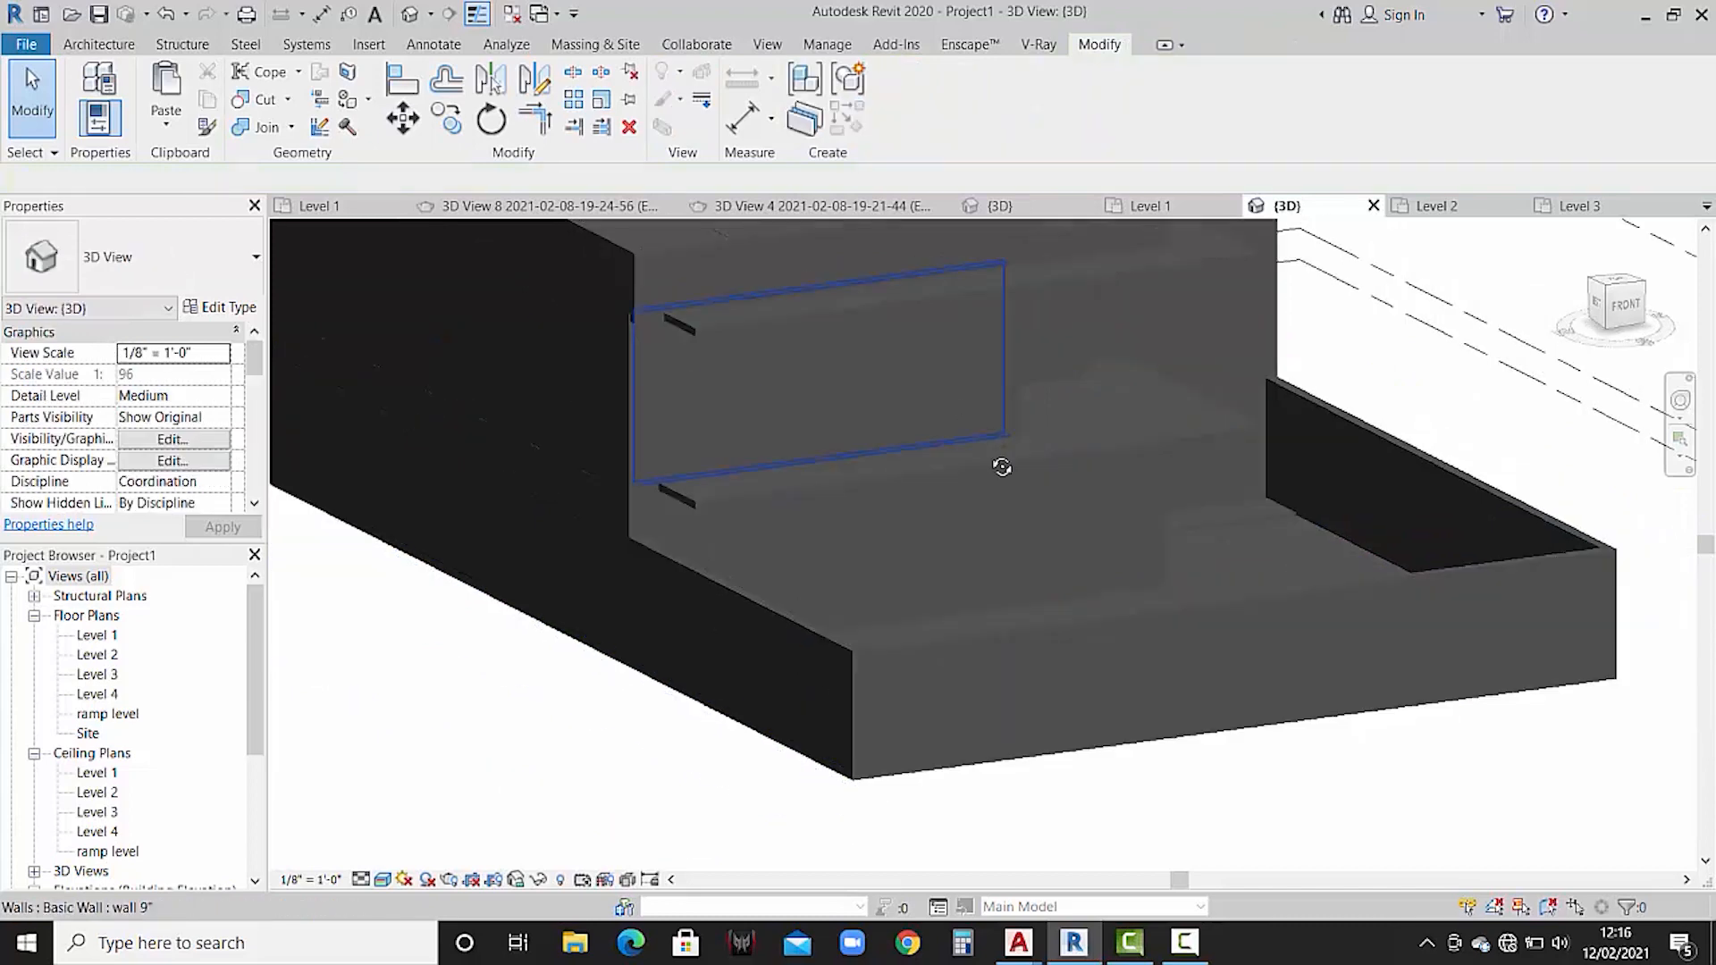
middle_click_drag(996, 464, 764, 491, "shift")
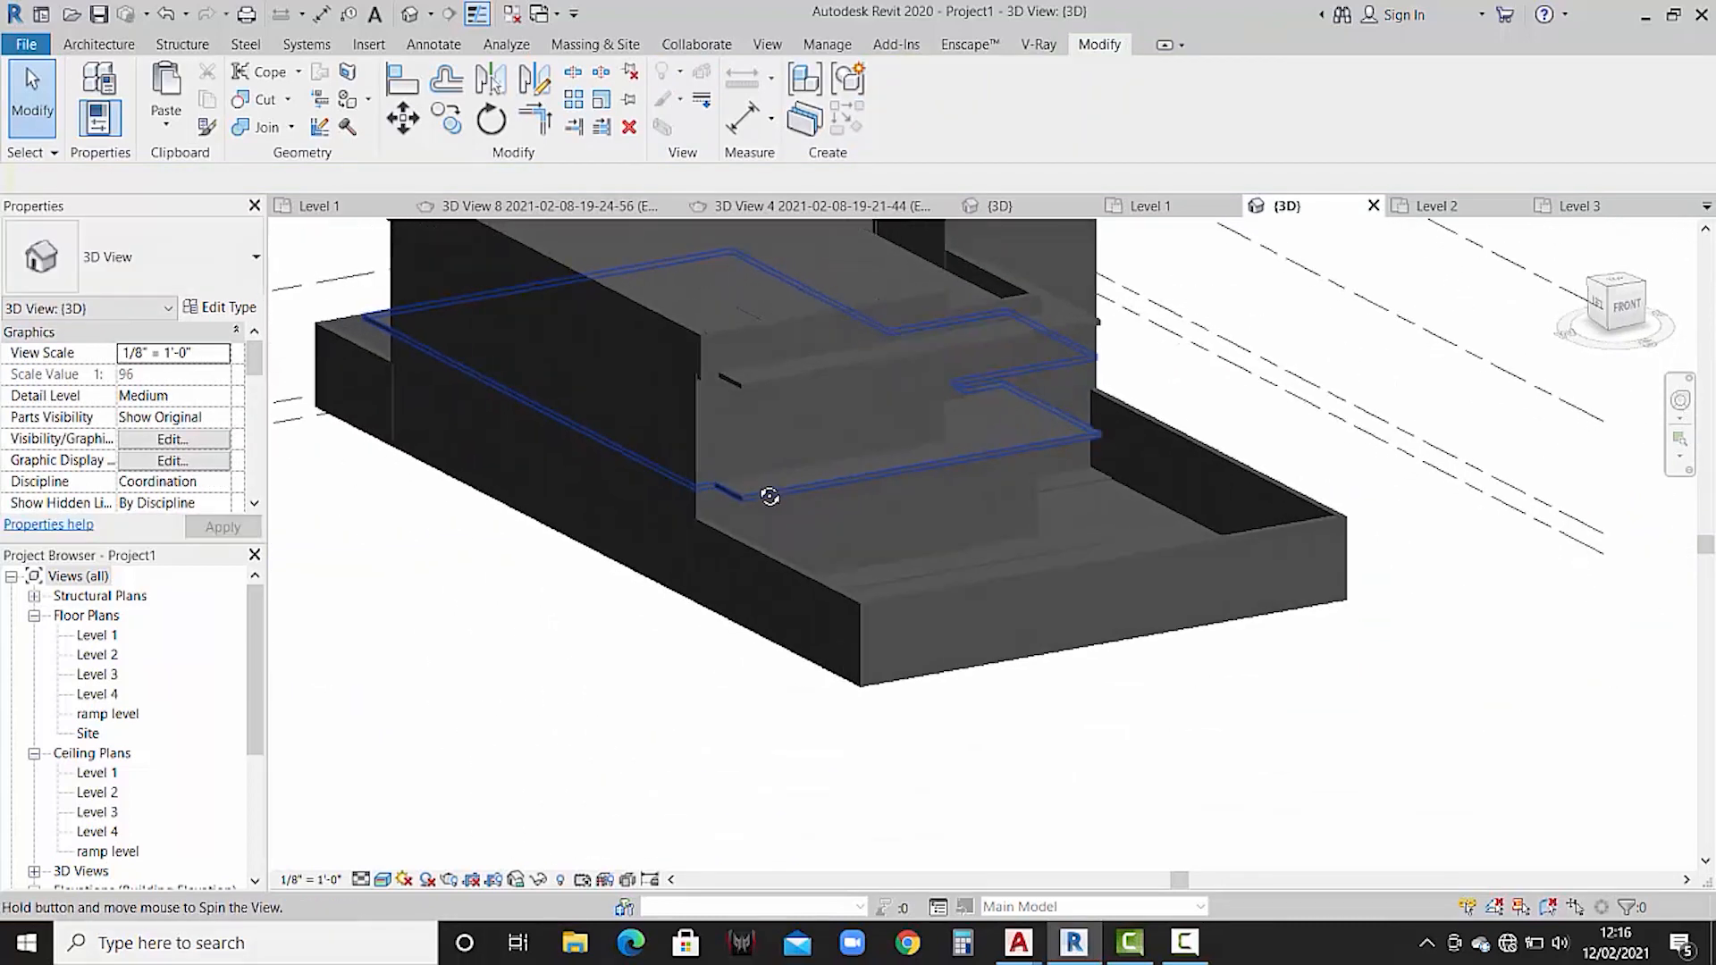
scroll(717, 508, "up", 5)
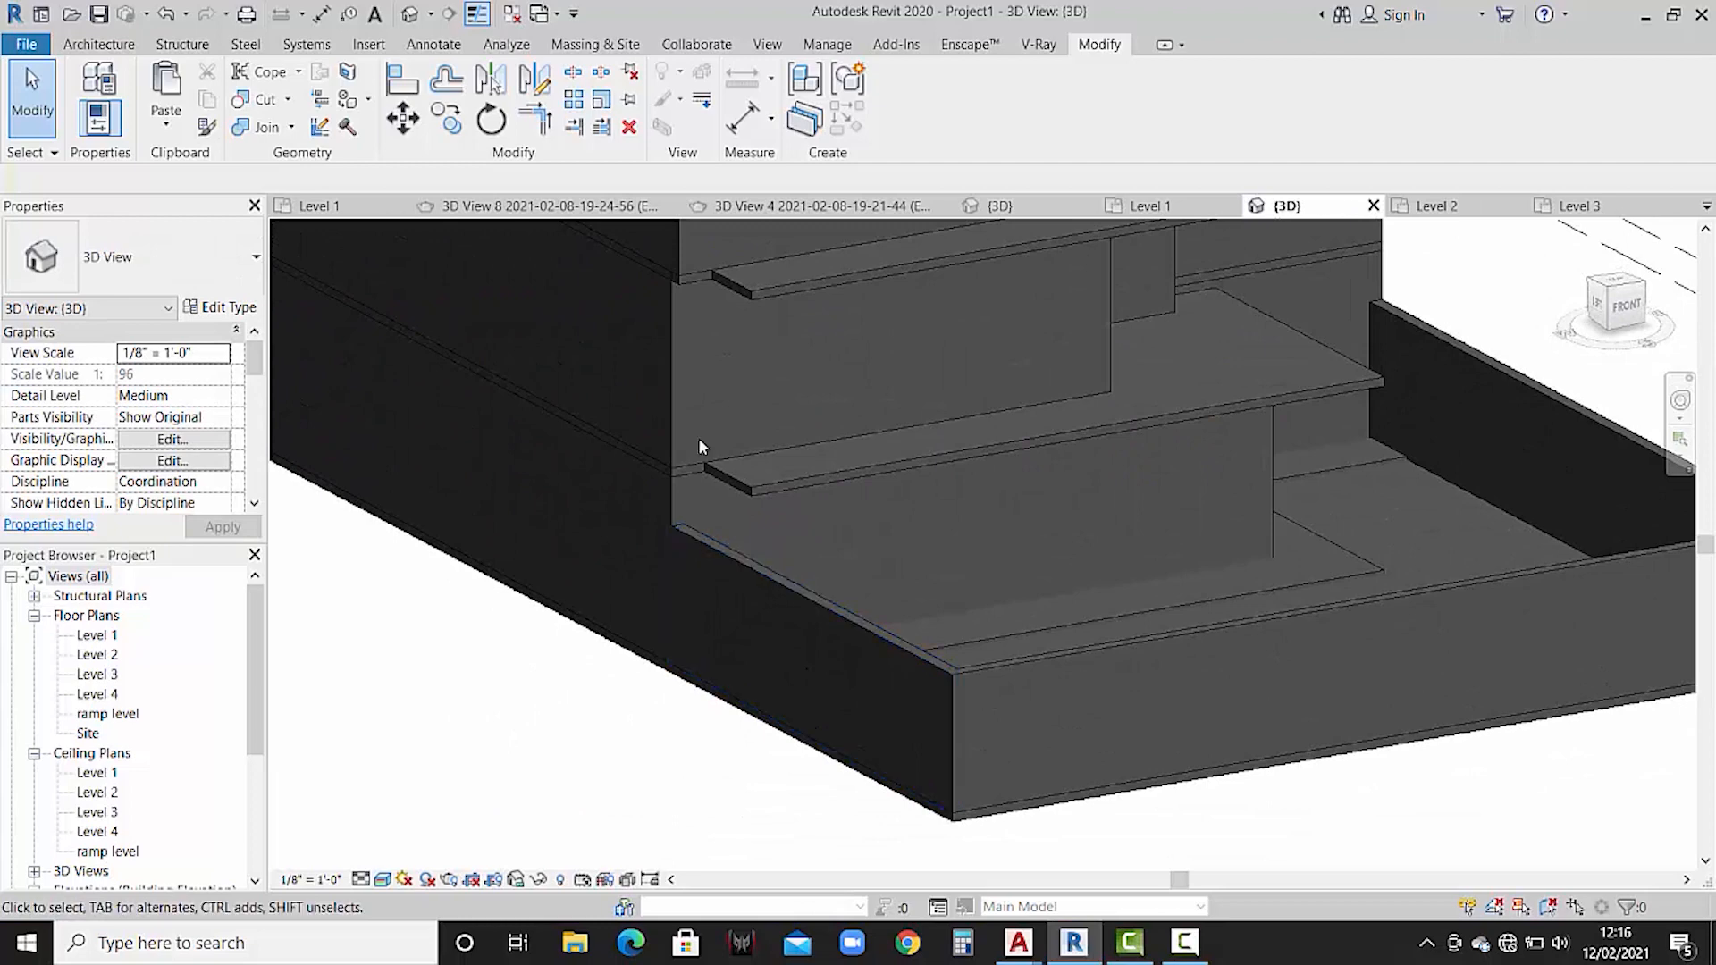
middle_click_drag(730, 397, 768, 592)
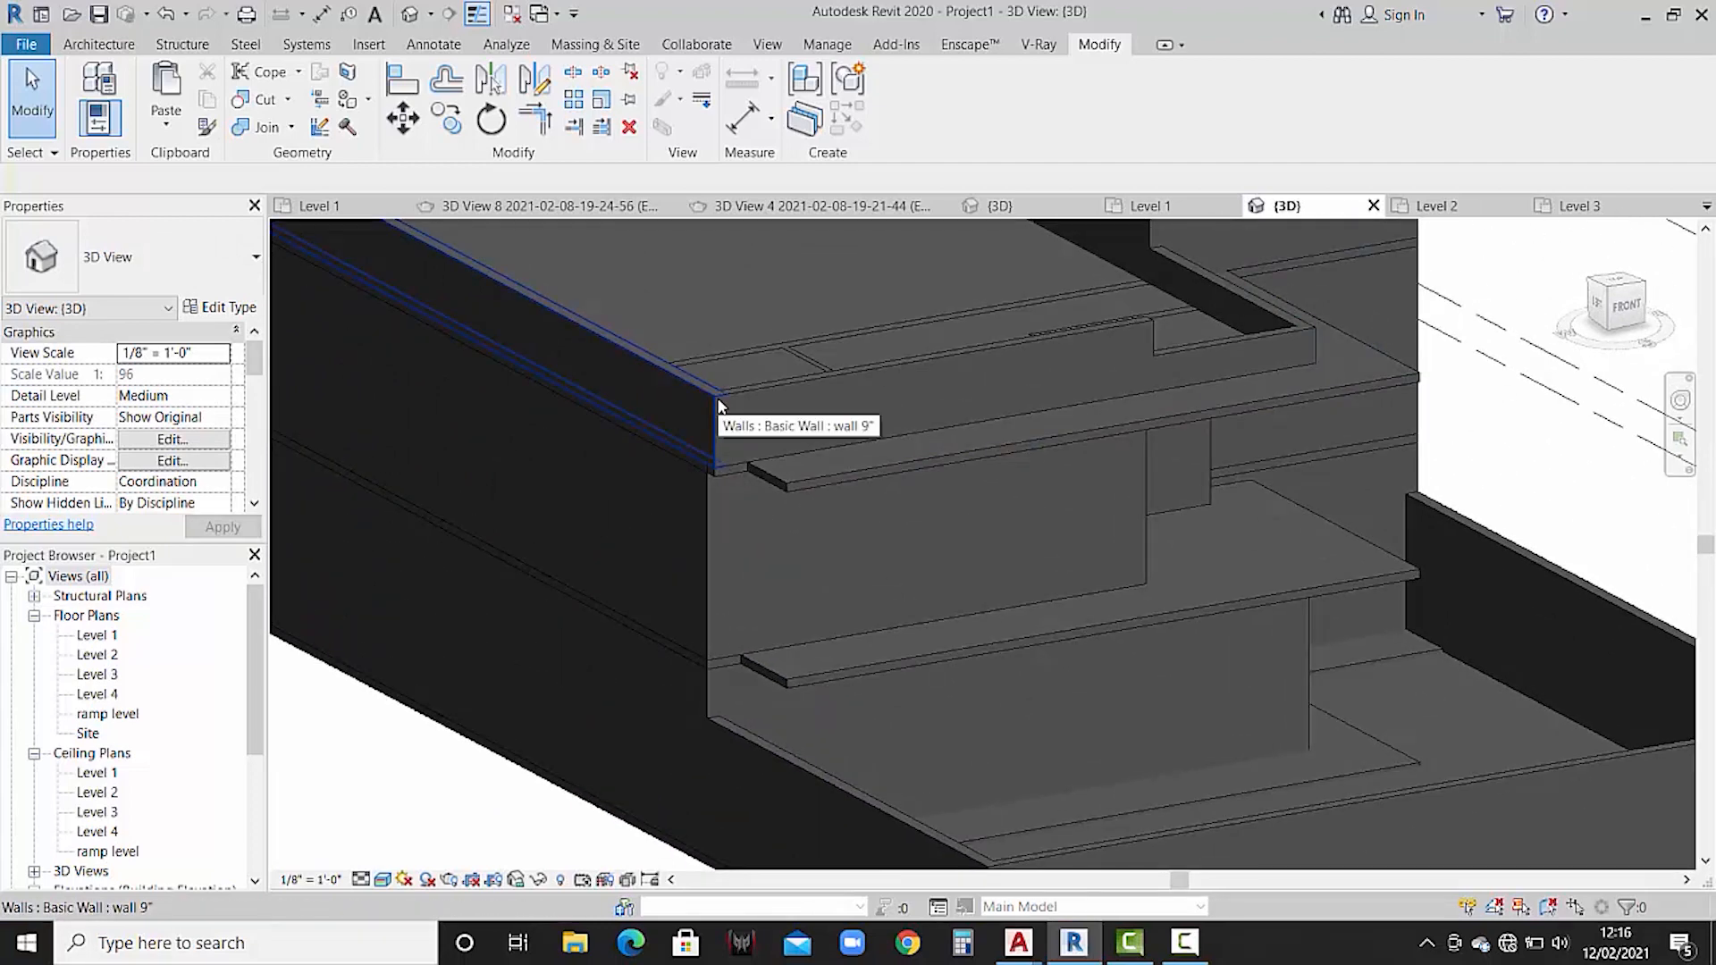
- After comparing with the reference house, split the 9" side boundary wall on the Level 1 plan in line with the front slab edge
left_click(1048, 215)
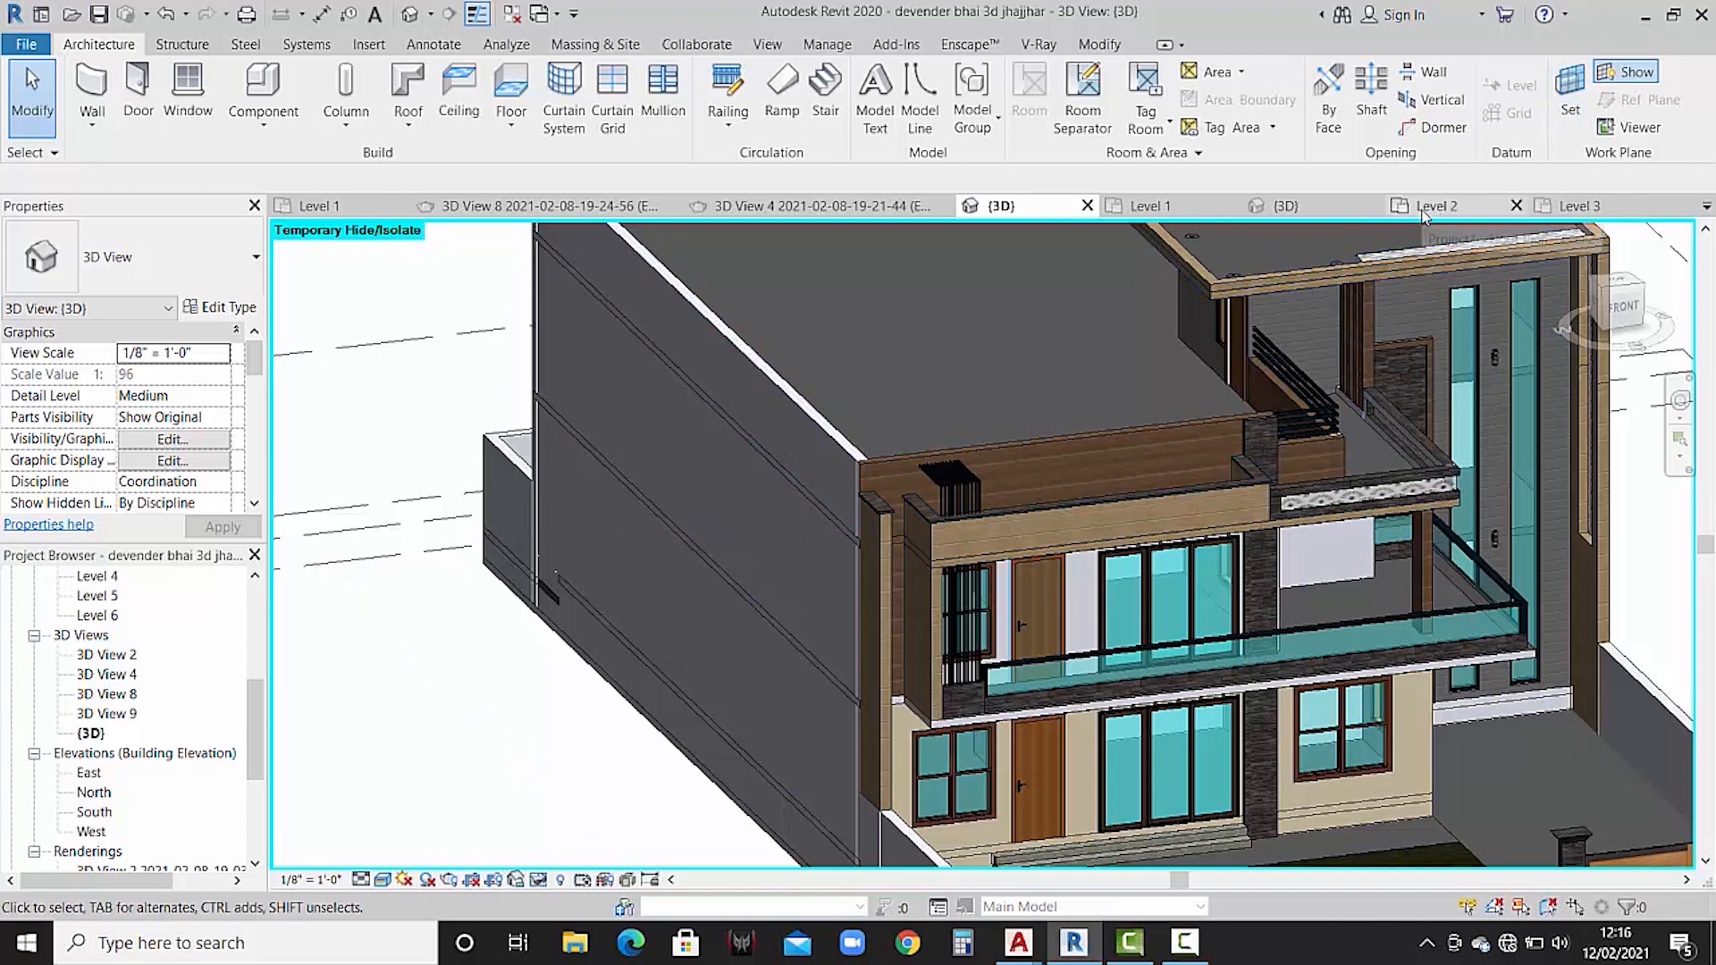
left_click(1286, 205)
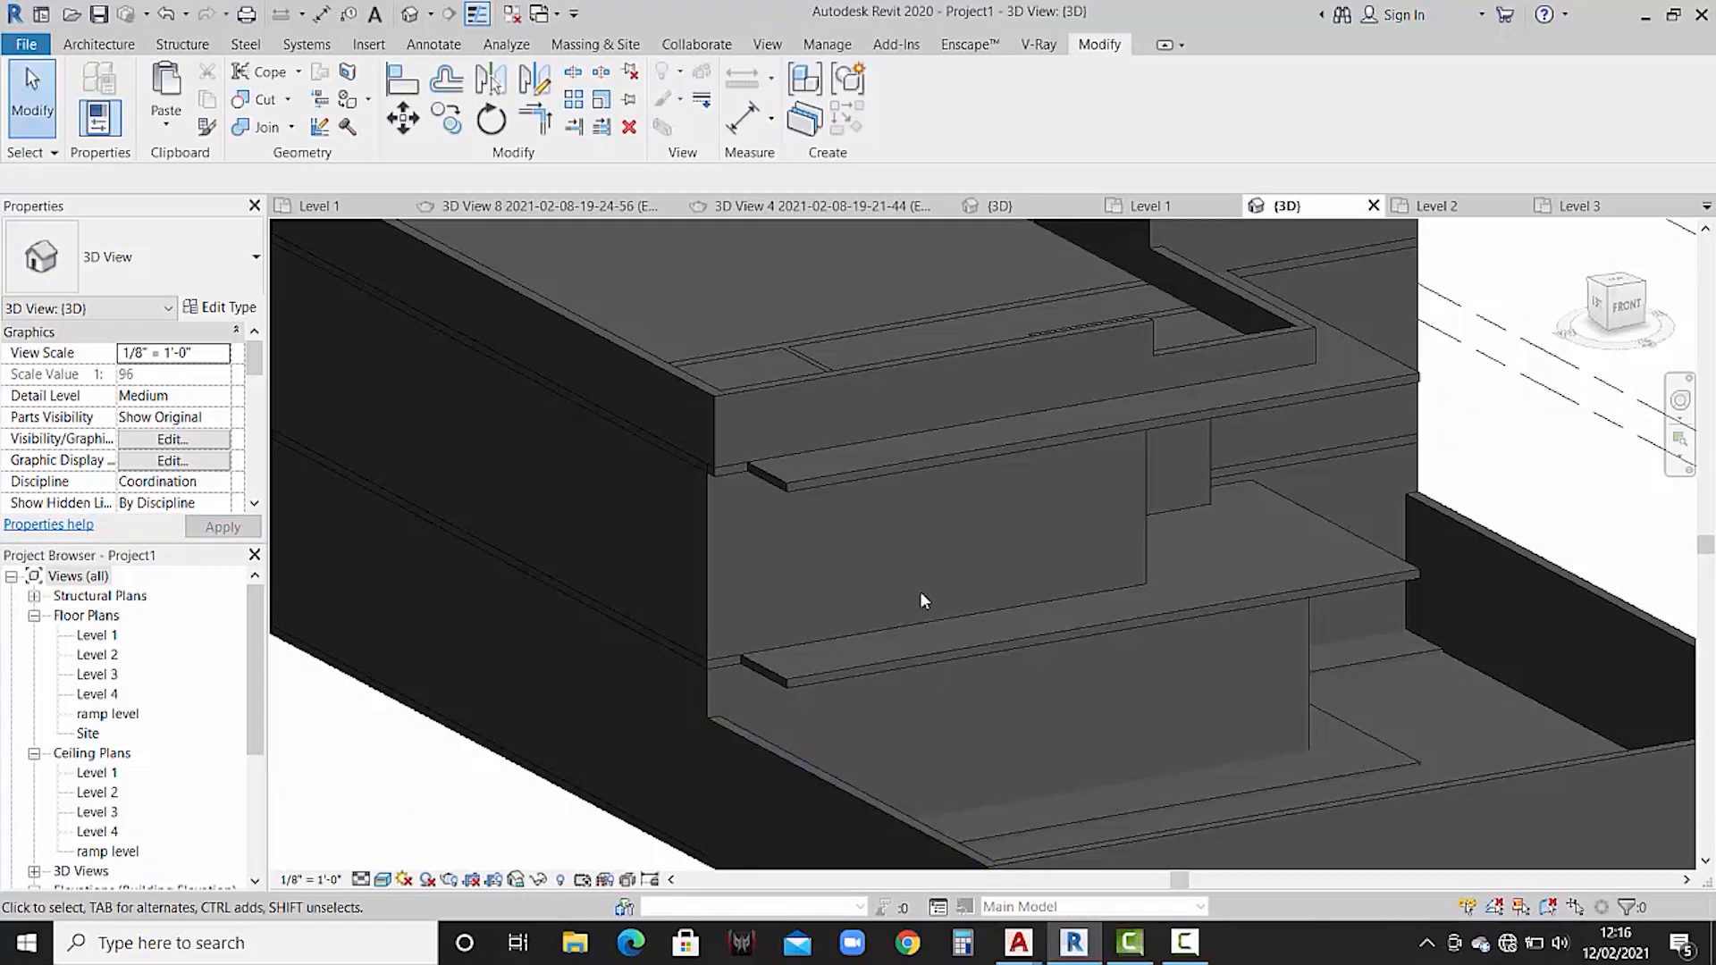
left_click(999, 206)
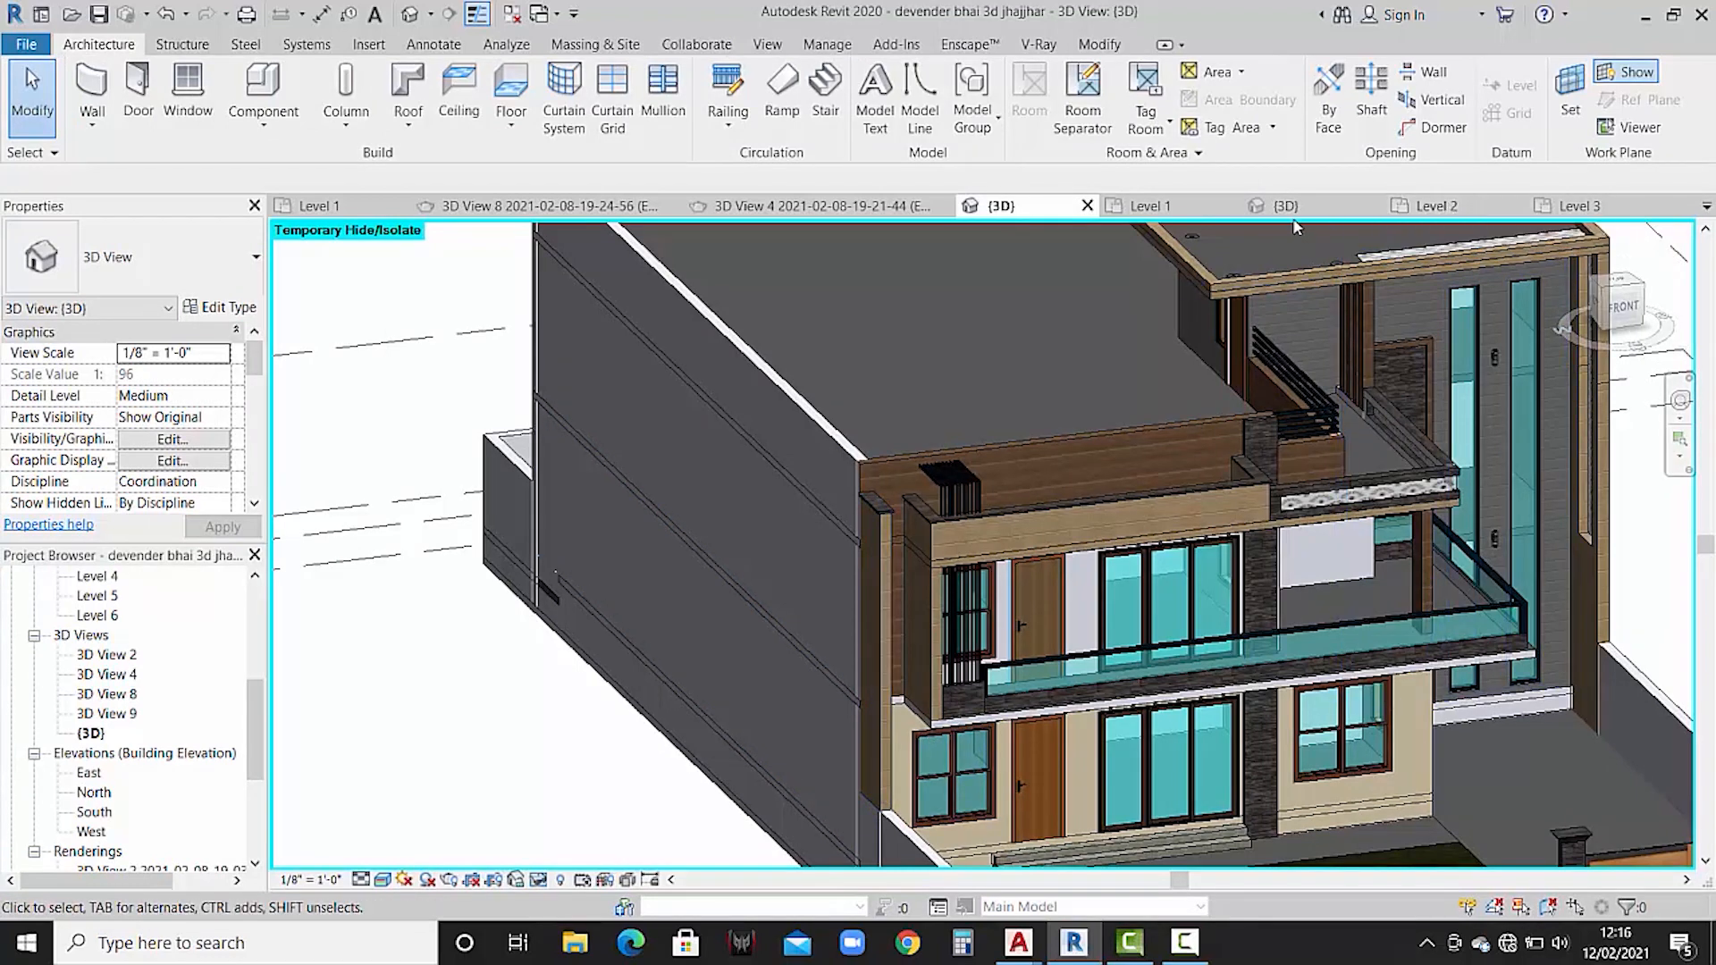
left_click(1162, 205)
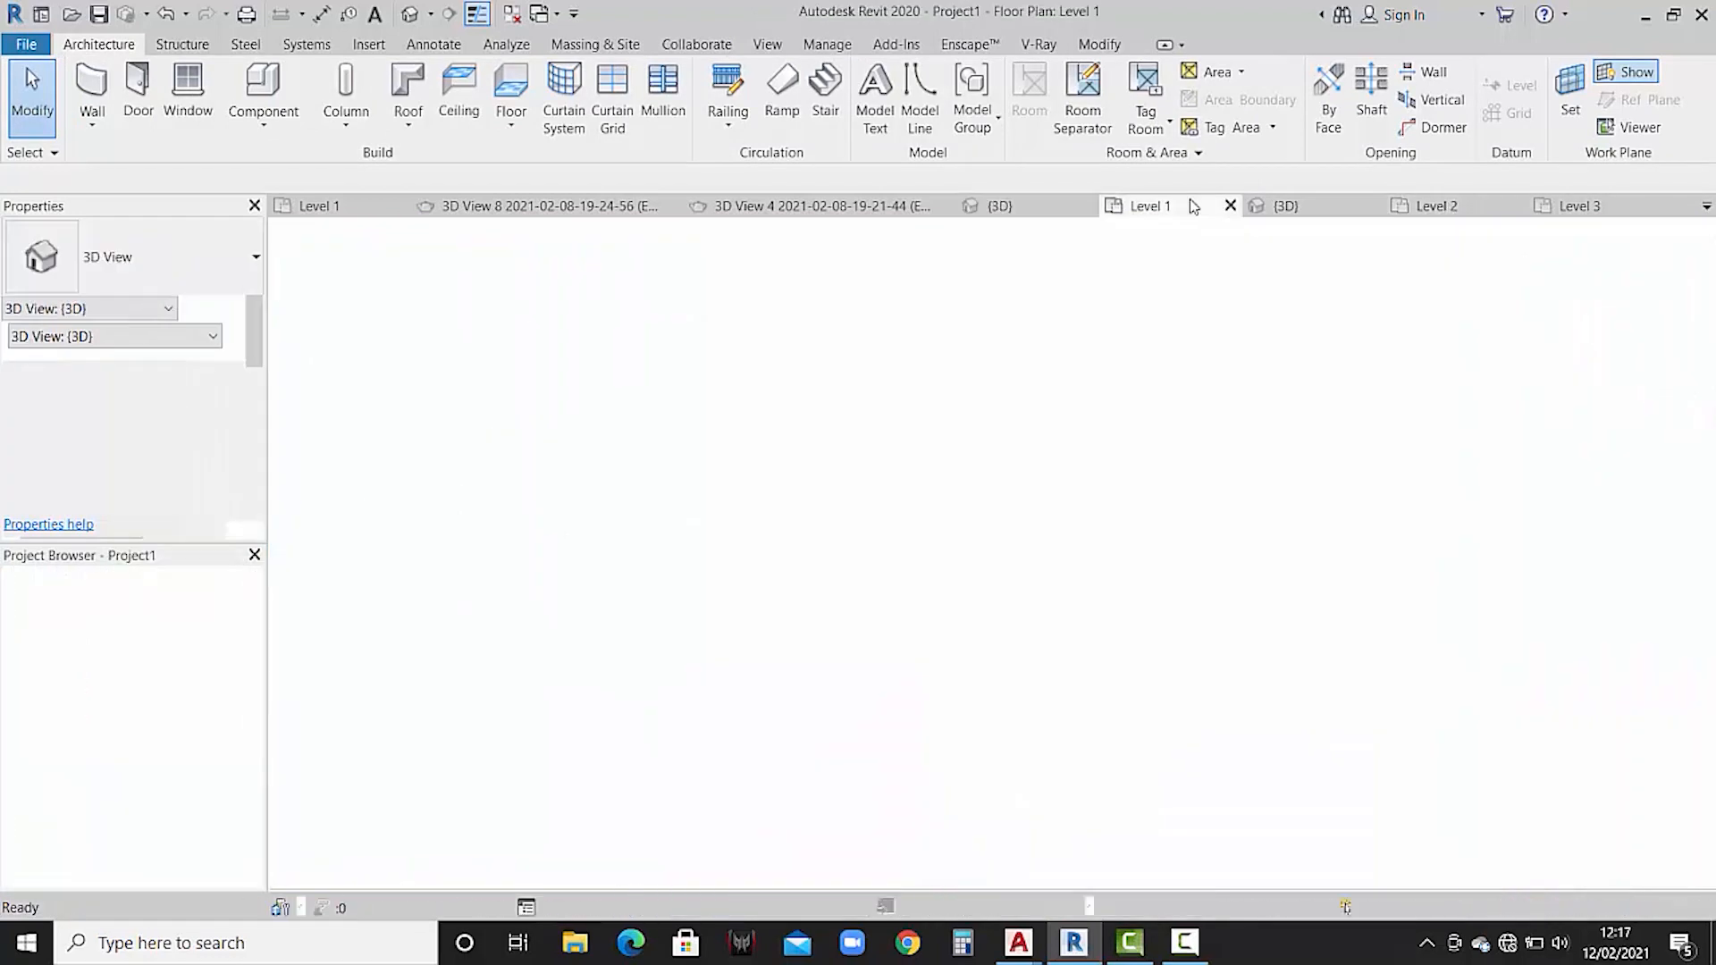
scroll(894, 684, "up", 5)
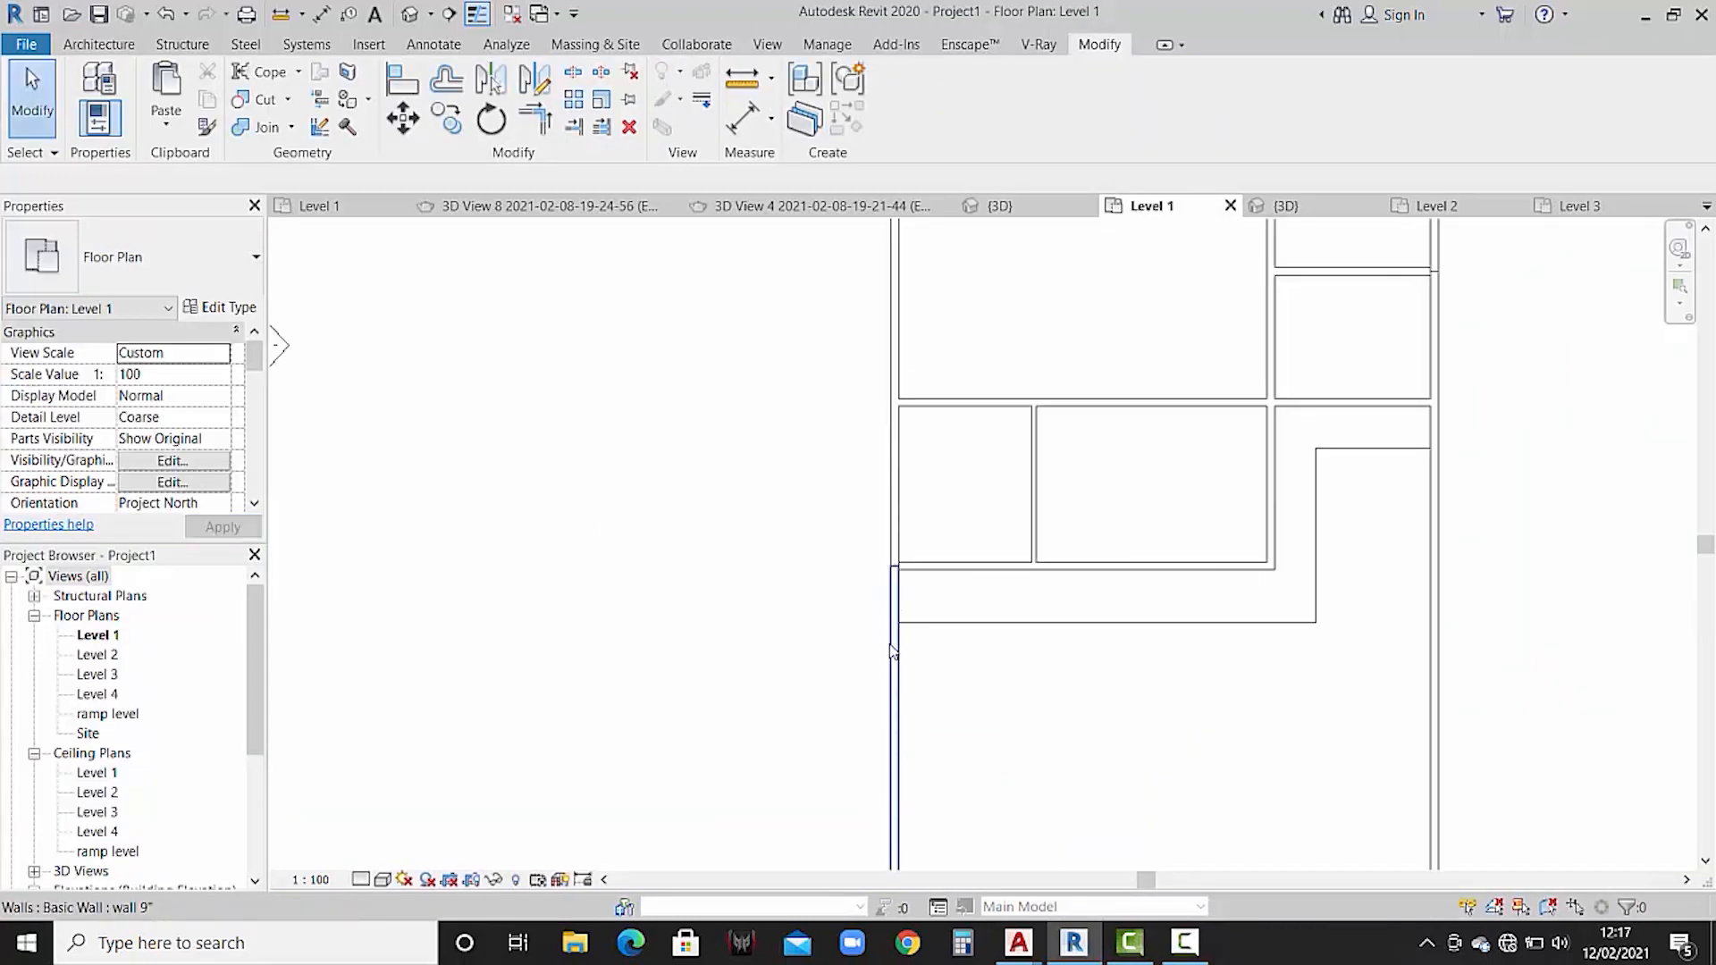
left_click(573, 71)
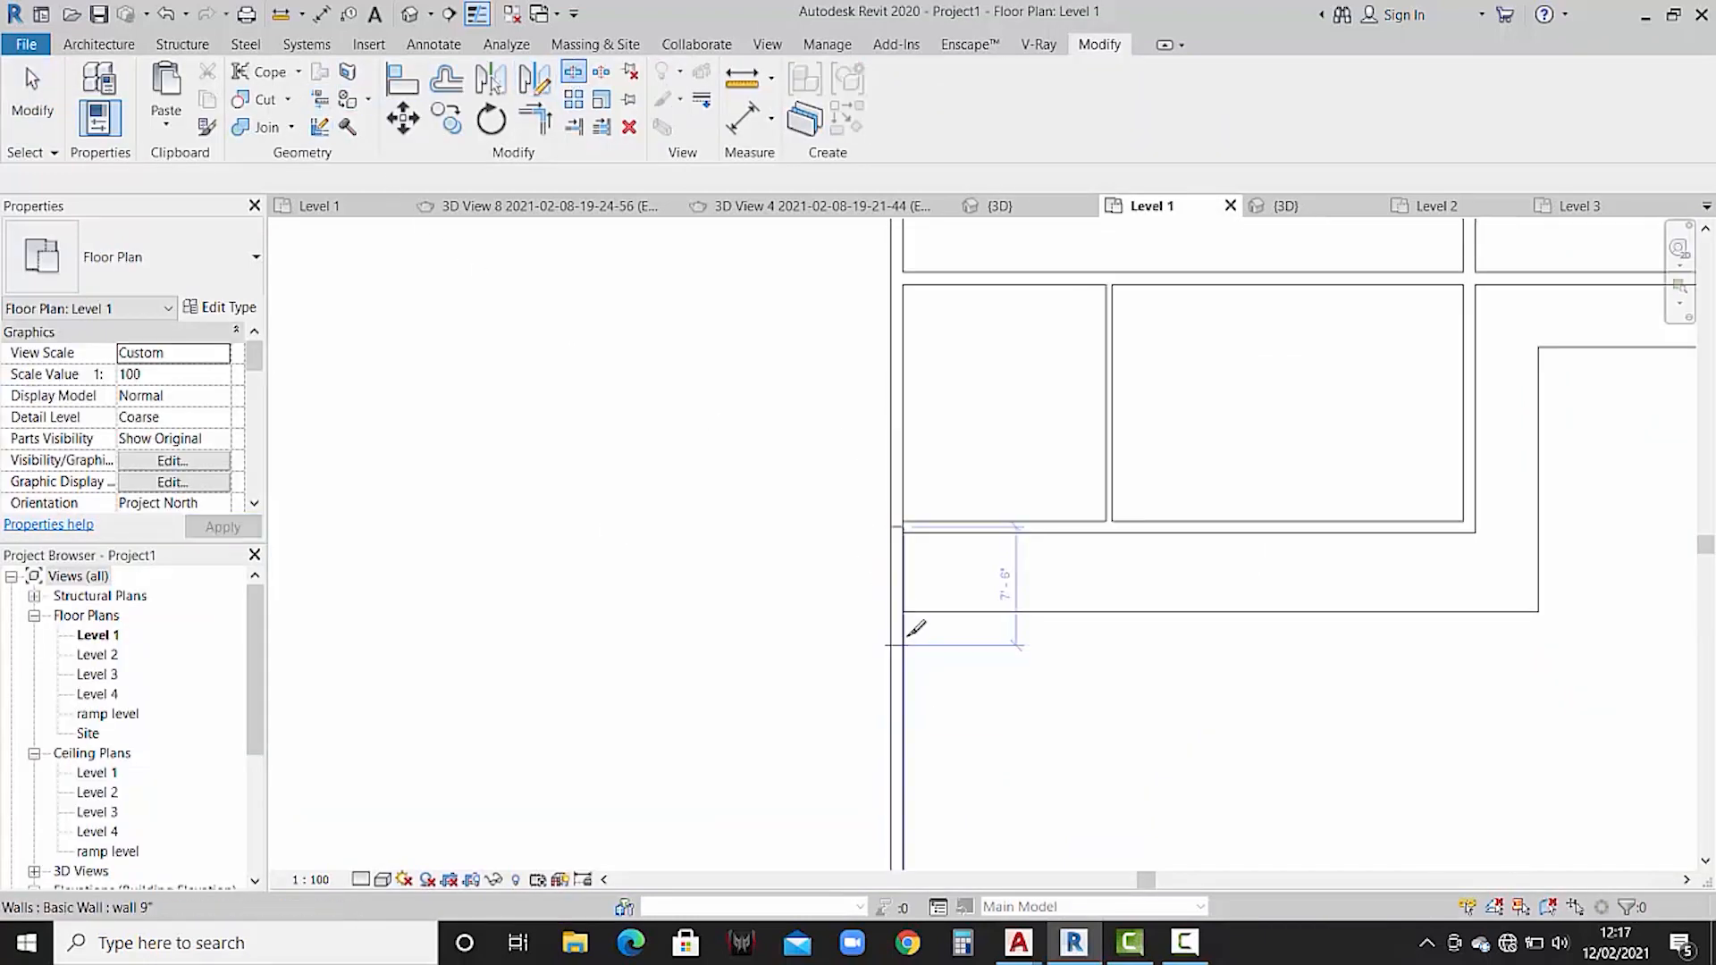
scroll(903, 608, "up", 4)
scroll(874, 577, "up", 4)
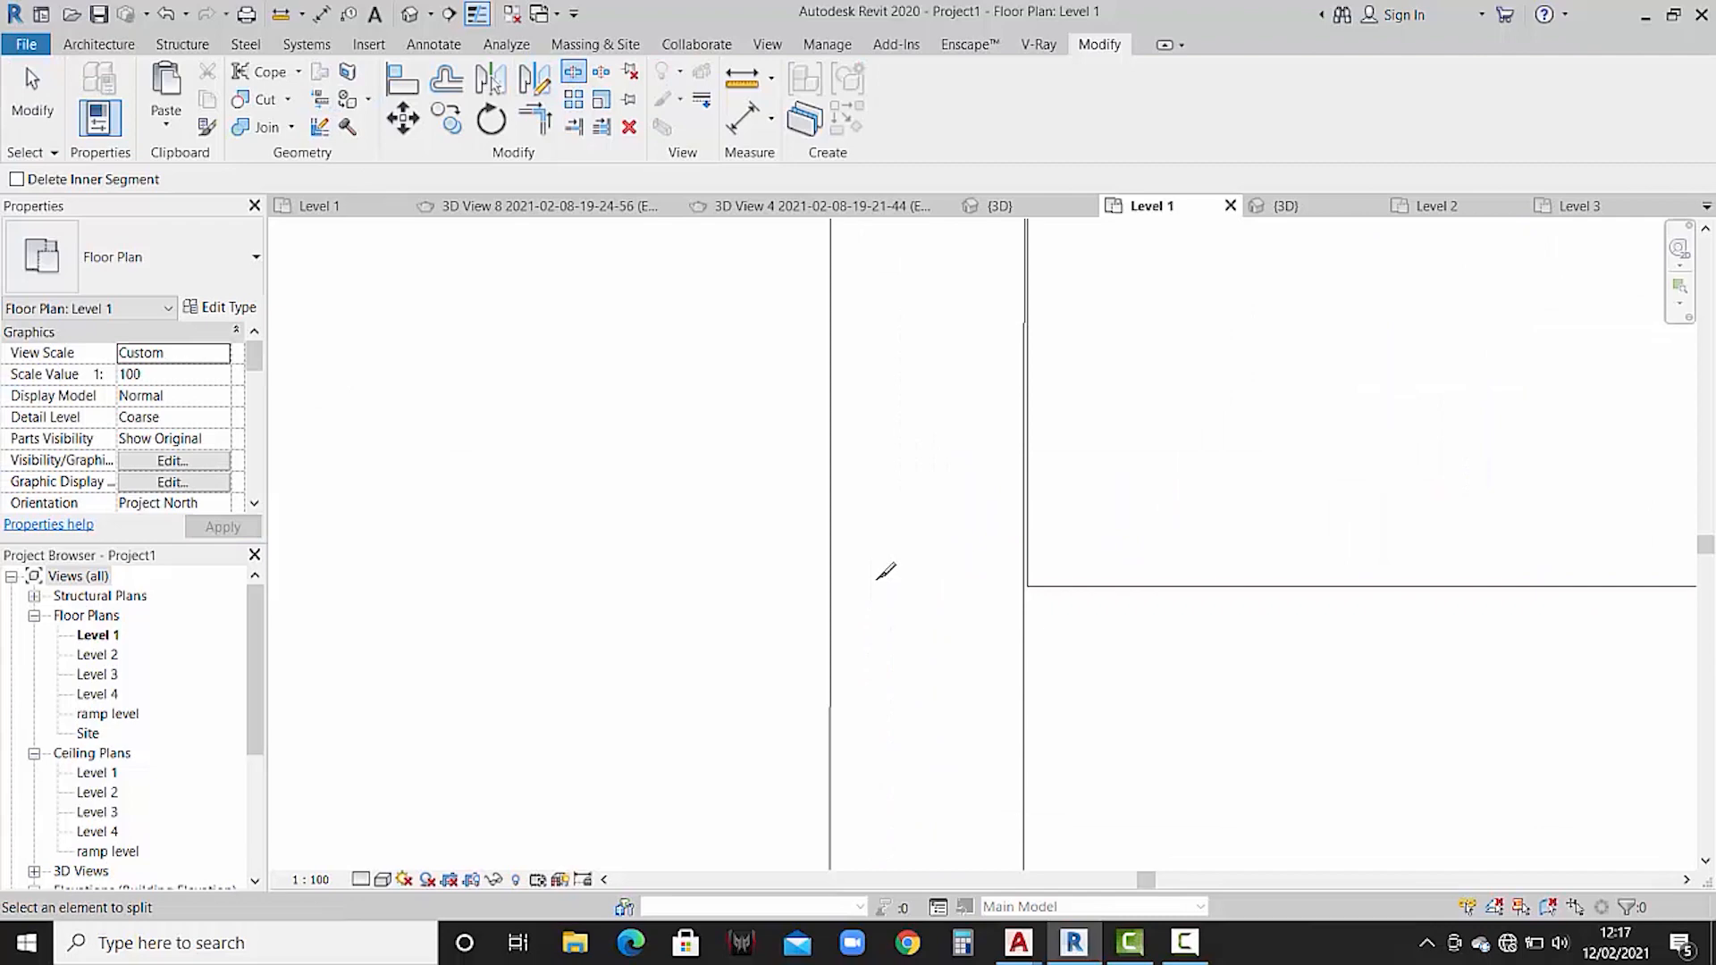
left_click(830, 587)
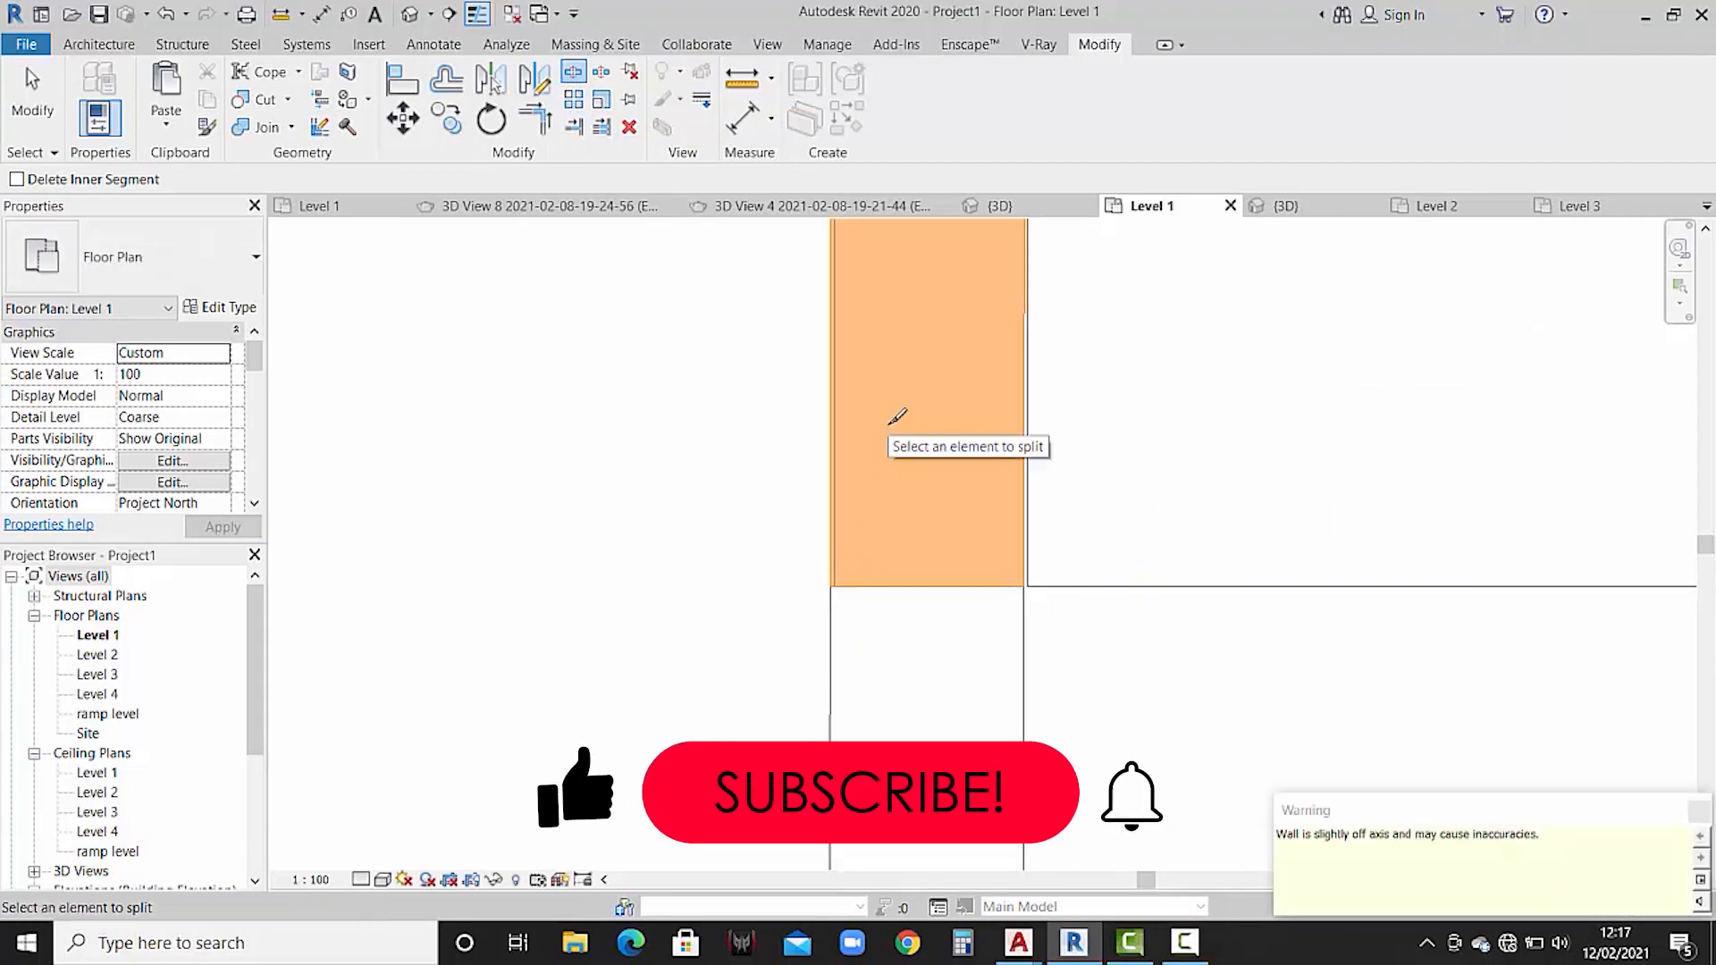
key("Escape")
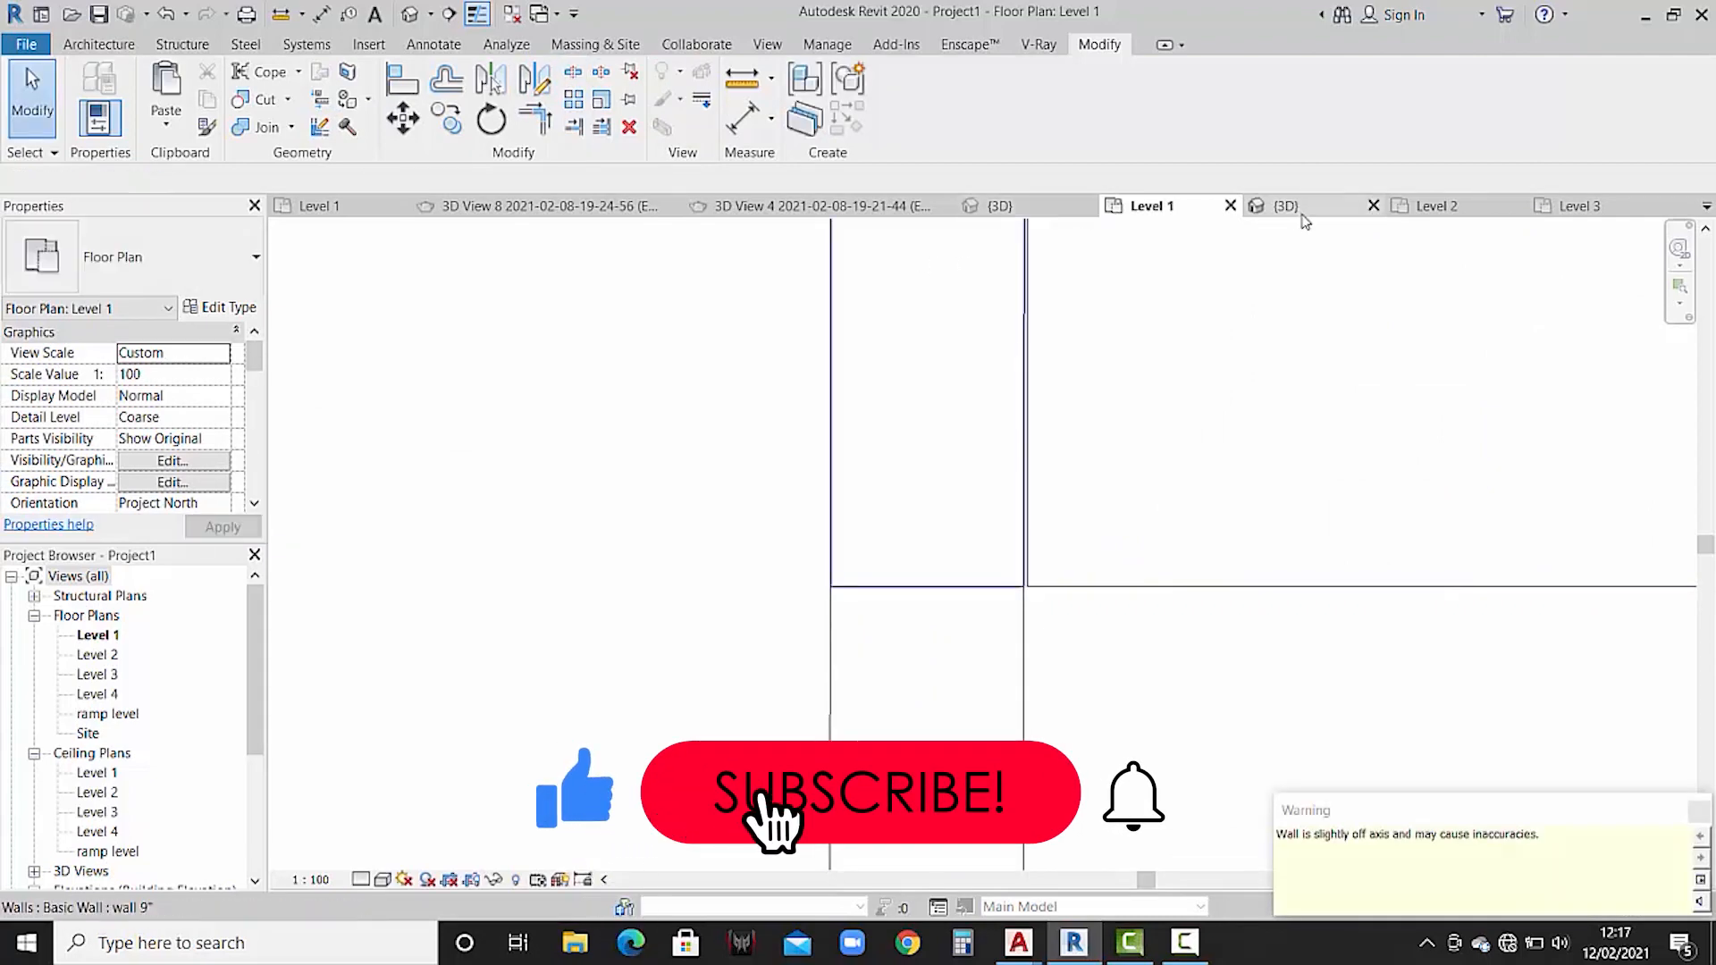
- In the 3D view, constrain the top of the short split wall segment beside the front slabs up to Level 3
left_click(1287, 207)
left_click(741, 740)
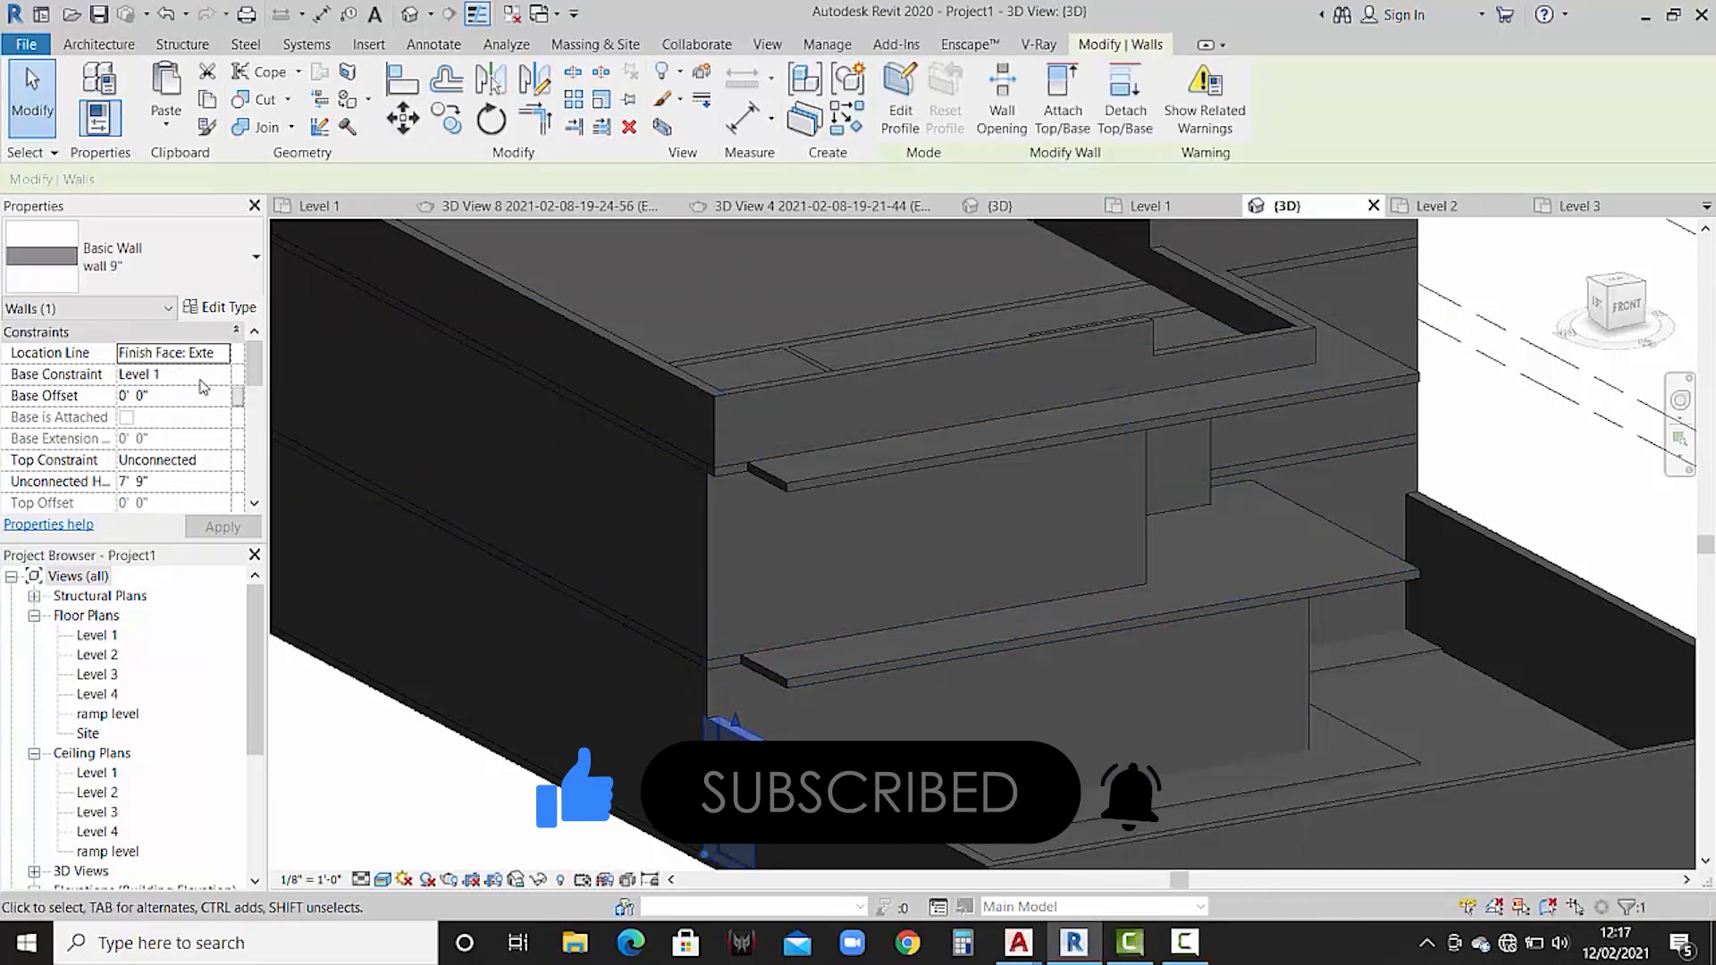
left_click(213, 461)
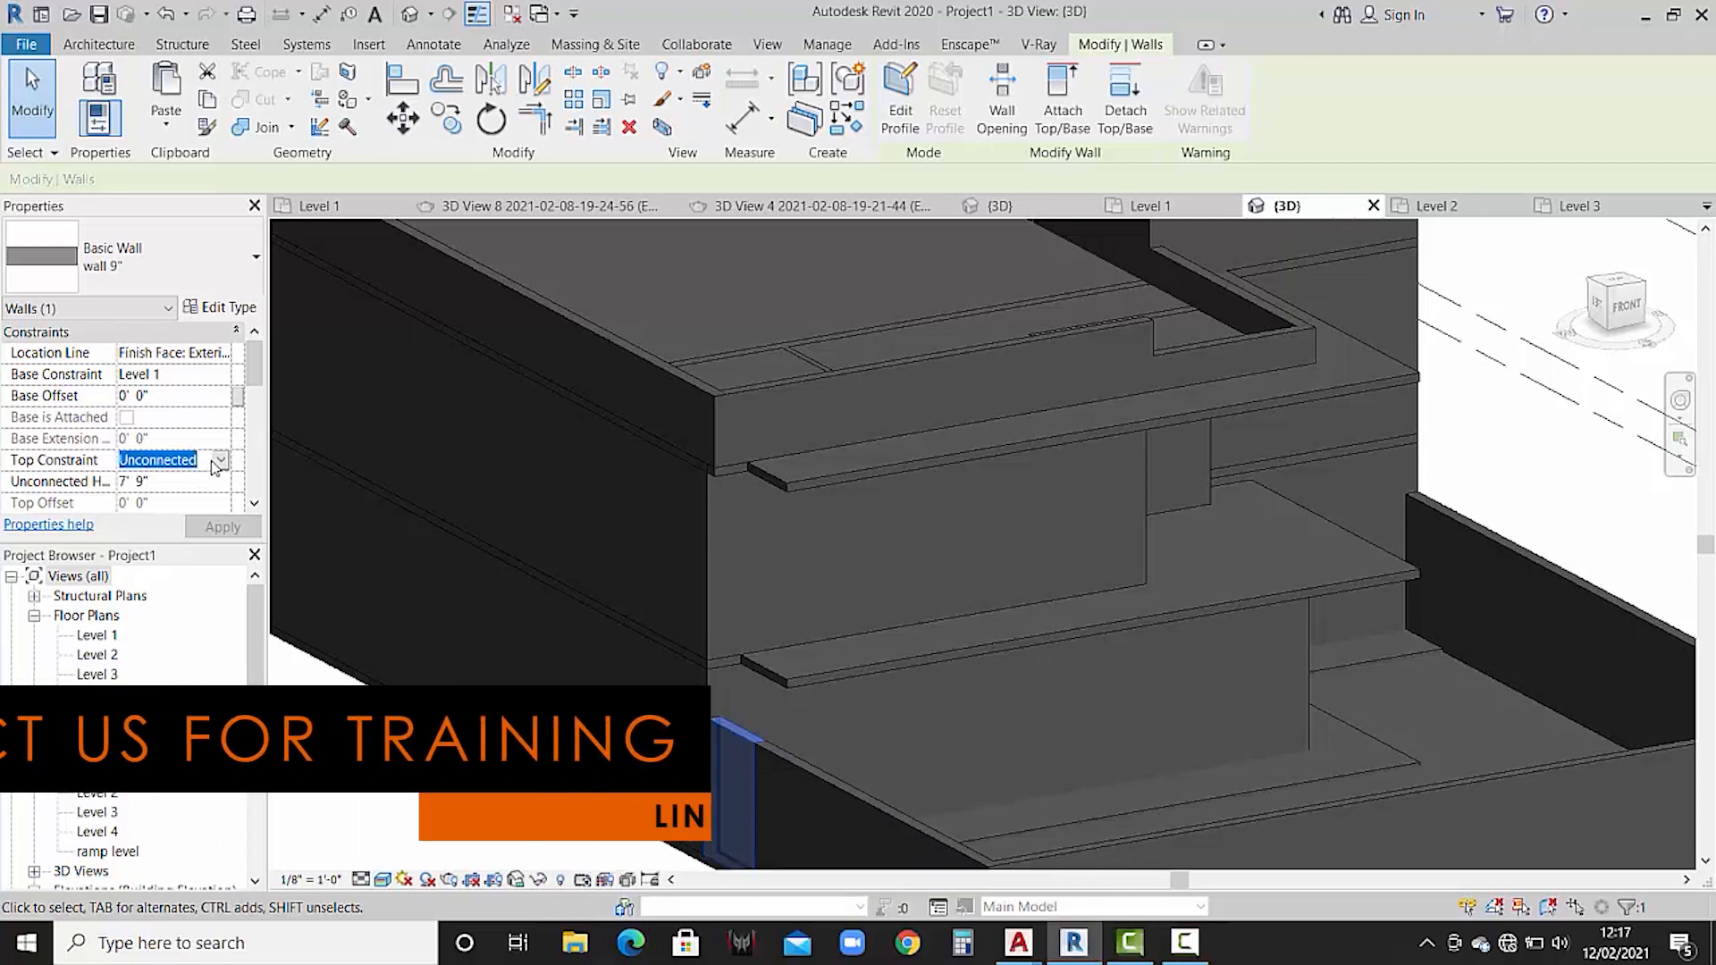
left_click(218, 460)
left_click(213, 537)
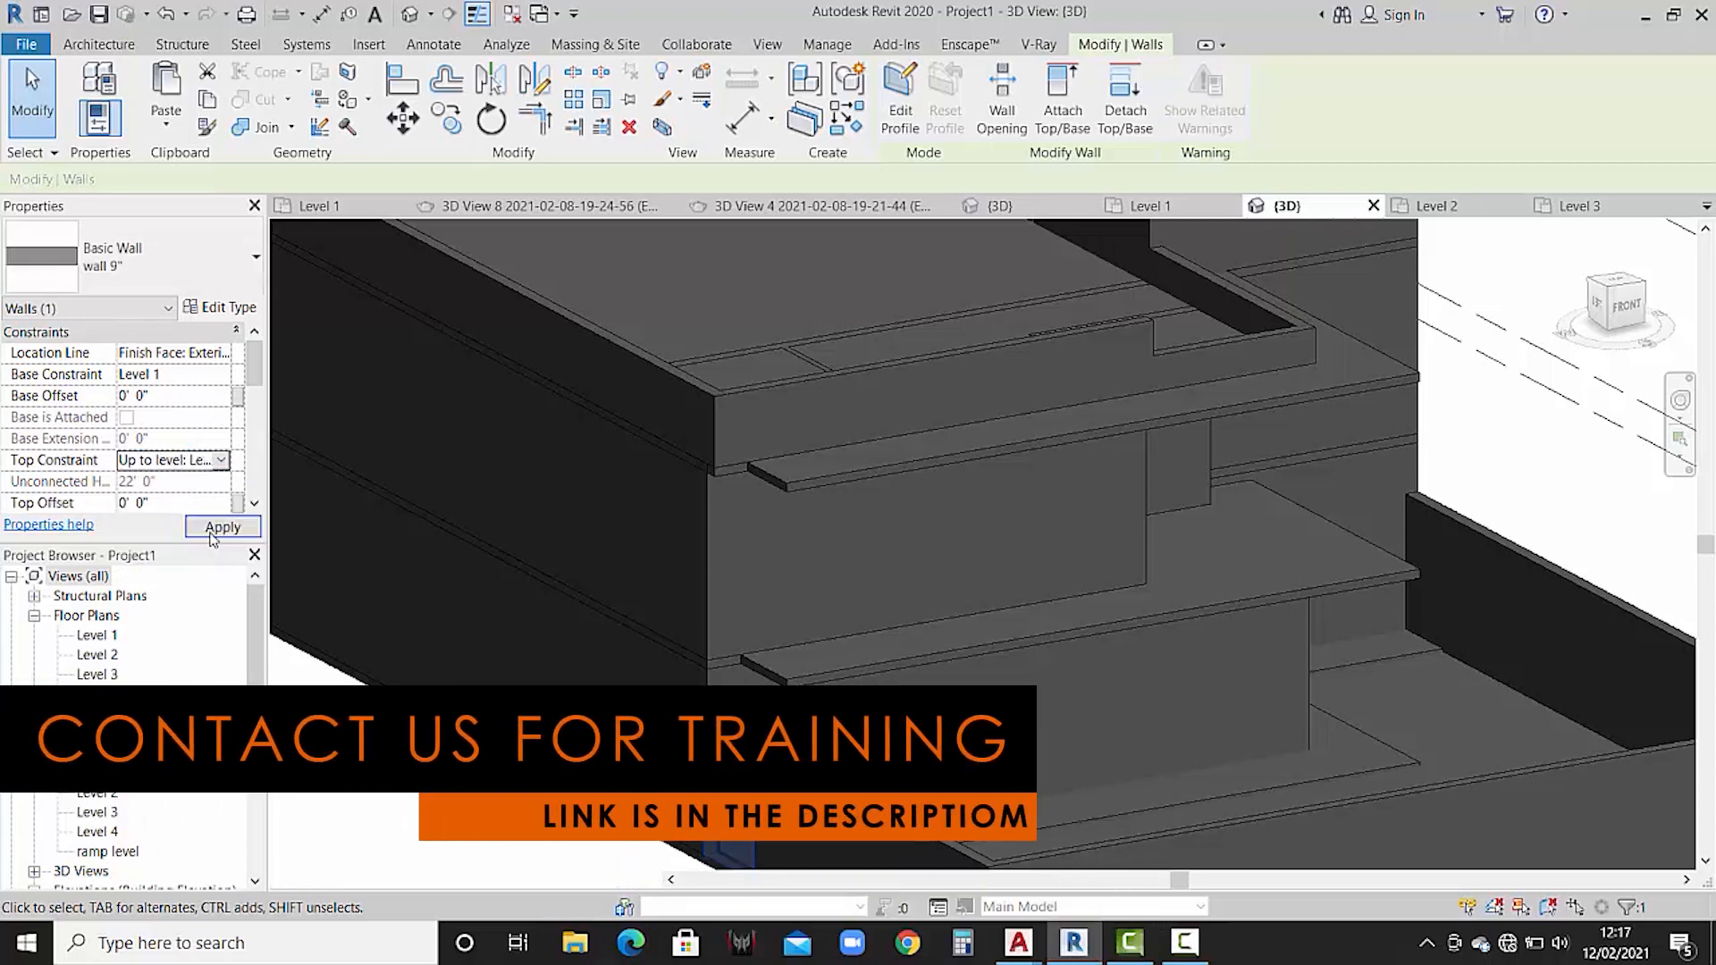
left_click(215, 529)
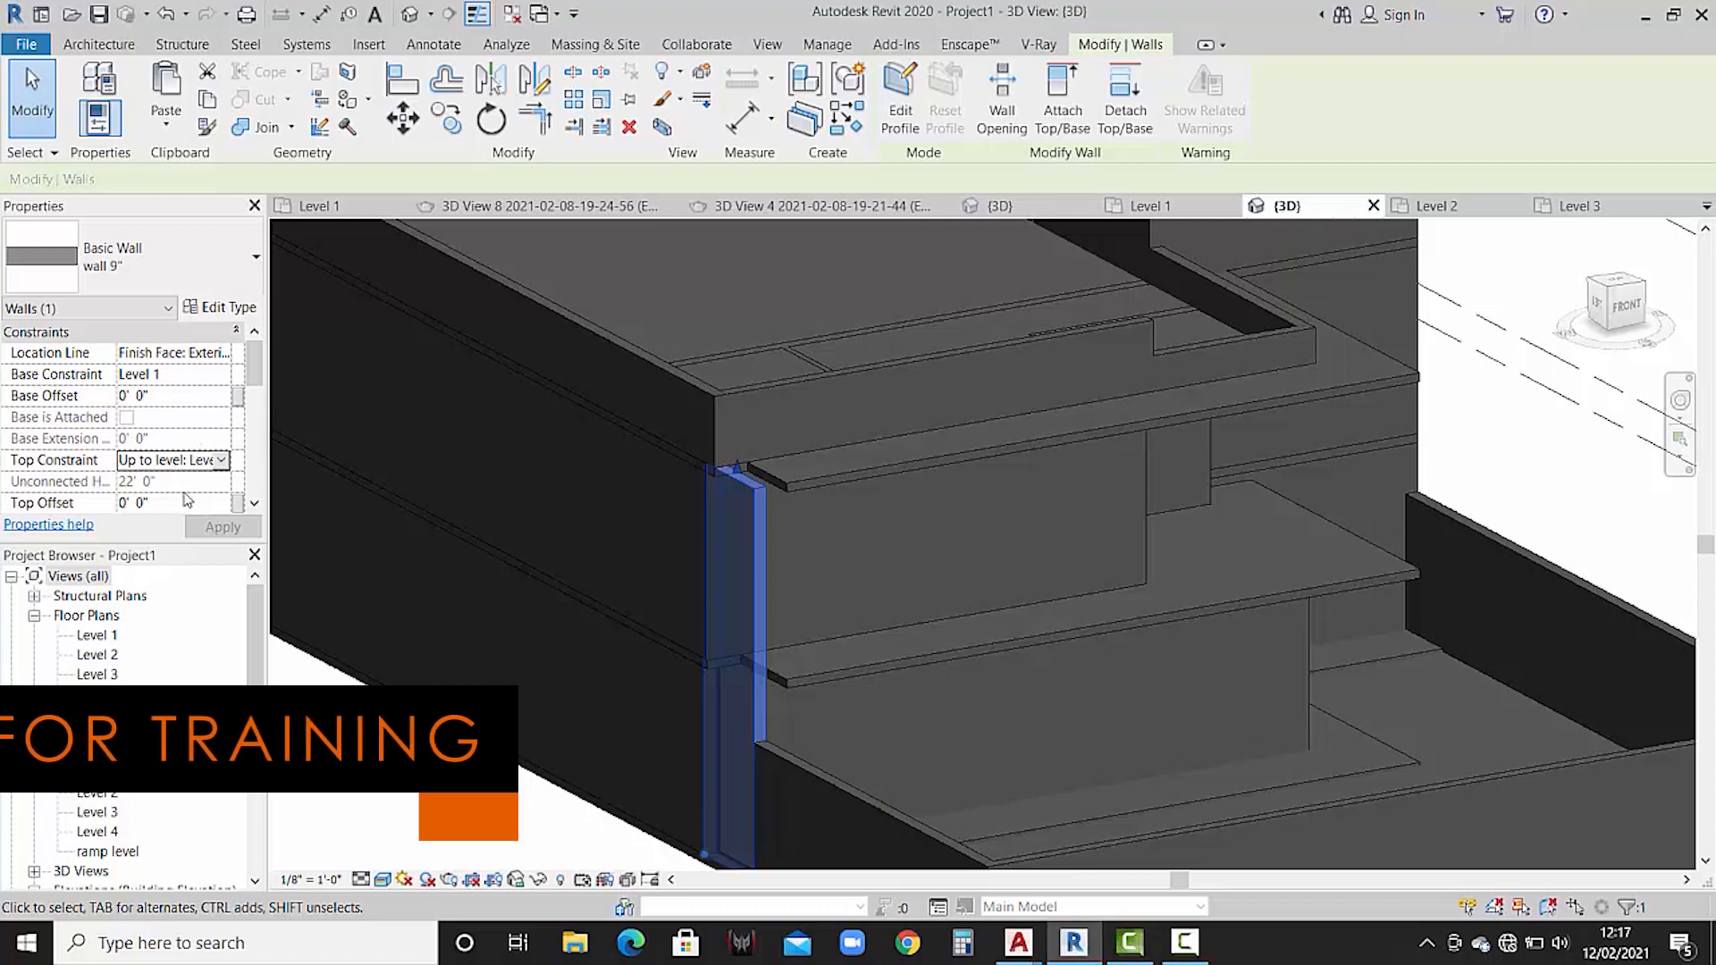
- Give the short side wall segment a top offset of 2', accept the overlap, and inspect the front corner
left_click(182, 503)
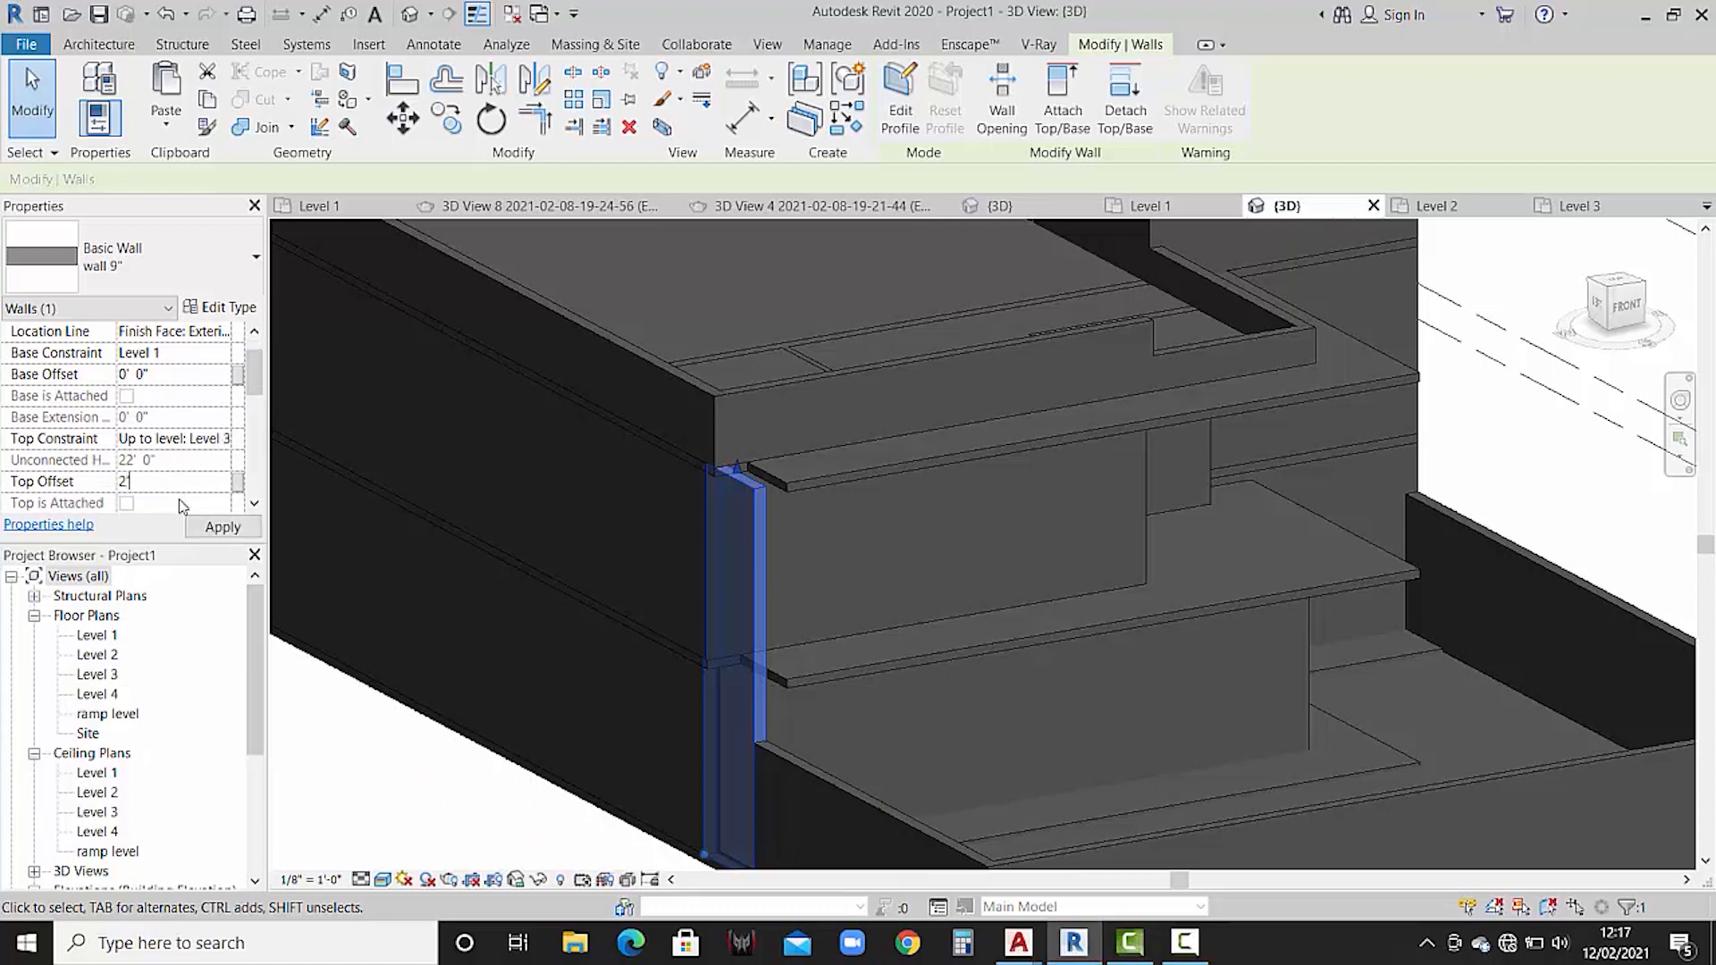
type("2")
left_click(211, 528)
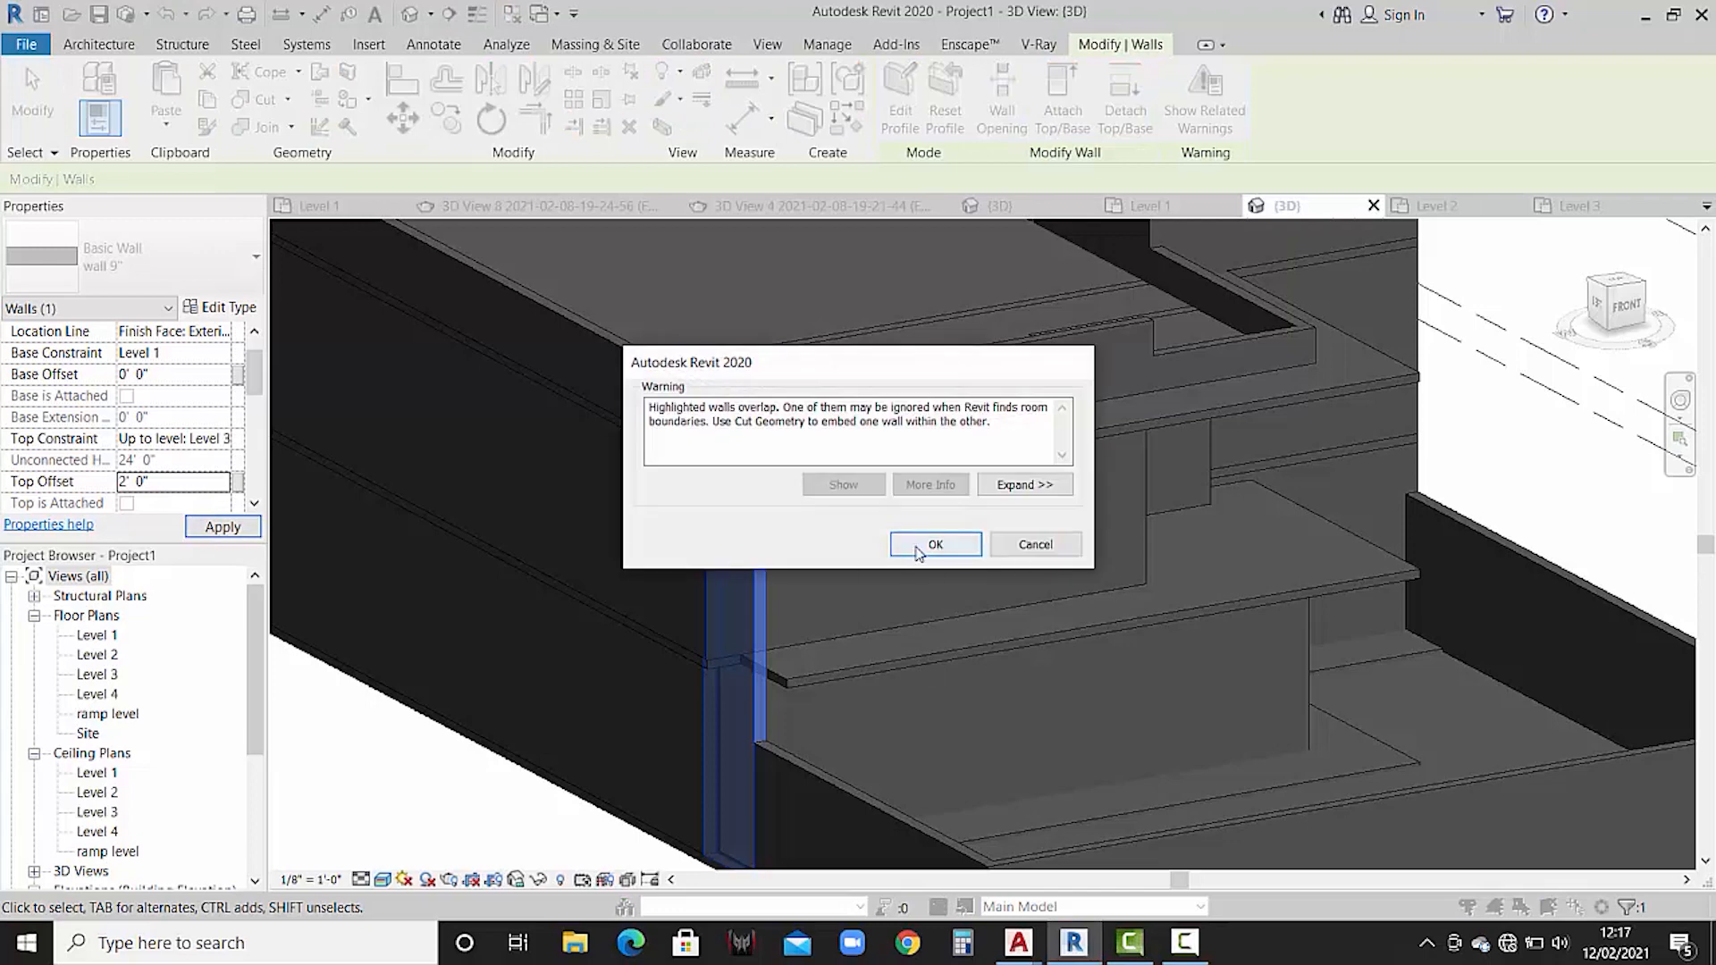
left_click(918, 547)
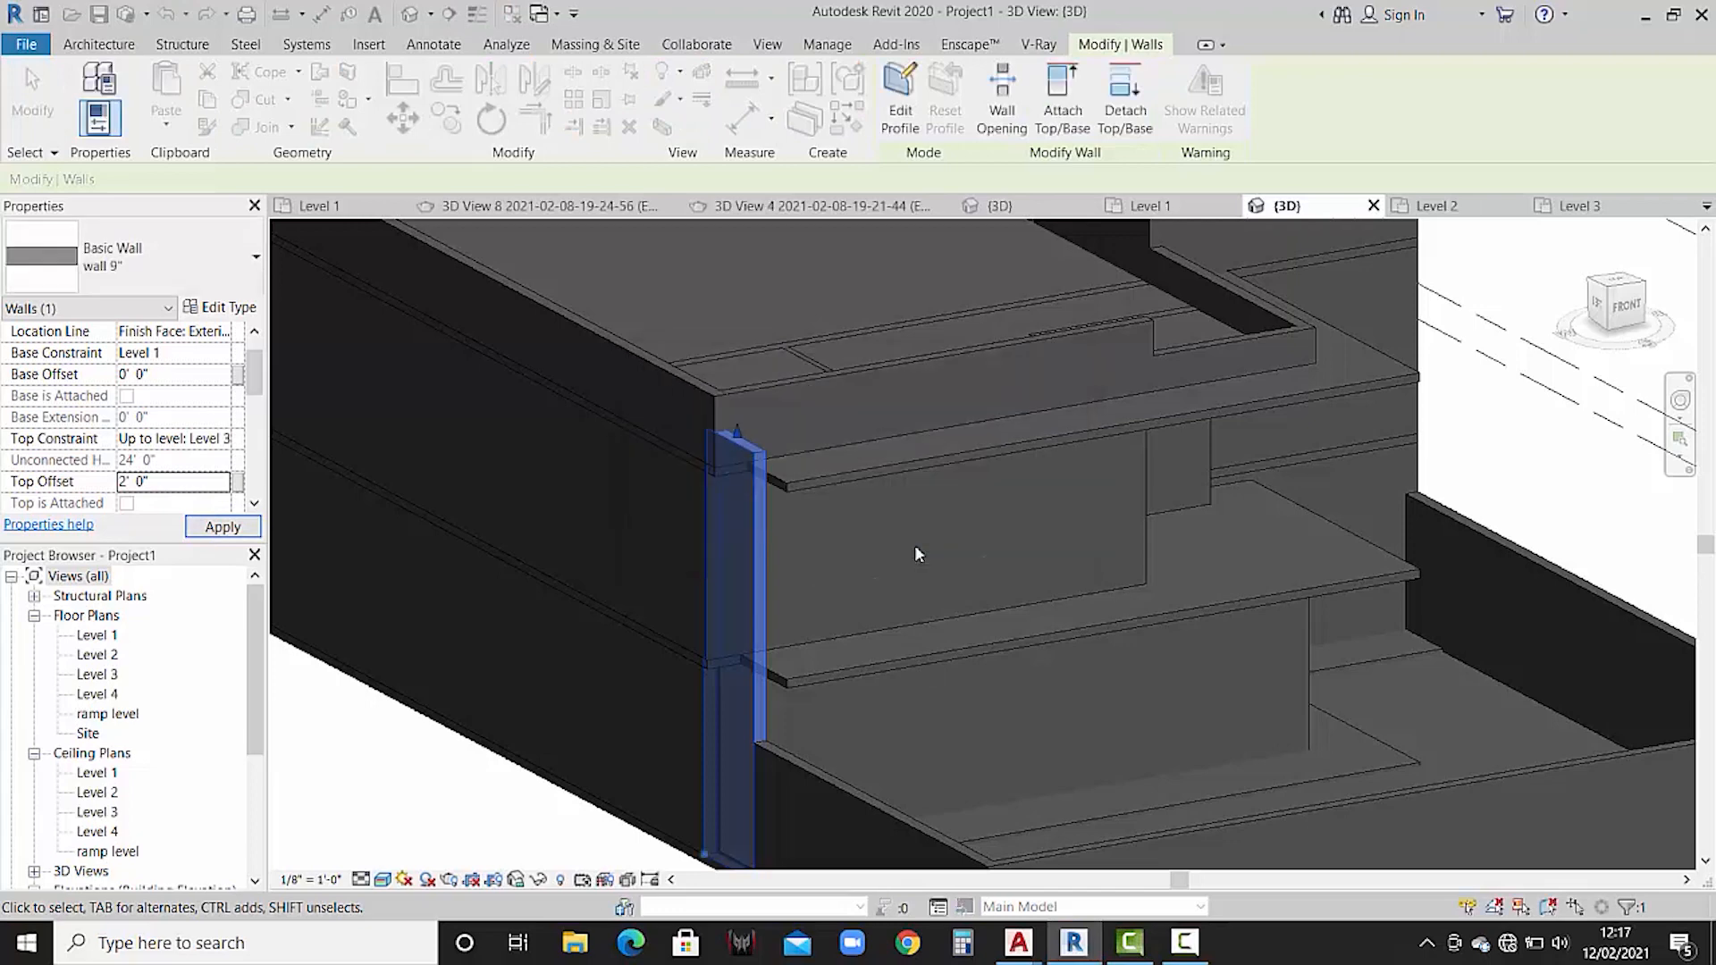
left_click(462, 823)
middle_click_drag(580, 655, 1121, 673, "shift")
middle_click_drag(1254, 675, 1334, 628, "shift")
middle_click_drag(1512, 628, 1337, 655, "shift")
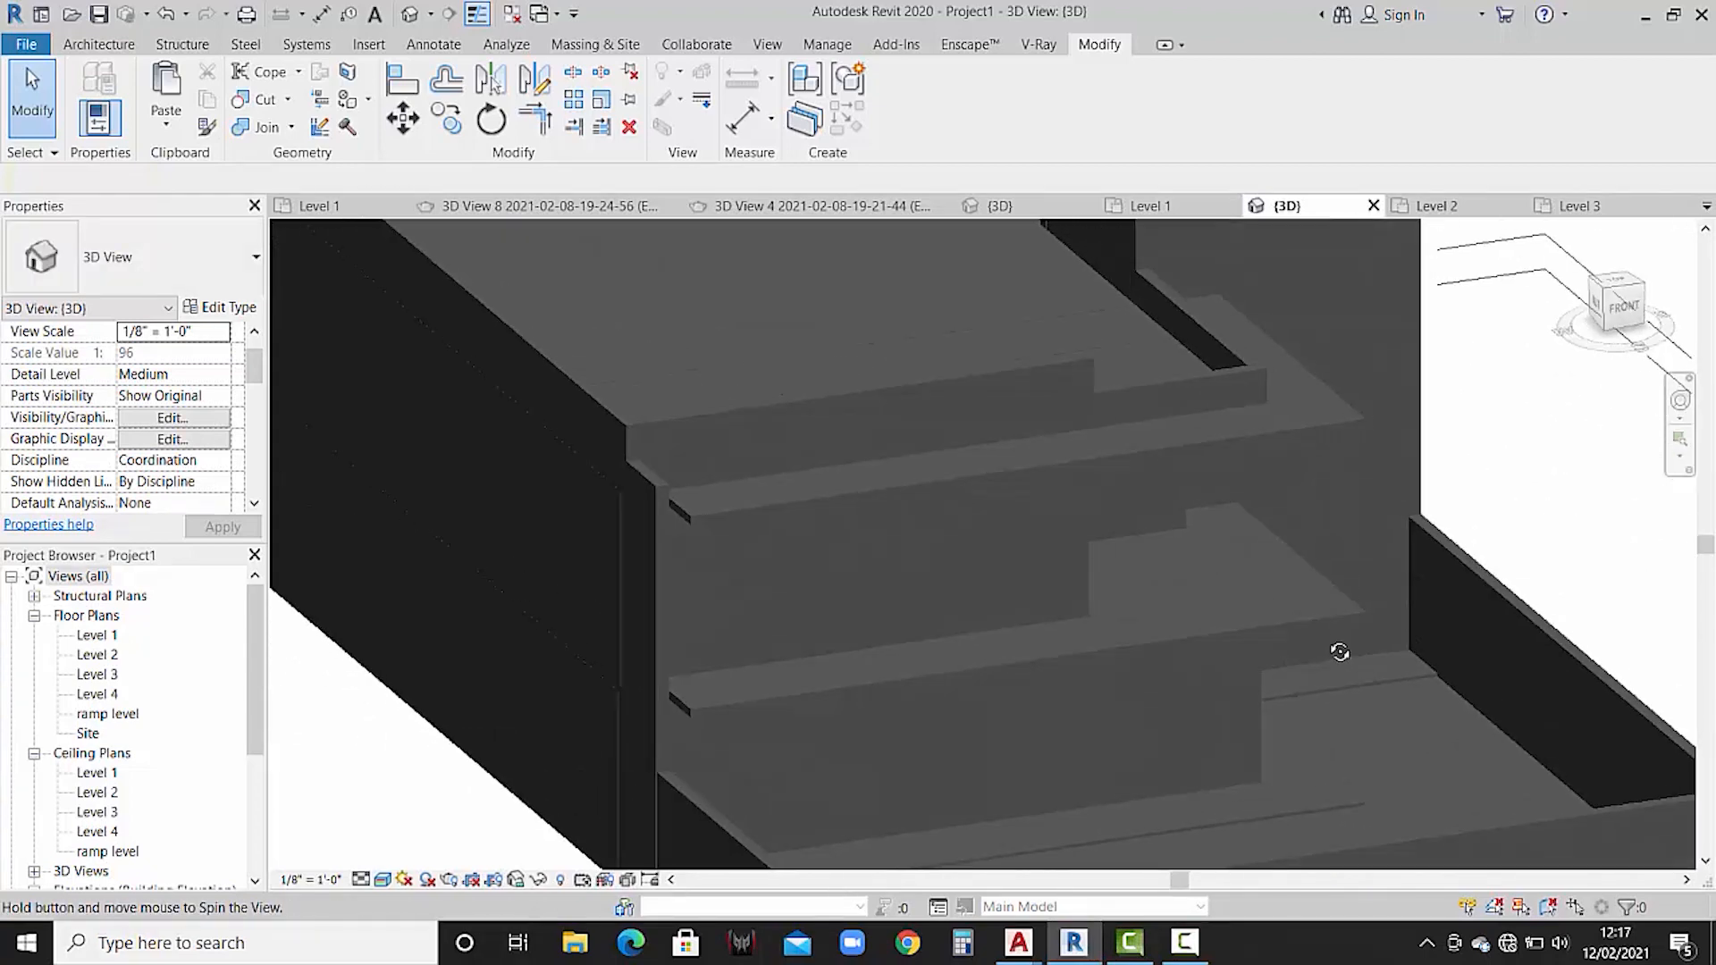
scroll(678, 701, "up", 2)
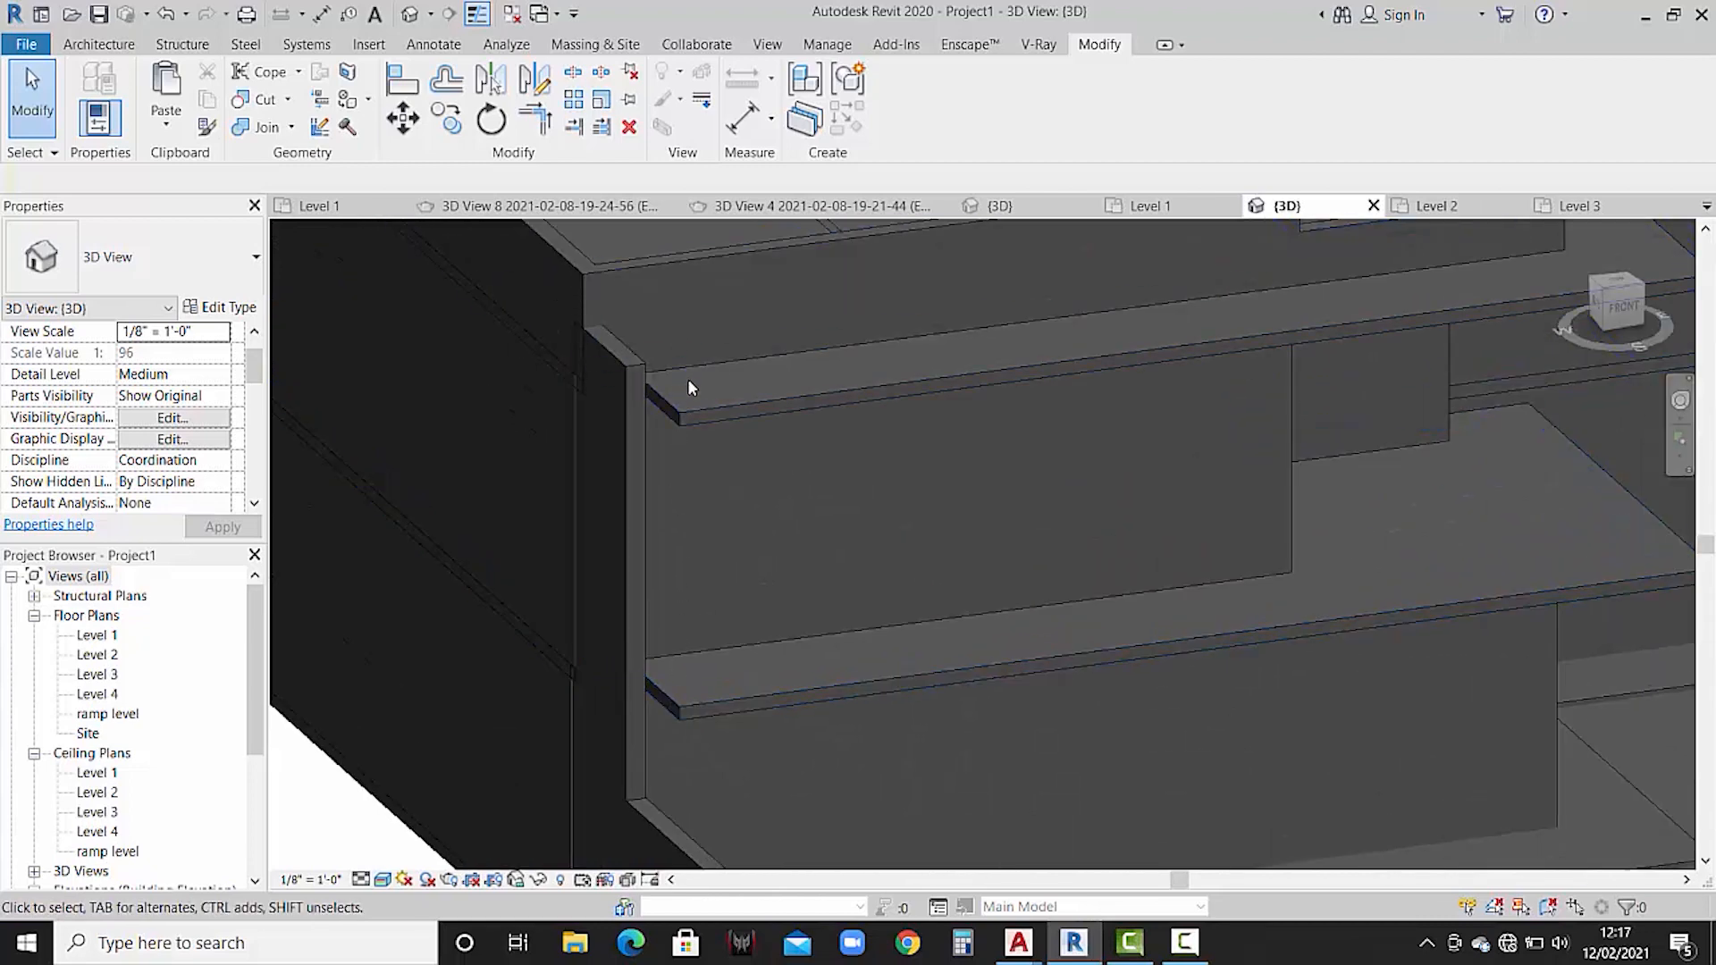
- Following the reference house, draw a 9" wall on Level 2 along the slab's notch edge and flip it onto the slab side
left_click(1035, 214)
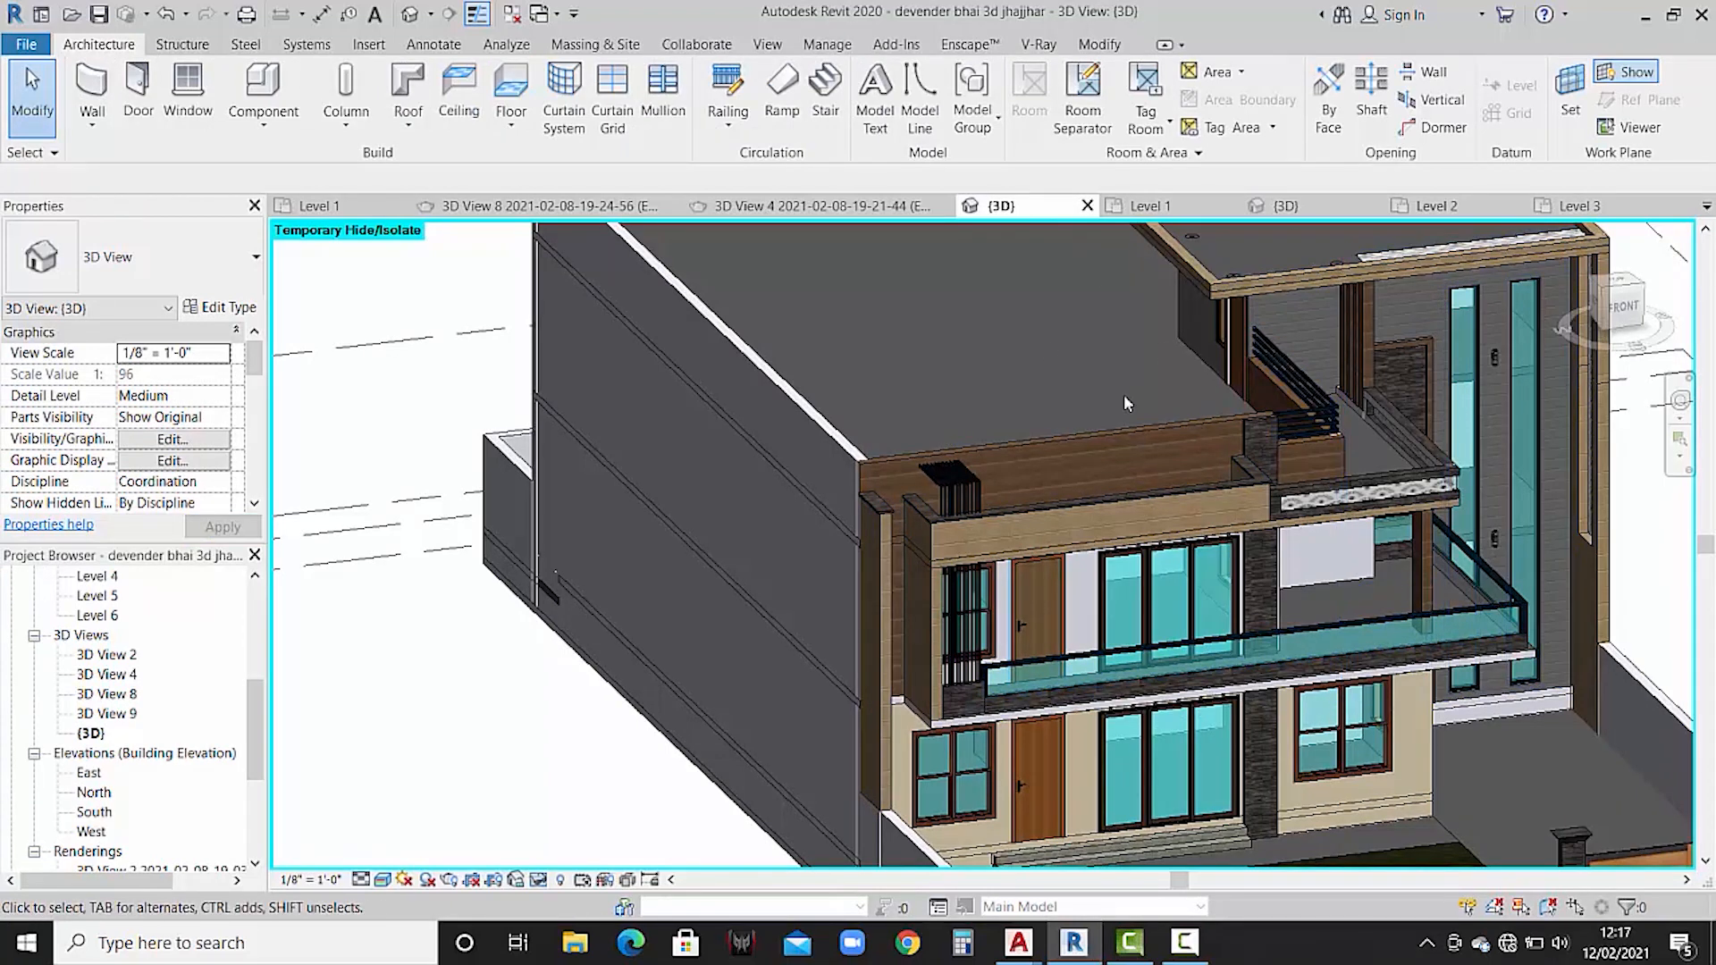
left_click(1446, 213)
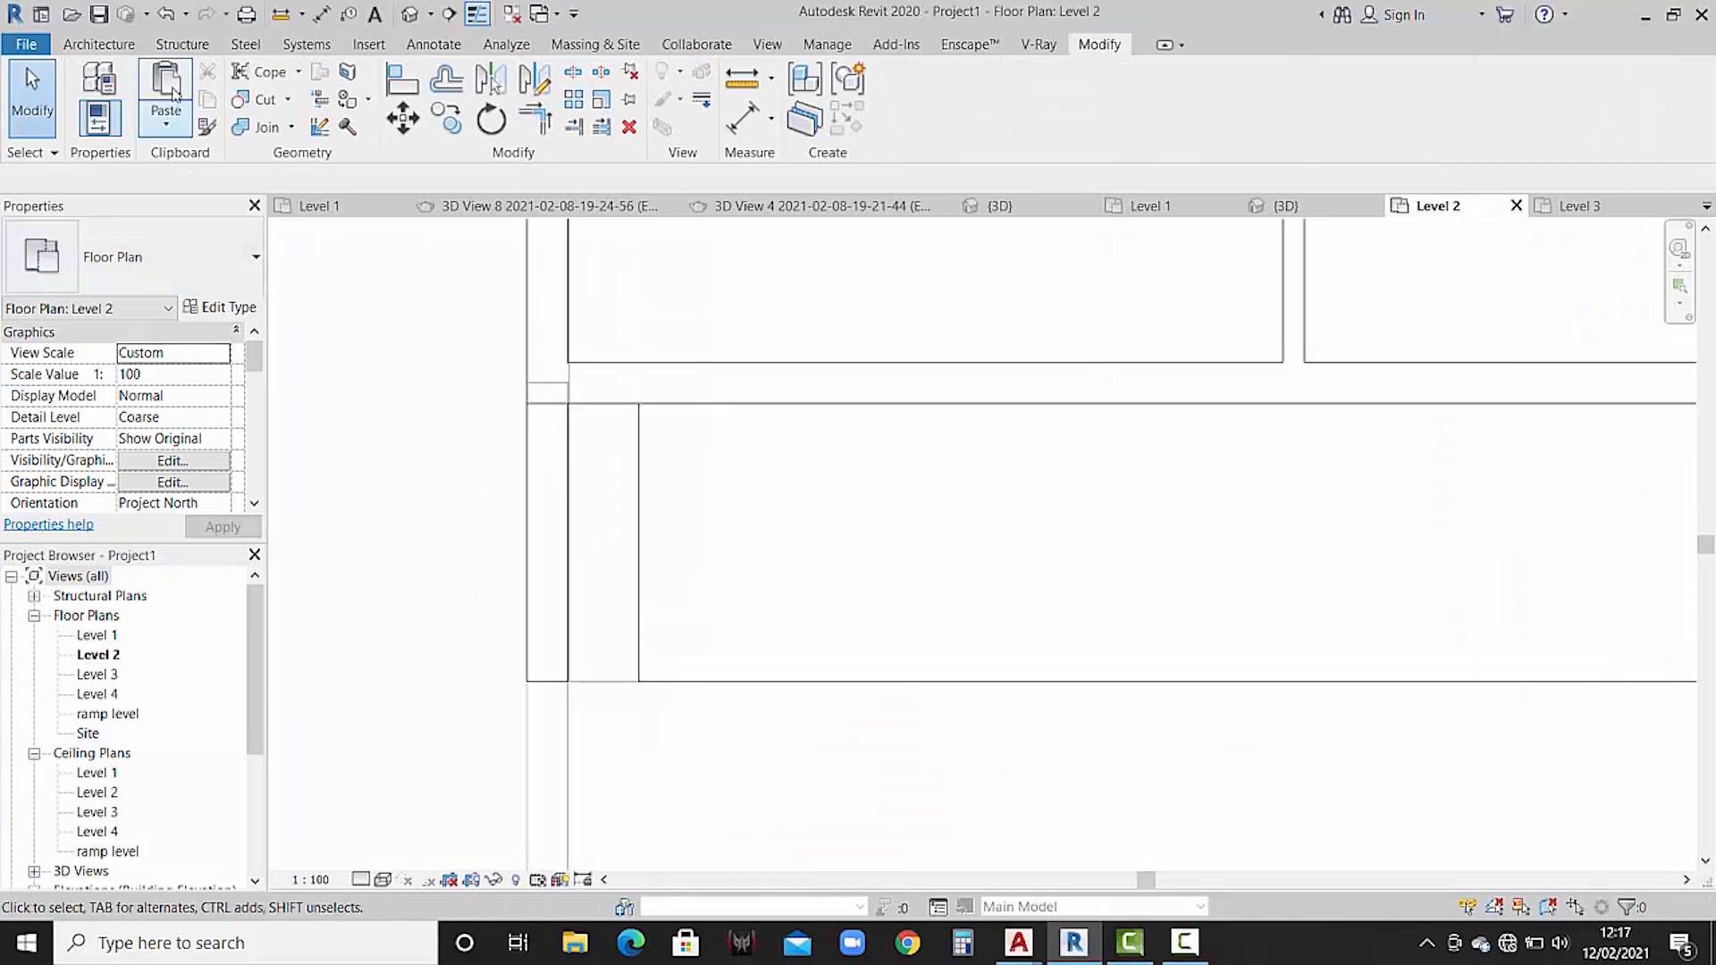
left_click(99, 44)
left_click(92, 93)
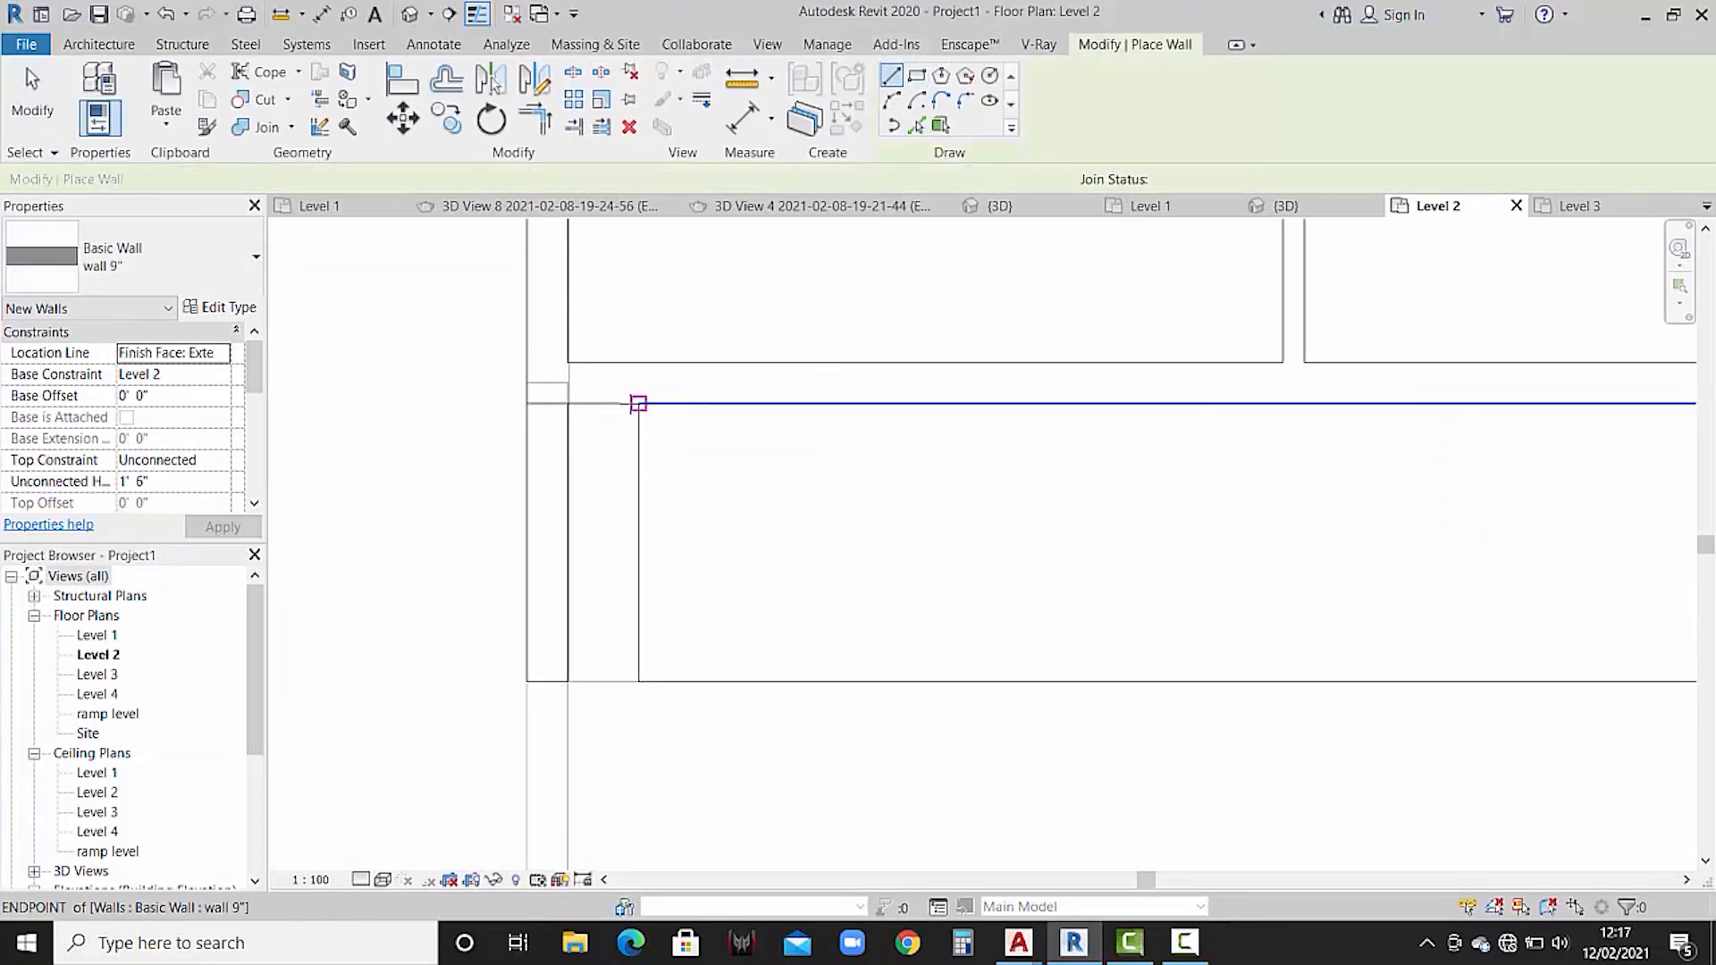
left_click(637, 404)
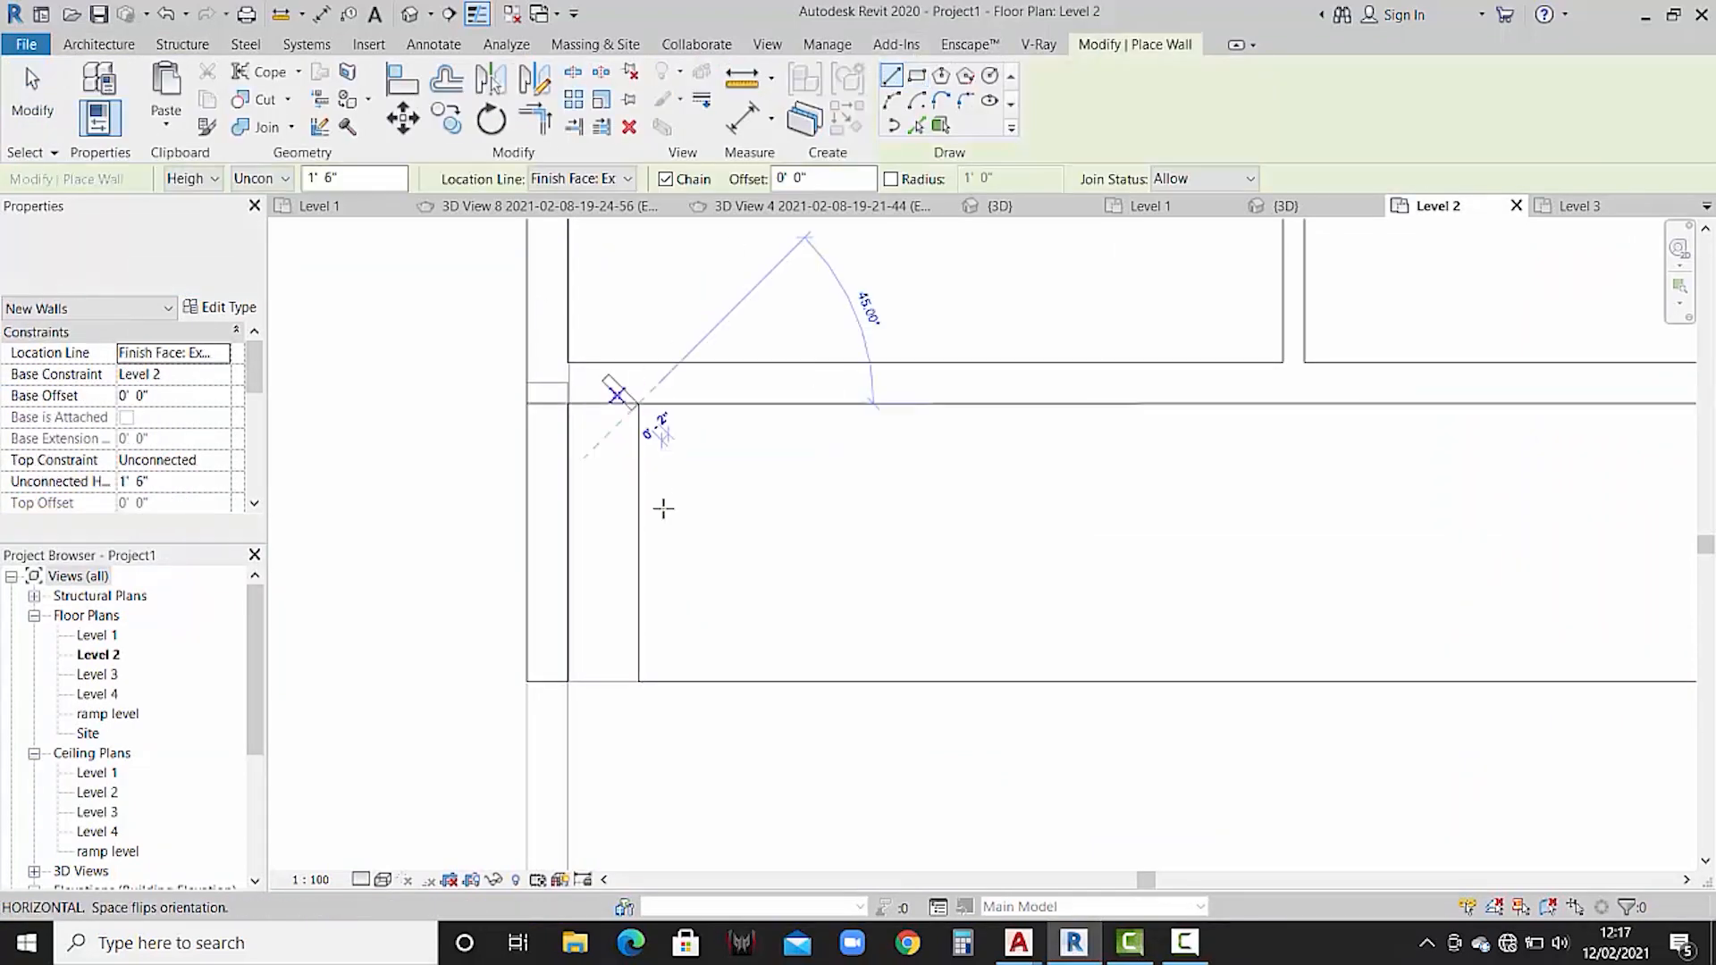
left_click(636, 679)
key("Escape")
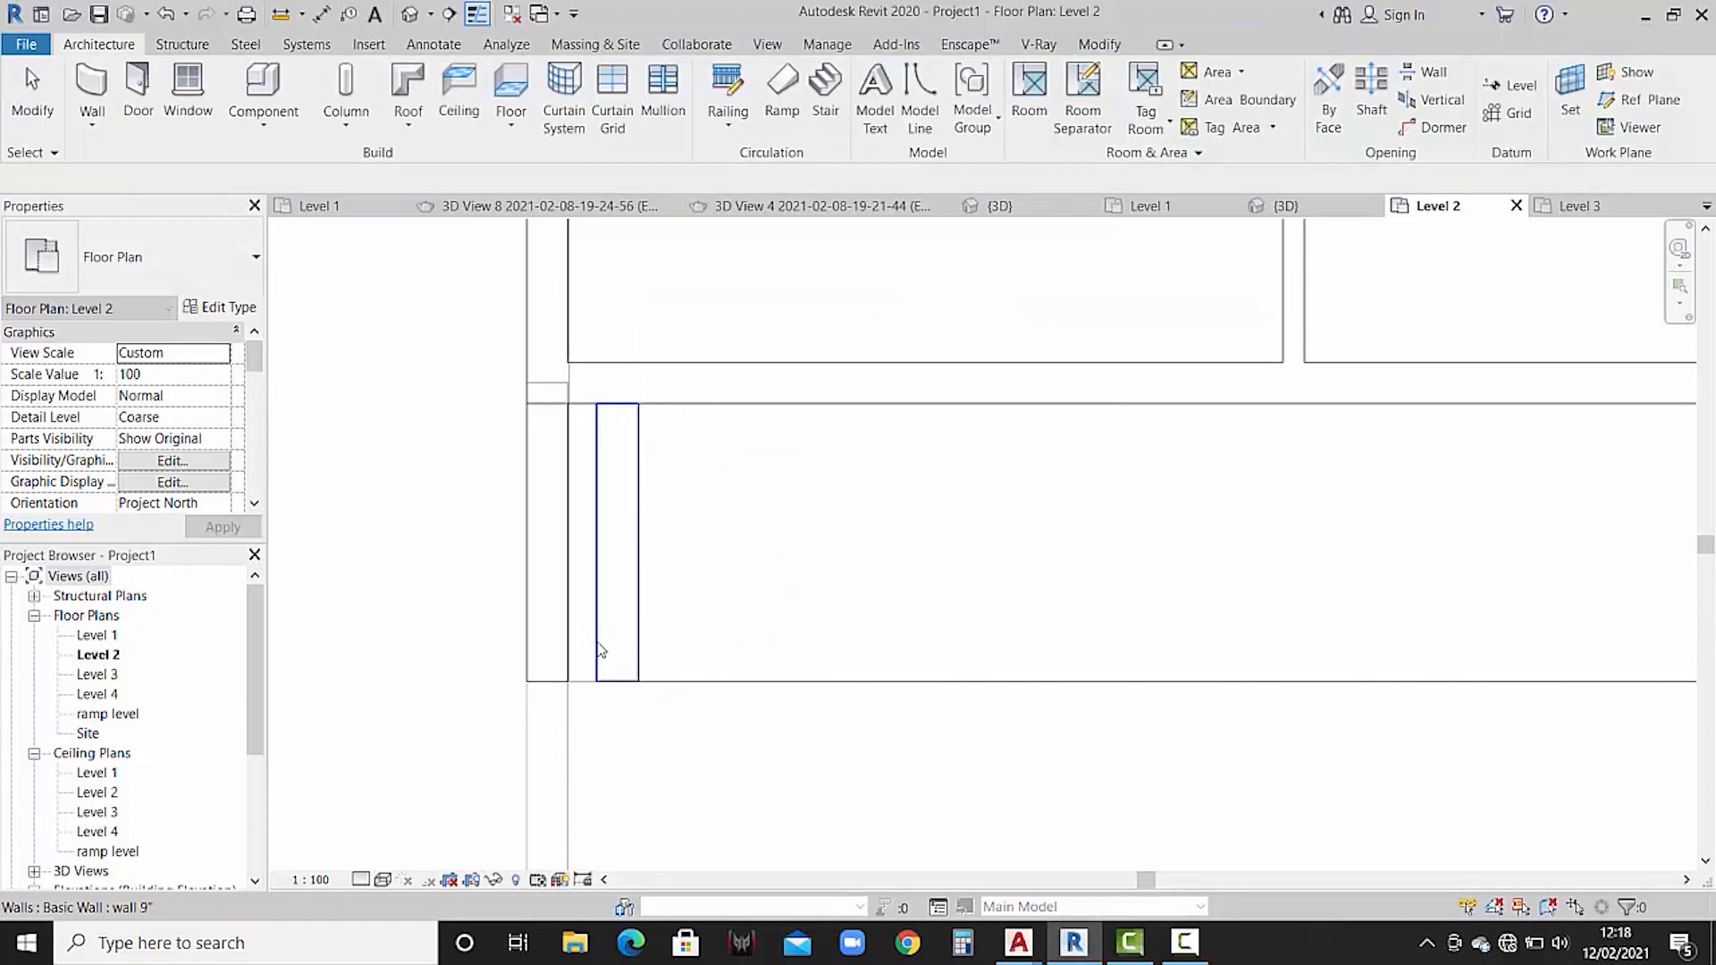
left_click(601, 648)
key("space")
left_click(902, 541)
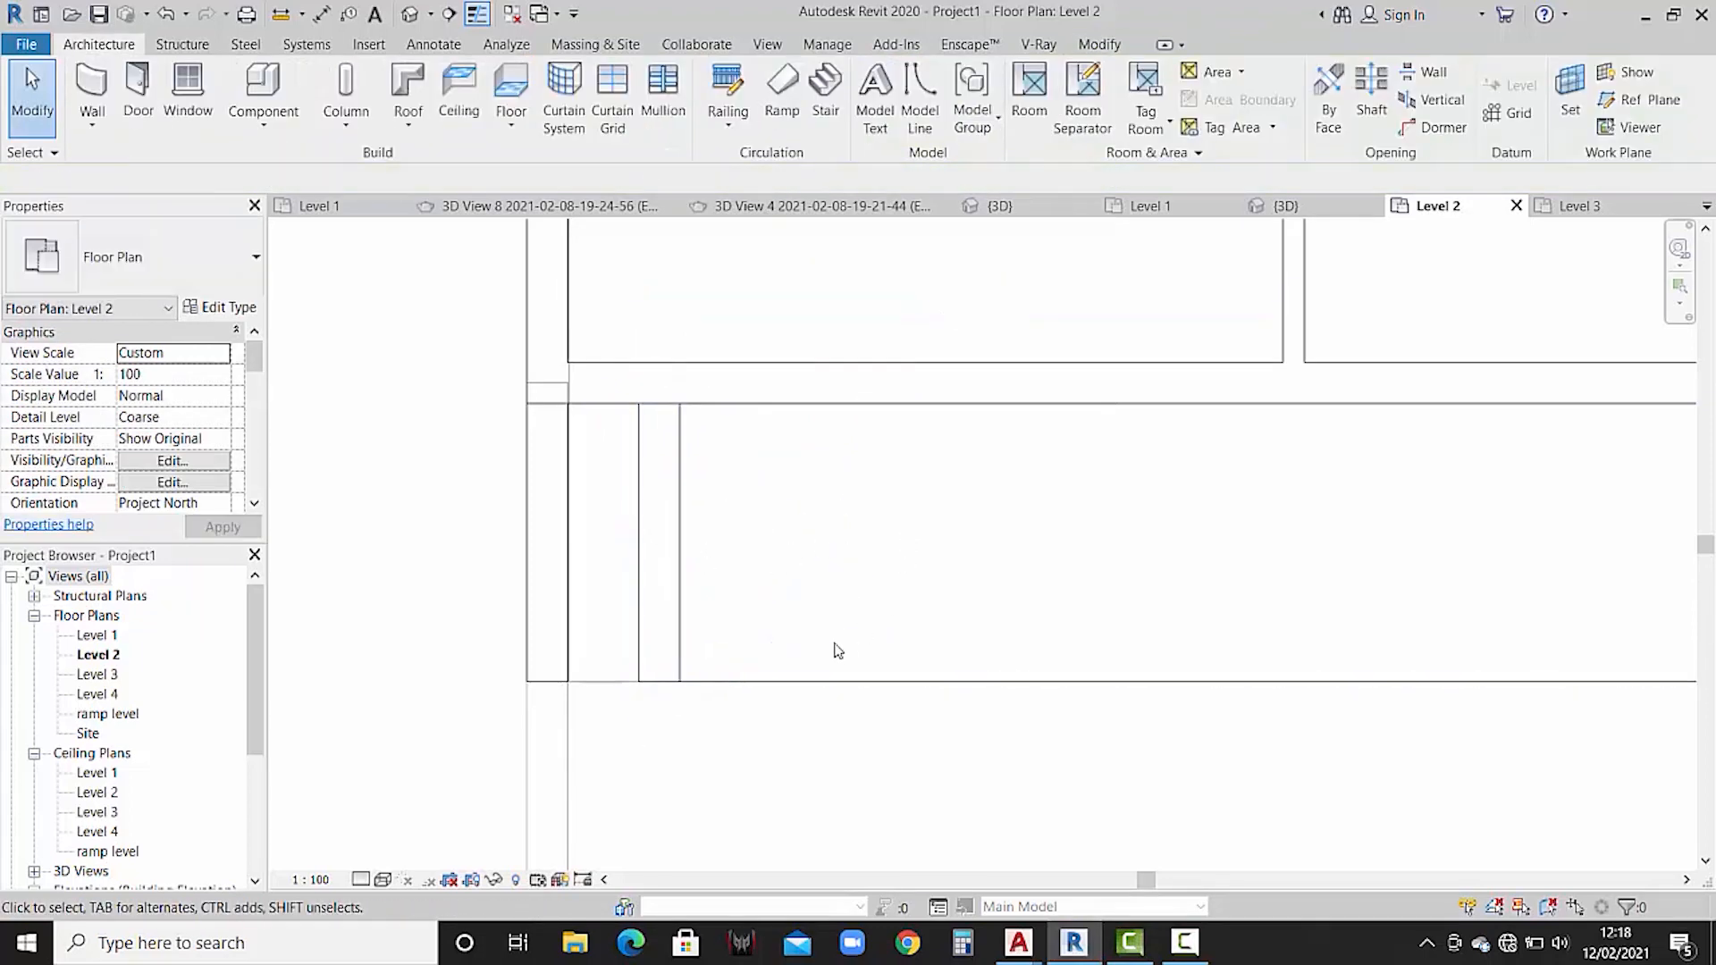
- Constrain the new notch-edge wall's top up to Level 3 with a 2' top offset and inspect it in the 3D view
left_click(682, 533)
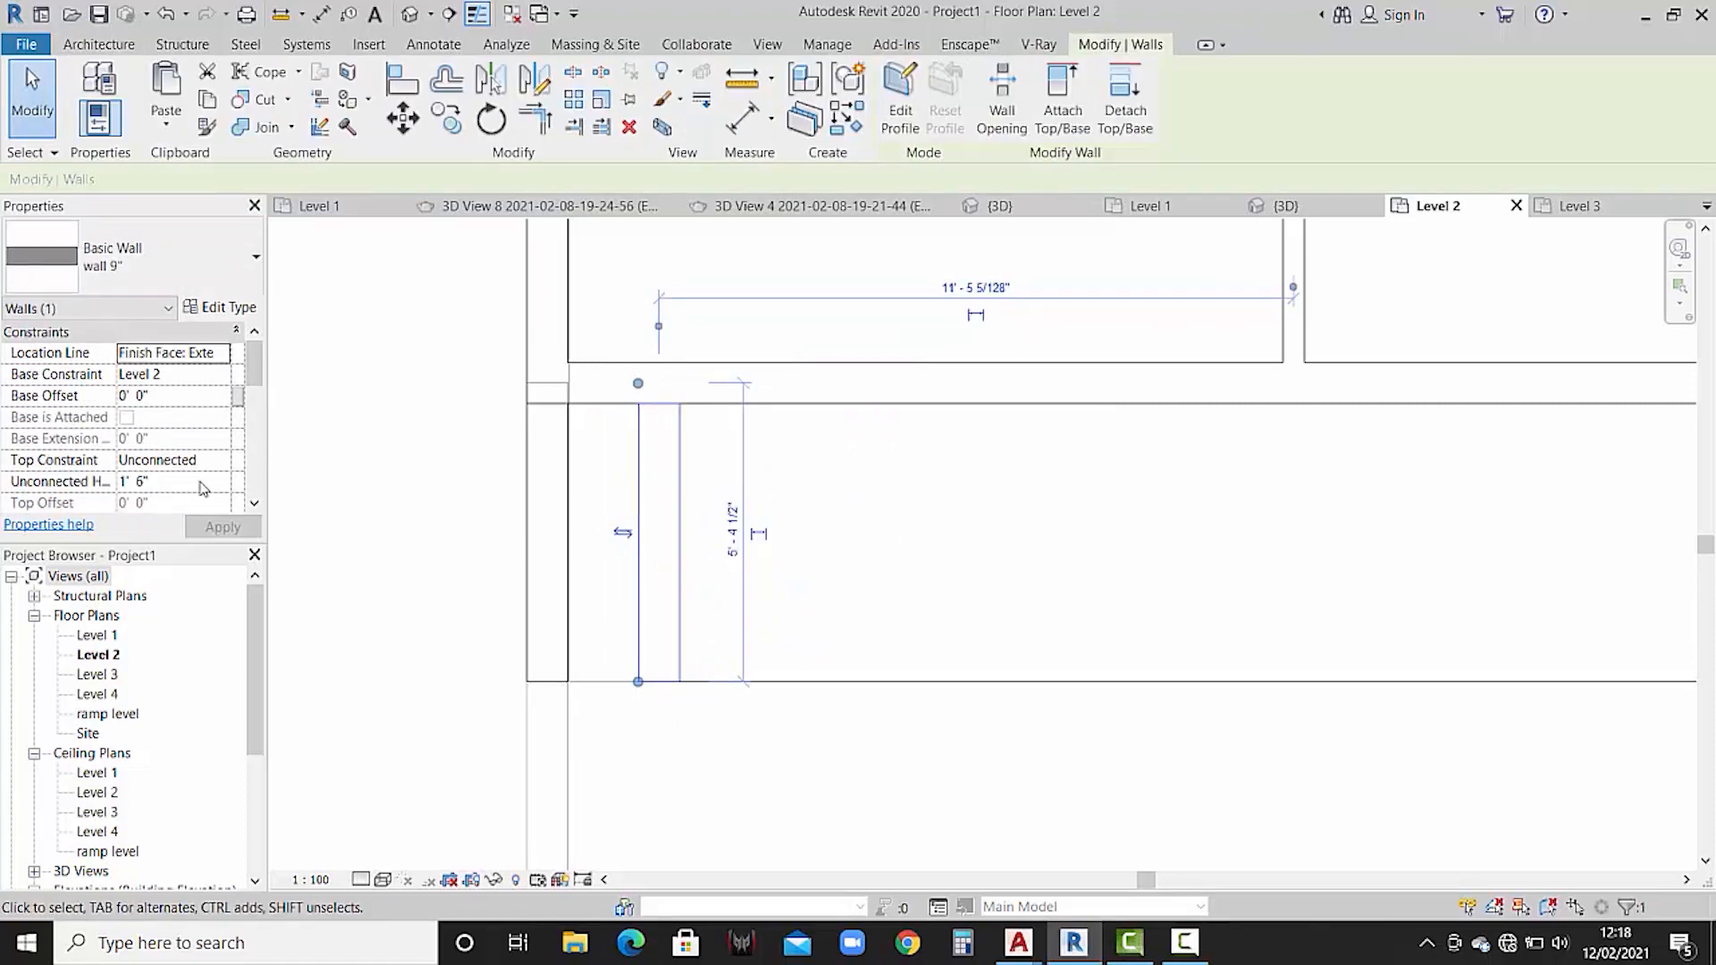
left_click(222, 462)
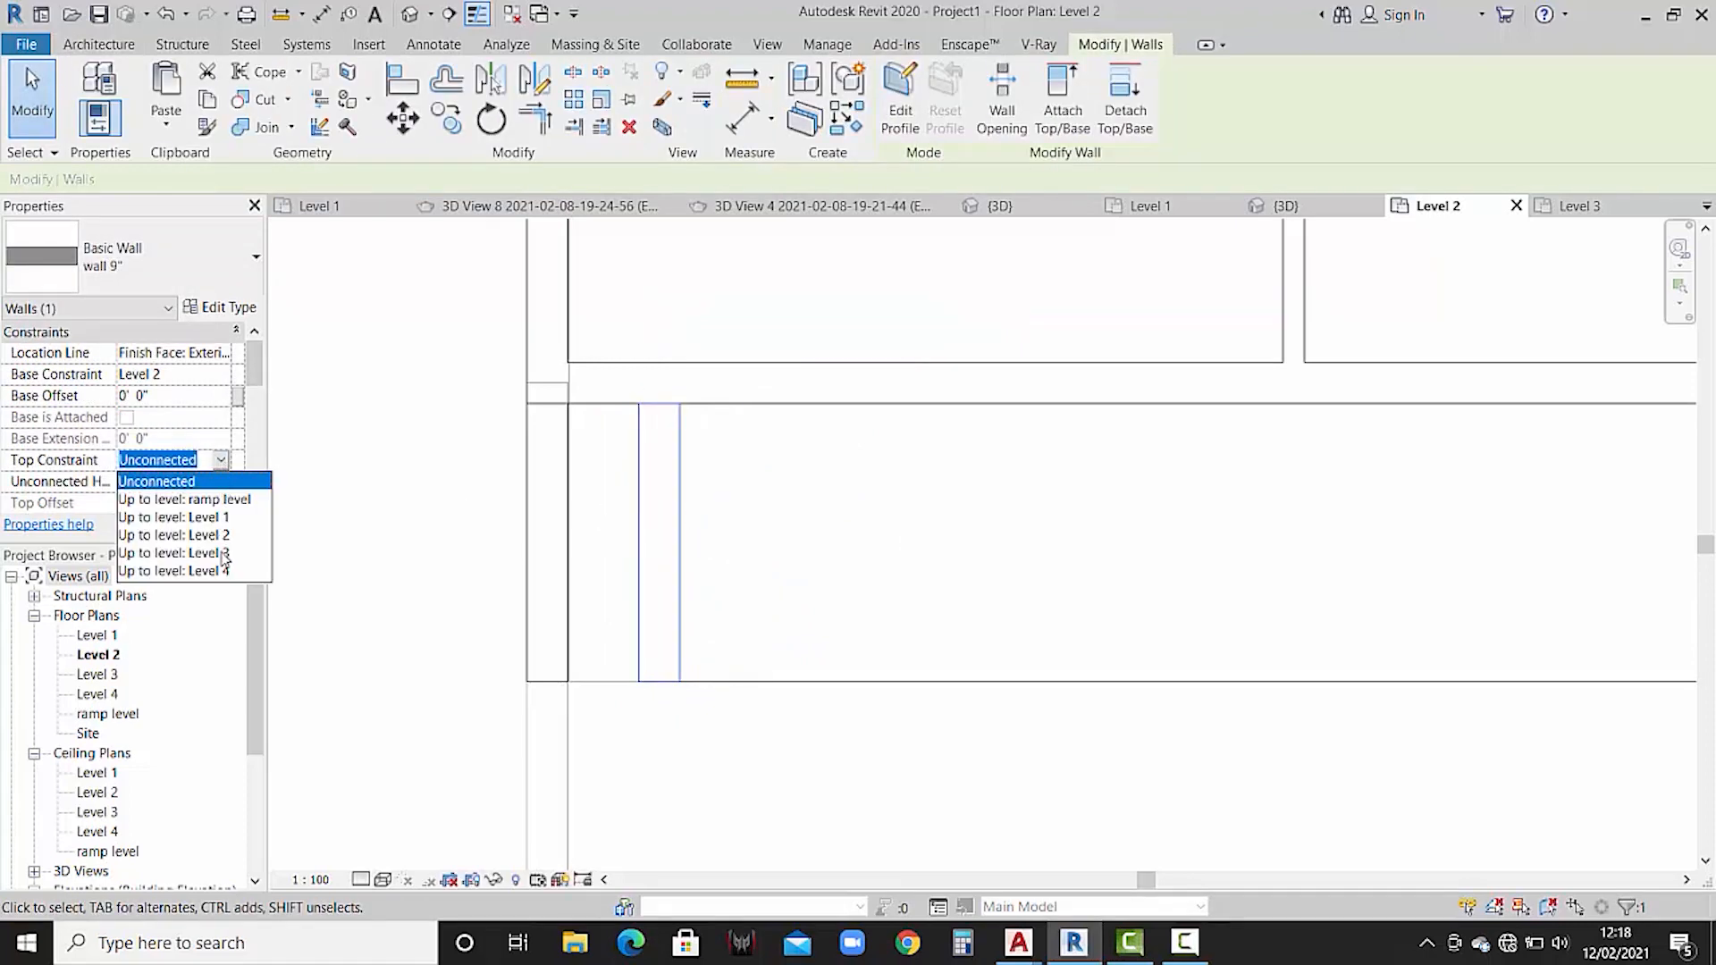
left_click(223, 555)
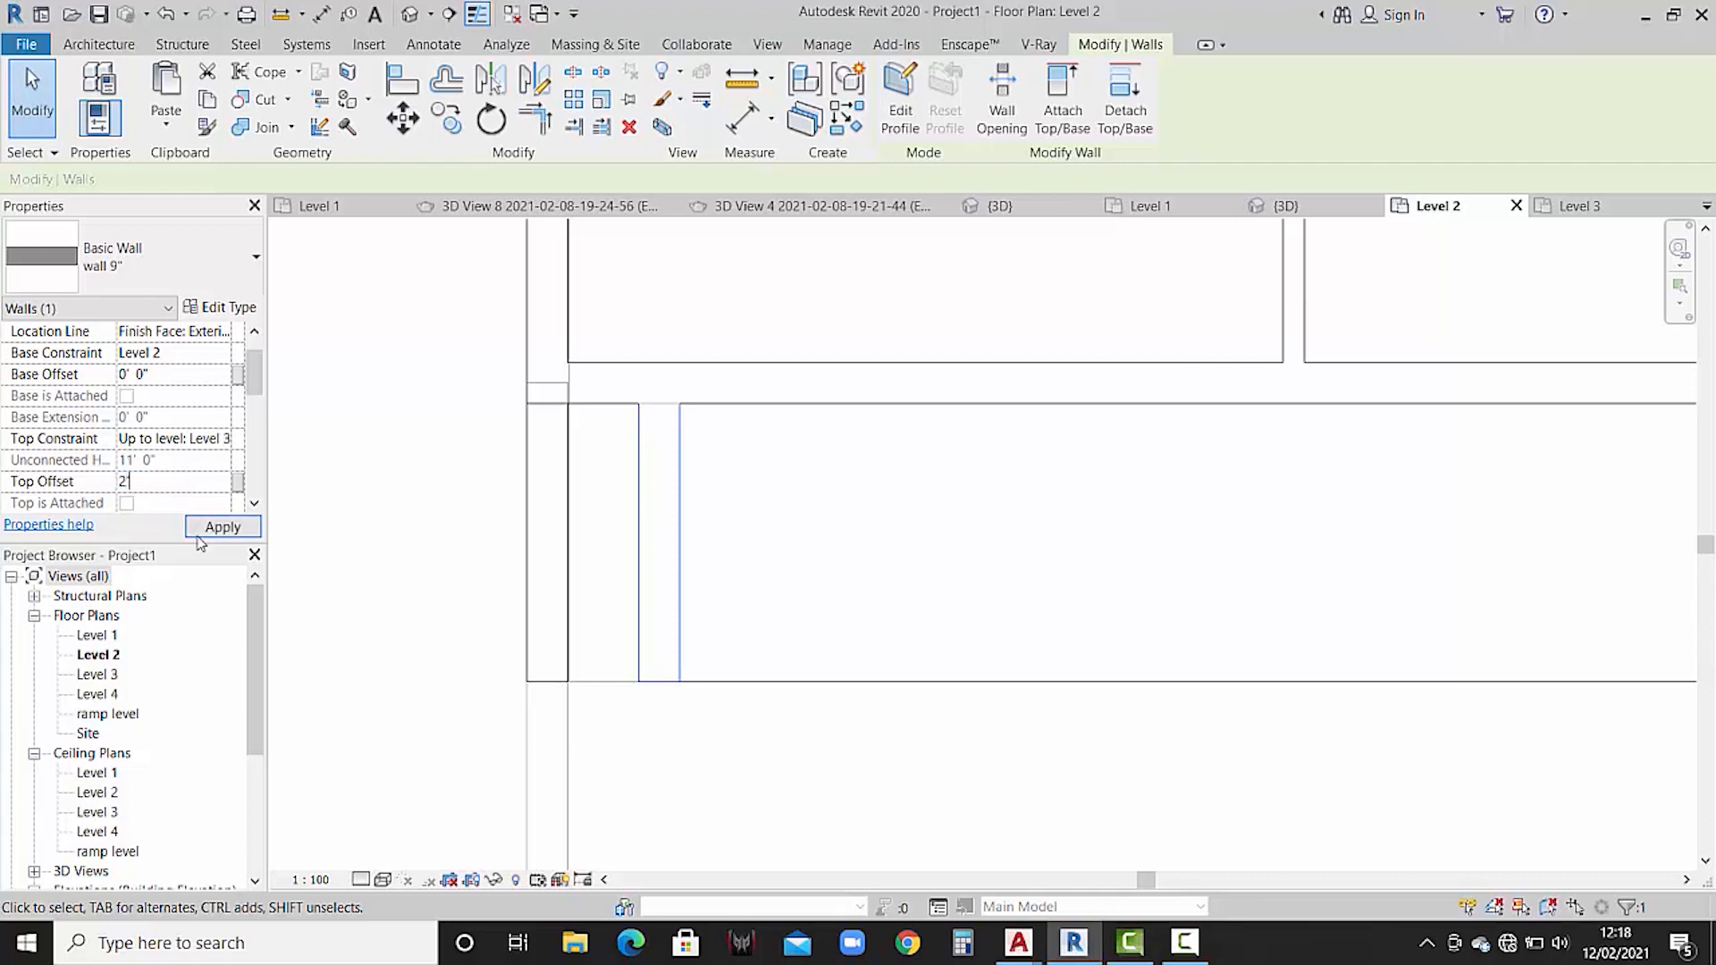
left_click(223, 526)
left_click(533, 394)
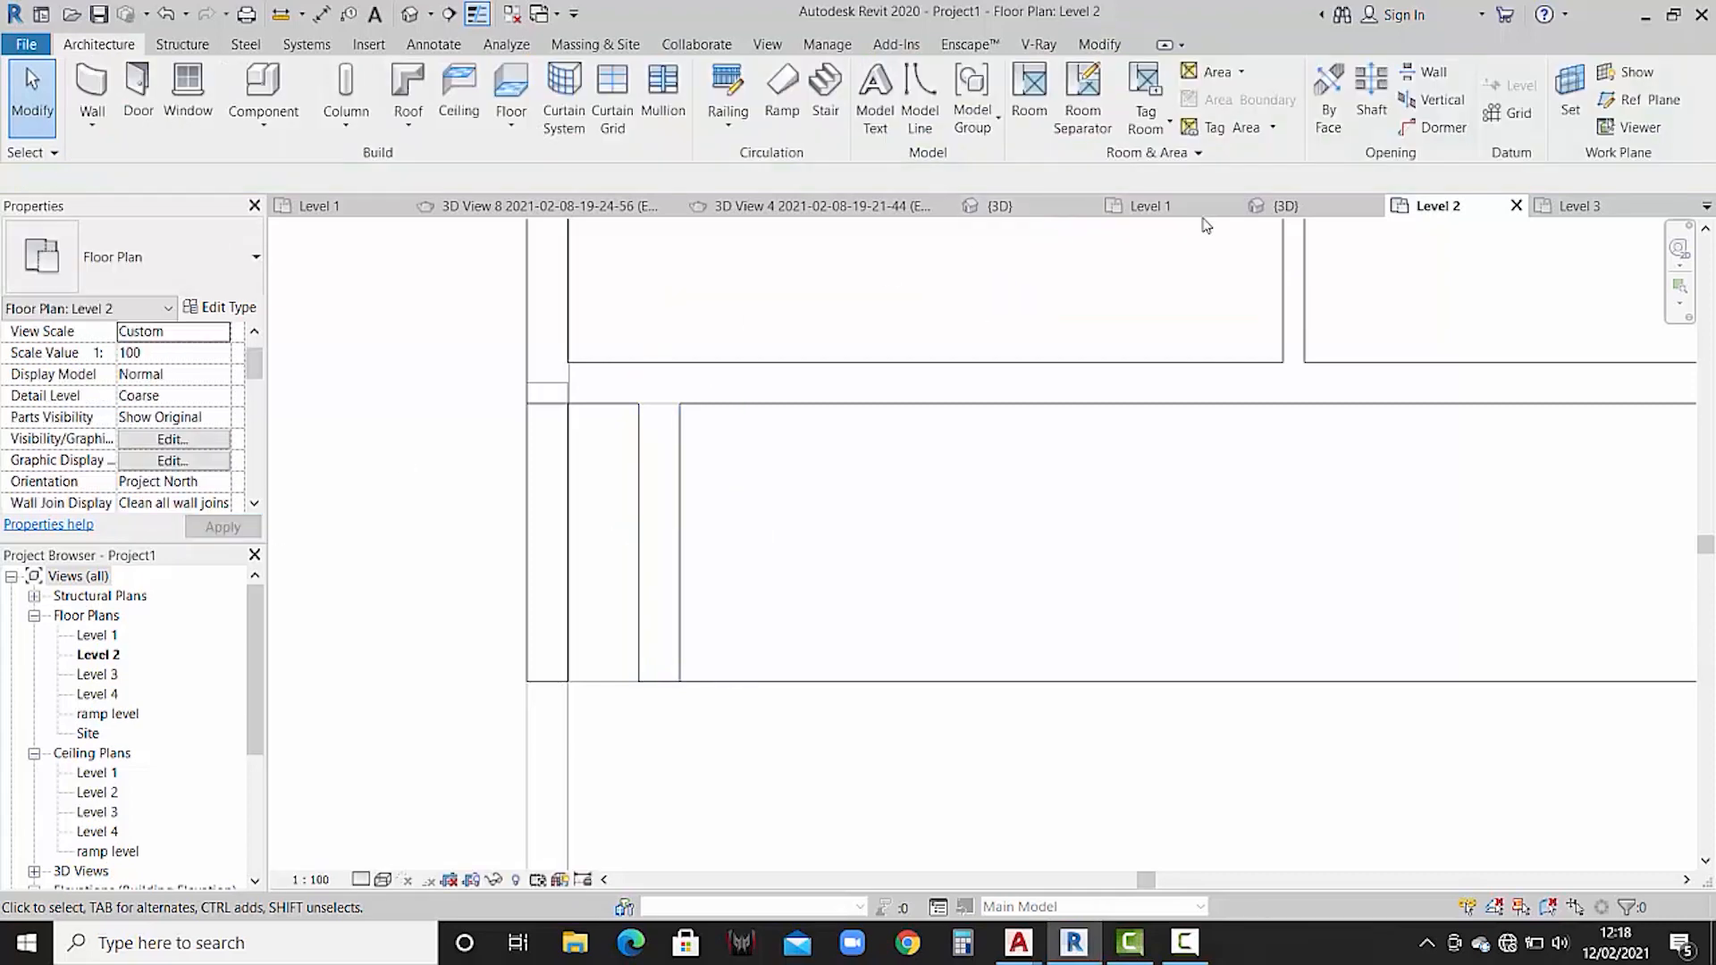
left_click(1280, 205)
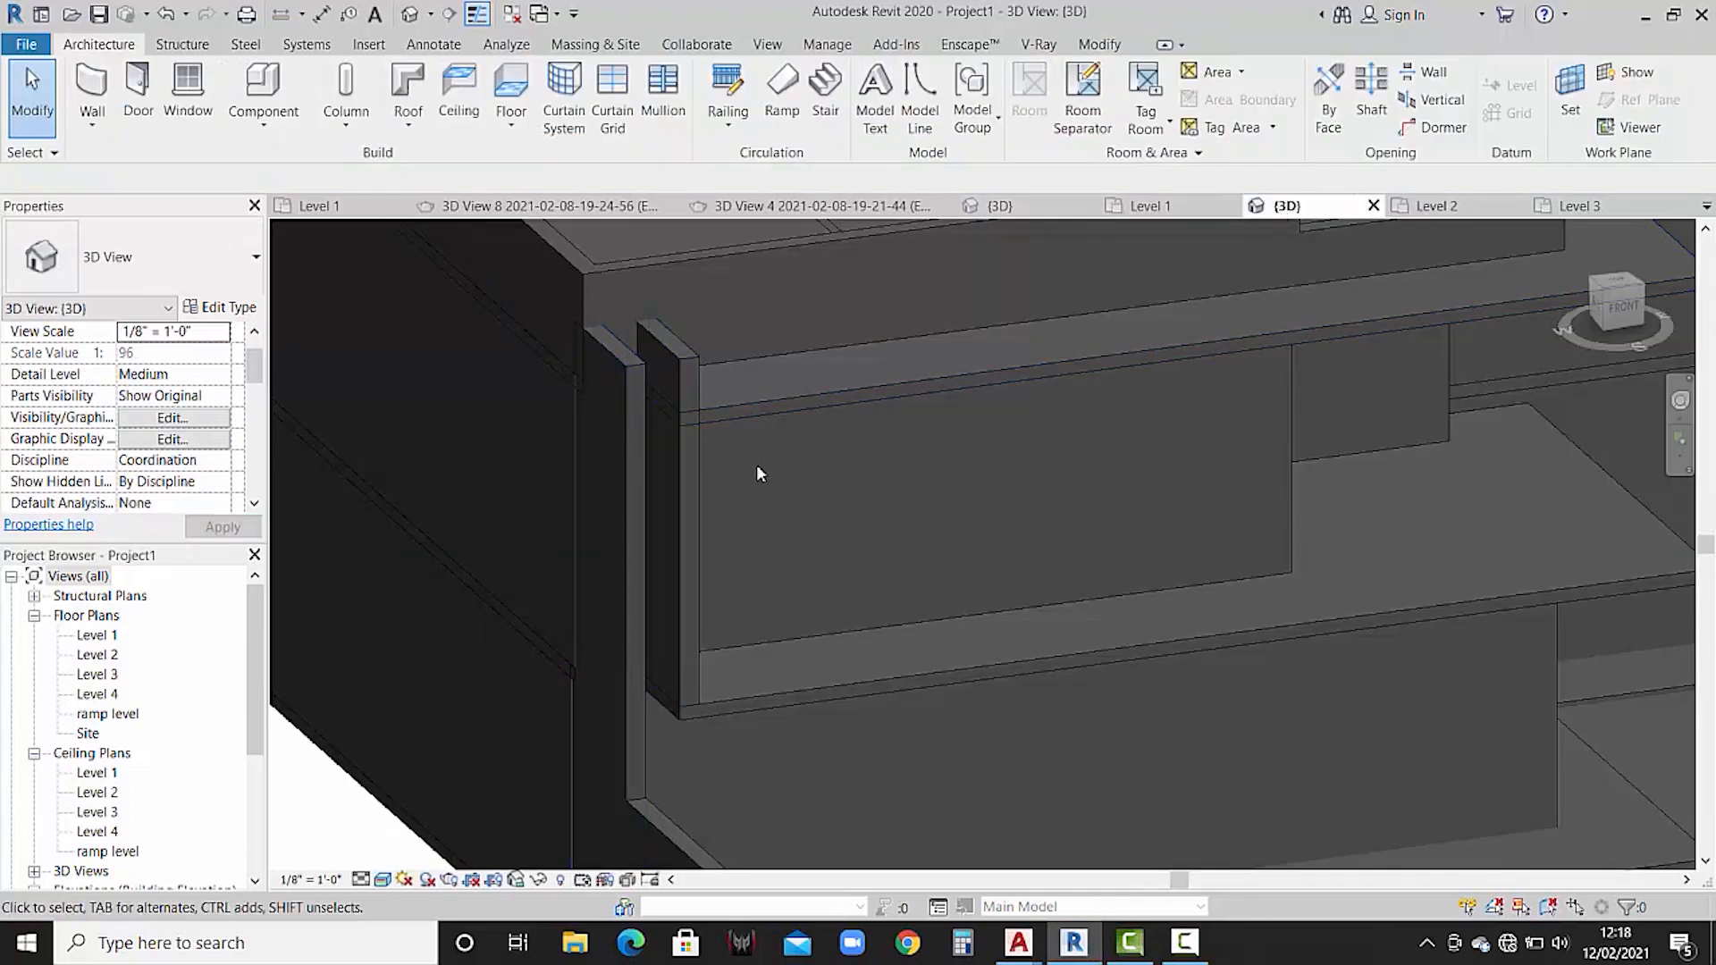
middle_click_drag(708, 390, 694, 453)
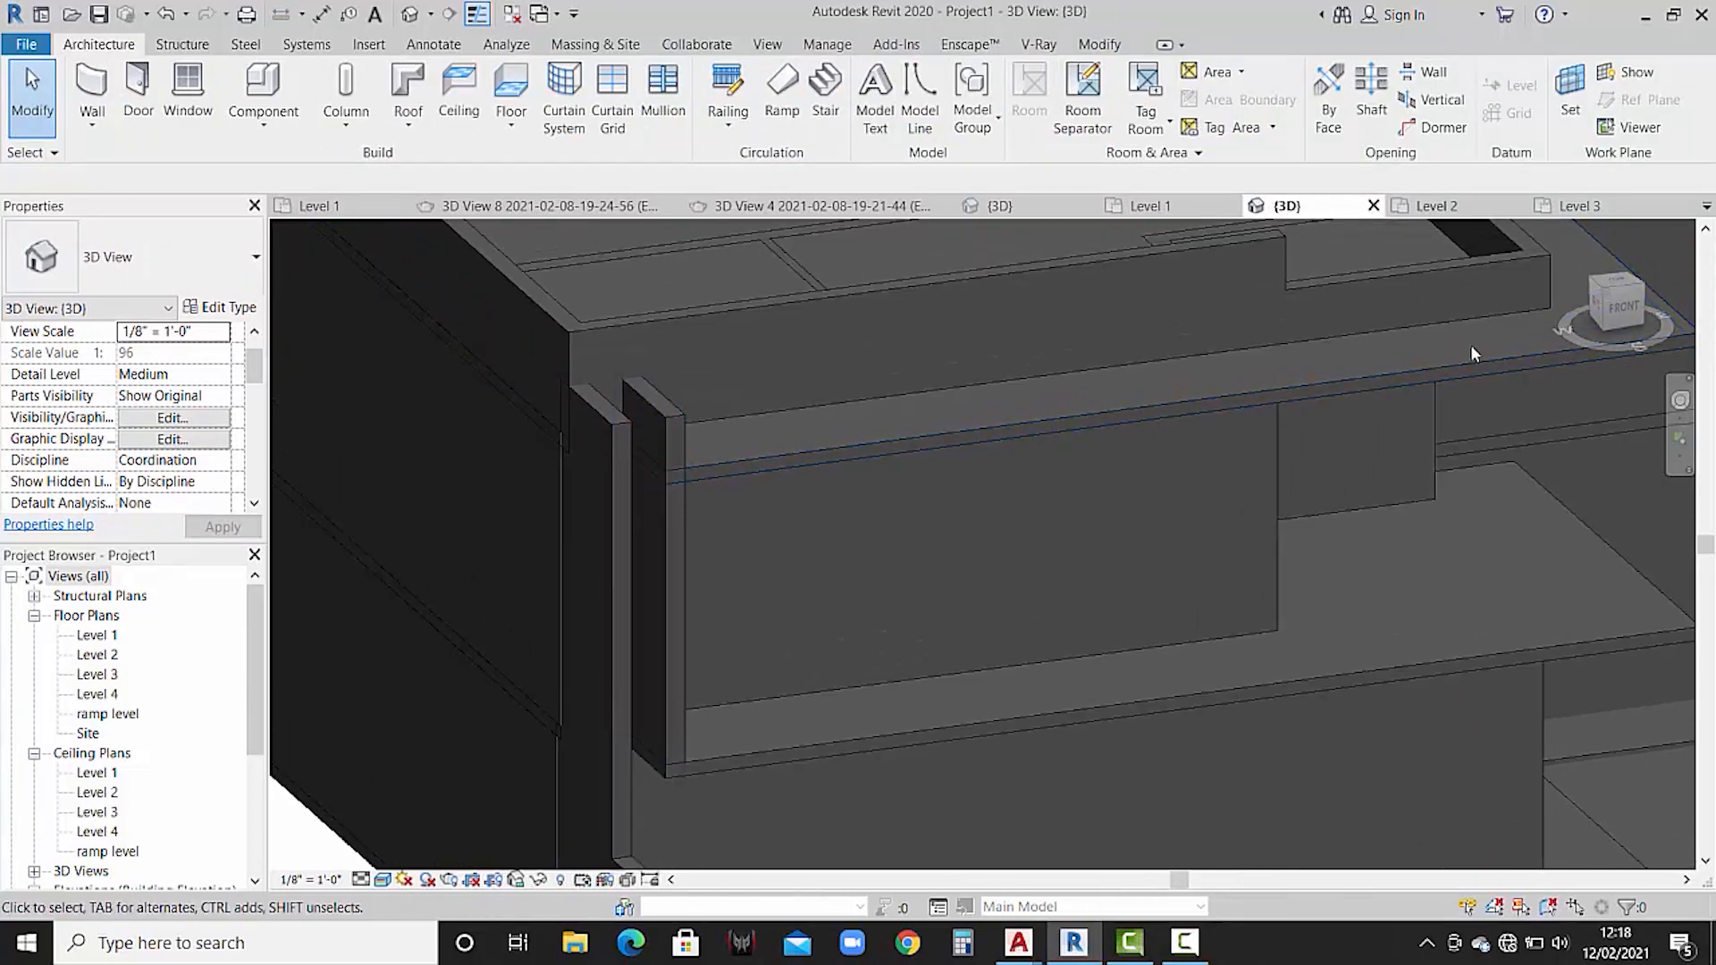
middle_click_drag(1477, 343, 1360, 378)
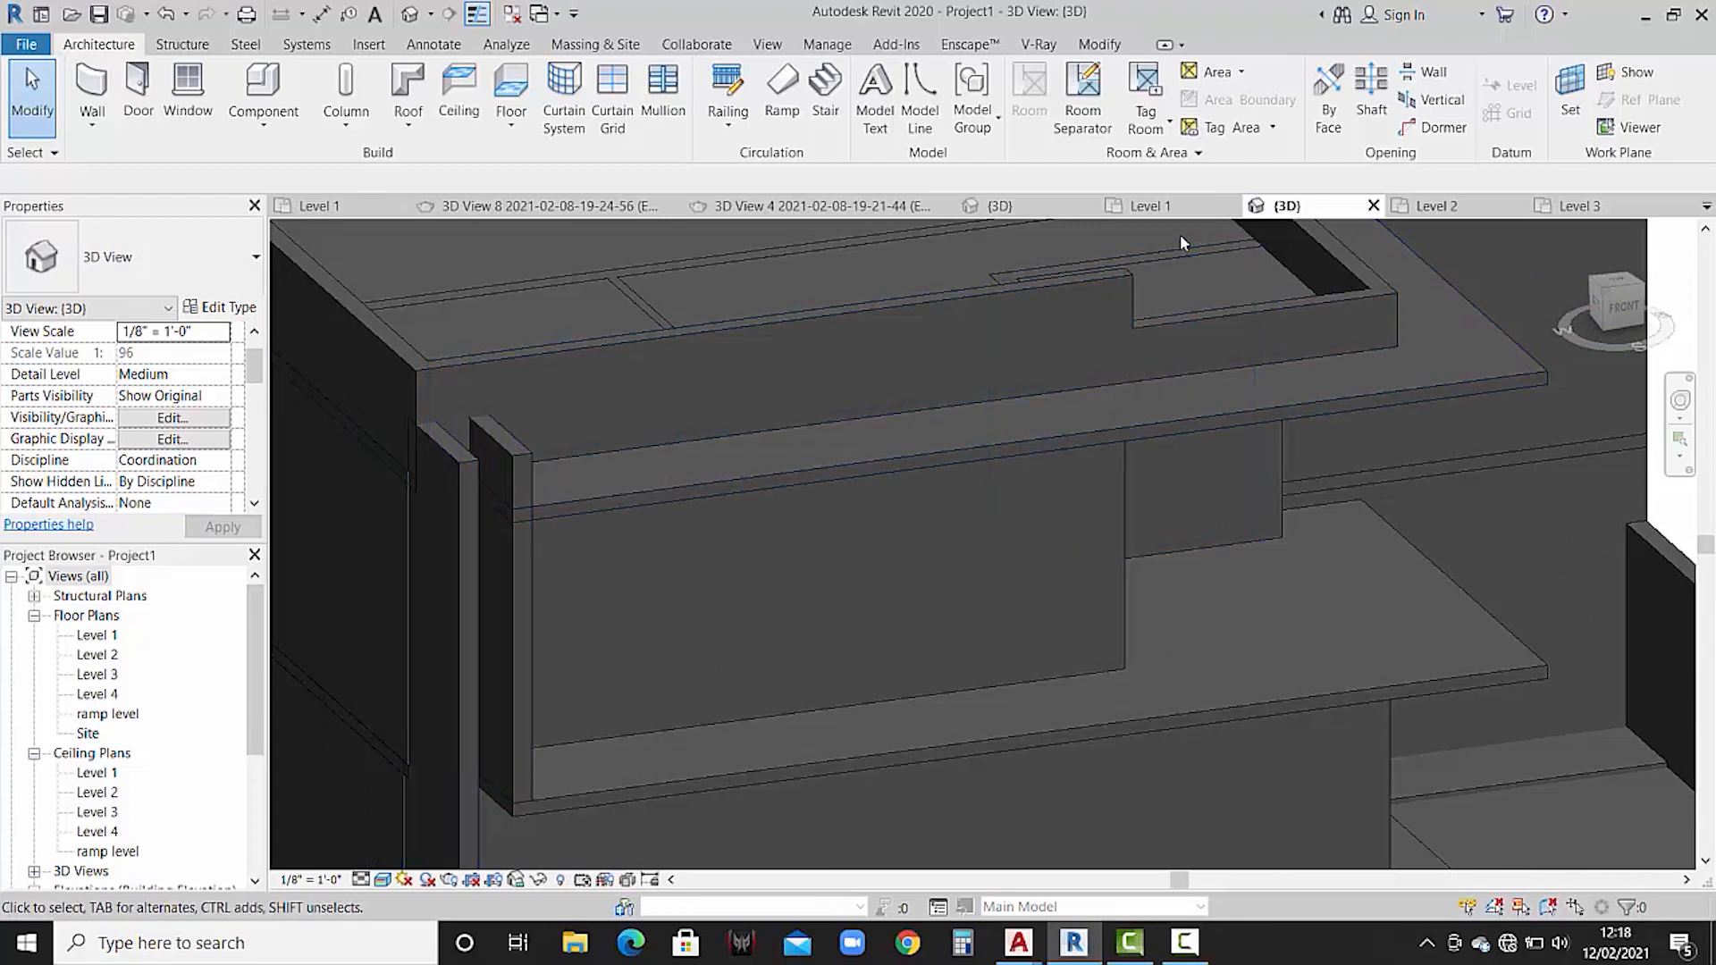
- Review the reference house in 3D and open its Level 1 floor plan
left_click(1037, 215)
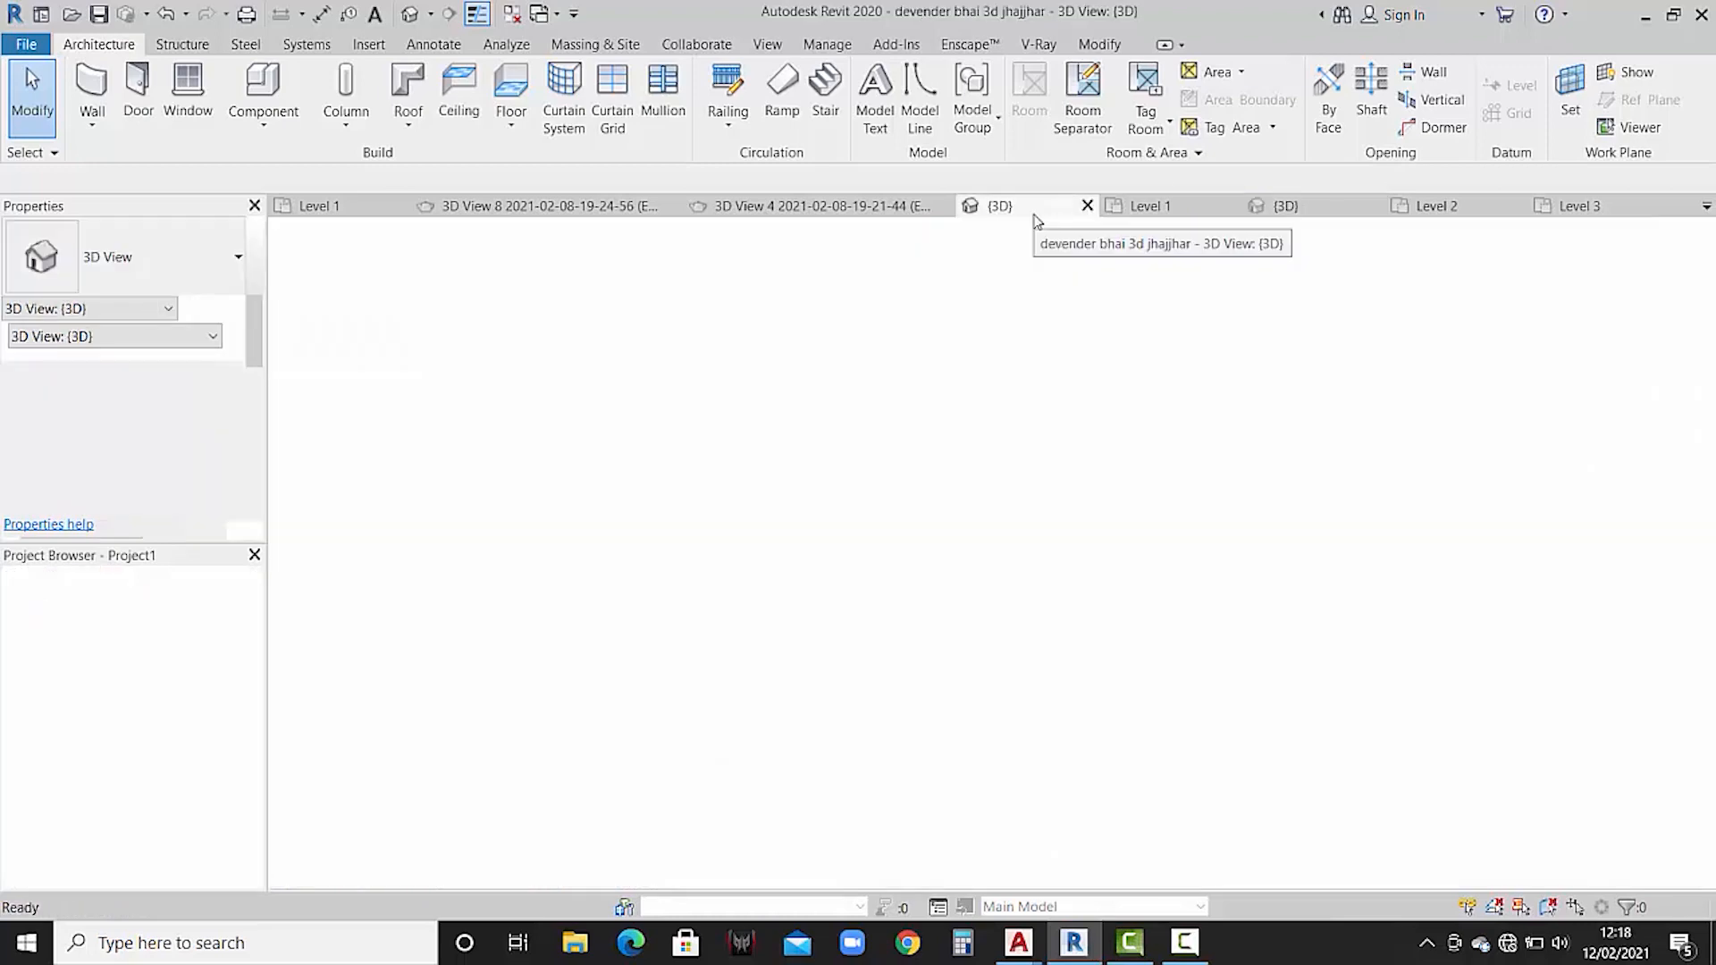
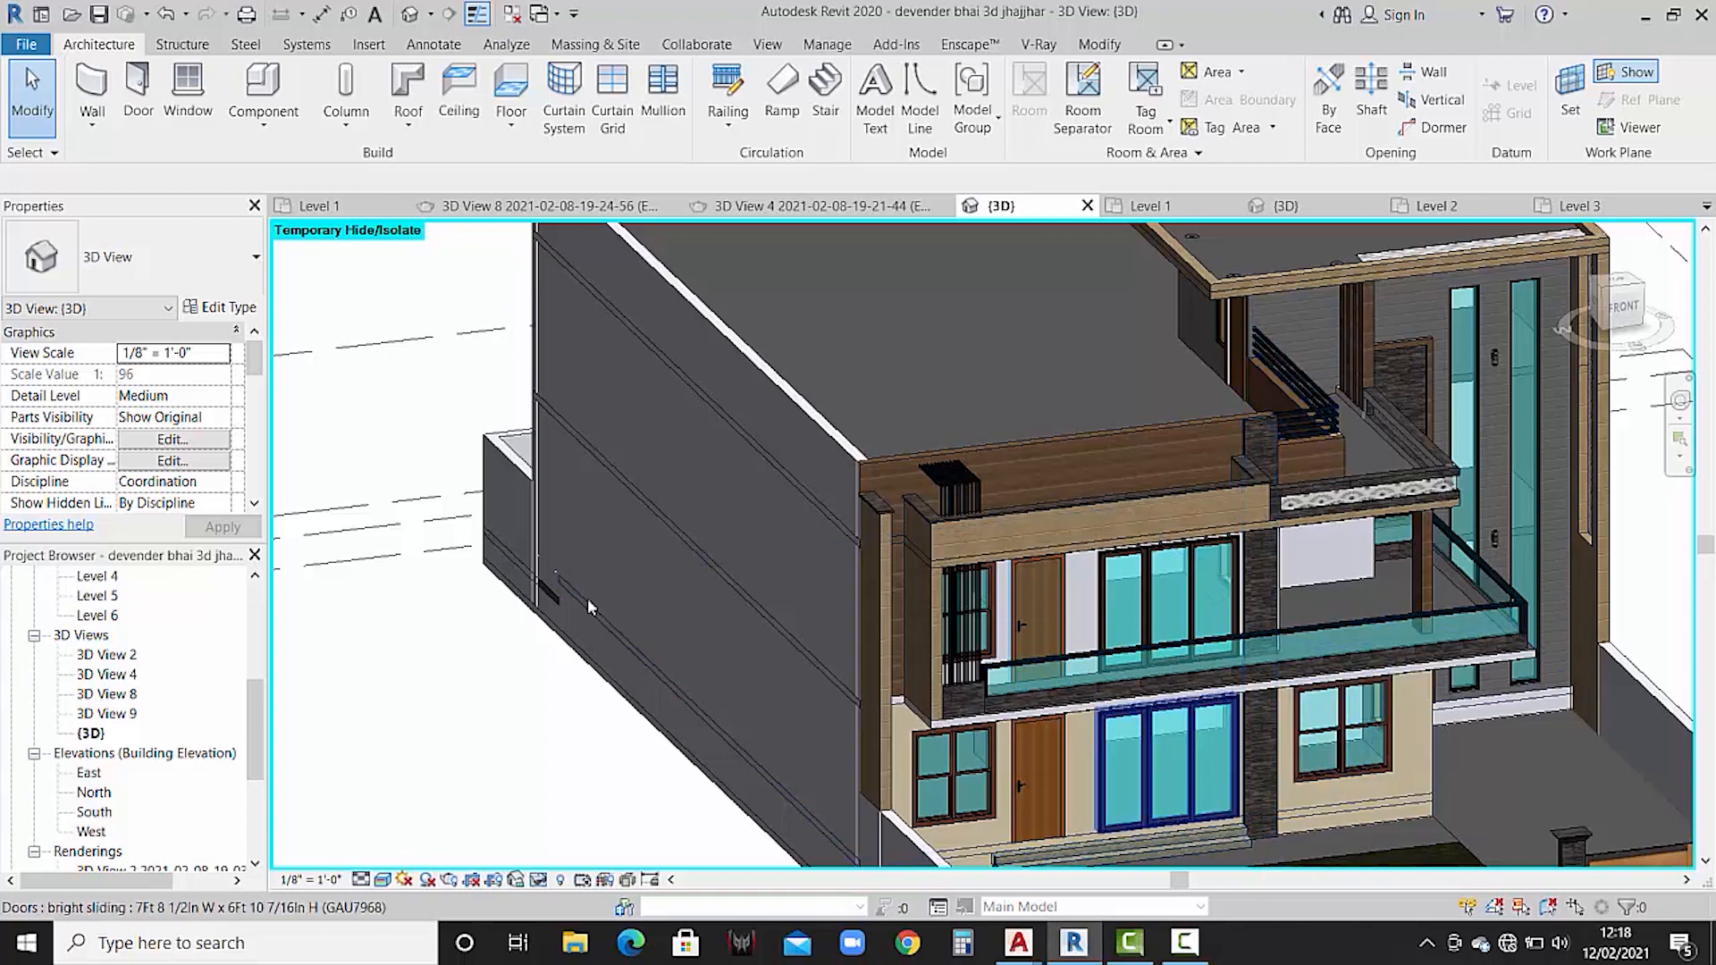
scroll(103, 668, "up", 5)
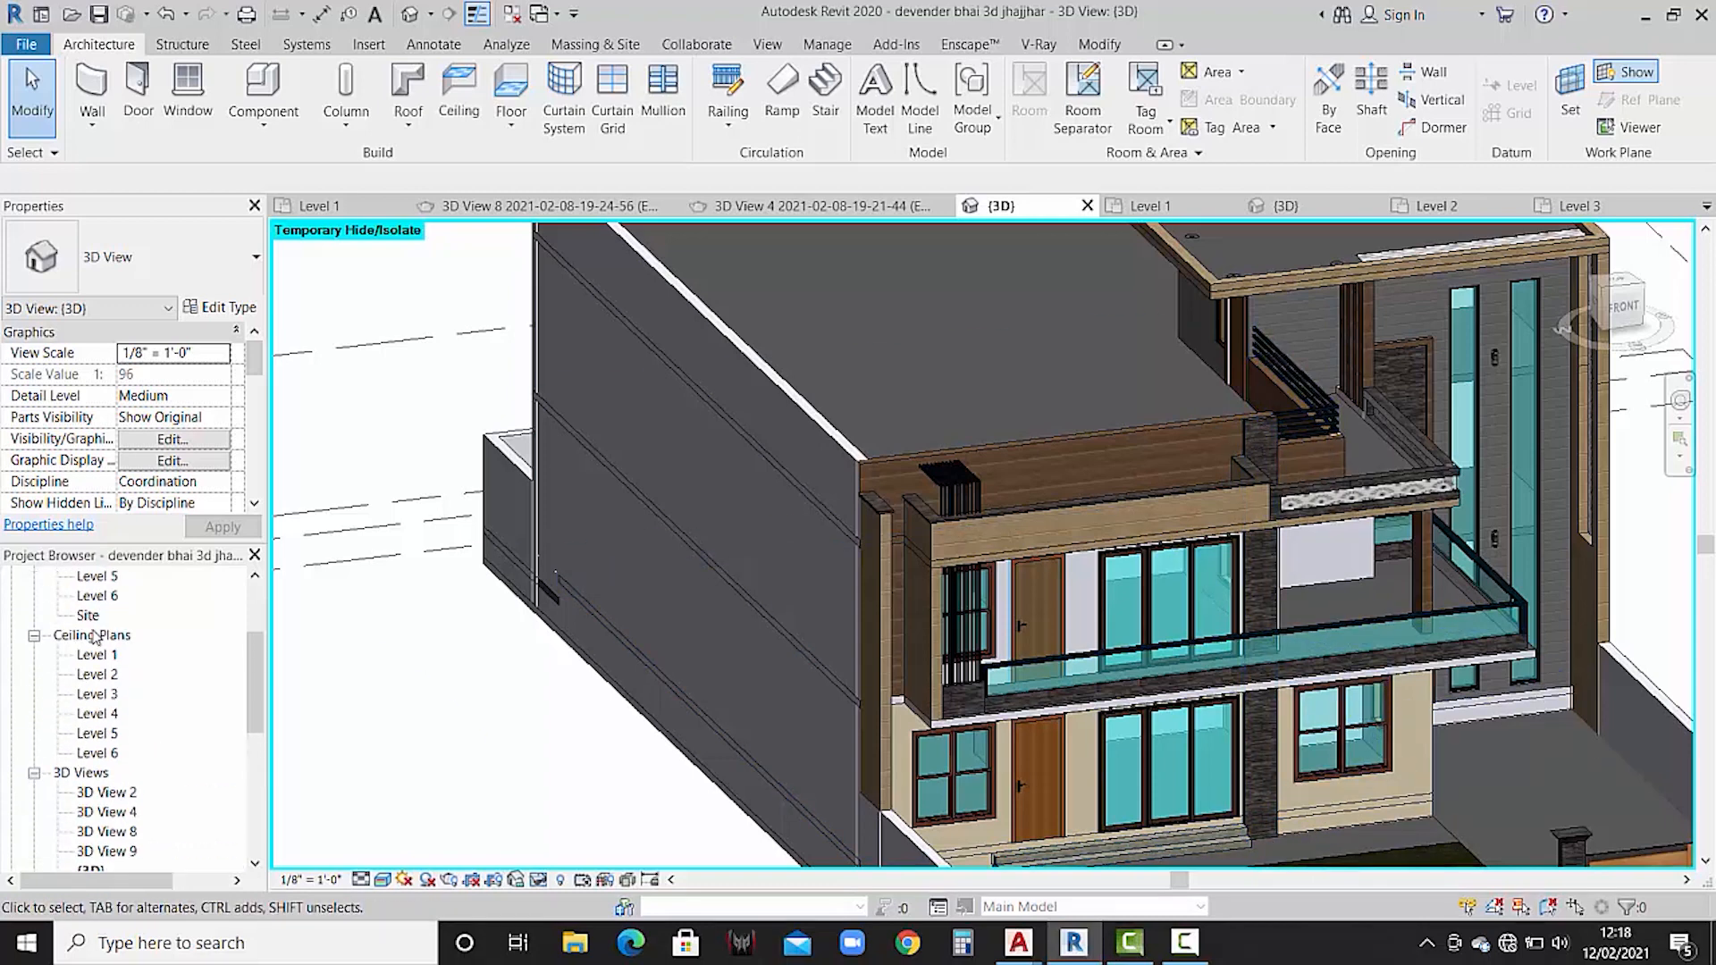
double_click(99, 636)
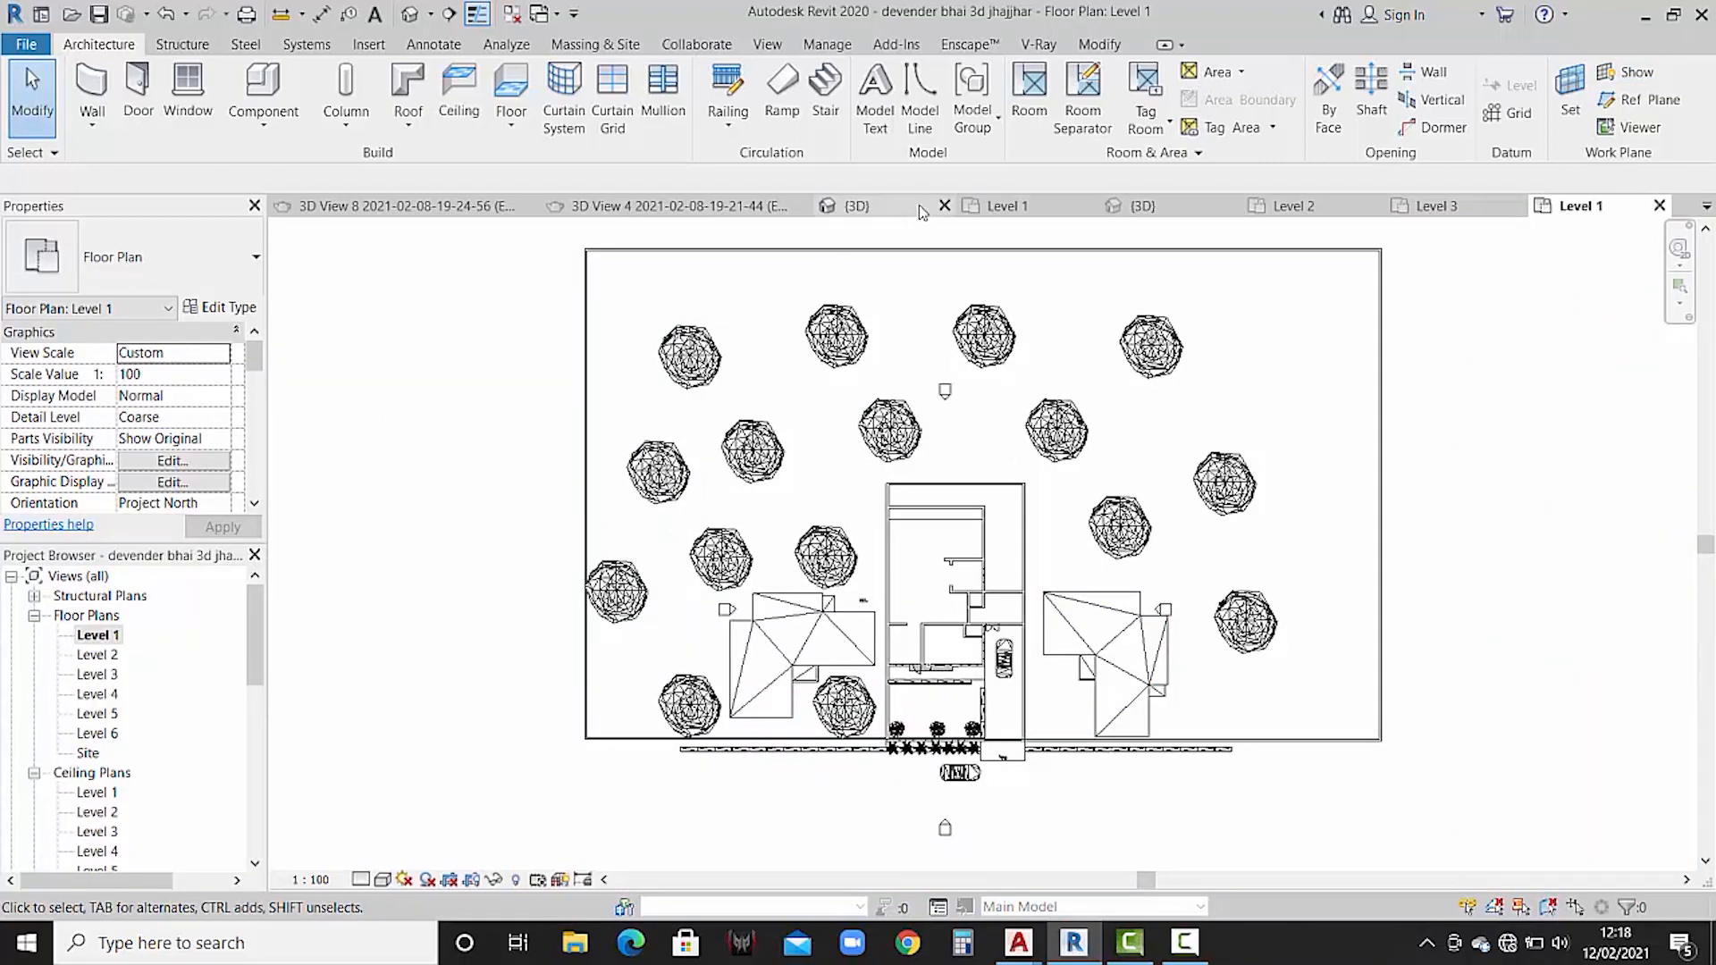
- Close the reference house's Level 1 floor plan and examine the office's front wall in Project1's Level 1 plan
left_click(1660, 206)
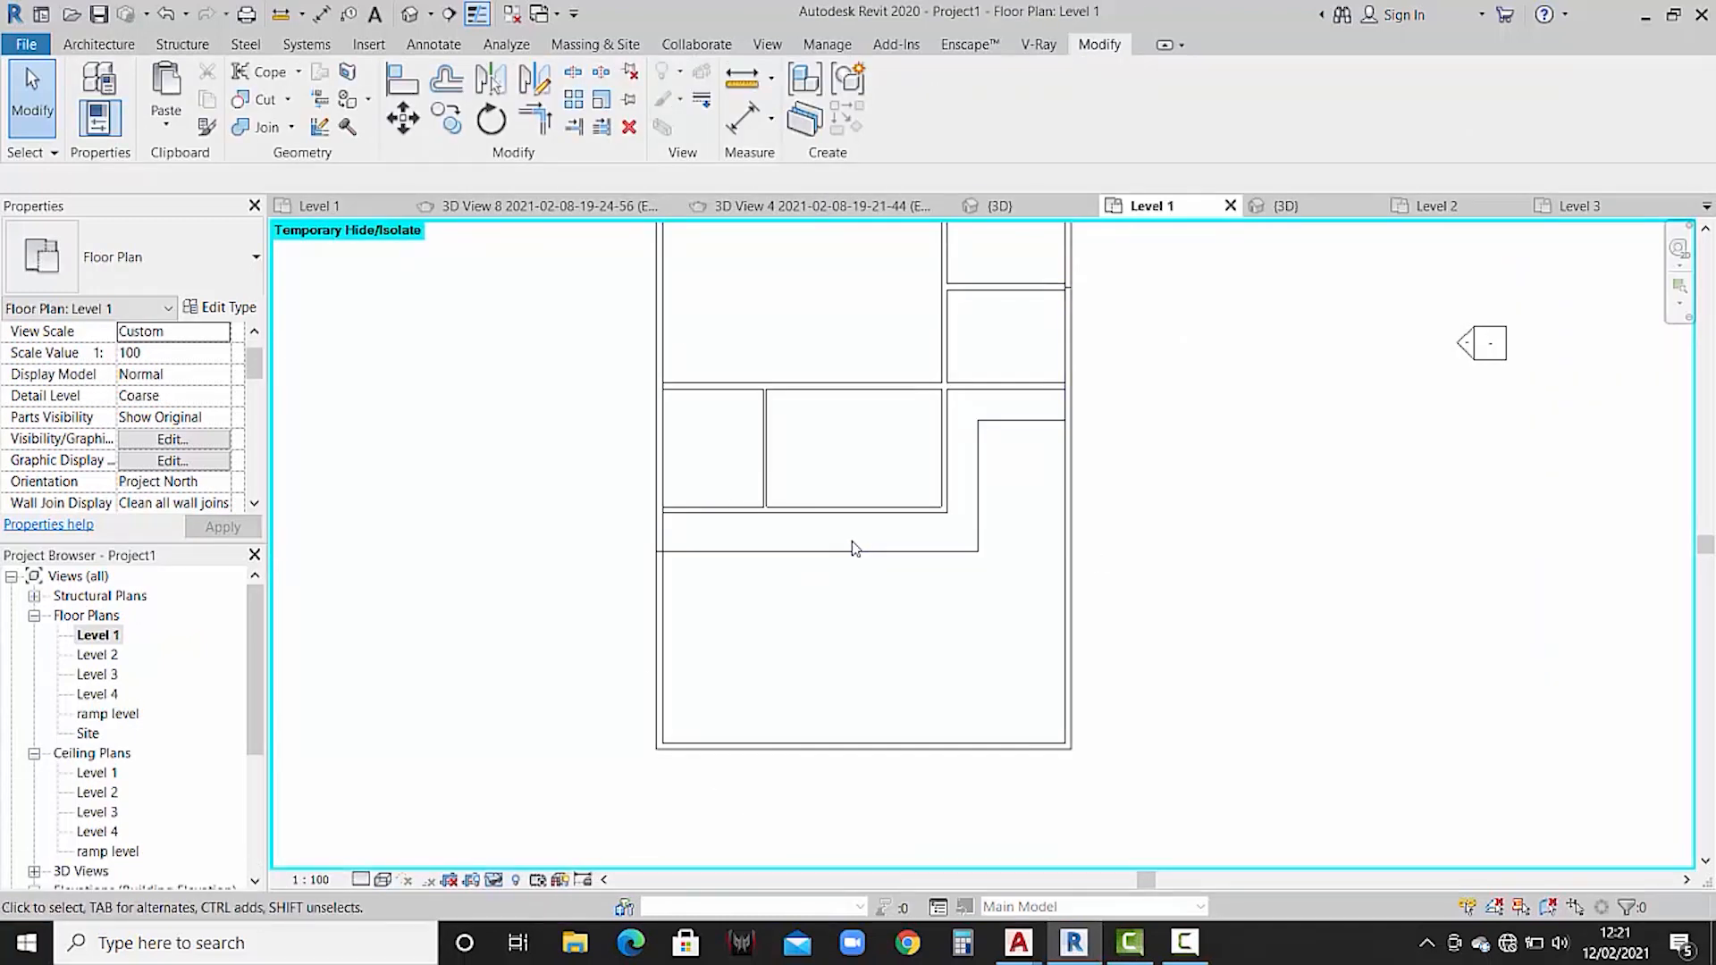
scroll(840, 550, "up", 6)
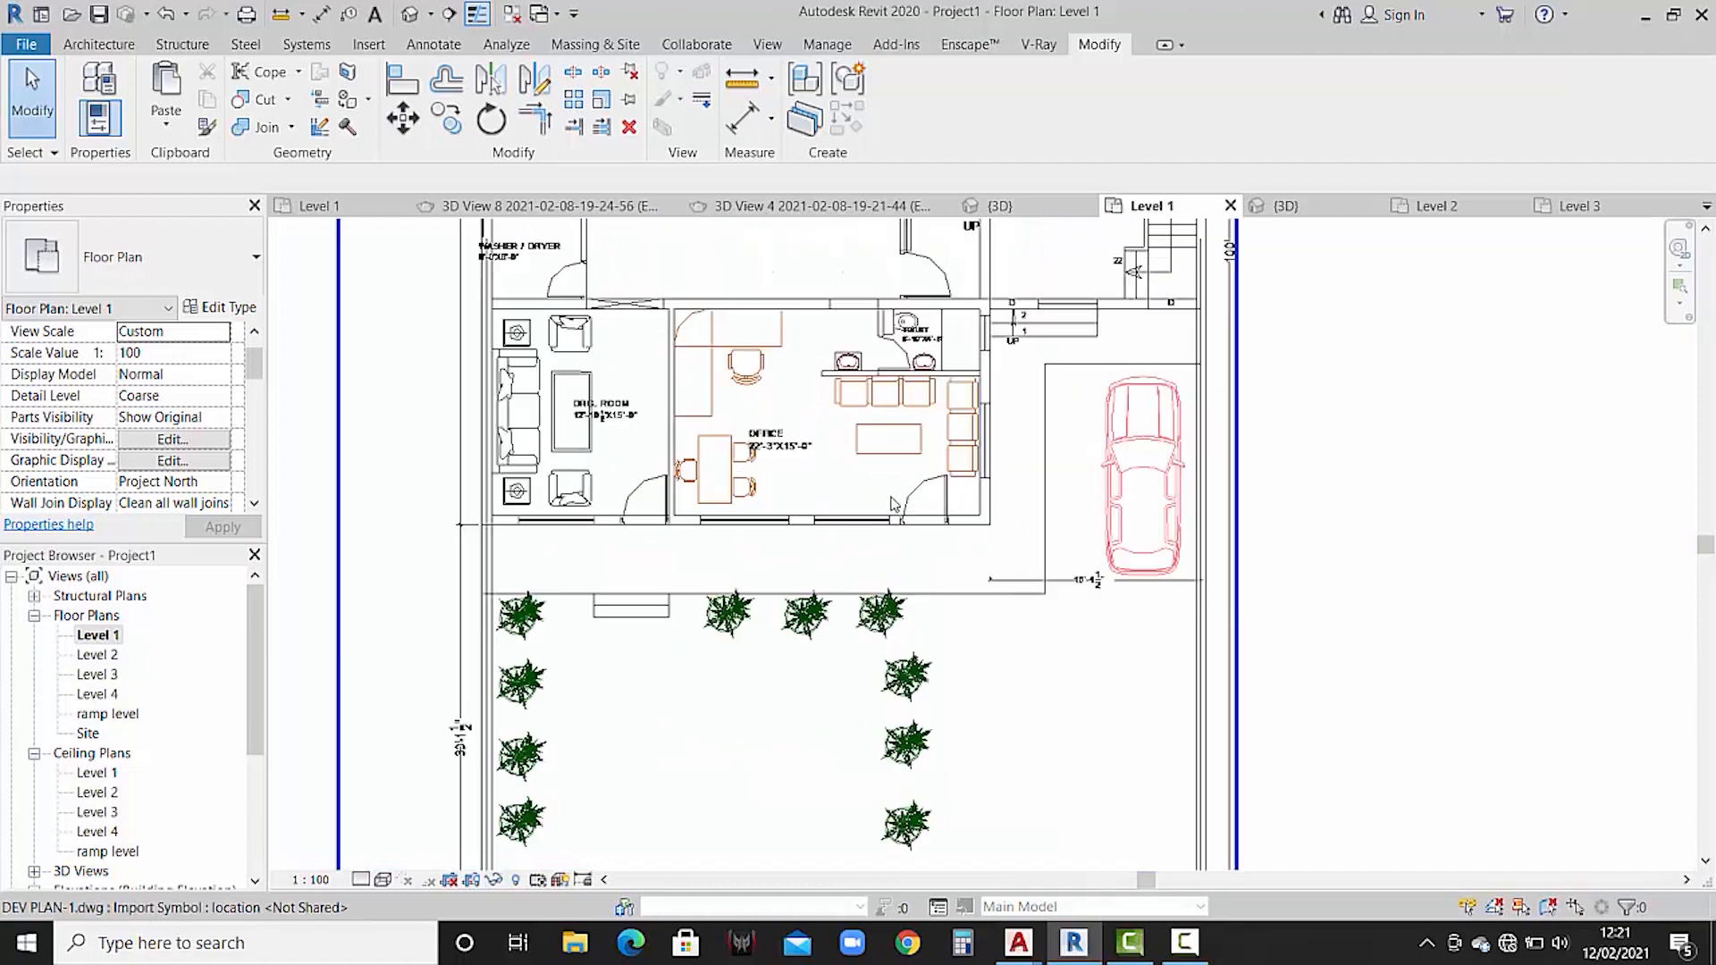
middle_click_drag(761, 549, 780, 559)
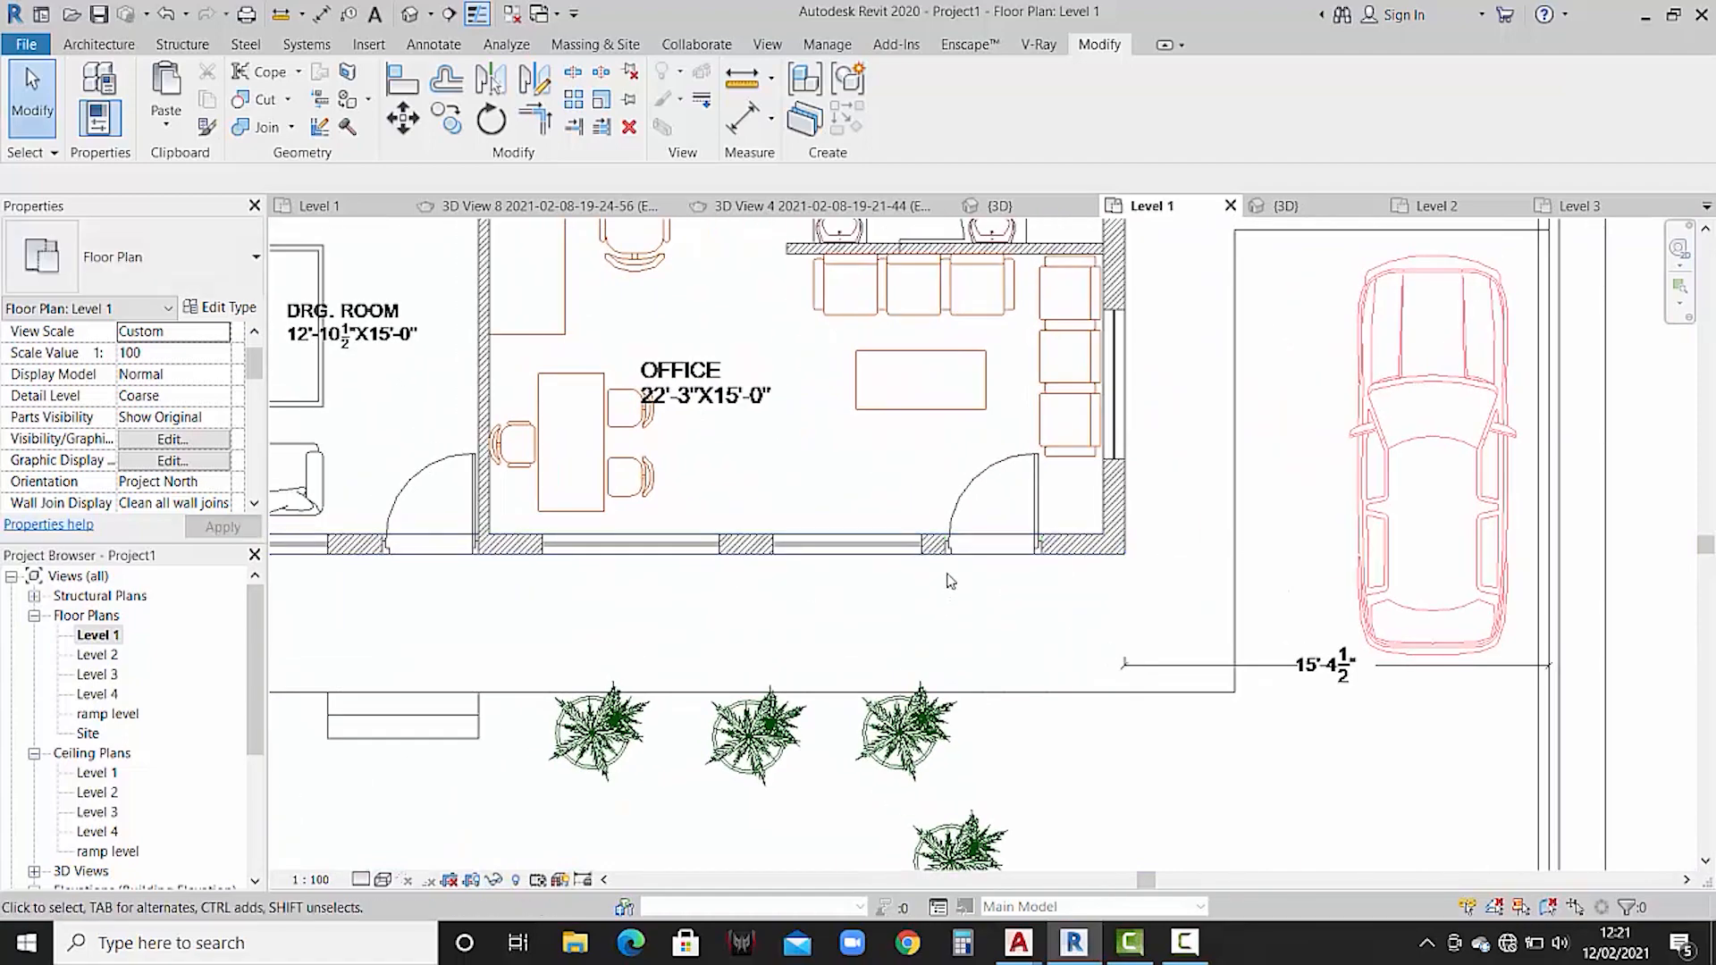
middle_click_drag(1058, 559, 1034, 576)
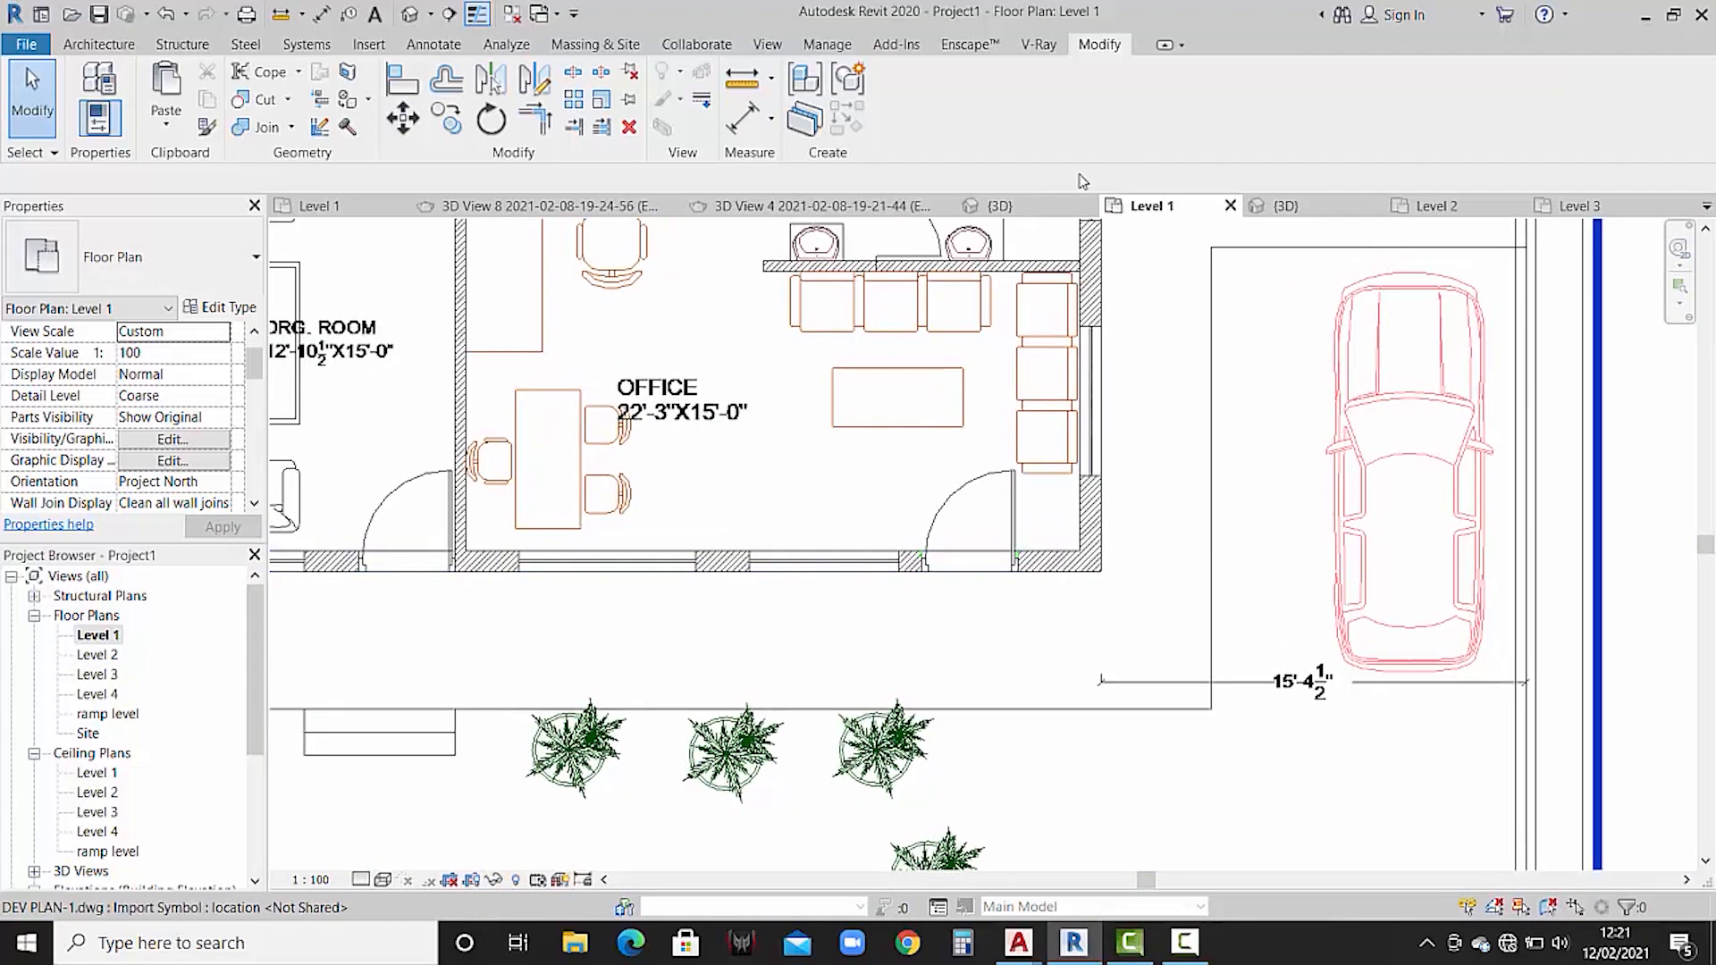
- Save the reference house project from its 3D view, and return to the front rooms in Project1's Level 1 plan
left_click(1287, 207)
left_click(999, 206)
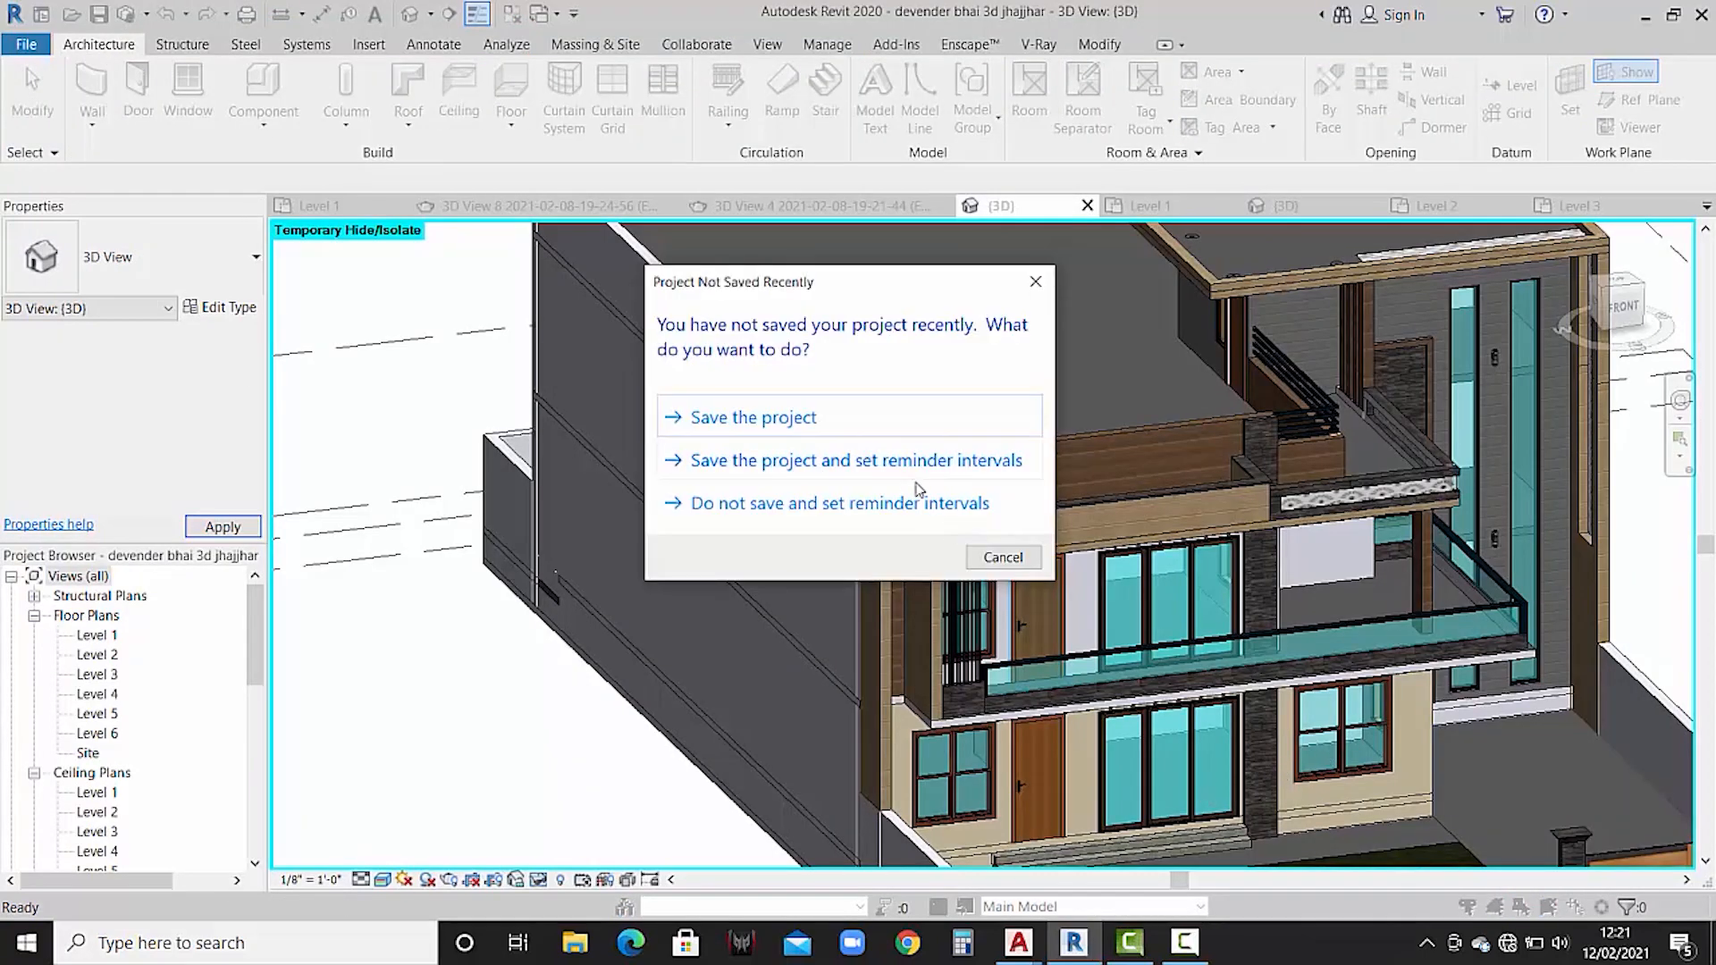
left_click(894, 423)
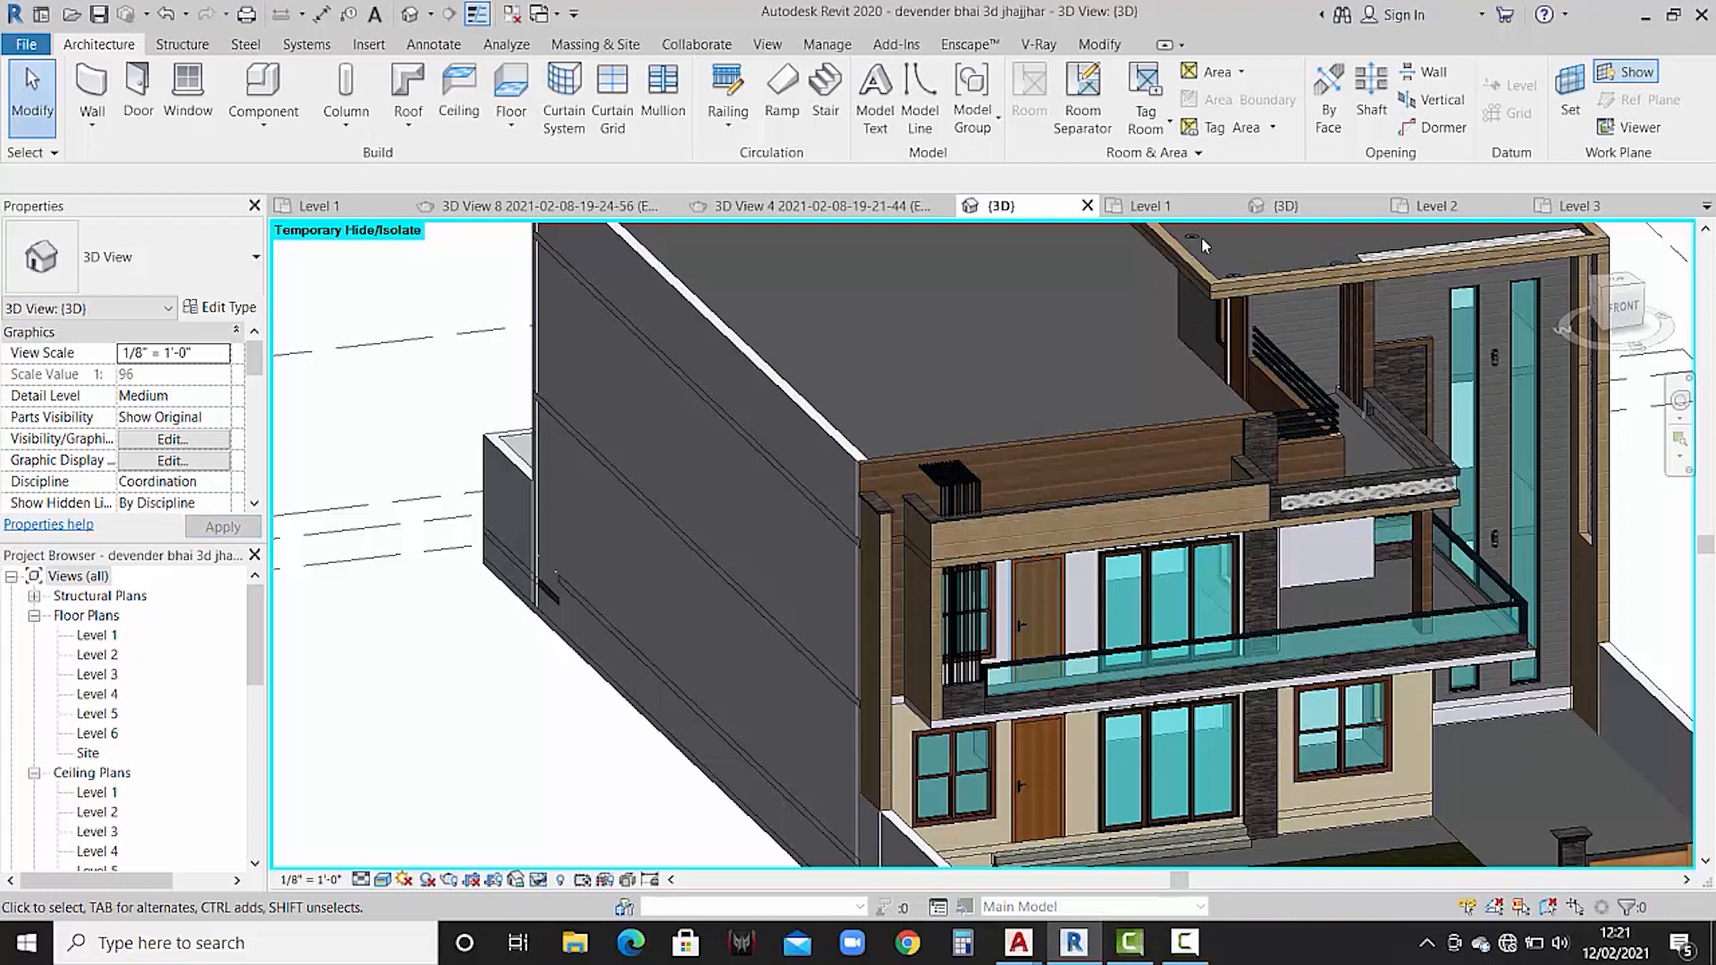
left_click(1176, 211)
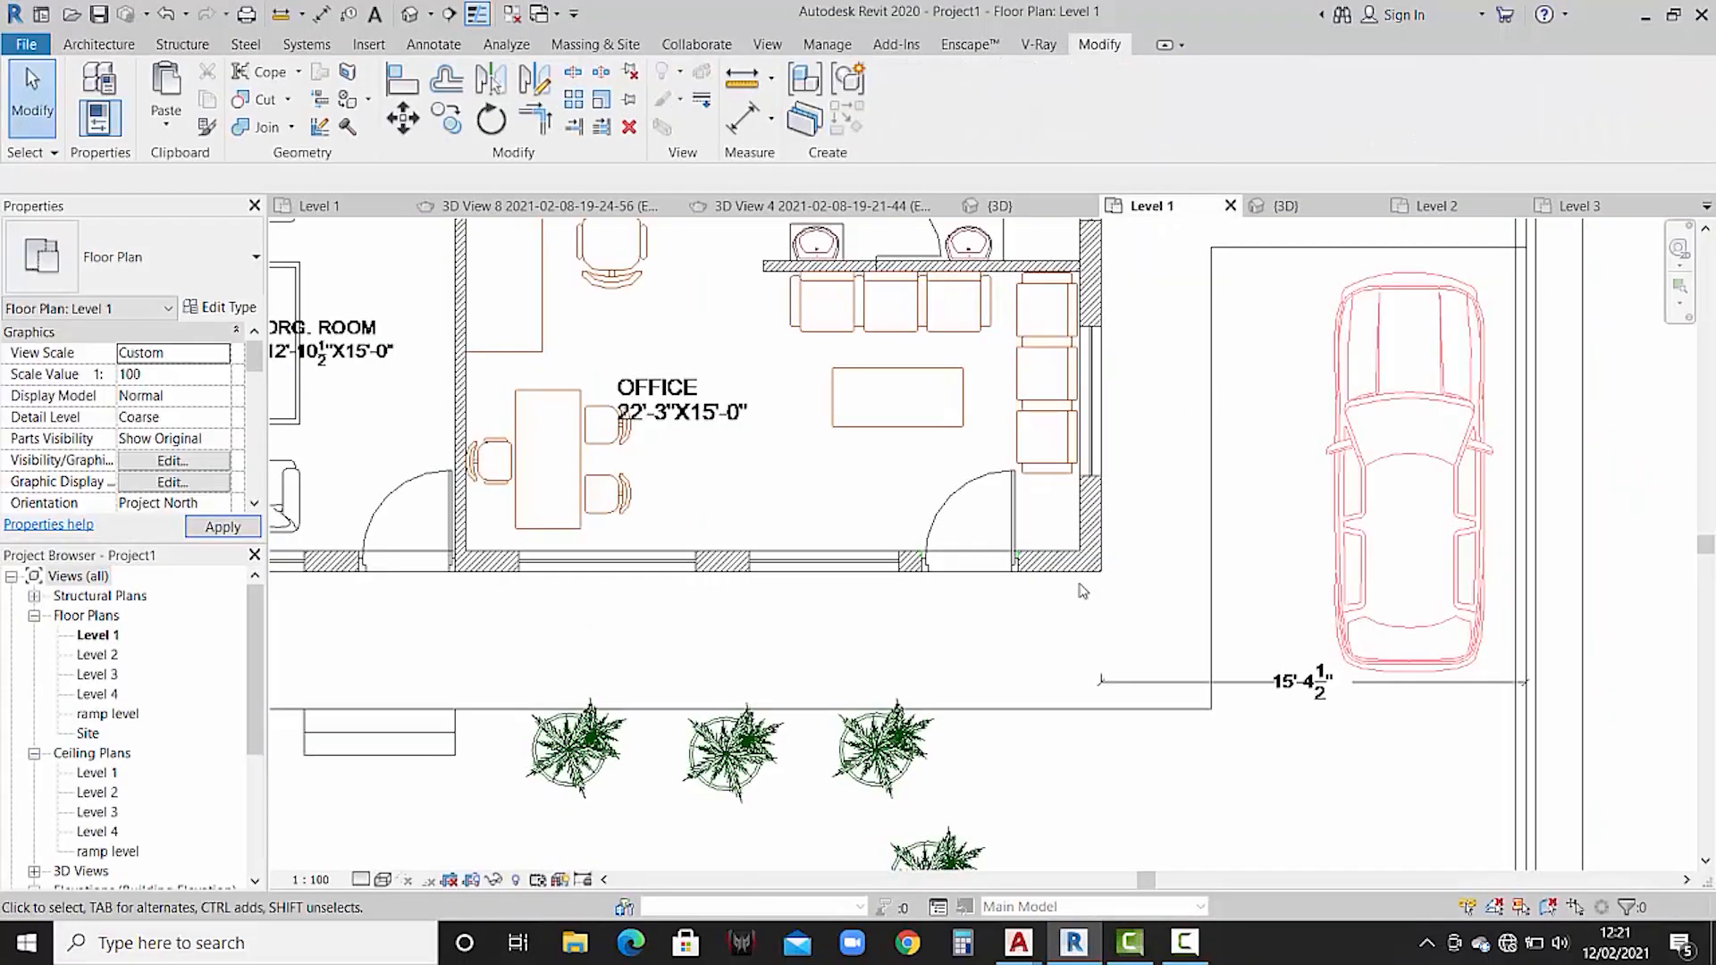
middle_click_drag(765, 590, 788, 588)
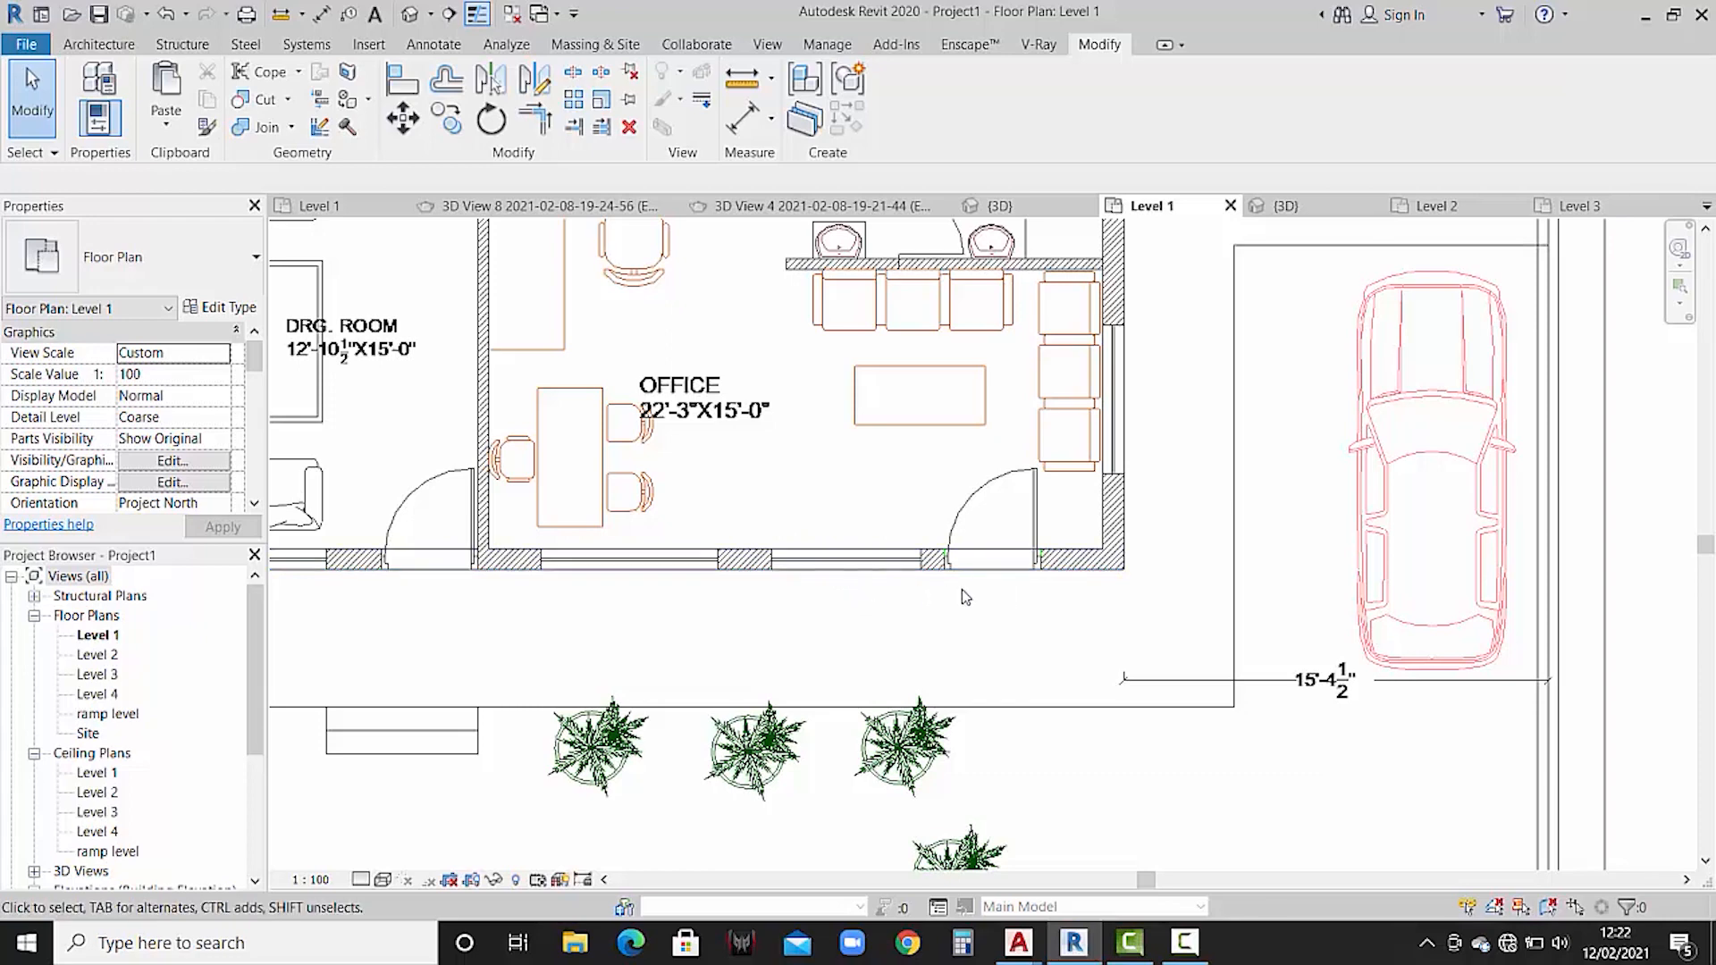
scroll(963, 570, "down", 3)
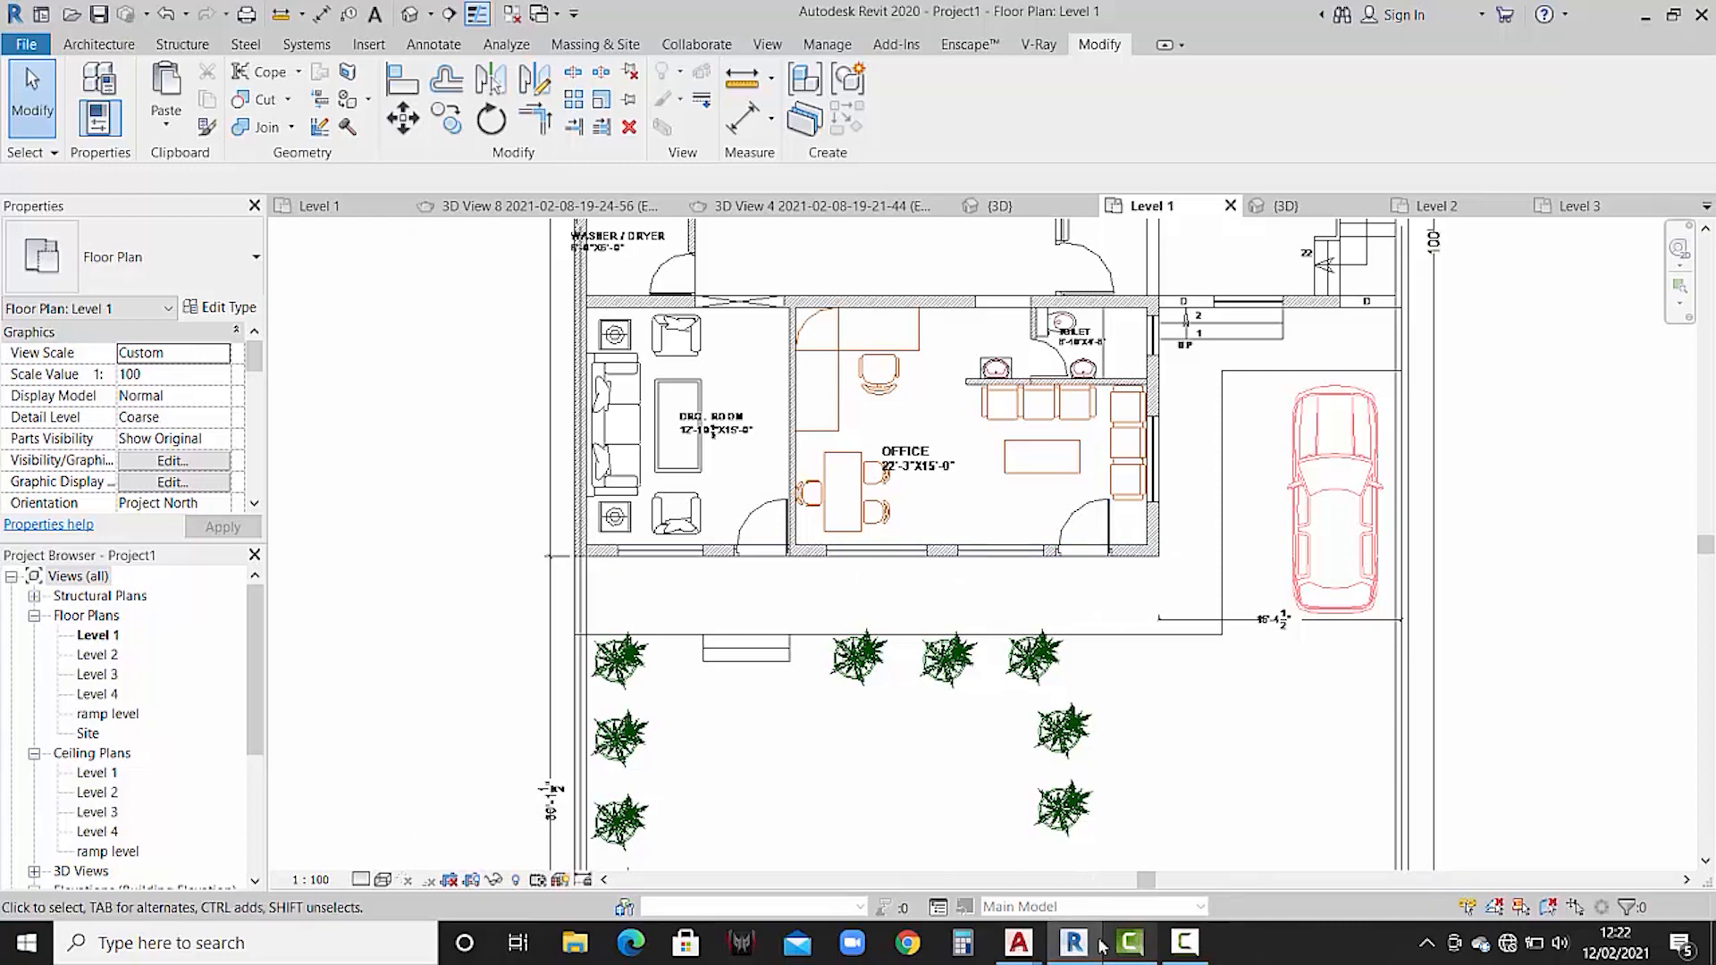
mouse_move(1087, 948)
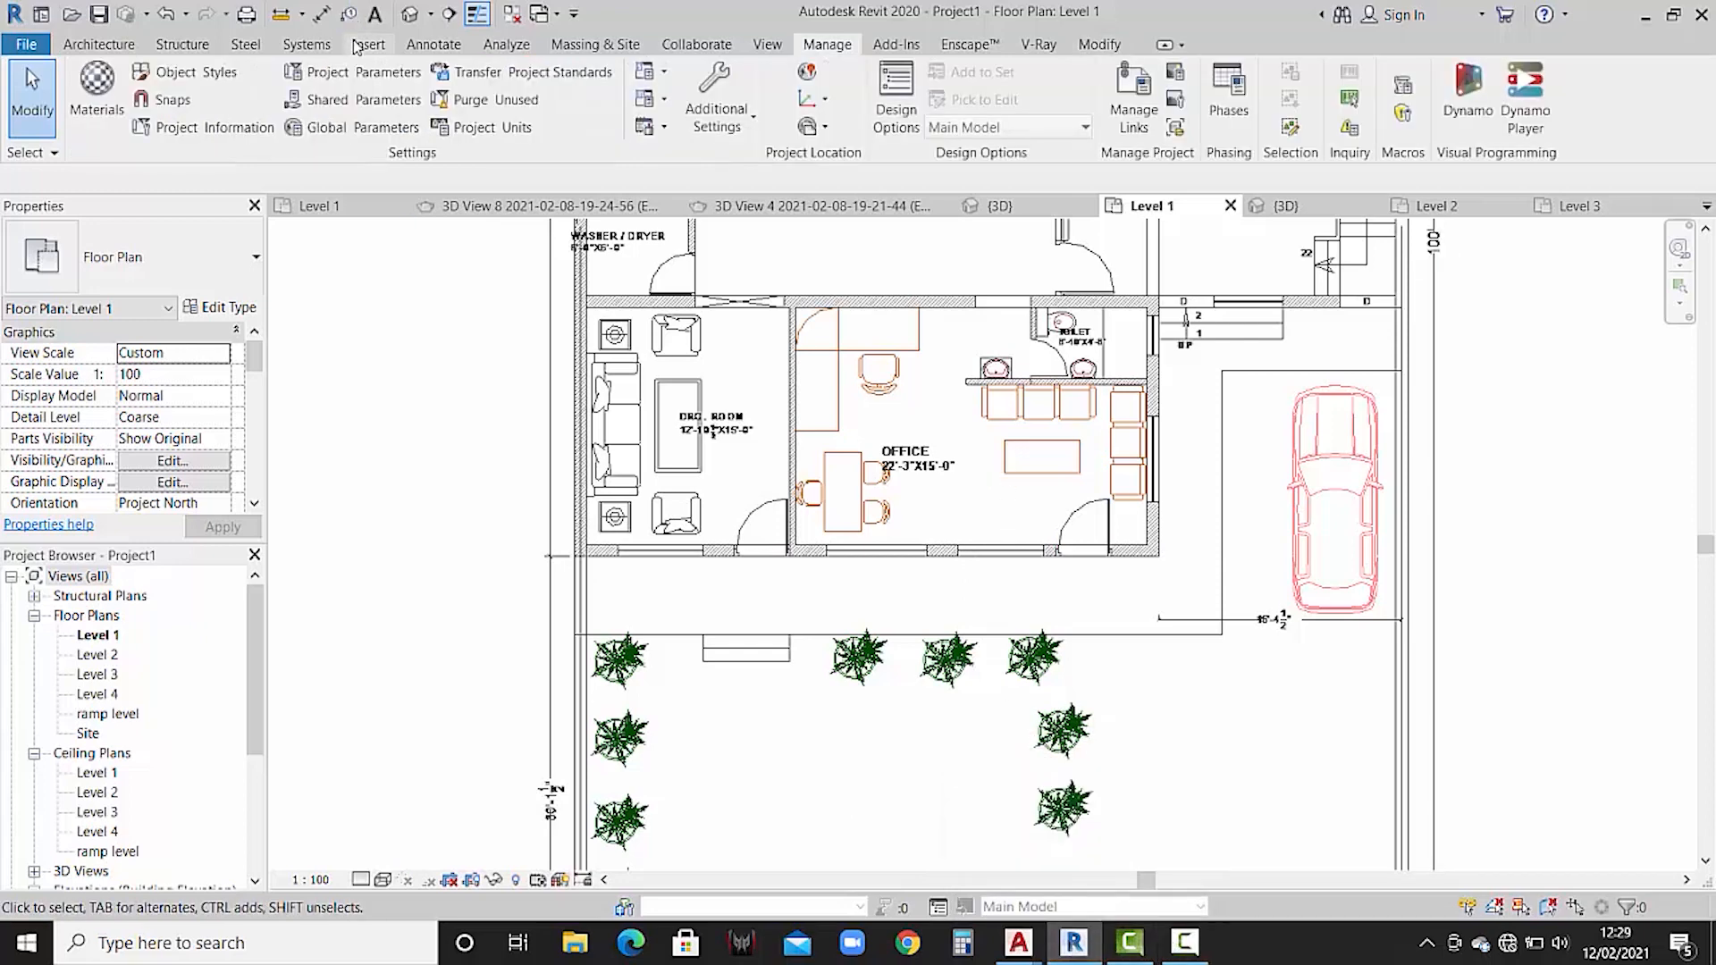
- Load the window family Double_Hung_-_Double_with_optional_mullions_7243.rfa from the Desktop
left_click(366, 44)
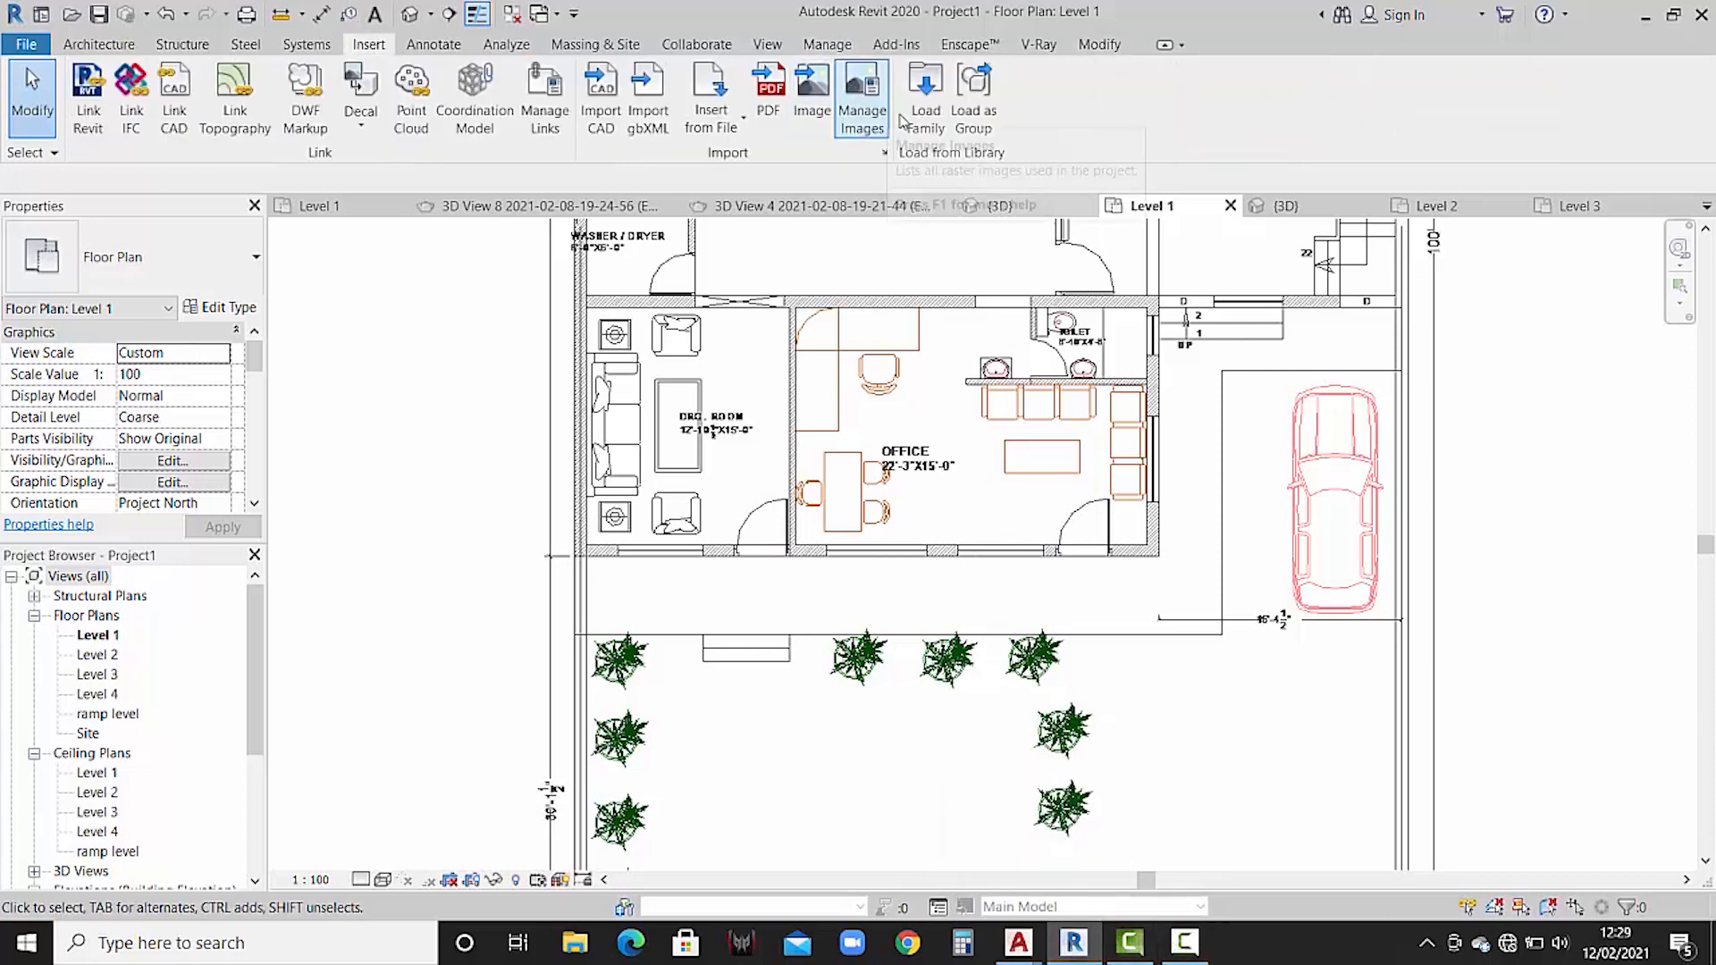
left_click(926, 94)
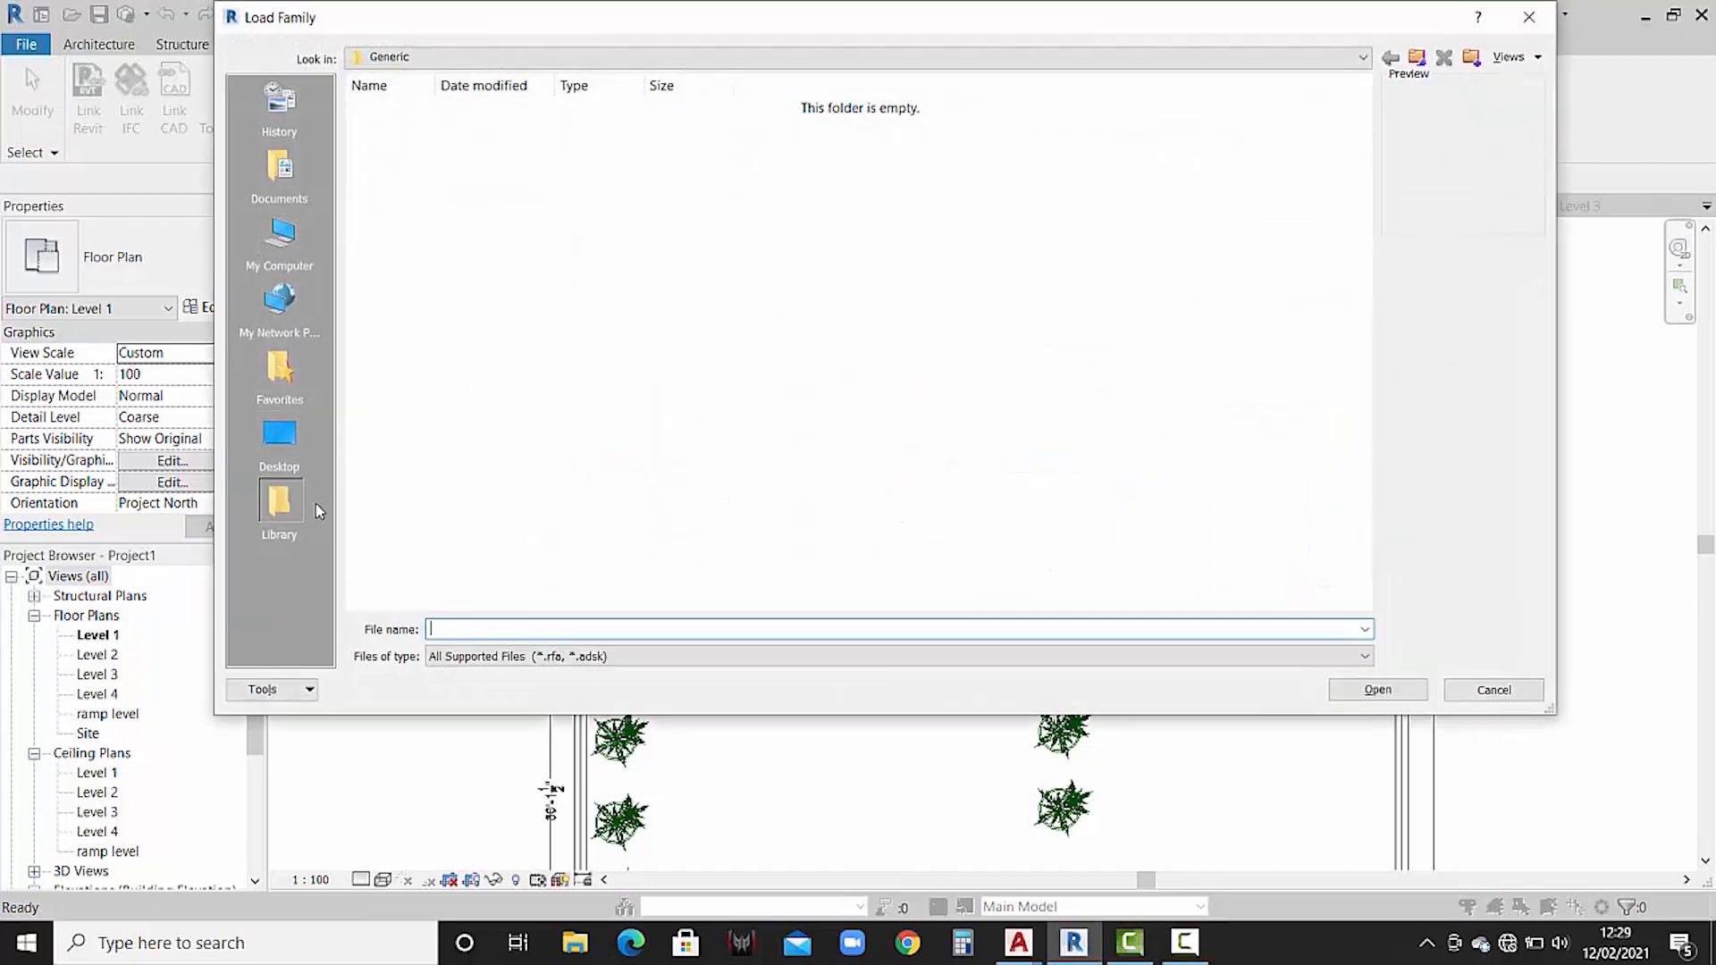
left_click(264, 472)
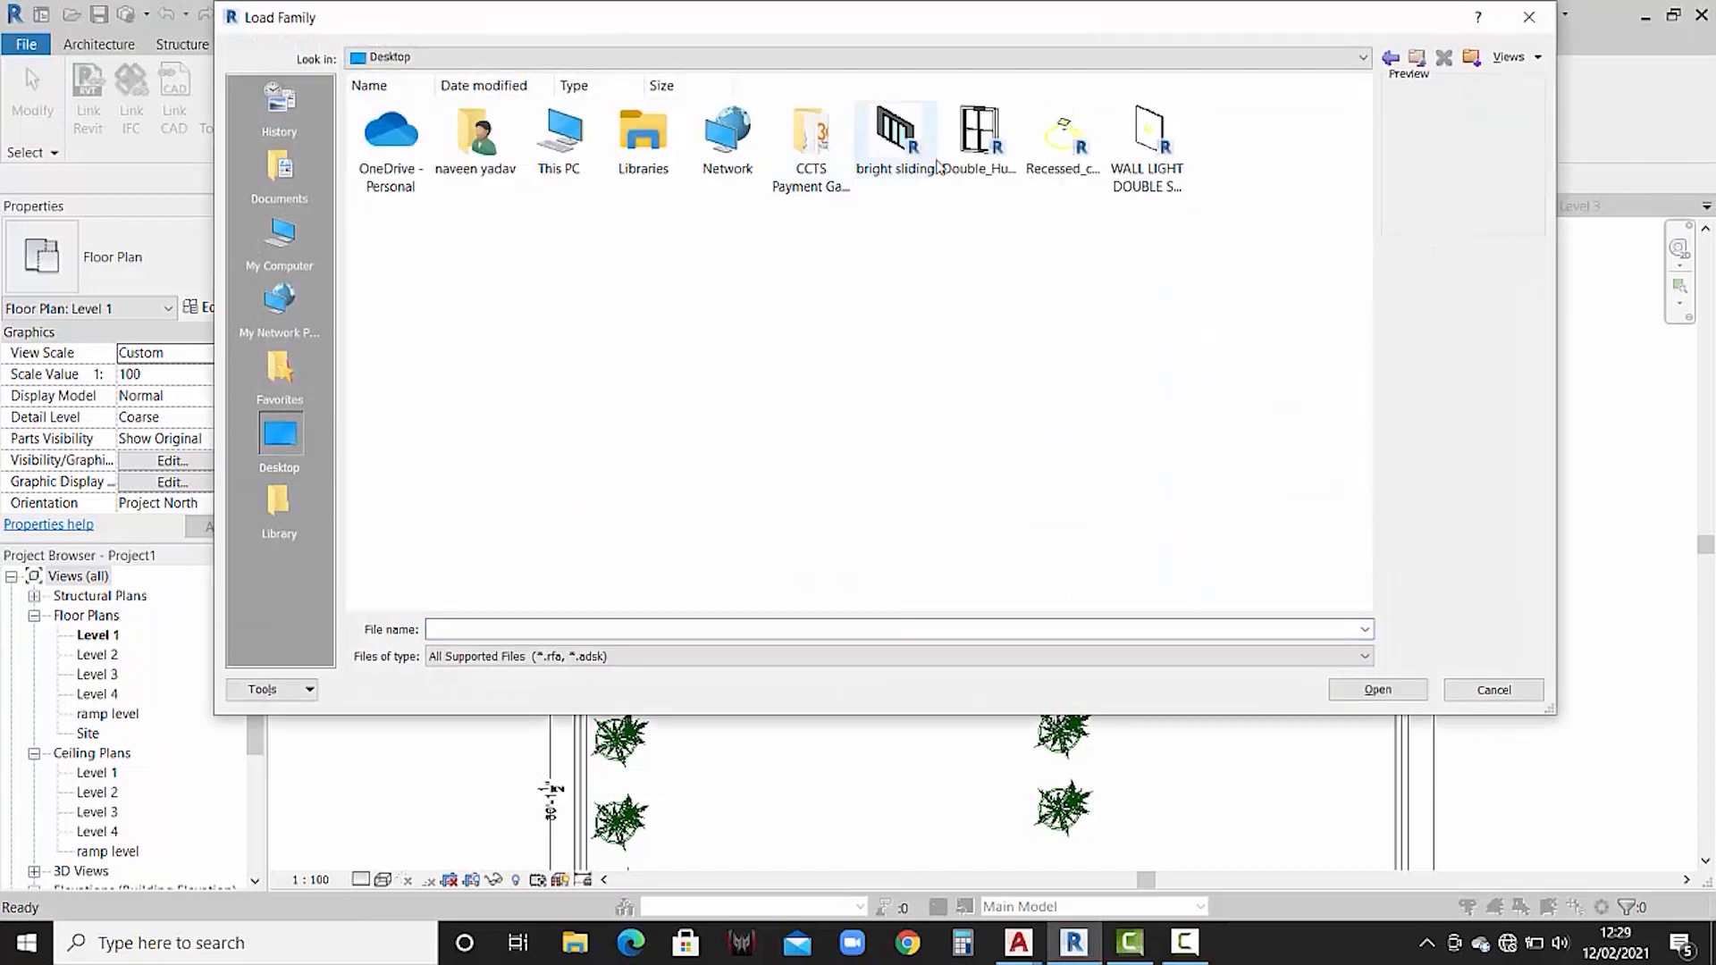
left_click(958, 162)
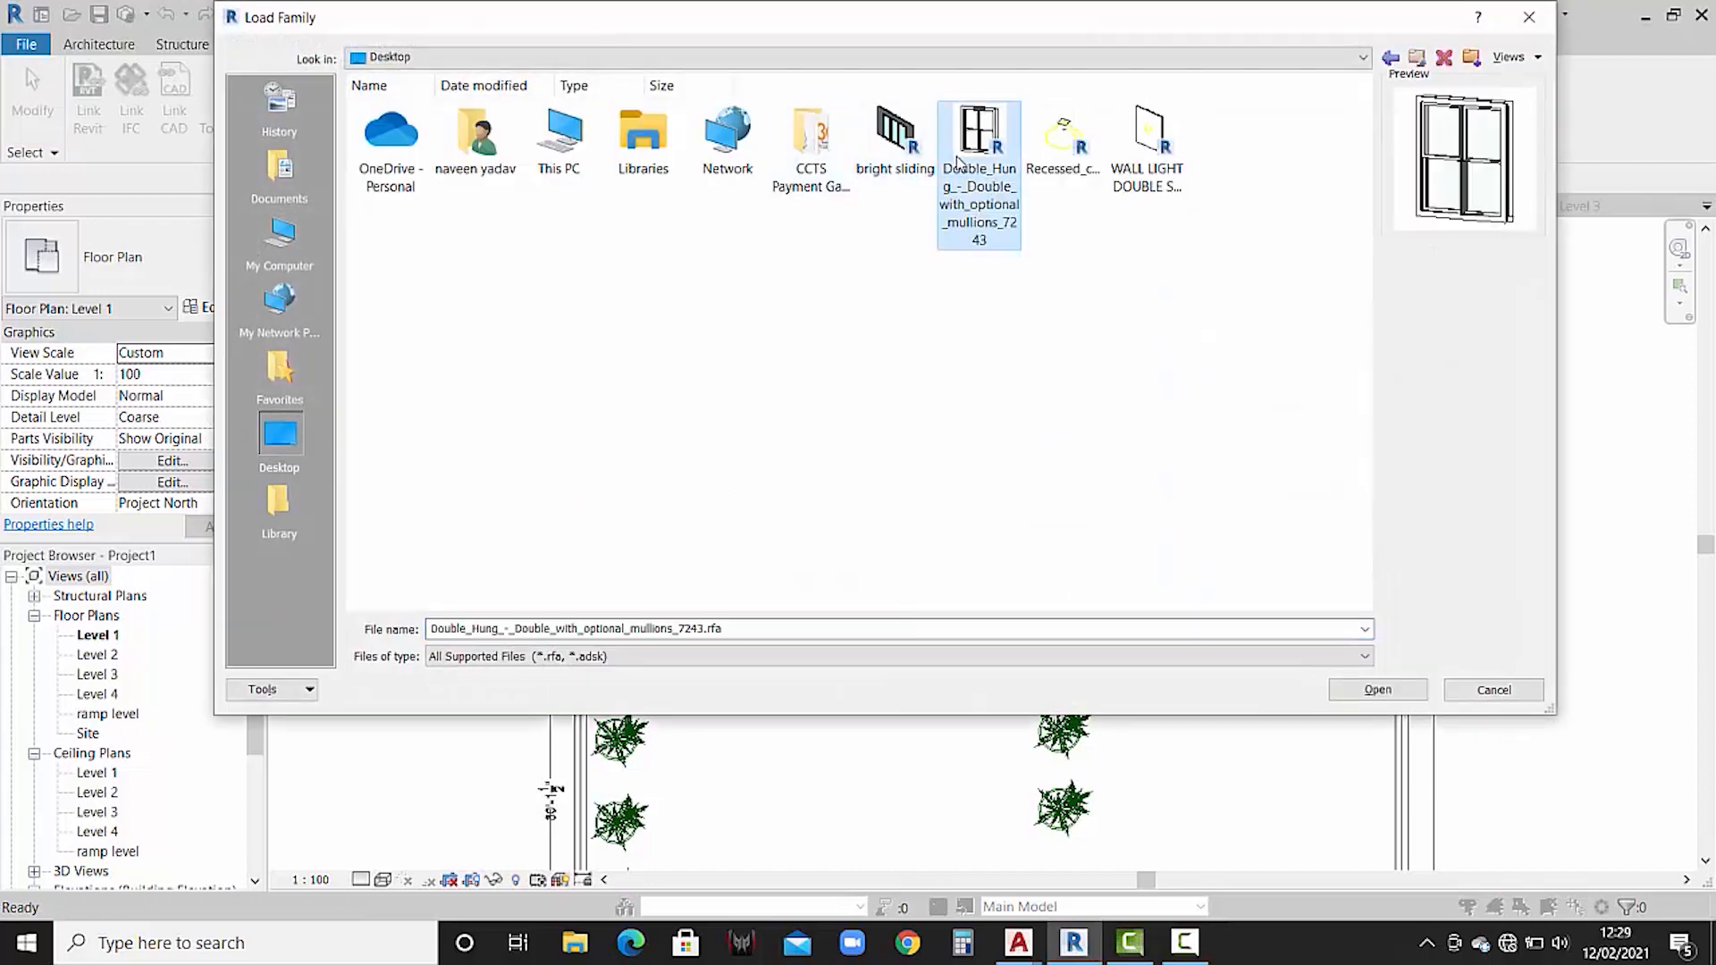
left_click(1360, 690)
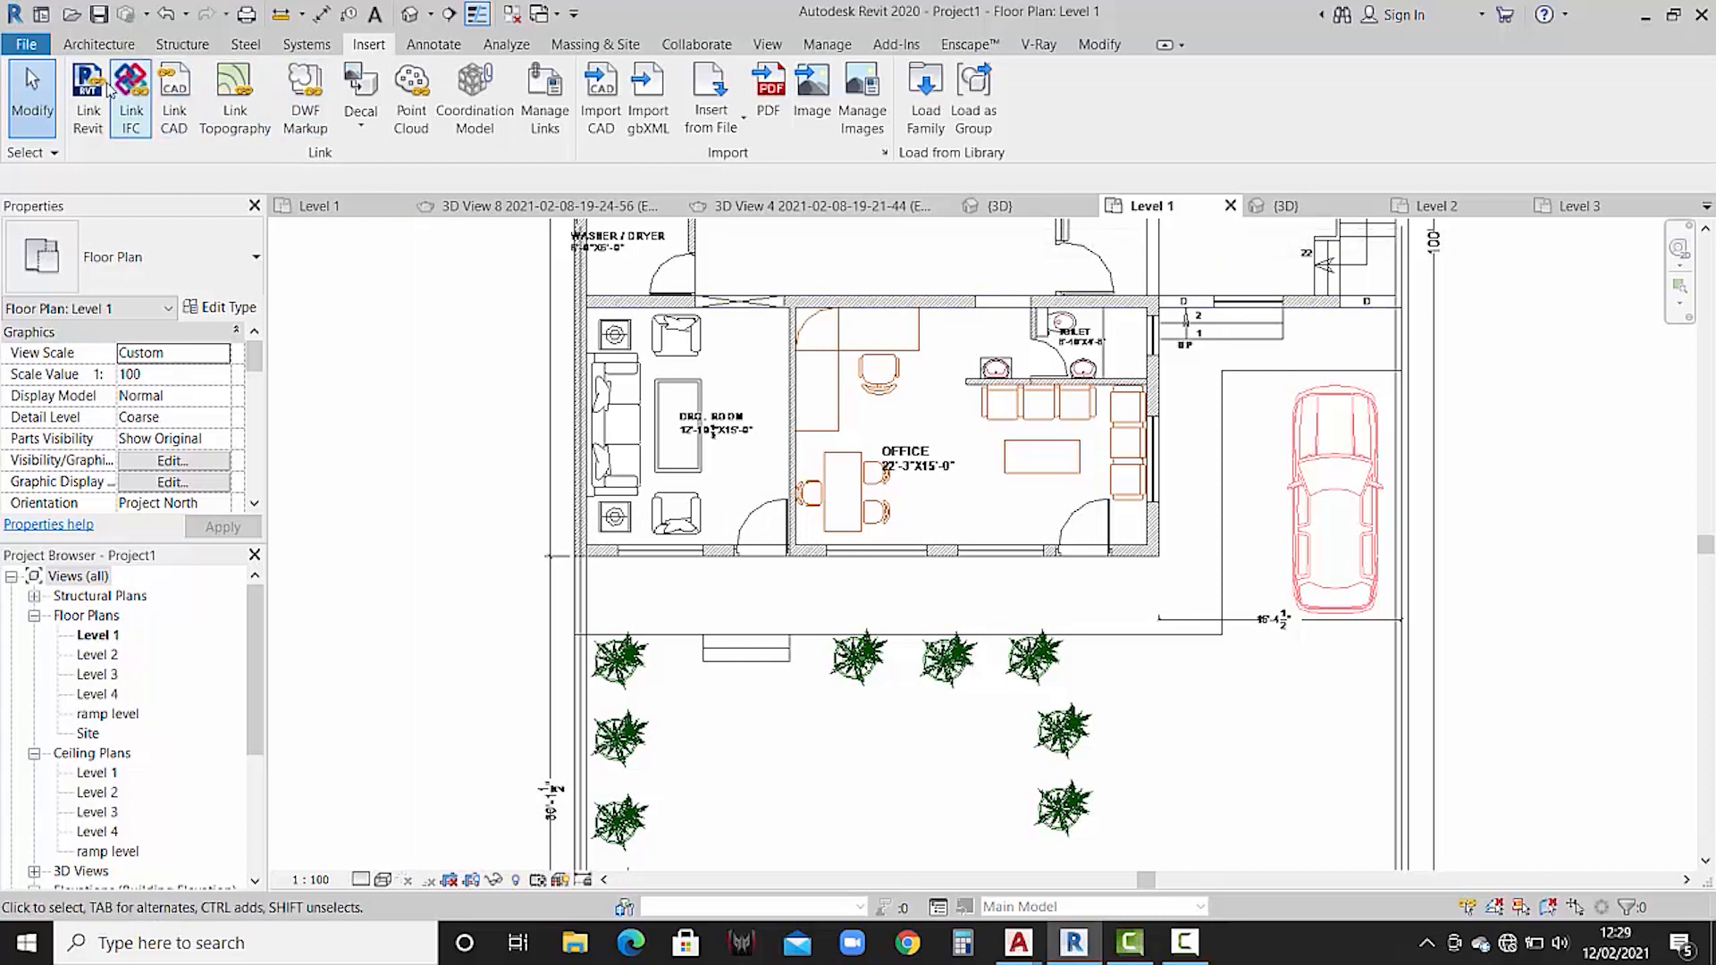
- Place a 48" x 36" double-hung window over the window opening in the drawing room's front wall on Level 1
left_click(98, 44)
left_click(188, 94)
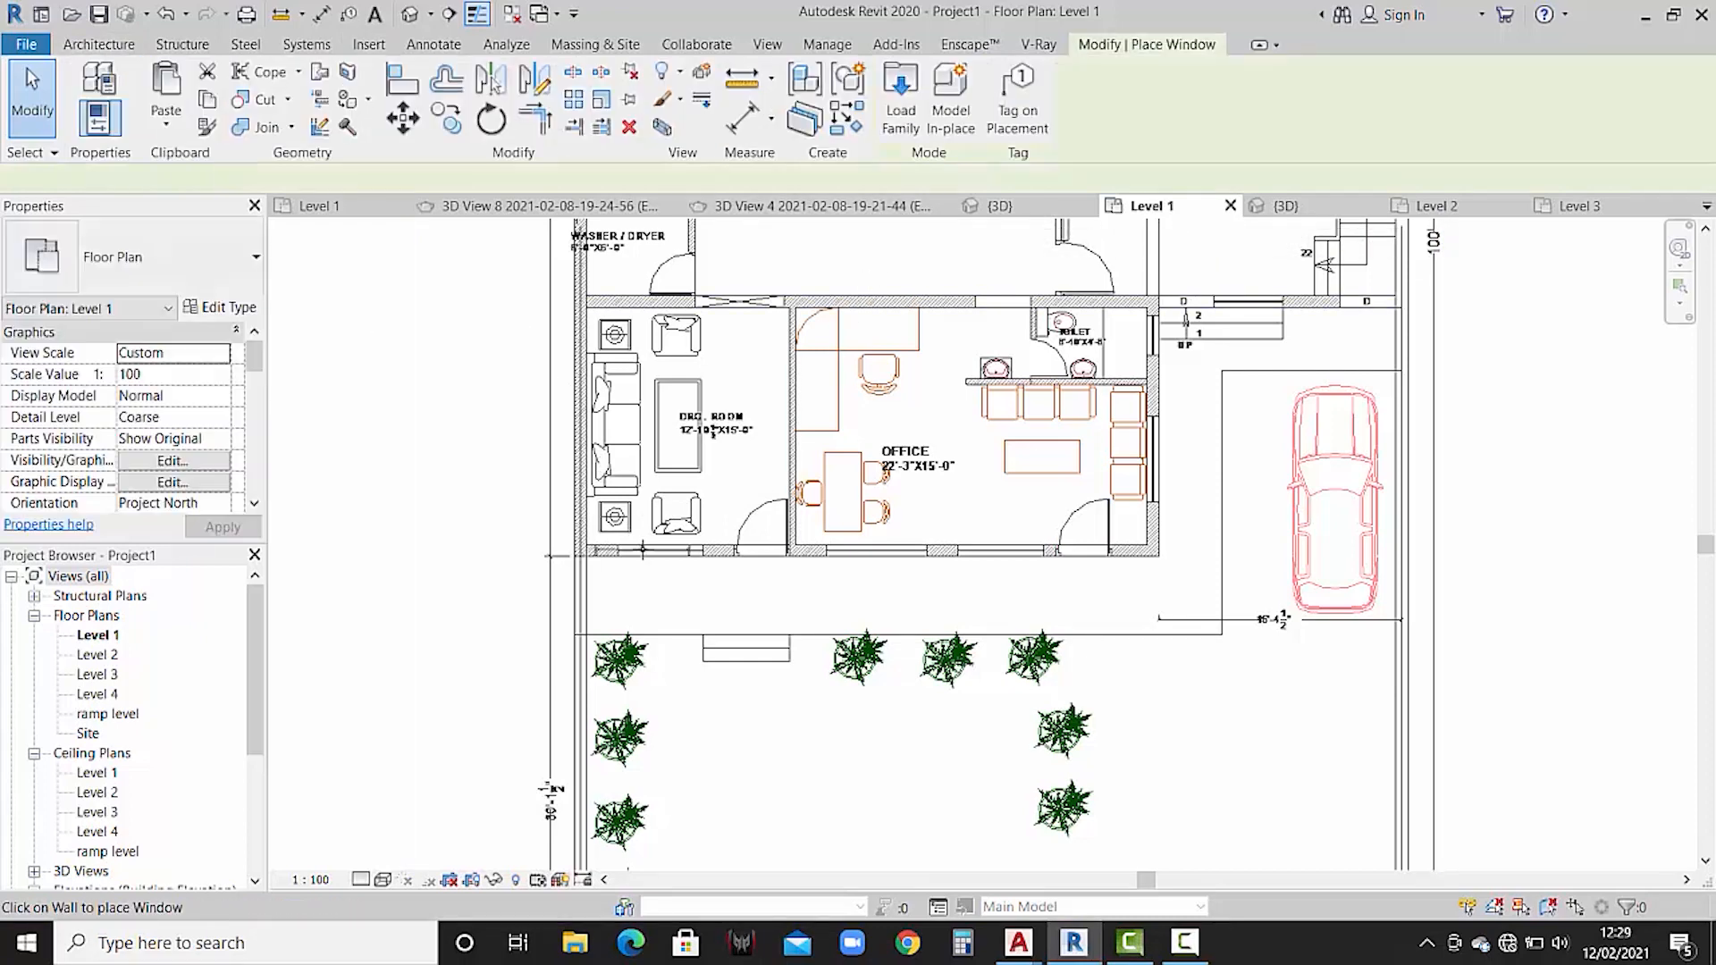
scroll(650, 553, "up", 5)
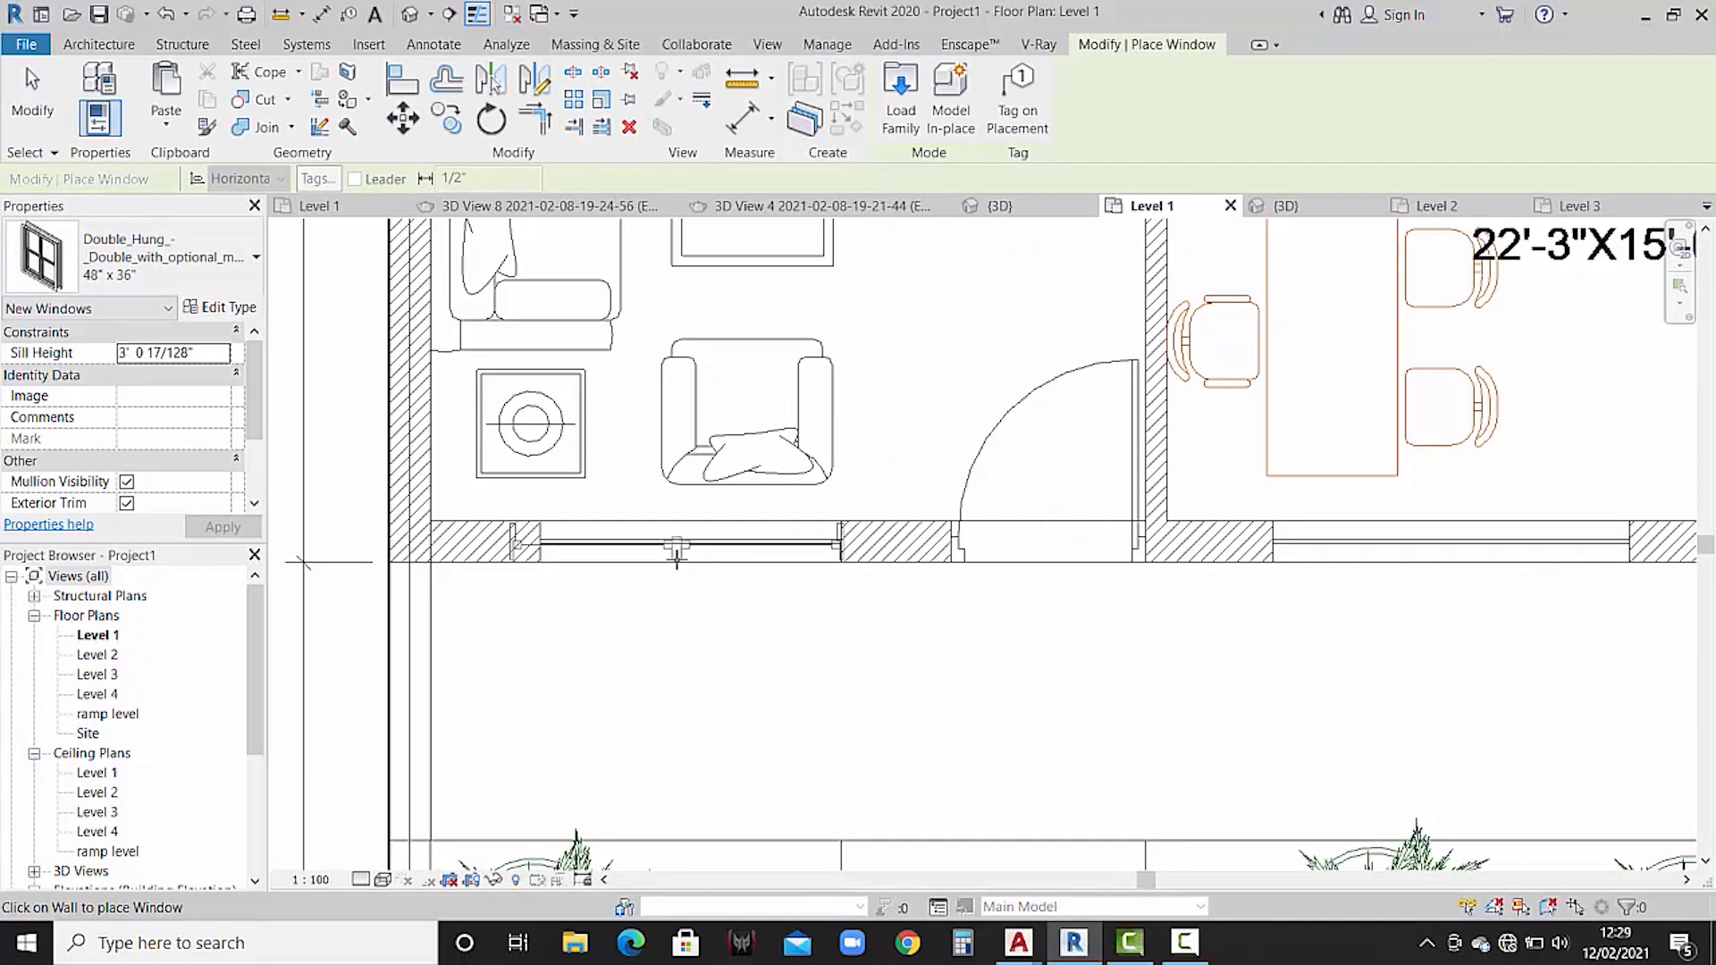
left_click(676, 554)
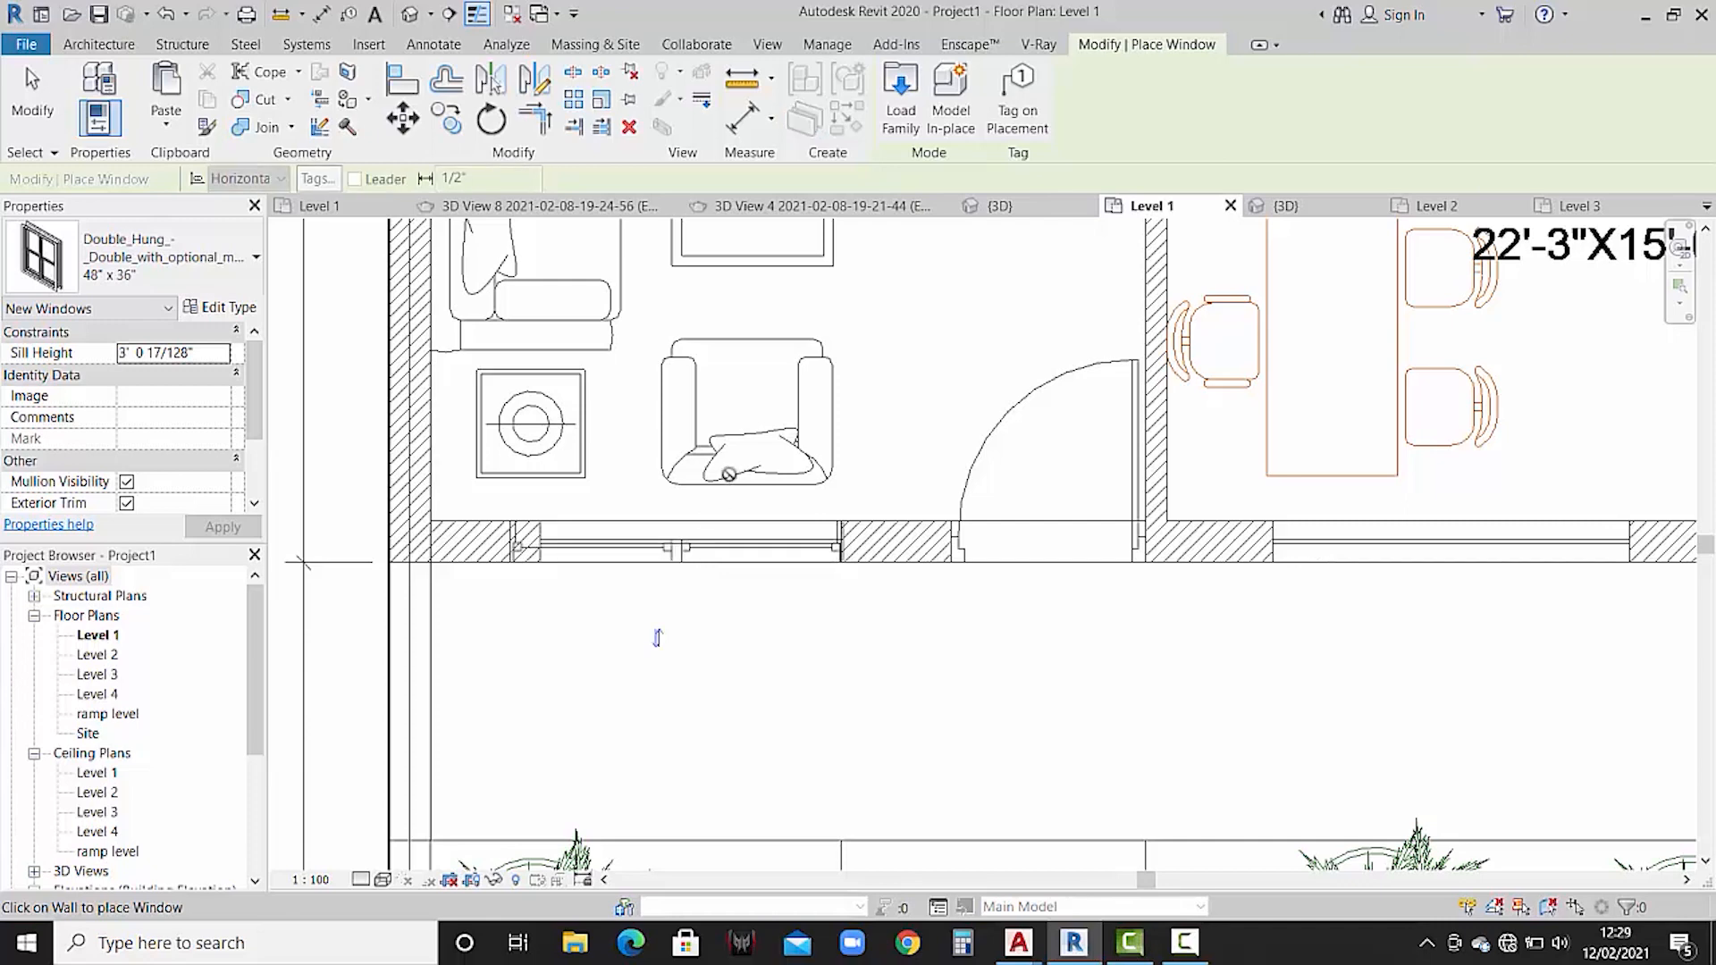
key("Escape")
key("Escape")
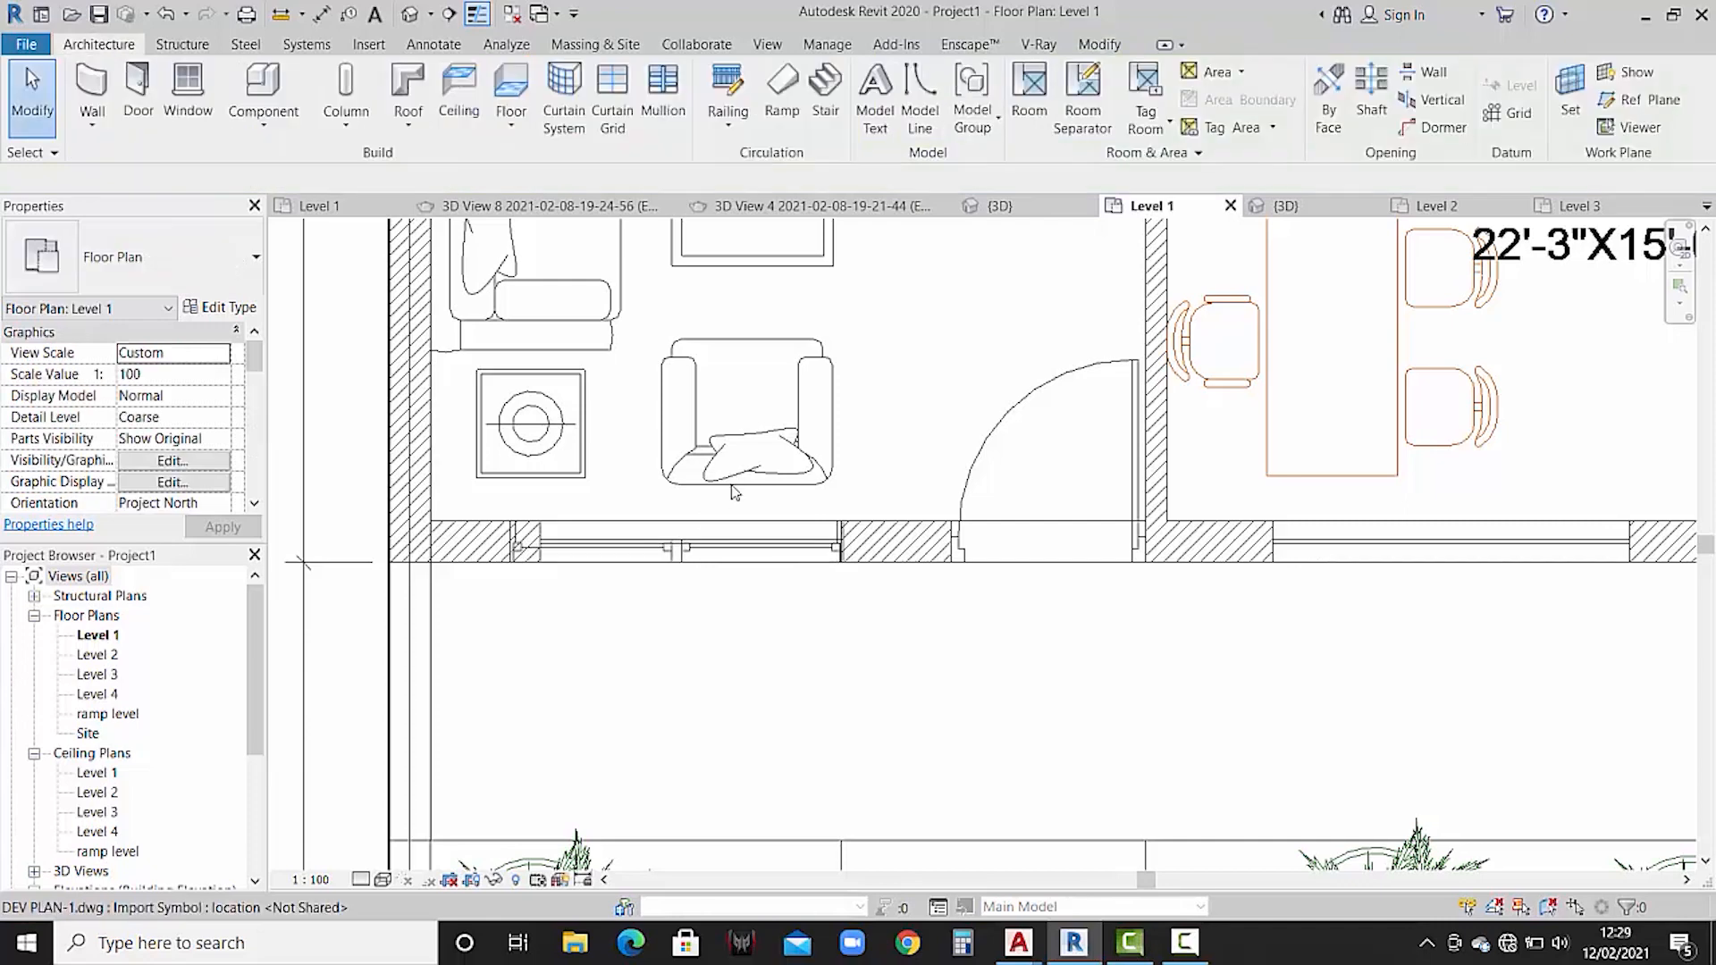
scroll(902, 613, "down", 3)
scroll(805, 581, "down", 2)
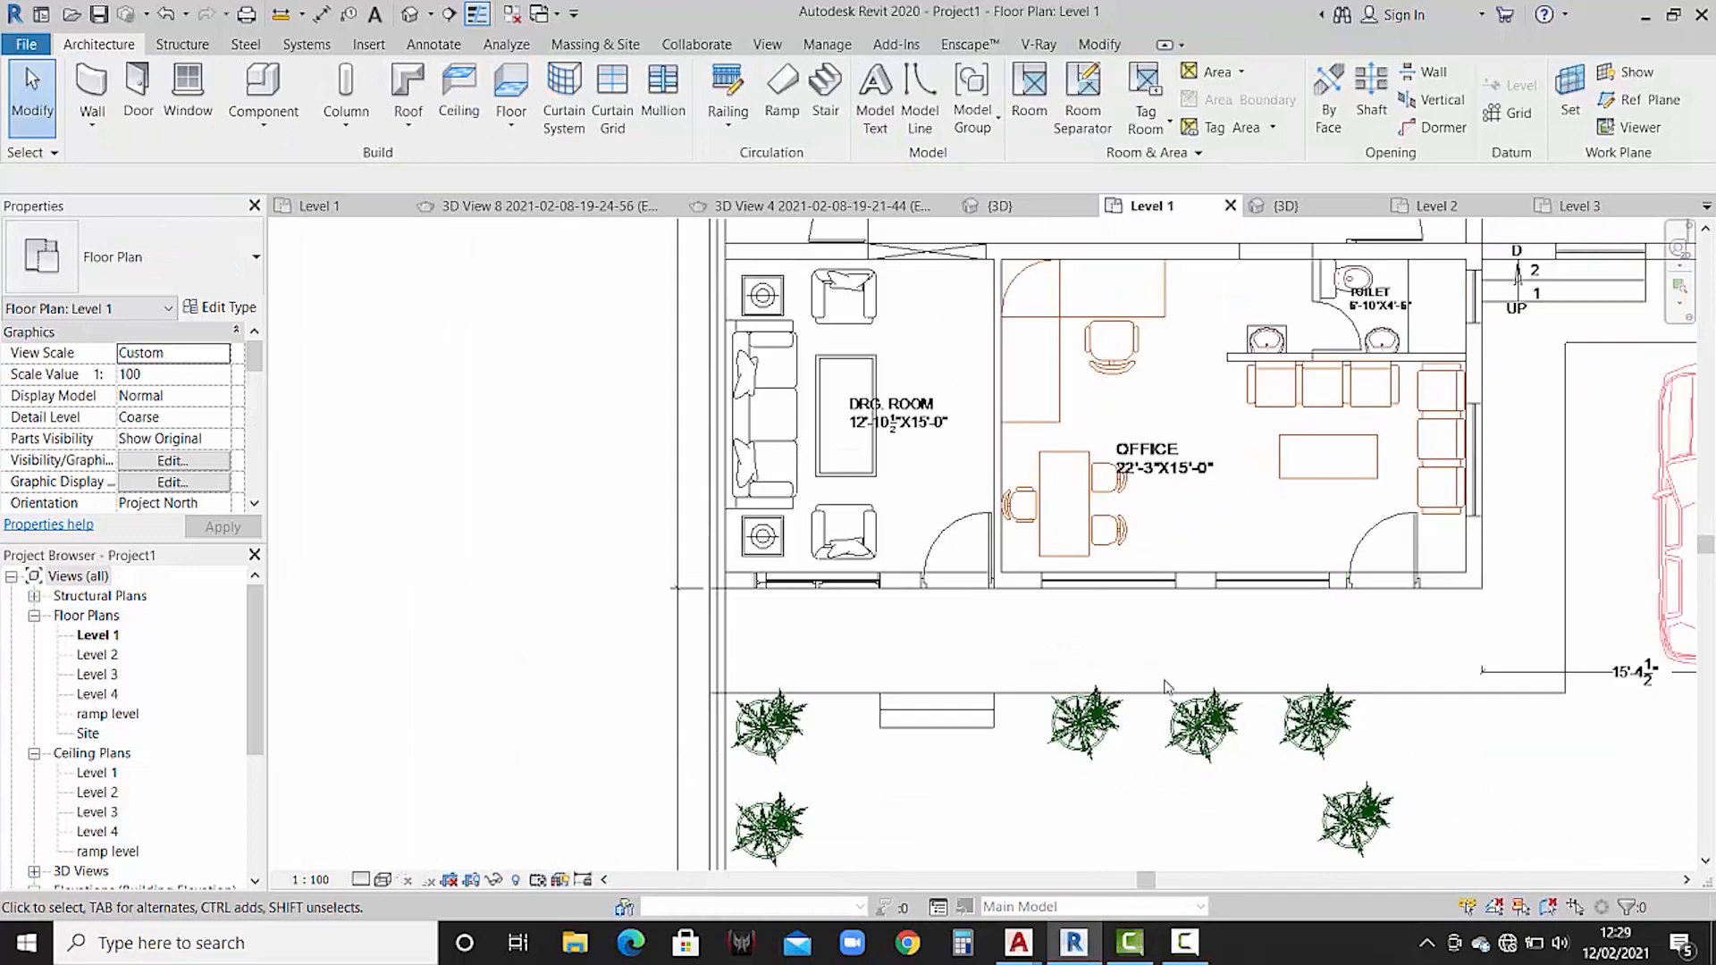
- Following the reference house, place an M_Single-Flush 0915 x 2134mm door at the drawing room's front door opening
left_click(999, 205)
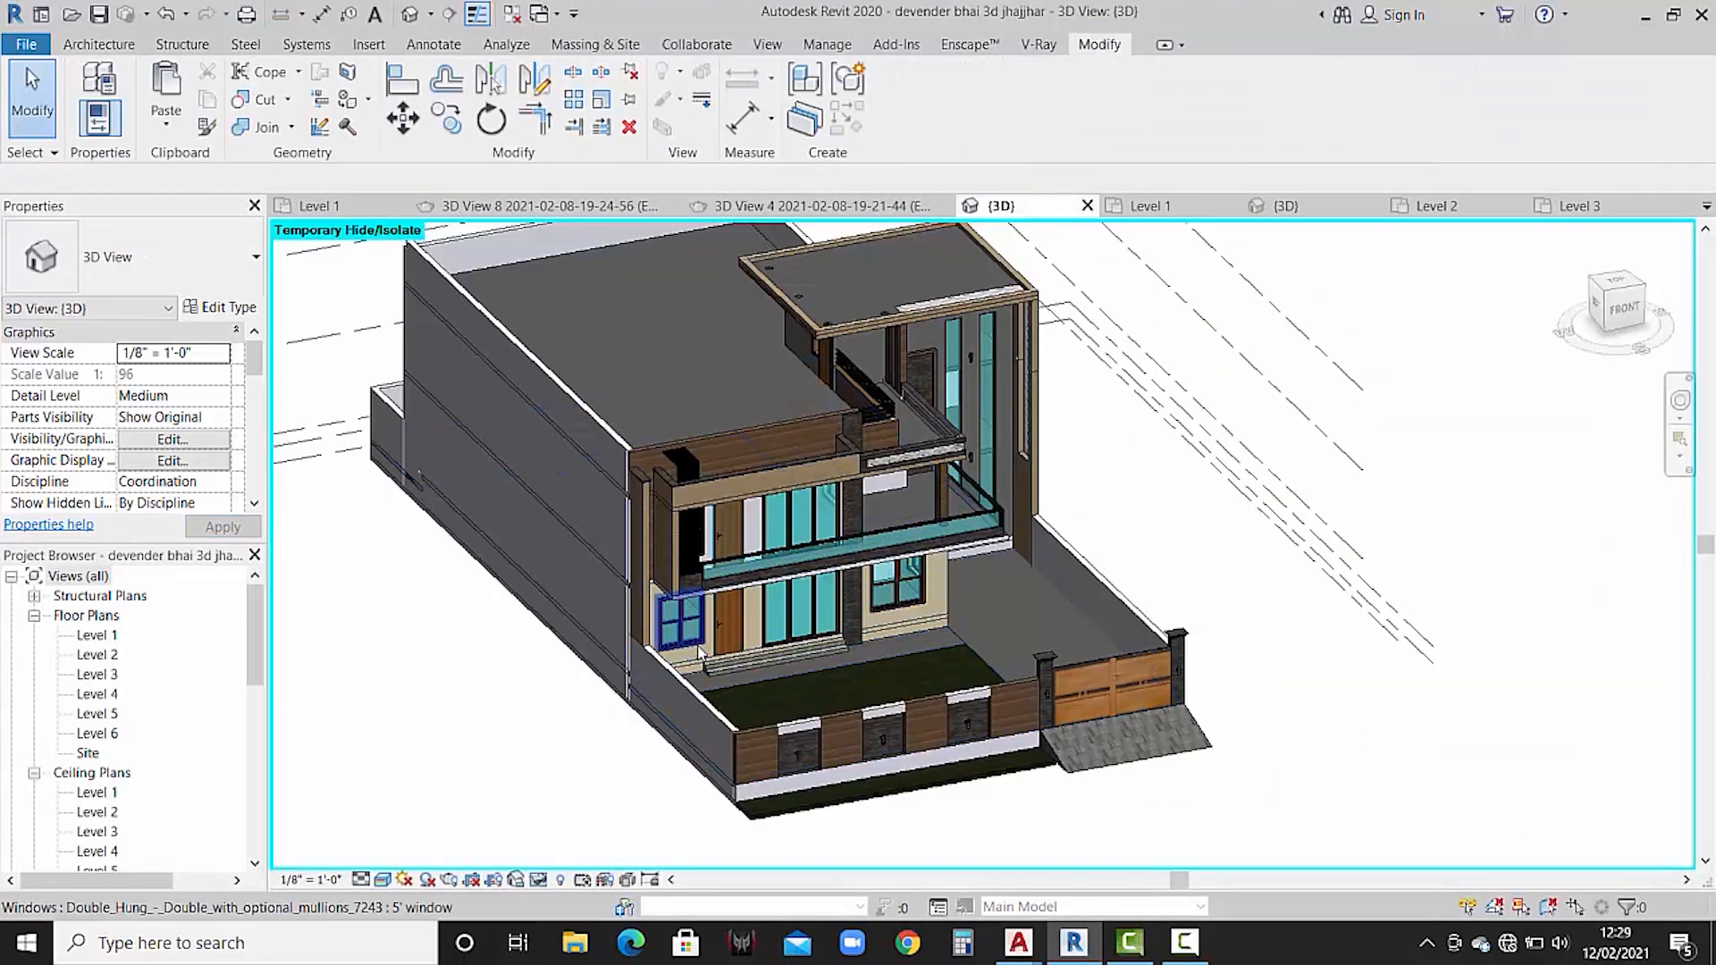
scroll(739, 576, "up", 3)
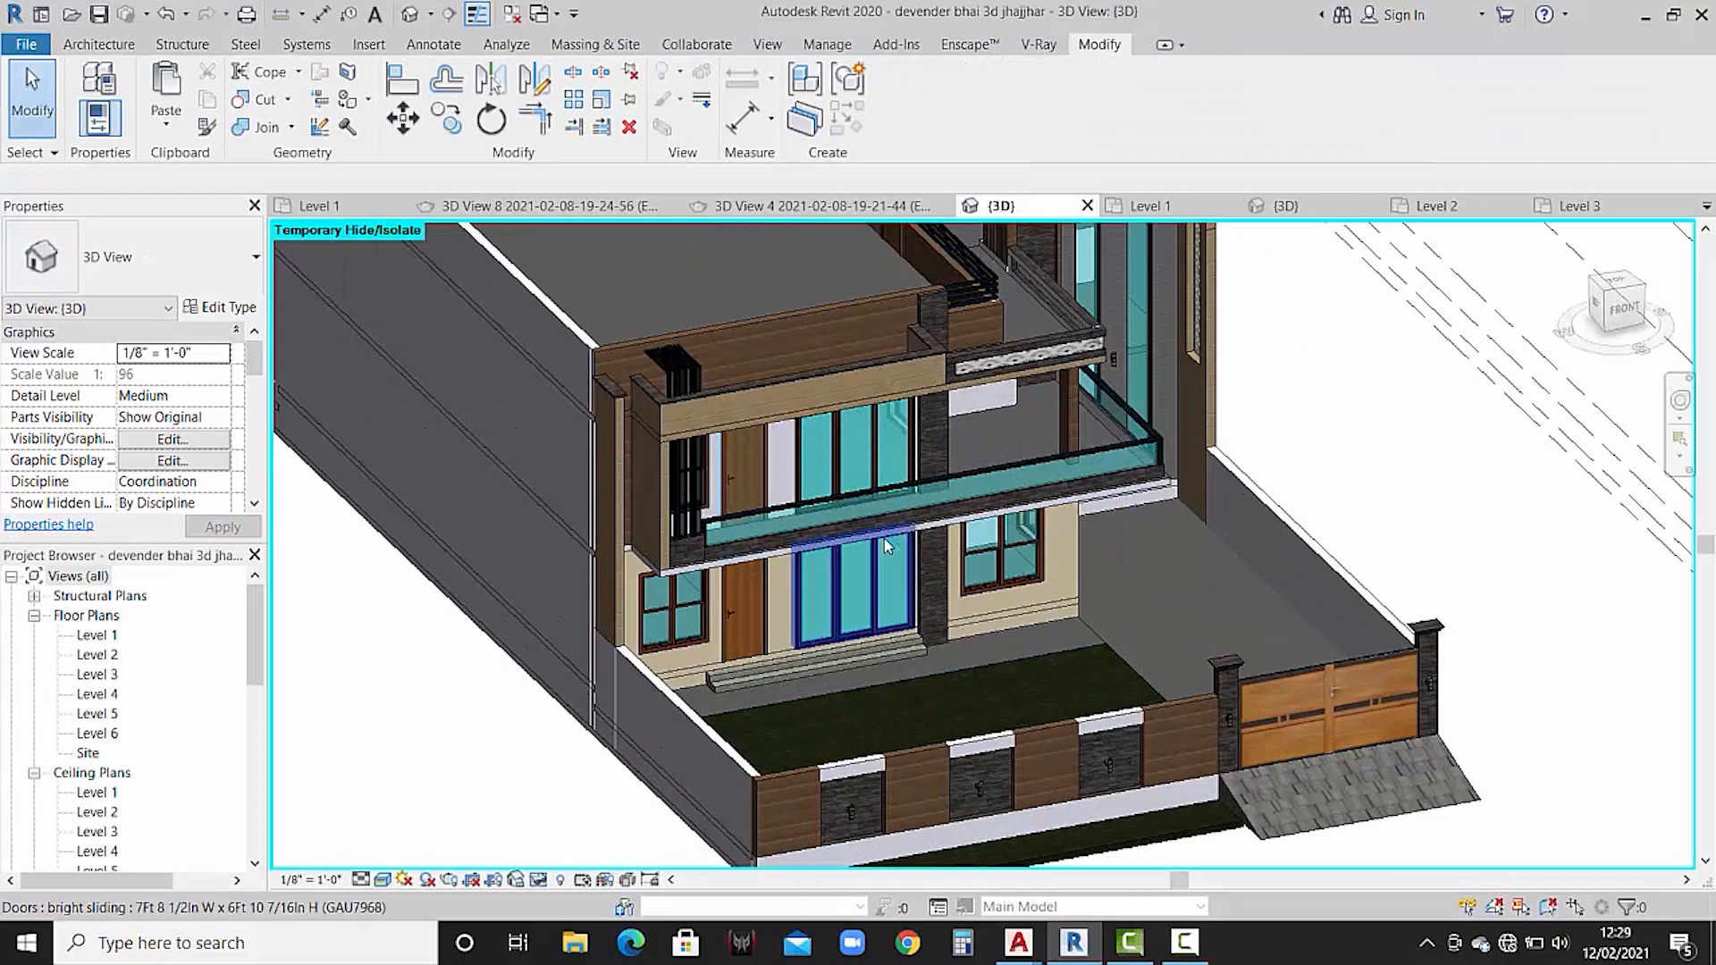
left_click(1176, 216)
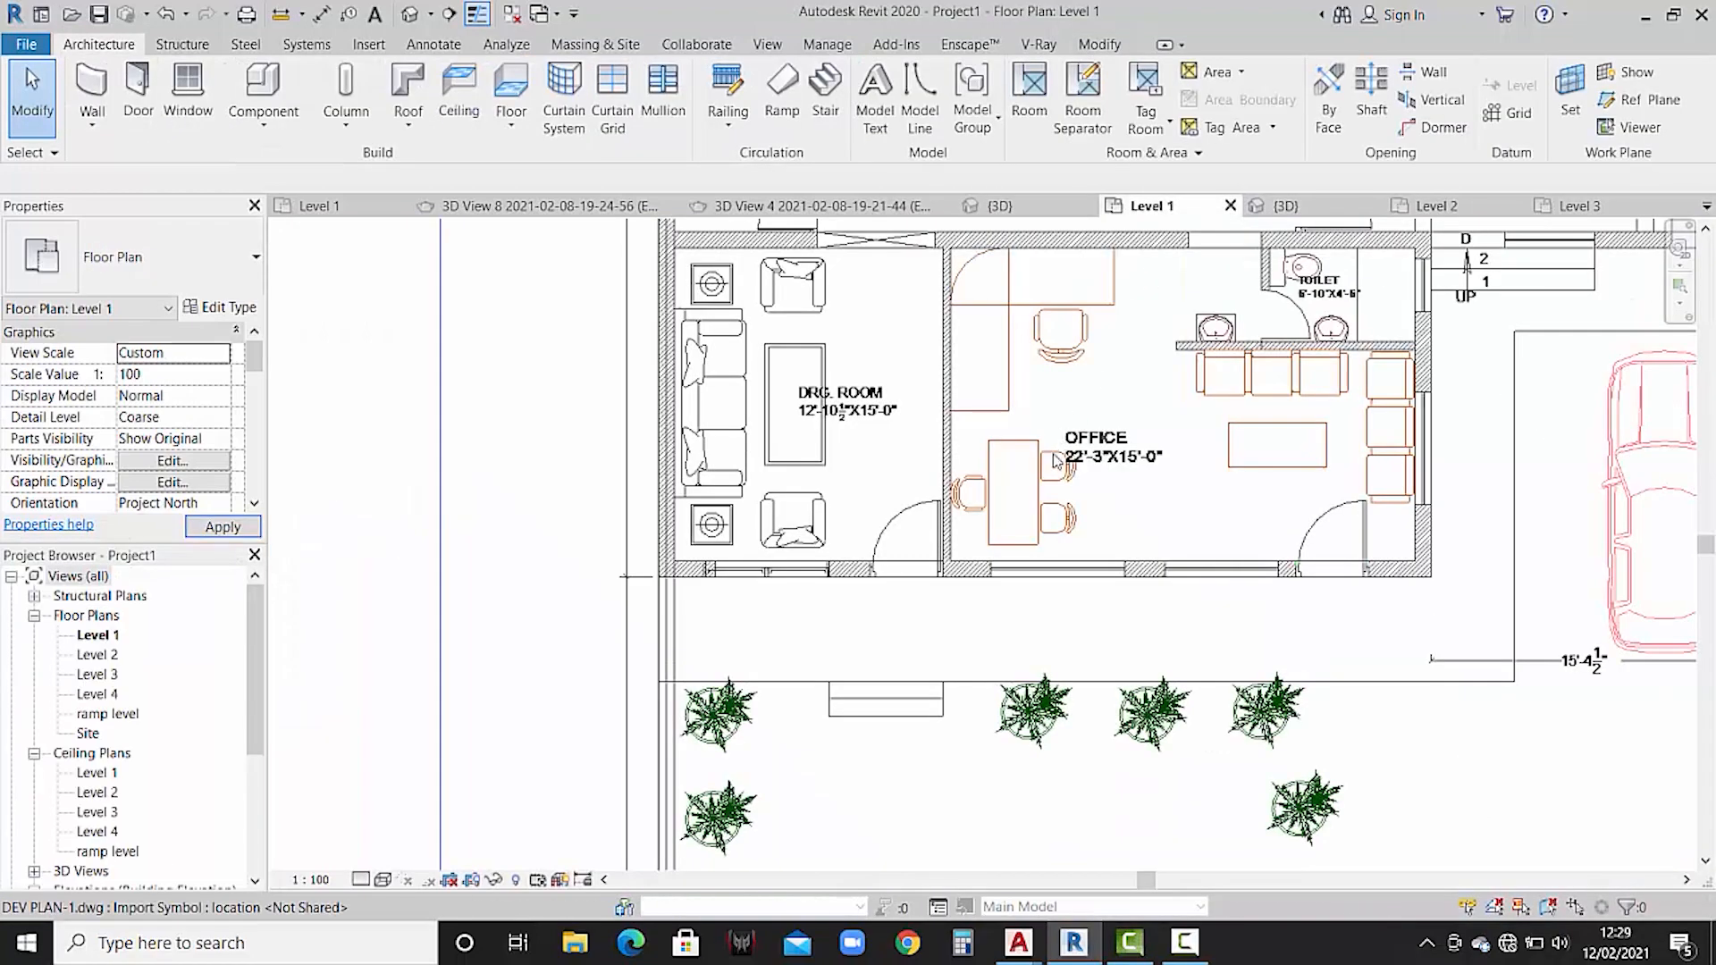
scroll(965, 547, "up", 2)
scroll(1082, 572, "up", 2)
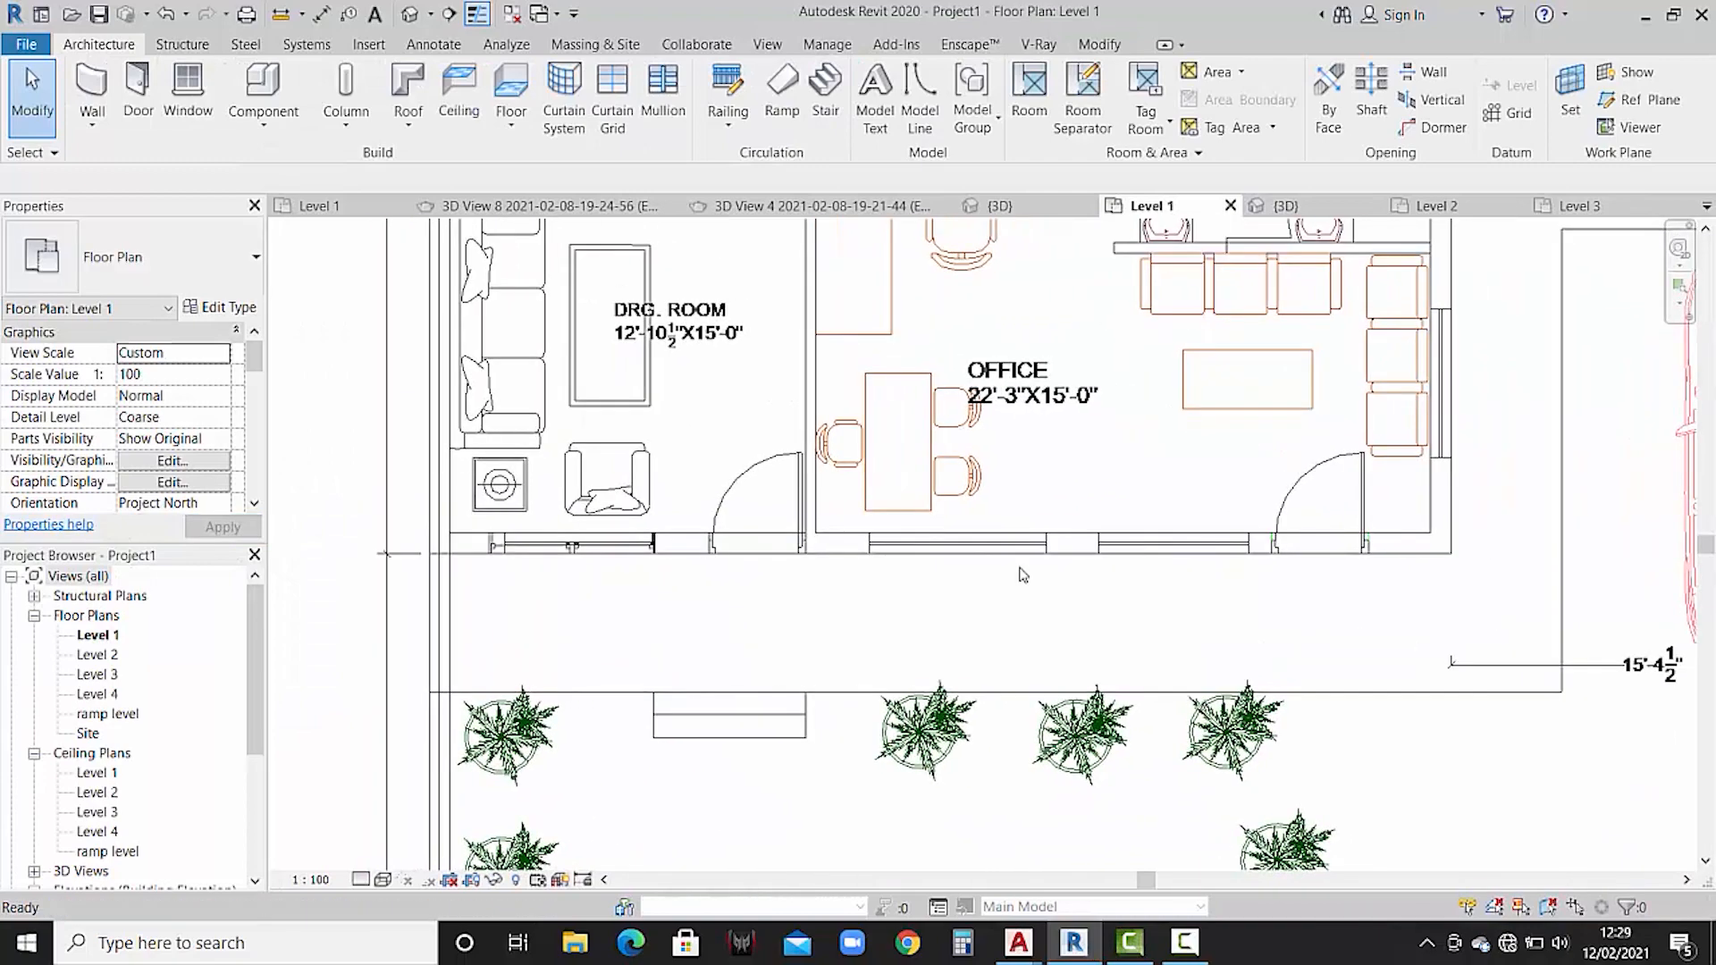
left_click(138, 94)
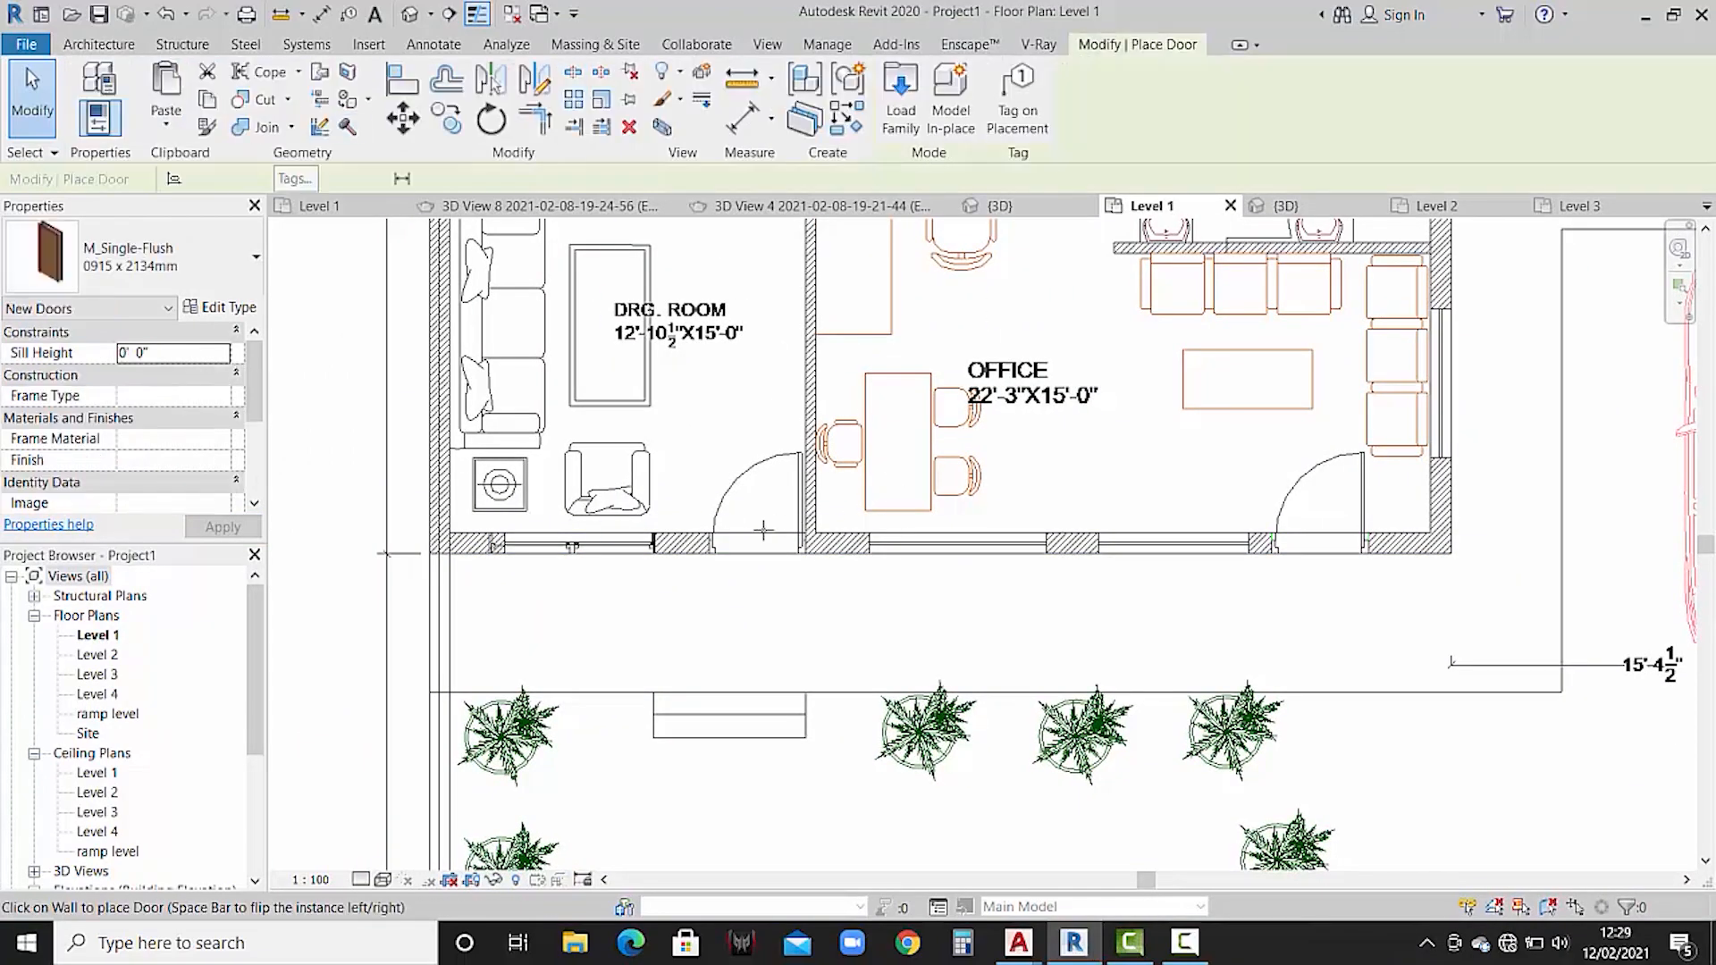
scroll(769, 526, "up", 2)
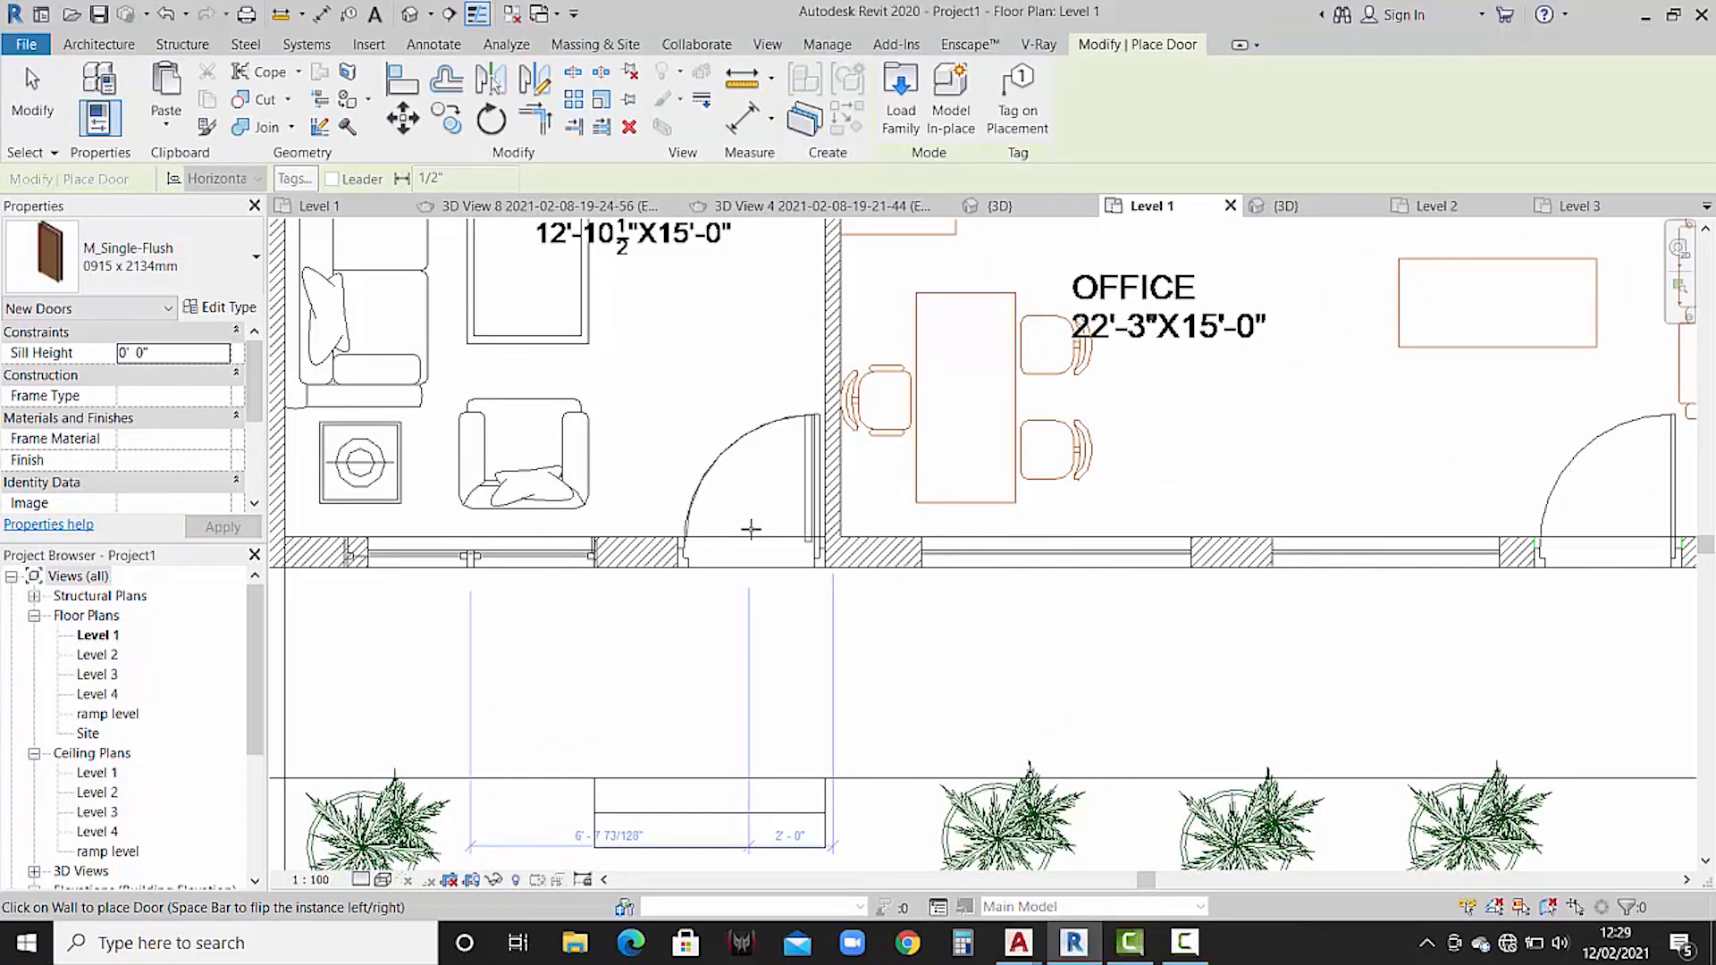
middle_click_drag(1040, 574, 799, 573)
key("Escape")
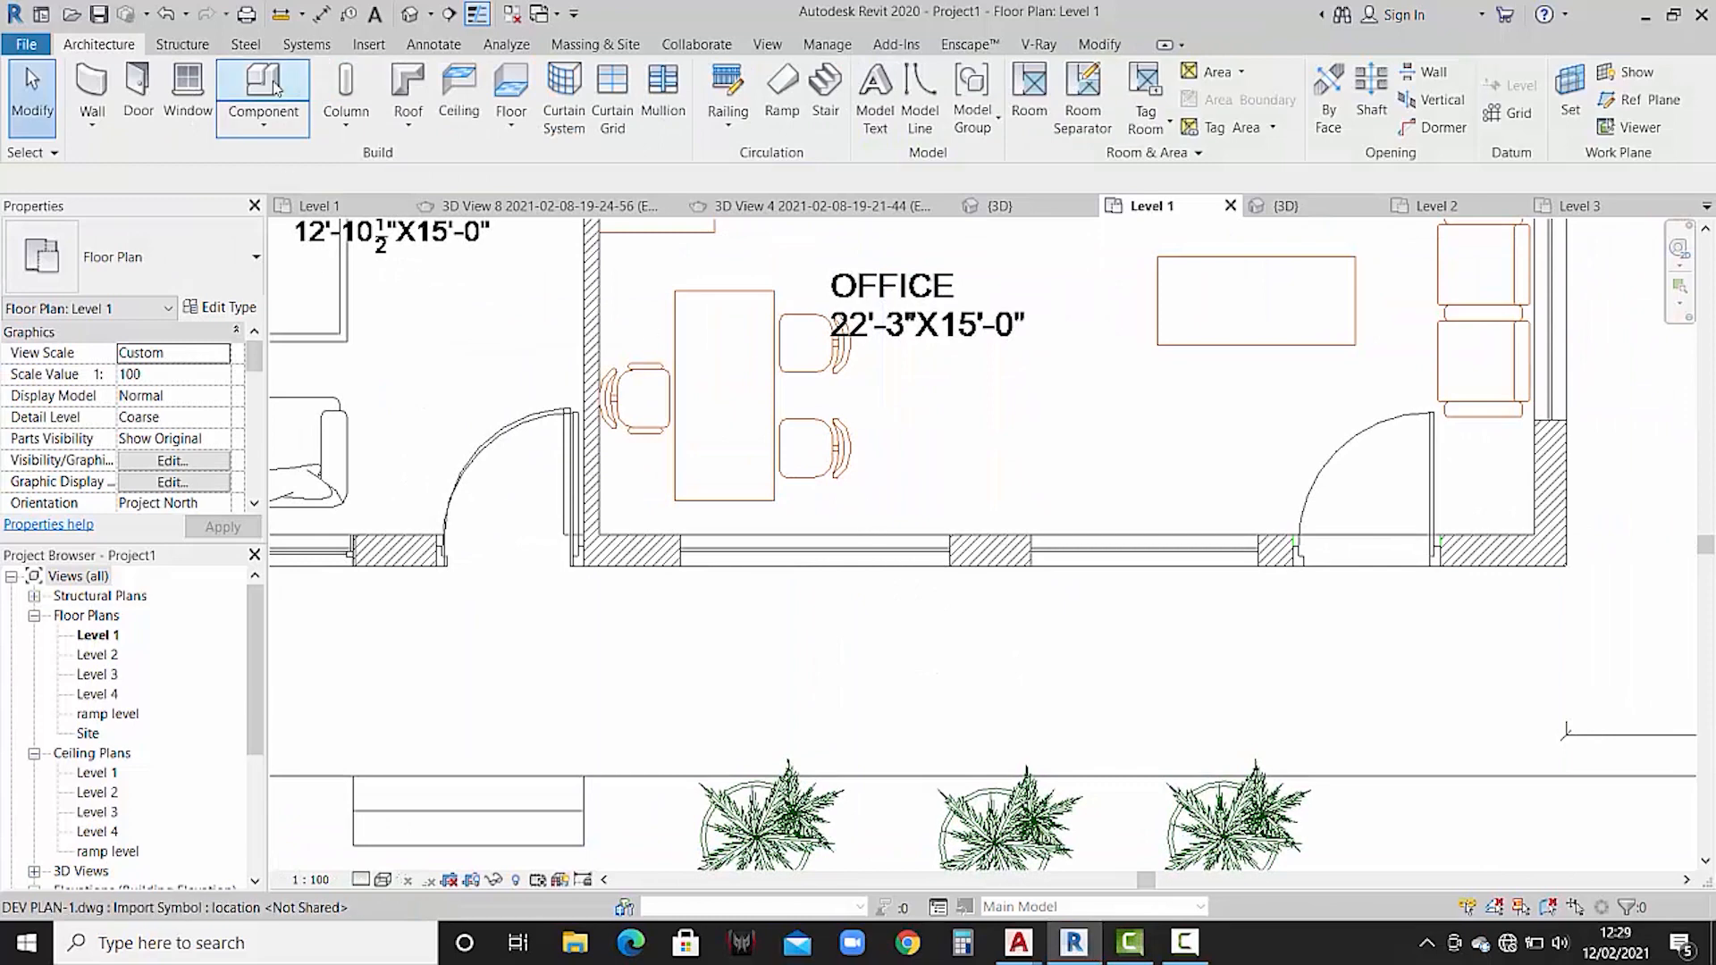
- Load the sliding door family bright sliding.rfa from the Desktop
left_click(373, 47)
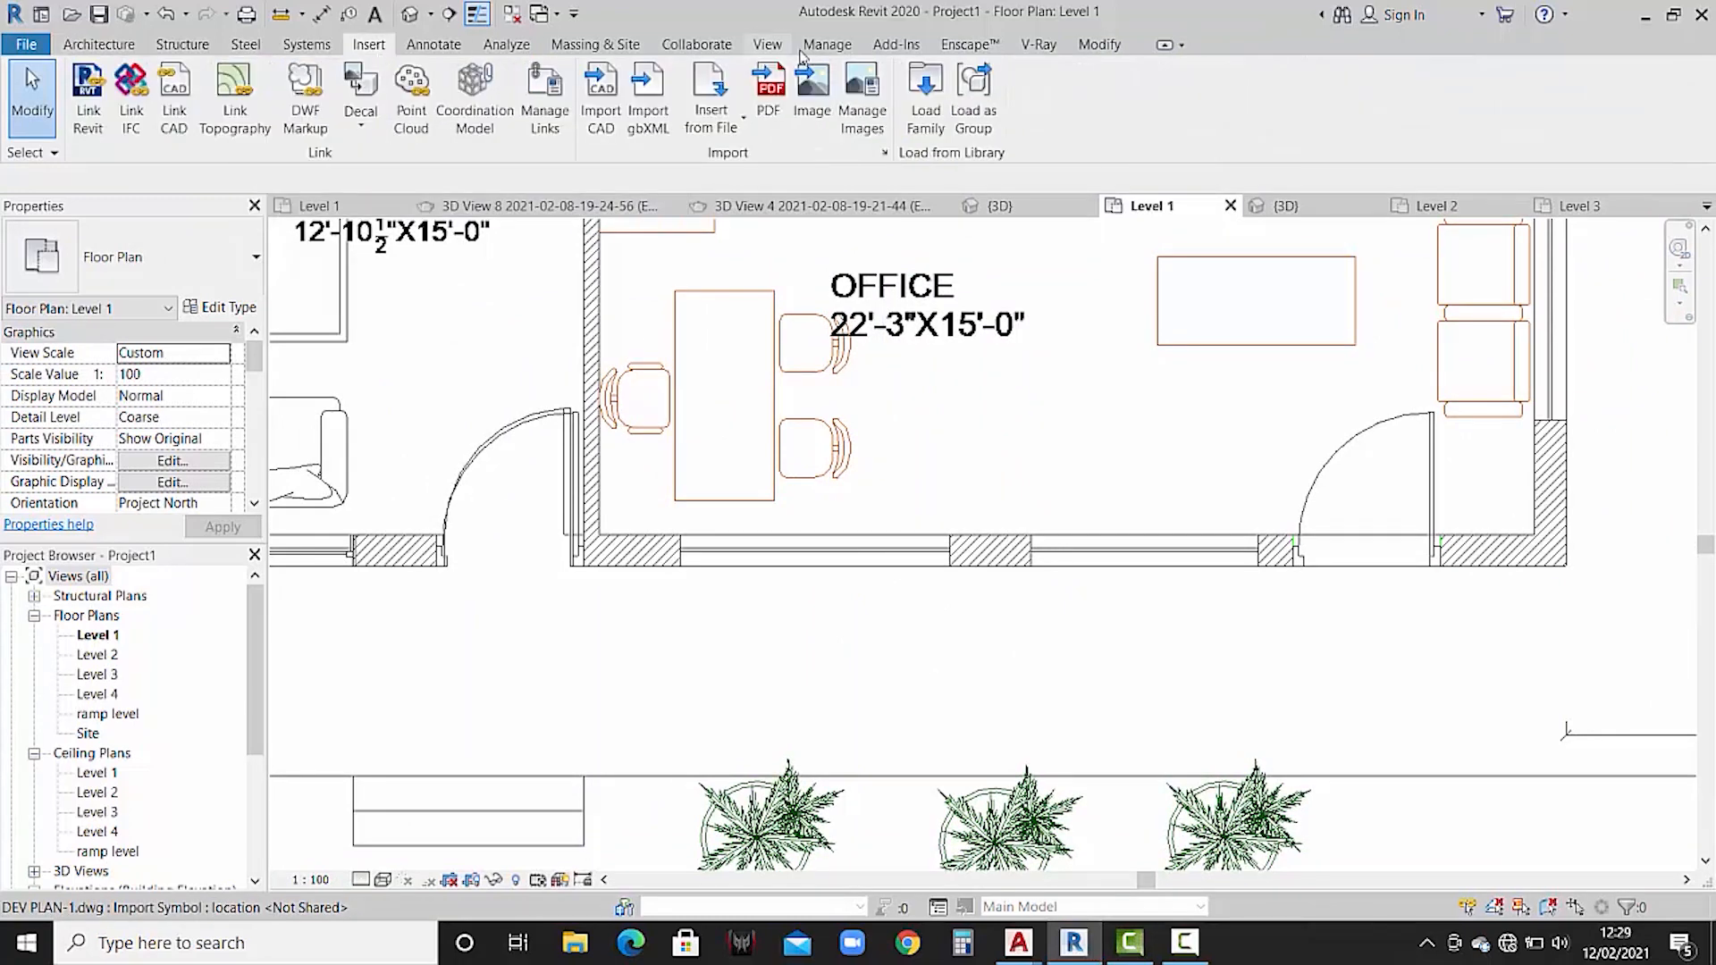
left_click(925, 98)
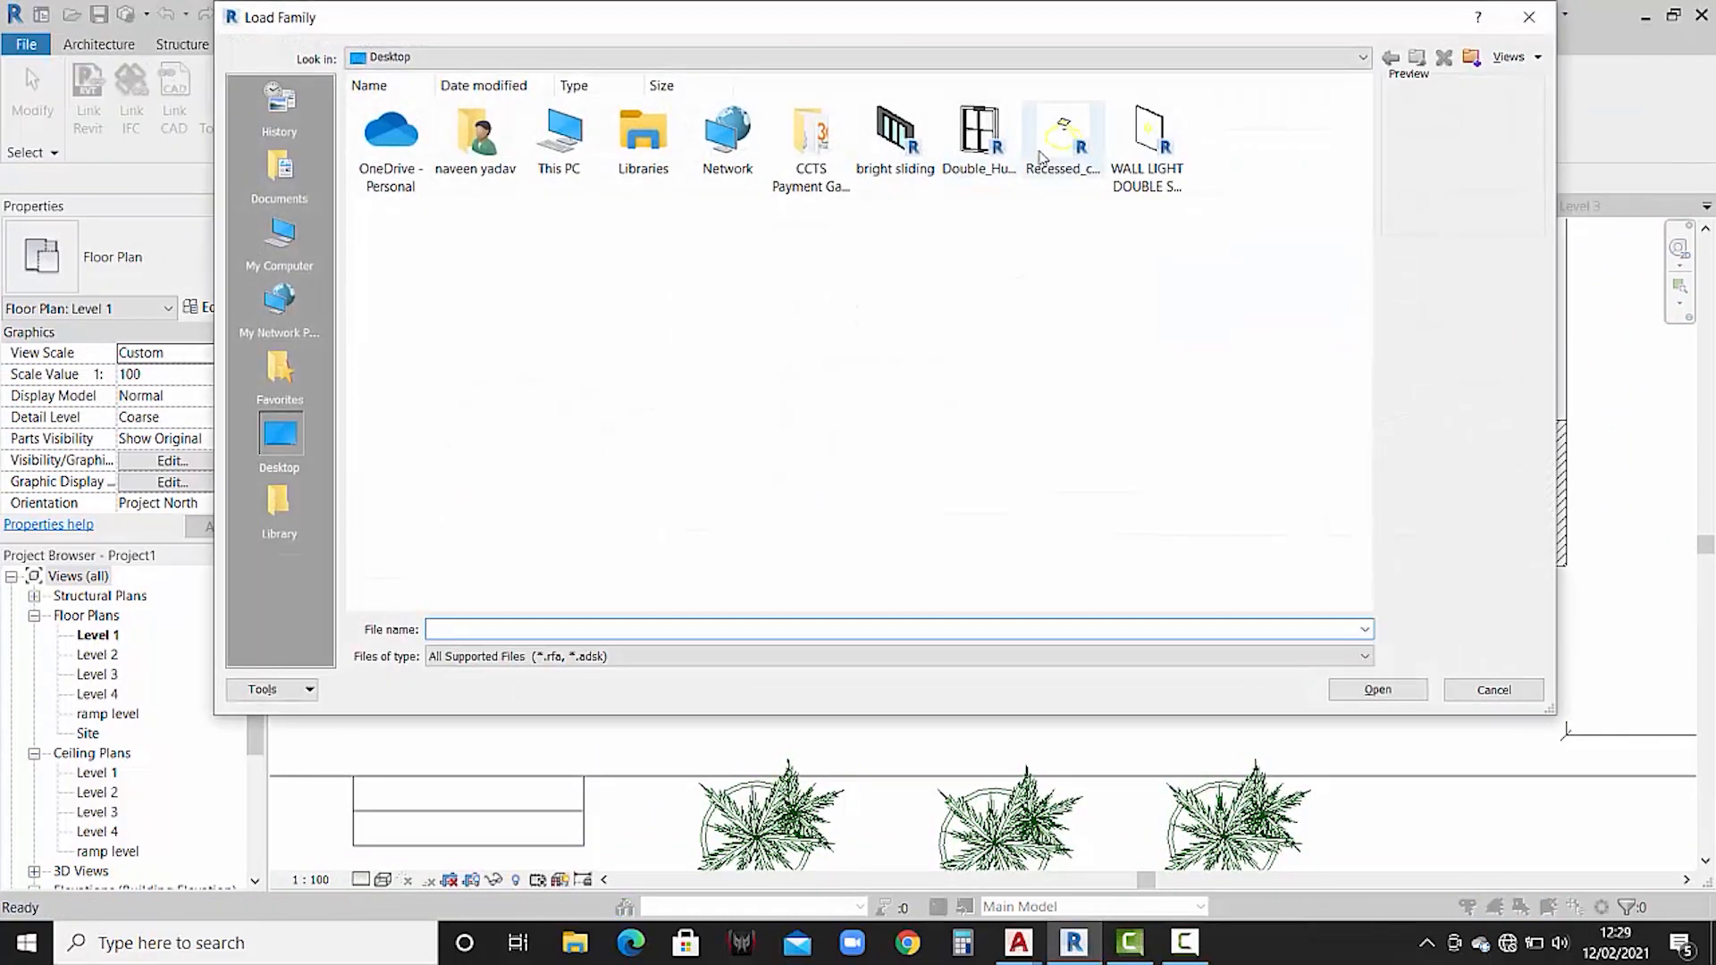
left_click(895, 134)
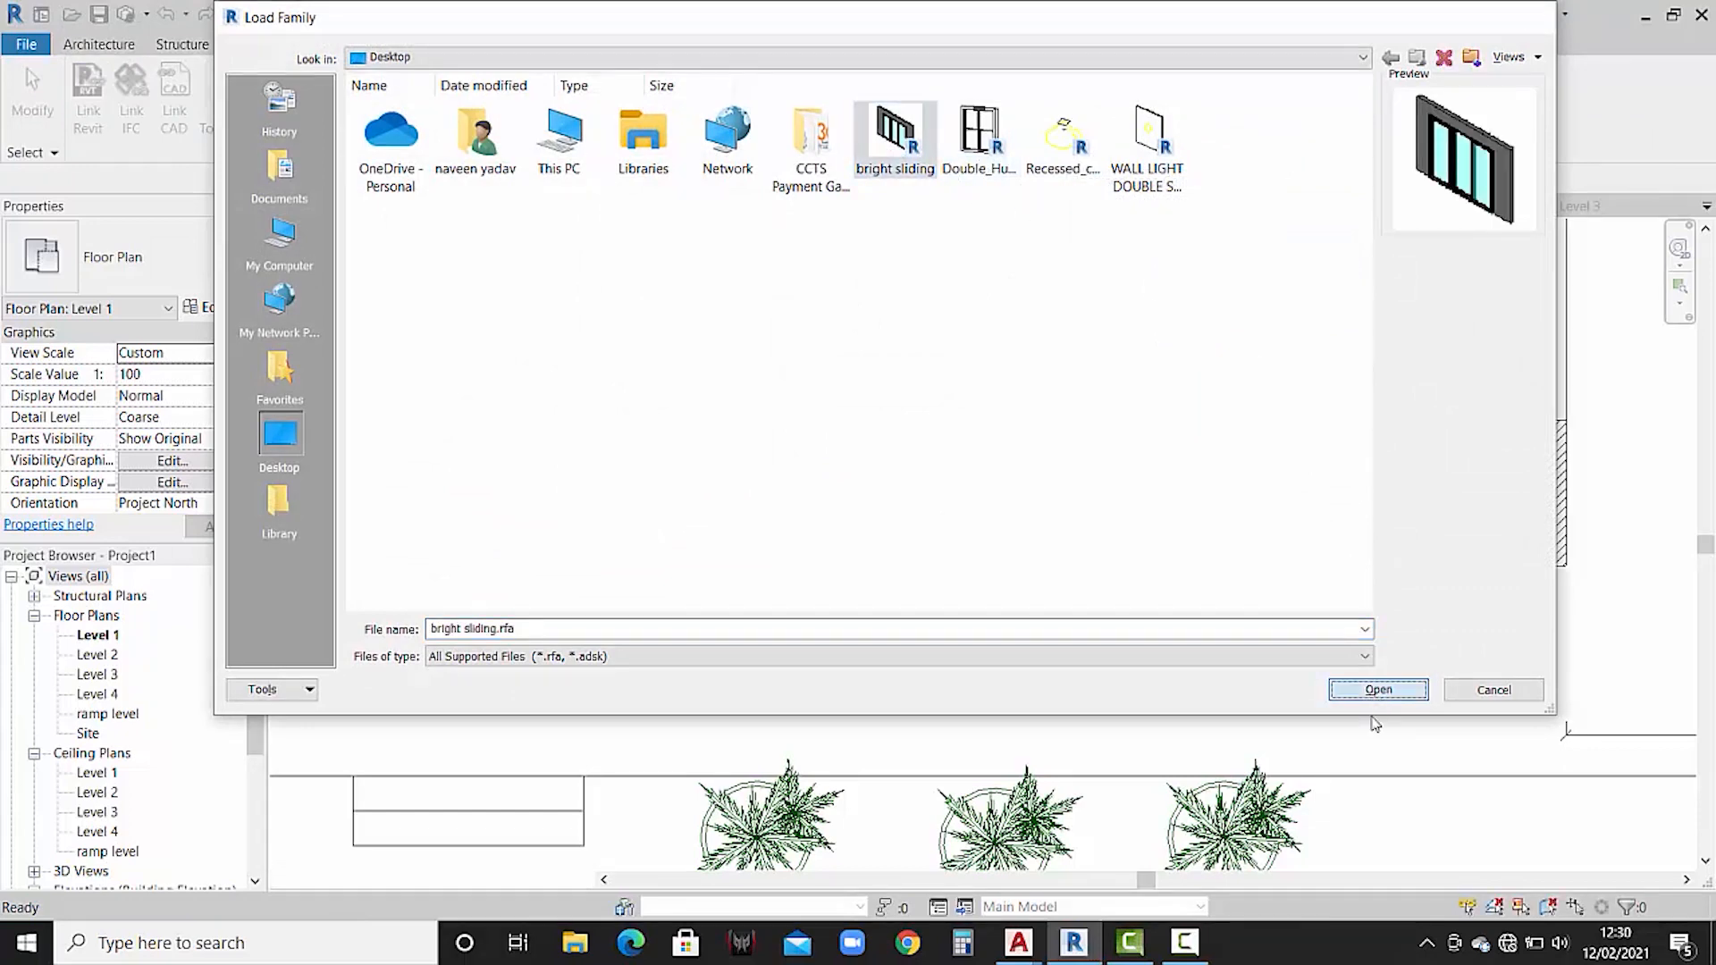
key("Return")
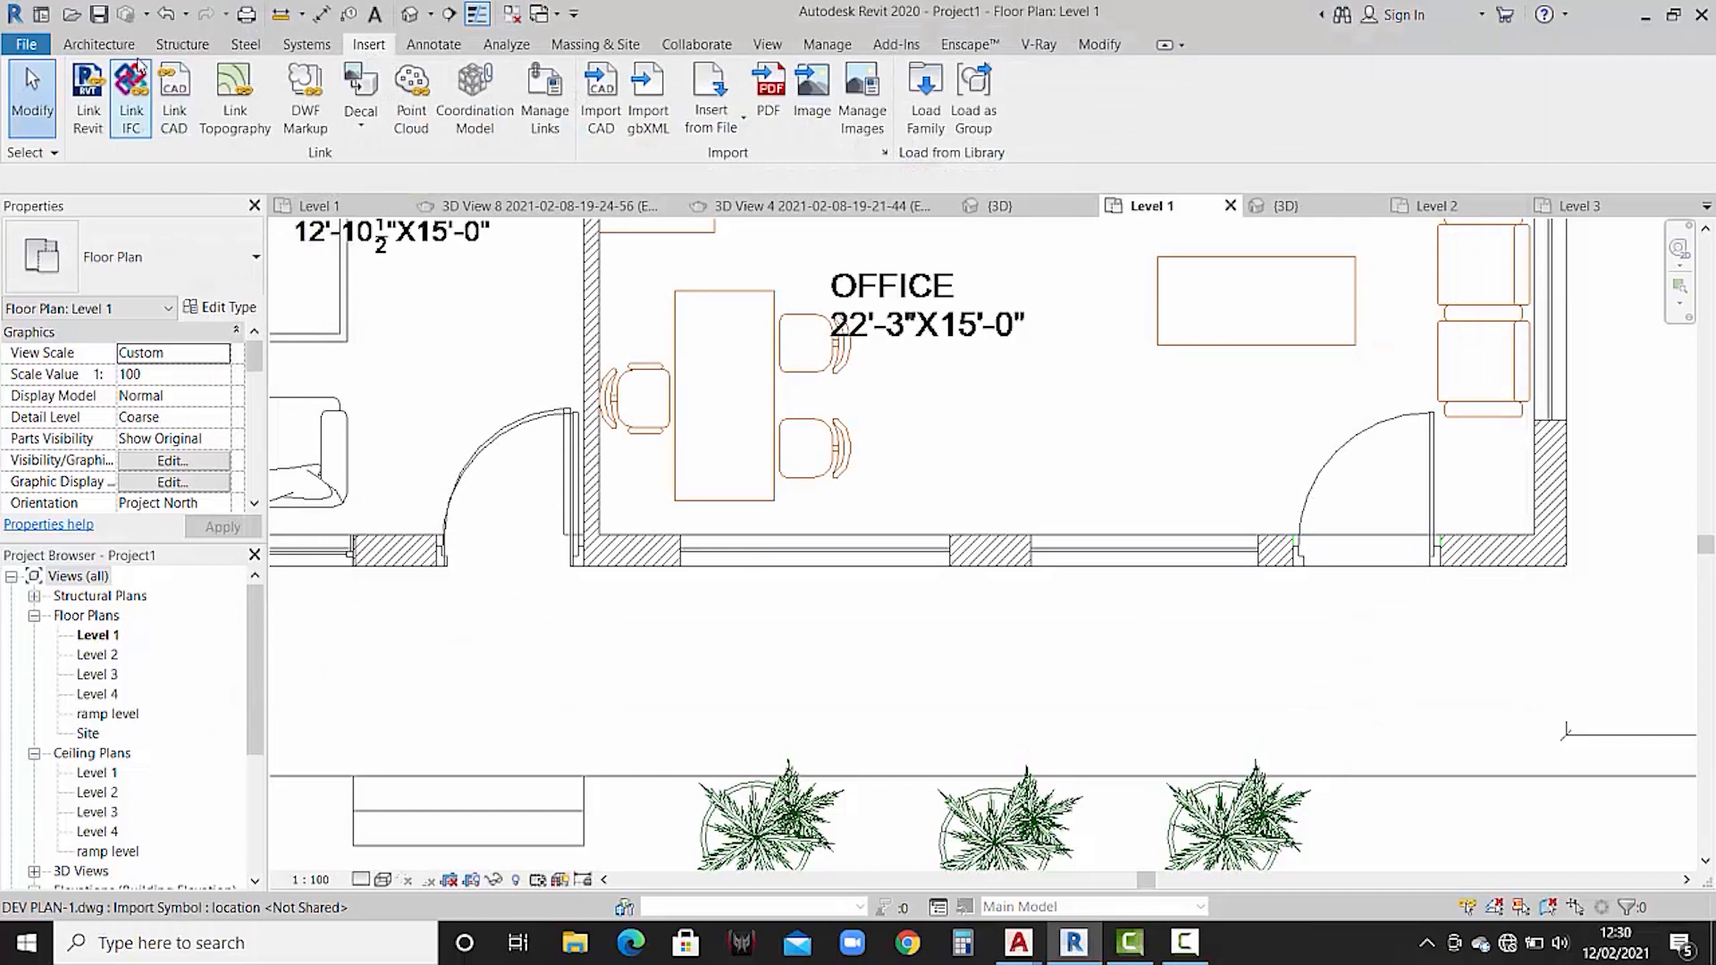
- Place a bright sliding door in the office's front wall, centred about 6'-6" from the drawing room partition
left_click(134, 45)
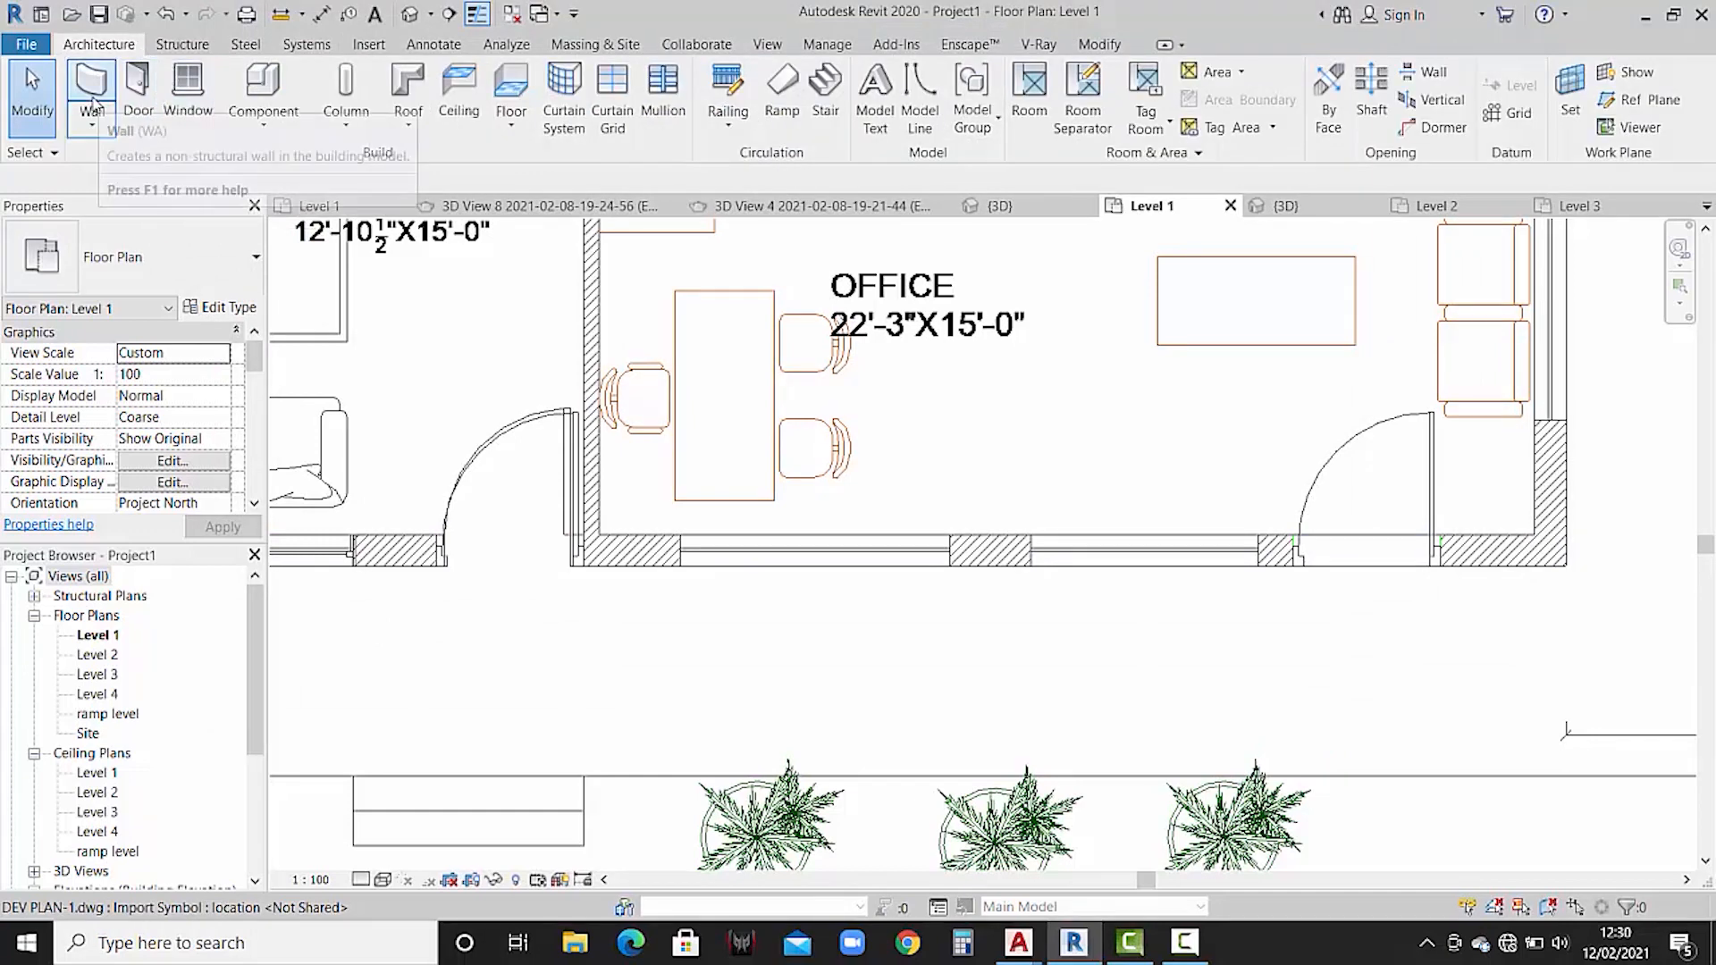
left_click(134, 89)
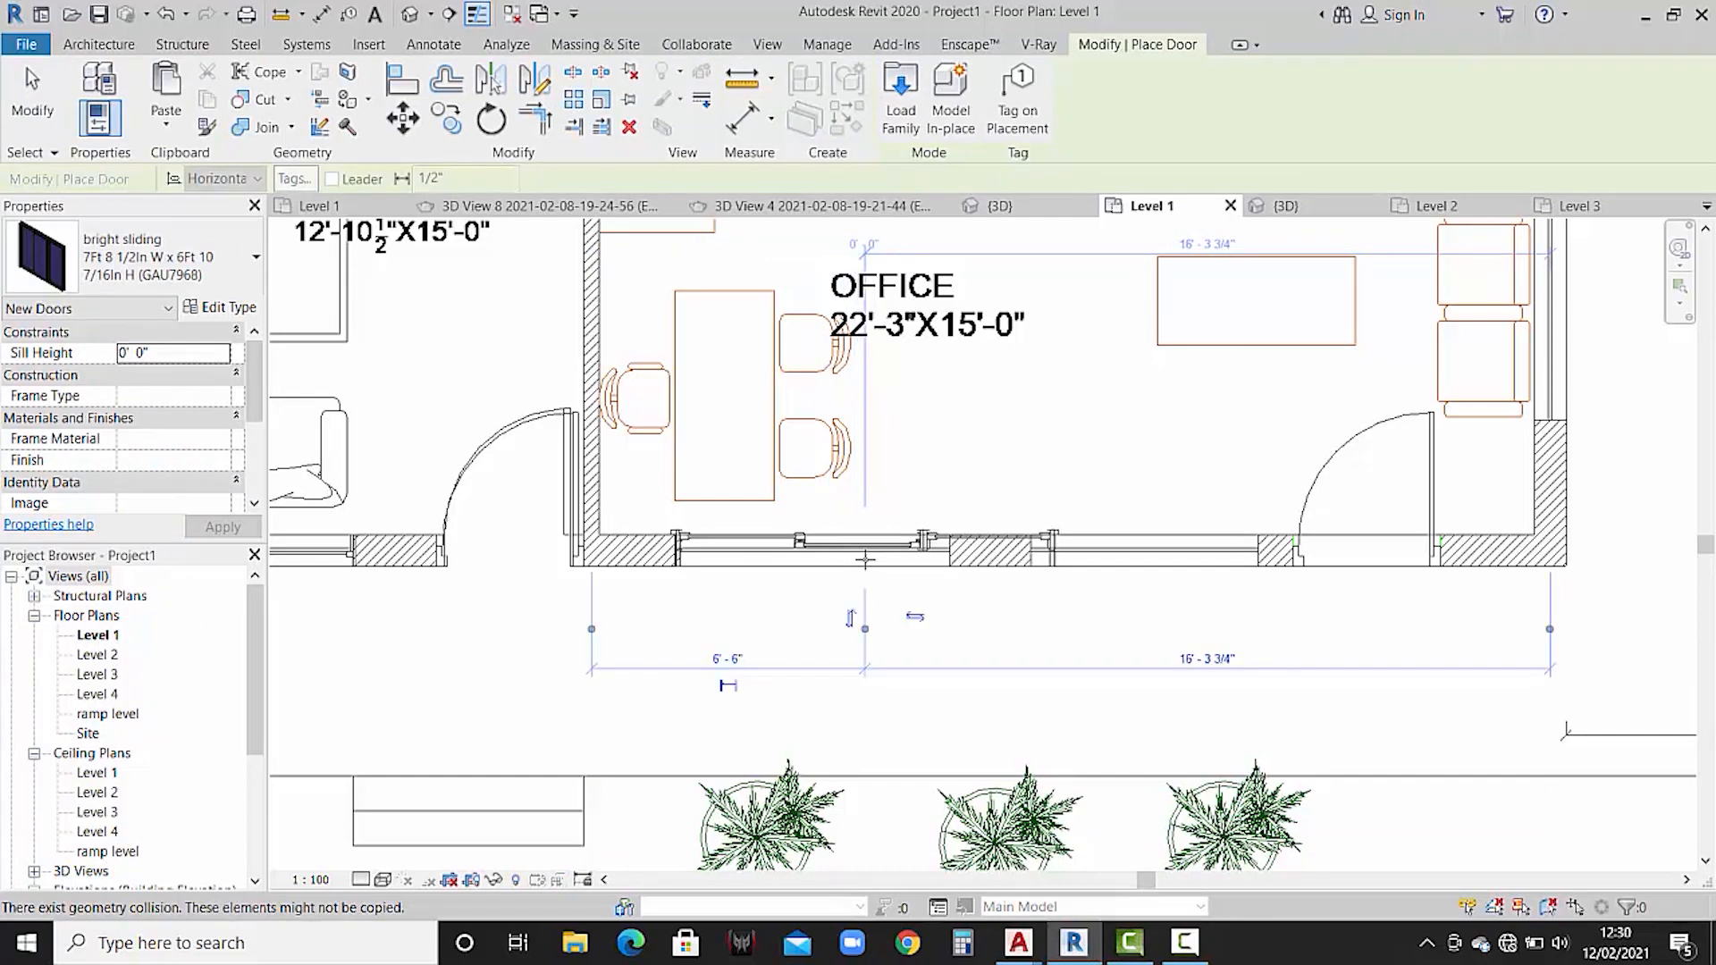
key("Escape")
middle_click_drag(1037, 505, 882, 560)
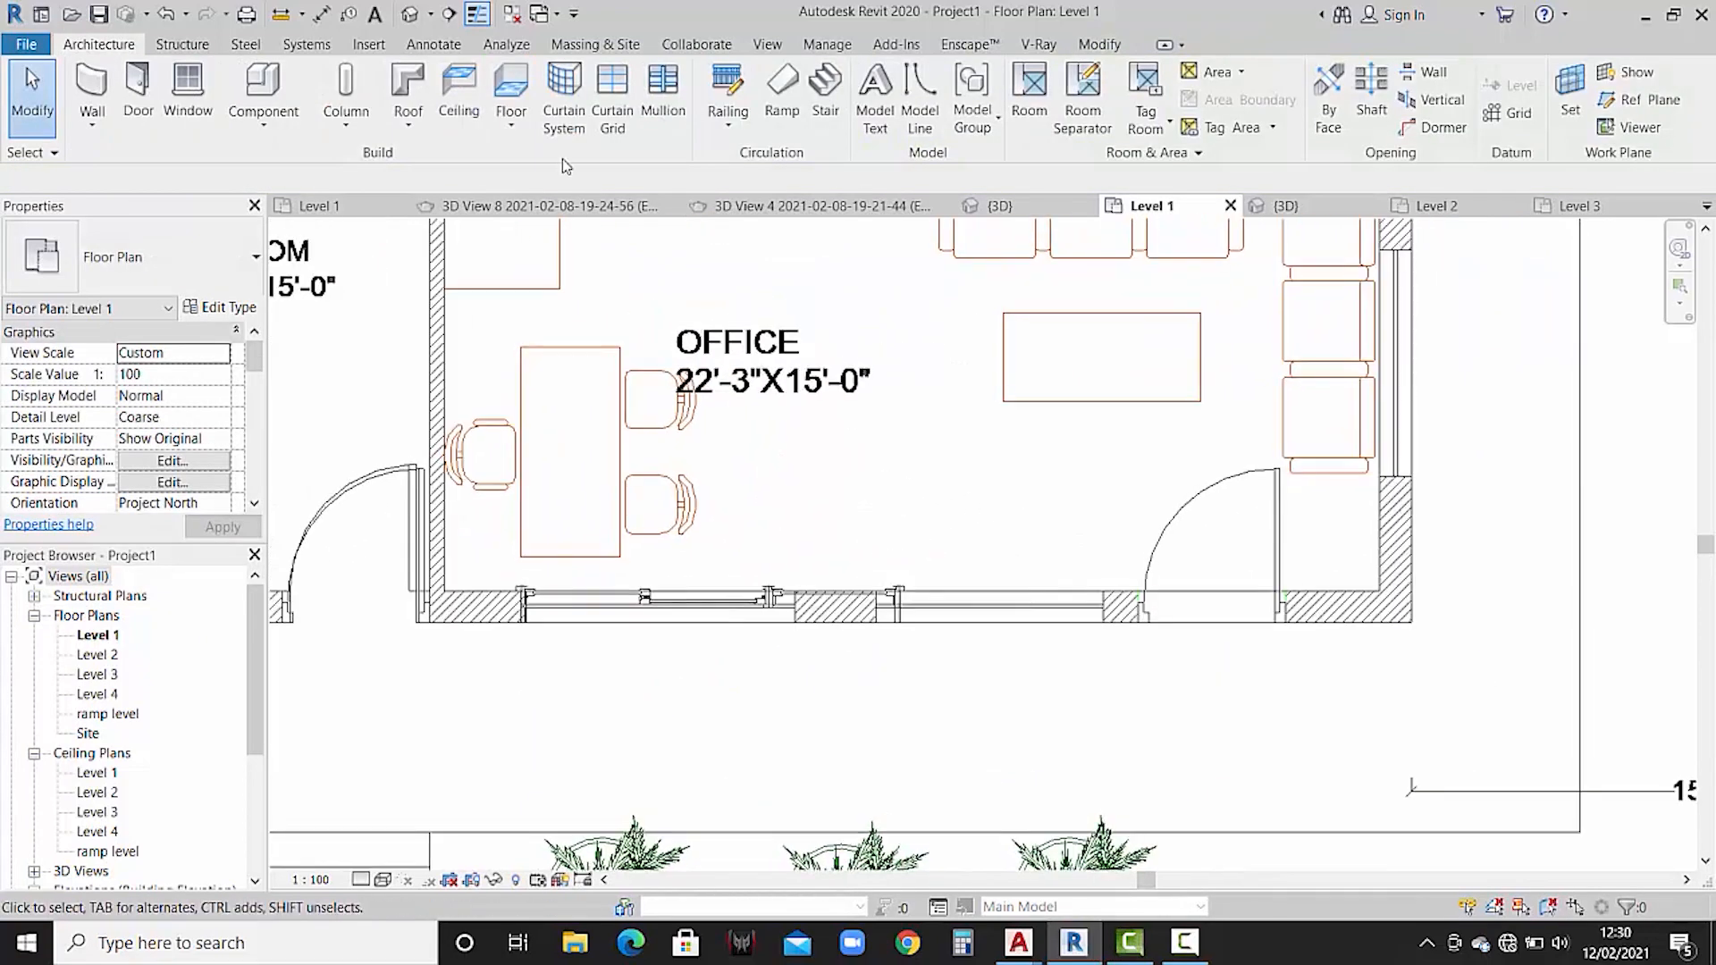
- Place a 48" x 36" double-hung window in the office's front wall on Level 1, centred on the drawn door opening near the outer corner
left_click(188, 89)
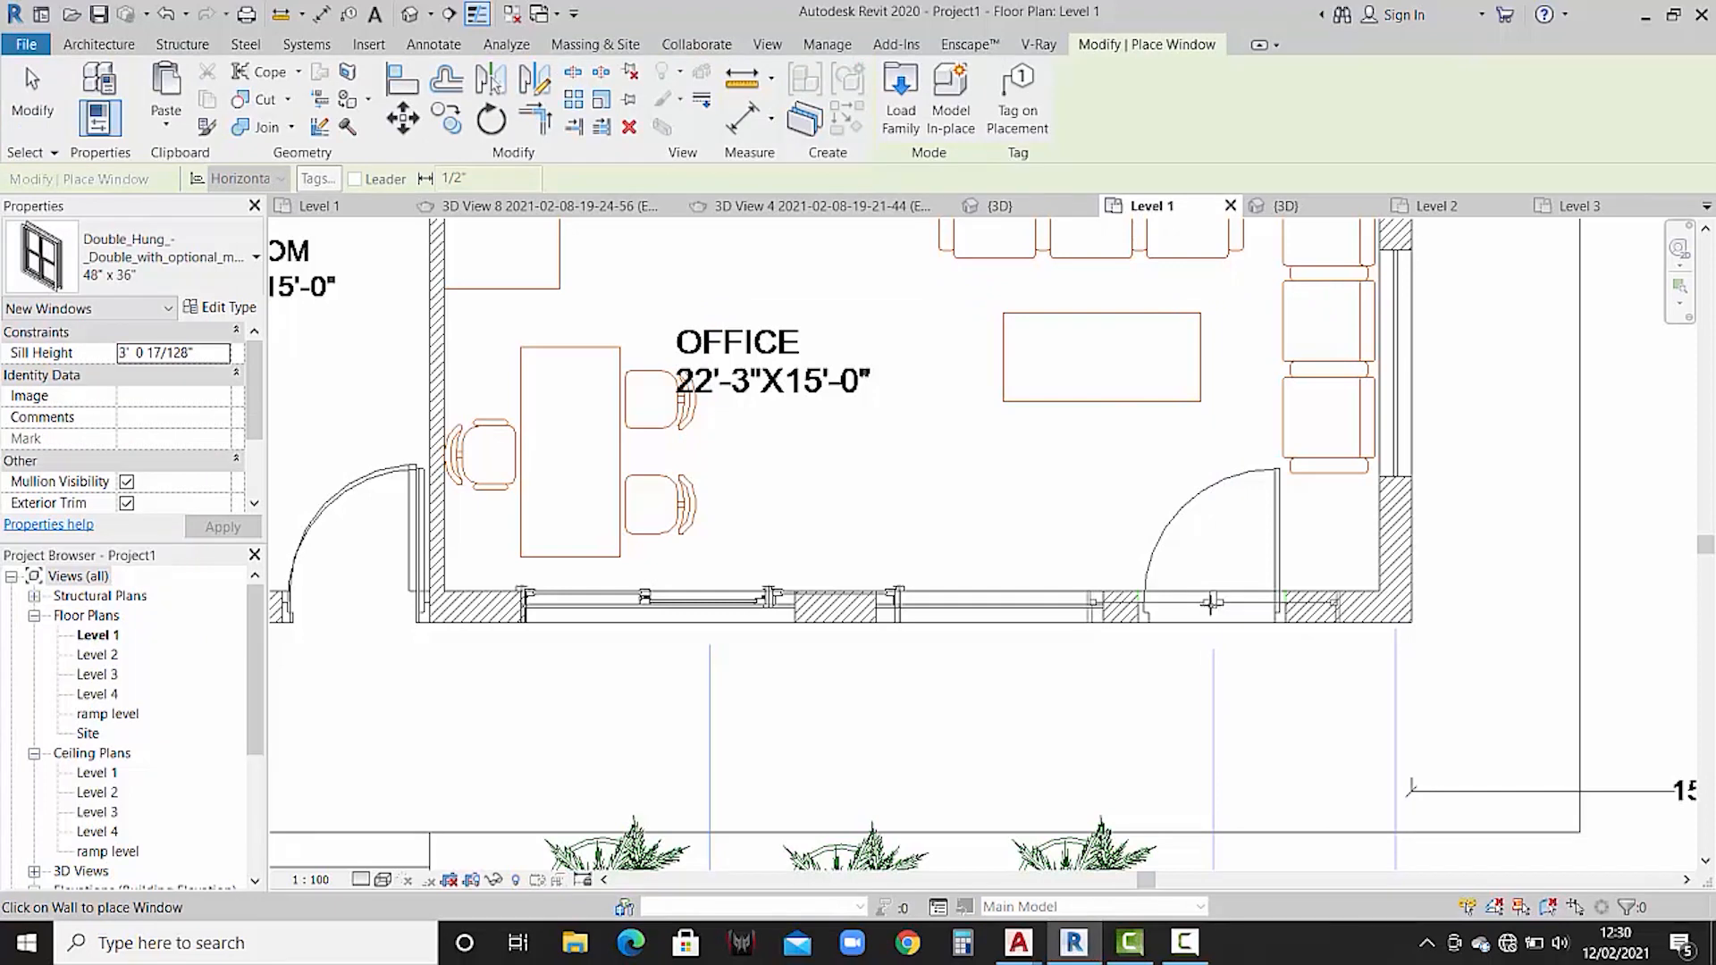
left_click(1211, 603)
key("Escape")
key("Escape")
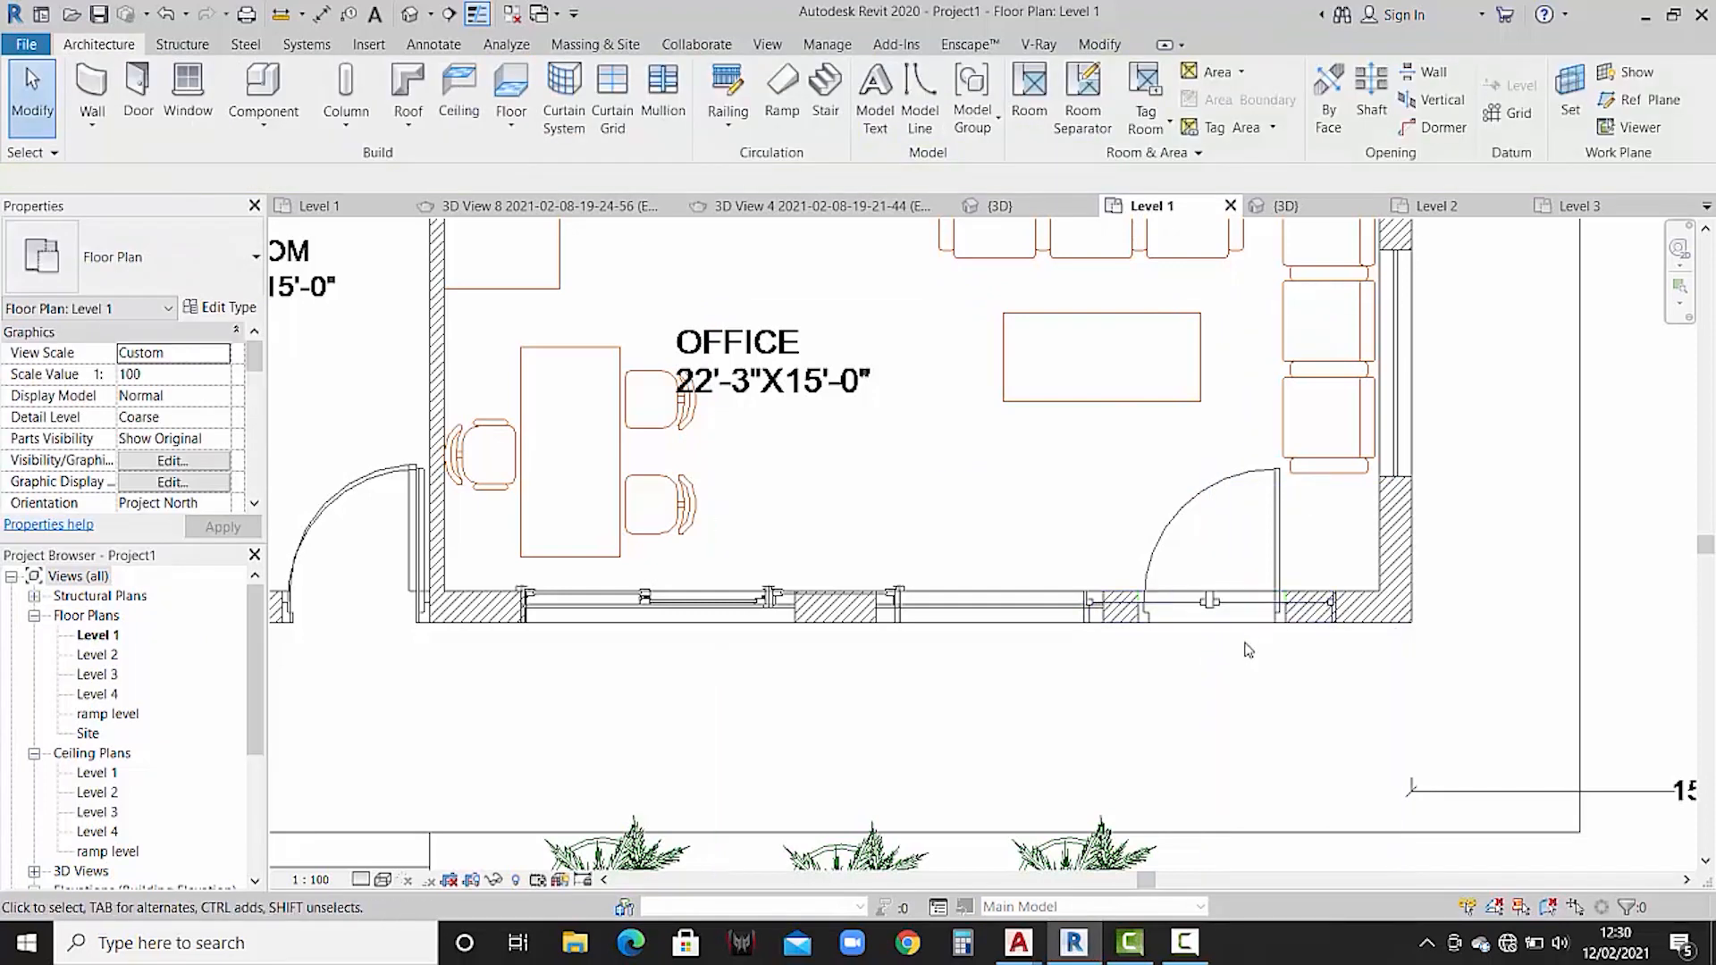
- Examine the windows, flush door and sliding door along the house's front wall in the 3D view
left_click(1285, 206)
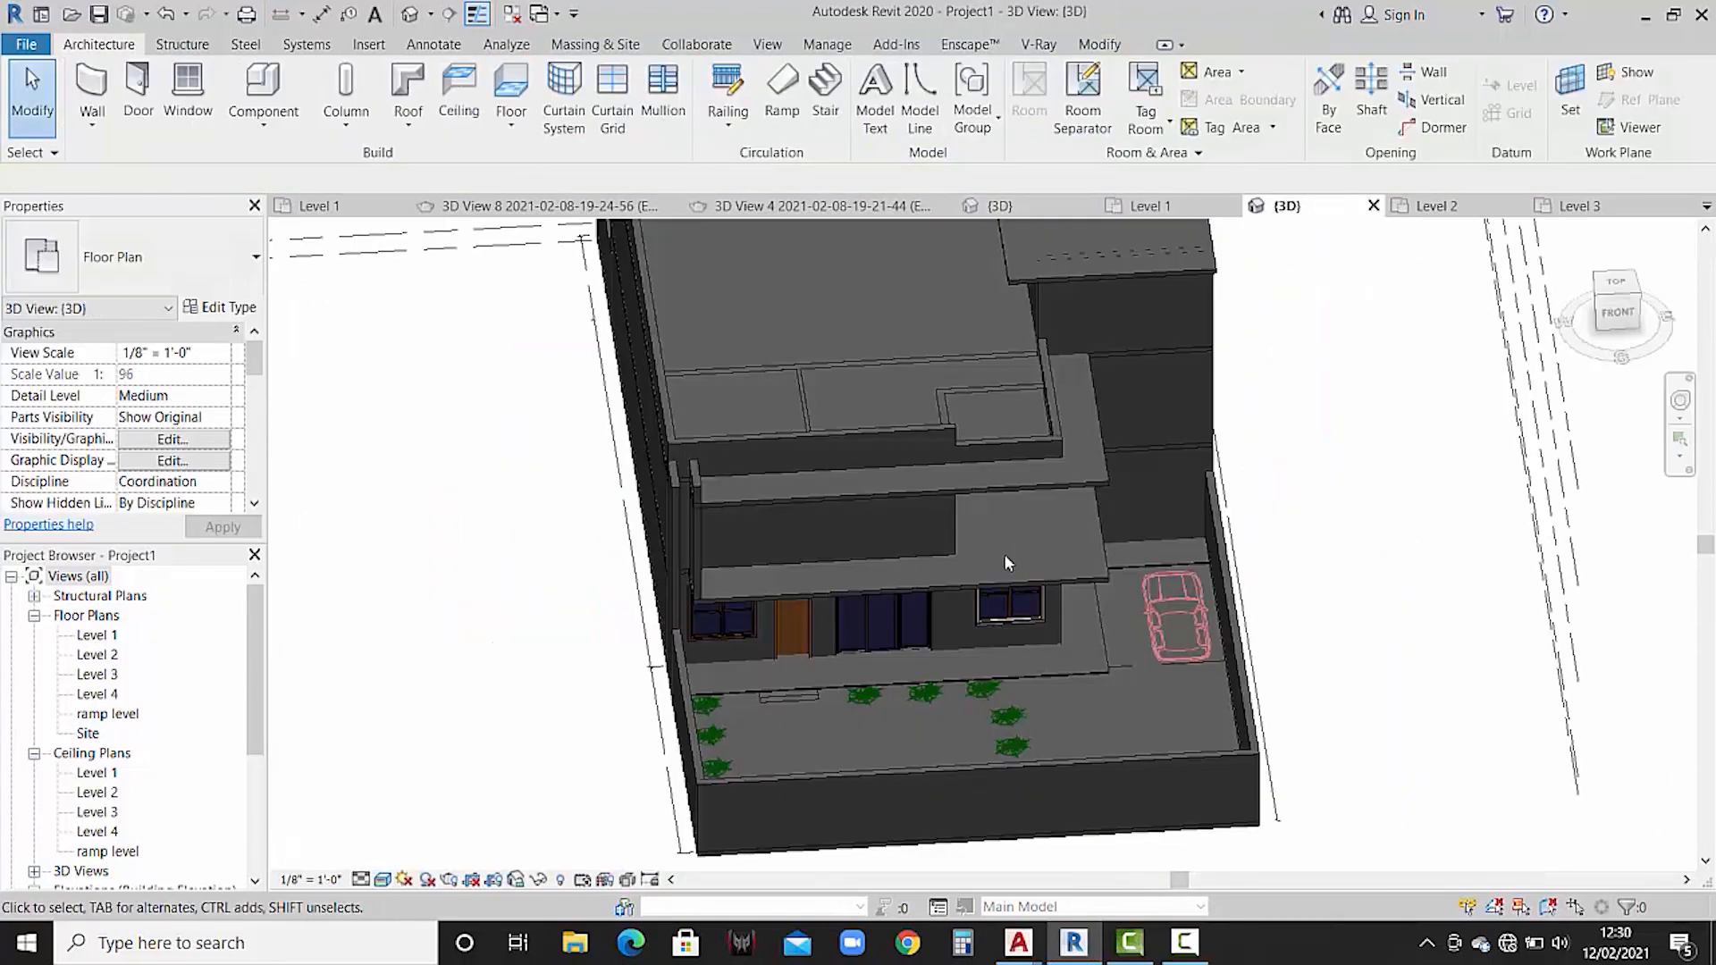
middle_click_drag(1005, 563, 1015, 579, "shift")
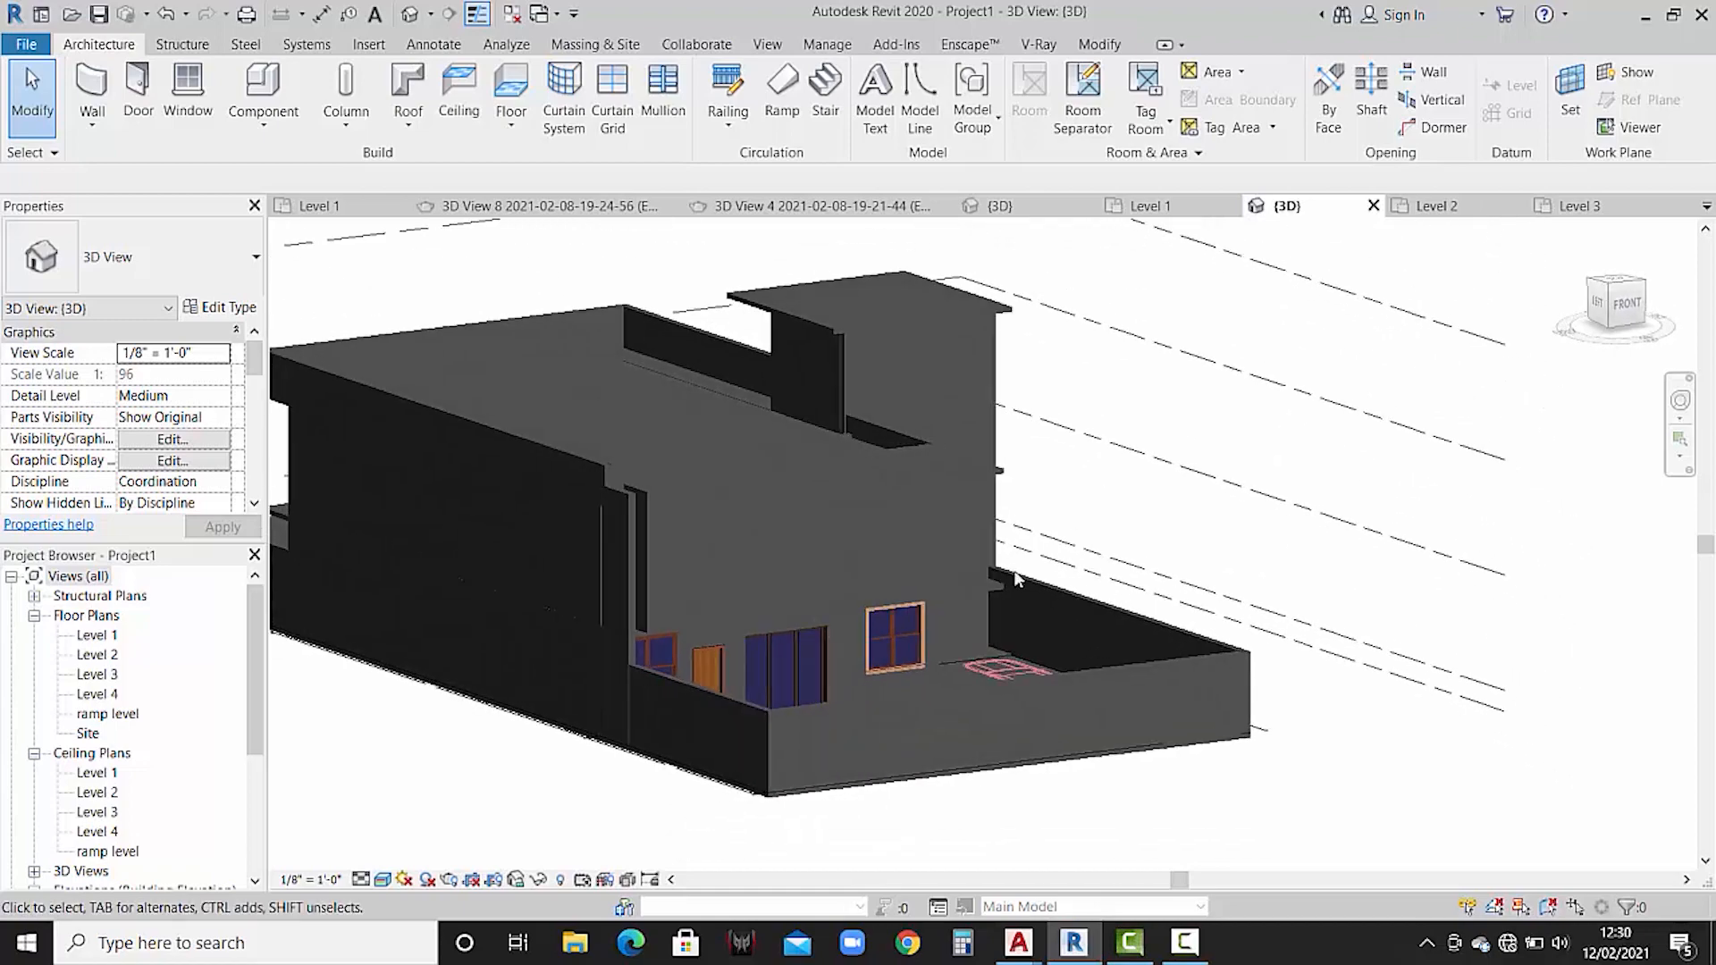
scroll(1016, 579, "up", 6)
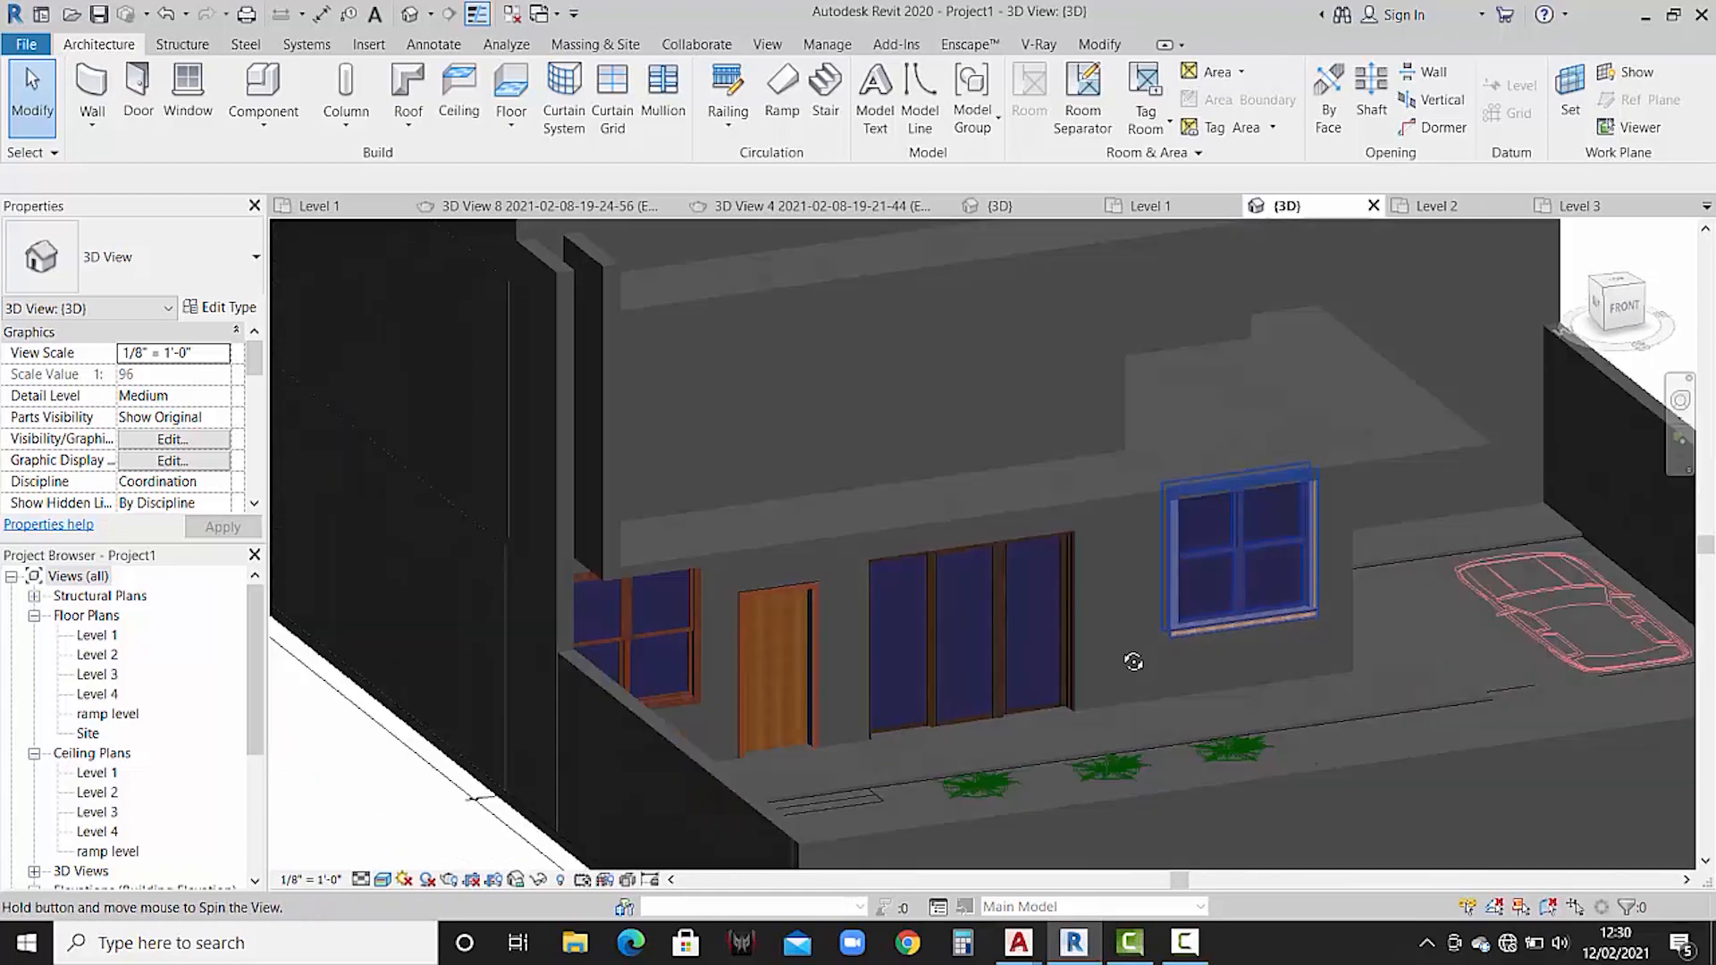
middle_click_drag(1133, 661, 1000, 697, "shift")
middle_click_drag(935, 619, 865, 365)
scroll(930, 438, "up", 3)
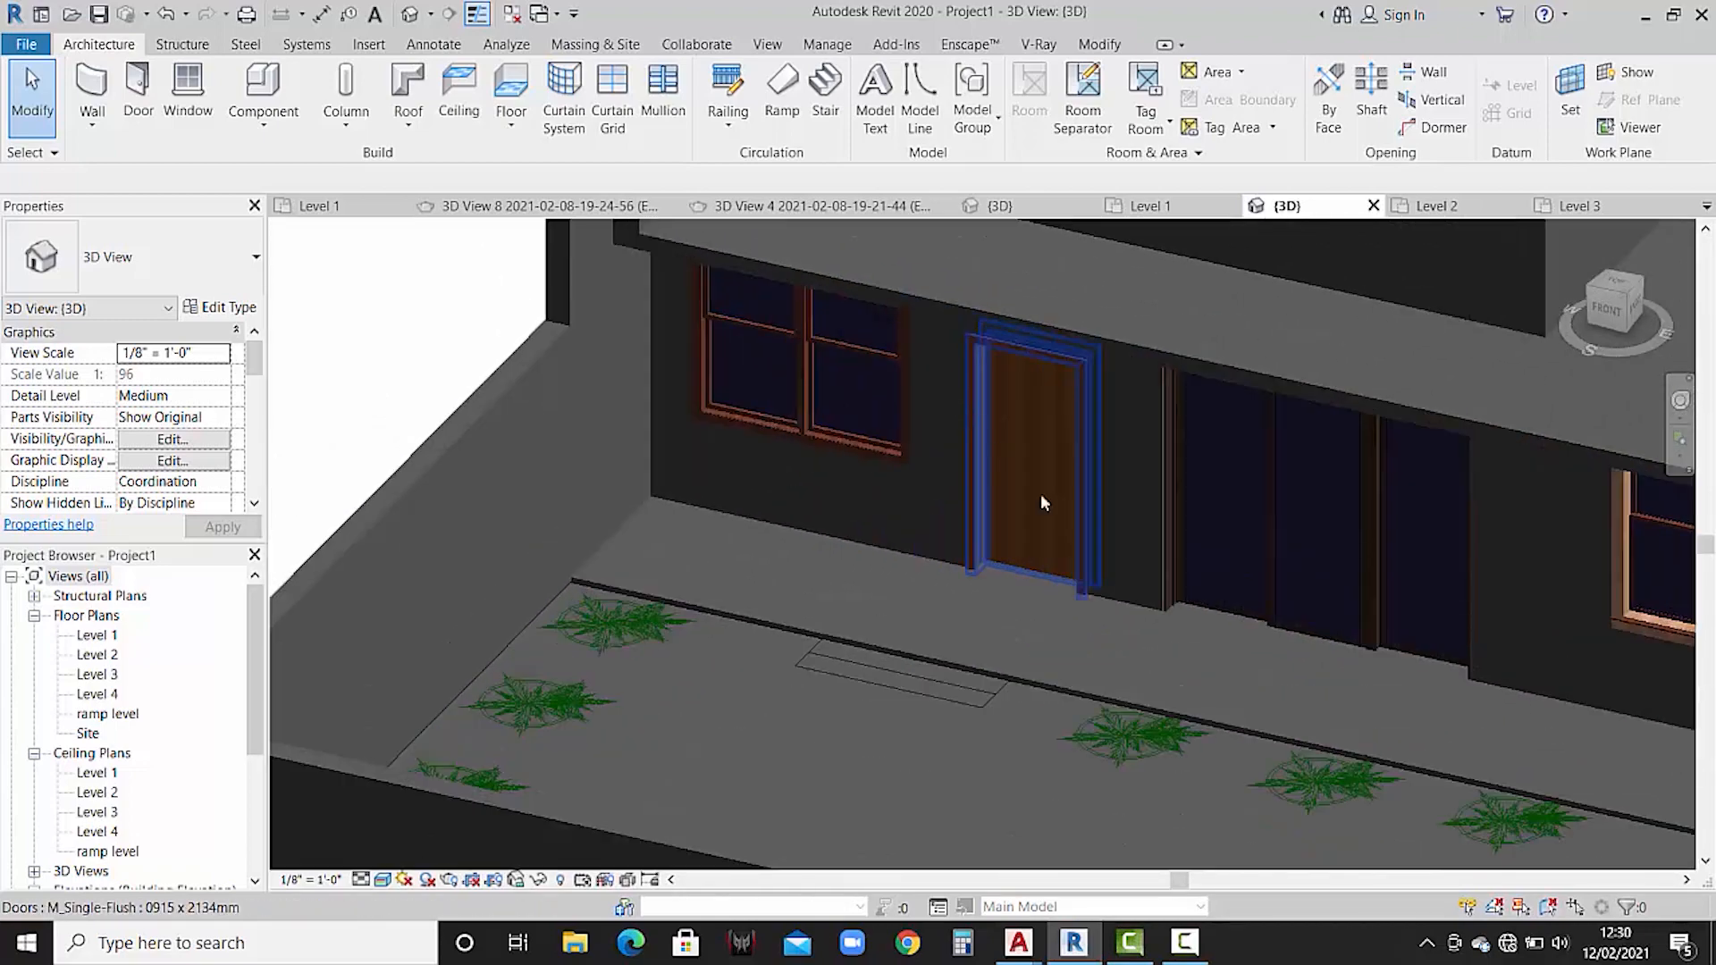
middle_click_drag(1079, 669, 1008, 758)
middle_click_drag(1319, 717, 1266, 671)
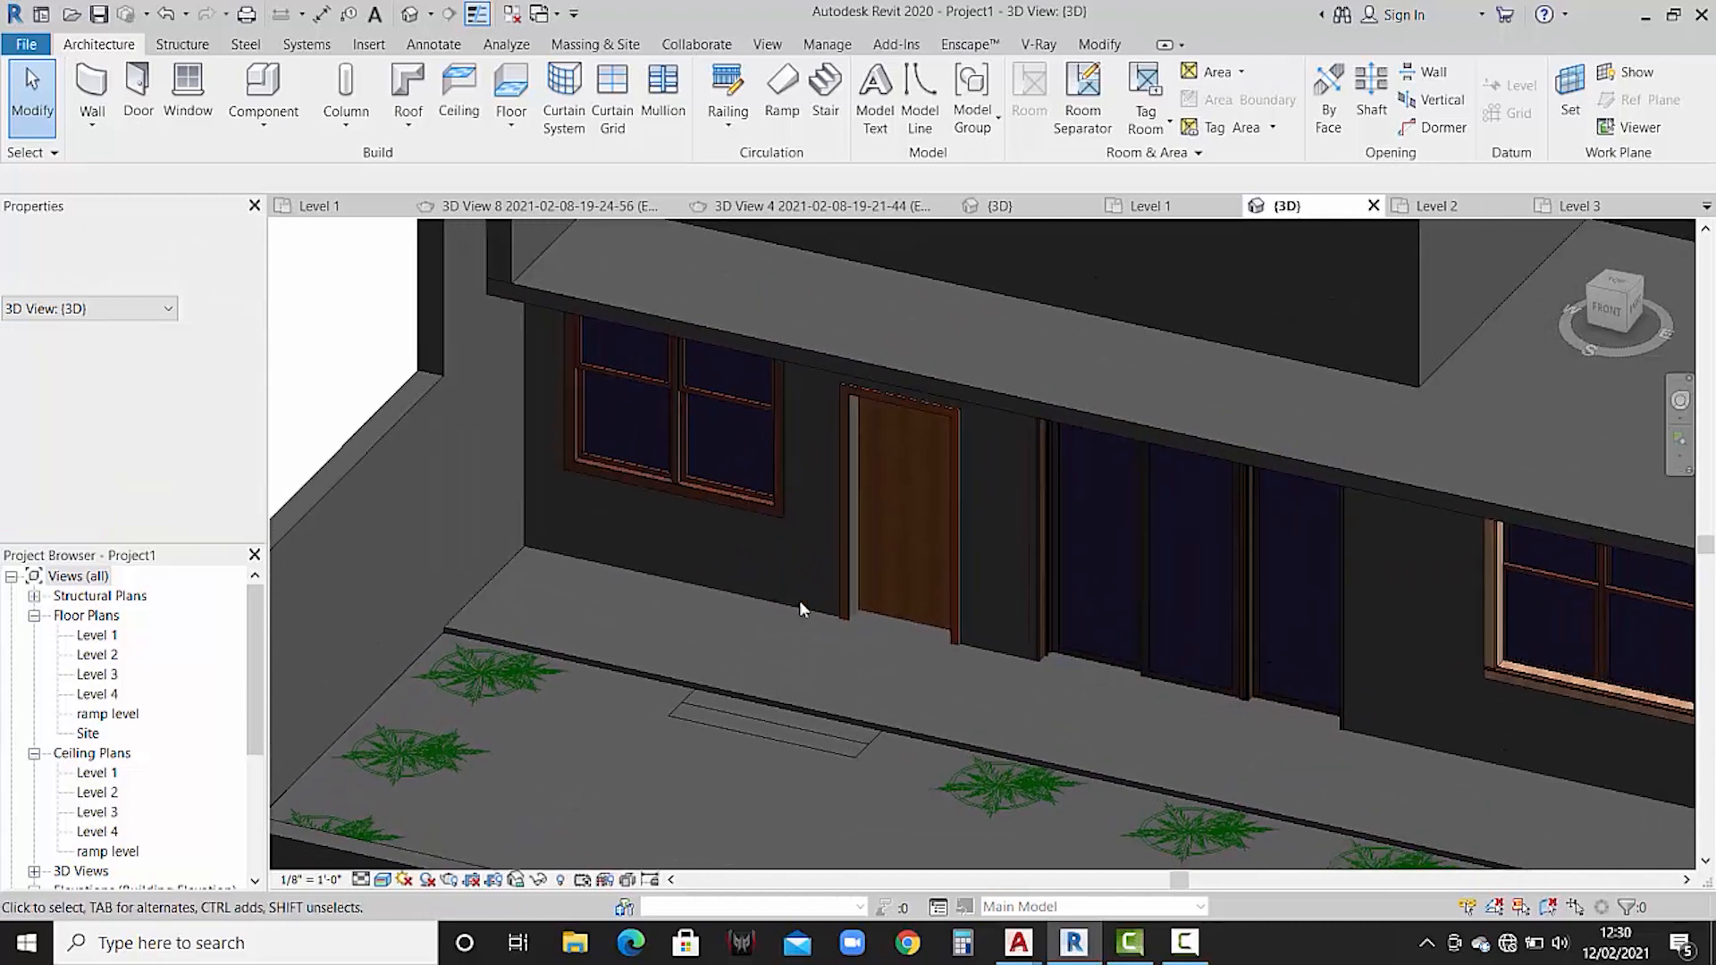
- Create a new material for the glass of the 48" x 36" double-hung window type and shade it with its render appearance
left_click(689, 479)
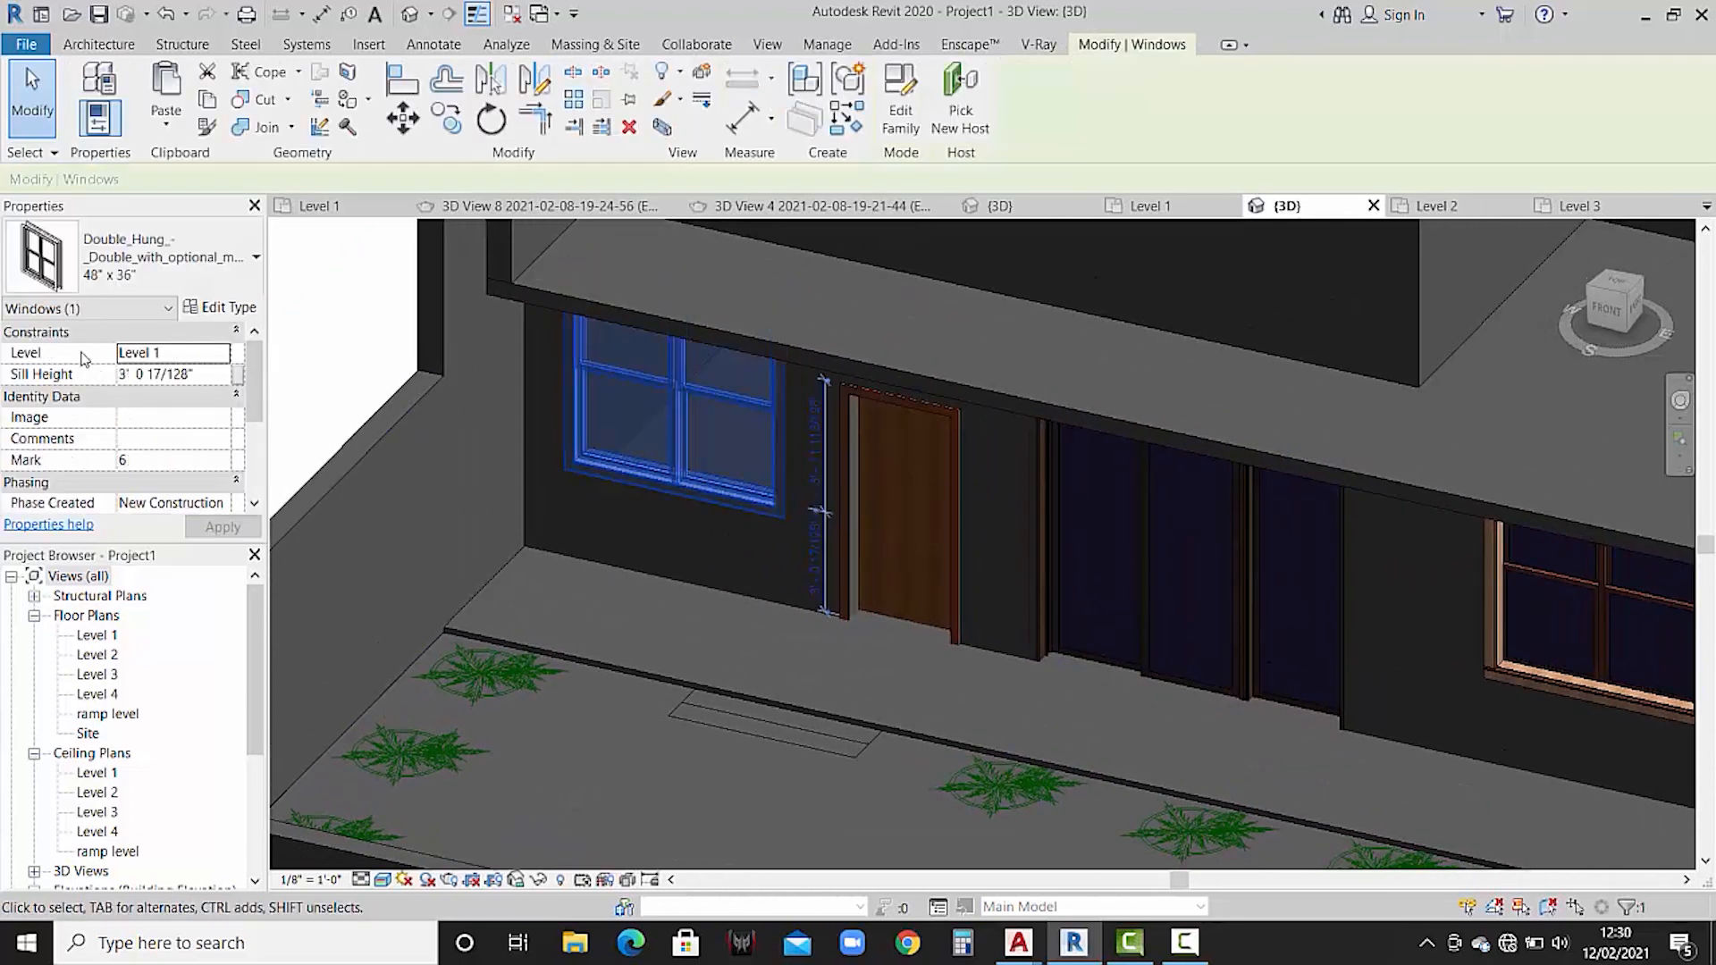
left_click(219, 307)
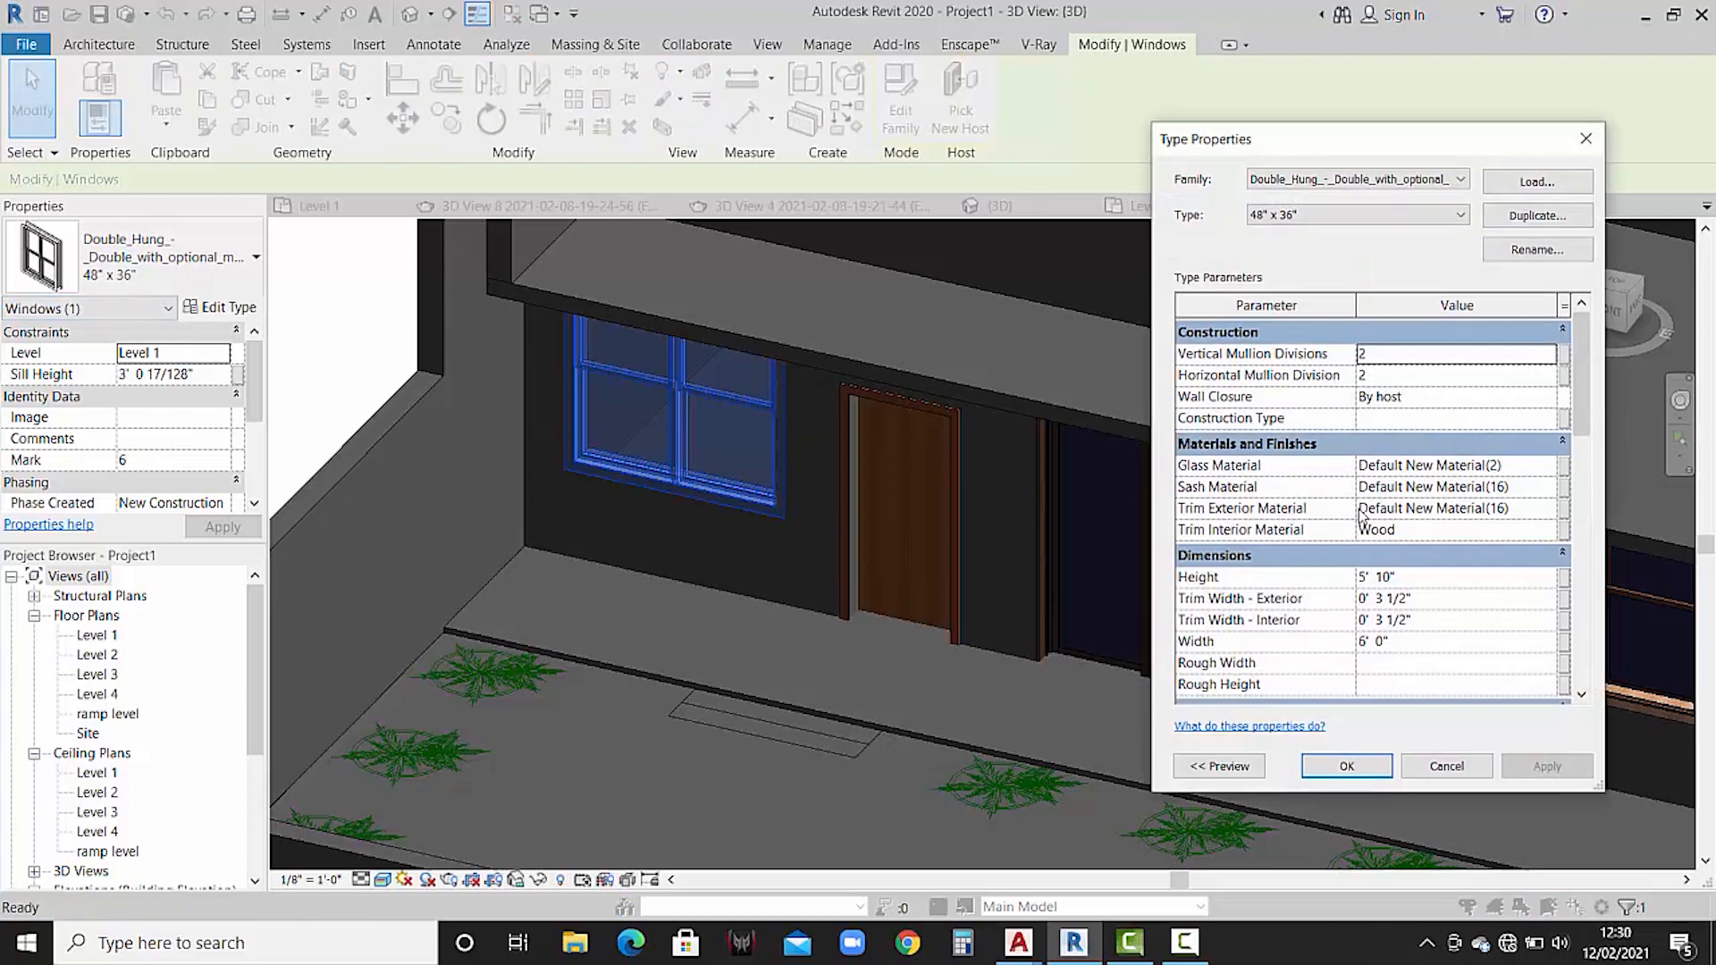
left_click(1537, 466)
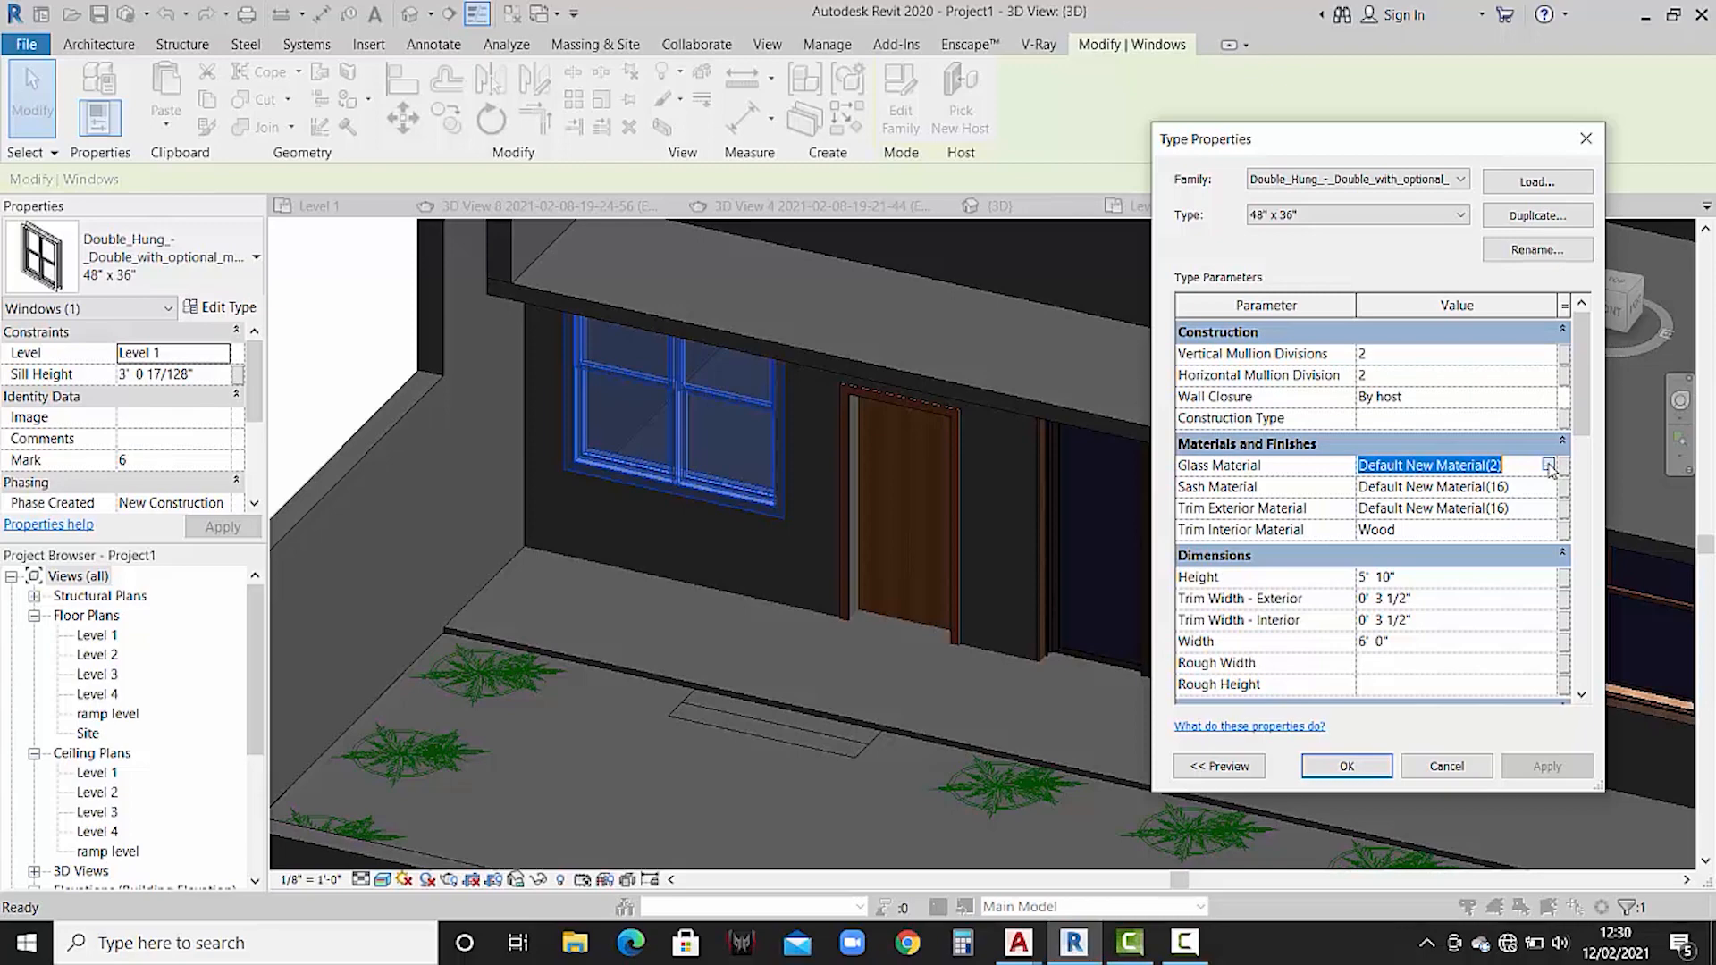
left_click(1548, 465)
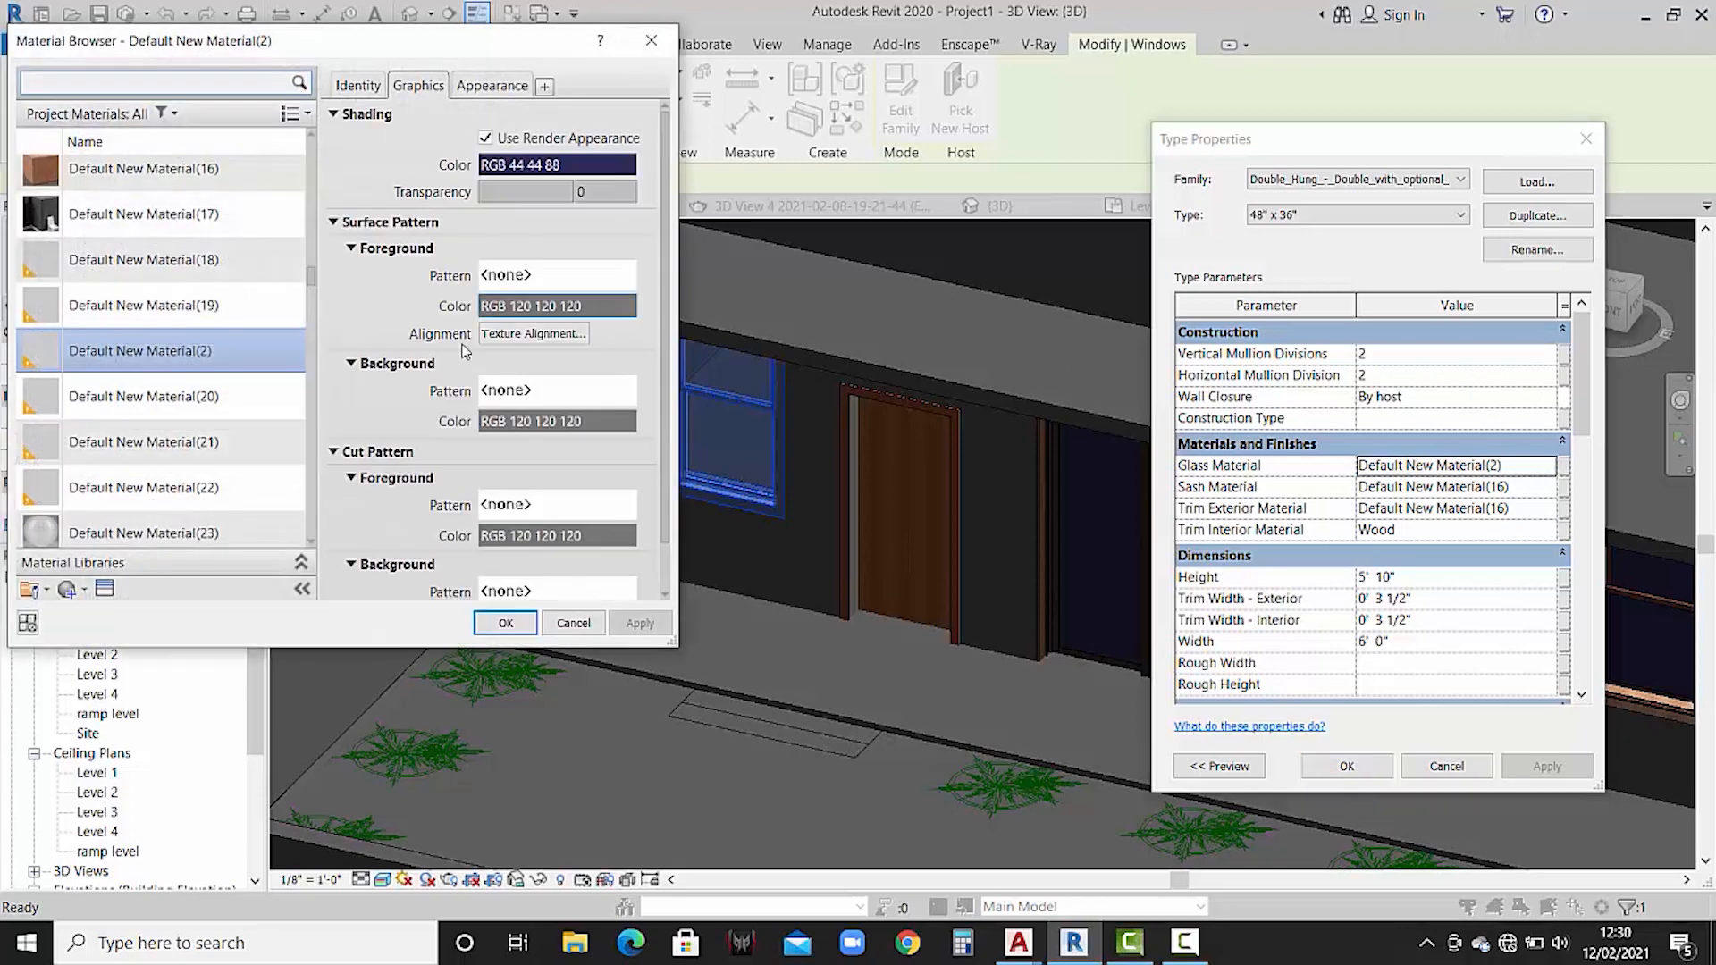
left_click(143, 534)
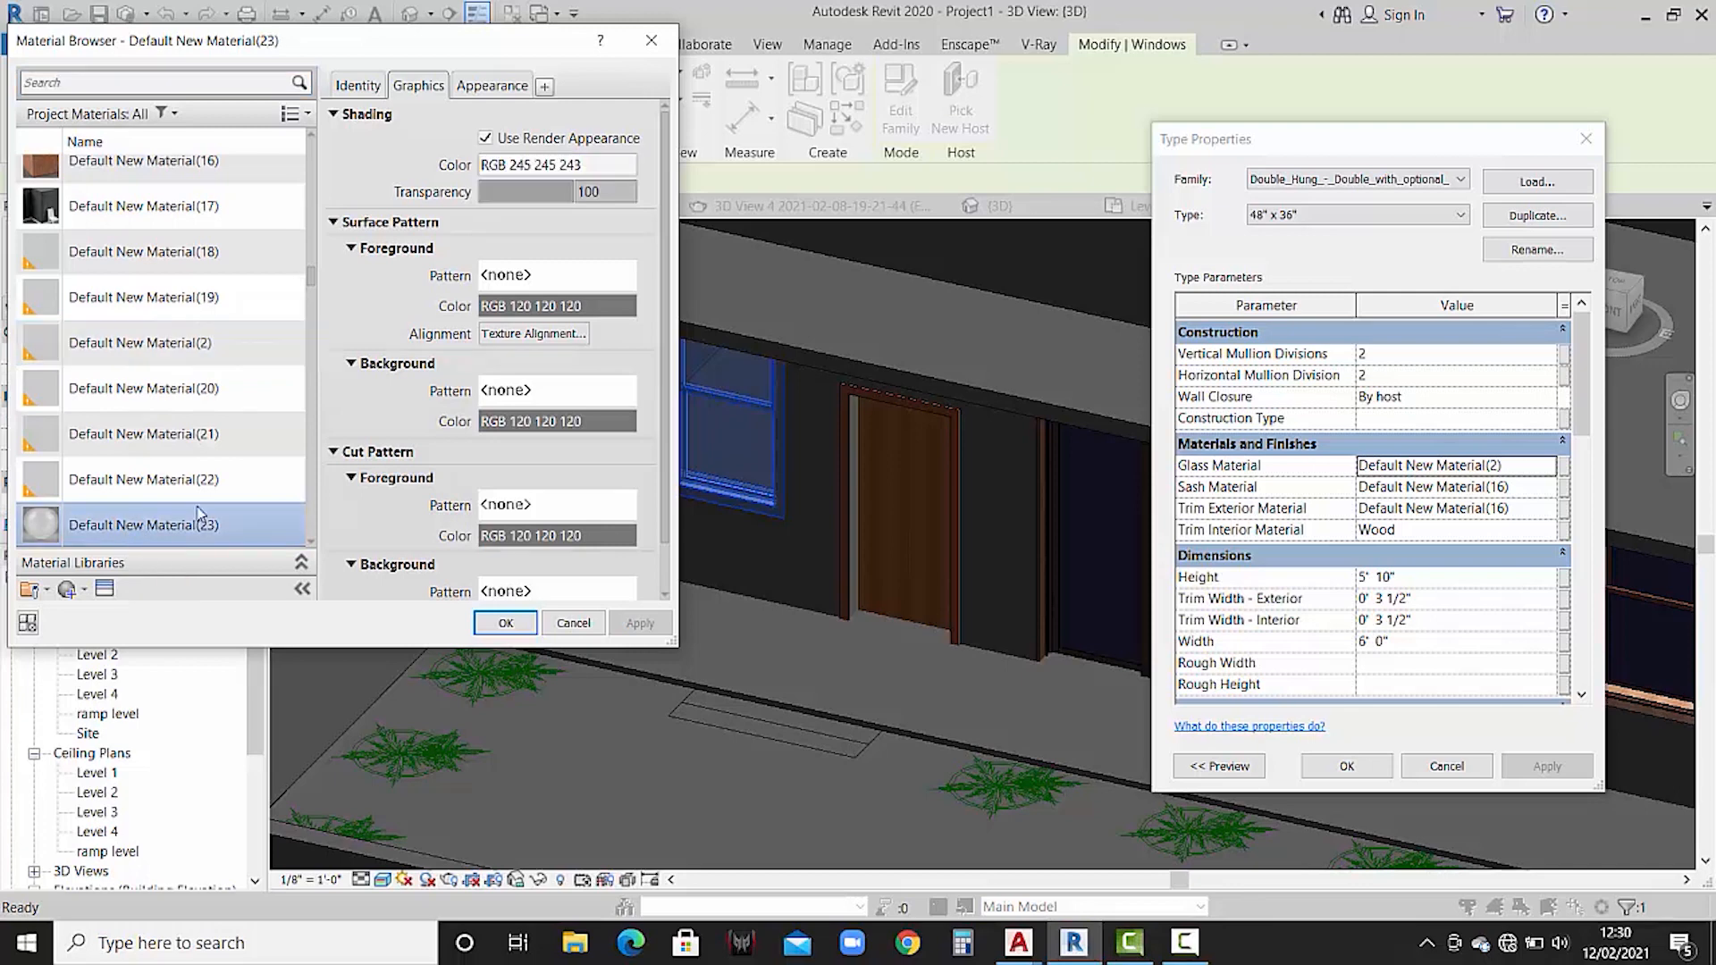
left_click(492, 86)
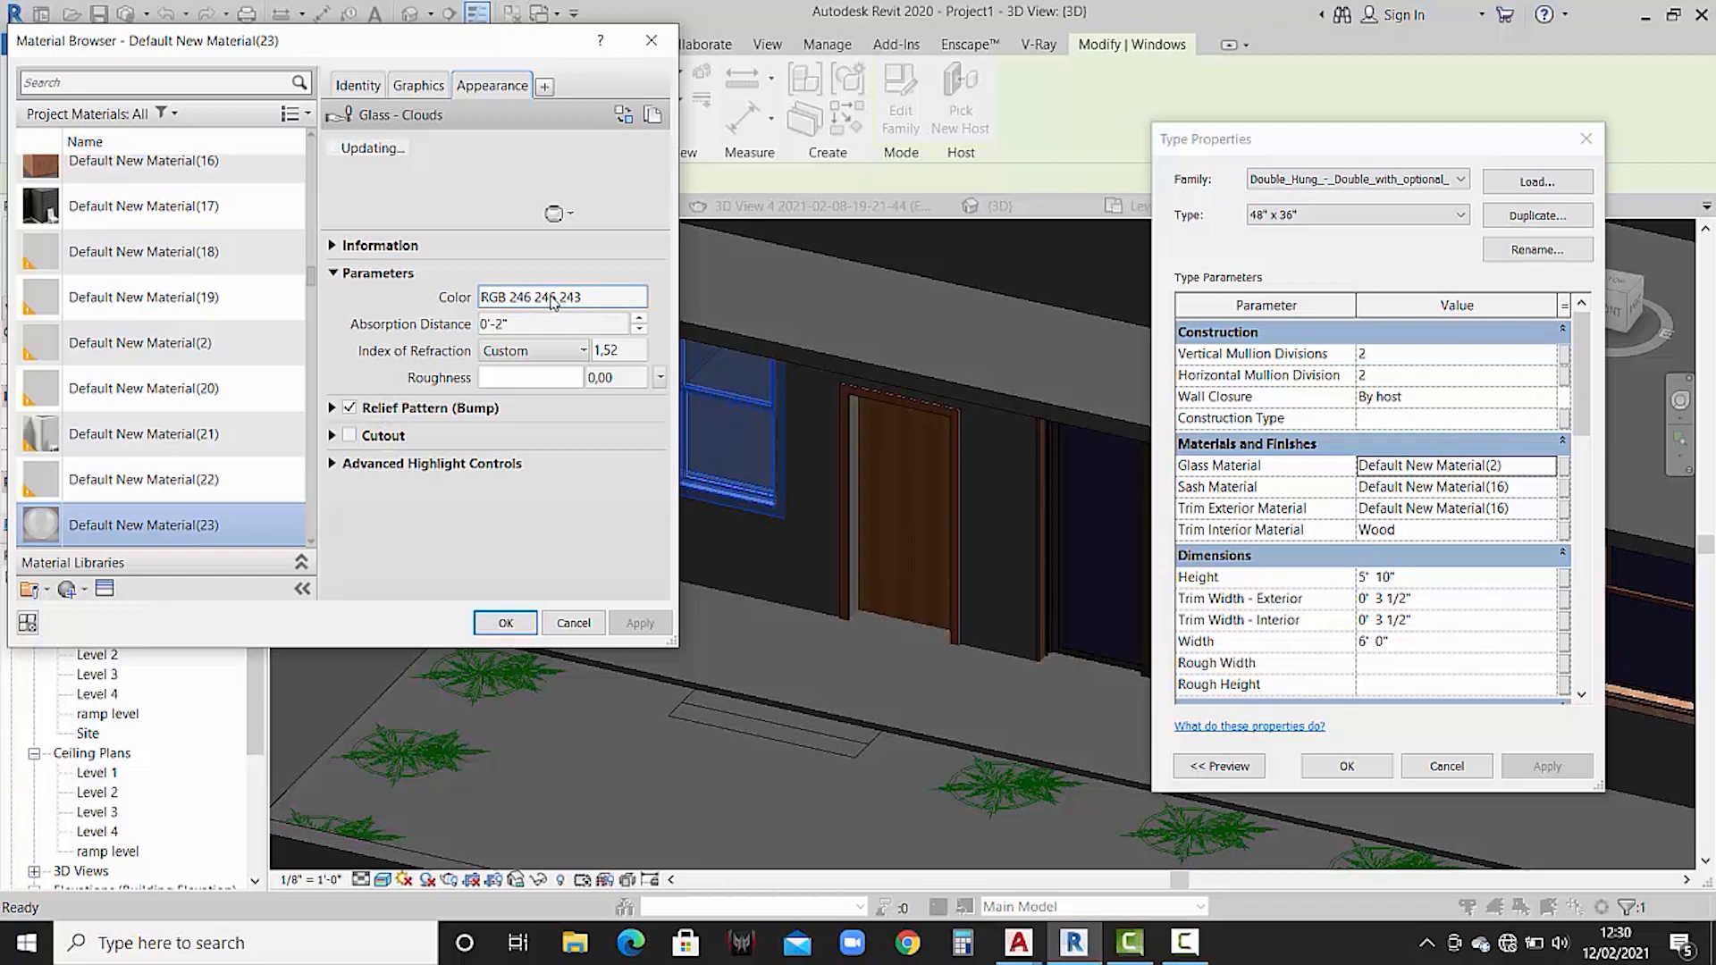
left_click(68, 590)
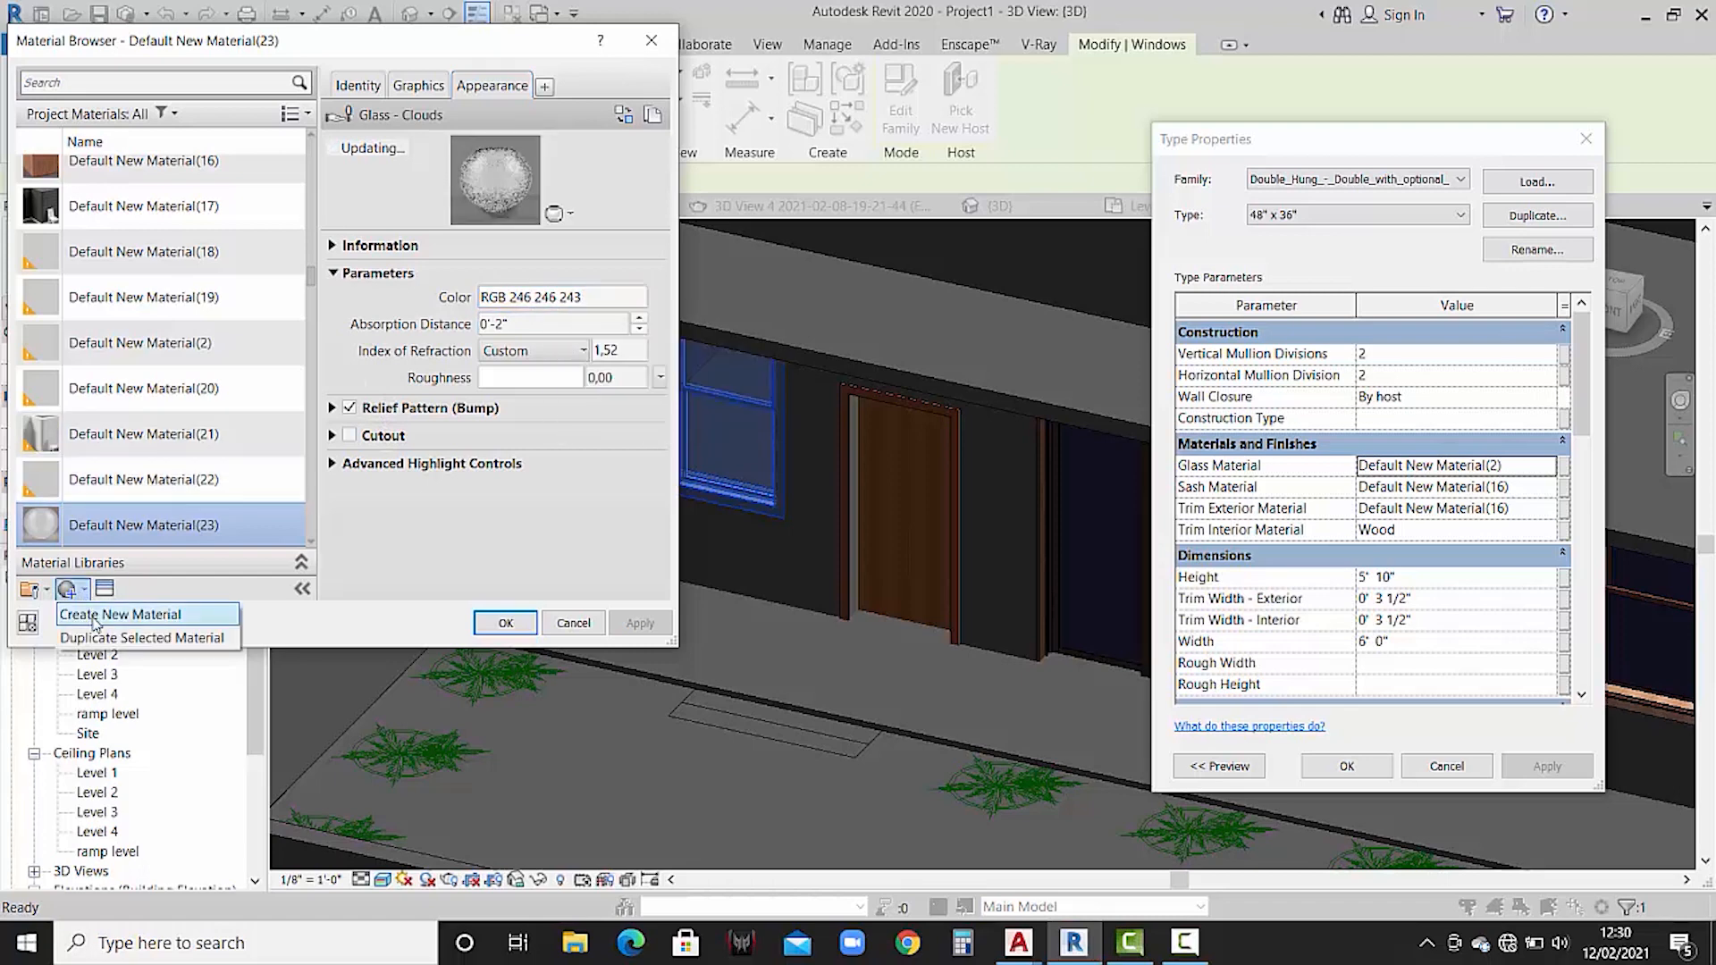
left_click(95, 618)
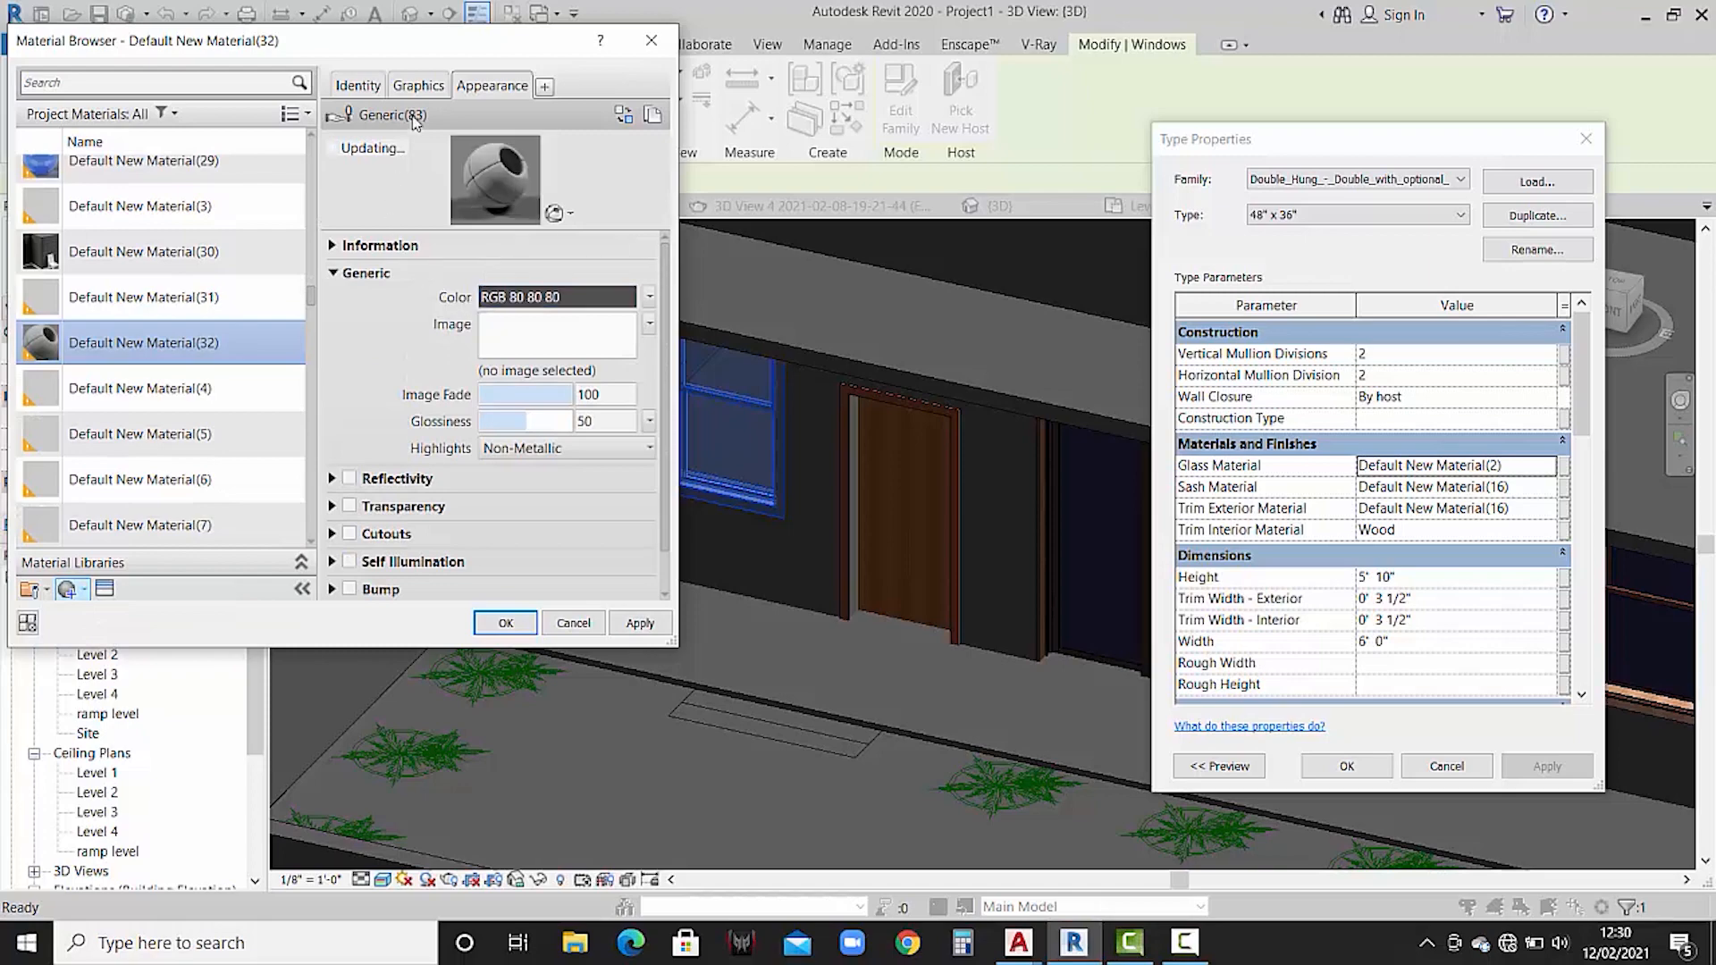
left_click(431, 89)
left_click(485, 139)
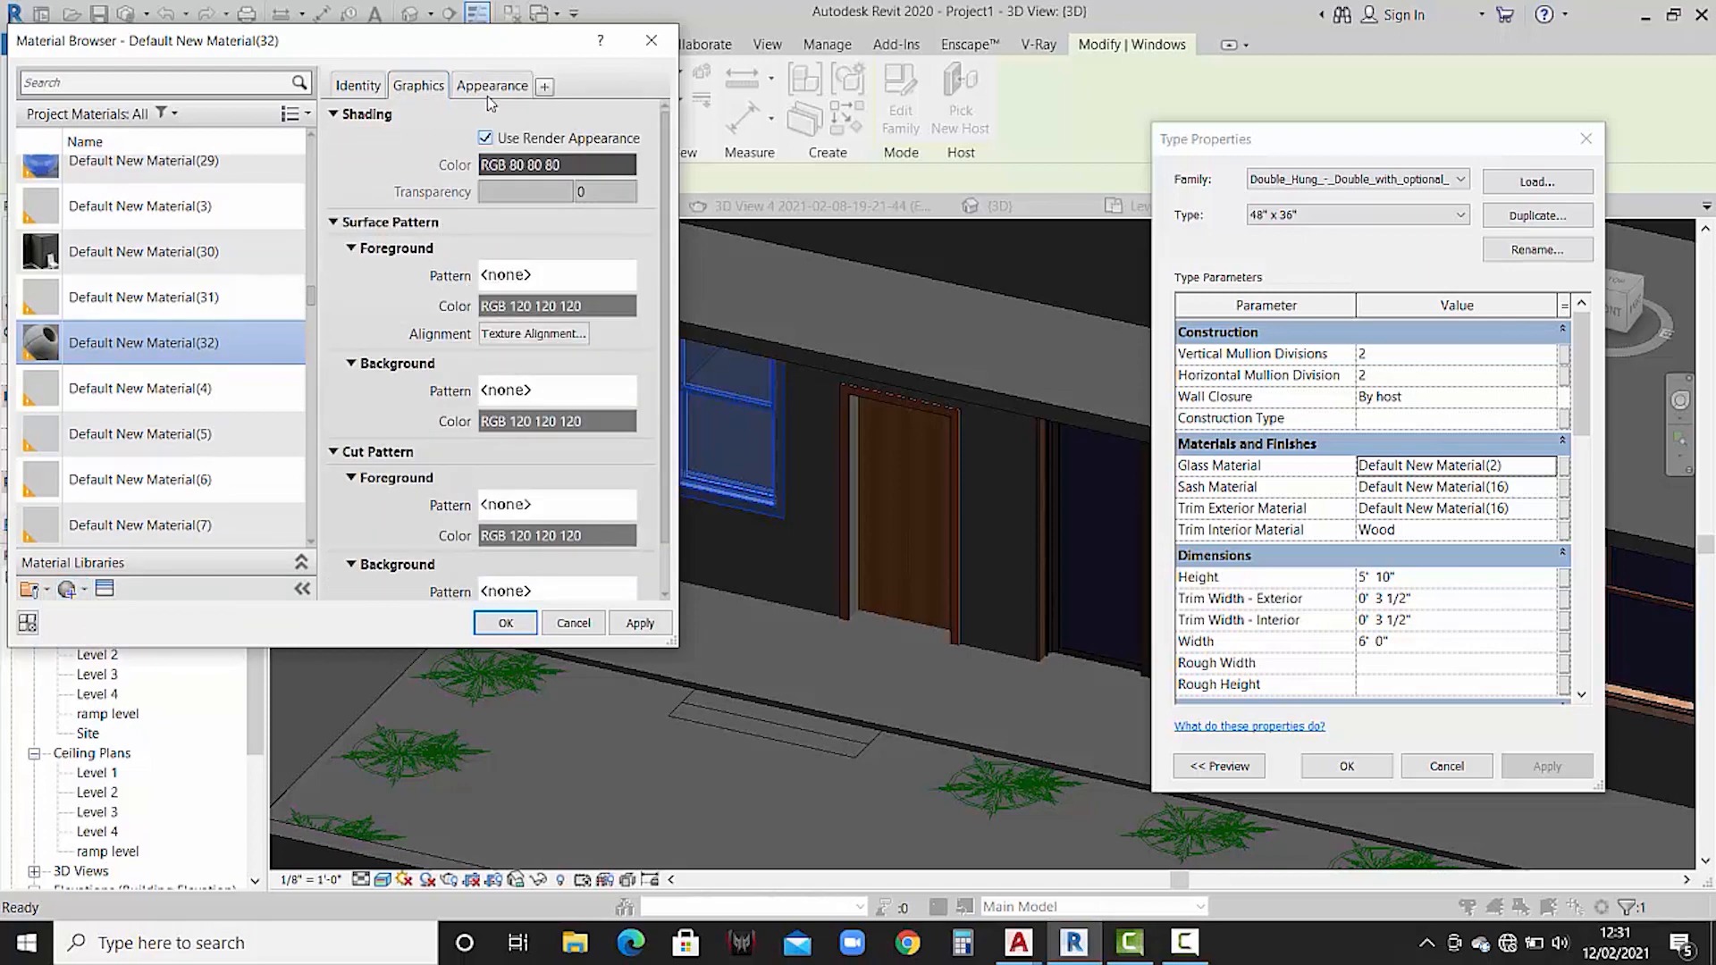
- Set the new glass material's appearance colour to light cyan, RGB 140 255 255
left_click(492, 86)
left_click(529, 290)
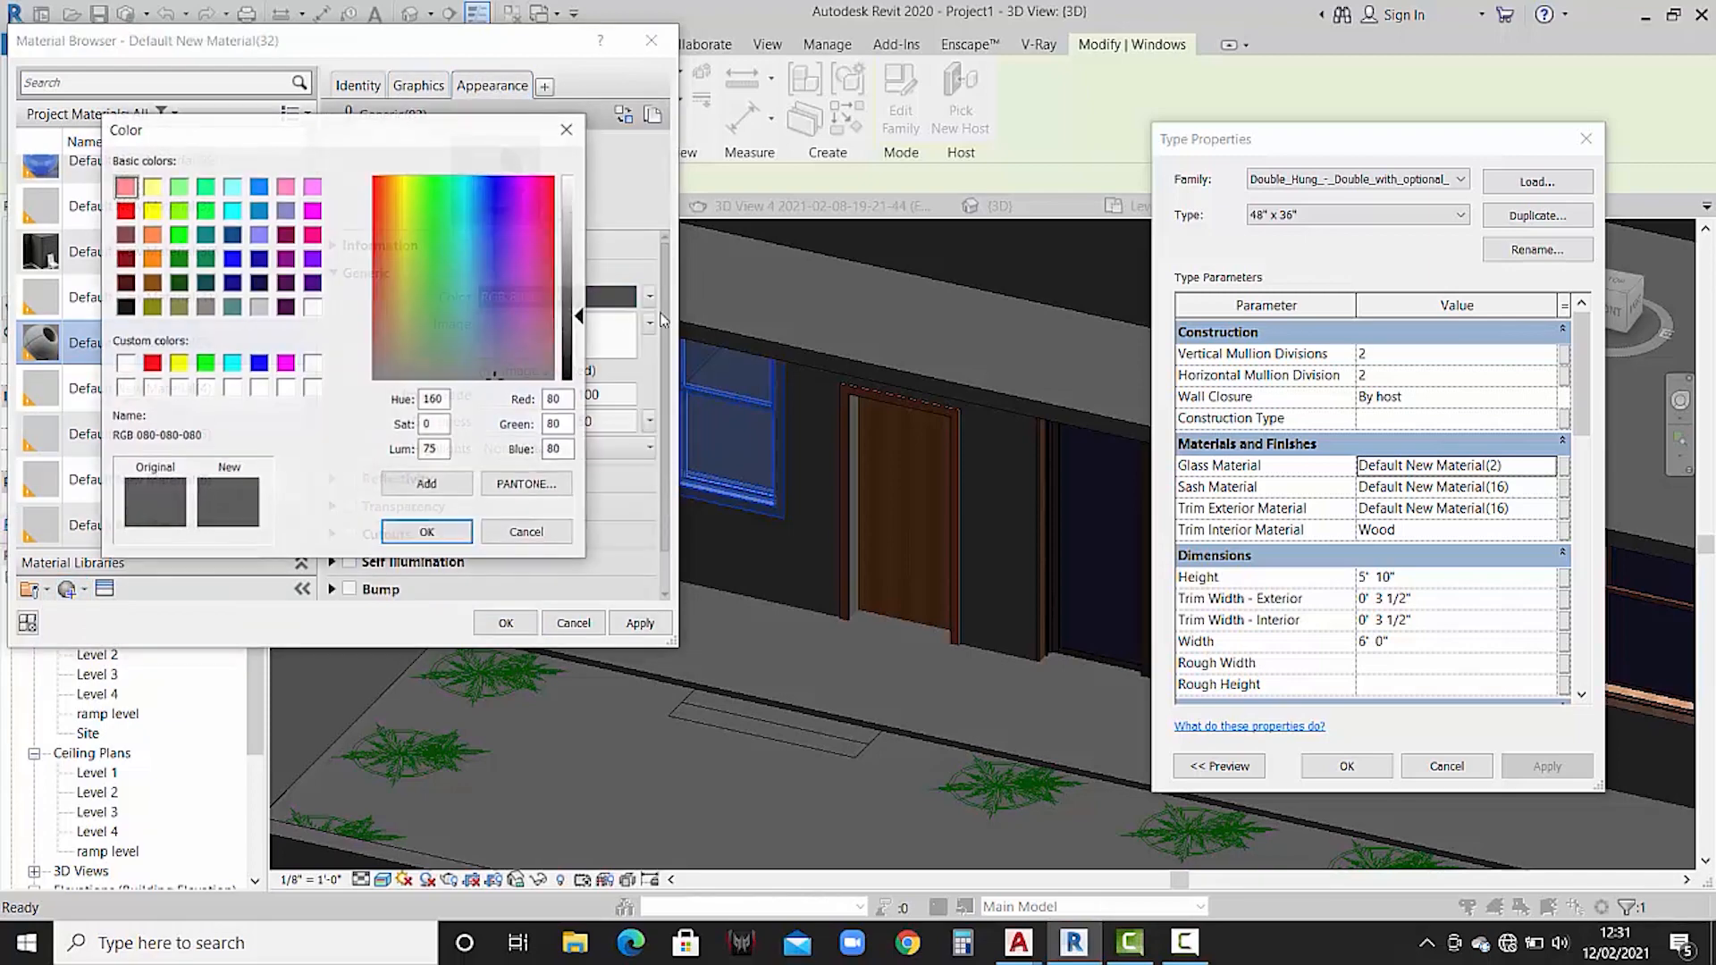
left_click(232, 363)
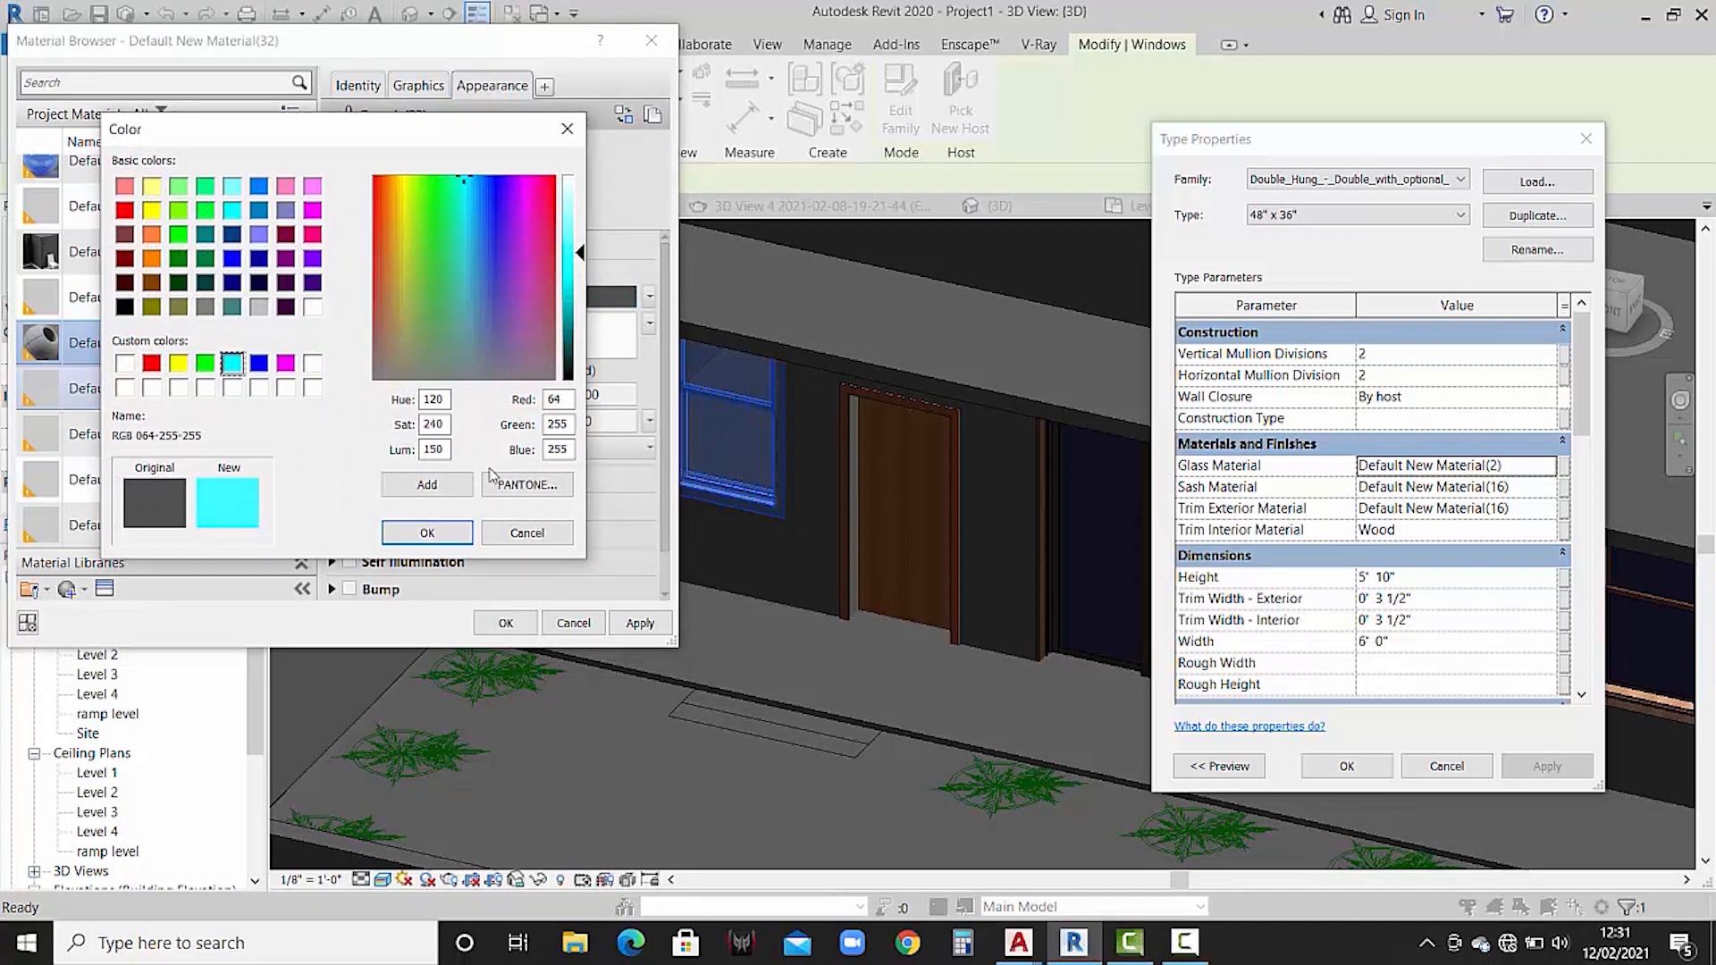
left_click_drag(583, 254, 579, 227)
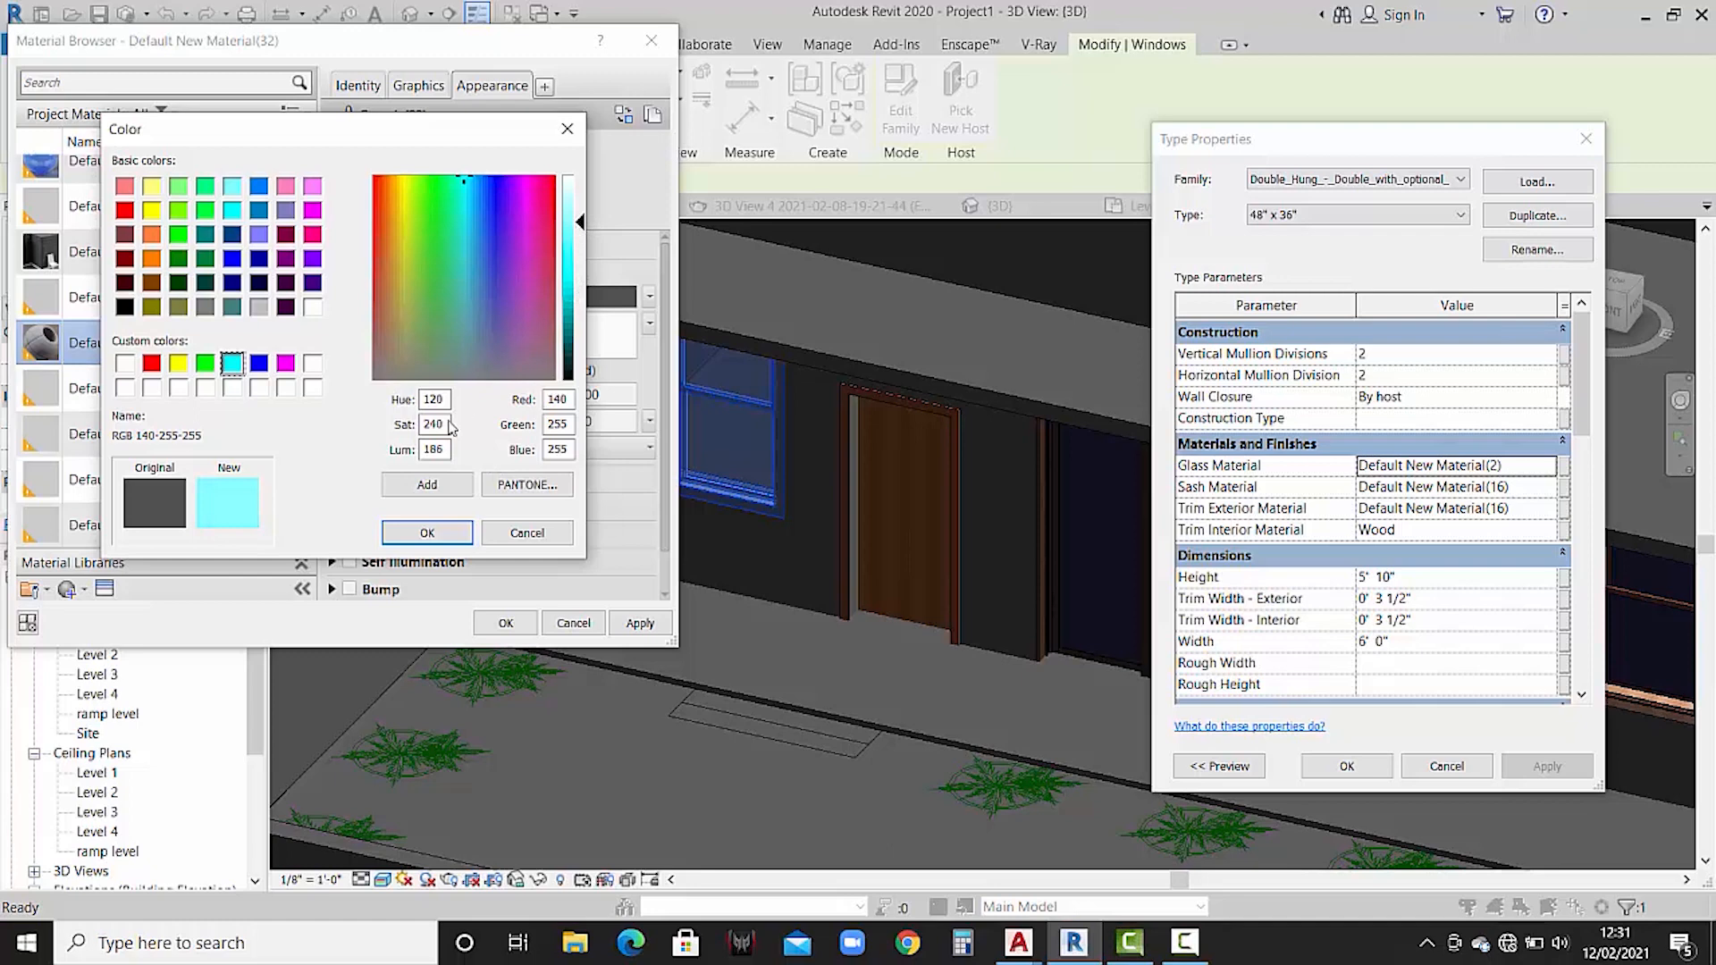
left_click(433, 485)
left_click(428, 533)
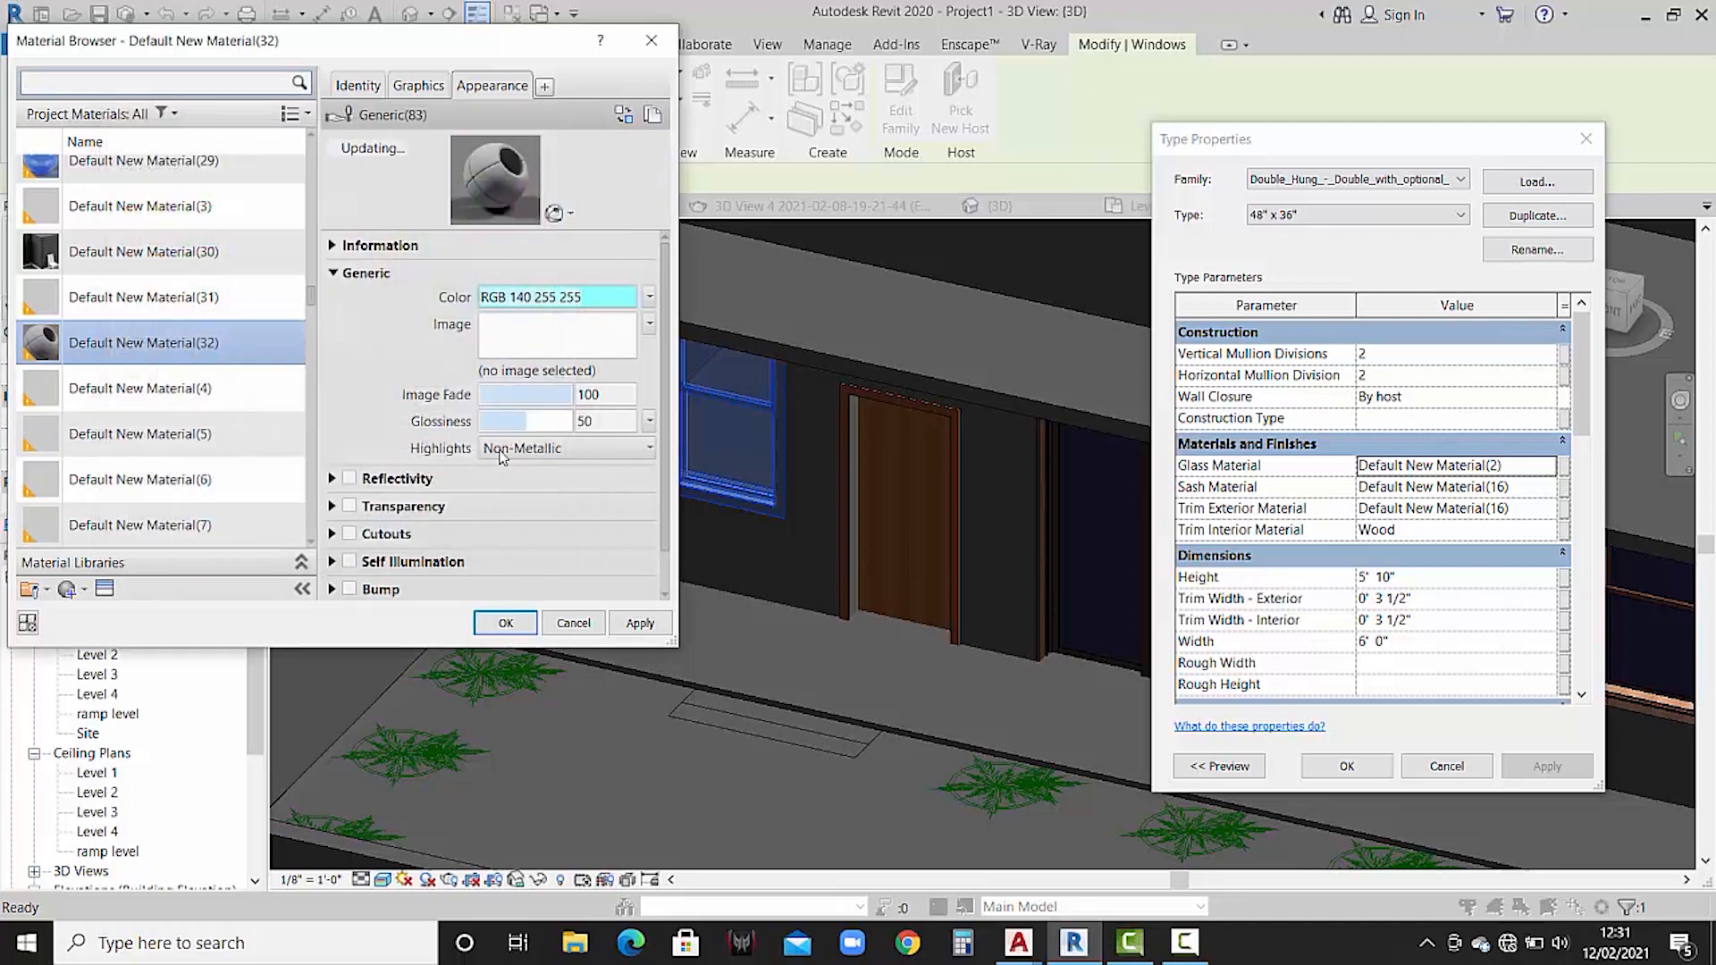
- Enable transparency on the new glass material with an amount of 67 and apply it
left_click(430, 508)
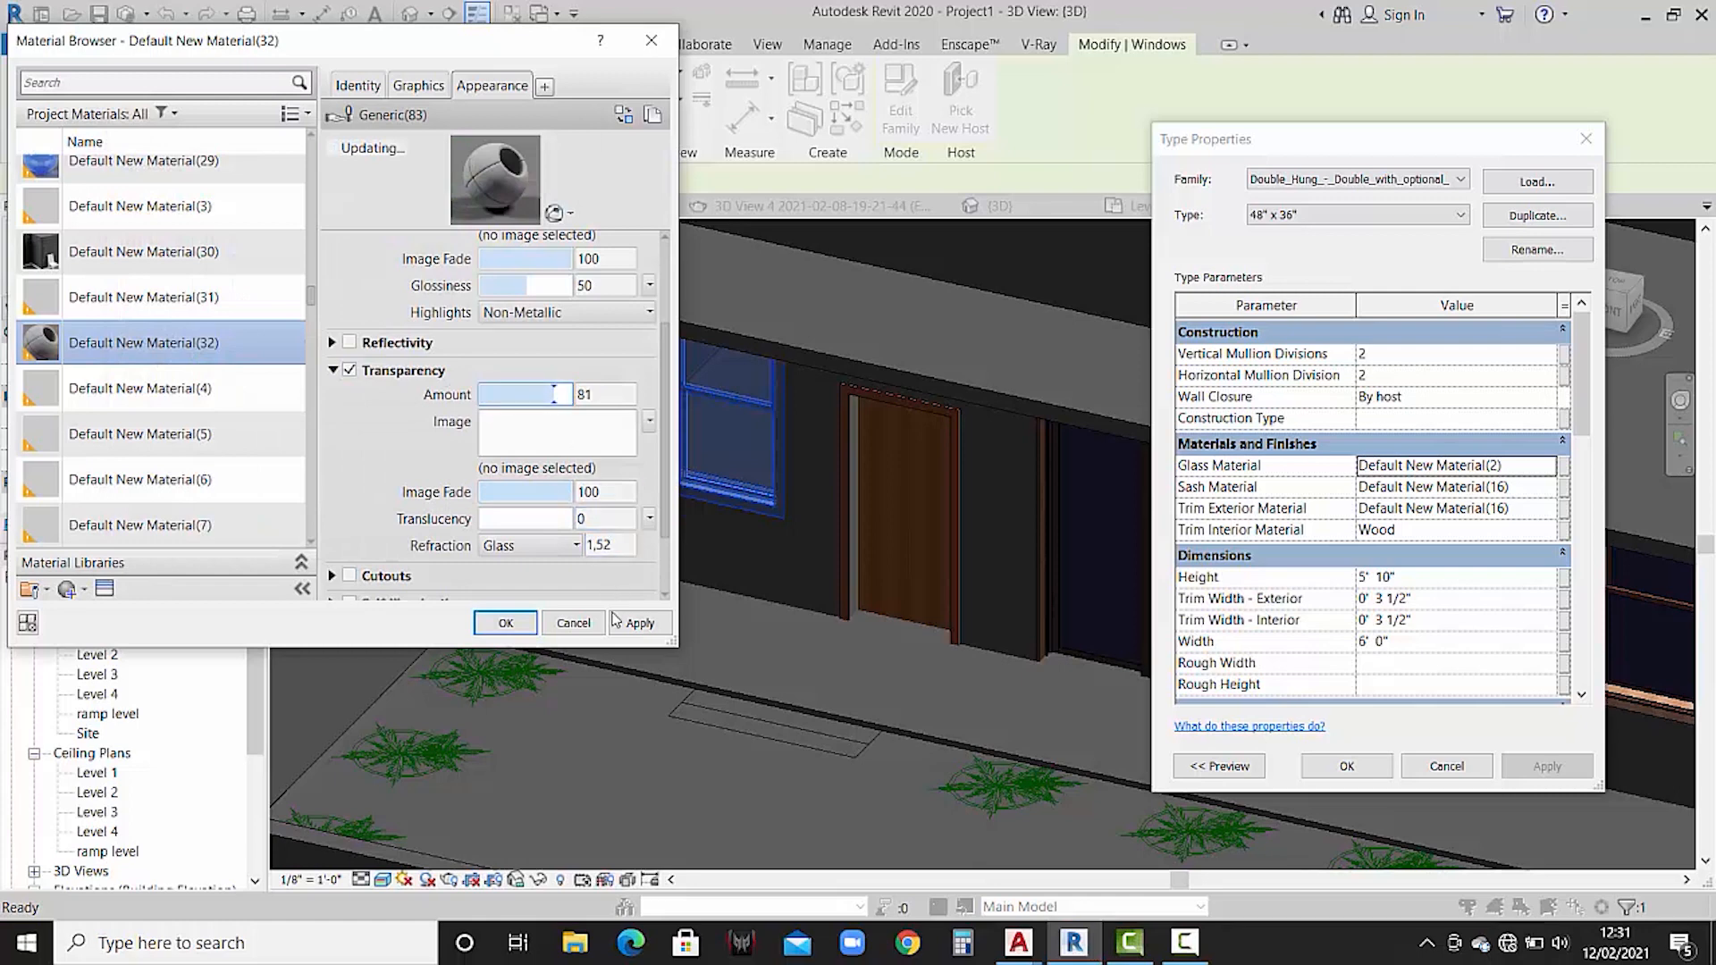
left_click(558, 395)
left_click(617, 630)
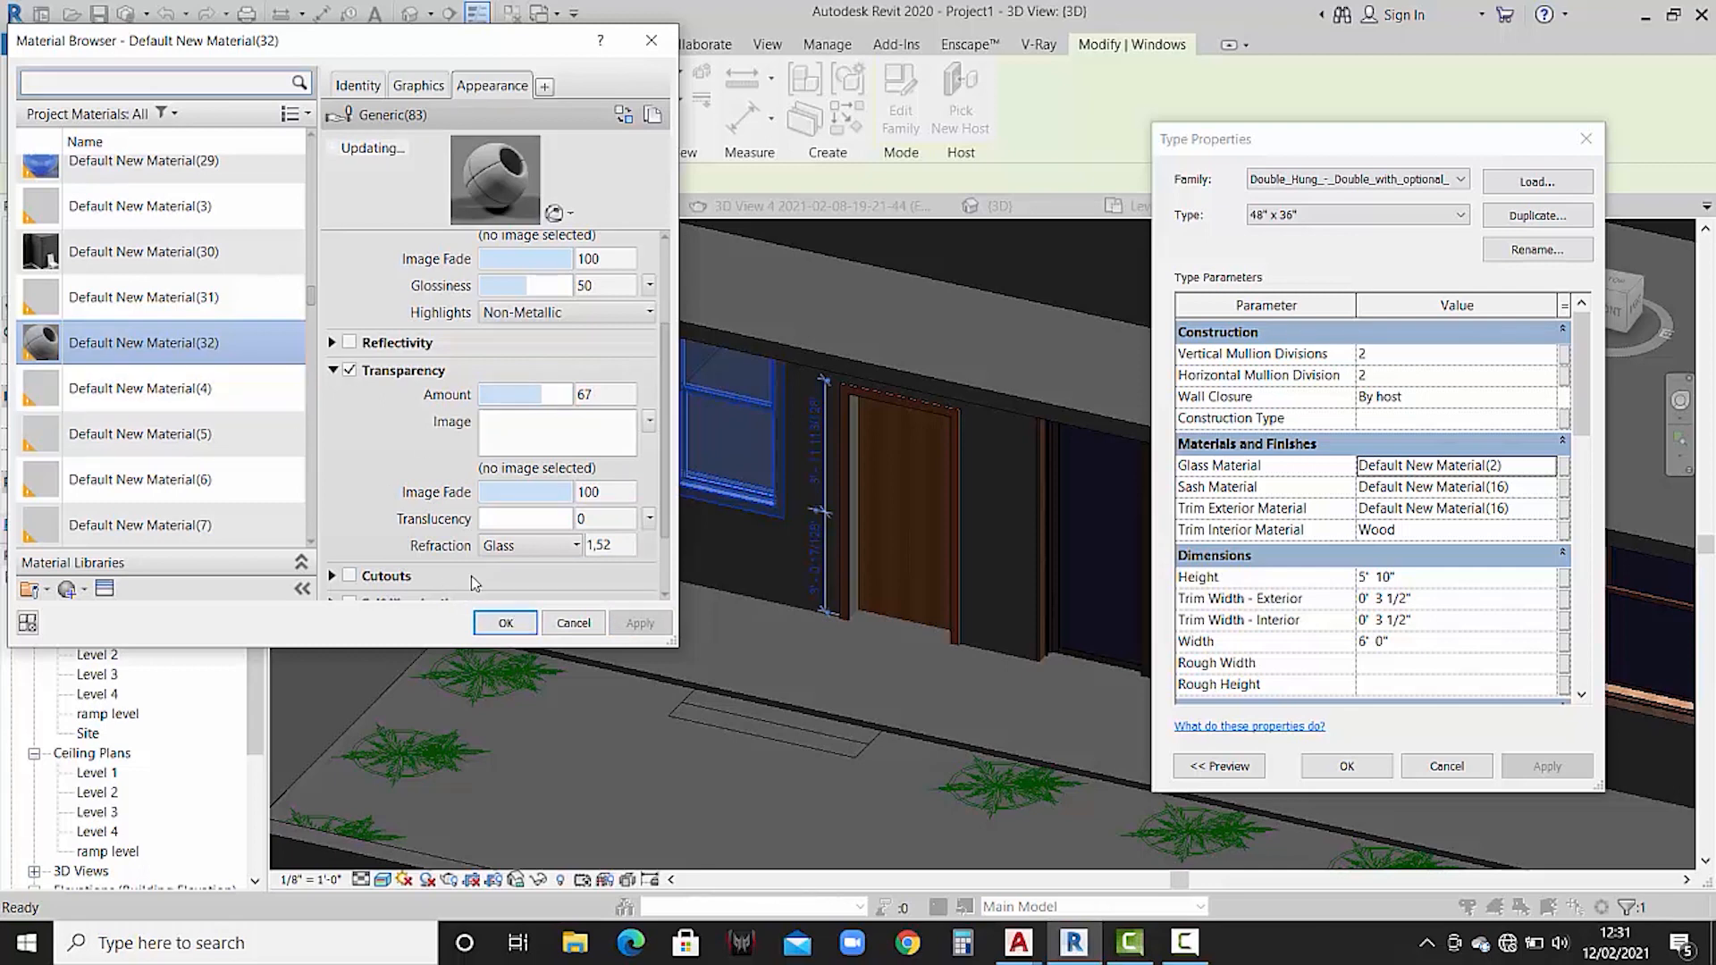
- Rename the new glass material as glasss
right_click(212, 350)
left_click(259, 399)
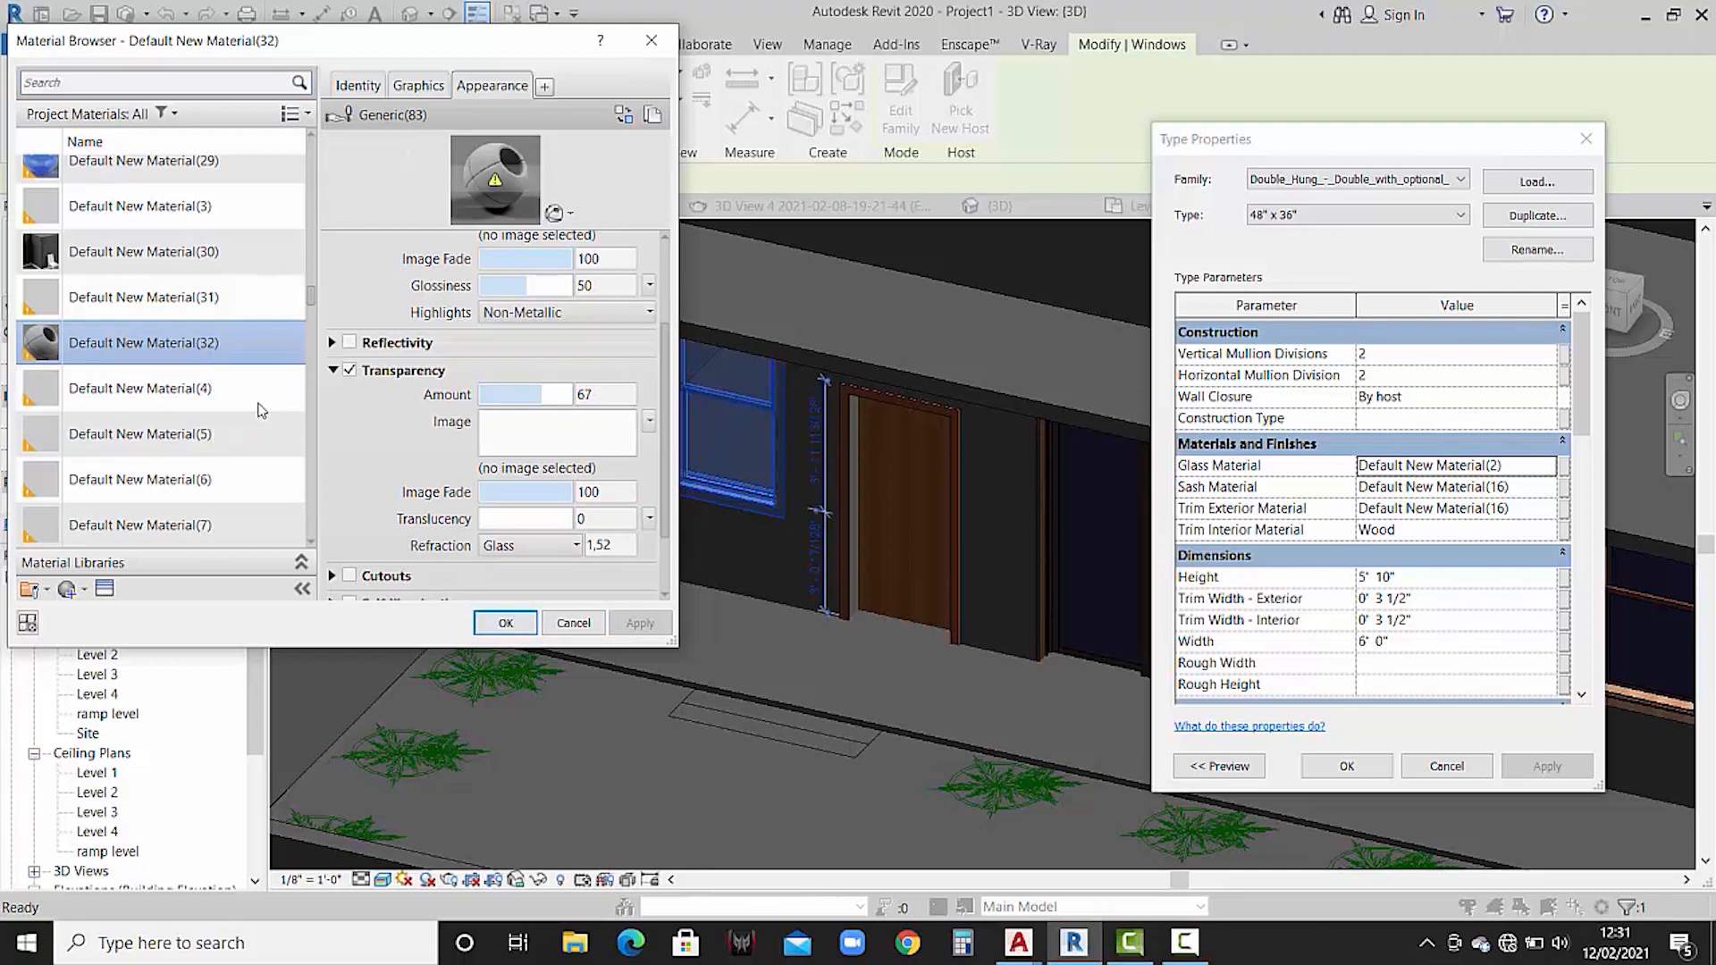
type("g")
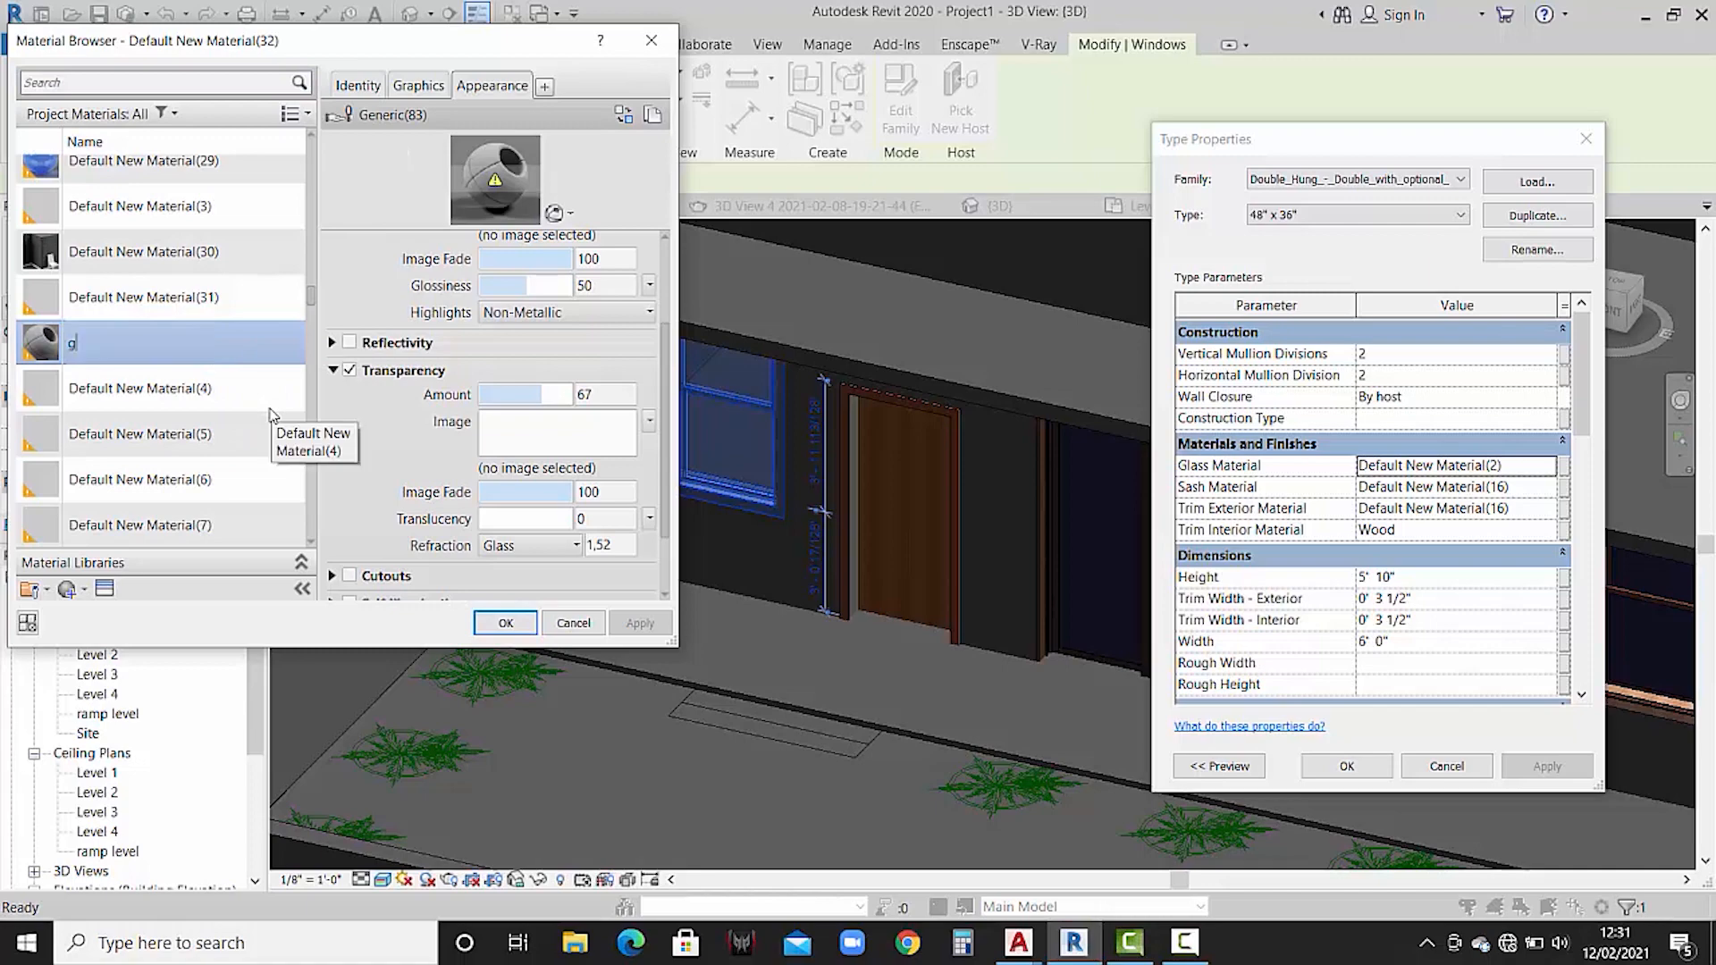
type("lasss")
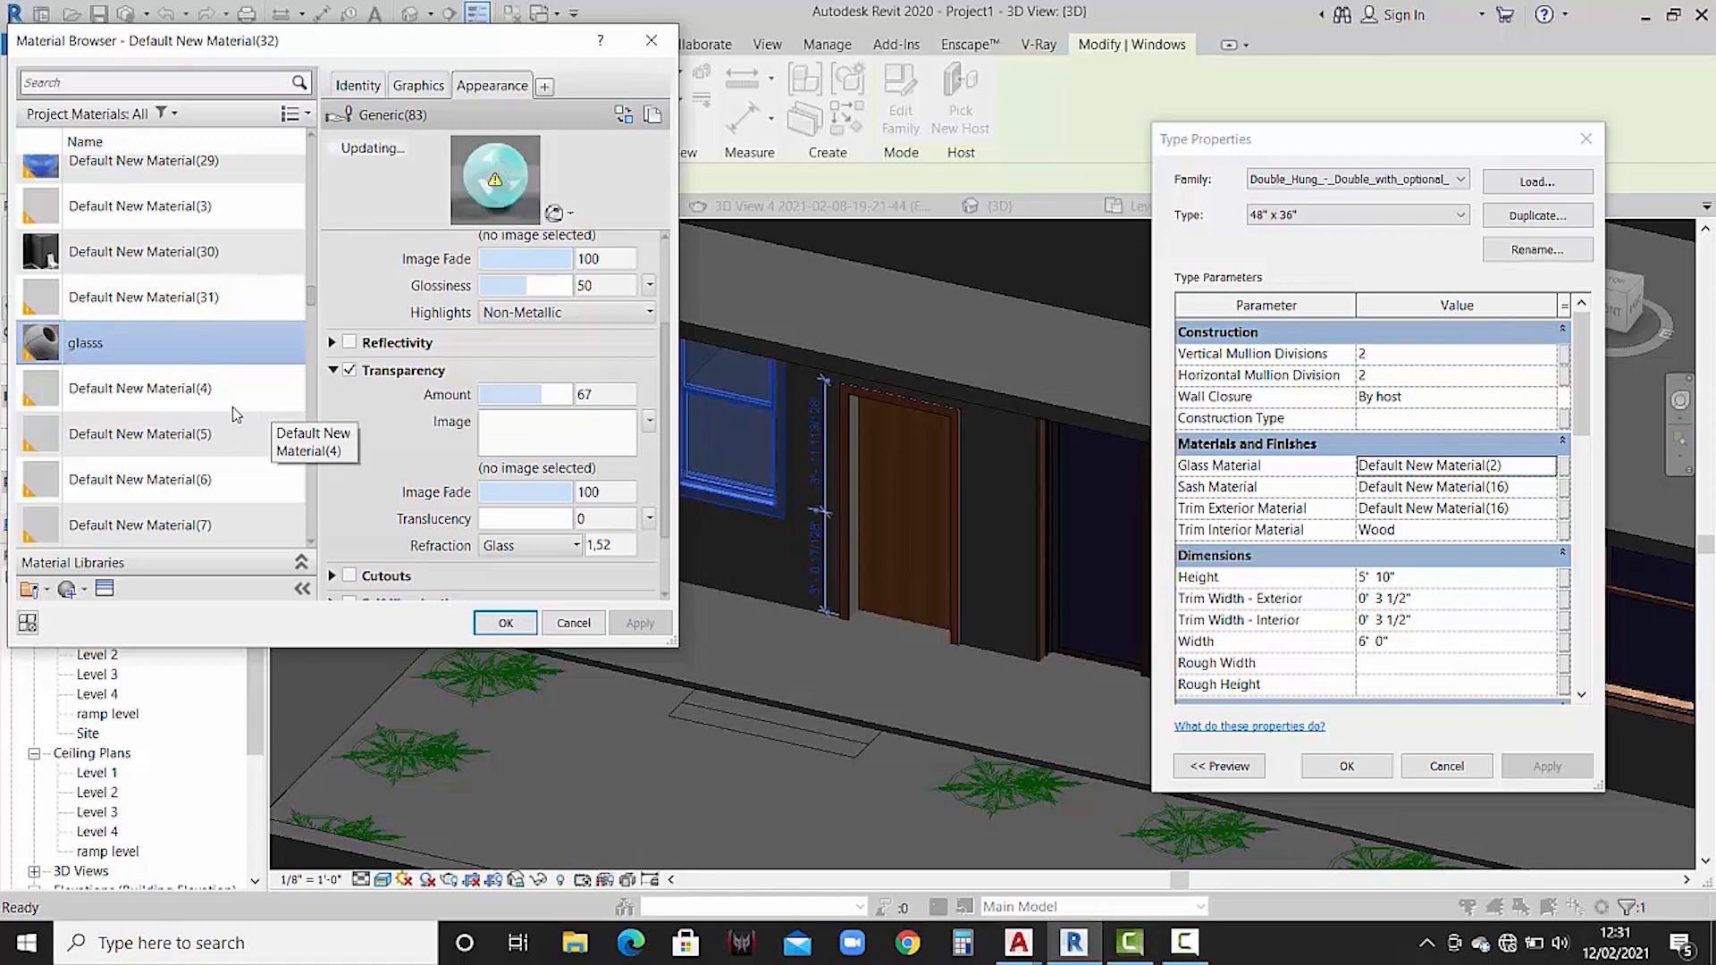
- Assign the glasss material to the 48" x 36" double-hung window type's glass and apply the type properties
left_click(422, 85)
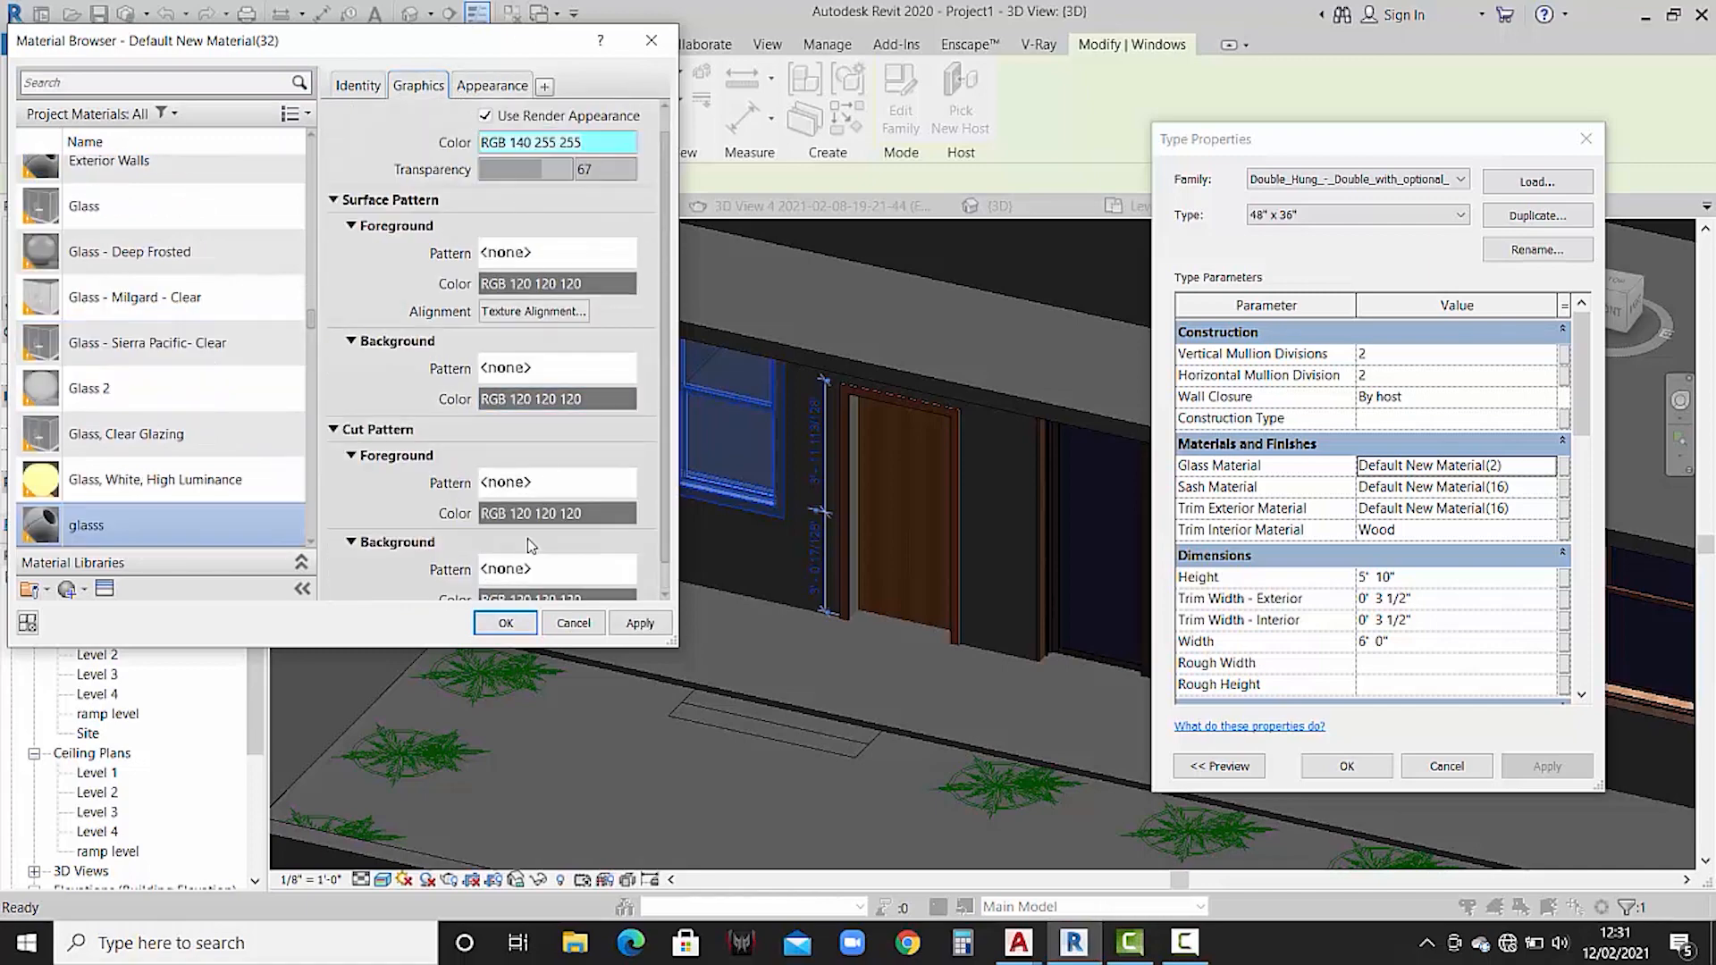
left_click(506, 623)
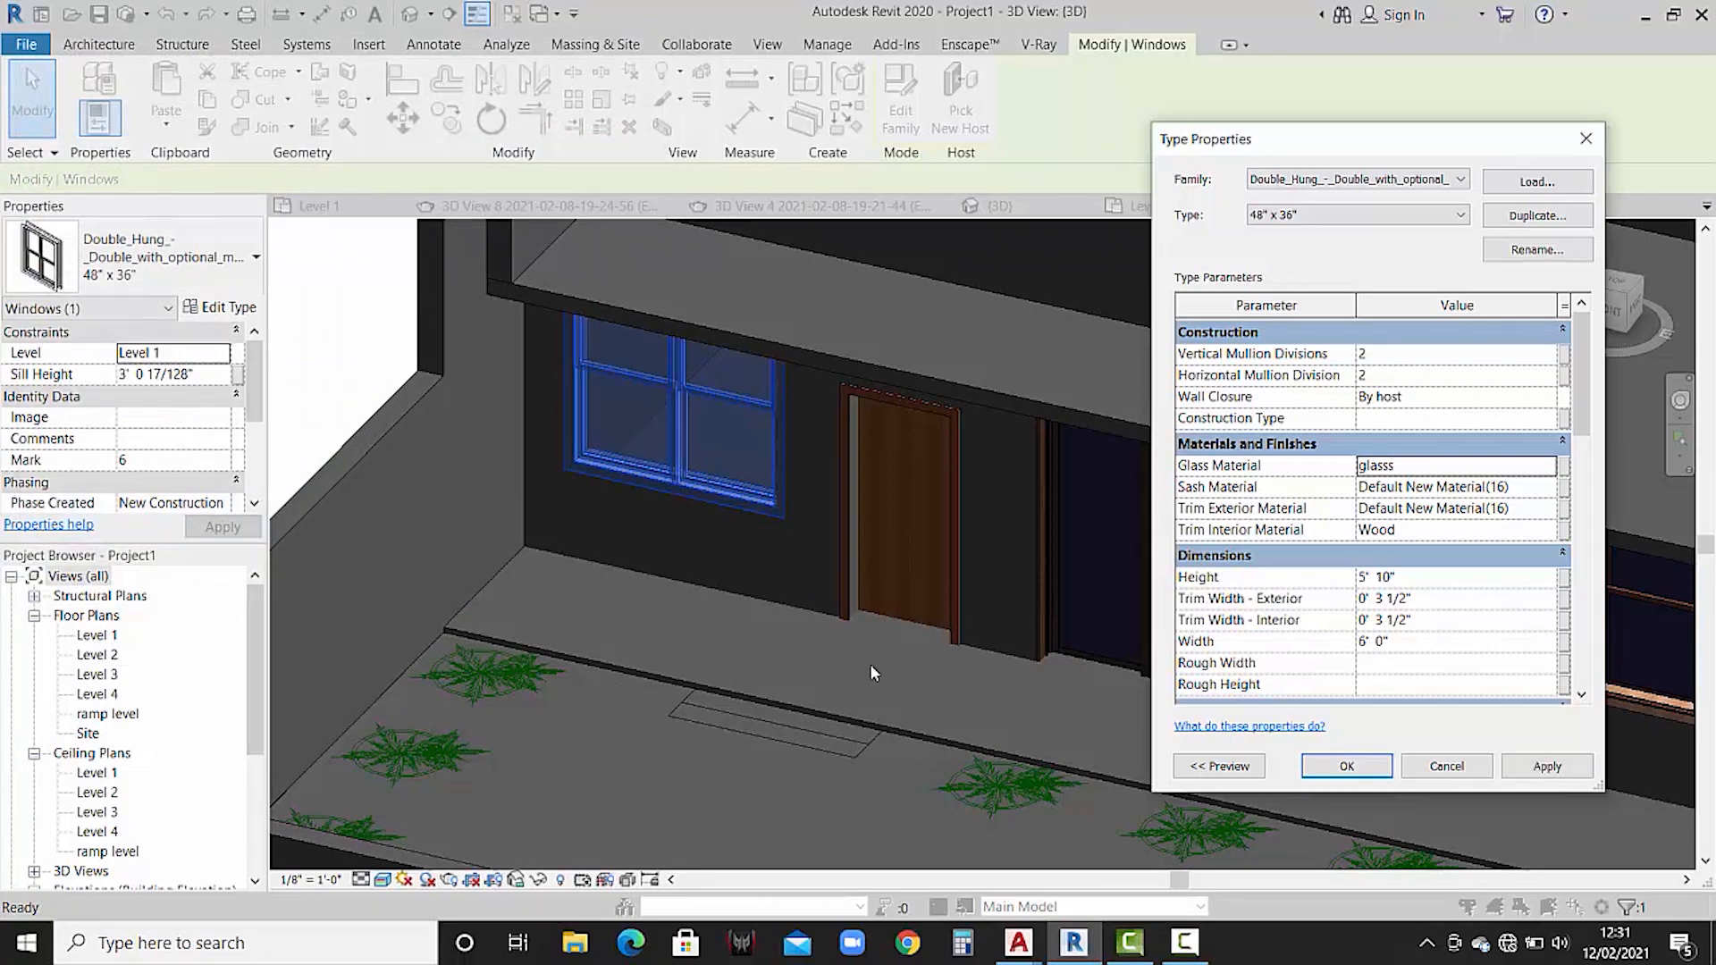
left_click(1535, 771)
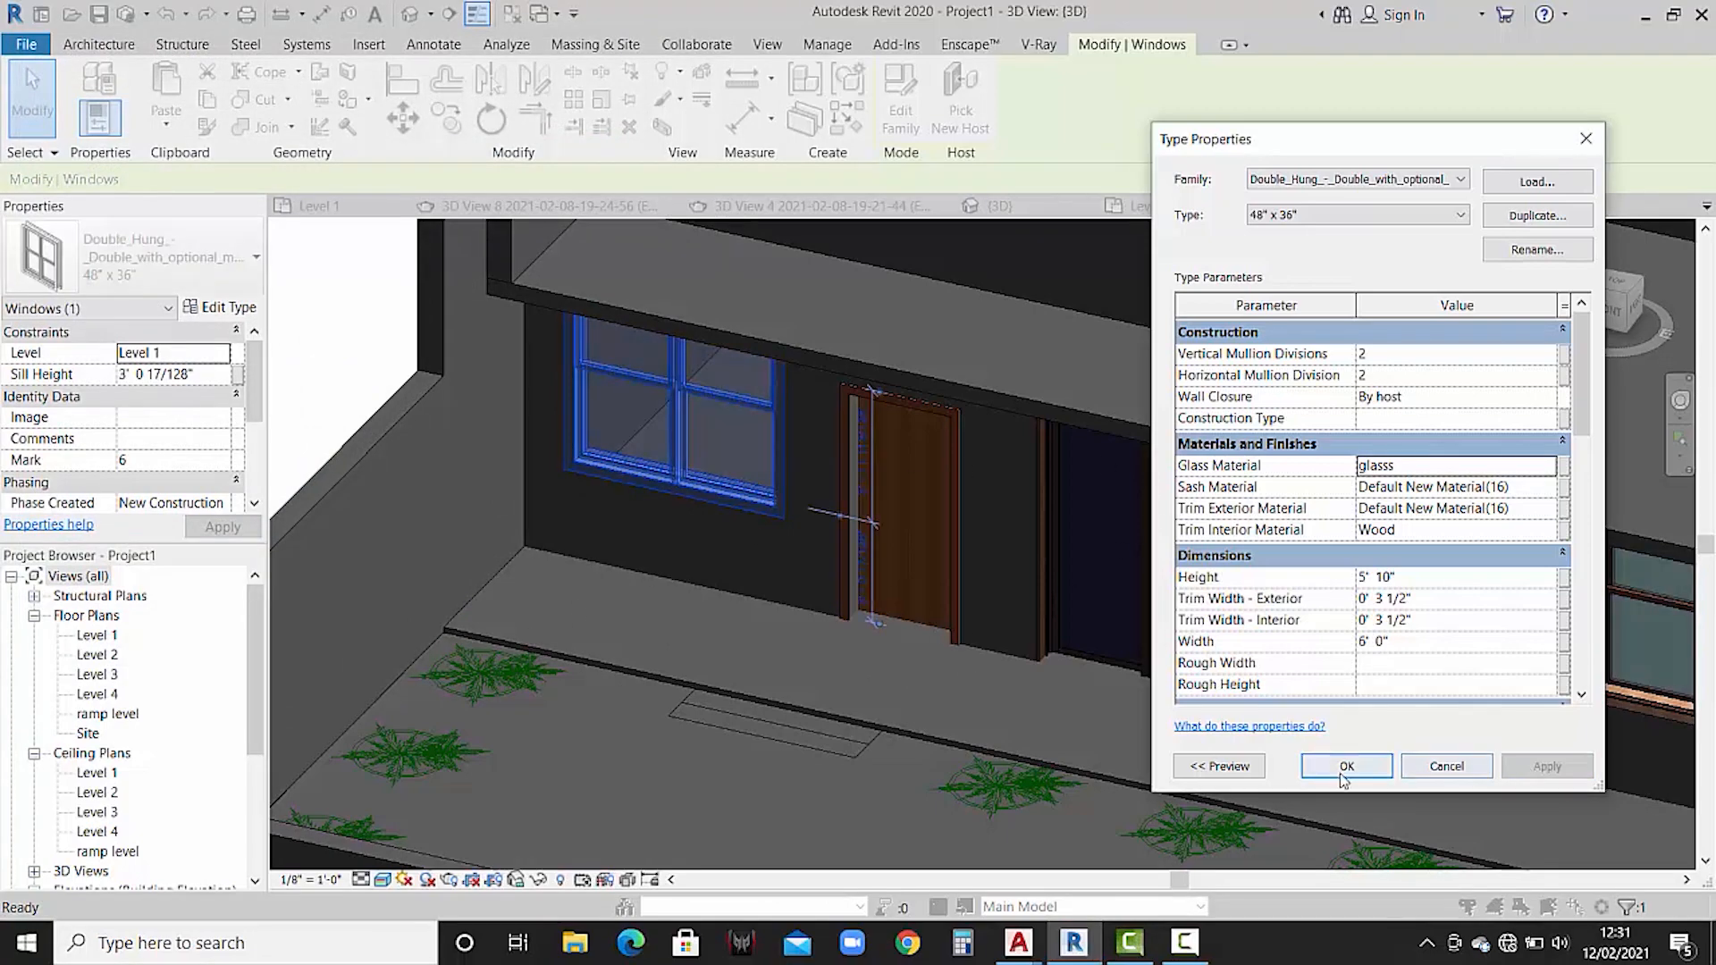
left_click(1327, 769)
left_click(1091, 705)
- Assign the glasss material to the Glass parameter of the bright sliding door type and apply the type properties
scroll(877, 519, "down", 3)
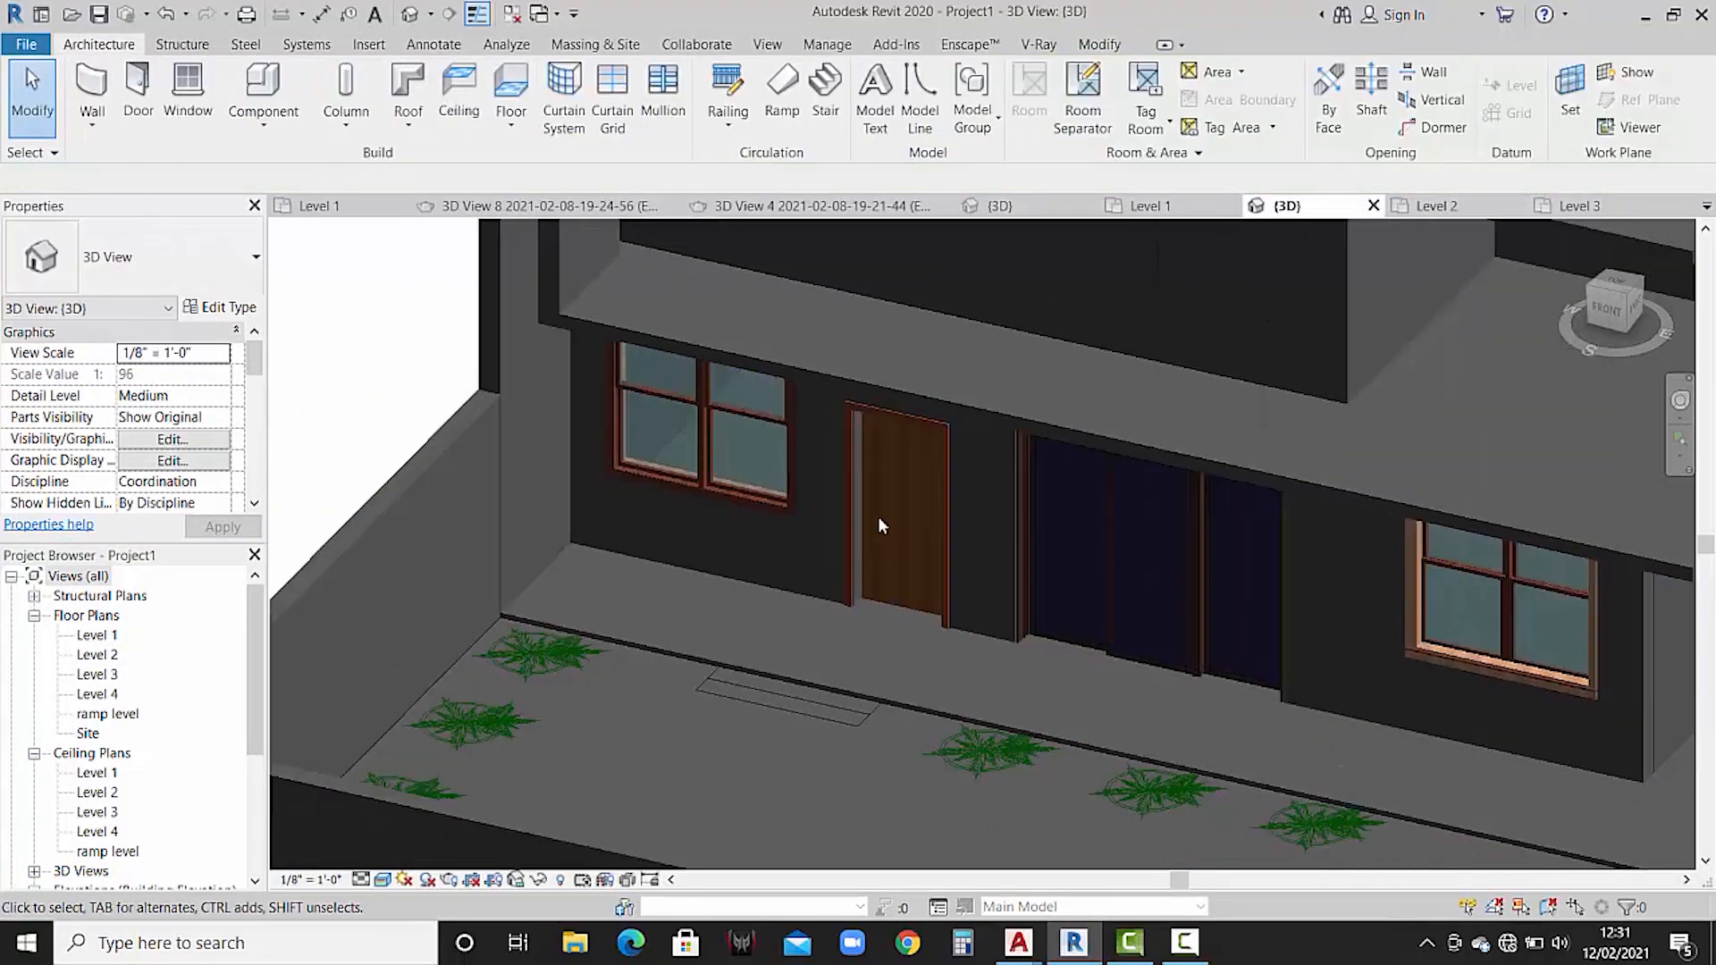
middle_click_drag(901, 591, 987, 511, "shift")
scroll(876, 517, "up", 2)
left_click(1010, 577)
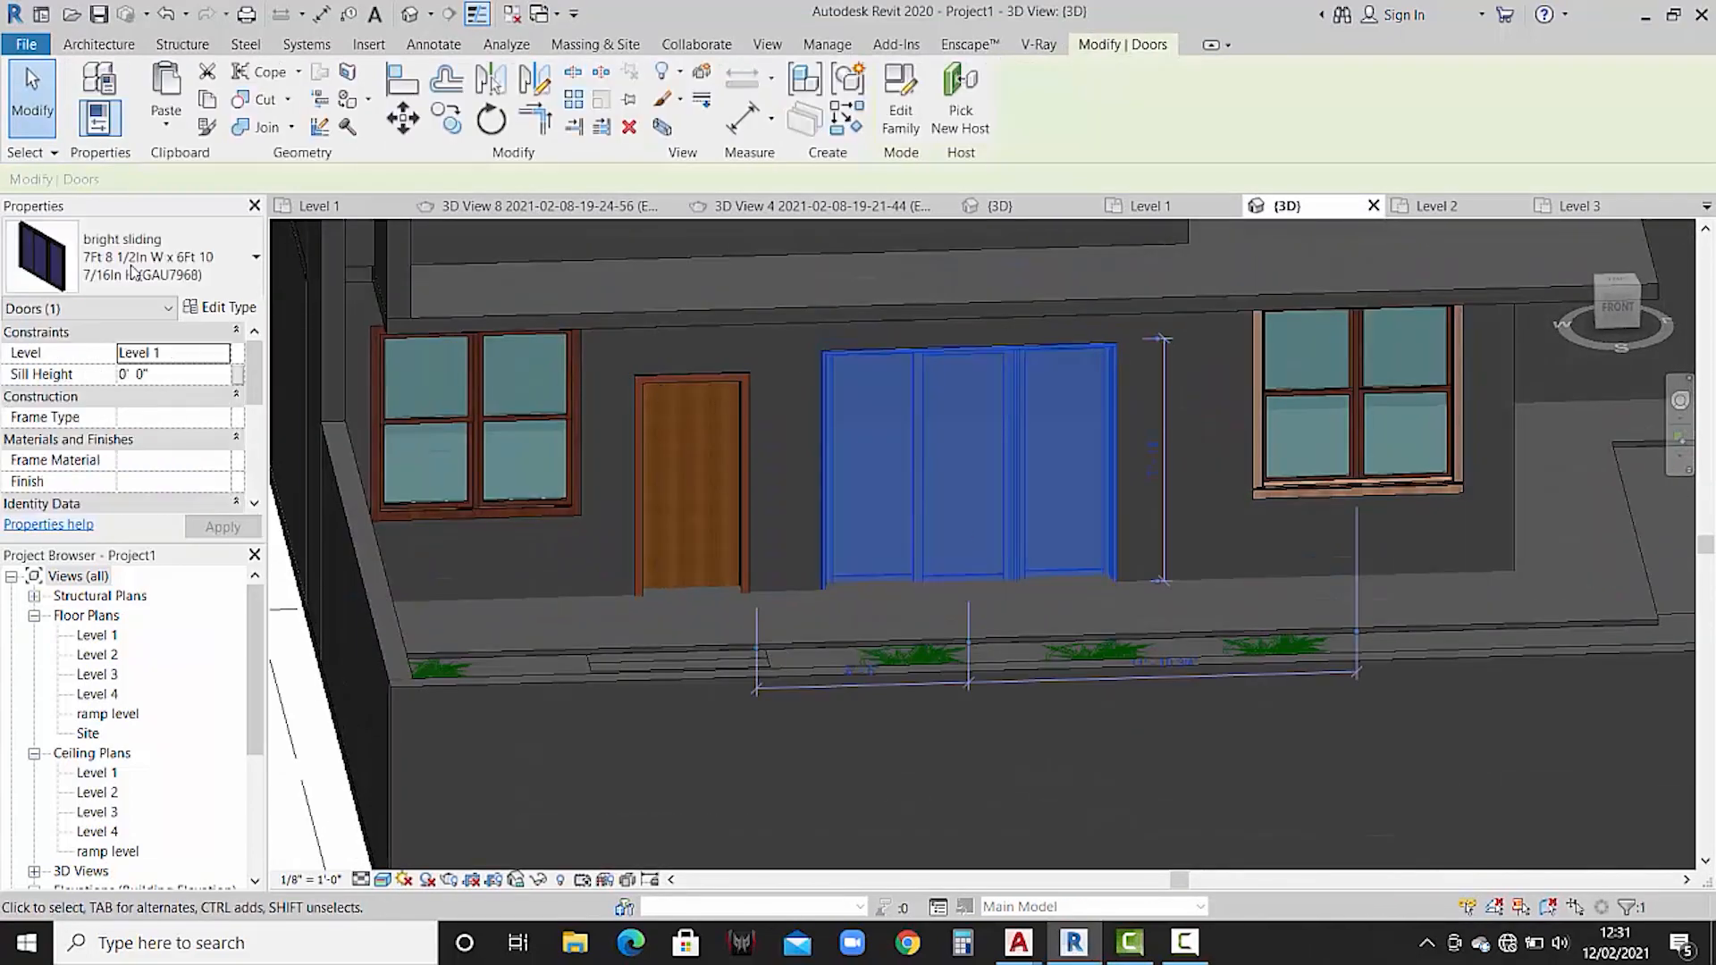
left_click(221, 307)
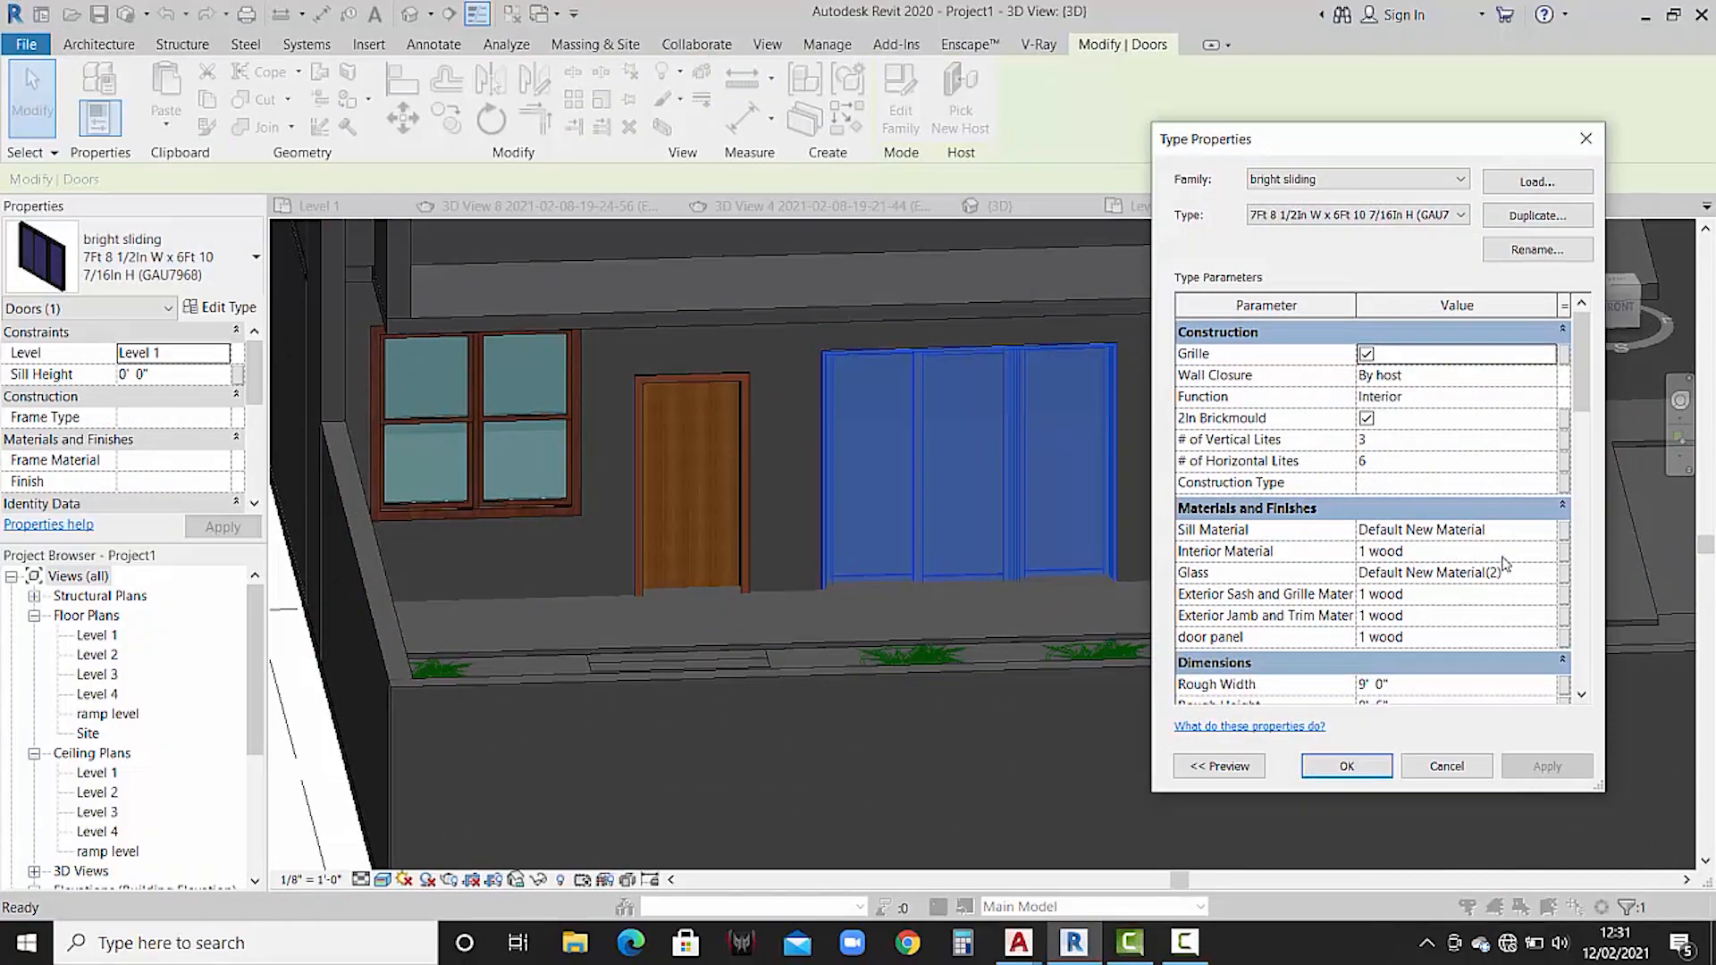
left_click(1518, 573)
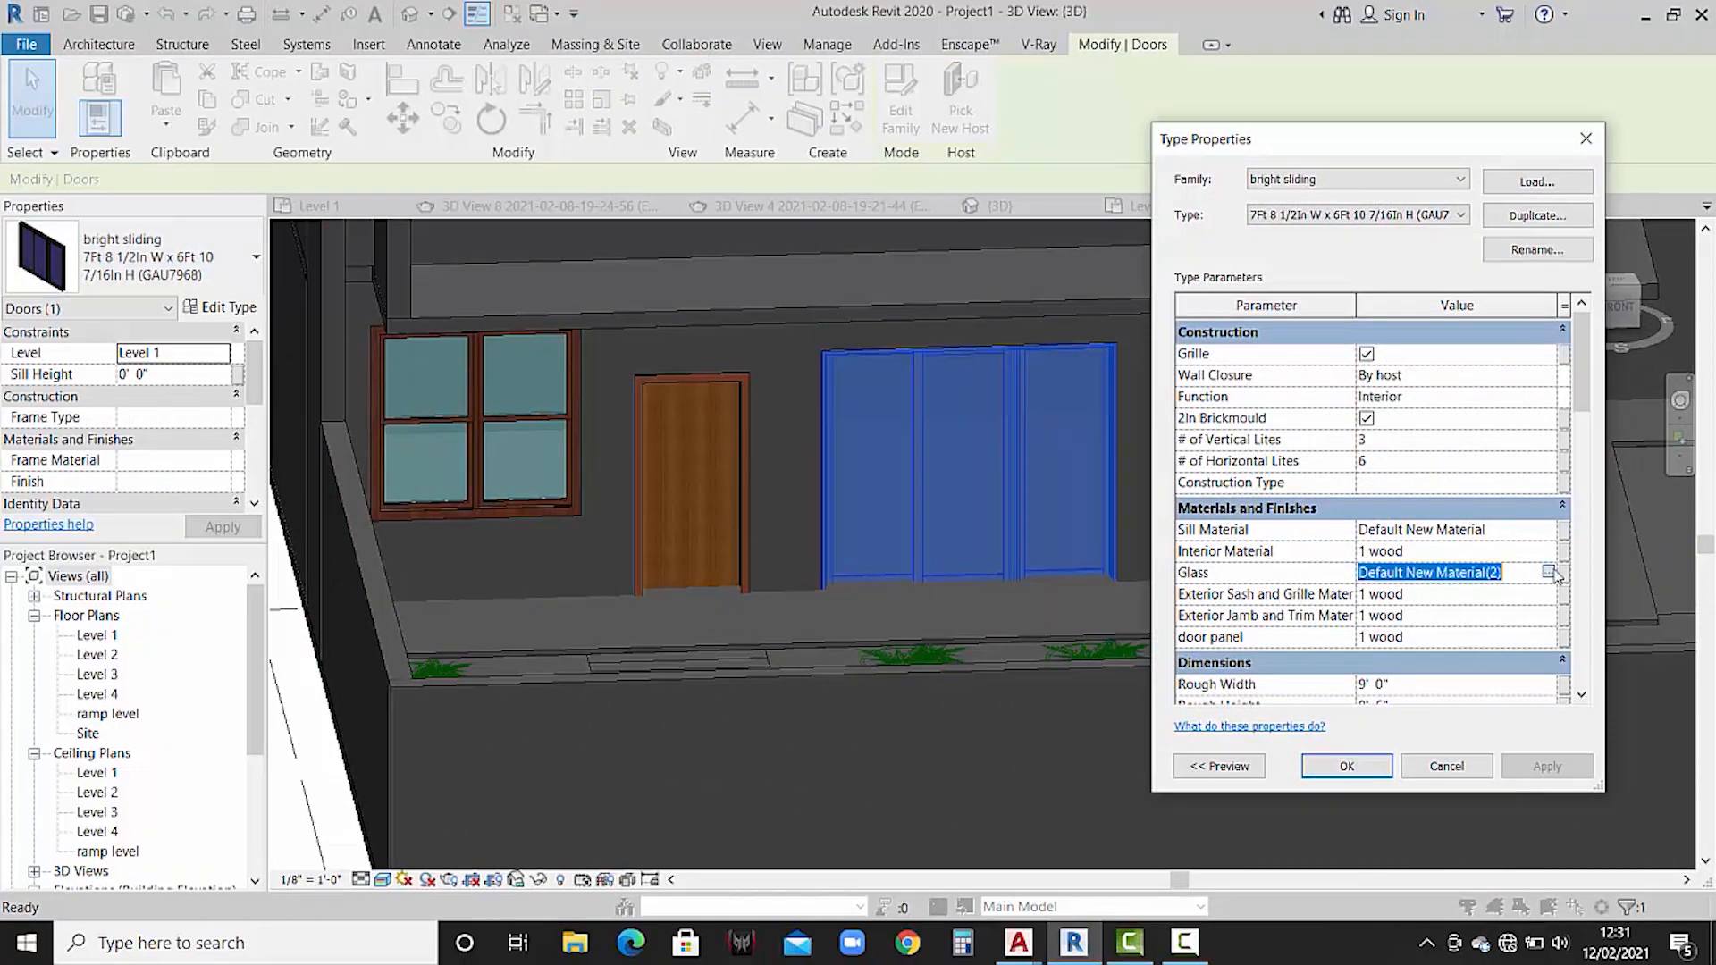
left_click(1553, 573)
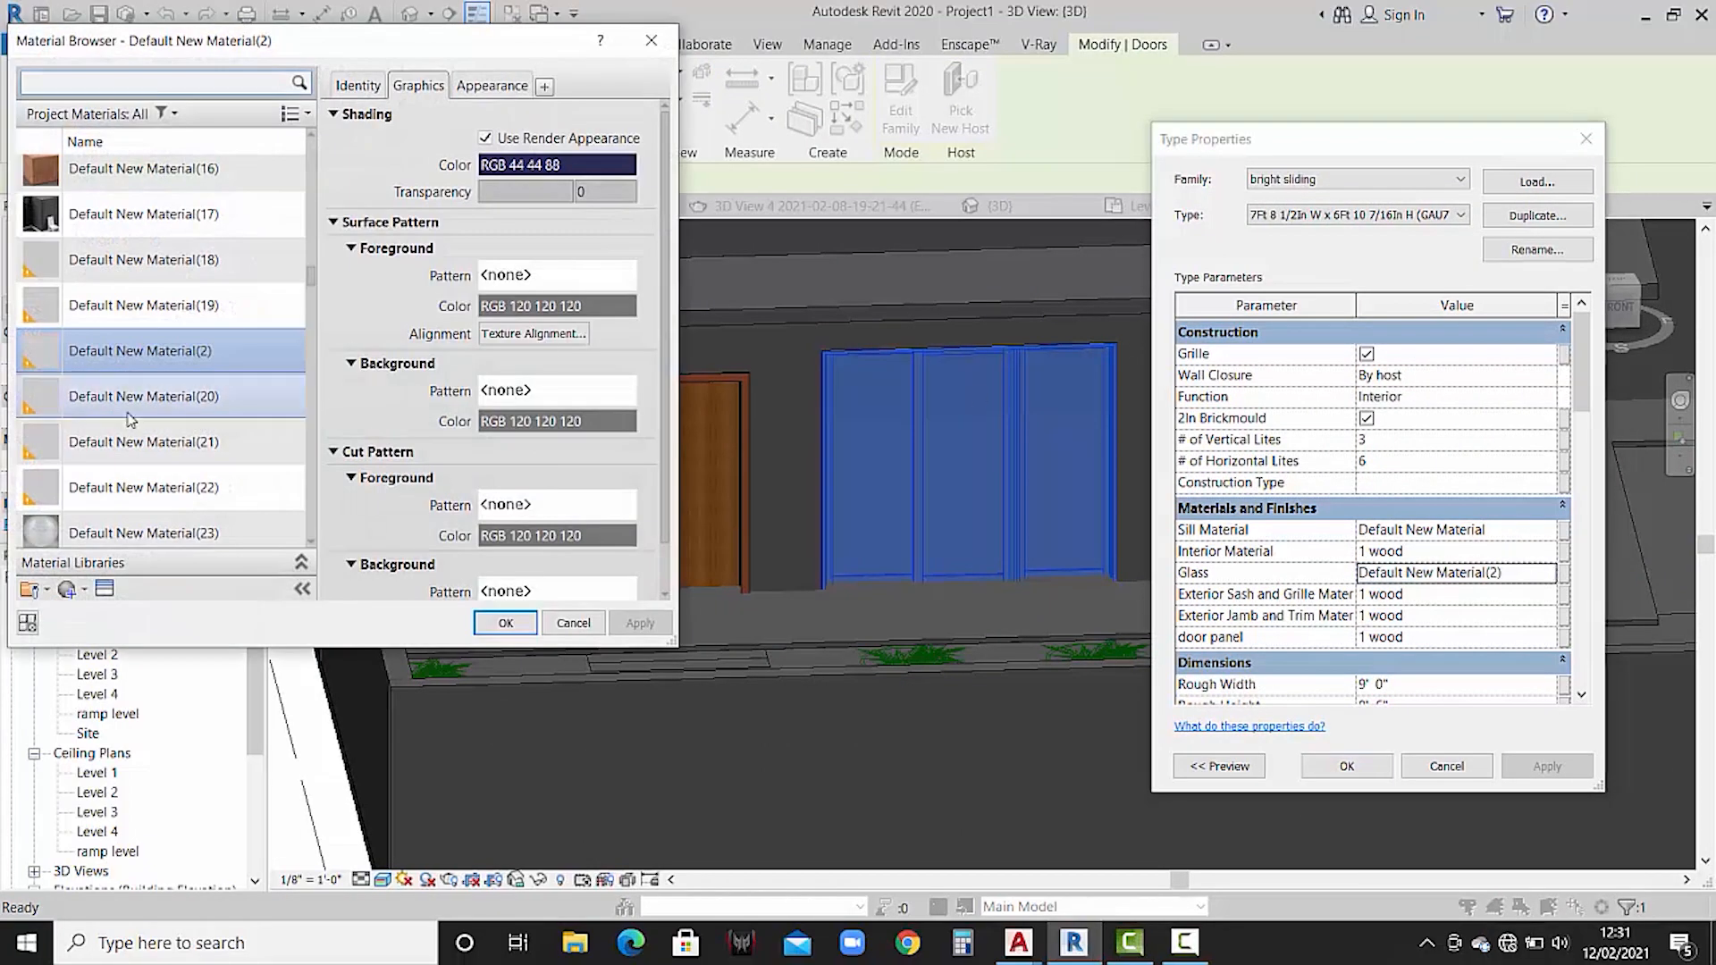
scroll(134, 441, "down", 4)
scroll(138, 429, "up", 4)
scroll(142, 394, "down", 6)
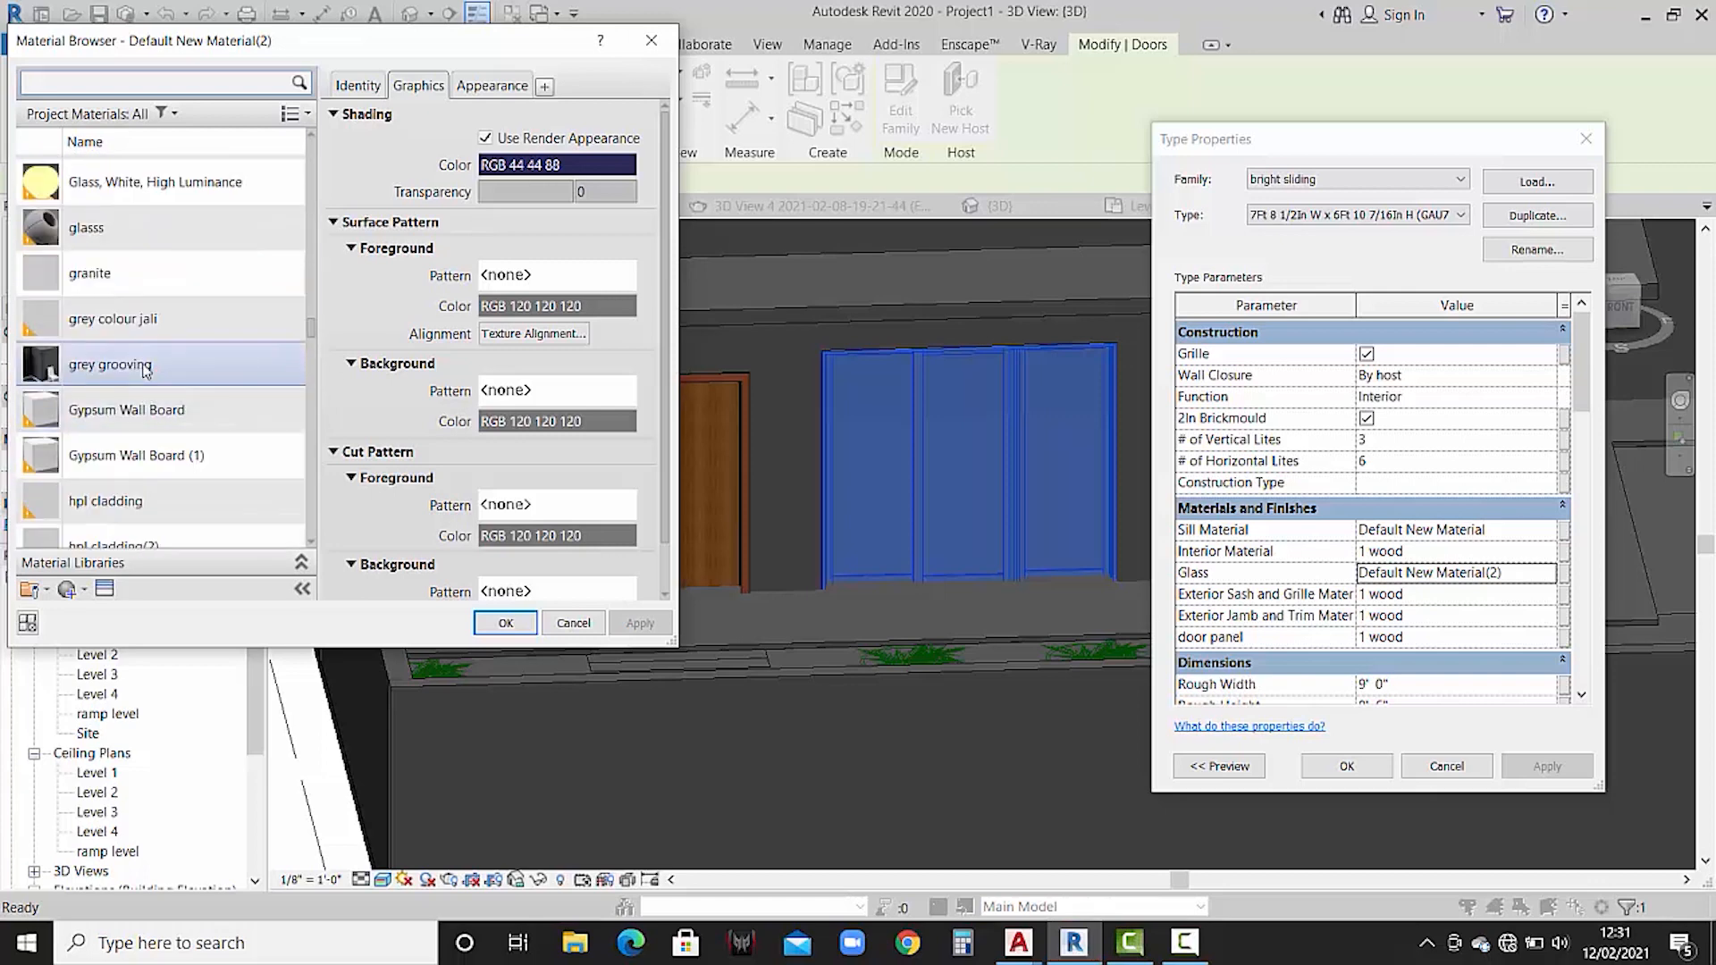
scroll(141, 391, "up", 1)
left_click(134, 356)
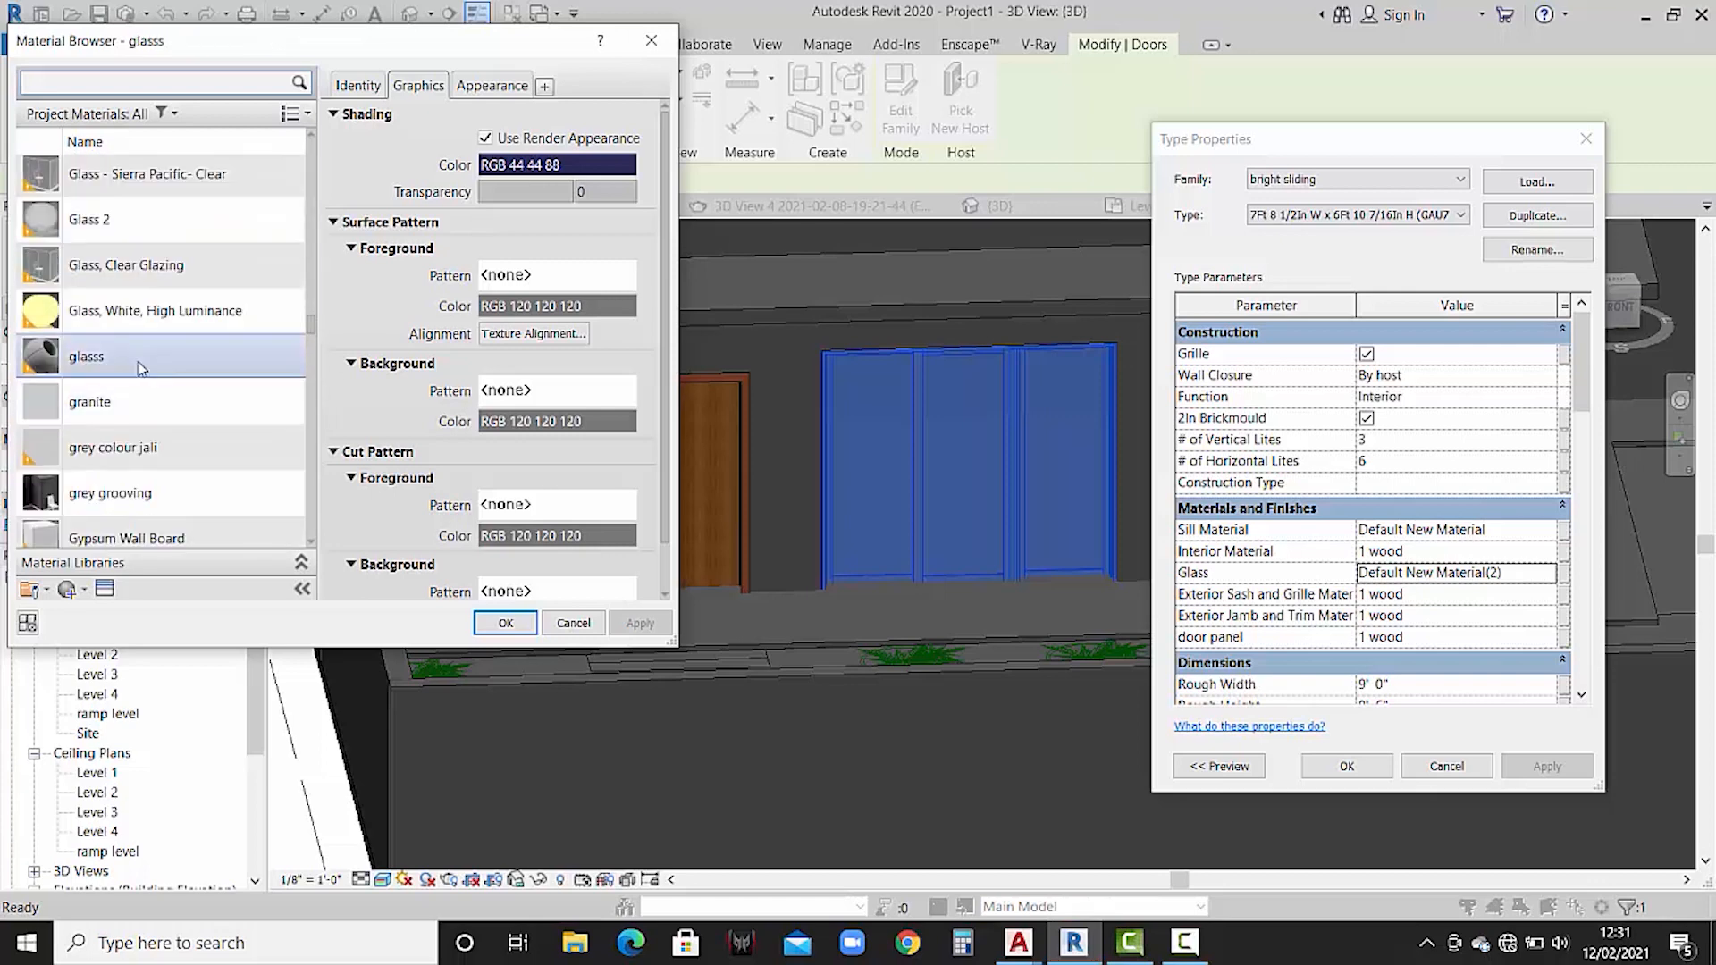
left_click(506, 624)
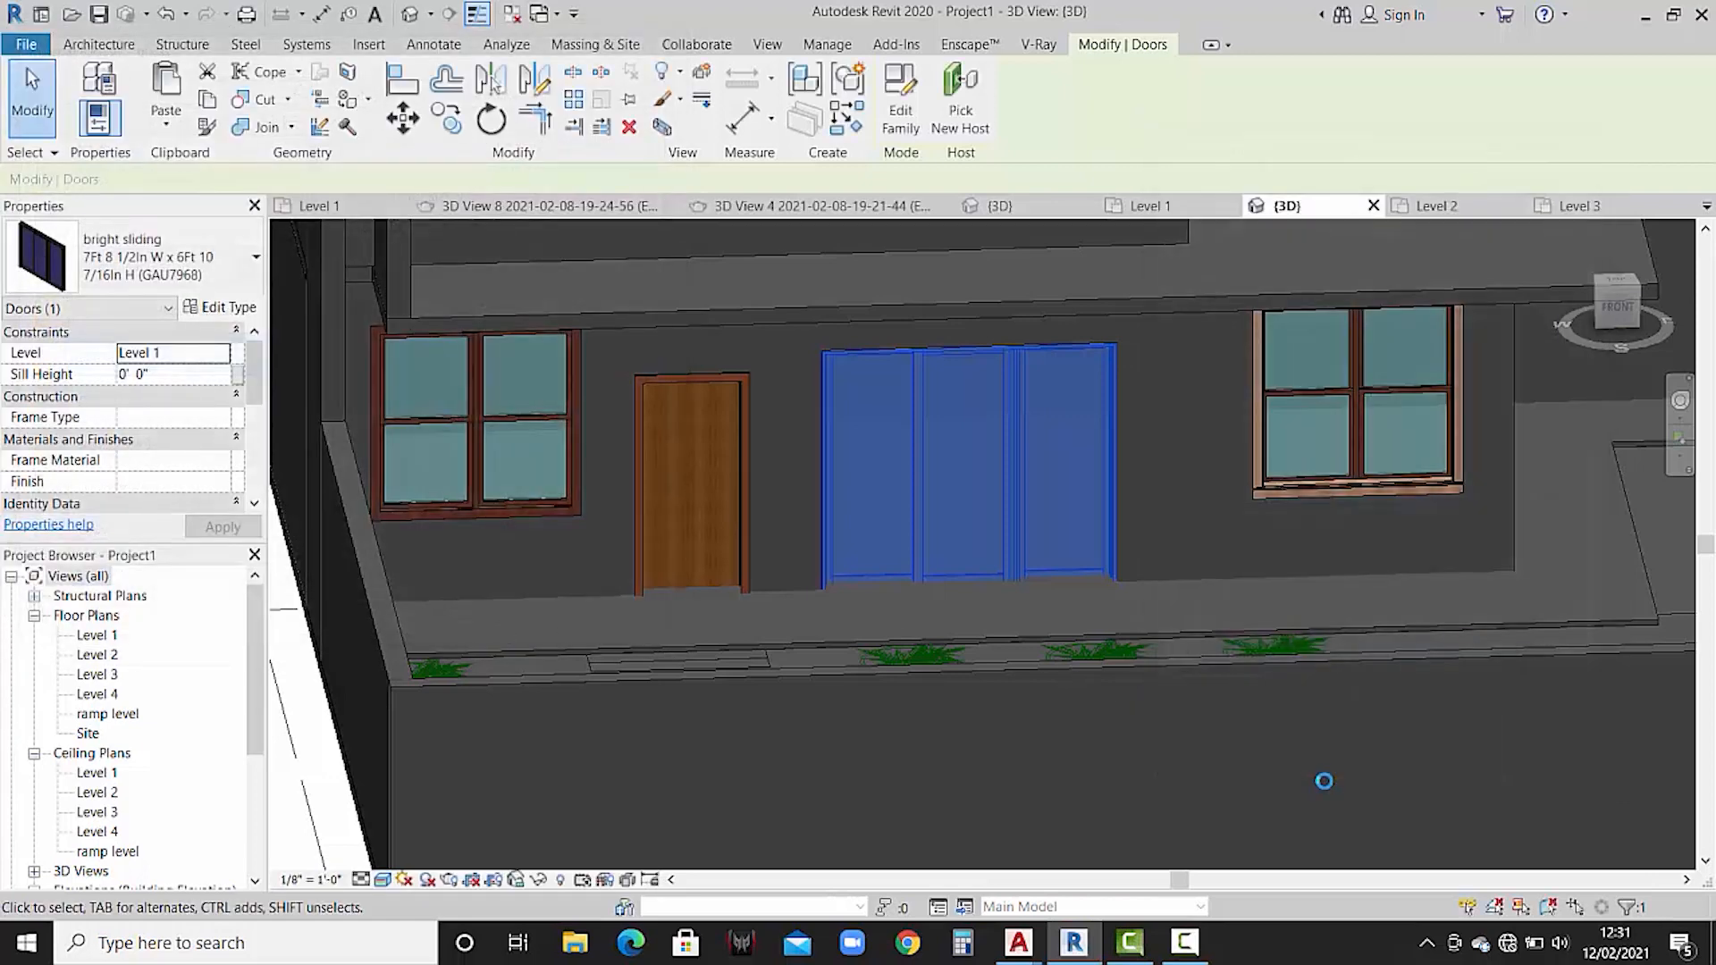
left_click(1275, 728)
- Copy the Level 1 front window, wooden door and sliding glass door beside it to Level 2, aligned to the selected level
scroll(1182, 537, "down", 1)
middle_click_drag(1296, 599, 1255, 659, "shift")
scroll(1091, 472, "down", 3)
left_click(1010, 207)
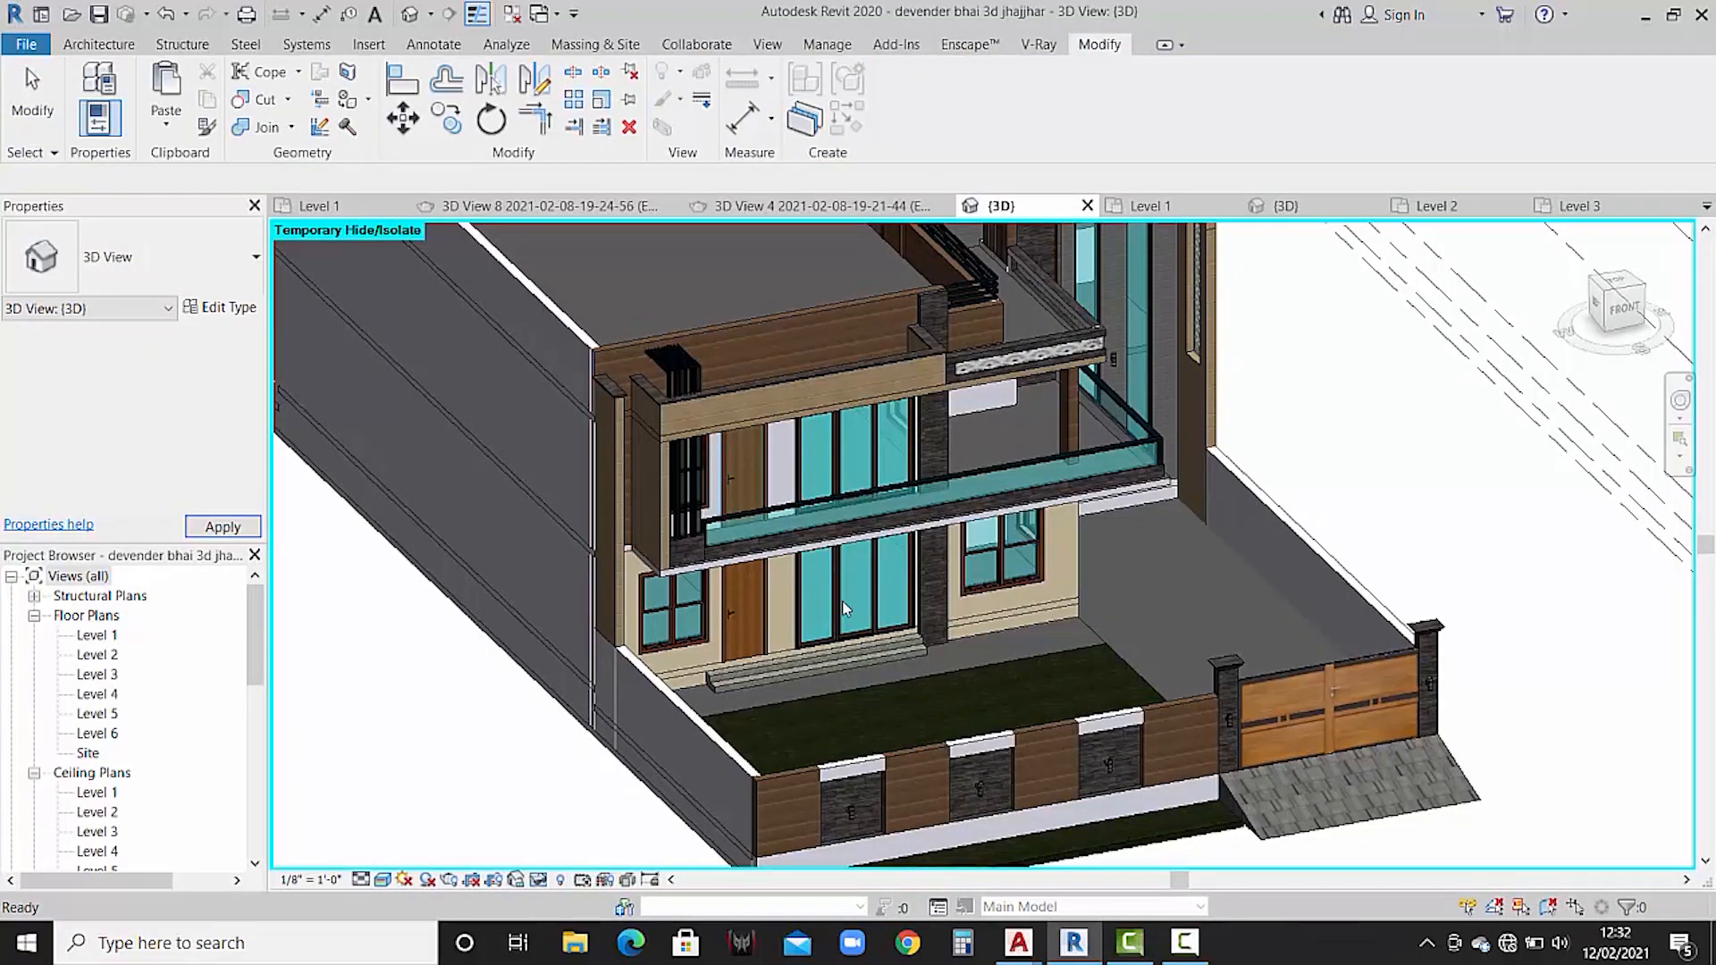
middle_click_drag(1066, 554, 1223, 547, "shift")
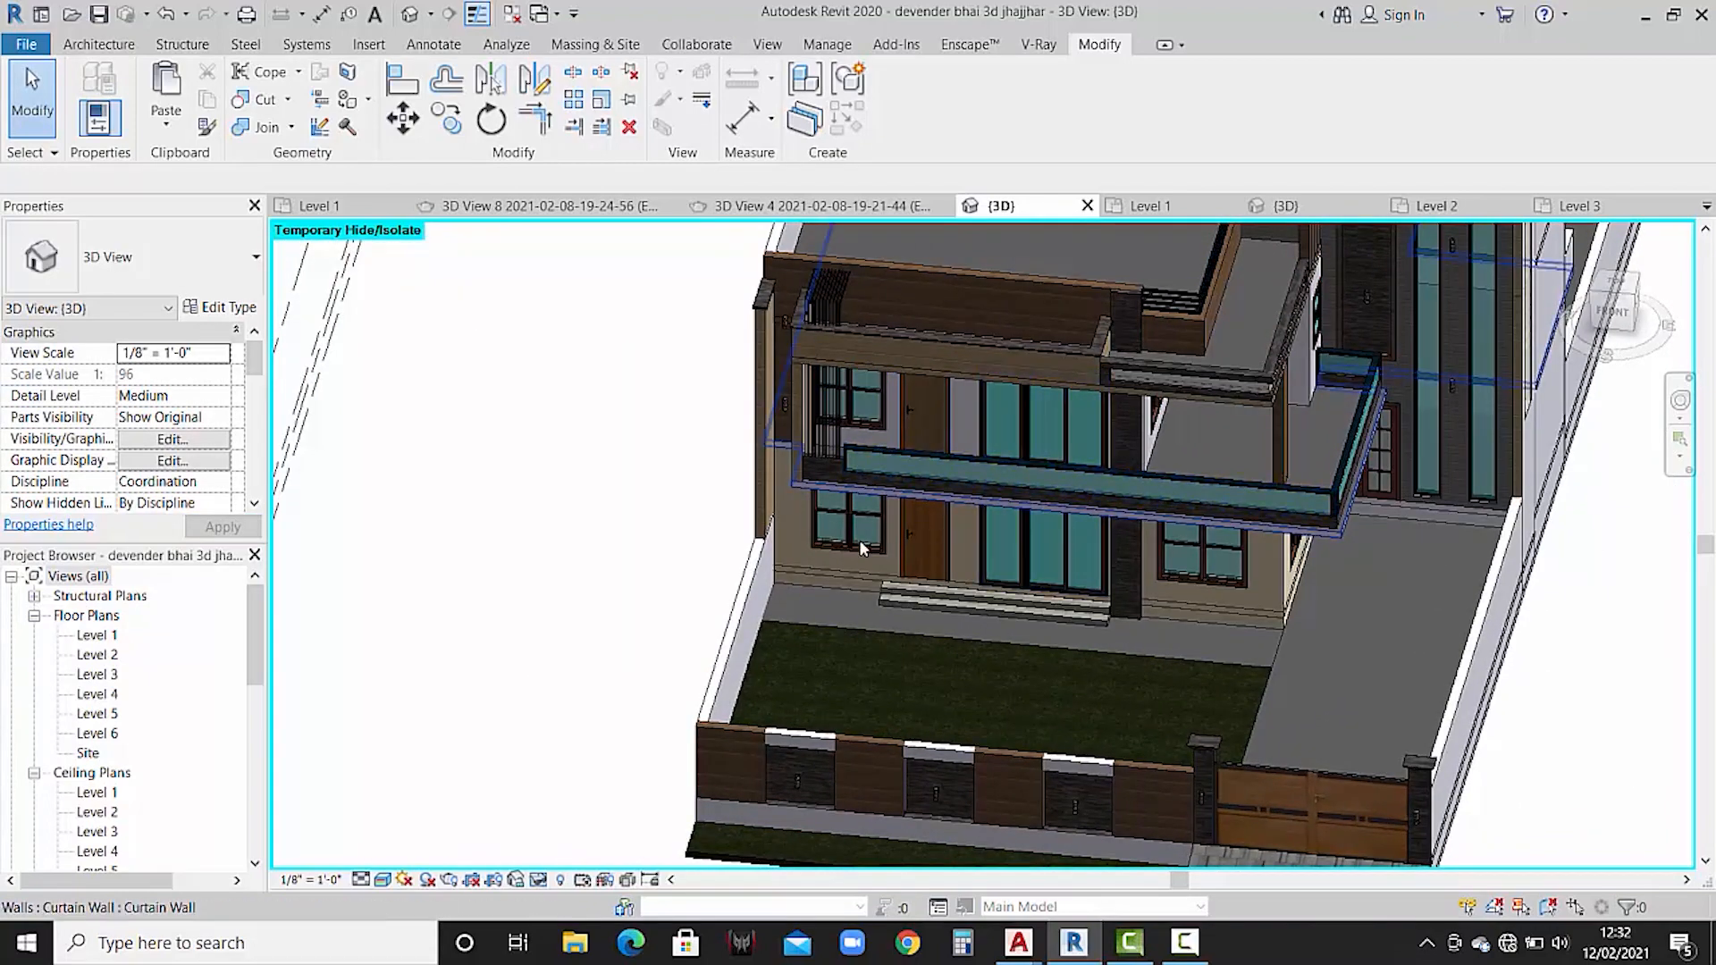
left_click(1288, 205)
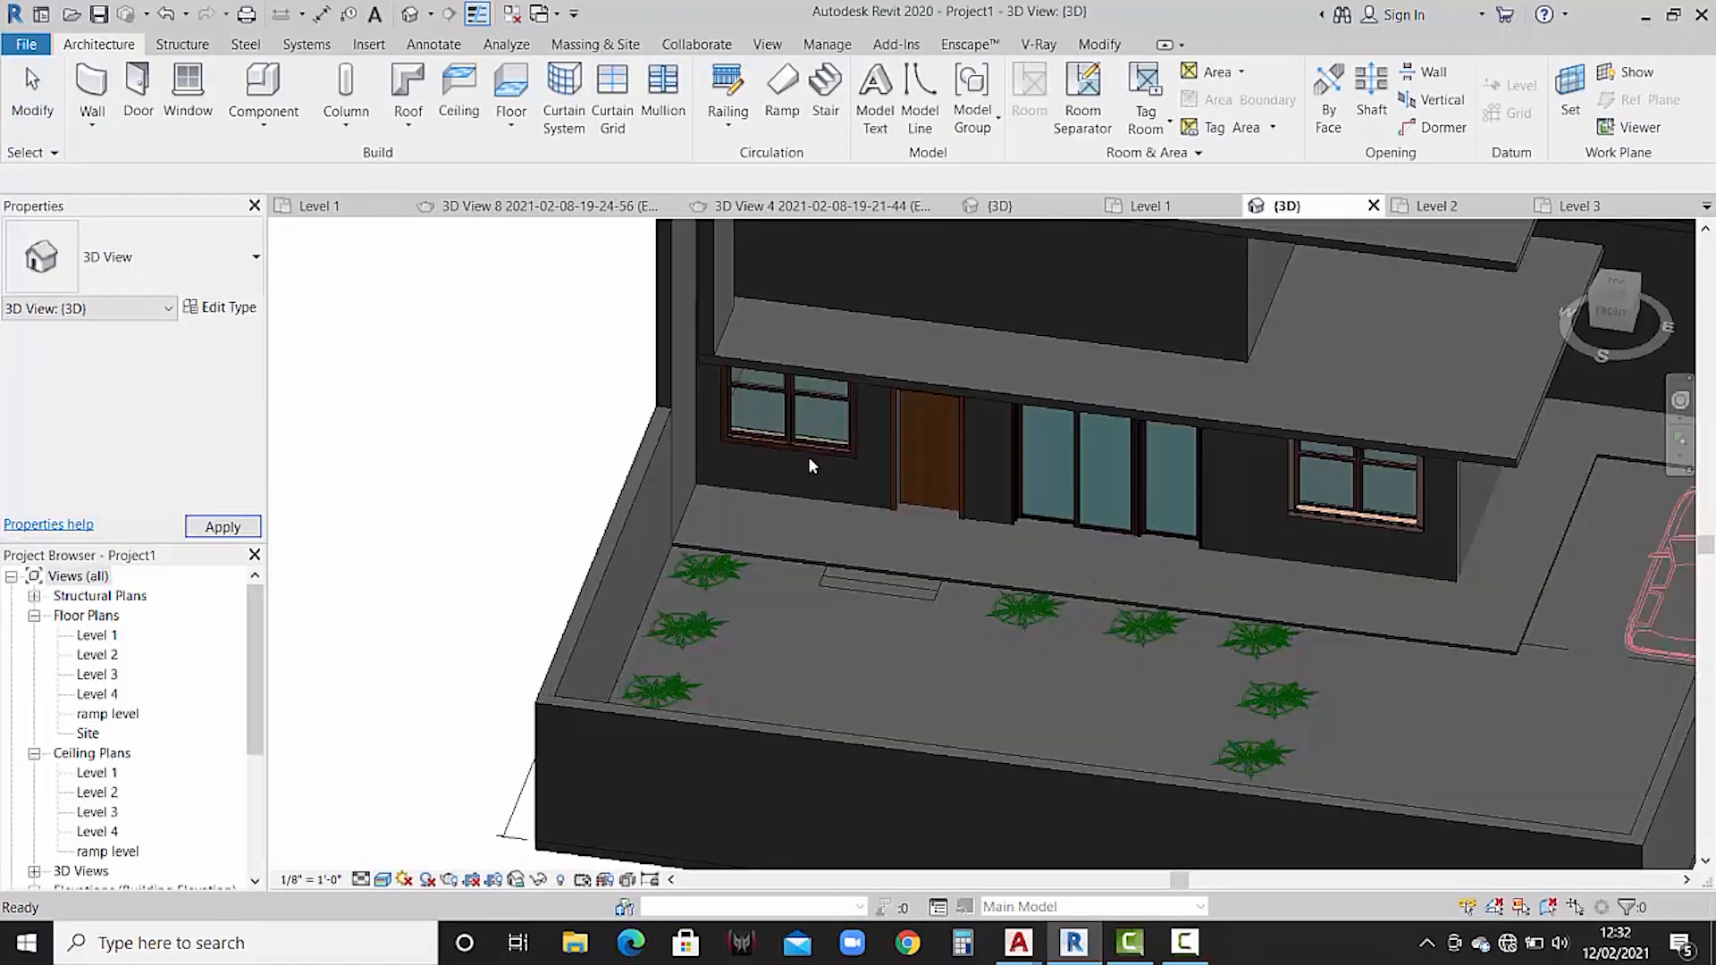
left_click(795, 435)
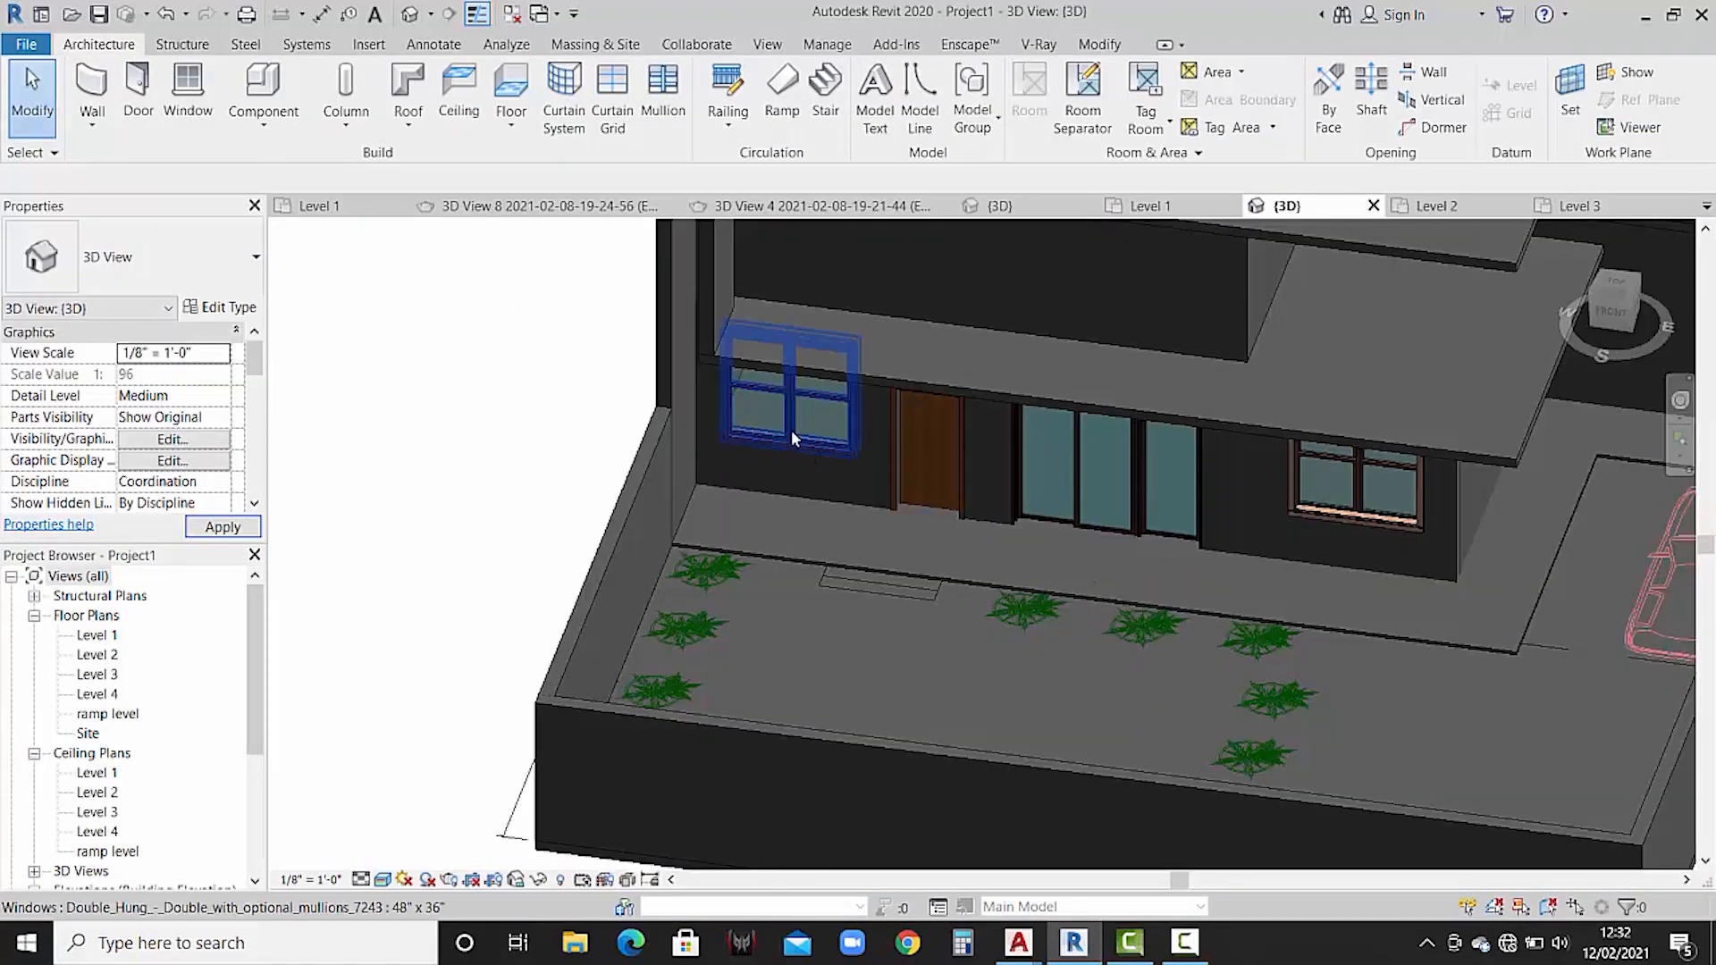
left_click(946, 497, "ctrl")
left_click(1060, 492, "ctrl")
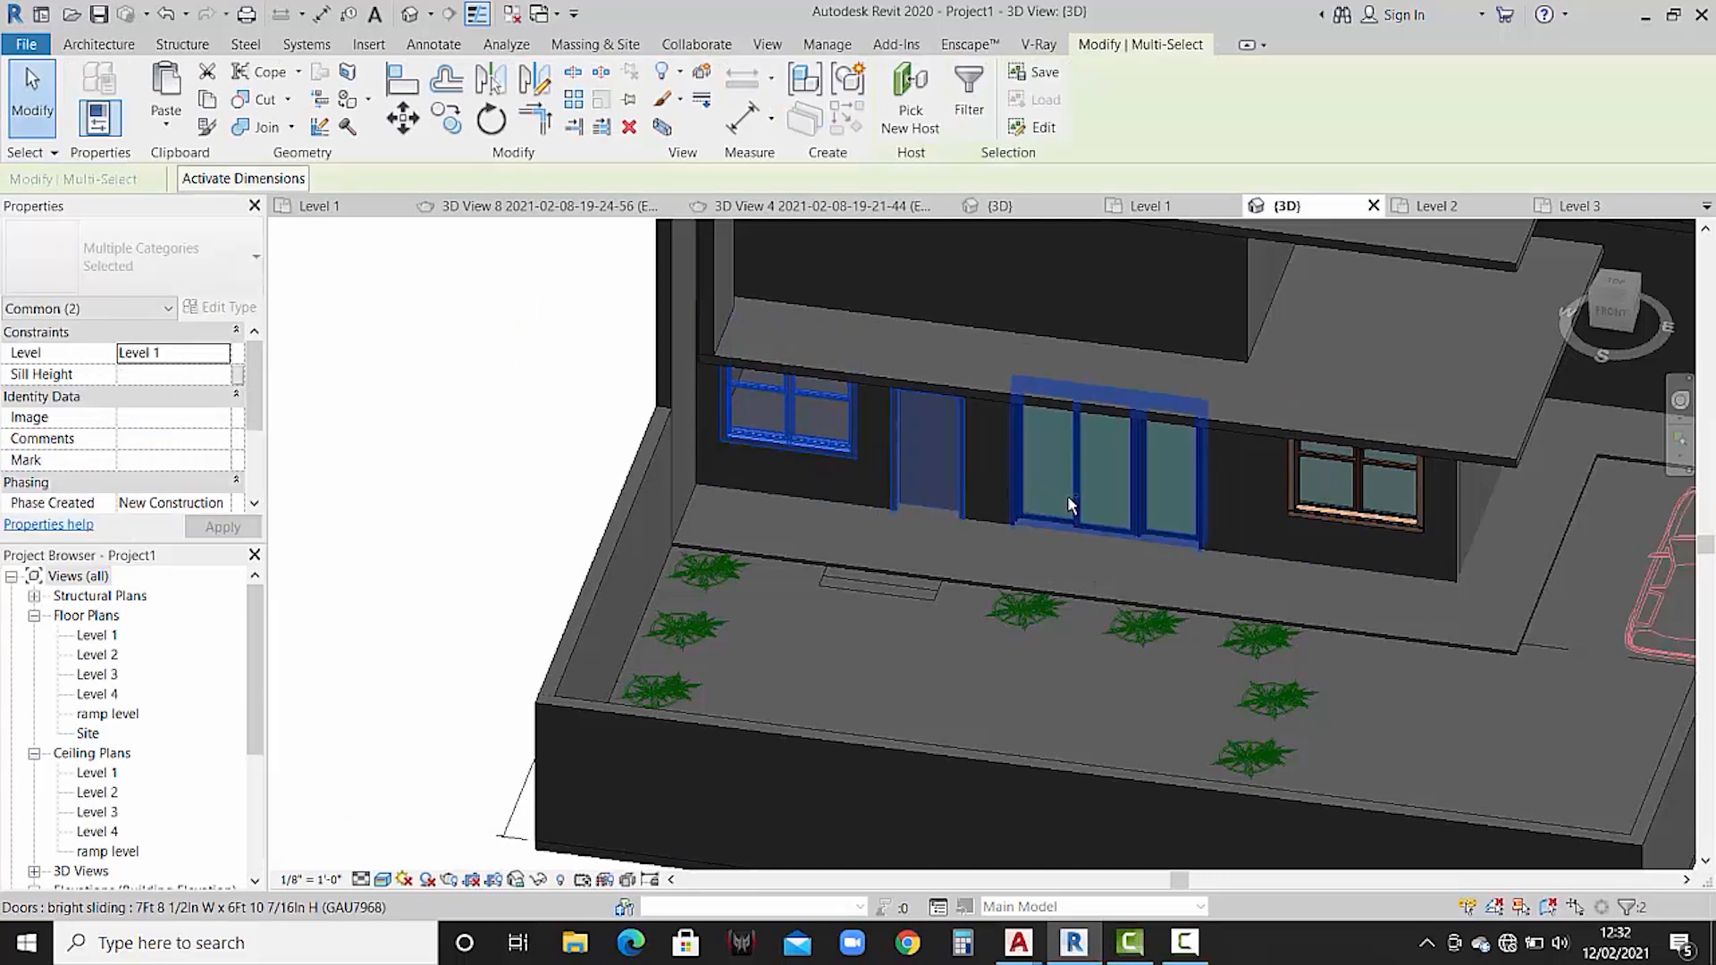
left_click(164, 131)
left_click(295, 211)
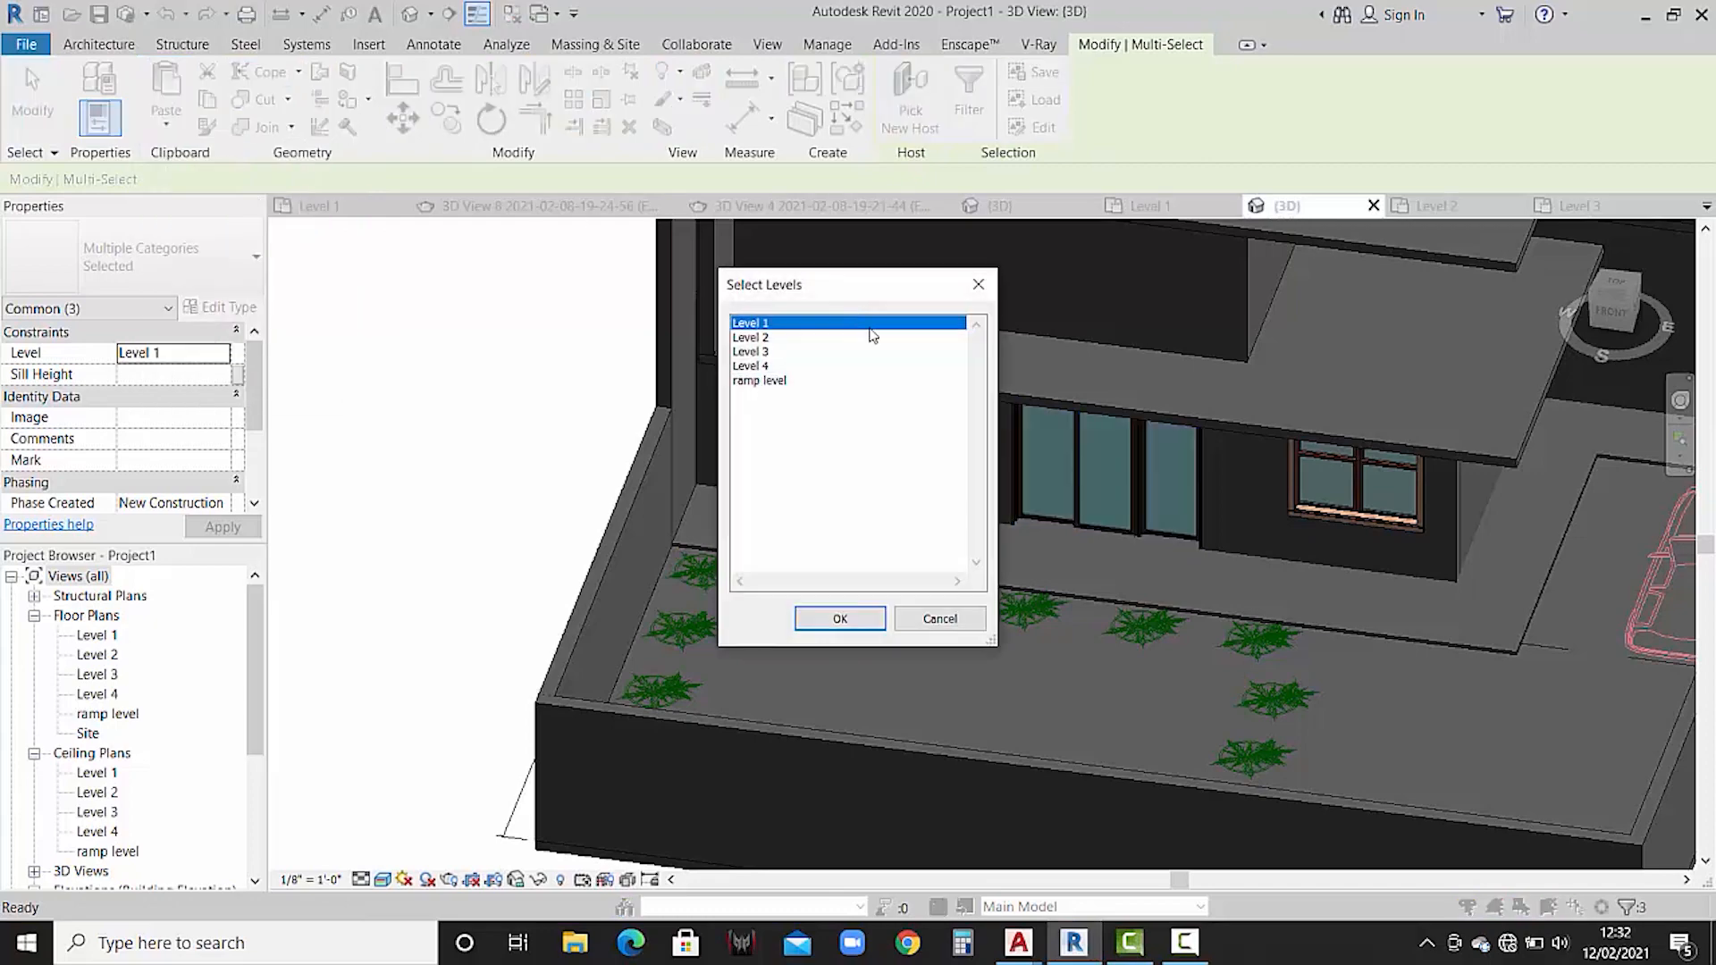
left_click(757, 338)
left_click(840, 619)
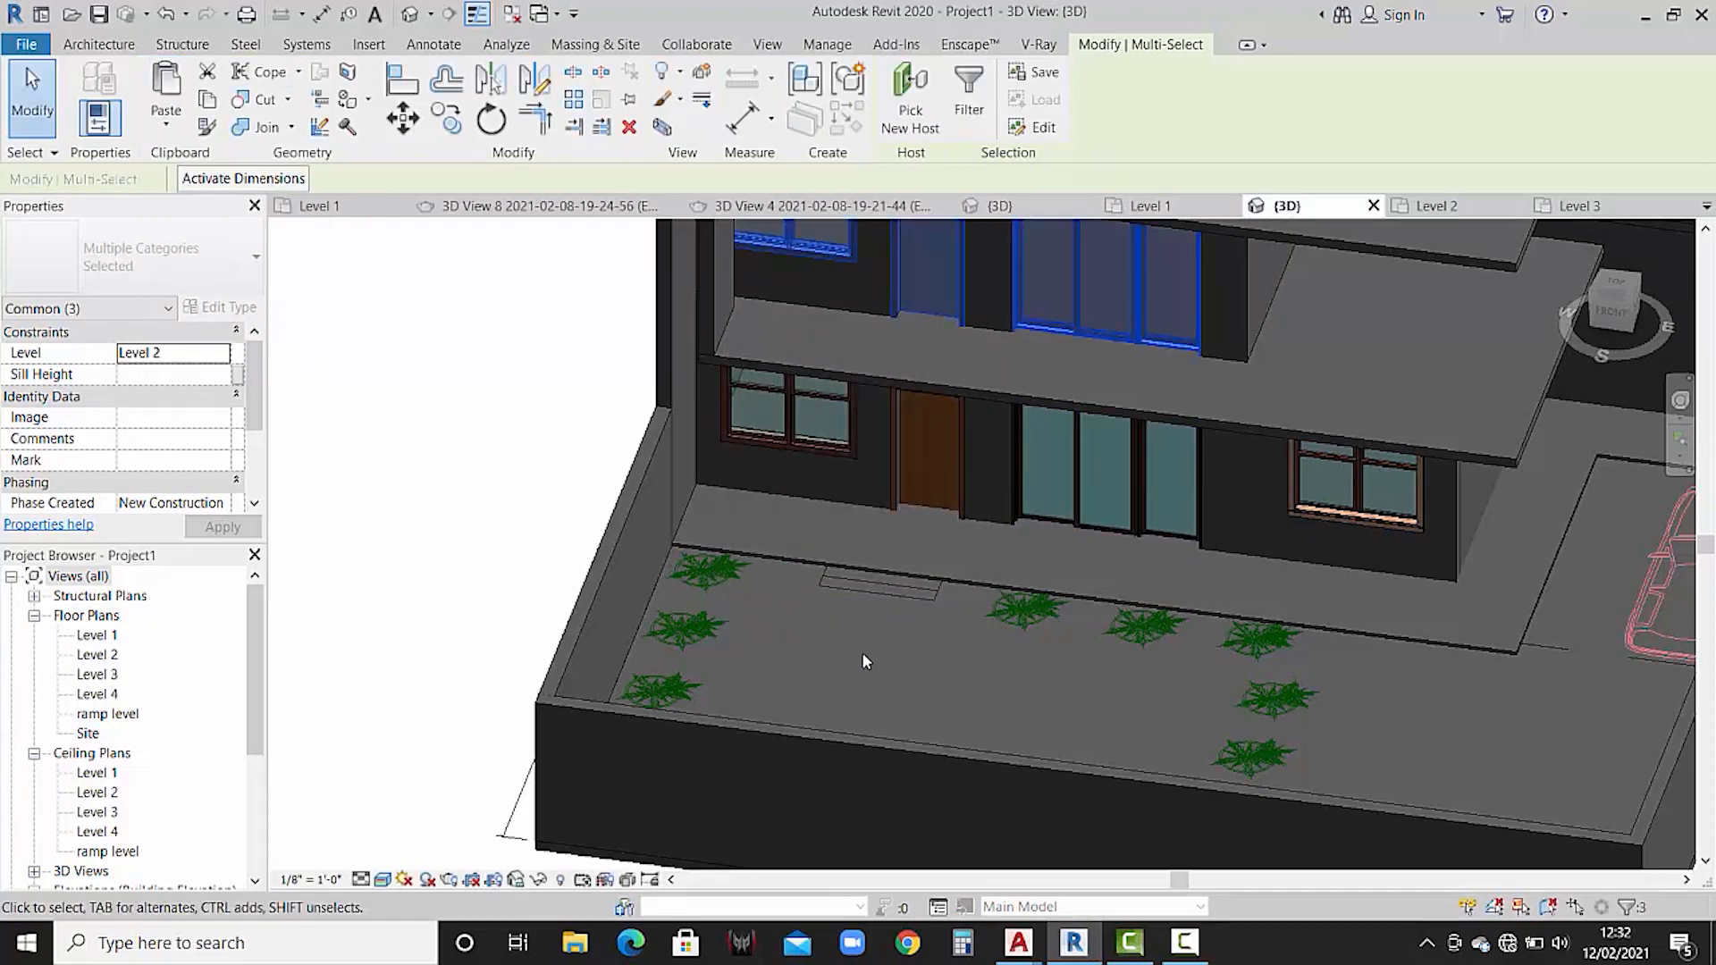
key("Escape")
middle_click_drag(882, 465, 840, 385, "shift")
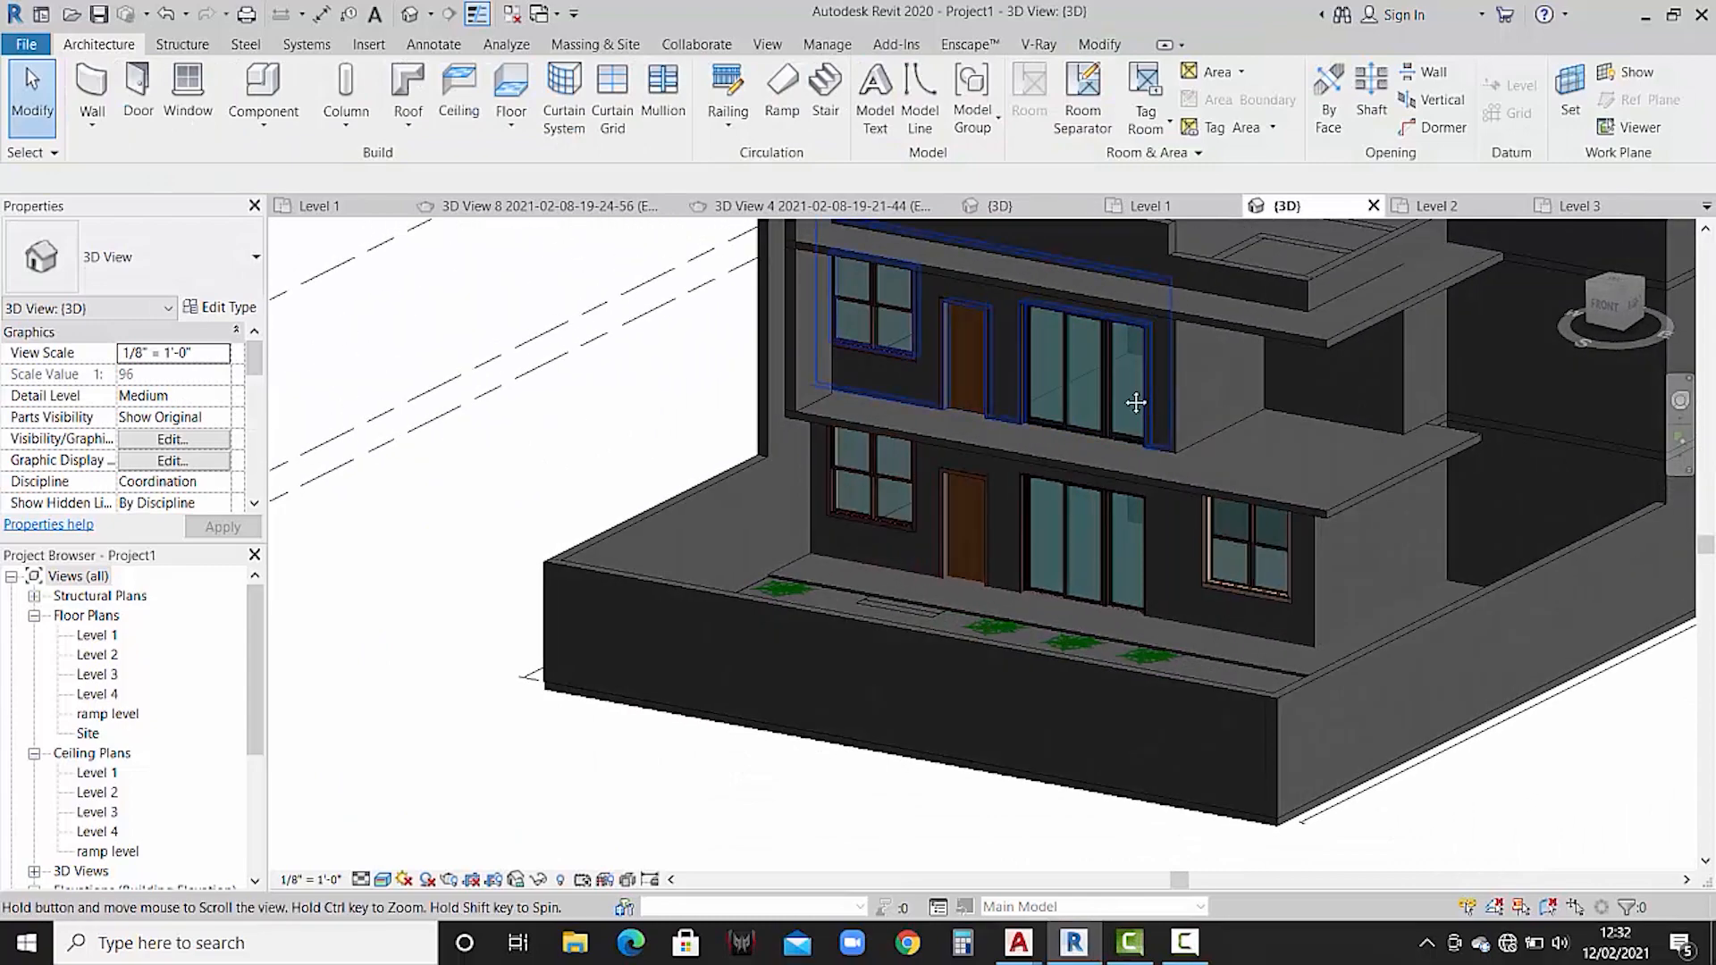
middle_click_drag(1148, 401, 1185, 417, "shift")
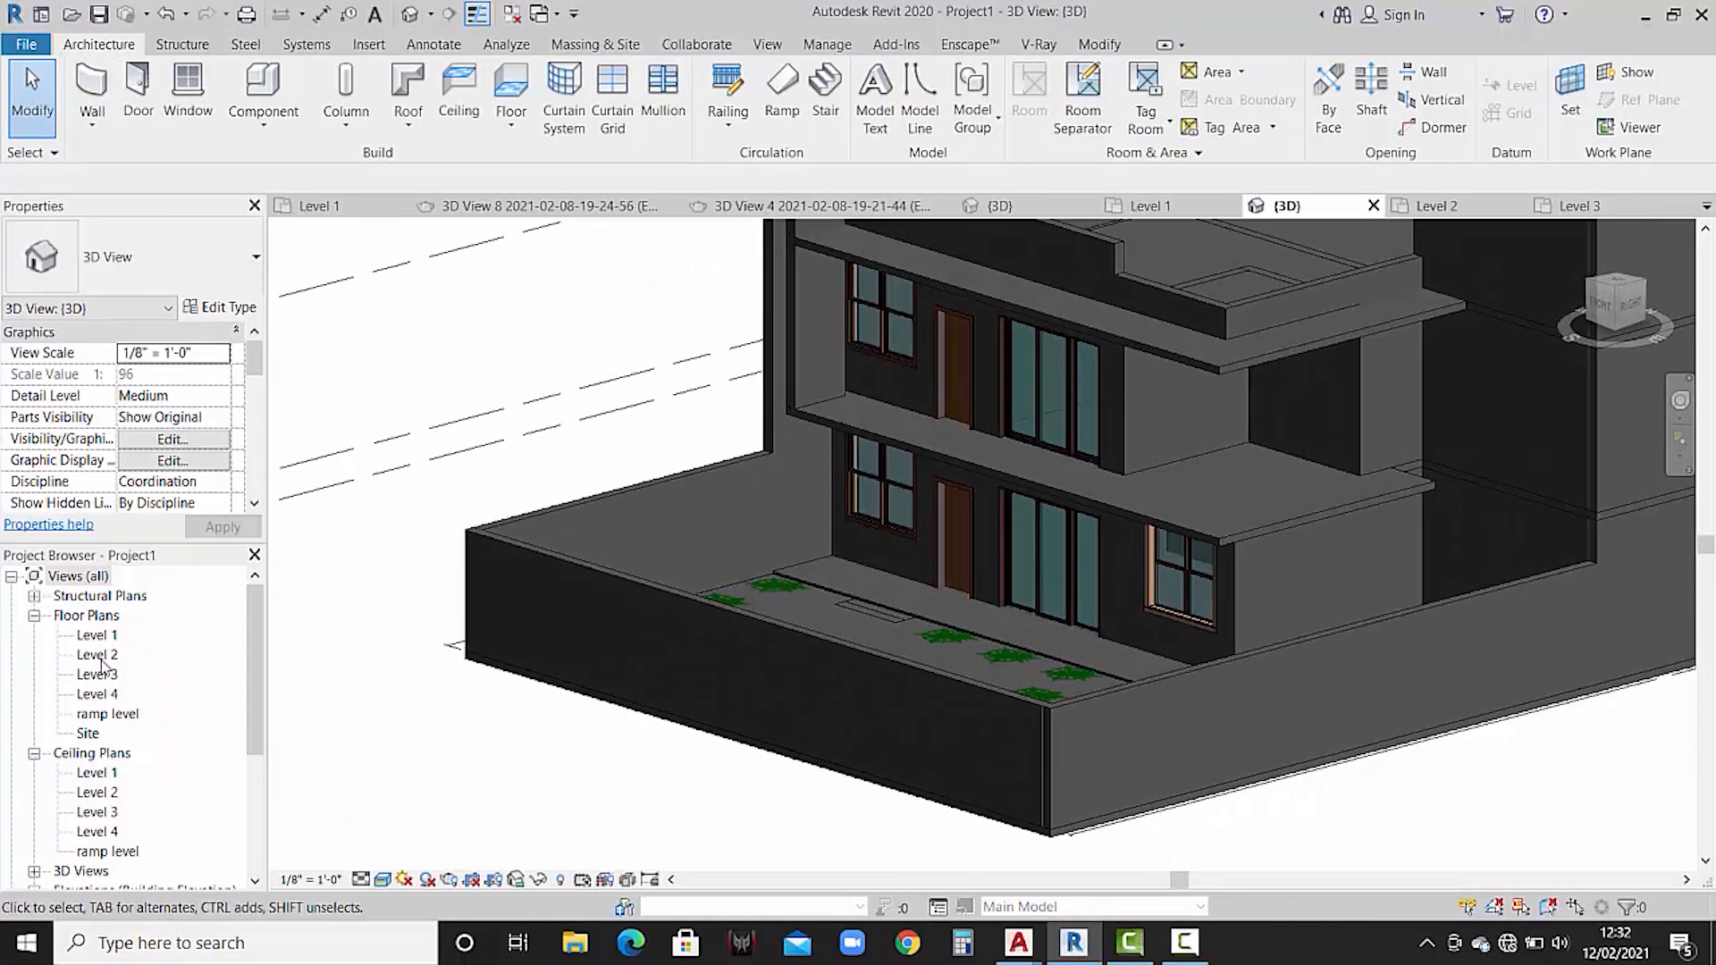
- In the Level 2 floor plan, place a matching 48" x 36" double-hung window in the office's east side wall
double_click(96, 655)
scroll(1127, 423, "down", 2)
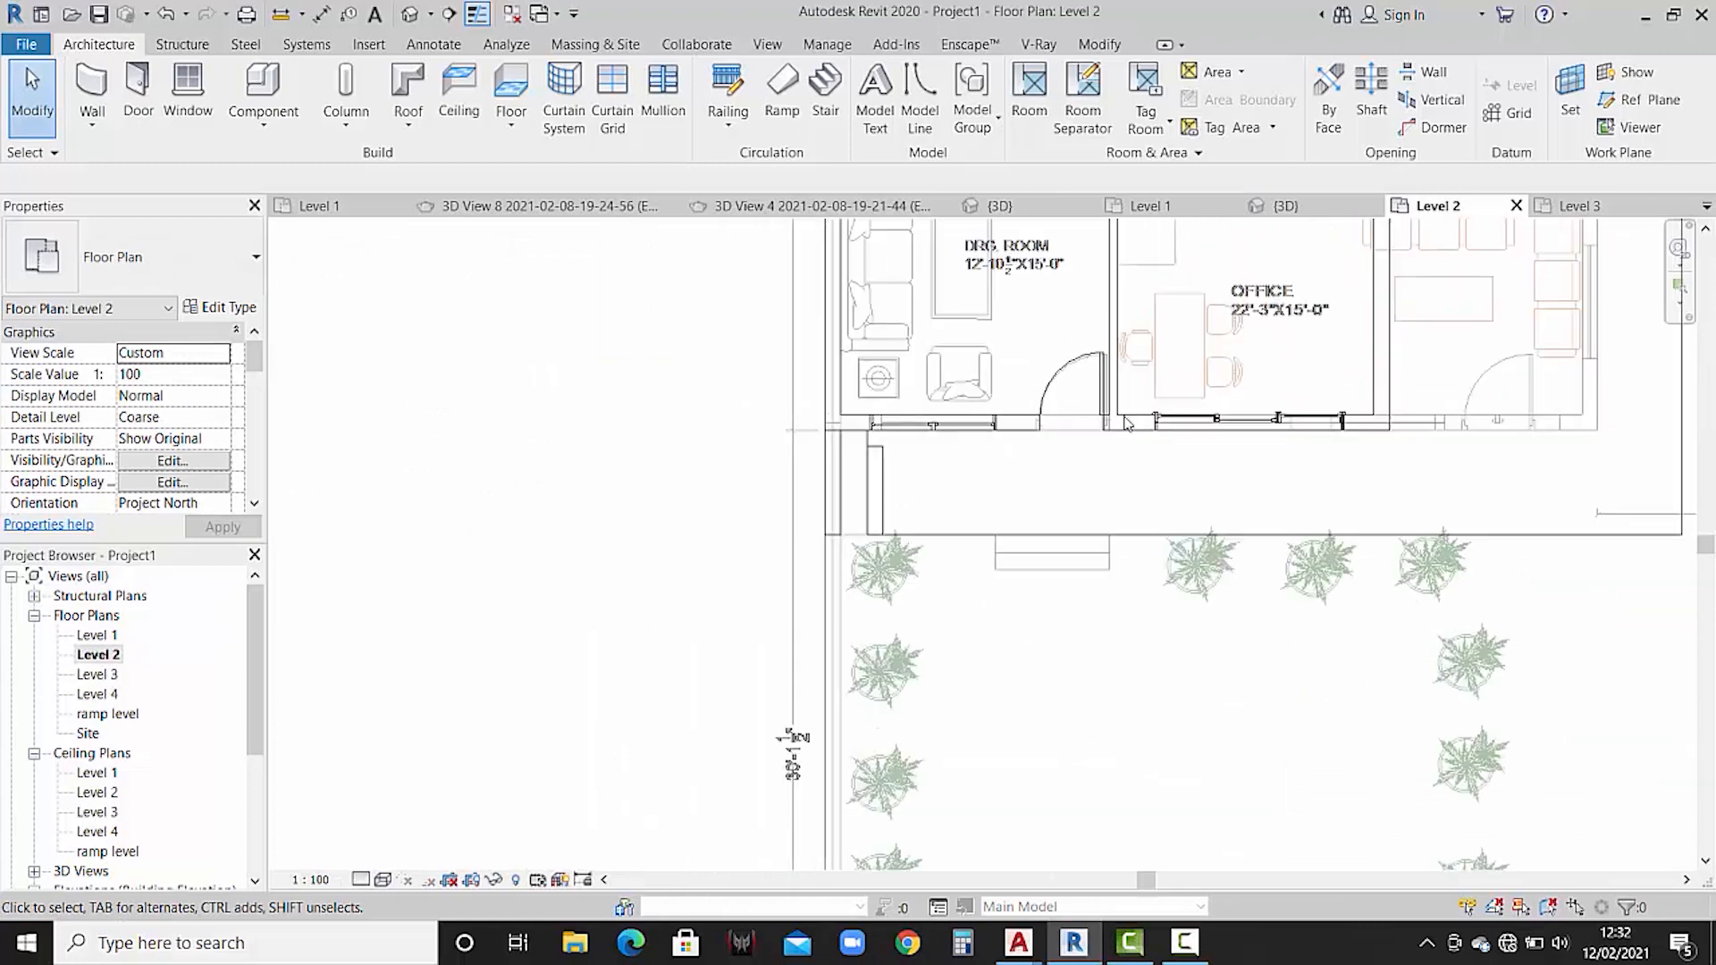
middle_click_drag(1132, 404, 945, 533)
scroll(944, 533, "down", 1)
middle_click_drag(1075, 449, 1000, 429)
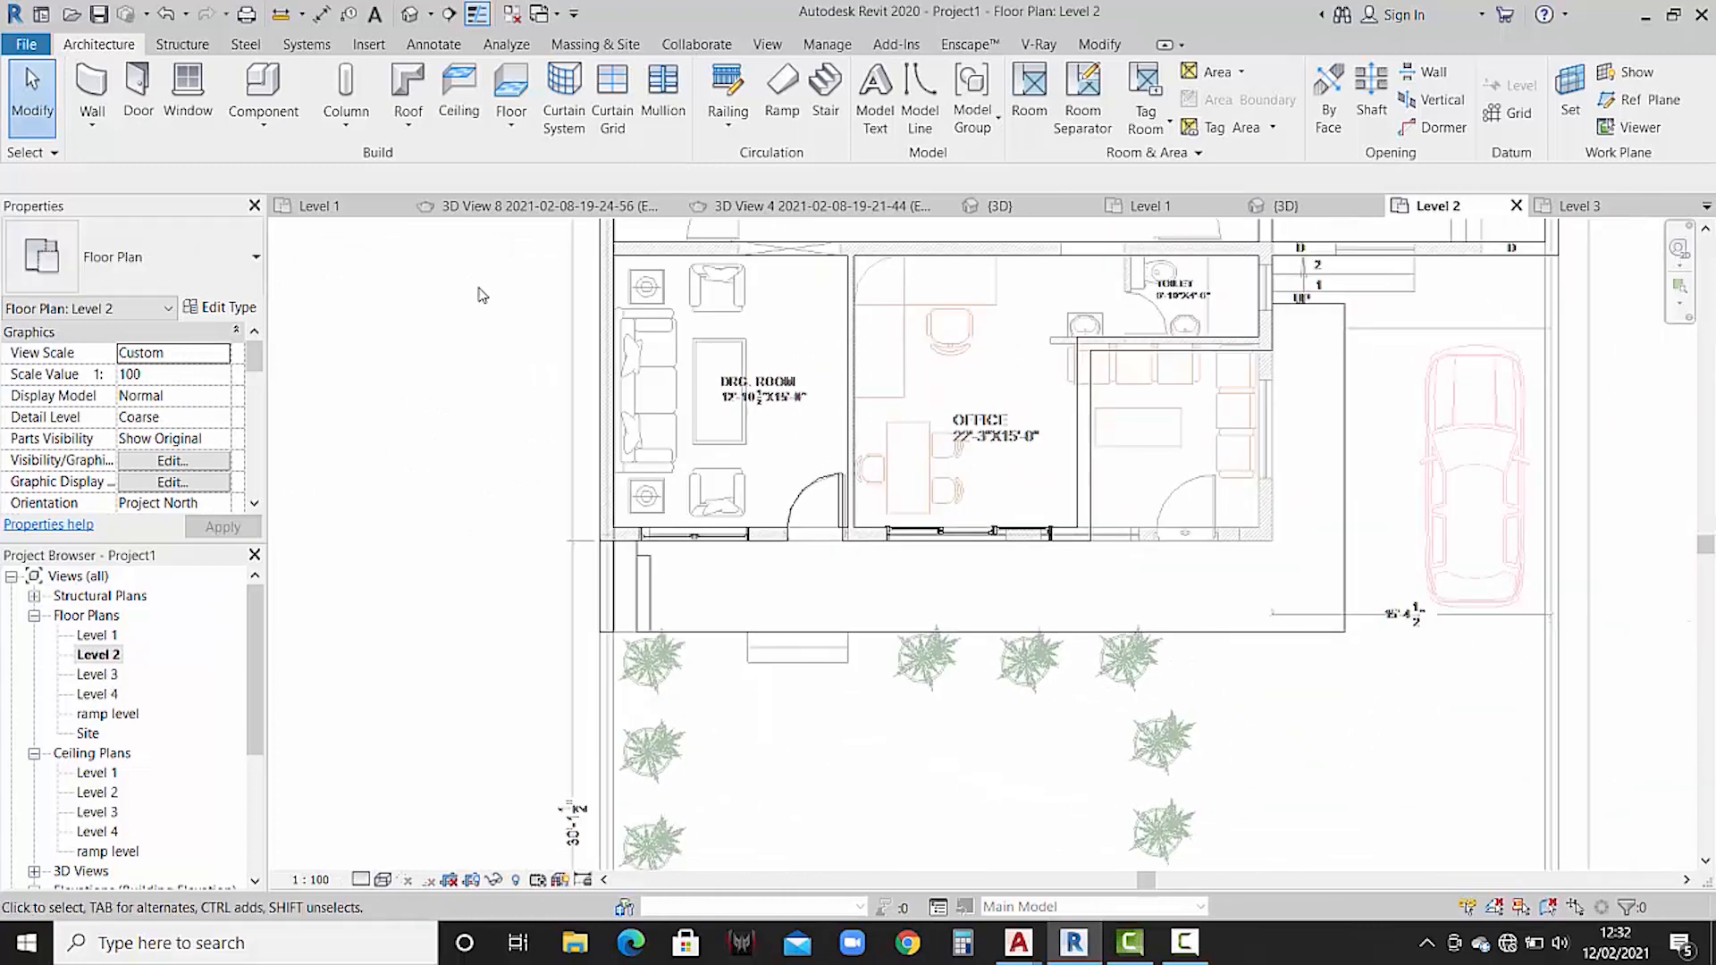
left_click(726, 555)
key("c")
key("s")
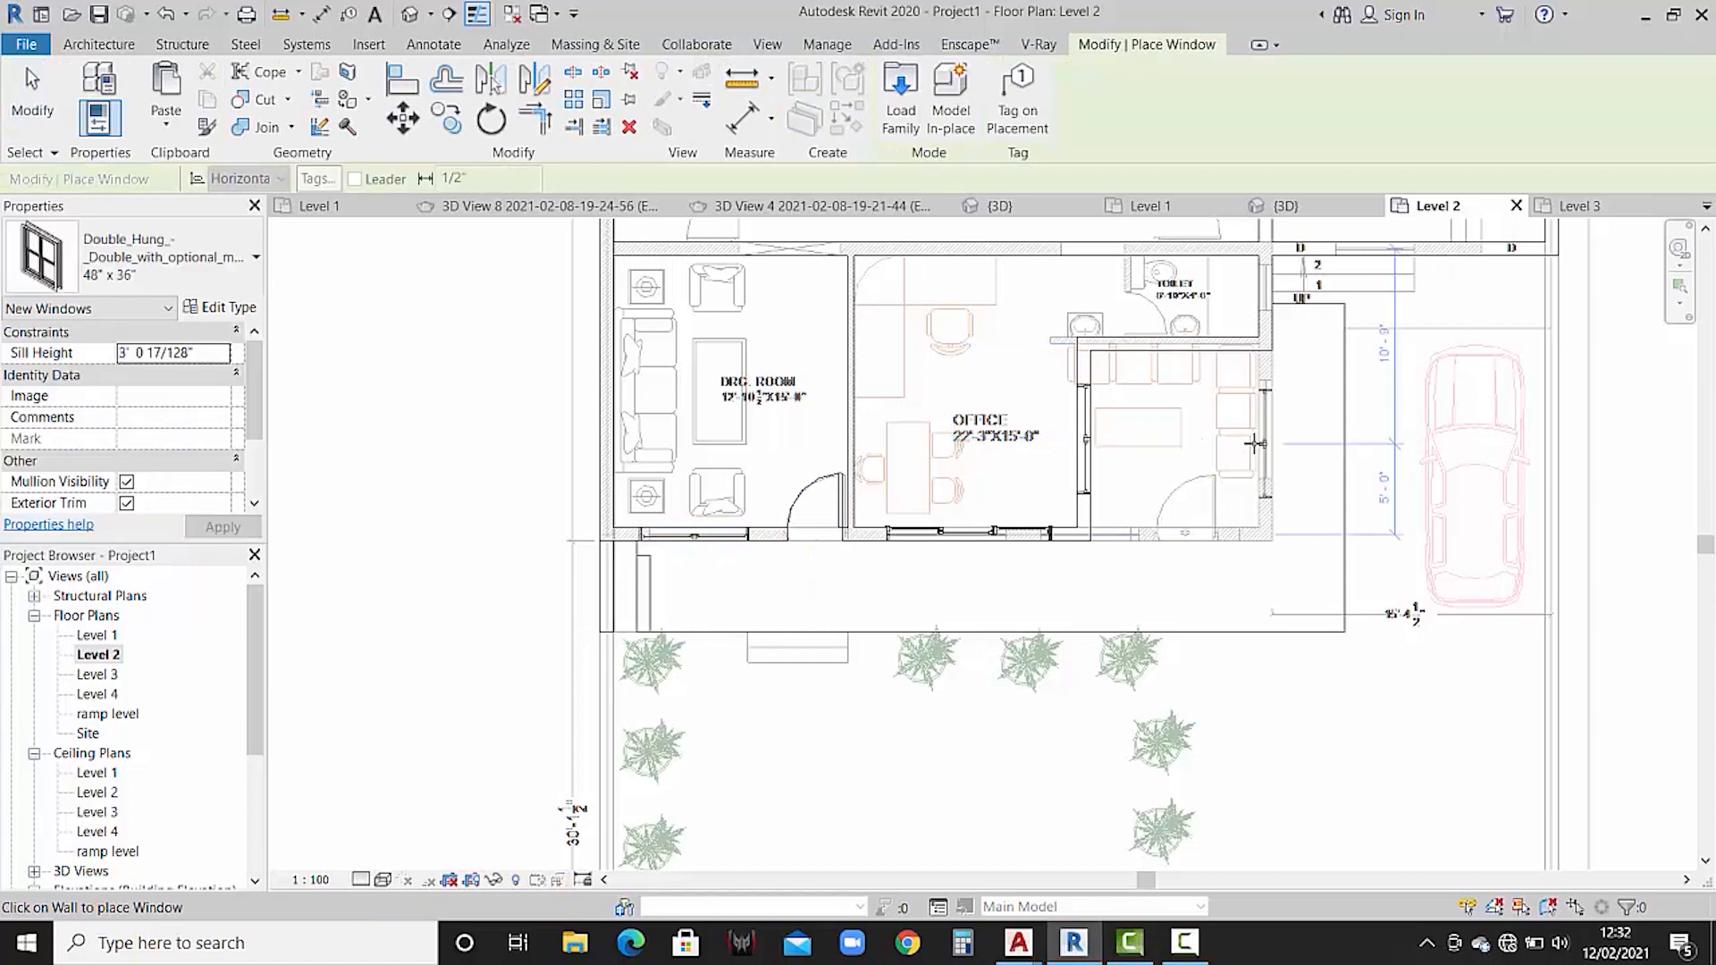
key("Escape")
- Examine the side-wall windows and glazed double entrance door in the devender bhai 3d jhajjhar reference model's 3D view
middle_click_drag(1216, 471, 1166, 467)
middle_click_drag(1136, 402, 1118, 456)
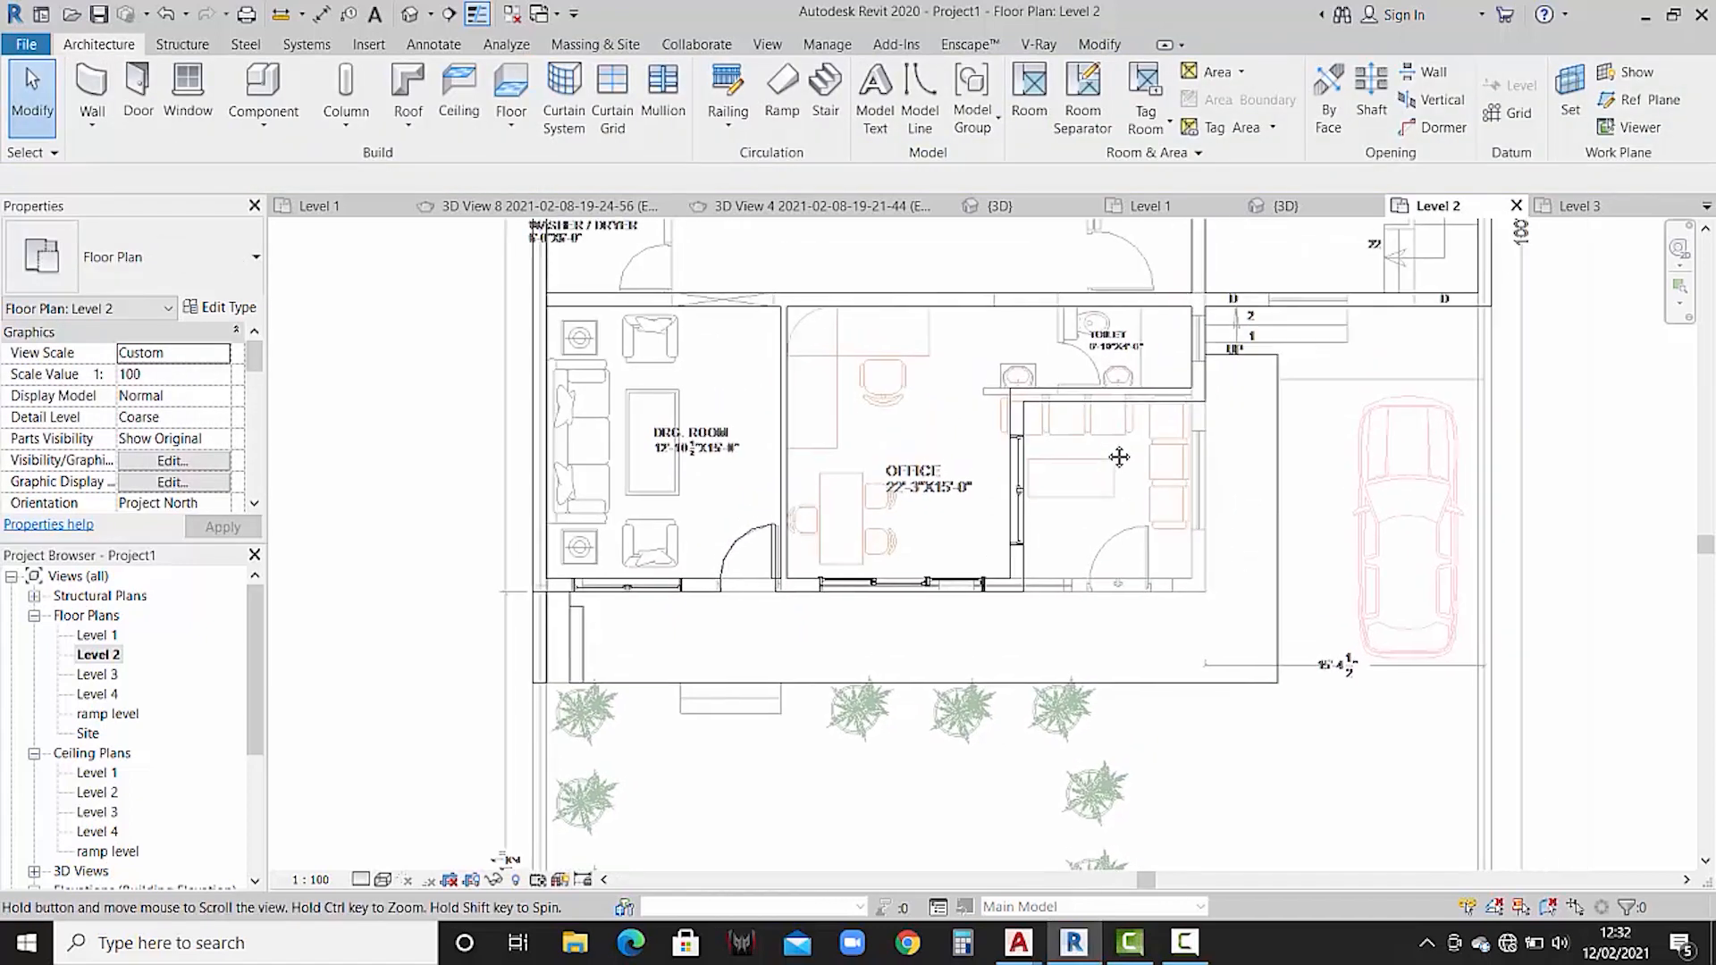
middle_click_drag(1245, 515, 1199, 523)
middle_click_drag(1184, 581, 1176, 581)
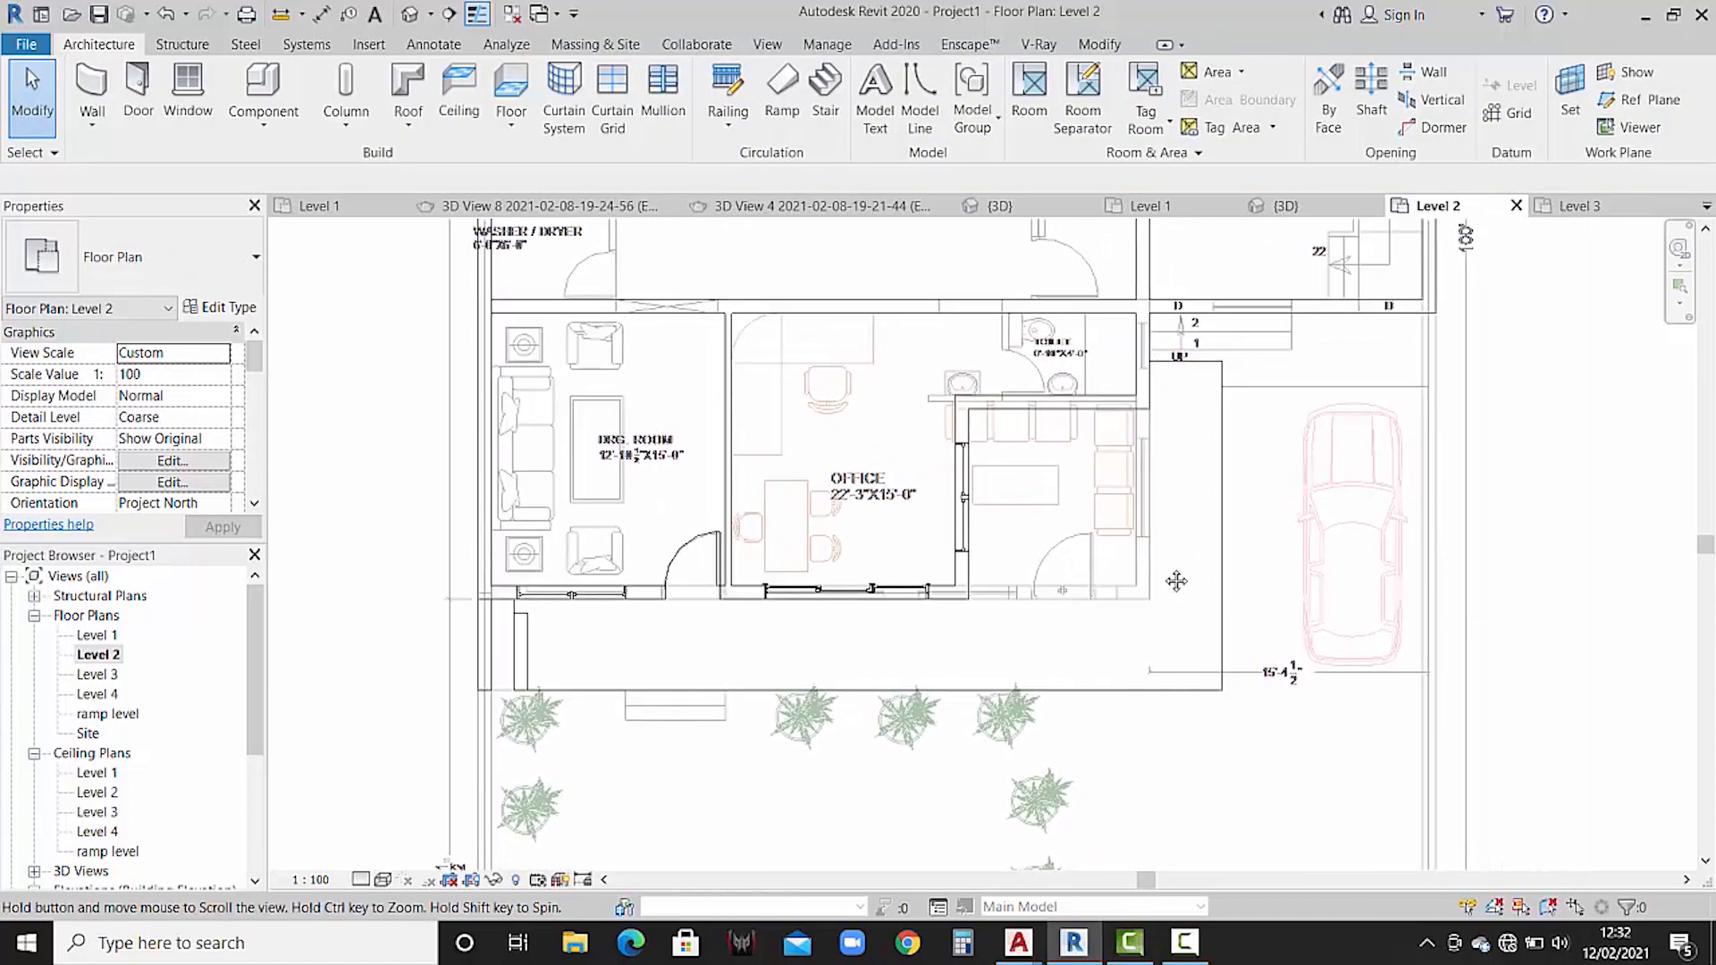
left_click(994, 207)
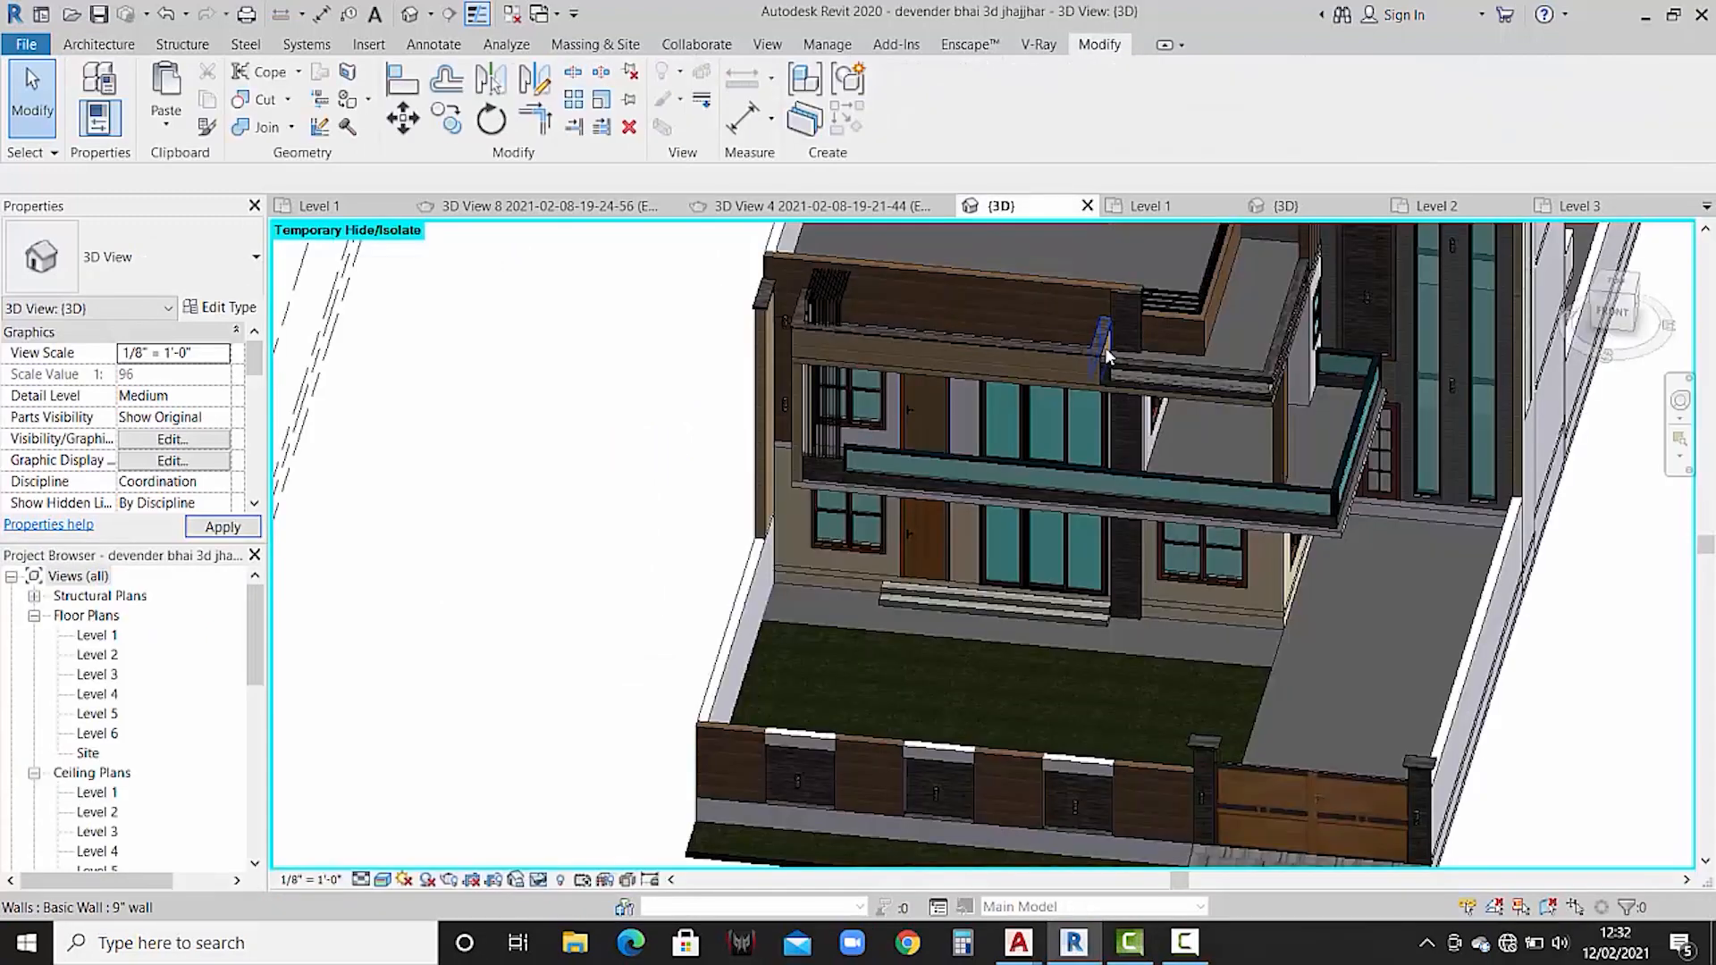
scroll(1194, 531, "down", 1)
middle_click_drag(1205, 544, 1091, 384, "shift")
scroll(1289, 442, "up", 5)
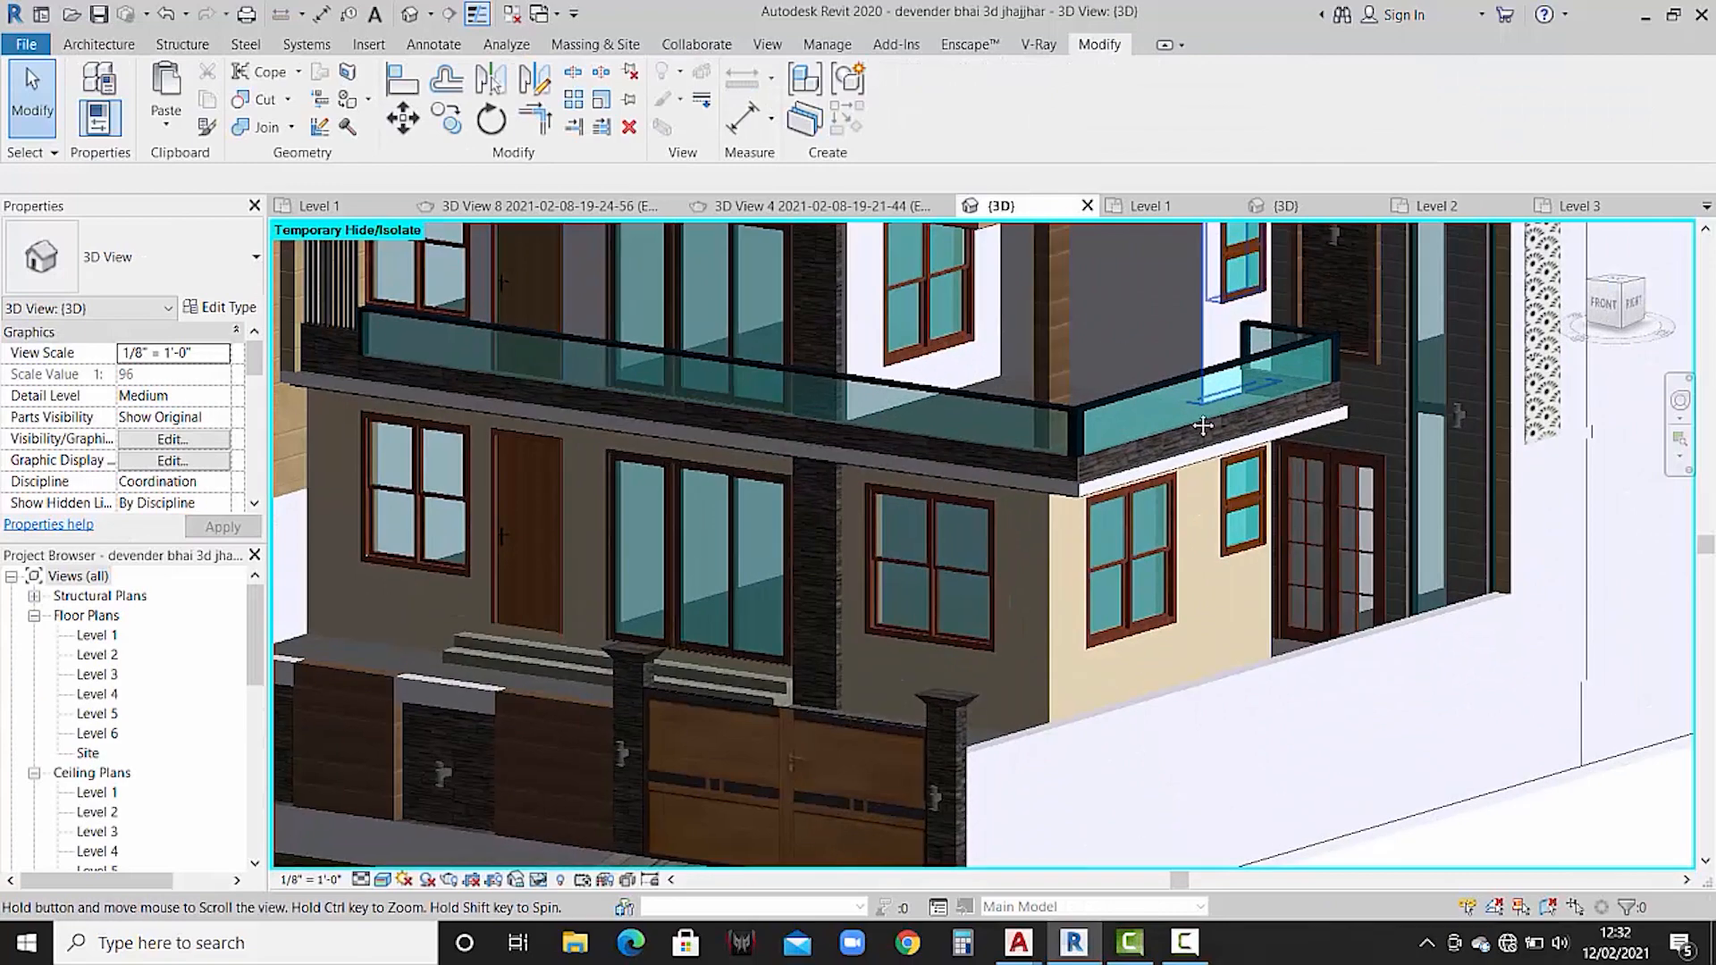
scroll(1237, 382, "down", 6)
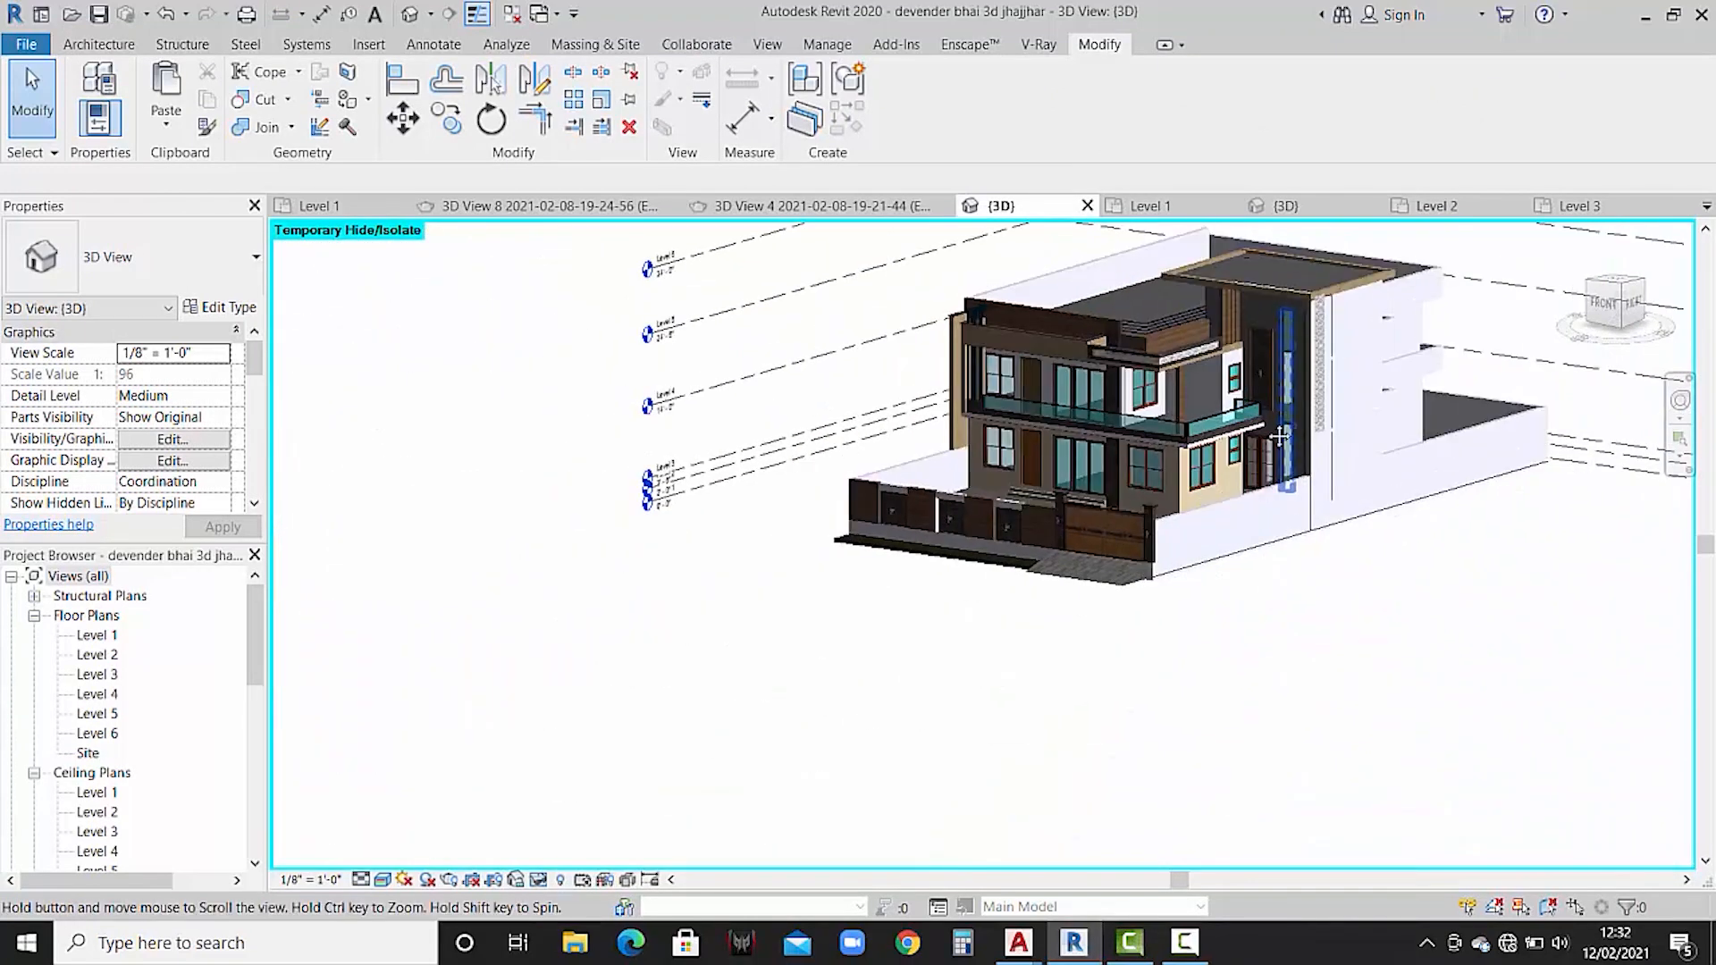
scroll(1262, 487, "up", 4)
scroll(1260, 358, "up", 5)
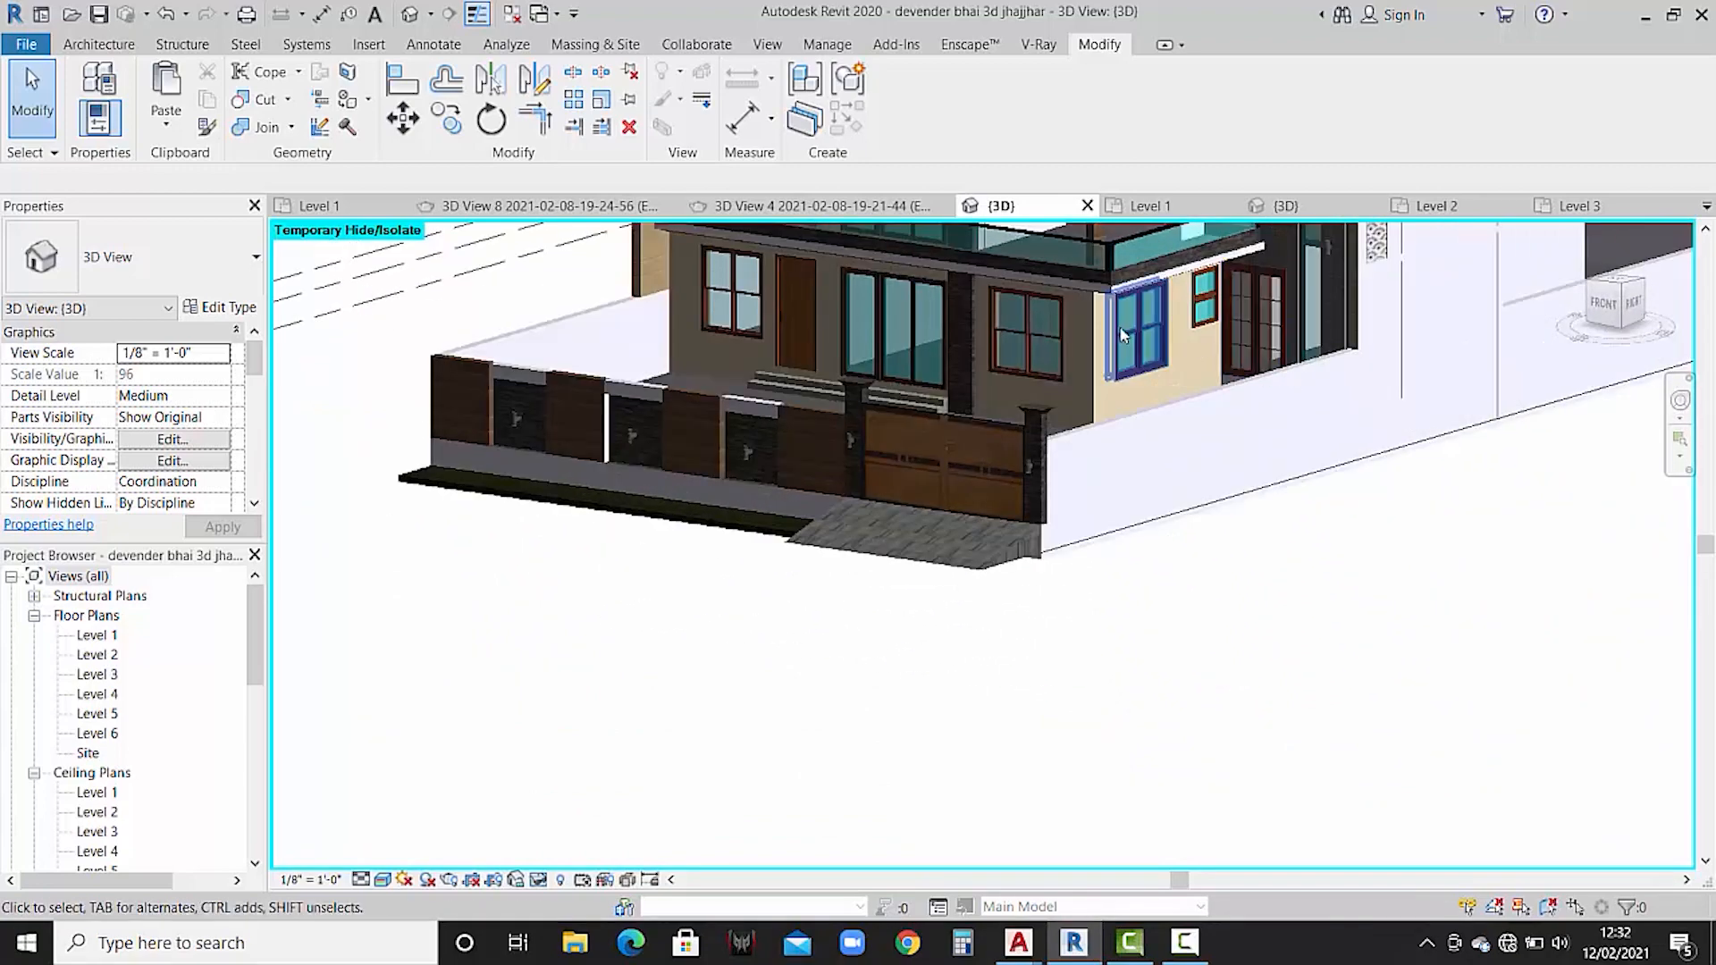
scroll(1272, 308, "up", 2)
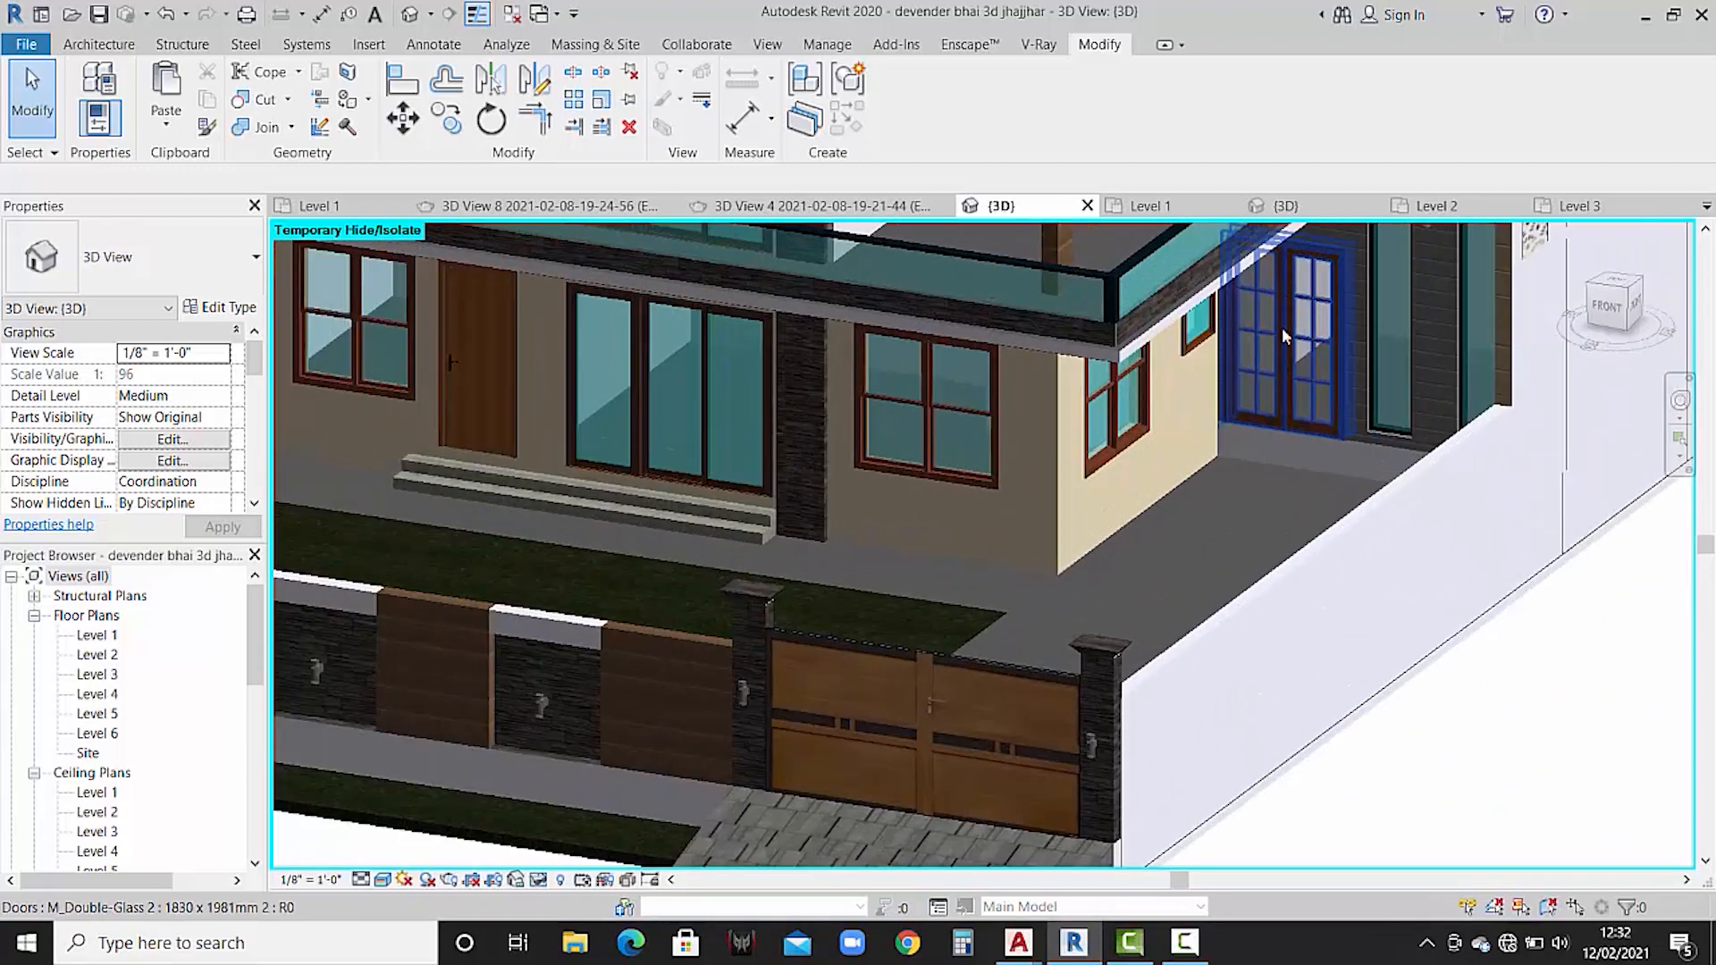
left_click(97, 635)
double_click(103, 635)
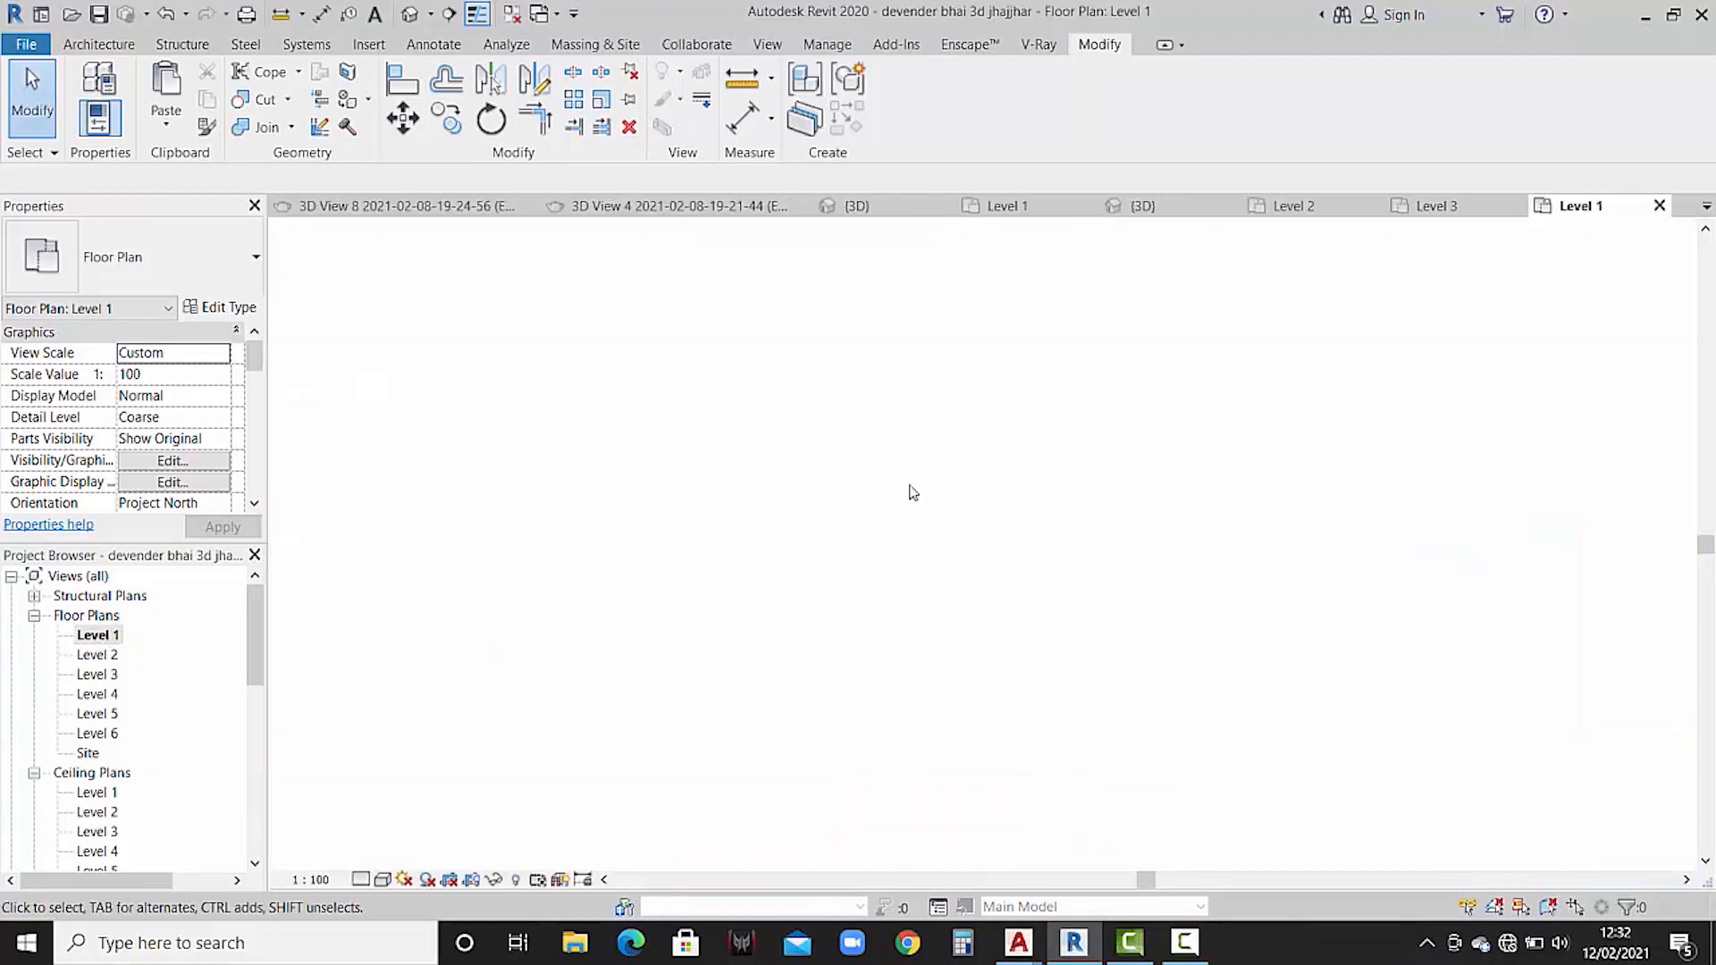
scroll(1161, 398, "down", 3)
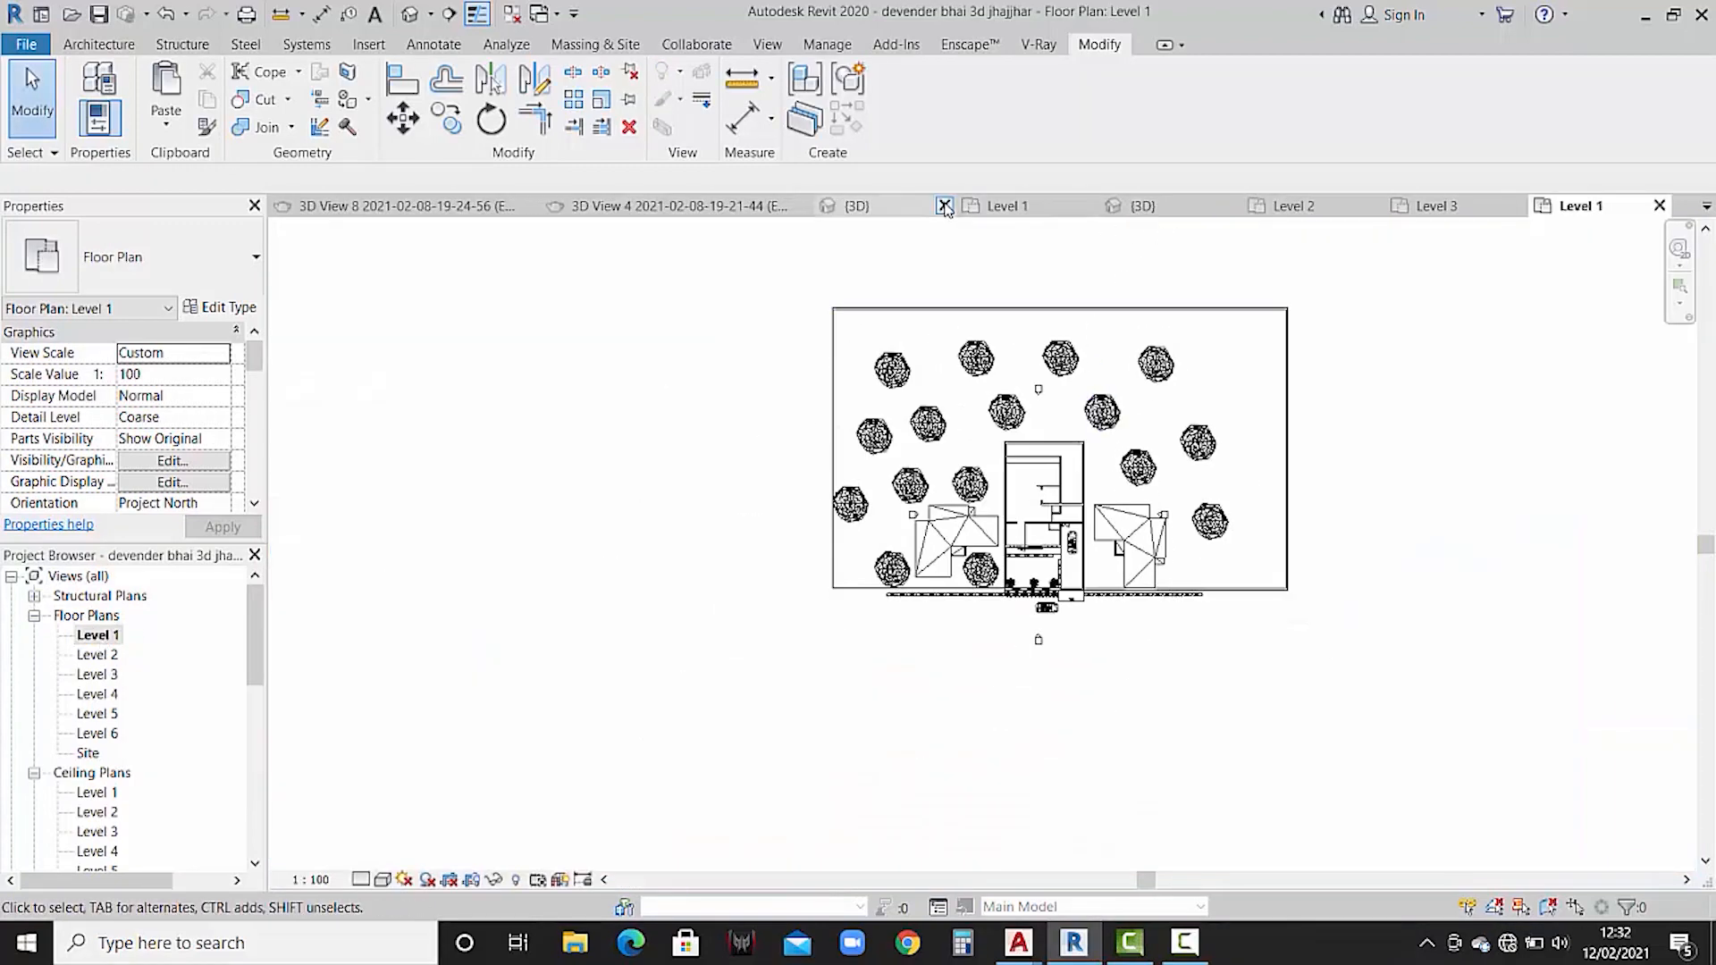
left_click(1659, 205)
- In Project1's Level 1 floor plan, load the M_Double-Glass 2 door family from the Doors folder of the rac. 14 library
left_click(1153, 206)
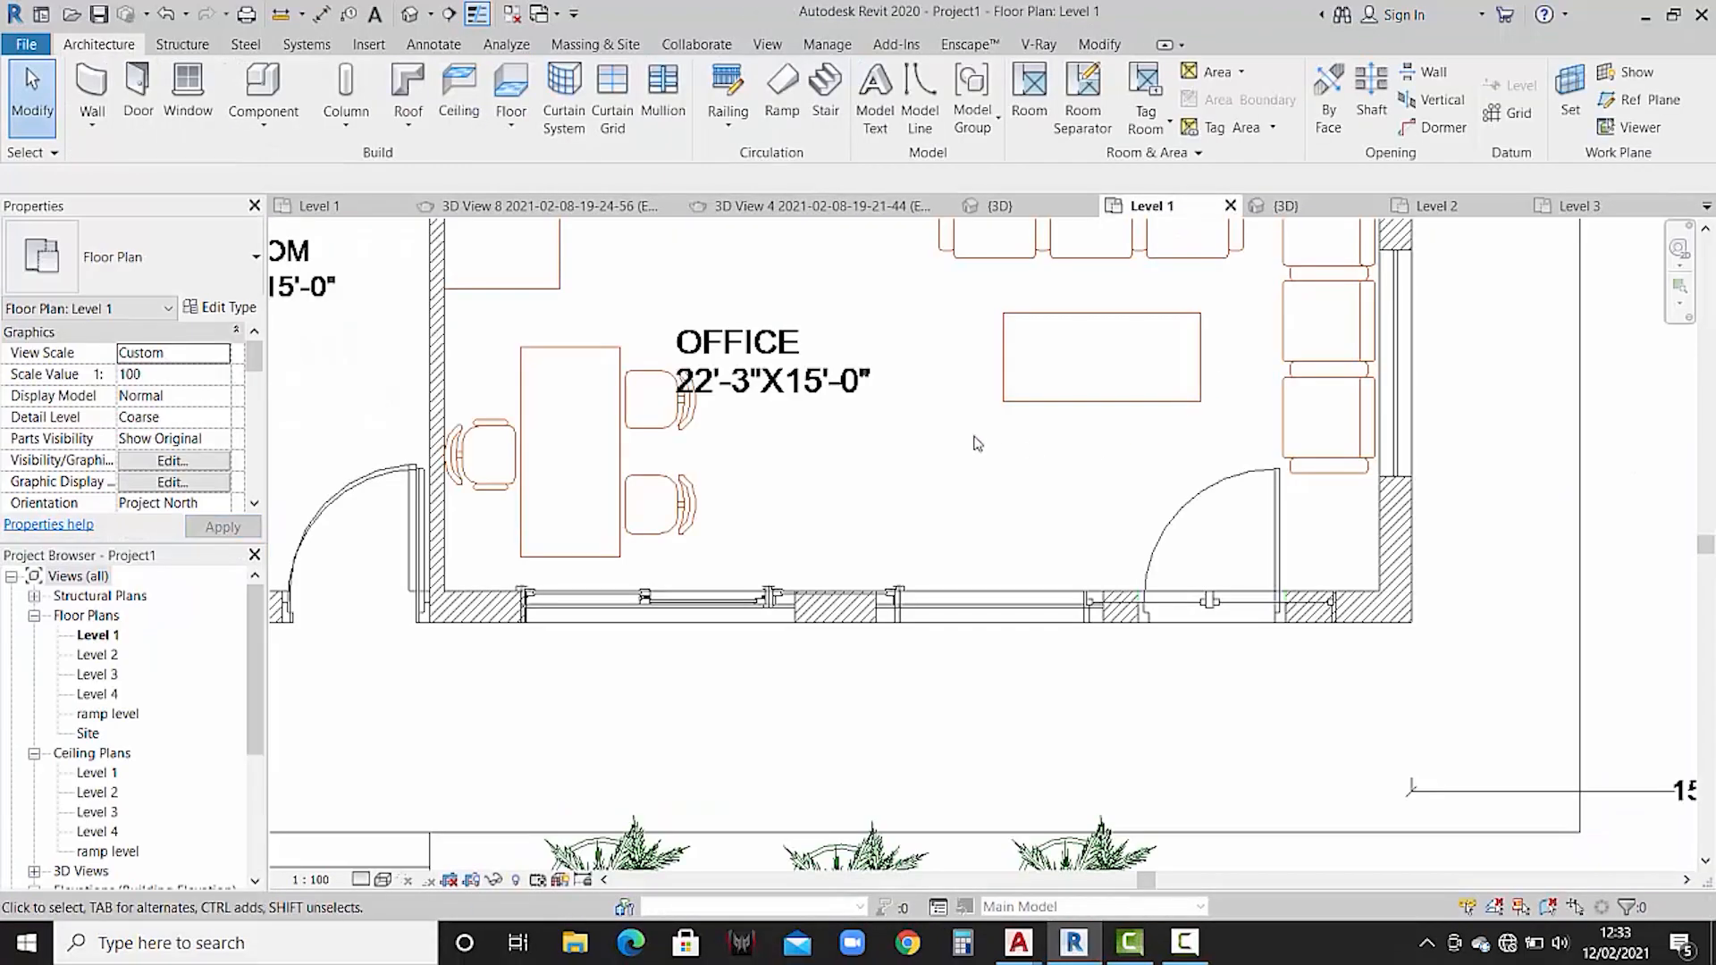
mouse_move(965, 480)
middle_mouse_down()
mouse_move(920, 448)
mouse_move(904, 464)
mouse_move(1027, 448)
middle_mouse_up()
scroll(920, 447, "down", 3)
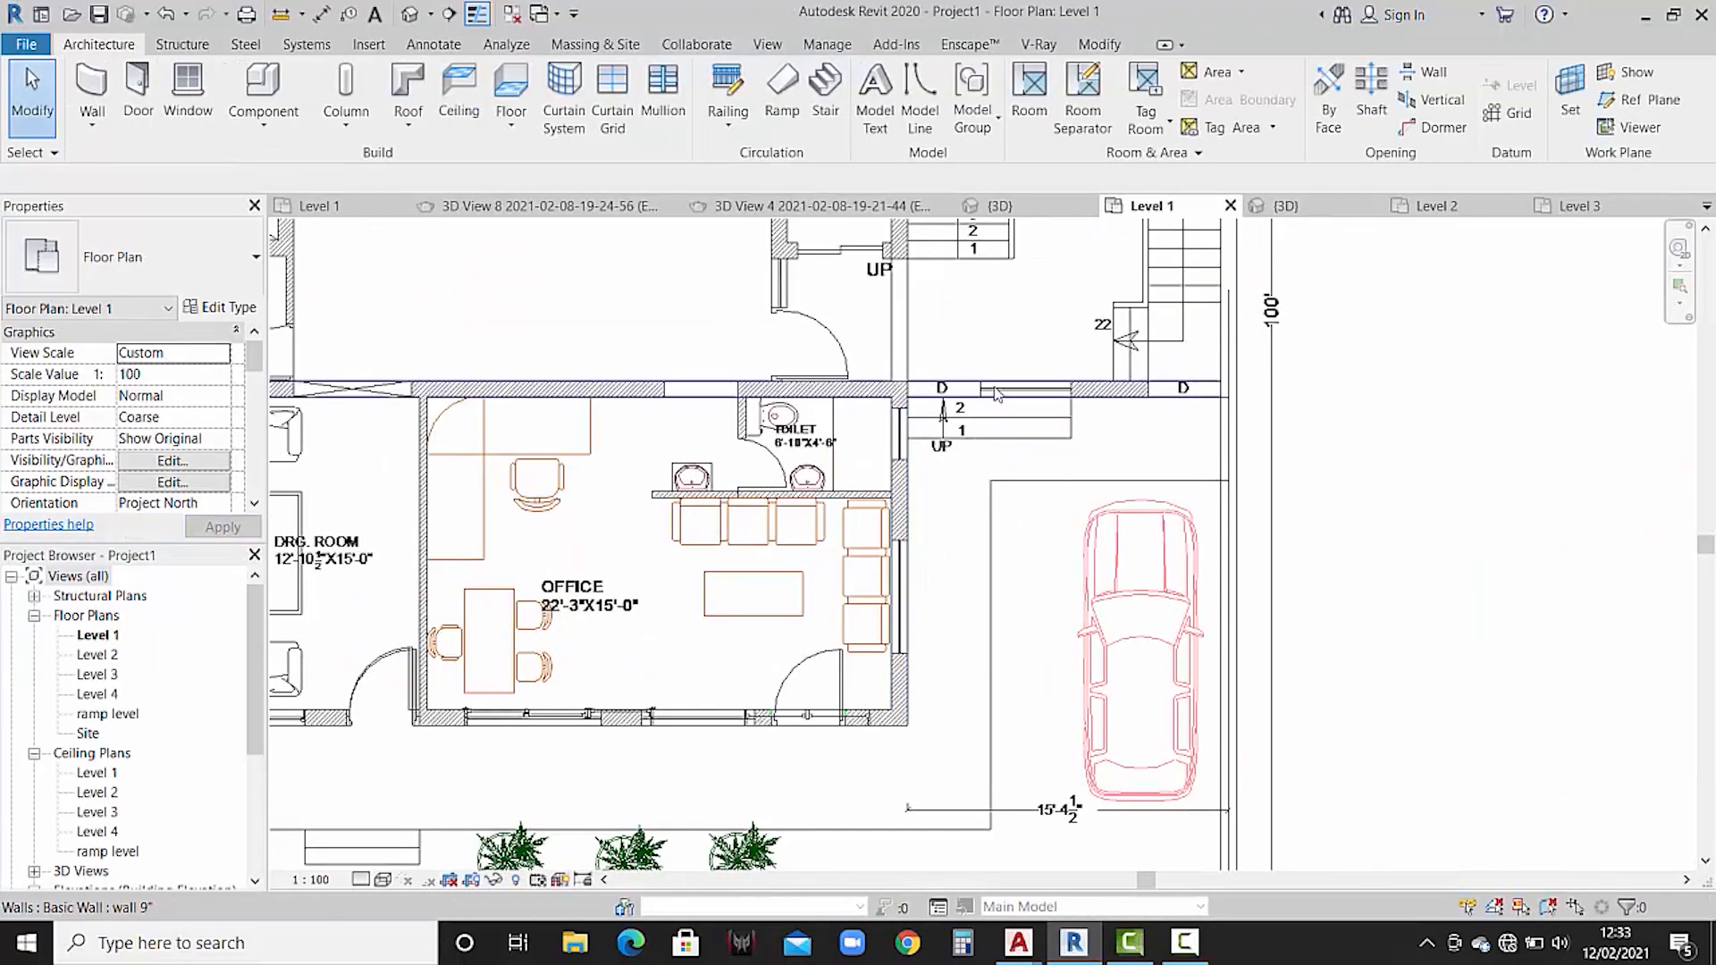
scroll(1026, 448, "up", 2)
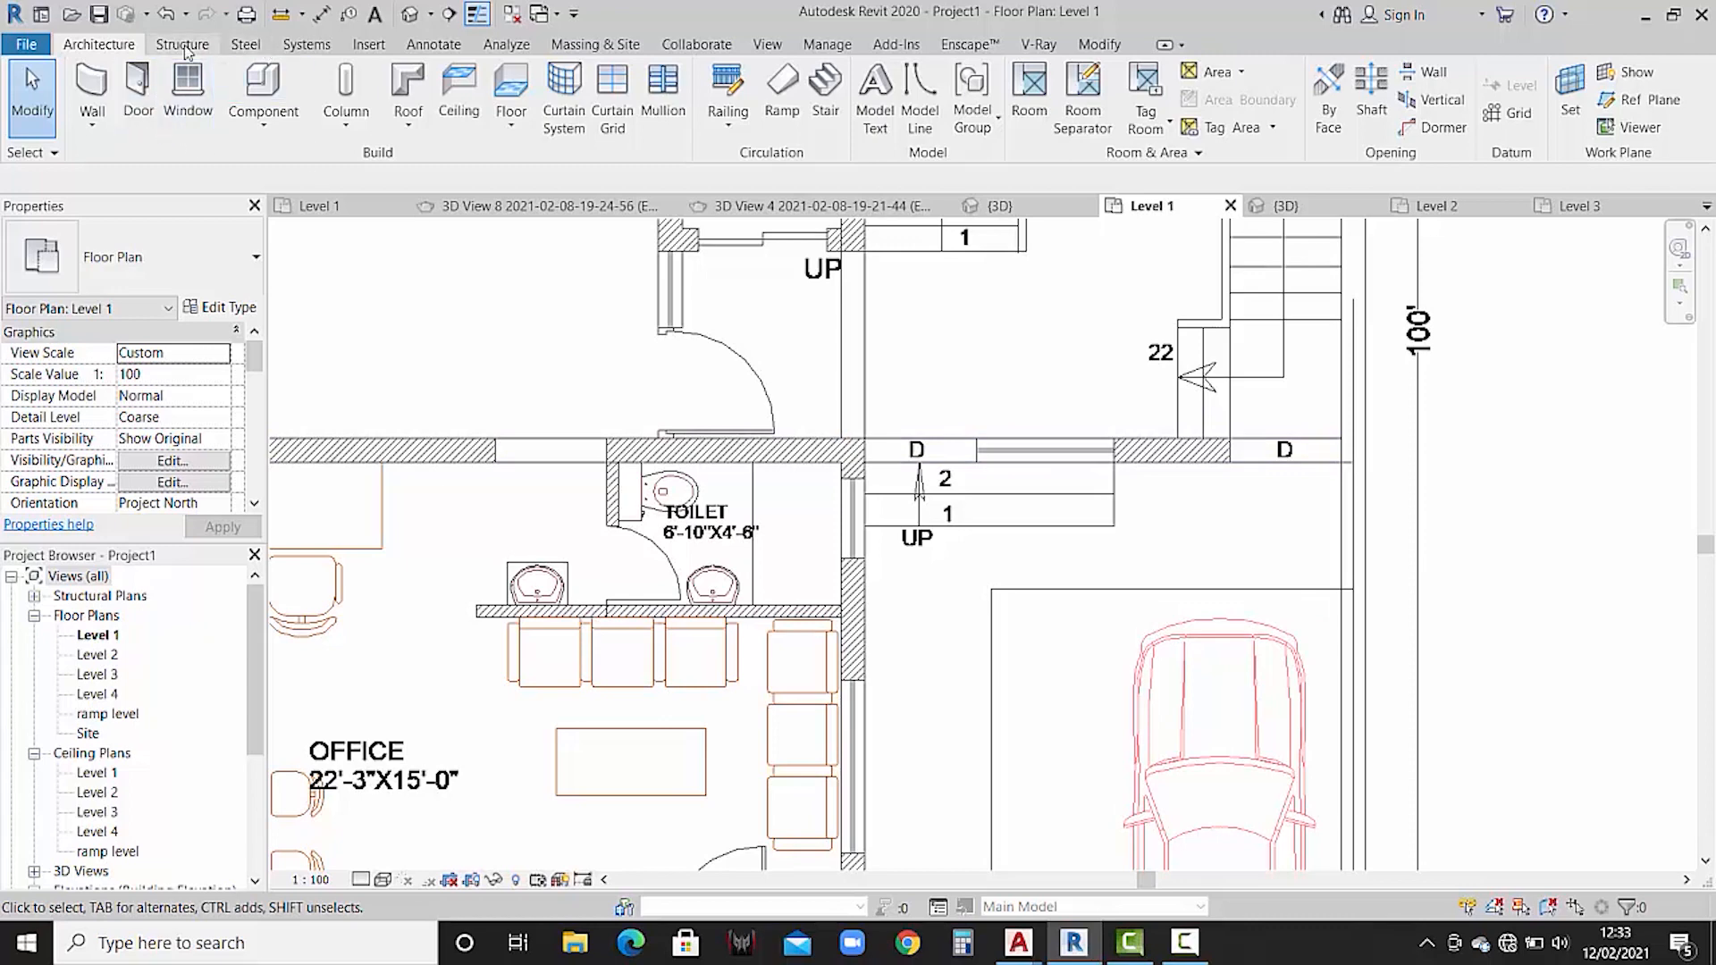
left_click(370, 44)
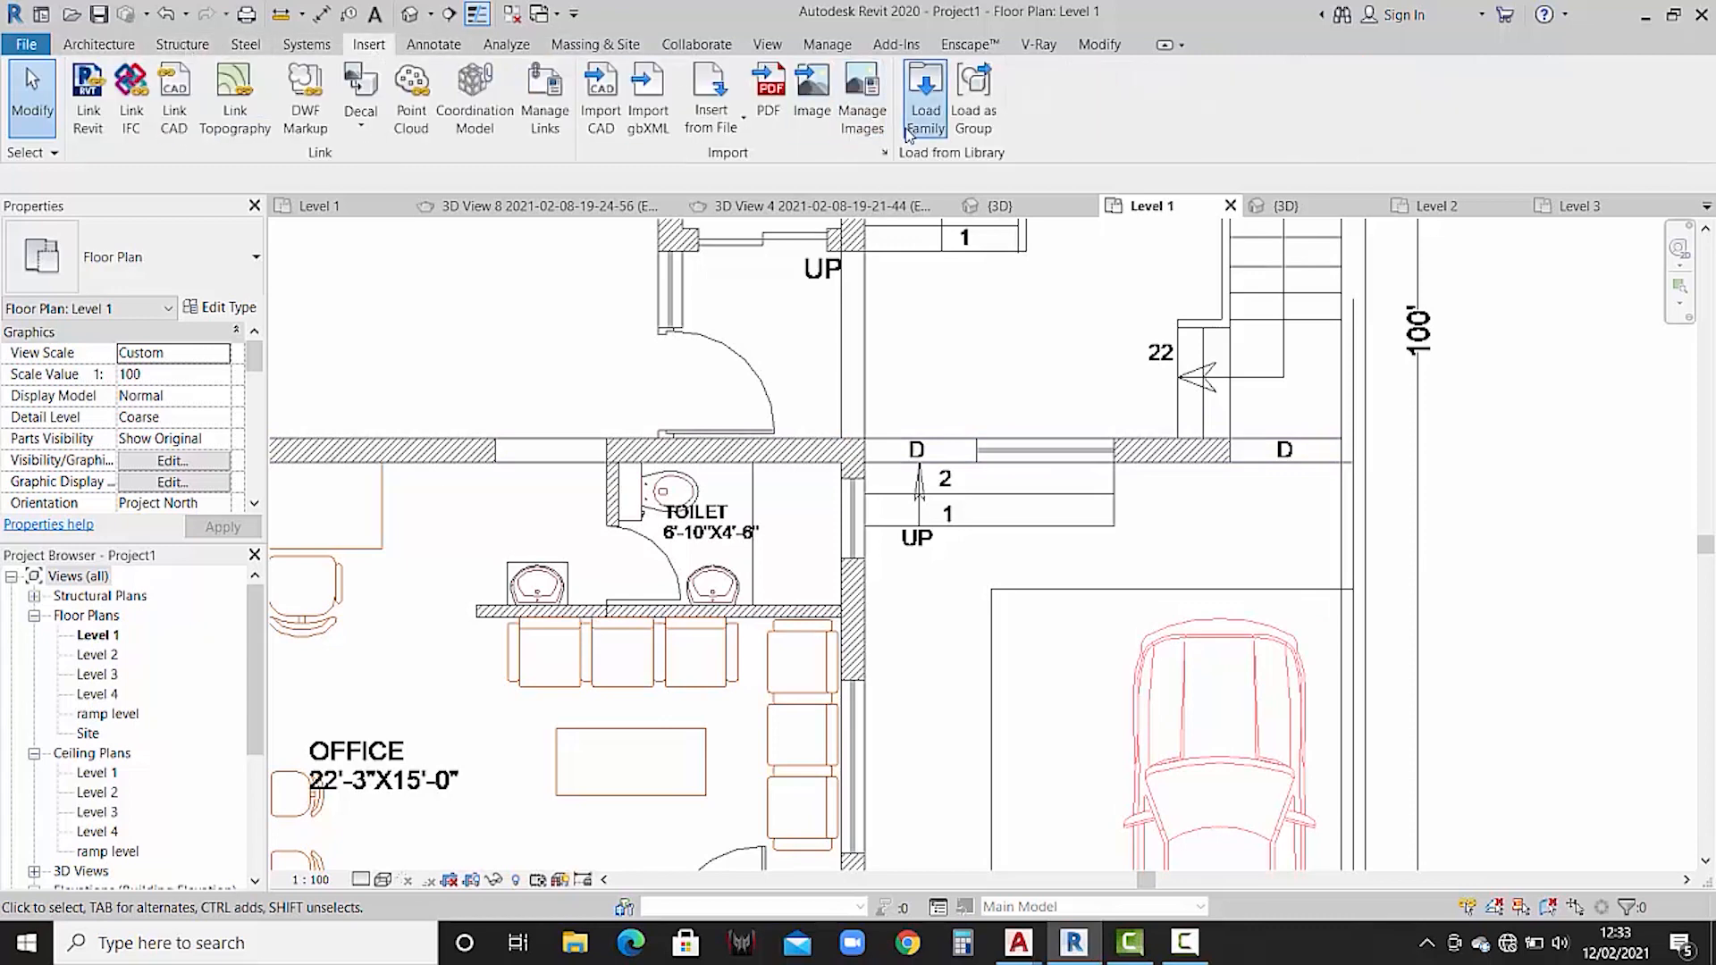
left_click(925, 102)
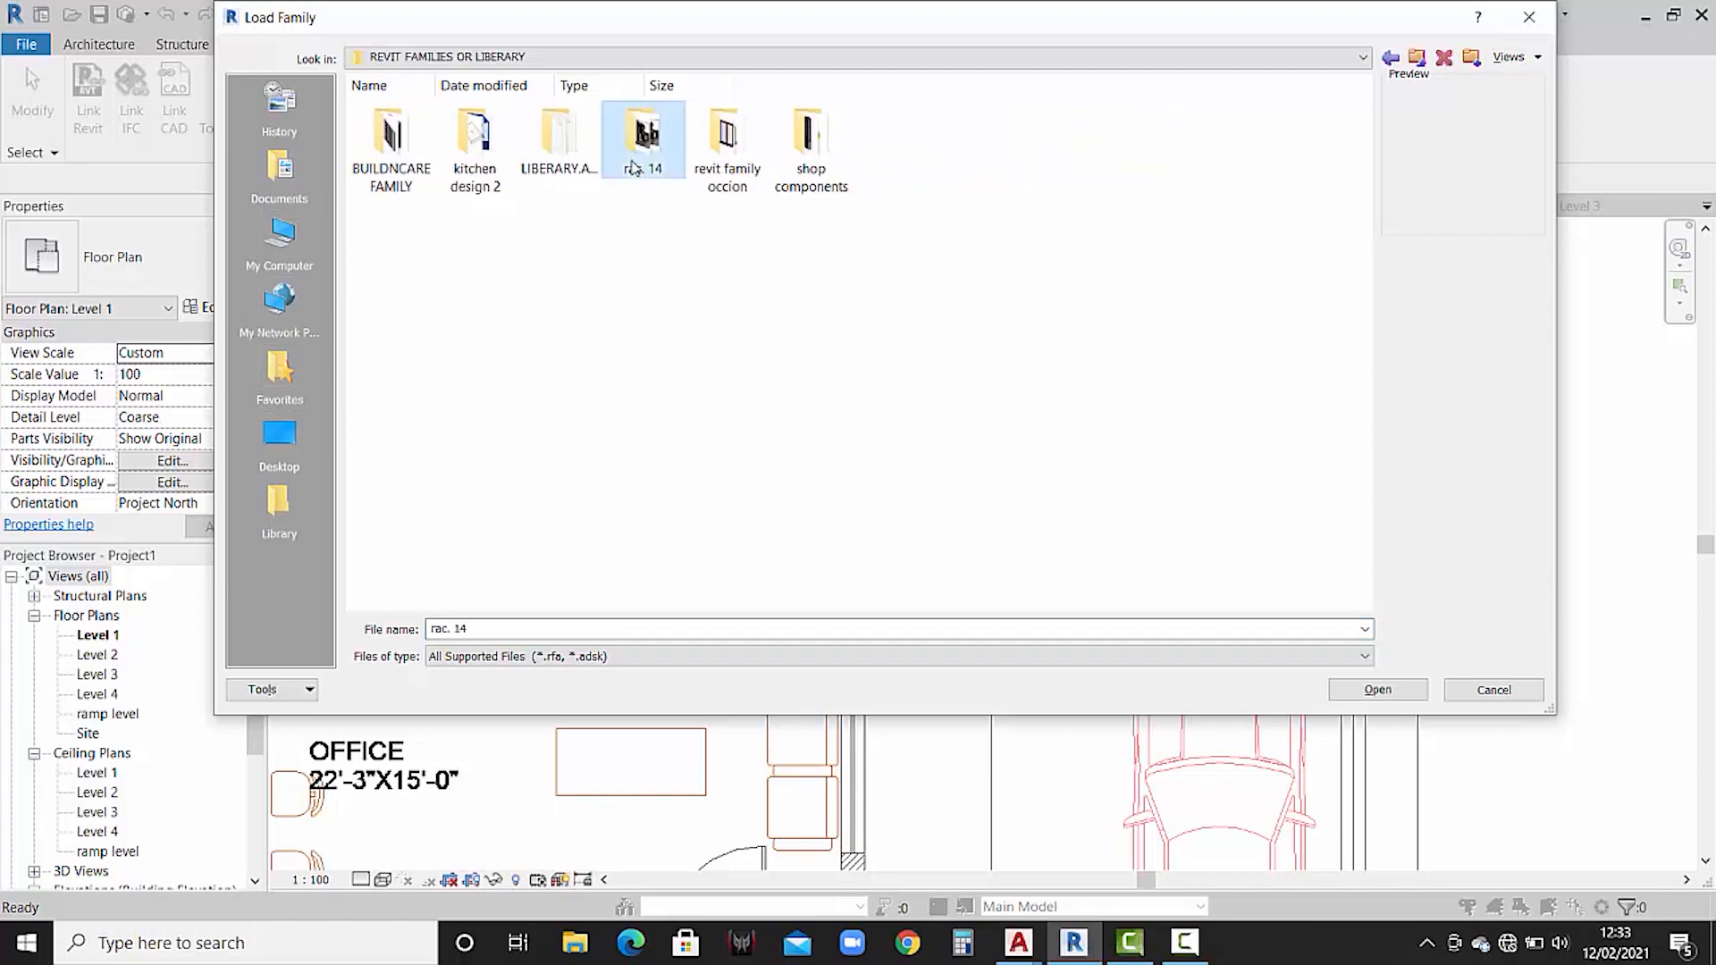
double_click(645, 147)
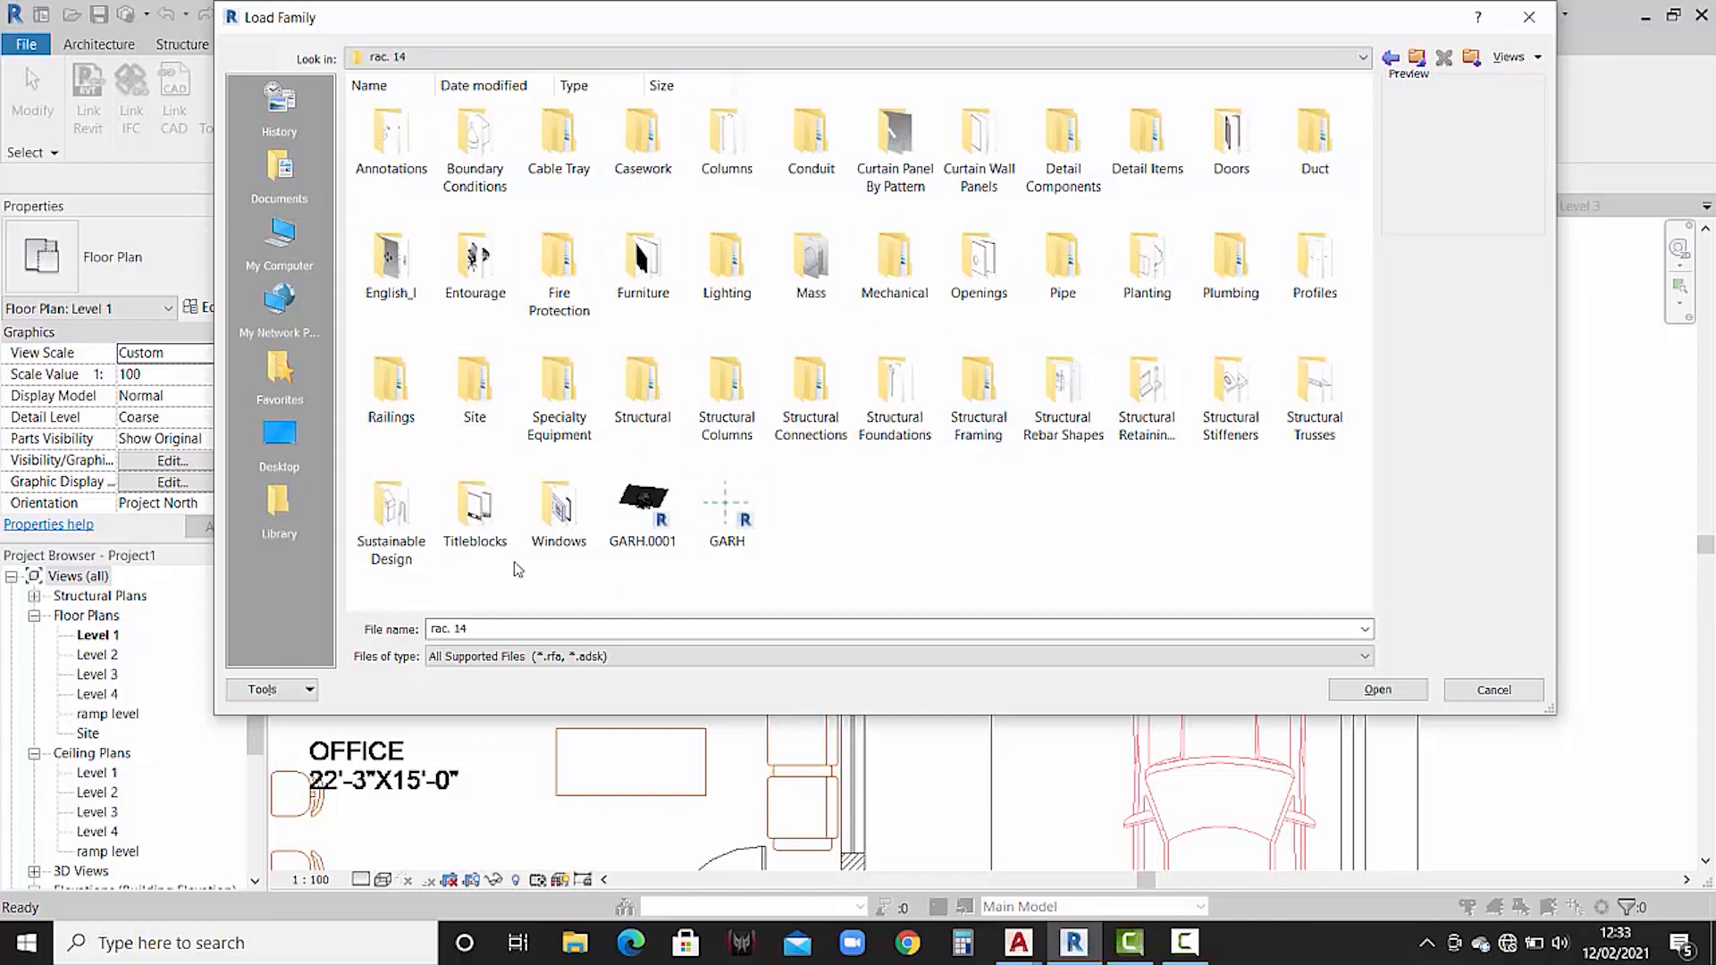
double_click(1231, 134)
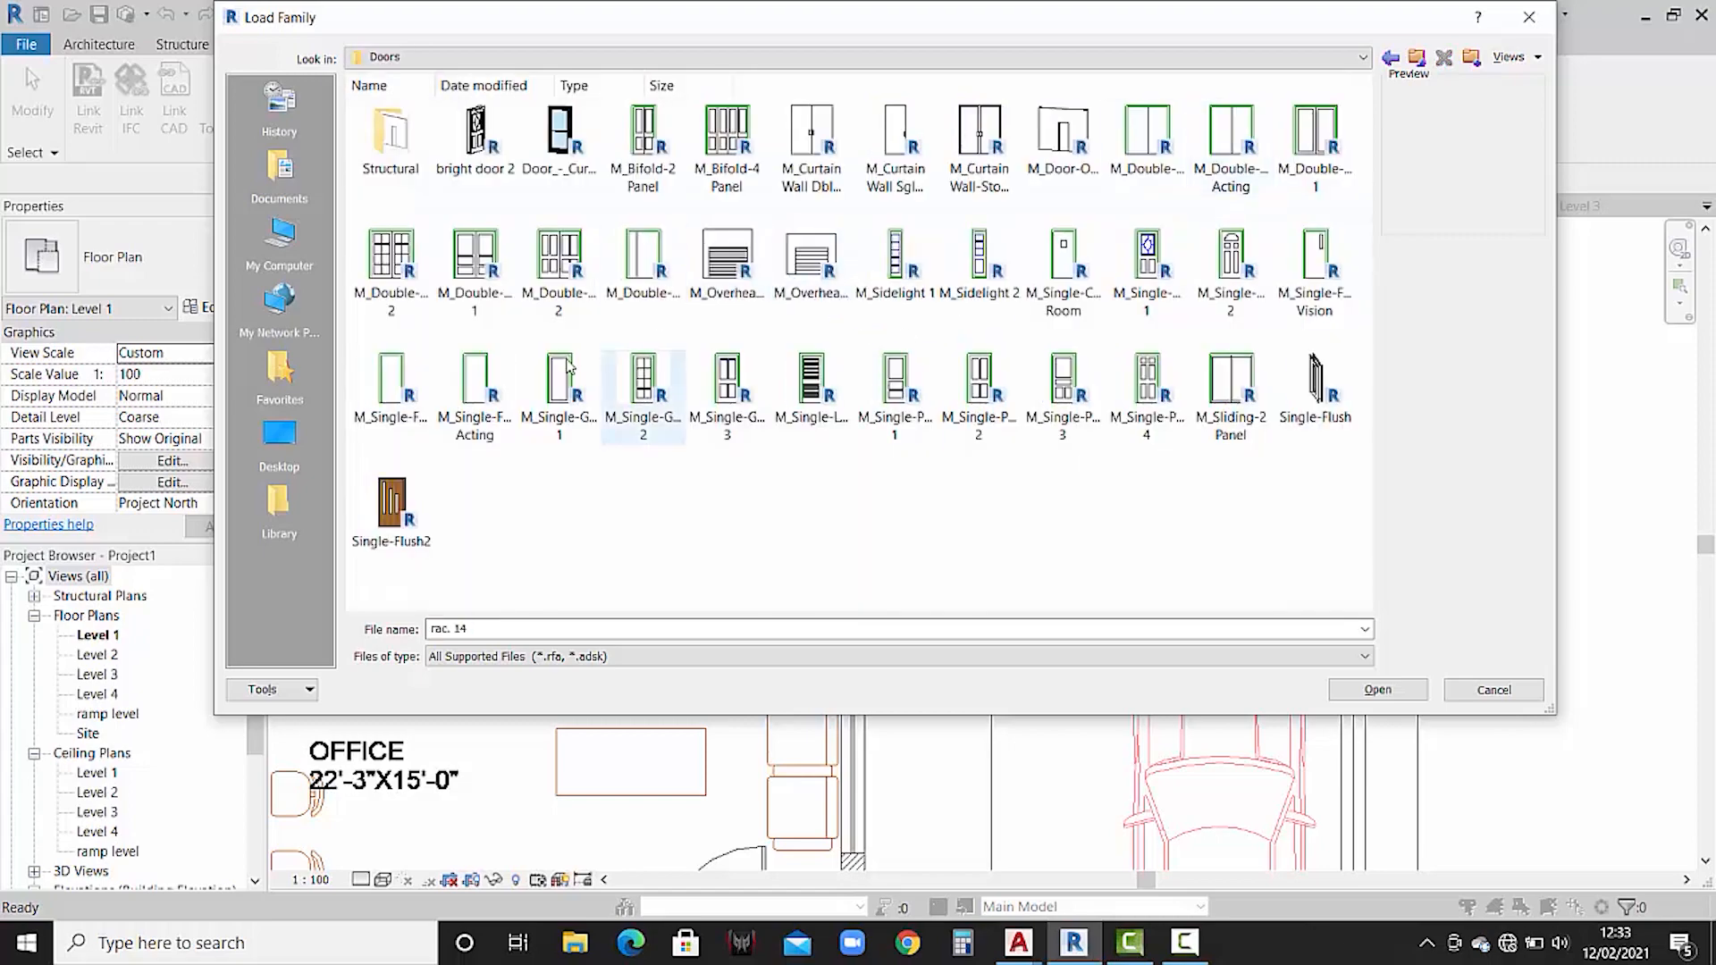
left_click(394, 268)
left_click(1376, 690)
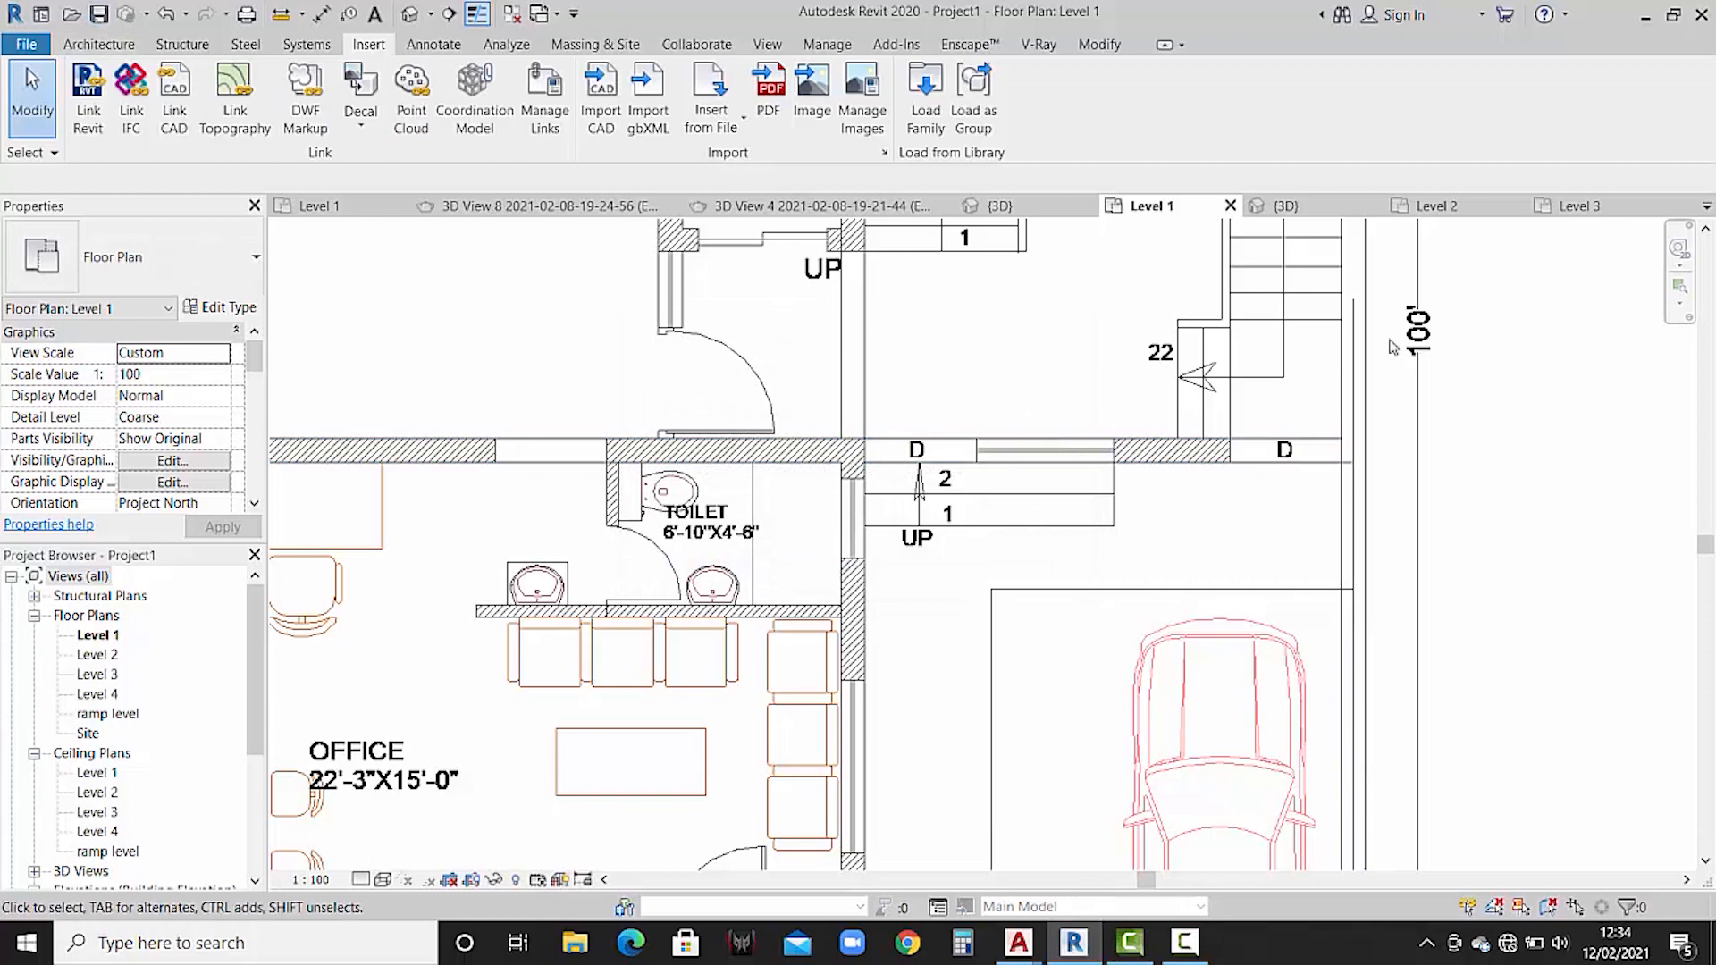
- Place an M_Double-Glass 2 door, 1830 x 1981mm, in the wall above the entrance steps beside the toilet
left_click(98, 44)
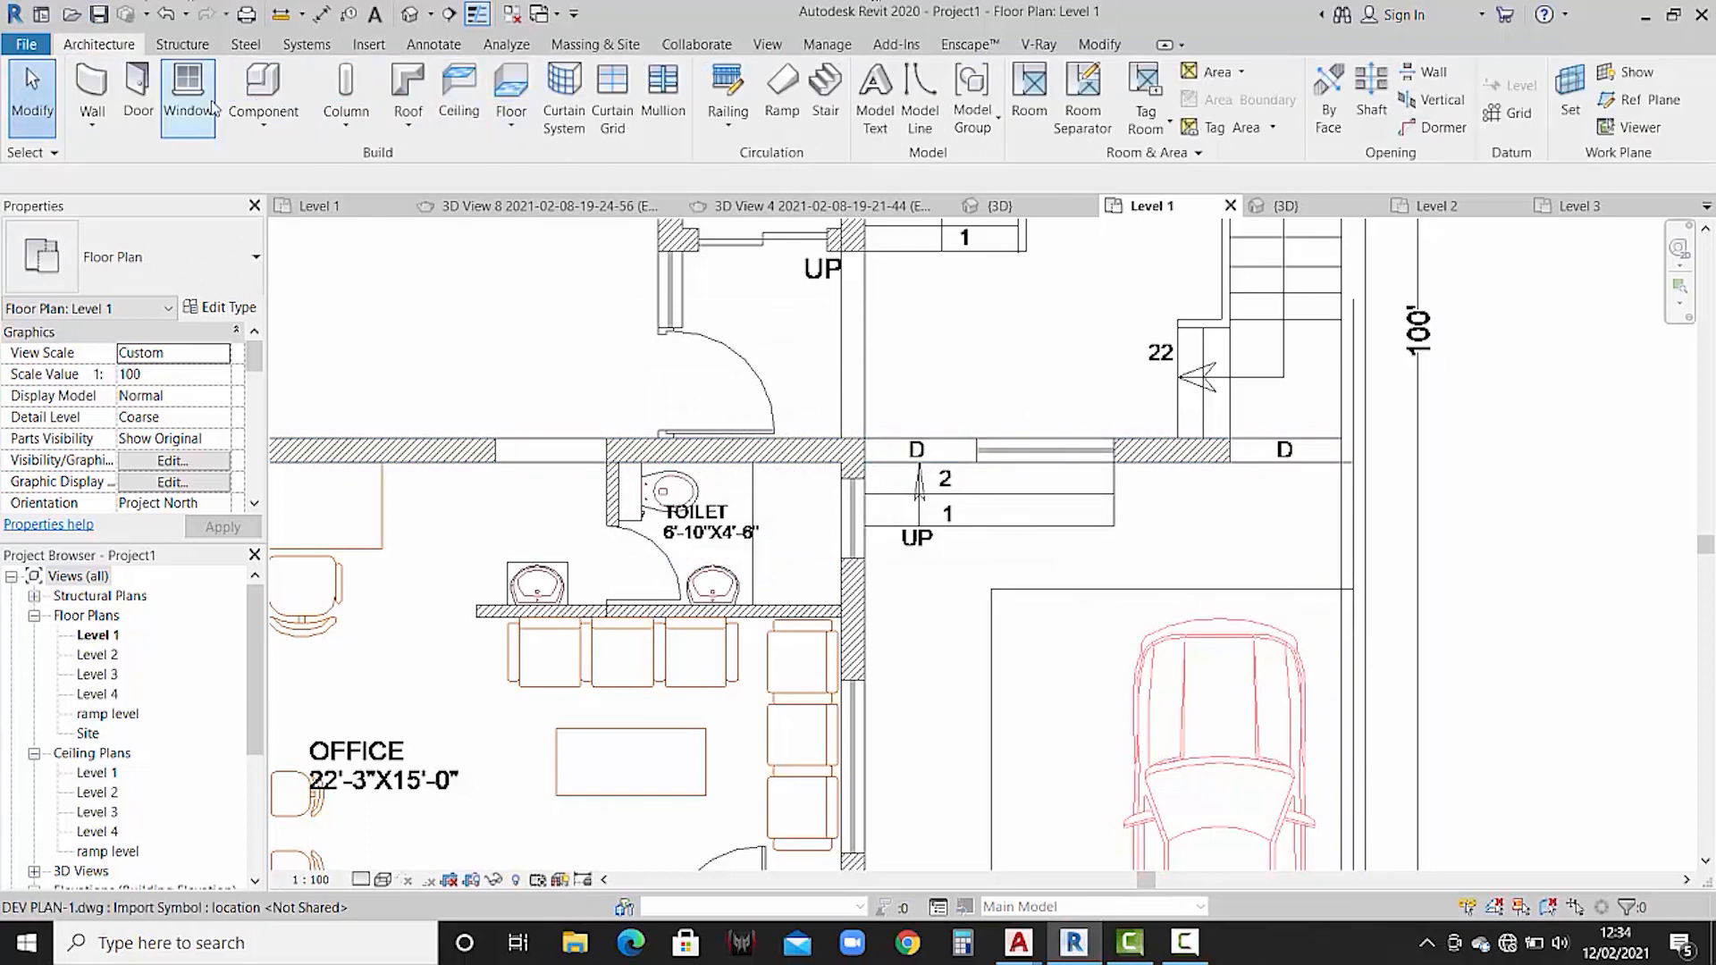
left_click(137, 89)
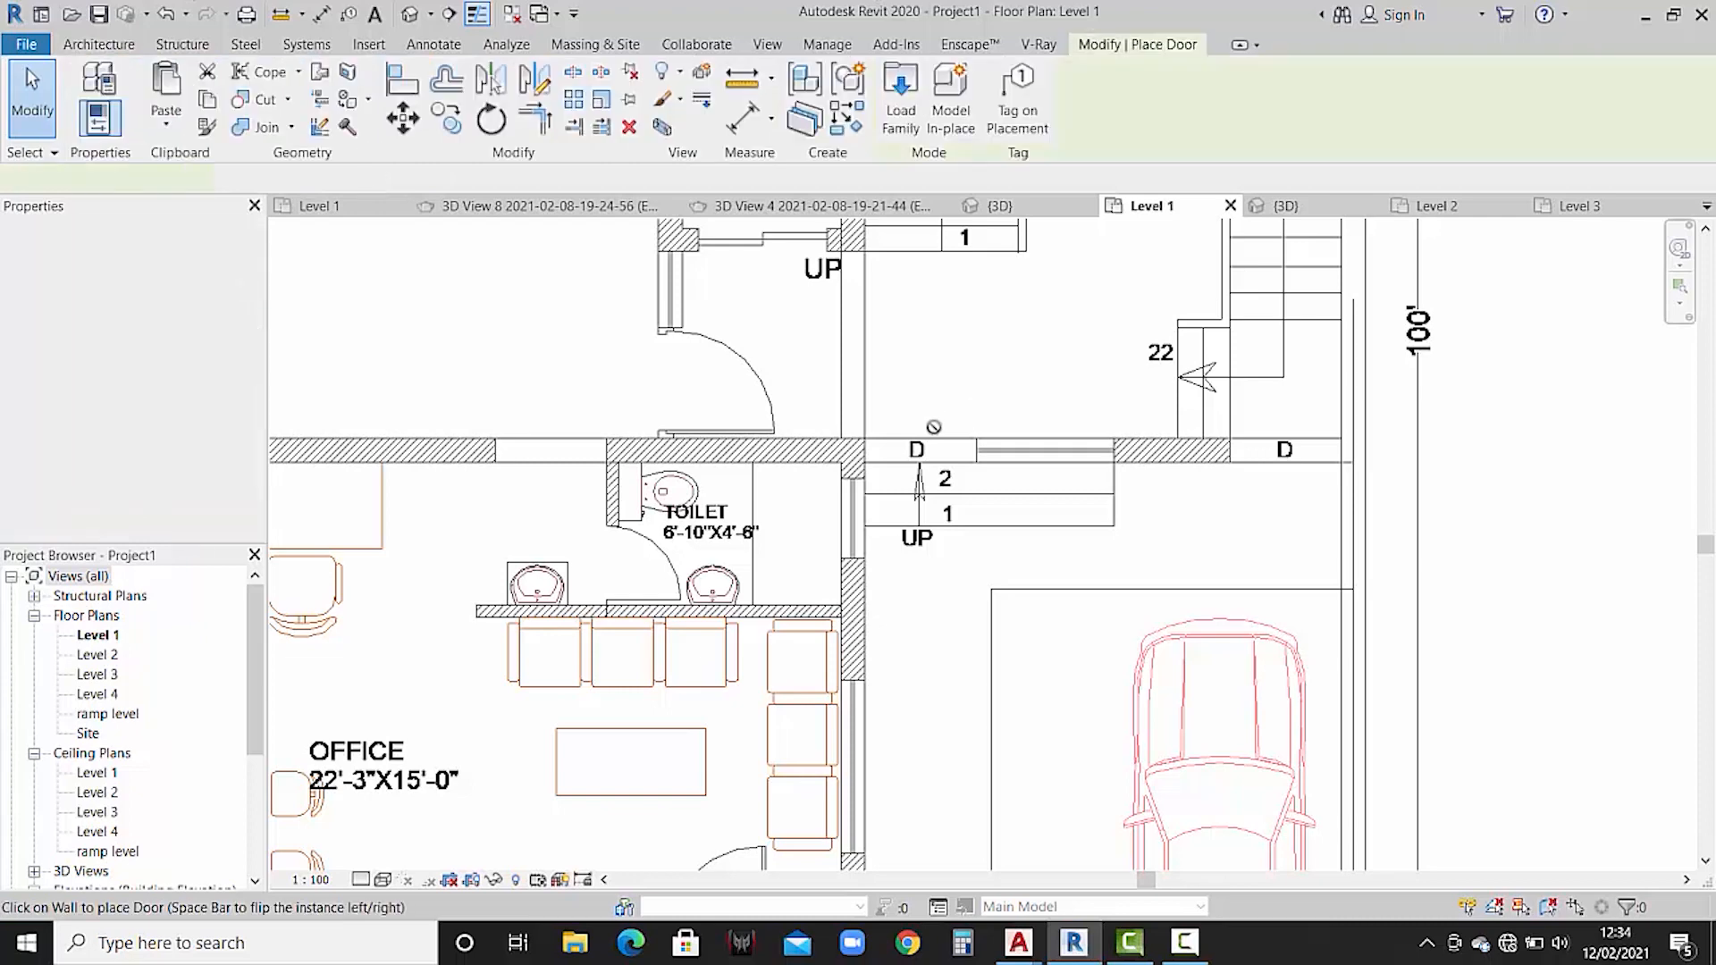
scroll(989, 436, "up", 3)
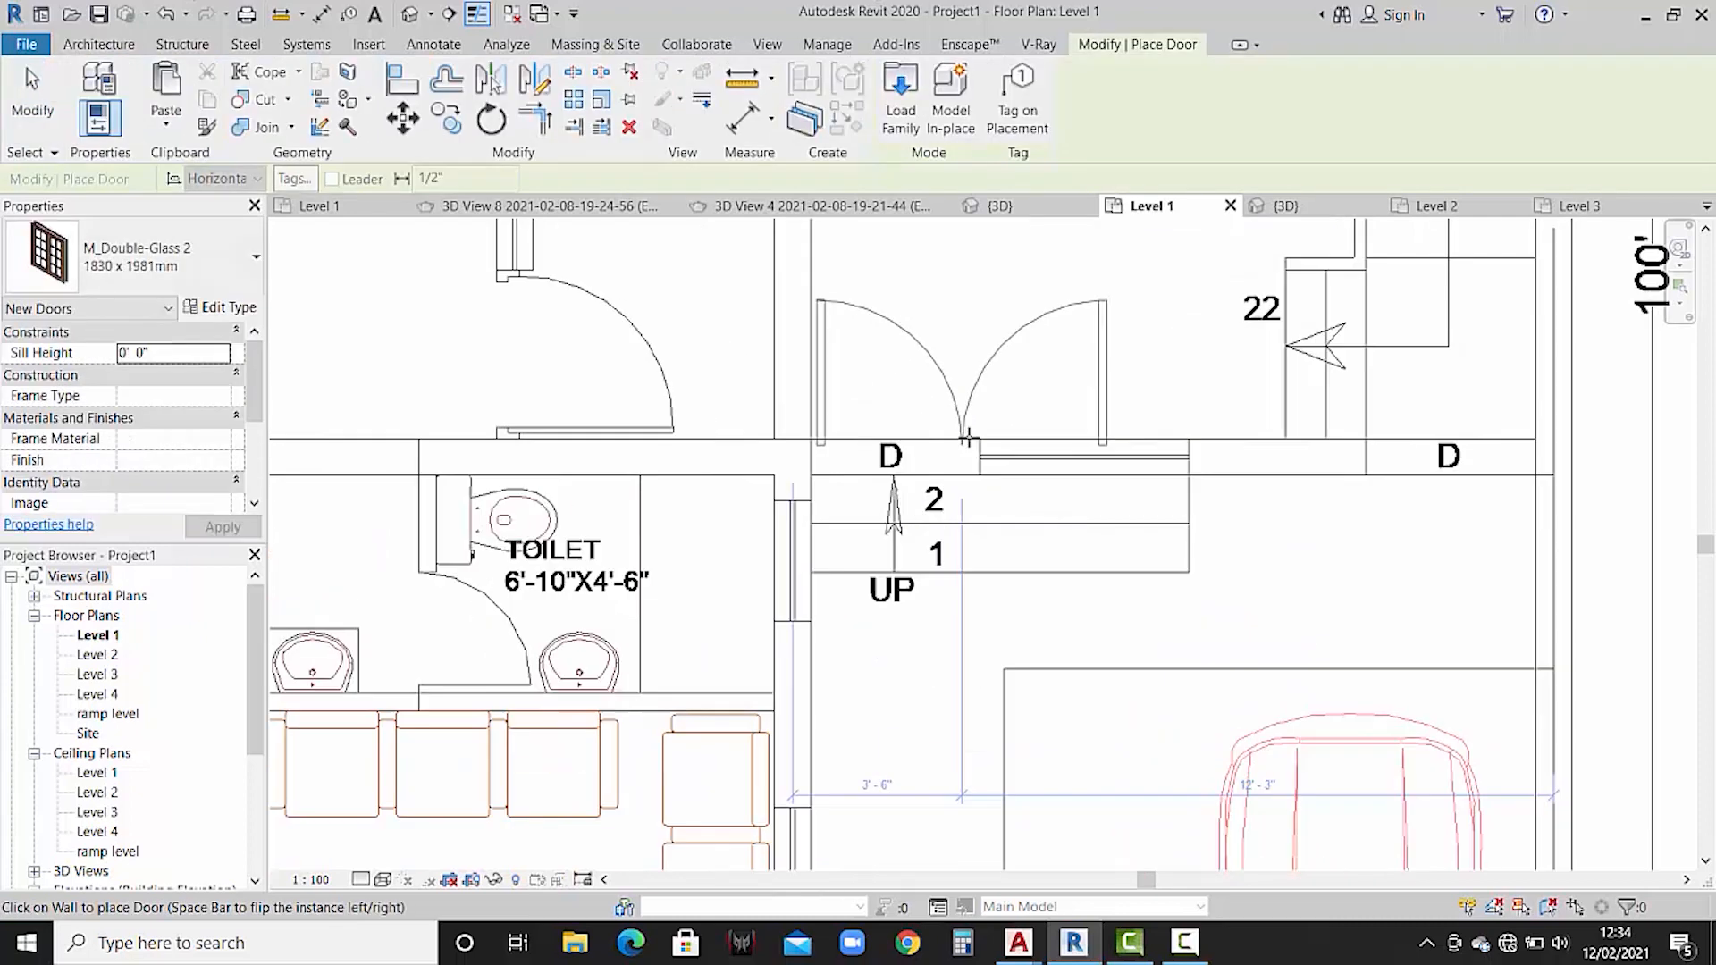
left_click(991, 432)
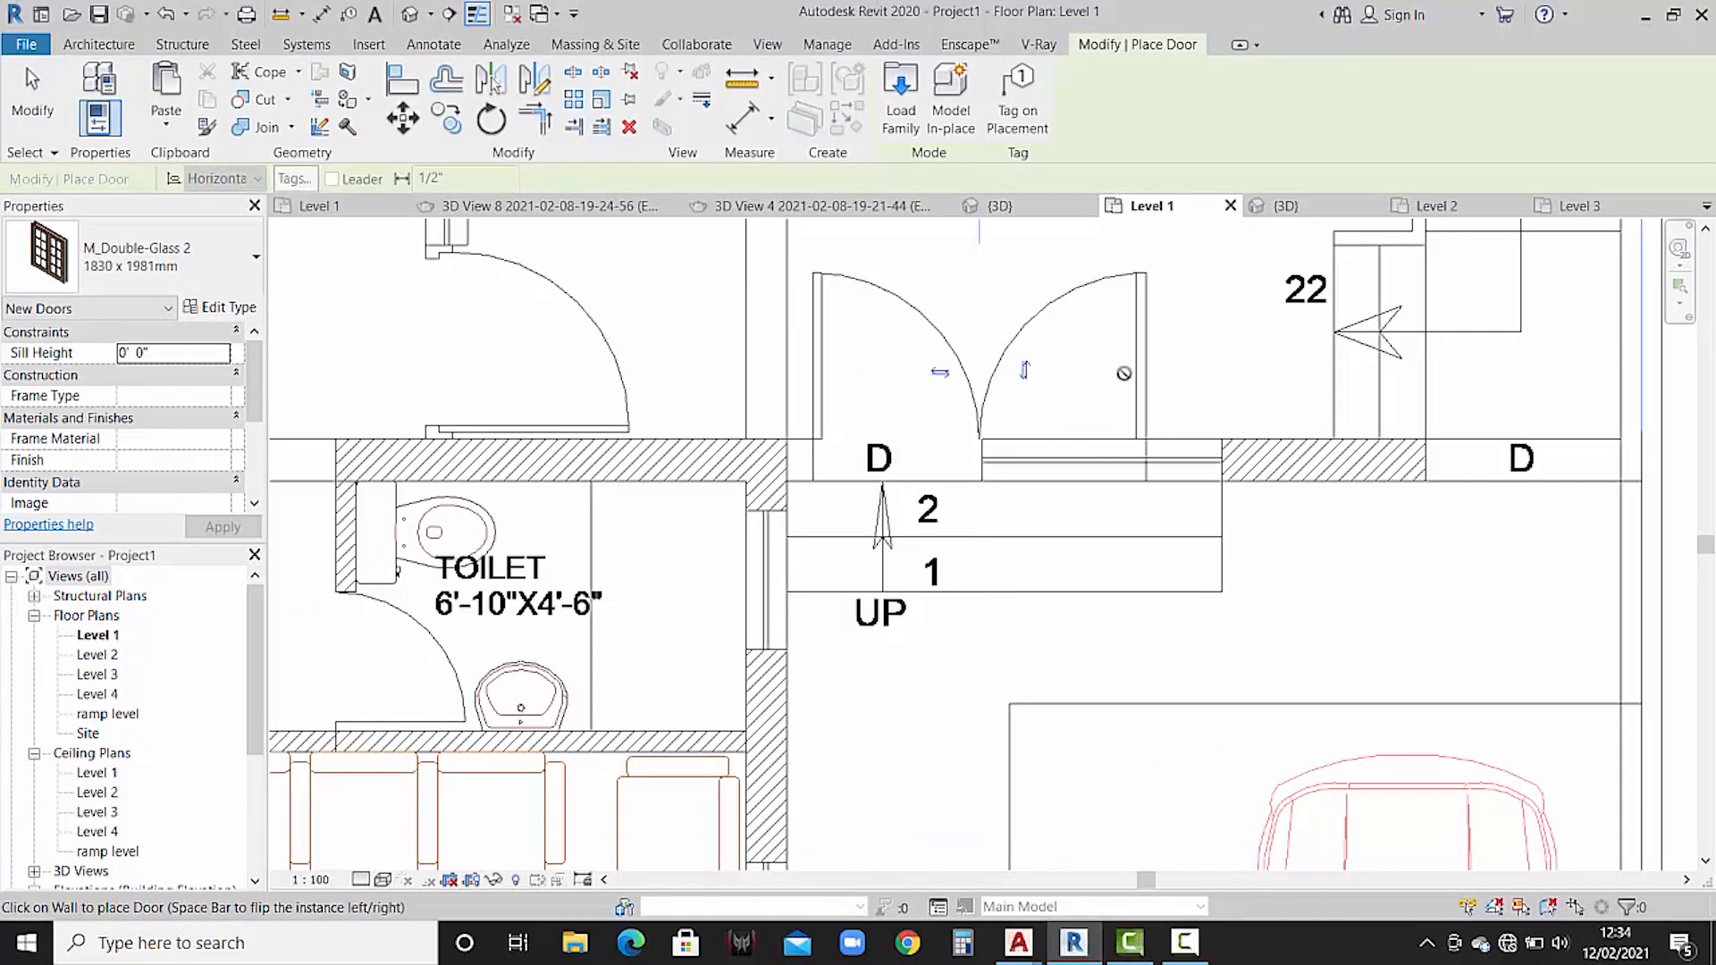
key("Escape")
key("Escape")
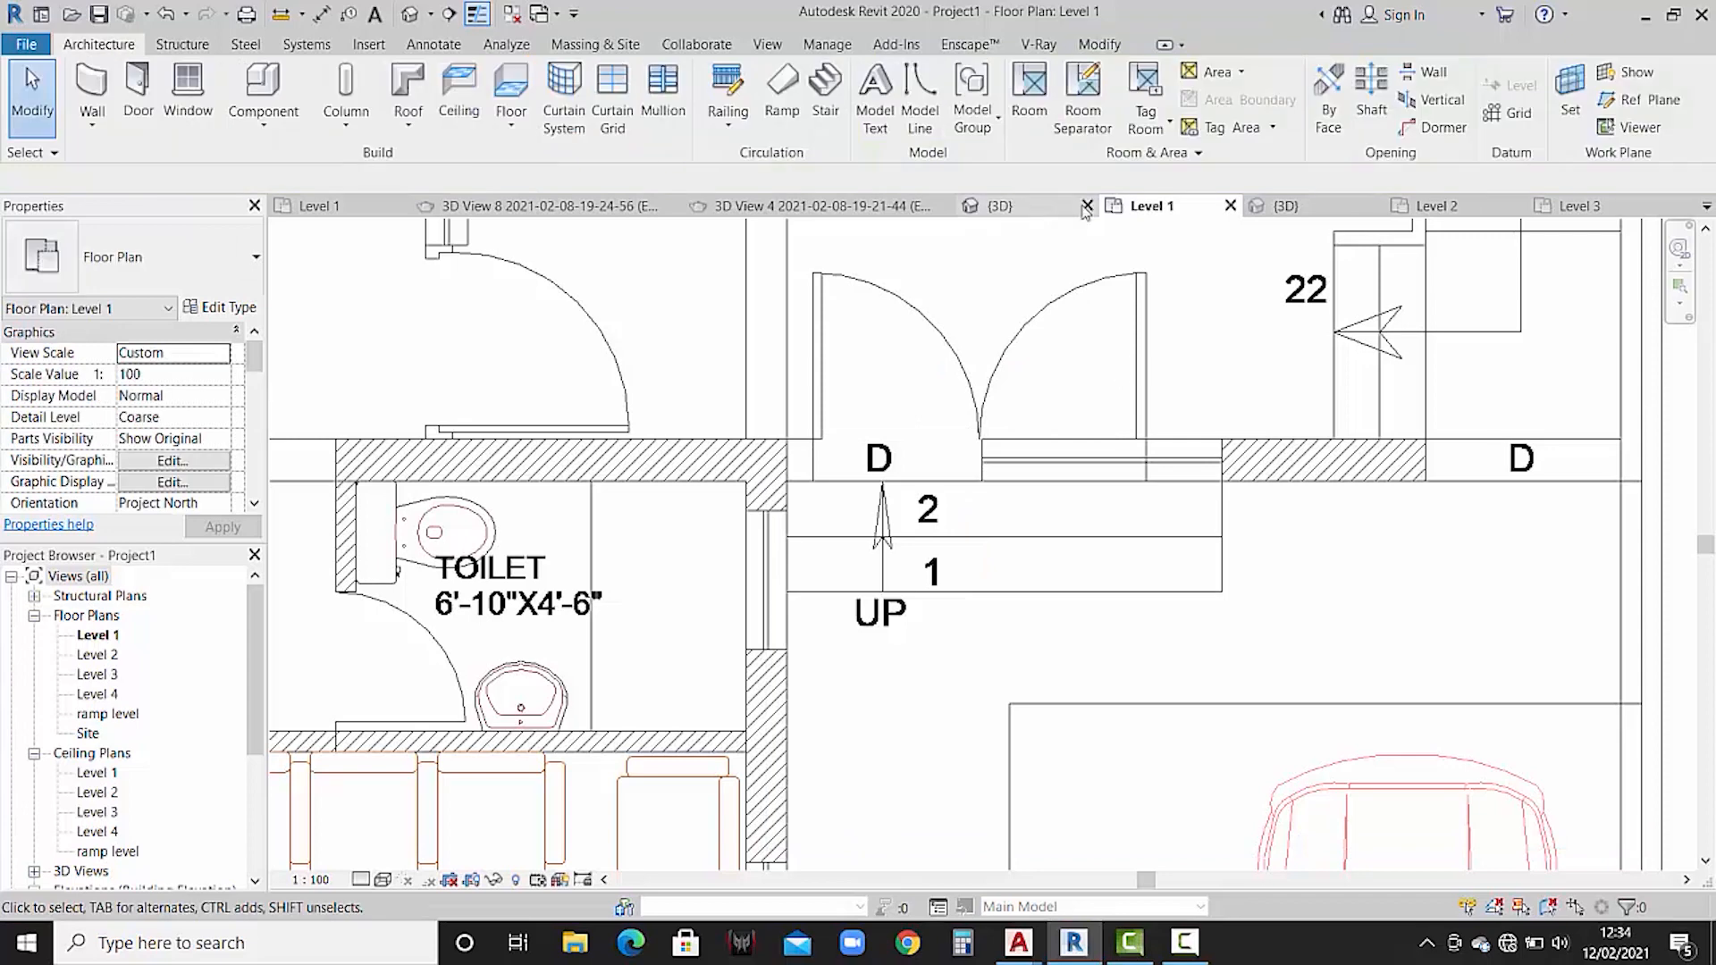
- Check the double glass door in 3D and flip its facing in the Level 1 plan so it swings outward over the steps
left_click(1311, 205)
scroll(1264, 459, "up", 4)
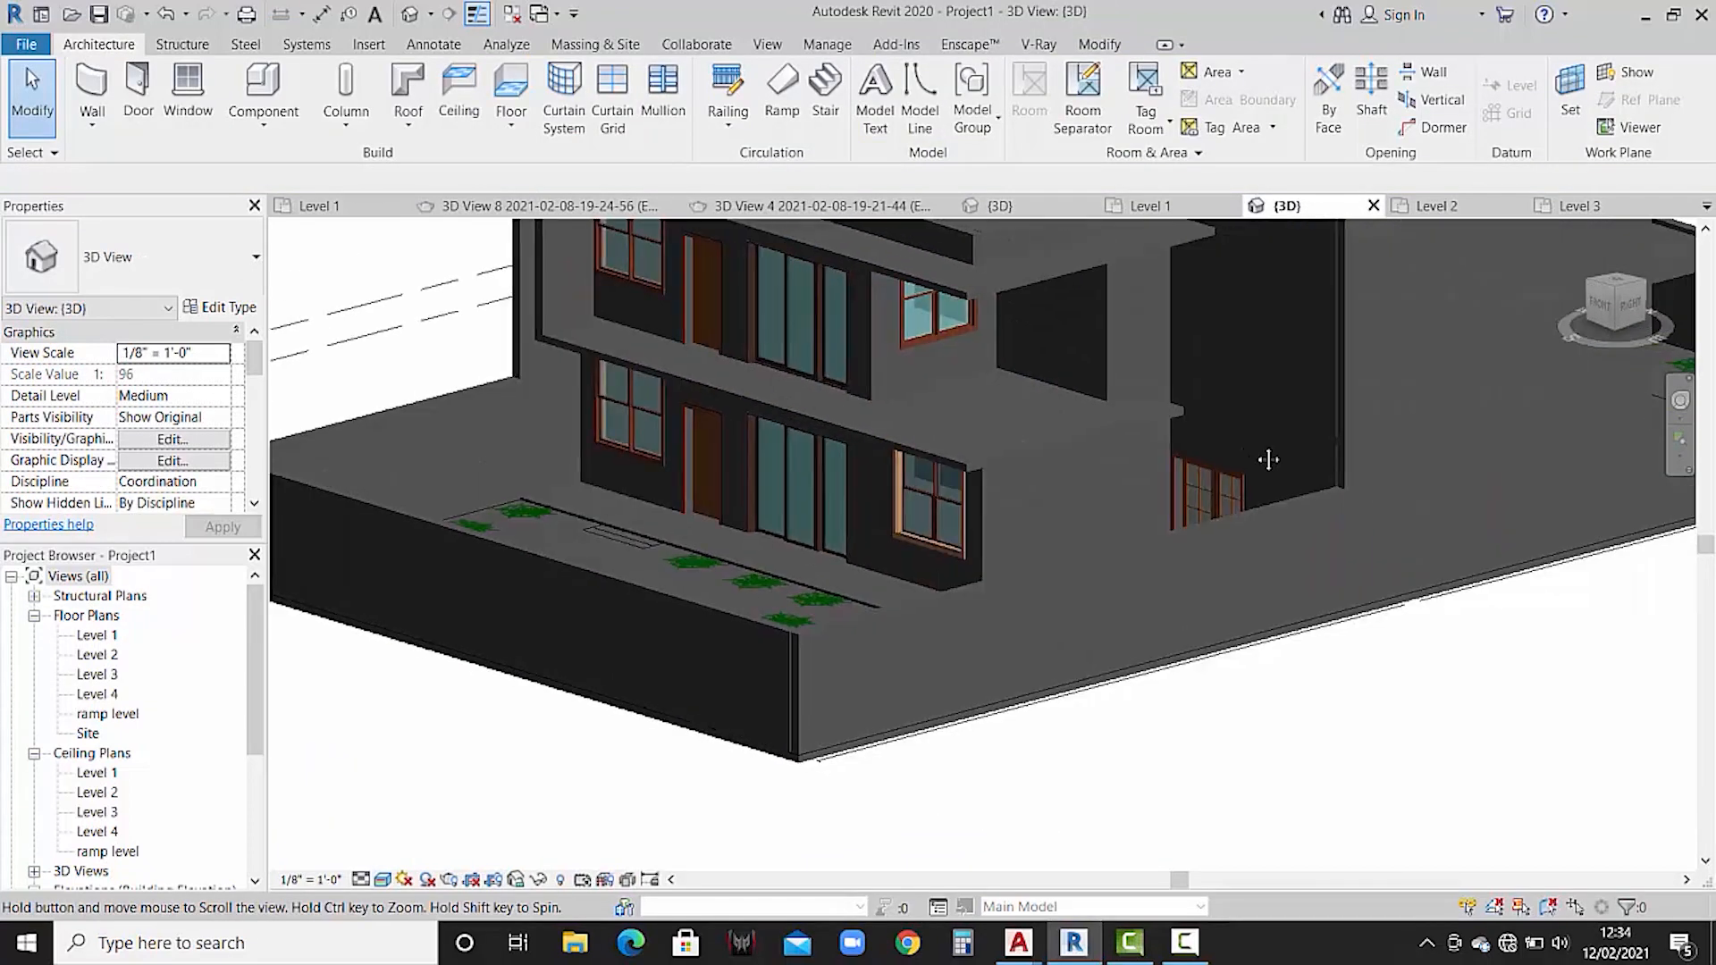
scroll(1192, 498, "up", 2)
scroll(581, 393, "down", 2)
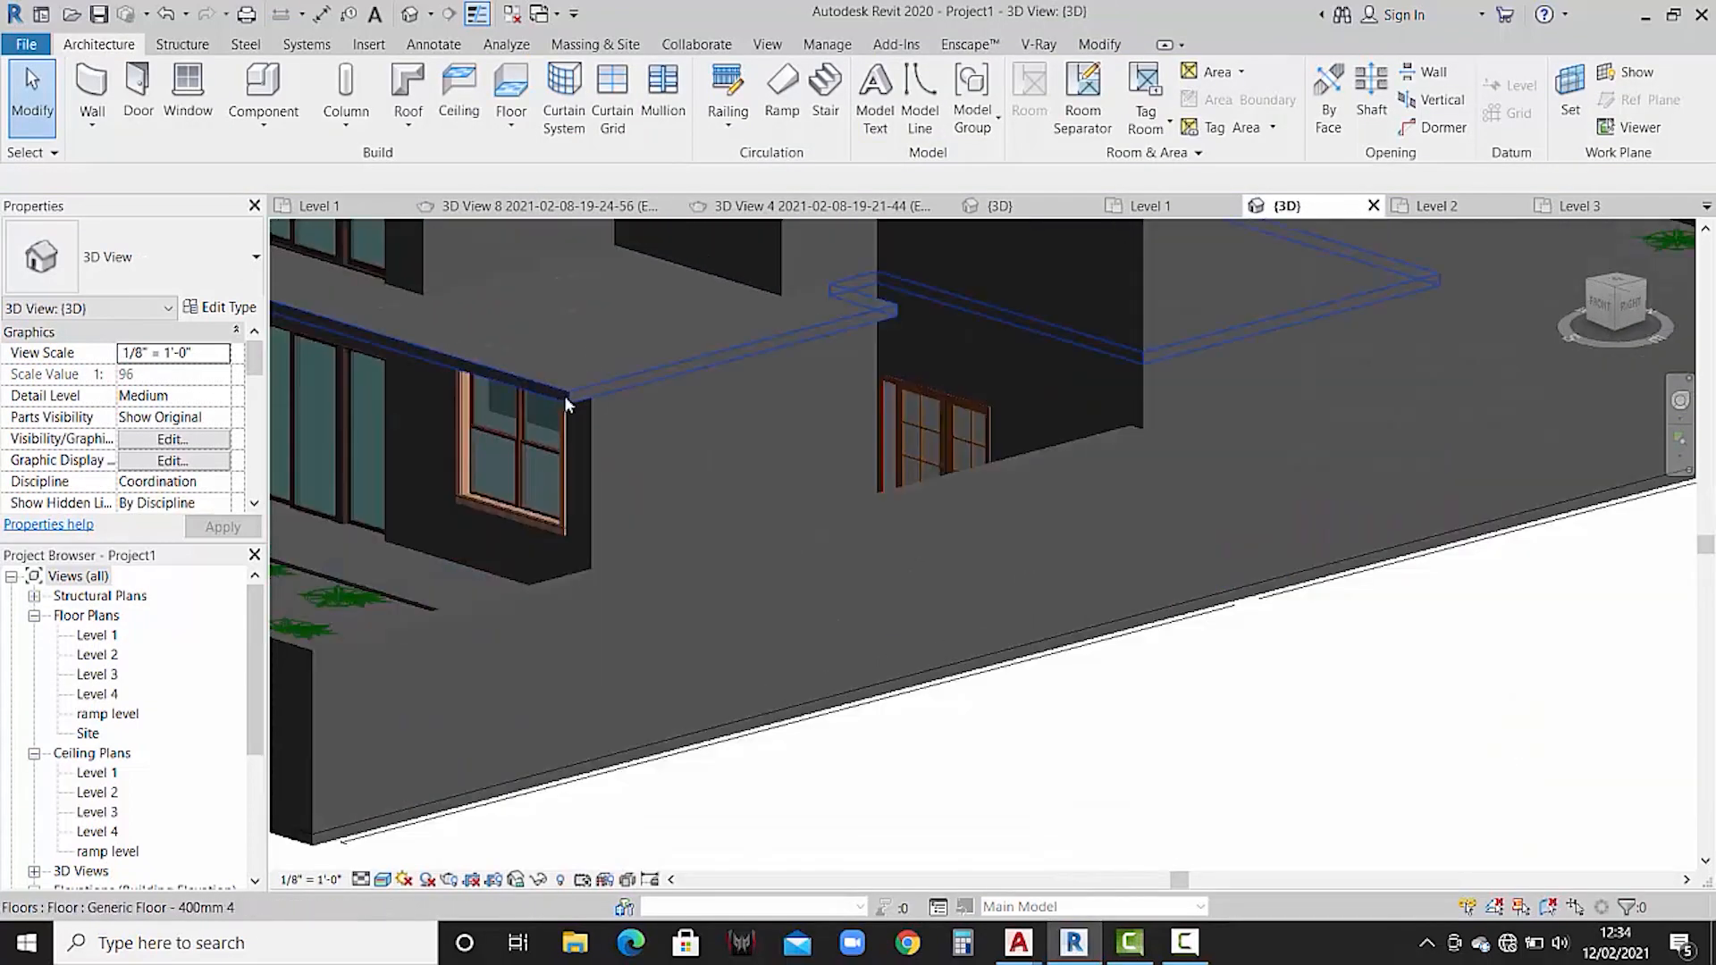
middle_click_drag(564, 395, 769, 404)
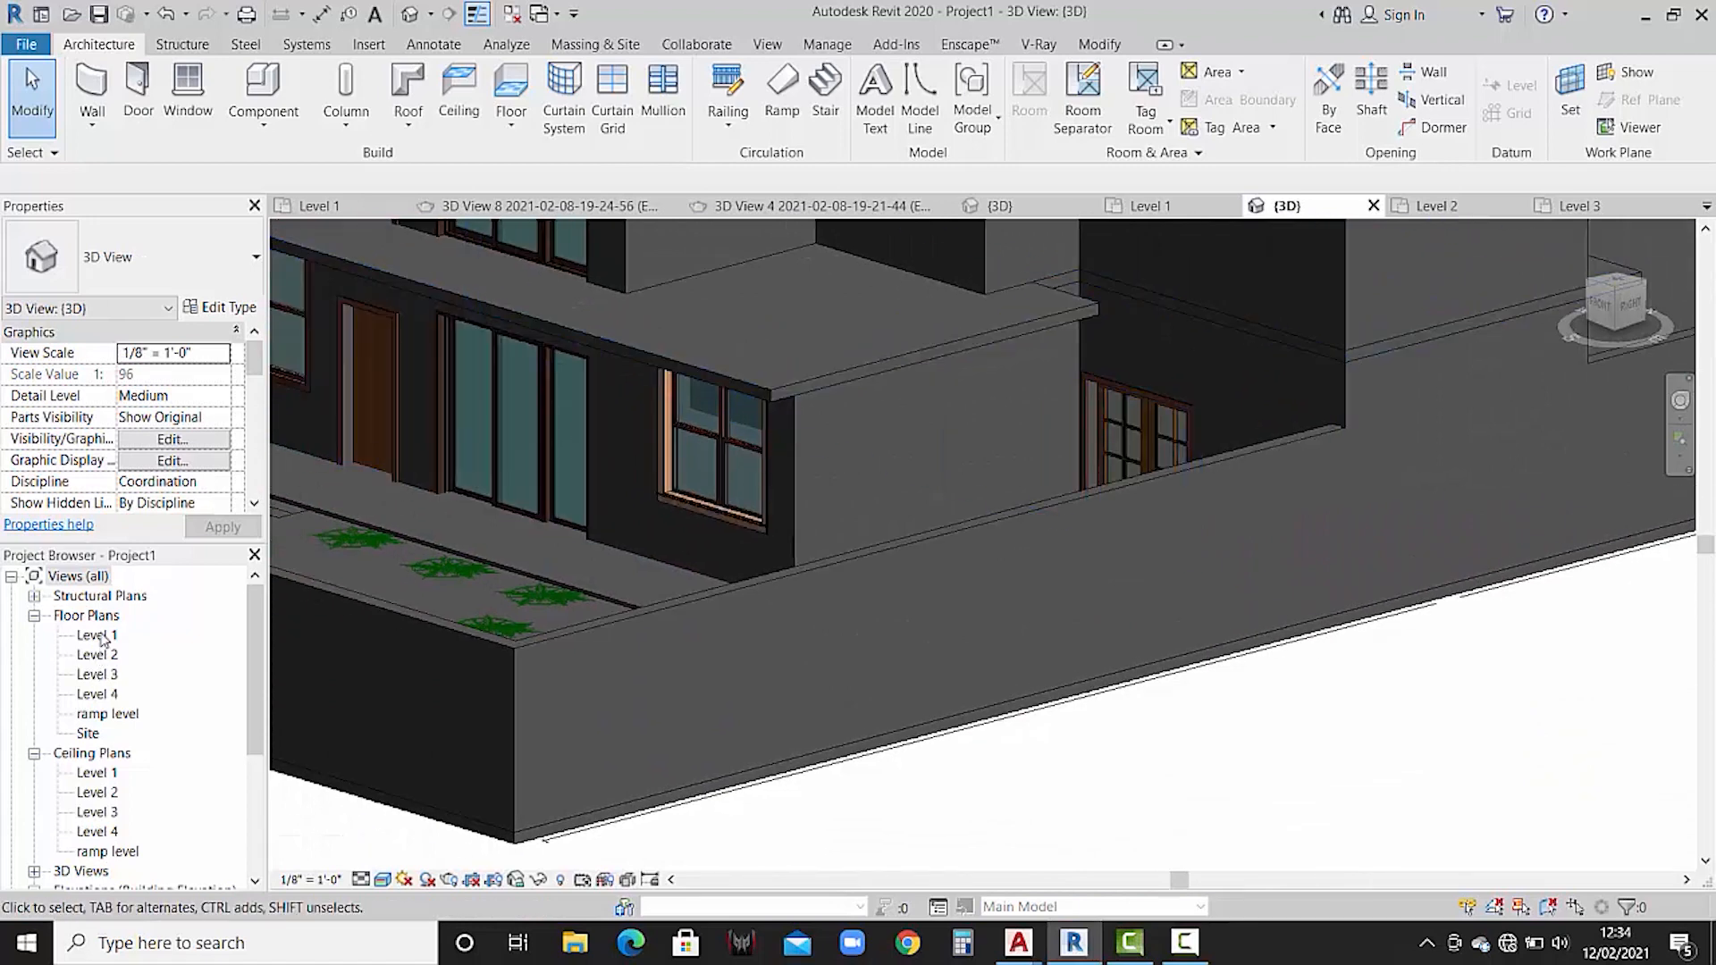
double_click(98, 635)
left_click(1019, 344)
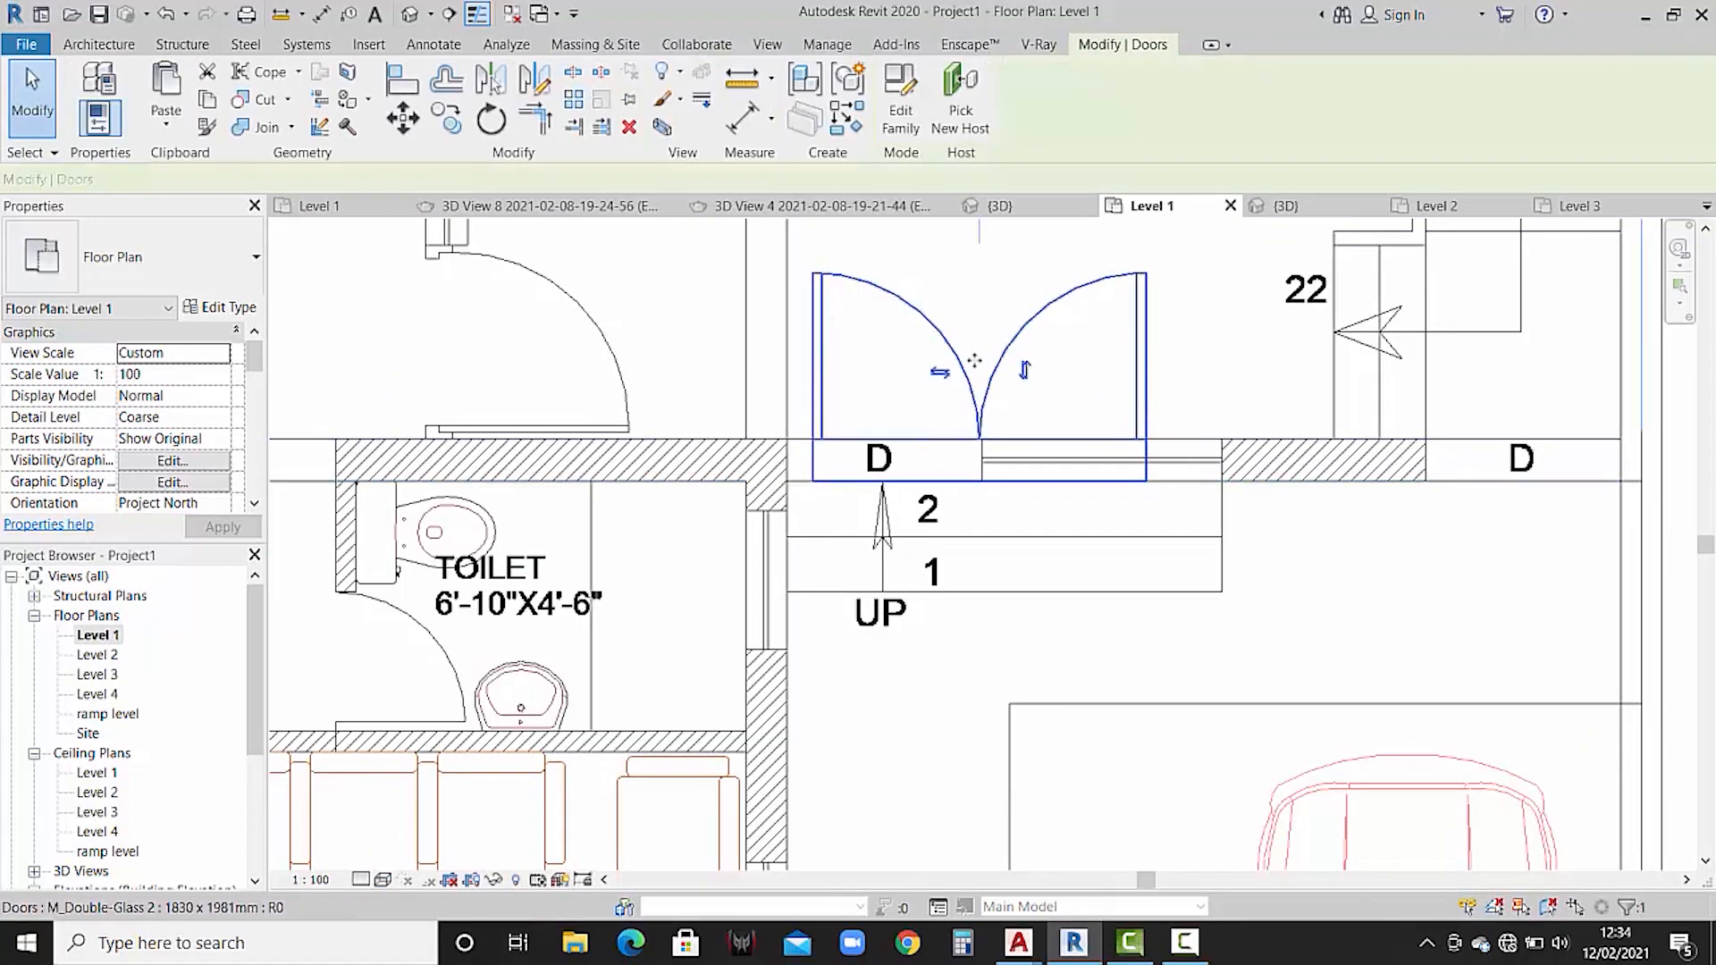
left_click(1025, 370)
- Flip the drawing room's front door so it swings outward from the front wall
middle_click_drag(998, 482, 1167, 258)
scroll(1161, 288, "down", 2)
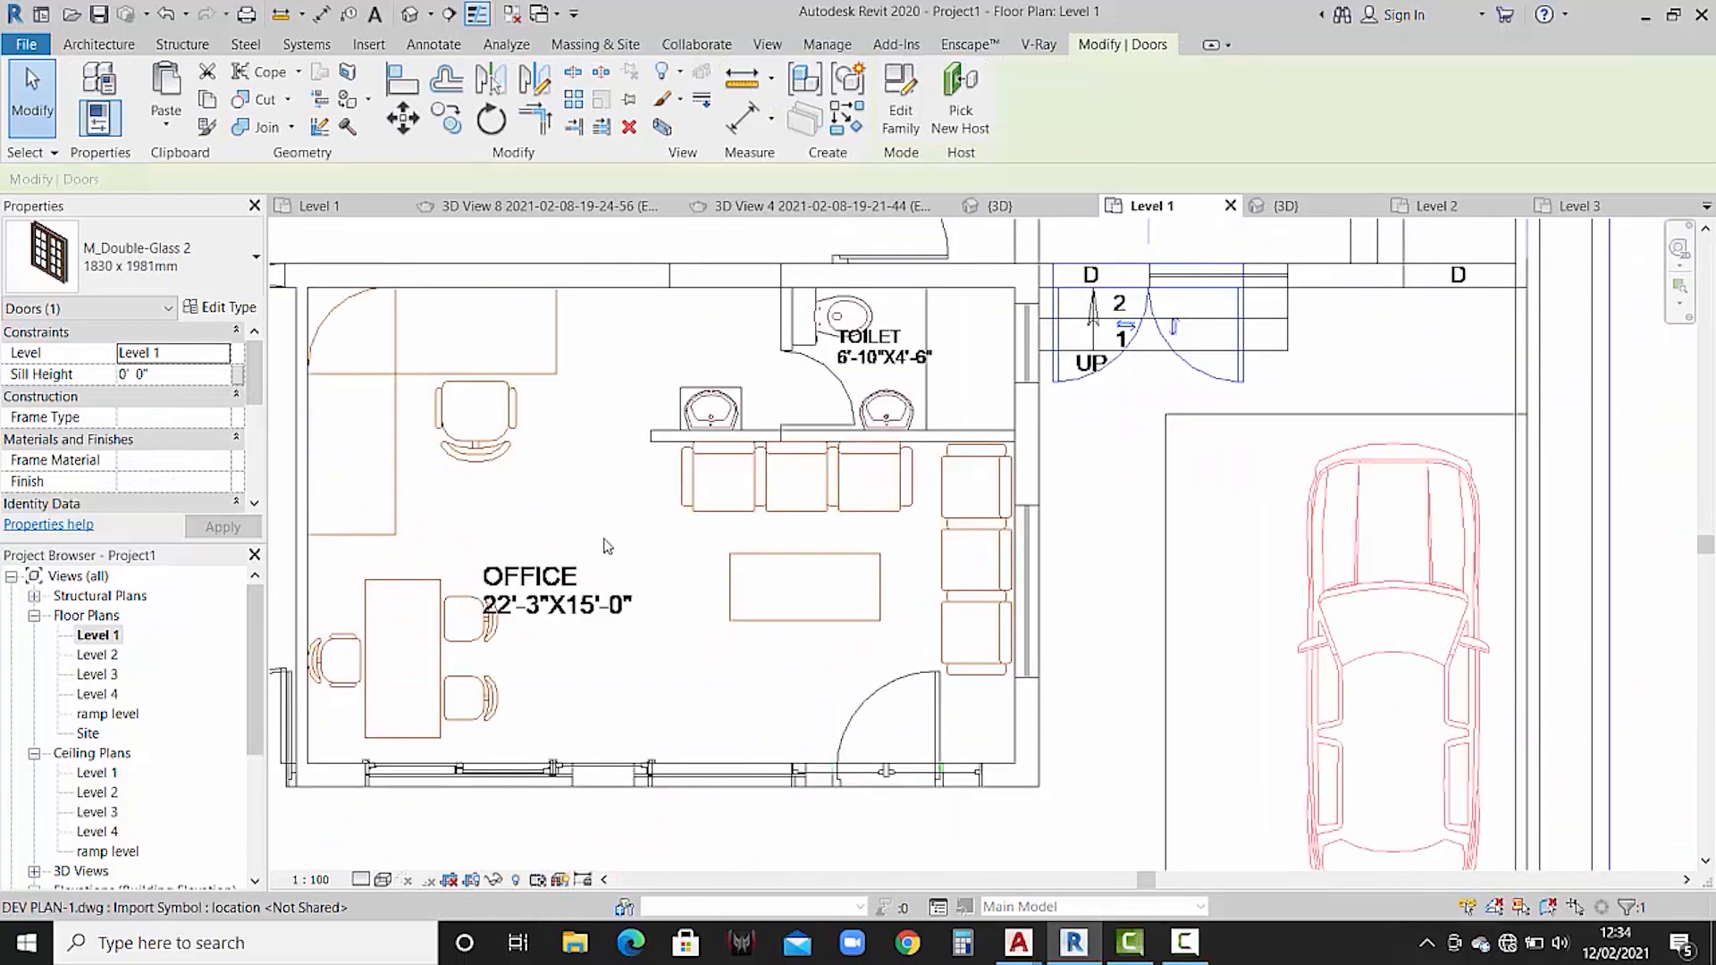
middle_click_drag(434, 668, 736, 576)
left_click(528, 624)
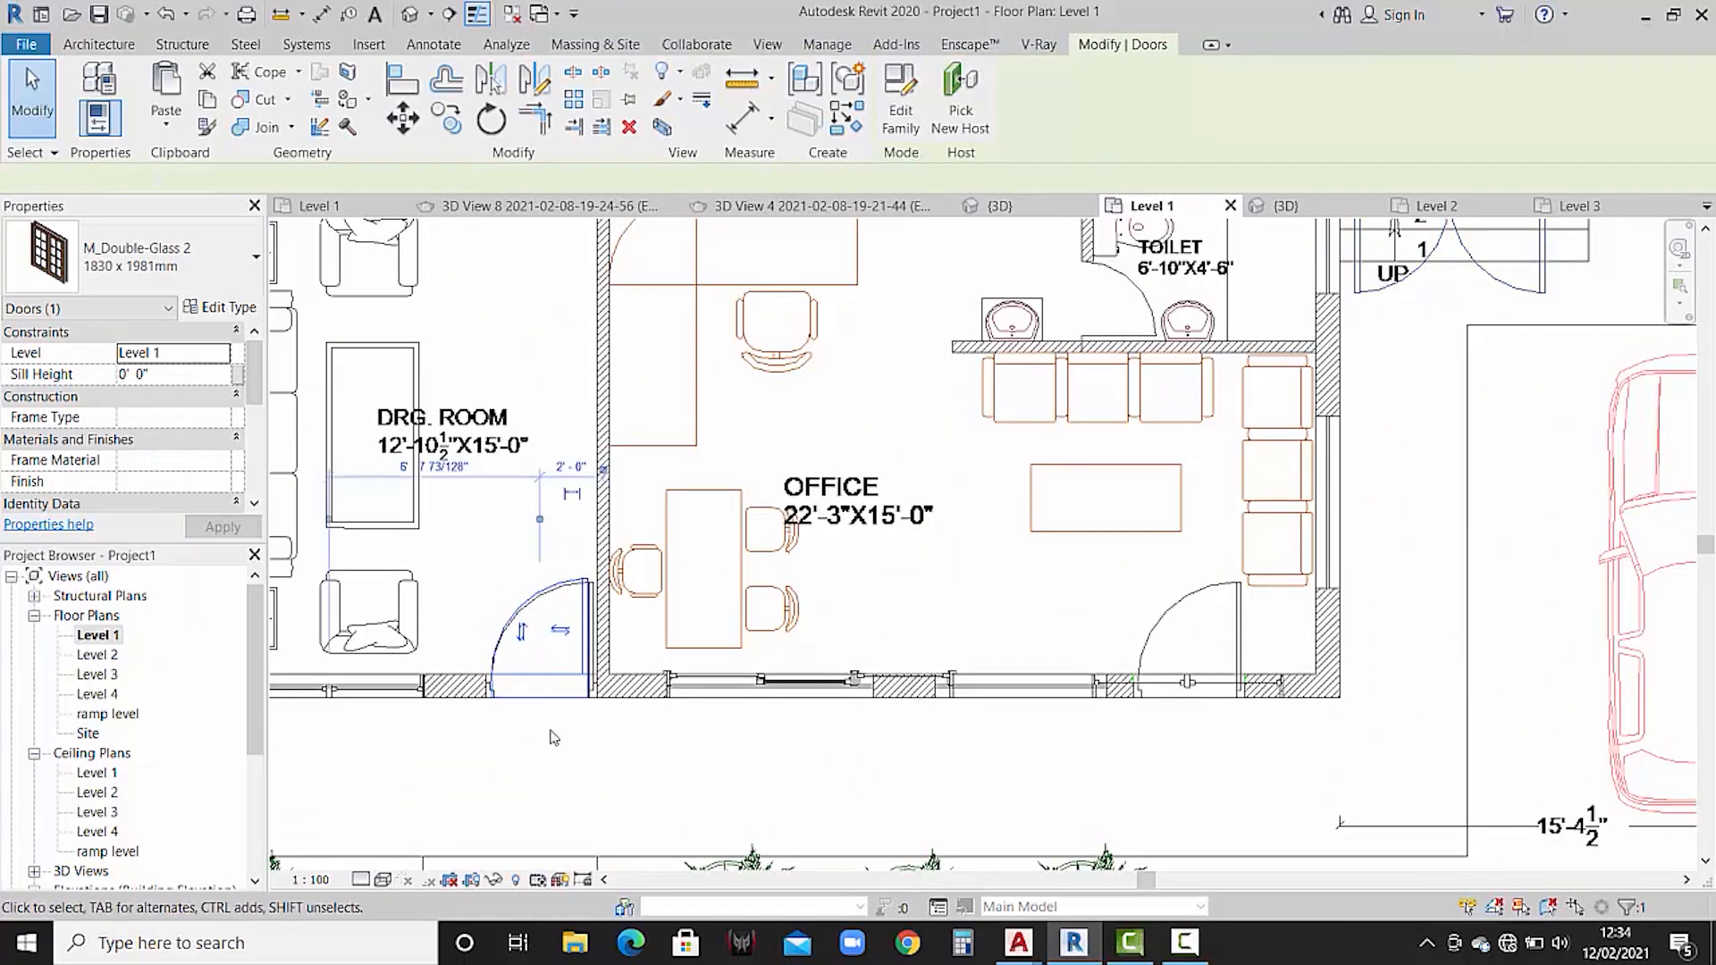
left_click(523, 633)
key("Escape")
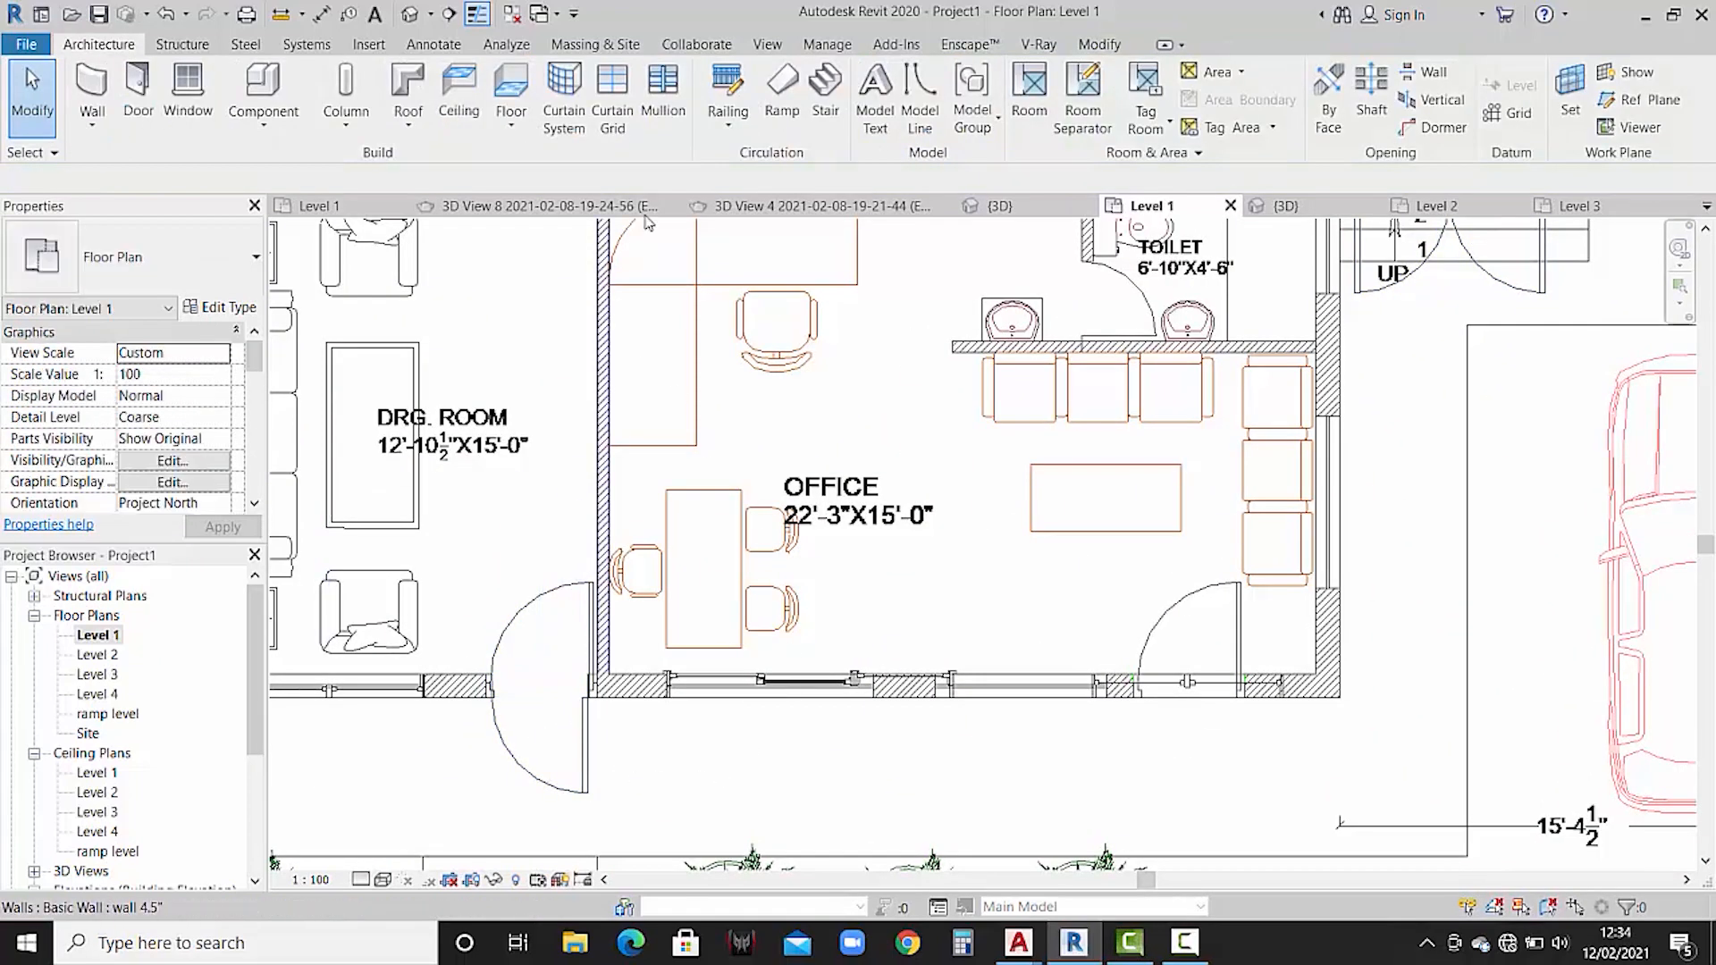
- Inspect the front facade and the side entrance door in the 3D view and return to the Level 1 floor plan
left_click(413, 15)
scroll(769, 453, "up", 3)
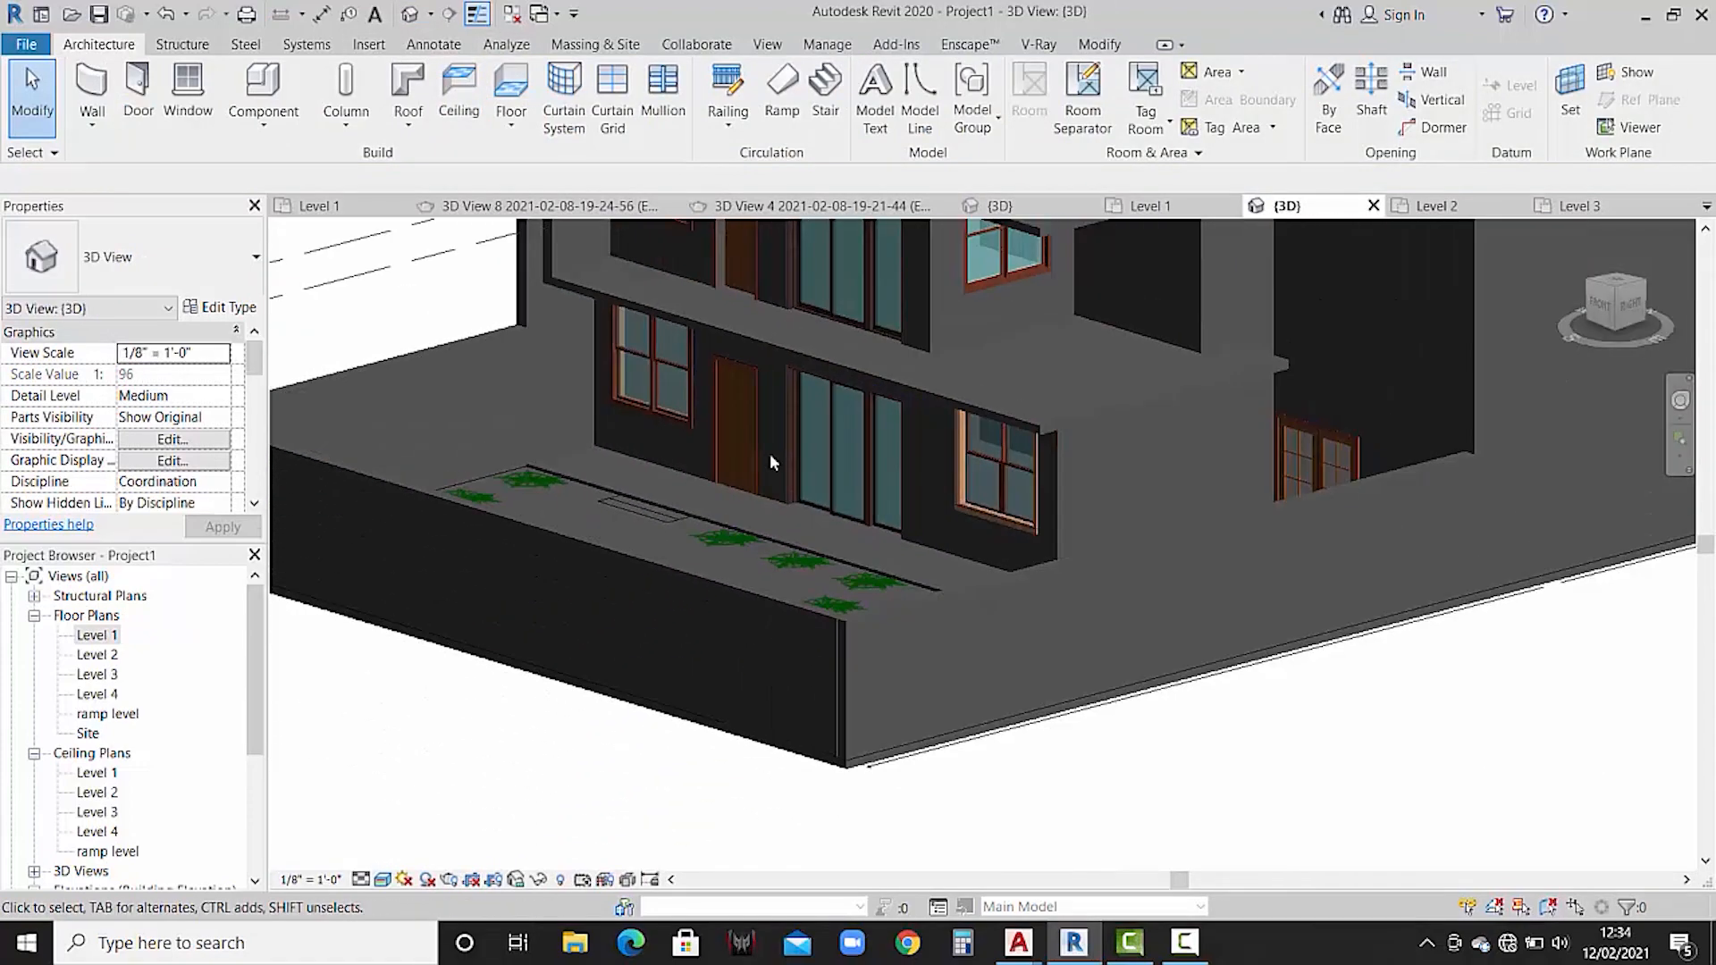
middle_click_drag(835, 505, 987, 454, "shift")
middle_click_drag(1128, 407, 1009, 461, "shift")
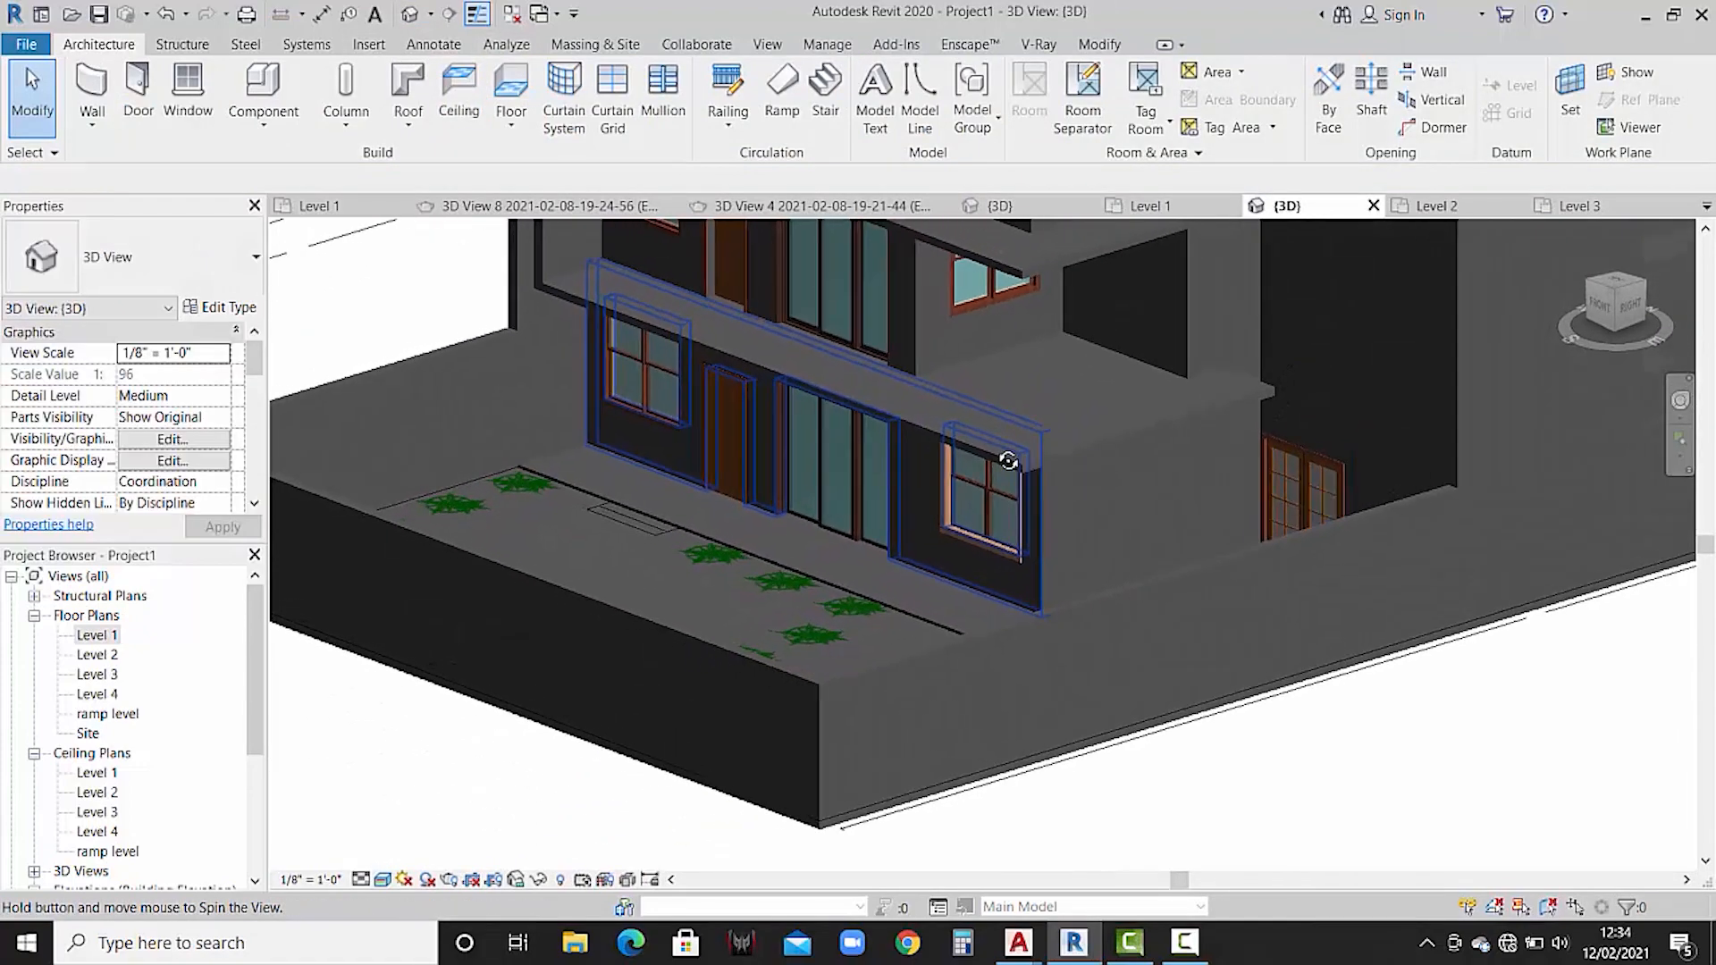
scroll(1080, 459, "down", 5)
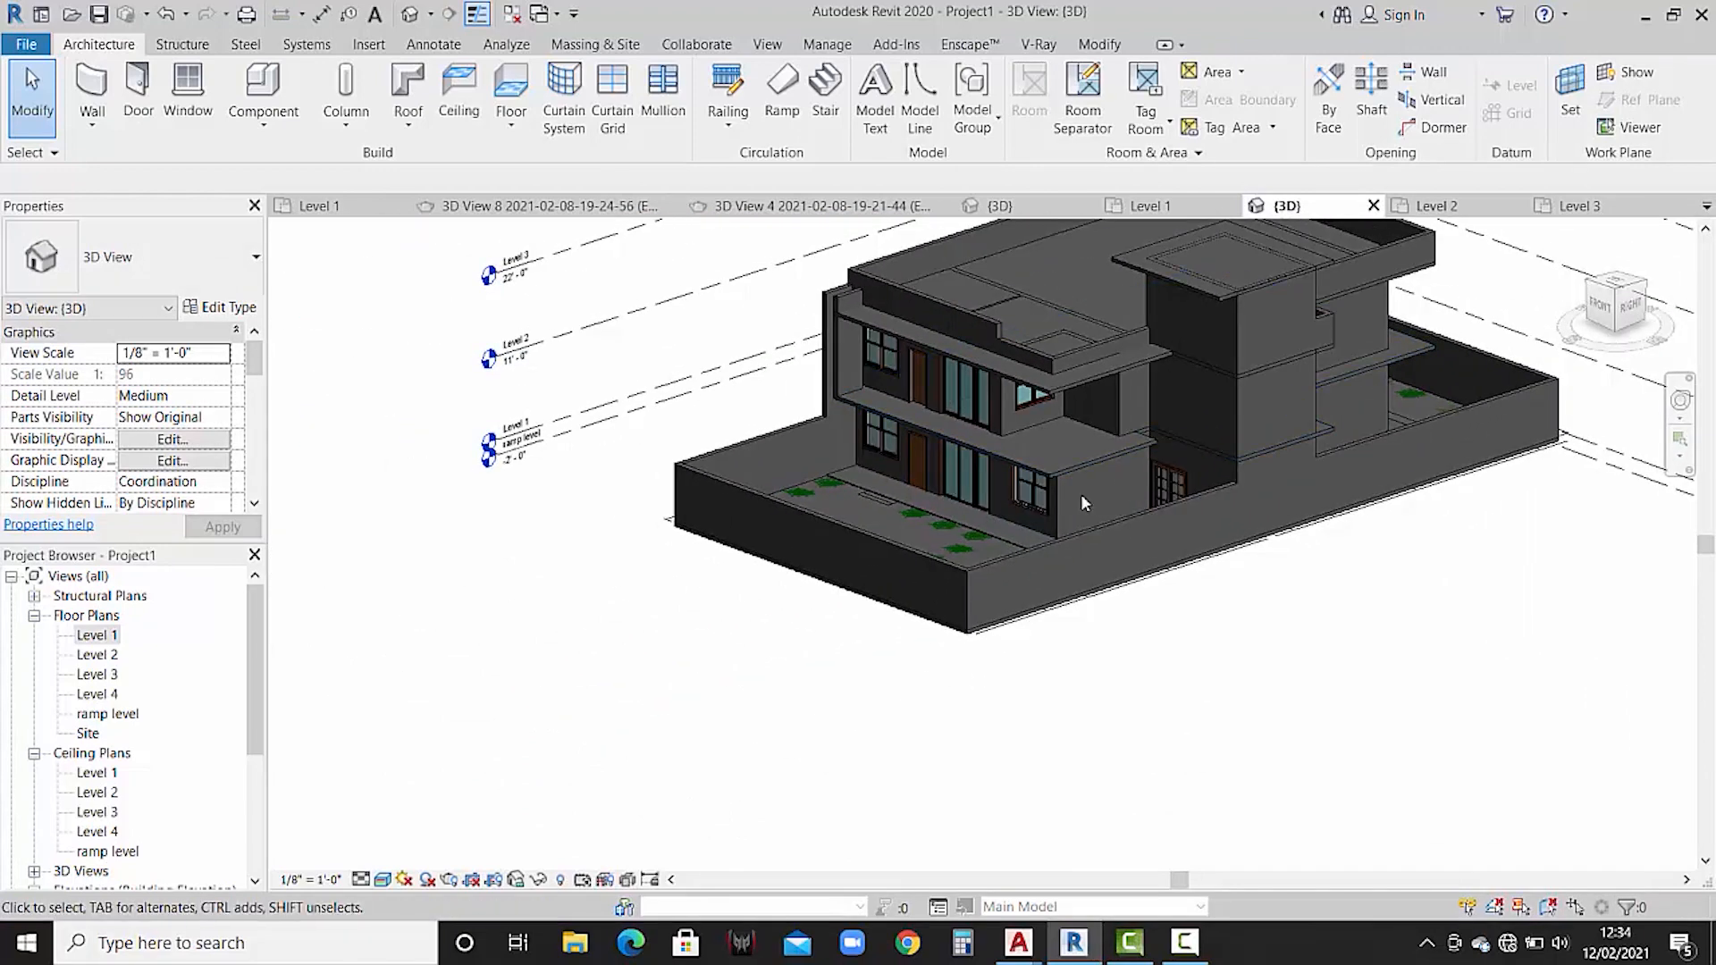
left_click(98, 637)
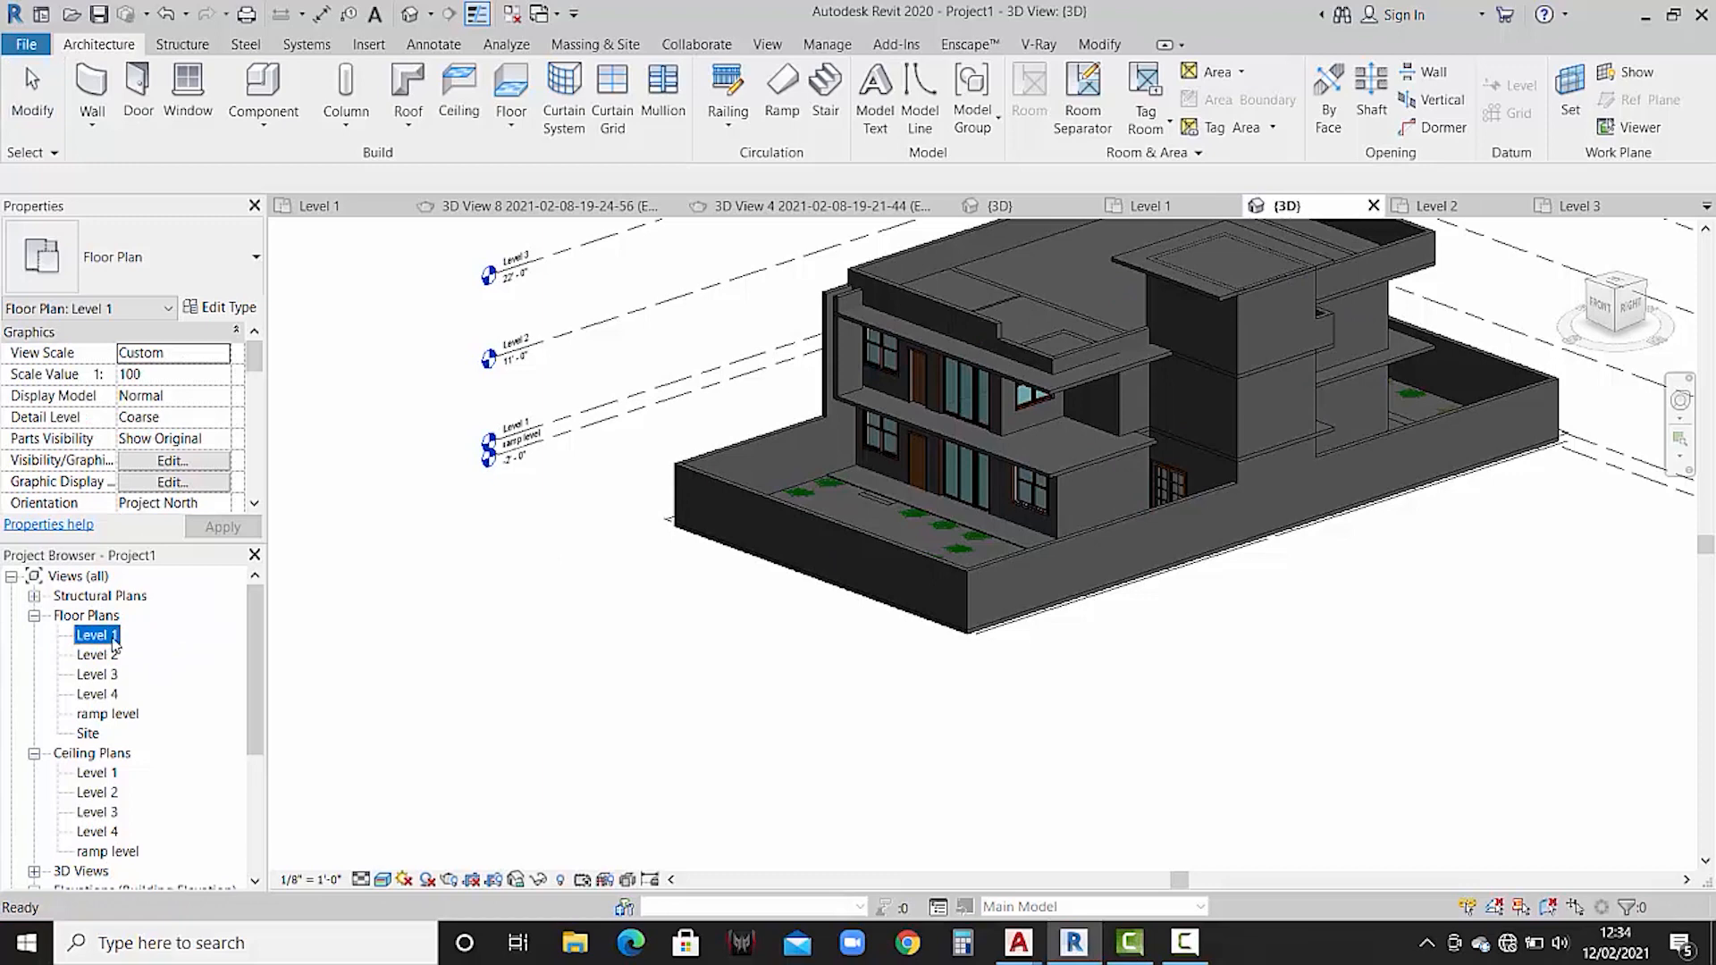
double_click(111, 636)
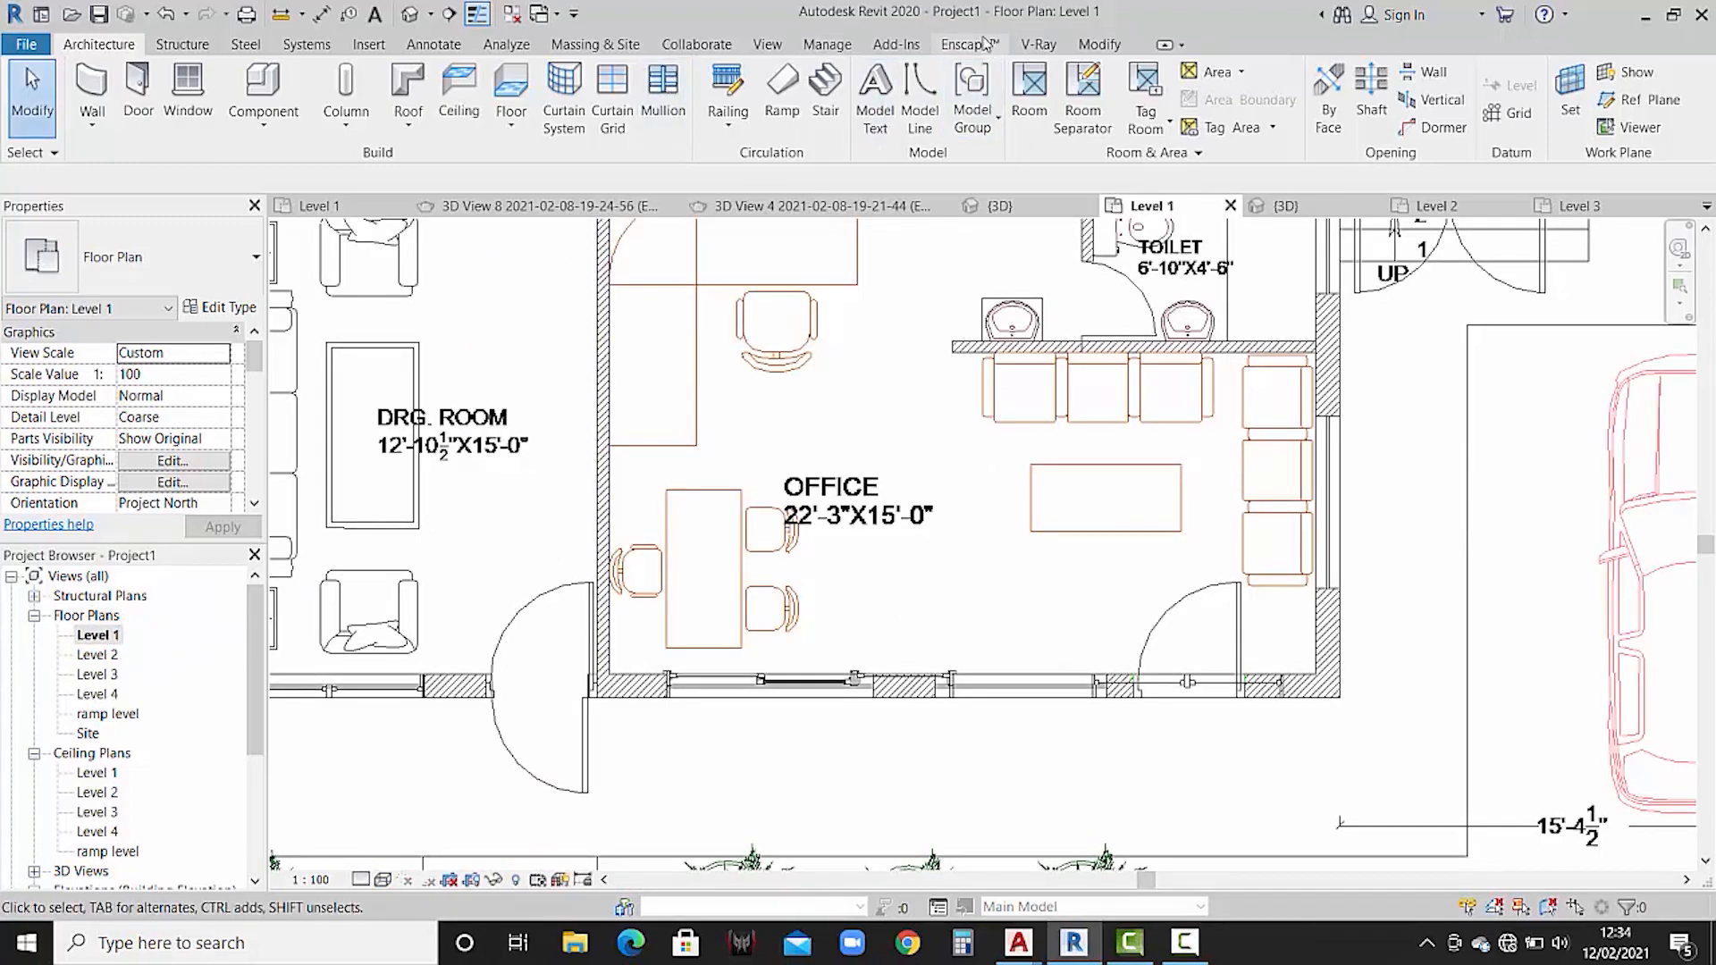
- Load the M_Double Hung window family from the Windows folder of the rac. 14 library
left_click(386, 49)
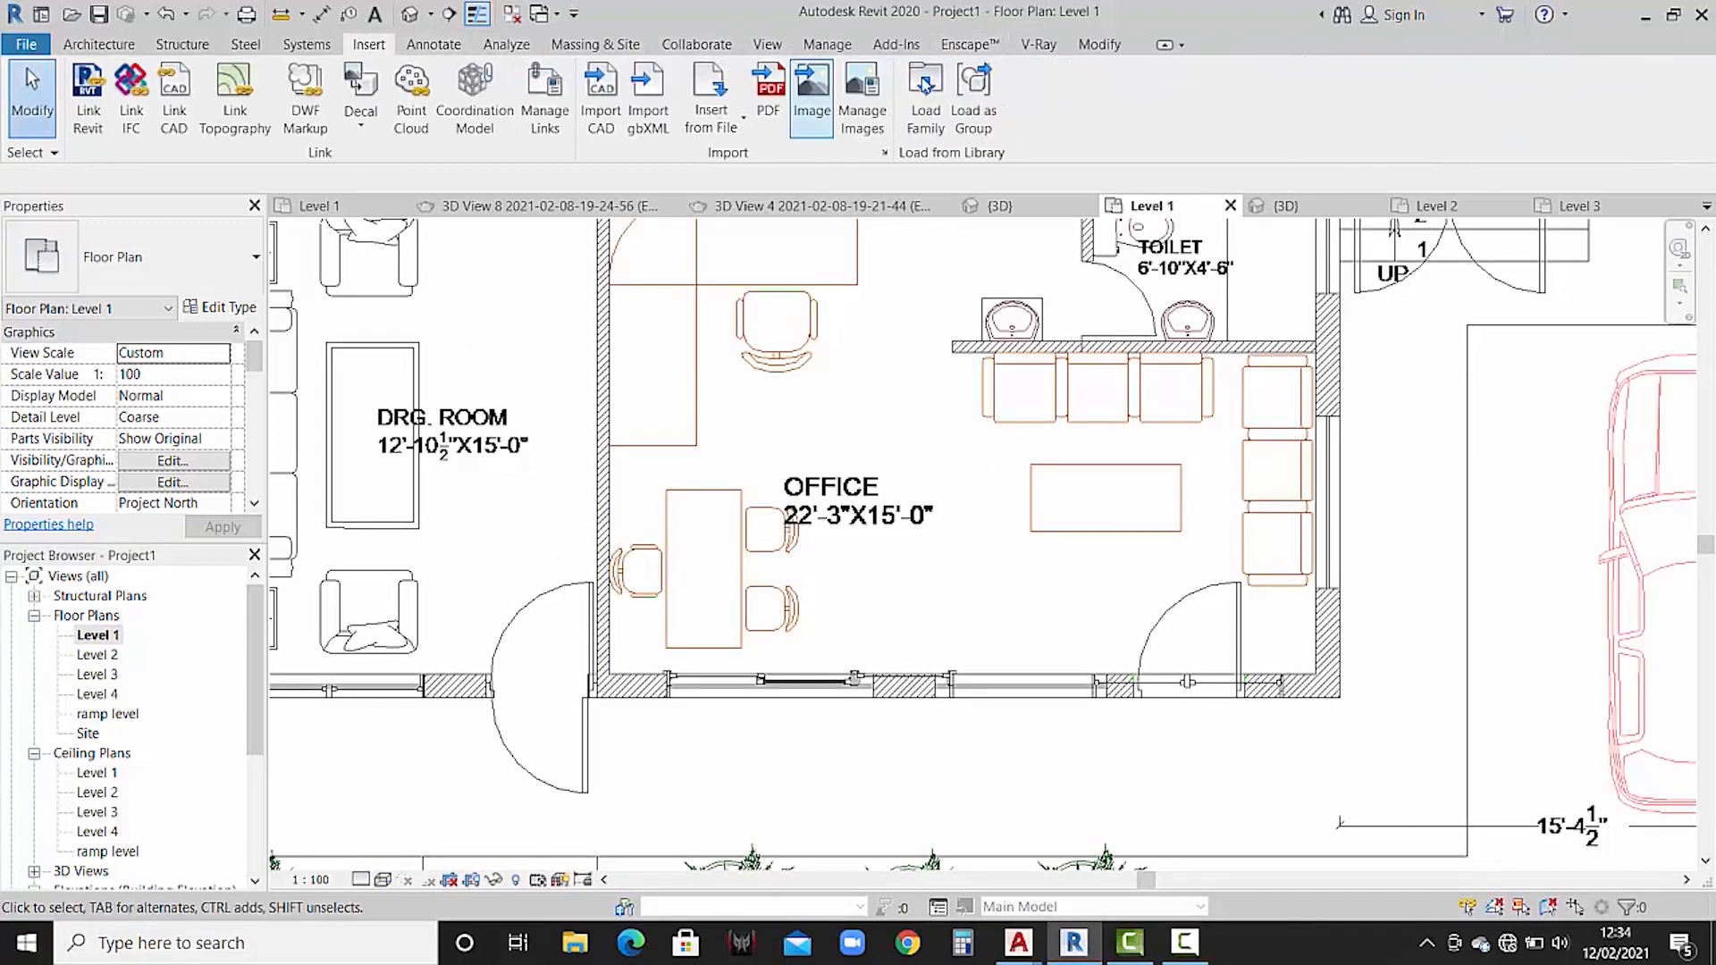
left_click(926, 99)
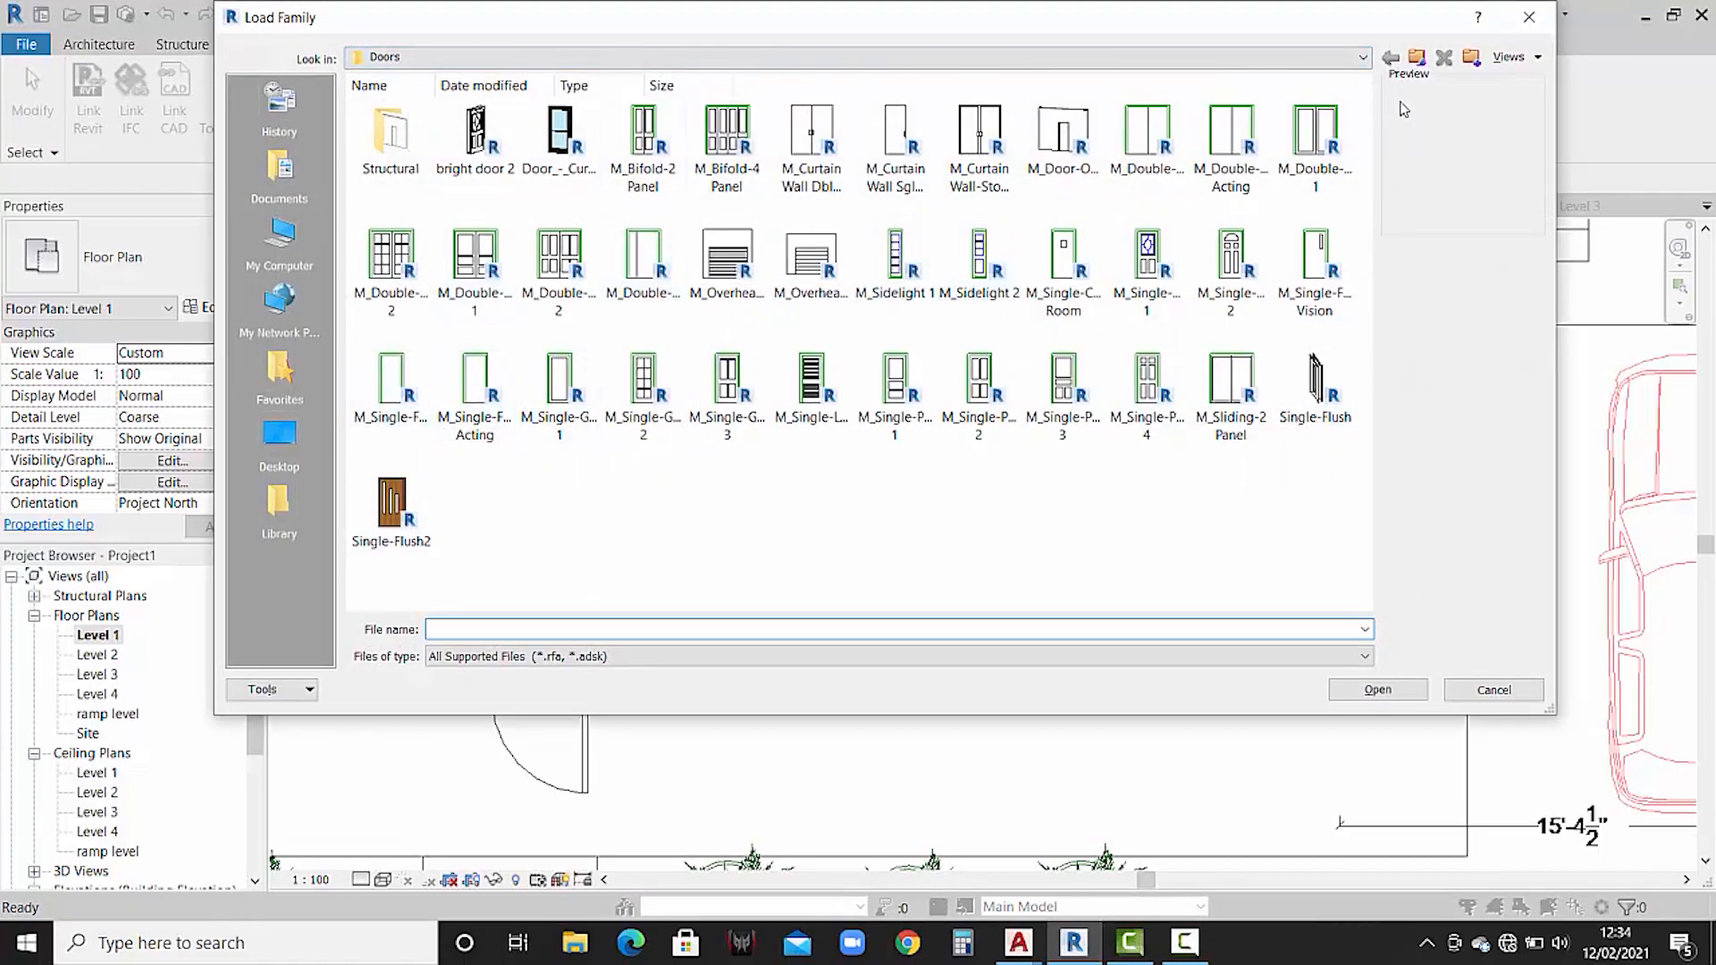
left_click(1363, 57)
left_click(1363, 57)
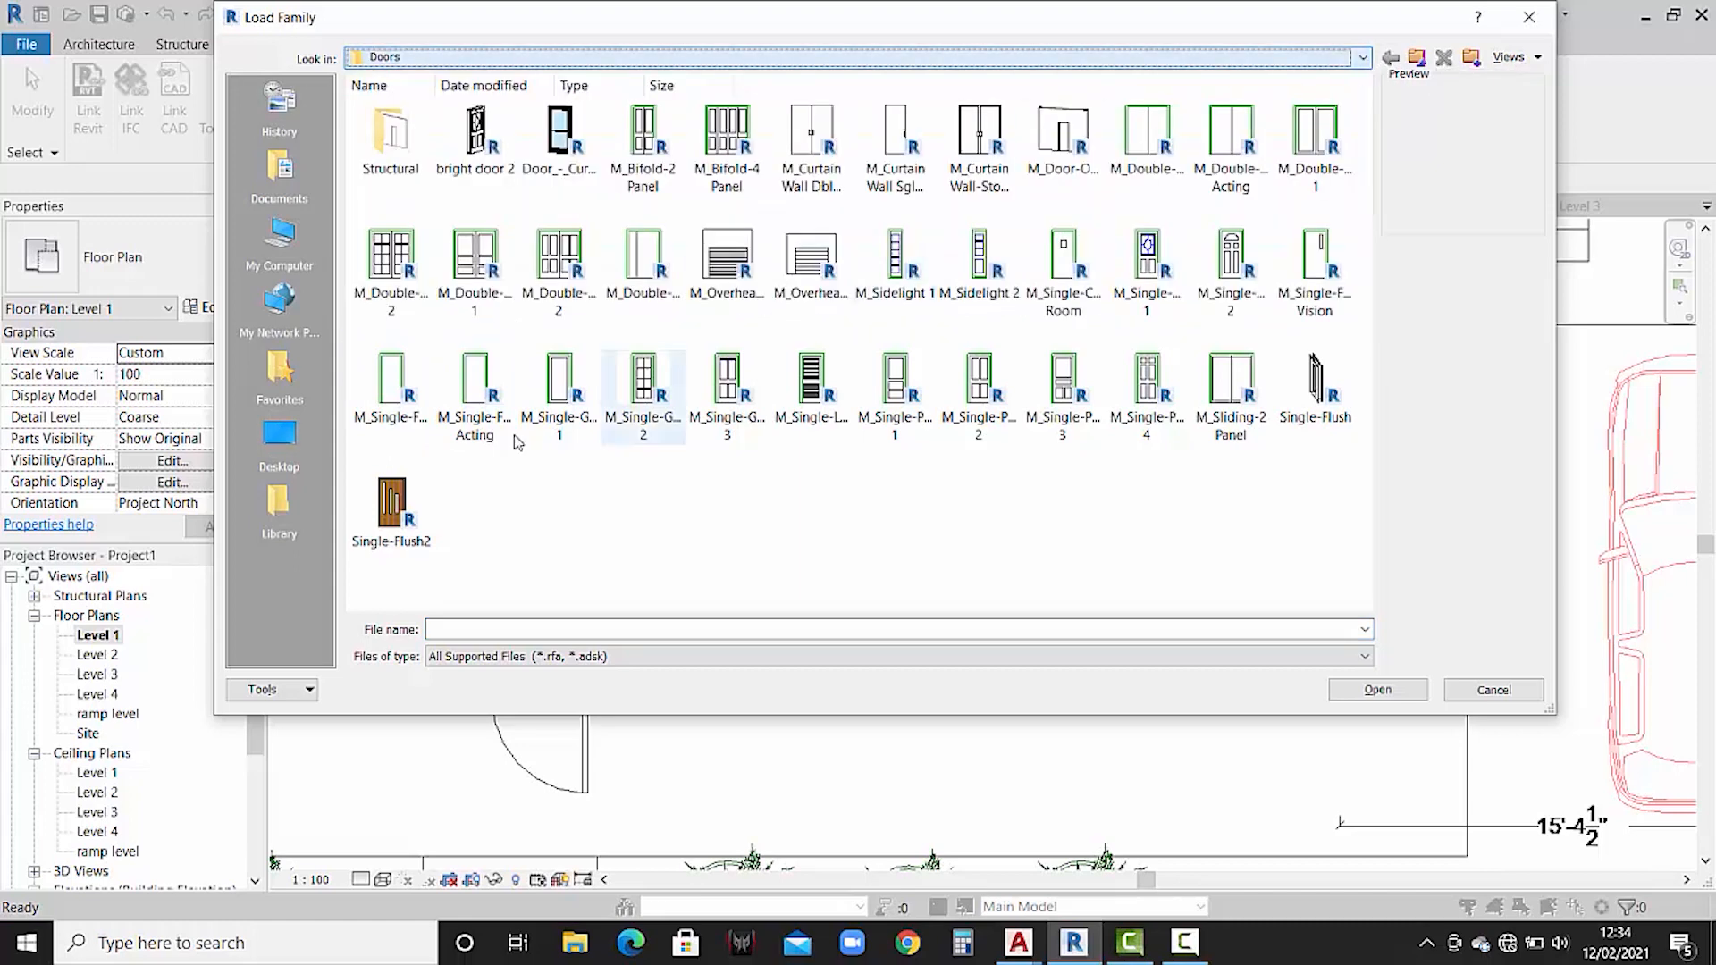
left_click(279, 436)
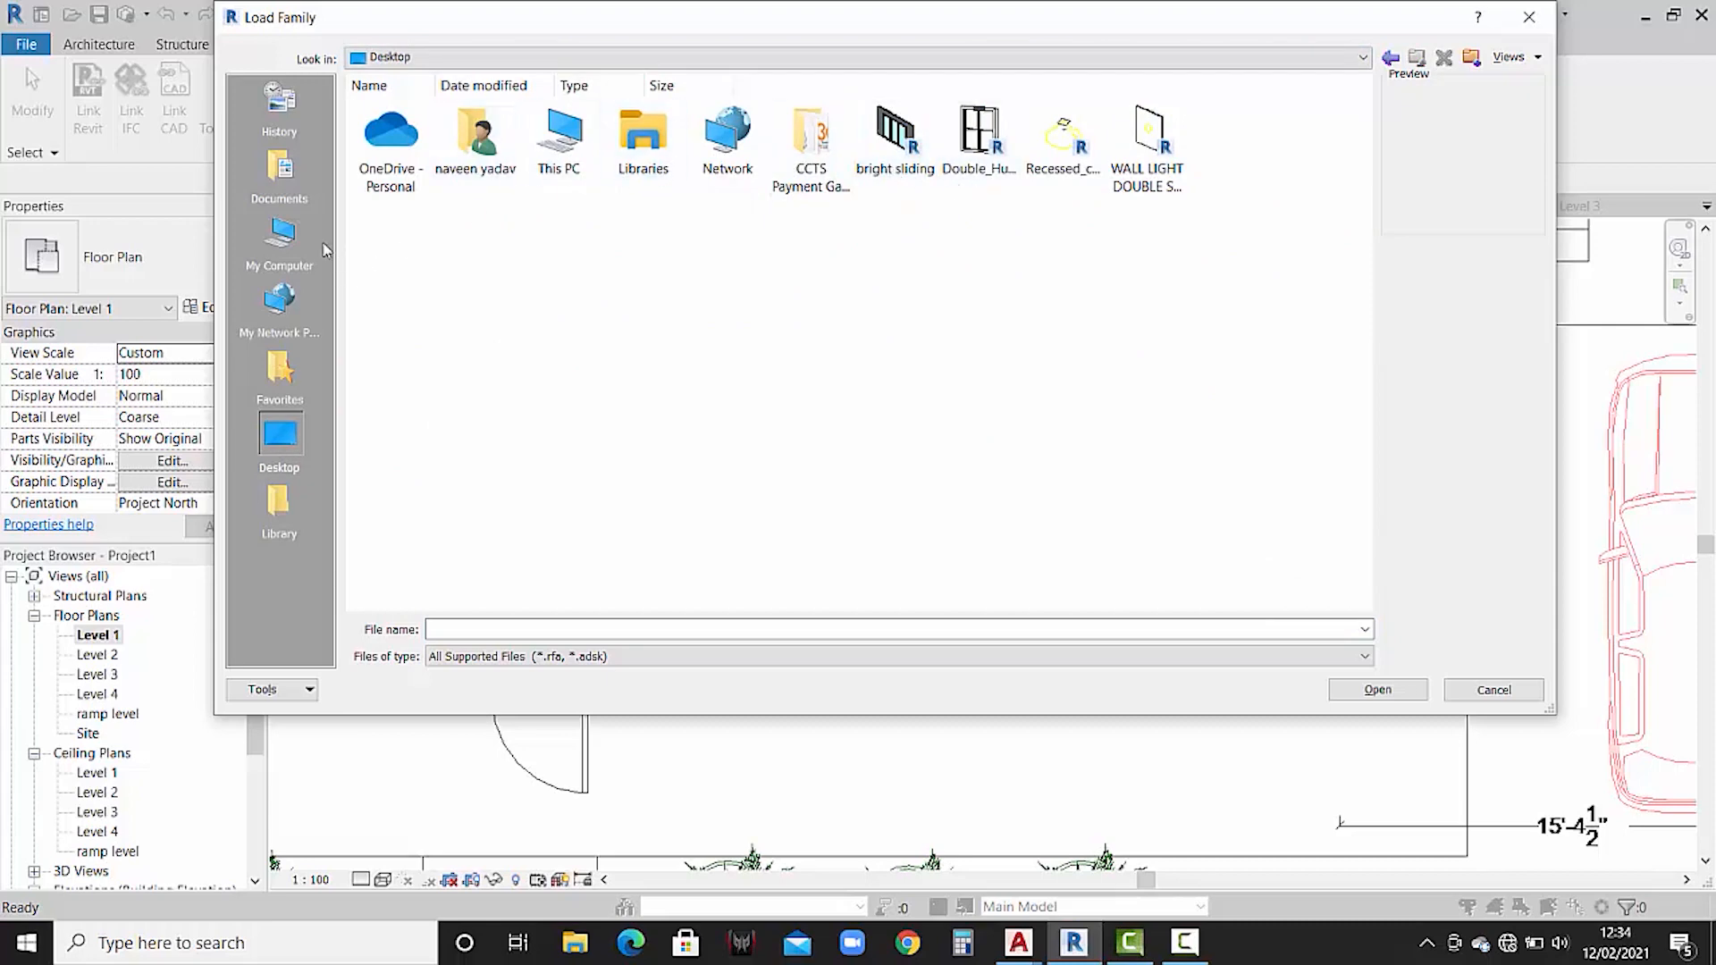
left_click(279, 171)
double_click(883, 178)
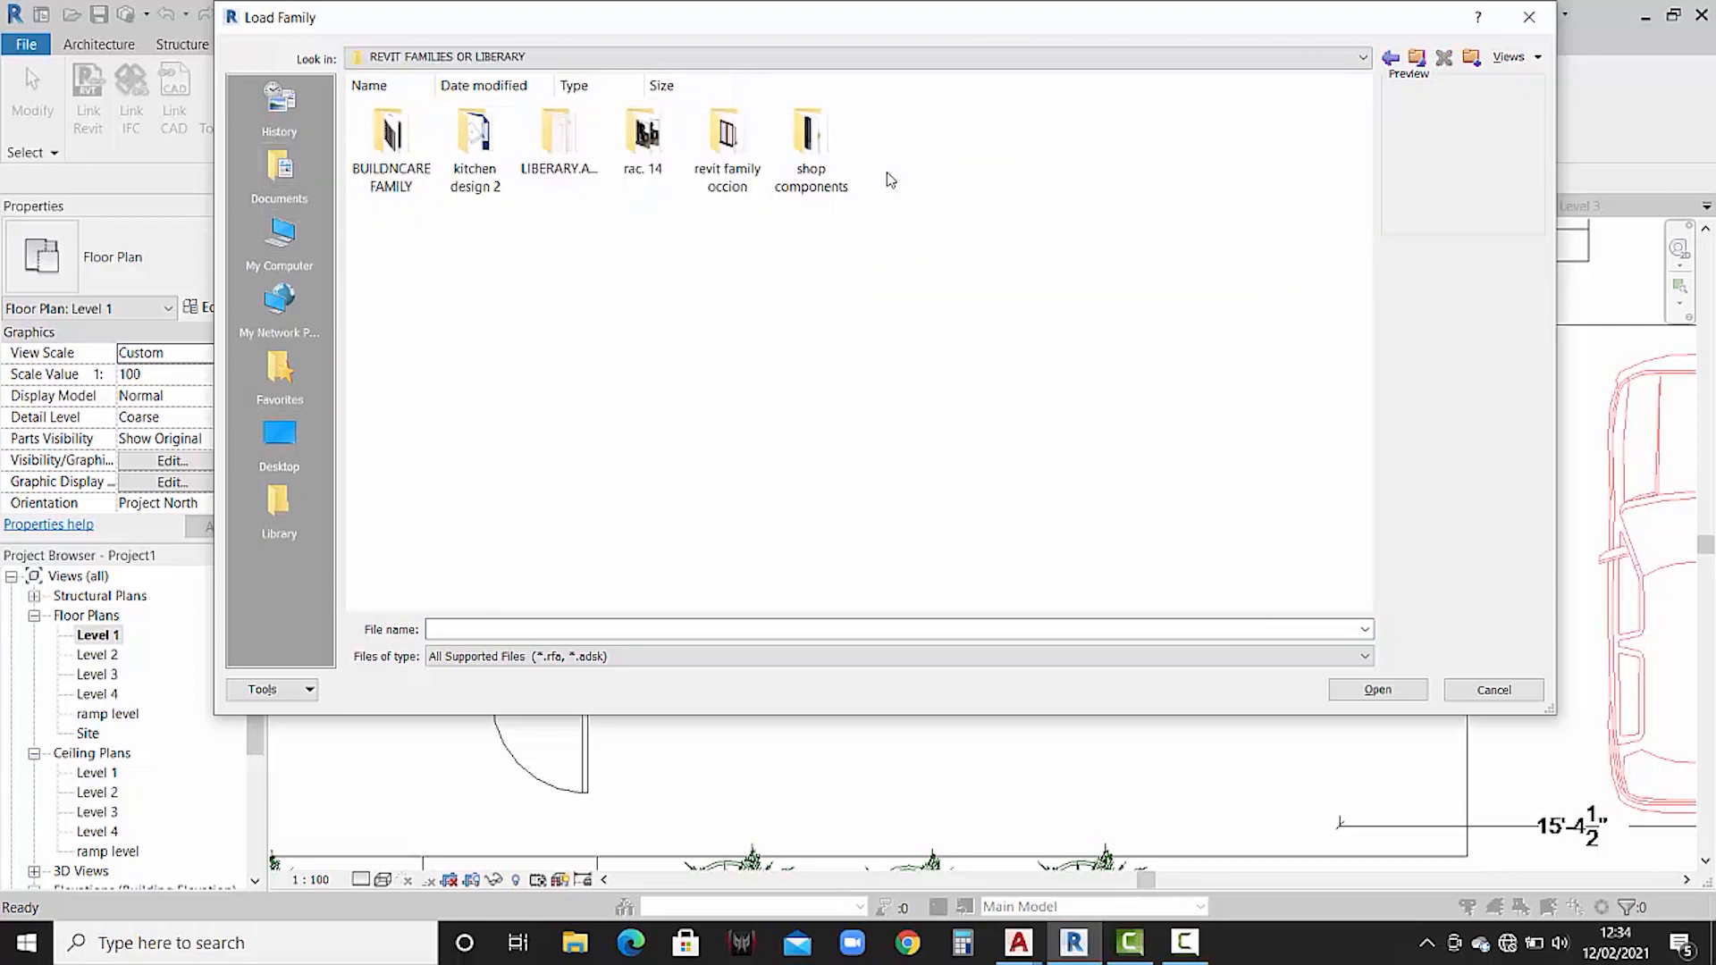
double_click(641, 147)
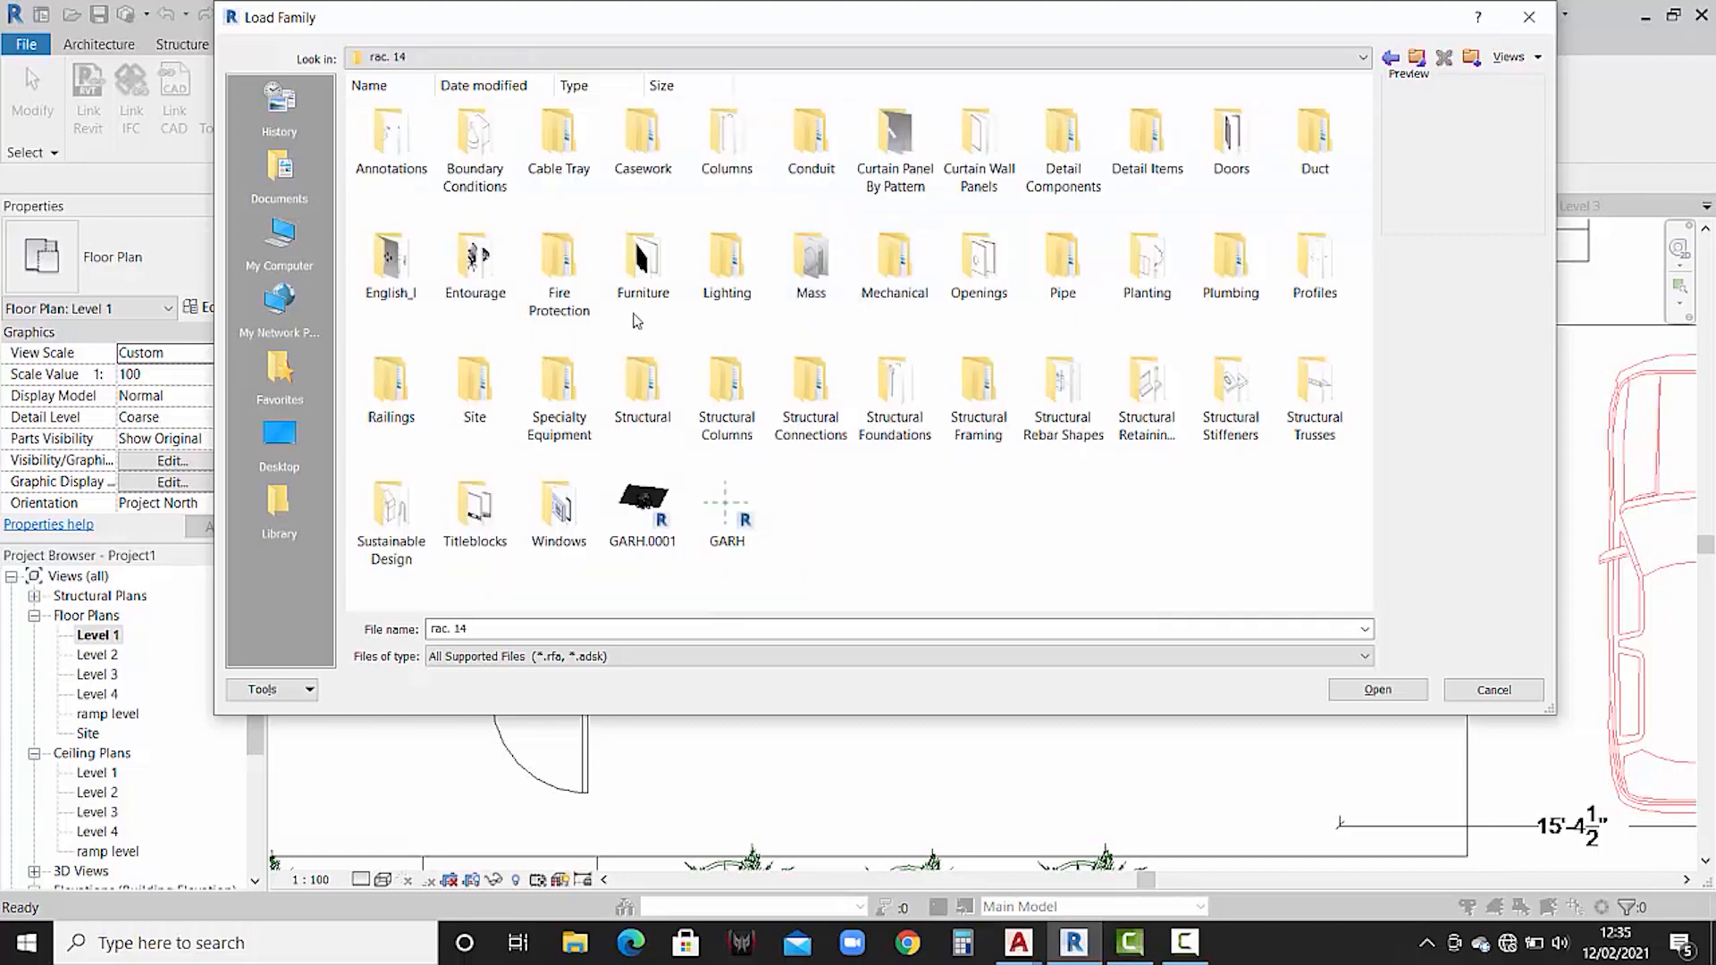
double_click(559, 511)
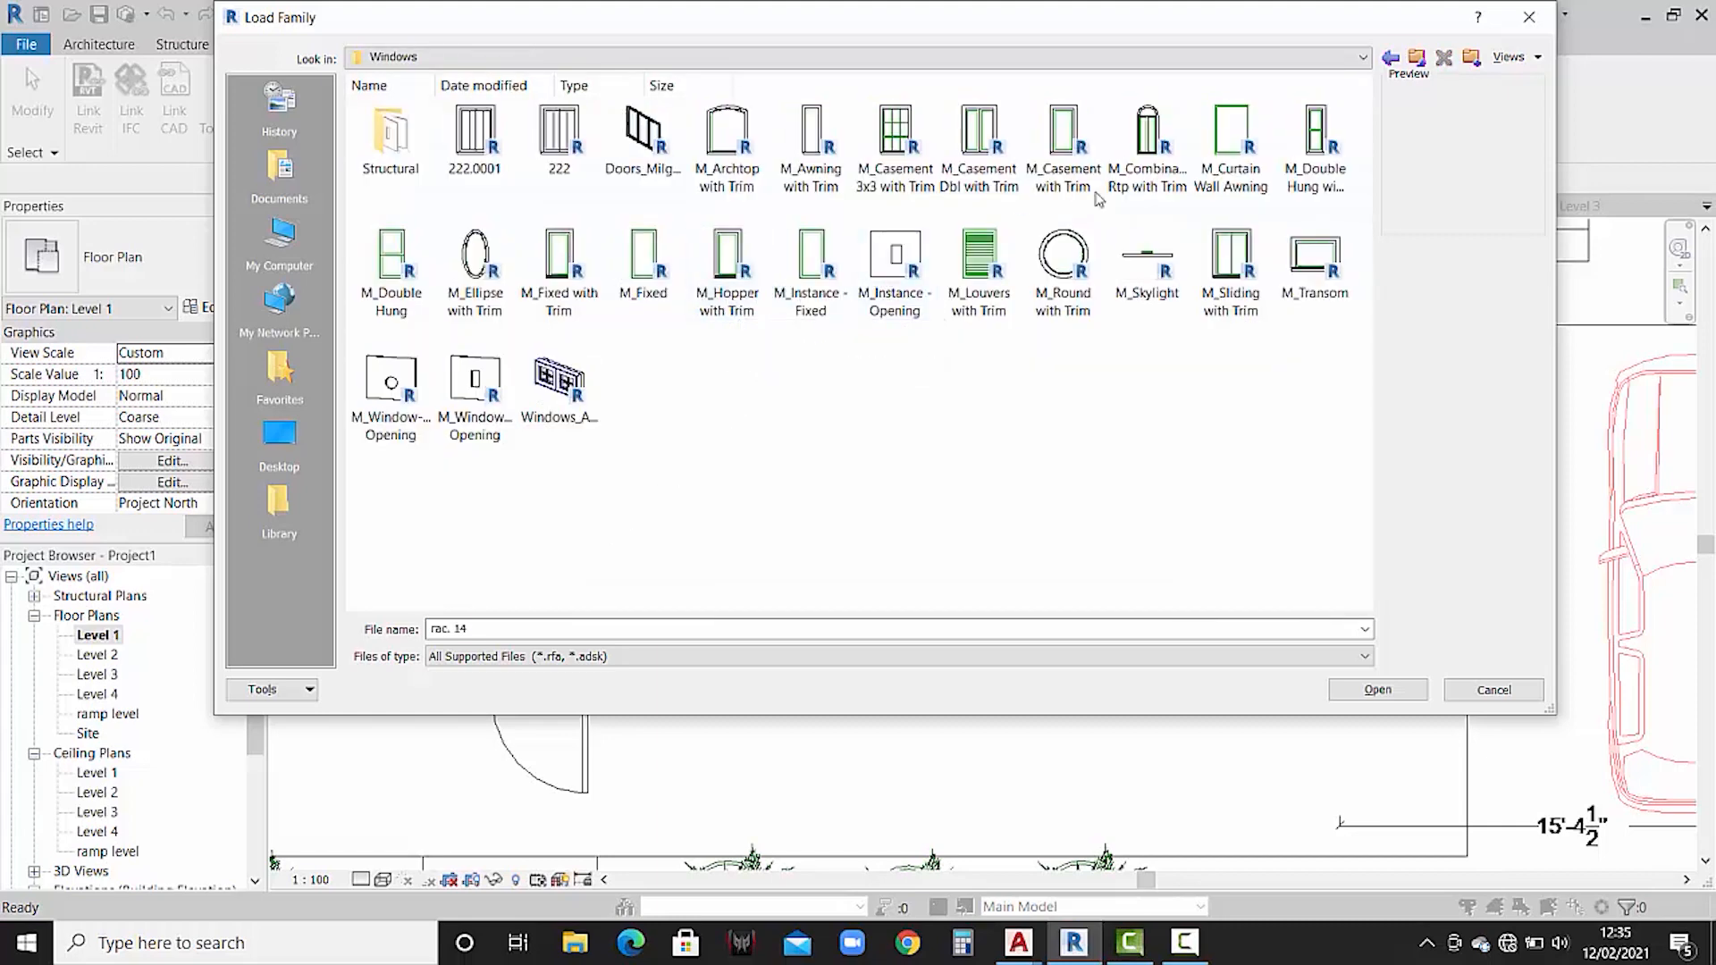
left_click(1315, 147)
left_click(393, 284)
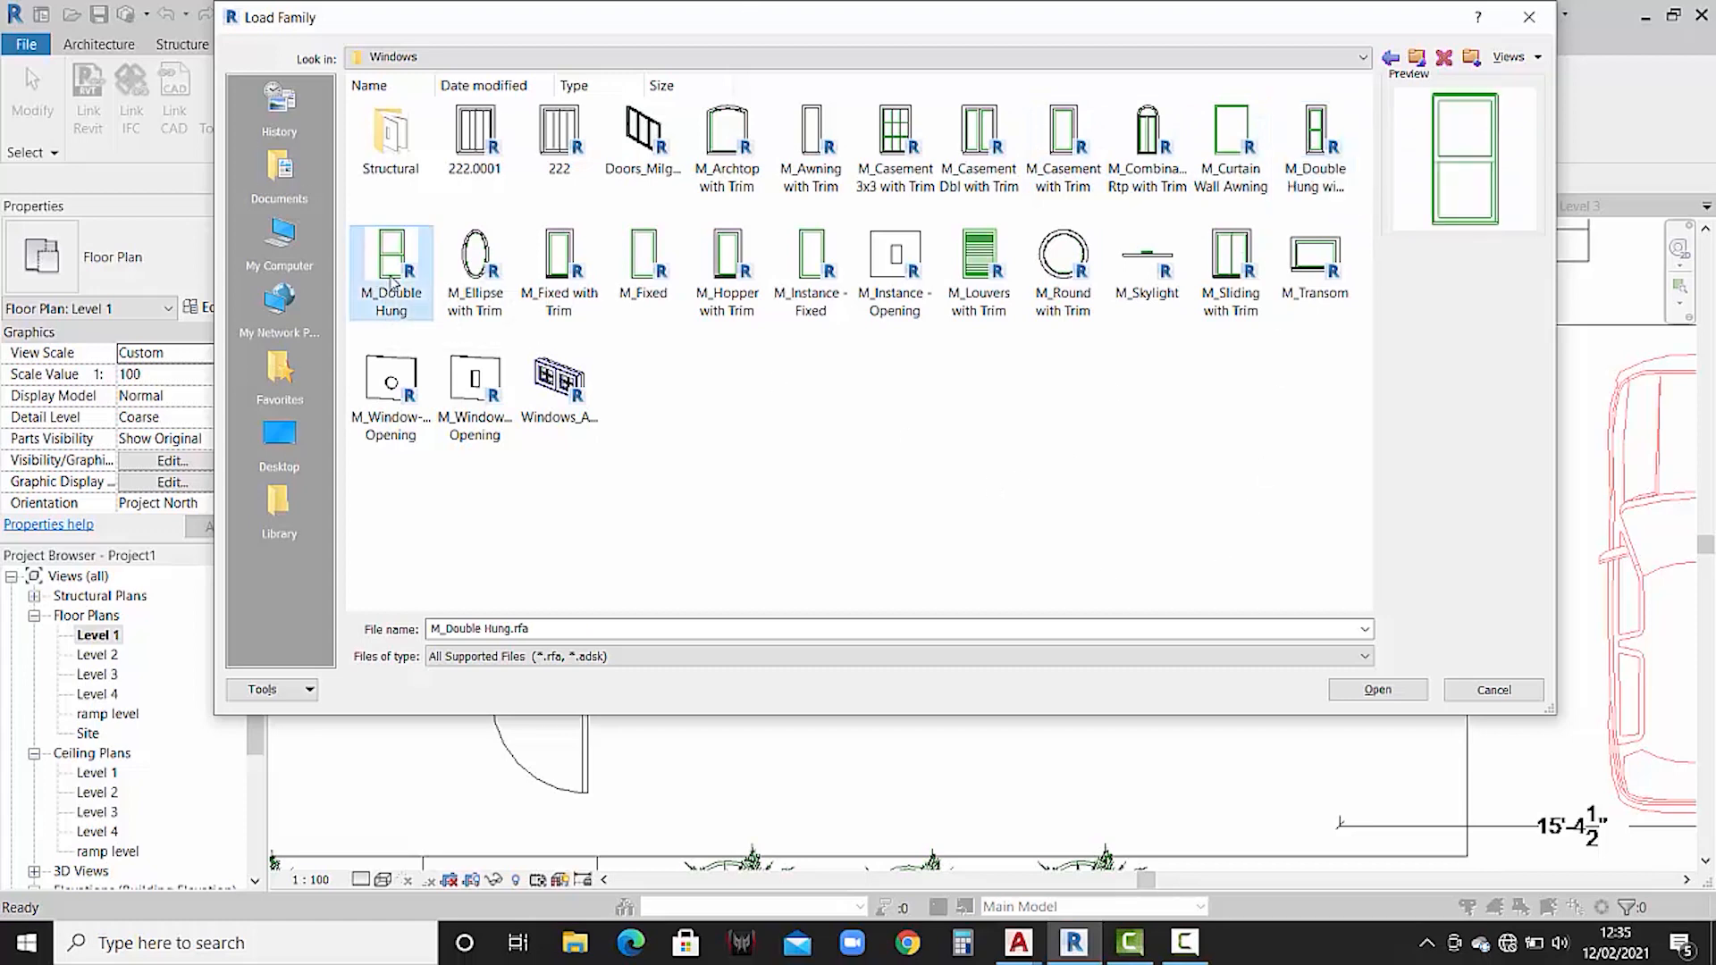
left_click(1378, 689)
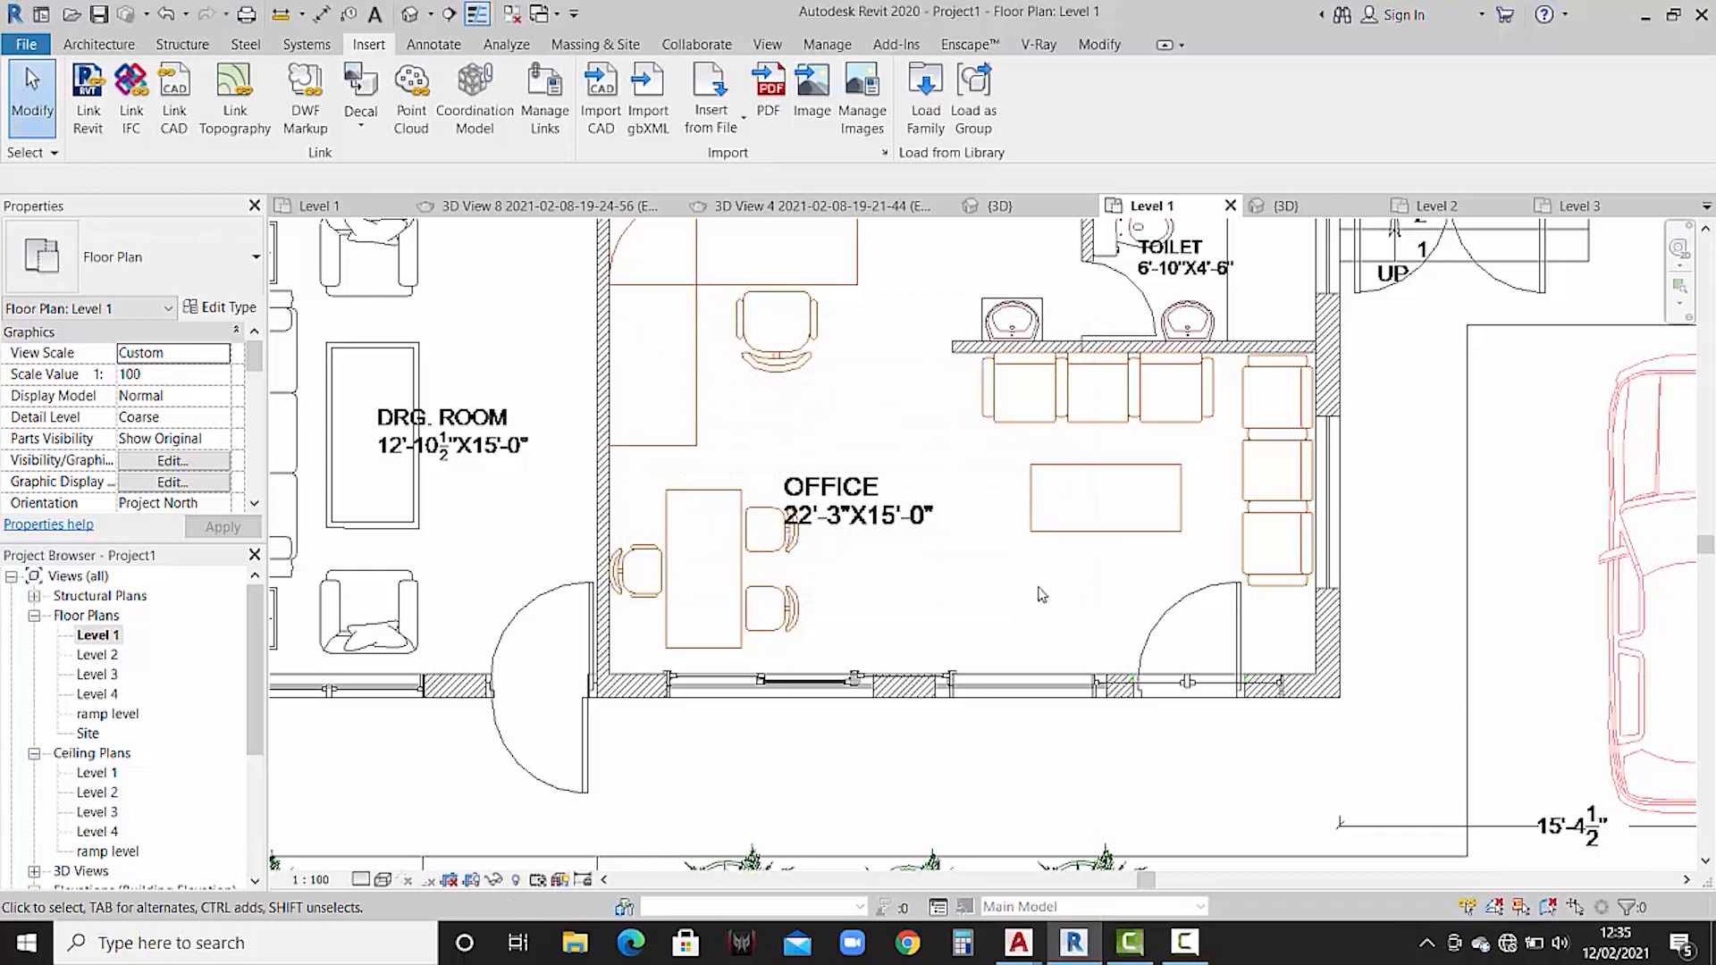
middle_click_drag(1018, 482, 925, 639)
scroll(1230, 444, "down", 3)
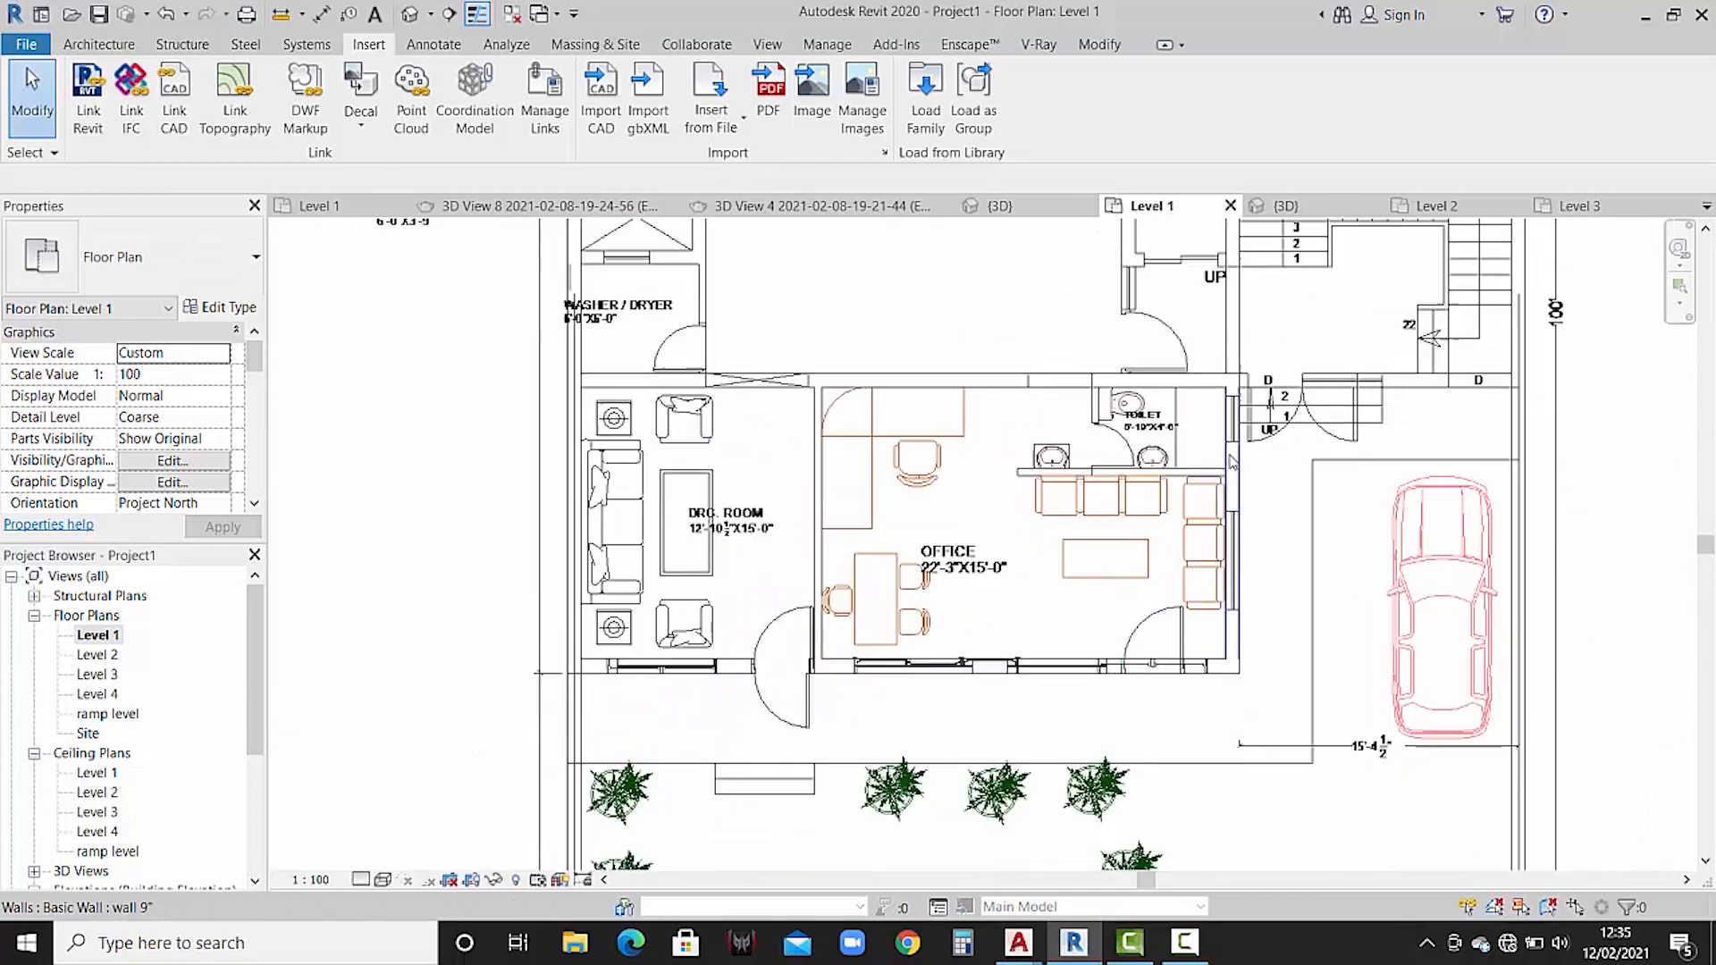
- Place a 0915 x 1220mm M_Double Hung window in the toilet's outer side wall on the Level 1 plan
middle_click_drag(1314, 502, 1177, 535)
left_click(99, 44)
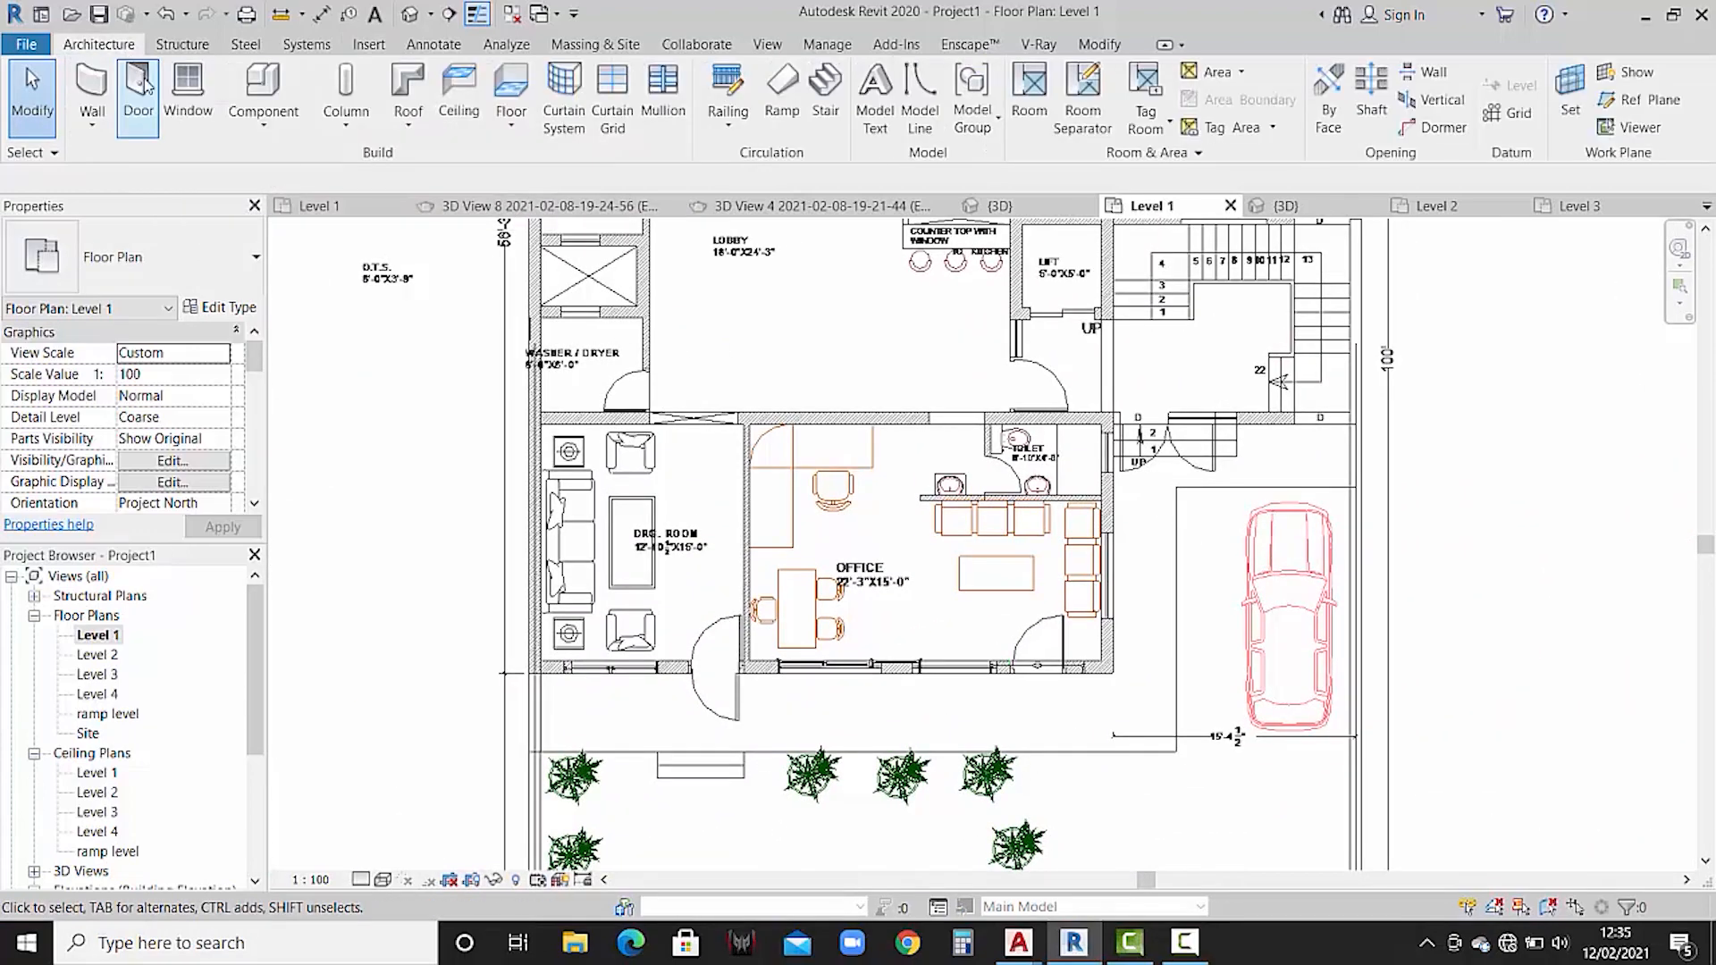
left_click(185, 89)
scroll(1109, 457, "up", 5)
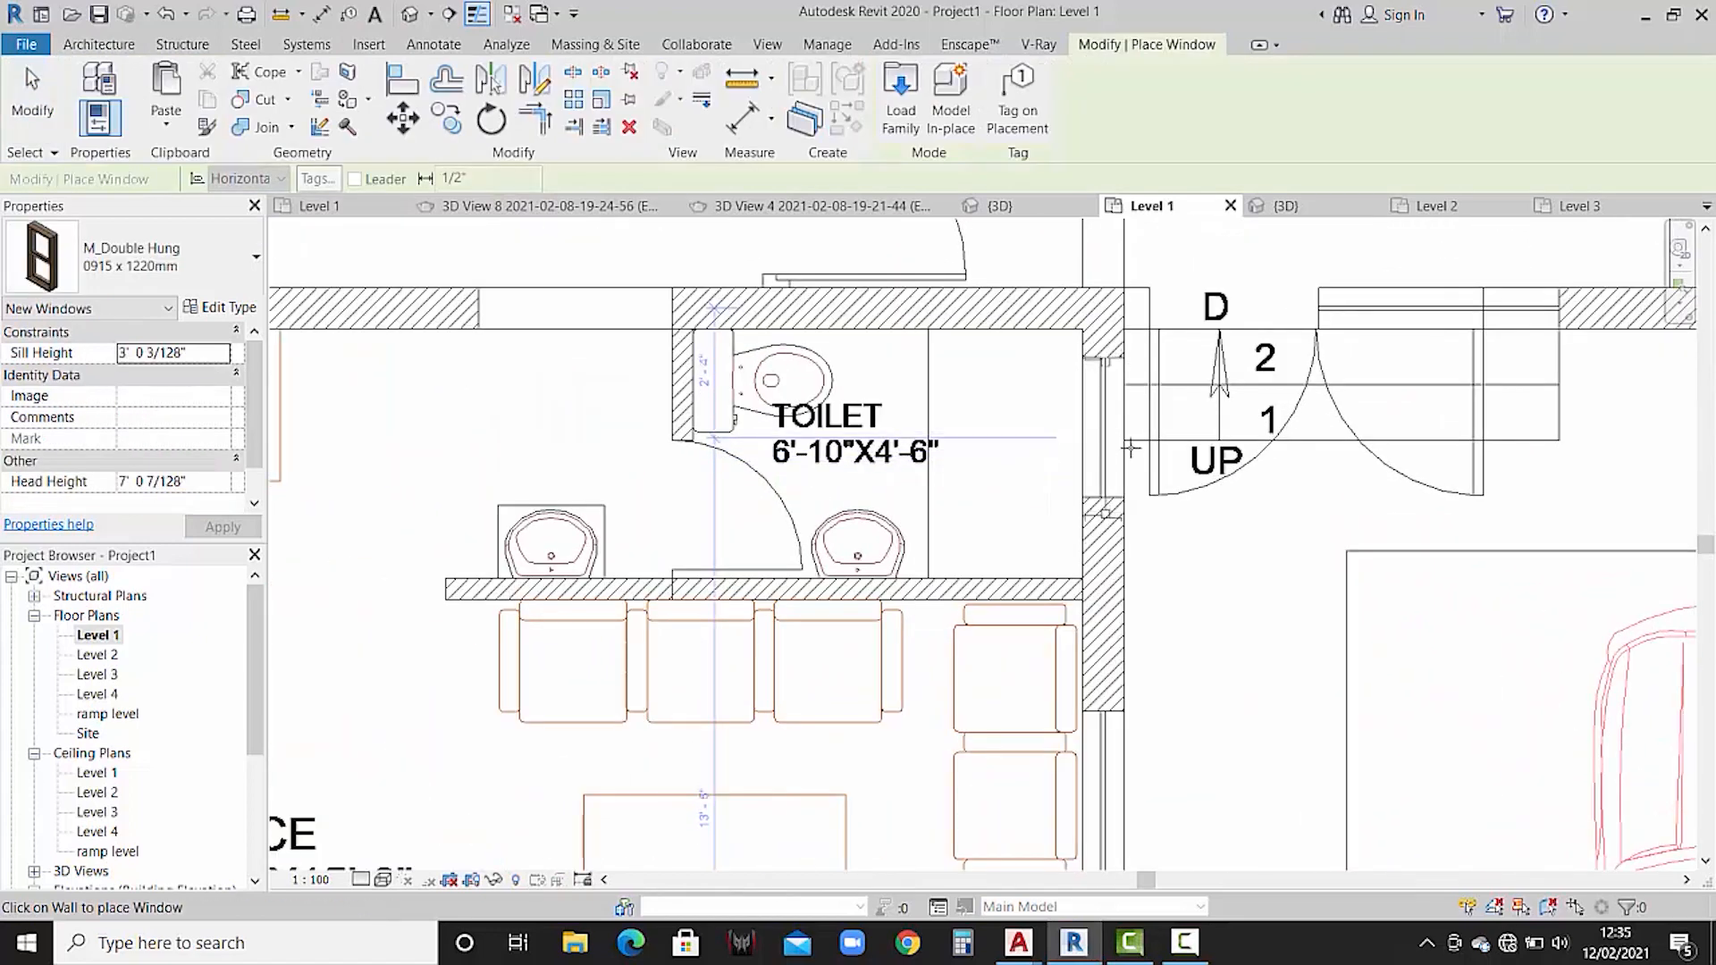
key("Escape")
key("Escape")
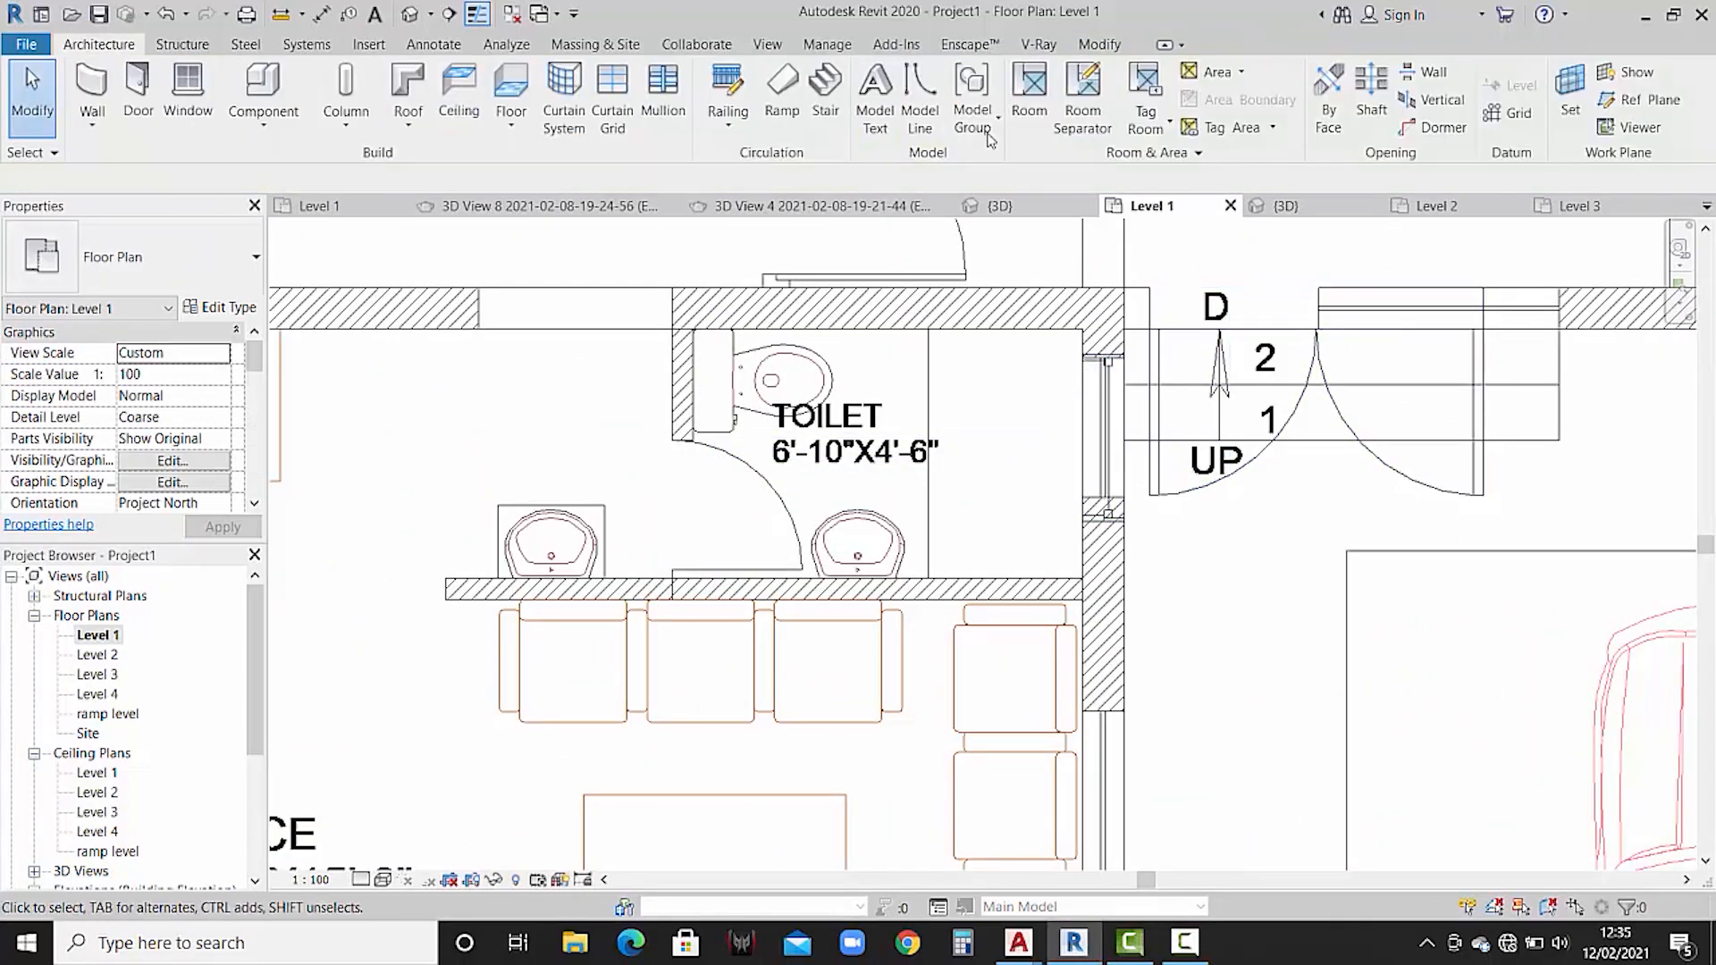
- Copy the toilet's double hung window in the 3D view and paste it aligned to Level 2
left_click(447, 15)
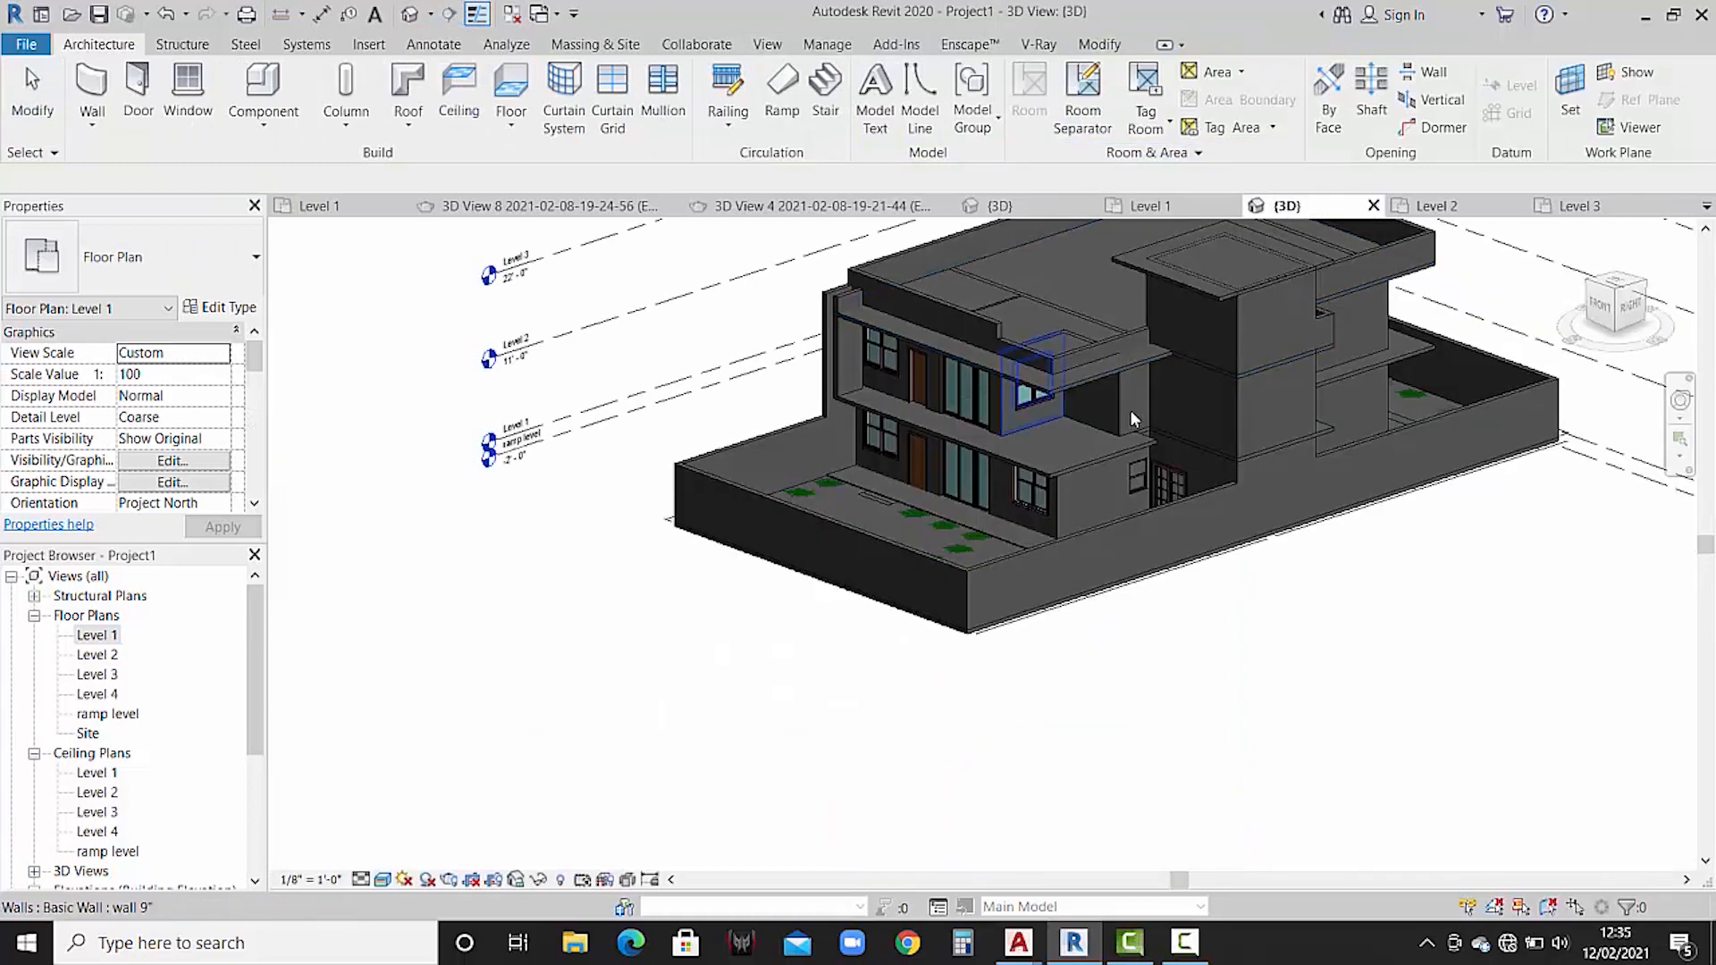
left_click(1110, 480)
scroll(1117, 473, "up", 4)
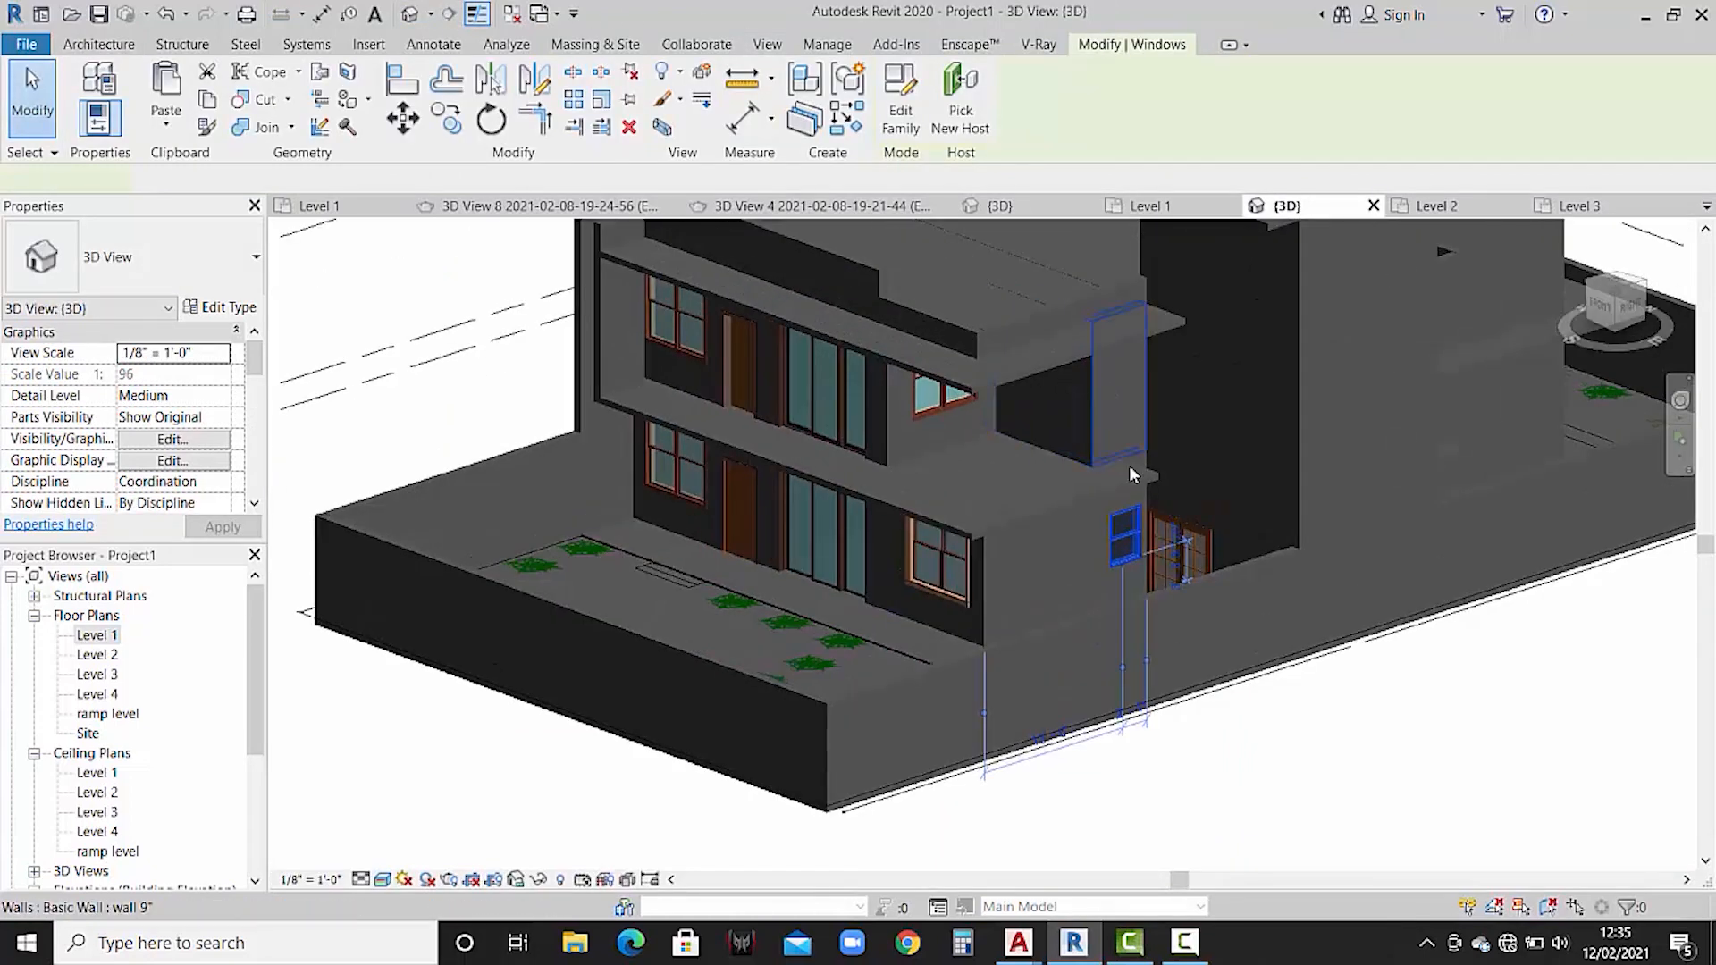
left_click(207, 99)
left_click(166, 125)
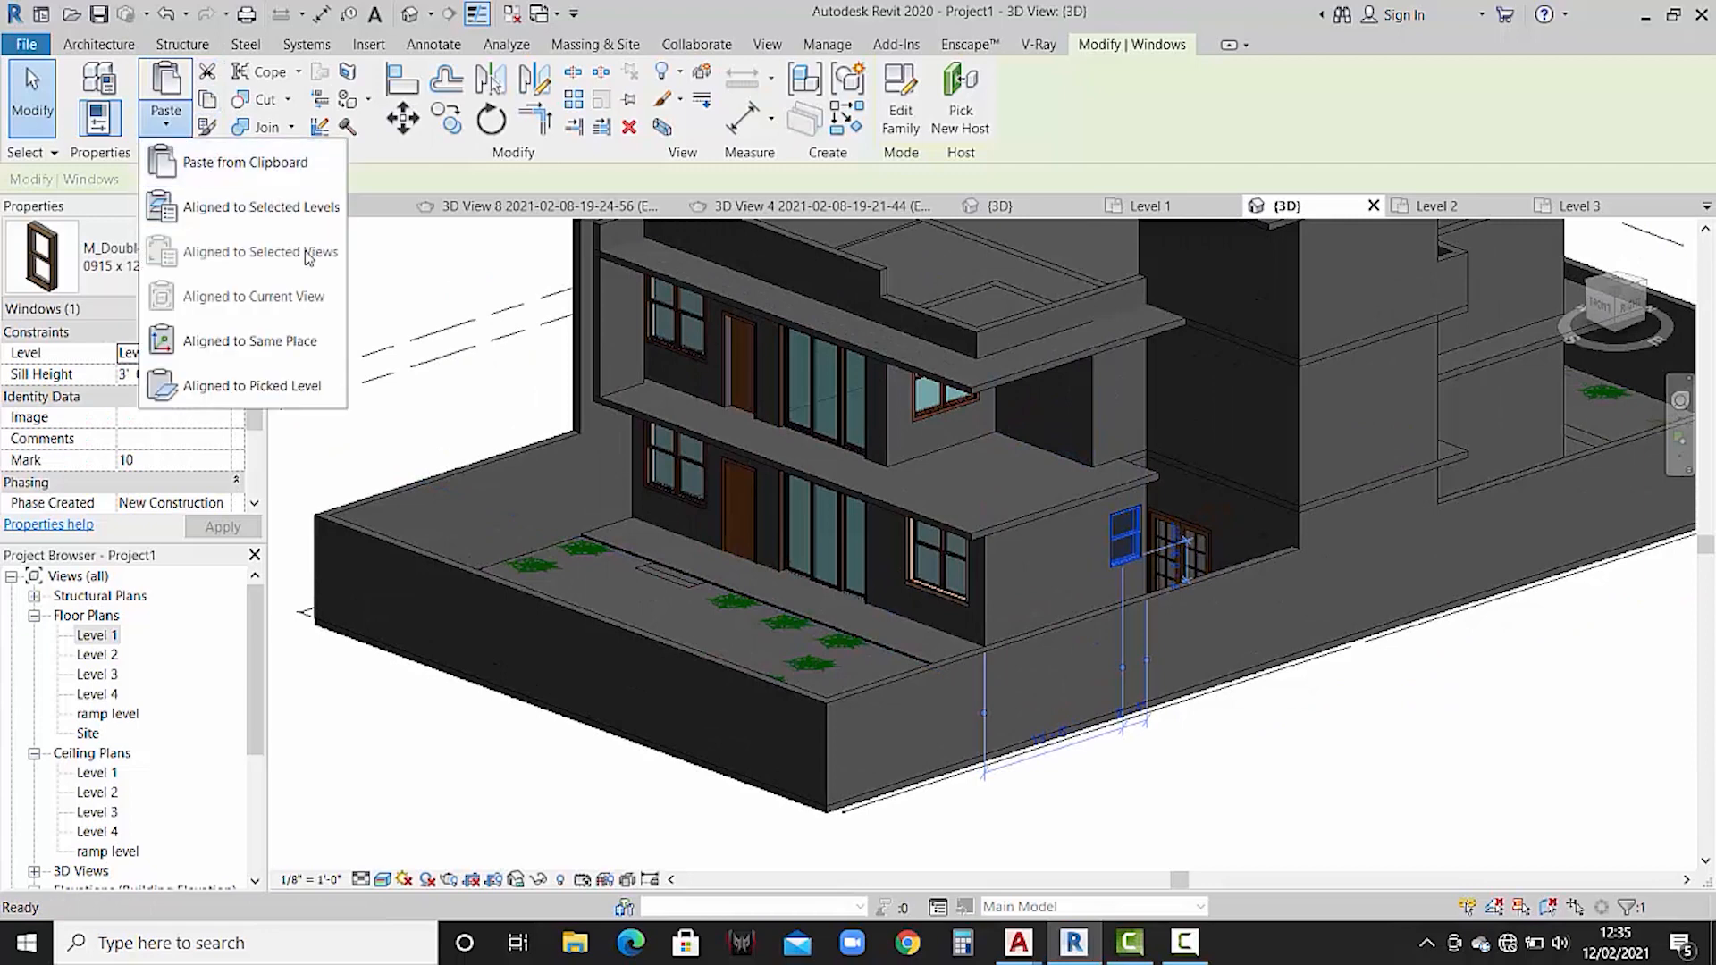
left_click(242, 203)
left_click(747, 339)
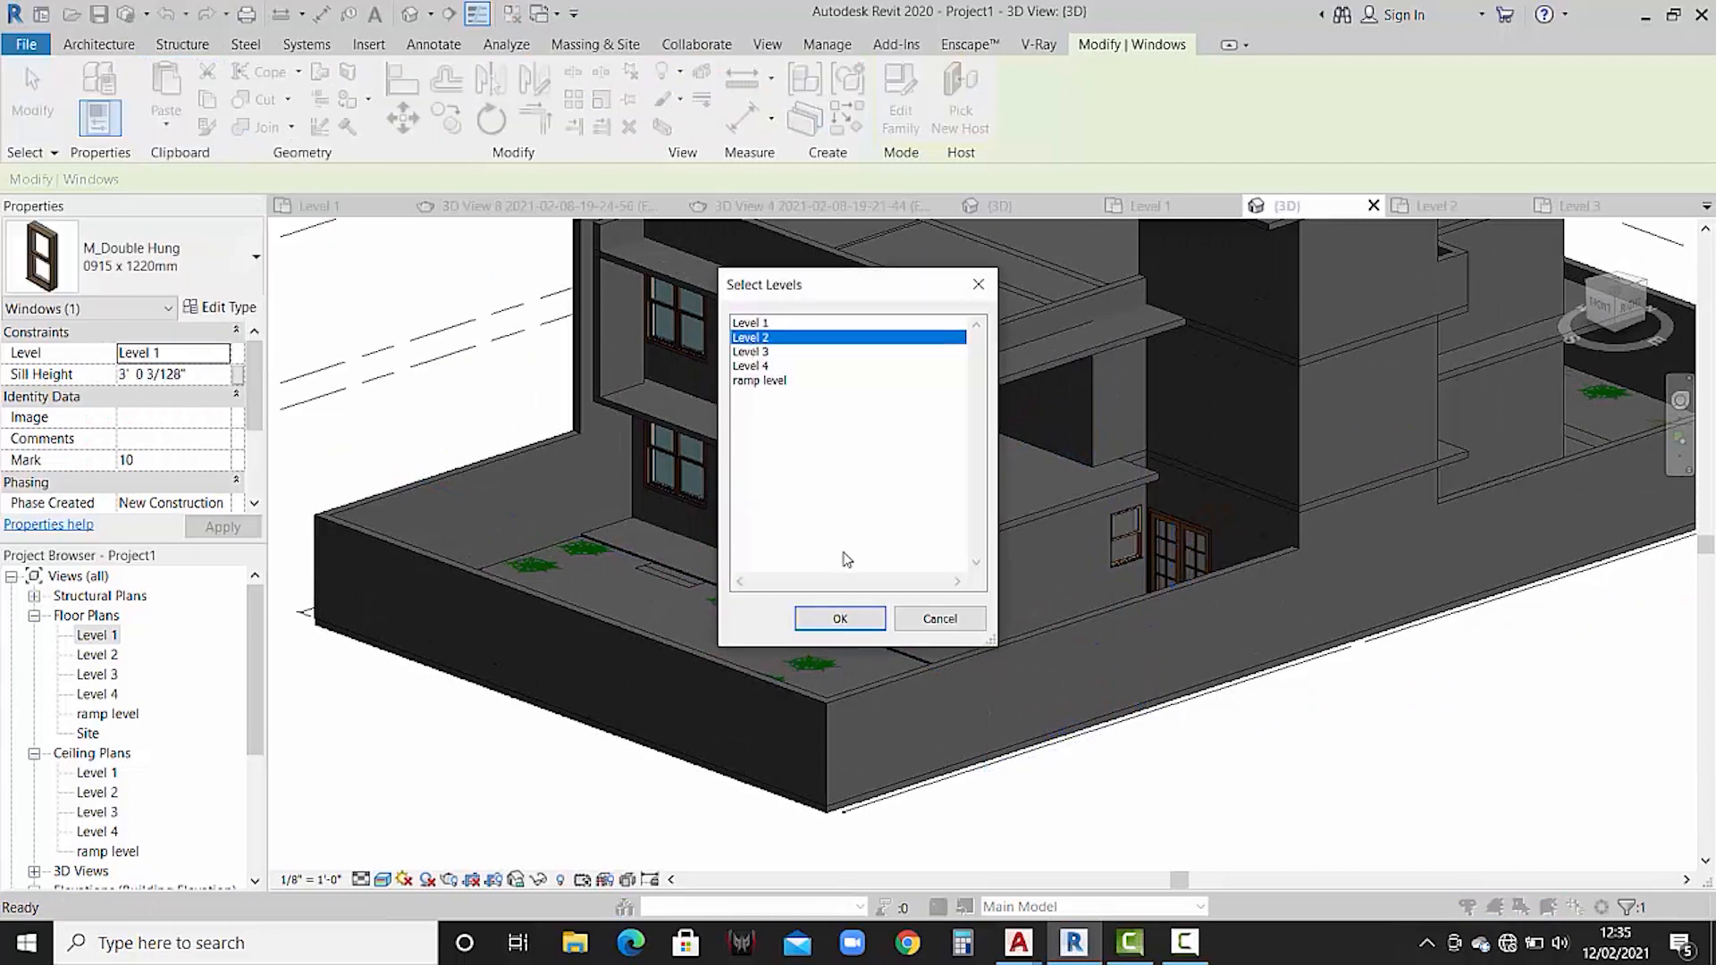
left_click(840, 619)
left_click(725, 599)
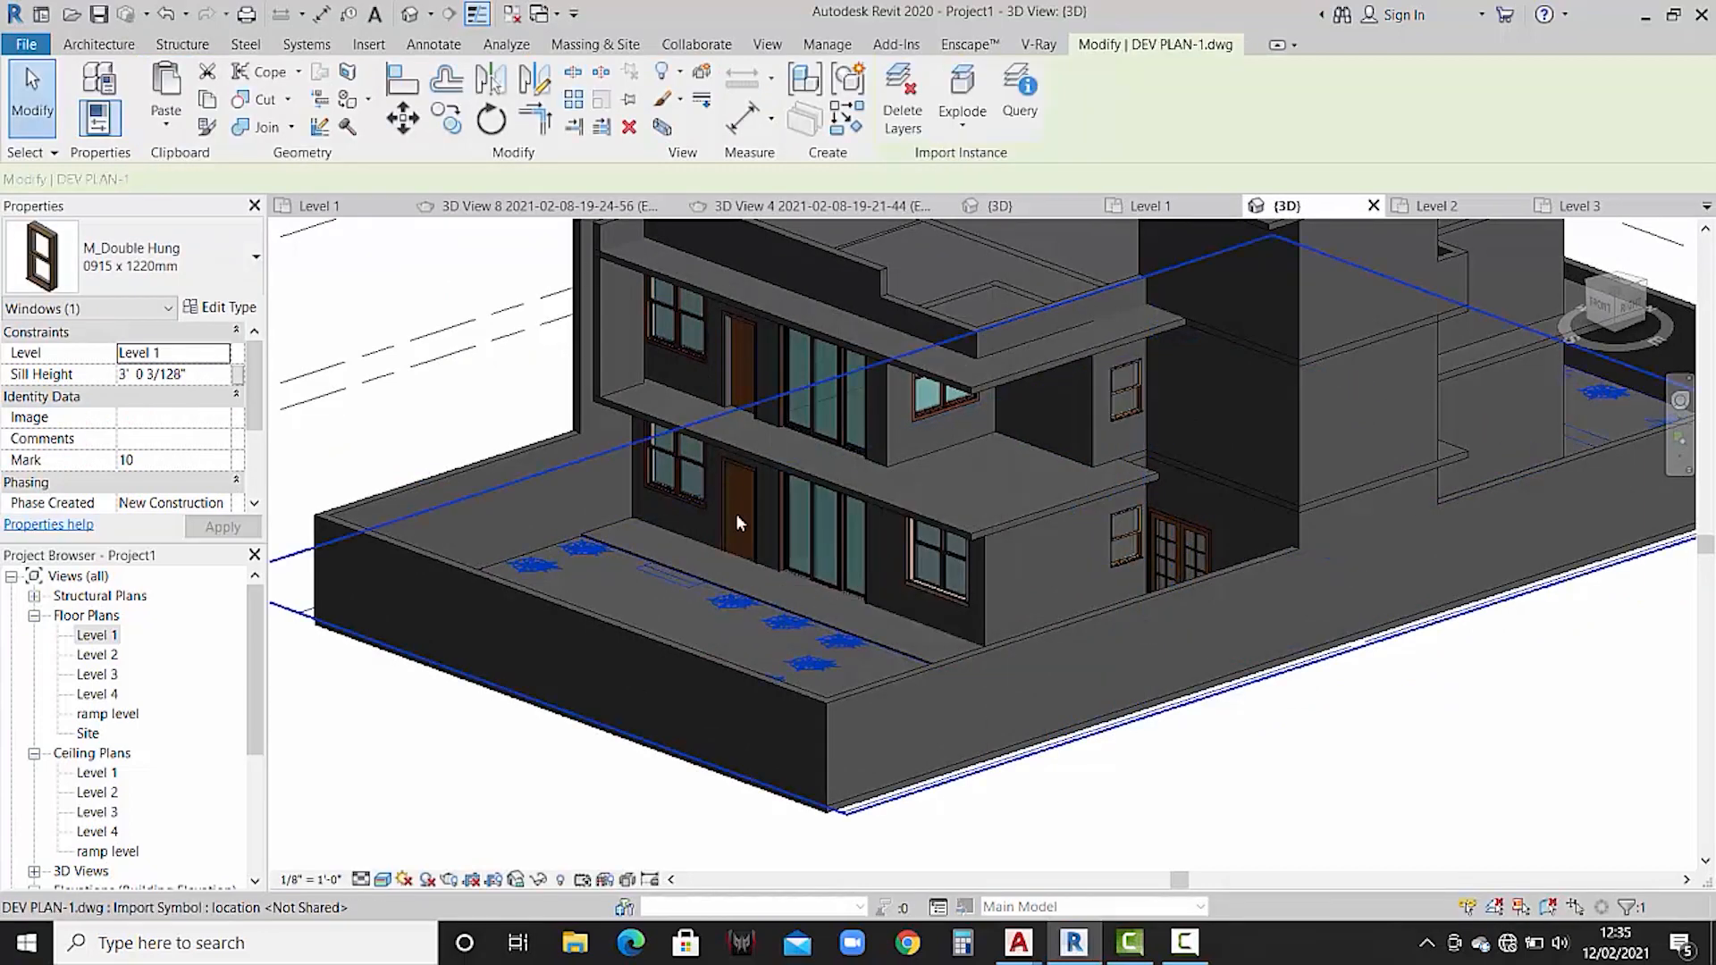
- Compare the wall beside the upper sliding door in the 3D view and Level 2 plan with the reference house model
scroll(700, 230, "down", 2)
middle_click_drag(713, 312, 961, 350, "shift")
scroll(925, 445, "up", 2)
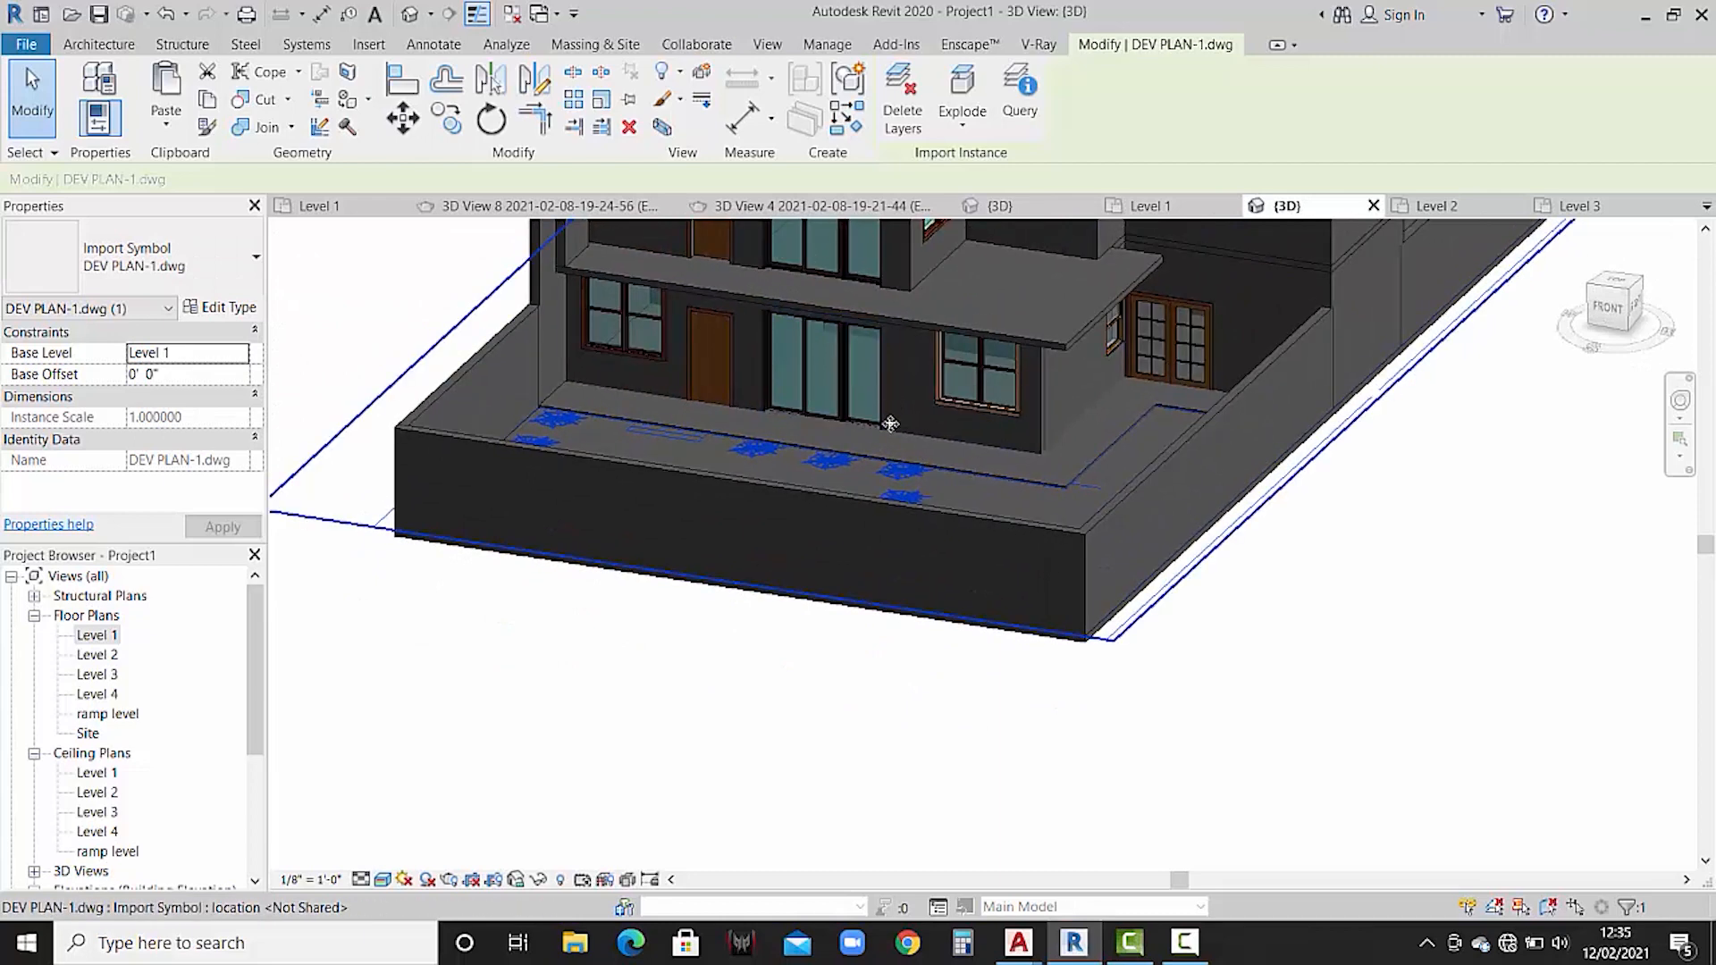
middle_click_drag(914, 345, 1041, 286, "shift")
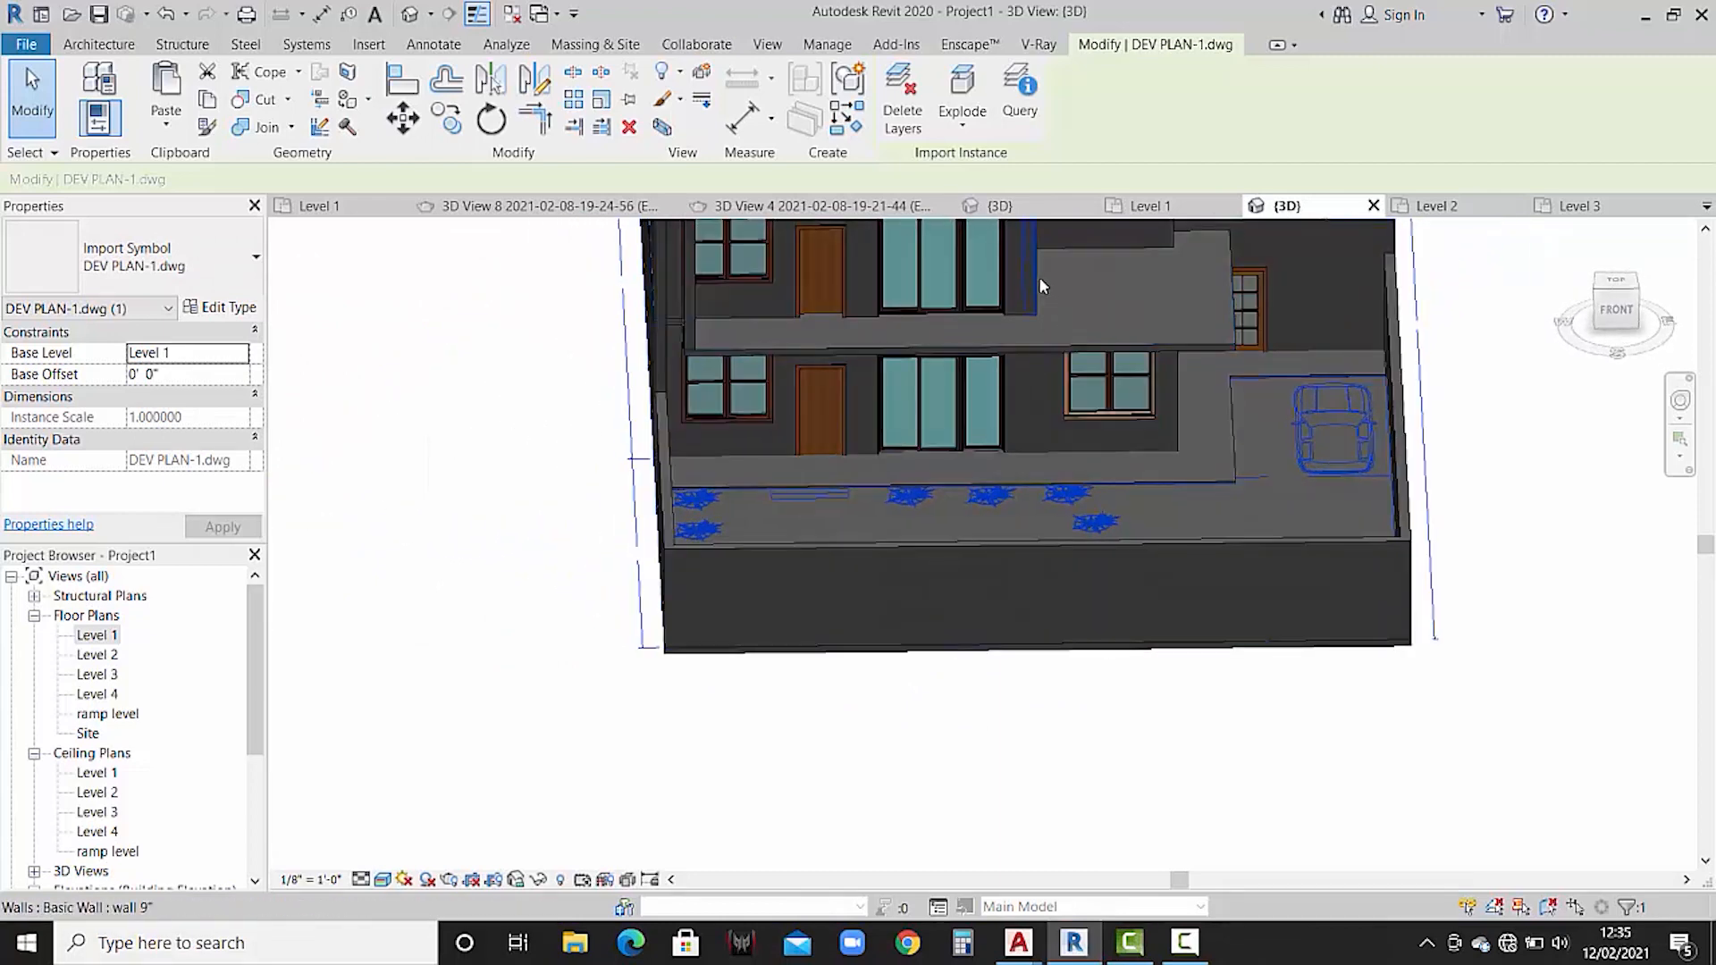
left_click(1003, 340)
left_click(510, 468)
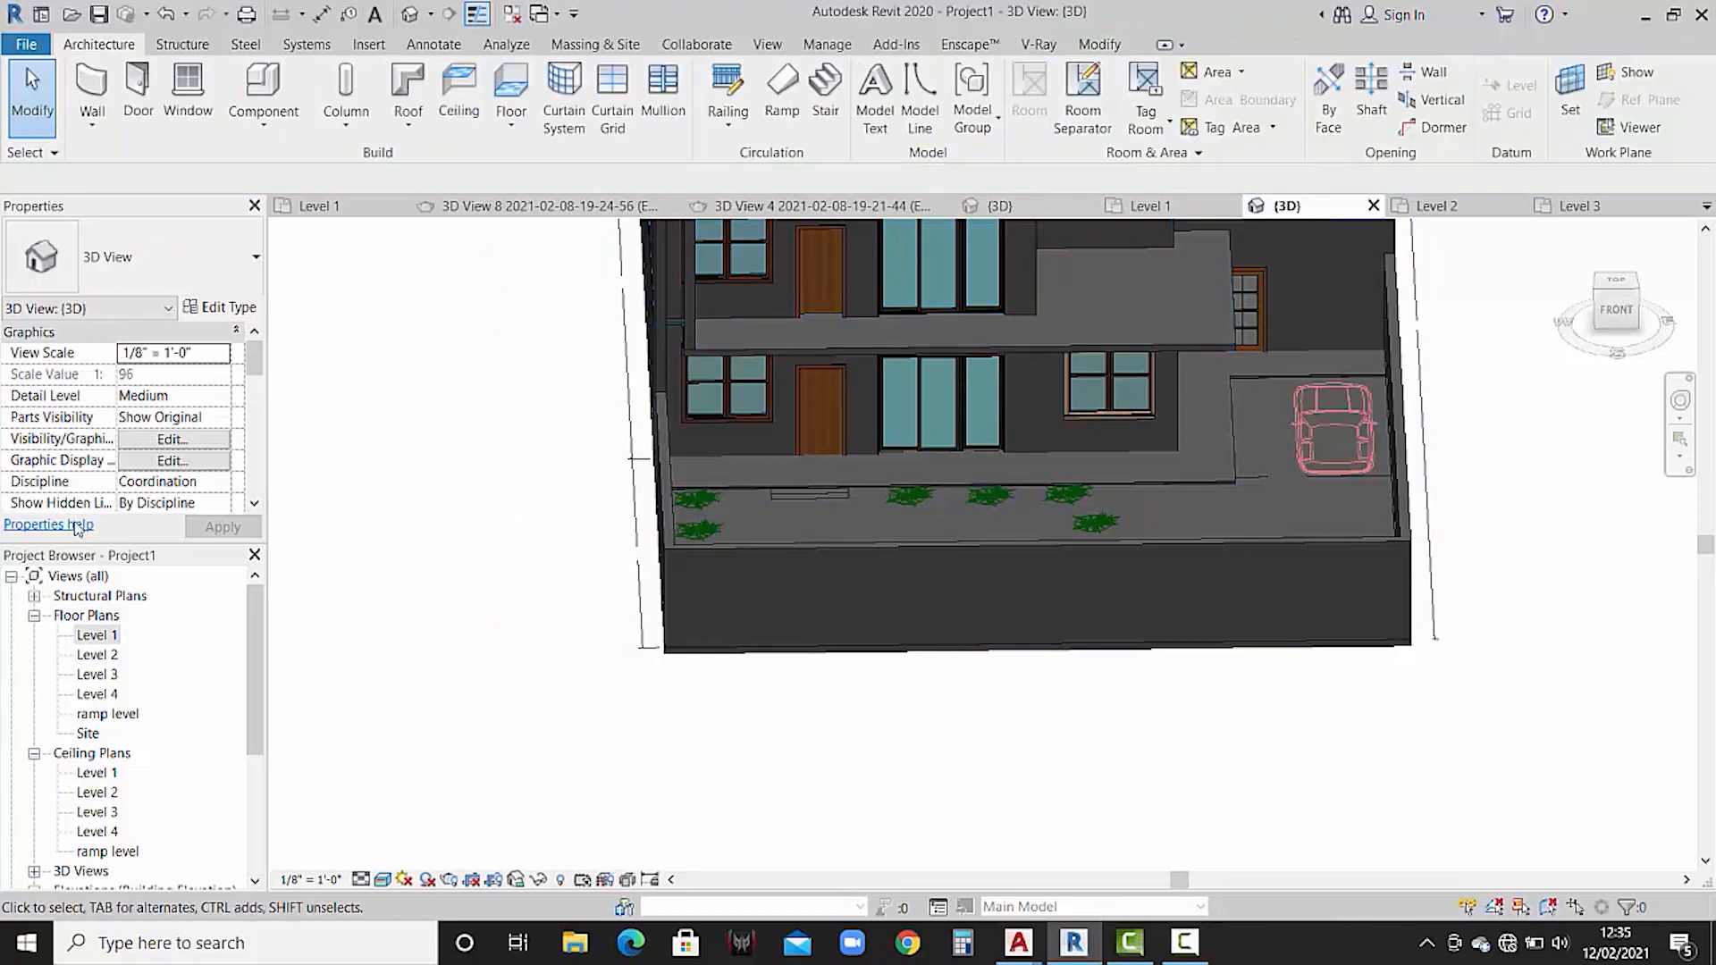
left_click(1436, 205)
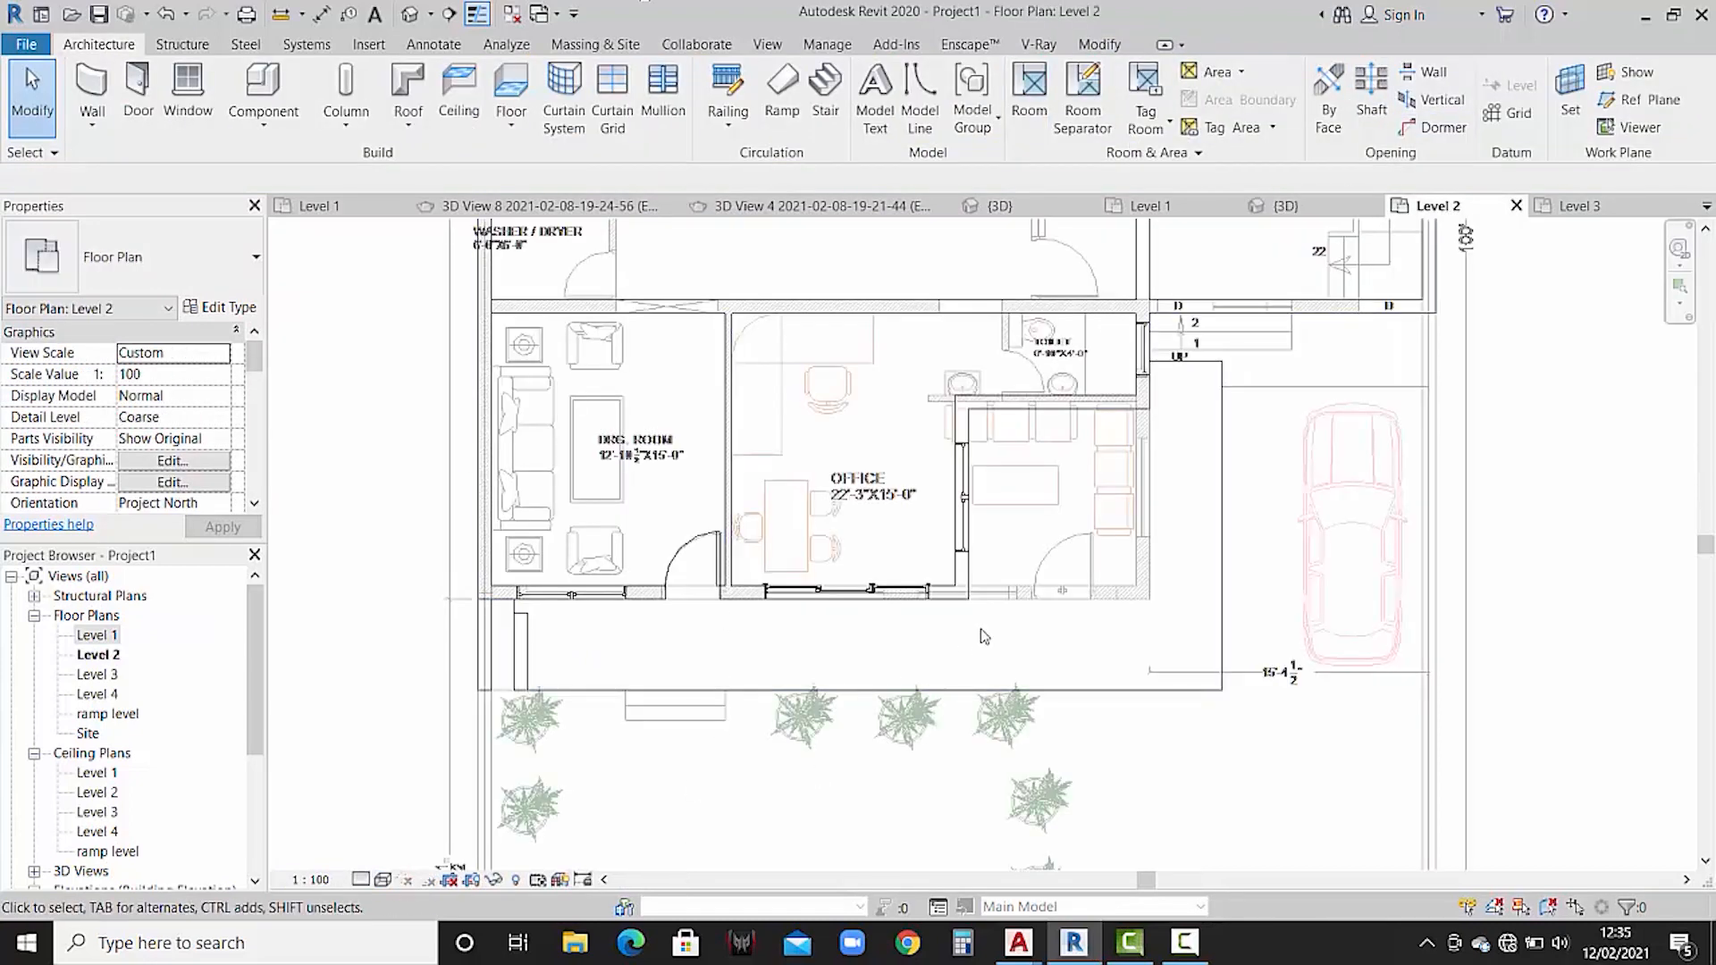
scroll(974, 626, "up", 3)
scroll(968, 622, "up", 5)
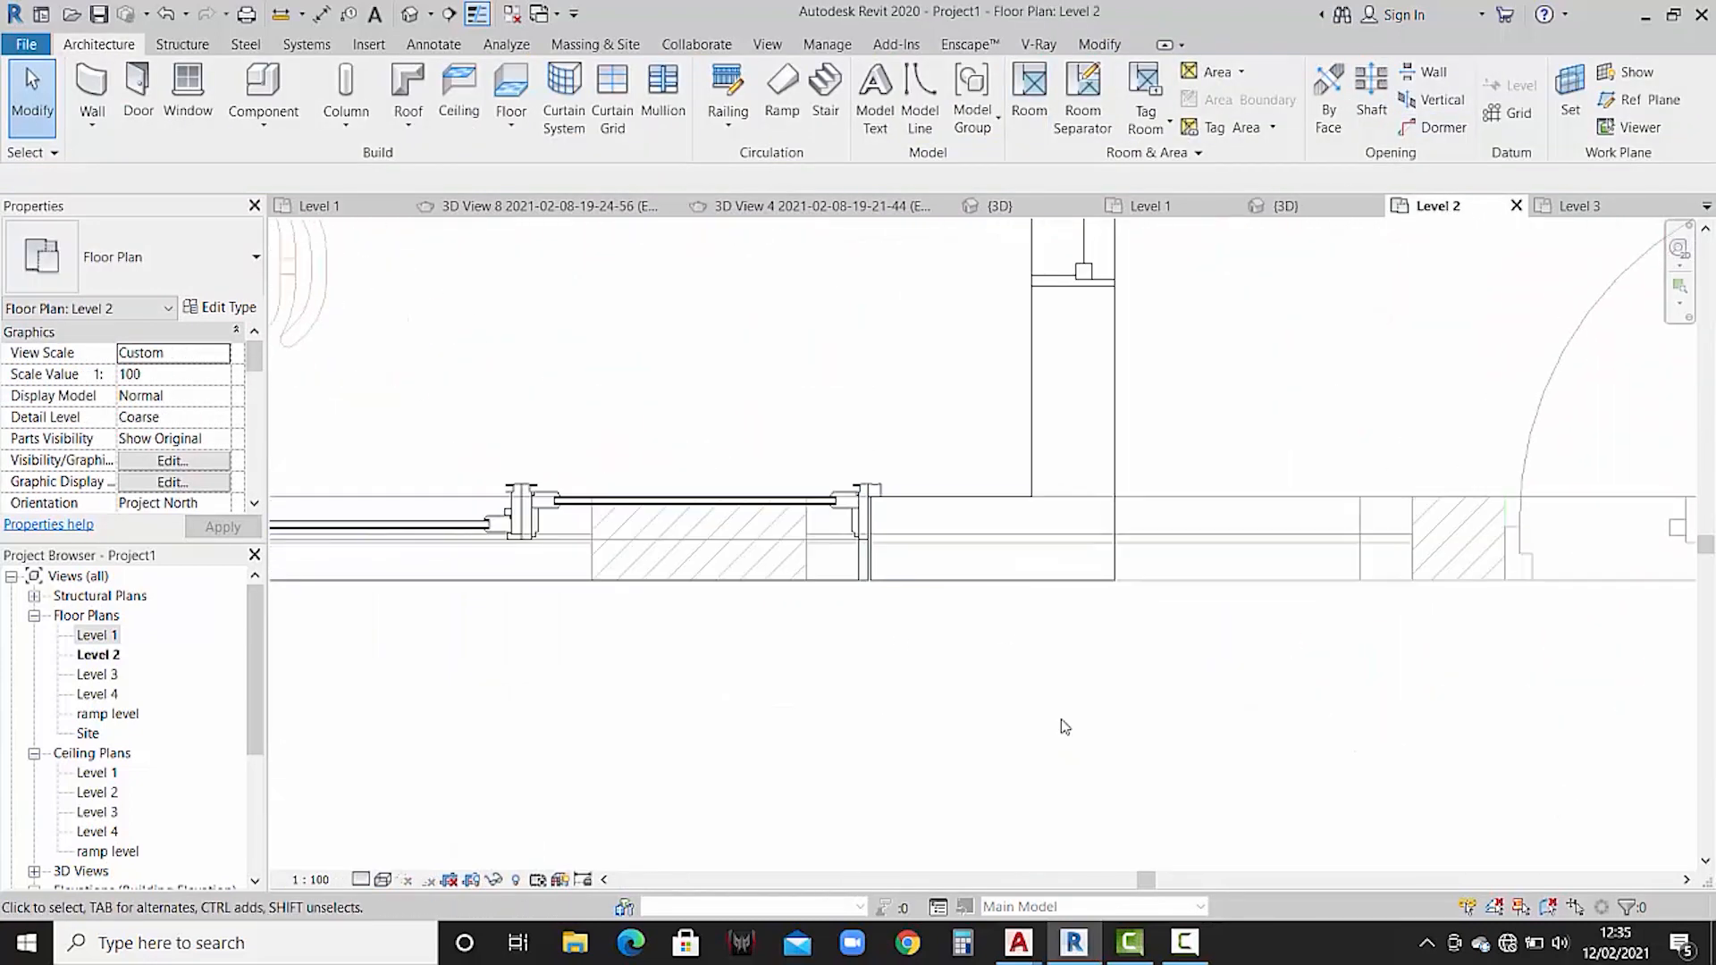
left_click(1032, 208)
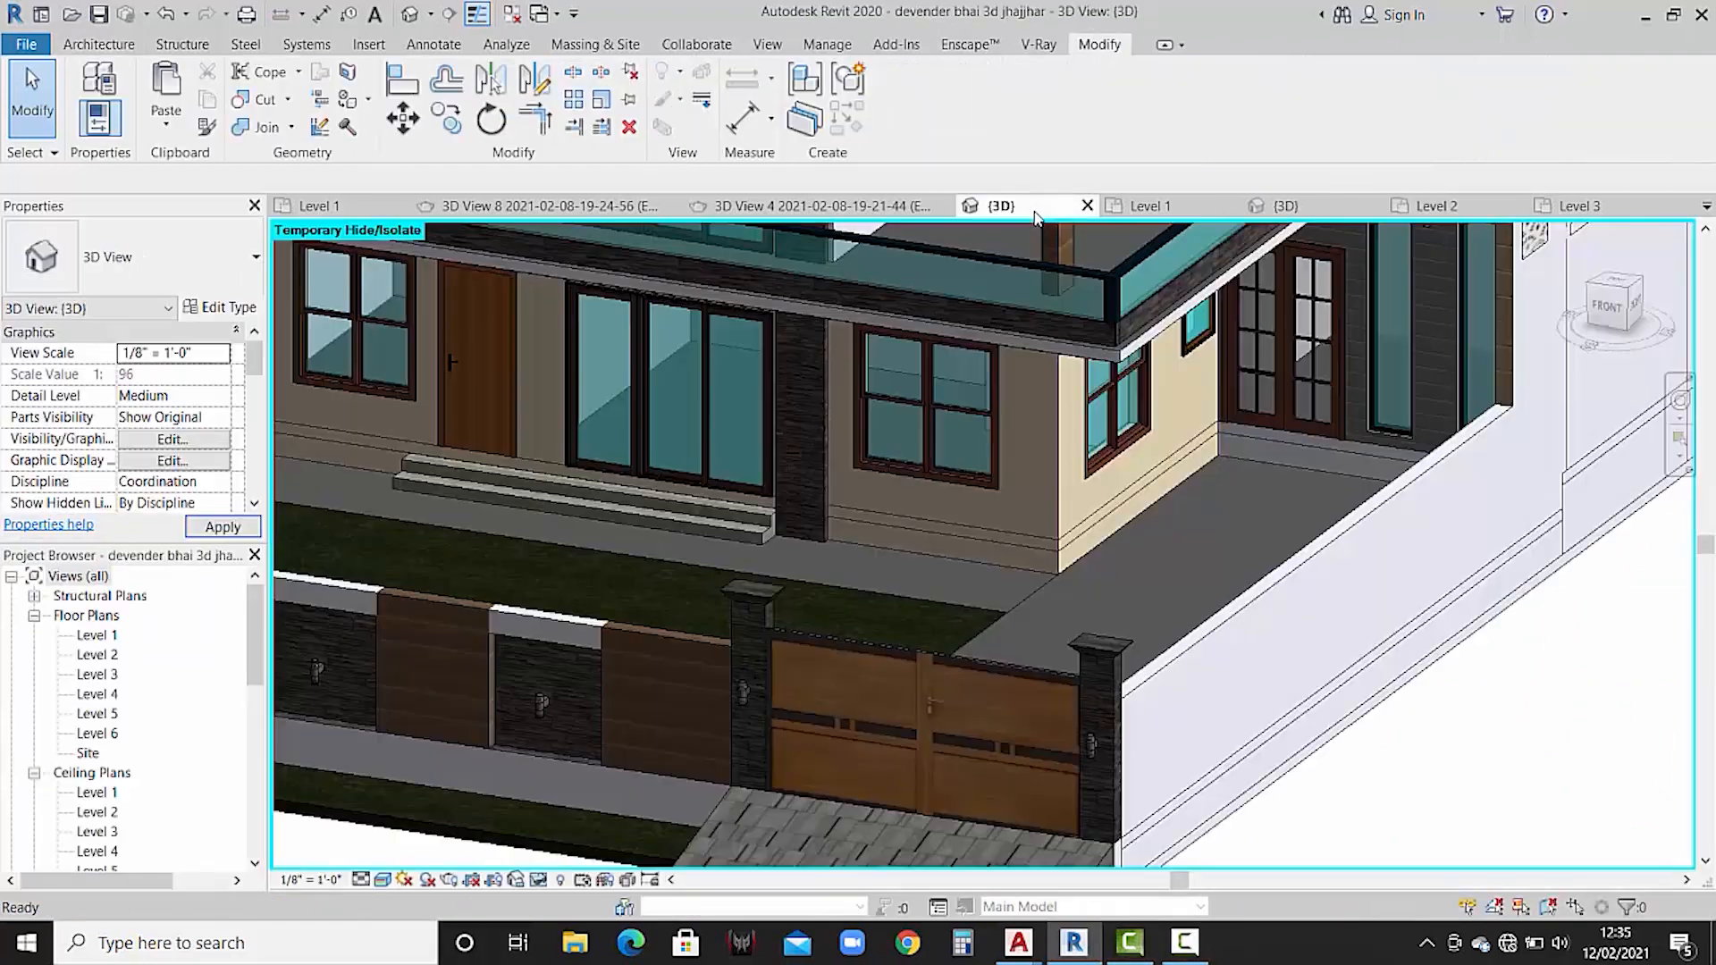
scroll(993, 438, "down", 3)
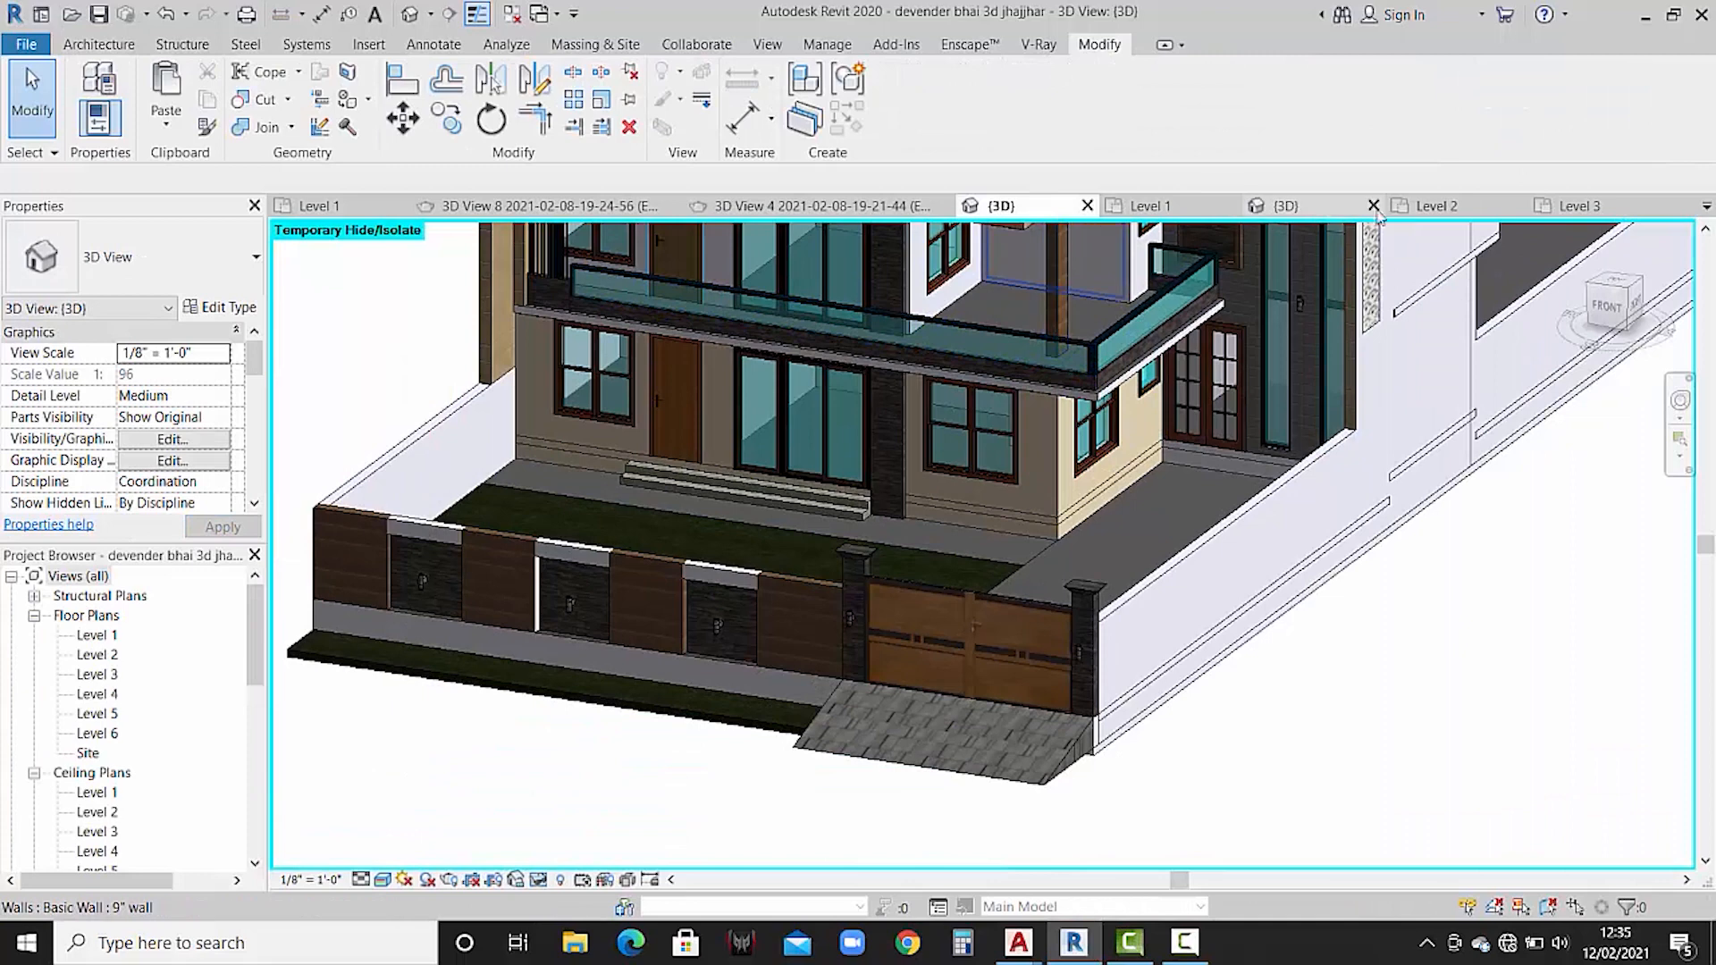
- Start an in-place component of the Generic Models category in the project's Level 2 plan
left_click(1430, 205)
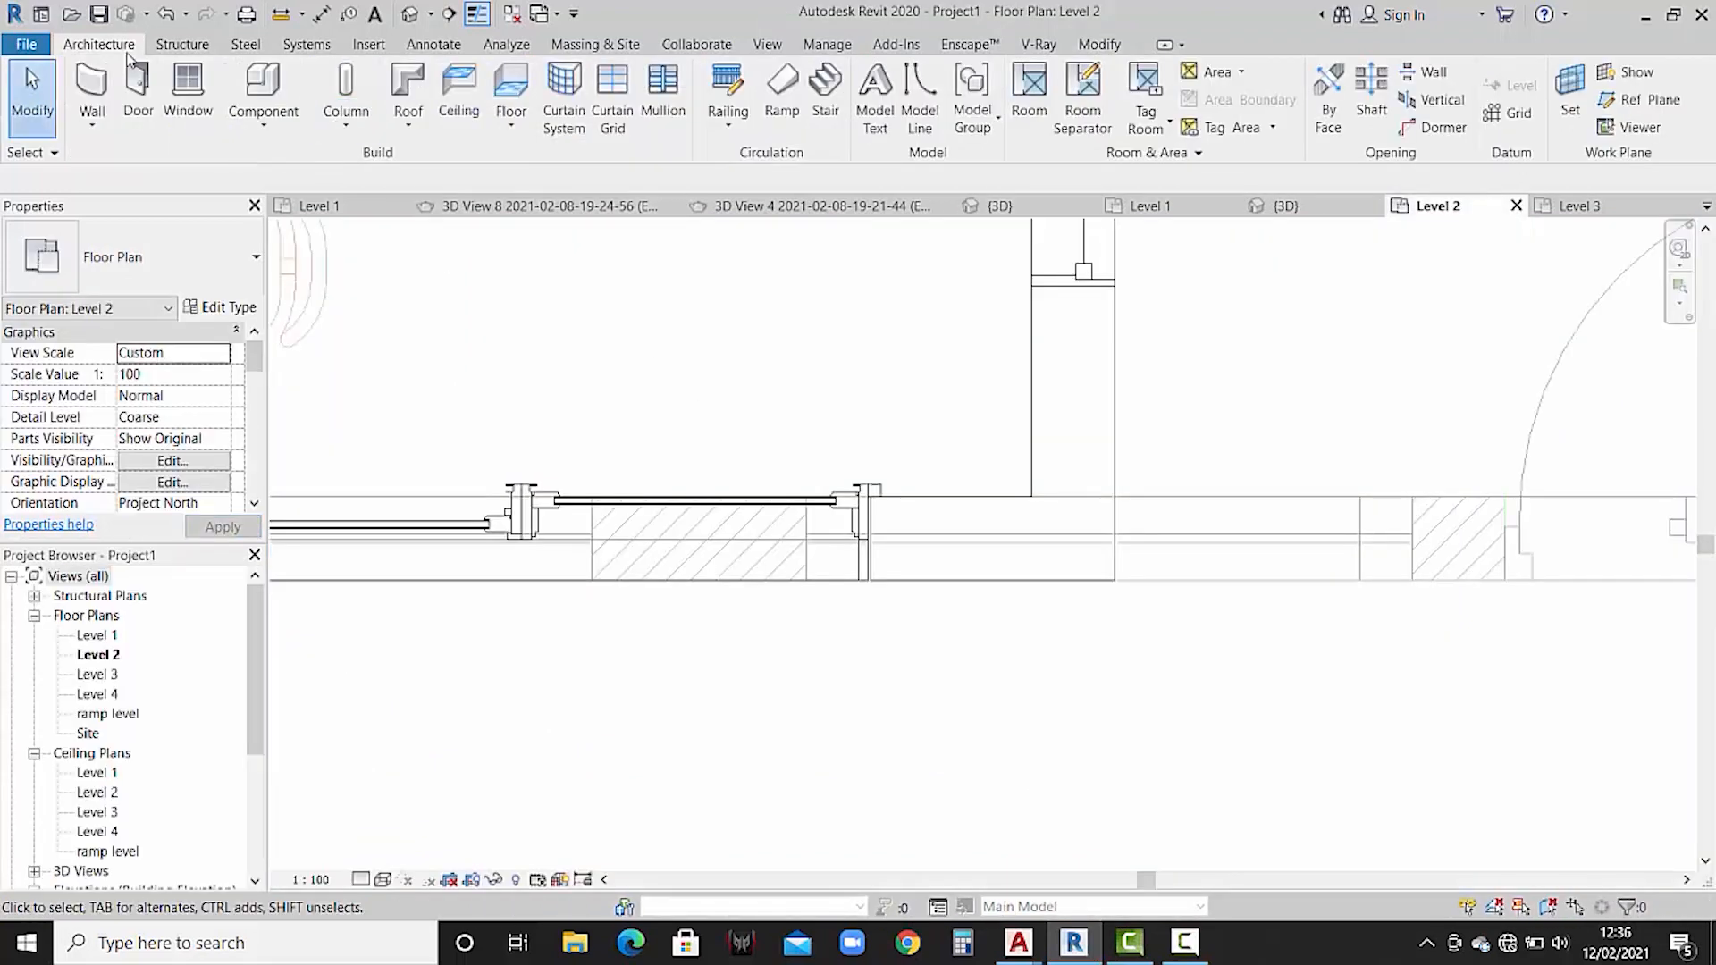
left_click(248, 112)
left_click(295, 211)
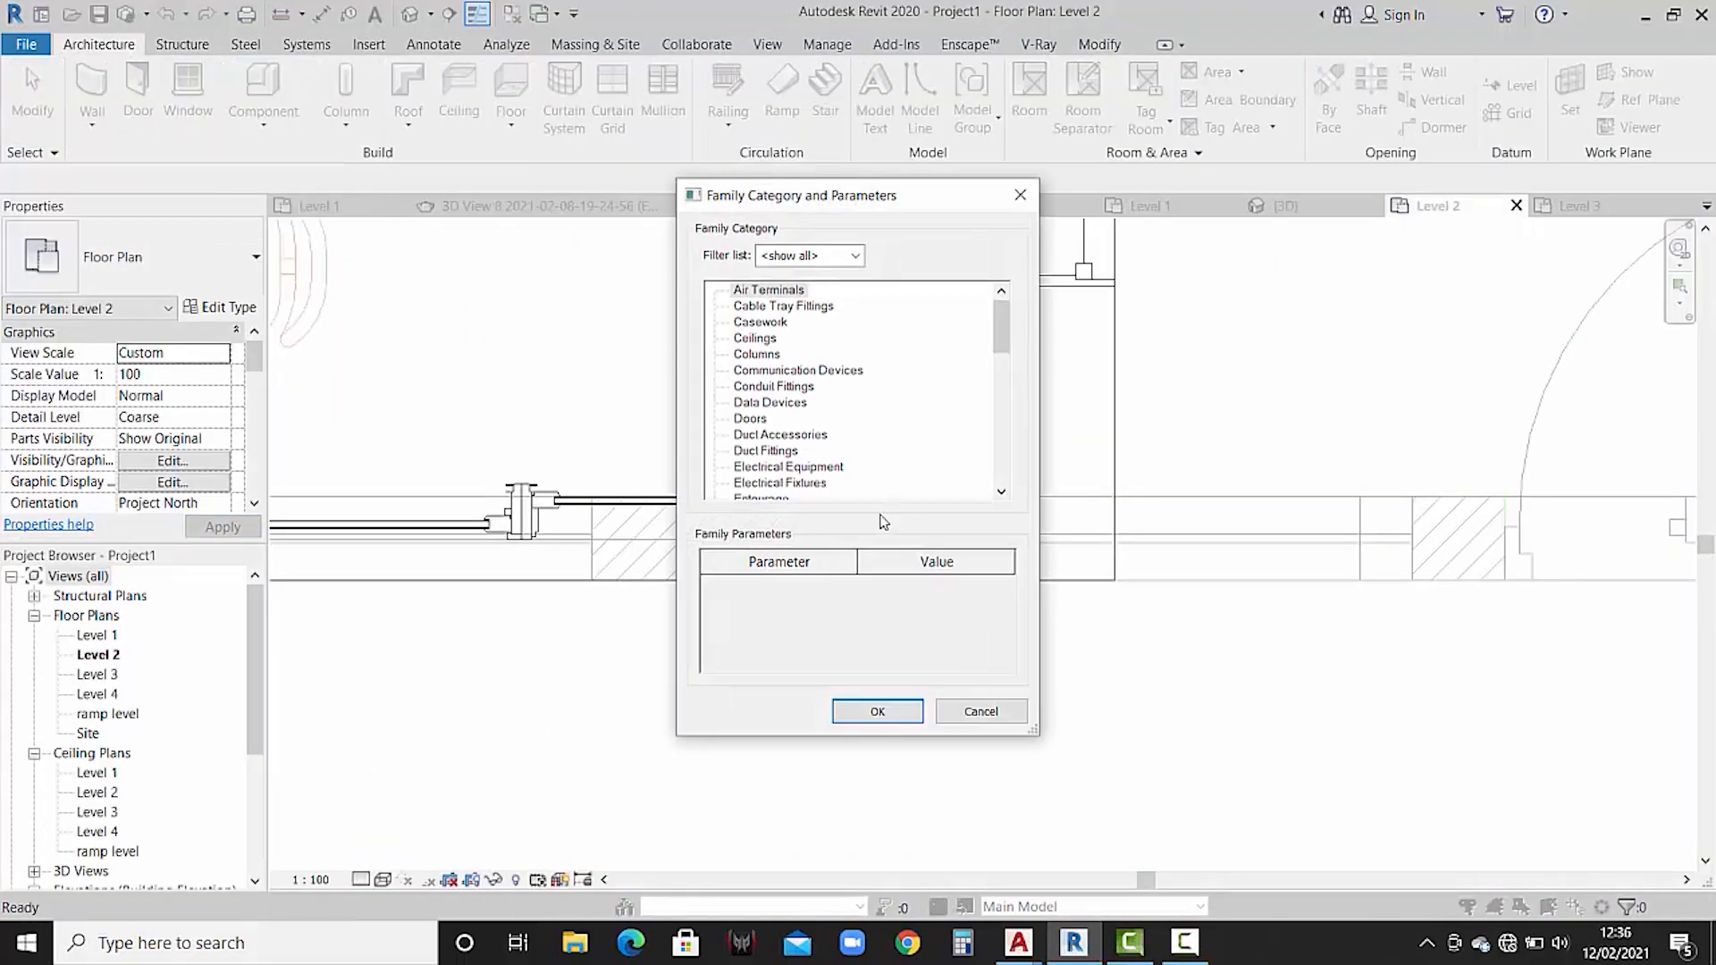
scroll(826, 420, "down", 3)
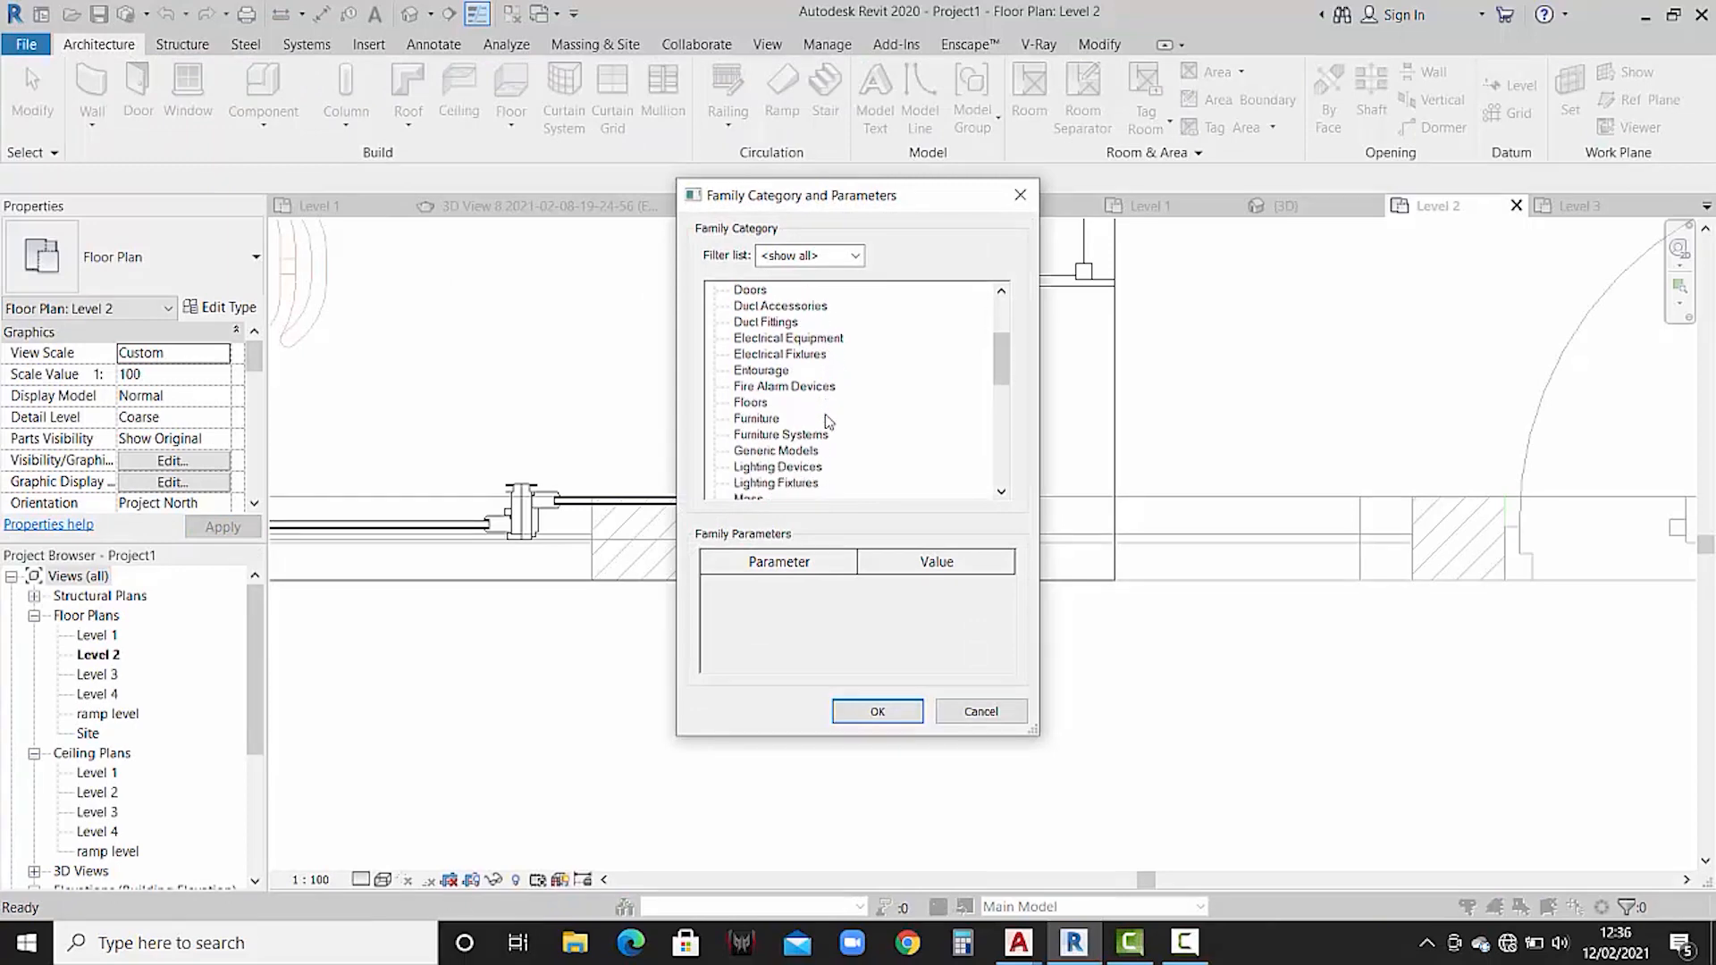
left_click(895, 715)
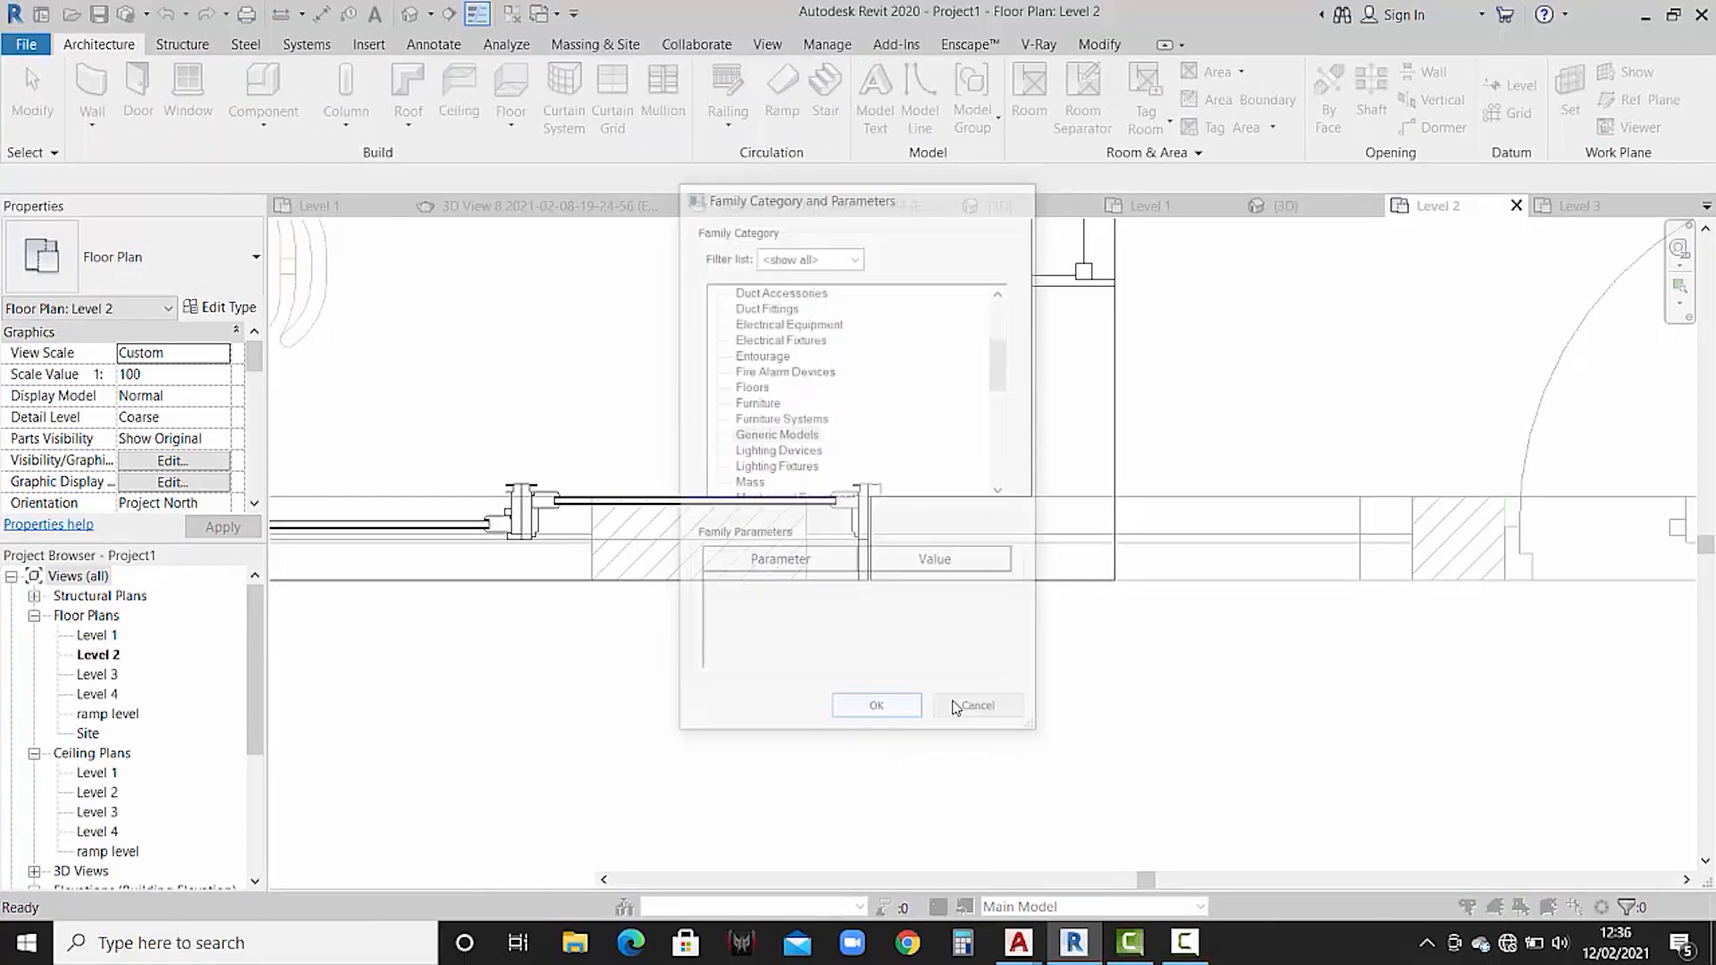
left_click(828, 509)
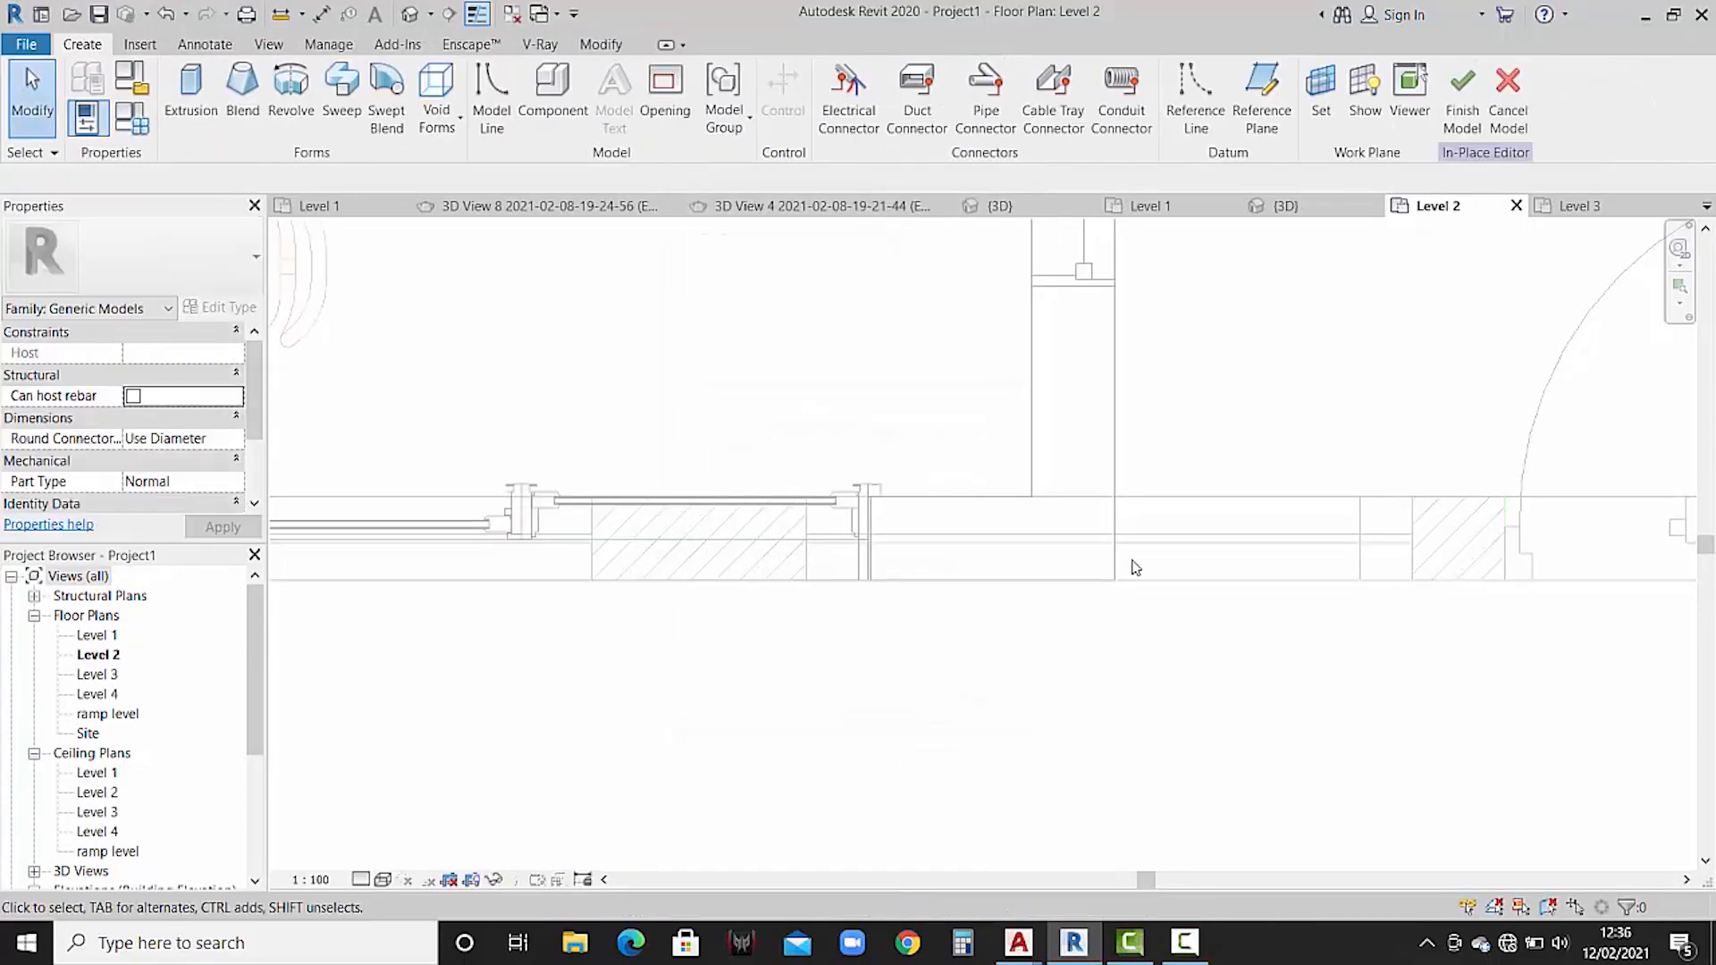
- Sketch an extrusion rectangle about 2' 2" by 4" against the front wall's outer face, between the sliding door and the wall corner
left_click(191, 90)
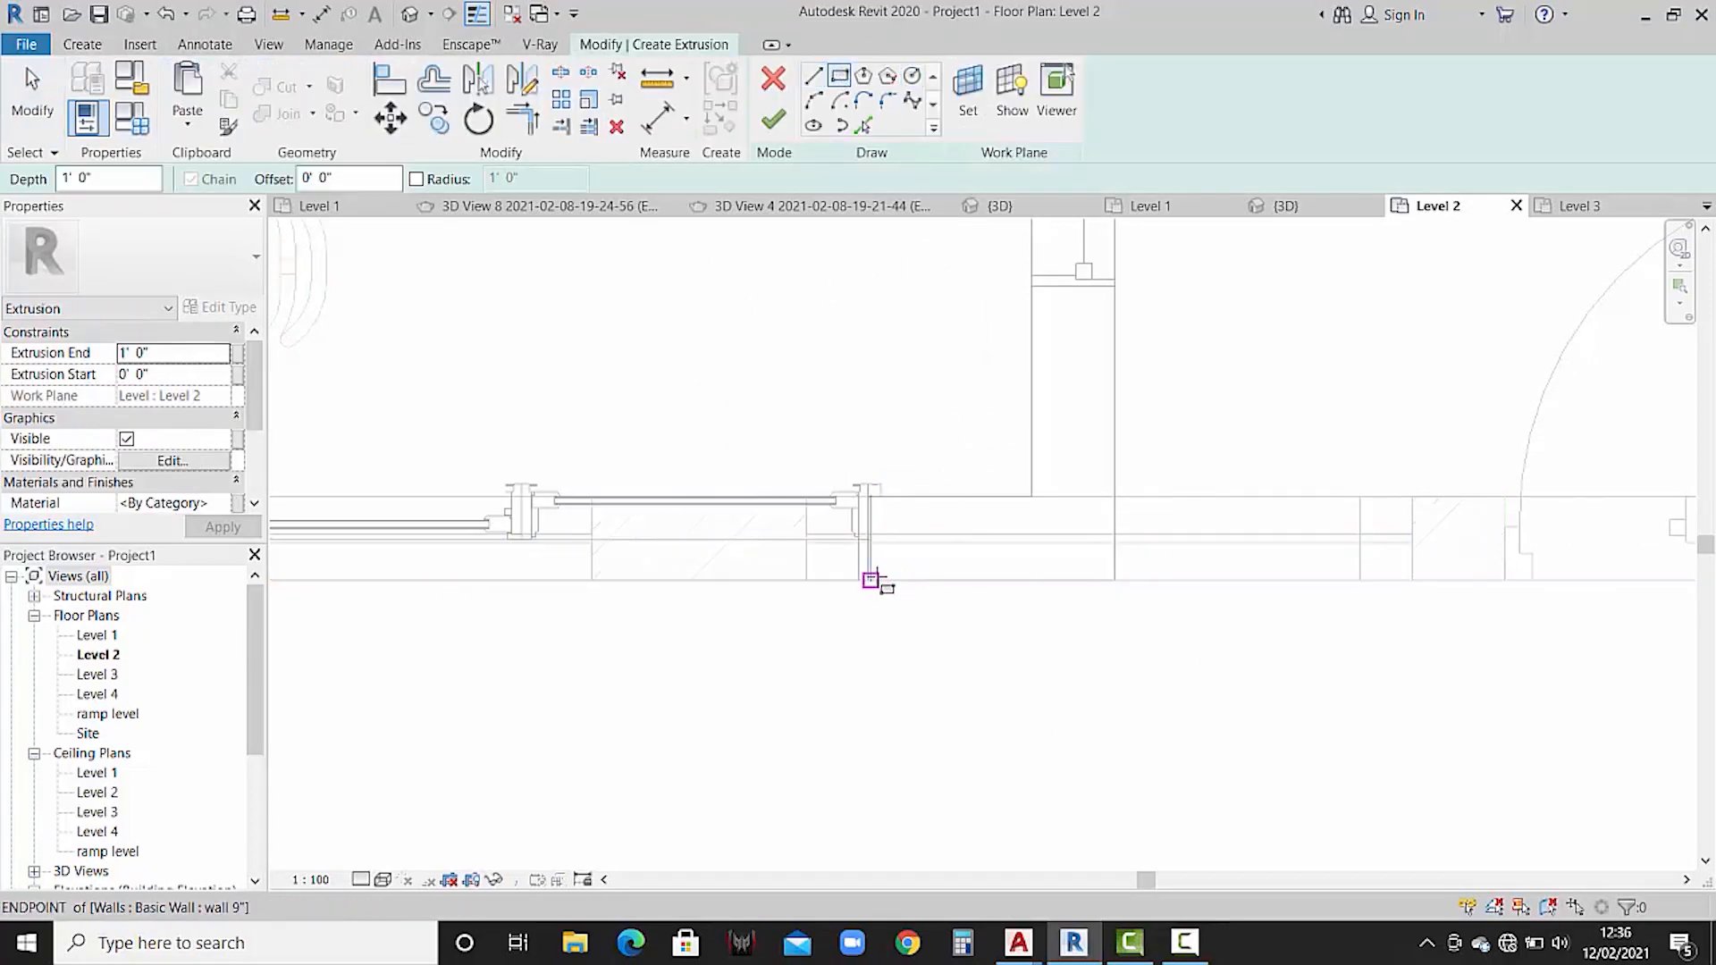
left_click(873, 579)
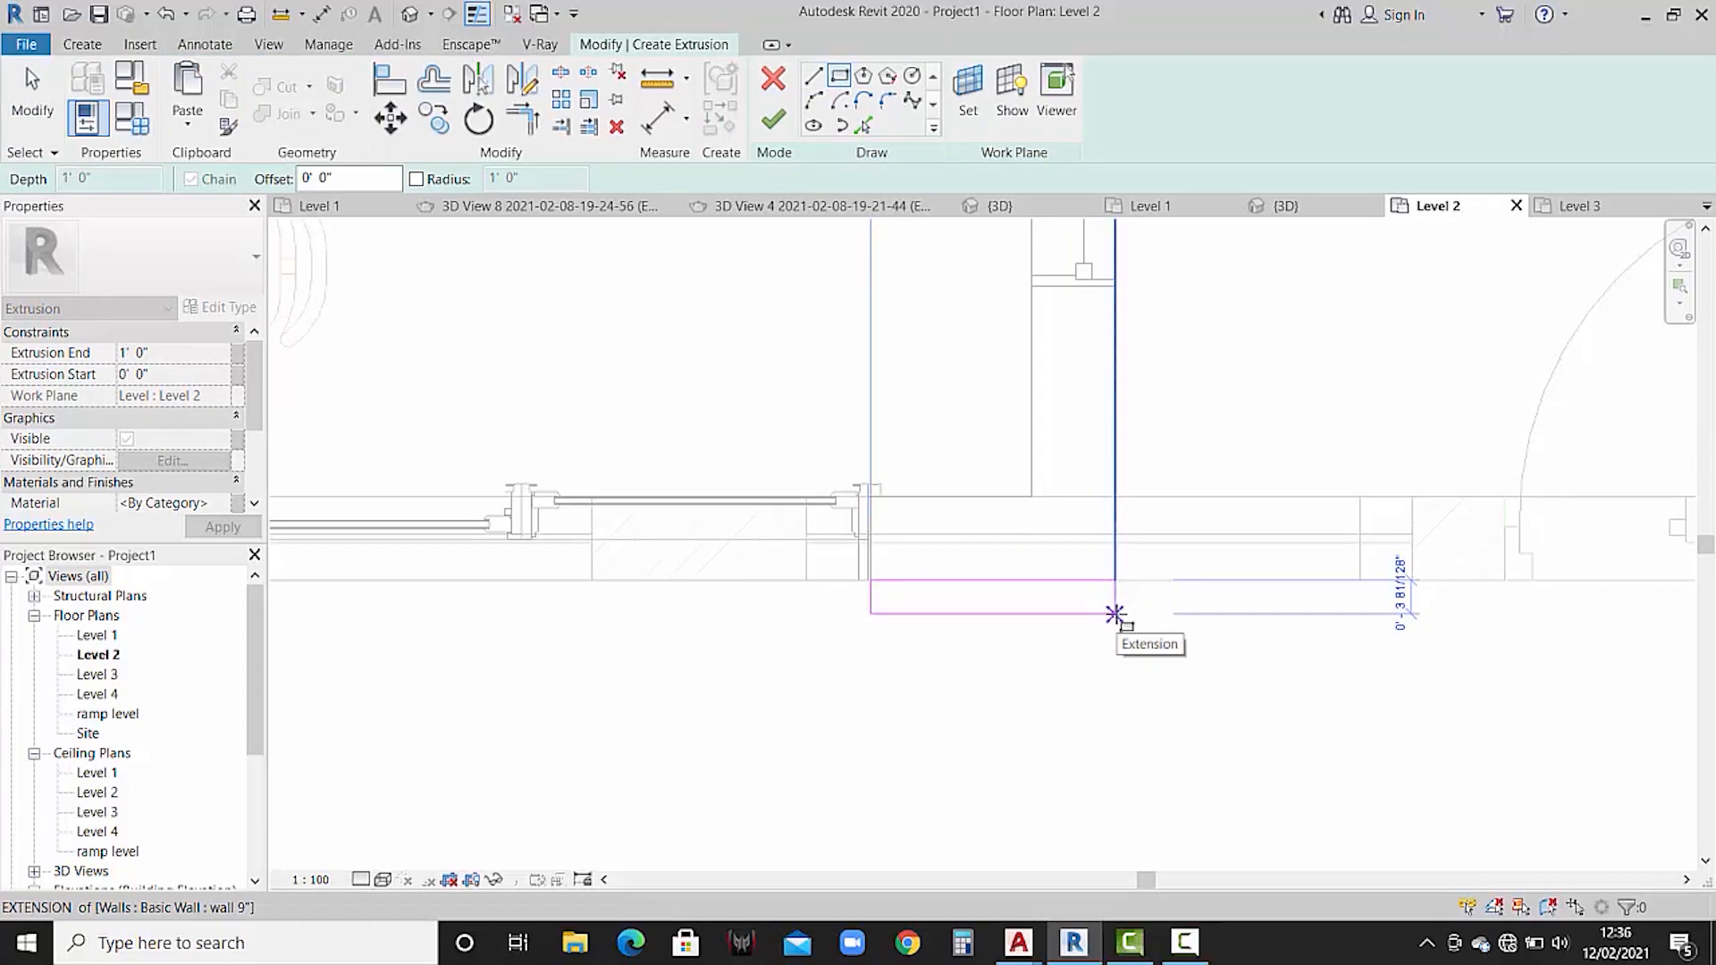
left_click(1115, 614)
key("Escape")
key("Escape")
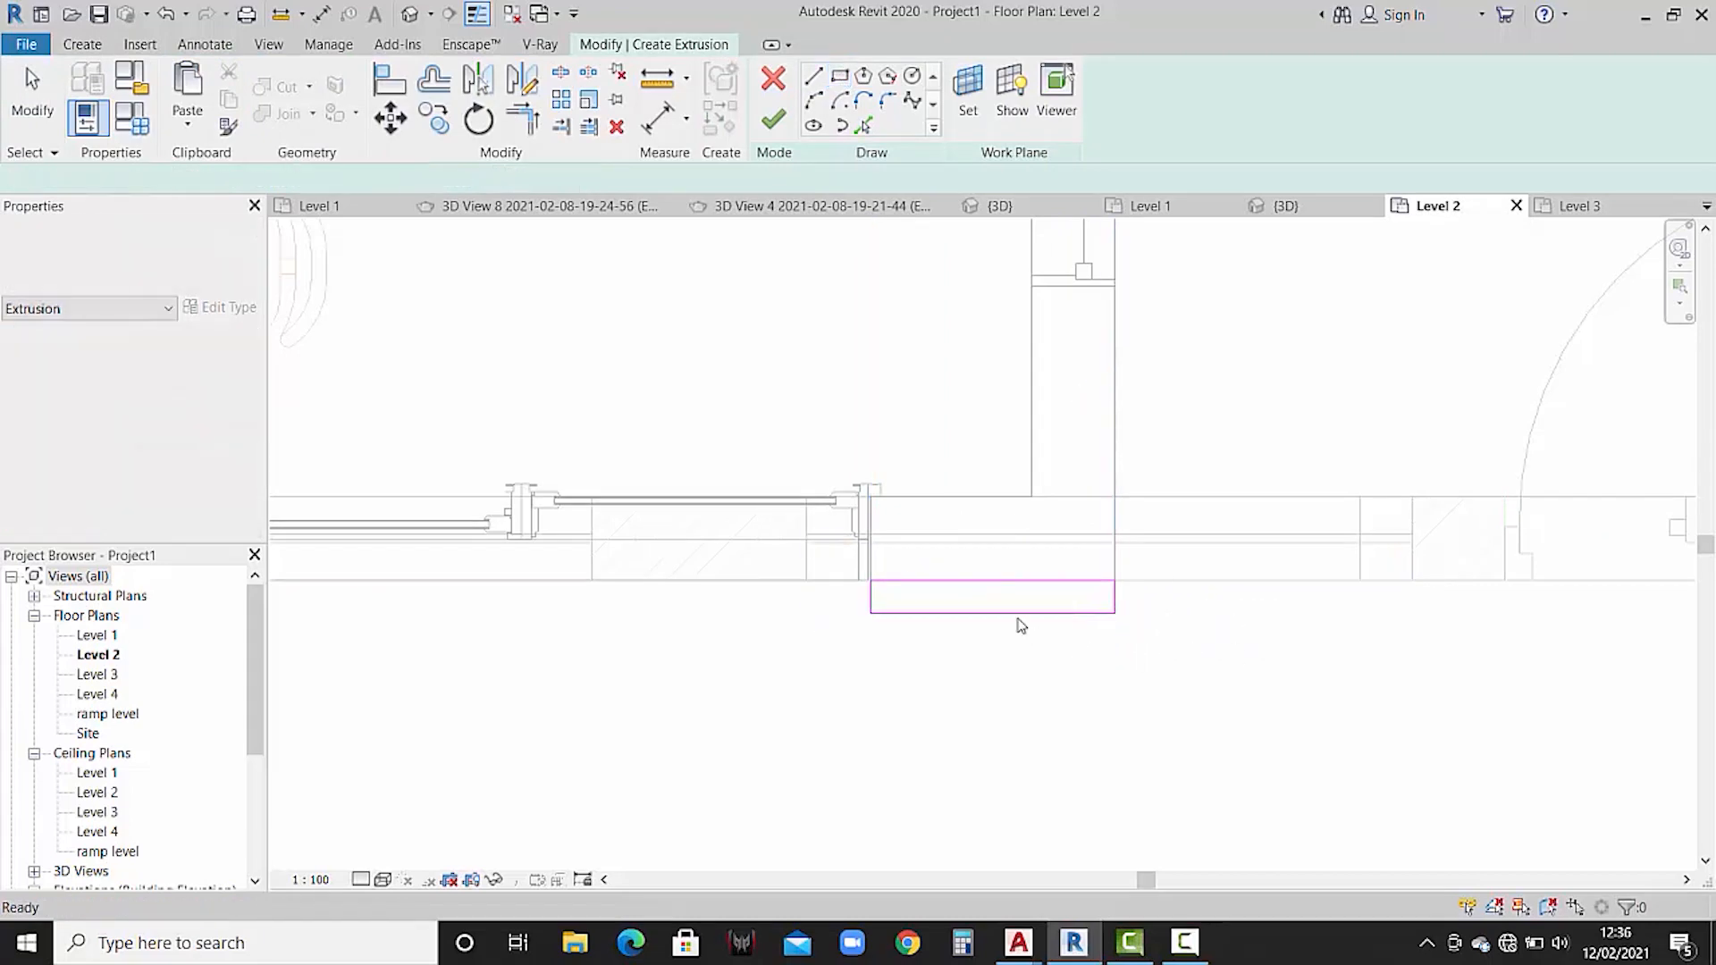
- Set the extrusion rectangle's projection from the front wall to 3"
left_click(1020, 614)
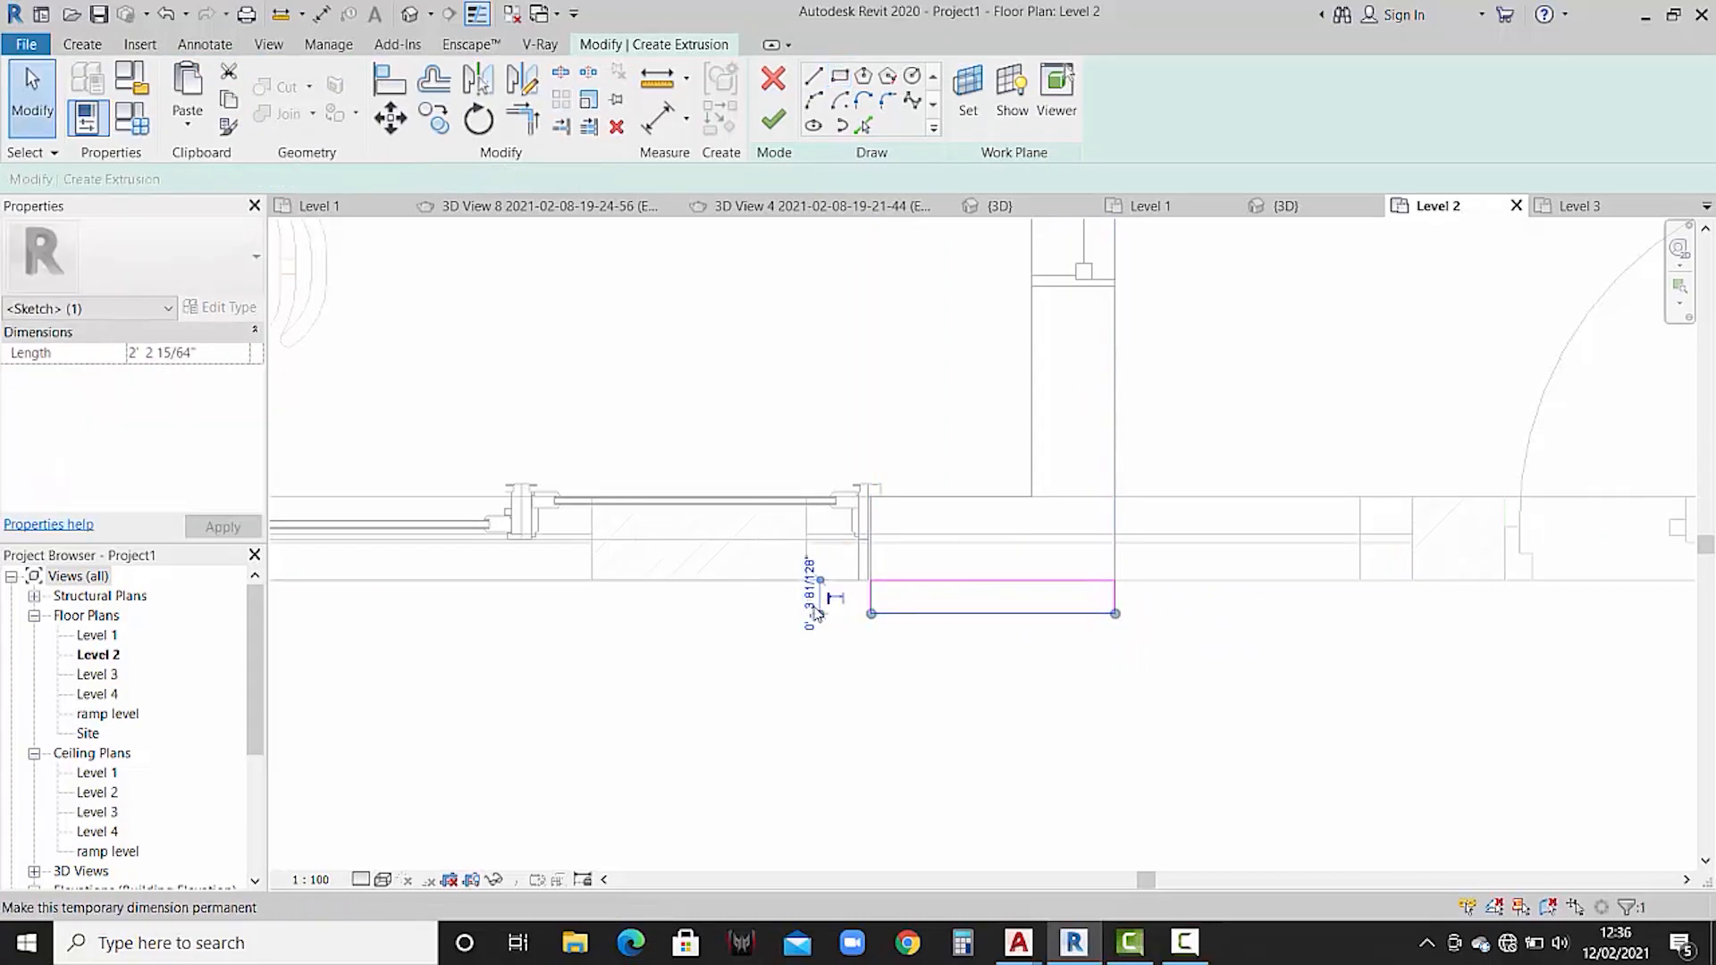
left_click(809, 595)
type("3")
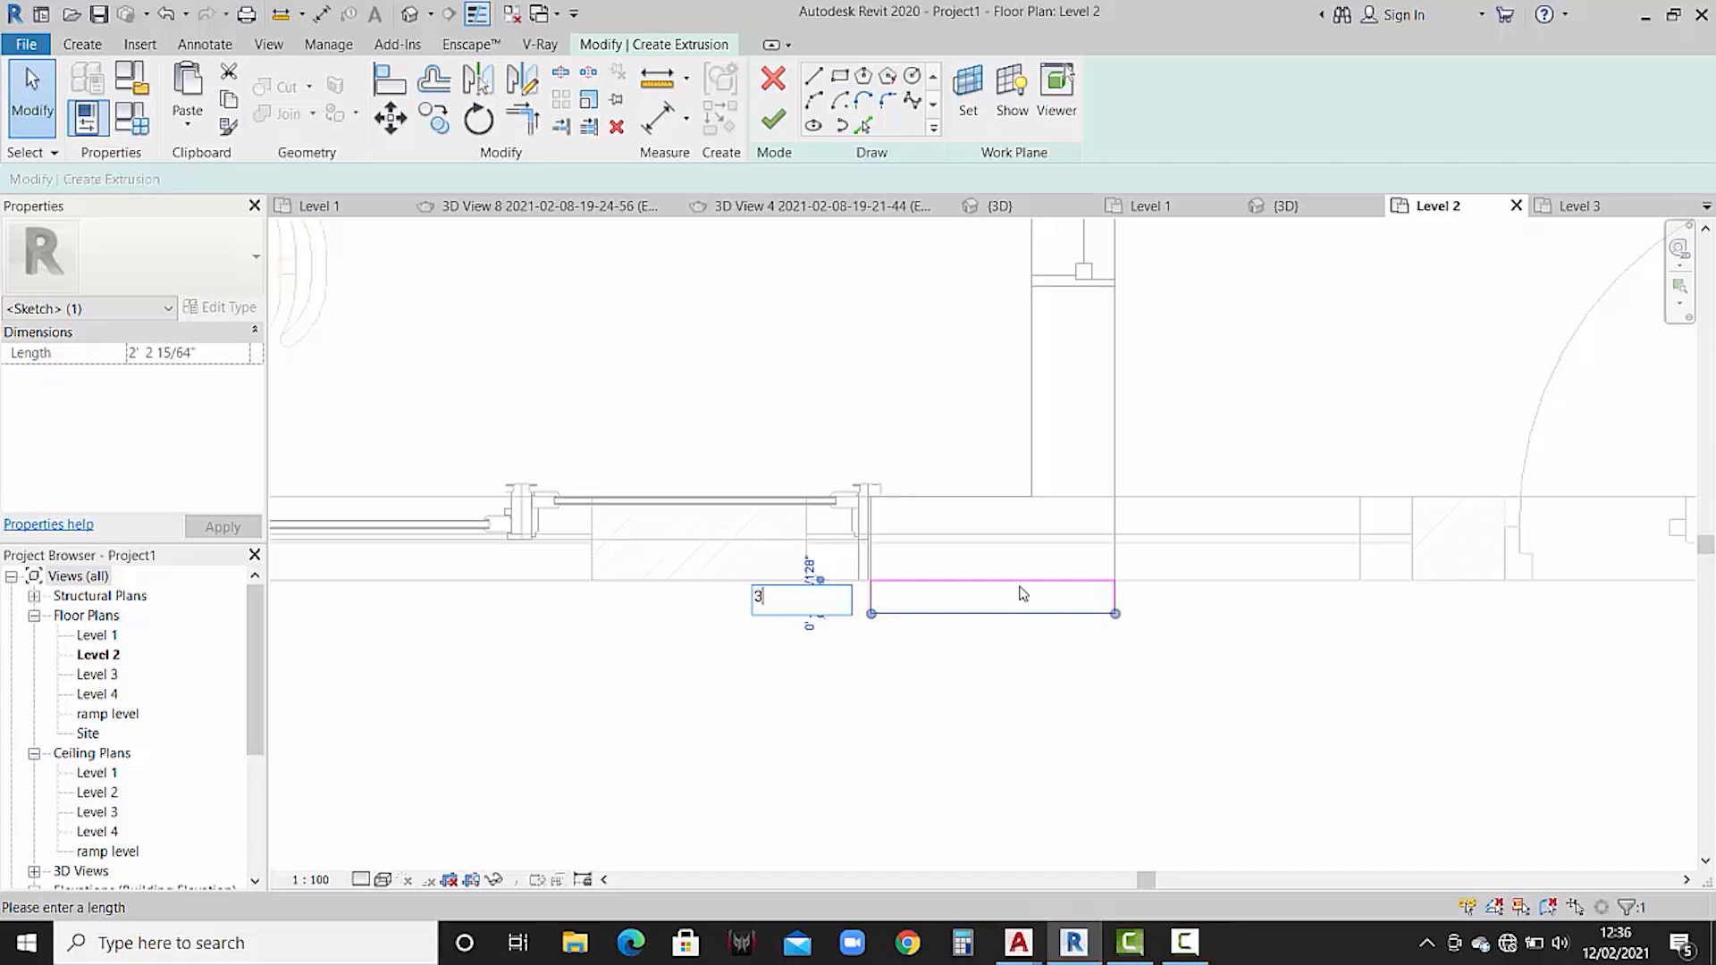
key("Return")
left_click(1061, 709)
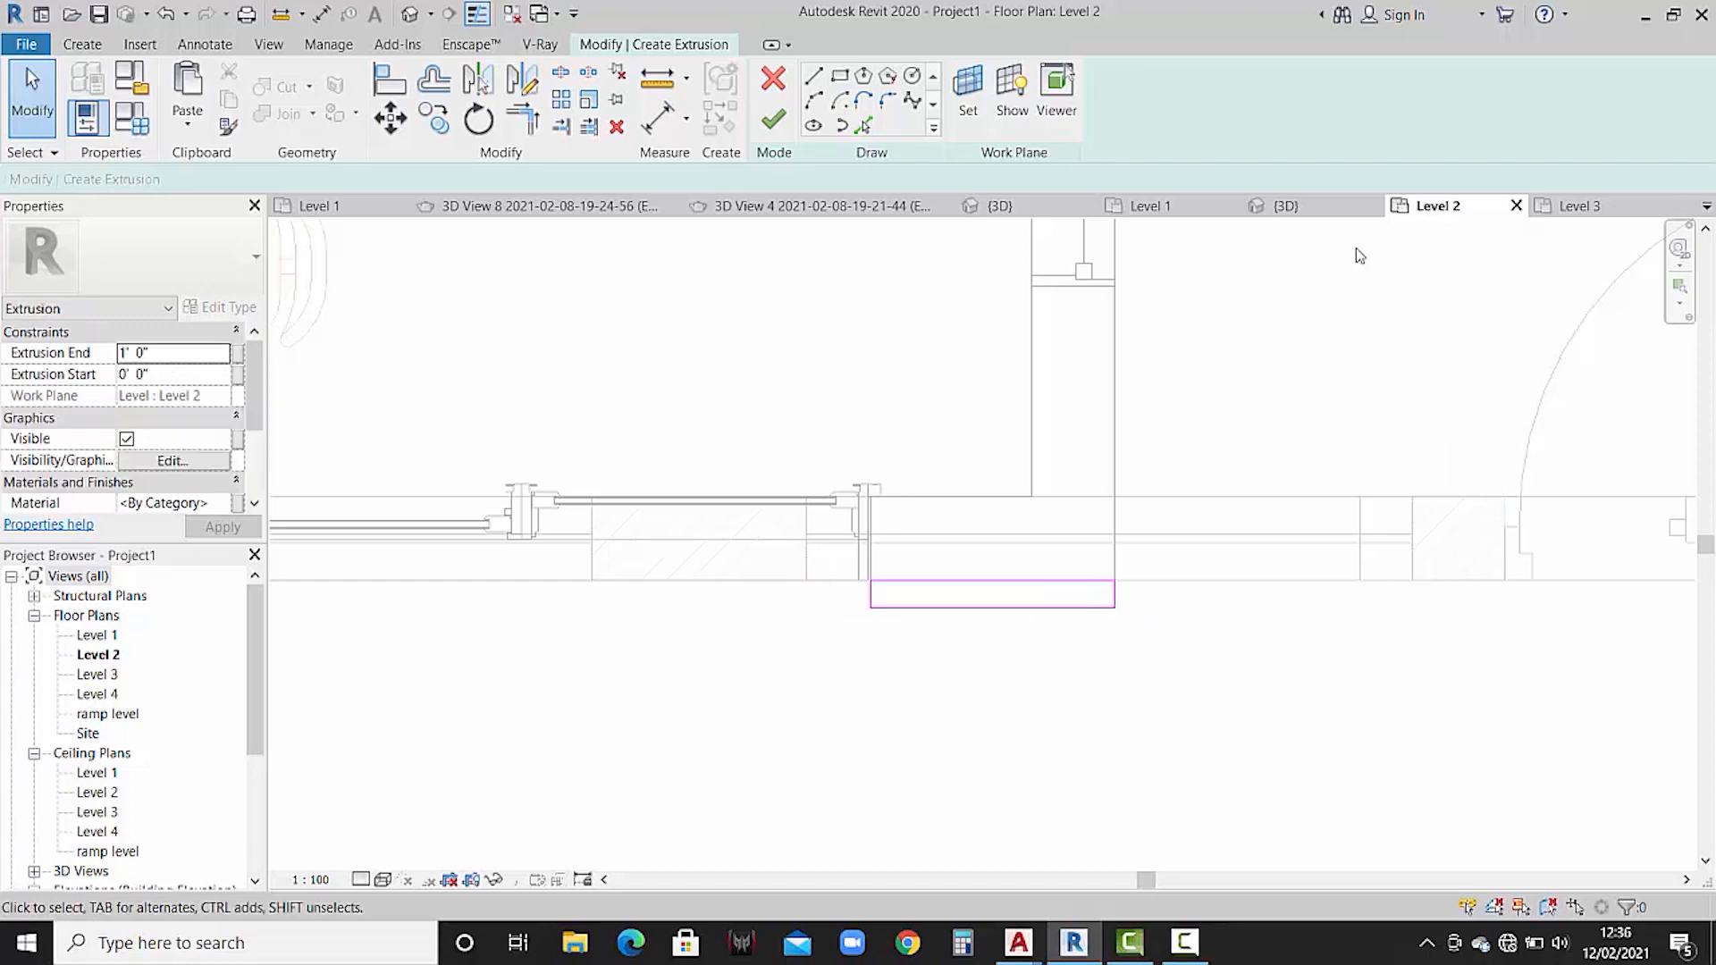
- Finish the extrusion and the in-place model while viewing the house from the front in 3D
left_click(772, 121)
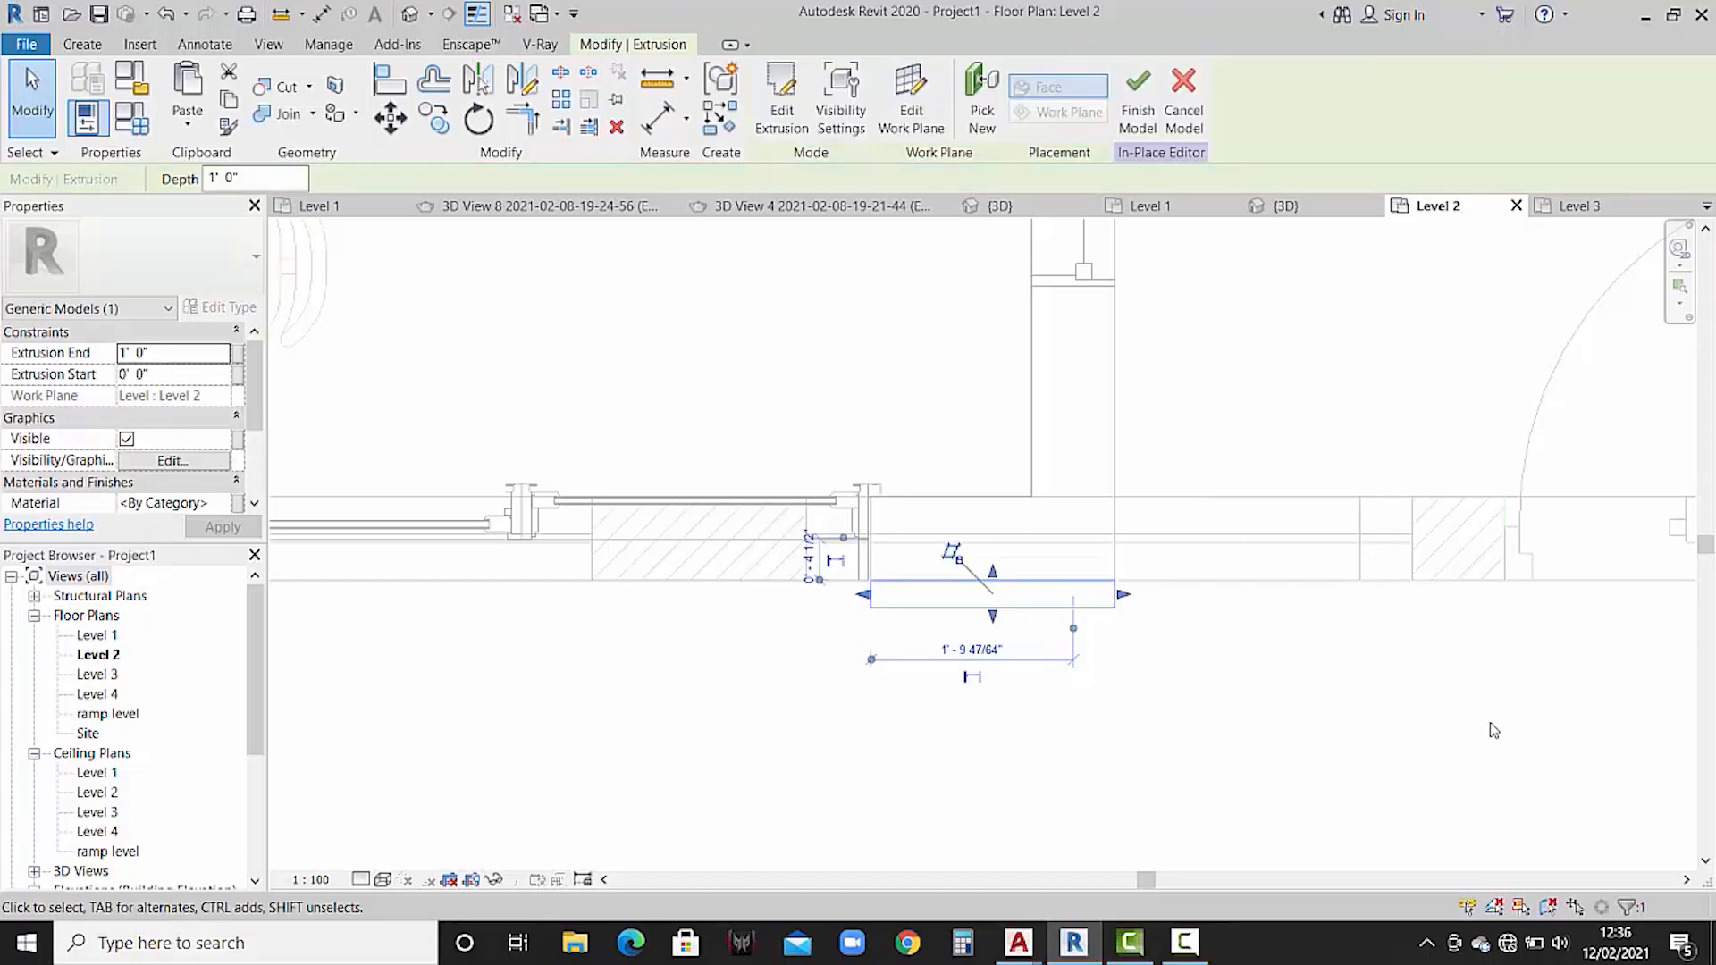
left_click(417, 15)
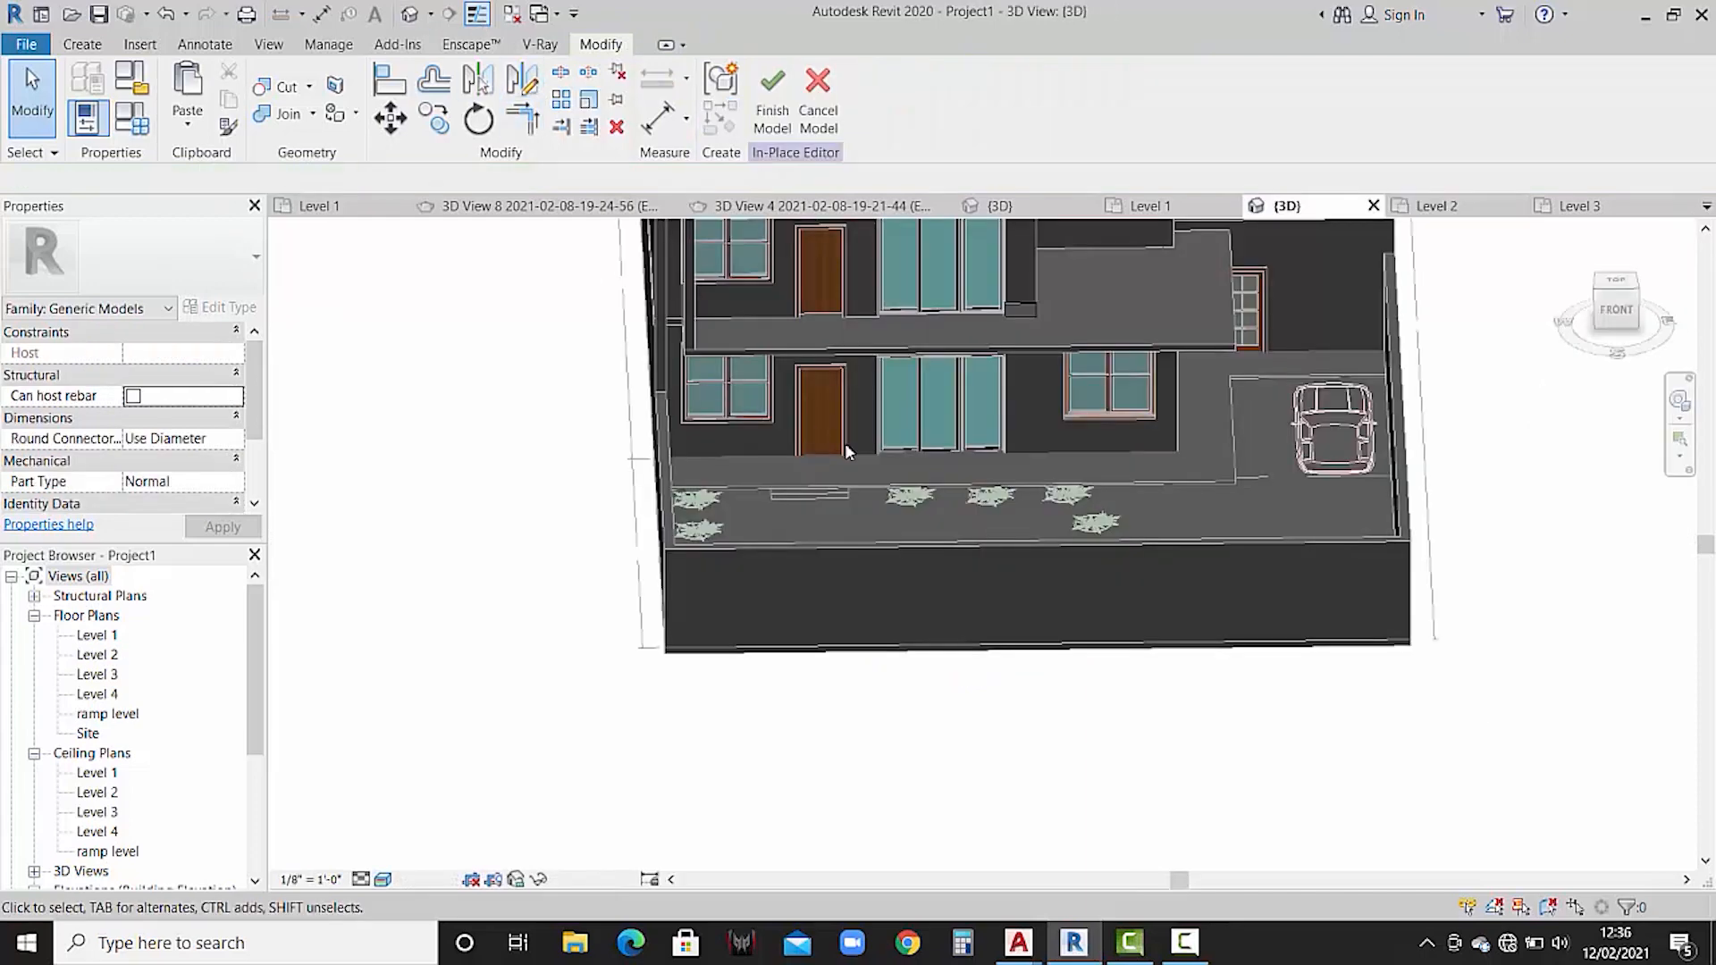
scroll(1180, 434, "down", 2)
left_click(1618, 313)
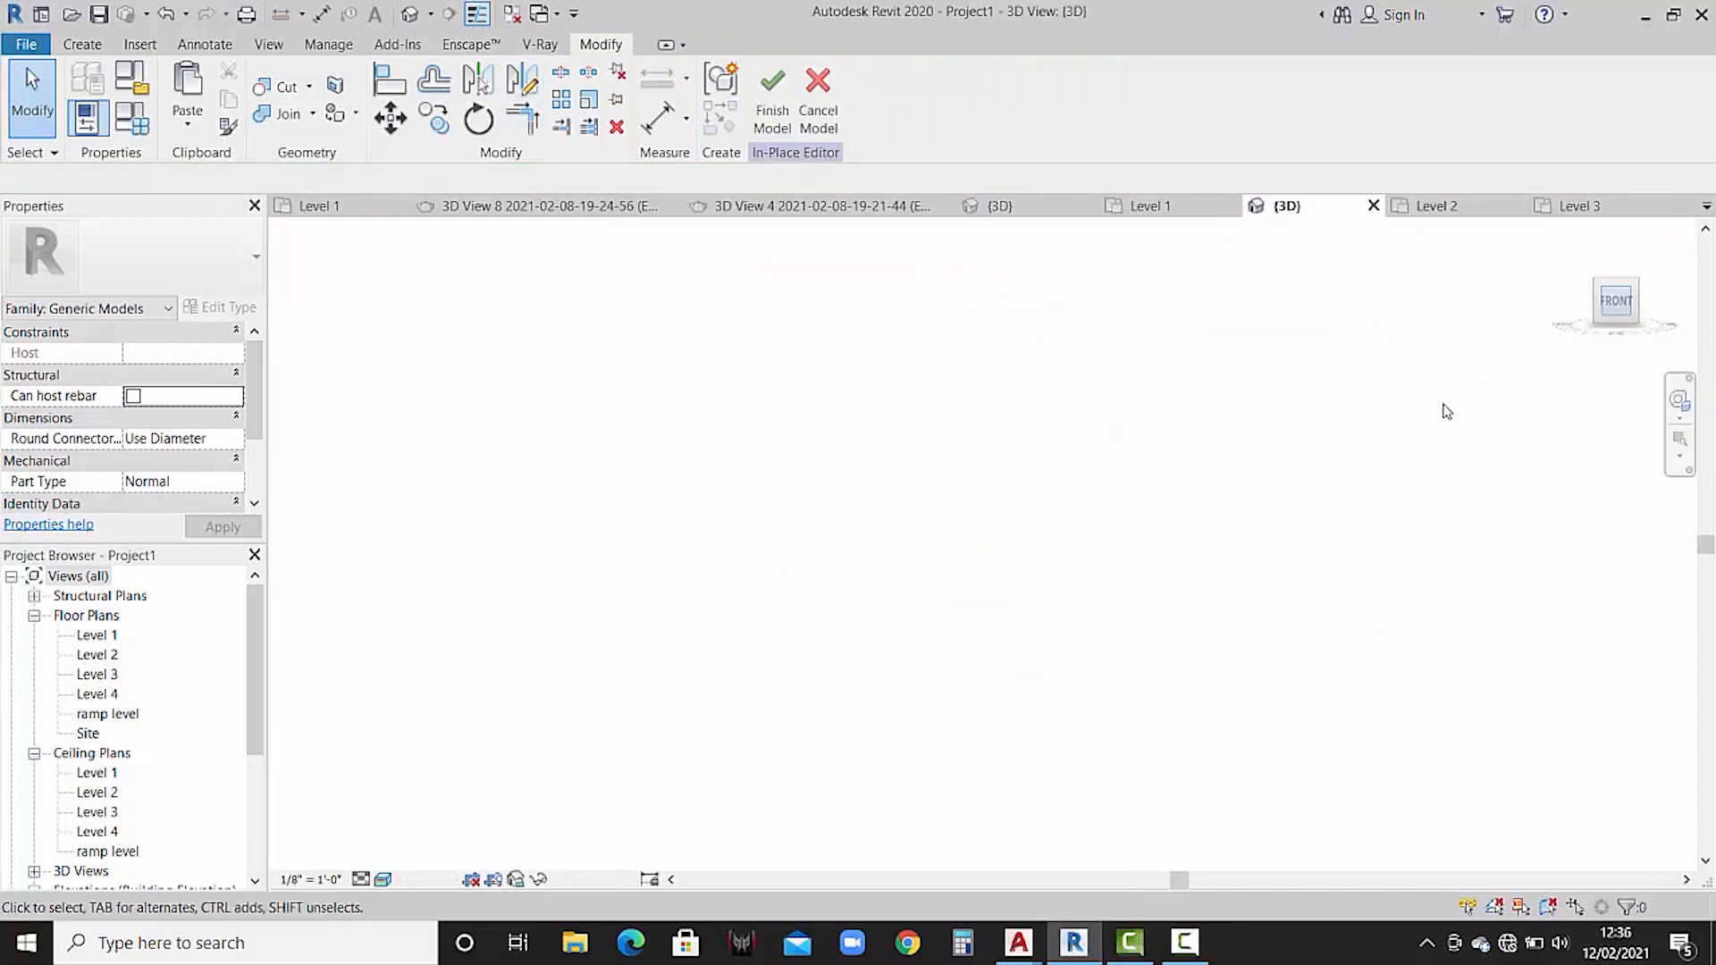
scroll(998, 561, "up", 3)
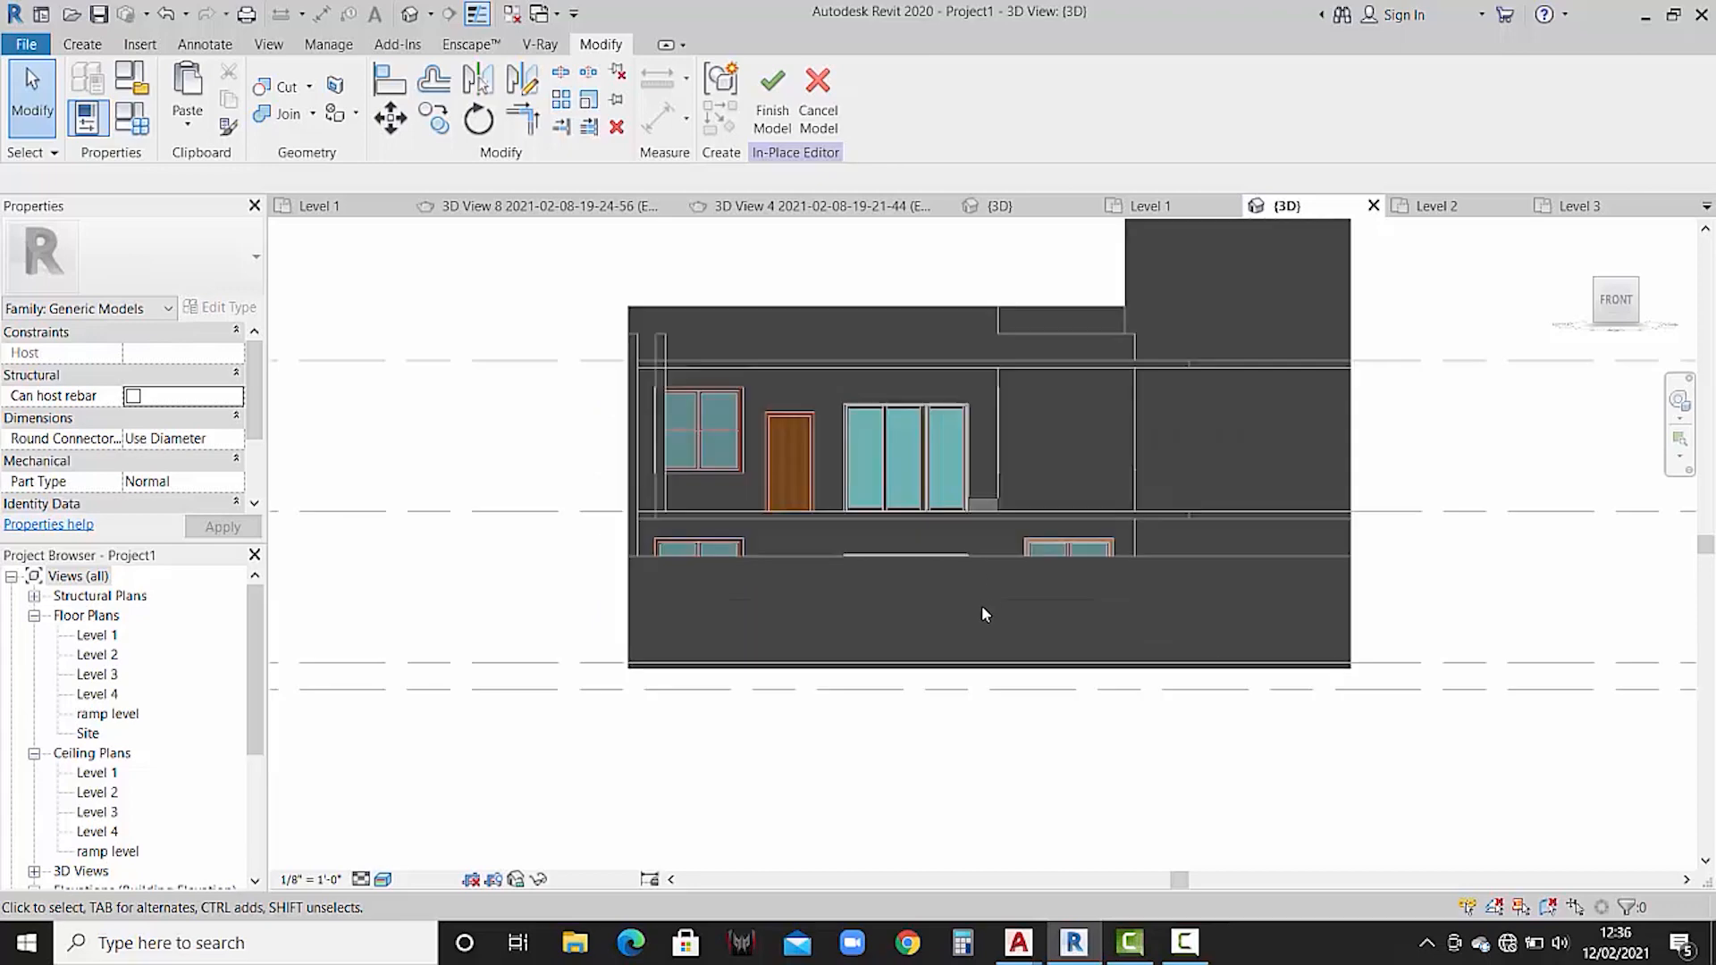
left_click(780, 128)
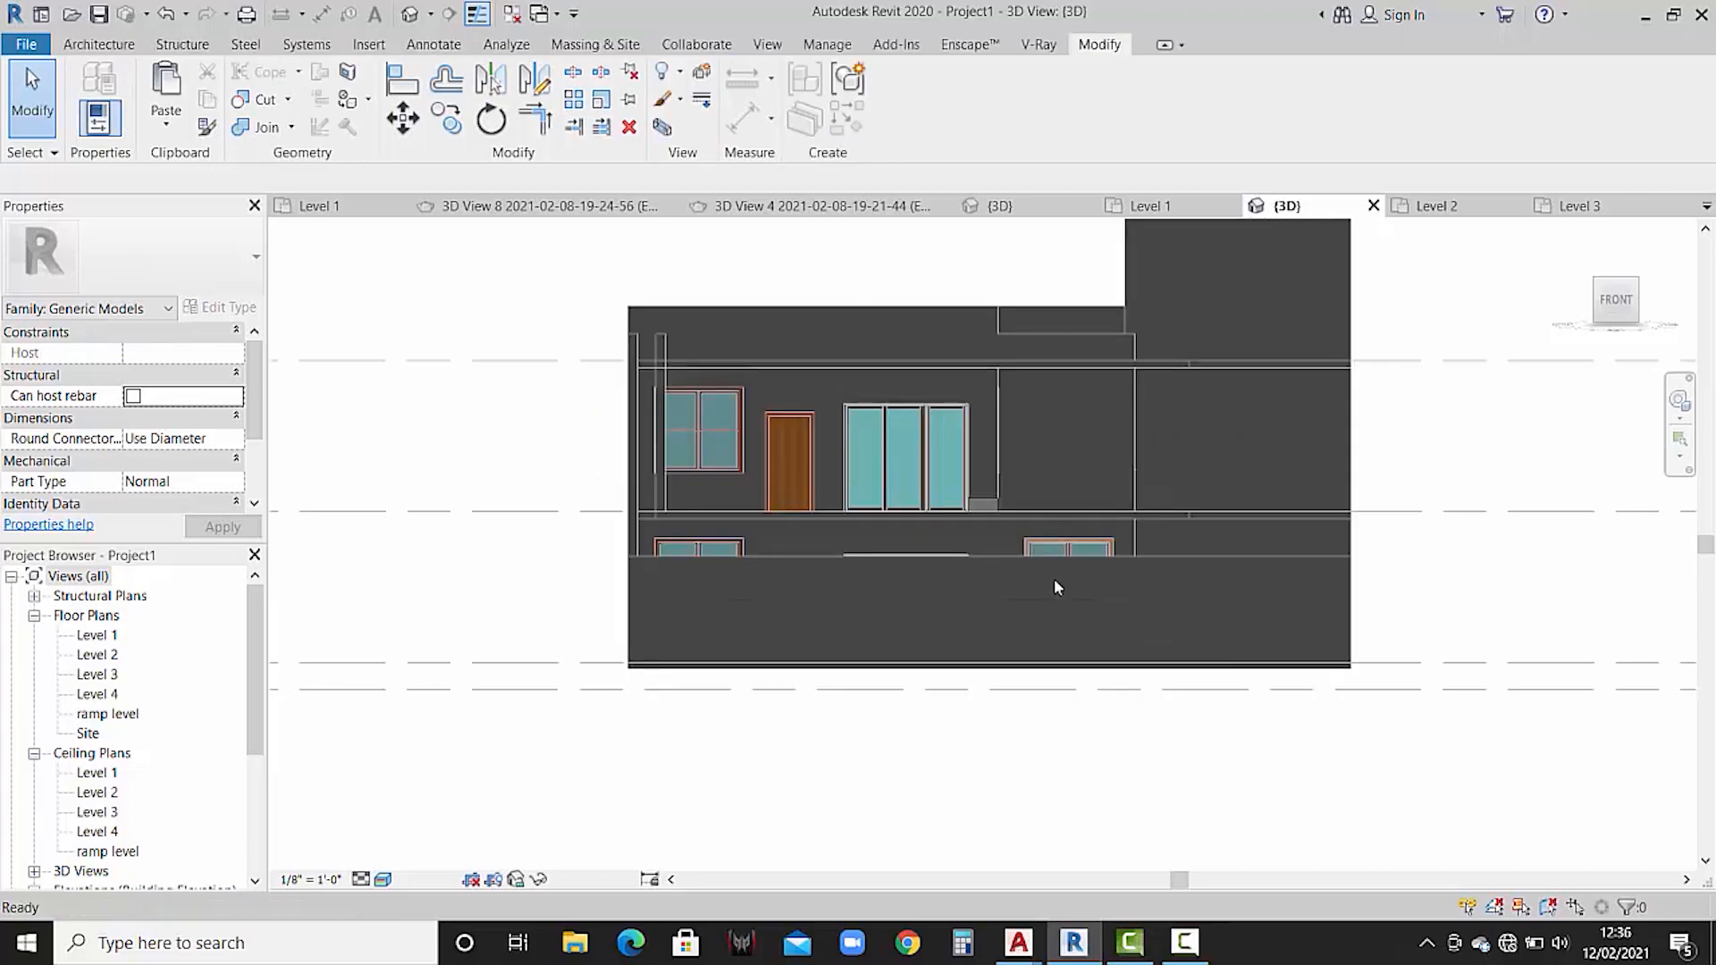
- Temporarily hide the front boundary wall and stretch the extruded strip's lower end down to the base of the ground-floor sliding door
left_click(1066, 630)
key("h")
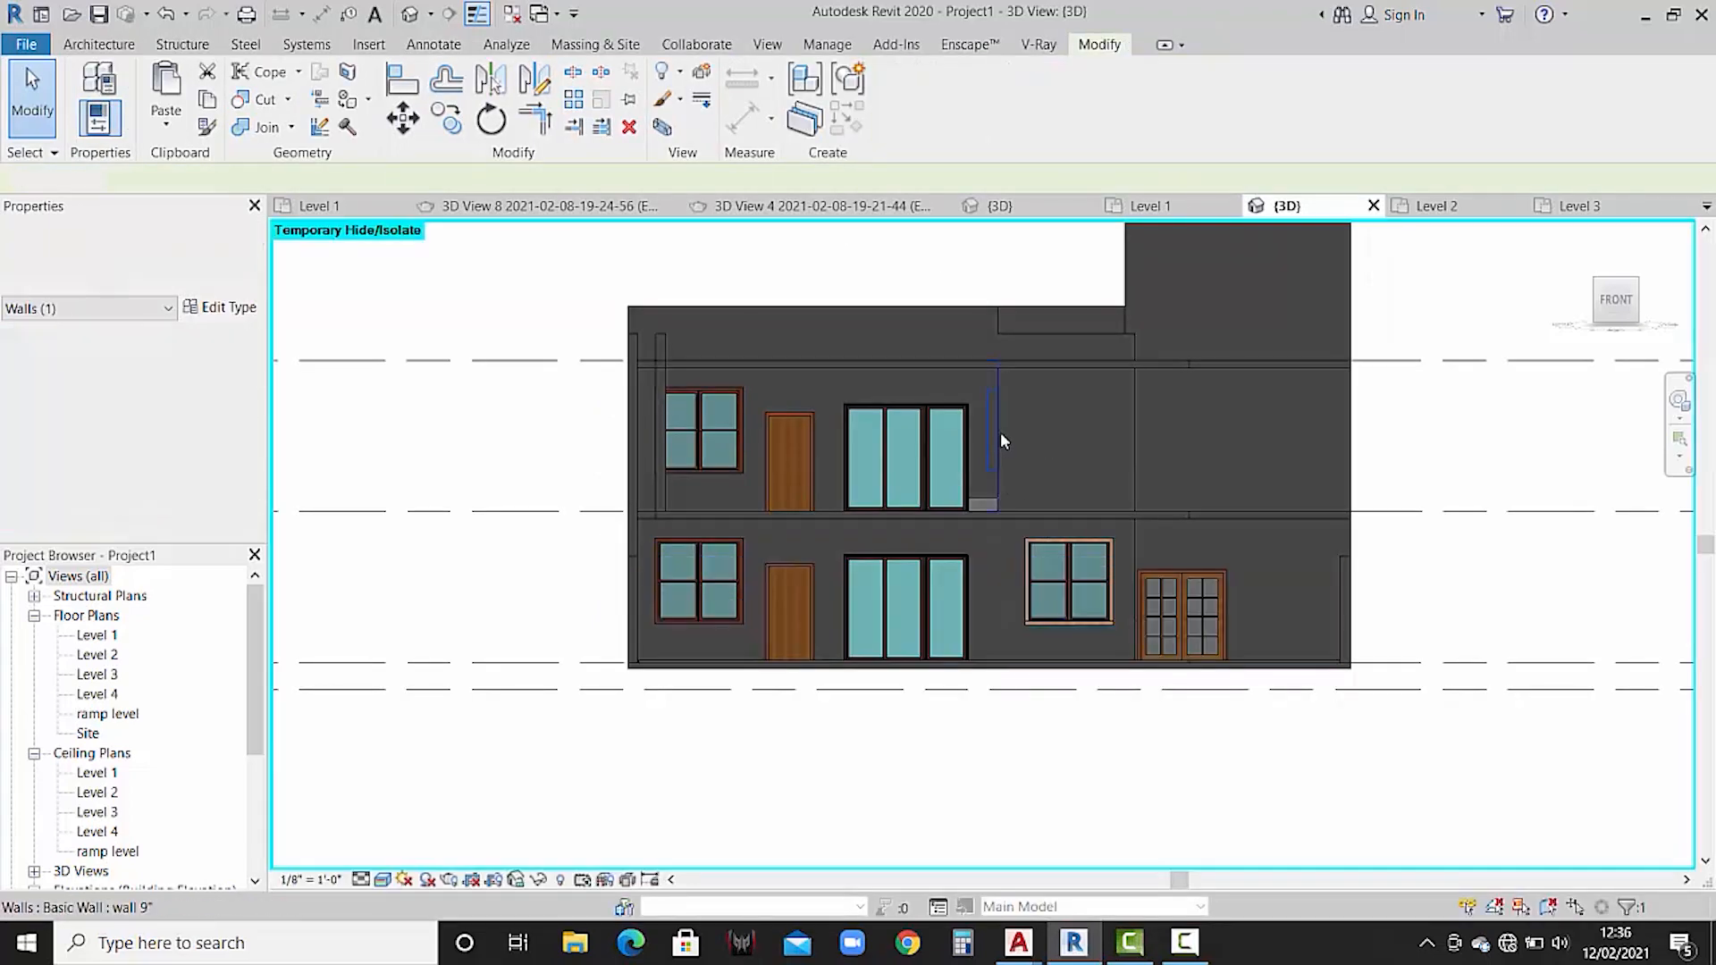
left_click(983, 504)
scroll(978, 517, "up", 2)
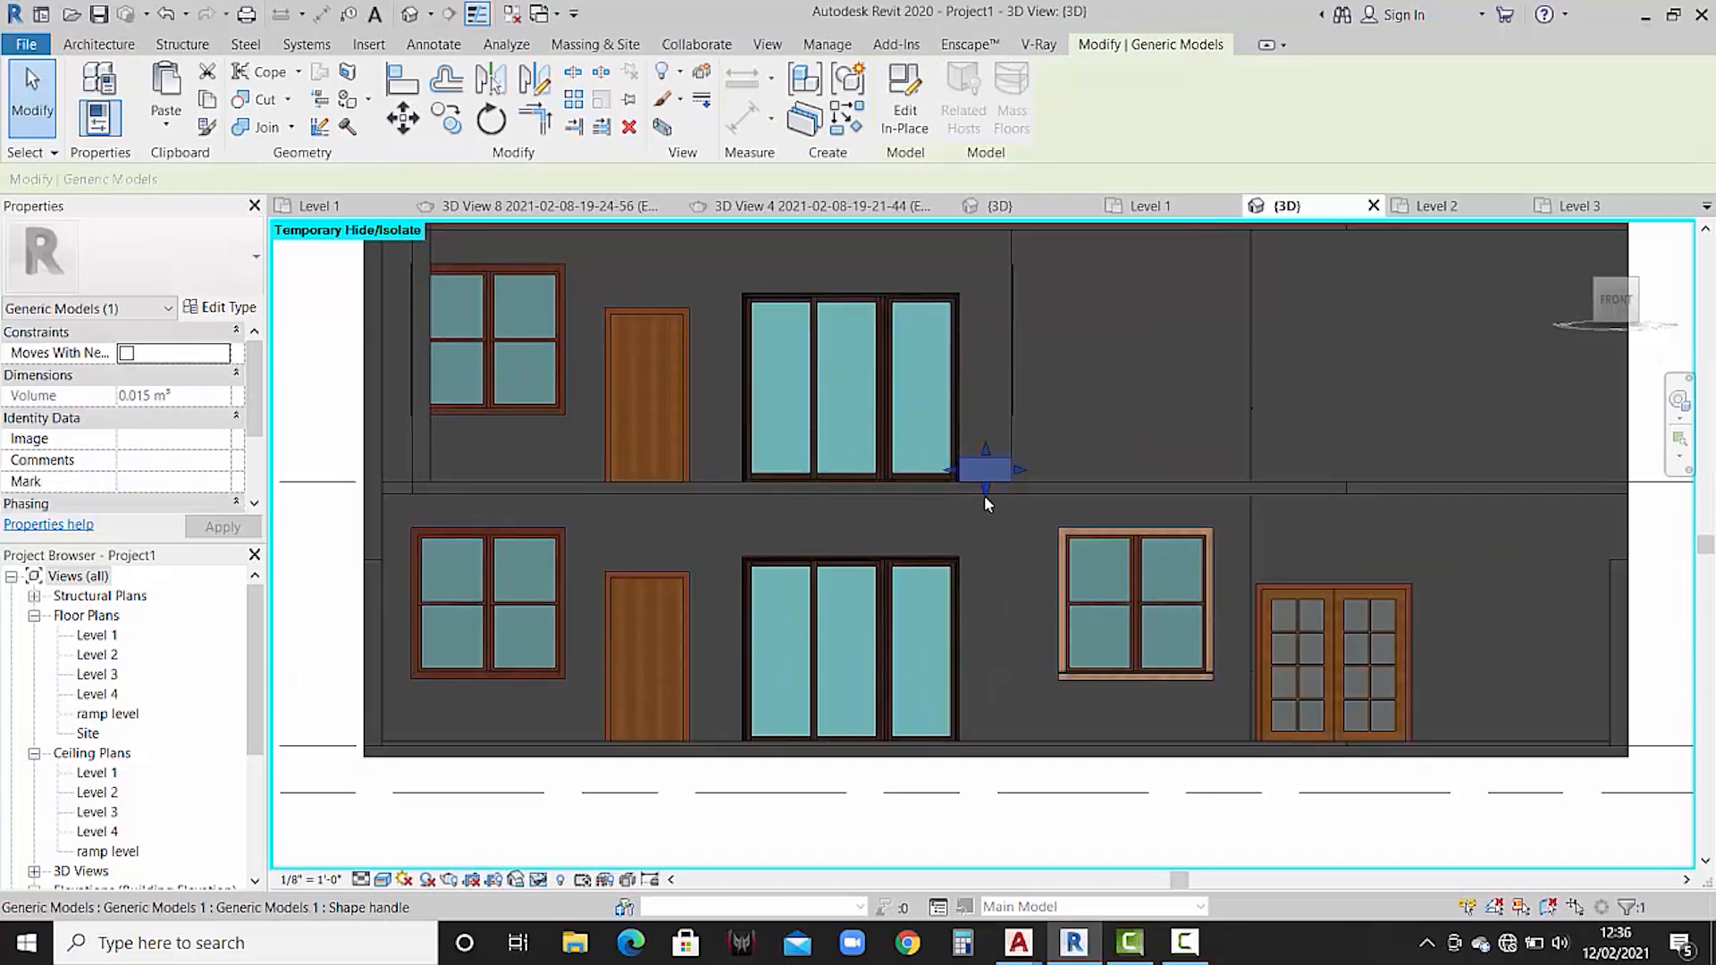
left_click_drag(984, 491, 1000, 724)
scroll(984, 742, "up", 3)
scroll(992, 733, "up", 1)
scroll(992, 733, "up", 1)
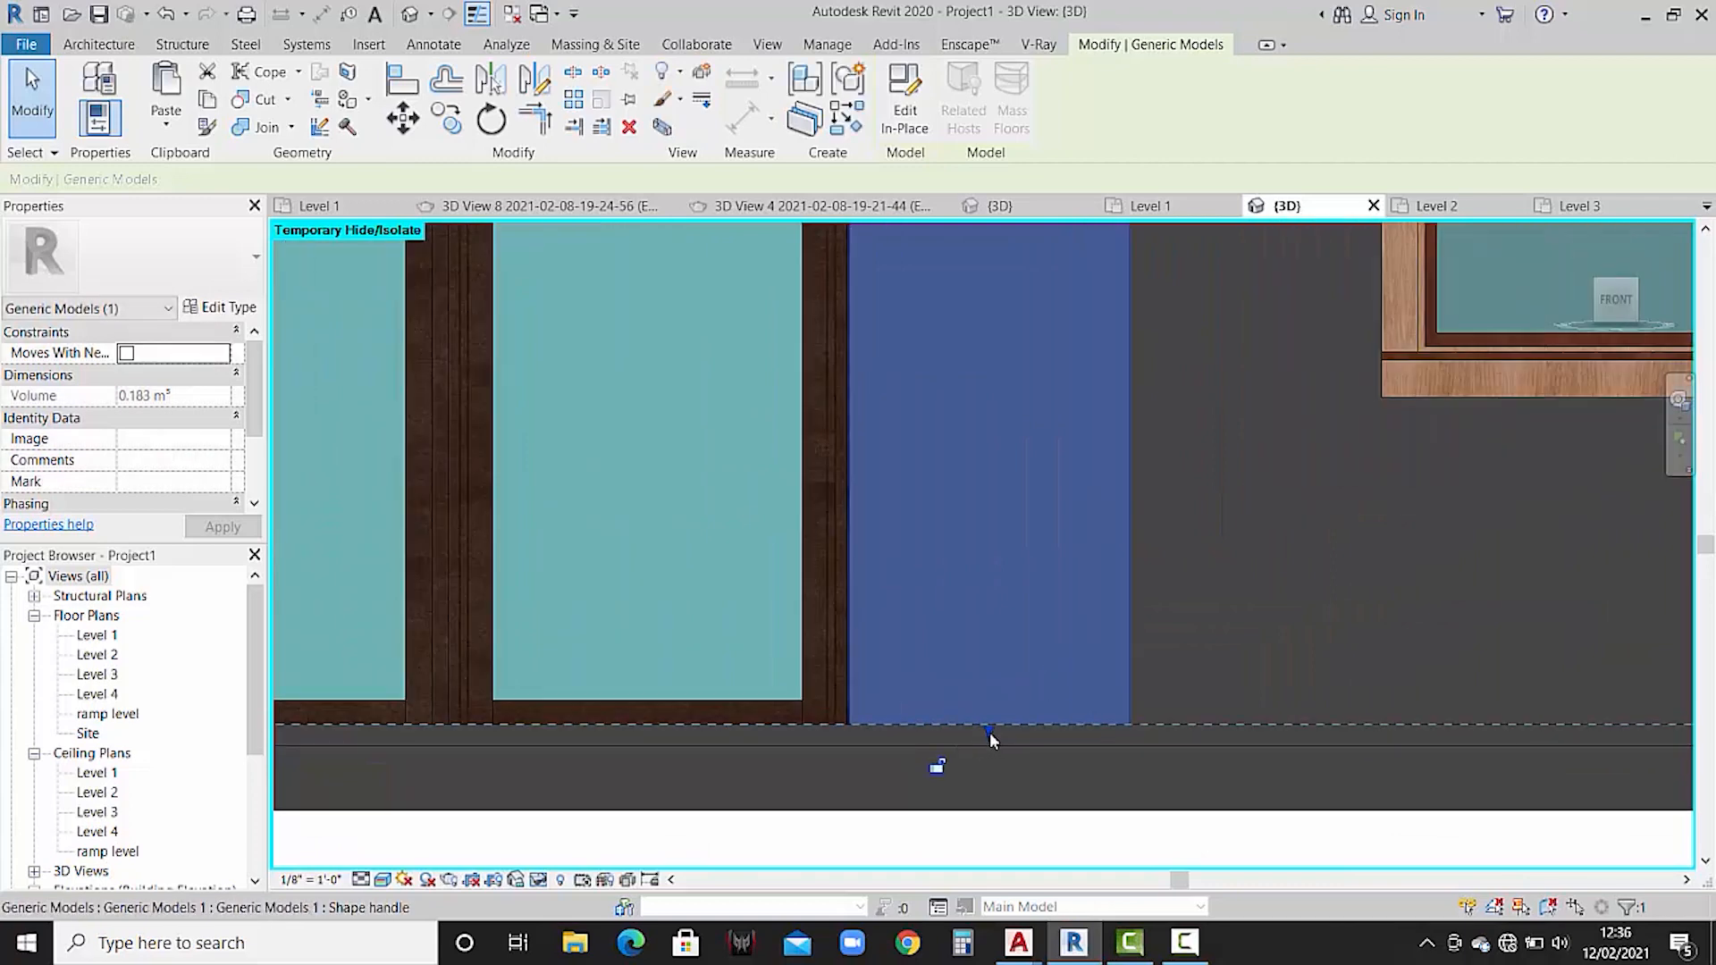
key("Escape")
scroll(1130, 475, "down", 6)
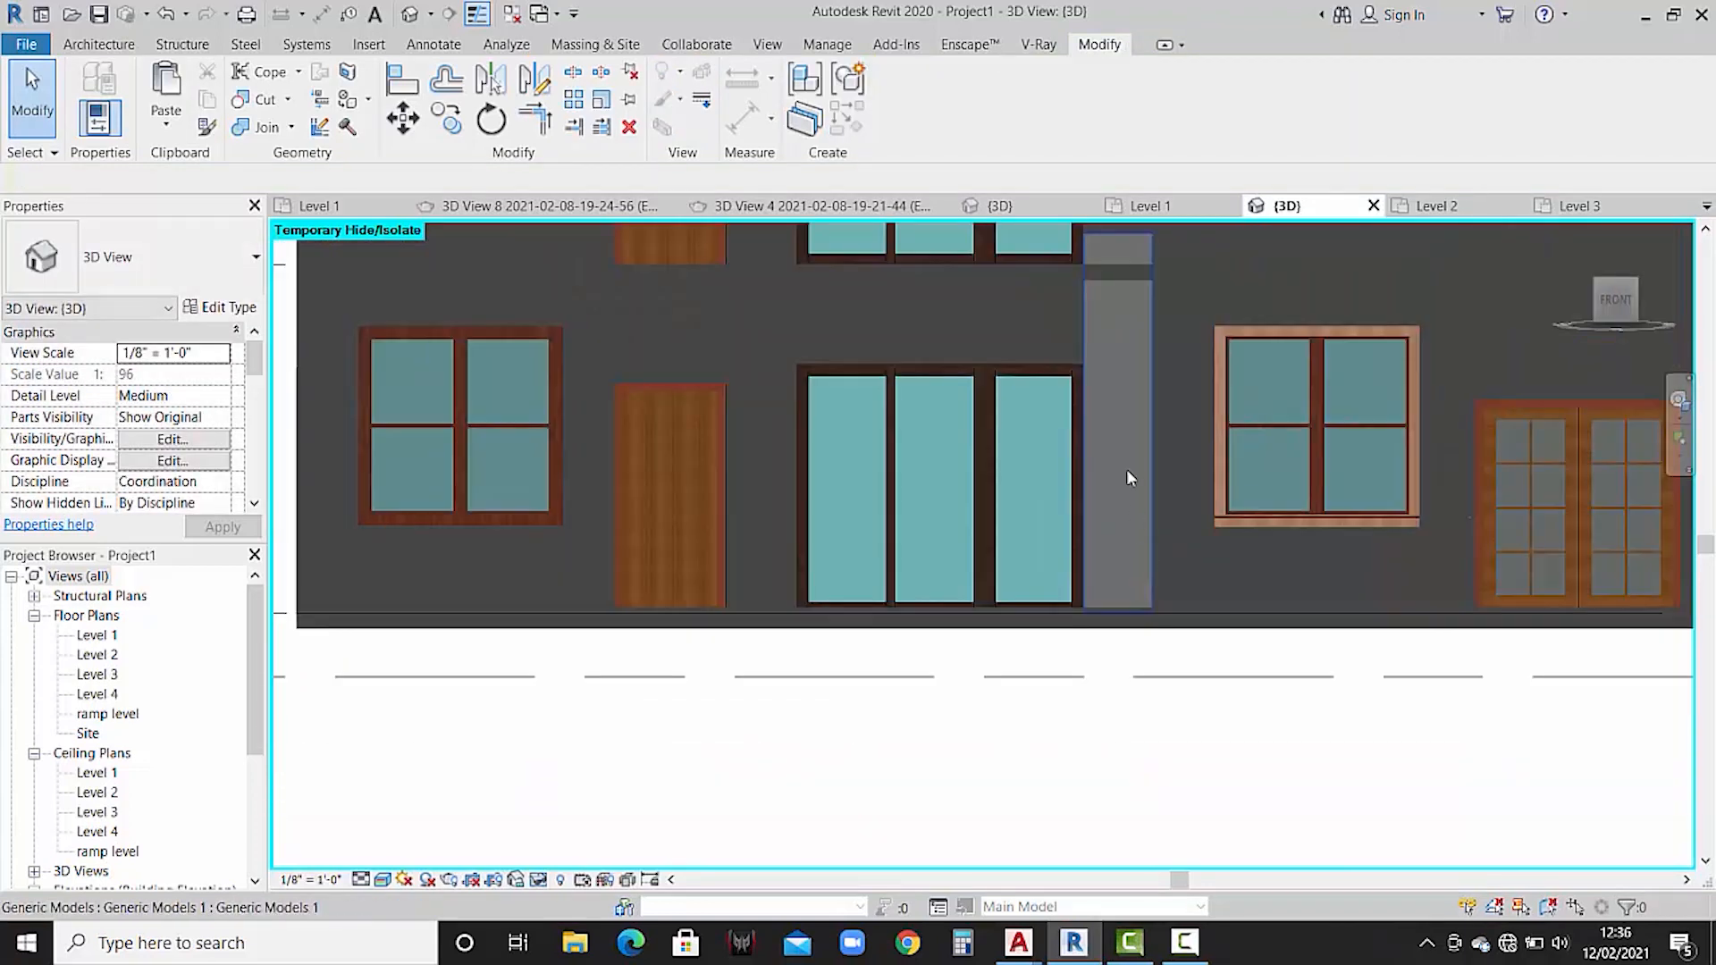
- Stretch the front strip's upper end up to the top edge of the roof parapet above the upper sliding door
middle_click_drag(1161, 475, 1097, 678)
left_click(1070, 650)
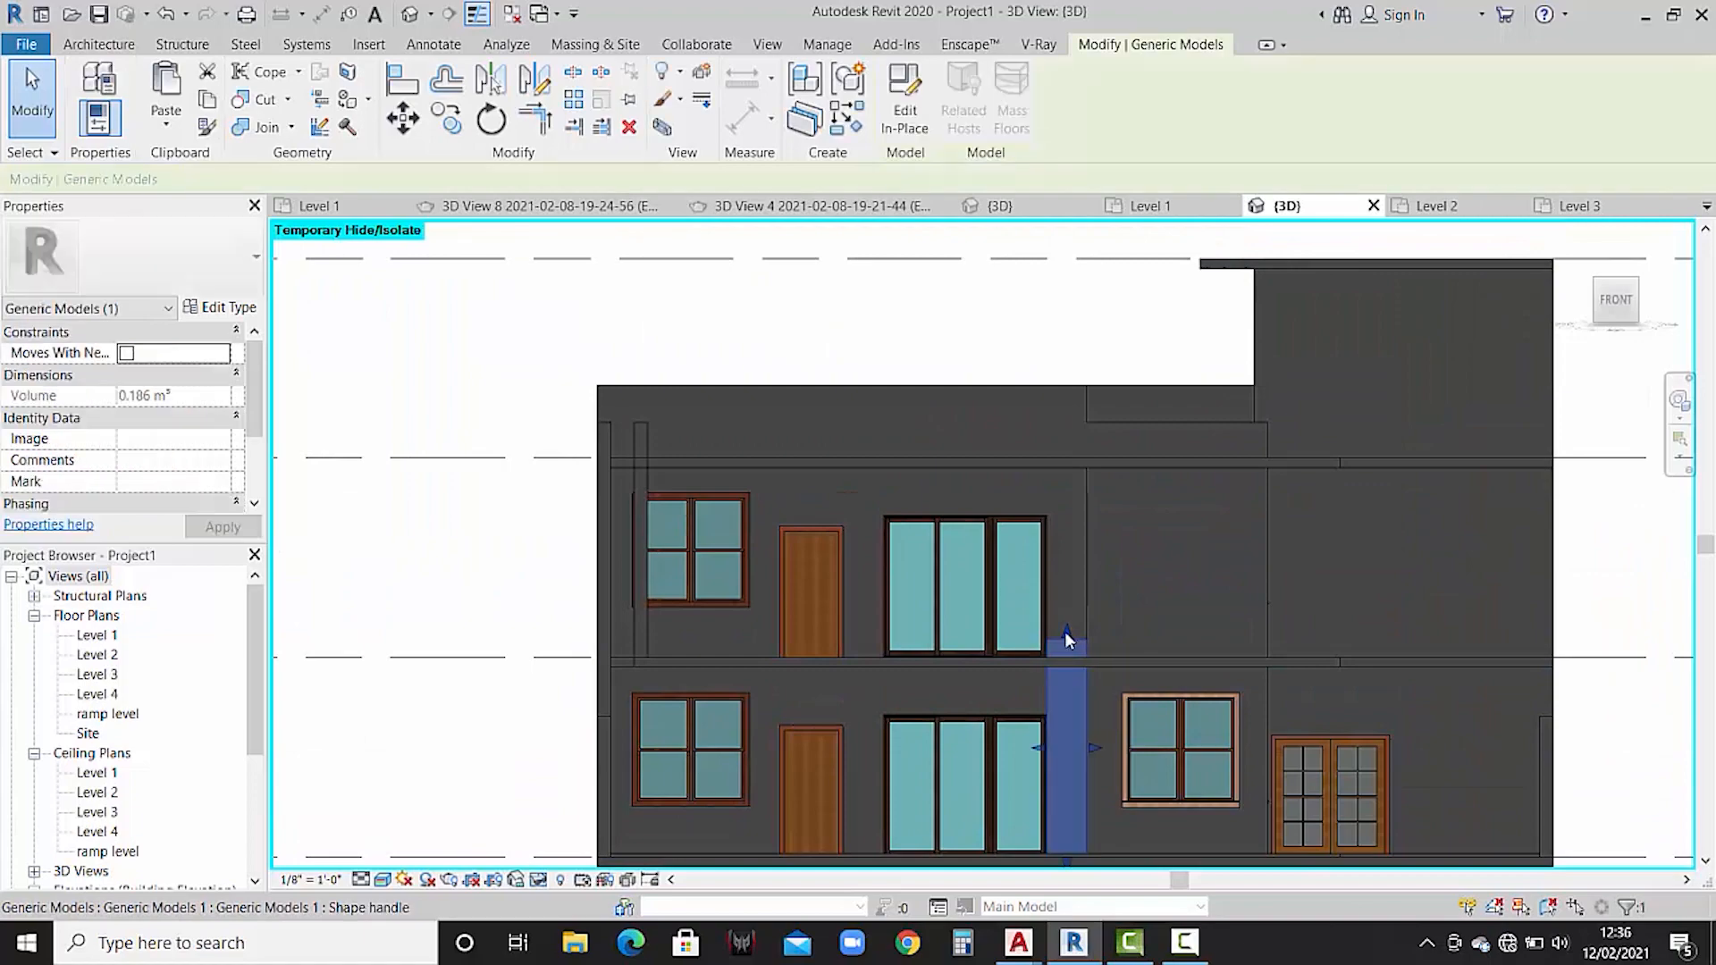
left_click_drag(1065, 631, 1070, 384)
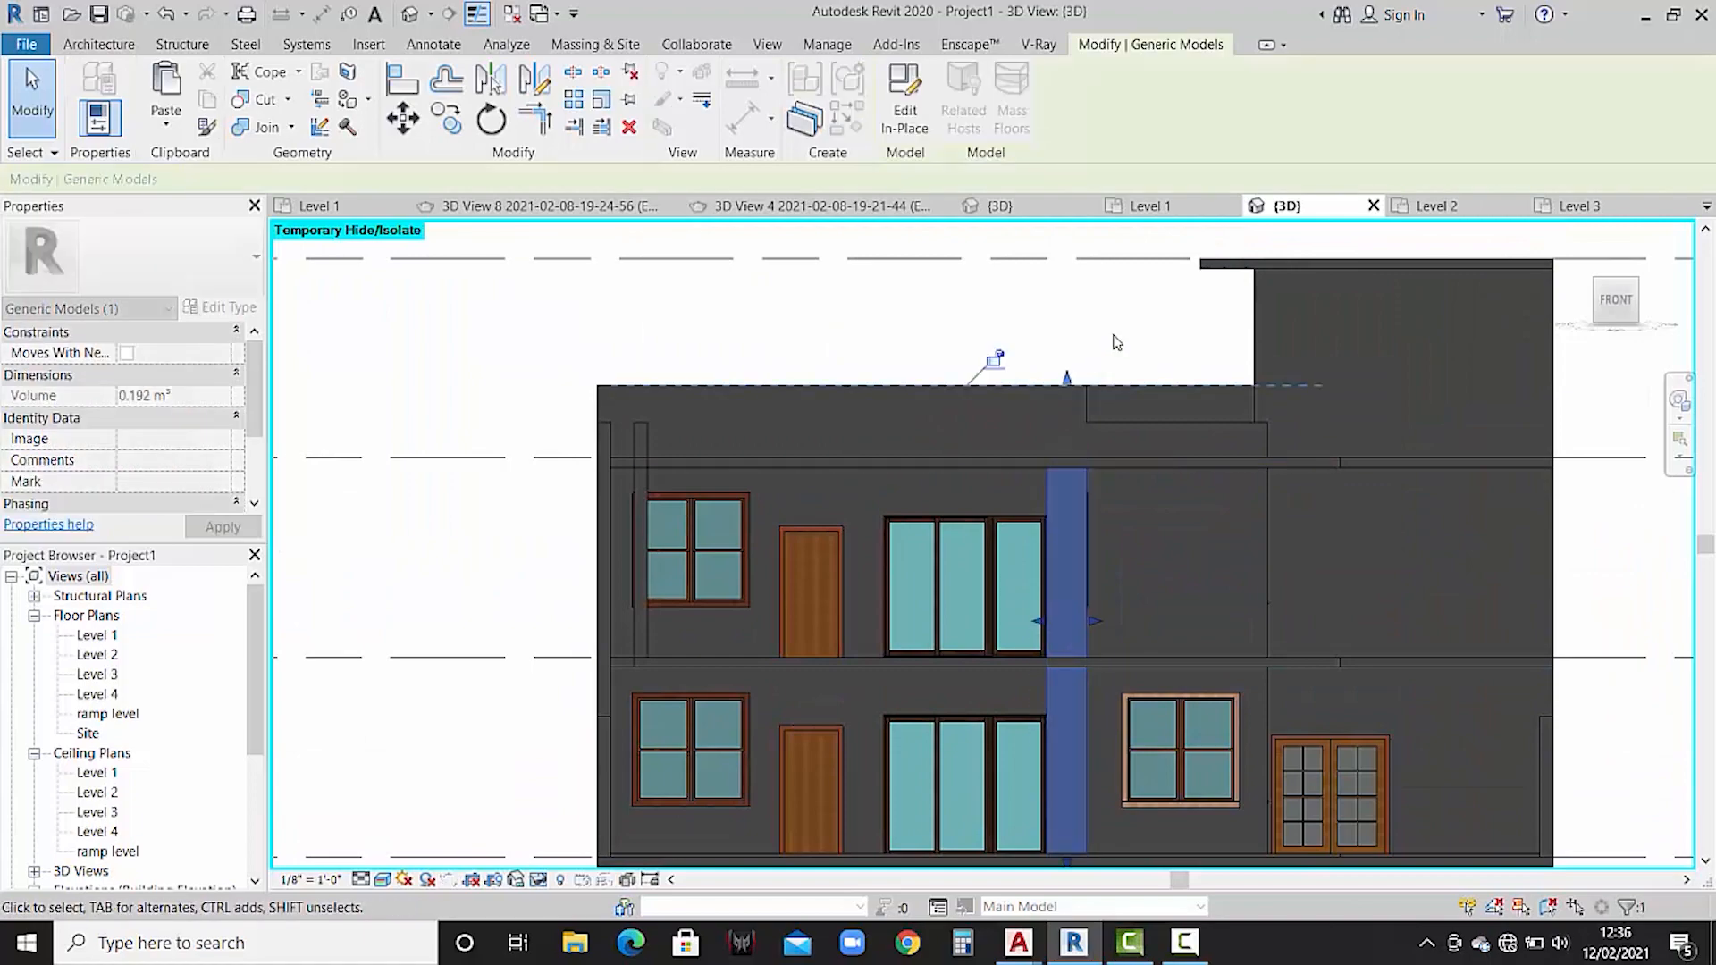
key("Escape")
scroll(976, 438, "down", 3)
middle_click_drag(936, 443, 977, 650, "shift")
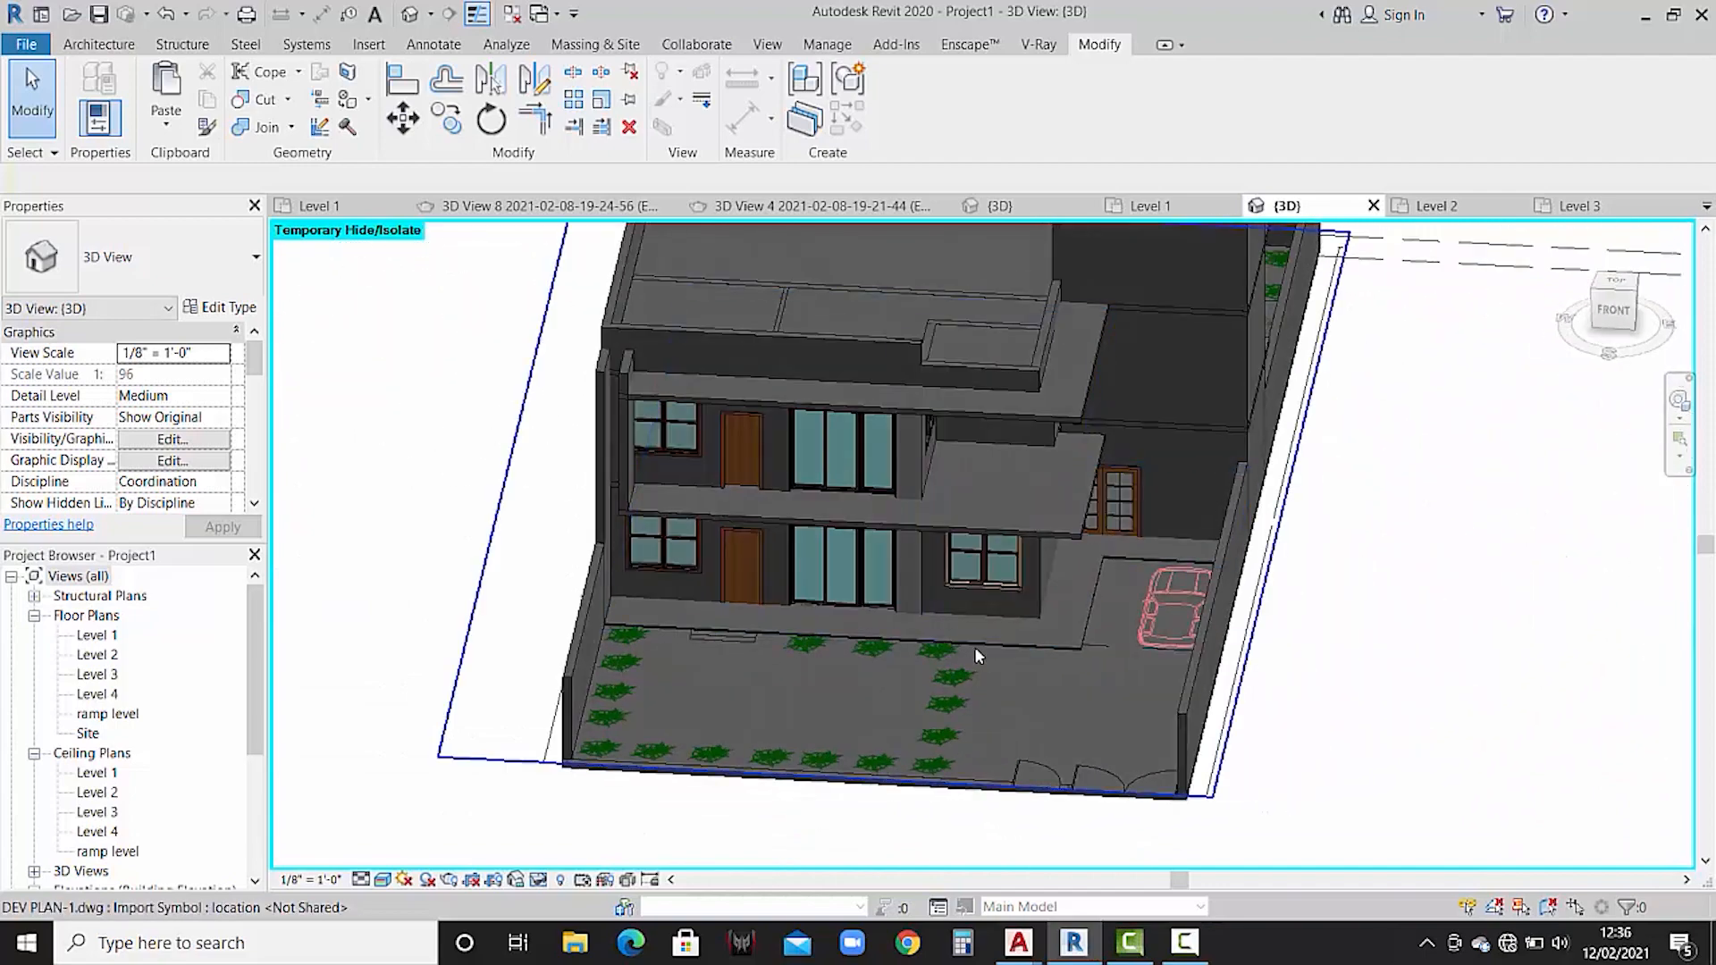
- Compare the front office window's position in the Level 1 floor plan with the reference 3D model
left_click(99, 635)
double_click(98, 635)
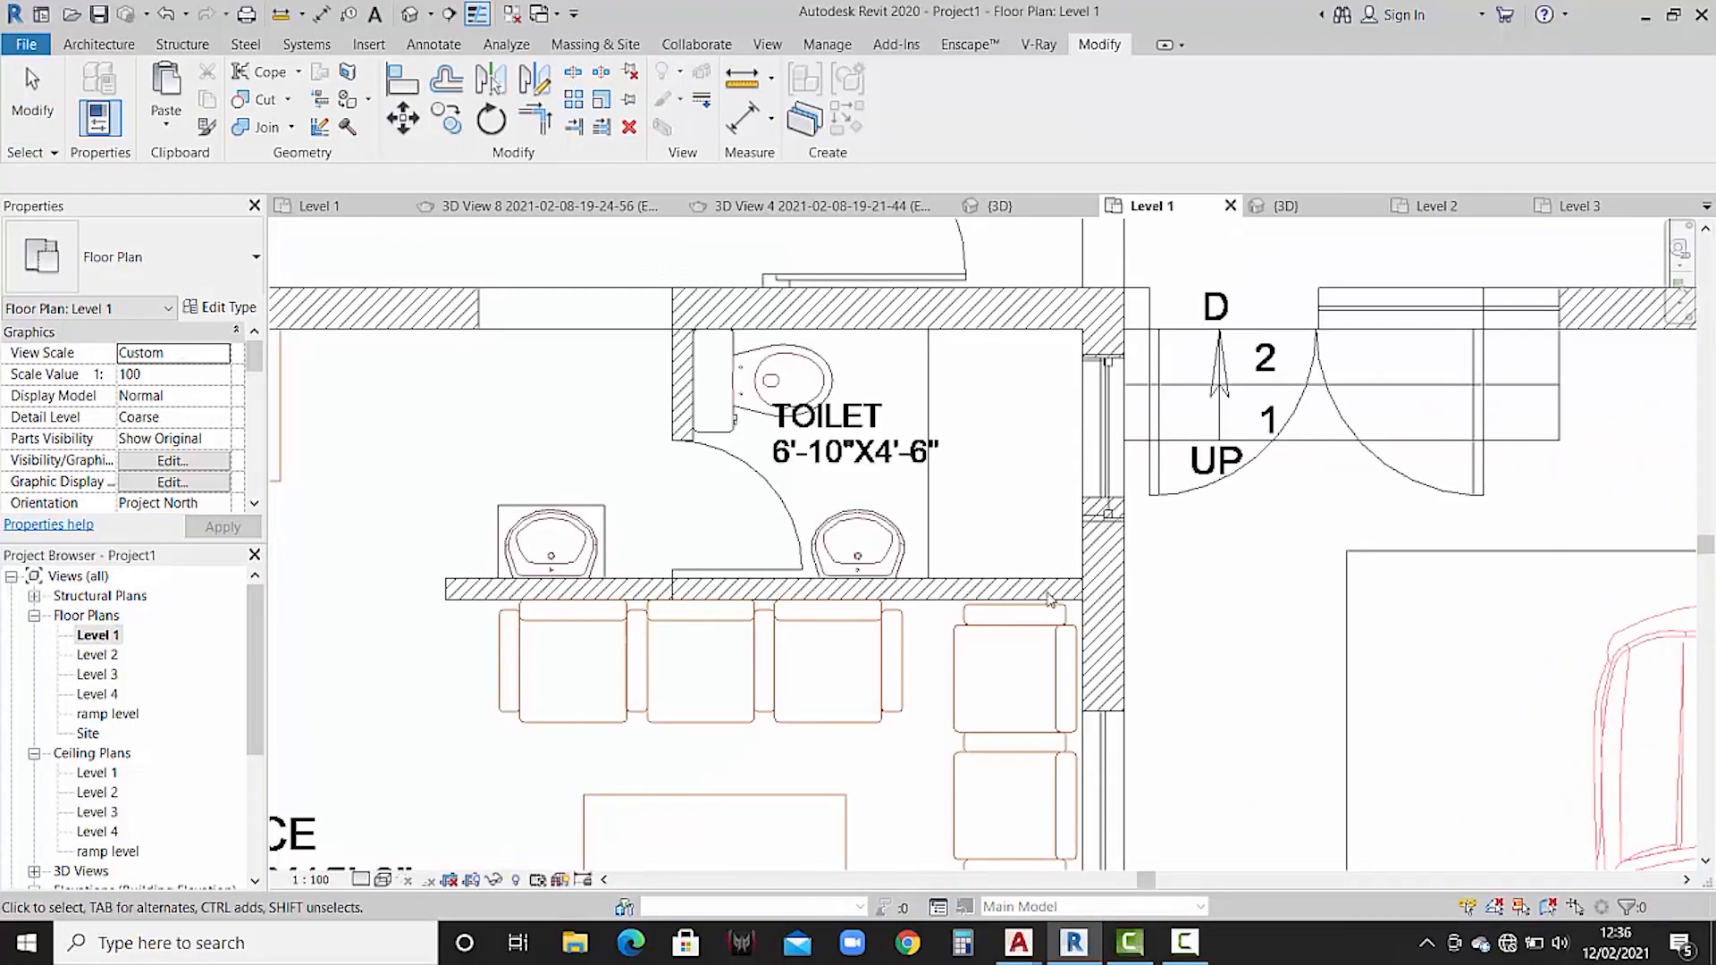
scroll(1099, 465, "down", 5)
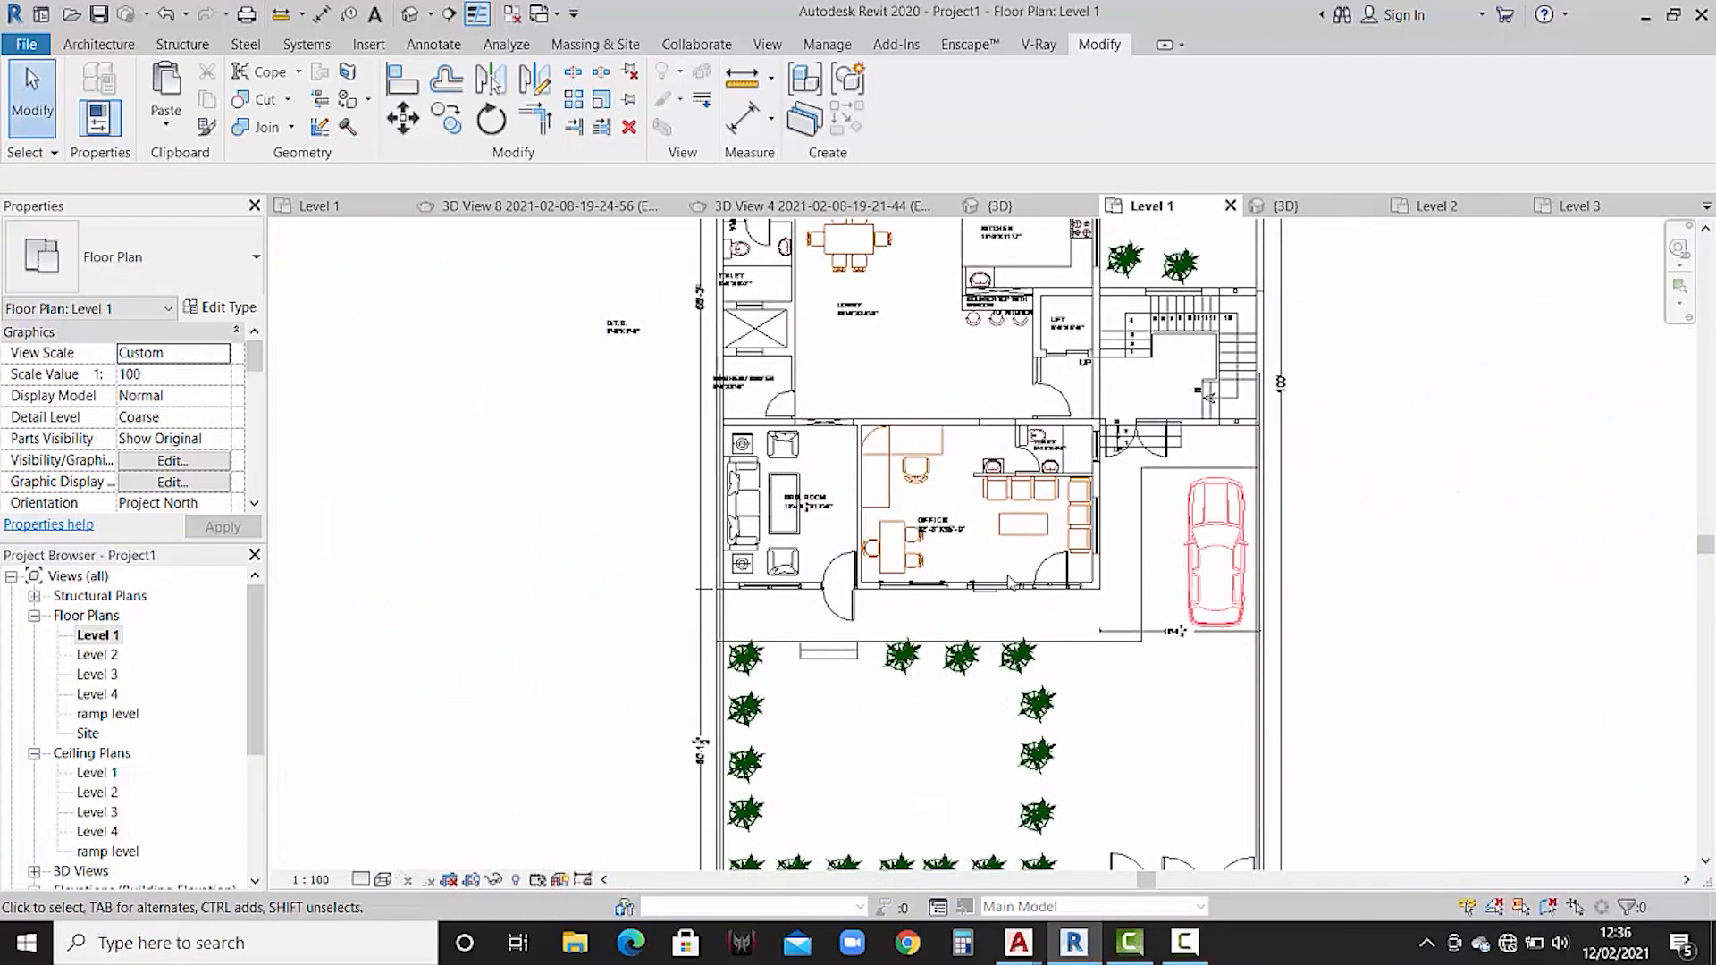
scroll(1108, 631, "up", 6)
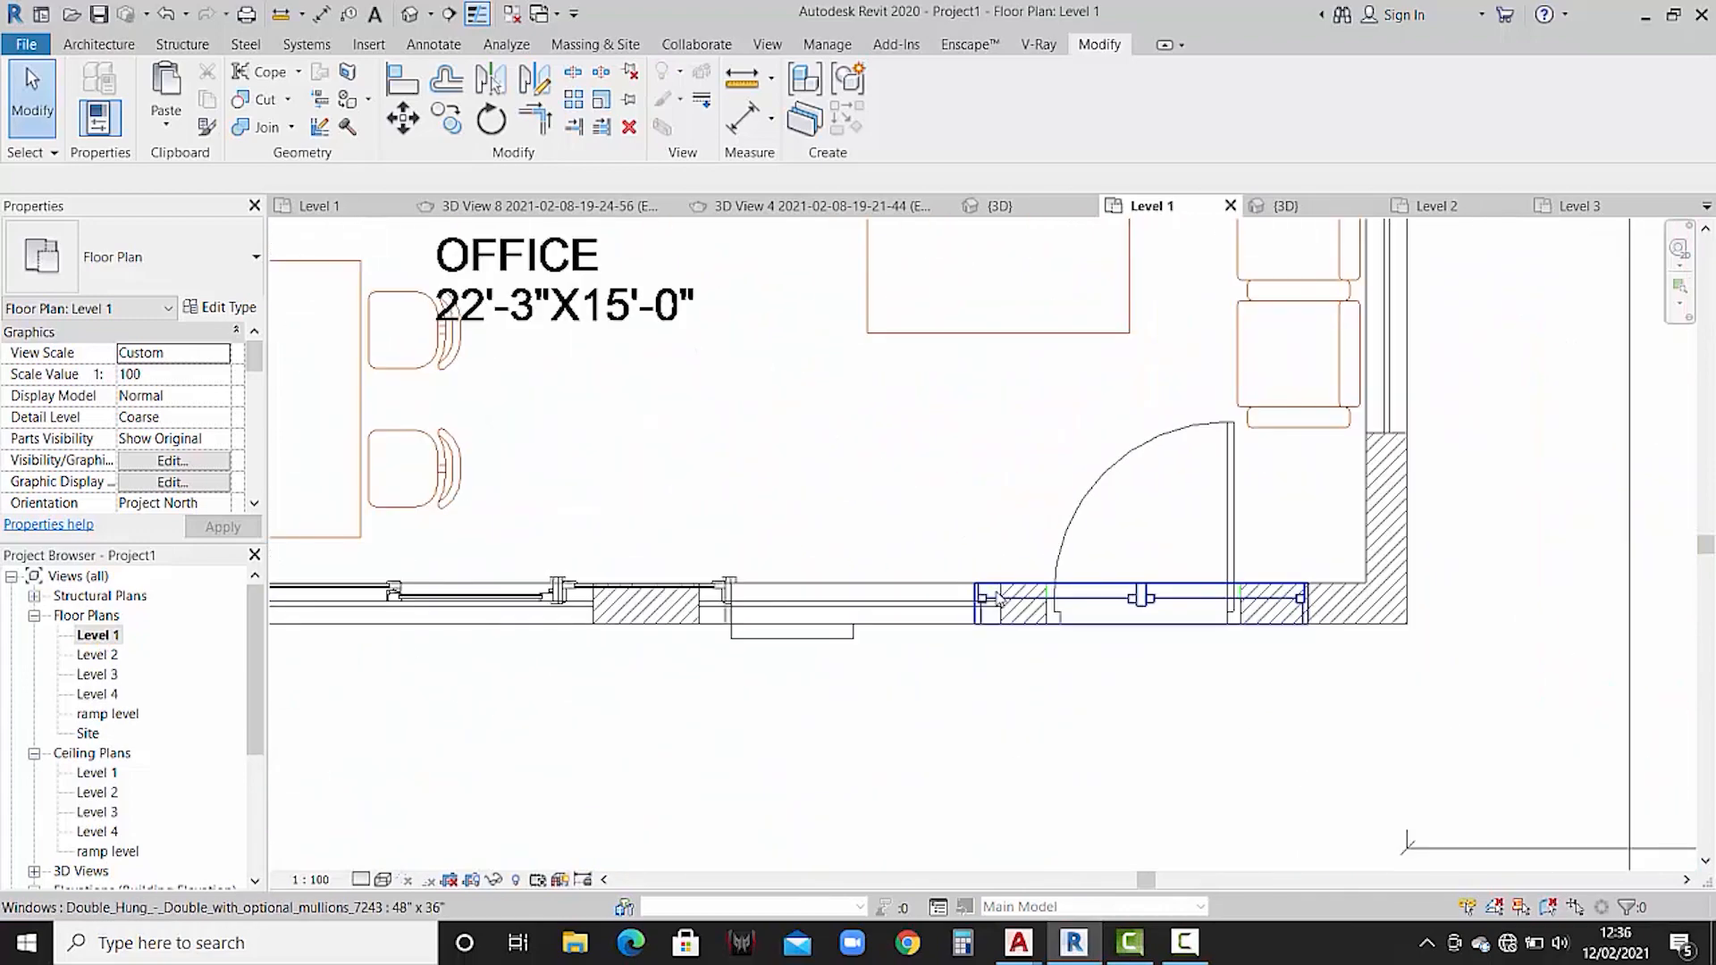
left_click(1072, 206)
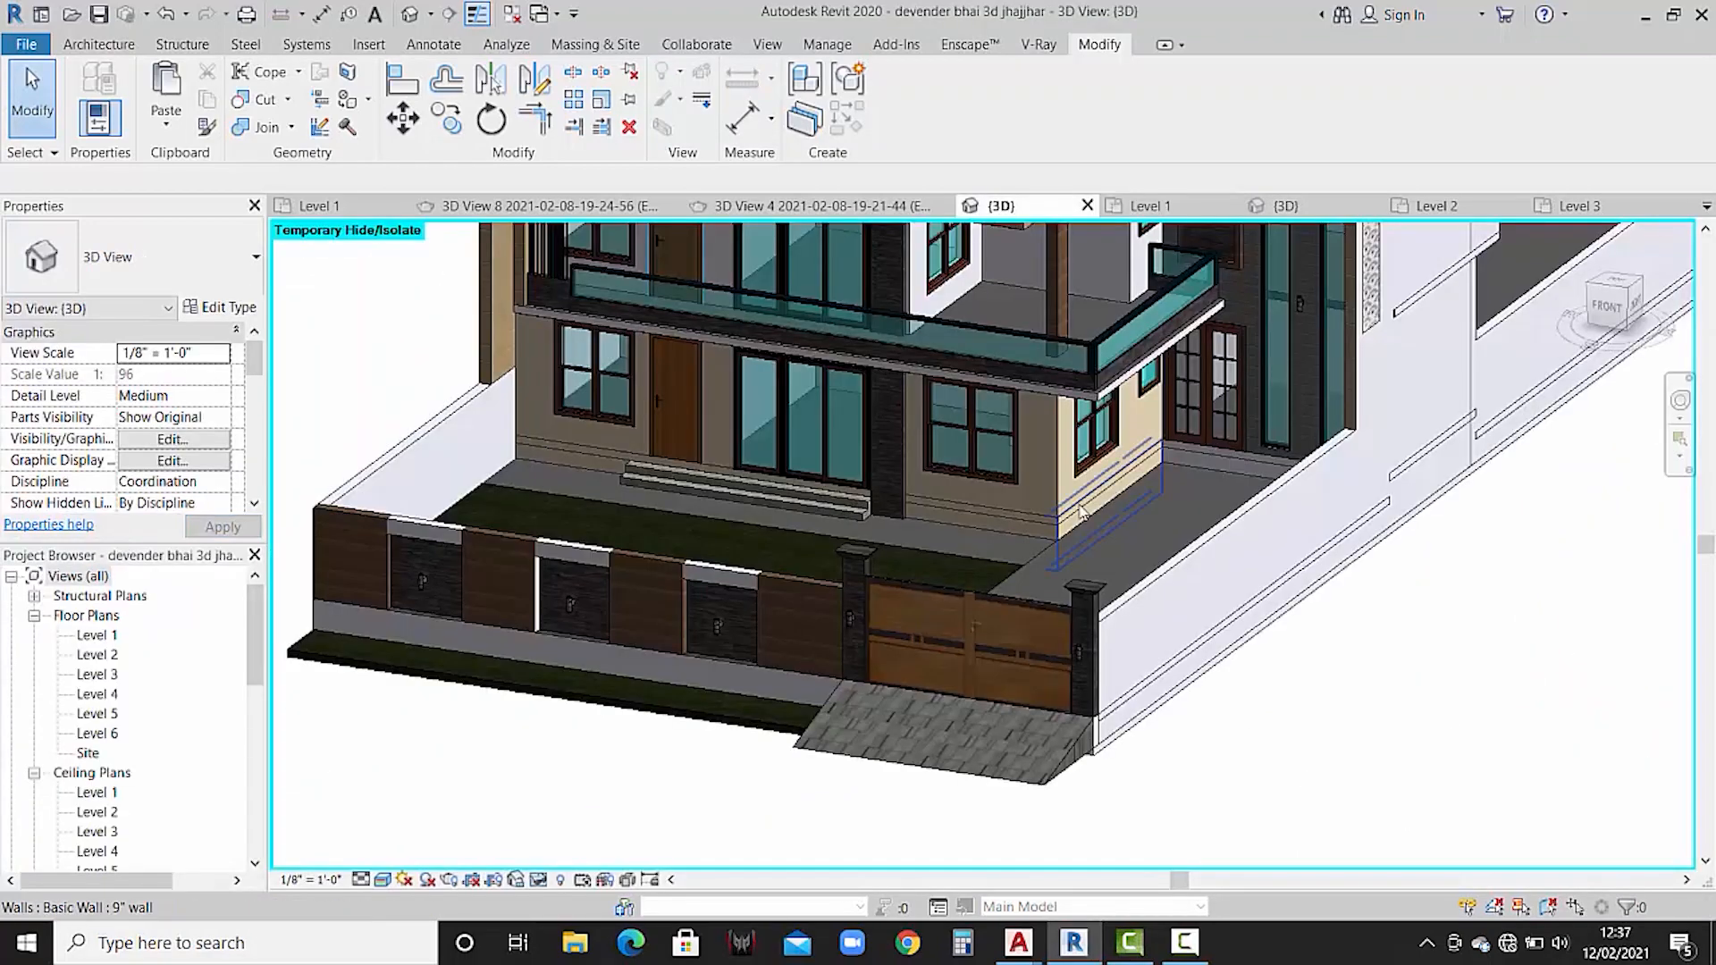
left_click(1288, 206)
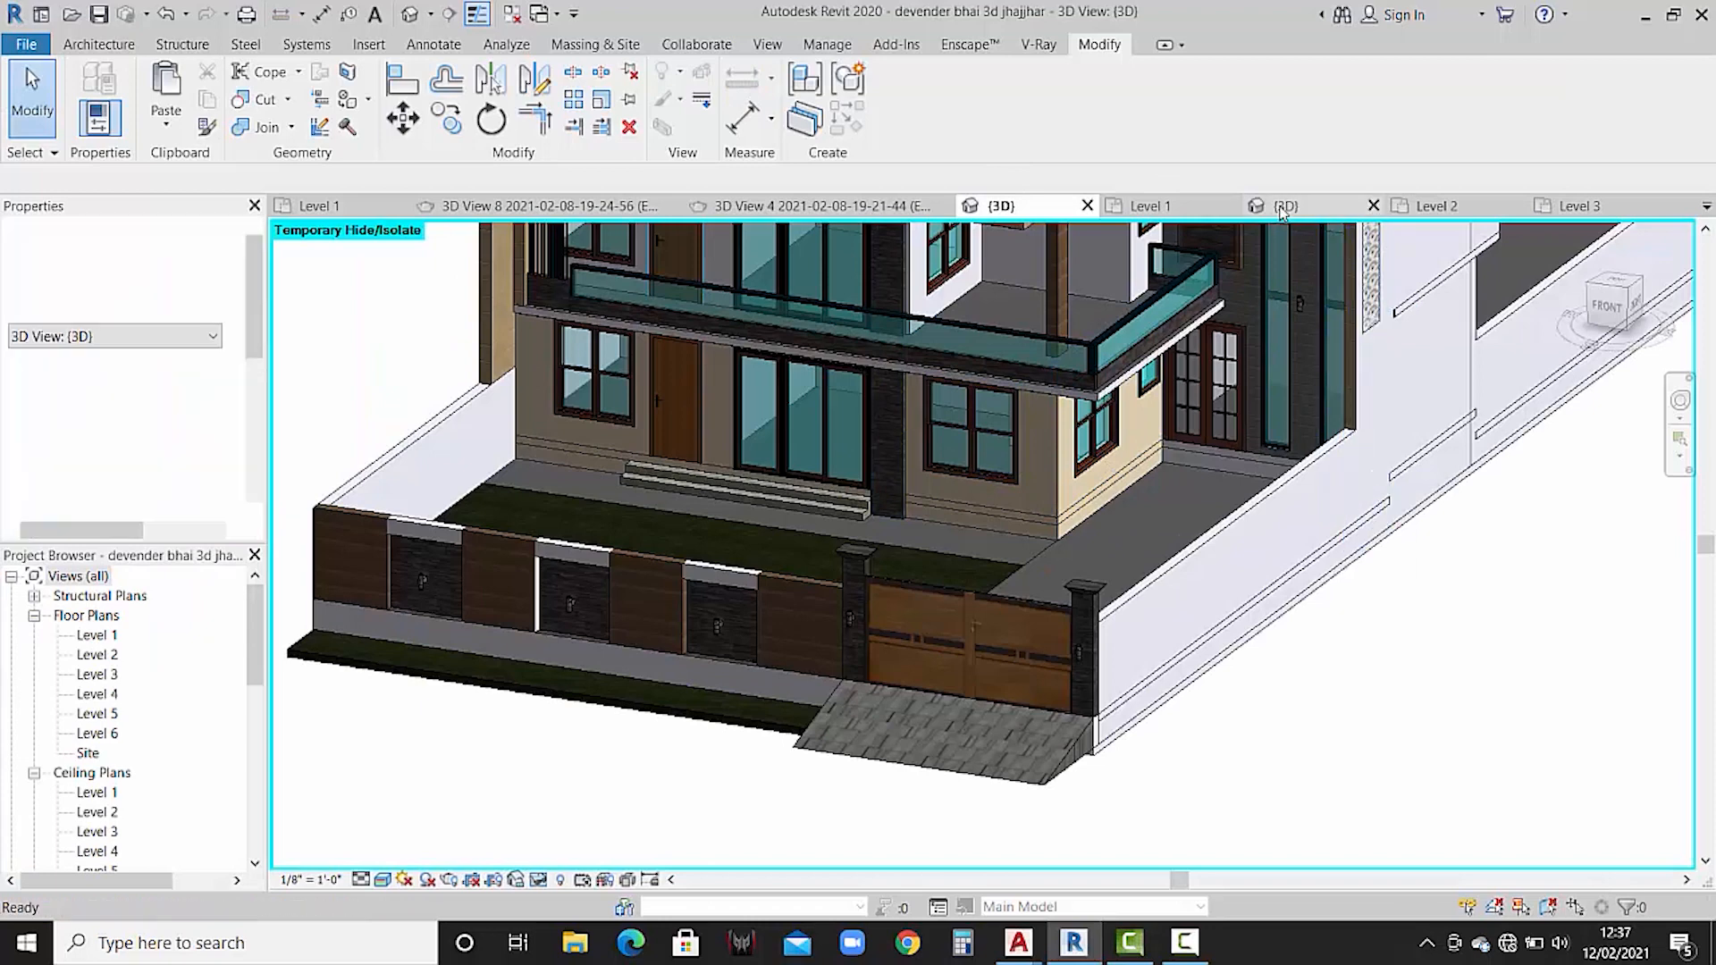
left_click(1178, 212)
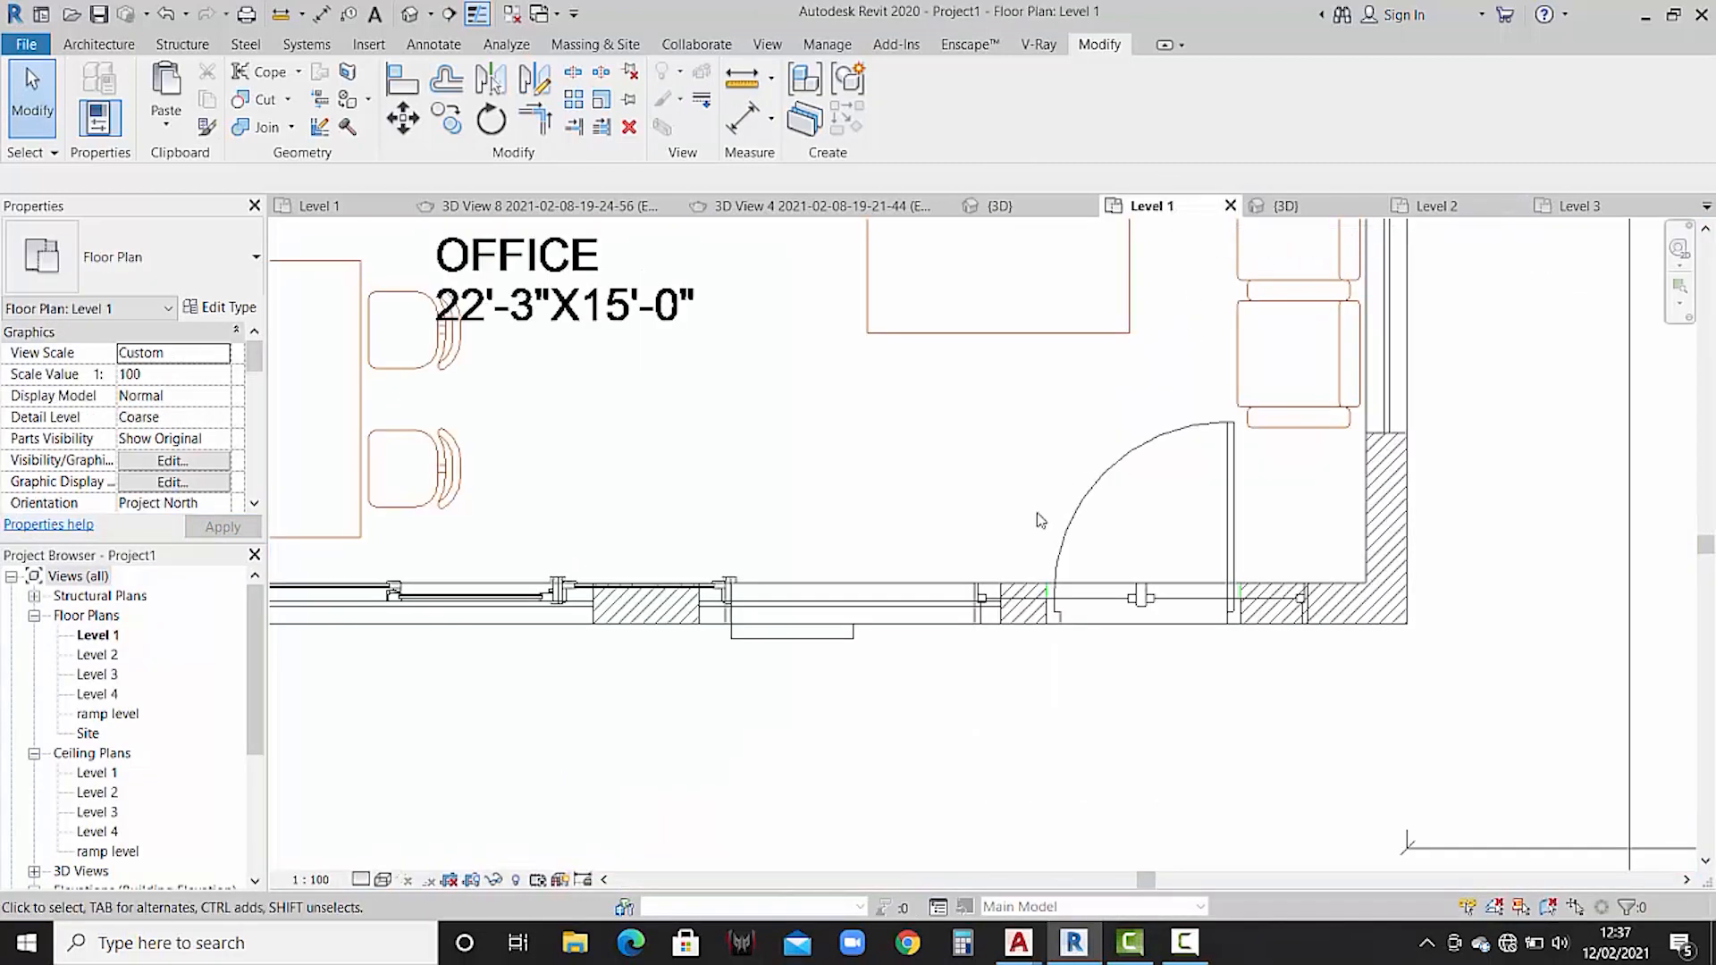
- Move the front office double-hung window along its wall toward the projecting strip and sliding door in the Level 1 plan
left_click(1117, 604)
scroll(938, 600, "up", 1)
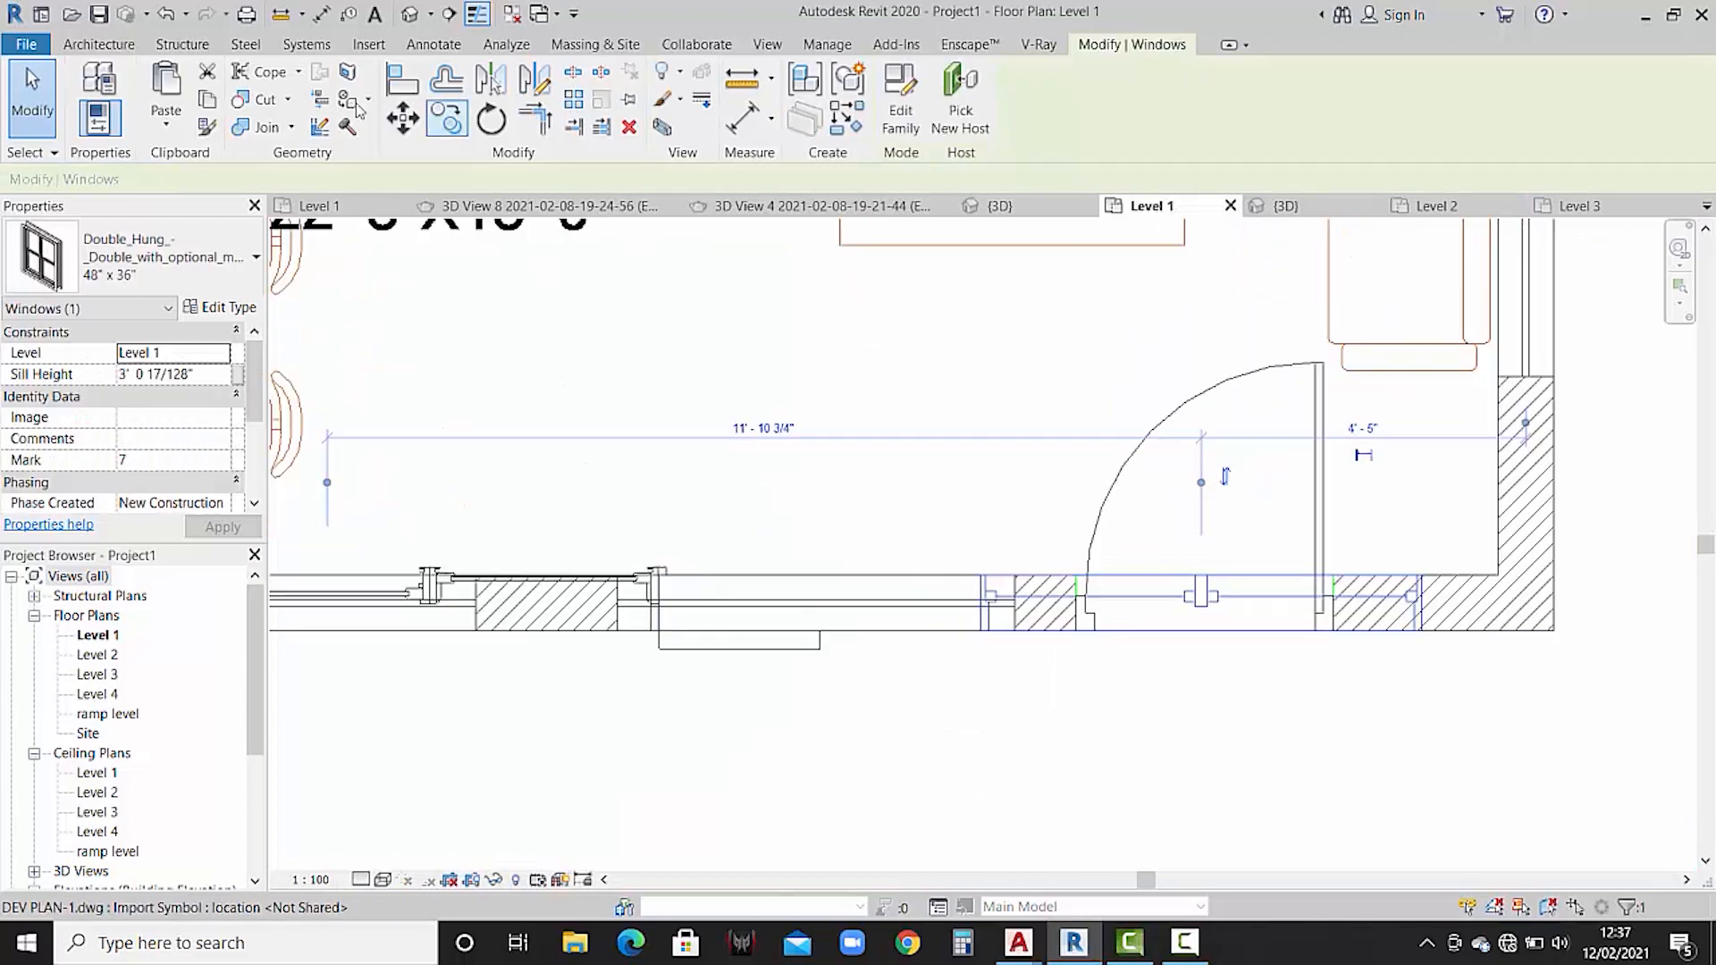
left_click(402, 117)
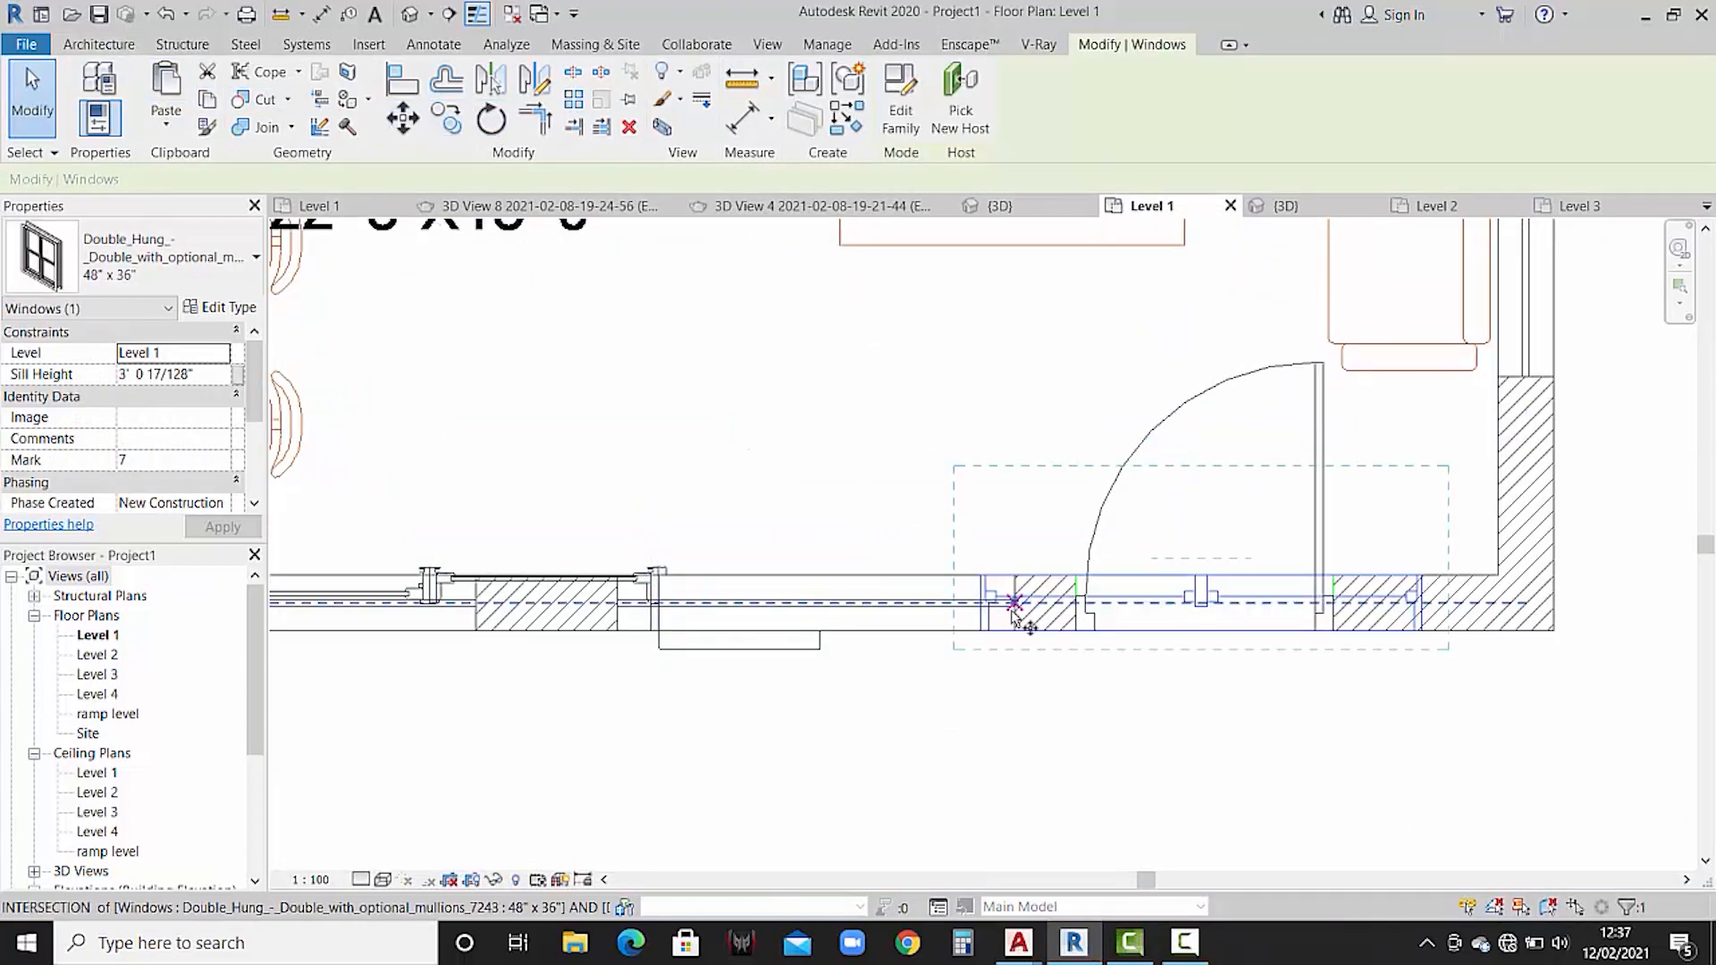
scroll(1010, 617, "up", 2)
left_click(970, 642)
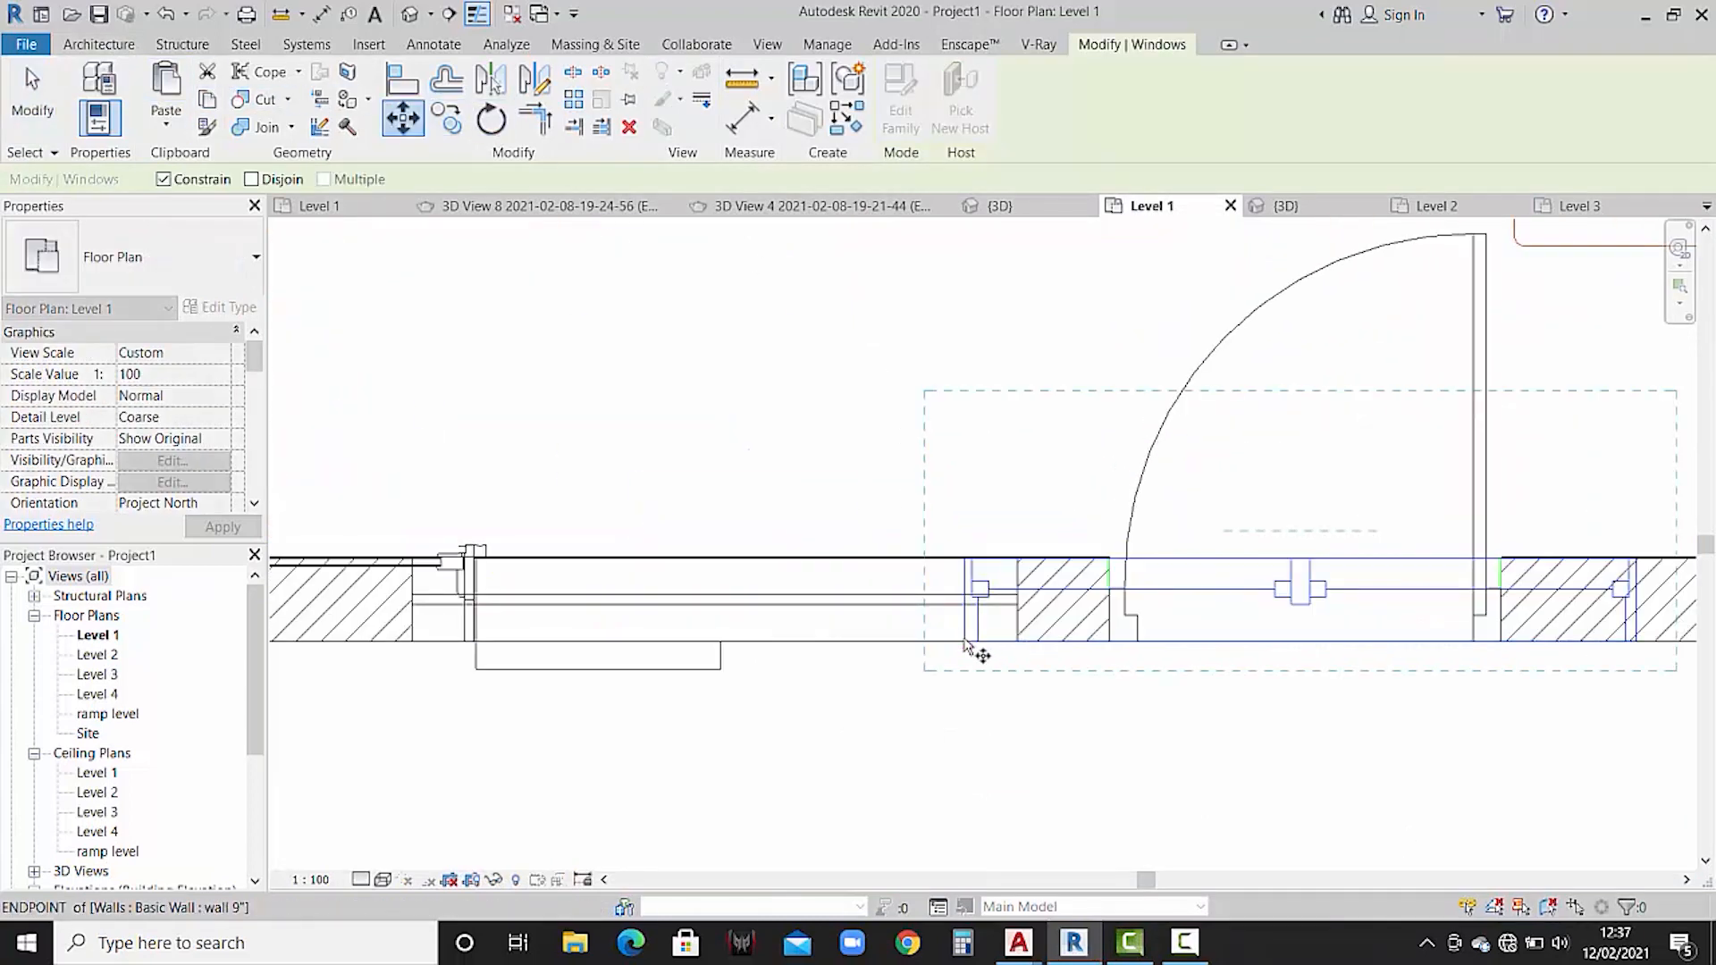
left_click(845, 642)
key("Escape")
scroll(1091, 650, "down", 3)
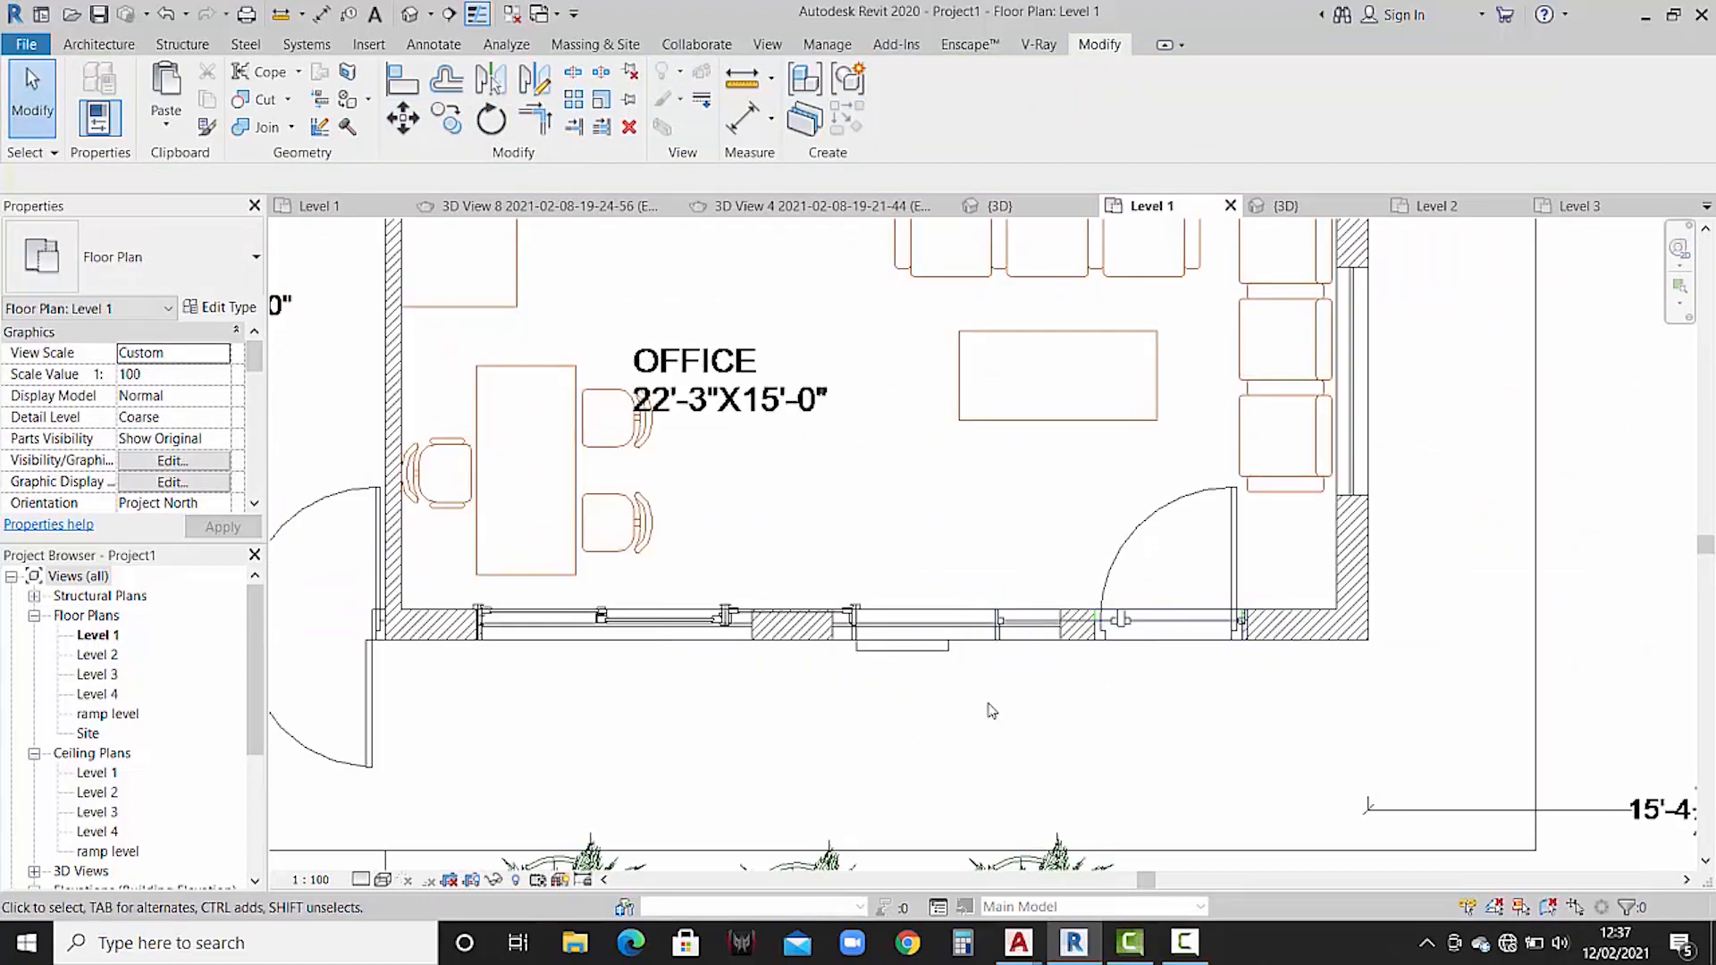
scroll(975, 681, "up", 2)
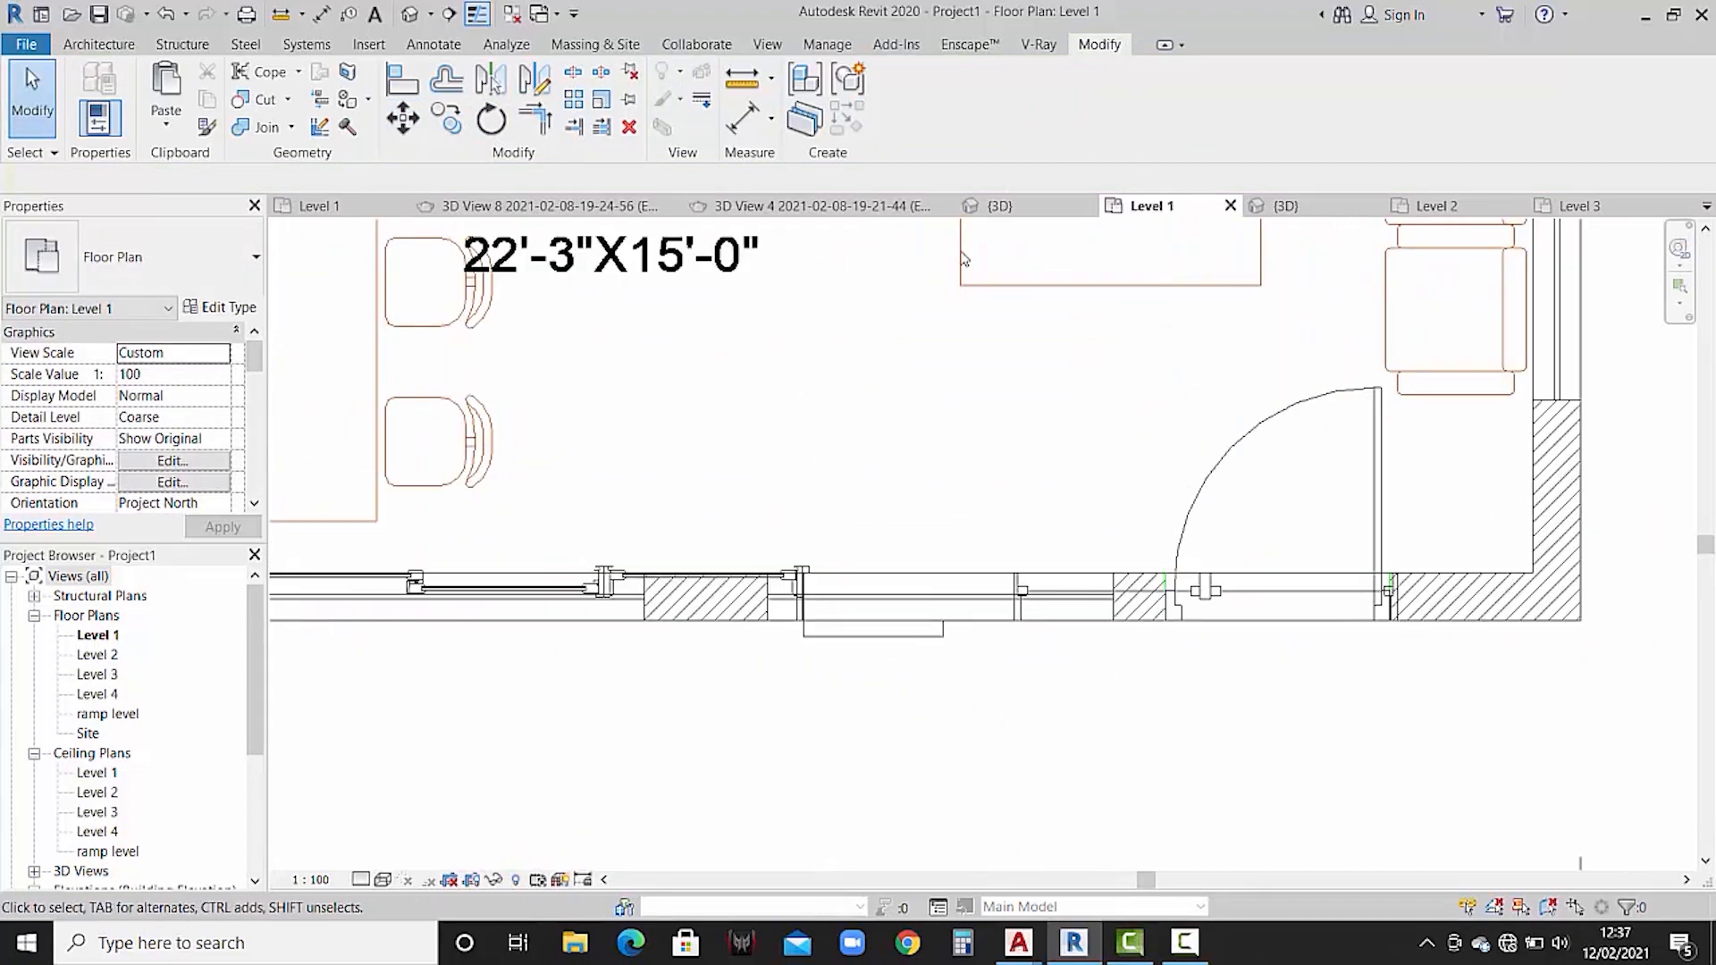
- Check the shifted window in the house's 3D view and examine the reference model's front balcony parapet and glass railing
left_click(1285, 205)
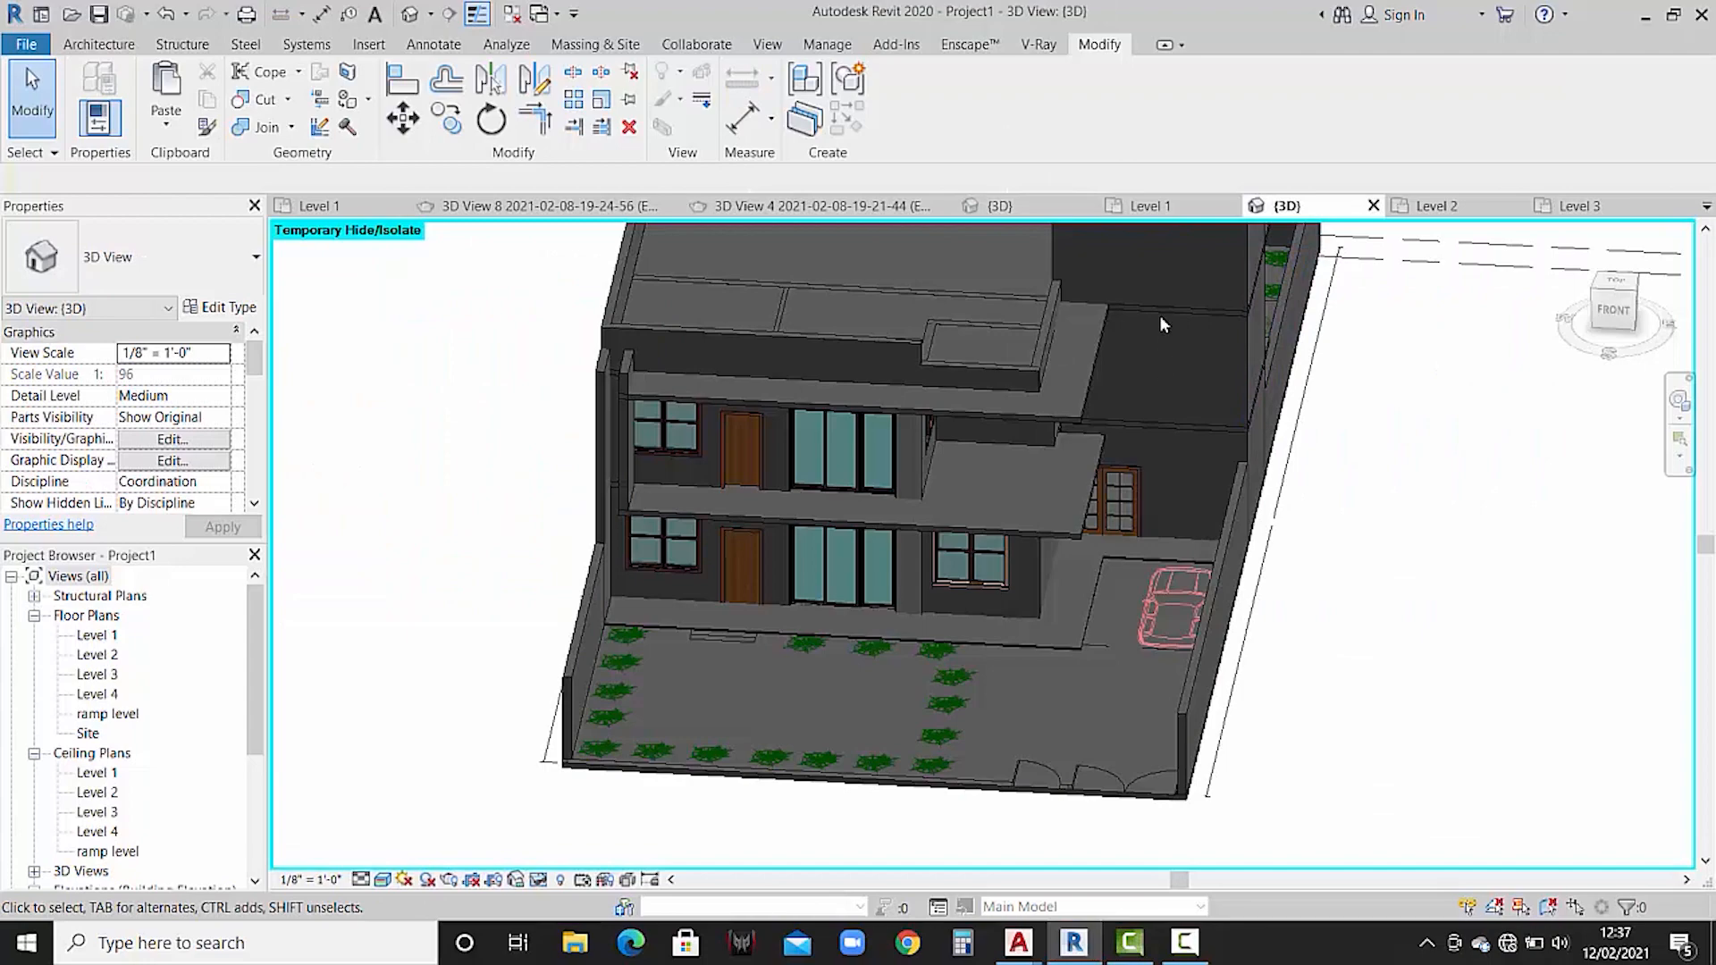
middle_click_drag(994, 470, 889, 384, "shift")
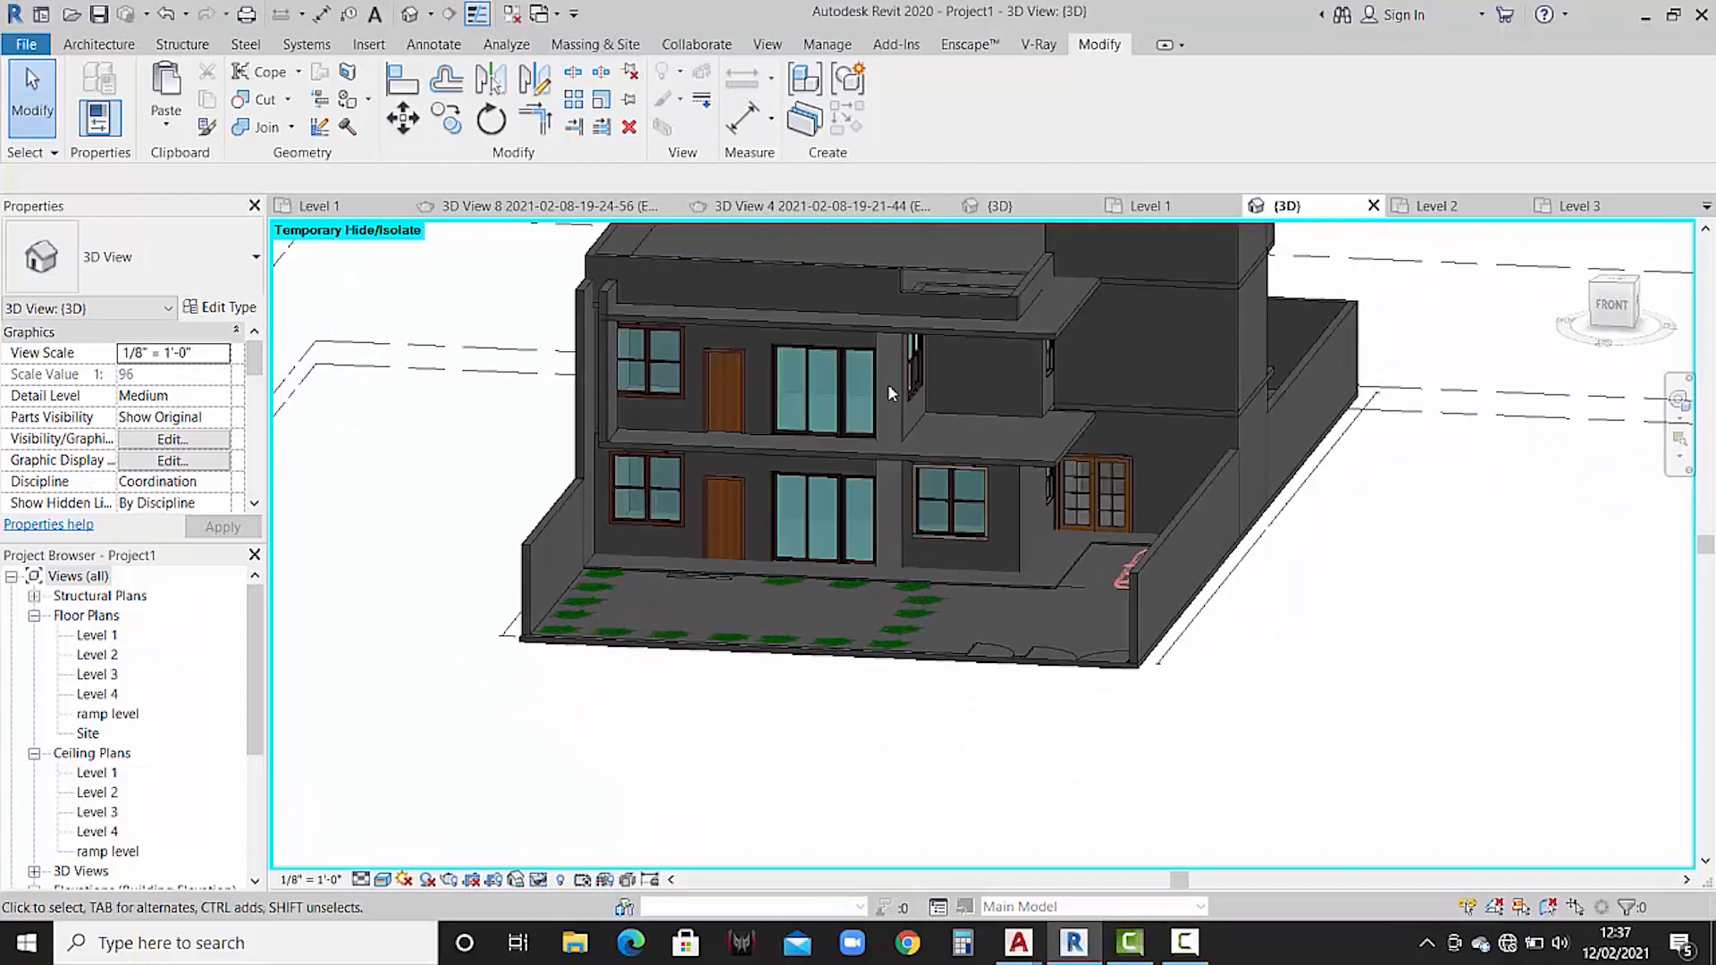
scroll(849, 411, "up", 2)
left_click(999, 206)
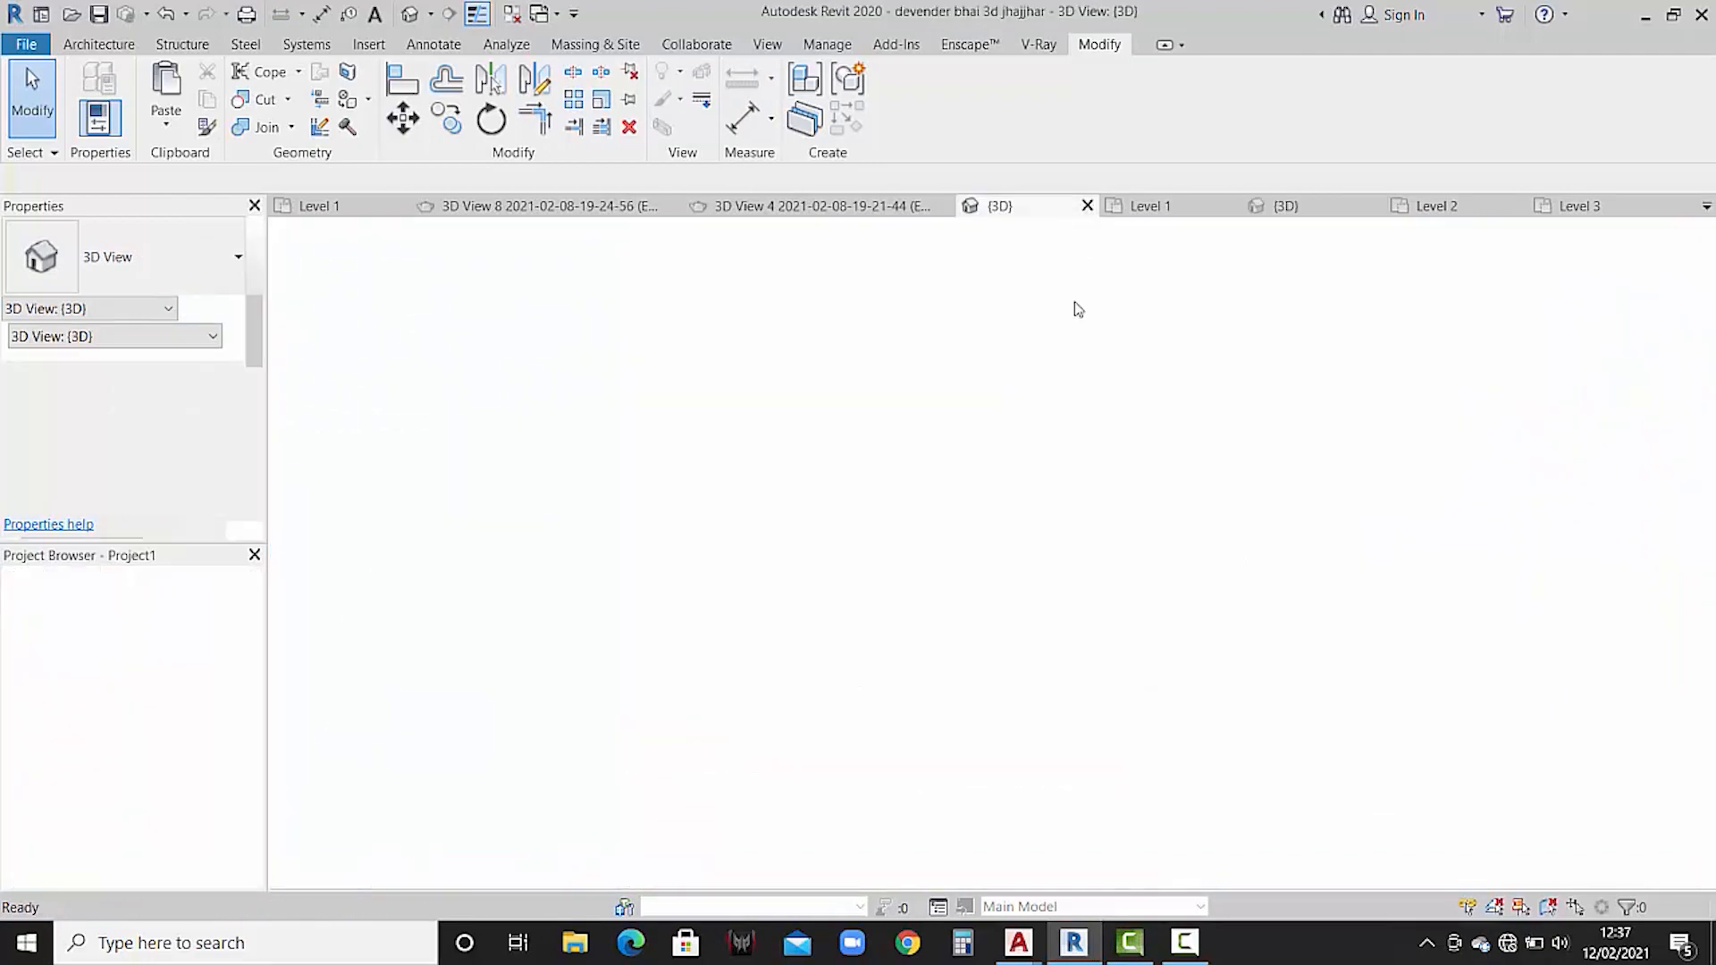
scroll(844, 494, "down", 2)
middle_click_drag(832, 458, 842, 475)
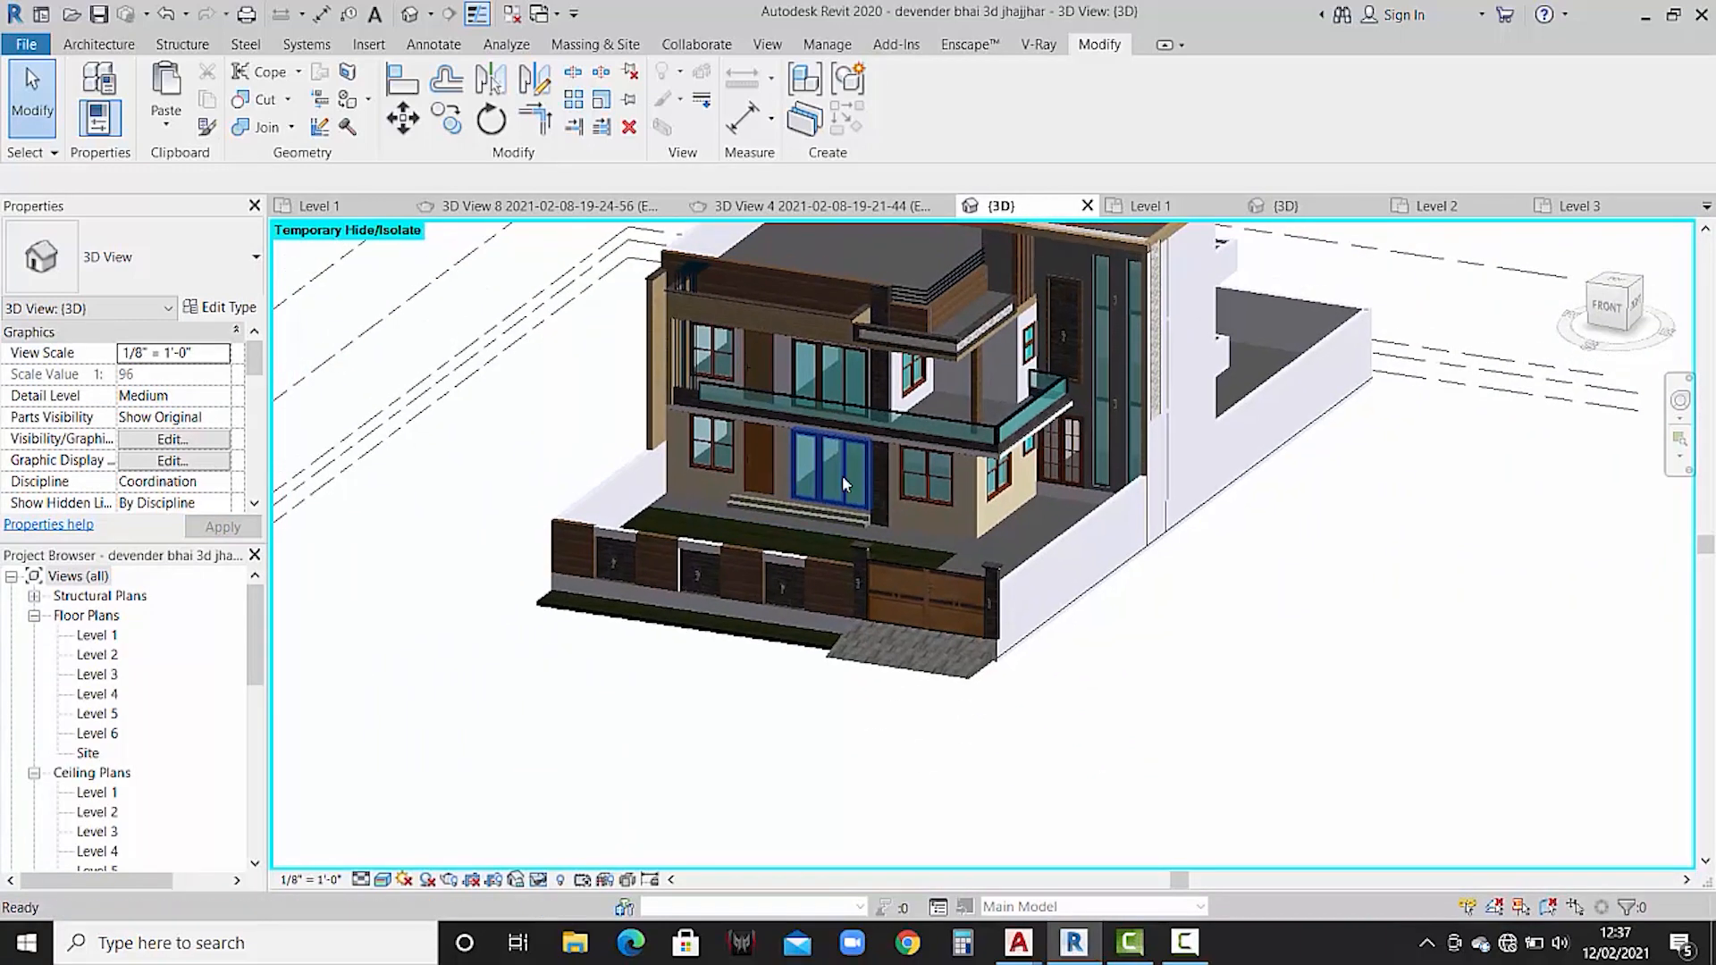
scroll(702, 372, "up", 5)
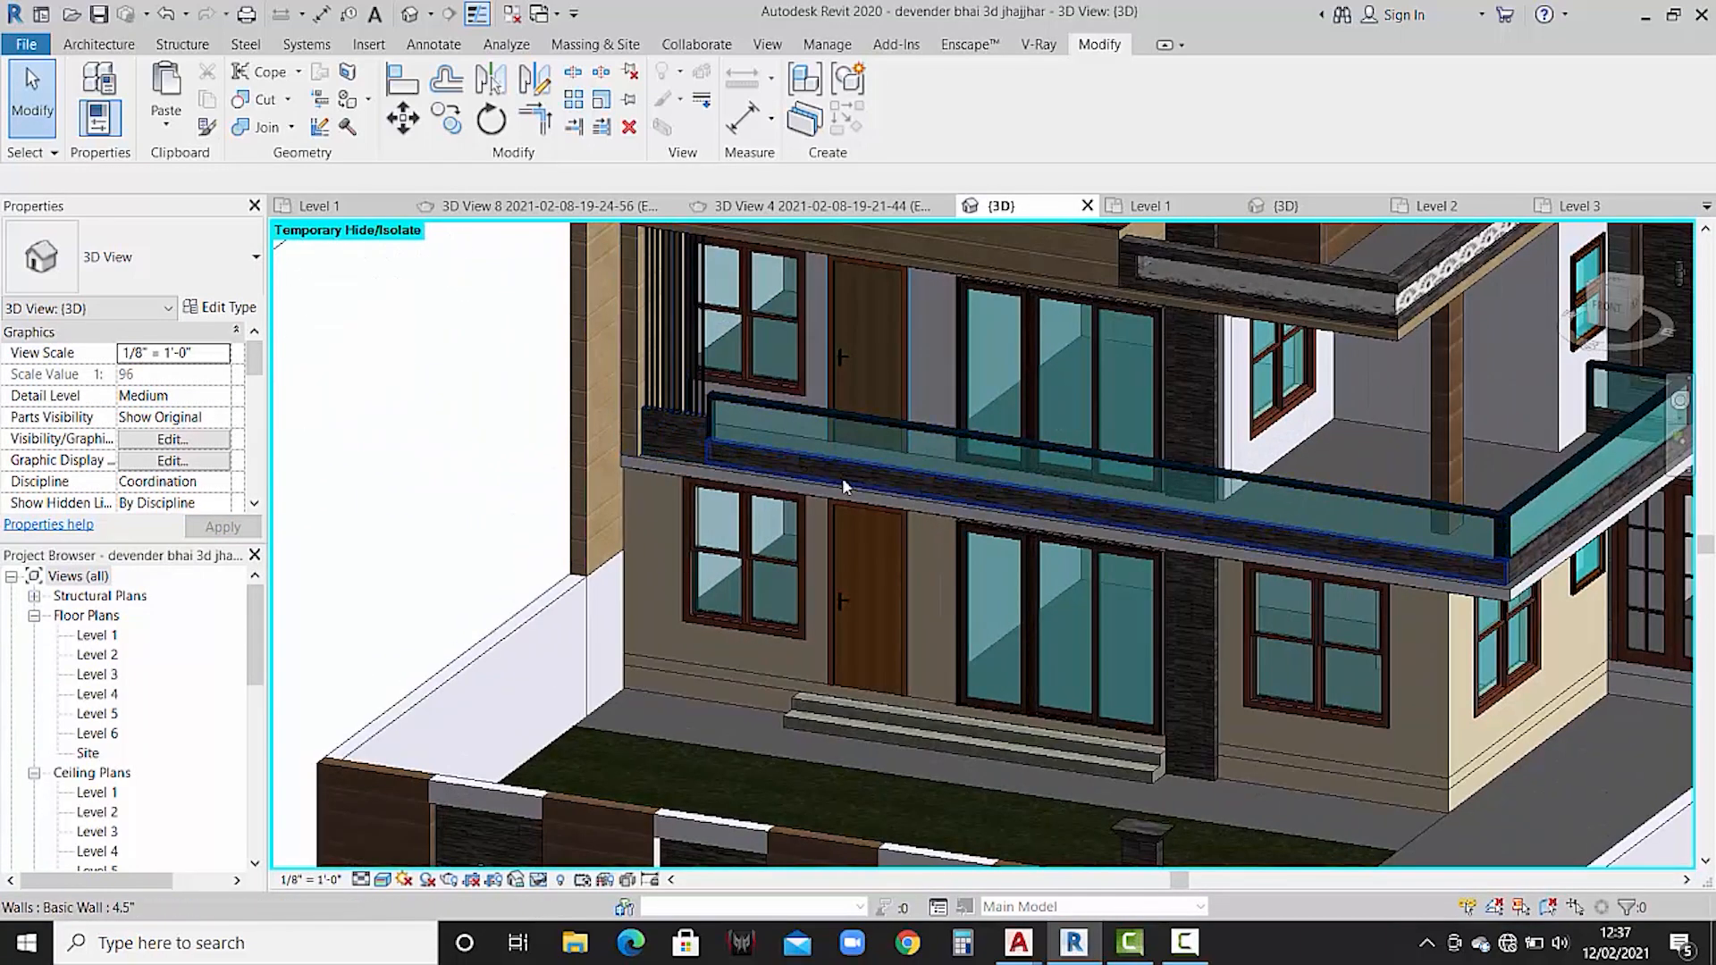
scroll(1520, 520, "down", 2)
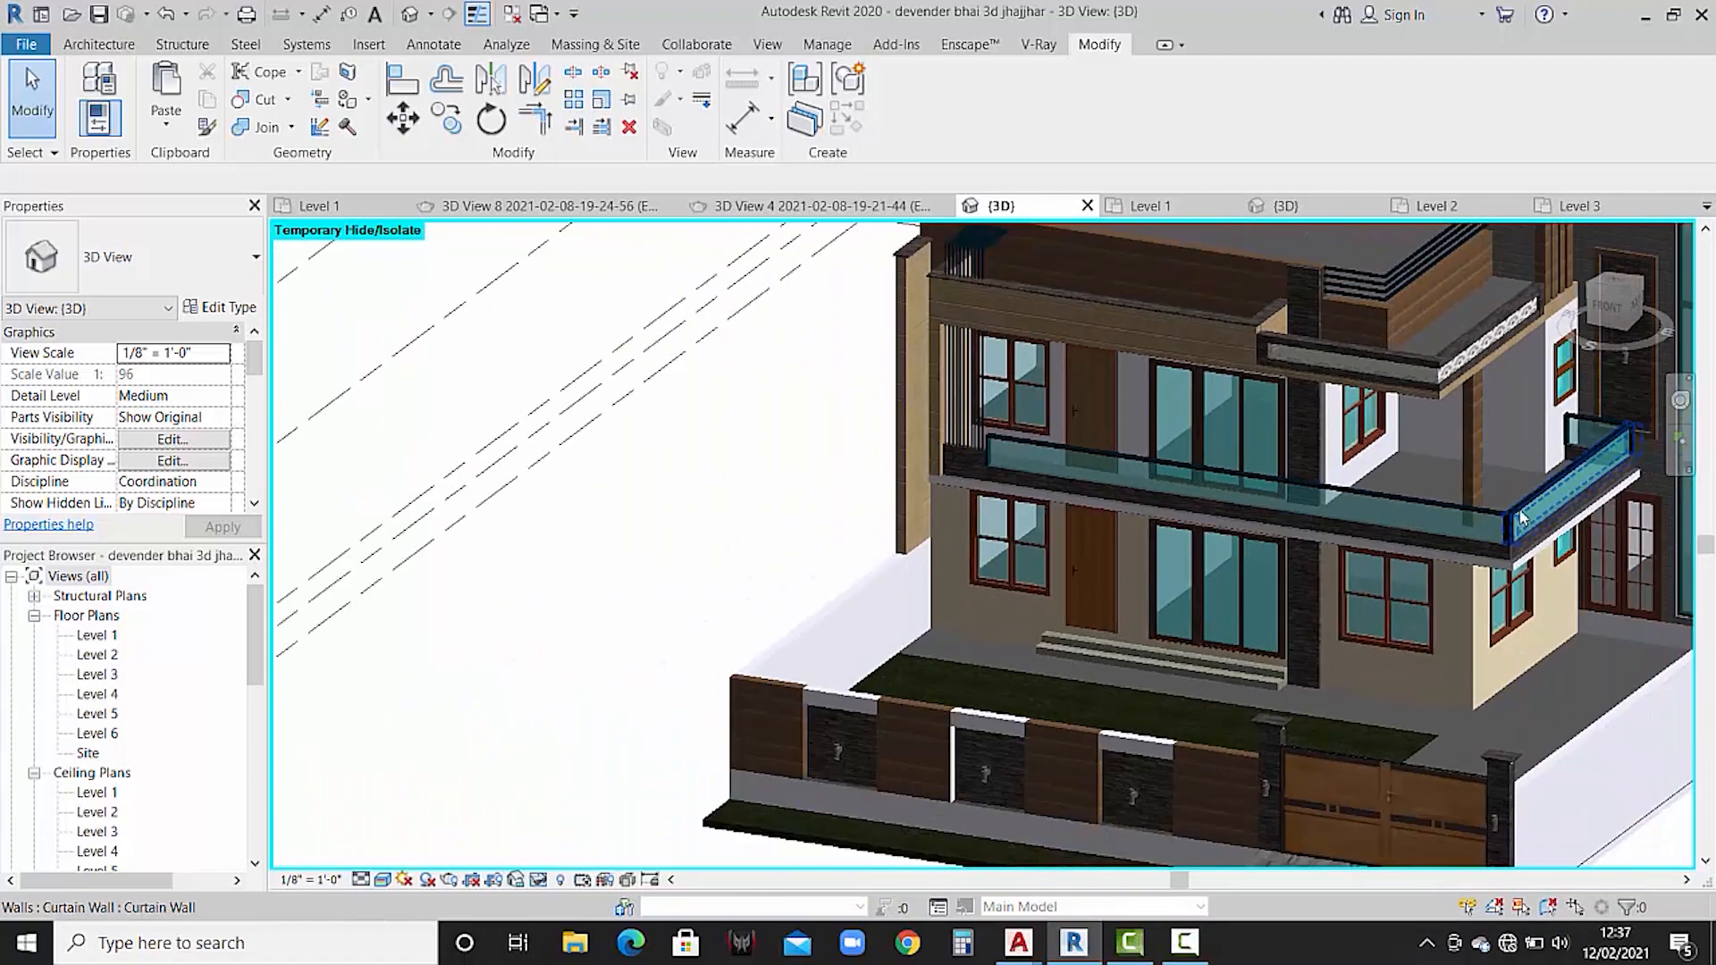
scroll(1522, 518, "down", 3)
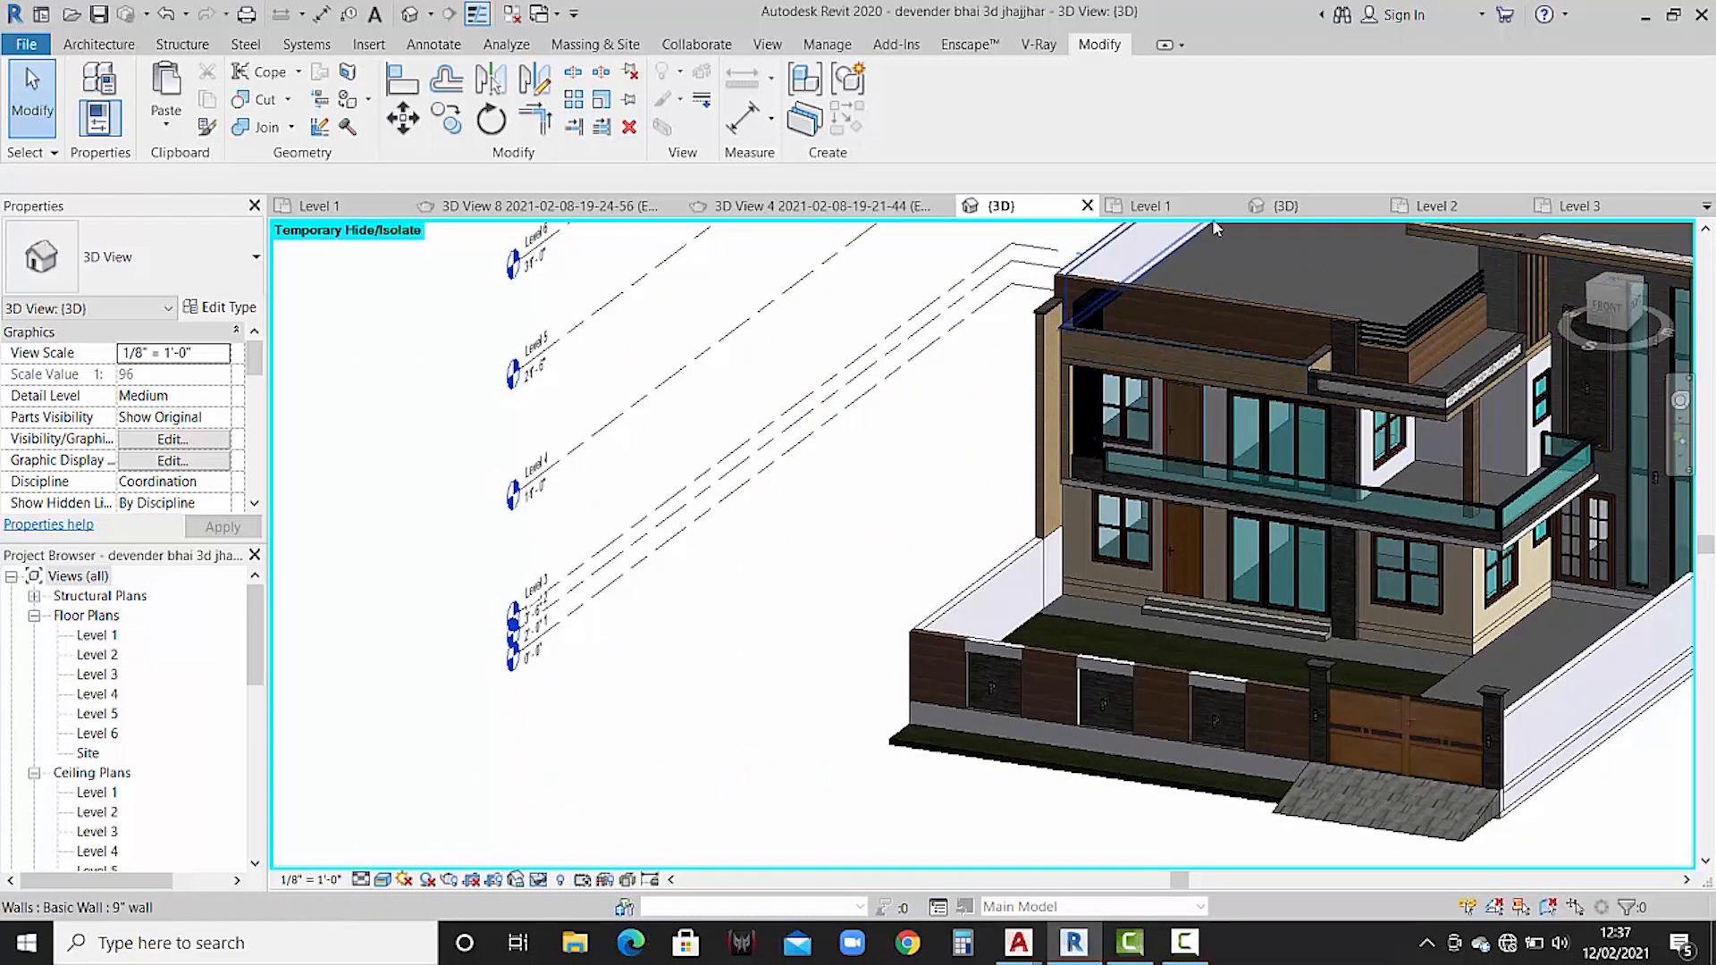
- Open the Level 2 floor plan, save the project and bring the front balcony slab into view
left_click(1443, 207)
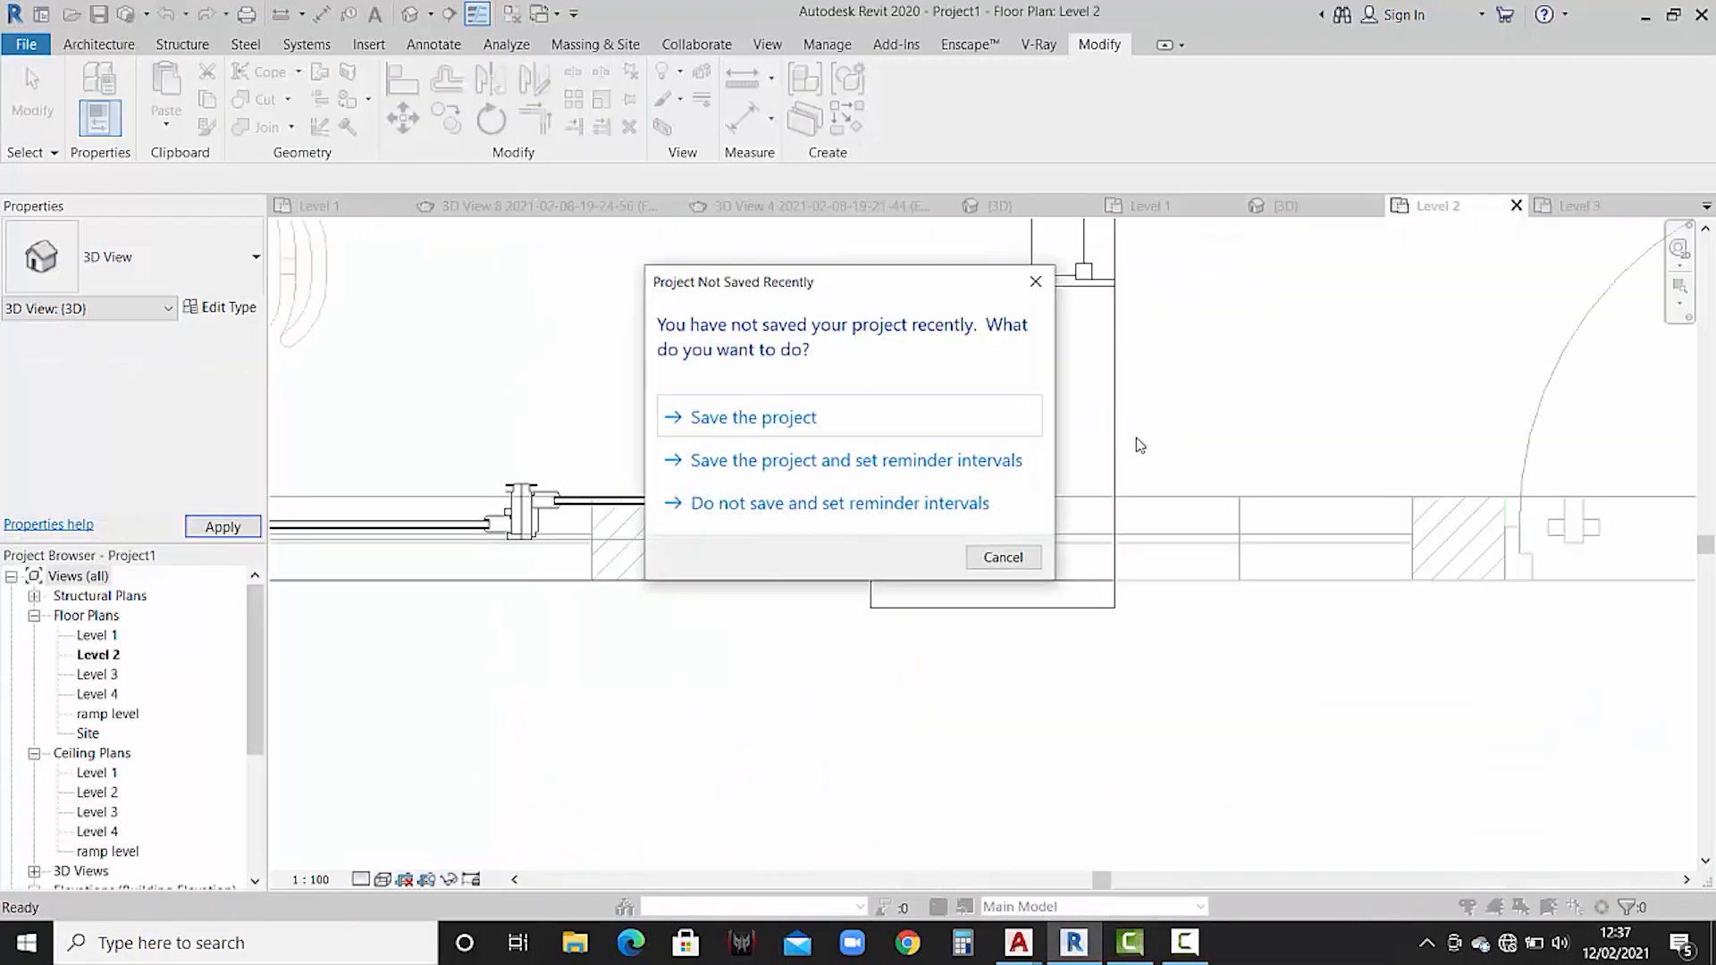
left_click(904, 419)
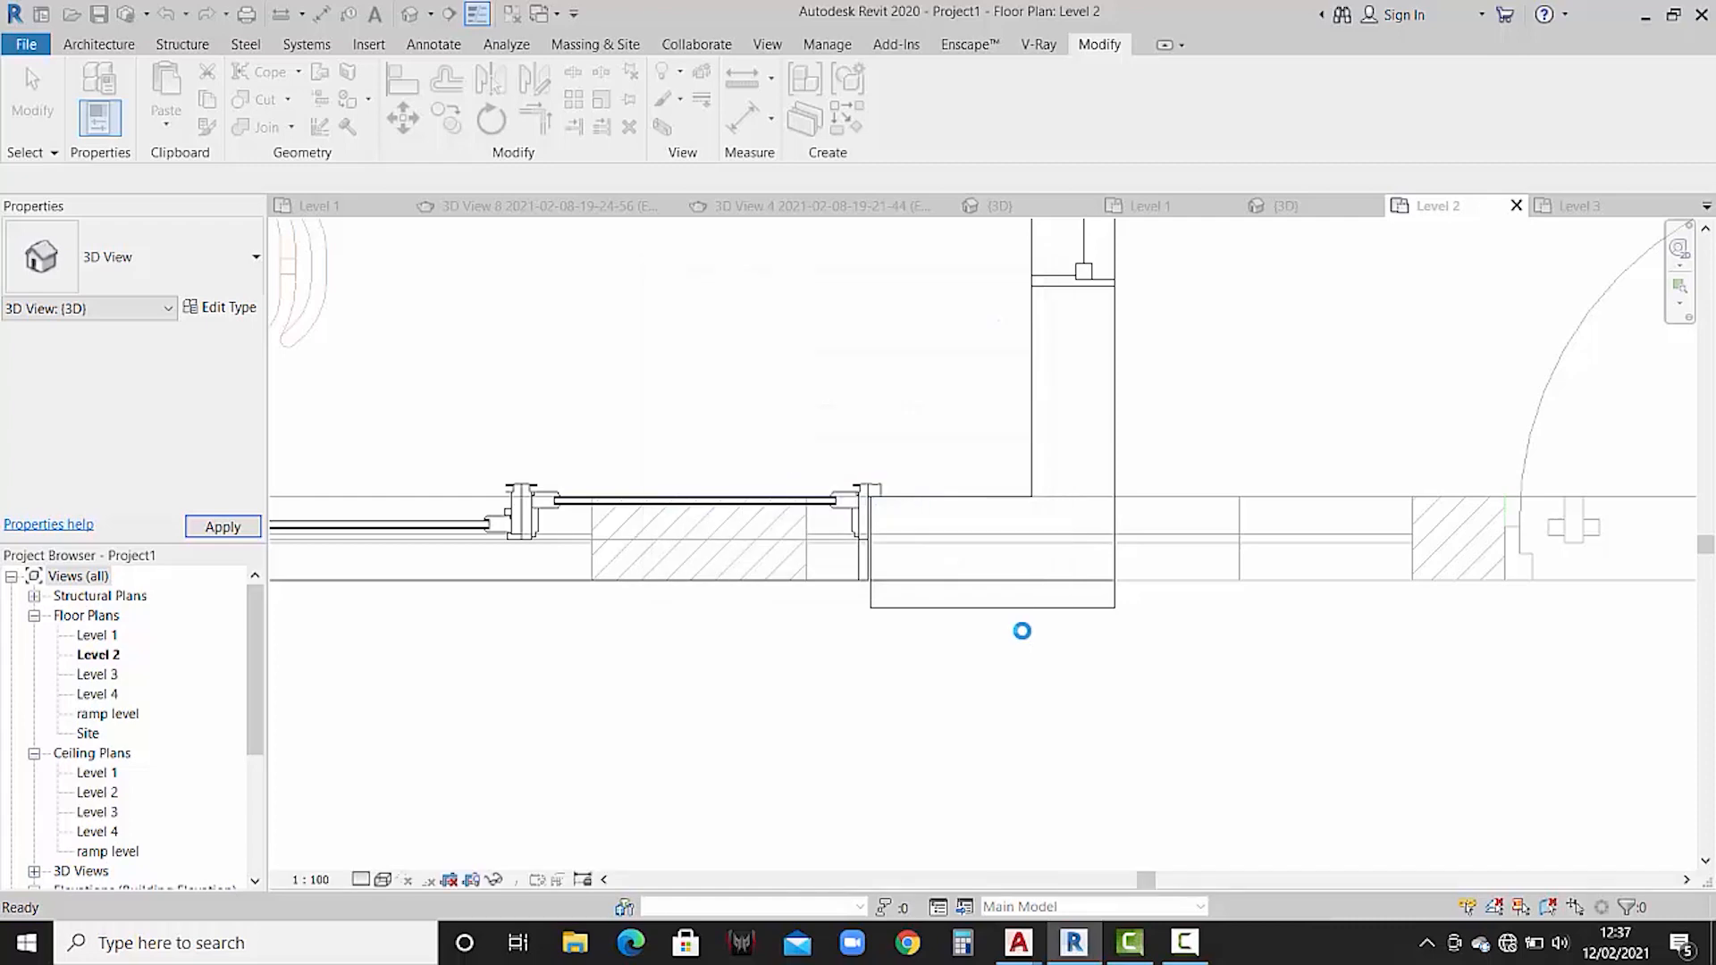
scroll(1029, 630, "down", 5)
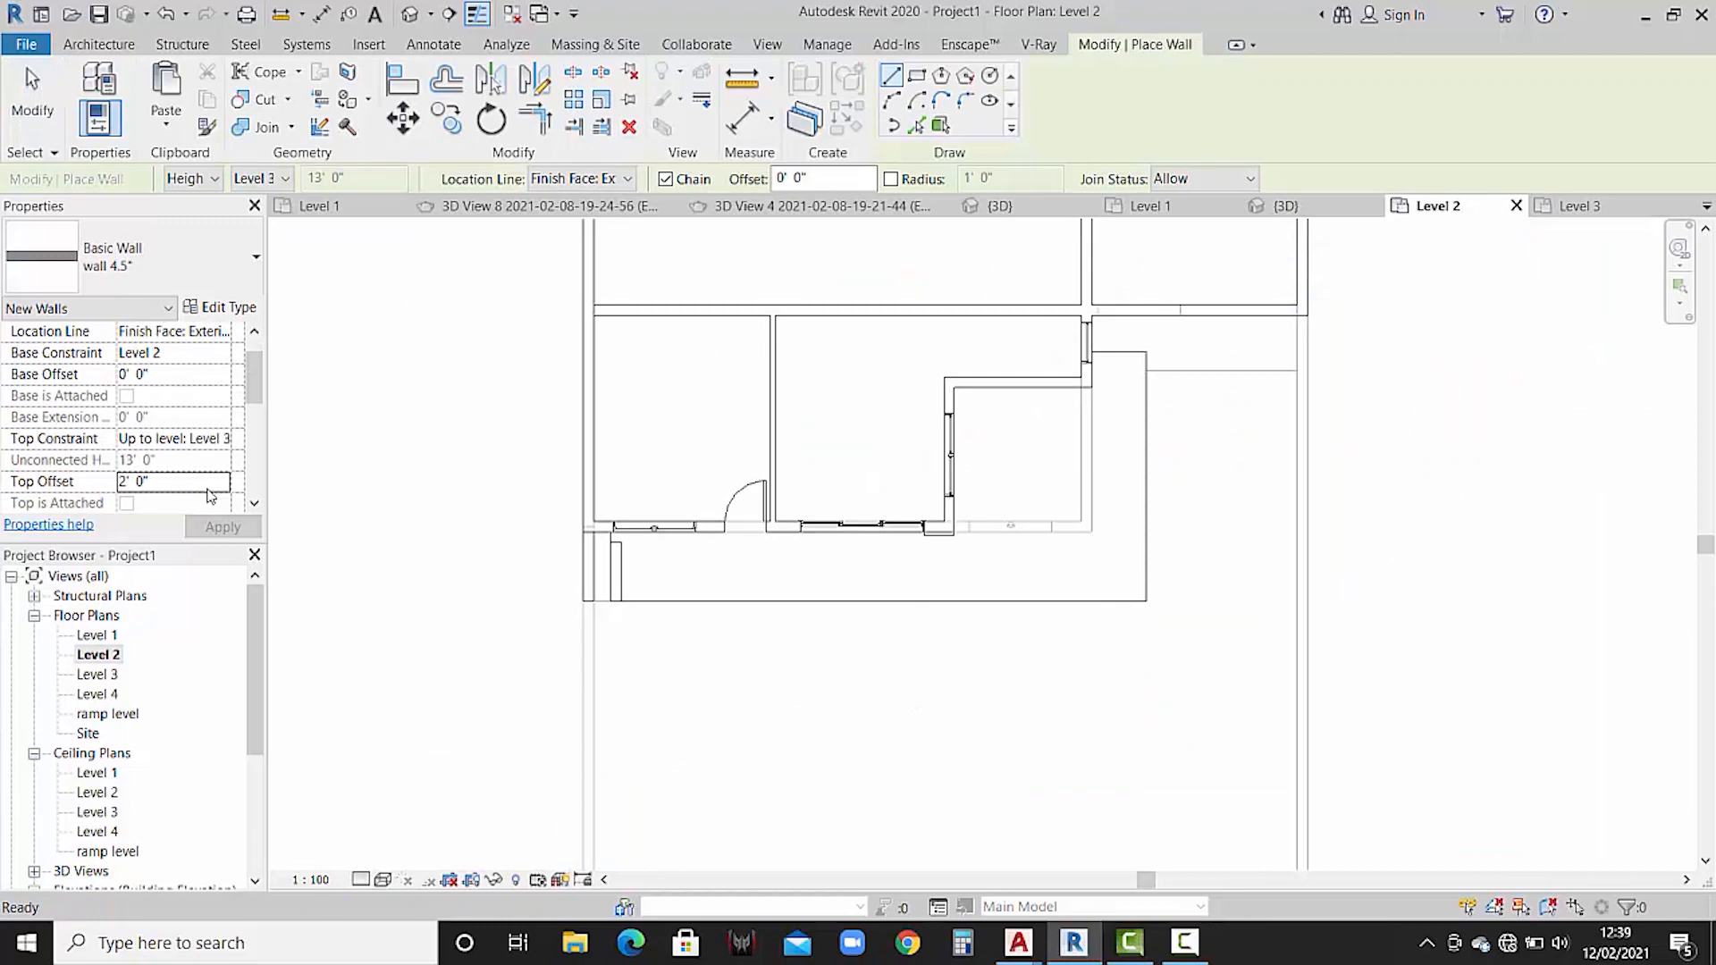
- Set the new 4.5" wall's top constraint to Unconnected with a height of 2' 0", and try starting it along the balcony edge
left_click(229, 439)
left_click(184, 461)
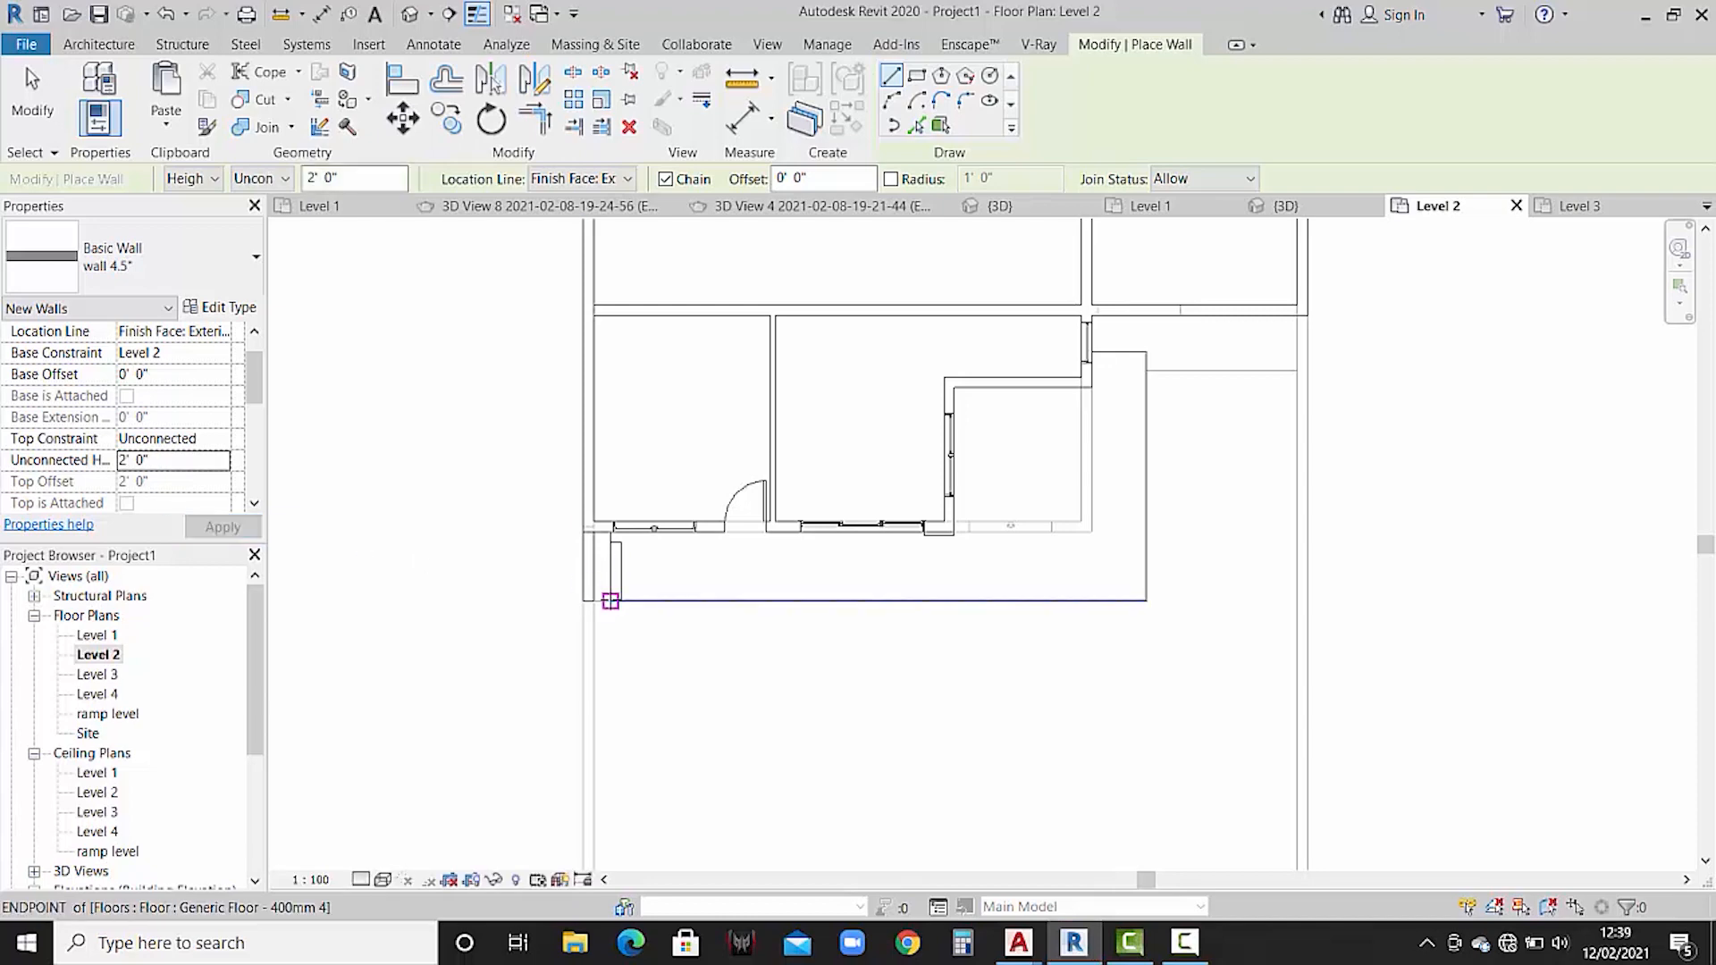
scroll(611, 597, "up", 2)
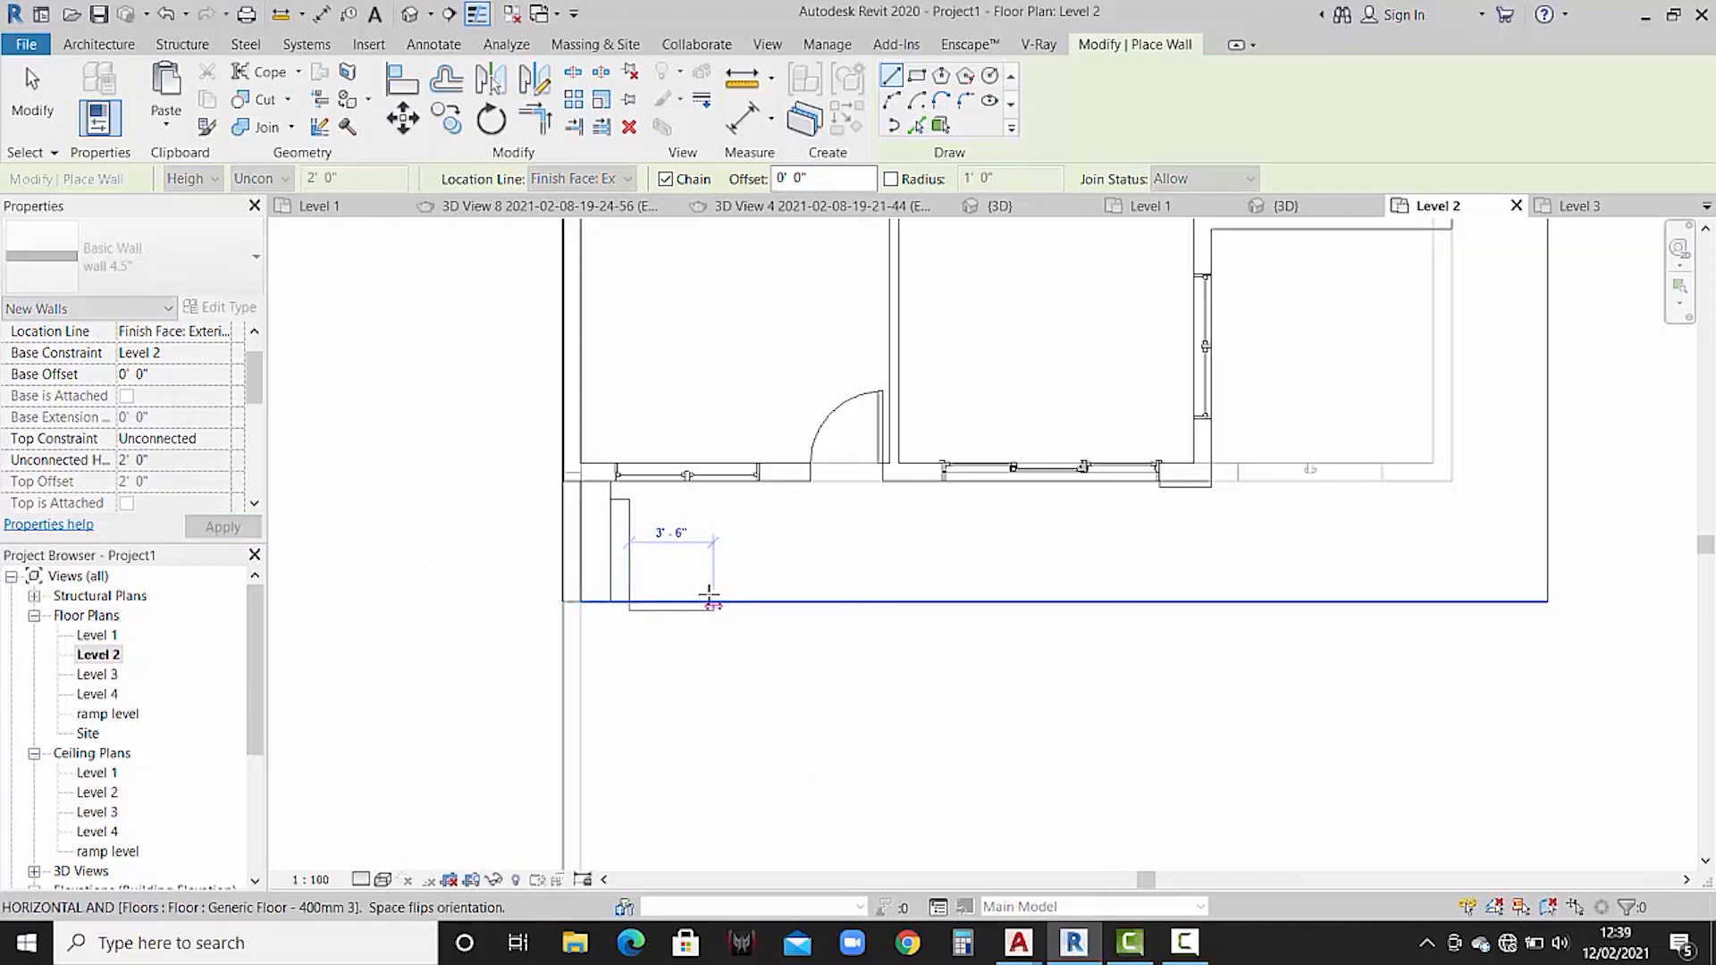
key("Escape")
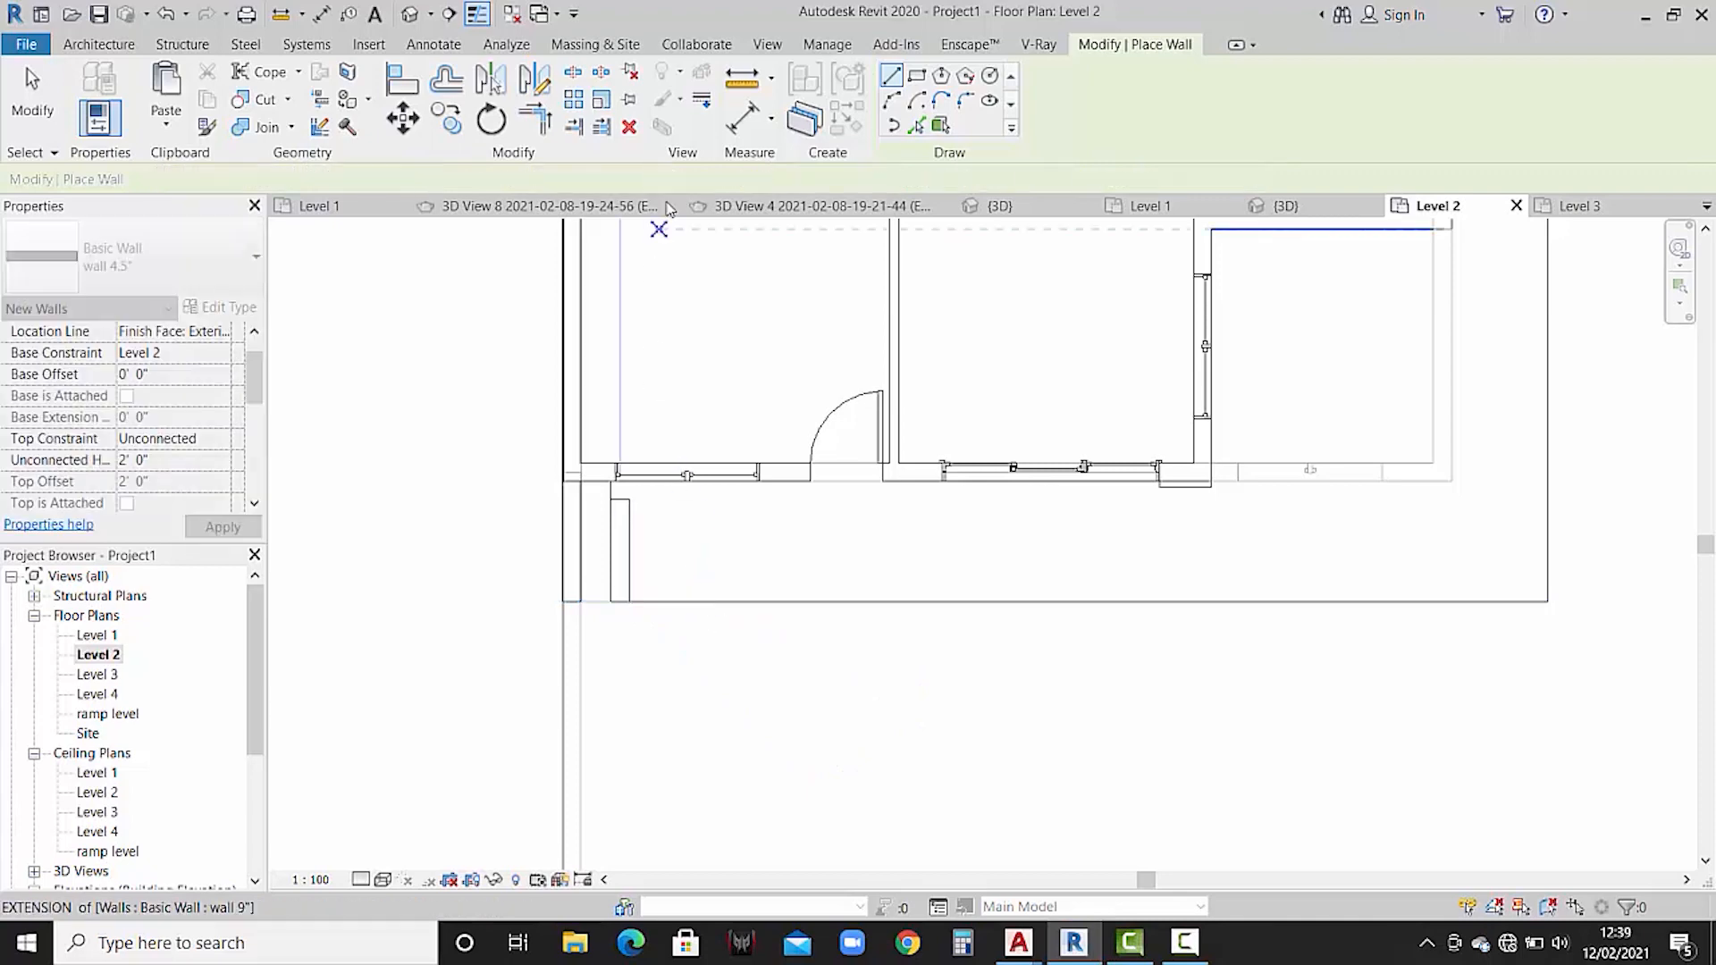
- Set the location line to Finish Face: Interior and draw a wall about 4' long along the balcony's front edge from the existing side wall
left_click(629, 179)
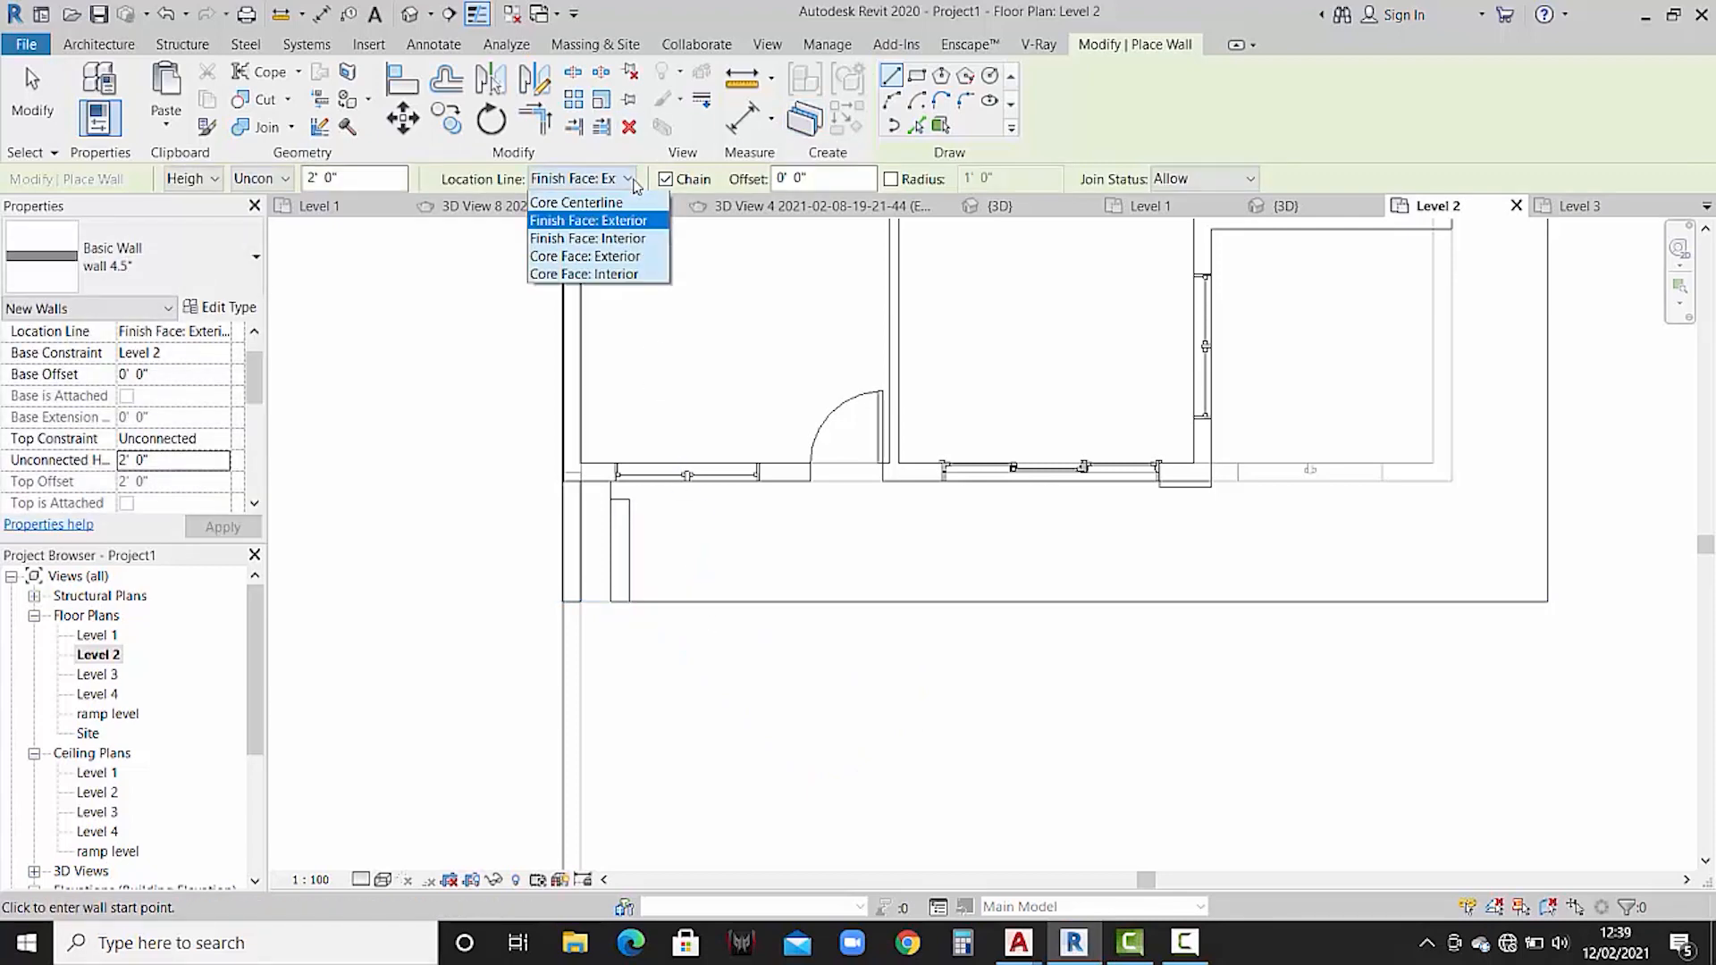
left_click(630, 234)
left_click(630, 593)
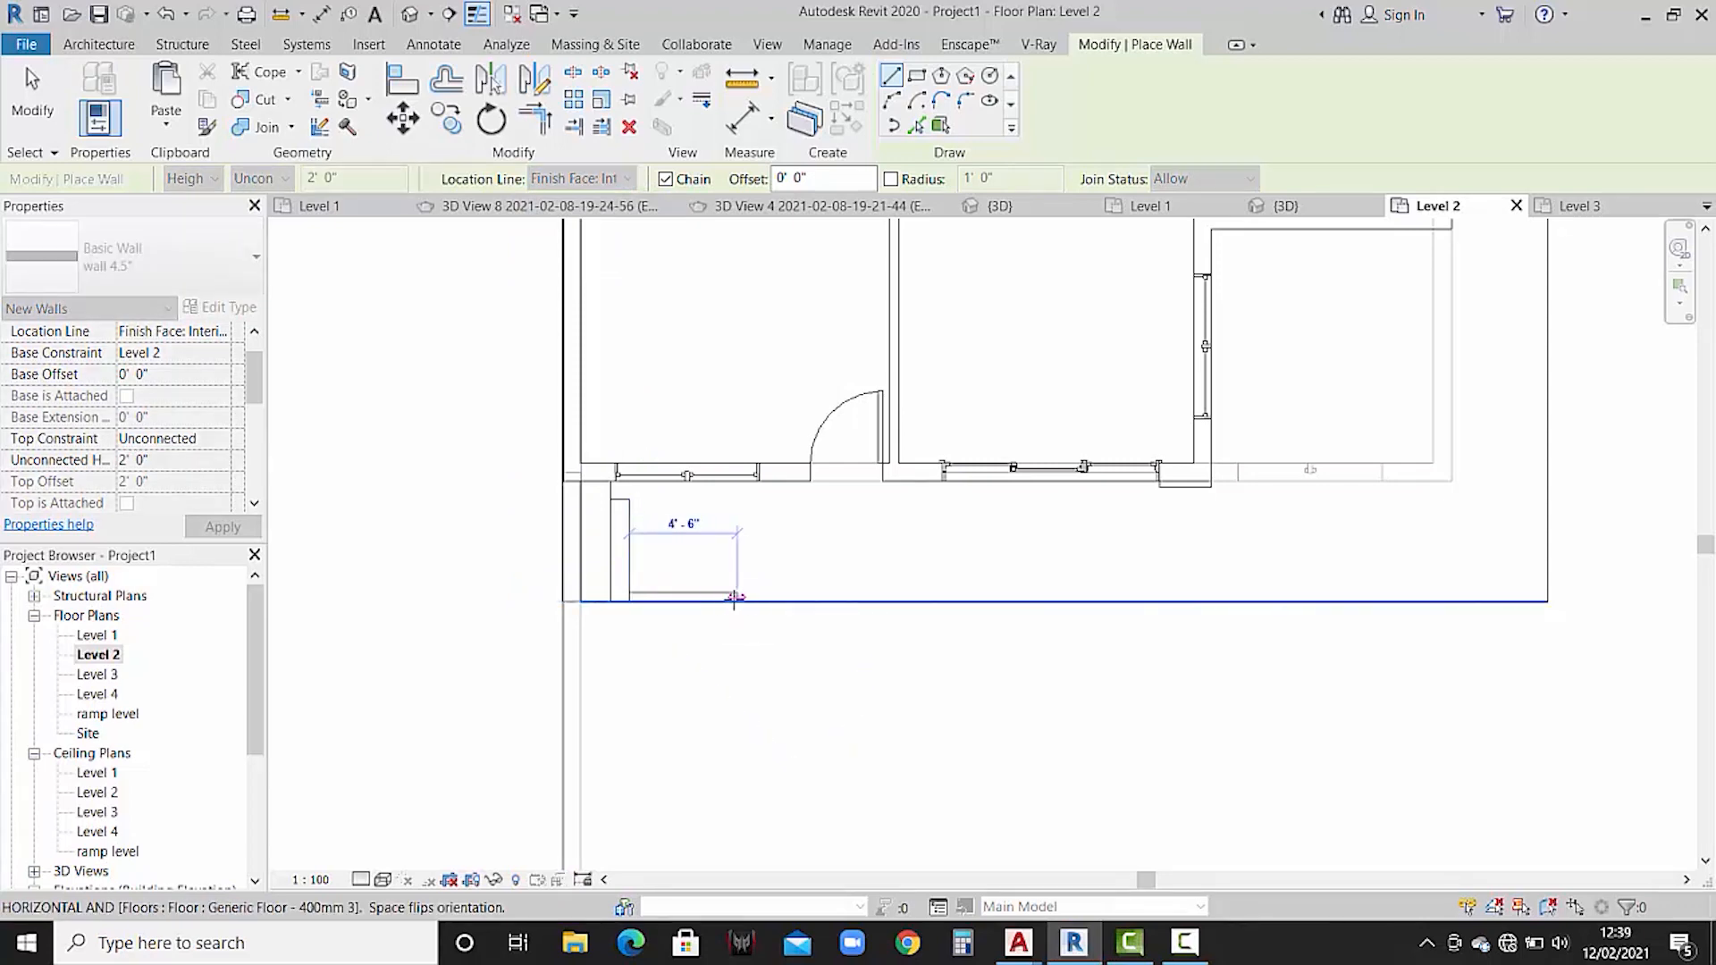
left_click(725, 597)
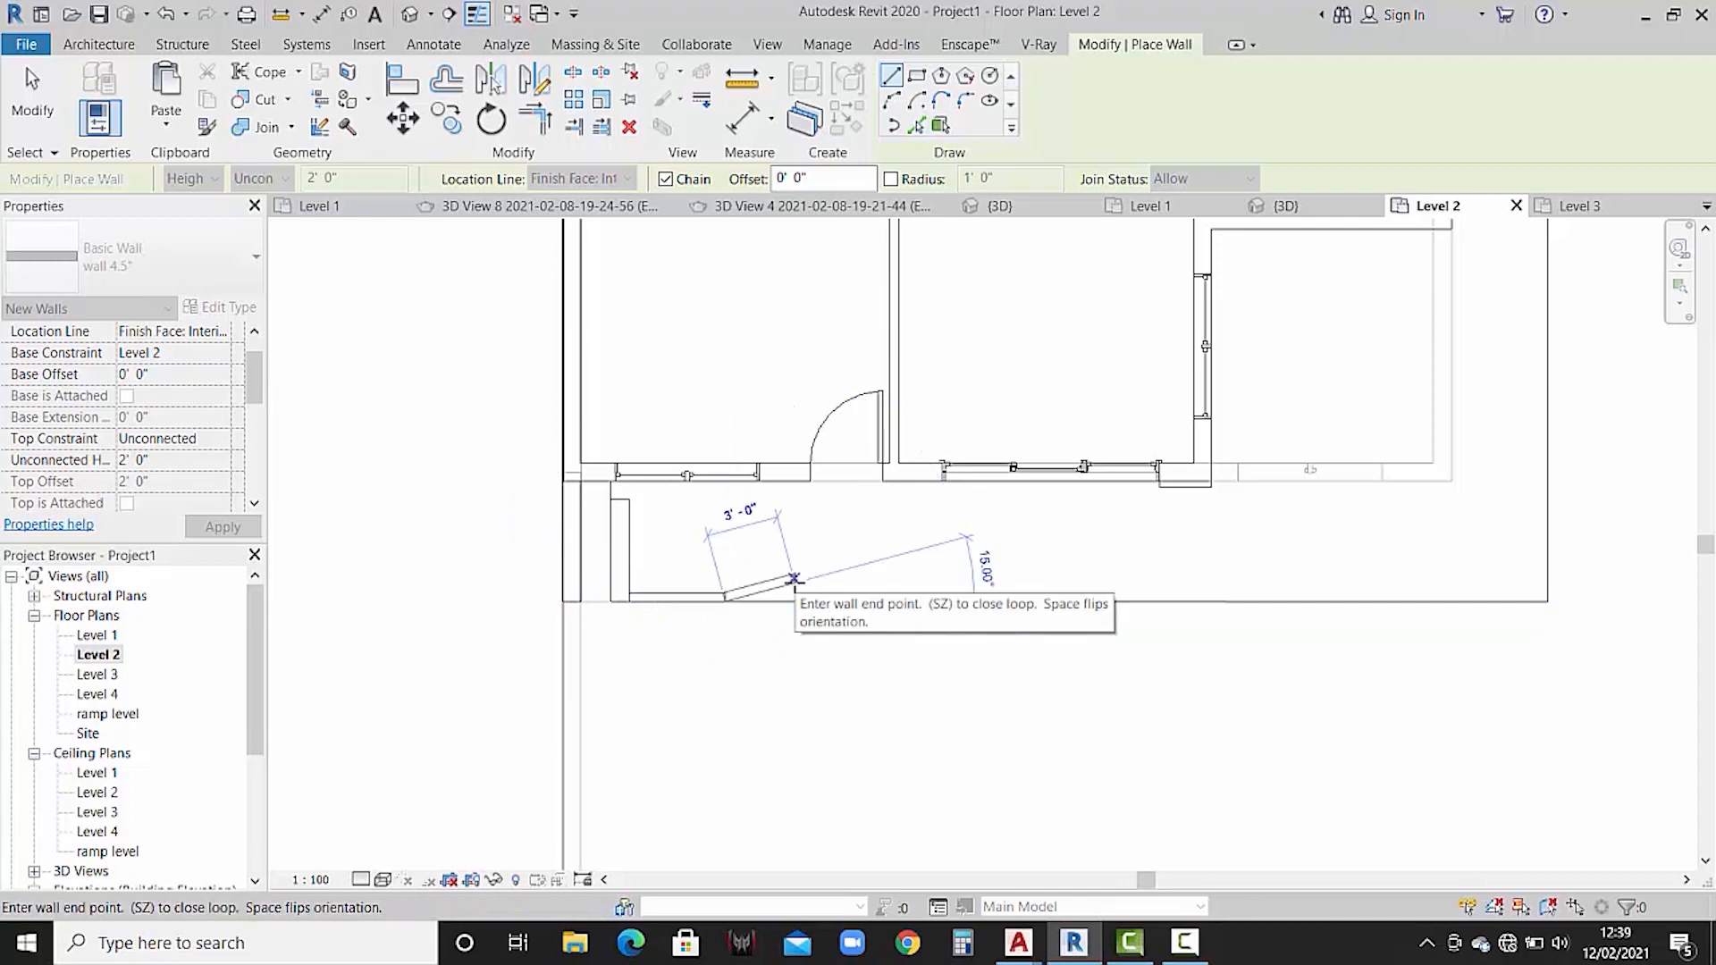
key("Escape")
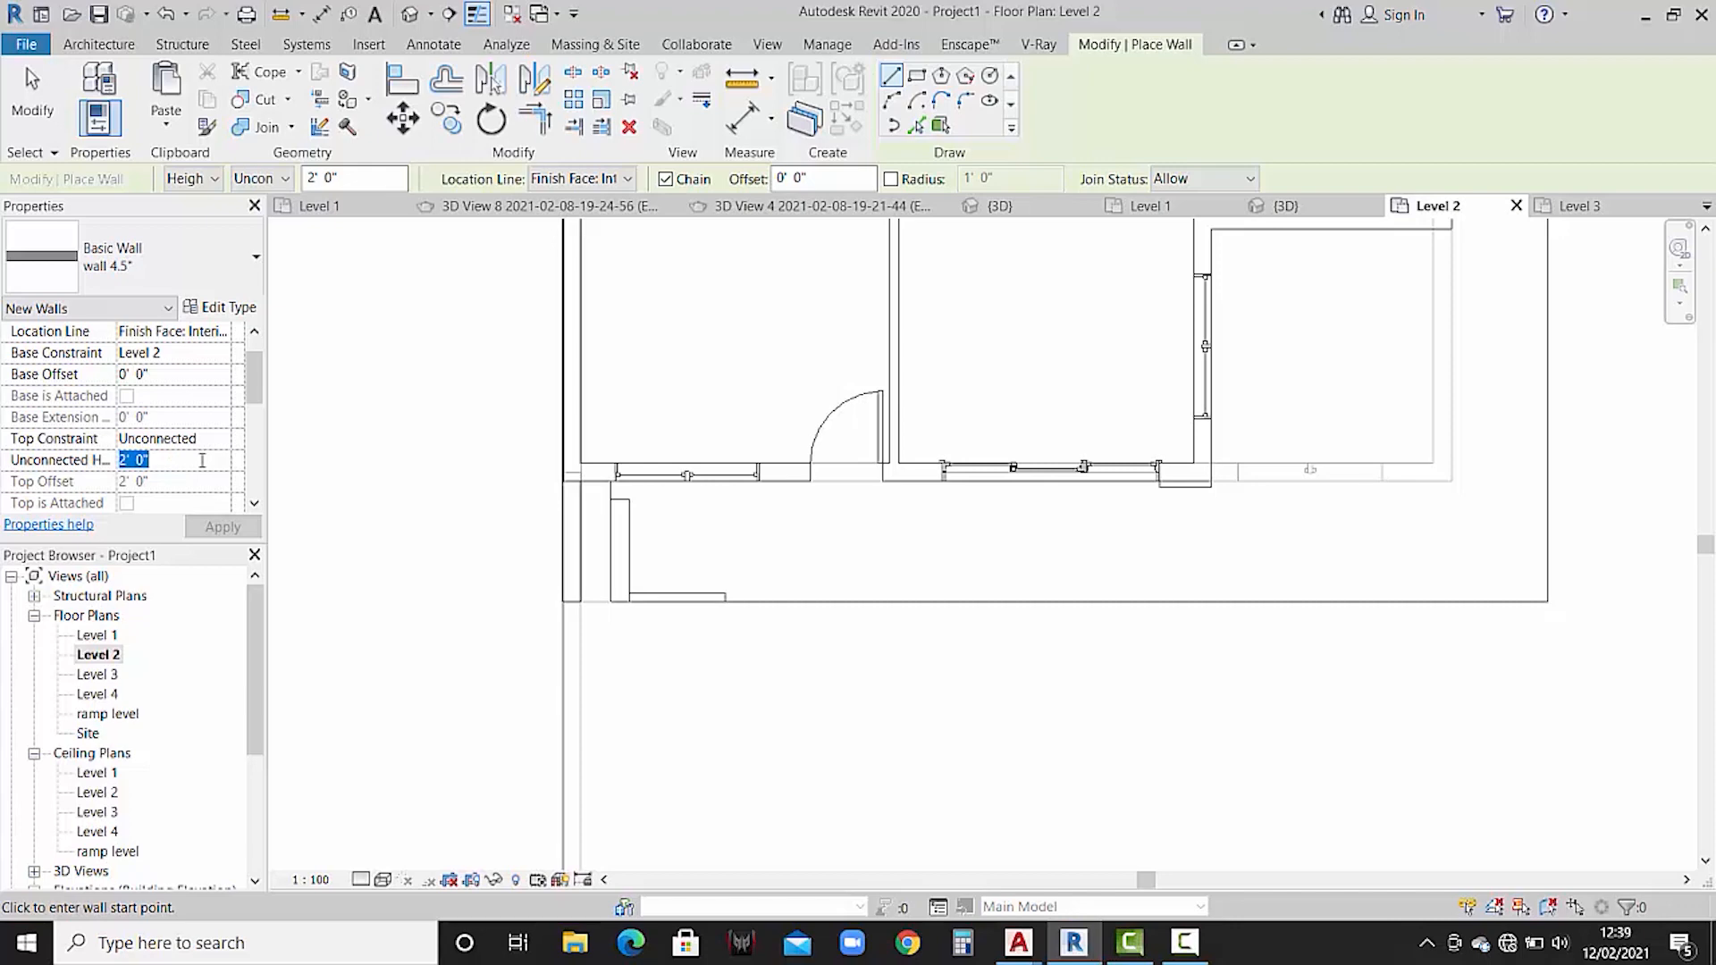
key("Escape")
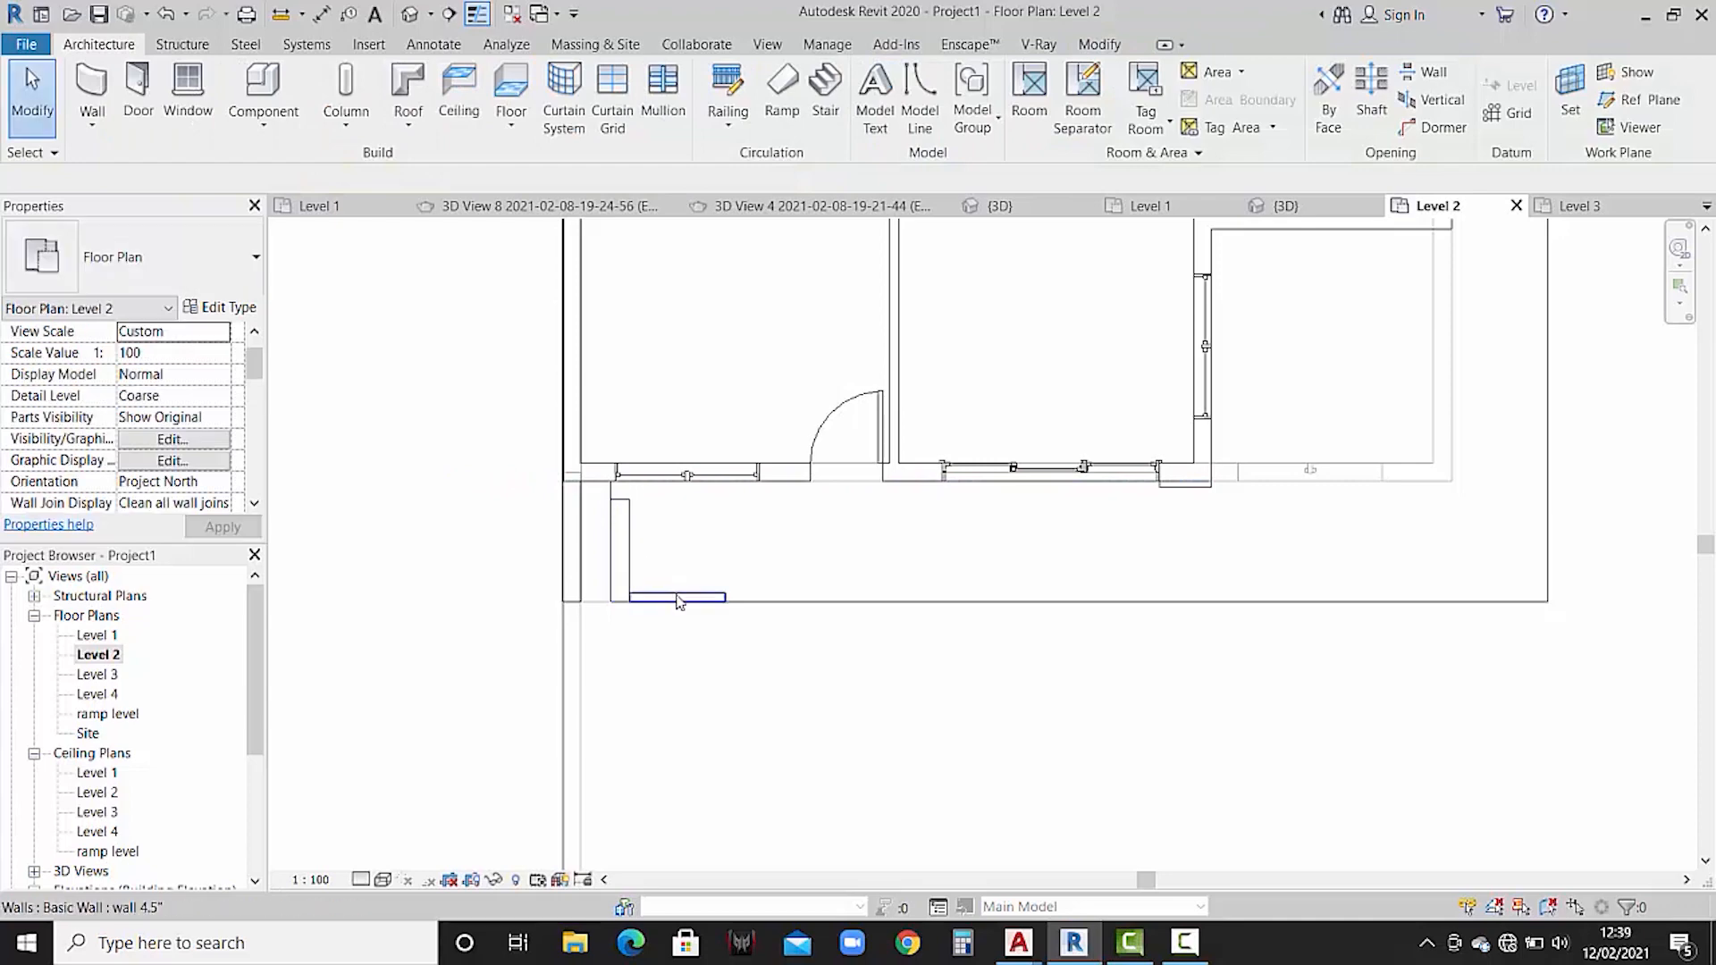
- Set the new balcony wall's unconnected height to 3' 0"
left_click(675, 597)
left_click(185, 461)
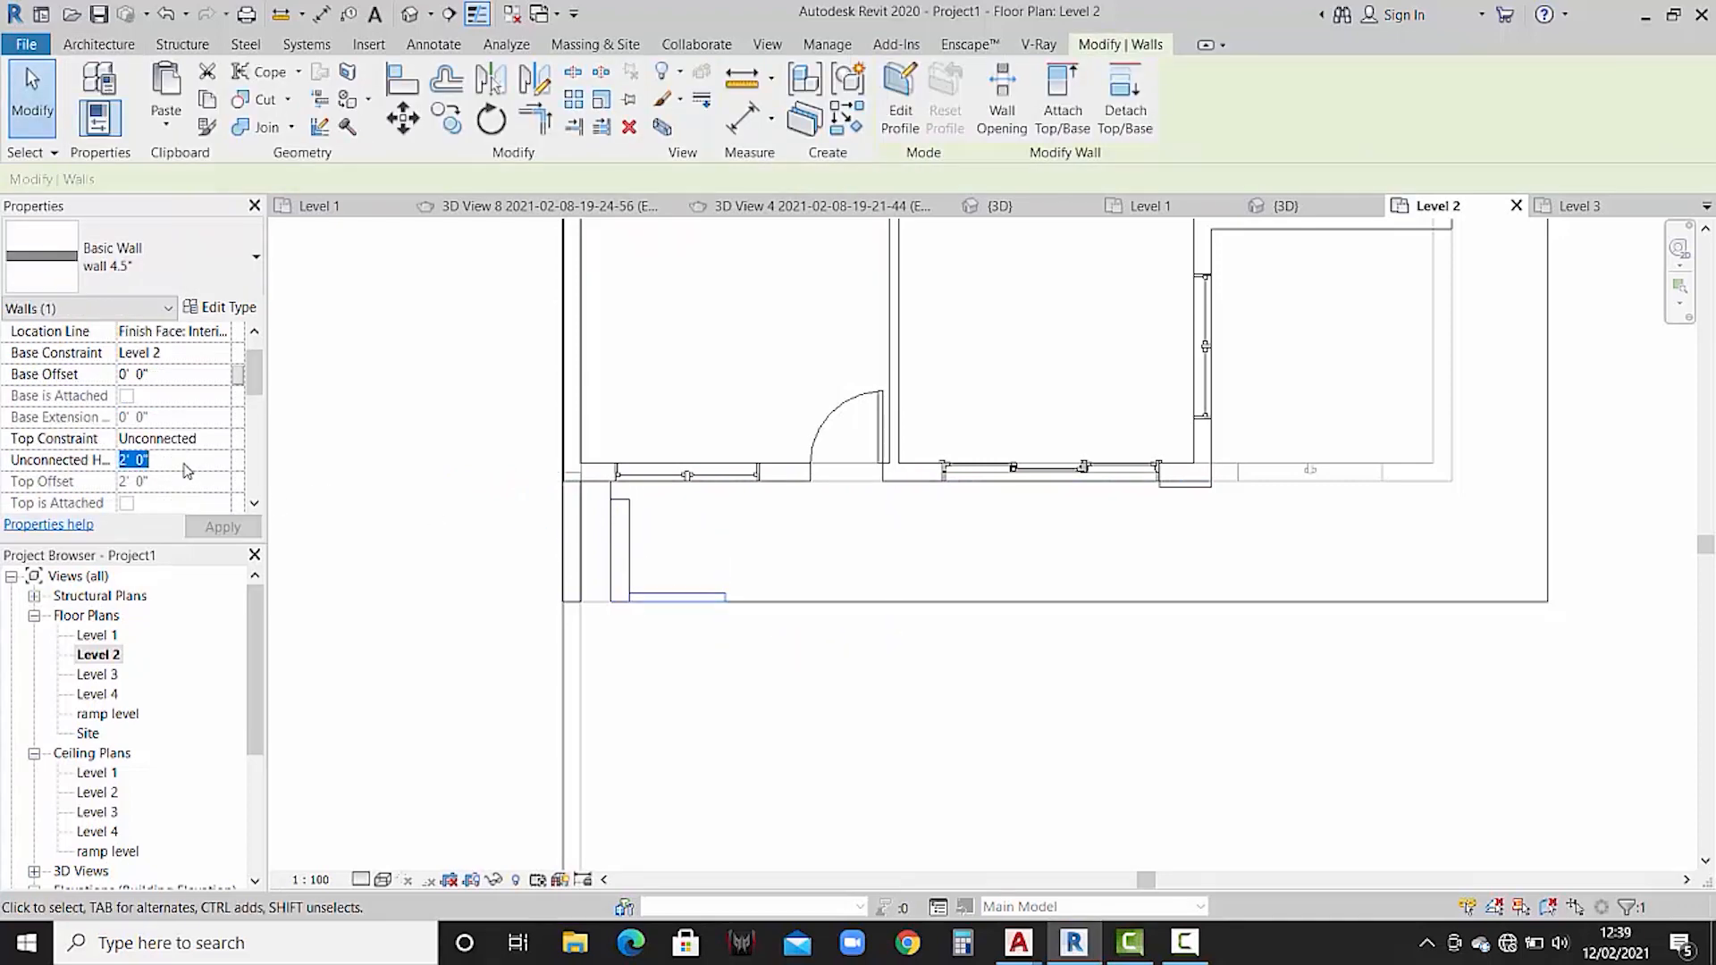
left_click(223, 527)
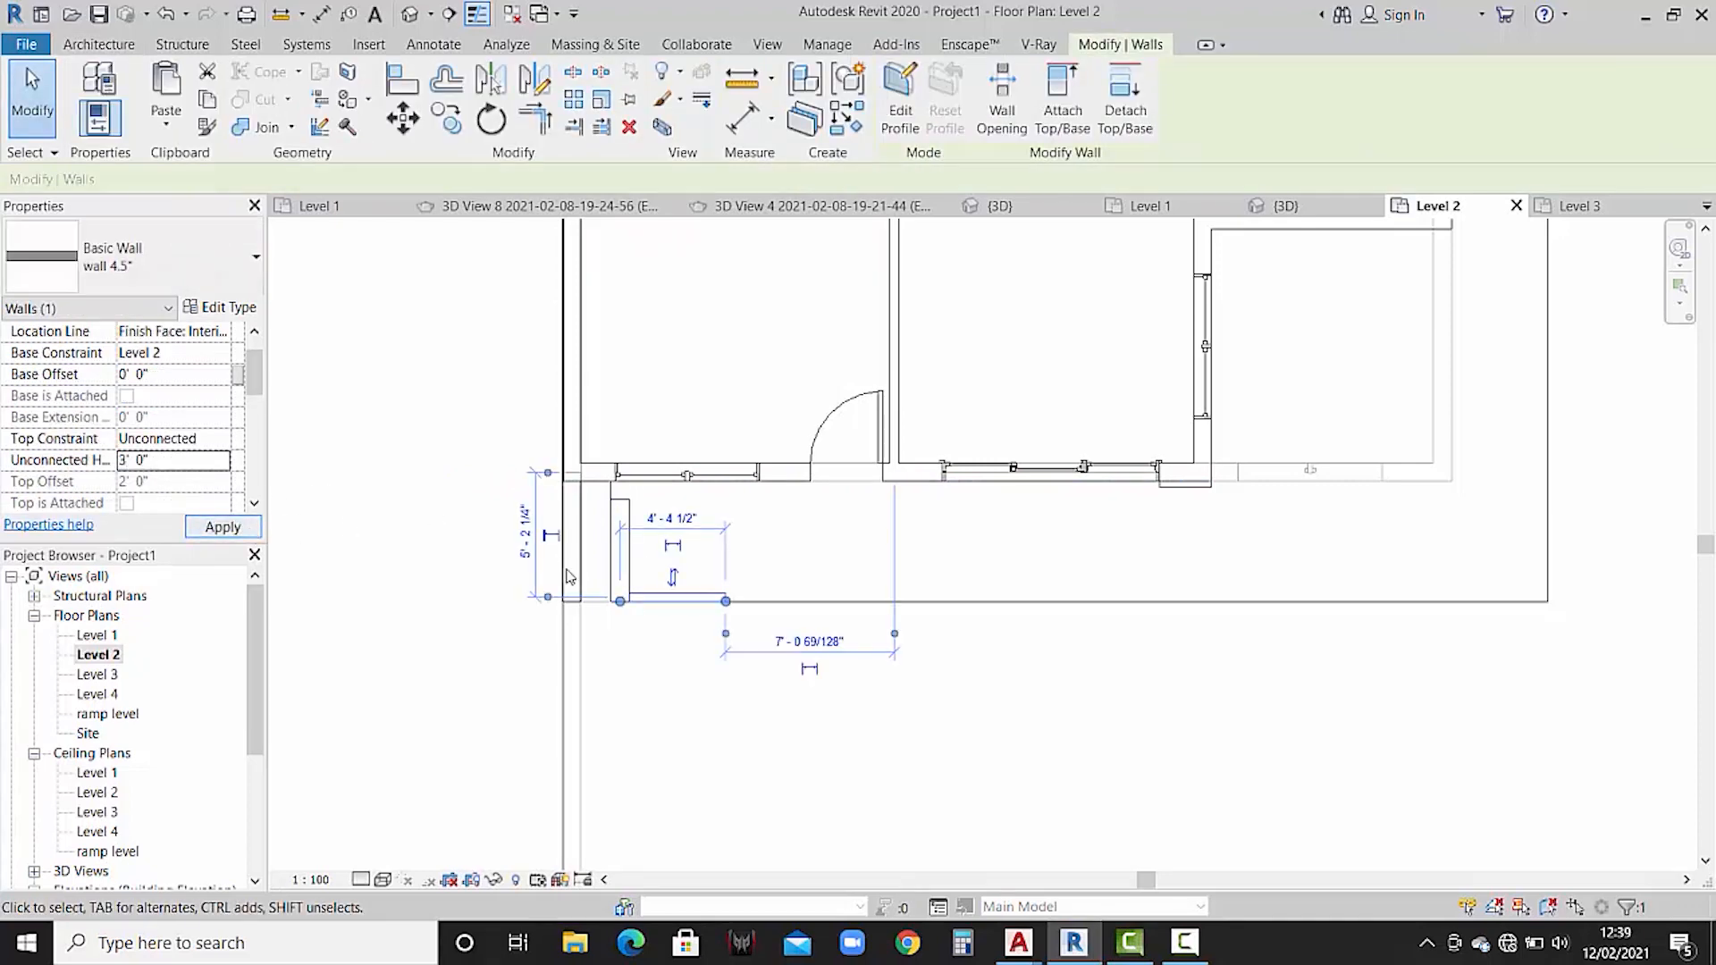
scroll(661, 642, "up", 2)
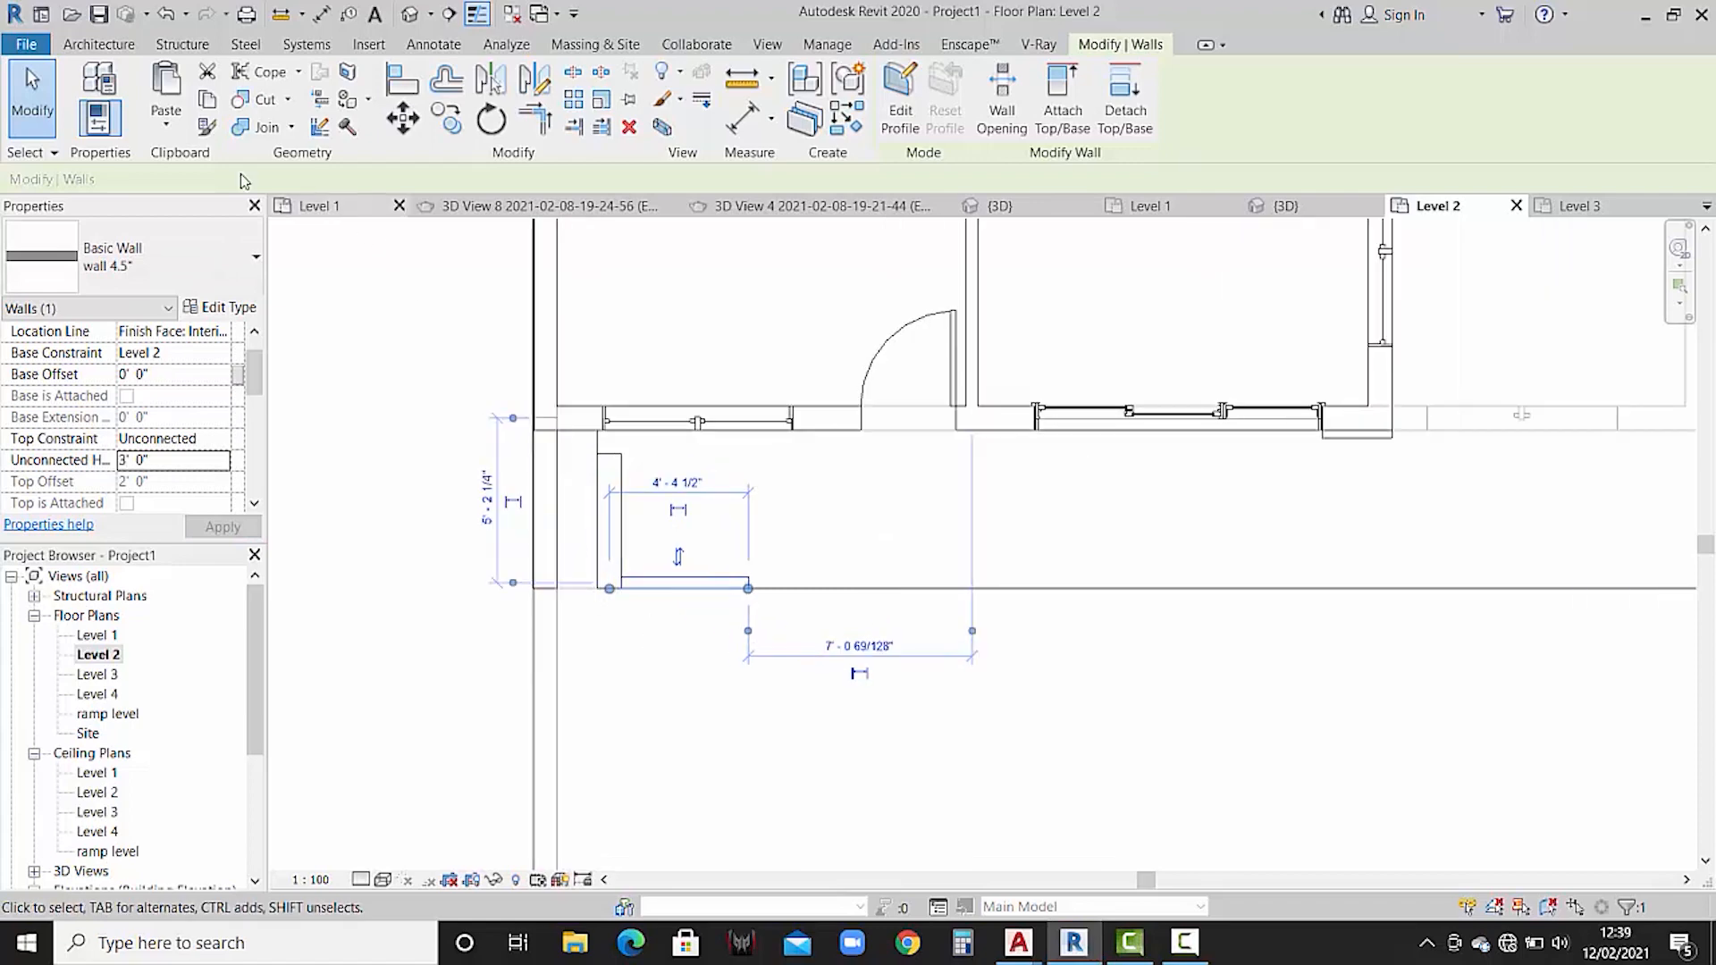
- Create parts from the short 3' 0" high balcony wall and clear the selection
left_click(815, 125)
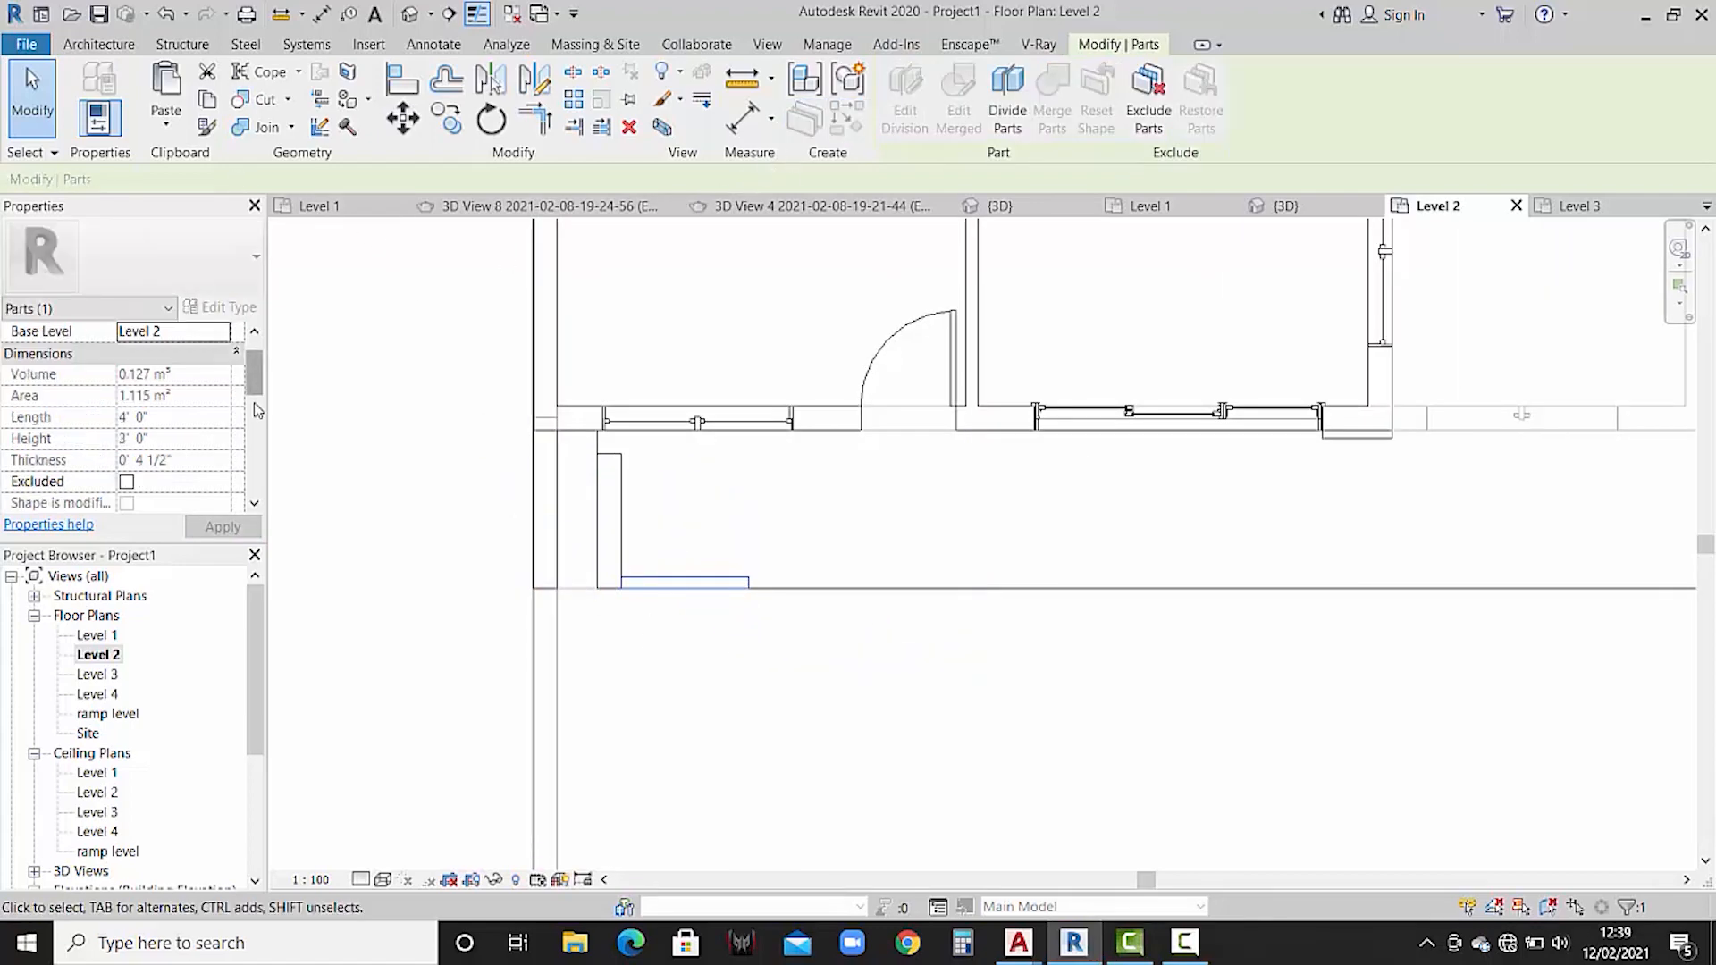
key("Escape")
key("Escape")
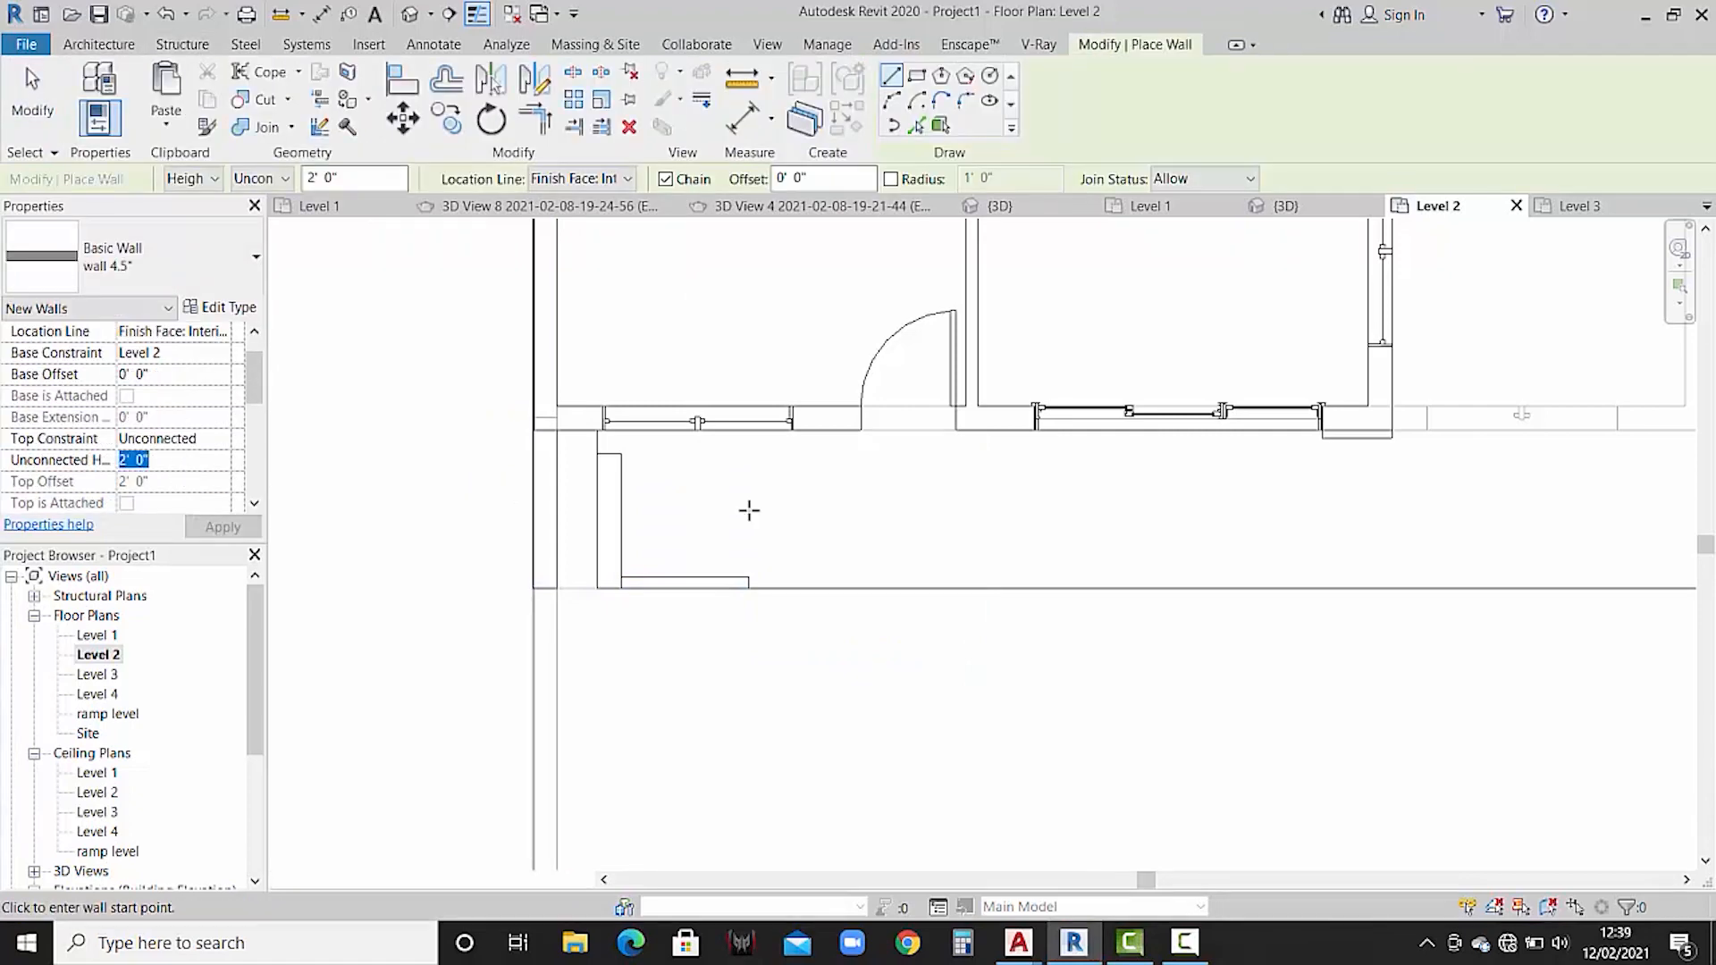
- Draw chained 4.5" walls, 2' 0" high, along the rest of the balcony's front edge, about 18' back along its side and in to the house wall
left_click(749, 587)
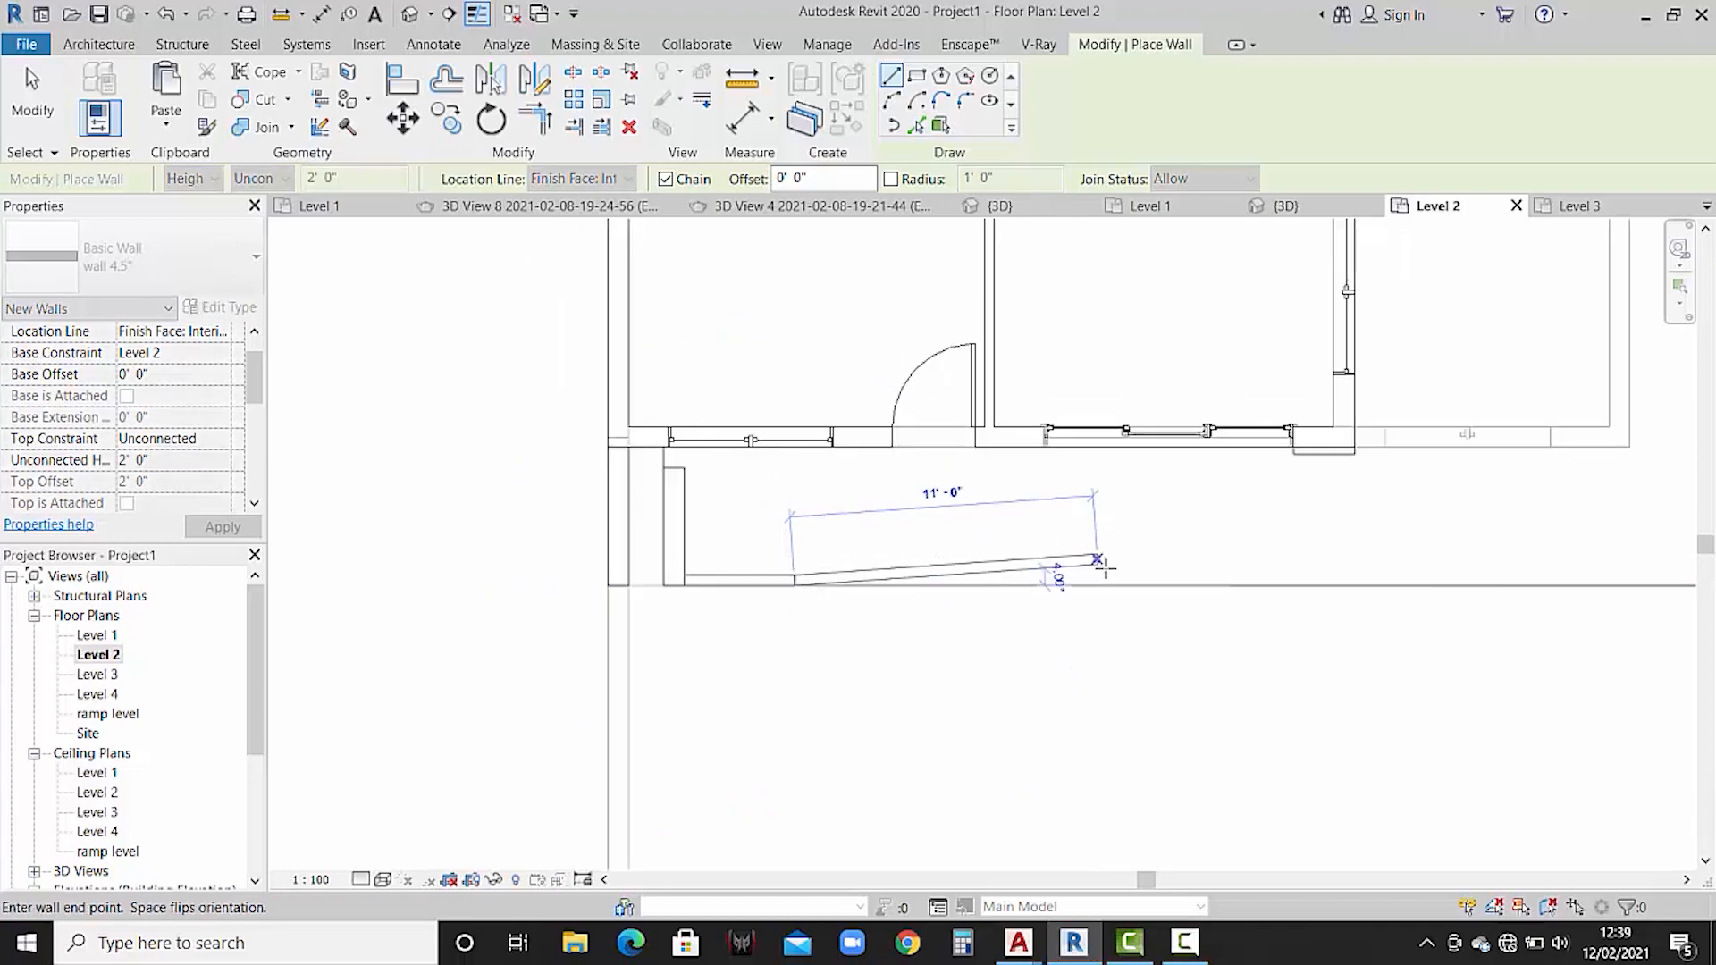
scroll(1054, 574, "down", 2)
middle_click_drag(1180, 585, 1005, 606)
scroll(1226, 572, "up", 2)
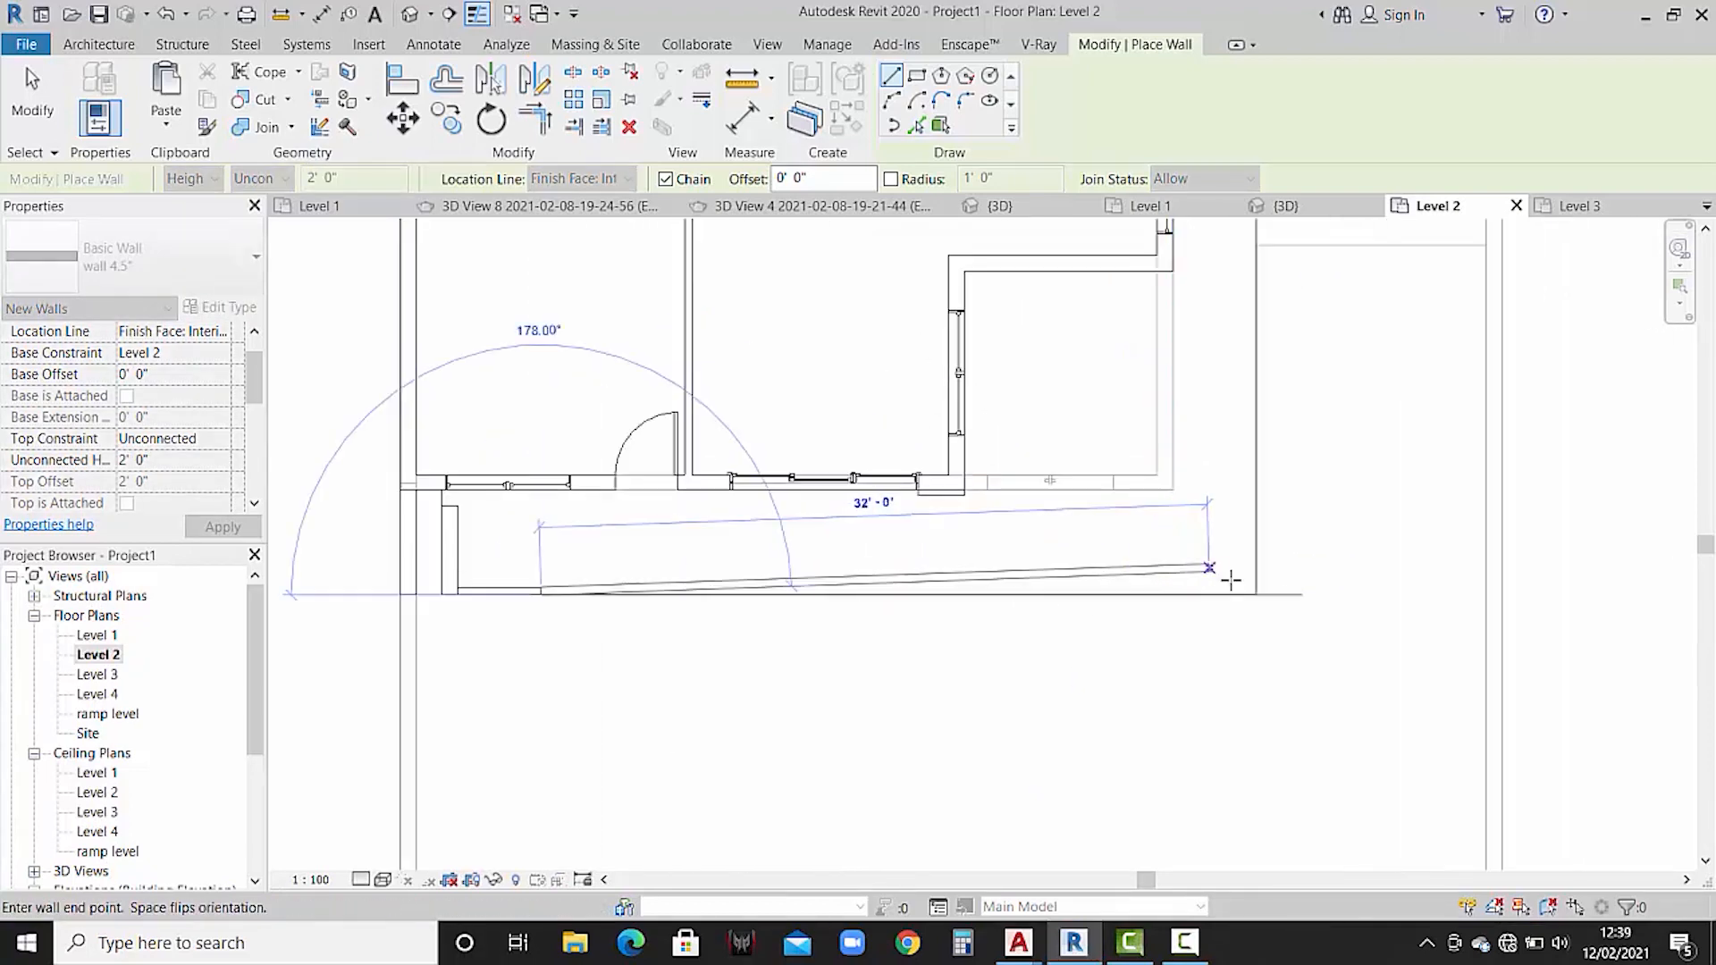
middle_click_drag(1243, 317, 1262, 542)
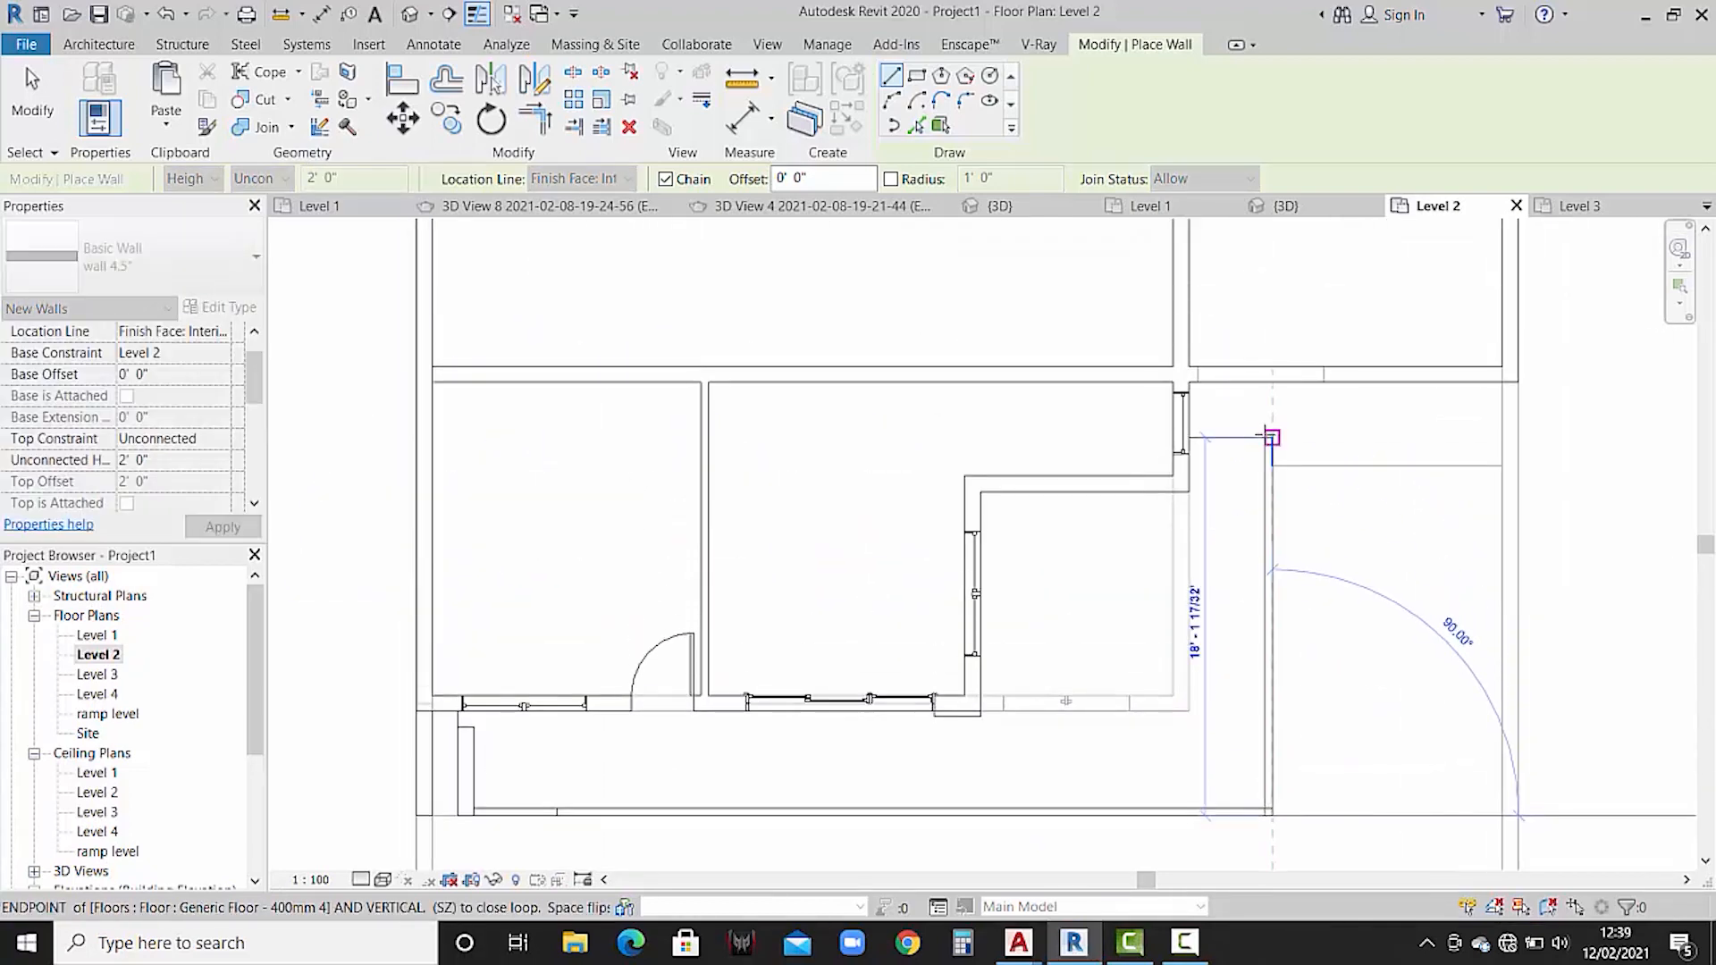
left_click(1272, 438)
left_click(1189, 442)
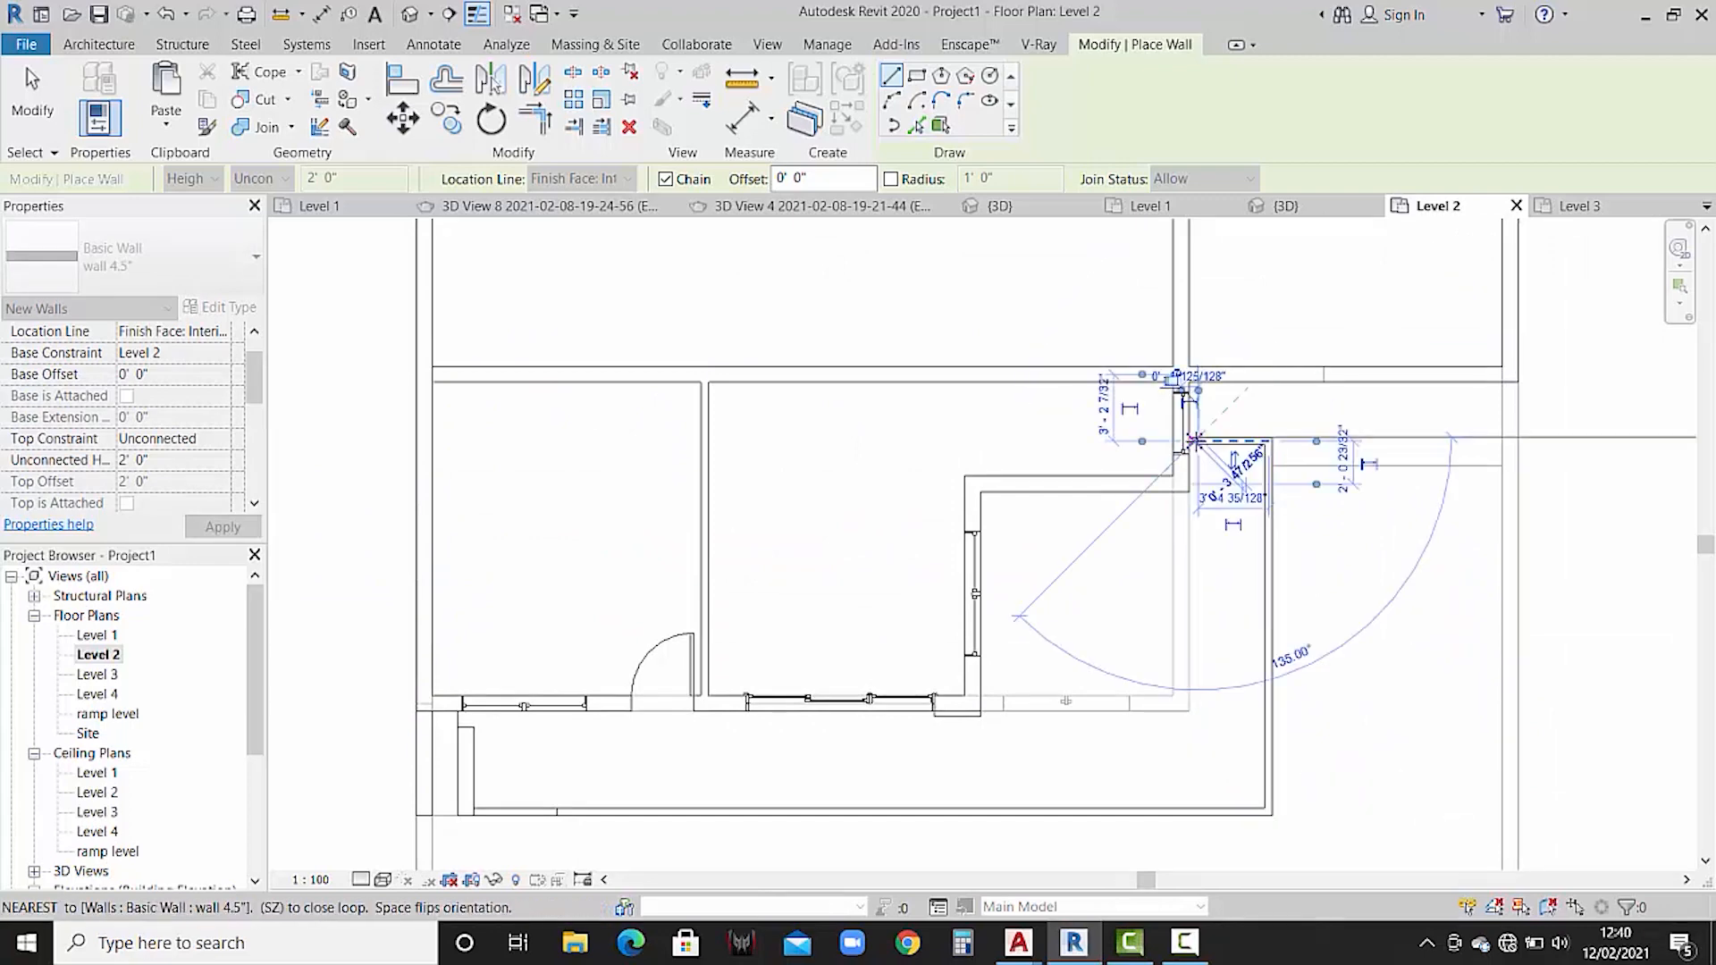
scroll(1184, 447, "up", 2)
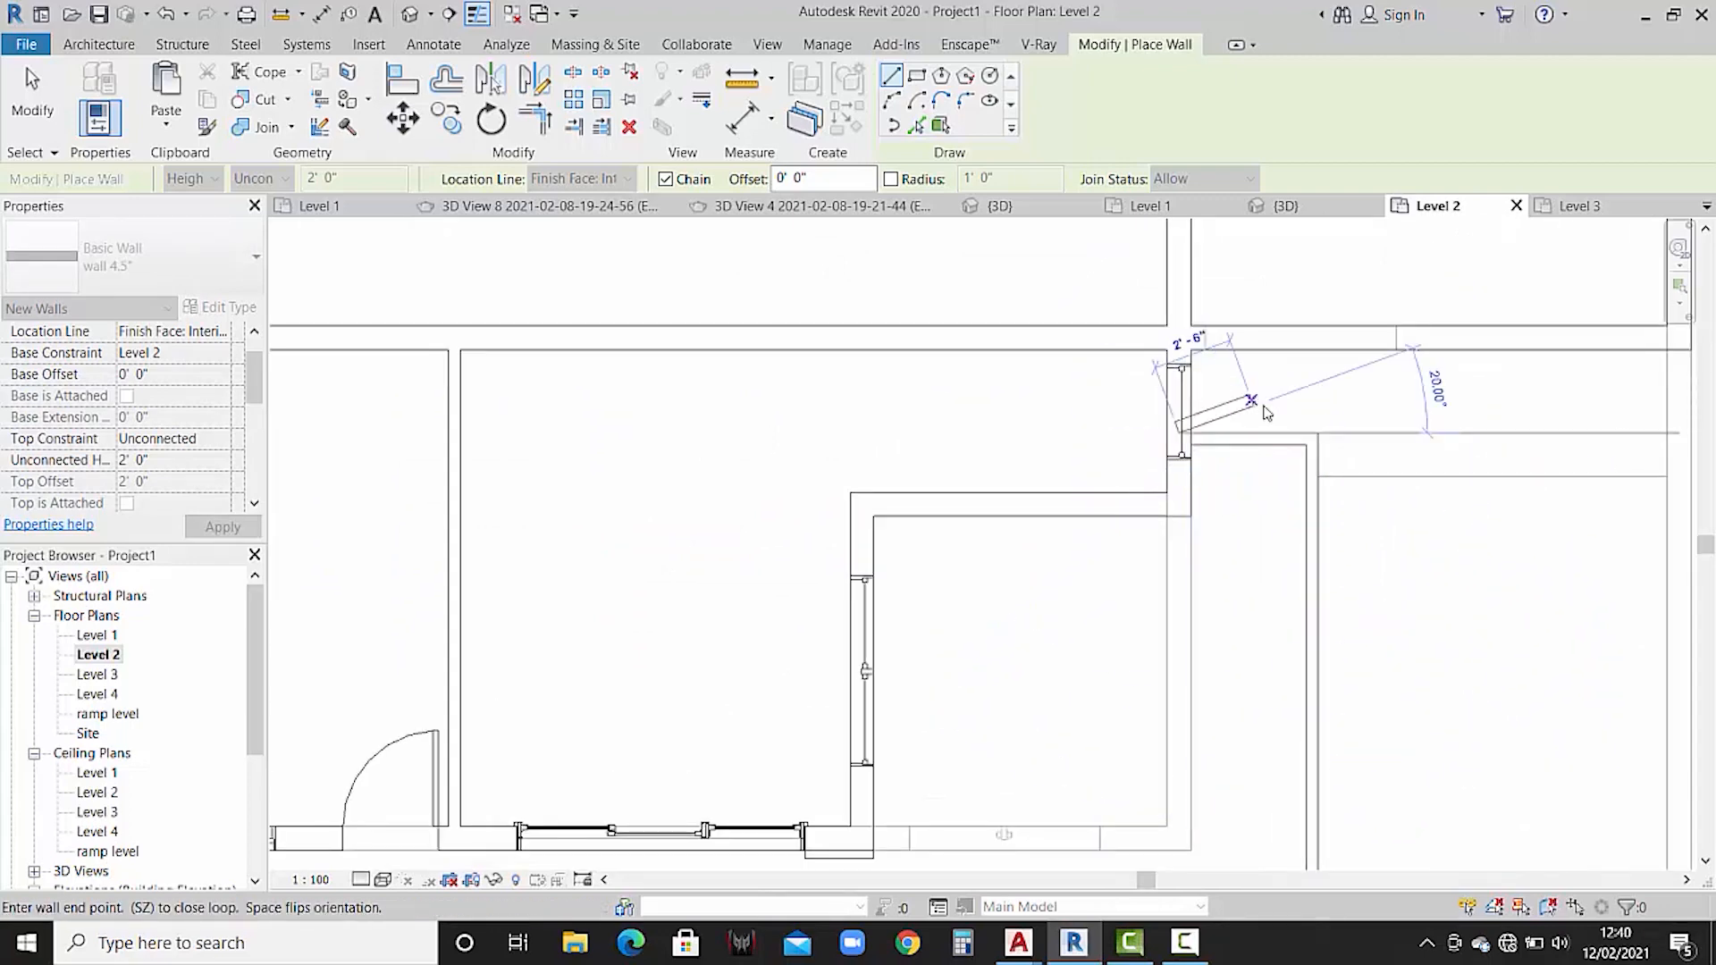
key("Escape")
key("Escape")
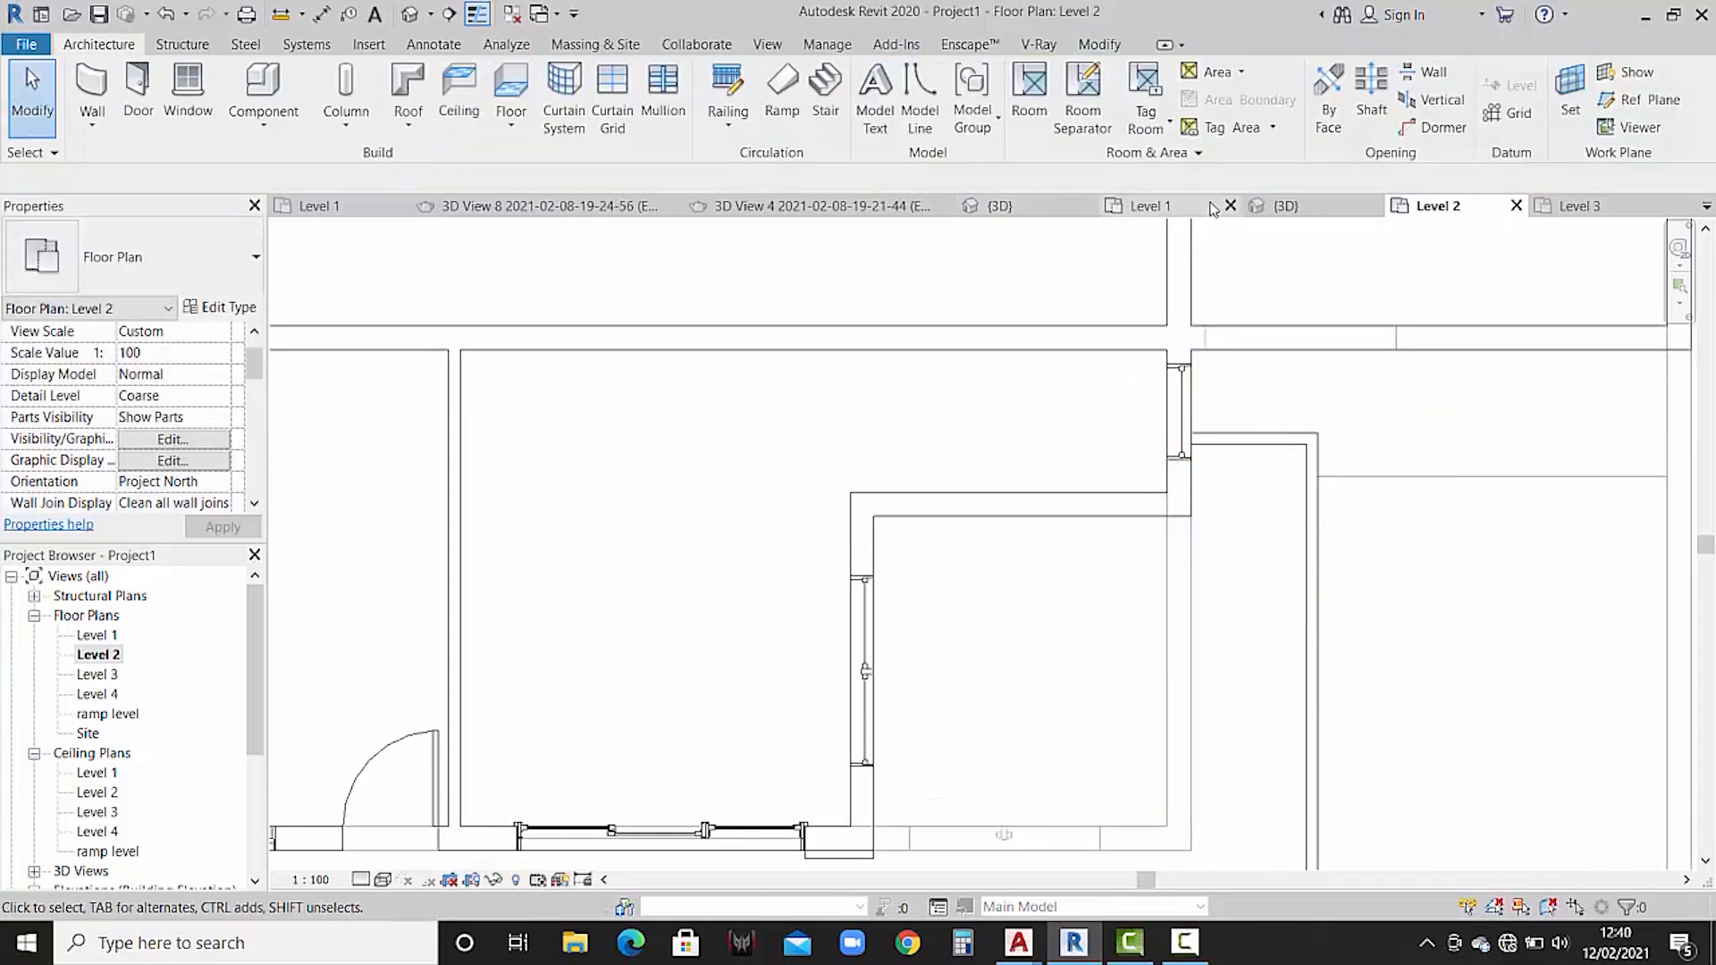
- Inspect the Level 2 balcony parapet from the front and side in the 3D view
left_click(1280, 206)
middle_click_drag(1338, 513, 1141, 567, "shift")
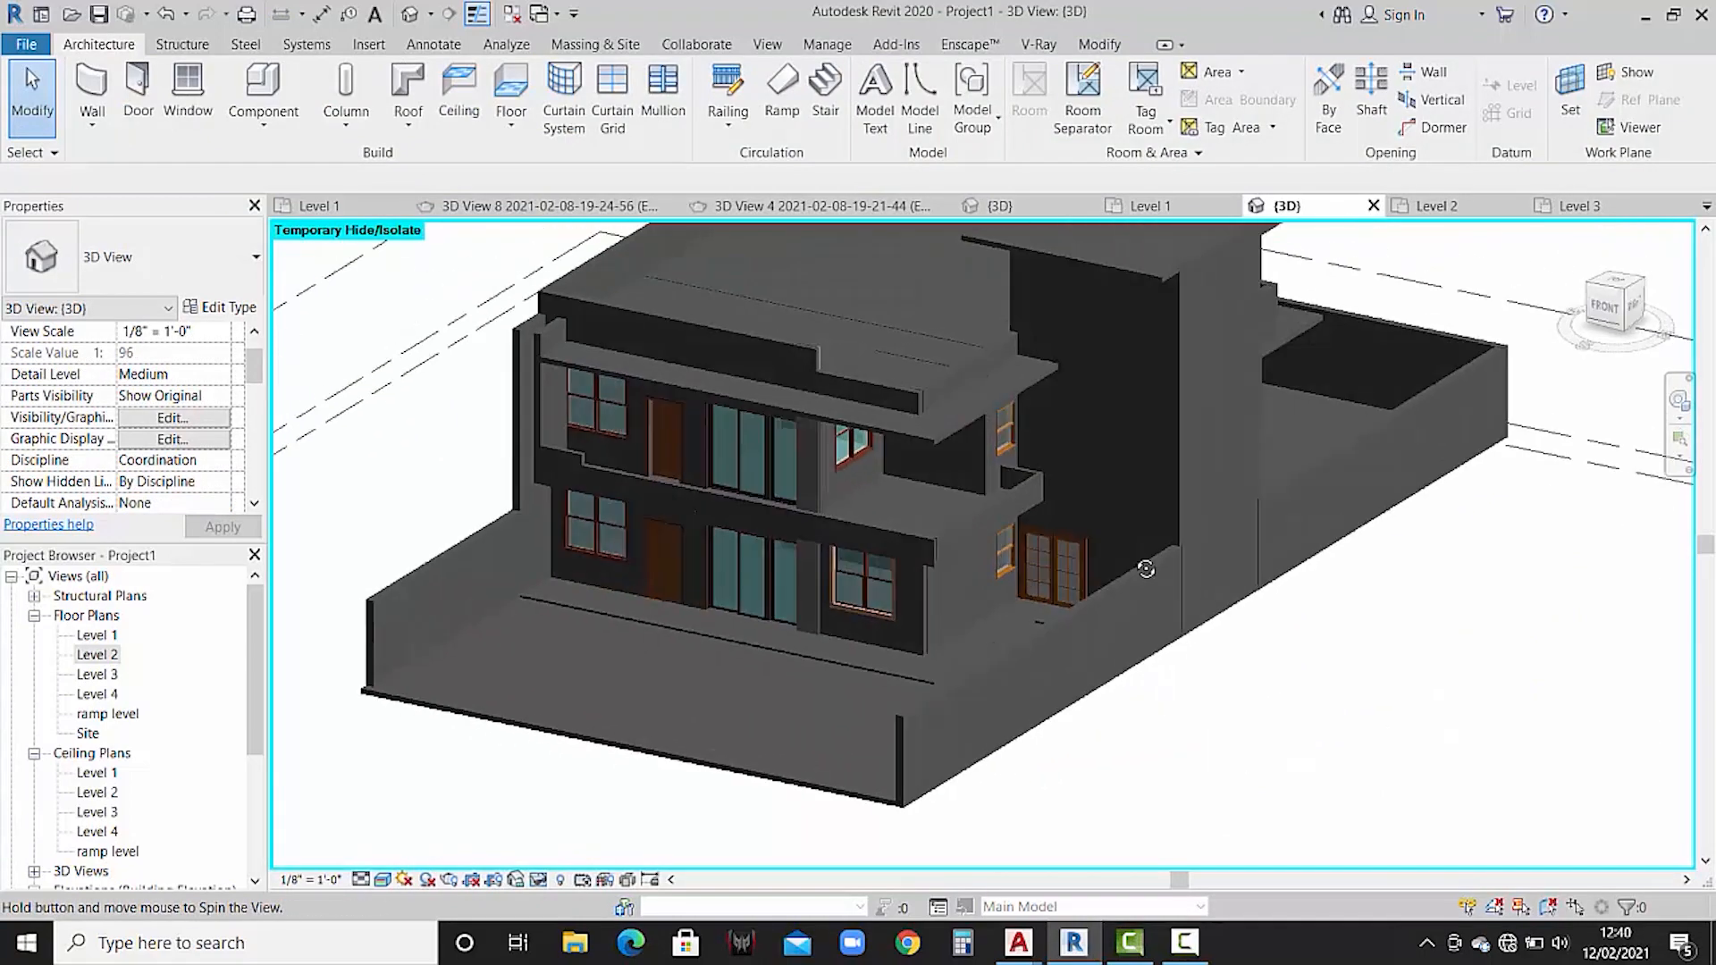
scroll(662, 490, "up", 3)
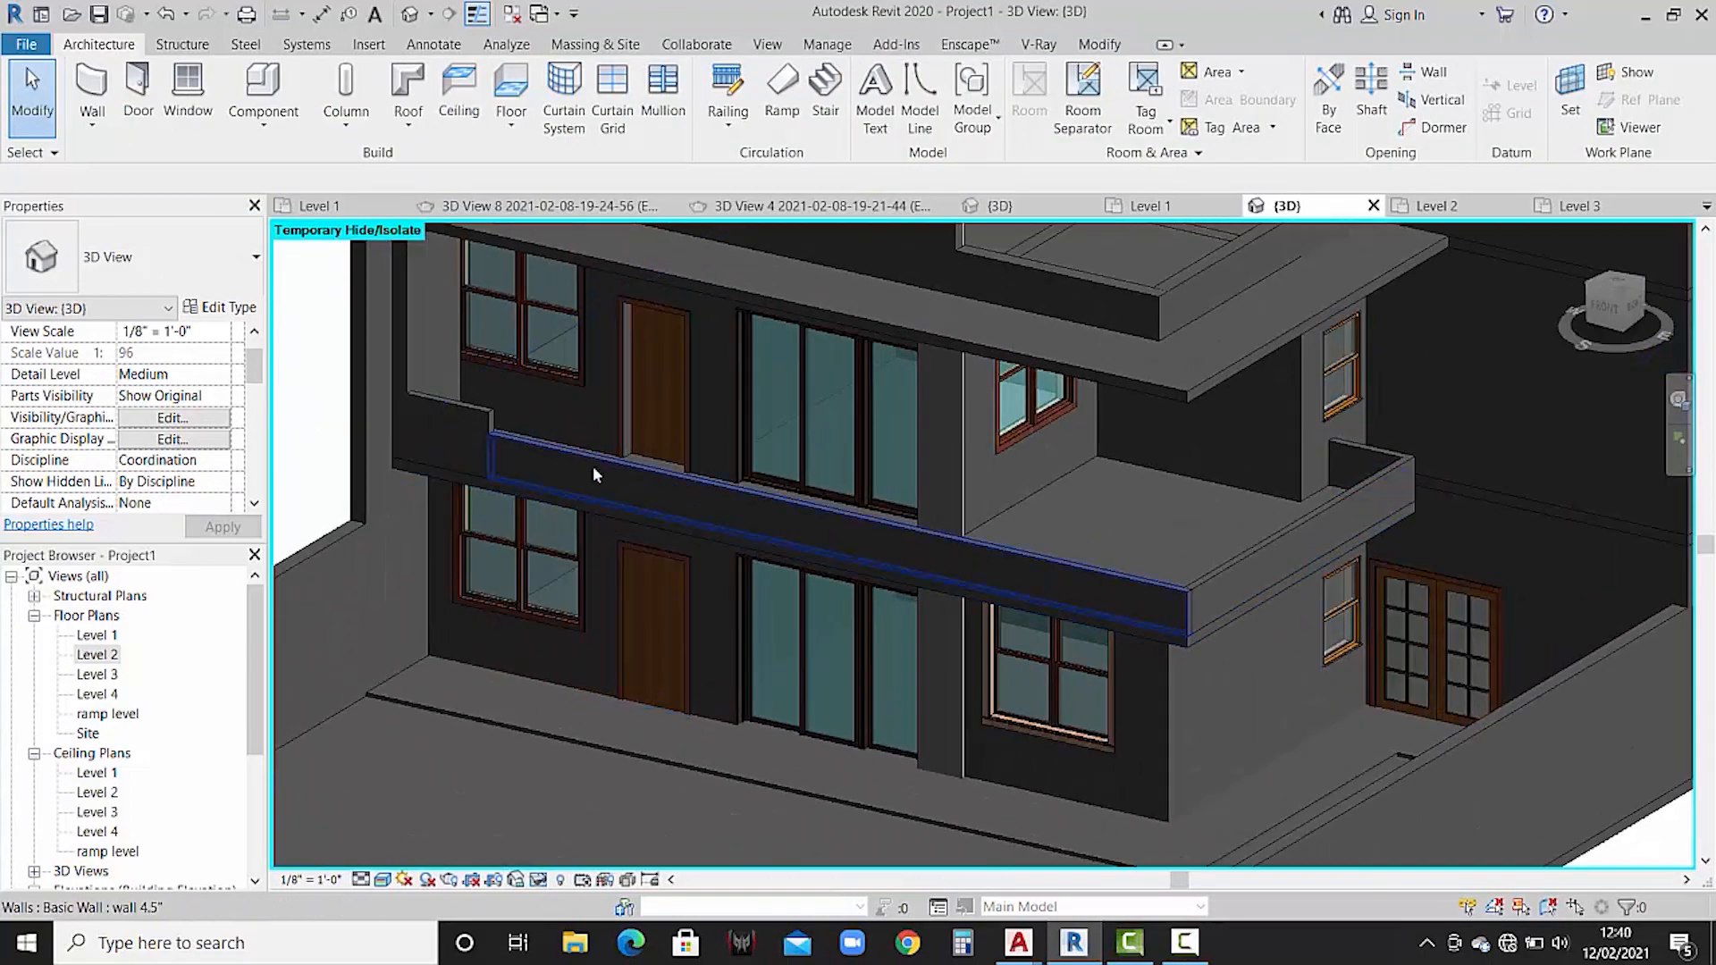
scroll(509, 444, "up", 3)
middle_click_drag(508, 443, 716, 454)
scroll(713, 449, "down", 1)
scroll(713, 450, "down", 3)
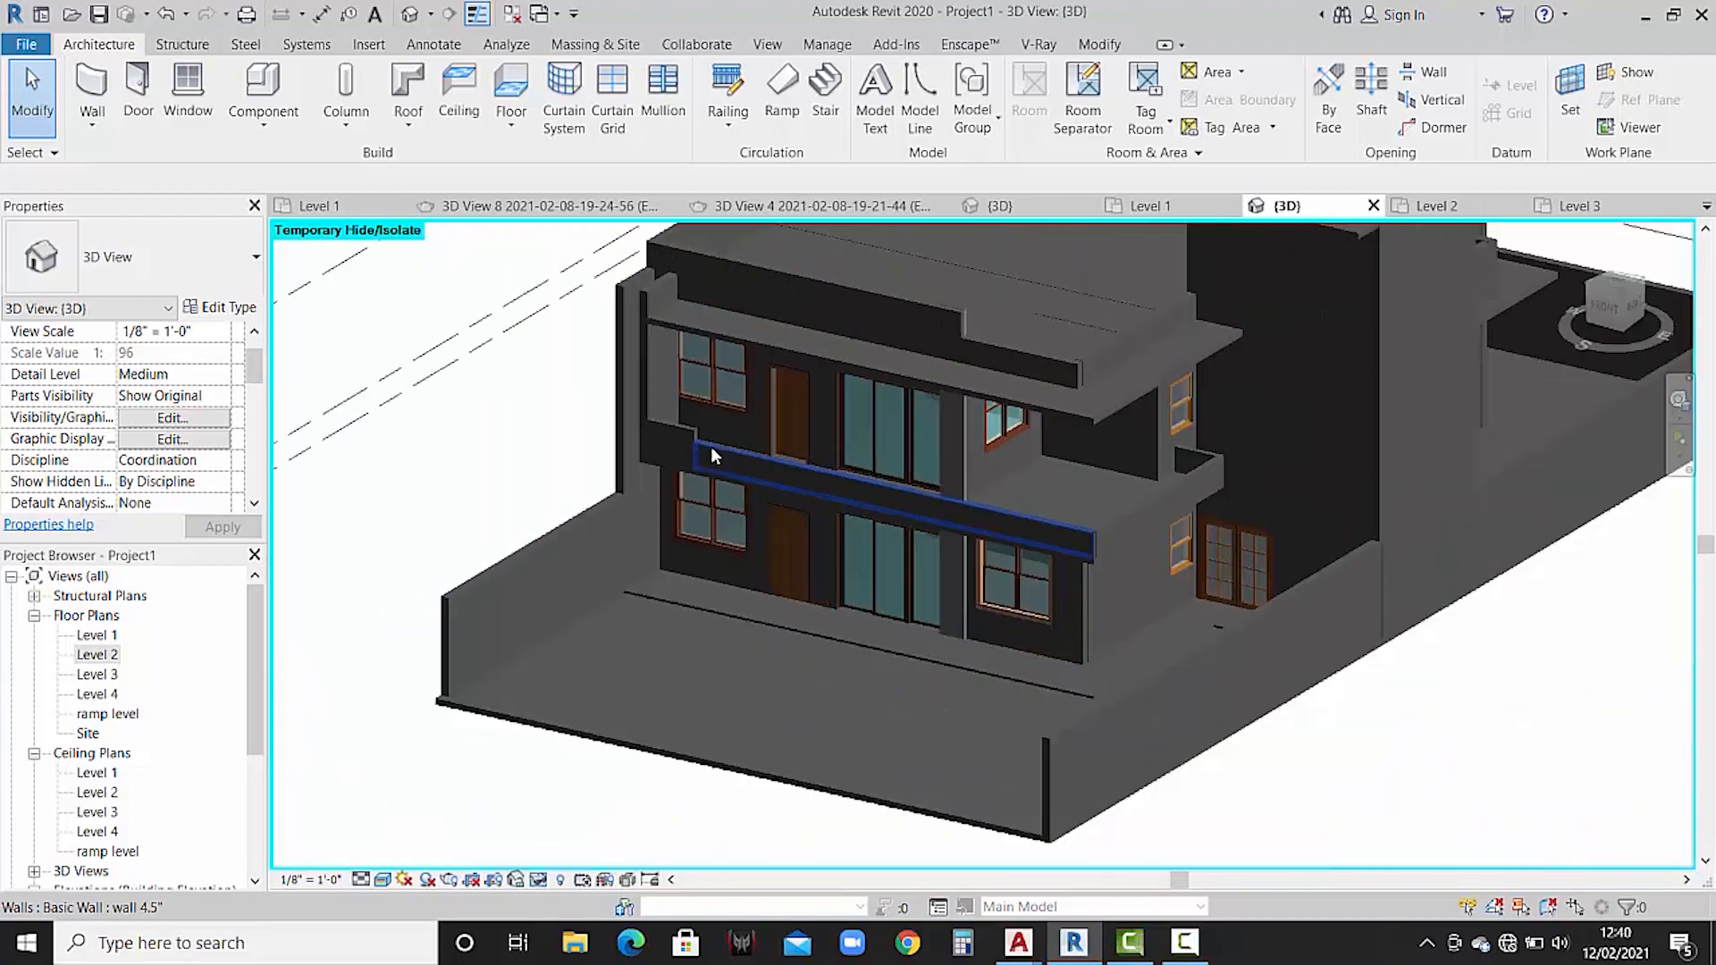
middle_click_drag(828, 614, 921, 545, "shift")
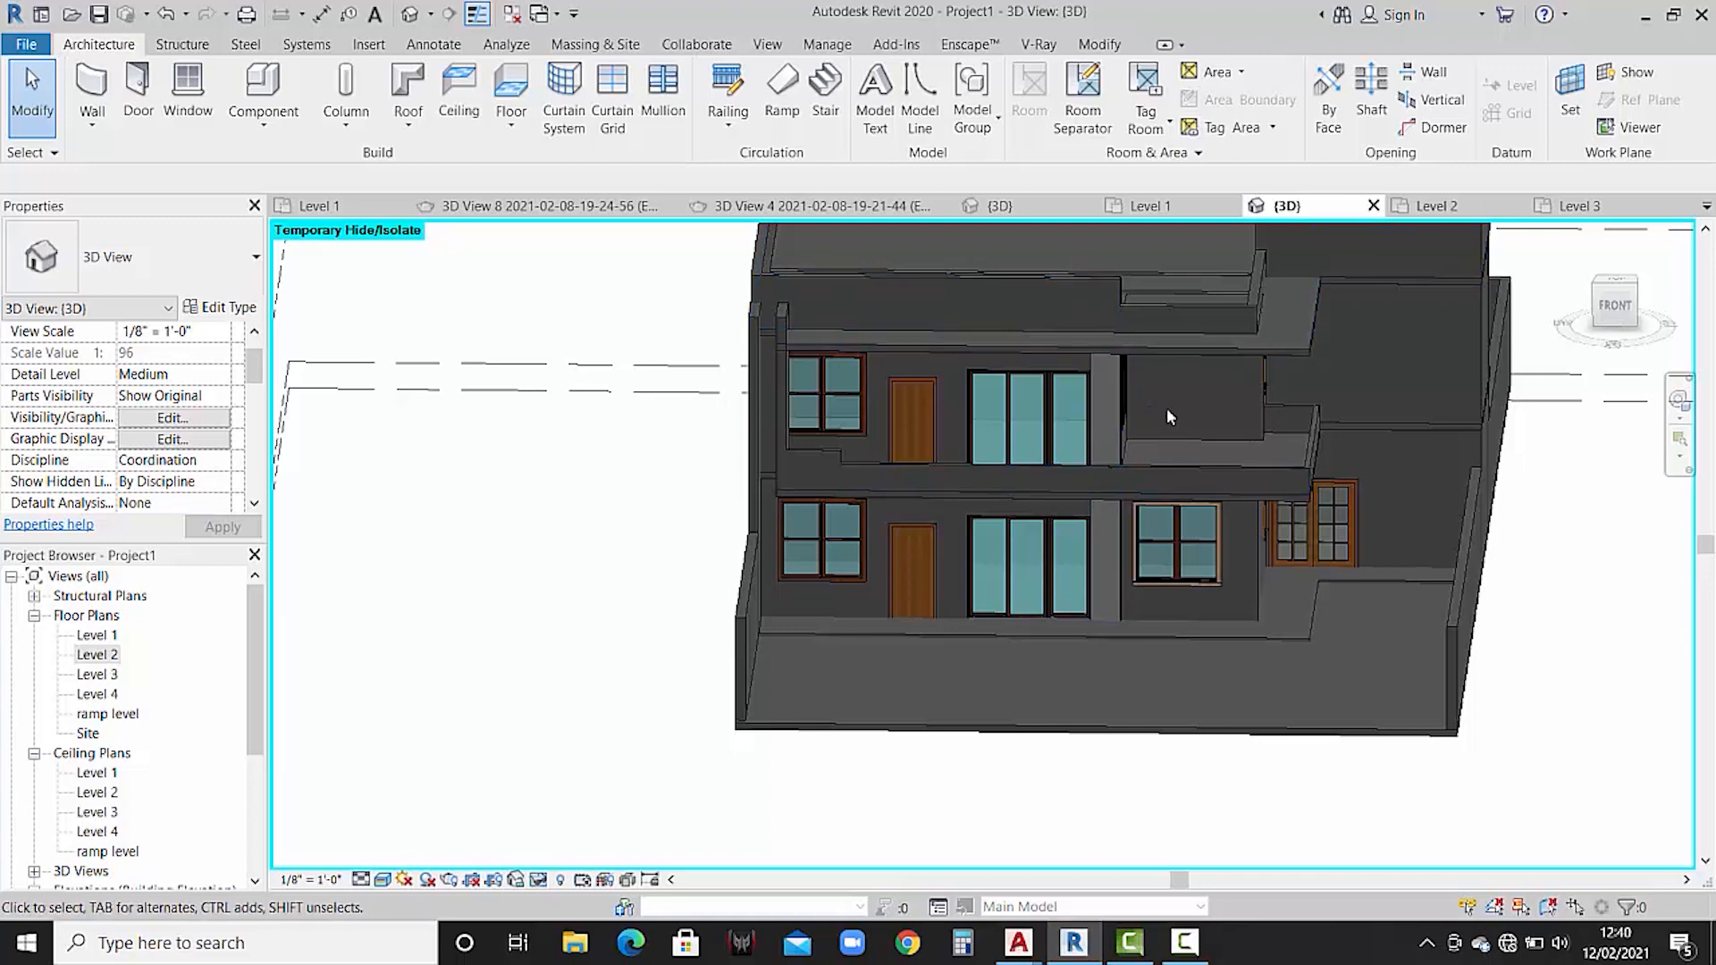
middle_click_drag(1166, 408, 1007, 570, "shift")
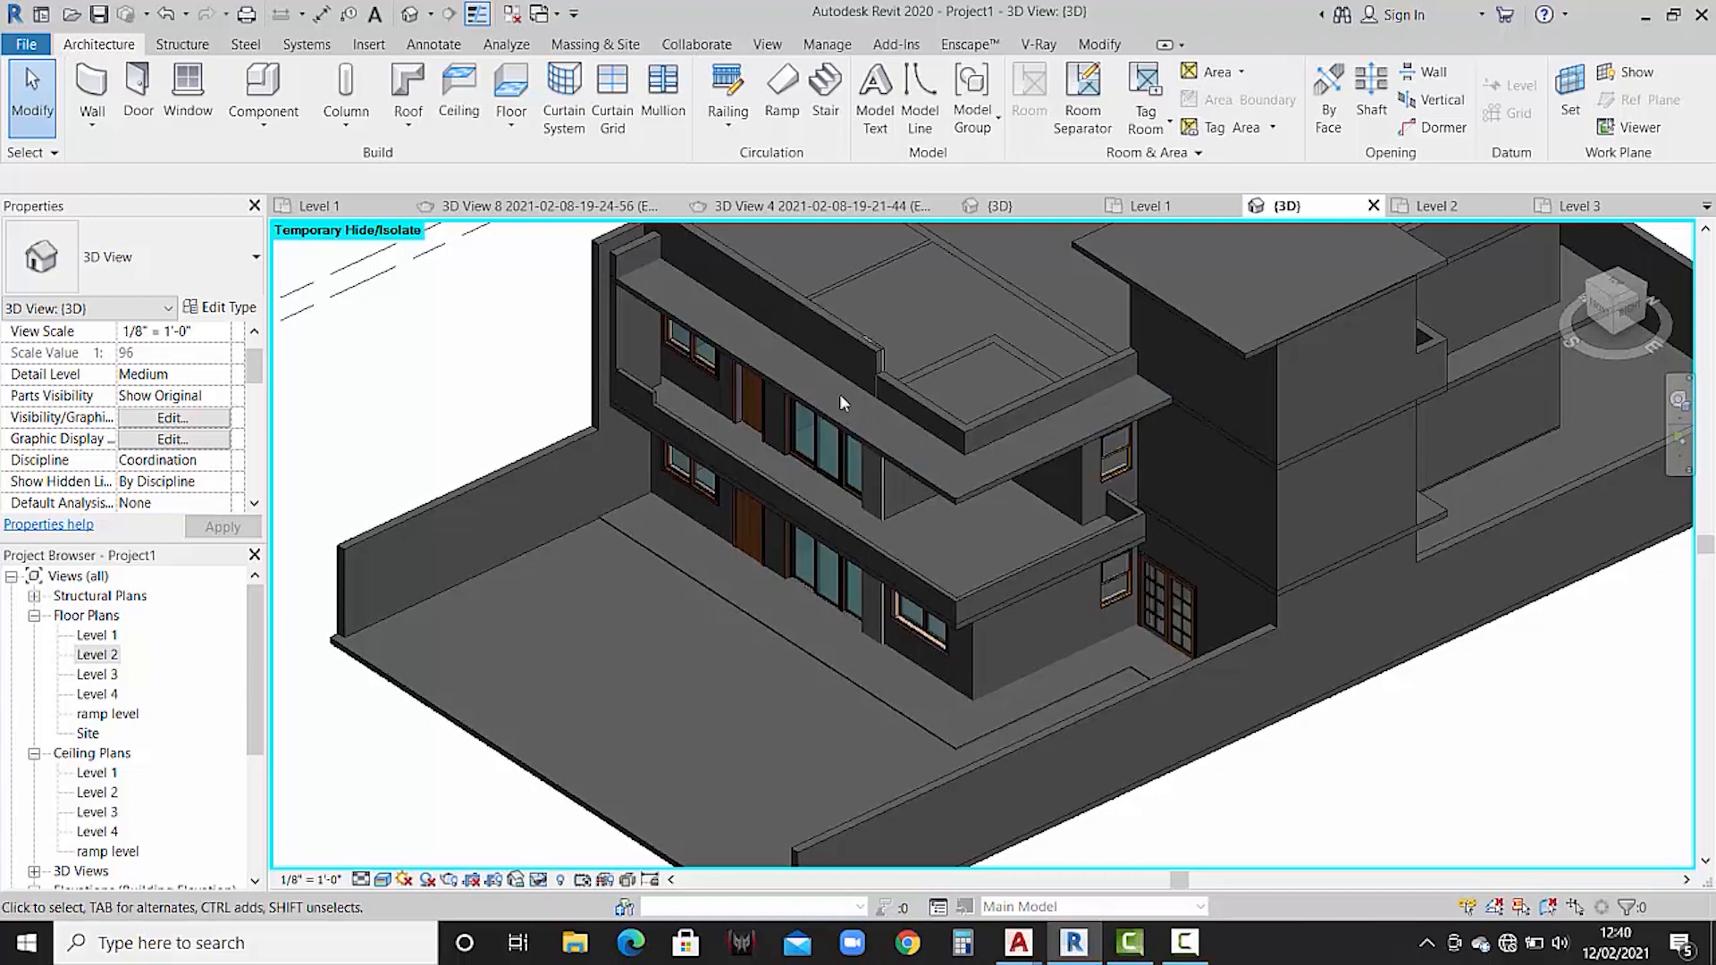
- On the Level 3 plan, flip the orientation of both front 9" parapet walls and check them in 3D
left_click(814, 324)
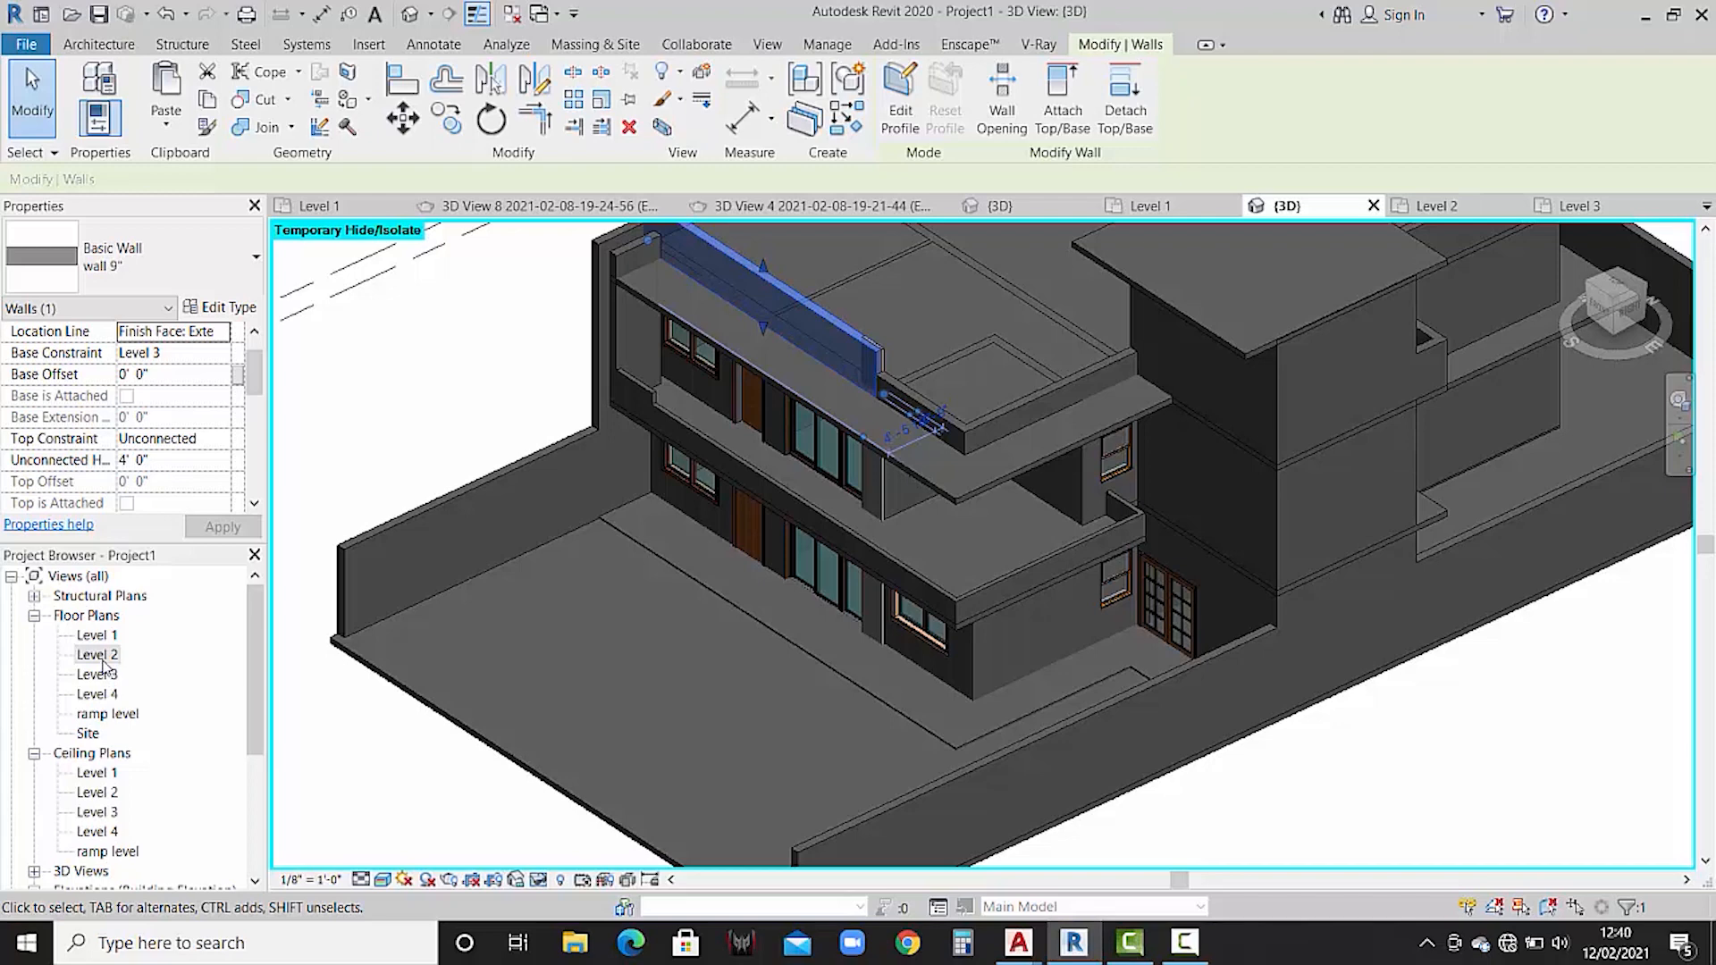
double_click(98, 674)
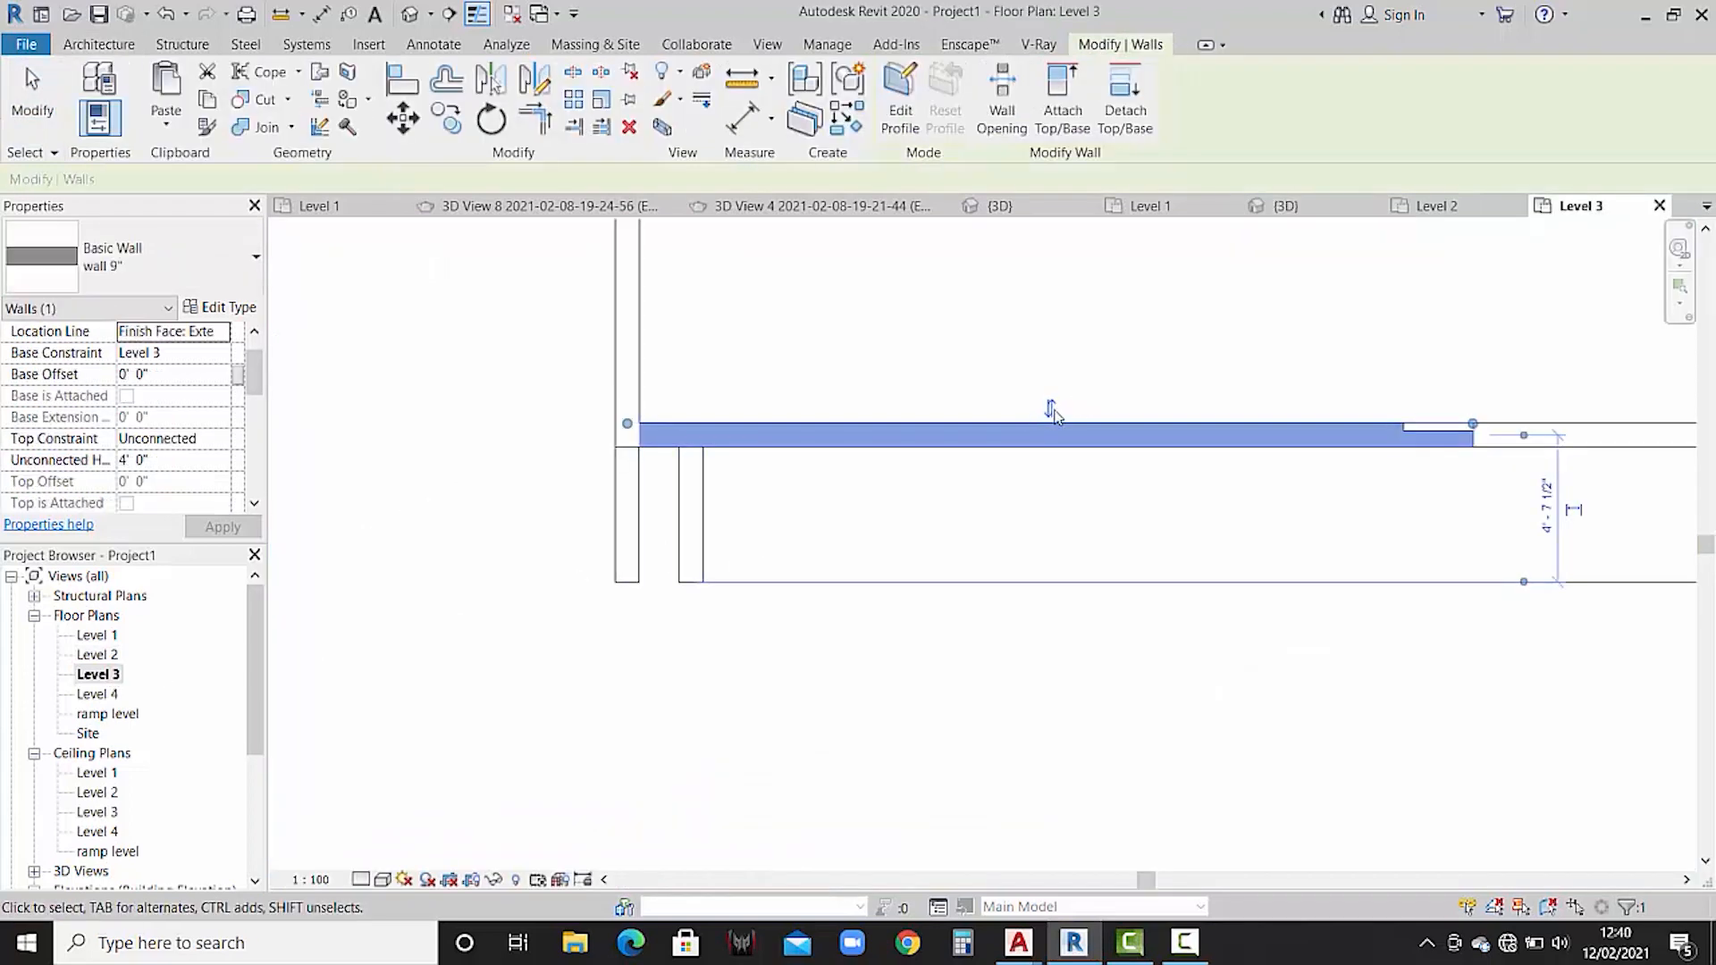
left_click(1052, 410)
middle_click_drag(1088, 506, 786, 596)
left_click(1278, 540)
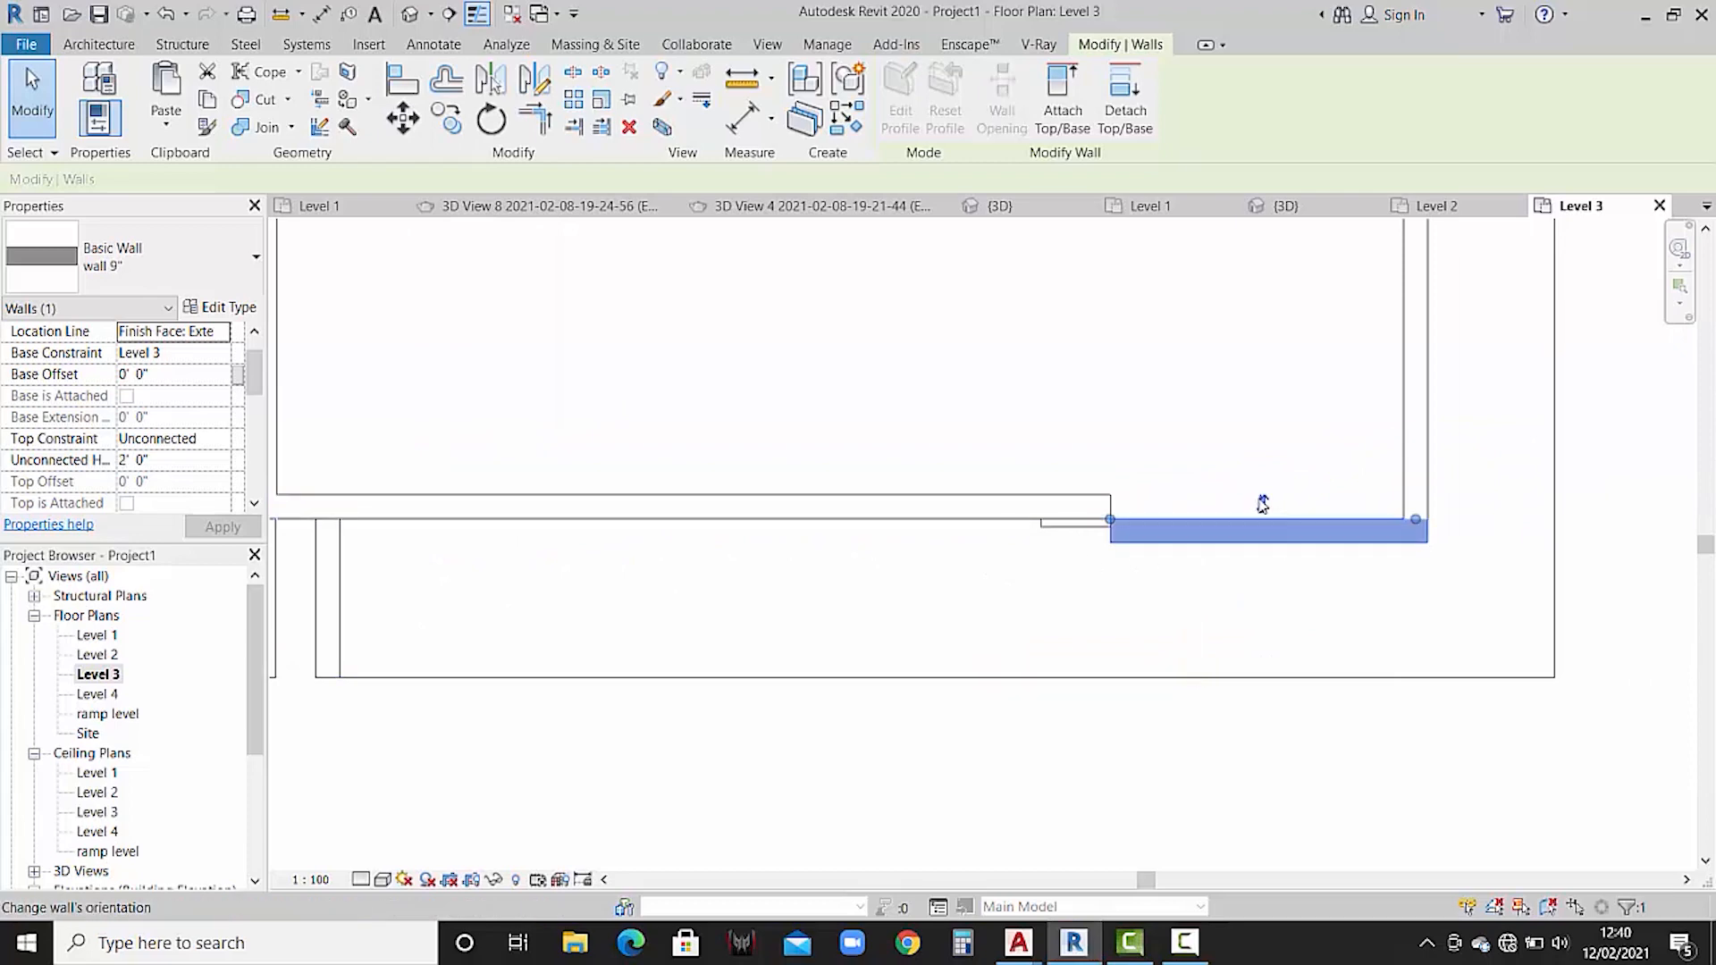
left_click(1262, 503)
left_click(712, 427)
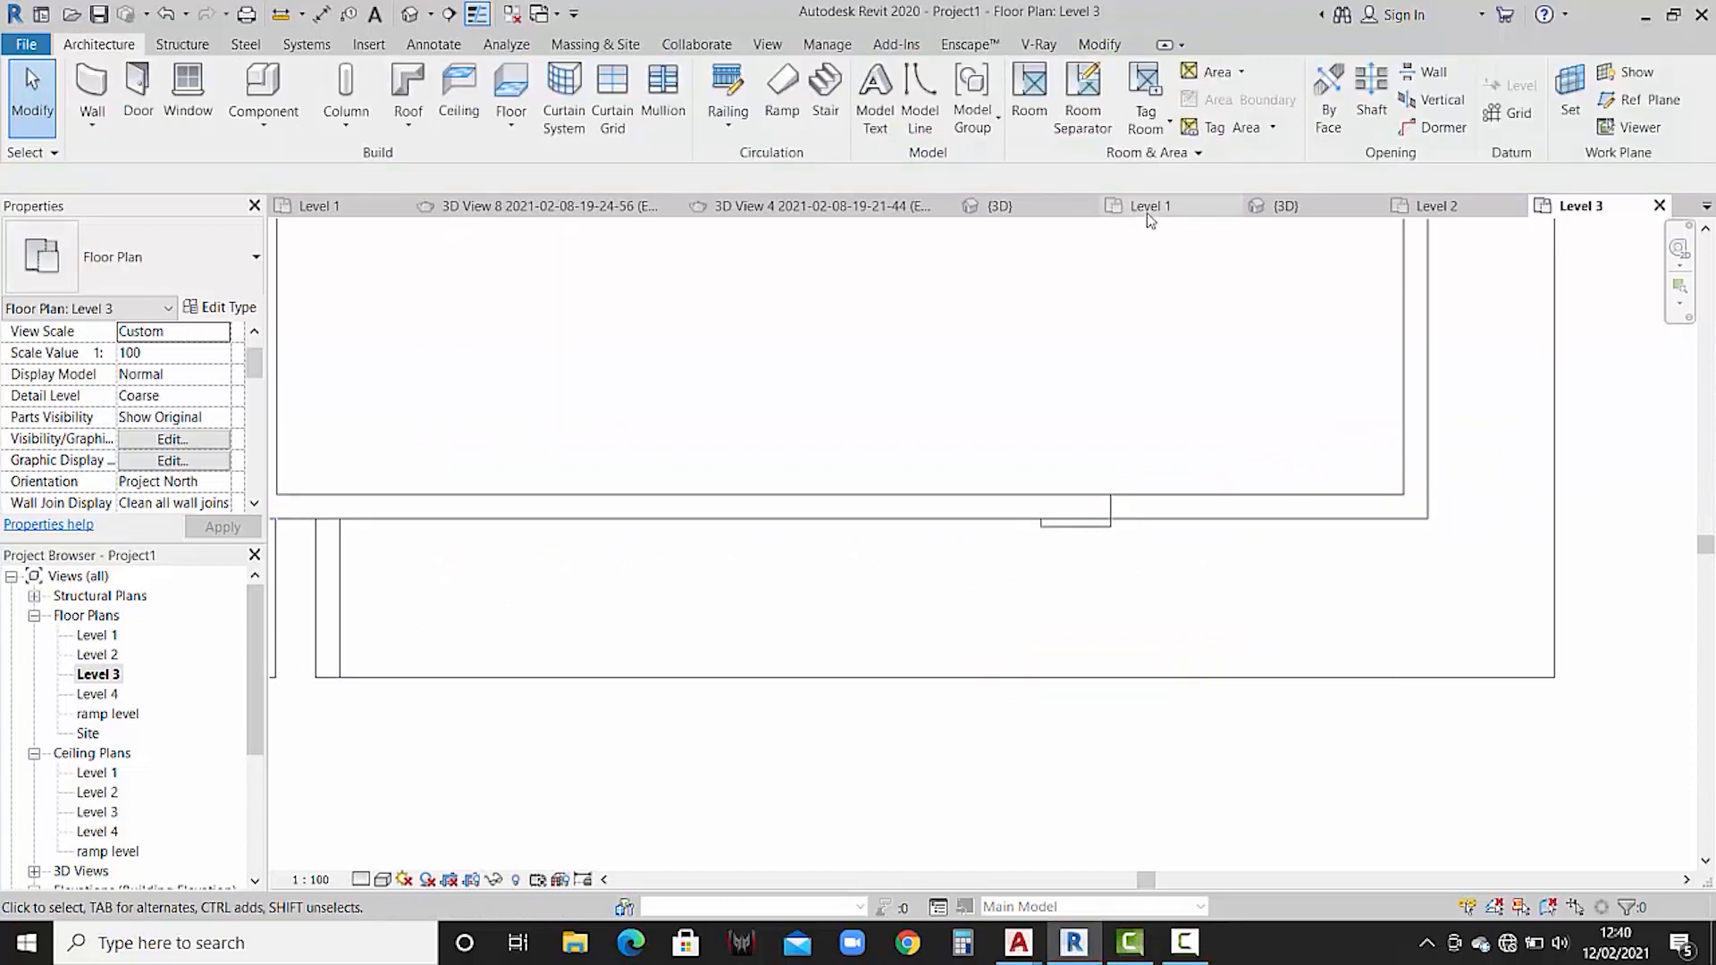
left_click(1281, 206)
scroll(877, 383, "up", 2)
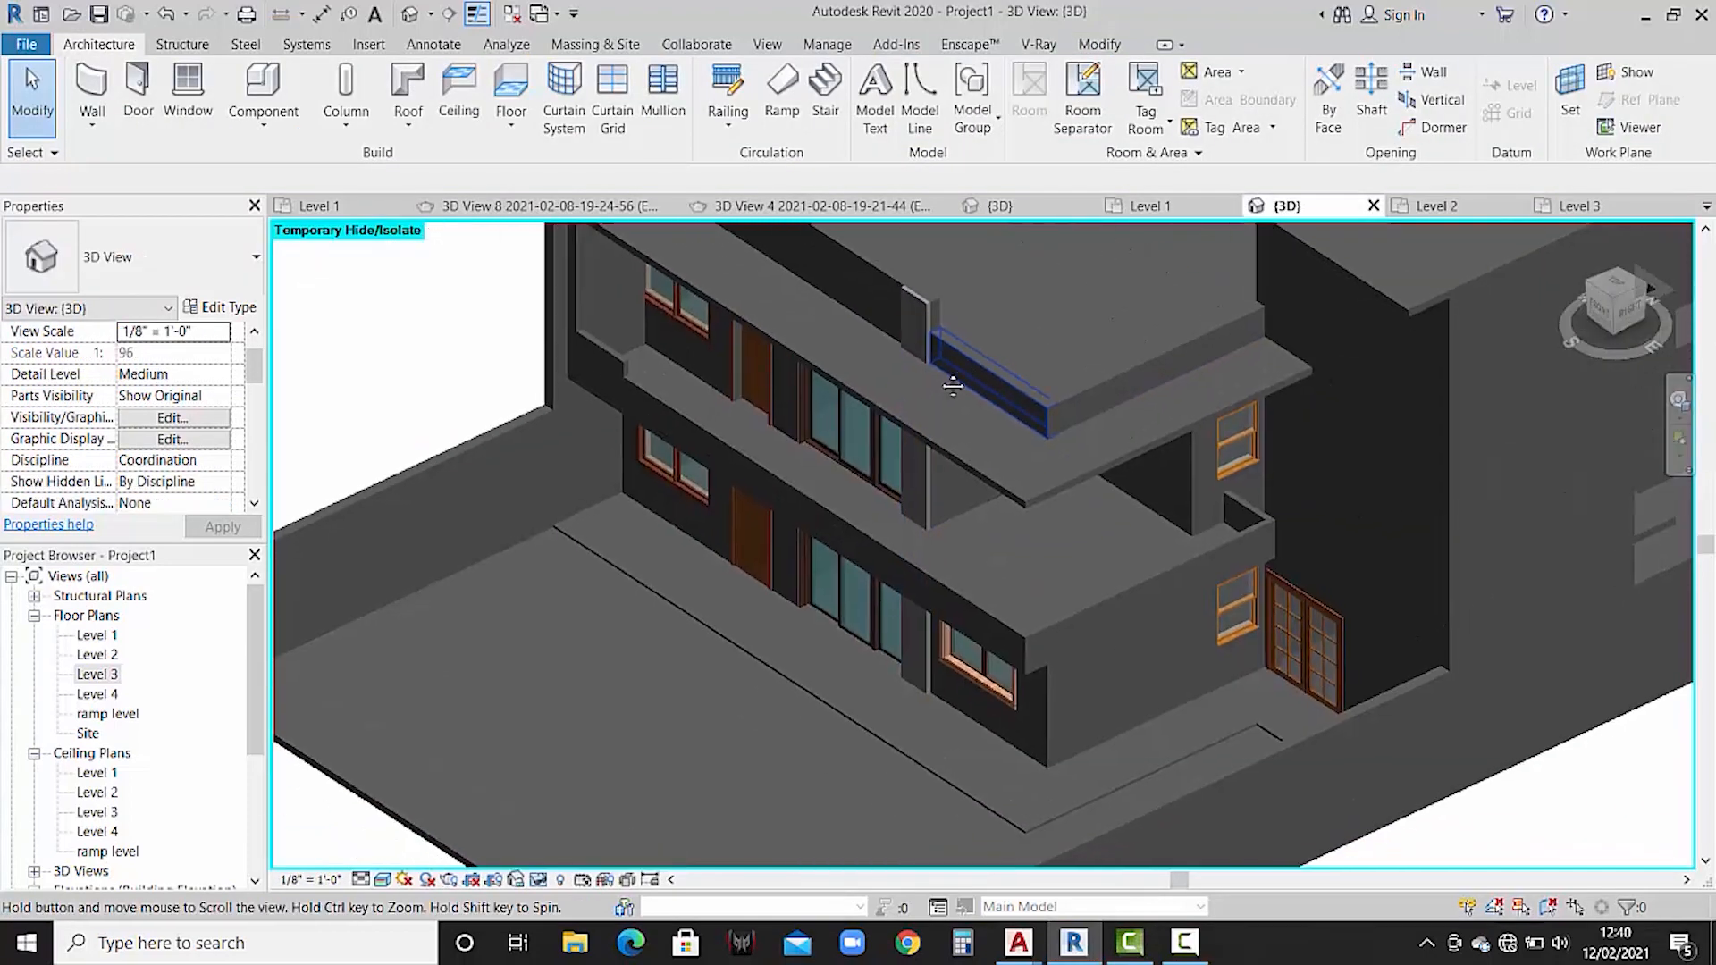
scroll(908, 410, "up", 2)
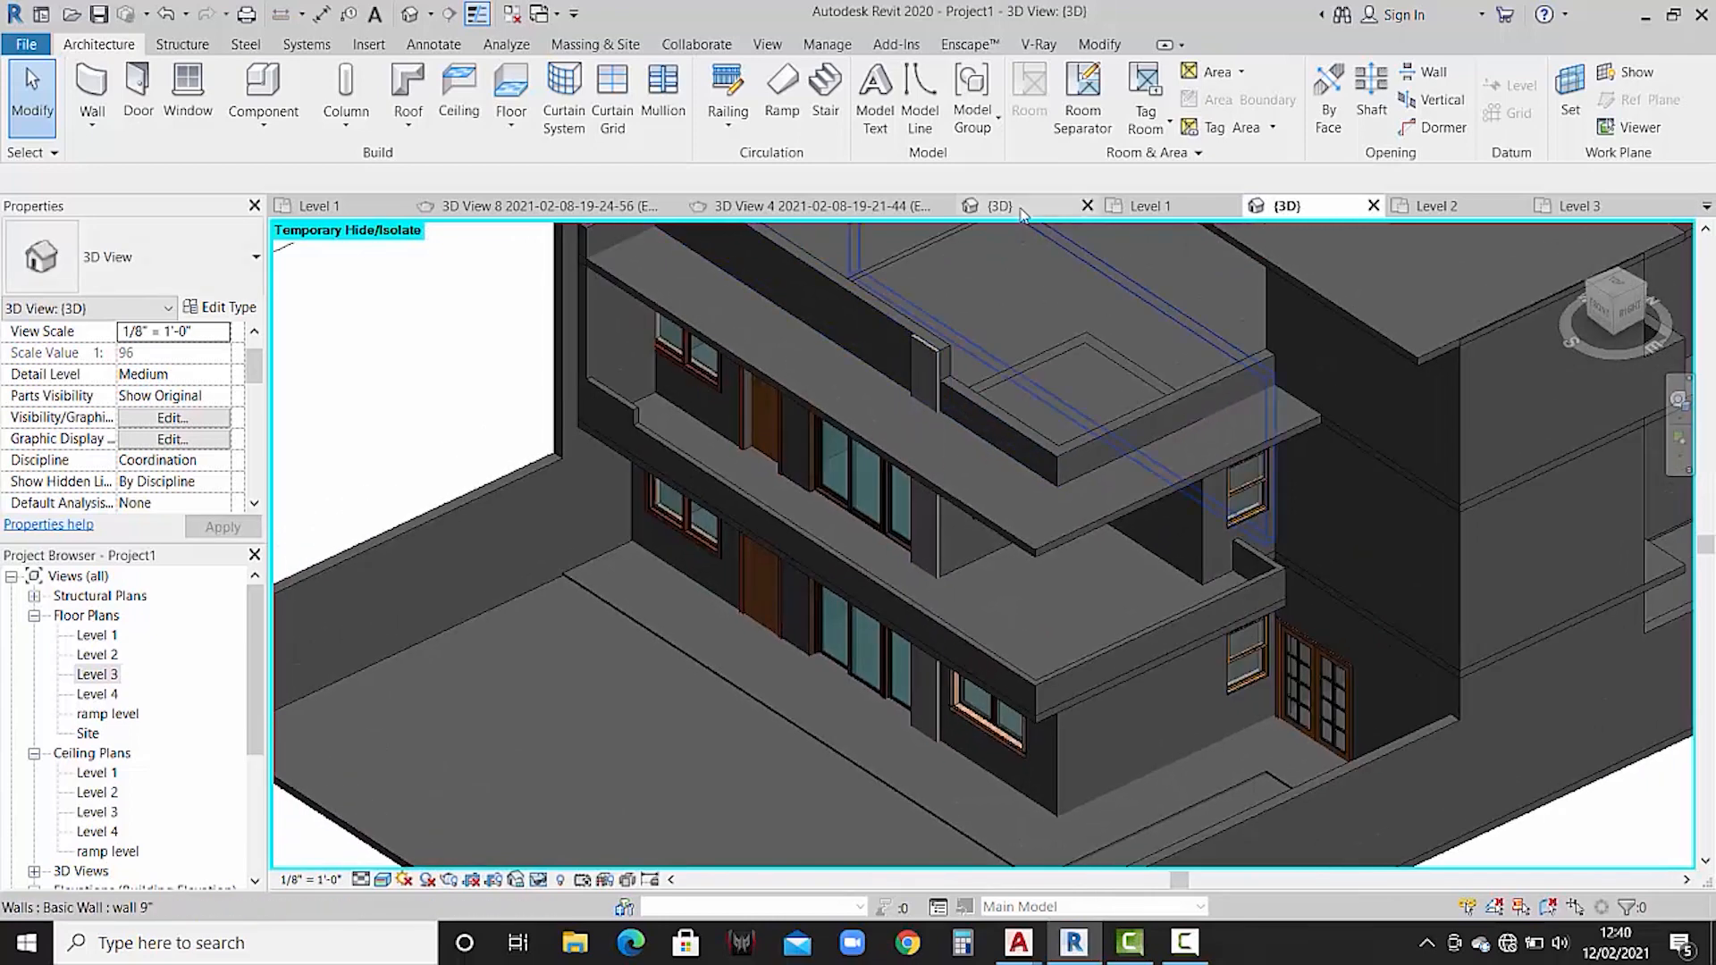
- Draw 9" walls, 2' 0" high, on Level 3 along the slab's front edge from the side wall to near the pier, returning about 4' 11" to the house wall
left_click(1022, 211)
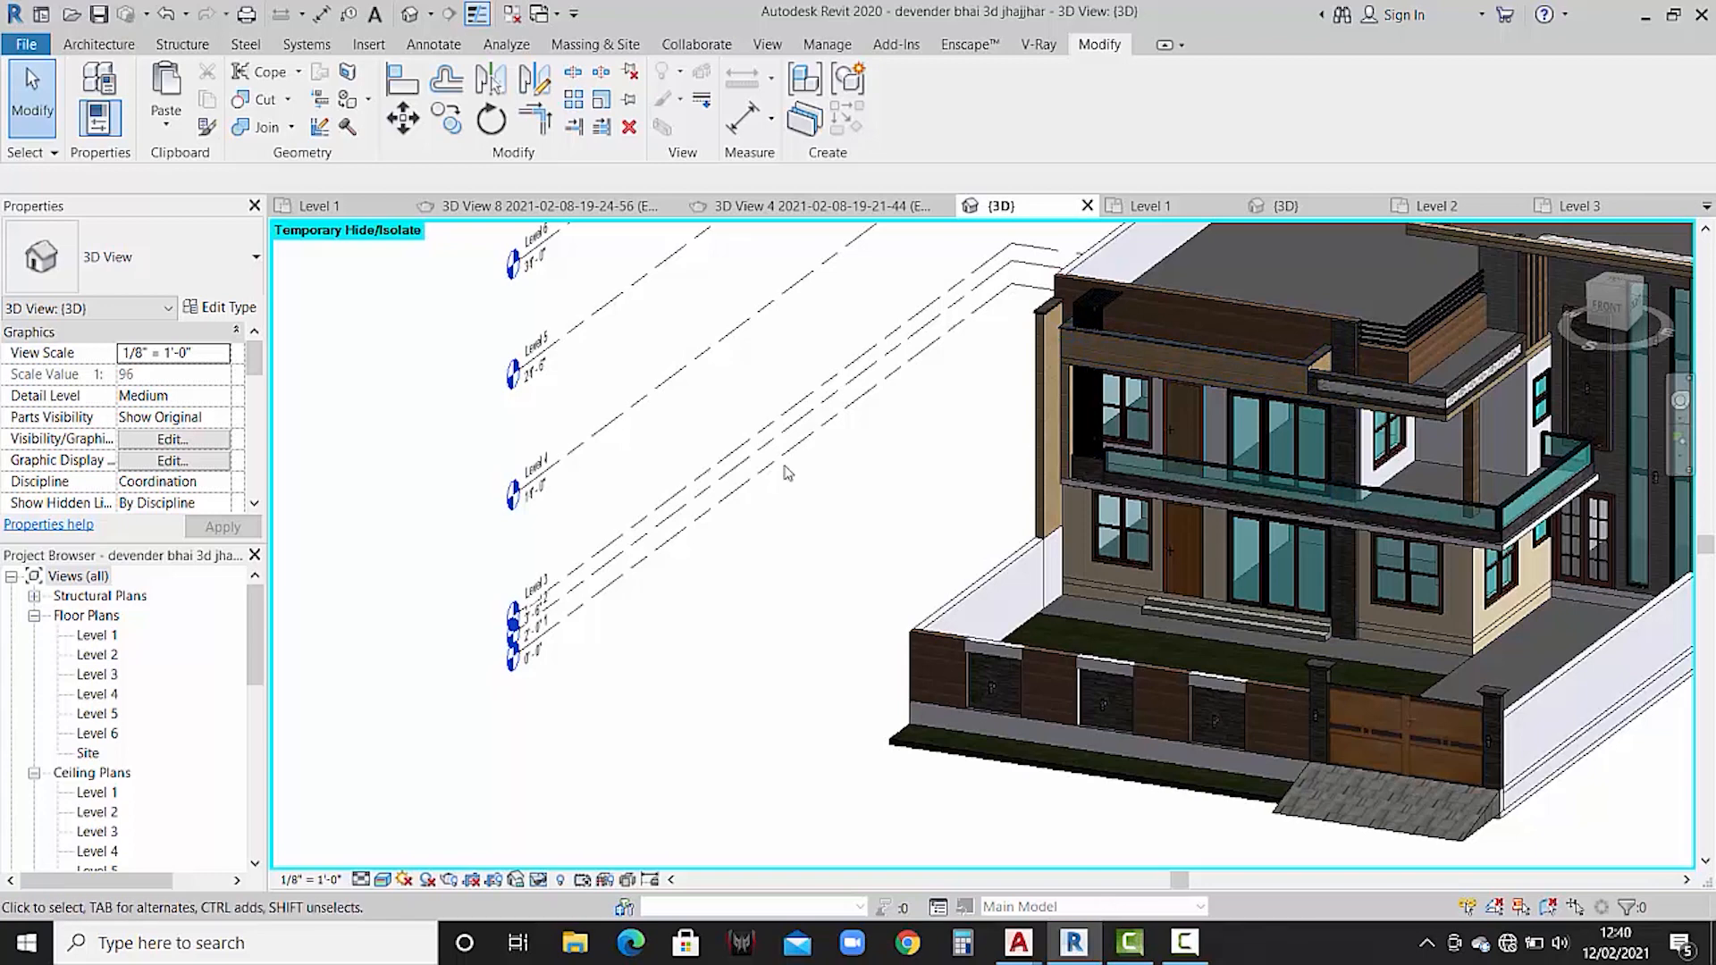
left_click(1578, 207)
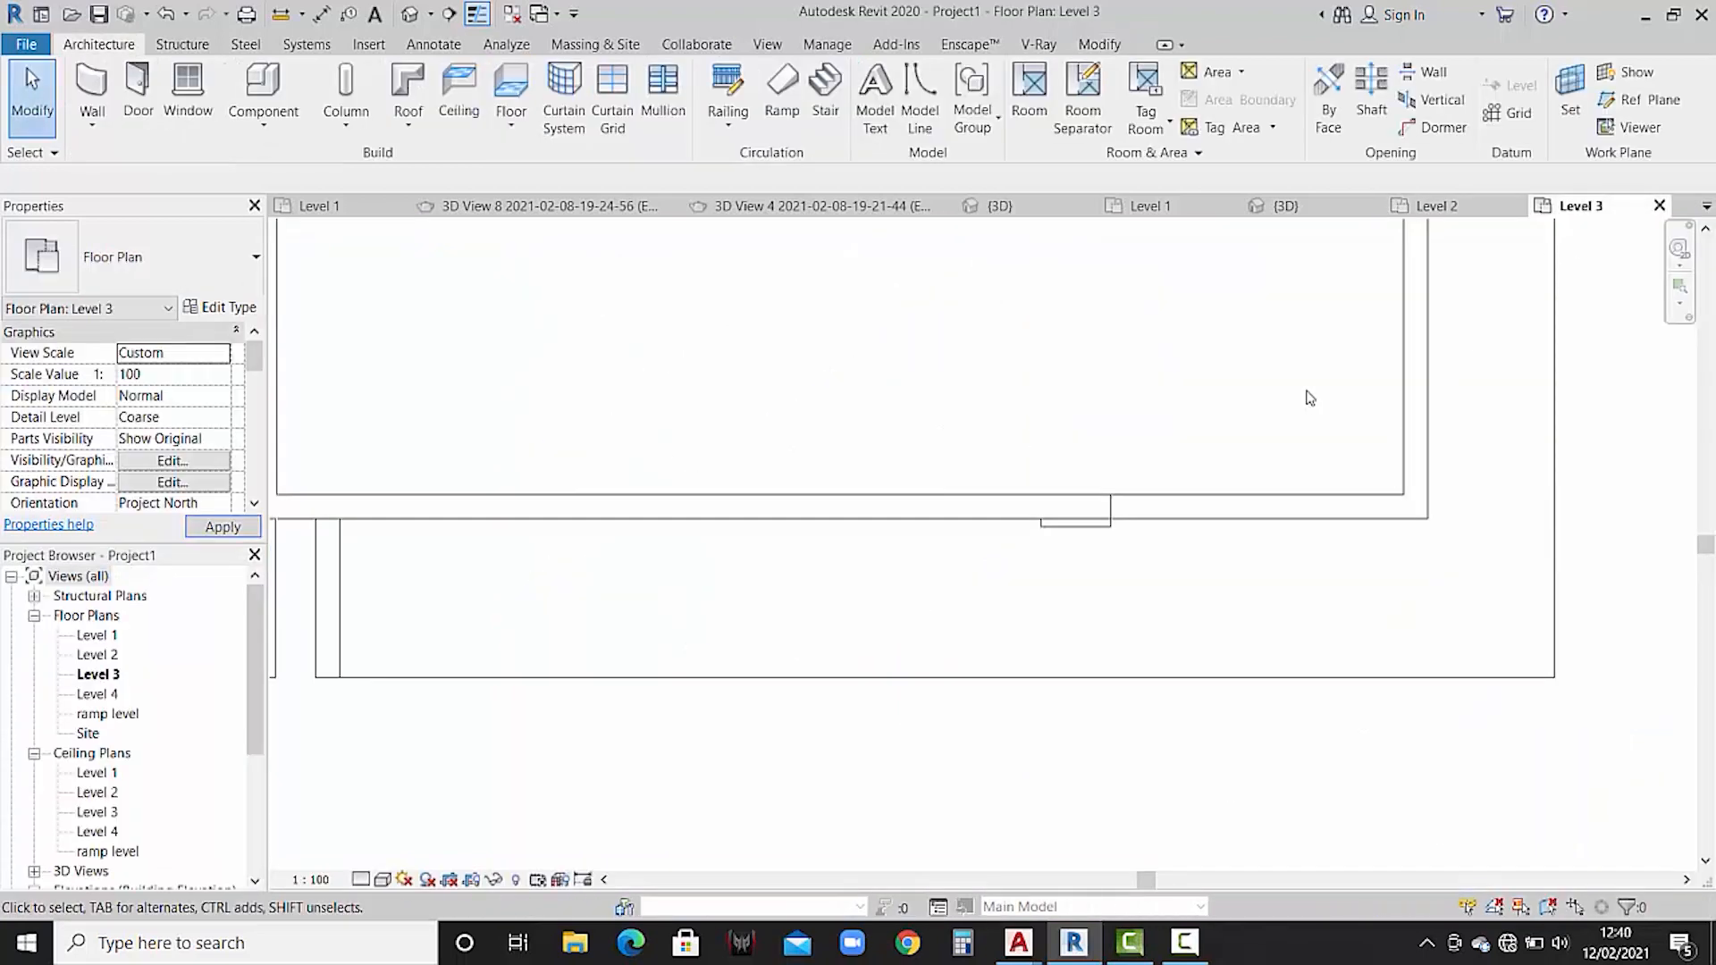
scroll(878, 454, "down", 2)
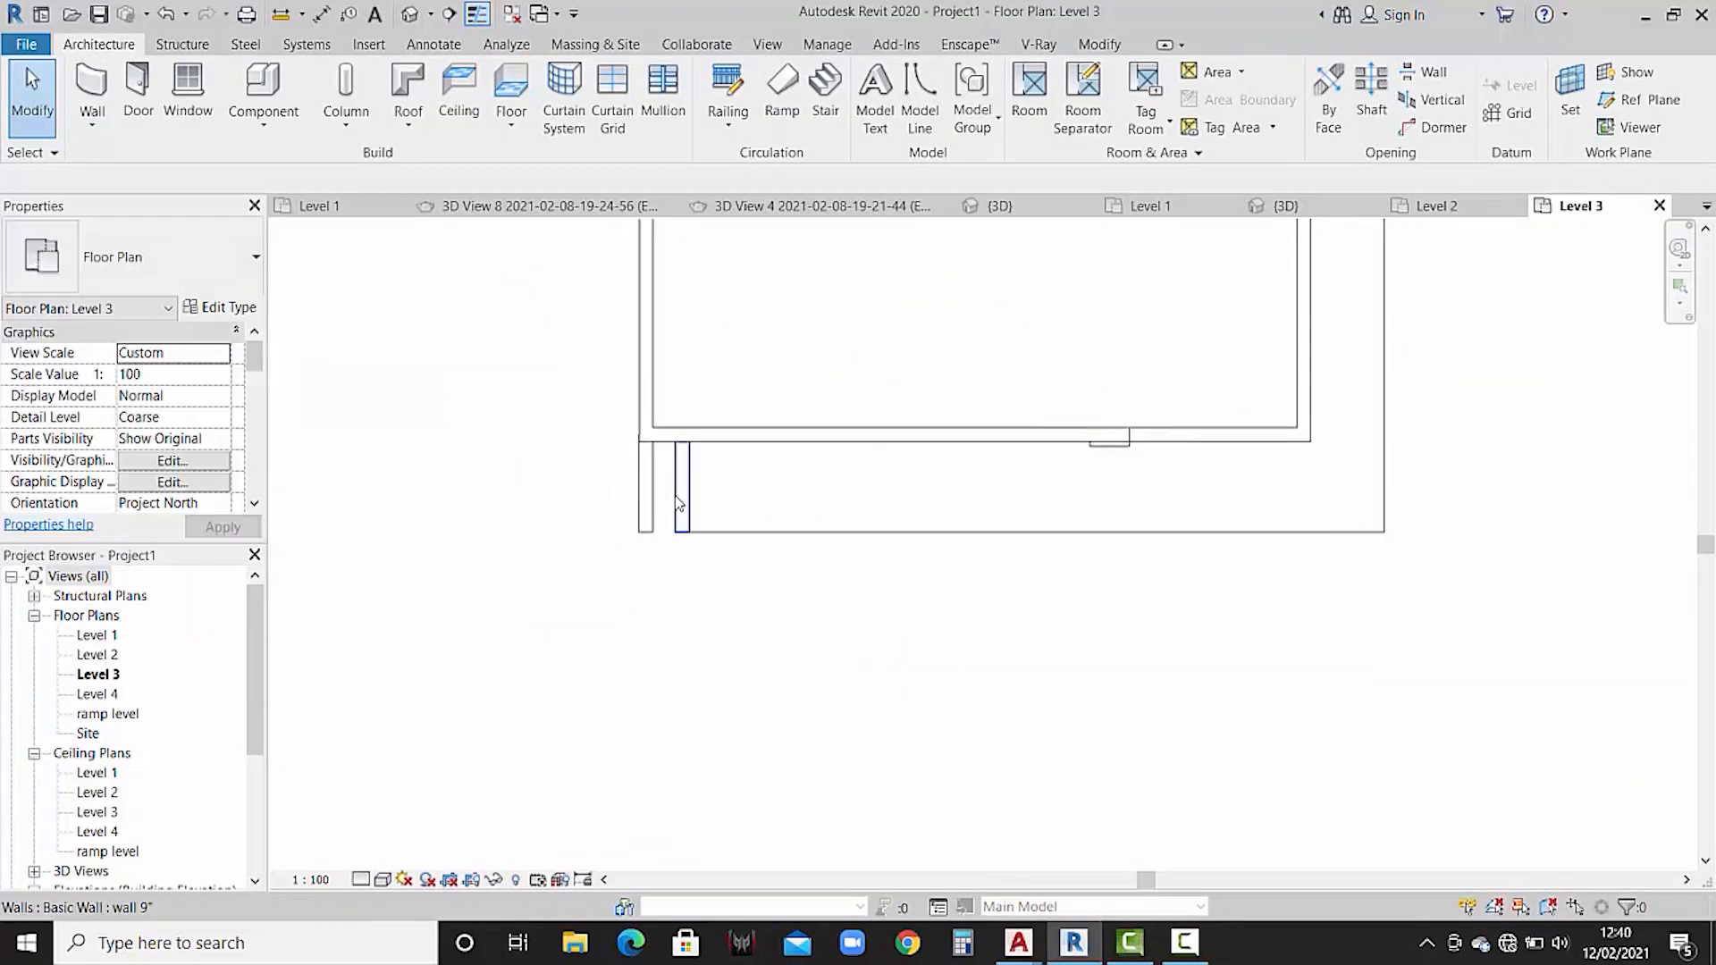
left_click(92, 89)
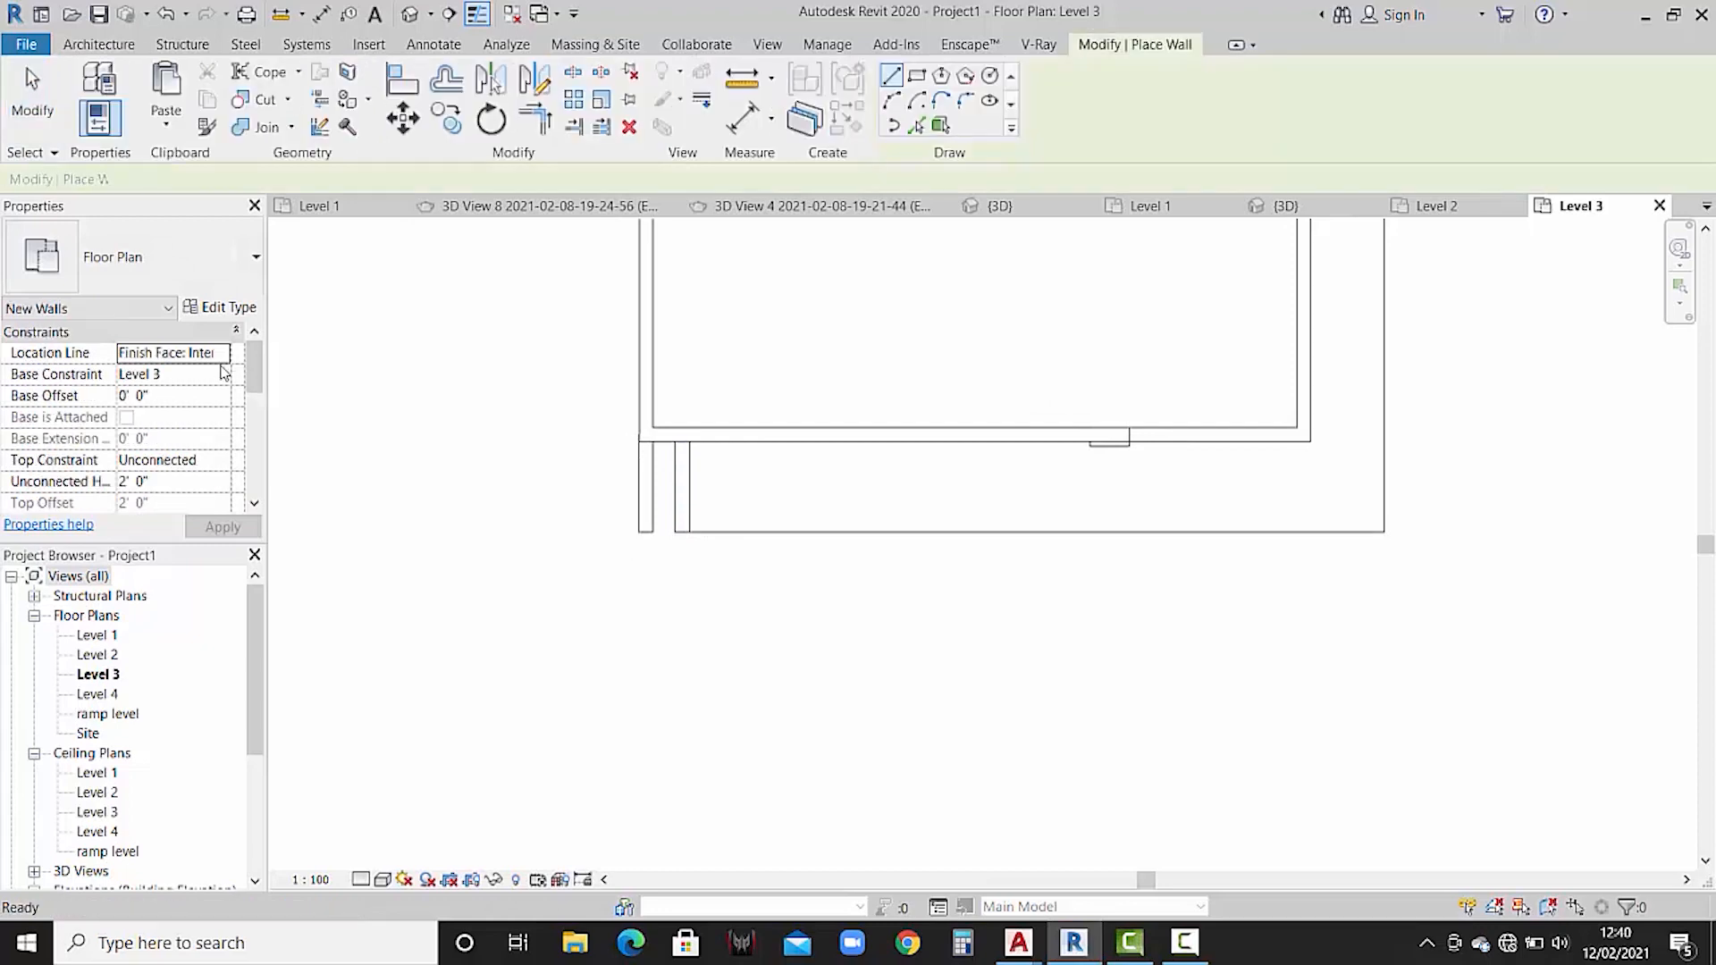
left_click(182, 273)
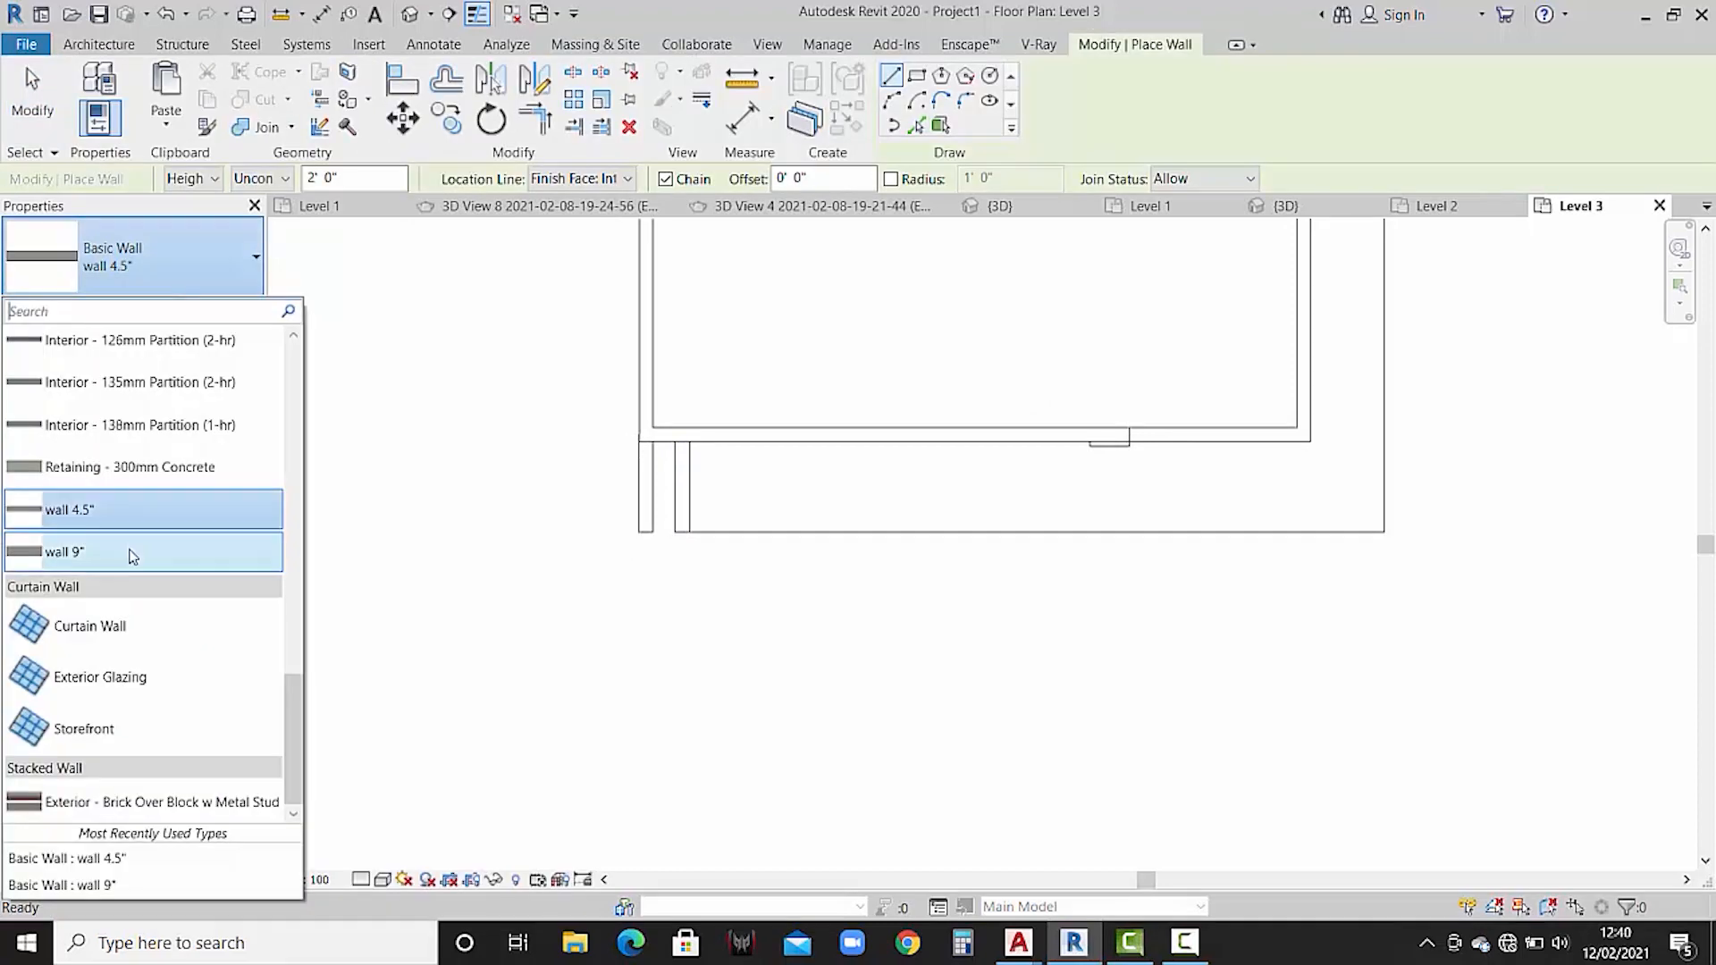
left_click(133, 556)
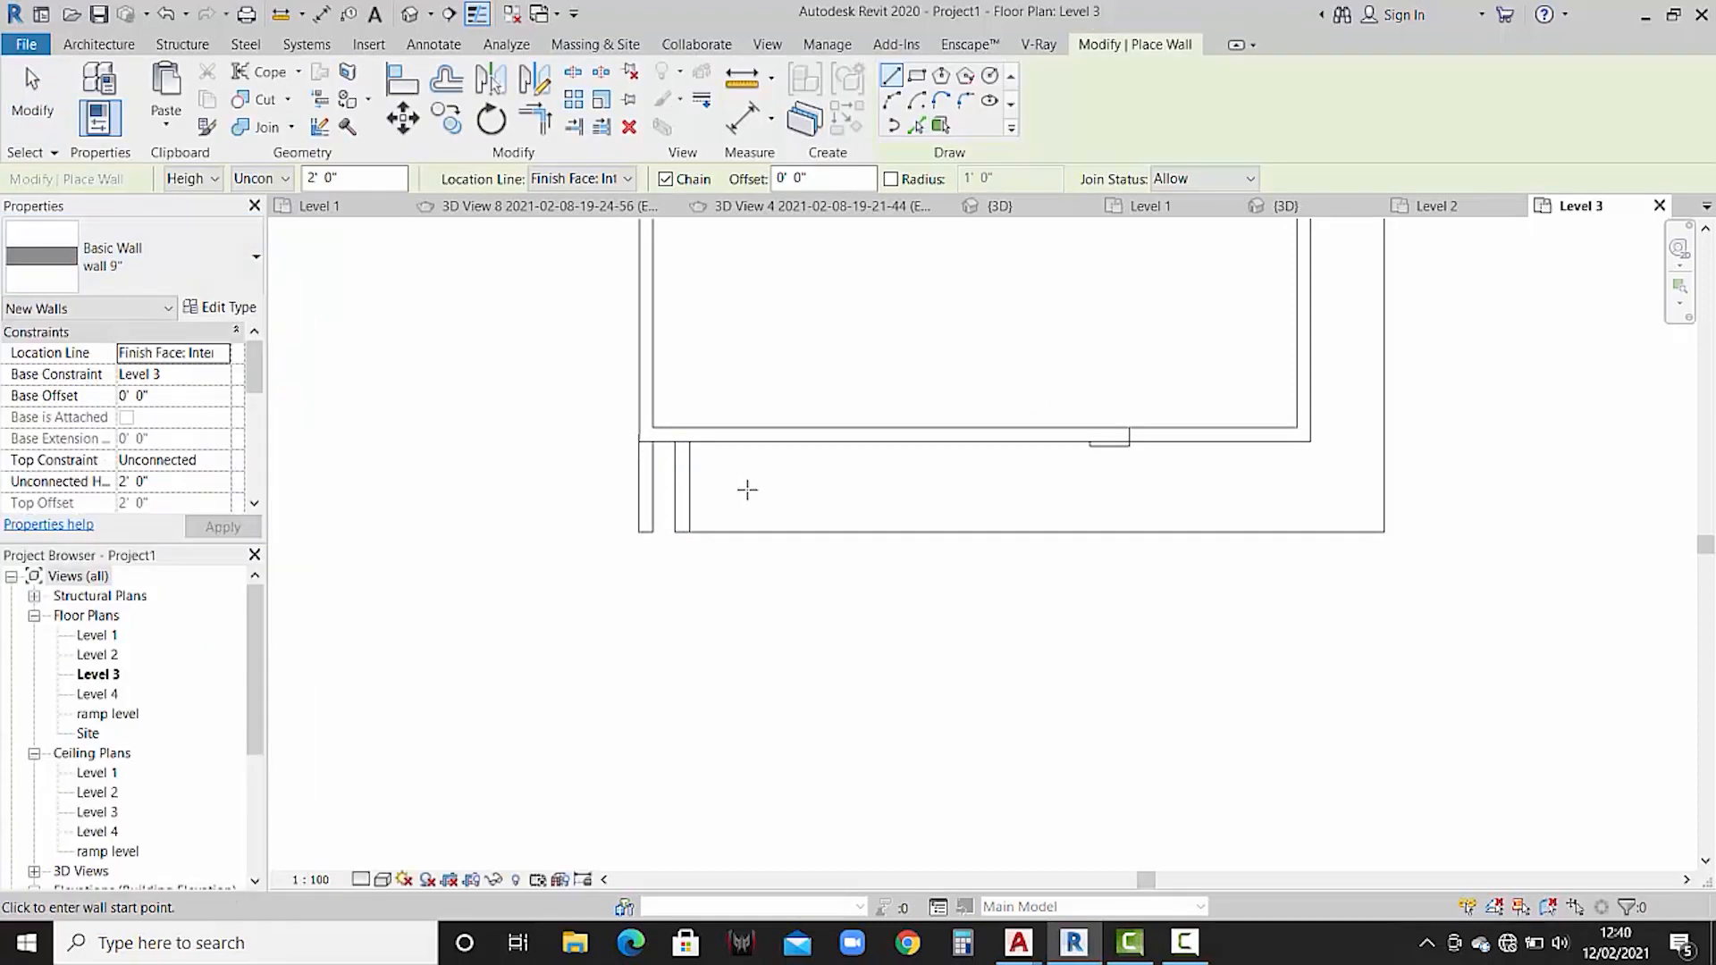
left_click(689, 528)
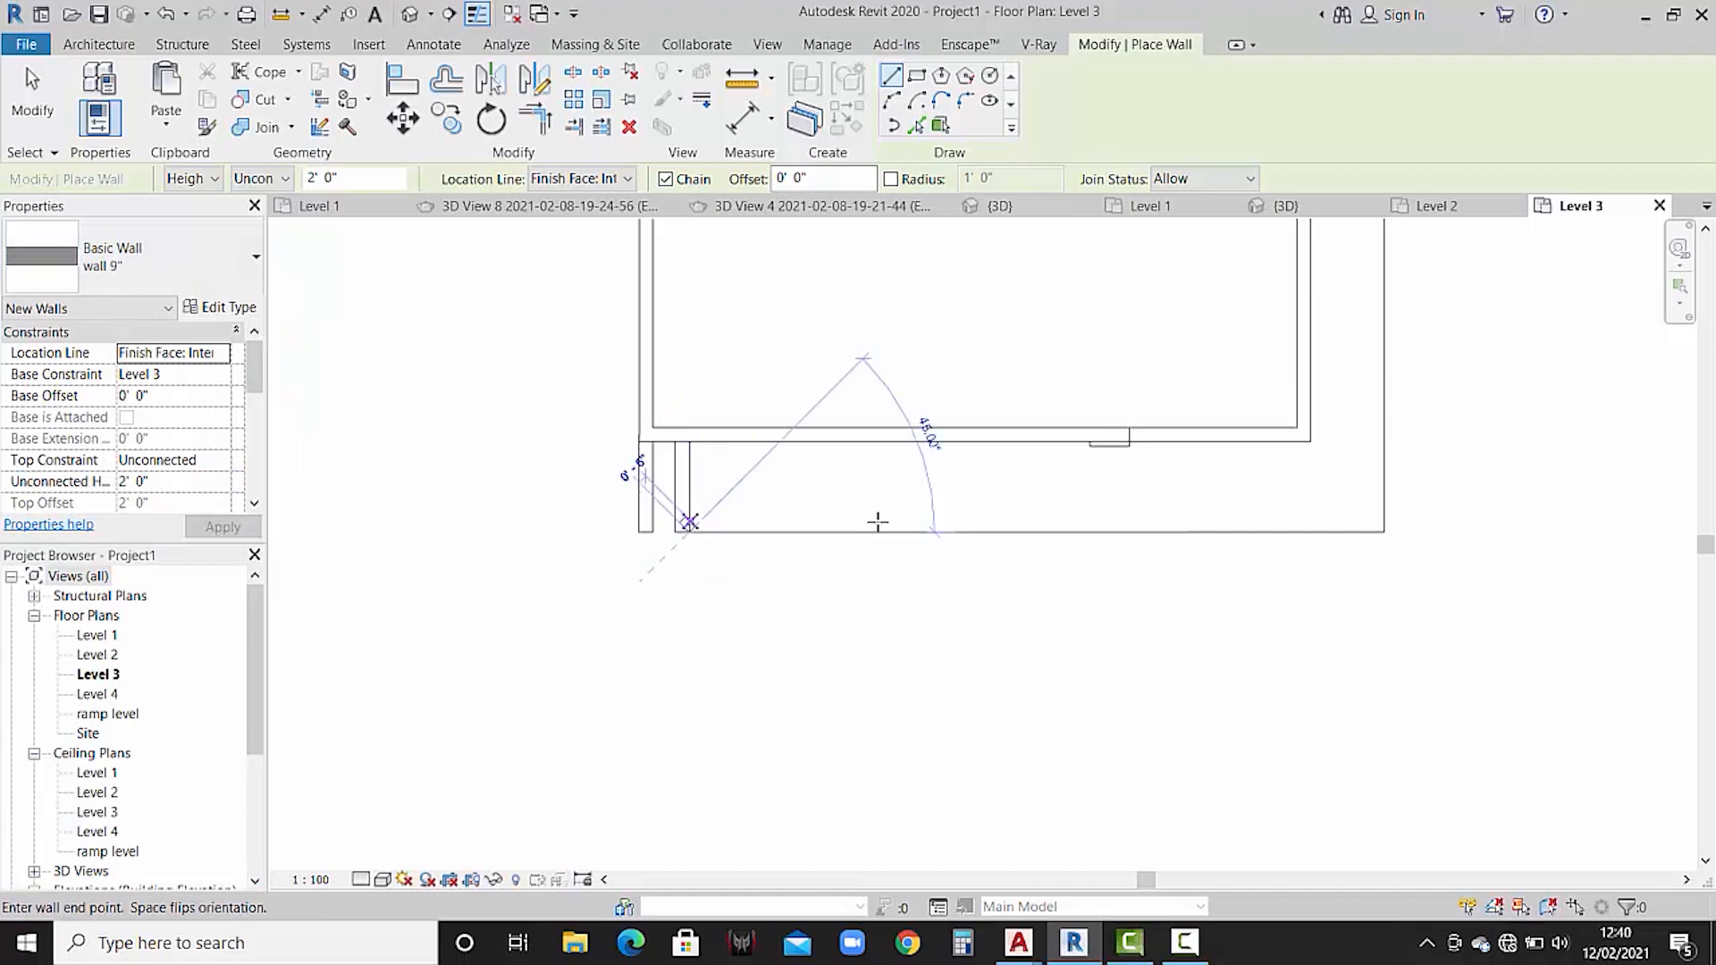
left_click(1088, 527)
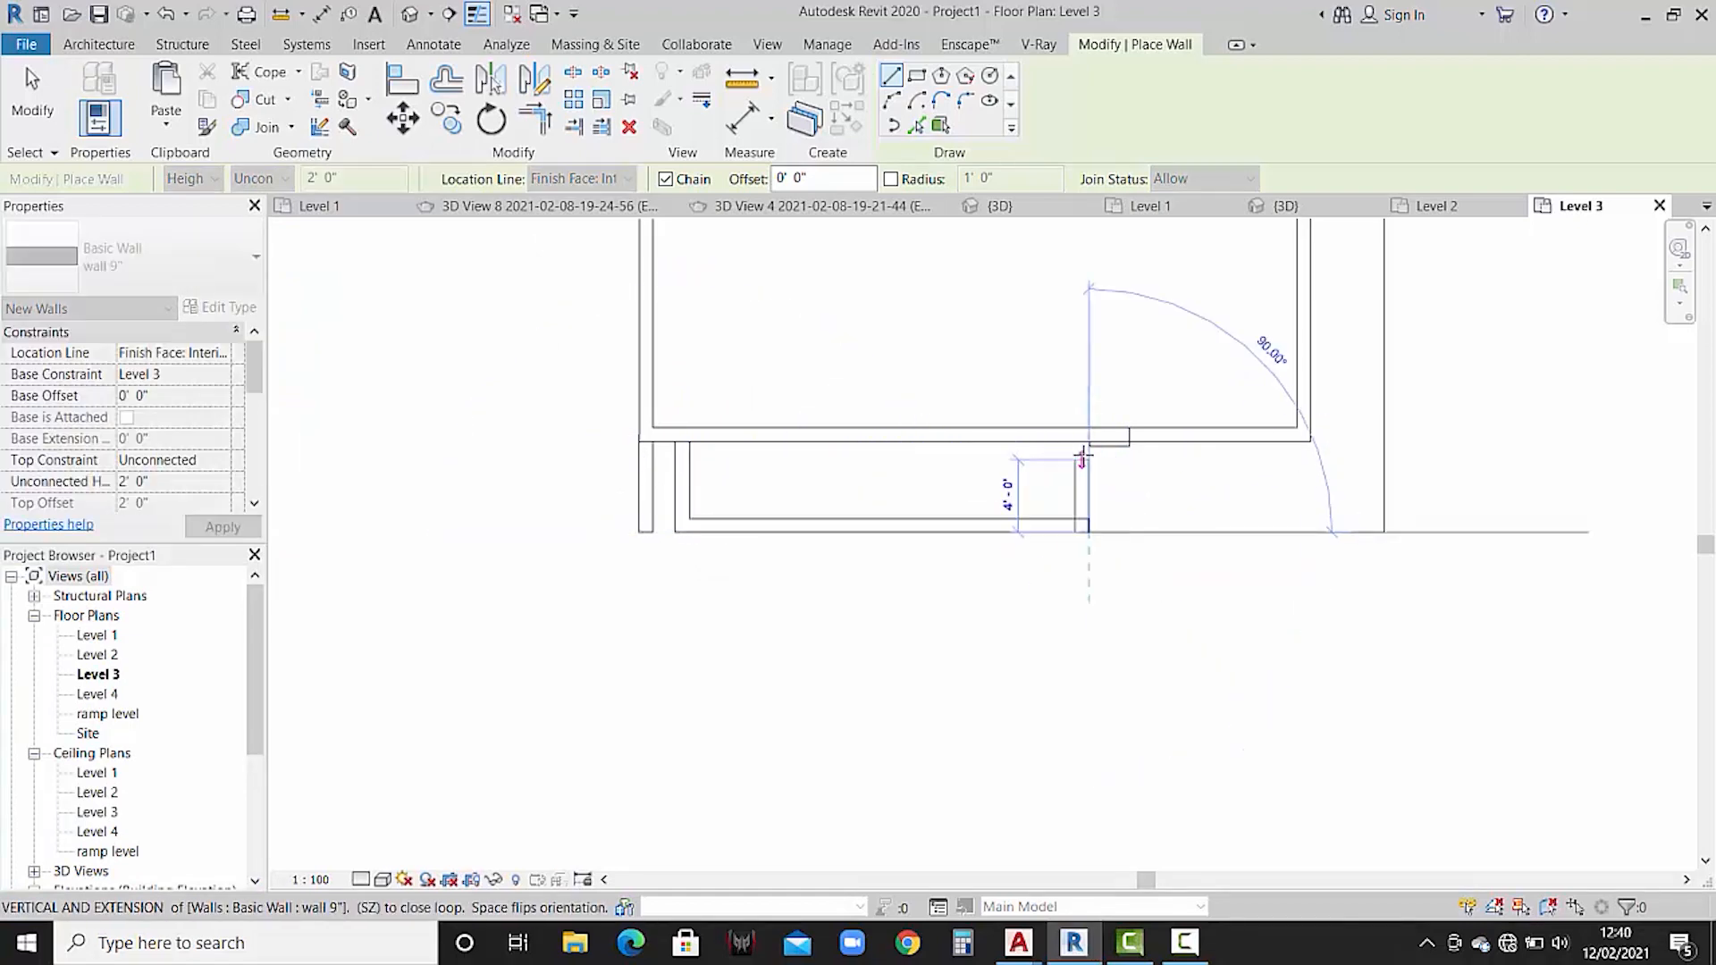
scroll(1086, 447, "up", 5)
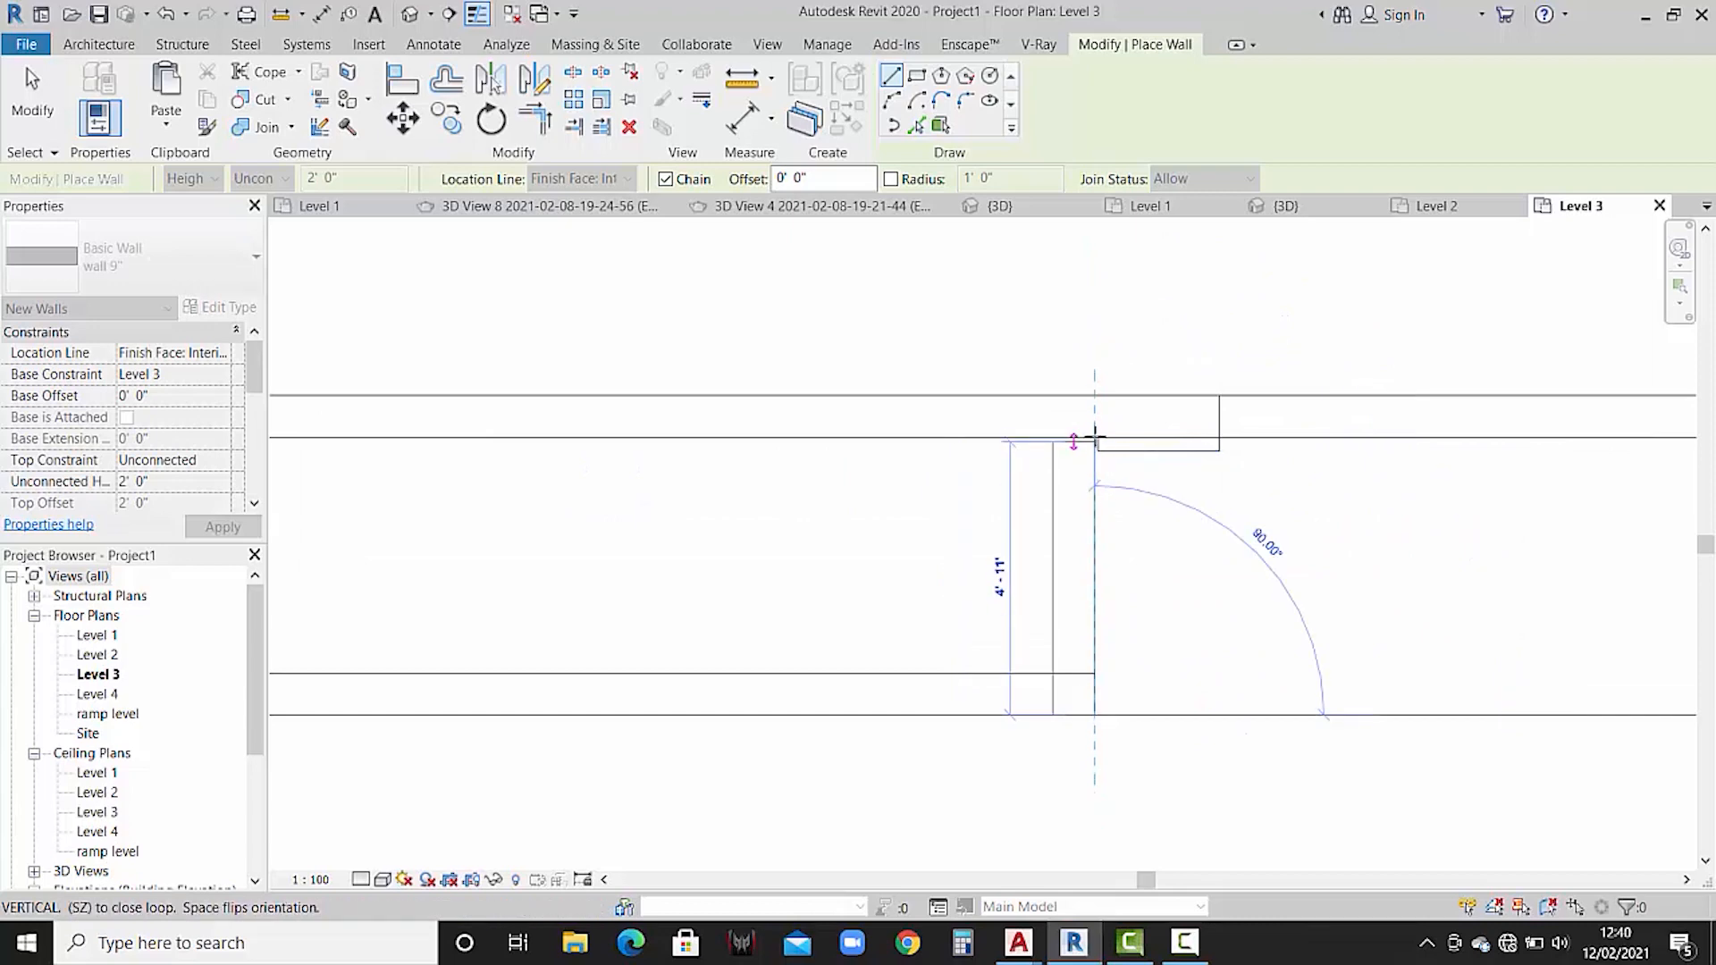
left_click(1094, 438)
key("Escape")
key("Escape")
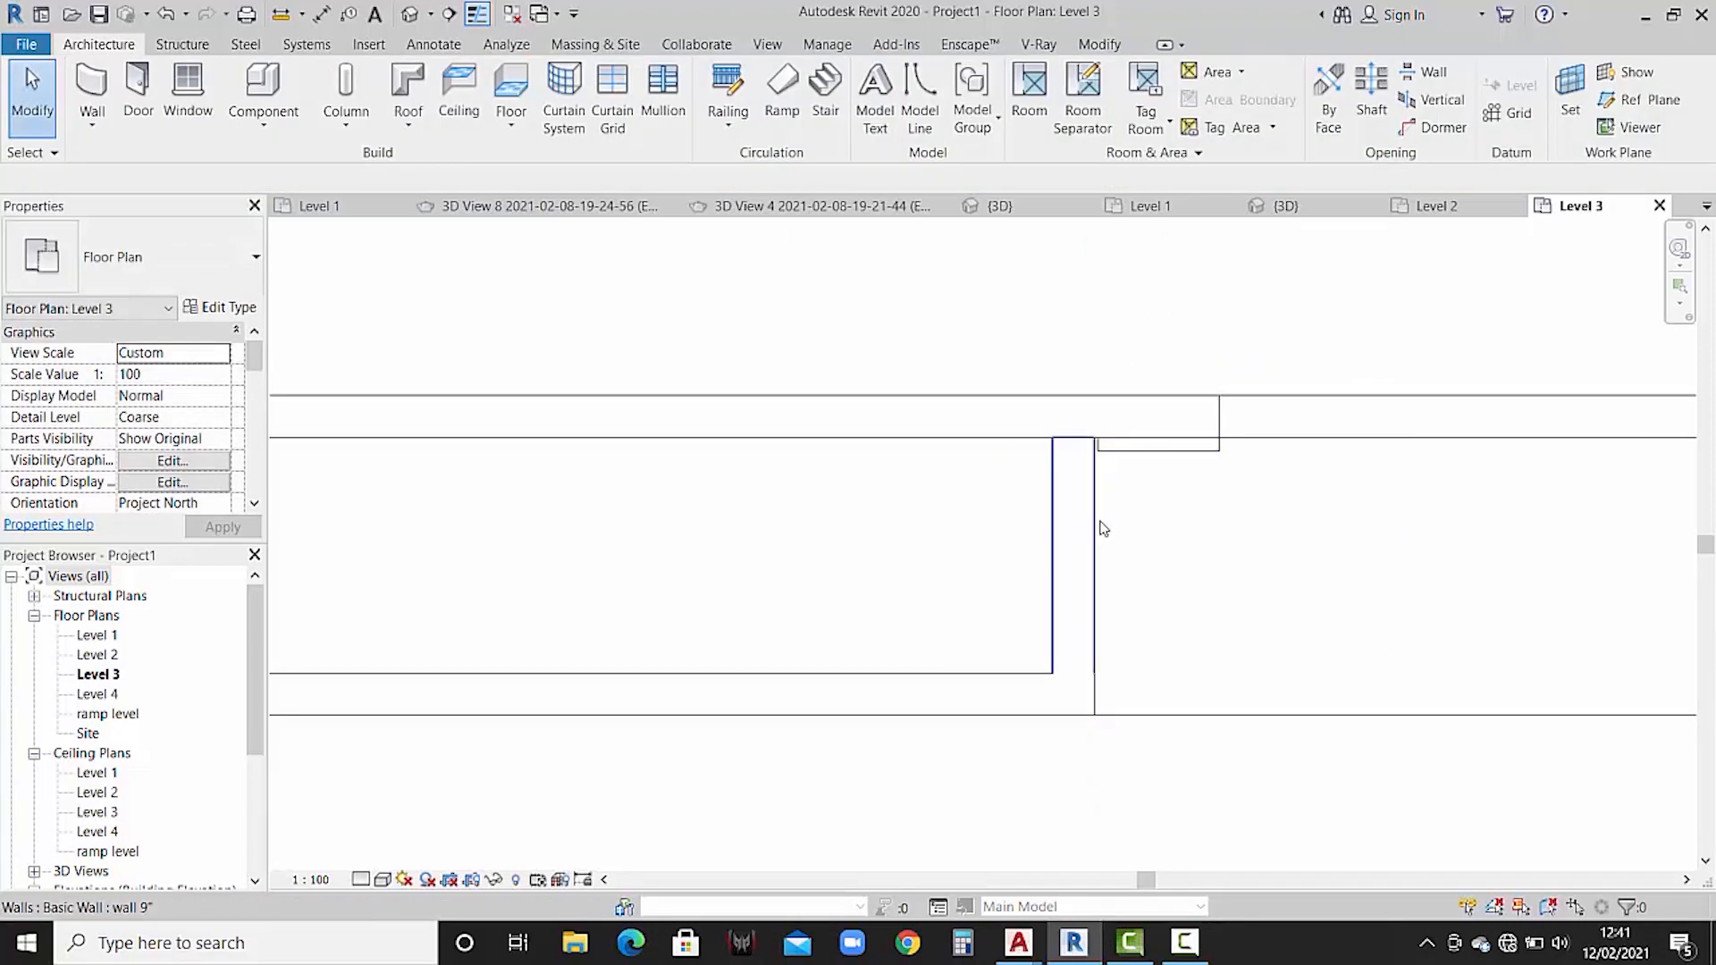
- Move the new return wall sideways so its outer face aligns with the corner of the projecting front pier
left_click(1093, 523)
left_click(403, 116)
scroll(1096, 465, "up", 5)
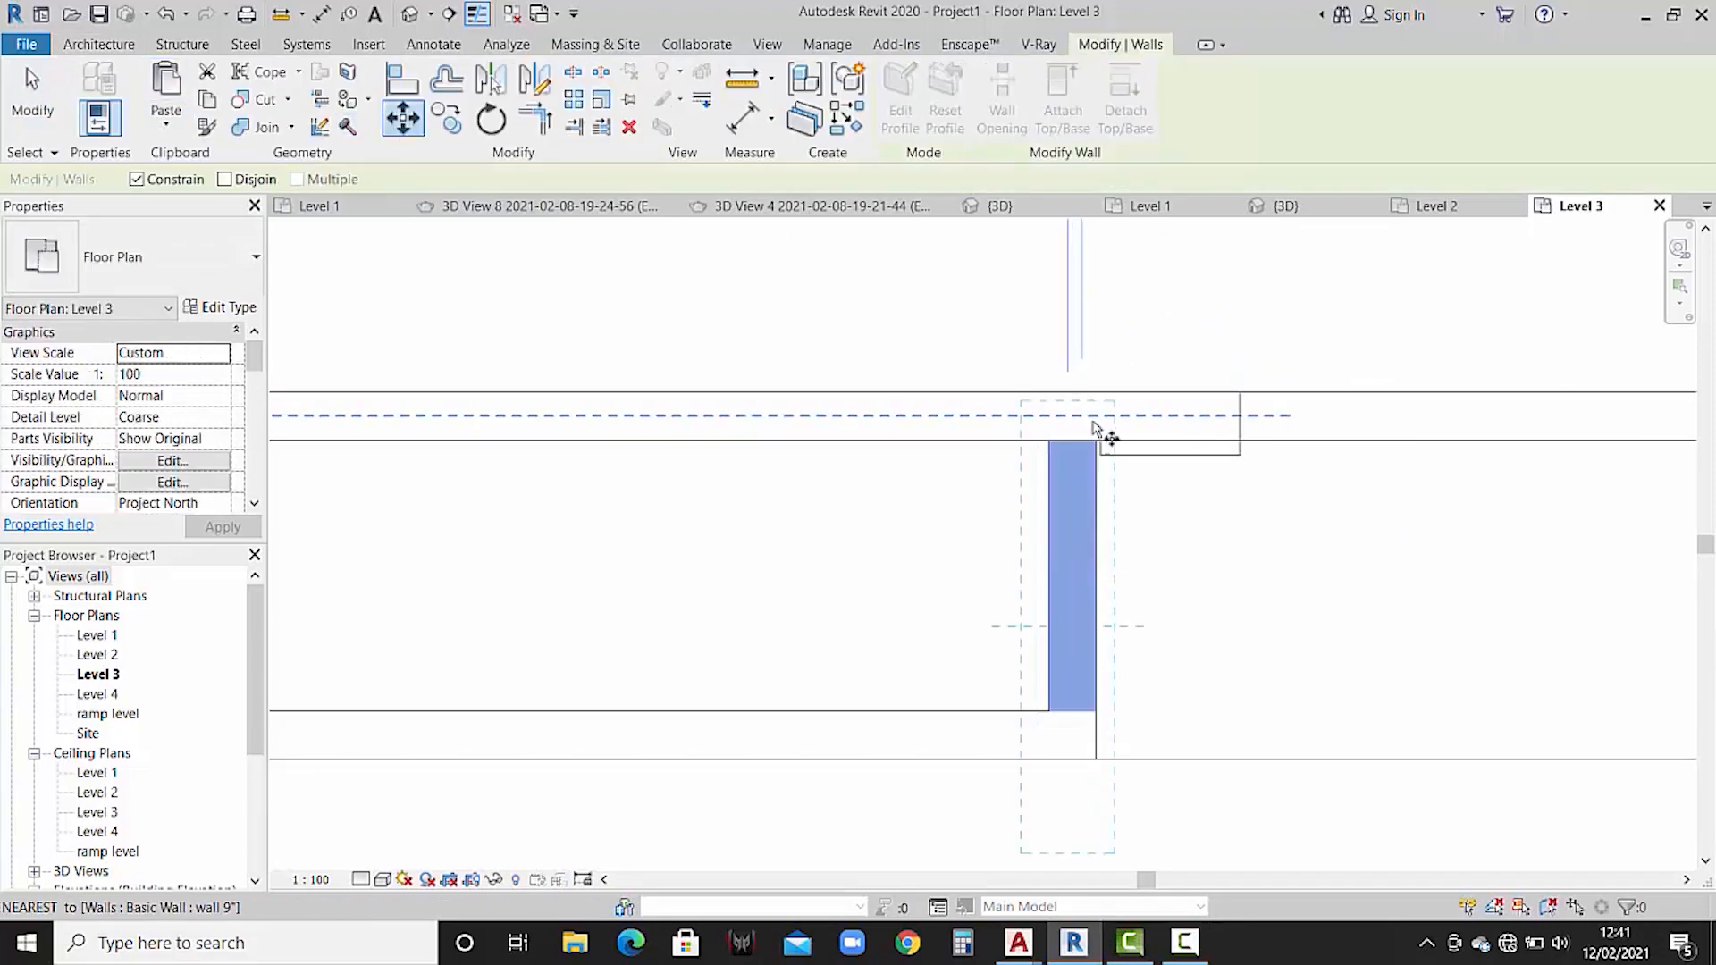
left_click(1109, 466)
left_click(1121, 466)
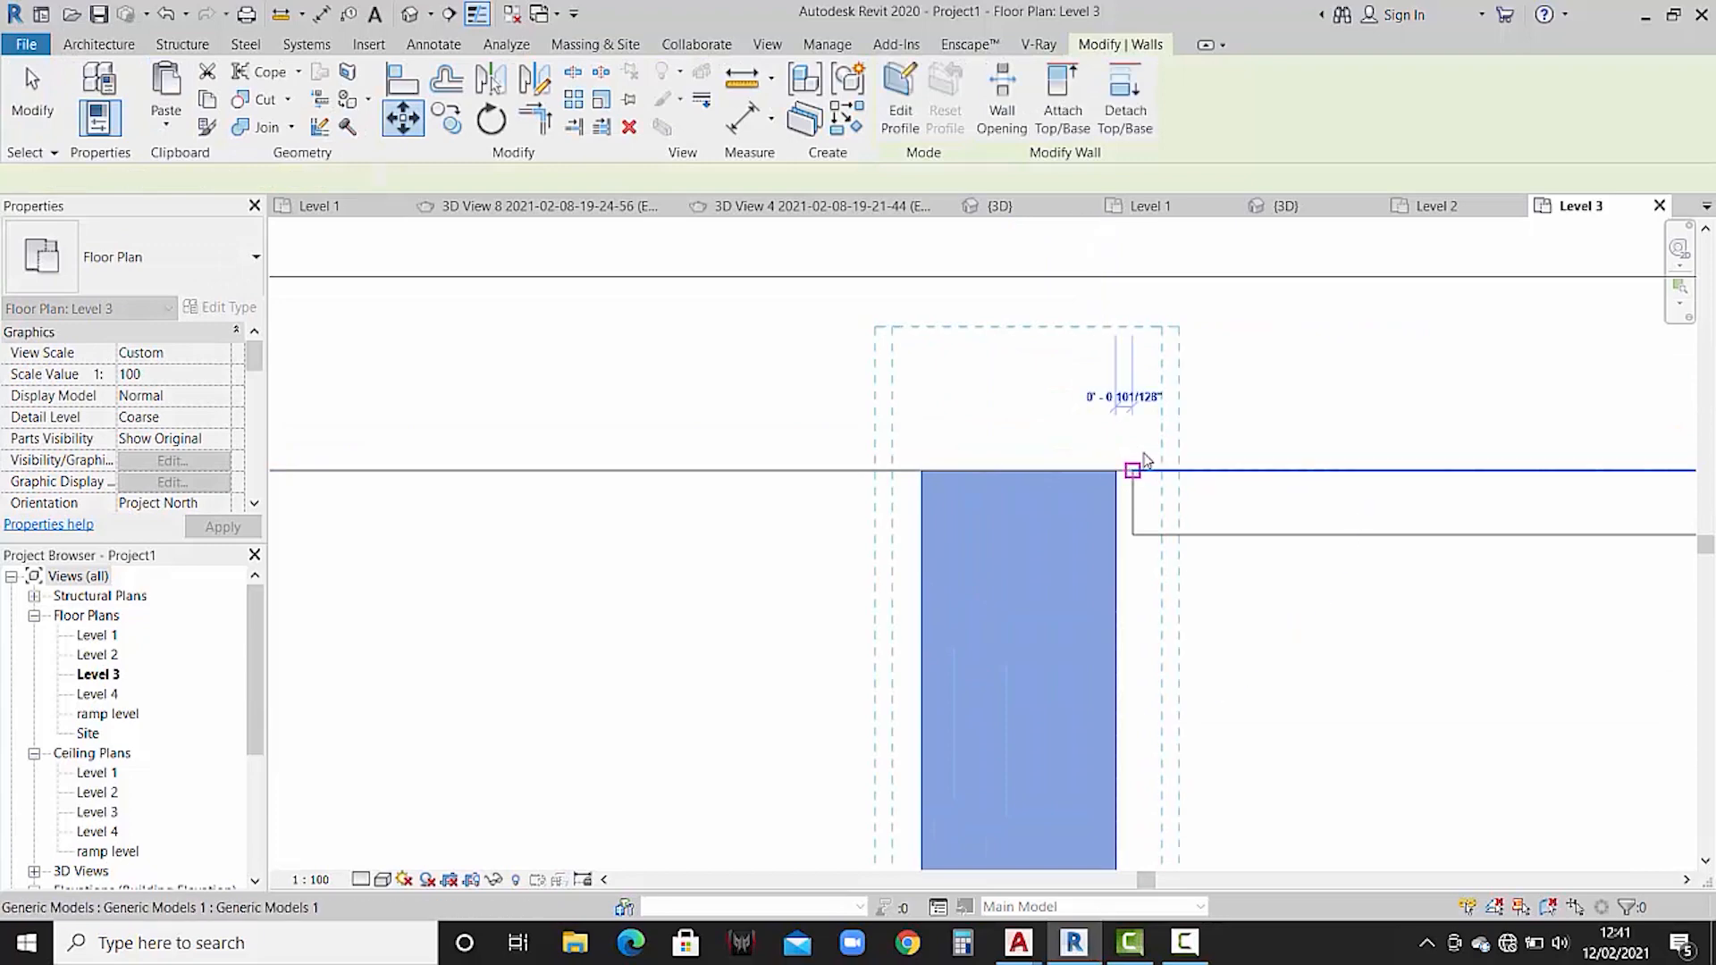
left_click(1140, 448)
scroll(1140, 449, "up", 2)
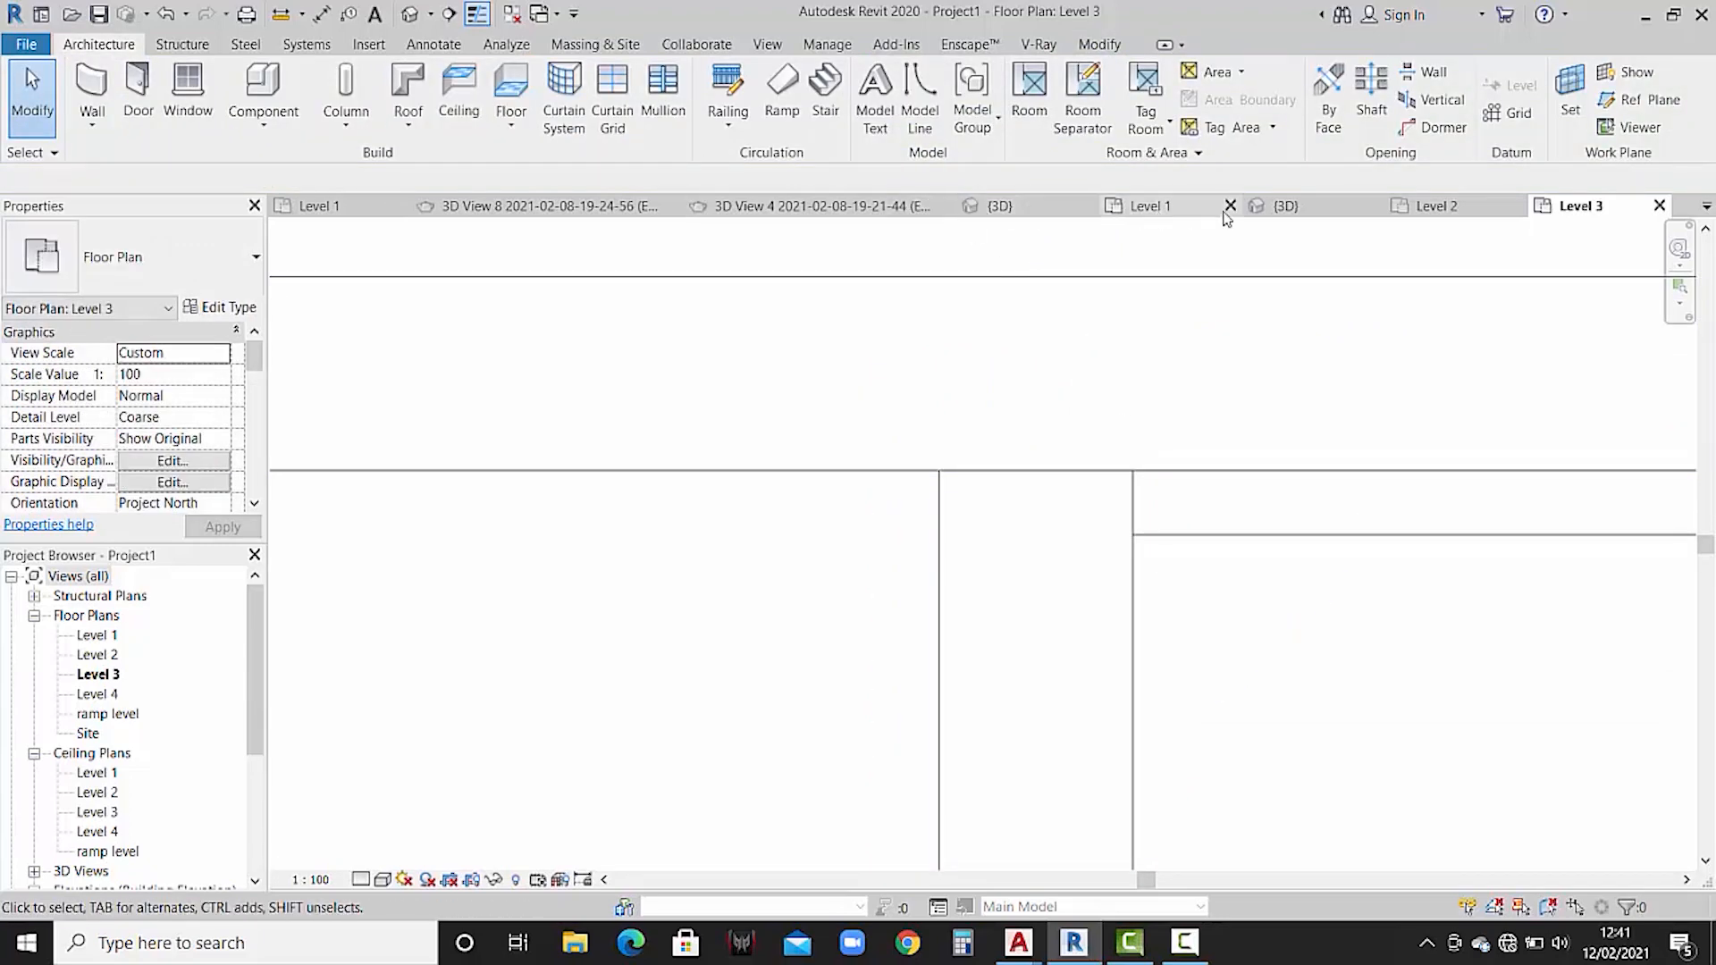
- Compare the new Level 3 front parapet in the 3D view with the reference house model
left_click(1280, 207)
middle_click_drag(832, 386, 975, 426)
middle_click_drag(780, 480, 867, 343, "shift")
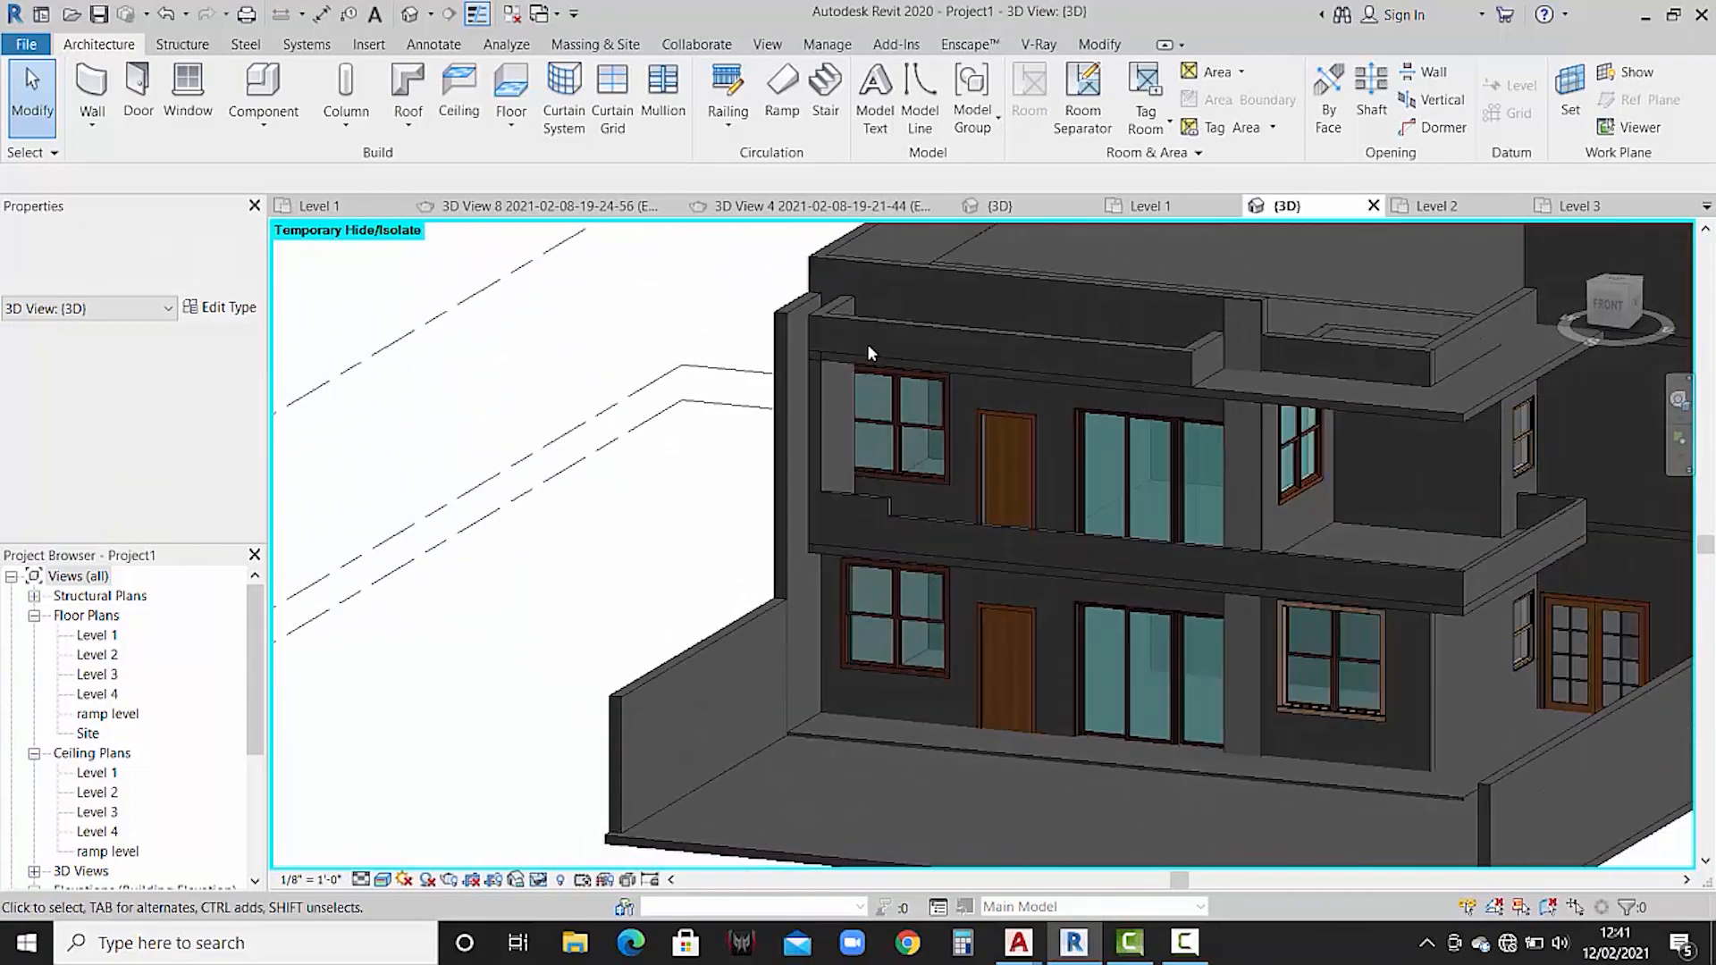
left_click(999, 206)
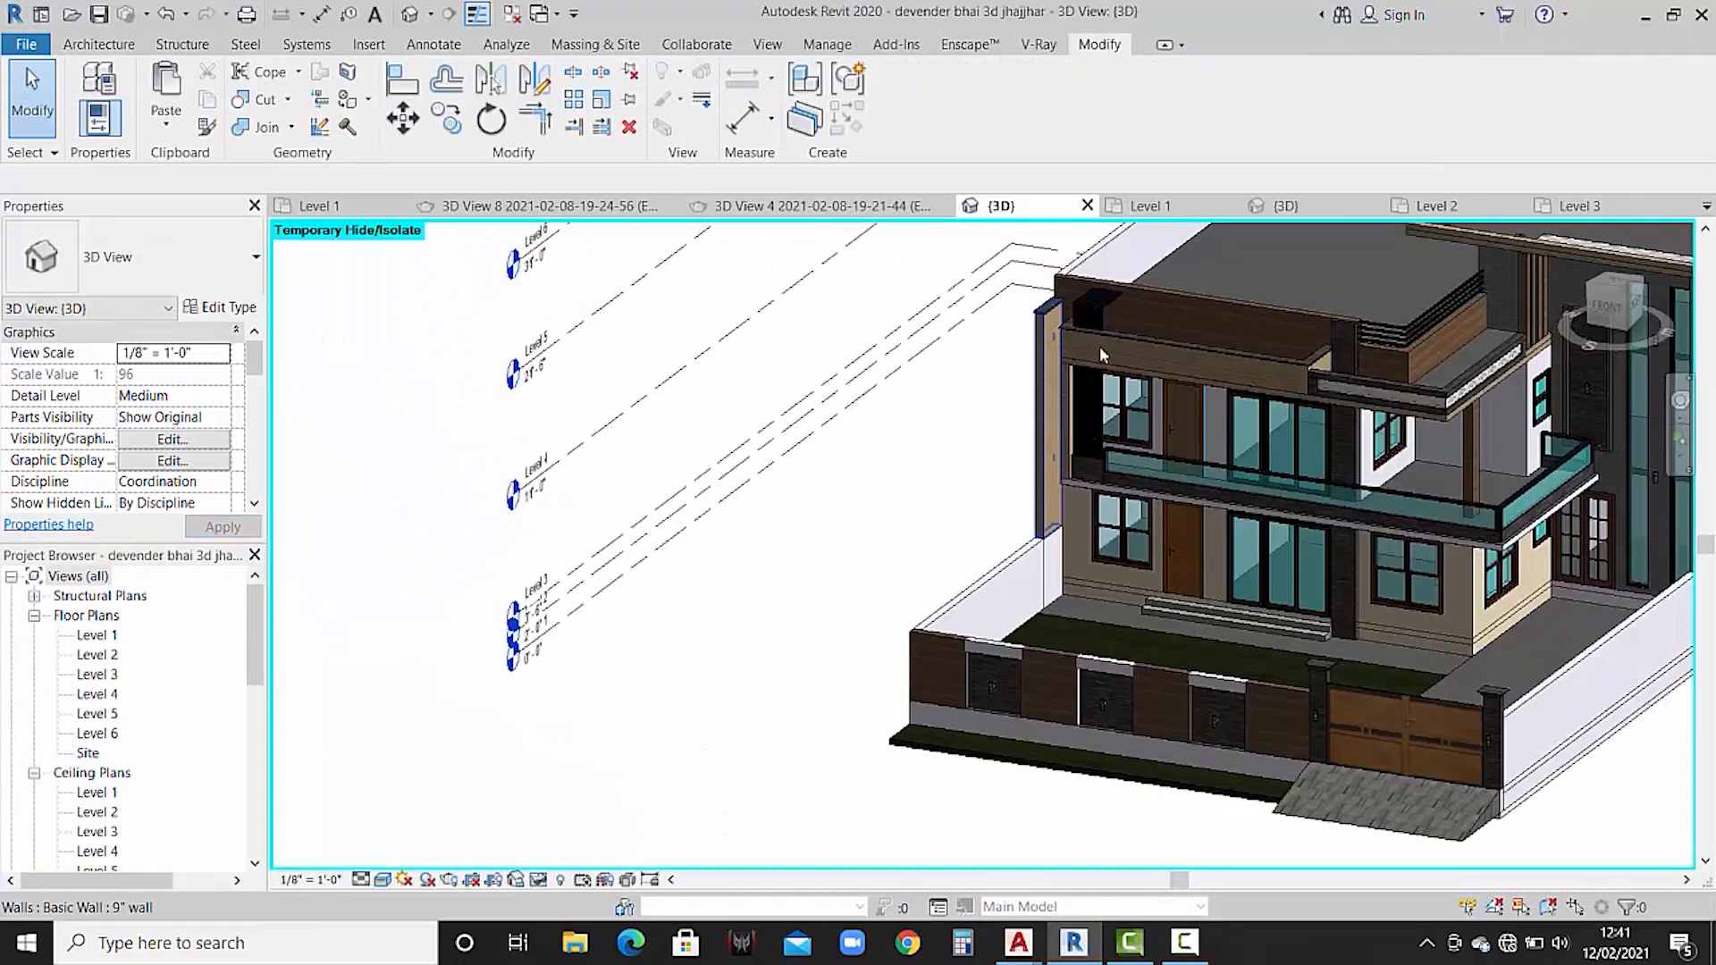
middle_click_drag(1218, 368, 1167, 369)
left_click(1285, 206)
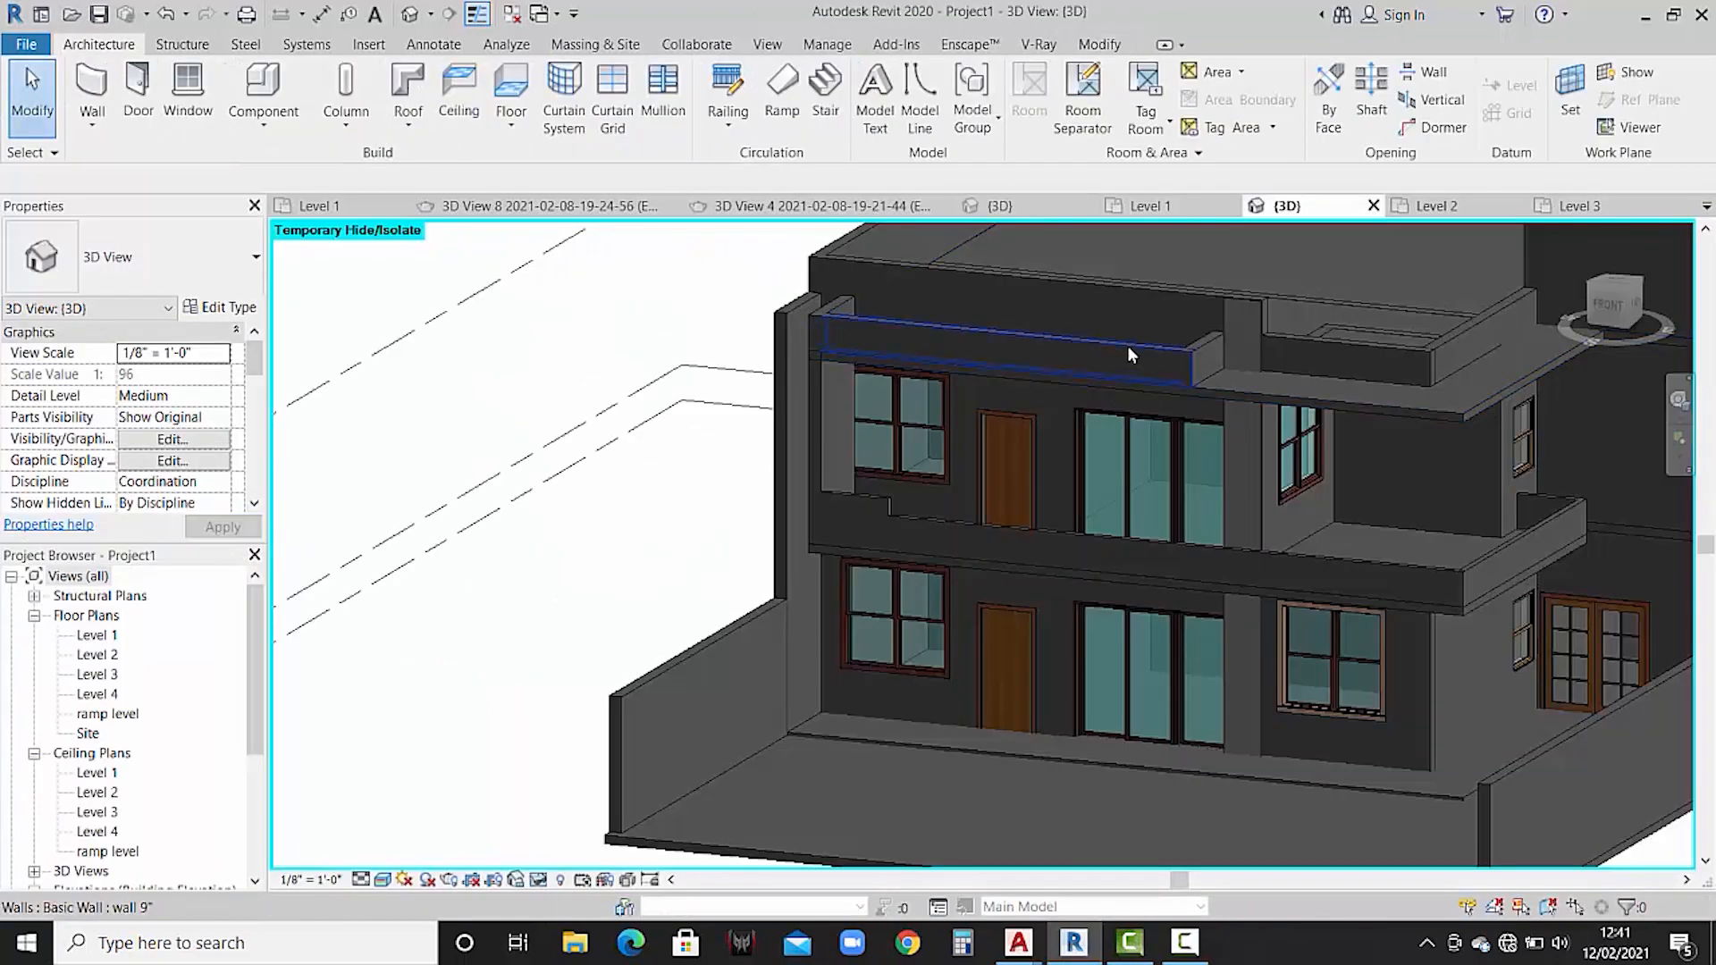
- Examine the front facade in 3D, from the front and at an angle, checking the balcony walls, Level 3 parapet and pier
scroll(1128, 345, "up", 3)
scroll(1104, 351, "down", 2)
key("Caps_Lock")
middle_click_drag(1041, 406, 1017, 338)
key("Caps_Lock")
scroll(1032, 434, "up", 2)
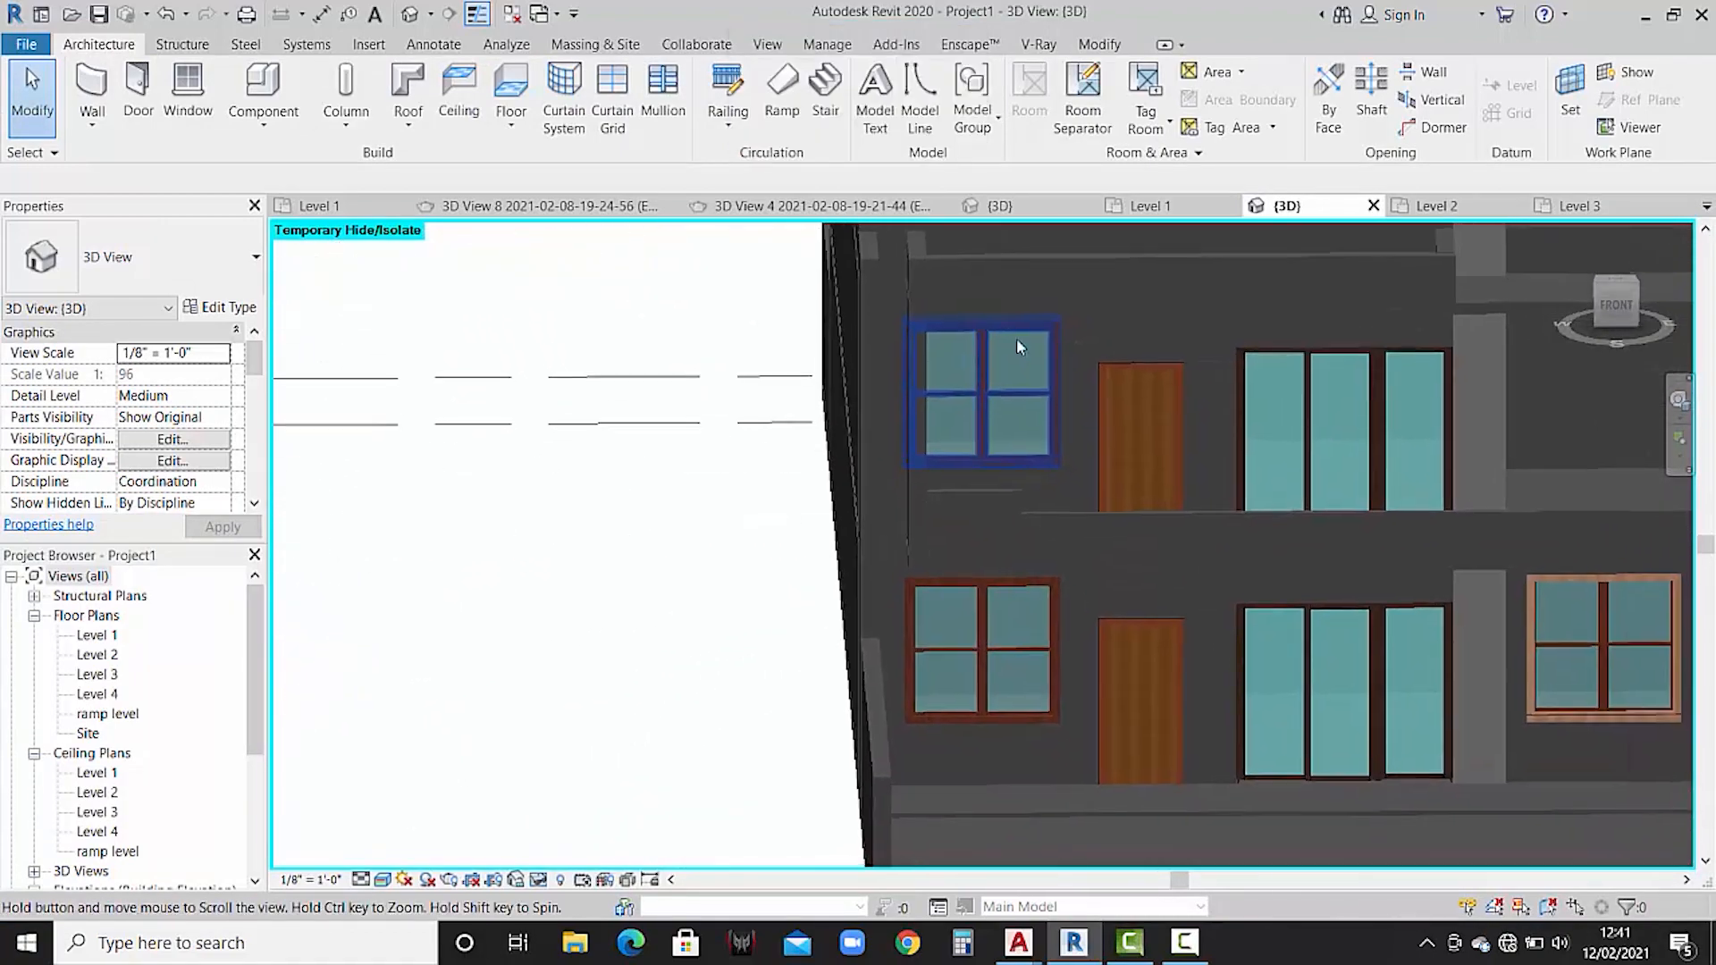
middle_click_drag(998, 488, 857, 575)
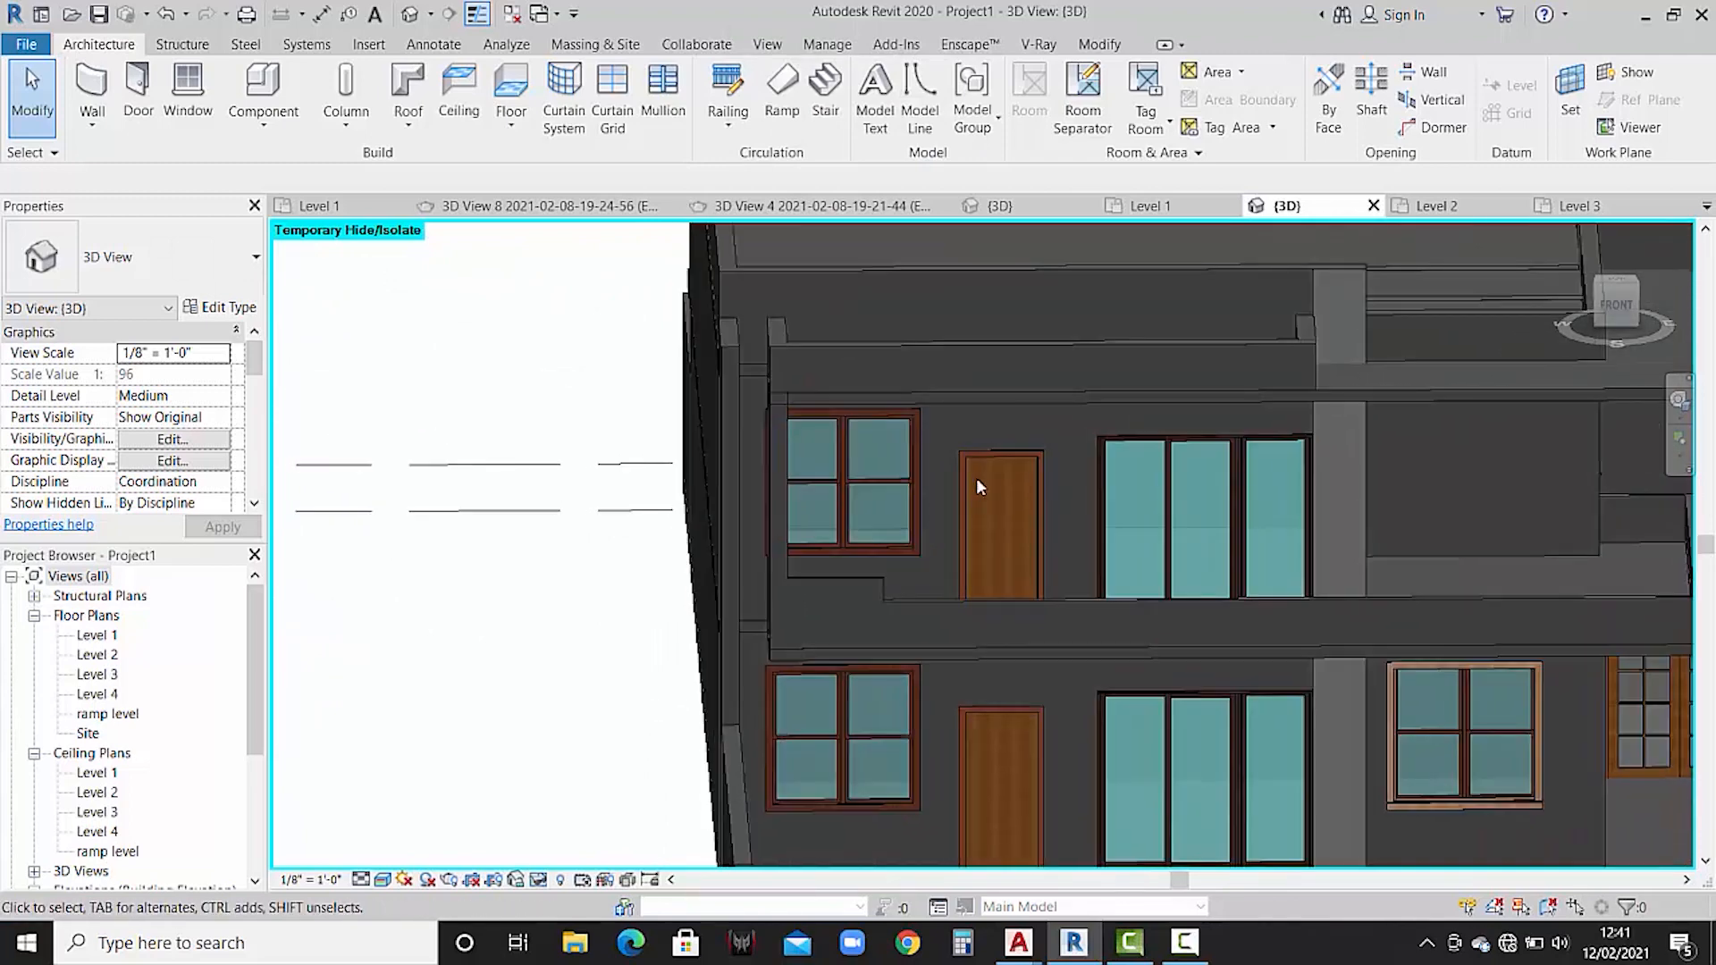
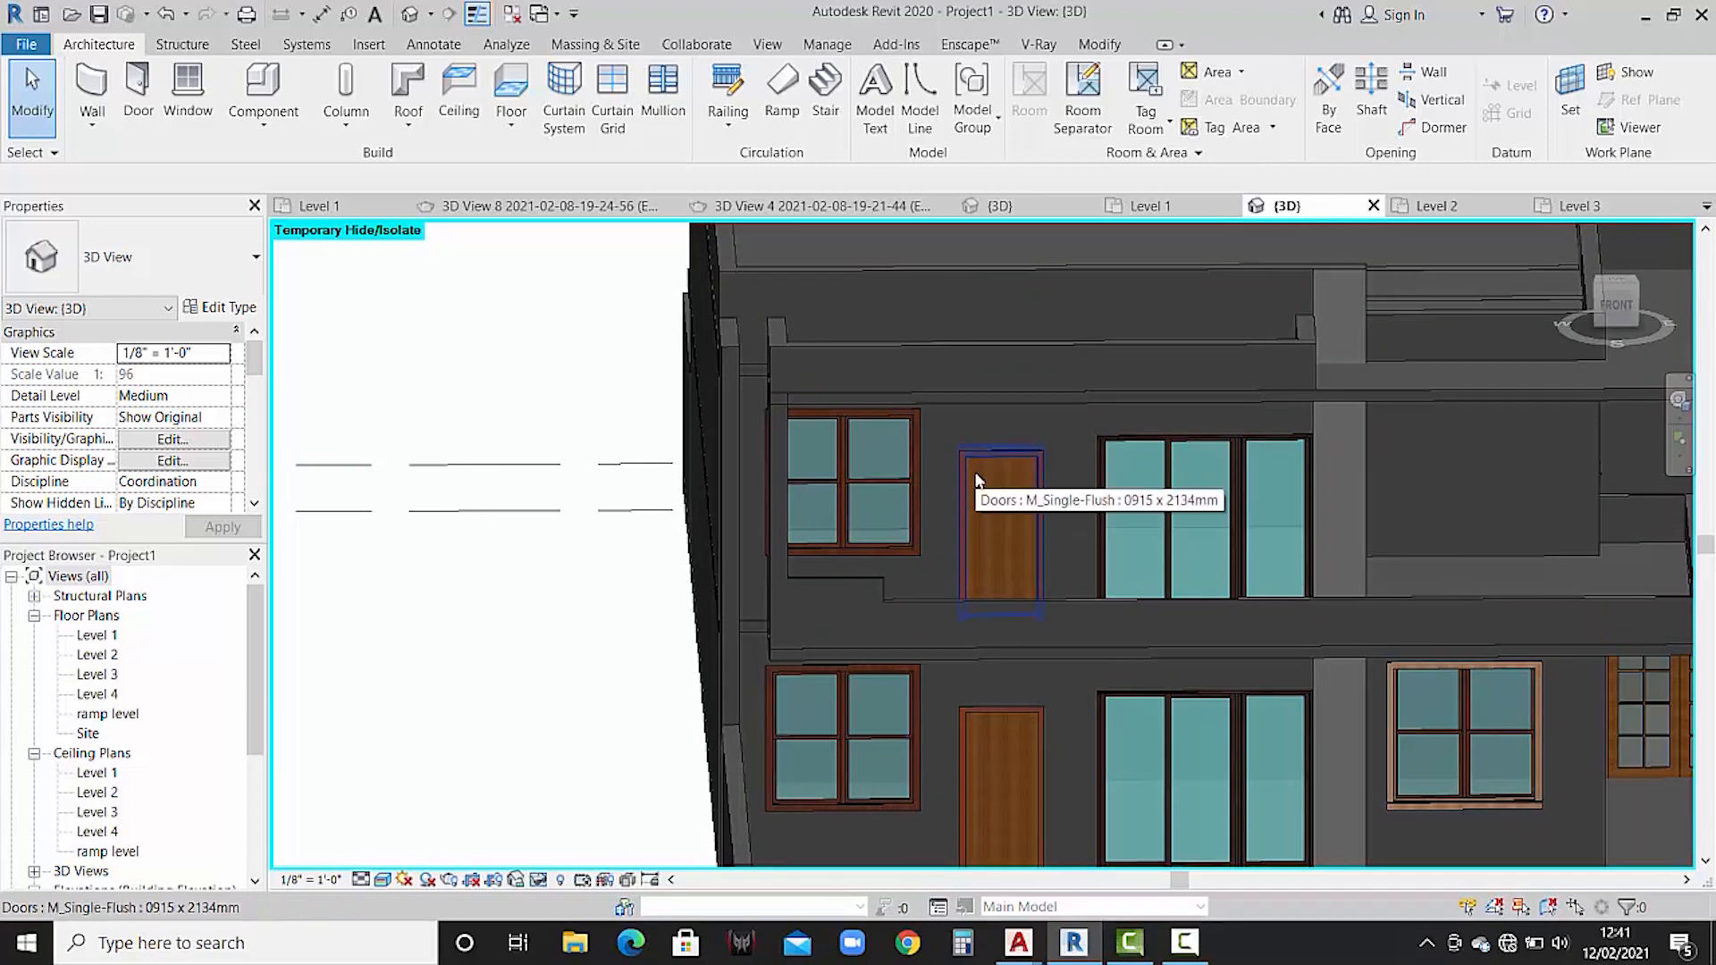
scroll(952, 429, "down", 3)
middle_click_drag(950, 432, 700, 517, "shift")
scroll(715, 501, "up", 5)
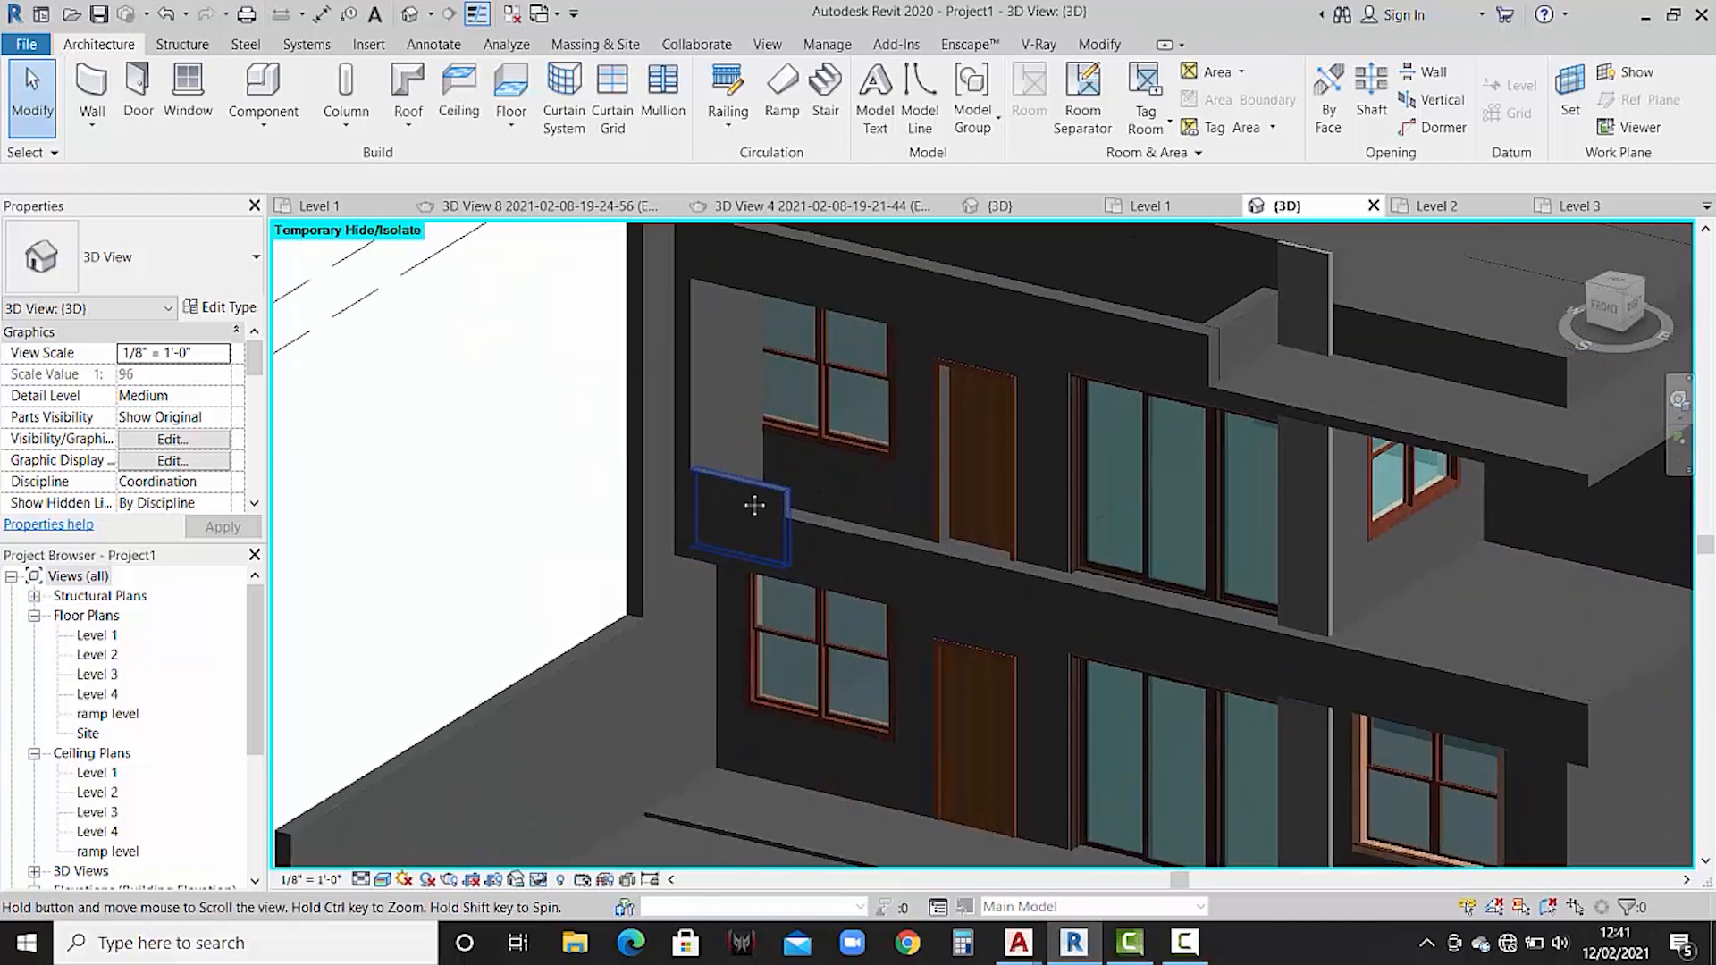
middle_click_drag(730, 457, 725, 526)
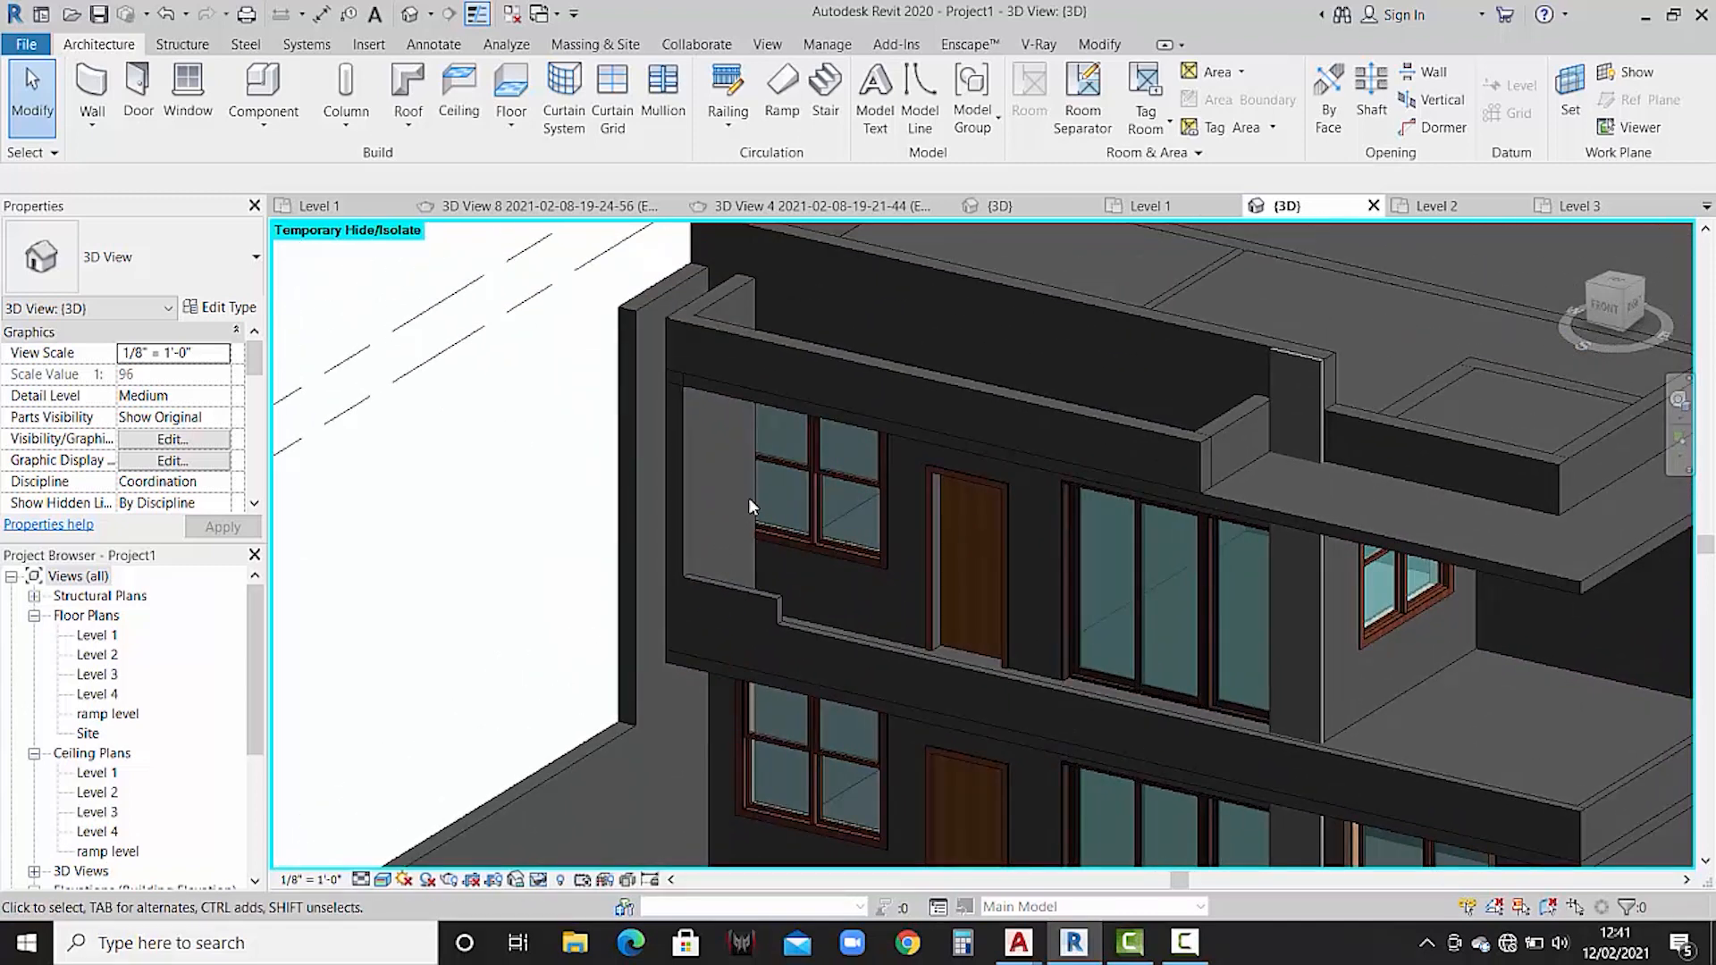
left_click(1189, 947)
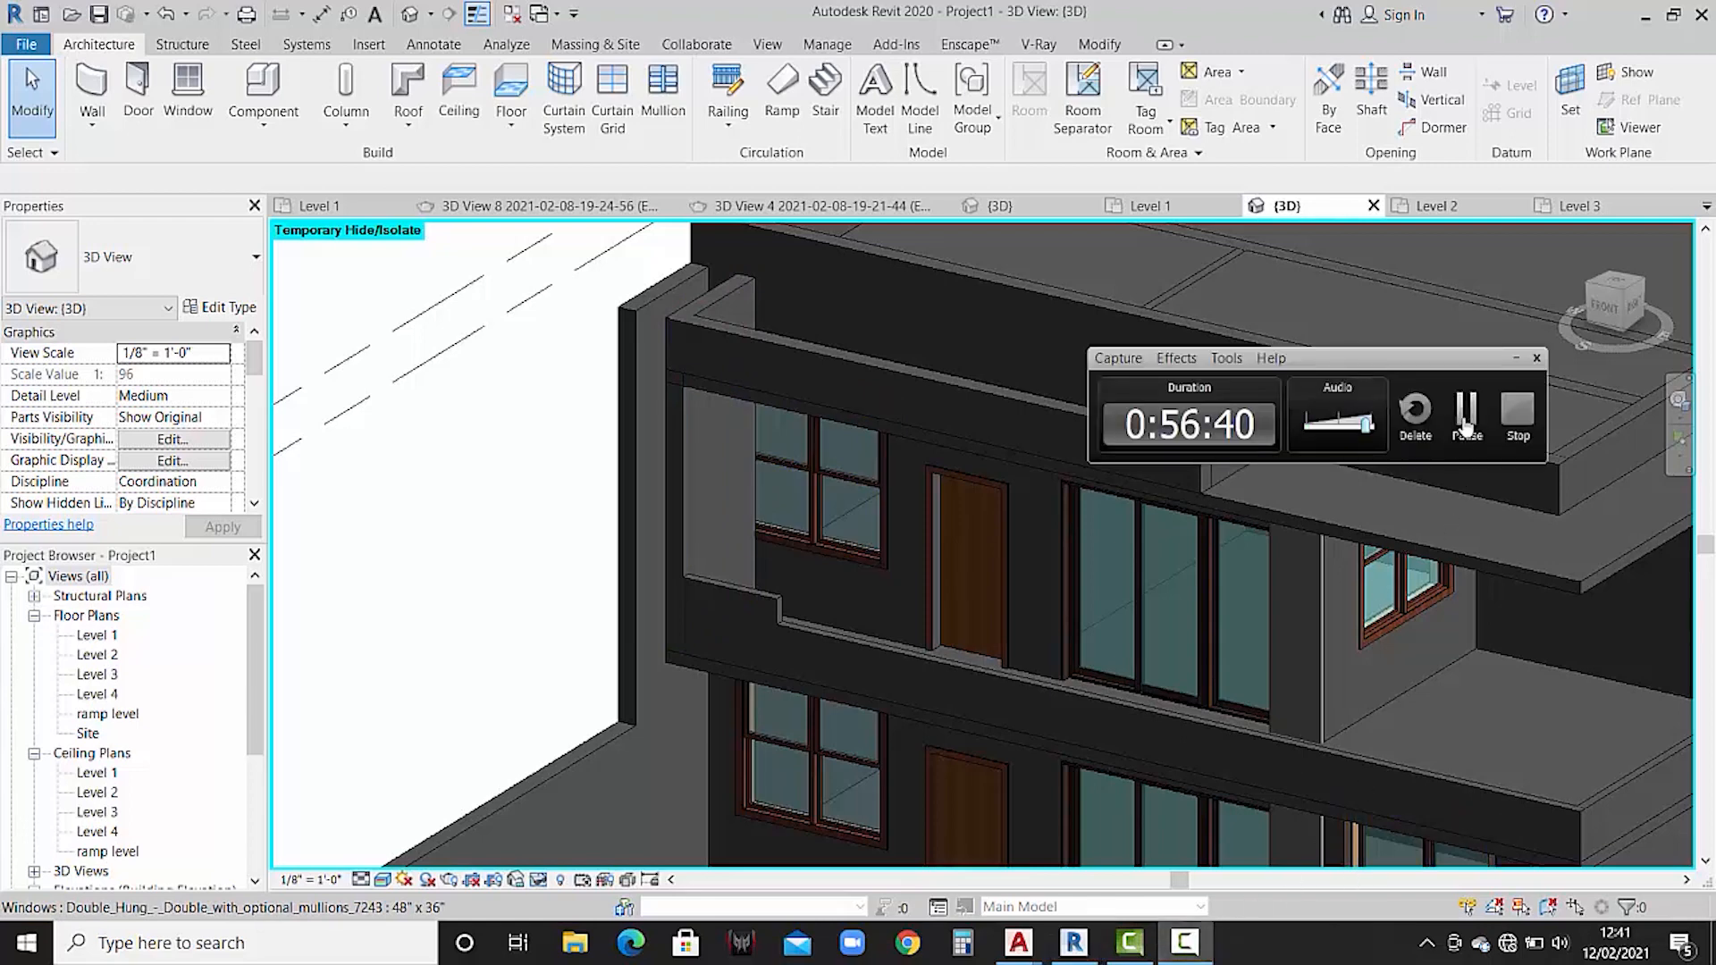
left_click(1465, 427)
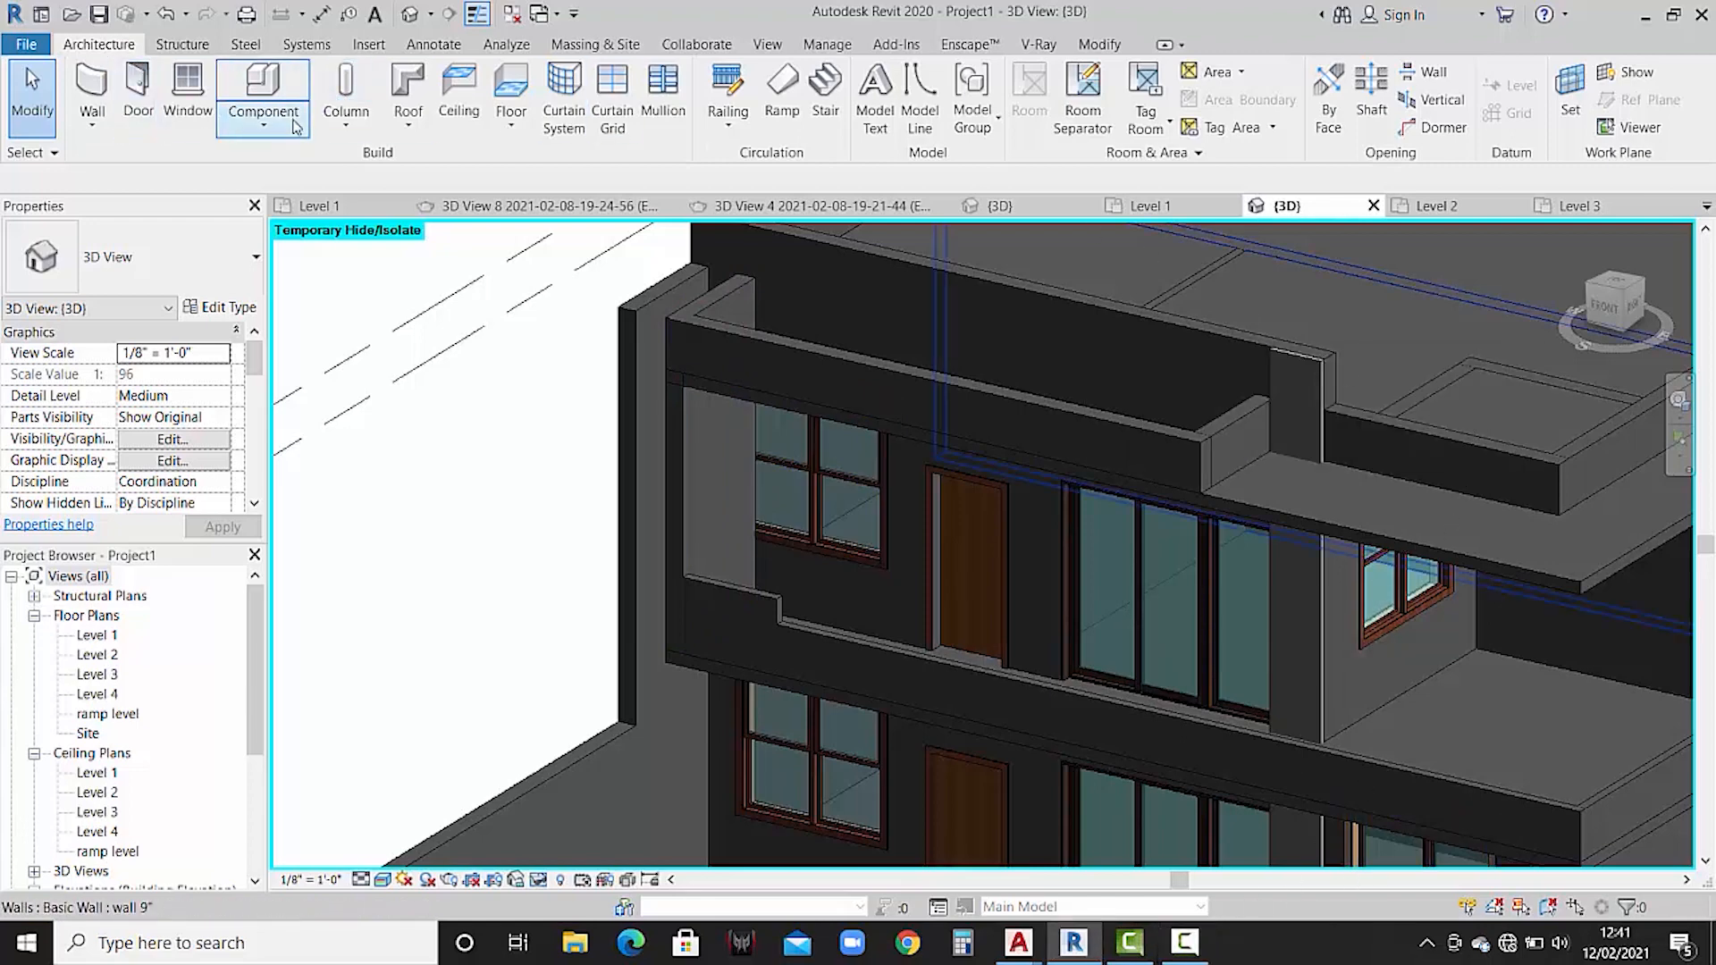
- Start an in-place model in the Generic Models category, keeping the default name
left_click(262, 115)
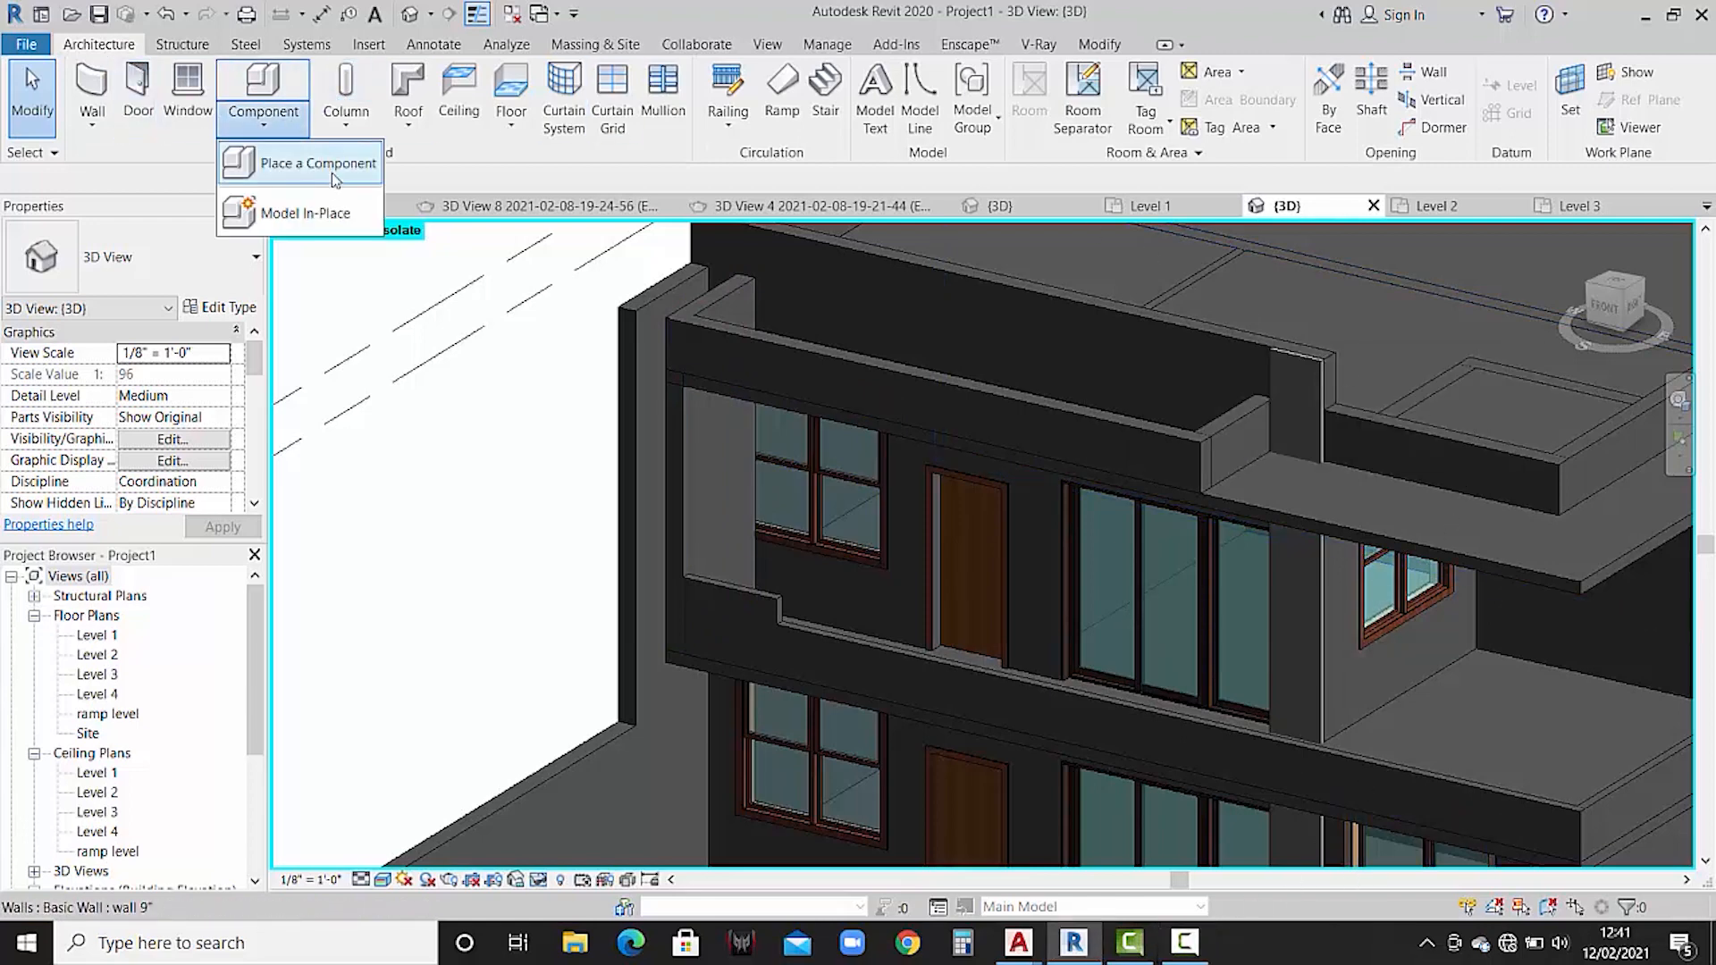
left_click(304, 213)
scroll(804, 446, "down", 2)
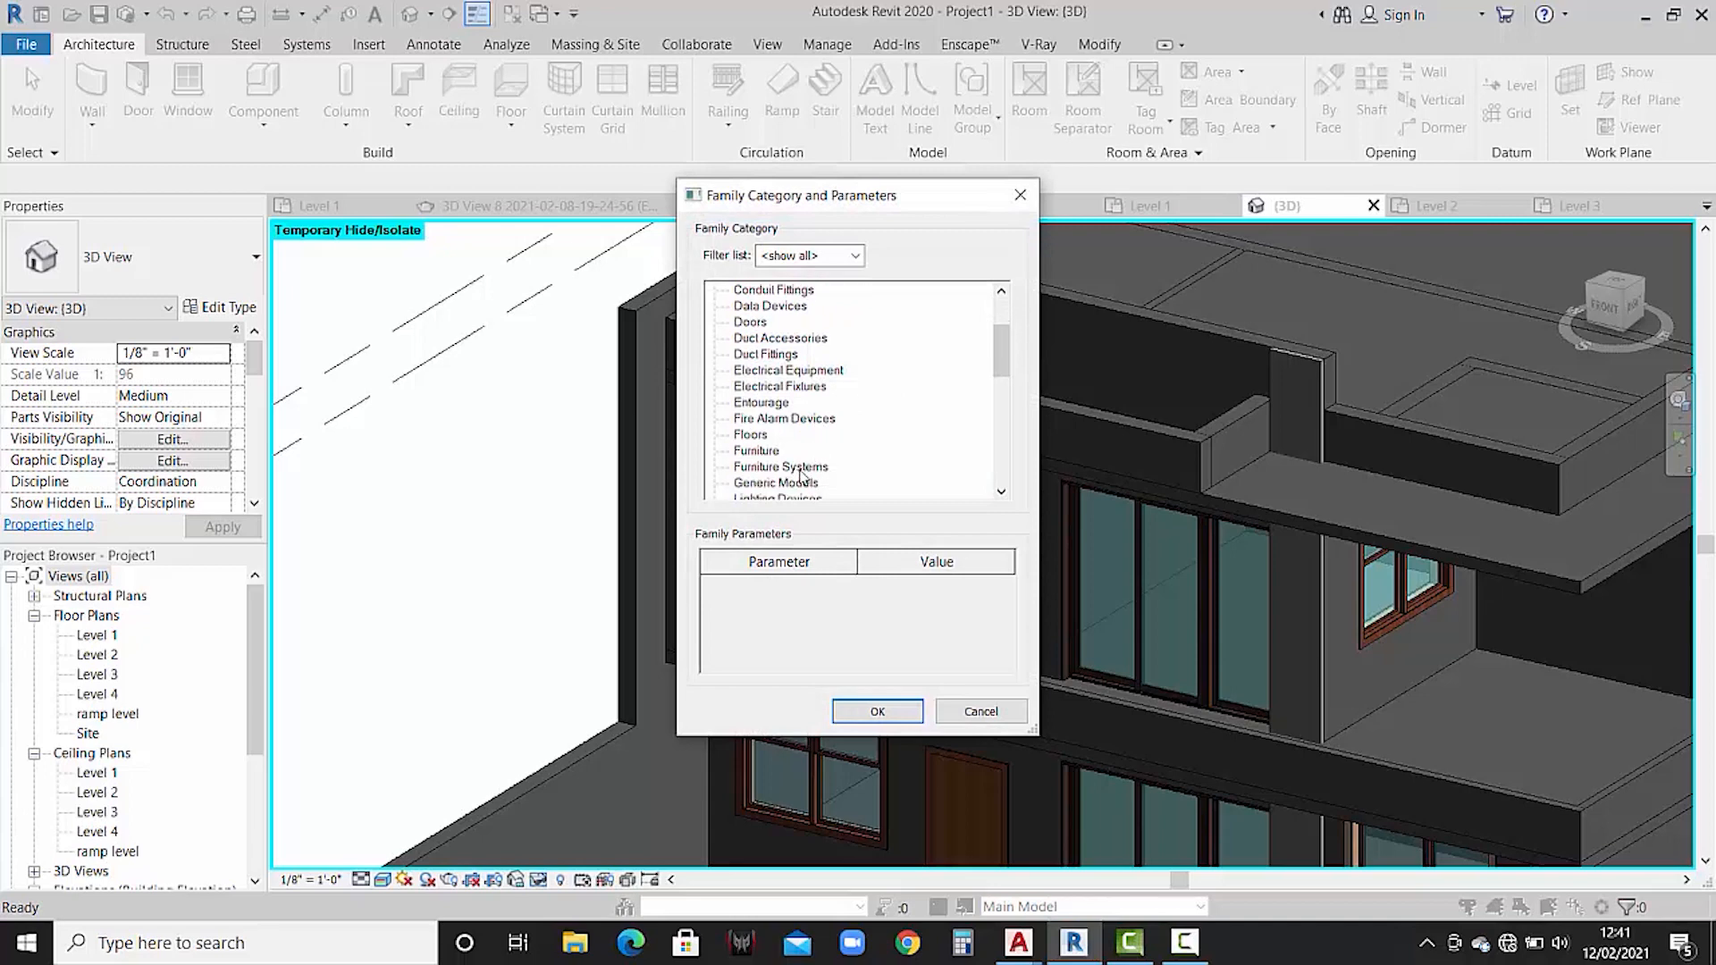
left_click(800, 483)
left_click(860, 709)
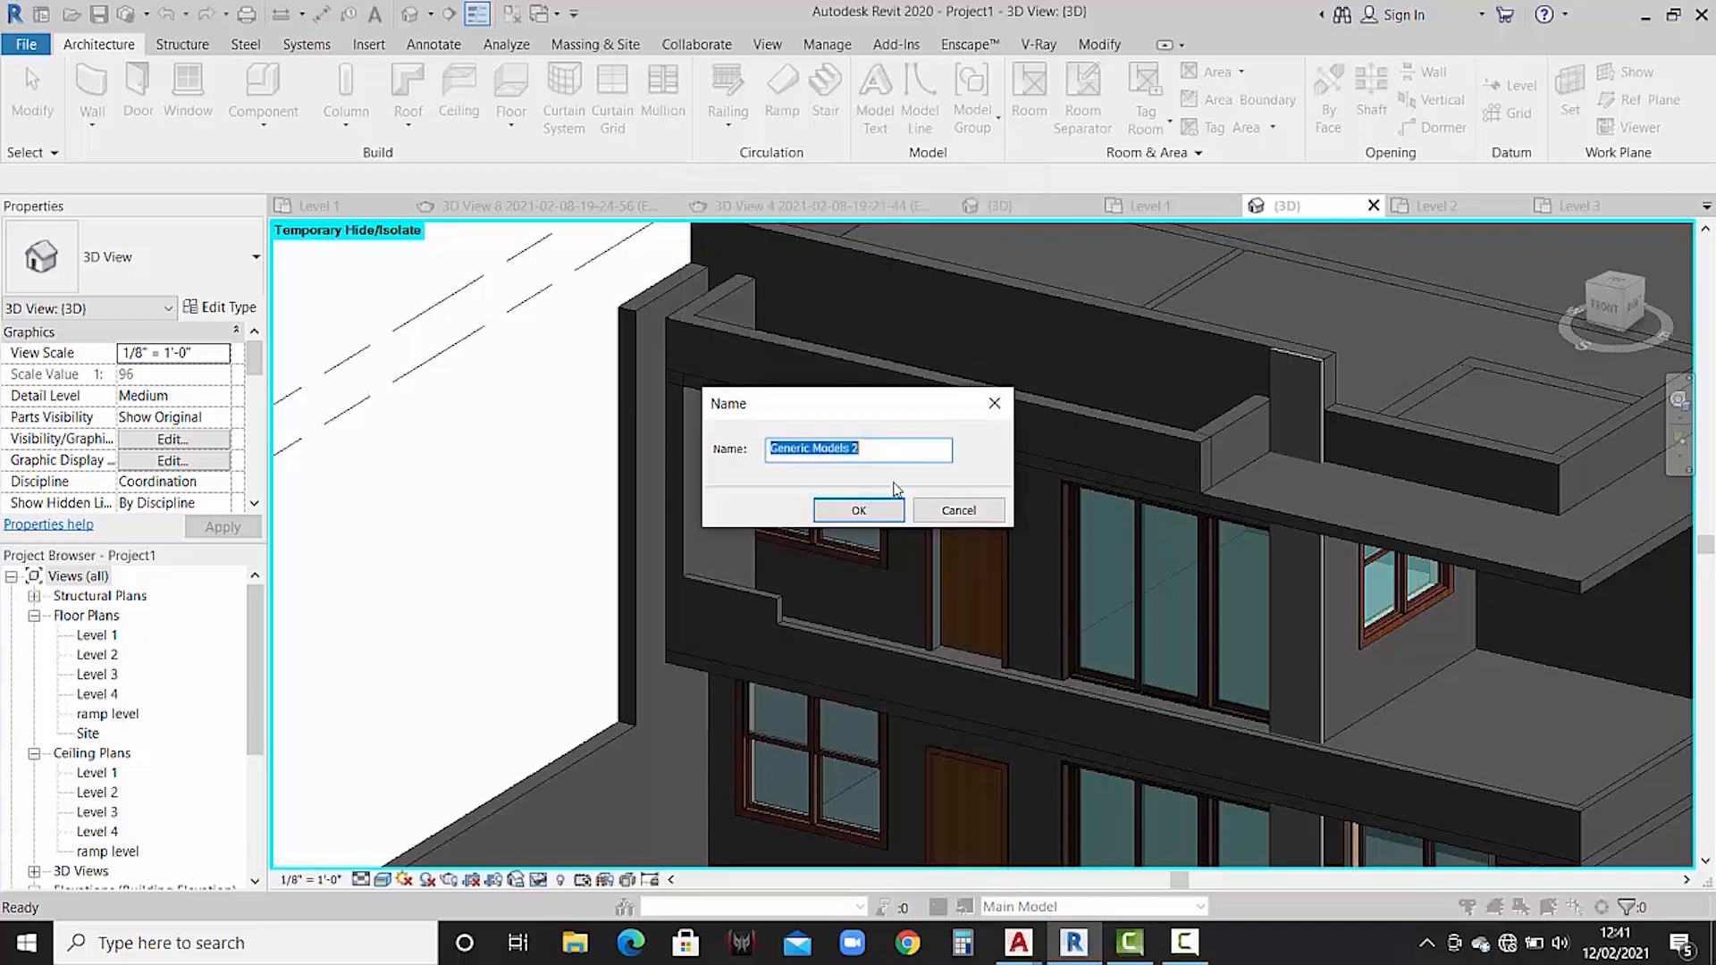
left_click(880, 507)
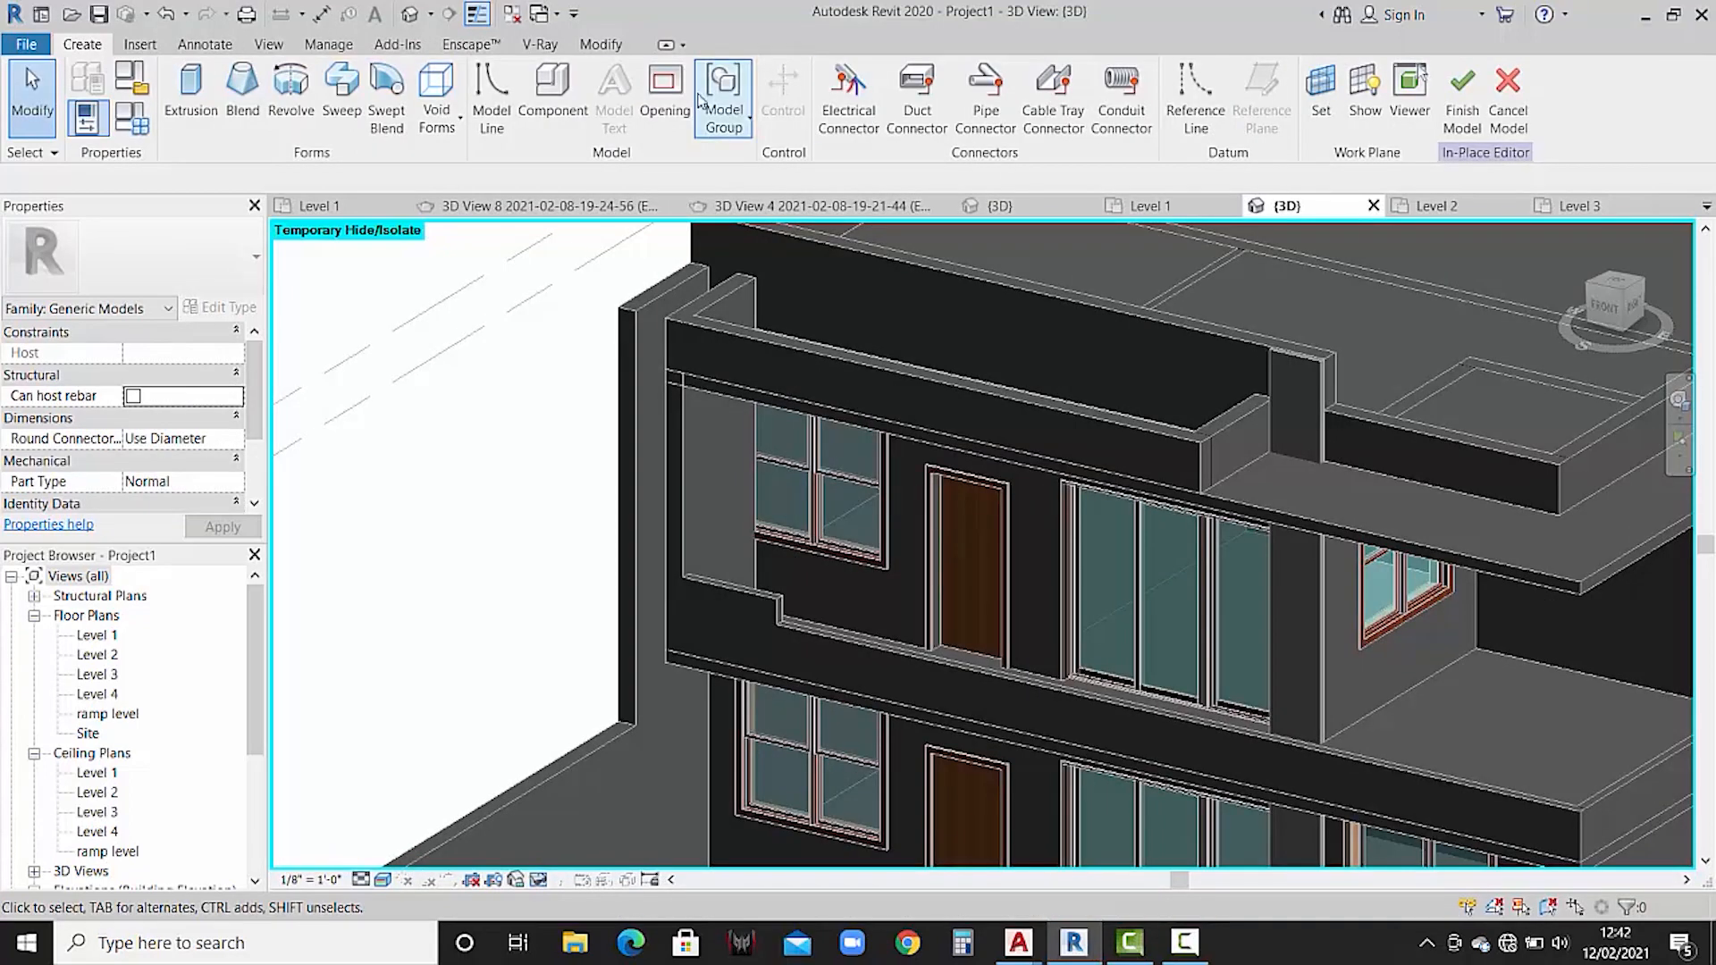
- Start a sweep in the in-place model and set its work plane by picking a face of a 9" wall
left_click(342, 94)
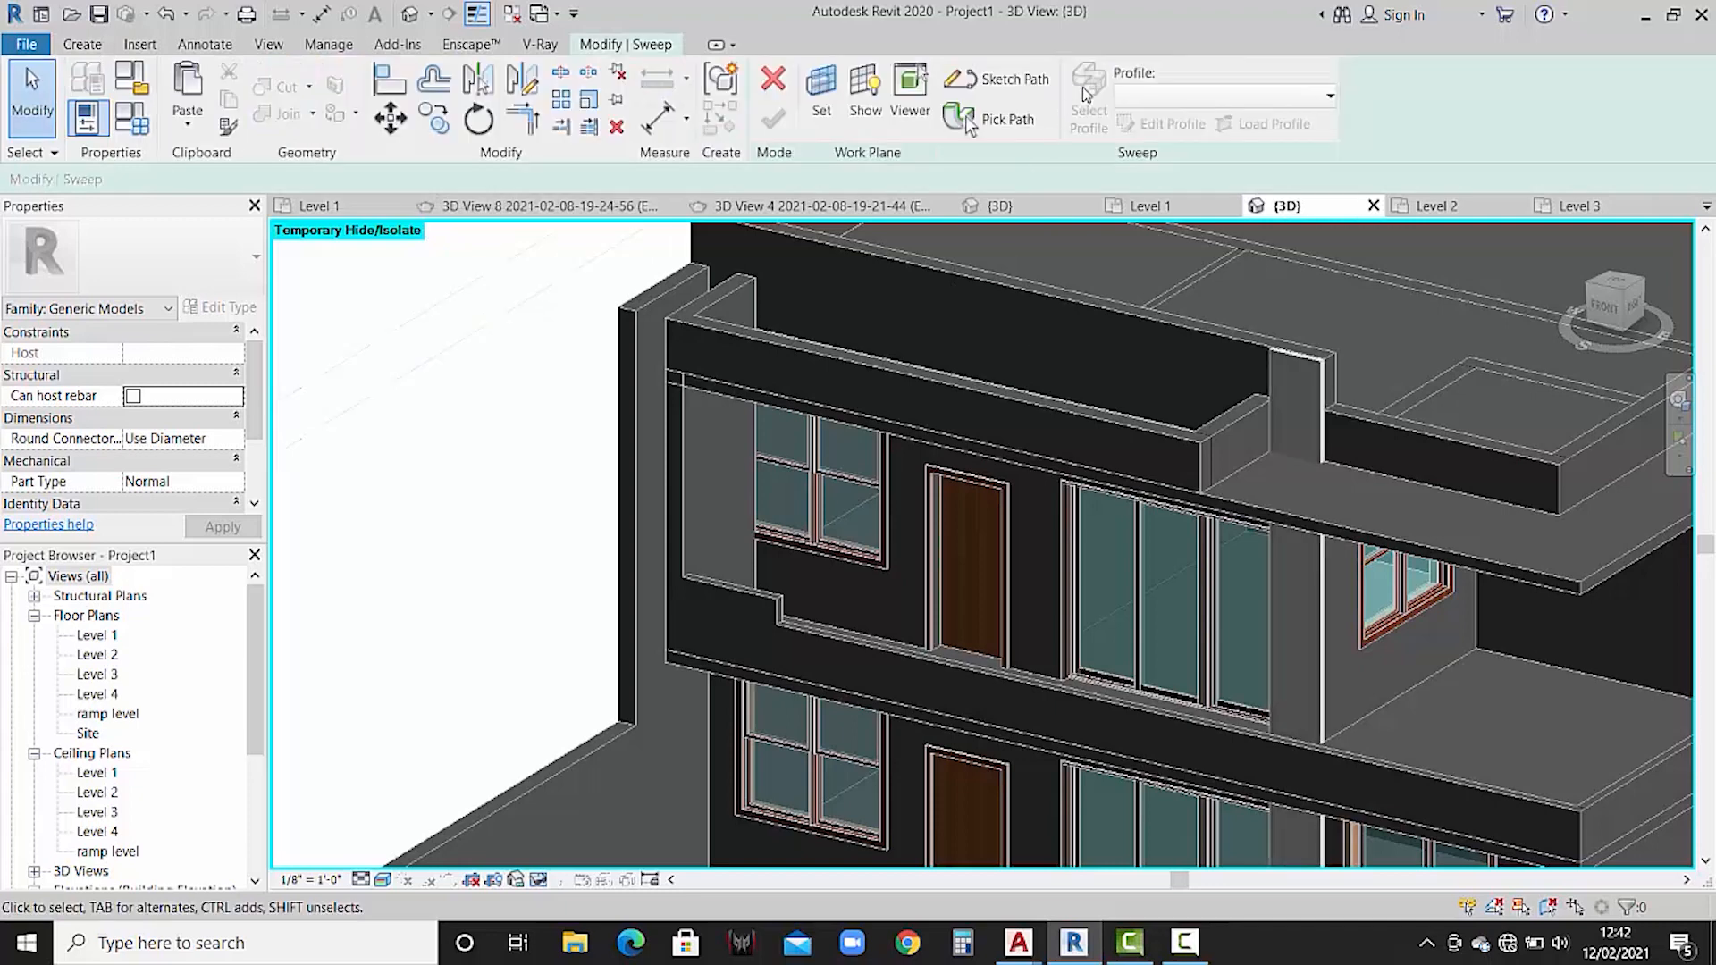
left_click(847, 122)
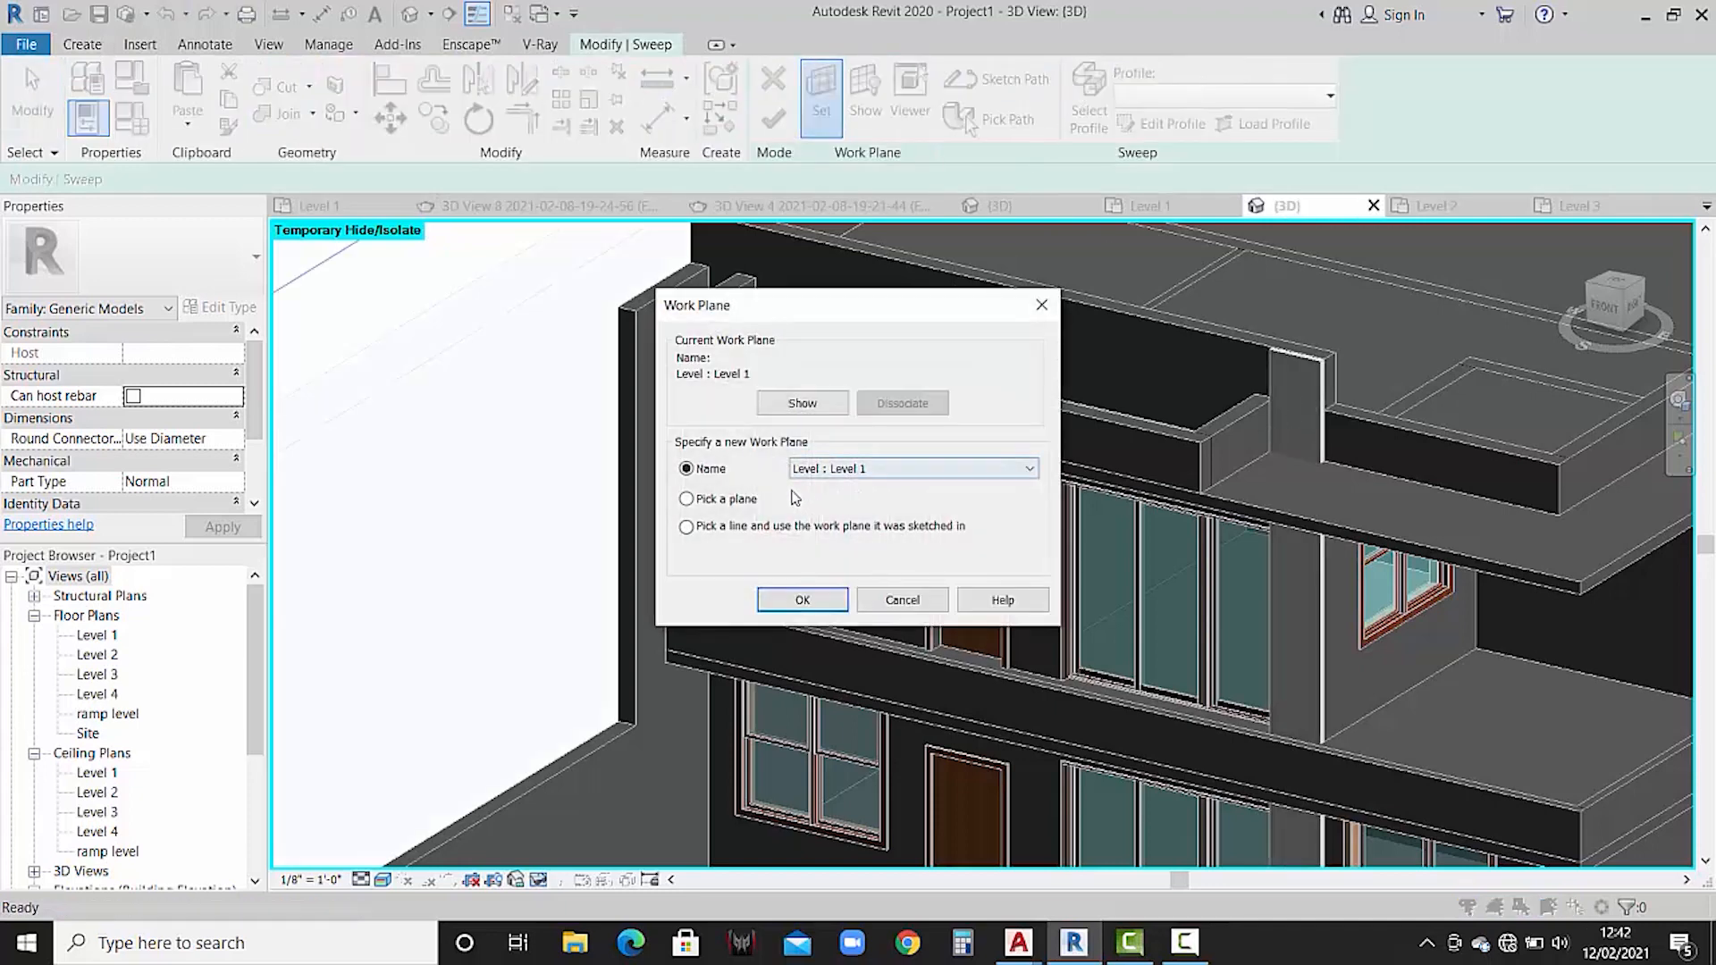
left_click(807, 608)
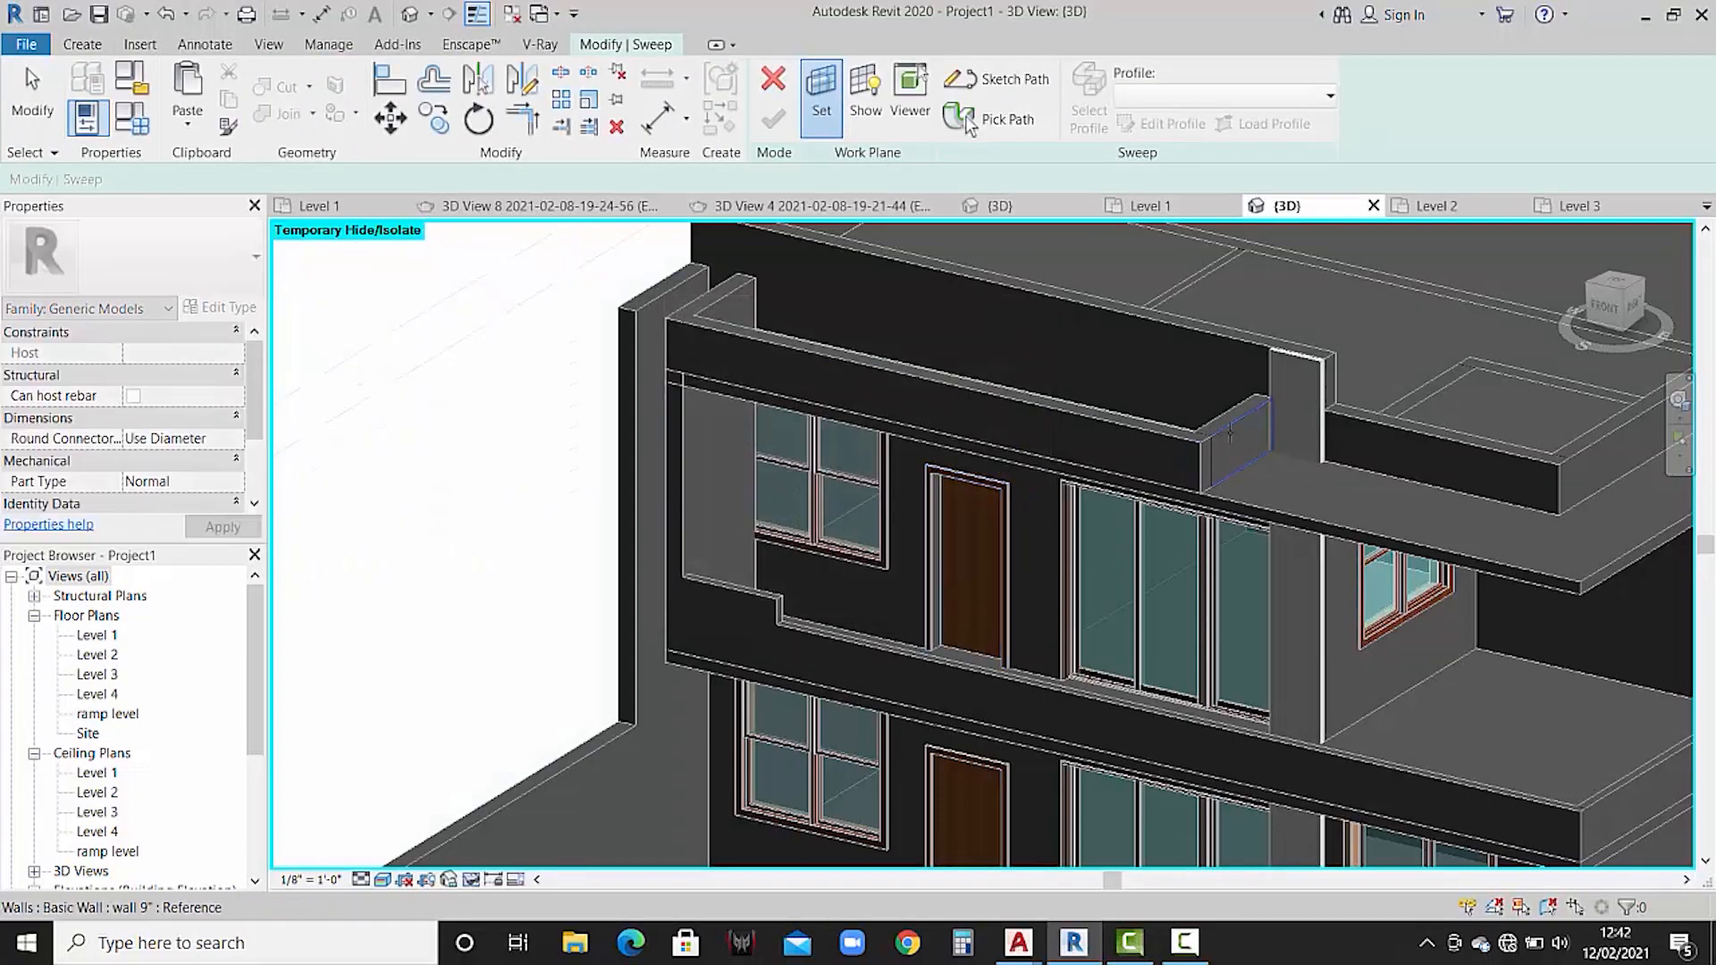
left_click(1399, 521)
left_click(1641, 307)
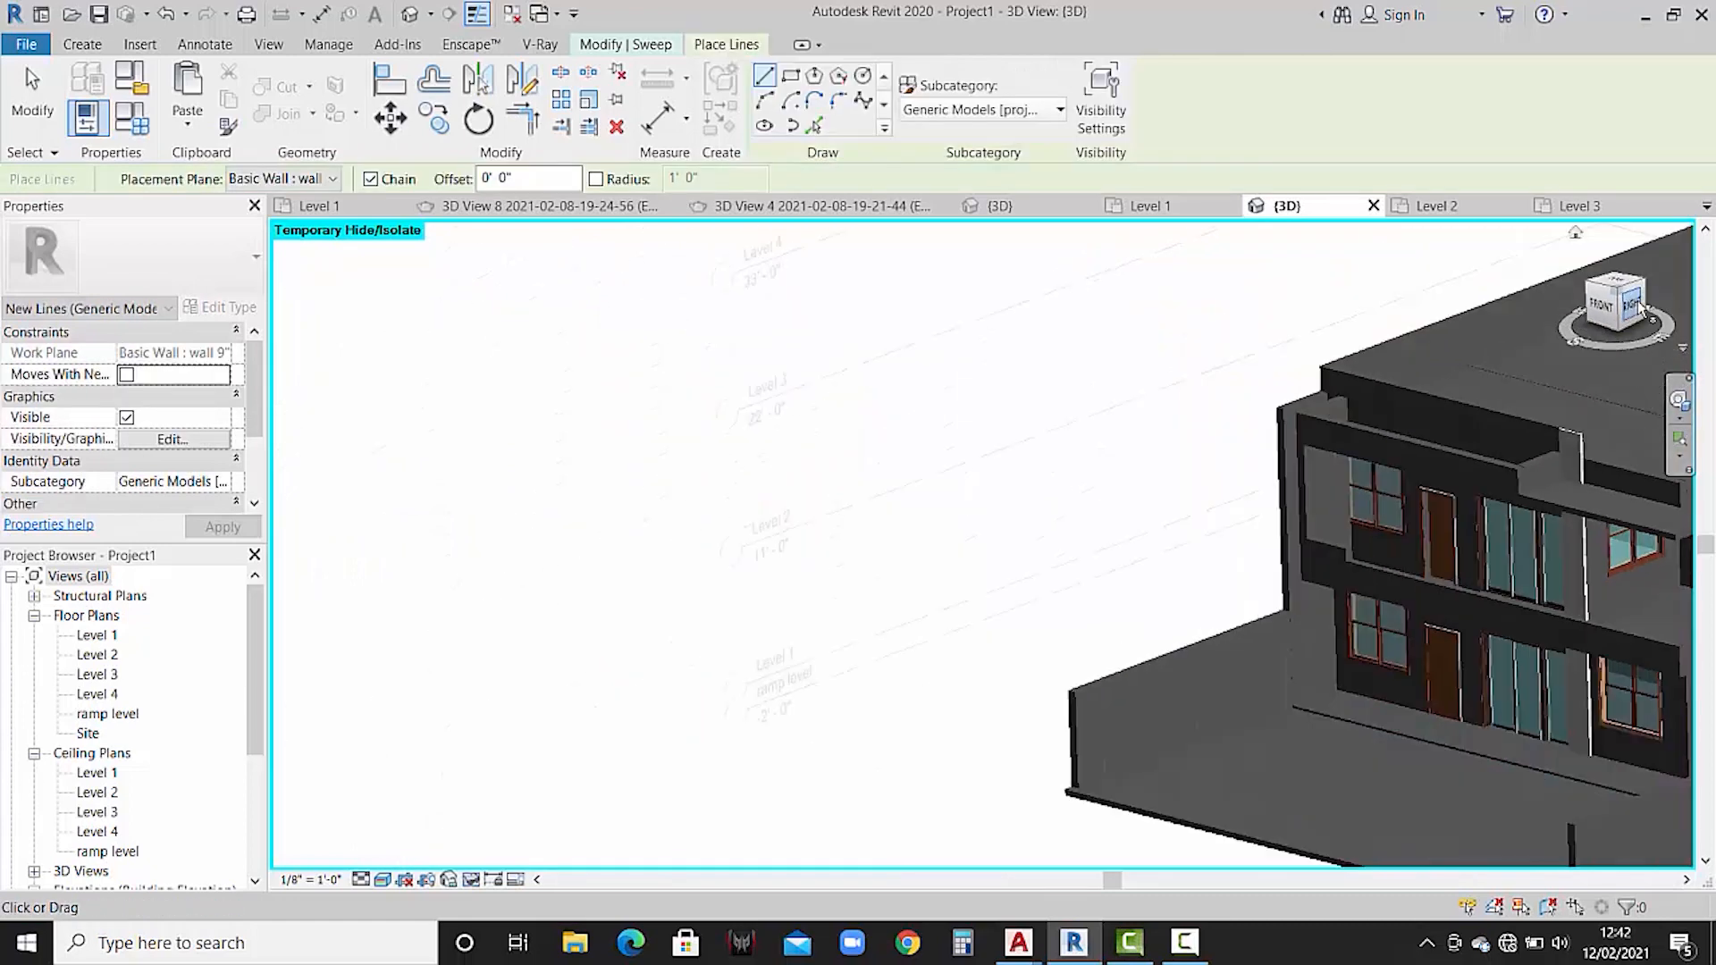
- View the house straight from its right side, close up on the front projection and upper-floor windows
scroll(983, 518, "up", 6)
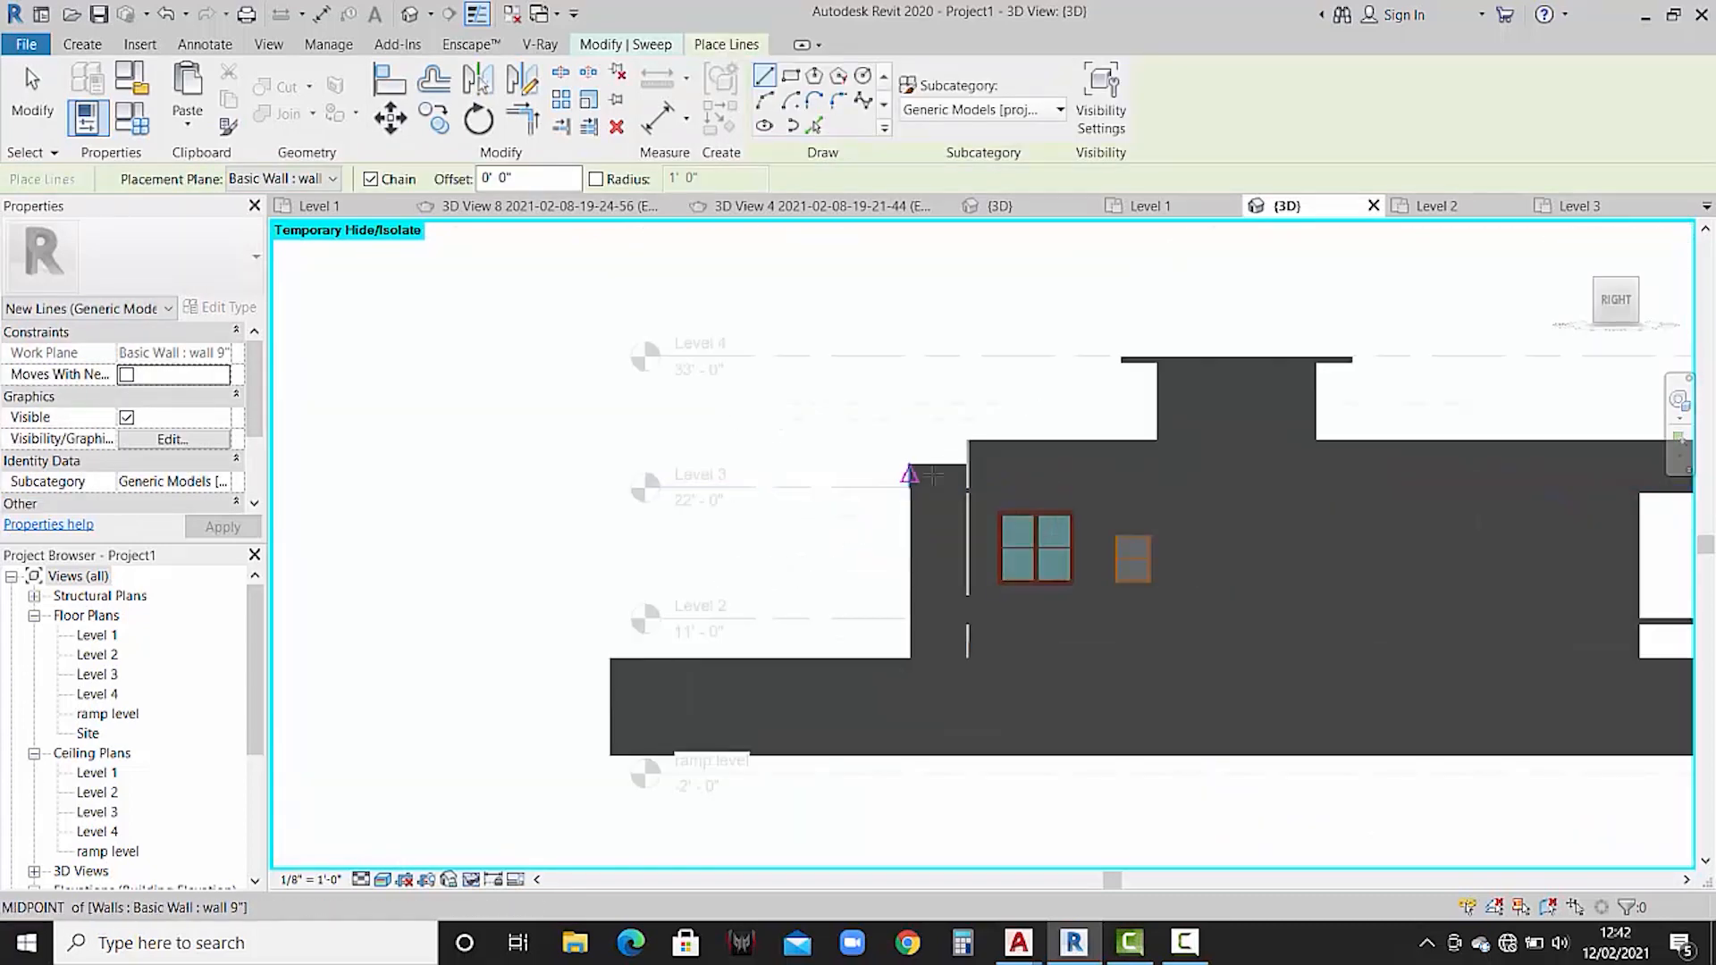
scroll(1004, 539, "up", 3)
middle_click_drag(924, 563, 1049, 435)
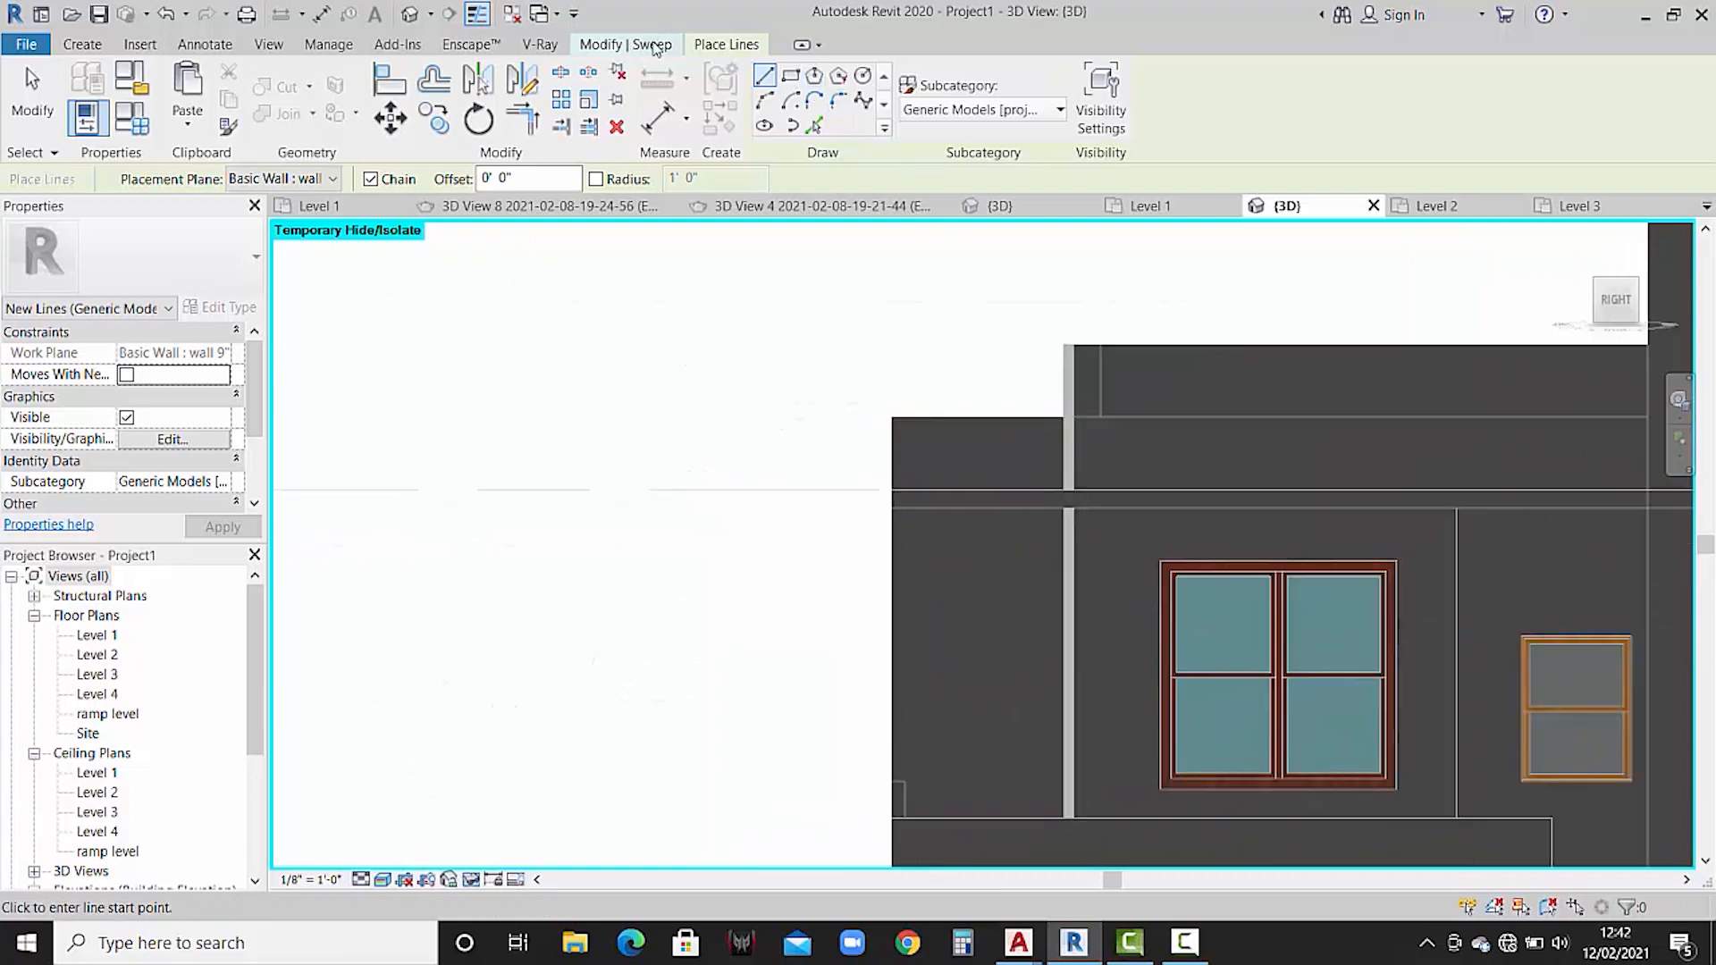
left_click(654, 46)
middle_click_drag(1132, 390, 1180, 306)
scroll(1071, 361, "up", 2)
middle_click_drag(1143, 369, 1184, 305)
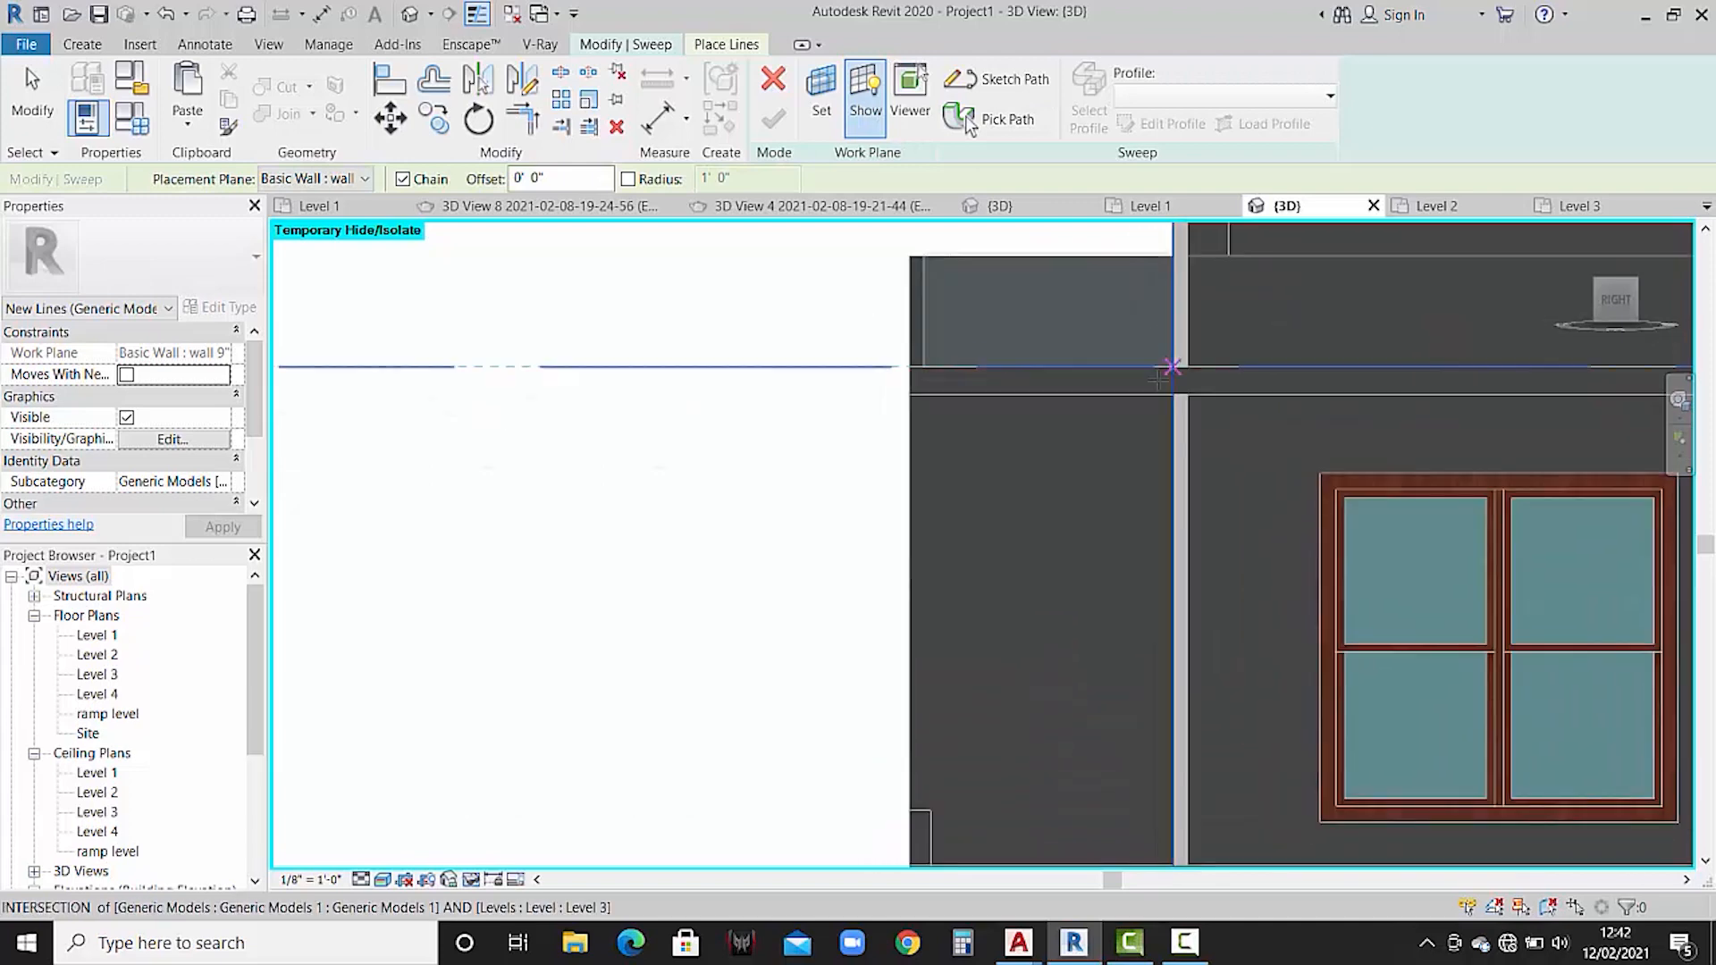
mouse_move(1042, 361)
middle_mouse_down("shift")
mouse_move(1096, 384)
mouse_move(1081, 372)
mouse_move(1115, 482)
mouse_move(1042, 444)
mouse_move(1038, 398)
mouse_move(1080, 356)
mouse_move(1087, 394)
mouse_move(1060, 389)
middle_mouse_up("shift")
left_click(1614, 304)
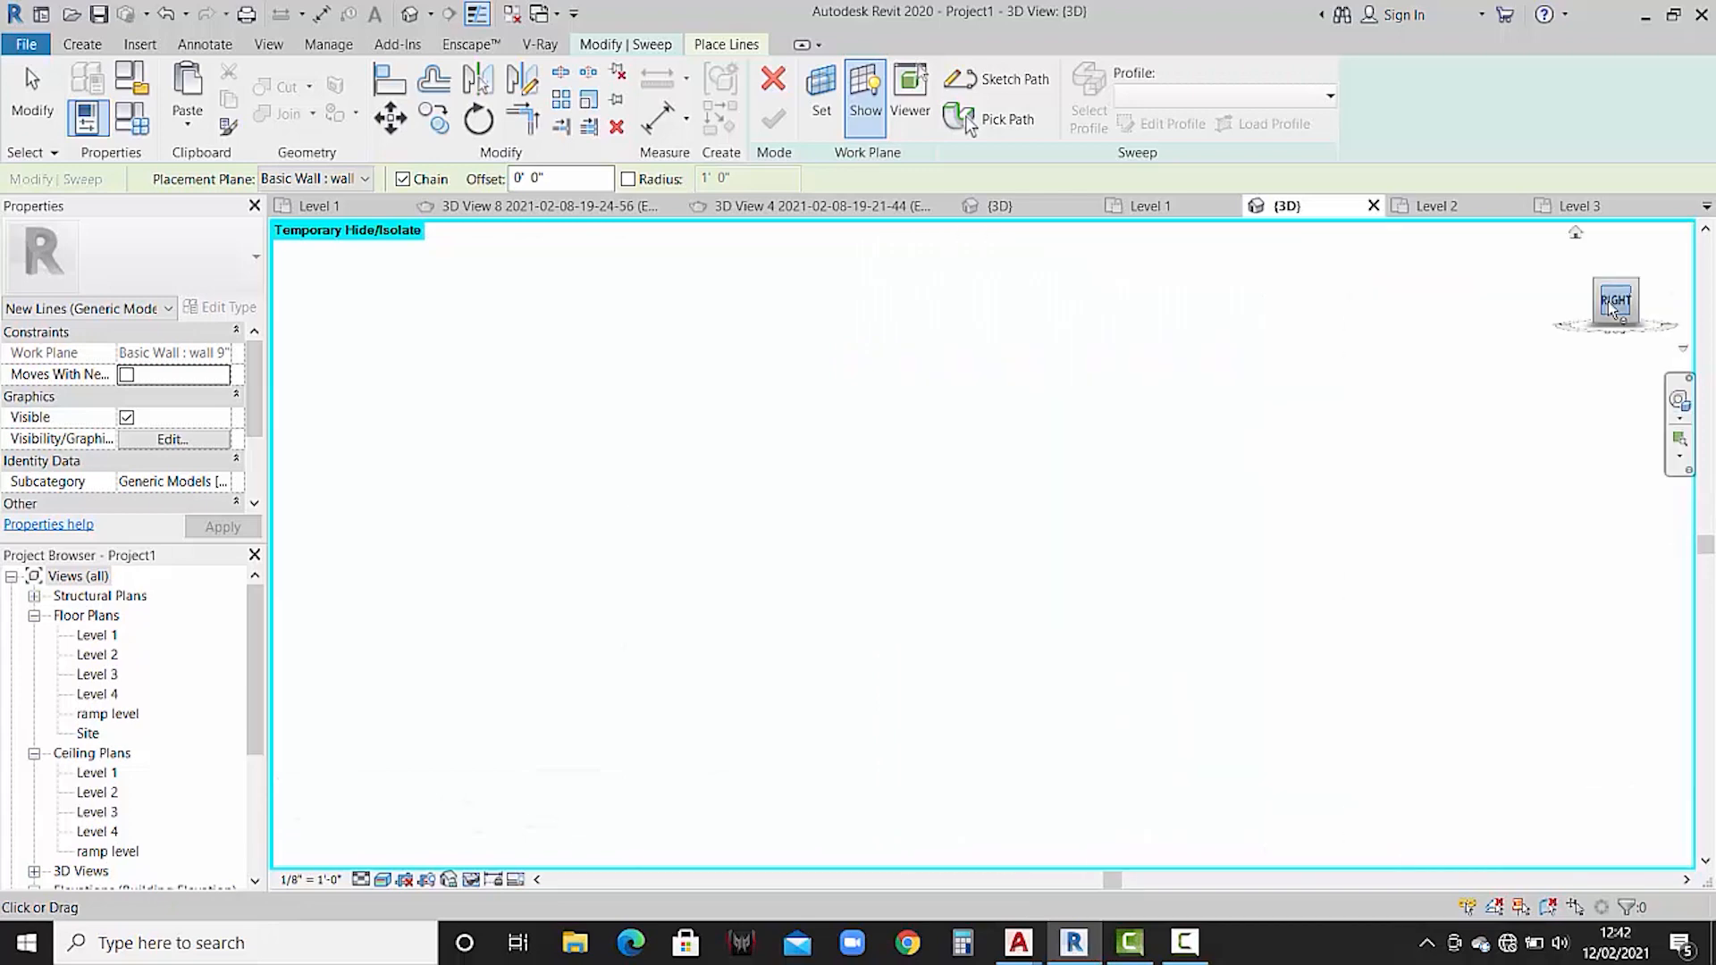
middle_click_drag(1653, 637, 872, 546)
scroll(992, 563, "up", 2)
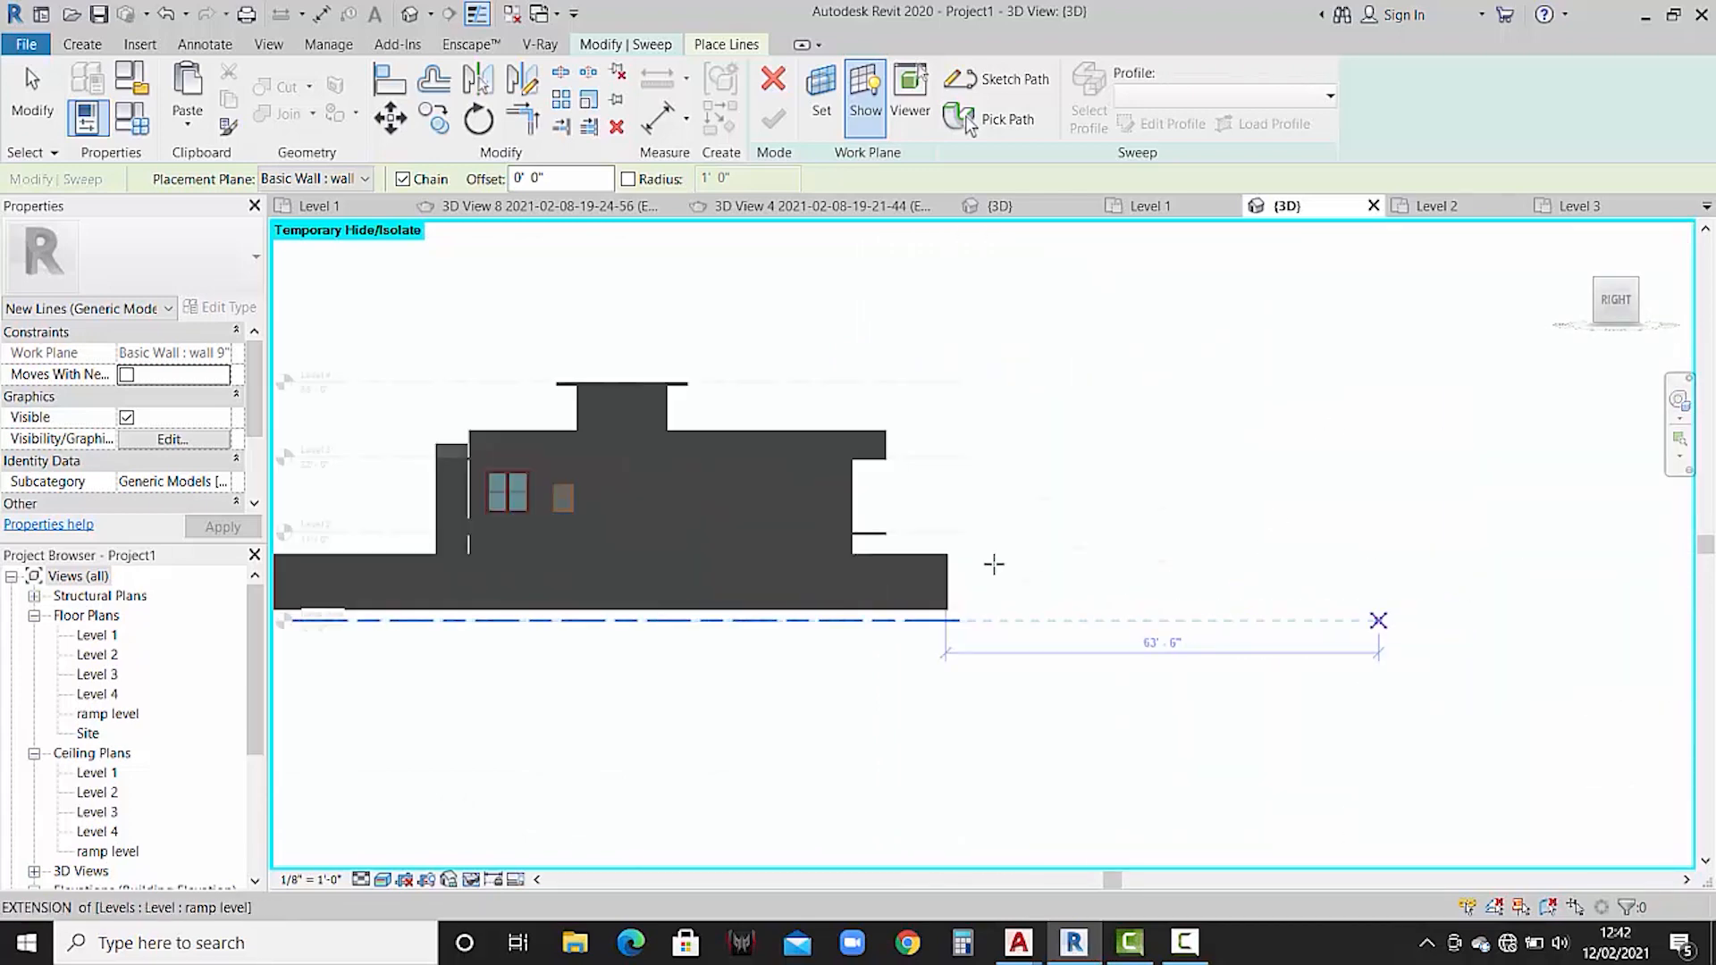
scroll(458, 505, "up", 6)
middle_click_drag(468, 503, 691, 461)
- Set the 3D view's visual style to Hidden Line and frame the front projection around Level 3
left_click(390, 881)
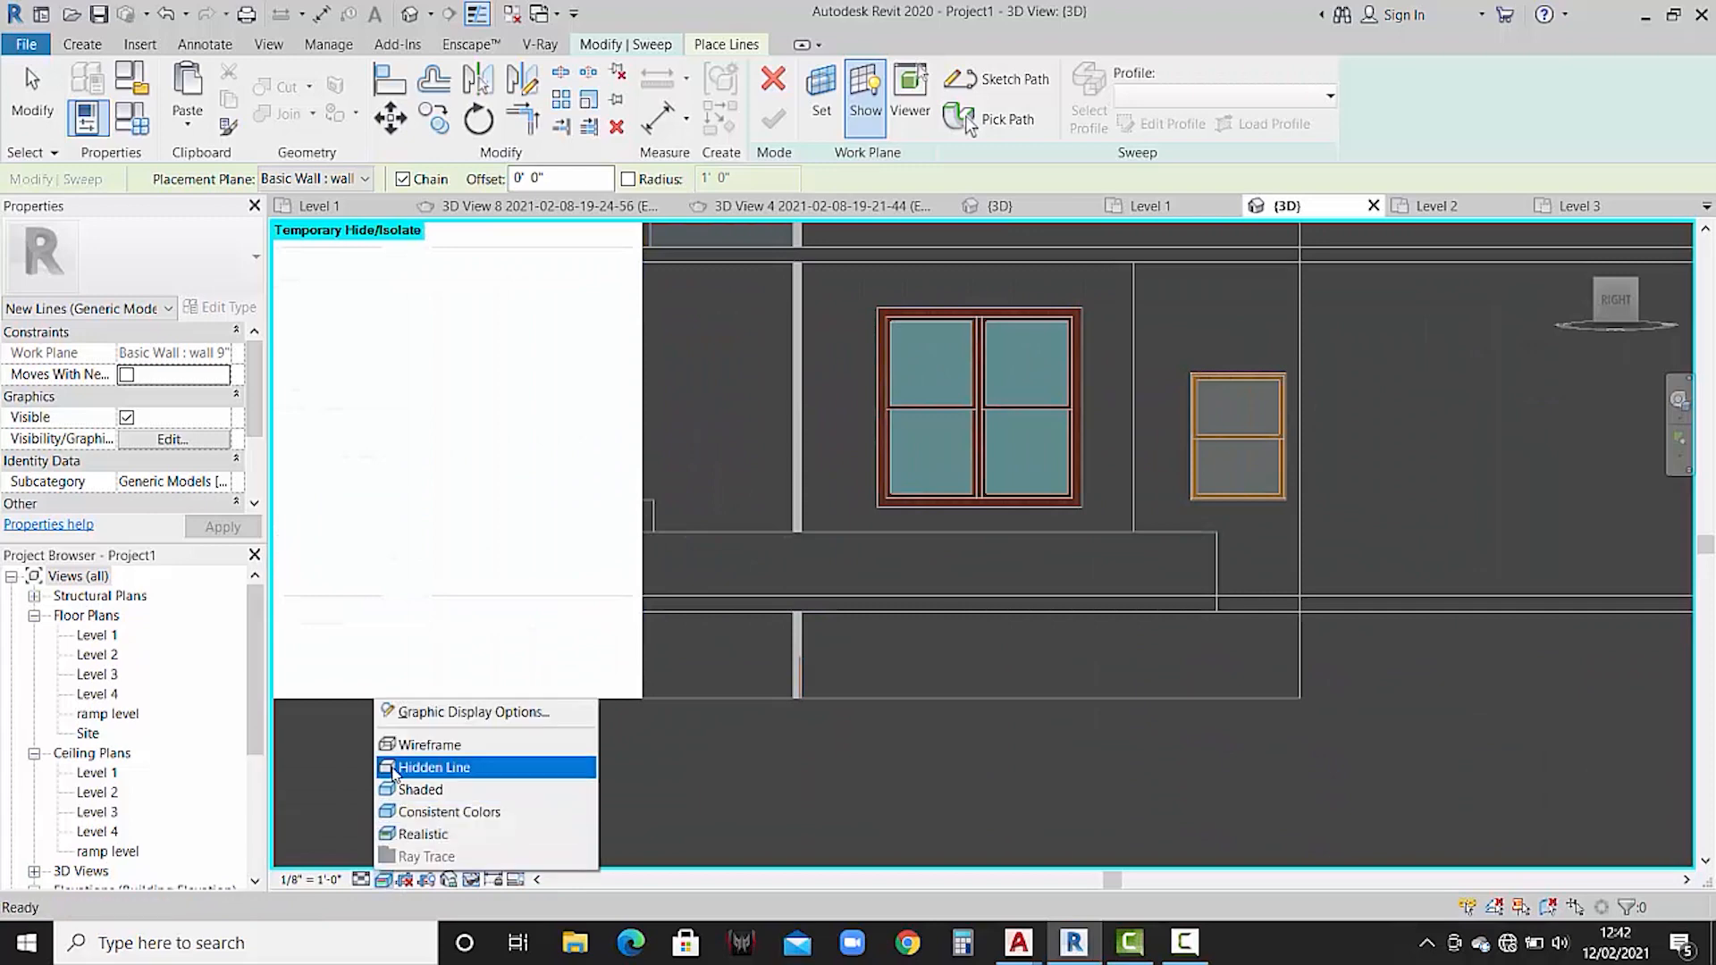
left_click(393, 768)
middle_click_drag(770, 630, 933, 763)
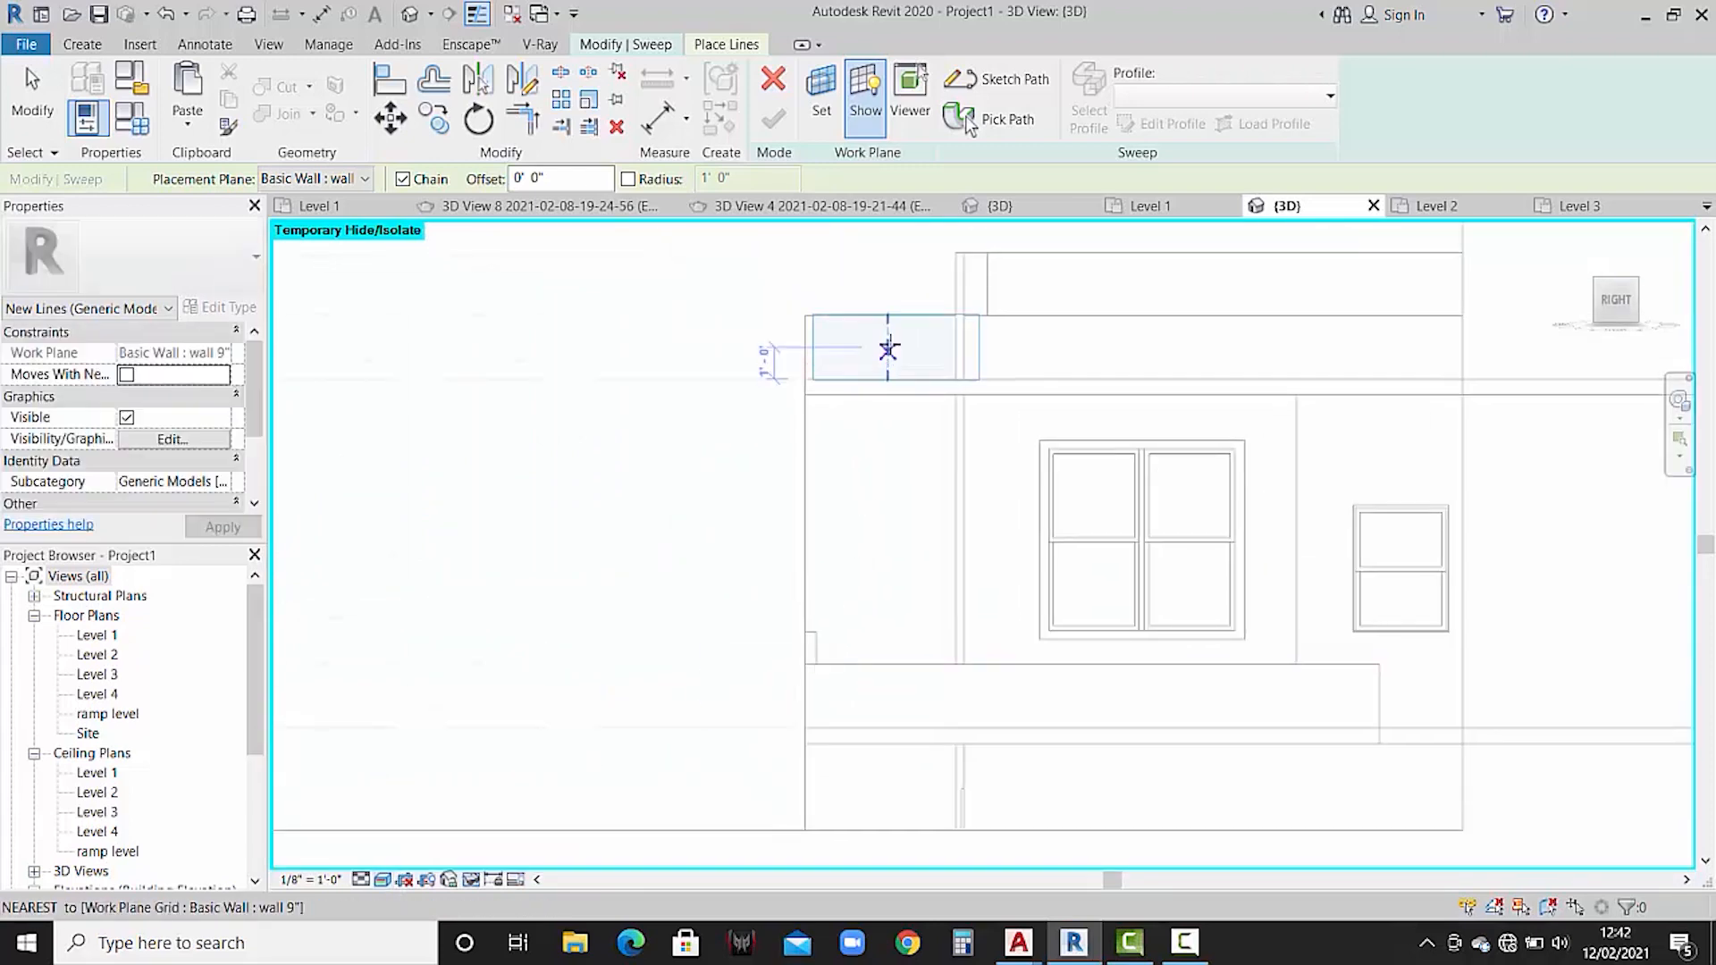
scroll(888, 349, "up", 1)
middle_click_drag(923, 355, 992, 350)
mouse_move(990, 523)
middle_mouse_down()
mouse_move(1027, 598)
mouse_move(1128, 535)
middle_mouse_up()
scroll(1183, 377, "up", 2)
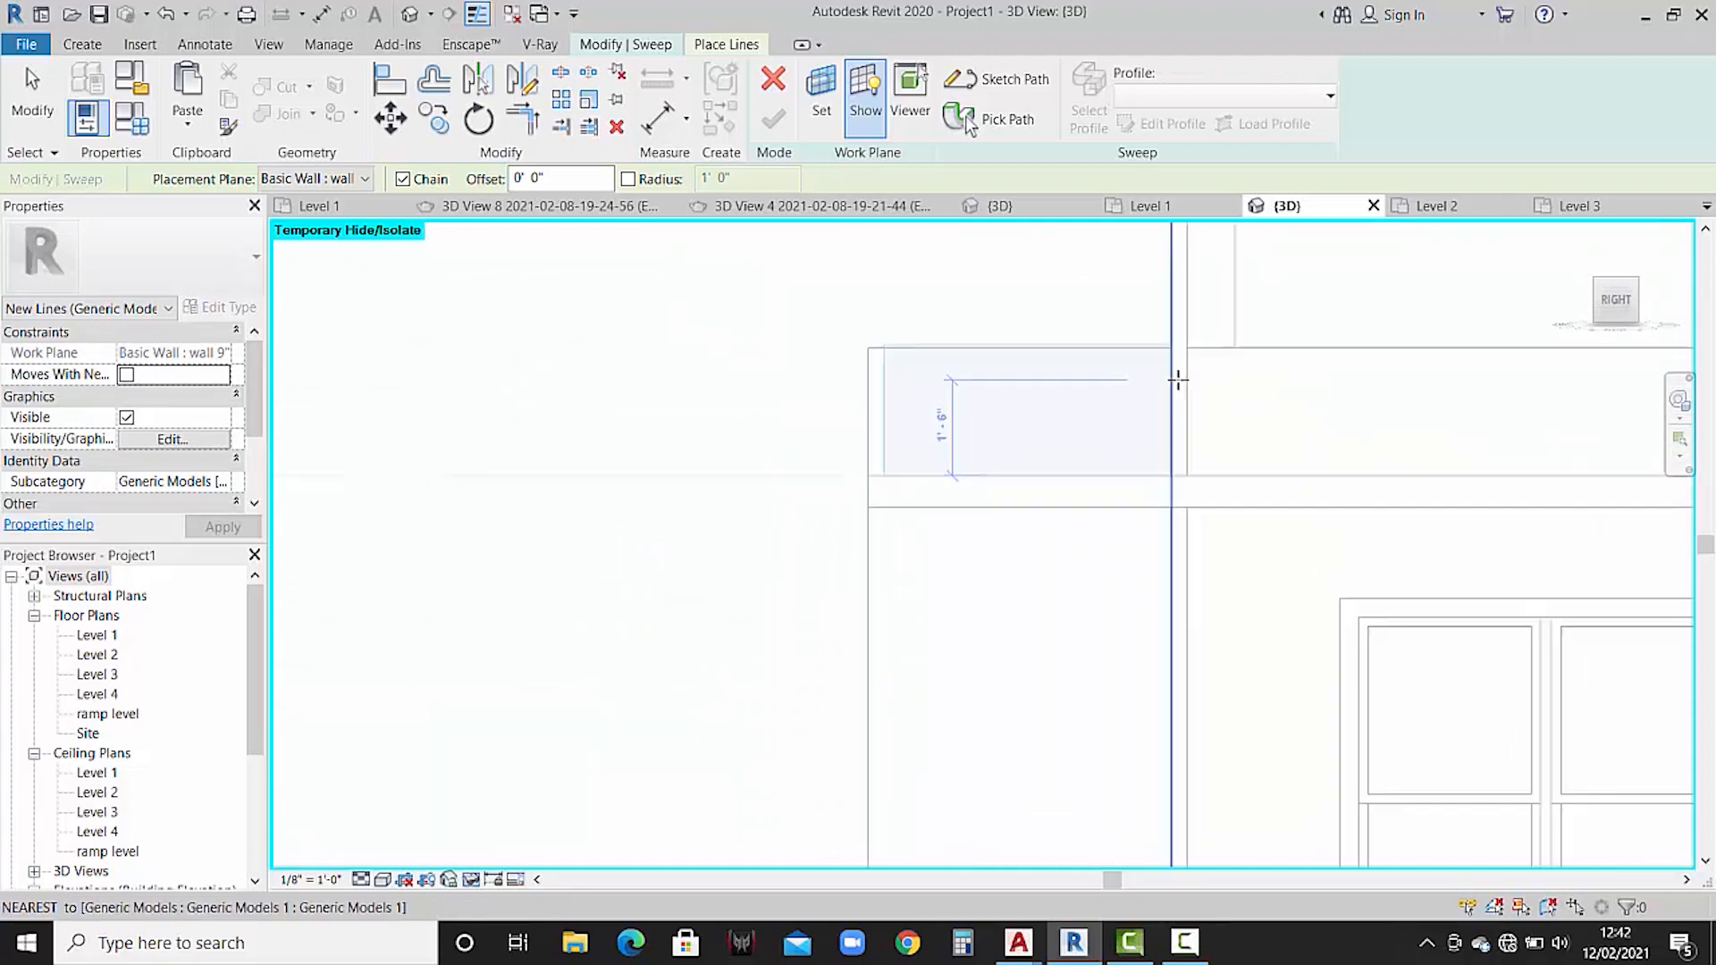
middle_click_drag(1197, 389, 1227, 388)
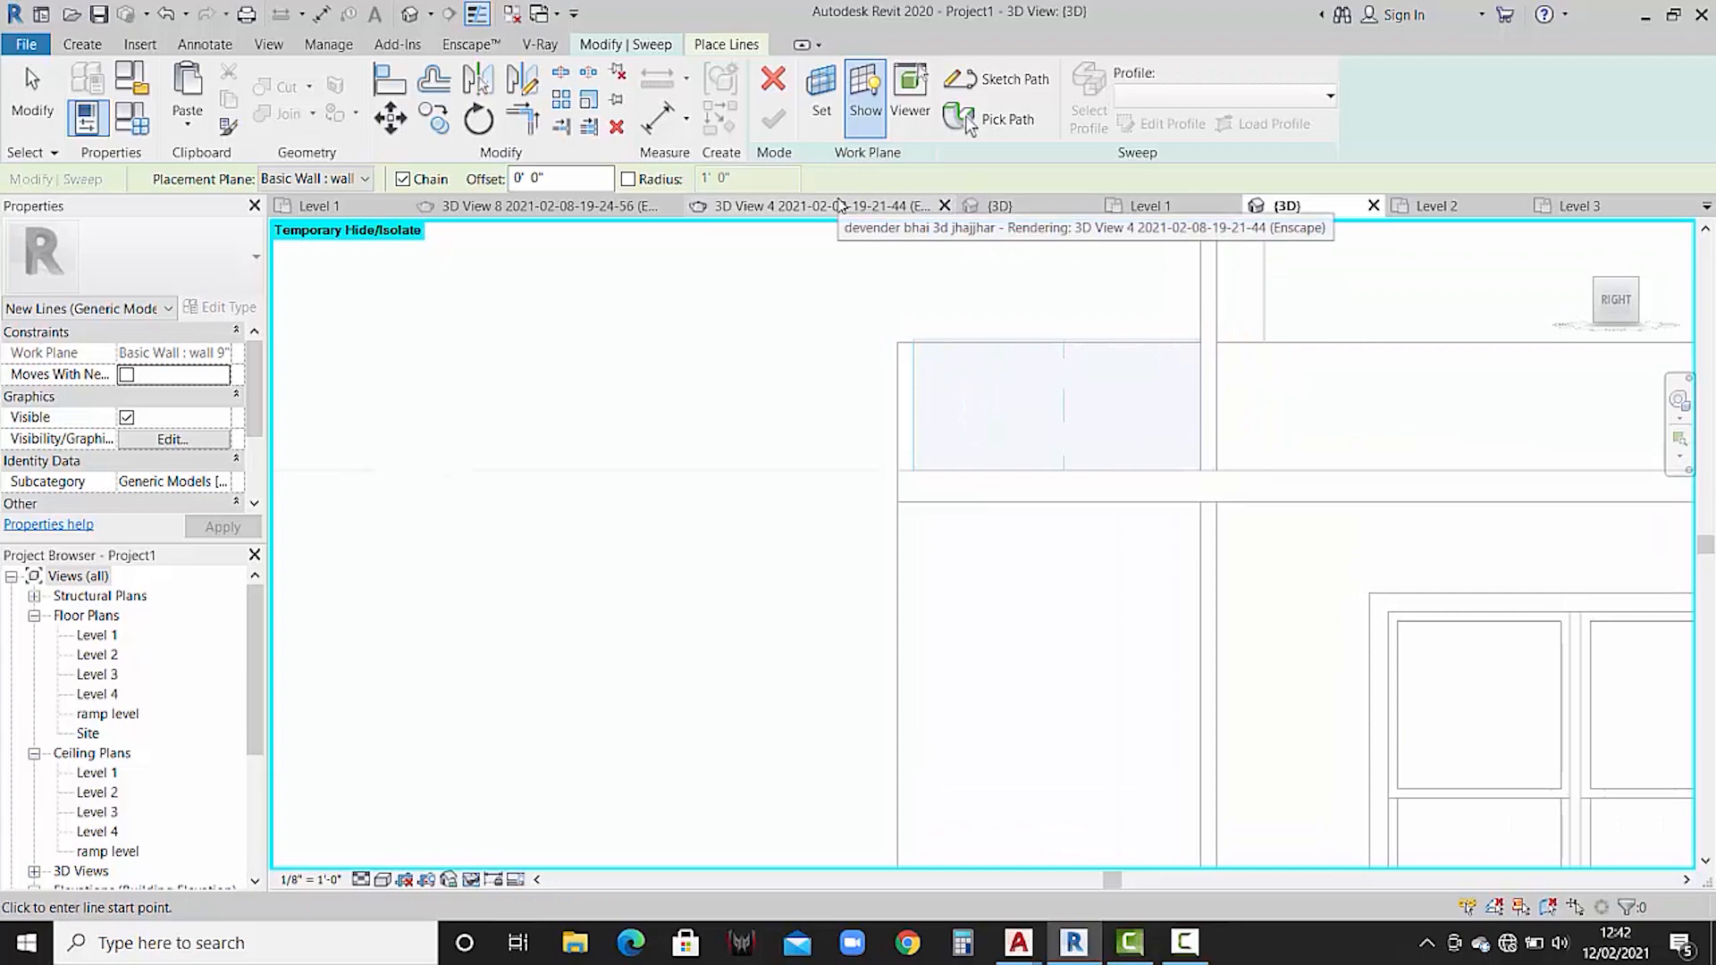
- Examine the dark slatted frame at the upper front corner of the finished reference house, and return to the Project1 3D view
left_click(1028, 211)
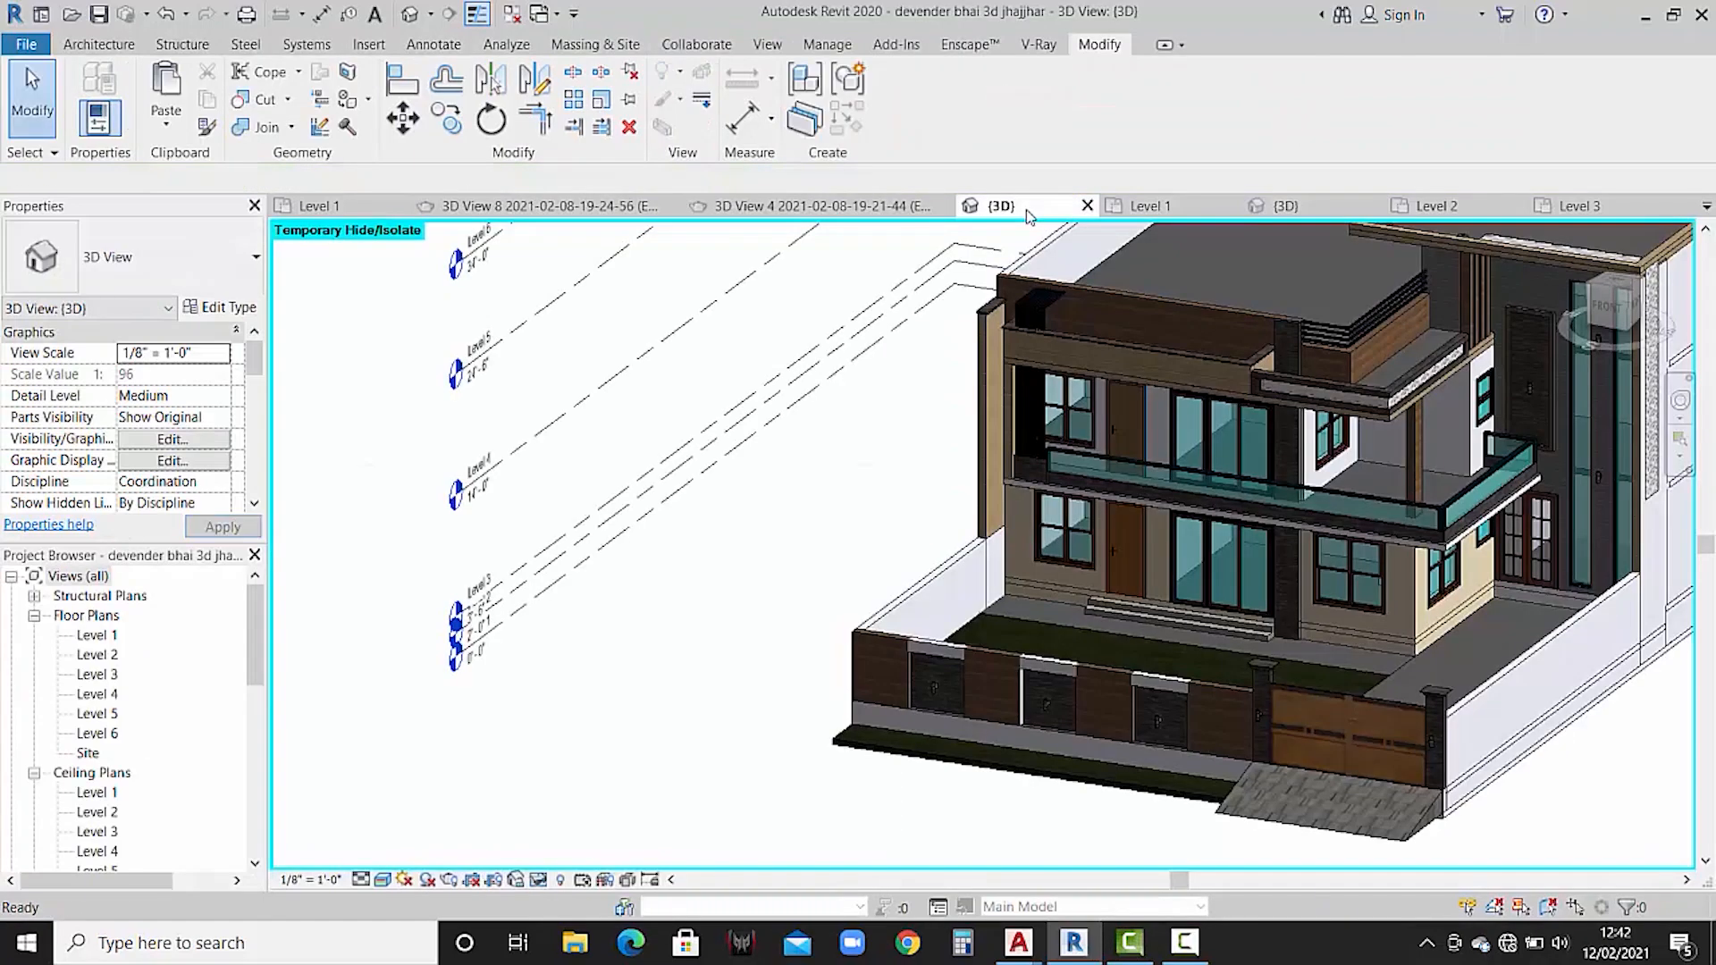
scroll(1081, 311, "up", 4)
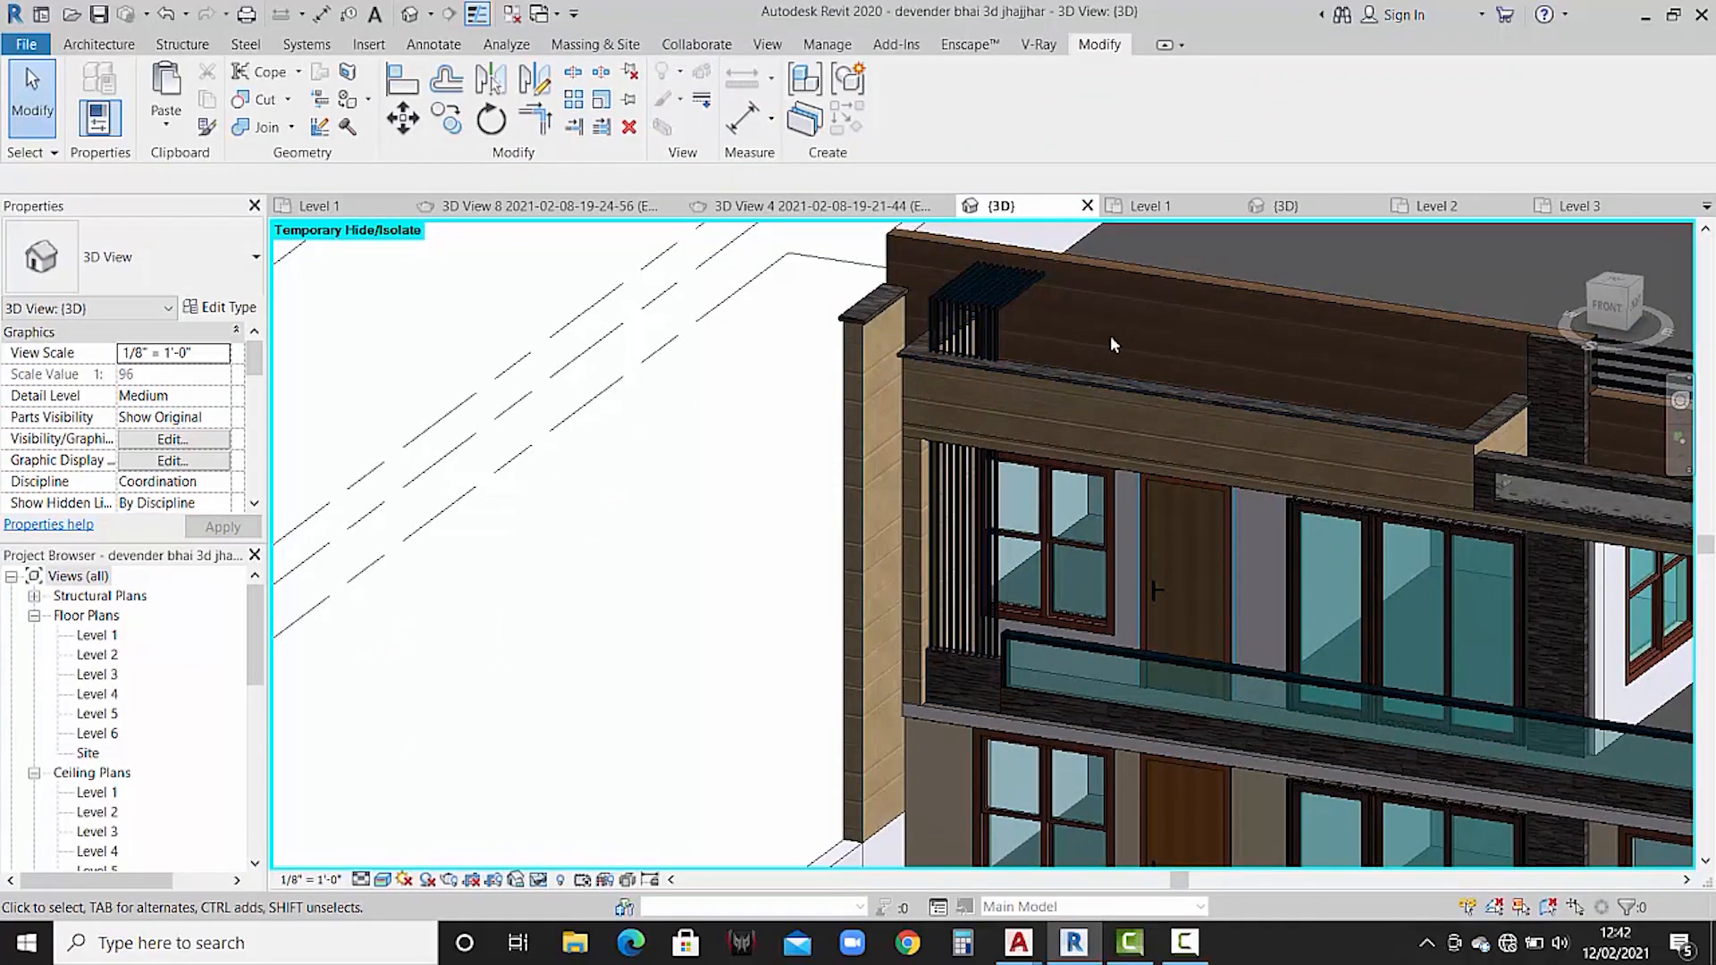
middle_click_drag(1177, 404, 940, 582, "shift")
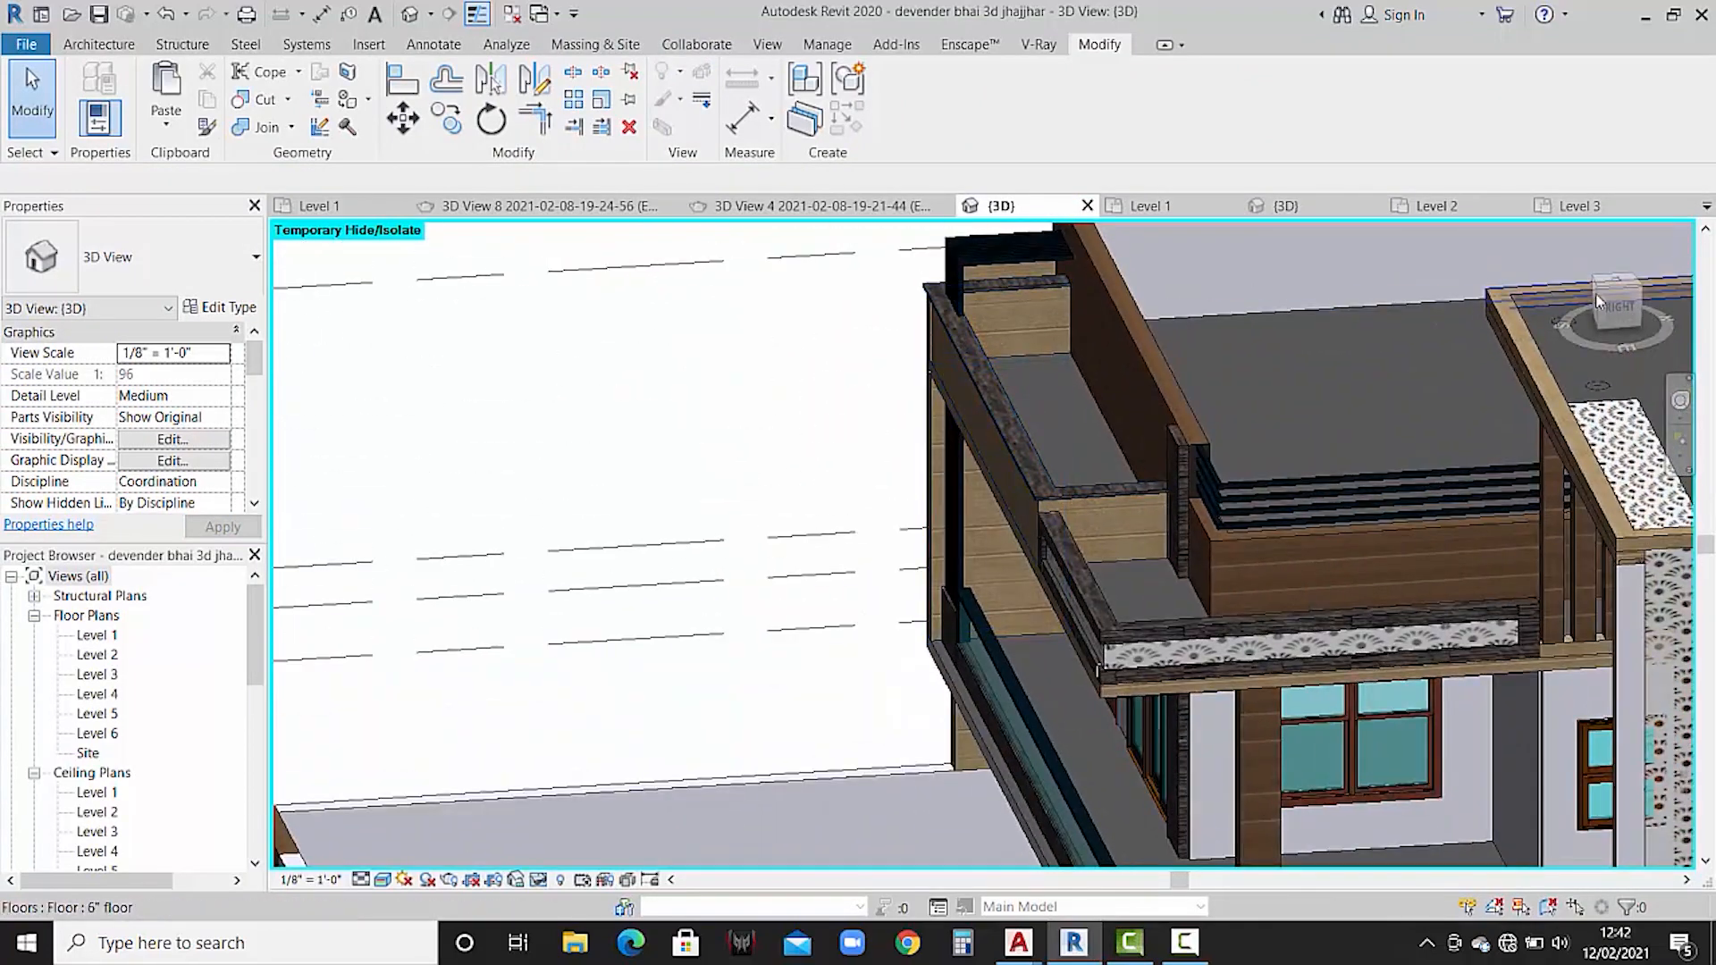
left_click(1321, 206)
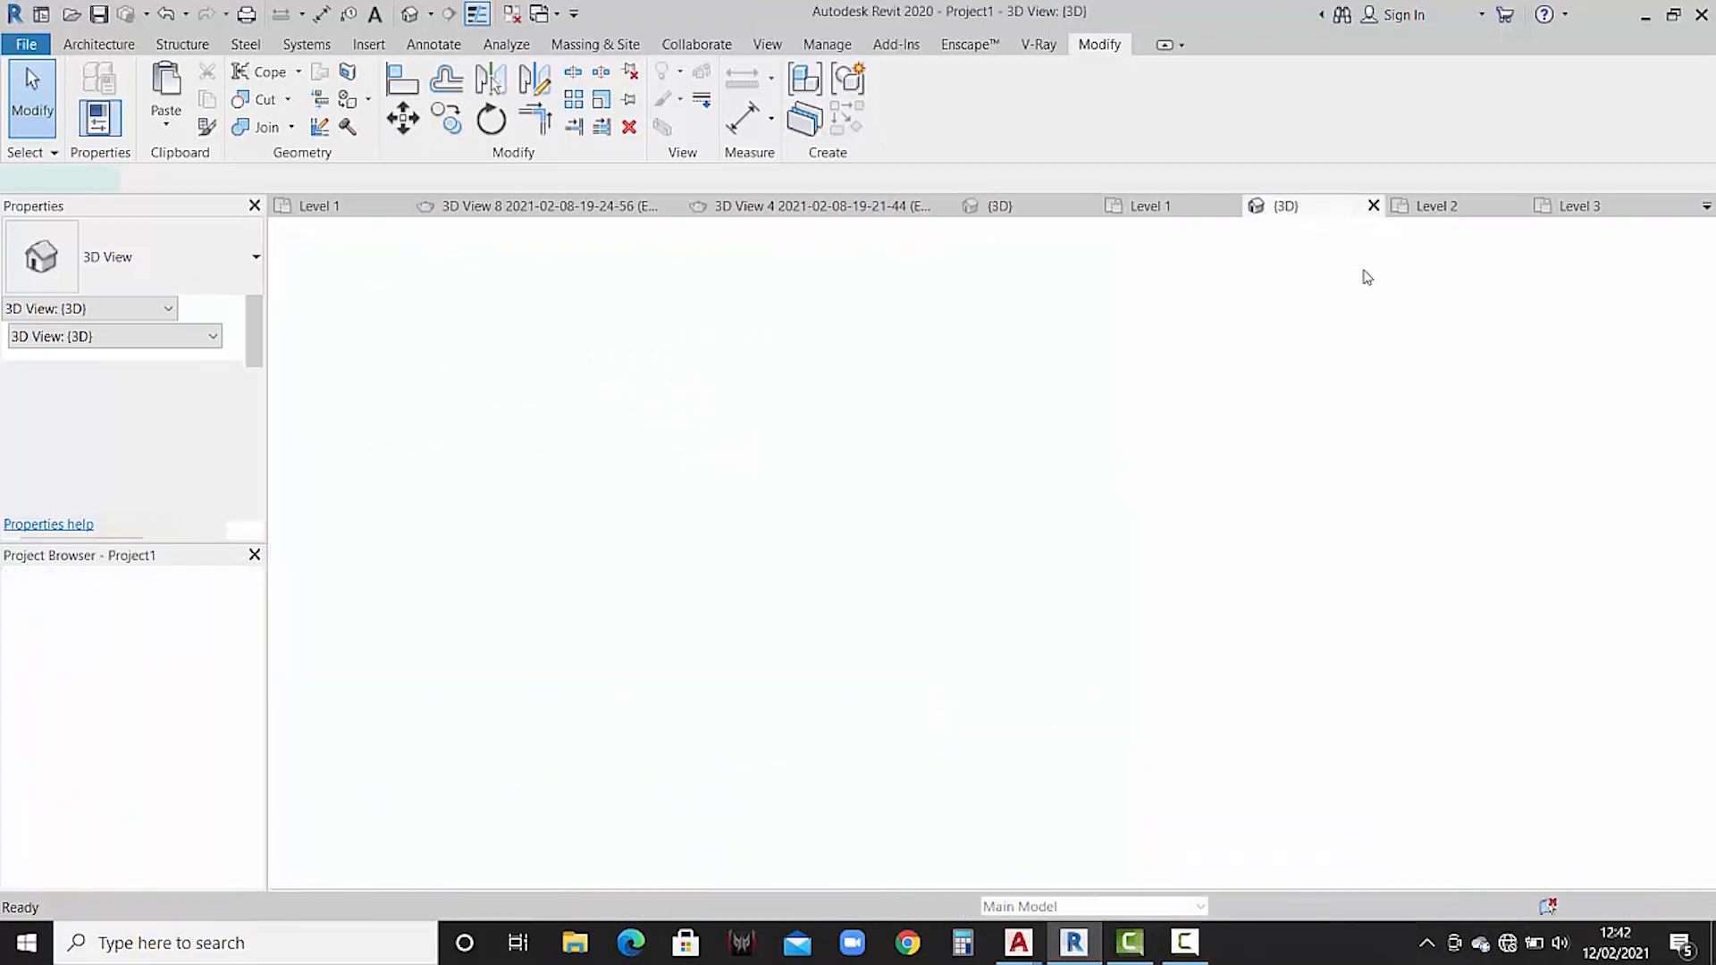
middle_click_drag(1102, 349, 1126, 483)
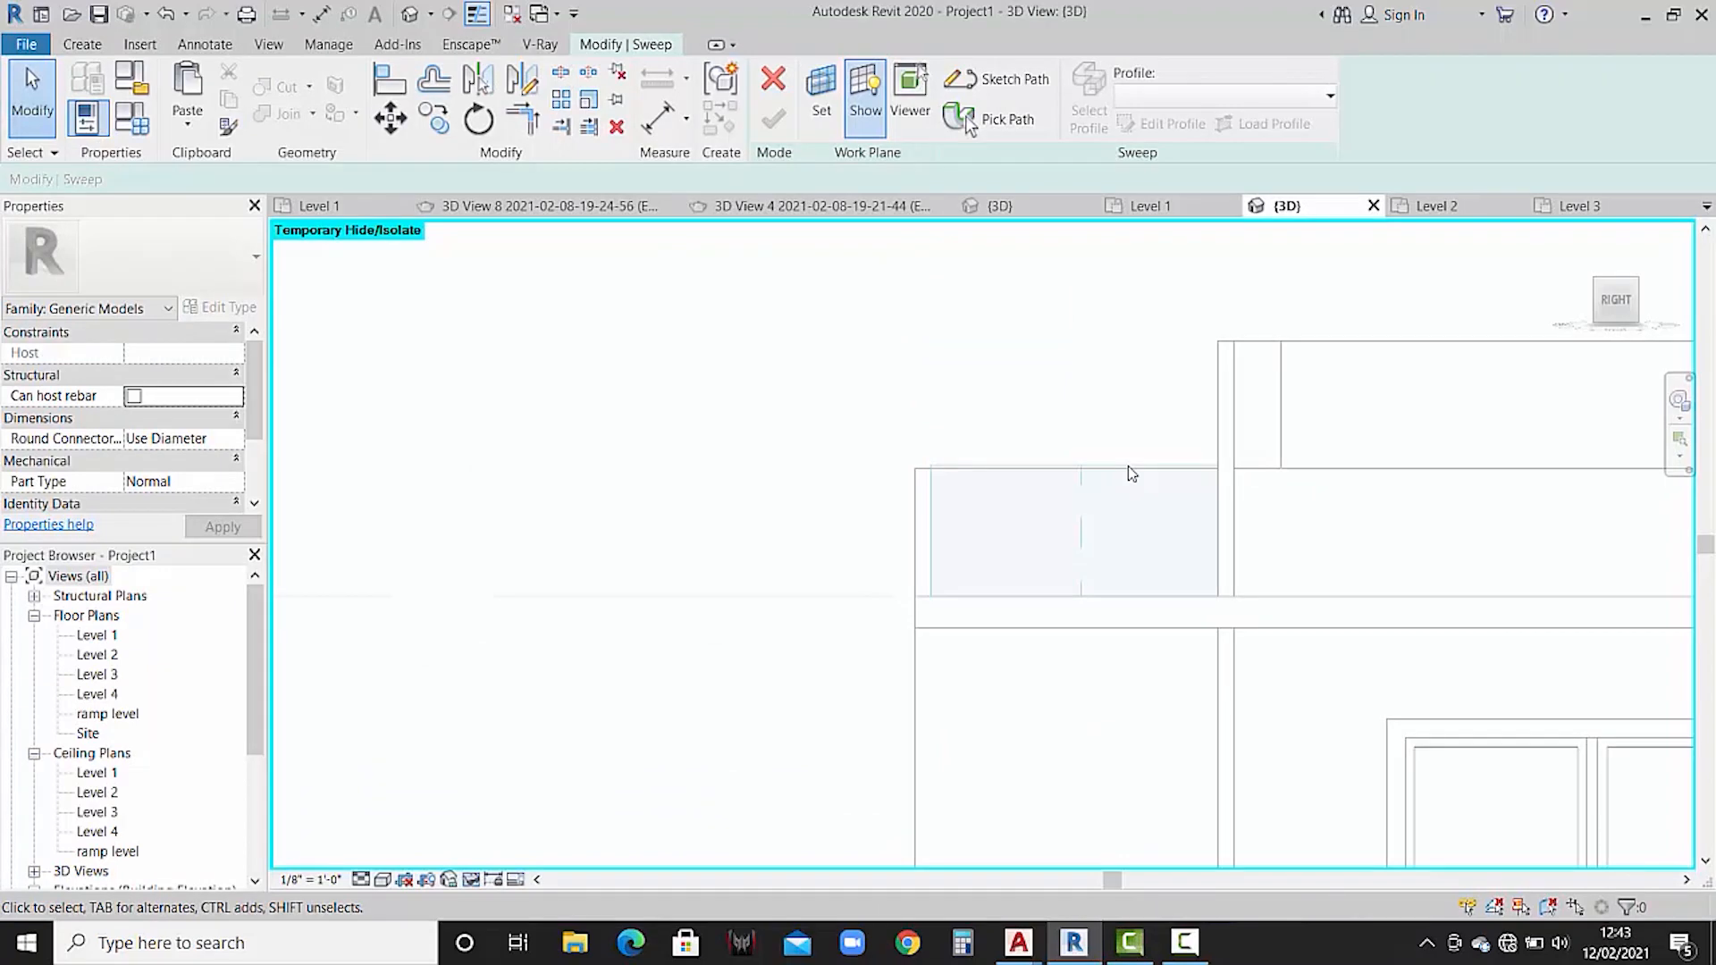
left_click(999, 207)
middle_click_drag(1025, 239, 1059, 302)
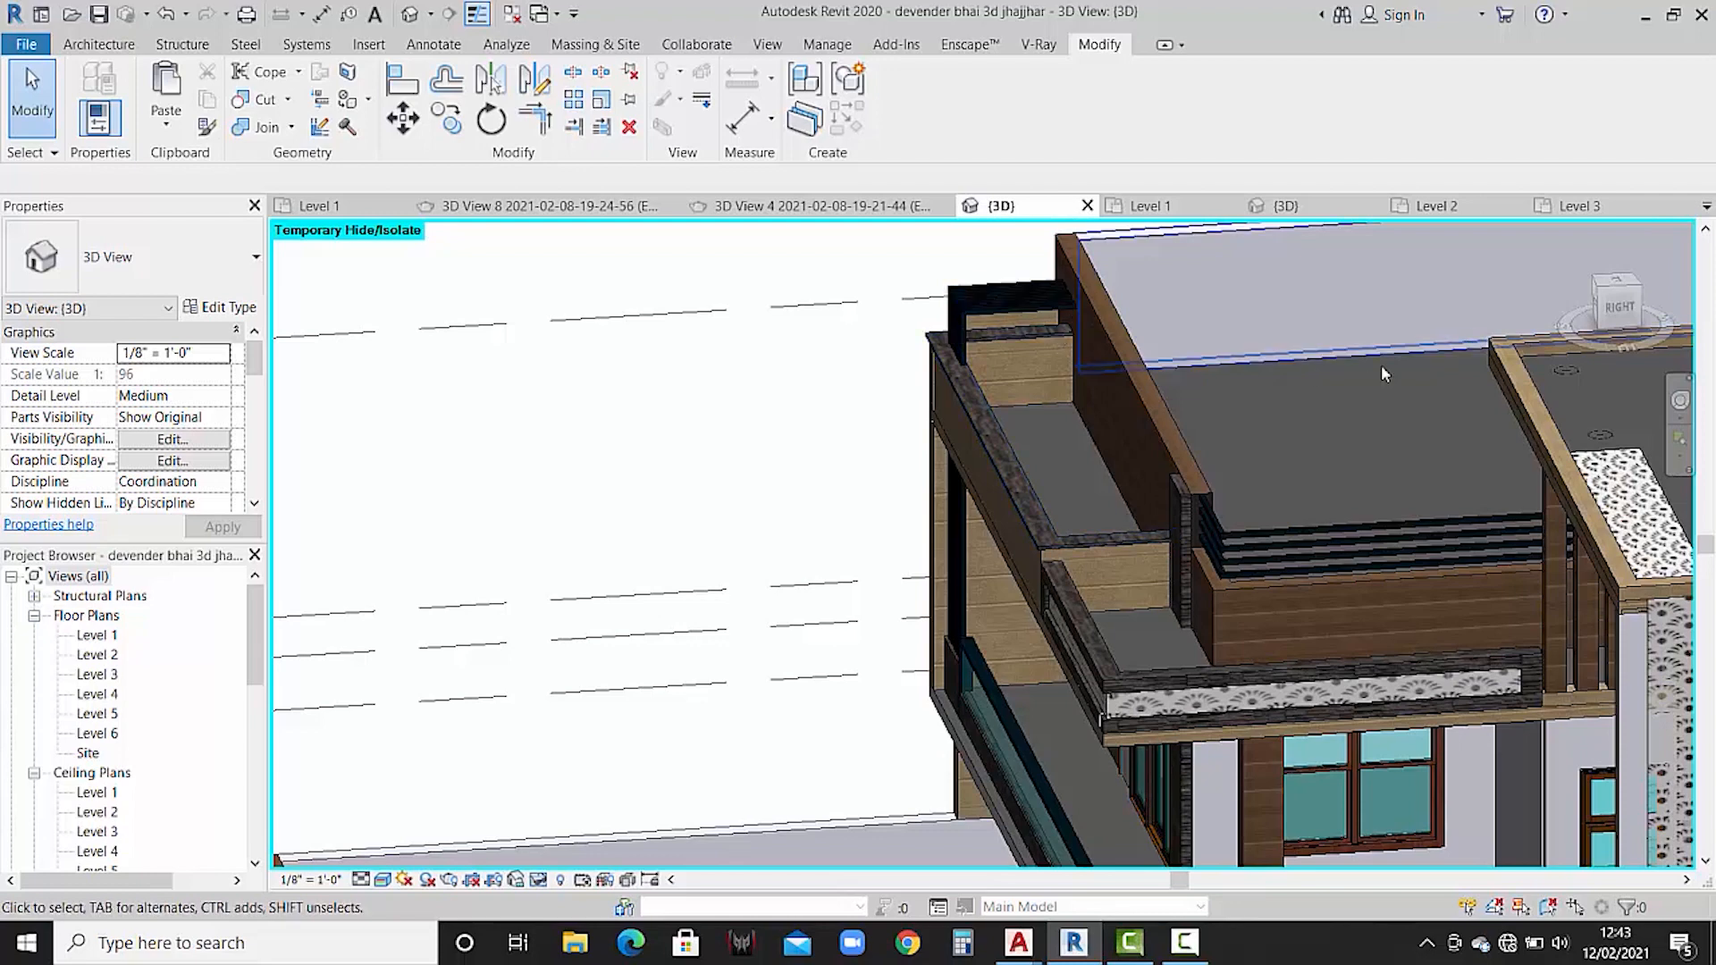
left_click(1324, 211)
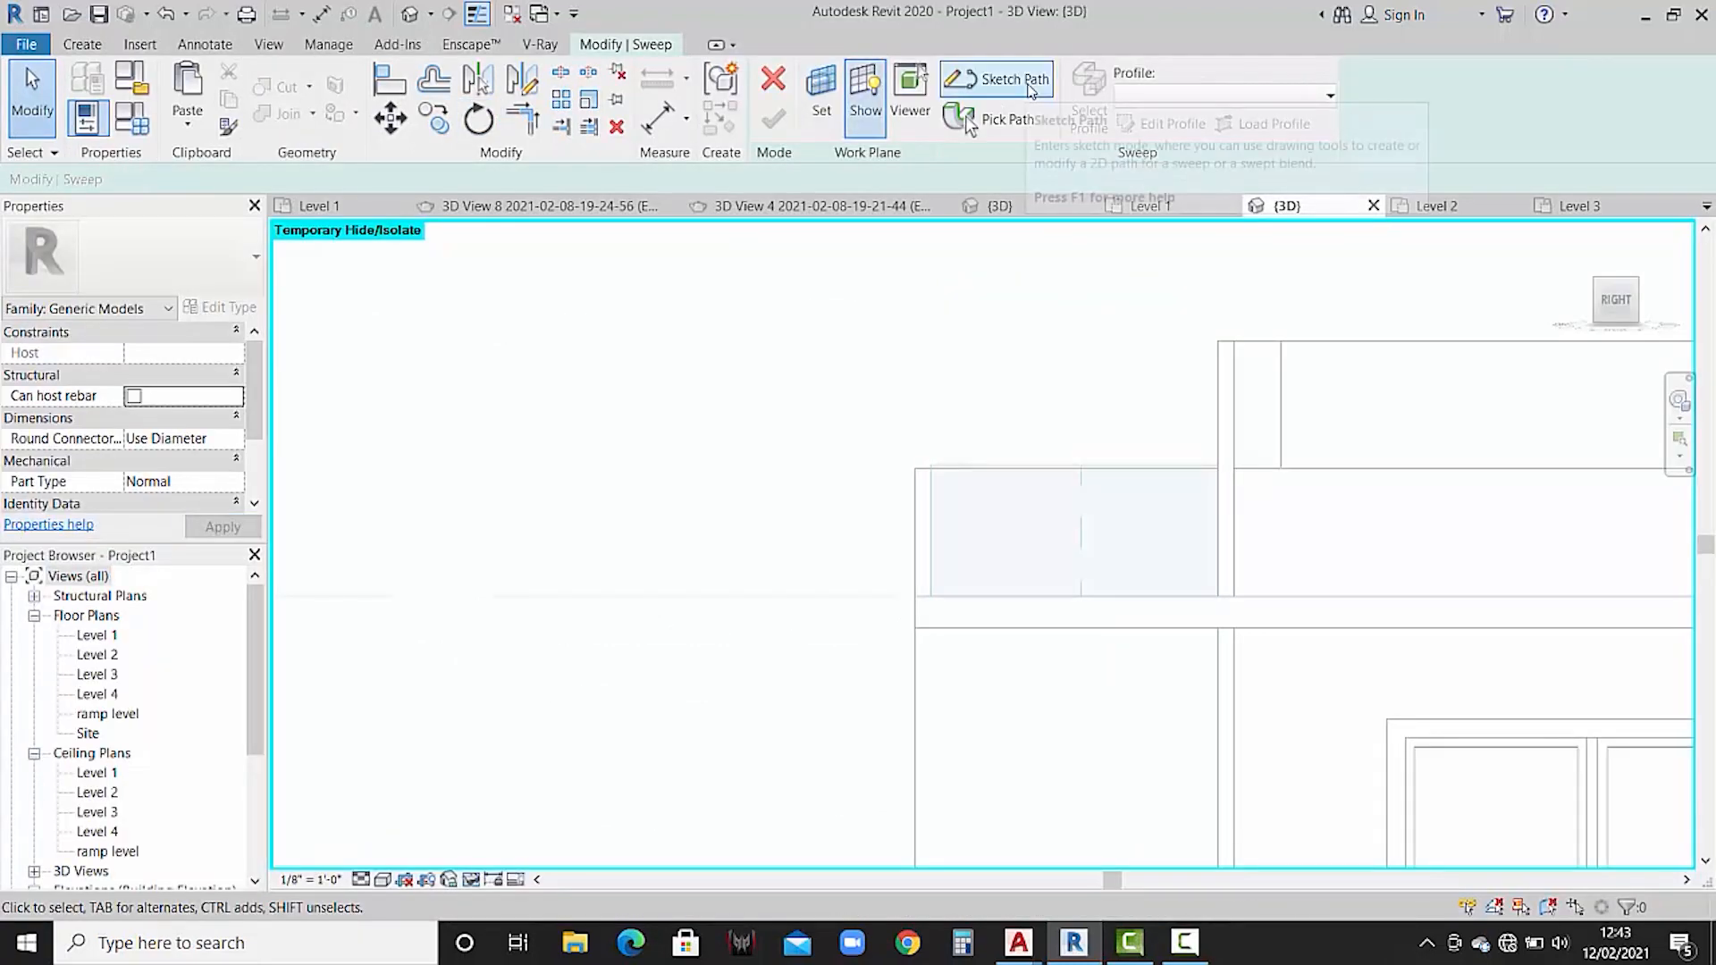
- Start the sweep path with a horizontal line about 4' 7" long from the upper wall face, about 3' above Level 3
left_click(976, 79)
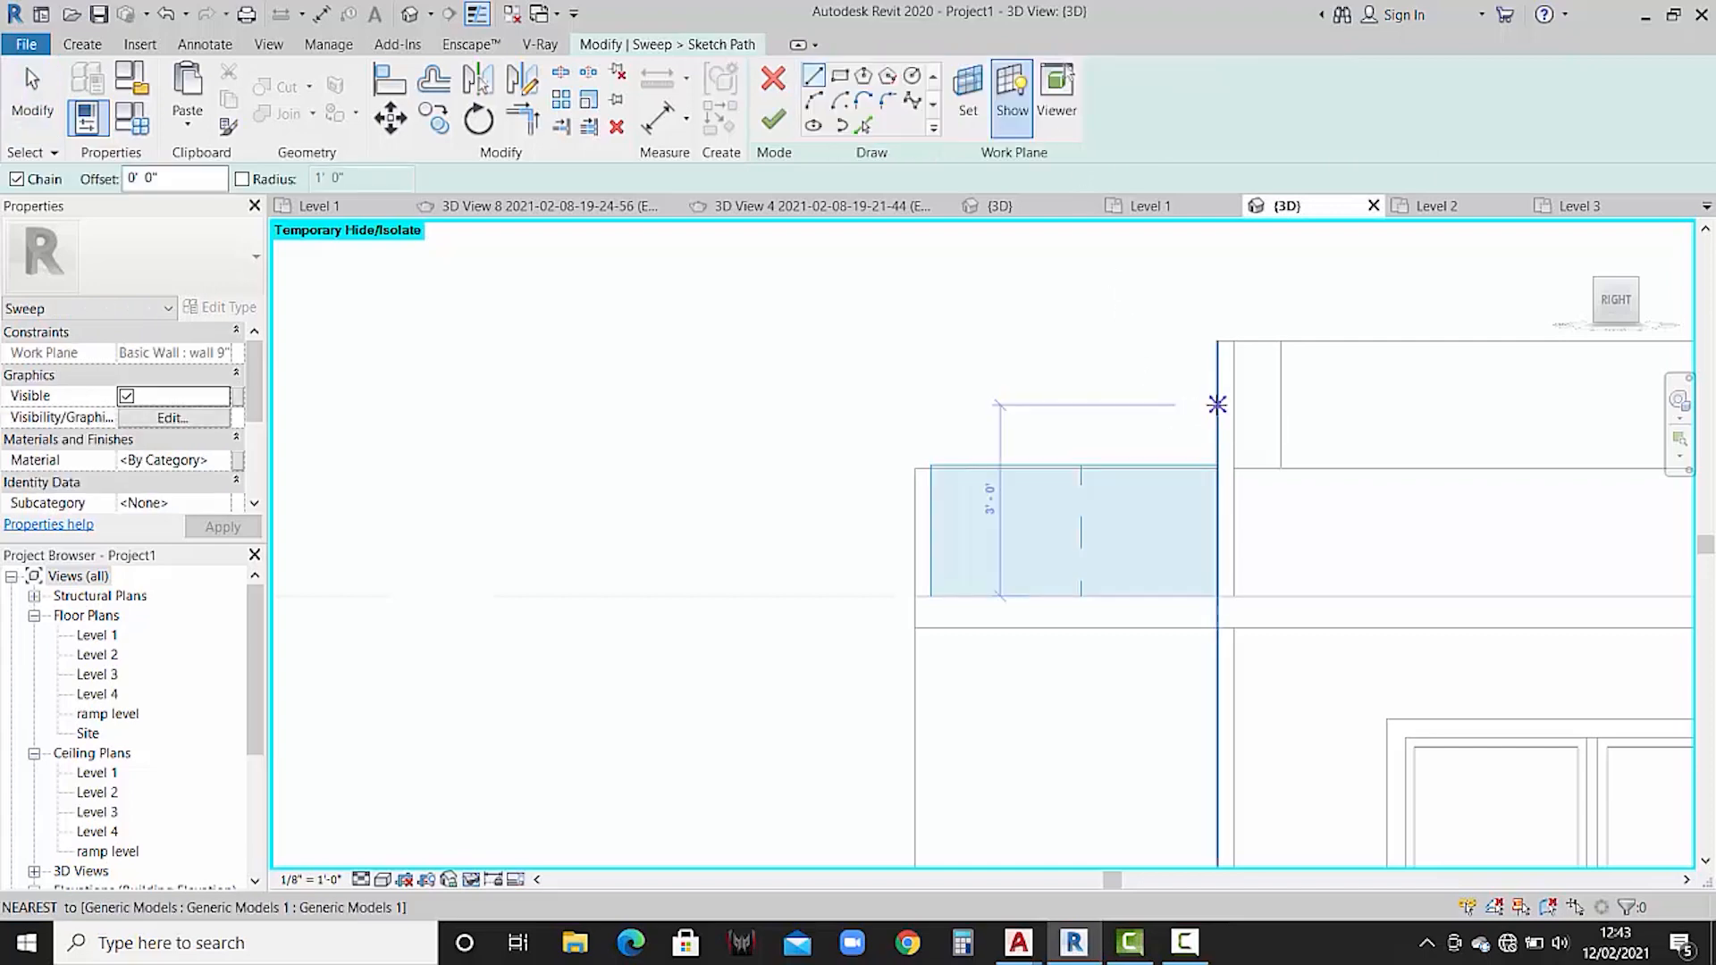
left_click(1216, 405)
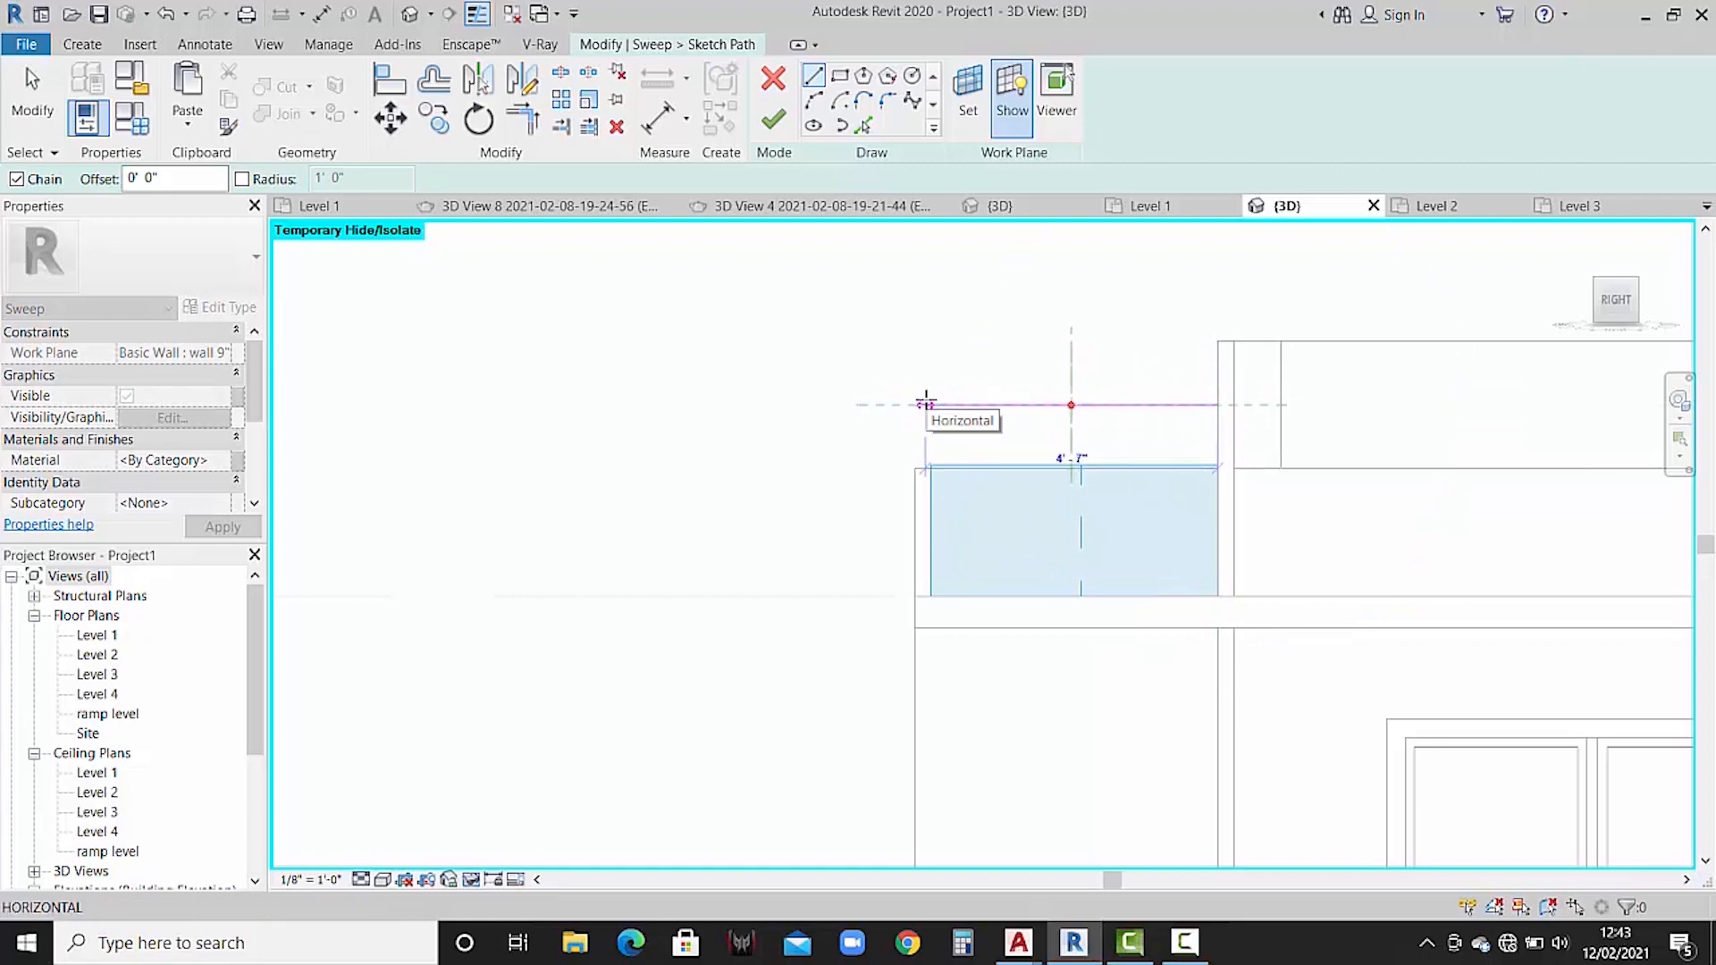
scroll(925, 402, "down", 2)
middle_click_drag(951, 364, 963, 341)
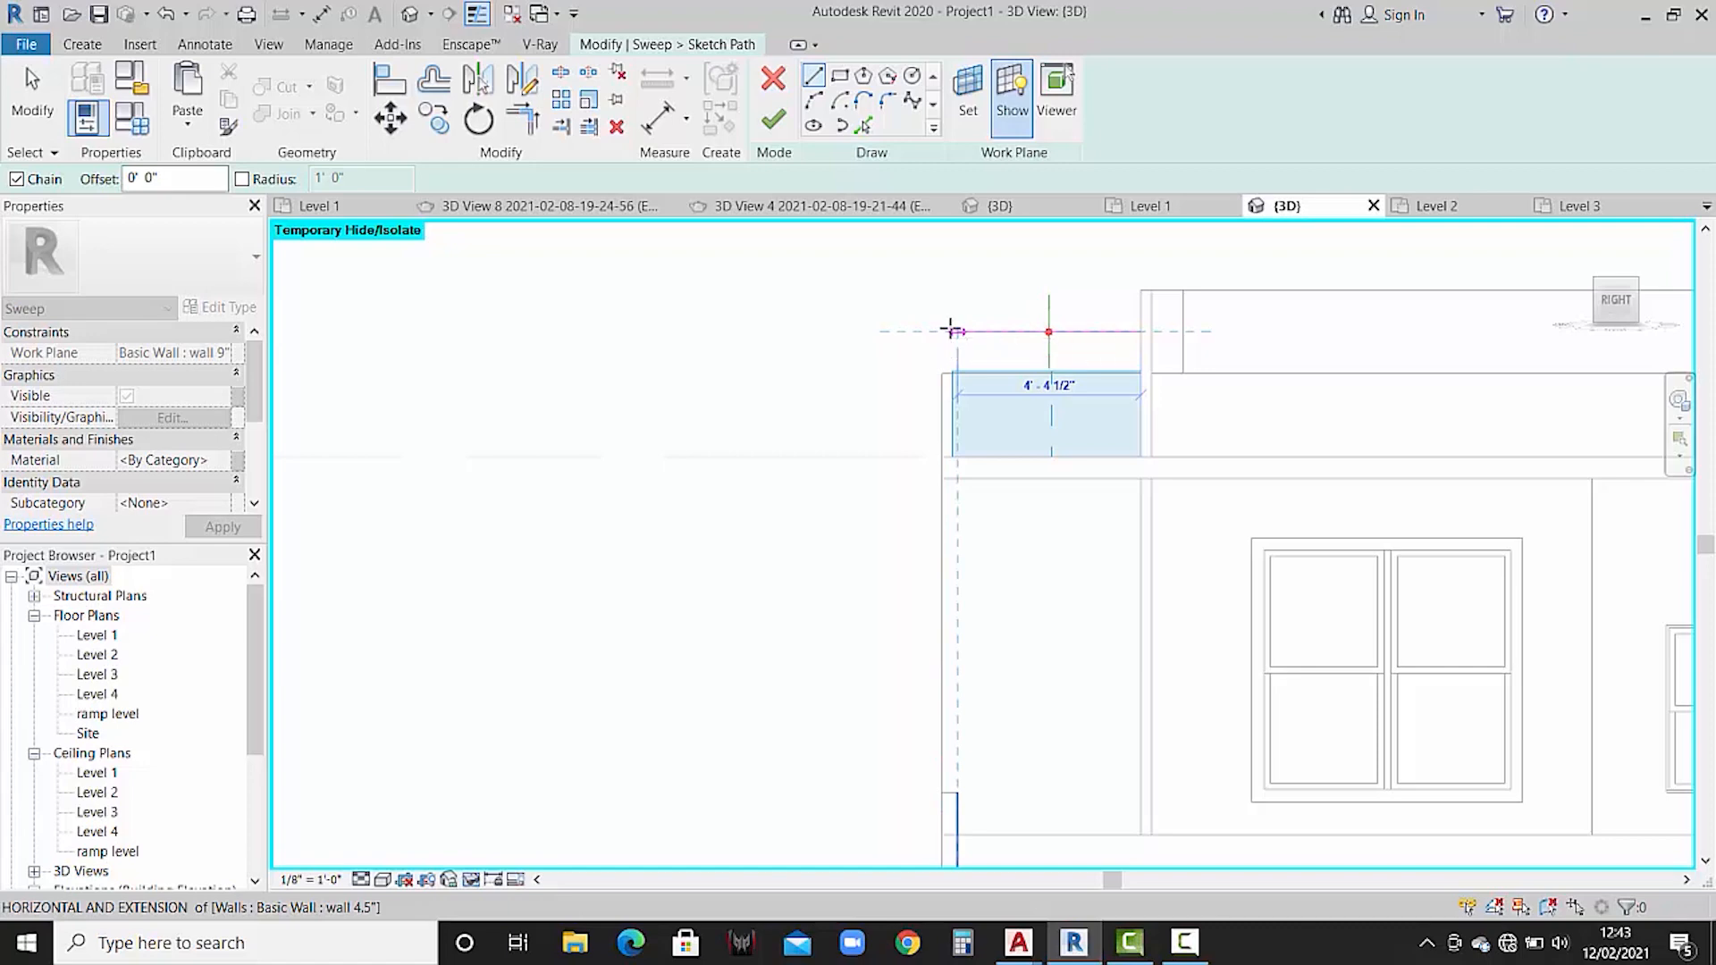
scroll(950, 329, "up", 2)
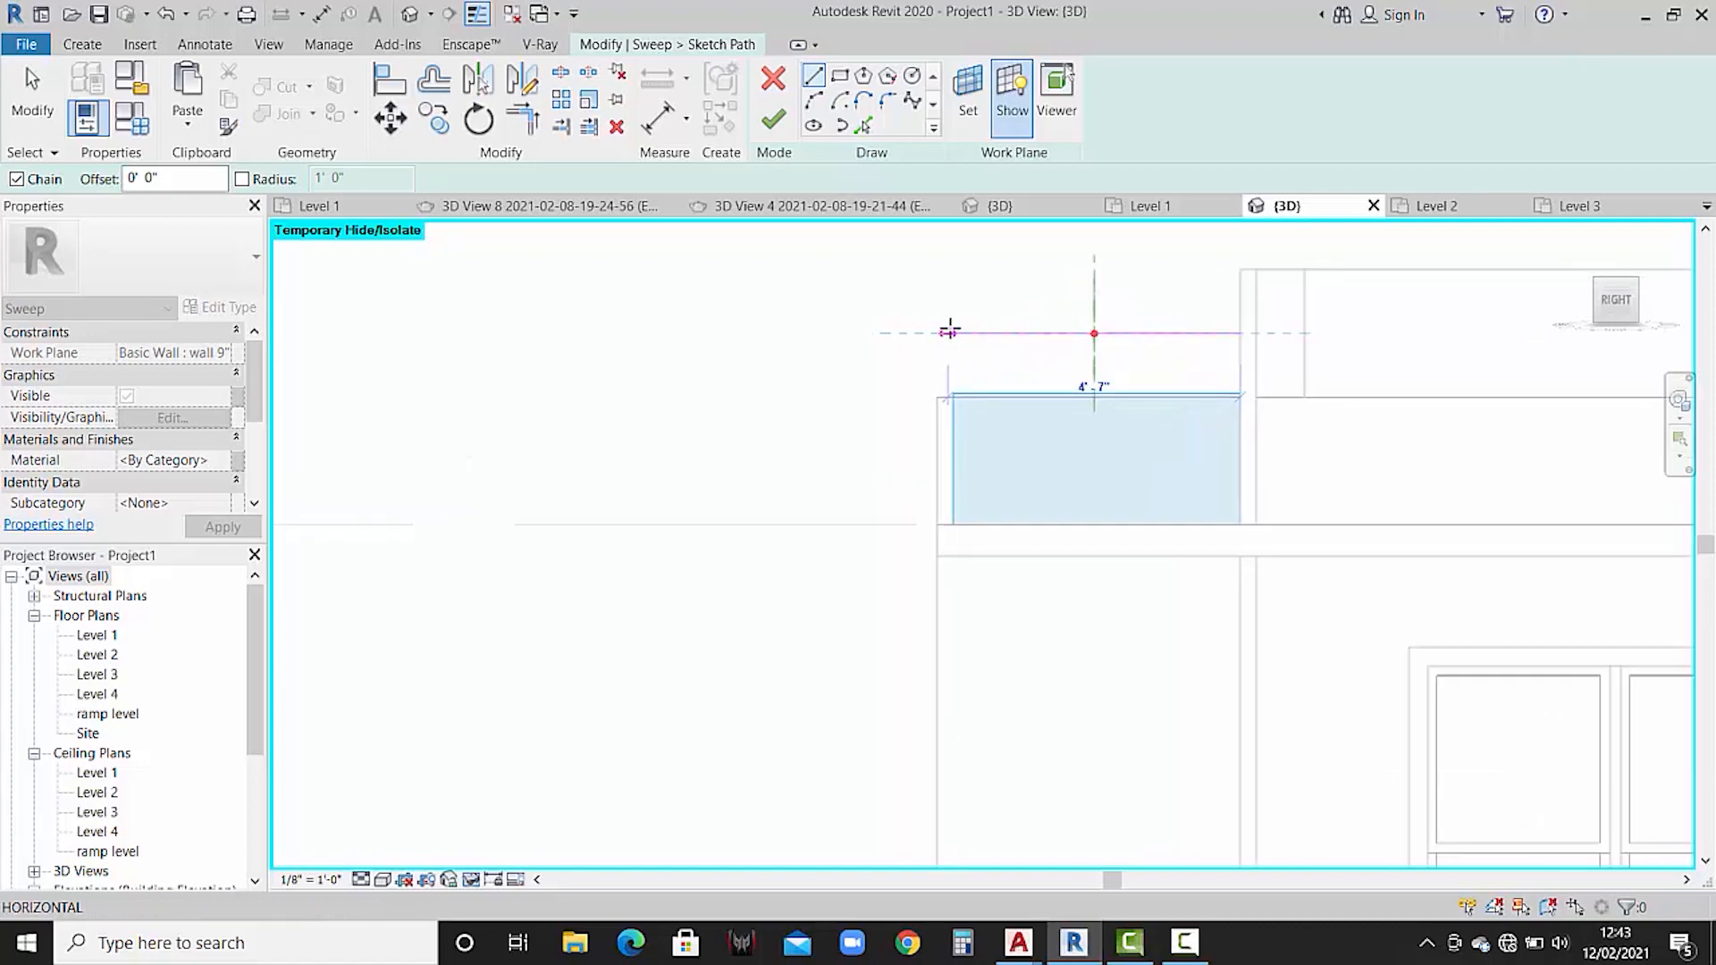
left_click(949, 331)
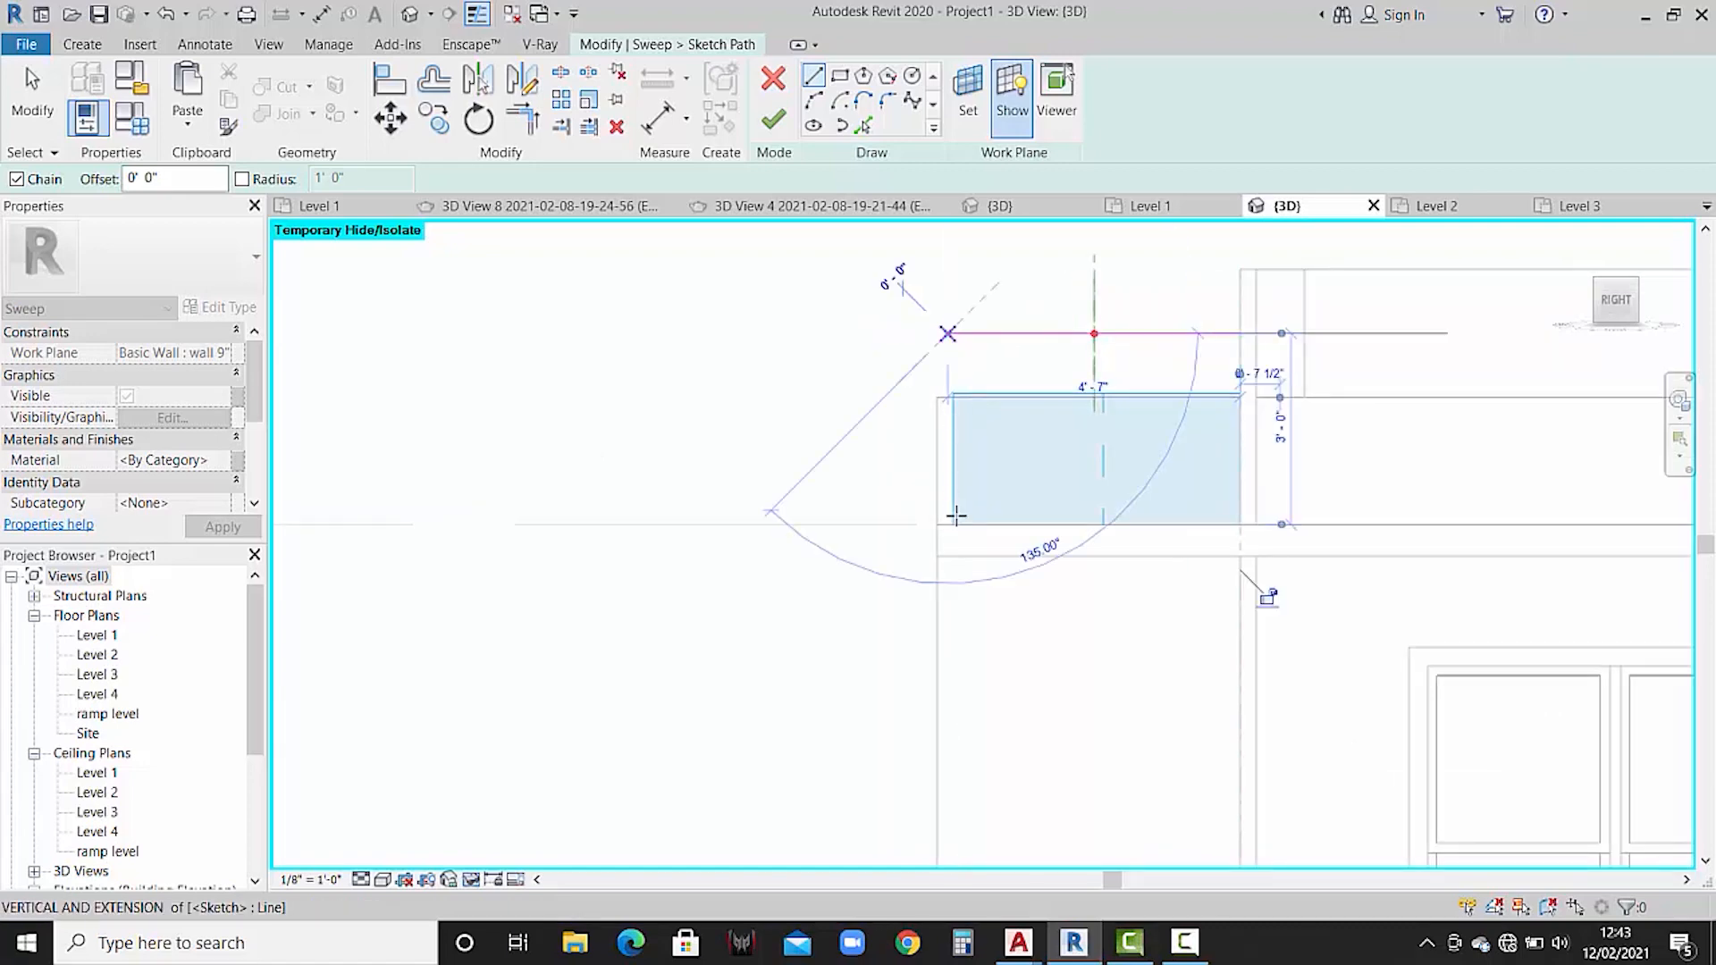
- Continue the sweep path vertically down from the line's outer end to the top of the low balcony wall
scroll(954, 514, "down", 5)
middle_click_drag(971, 543, 968, 512)
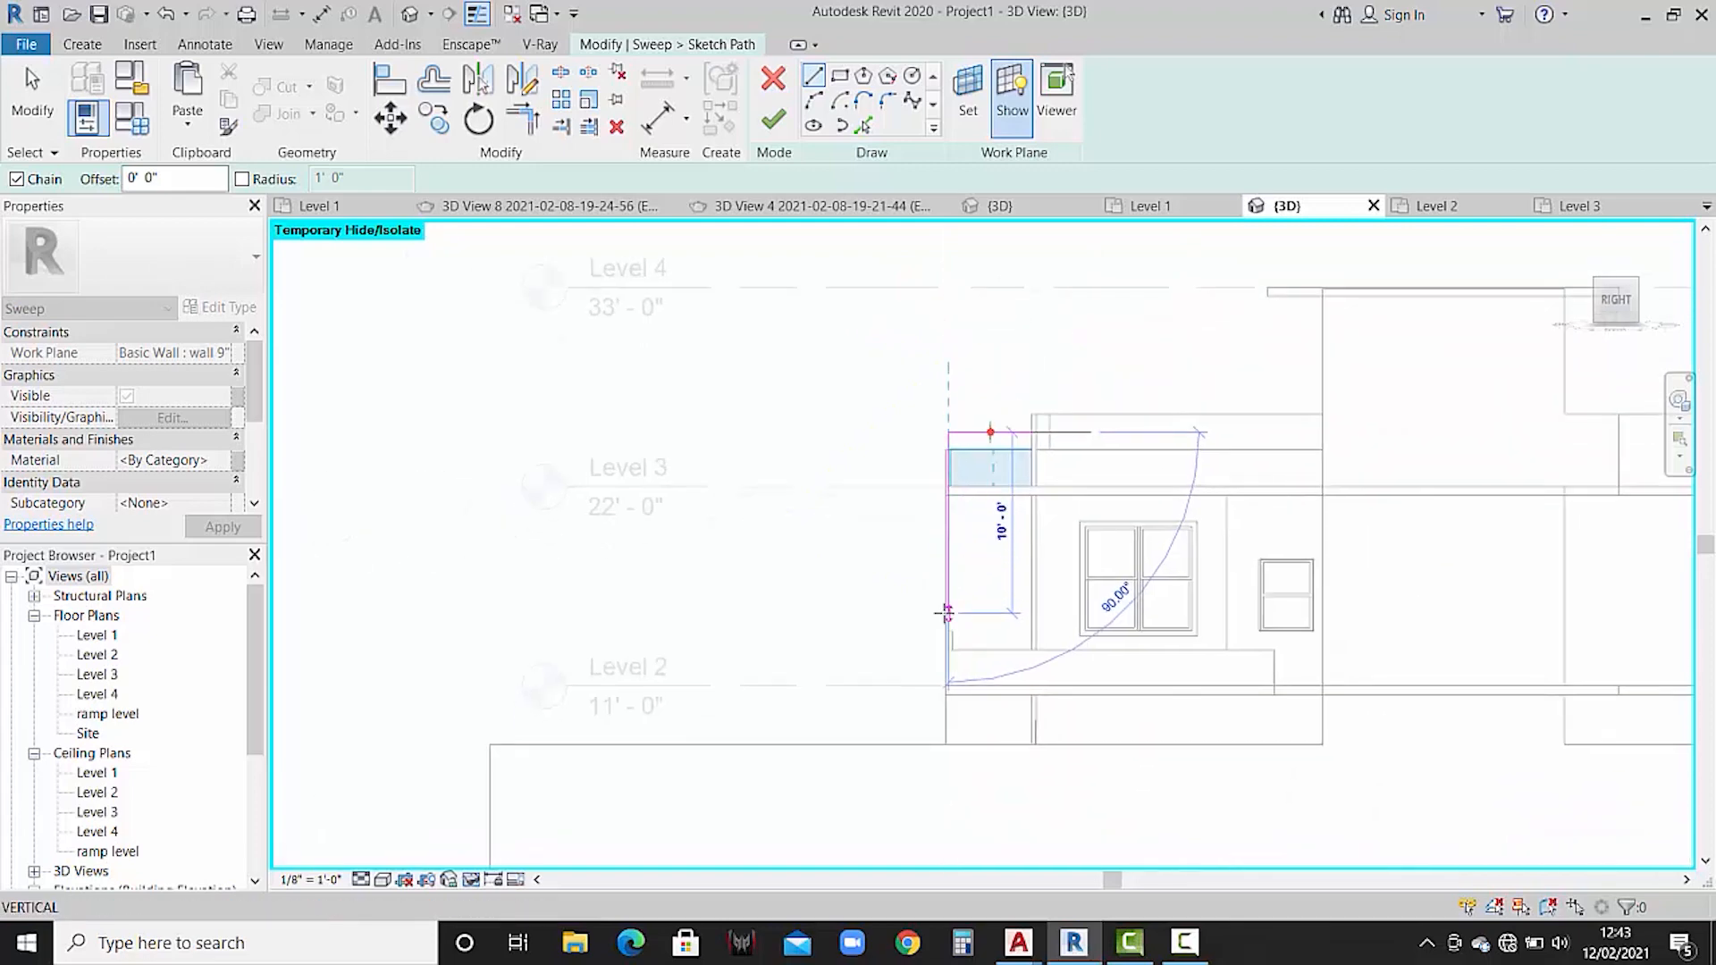
scroll(950, 626, "up", 6)
scroll(943, 654, "up", 5)
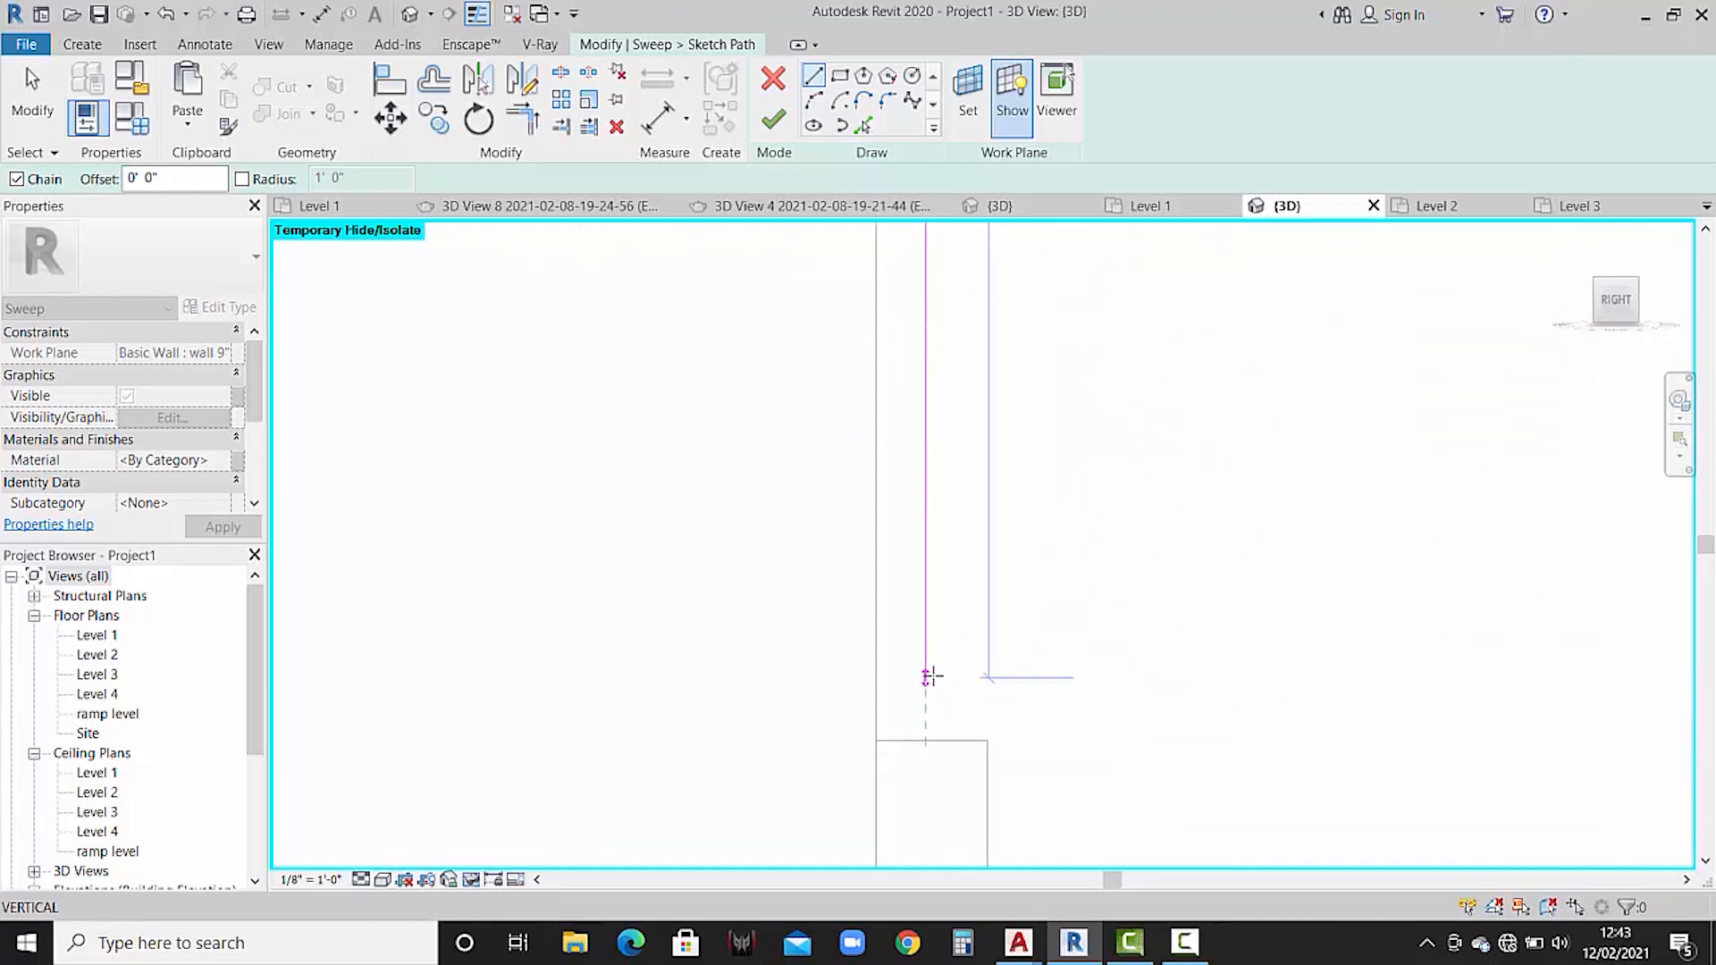
left_click(924, 747)
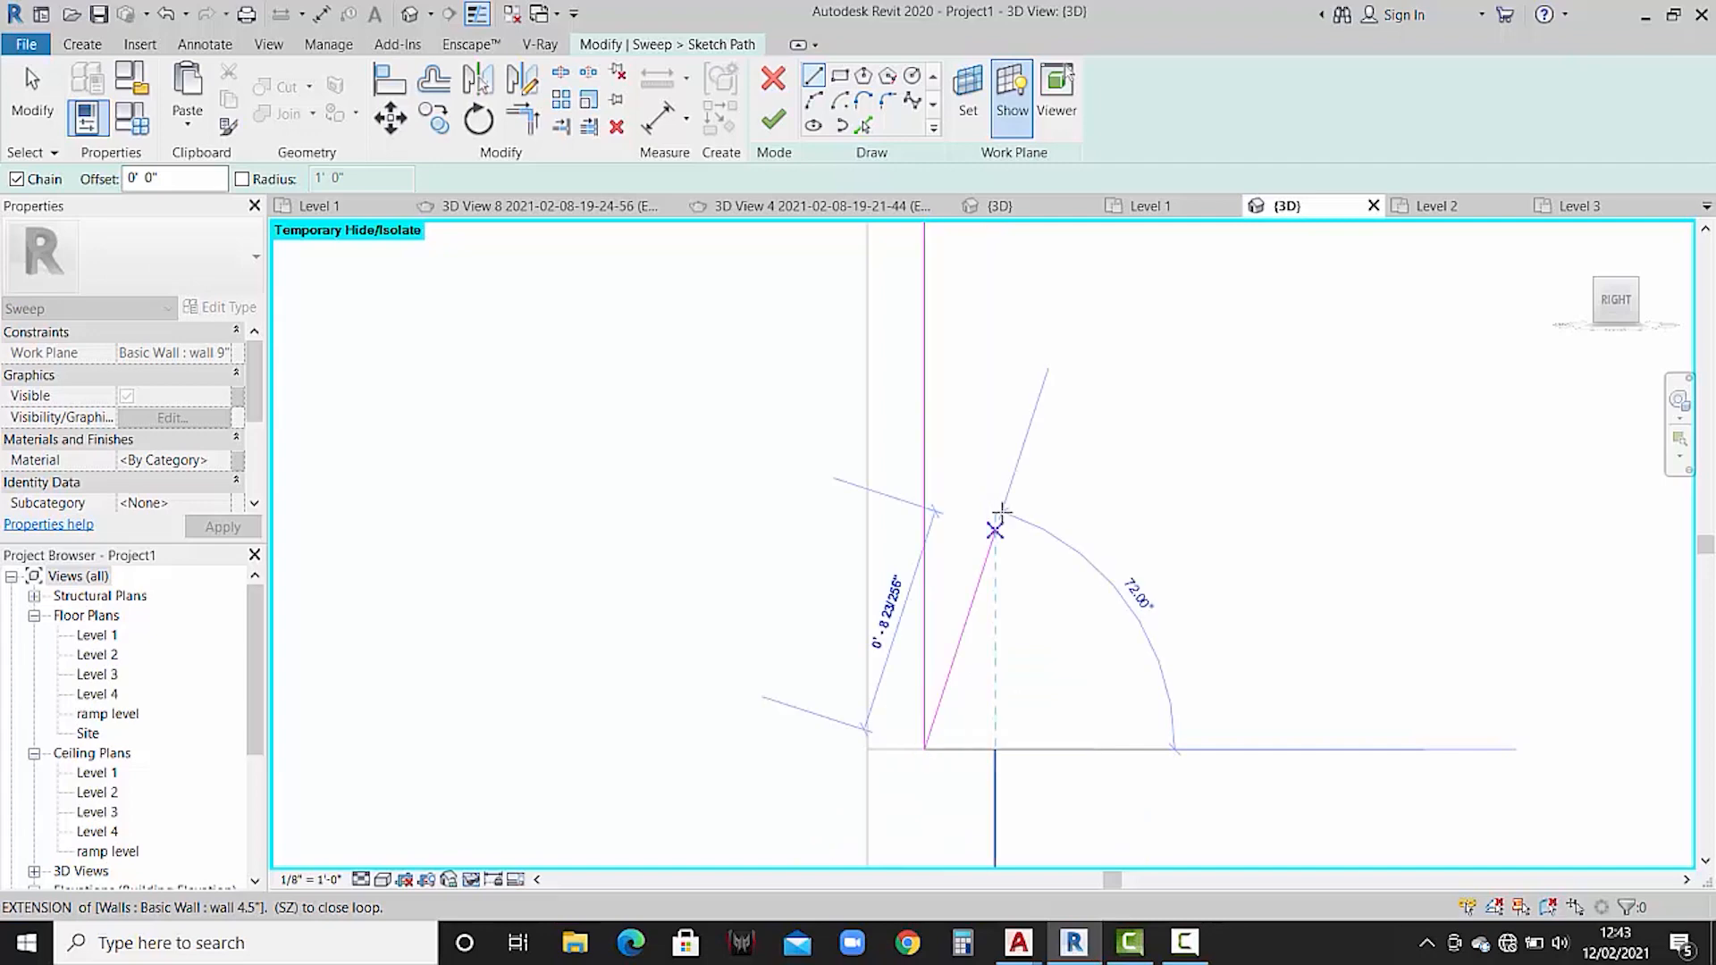
key("Escape")
key("Escape")
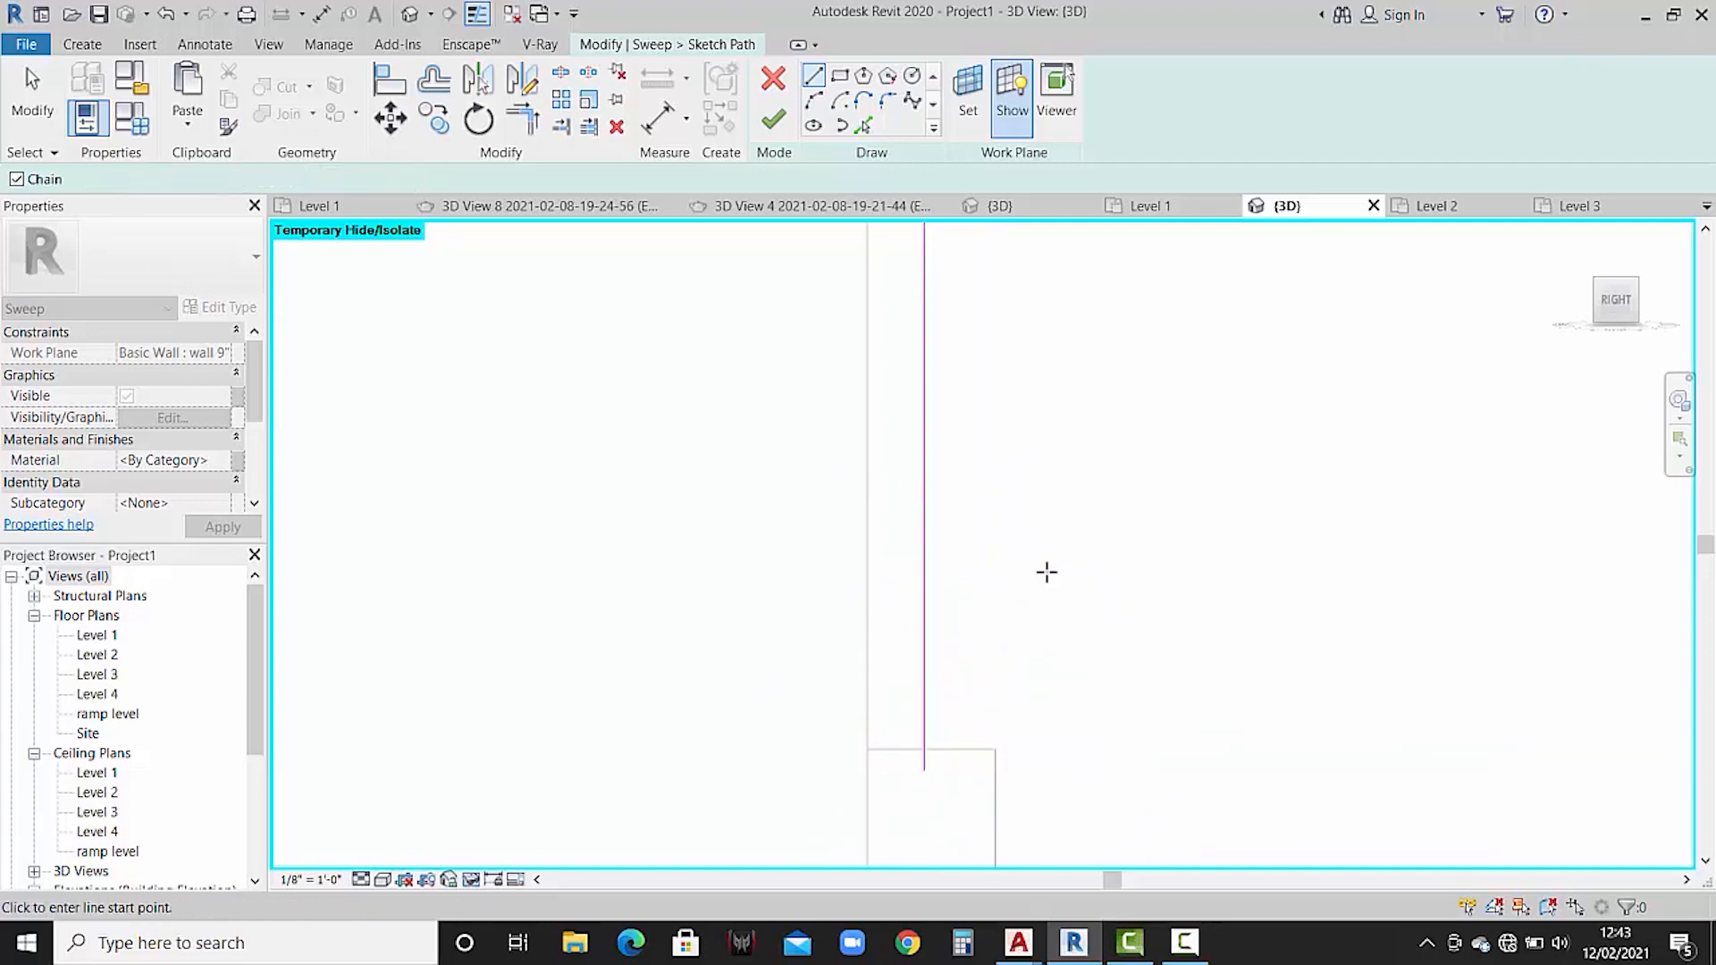
- Check the L-shaped sweep path at its upper corner and finish the path sketch
scroll(1058, 585, "down", 2)
scroll(1052, 579, "down", 5)
middle_click_drag(1072, 429, 1021, 674)
scroll(1129, 333, "up", 2)
scroll(1168, 311, "up", 2)
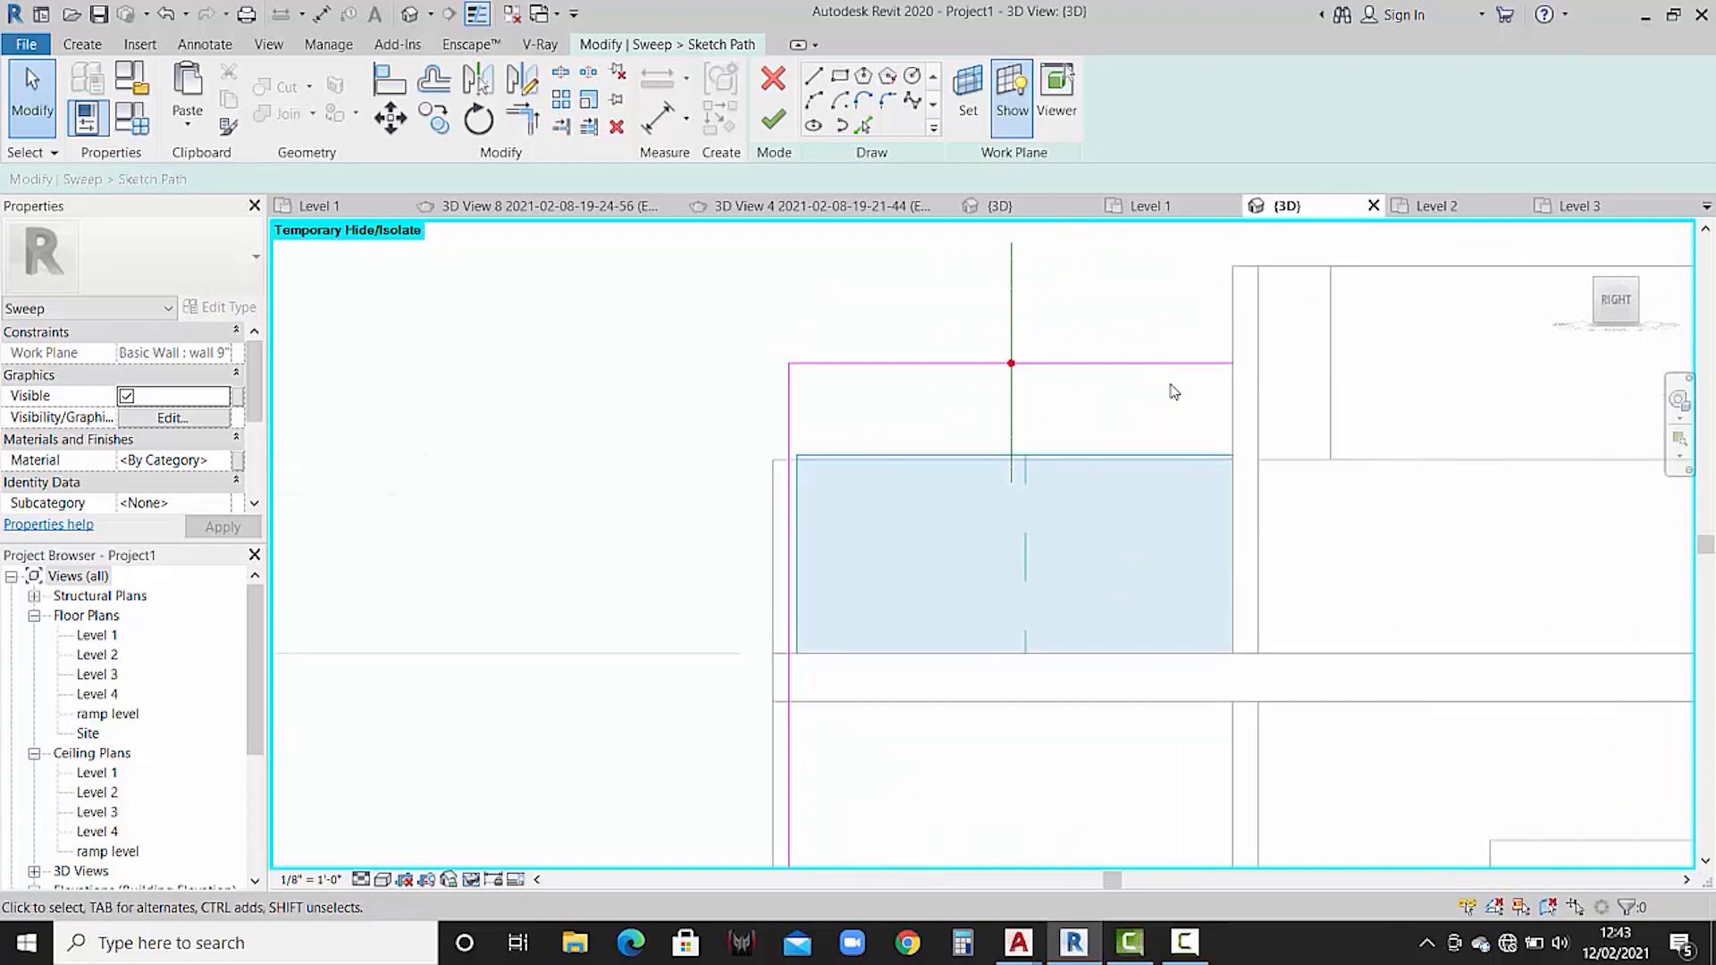
scroll(1168, 358, "up", 1)
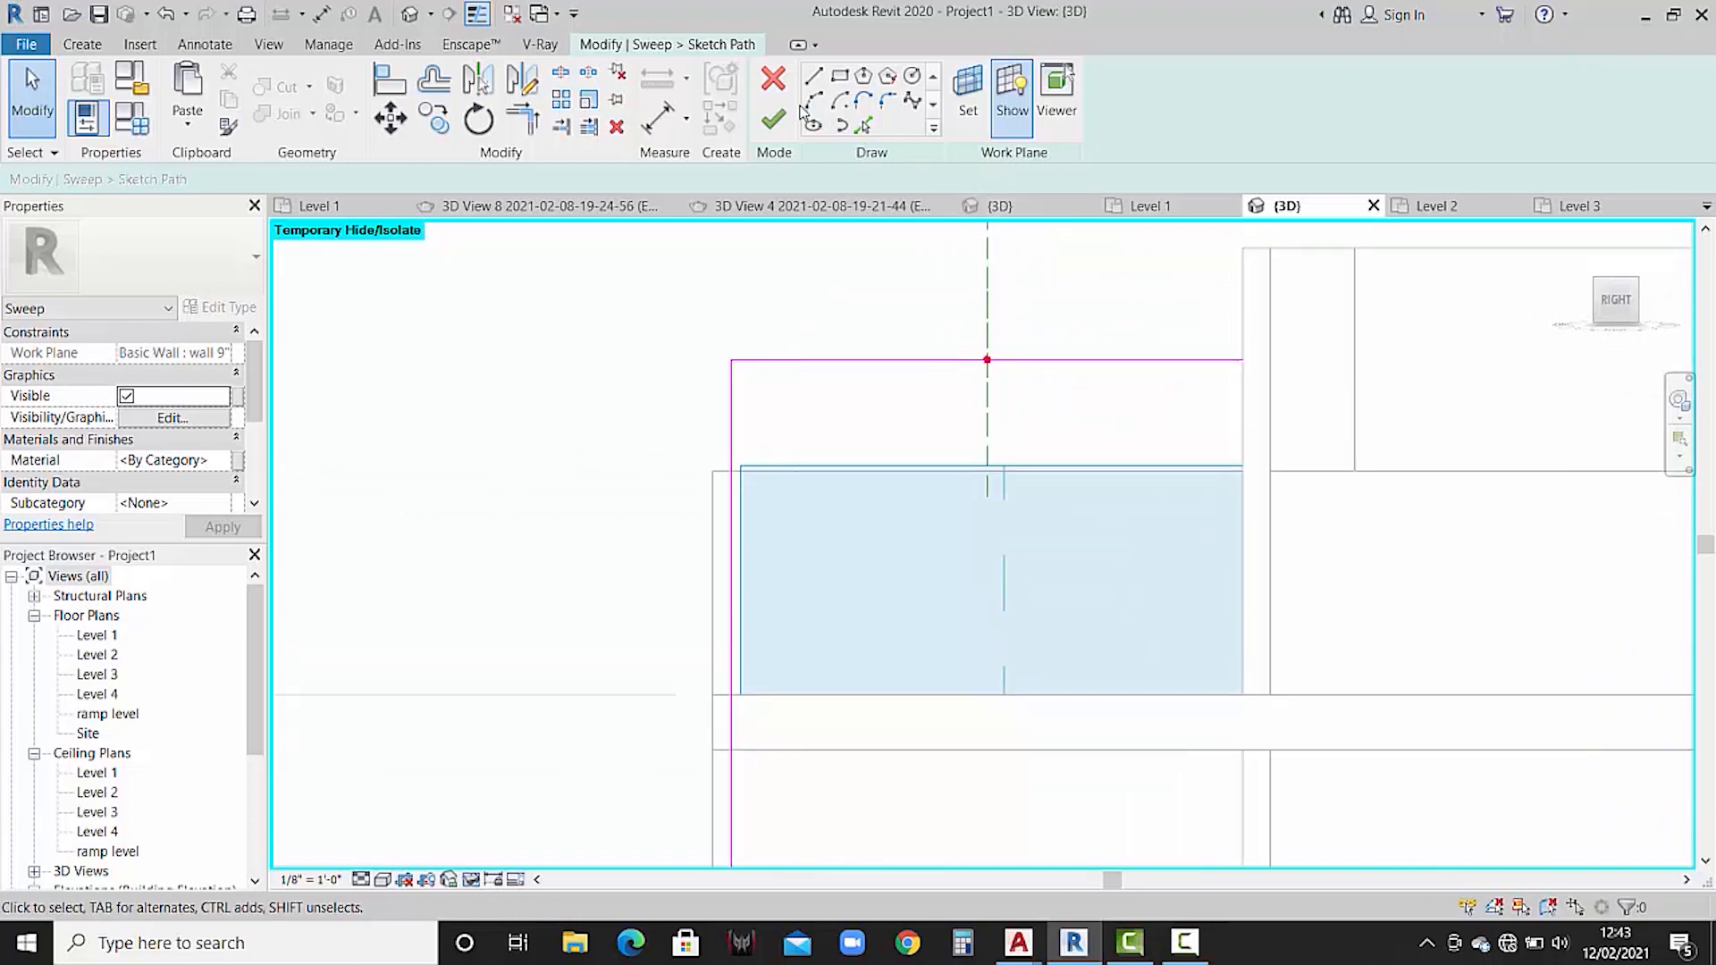
left_click(773, 119)
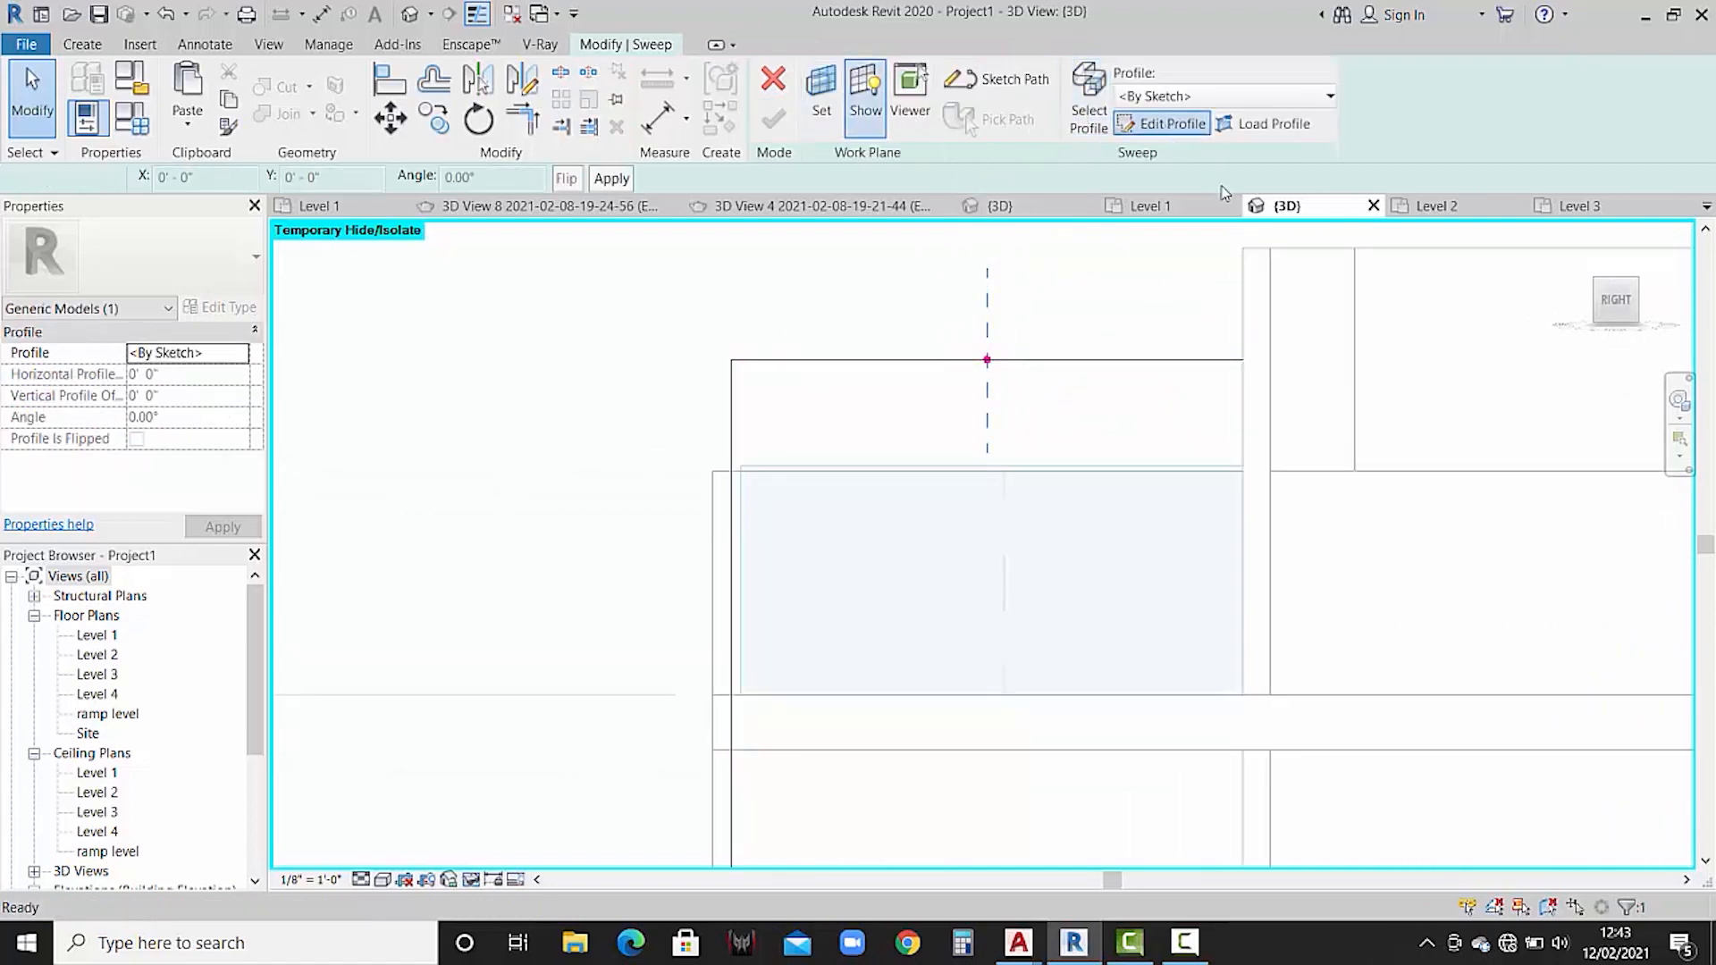
- Edit the sweep profile in the front view, sketching a small rectangle about 4" high with one corner at the path's reference point
left_click(1162, 123)
middle_click_drag(1138, 403, 893, 256, "shift")
middle_click_drag(1291, 308, 1403, 329, "shift")
left_click(1623, 307)
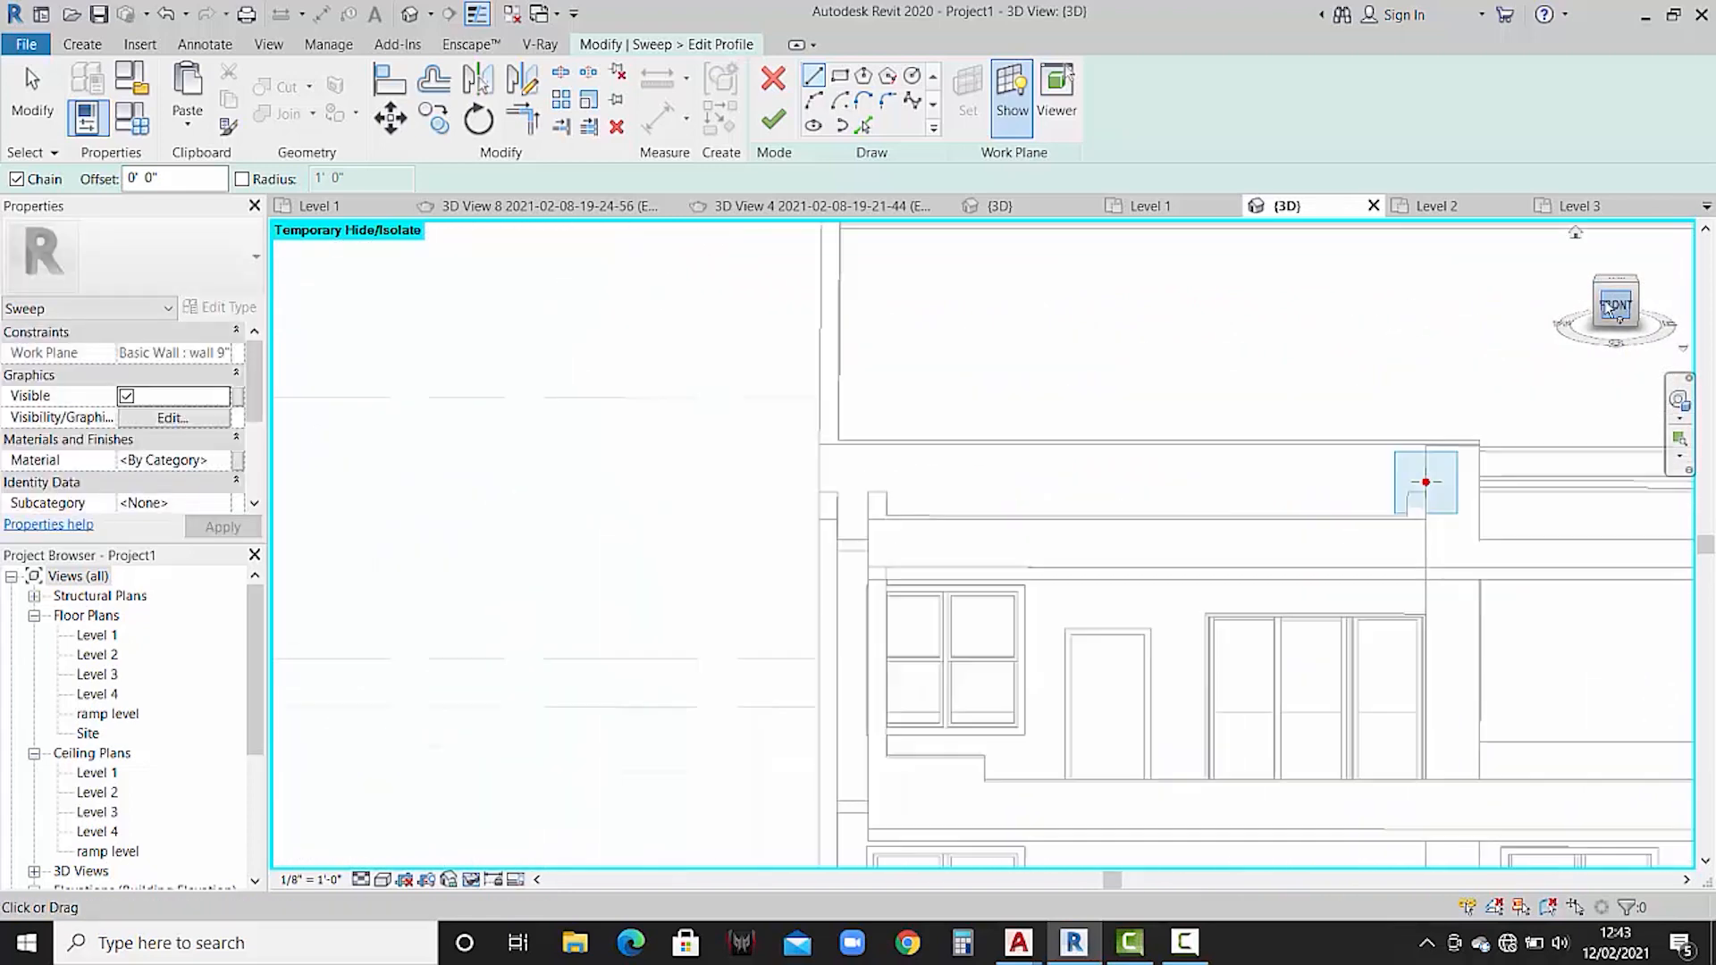
scroll(1069, 498, "up", 8)
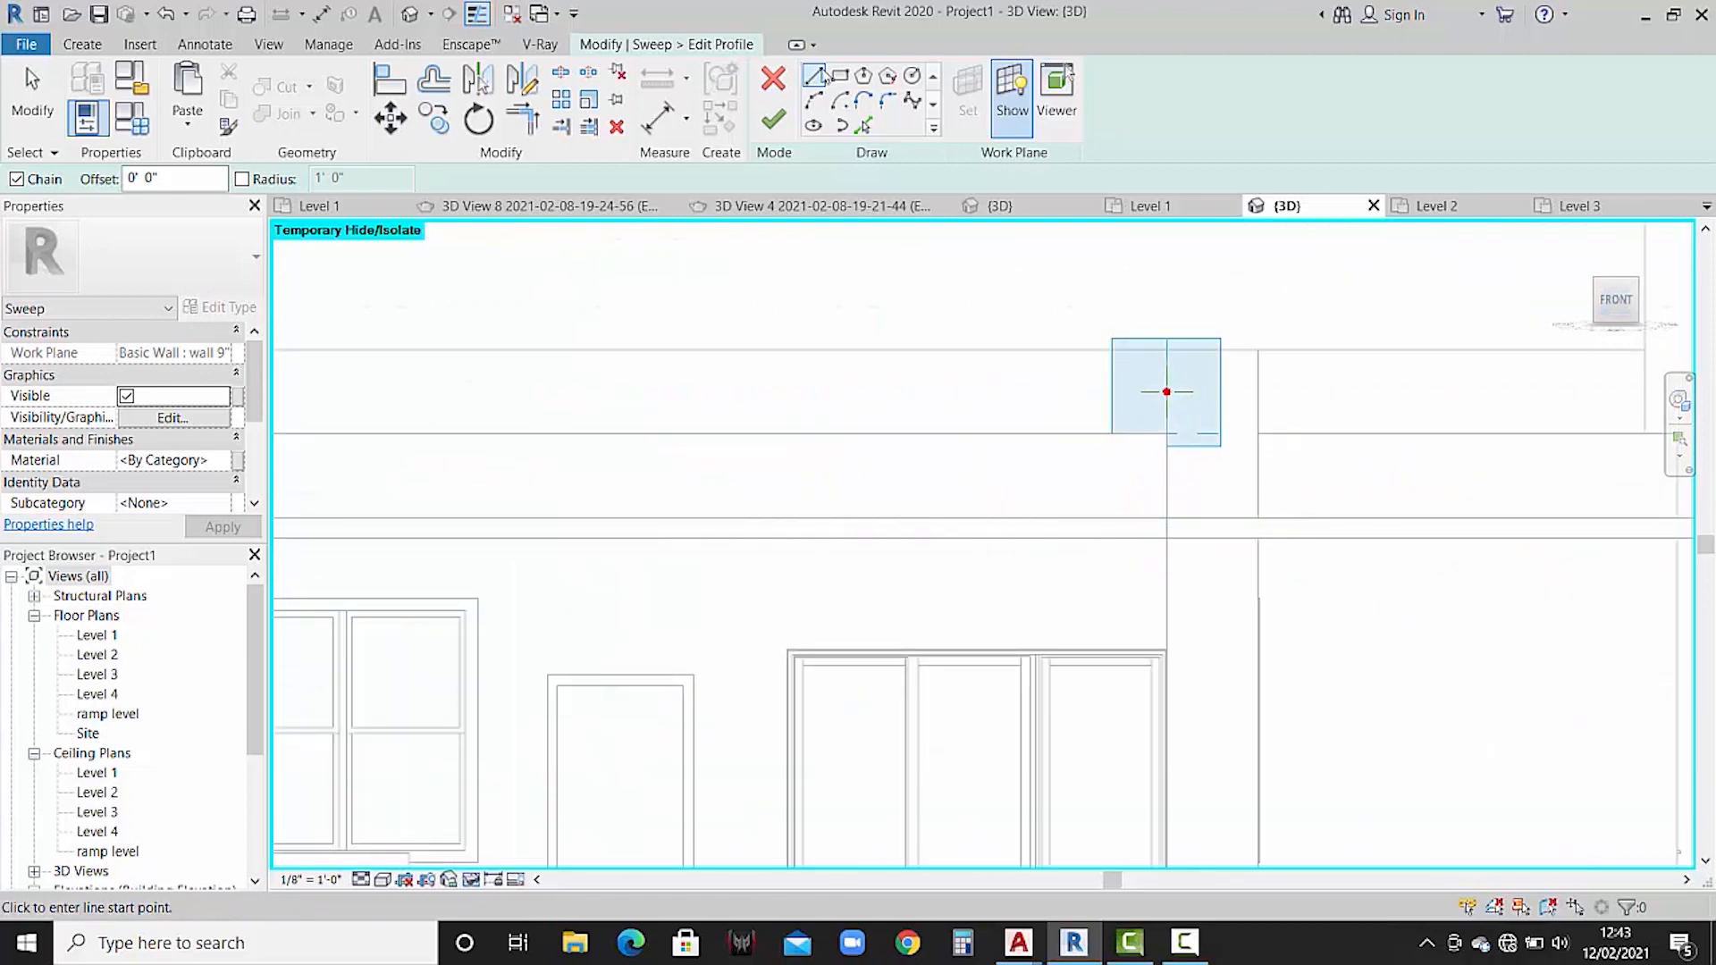
left_click(840, 77)
scroll(1162, 384, "up", 4)
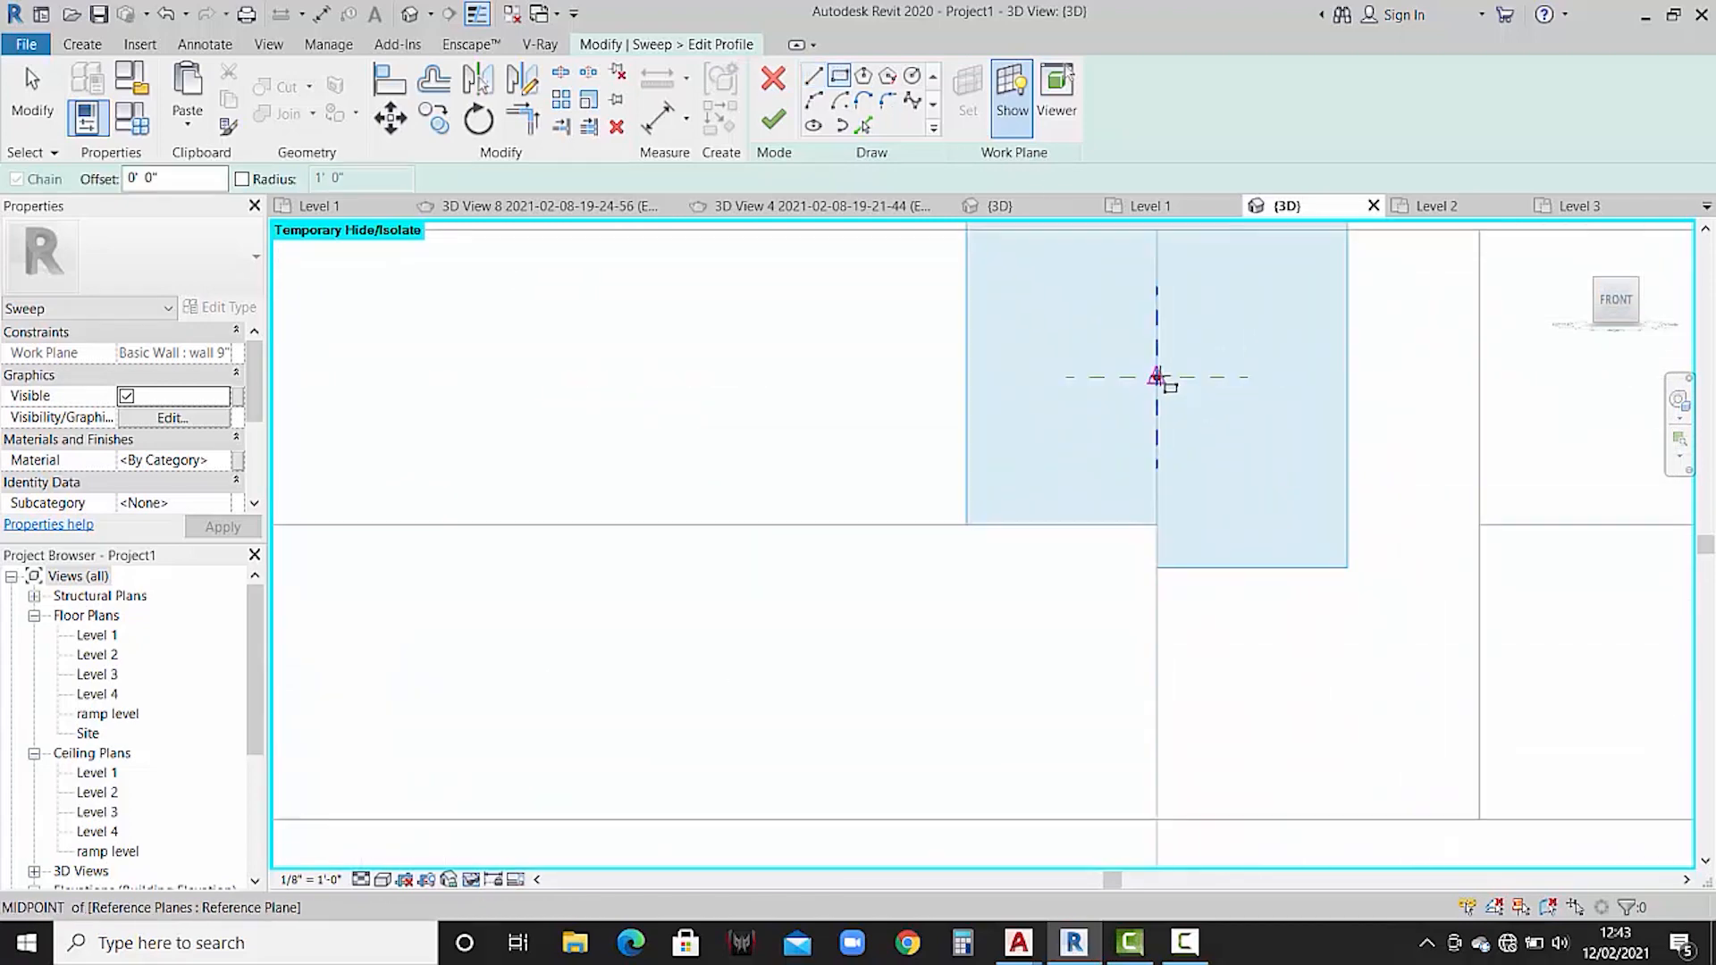
left_click(1157, 377)
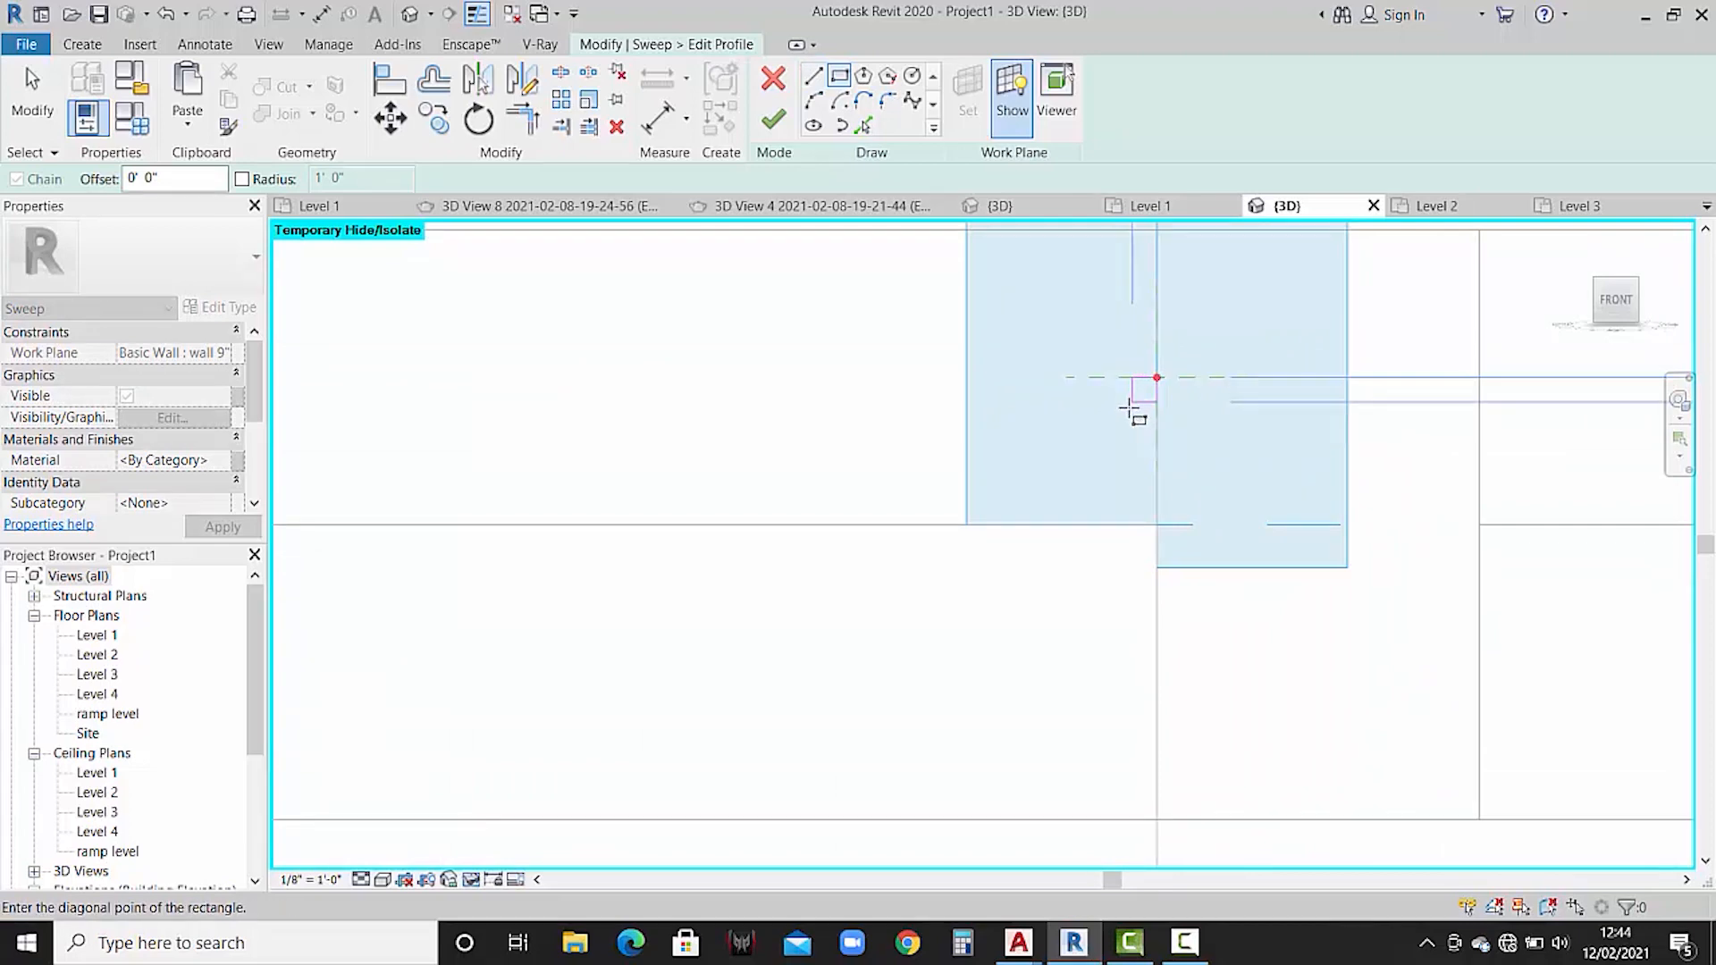
scroll(1135, 404, "down", 4)
scroll(1131, 412, "down", 1)
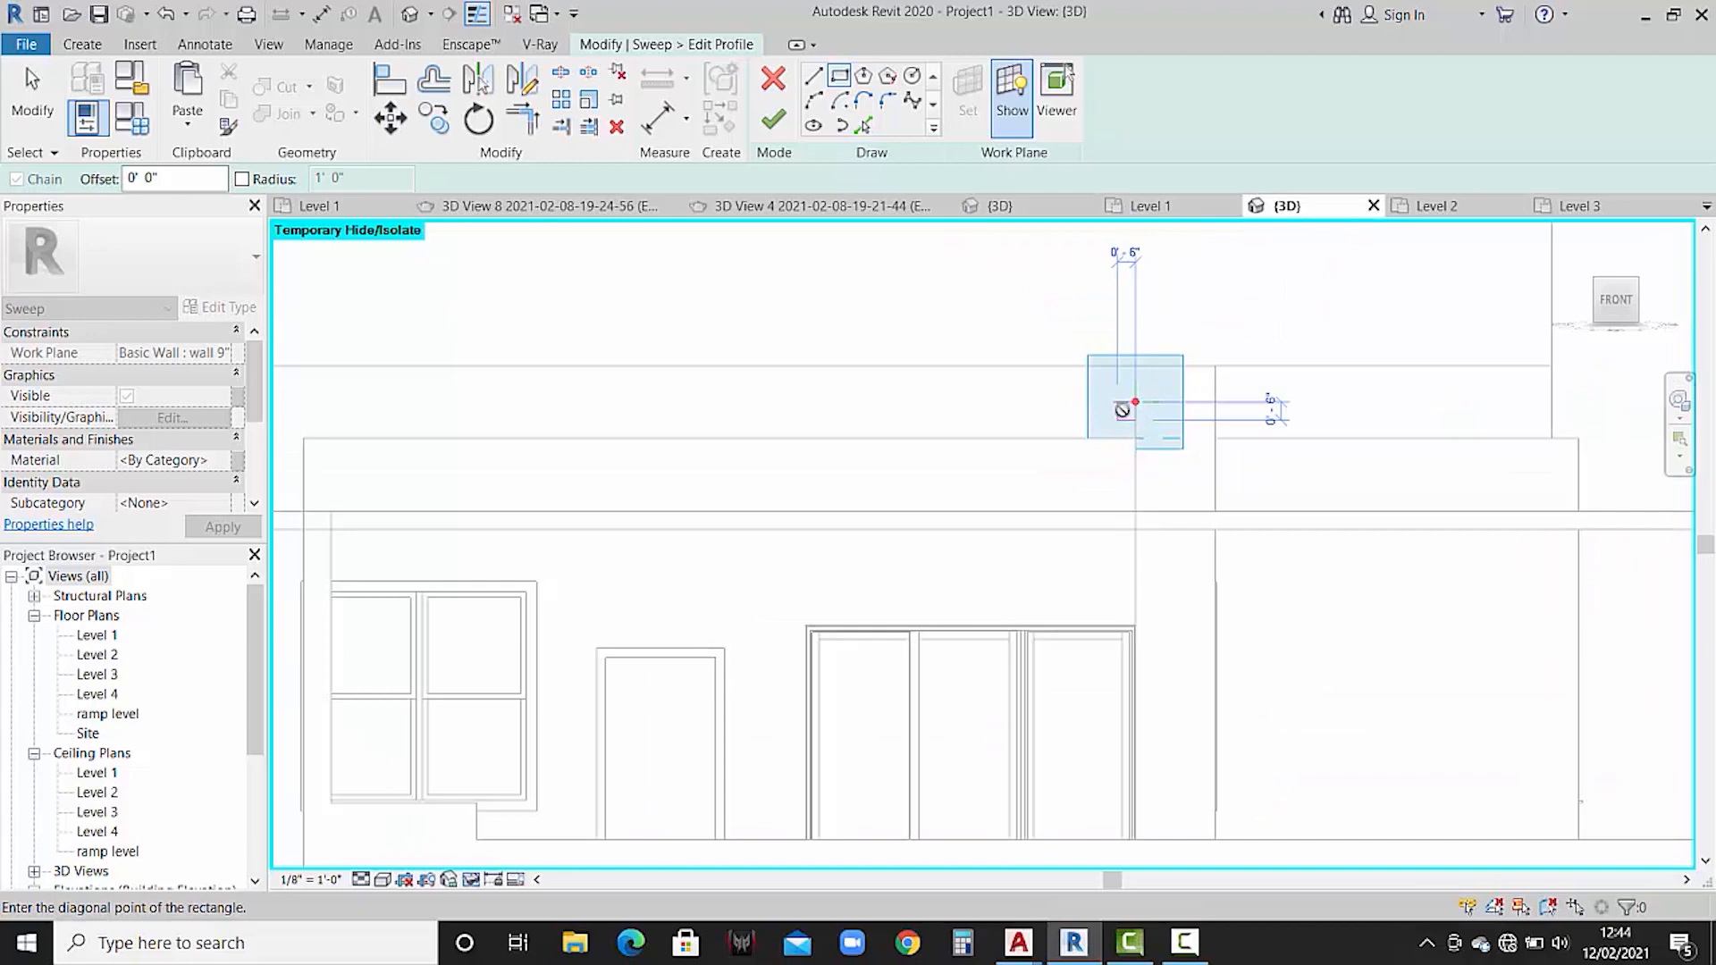
scroll(1124, 409, "up", 3)
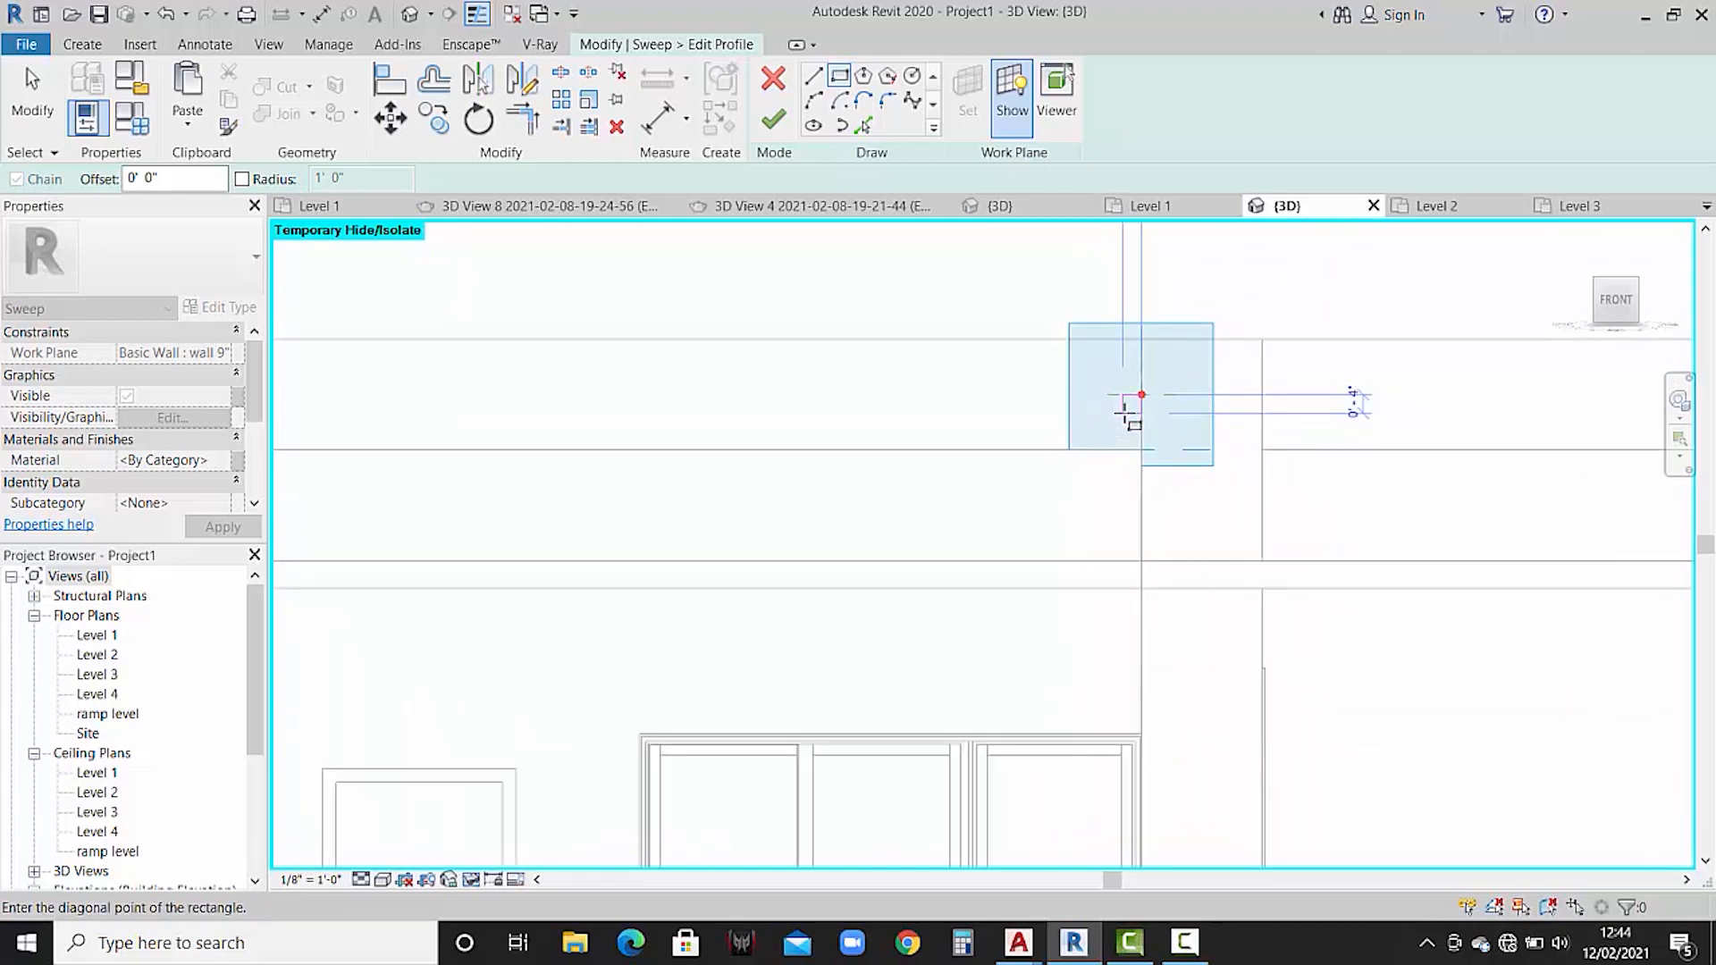
left_click(1123, 413)
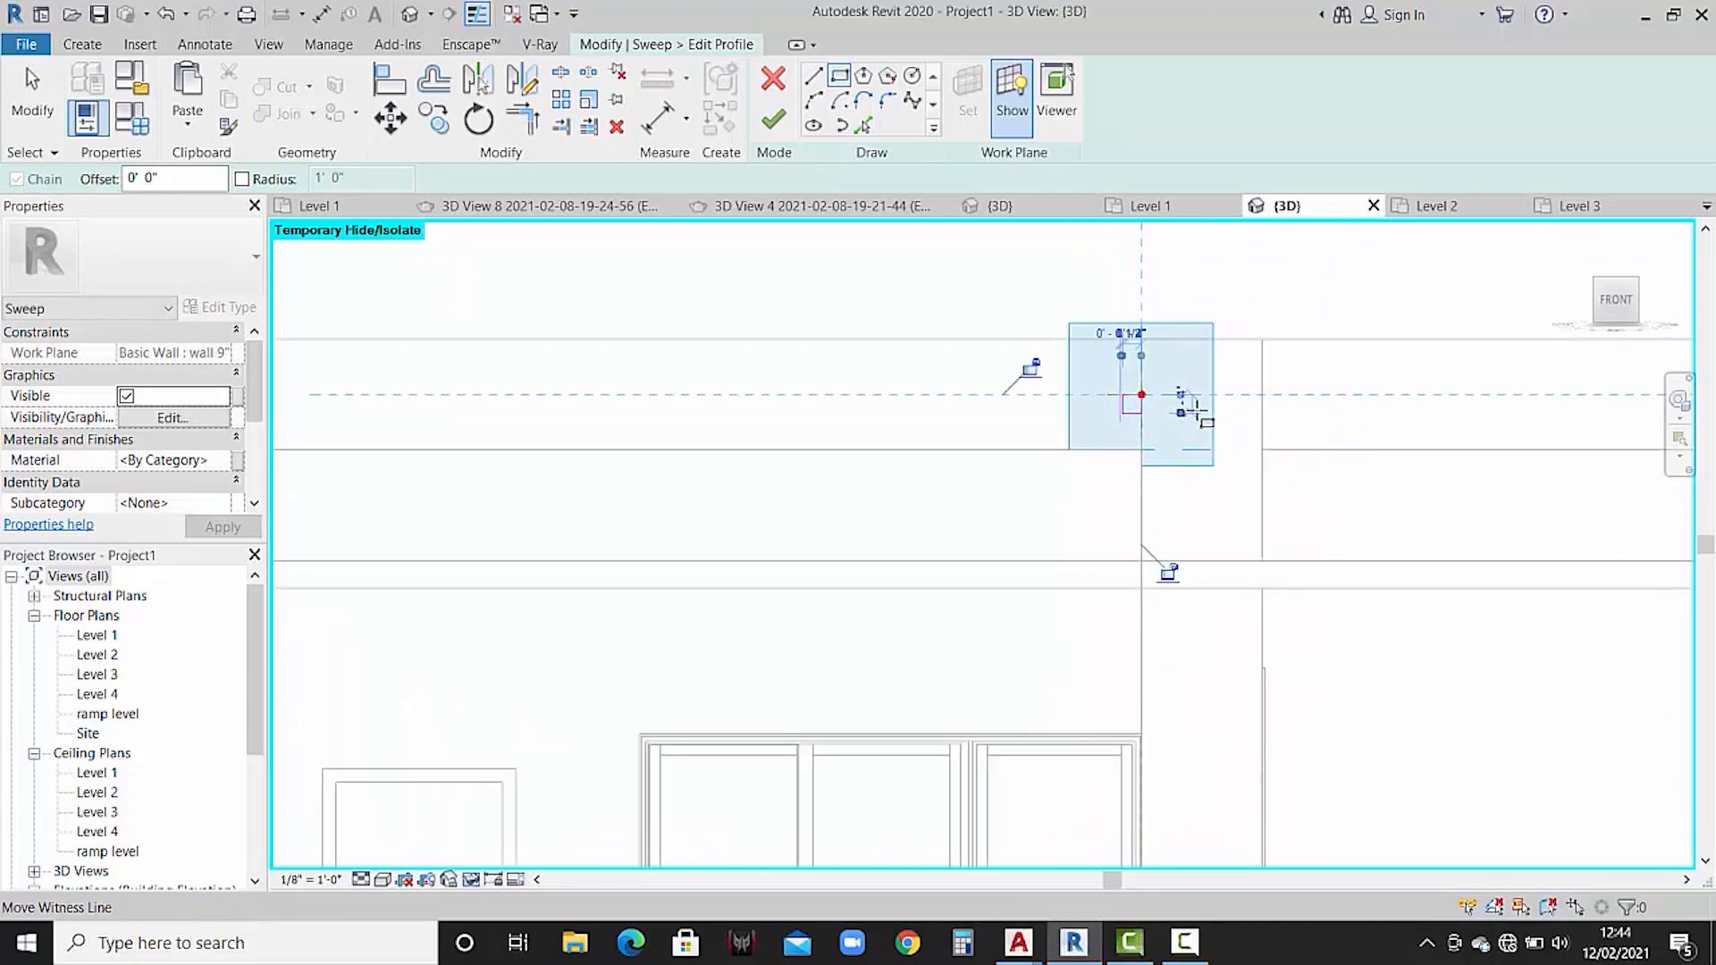
- Set the sweep profile rectangle's height to 6" by adjusting its lower edge
key("Escape")
key("Escape")
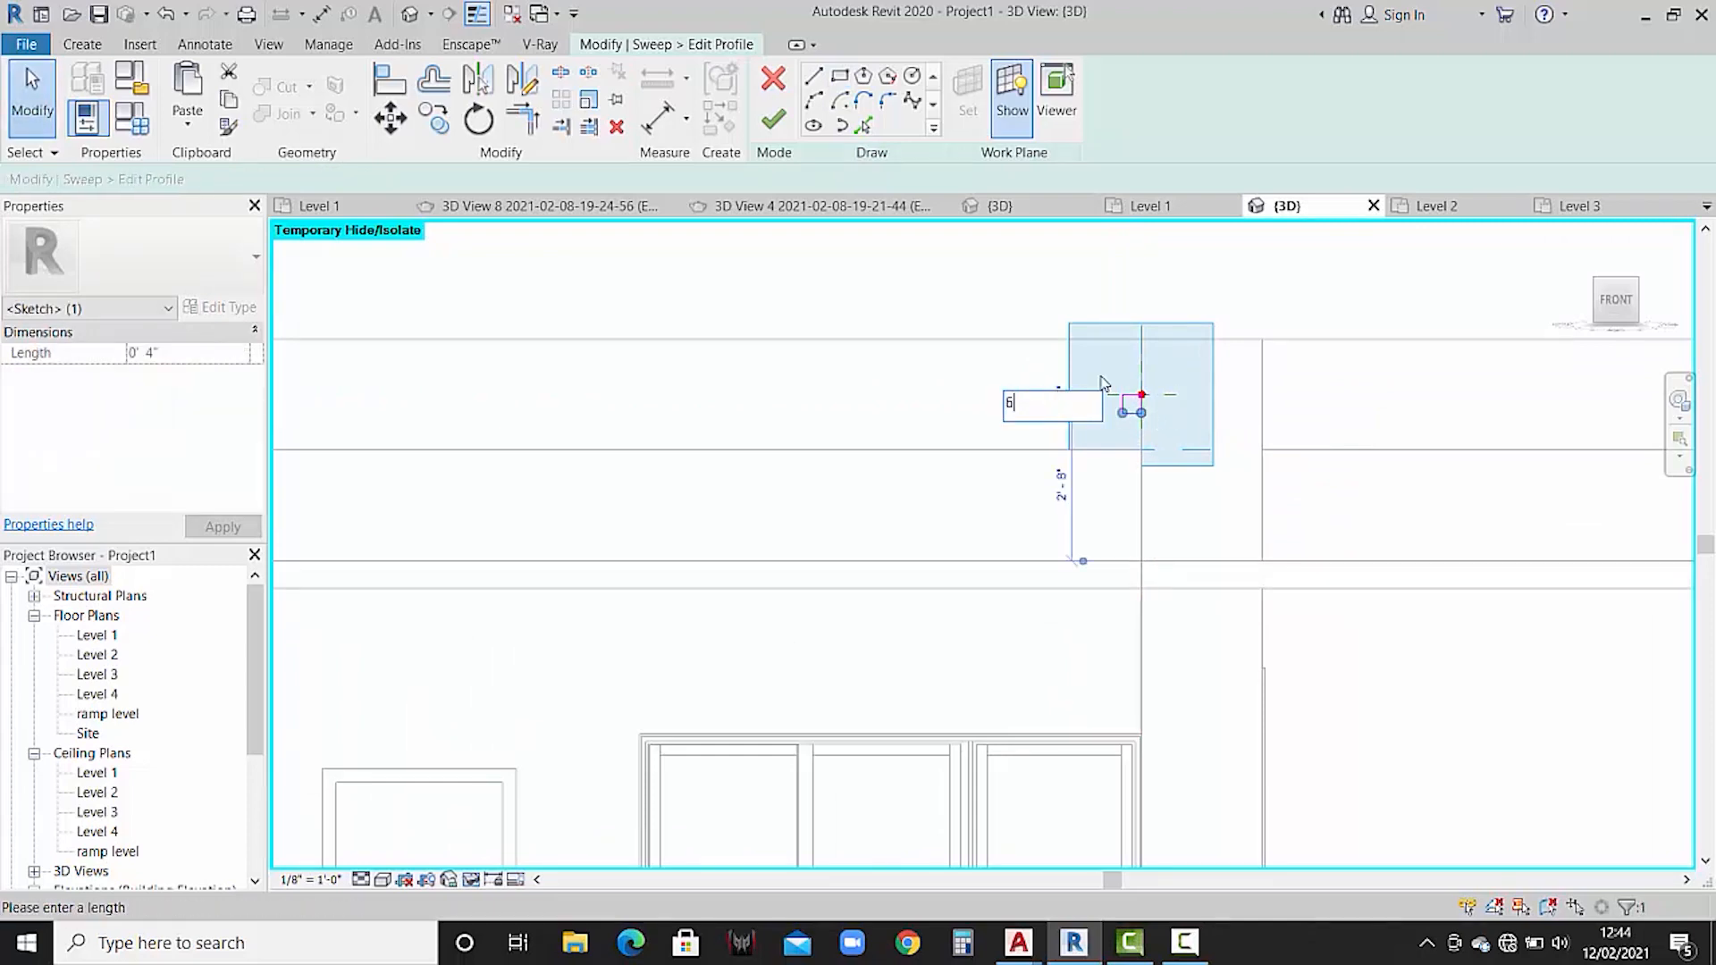
key("Return")
left_click(994, 389)
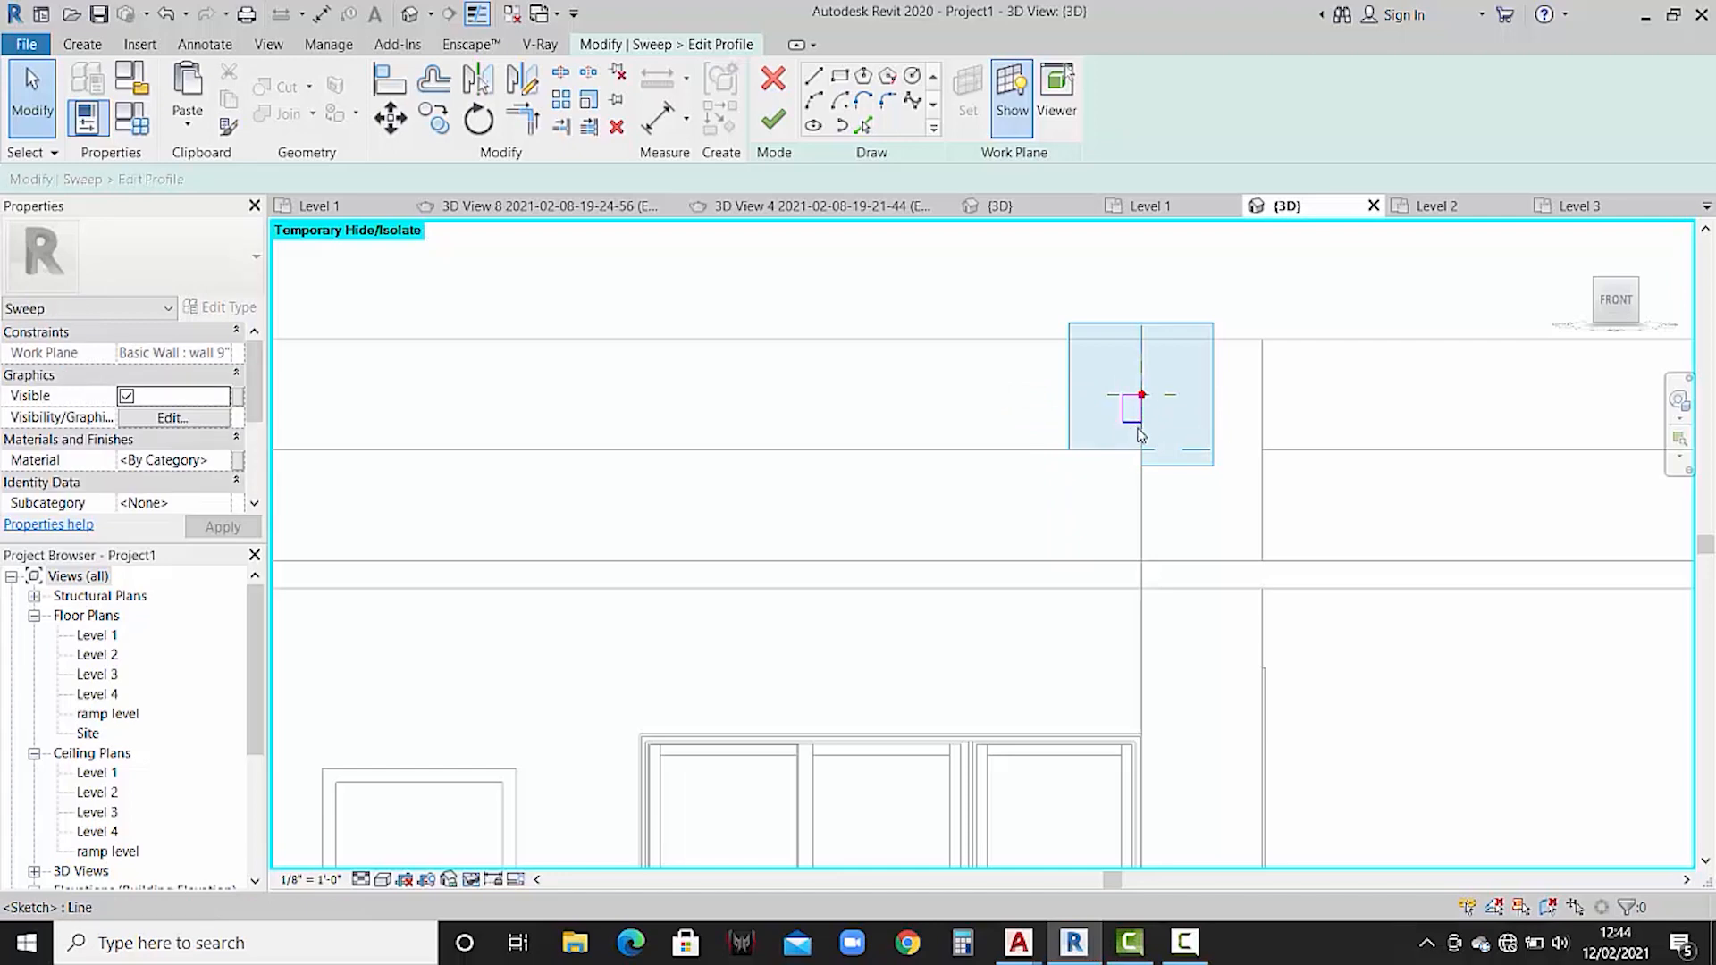
left_click(1133, 423)
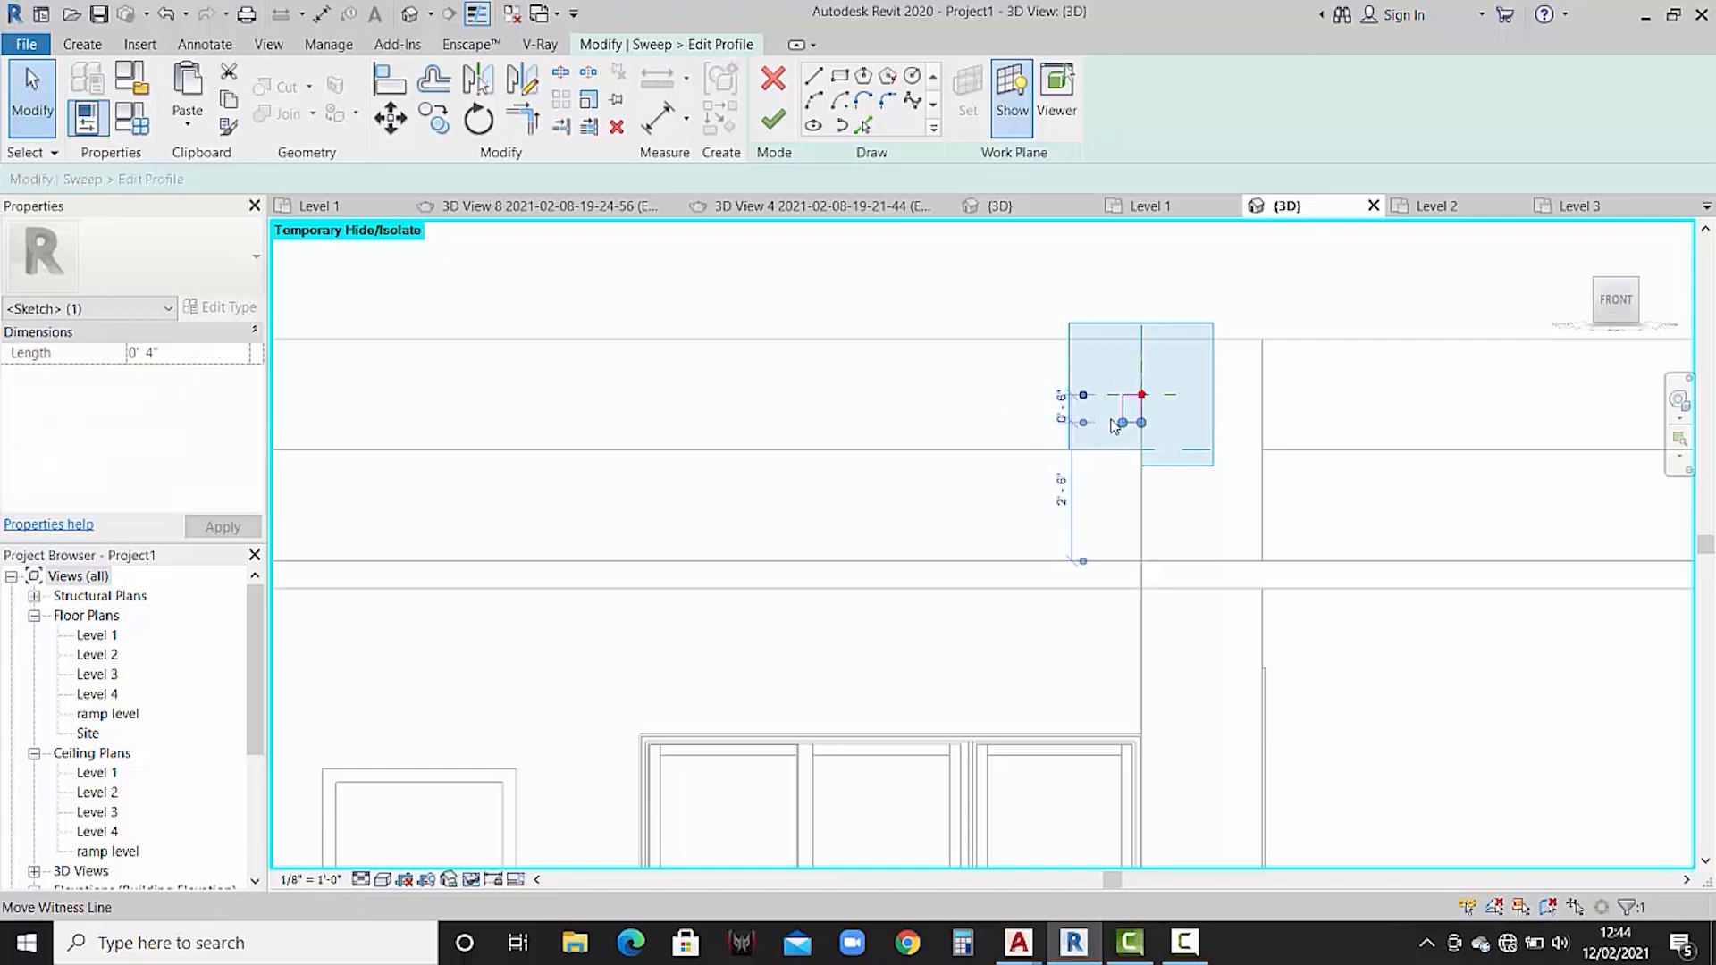
left_click(1104, 422)
- Set the sweep profile rectangle's width to 6" by adjusting the vertical edge away from the reference point
left_click(1122, 409)
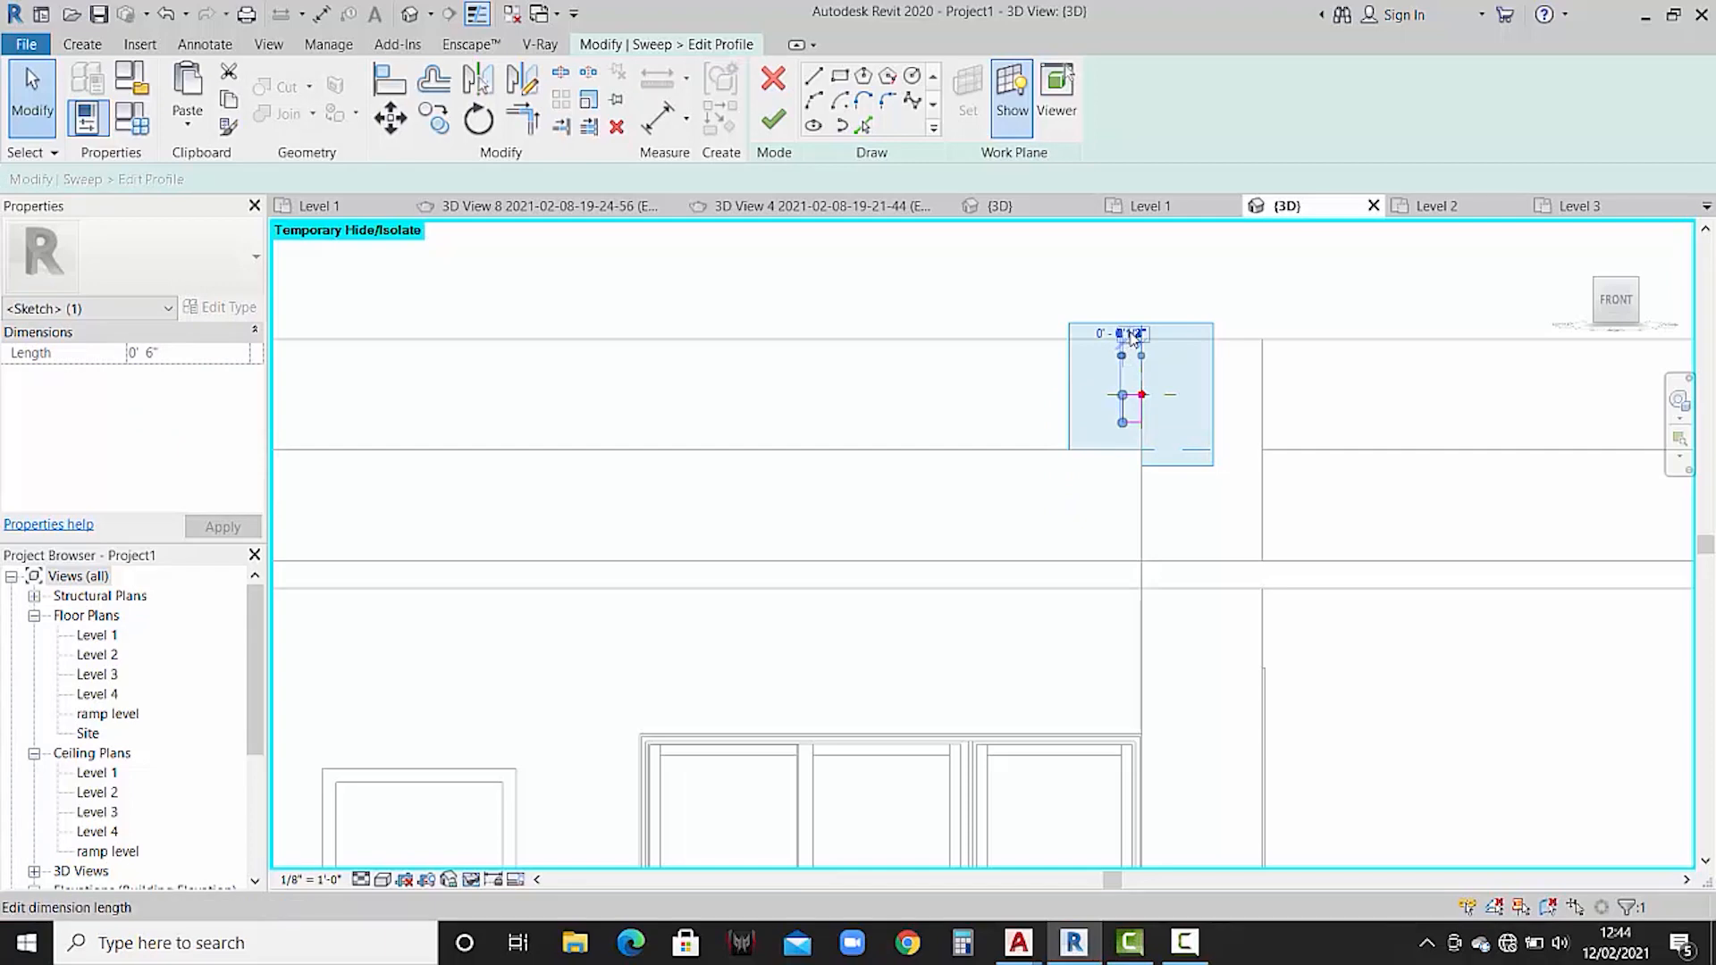
scroll(1132, 336, "up", 5)
left_click(1120, 382)
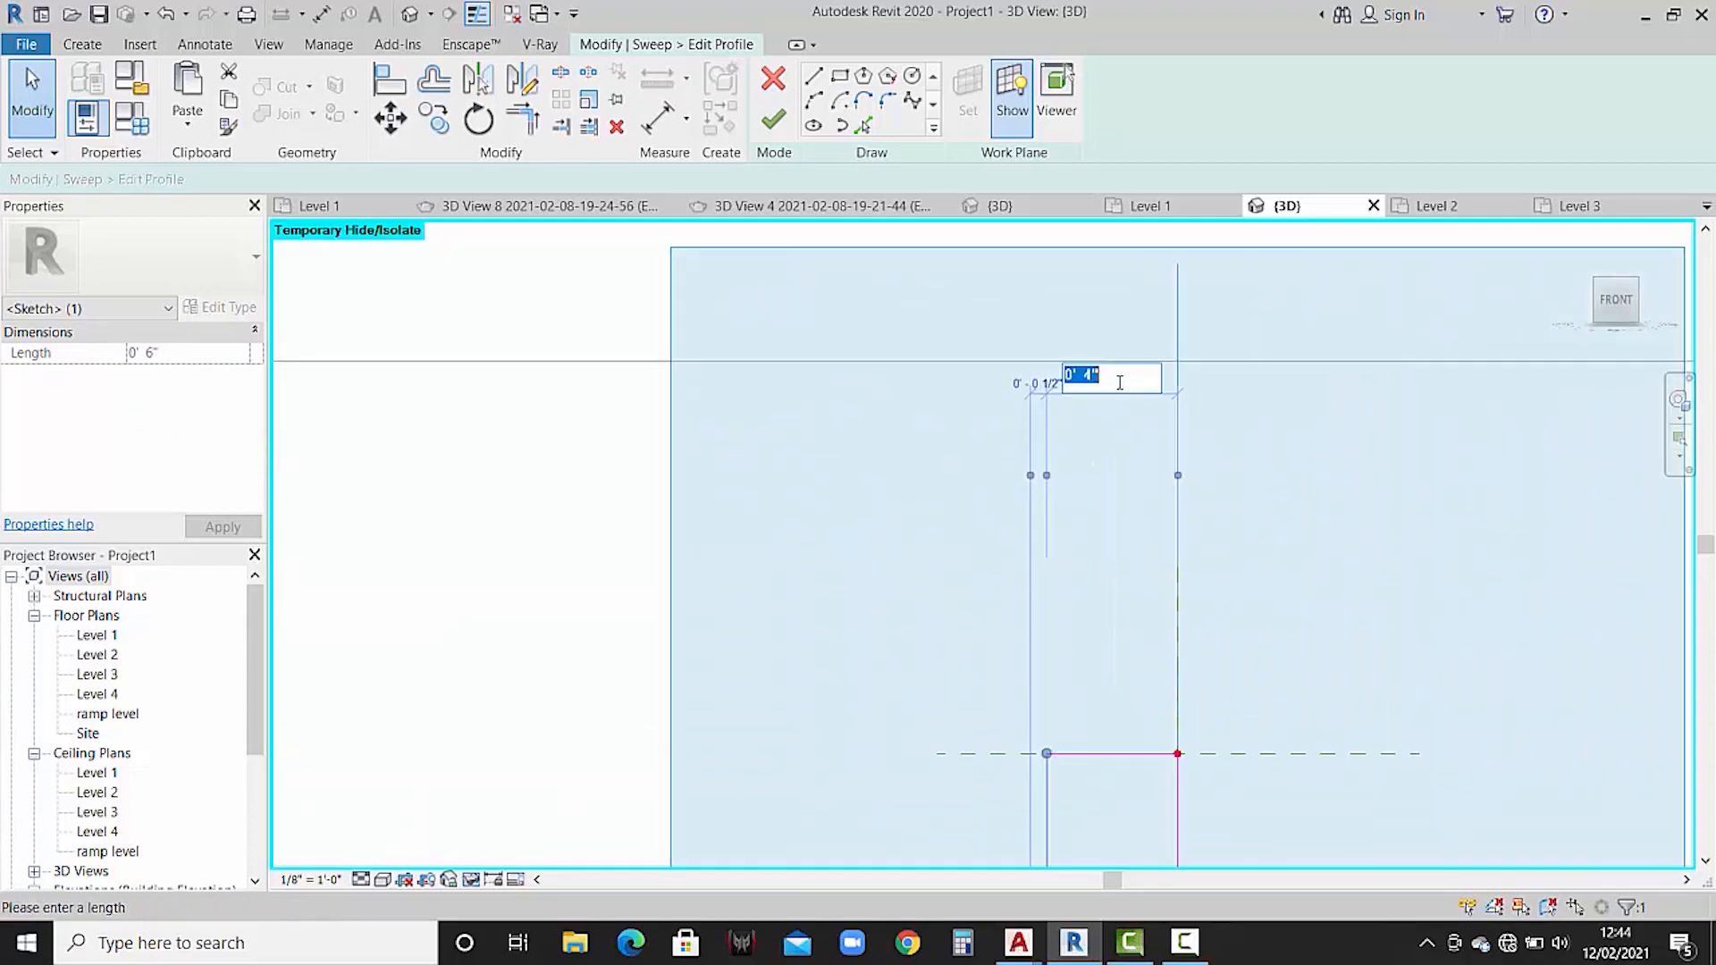
type("6")
key("Return")
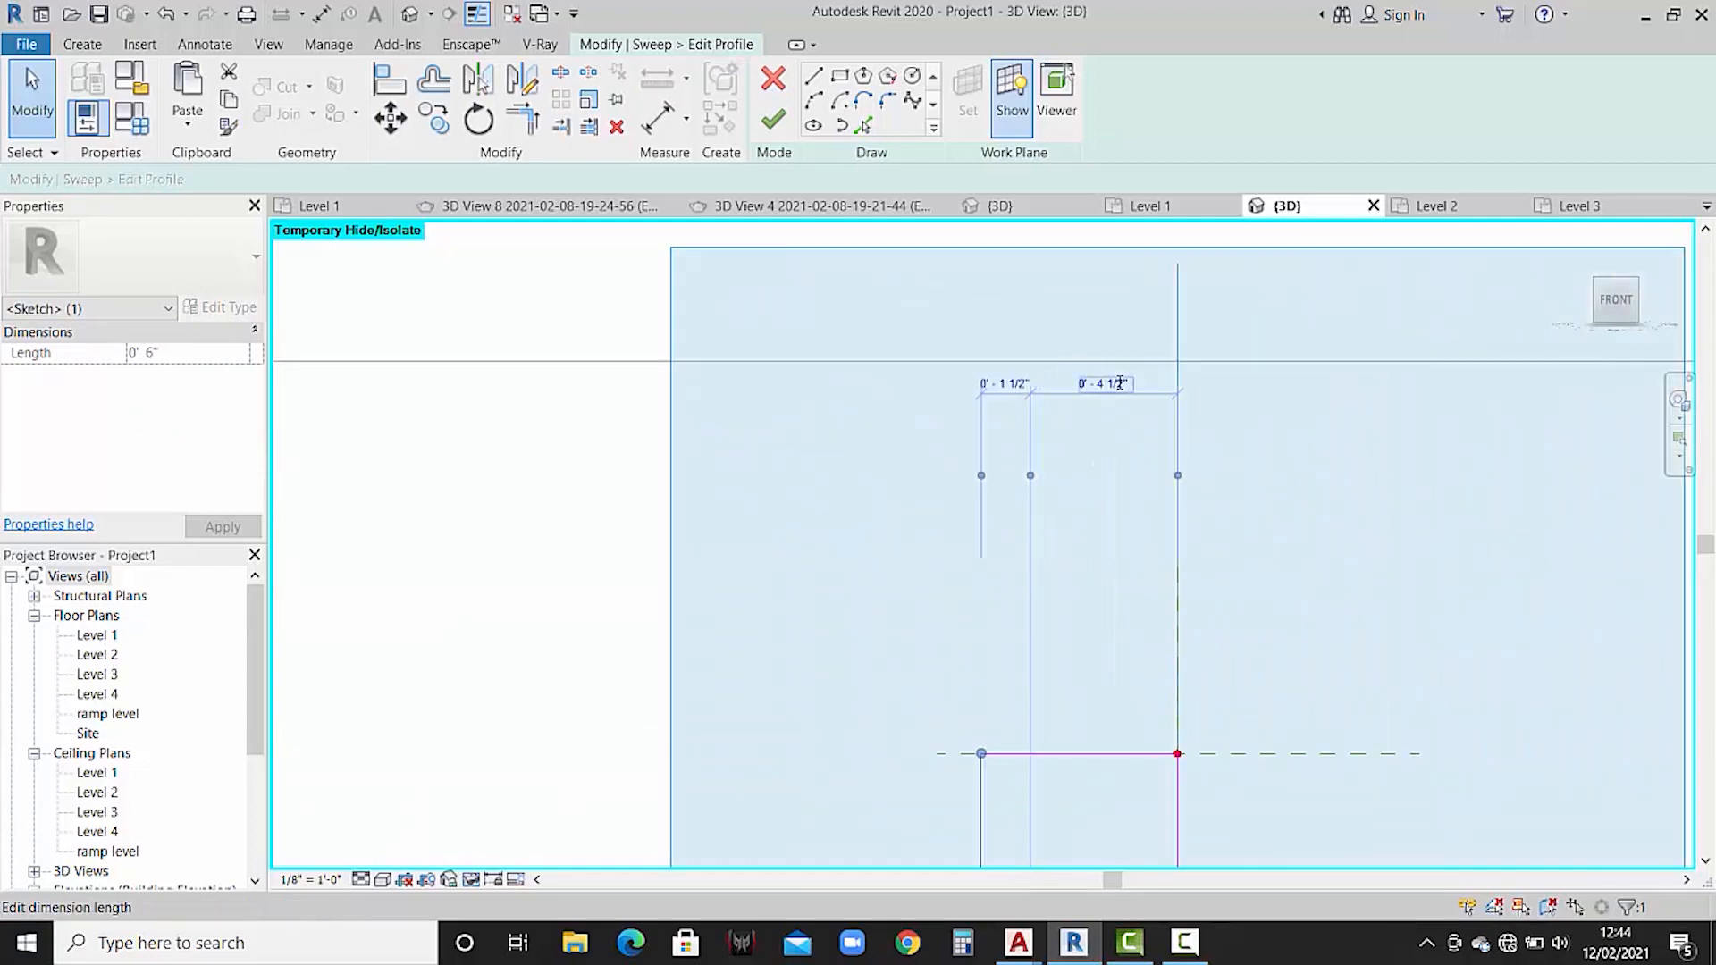
scroll(1119, 383, "down", 5)
left_click(1166, 497)
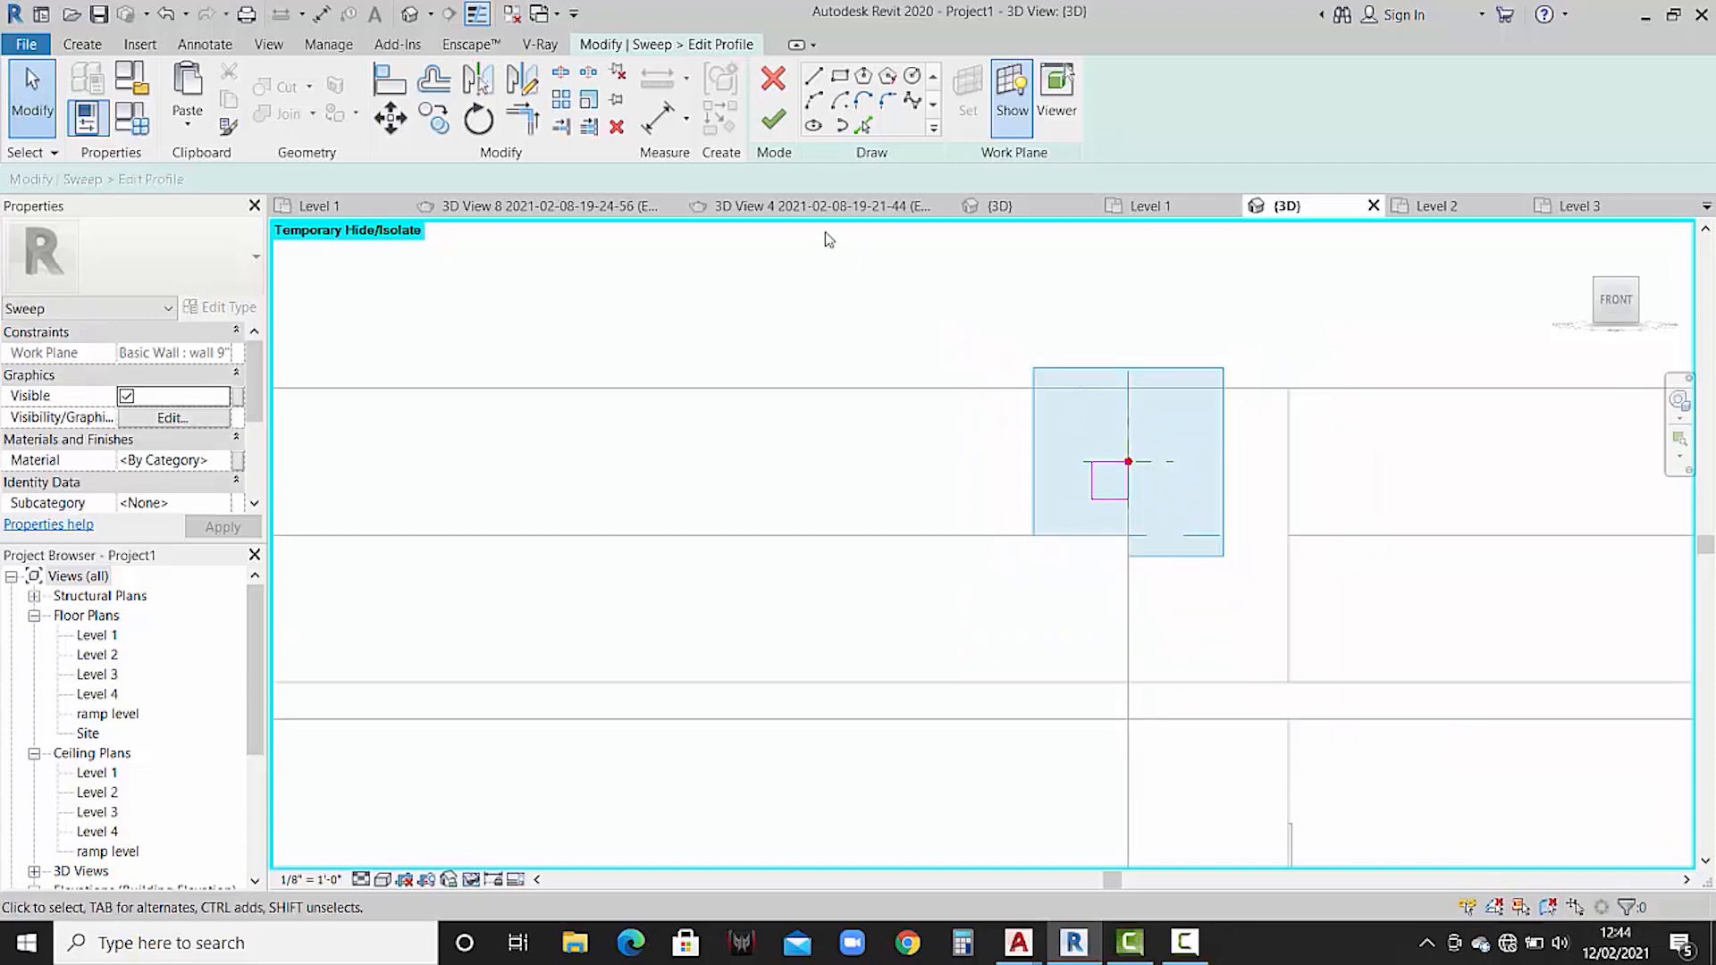
- Finish the profile and the sweep, and check the resulting L-shaped member against the facade
left_click(773, 119)
left_click(771, 117)
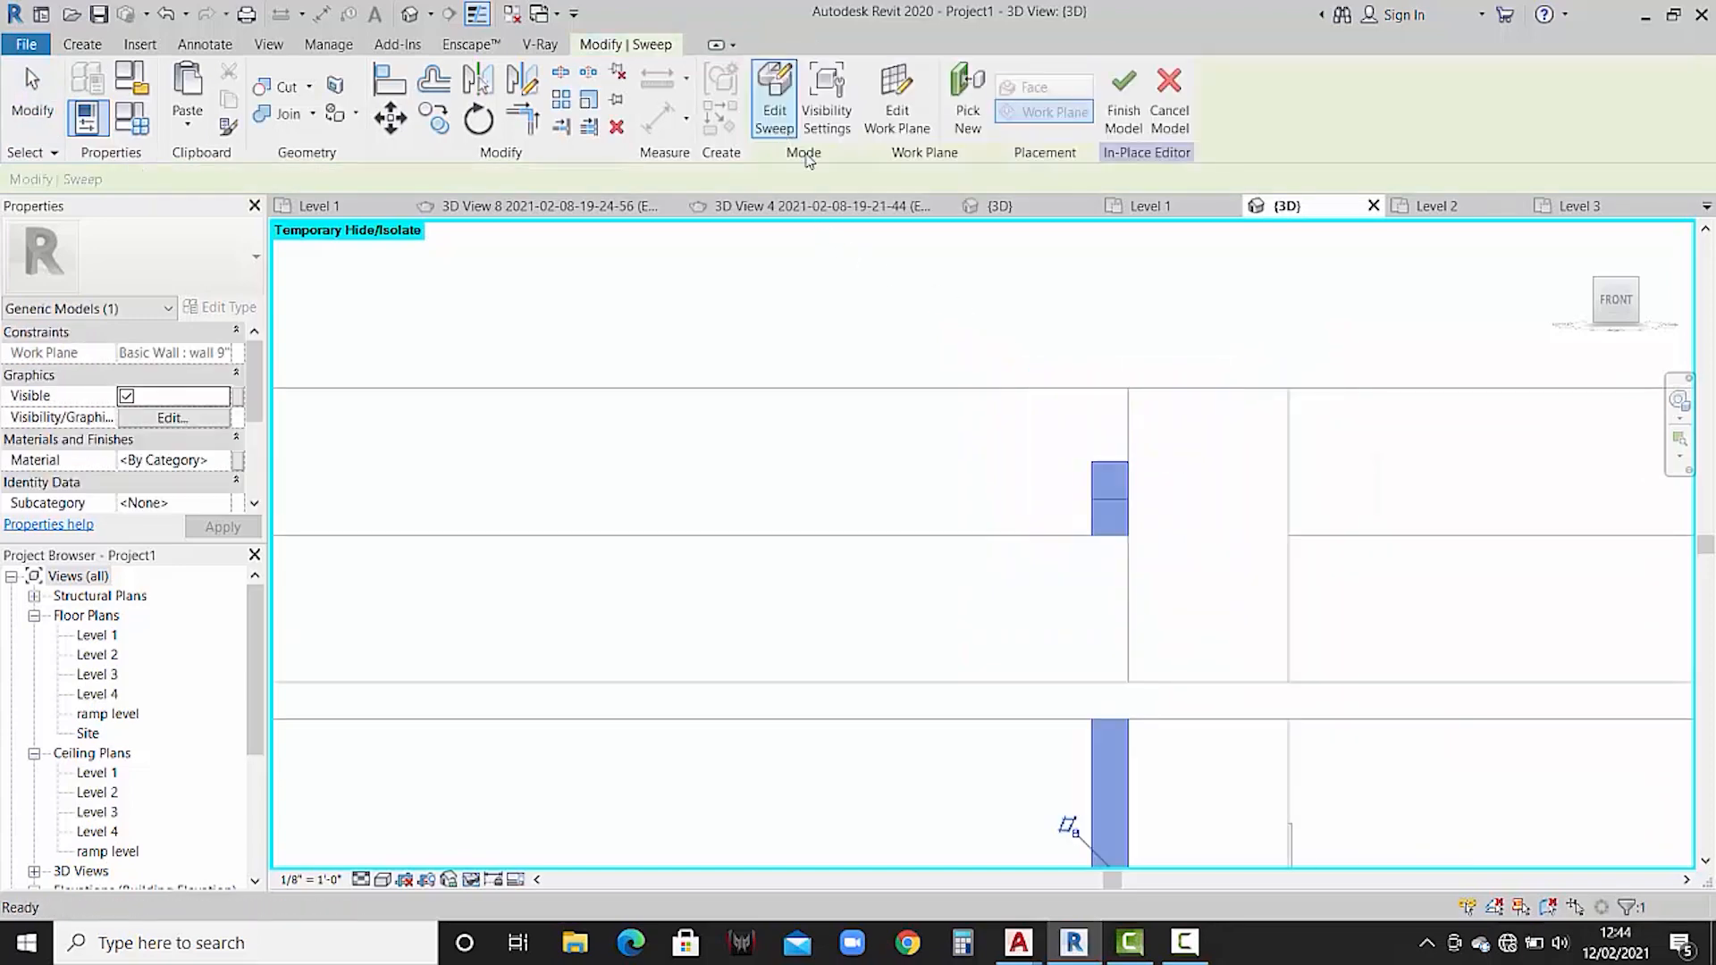
scroll(843, 253, "down", 6)
middle_click_drag(1091, 432, 1076, 497, "shift")
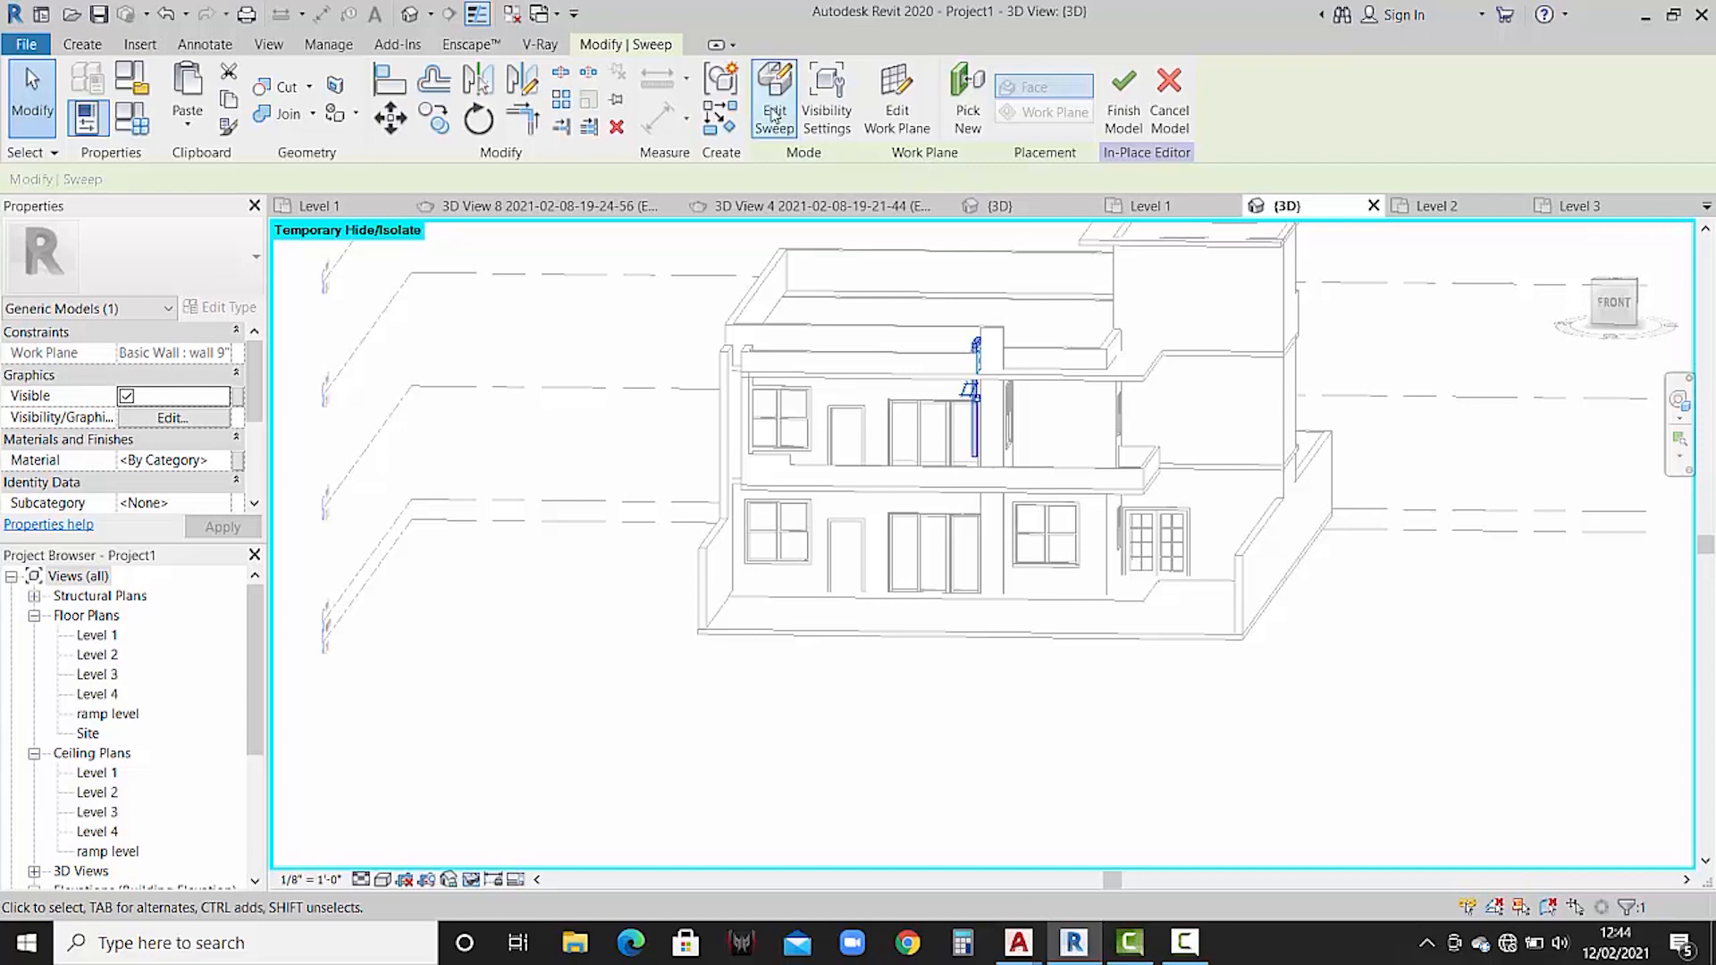
- Reopen the sweep's profile sketch in the front view and set its width to 4"
left_click(774, 114)
scroll(1028, 304, "up", 5)
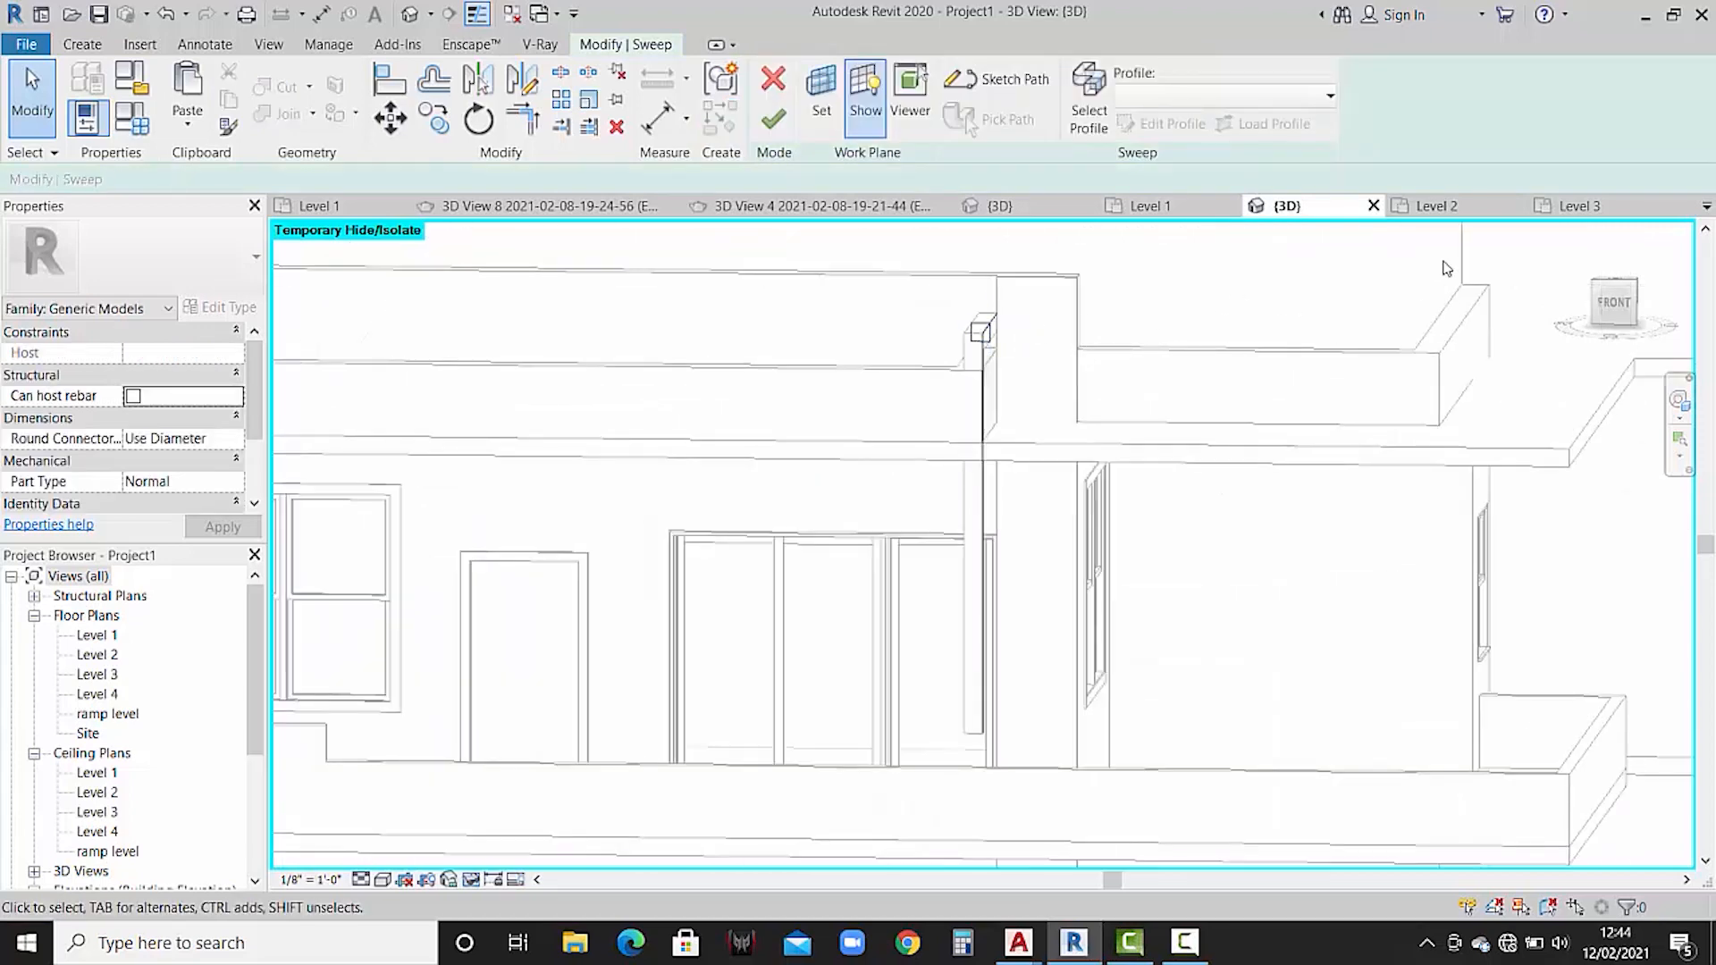
left_click(1081, 123)
left_click(1162, 123)
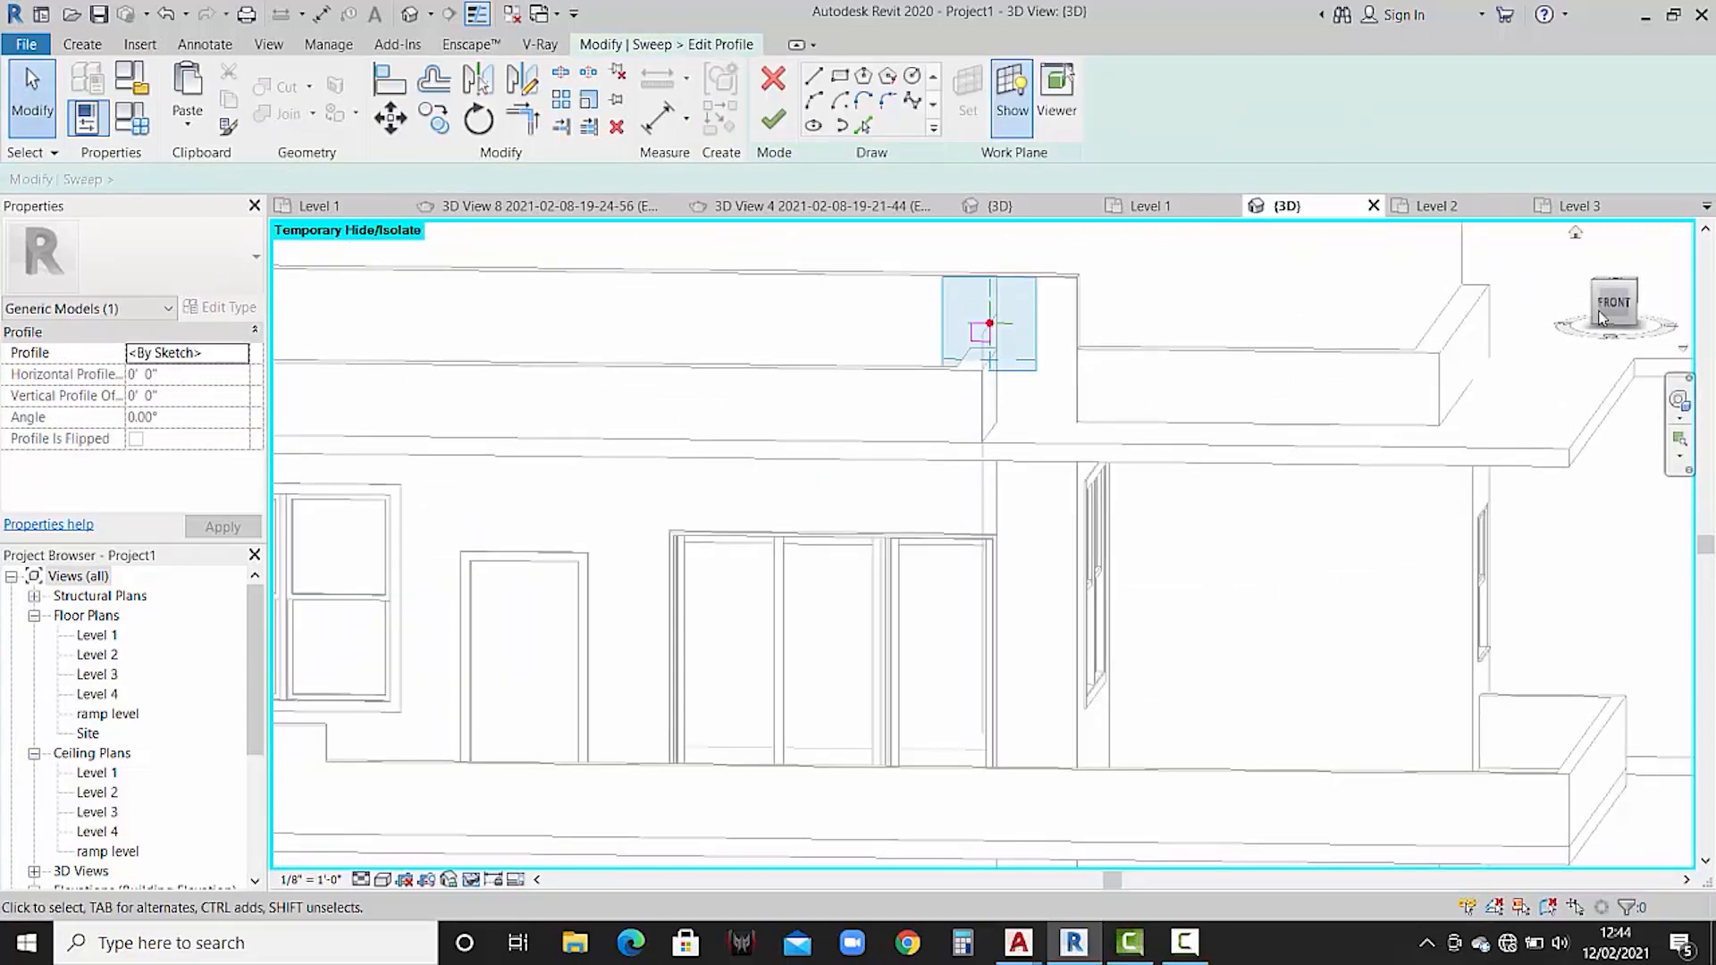
scroll(1076, 563, "up", 9)
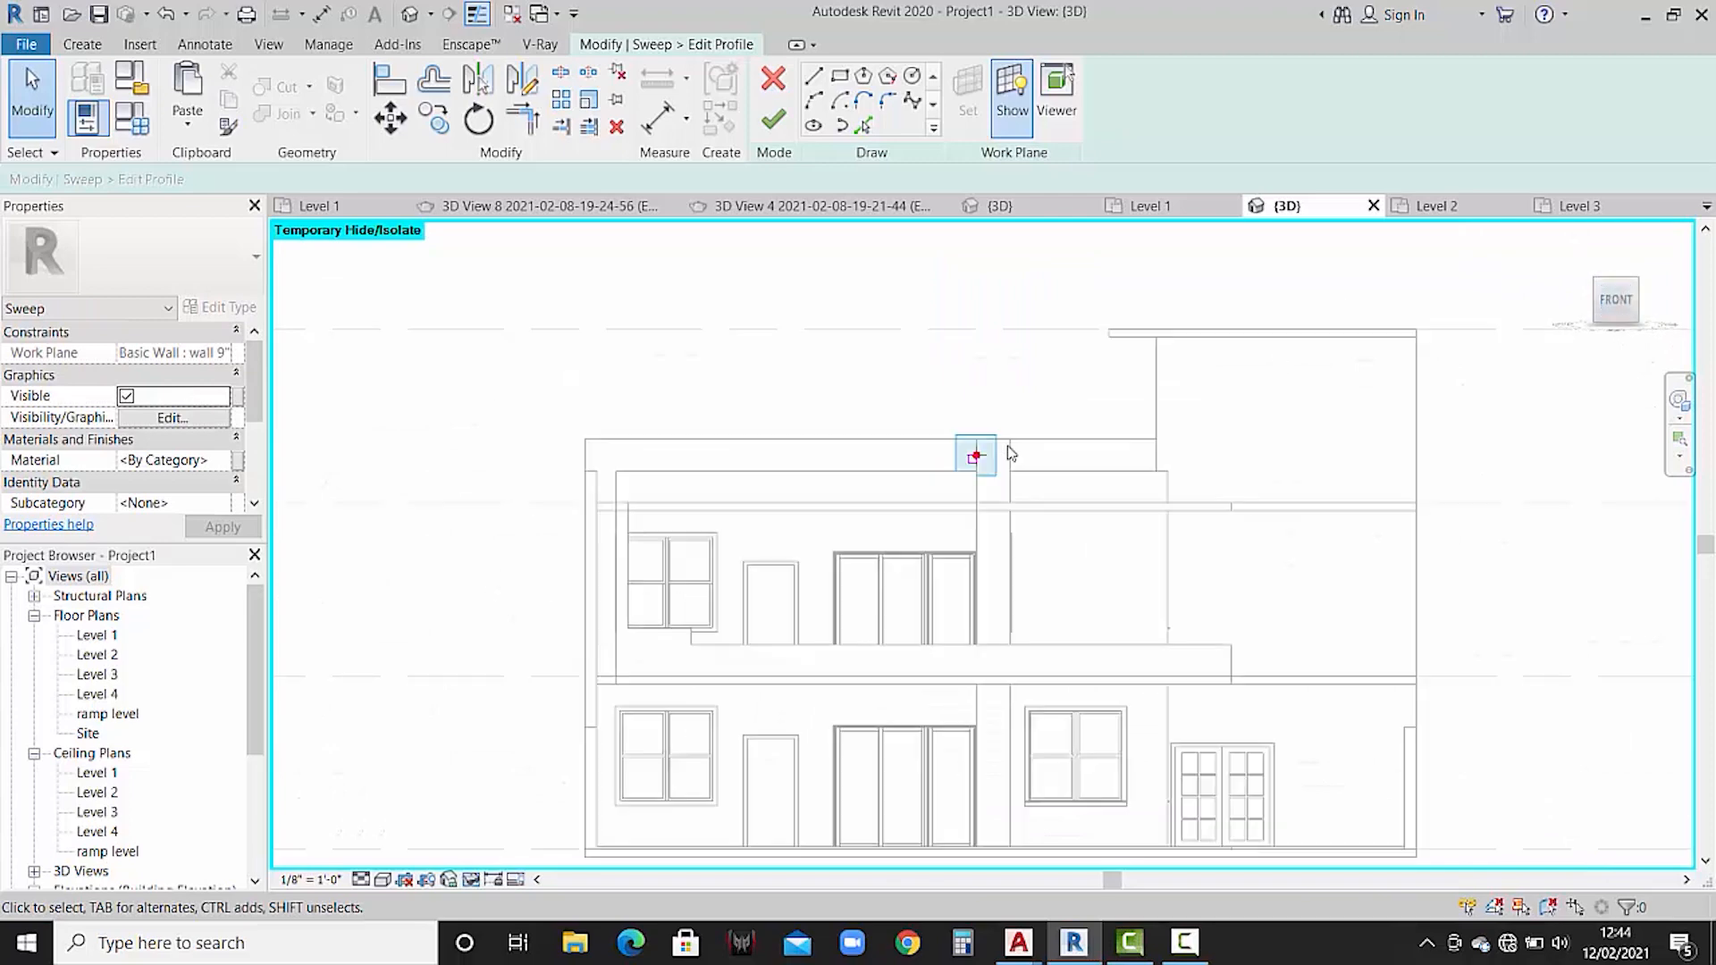
scroll(934, 460, "up", 5)
left_click(918, 534)
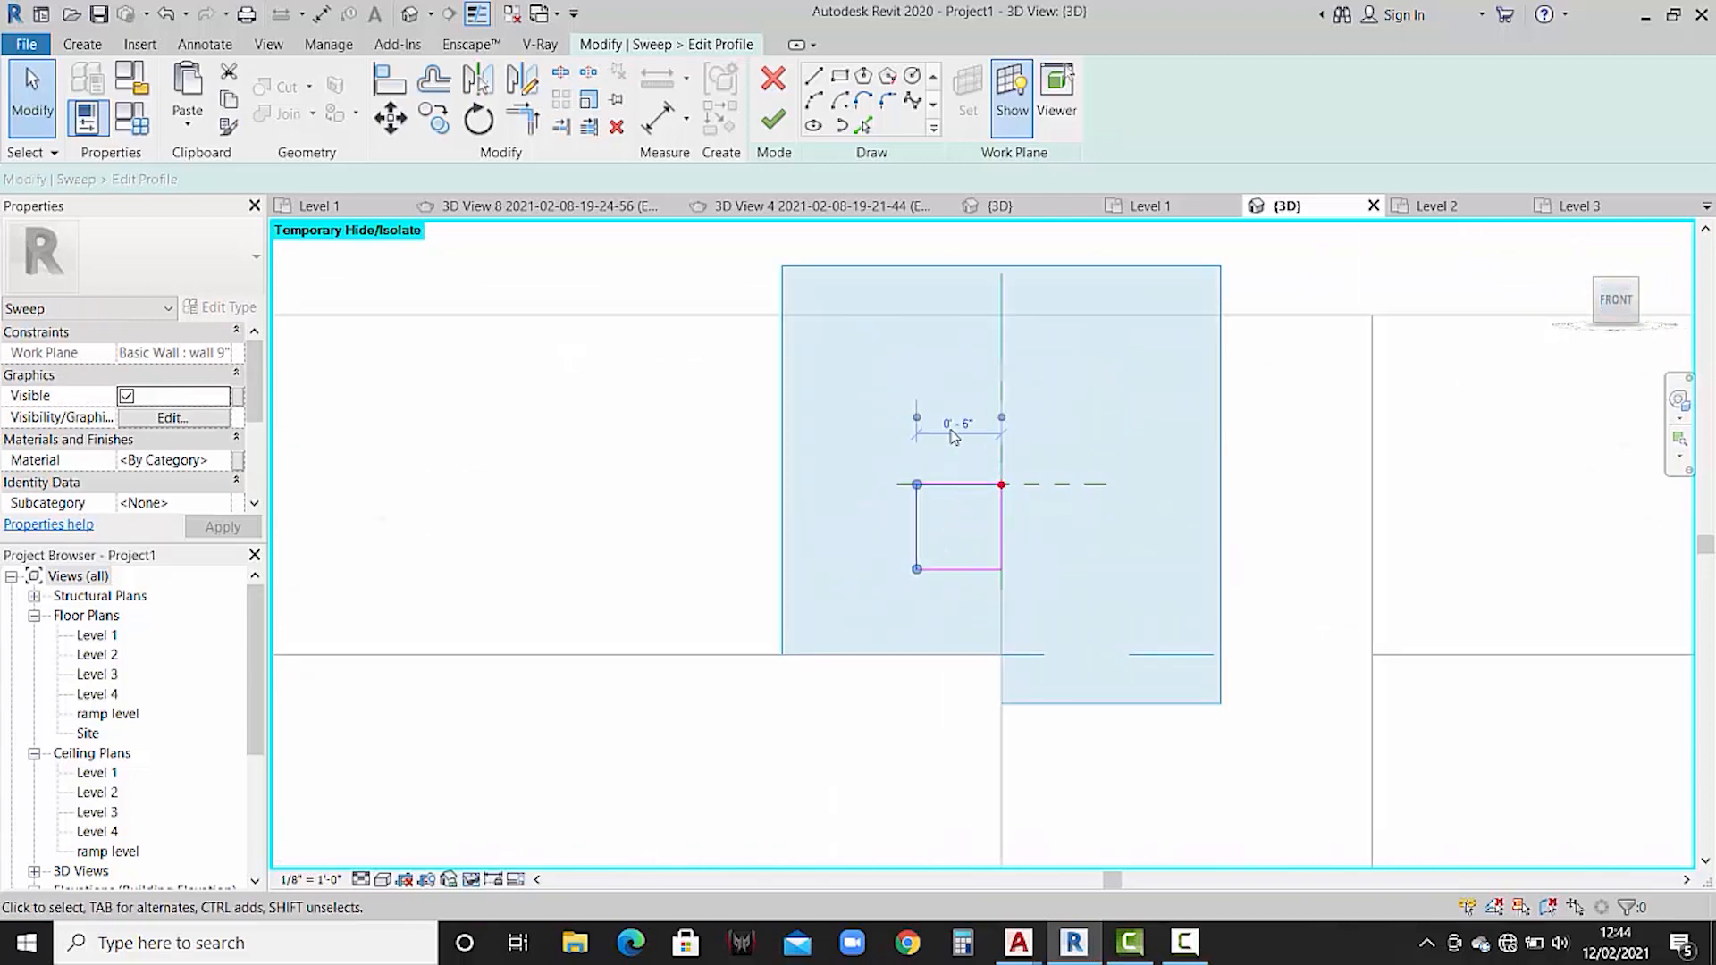
left_click(951, 420)
type("4\"")
key("Return")
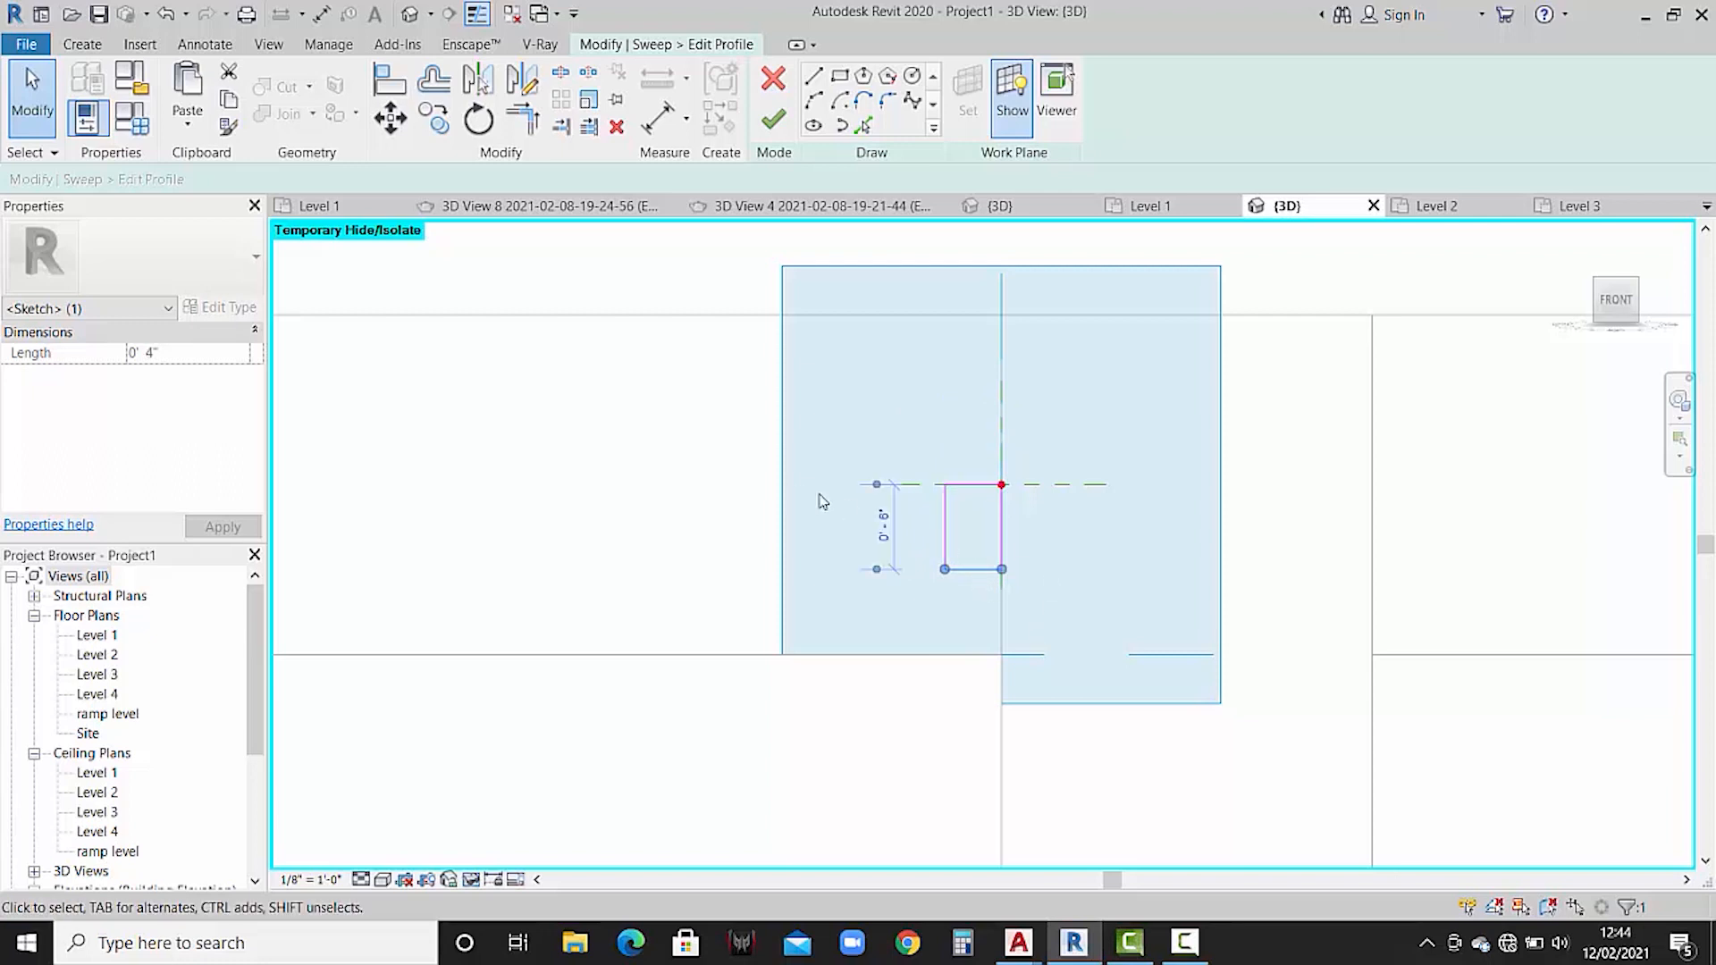
- Set the profile's height to 4" and finish both the profile and the sweep
left_click(885, 532)
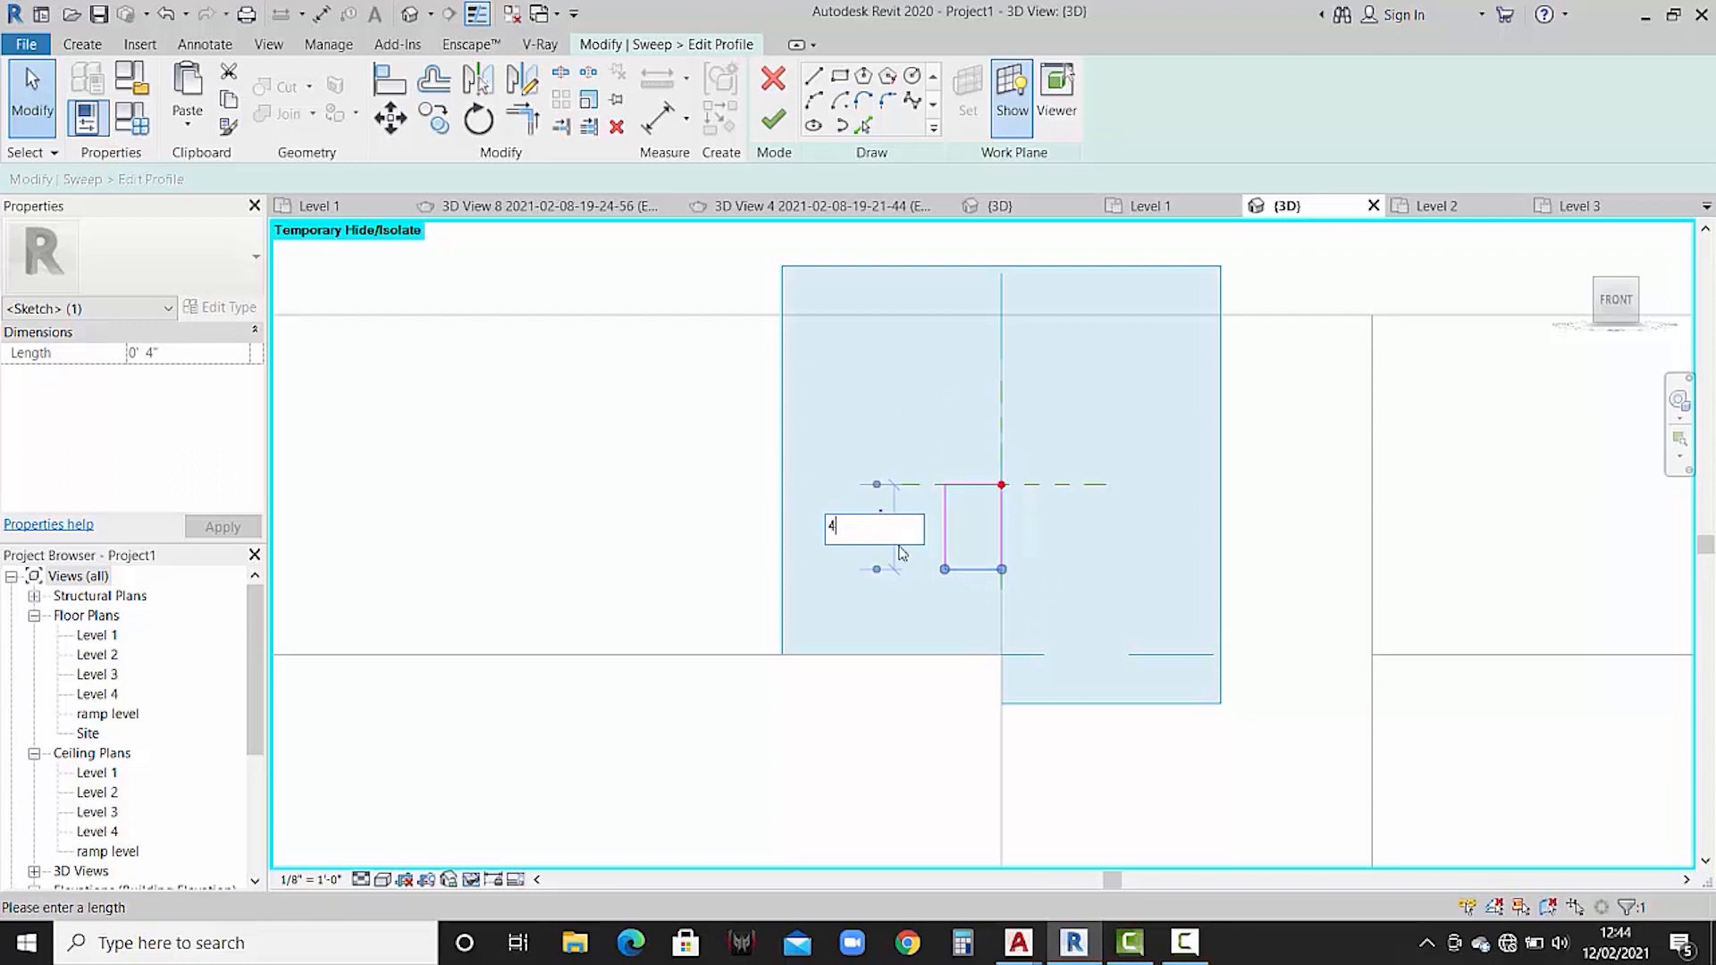
type("4\"")
key("Return")
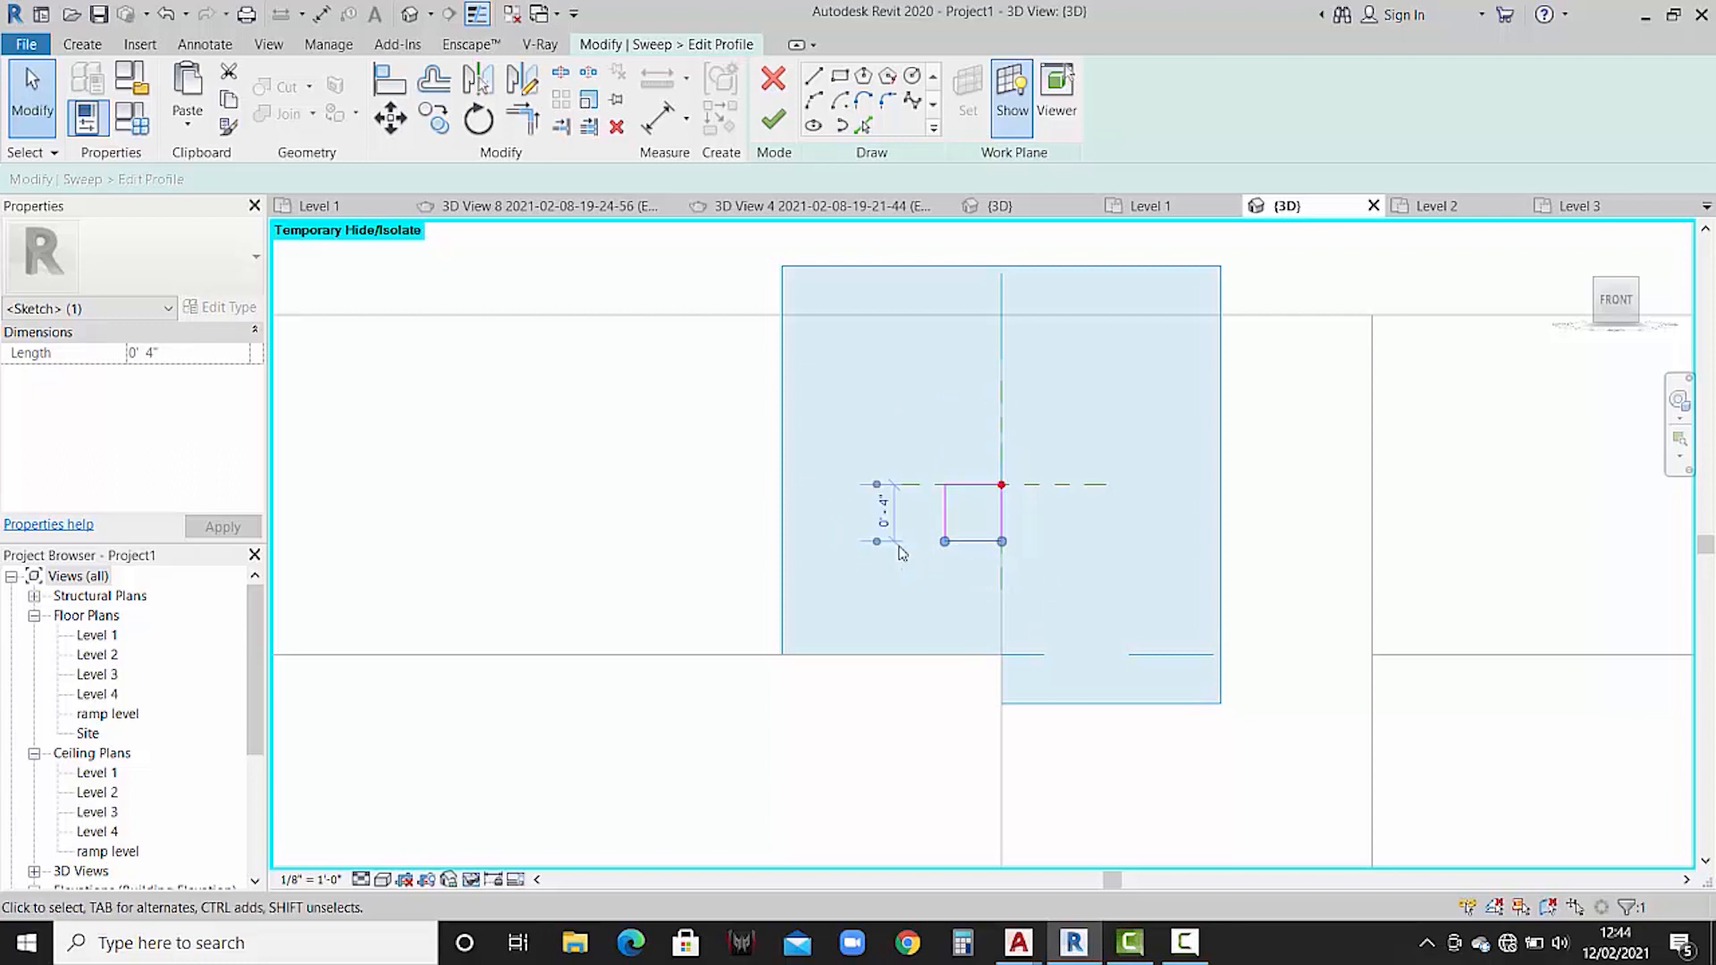
left_click(774, 119)
left_click(774, 119)
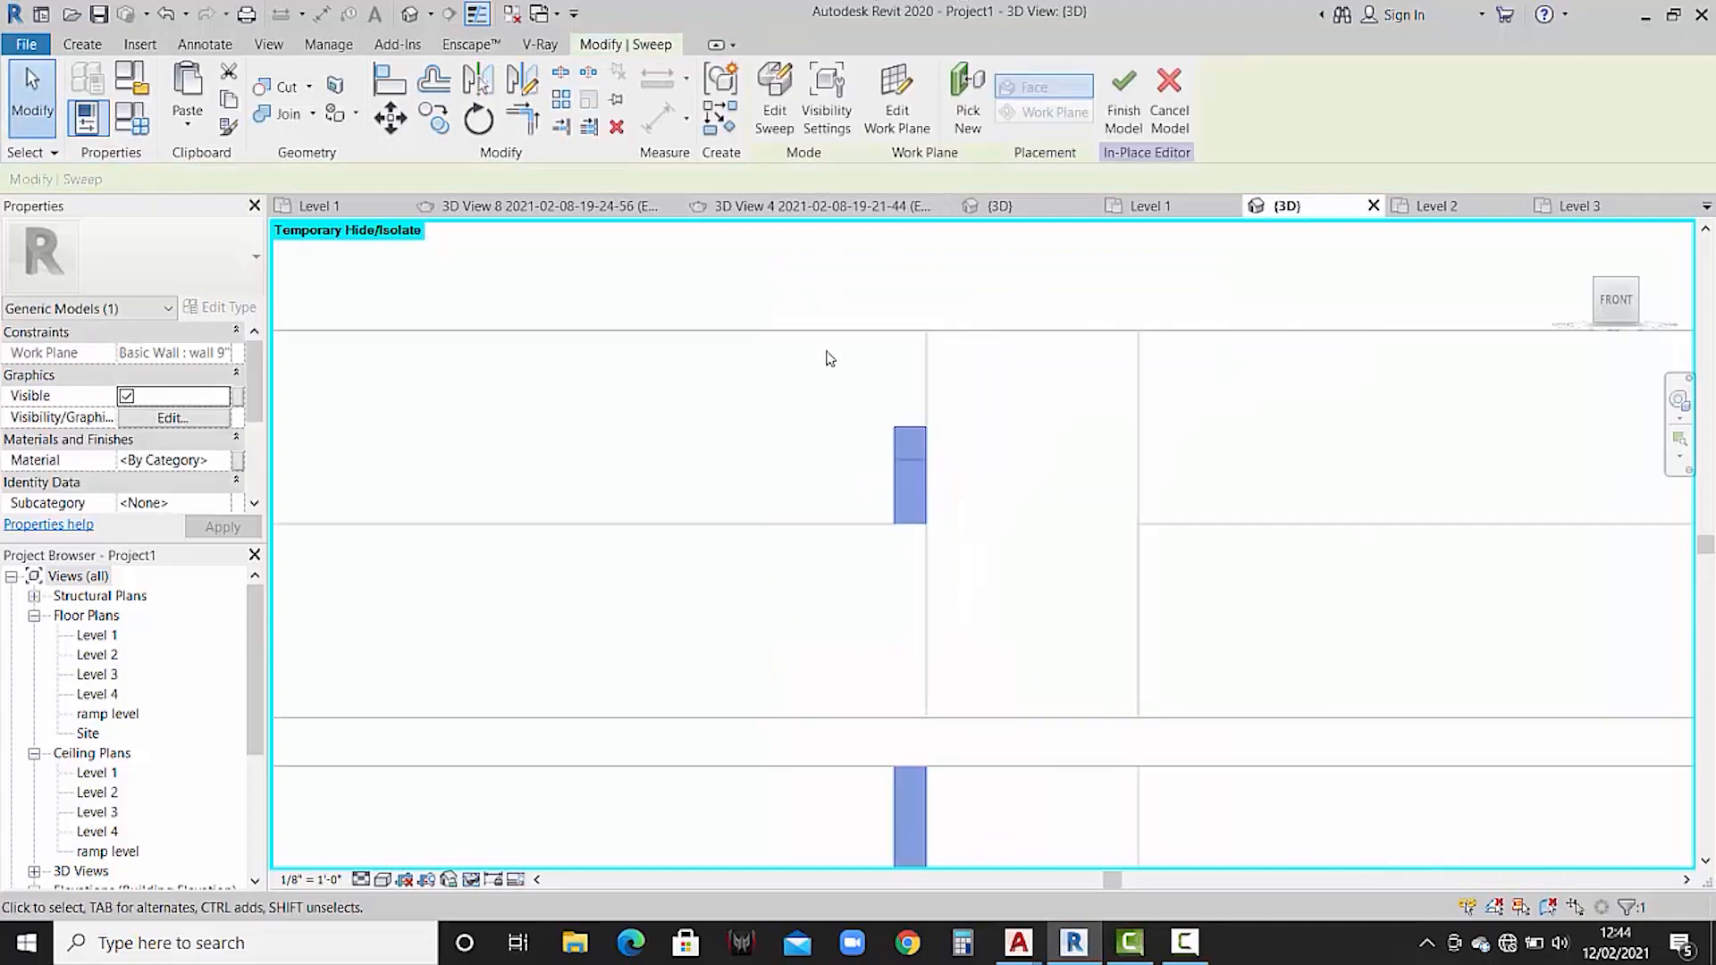
- Move the sweep horizontally about 21' 6" along the facade to the upper window near the house's outer corner
scroll(1081, 314, "down", 6)
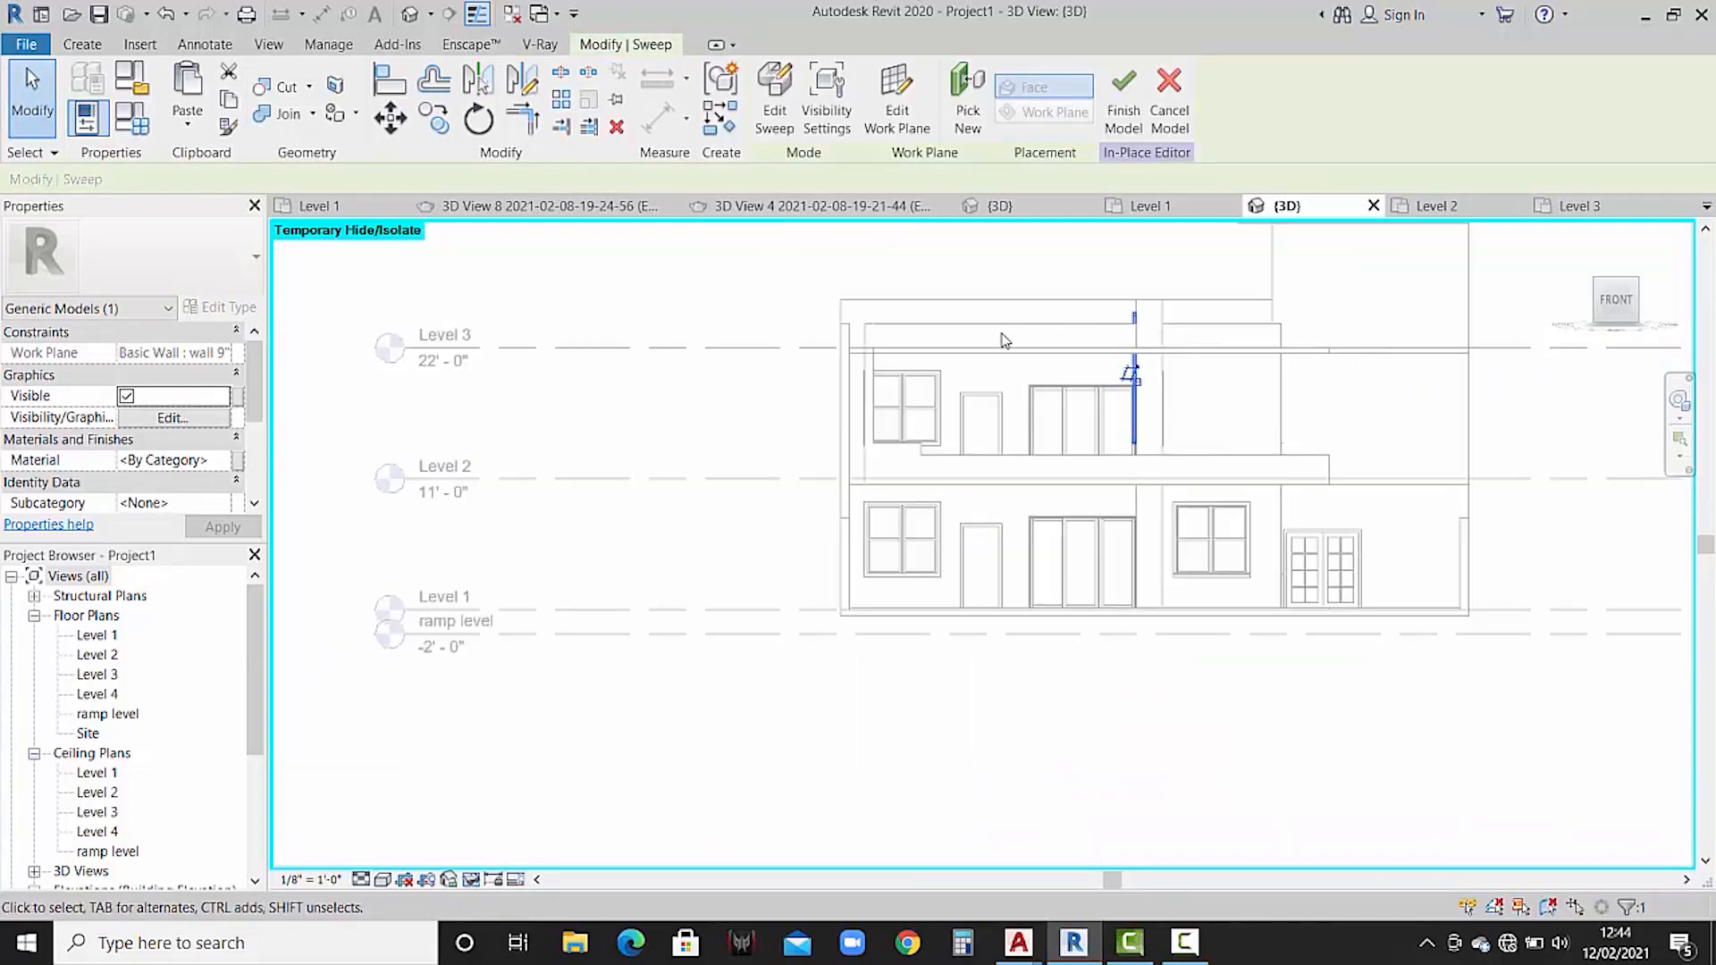
middle_click_drag(1004, 337, 1187, 340)
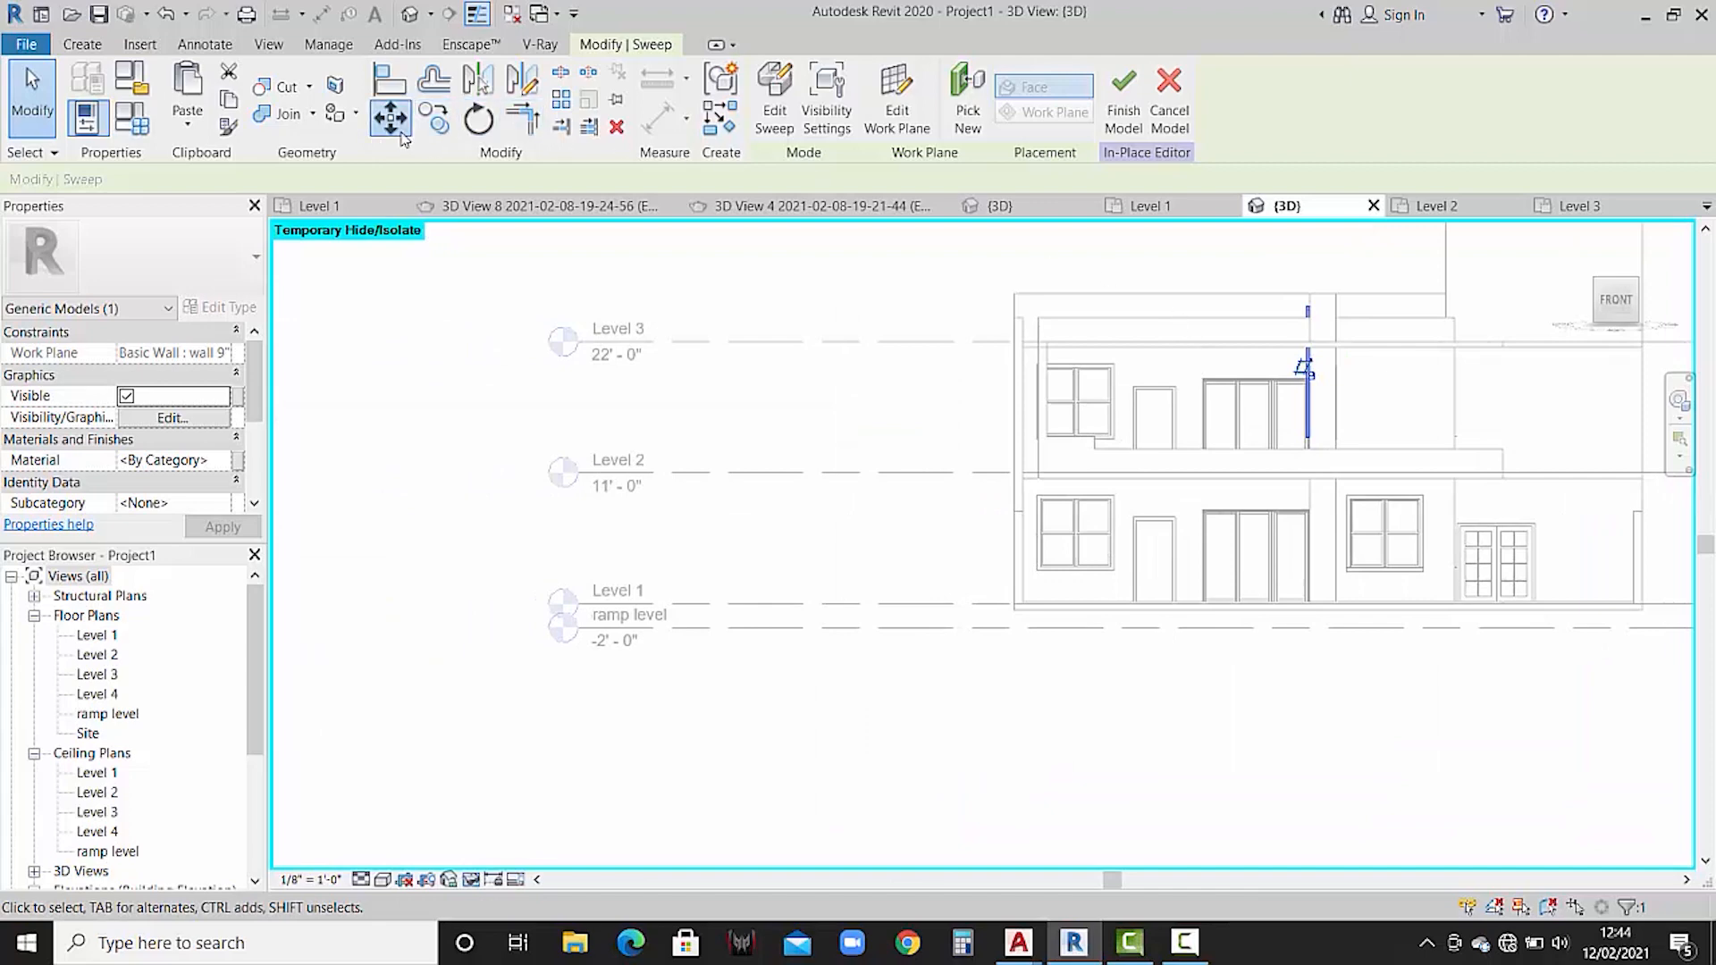
left_click(394, 125)
scroll(1314, 314, "up", 8)
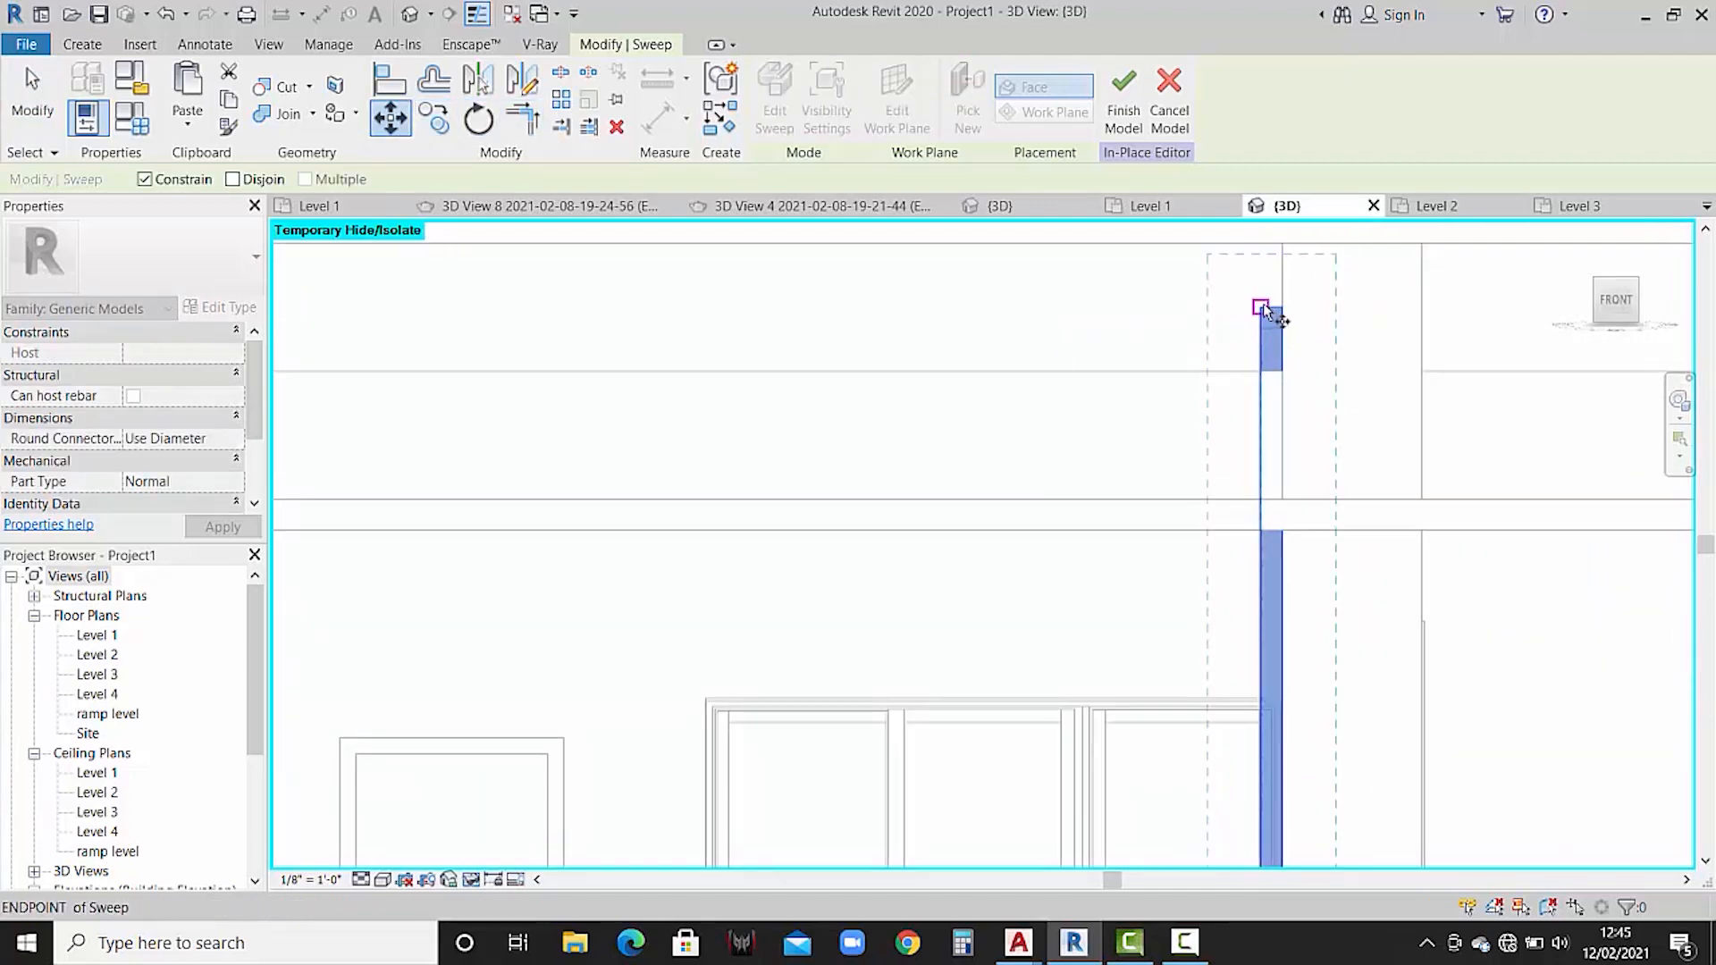
left_click(1263, 308)
scroll(840, 315, "down", 6)
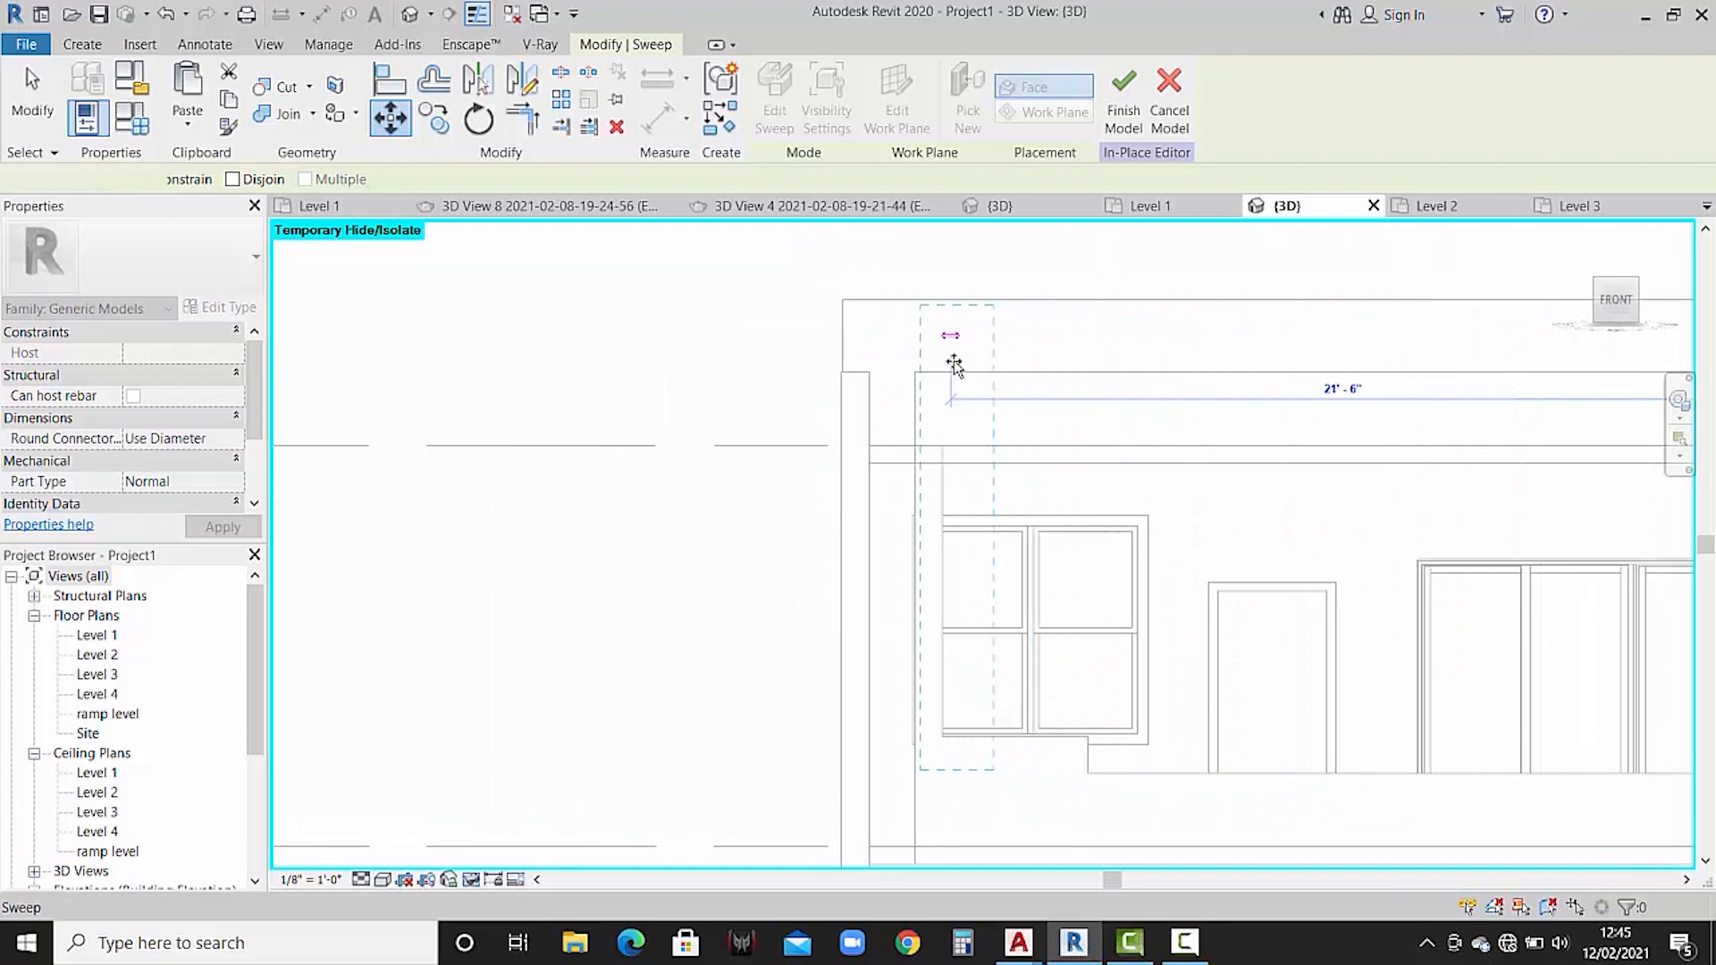
left_click(954, 364)
- Reopen the moved sweep's profile sketch and set its height to 2.5"
scroll(990, 364, "up", 3)
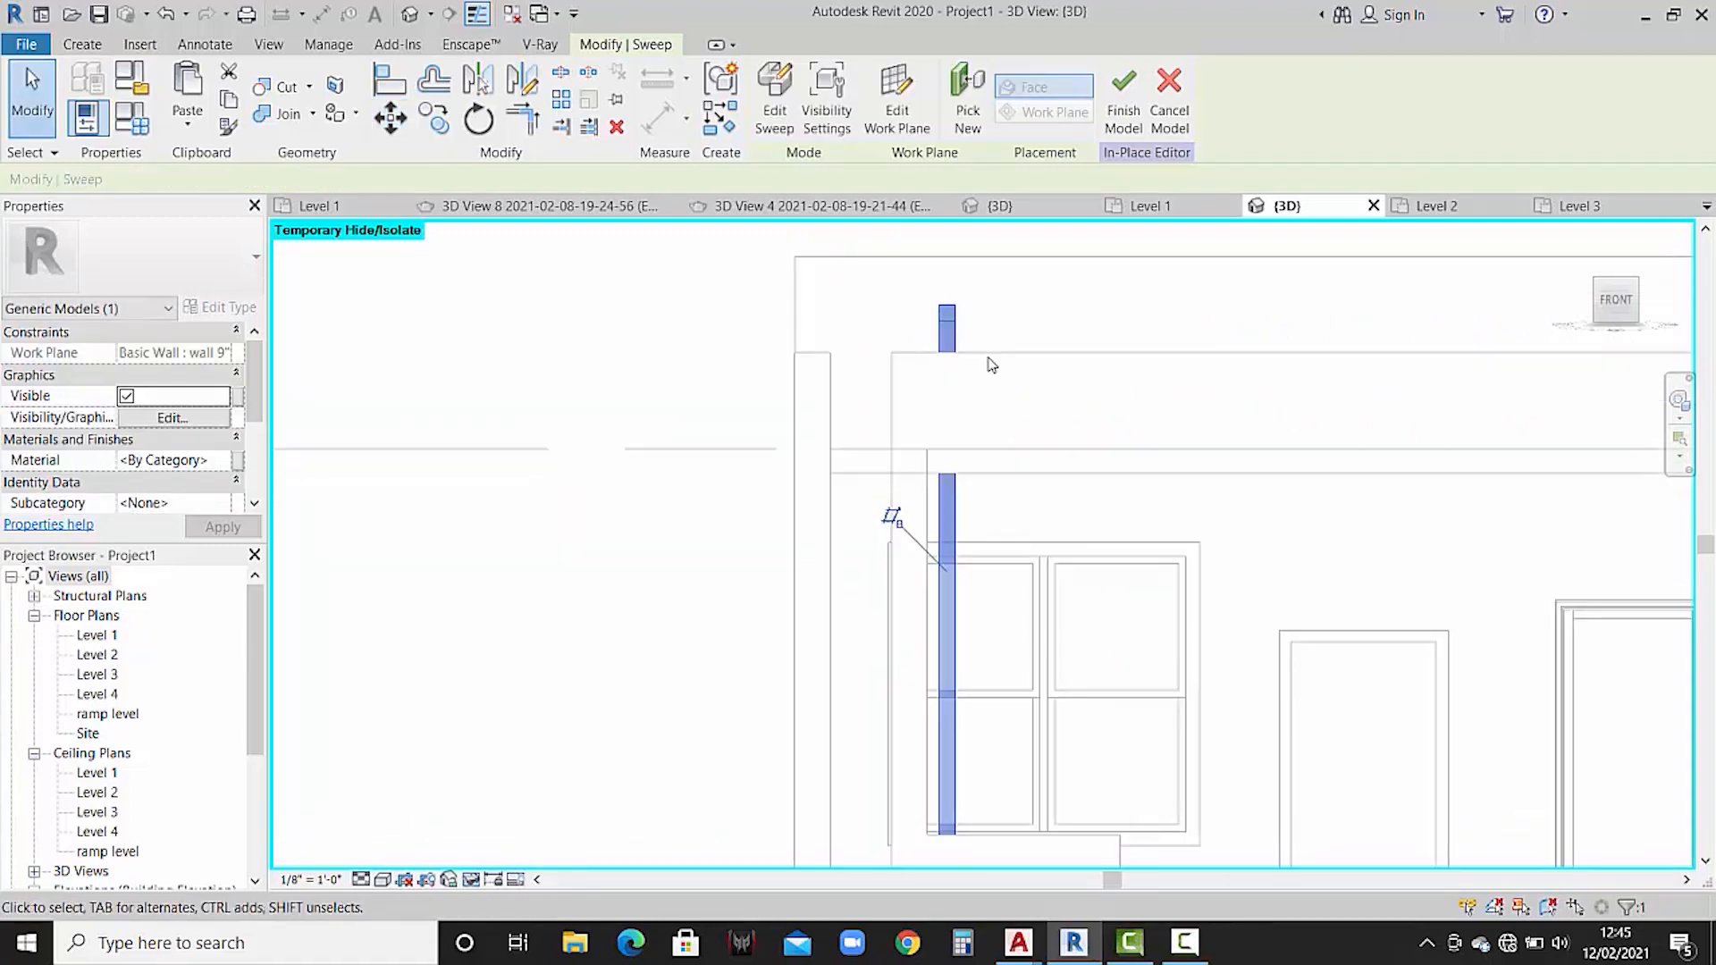
scroll(990, 364, "up", 2)
left_click(774, 98)
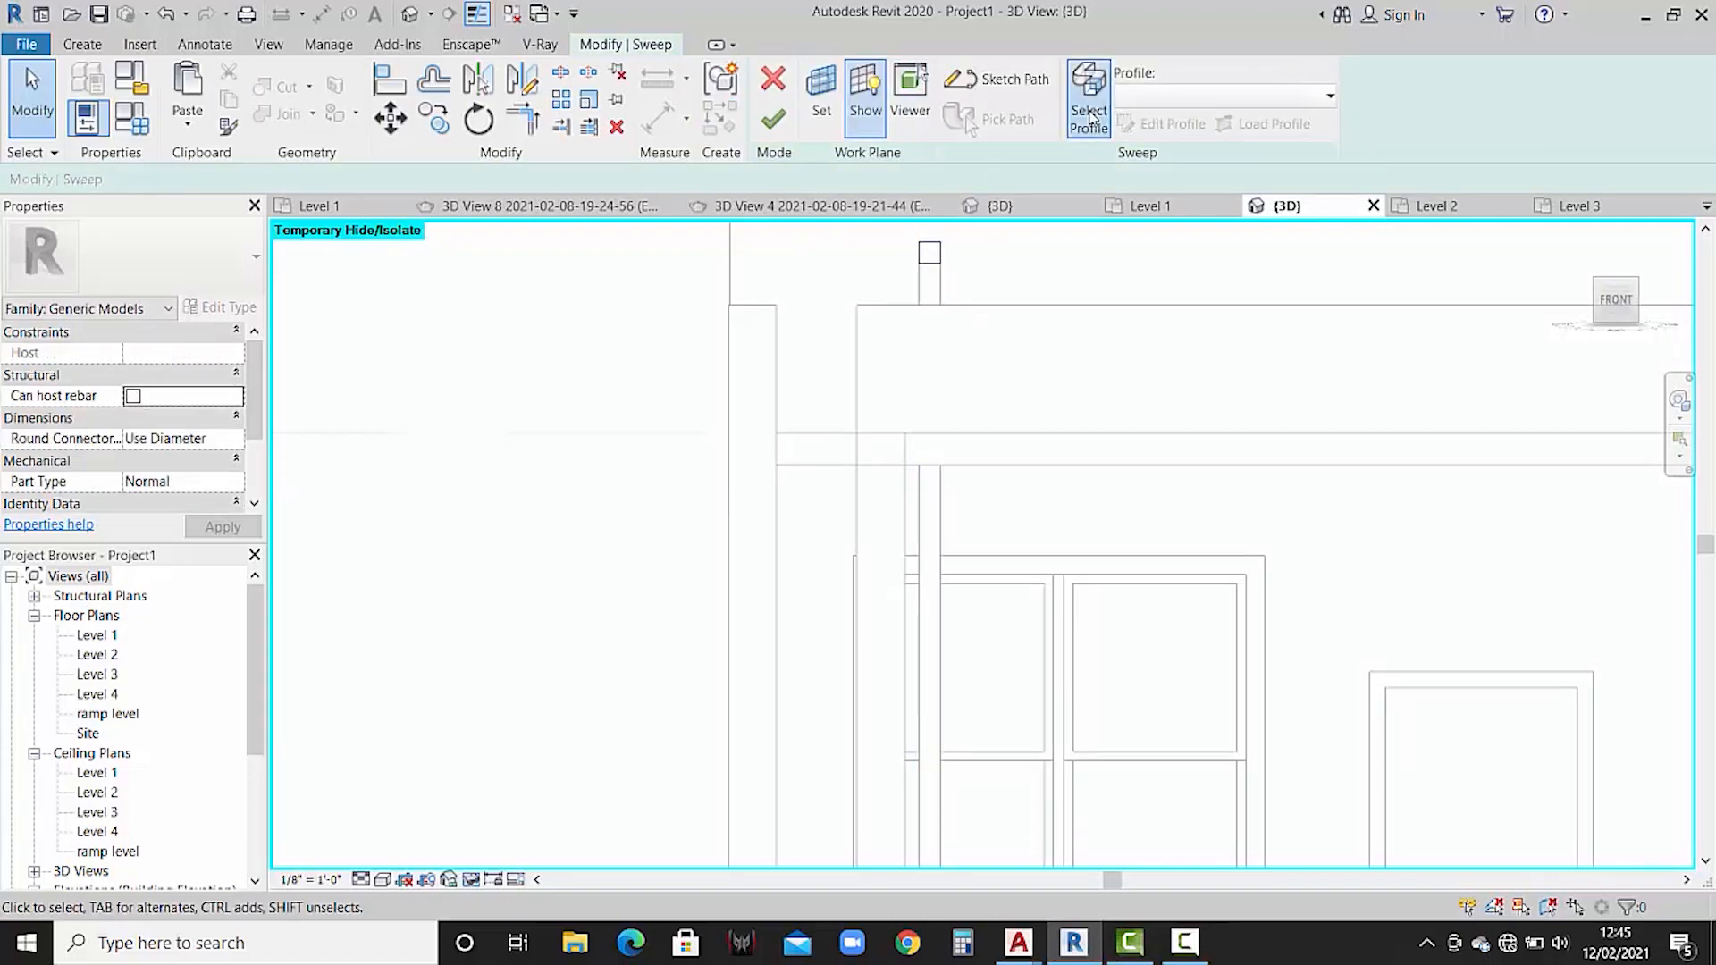
left_click(1092, 118)
left_click(1151, 131)
scroll(932, 266, "up", 5)
middle_click_drag(933, 279, 982, 425)
left_click(974, 403)
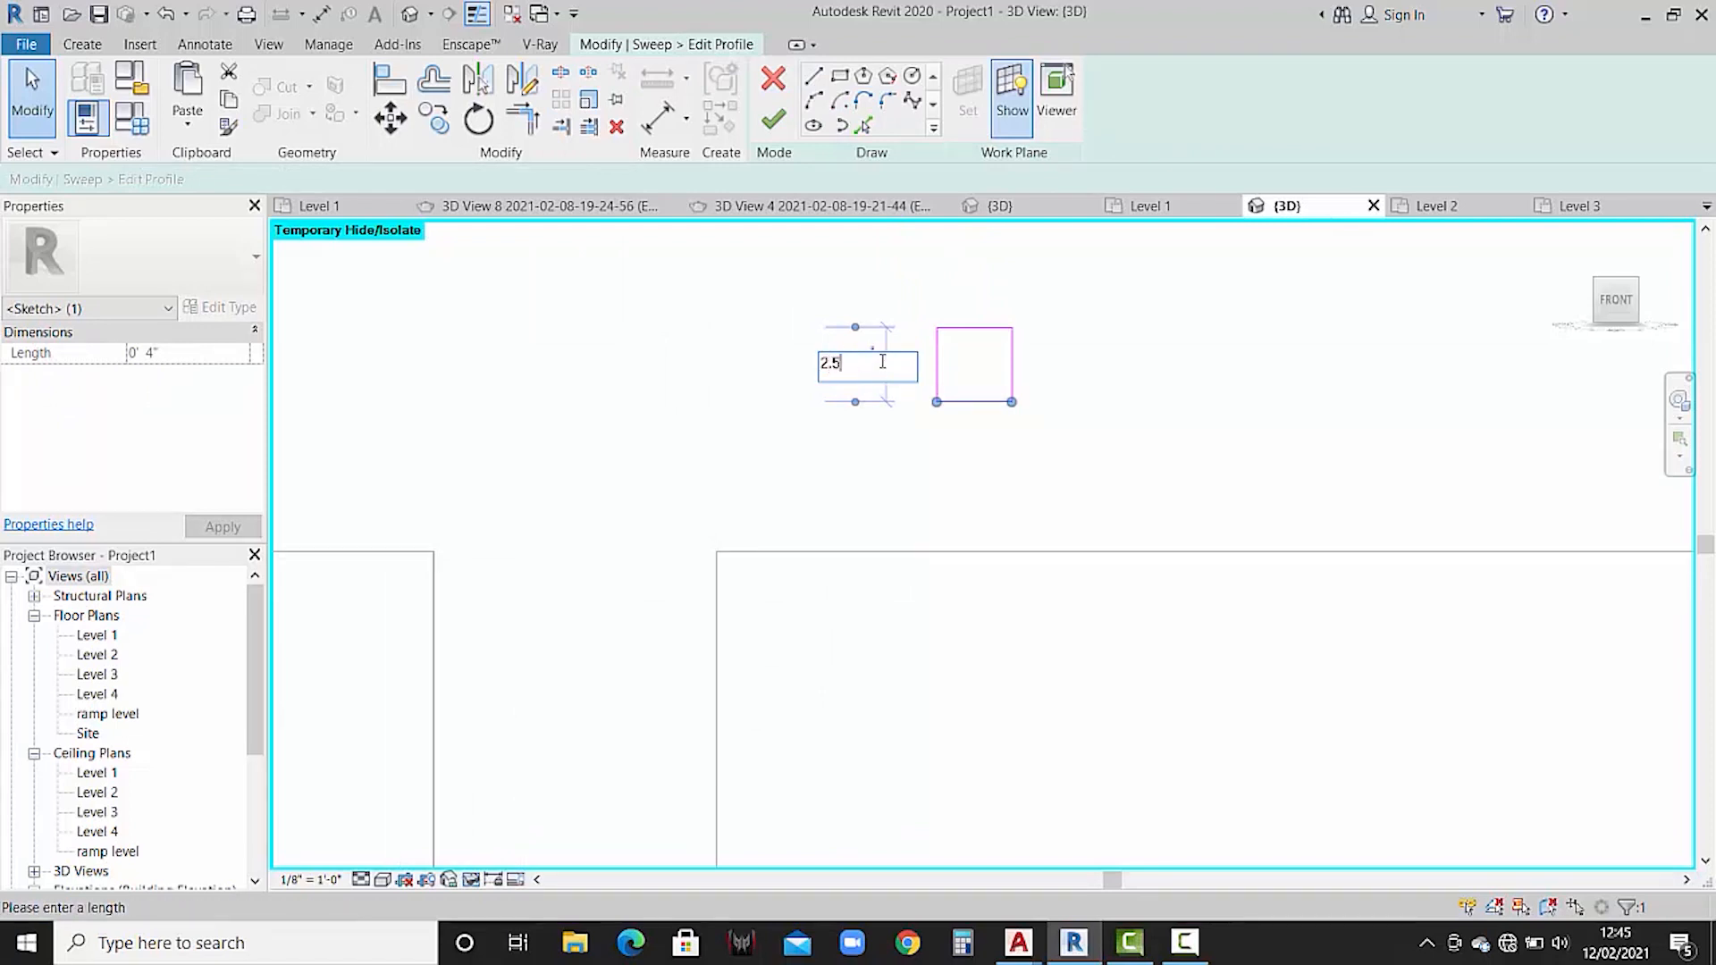
key("Return")
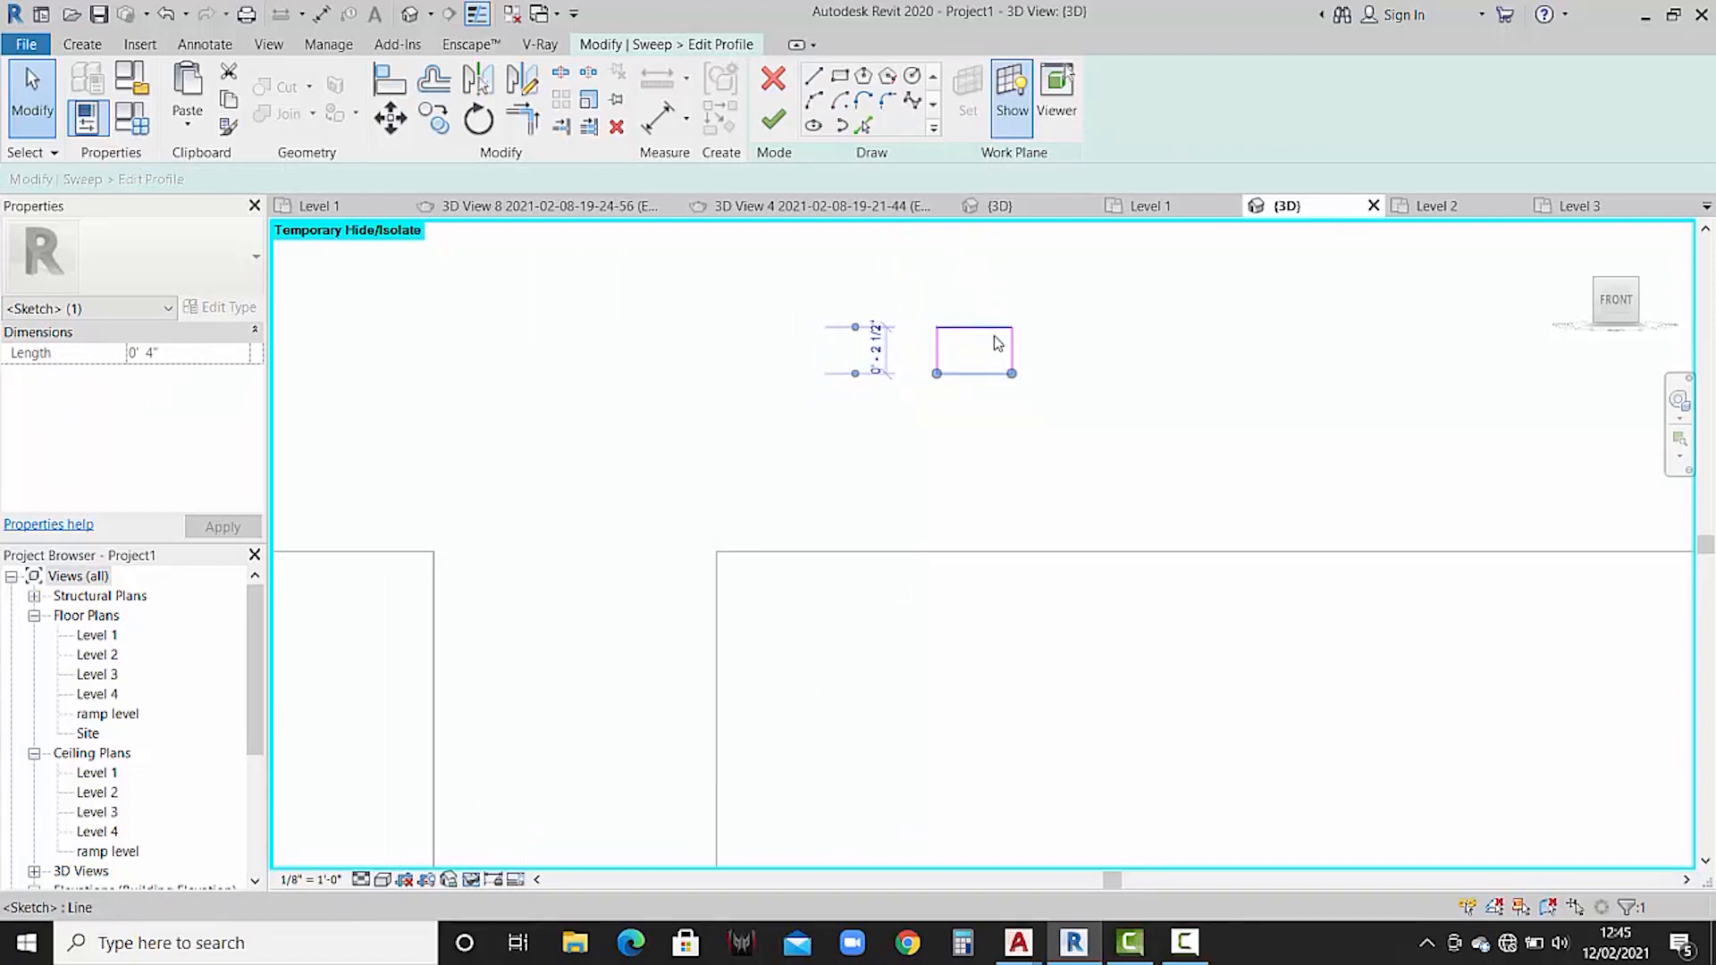
- Set the profile's width to 2.5" and finish both the profile and the sweep
left_click(936, 350)
left_click(943, 257)
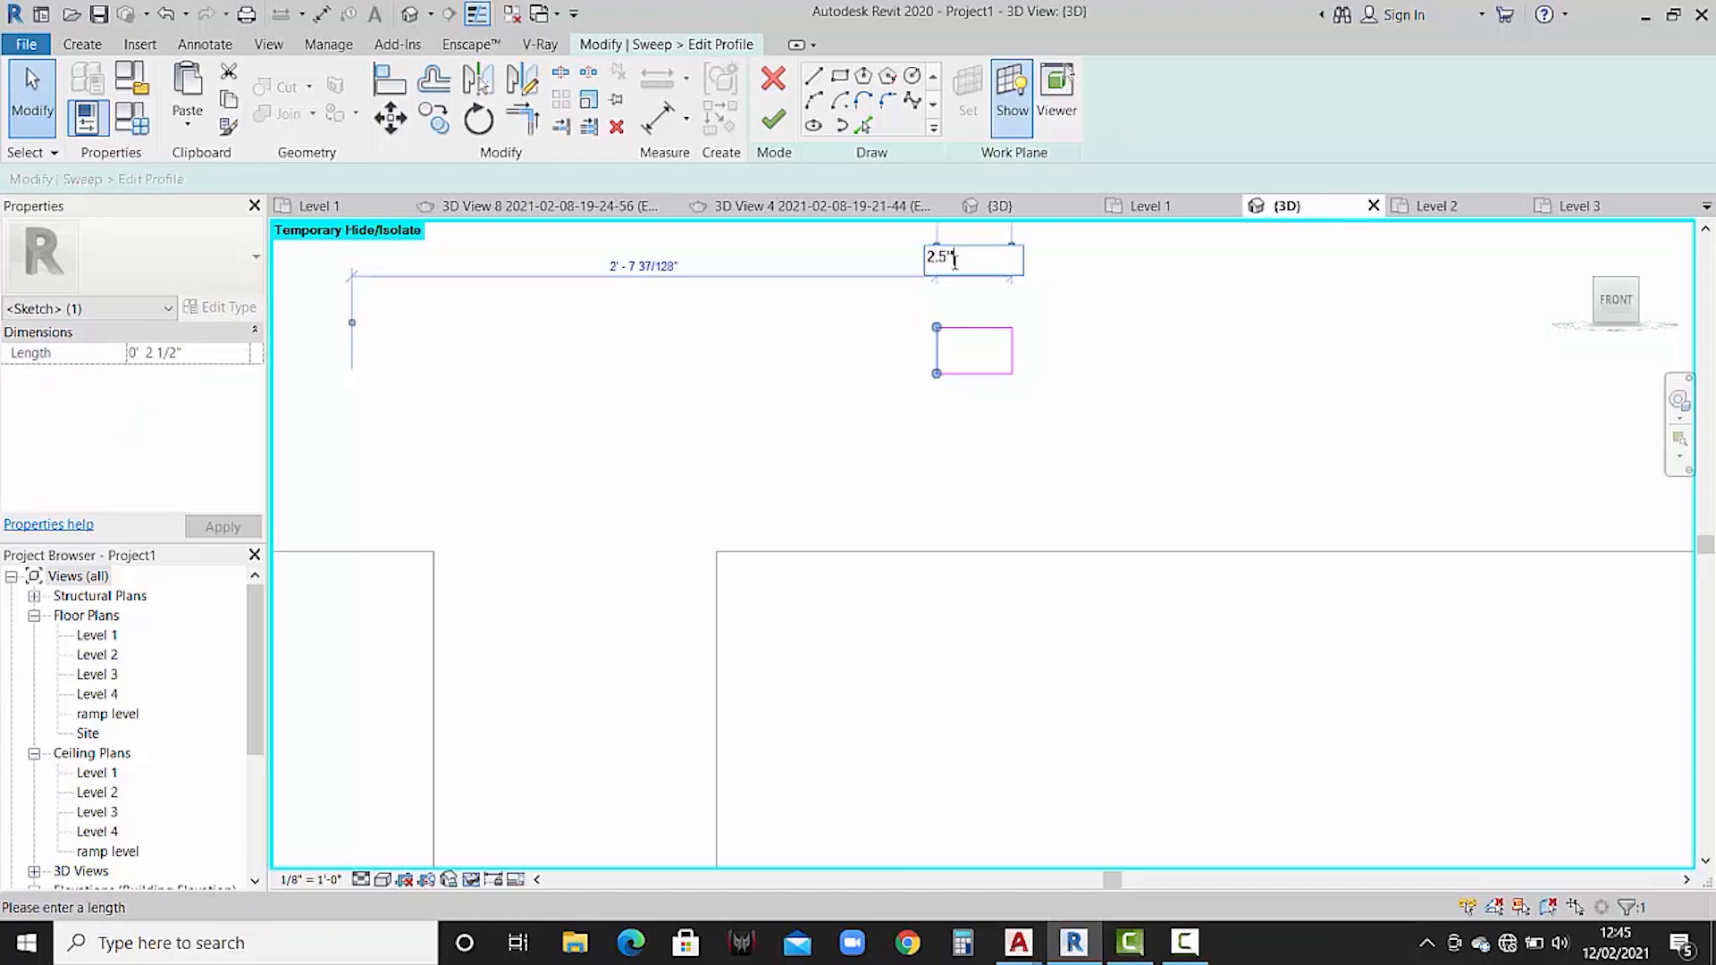
key("Return")
left_click(774, 118)
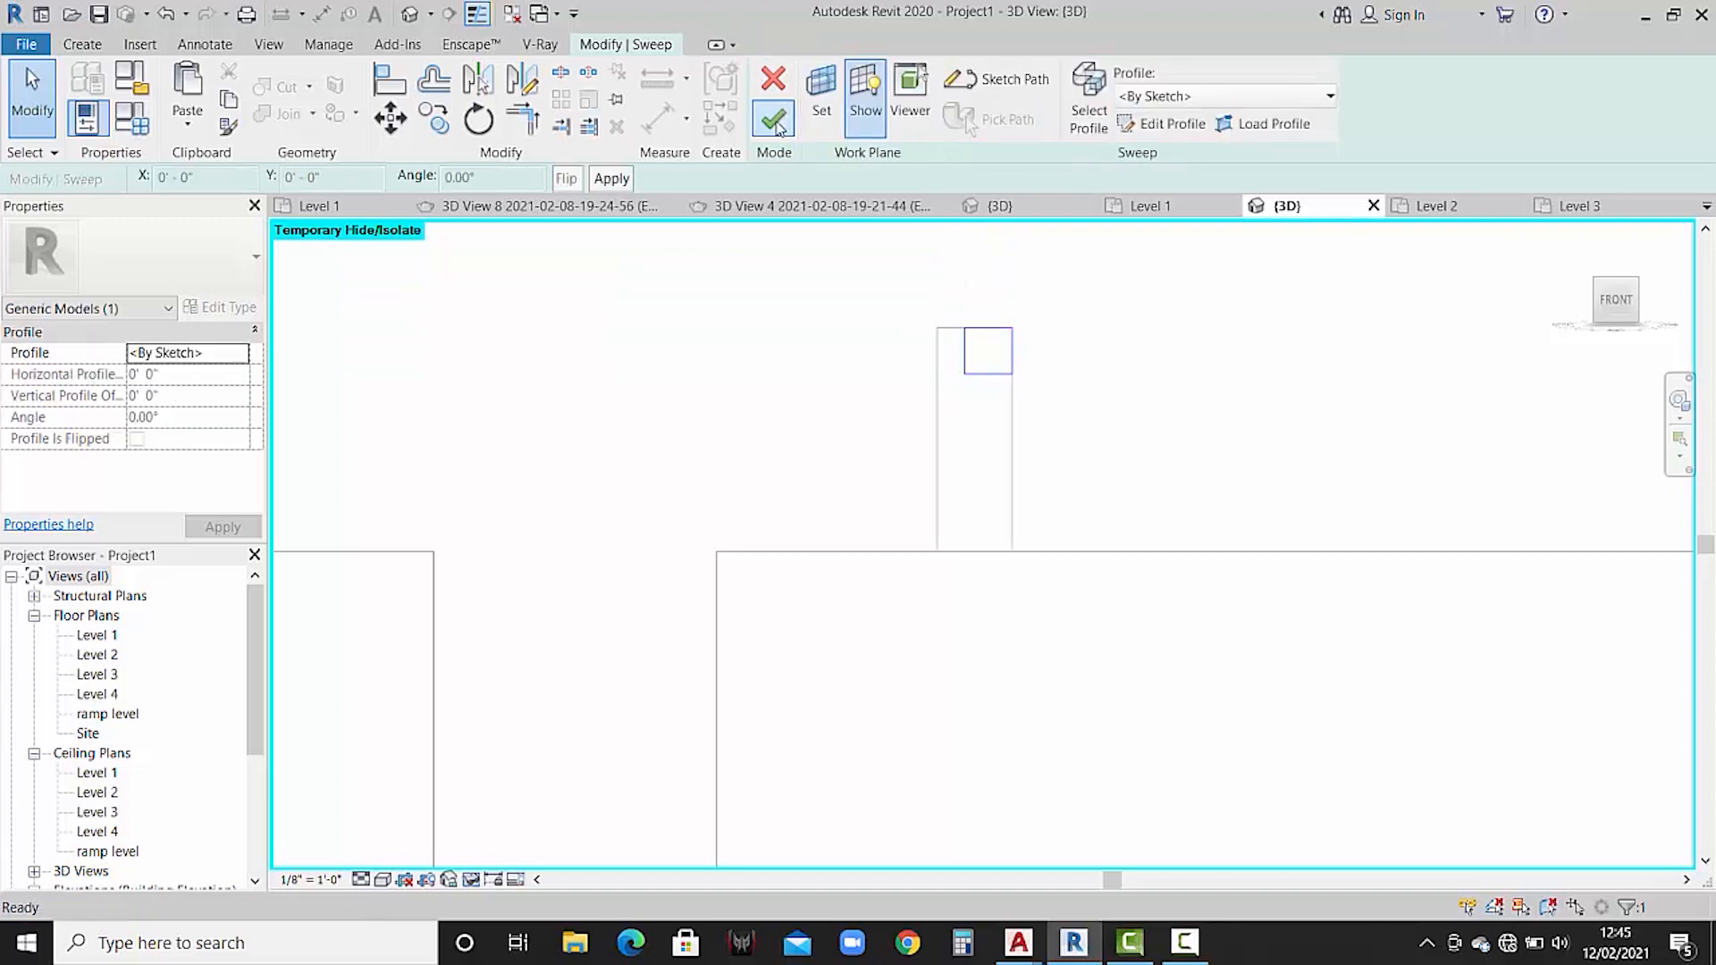
left_click(774, 121)
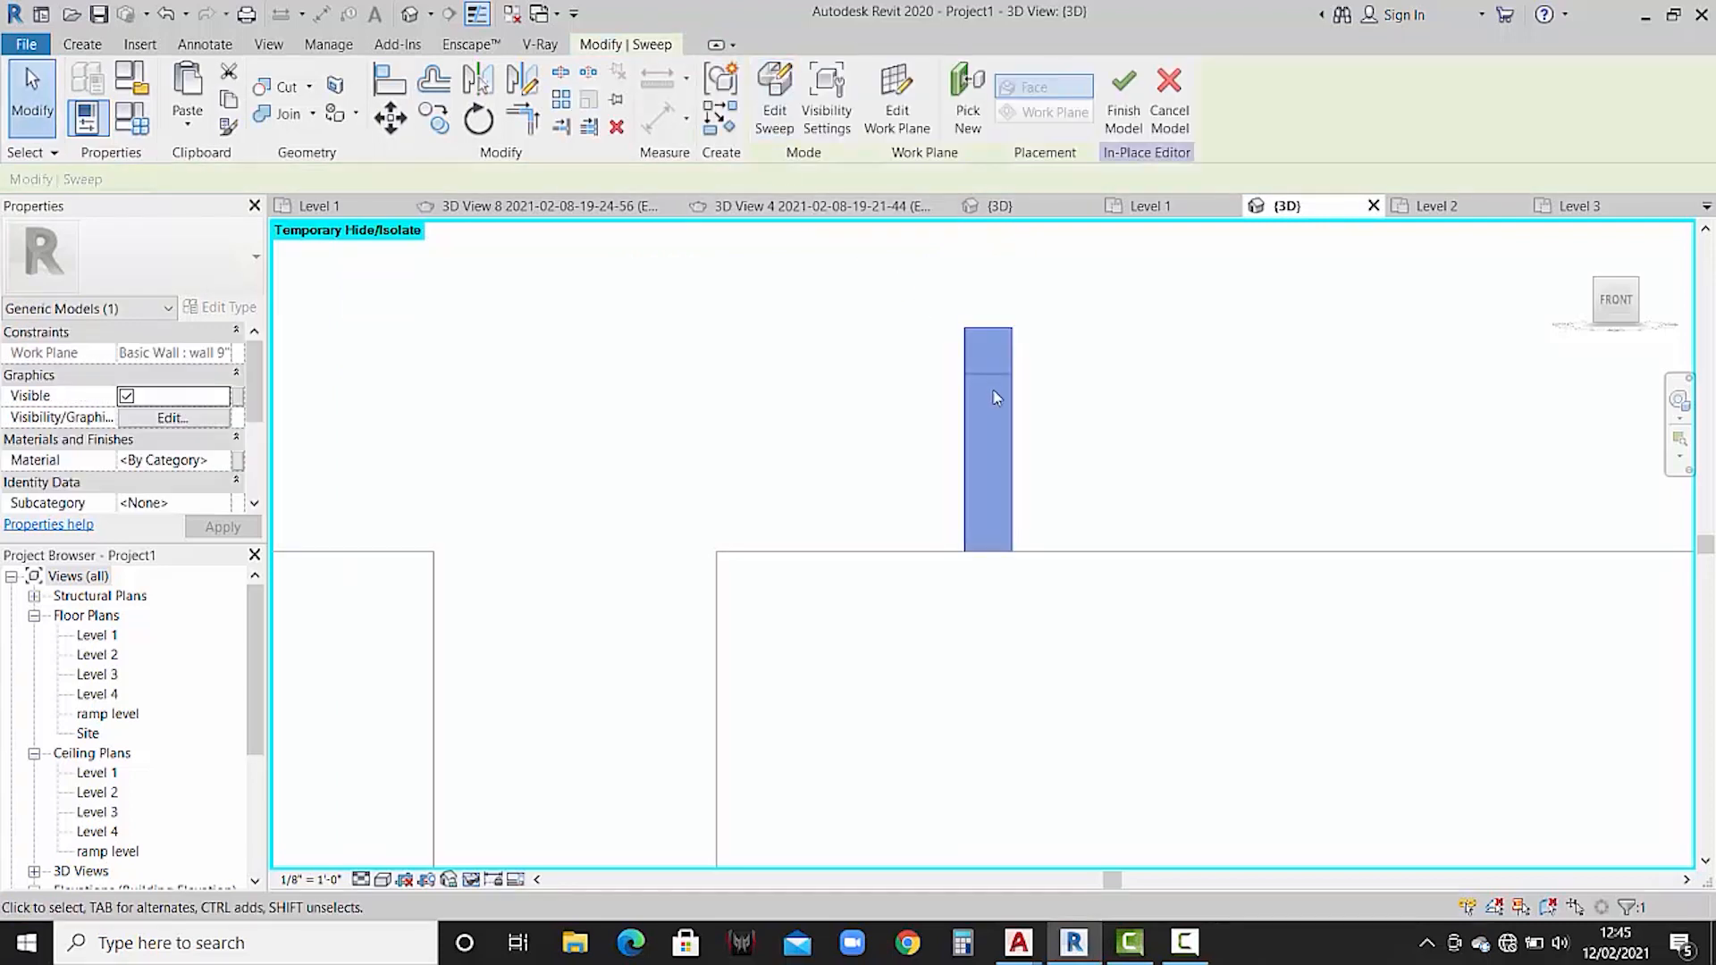
- Copy the slim L-shaped sweep five times horizontally along the facade beside the upper window, spacing the copies 4" apart
scroll(1001, 379, "down", 4)
middle_click_drag(1083, 384, 1054, 379)
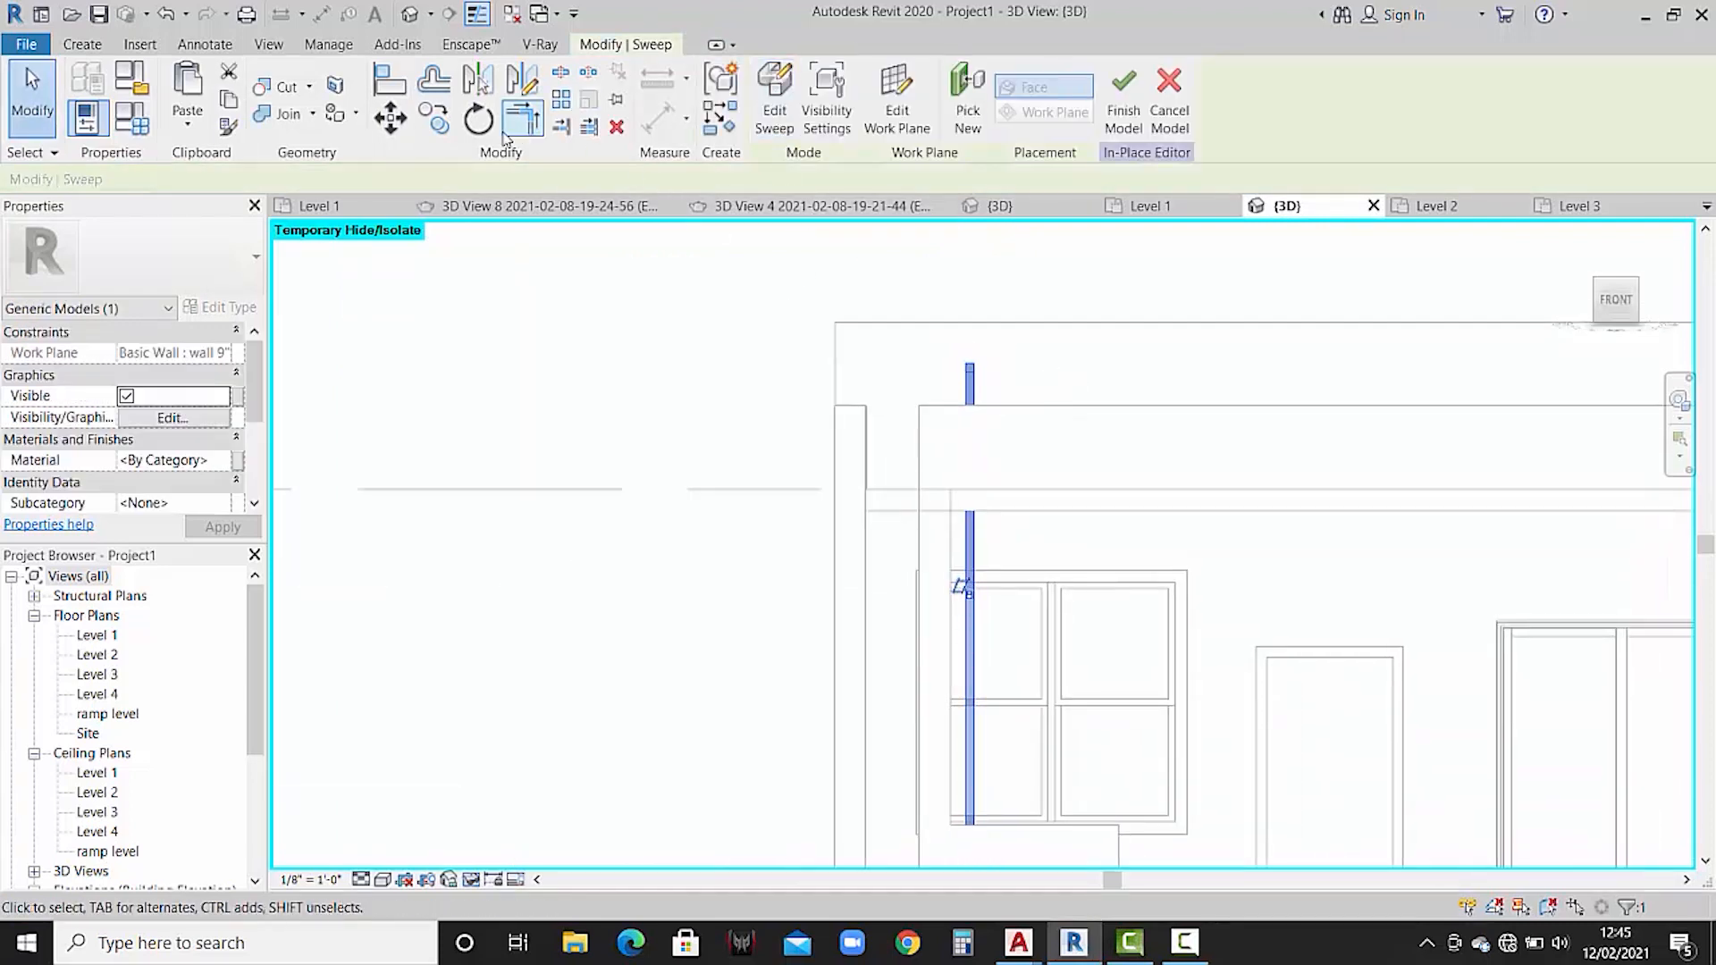
left_click(433, 119)
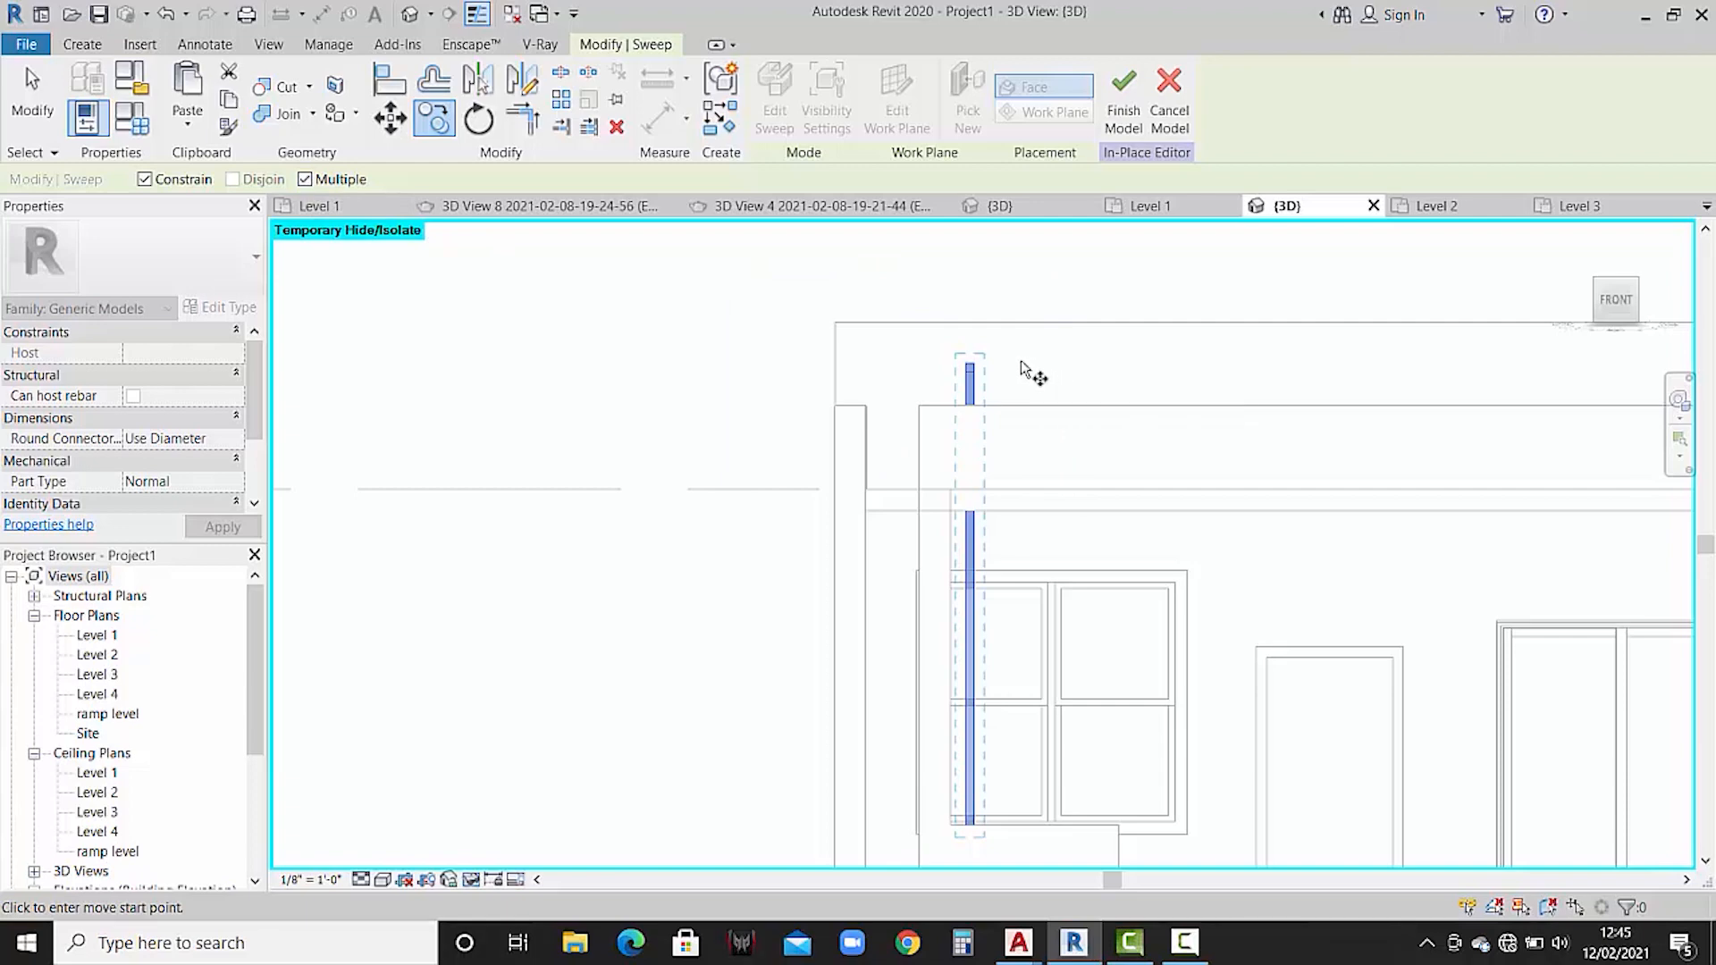
scroll(981, 371, "up", 4)
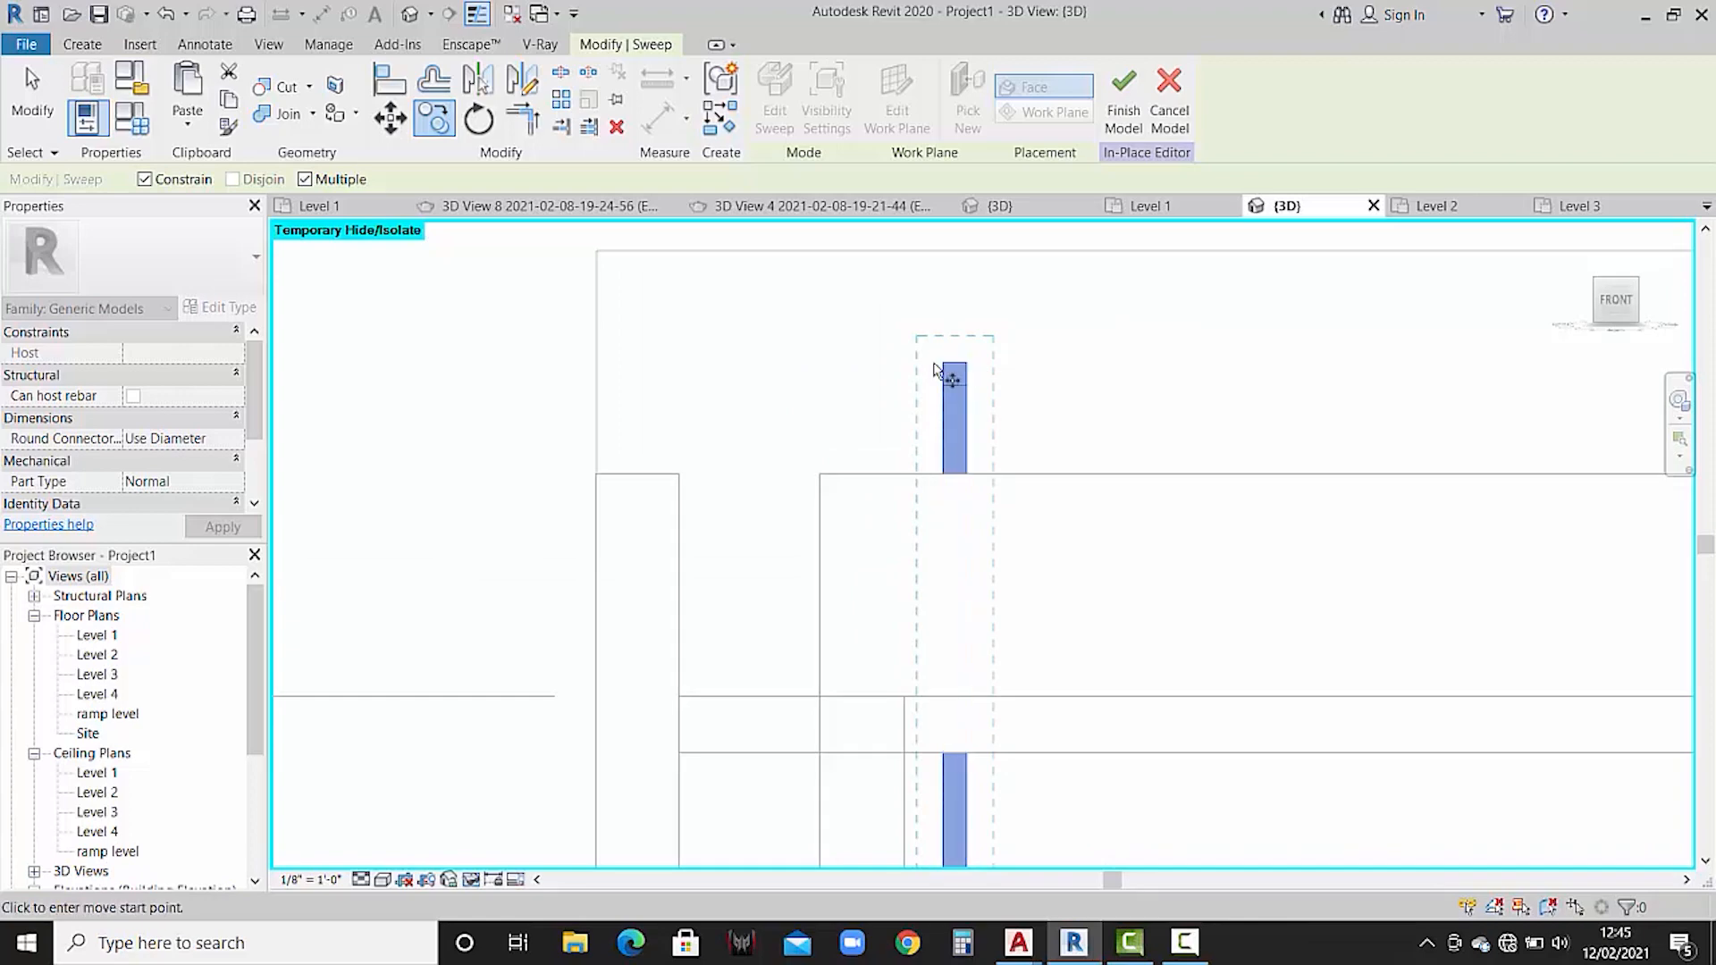
left_click(945, 362)
left_click(983, 363)
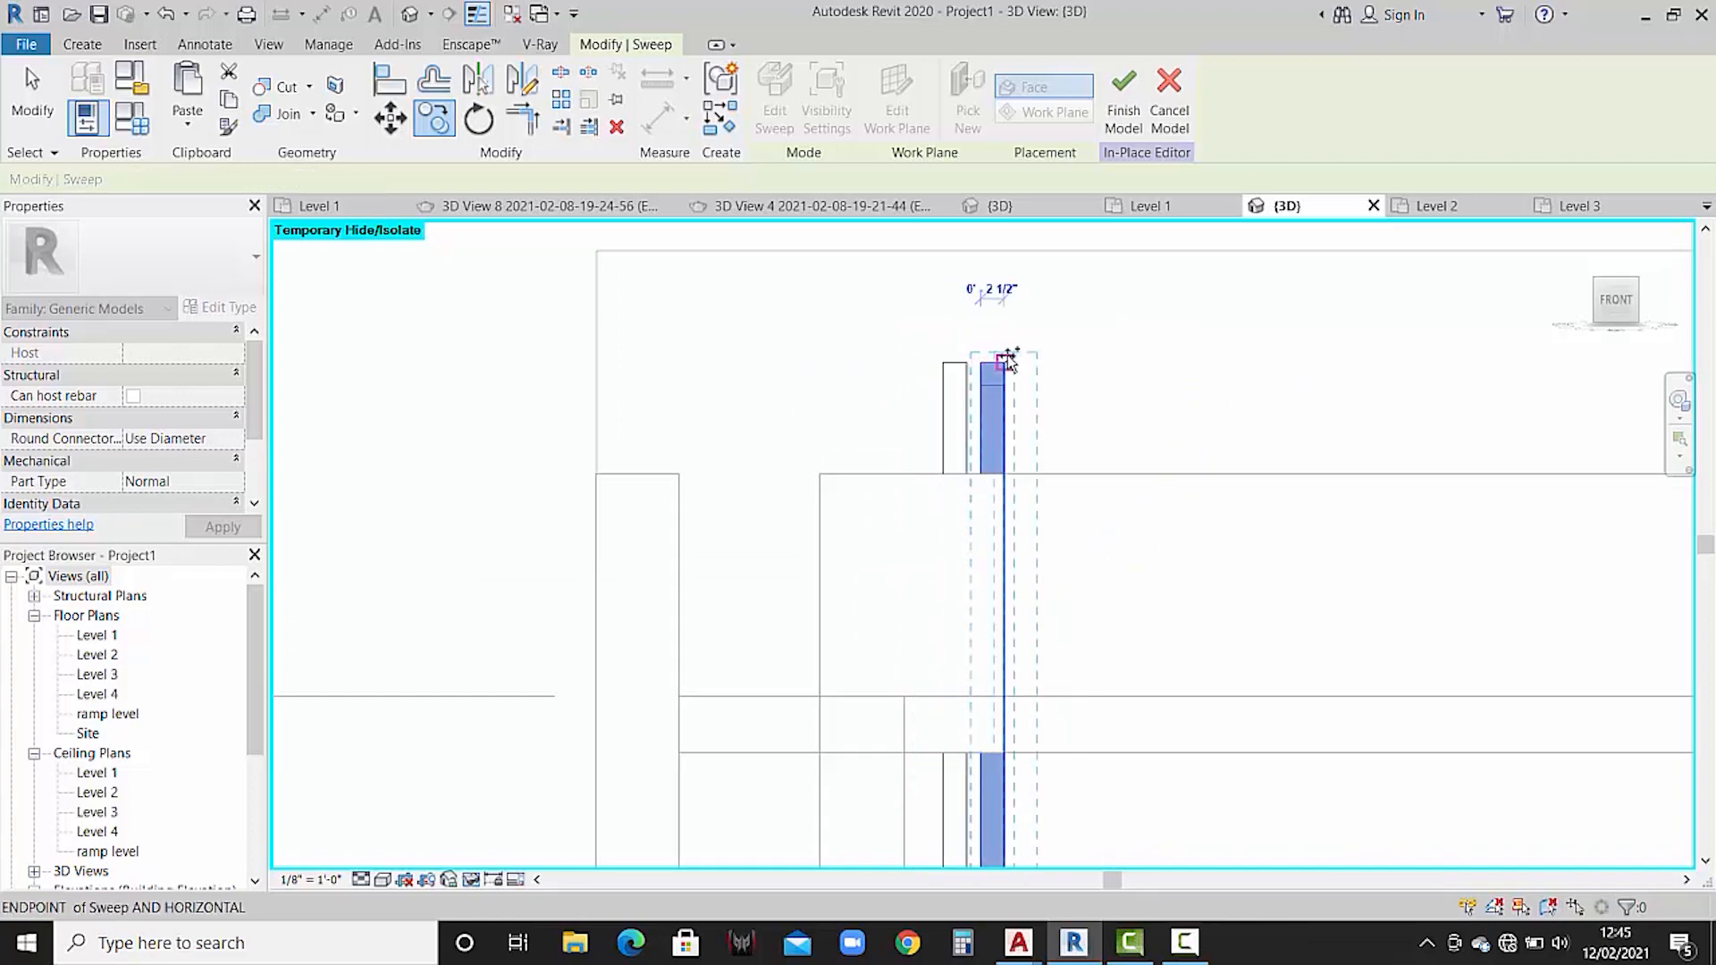
left_click(1019, 362)
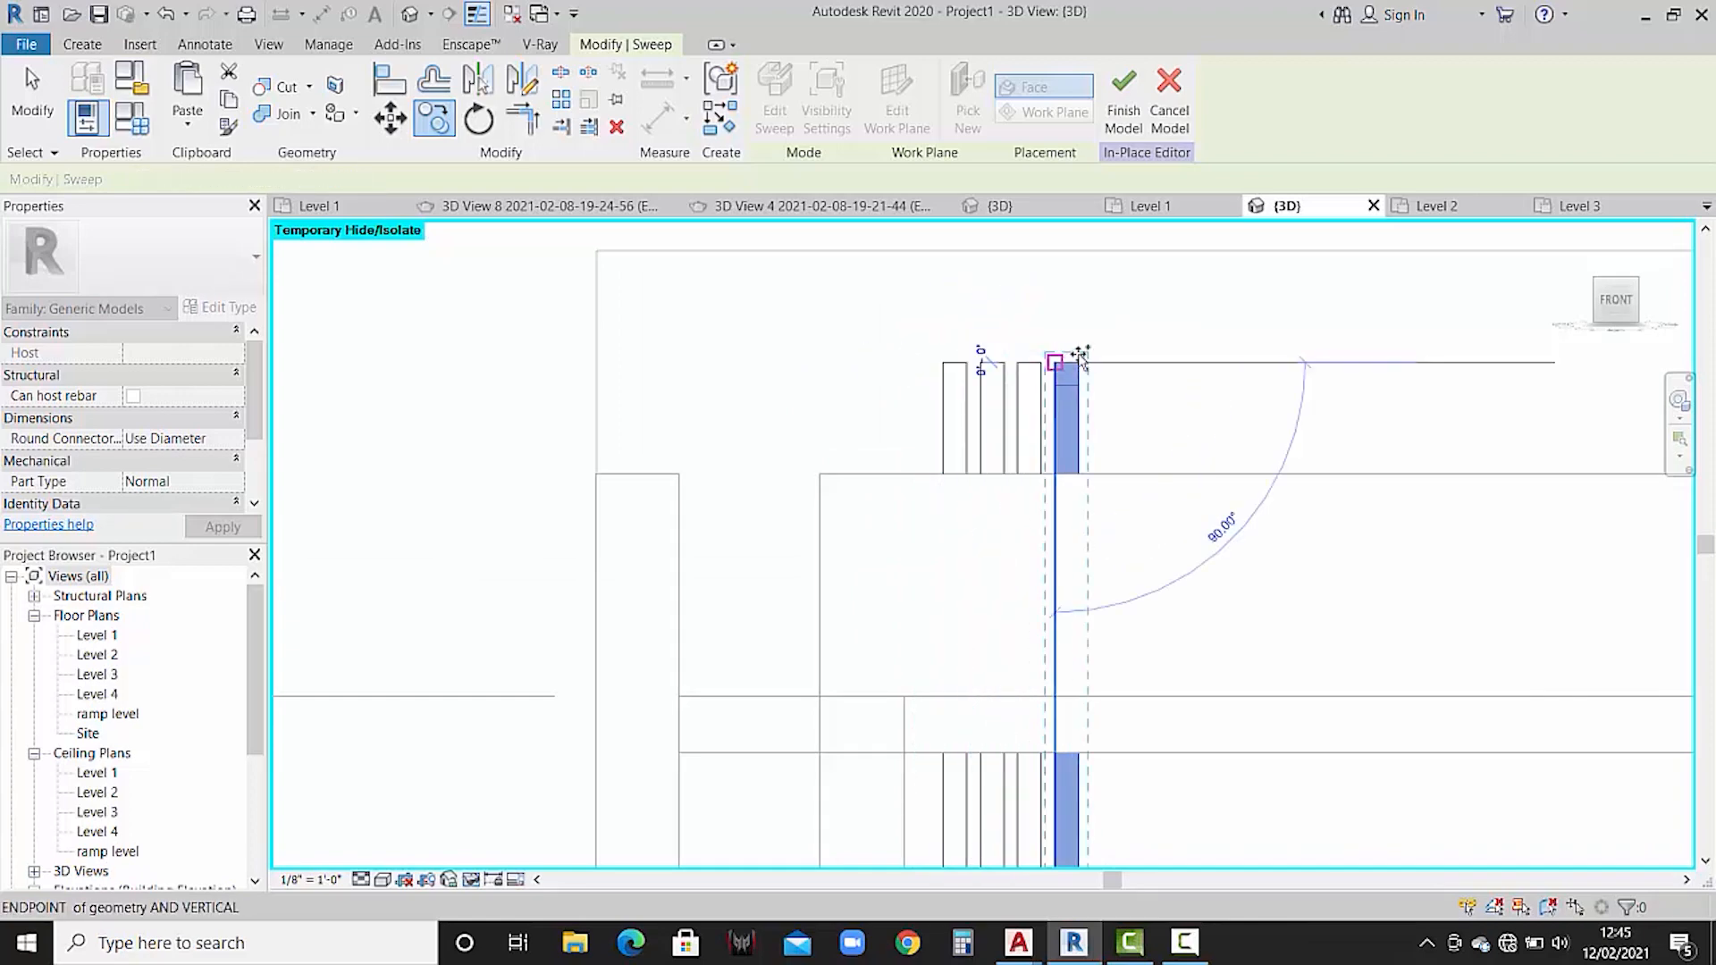
left_click(1092, 361)
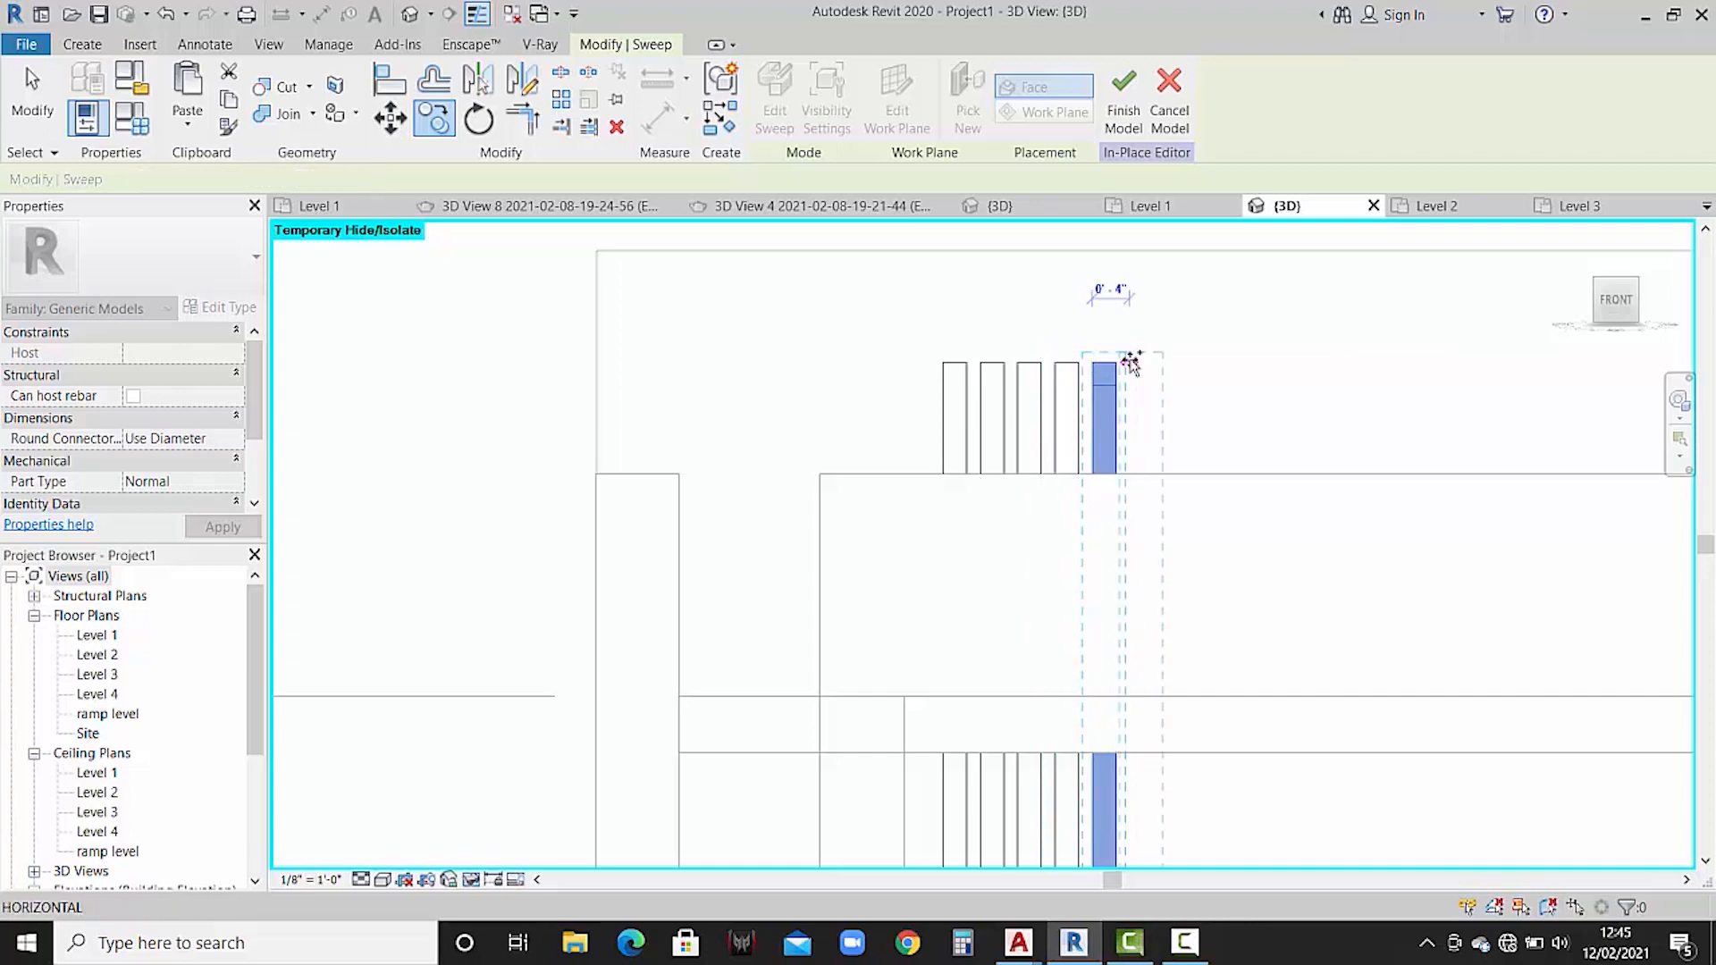
left_click(1130, 361)
- Add four more copies of the sweep at 4" spacing to complete a row of ten slats, and finish the in-place model
scroll(1169, 327, "down", 3)
scroll(1164, 324, "down", 2)
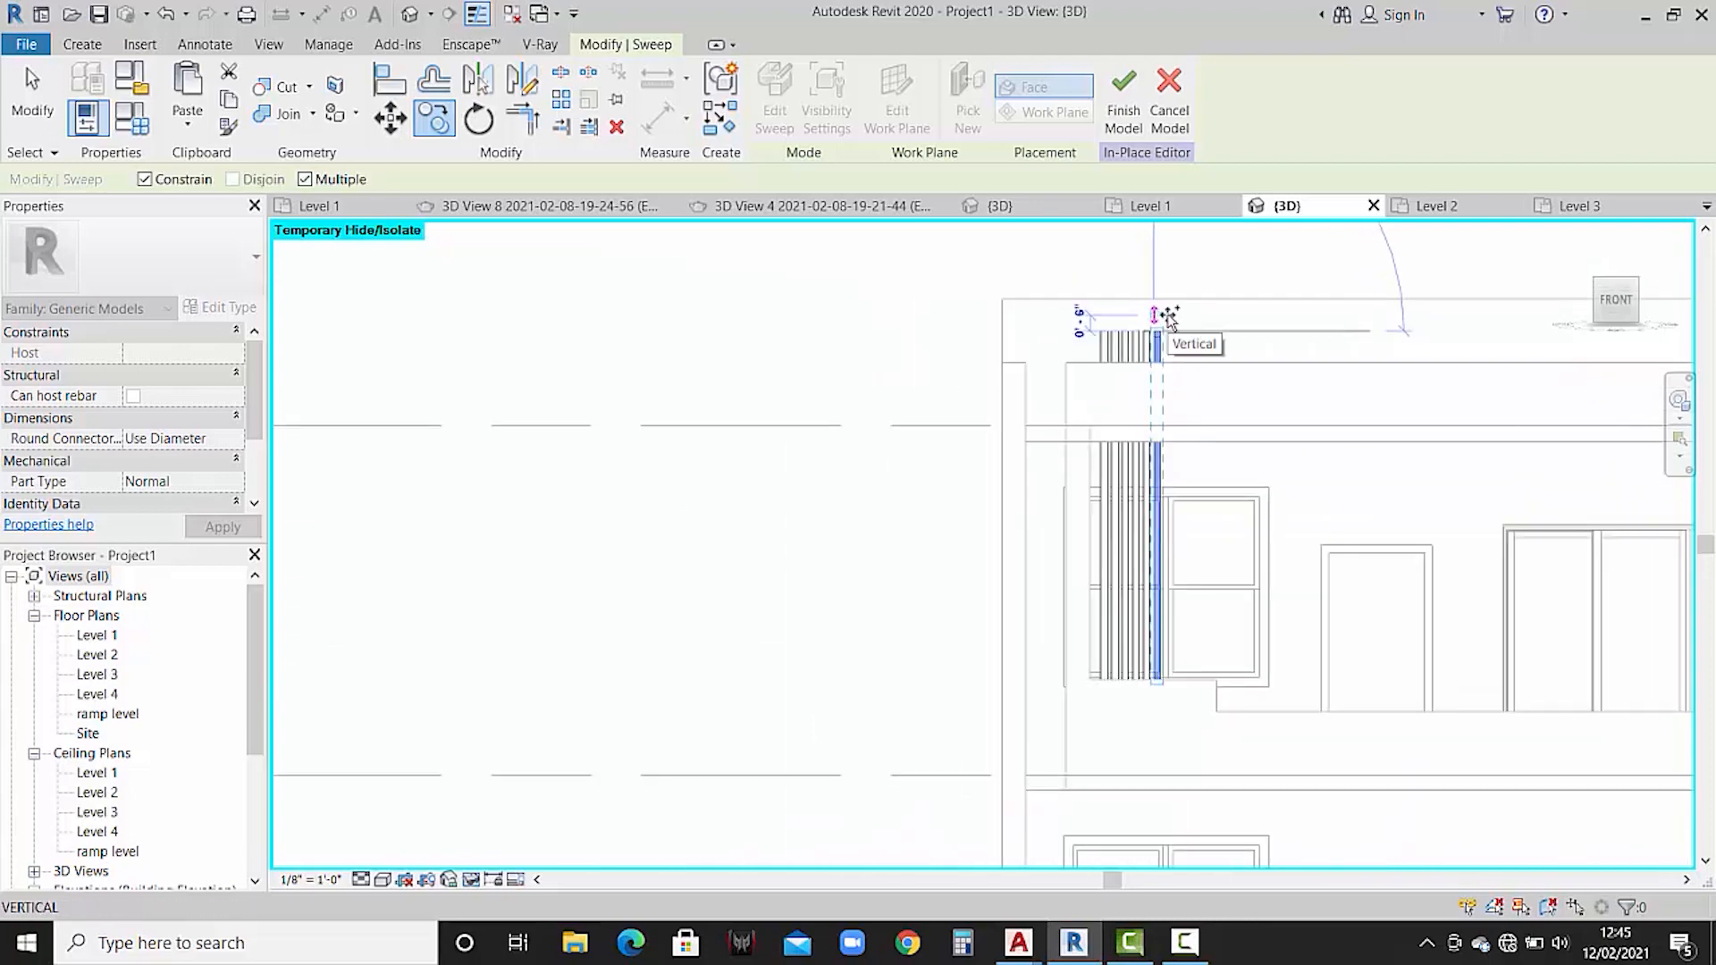
scroll(1172, 327, "up", 5)
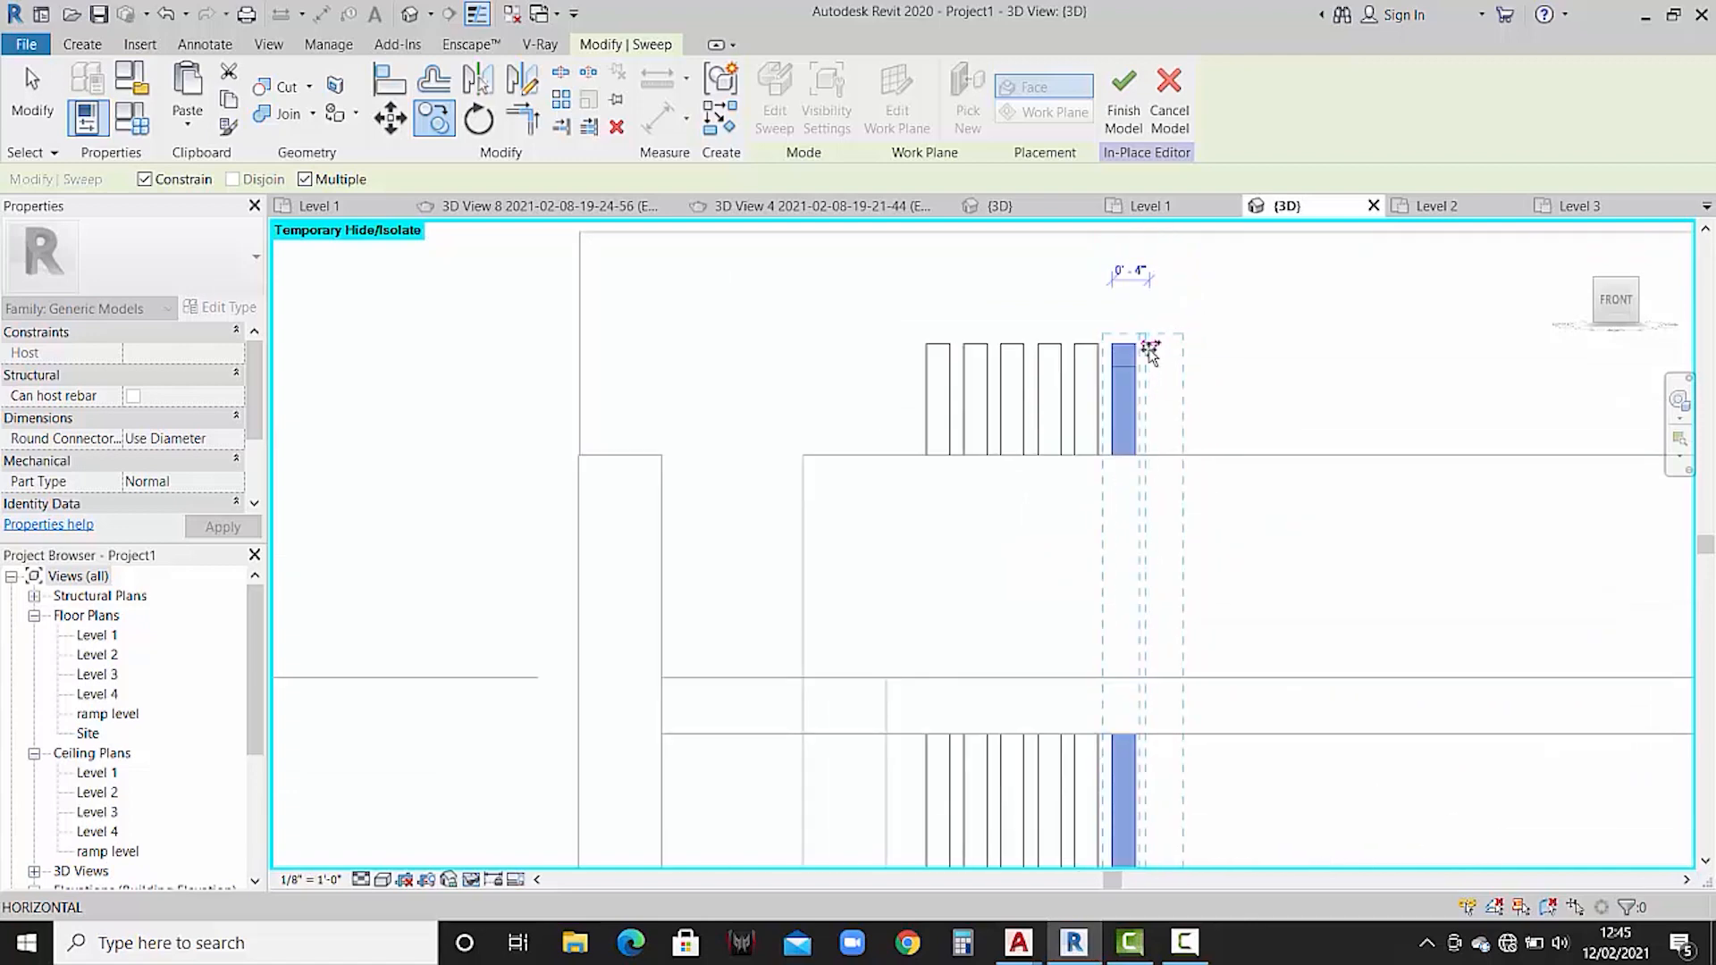
left_click(1221, 348)
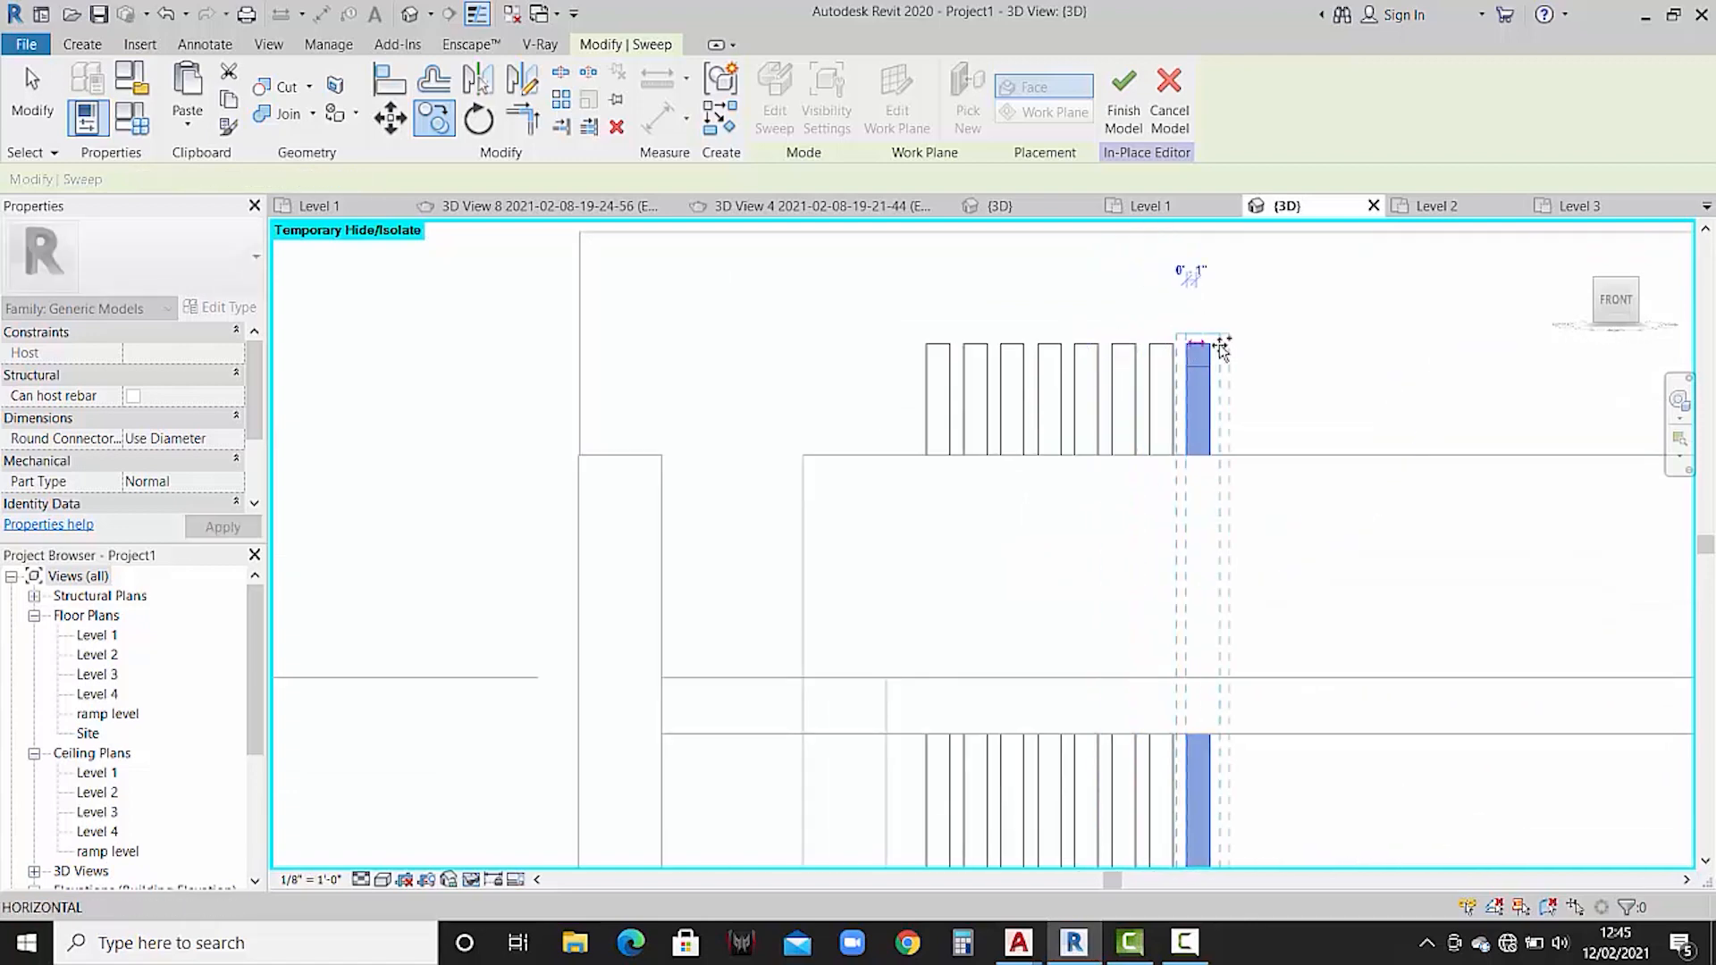
left_click(1230, 349)
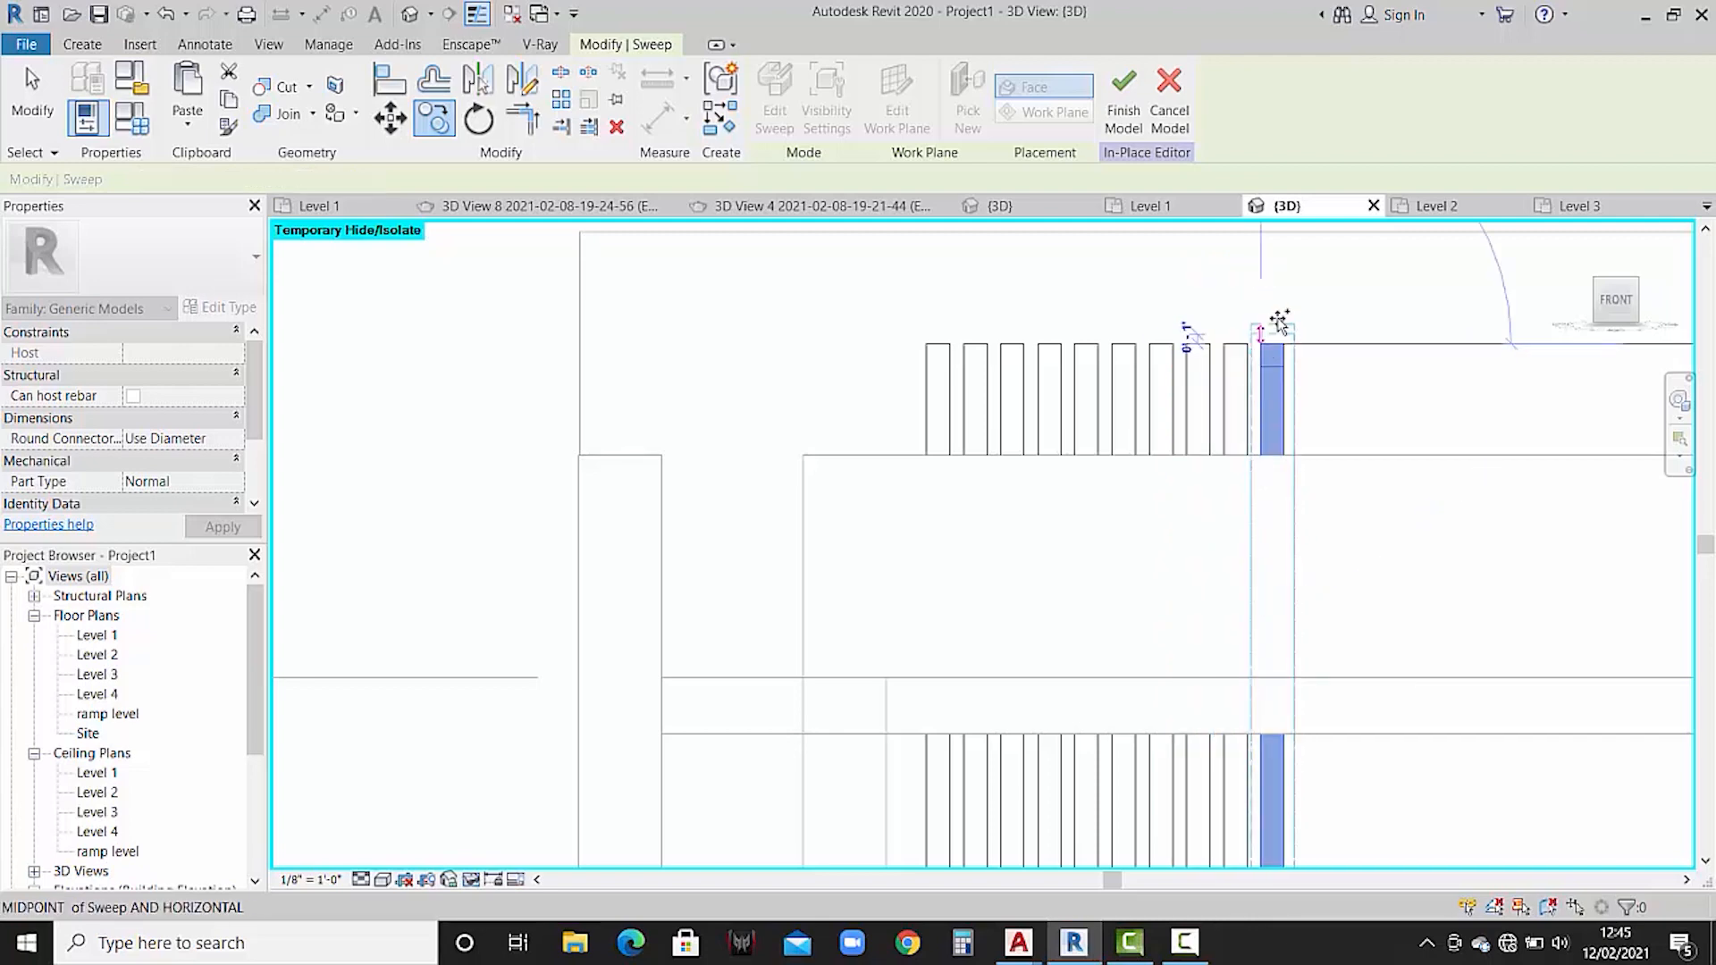
scroll(1274, 323, "down", 4)
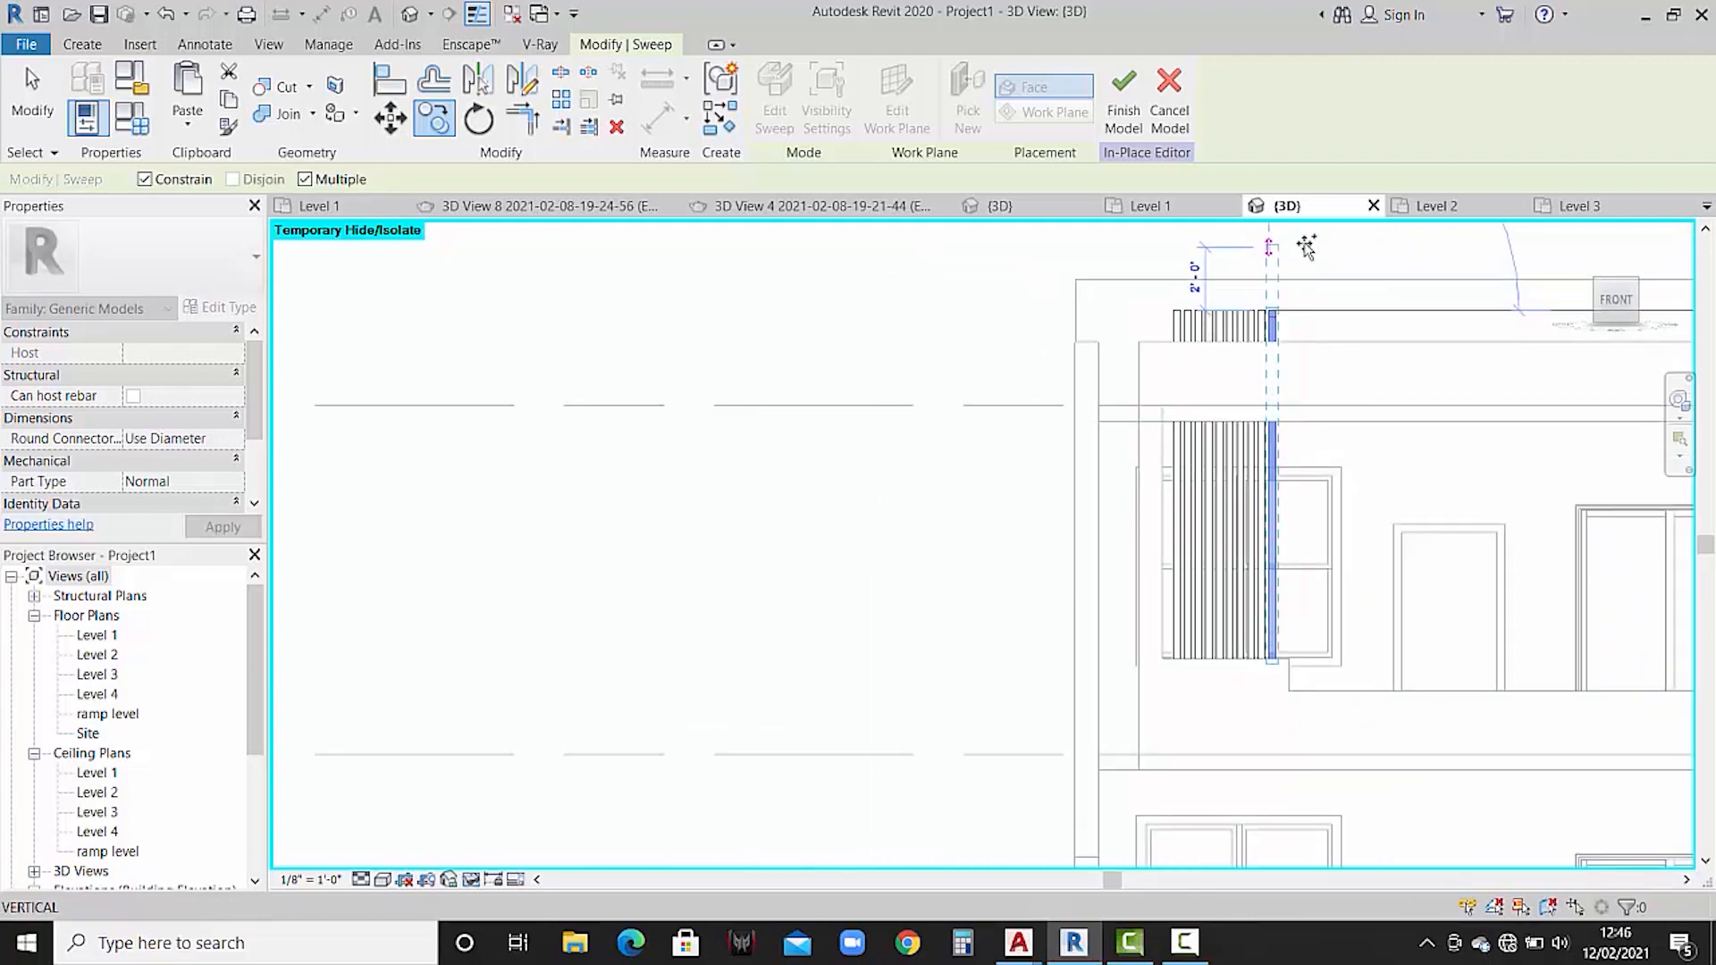
key("Escape")
key("Escape")
middle_click_drag(1287, 292, 1233, 440, "shift")
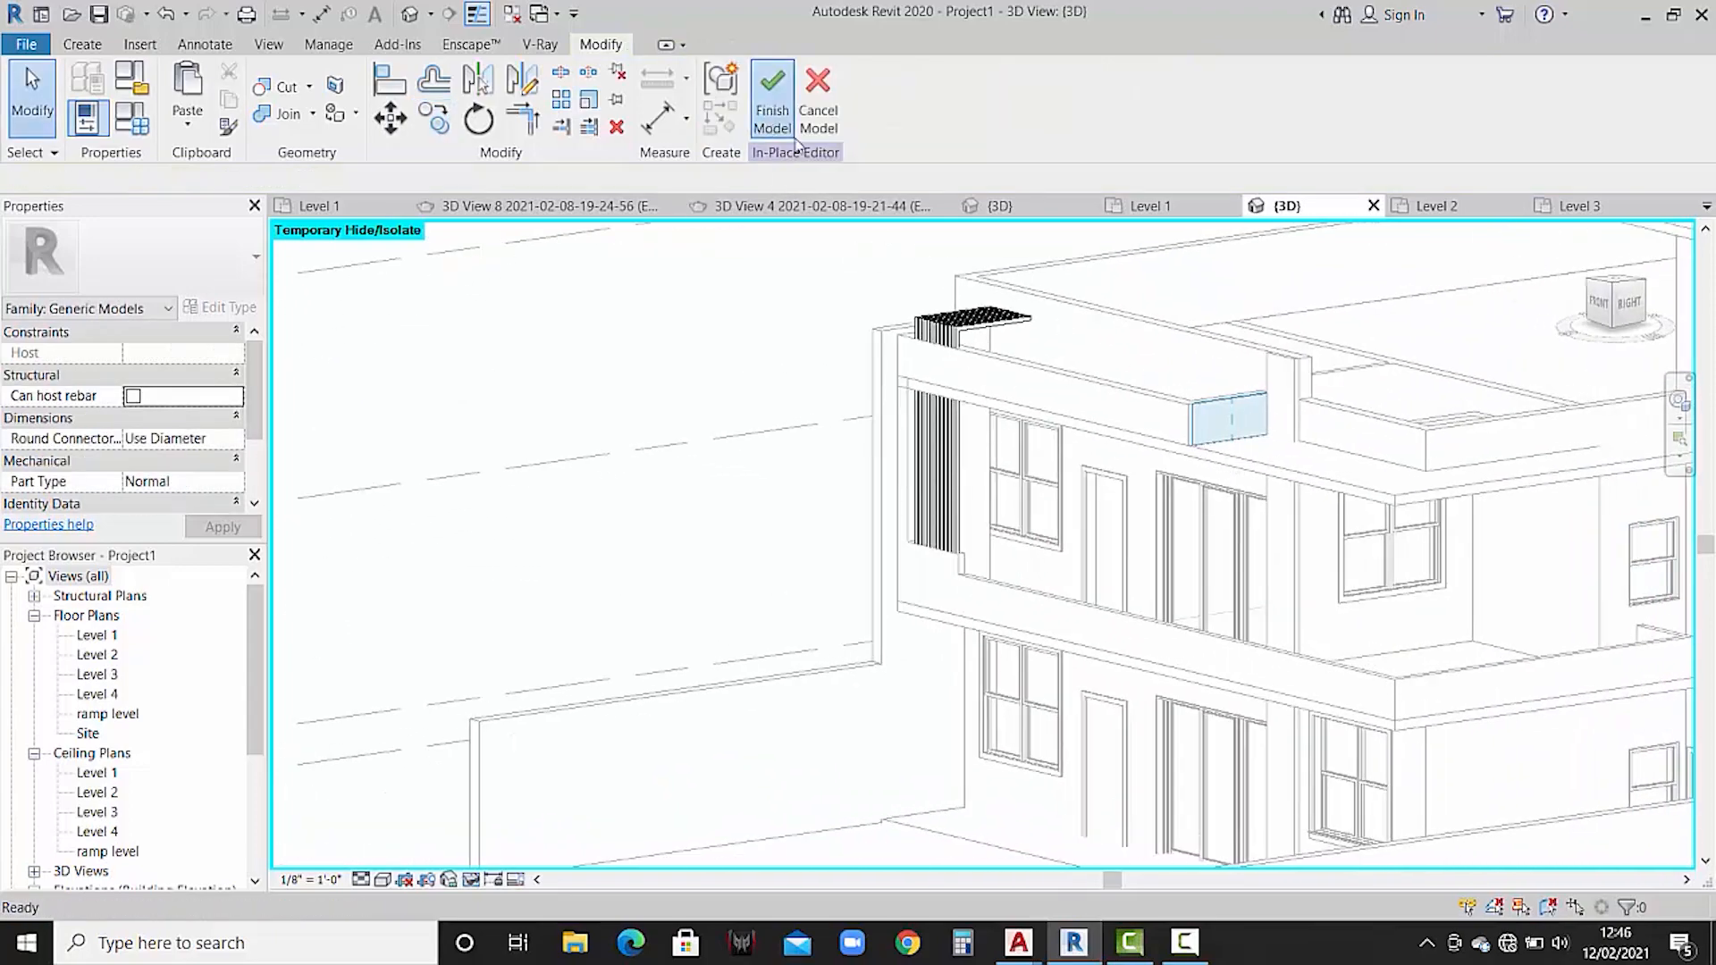
left_click(772, 101)
- Set the 3D view's visual style to Realistic with the slatted upper corner in view
scroll(1140, 413, "down", 2)
middle_click_drag(1120, 478, 1182, 536, "shift")
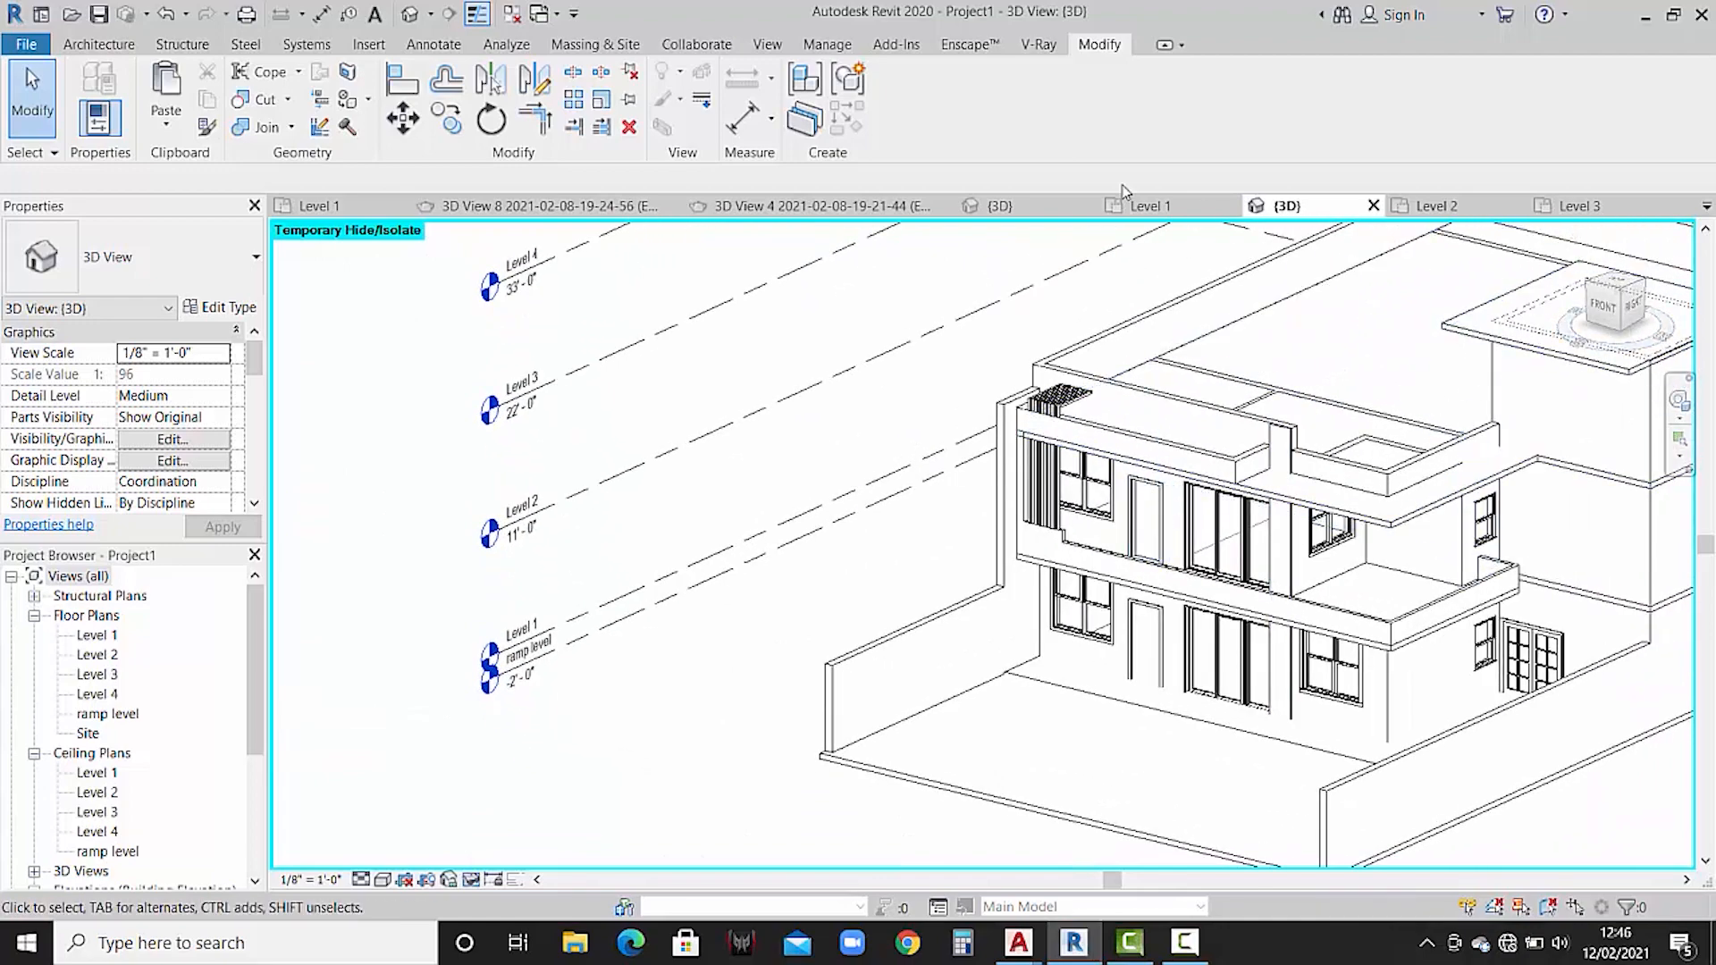
left_click(404, 879)
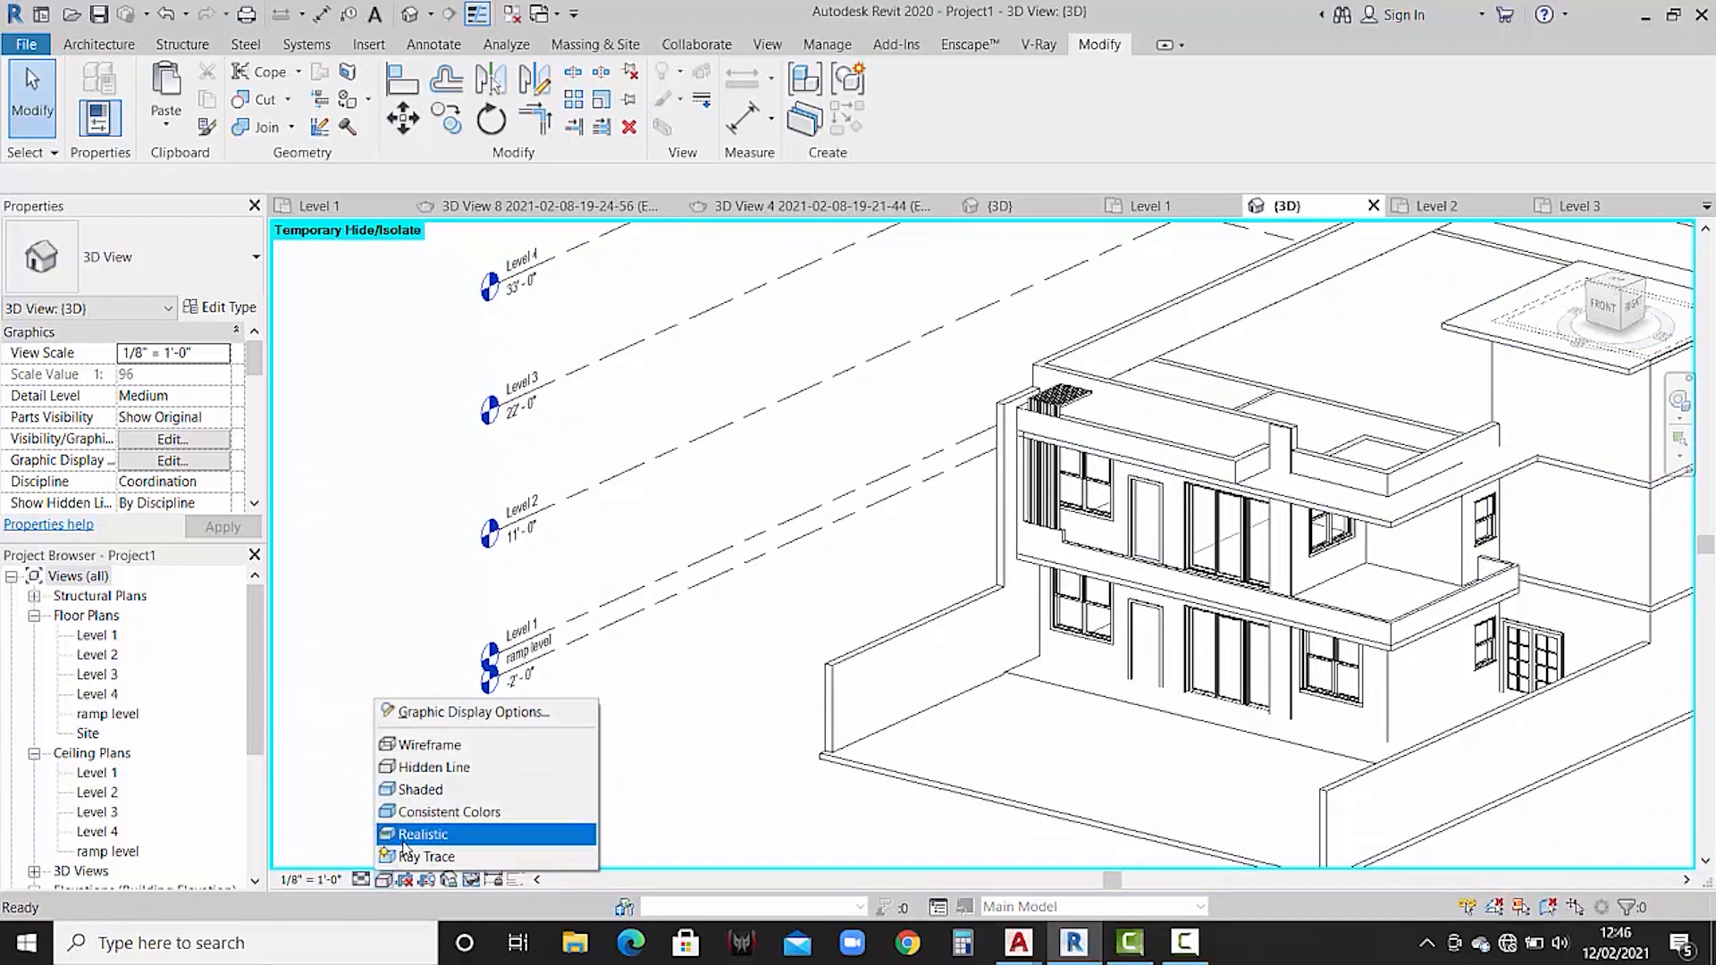
left_click(420, 835)
scroll(1129, 460, "up", 3)
middle_click_drag(1196, 523, 1164, 455)
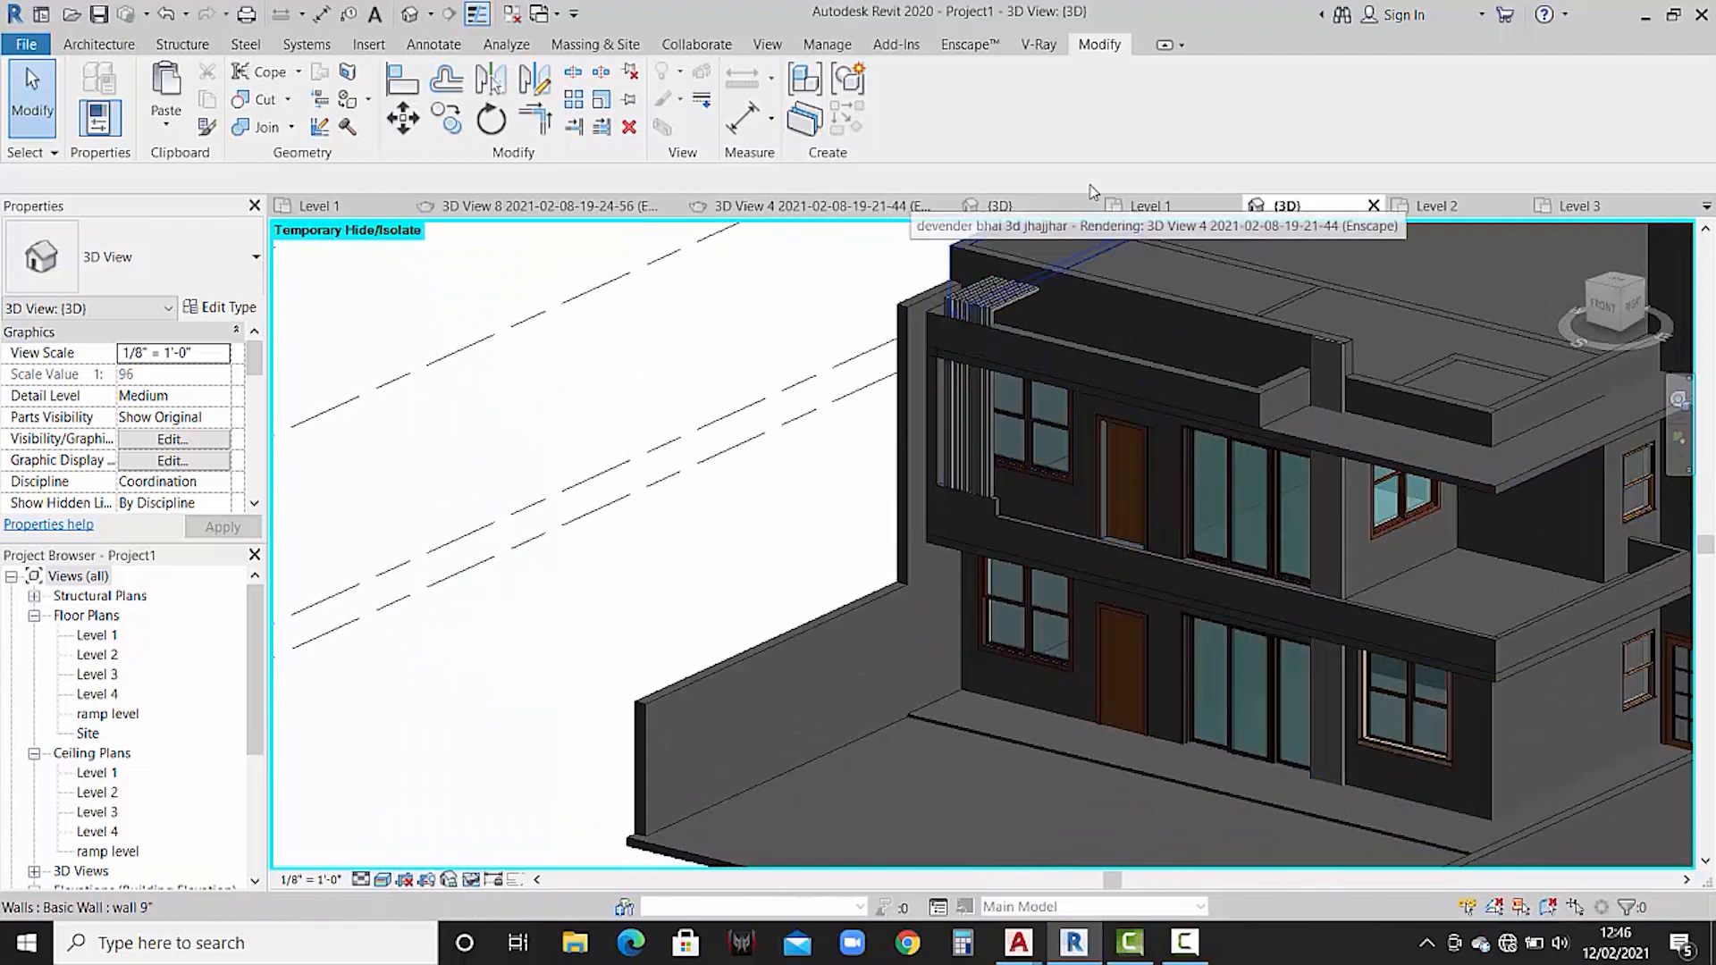
- Examine the upper front corner and parapet top trim in the reference project's 3D view, and return to the Project1 3D view
left_click(999, 206)
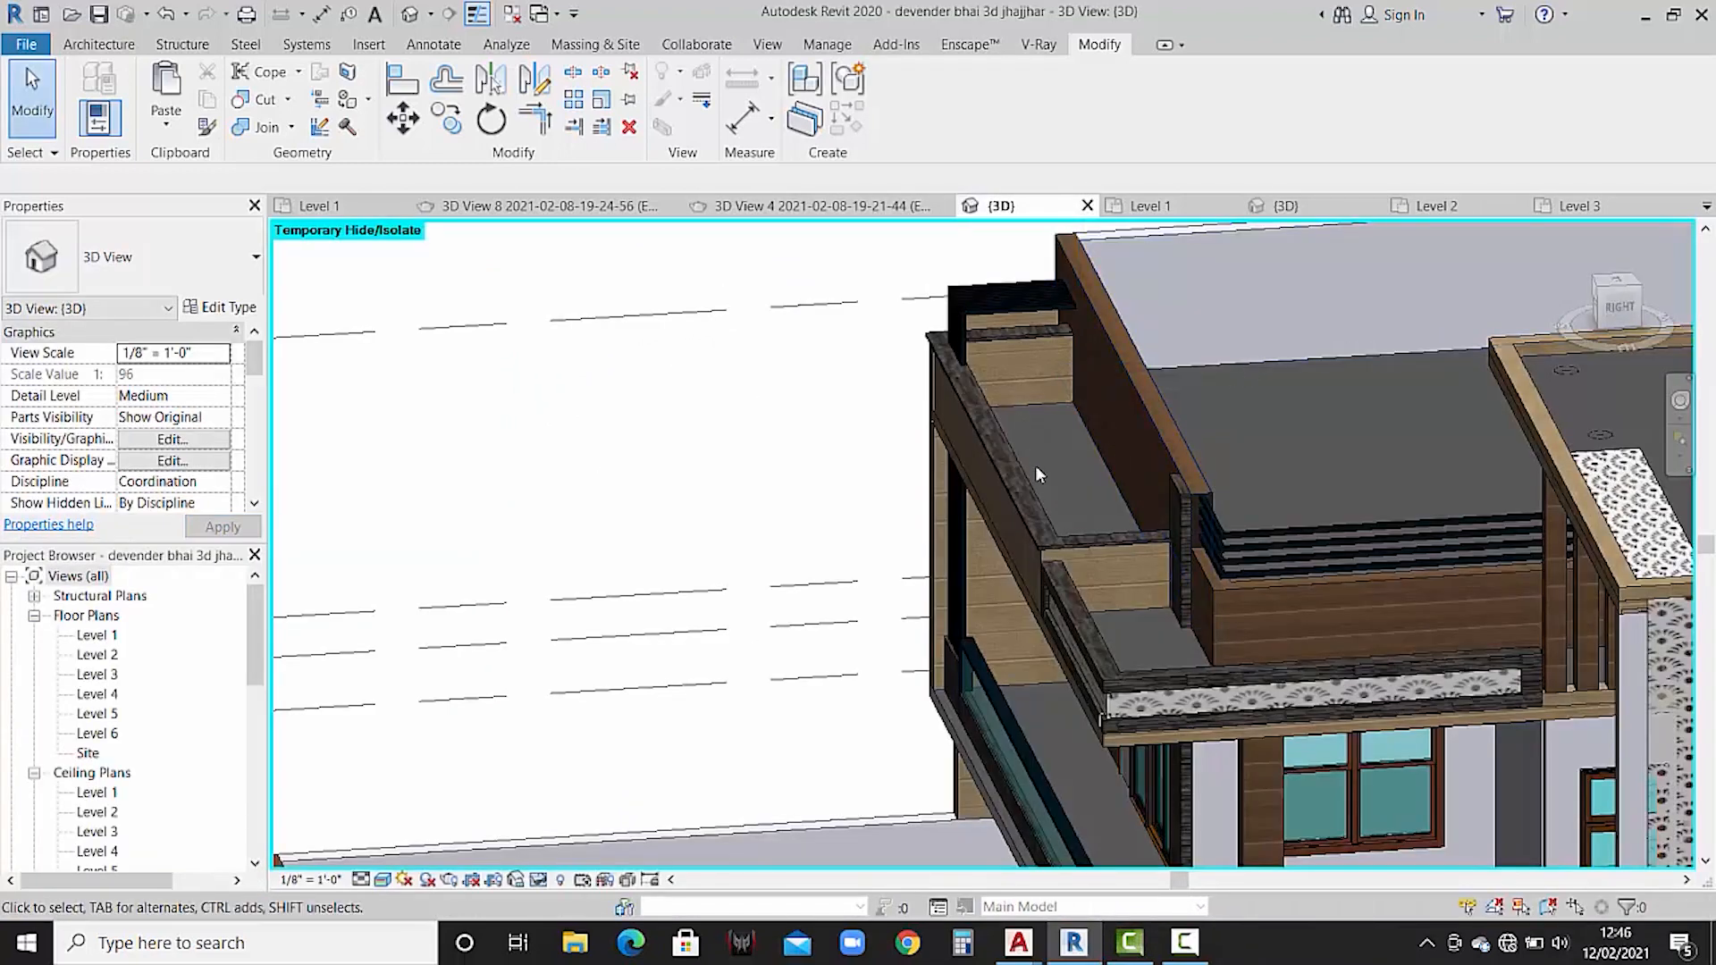
middle_click_drag(1035, 465, 1051, 402)
scroll(1052, 405, "up", 5)
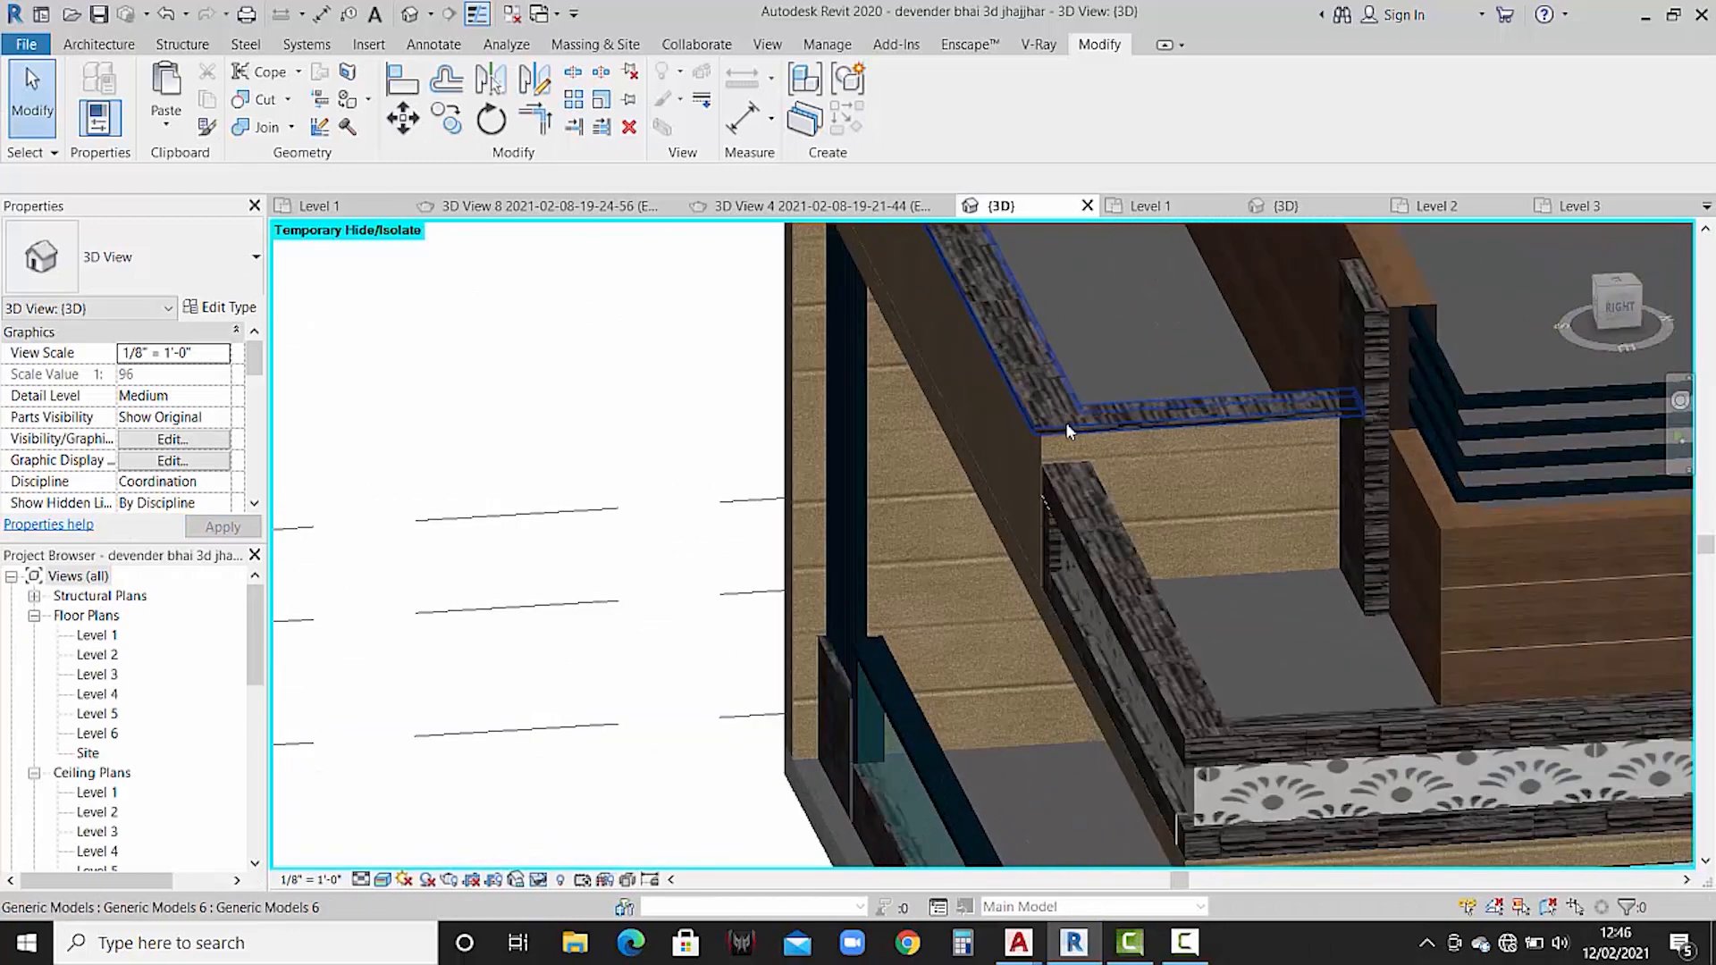
scroll(1075, 452, "down", 2)
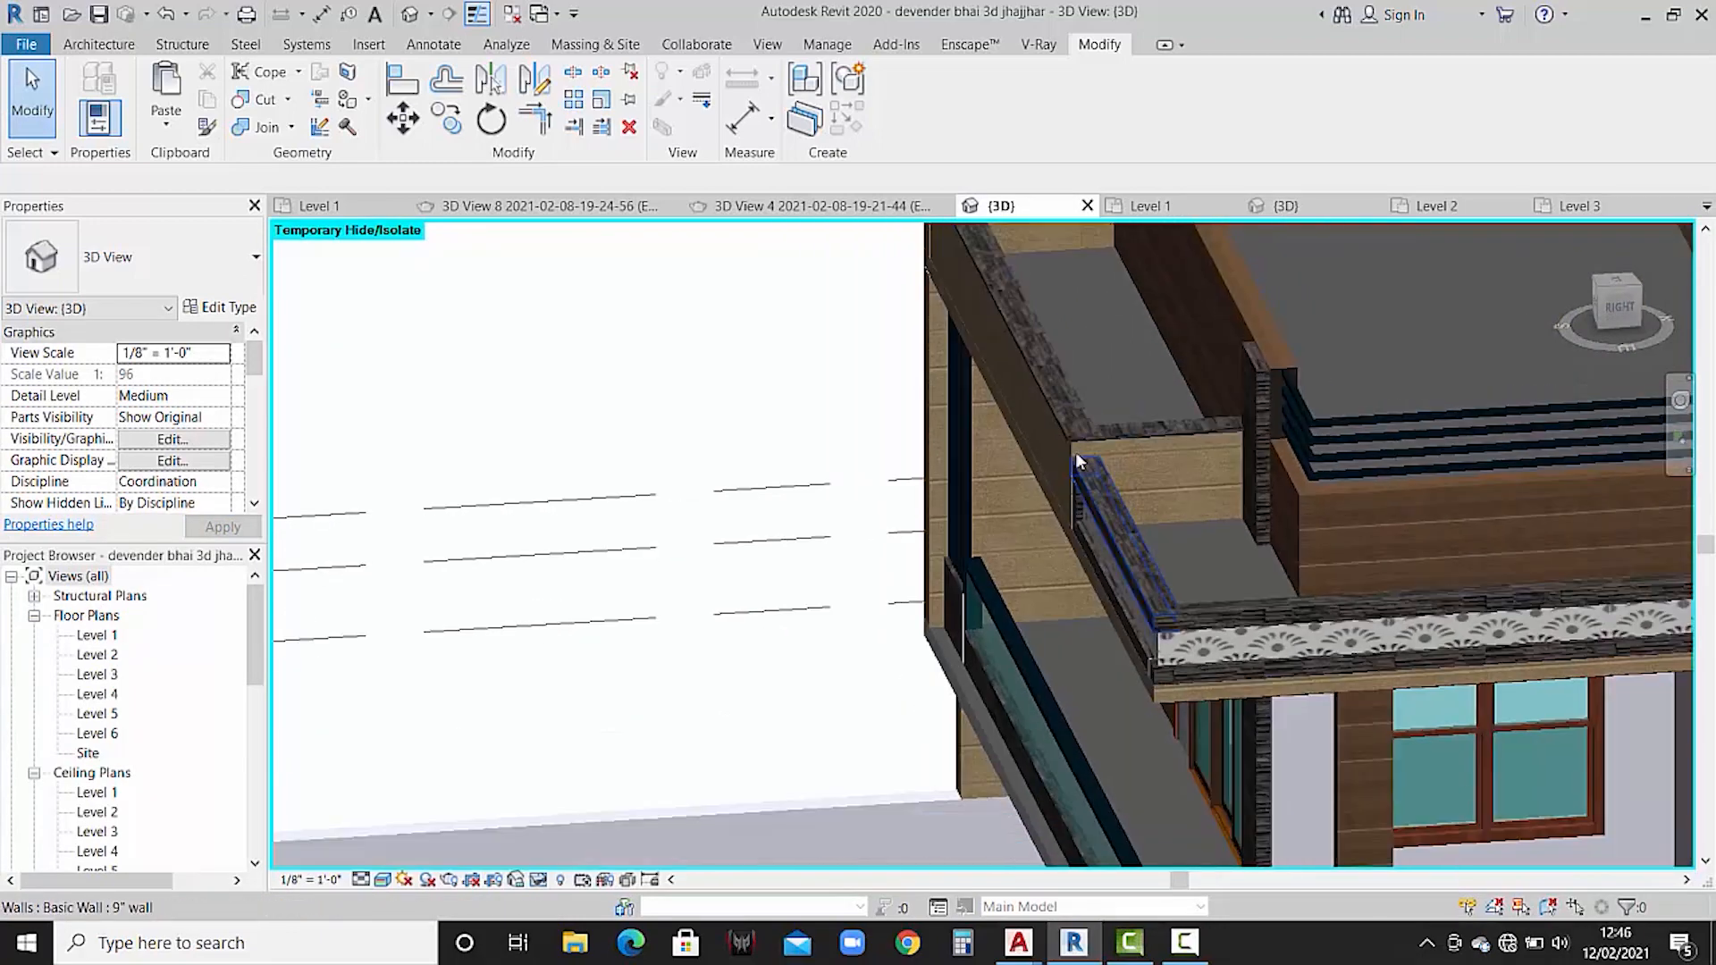
scroll(1386, 576, "down", 3)
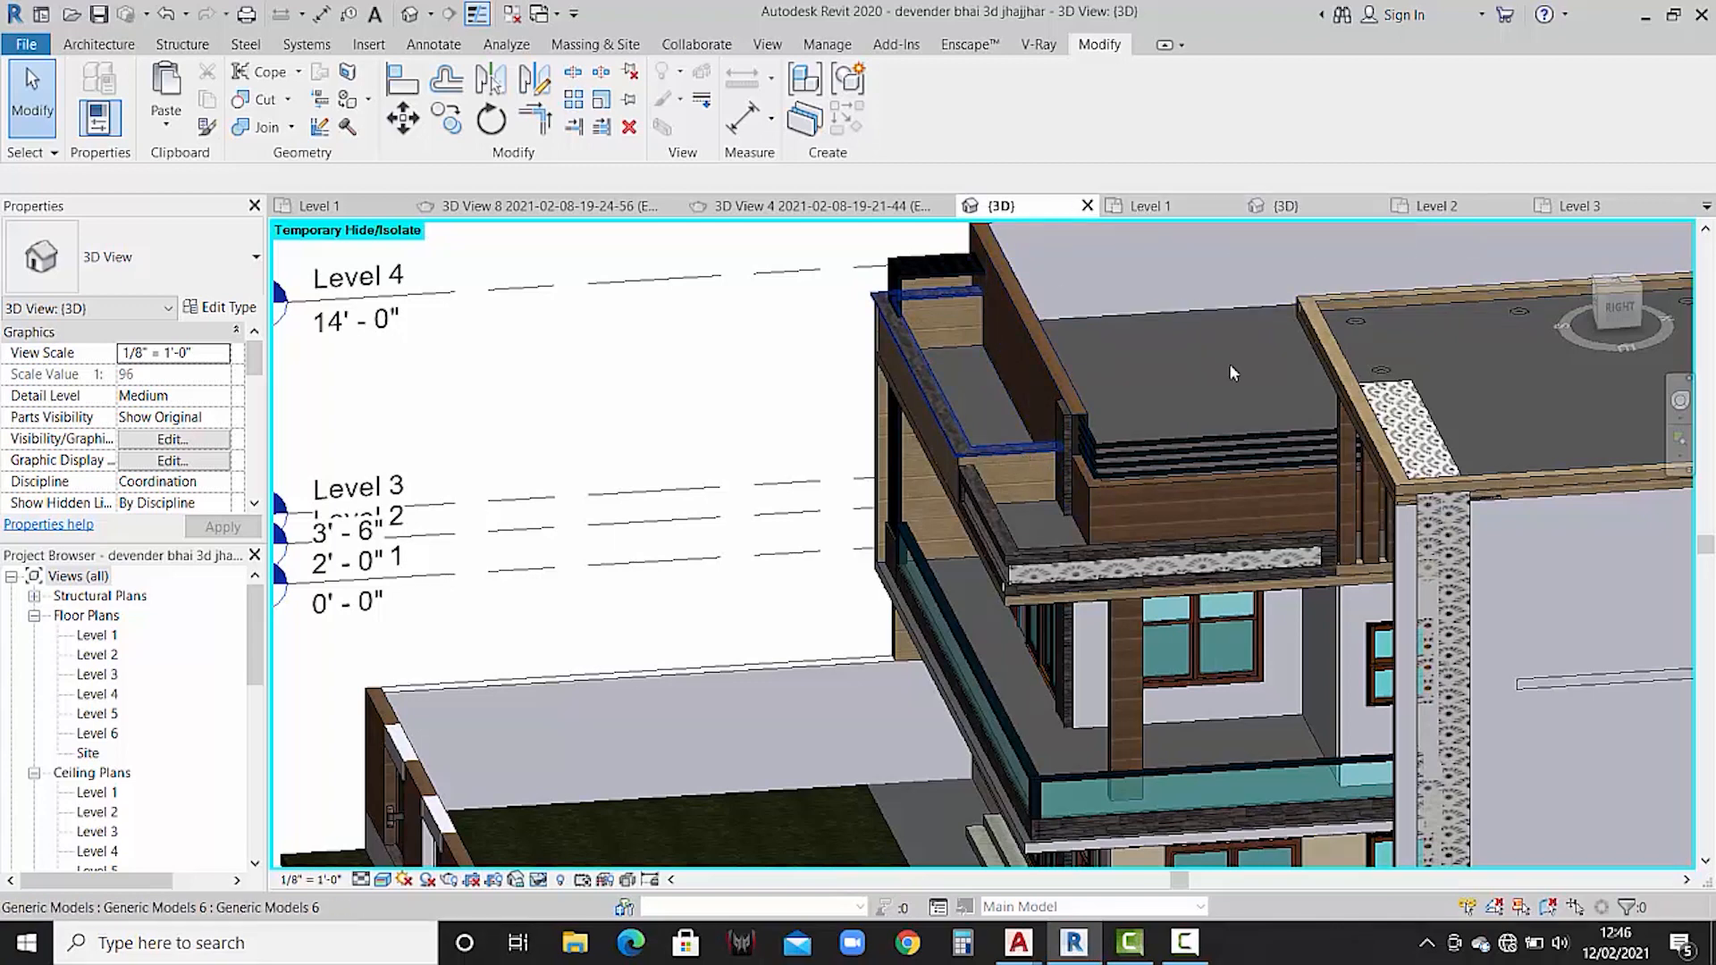
left_click(1292, 207)
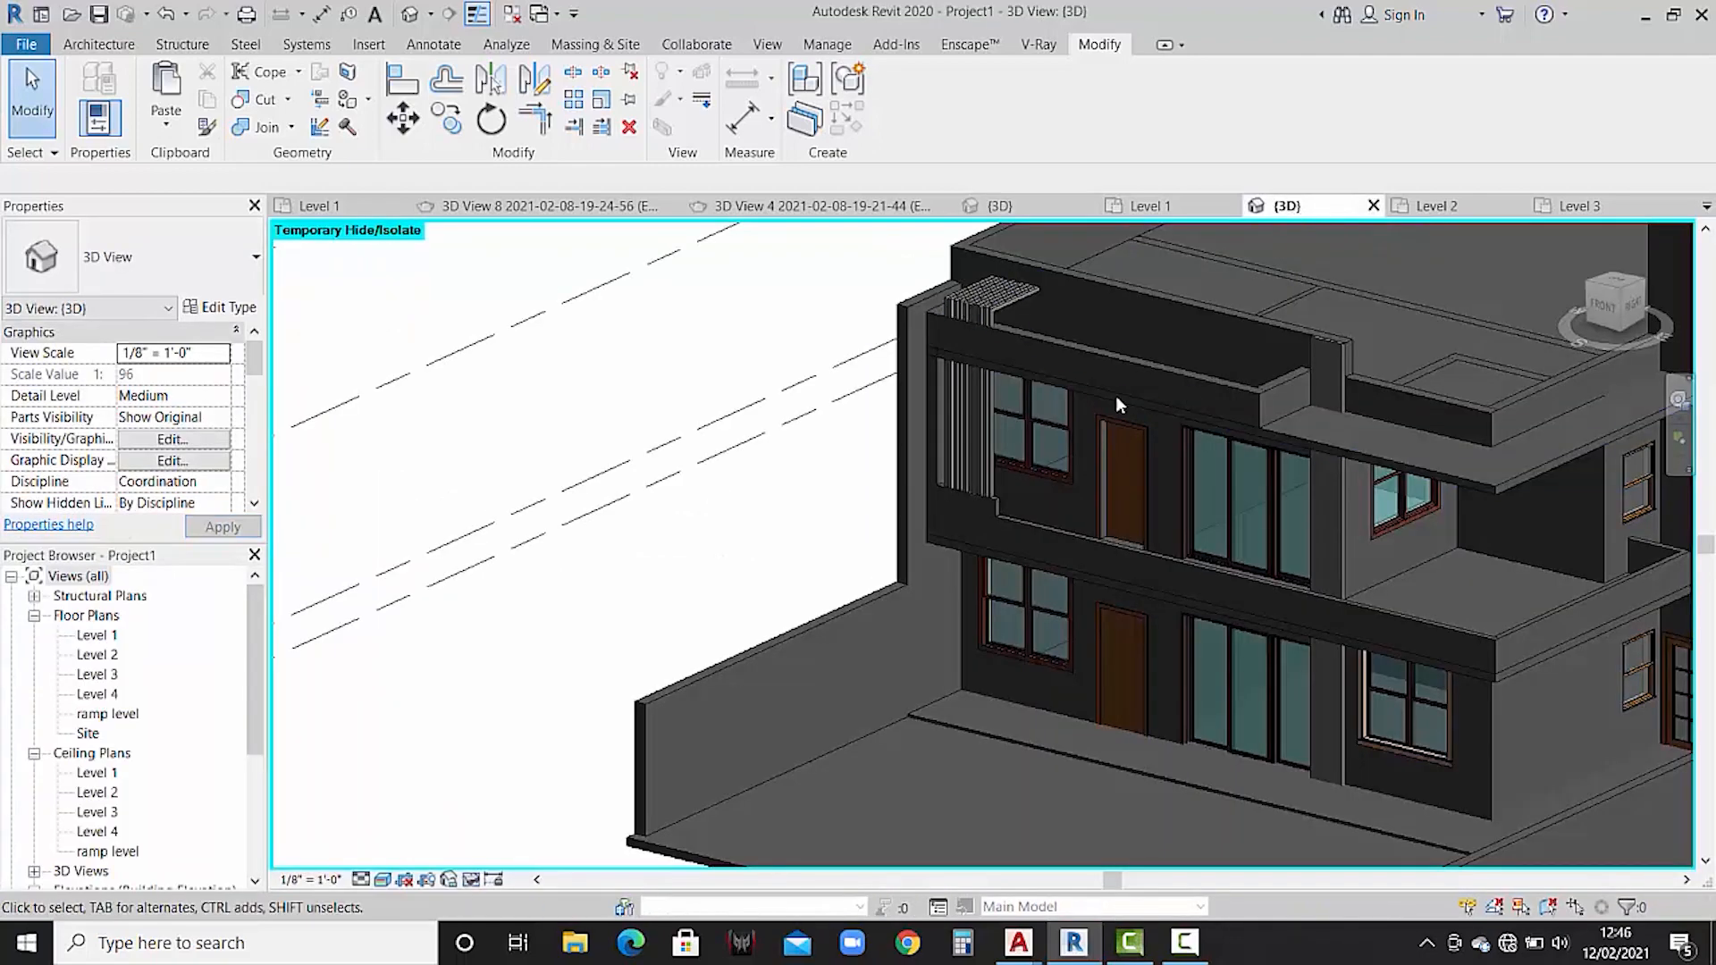
middle_click_drag(1118, 402, 1086, 435)
- Start a new in-place component in the Generic Models category and accept its default name
left_click(117, 54)
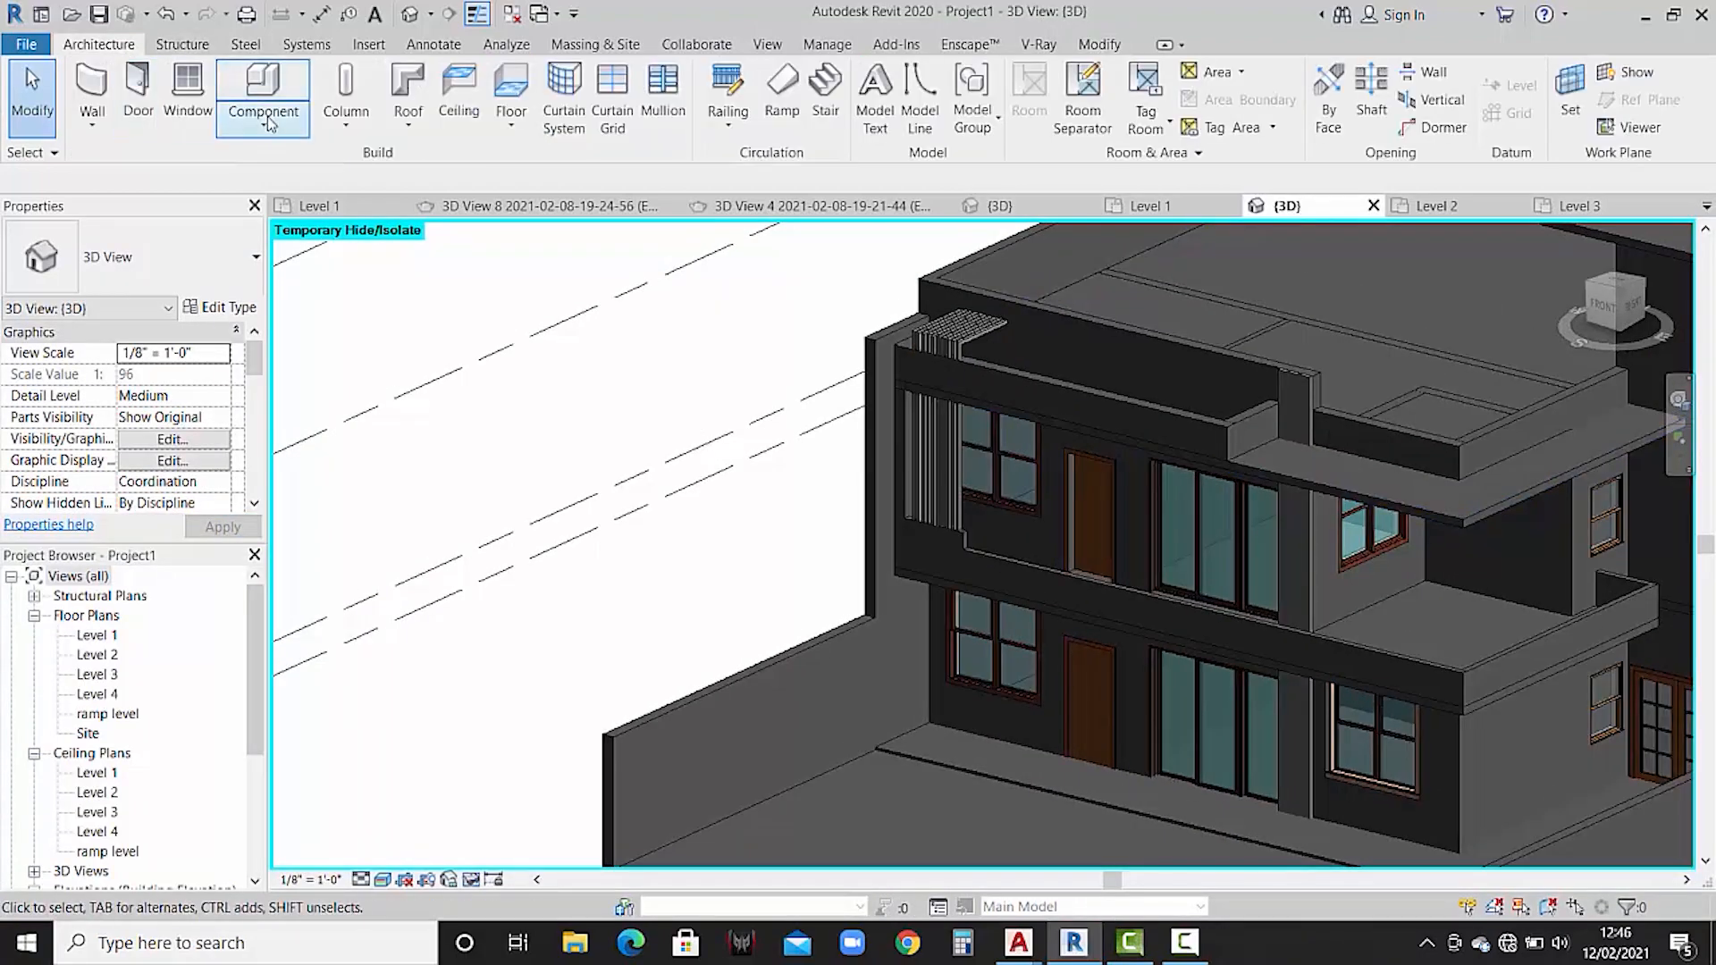
left_click(263, 112)
left_click(306, 211)
scroll(768, 366, "down", 3)
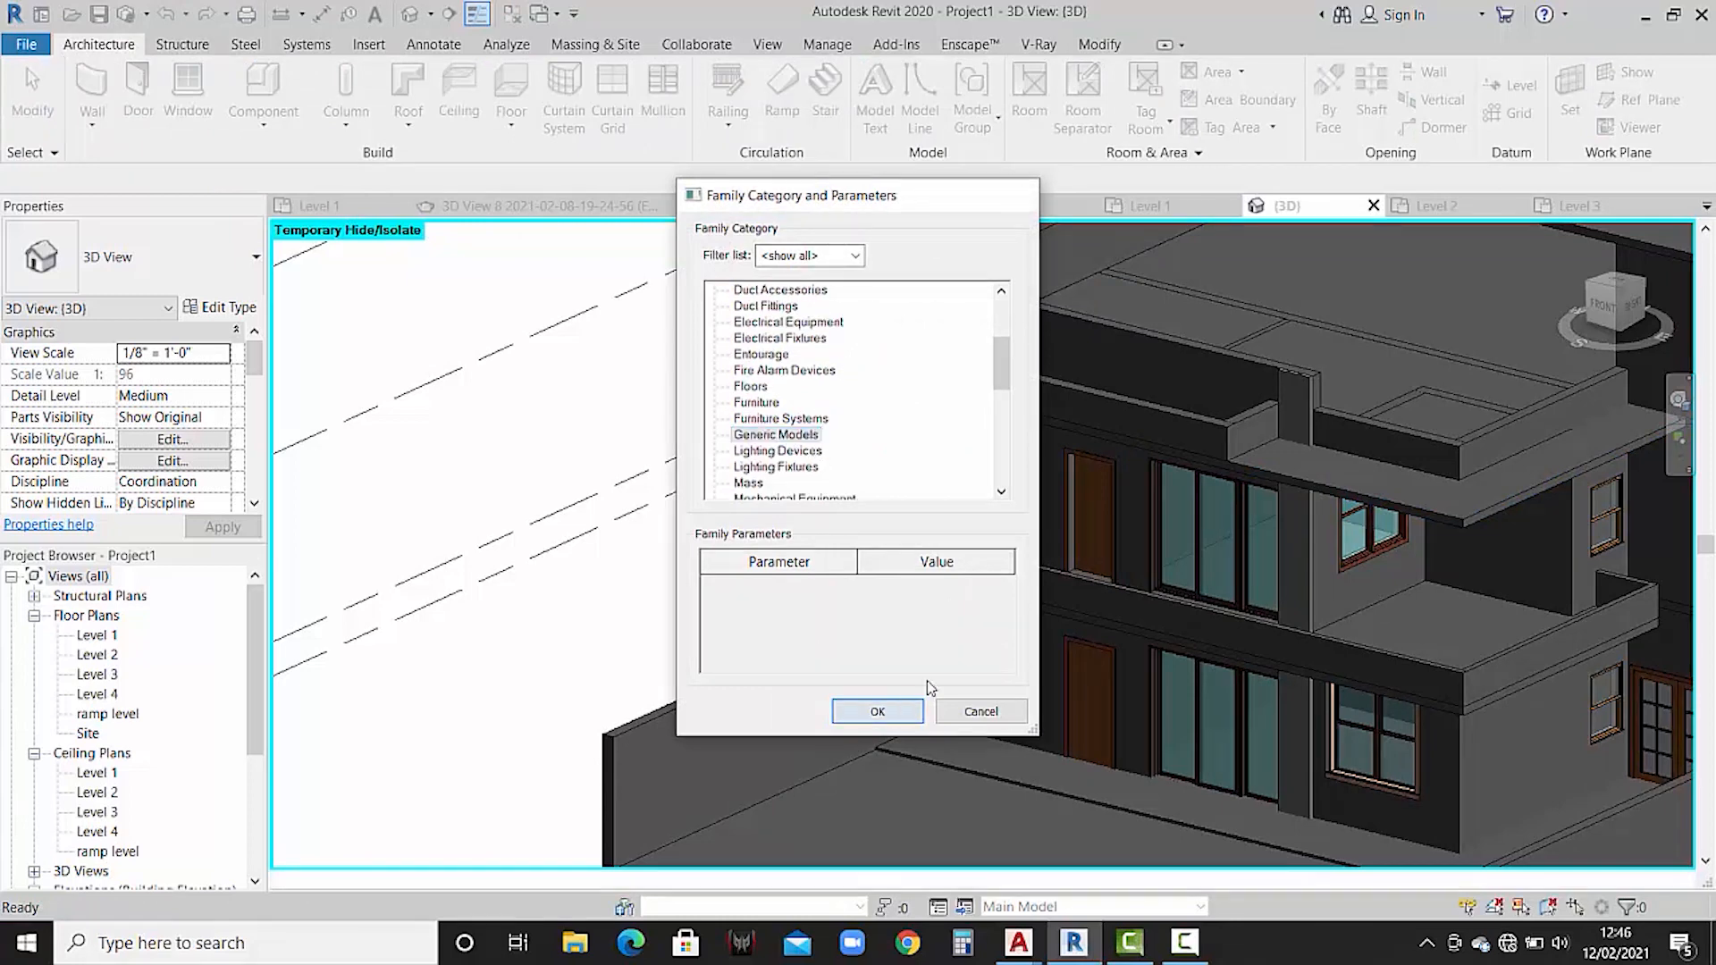
left_click(903, 711)
left_click(858, 513)
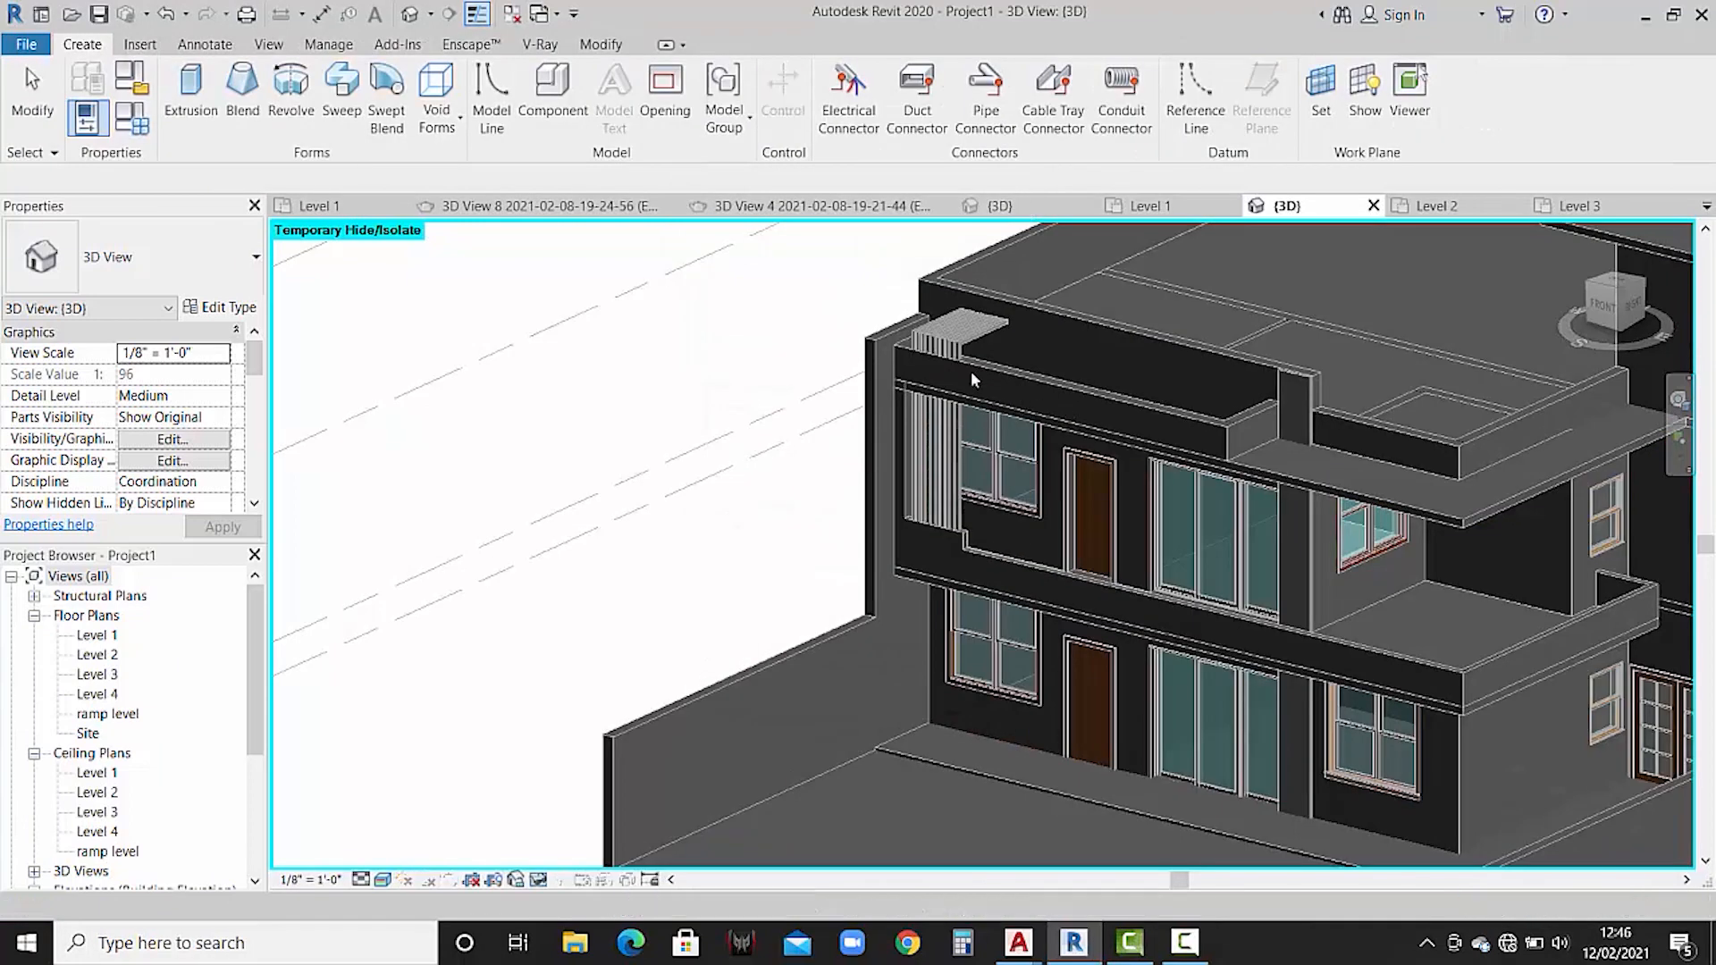
- Start an extrusion and pick the top face of the front parapet wall as its work plane
left_click(191, 100)
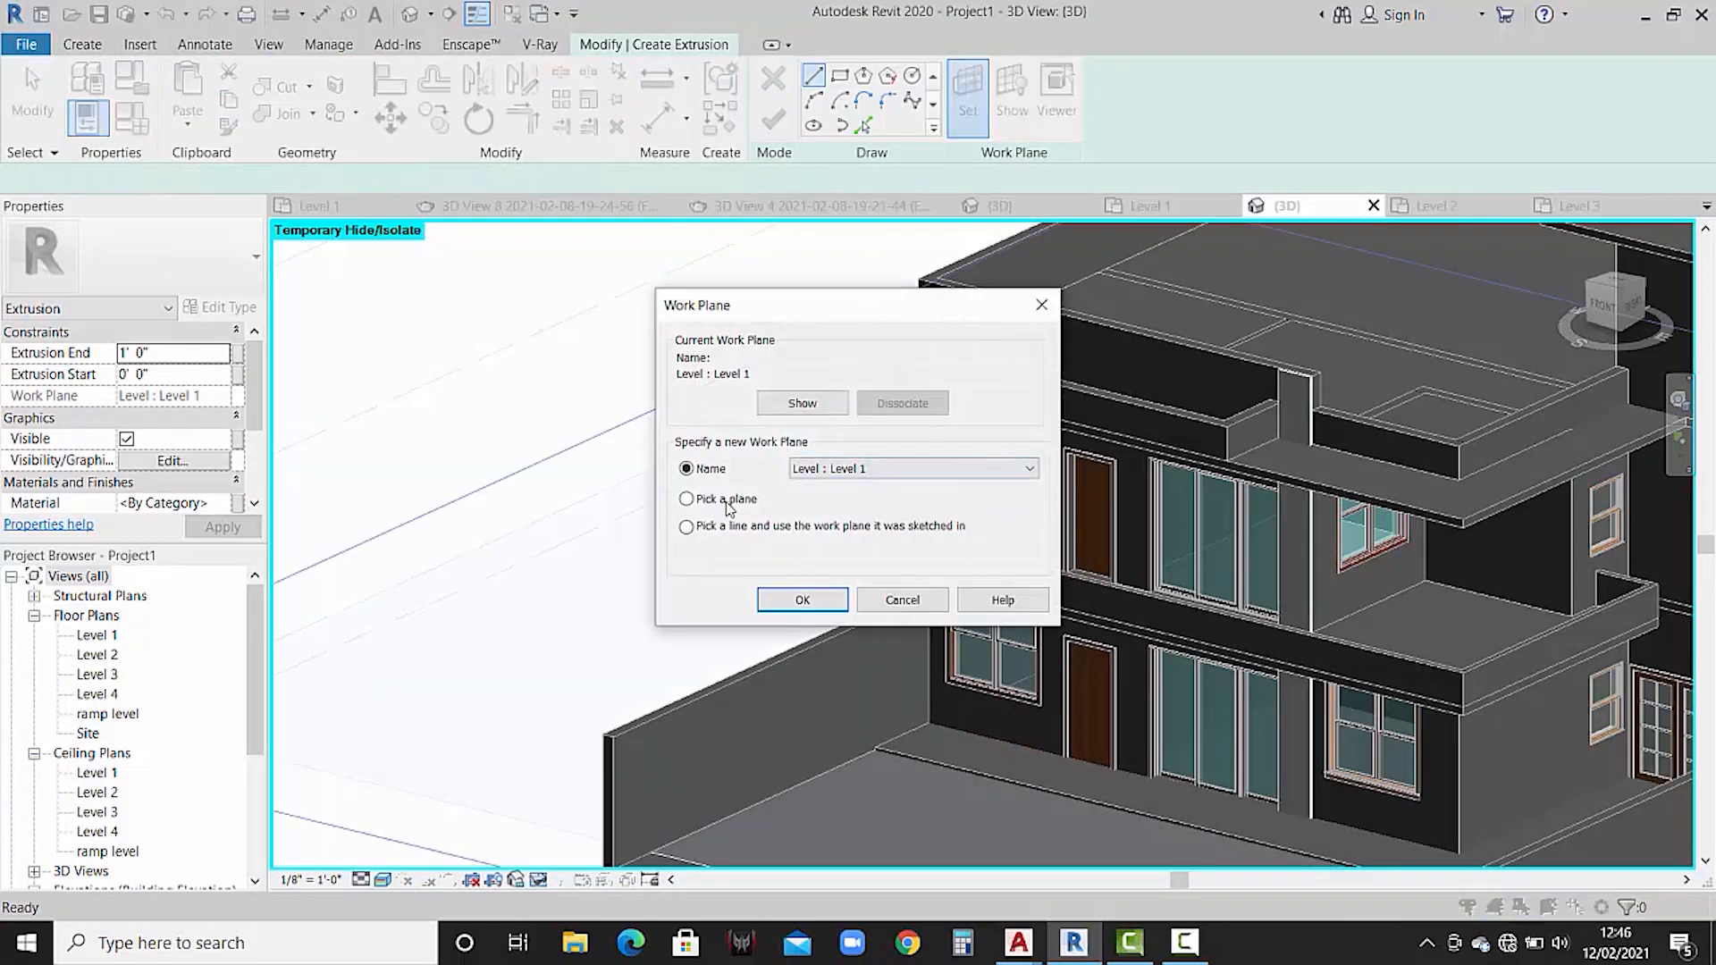
left_click(791, 592)
scroll(1025, 396, "up", 5)
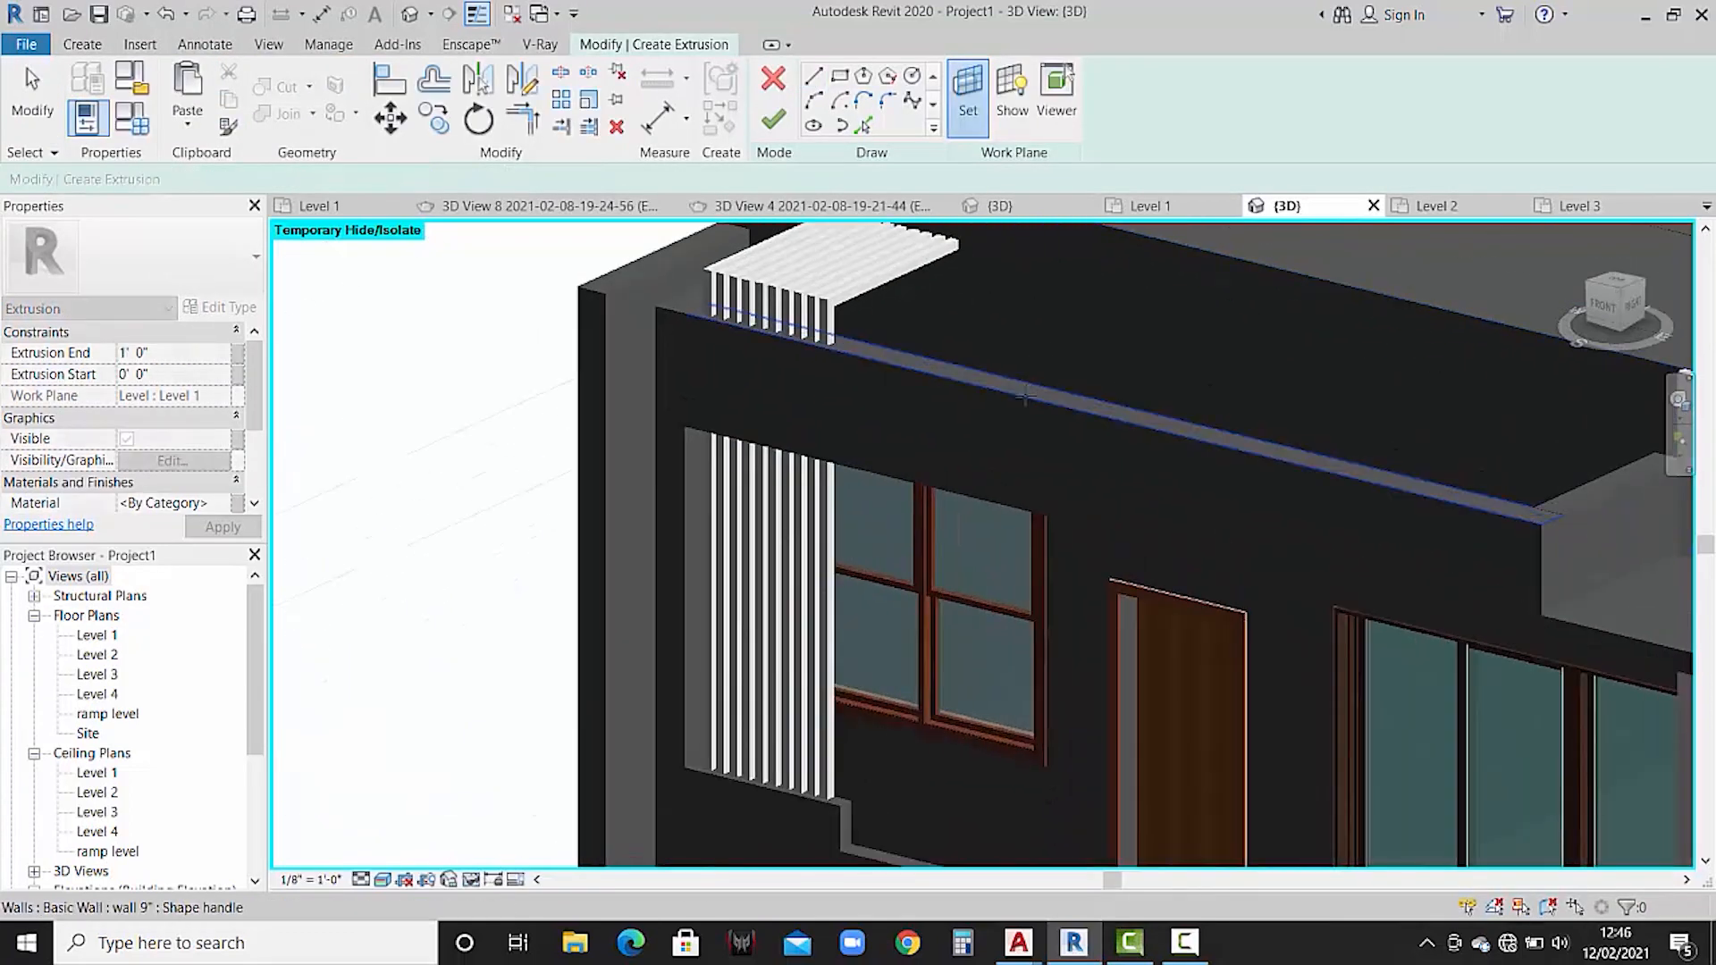
left_click(1025, 396)
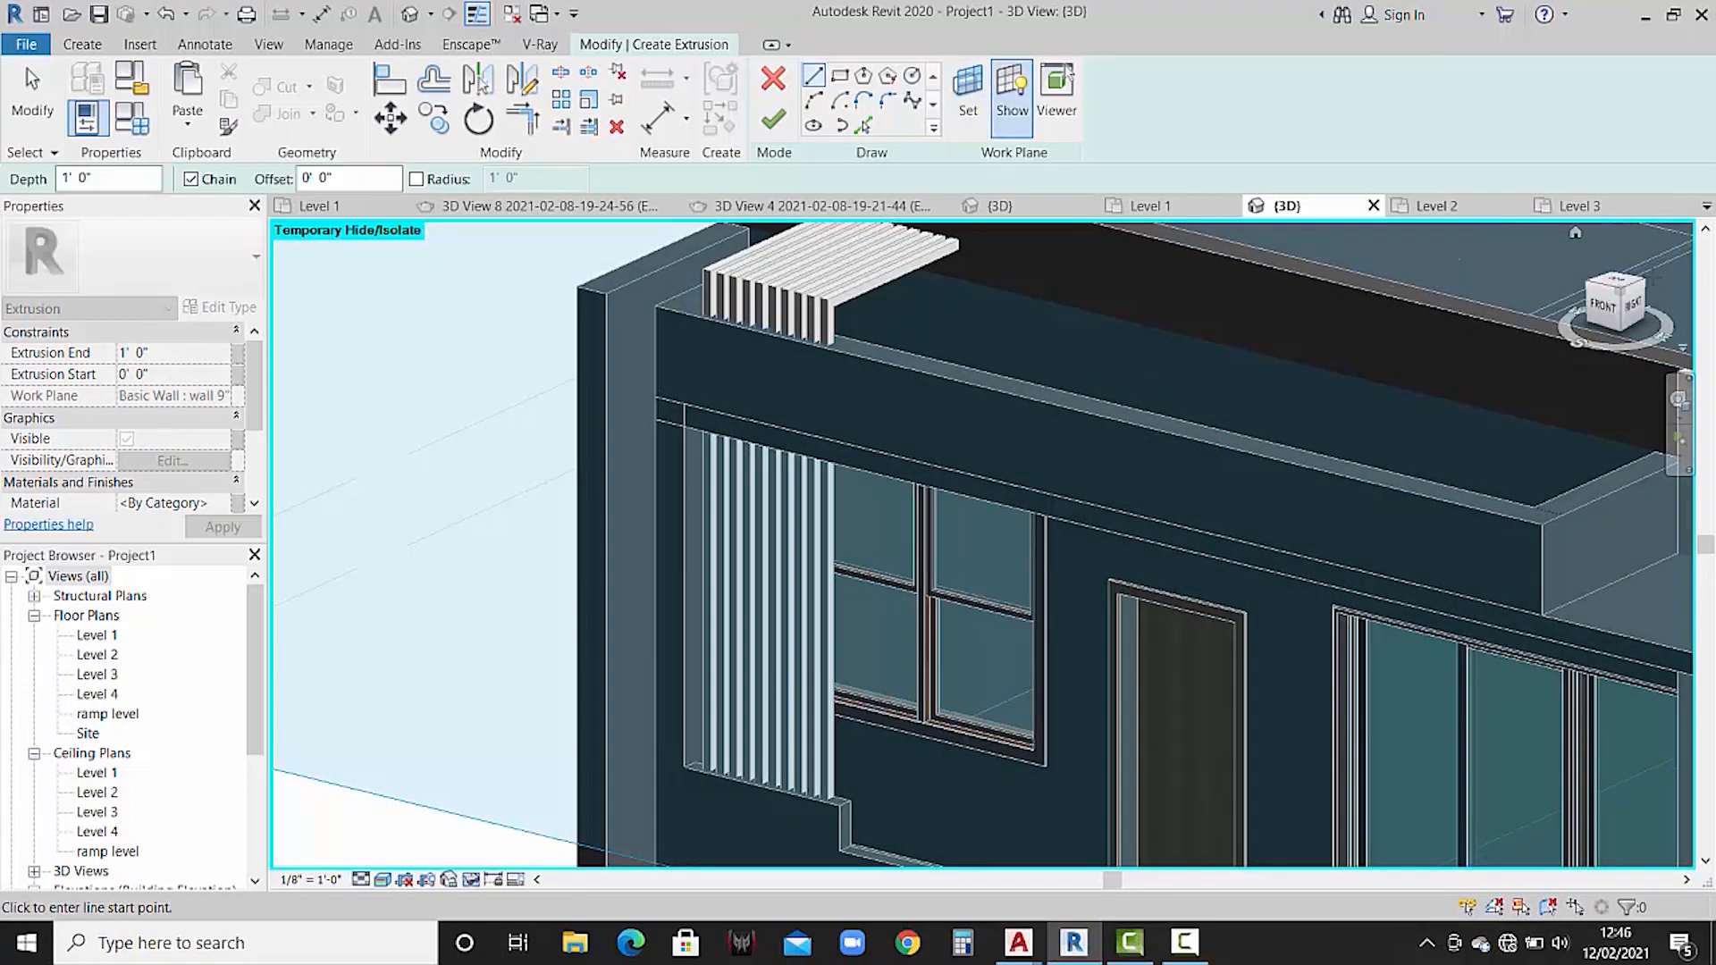
- From the top view, pick the inner and outer edges of the parapet's west return as sketch lines offset 0' 0 1/2"
scroll(1431, 261, "down", 3)
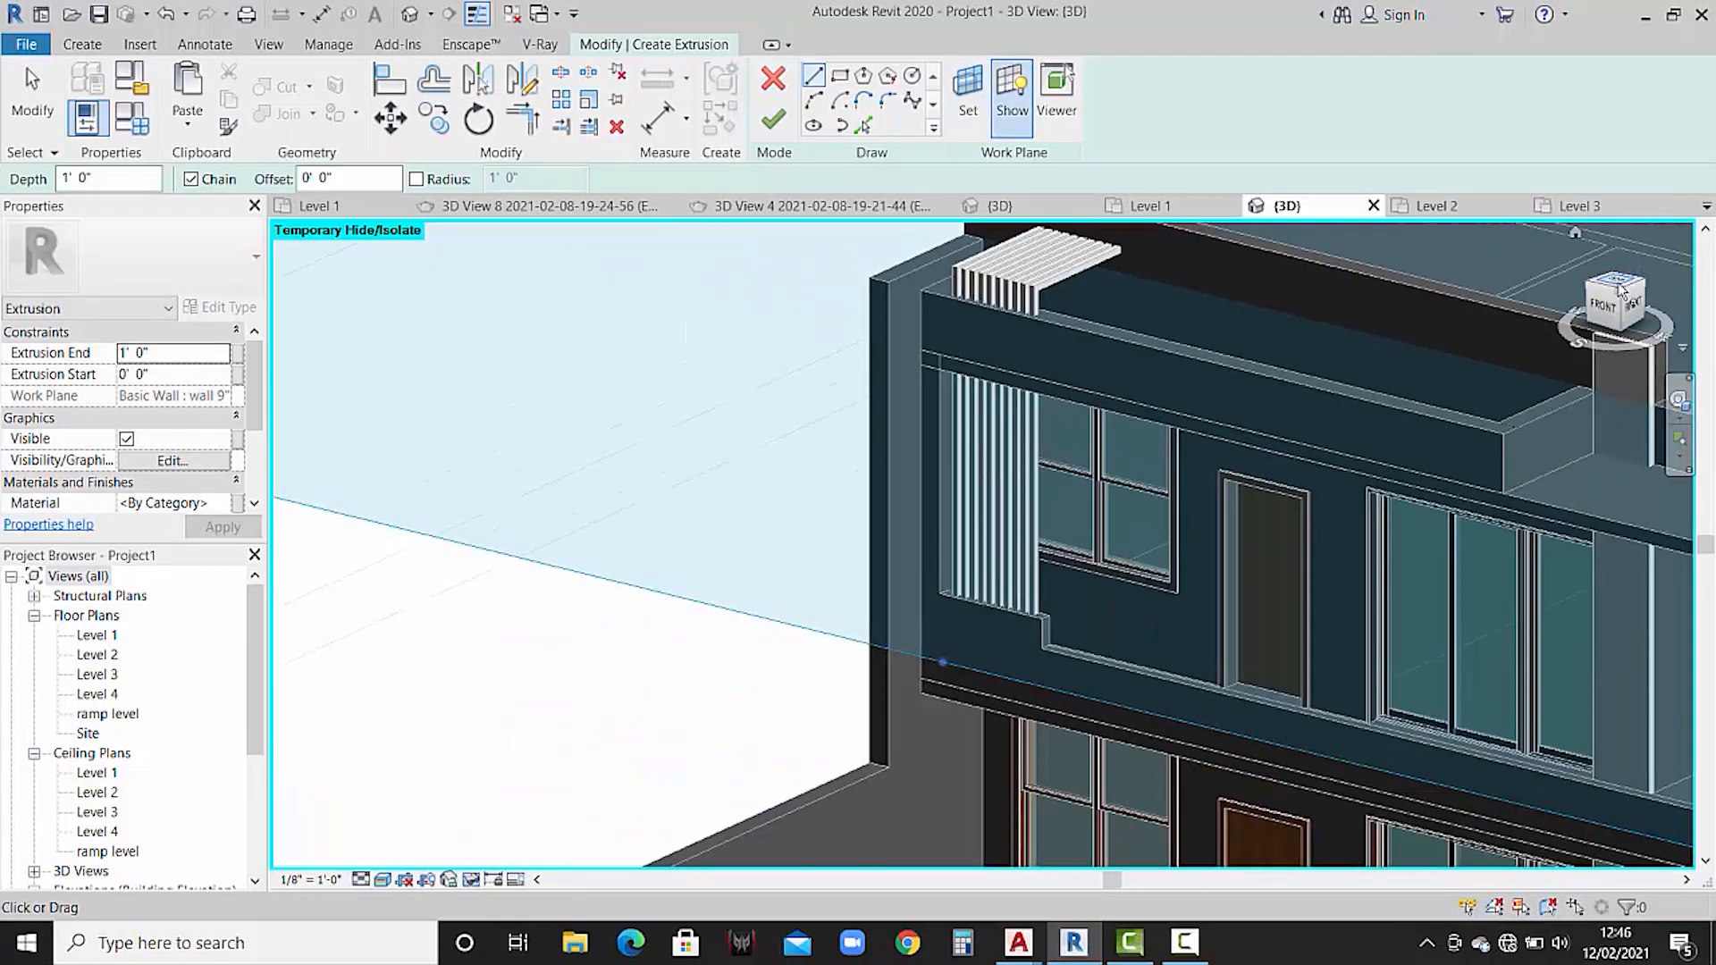
left_click(1620, 288)
scroll(1325, 742, "up", 3)
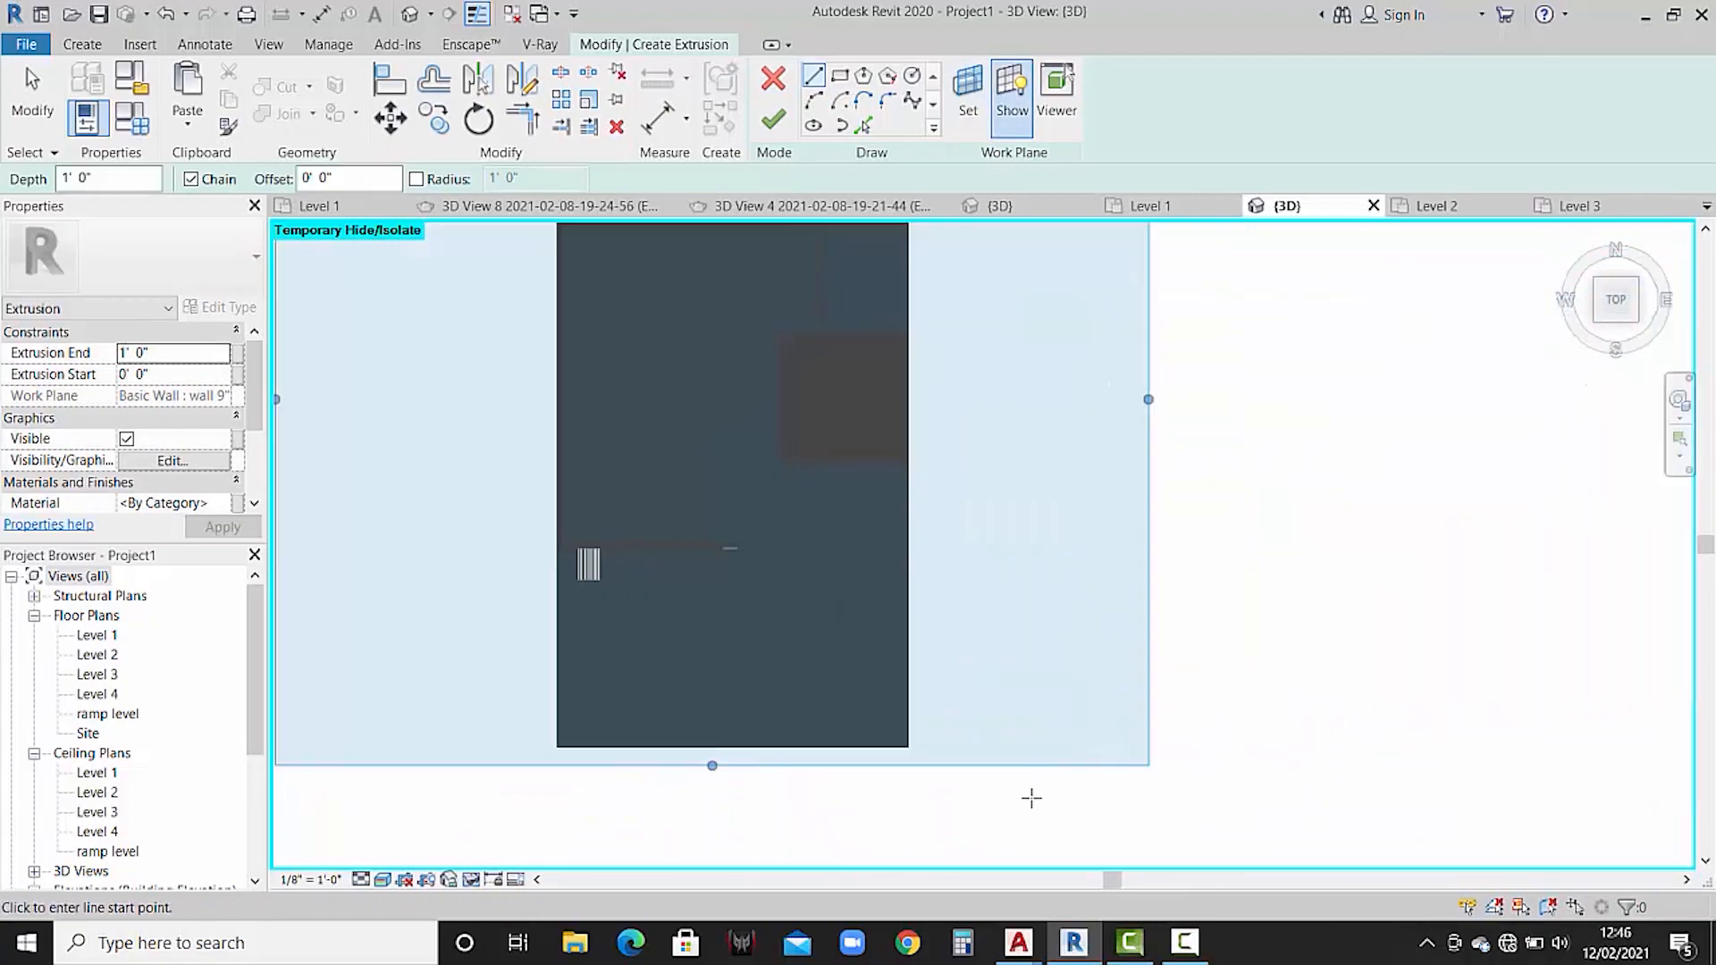
scroll(1029, 756, "up", 3)
middle_click_drag(1029, 722, 1562, 425)
middle_click_drag(1132, 488, 1145, 741)
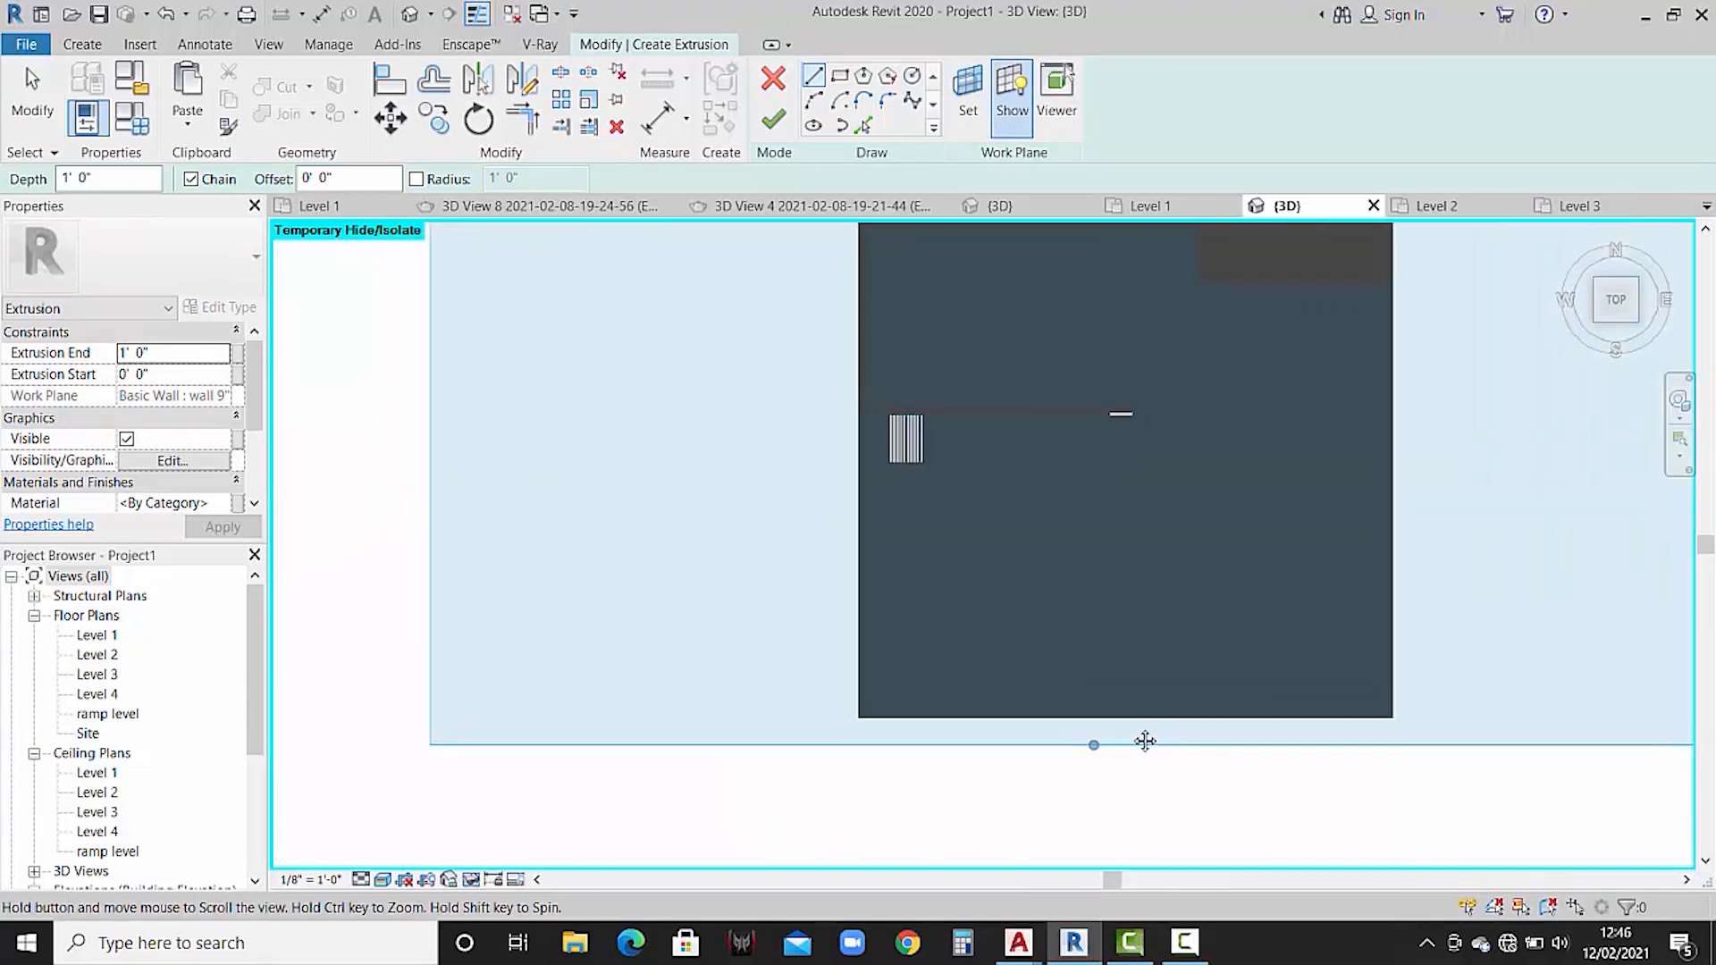
scroll(1145, 741, "down", 2)
scroll(975, 595, "up", 3)
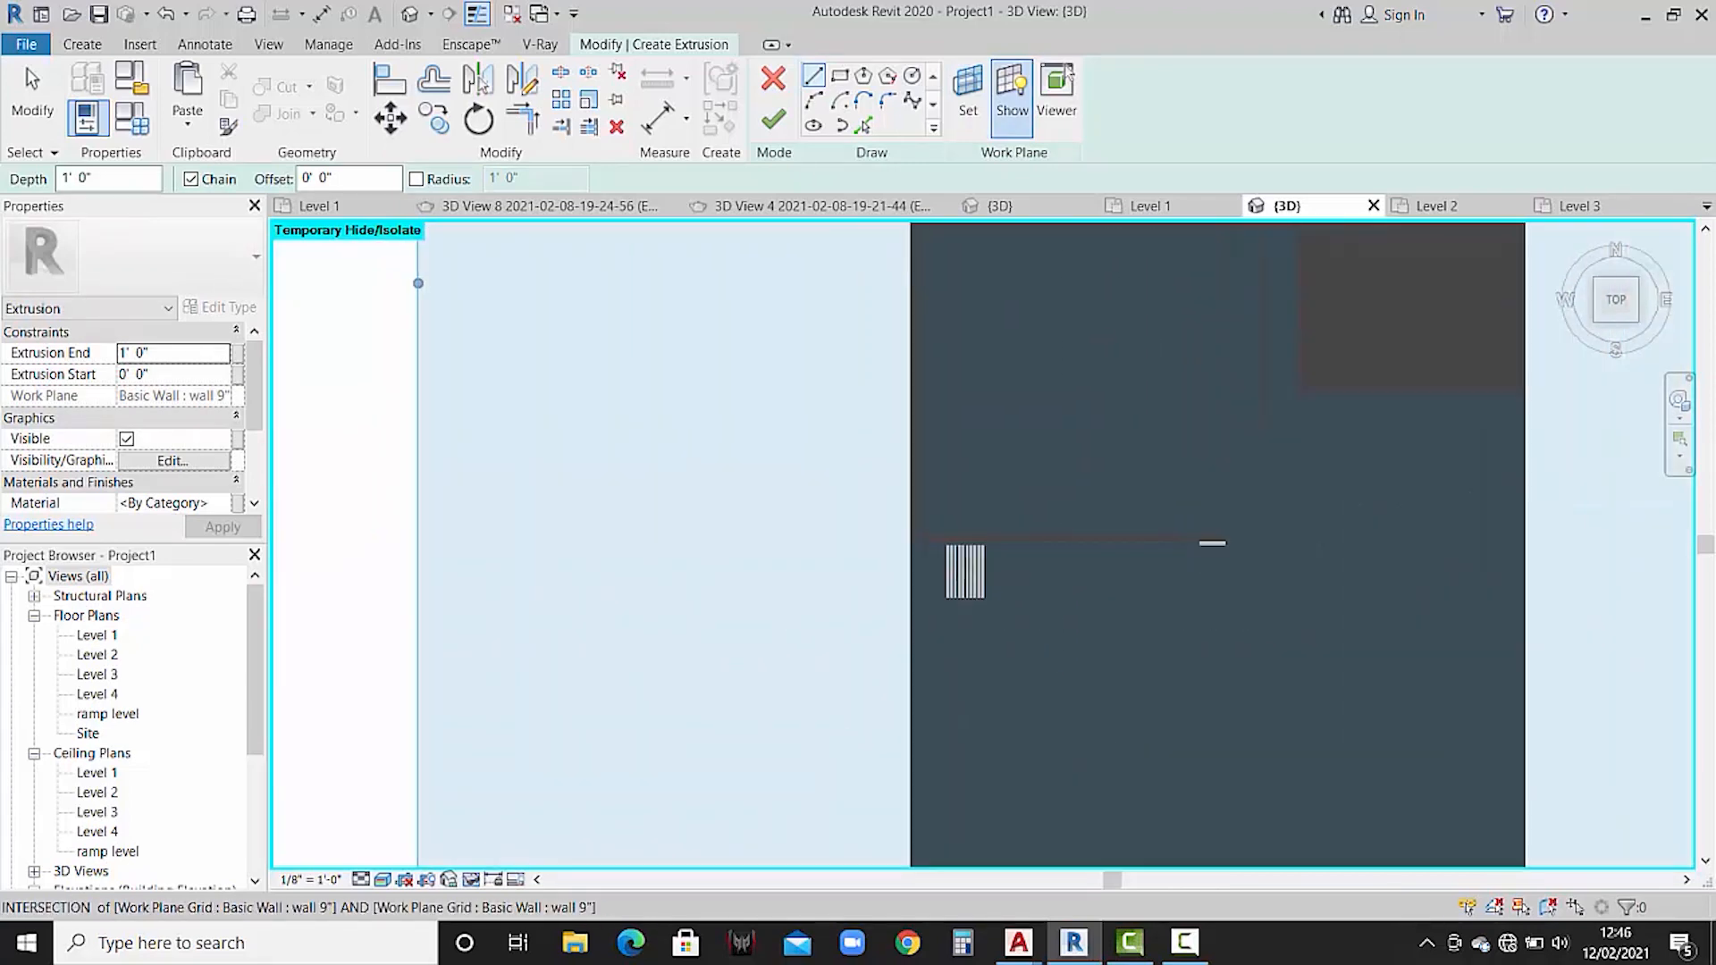
scroll(989, 613, "down", 2)
scroll(960, 601, "up", 2)
scroll(961, 600, "up", 2)
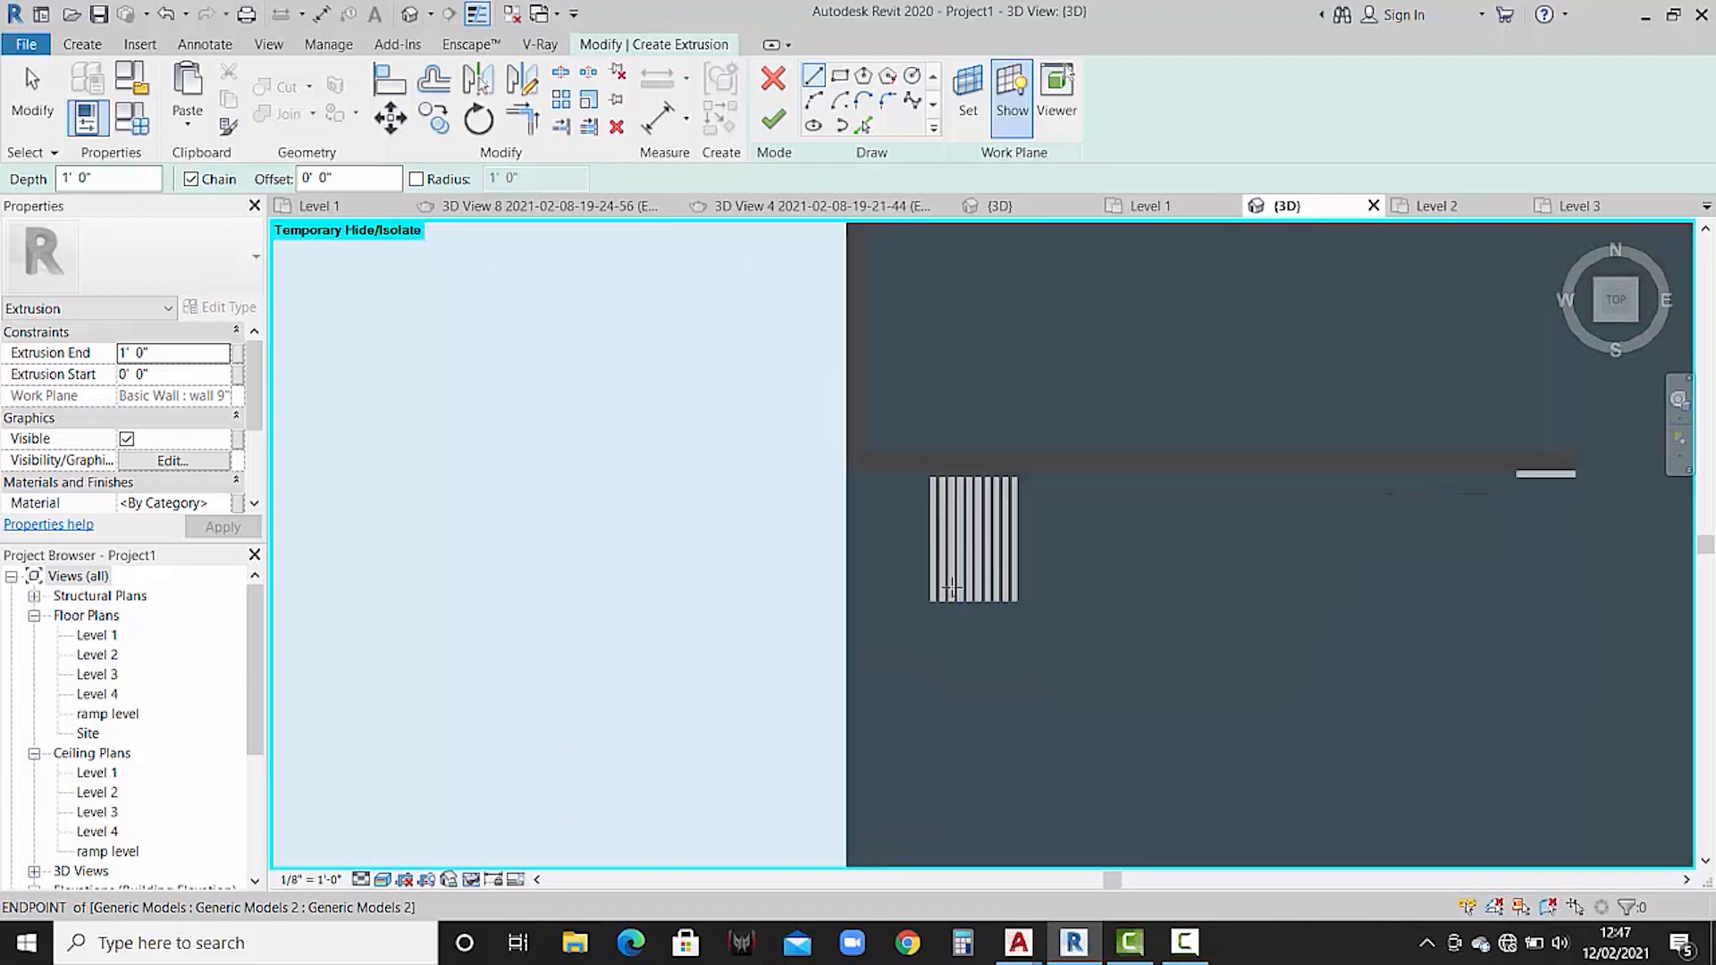
left_click(839, 77)
scroll(892, 471, "up", 4)
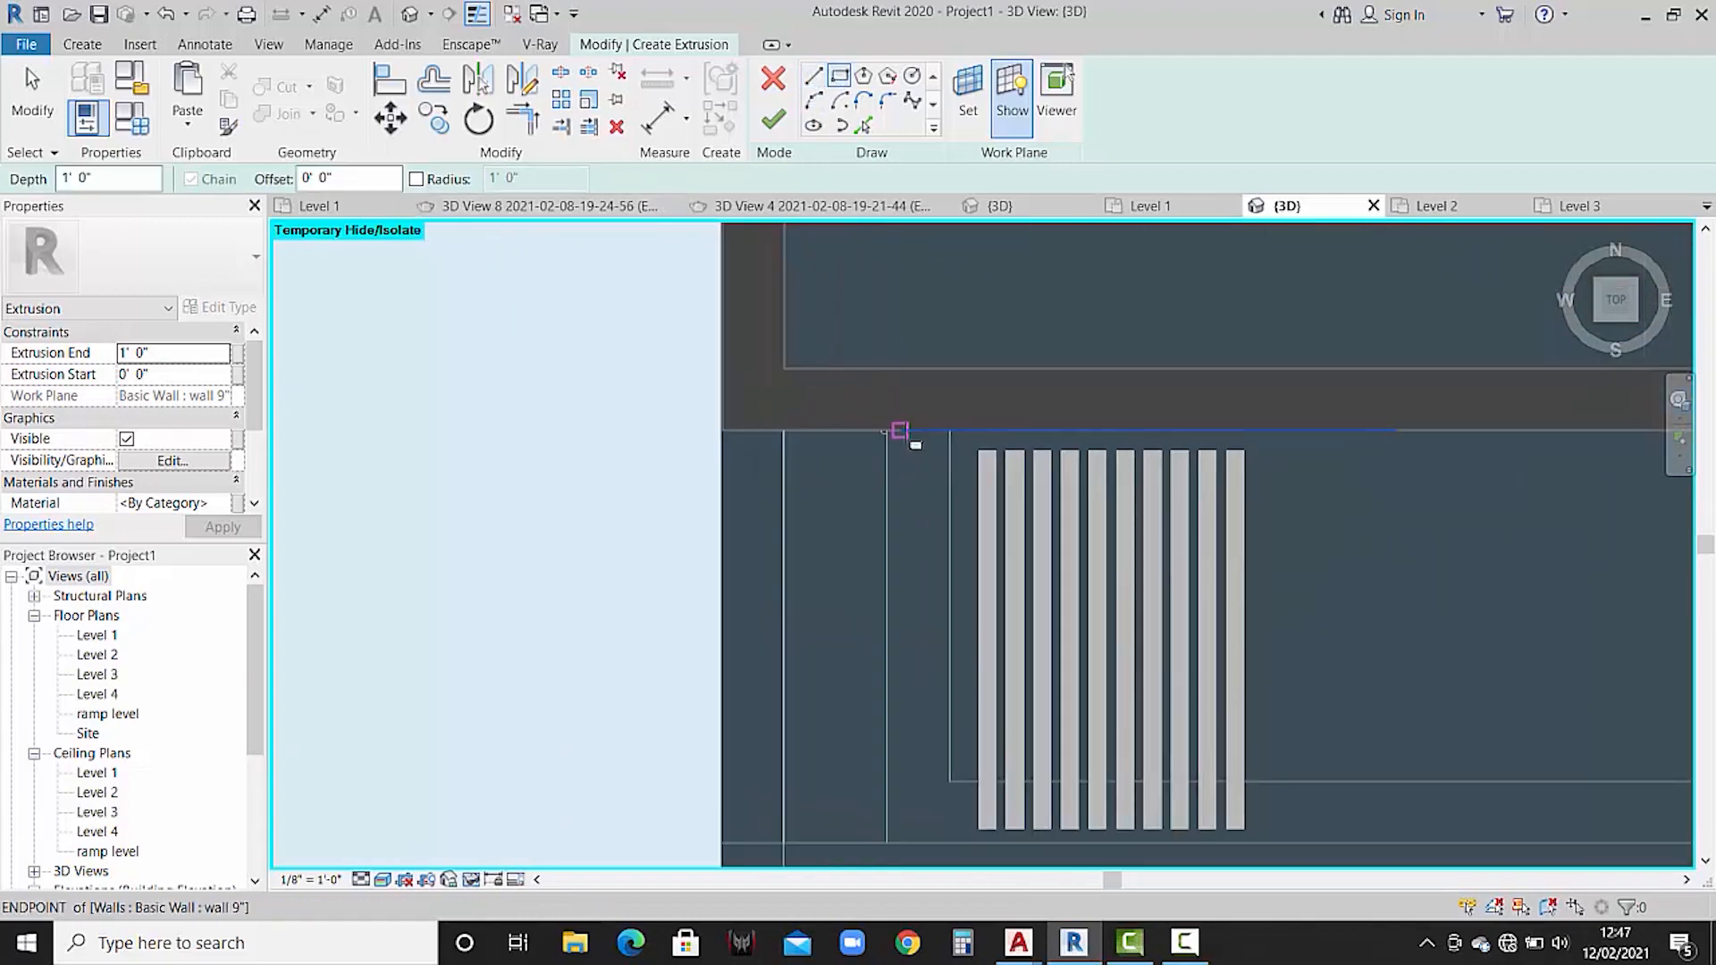
left_click(864, 125)
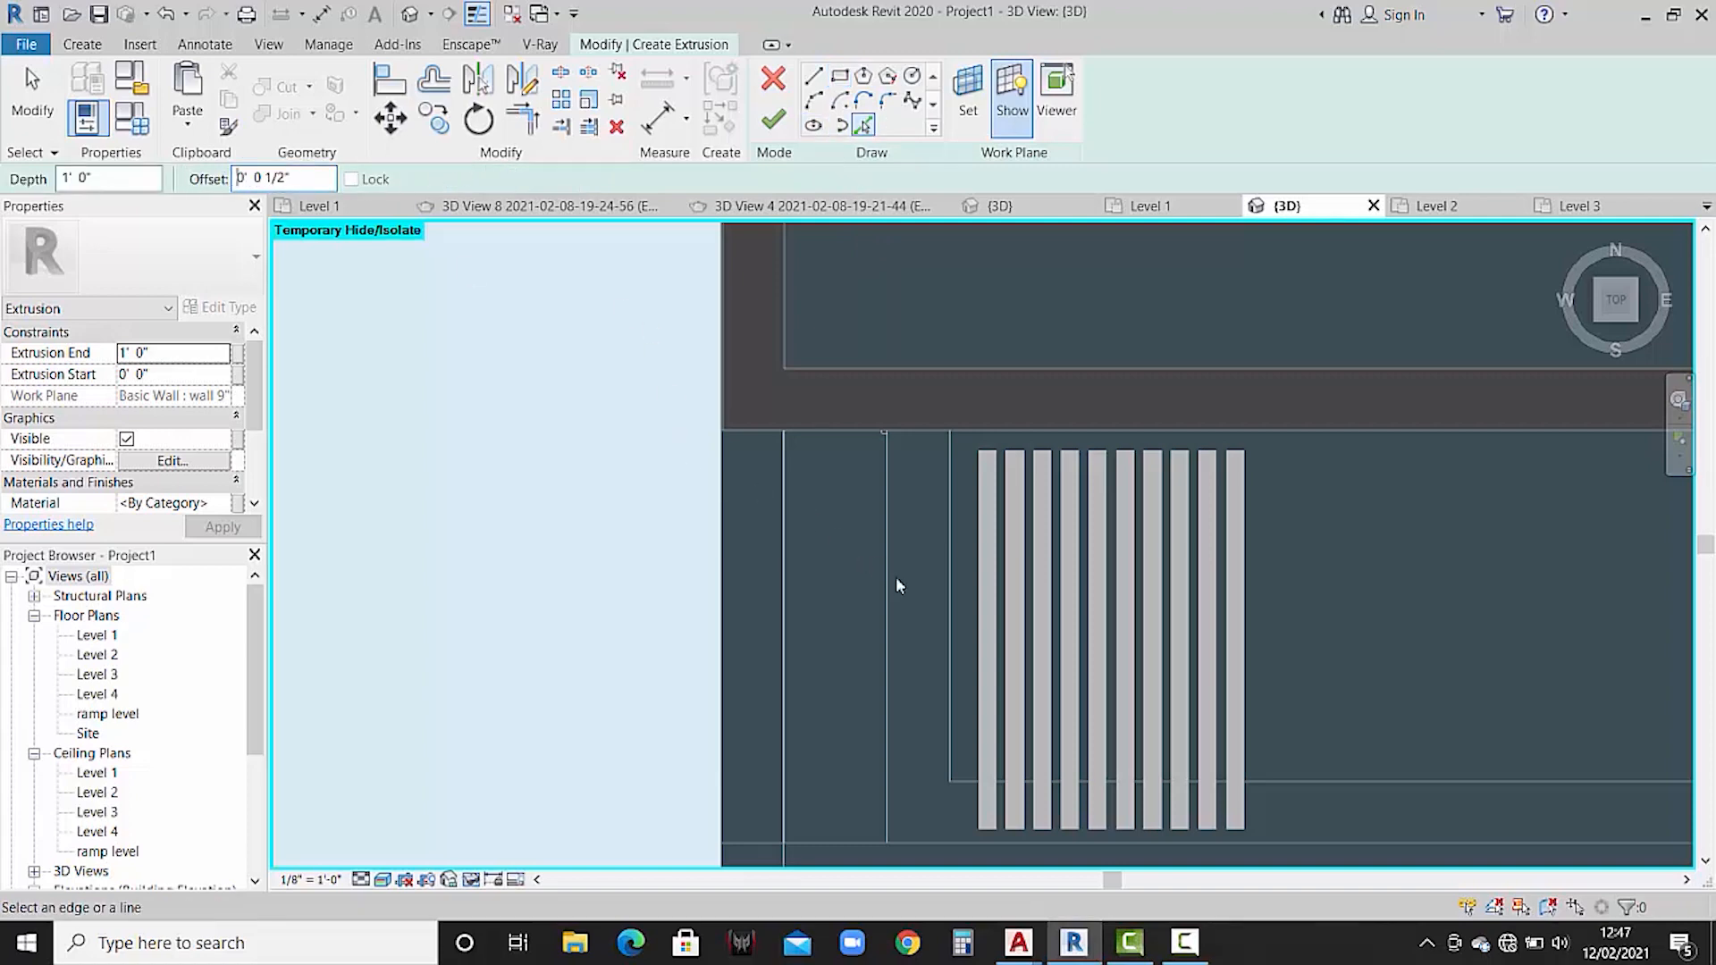
left_click(944, 594)
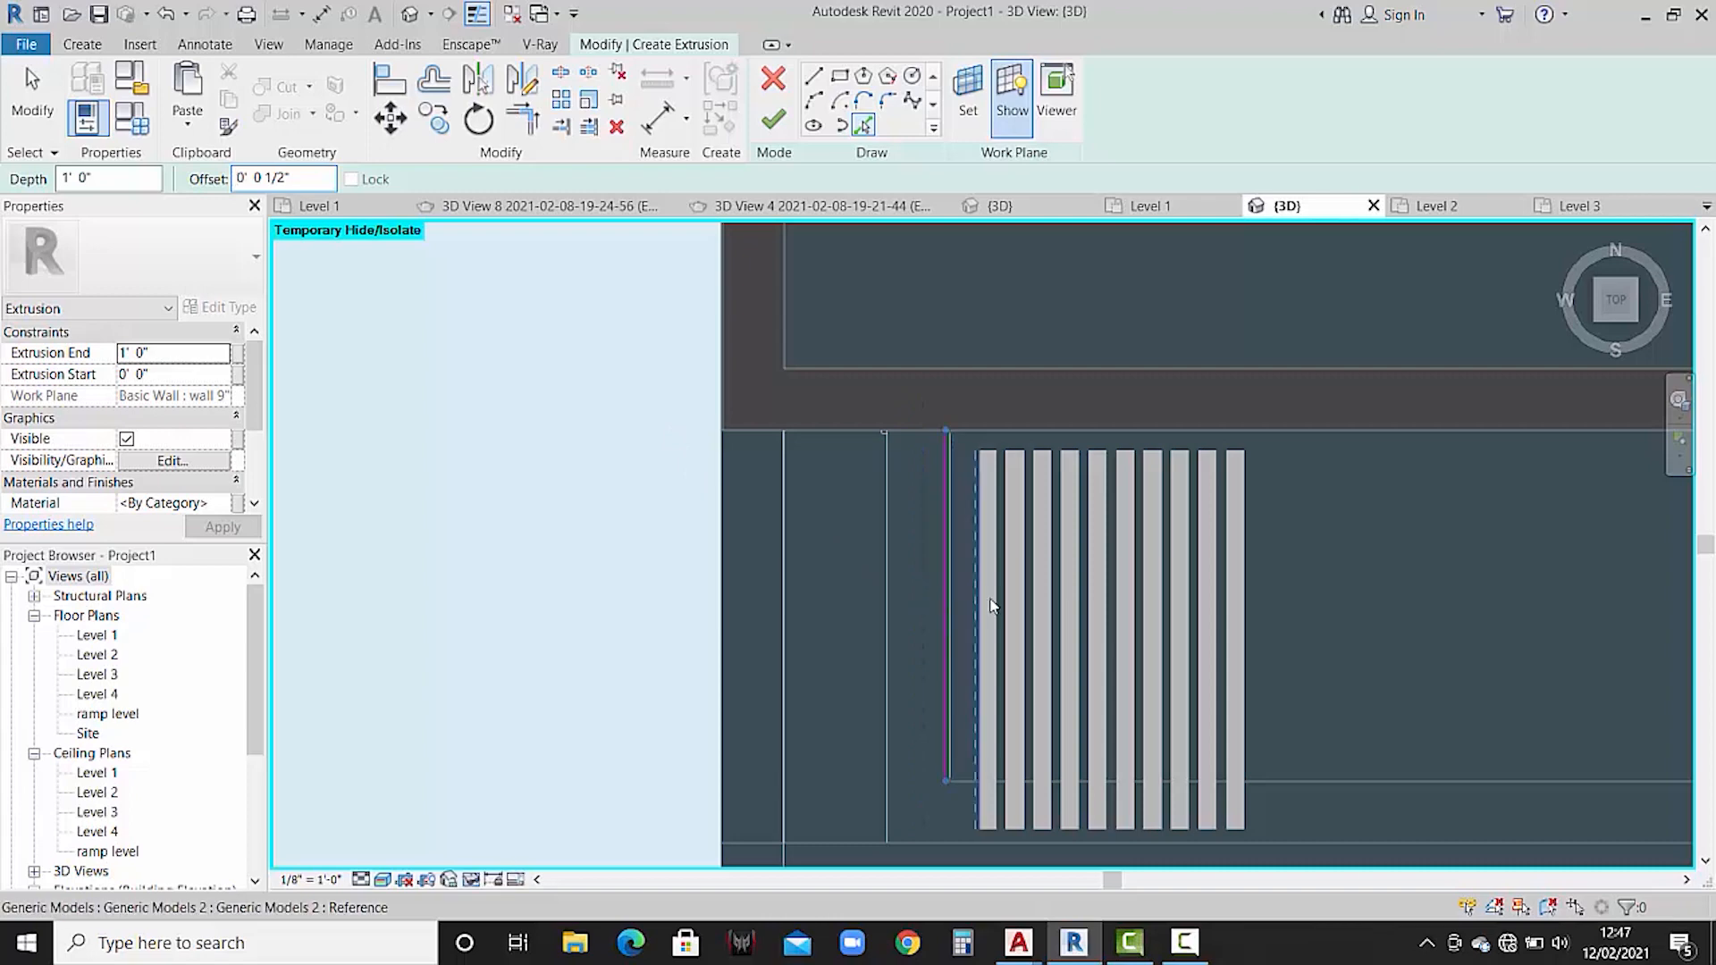
left_click(872, 621)
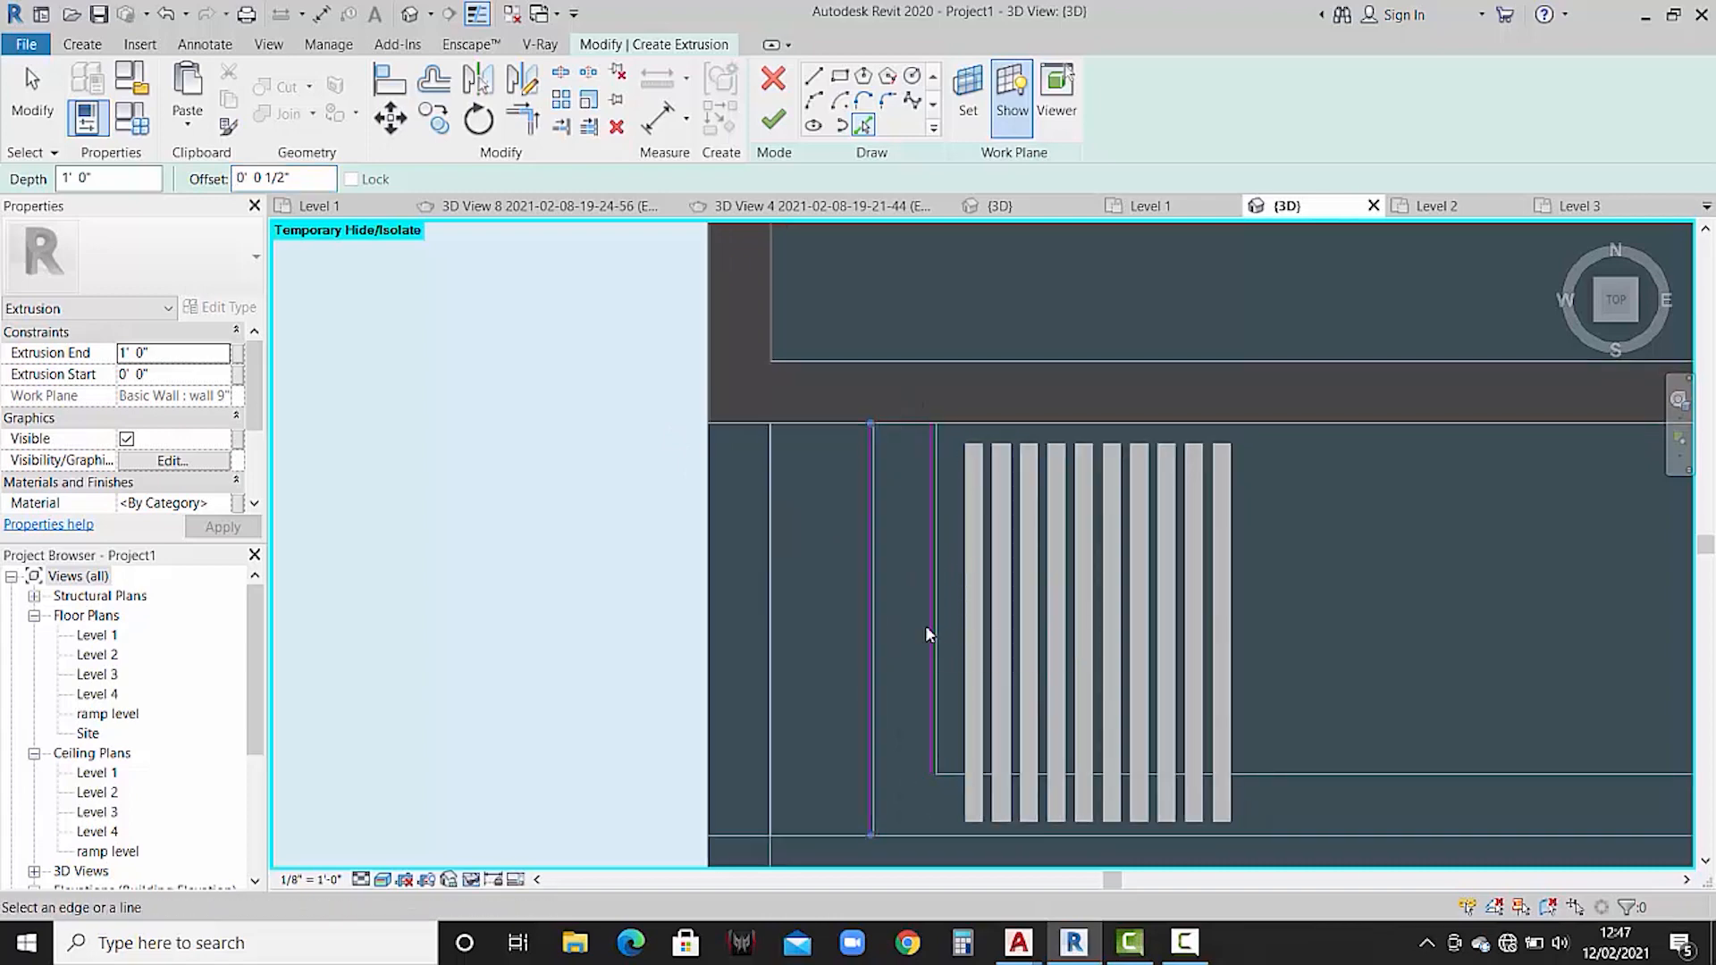
- Pick the inner and outer edges of the parapet's front and east sides as sketch lines with the 0' 0 1/2" offset
middle_click_drag(938, 640, 888, 486)
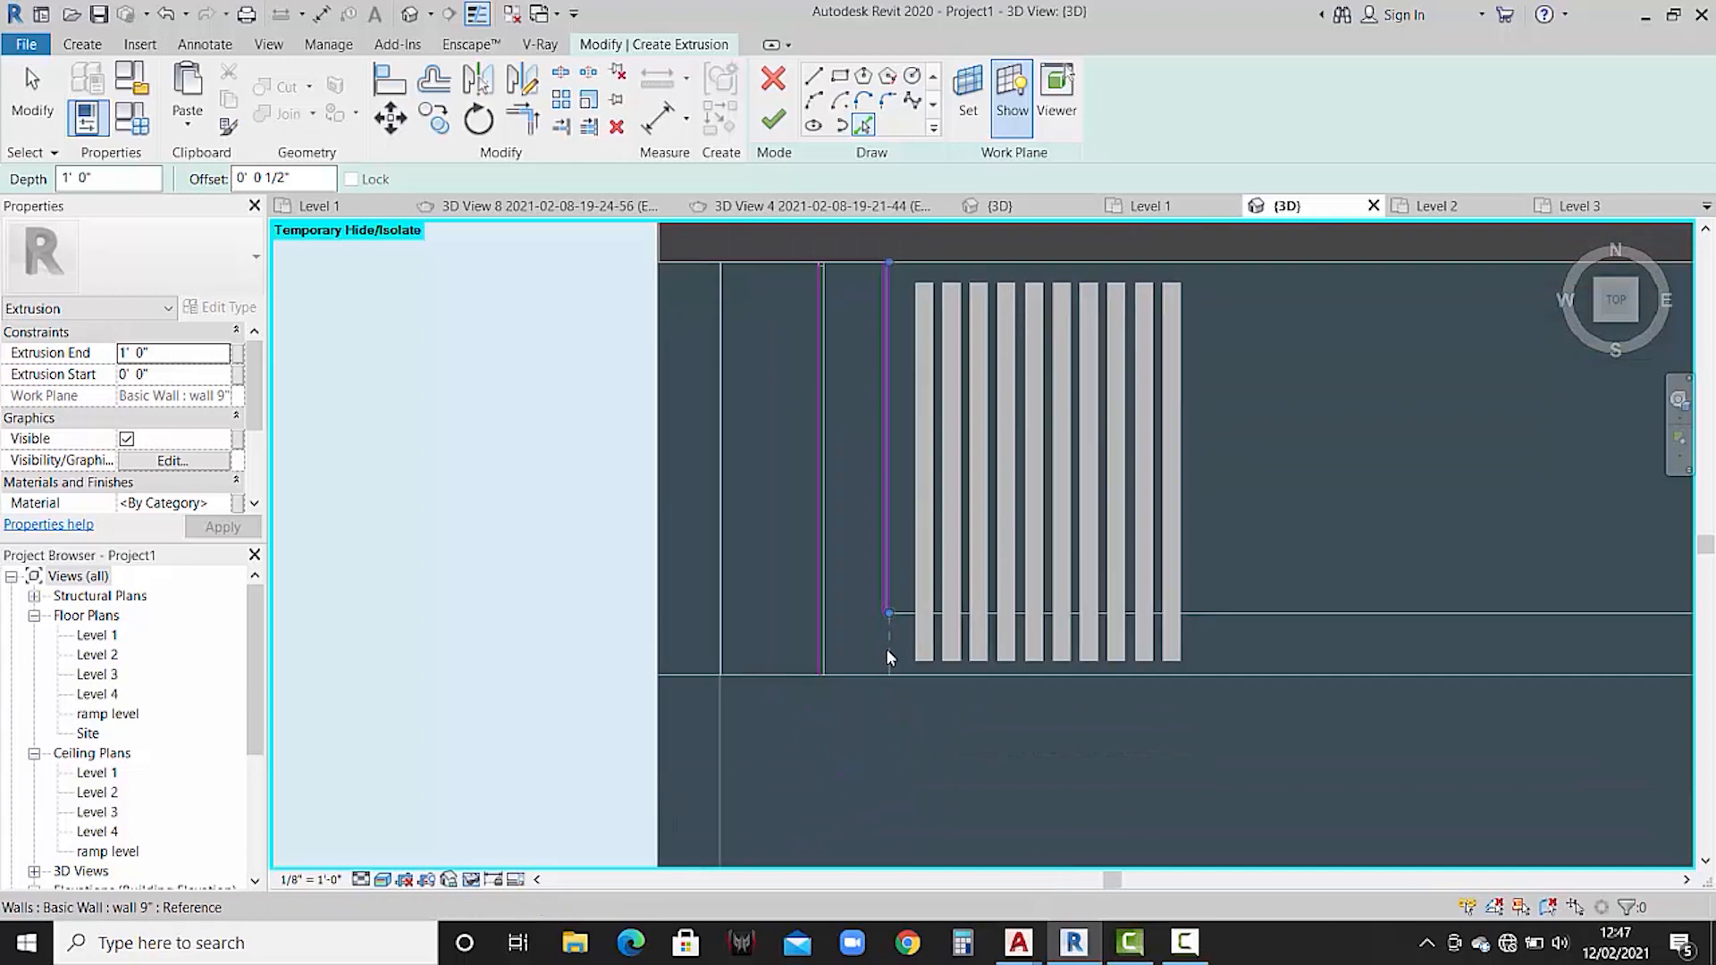
left_click(892, 678)
left_click(1233, 611)
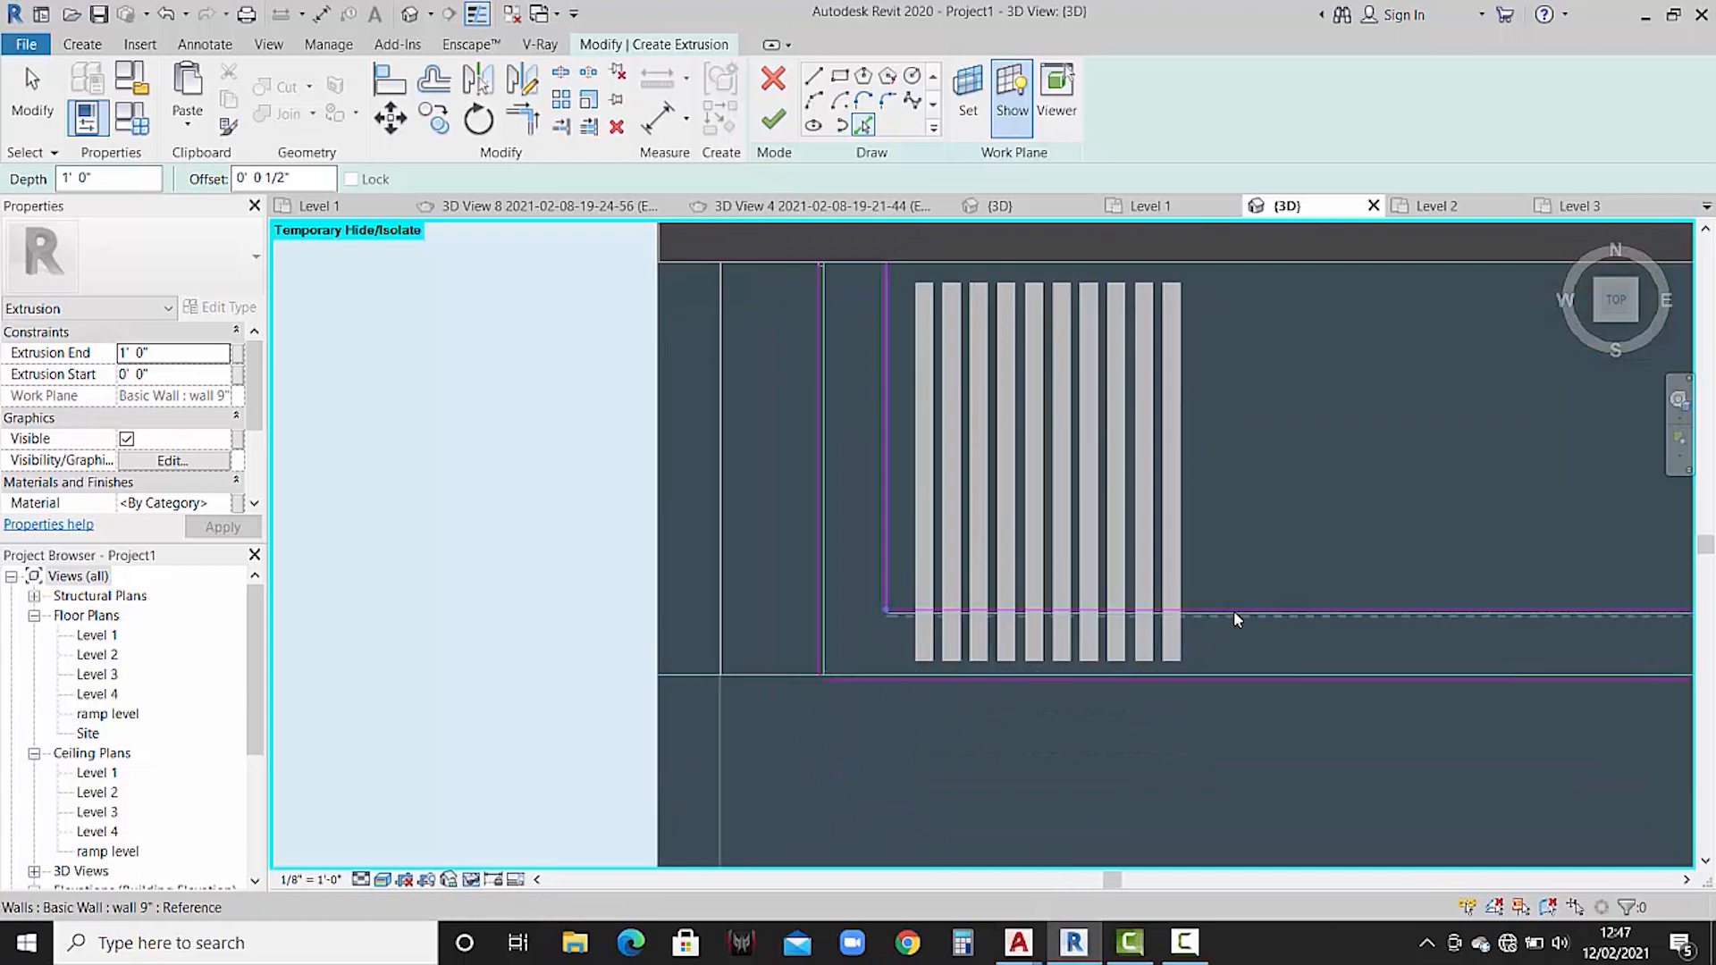
middle_click_drag(1233, 610, 827, 613)
scroll(1193, 611, "down", 5)
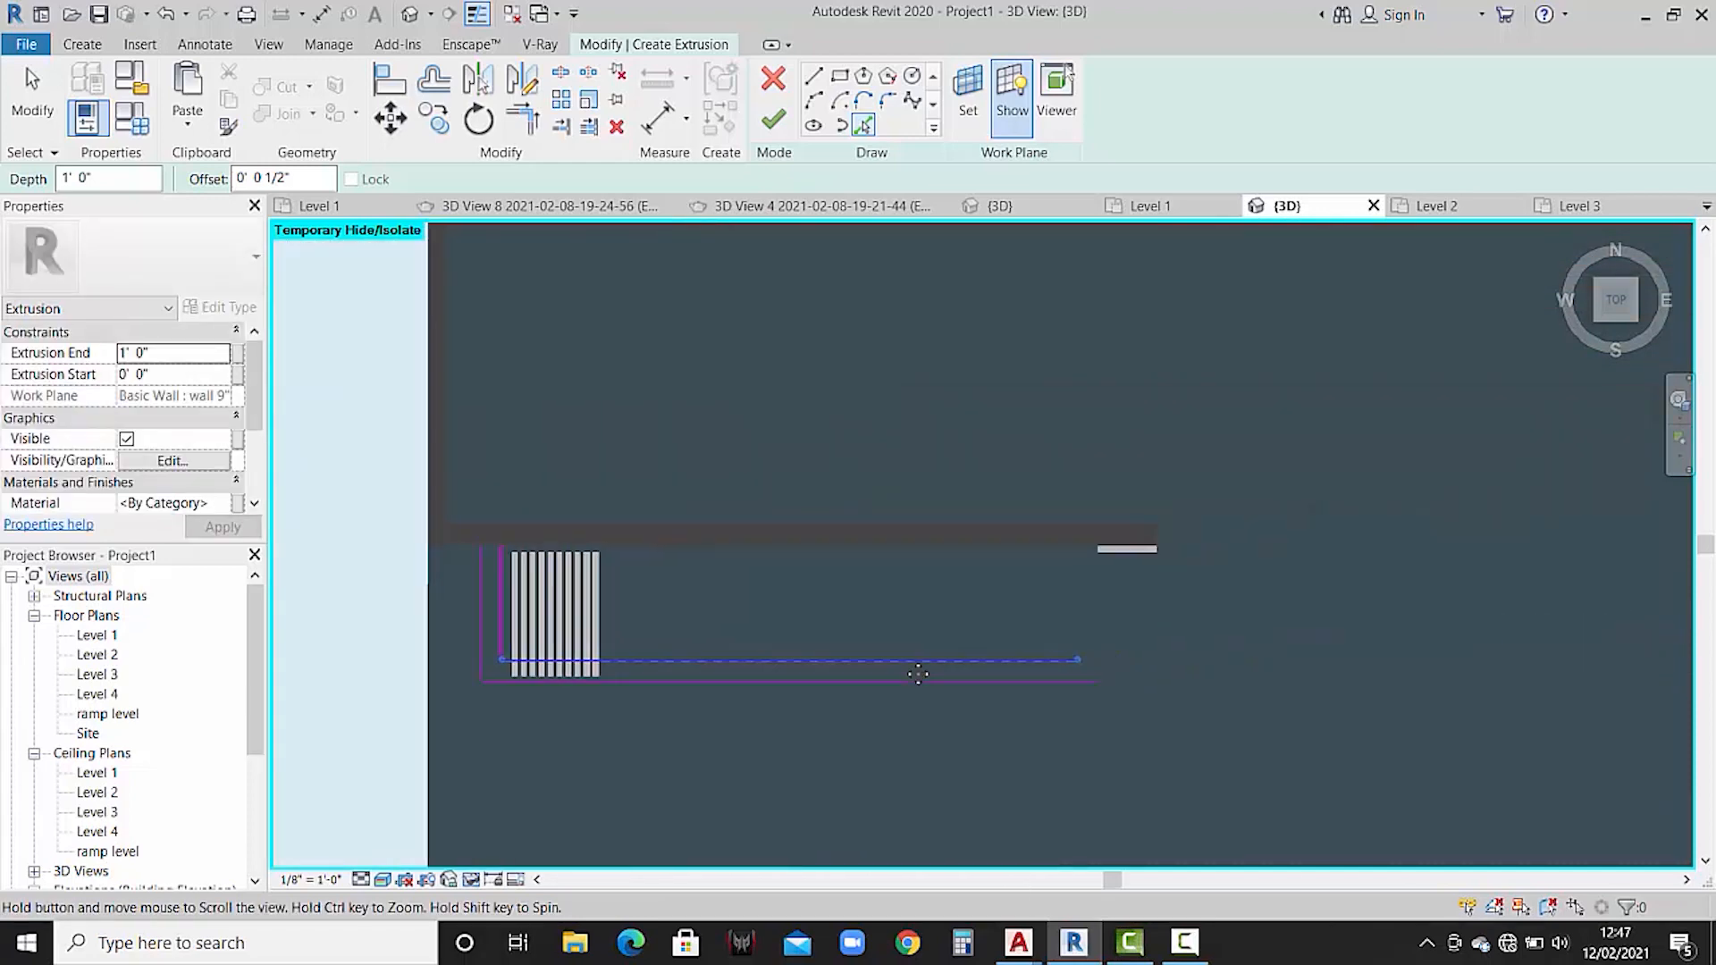
scroll(1090, 626, "up", 4)
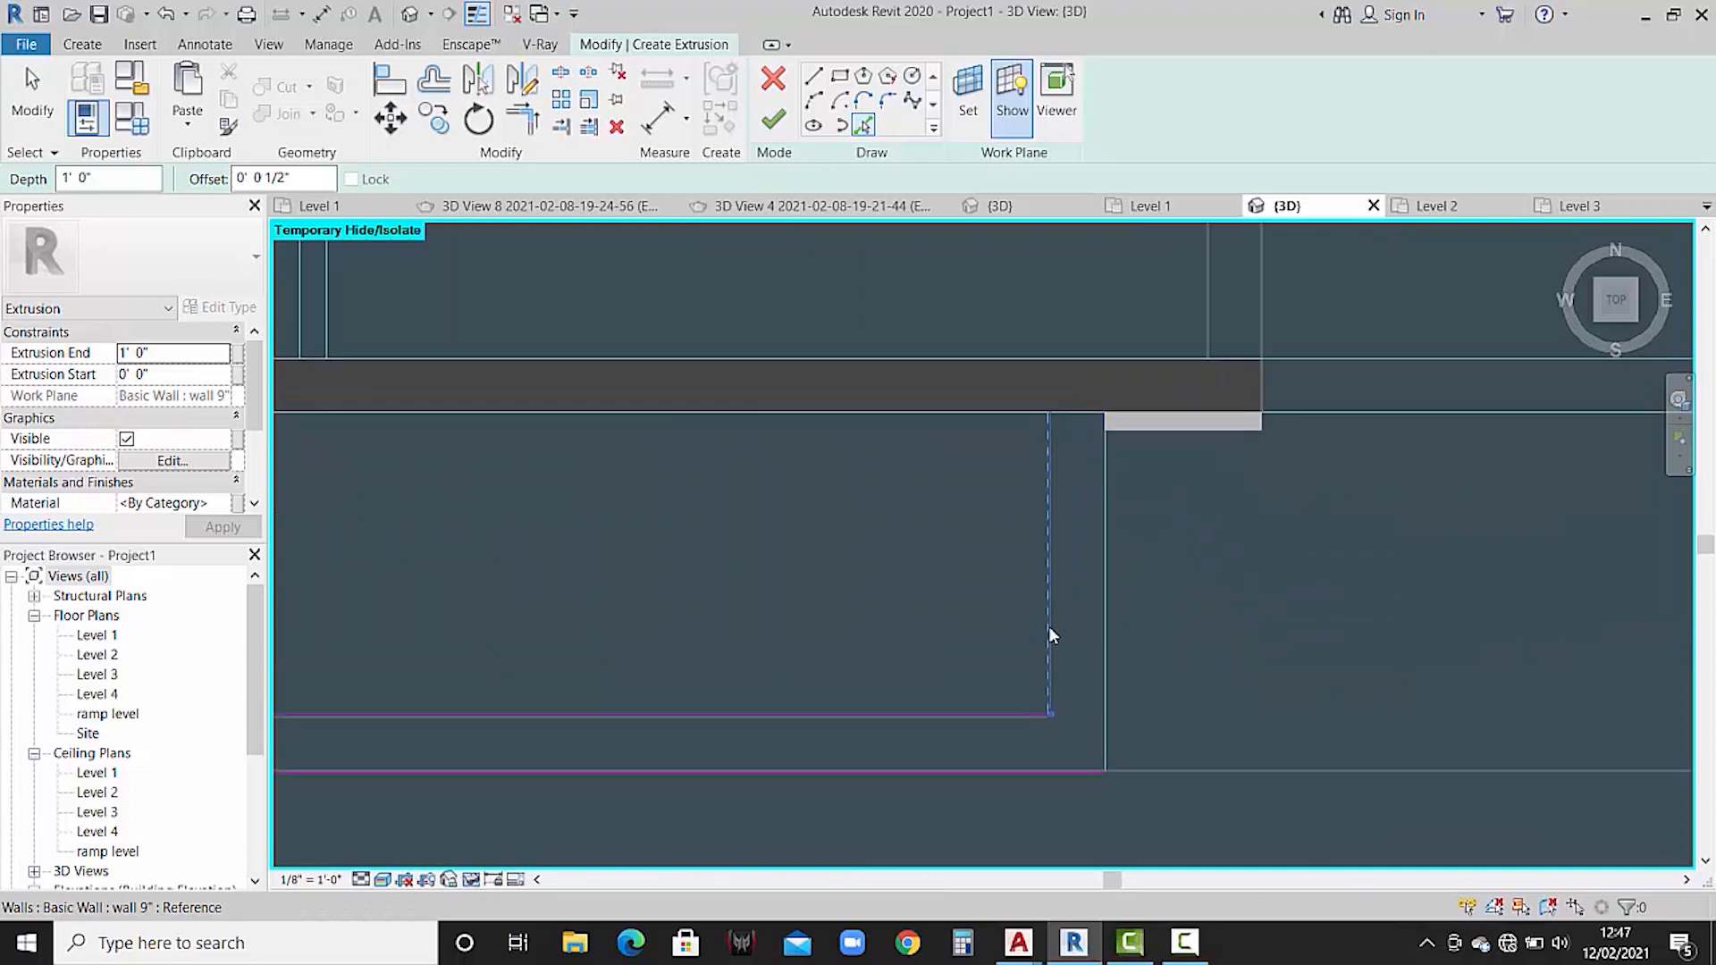
left_click(1048, 626)
left_click(1108, 654)
scroll(1201, 581, "down", 5)
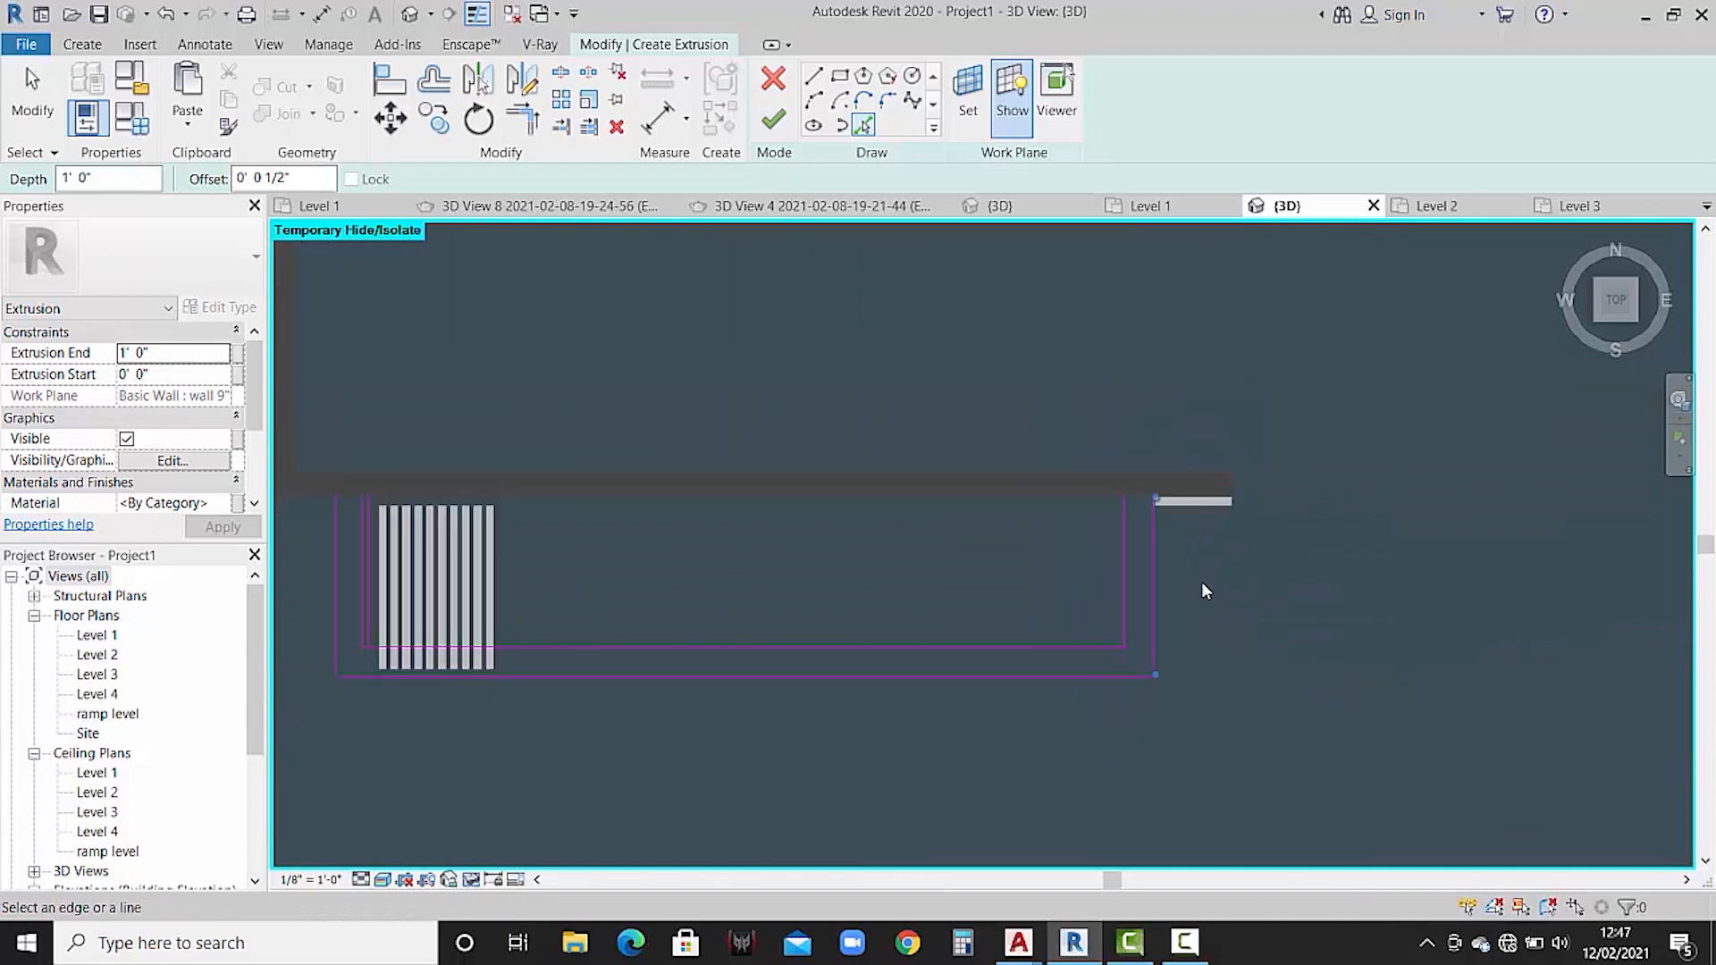
- Pick both faces of the side wall west of the parapet as sketch lines with the 0' 0 1/2" offset
middle_click_drag(540, 594, 828, 642)
scroll(831, 642, "up", 4)
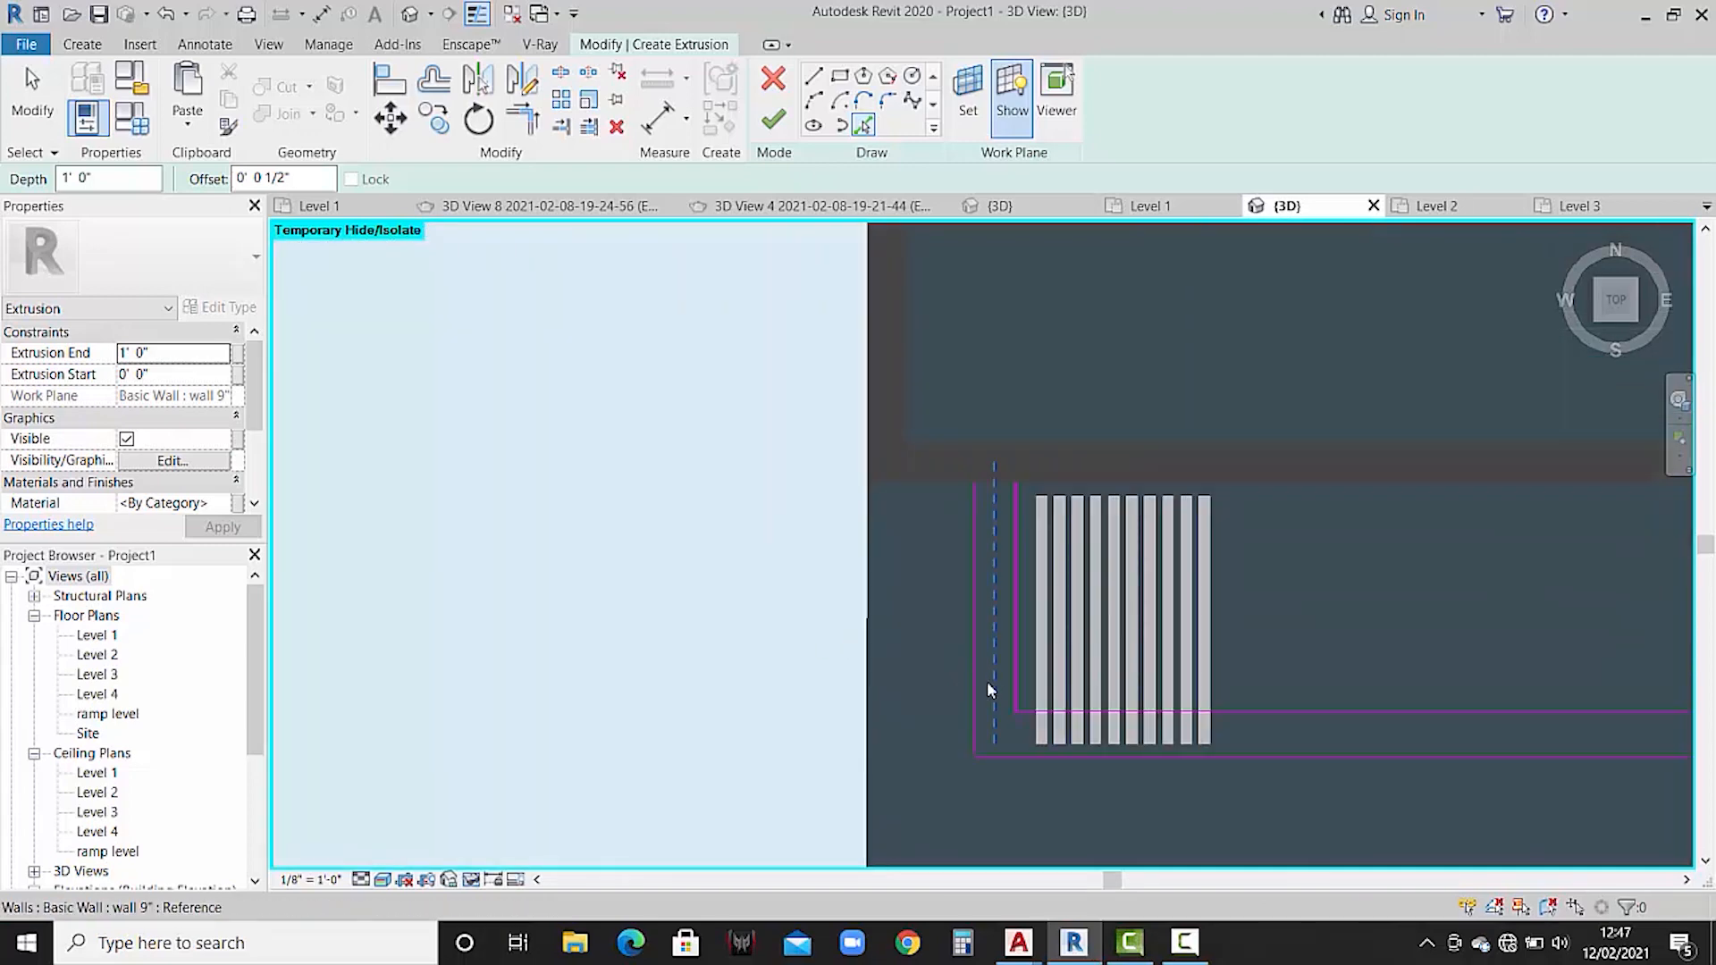
left_click(867, 676)
left_click(909, 693)
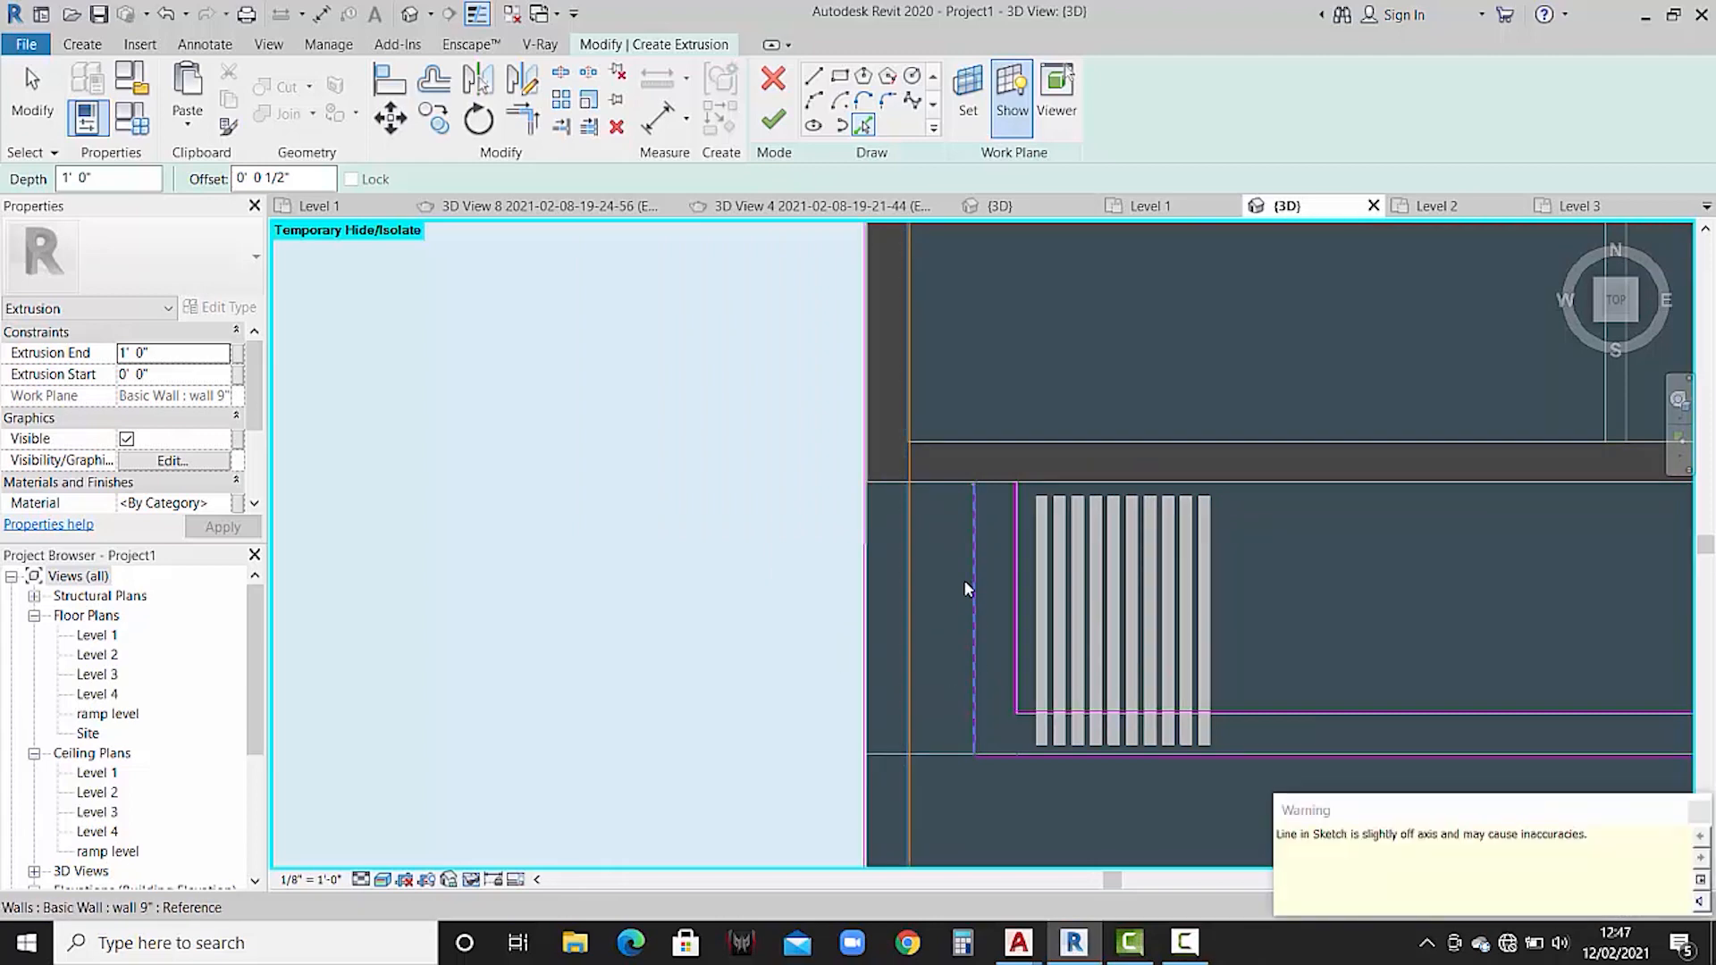
left_click(972, 503)
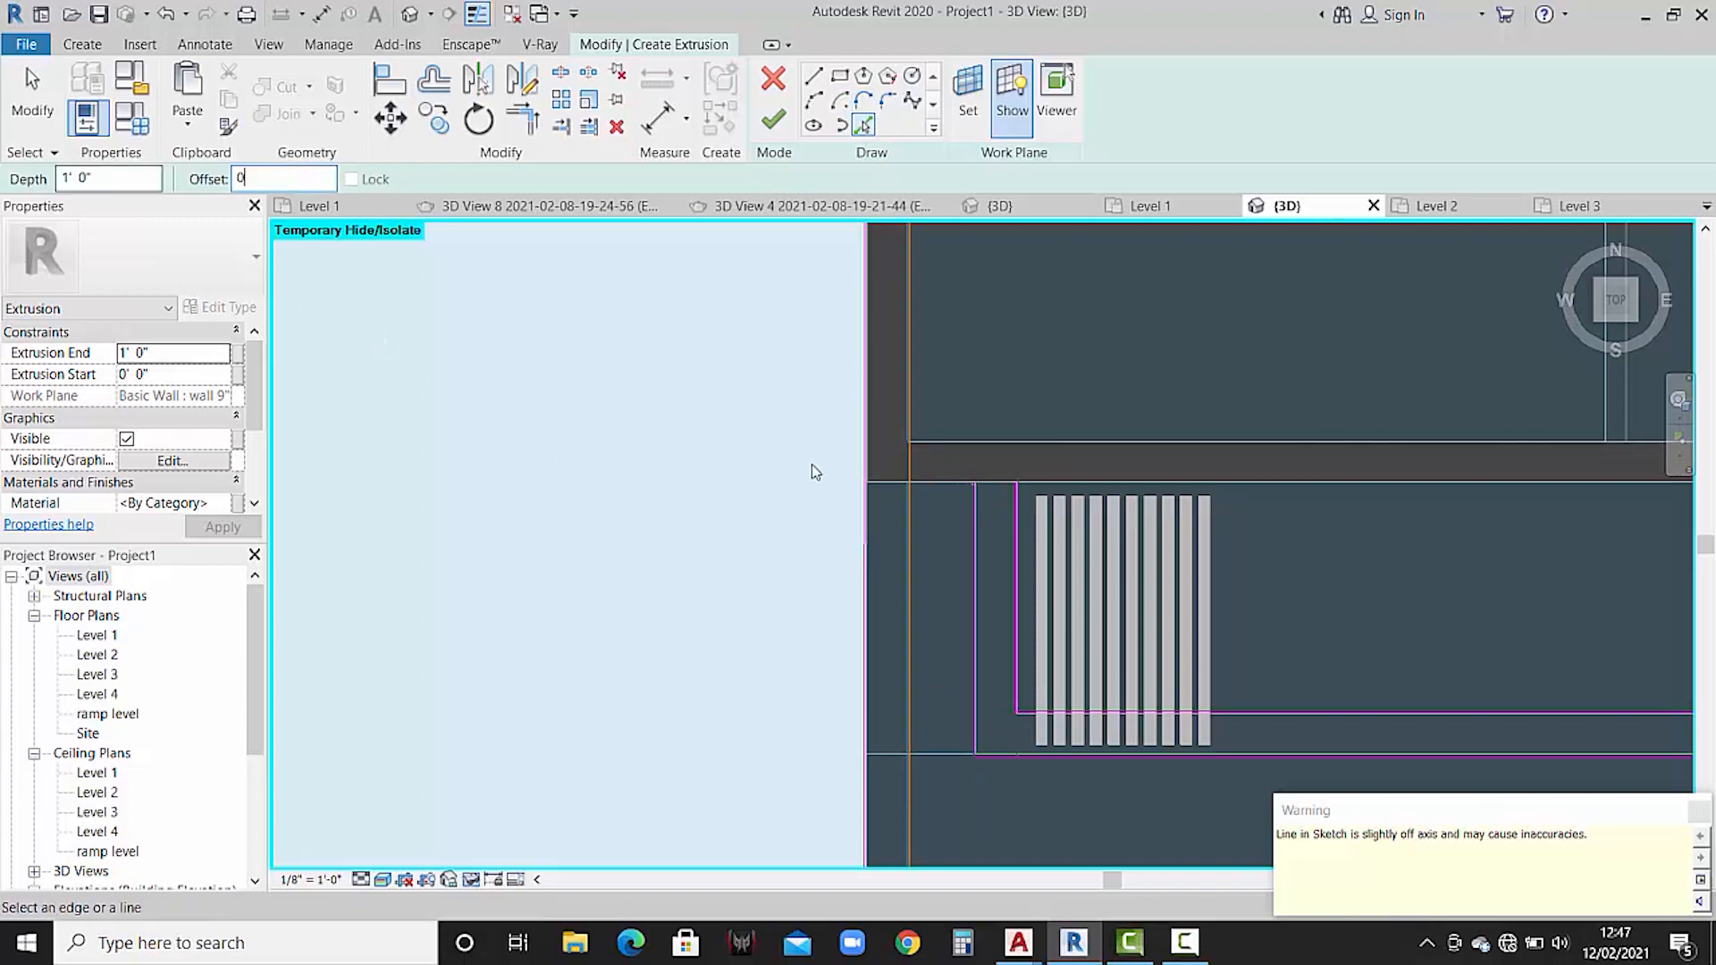
- Set the offset to 0 and pick the house's front wall face and the side wall's short end edge as sketch lines
scroll(812, 464, "up", 3)
scroll(919, 484, "up", 1)
left_click(924, 500)
scroll(911, 361, "down", 6)
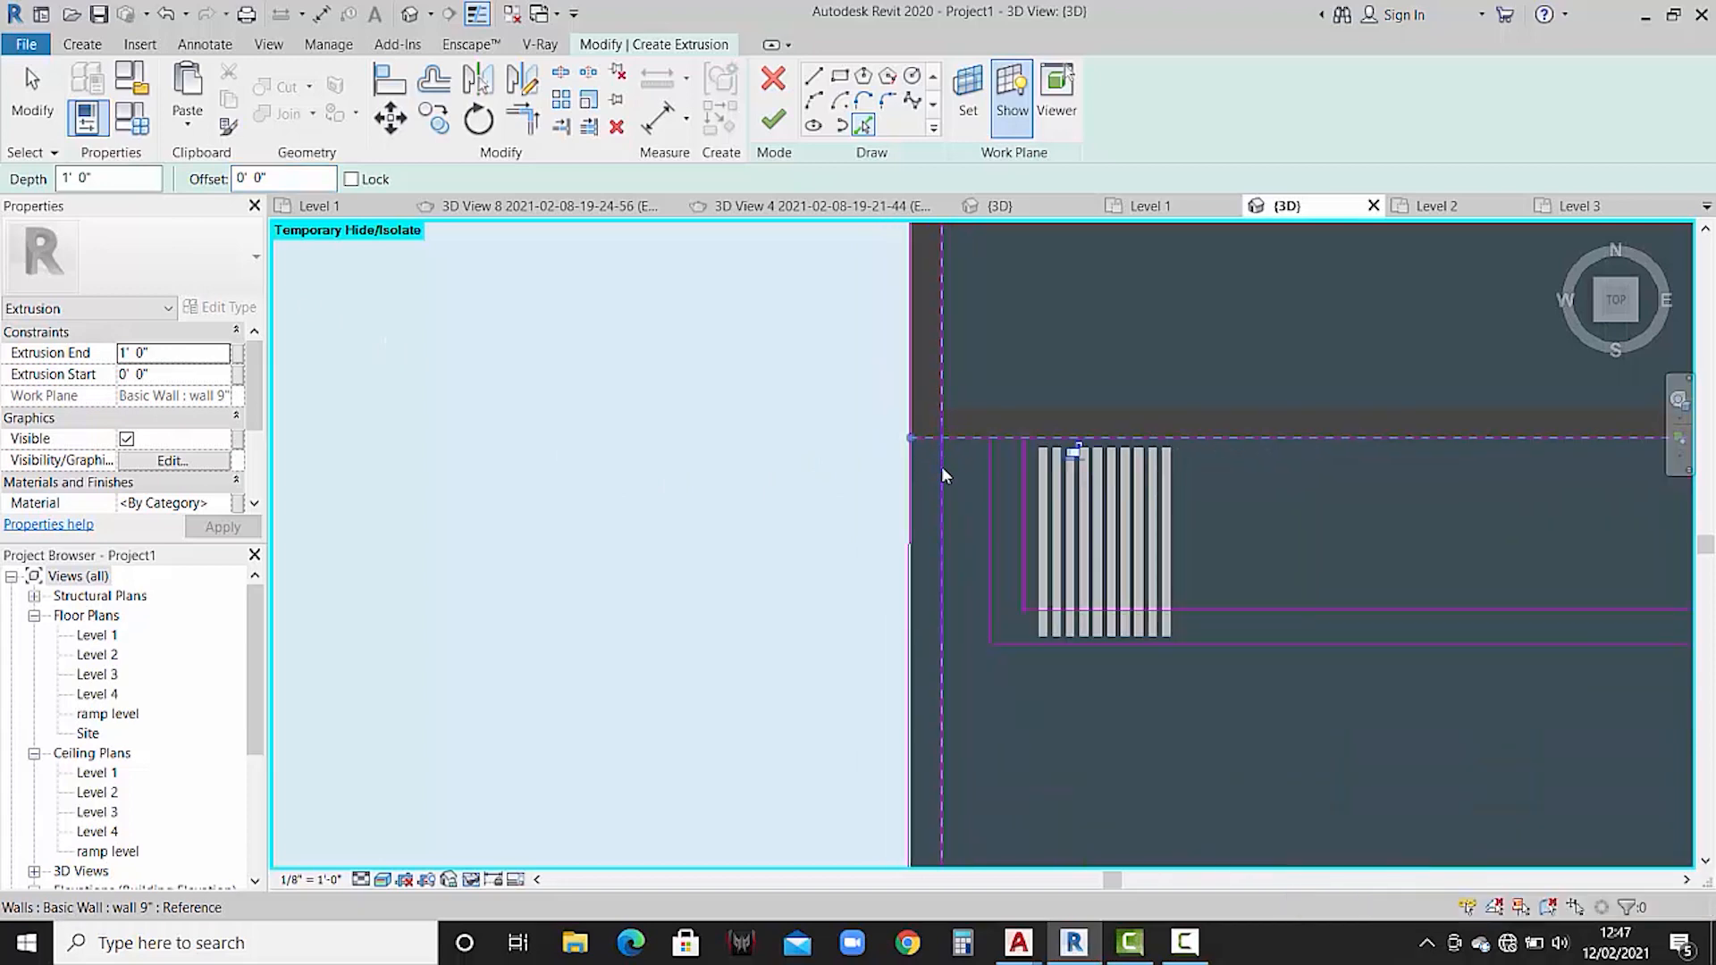
scroll(945, 472, "down", 1)
left_click(929, 616)
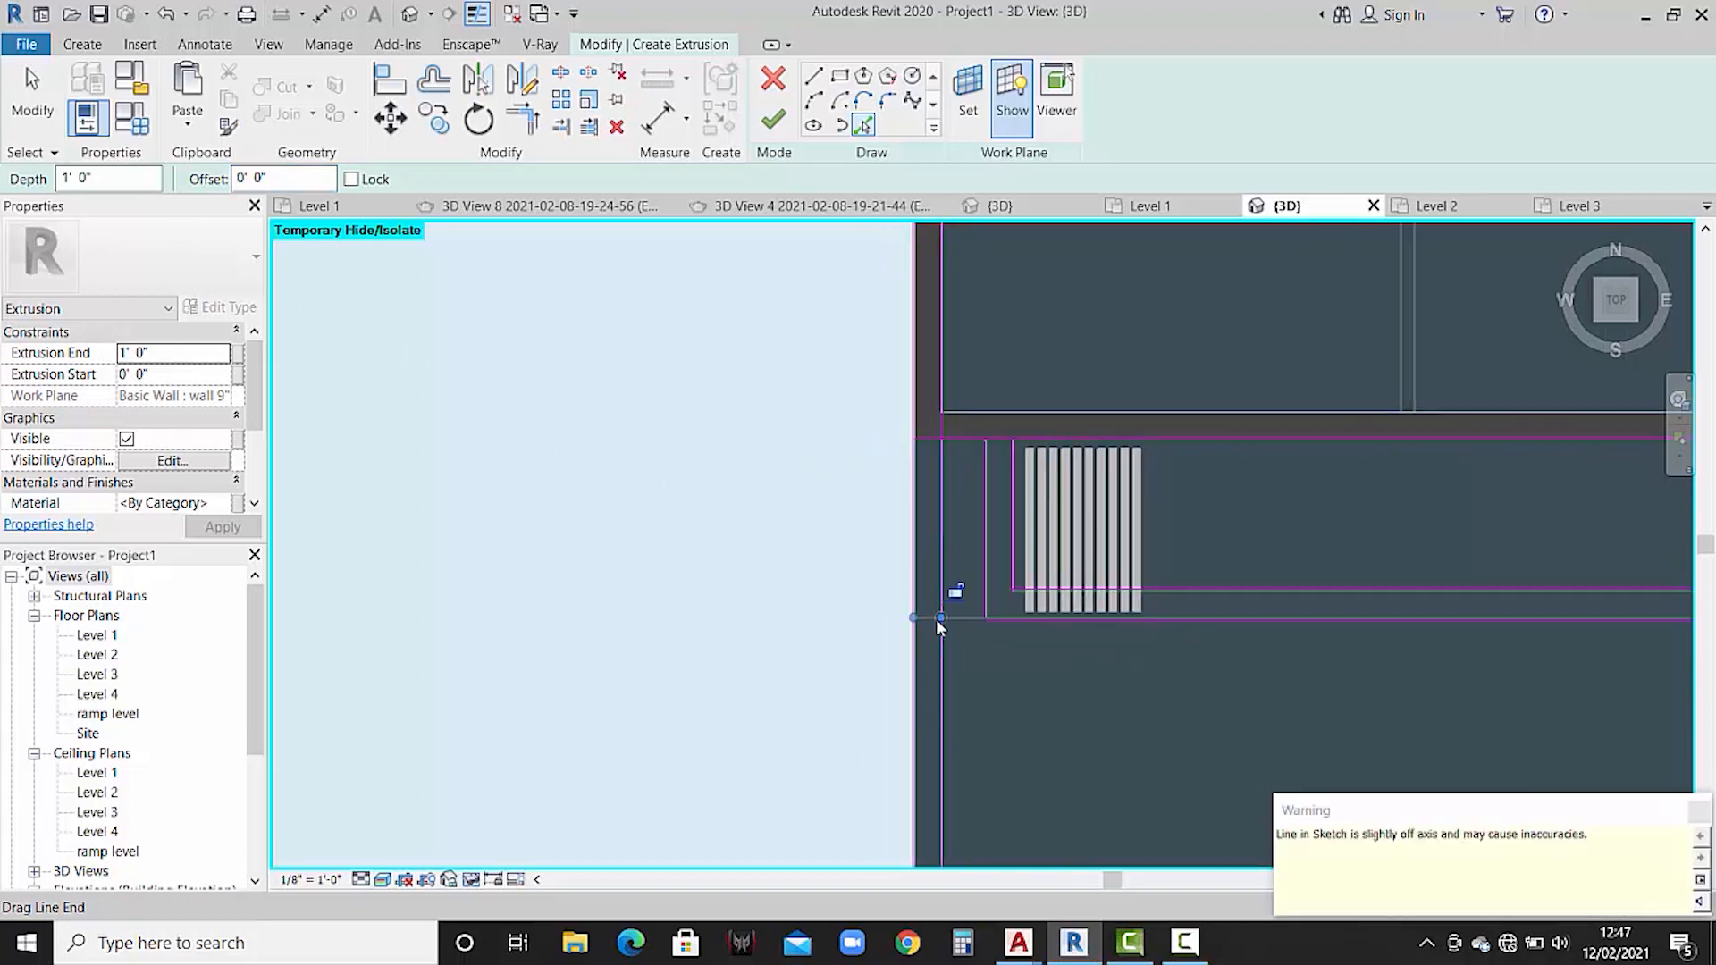
- Trim the side wall's sketch lines into a closed strip between its end edge and the front wall face, unjoining the conflicting elements
scroll(982, 619, "up", 5)
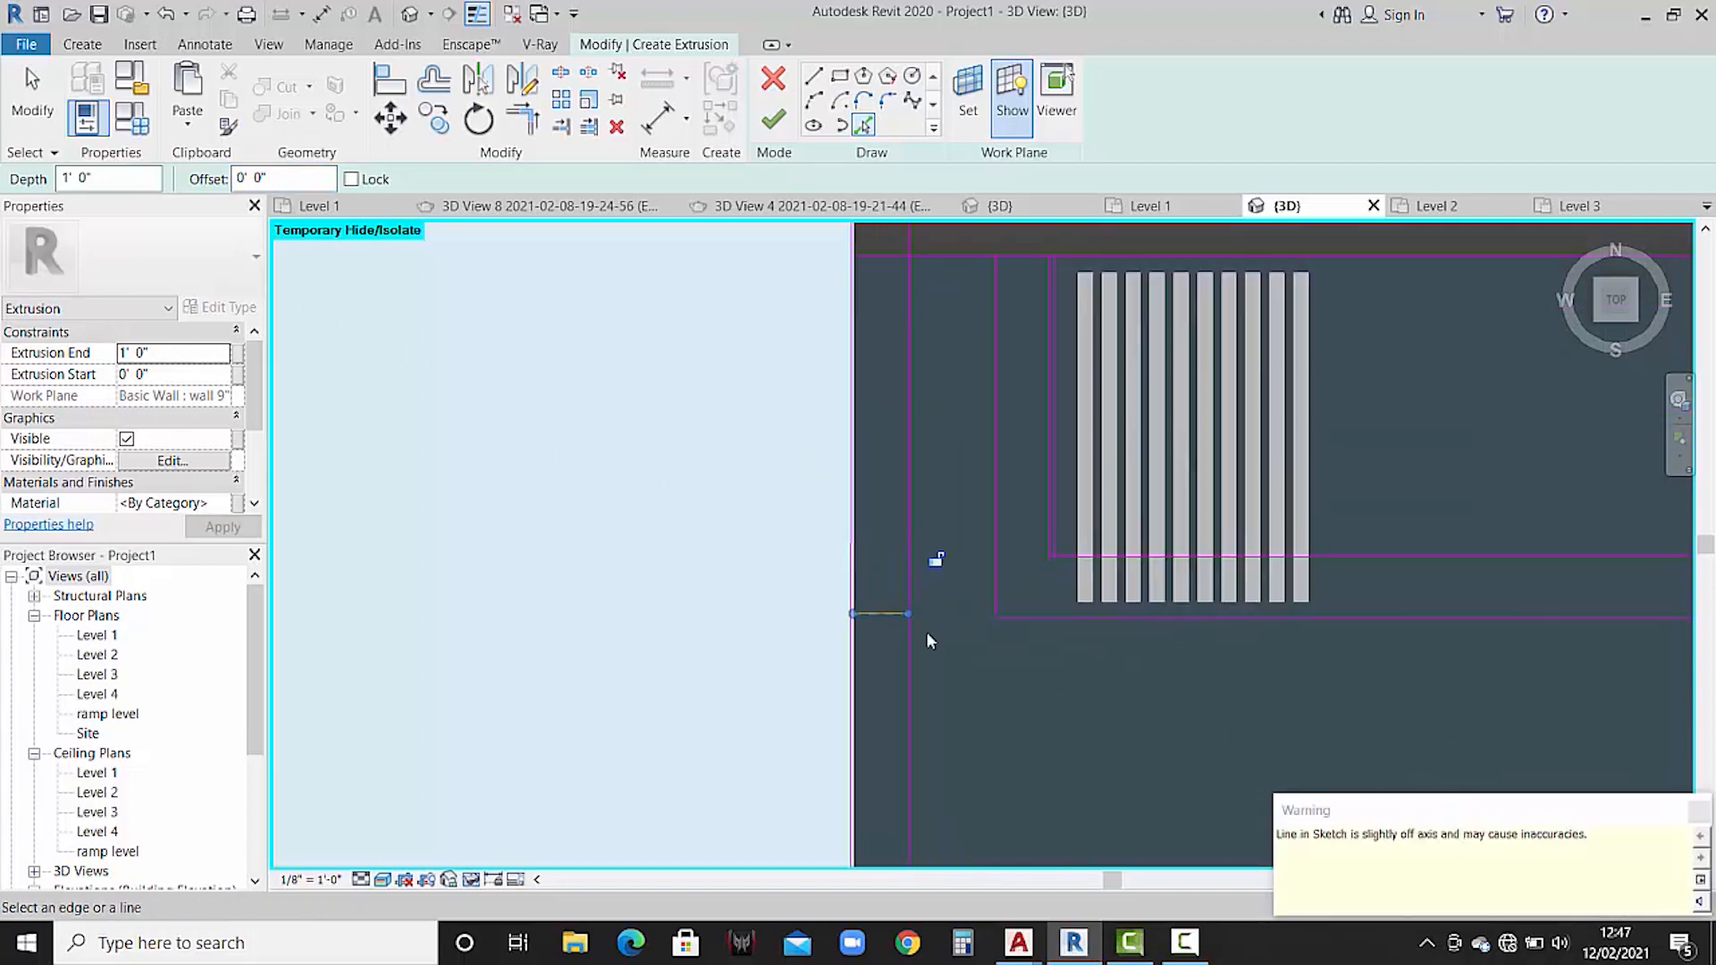
key("t")
key("r")
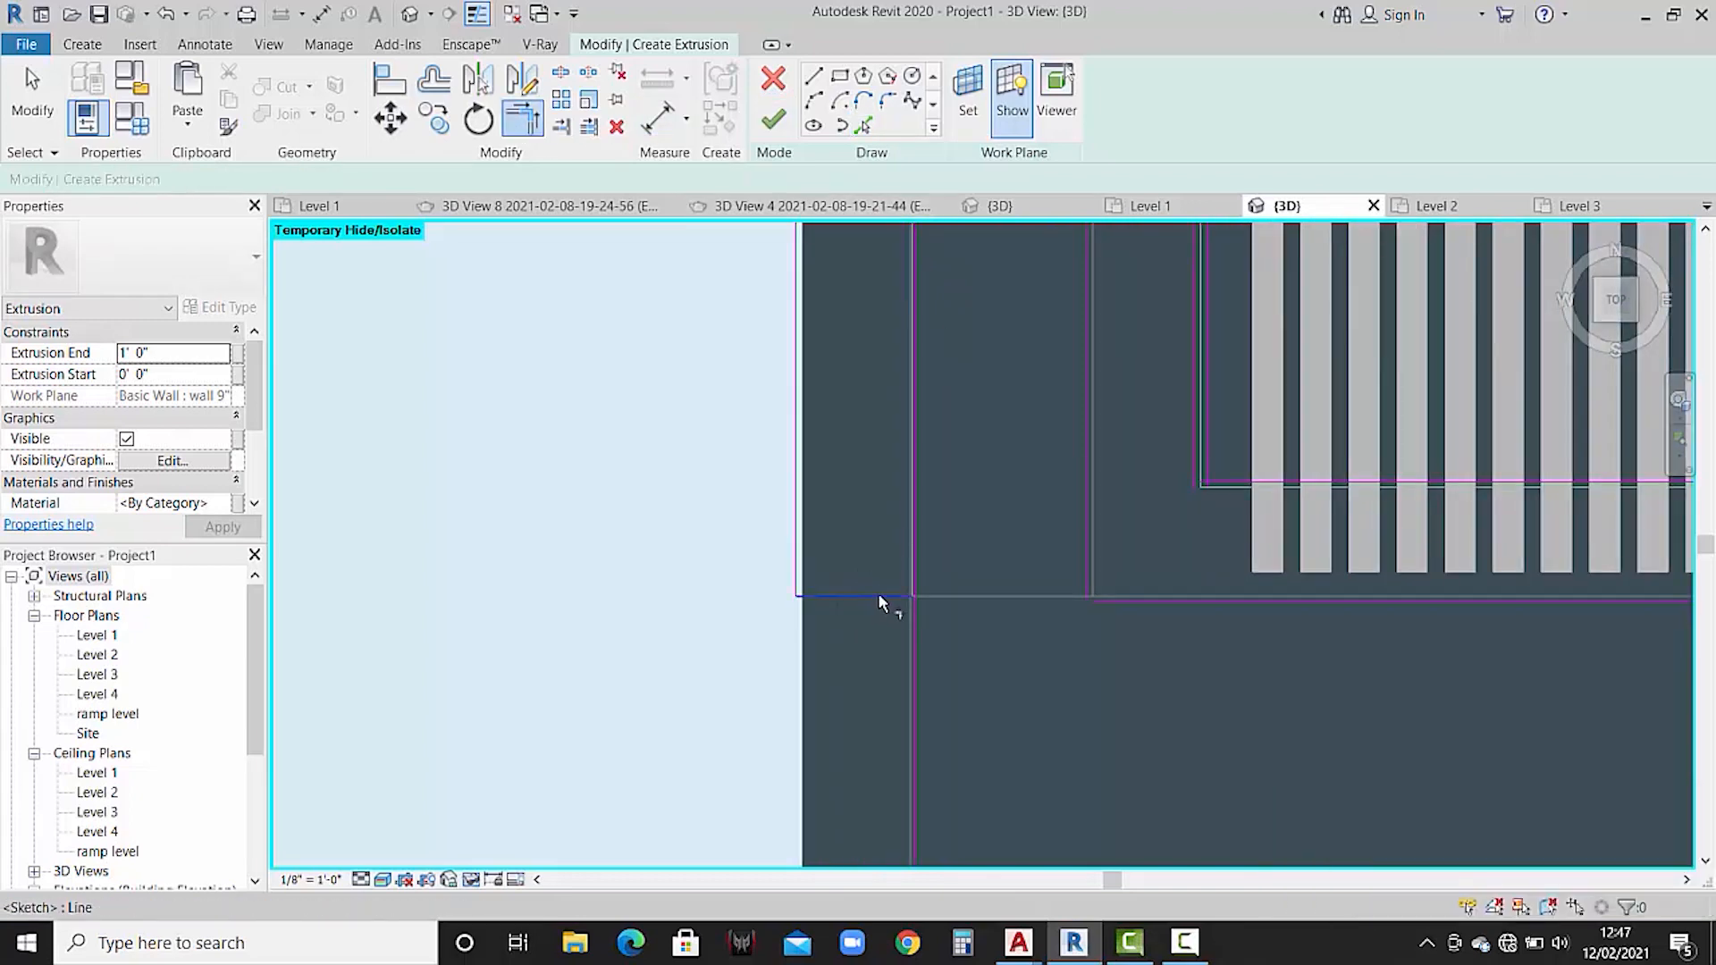
scroll(936, 465, "down", 3)
middle_click_drag(949, 575, 947, 786)
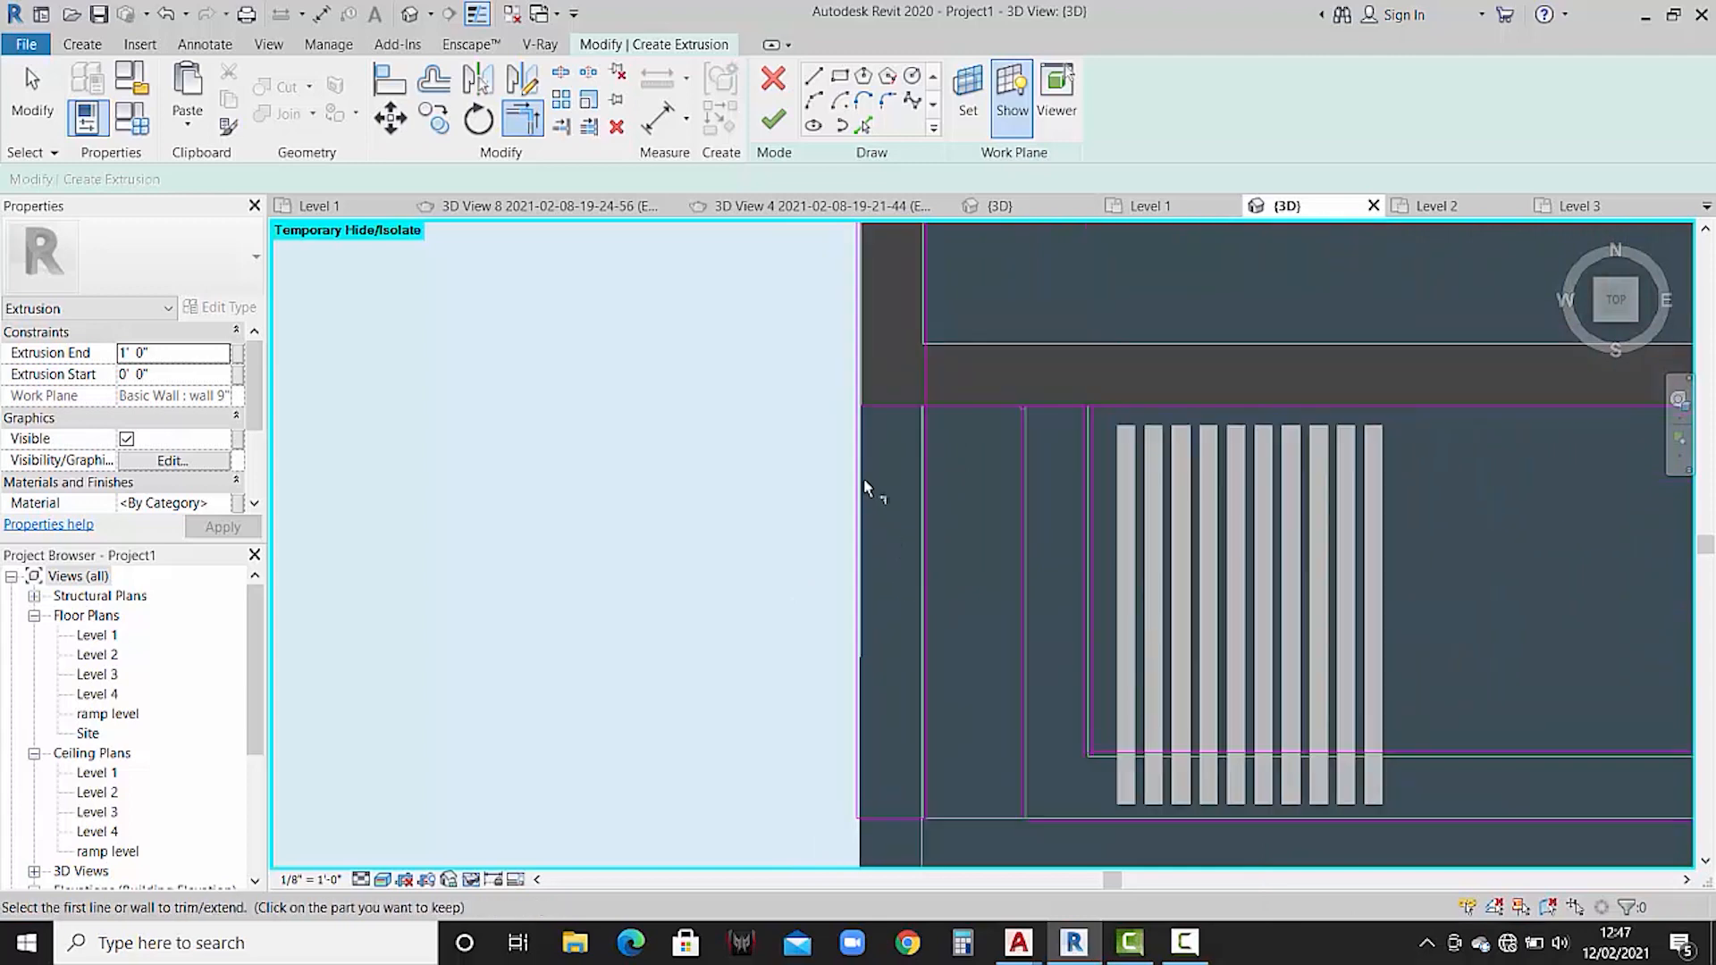
left_click(859, 438)
left_click(901, 408)
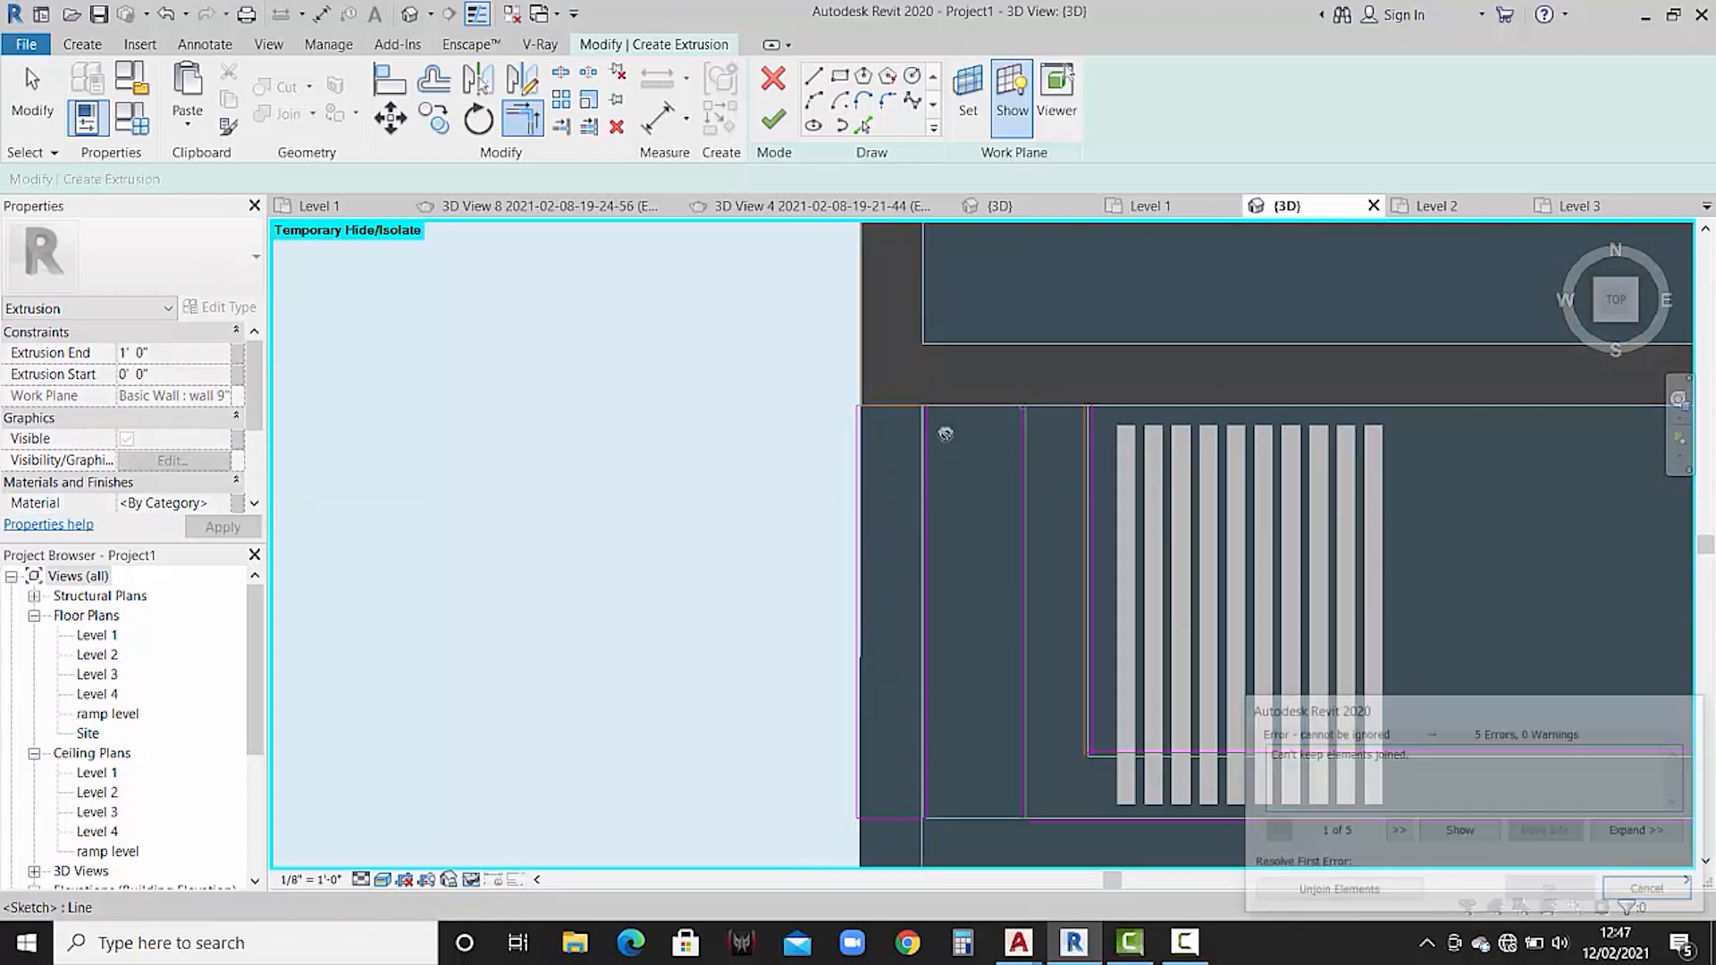
left_click(1335, 892)
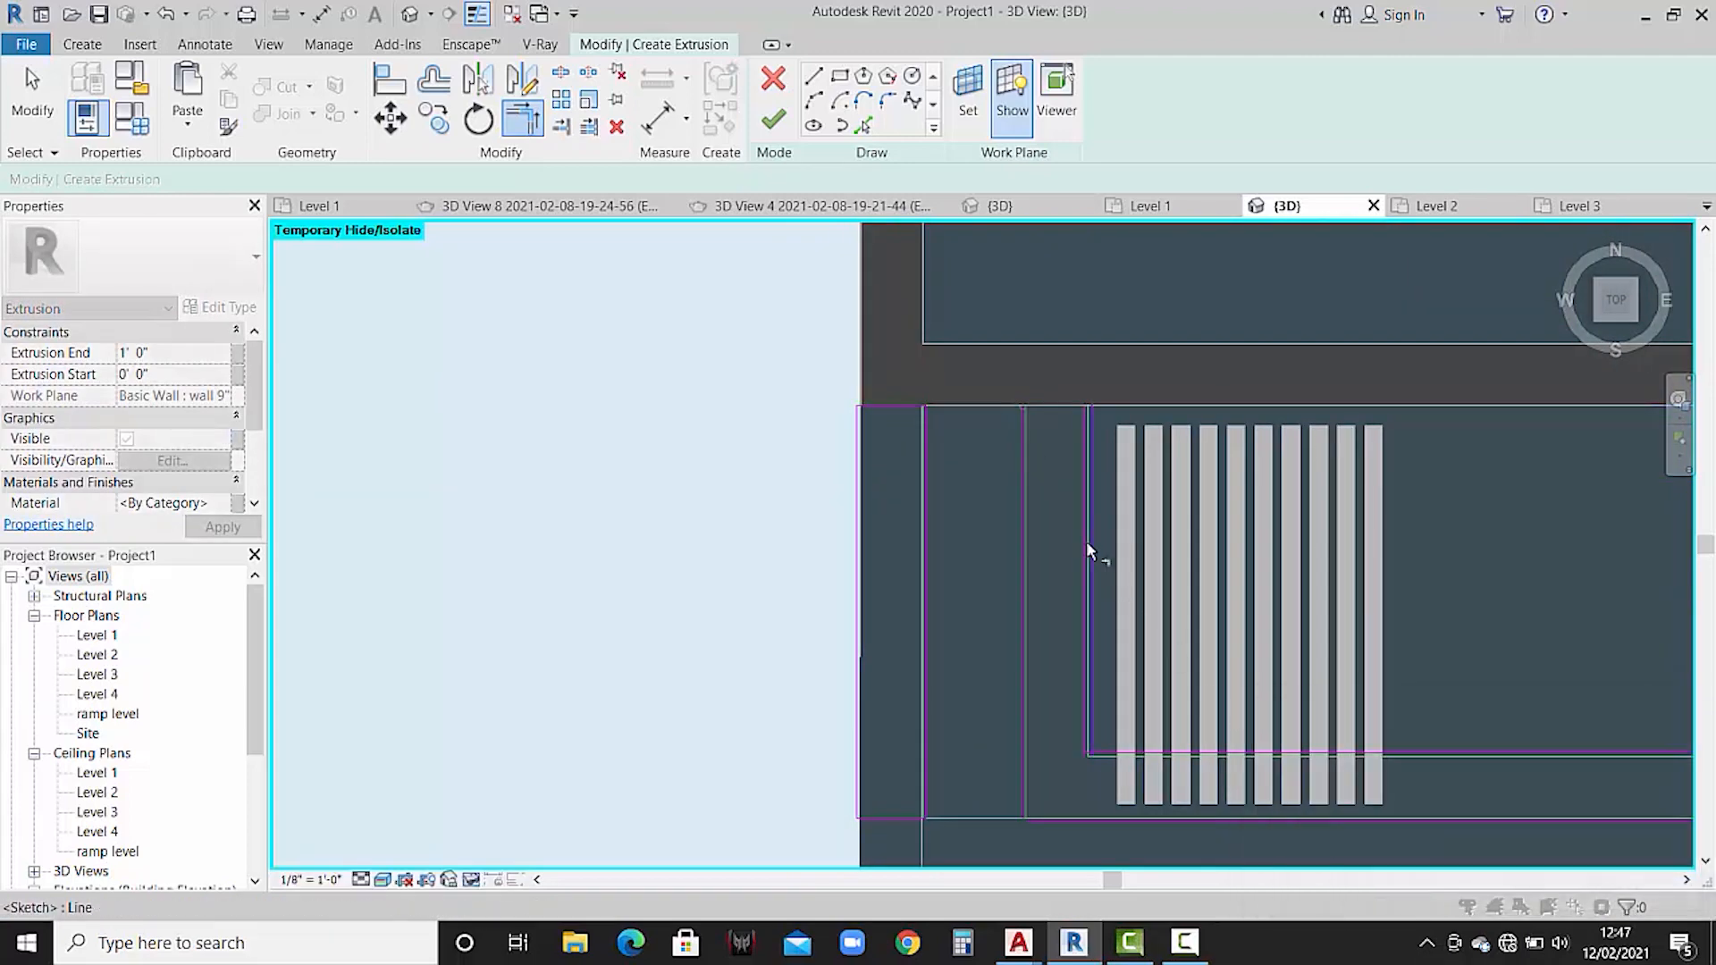
- Draw a line along the front wall face closing the end of the parapet's west return between its outer and inner sketch lines
scroll(1027, 417, "up", 2)
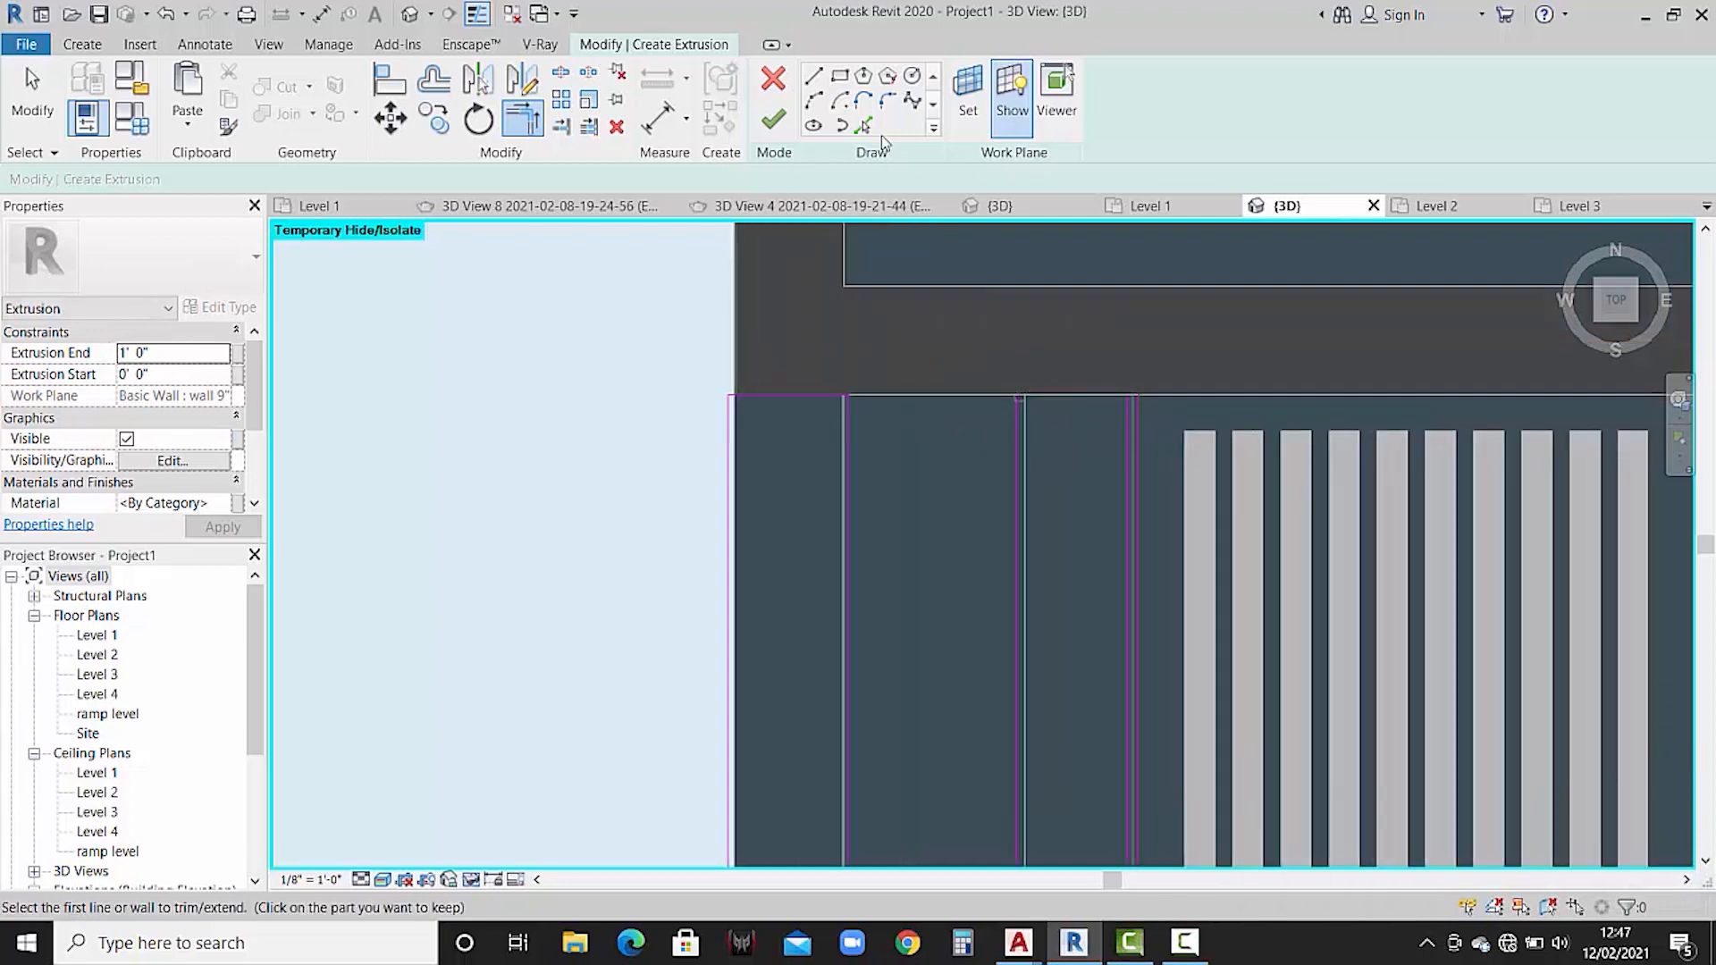
left_click(816, 77)
left_click(1018, 395)
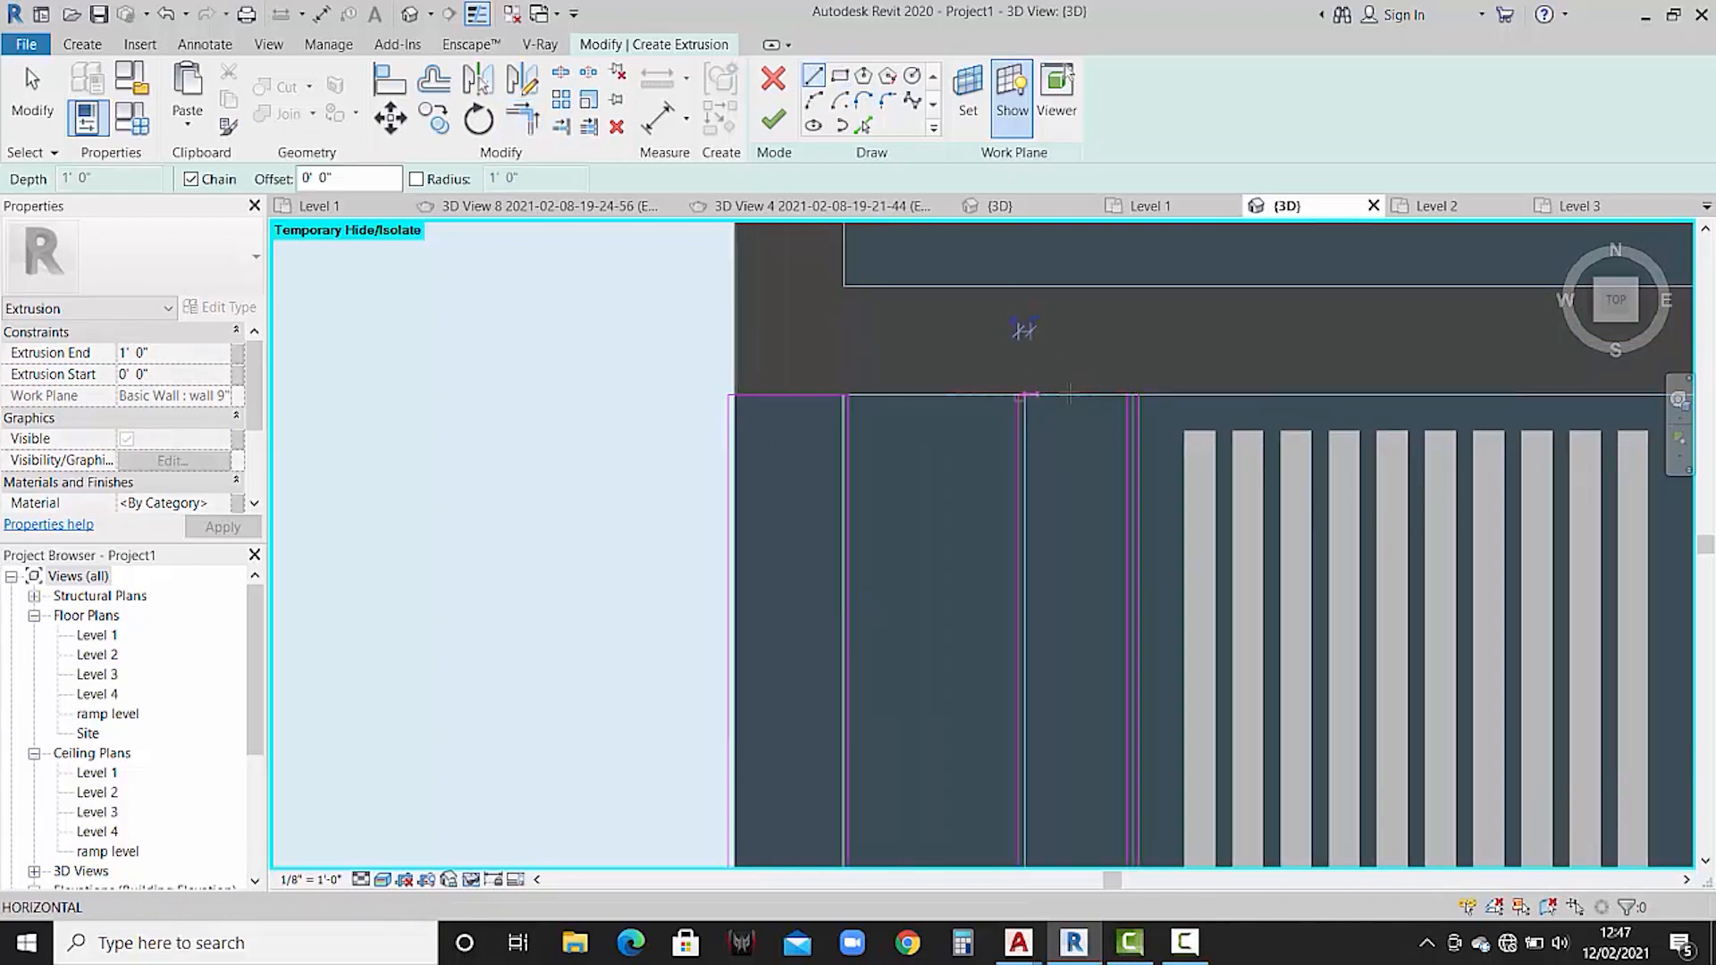
left_click(1139, 395)
key("Escape")
key("Escape")
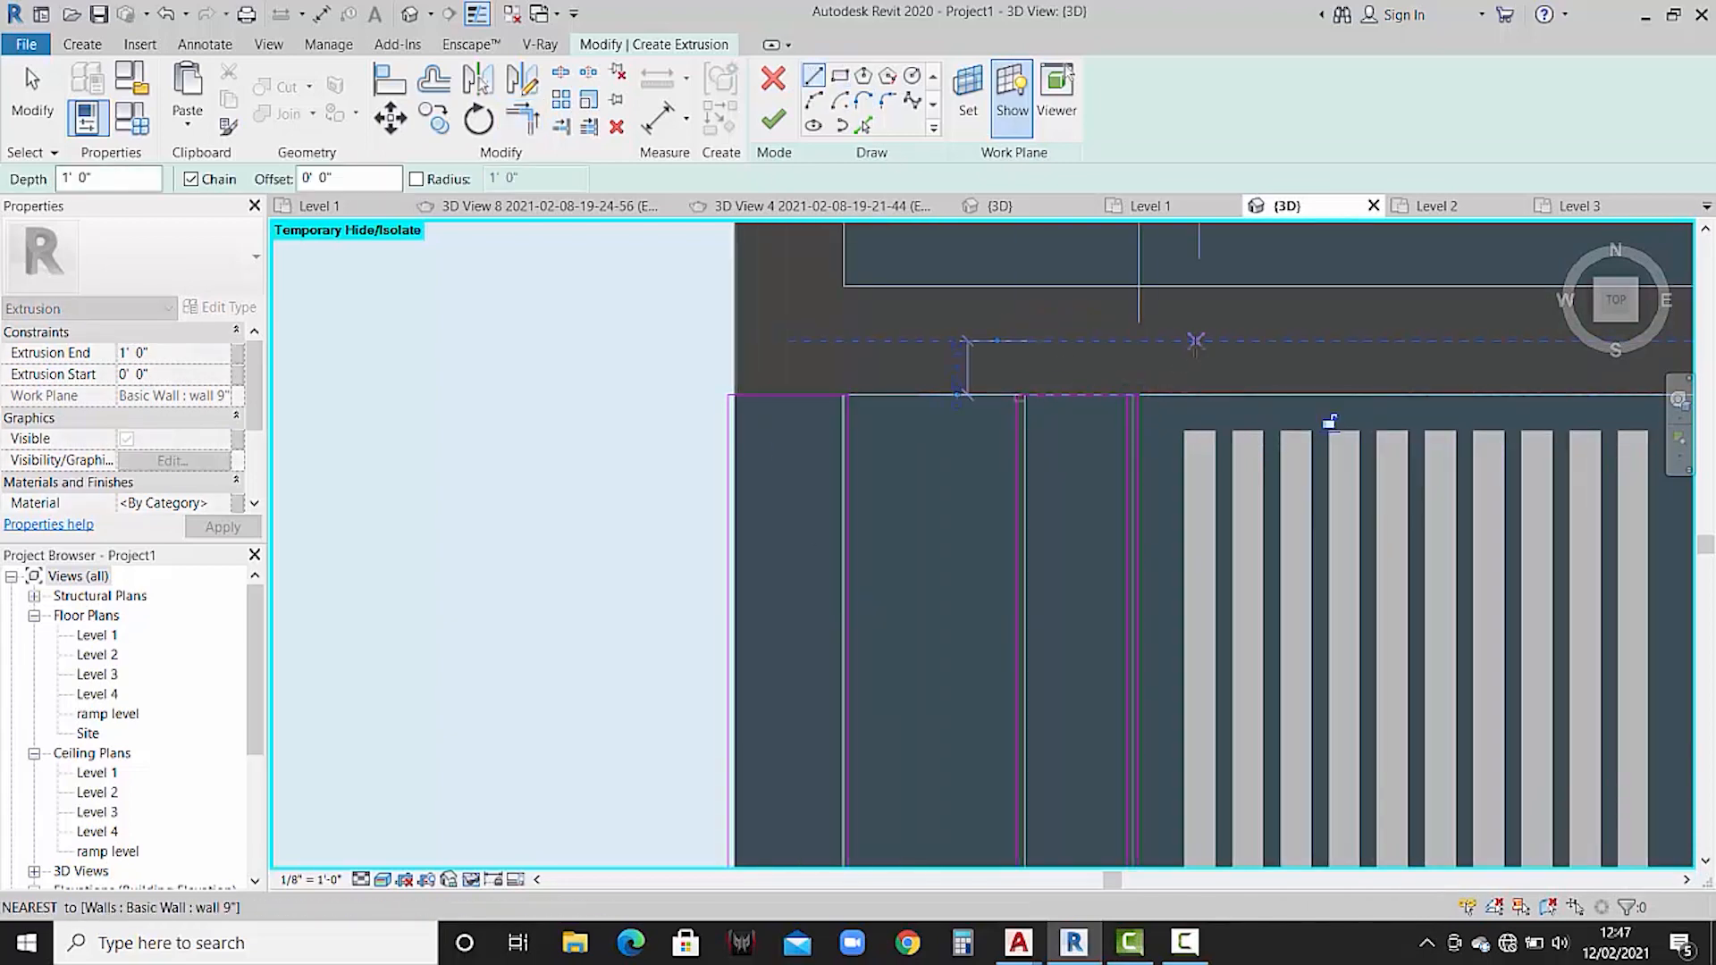
- Delete the surplus outer one of the two parallel sketch lines along the west return's inner edge
left_click(1128, 454)
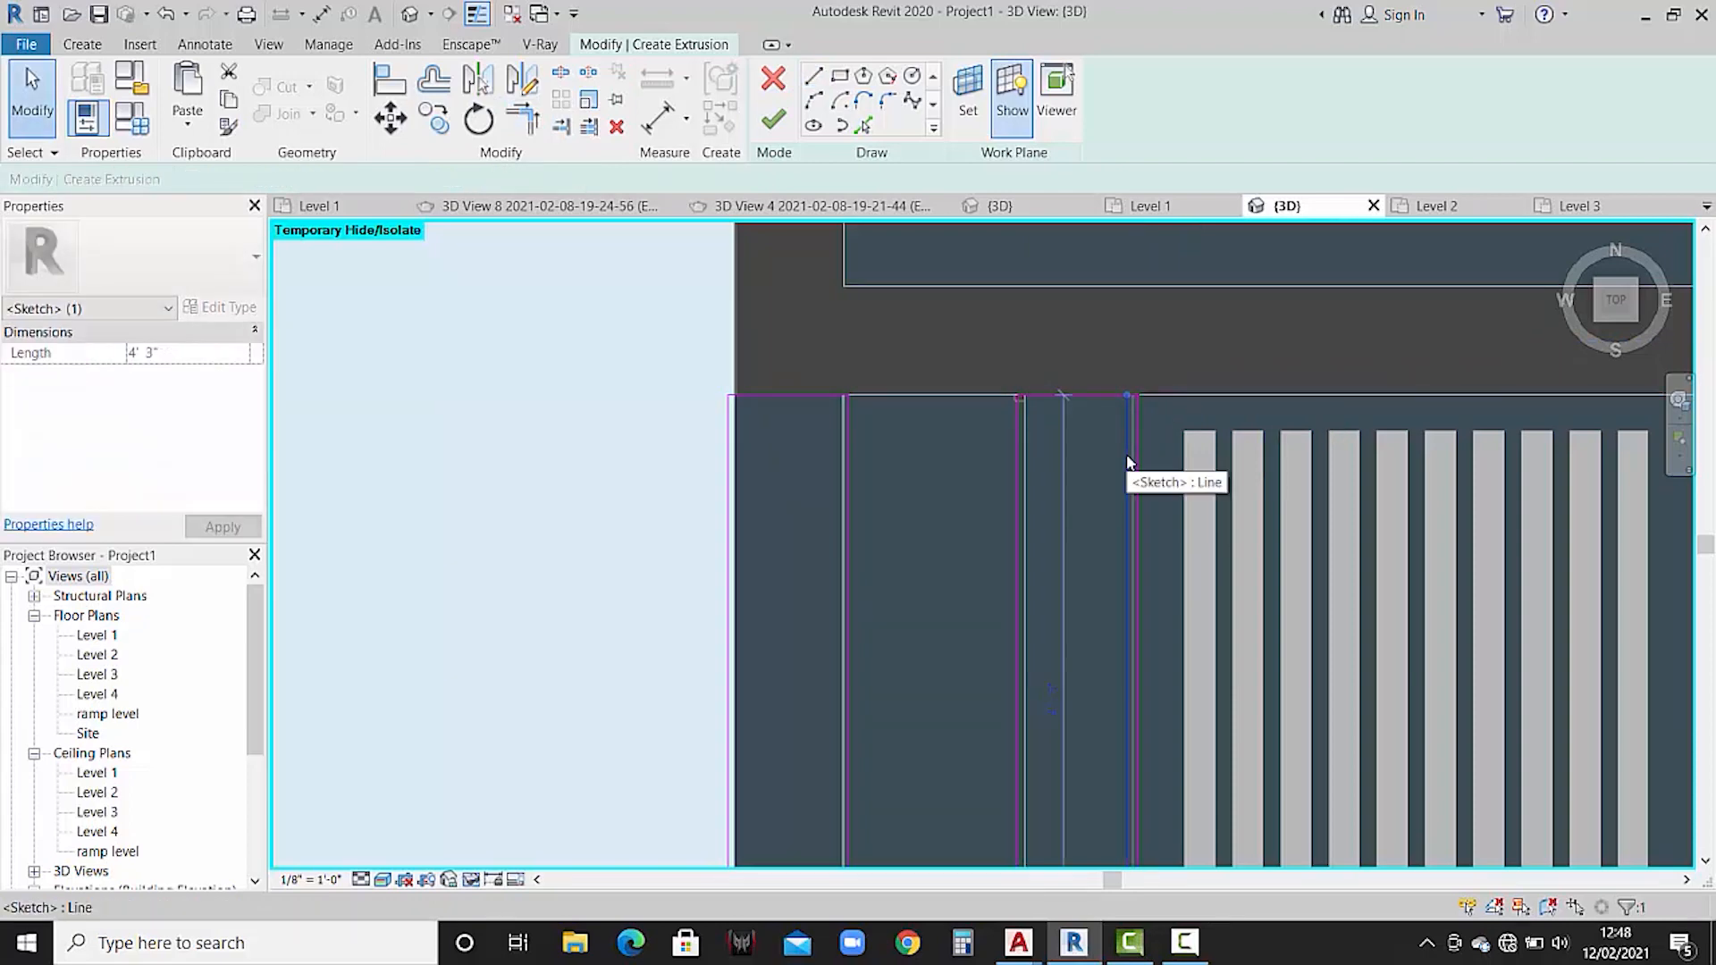
key("Delete")
scroll(1108, 367, "down", 2)
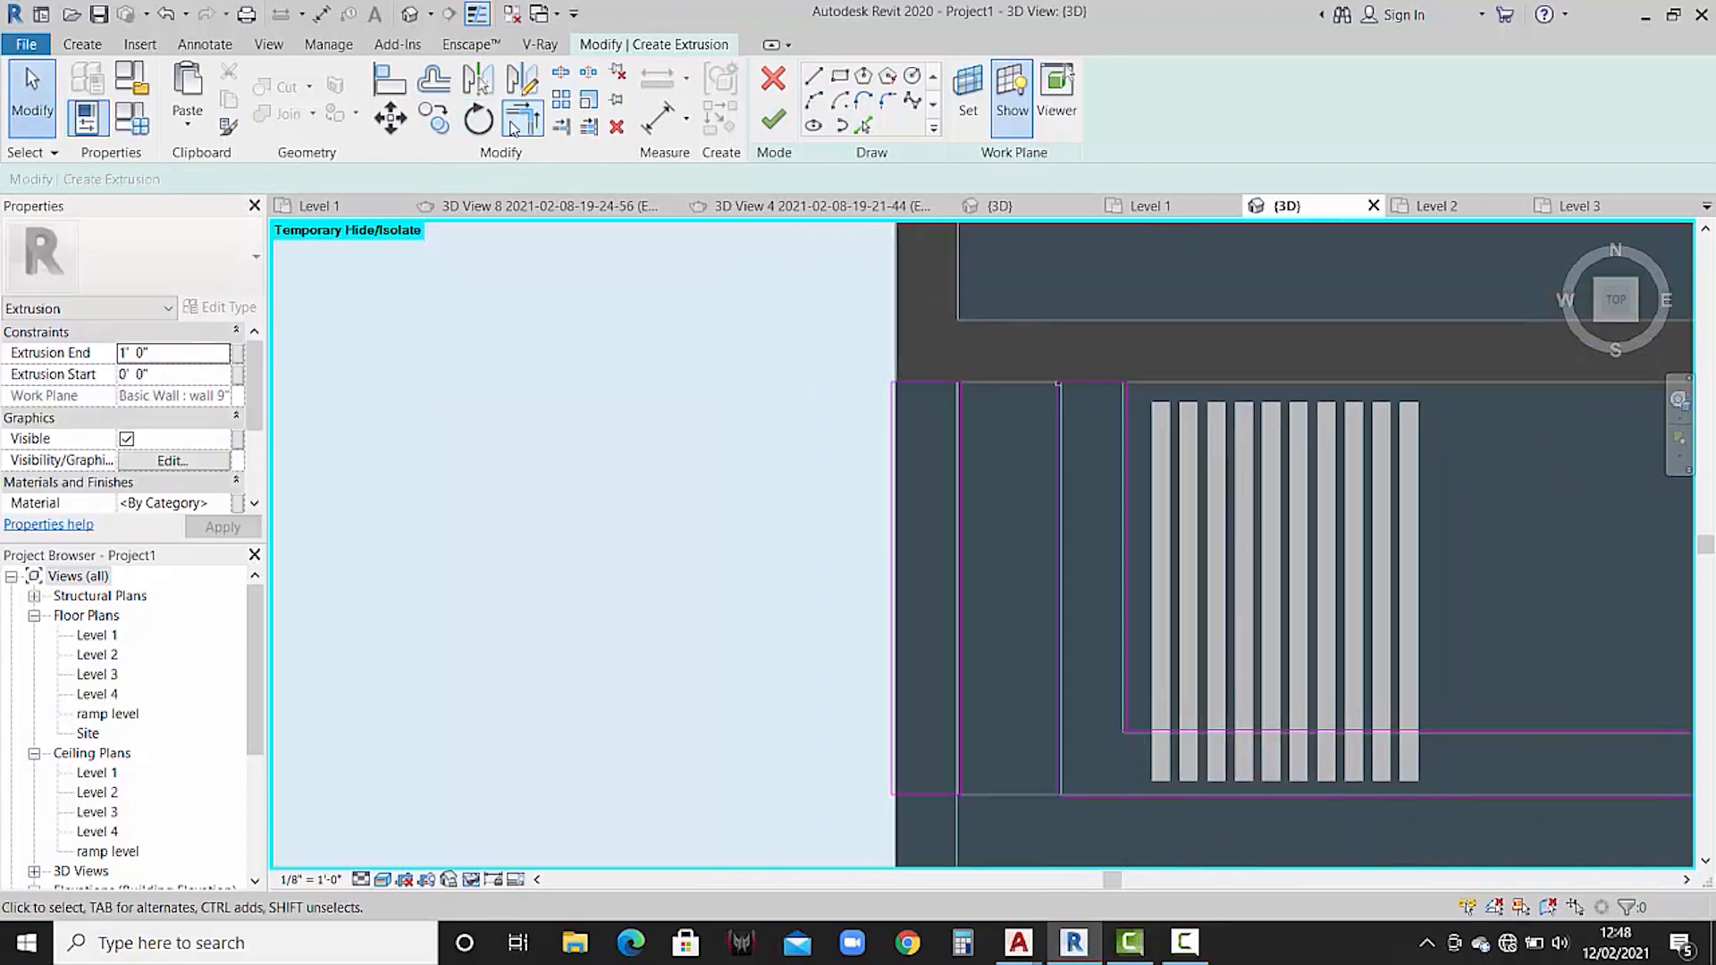
- Trim the outer west return line and the outer front line to a corner
left_click(514, 128)
scroll(873, 601, "up", 3)
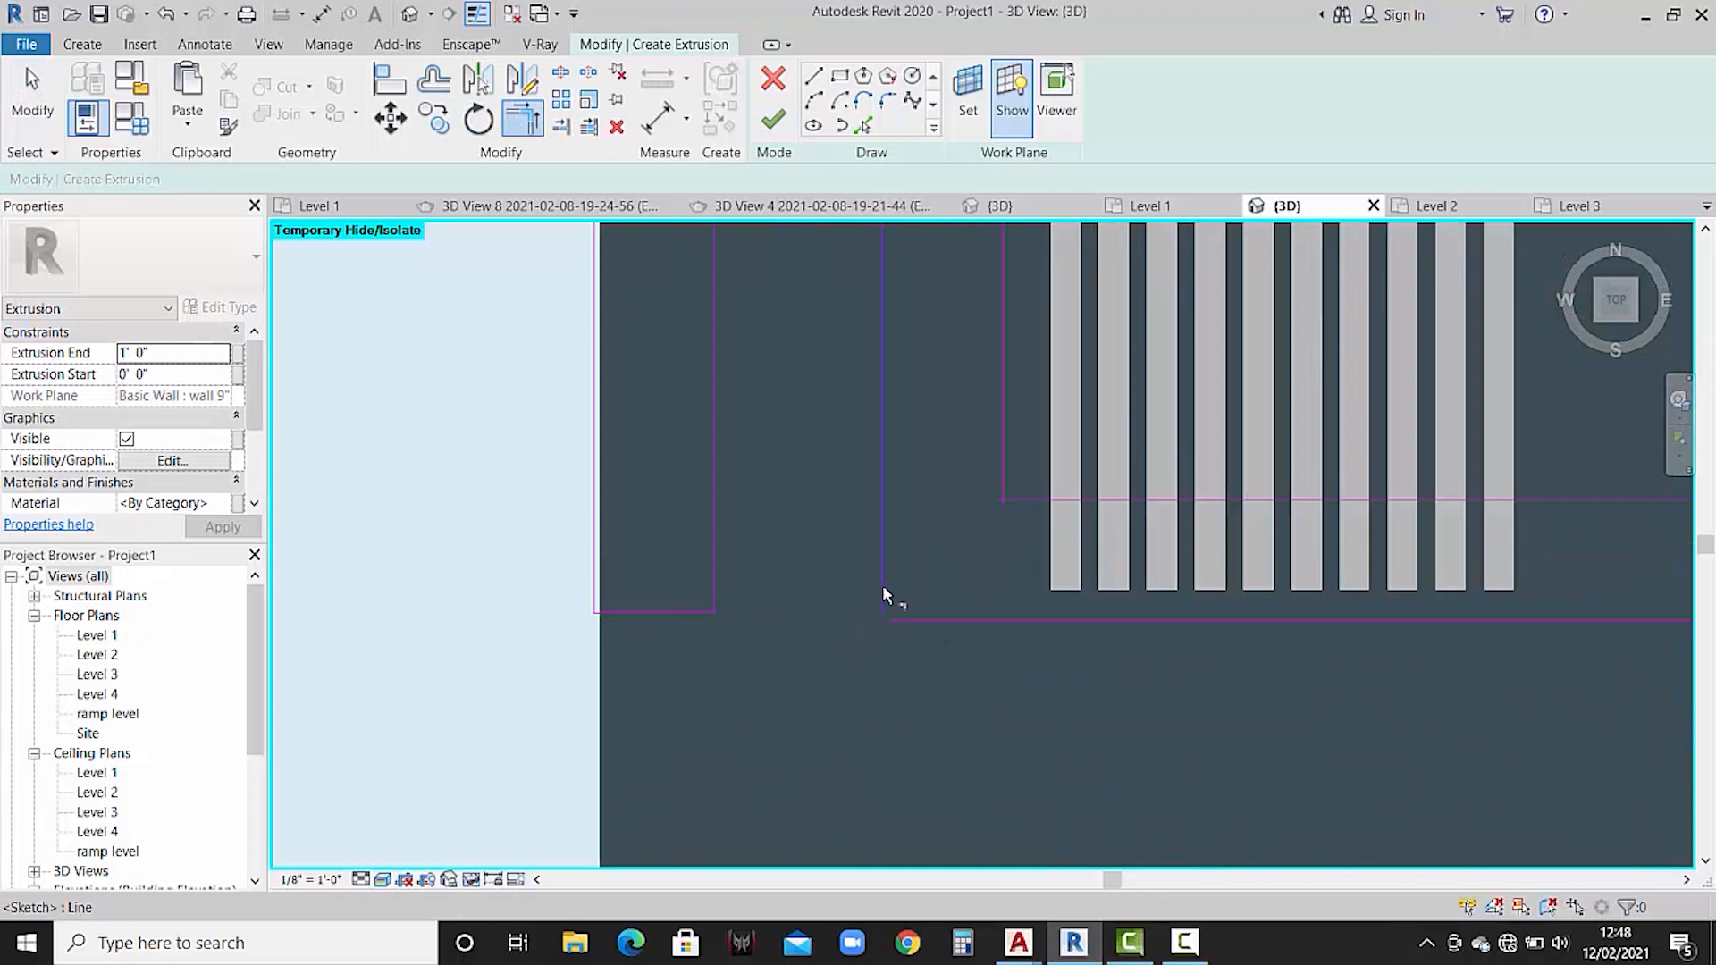
left_click(883, 592)
left_click(909, 619)
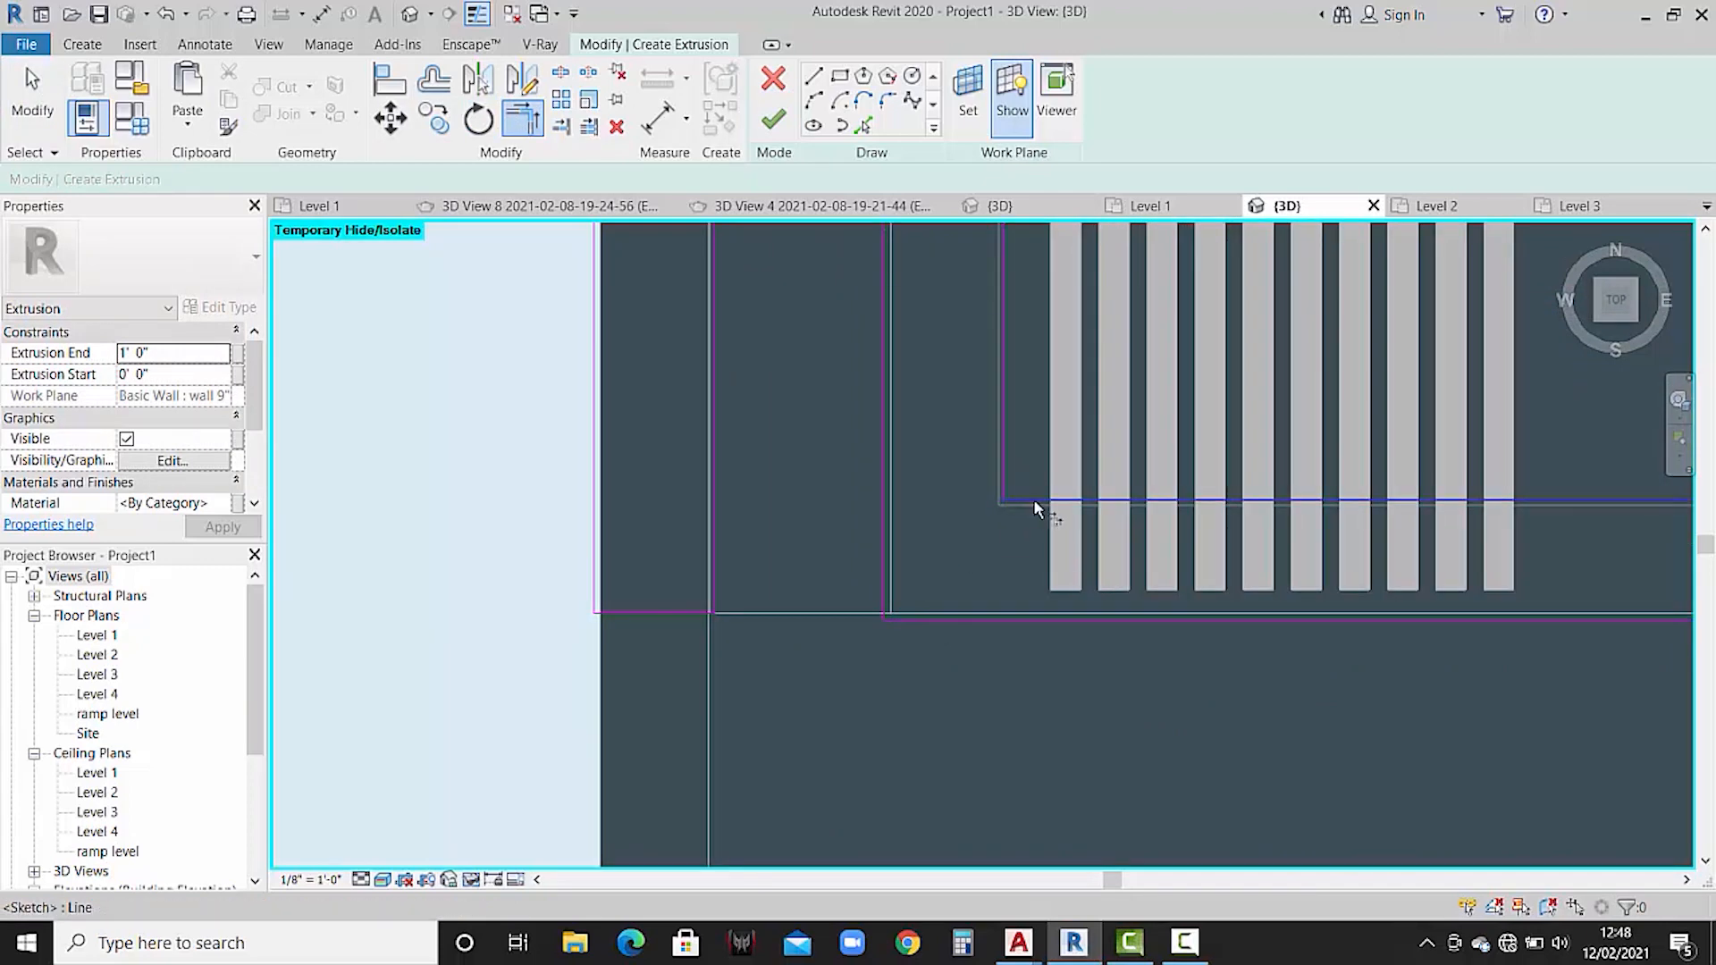
- Examine the sketch corners and open ends at the parapet's east end
scroll(1033, 501, "down", 5)
middle_click_drag(1448, 578, 816, 647)
scroll(1275, 520, "up", 2)
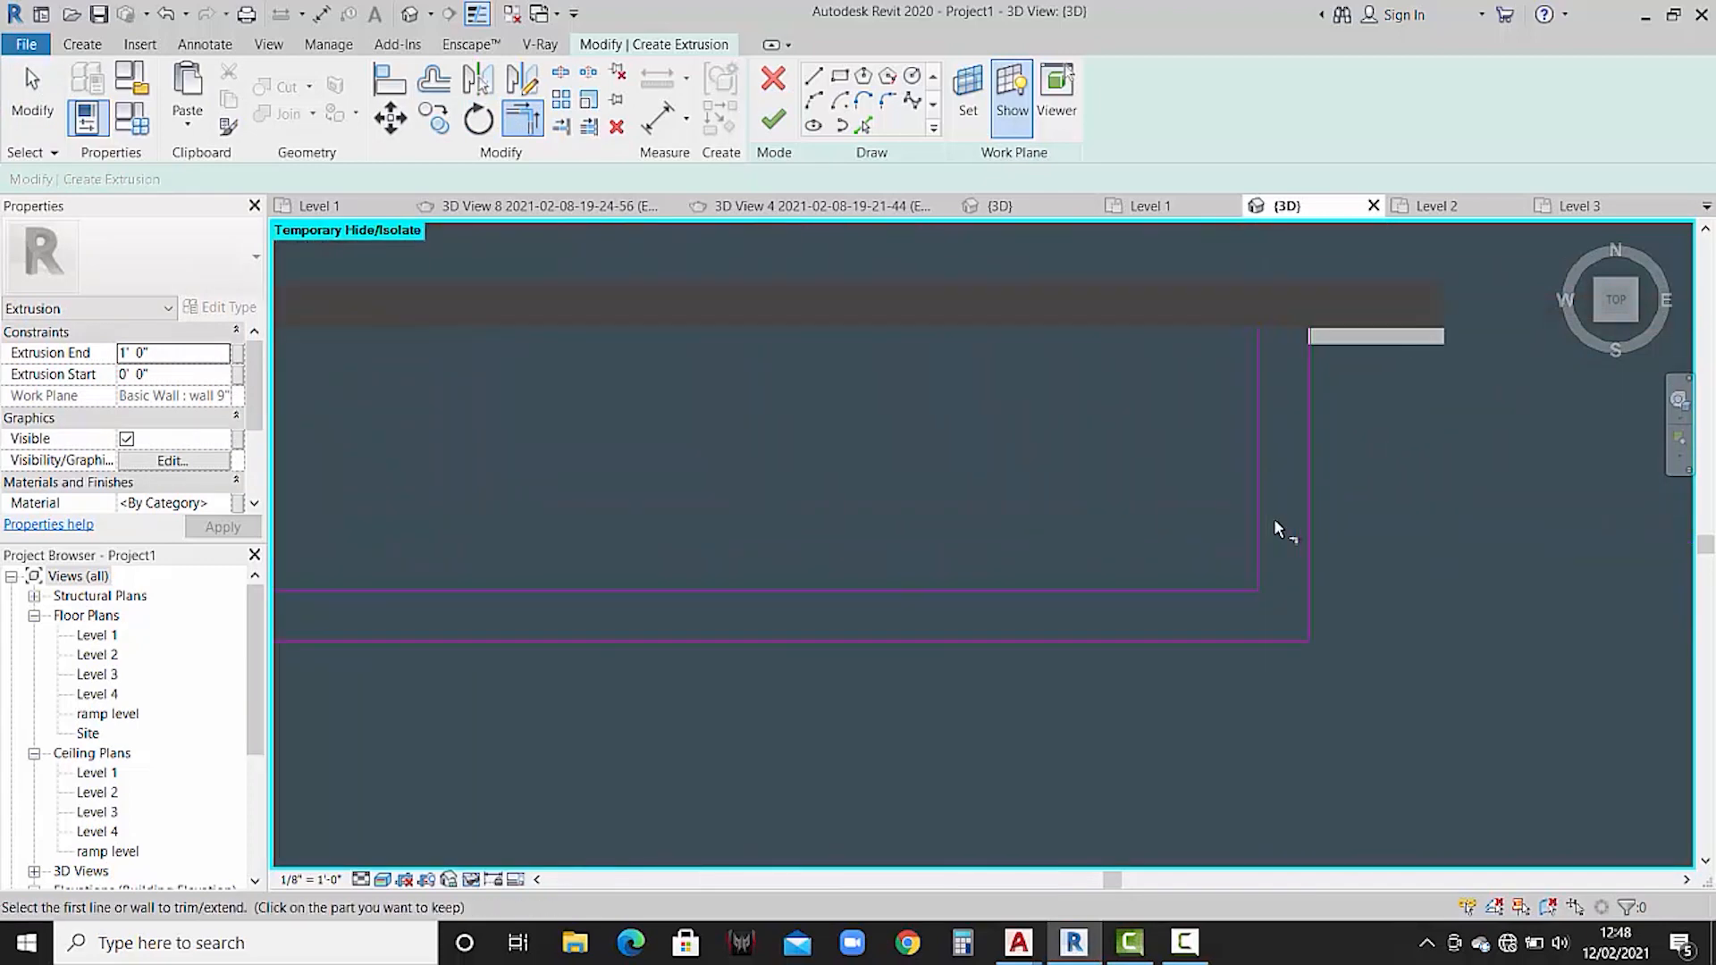
middle_click_drag(1294, 472, 1288, 499)
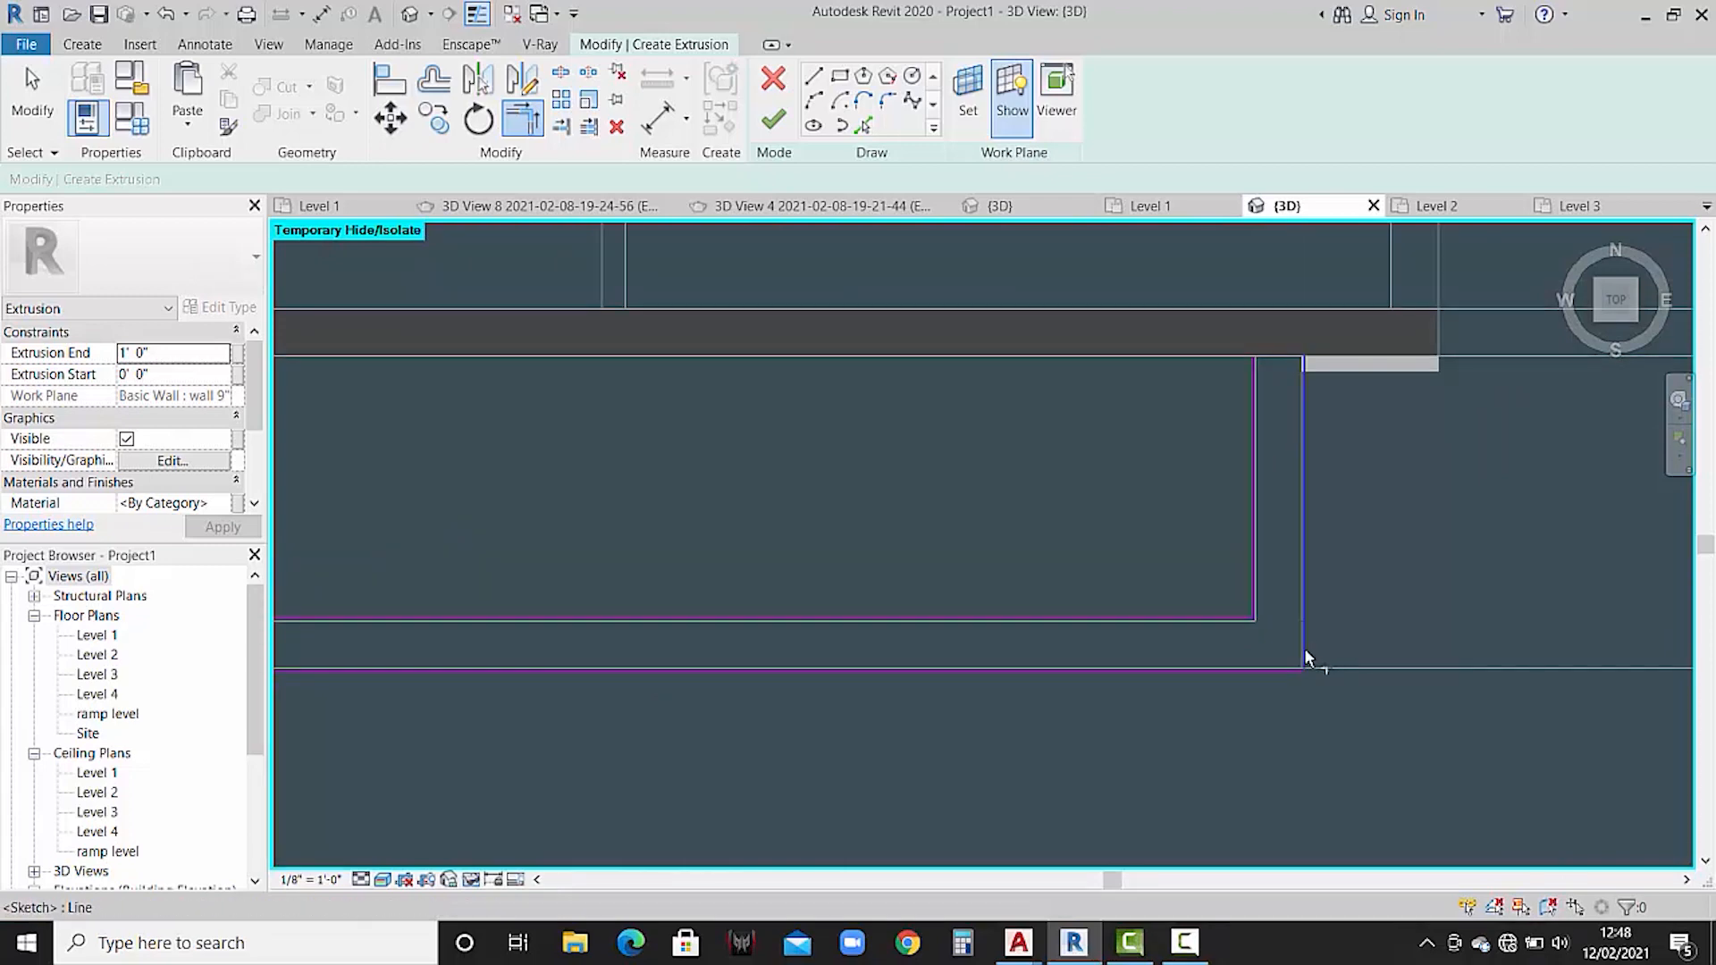
scroll(1238, 595, "up", 2)
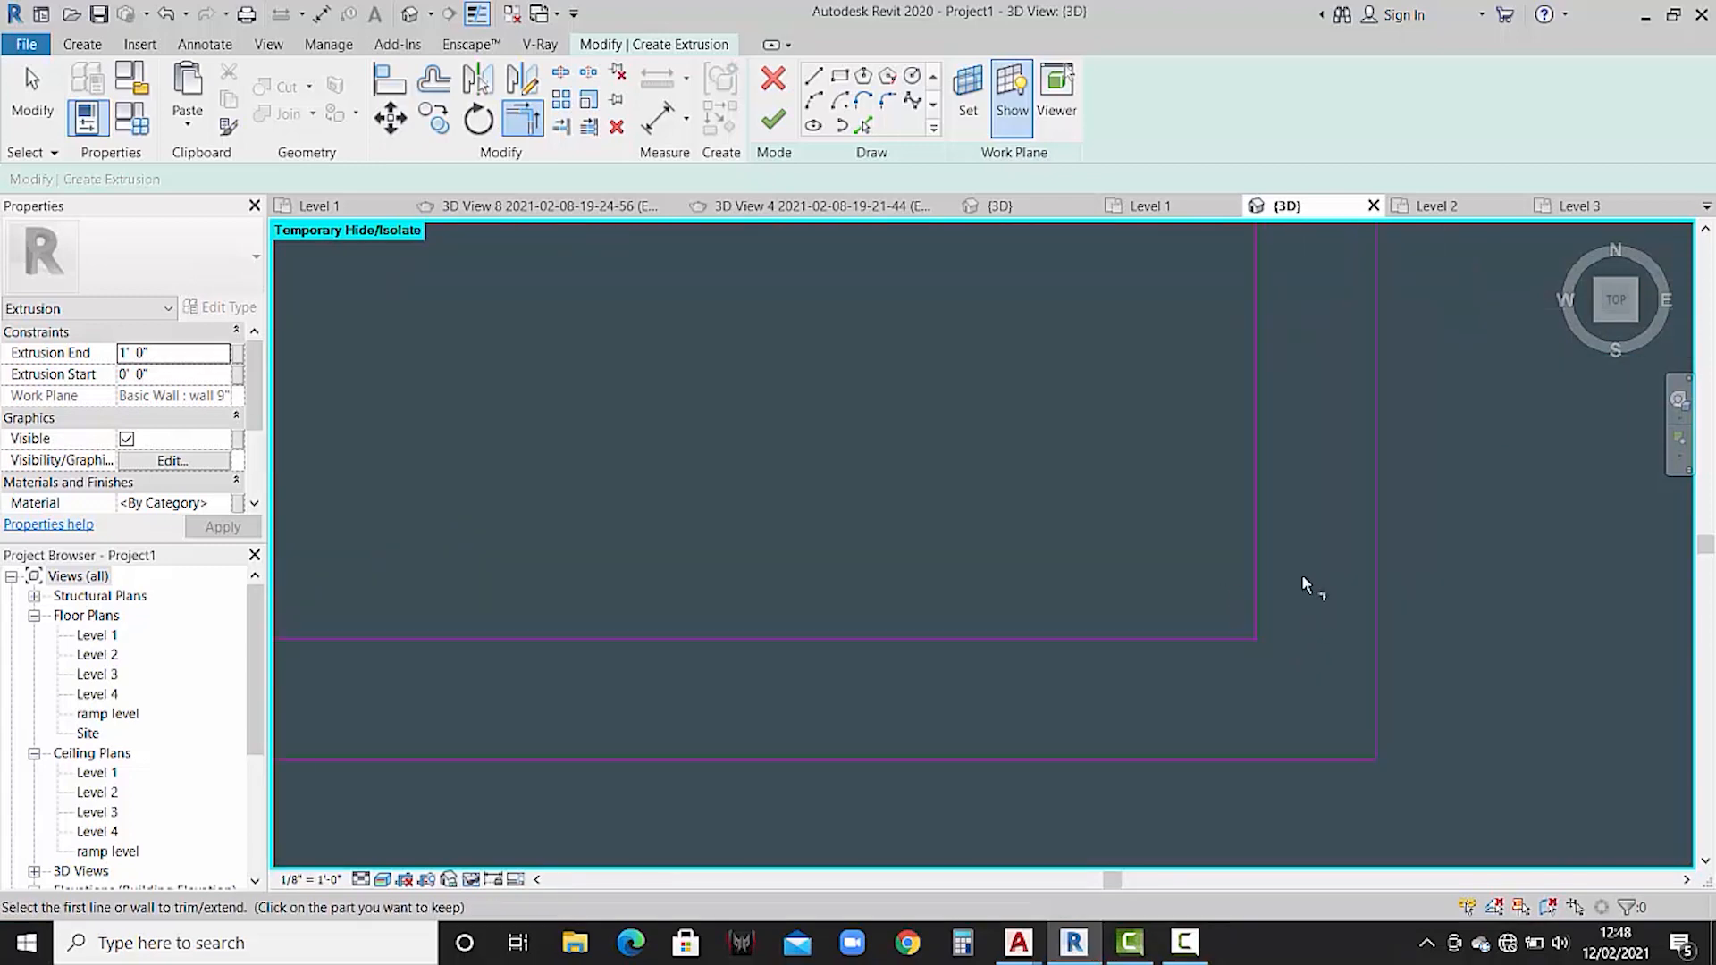
scroll(1279, 724, "down", 3)
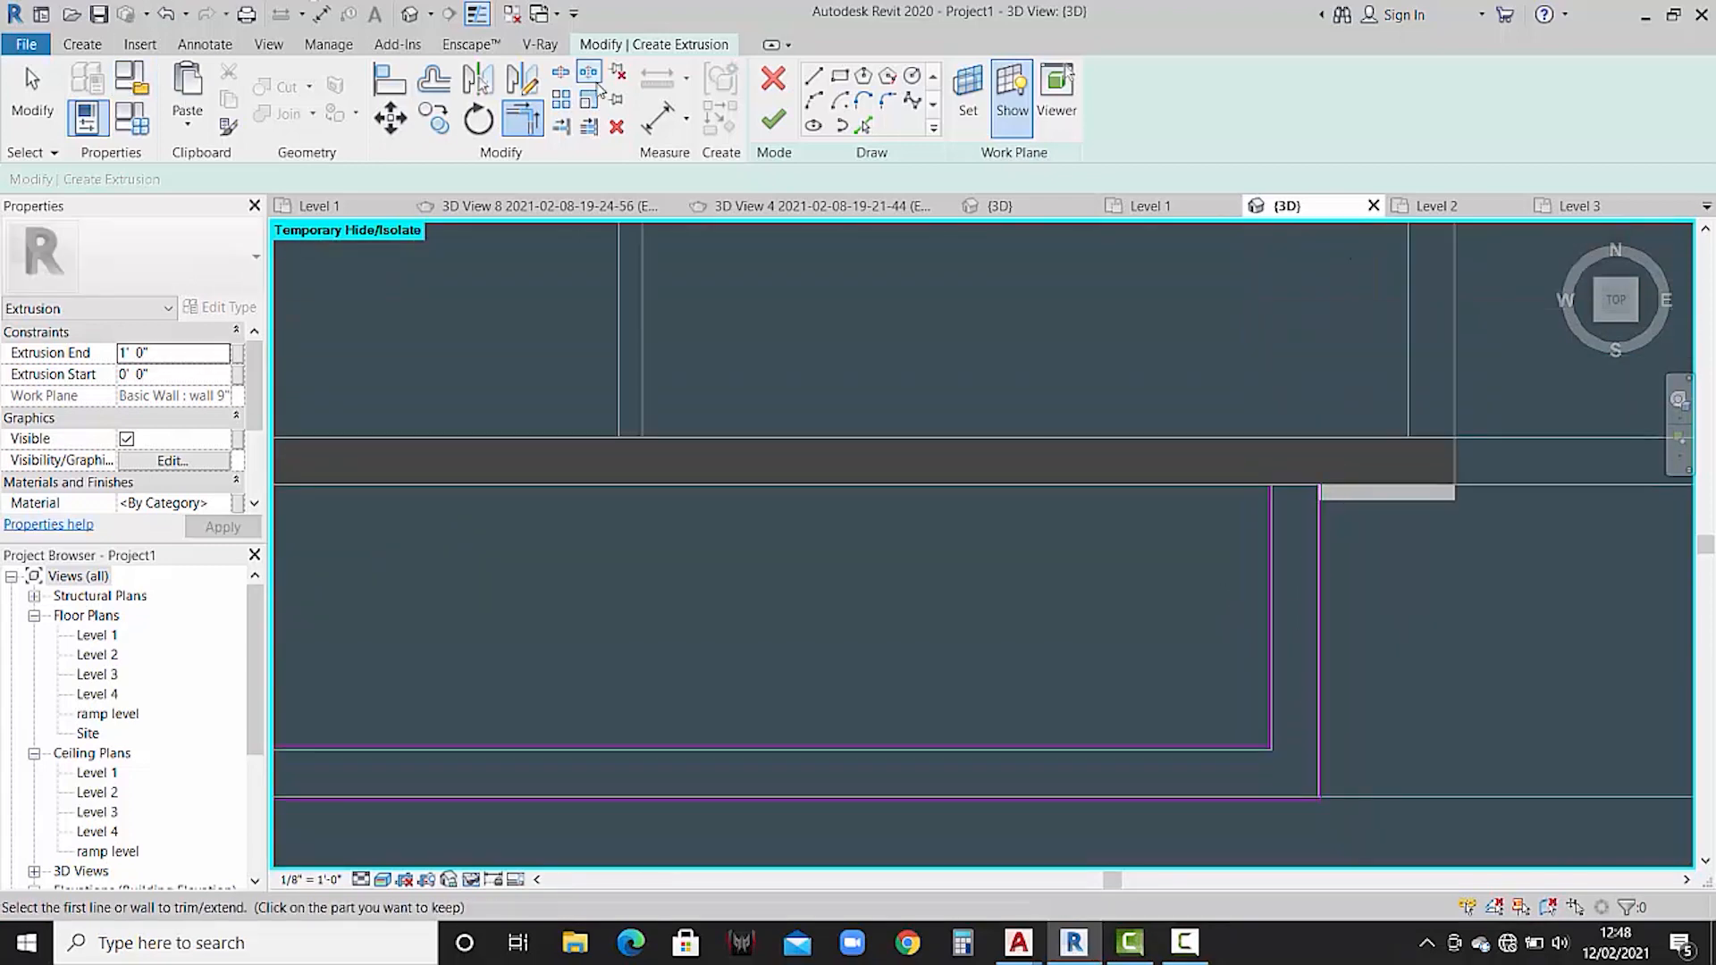
- Draw a line along the front wall face closing the parapet's east return in the sketch, and finish the extrusion sketch
left_click(813, 76)
scroll(1311, 458, "up", 4)
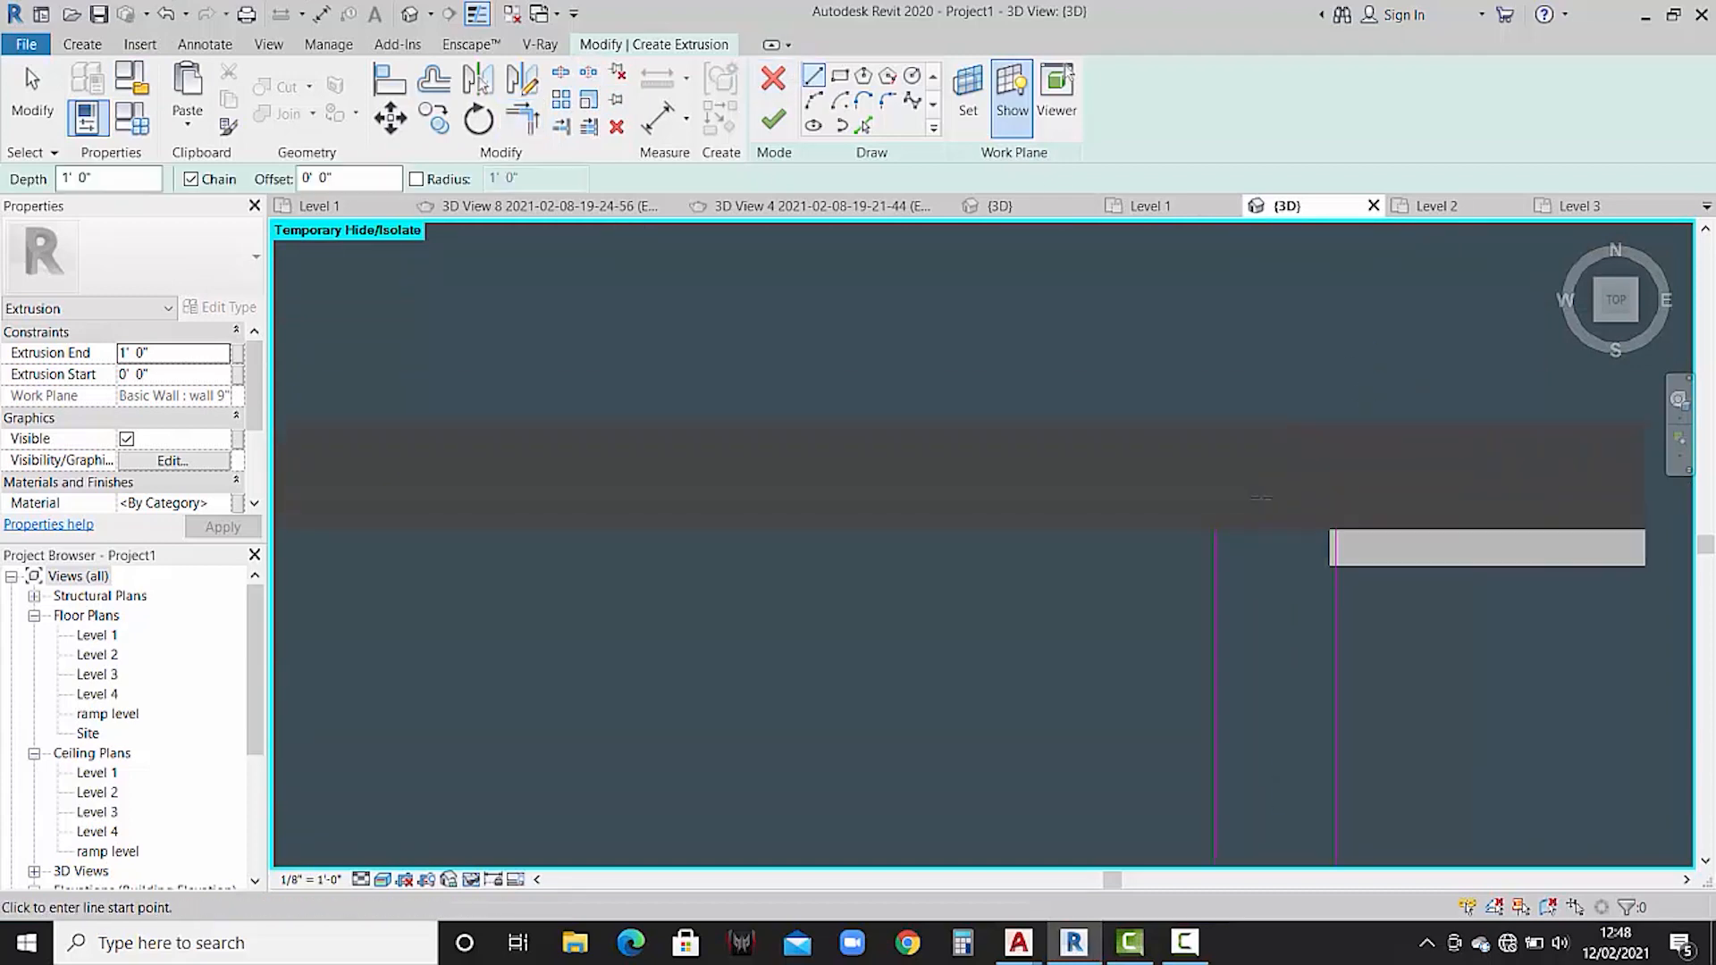
left_click(1189, 543)
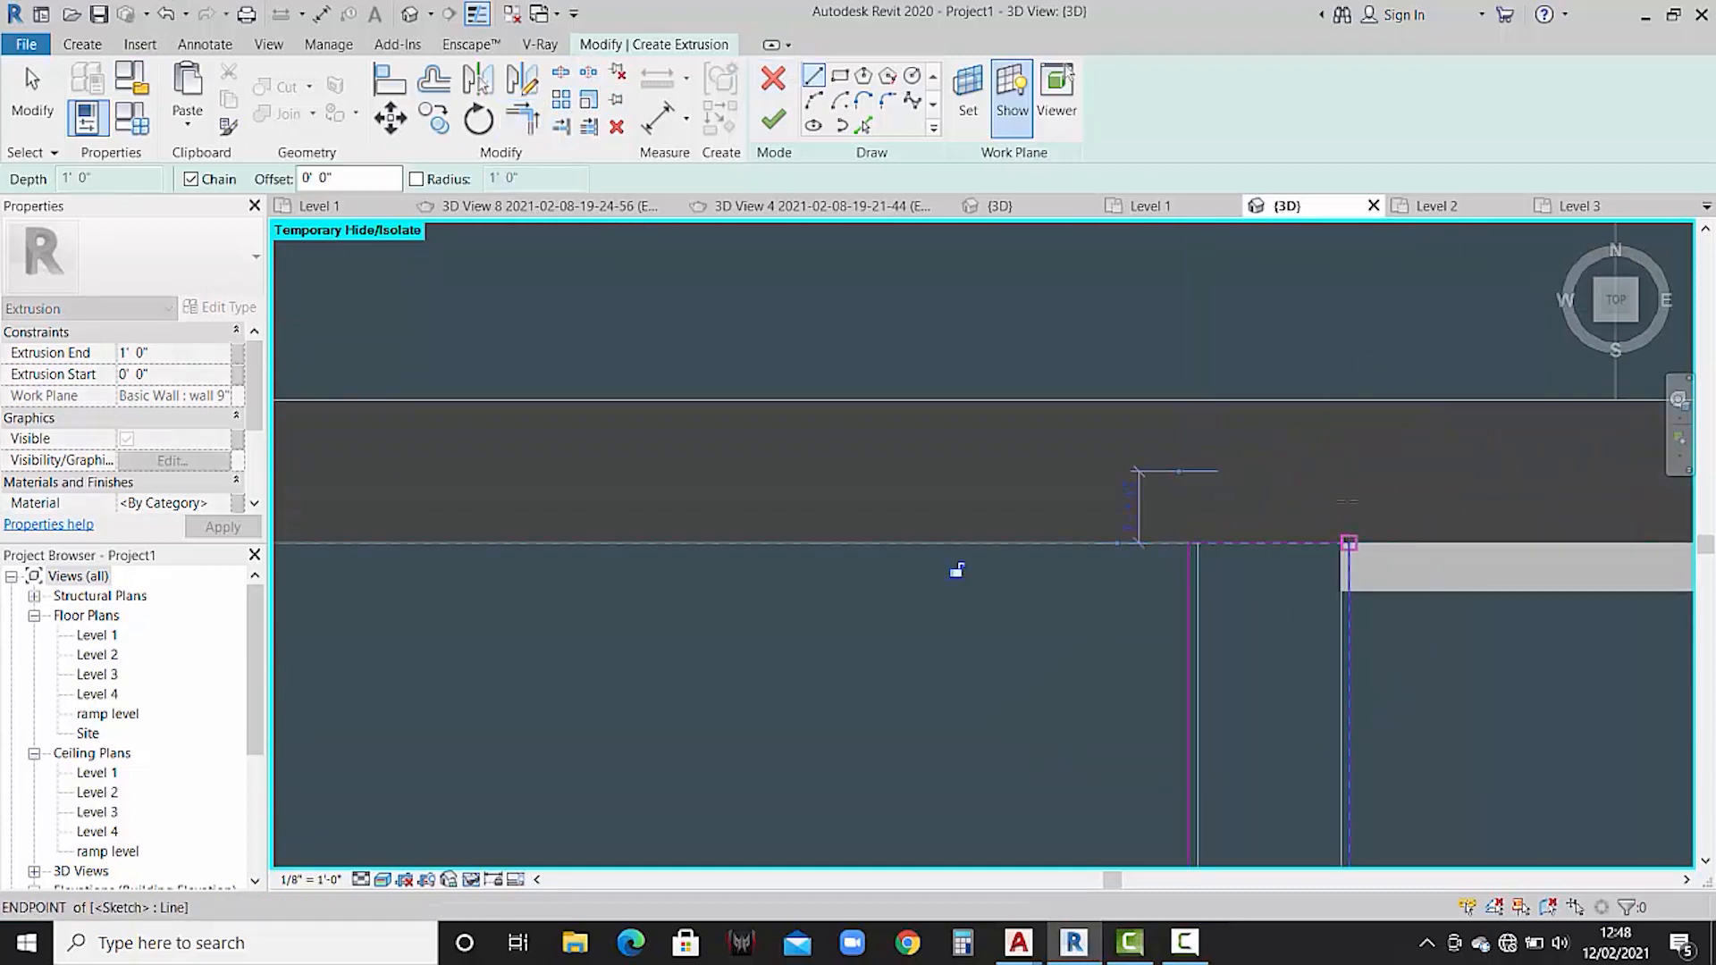
left_click(774, 118)
scroll(1019, 339, "down", 4)
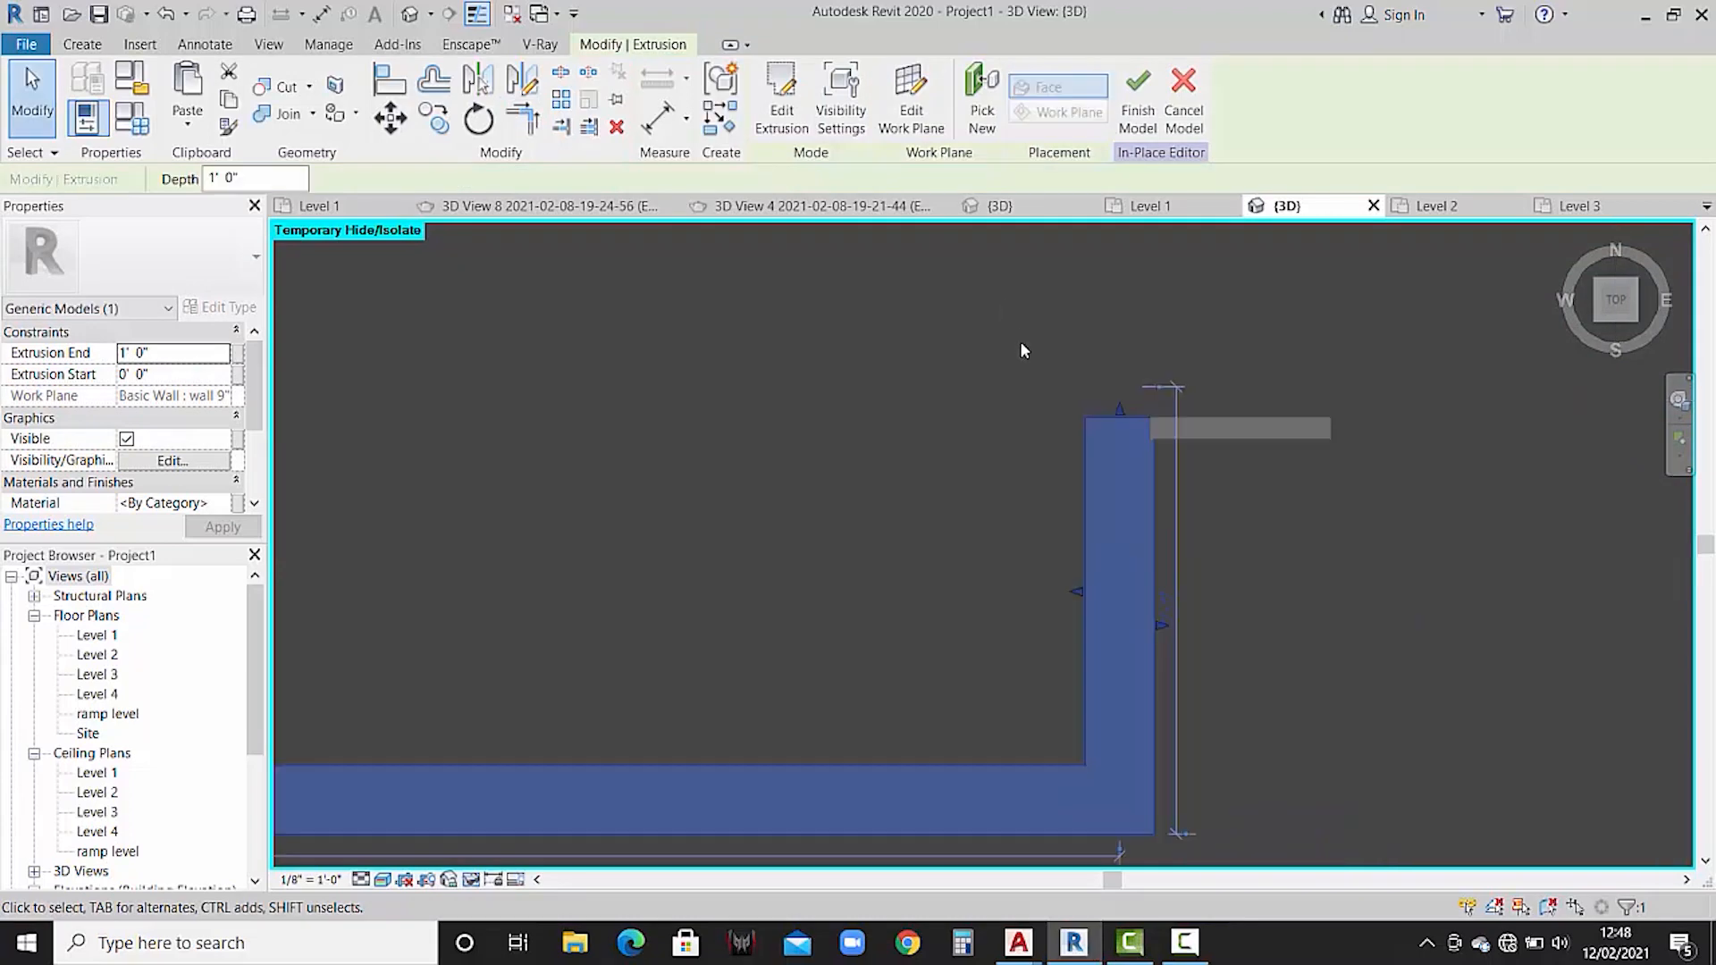
- Set the depth of the parapet trim extrusion to 2"
scroll(1016, 339, "down", 5)
left_click(1606, 340)
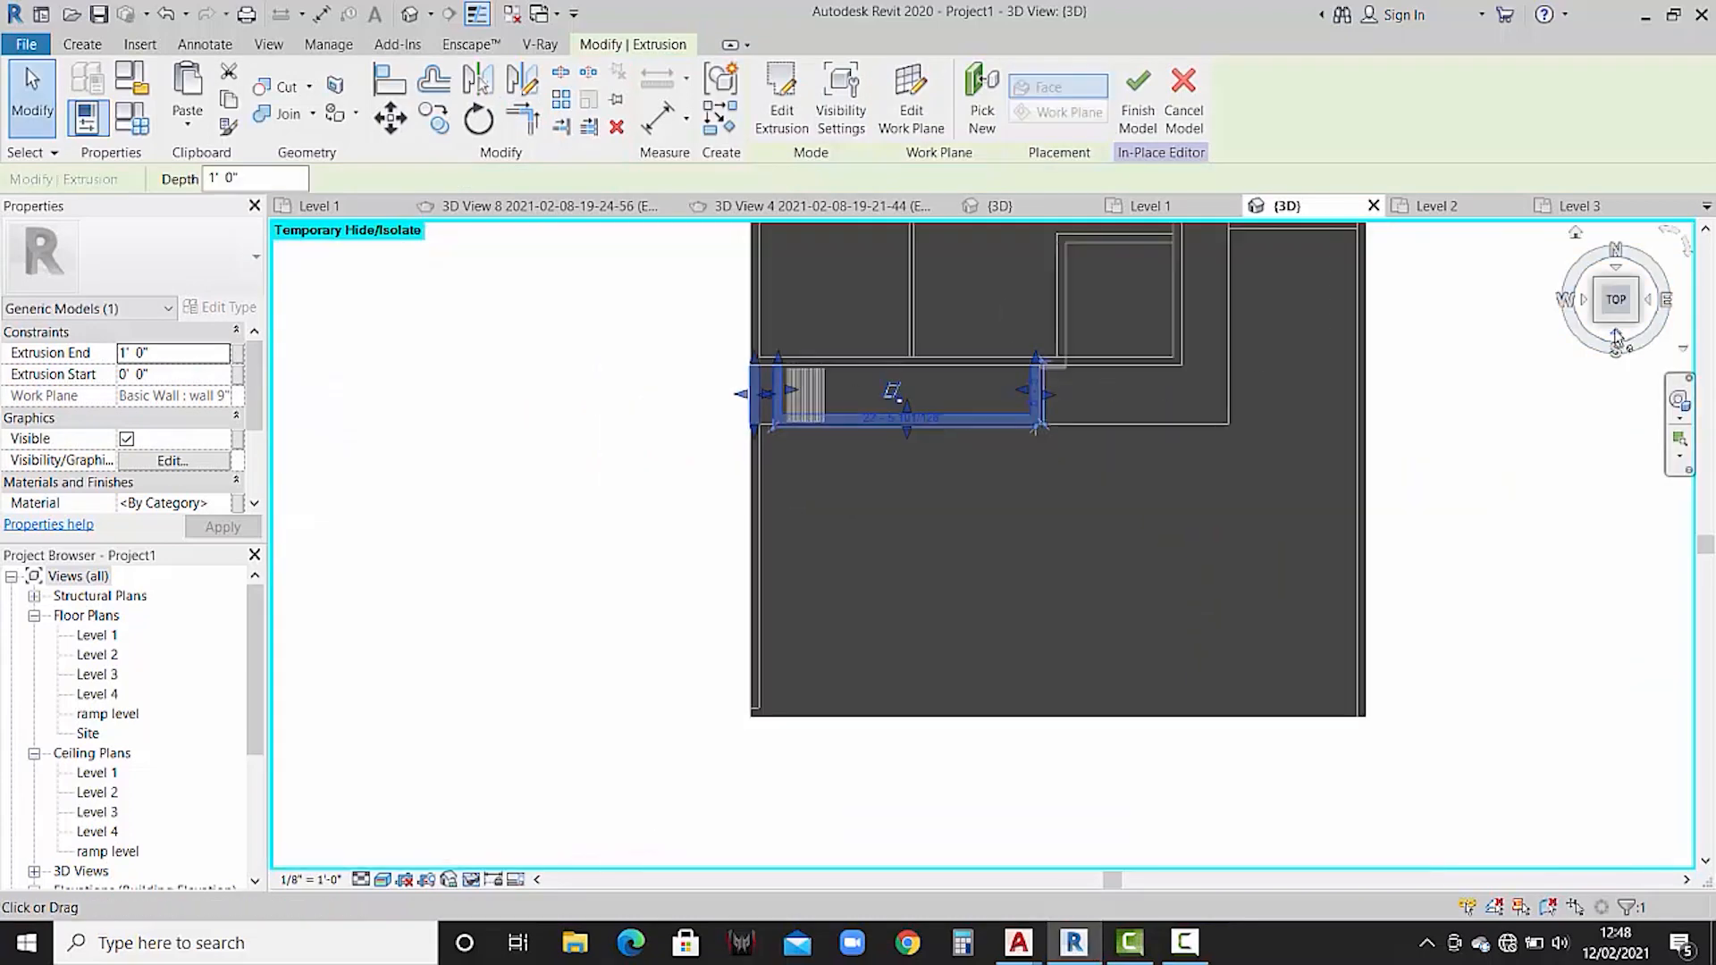
scroll(1050, 410, "down", 2)
middle_click_drag(1033, 432, 1038, 394)
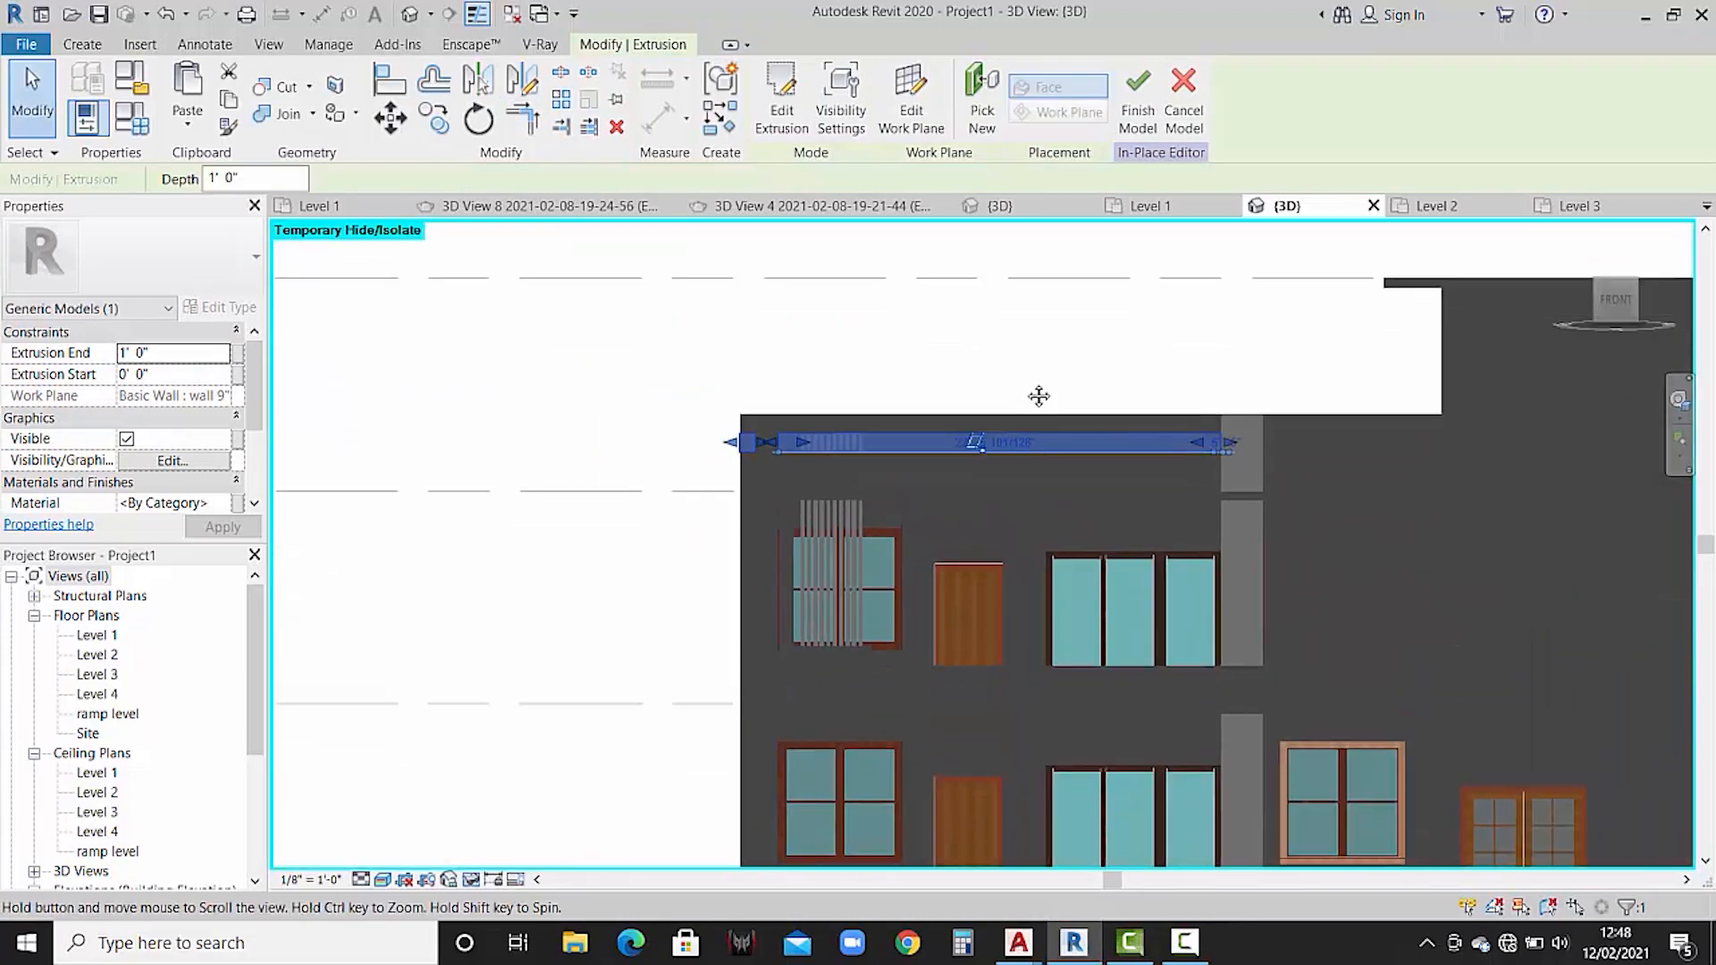
scroll(873, 449, "up", 3)
key("Escape")
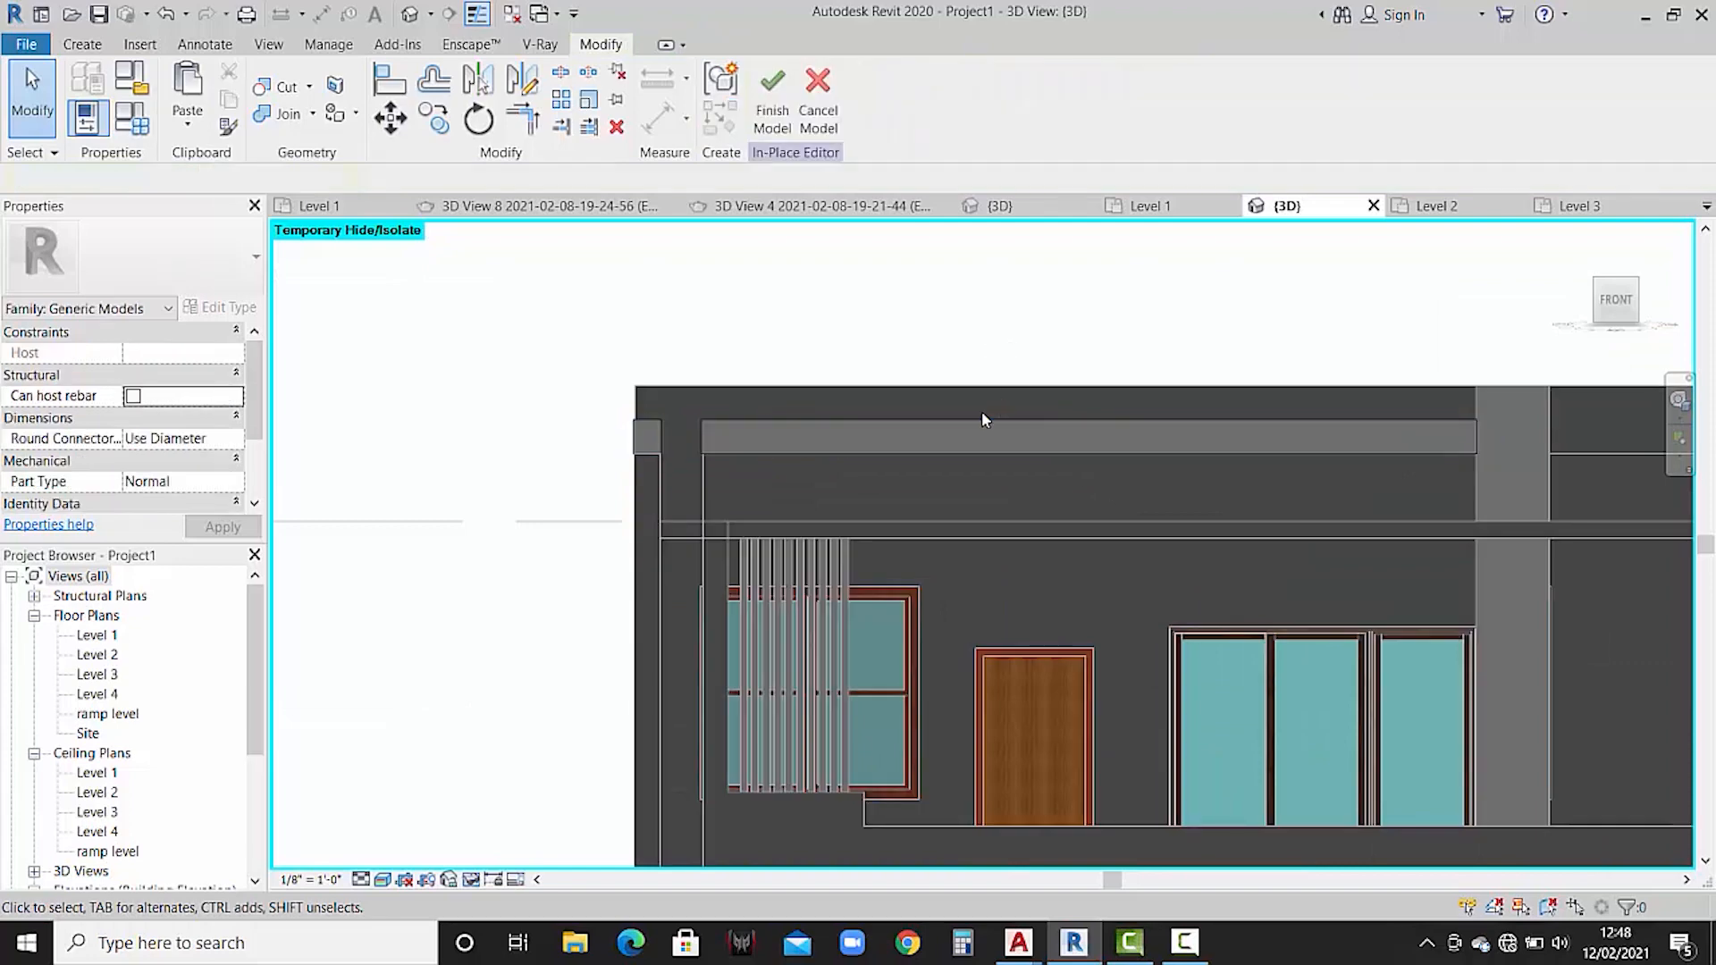
left_click(980, 416)
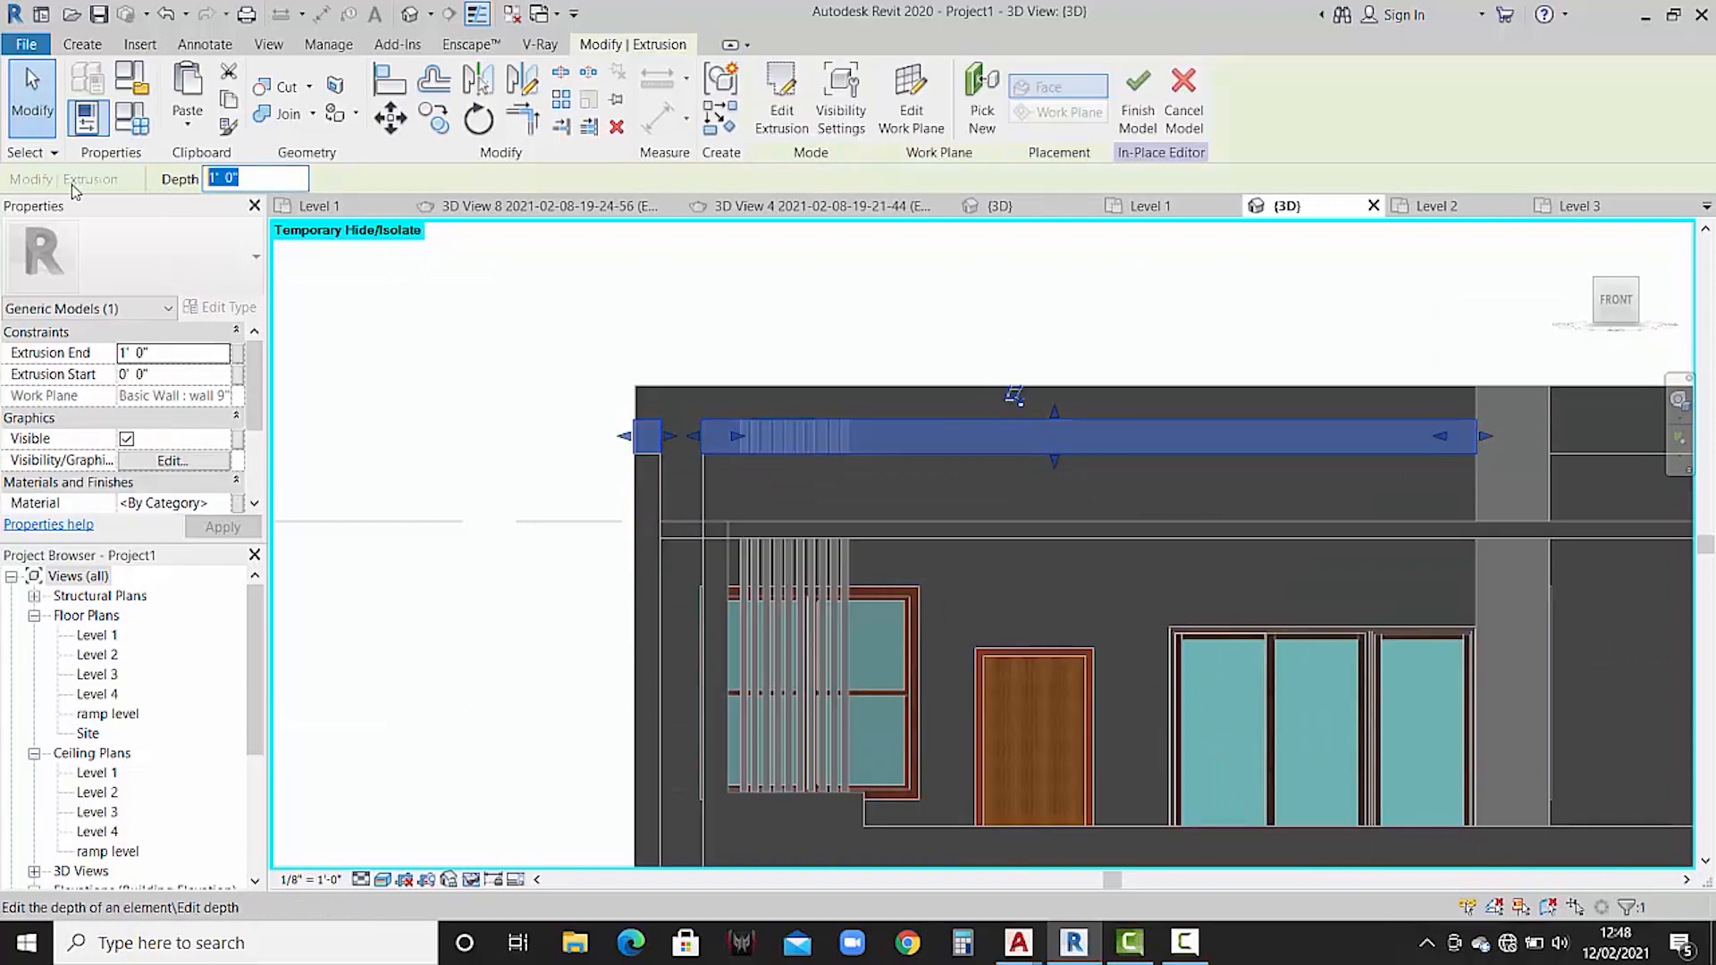
type("1\"")
key("Return")
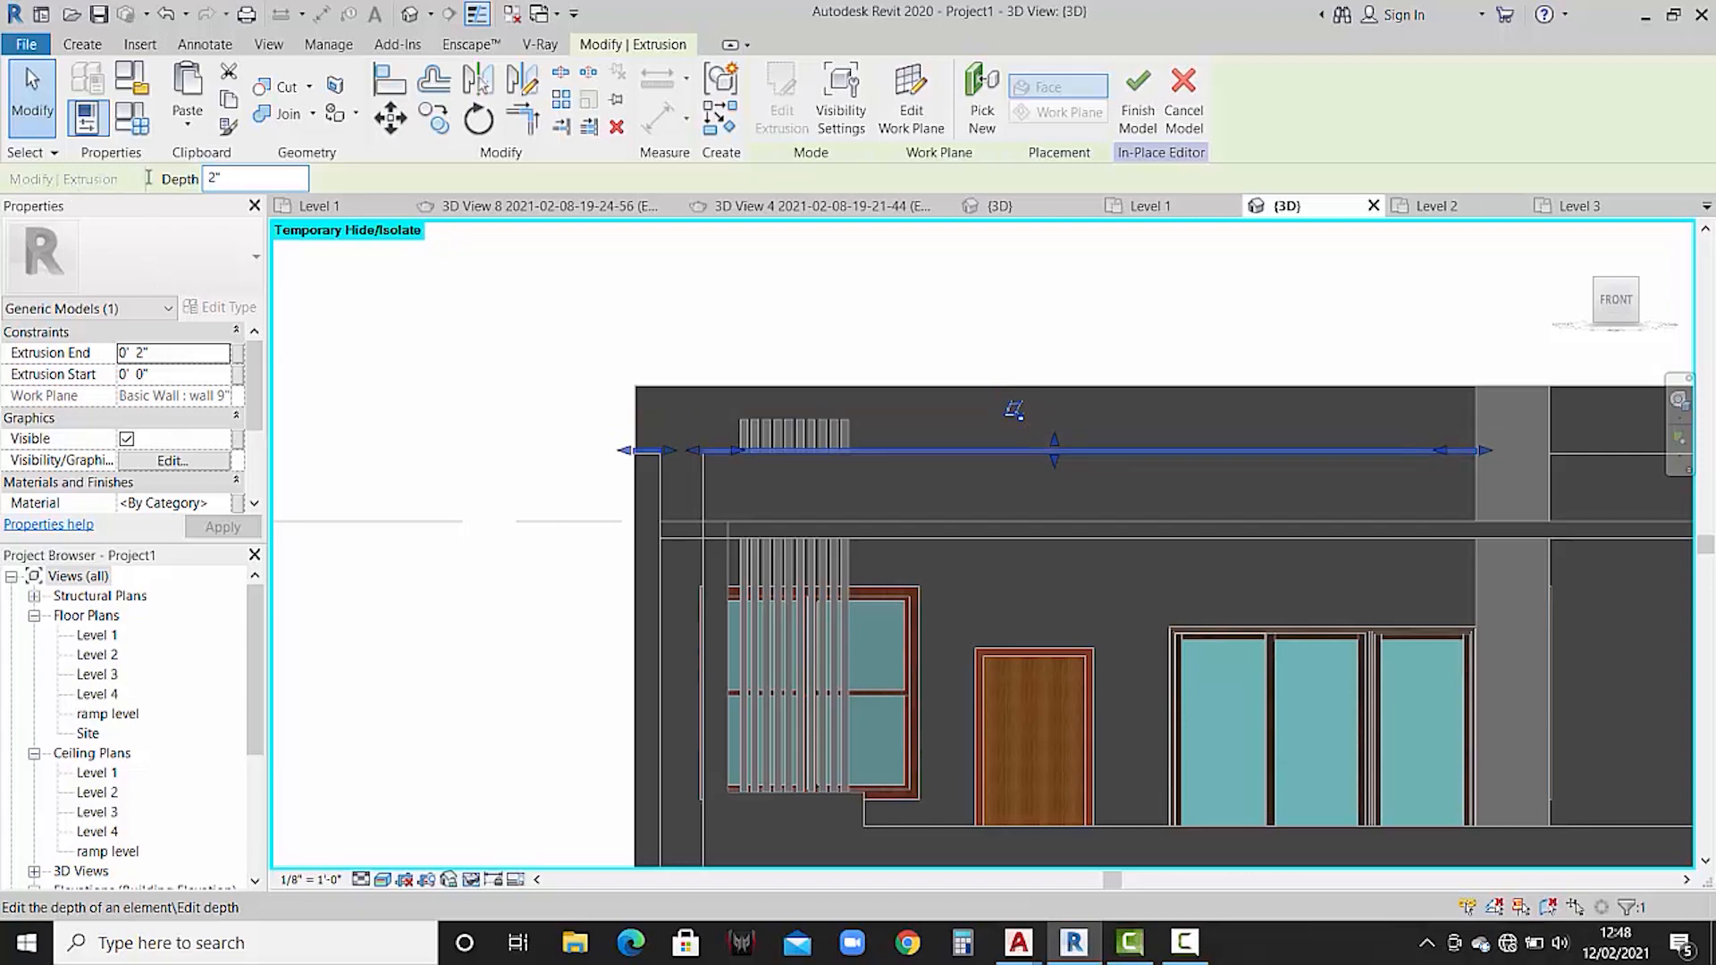
- Check the thin trim on the parapet and side wall in 3D, and finish the in-place model
key("Escape")
middle_click_drag(881, 328, 983, 496, "shift")
scroll(1016, 438, "up", 4)
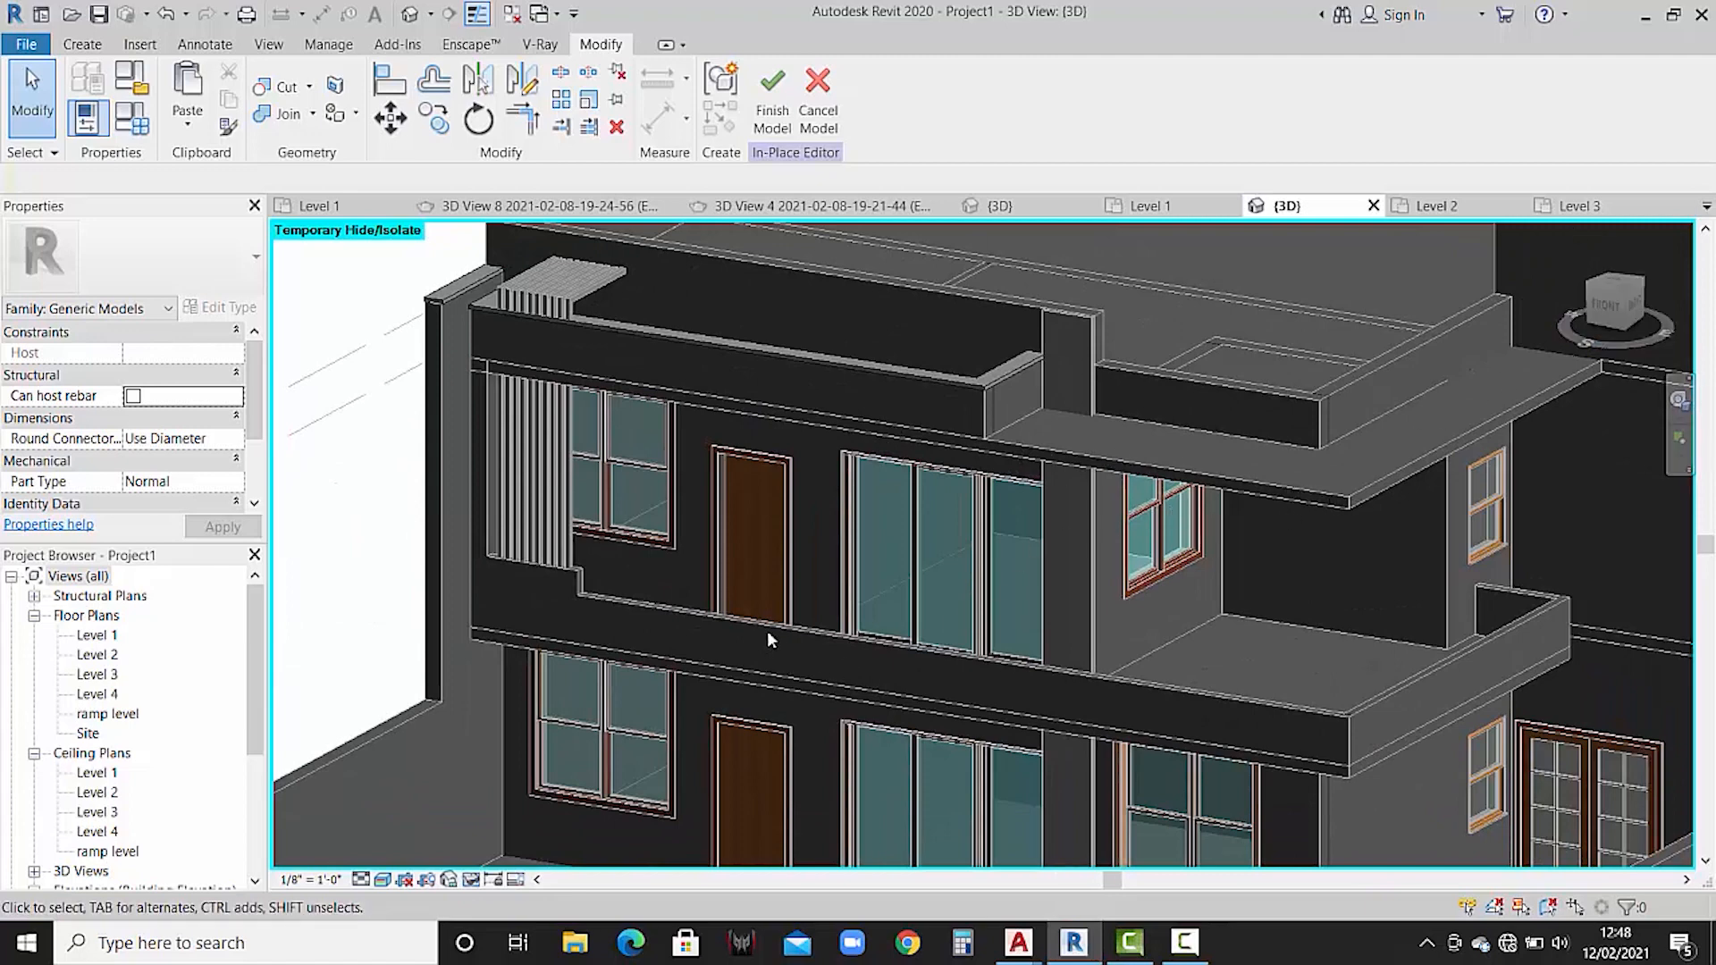
left_click(772, 112)
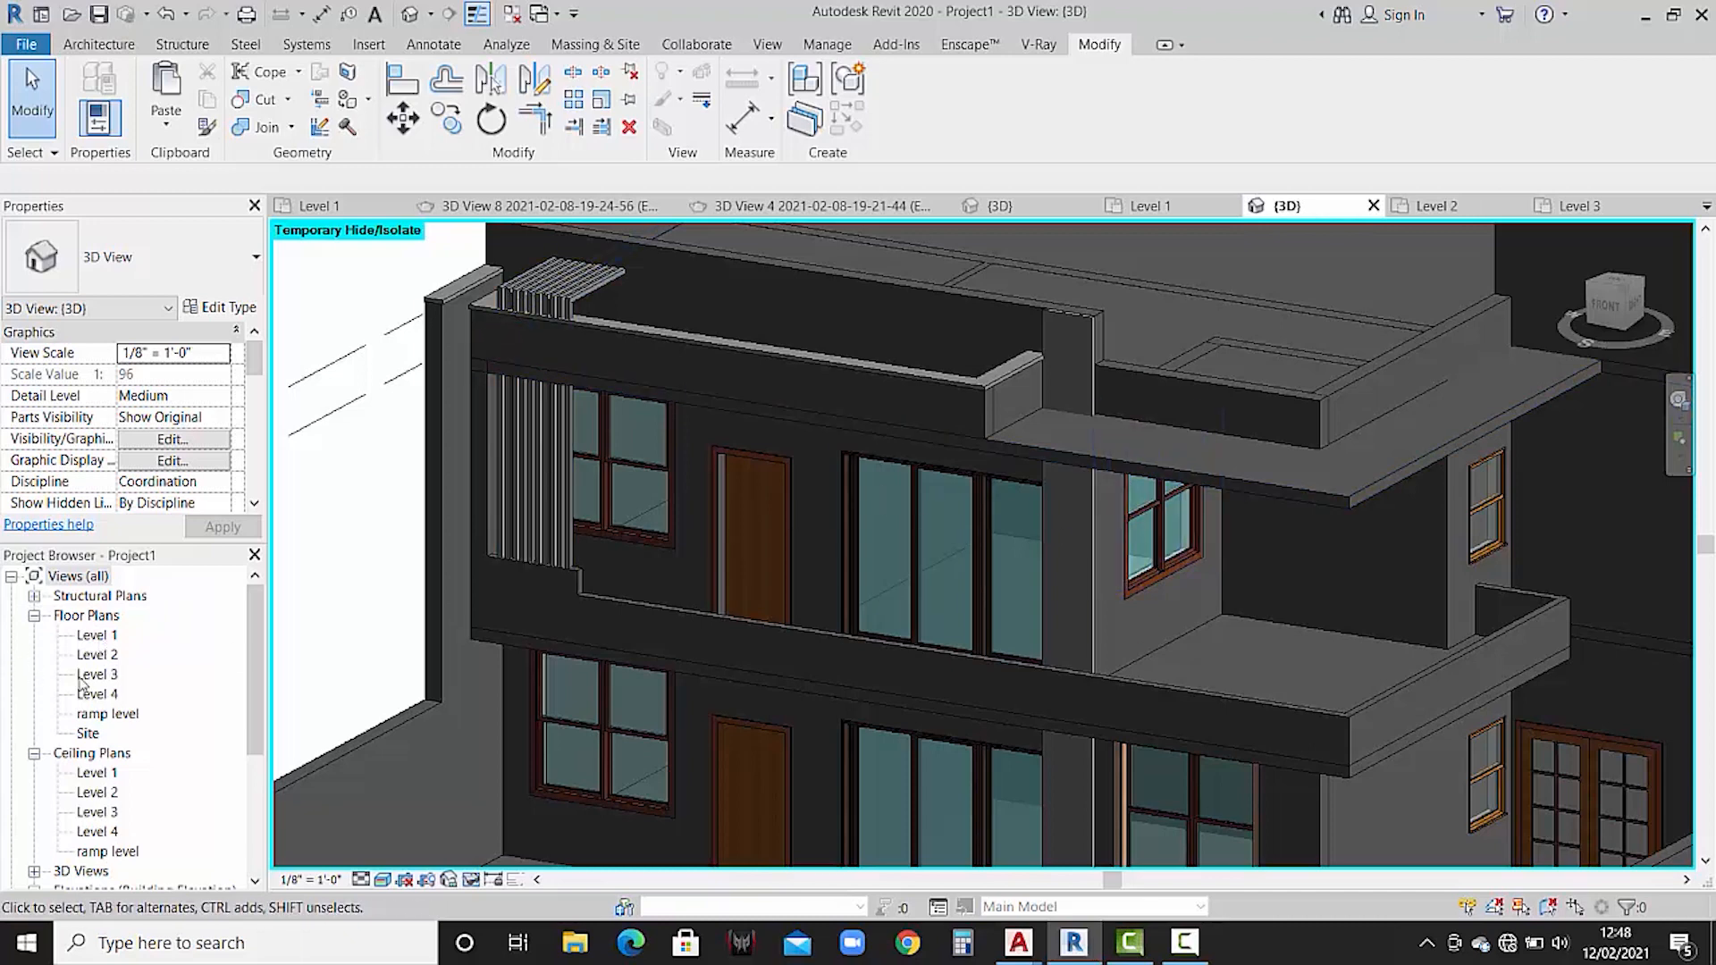
- In the Level 3 plan, draw a 9" wall, 1' 8" high and about 16' long, along the slab's front edge from the parapet's east end
left_click(100, 676)
scroll(955, 456, "down", 5)
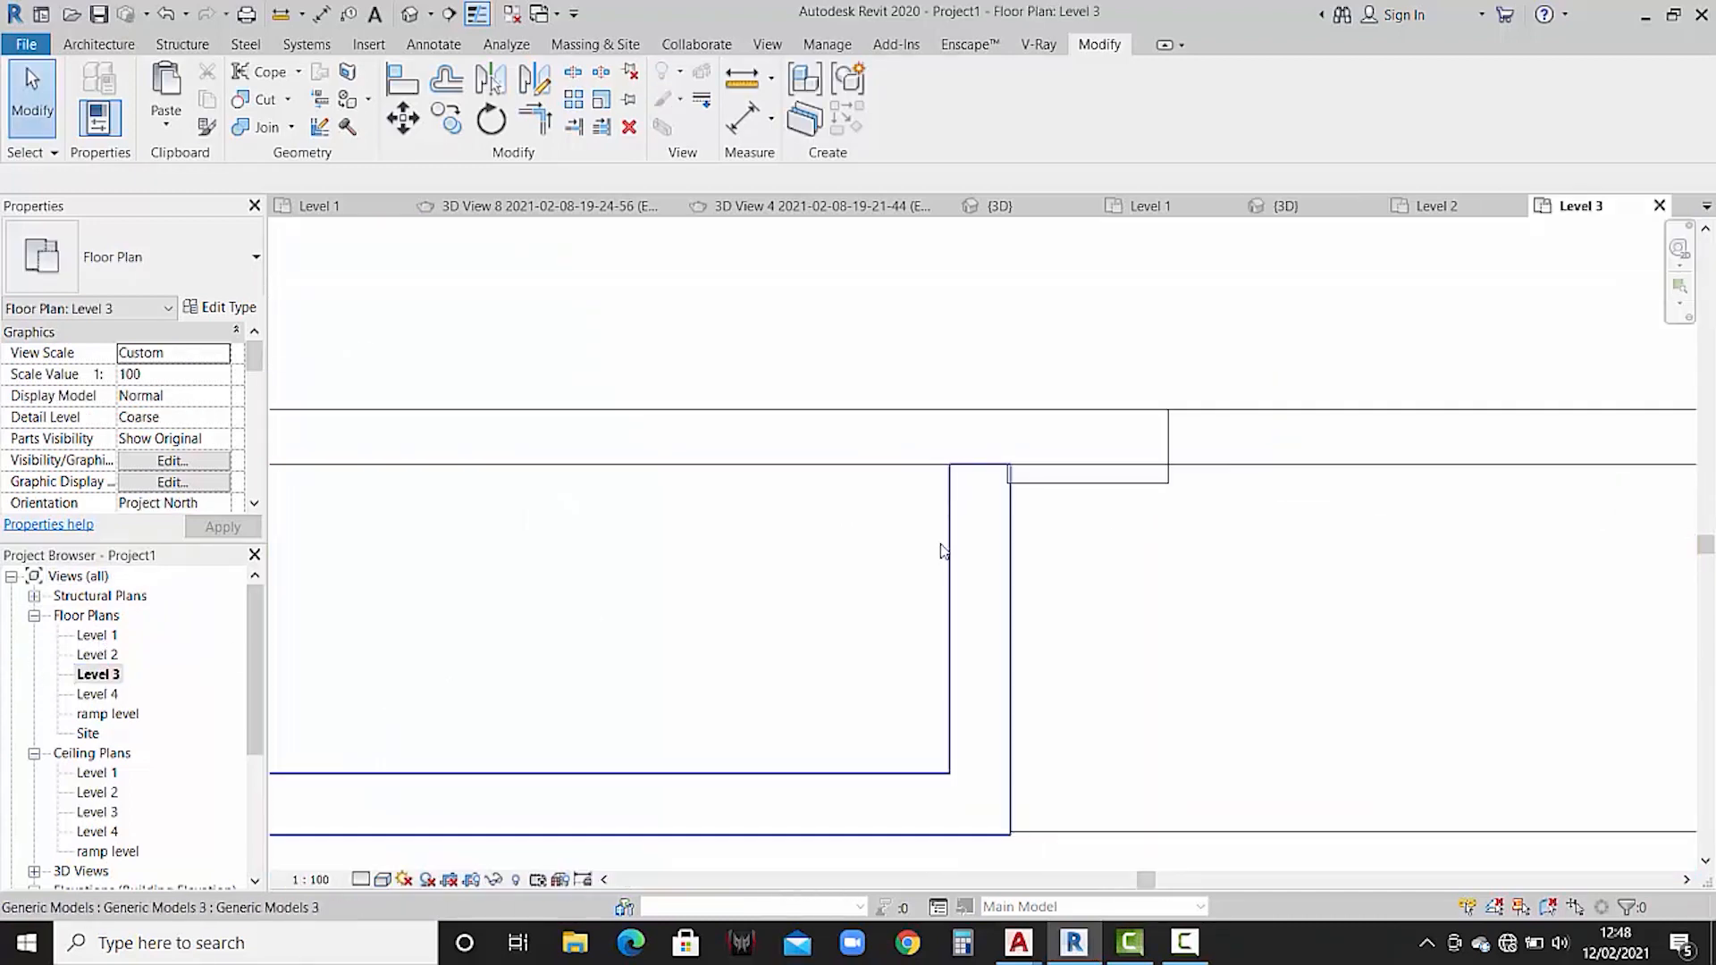
middle_click_drag(1019, 582, 936, 577)
left_click(100, 45)
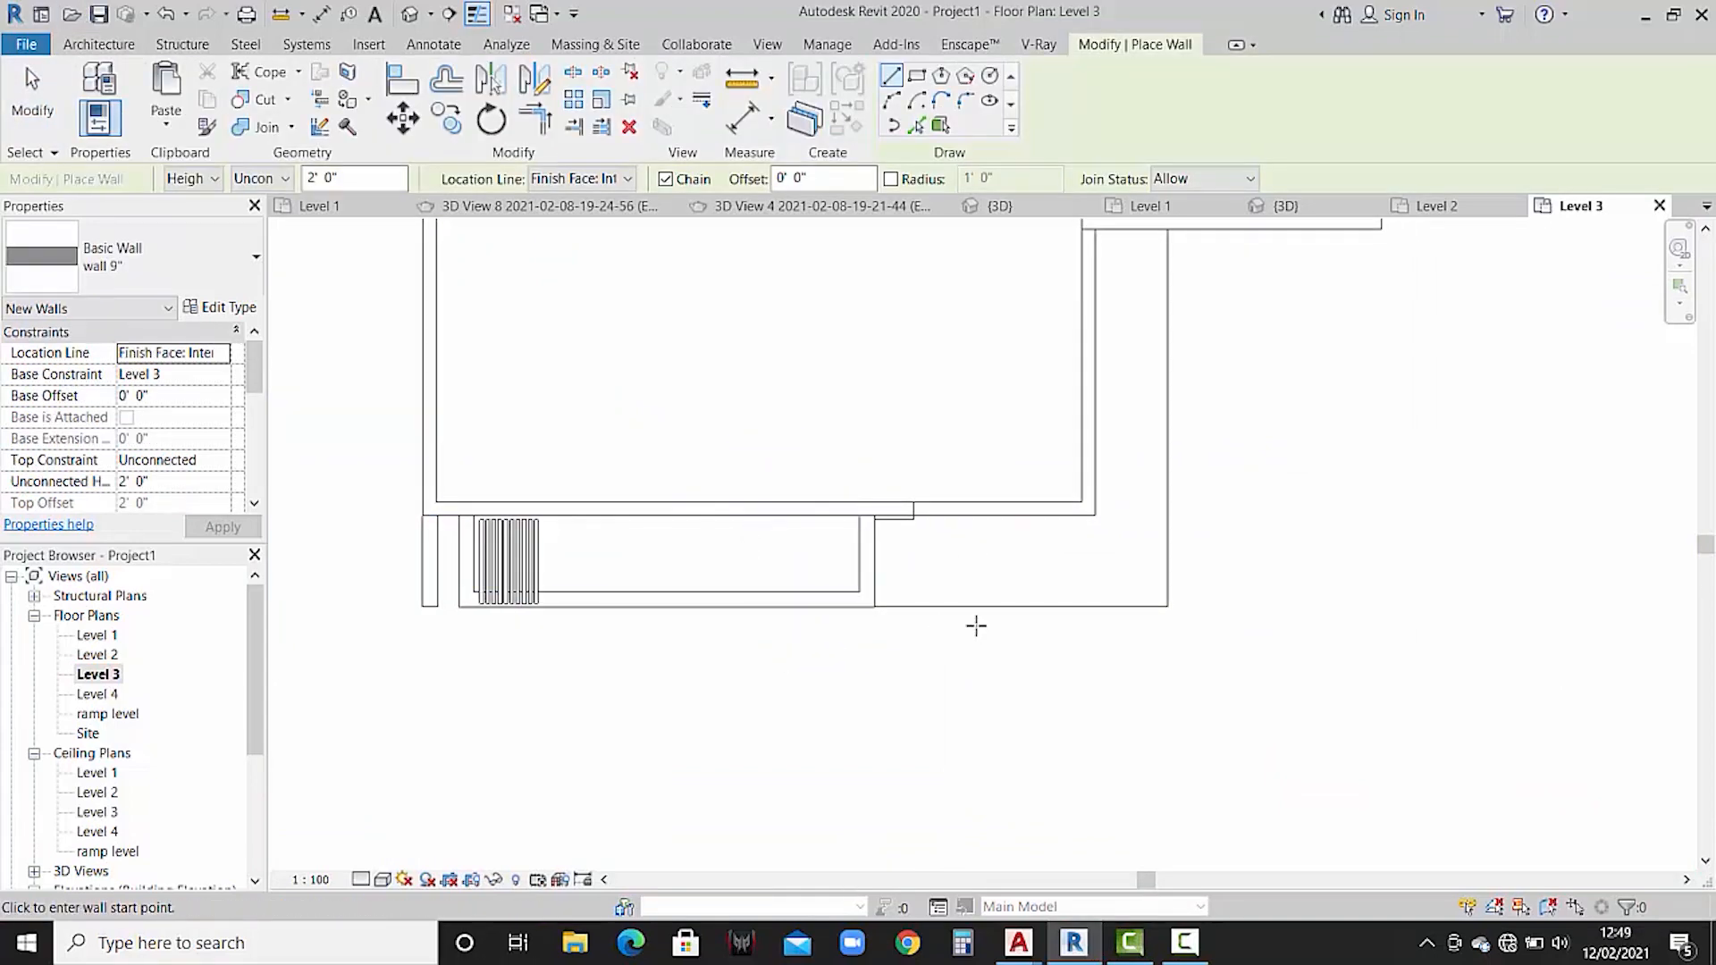
scroll(976, 626, "up", 1)
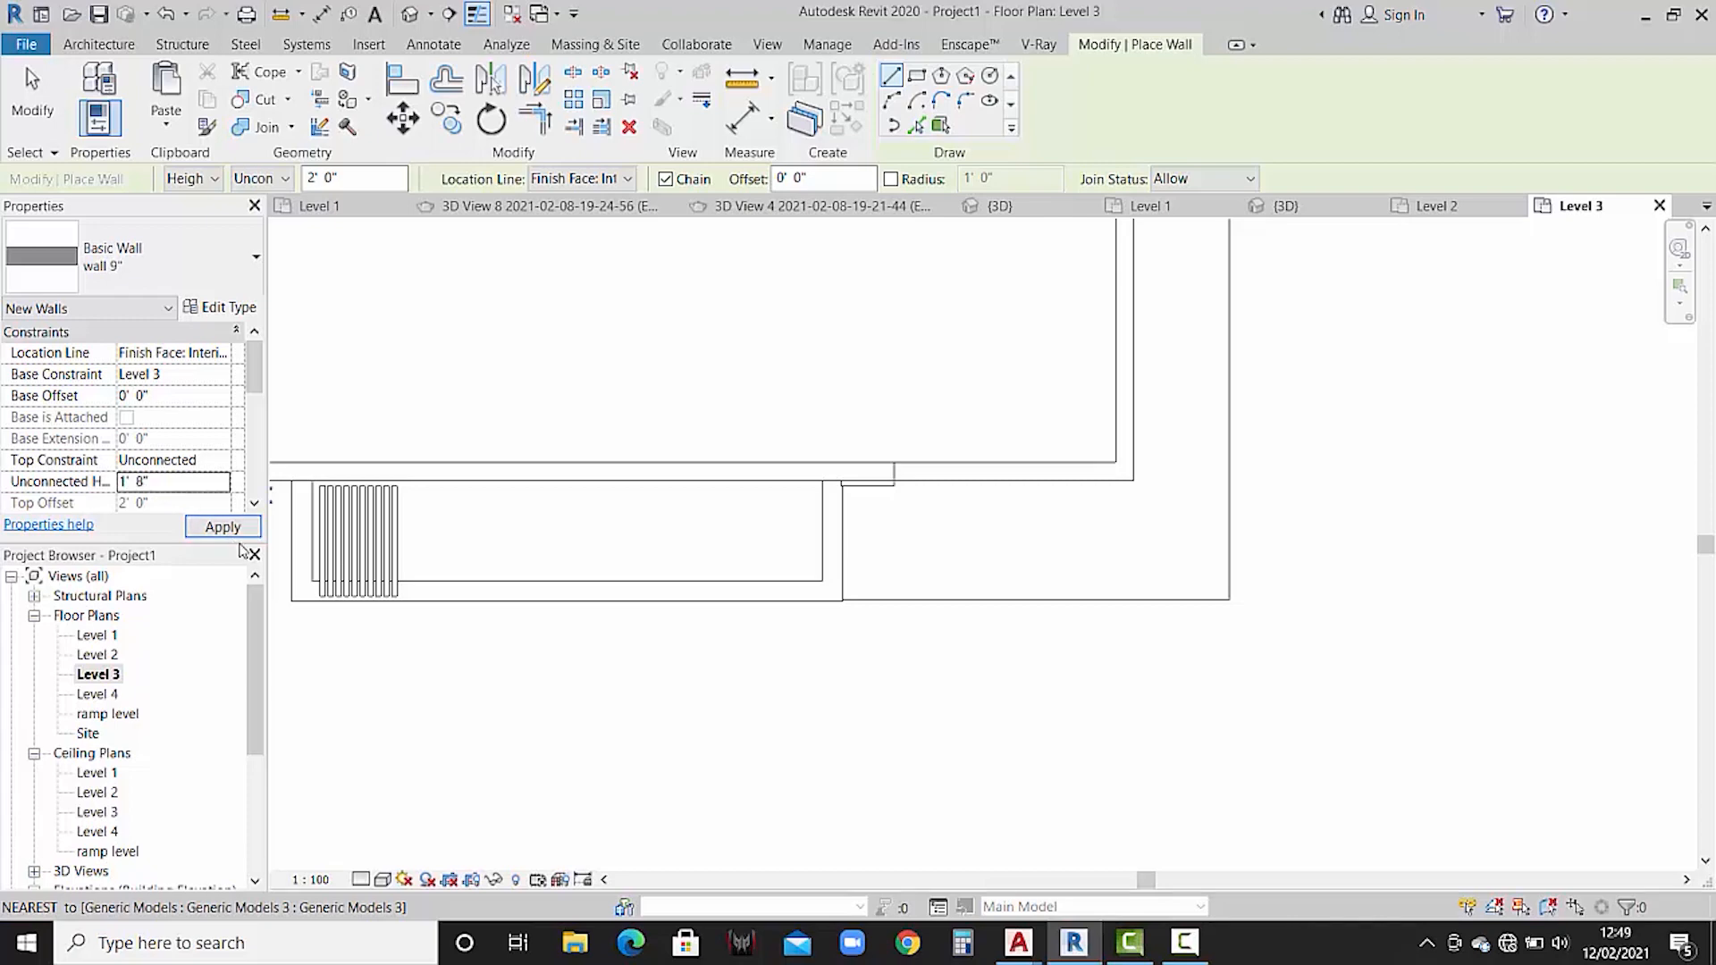
left_click(842, 600)
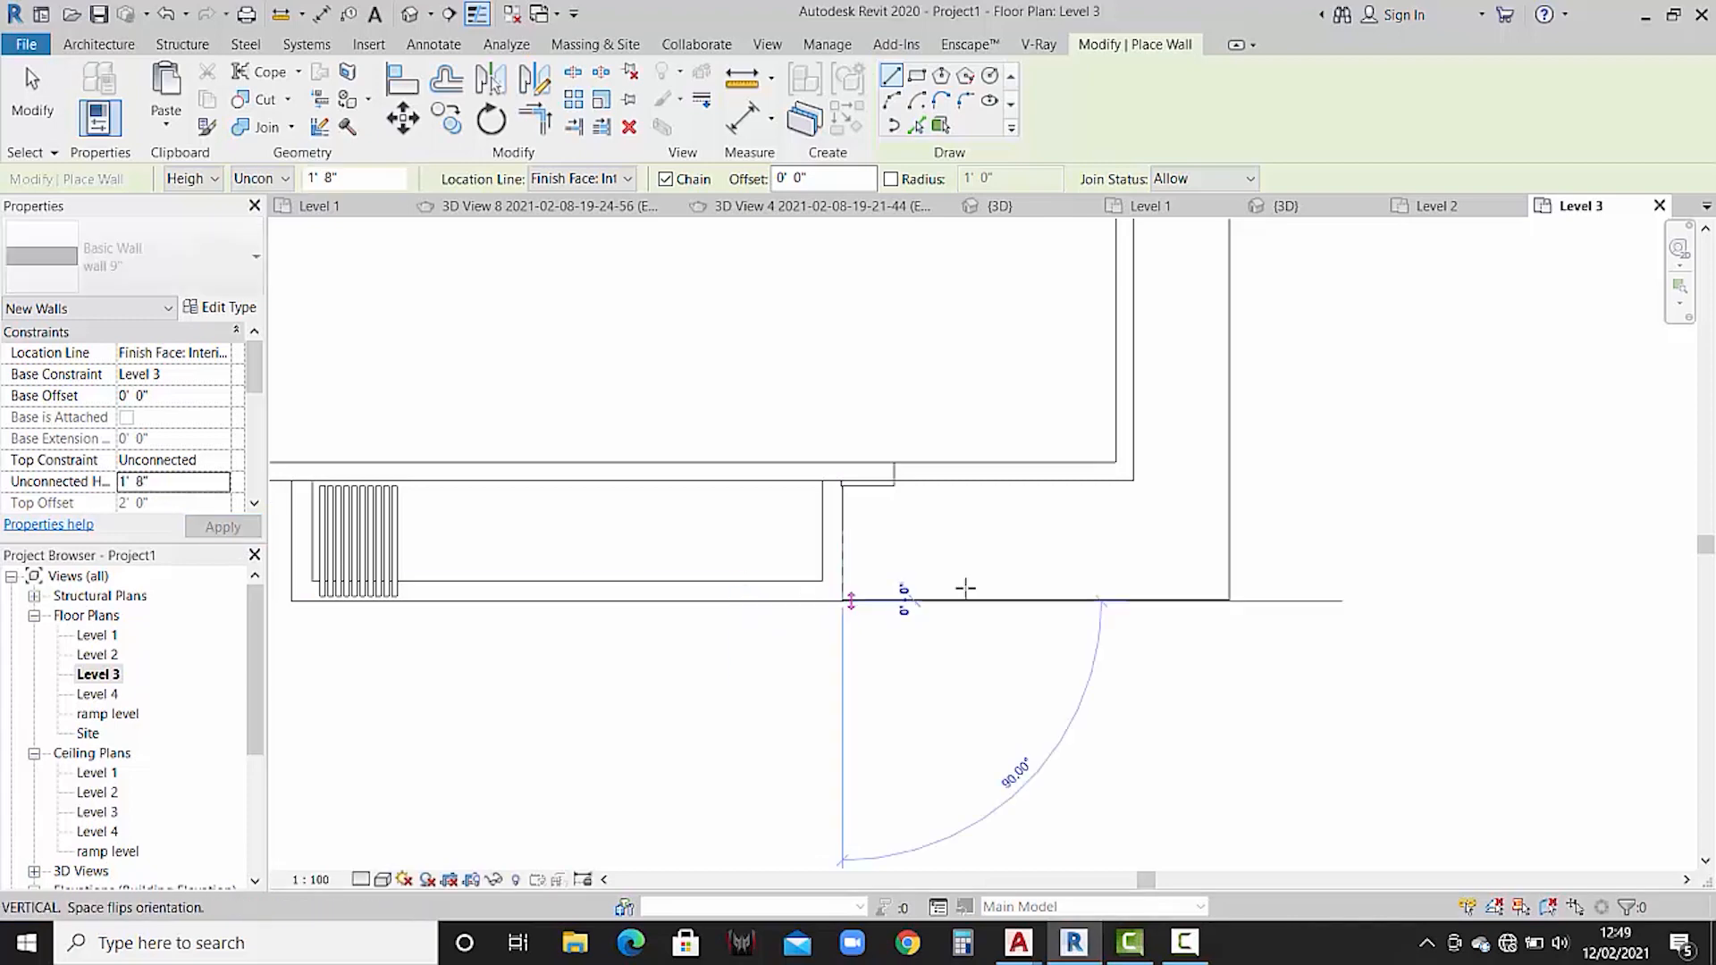
left_click(1229, 599)
scroll(1229, 601, "up", 3)
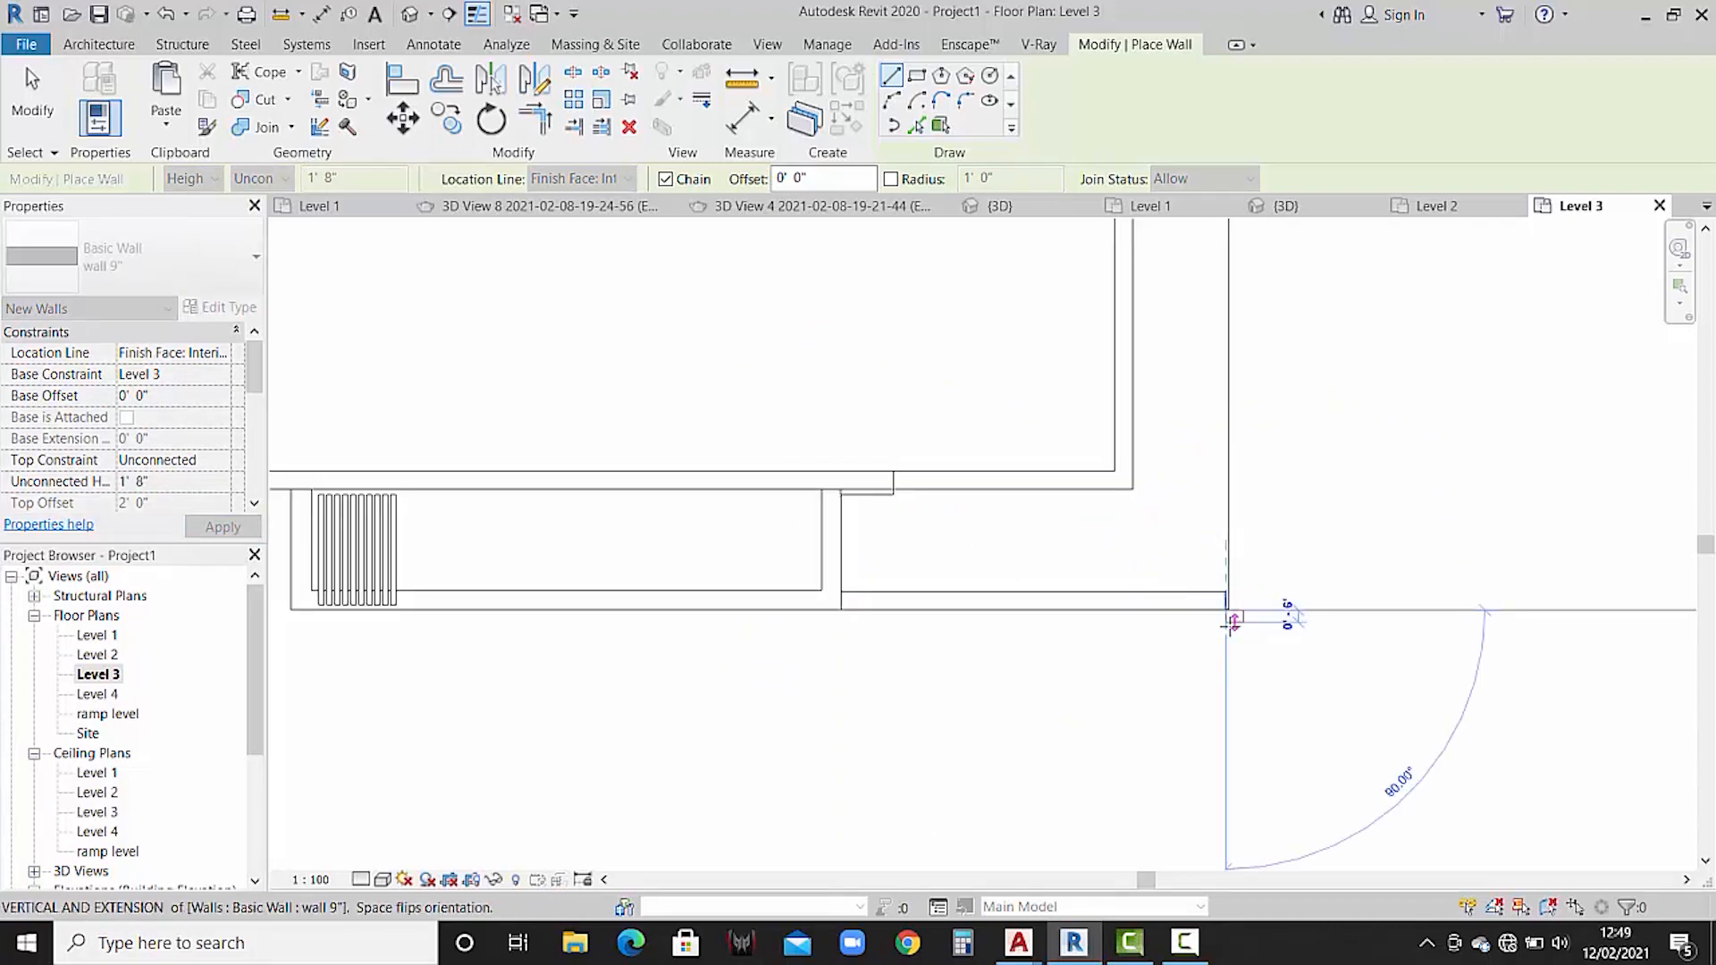
scroll(1228, 607, "up", 3)
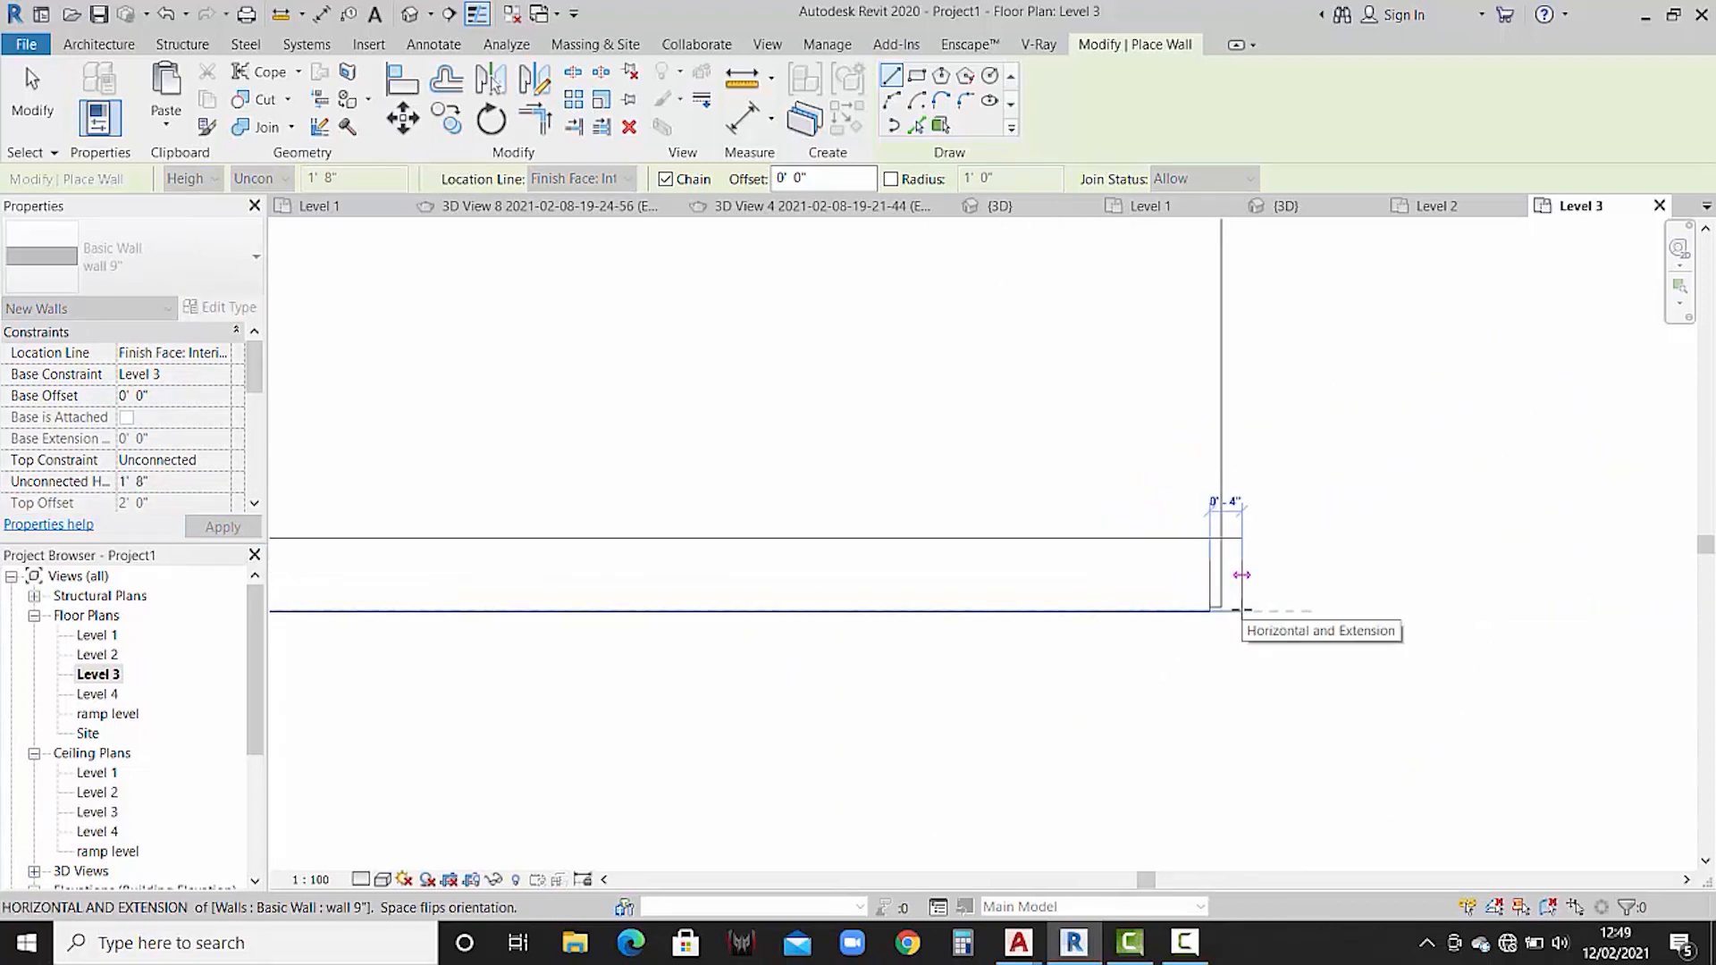
key("Escape")
key("Escape")
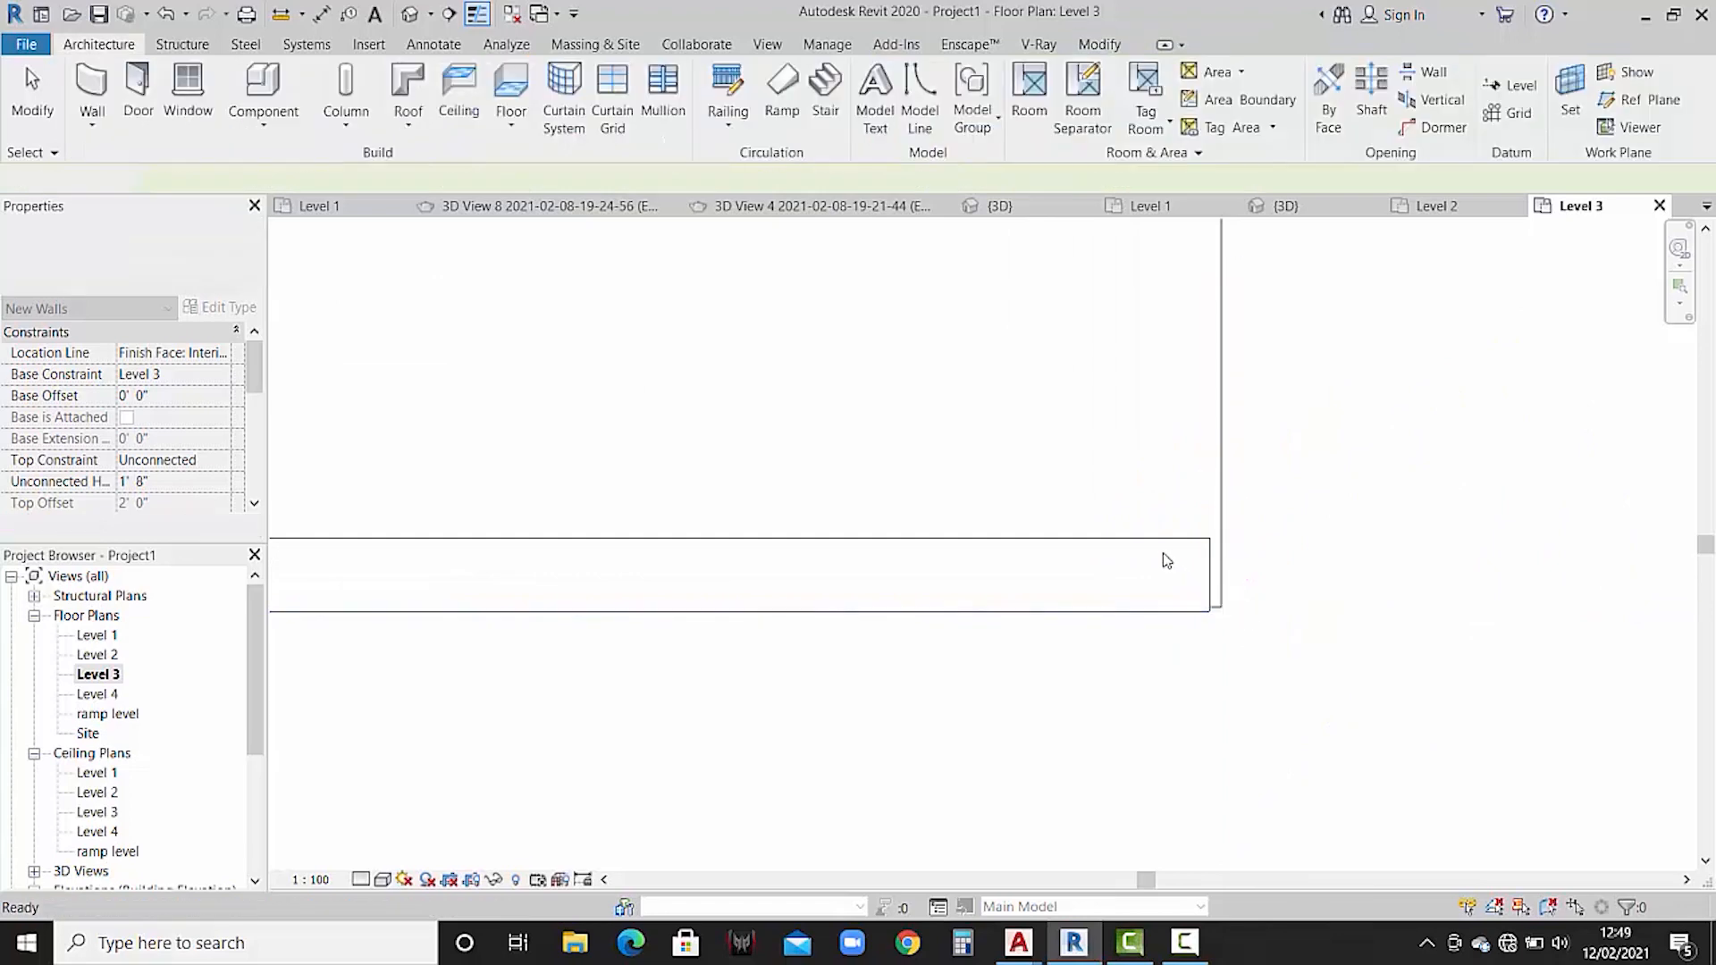
- Move the new front wall 0' 0 1/2" inward from its west endpoint onto the slab's front edge
left_click(1164, 563)
scroll(1264, 536, "down", 4)
scroll(644, 579, "up", 4)
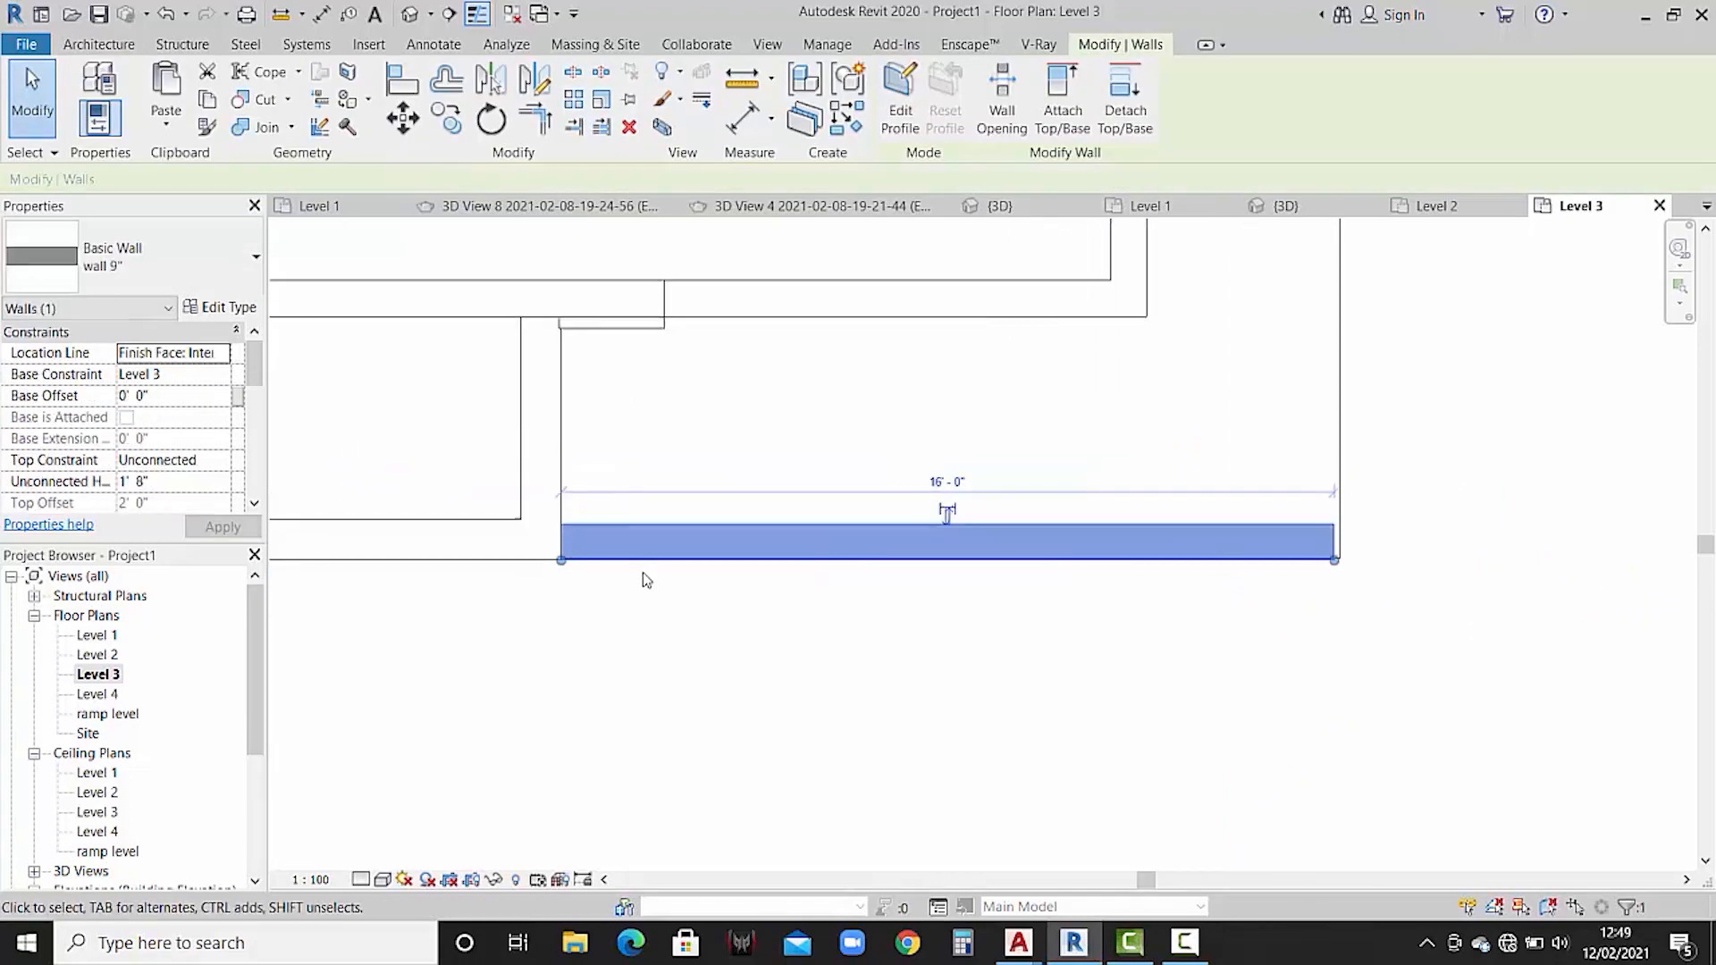
scroll(581, 537, "up", 2)
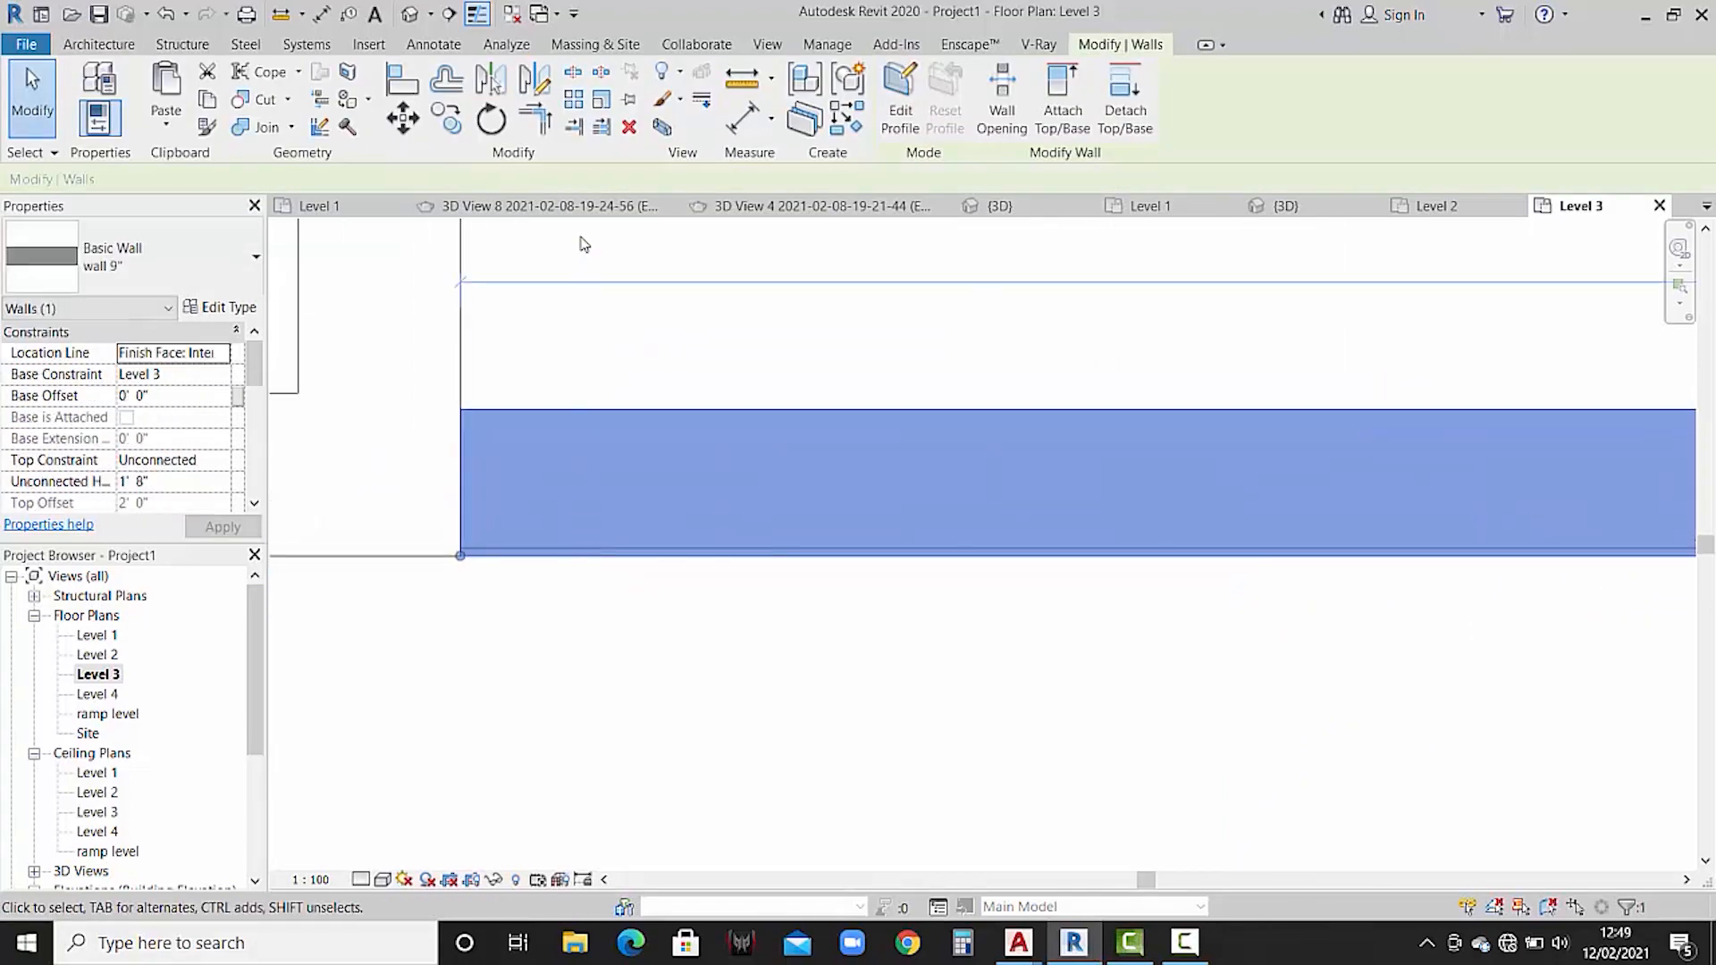
left_click(403, 123)
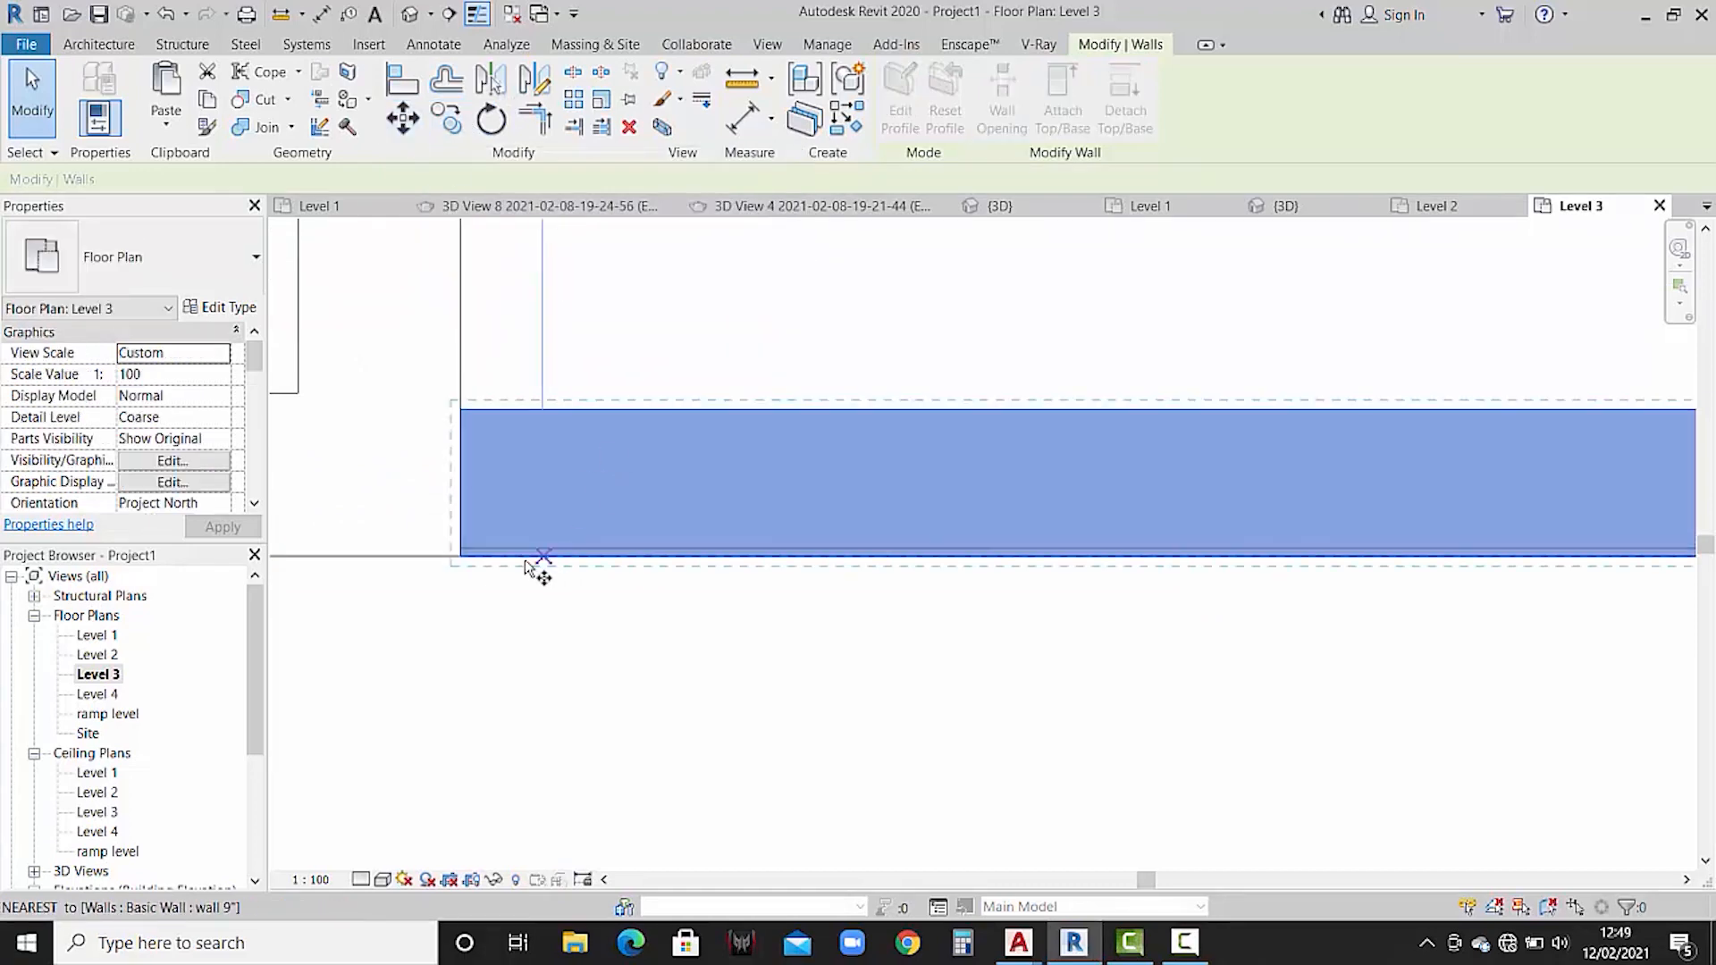
left_click(460, 558)
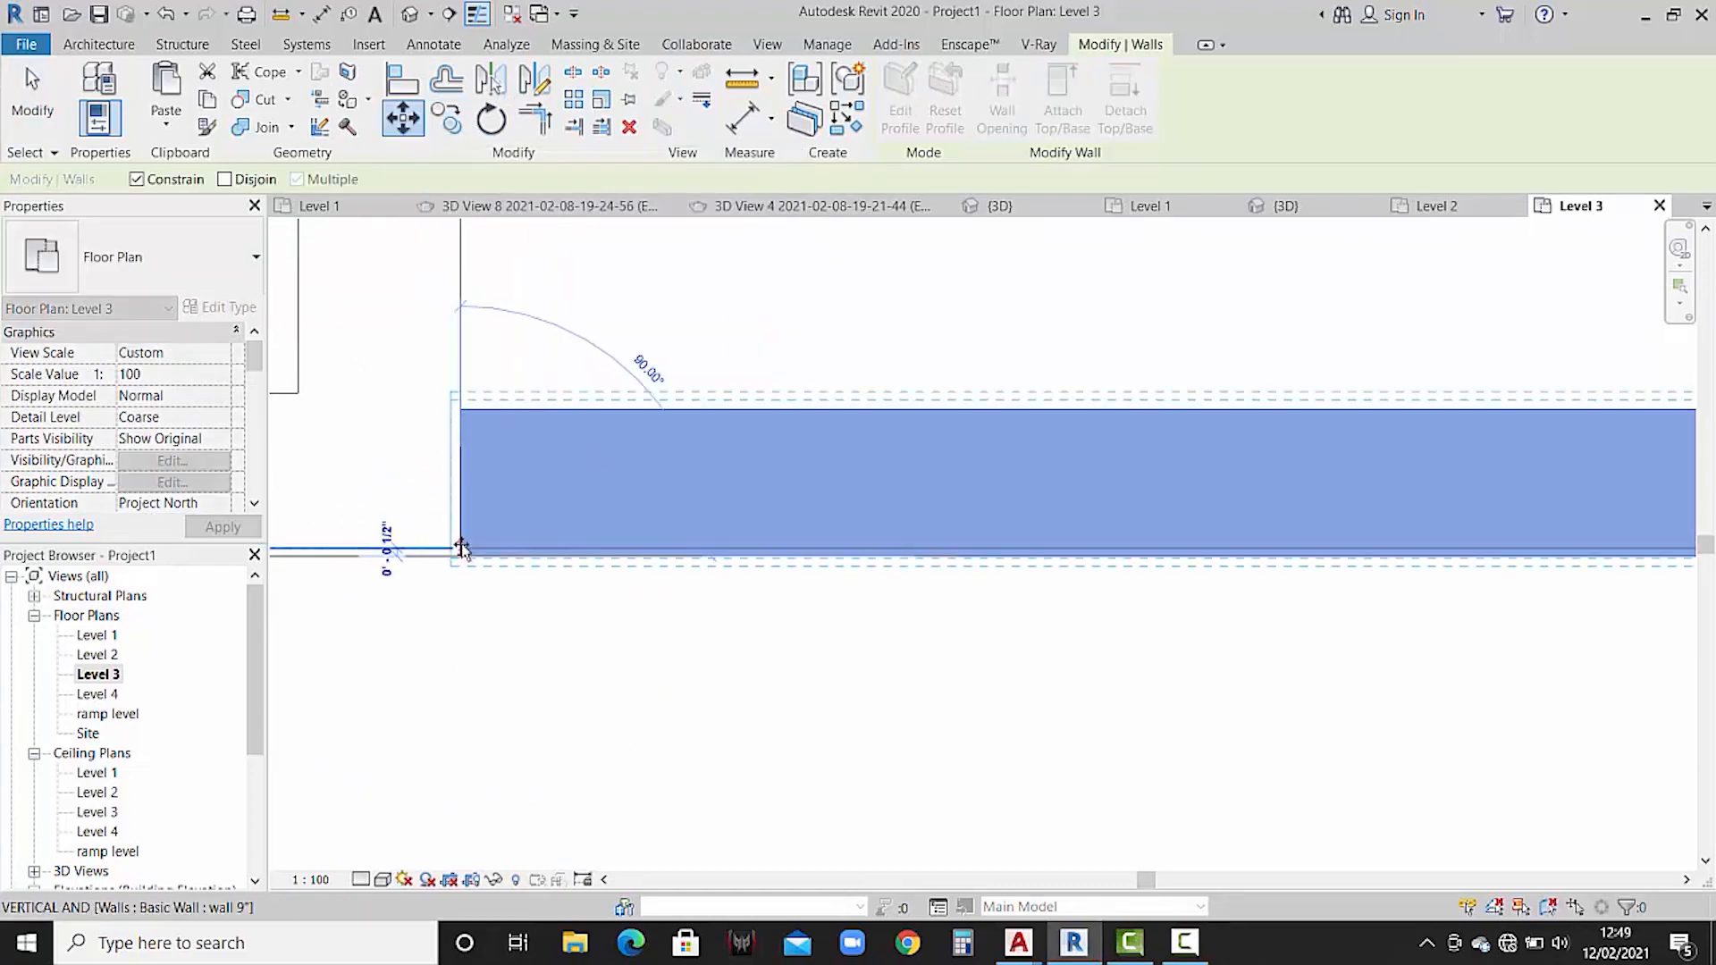
left_click(460, 547)
scroll(539, 589, "down", 1)
scroll(543, 593, "down", 5)
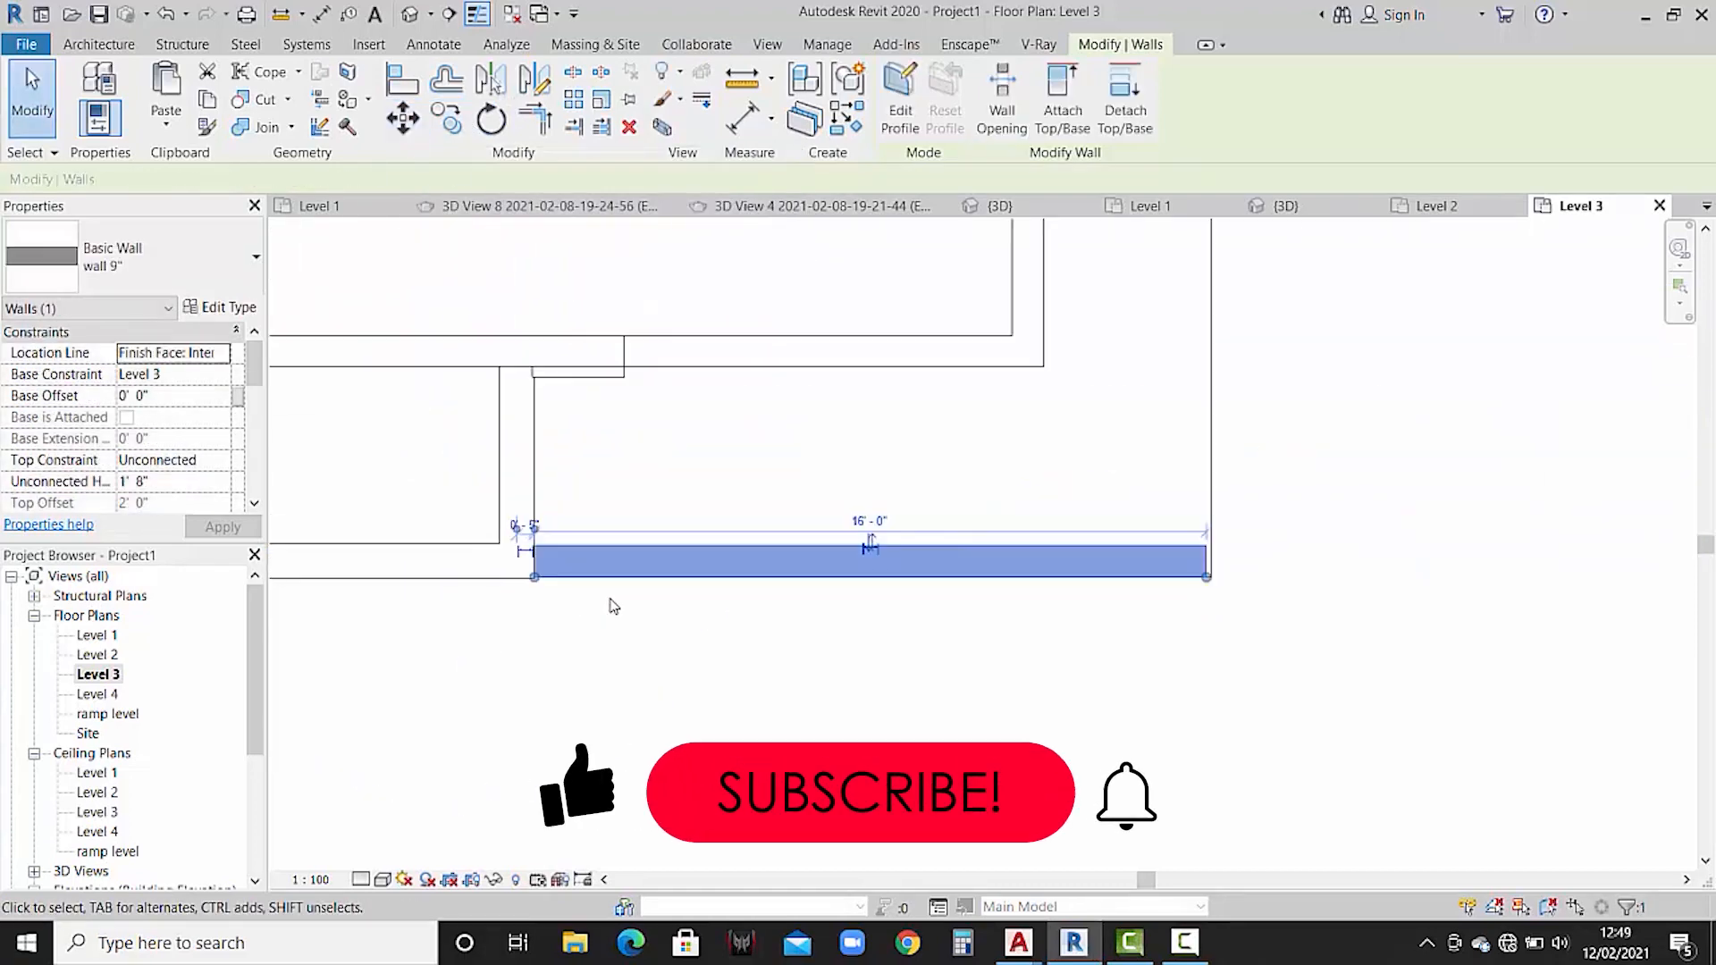
middle_click_drag(712, 601, 807, 598)
scroll(548, 567, "up", 5)
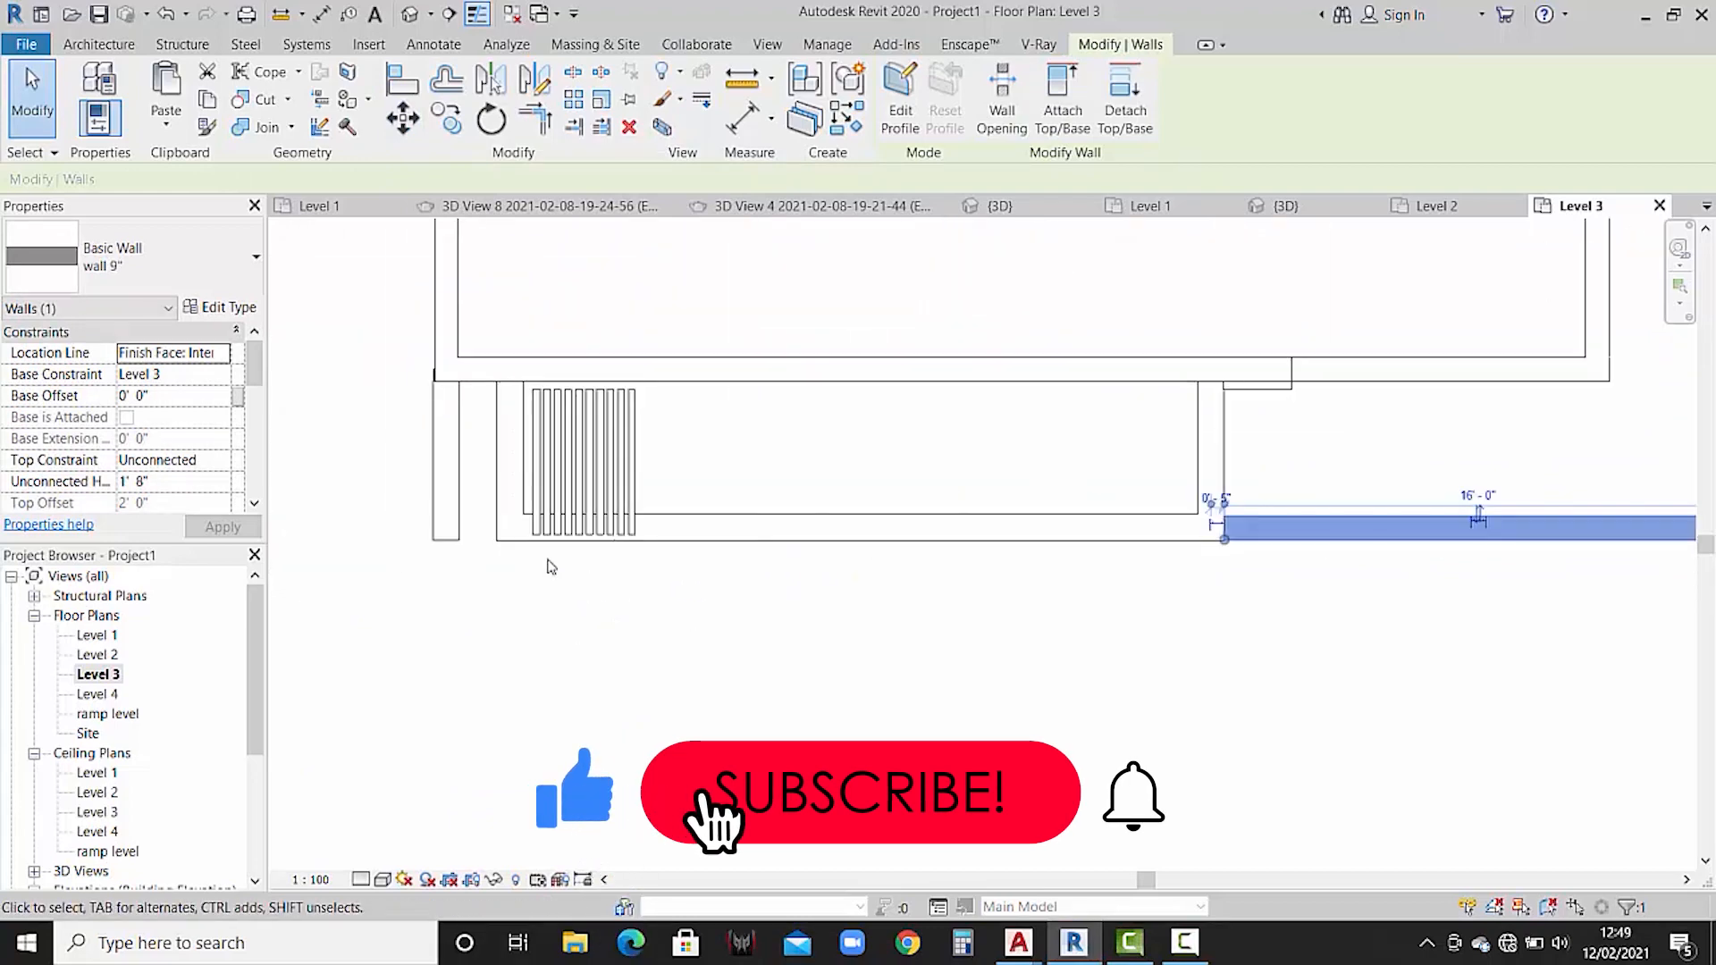
left_click(674, 575)
left_click(650, 538)
scroll(646, 534, "up", 2)
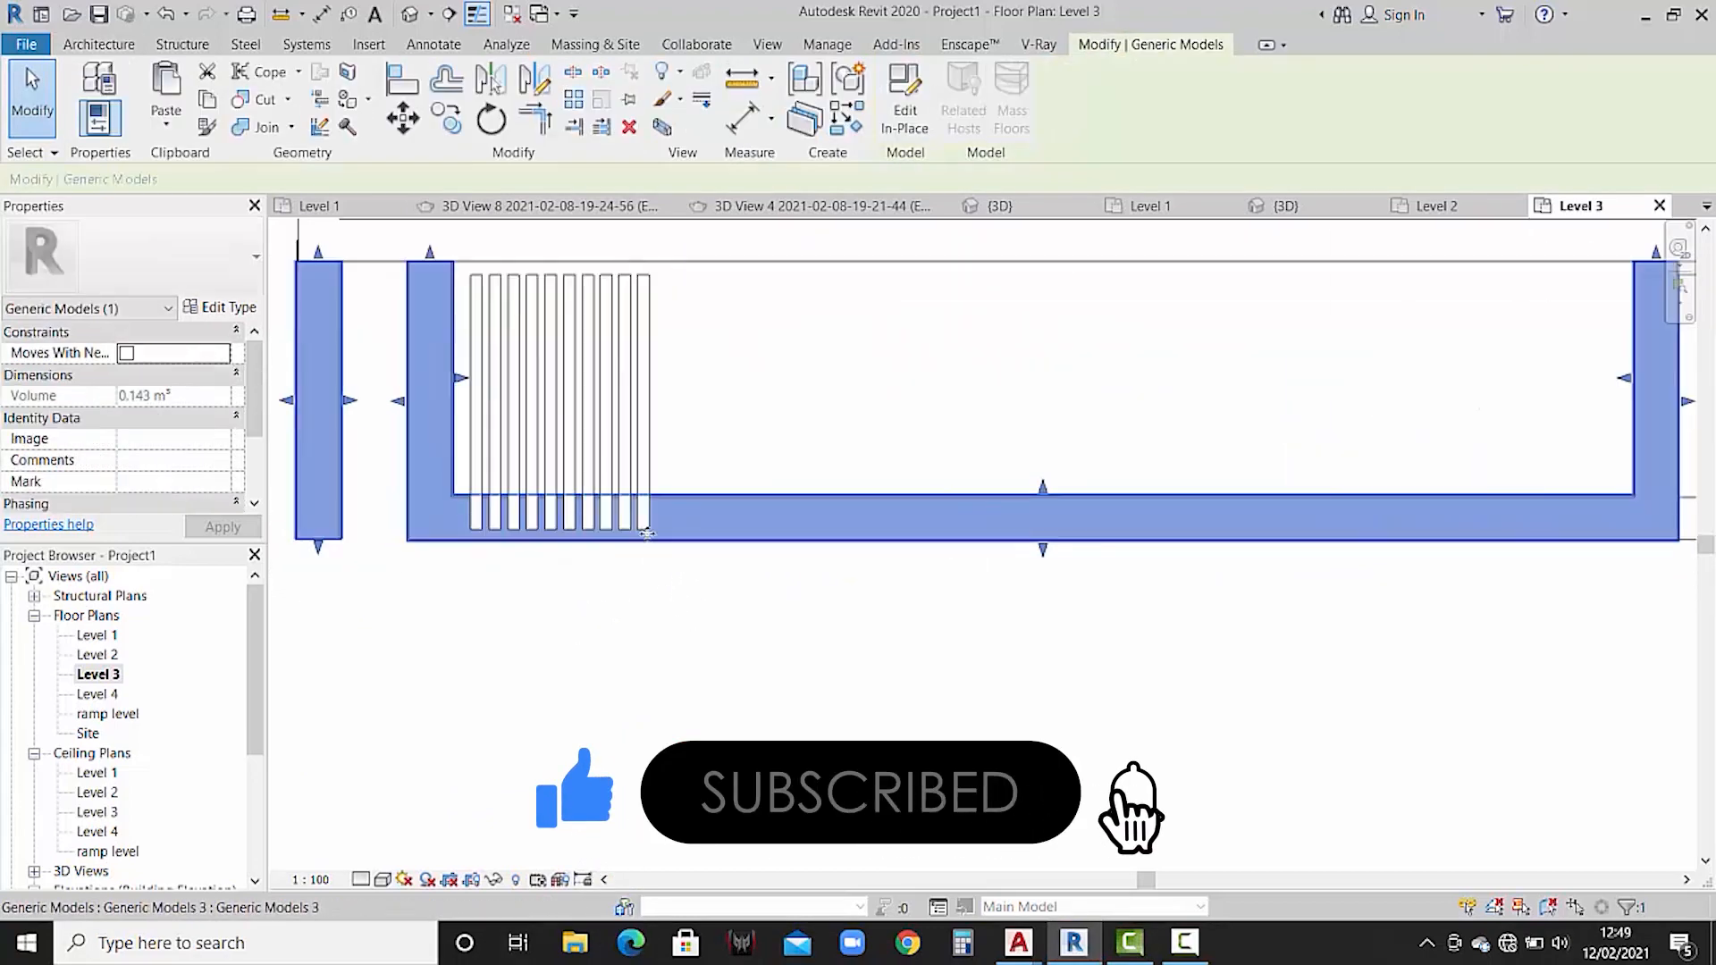
scroll(647, 542, "down", 5)
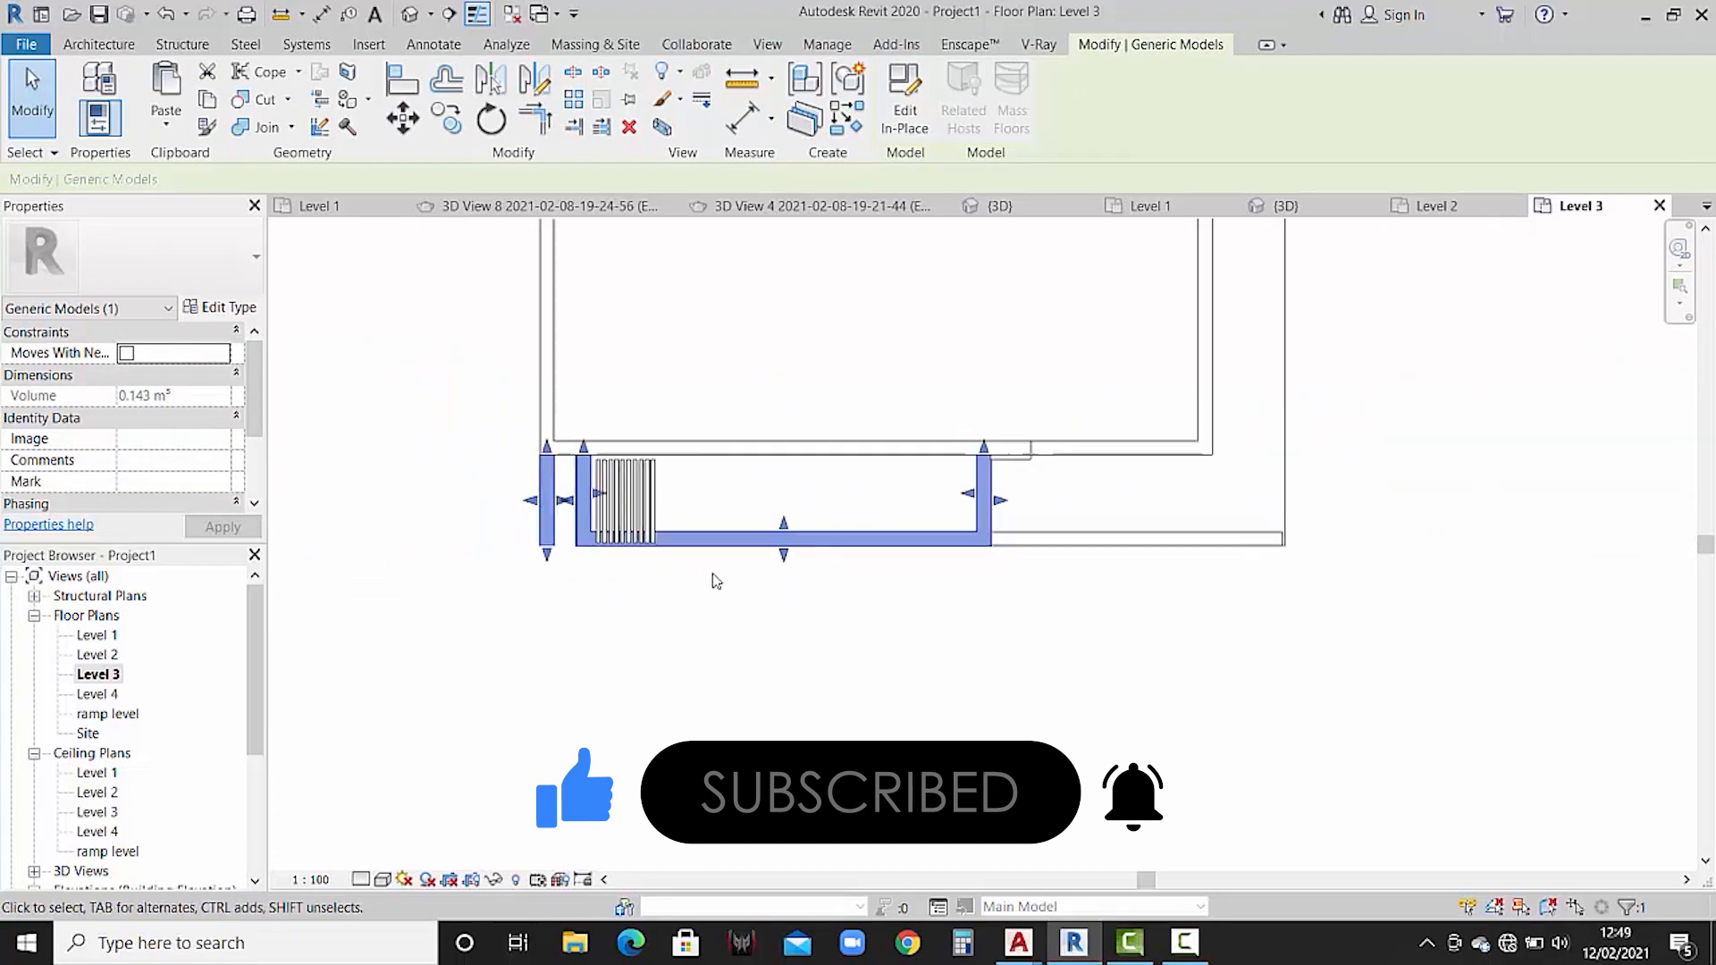
scroll(1077, 549, "up", 4)
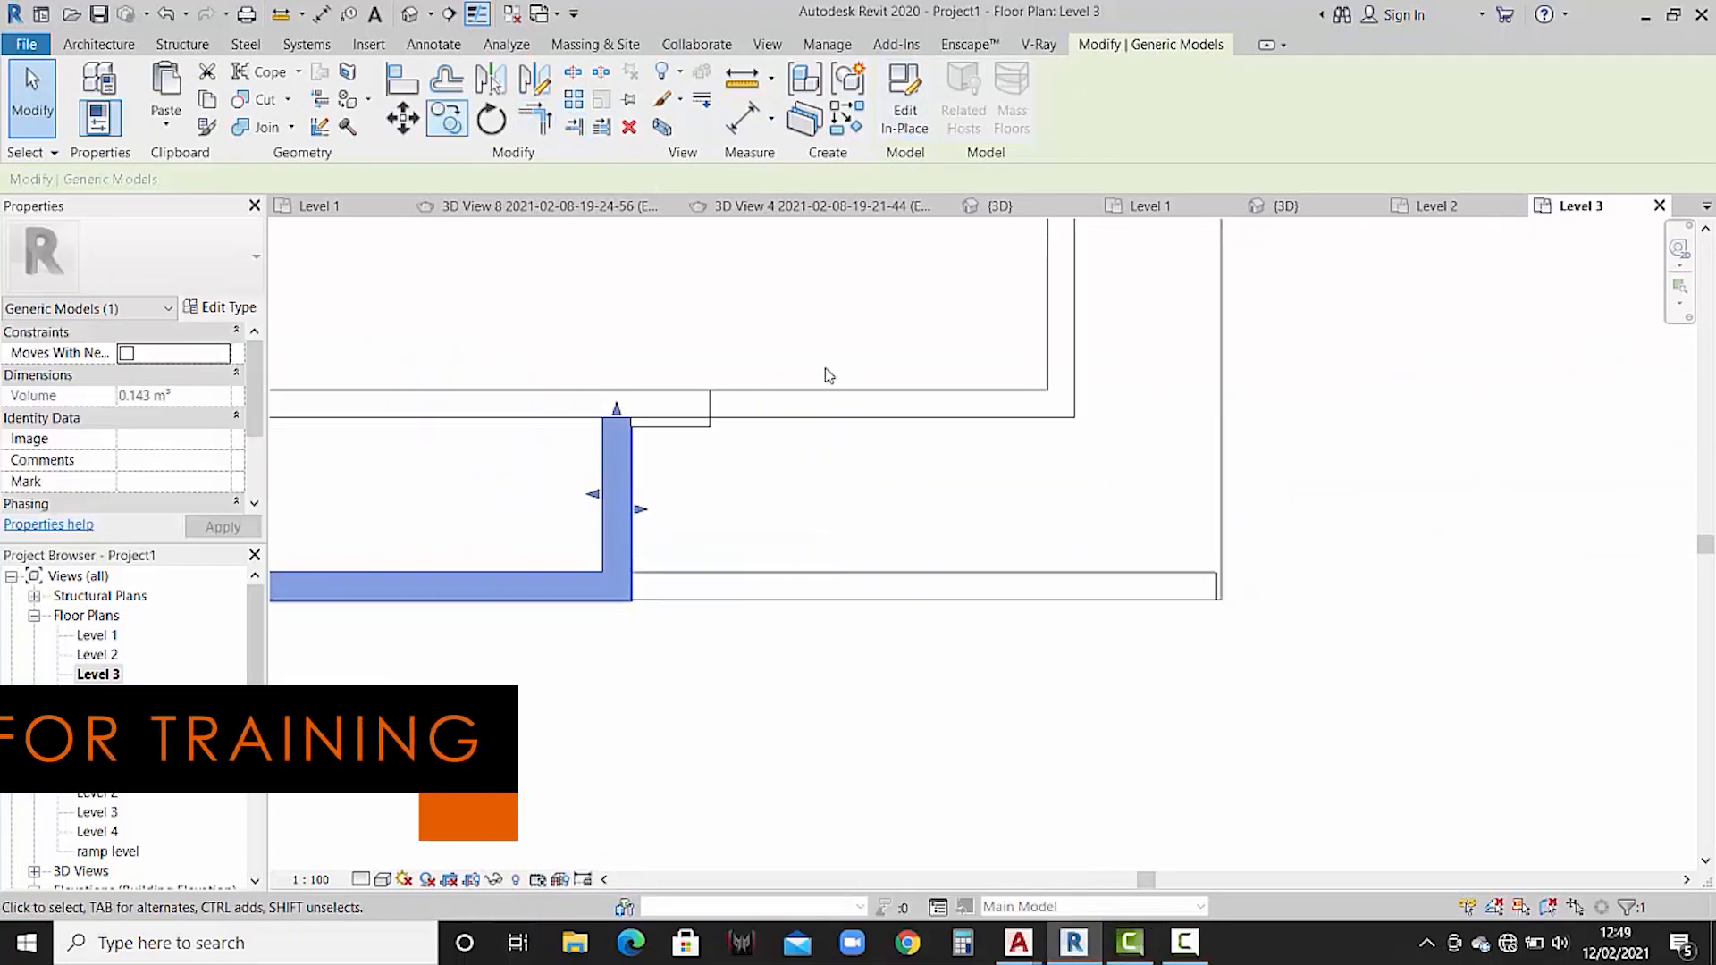
- Create a similar wall from the front wall's east endpoint to the slab's outer corner
left_click(944, 639)
left_click(927, 586)
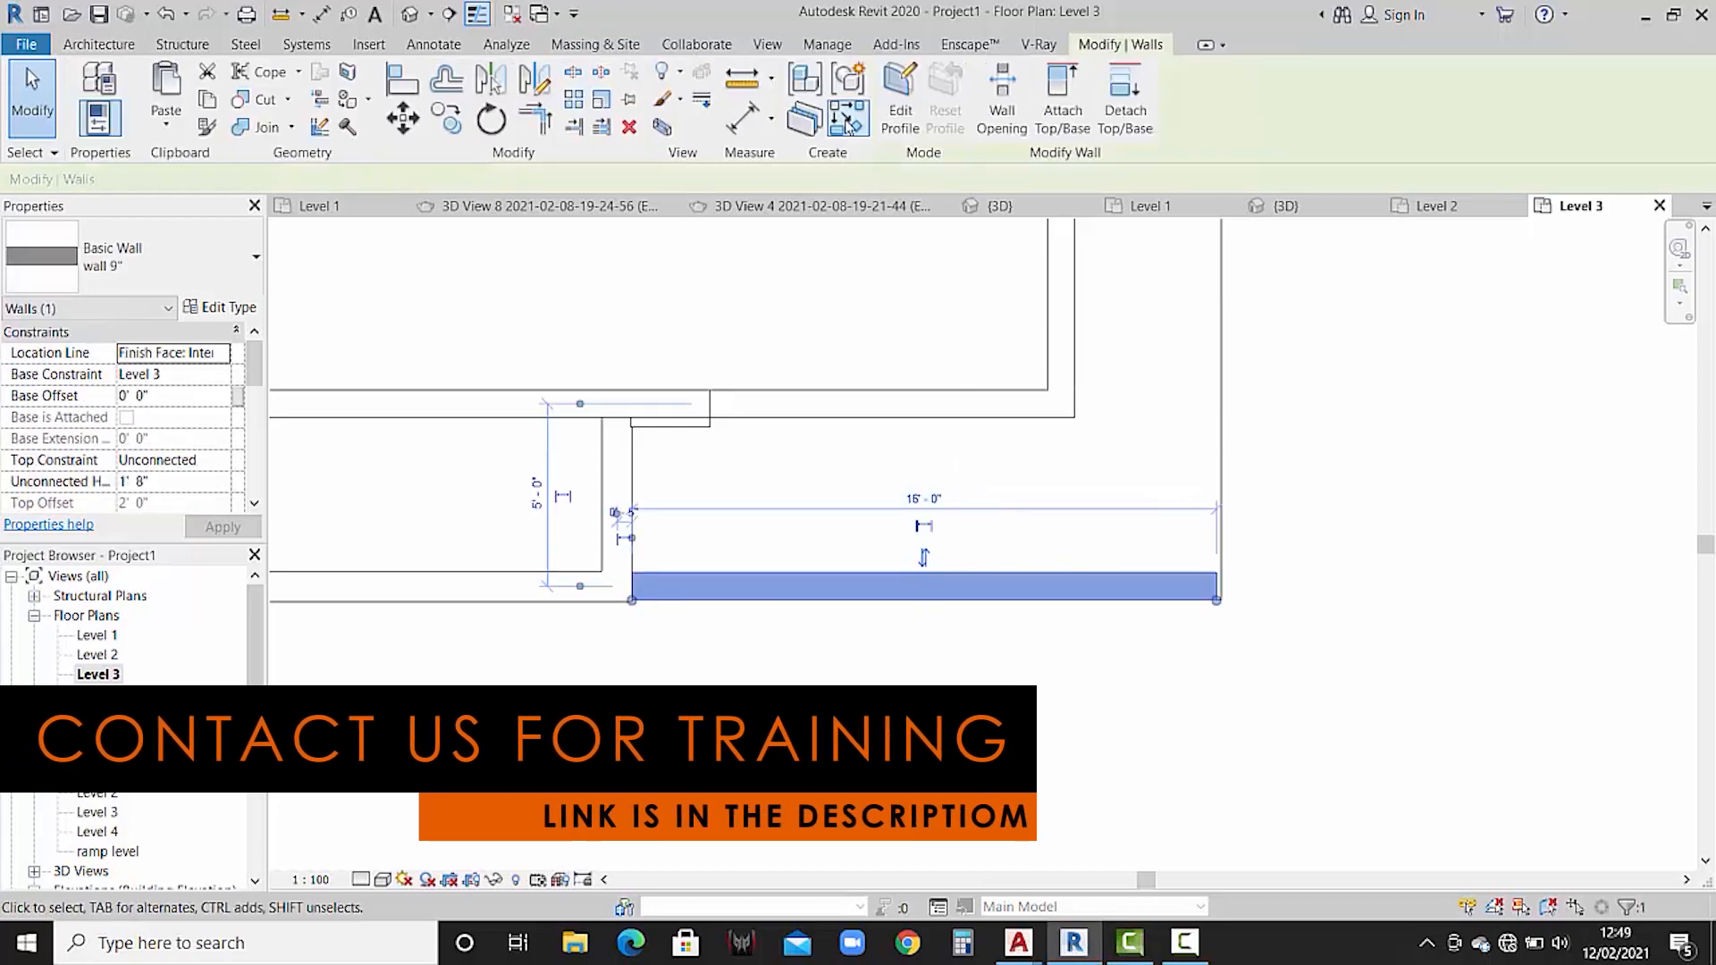
key("c")
key("s")
scroll(1233, 594, "up", 4)
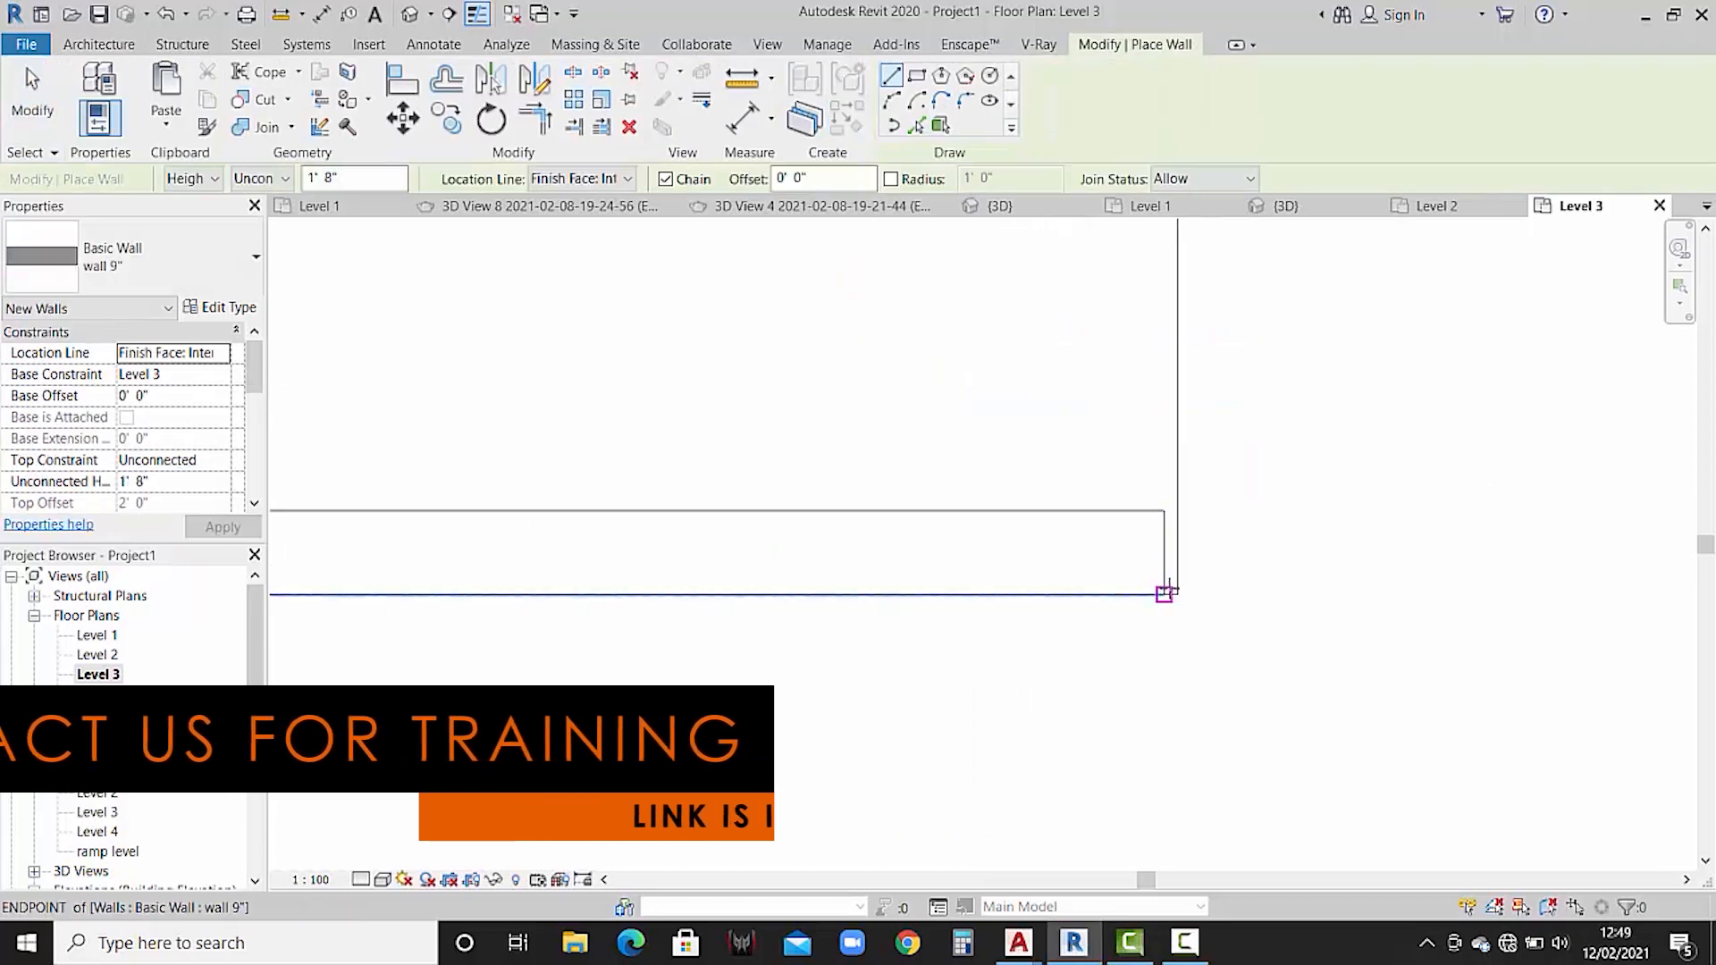
left_click(1165, 594)
left_click(1177, 594)
- Continue the wall about 20' 9" along the slab's east edge up to the rear room's wall
scroll(1161, 345, "down", 2)
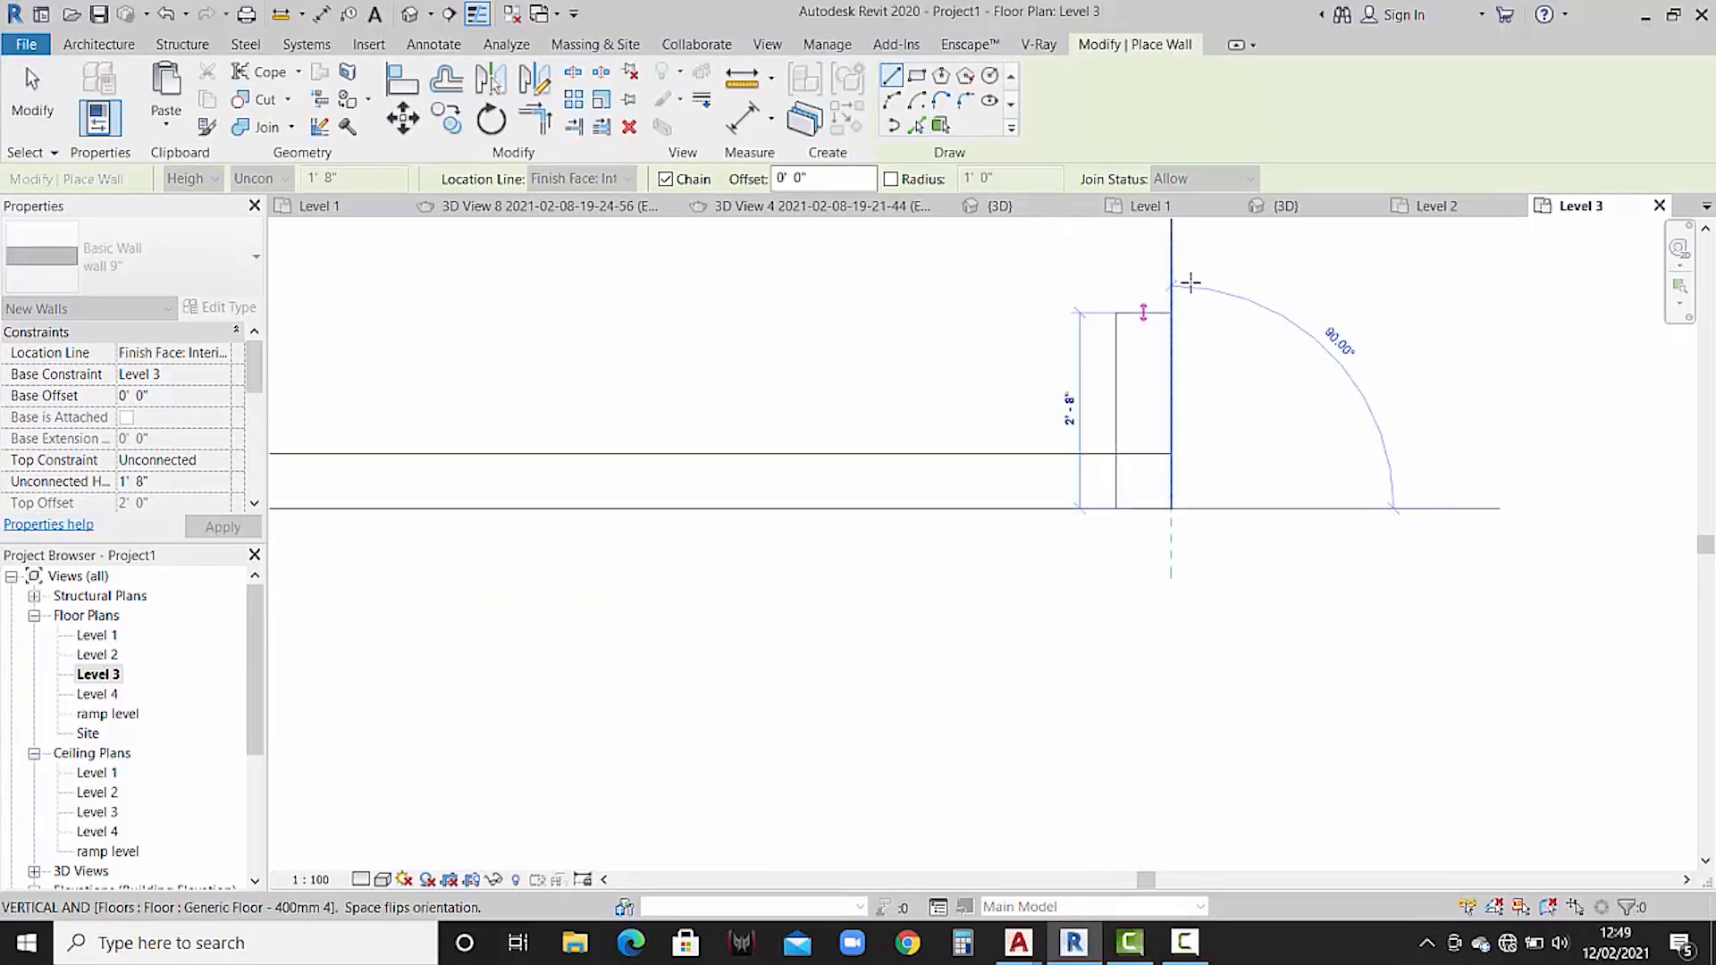
middle_click_drag(1192, 283, 1211, 823)
scroll(1211, 823, "down", 3)
scroll(1219, 438, "down", 4)
middle_click_drag(1219, 403, 1222, 657)
scroll(1195, 498, "up", 3)
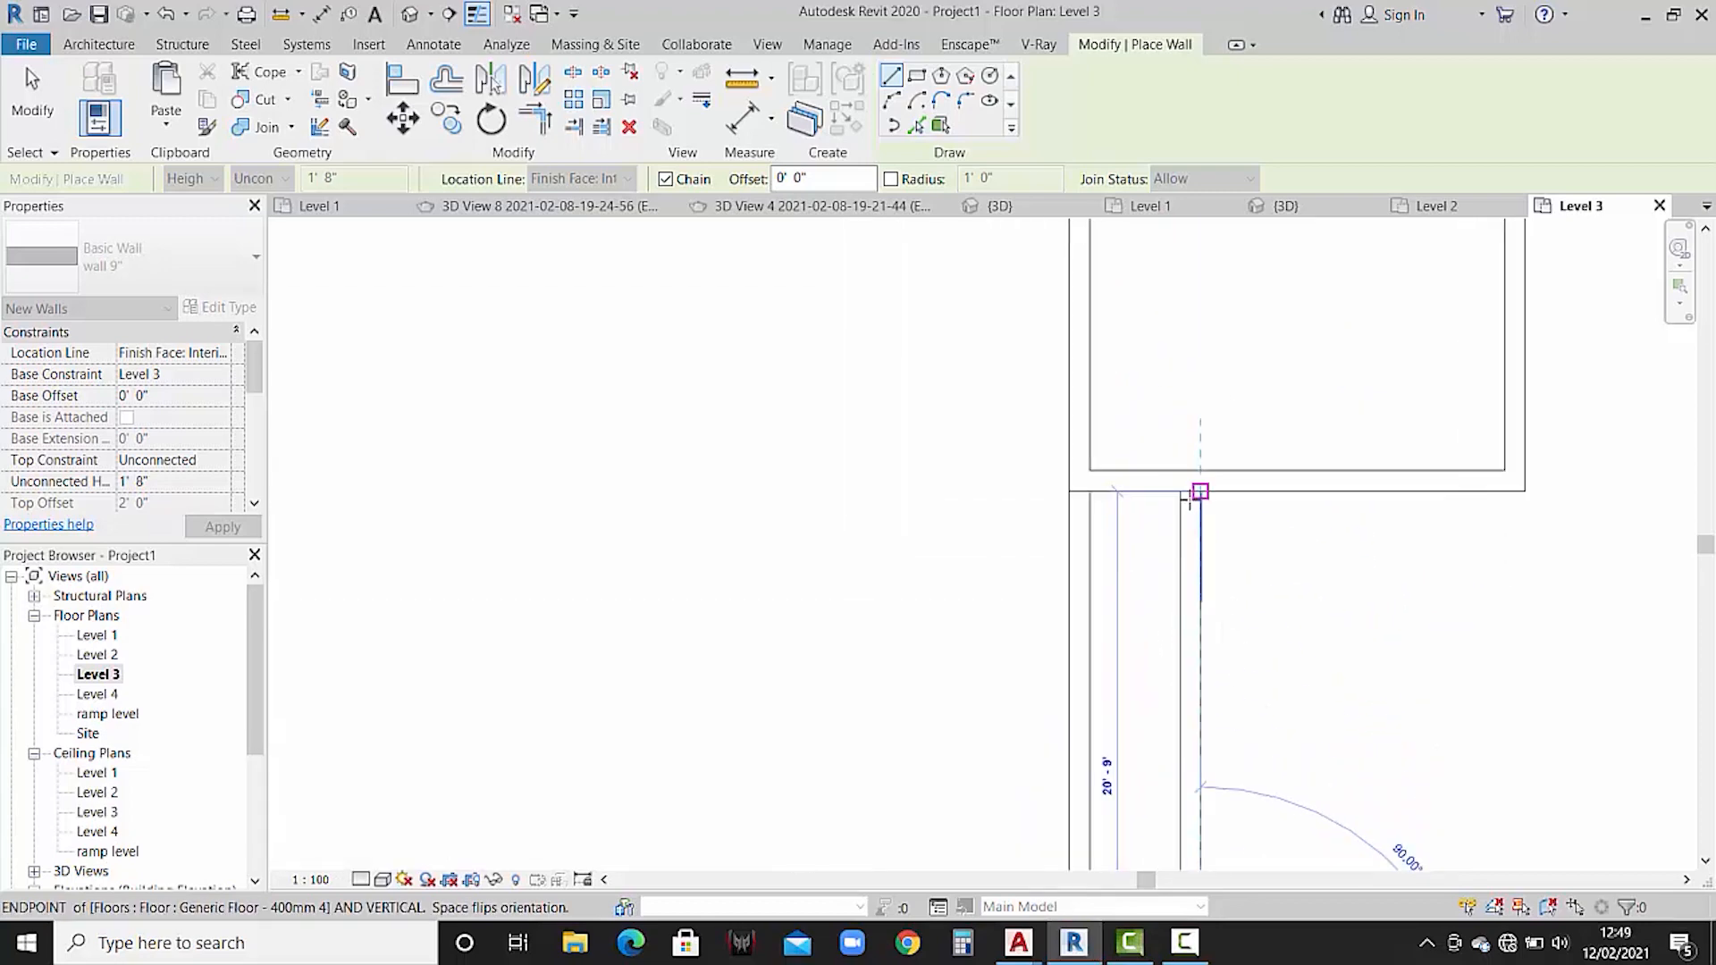
left_click(1204, 488)
key("Escape")
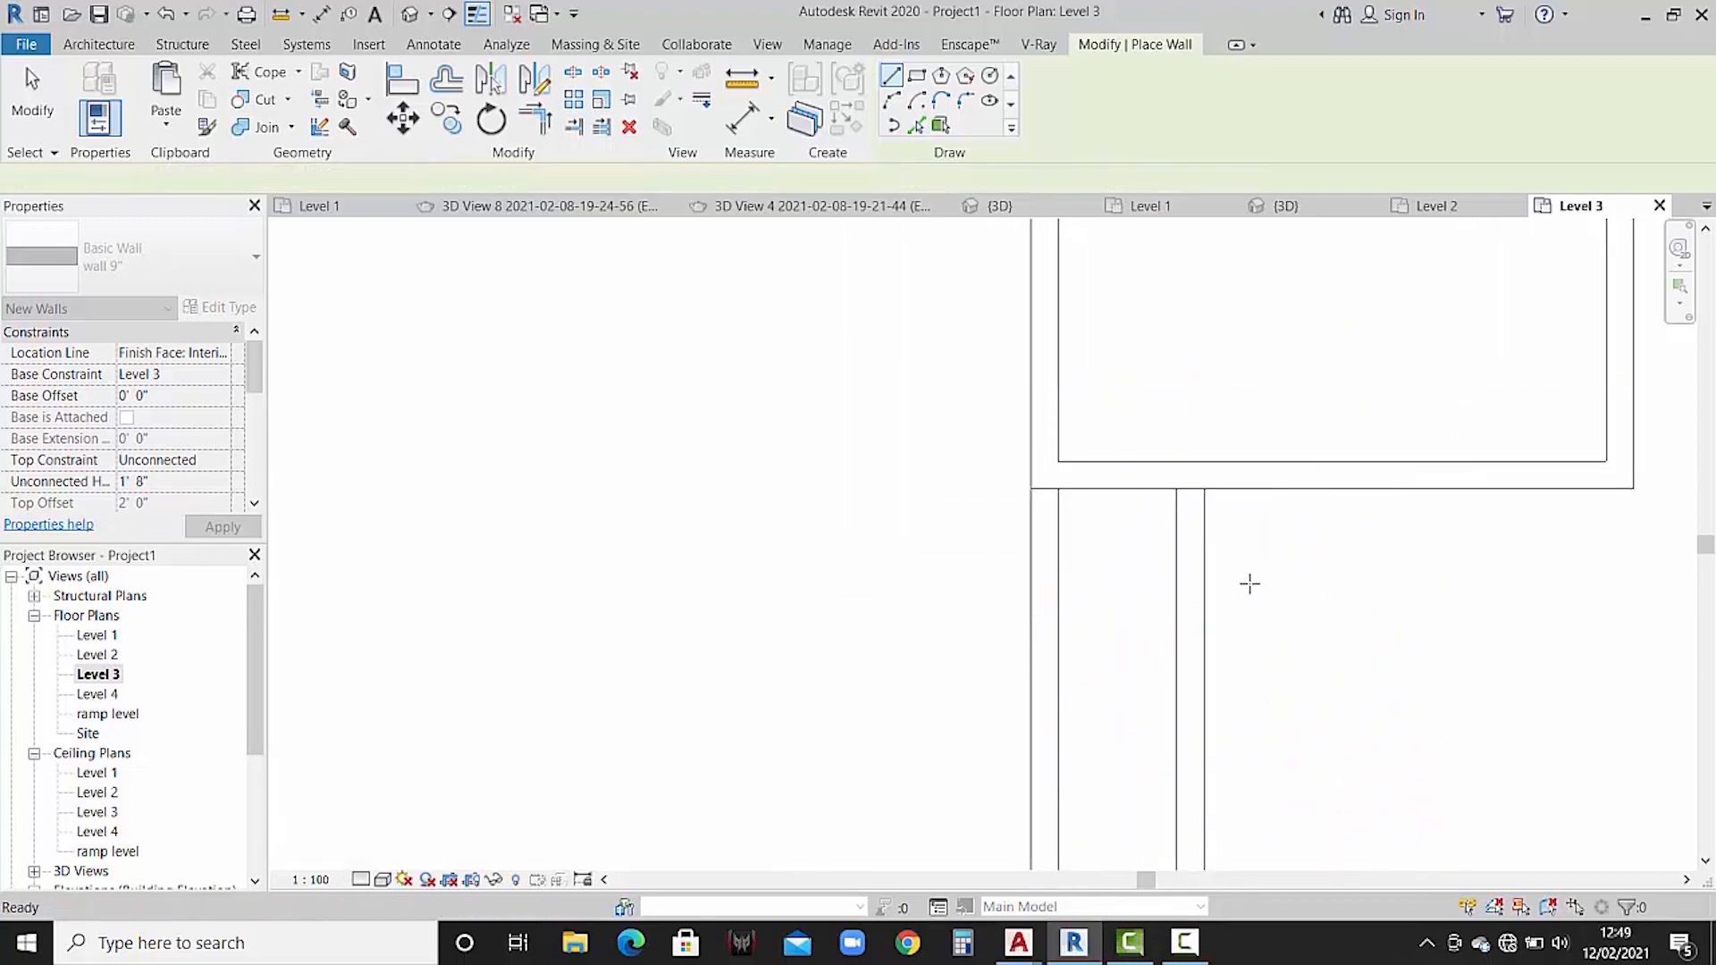
key("Escape")
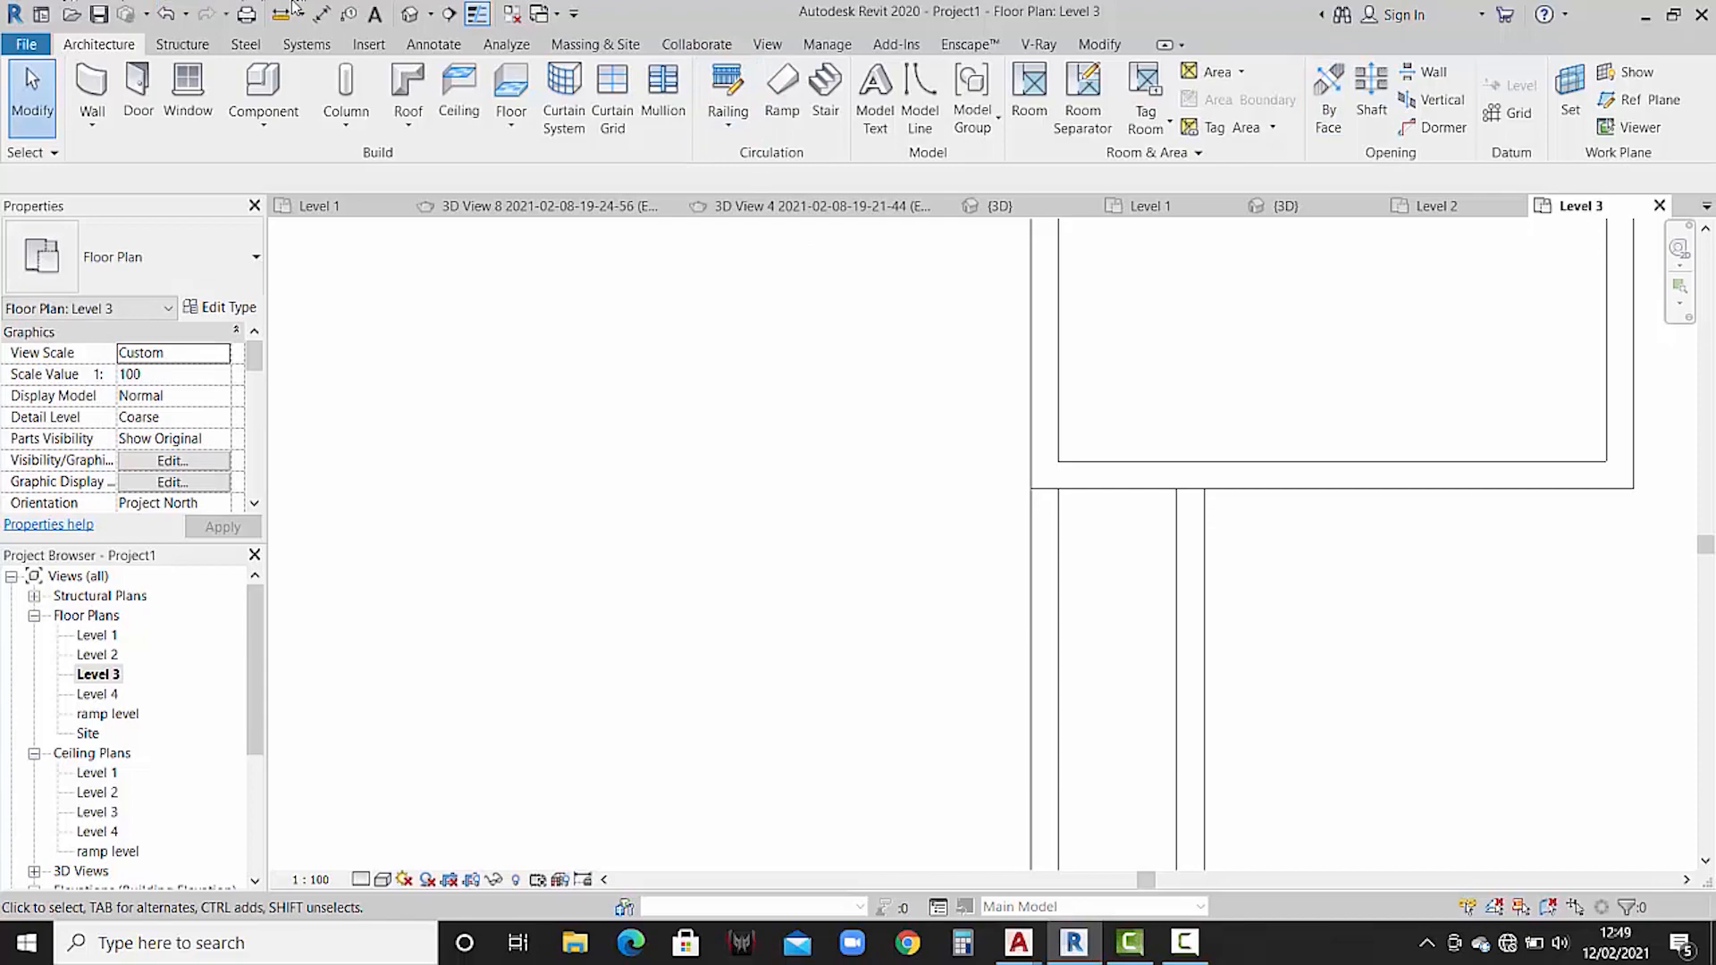
- Inspect the new slab-edge walls in the 3D view and select the front one
left_click(411, 16)
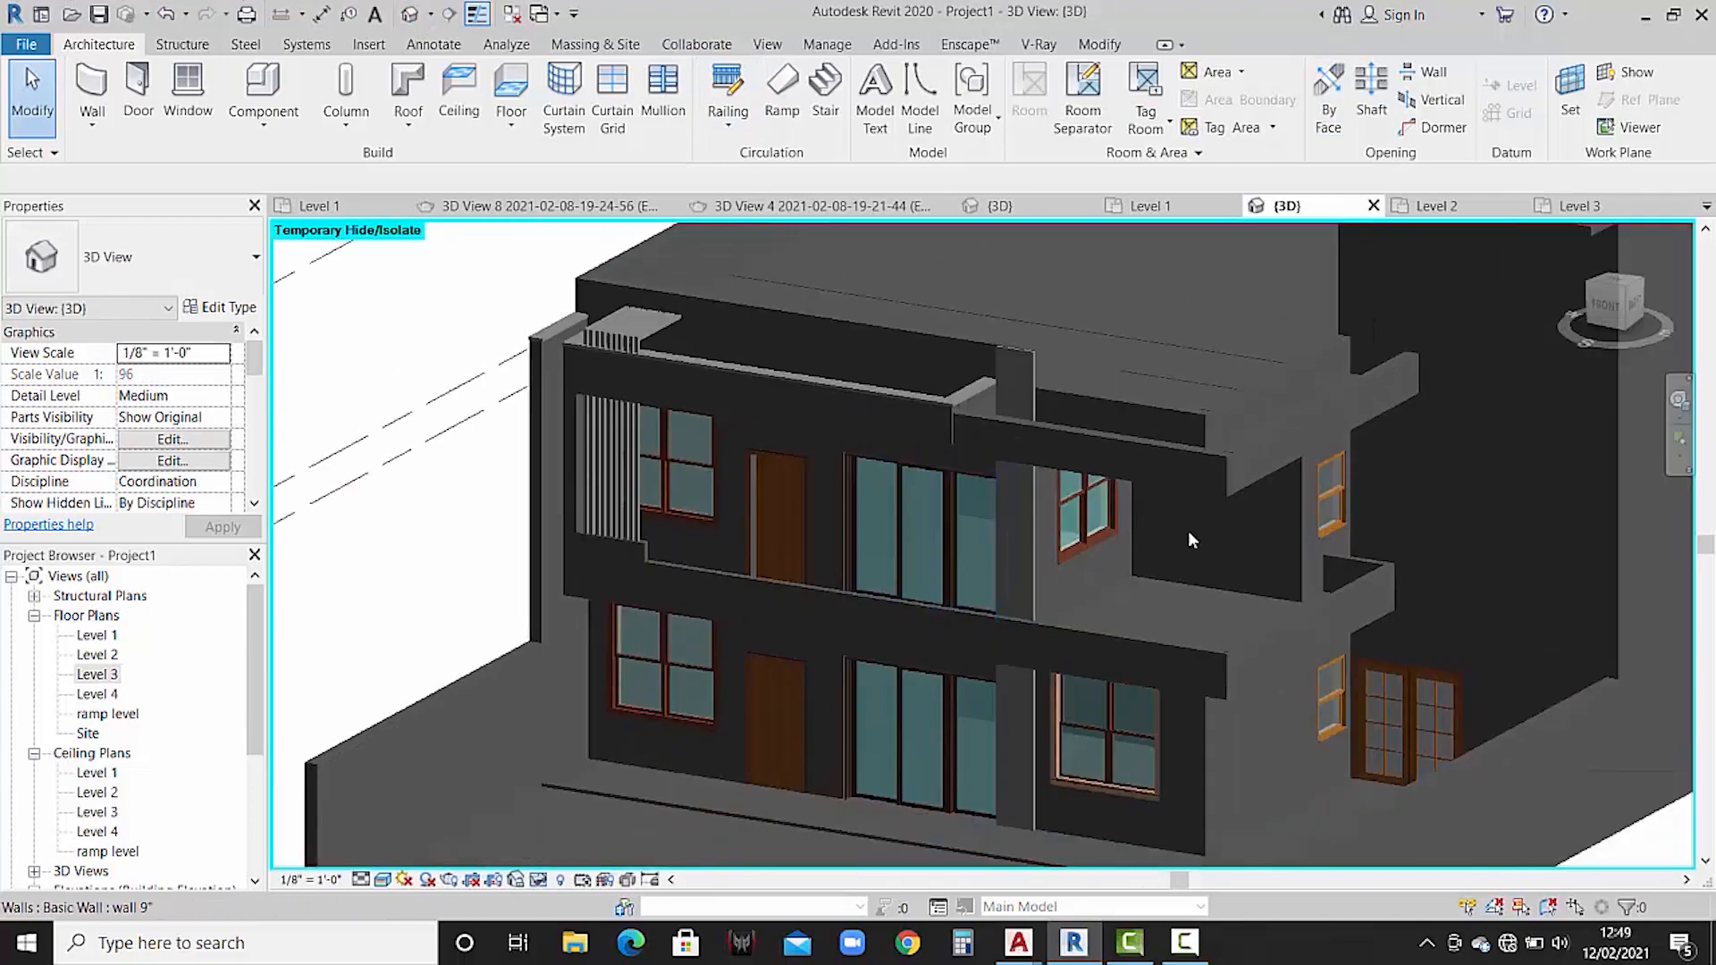
middle_click_drag(1188, 529, 1152, 544)
middle_click_drag(1057, 574, 960, 443, "shift")
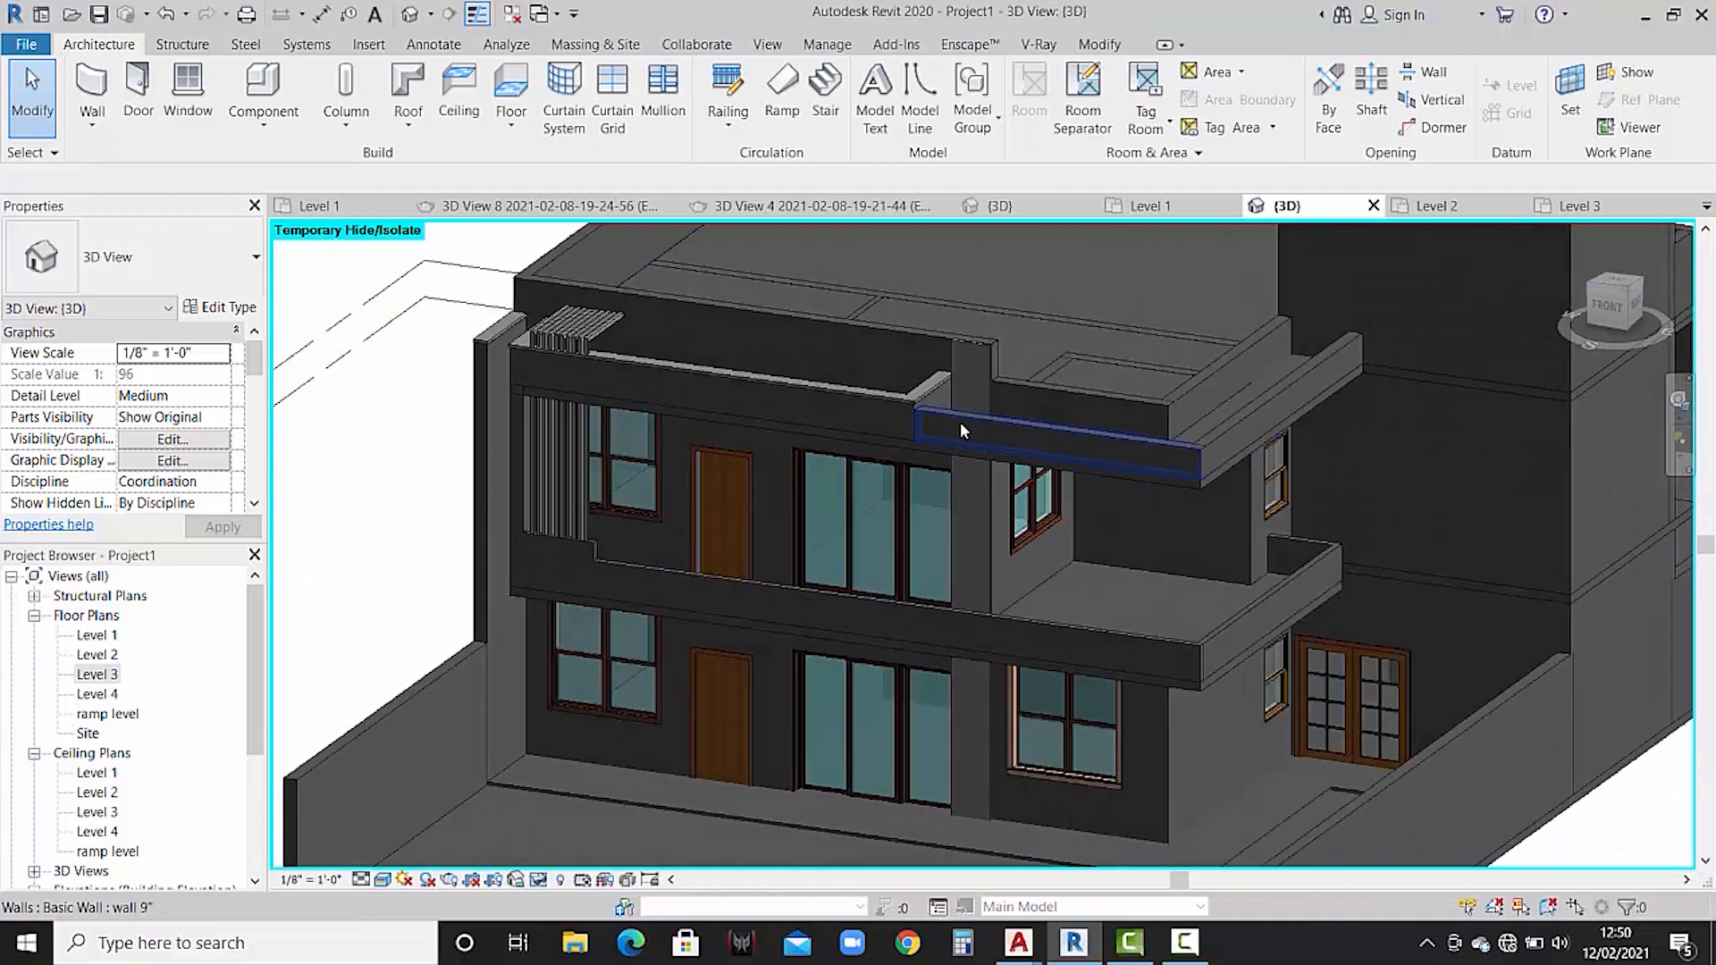
left_click(960, 422)
middle_click_drag(1096, 541, 1035, 507)
scroll(1202, 410, "up", 1)
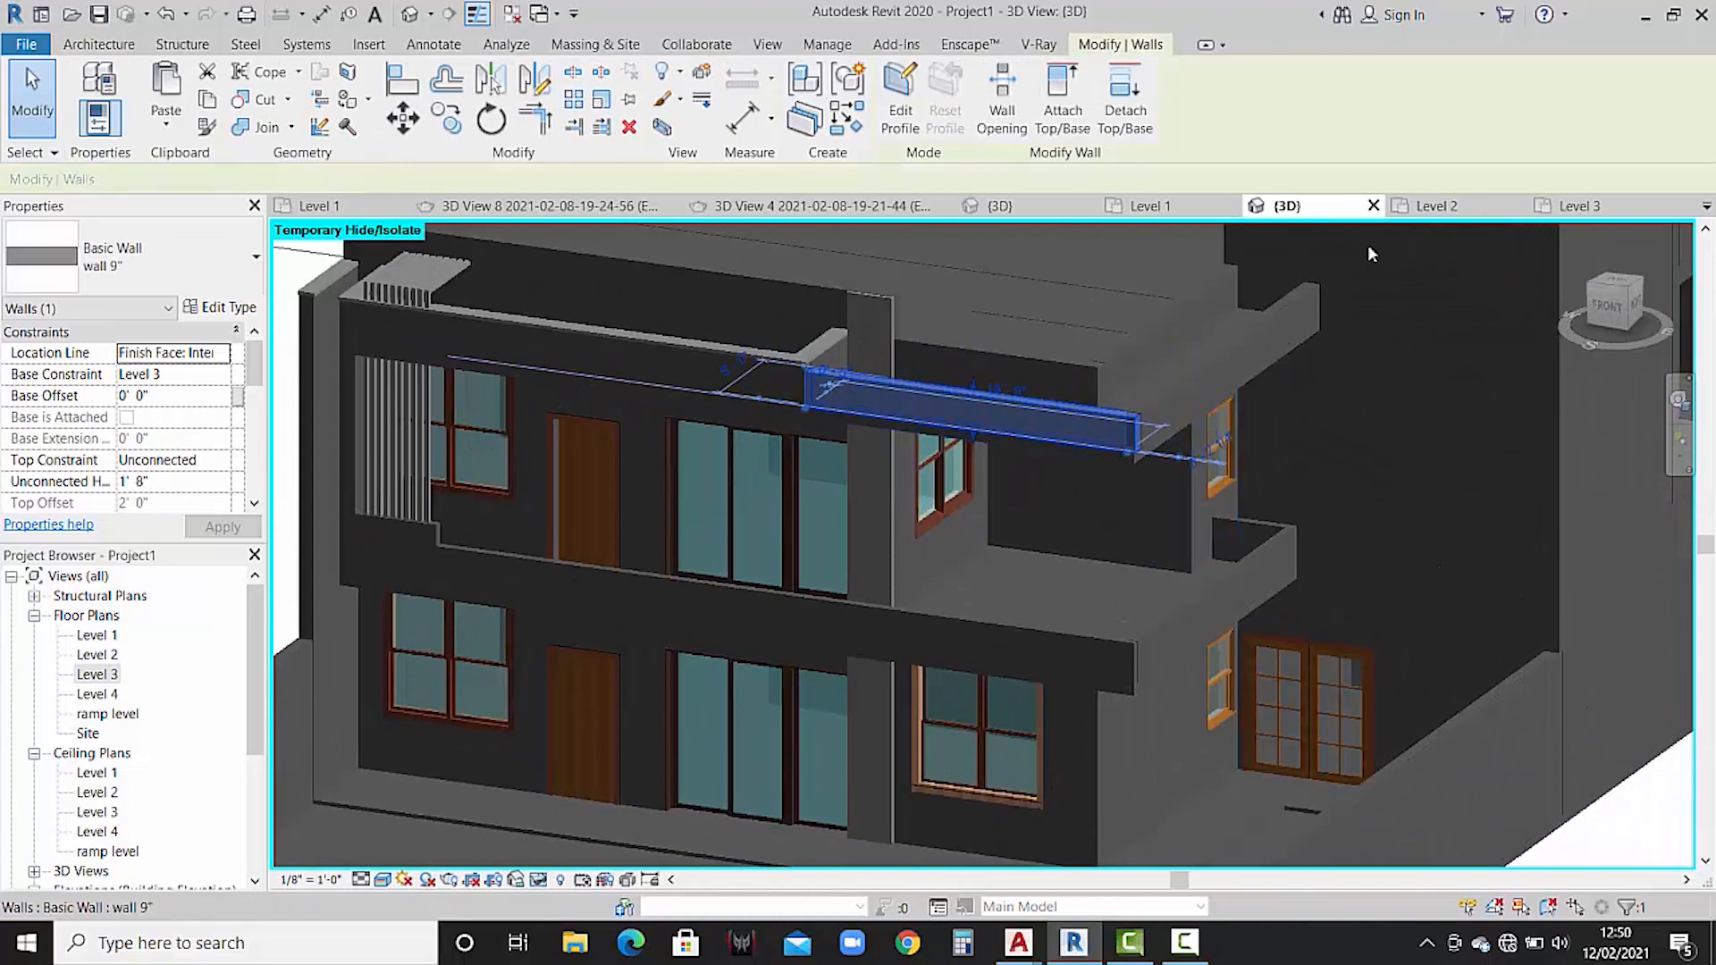
- Edit the front slab-edge wall's profile and add lines offset 4 1/2" inward from its top, bottom and west edges
left_click(1606, 309)
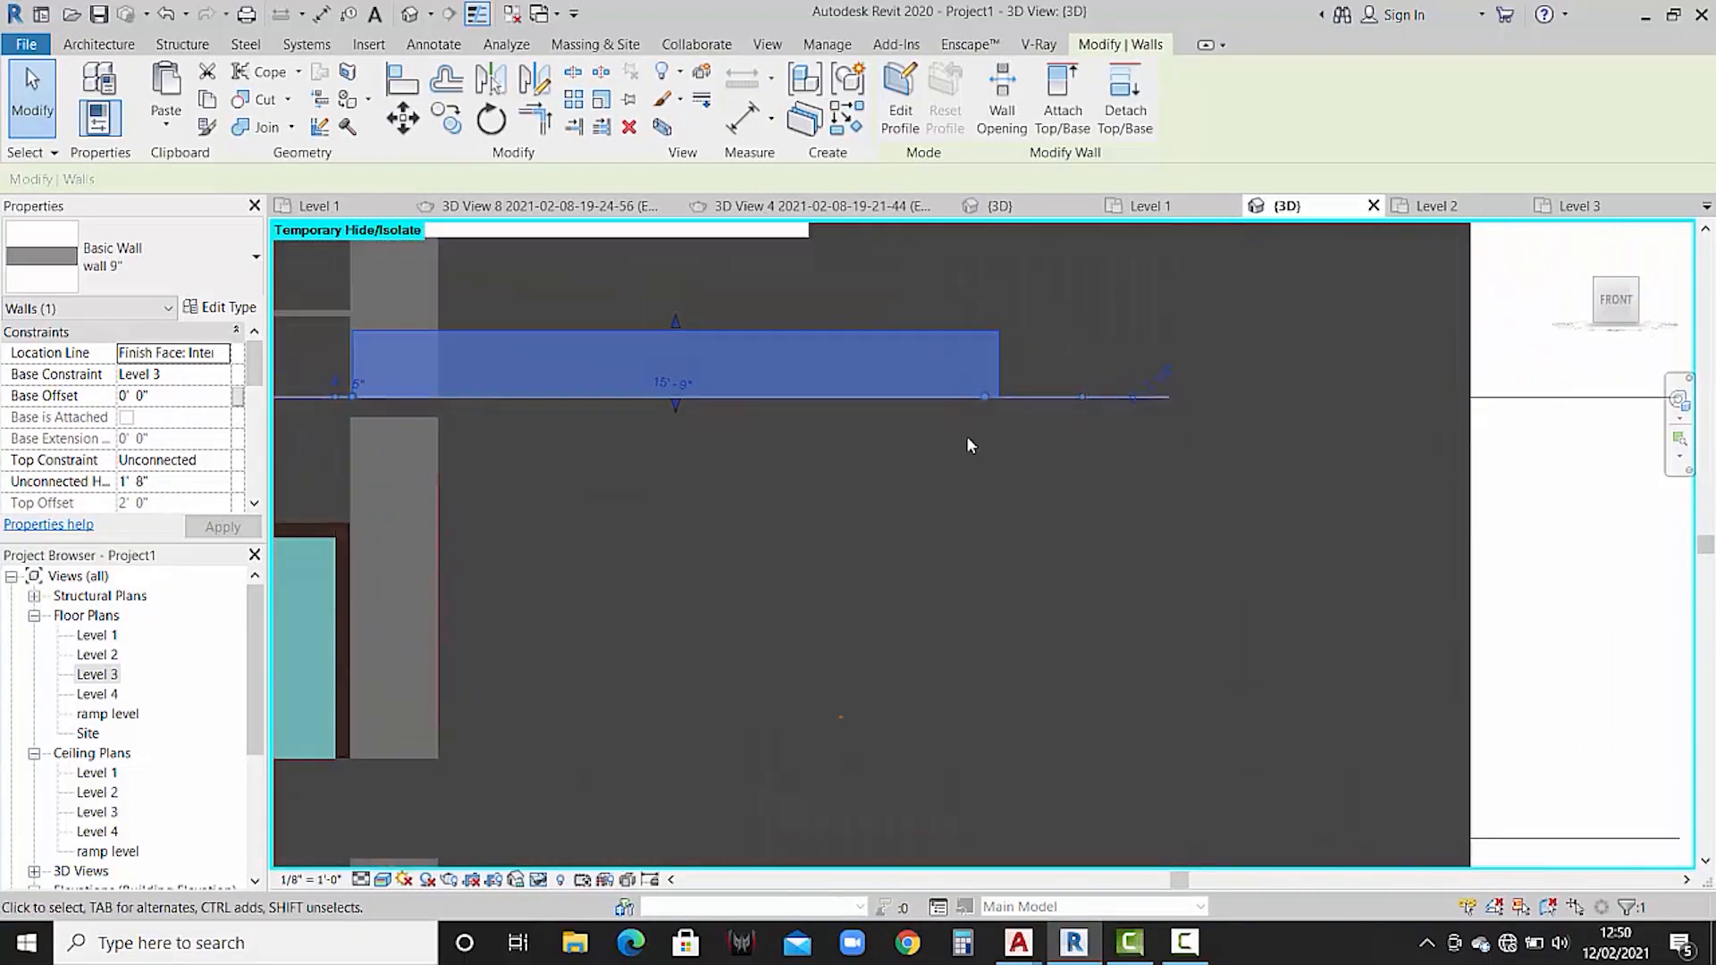
scroll(630, 536, "up", 2)
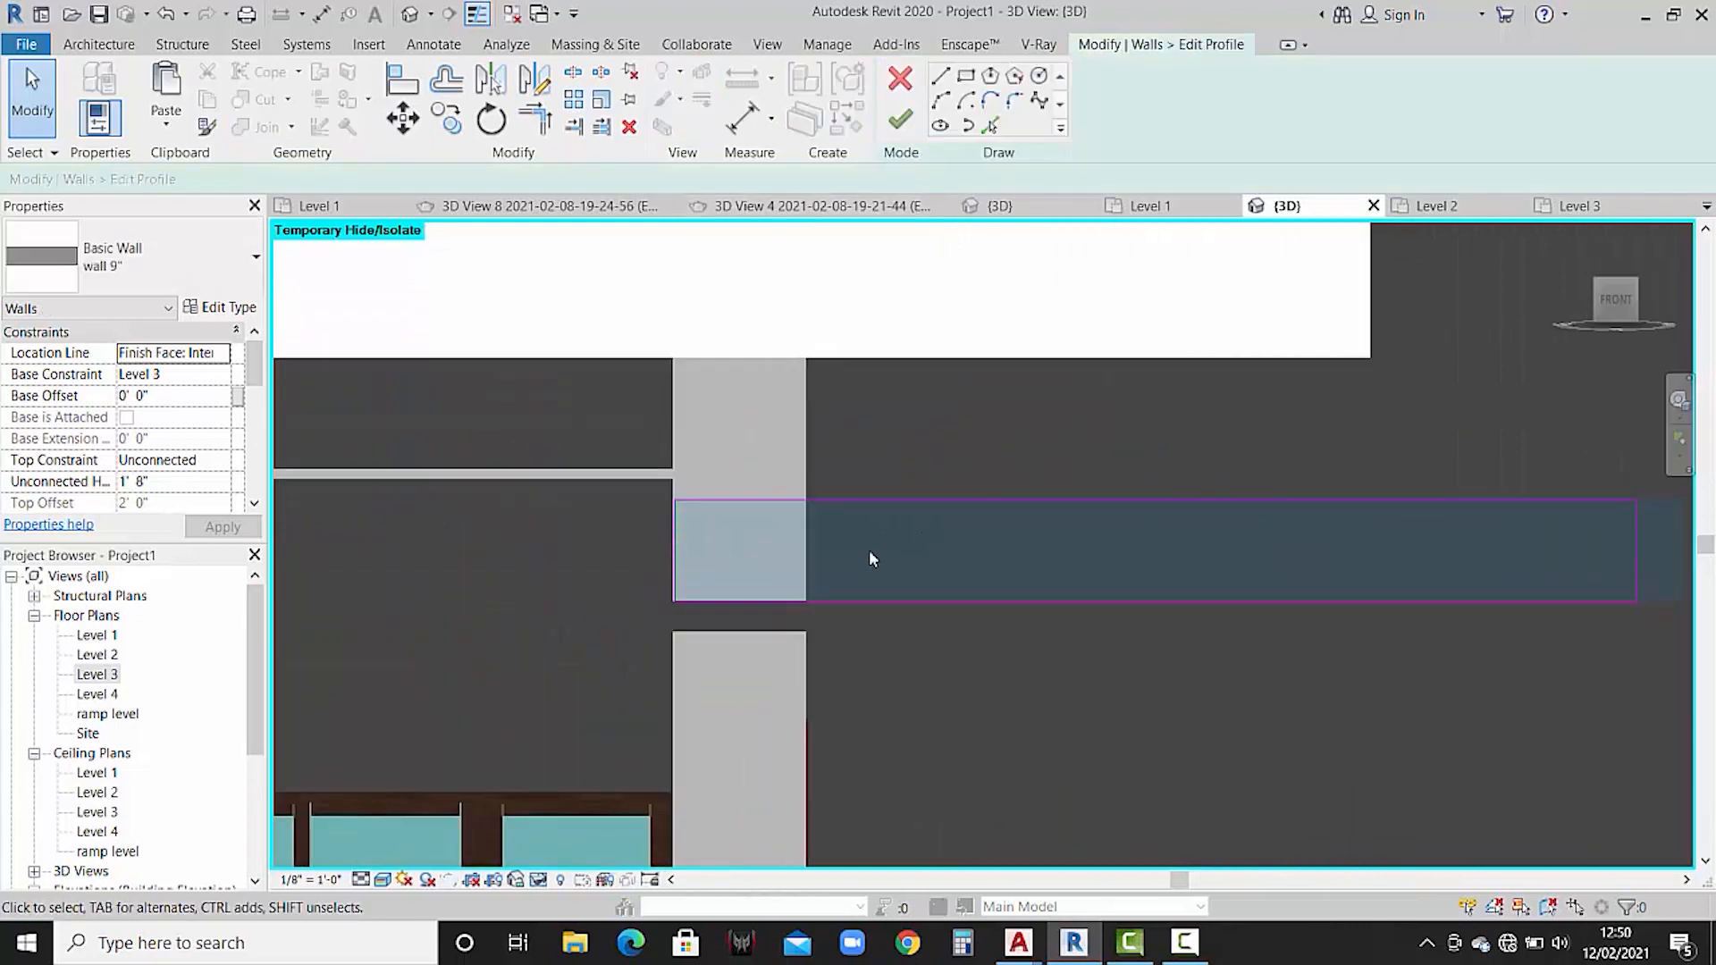
middle_click_drag(880, 560, 851, 539)
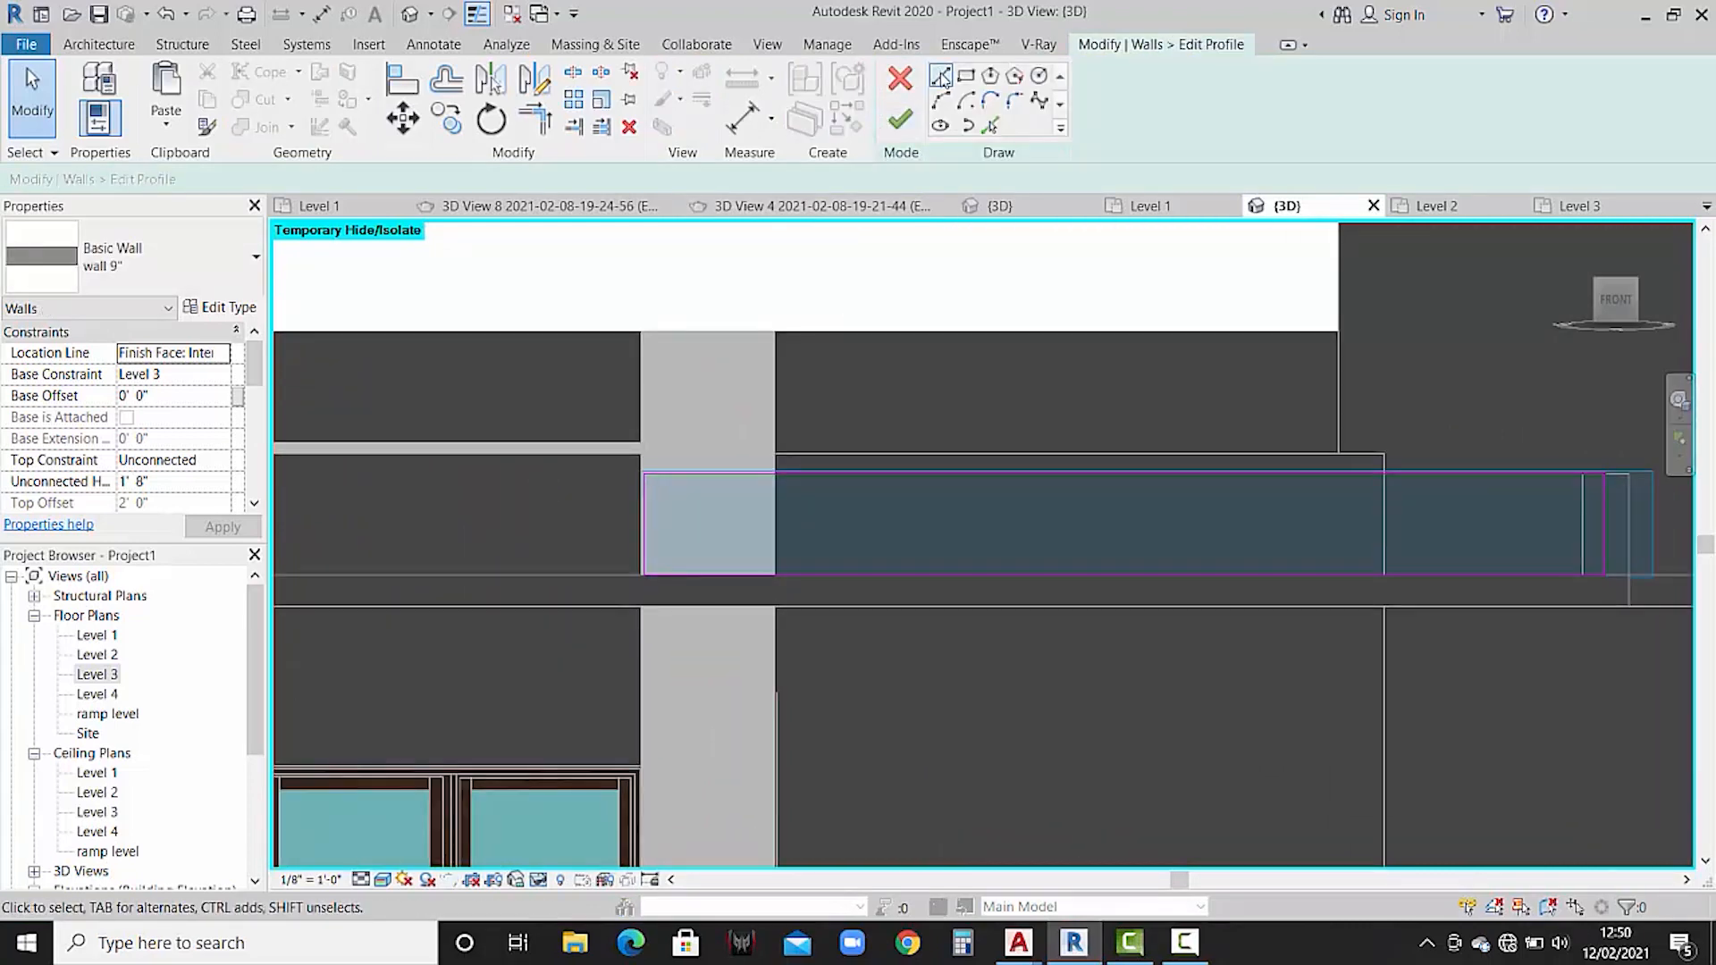
left_click(991, 126)
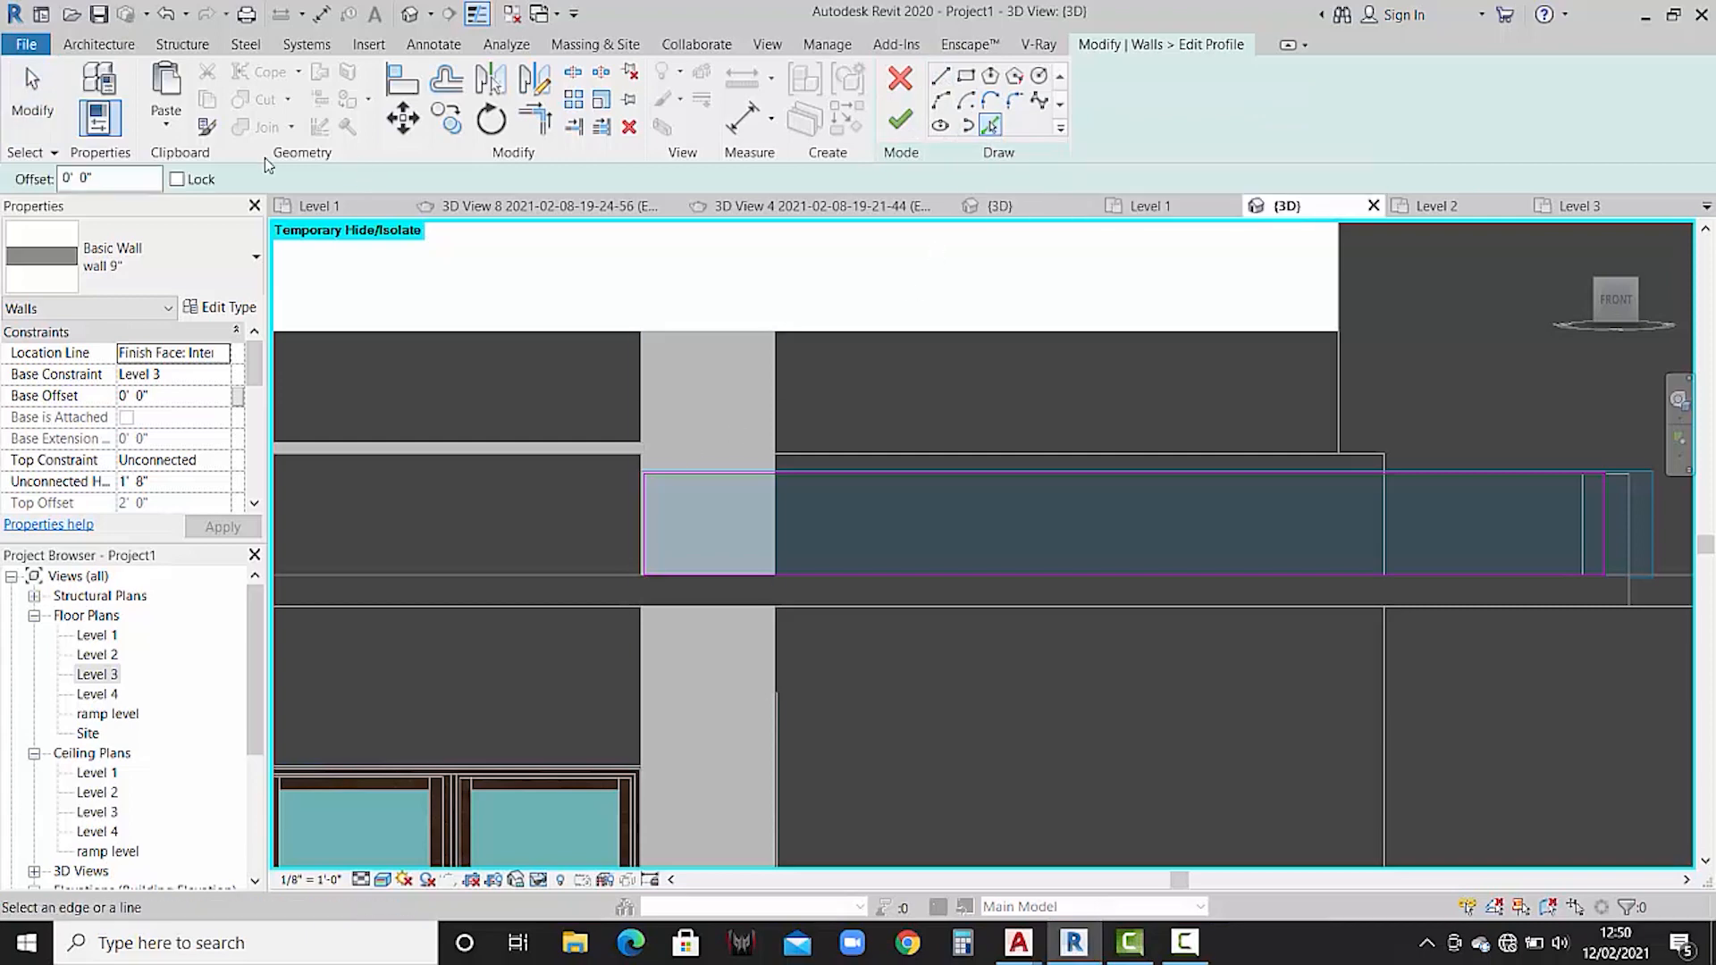
left_click_drag(125, 180, 18, 195)
type("6\"")
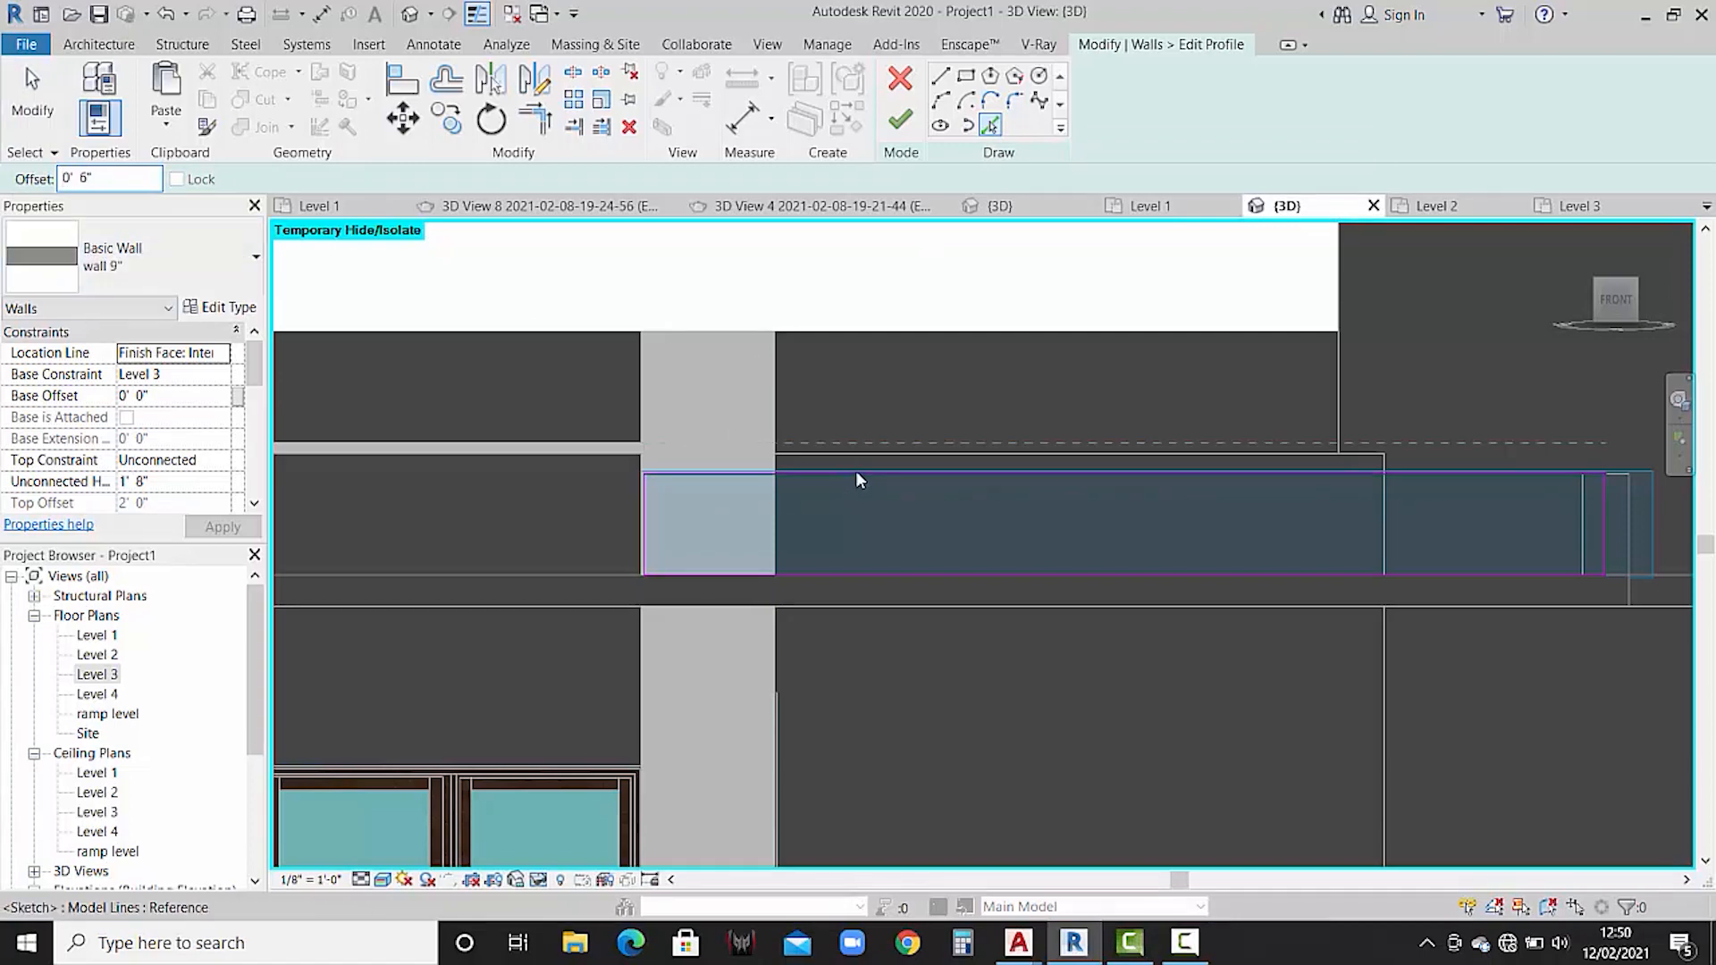
triple_click(105, 175)
type("4.5")
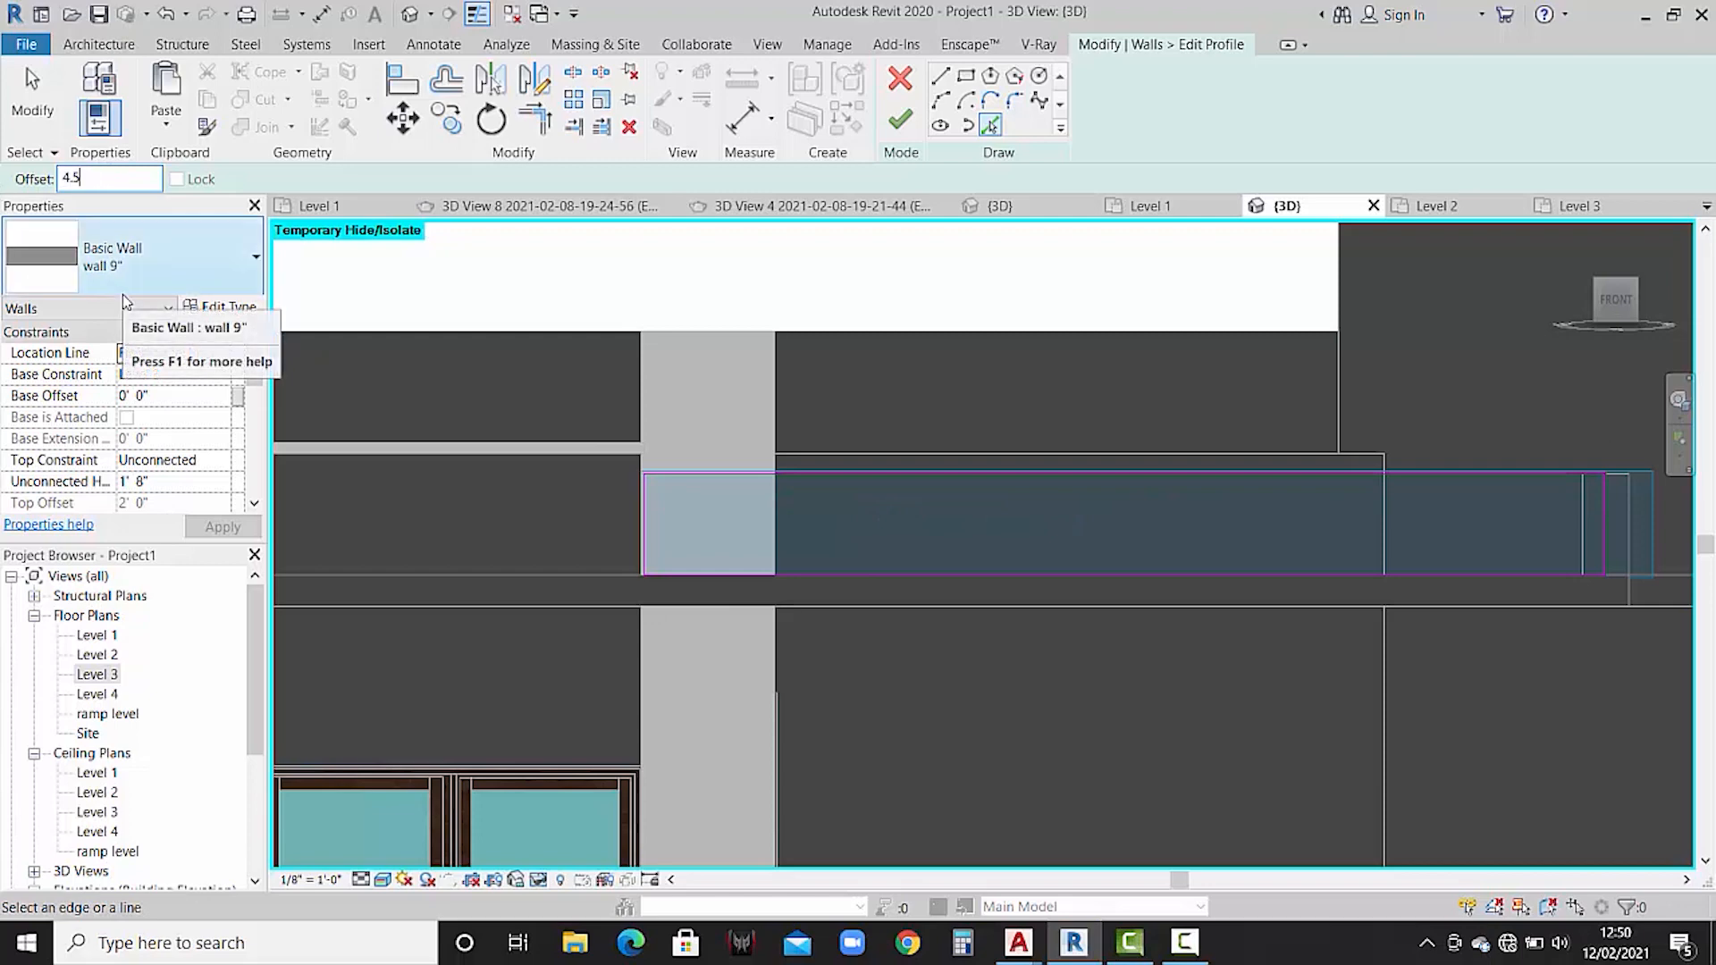
key("Return")
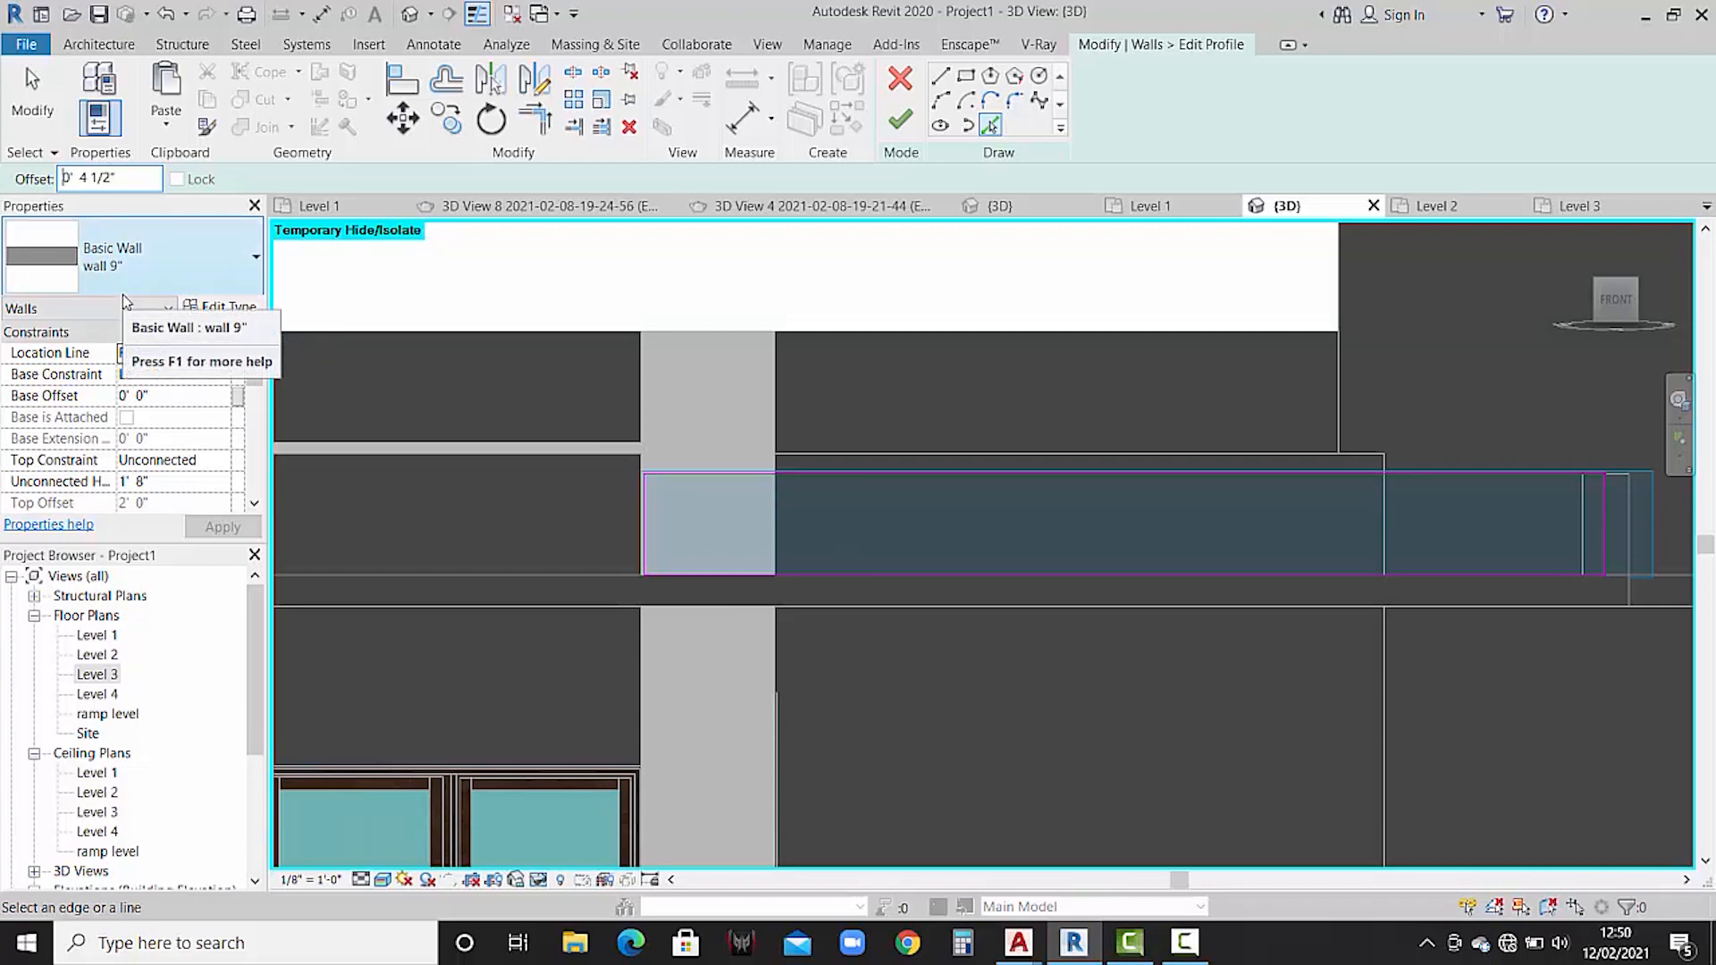
left_click(916, 479)
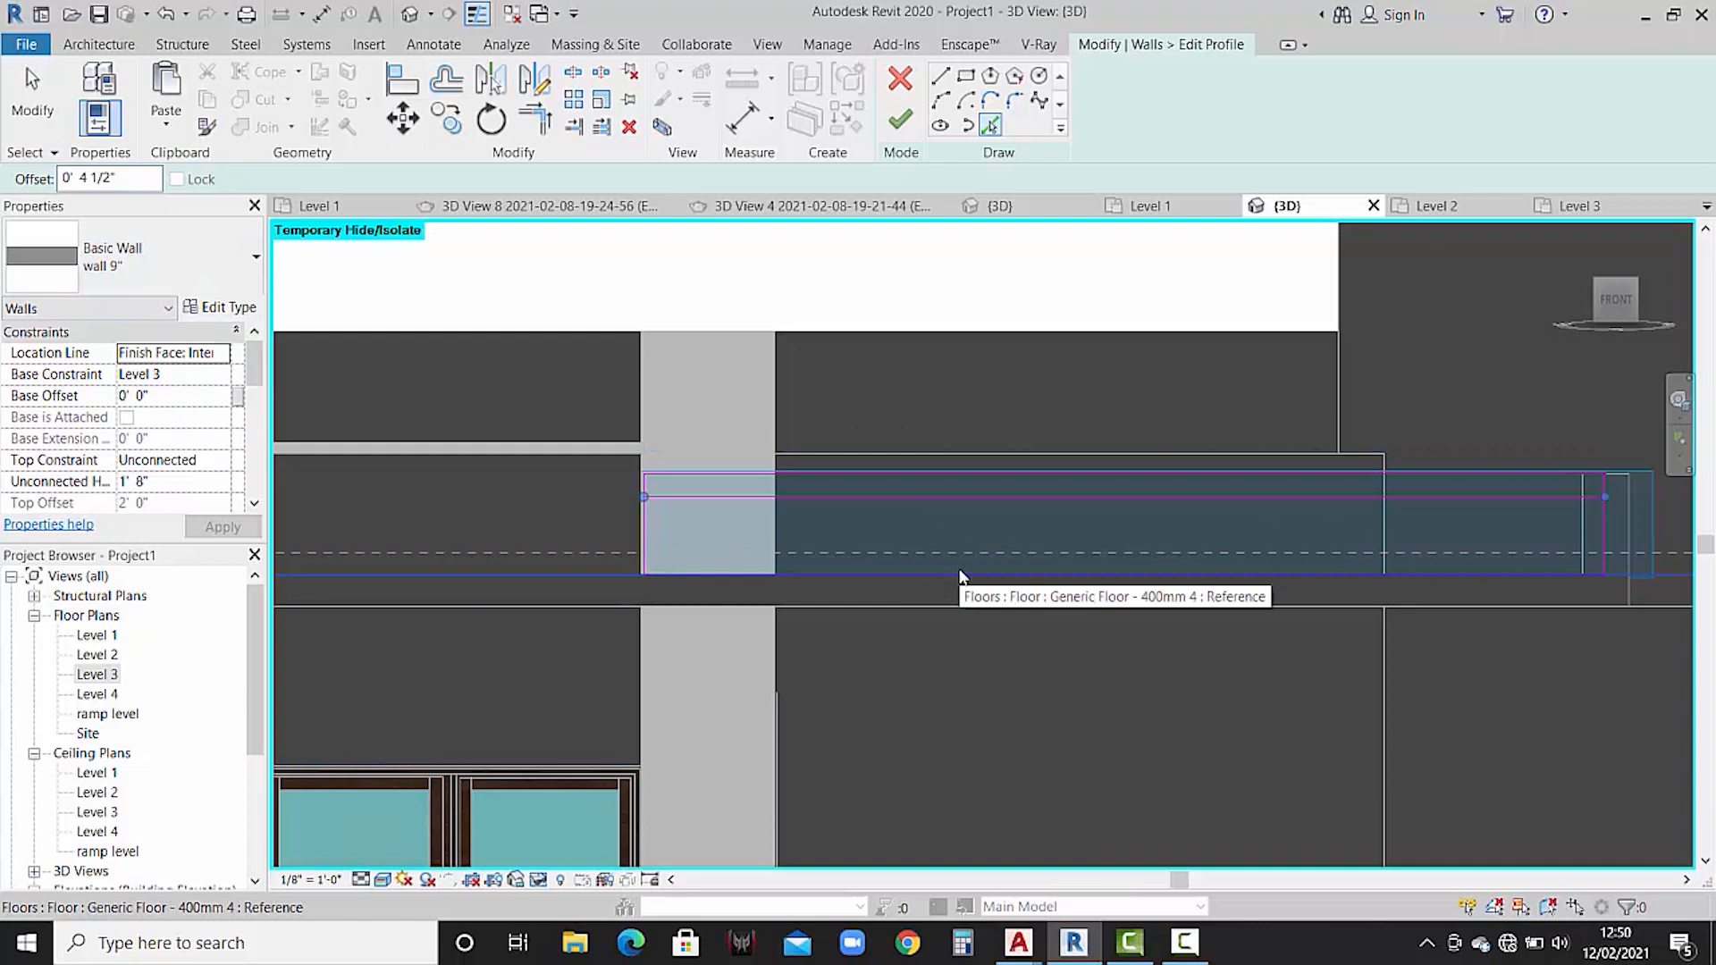
left_click(961, 576)
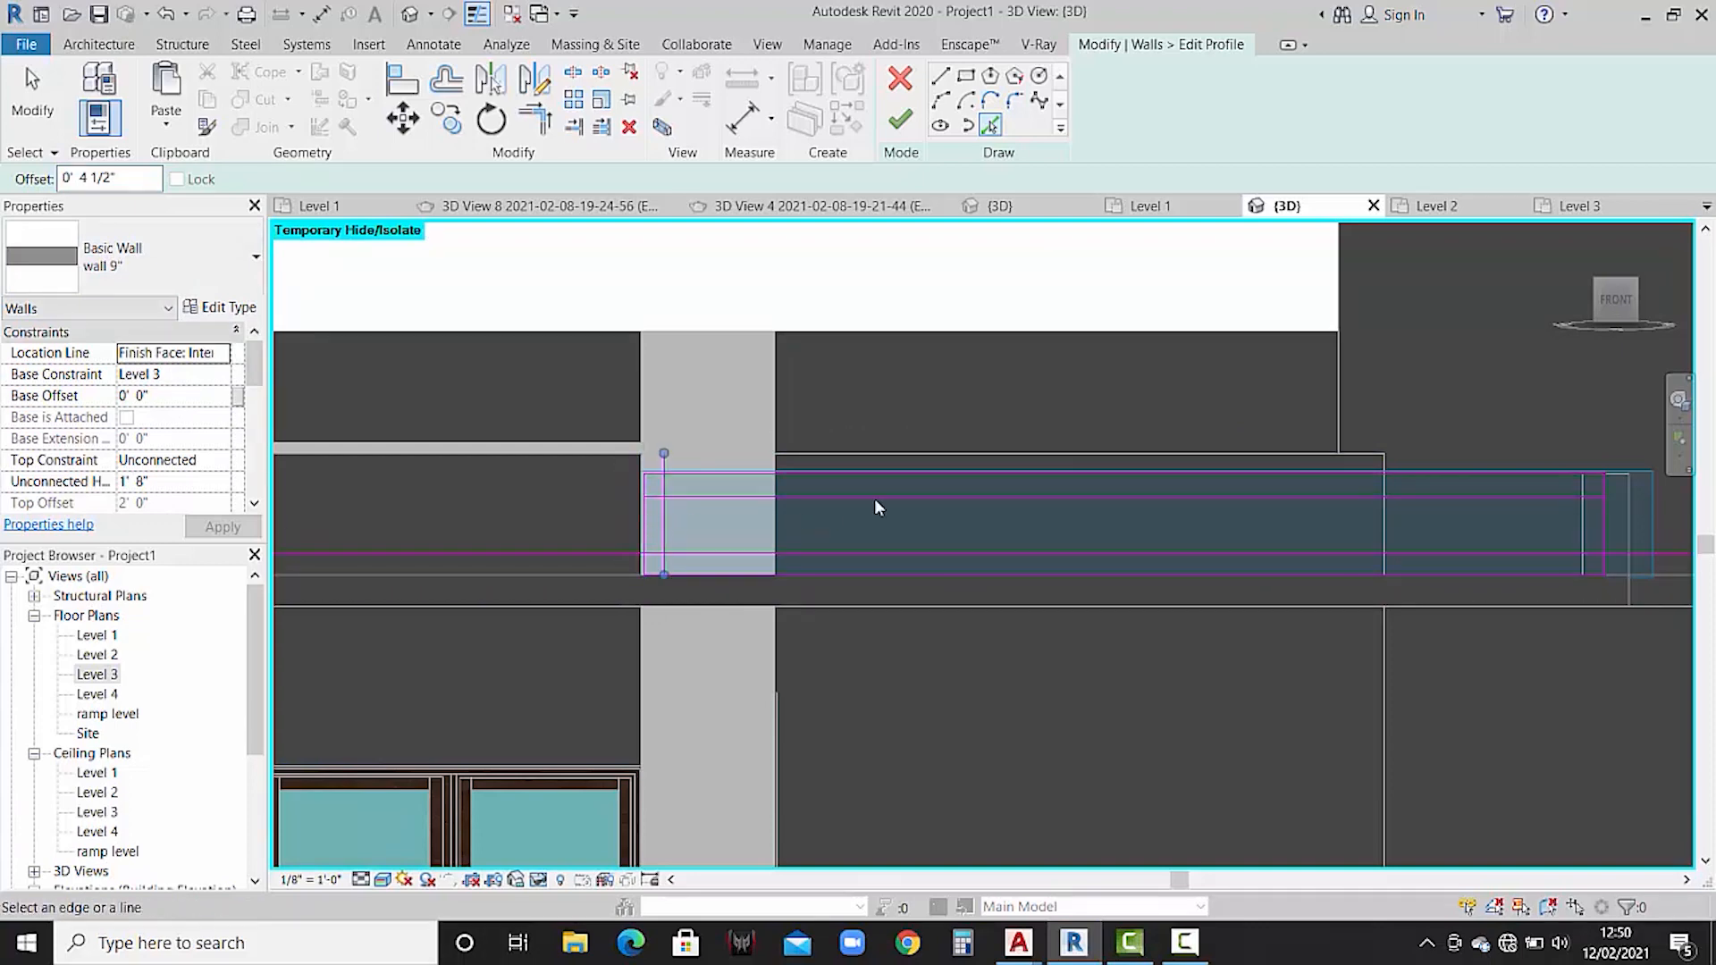
- Trim the front profile's inner horizontal lines with its east edge so that the middle of the east end is open
scroll(865, 448, "down", 2)
middle_click_drag(1092, 481, 1050, 490)
scroll(1242, 503, "up", 1)
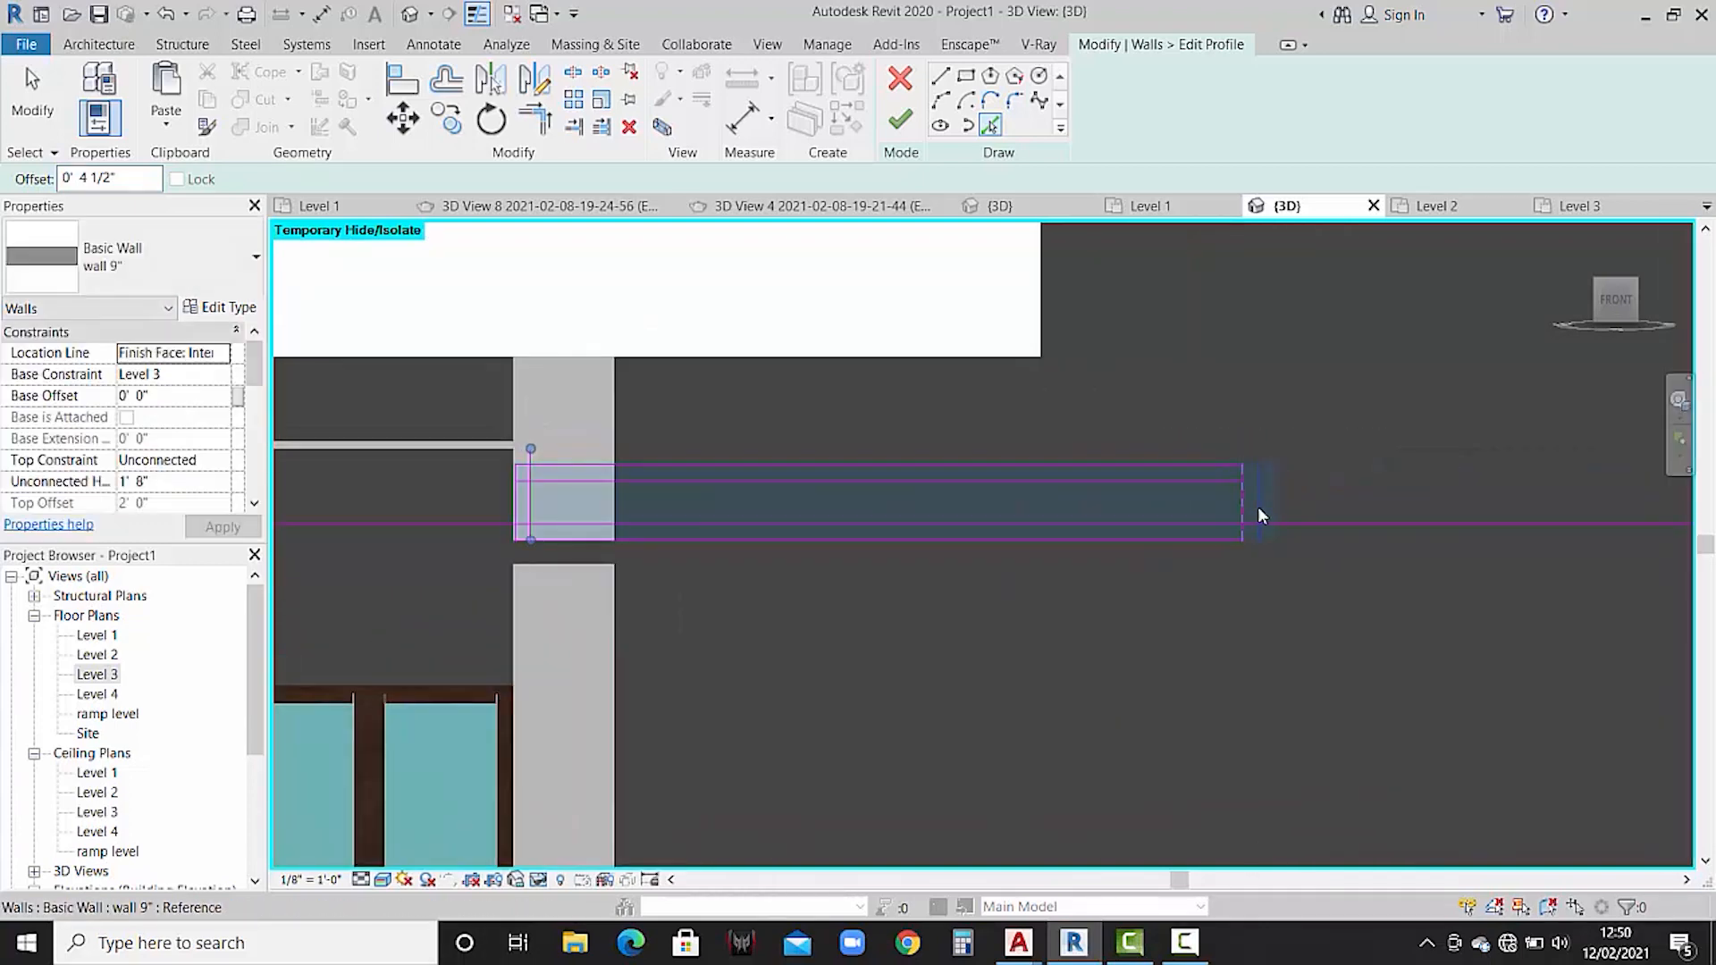
left_click(1261, 516)
key("Escape")
key("Escape")
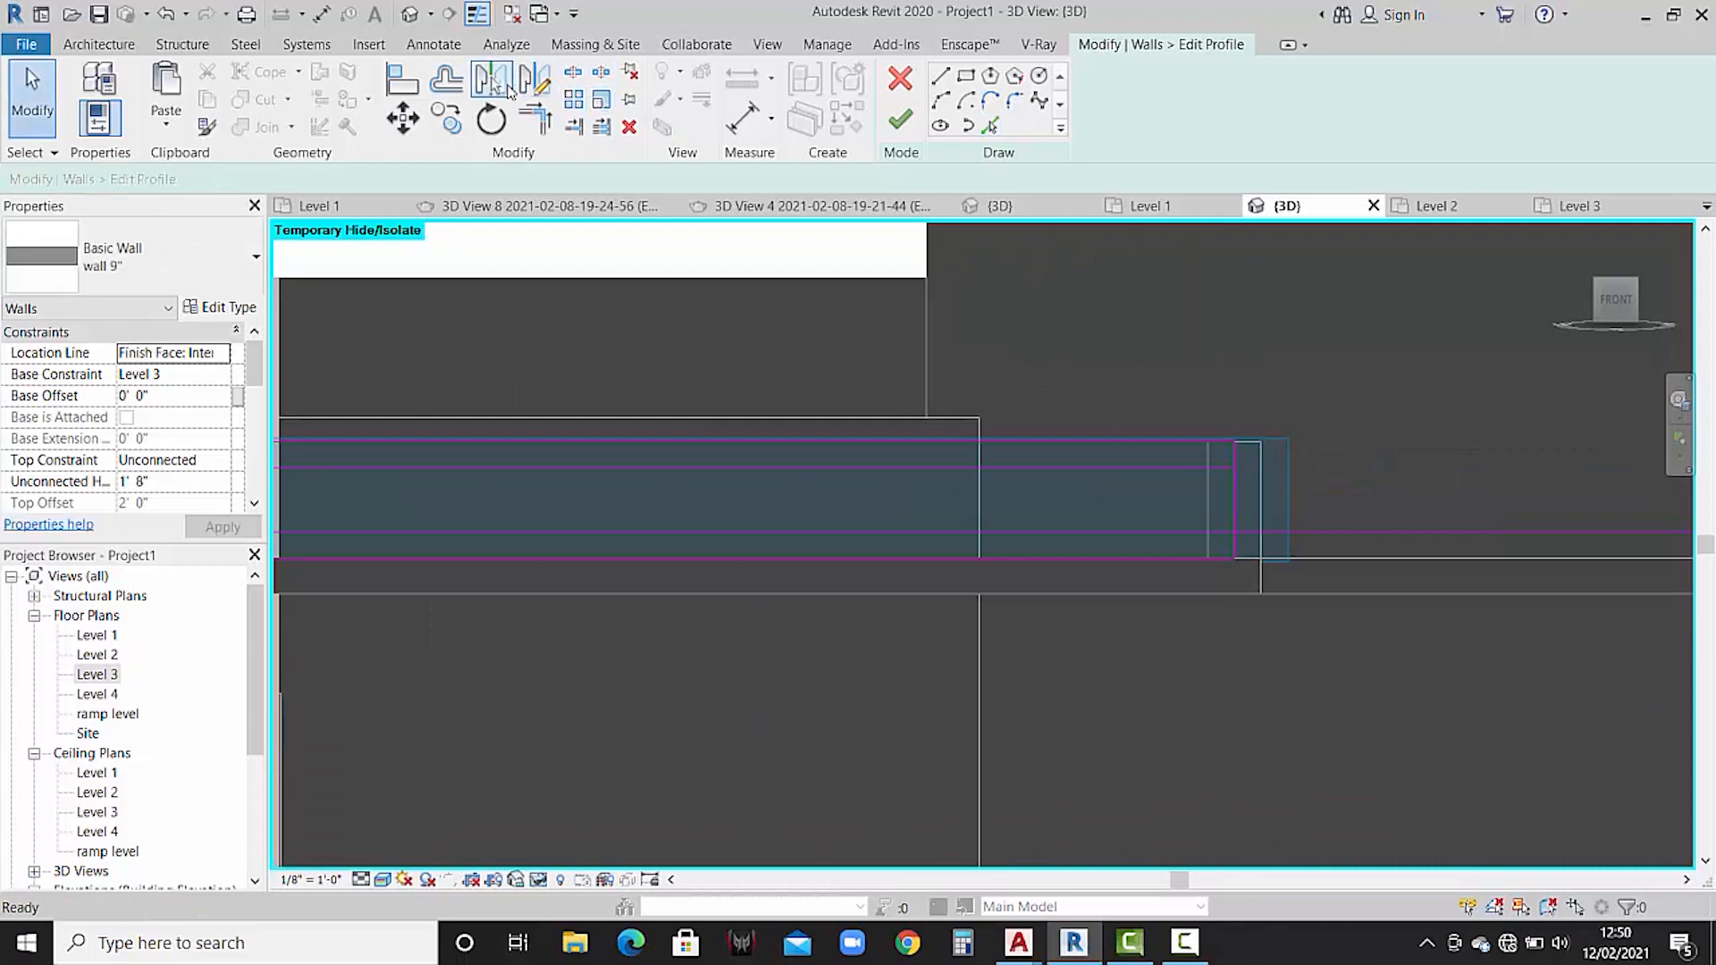
left_click(575, 75)
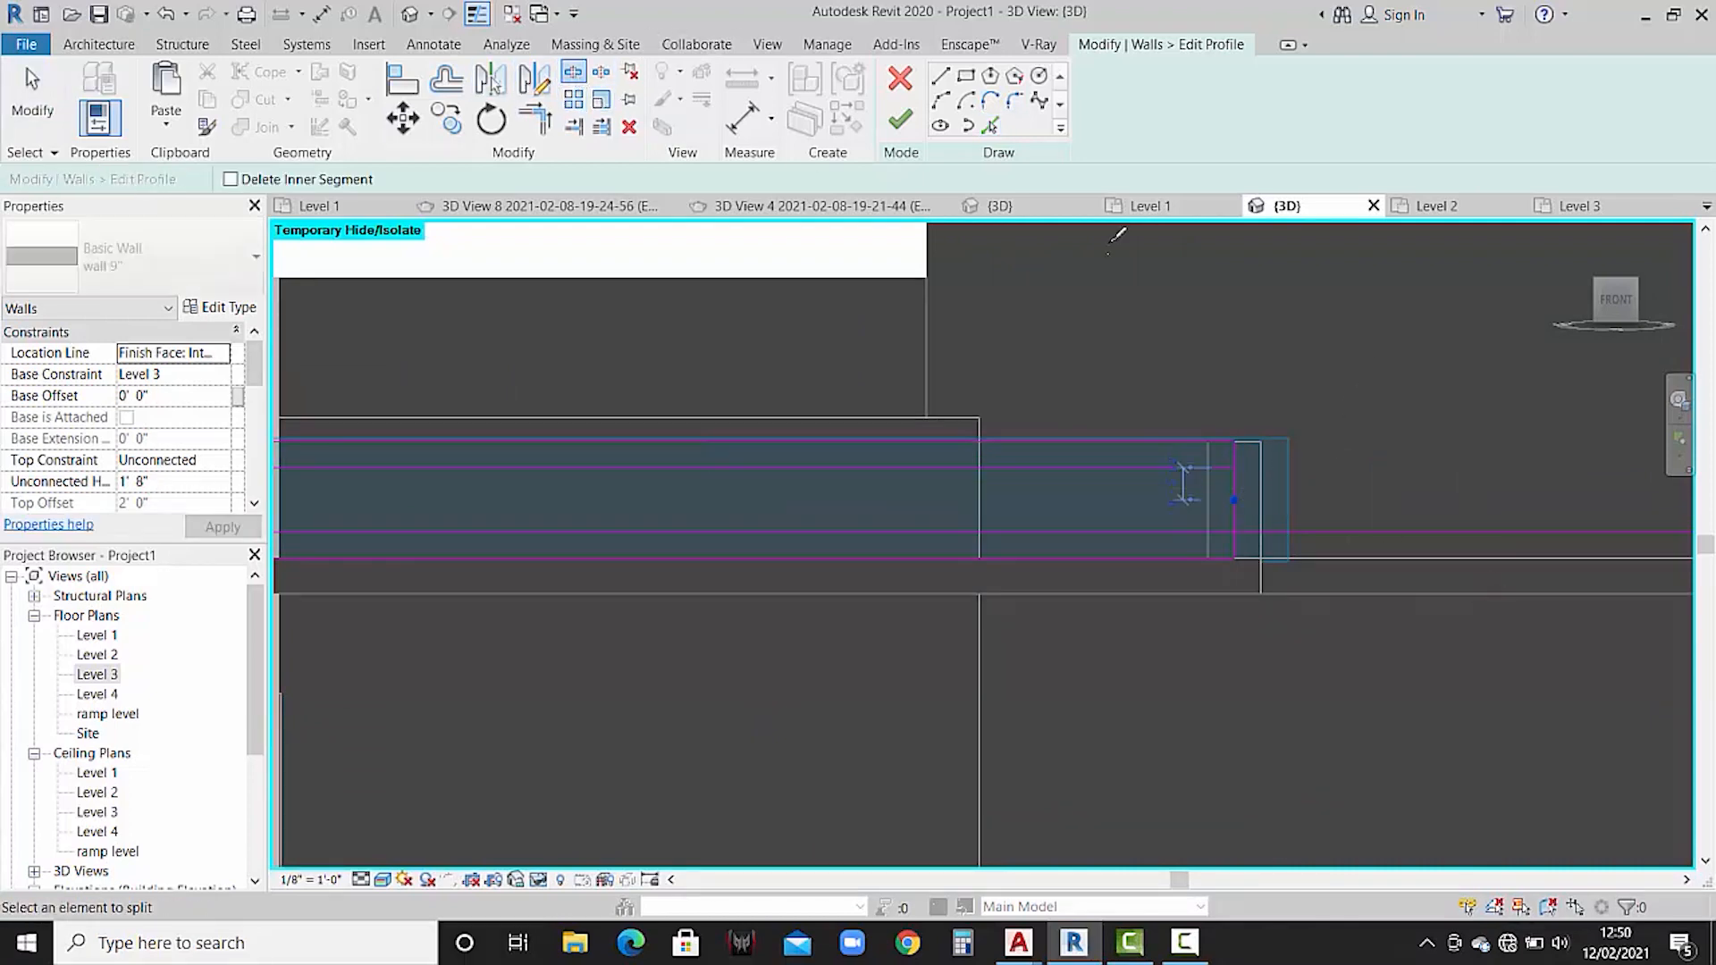
left_click(521, 118)
left_click(1211, 469)
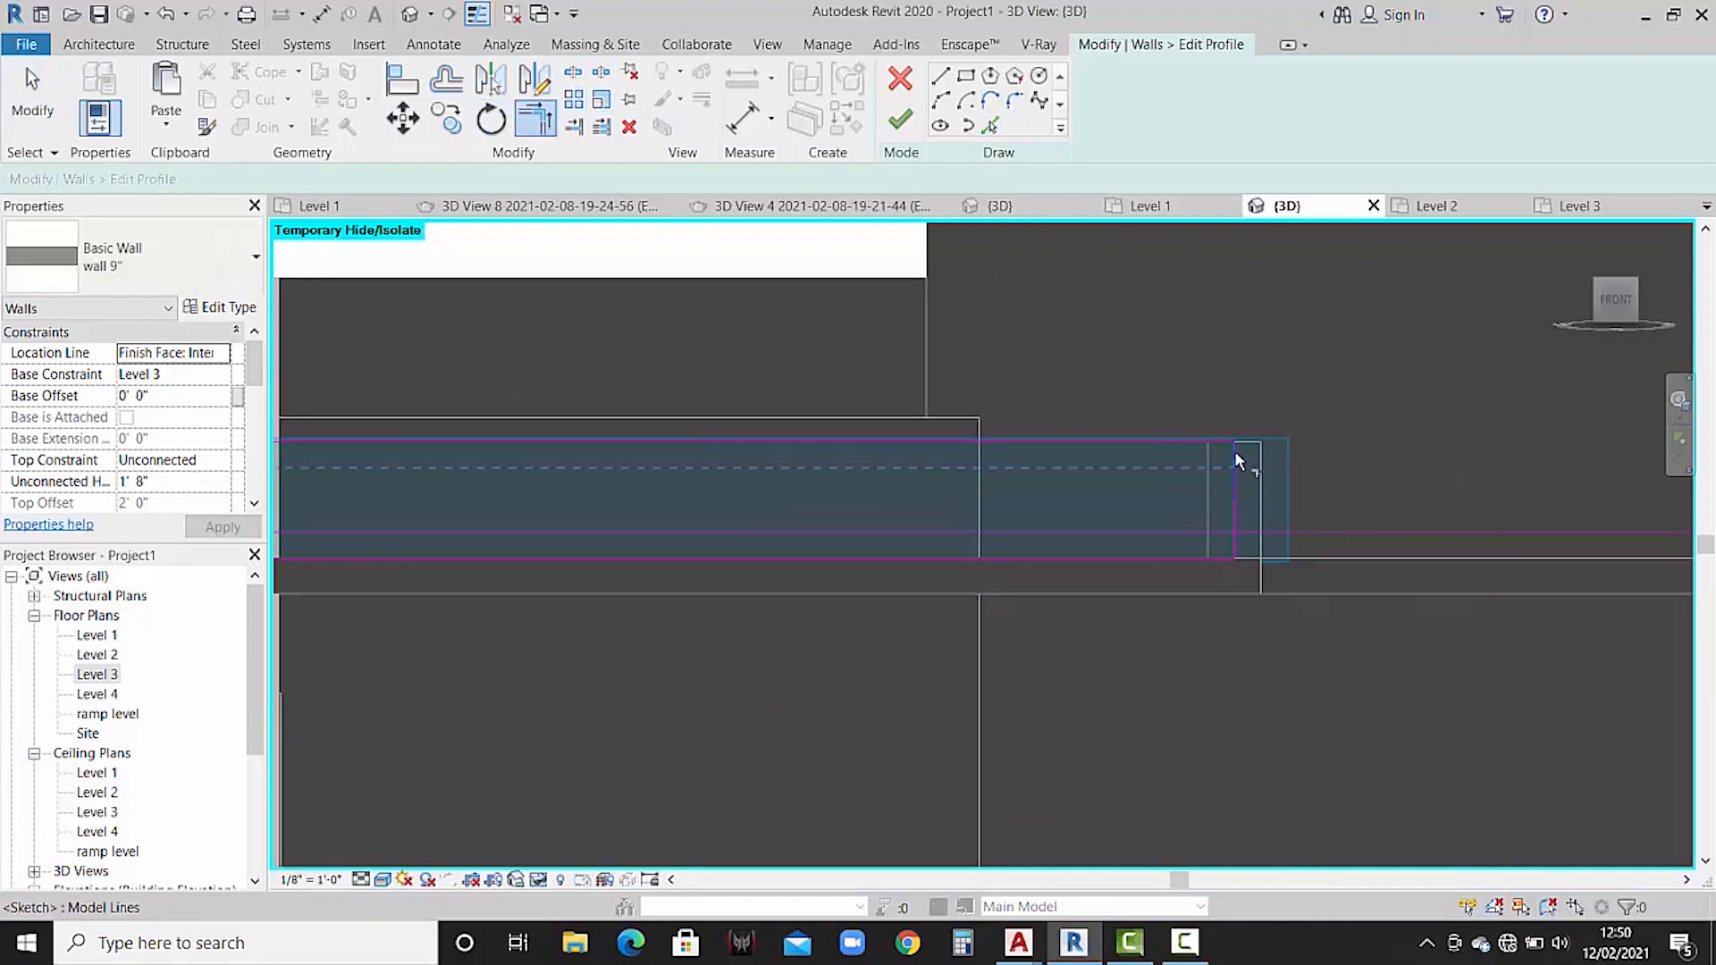
left_click(1236, 450)
left_click(1235, 540)
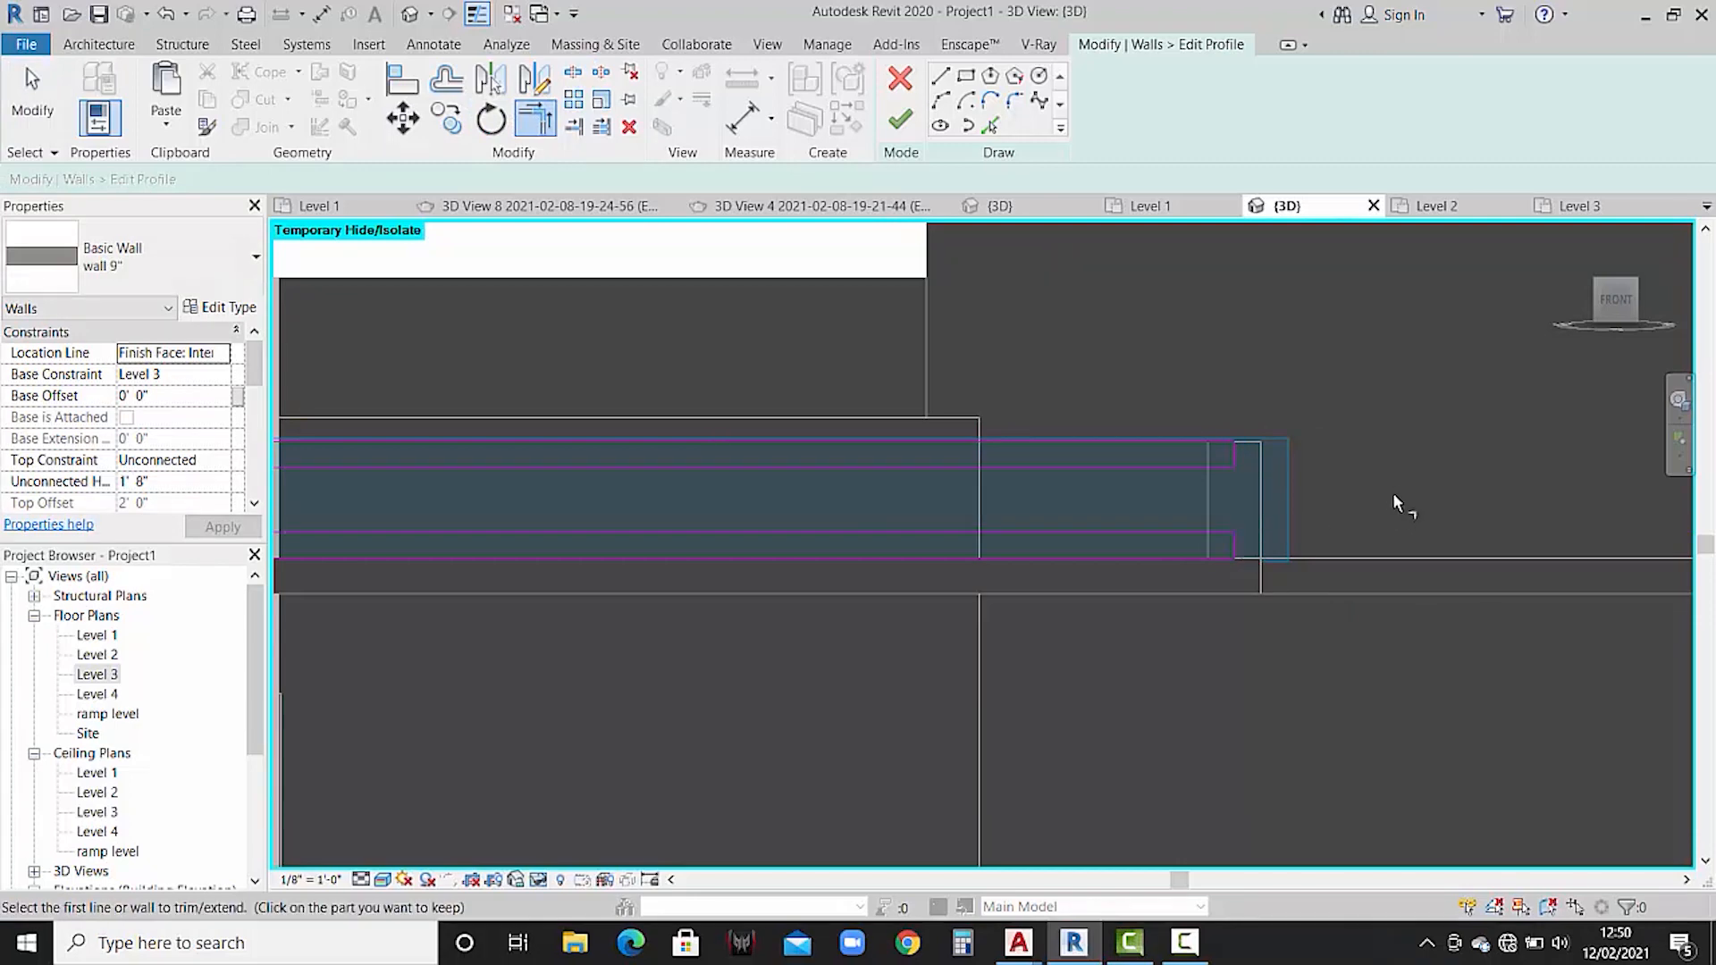
- Trim the inner outline's two west corners and finish the front wall's profile
scroll(1377, 488, "down", 2)
middle_click_drag(685, 481, 720, 483)
scroll(721, 484, "up", 1)
left_click(721, 484)
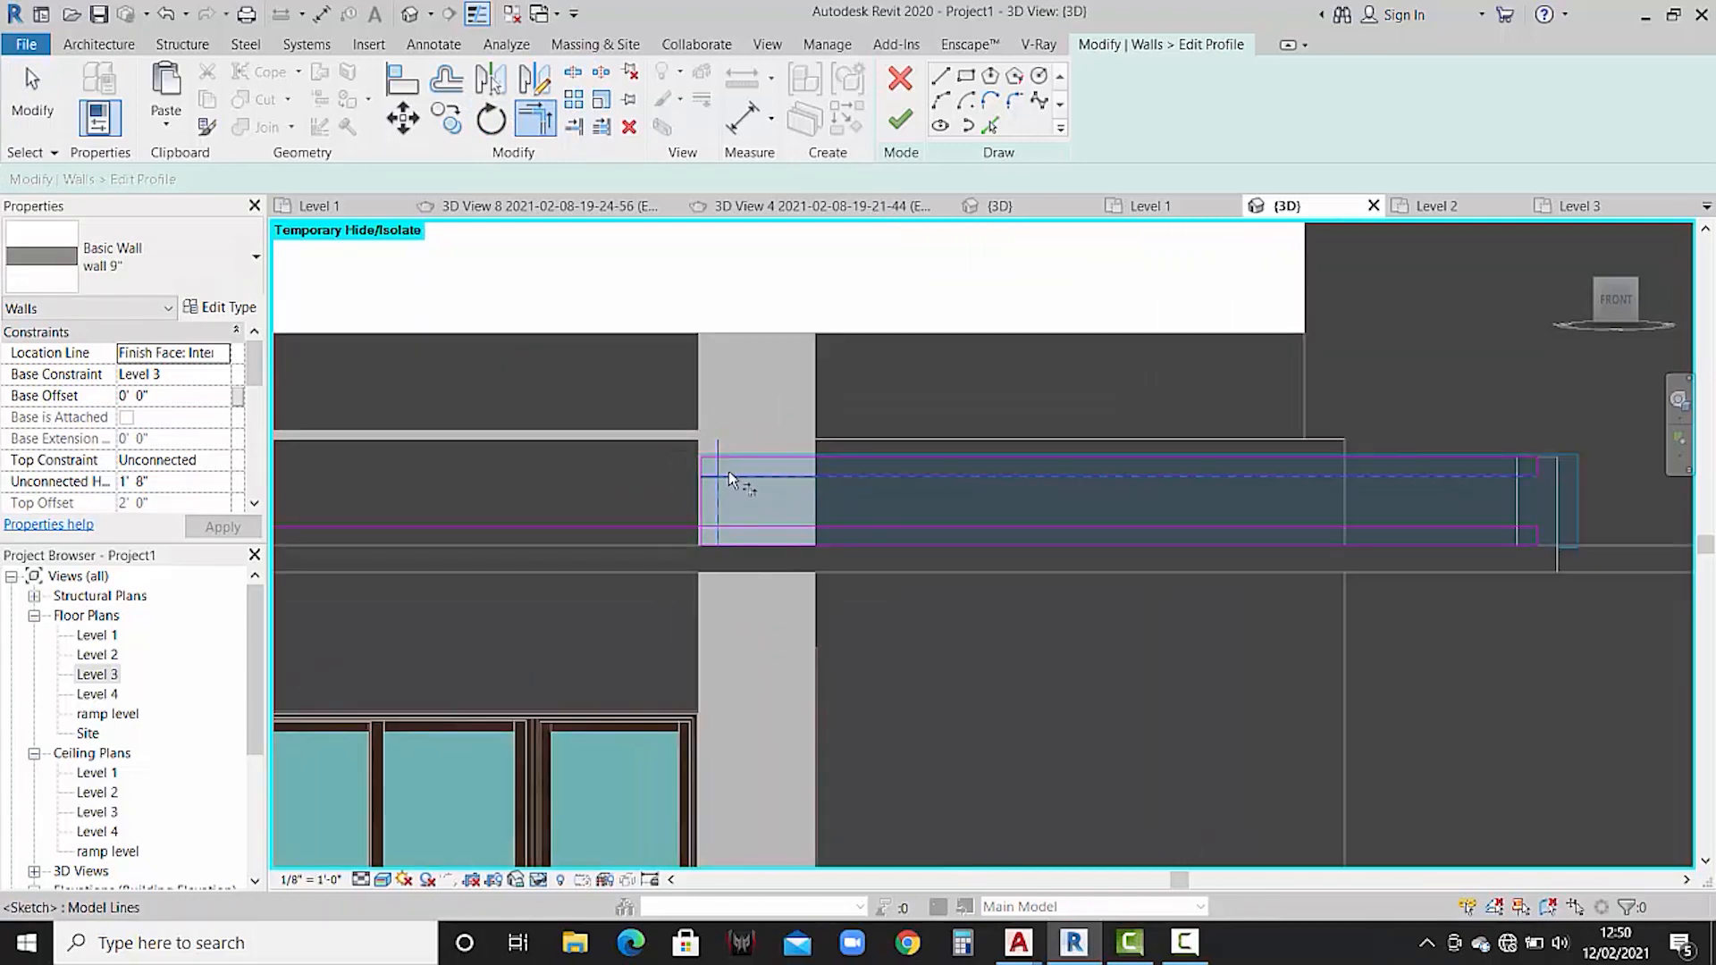
left_click(728, 473)
left_click(725, 504)
left_click(735, 526)
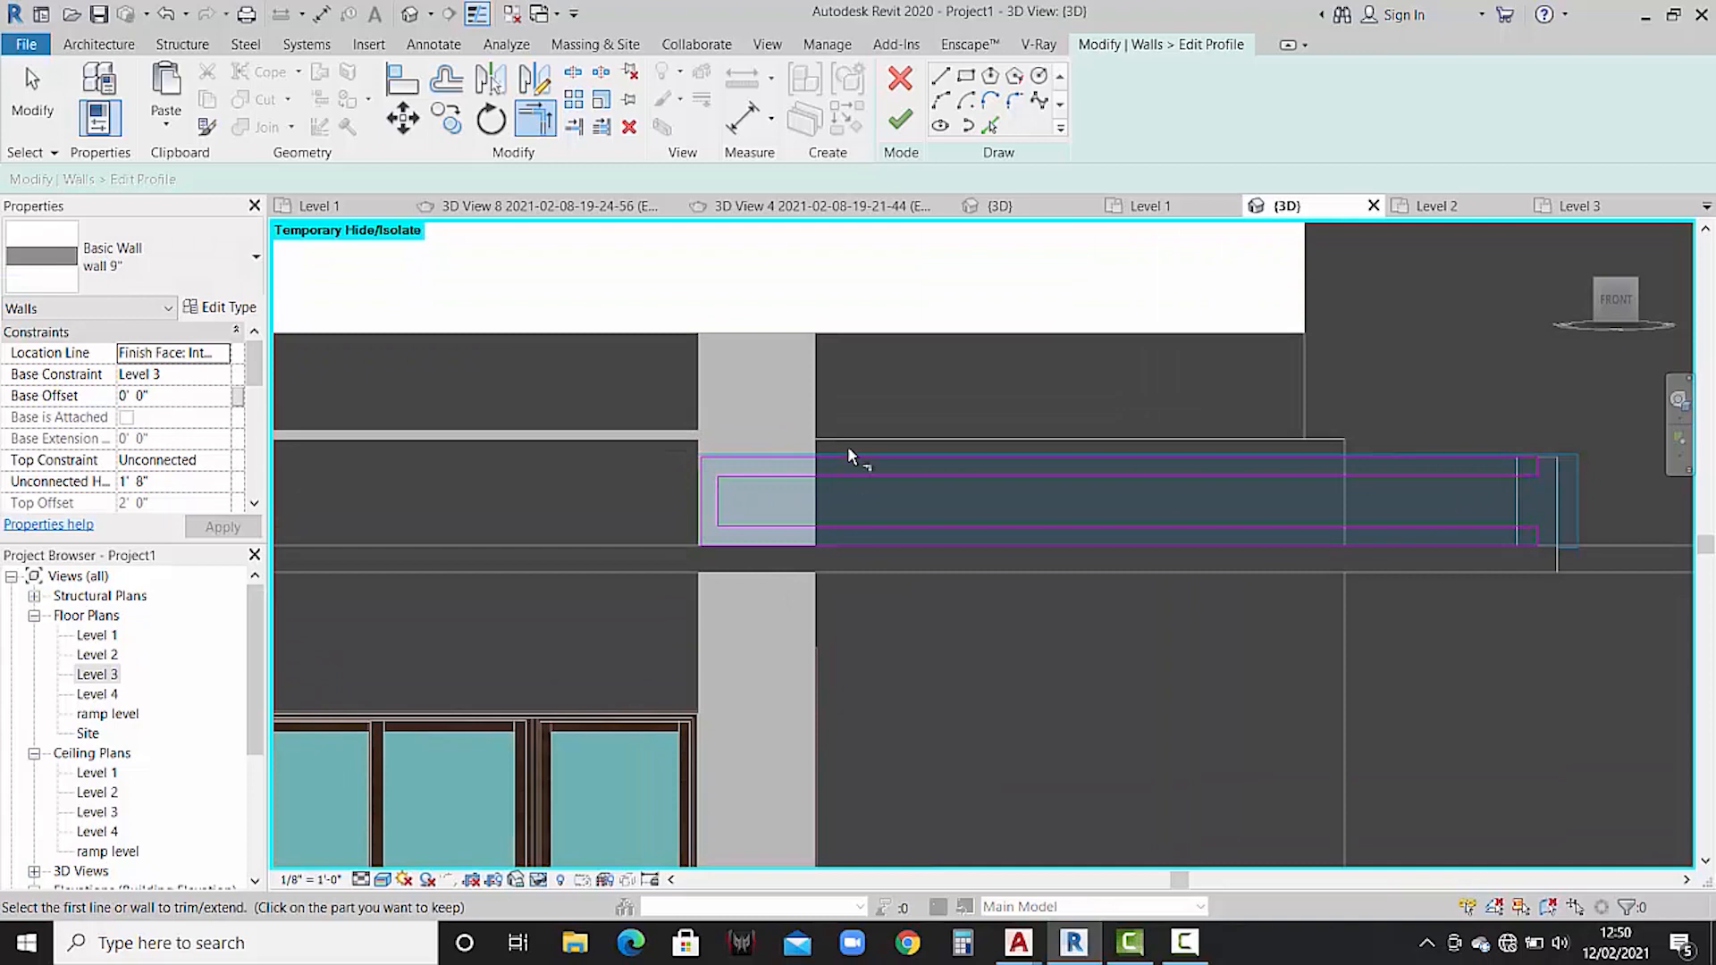
left_click(899, 118)
scroll(877, 400, "down", 2)
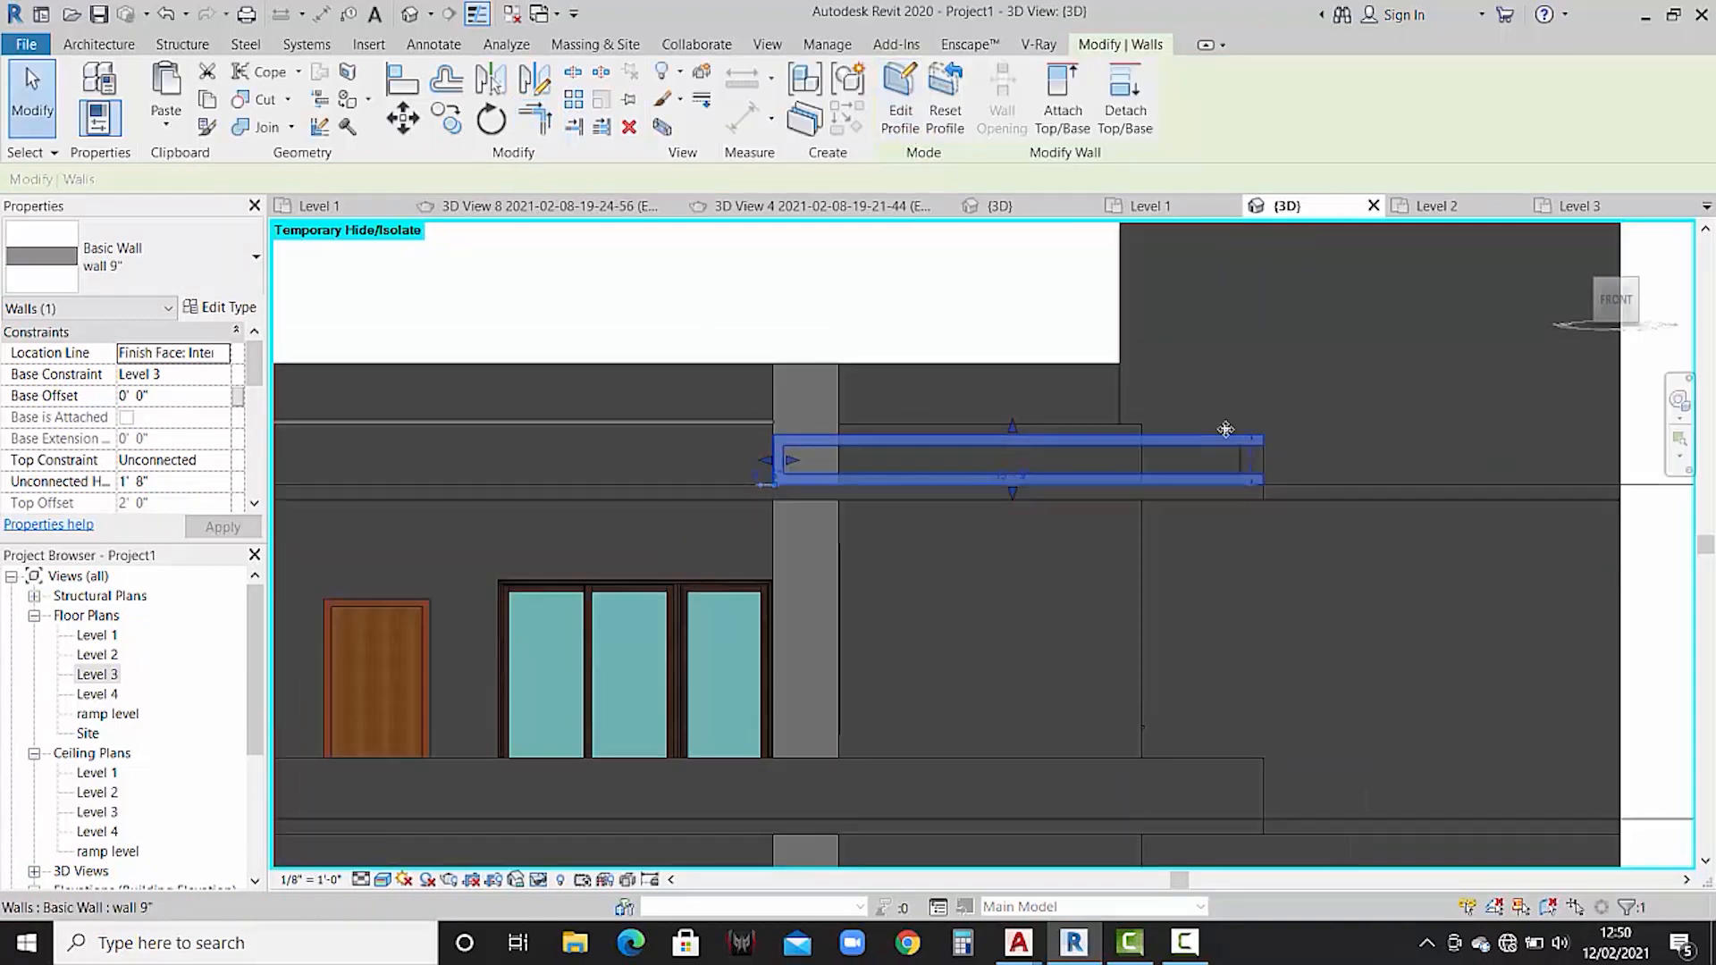
- Edit the east slab-edge wall's profile and add lines offset 4 1/2" inward from its top, bottom and rear edges
middle_click_drag(1213, 467, 1037, 532, "shift")
left_click(1193, 606)
middle_click_drag(1349, 606, 1255, 477, "shift")
left_click(1265, 456)
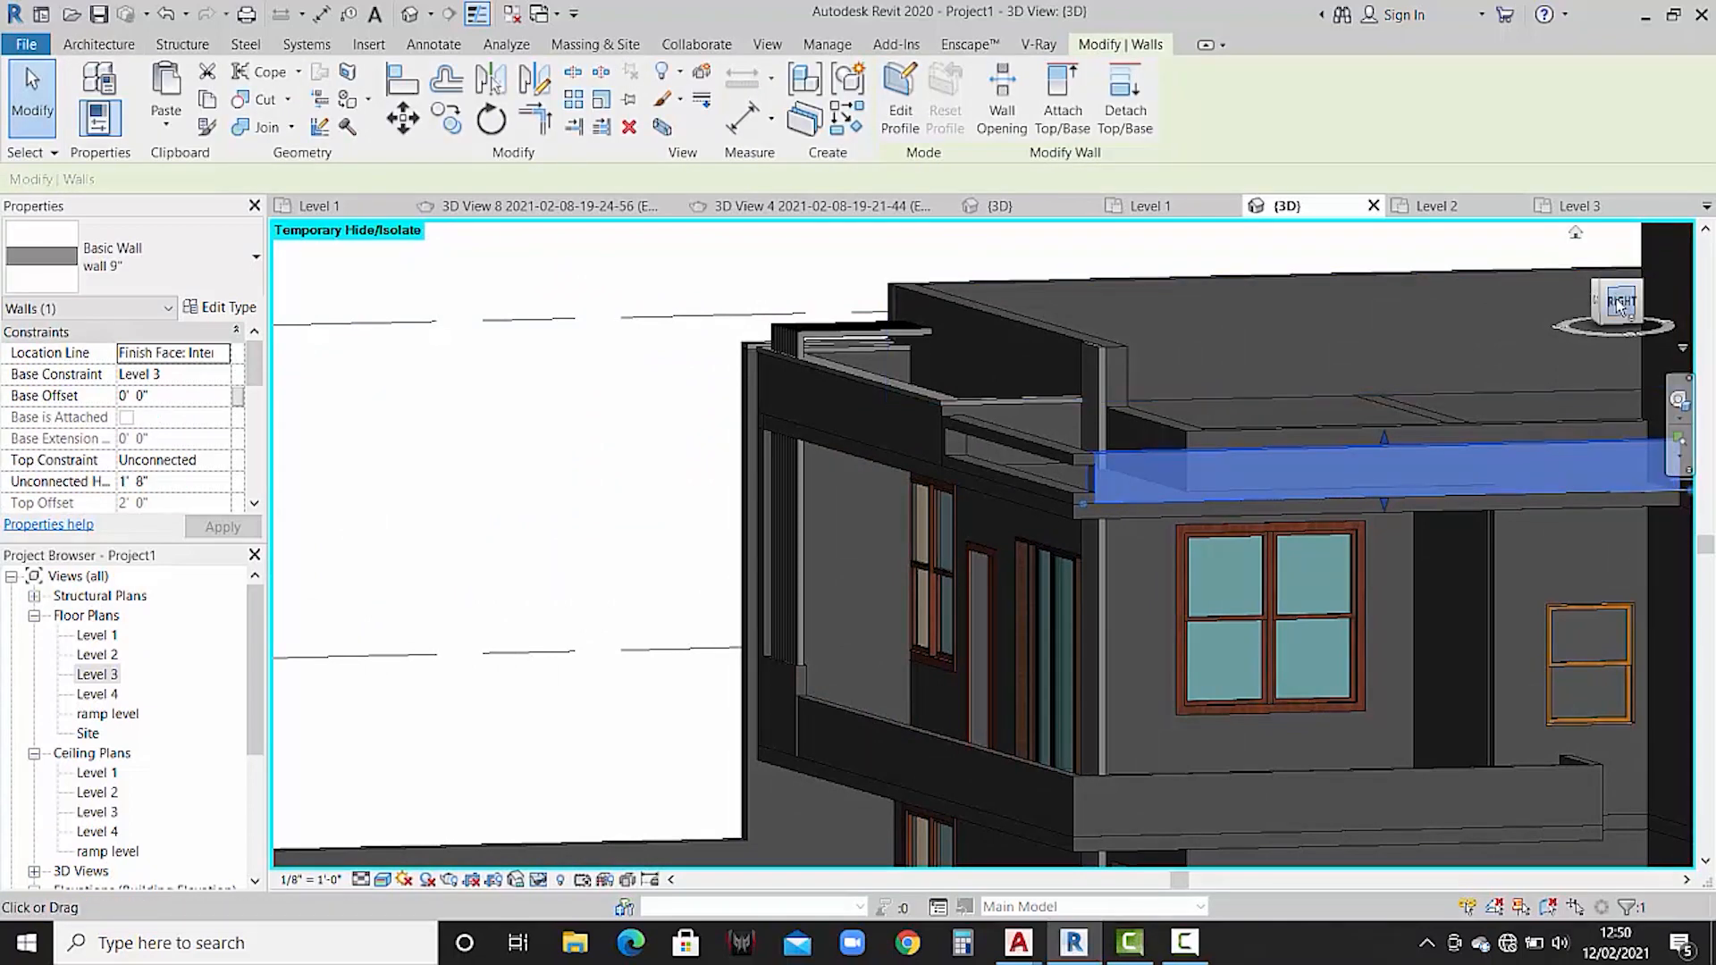
left_click(1620, 302)
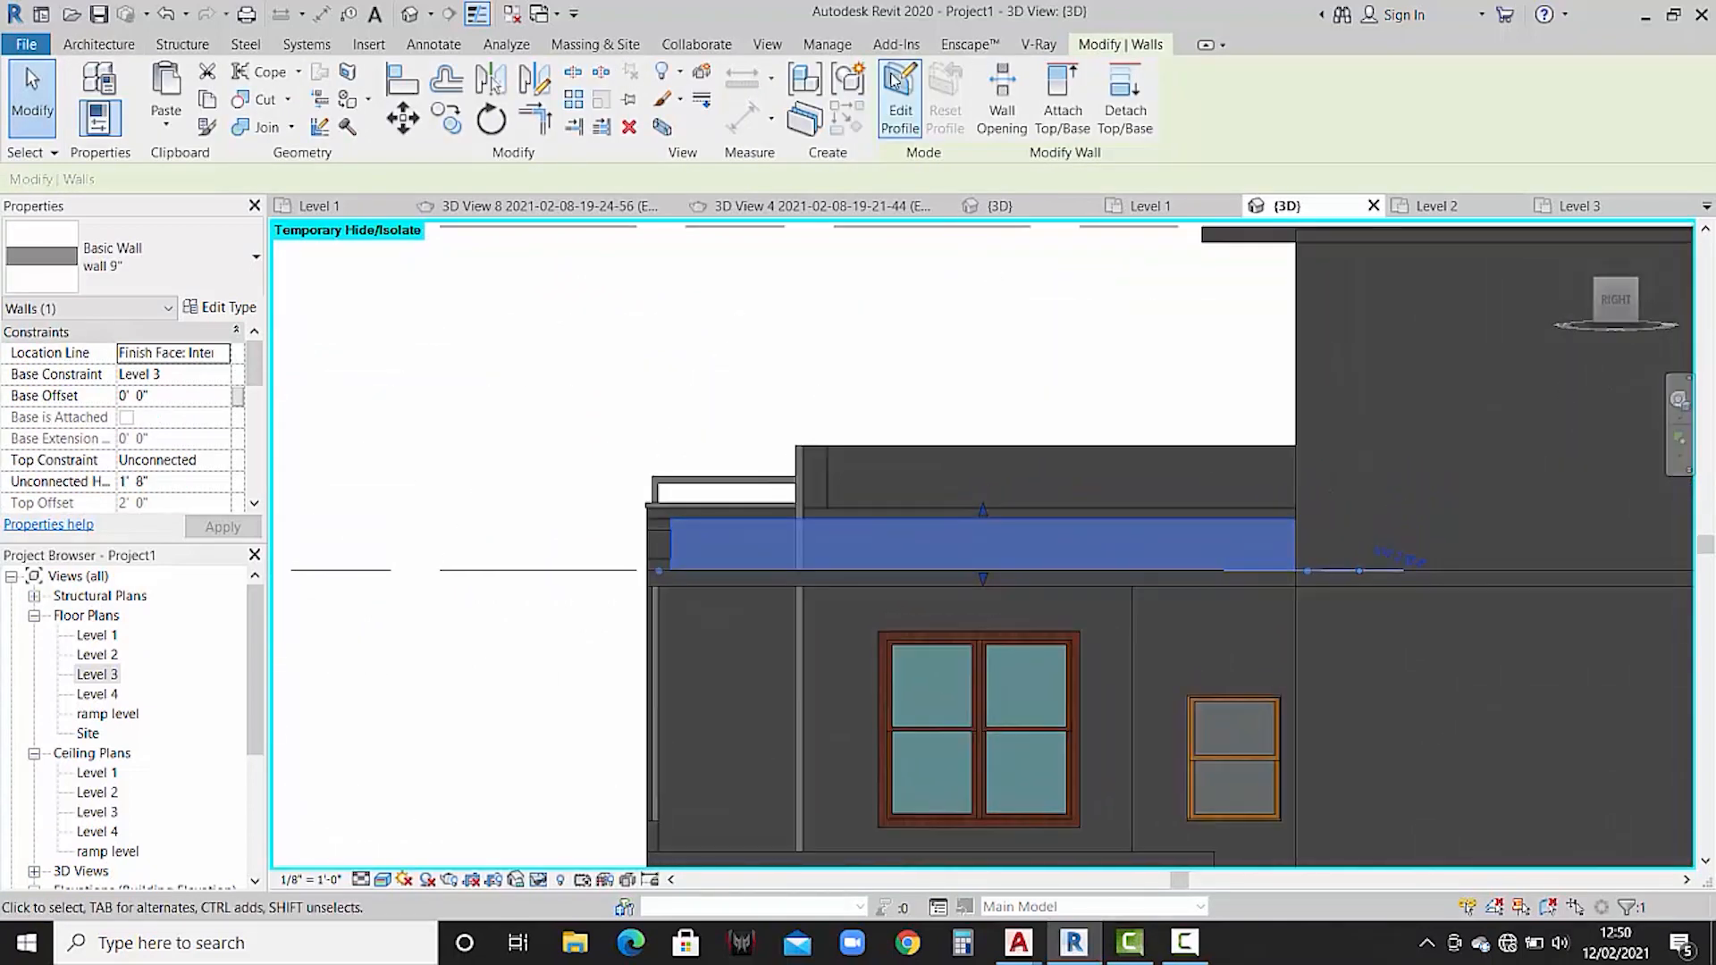
scroll(661, 547, "up", 4)
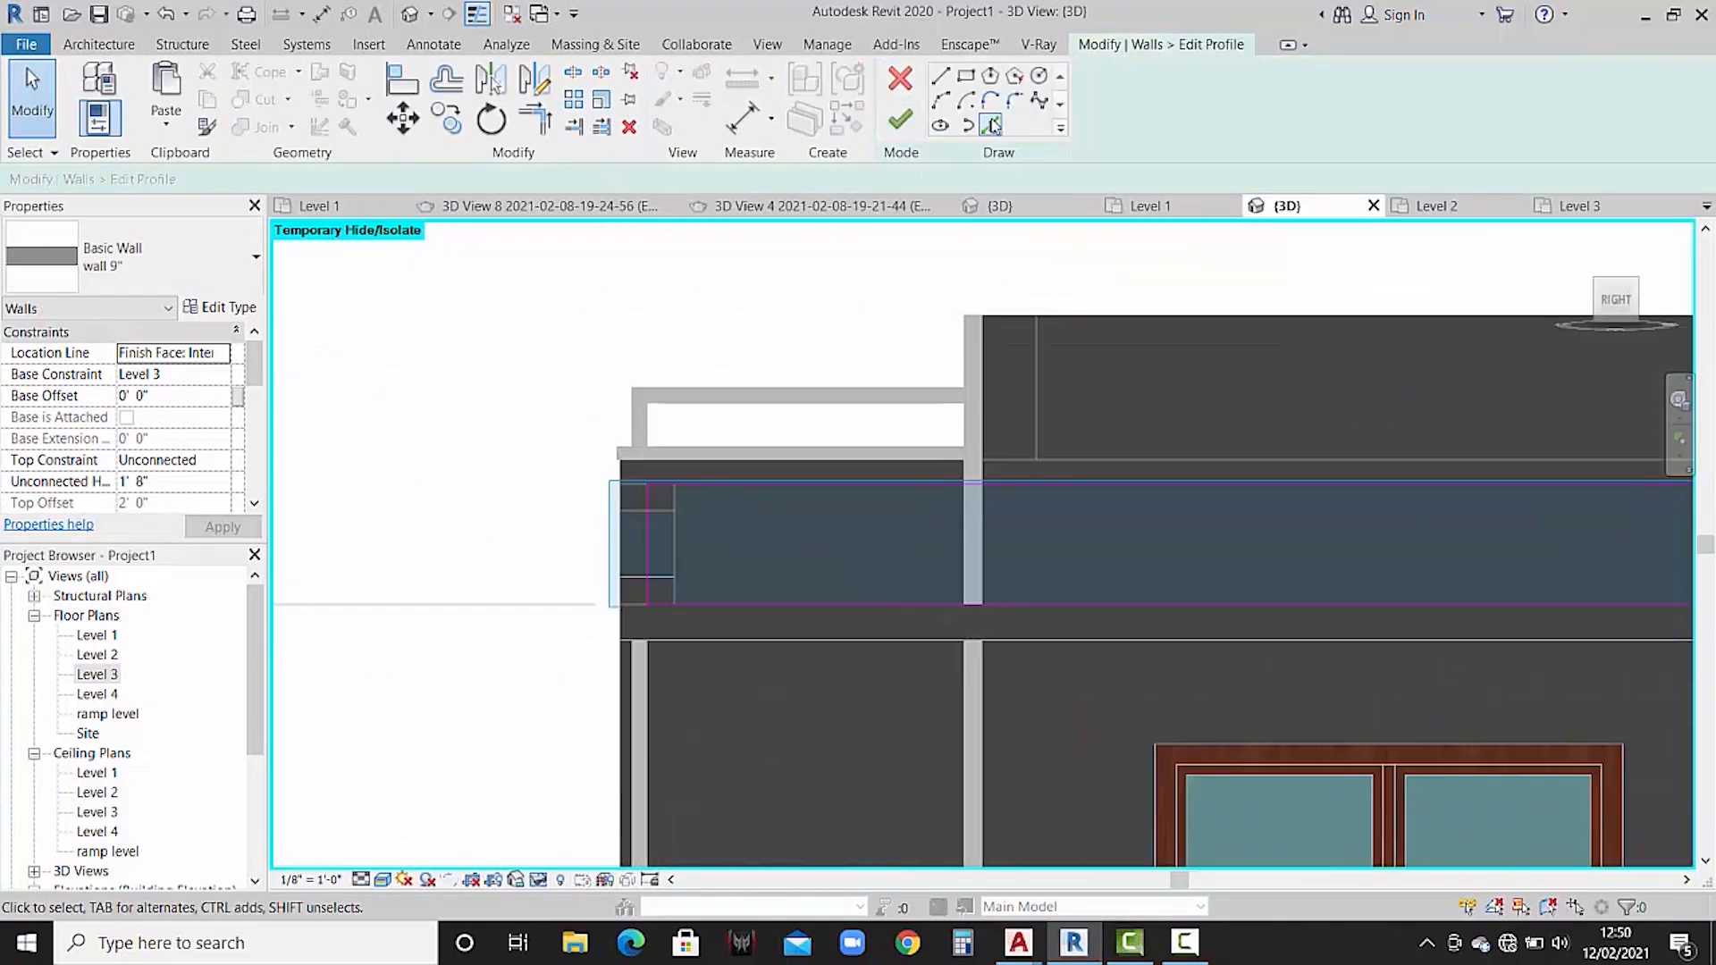
left_click(989, 125)
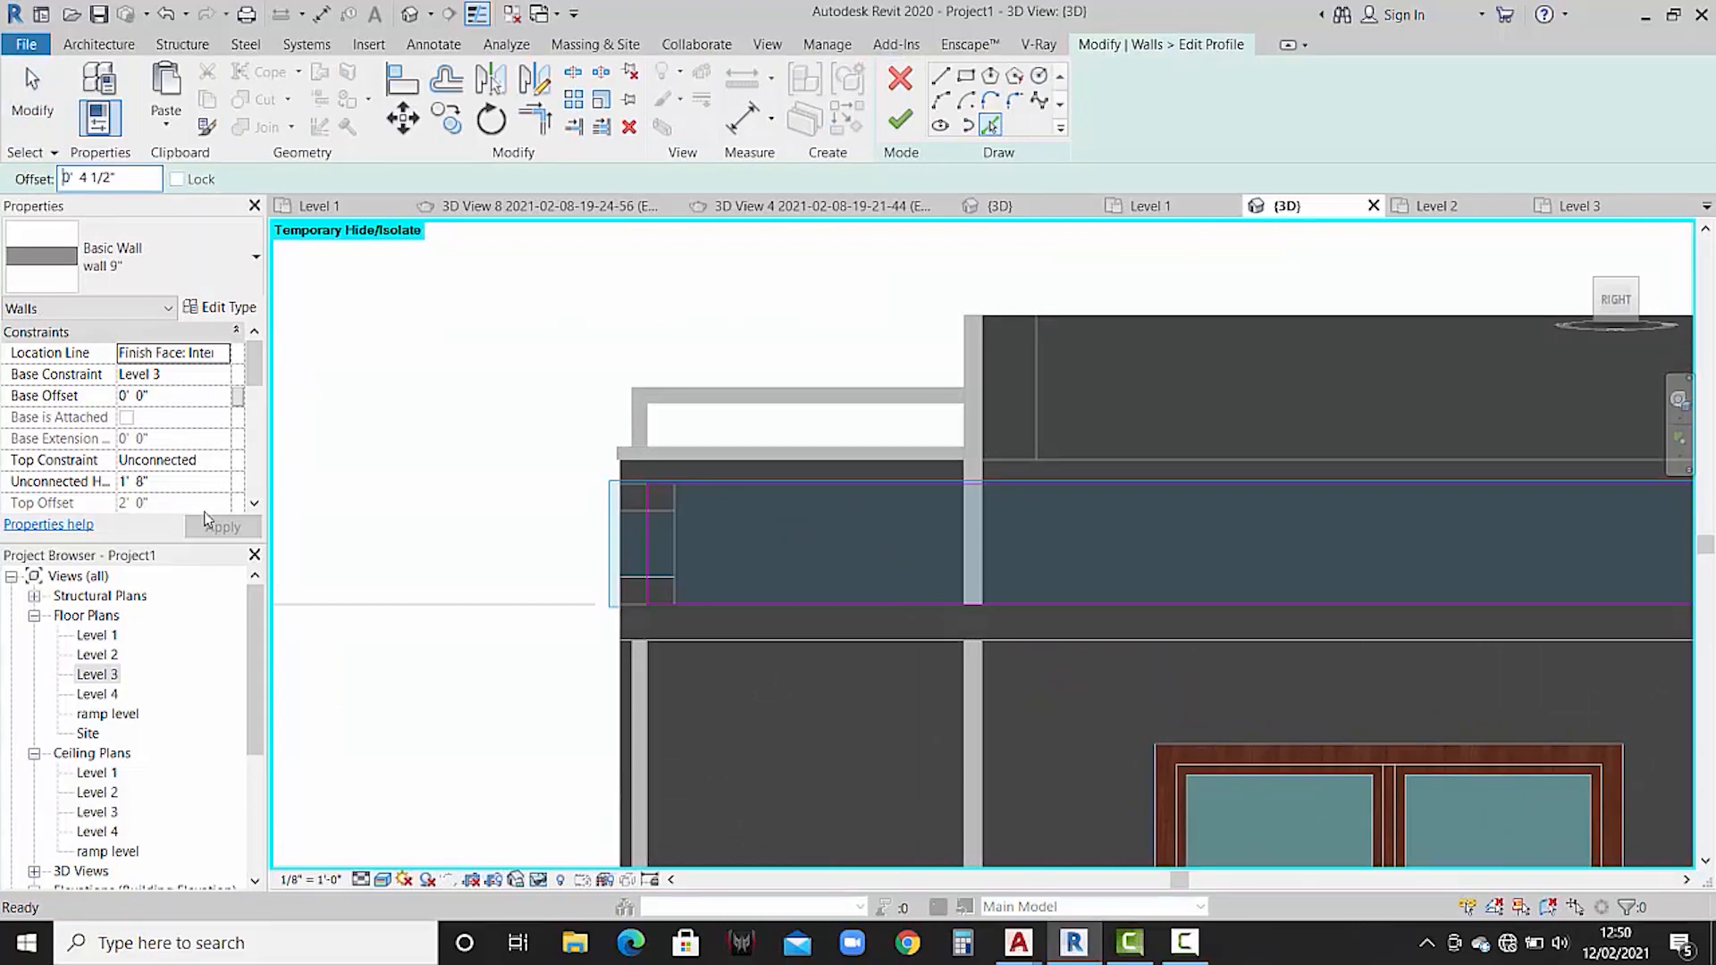
left_click(1012, 487)
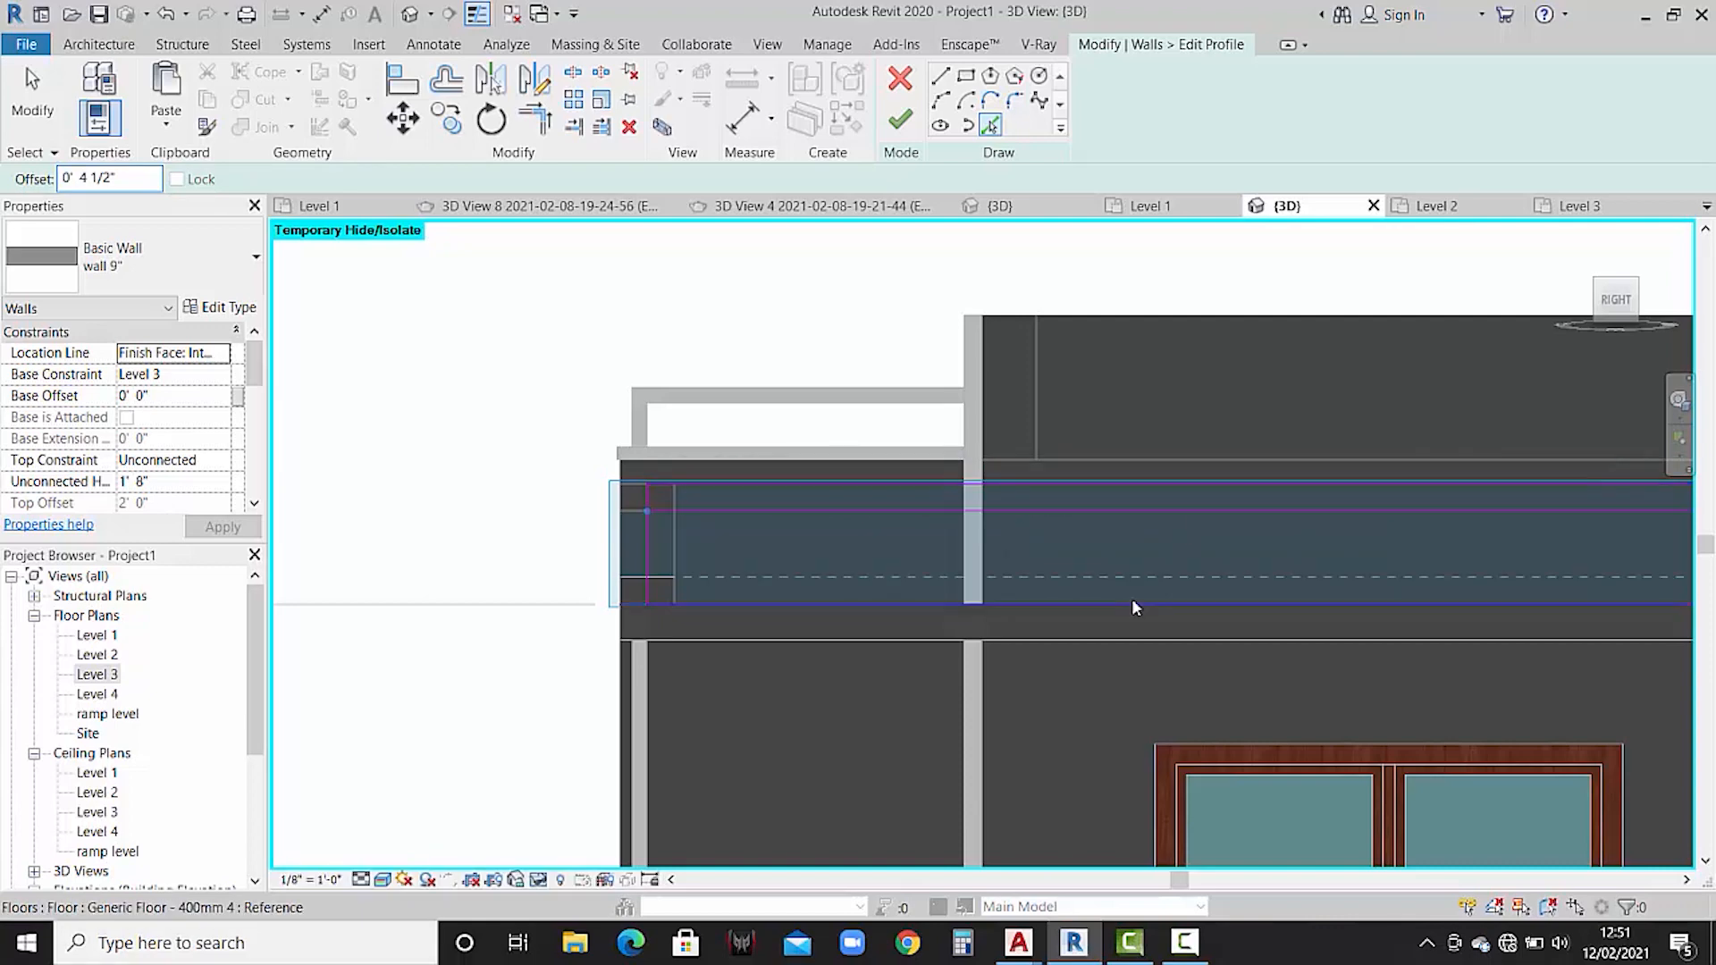
left_click(1132, 601)
middle_click_drag(1162, 559, 732, 558)
middle_click_drag(1658, 555, 1306, 565)
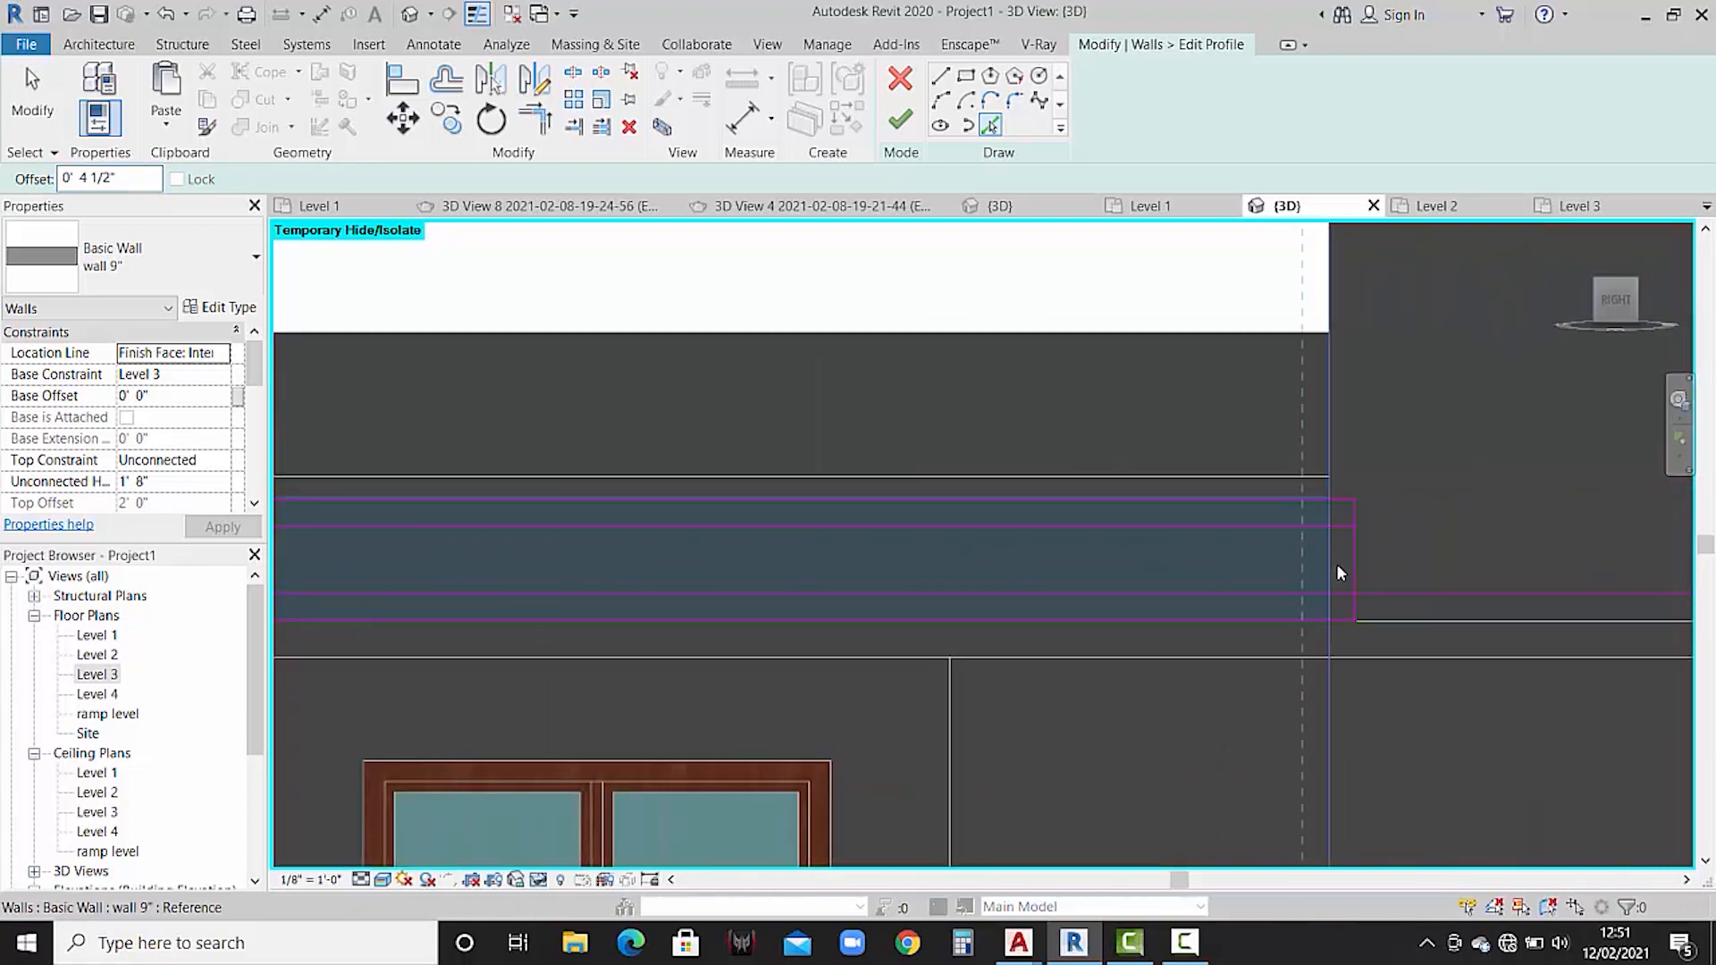
left_click(1353, 568)
- Trim the east profile's inner horizontal lines with its front edge so that the middle of the front end is open
scroll(1027, 499, "down", 2)
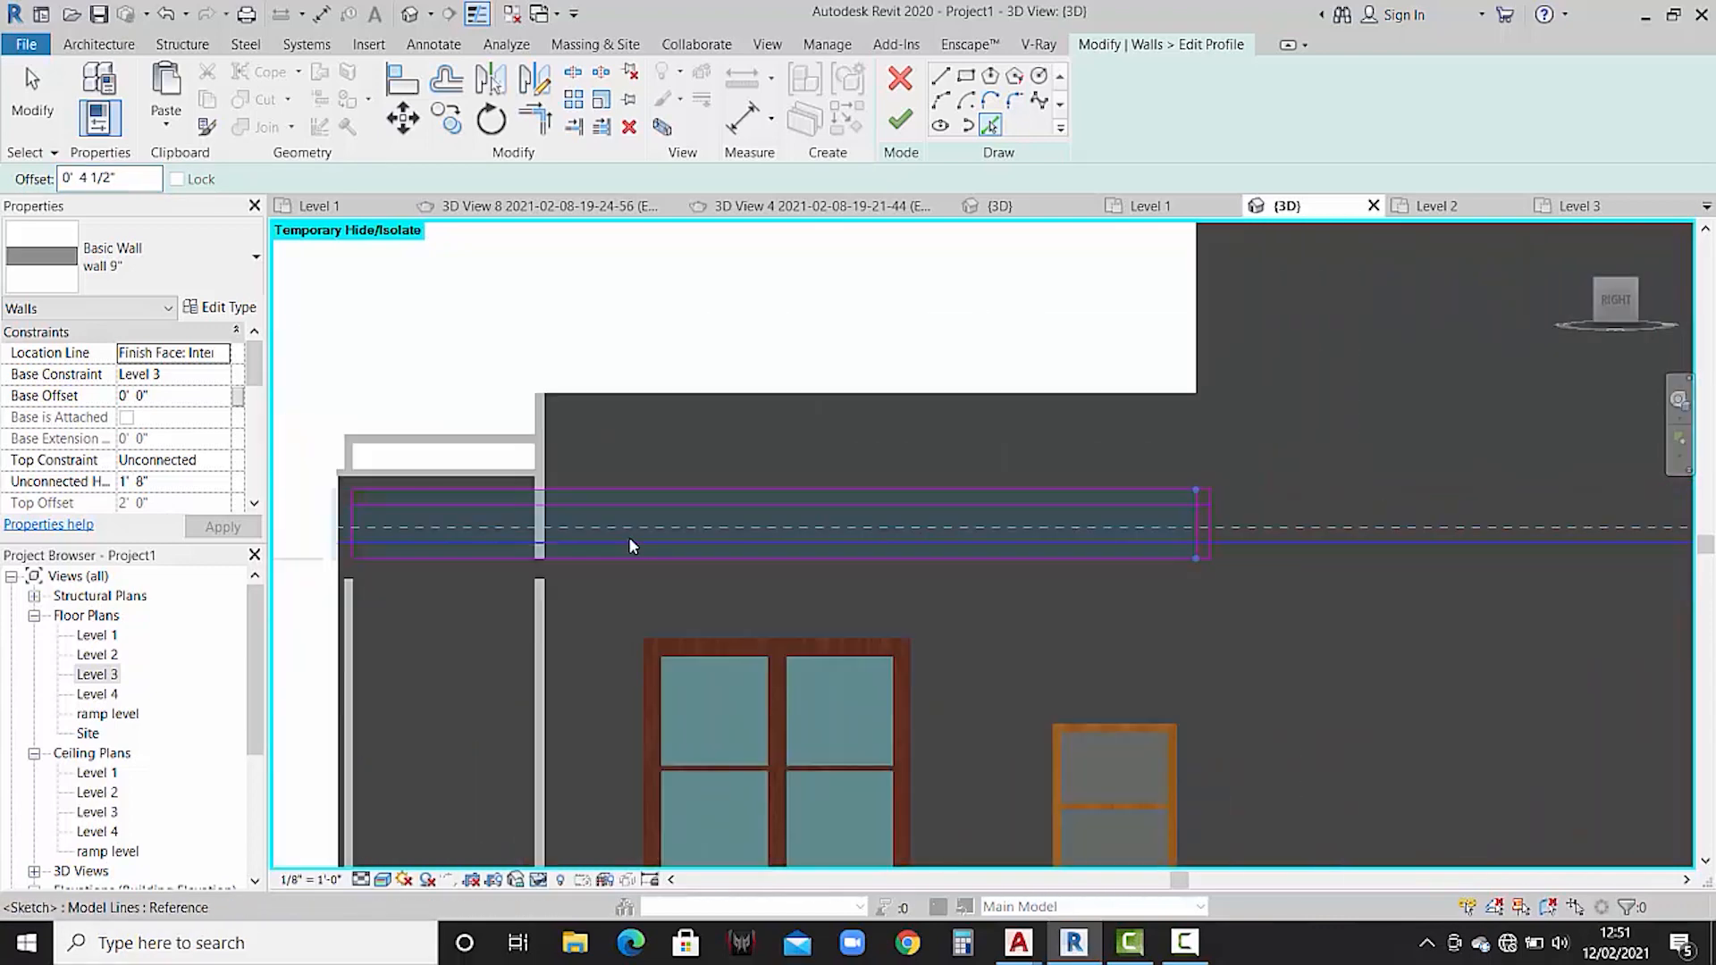
middle_click_drag(507, 540, 774, 543)
key("Escape")
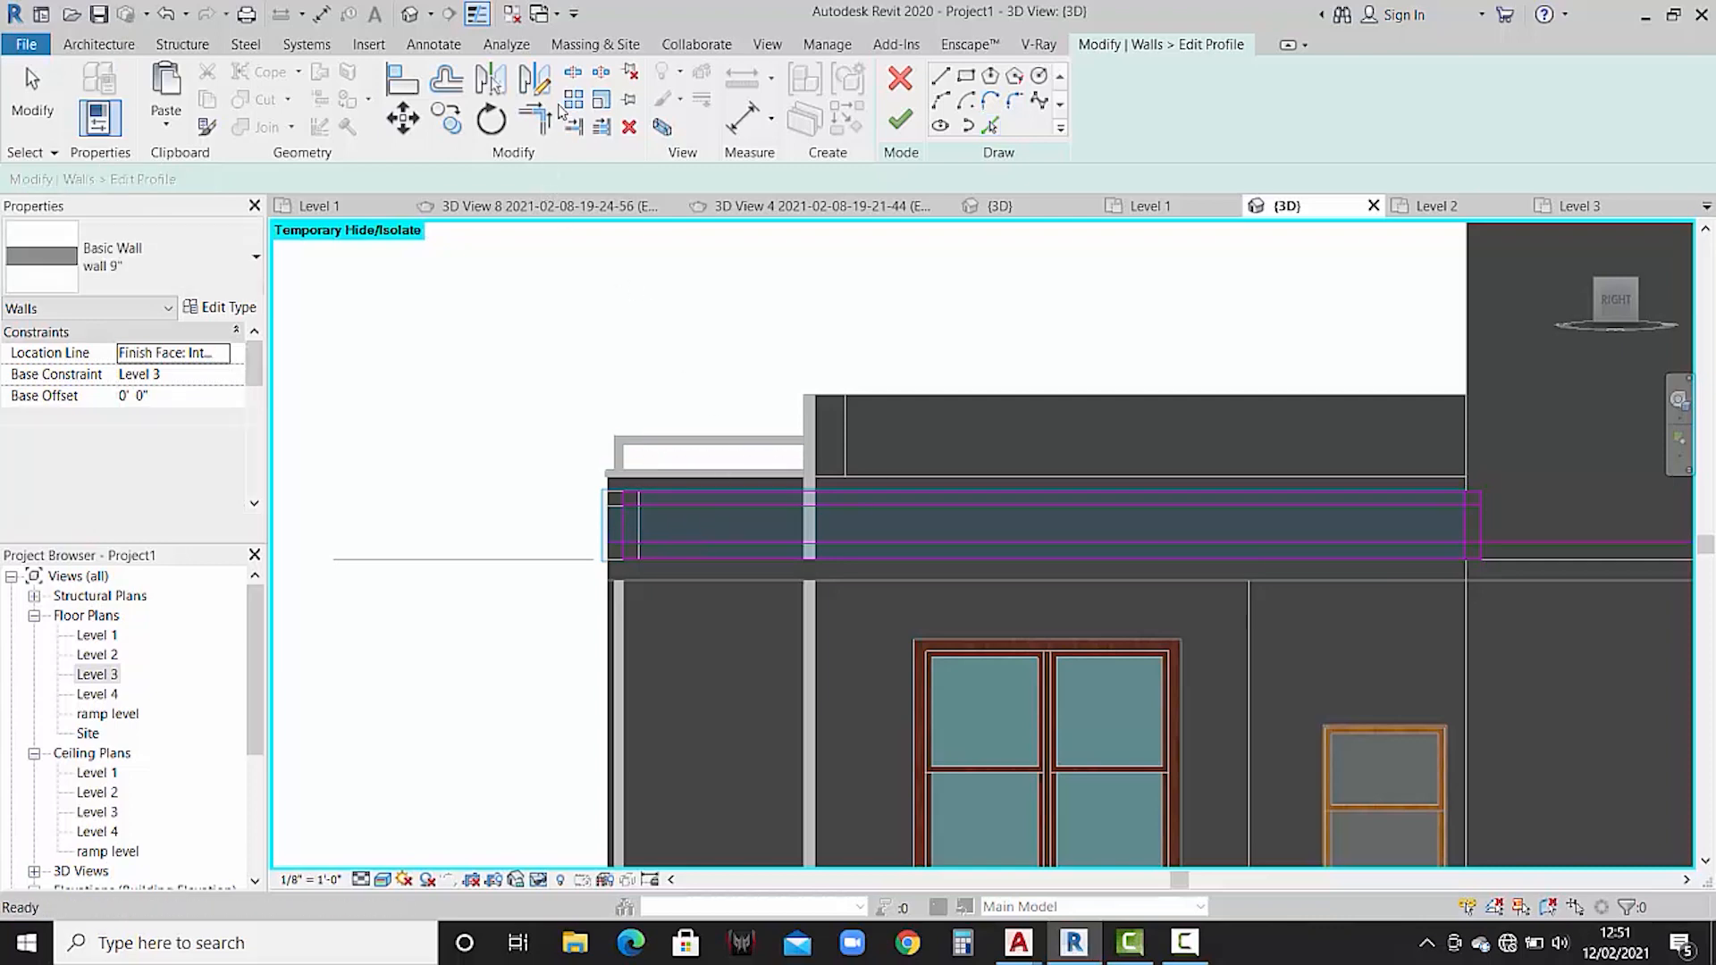
left_click(571, 78)
scroll(529, 454, "up", 3)
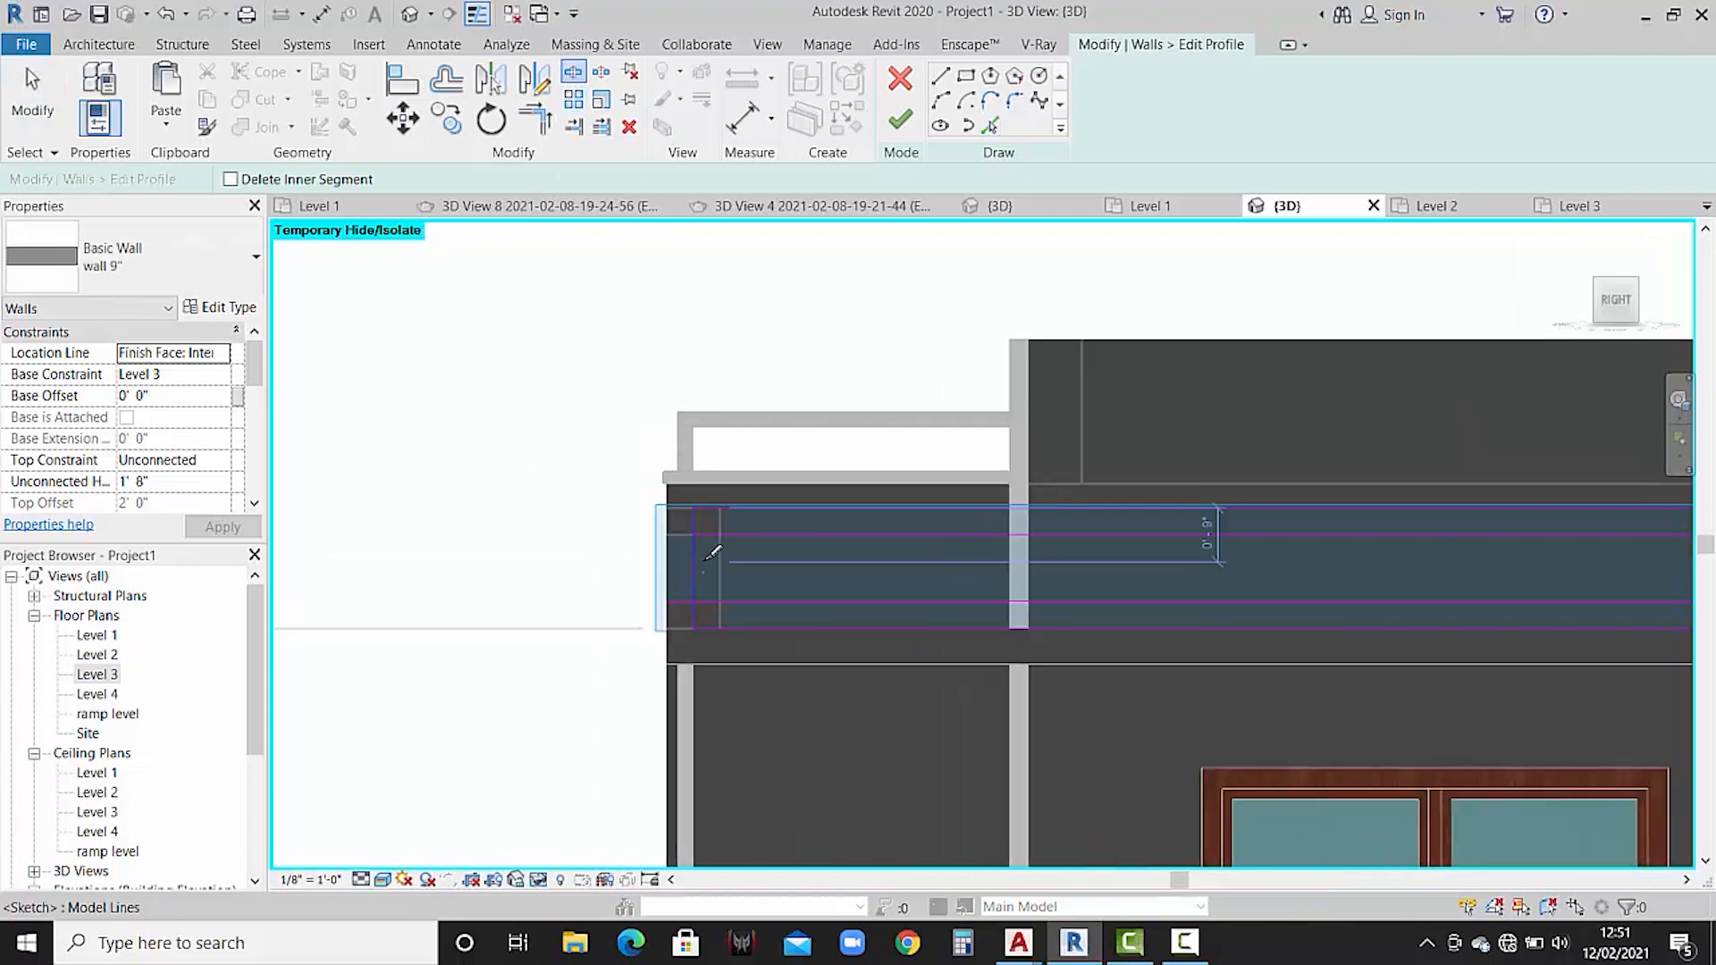
left_click(535, 121)
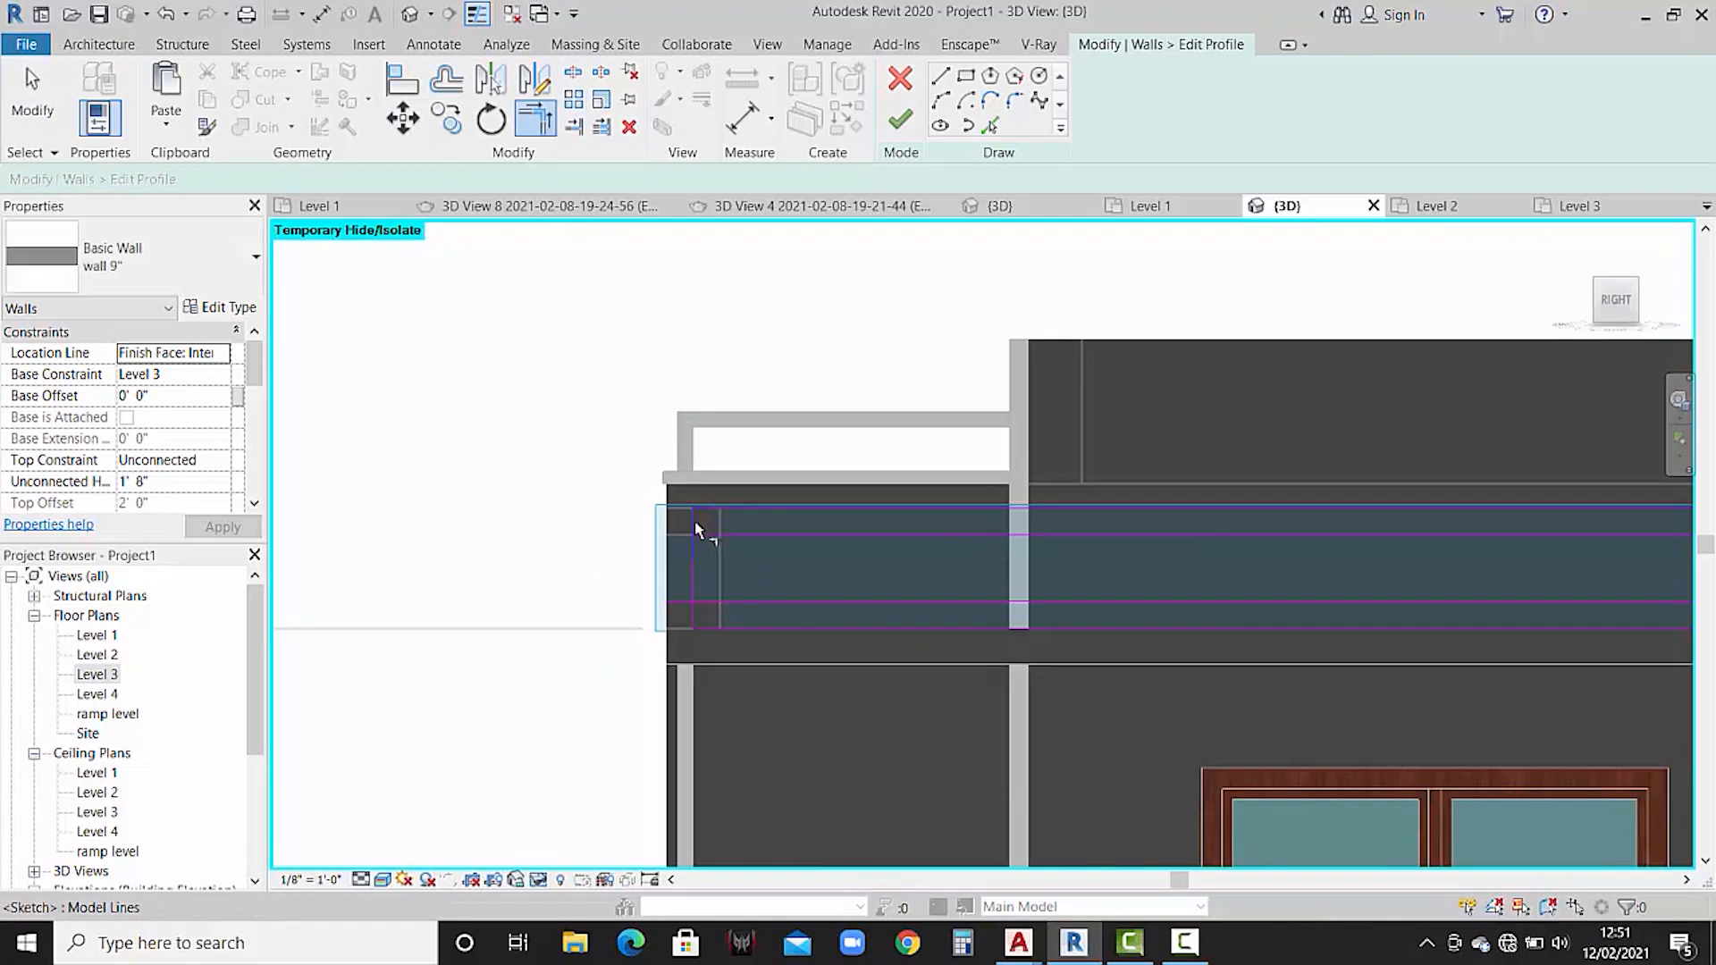
left_click(694, 613)
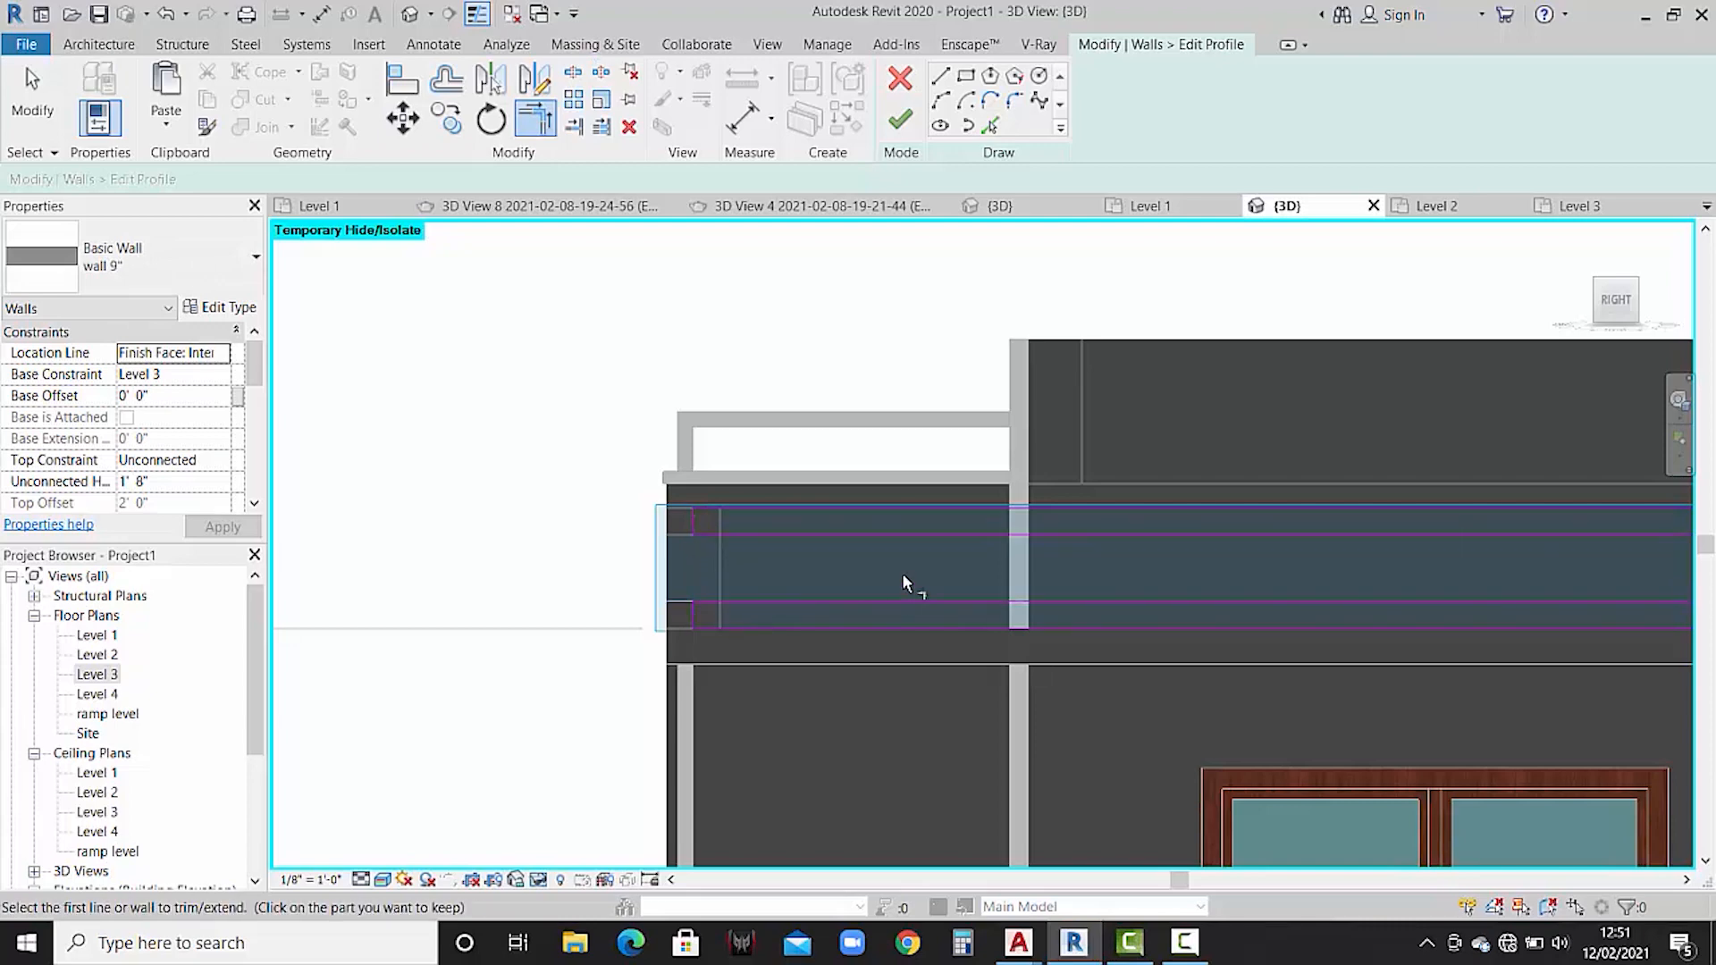
- Trim the inner outline's rear corners and finish the east wall's profile, unjoining the conflicting elements
scroll(921, 576, "down", 3)
middle_click_drag(946, 598, 674, 614)
scroll(839, 605, "down", 3)
scroll(1284, 611, "up", 4)
scroll(1252, 572, "up", 2)
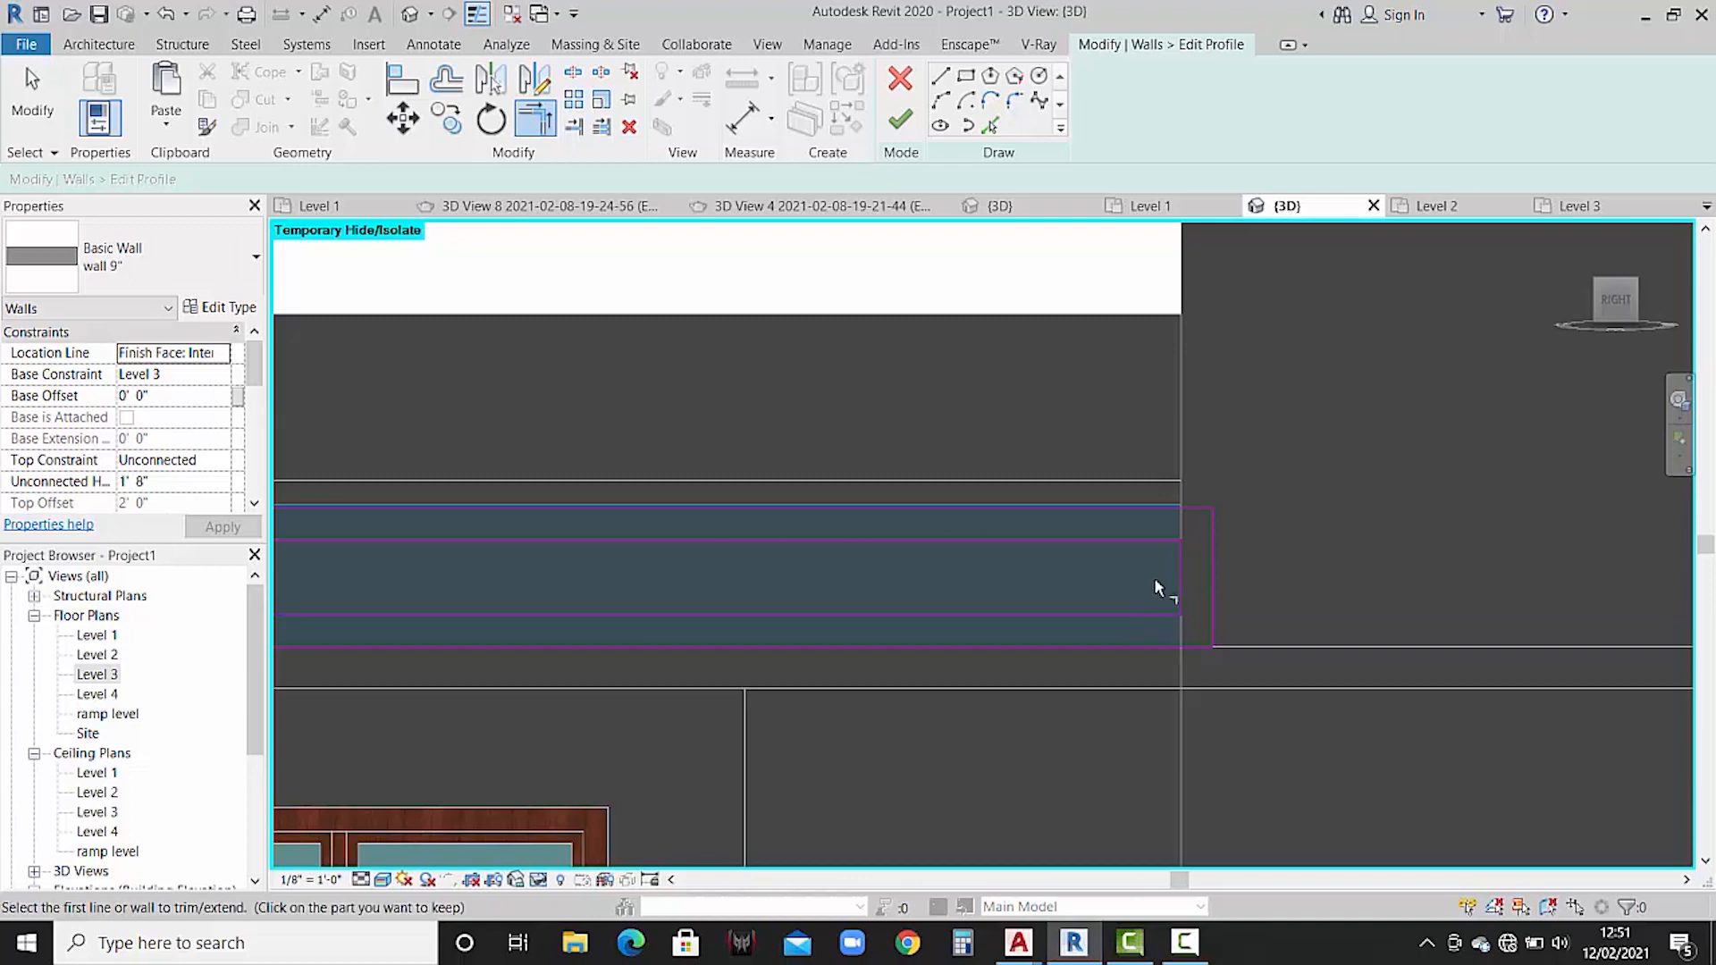
scroll(1015, 372, "down", 2)
left_click(900, 119)
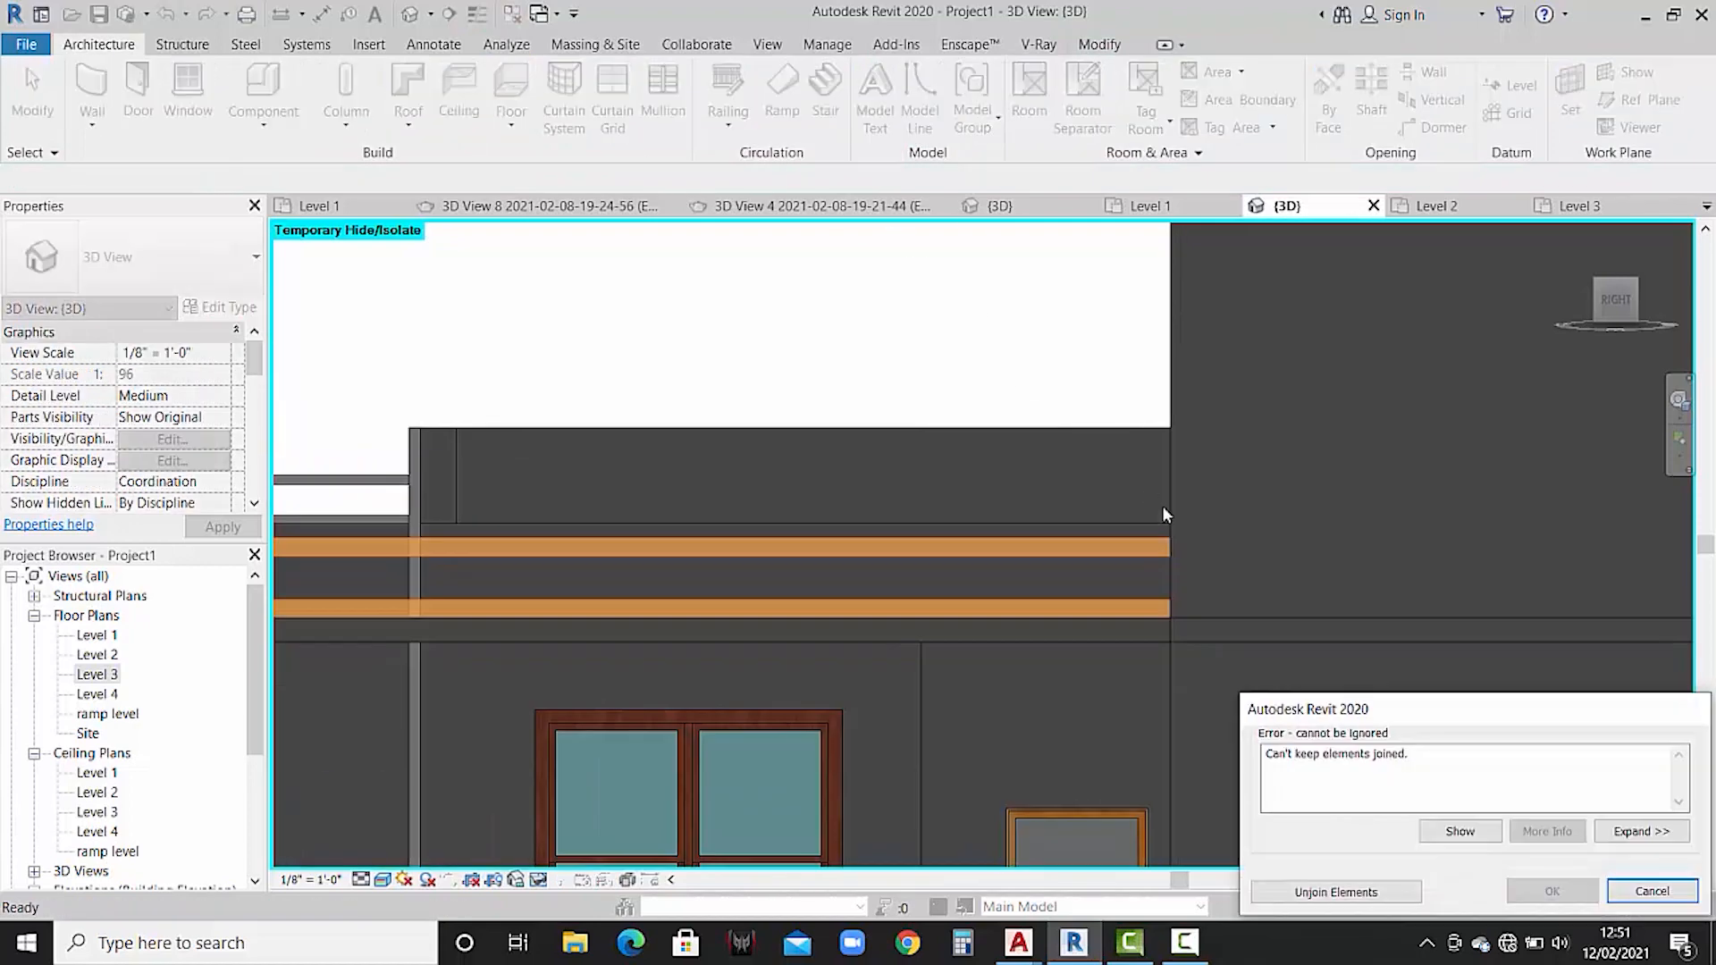
left_click(1372, 892)
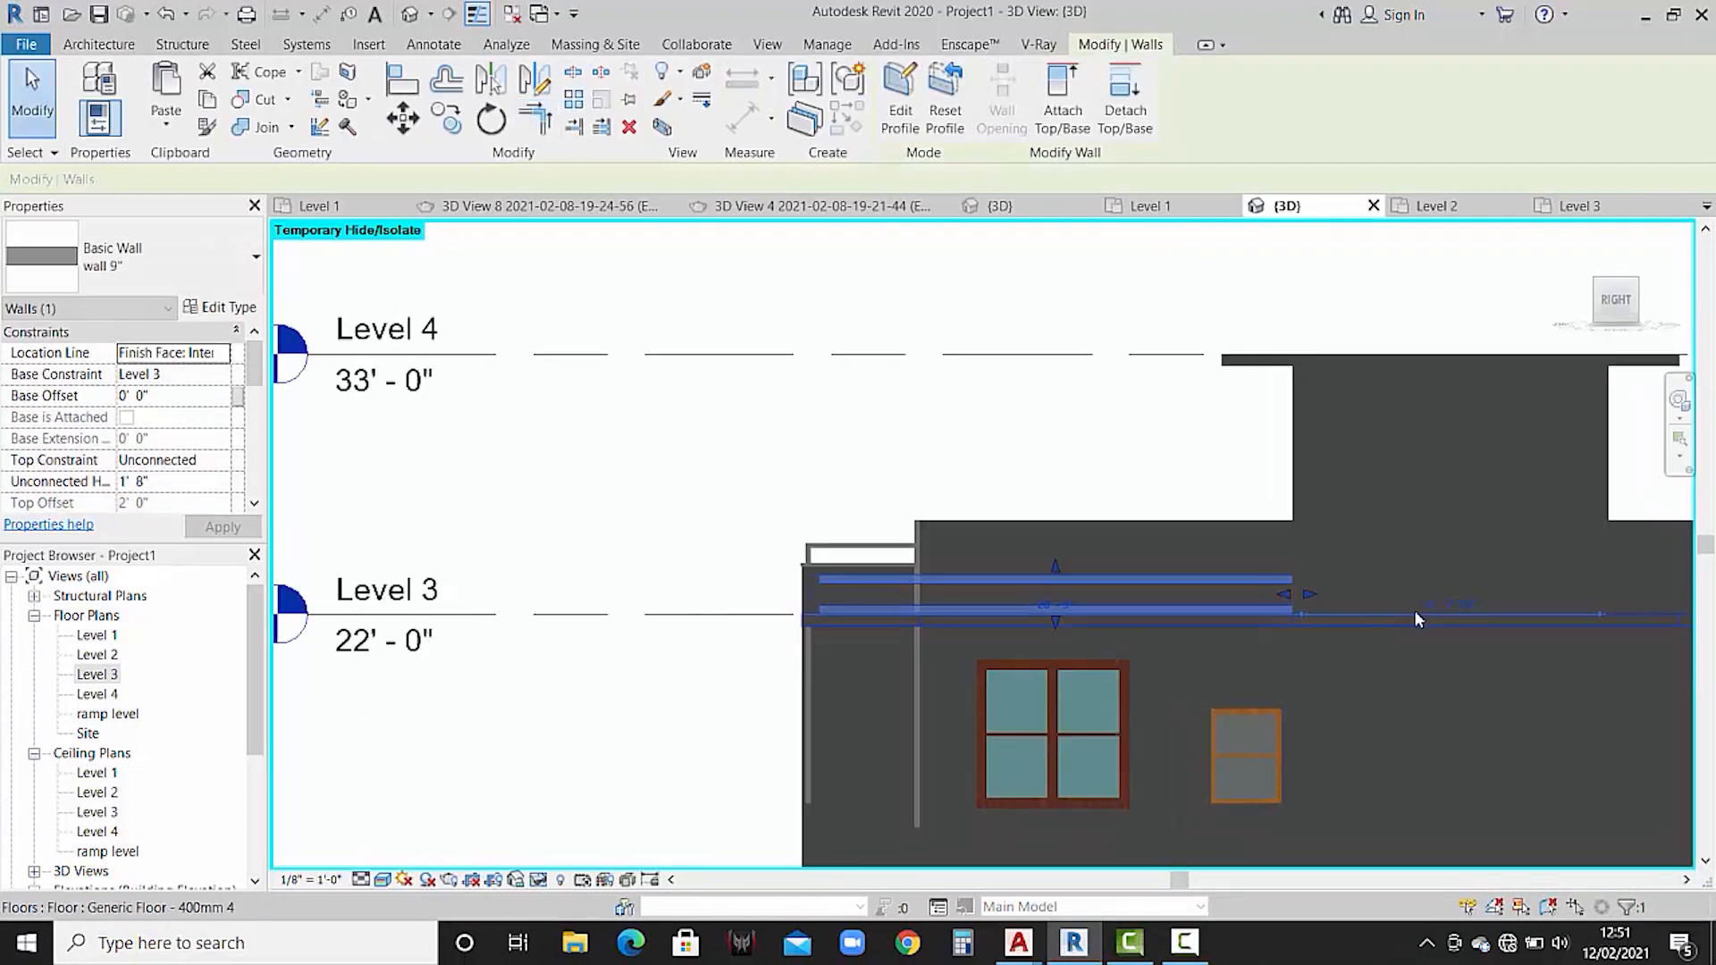
- Inspect the two hollowed slab-edge walls in 3D, then select the east one and view its rear end from the right side
scroll(988, 605, "down", 2)
middle_click_drag(915, 619, 1000, 747, "shift")
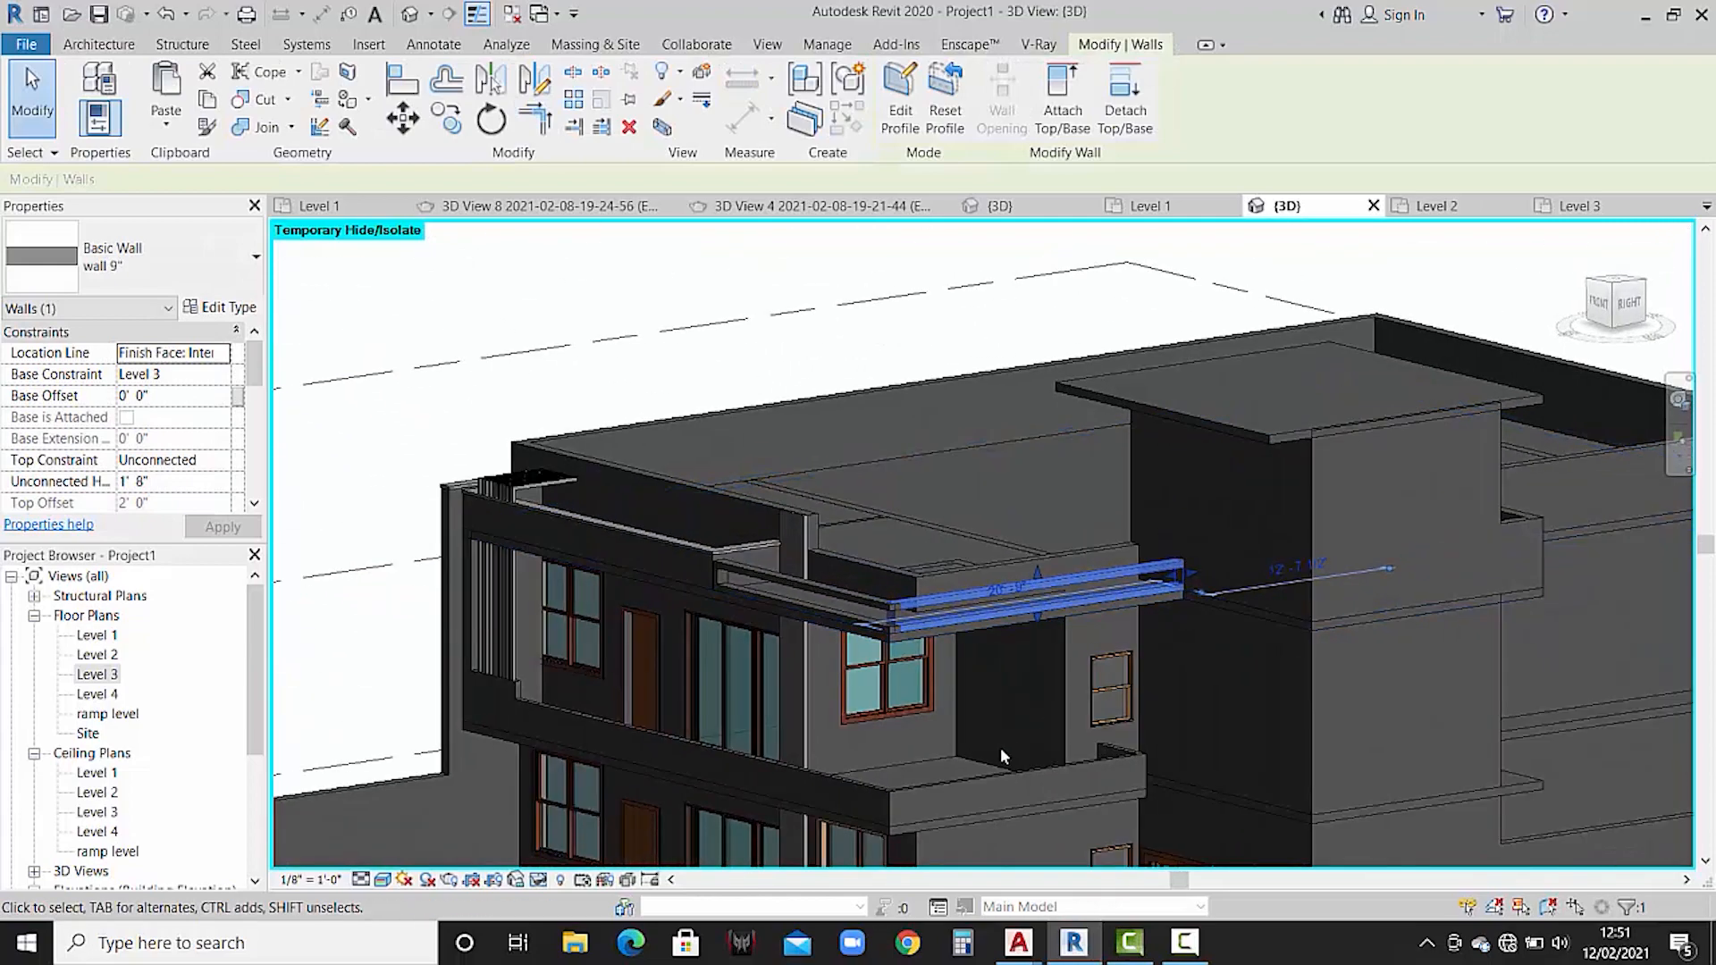
key("Escape")
middle_click_drag(905, 721, 956, 690, "shift")
scroll(1132, 587, "up", 5)
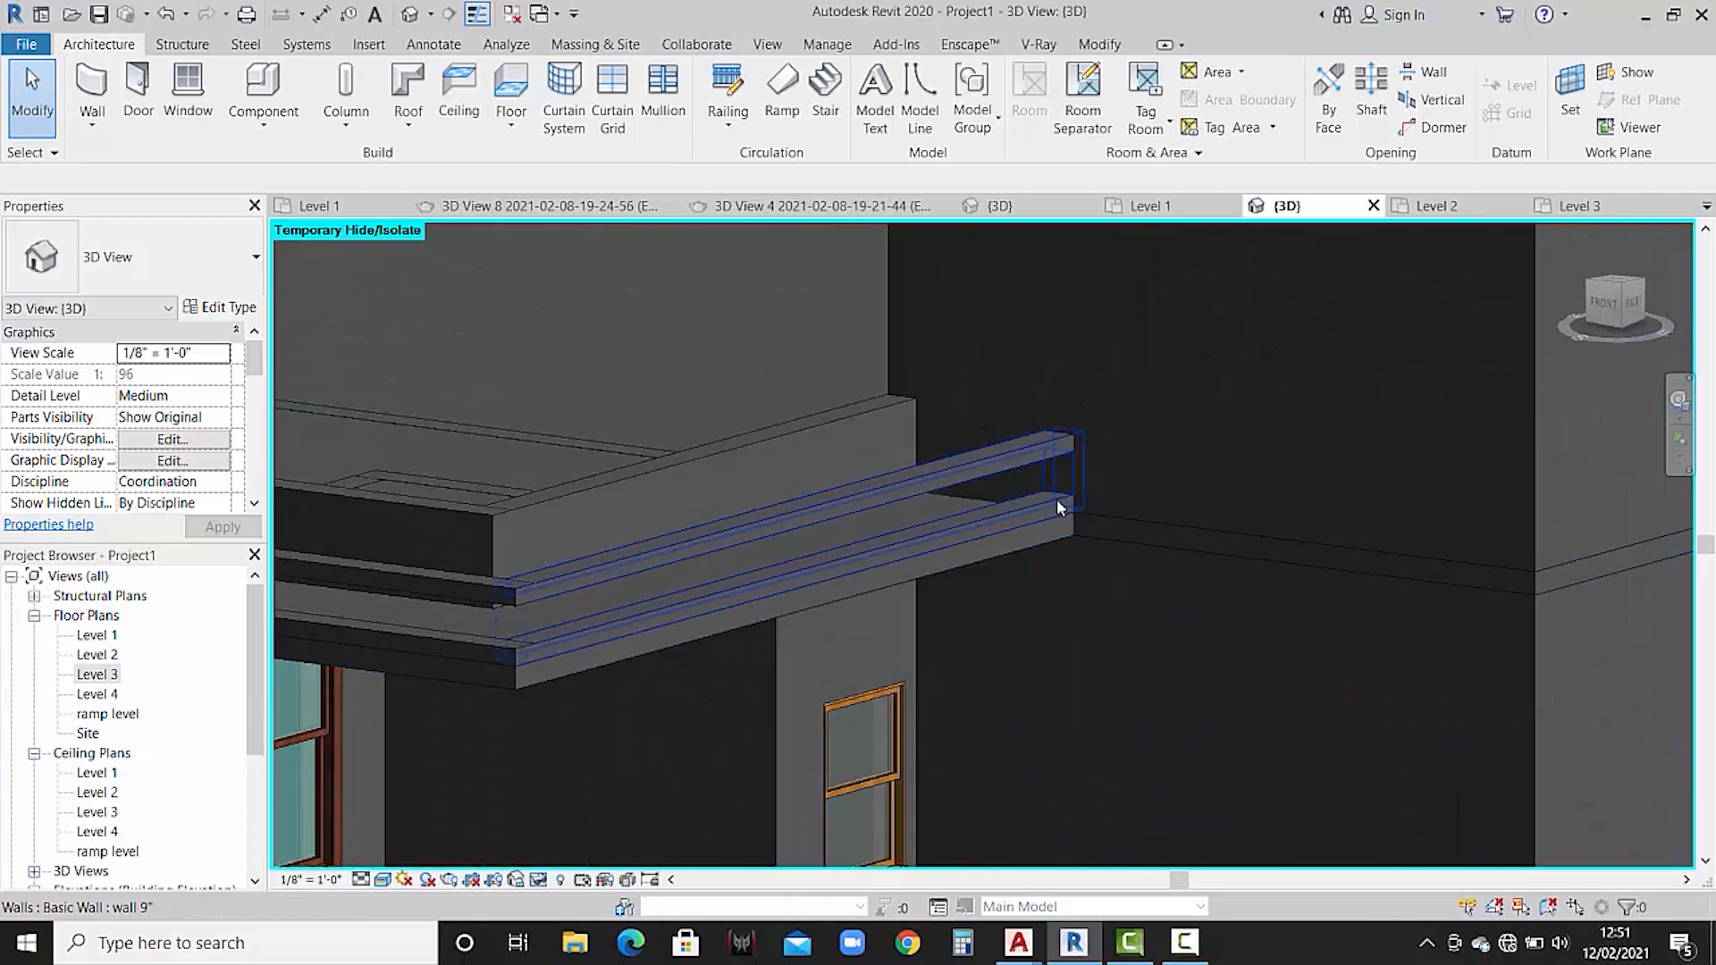
left_click(1057, 499)
left_click(1636, 306)
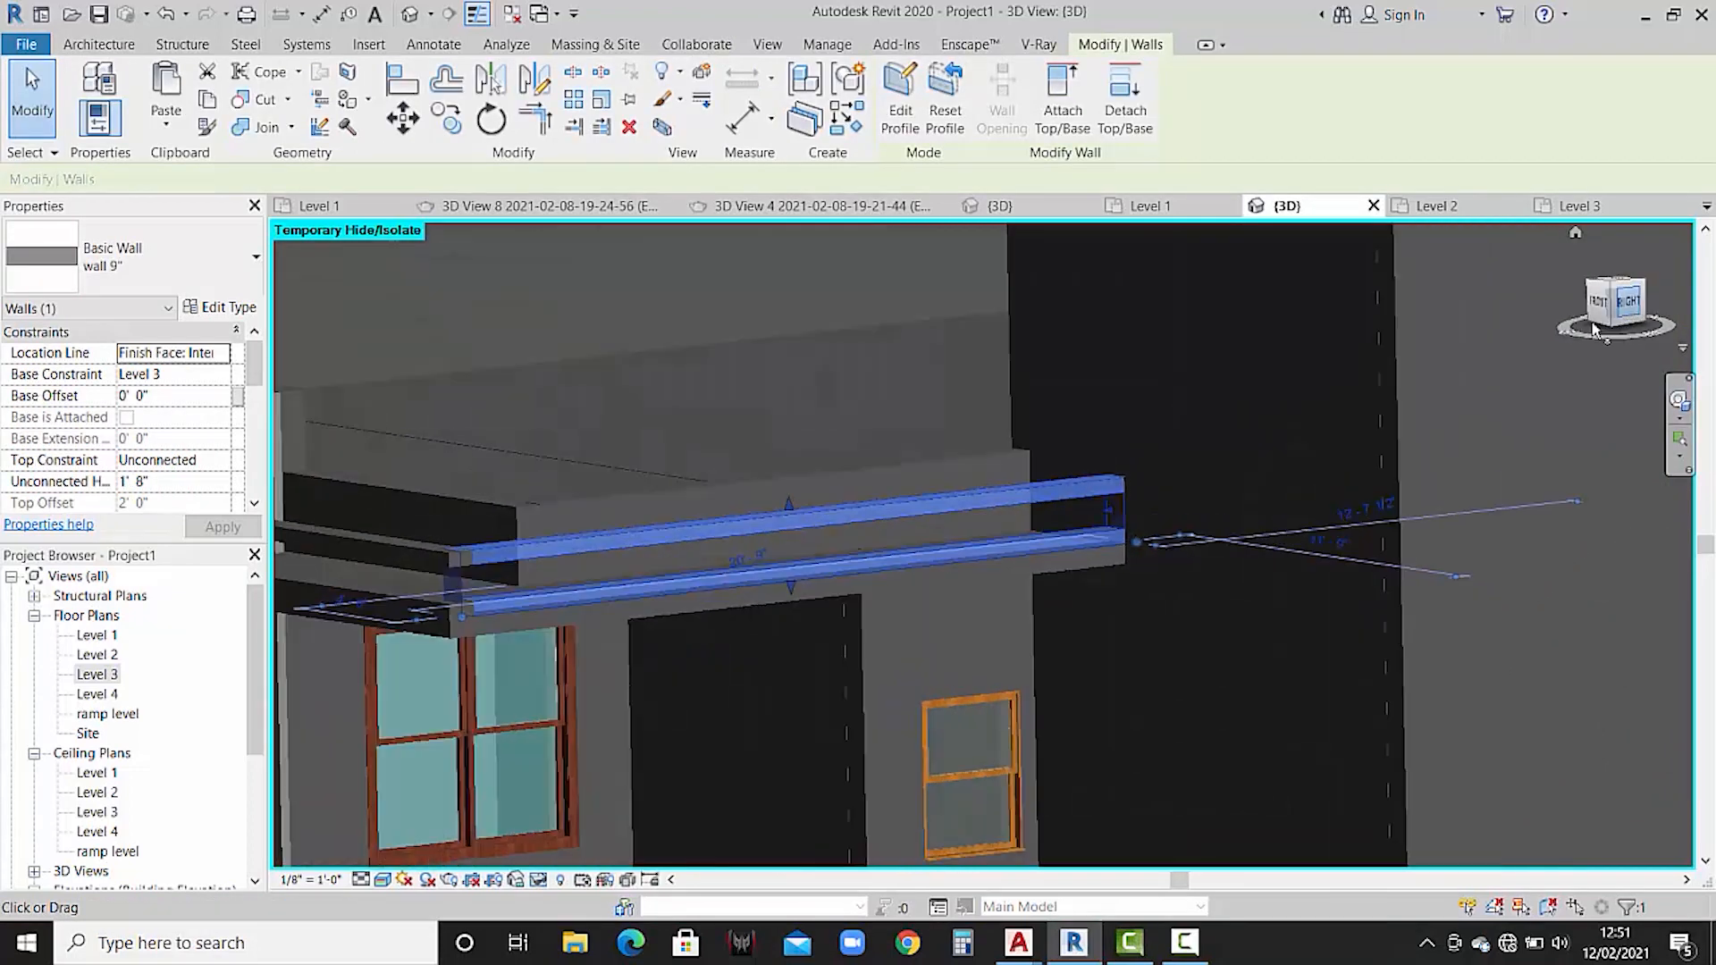
scroll(1288, 563, "up", 3)
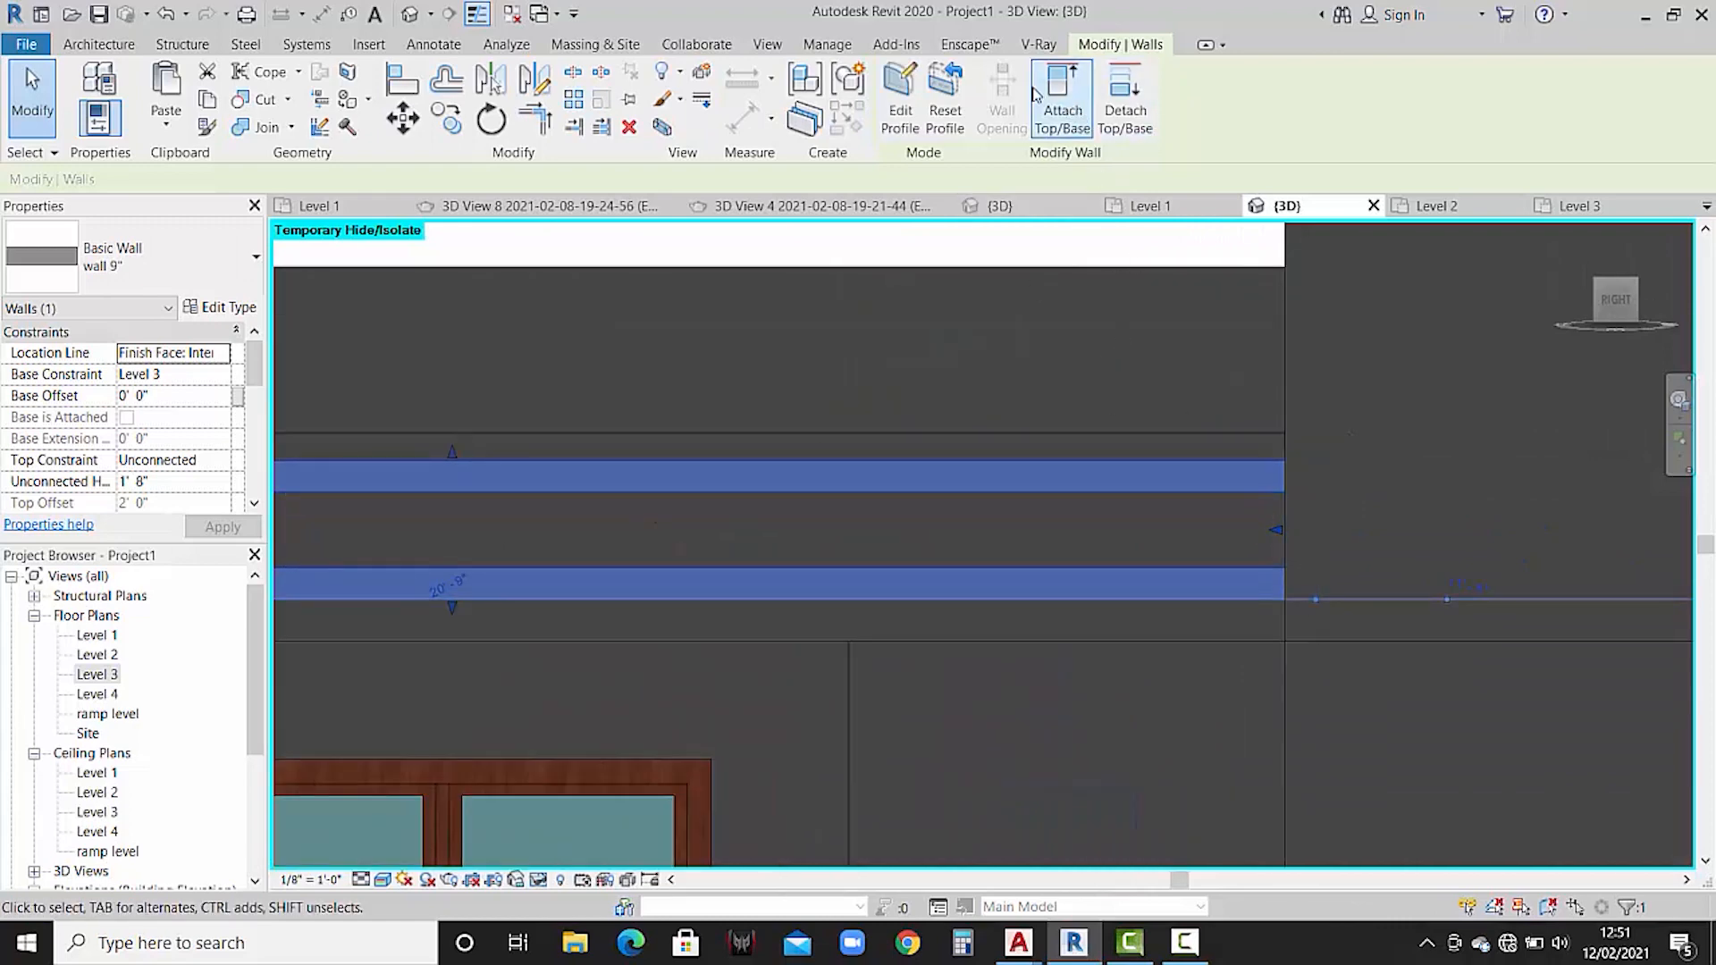
- Edit the east slab-edge wall's profile, move its two rear vertical lines back flush with the adjoining wall, remove the conflicting constraints and finish
left_click(900, 97)
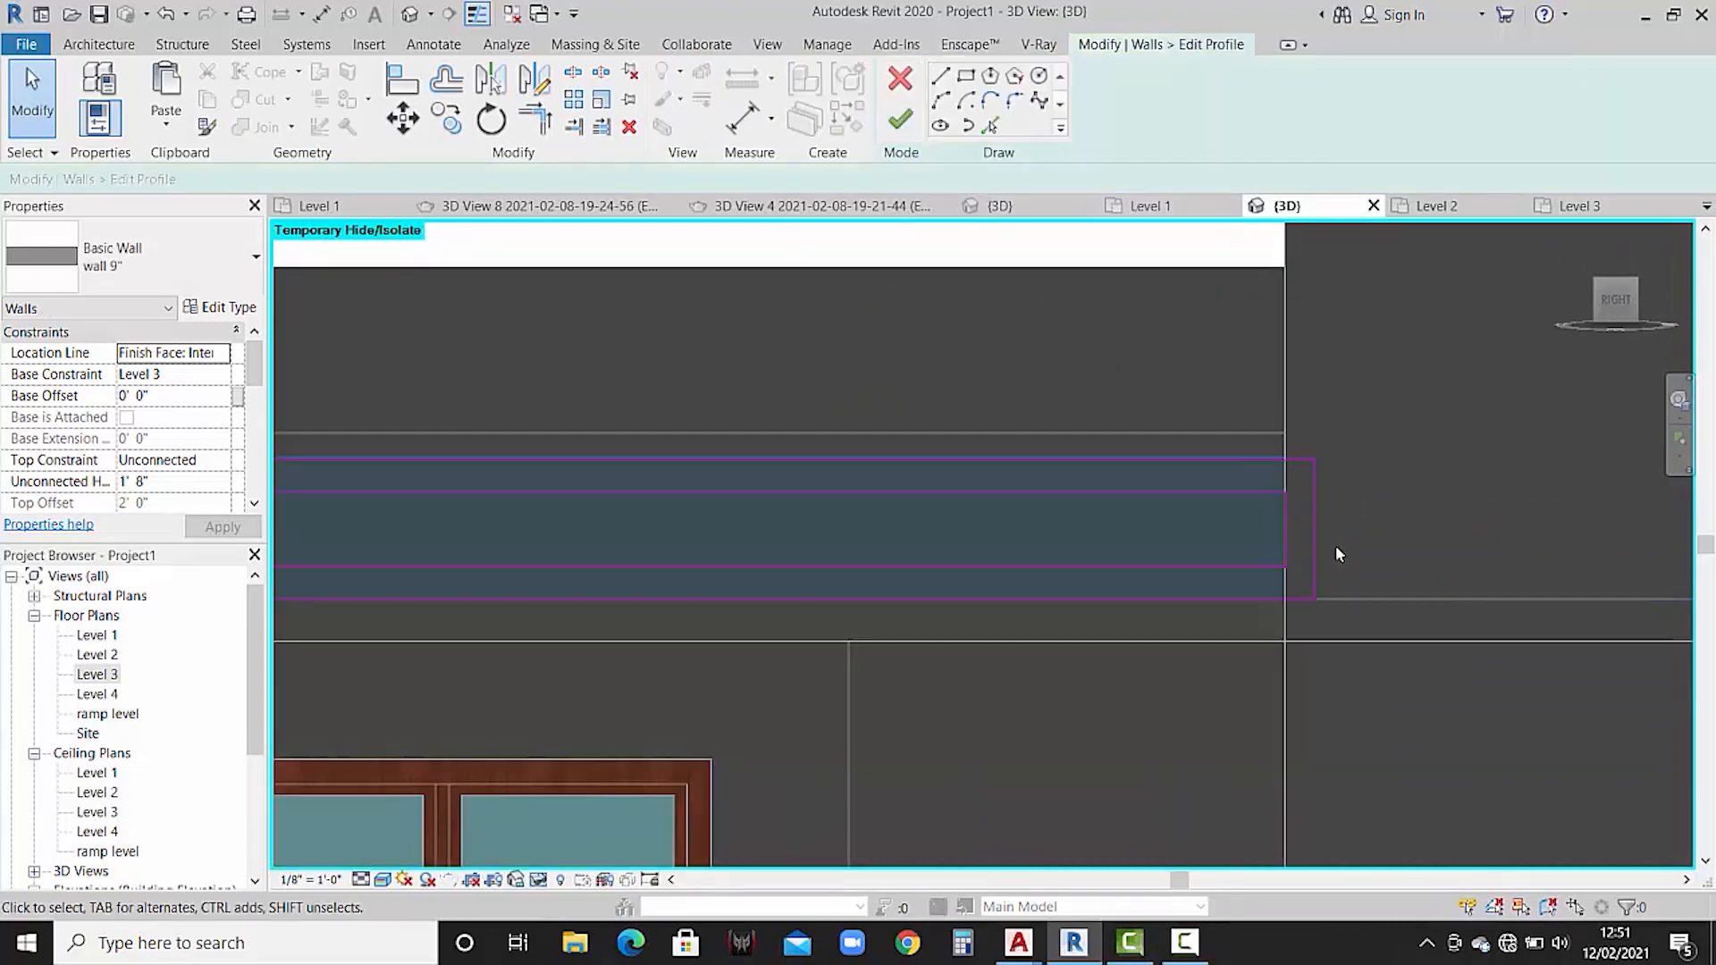
left_click_drag(1257, 524, 1253, 523)
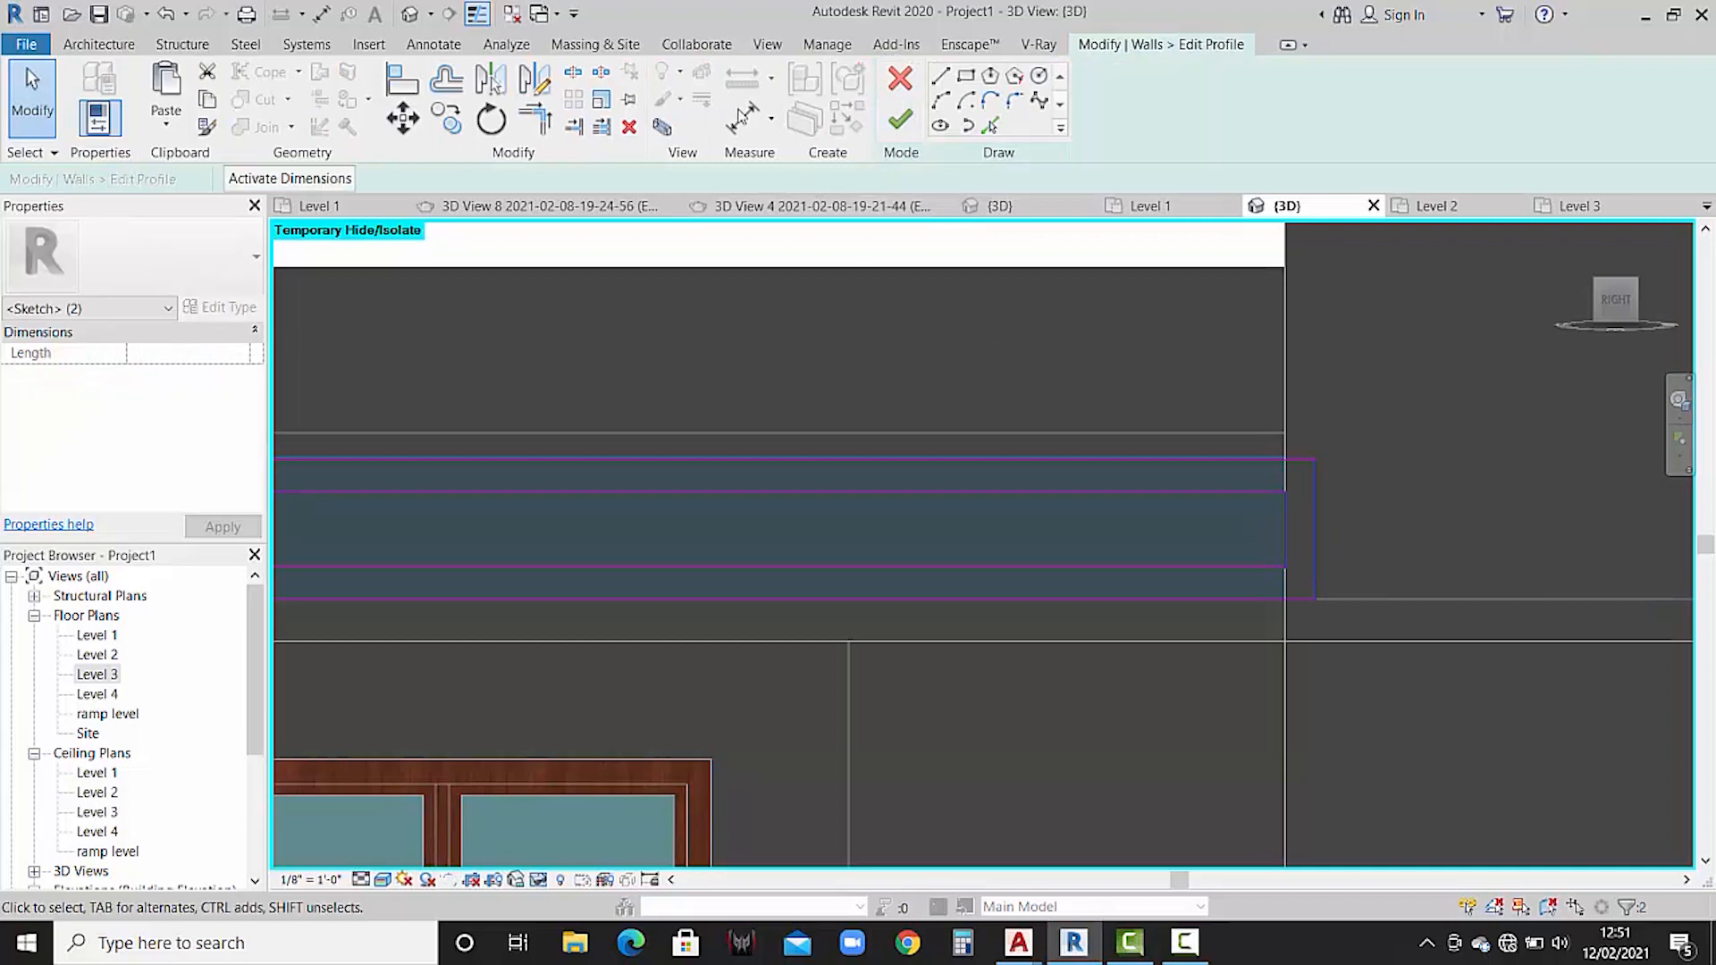
left_click(416, 129)
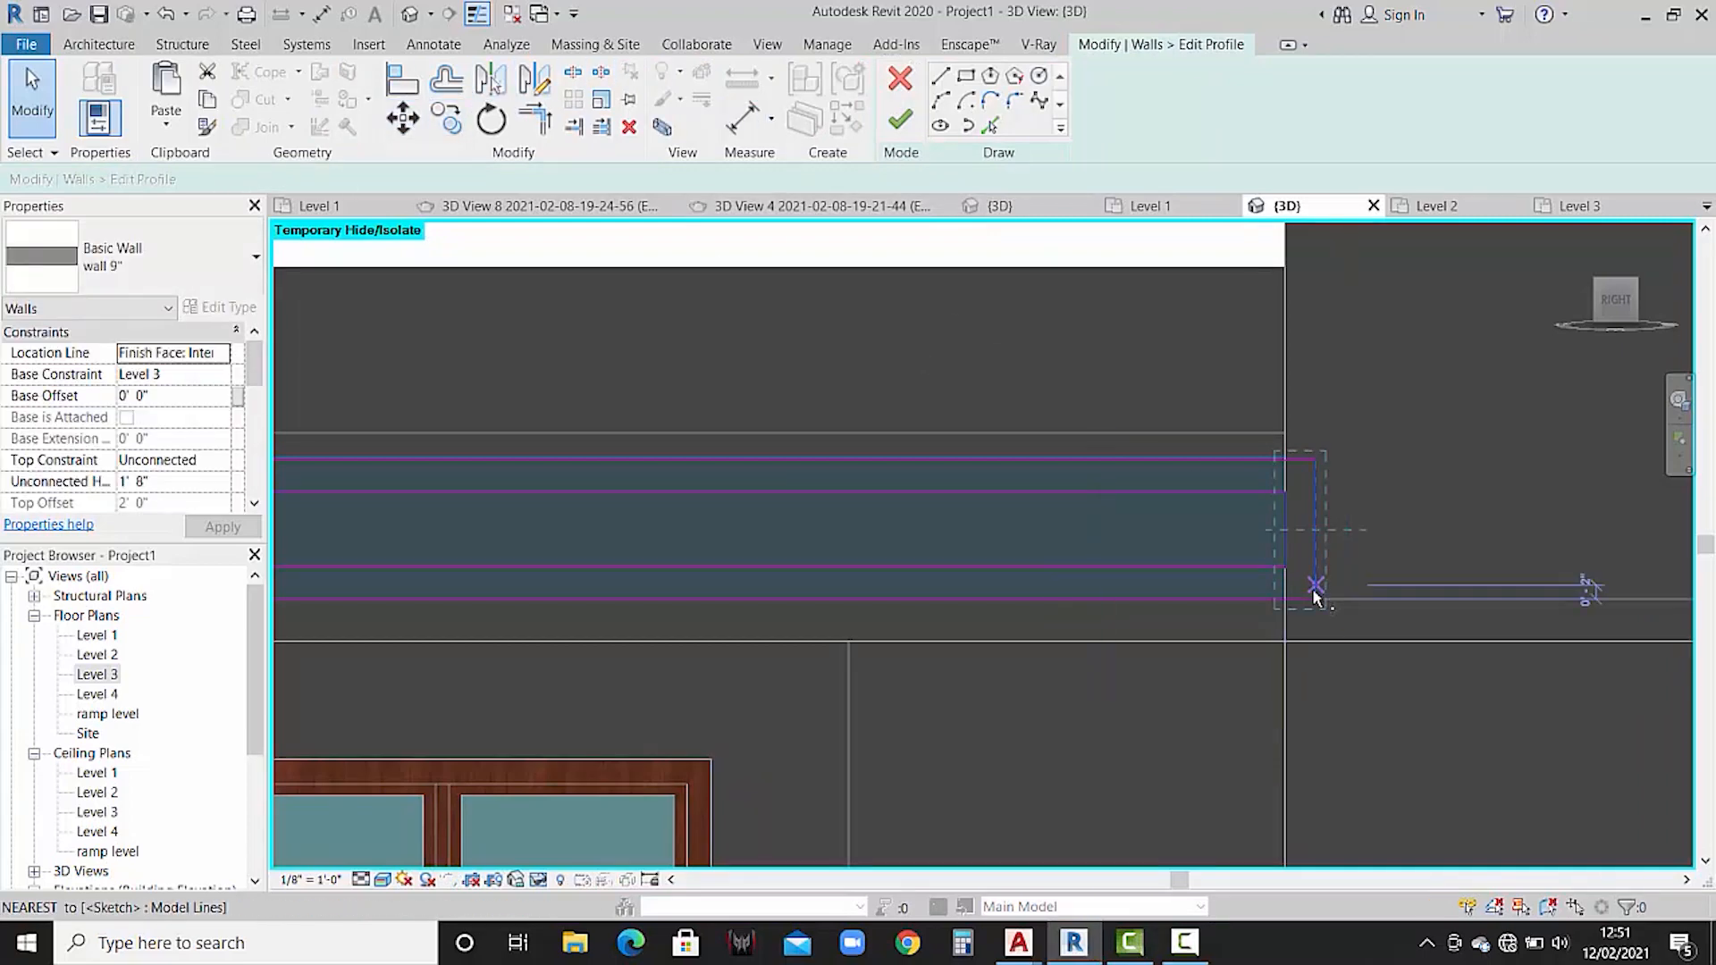
left_click(1285, 598)
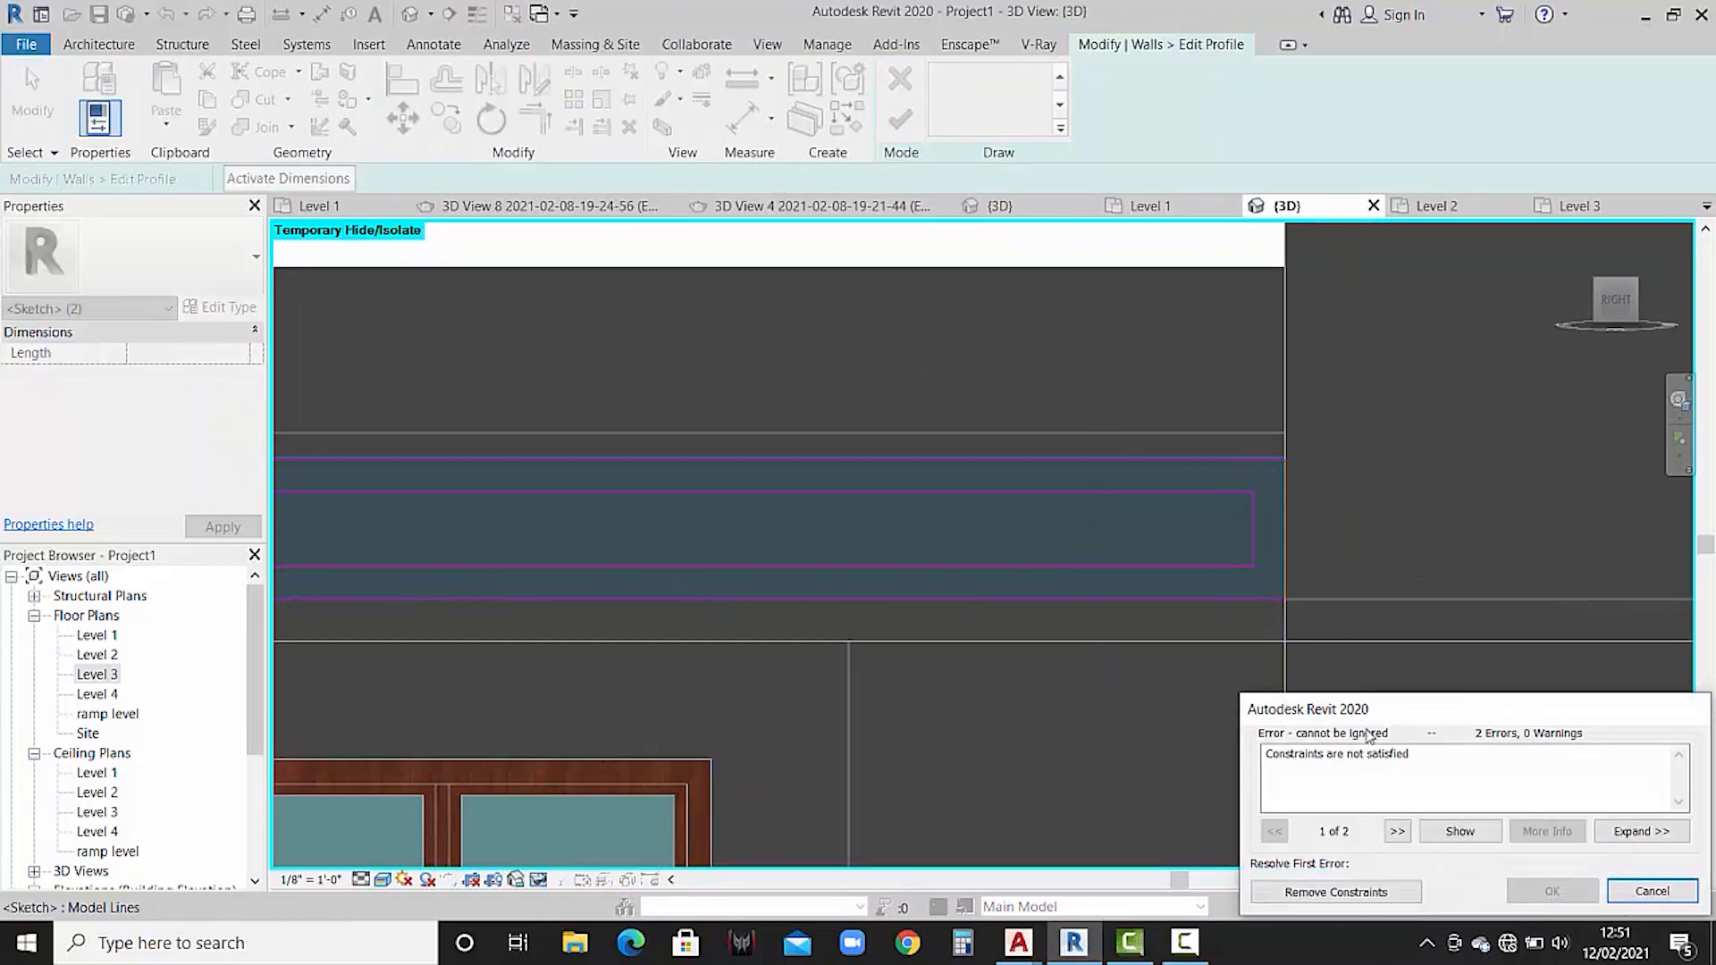
left_click(1335, 893)
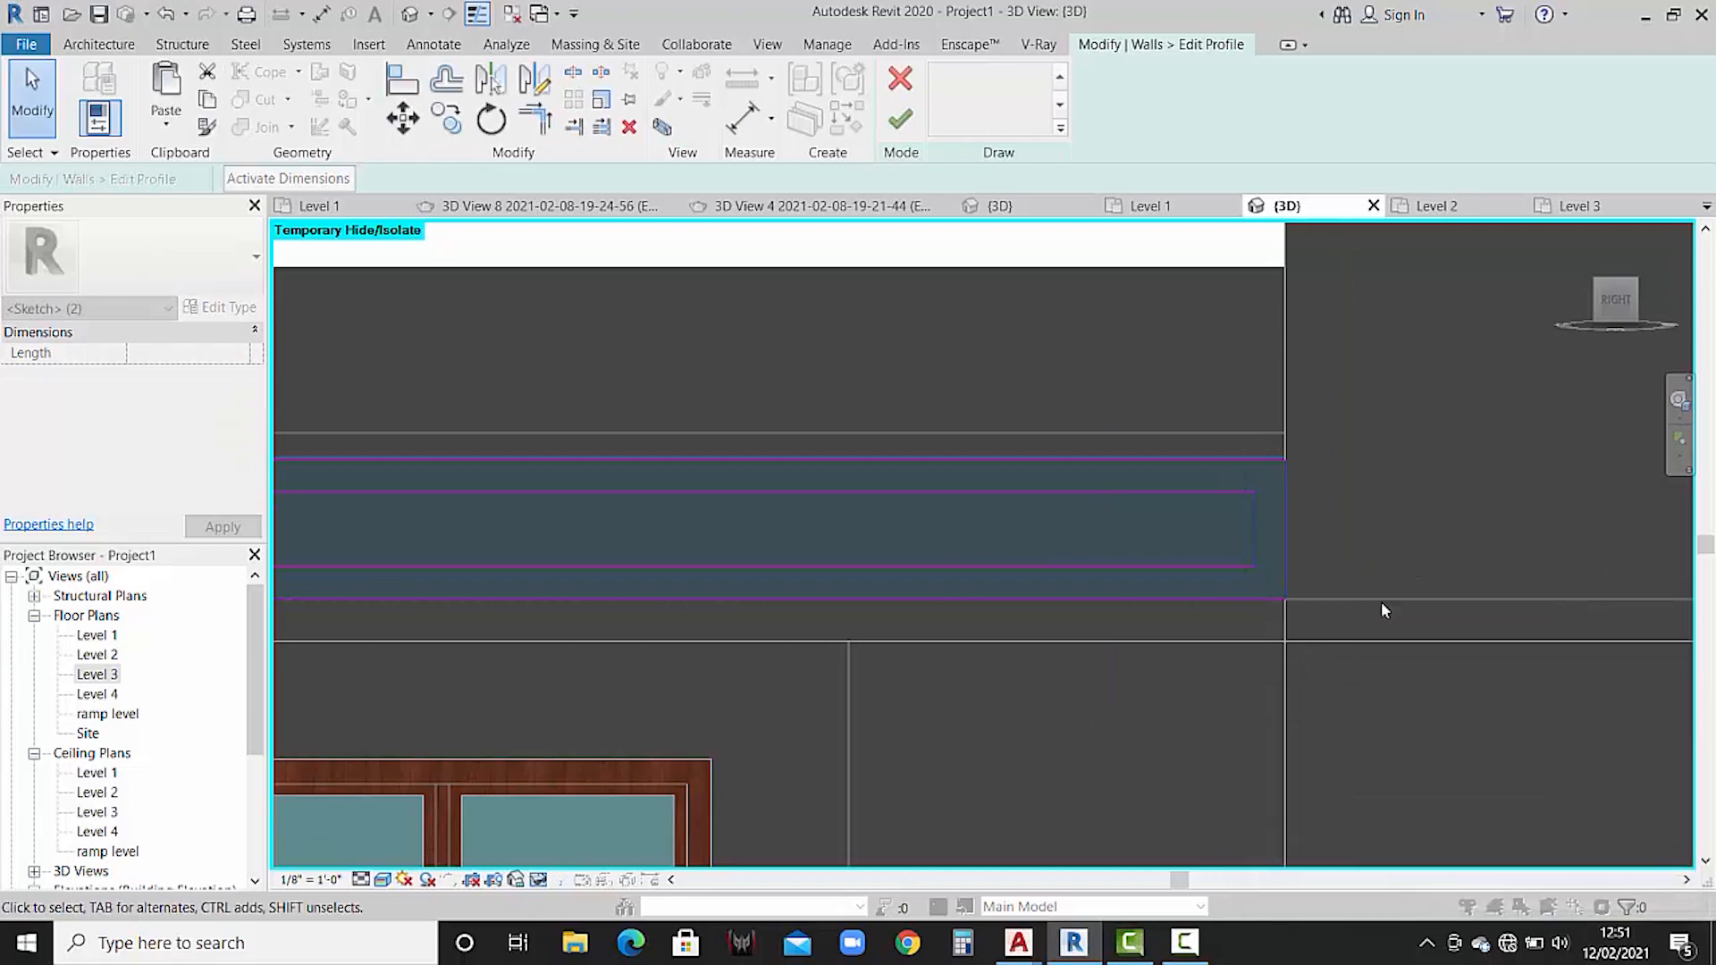
left_click(902, 114)
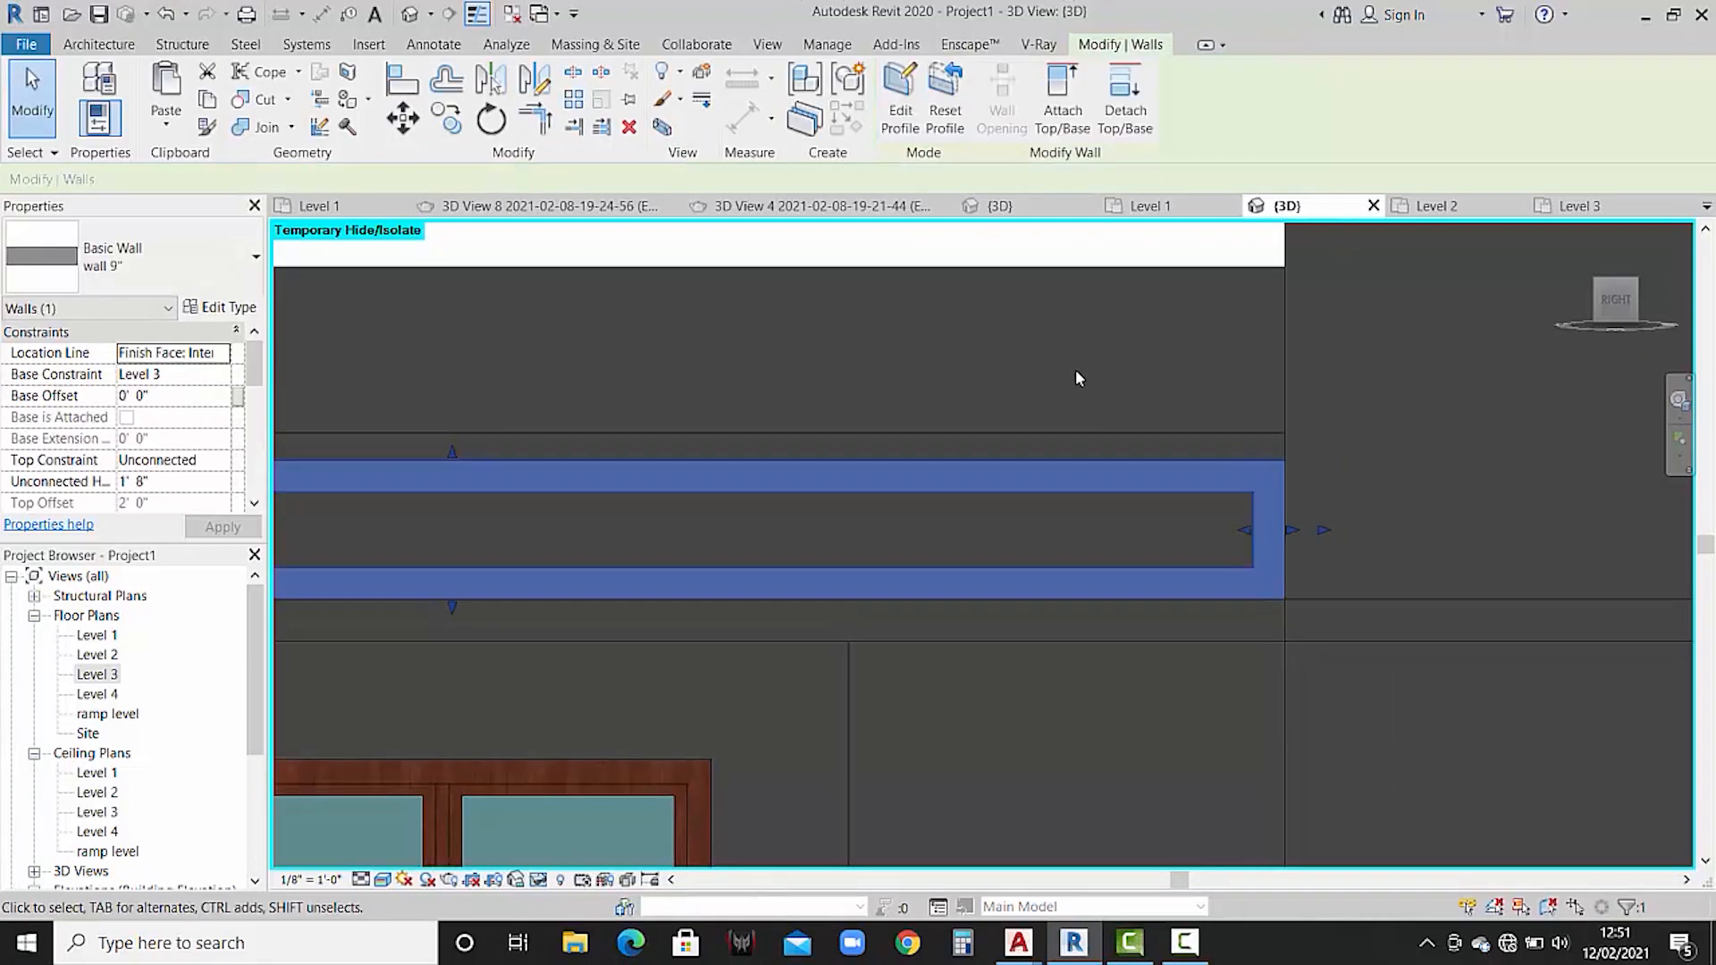
- Inspect the corrected east frame and its corner with the front slab-edge wall in 3D
key("Escape")
scroll(1084, 372, "down", 1)
middle_click_drag(817, 464, 904, 587, "shift")
scroll(1085, 542, "down", 2)
scroll(855, 523, "up", 3)
scroll(649, 507, "up", 2)
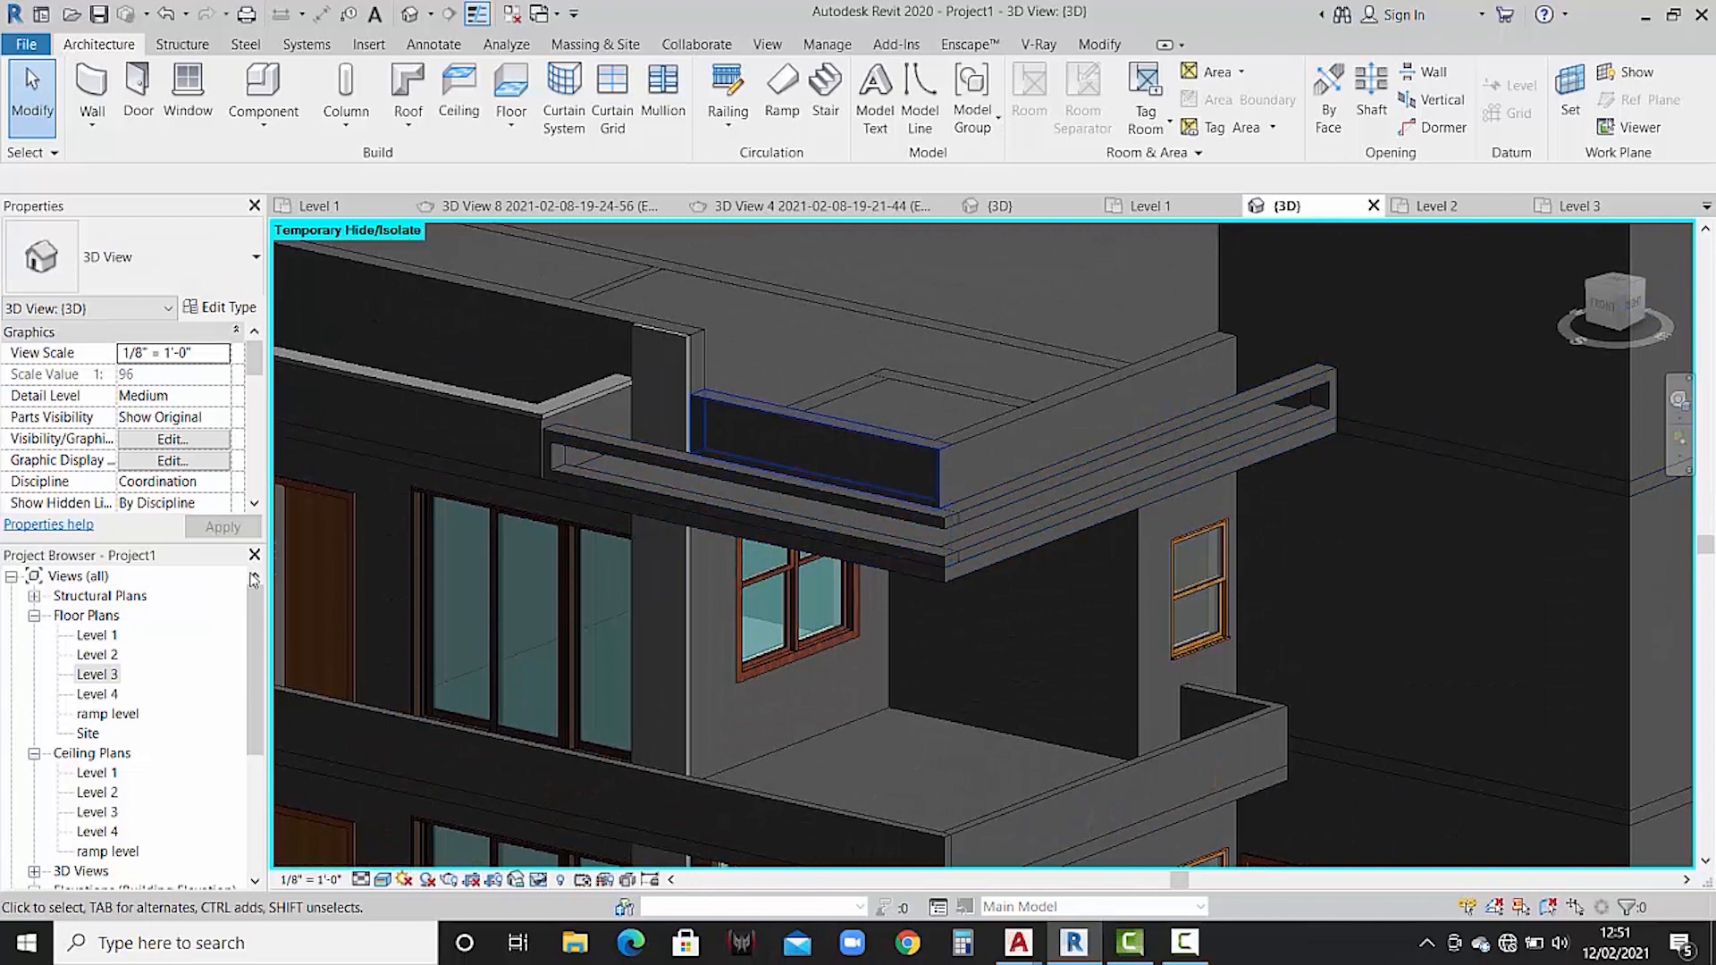
left_click(722, 470)
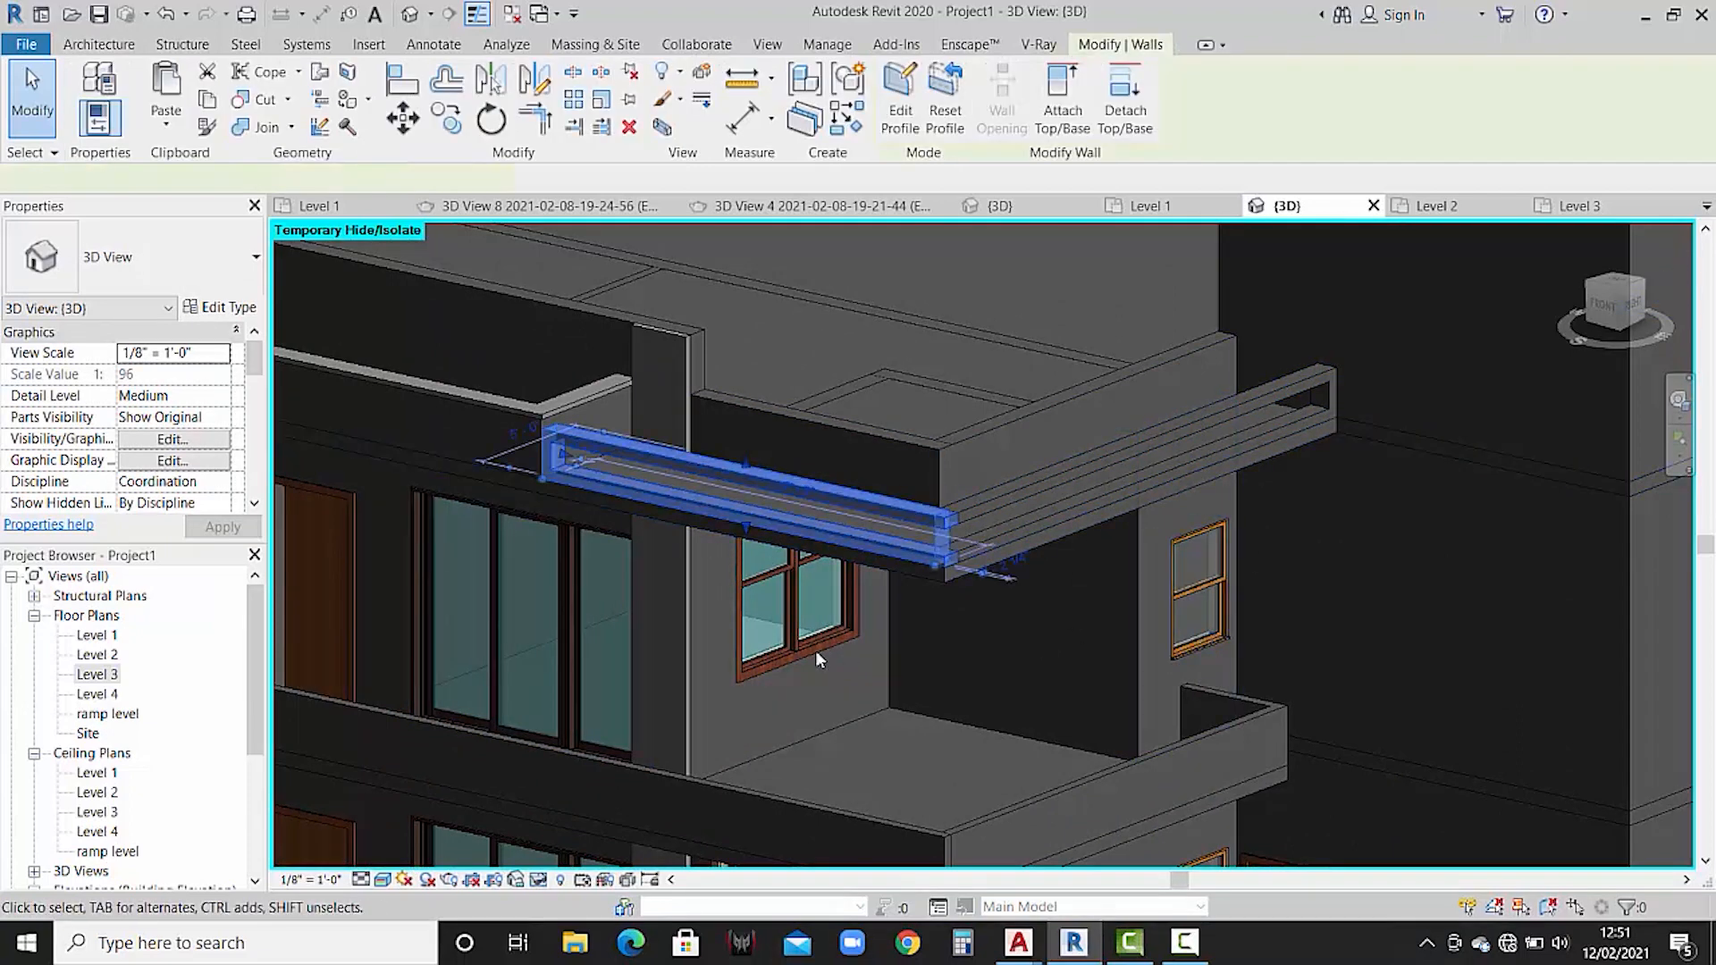
key("Escape")
- Open the Level 3 floor plan and create an in-place component in the Generic Models category
double_click(100, 674)
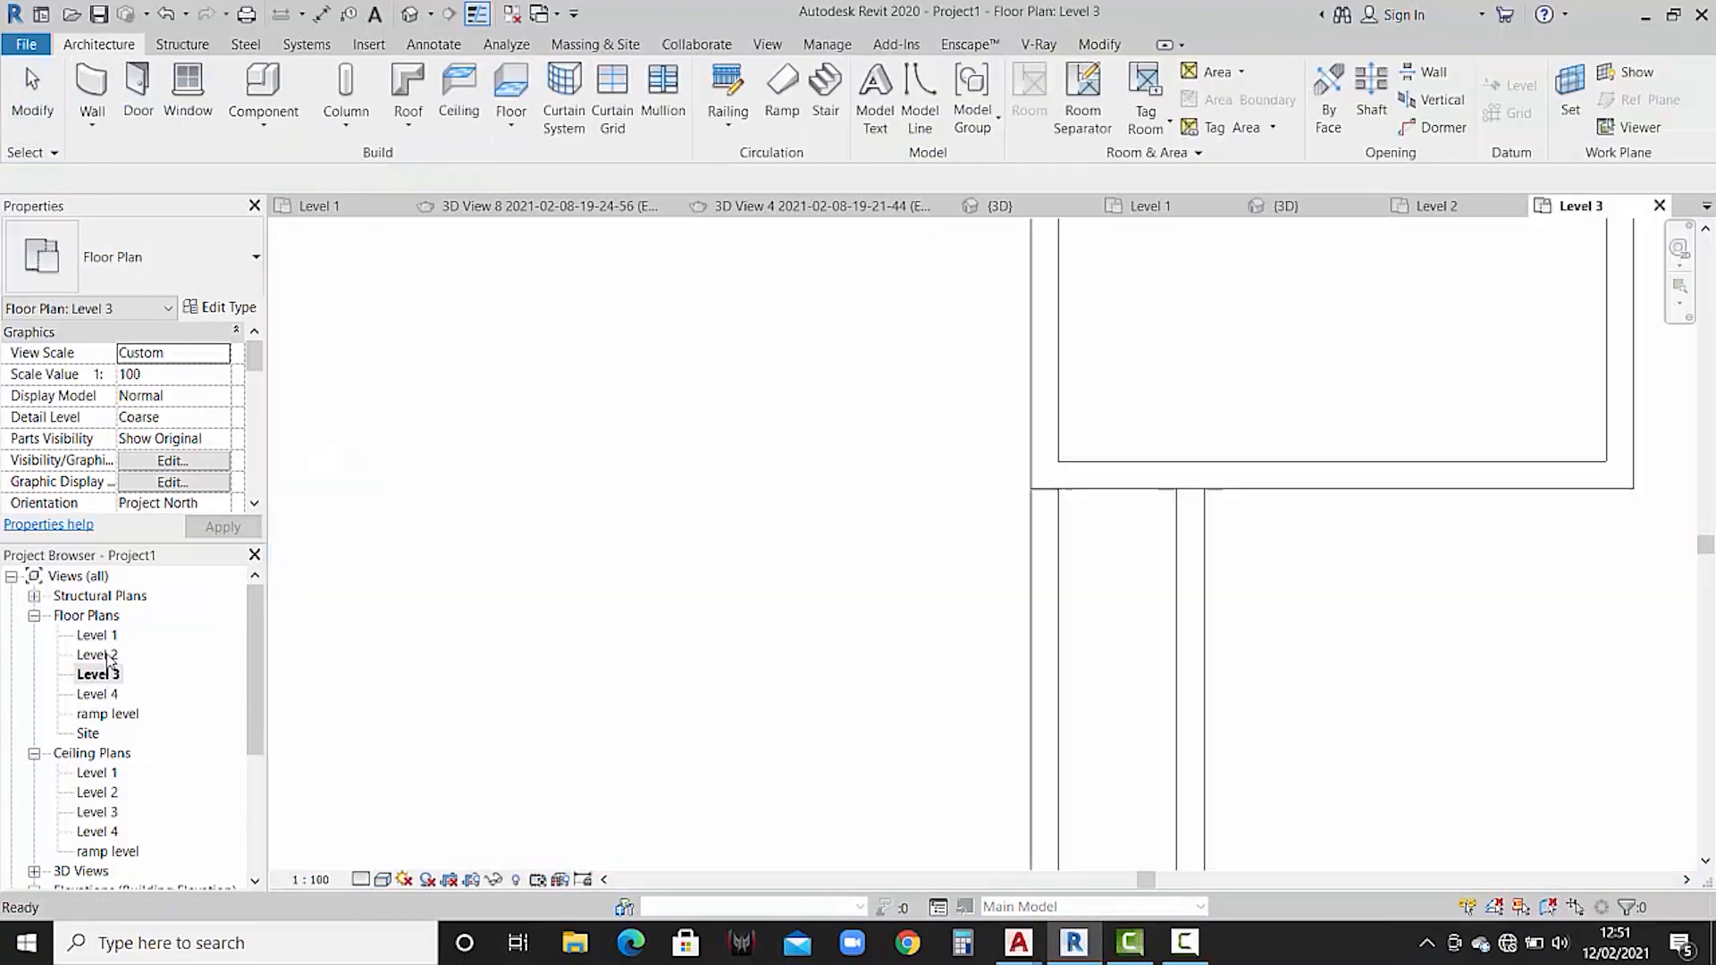
left_click(286, 123)
left_click(295, 212)
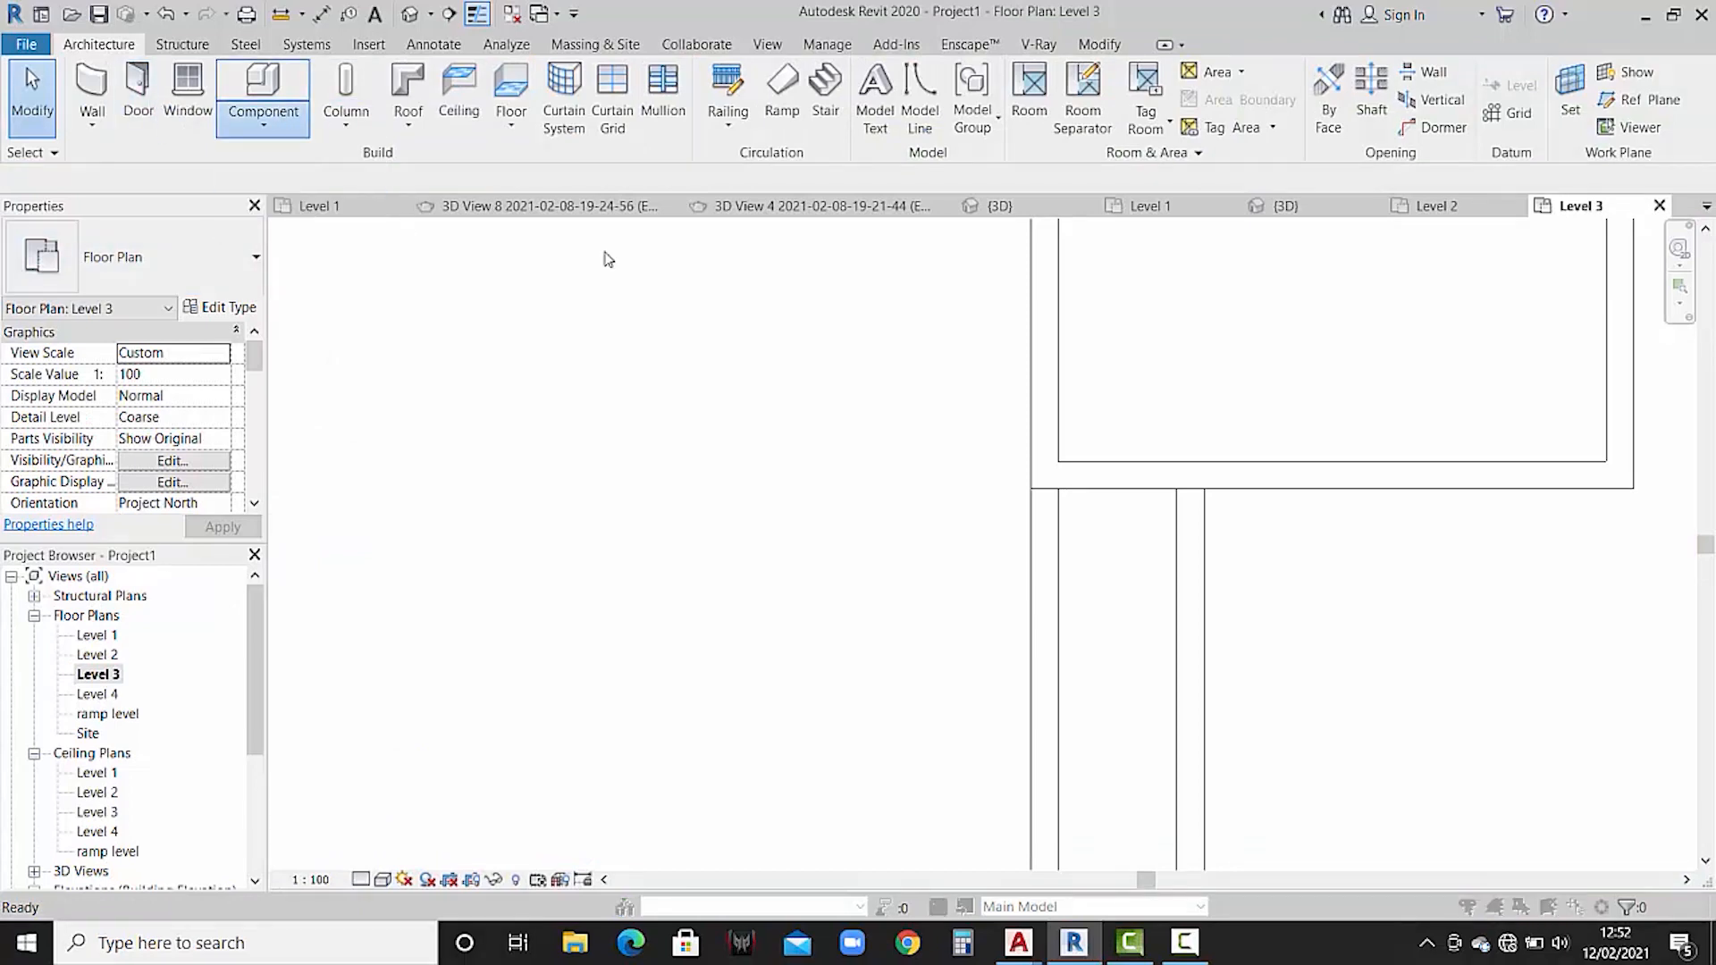
scroll(840, 402, "down", 1)
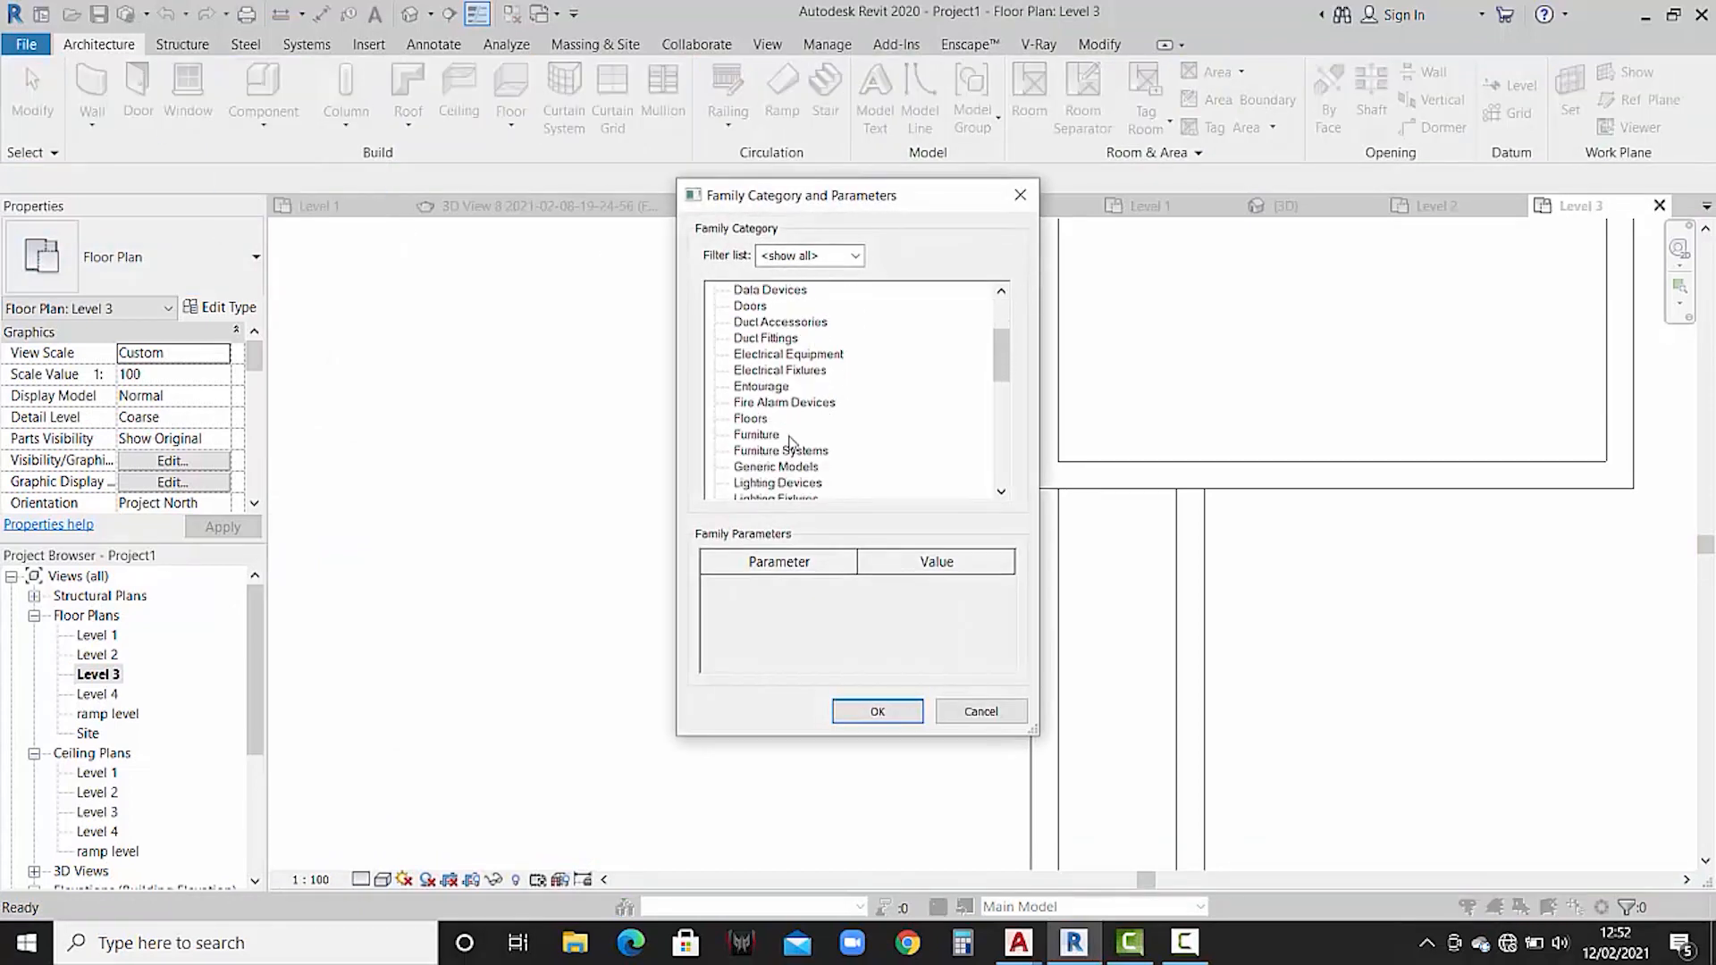
left_click(865, 721)
left_click(849, 506)
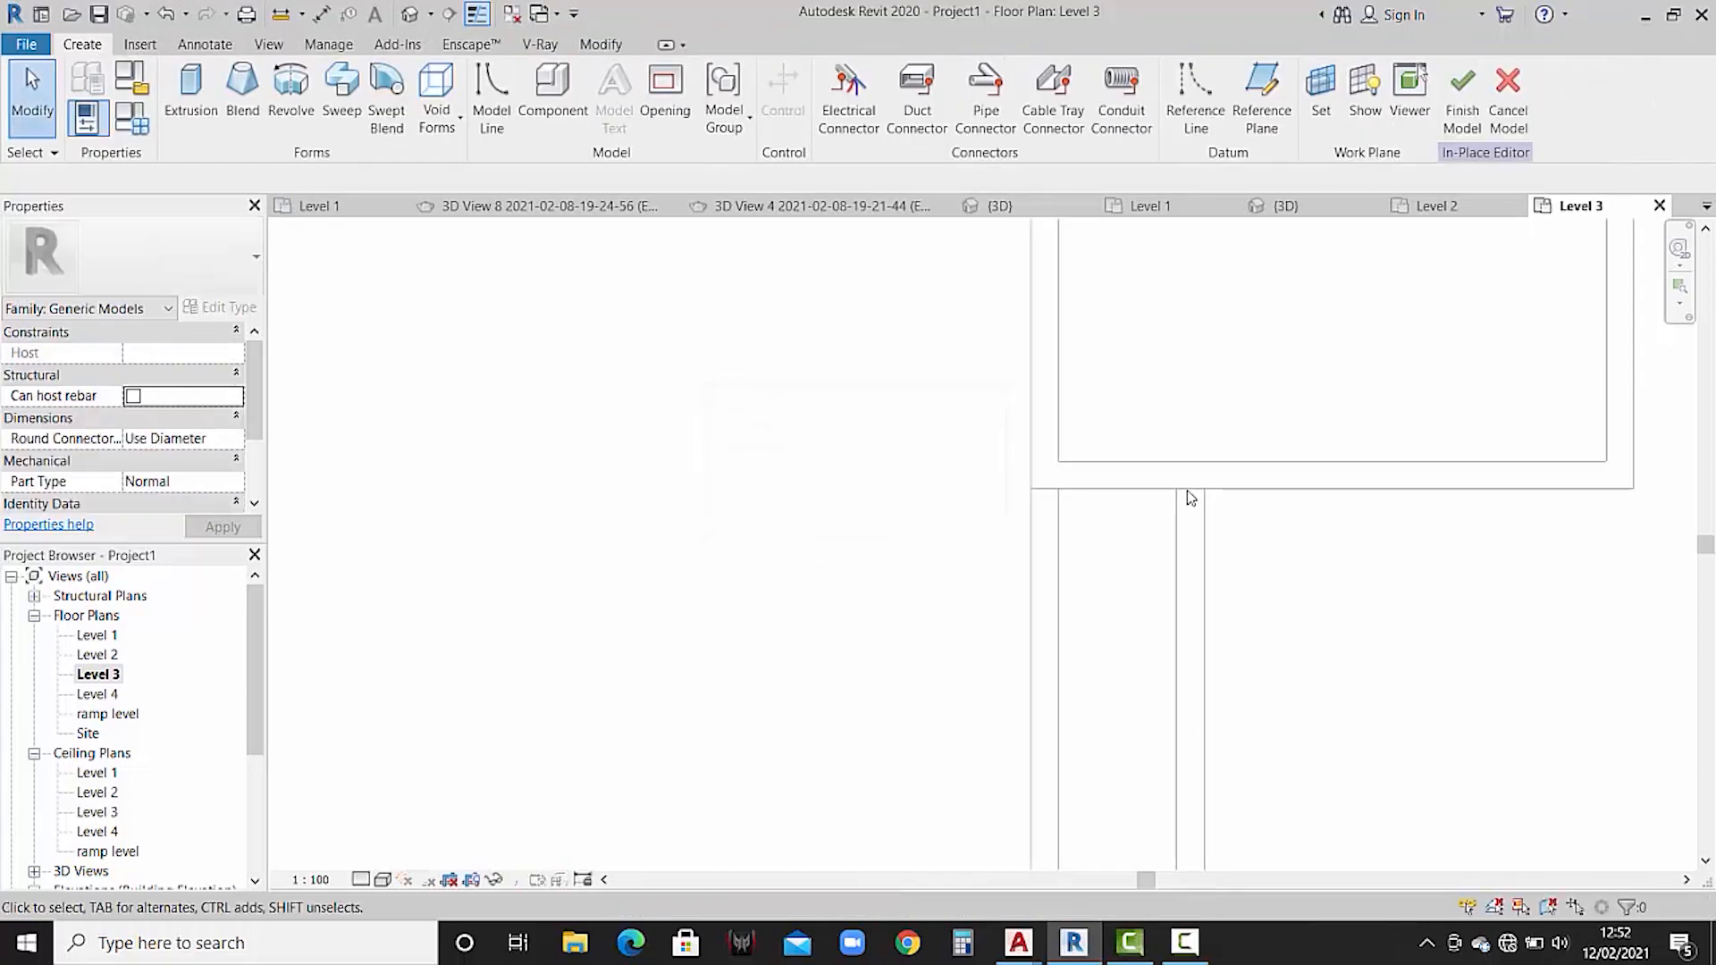
- Start an extrusion and sketch chained lines along the centre of the front and east slab-edge walls, up to the house wall
scroll(610, 300, "down", 3)
left_click(191, 94)
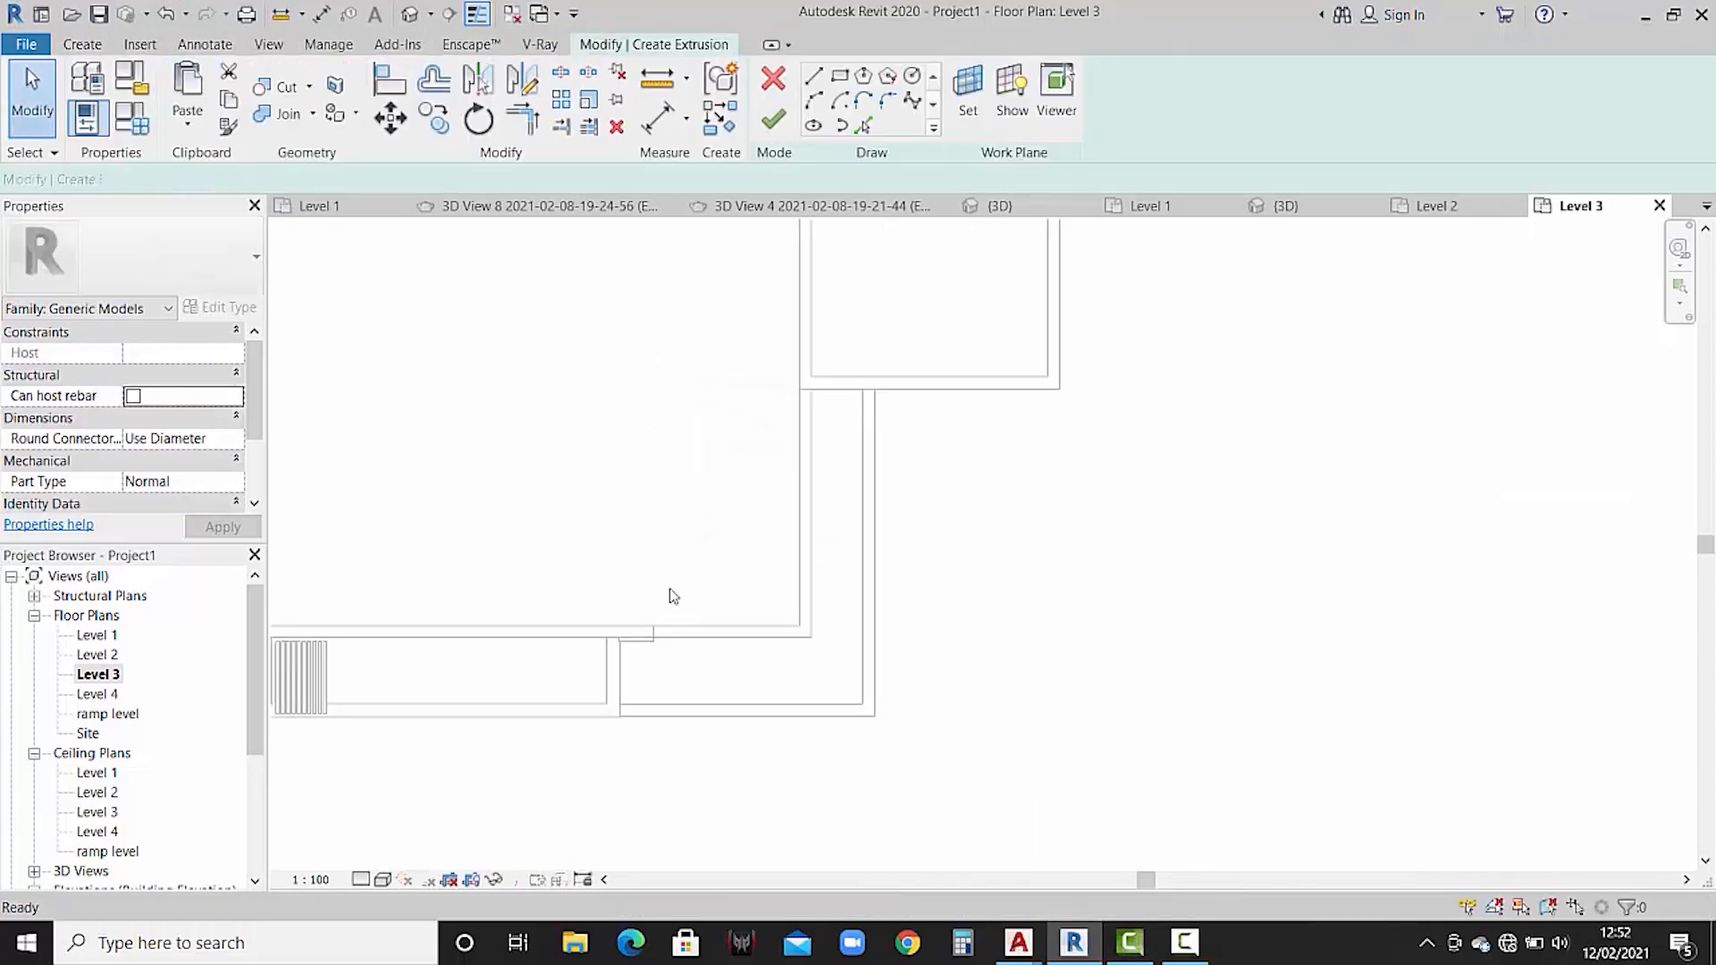
scroll(617, 720, "up", 5)
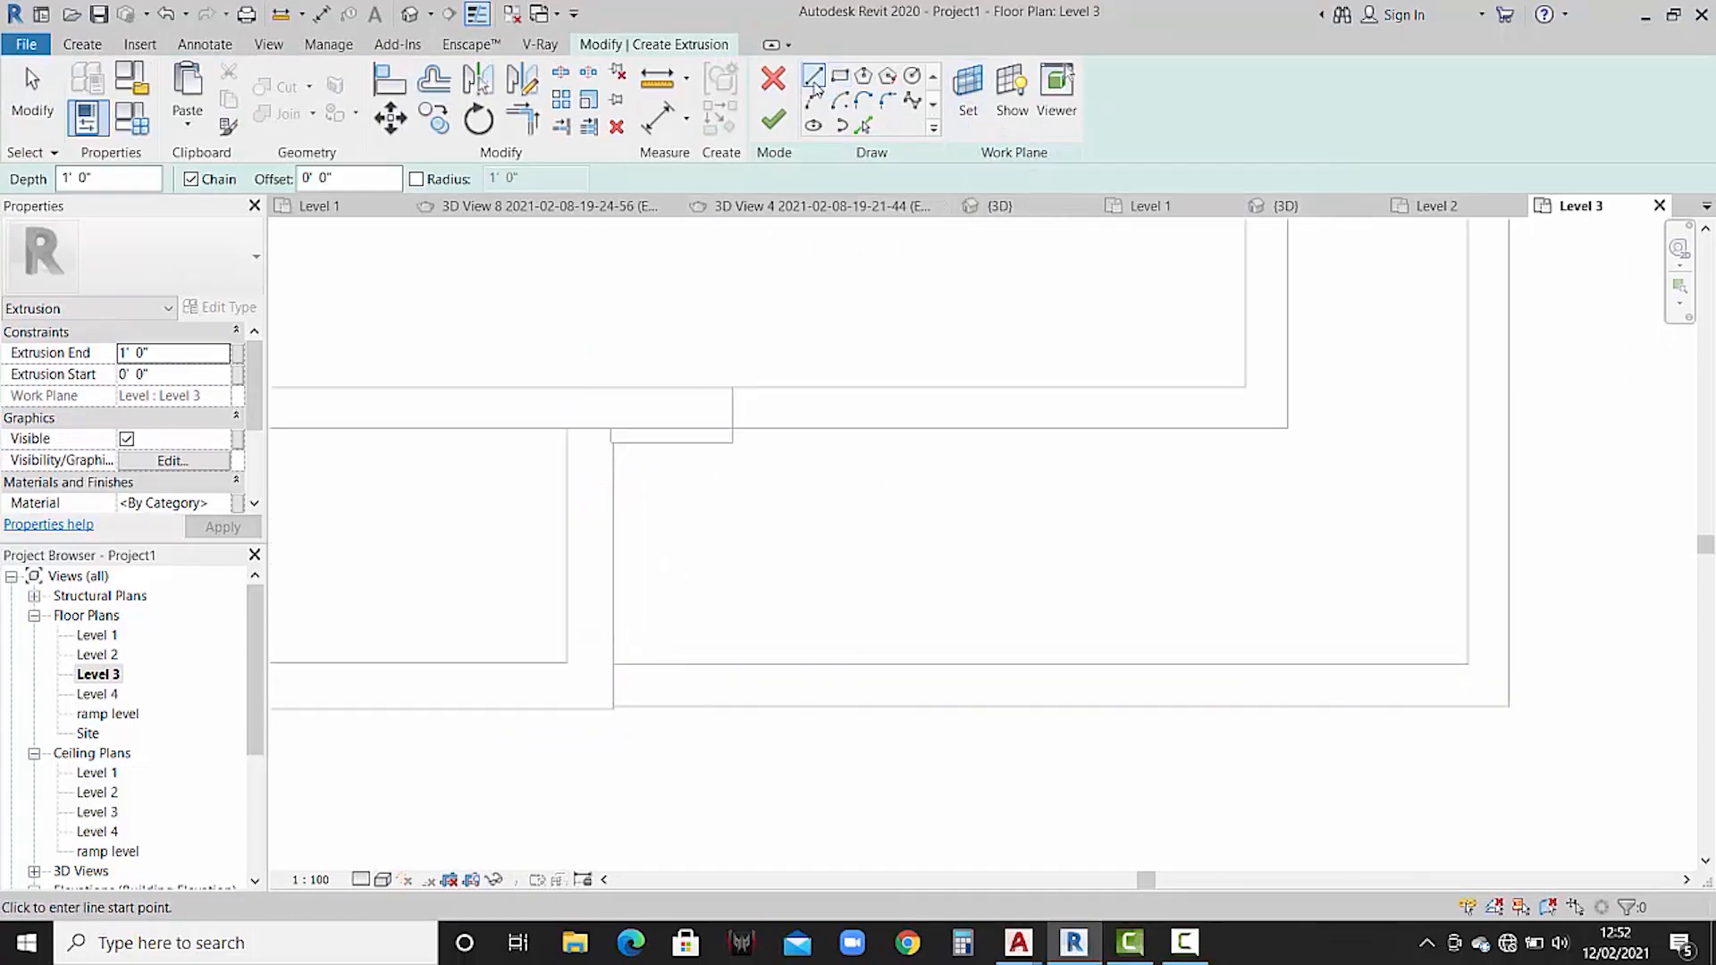
scroll(616, 690, "up", 2)
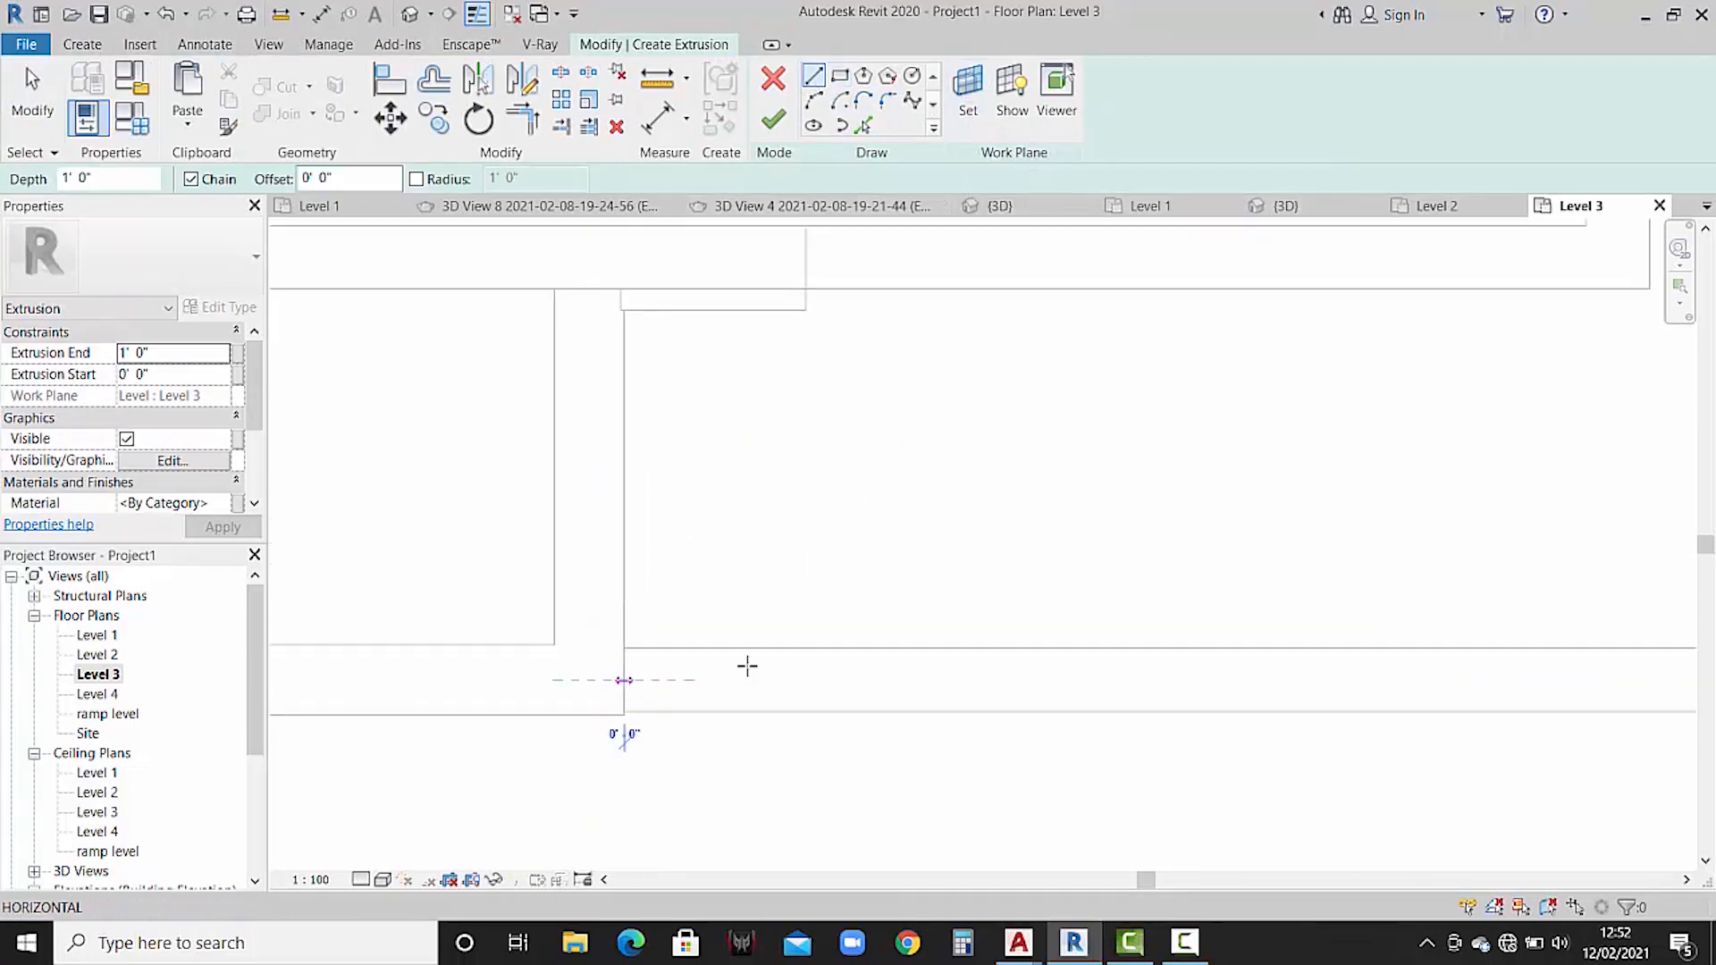
left_click(747, 665)
scroll(1138, 675, "down", 3)
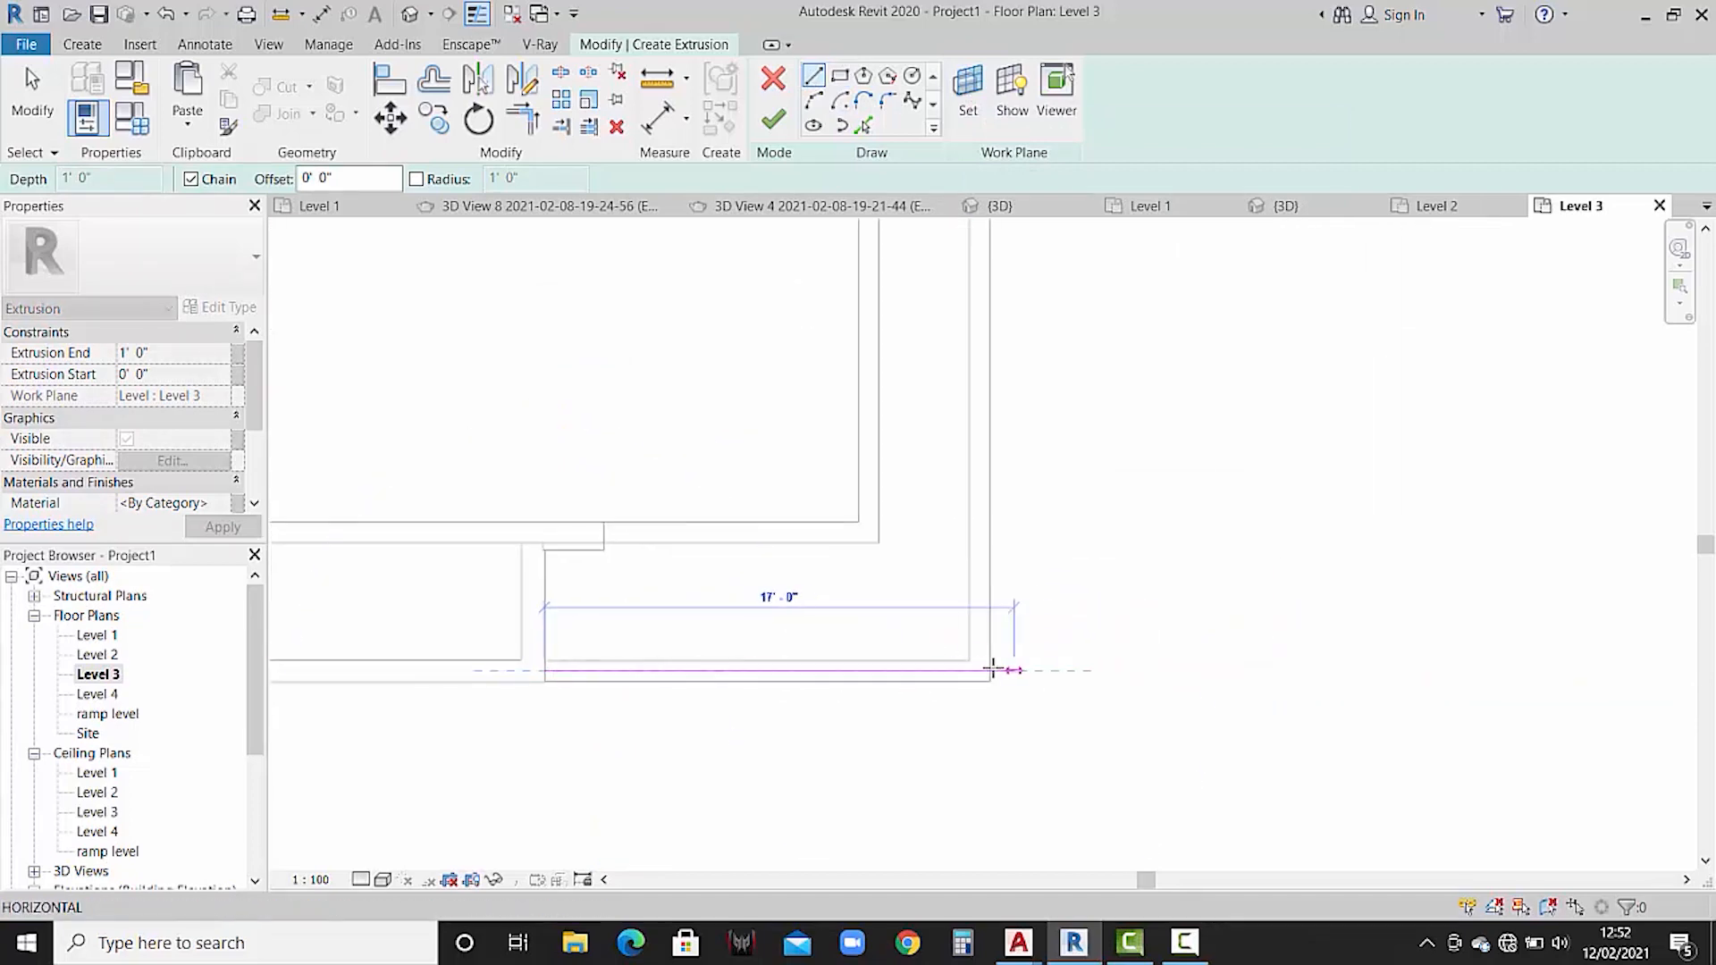
scroll(992, 668, "down", 1)
left_click(992, 670)
scroll(978, 394, "up", 3)
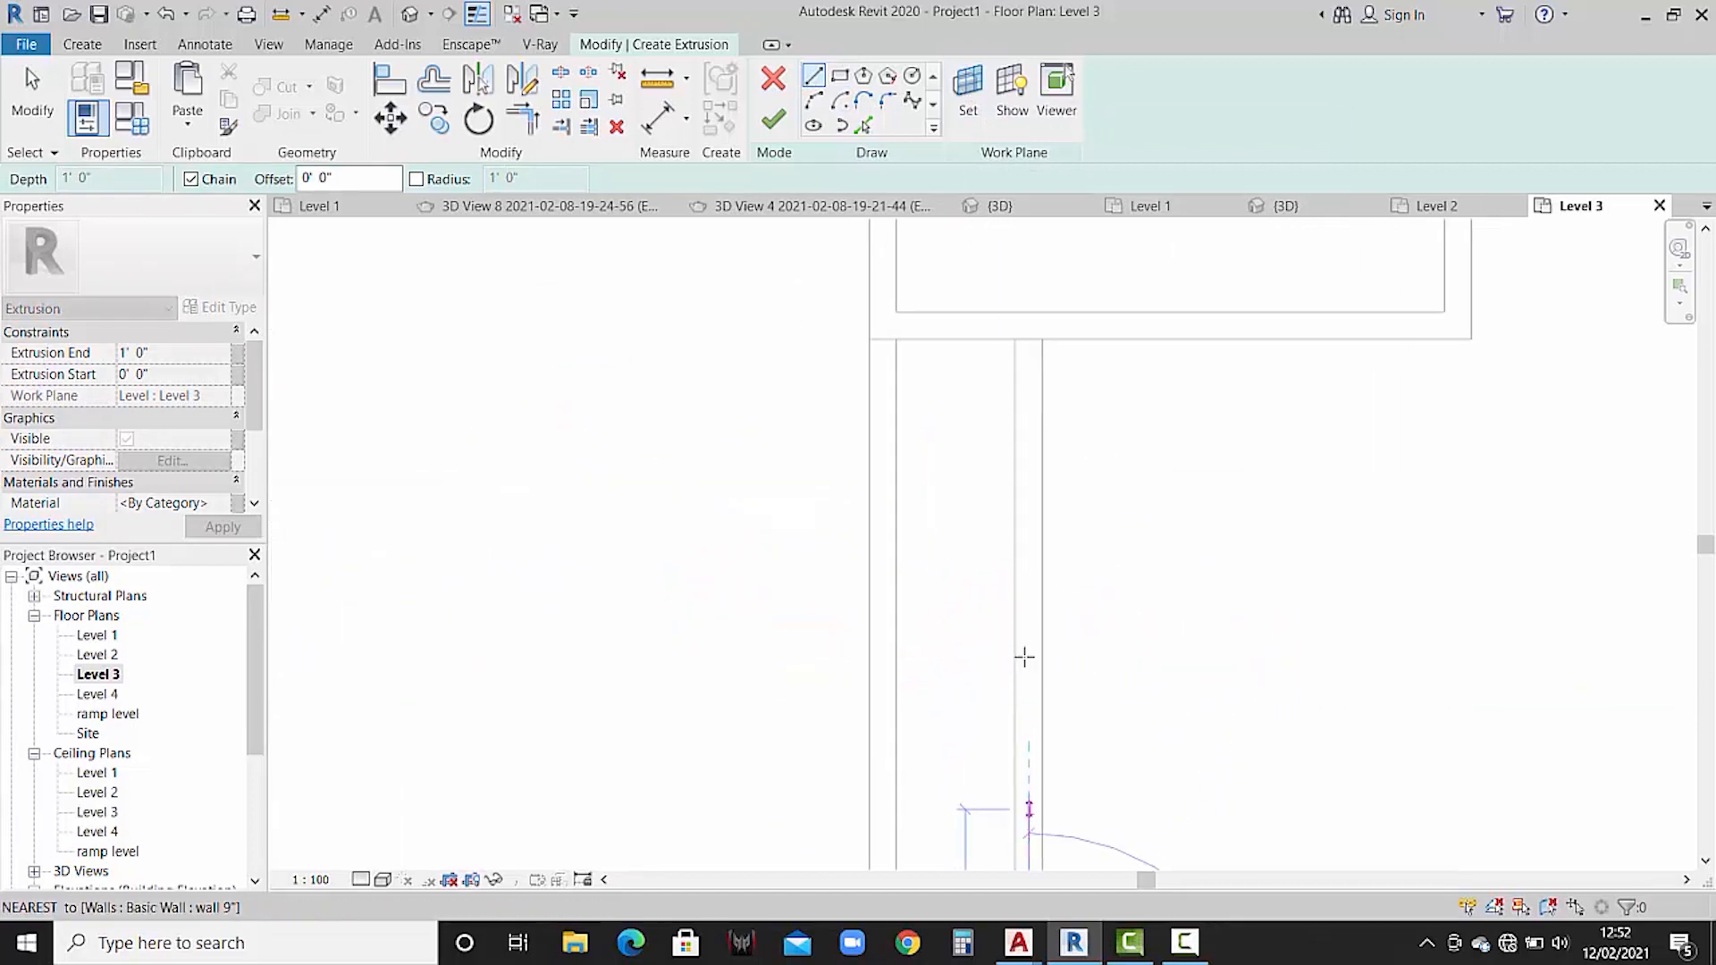
left_click(1027, 337)
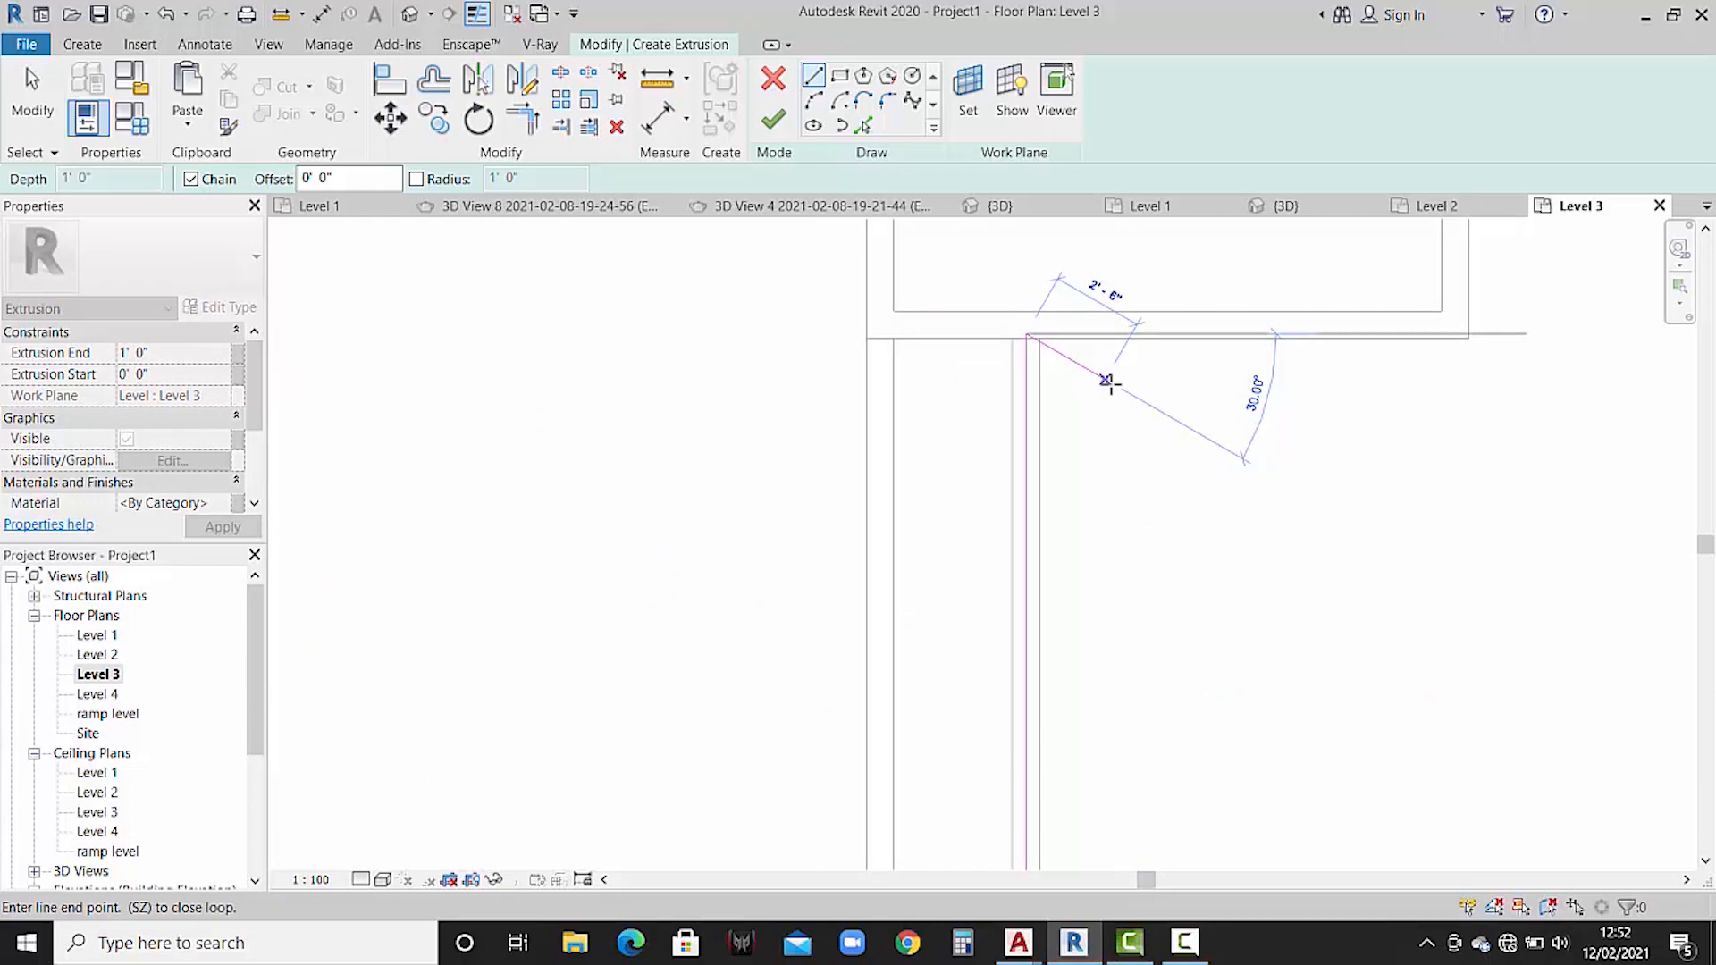
key("Escape")
key("Escape")
- Shorten the east sketch line to about 20' 1" by pulling its rear end back from the house wall
scroll(1055, 398, "down", 3)
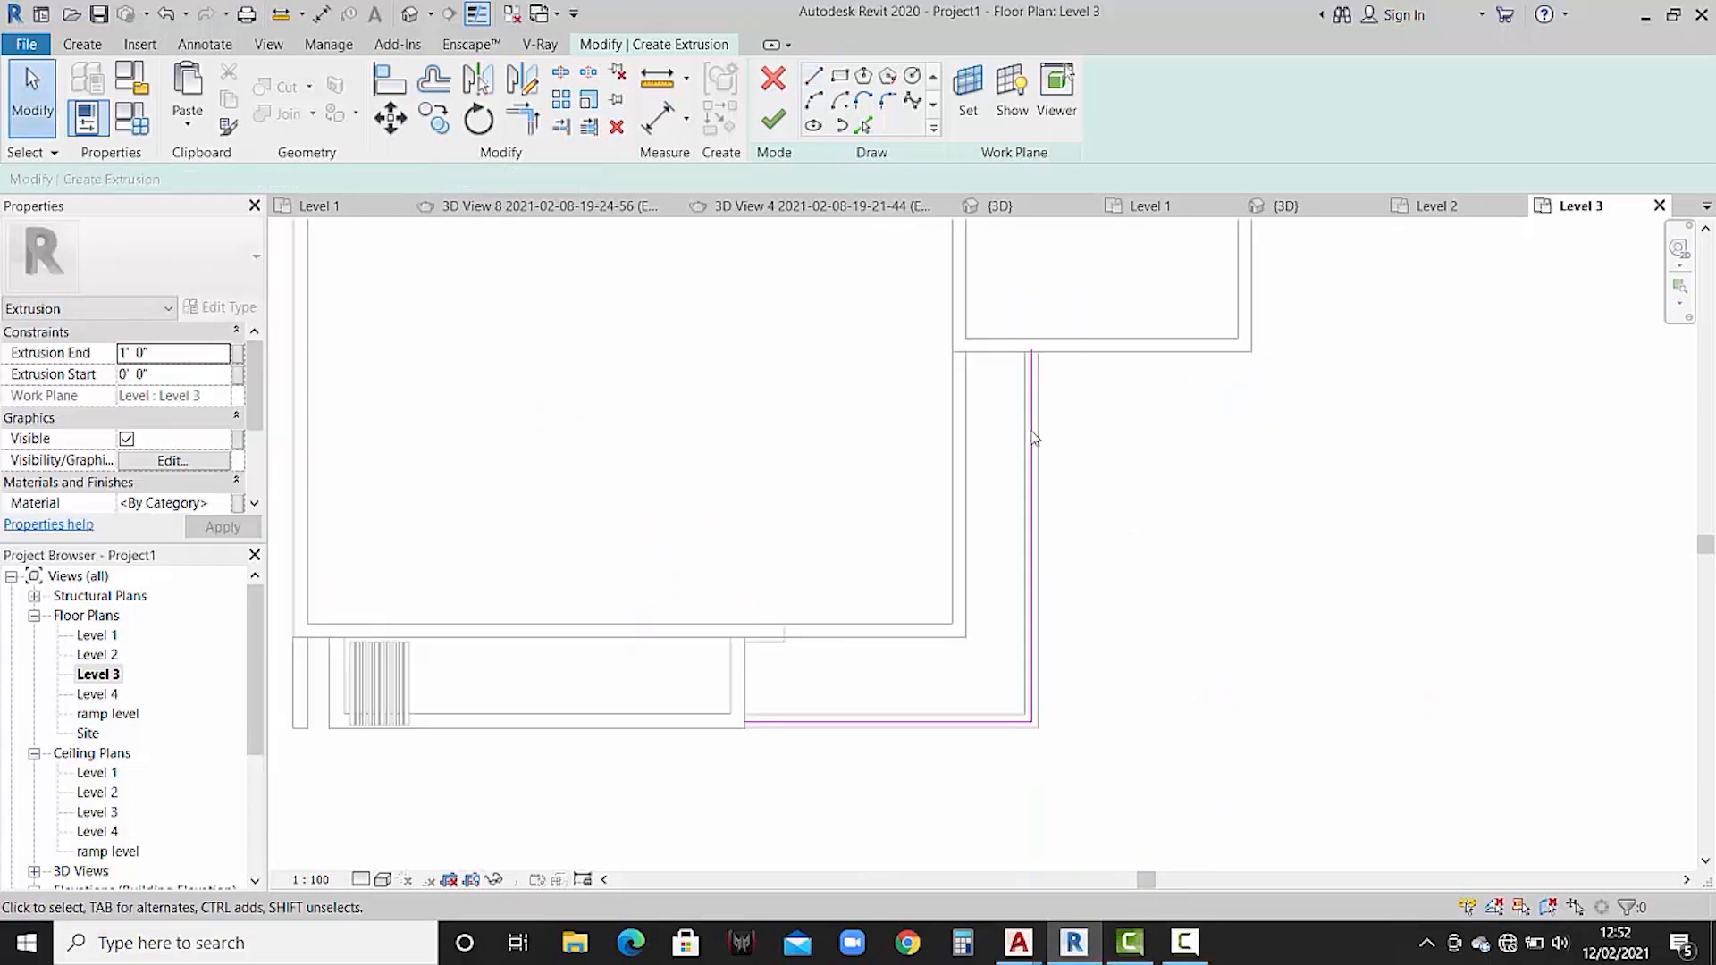
scroll(770, 696, "up", 2)
middle_click_drag(998, 654, 781, 680)
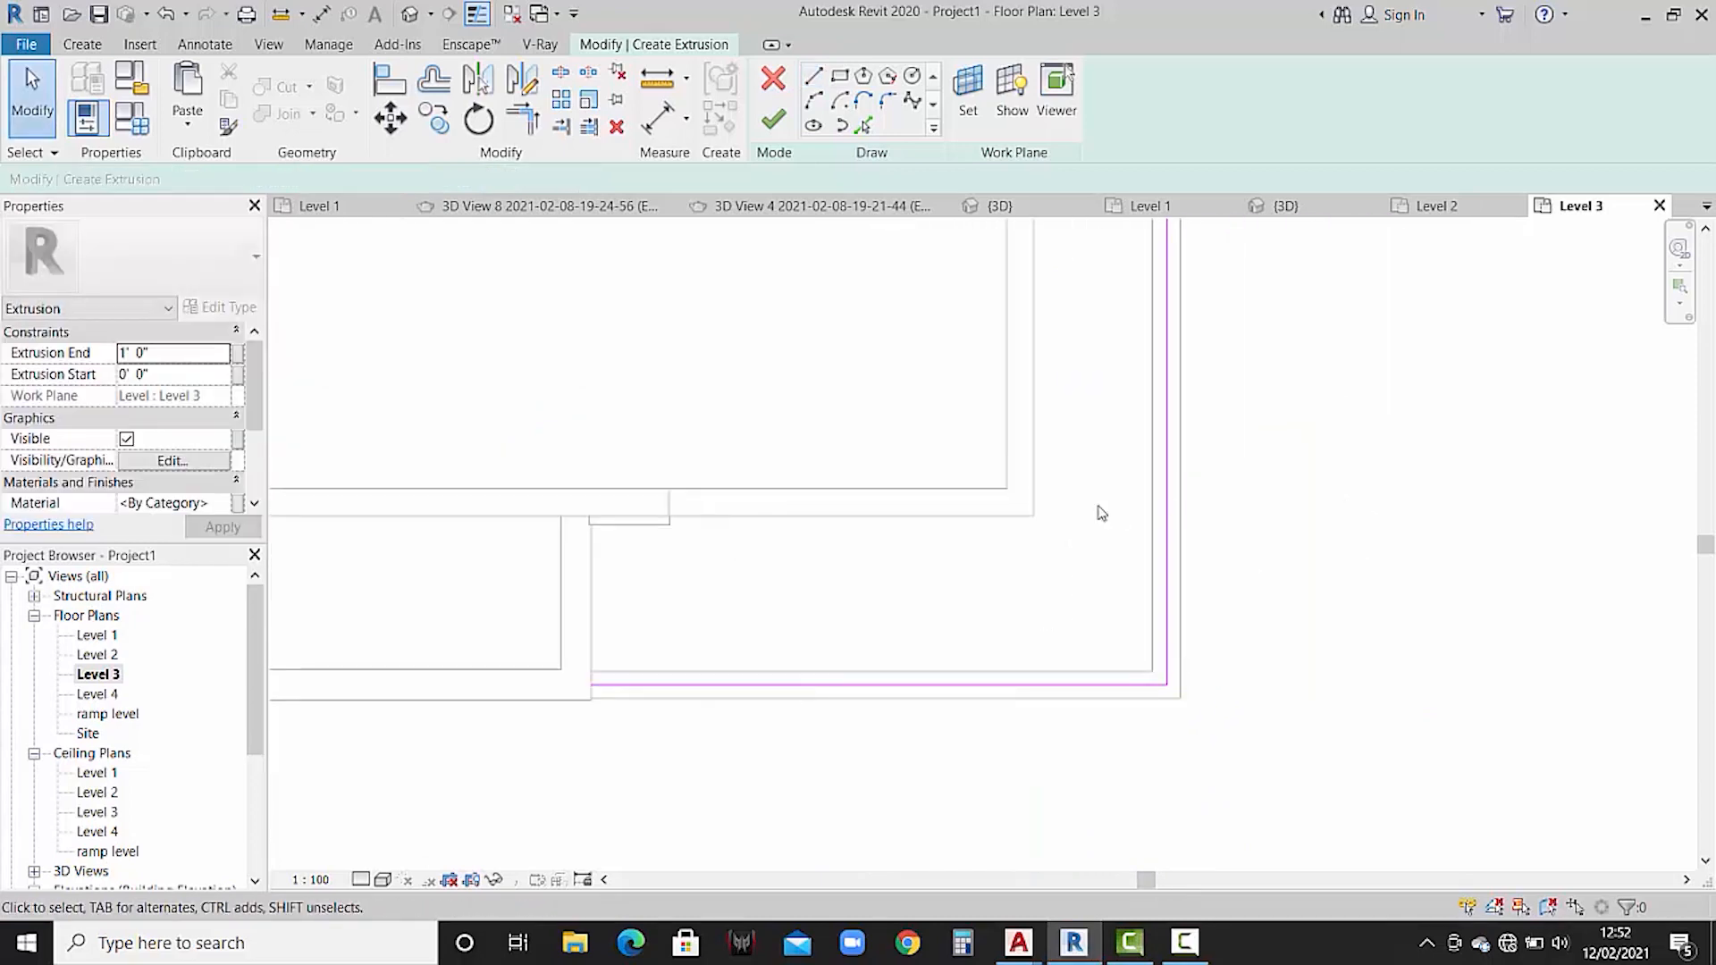
middle_click_drag(1098, 509, 1038, 642)
middle_click_drag(1141, 256, 1116, 492)
left_click(1081, 315)
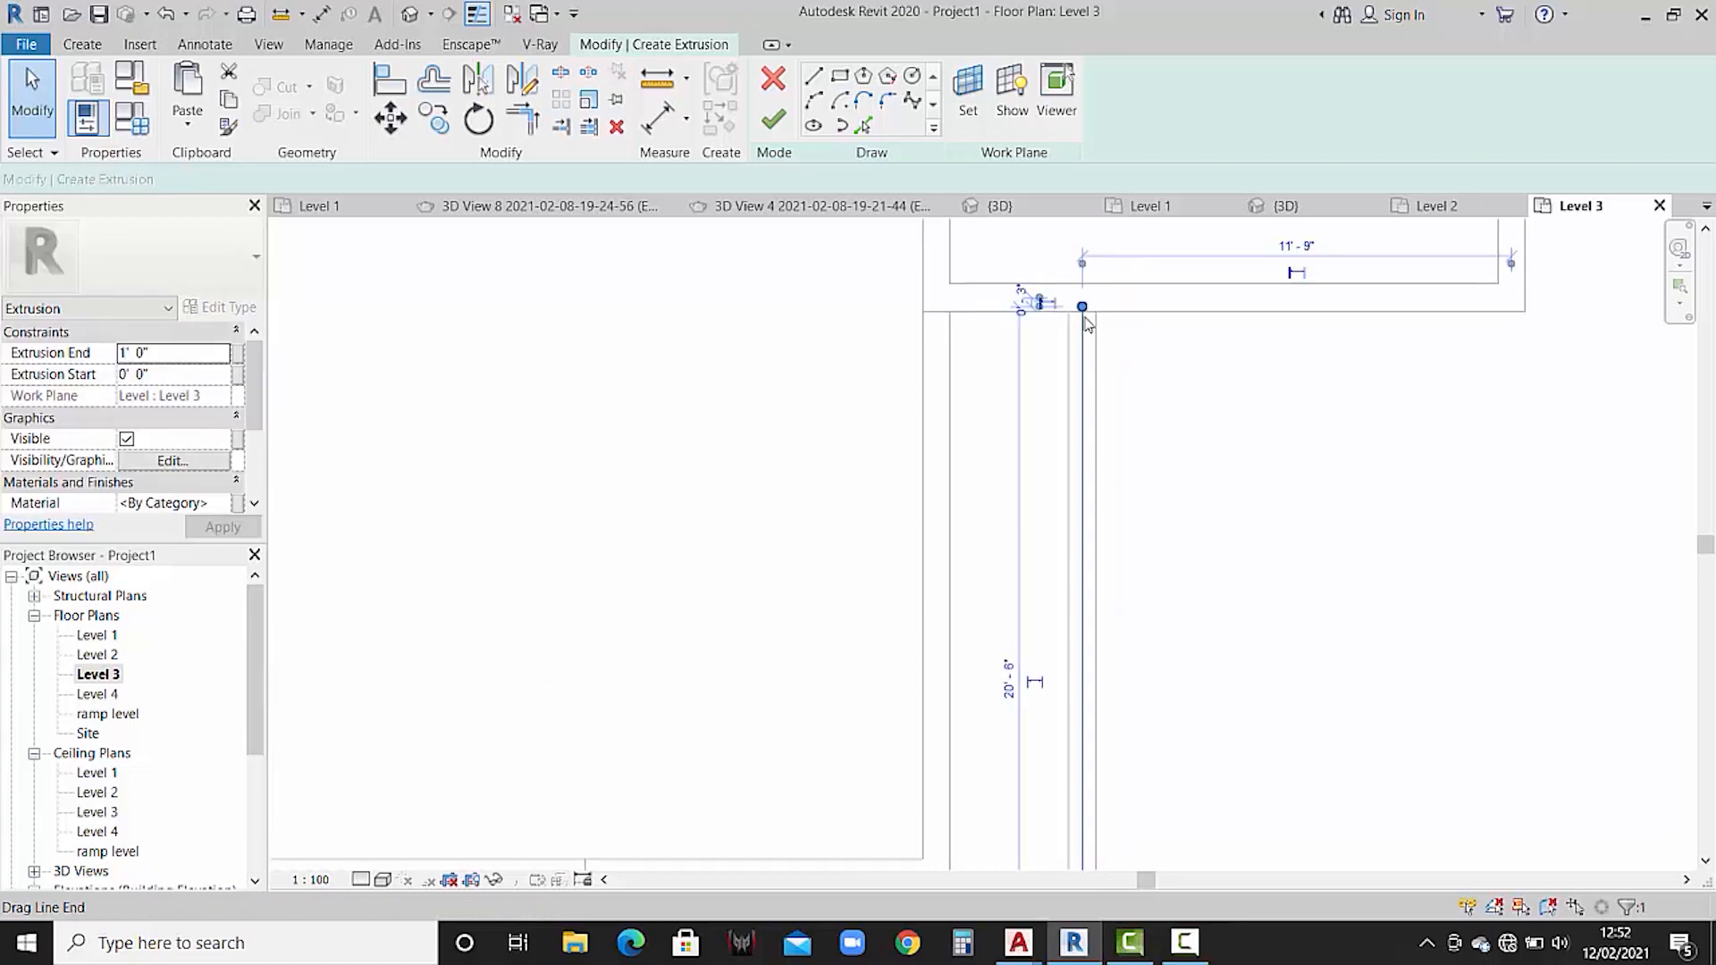
scroll(1081, 309, "up", 2)
left_click_drag(1079, 302, 1080, 328)
scroll(1116, 333, "down", 2)
scroll(1108, 330, "down", 8)
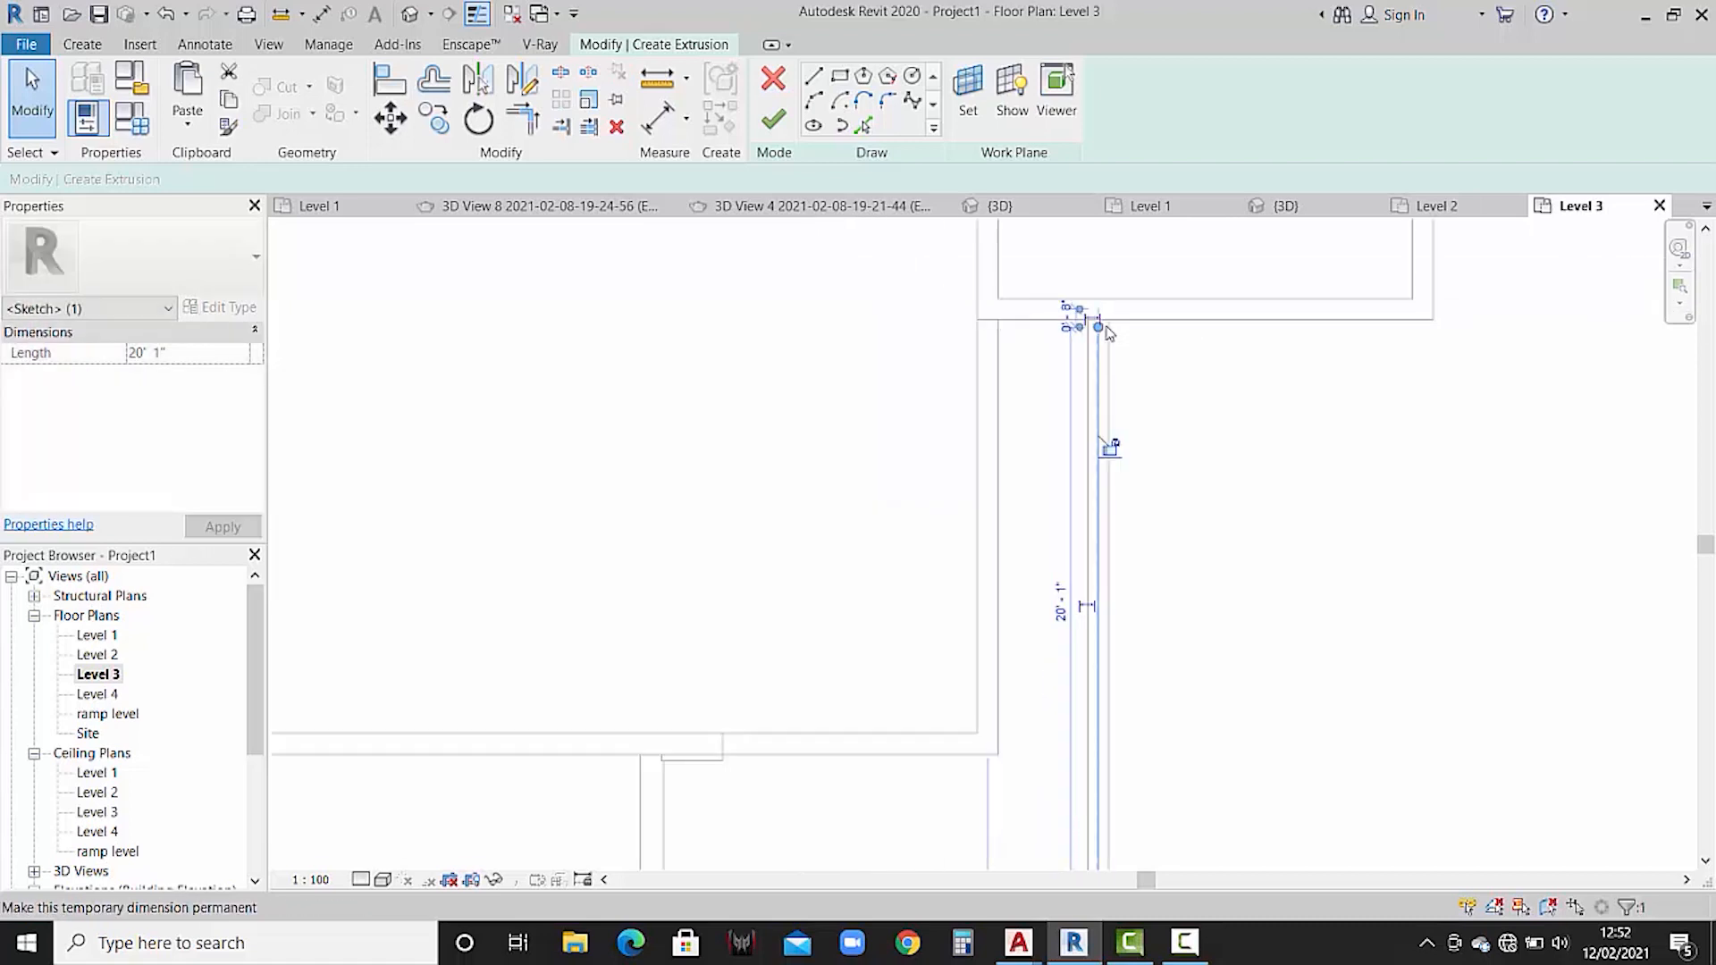
- Pull the front sketch line's west end back from the adjoining wall and set the gap to 4'
left_click(960, 628)
scroll(953, 558, "up", 3)
scroll(957, 565, "up", 5)
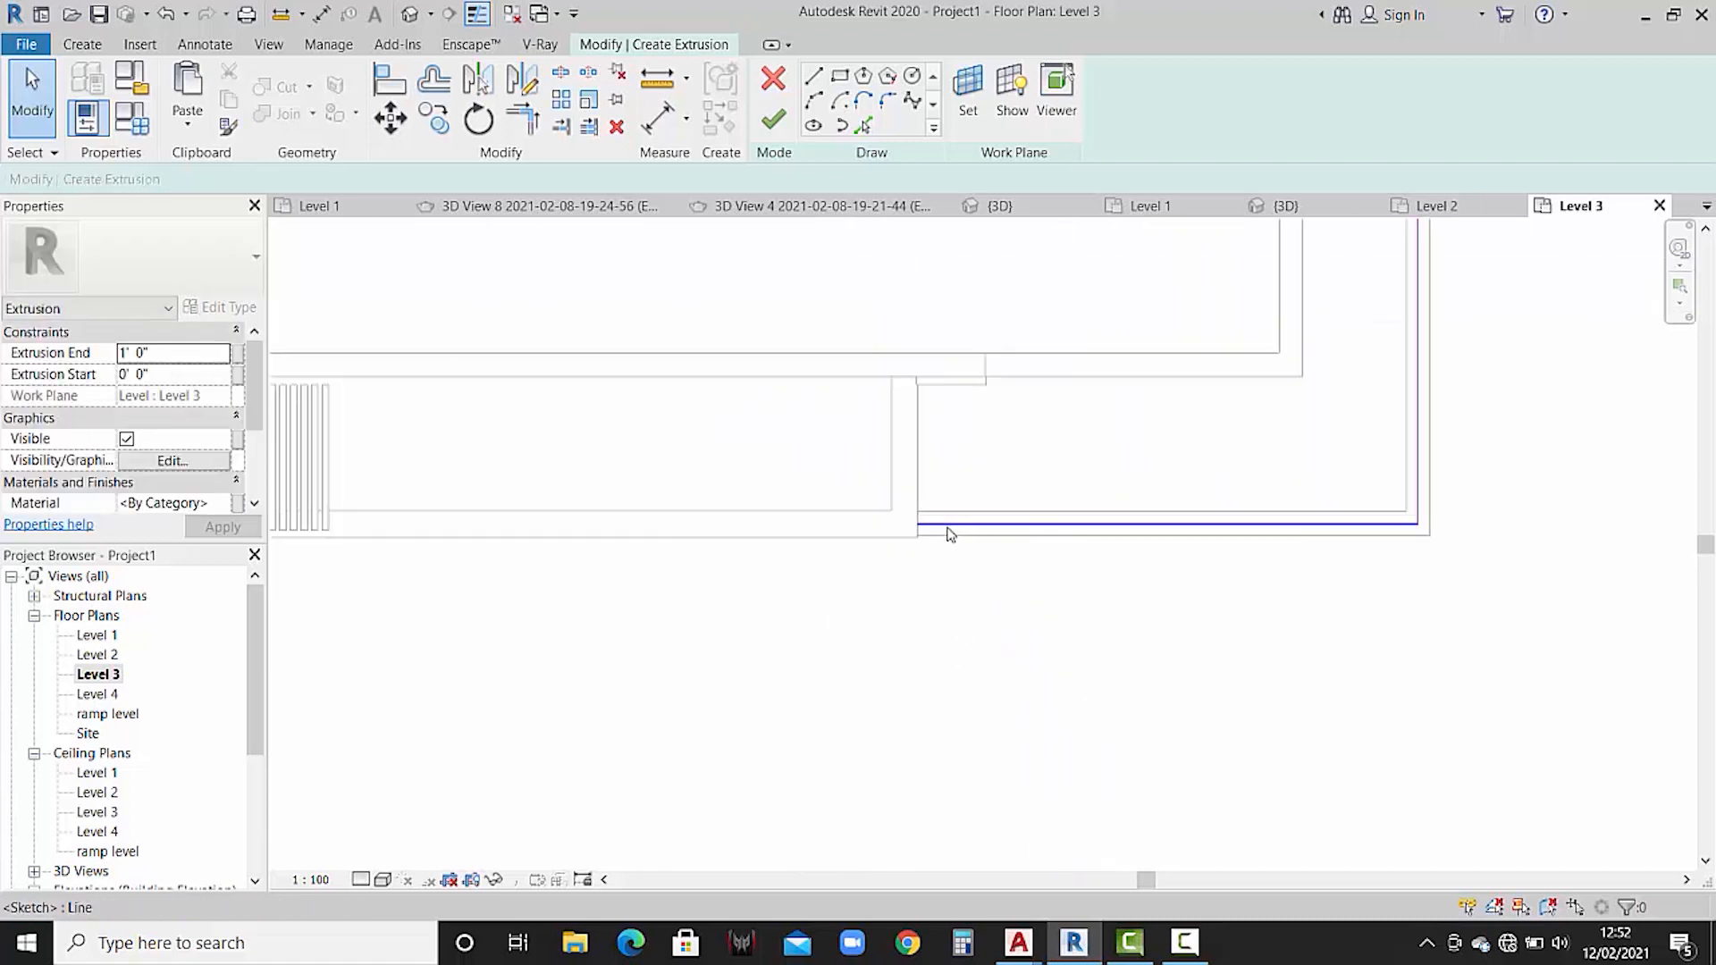
left_click(821, 516)
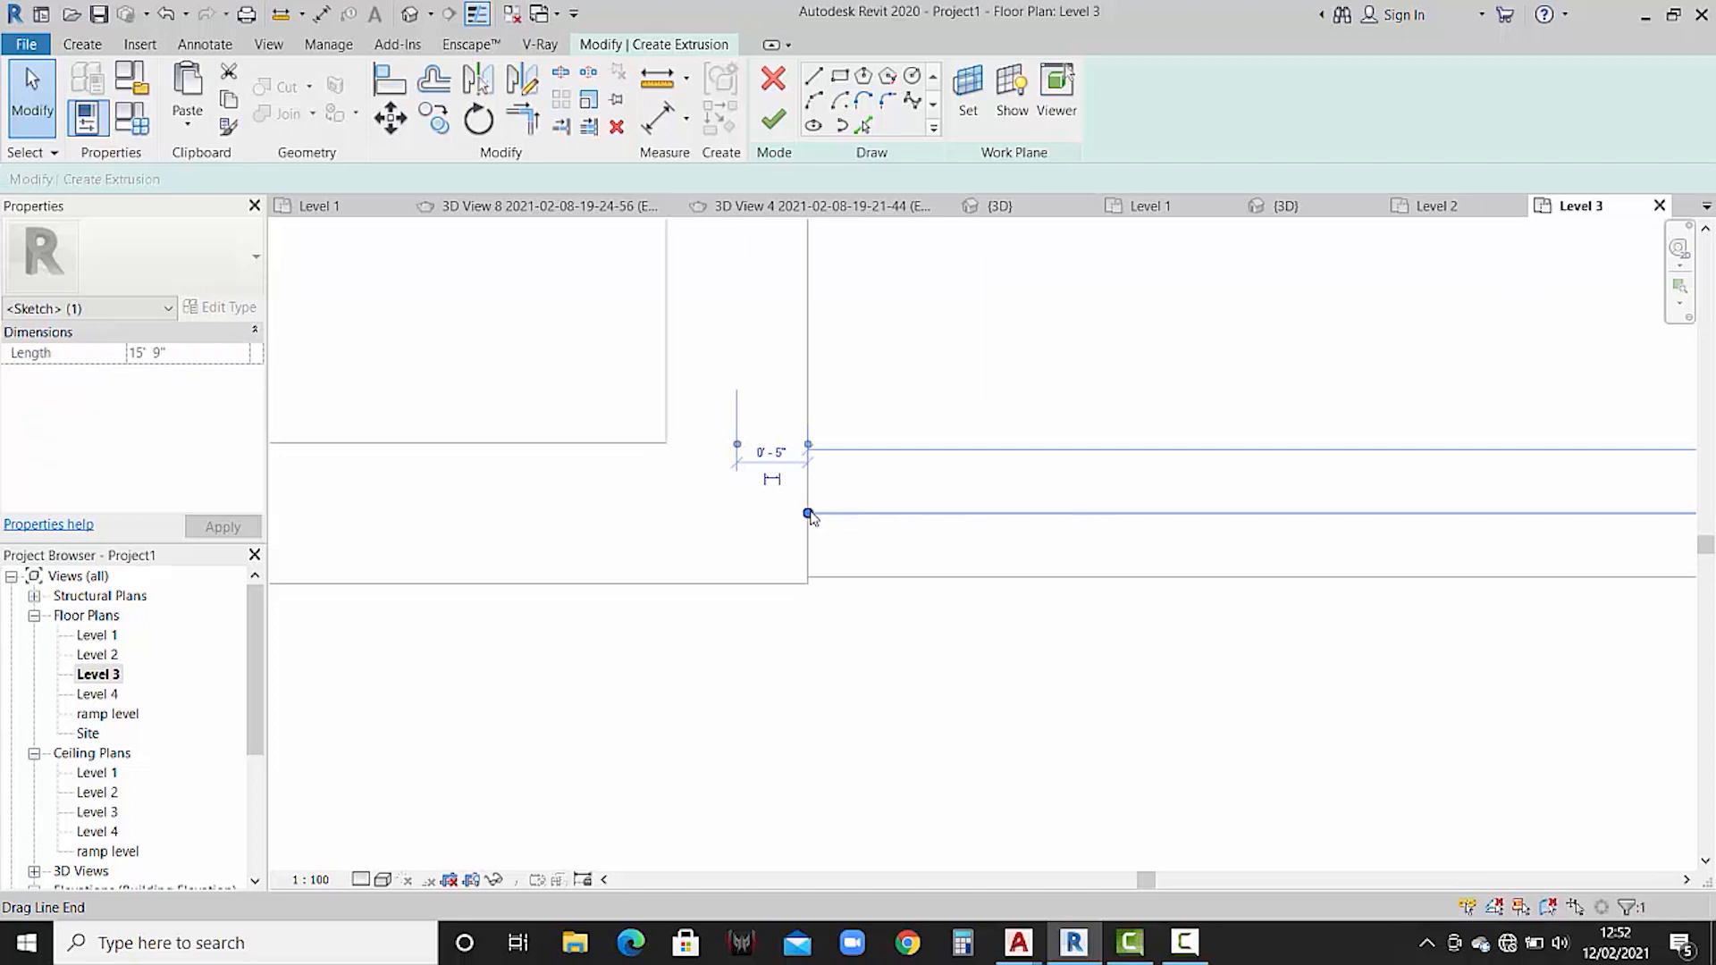
left_click_drag(808, 513, 836, 515)
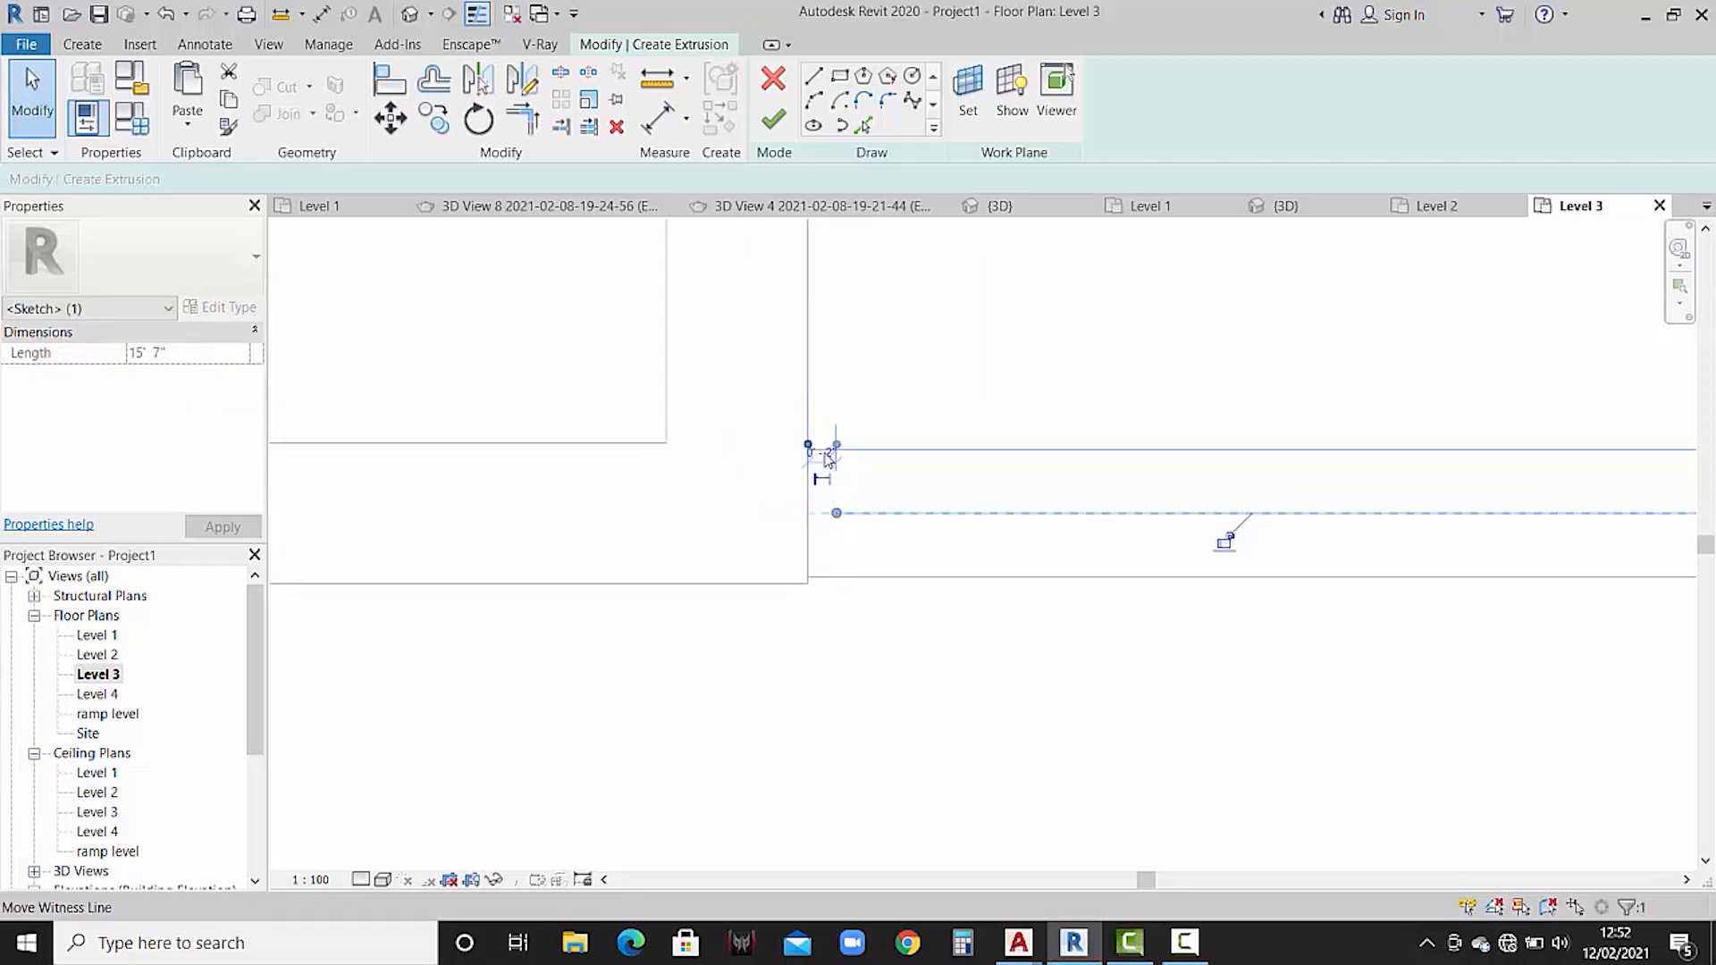
scroll(827, 460, "up", 4)
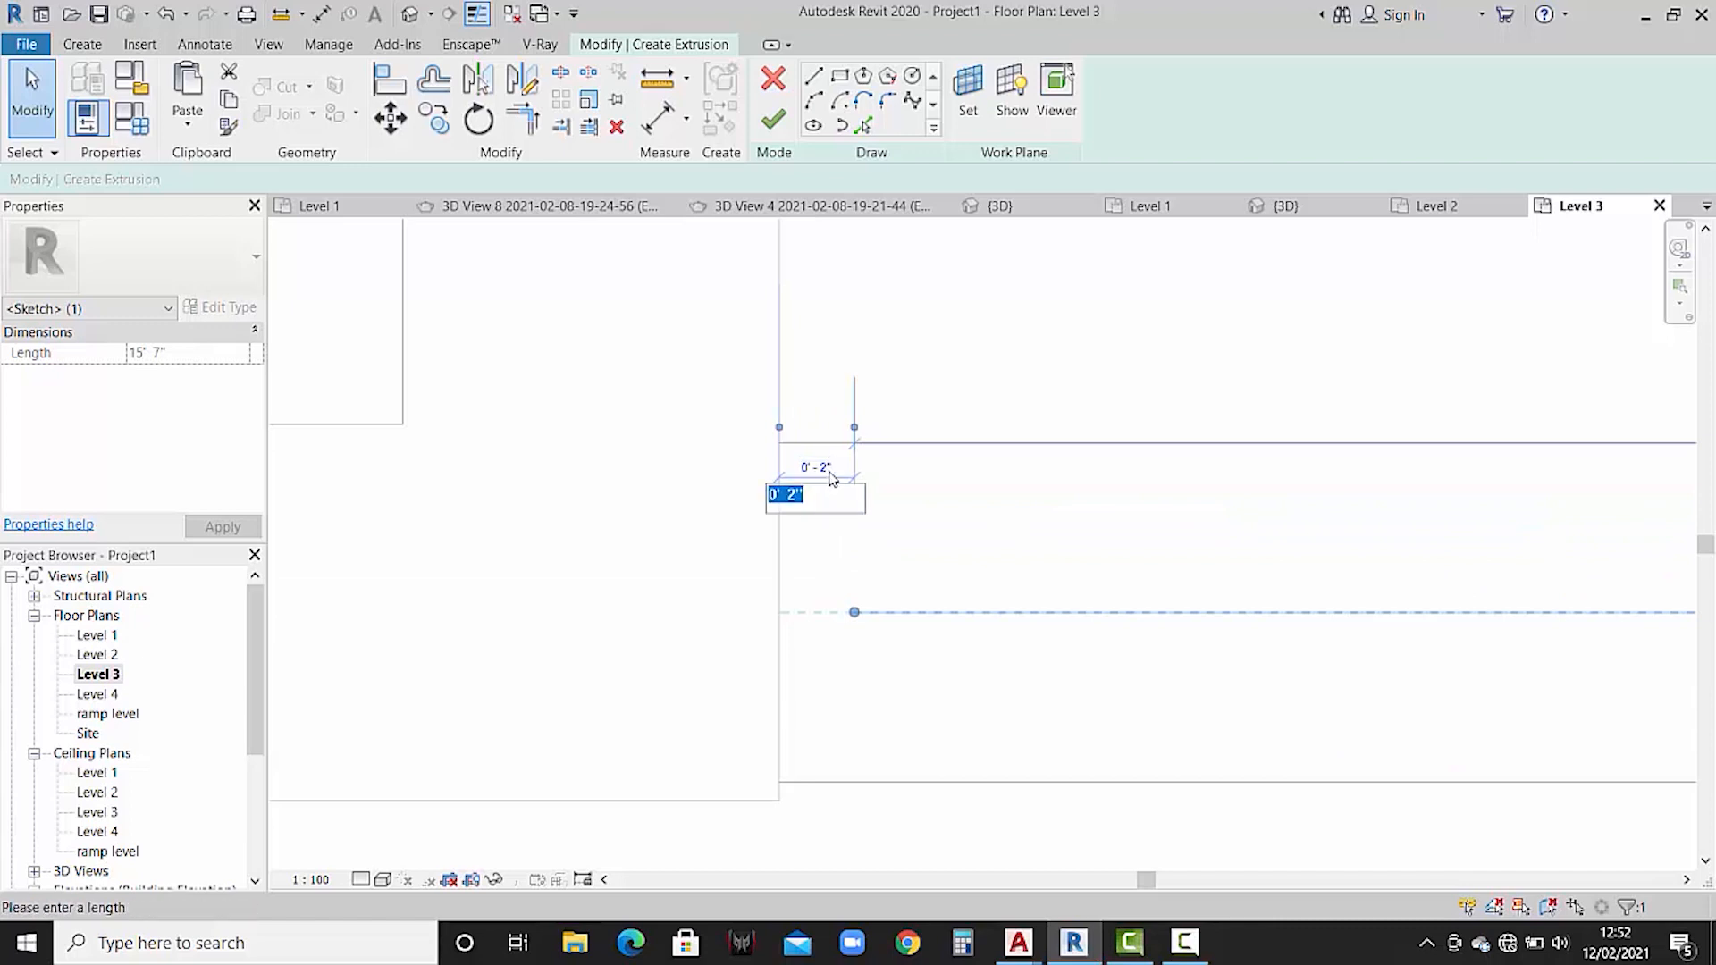
key("Return")
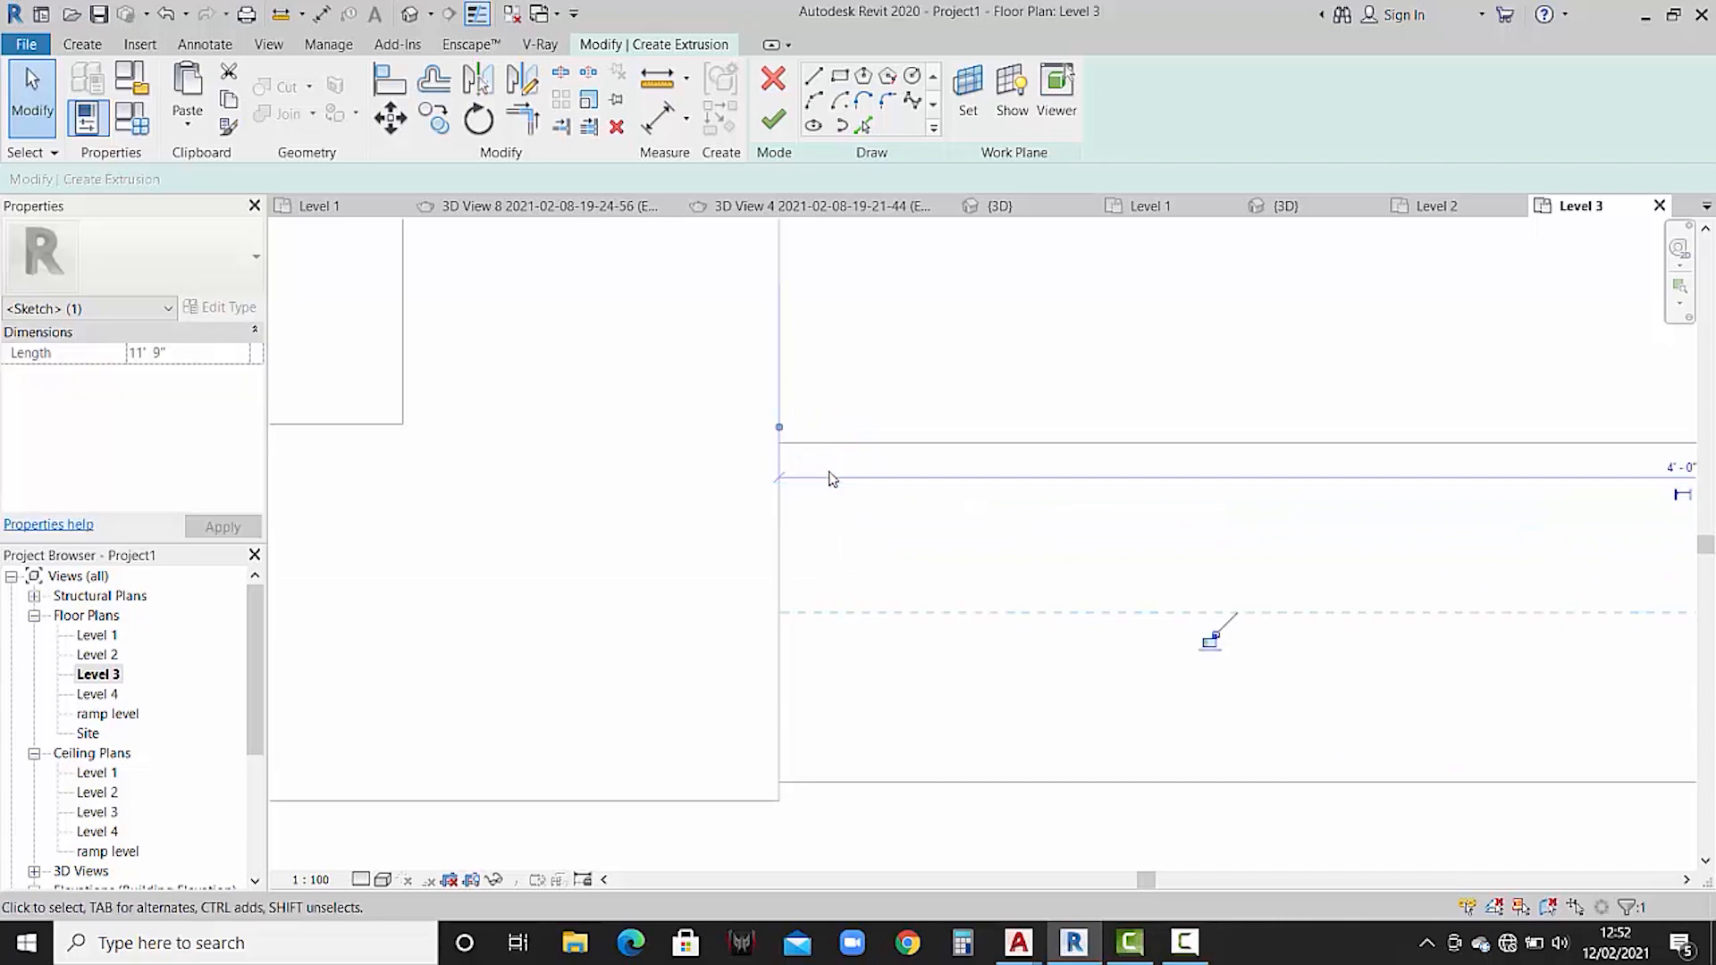
- Set the gap between the front sketch line's west end and the adjoining wall to 4"
left_click(930, 552)
scroll(934, 555, "down", 5)
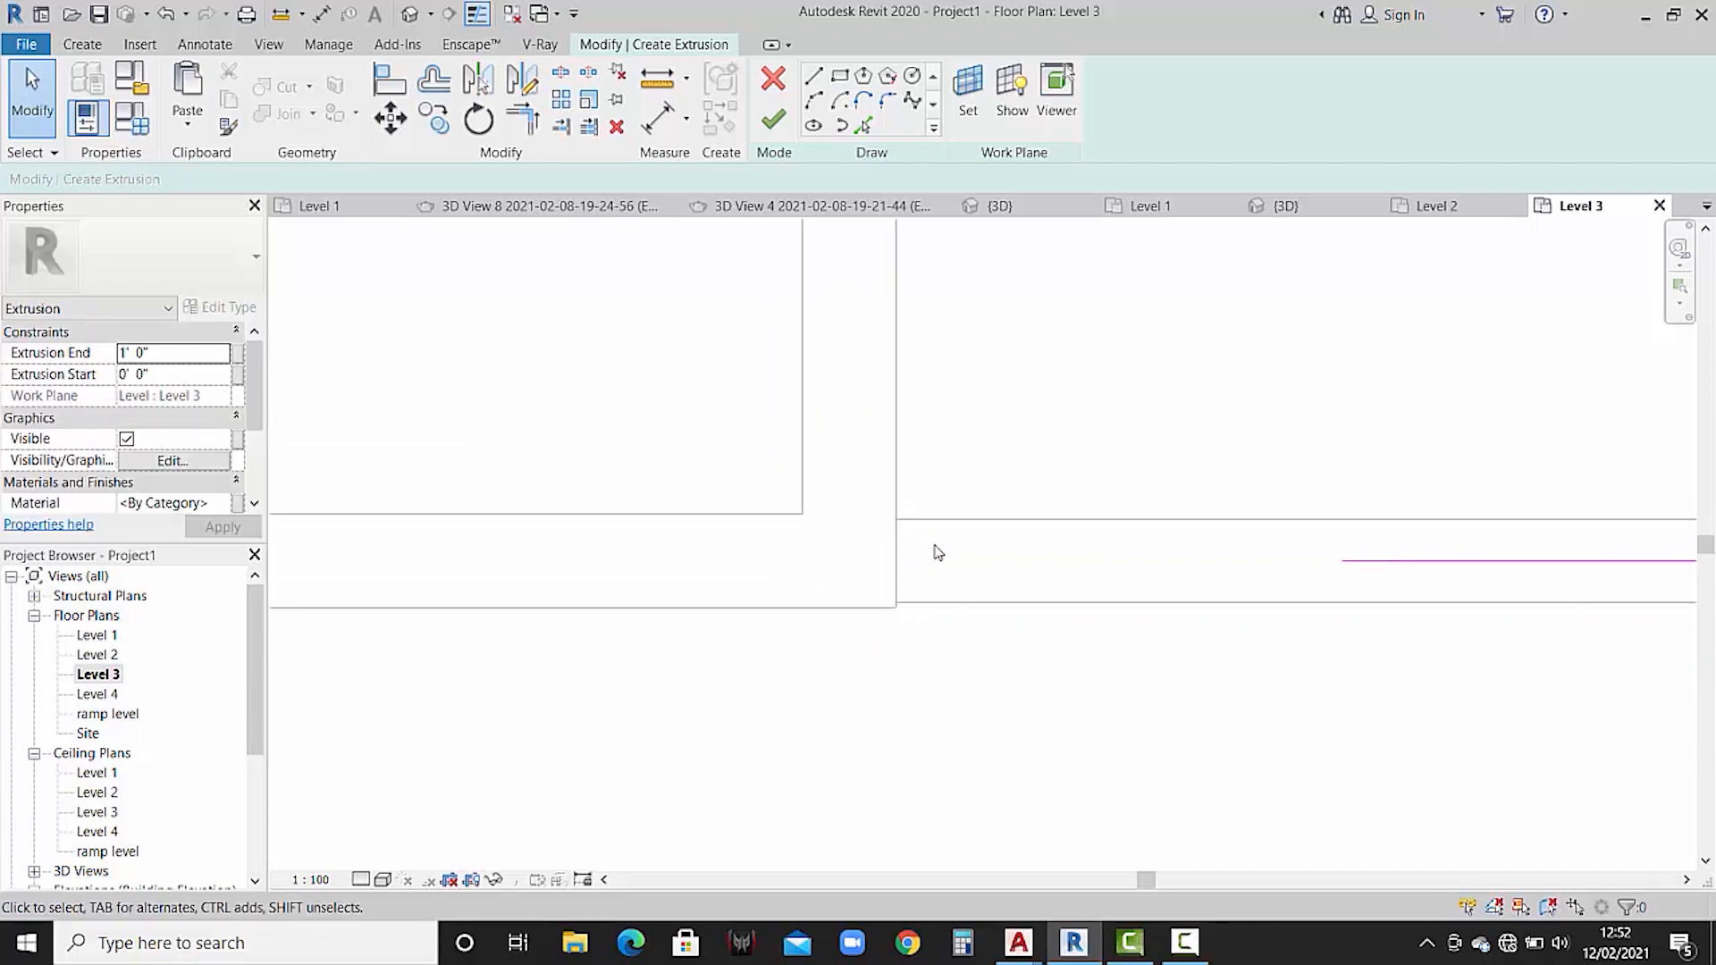
left_click(1084, 554)
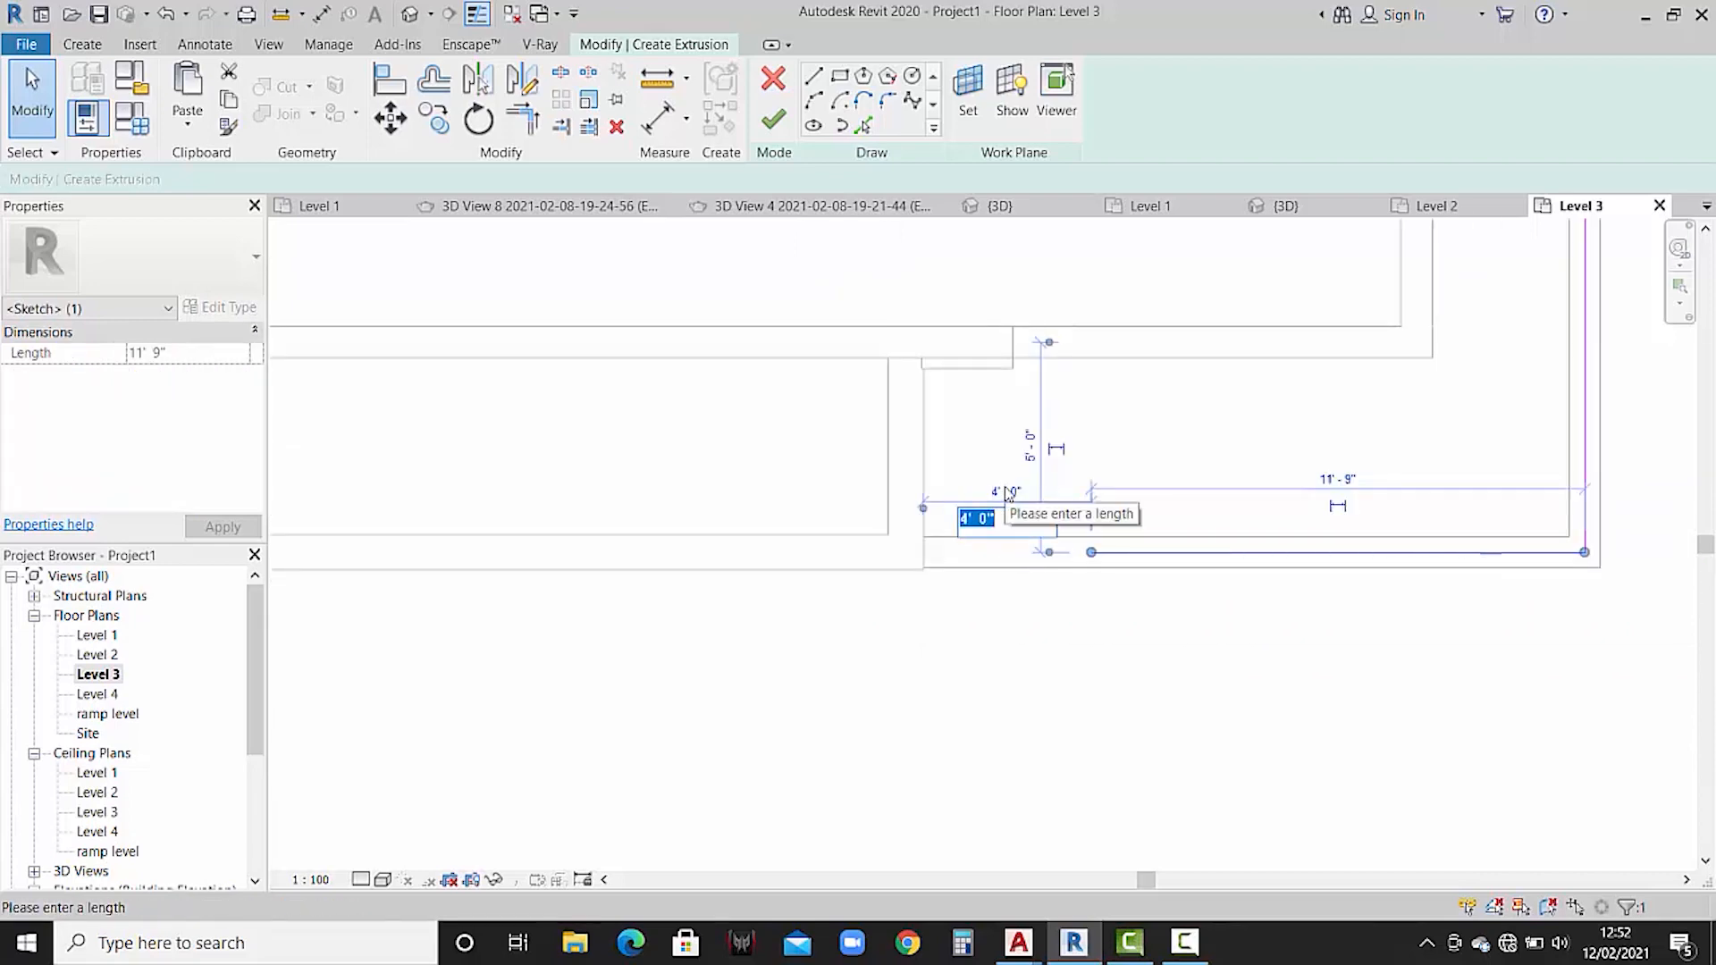
type("4\"")
key("Return")
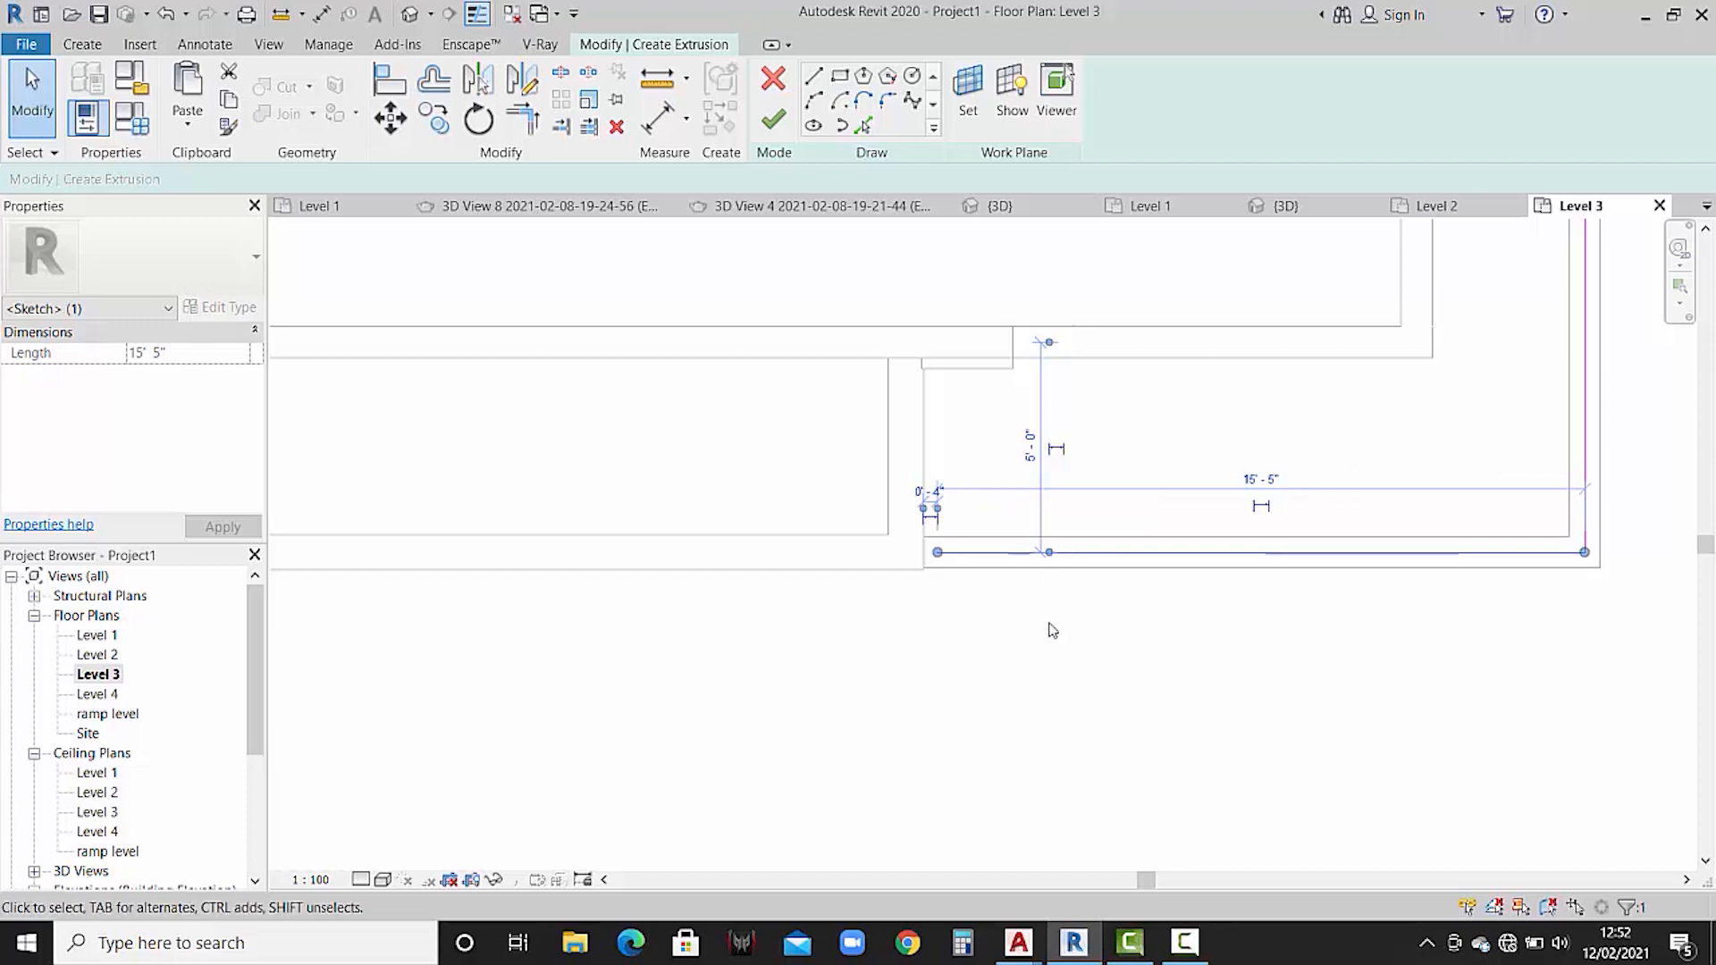
left_click(990, 564)
- Copy the front sketch line 2" towards the house using Pick Lines with an offset of 0' 2"
scroll(988, 564, "down", 4)
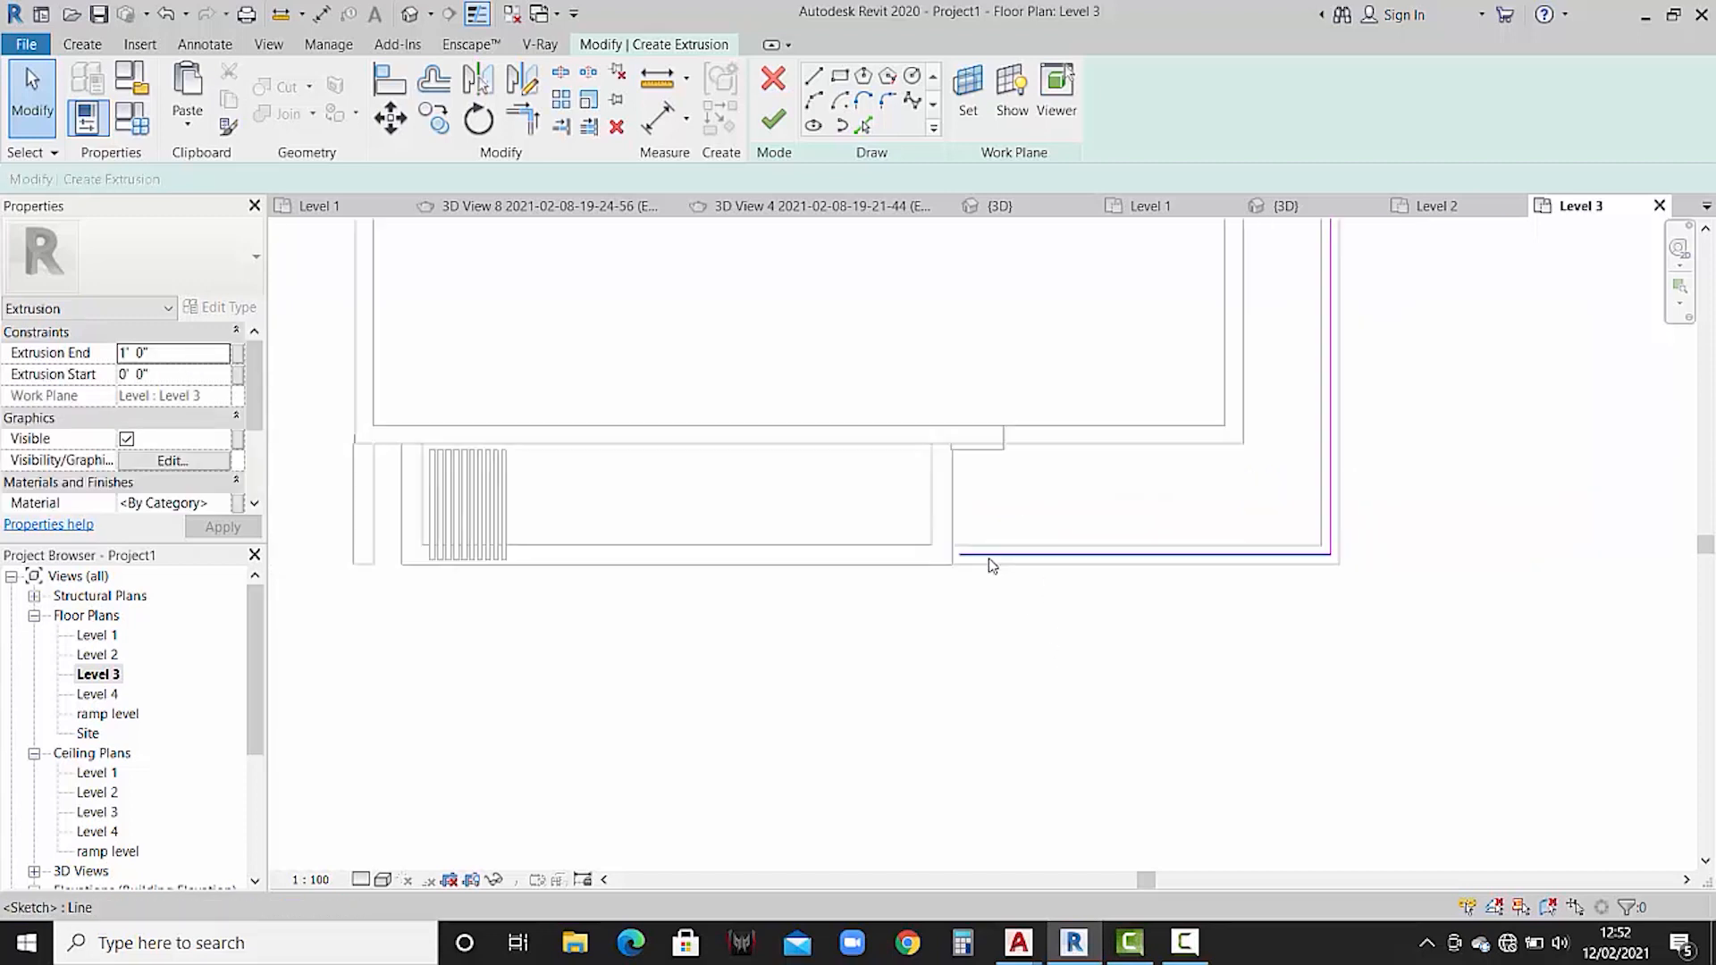
left_click(863, 126)
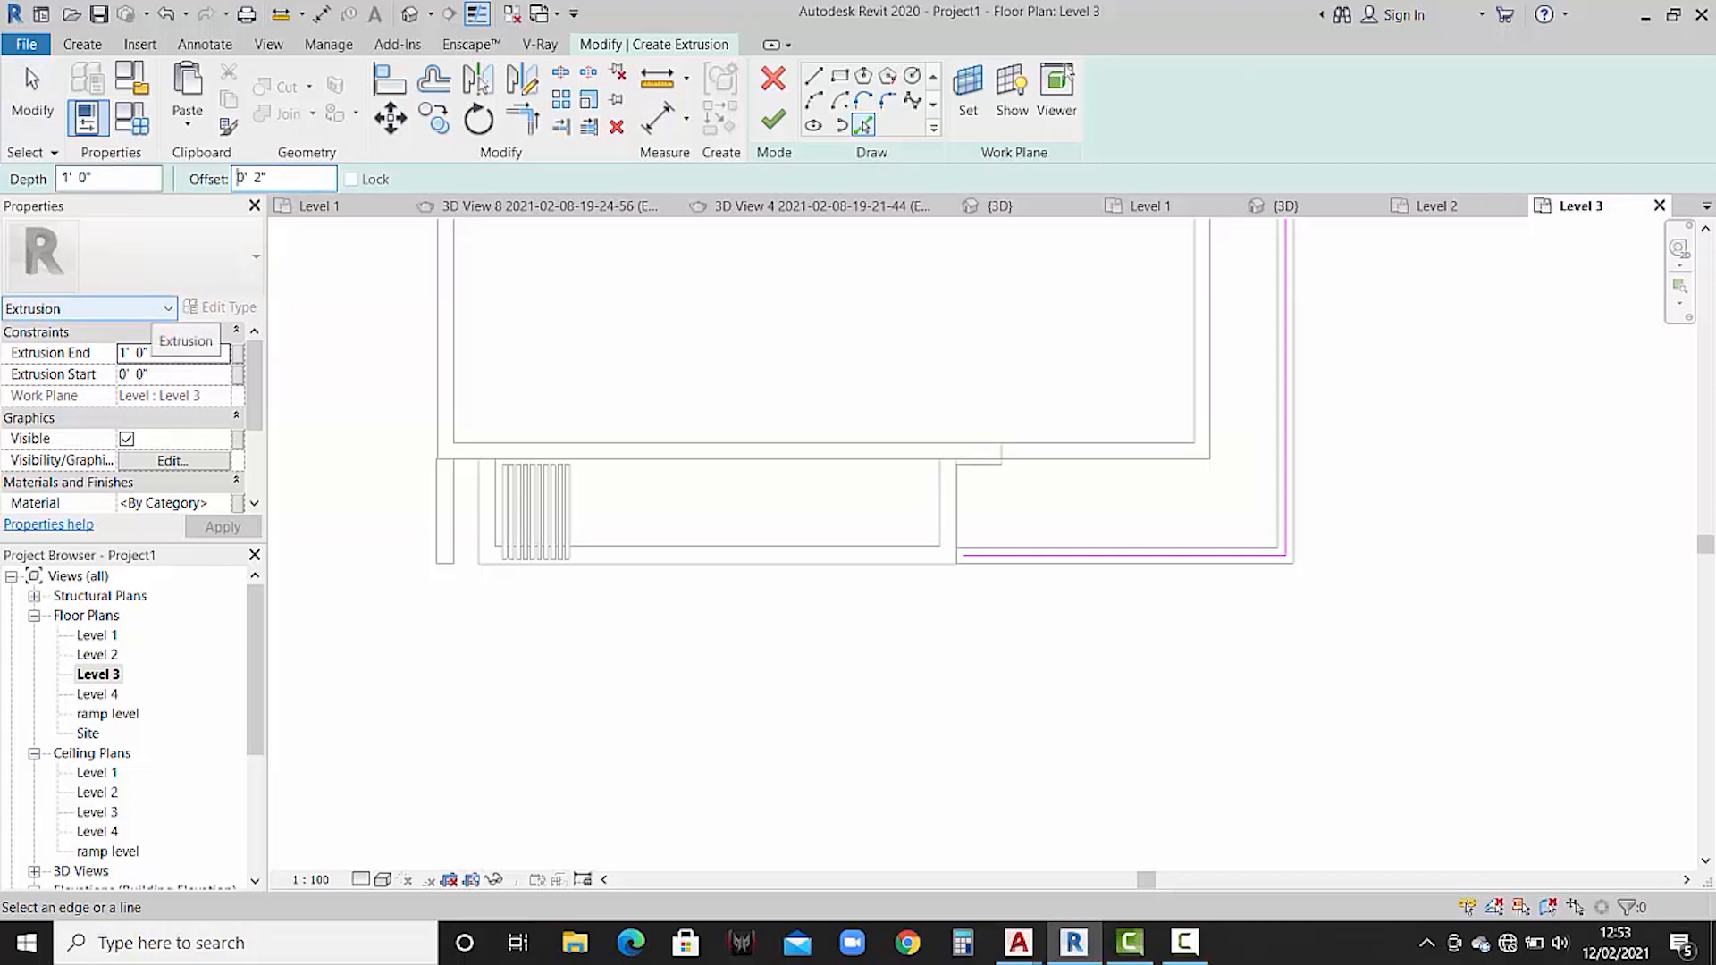
scroll(992, 568, "up", 6)
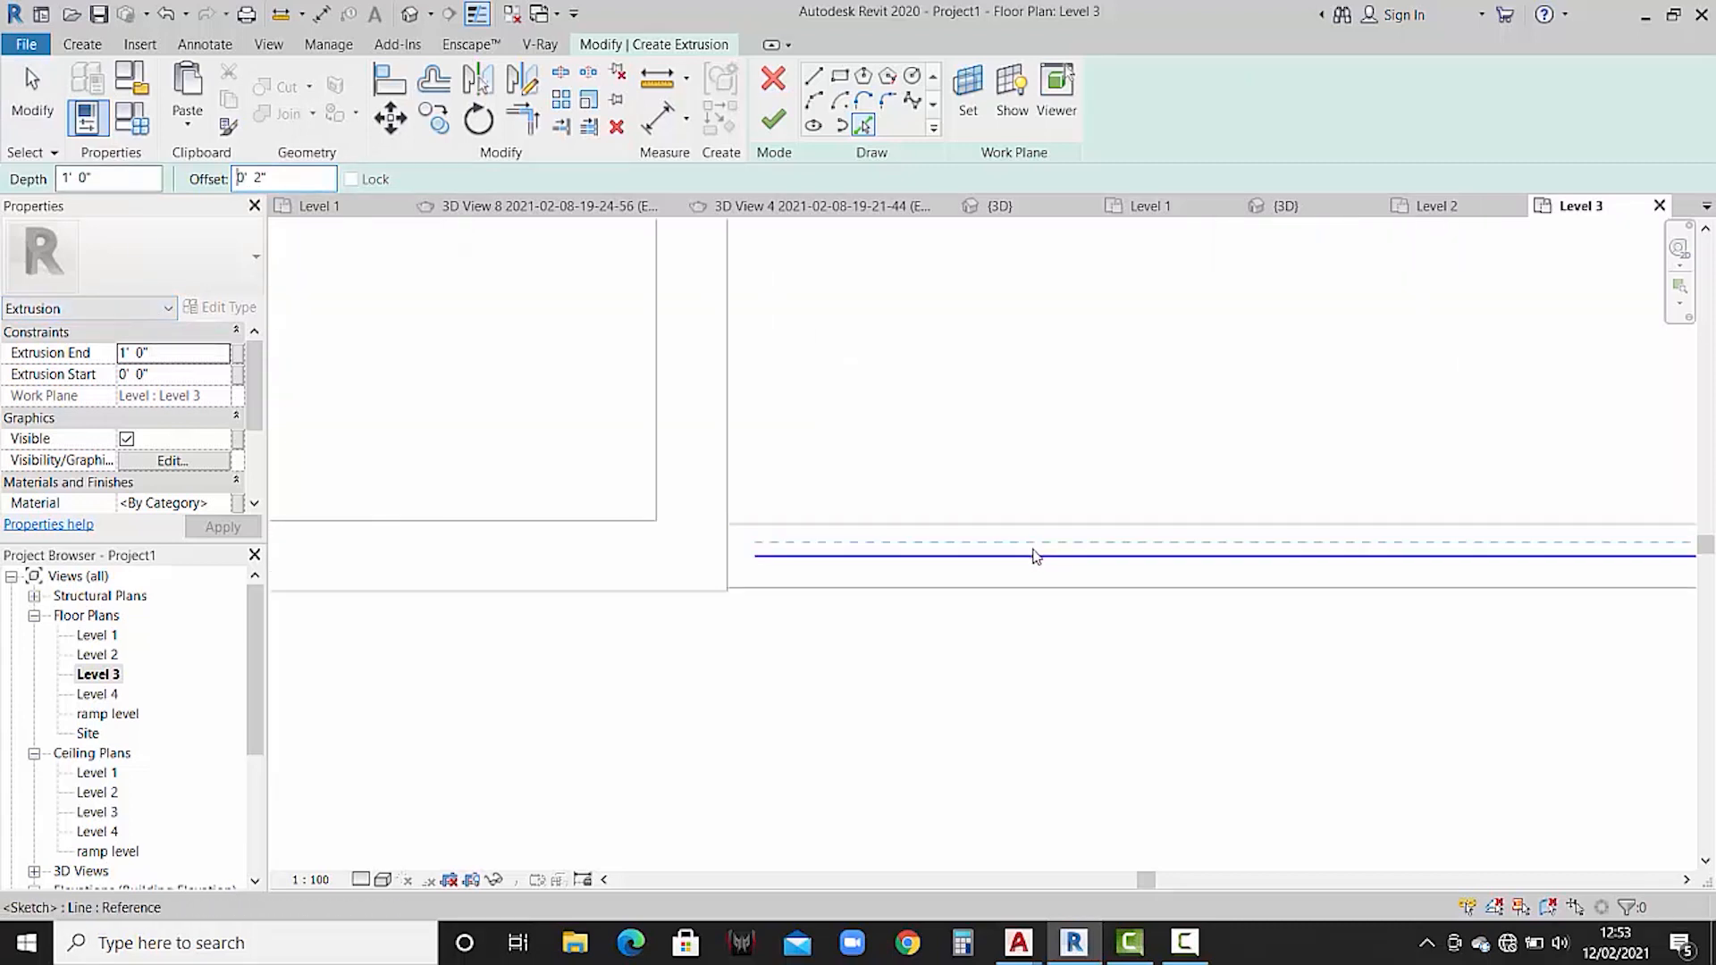
left_click(1034, 555)
scroll(981, 512, "down", 5)
middle_click_drag(1126, 559, 714, 685)
scroll(714, 685, "down", 1)
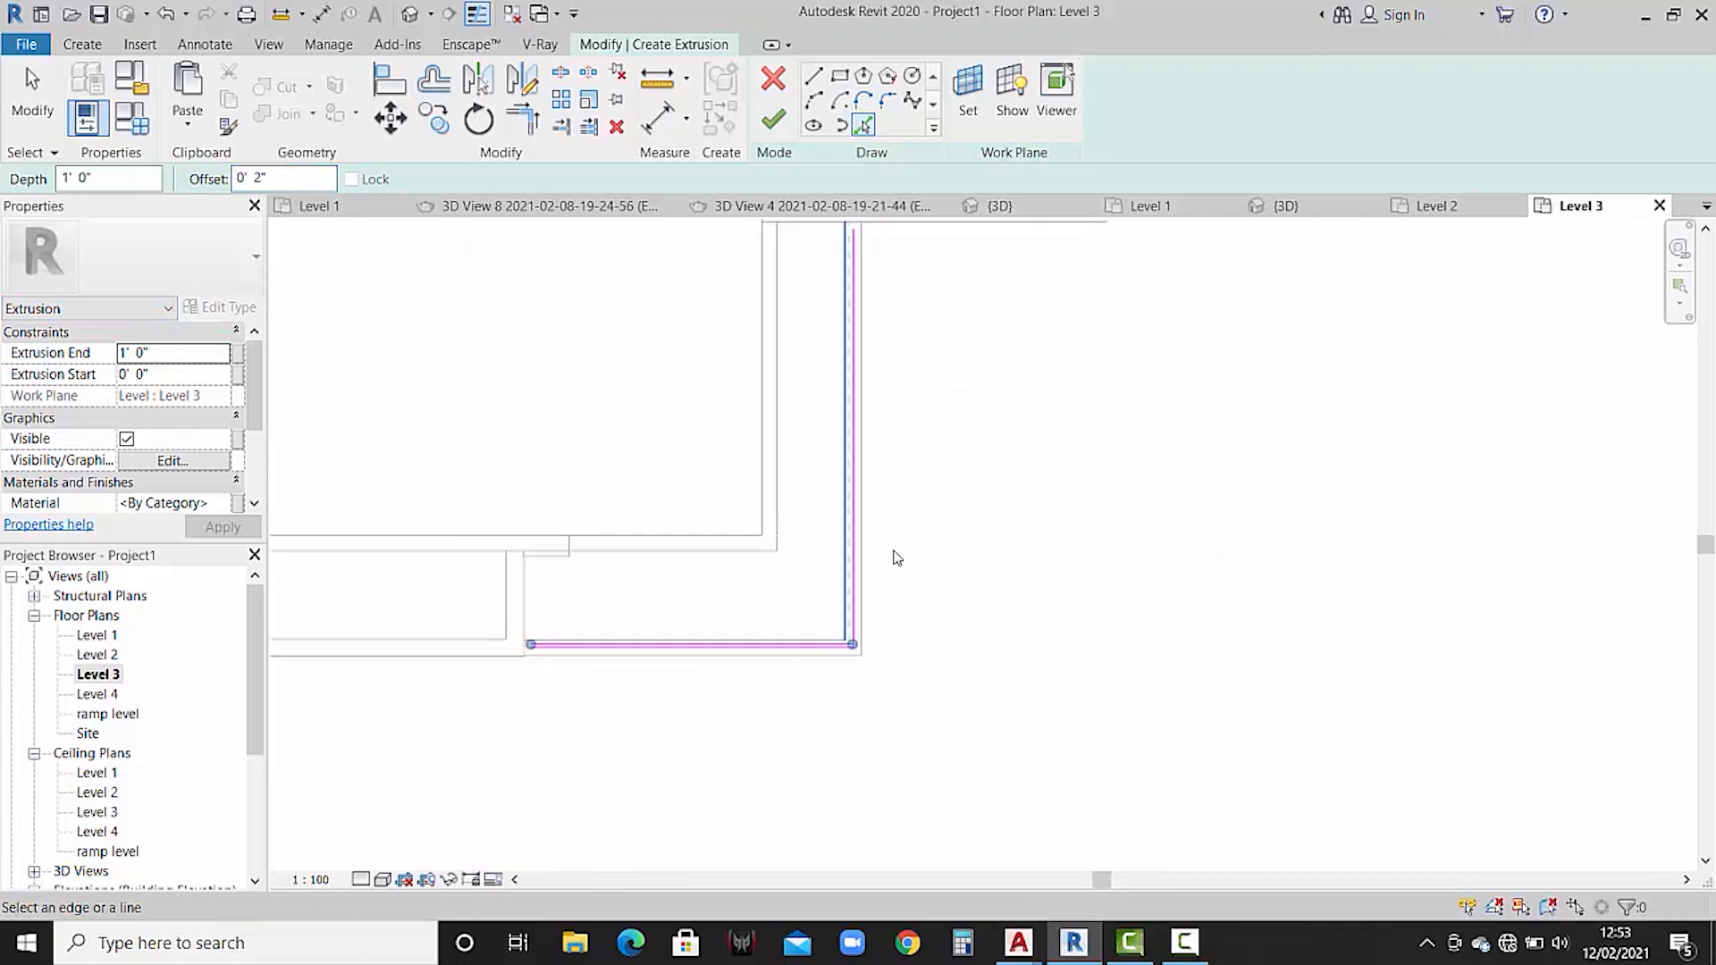
- Copy the east sketch line 2" inward, to its house side, with the same Pick Lines offset
scroll(890, 572, "up", 4)
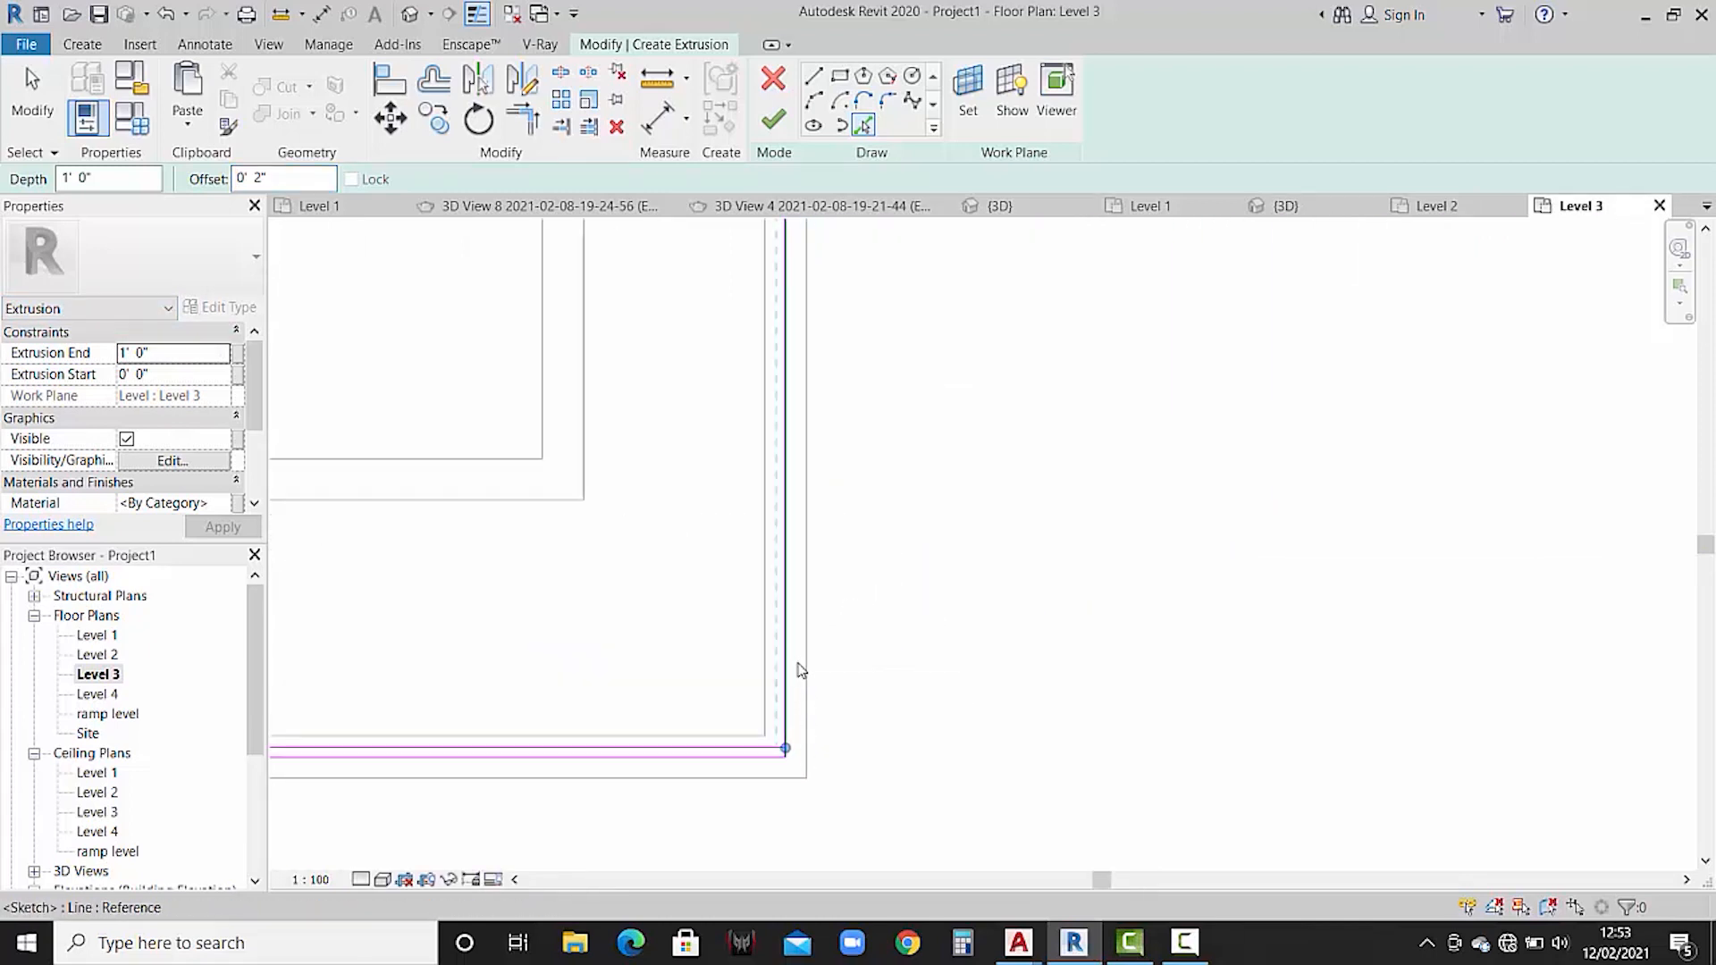
scroll(801, 672, "up", 2)
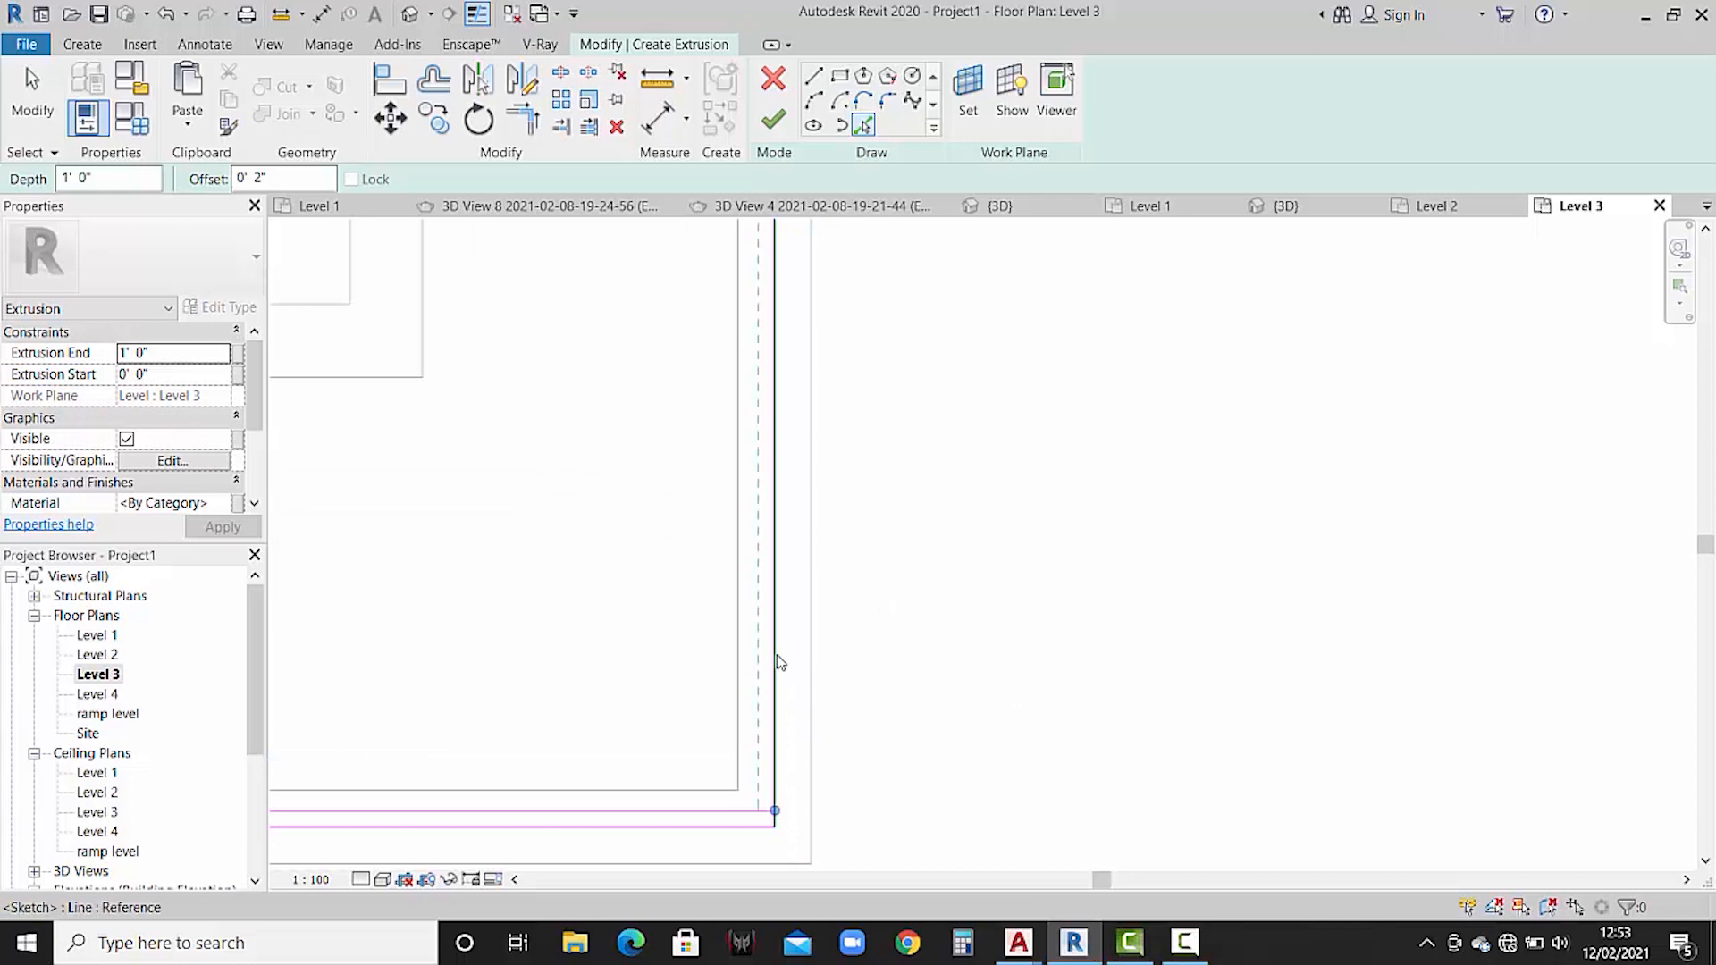
scroll(777, 655, "up", 3)
left_click(777, 655)
scroll(845, 595, "down", 3)
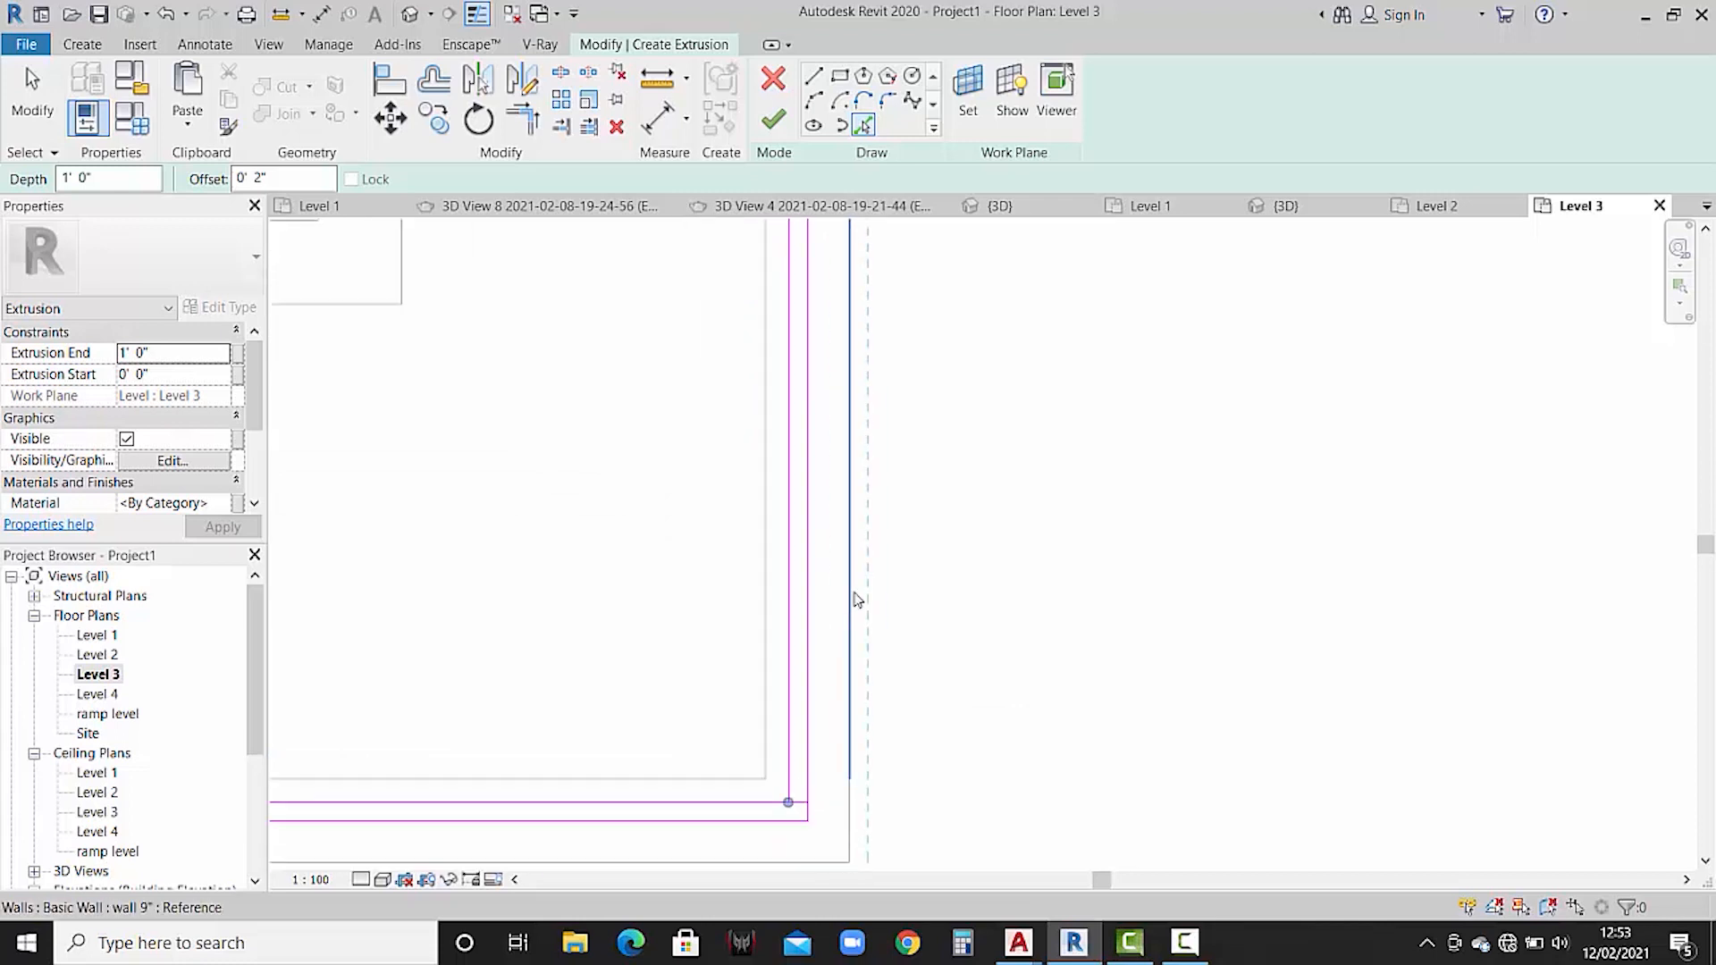
scroll(856, 599, "down", 3)
- Close the west end of the front line pair with a short line drawn at 0' 0" offset
left_click(536, 93)
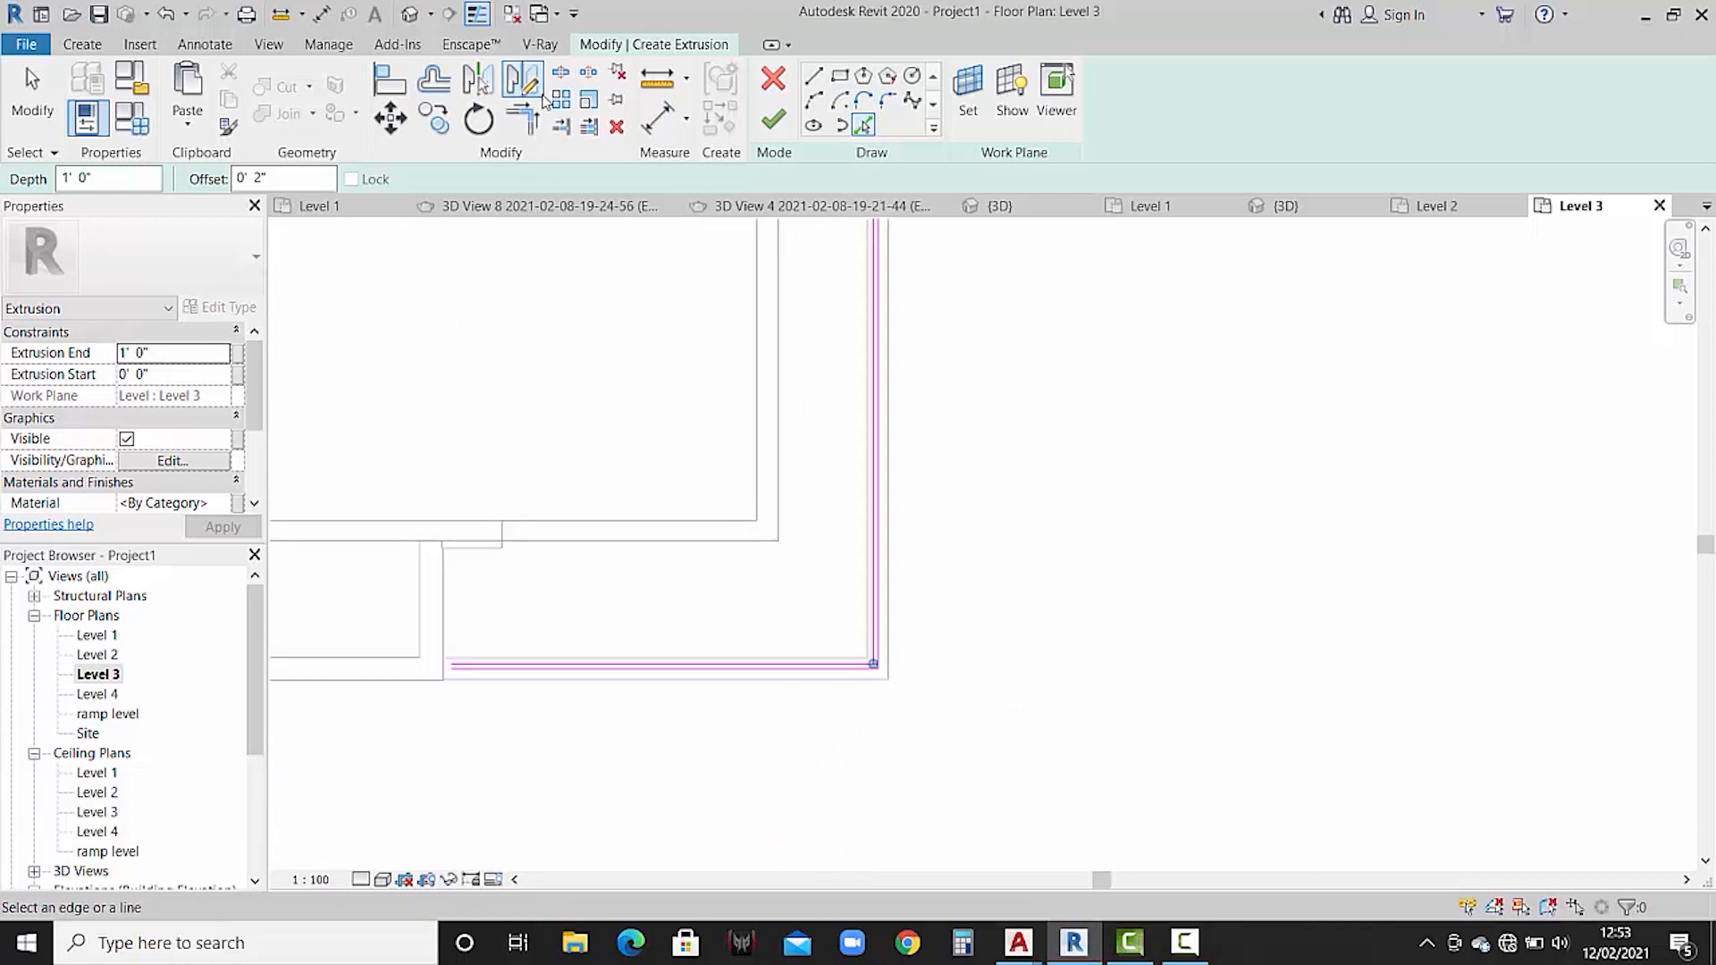
left_click(814, 75)
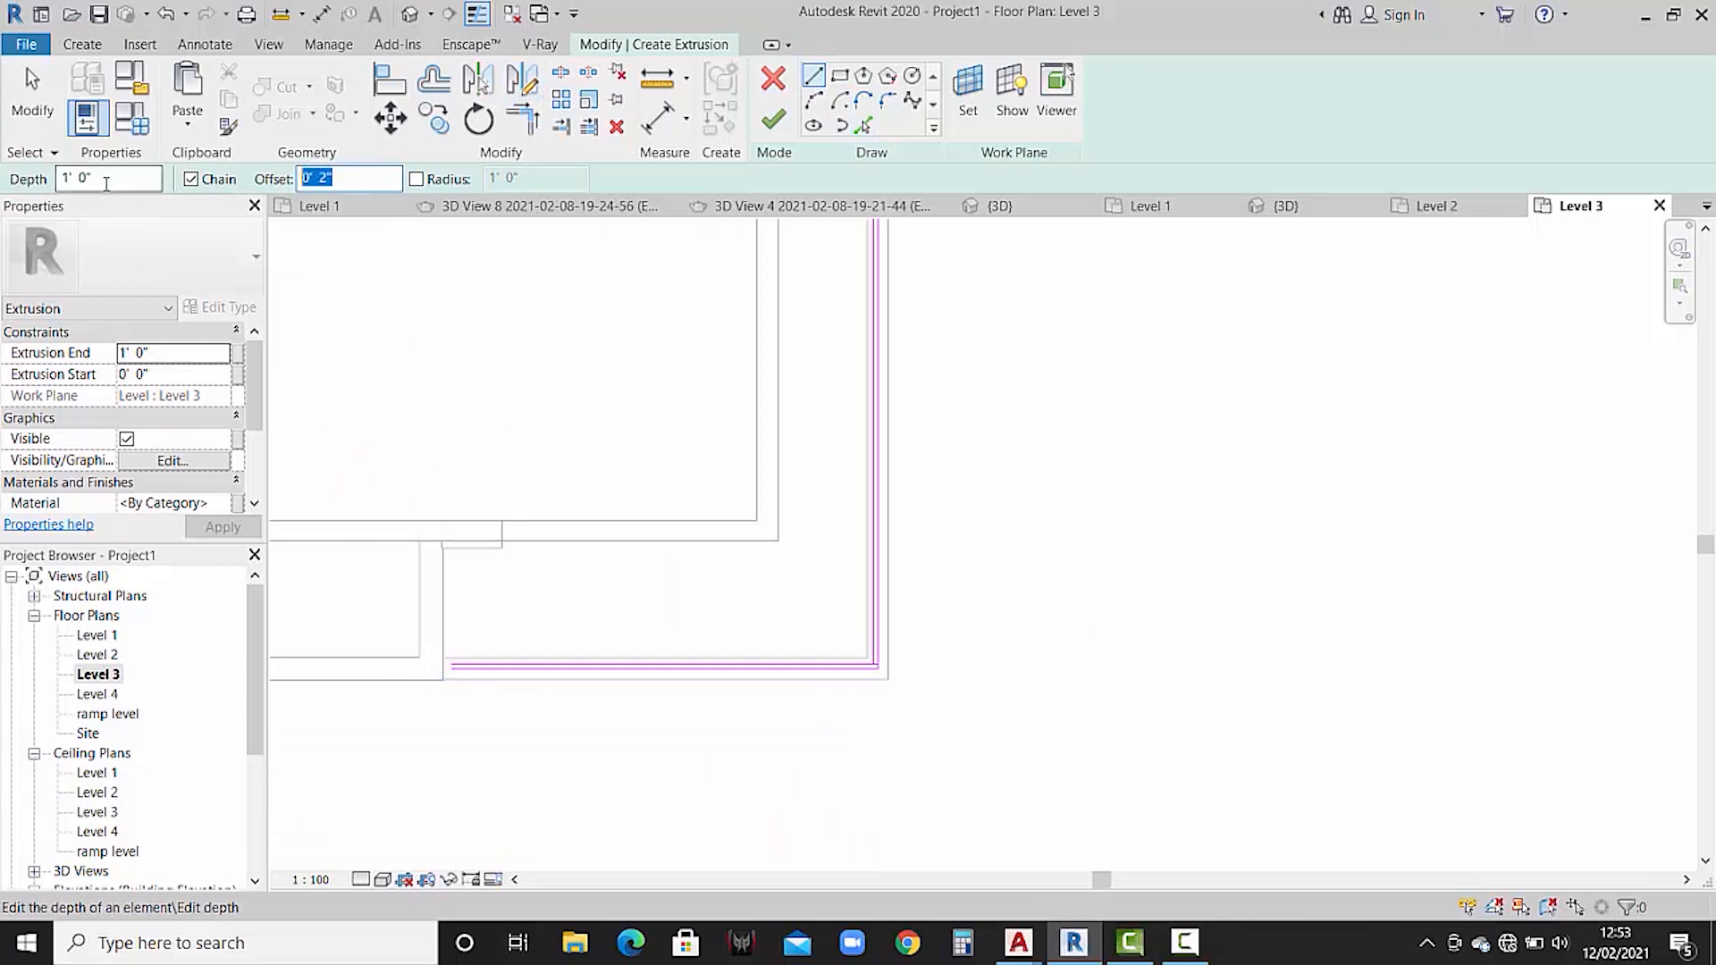
scroll(479, 655, "up", 5)
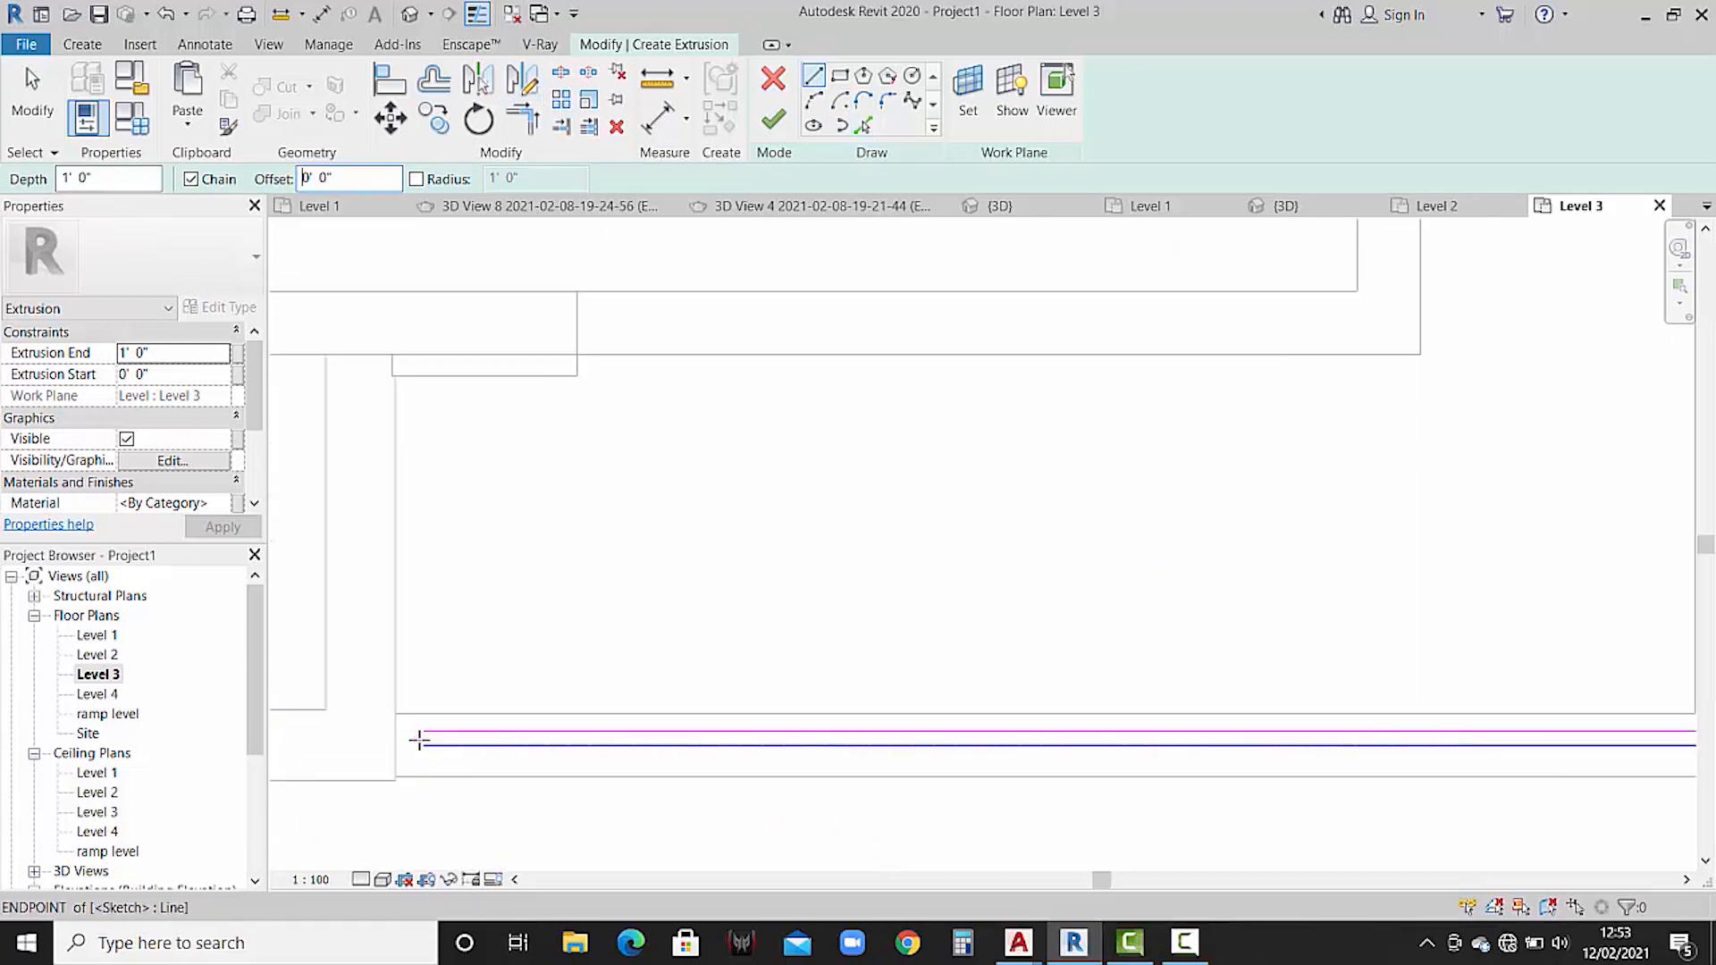
left_click(493, 508)
left_click(493, 522)
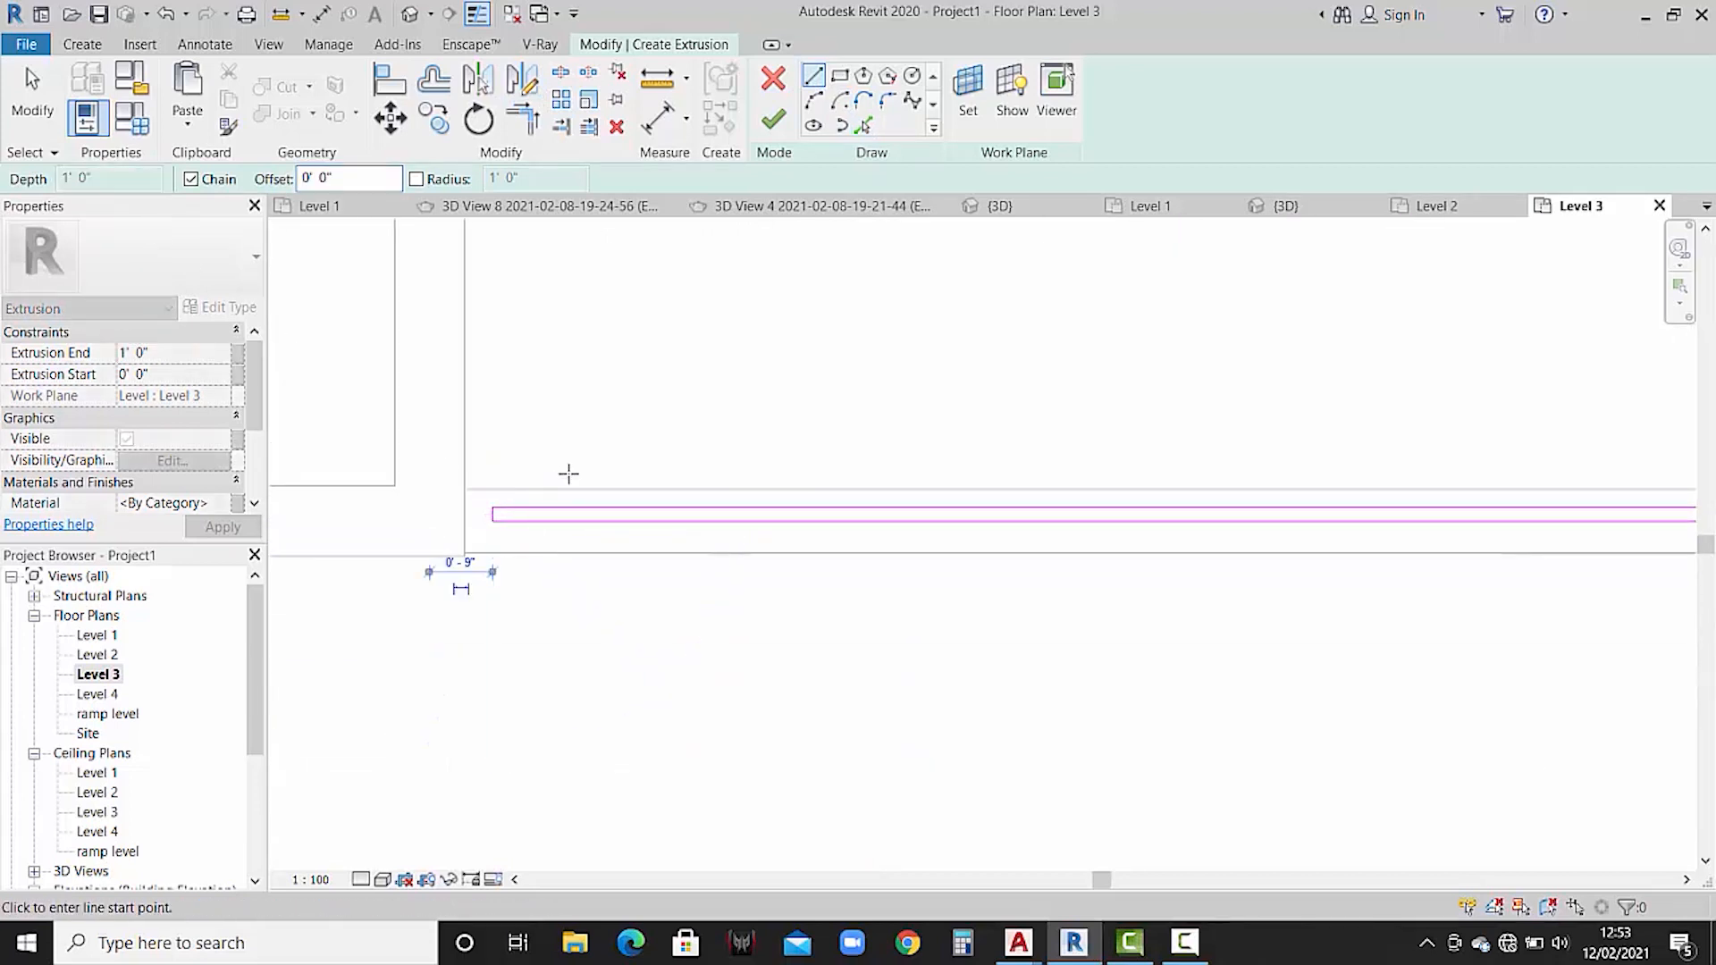
- Close the rear end of the east line pair with a short line near the house wall
scroll(569, 474, "down", 5)
mouse_move(978, 529)
middle_mouse_down()
mouse_move(922, 703)
mouse_move(923, 778)
middle_mouse_up()
scroll(885, 487, "up", 6)
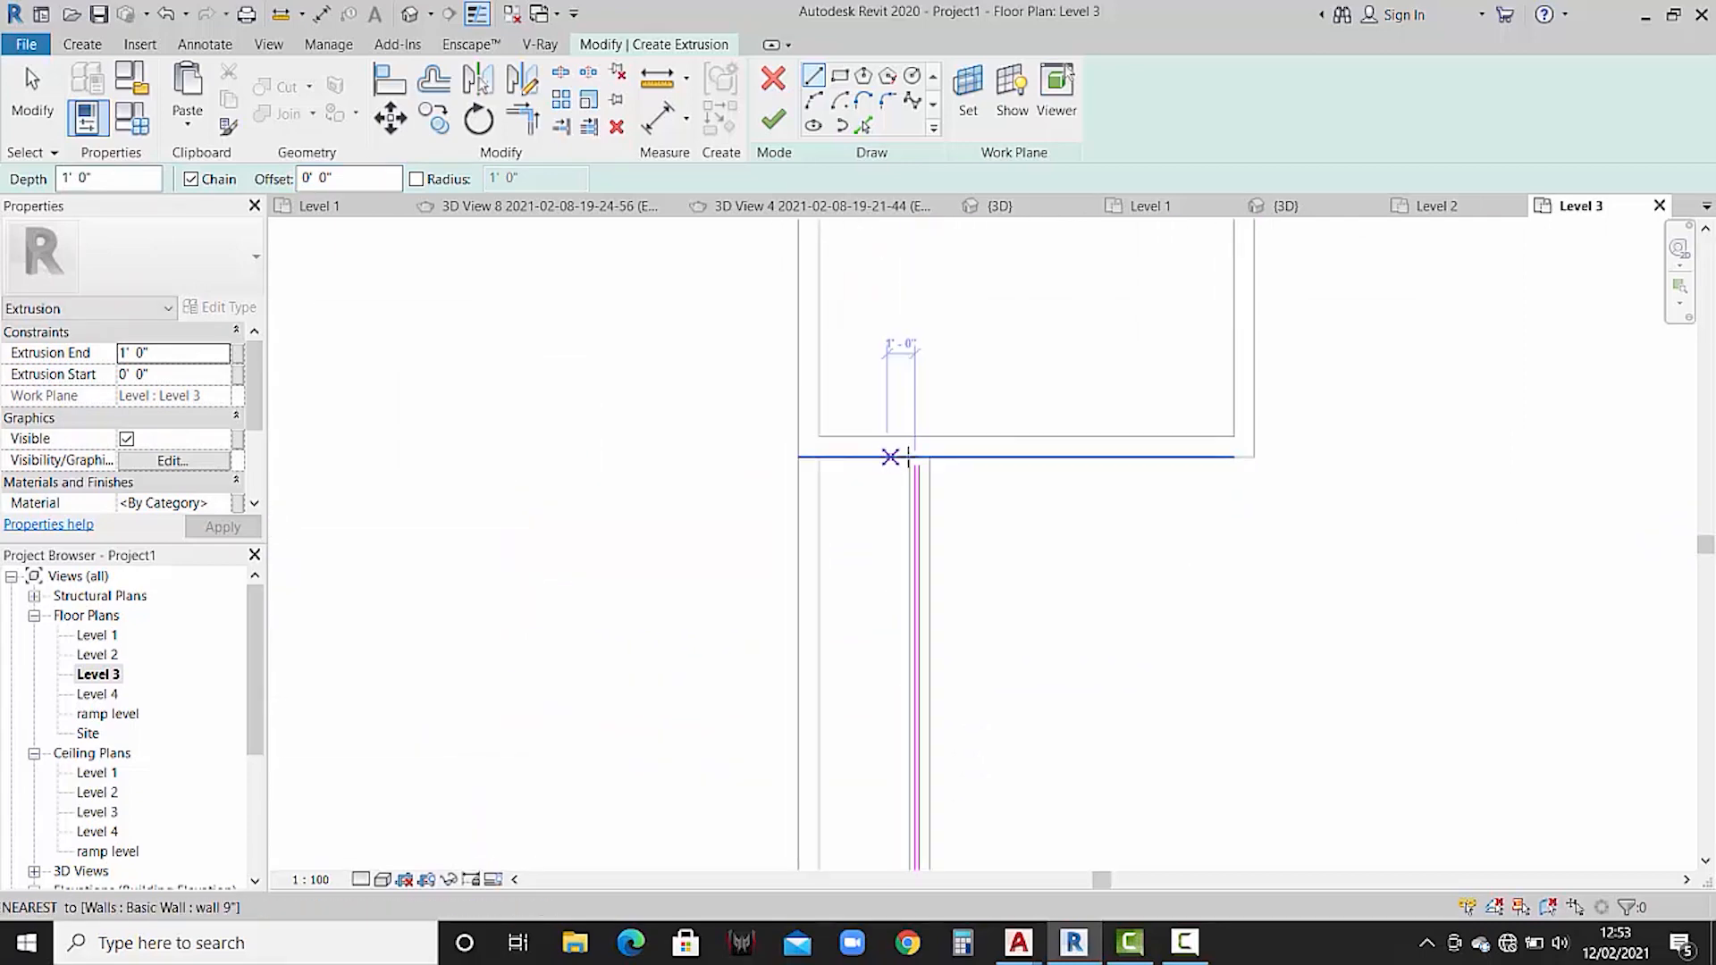
left_click(903, 468)
left_click(925, 469)
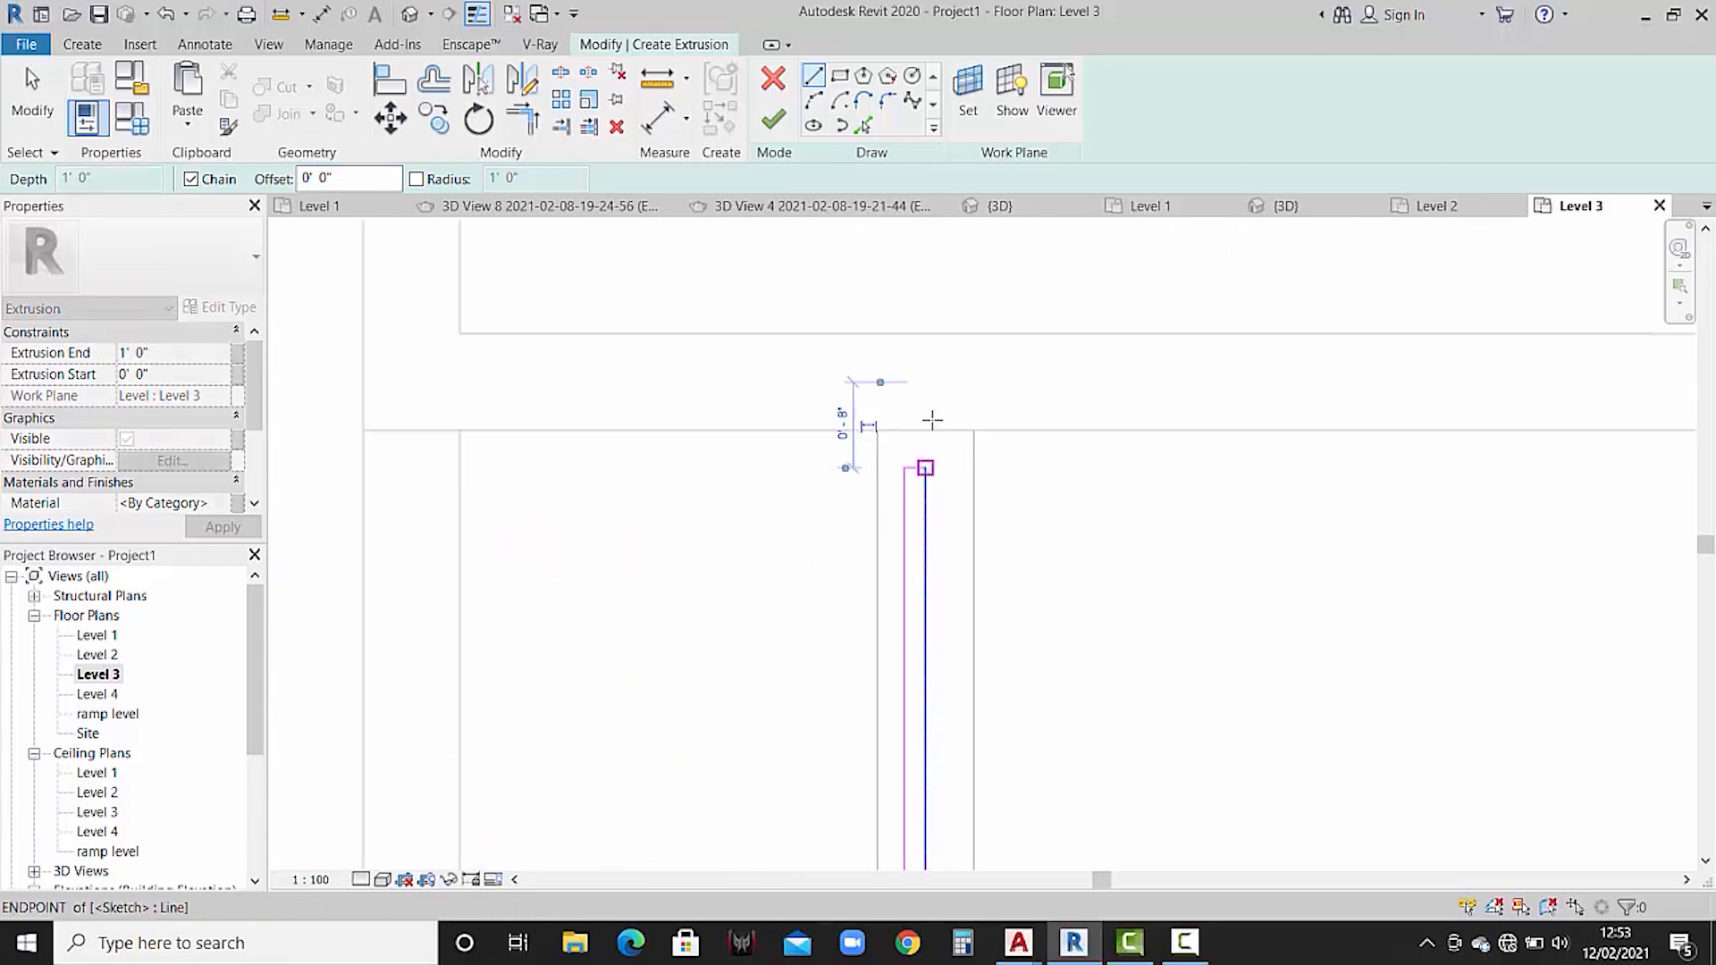
scroll(929, 354, "down", 3)
key("Escape")
- Trim the two inner sketch lines to a clean corner and finish the extrusion with its 1' 0" depth
left_click(532, 126)
scroll(1051, 503, "down", 2)
middle_click_drag(918, 632, 904, 264)
scroll(1006, 803, "up", 1)
middle_click_drag(1006, 803, 950, 426)
scroll(829, 735, "up", 3)
left_click(999, 615)
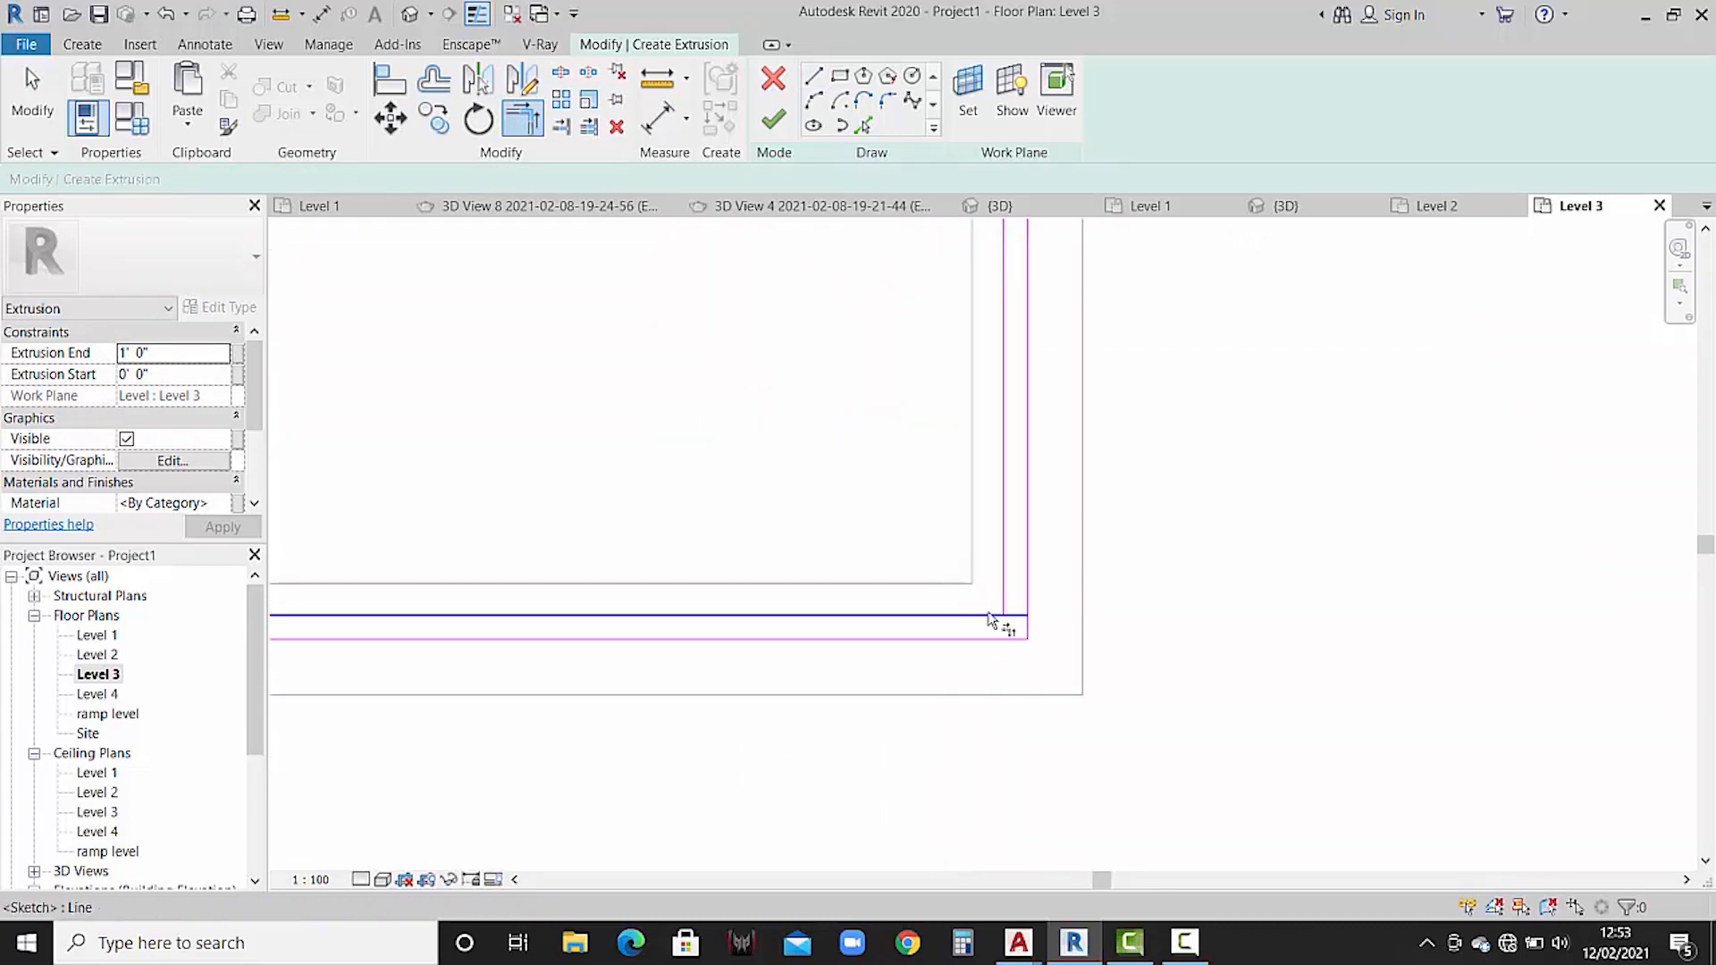
scroll(1031, 501, "down", 4)
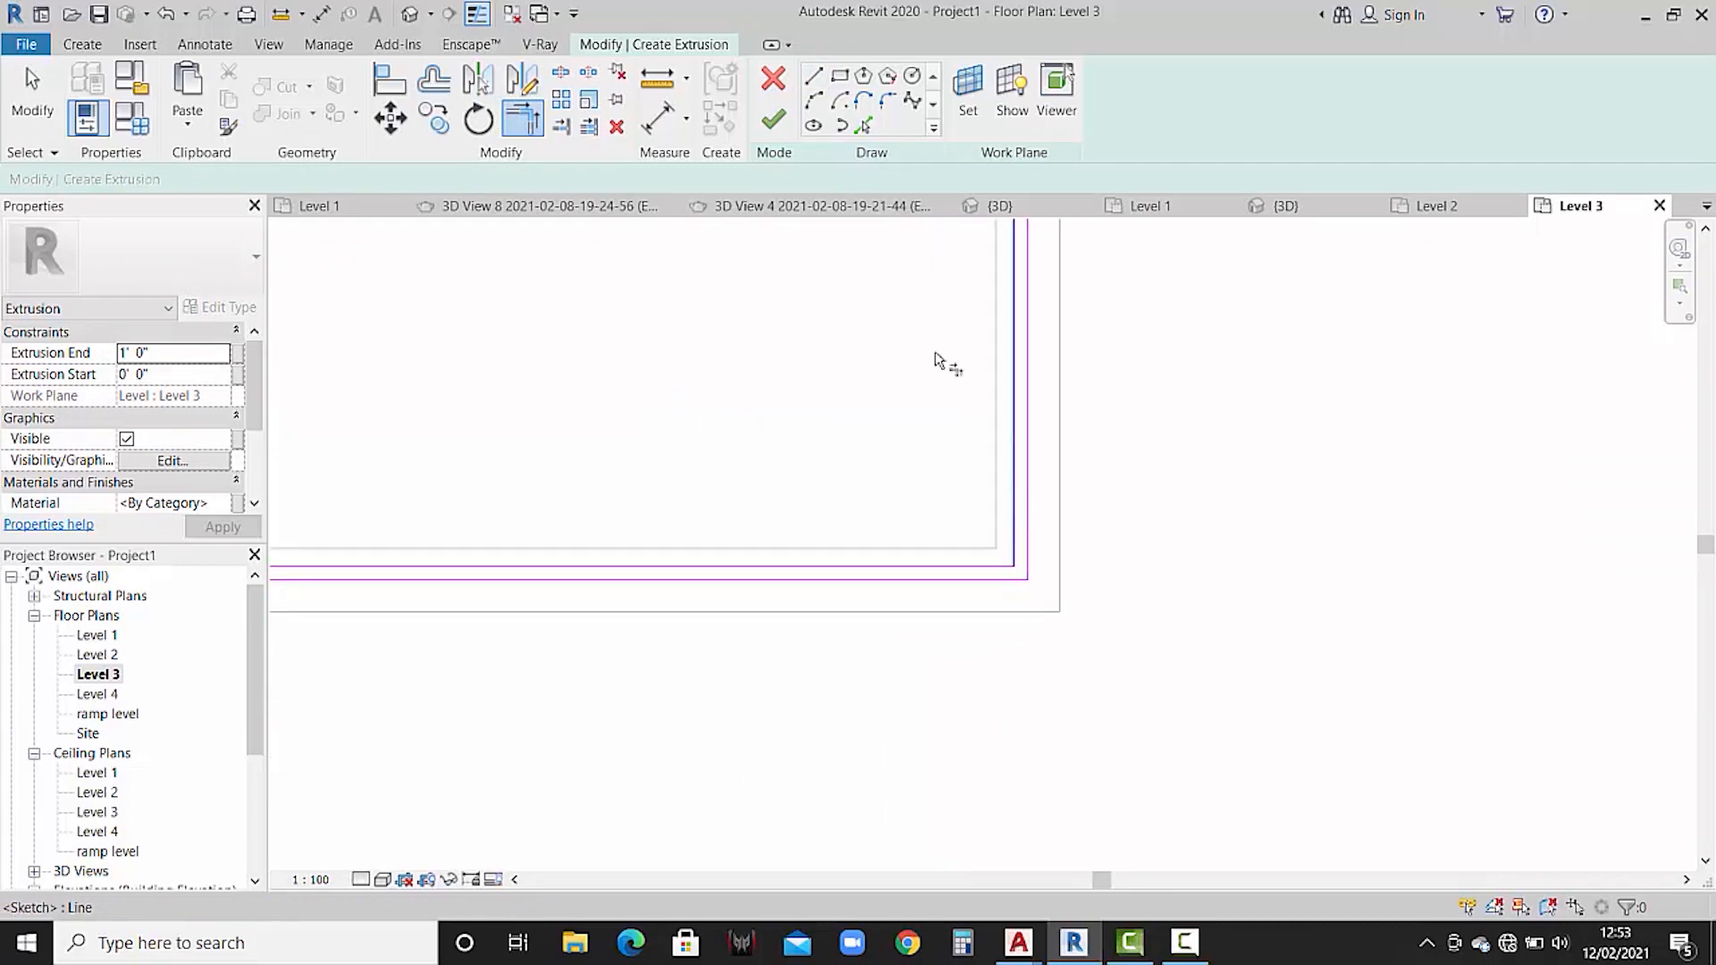
left_click(774, 119)
scroll(1055, 624, "down", 2)
scroll(1056, 623, "down", 2)
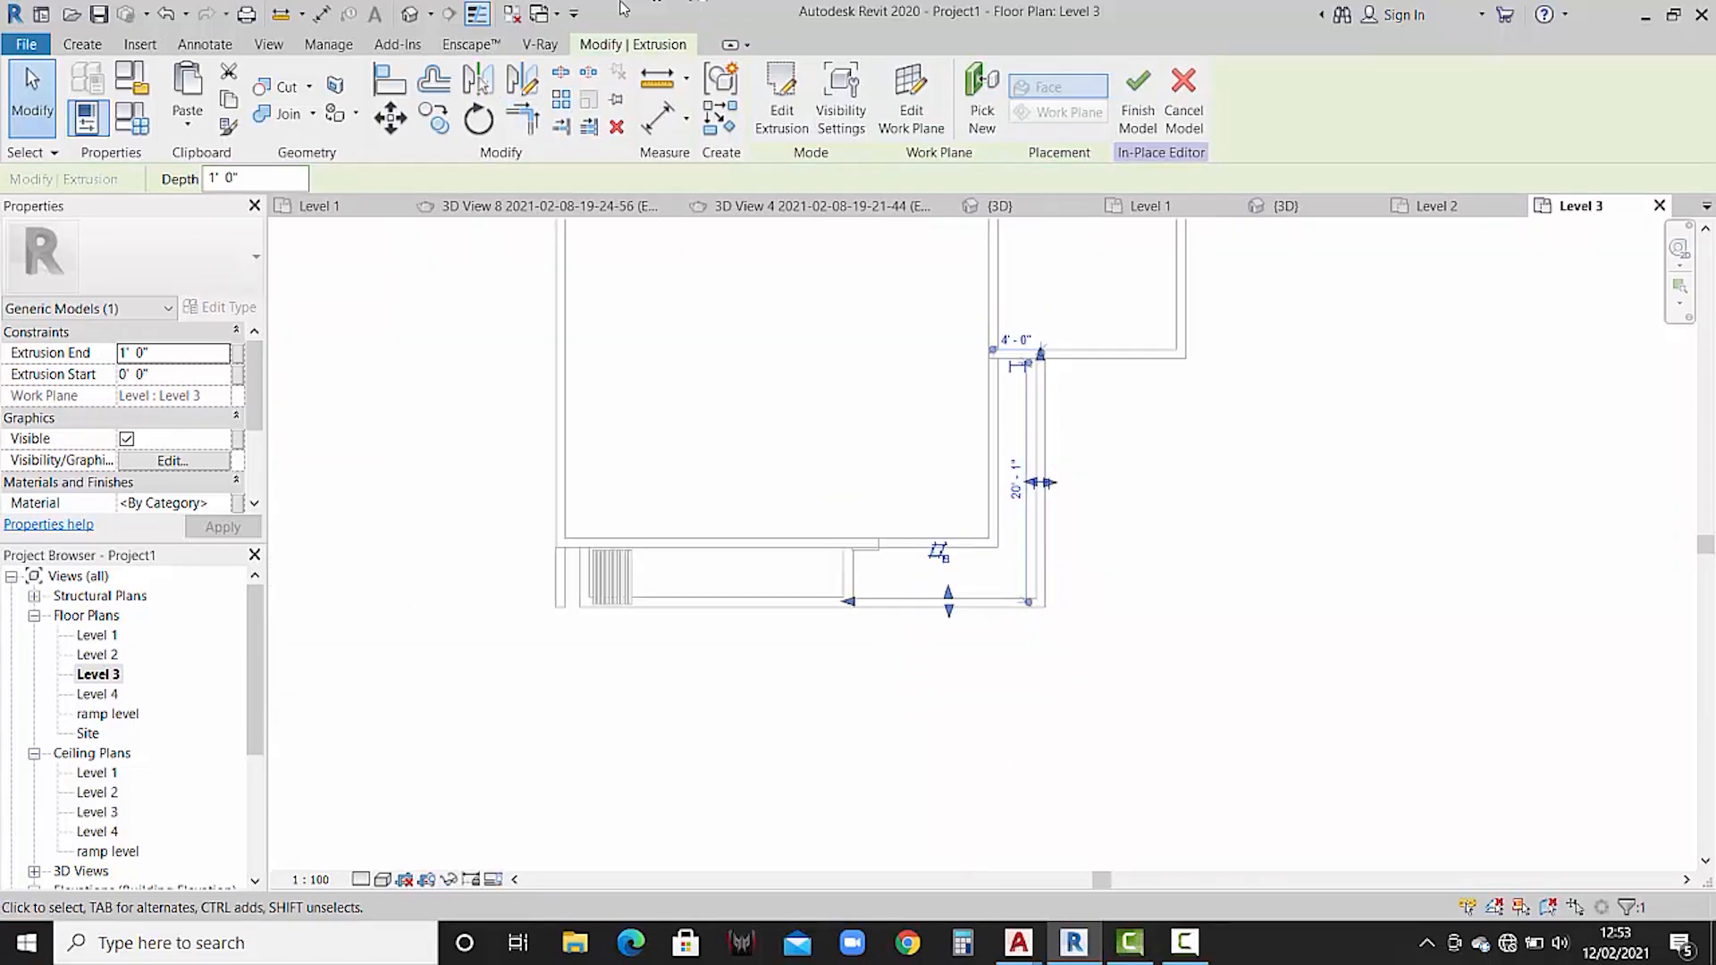
- In the 3D front view, fit the extrusion's top and bottom to the front frame's opening and finish the in-place model
left_click(436, 14)
key("Escape")
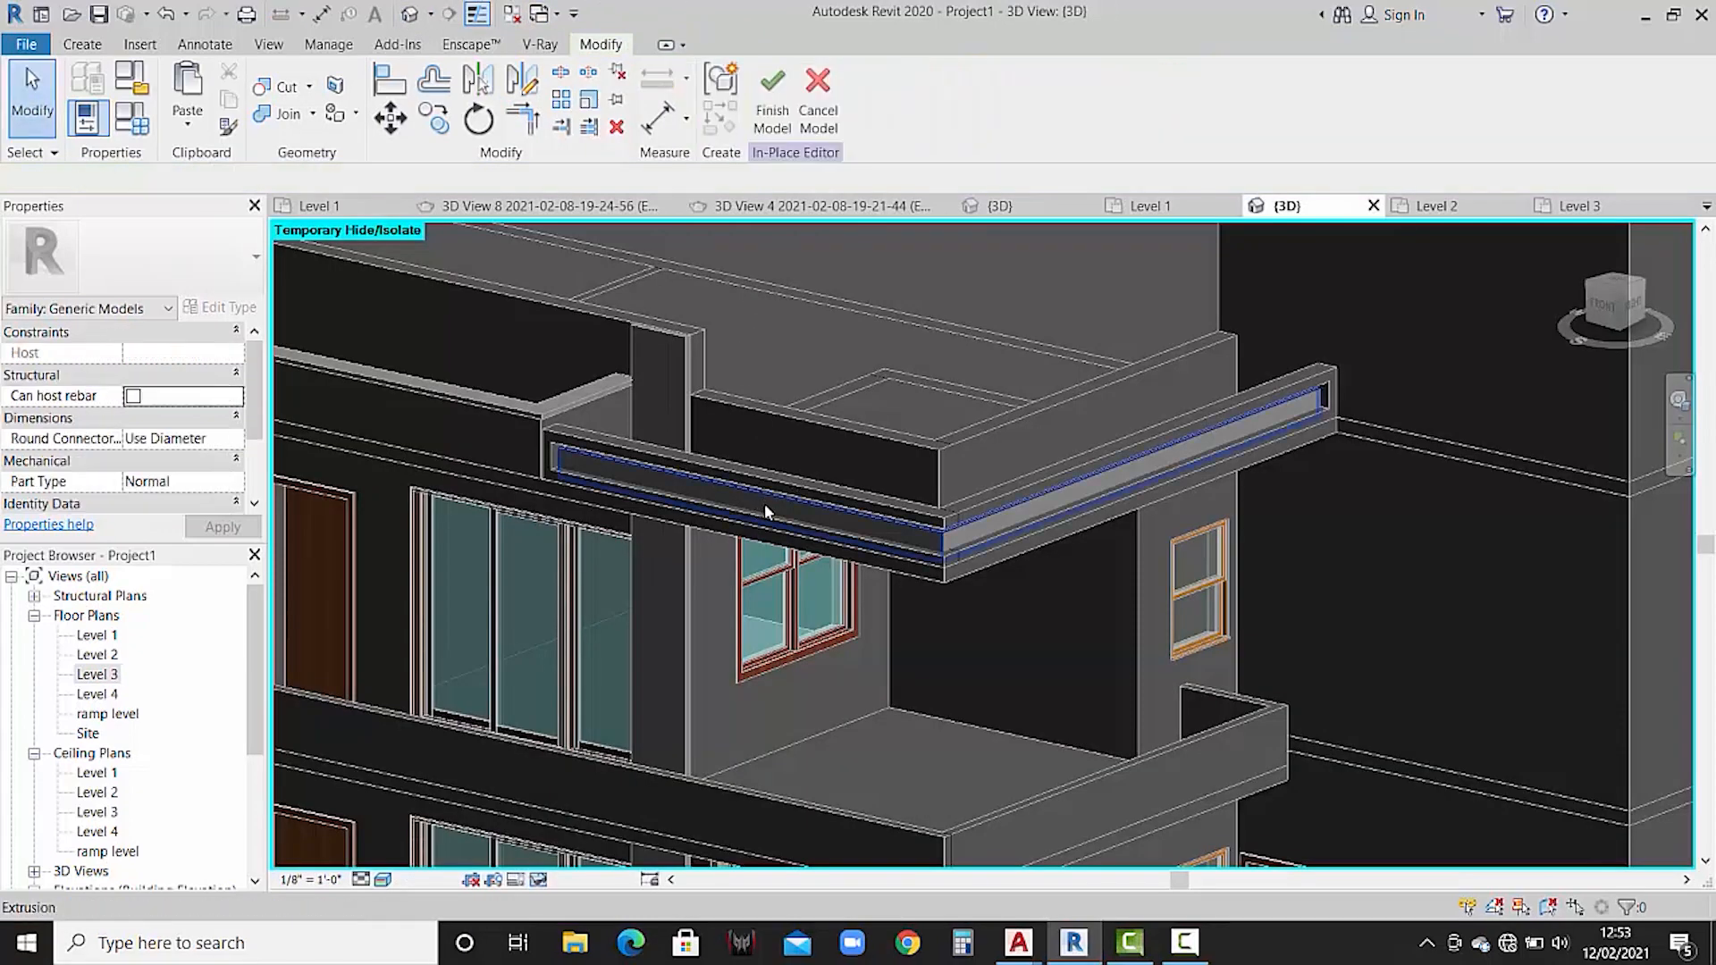
left_click(775, 485)
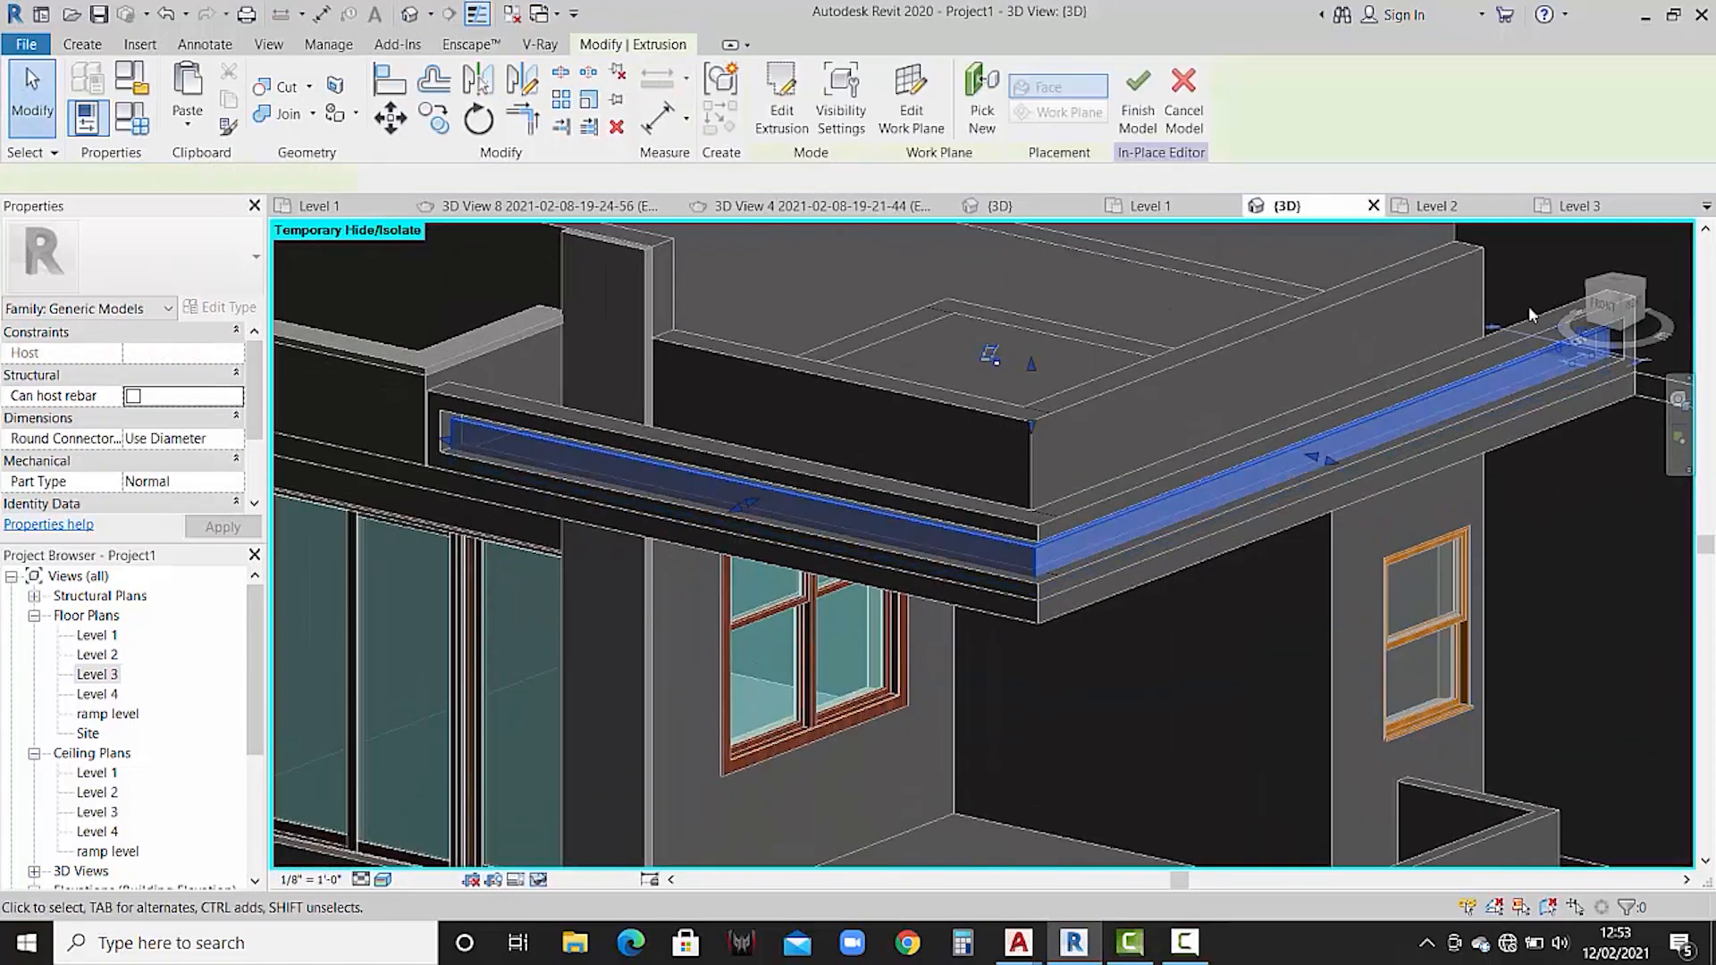
left_click(1603, 308)
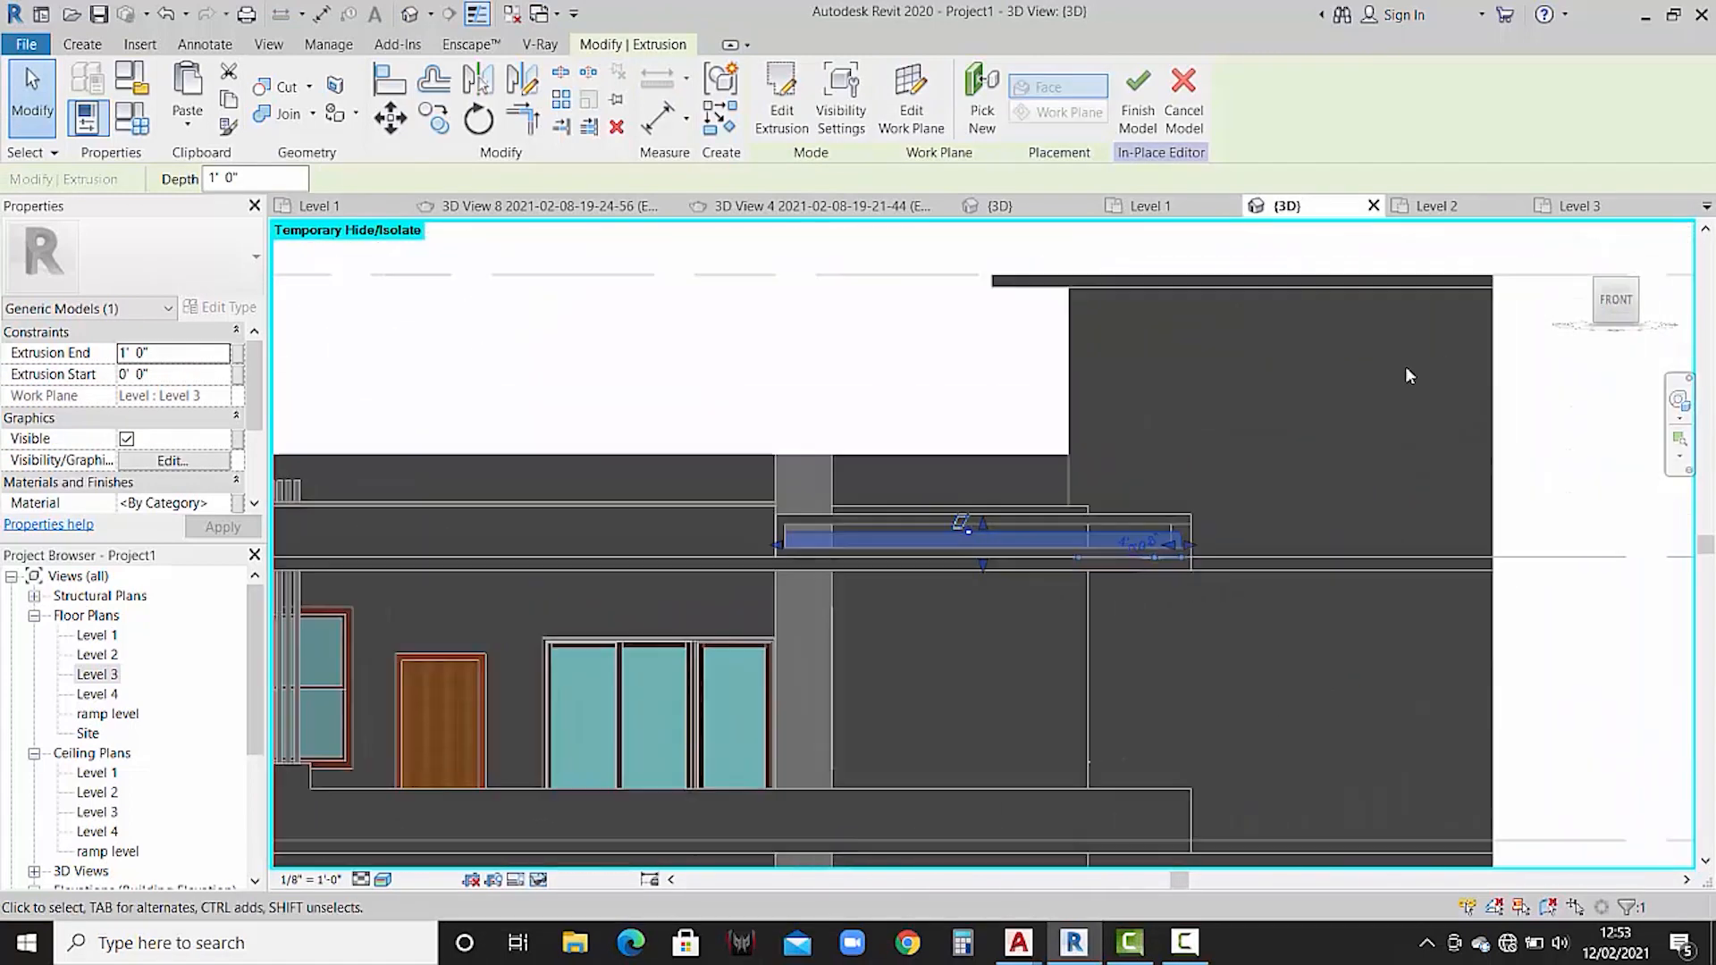
scroll(858, 523, "up", 4)
left_click_drag(1128, 528, 1128, 541)
left_click_drag(1128, 617, 1128, 592)
left_click(1134, 672)
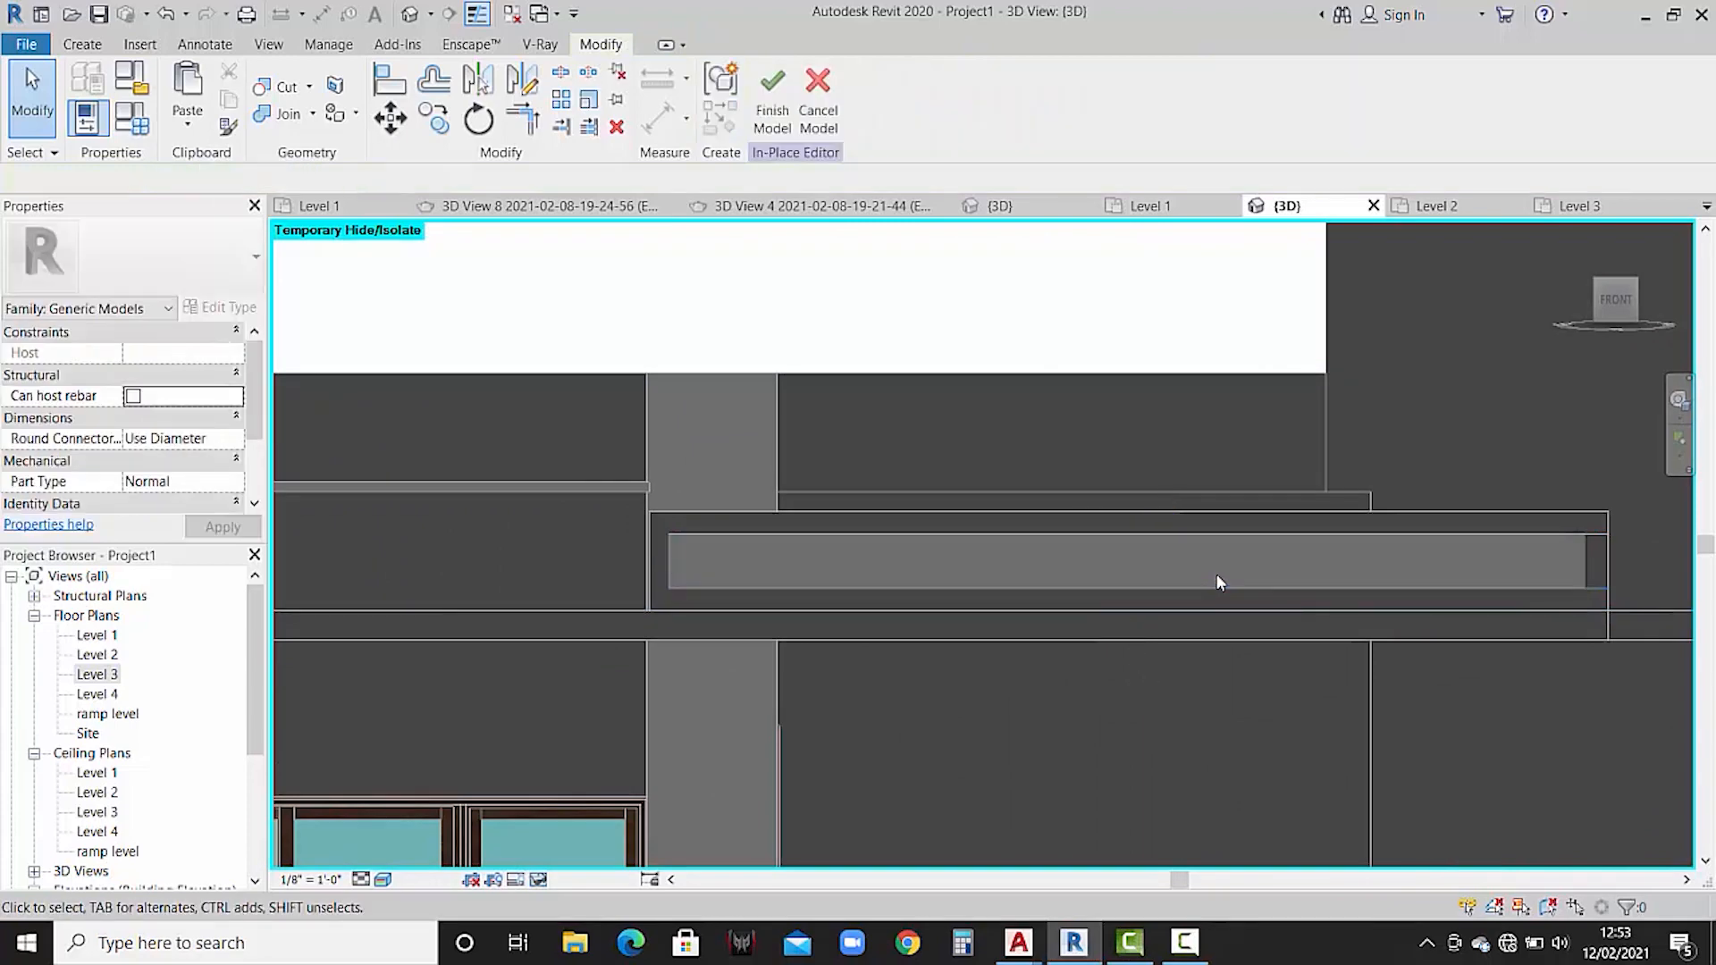
middle_click_drag(1215, 574, 689, 559, "shift")
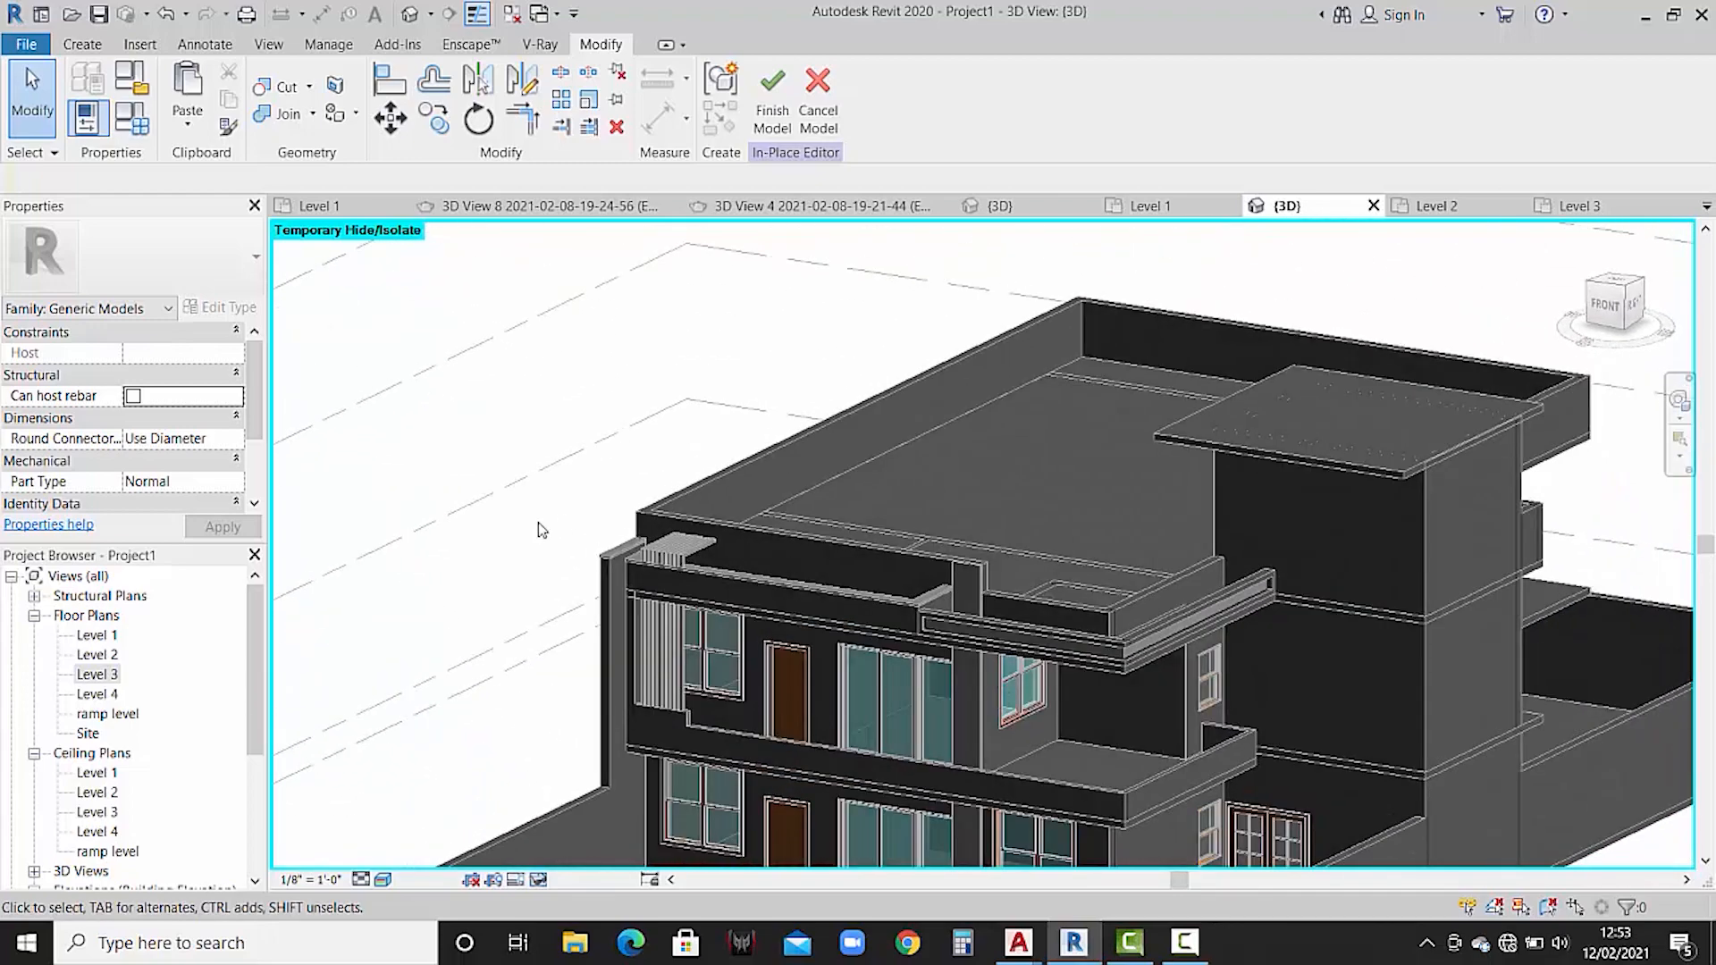
left_click(772, 96)
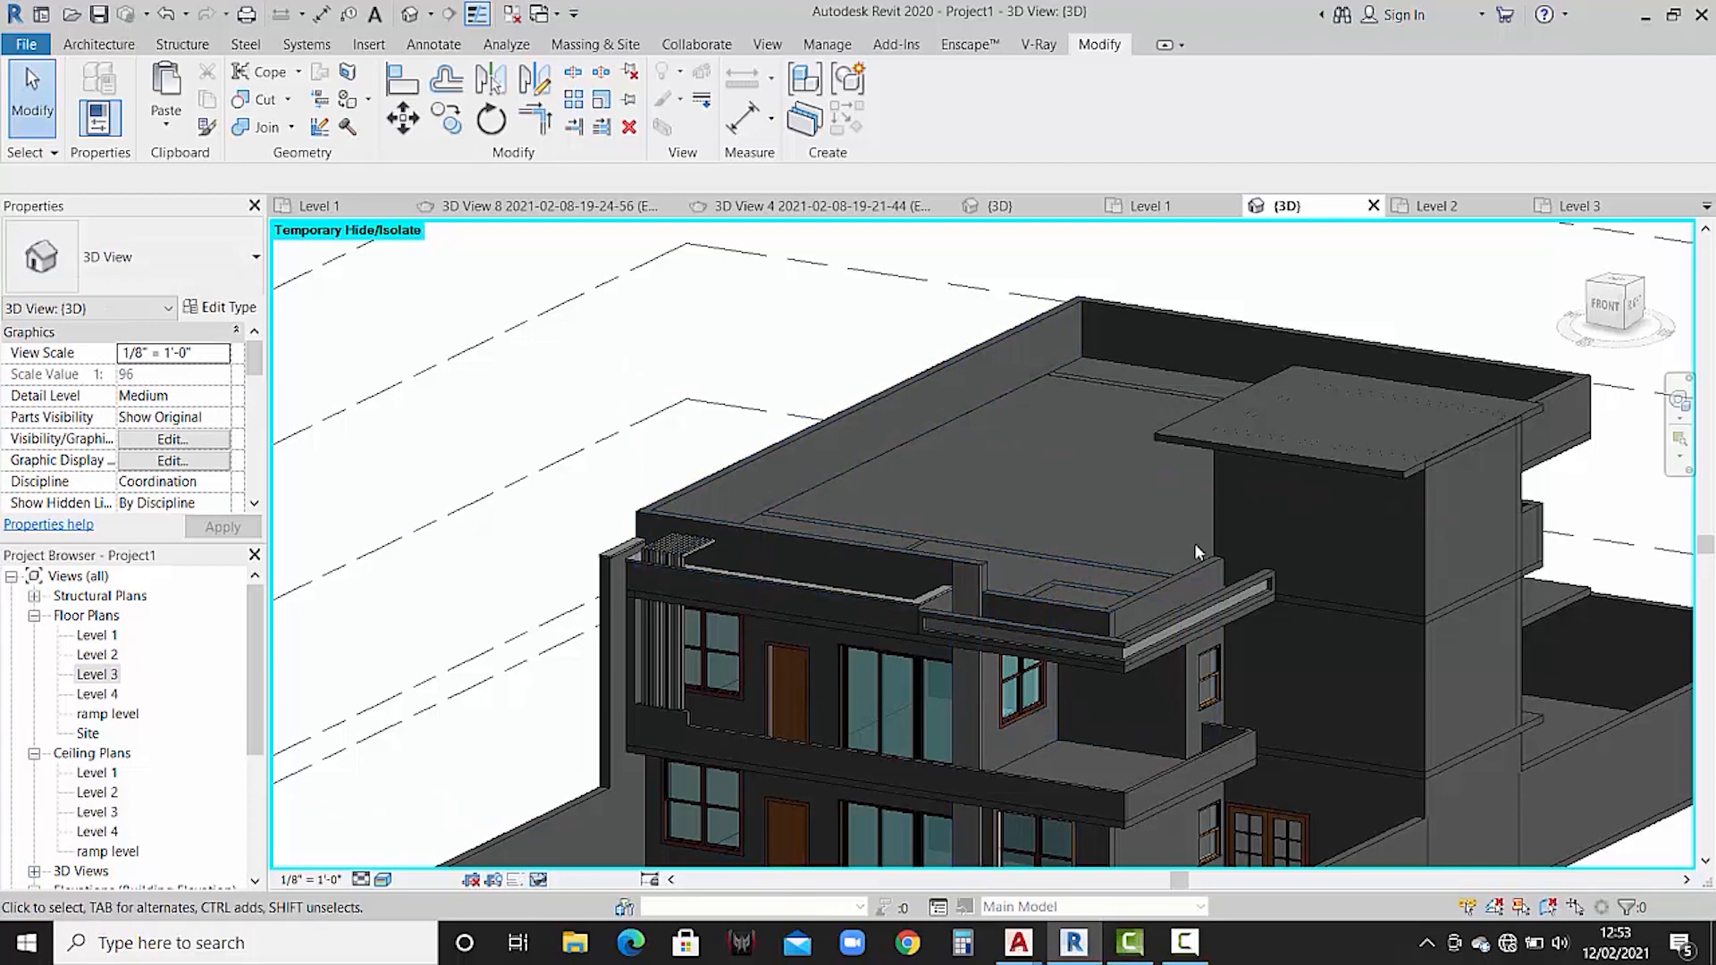
- Switch to the finished reference project's 3D view and examine how its patterned parapet panel ends beside the house wall
left_click(1000, 206)
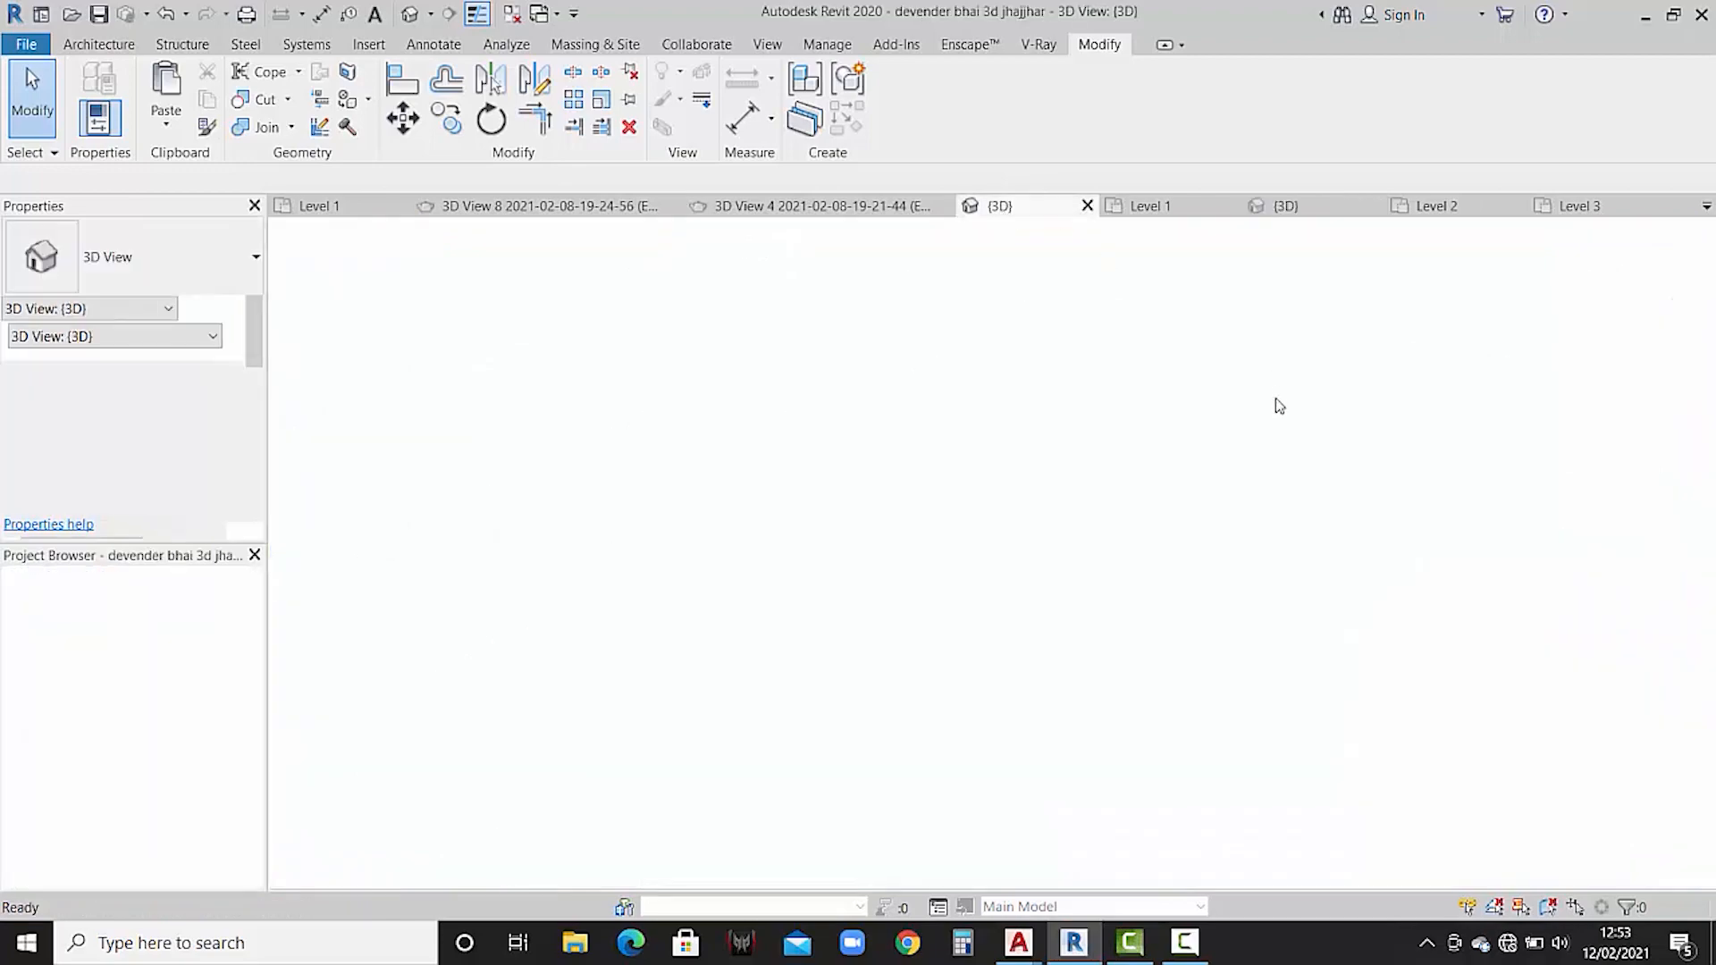
scroll(1089, 431, "down", 5)
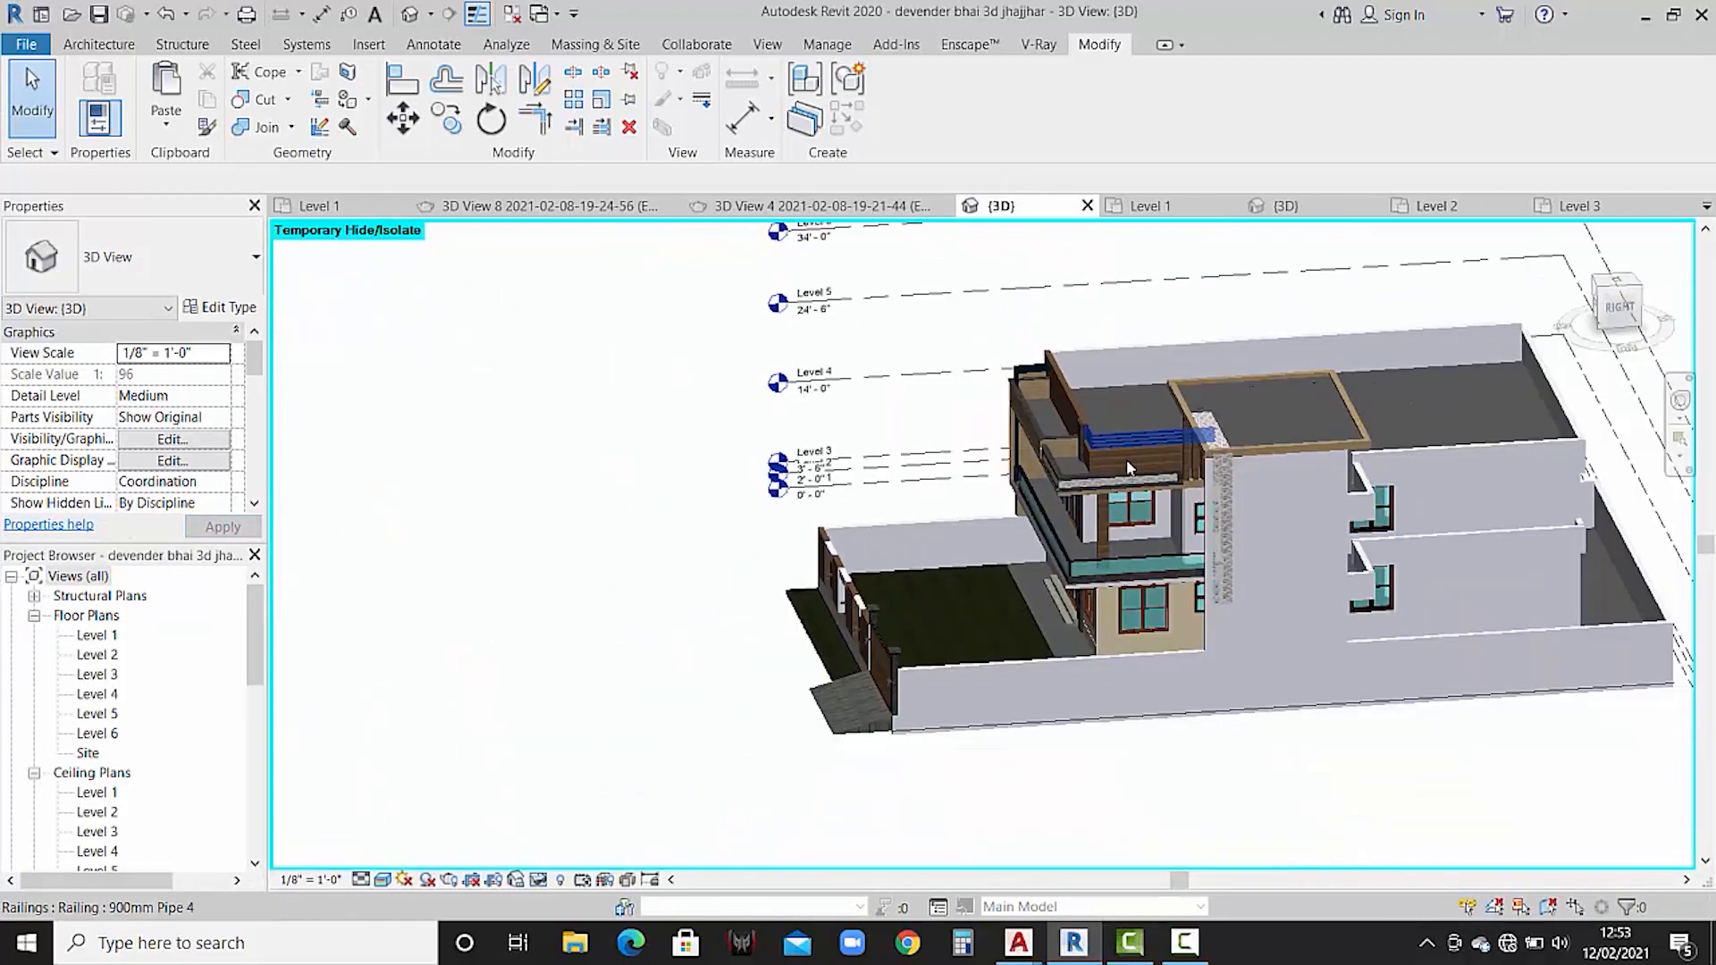
scroll(1116, 508, "up", 6)
middle_click_drag(1115, 508, 1169, 451, "shift")
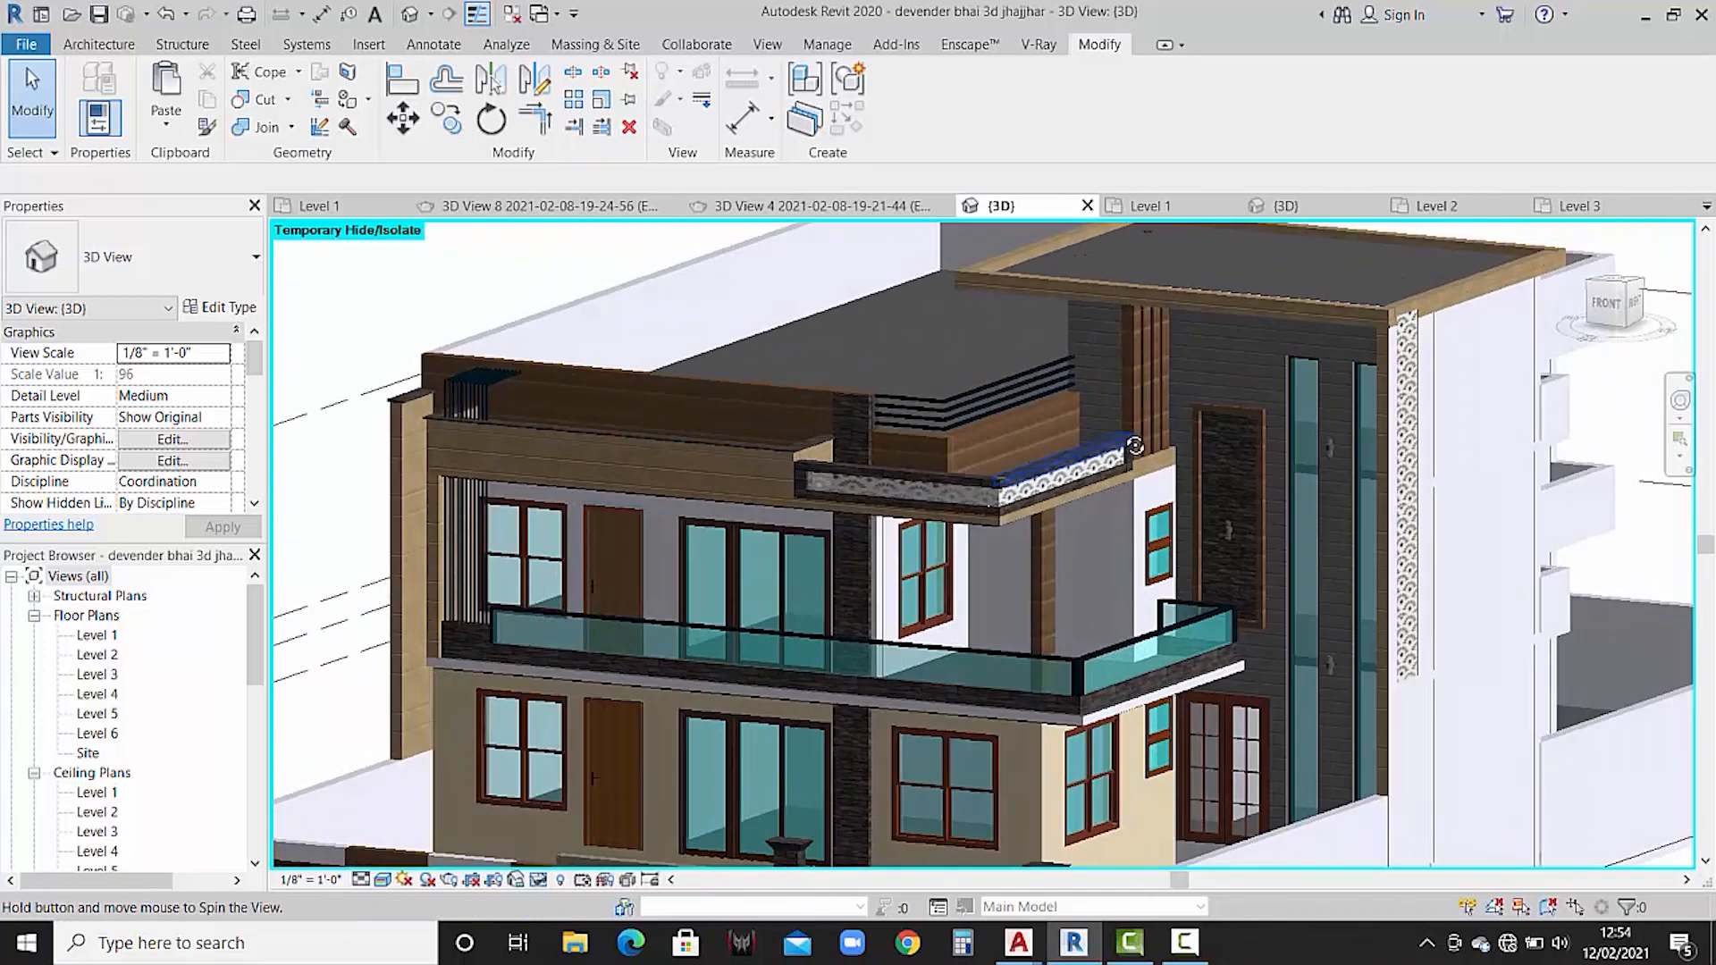
scroll(1142, 375, "up", 6)
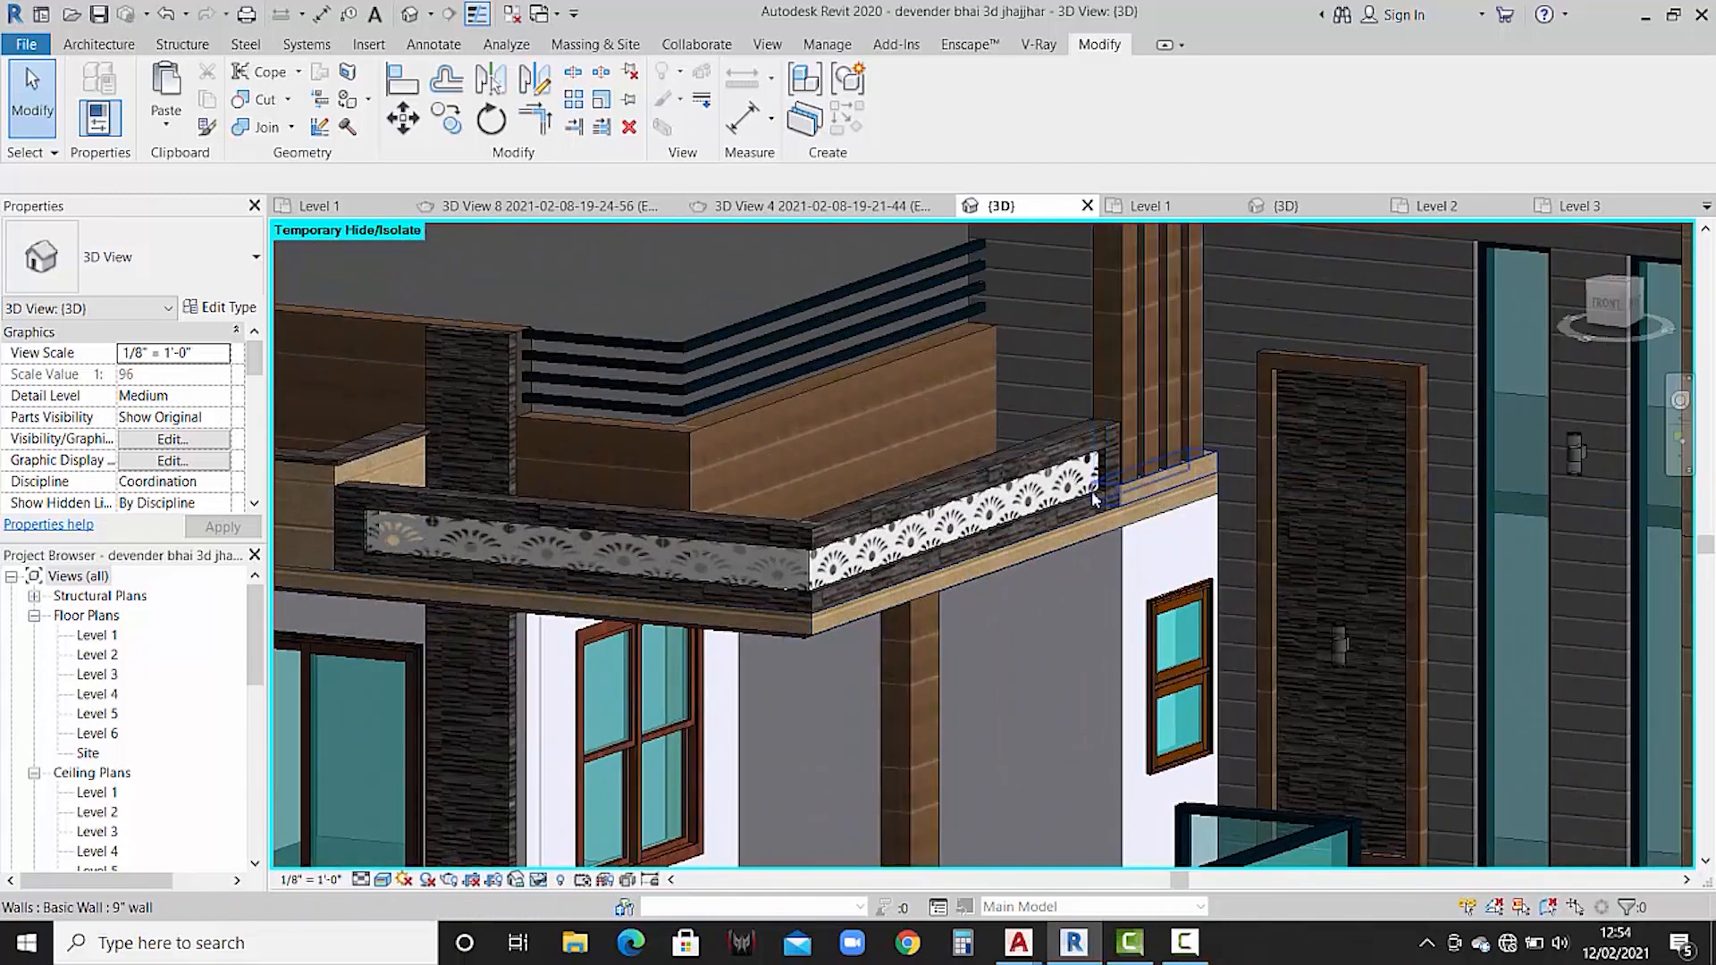
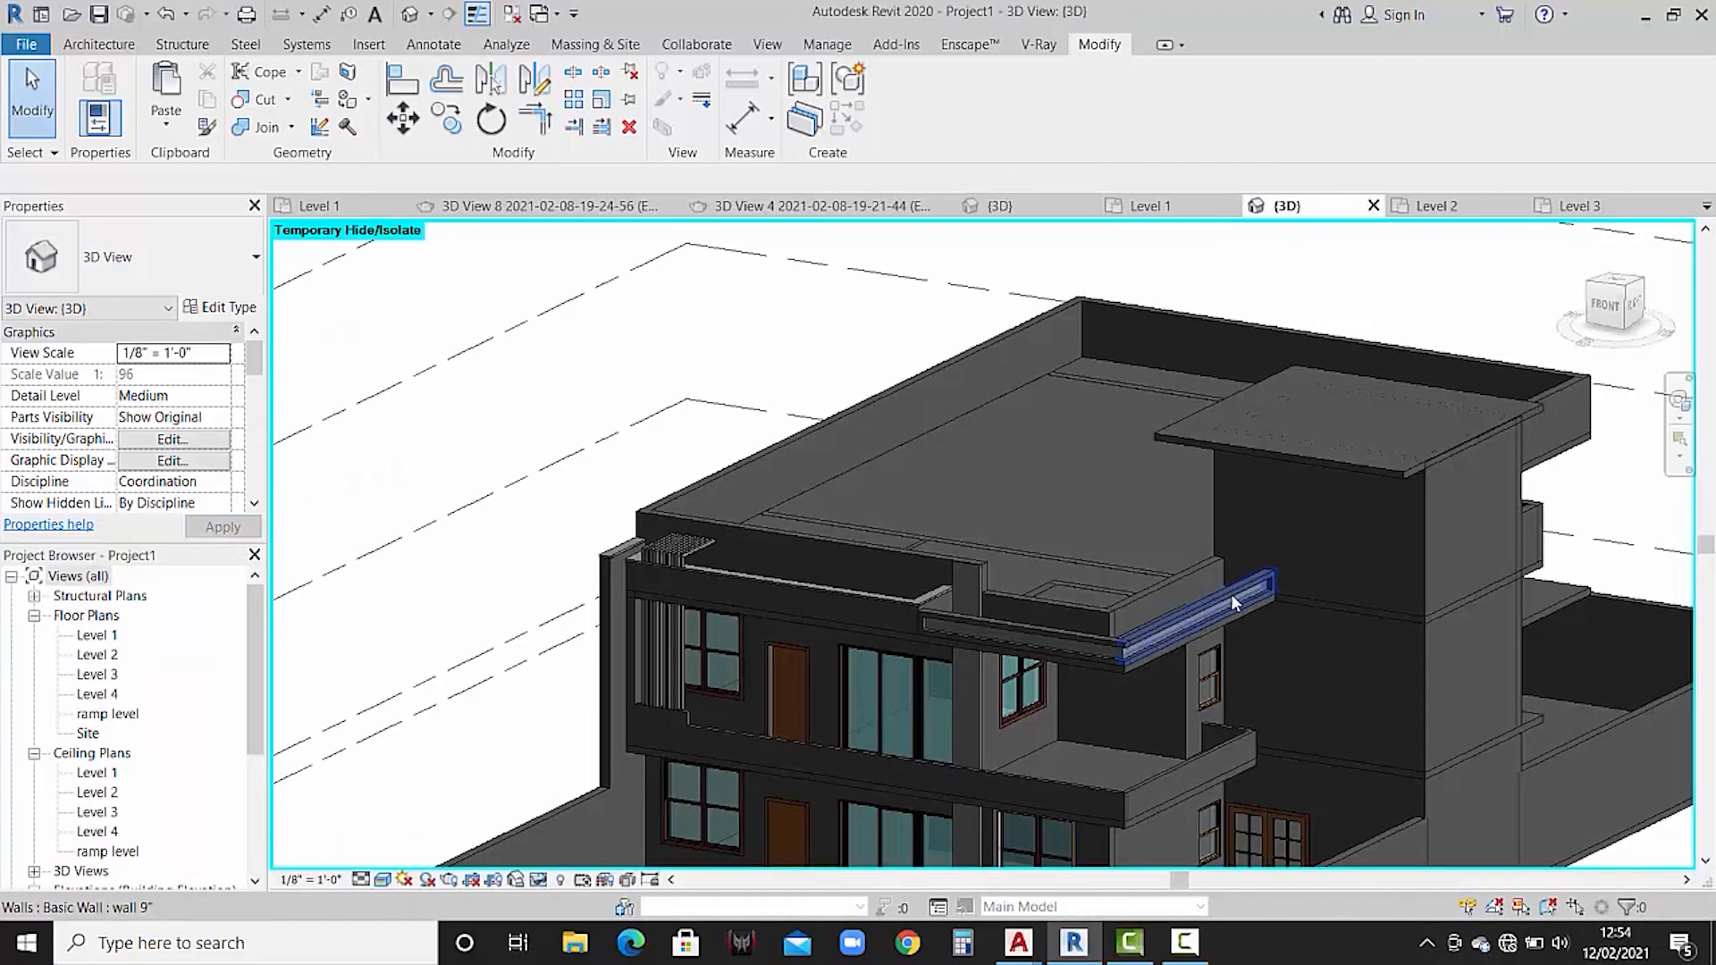
- Edit the east slab-edge wall's profile, moving the rear end lines of both loops forward to the house wall's vertical edge
left_click(1235, 597)
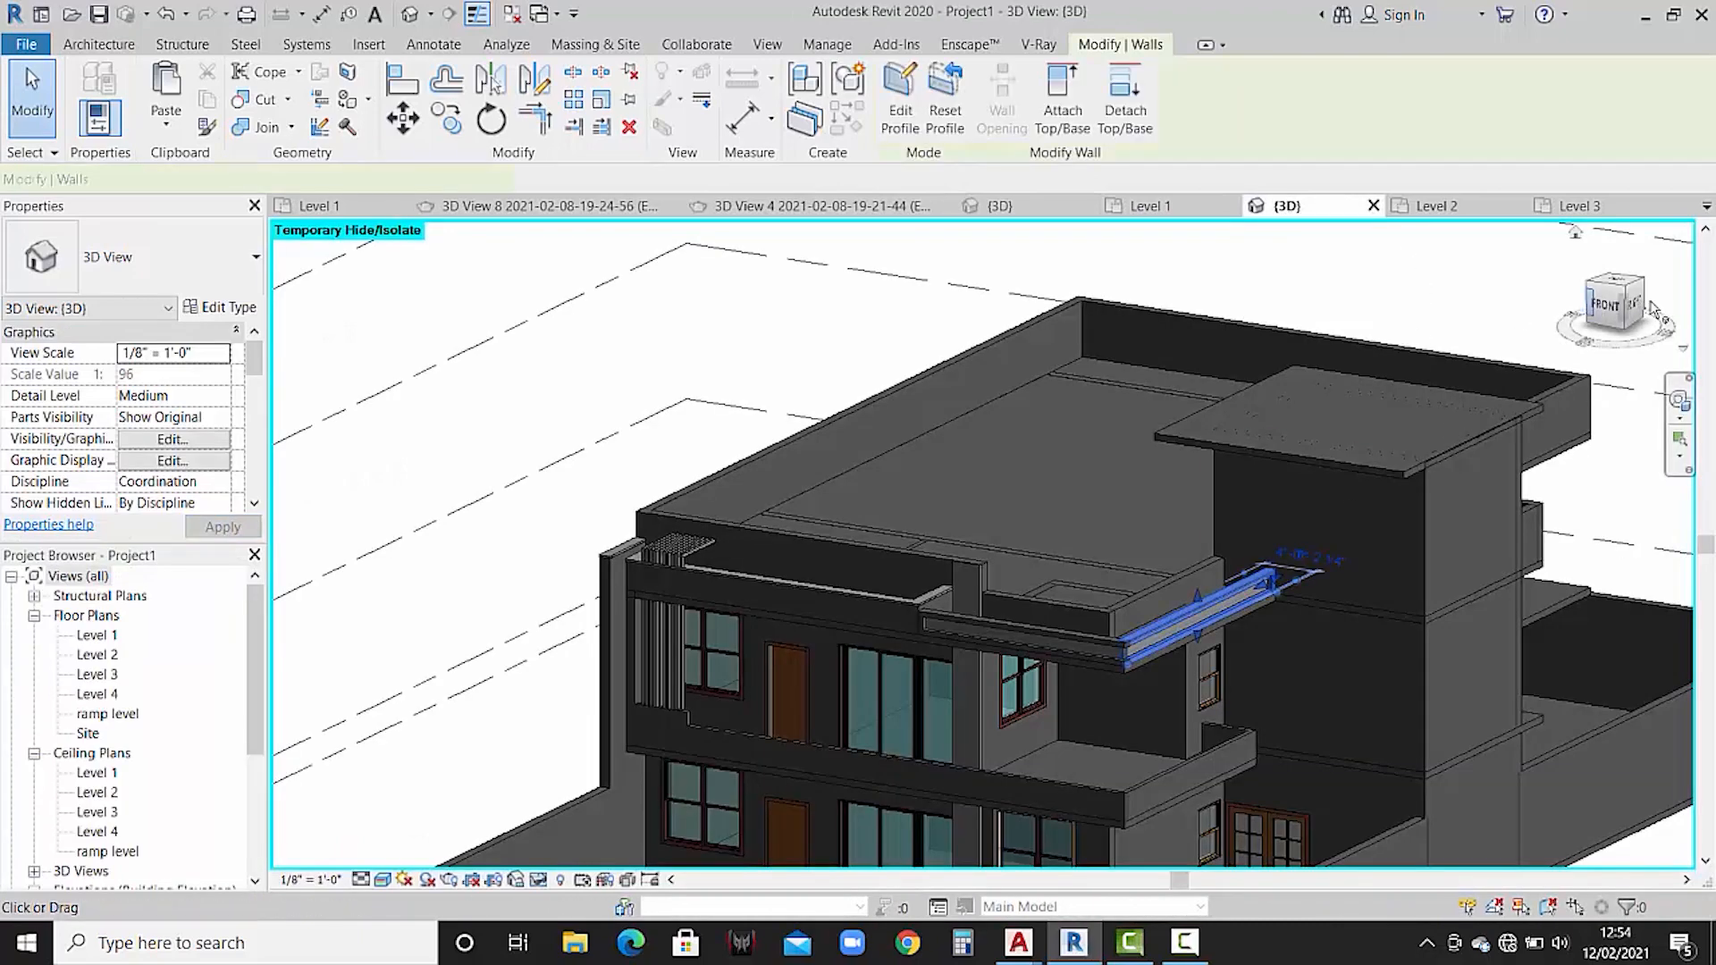
left_click(1632, 302)
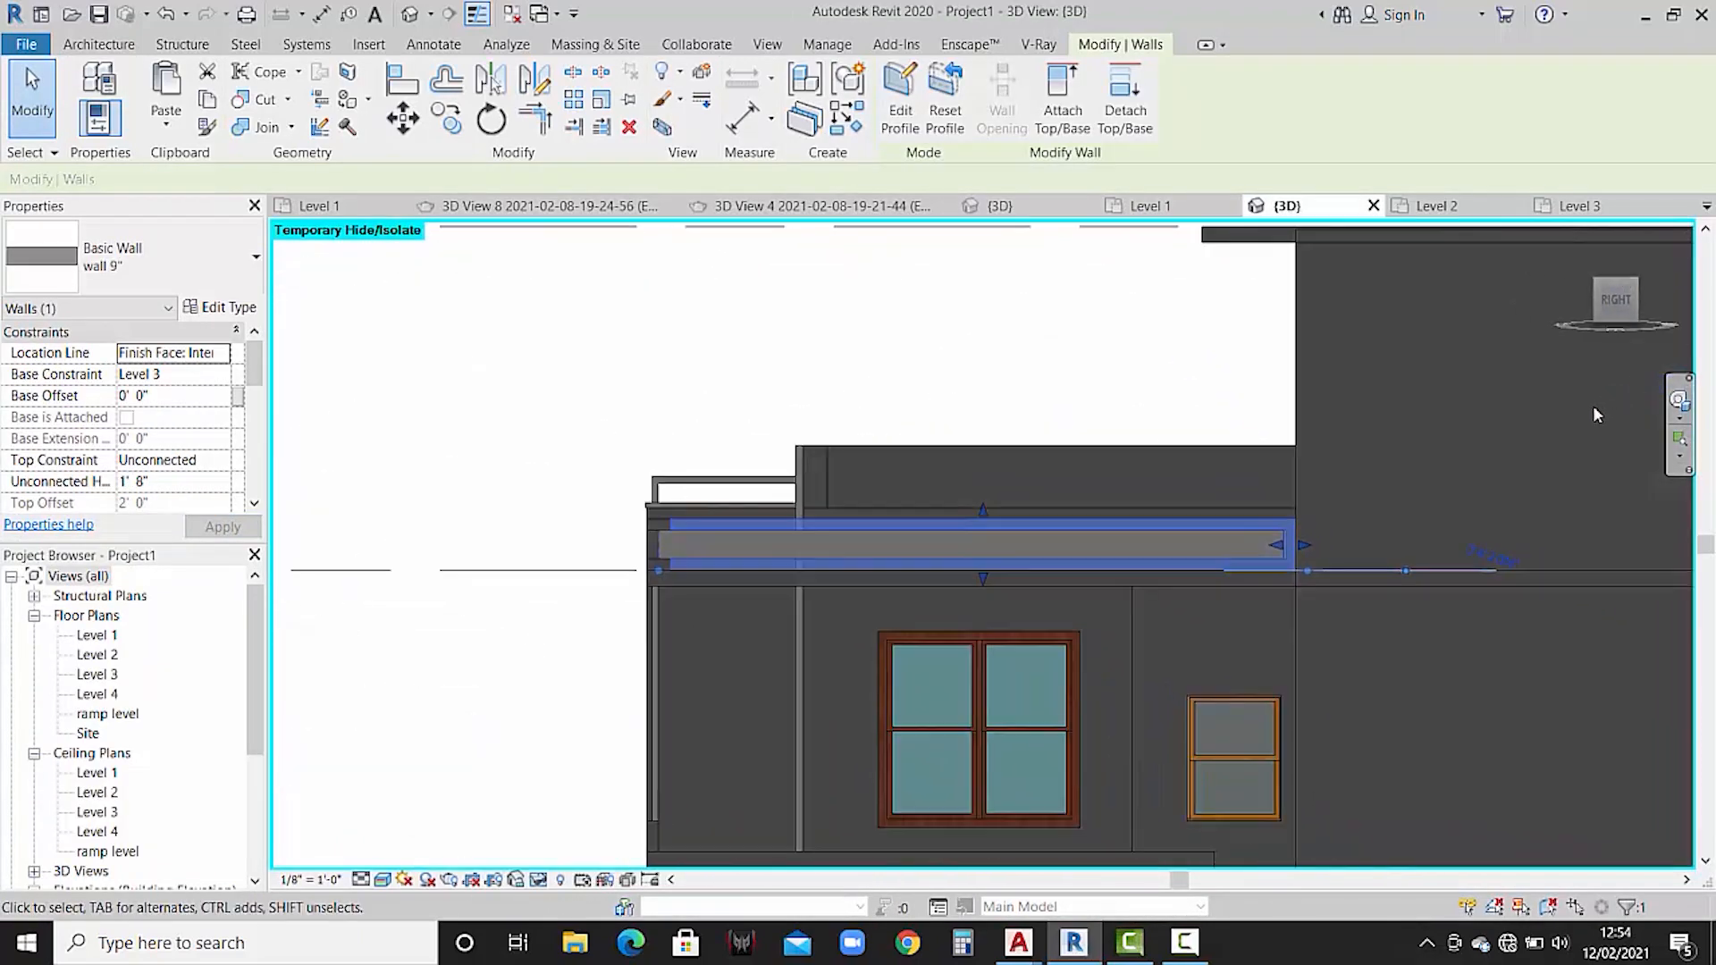
left_click(903, 117)
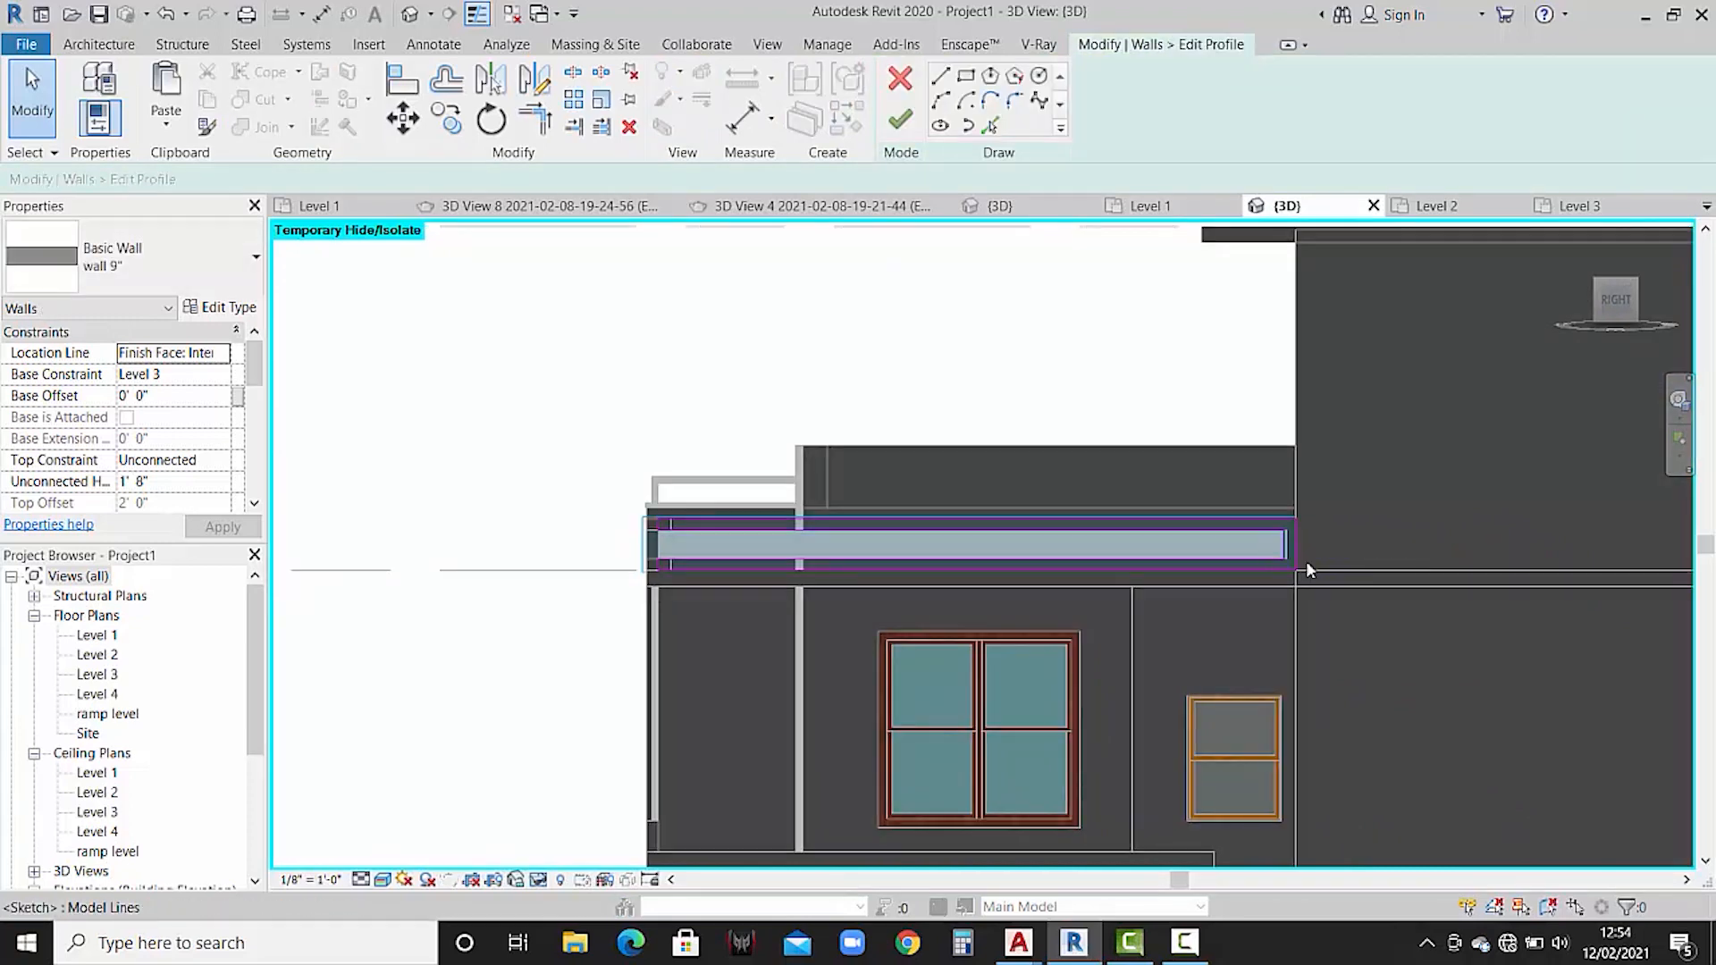
scroll(1306, 560, "up", 3)
middle_click_drag(1267, 570, 1489, 539)
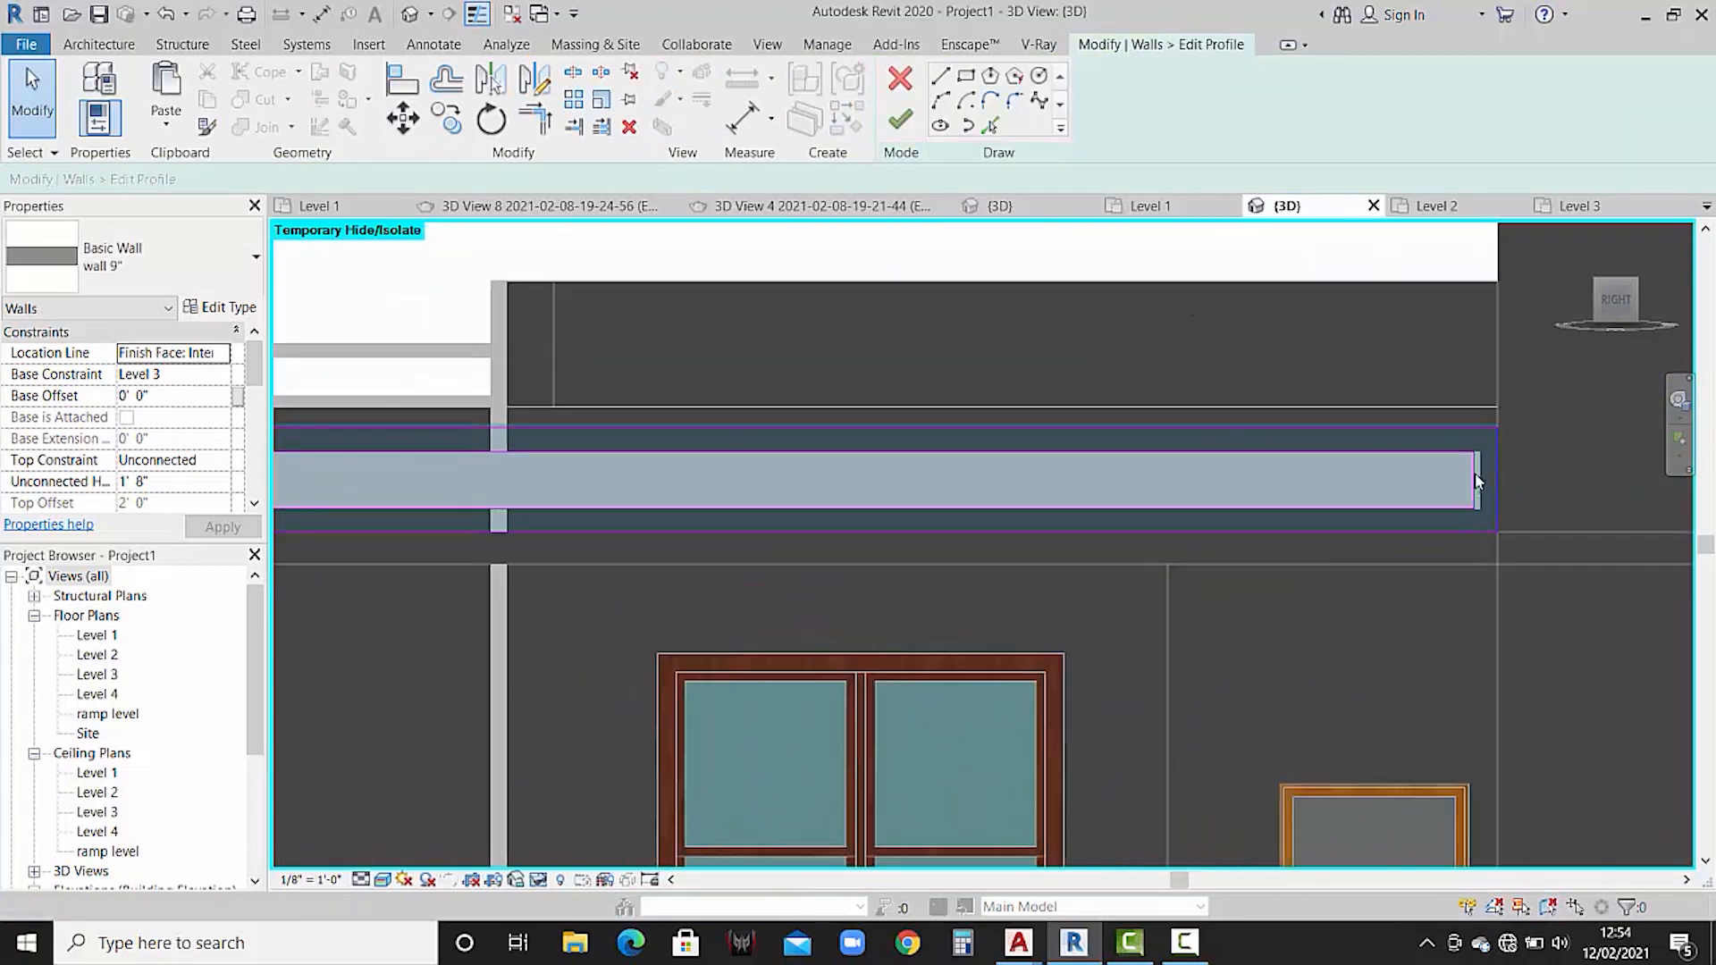
left_click(1476, 481)
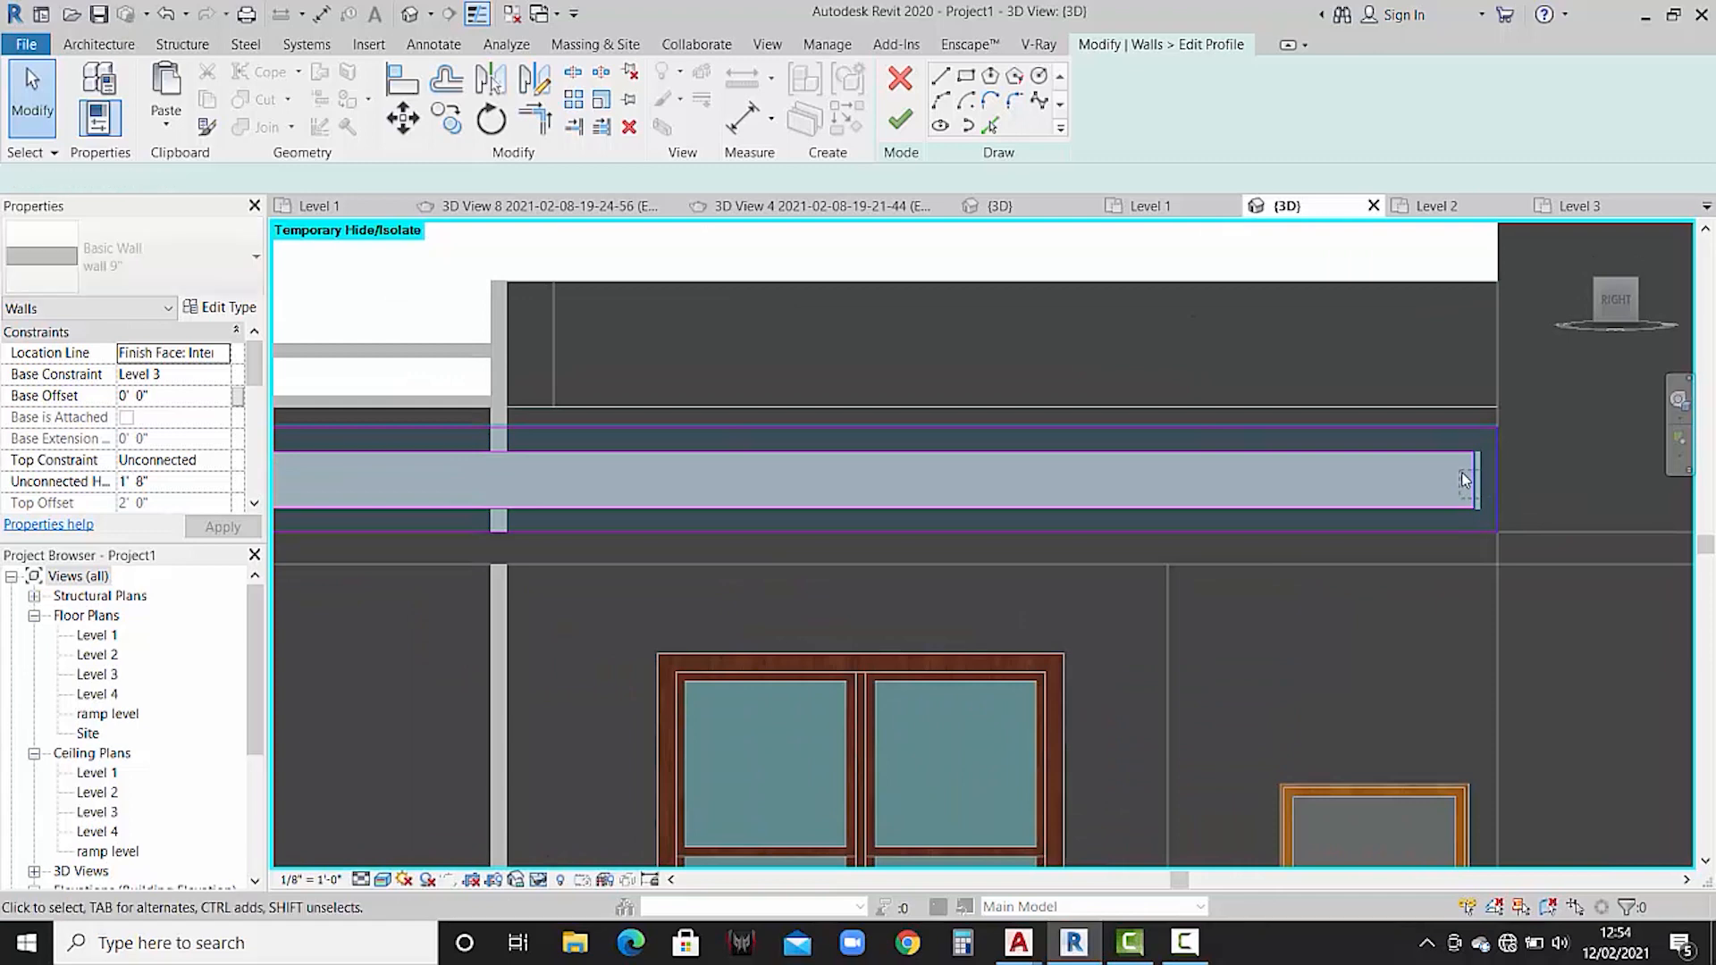
left_click(420, 124)
left_click(1494, 534)
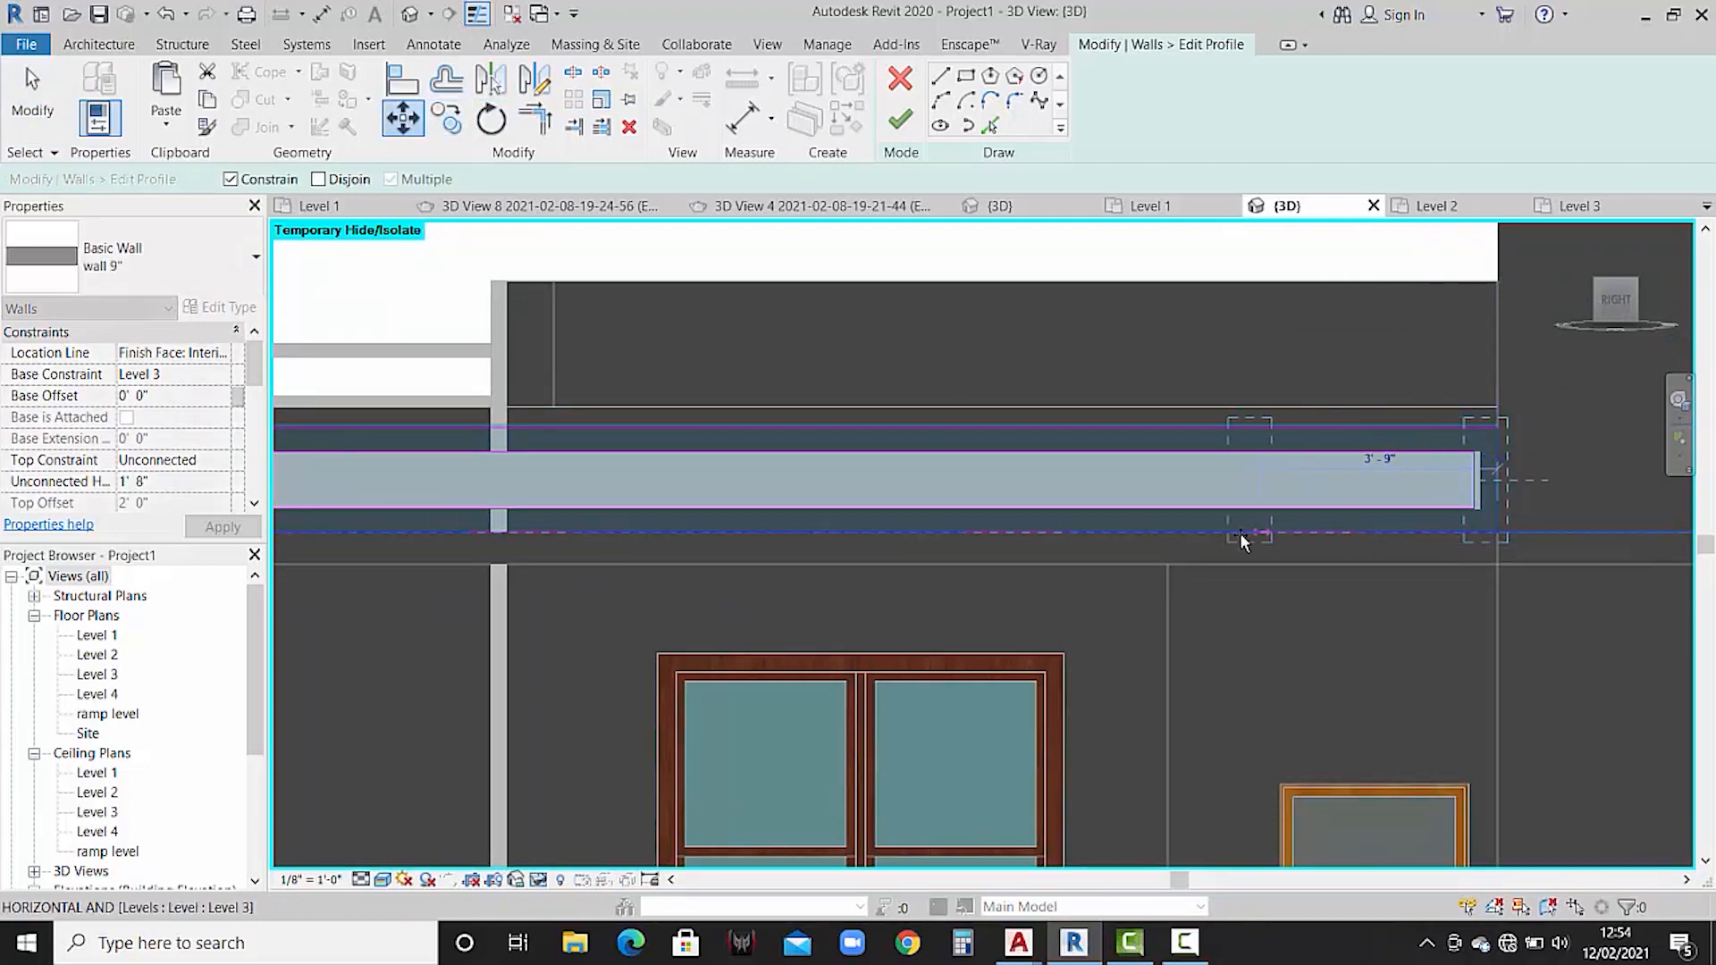
left_click(1173, 534)
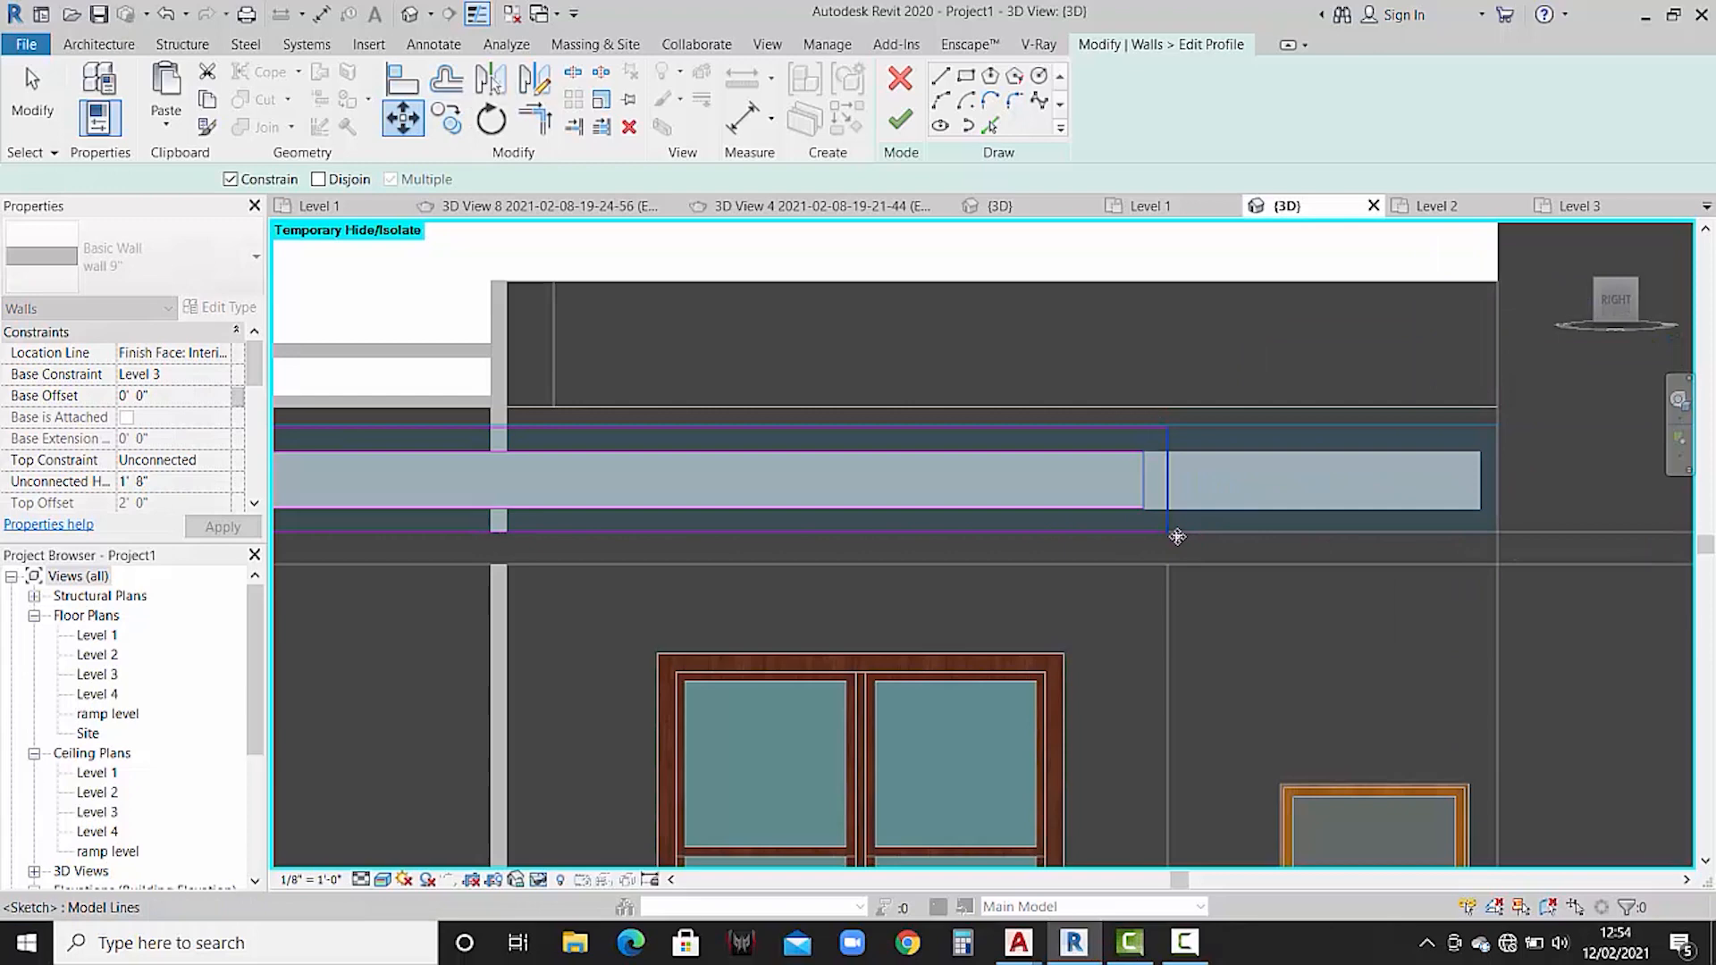
left_click(1262, 637)
left_click(900, 128)
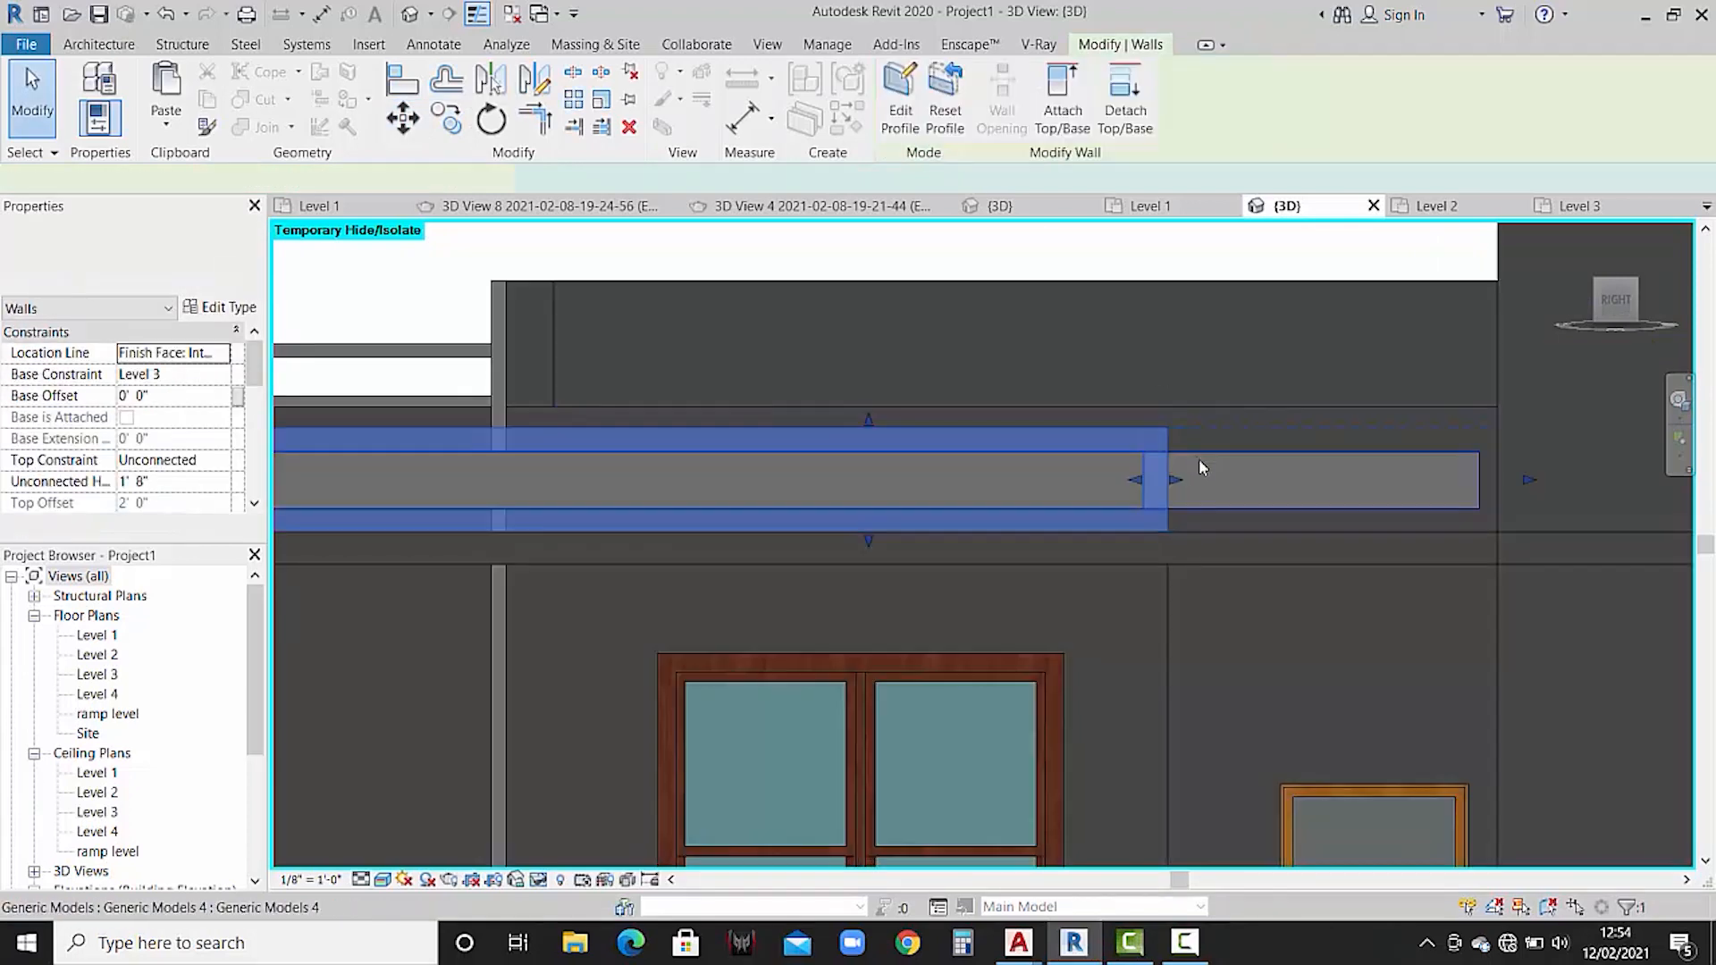
- Shorten the in-place extrusion panel by pulling its rear end forward to the rear edge of the east wall's opening
left_click(1208, 468)
left_click_drag(1490, 487, 1151, 490)
key("Escape")
scroll(1292, 401, "down", 4)
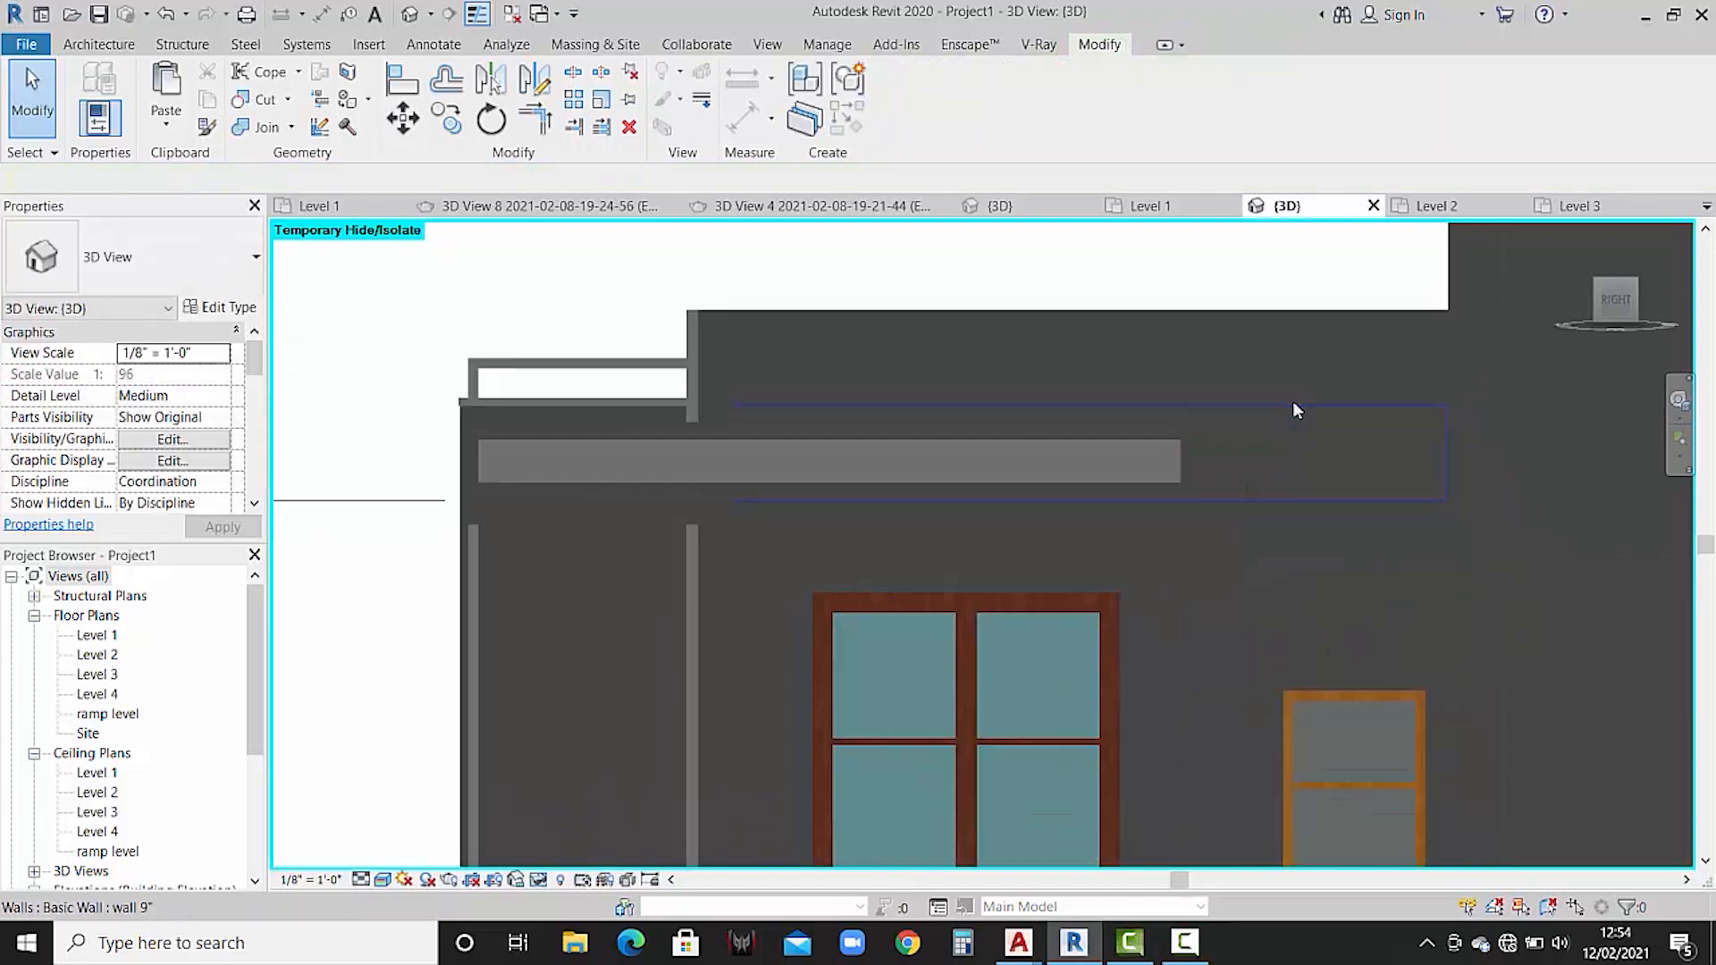
- Open the Level 3 floor plan
middle_click_drag(916, 417, 1287, 572, "shift")
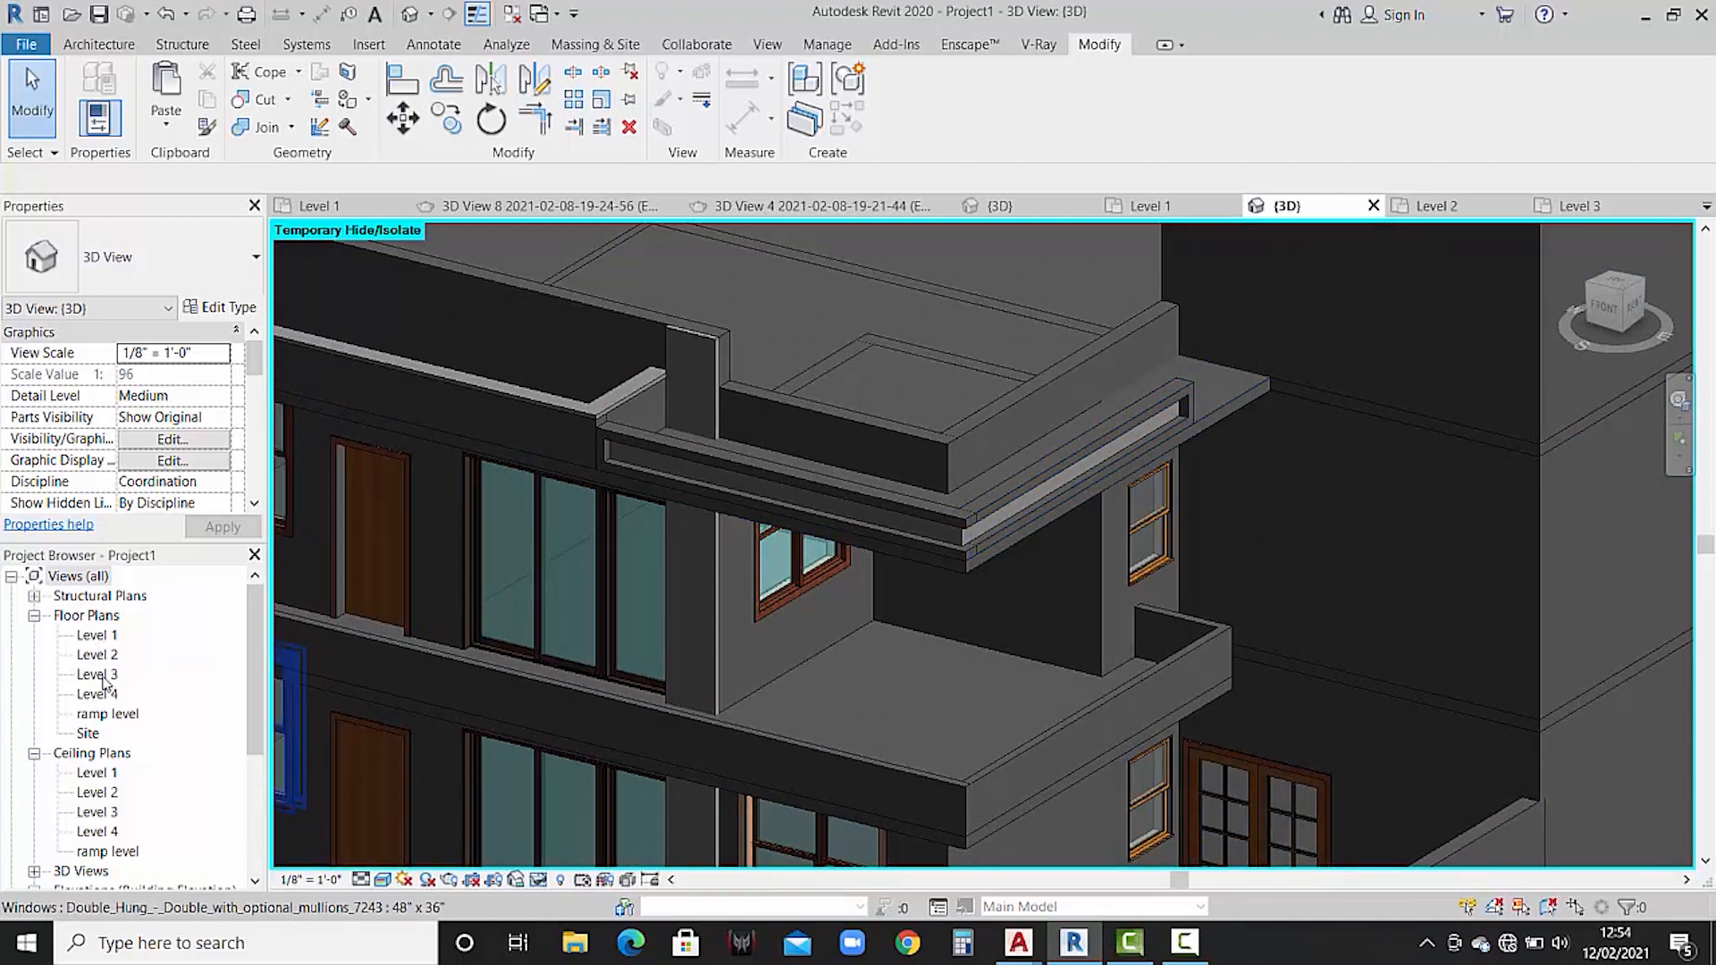
double_click(103, 676)
scroll(1031, 444, "down", 1)
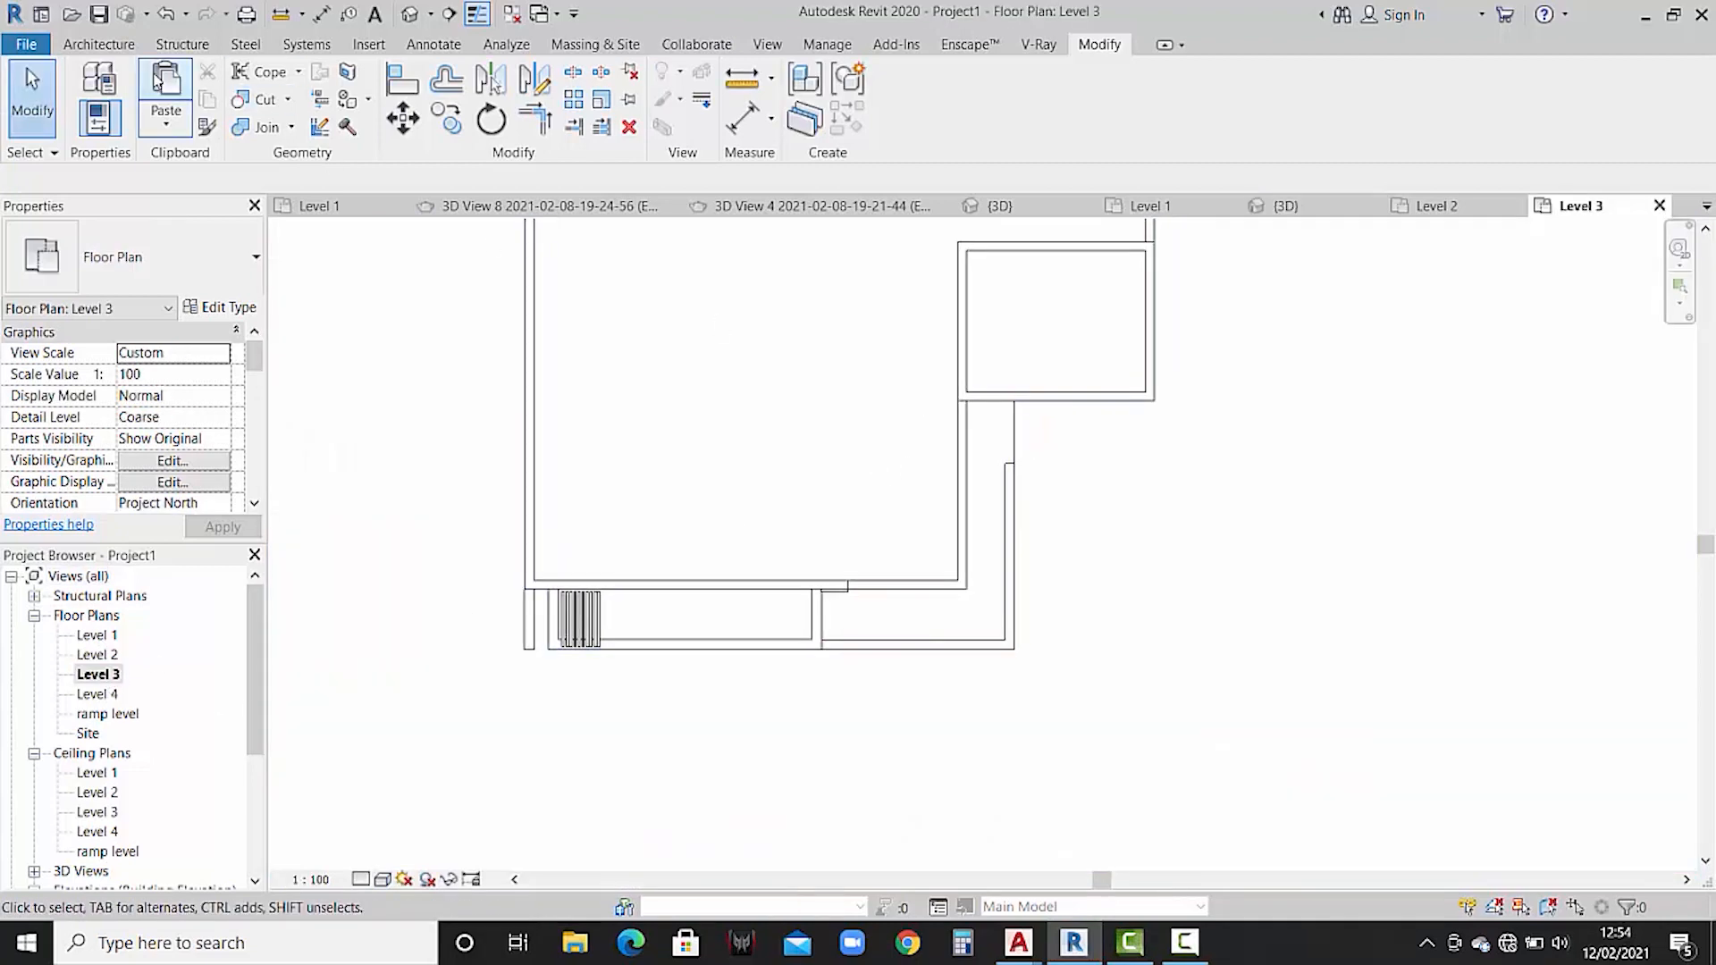
left_click(125, 46)
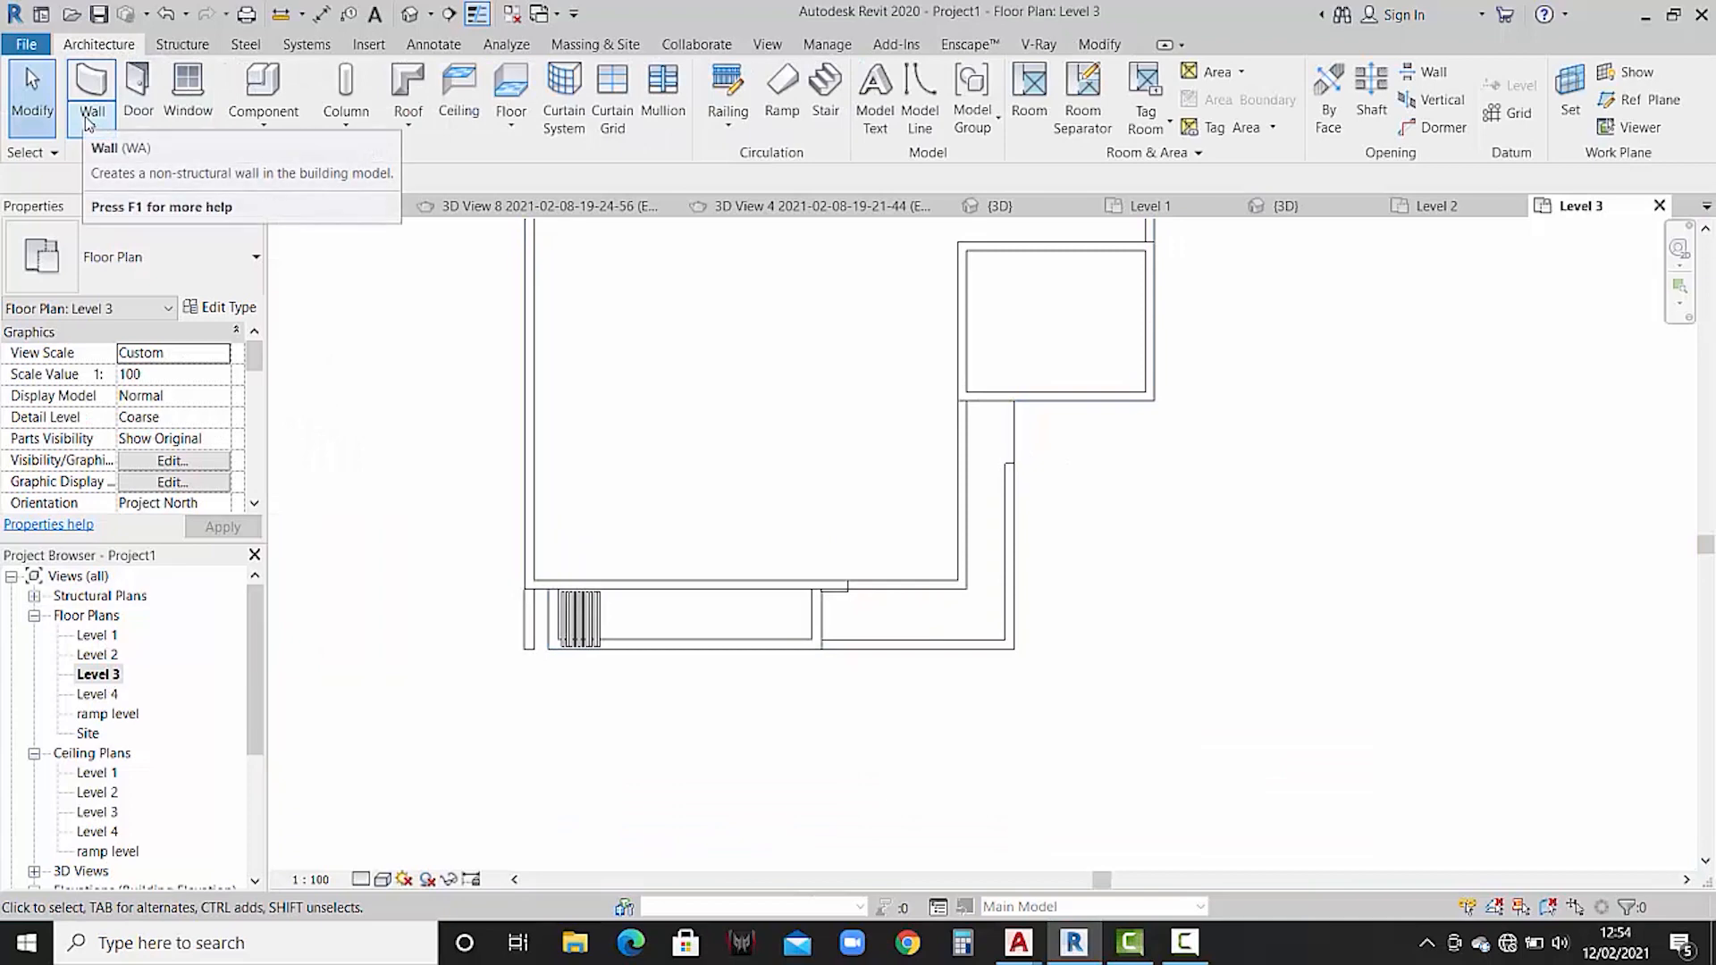
left_click(263, 122)
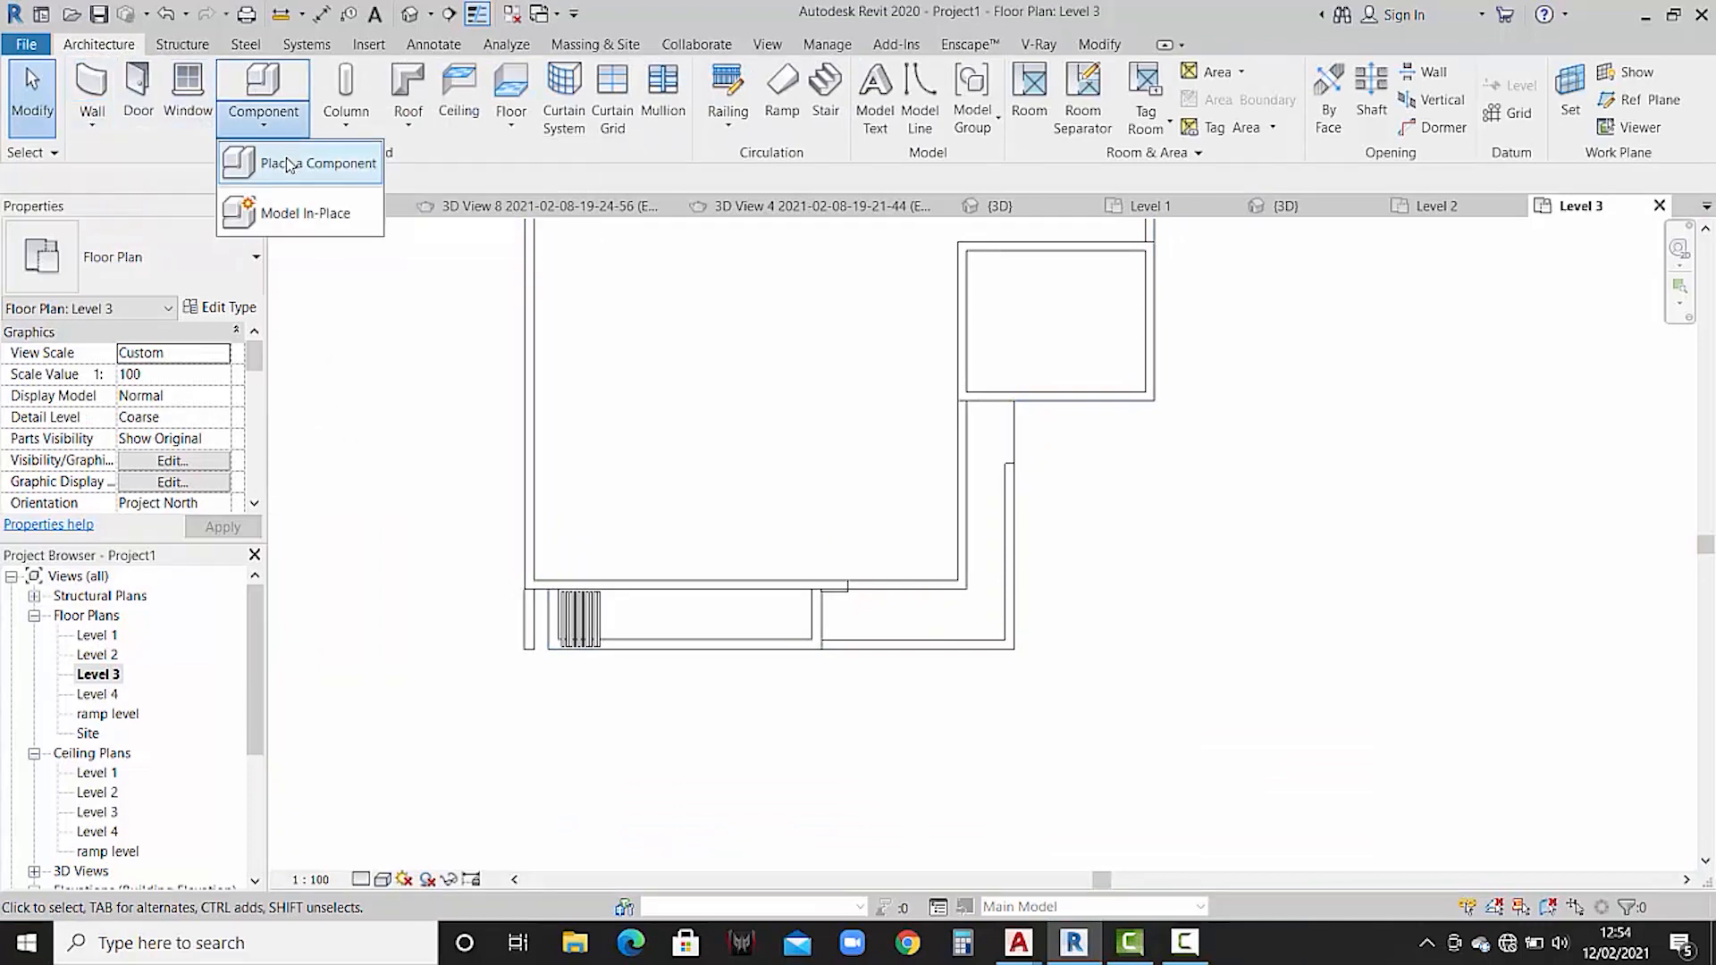
left_click(337, 163)
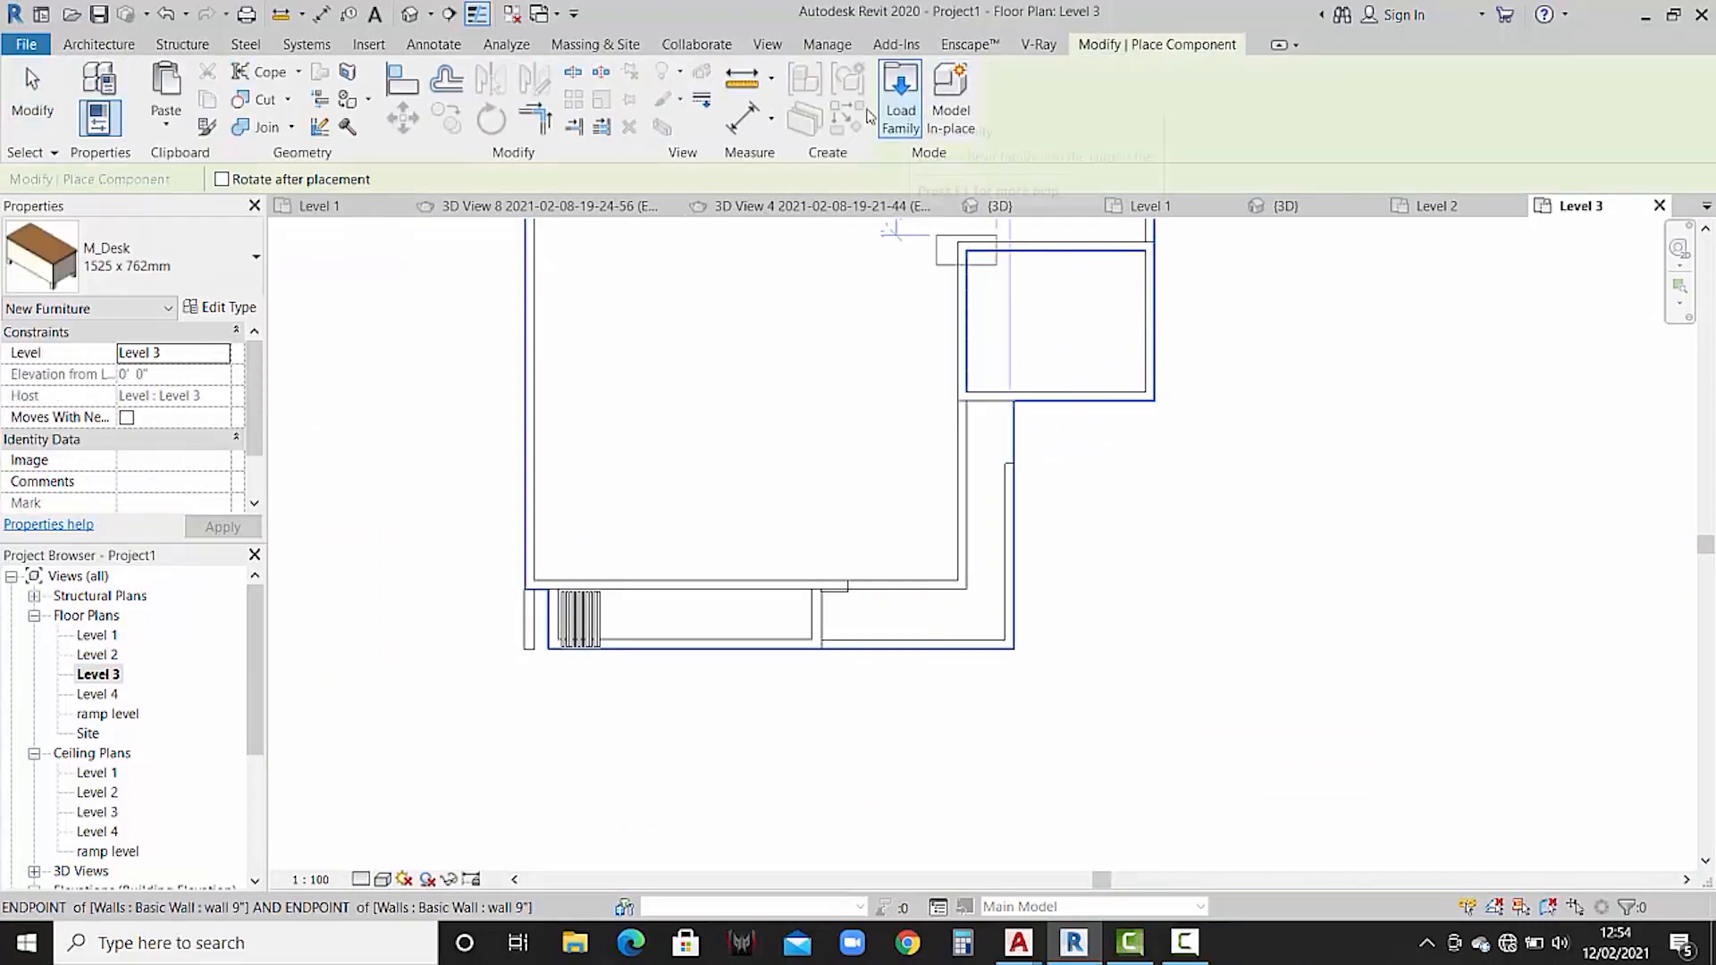
- Create a new in-place model in the Generic Models category and accept its name
left_click(93, 46)
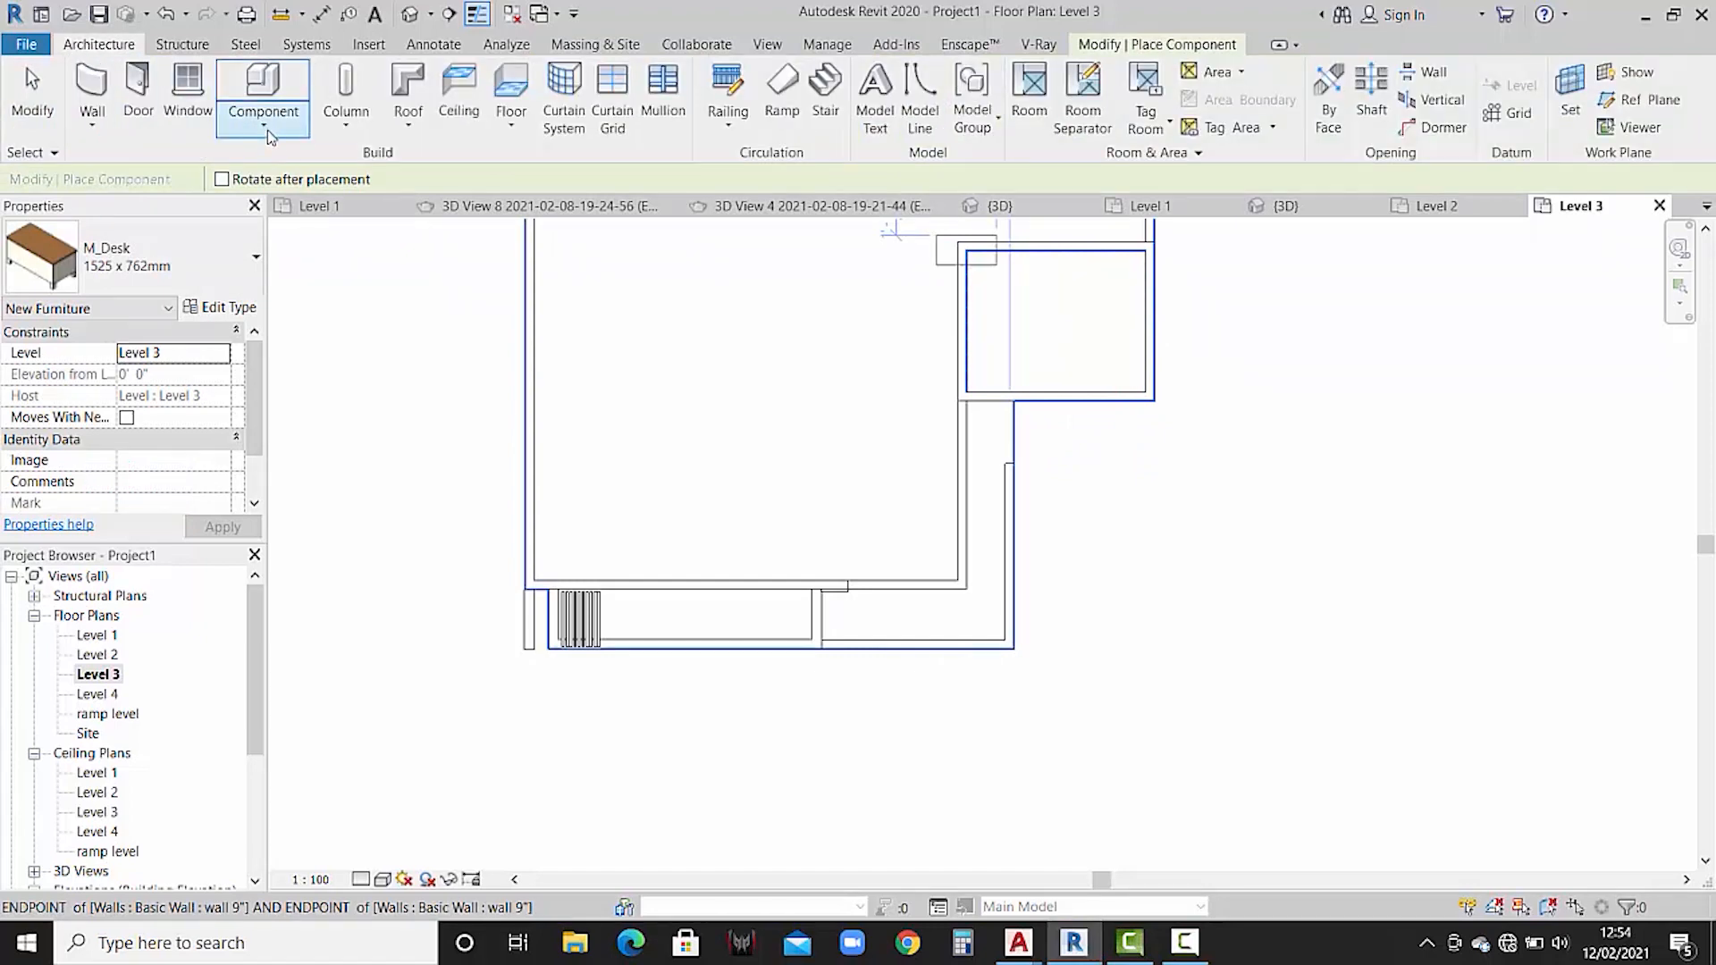
left_click(266, 130)
left_click(295, 211)
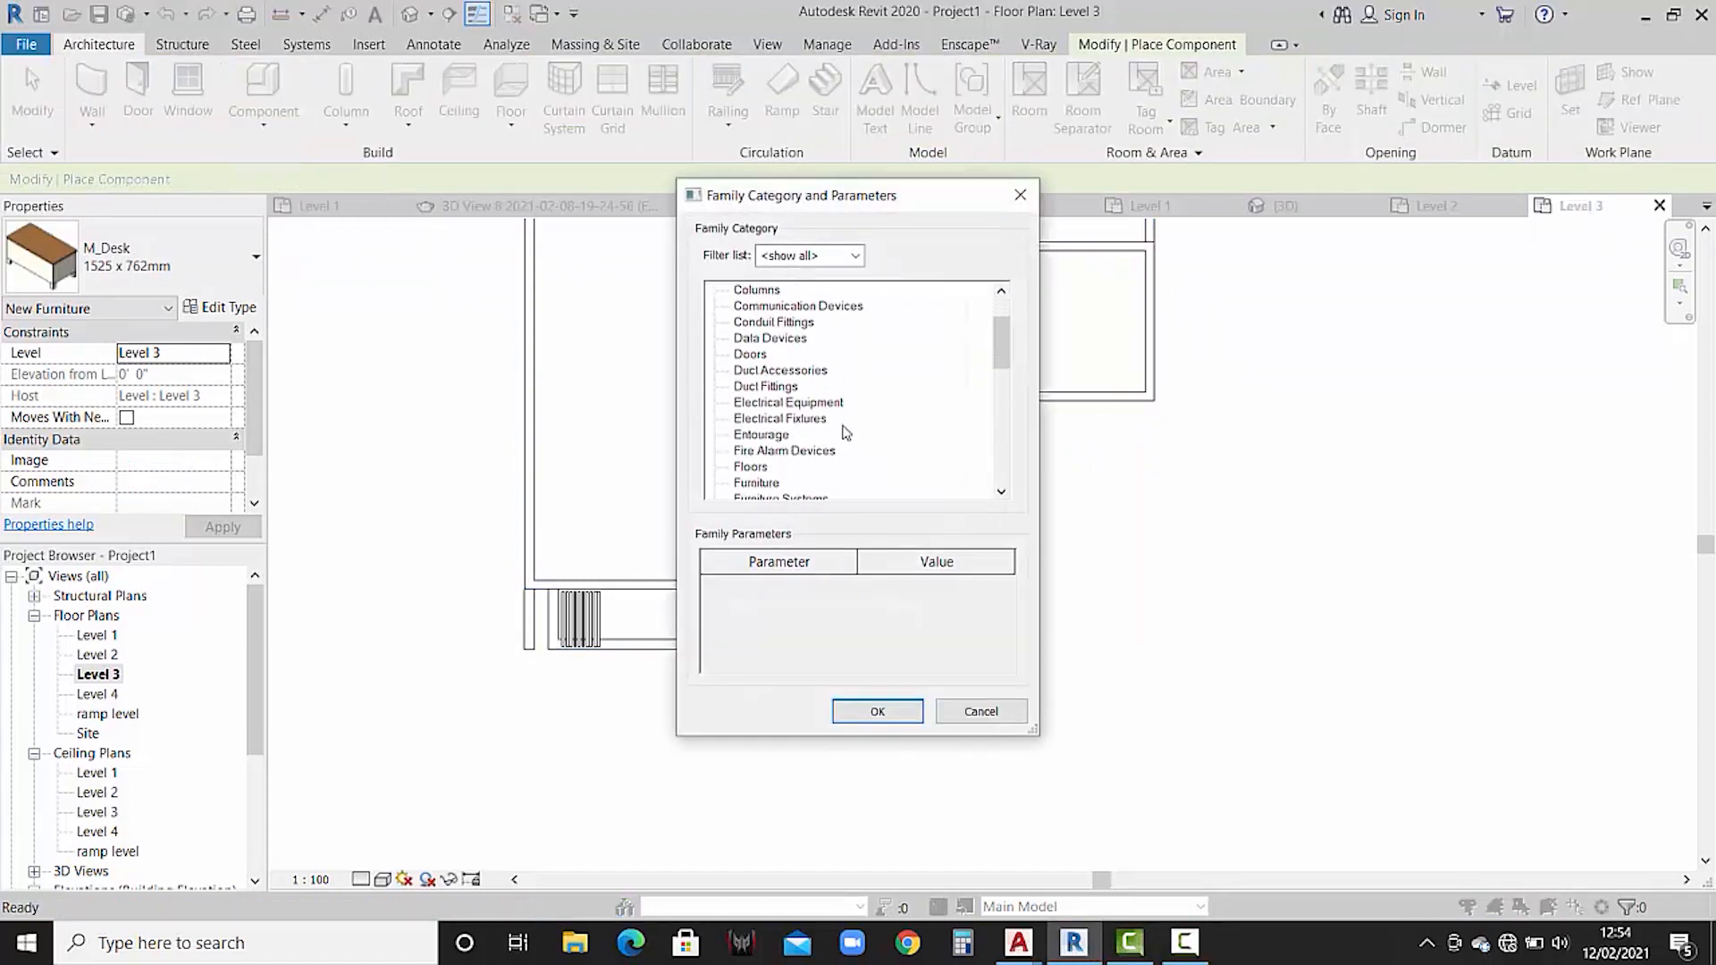
scroll(826, 445, "down", 1)
left_click(875, 711)
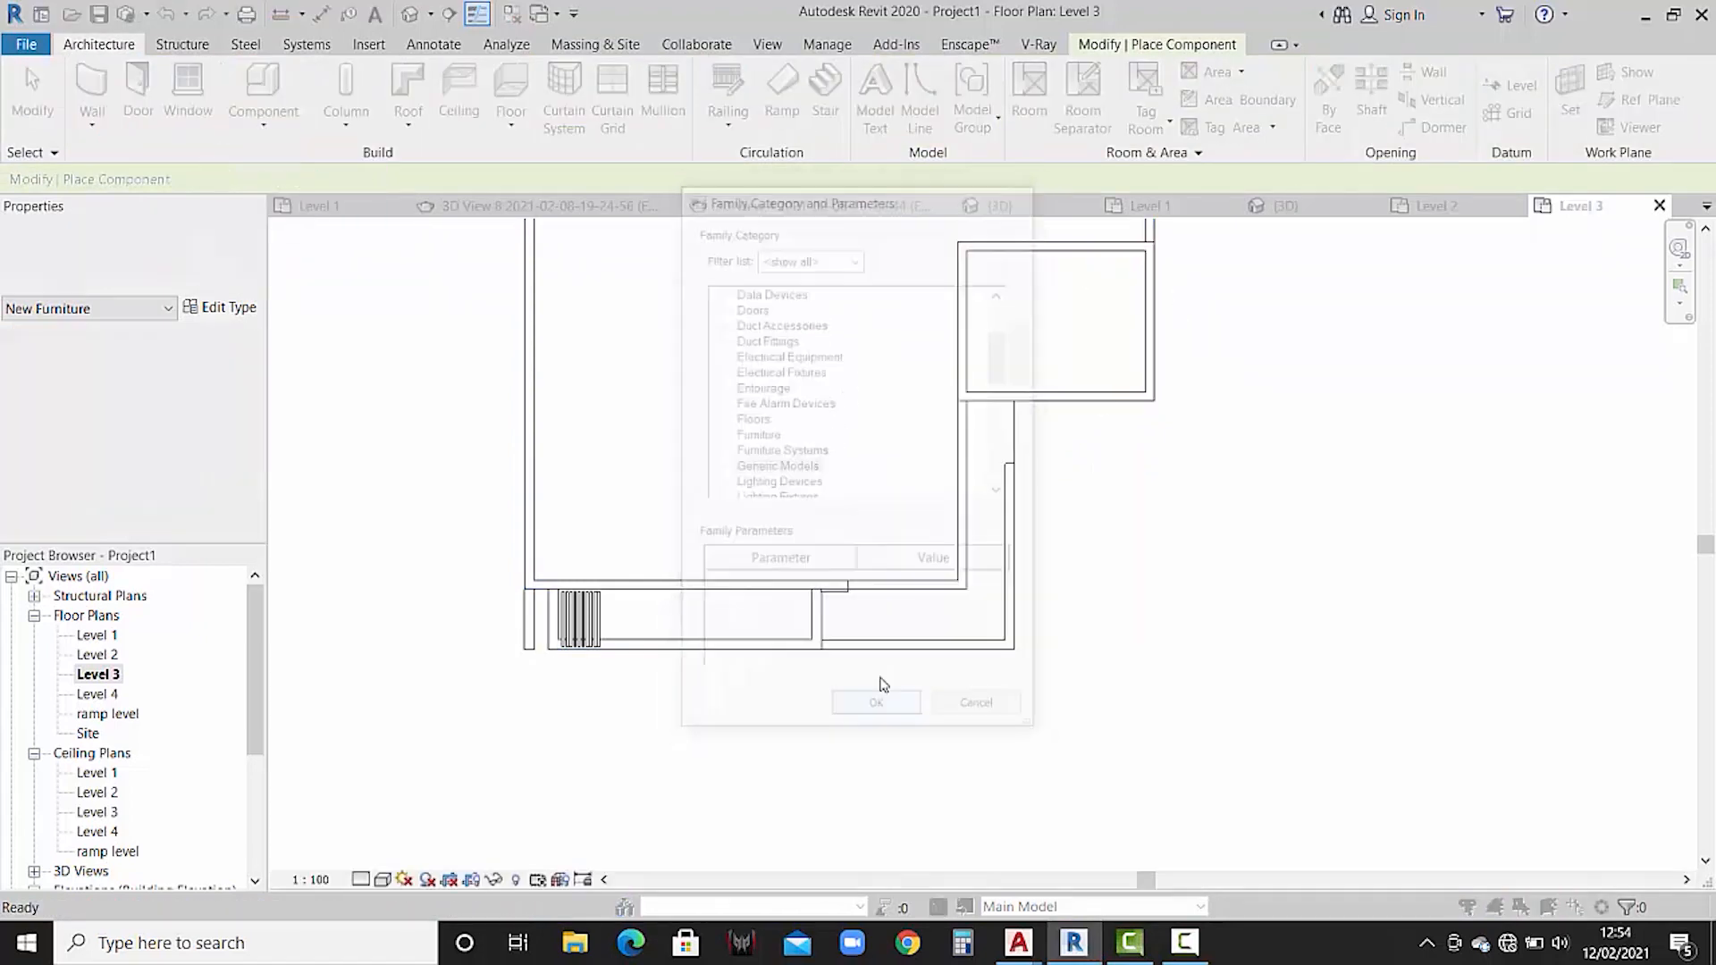
left_click(896, 513)
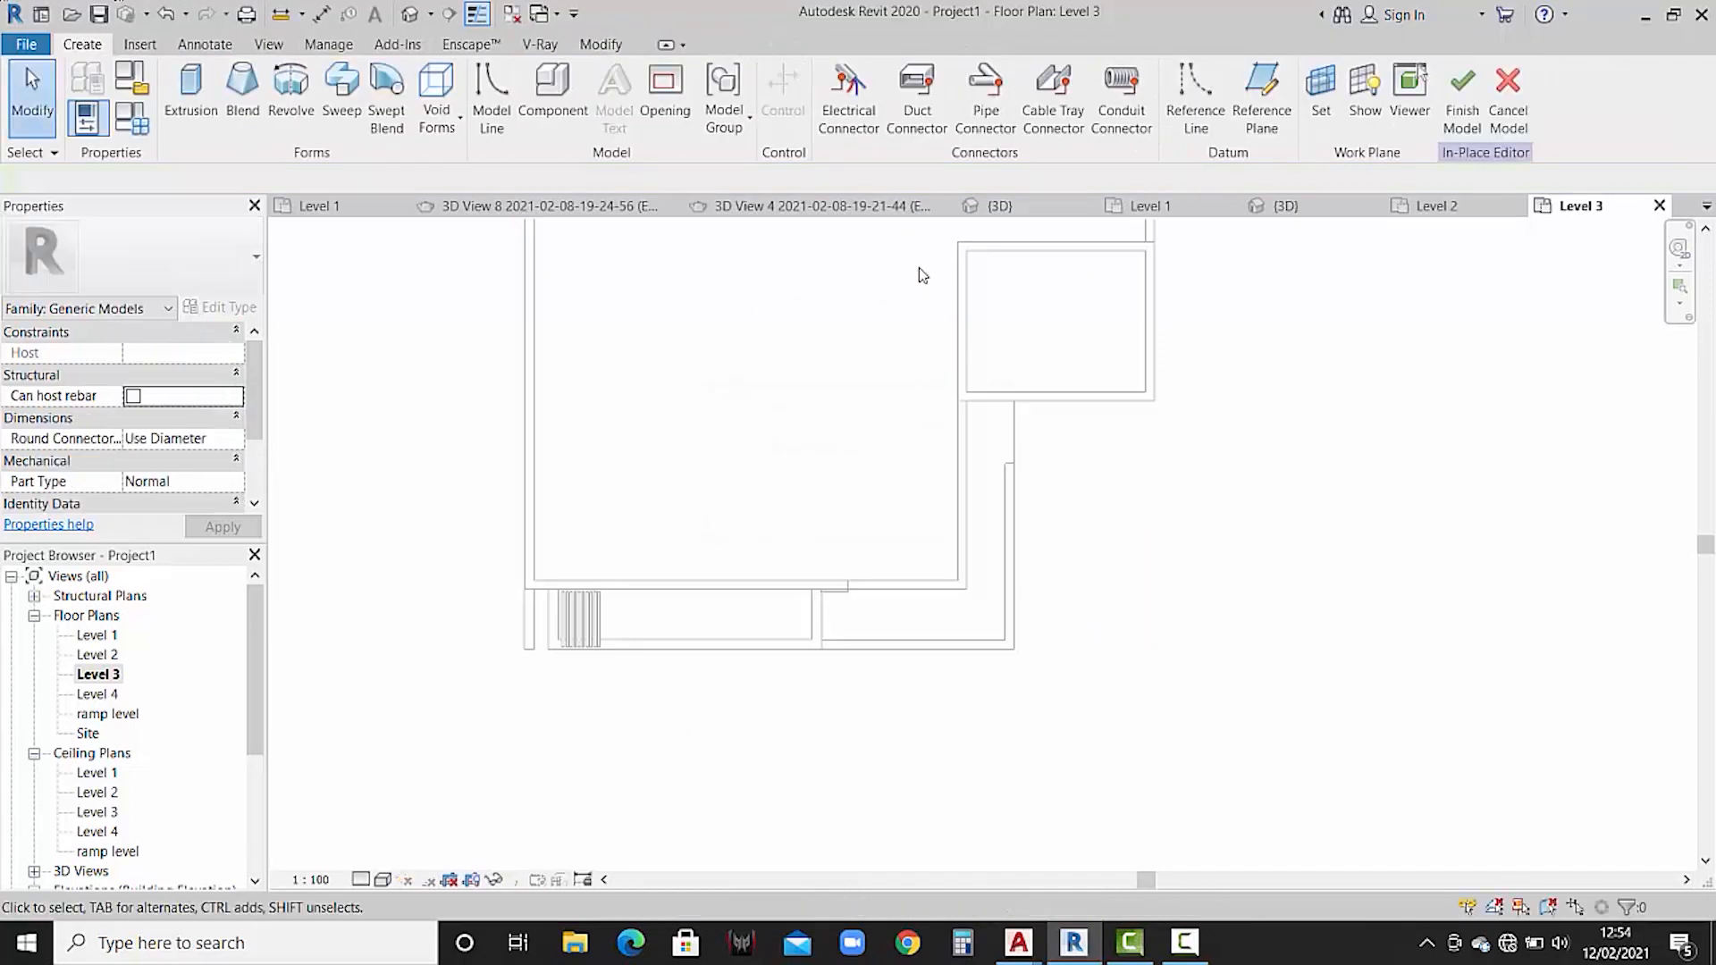
- Start an extrusion and sketch a rectangle about 9" by 9 1/2" against the house wall, in line with the slab-edge wall
left_click(190, 99)
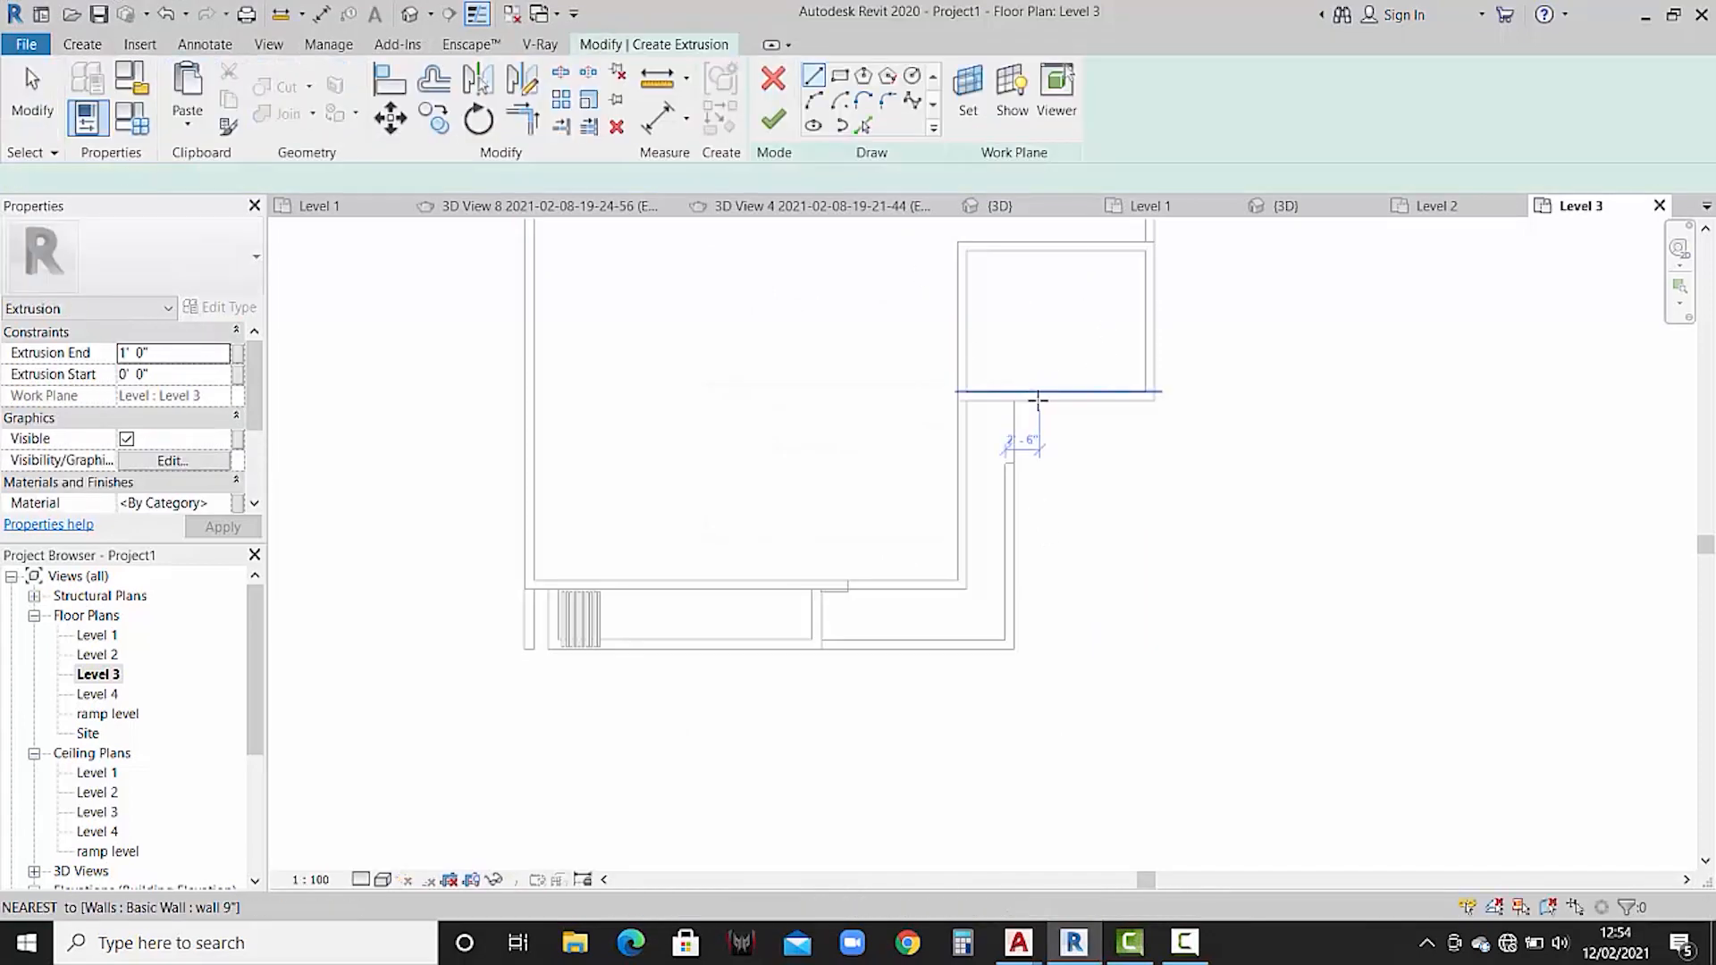
scroll(992, 411, "up", 5)
scroll(974, 391, "up", 2)
left_click(838, 76)
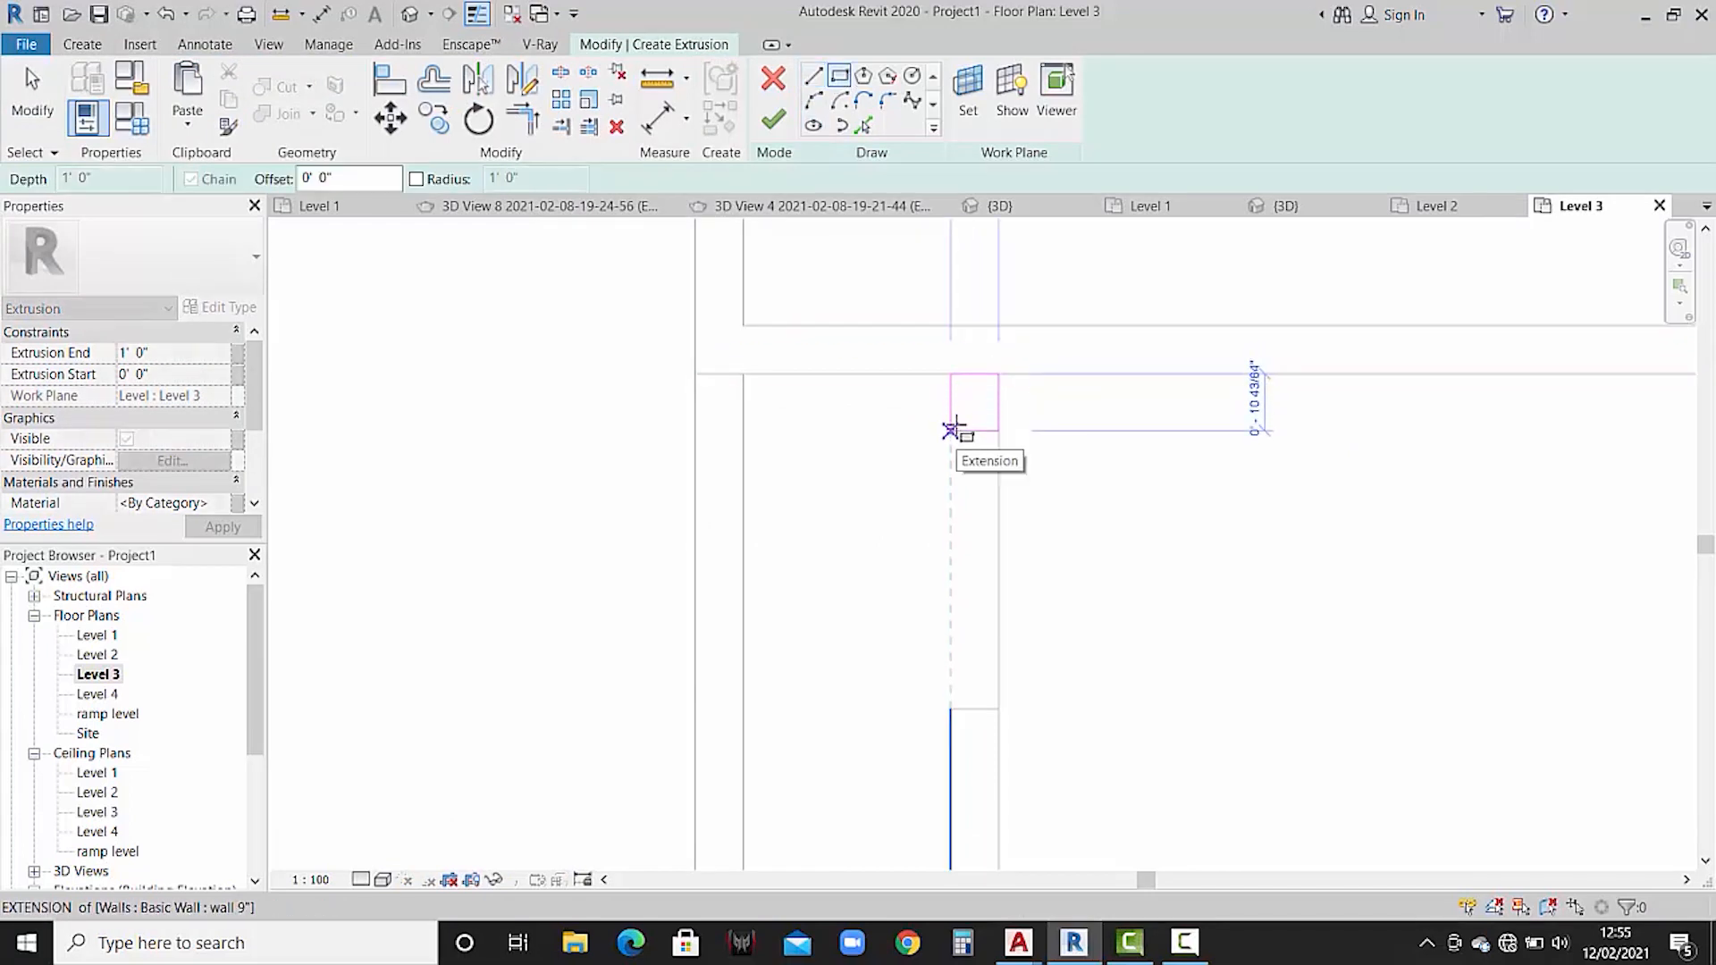
left_click(950, 425)
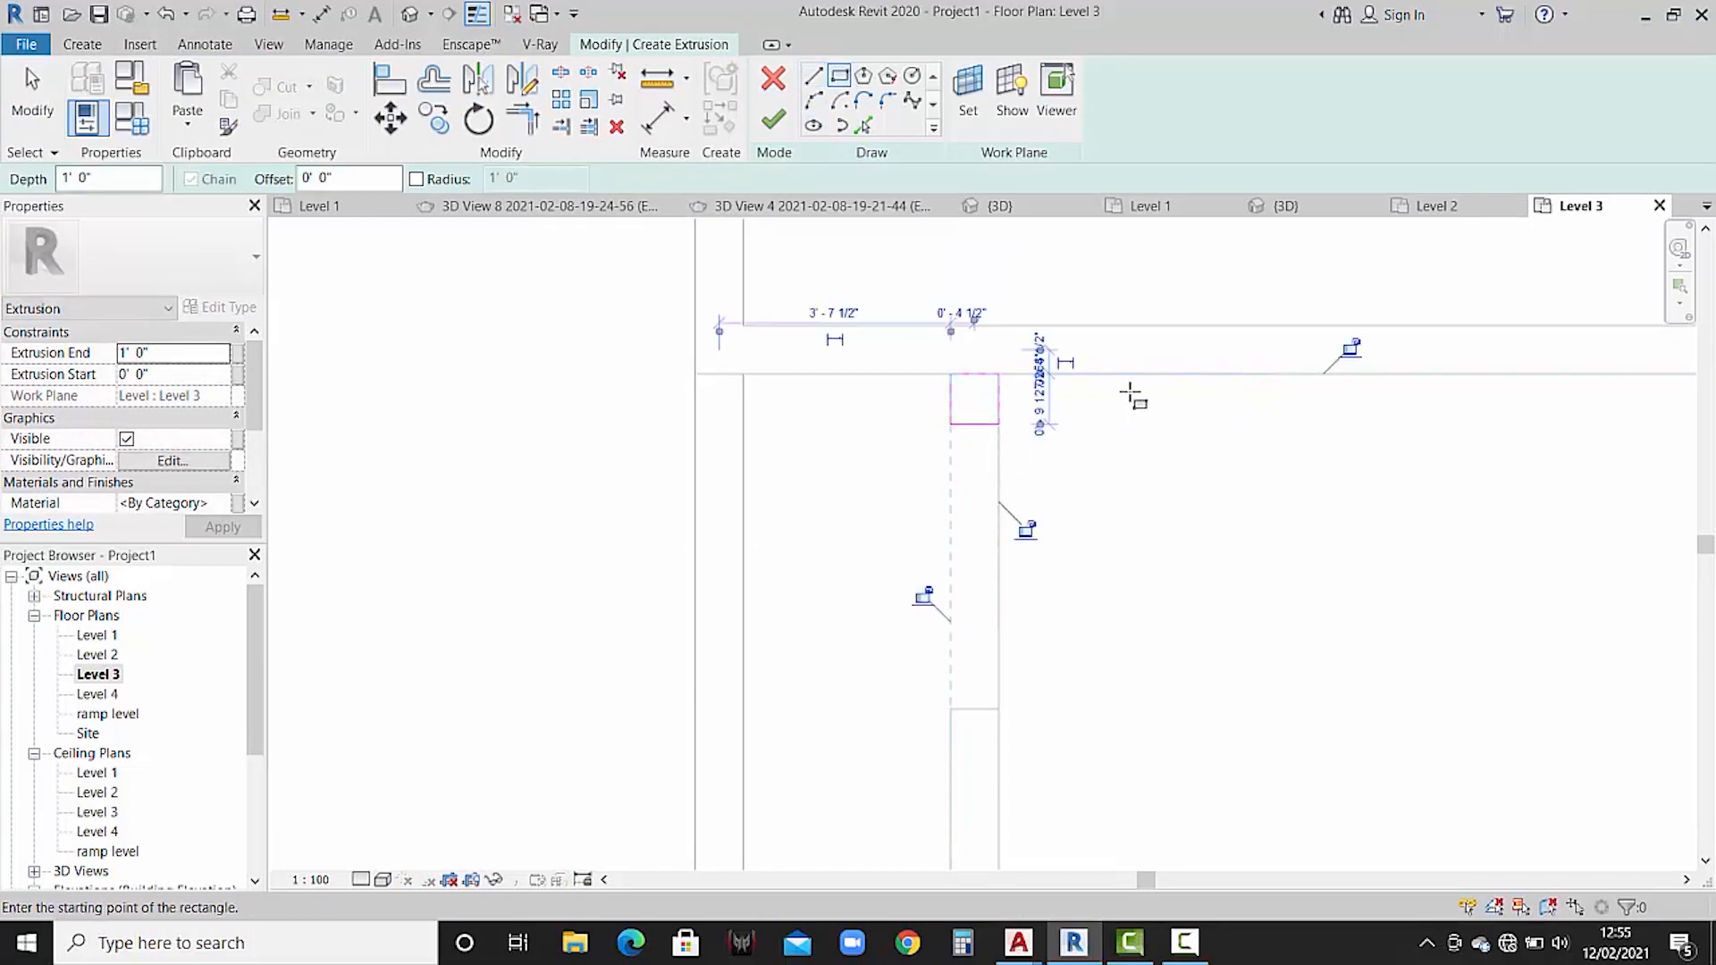
key("Escape")
- Set the rectangle's depth from the house wall to 9" to make it square
left_click(974, 425)
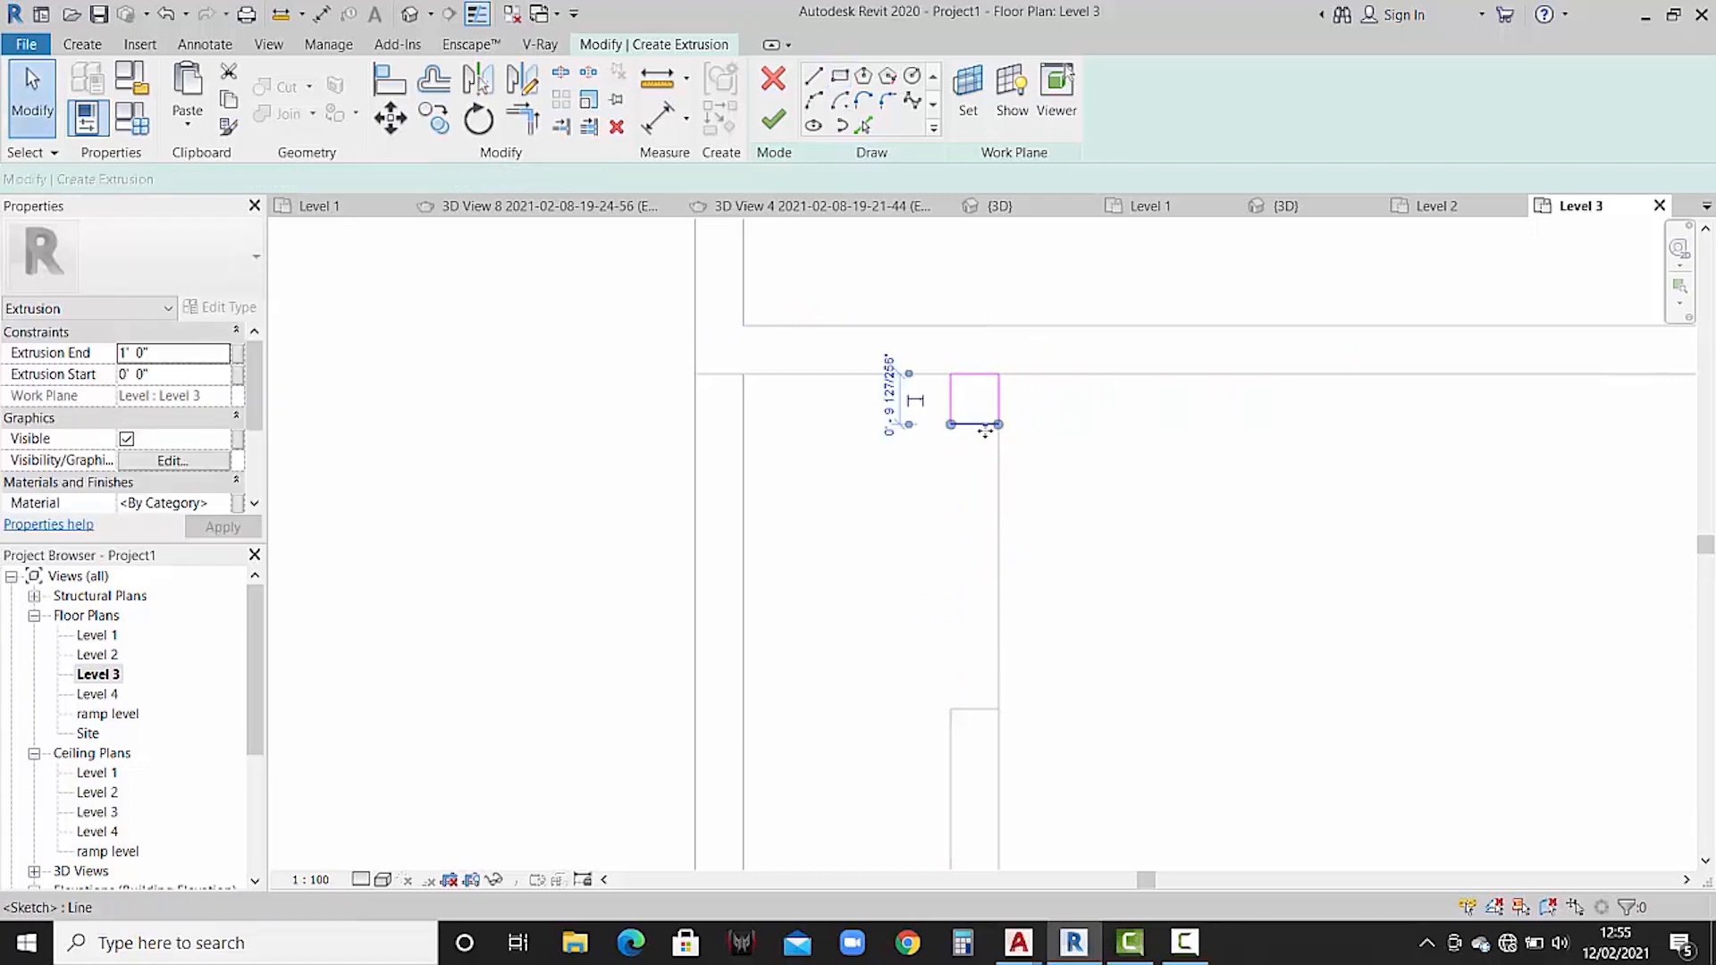
left_click(890, 398)
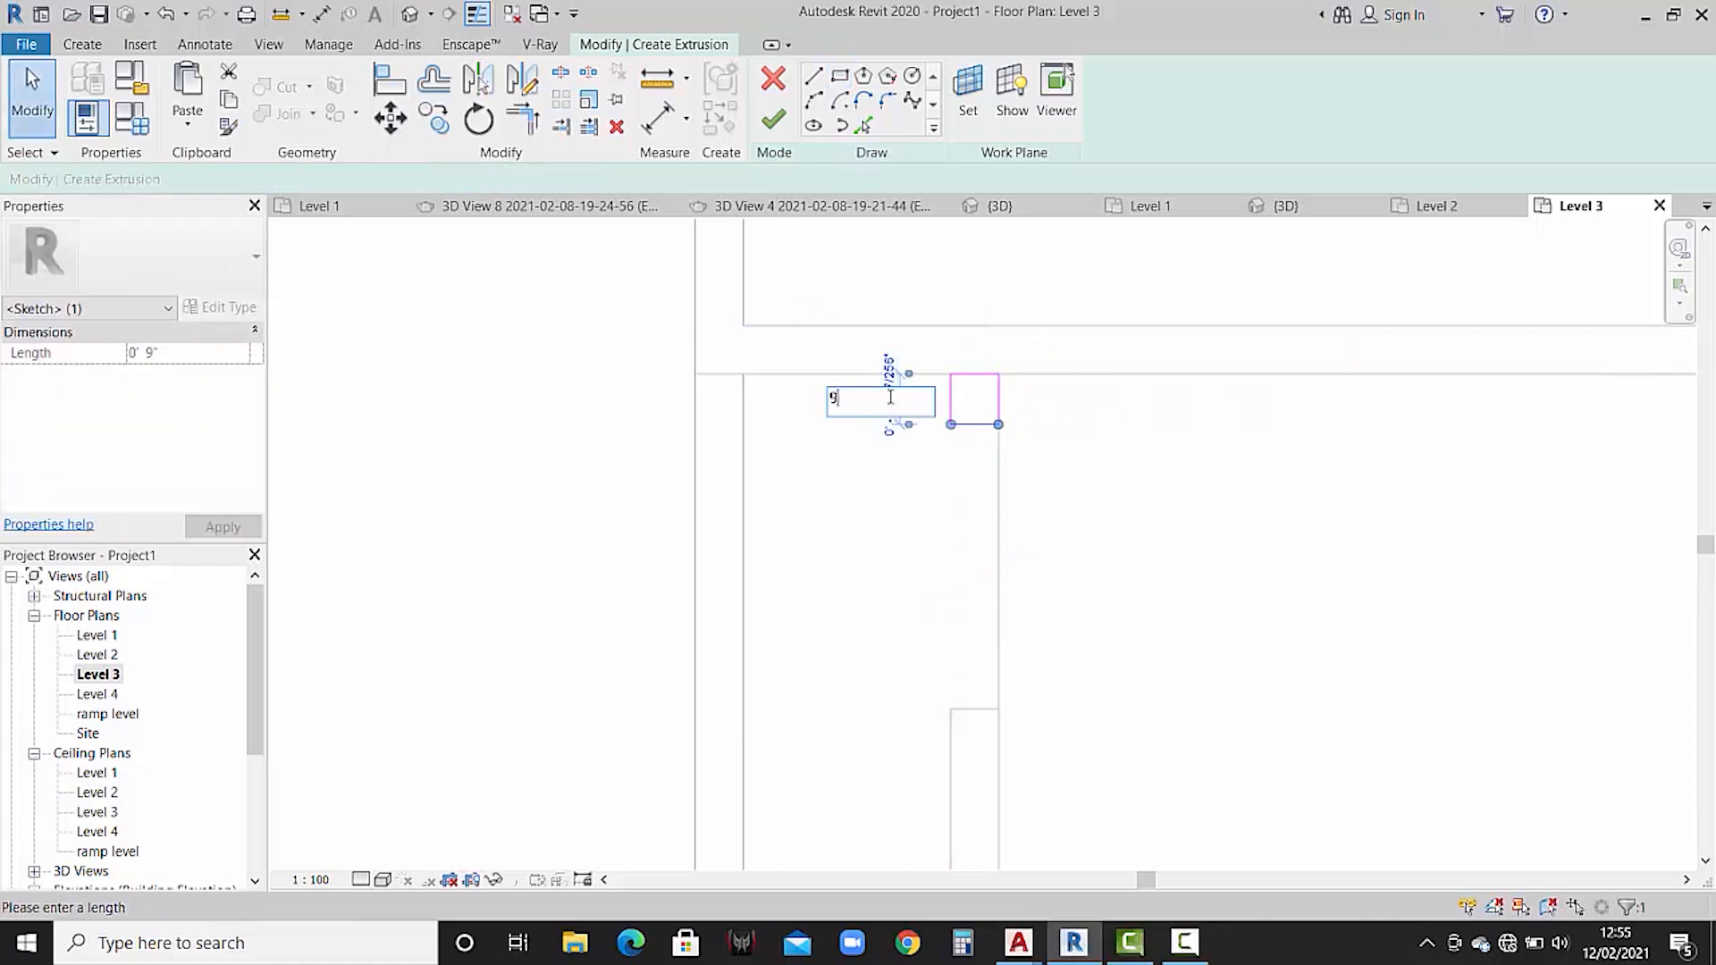
key("Return")
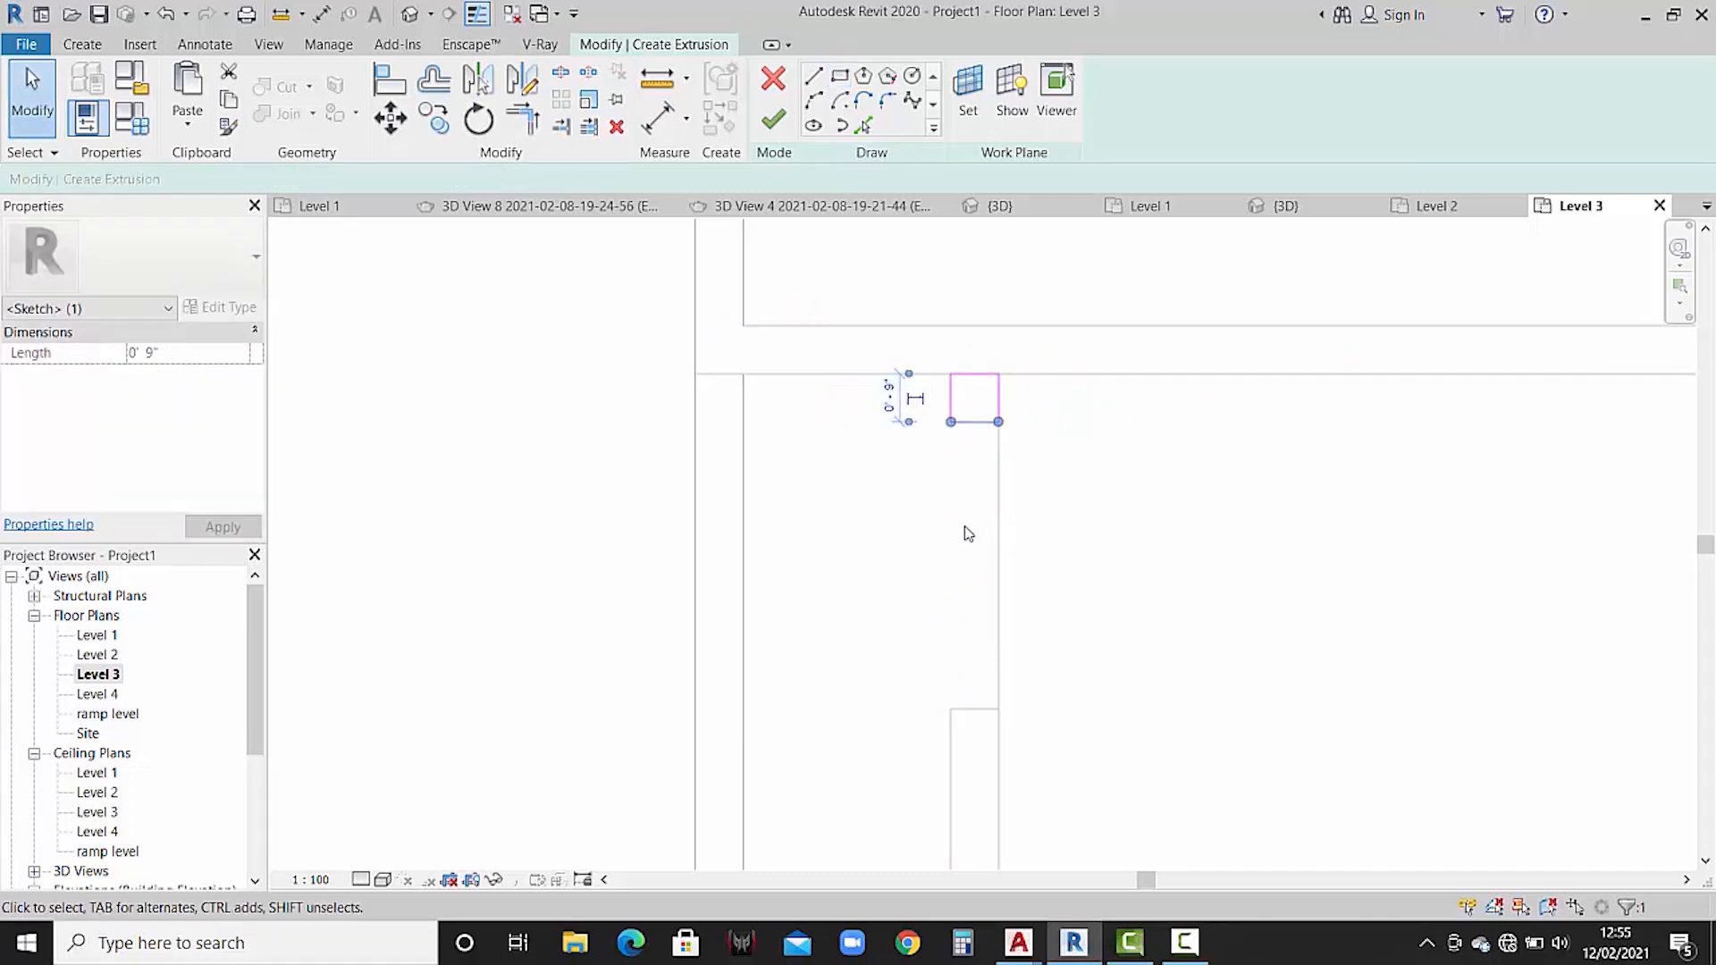
left_click(1000, 516)
left_click(951, 393)
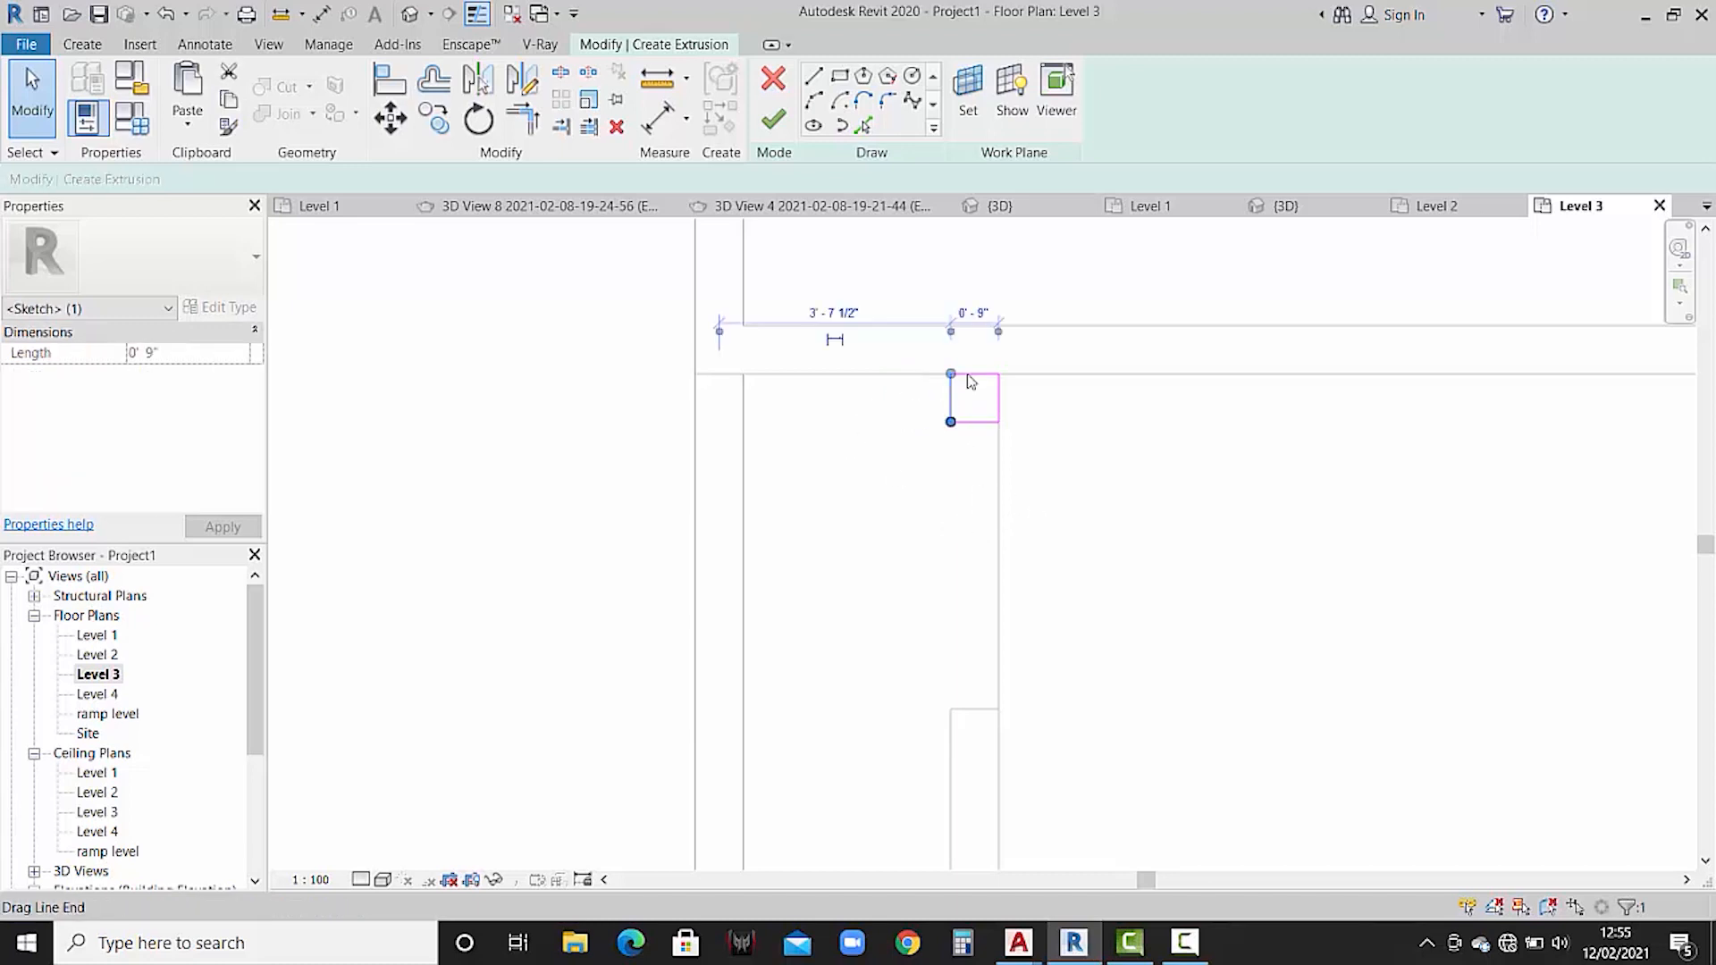
- Copy the 9" square four times toward the slab-edge wall at 1' 0" spacing to form a row of five
left_click_drag(927, 340, 1054, 474)
left_click(435, 117)
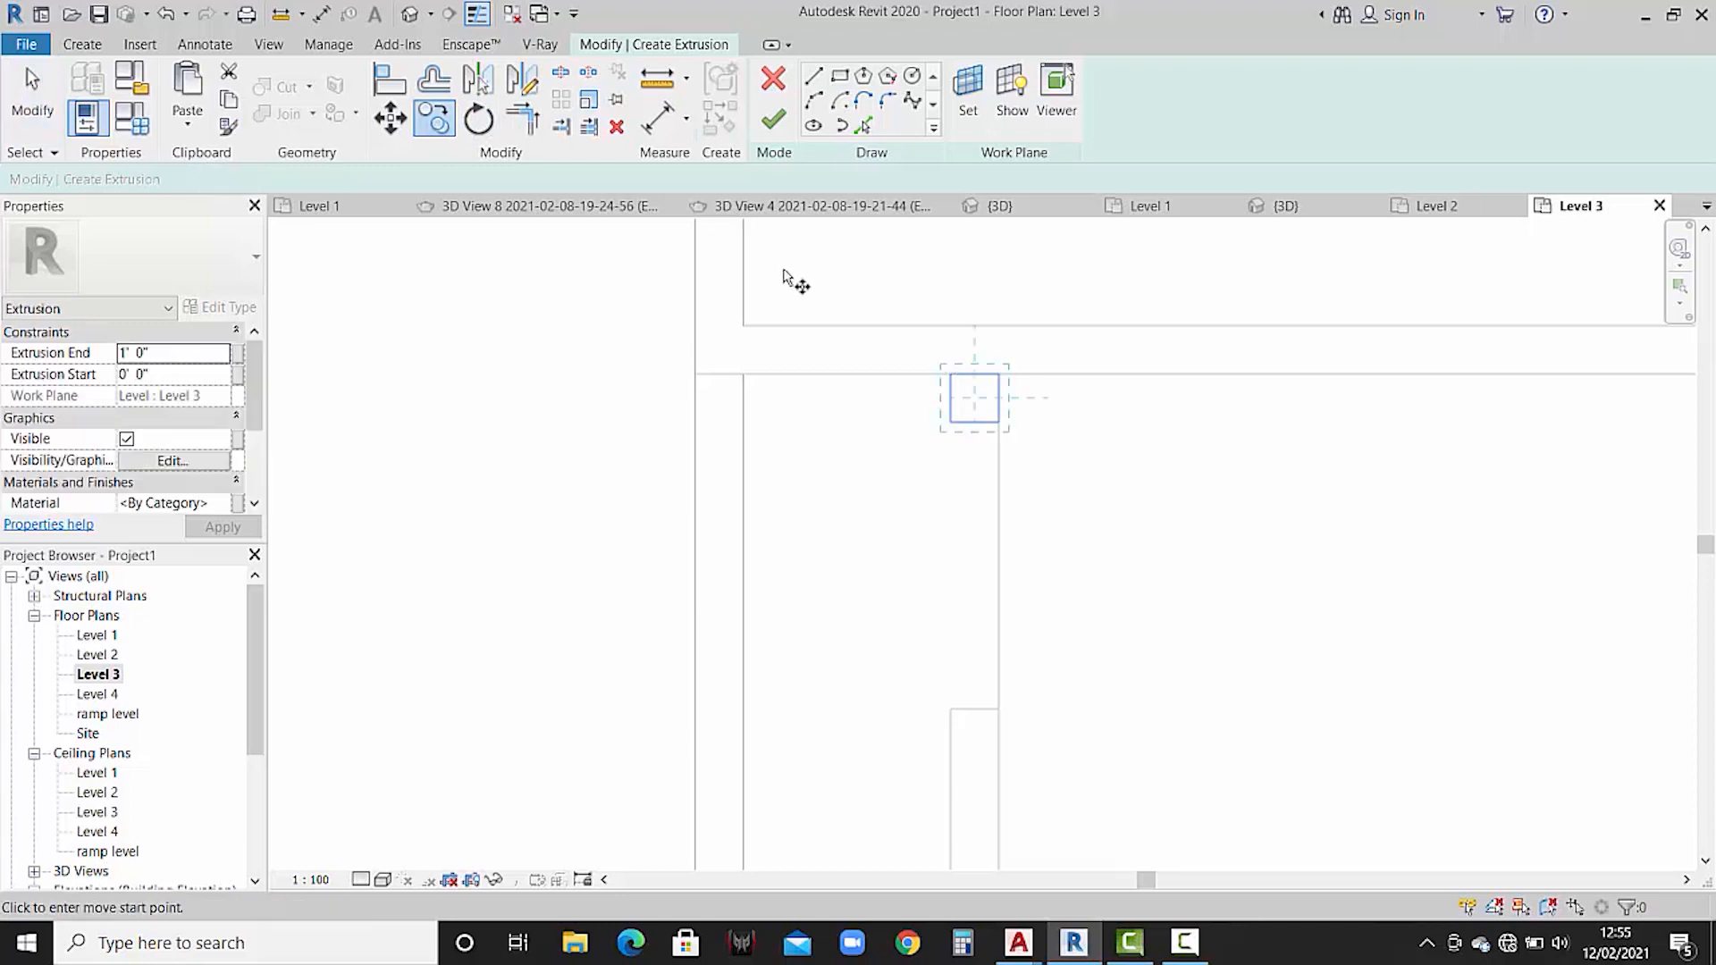
left_click(998, 373)
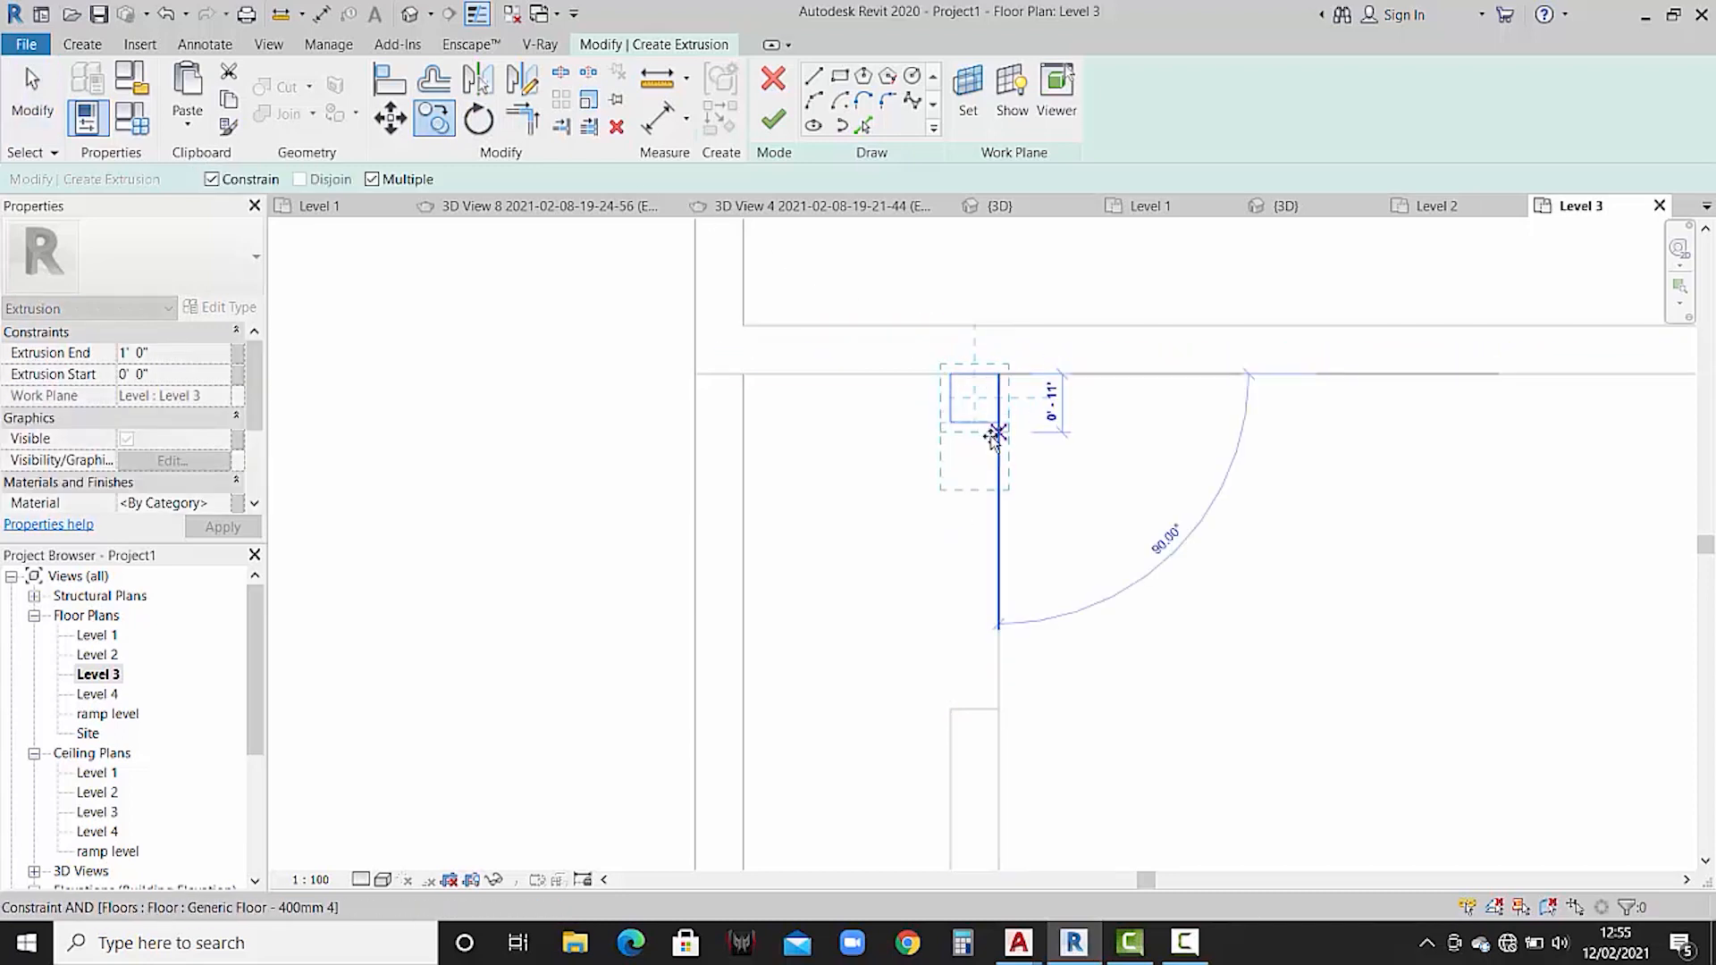
left_click(997, 437)
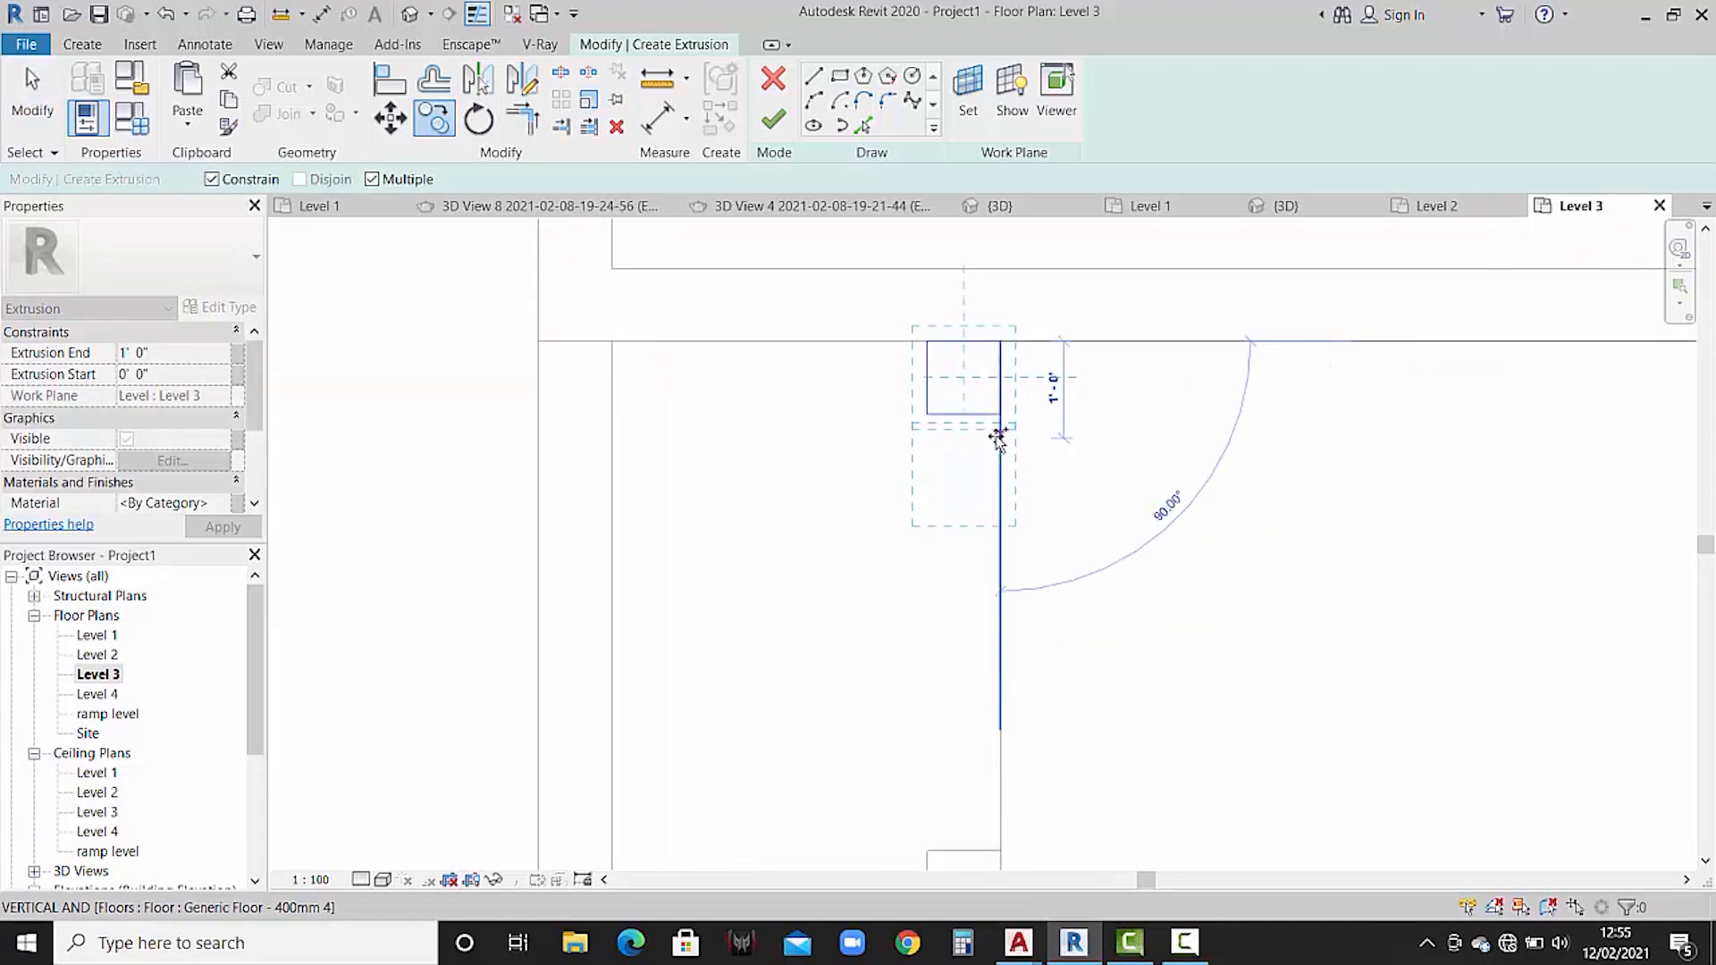
scroll(997, 436, "up", 2)
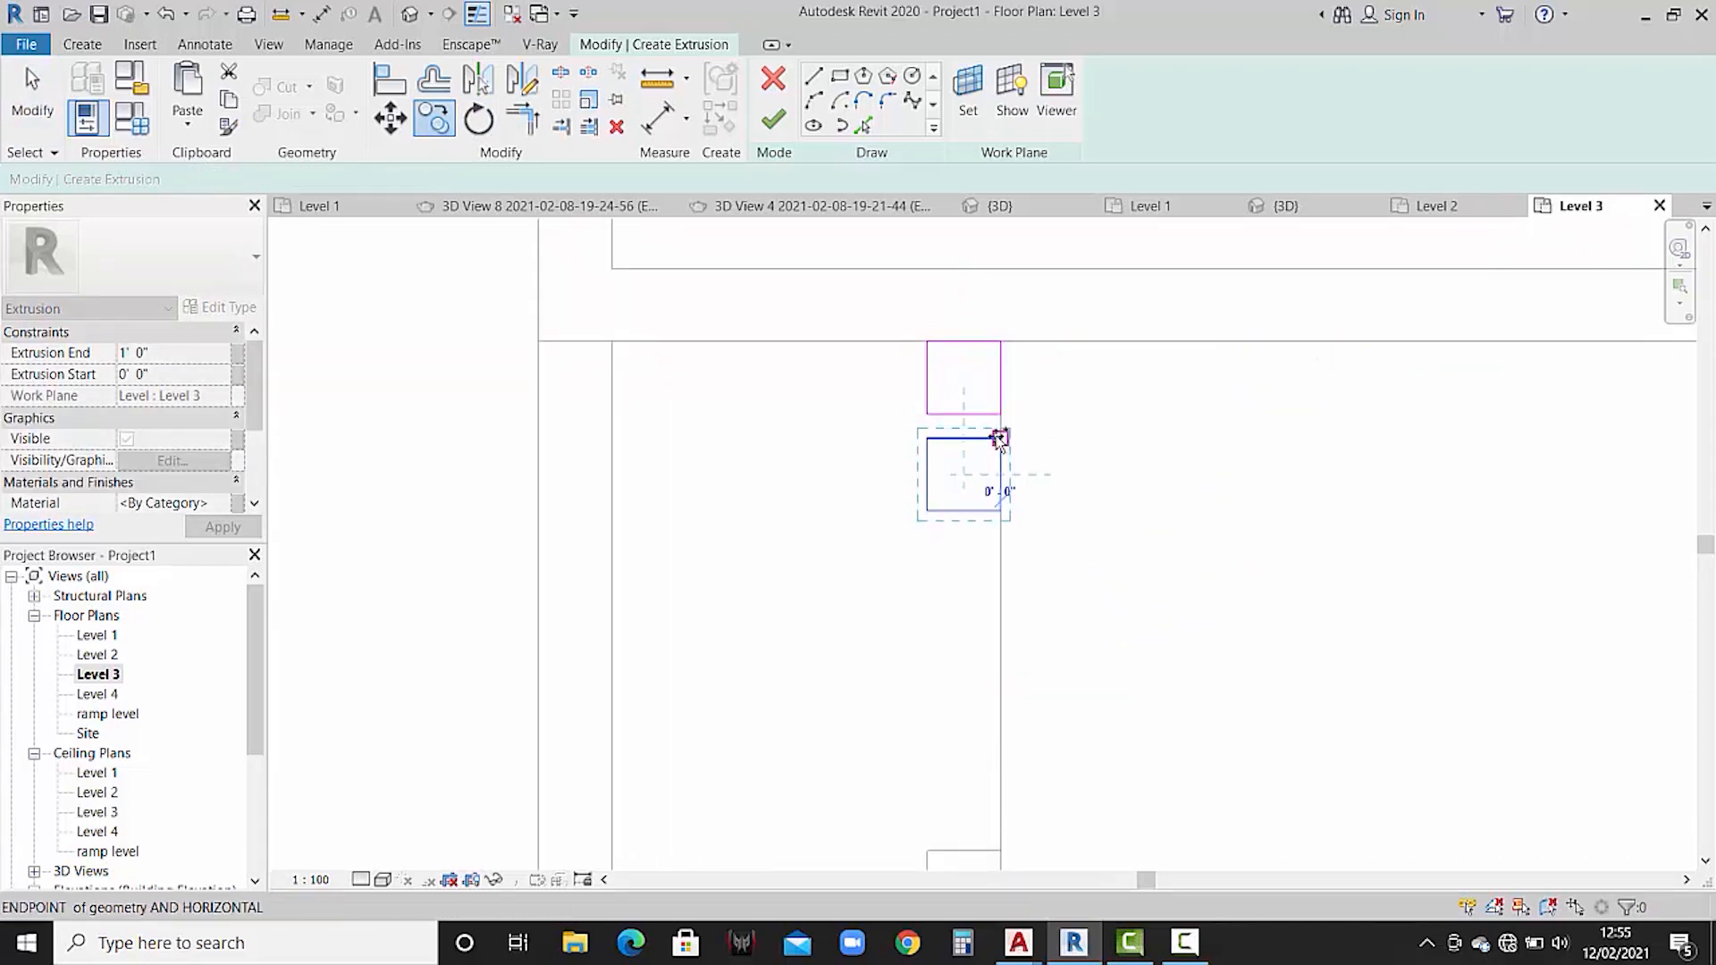
left_click(1000, 531)
middle_click_drag(1004, 567, 986, 478)
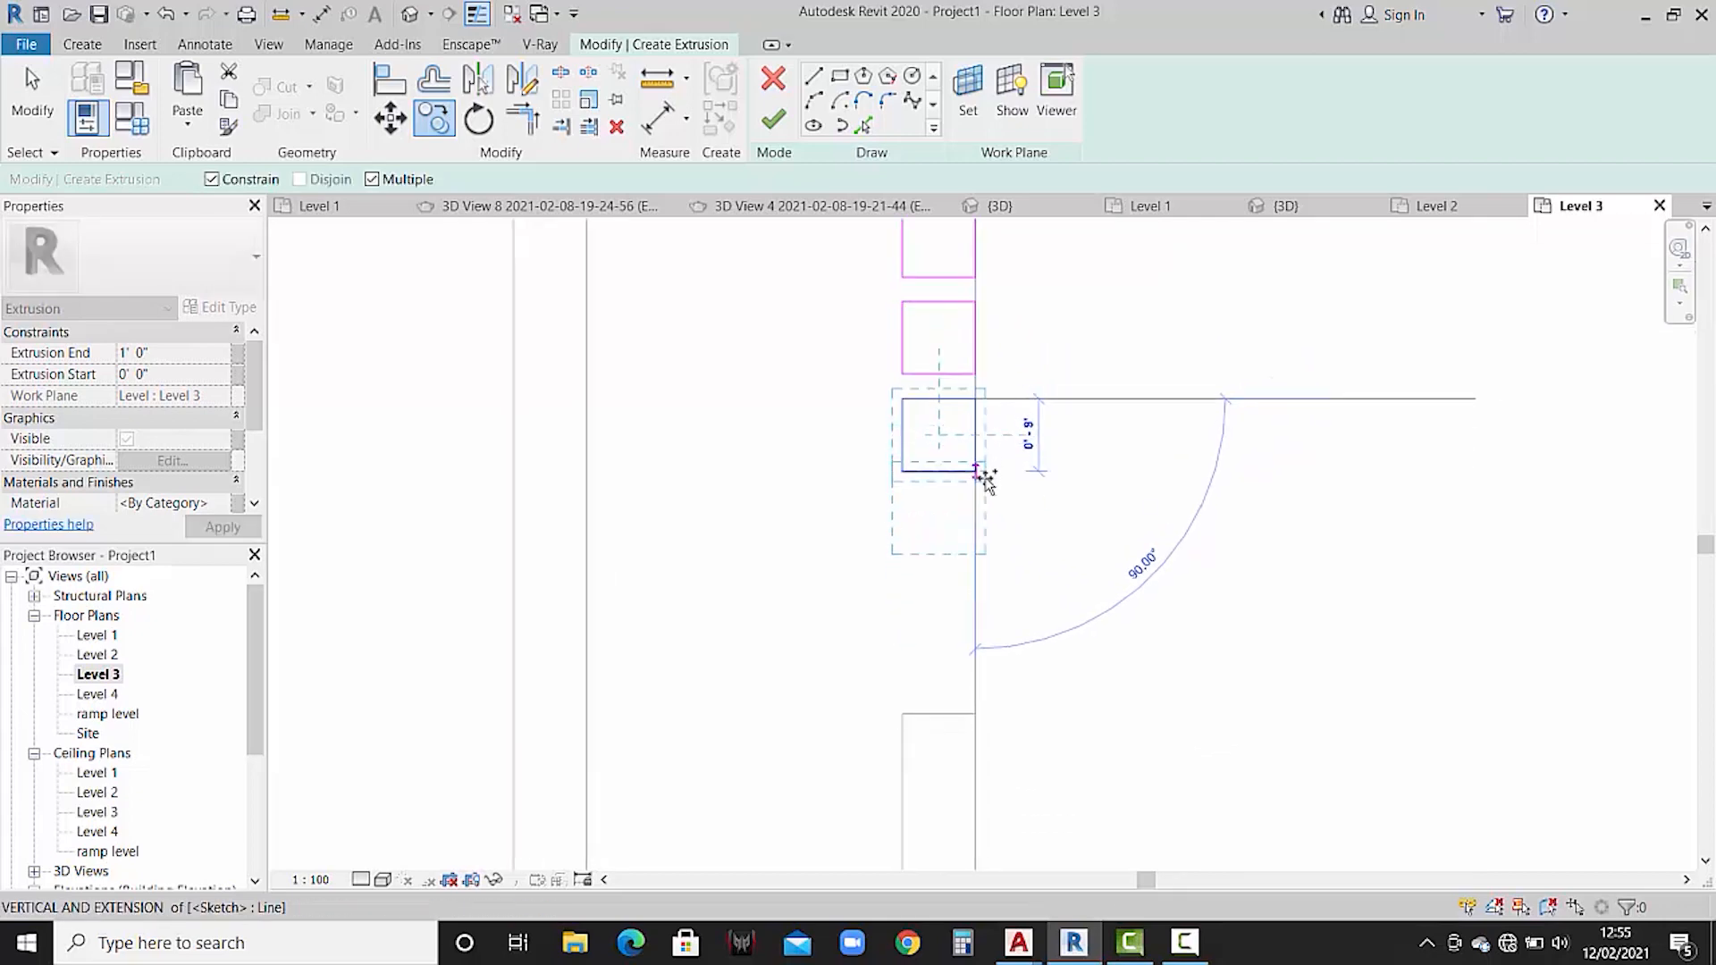
left_click(976, 492)
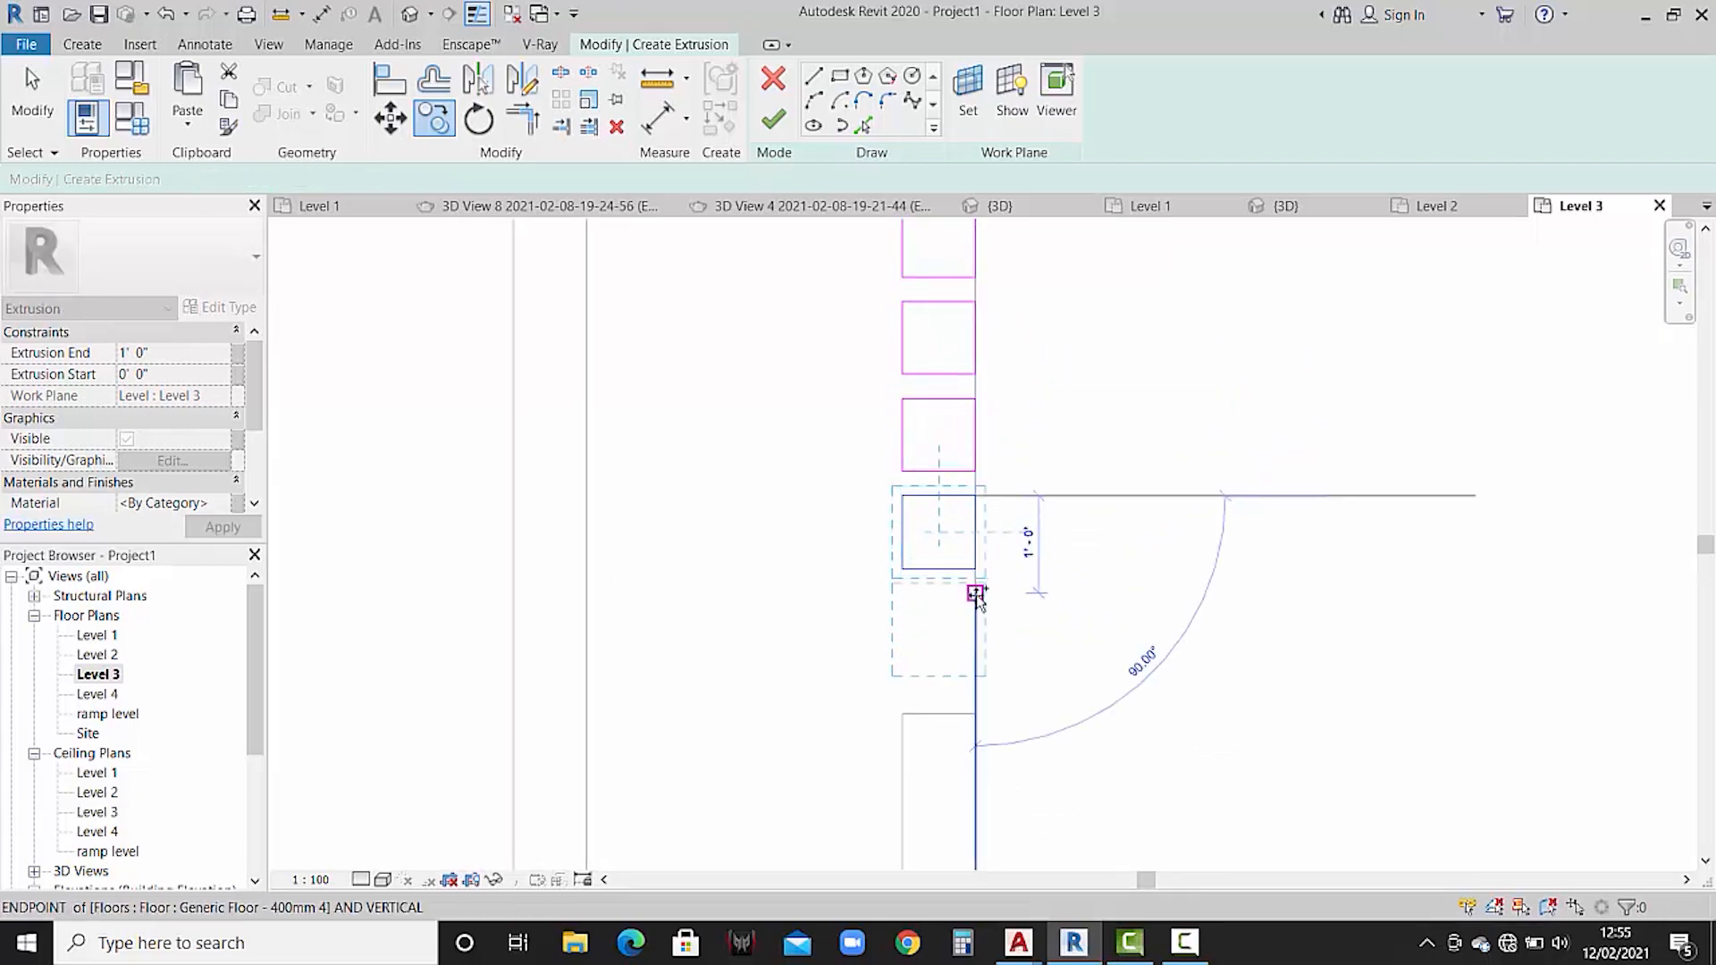
left_click(976, 593)
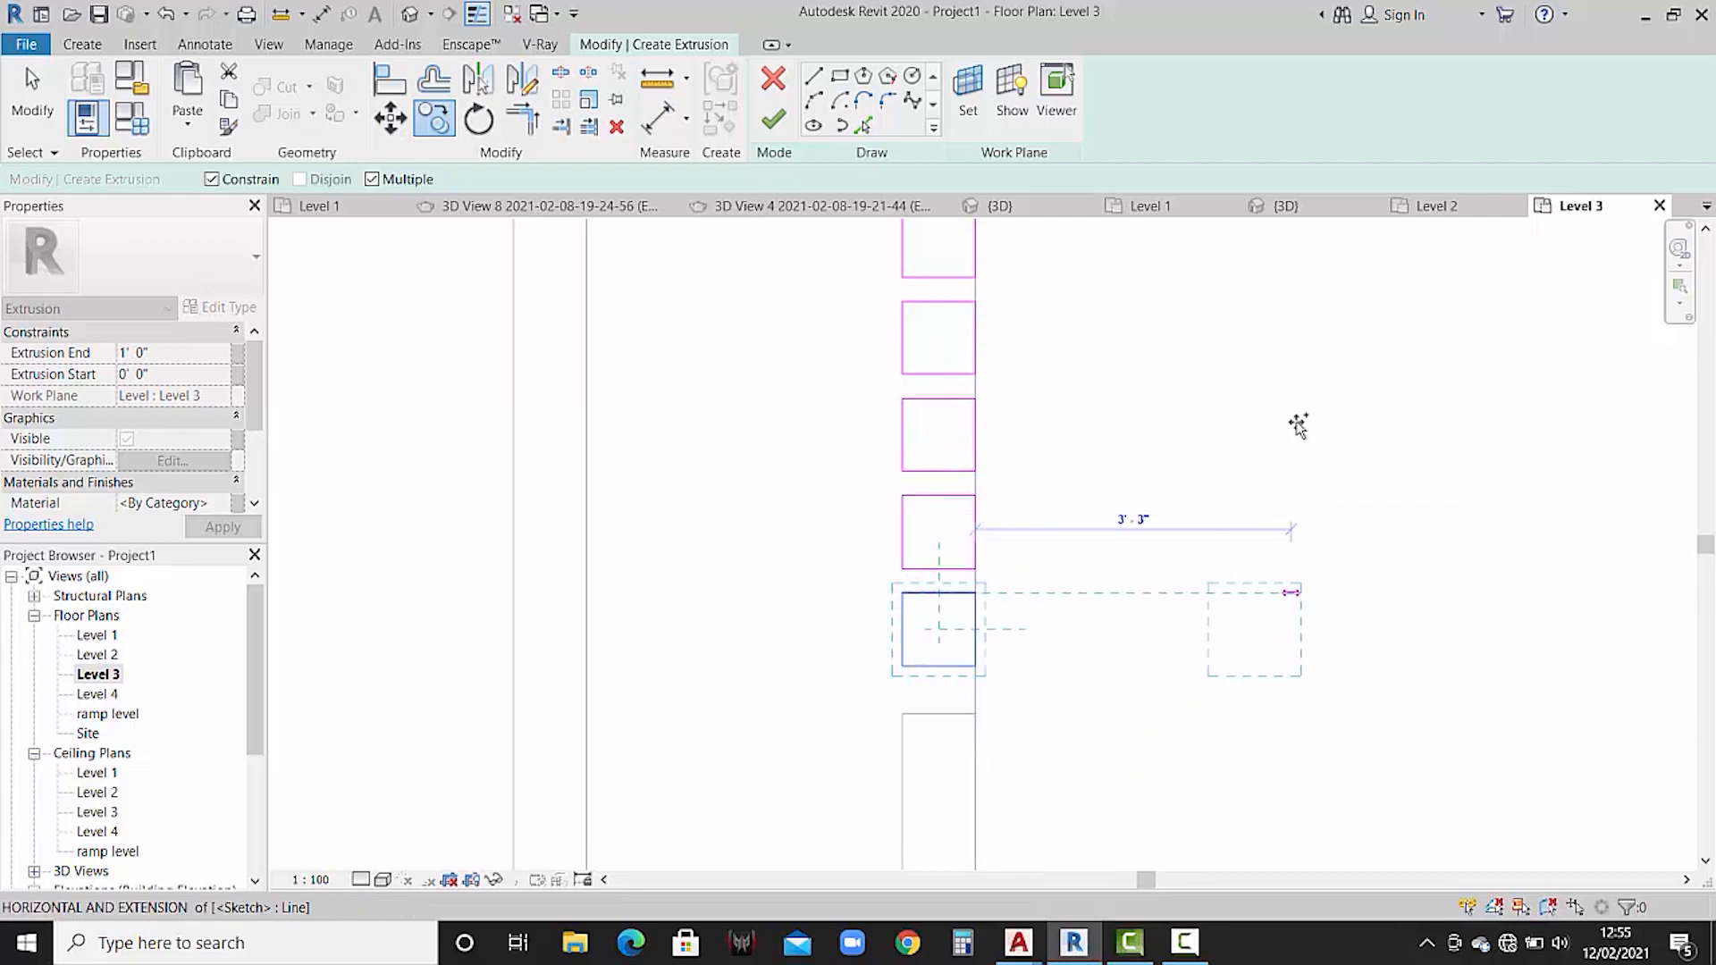
key("Escape")
key("Escape")
- Select all five squares and move them about 2" away from the house wall toward the slab-edge wall
scroll(1055, 482, "down", 2)
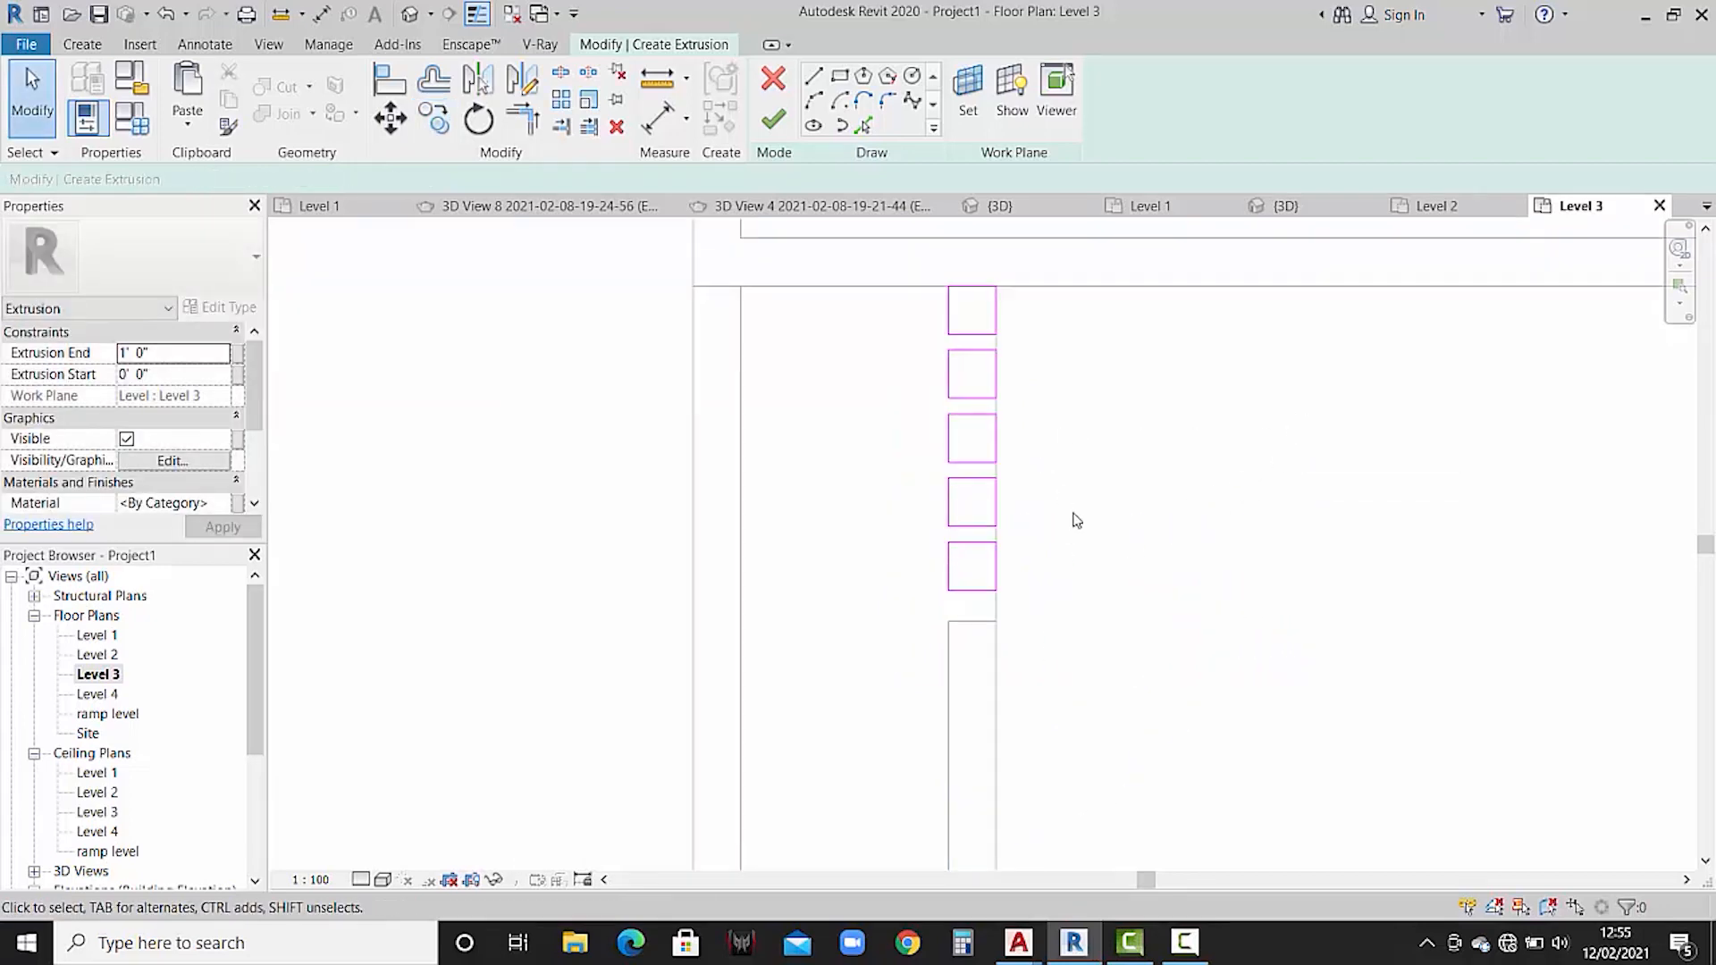
left_click_drag(1062, 588, 888, 316)
left_click_drag(855, 254, 853, 253)
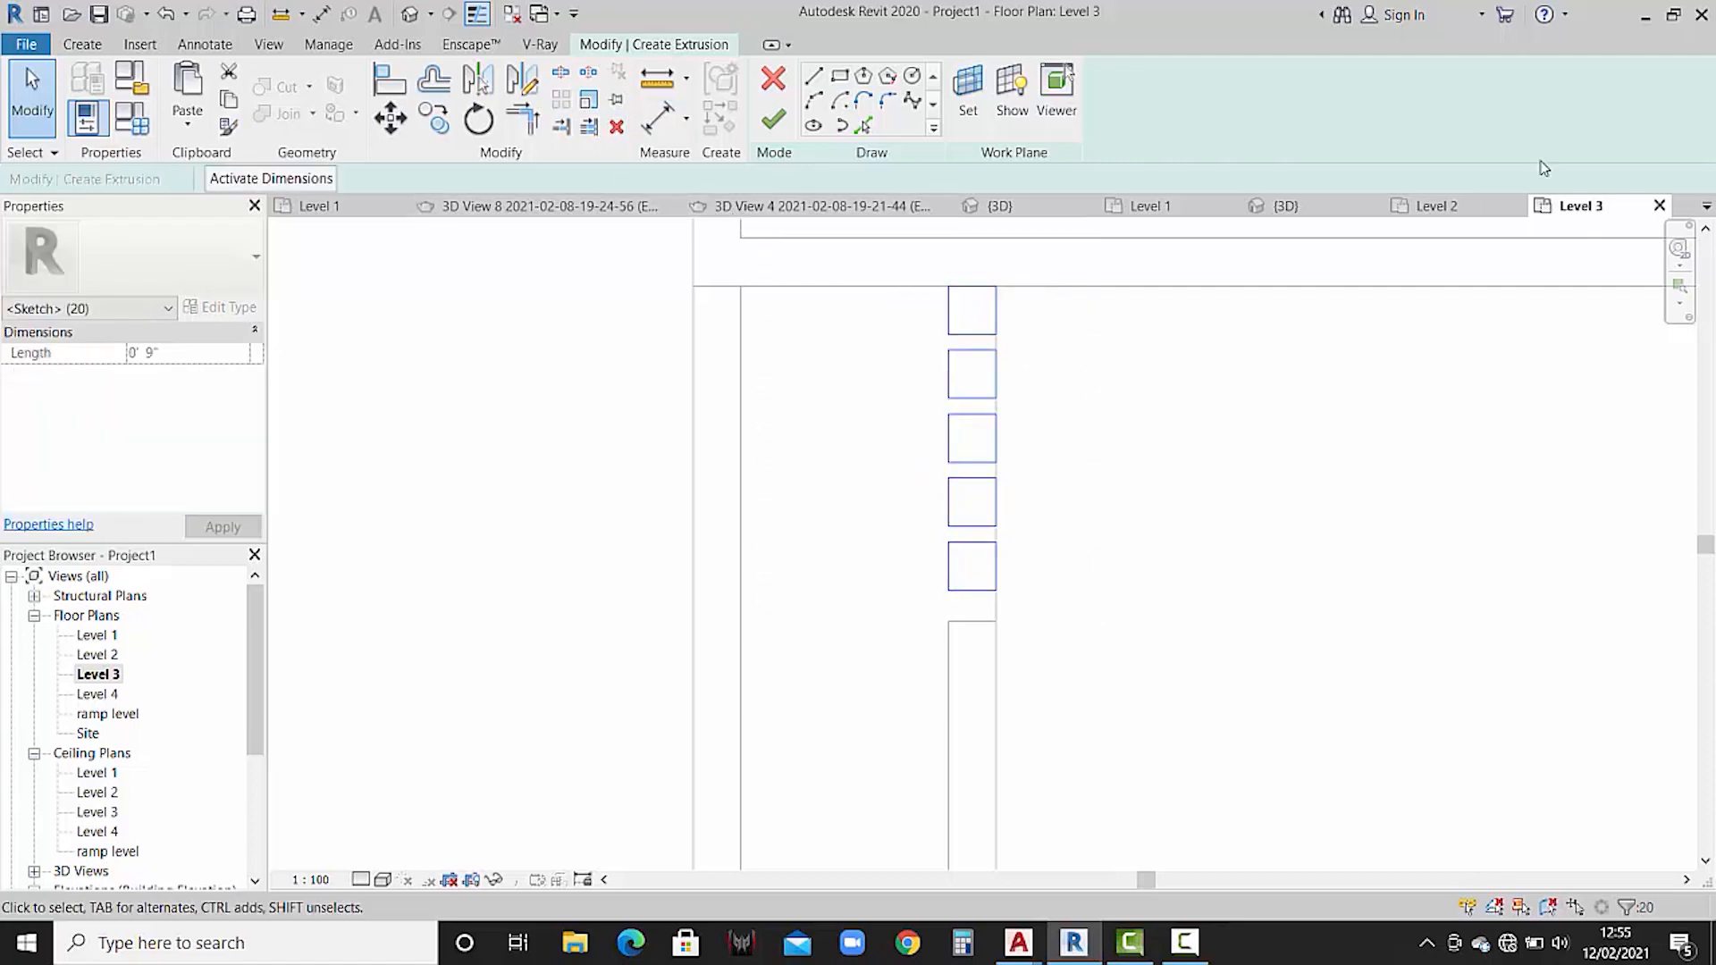
left_click(399, 119)
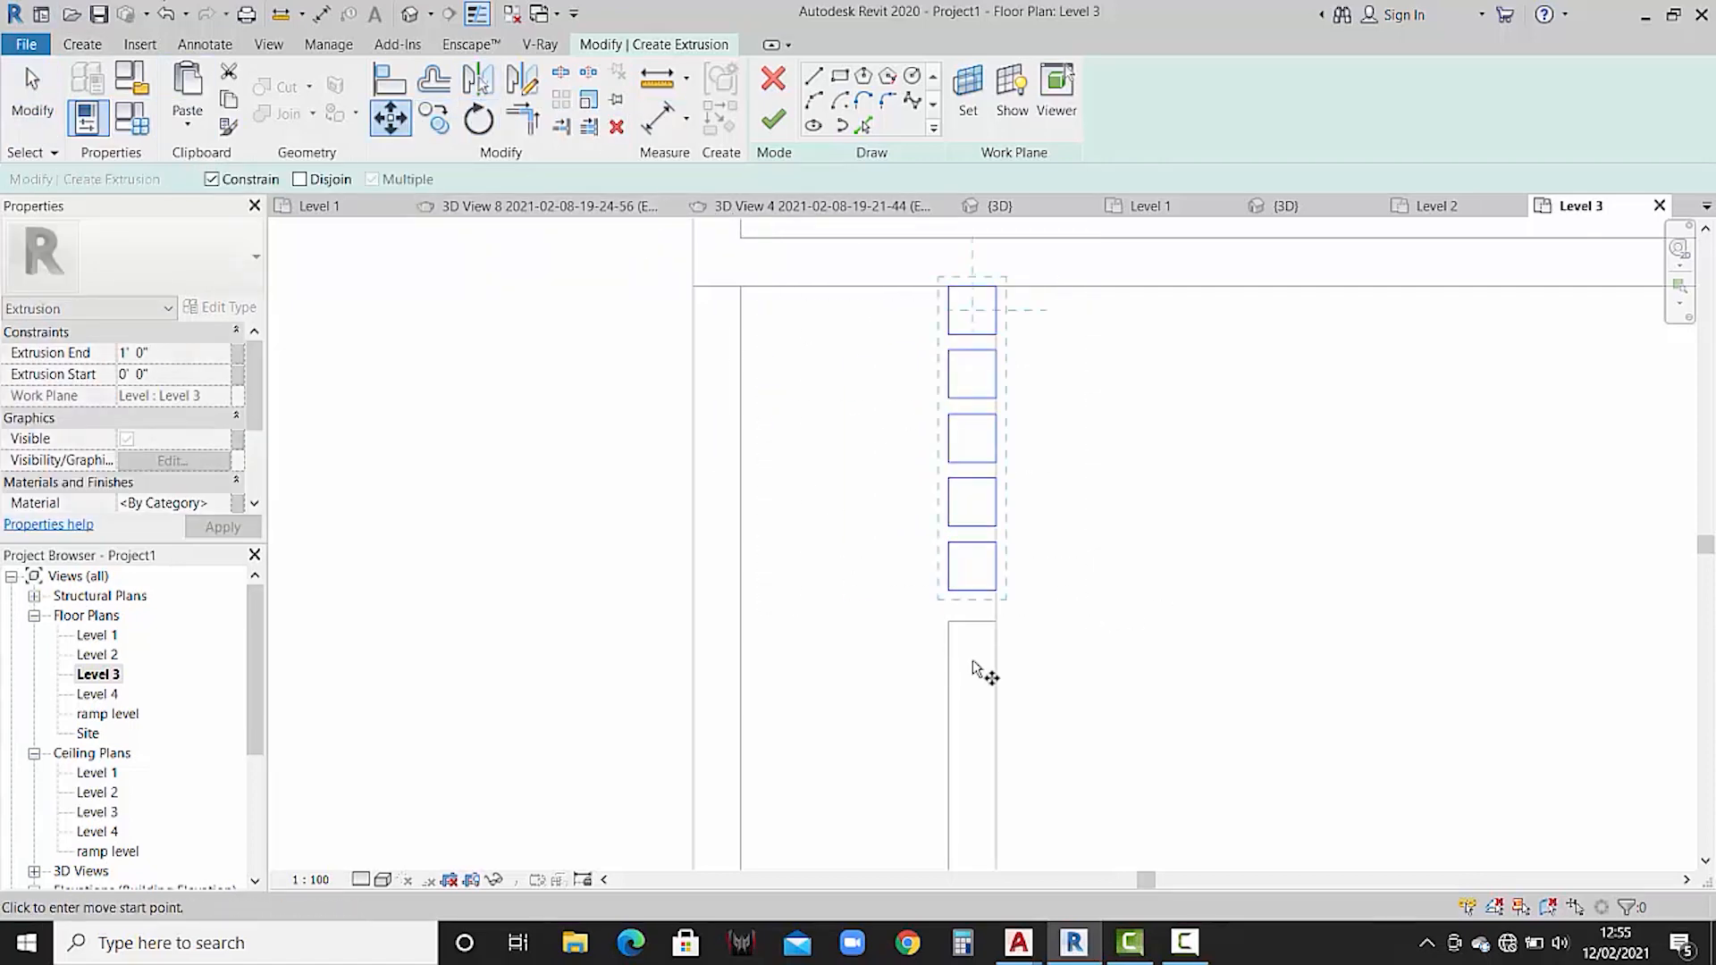
scroll(1026, 575, "up", 3)
left_click(995, 572)
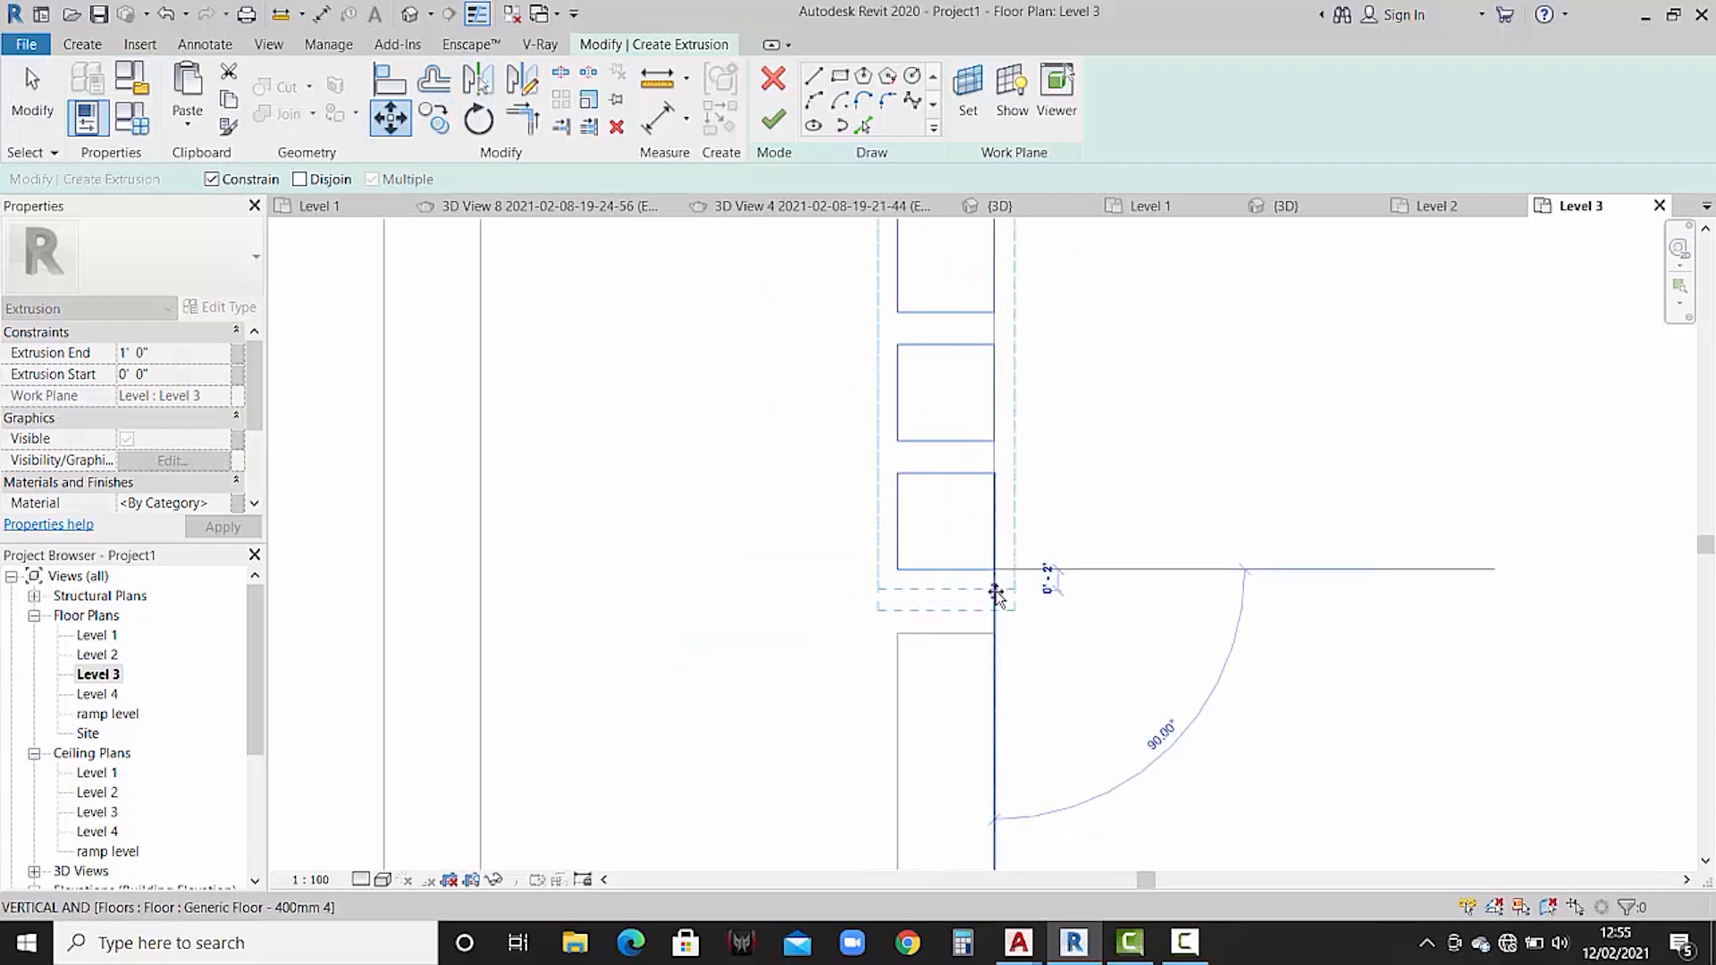
left_click(996, 592)
scroll(1073, 563, "down", 4)
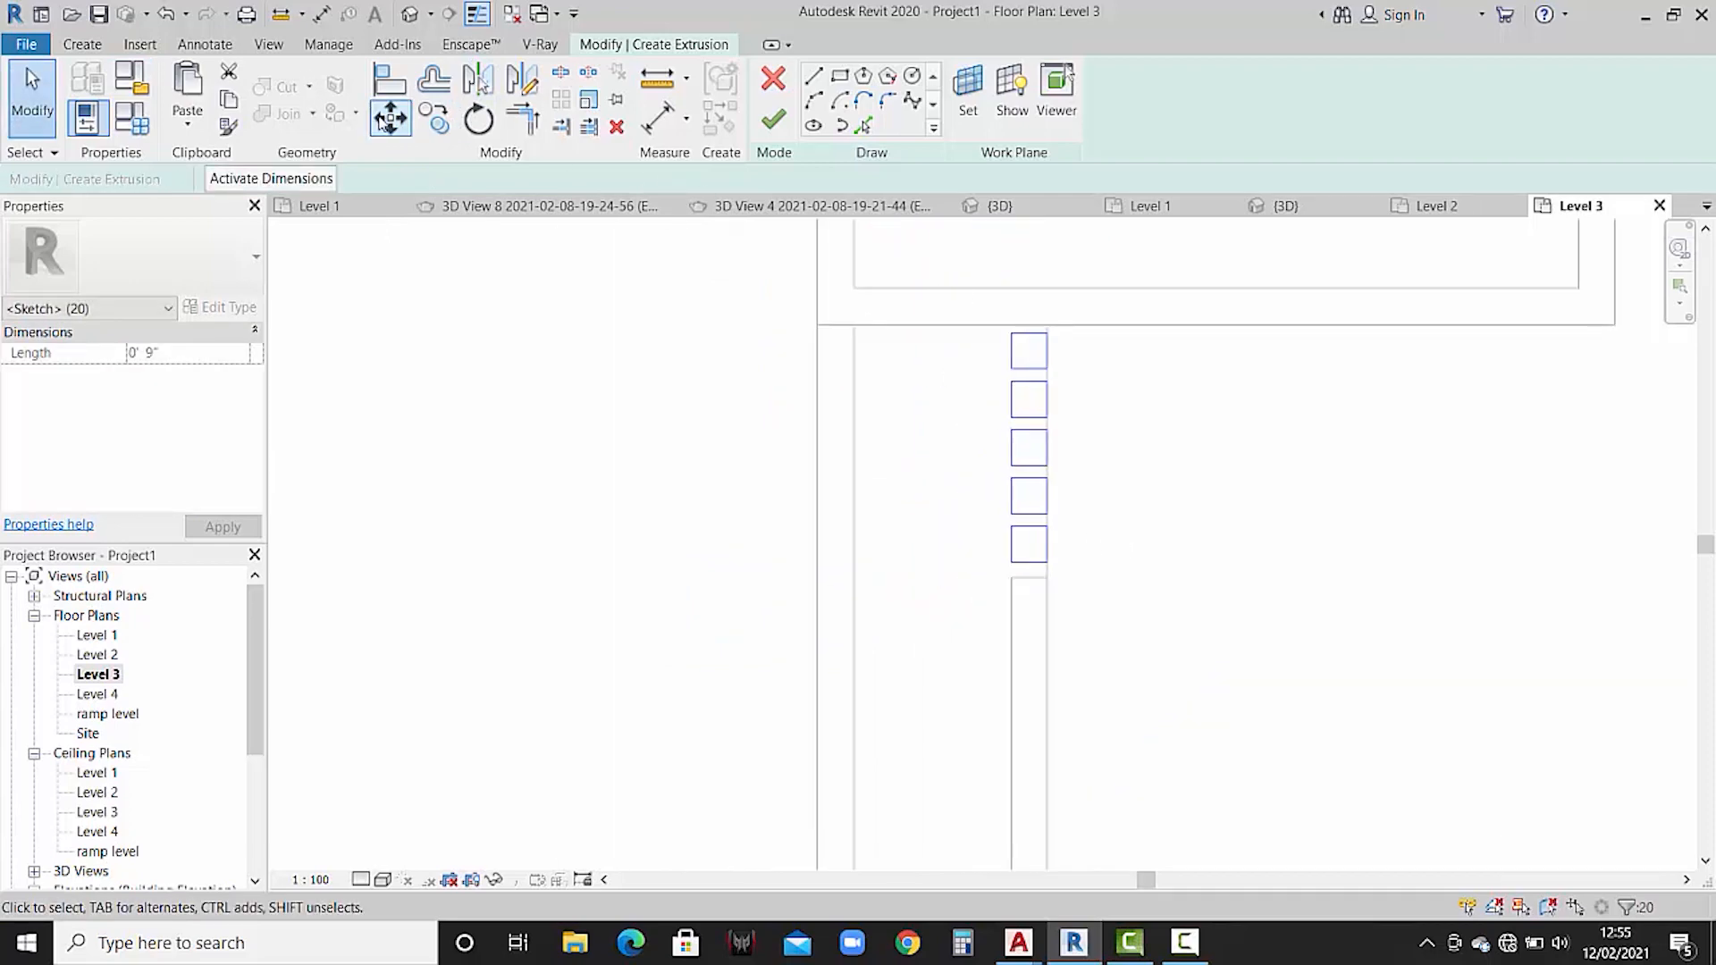
- Move the row of five squares a little closer to the end of the slab-edge wall
left_click(391, 117)
scroll(1091, 558, "up", 4)
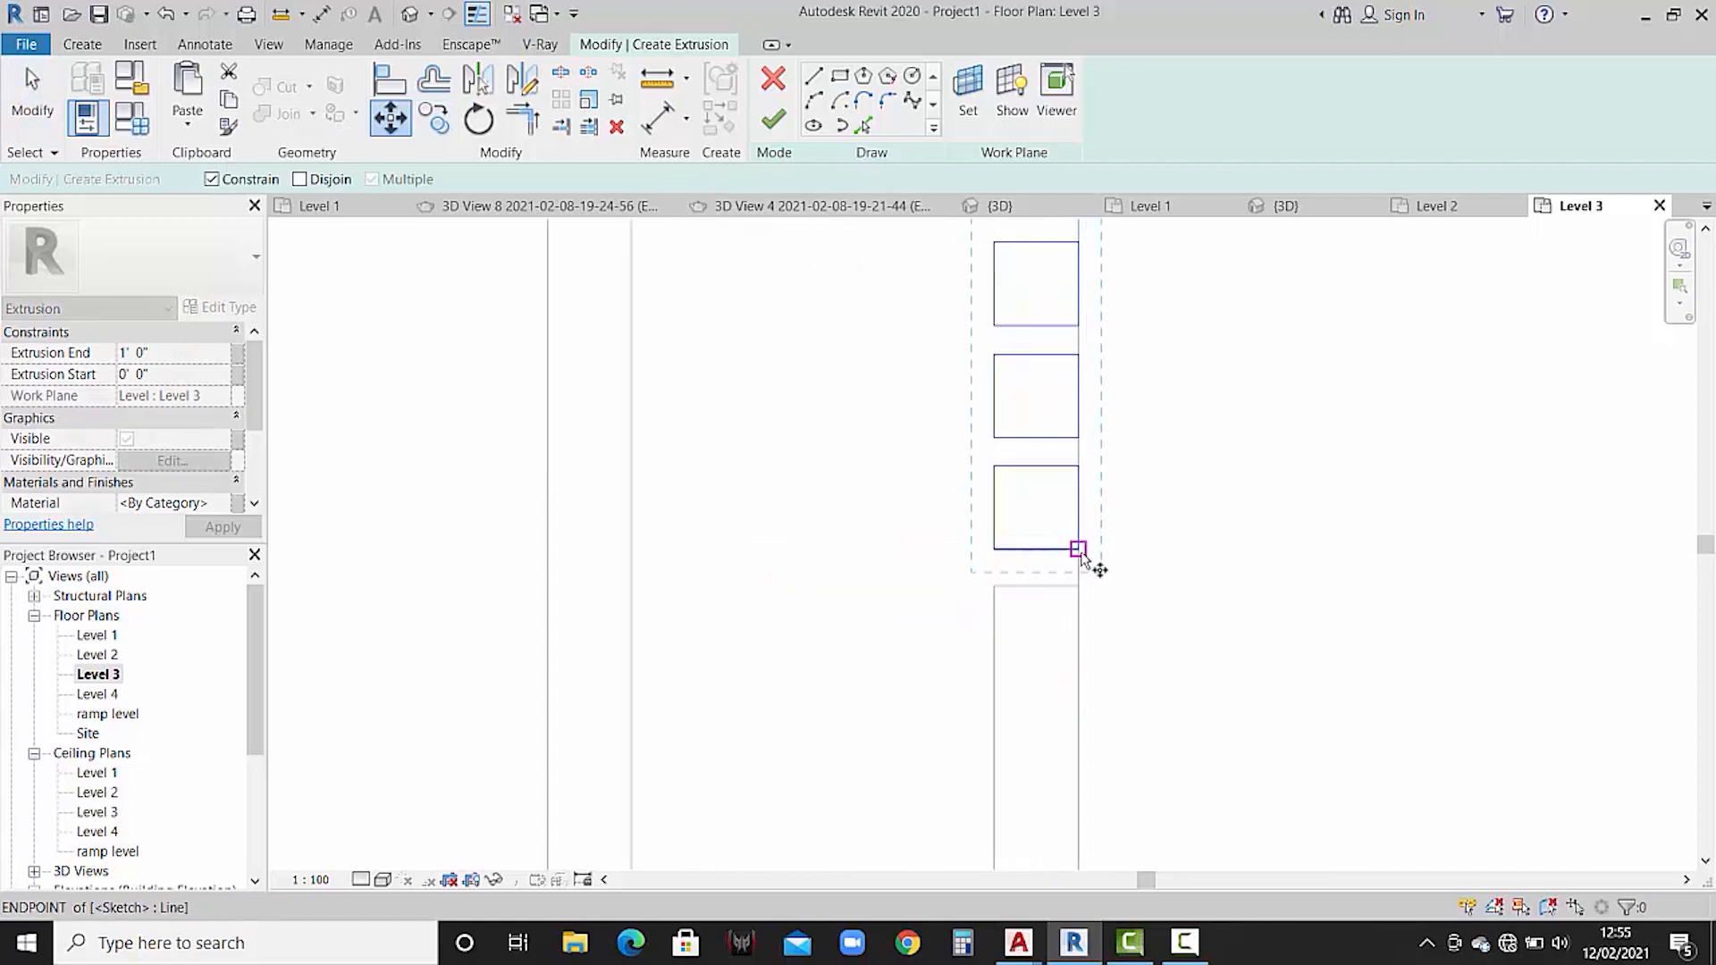
left_click(1078, 549)
left_click(1079, 569)
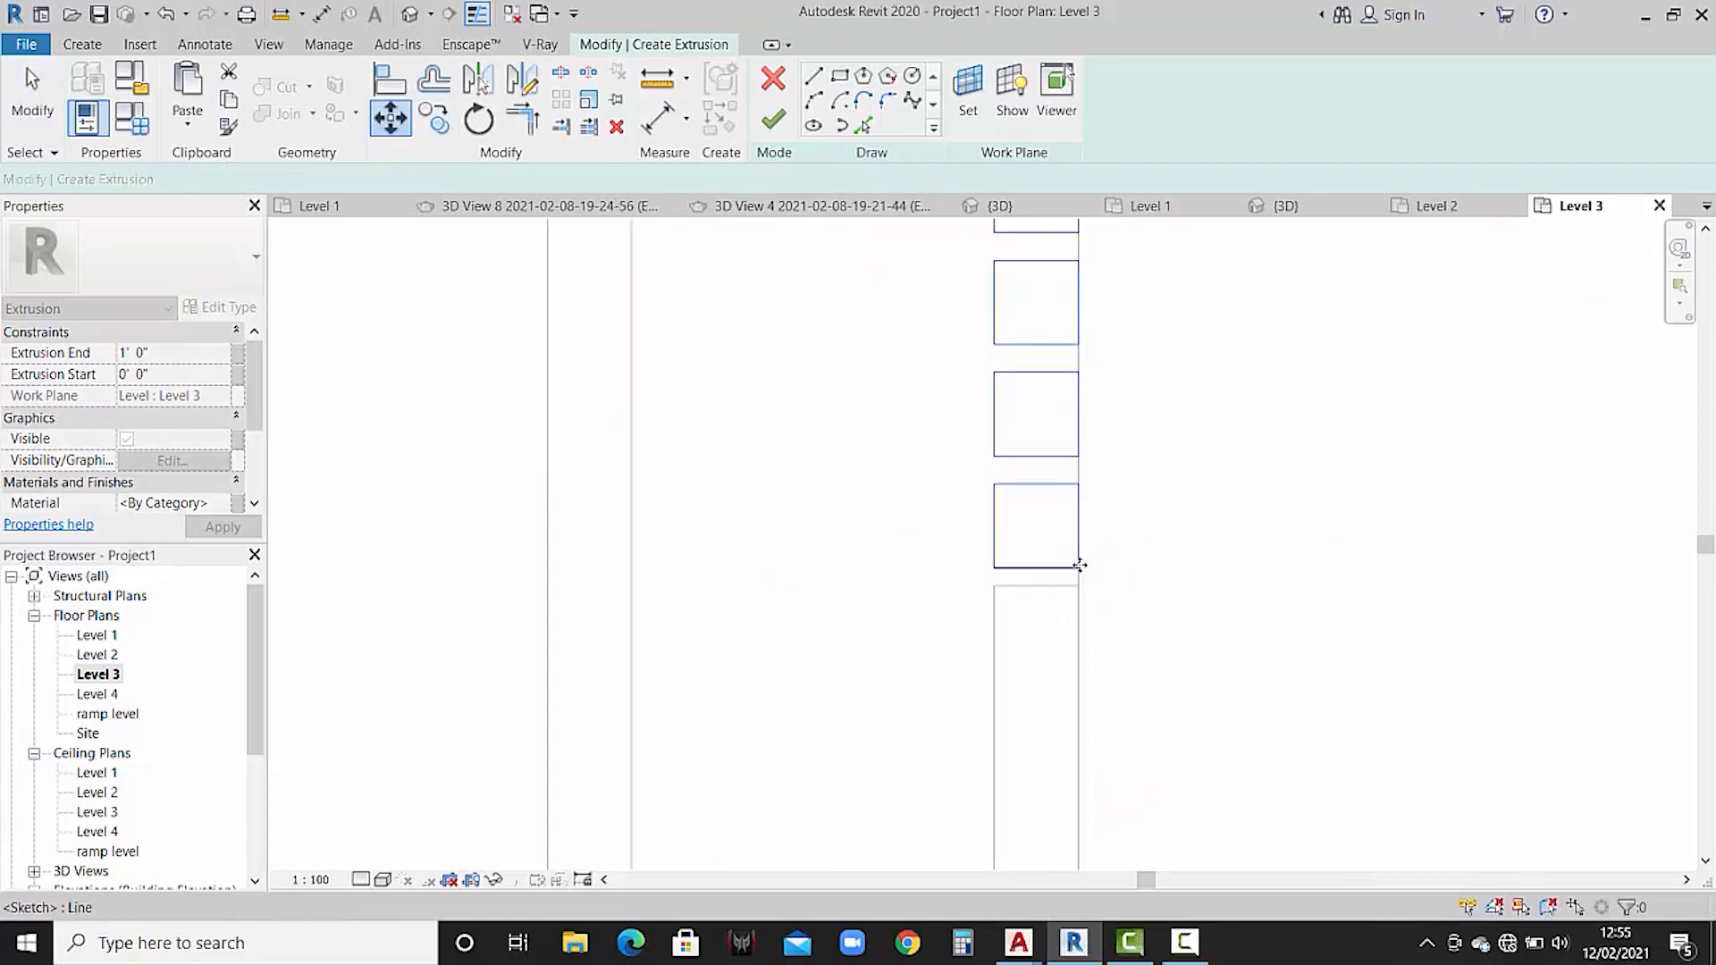
scroll(1153, 506, "down", 2)
middle_click_drag(1145, 506, 1161, 549)
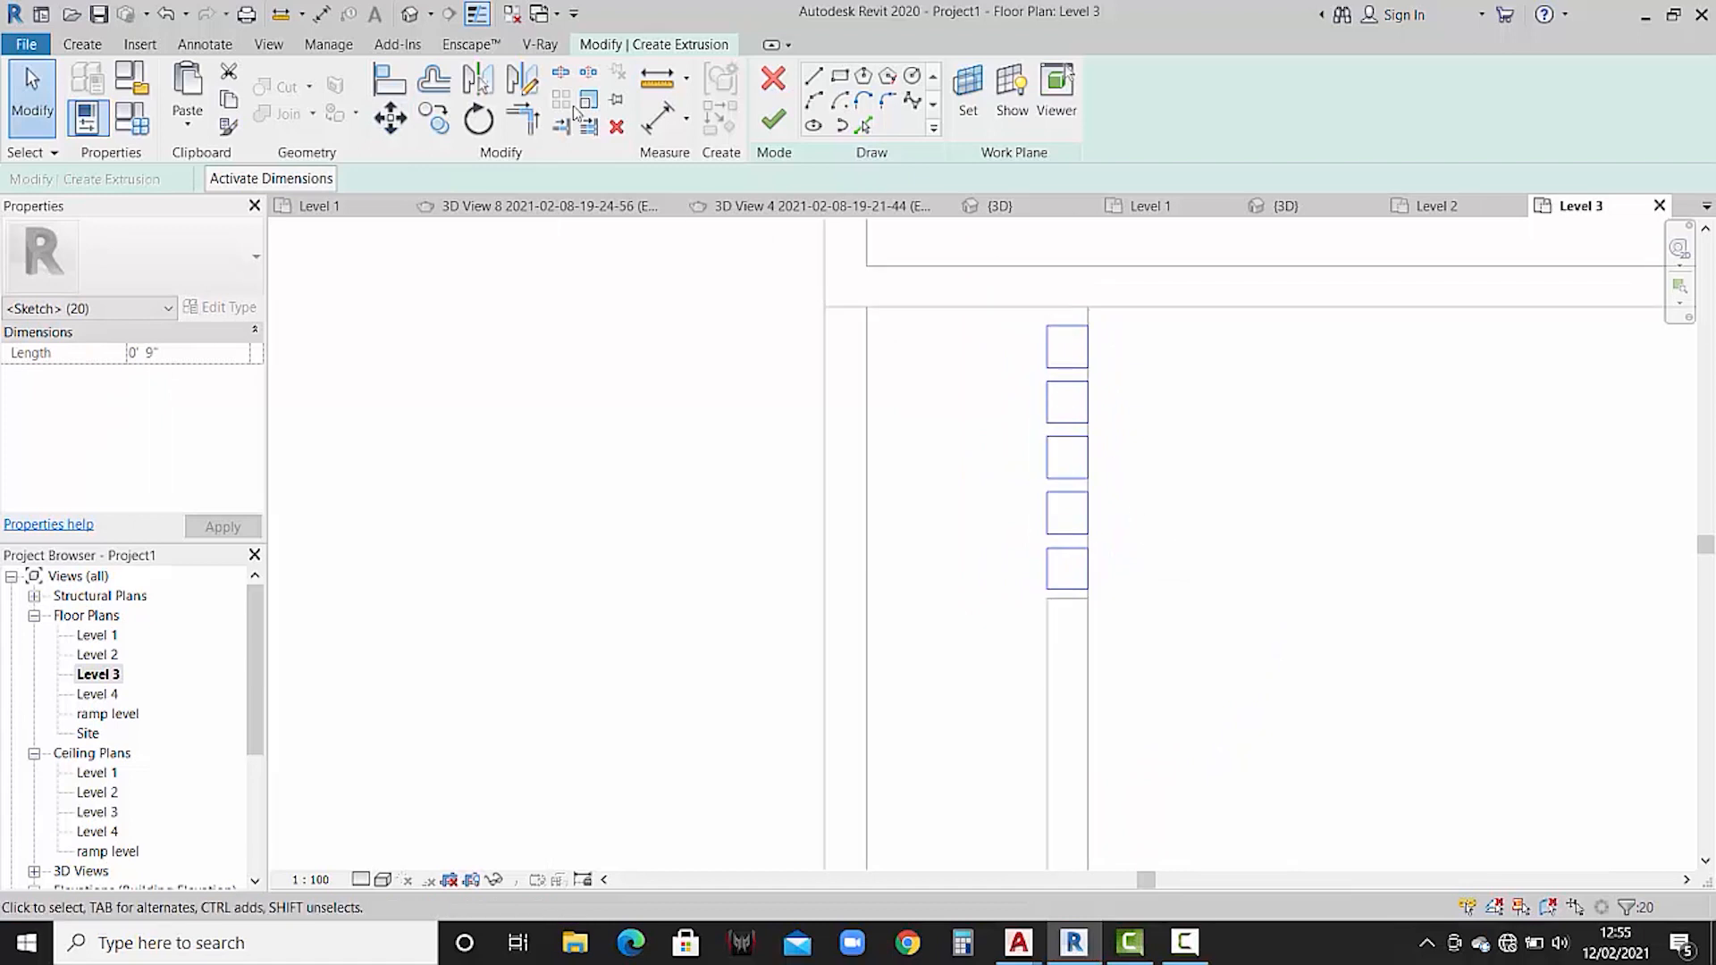
- Move the row of squares about 1" back toward the house wall to even out the gaps at both ends
left_click(390, 117)
scroll(1088, 319, "up", 3)
scroll(1087, 324, "up", 2)
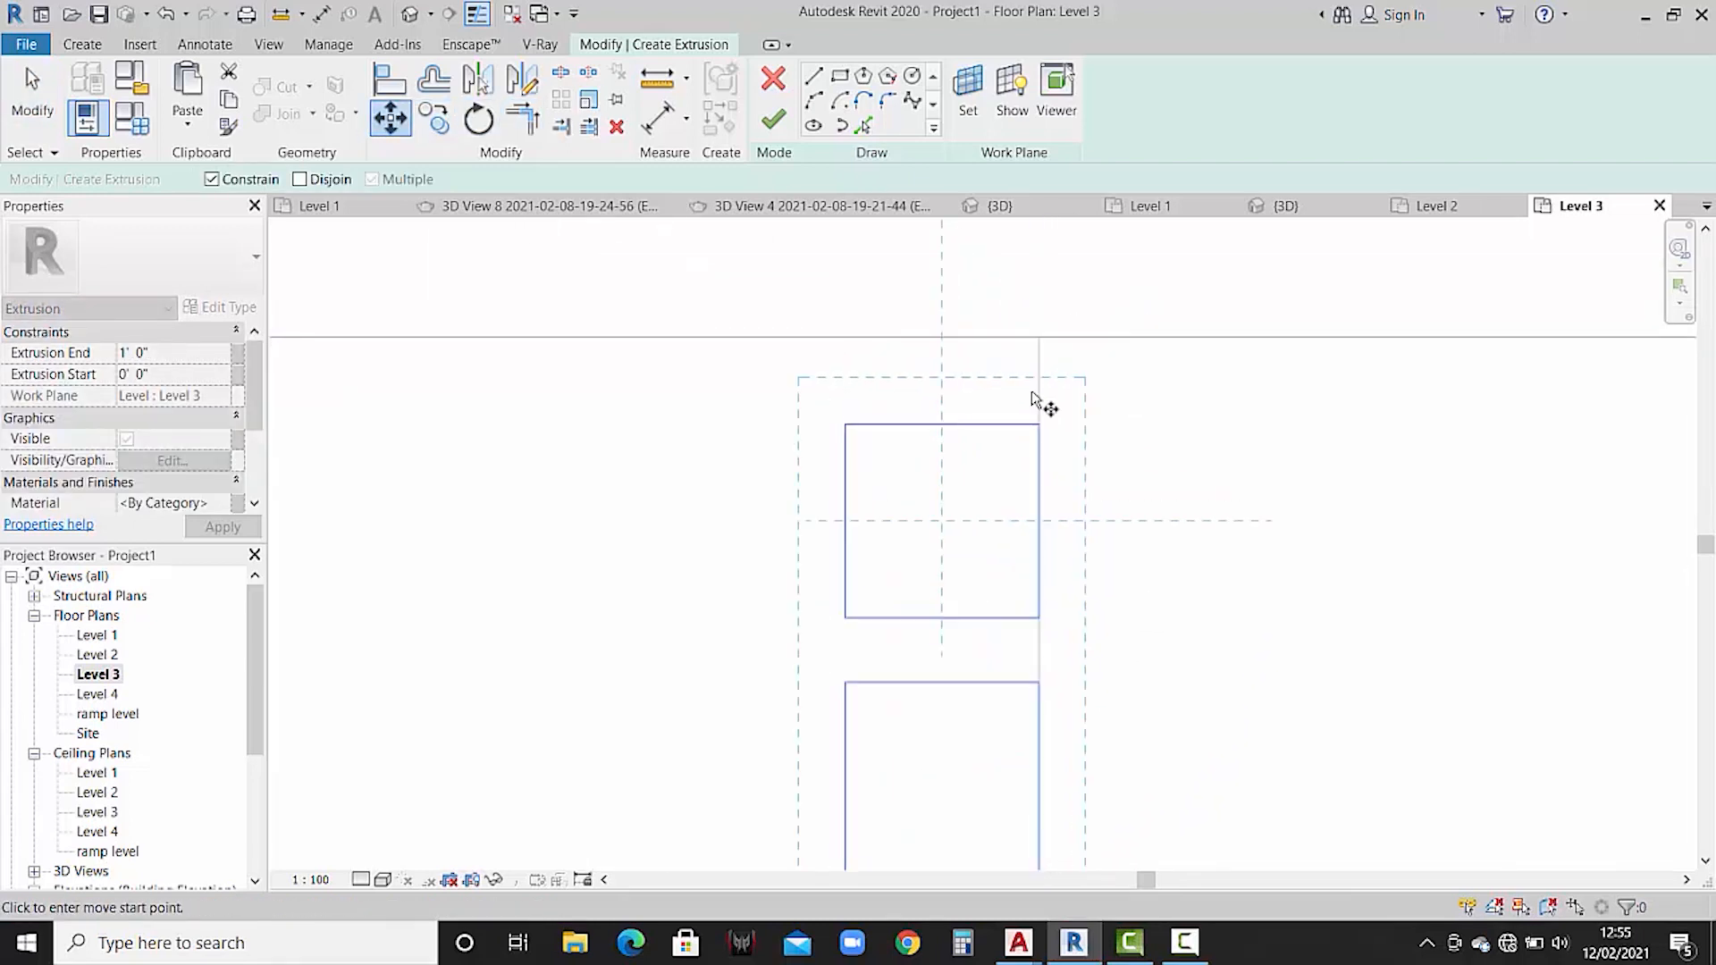
left_click(1039, 423)
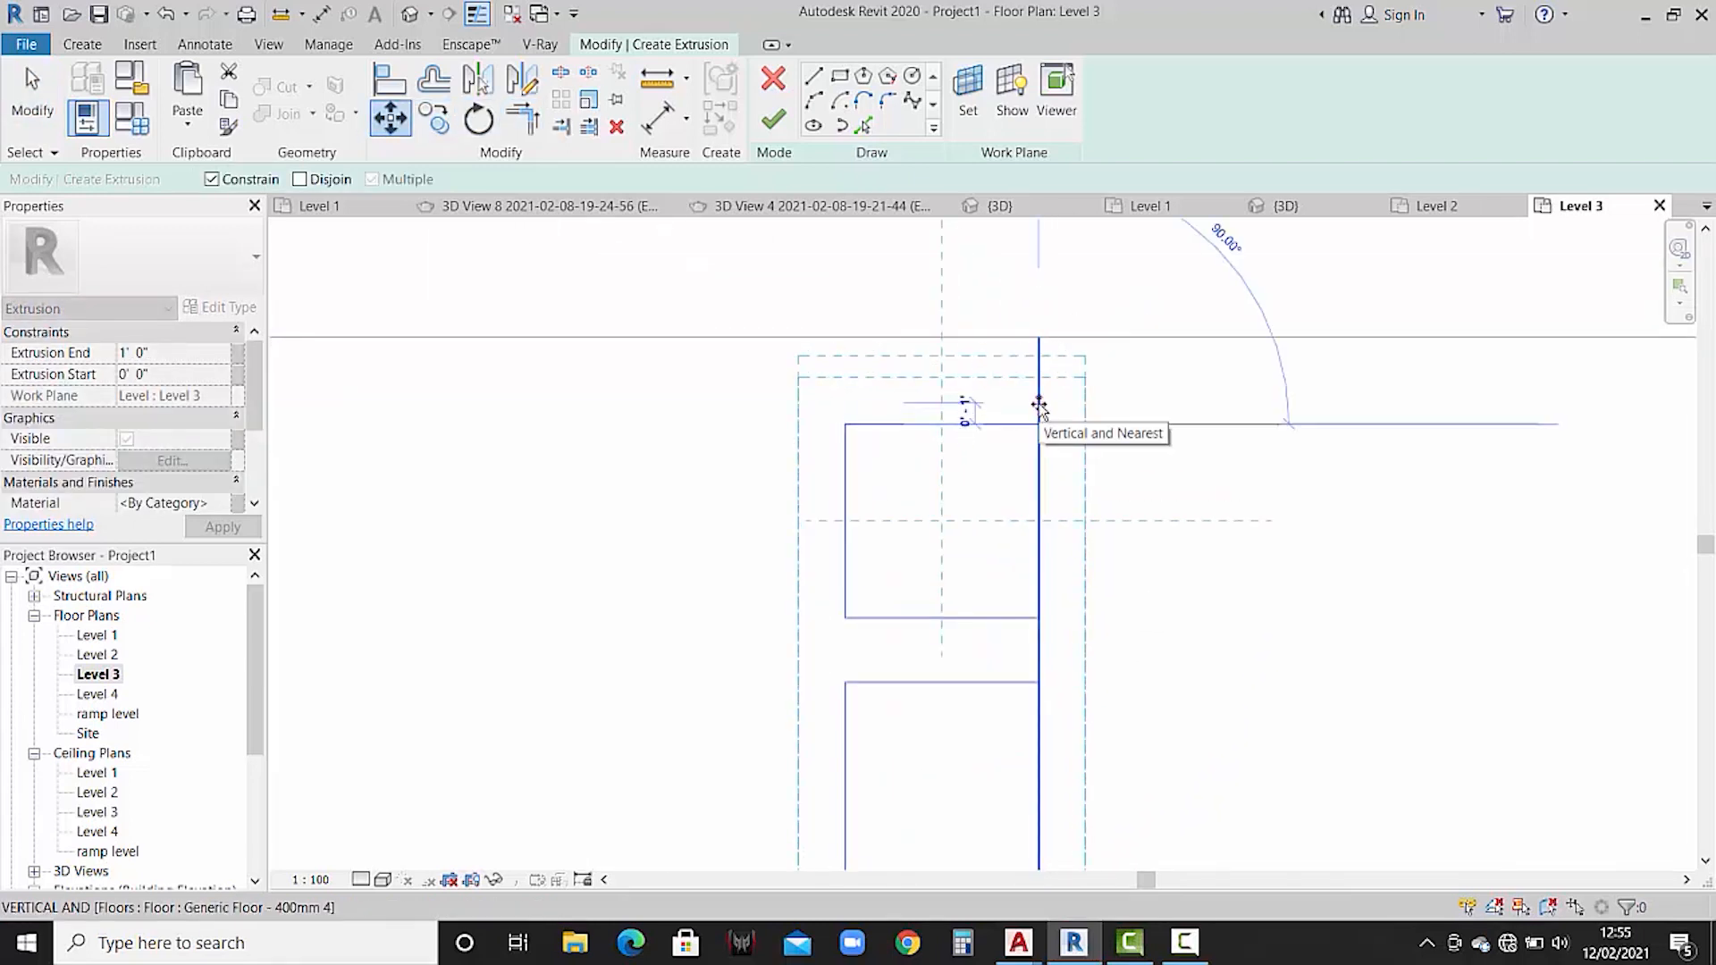
left_click(1037, 396)
scroll(1131, 402, "down", 4)
scroll(1105, 373, "down", 2)
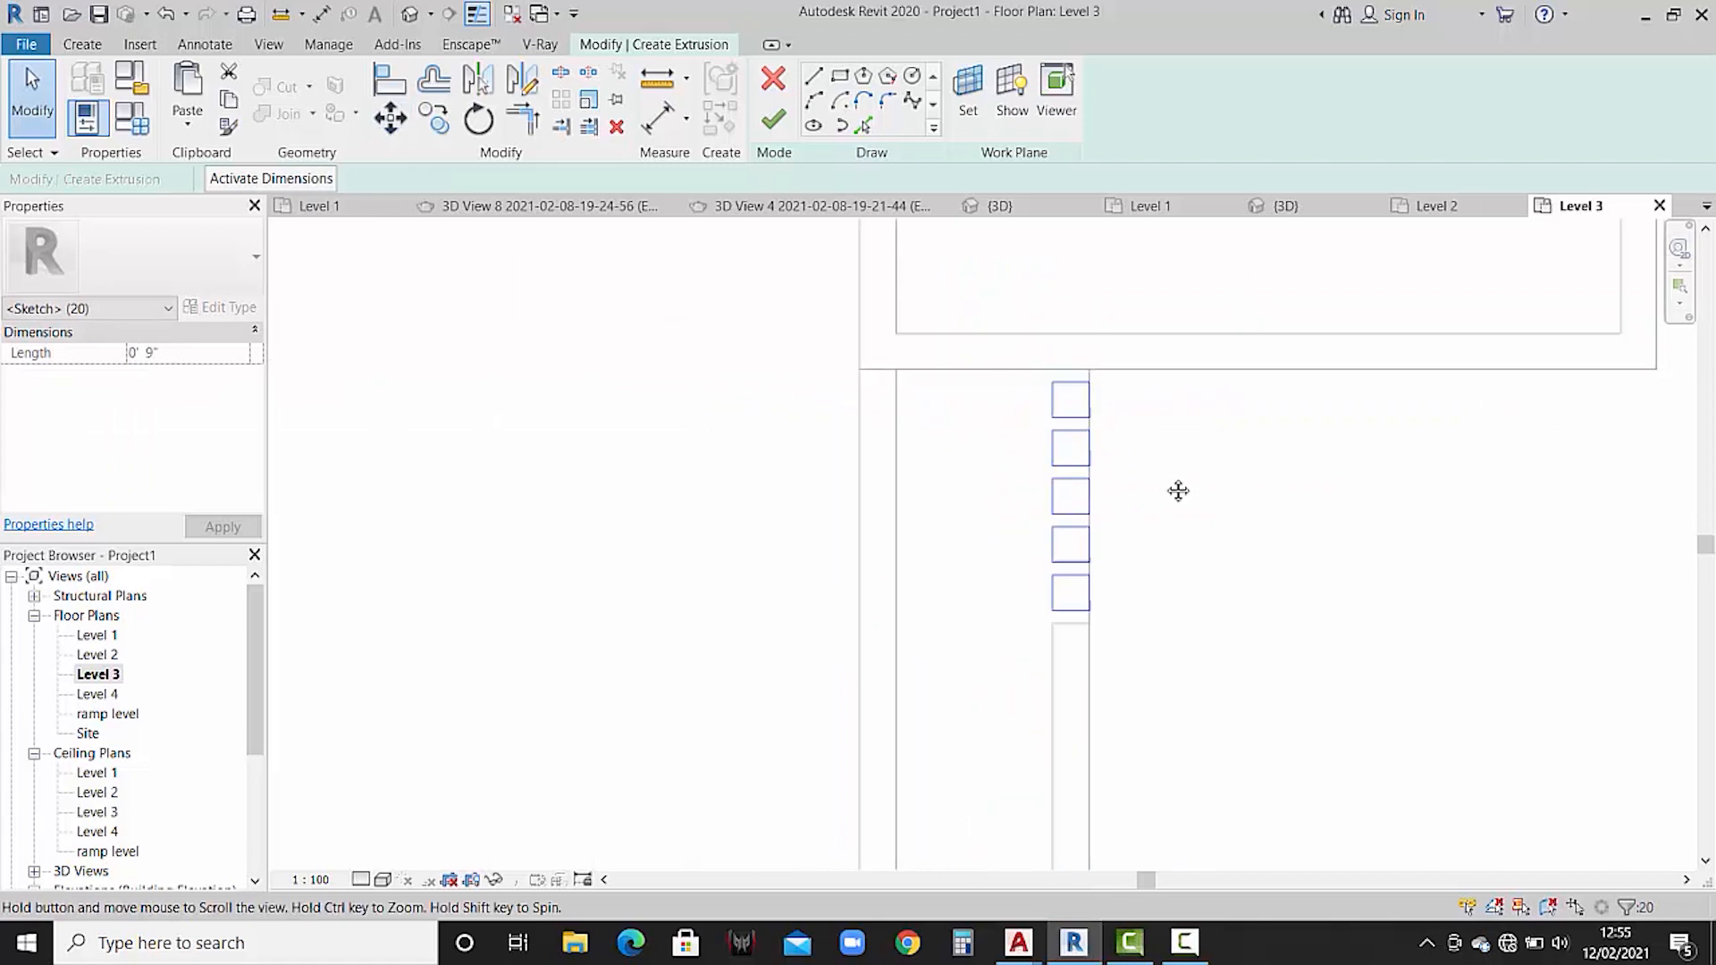
- Finish the extrusion of the five squares and its in-place model, then open the 3D view
left_click(773, 119)
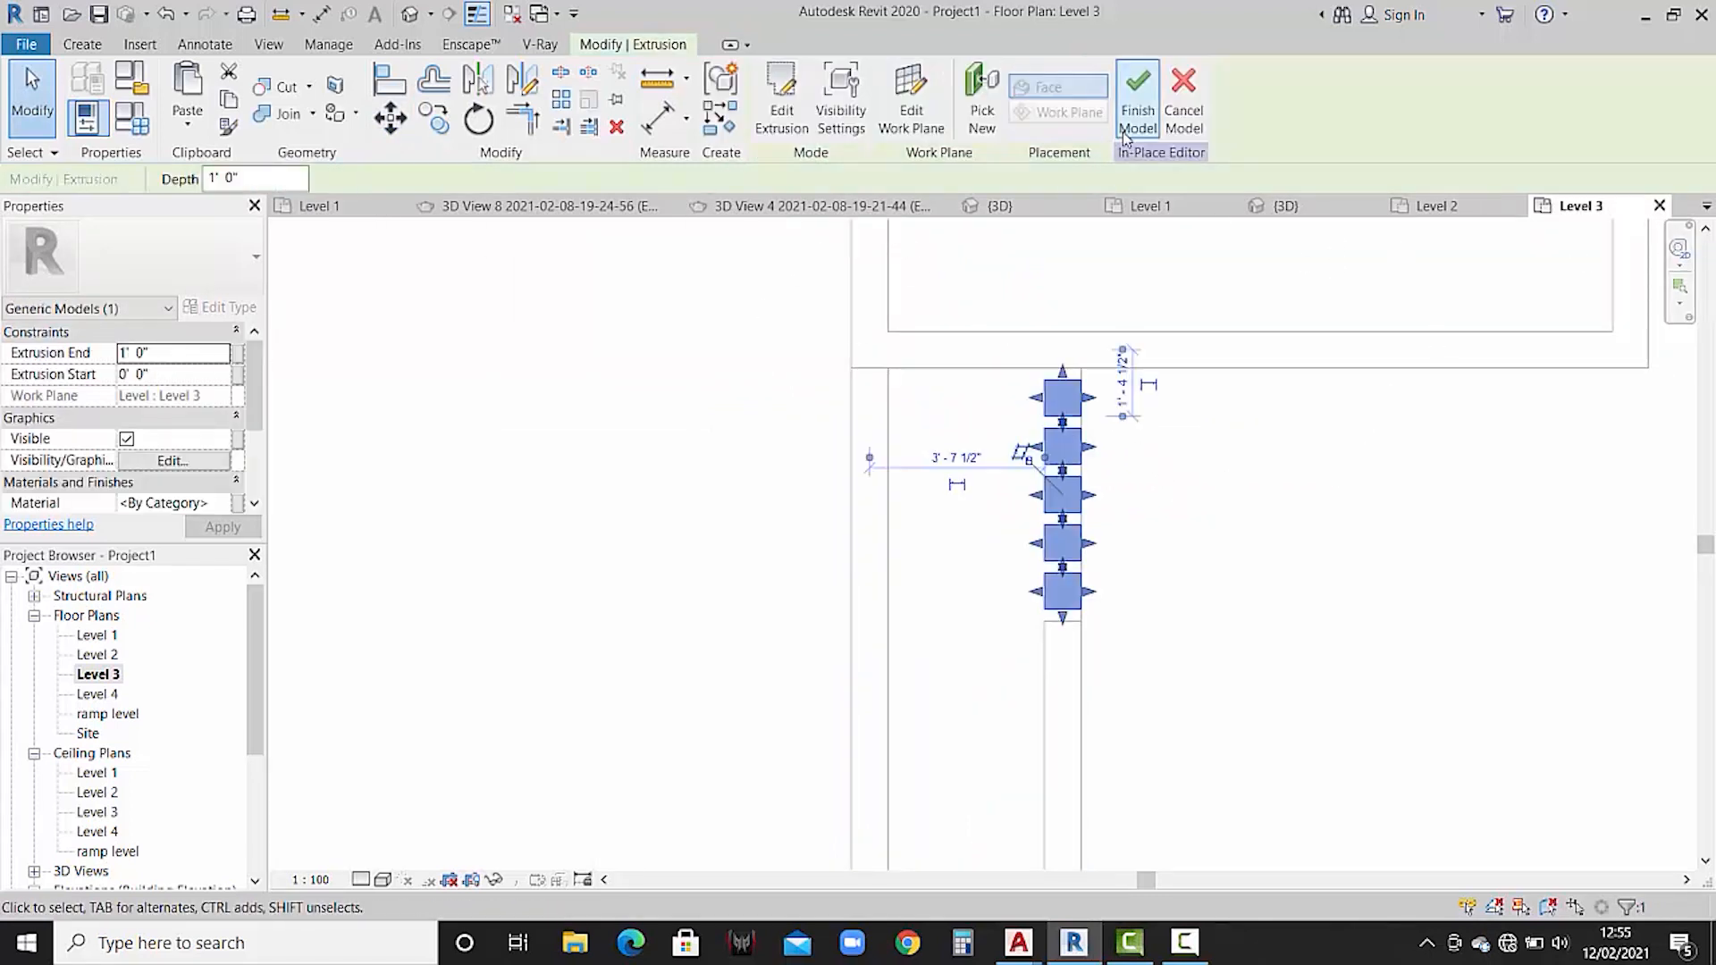
left_click(1138, 98)
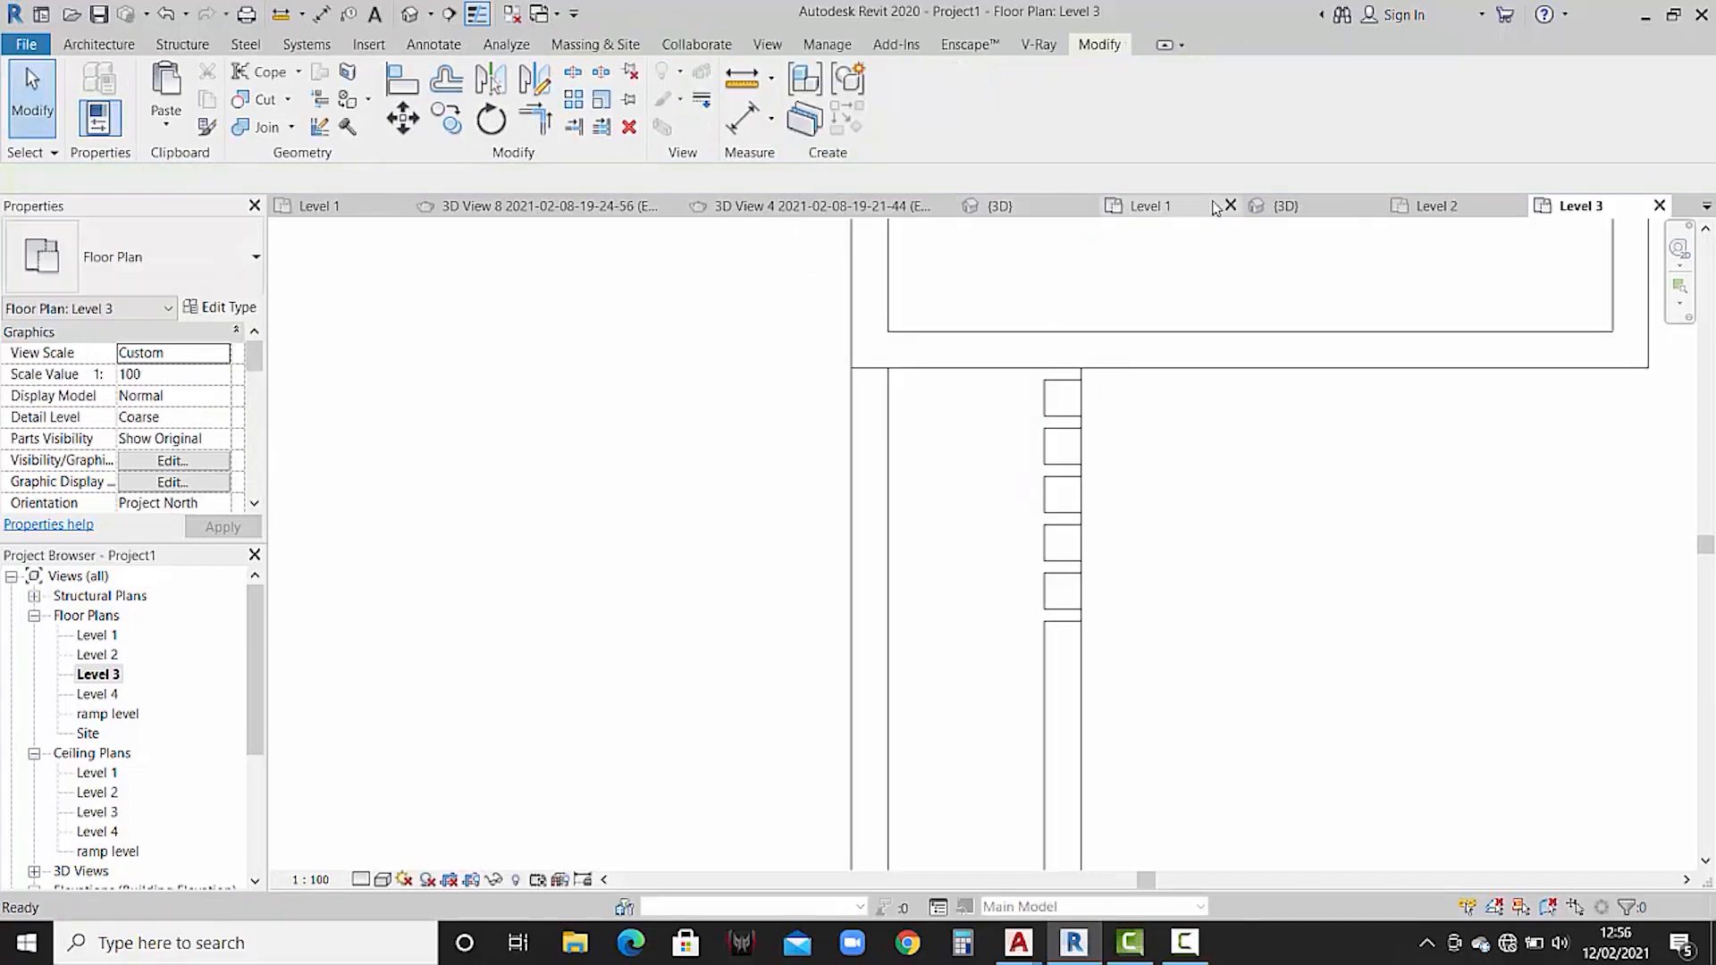
left_click(1317, 212)
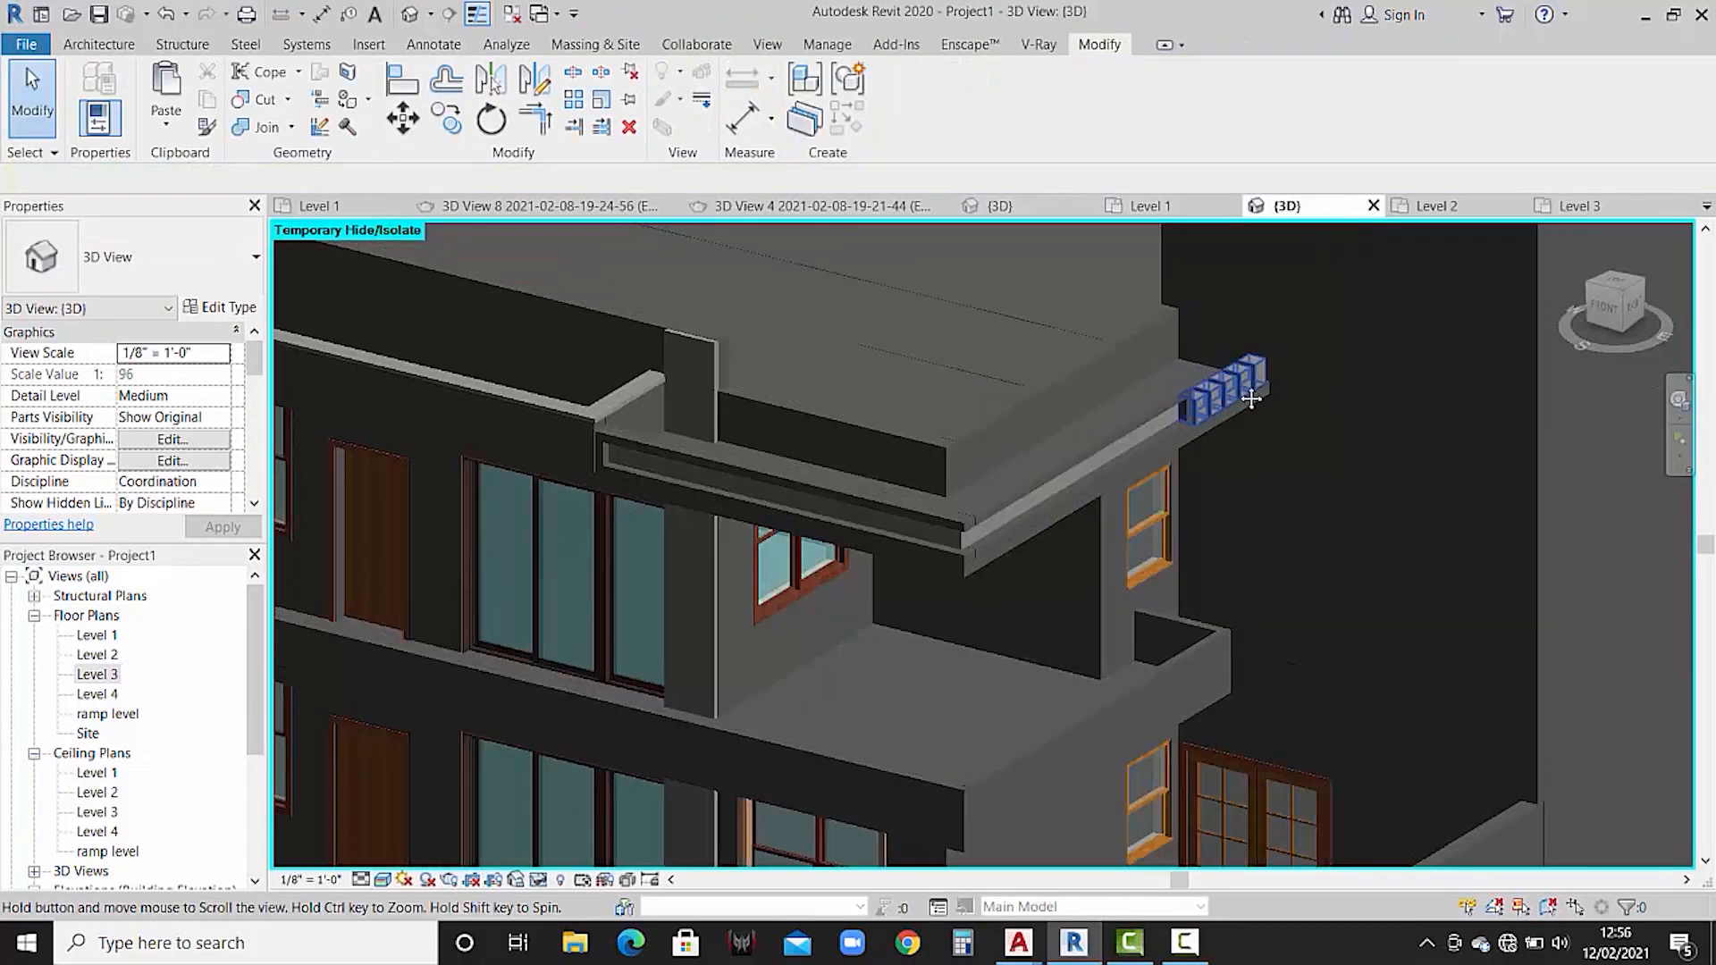
- From the right side view, stretch the five square extrusions up to the underside of the Level 4 floor slab
left_click(1634, 305)
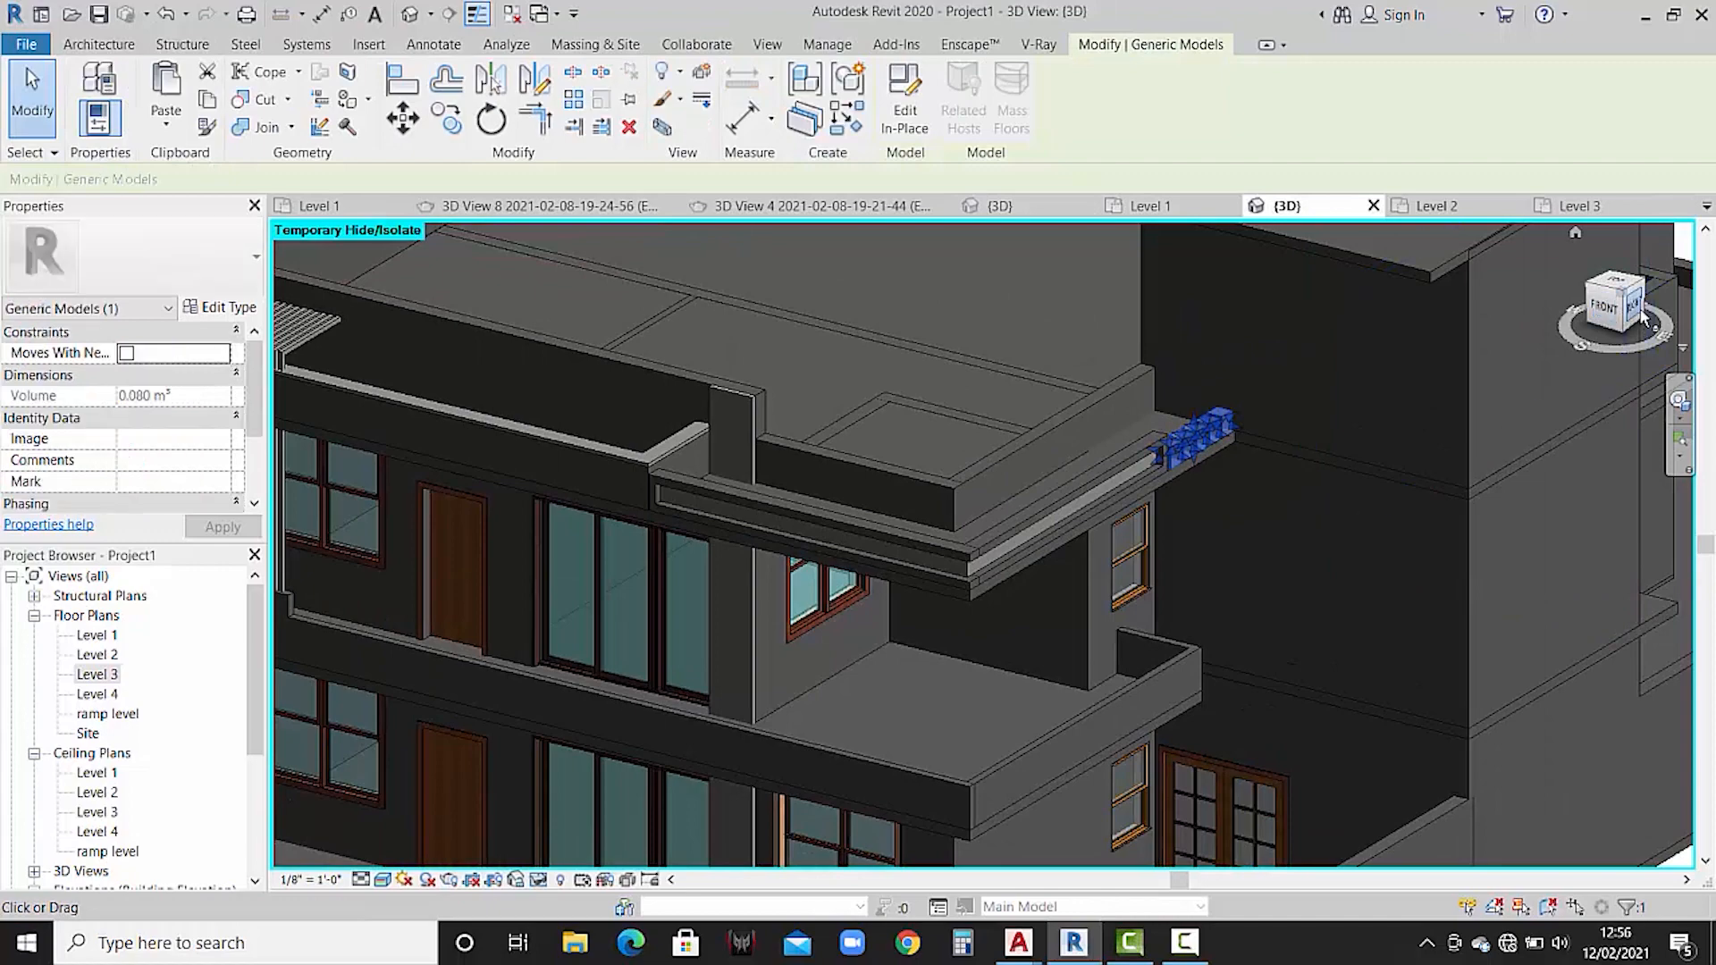
scroll(1151, 468, "down", 5)
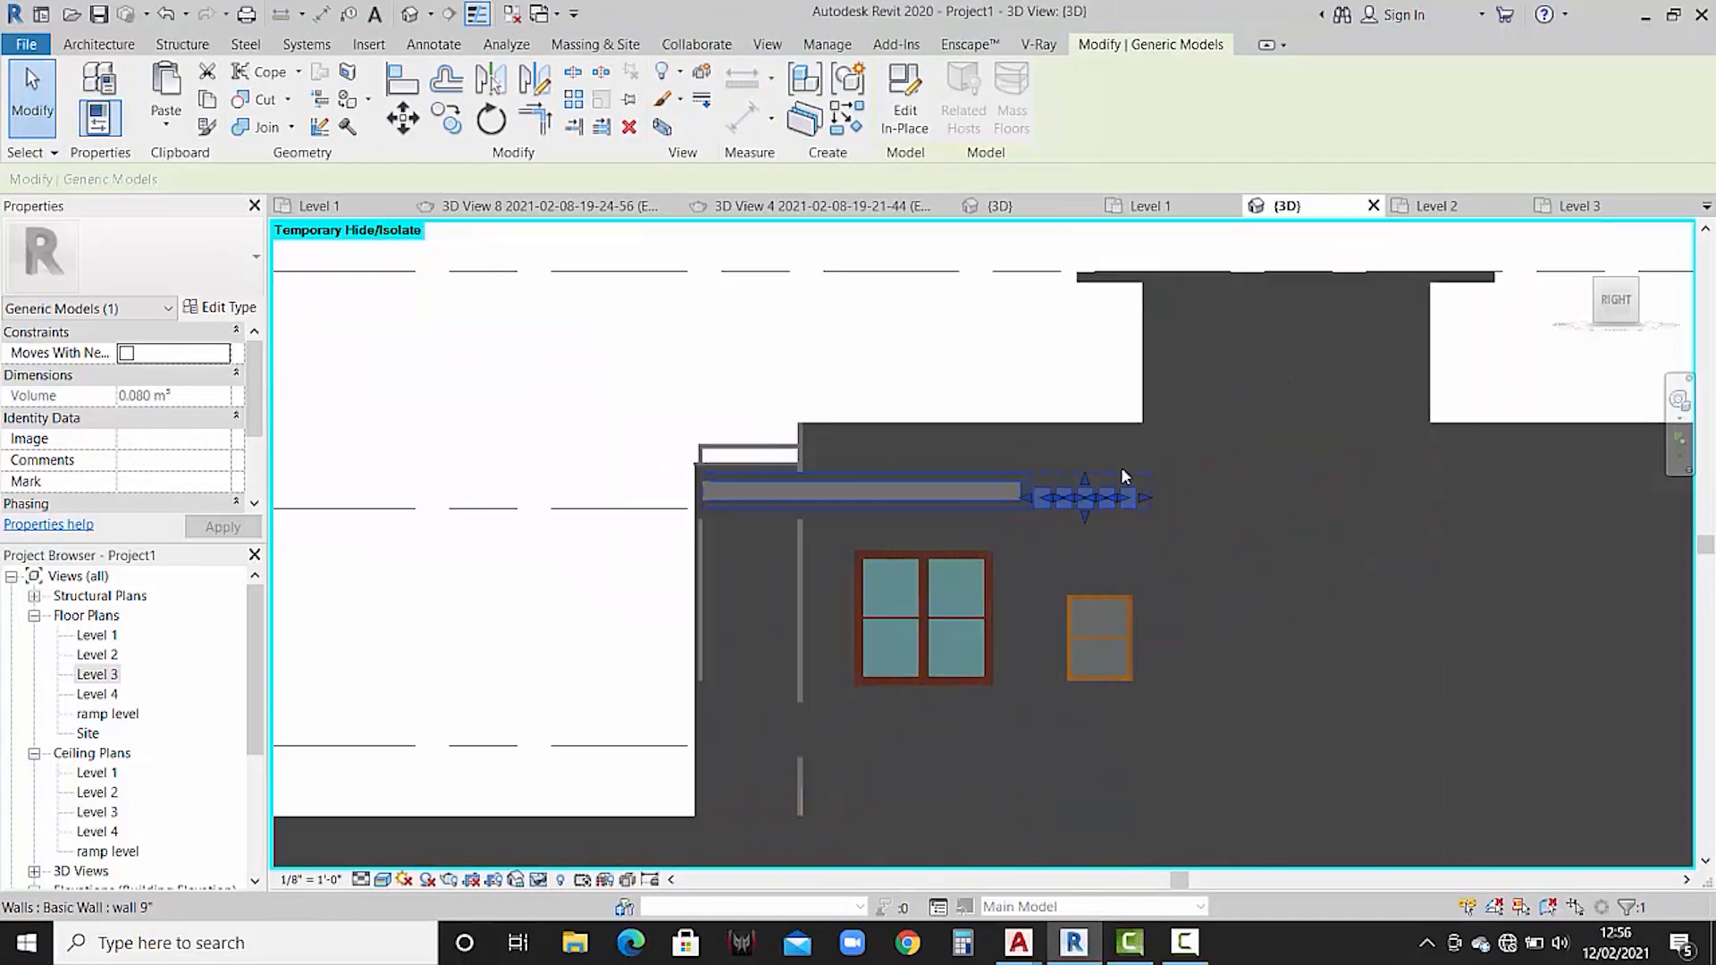
left_click_drag(1114, 533, 1110, 331)
scroll(1110, 329, "up", 1)
scroll(1110, 329, "up", 4)
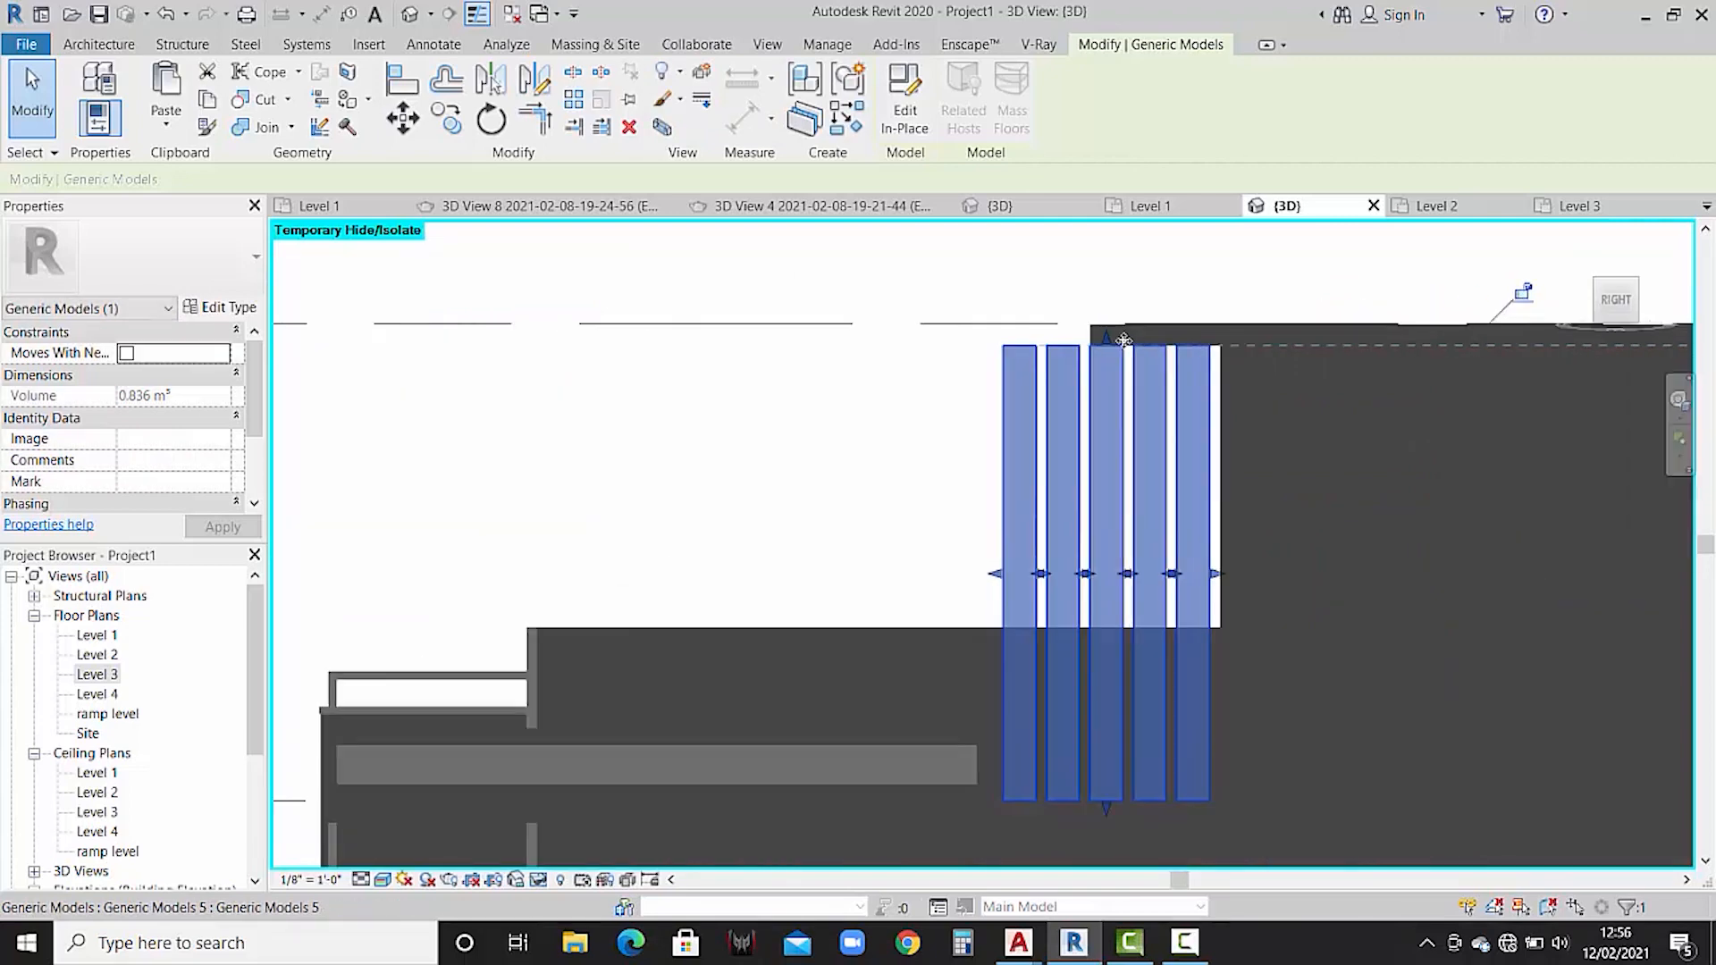
- Select the Level 4 floor slab above the extrusions and open its boundary for editing in the Level 3 plan
left_click(1099, 297)
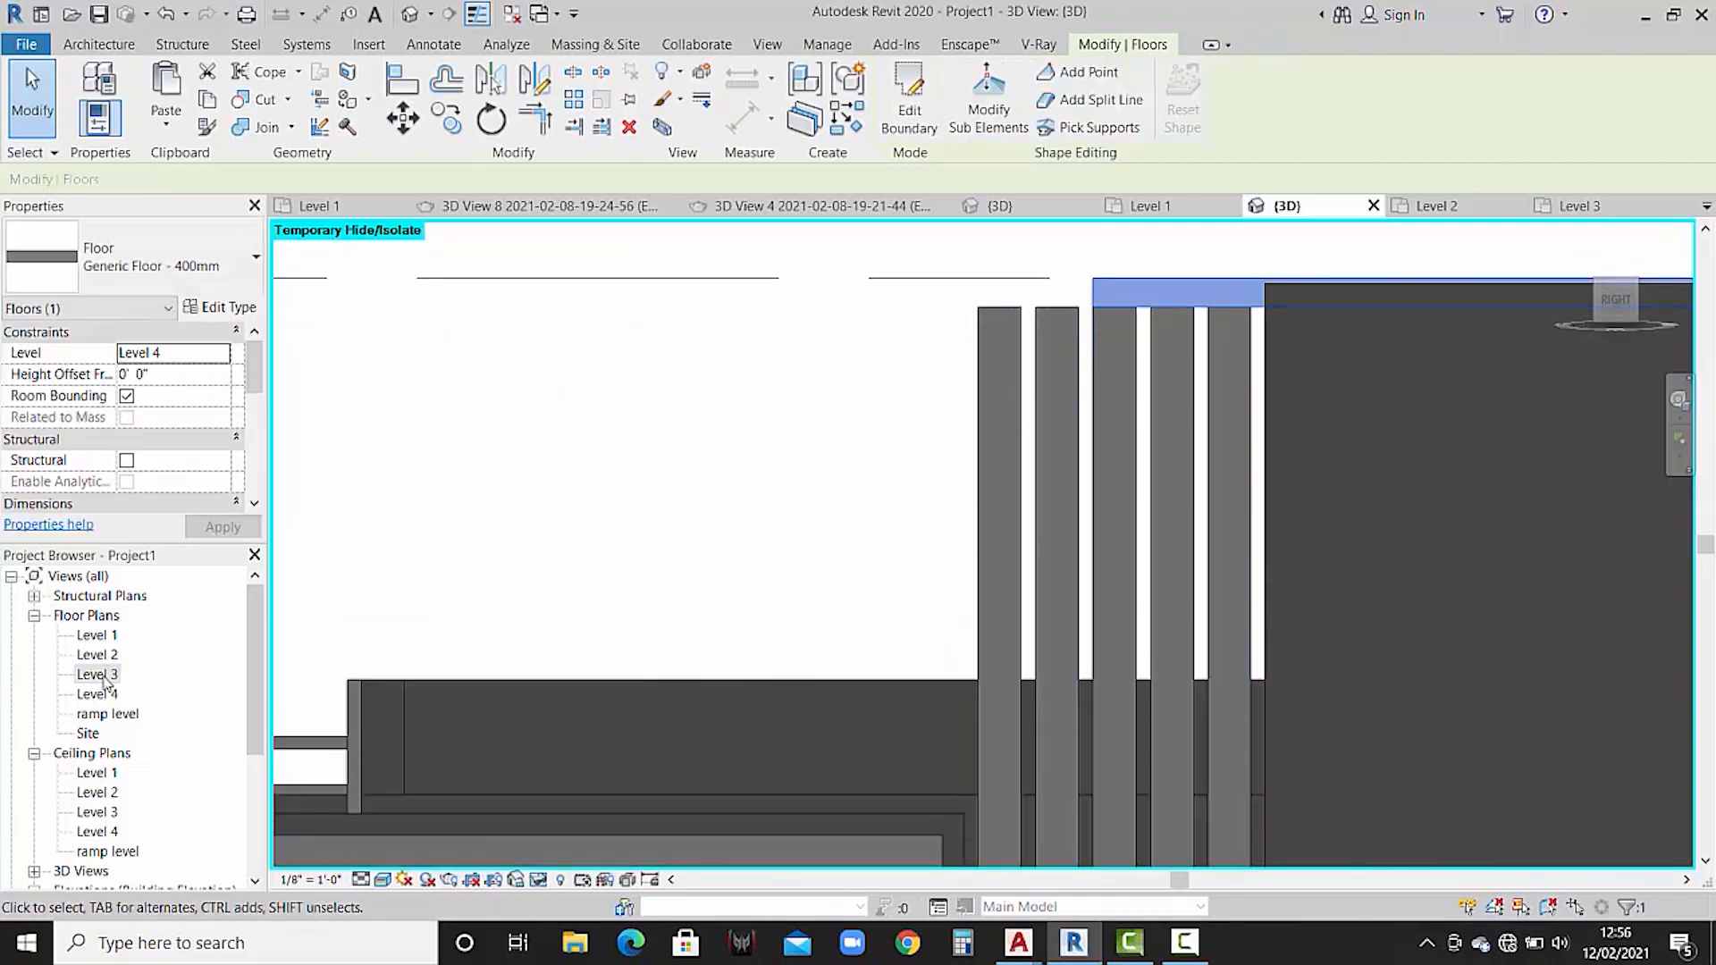
double_click(97, 693)
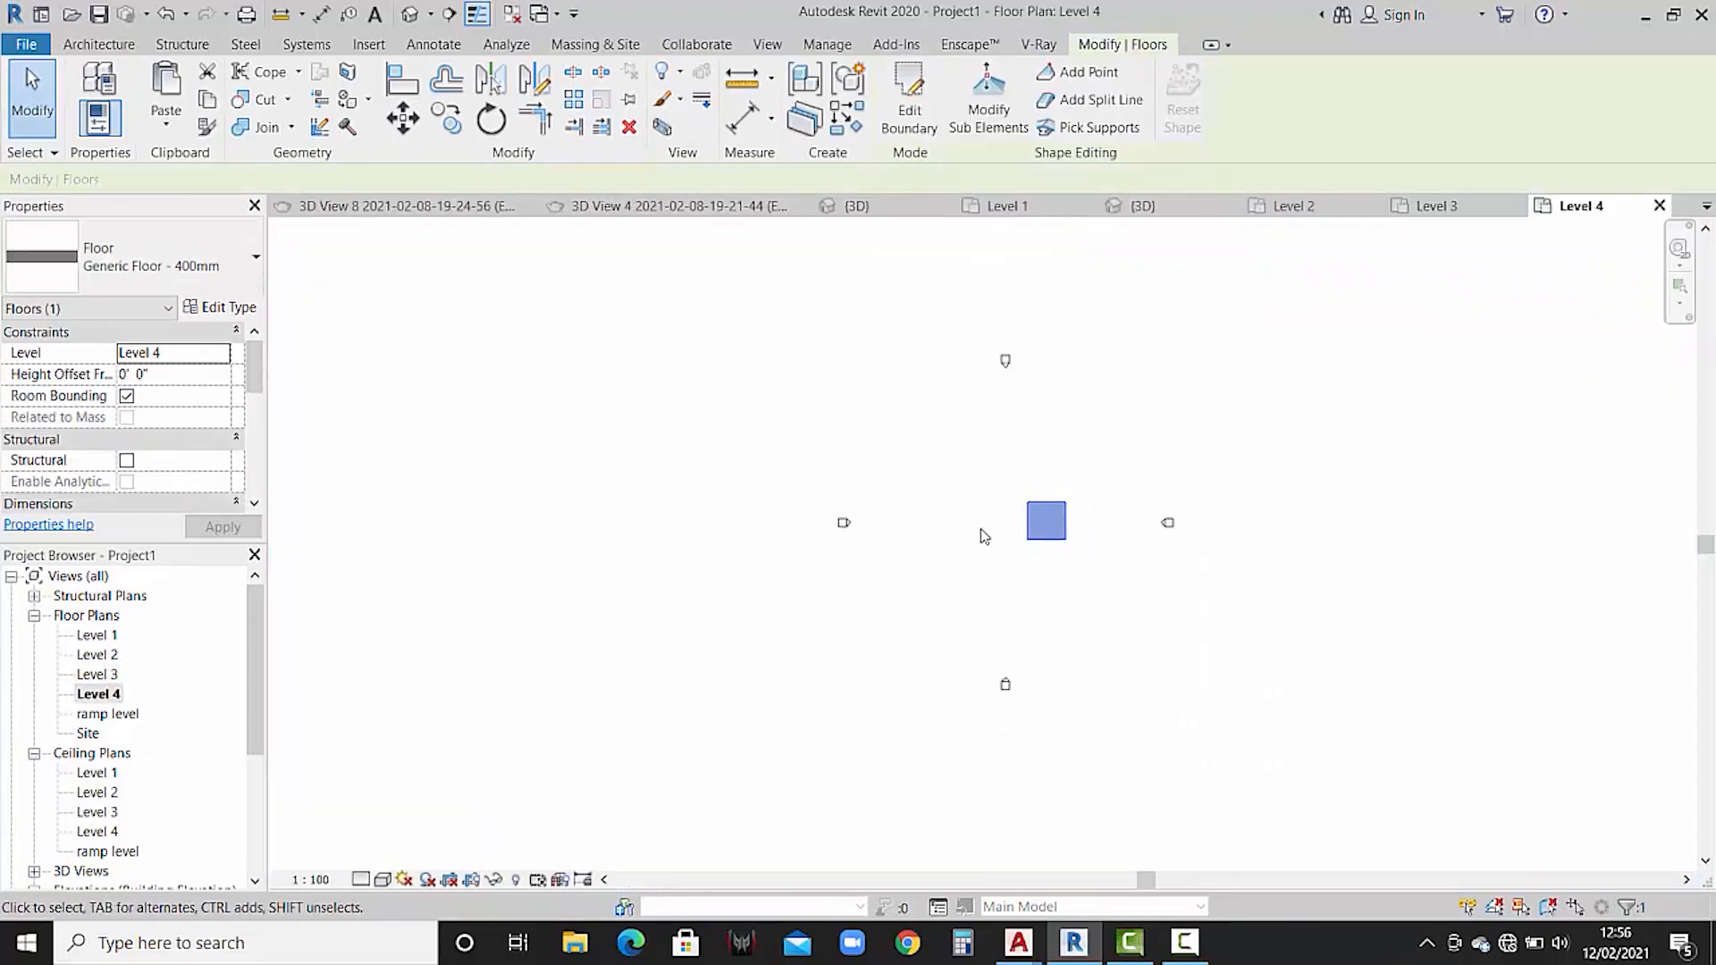
scroll(1119, 540, "up", 3)
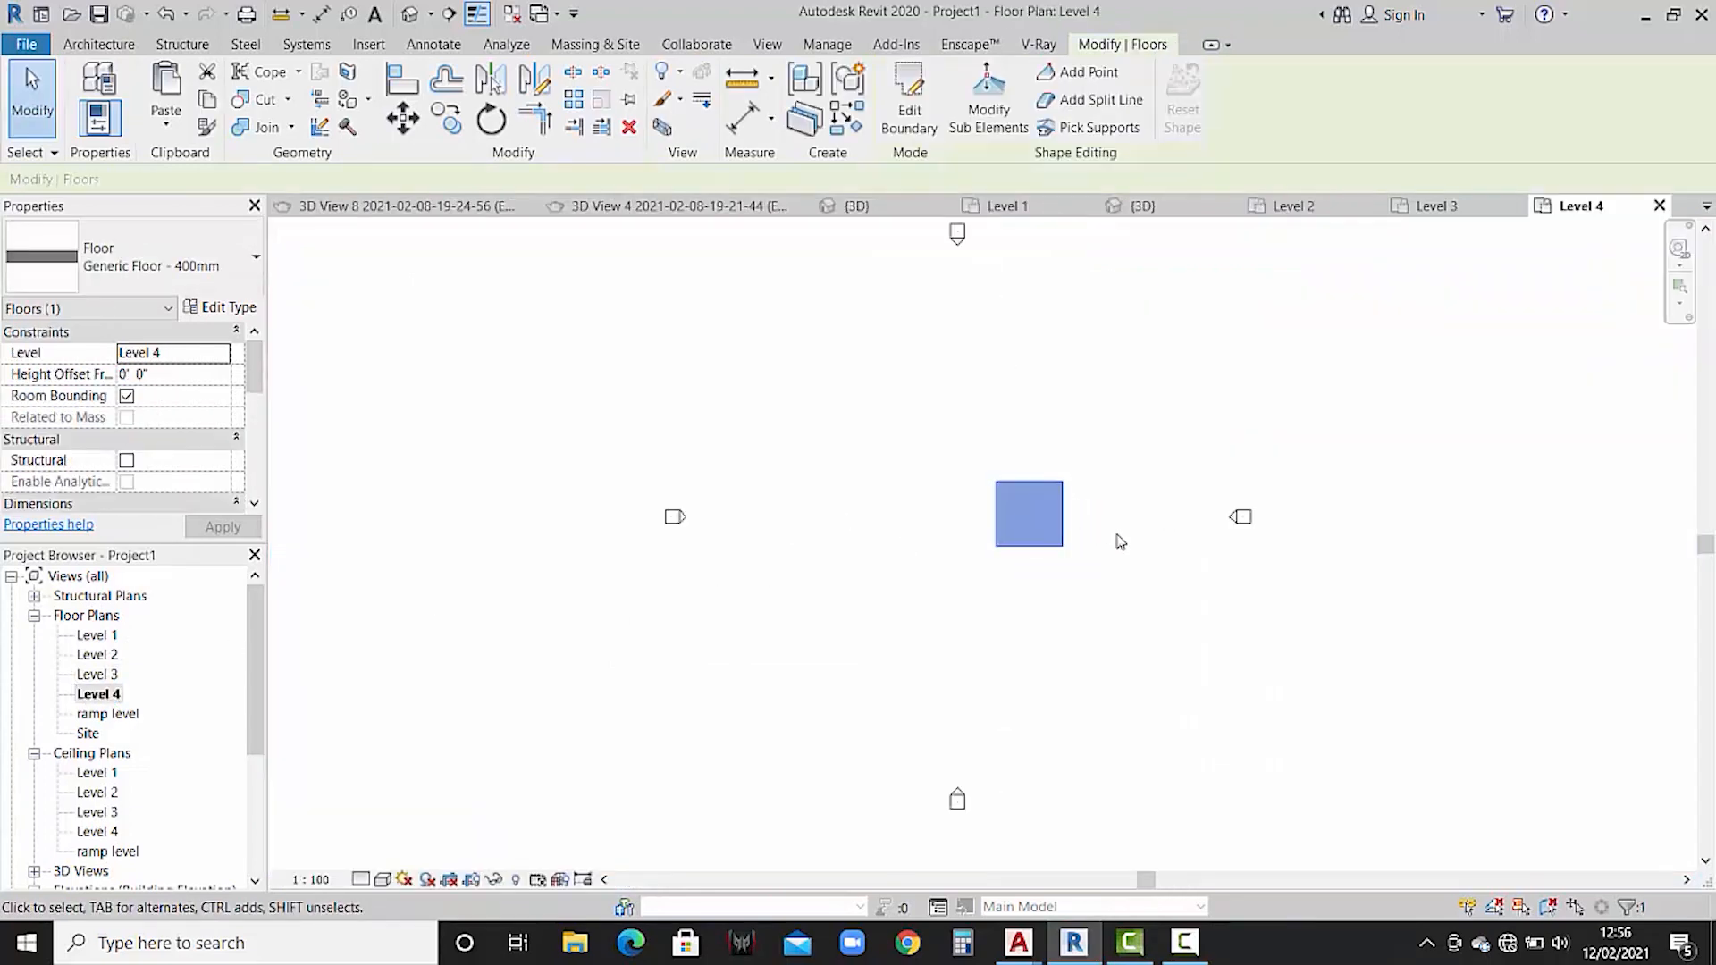
double_click(99, 674)
scroll(1027, 490, "down", 3)
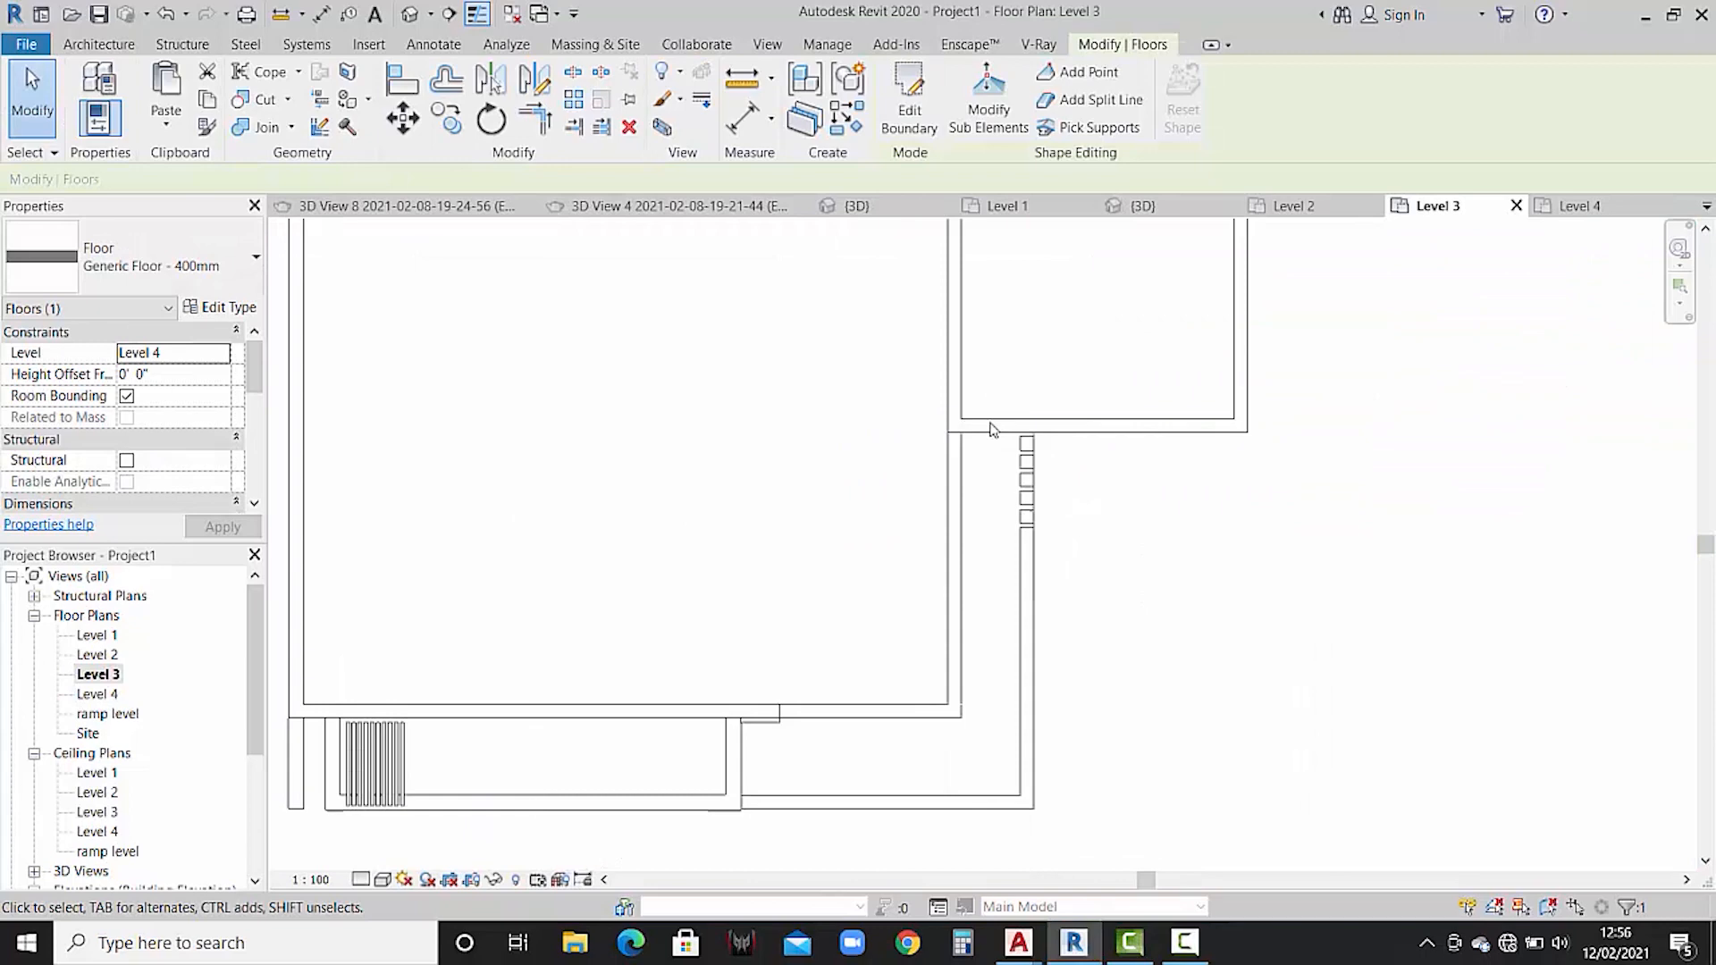
left_click(884, 115)
middle_click_drag(1111, 502, 1080, 487)
- Move the slab's front boundary line to the end of the slab-edge wall and finish the floor without attaching walls
left_click(1084, 475)
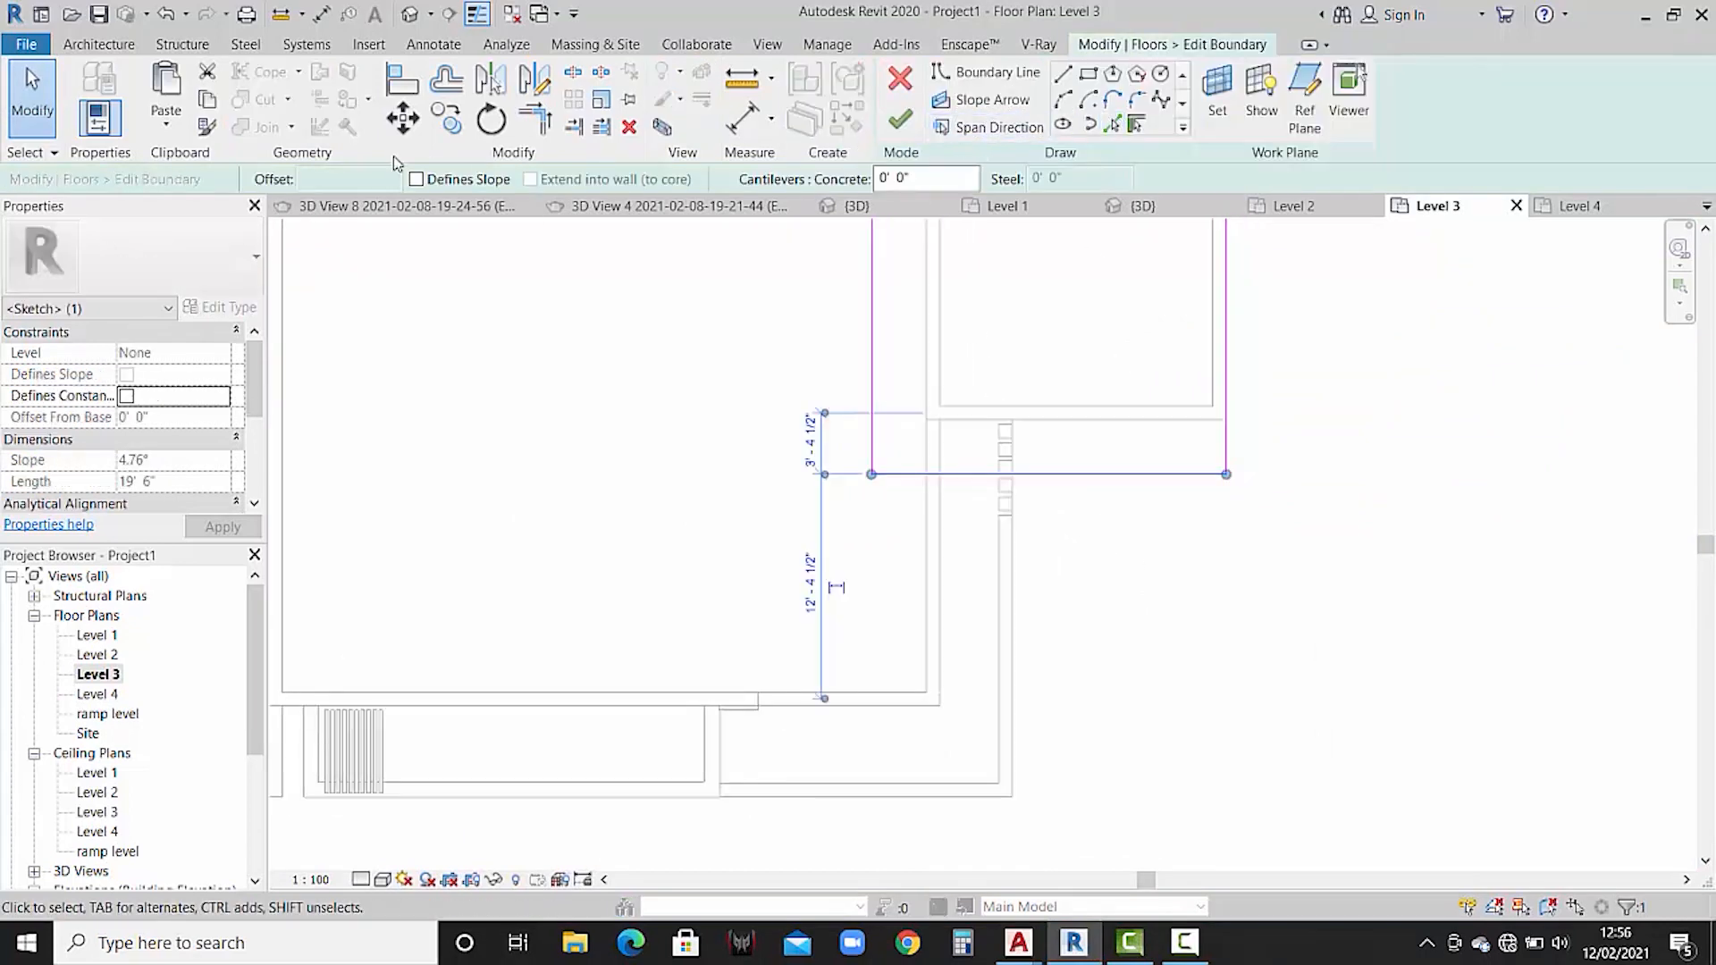
left_click(412, 123)
scroll(1028, 483, "up", 4)
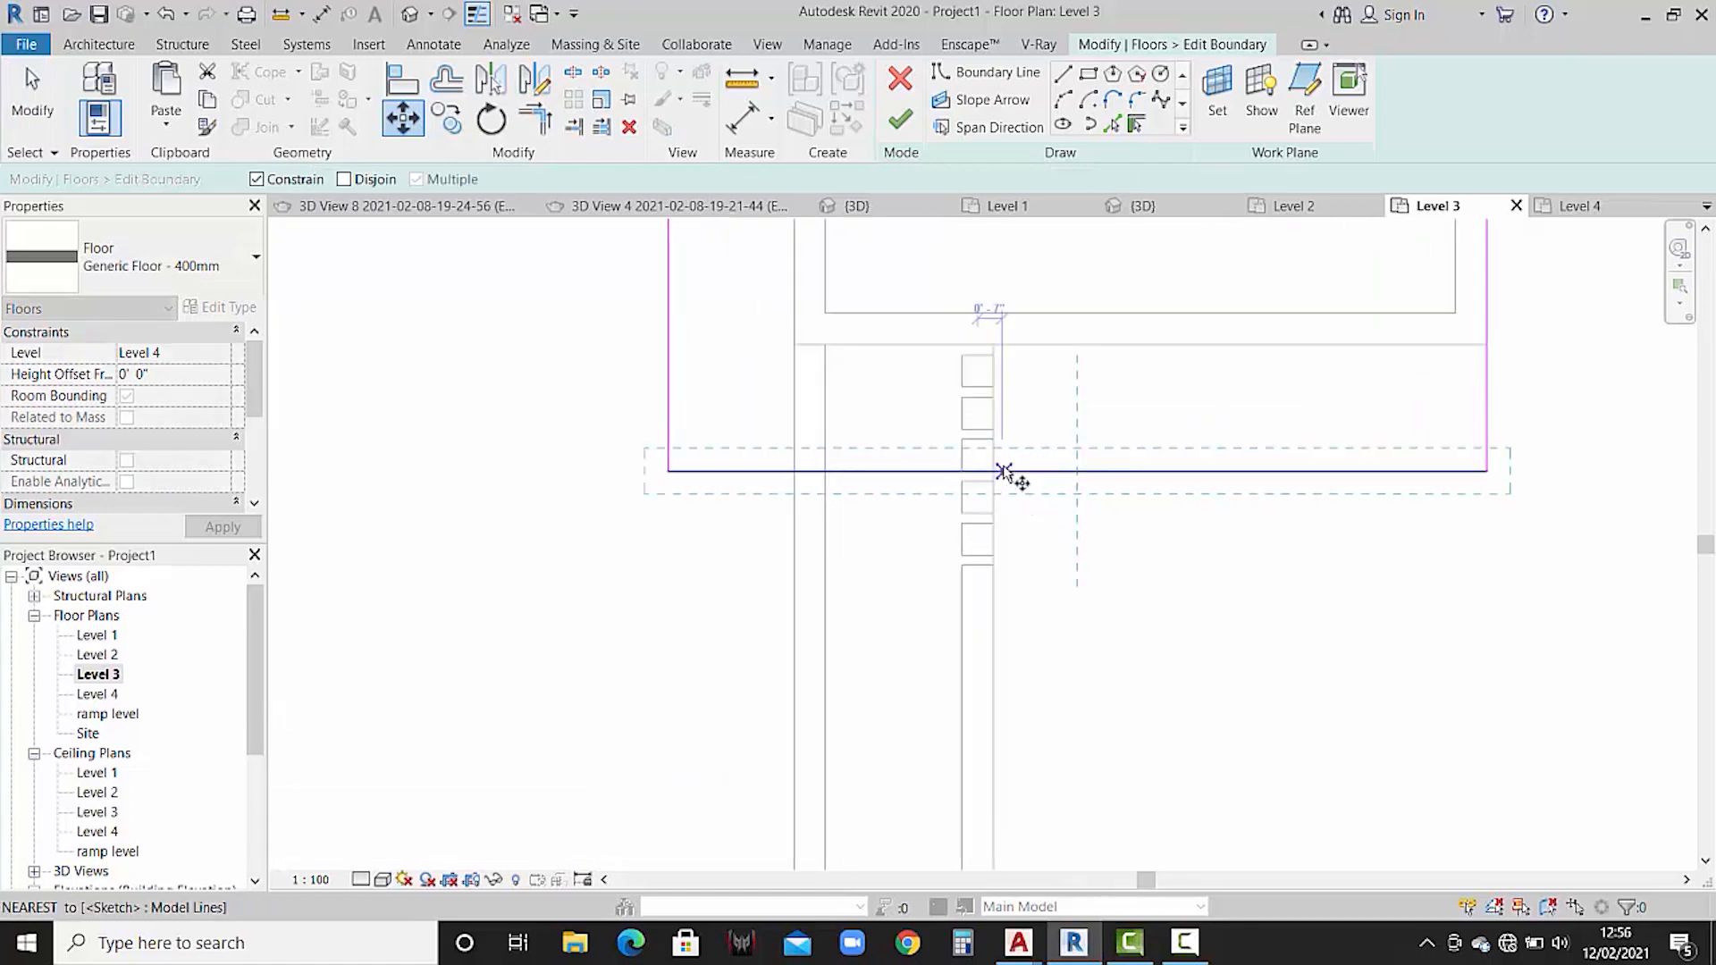
left_click(997, 474)
left_click(996, 565)
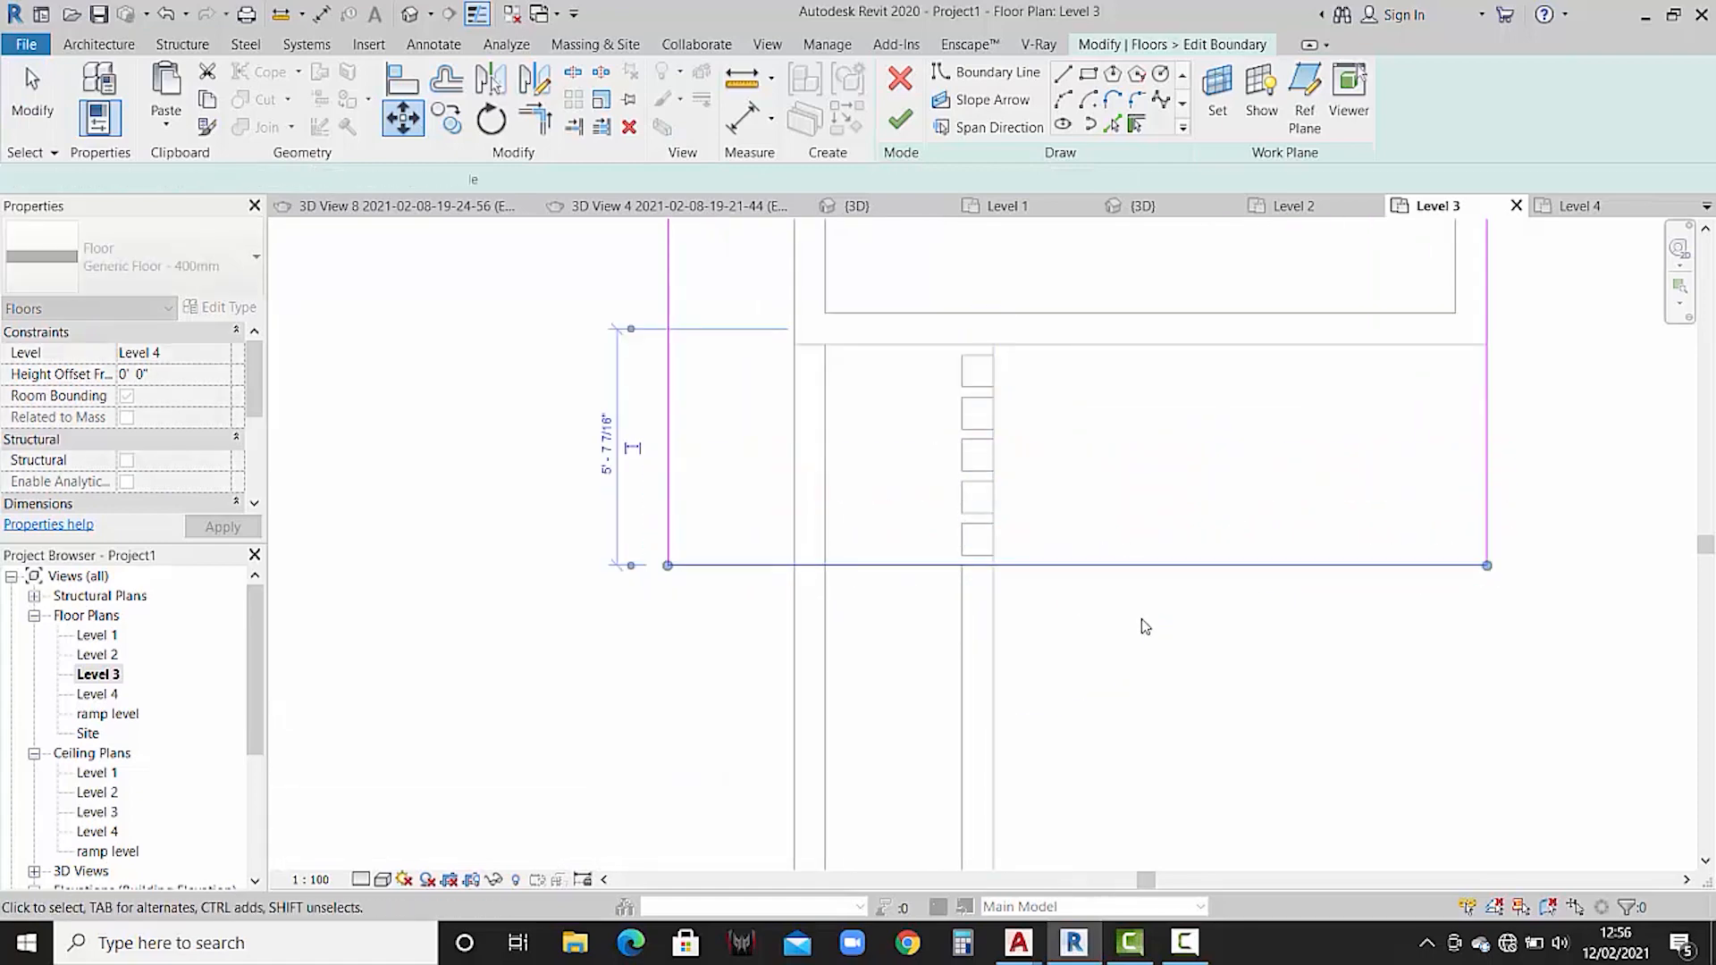
left_click(900, 118)
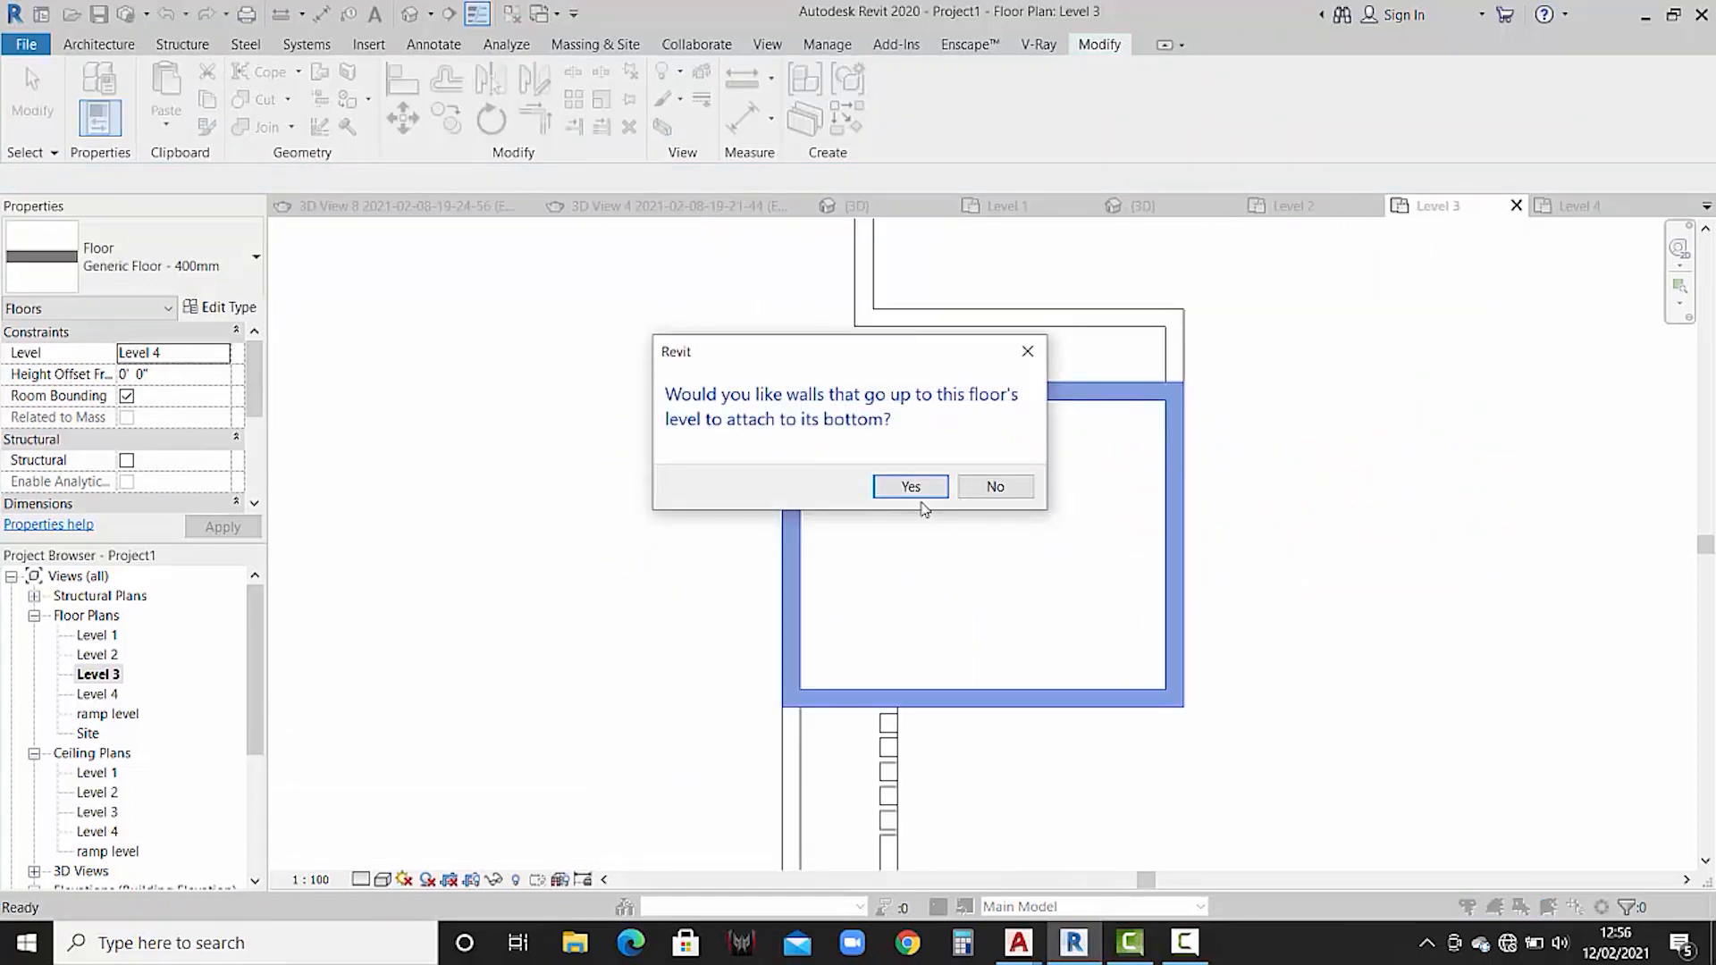
left_click(994, 486)
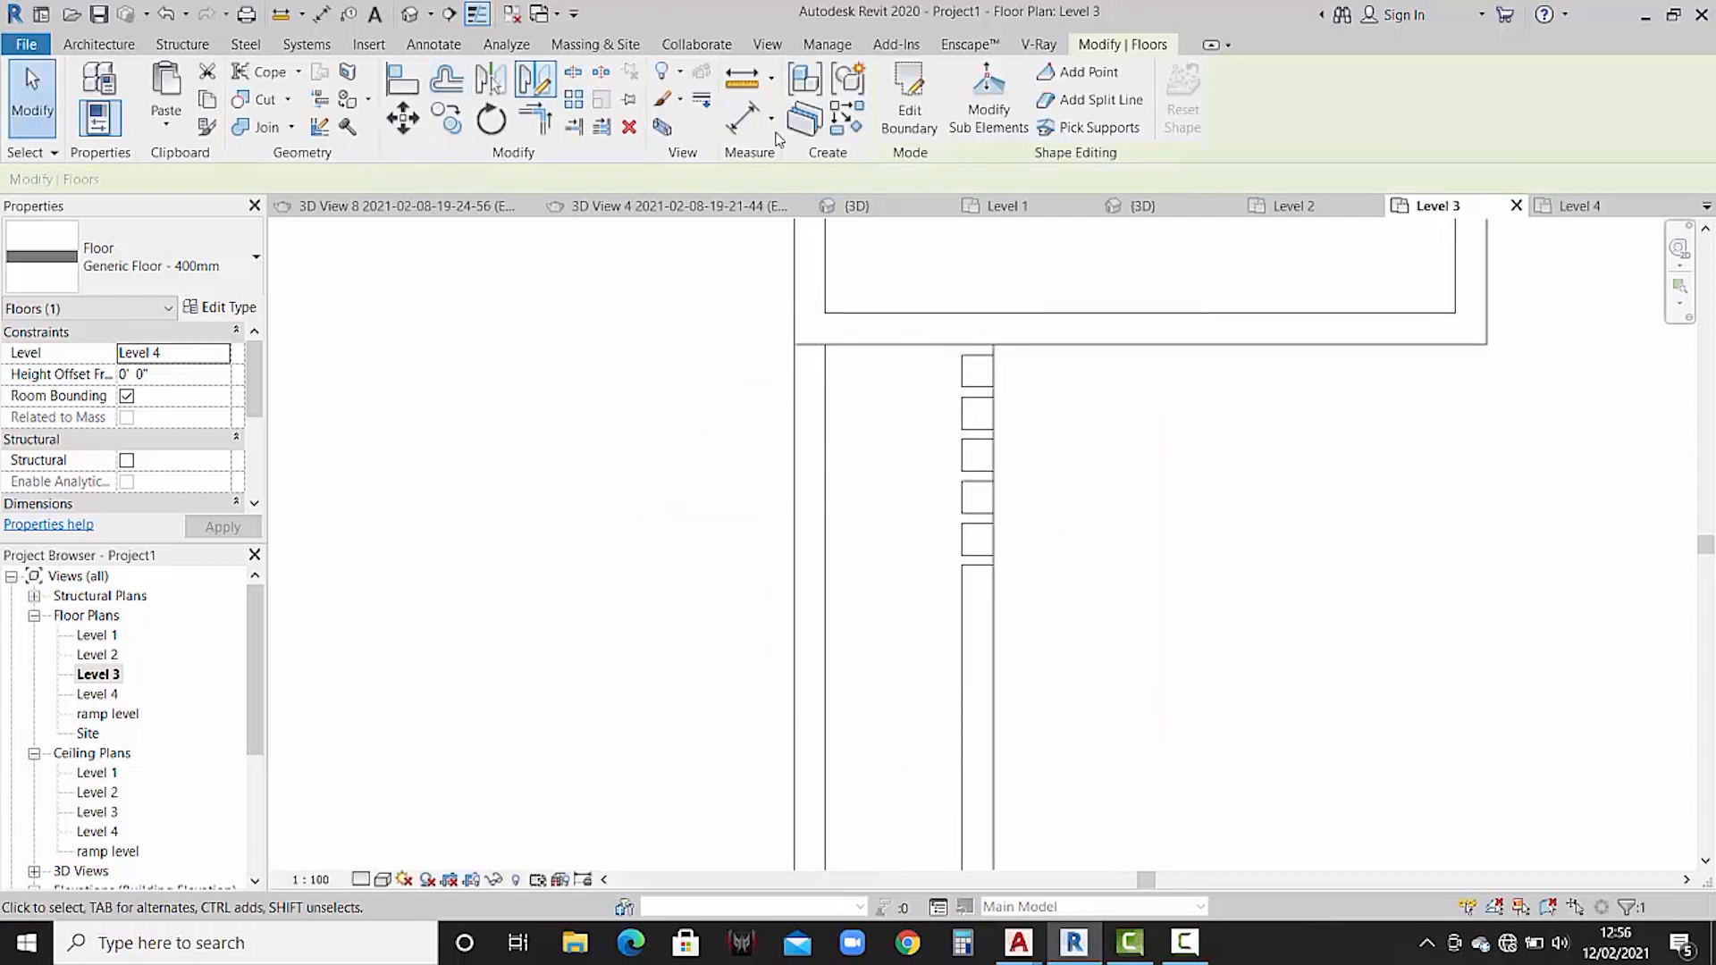
- Examine the extended Level 4 slab above the row of columns and the house front in 3D
left_click(1139, 206)
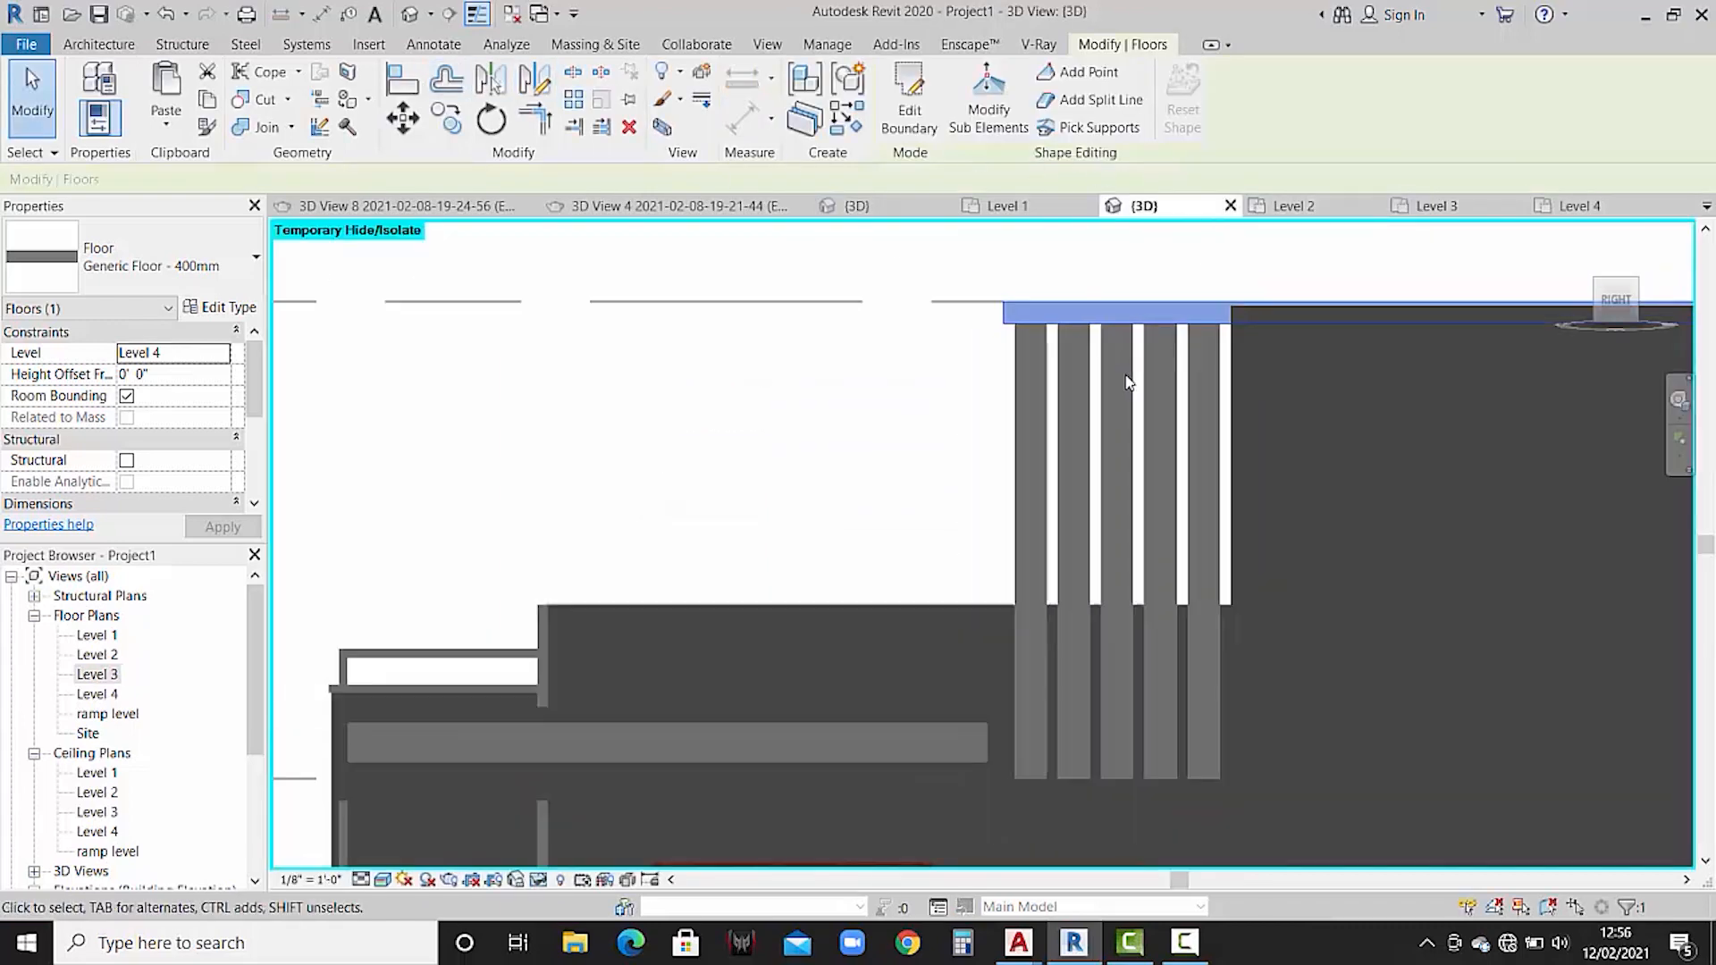
middle_click_drag(916, 366, 1131, 433, "shift")
scroll(1138, 407, "down", 3)
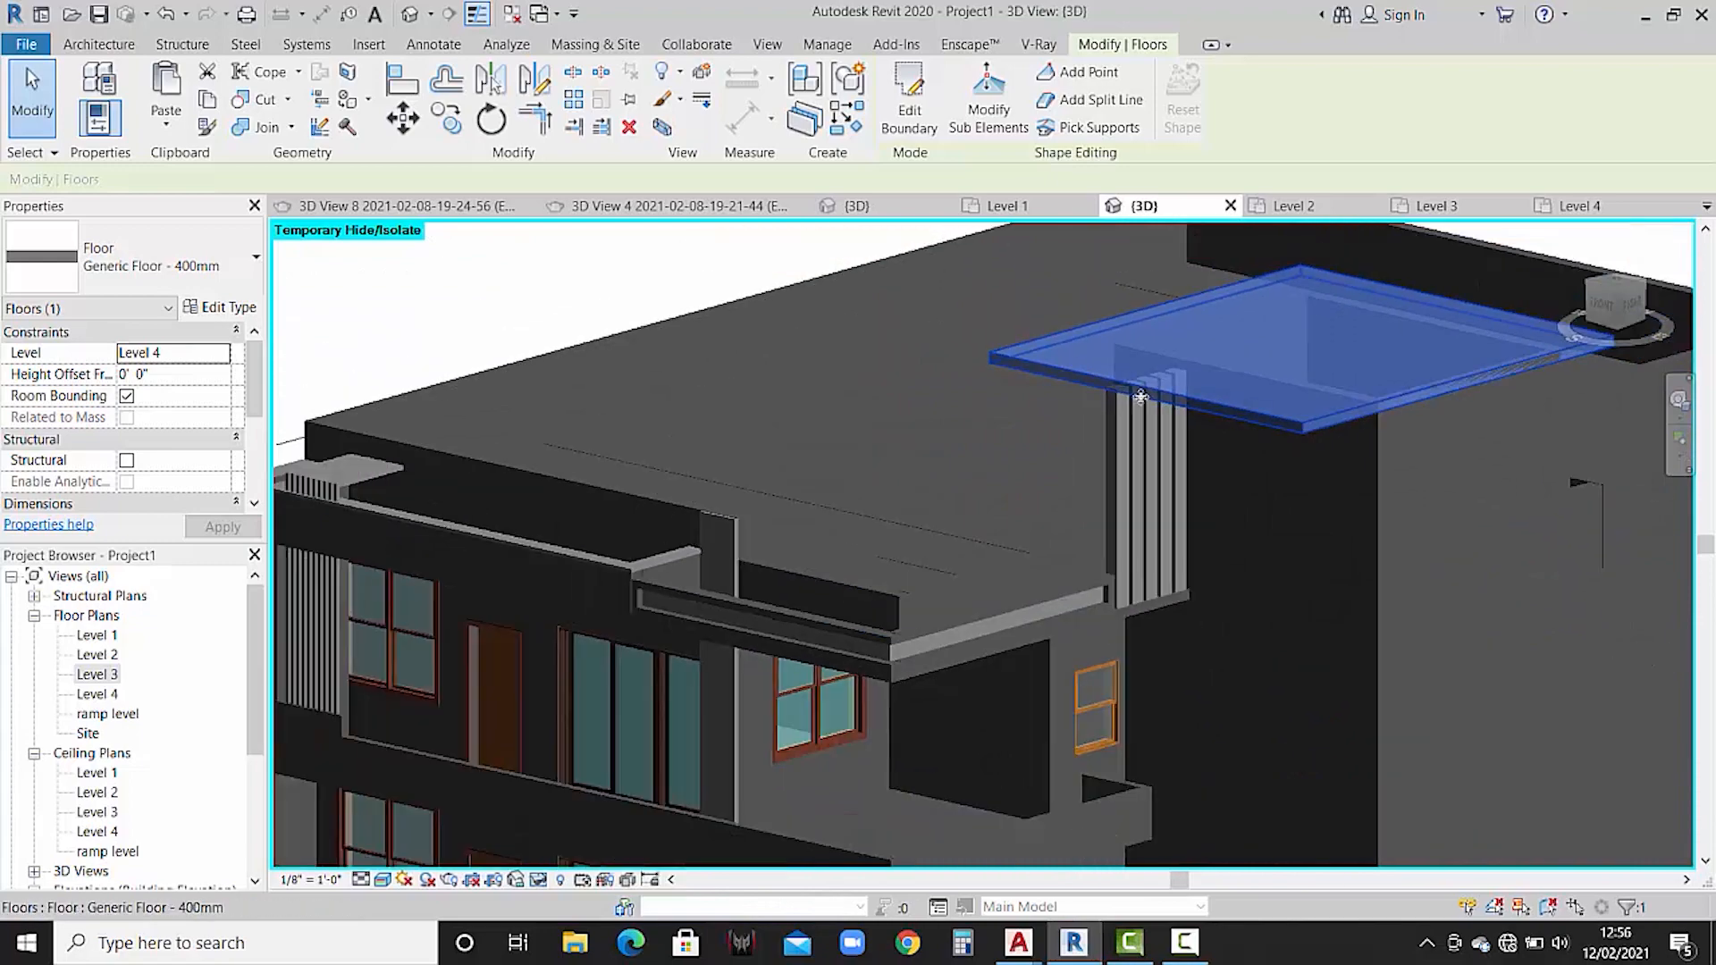
left_click(844, 336)
scroll(860, 400, "down", 1)
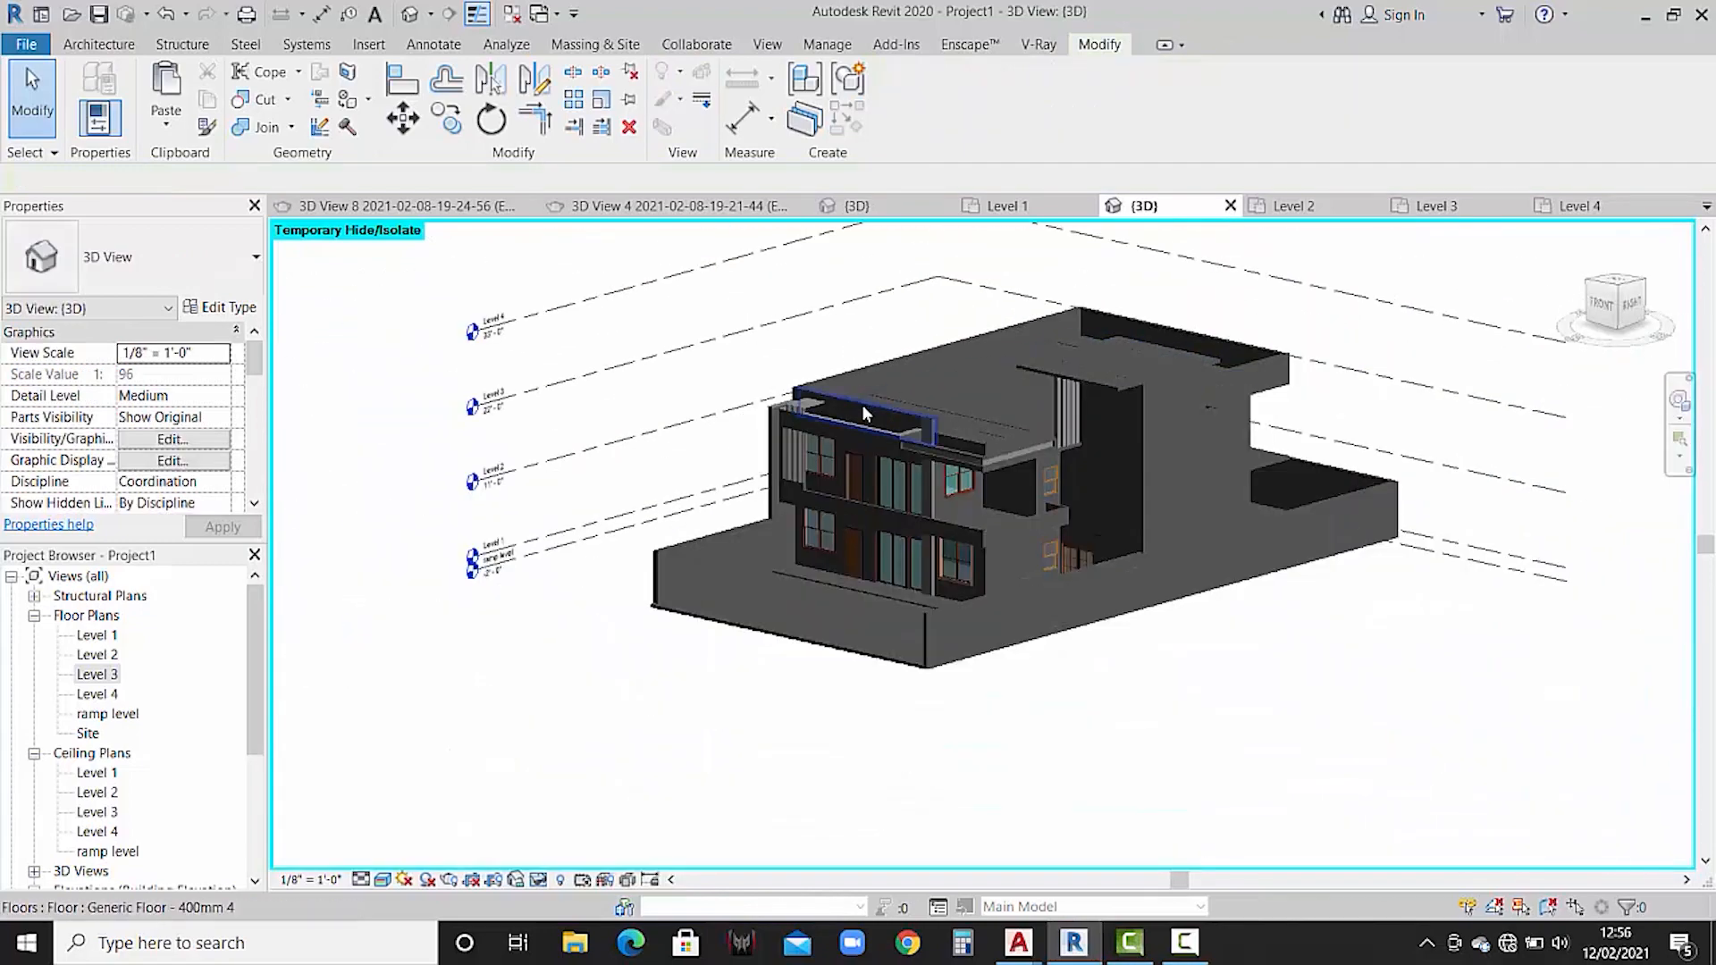
middle_click_drag(862, 404, 1140, 409, "shift")
scroll(1083, 456, "up", 5)
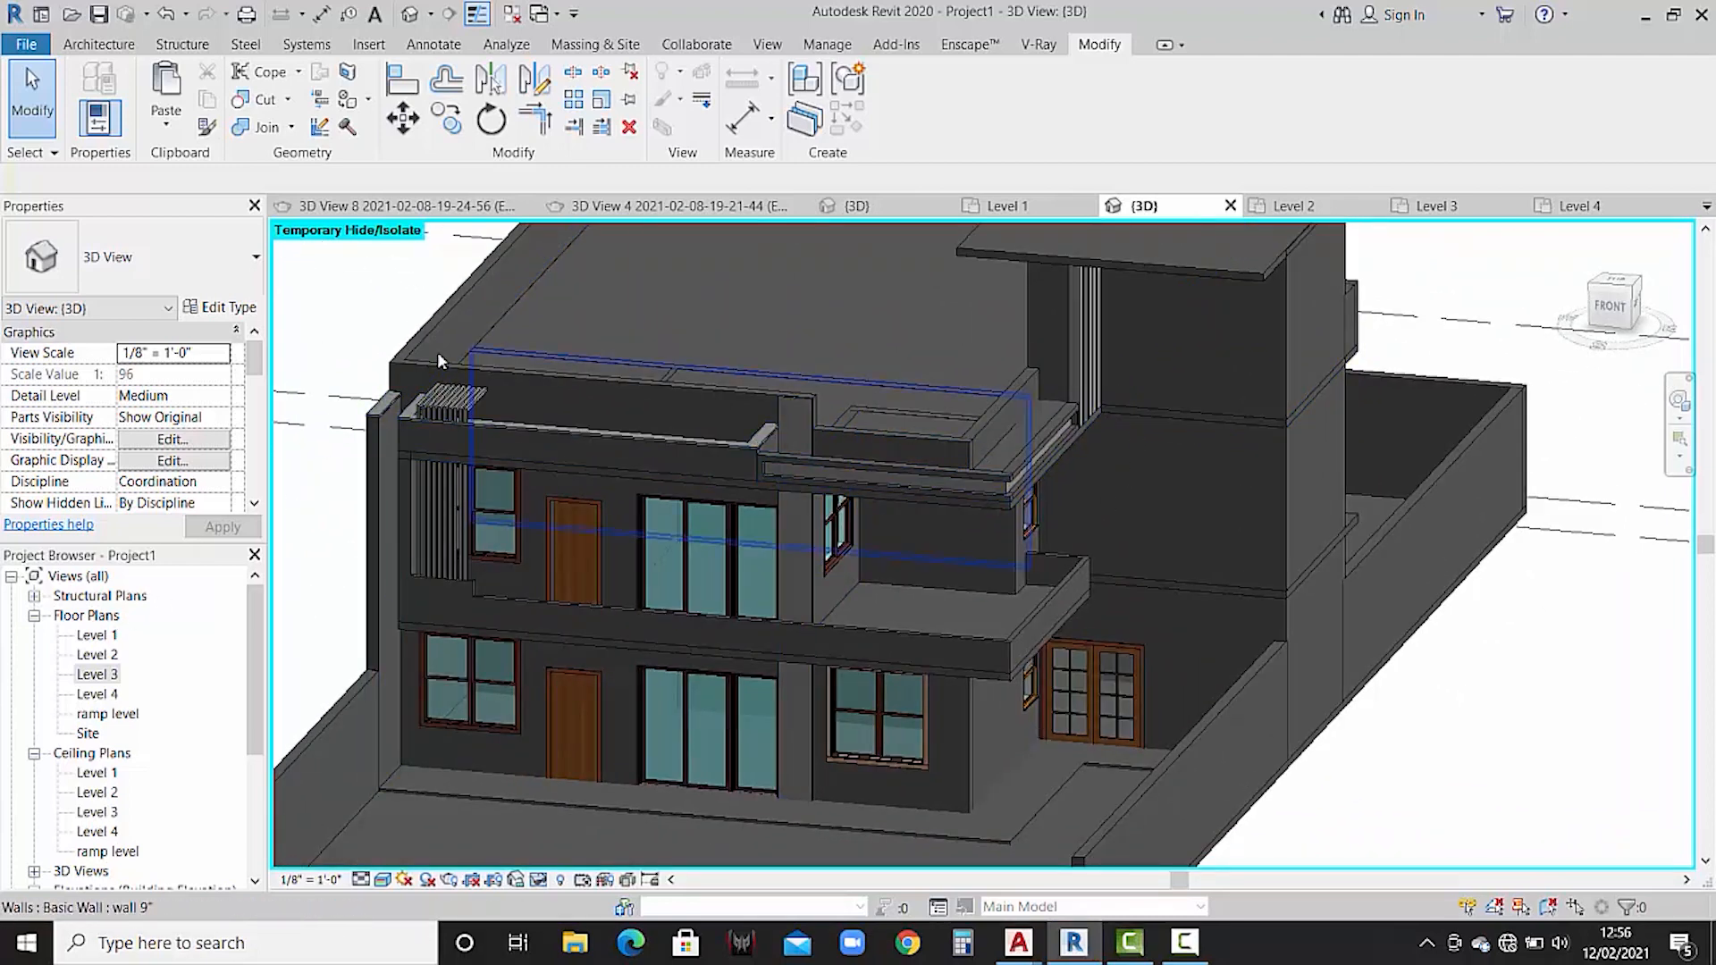
- Start a sketched railing path in the Level 3 floor plan
left_click(101, 675)
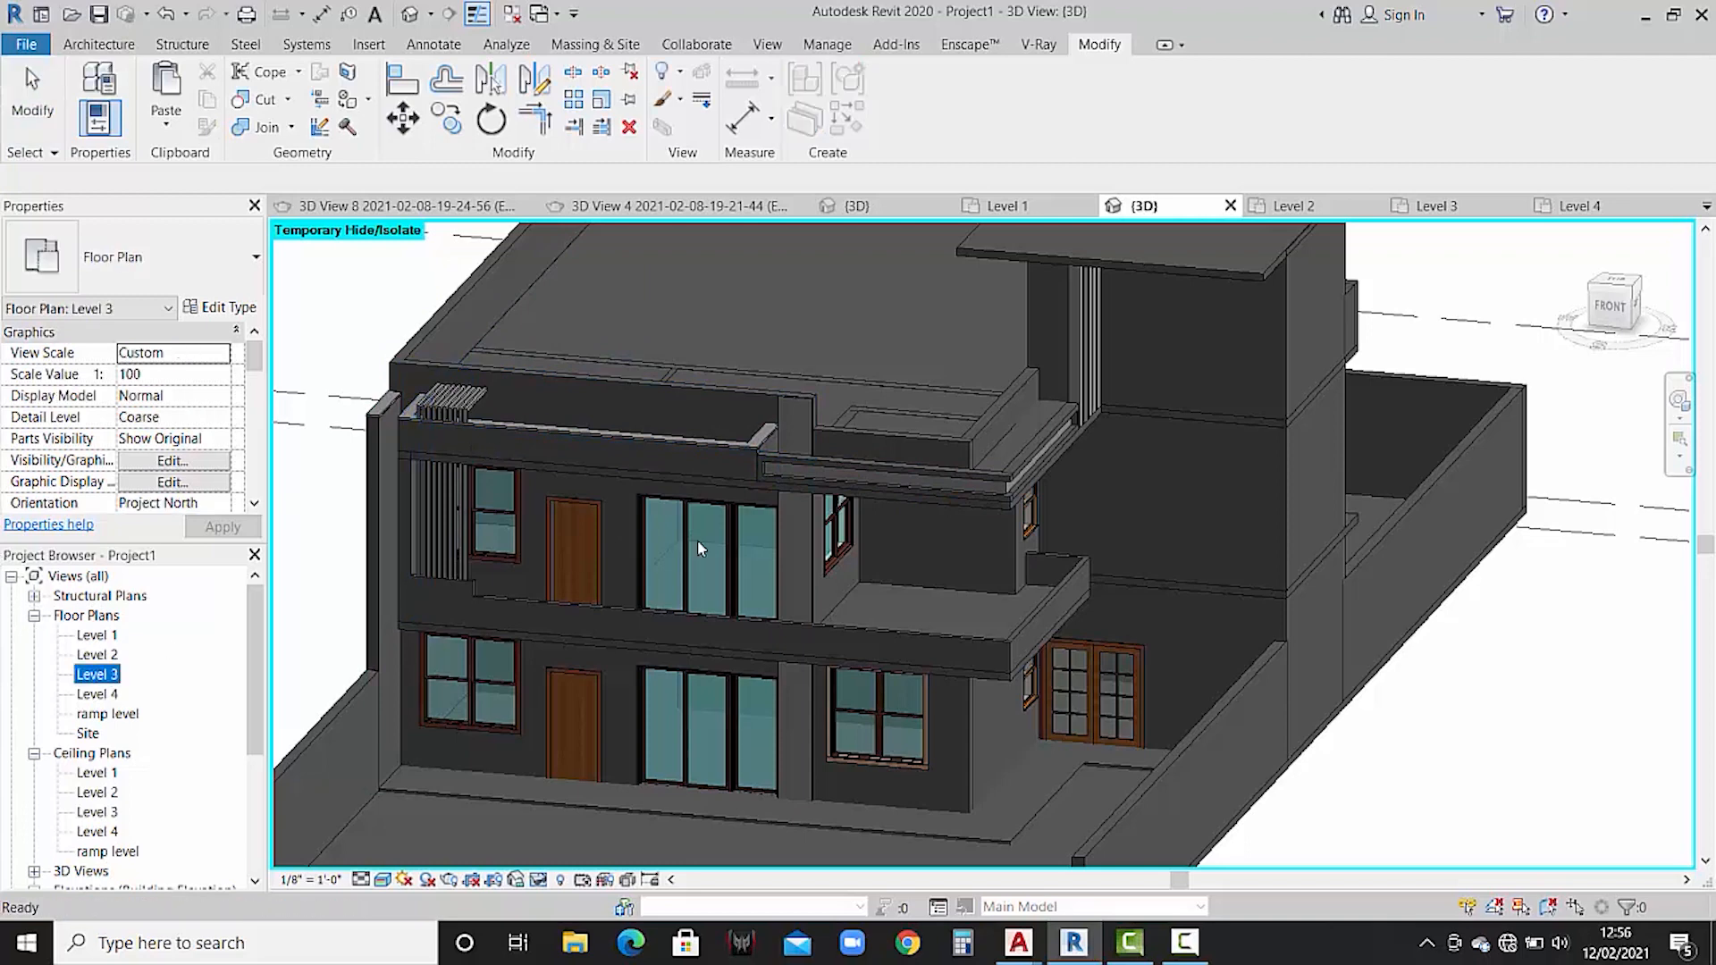
double_click(100, 674)
scroll(1108, 347, "down", 5)
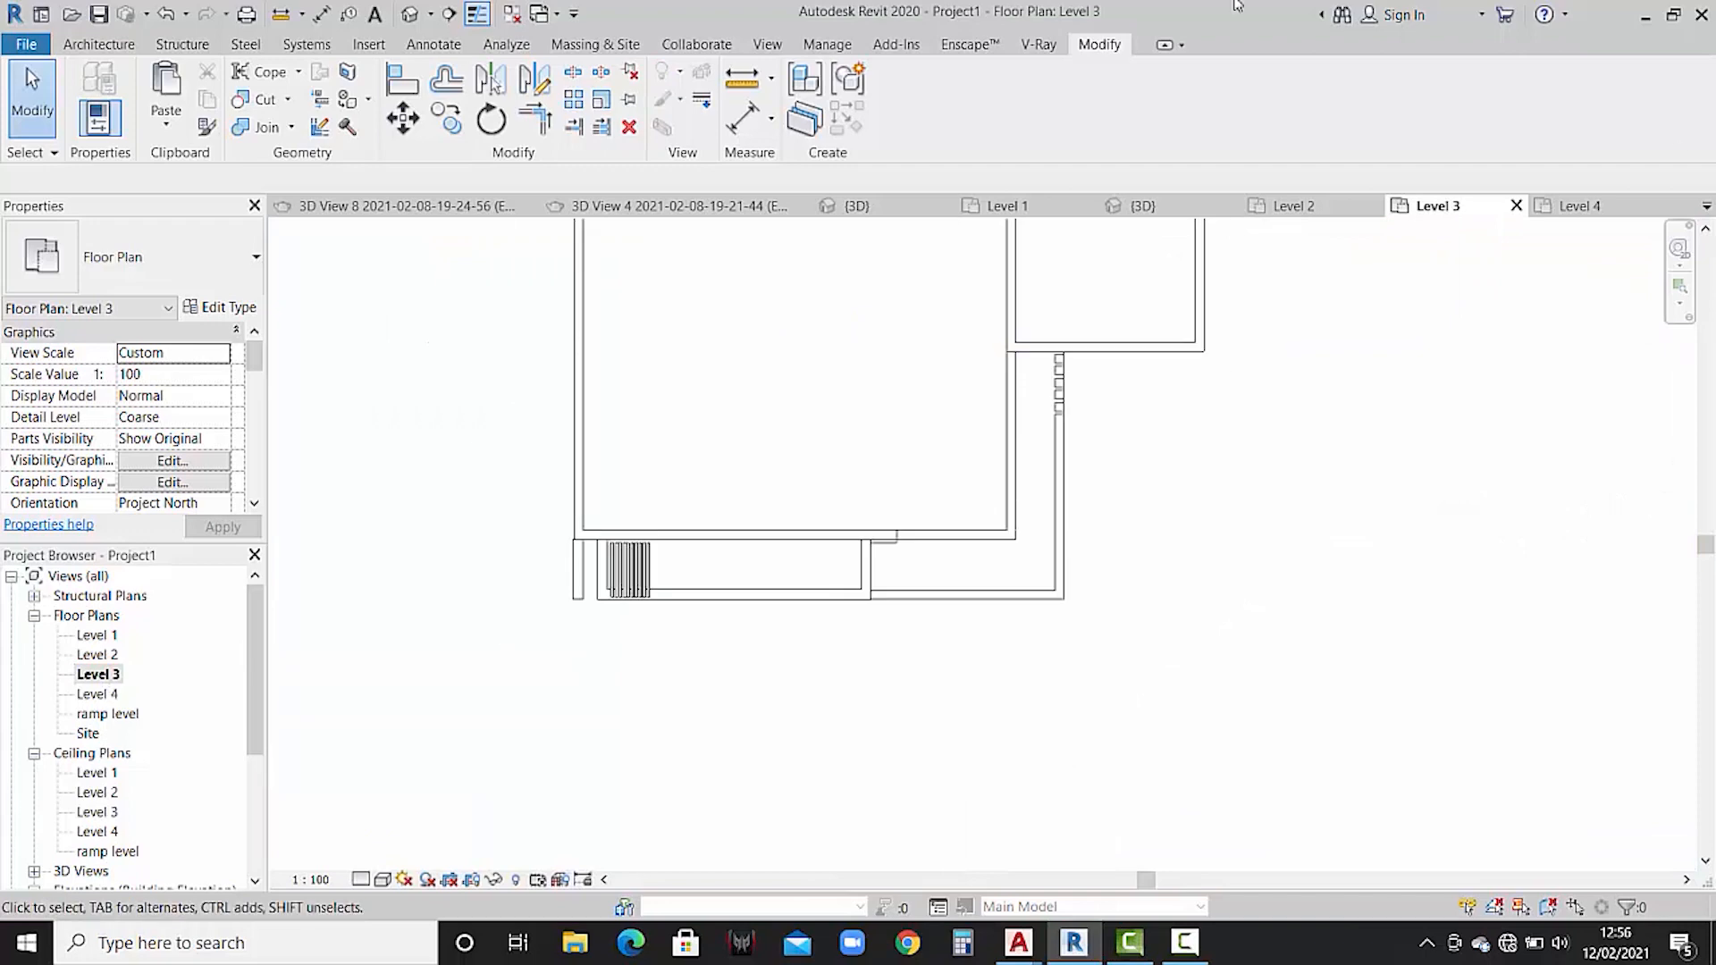
left_click(99, 44)
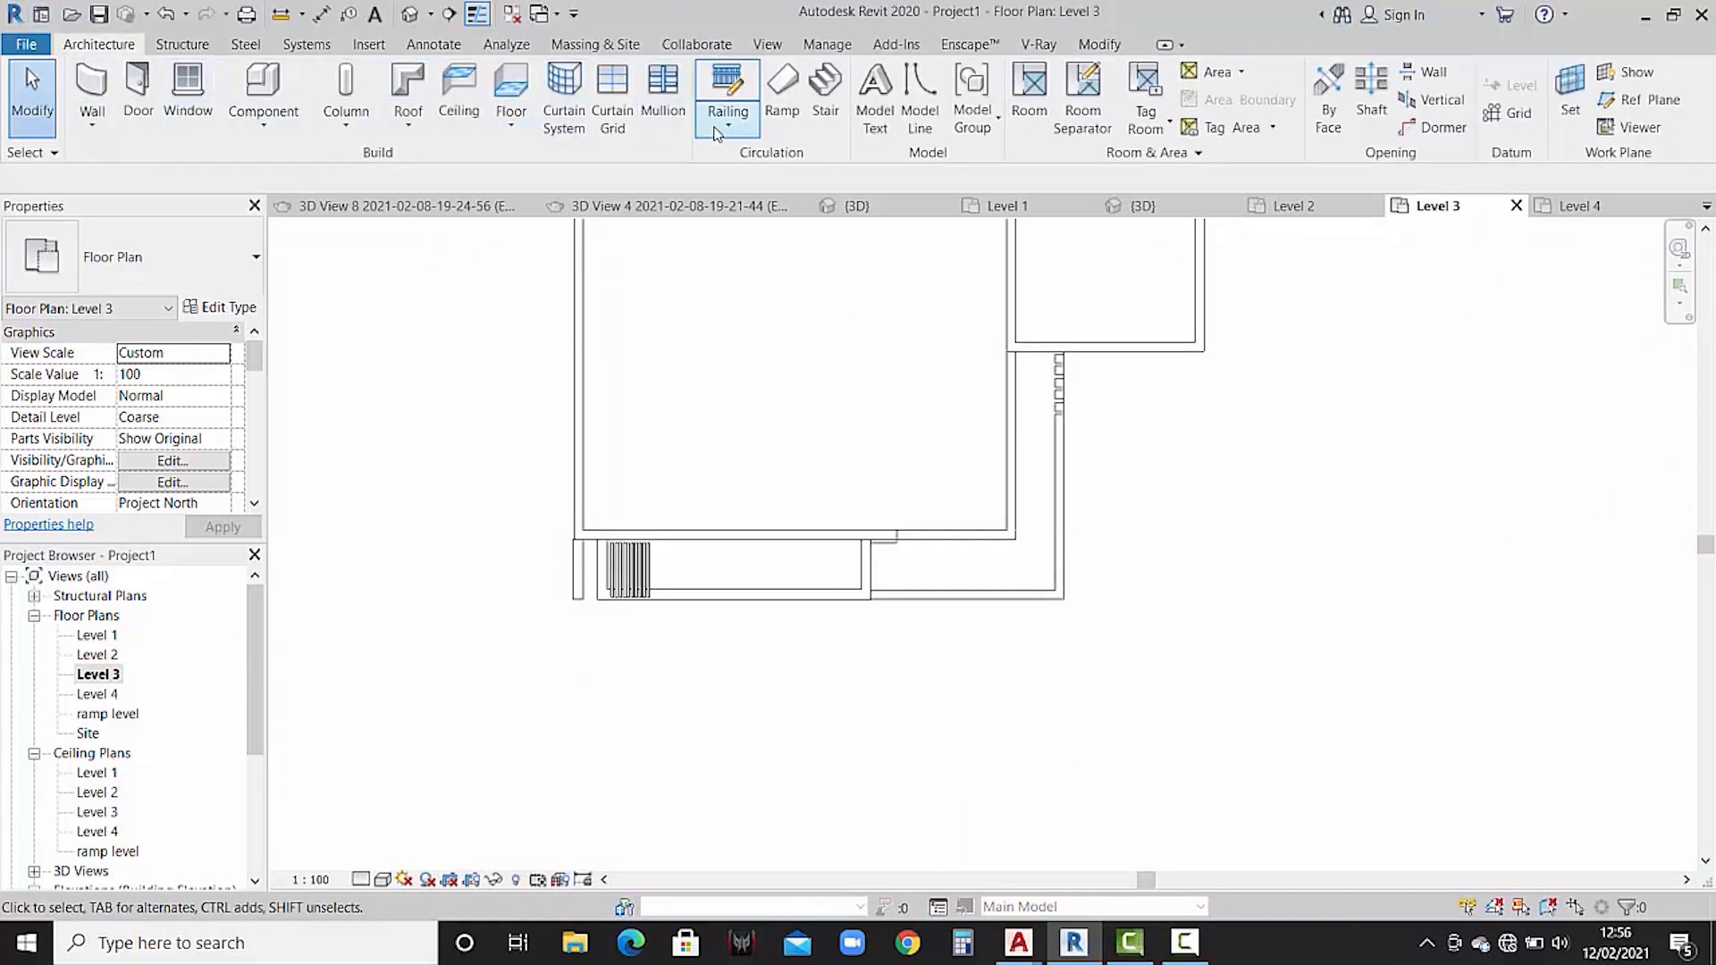
left_click(728, 120)
left_click(805, 165)
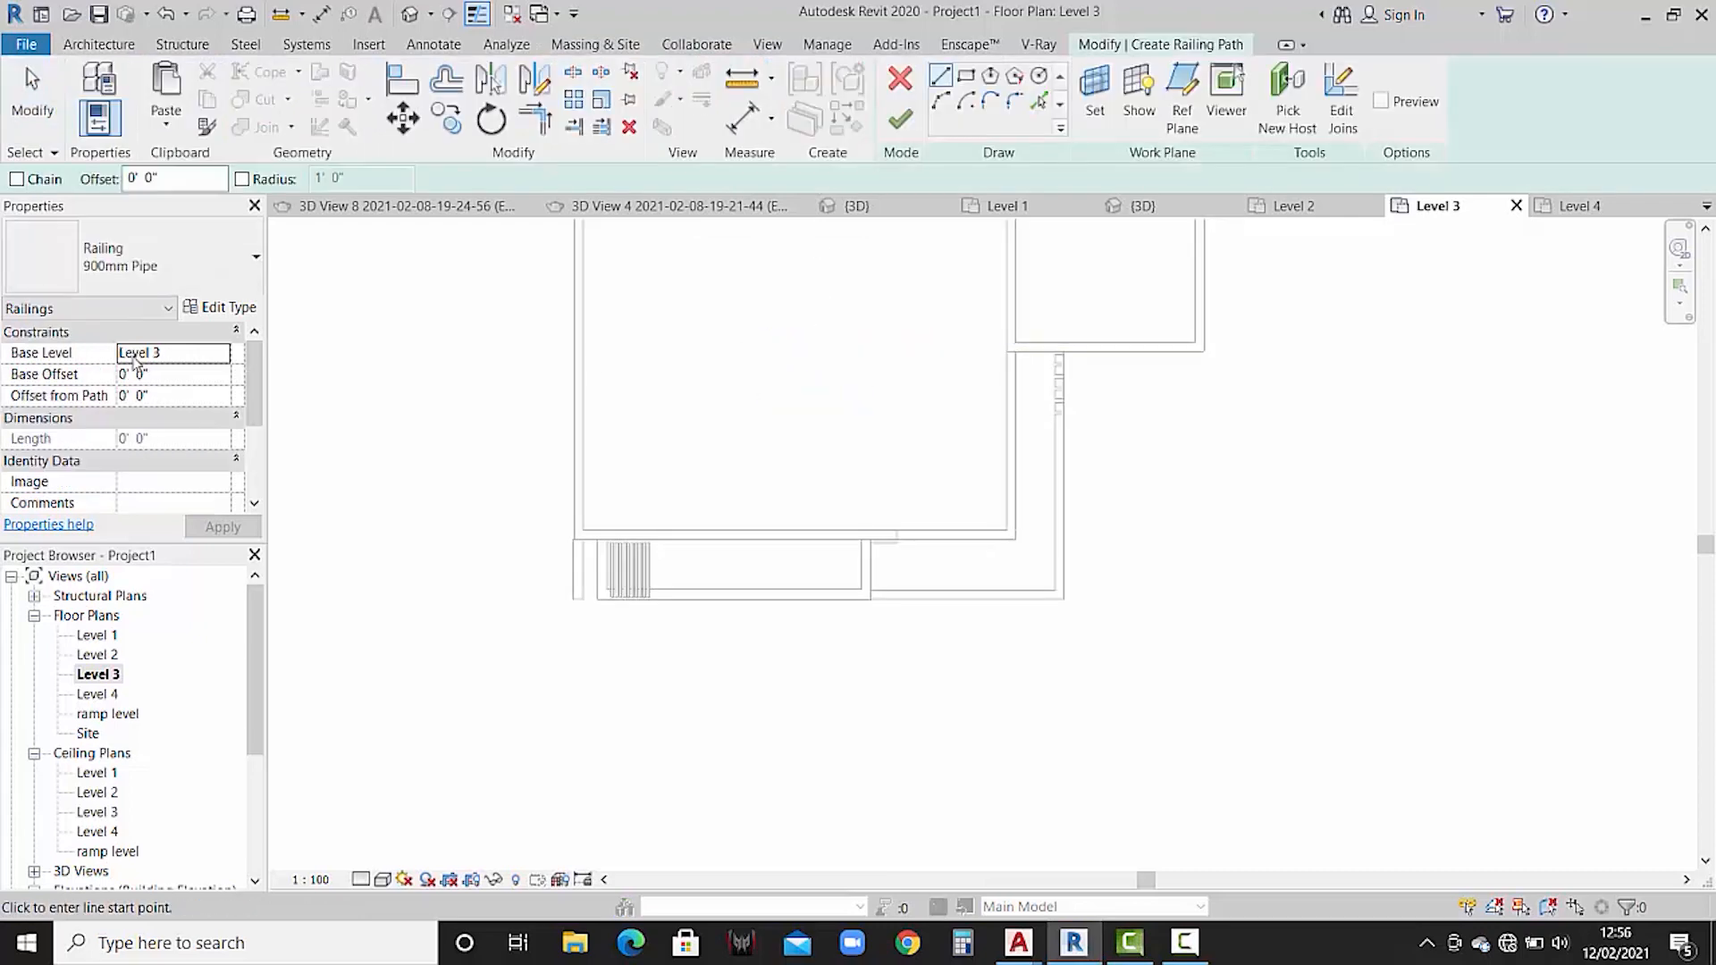
- Set the regular baluster family of the 900mm Pipe railing type to None in its baluster placement
left_click(227, 308)
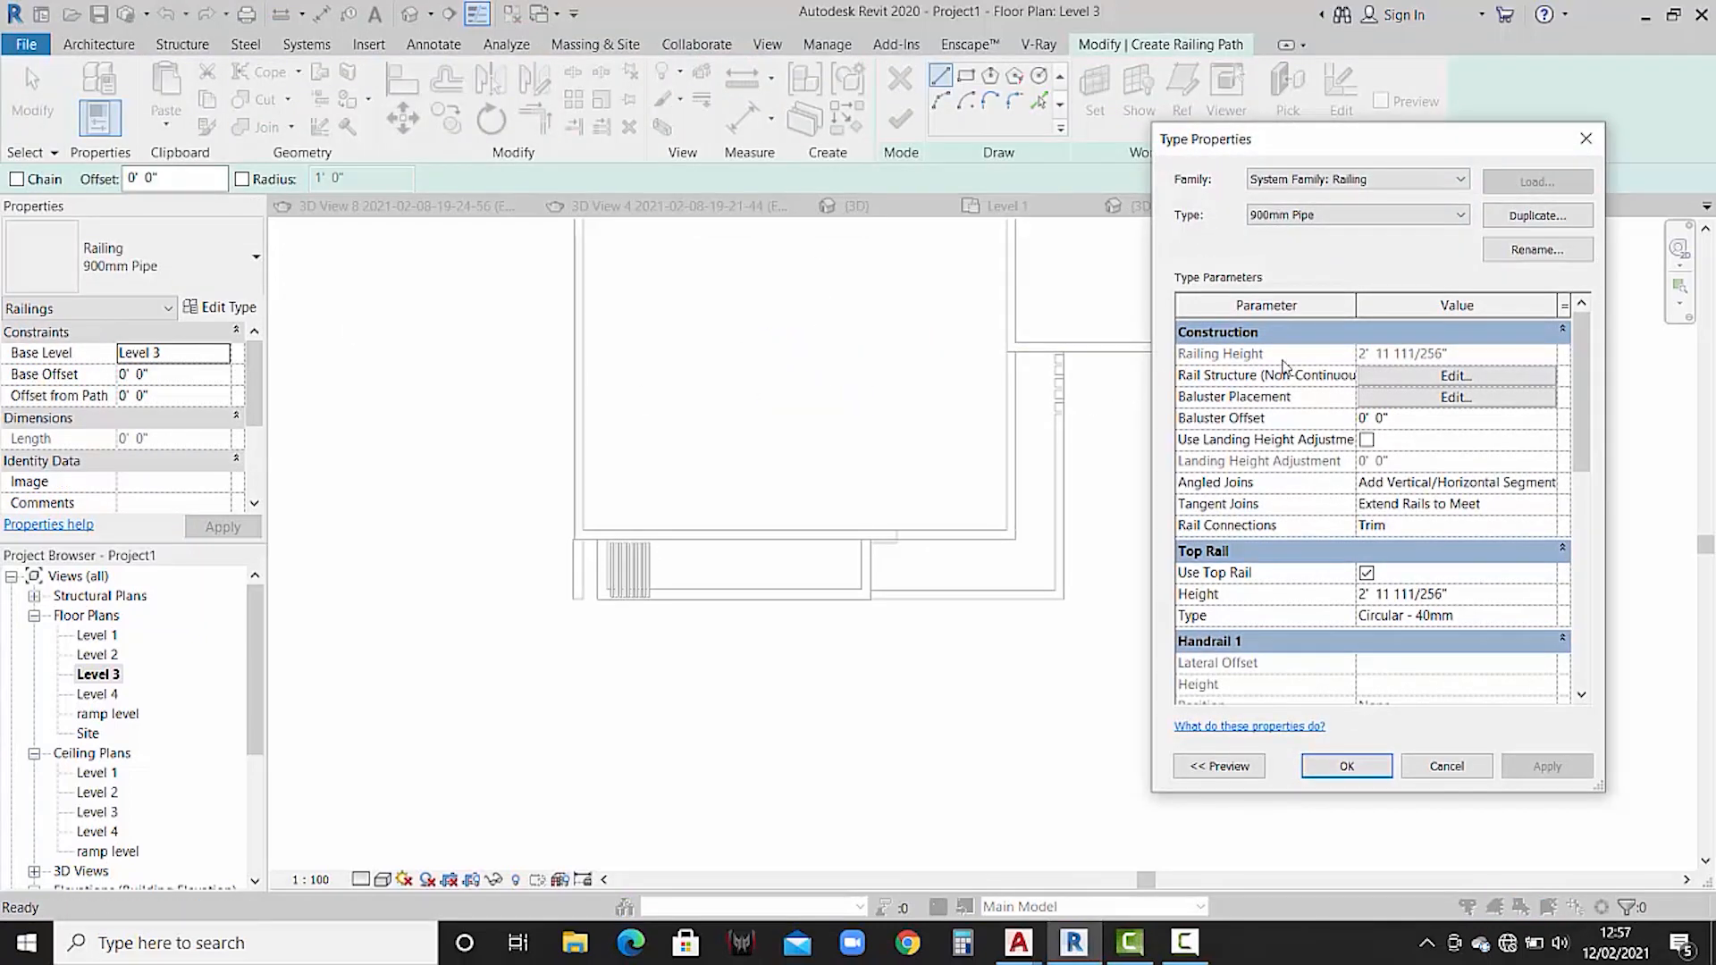
left_click(1453, 396)
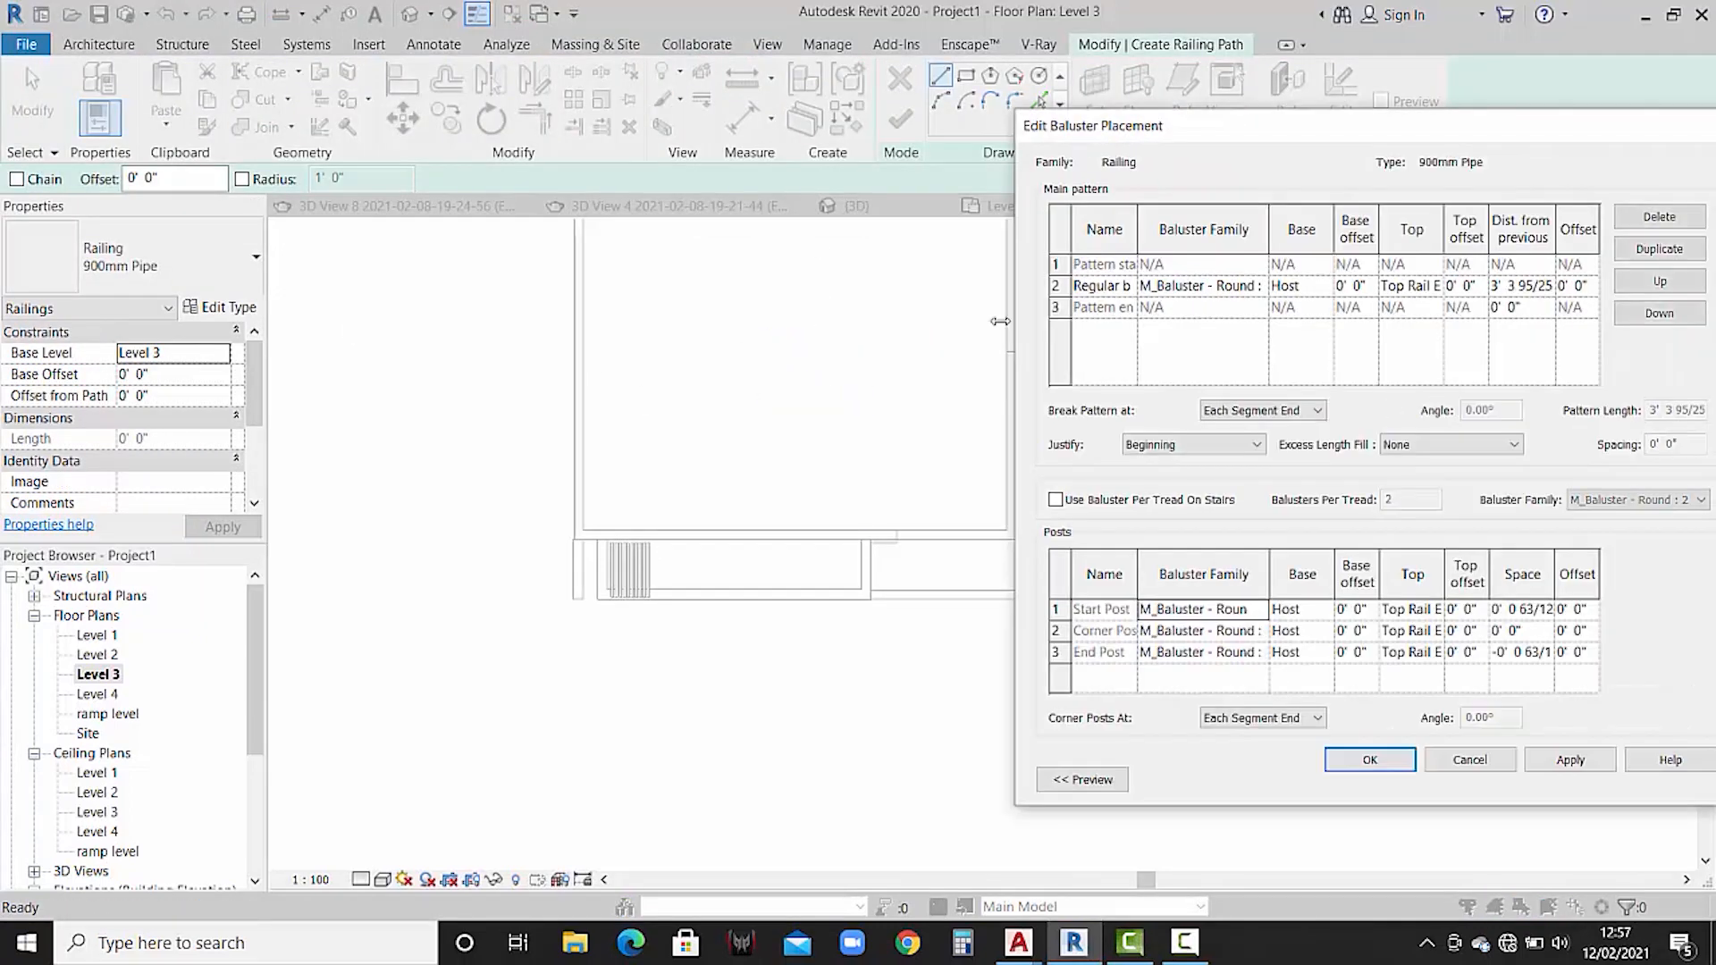
left_click(1261, 289)
scroll(1242, 313, "up", 5)
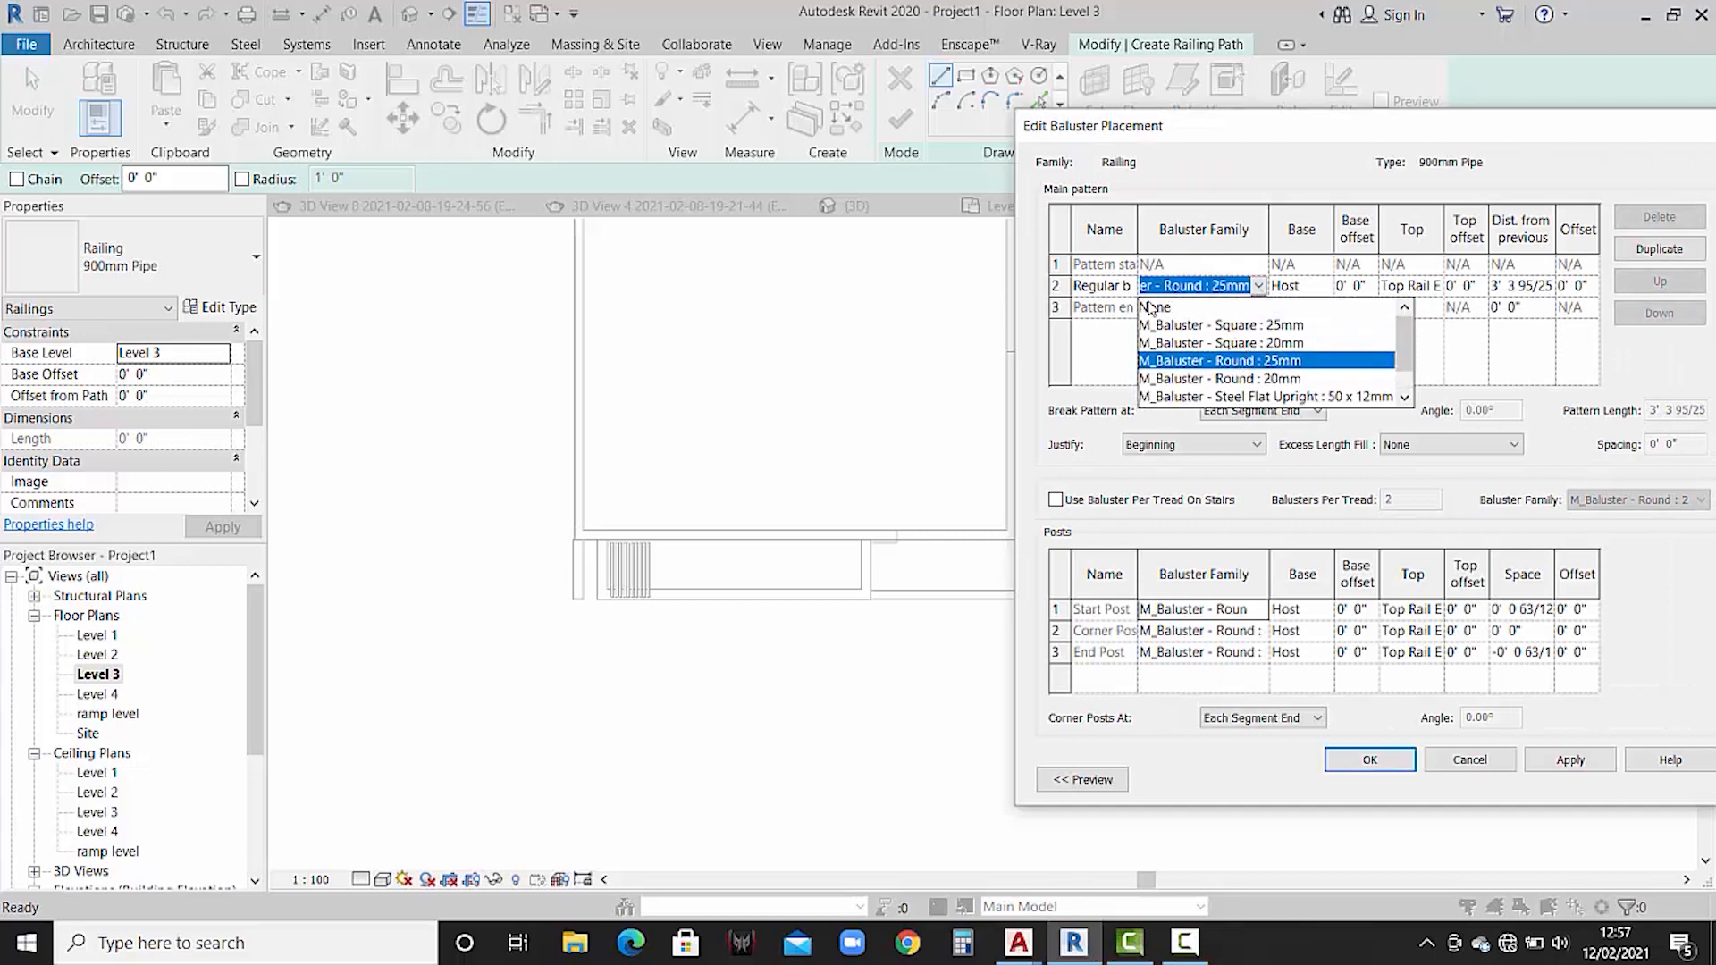
left_click(1153, 308)
- Set the start, corner and end posts to None and accept the baluster placement
left_click(1260, 610)
scroll(1216, 653, "up", 5)
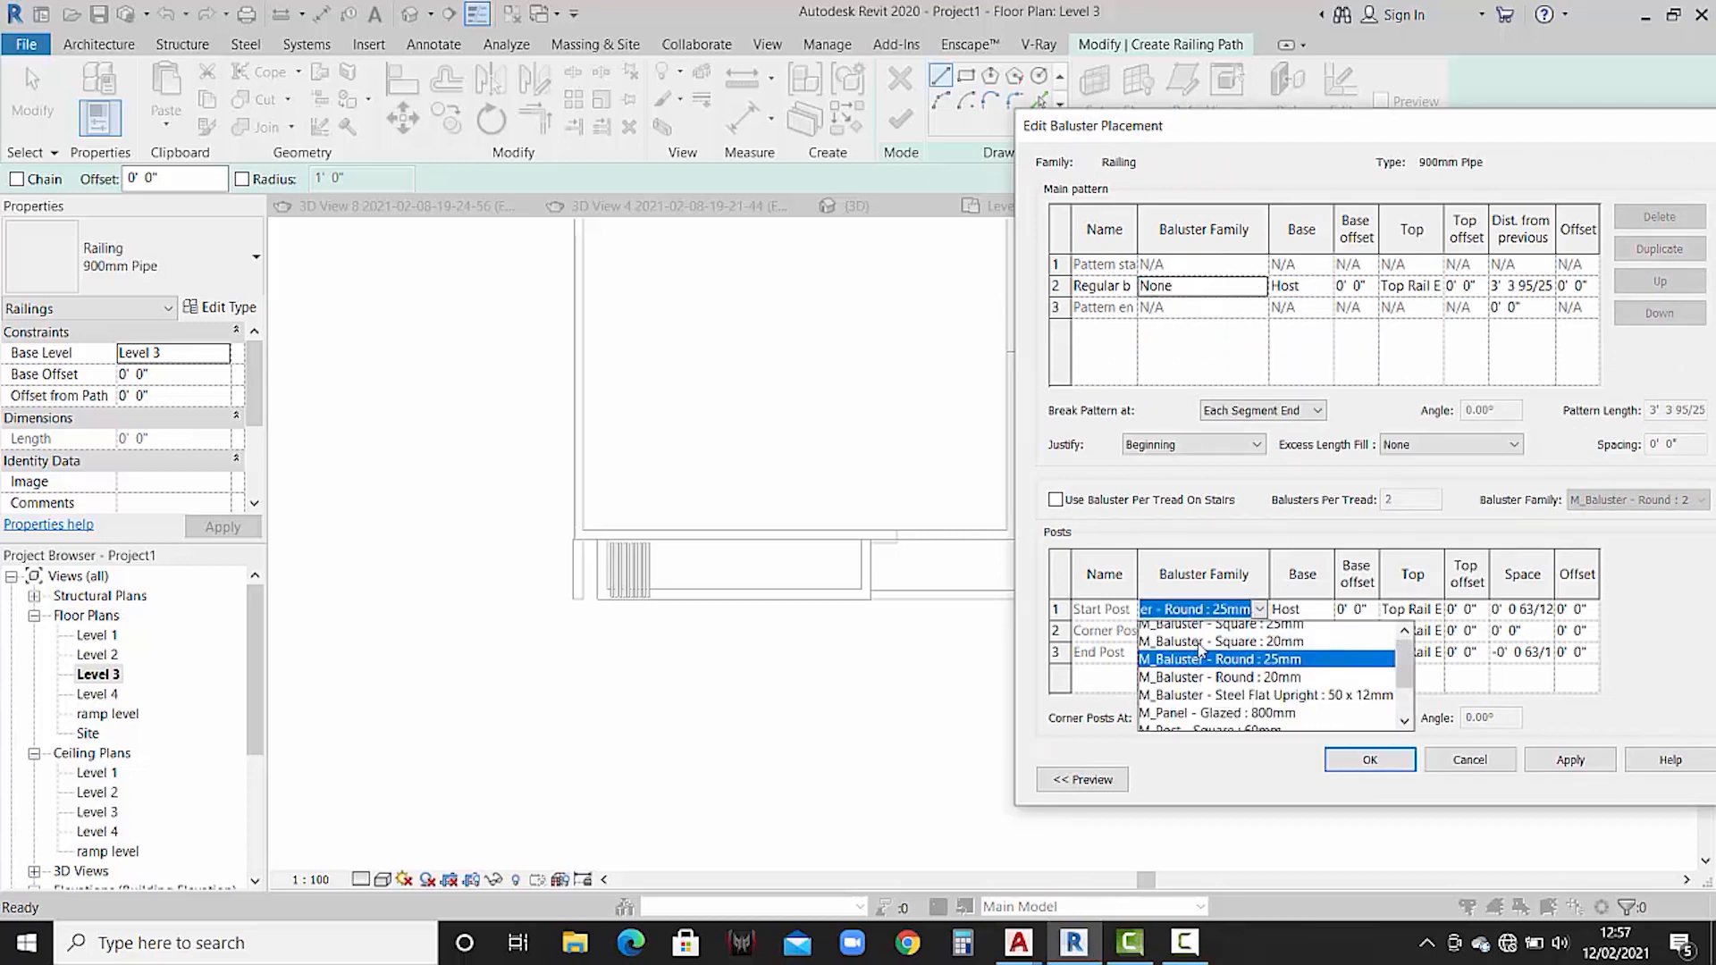
left_click(1151, 626)
left_click(1258, 631)
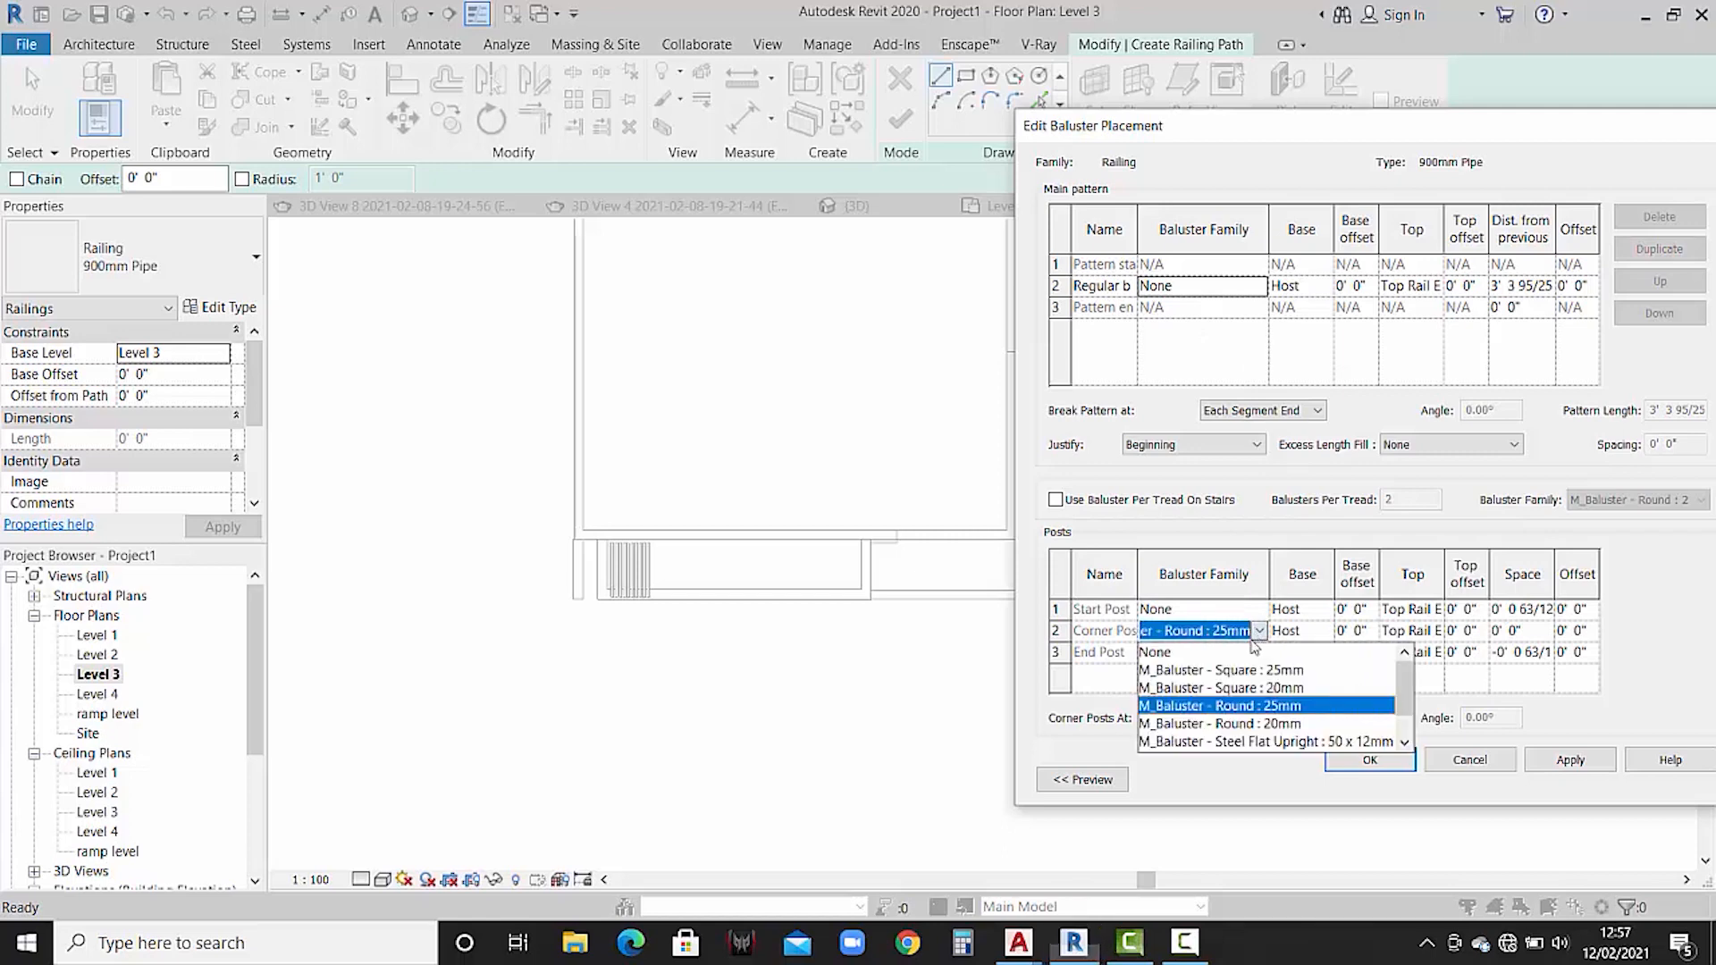
left_click(1155, 653)
left_click(1260, 654)
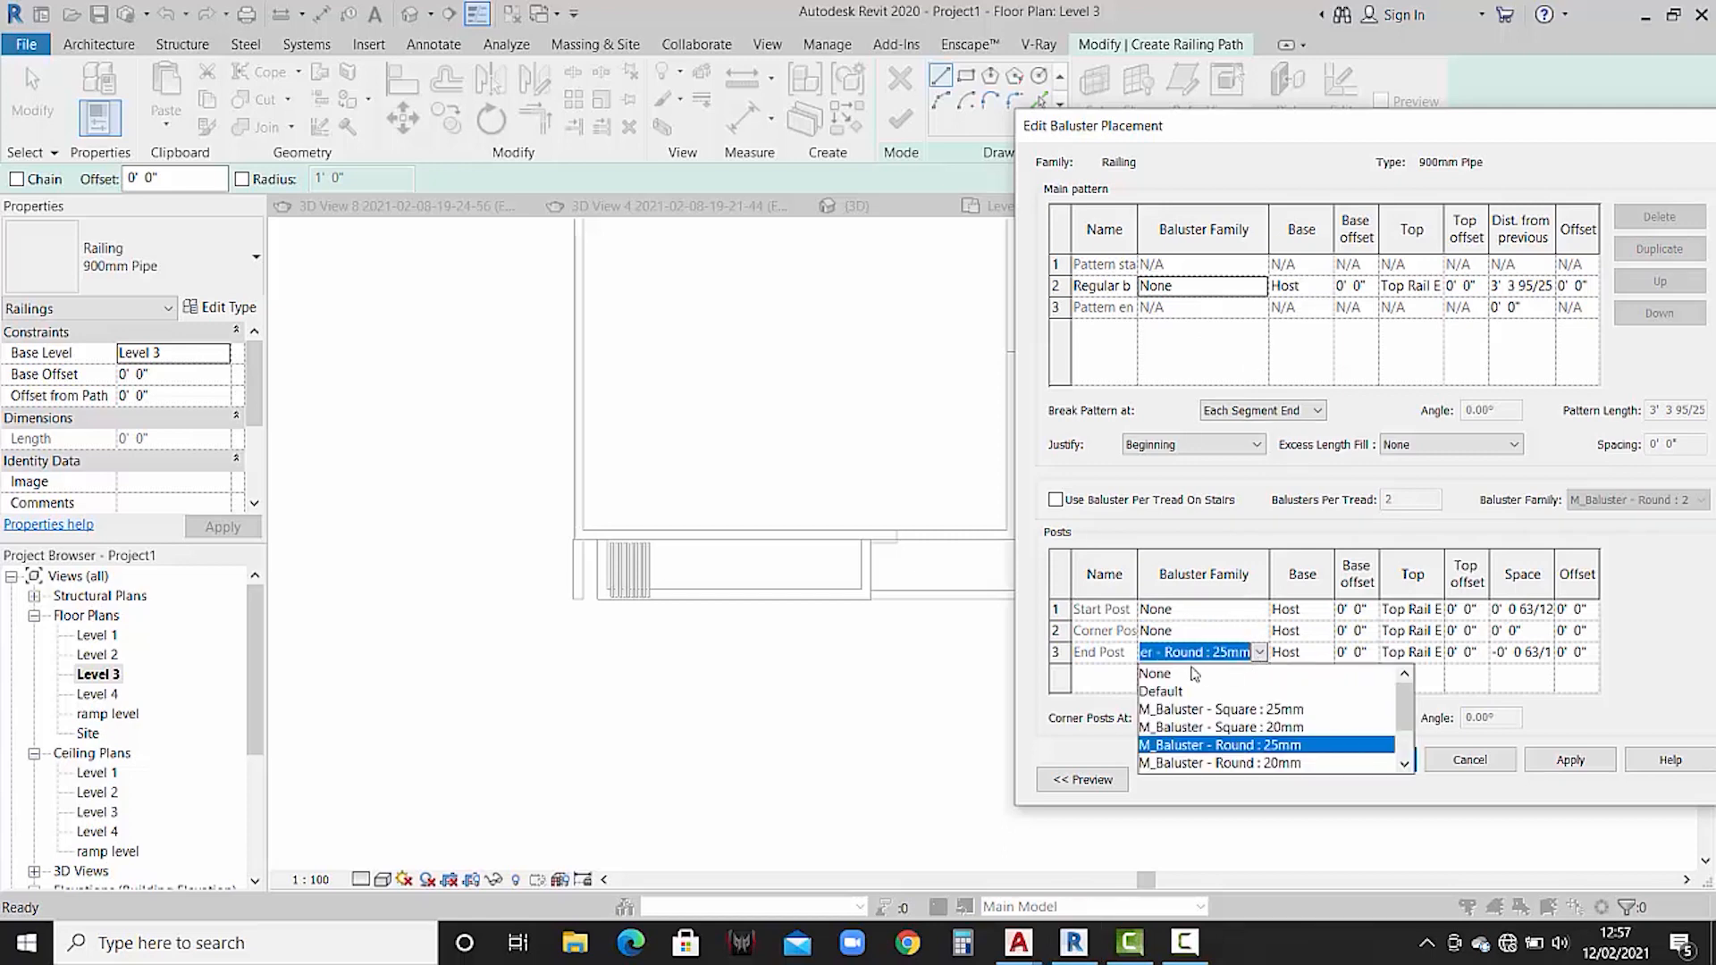
left_click(1166, 670)
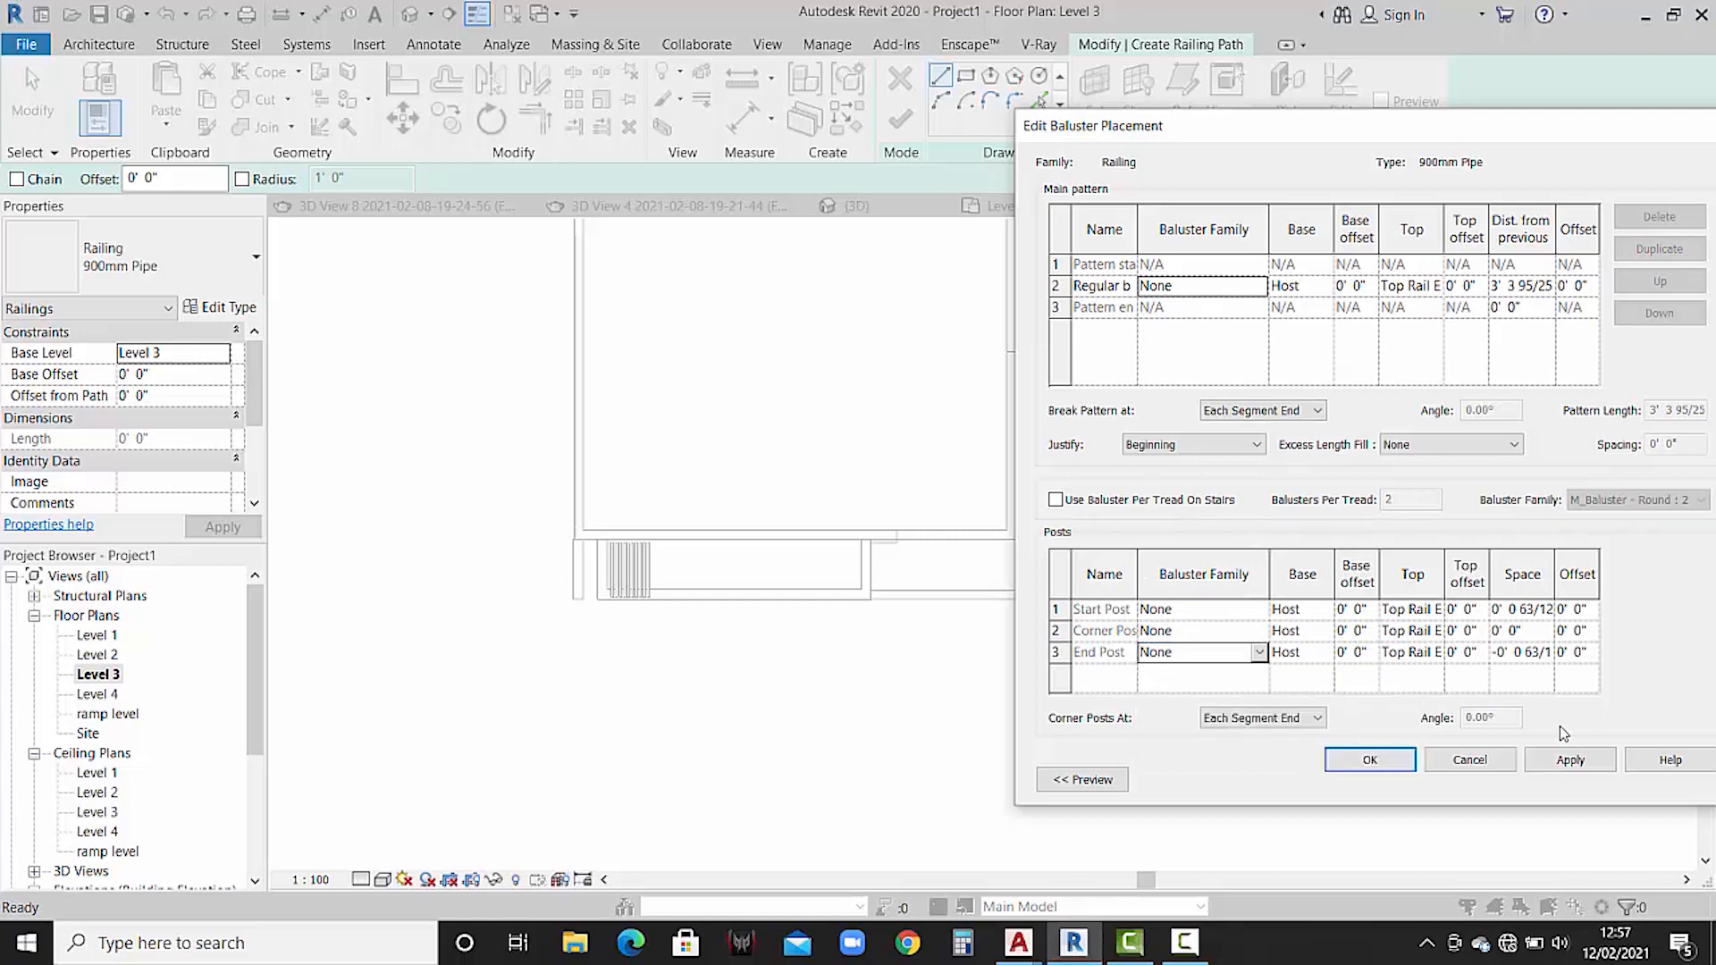
left_click(1370, 760)
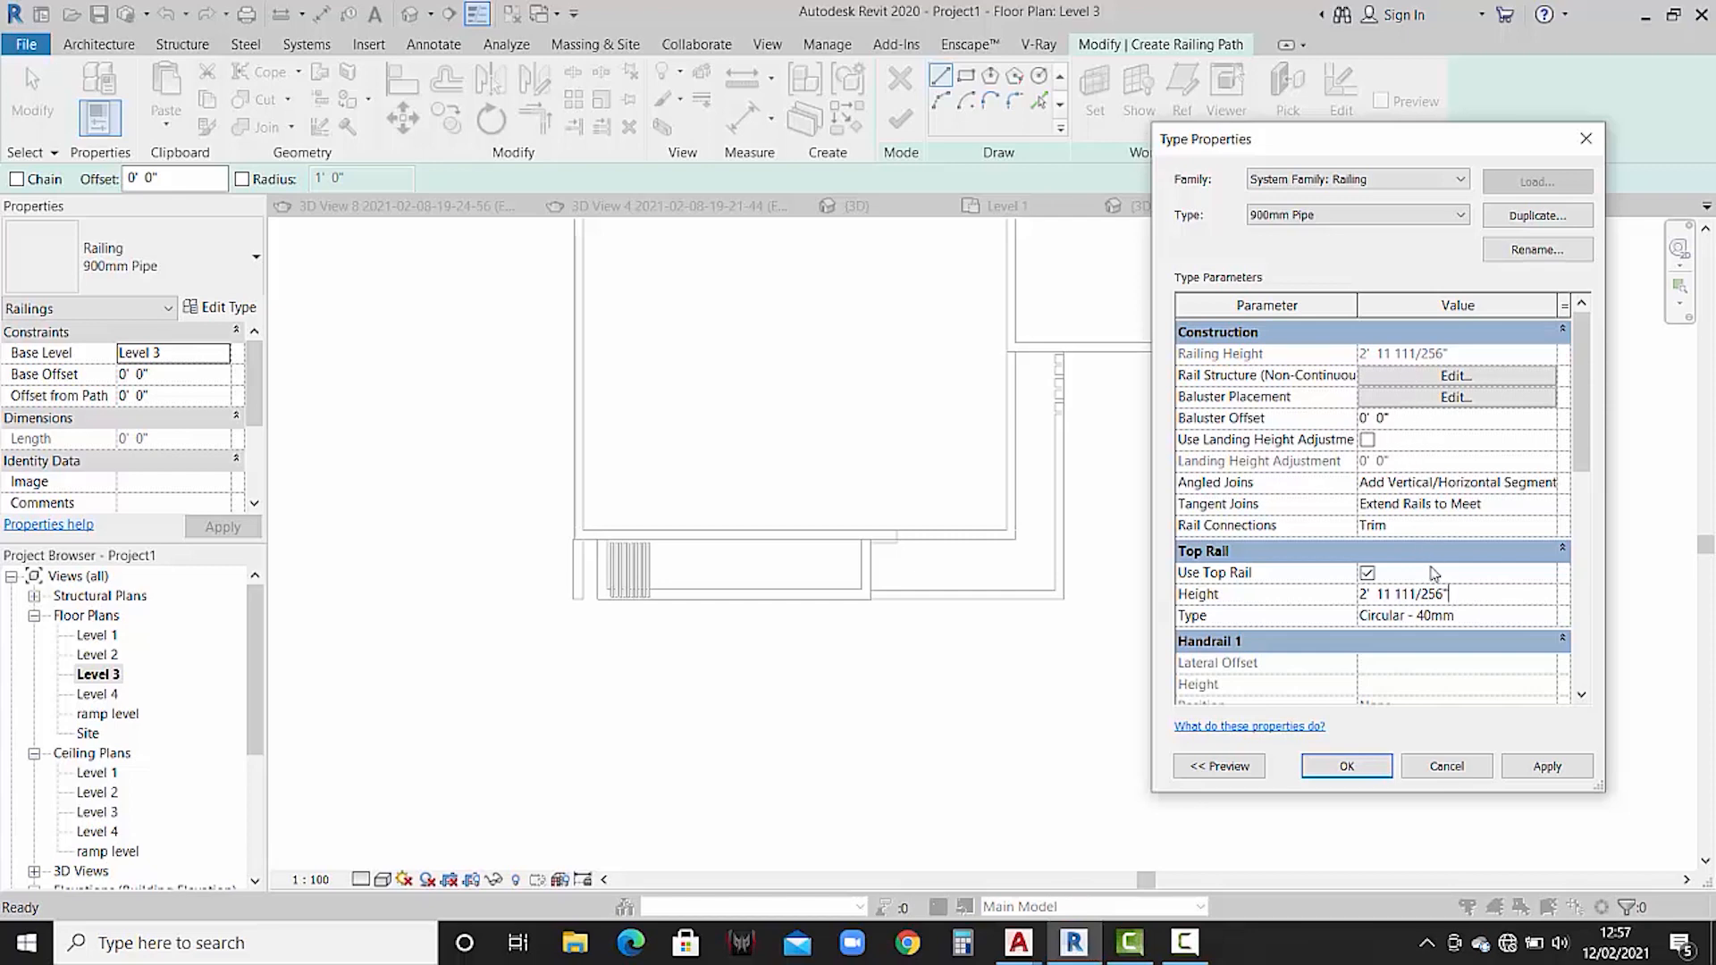
- Turn off the railing type's top rail and delete Rail 6 and Rail 5 from its rail structure
left_click(1366, 573)
left_click(1455, 375)
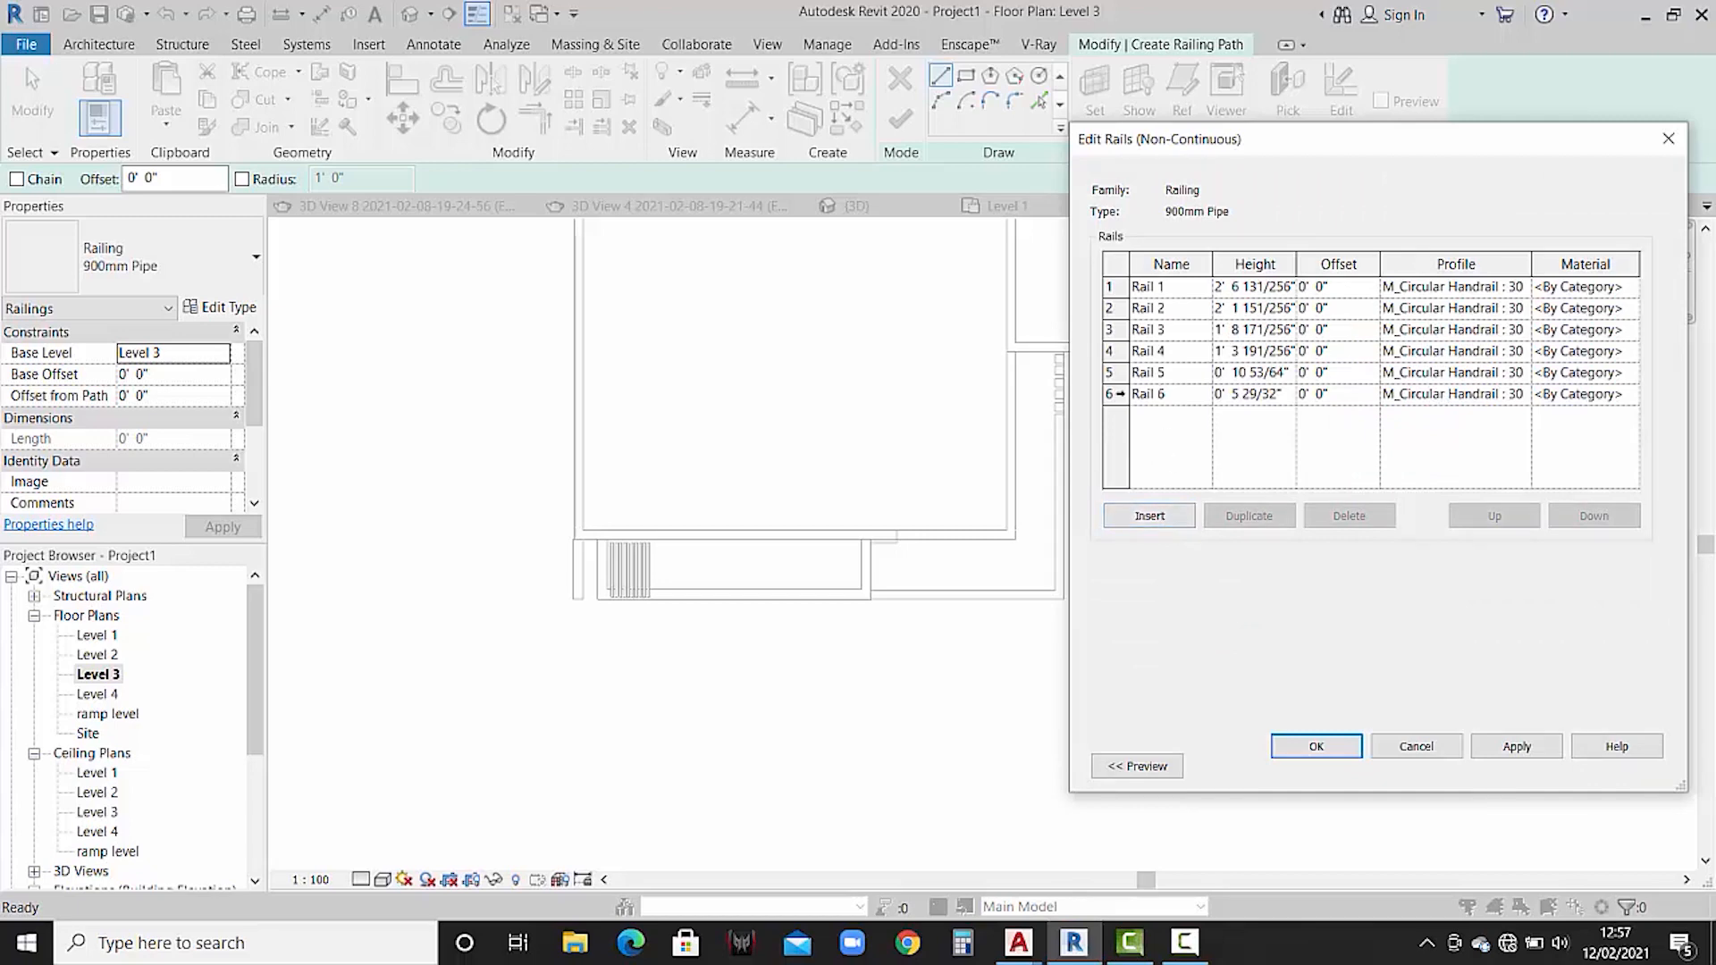
left_click(1120, 394)
left_click(1360, 518)
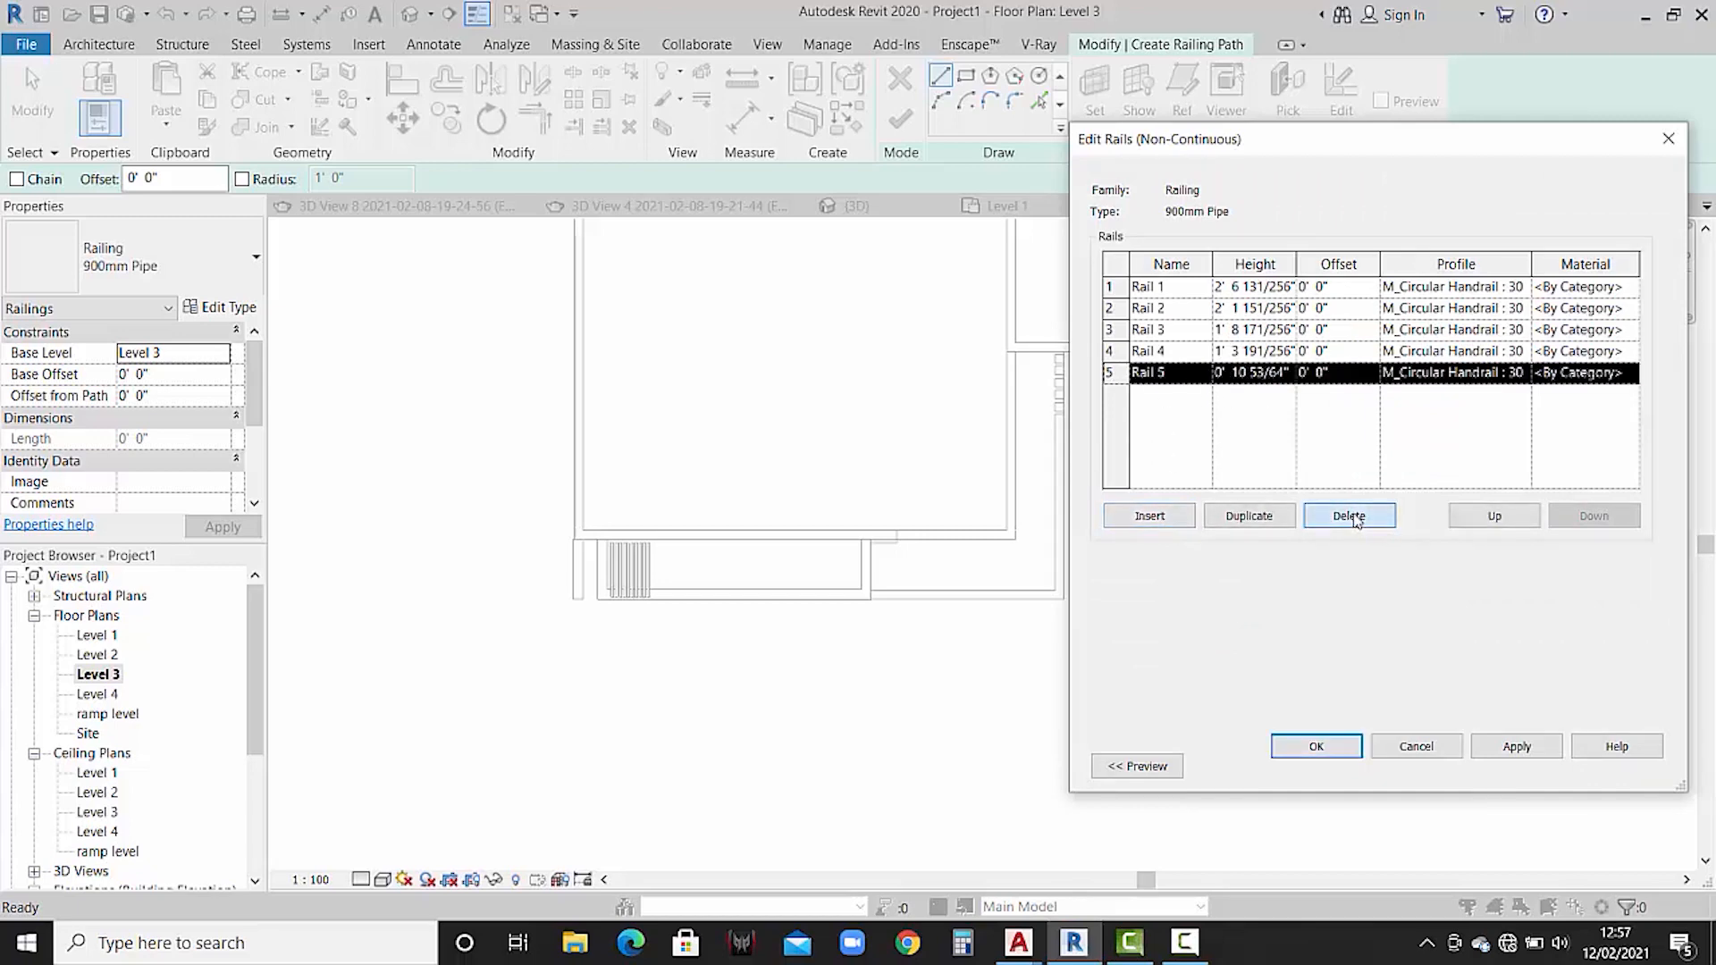
left_click(1360, 518)
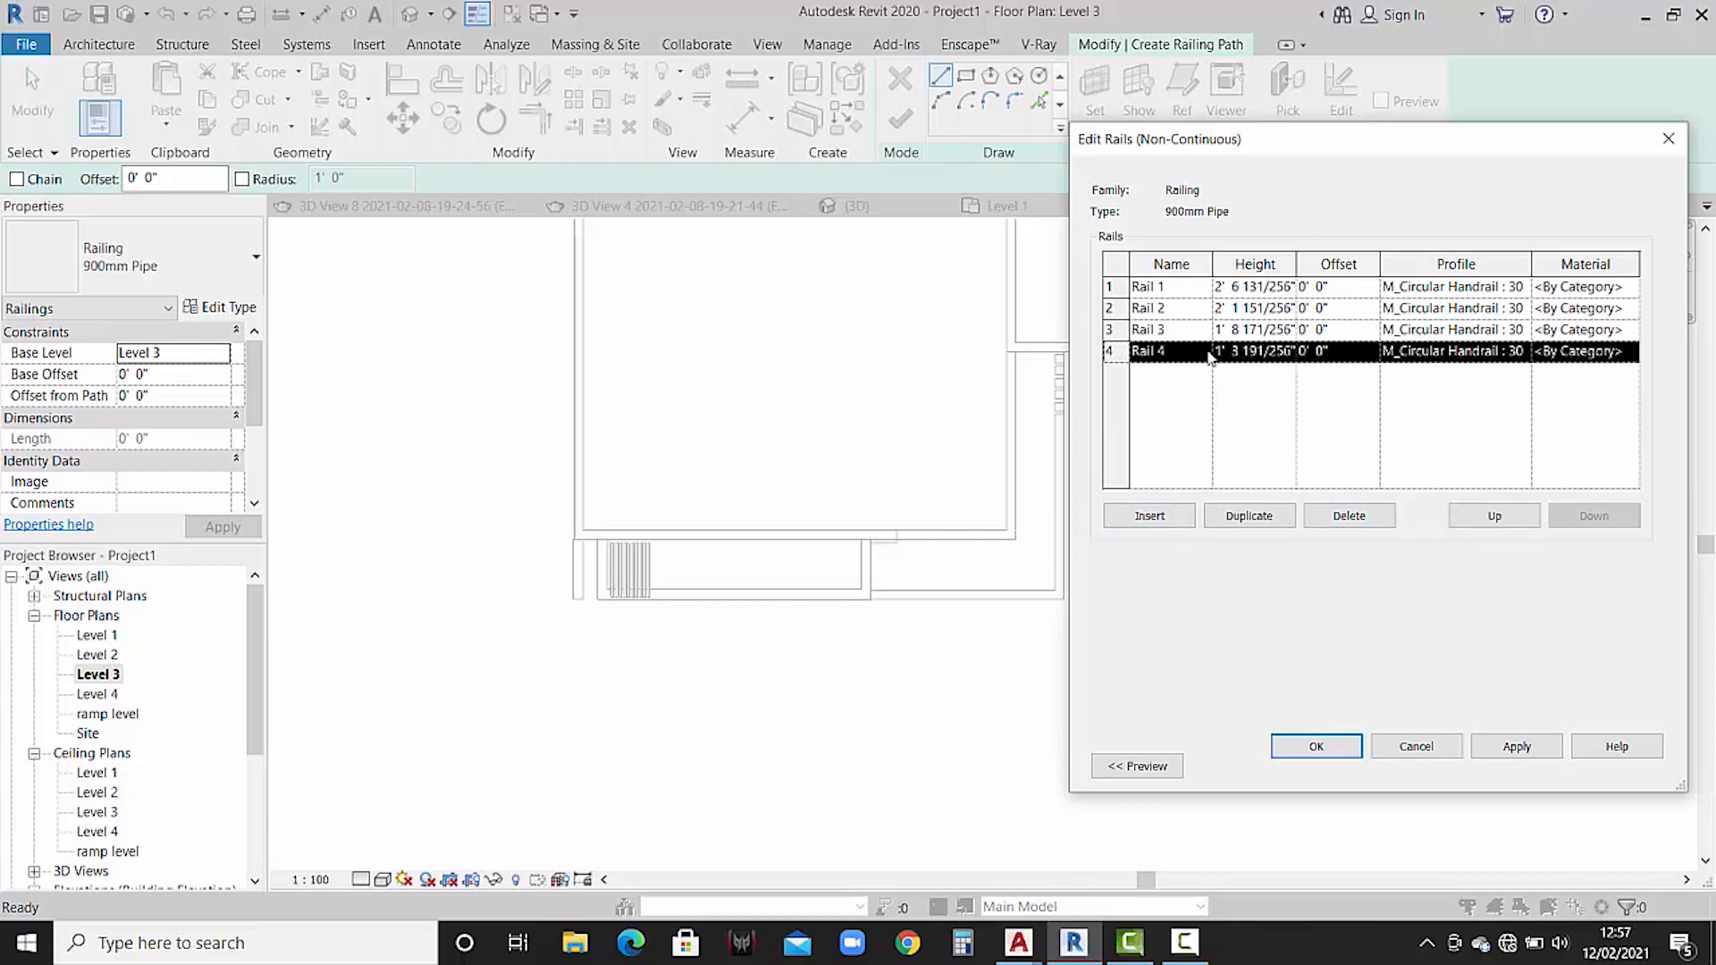
- Set the height of Rail 4 to 0' 6" and of Rail 3 to 1' 0" in the 900mm Pipe rail structure
left_click(1218, 353)
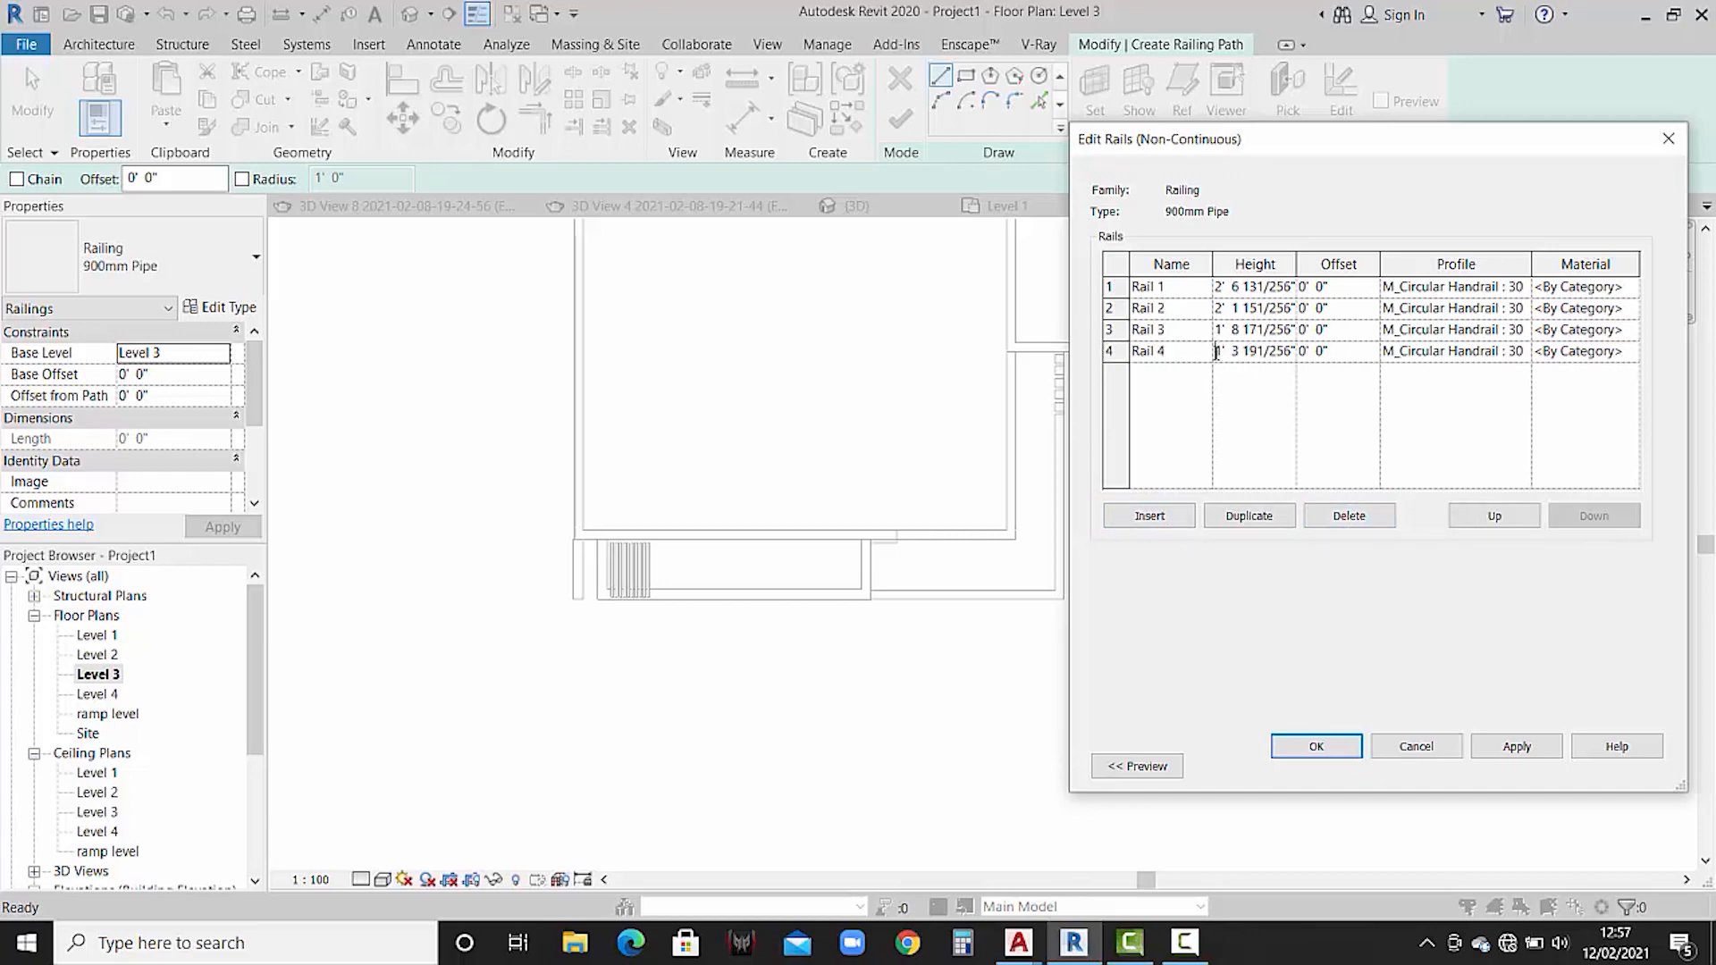
left_click_drag(1216, 351, 1346, 356)
type("6")
left_click(1220, 329)
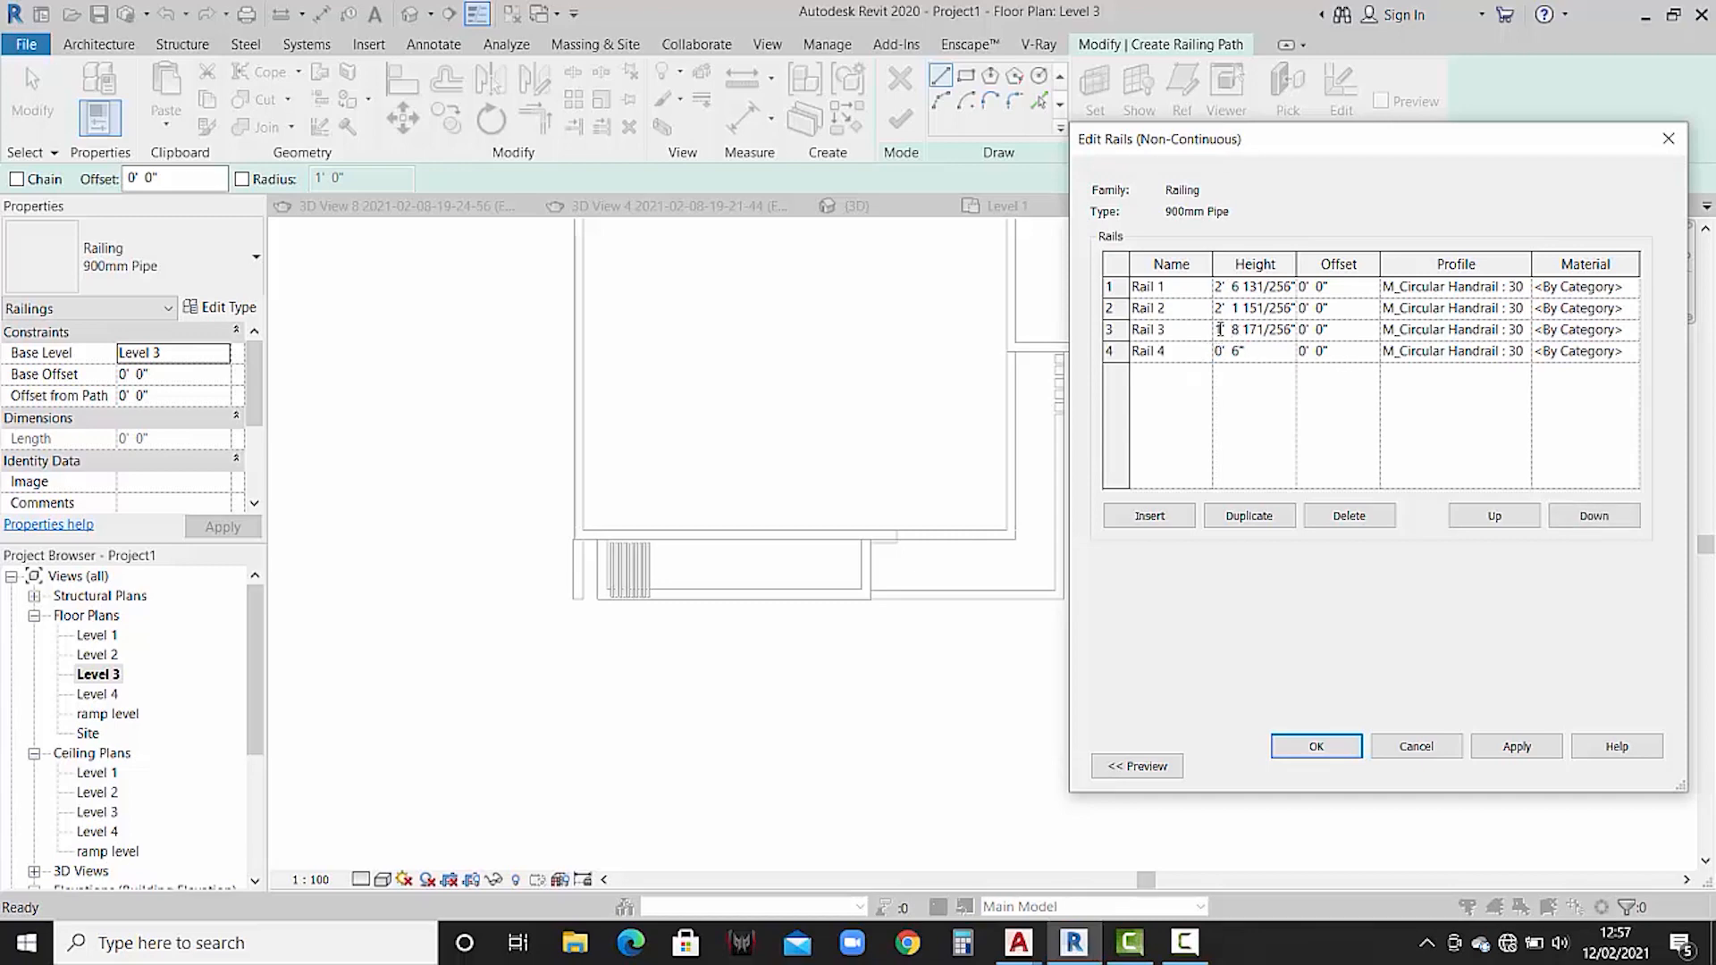
left_click_drag(1236, 331, 1343, 337)
type("1' 6\"")
left_click(1244, 307)
left_click(1245, 330)
- Set the height of Rail 2 to 1' 6" and of Rail 1 to 2' 0"
left_click_drag(1221, 311, 1295, 310)
type("1")
left_click(1269, 290)
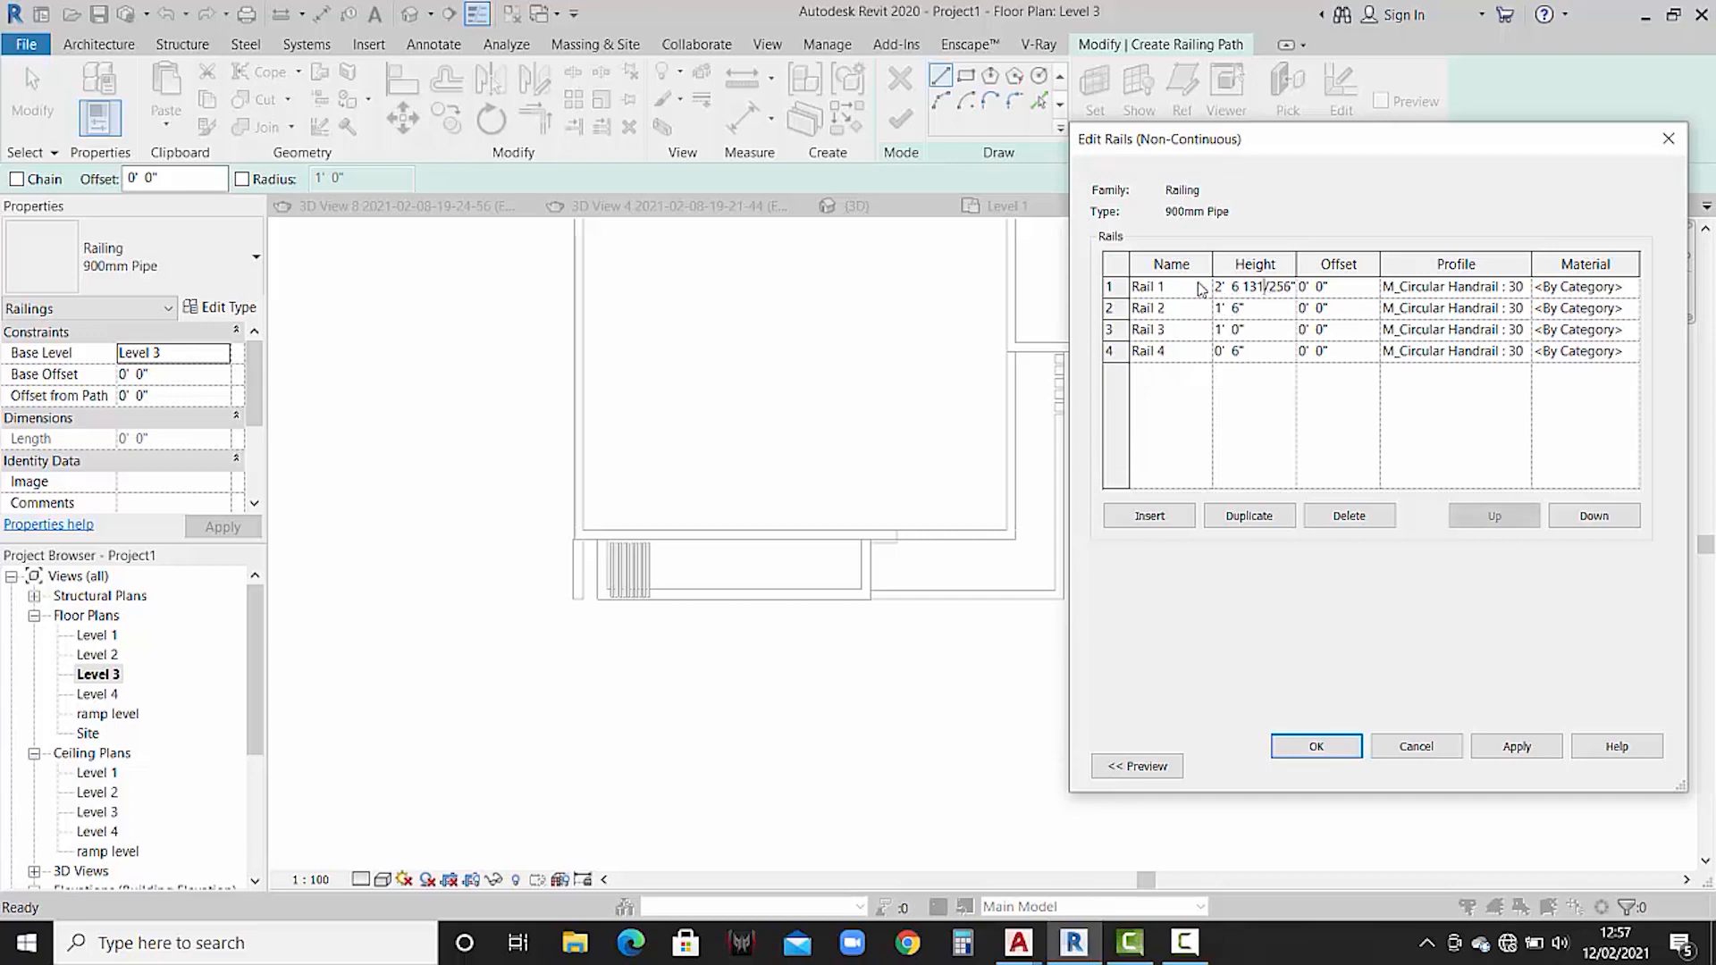
left_click_drag(1216, 289, 1355, 287)
type("2")
- Change the profile of all four rails to M_Rectangular Handrail : 50 x 50mm
left_click(1521, 287)
left_click(1520, 287)
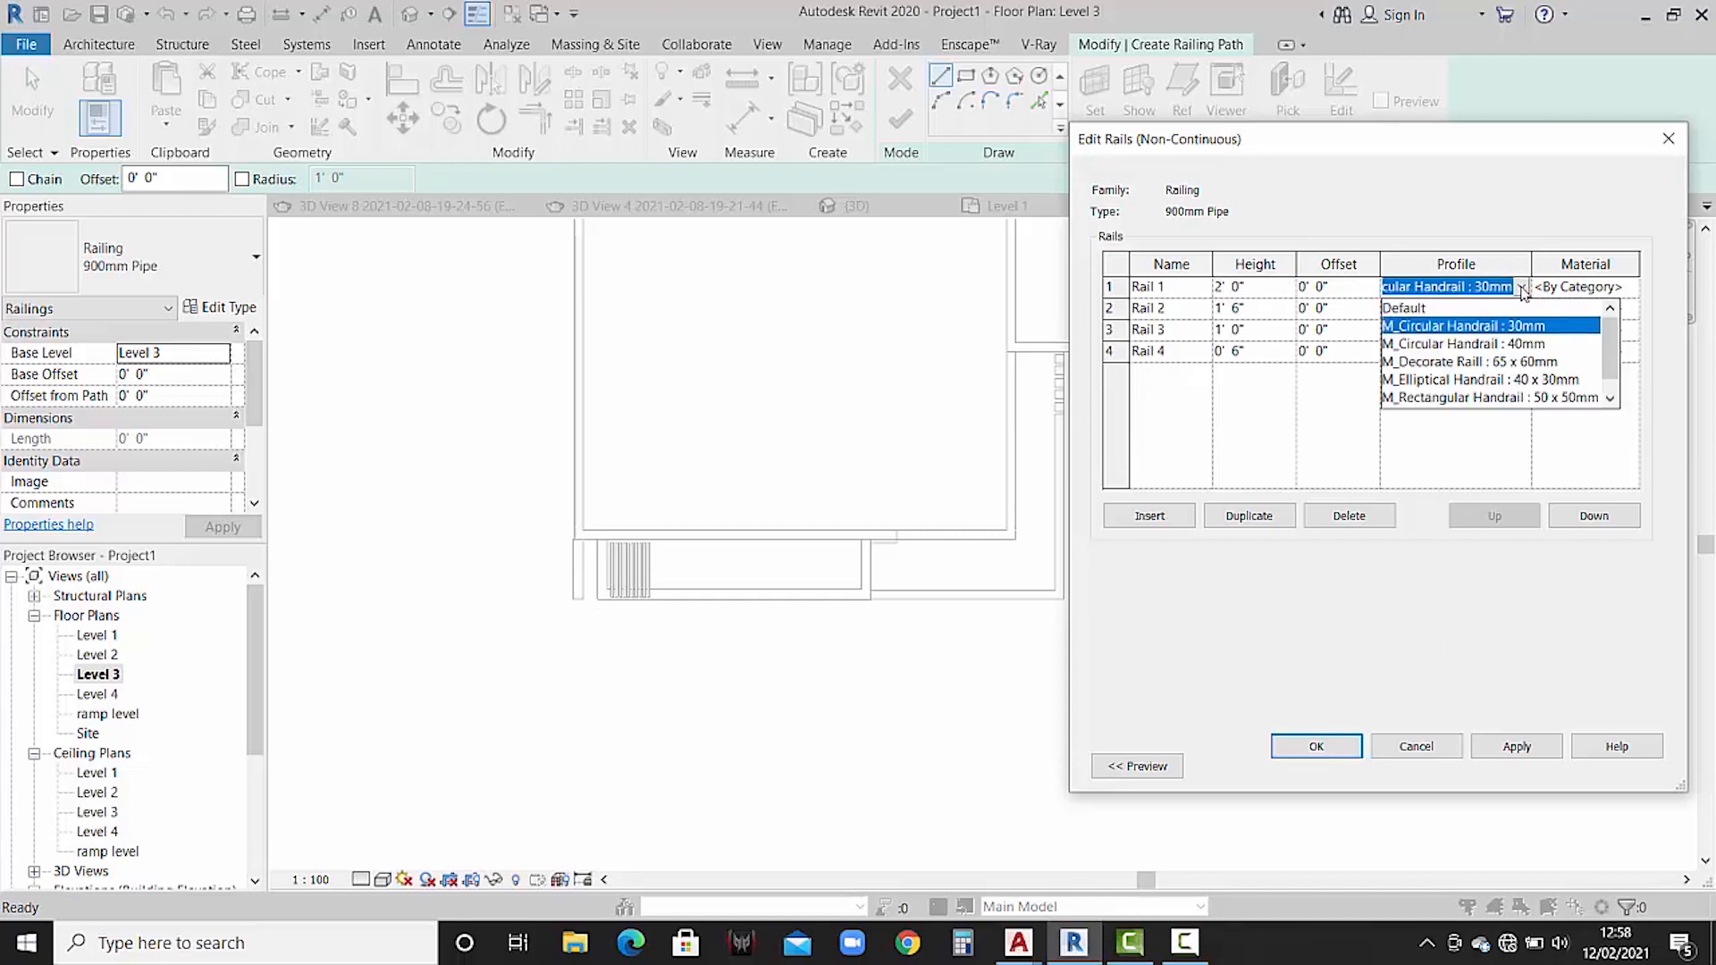
left_click(1469, 397)
left_click(1457, 308)
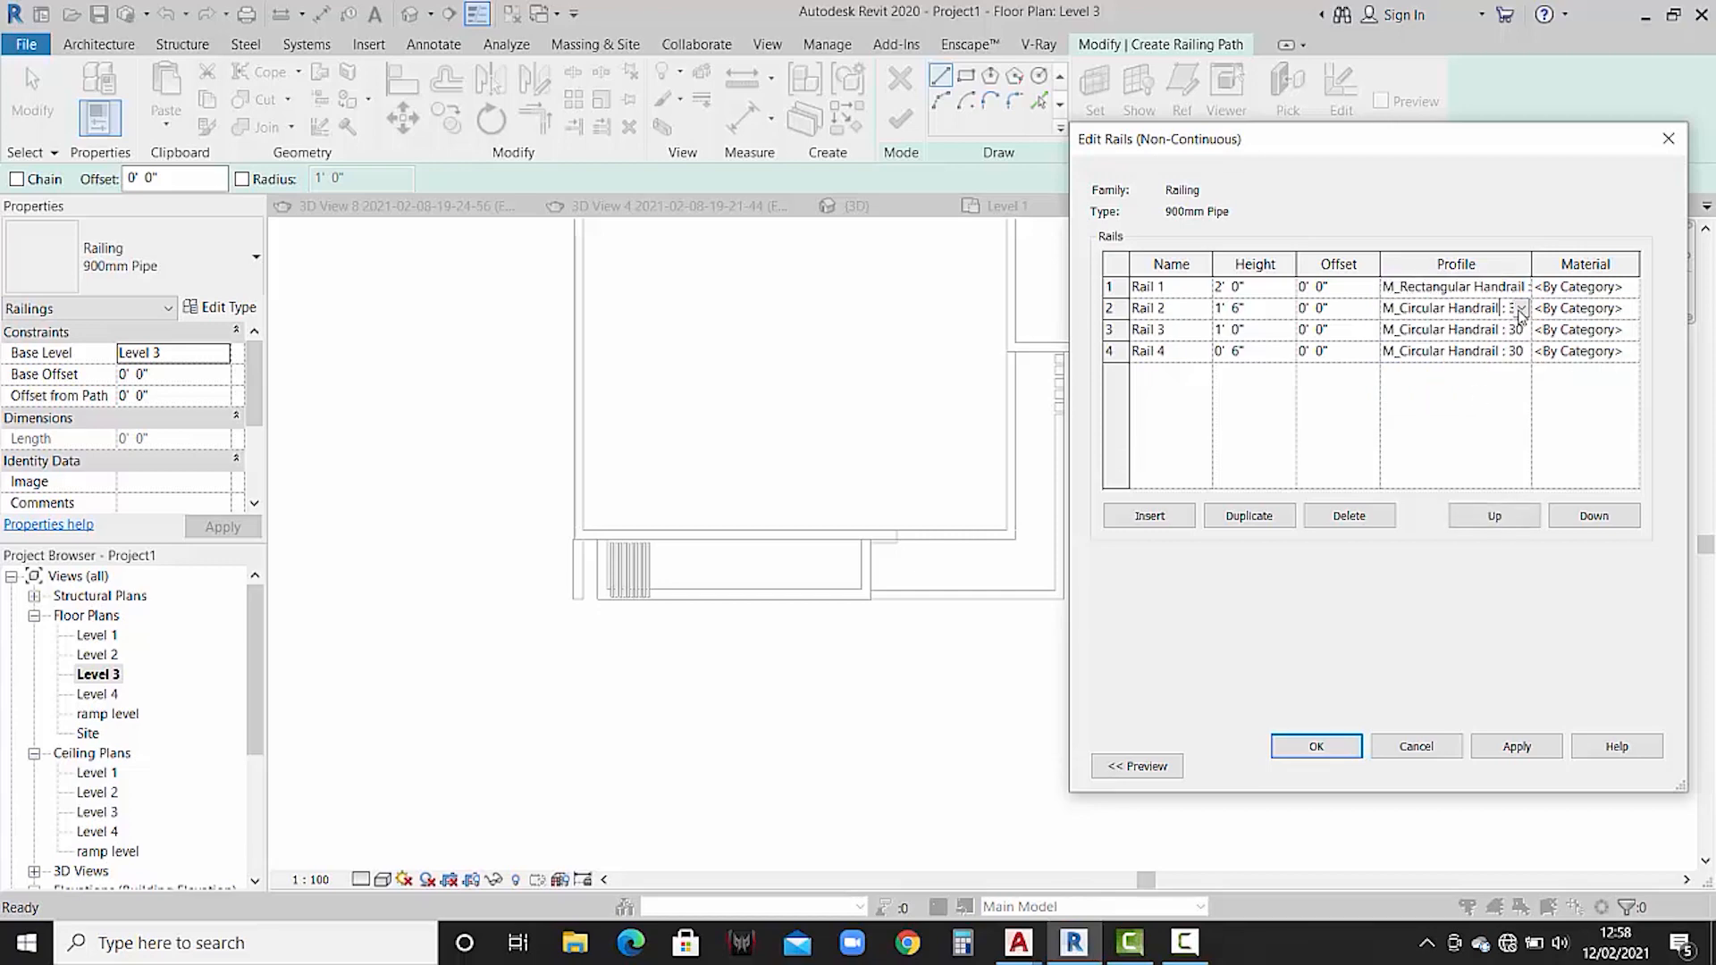
left_click(1521, 309)
left_click(1489, 418)
left_click(1492, 330)
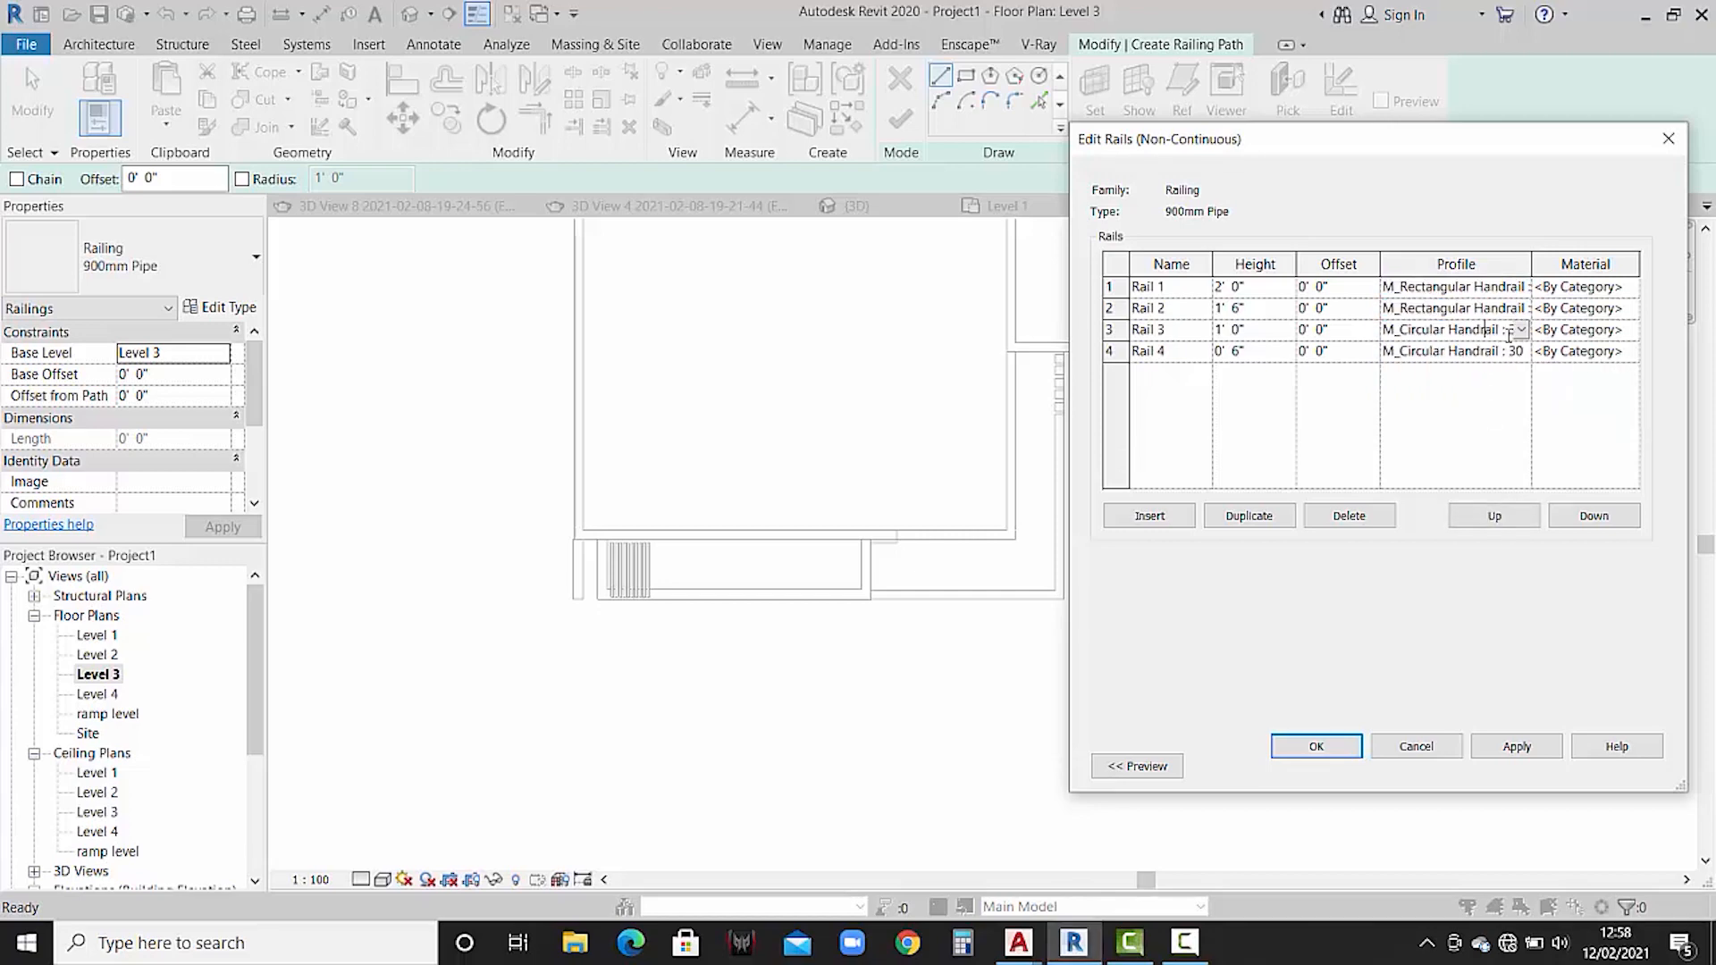
left_click(1521, 330)
left_click(1491, 440)
left_click(1501, 351)
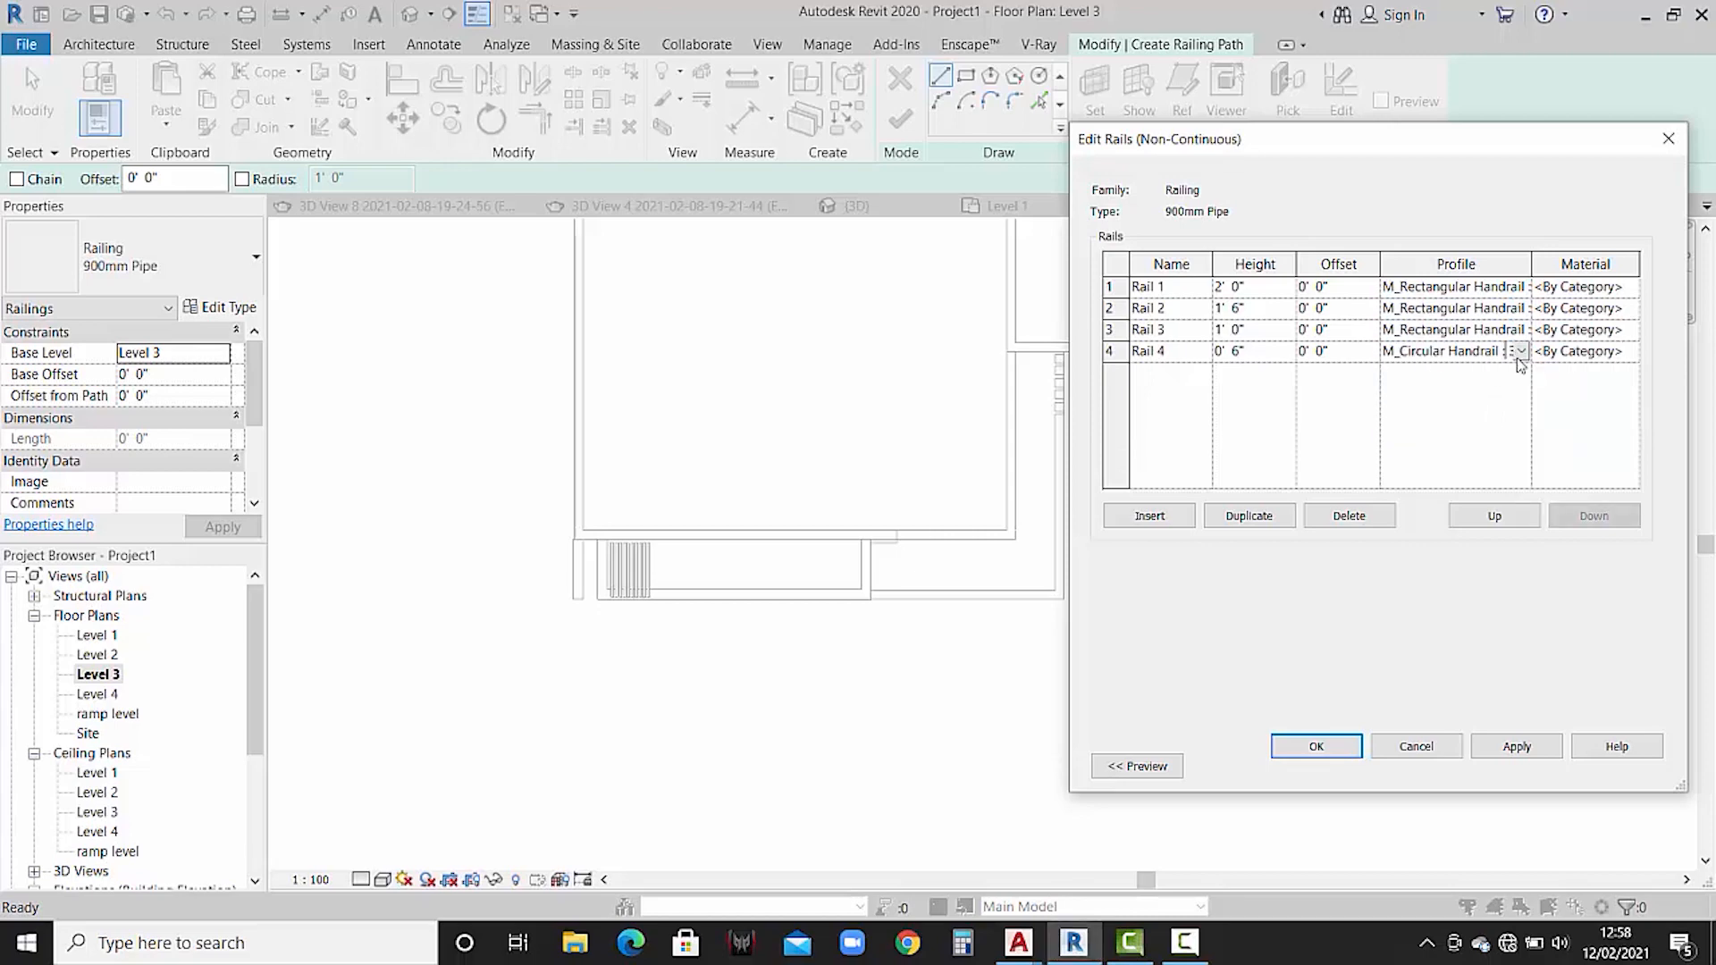
left_click(1521, 351)
left_click(1497, 461)
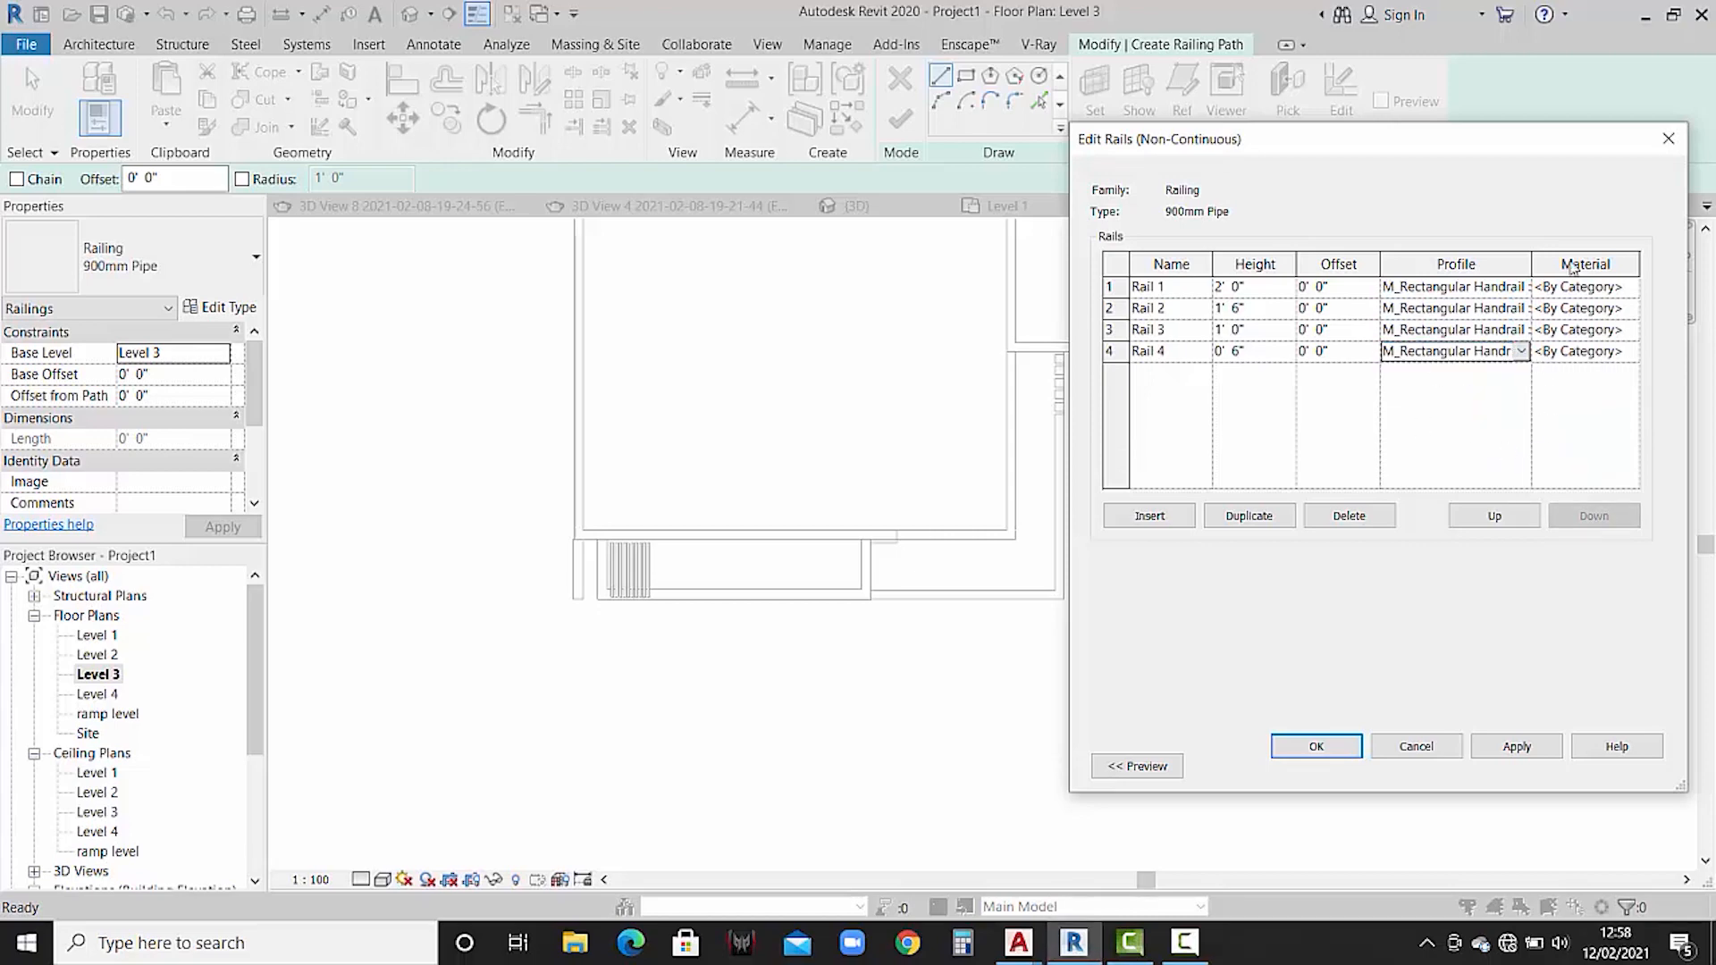
- Search the project materials for steel and assign Metal - Stainless Steel,Polished to Rail 1
left_click(1608, 288)
left_click(1632, 286)
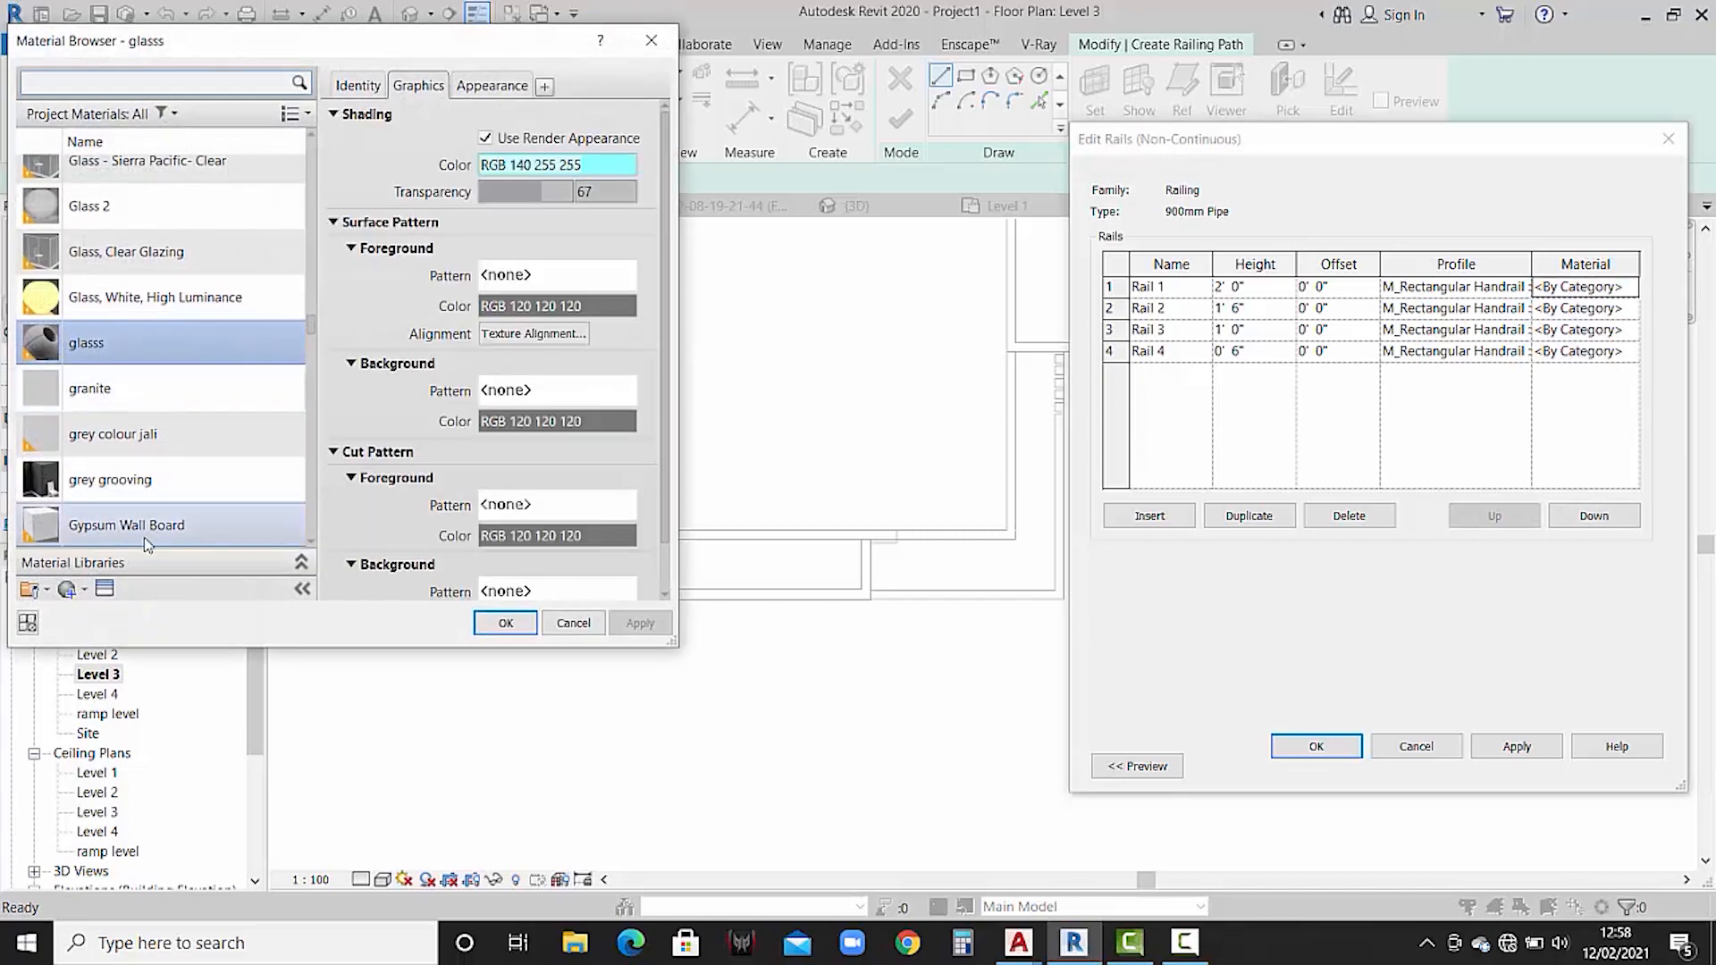
left_click(77, 590)
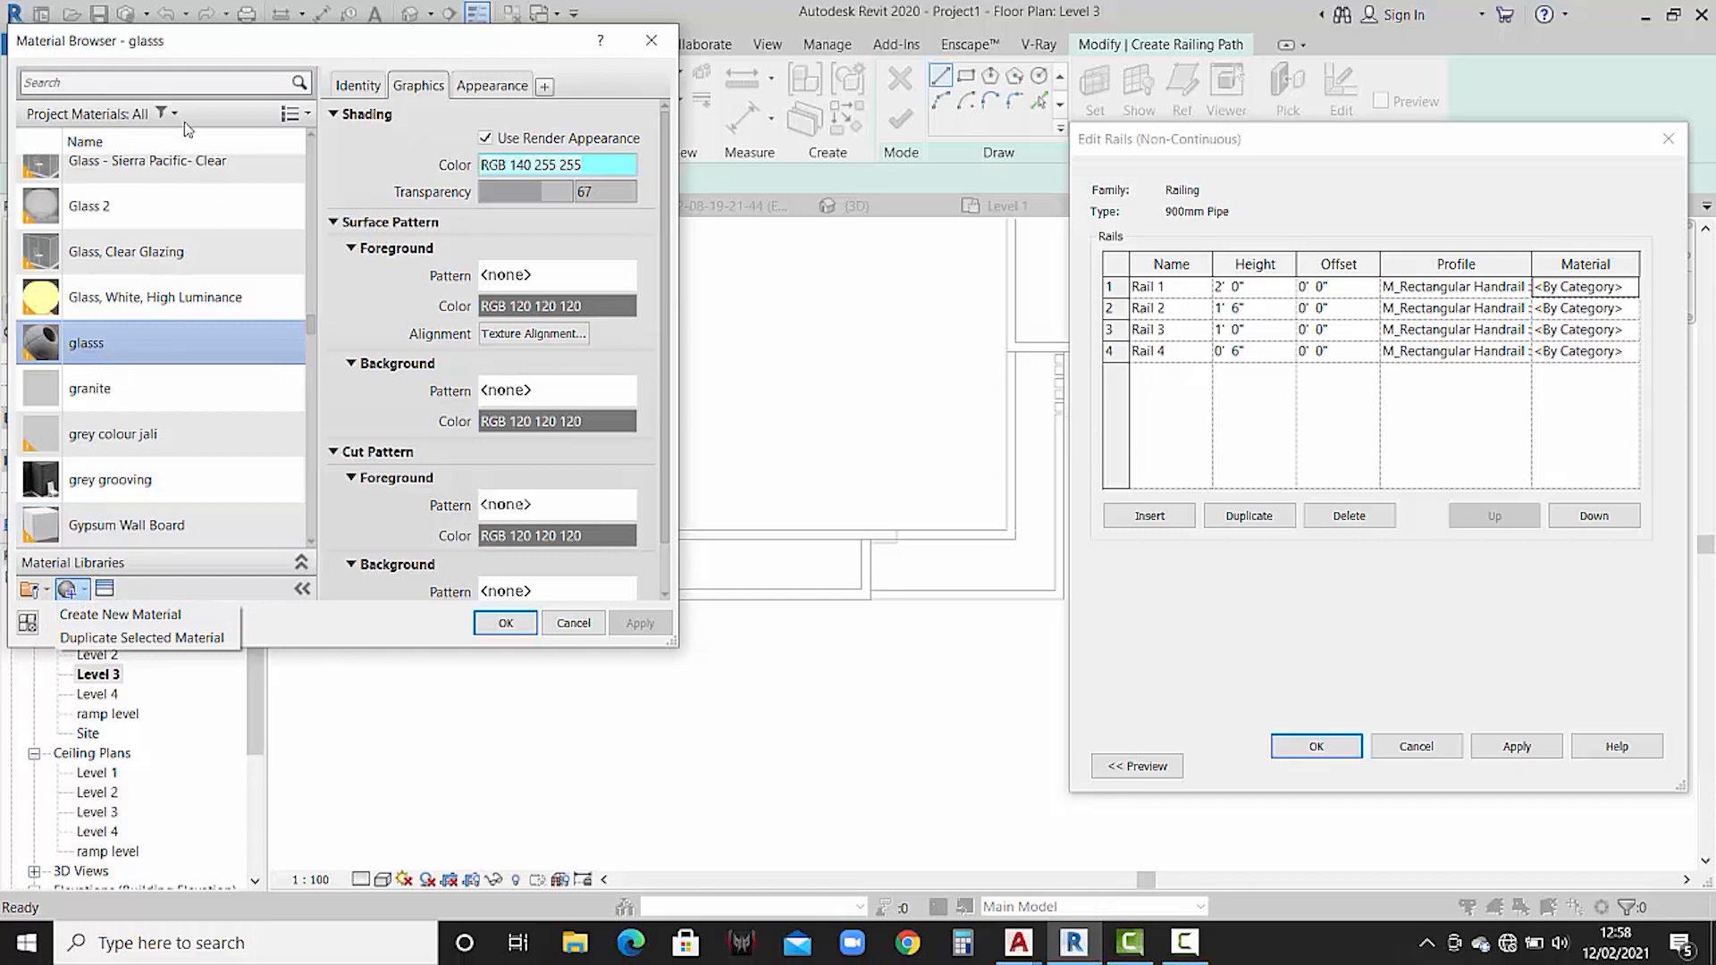
left_click(122, 84)
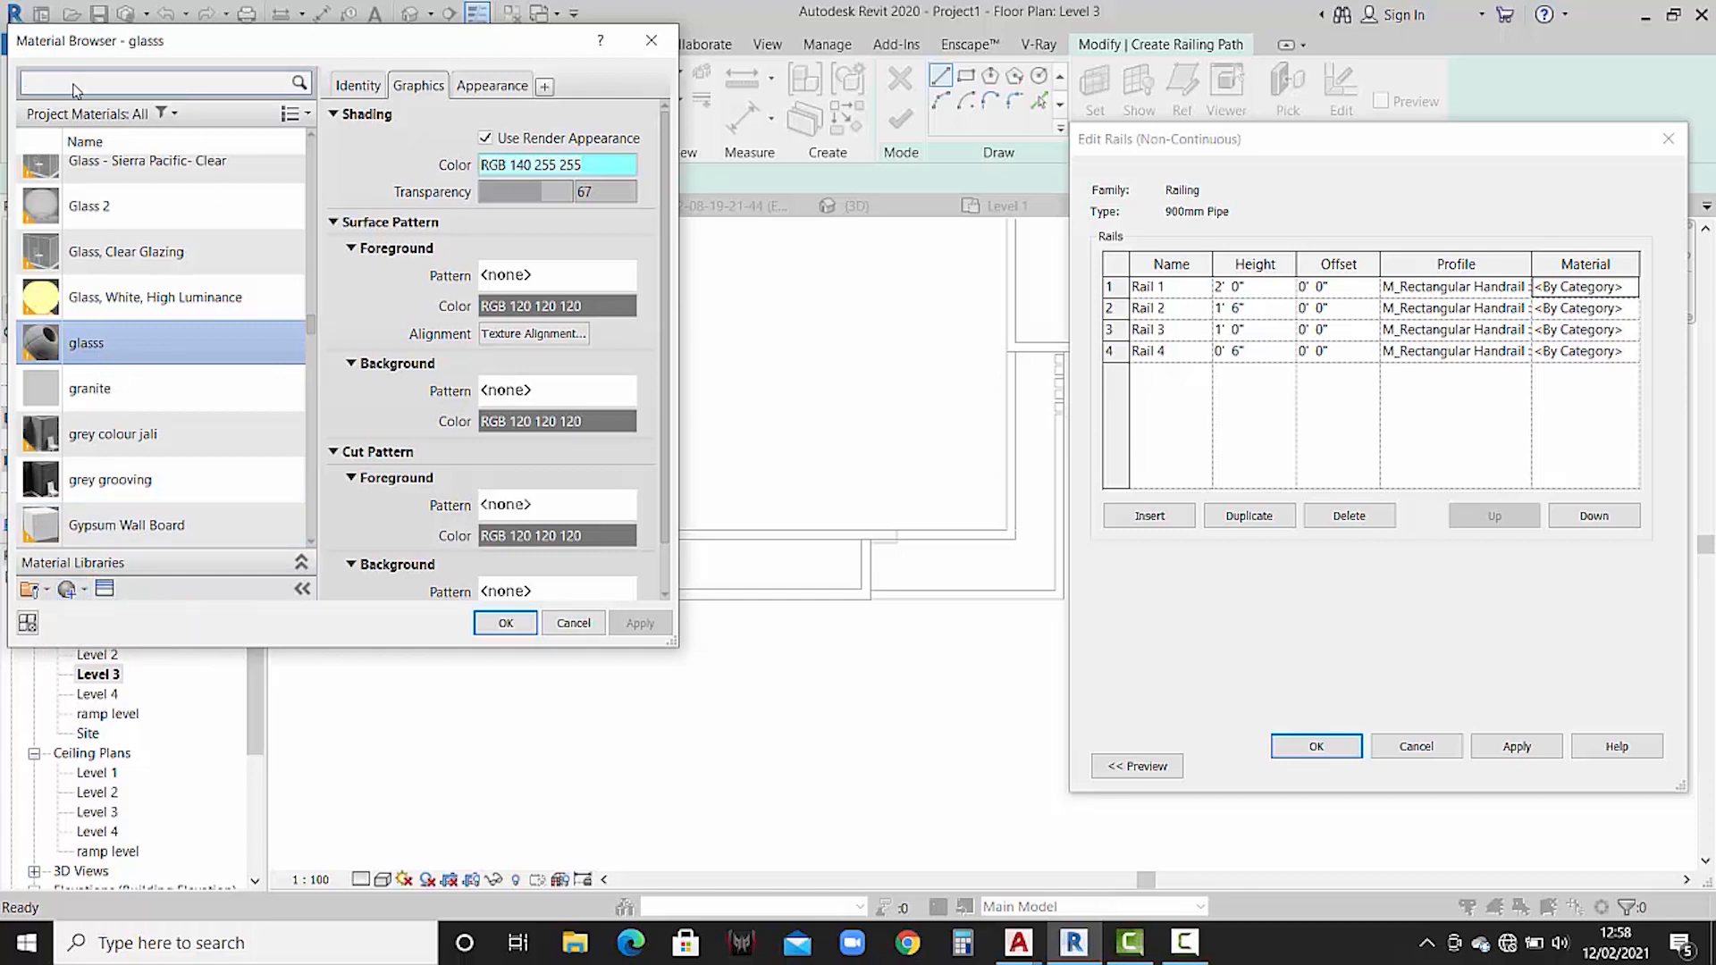
scroll(203, 491, "up", 1)
left_click(78, 86)
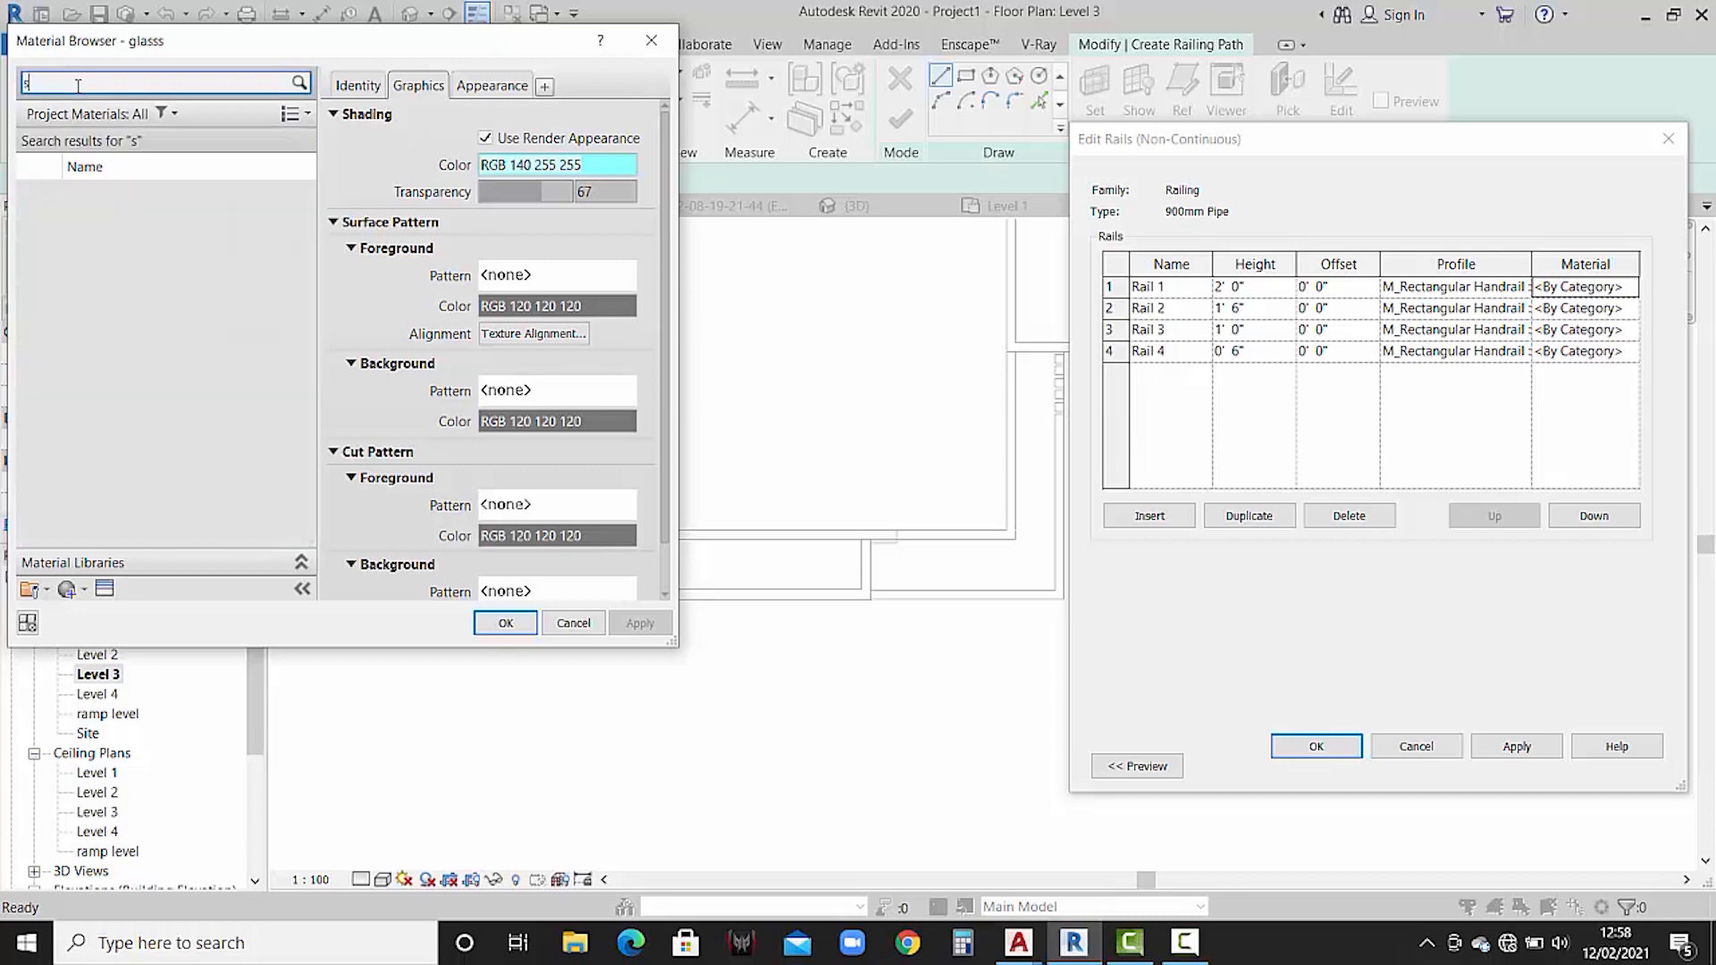
type("steel")
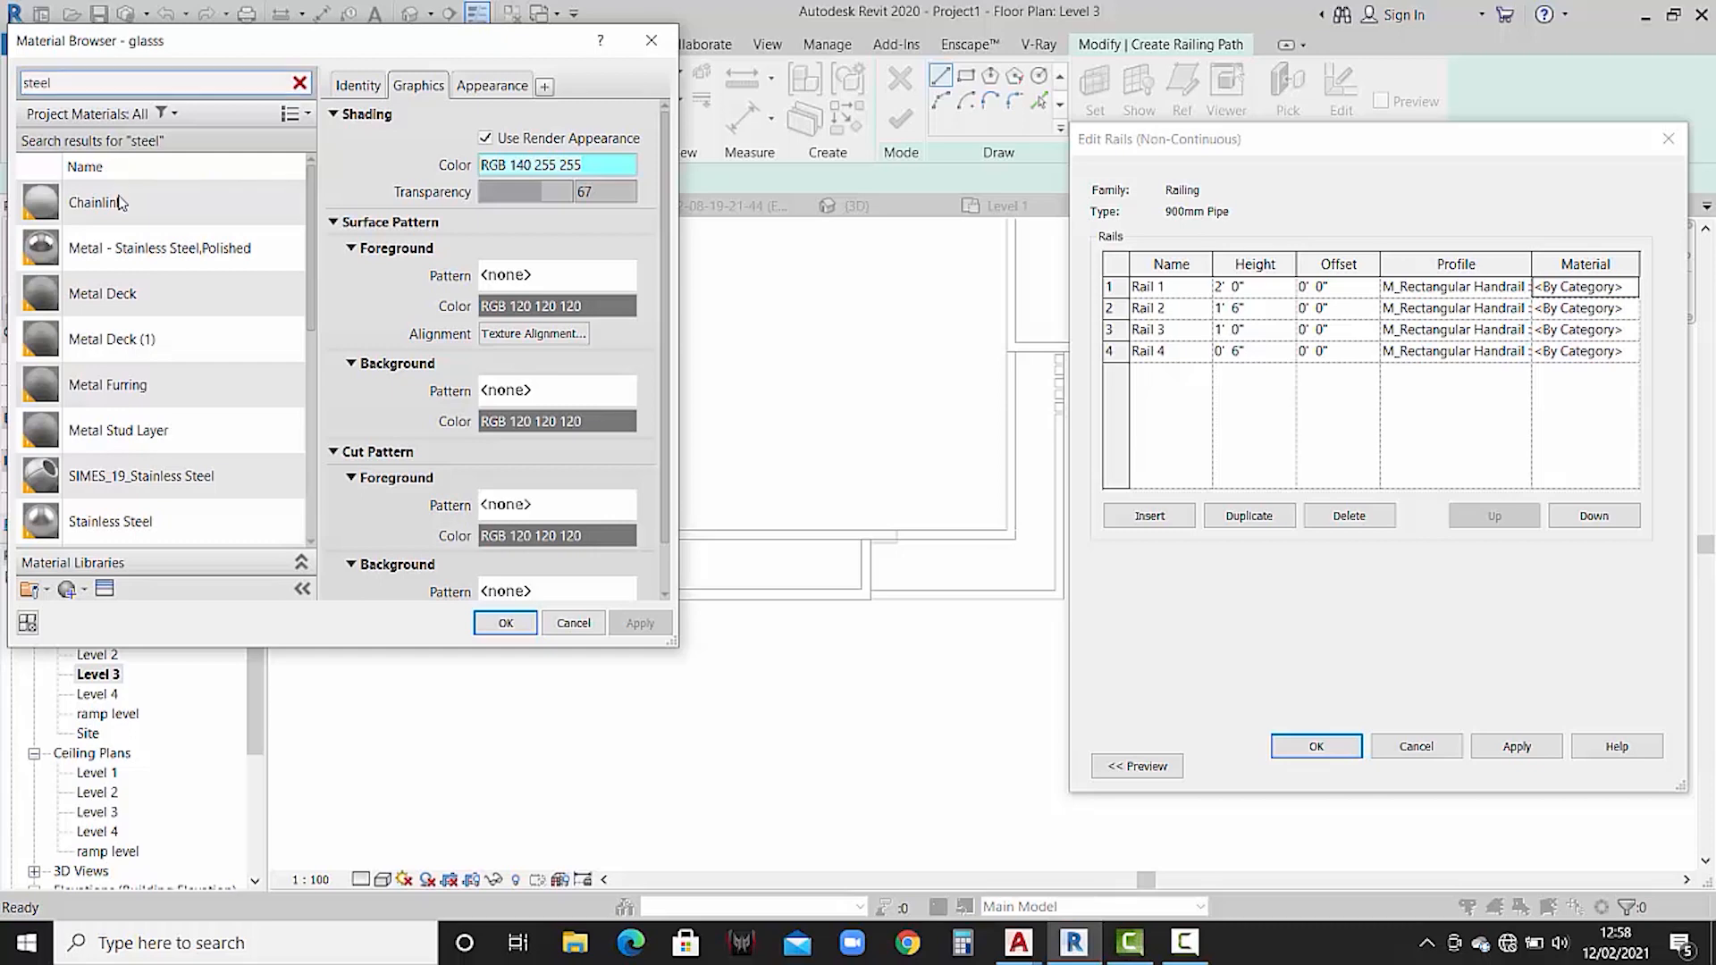
left_click(125, 248)
left_click(518, 624)
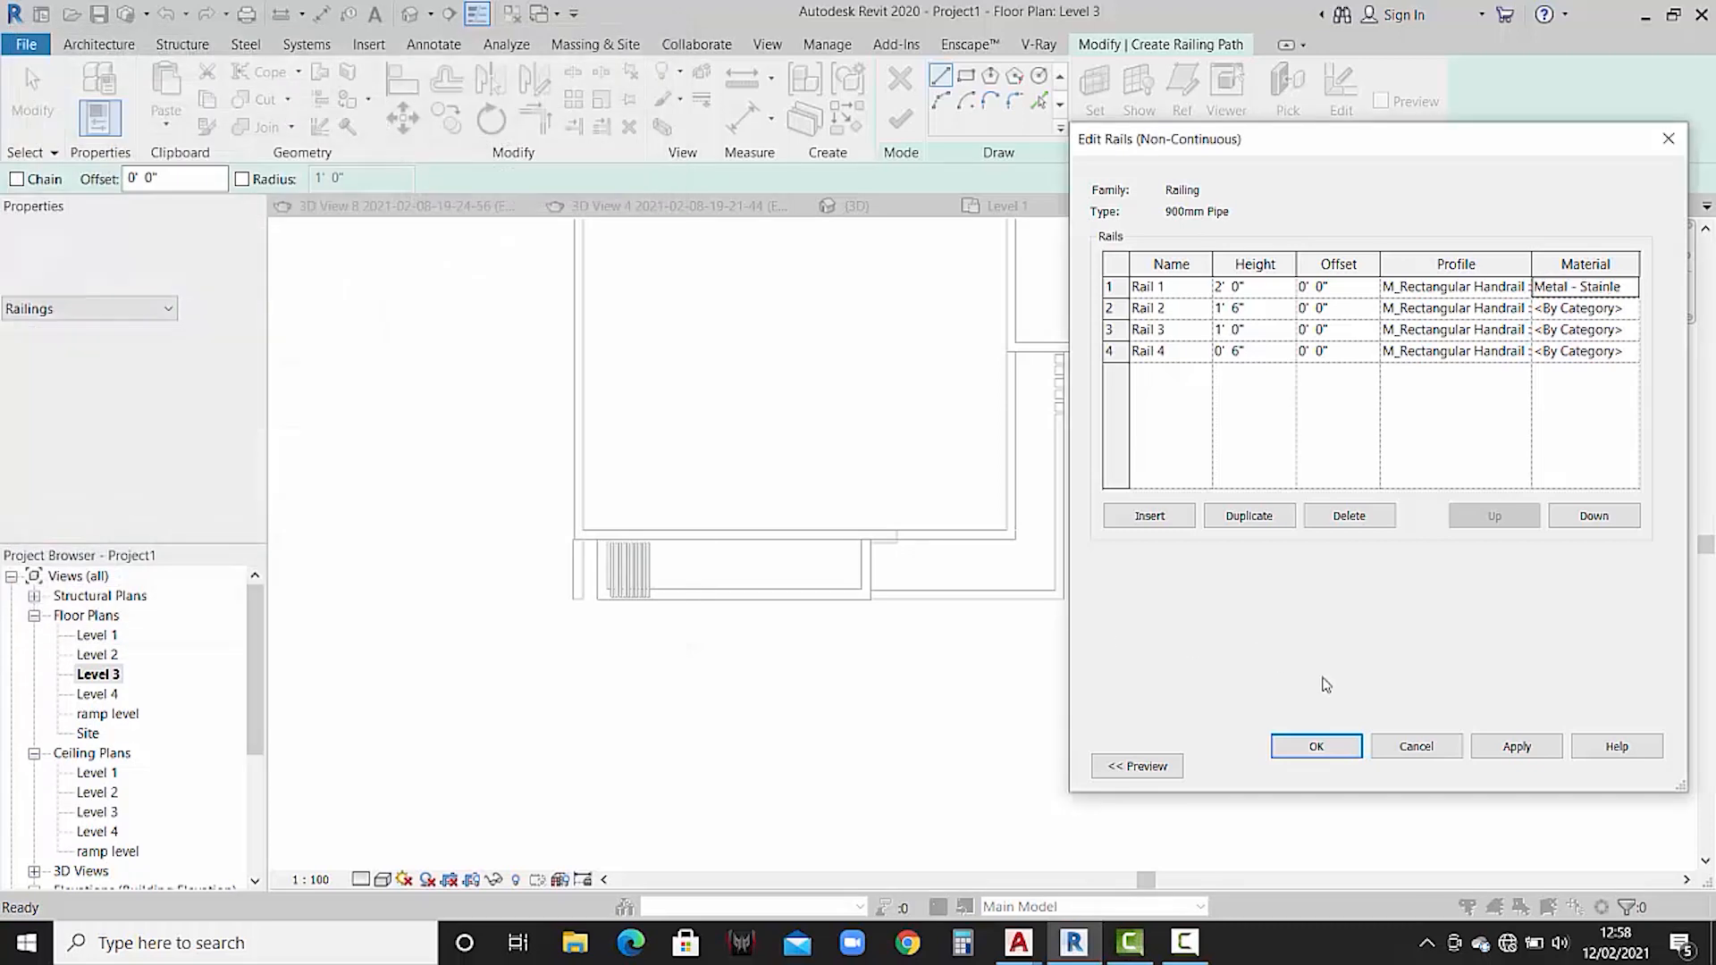
- Copy Rail 1's Metal - Stainless Steel,Polished material to Rail 2, Rail 3 and Rail 4
left_click(1600, 291)
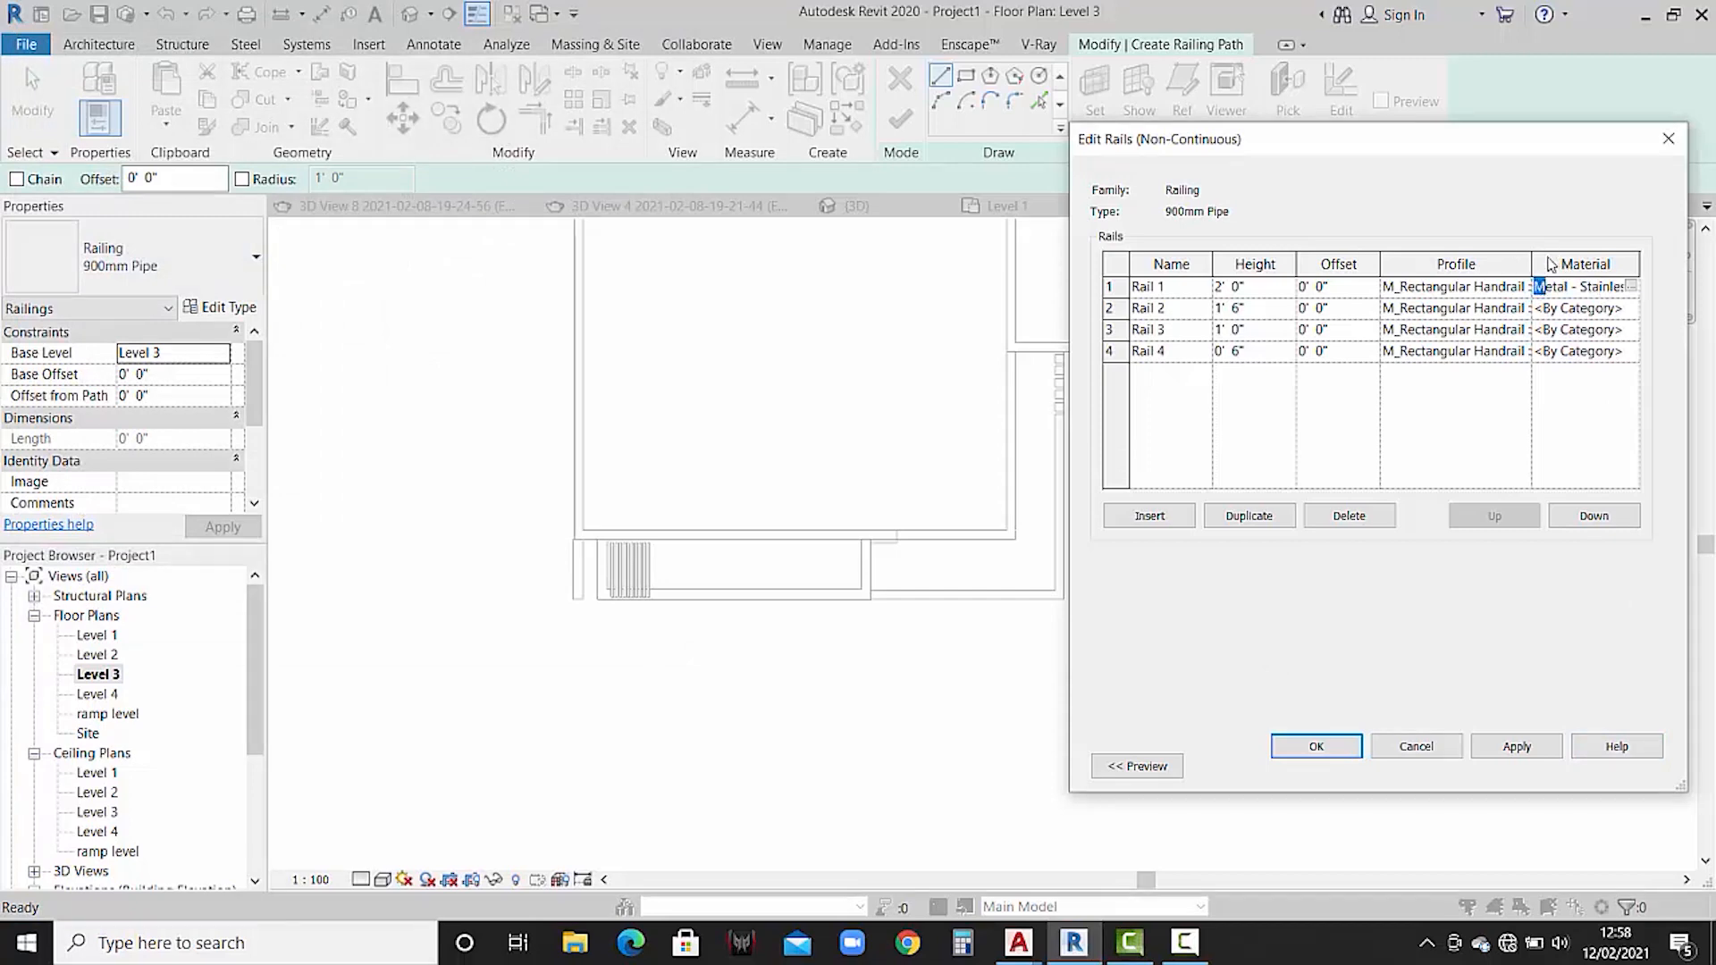
left_click_drag(1539, 286, 1654, 282)
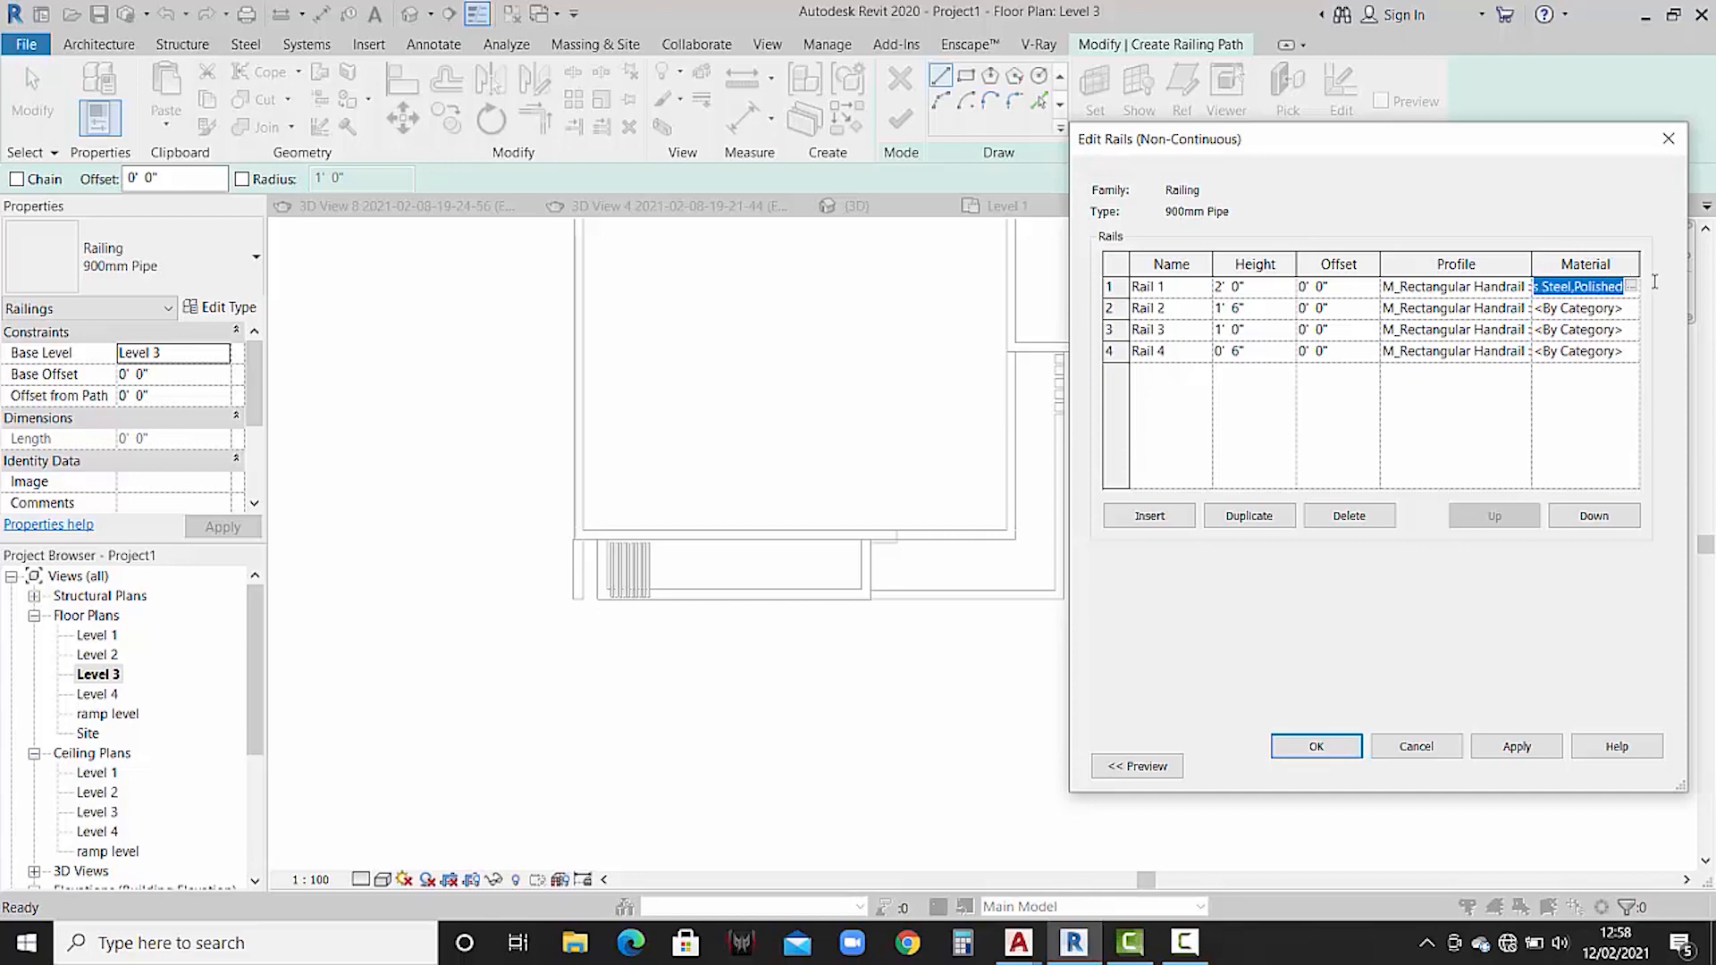
left_click(1546, 308)
left_click_drag(1537, 309, 1669, 305)
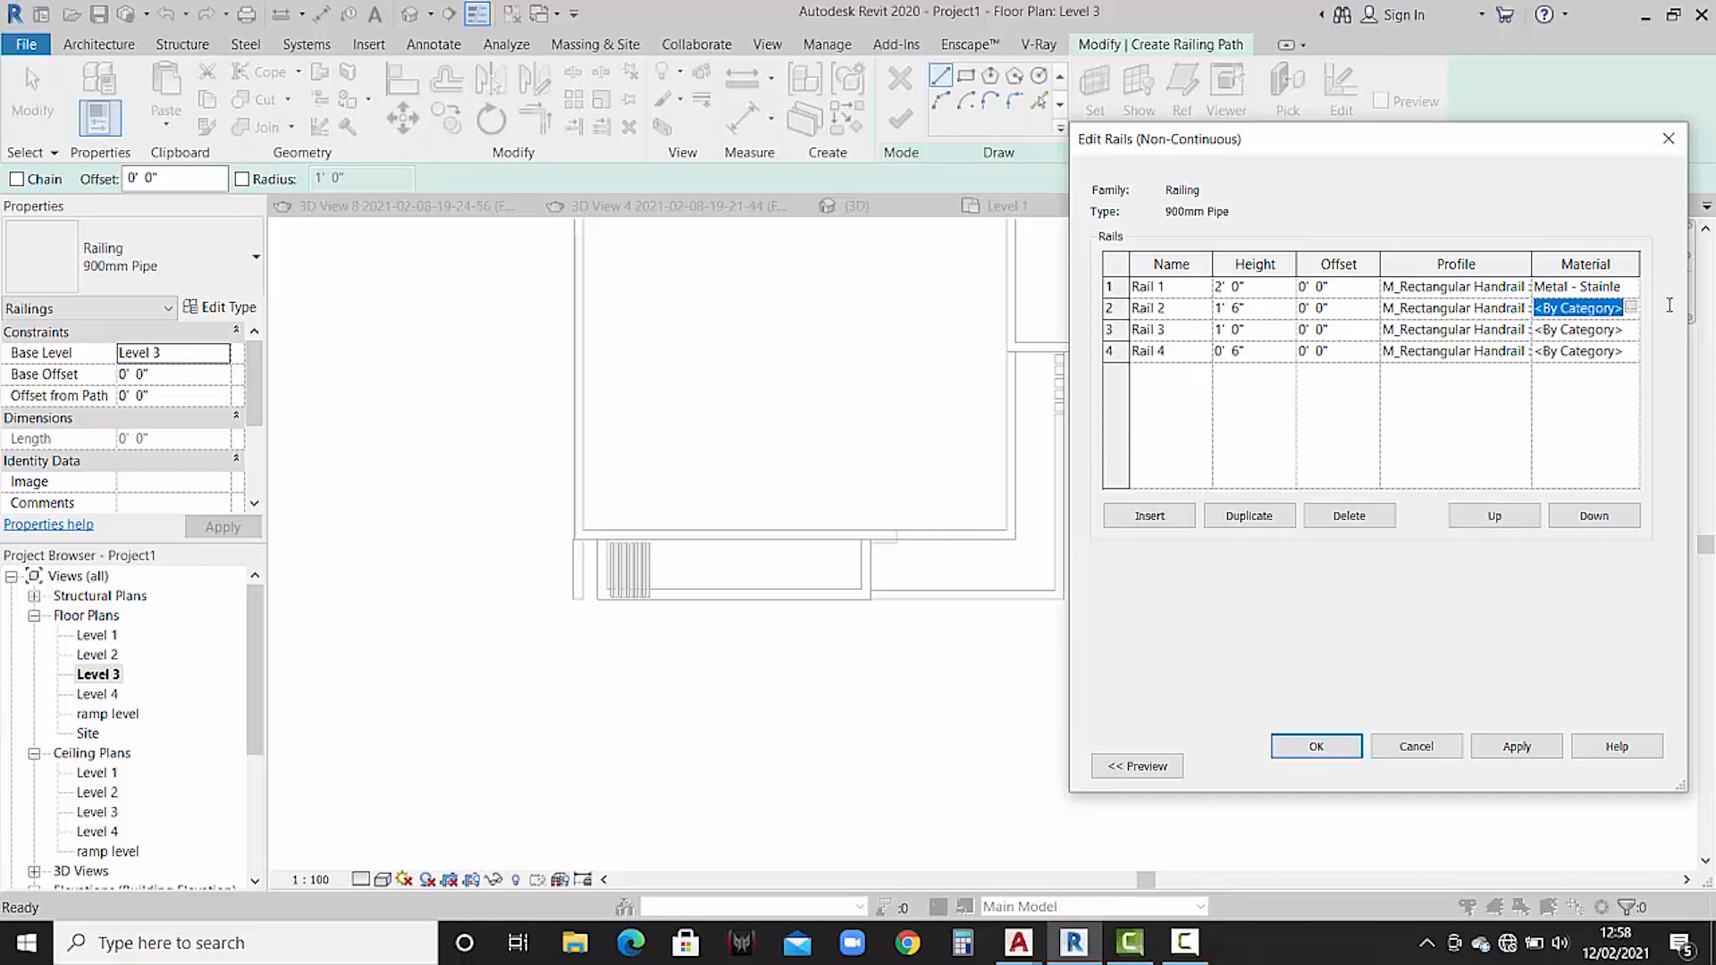
key("ctrl+v")
left_click(1537, 336)
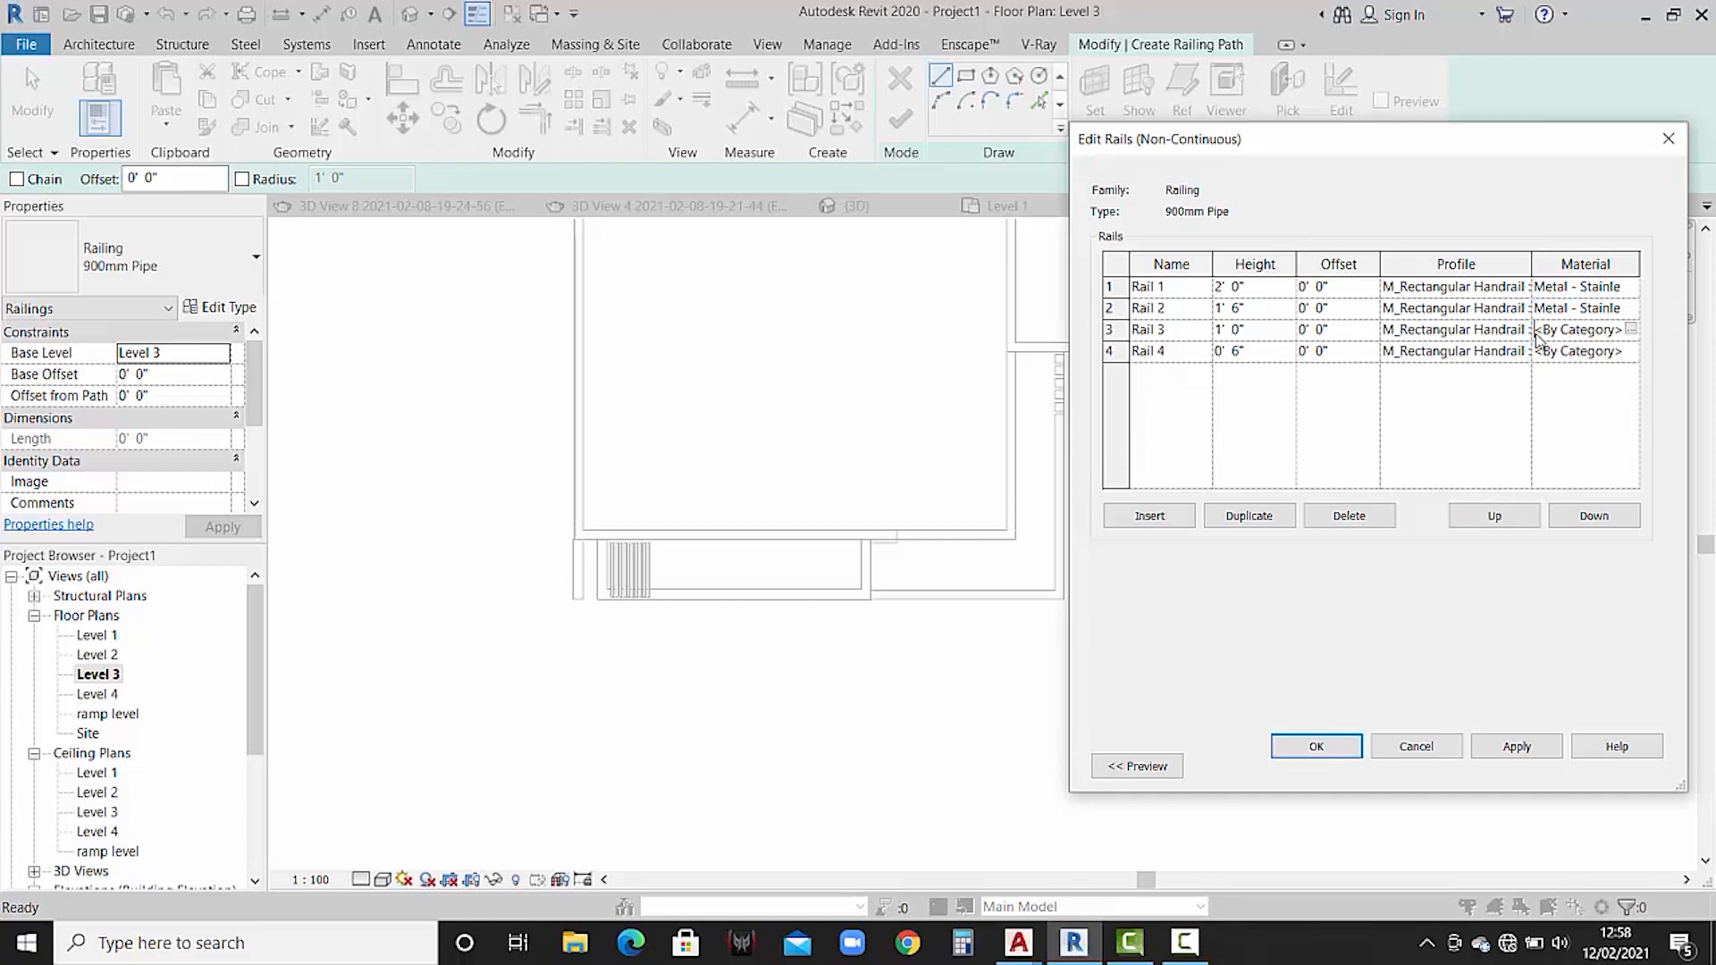
left_click_drag(1538, 329, 1660, 327)
type("Metal - Stainless Steel, Polished")
left_click(1544, 351)
left_click_drag(1536, 348, 1627, 351)
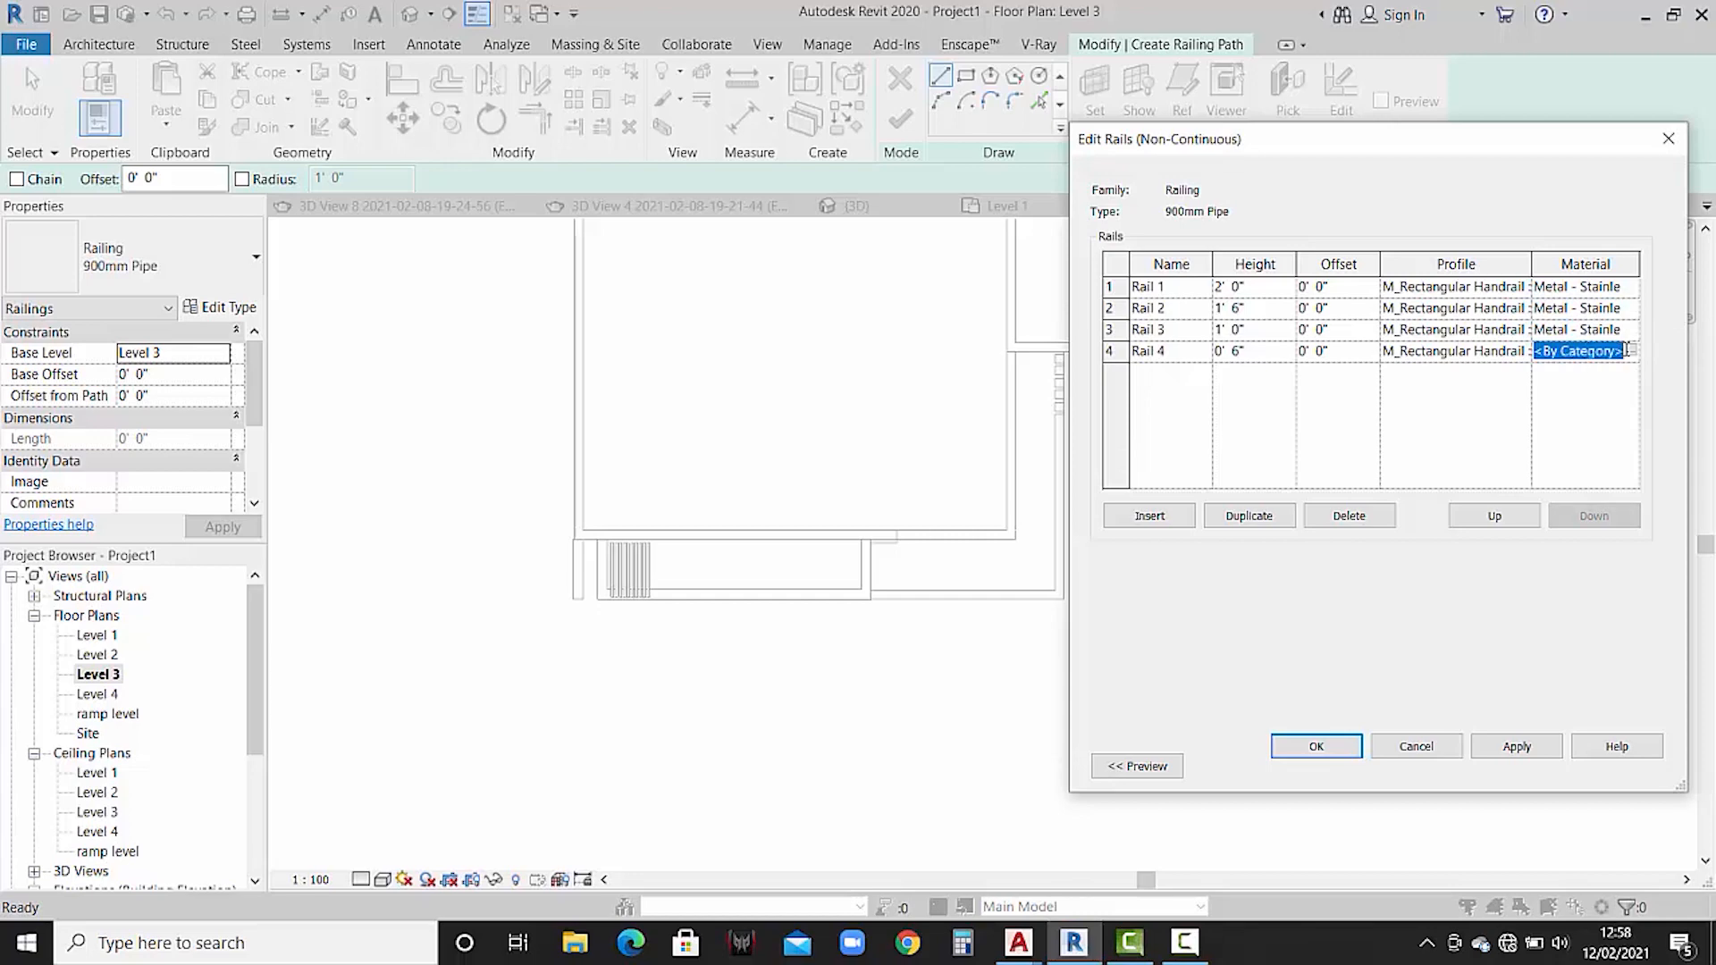
- Set Rail 4's material to Metal - Stainless Steel, Polished and accept the rail changes for the 900mm Pipe railing type
type("Metal - Stainle")
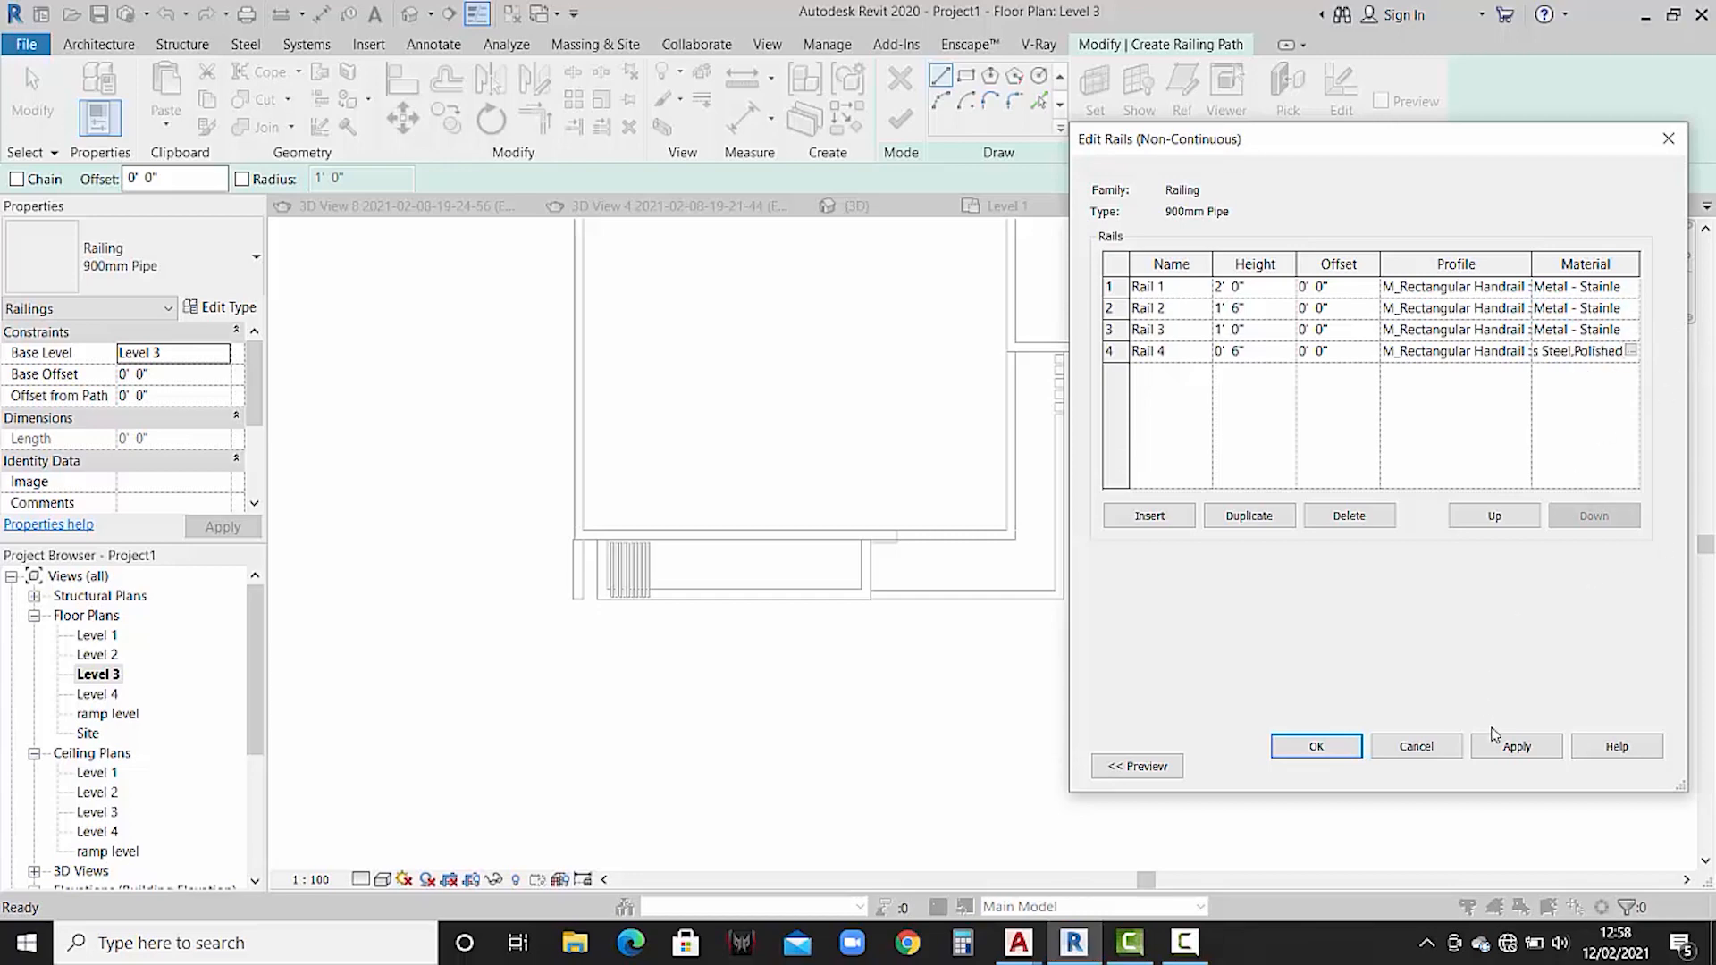
left_click(1516, 747)
left_click(1345, 750)
left_click(1338, 760)
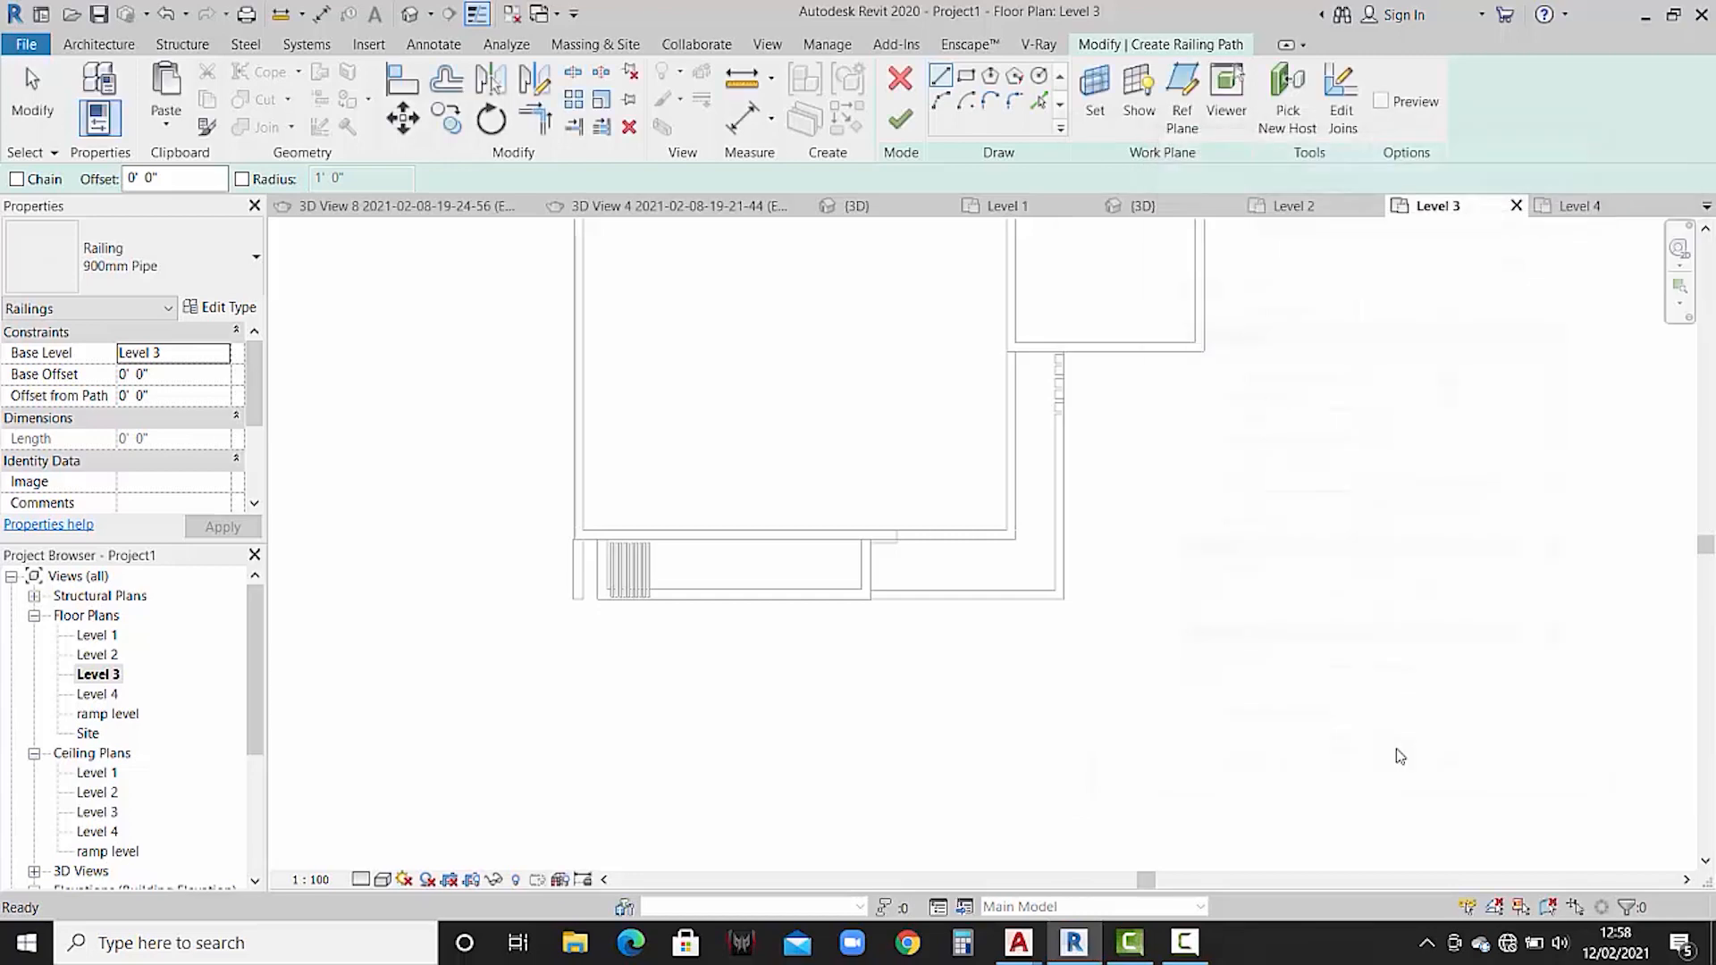
- Sketch an L-shaped railing path along the 9" wall centrelines at the front corner, about 9'-7" horizontally and 15'-5" vertically
scroll(871, 555, "up", 5)
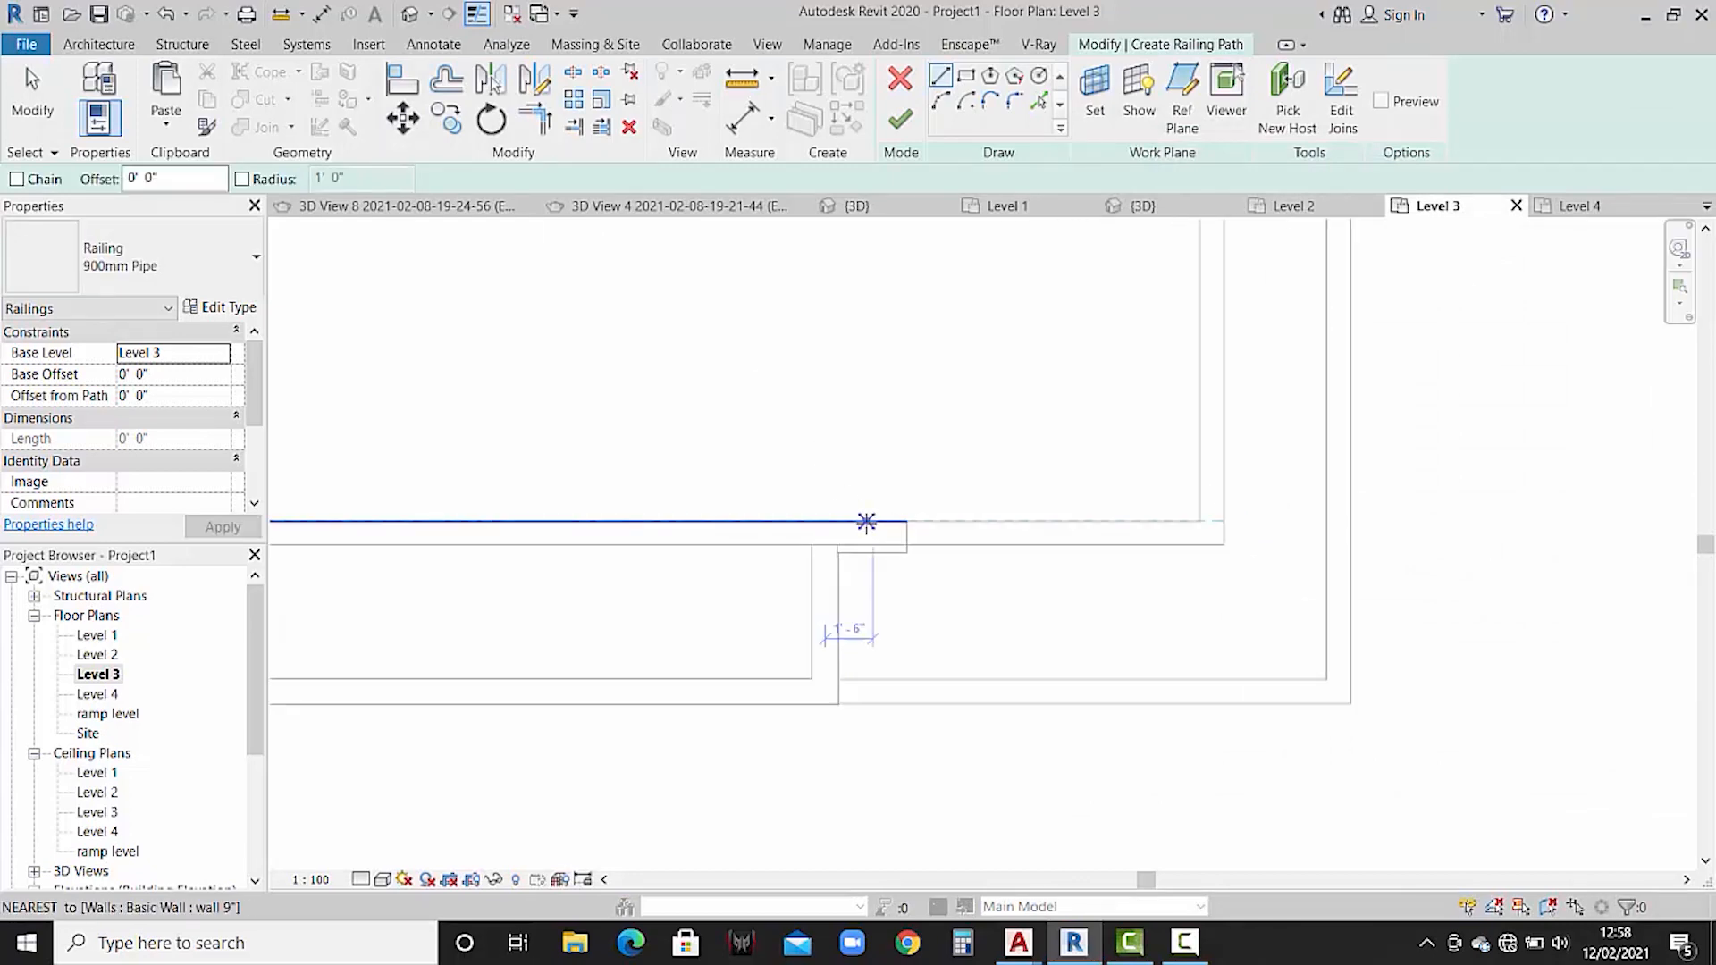
left_click(945, 537)
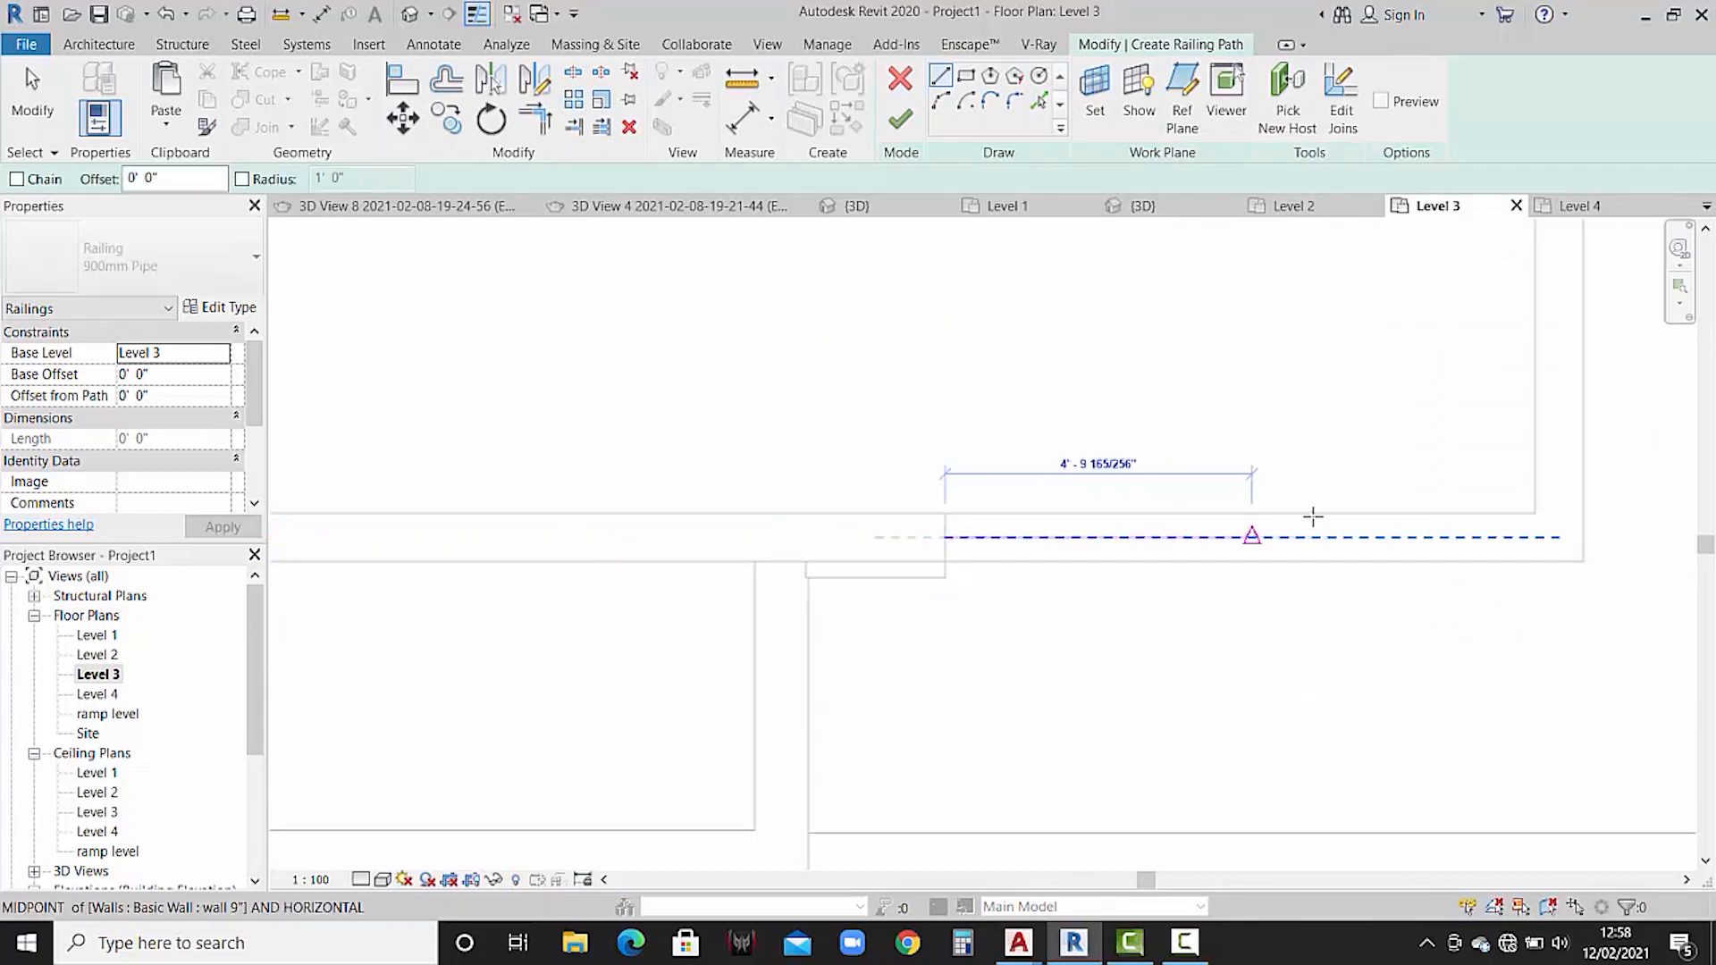
middle_click_drag(1310, 513, 1282, 575)
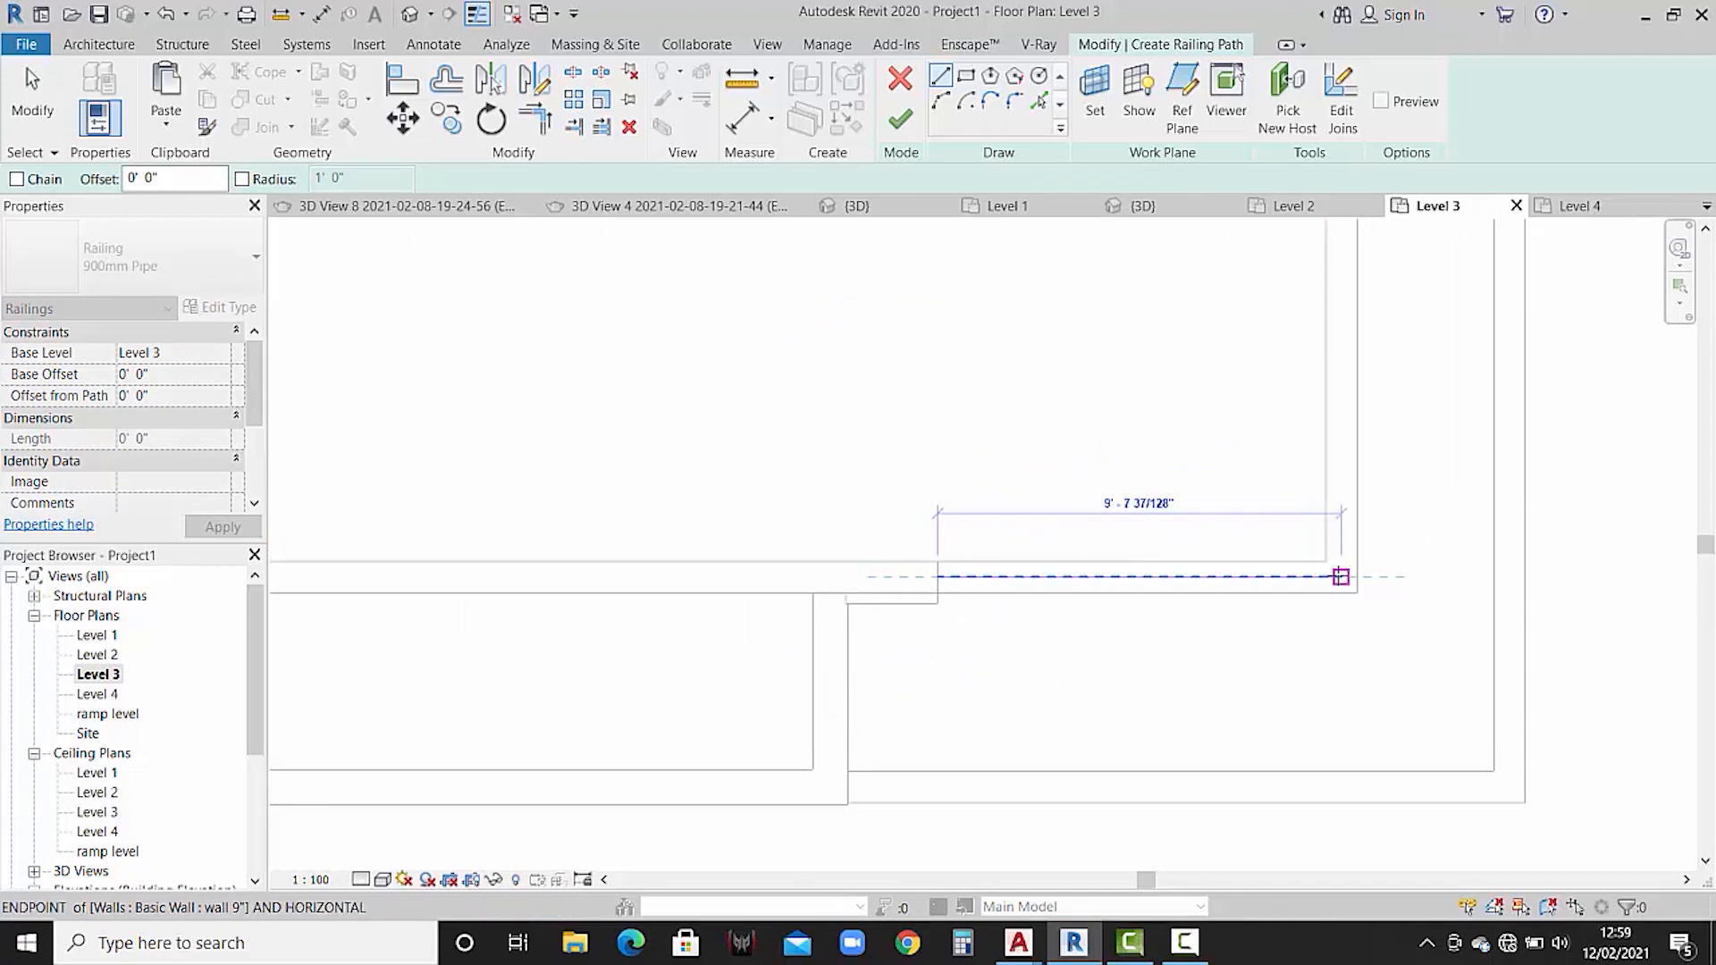
left_click(1341, 577)
middle_click_drag(1353, 507, 1344, 676)
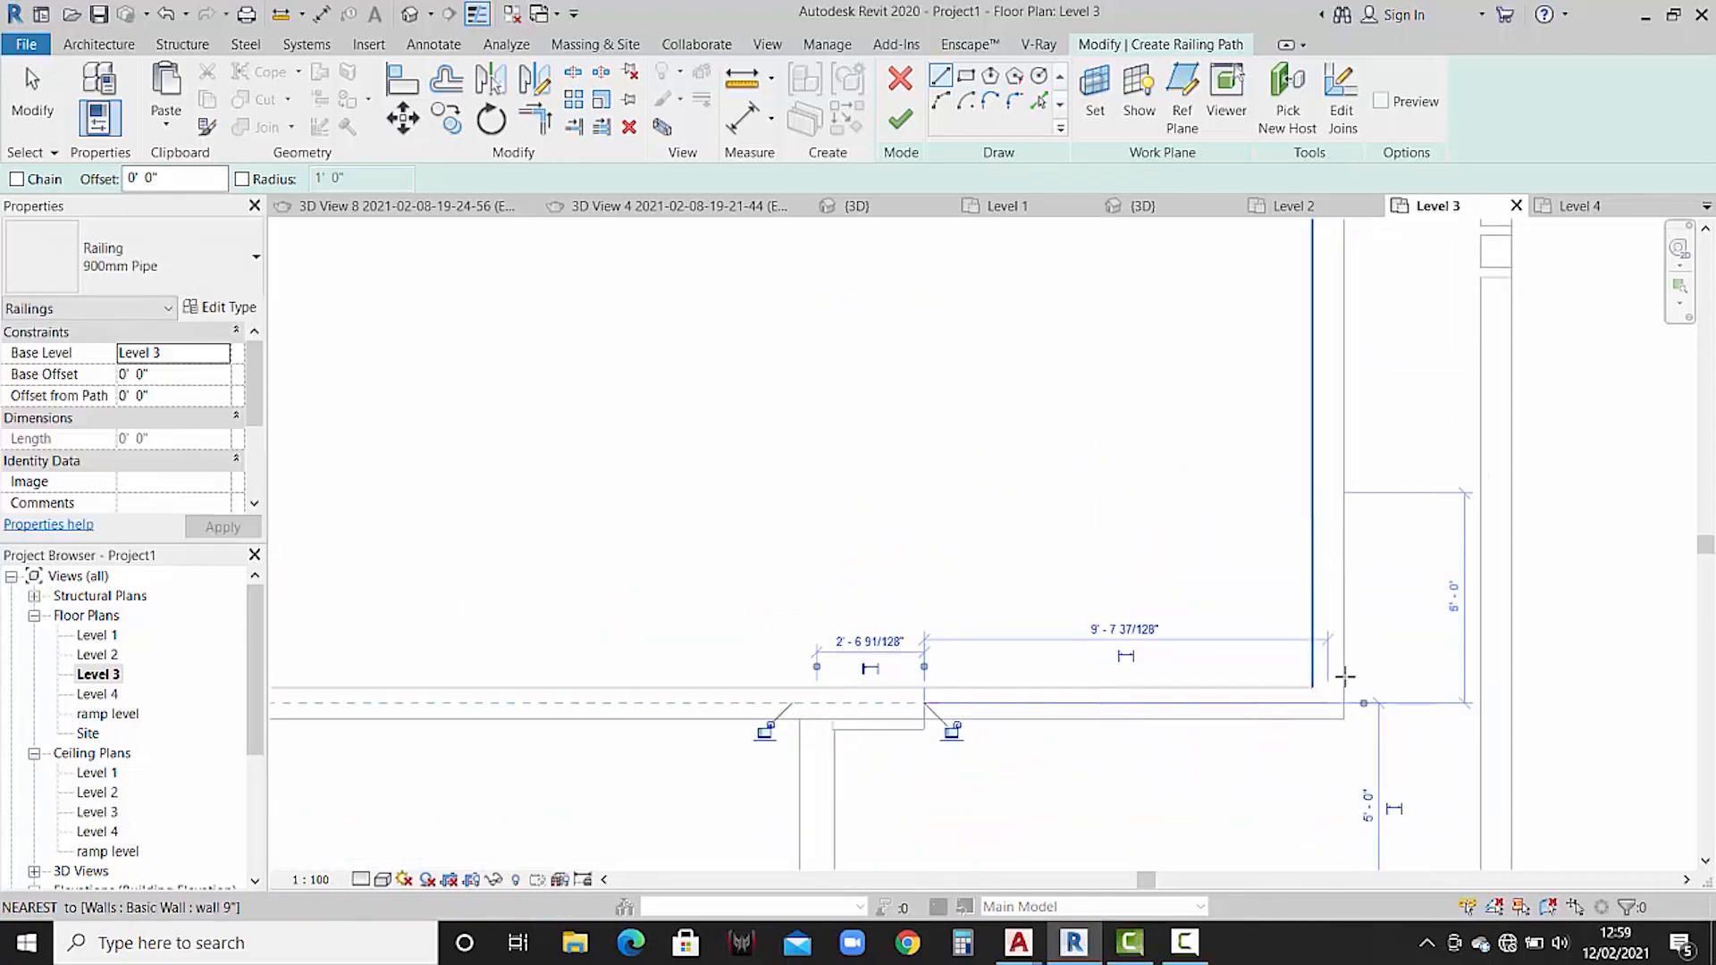
left_click(1328, 704)
middle_click_drag(1339, 412, 1344, 682)
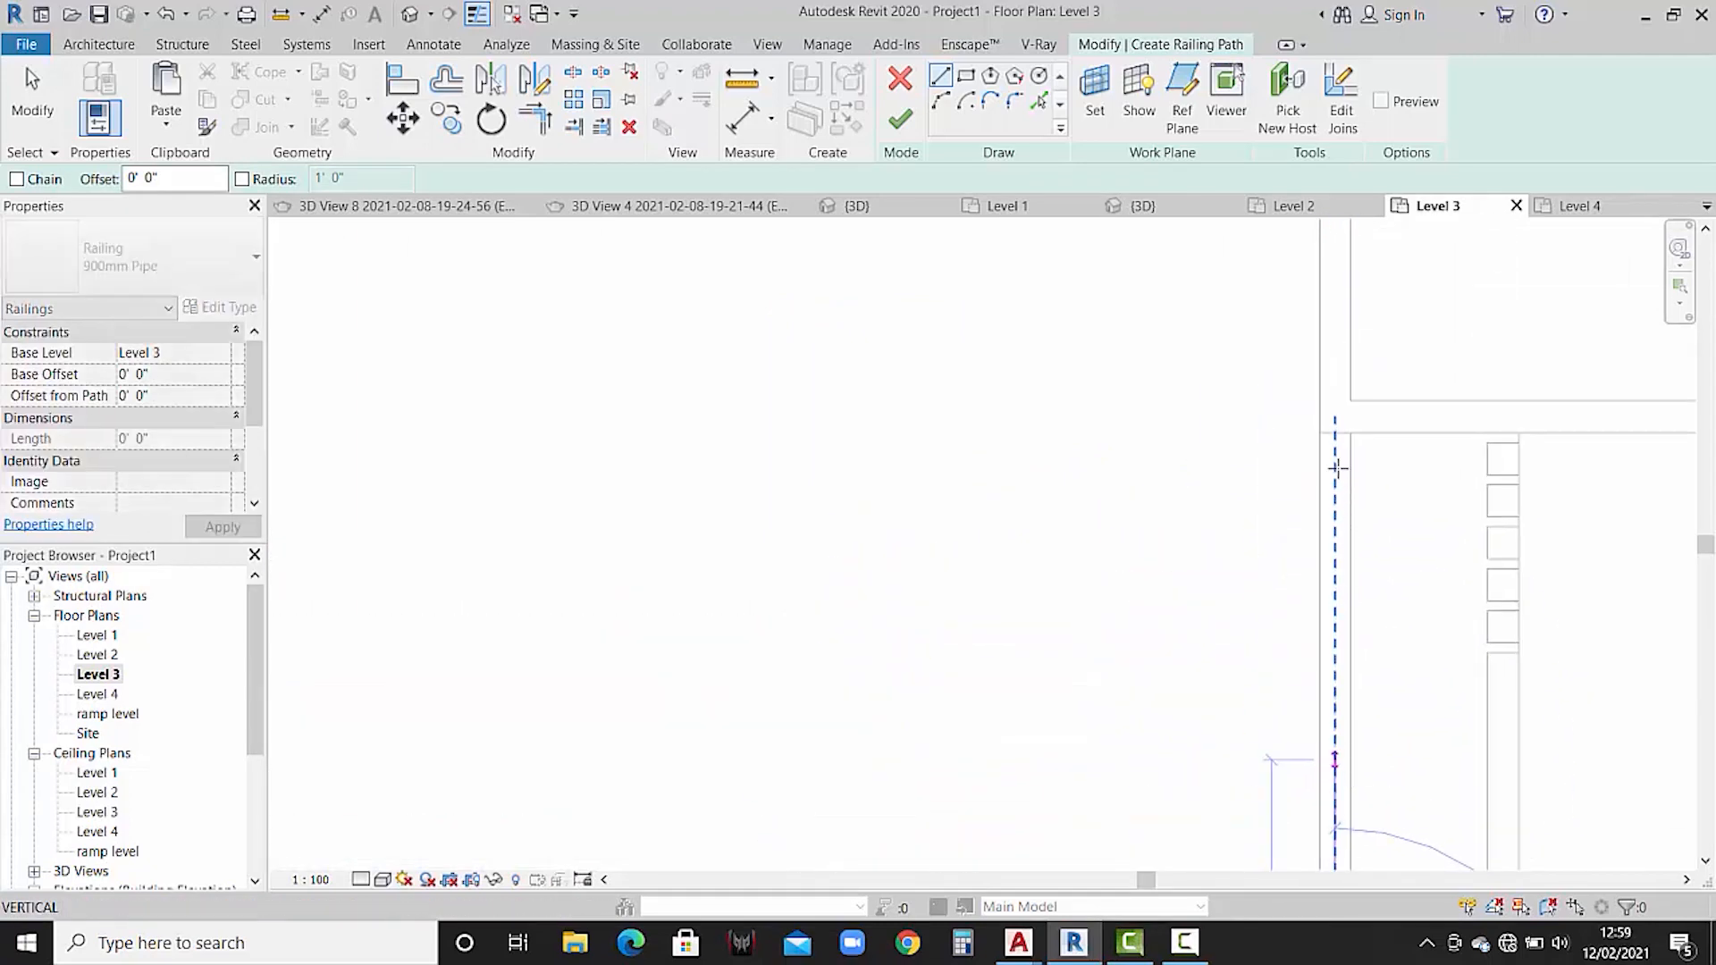
left_click(1332, 429)
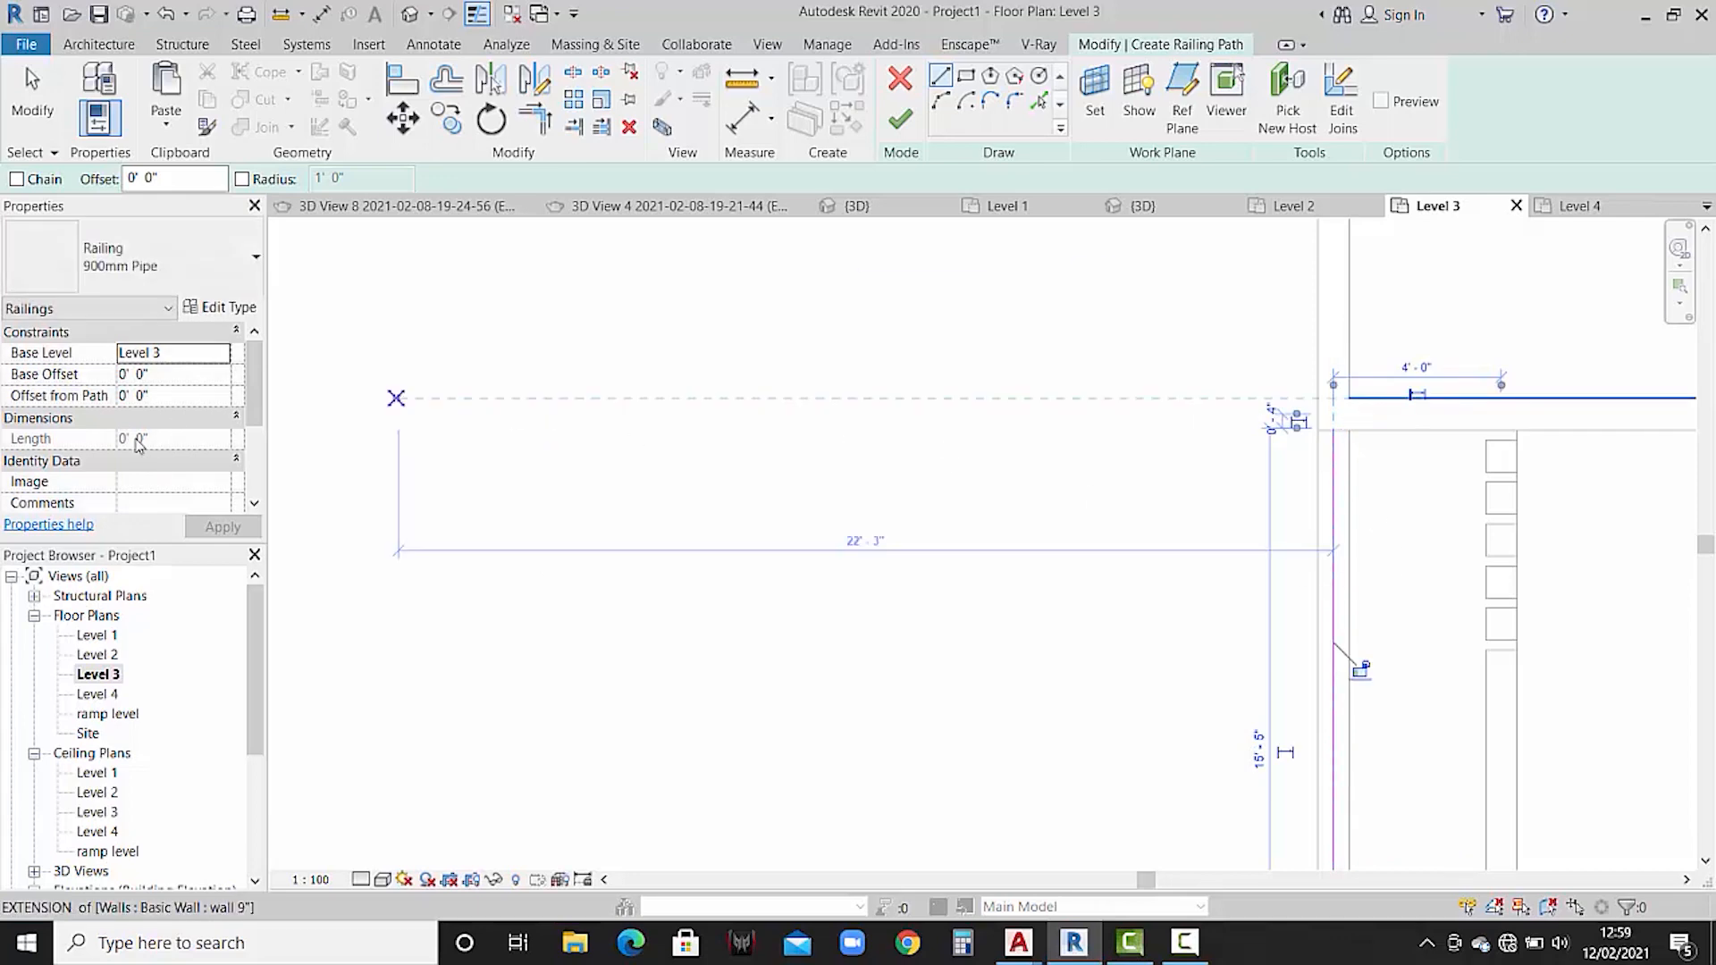
key("Escape")
- Set the railing's base offset to 2' 0" and finish the railing path sketch
left_click(170, 375)
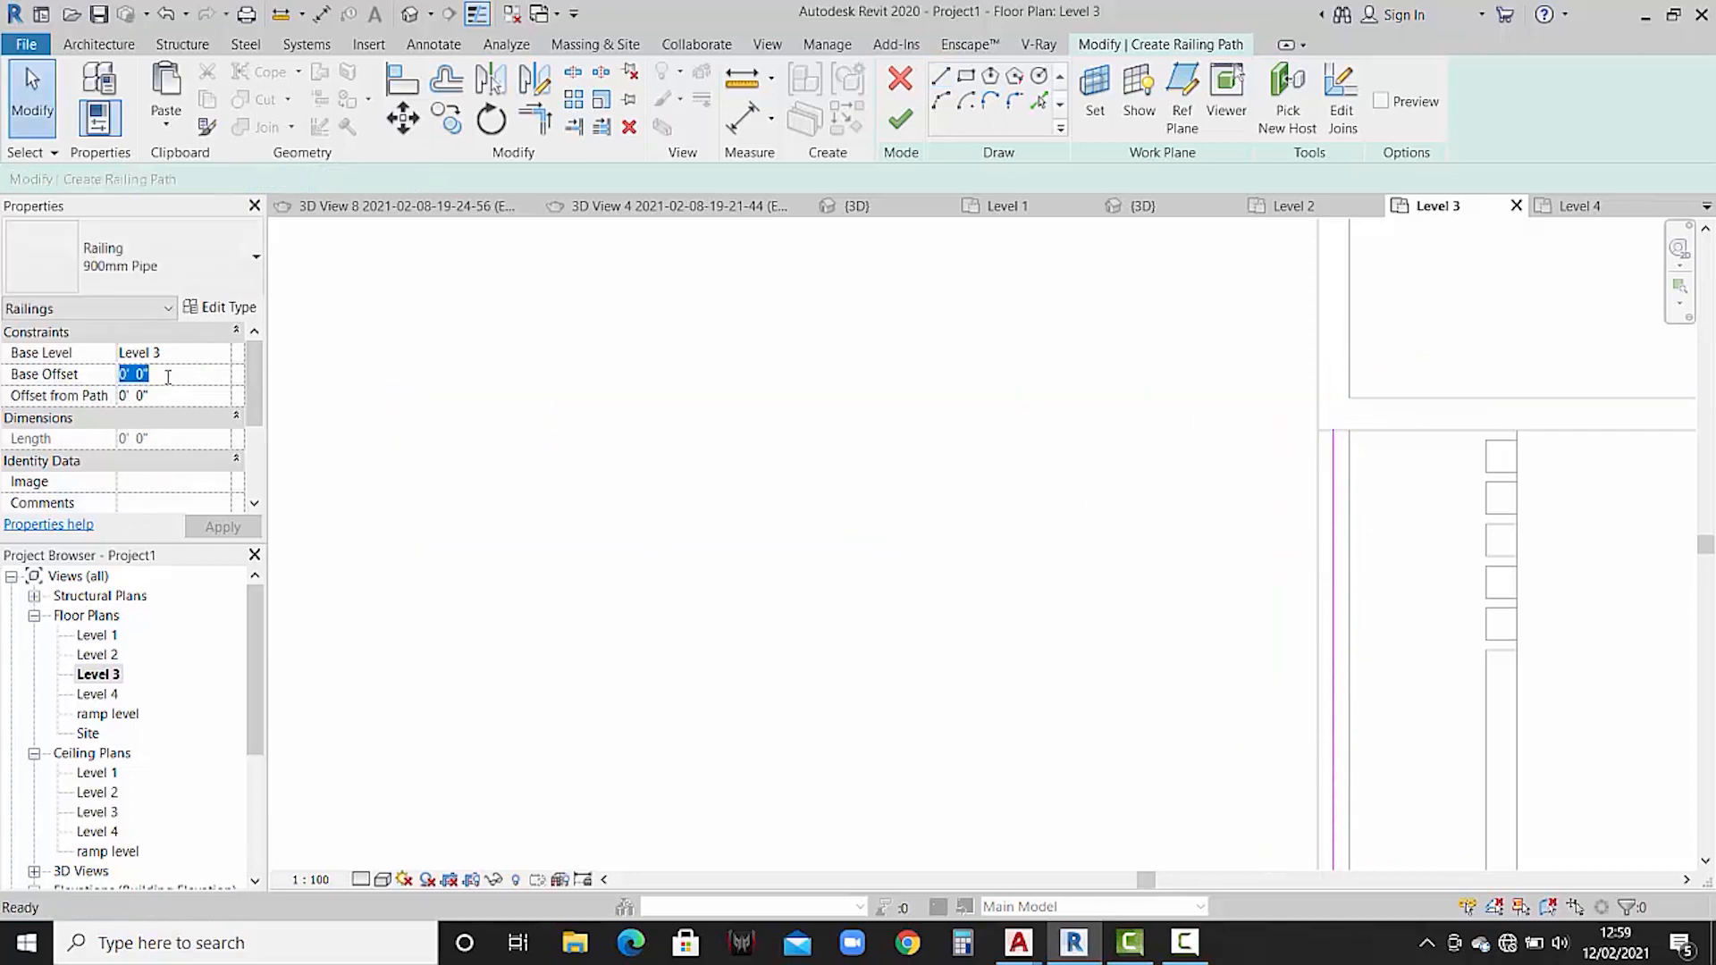
type("2")
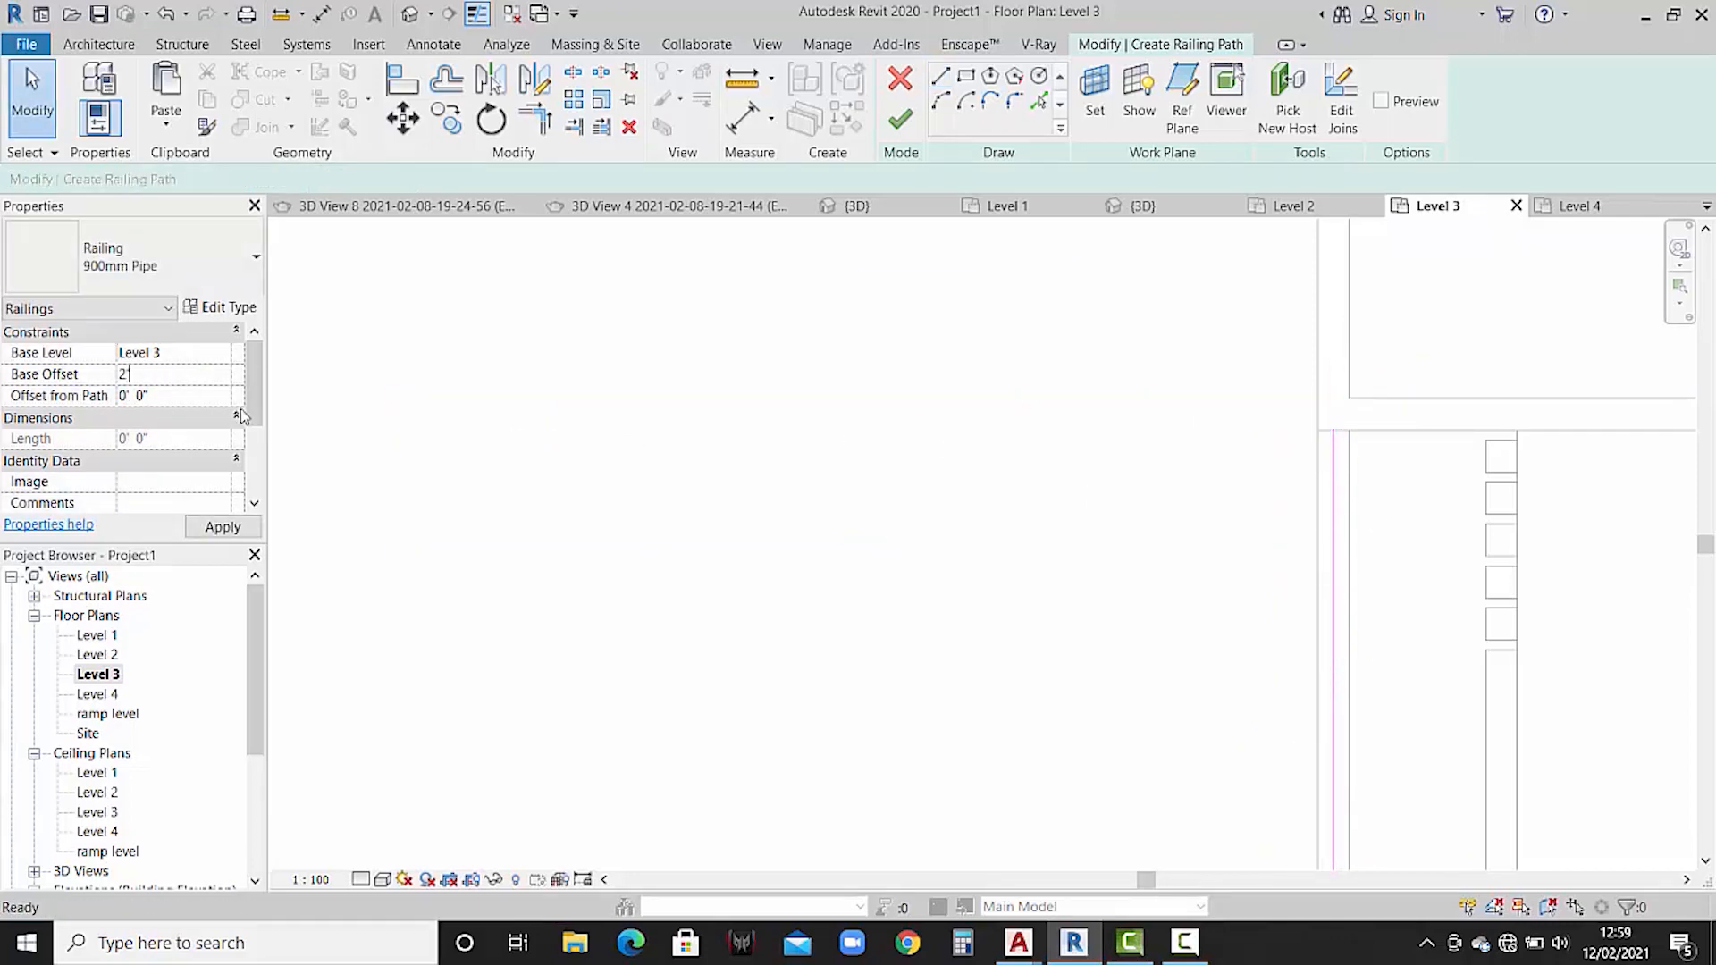
key("Return")
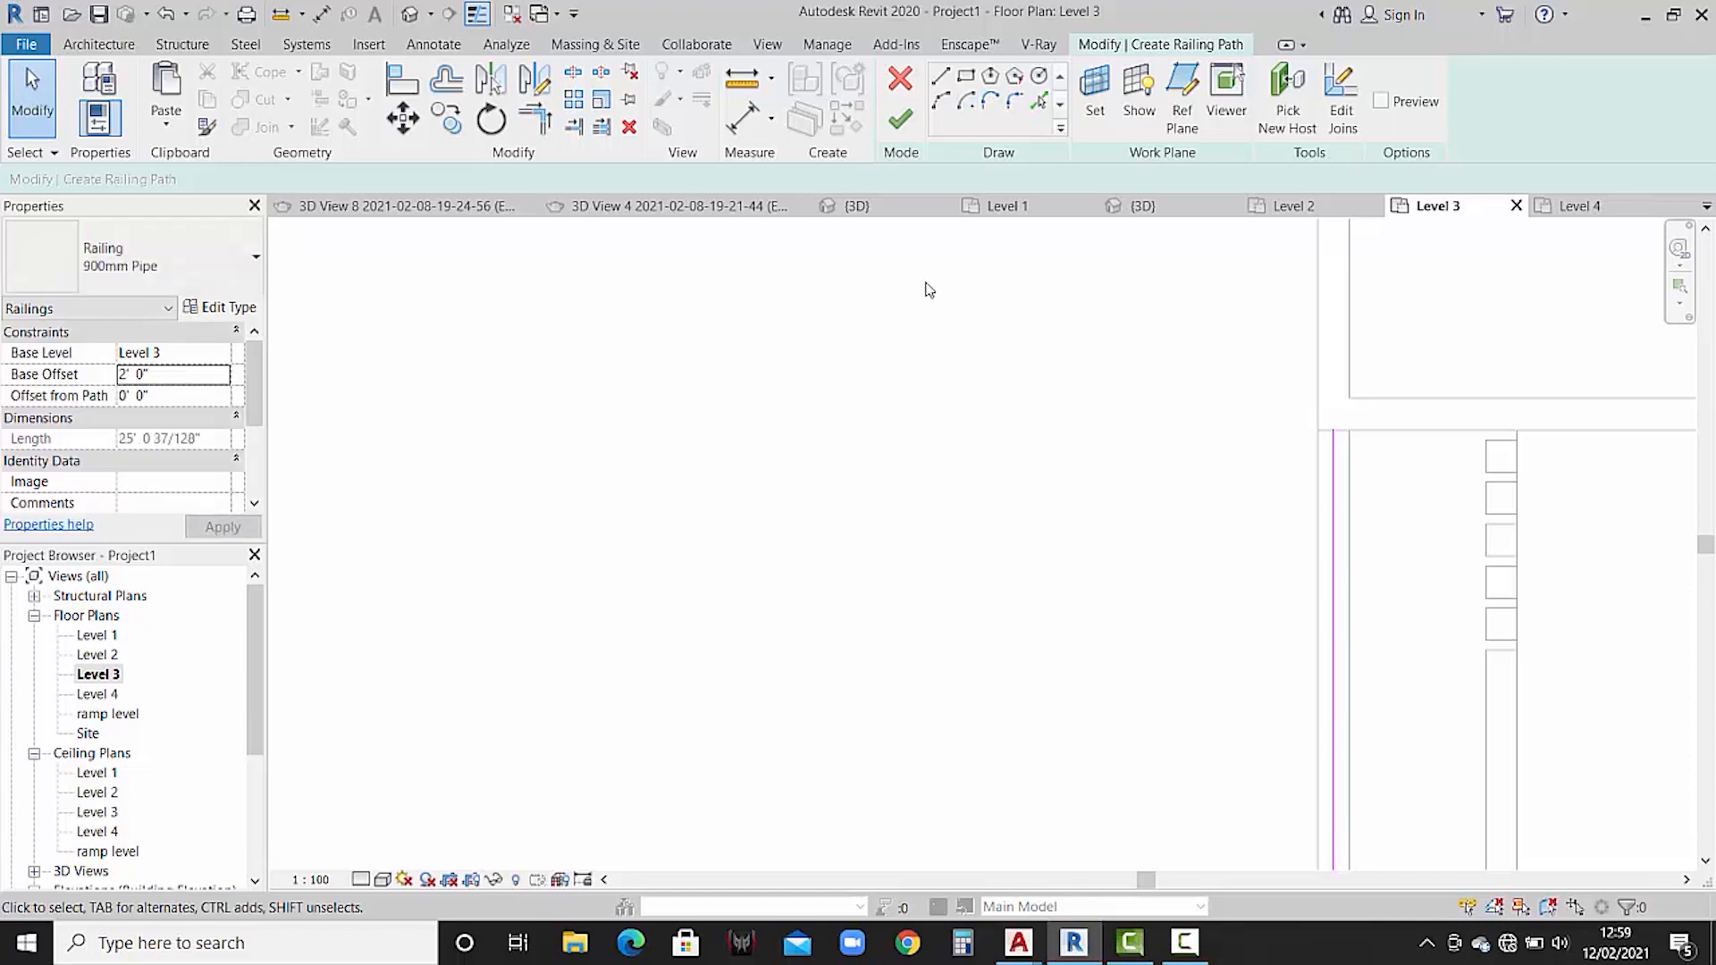
left_click(900, 119)
scroll(894, 384, "down", 5)
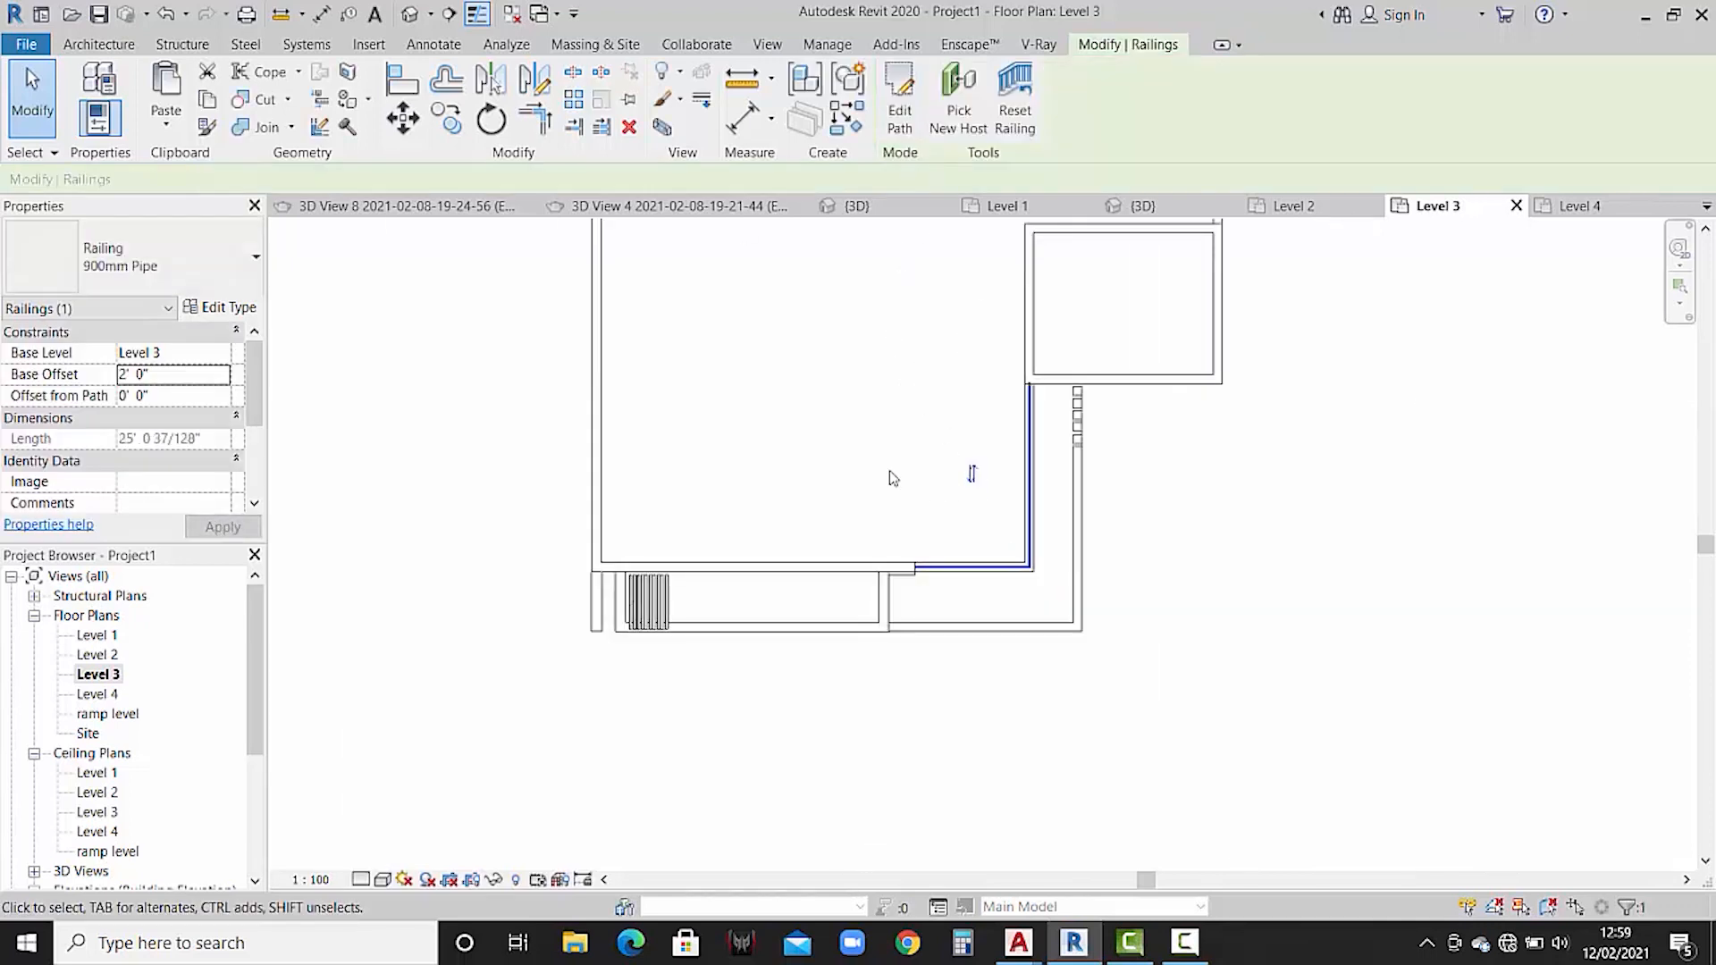
- Change the new roof railing's base offset to 1' 9" in the 3D view
left_click(1135, 206)
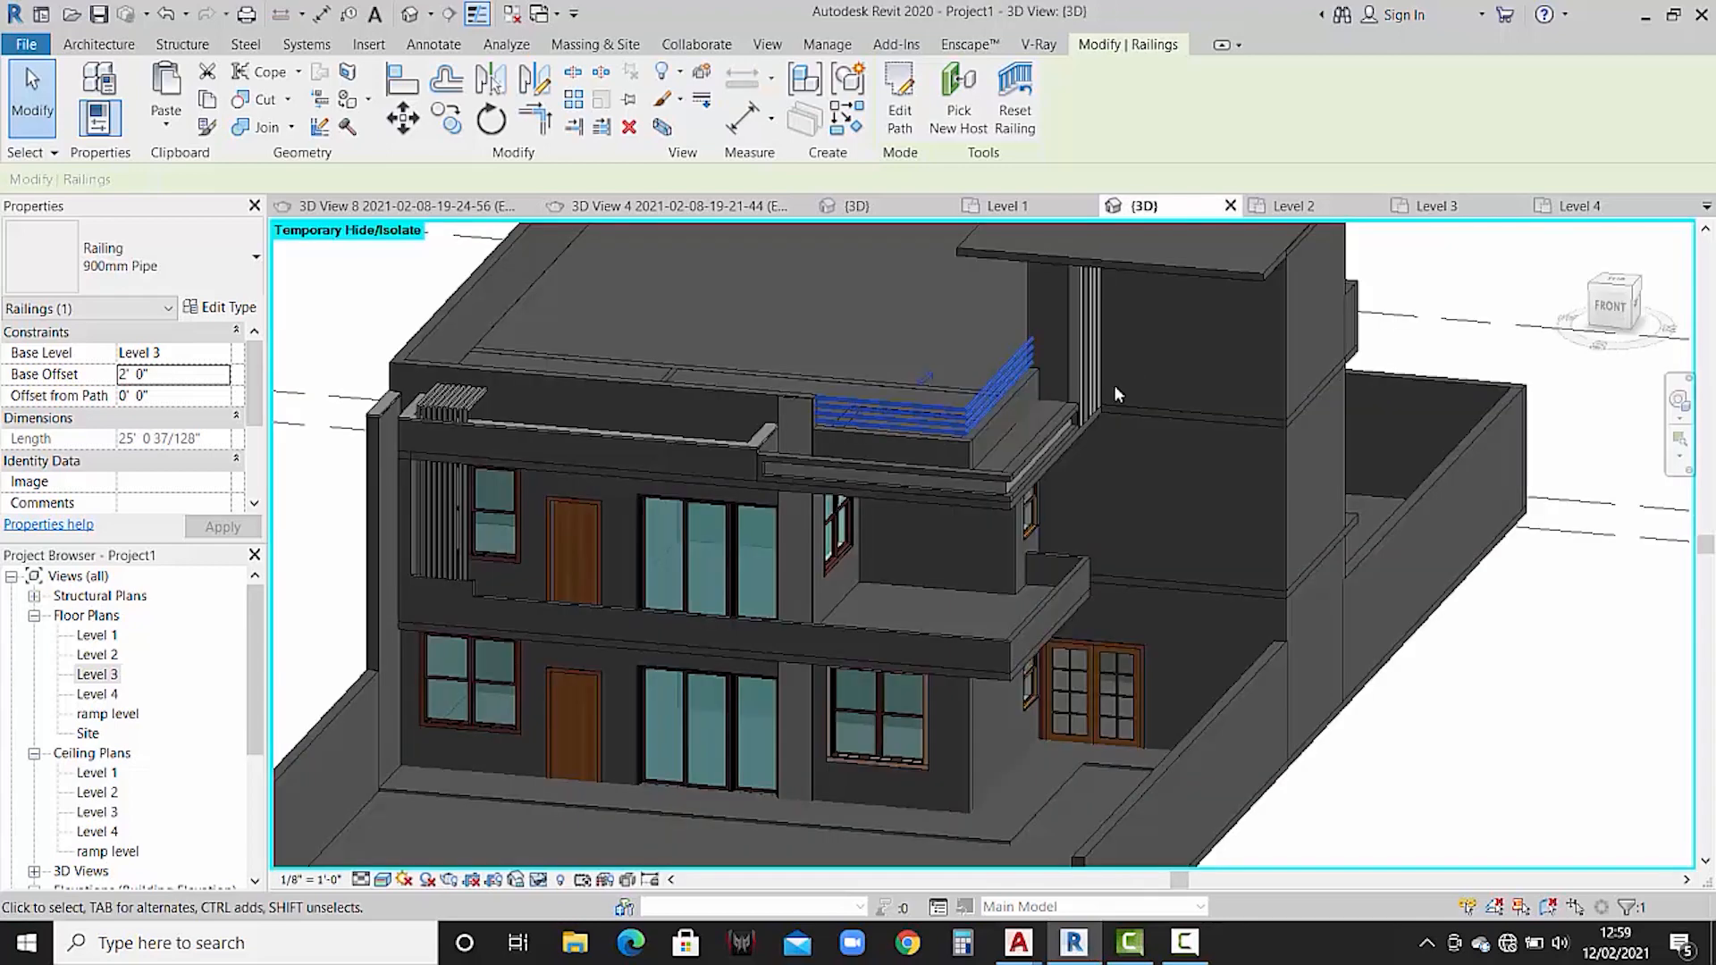
scroll(845, 412, "up", 4)
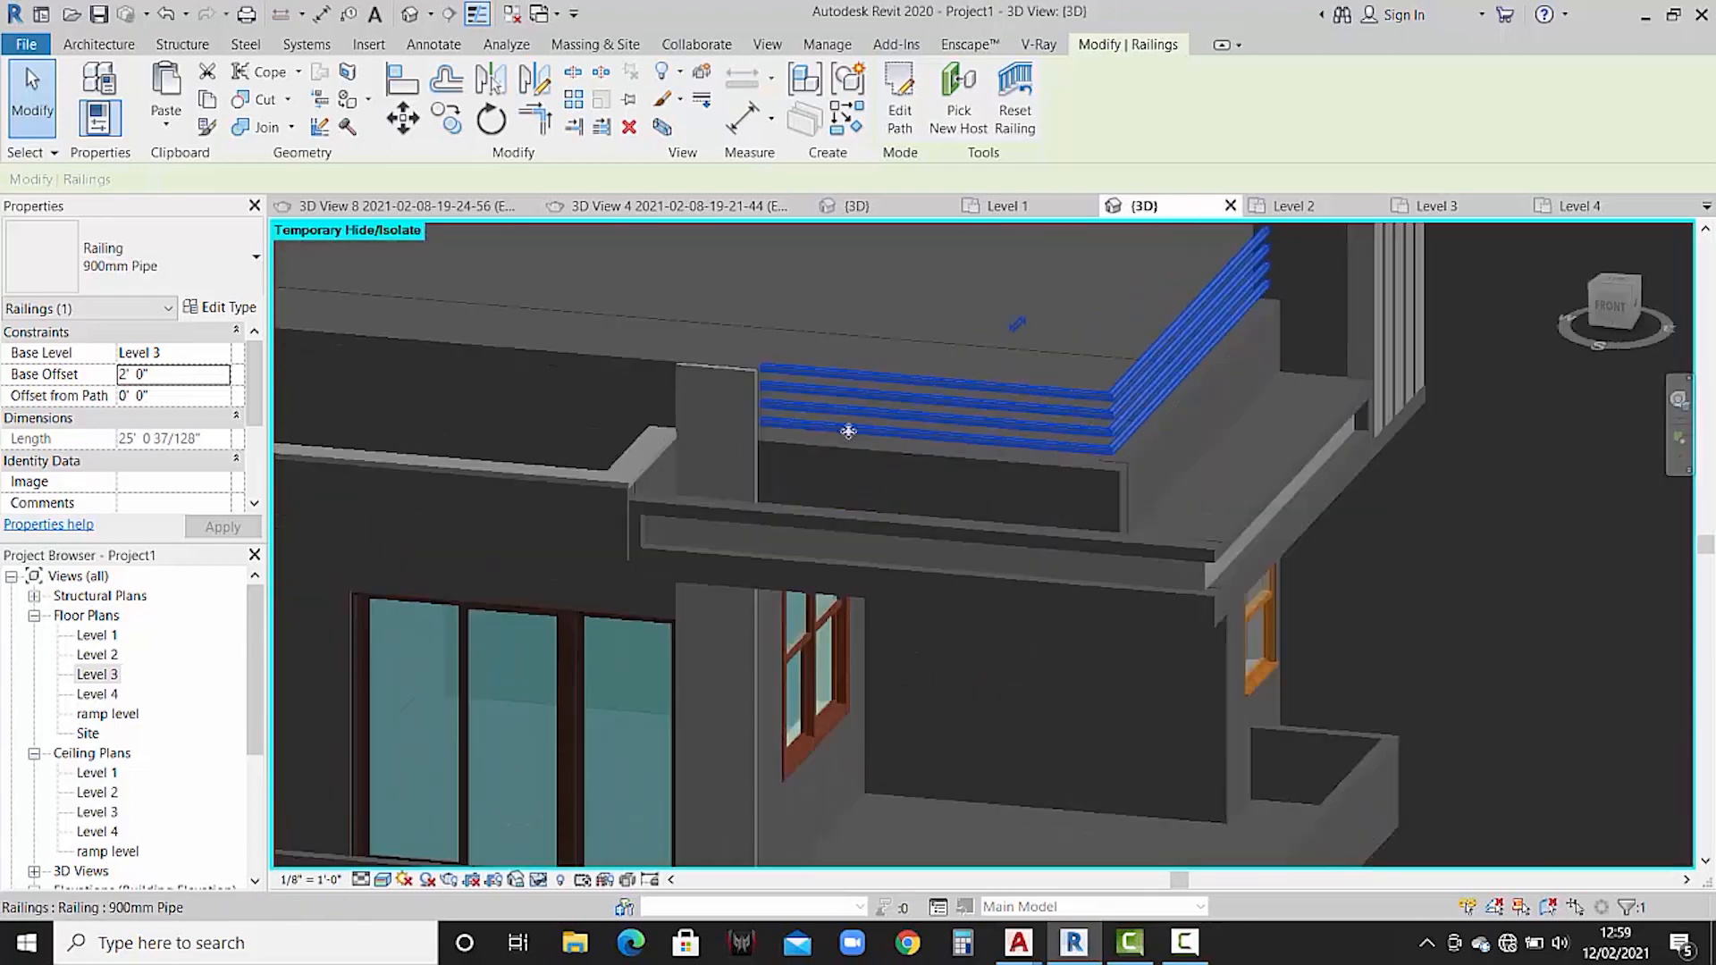
scroll(885, 429, "up", 3)
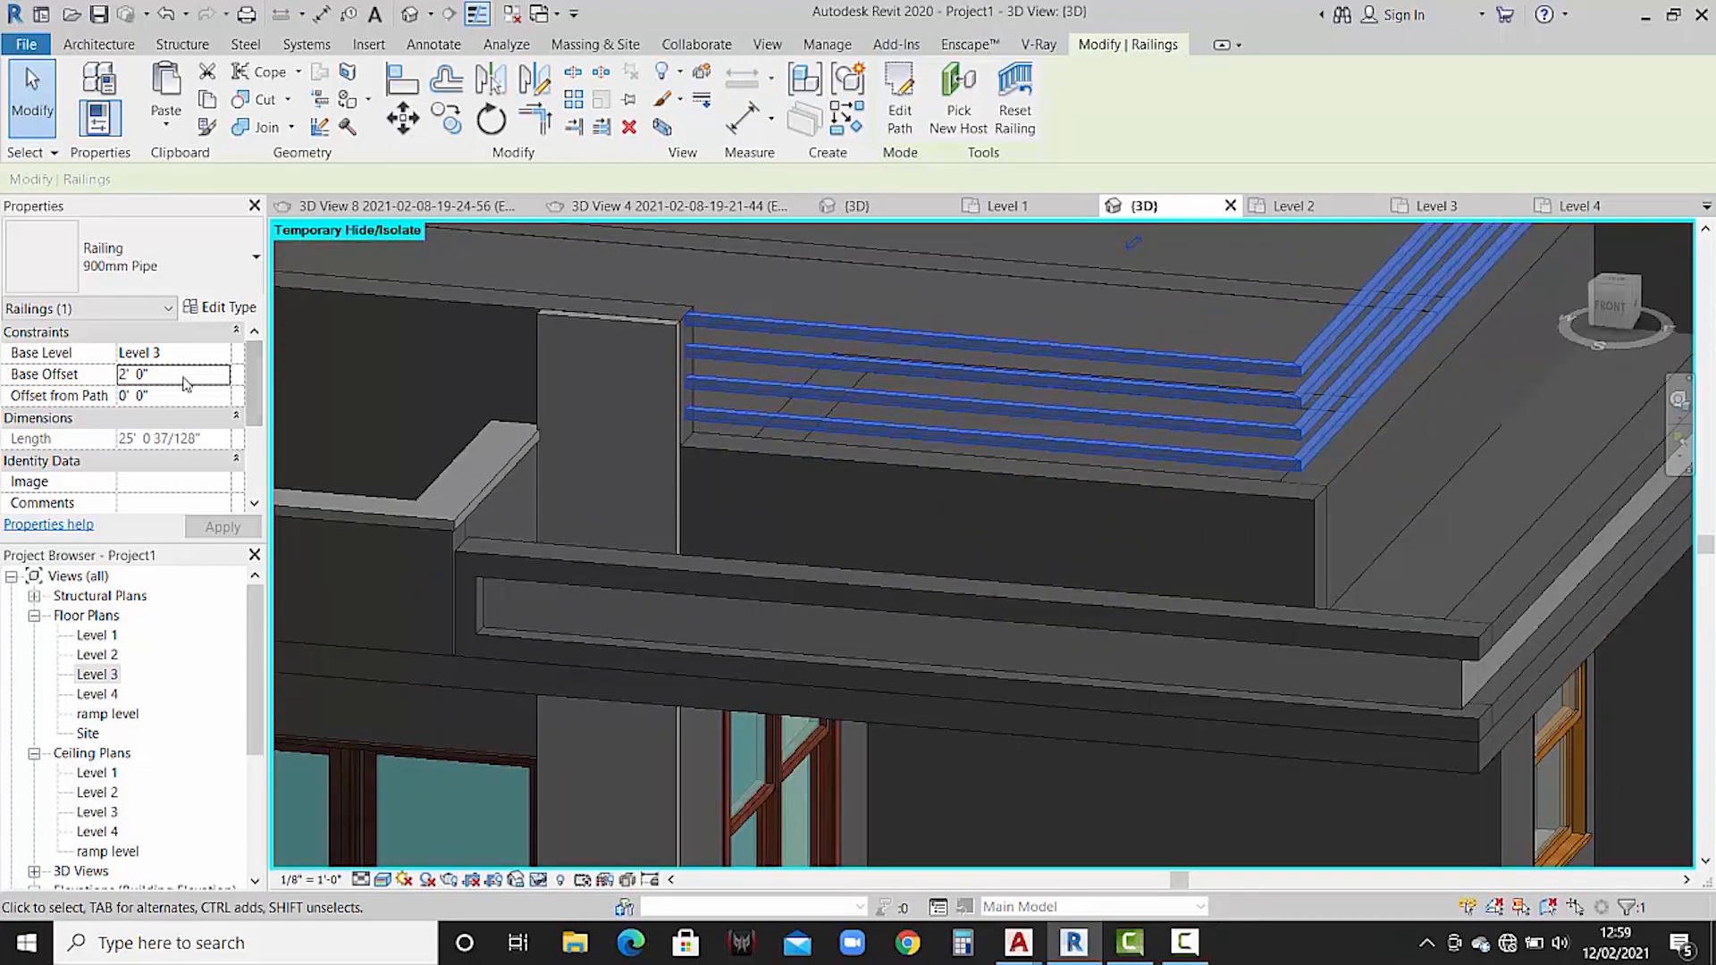
left_click(186, 383)
type("1'9")
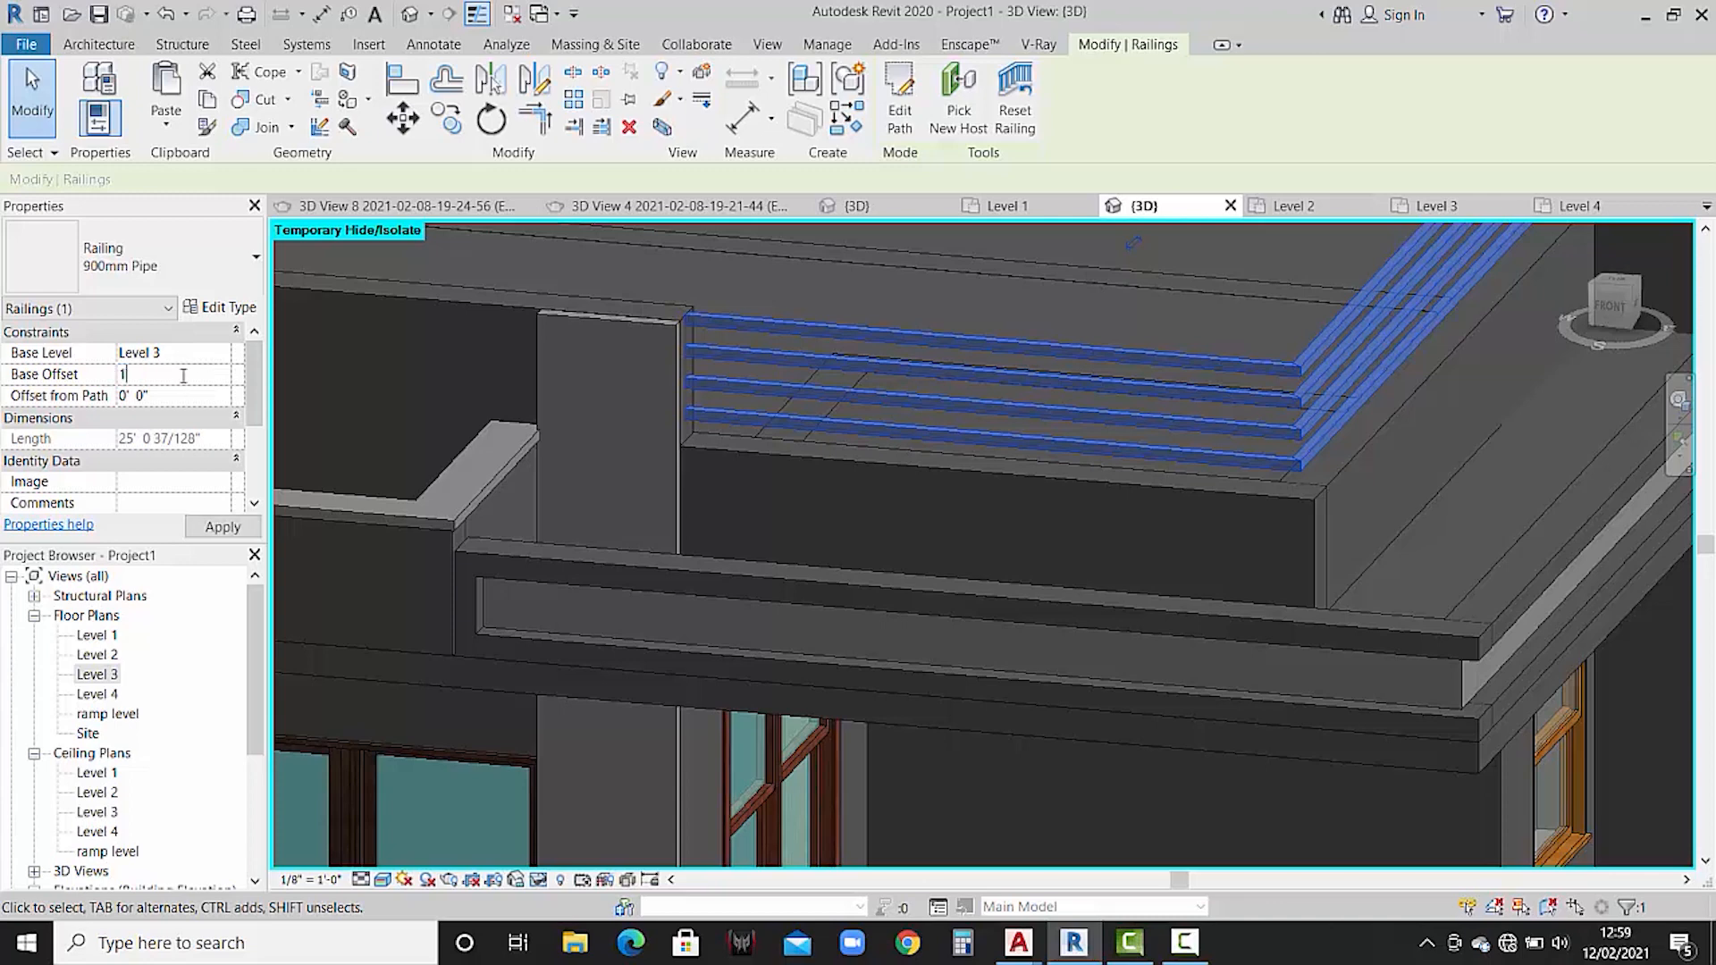
left_click(223, 526)
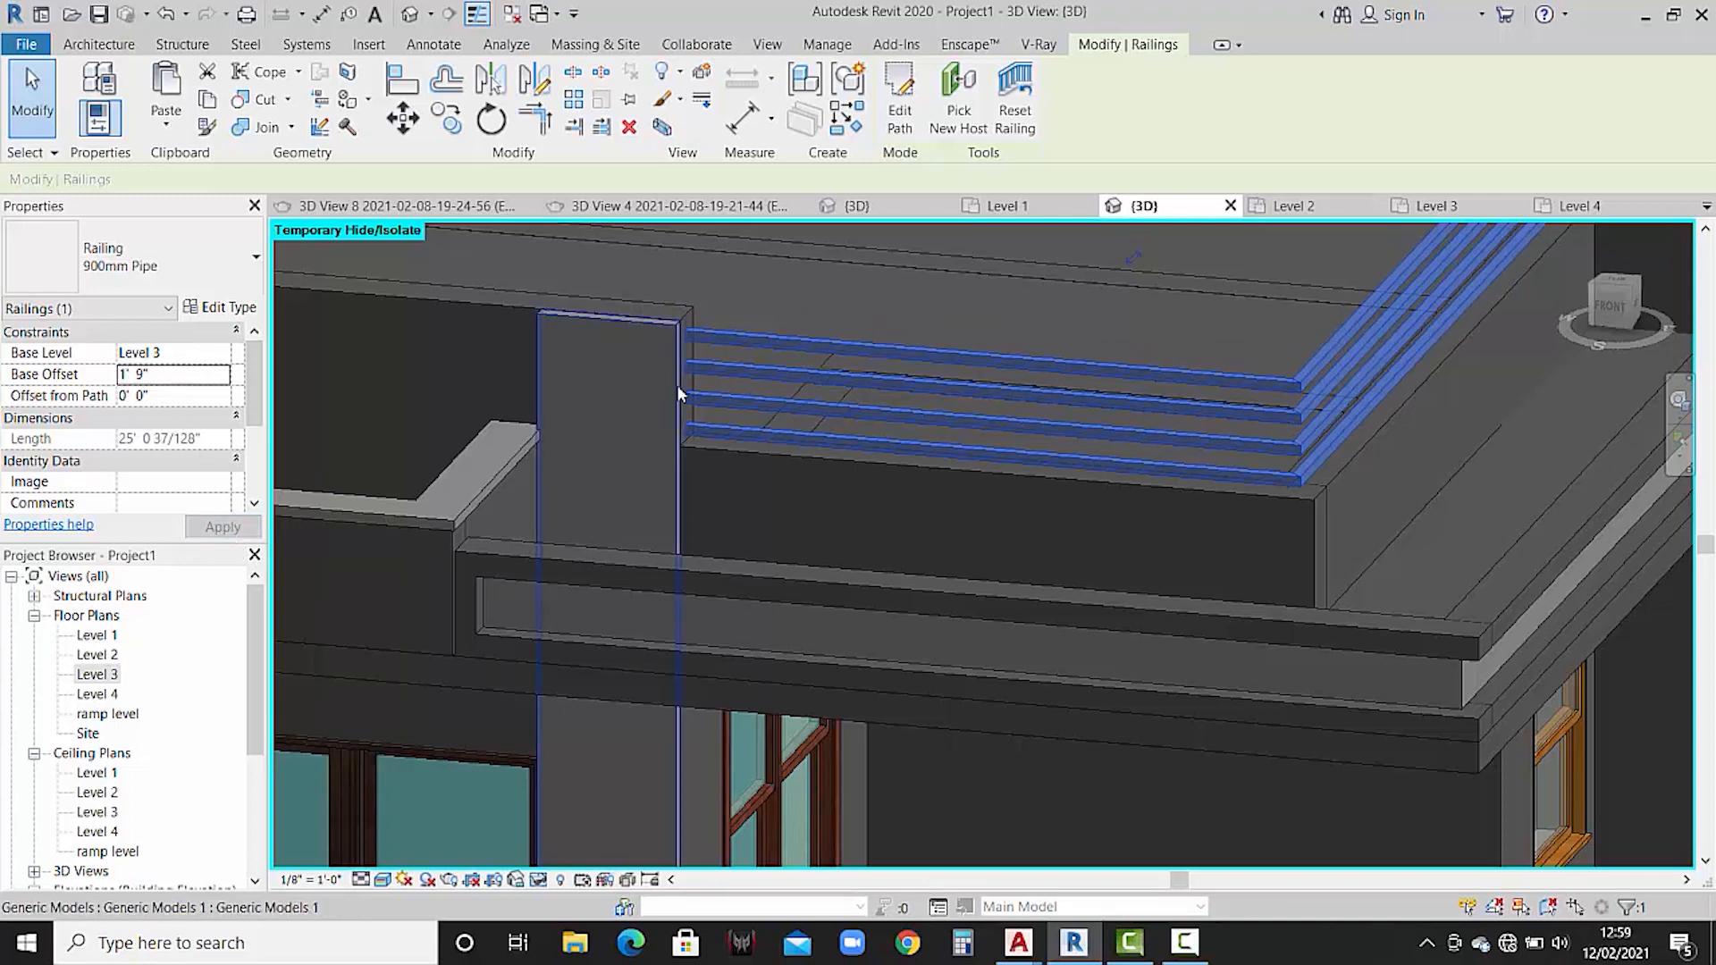
scroll(679, 393, "down", 4)
key("Escape")
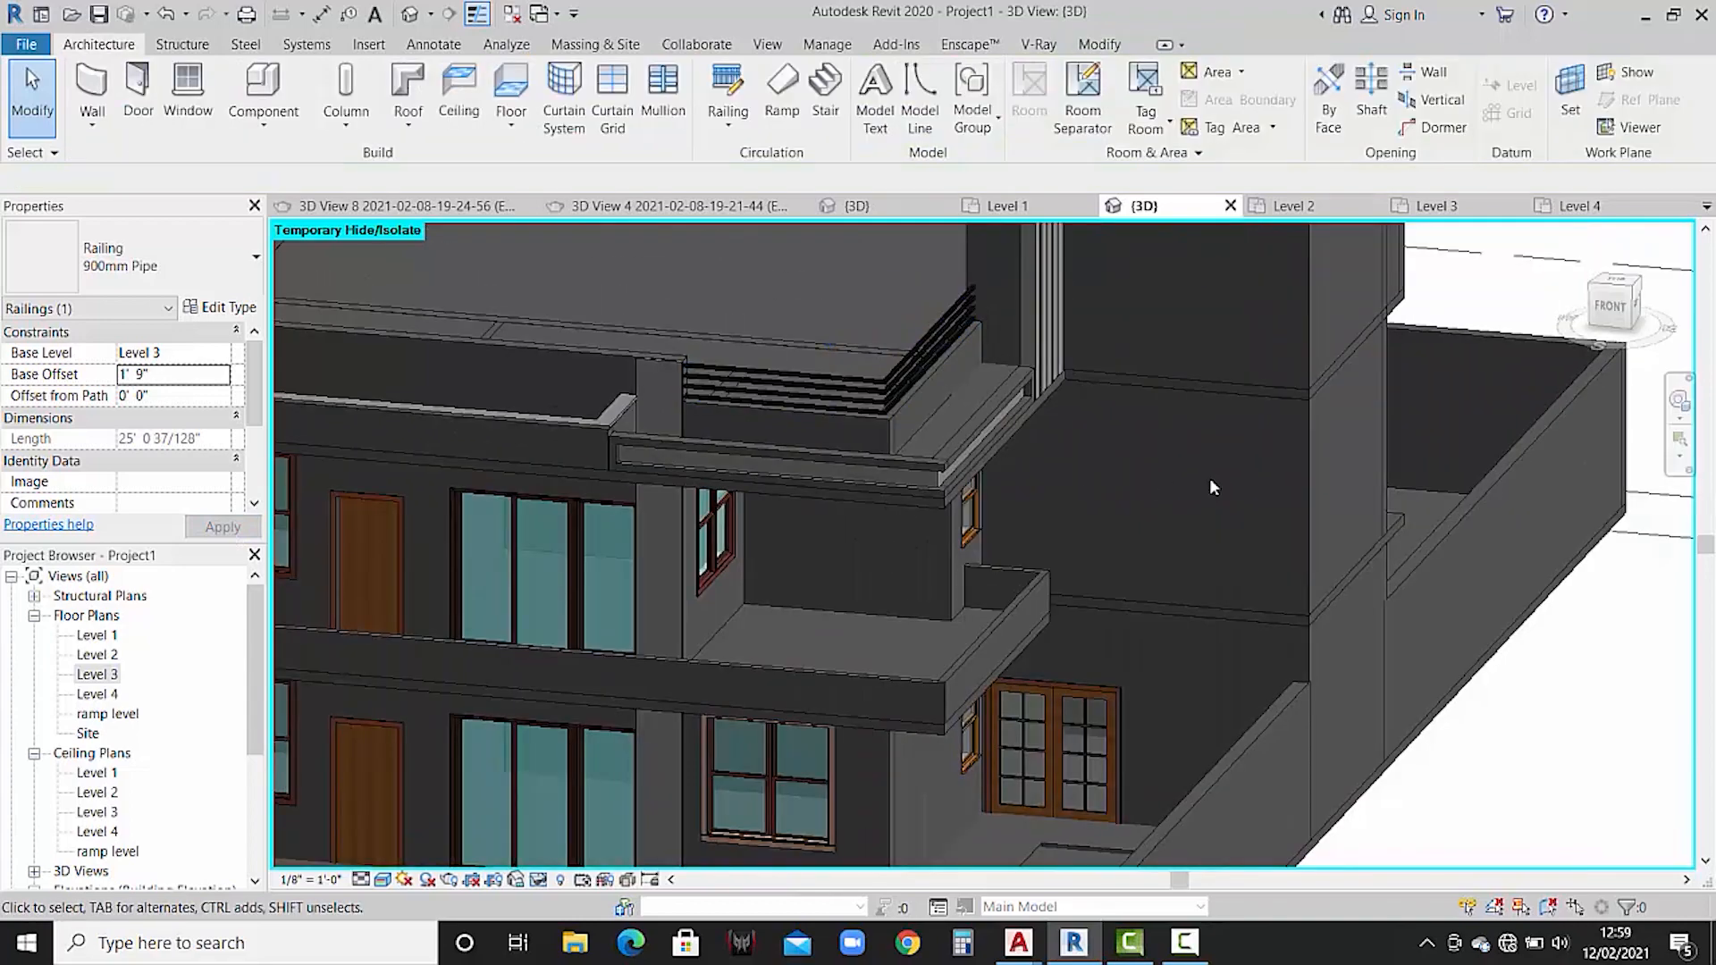
- Set the unconnected height of the three 4.5" parapet walls around the Level 2 balcony to 1' 6"
middle_click_drag(1028, 473, 879, 431, "shift")
scroll(880, 425, "up", 3)
scroll(880, 425, "down", 3)
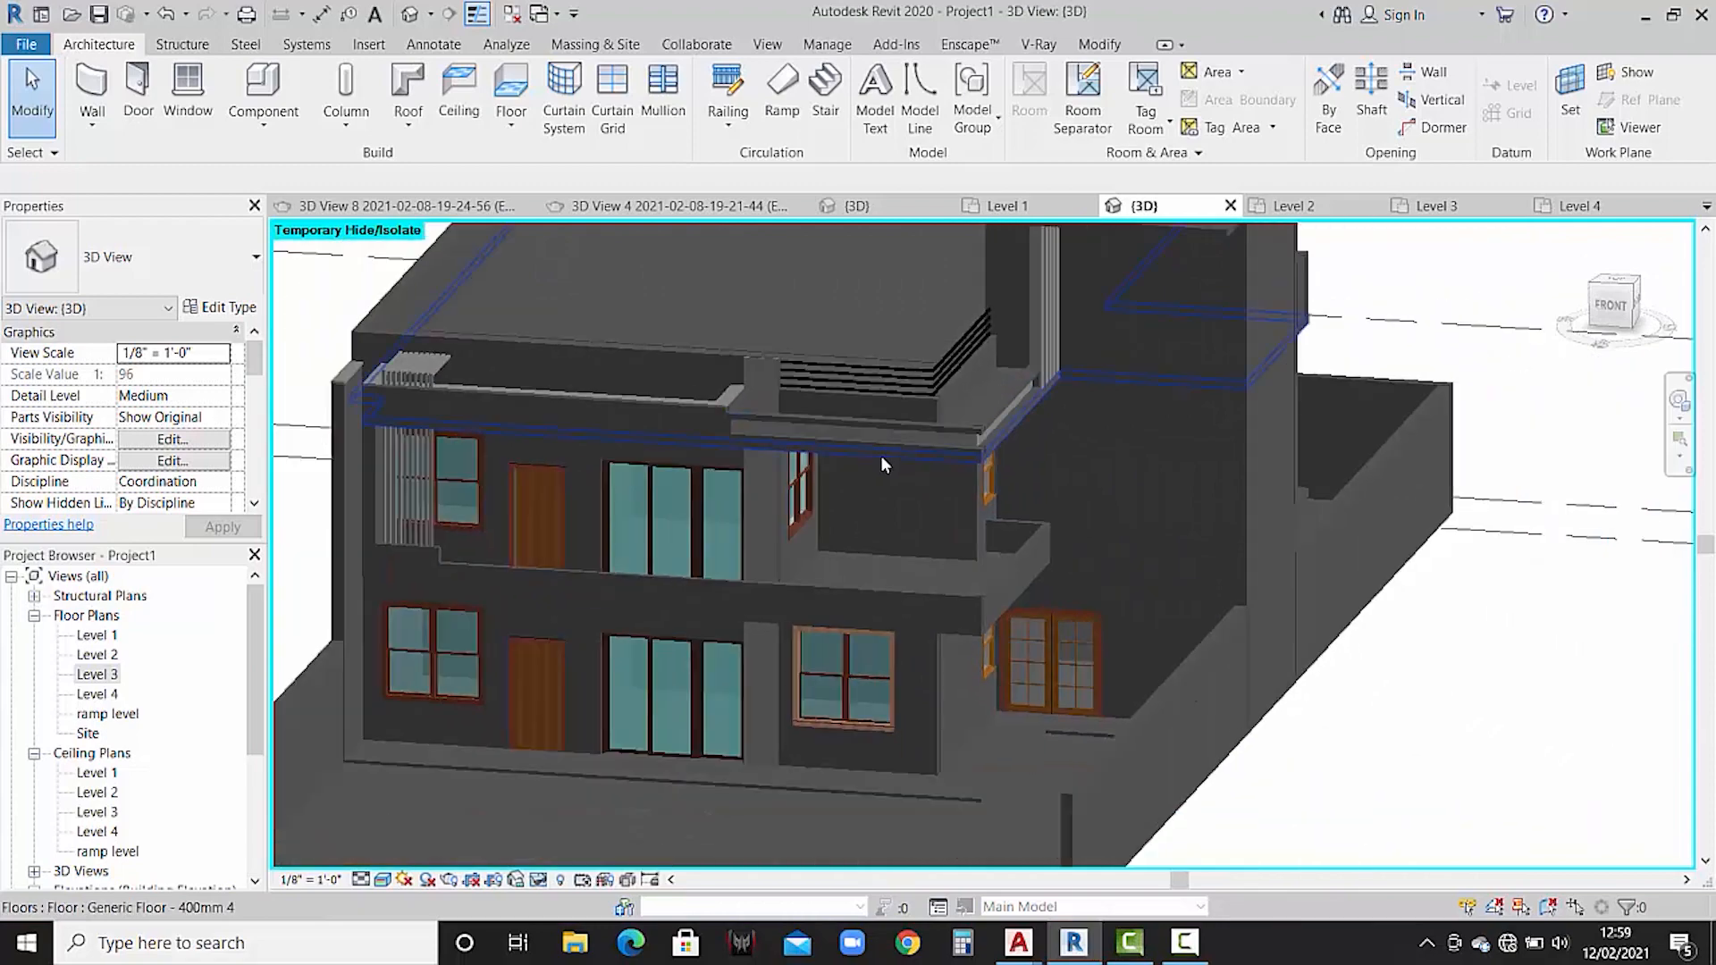
scroll(880, 454, "down", 2)
middle_click_drag(858, 558, 808, 537, "shift")
scroll(510, 501, "up", 2)
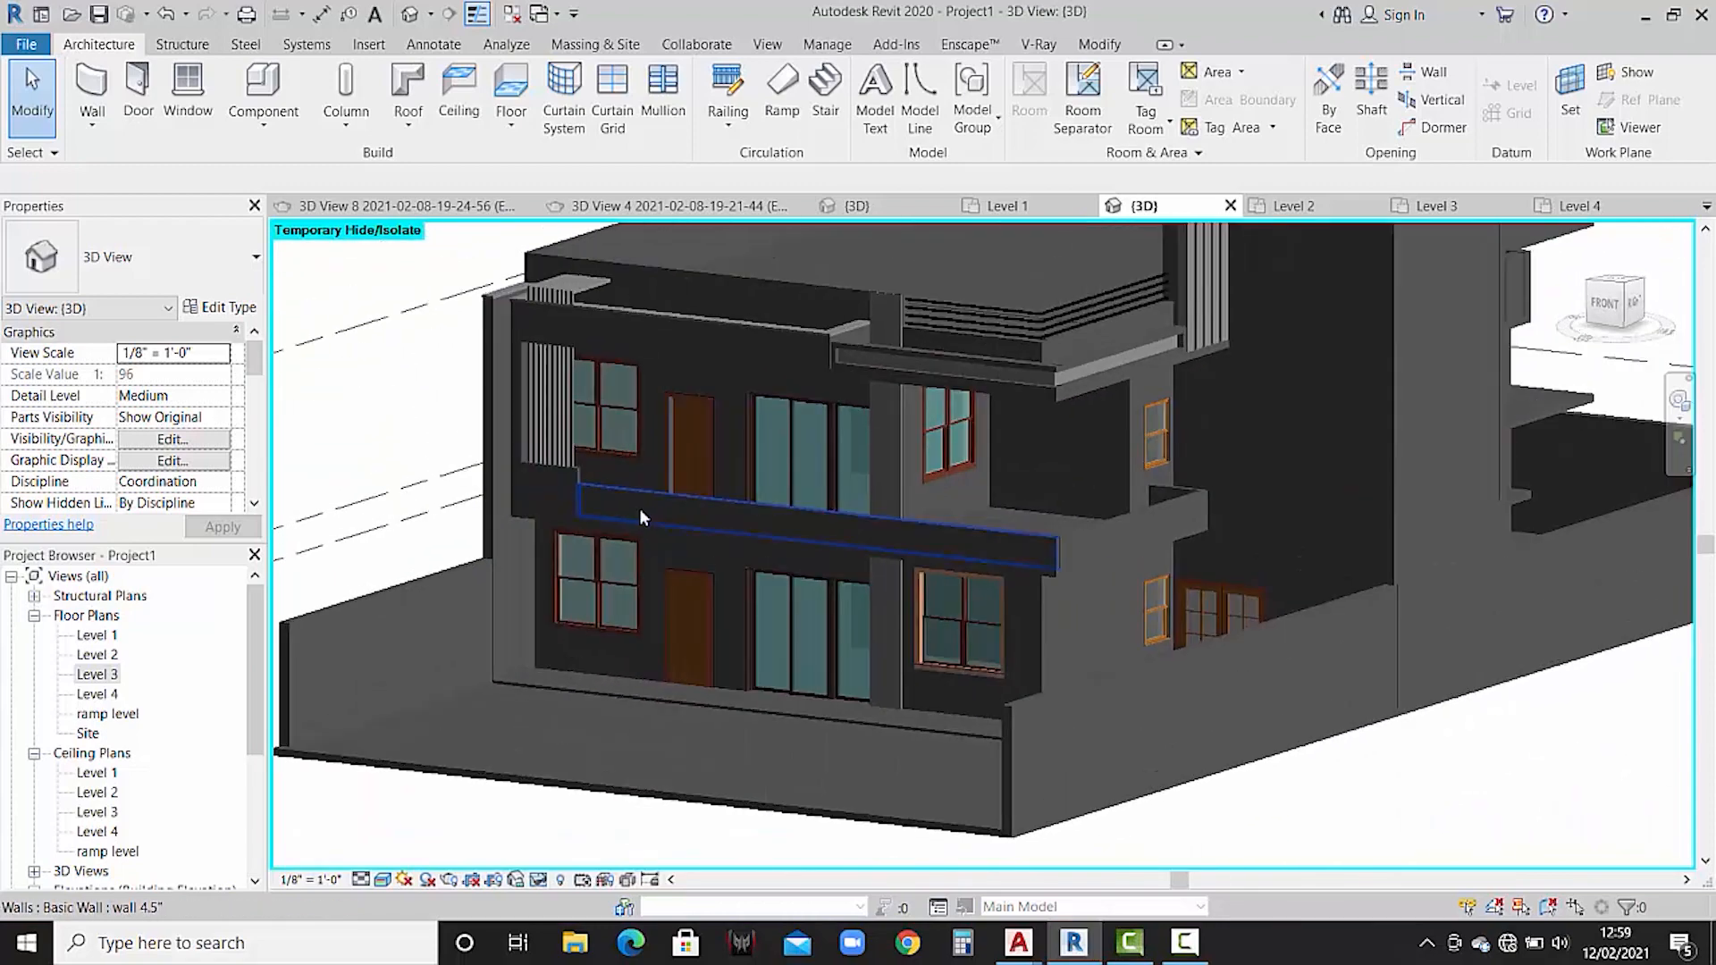
scroll(640, 517, "up", 3)
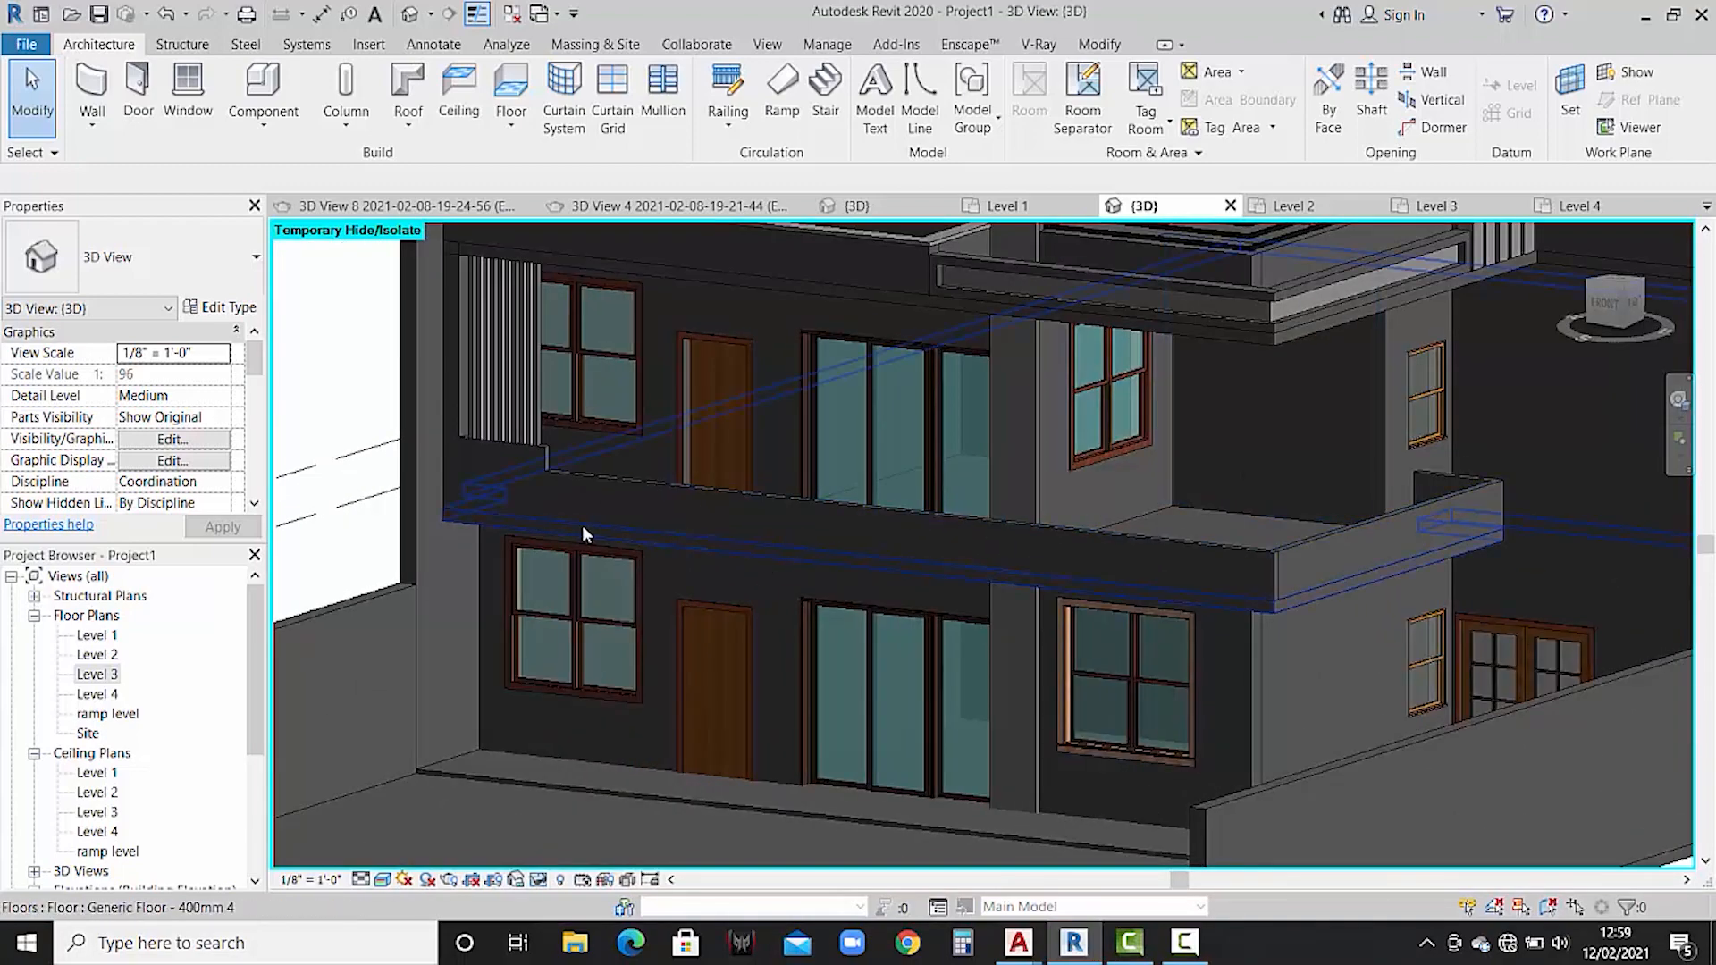
left_click(654, 483)
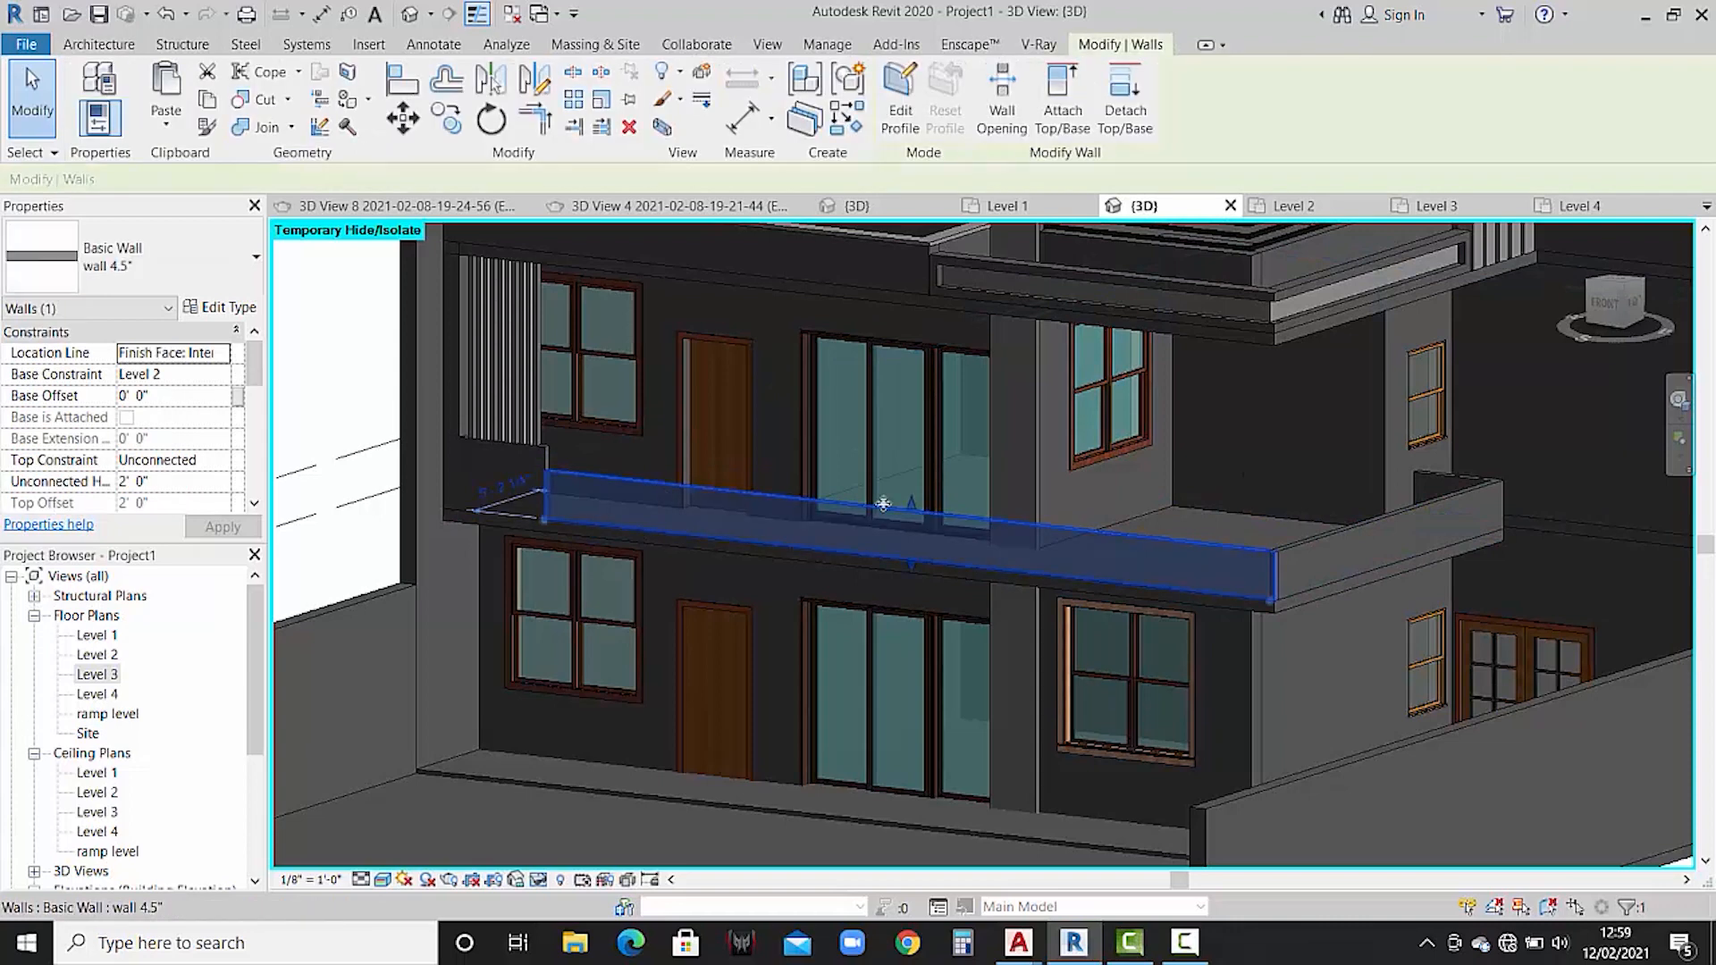
left_click(1331, 541, "ctrl")
left_click(1443, 476, "ctrl")
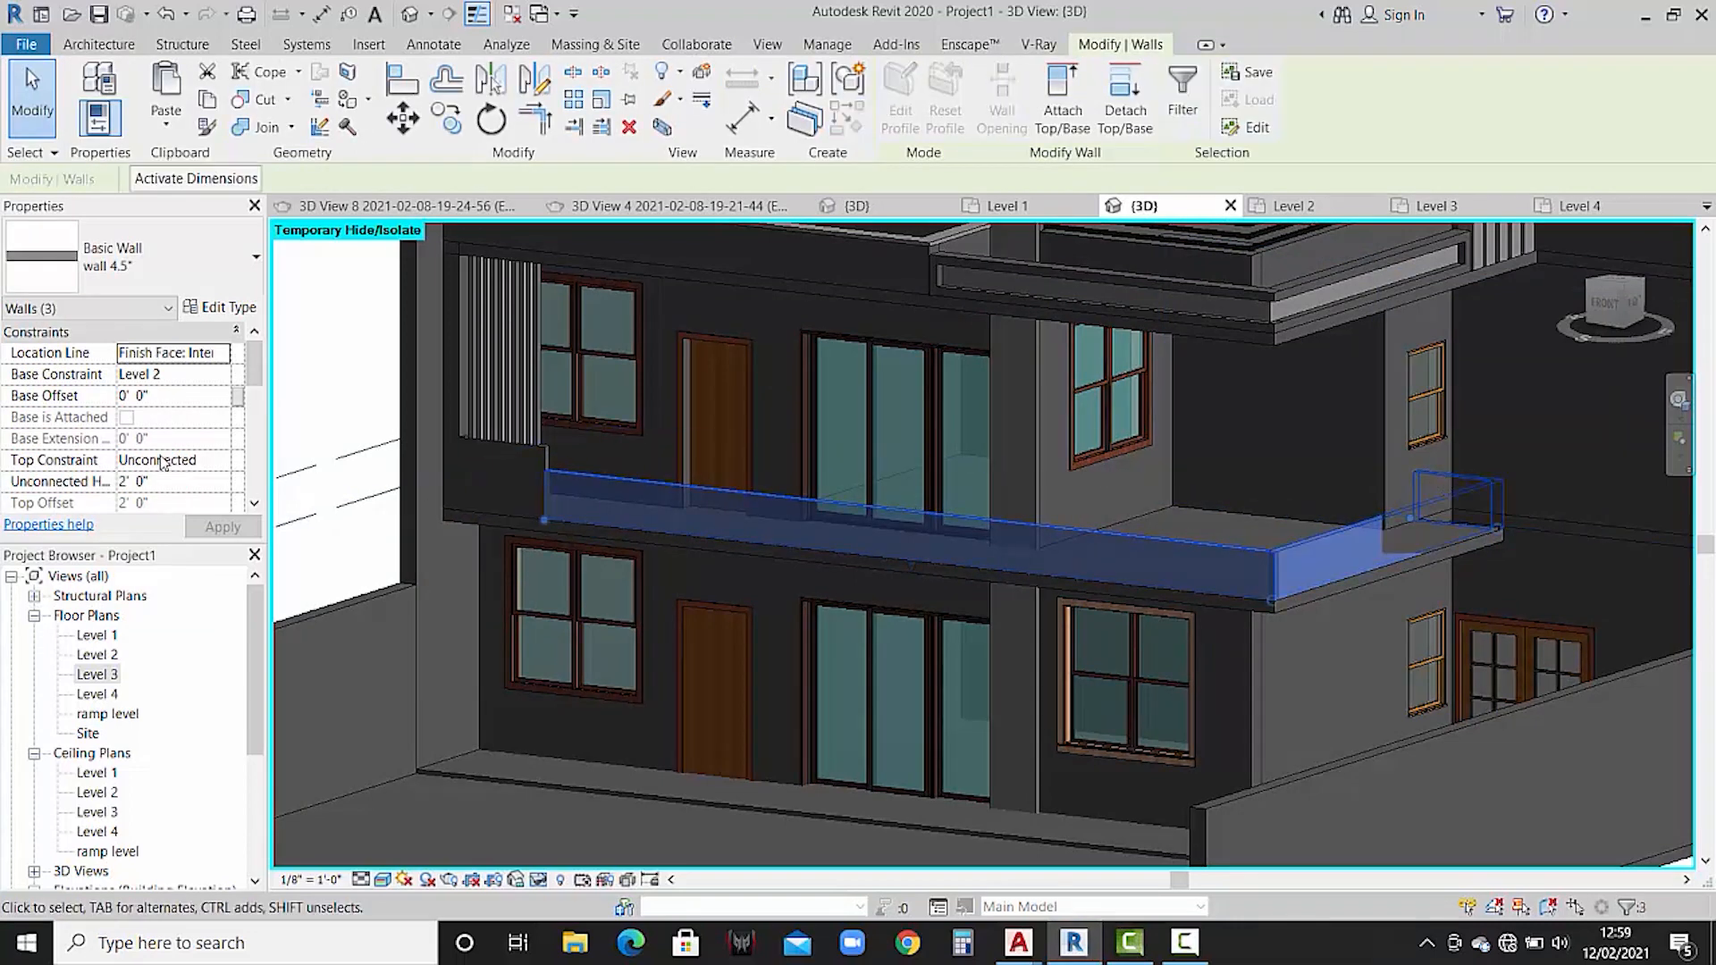
left_click(176, 484)
type("1'6")
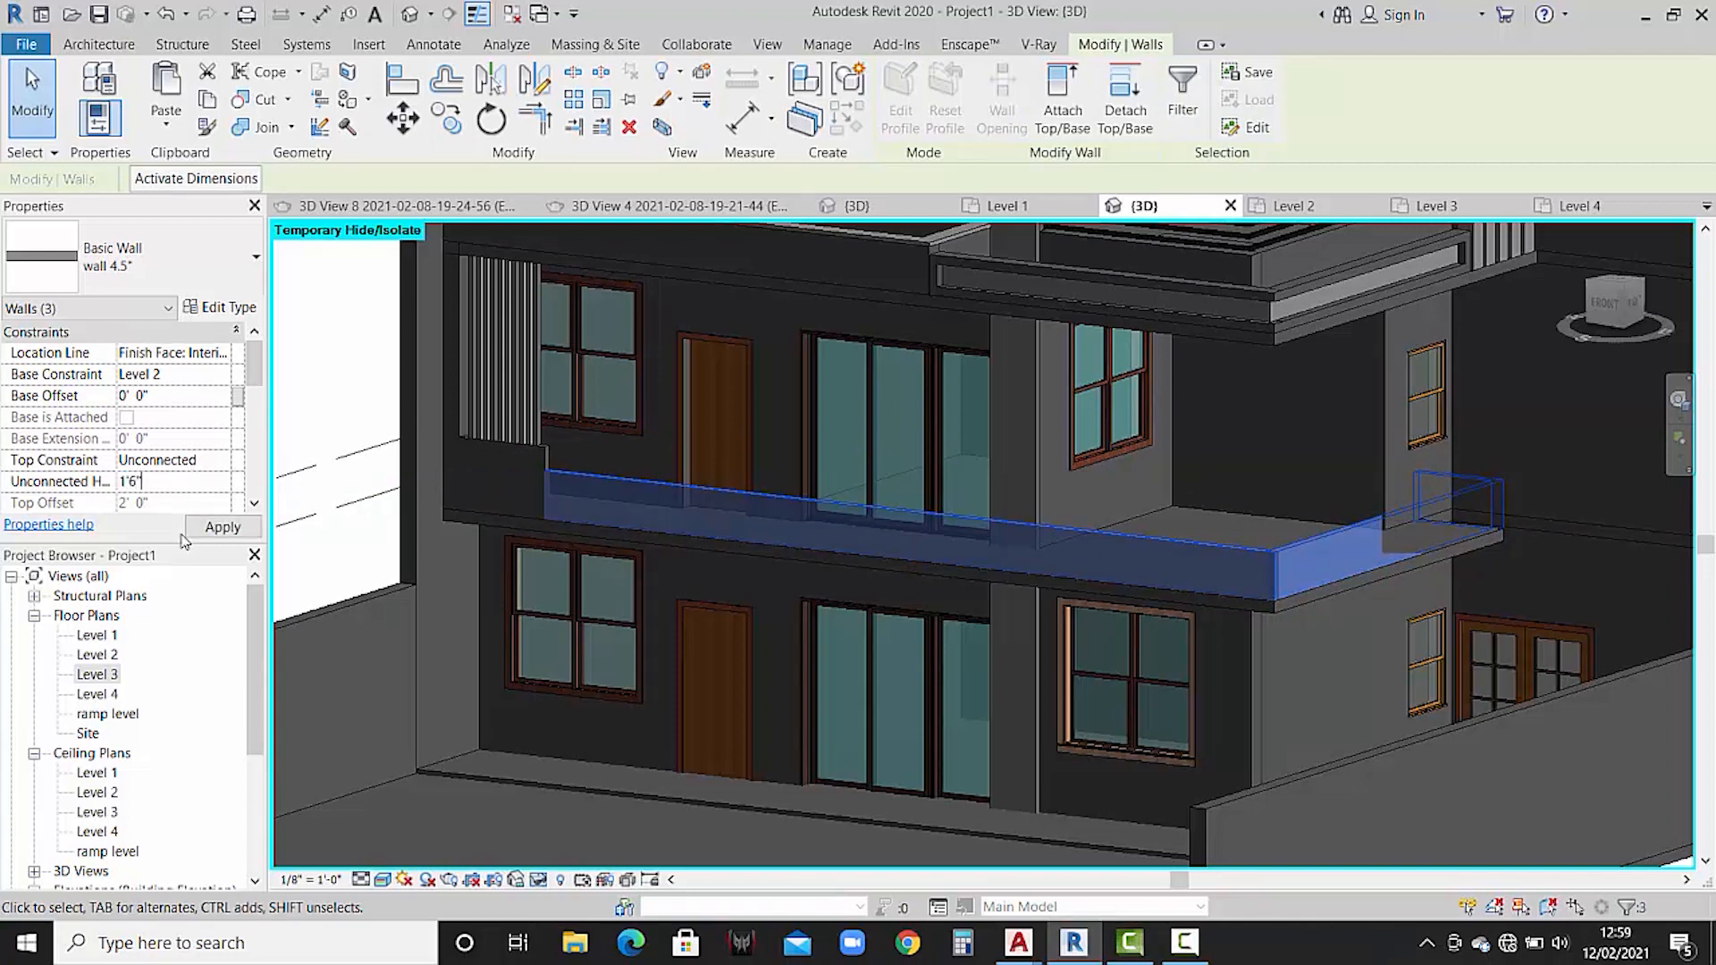
left_click(214, 528)
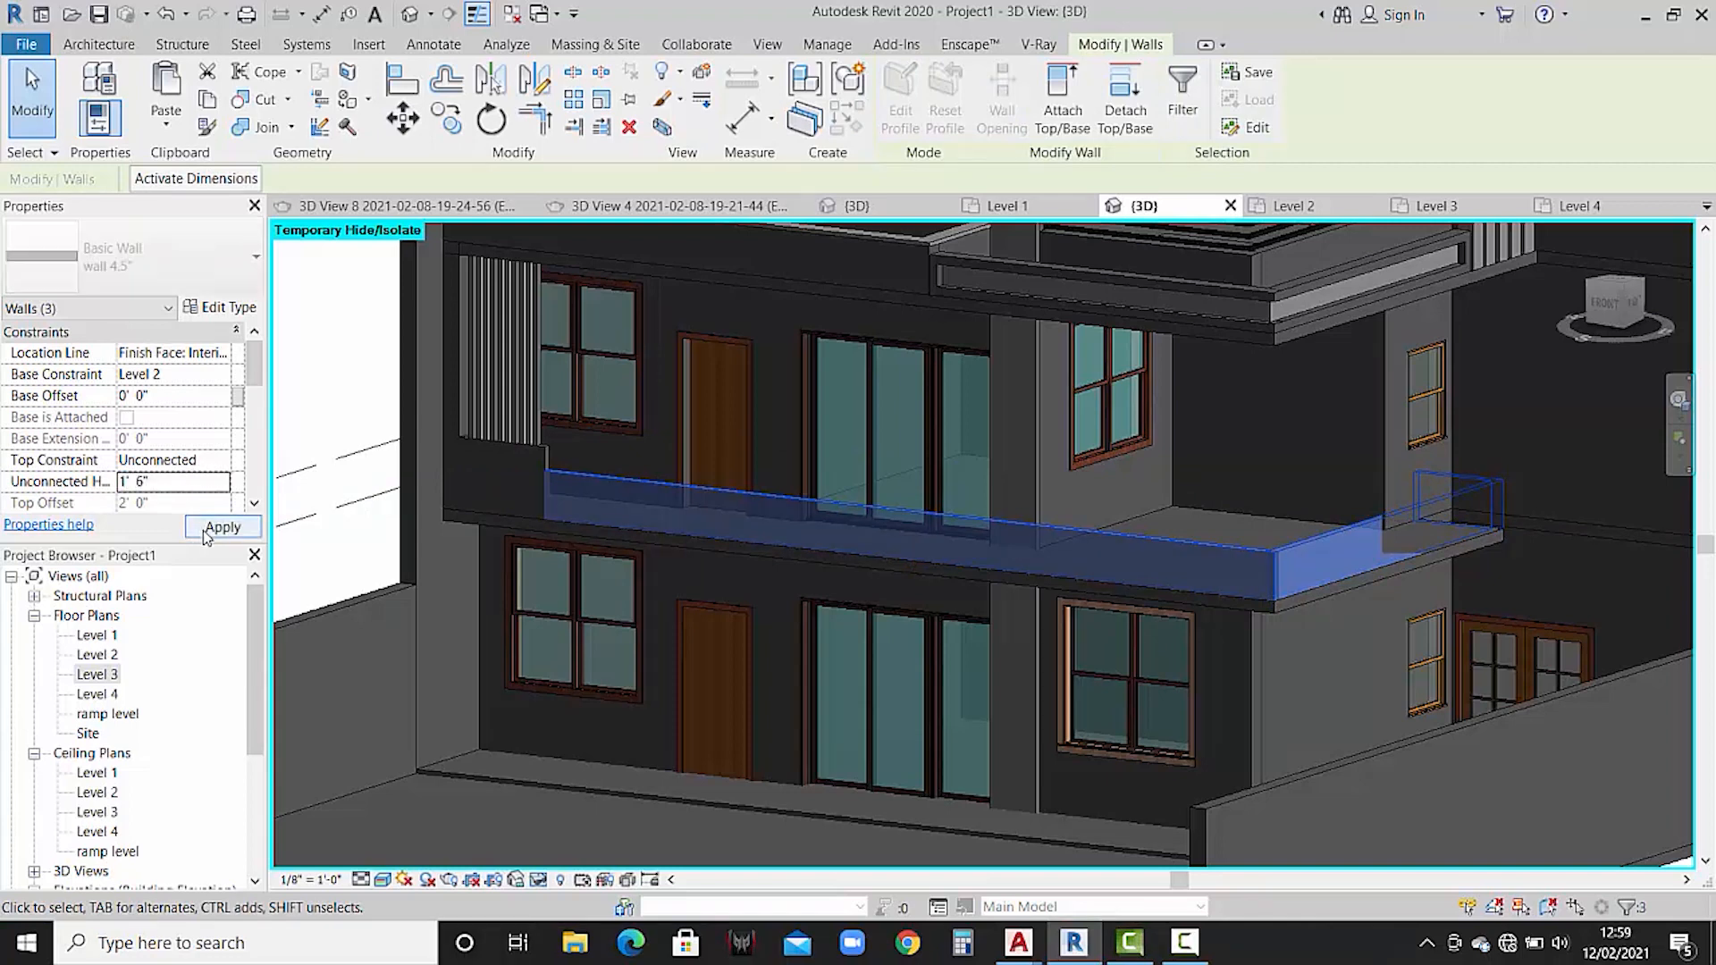
key("Escape")
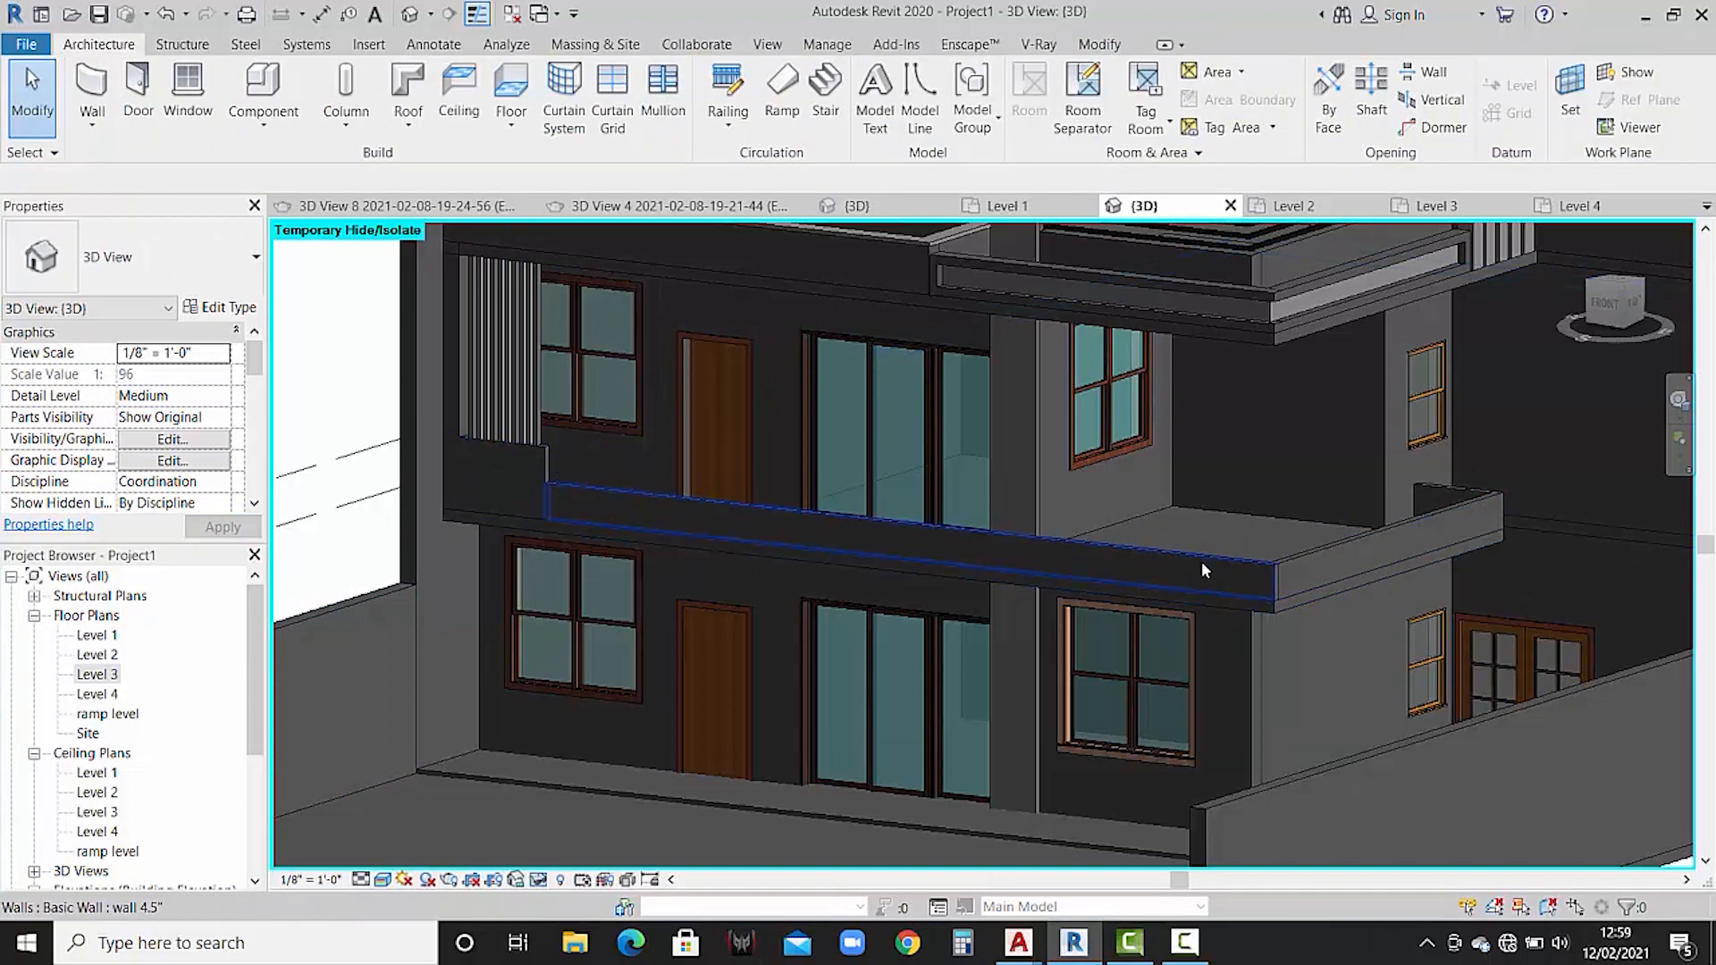
- Examine the glass curtain-wall balustrade on the front balcony in the reference project's 3D view
left_click(857, 206)
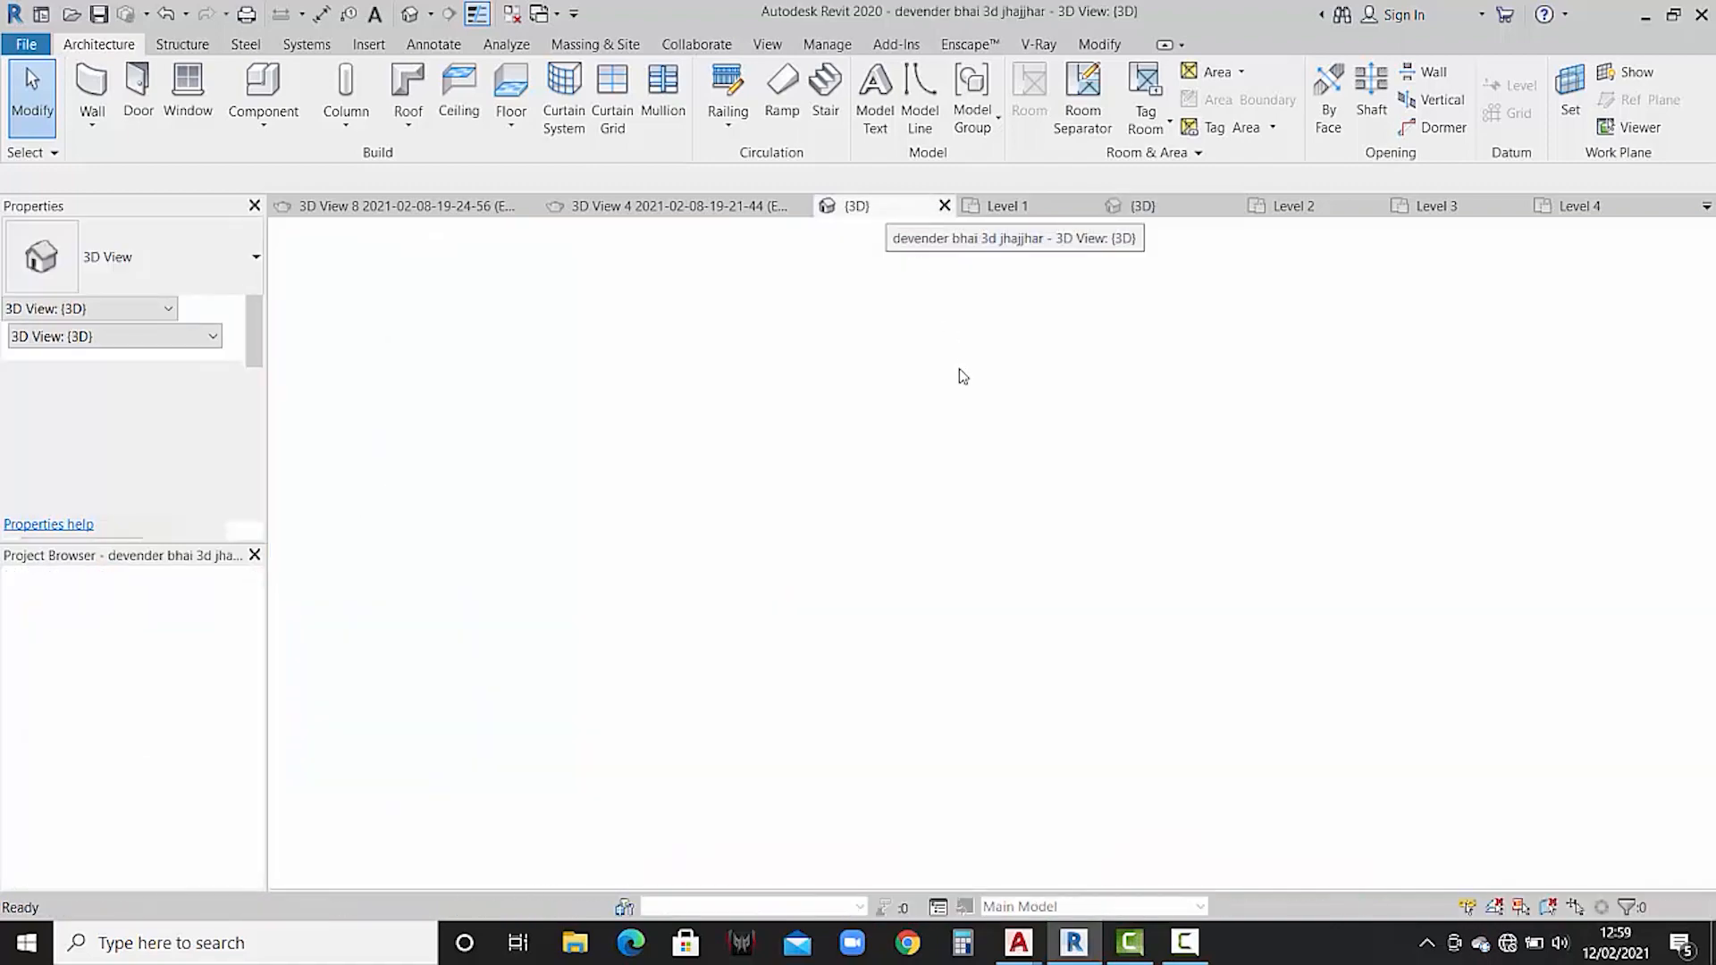
scroll(844, 643, "down", 4)
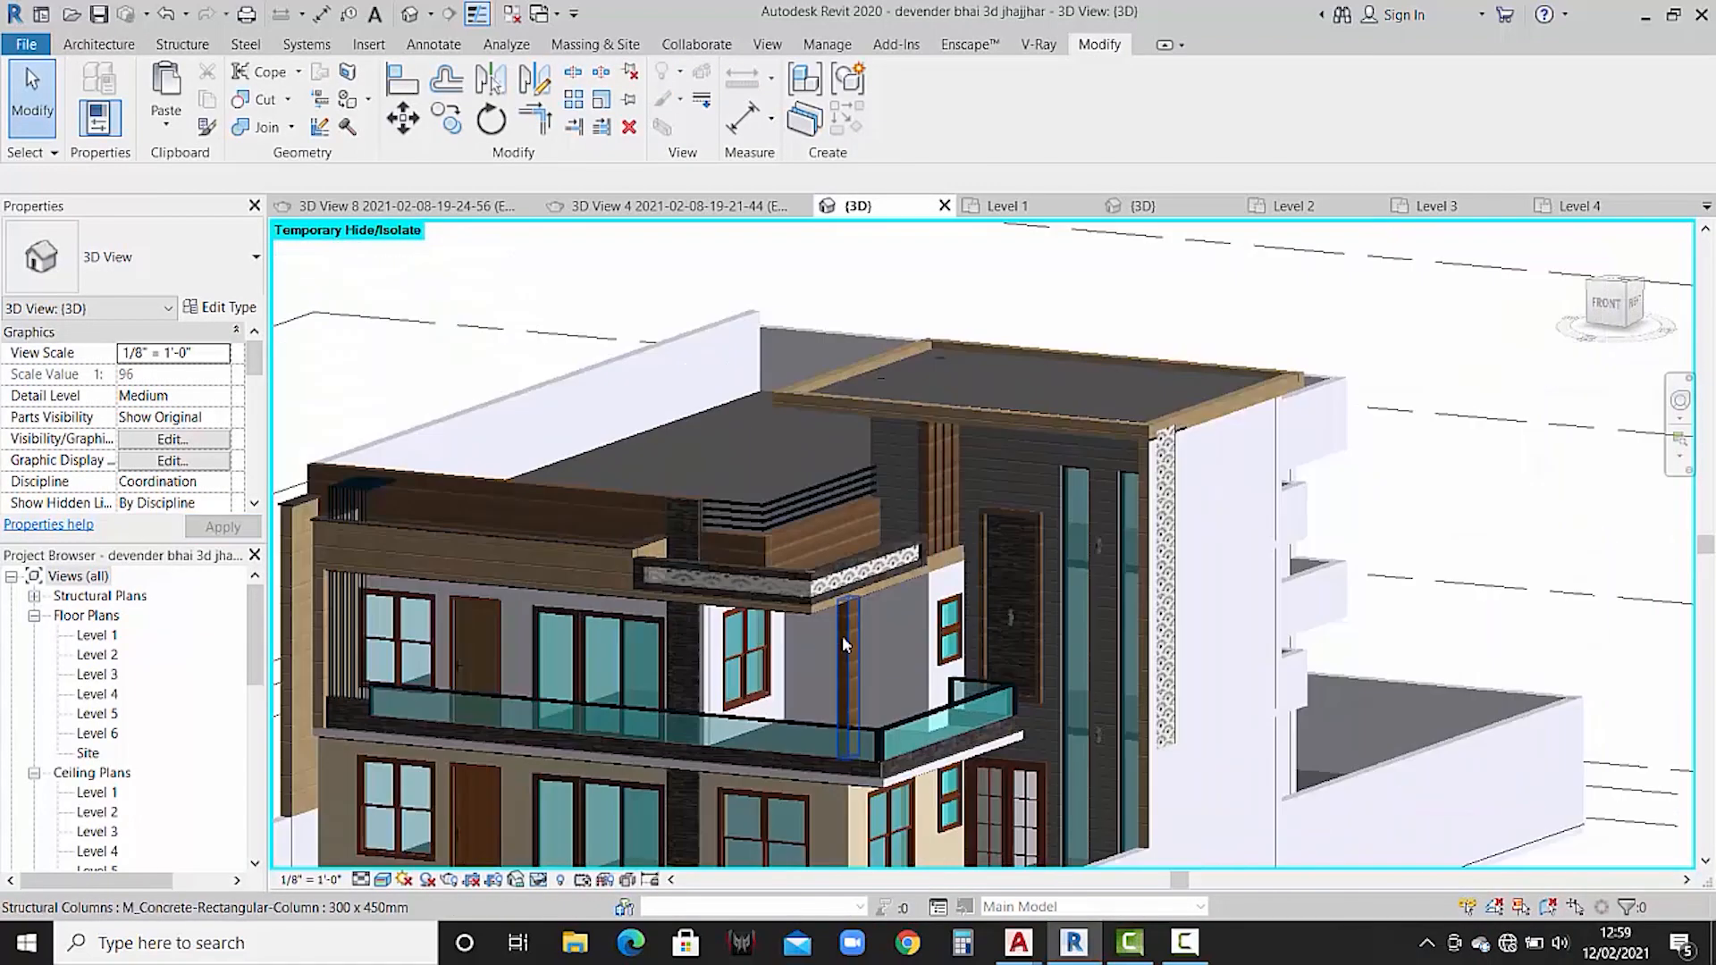
scroll(845, 644, "down", 2)
scroll(504, 635, "up", 6)
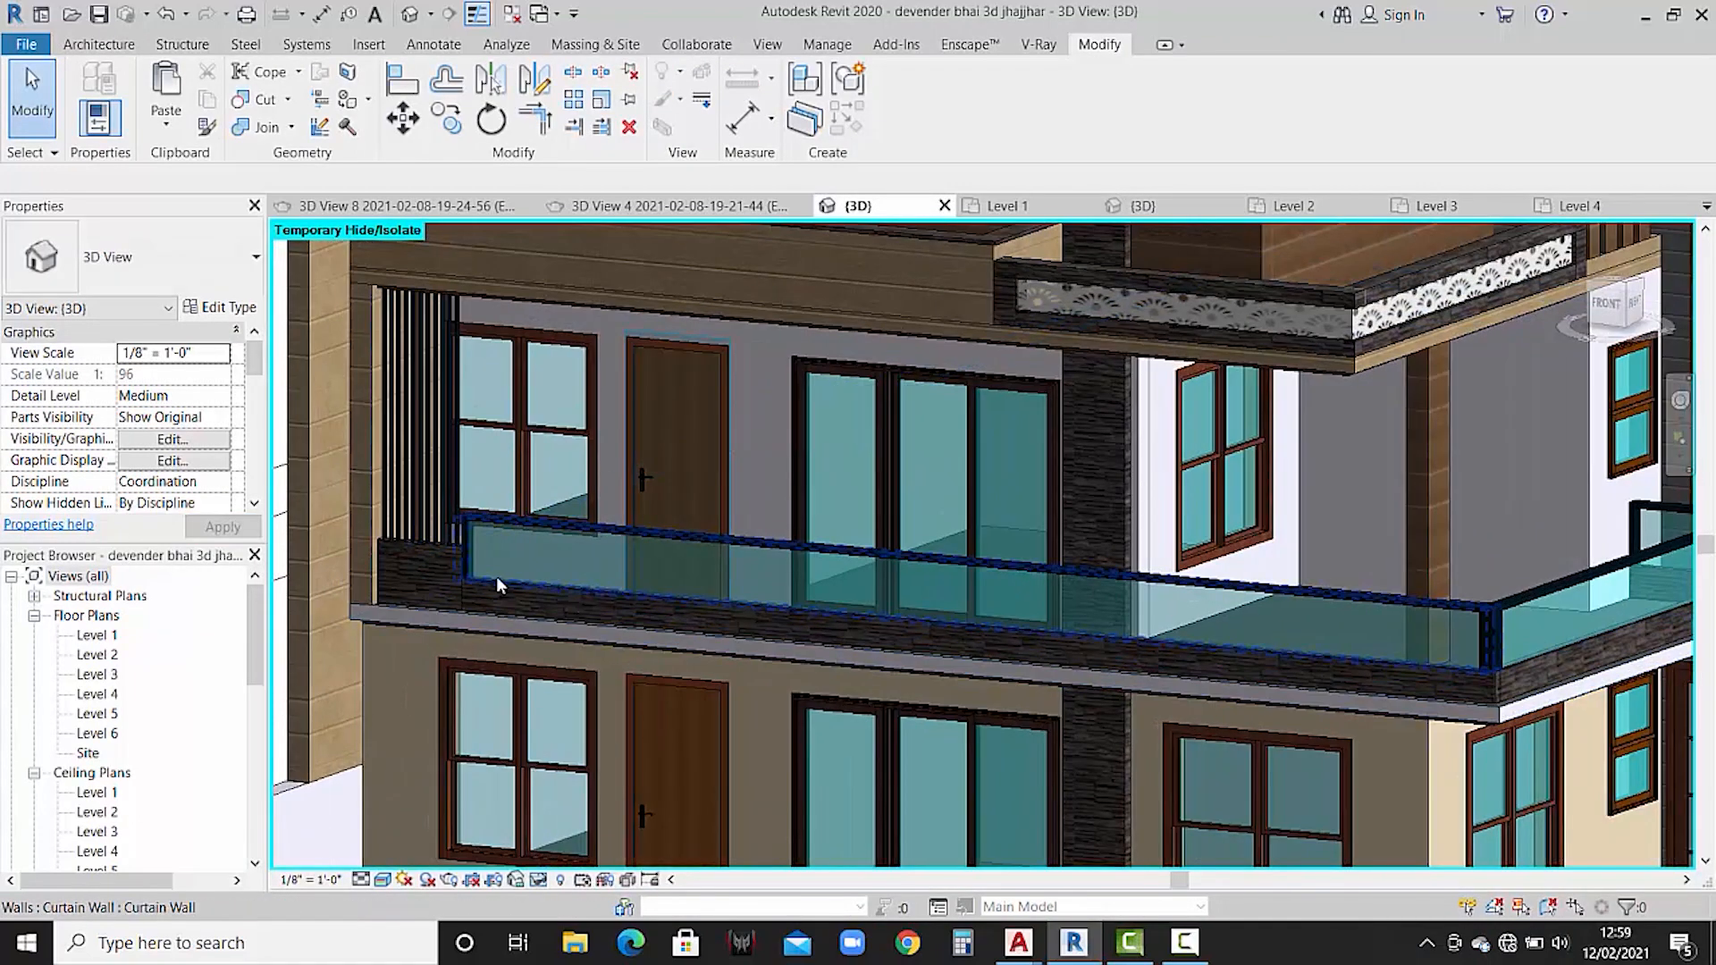
scroll(464, 528, "up", 2)
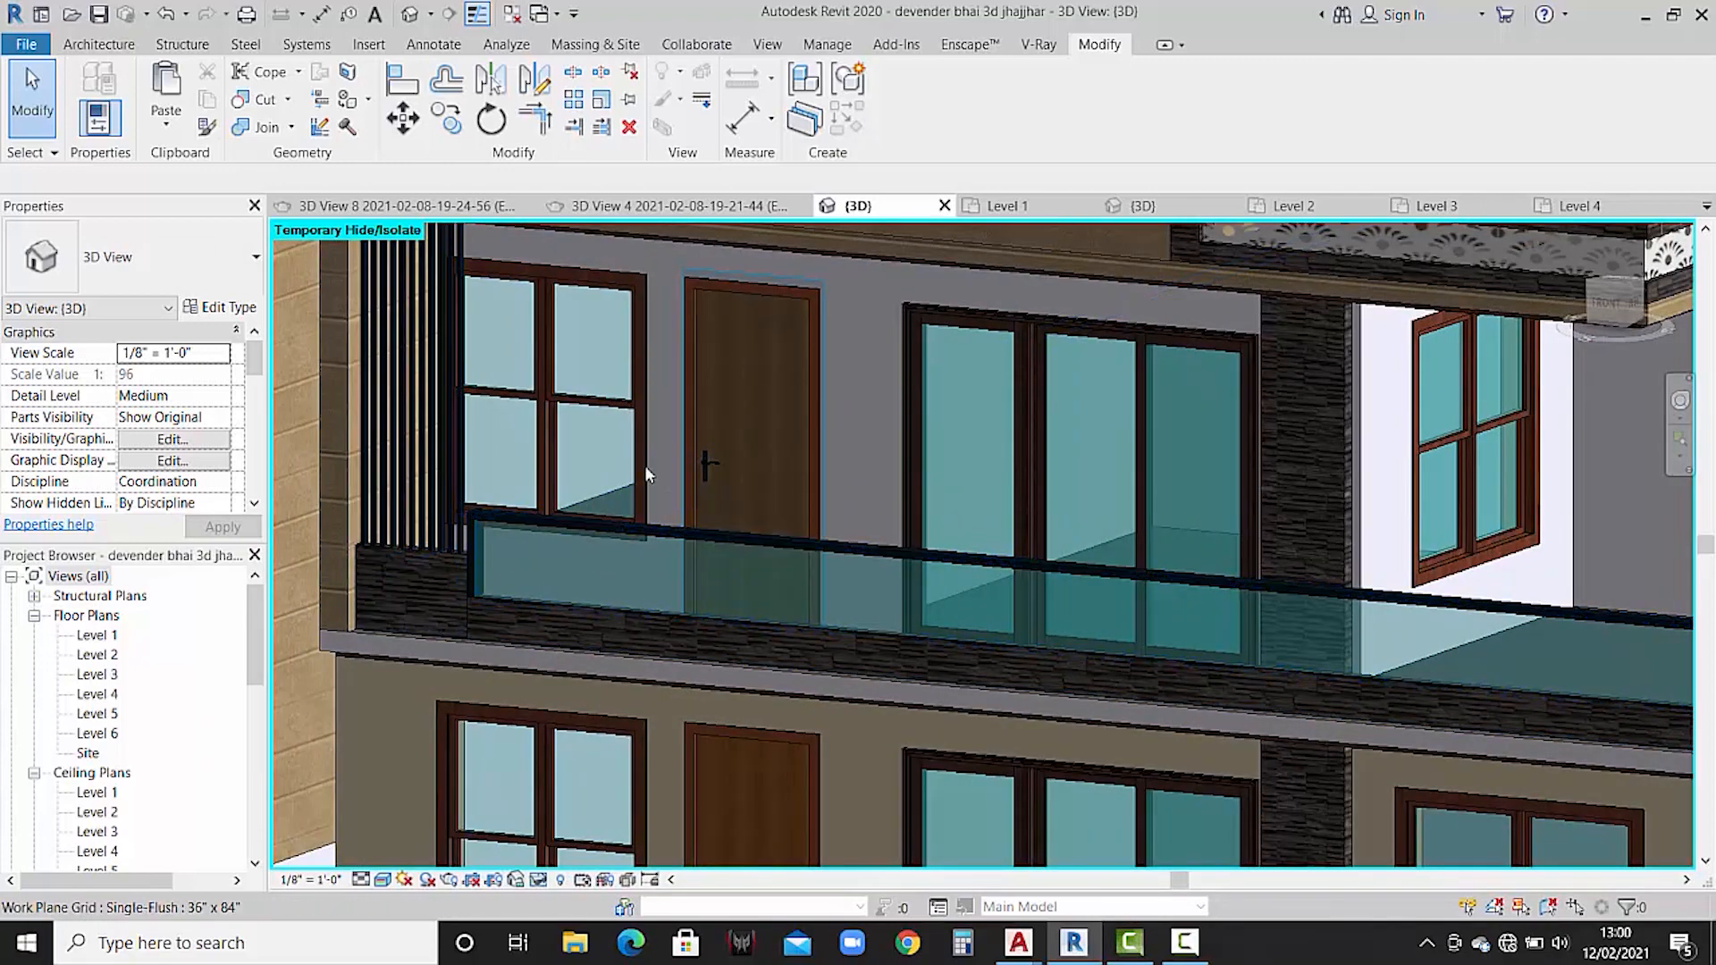
- Switch back to Project1 and open the Level 2 floor plan at the front balcony
left_click(1140, 205)
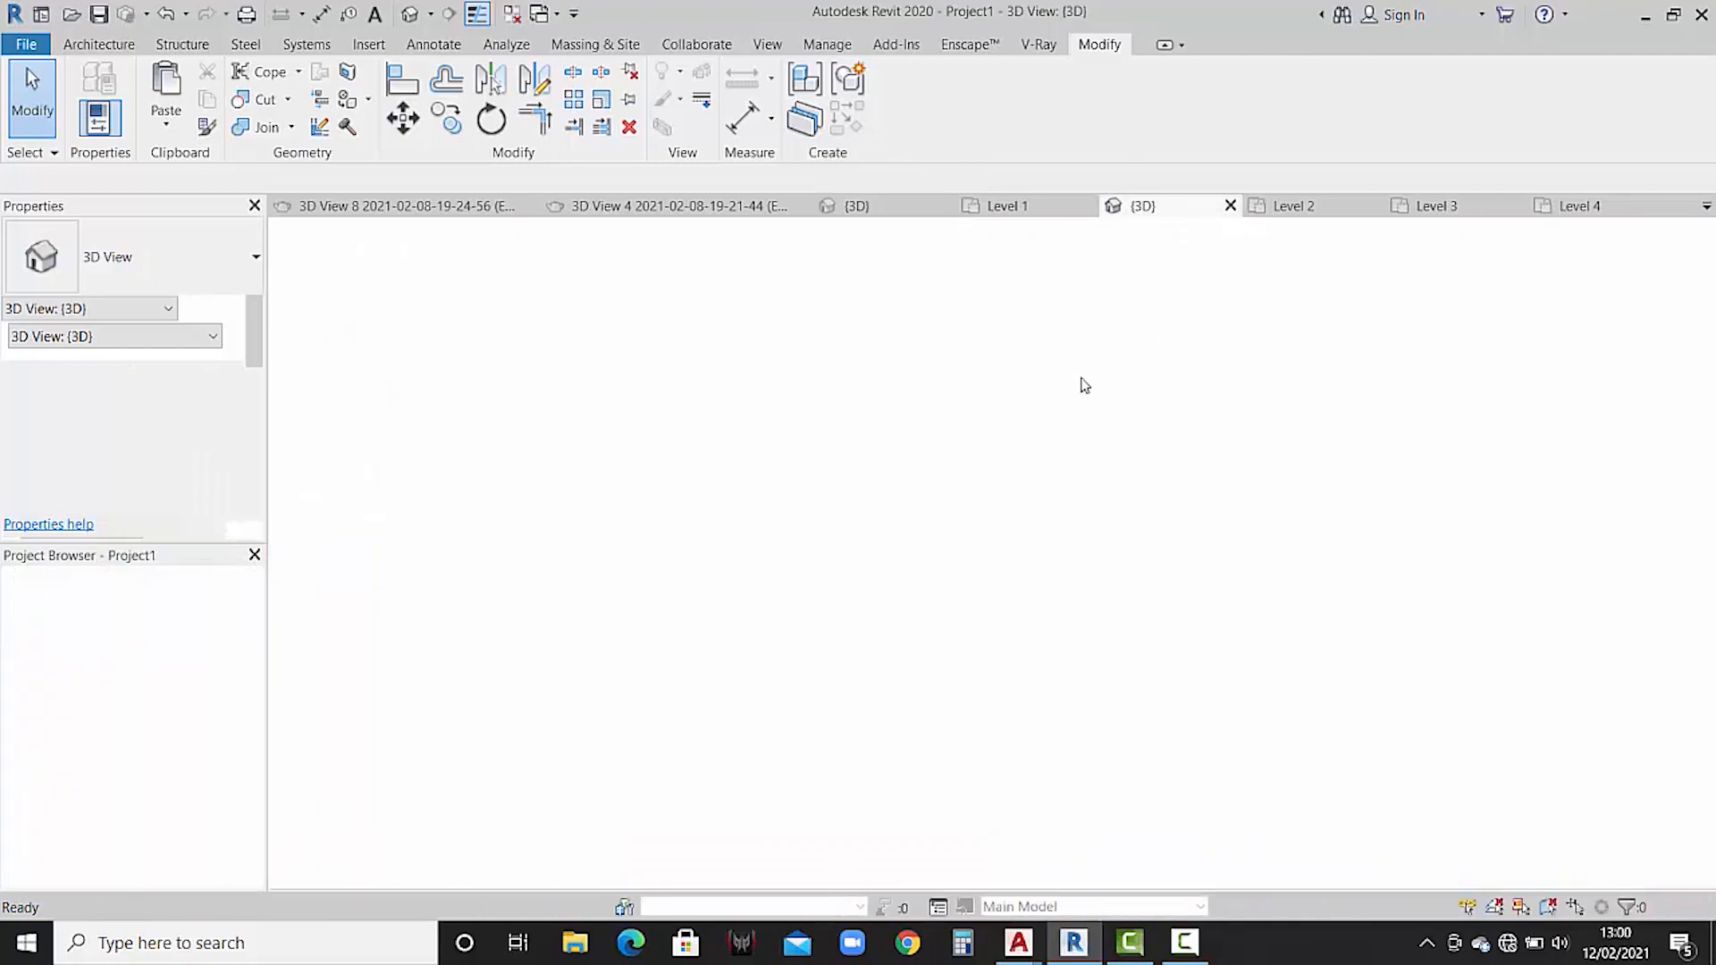
scroll(581, 495, "down", 5)
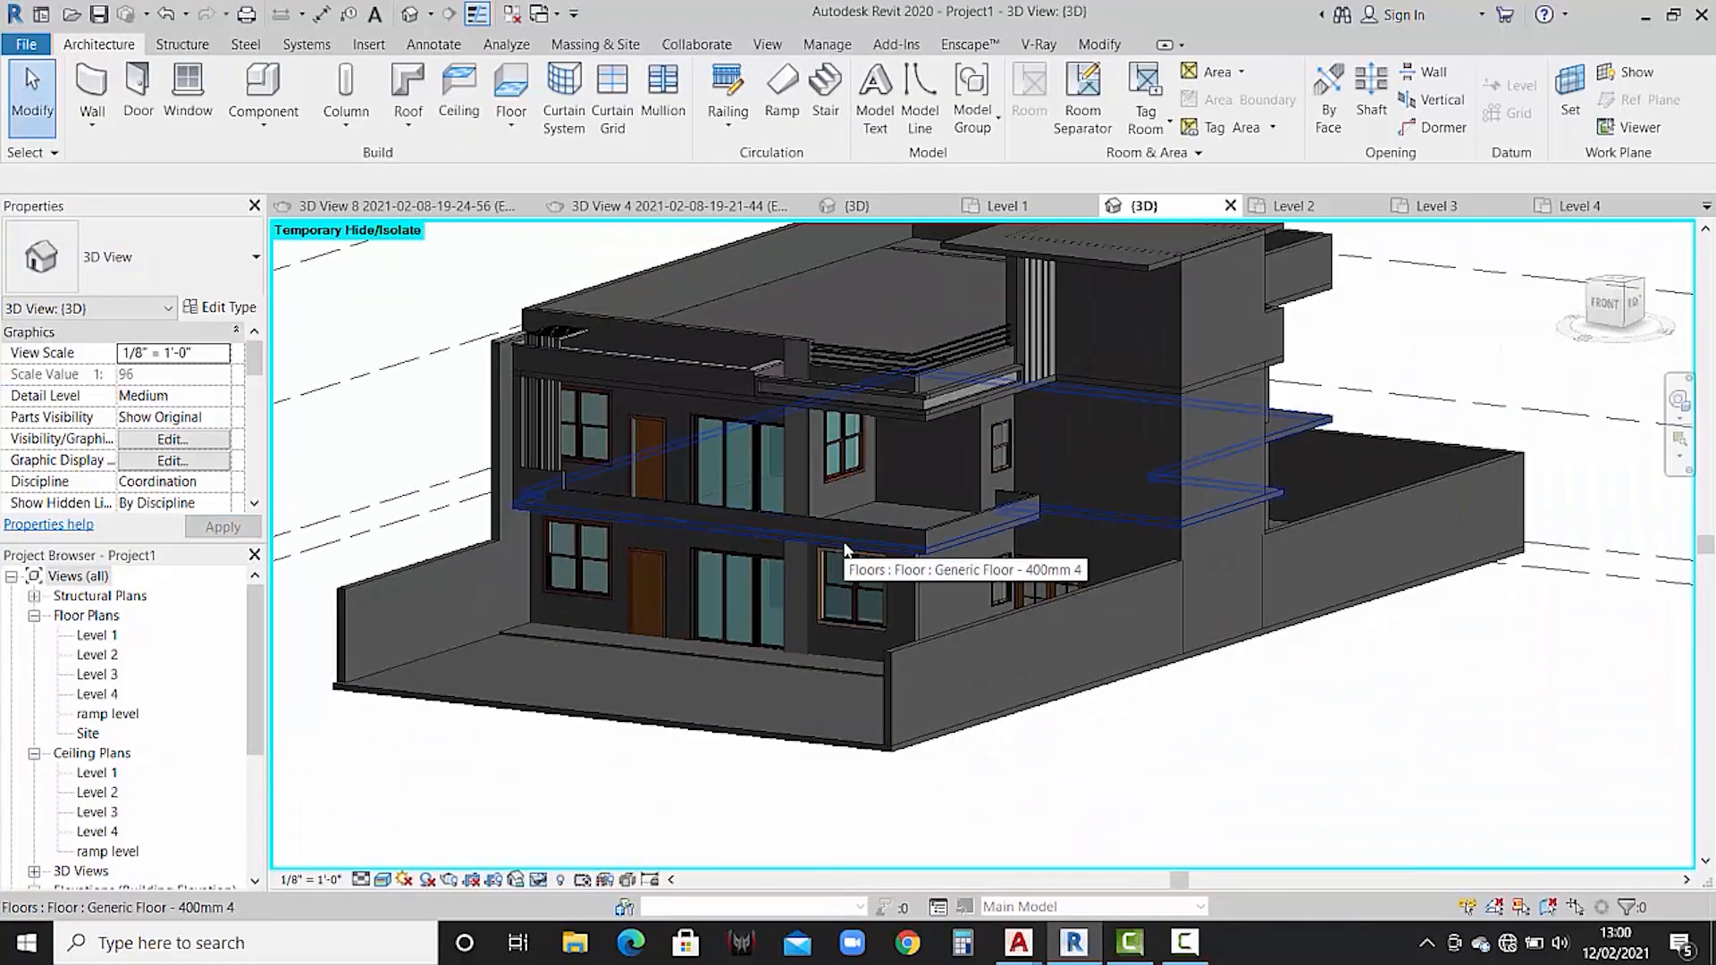
double_click(98, 655)
scroll(679, 608, "down", 4)
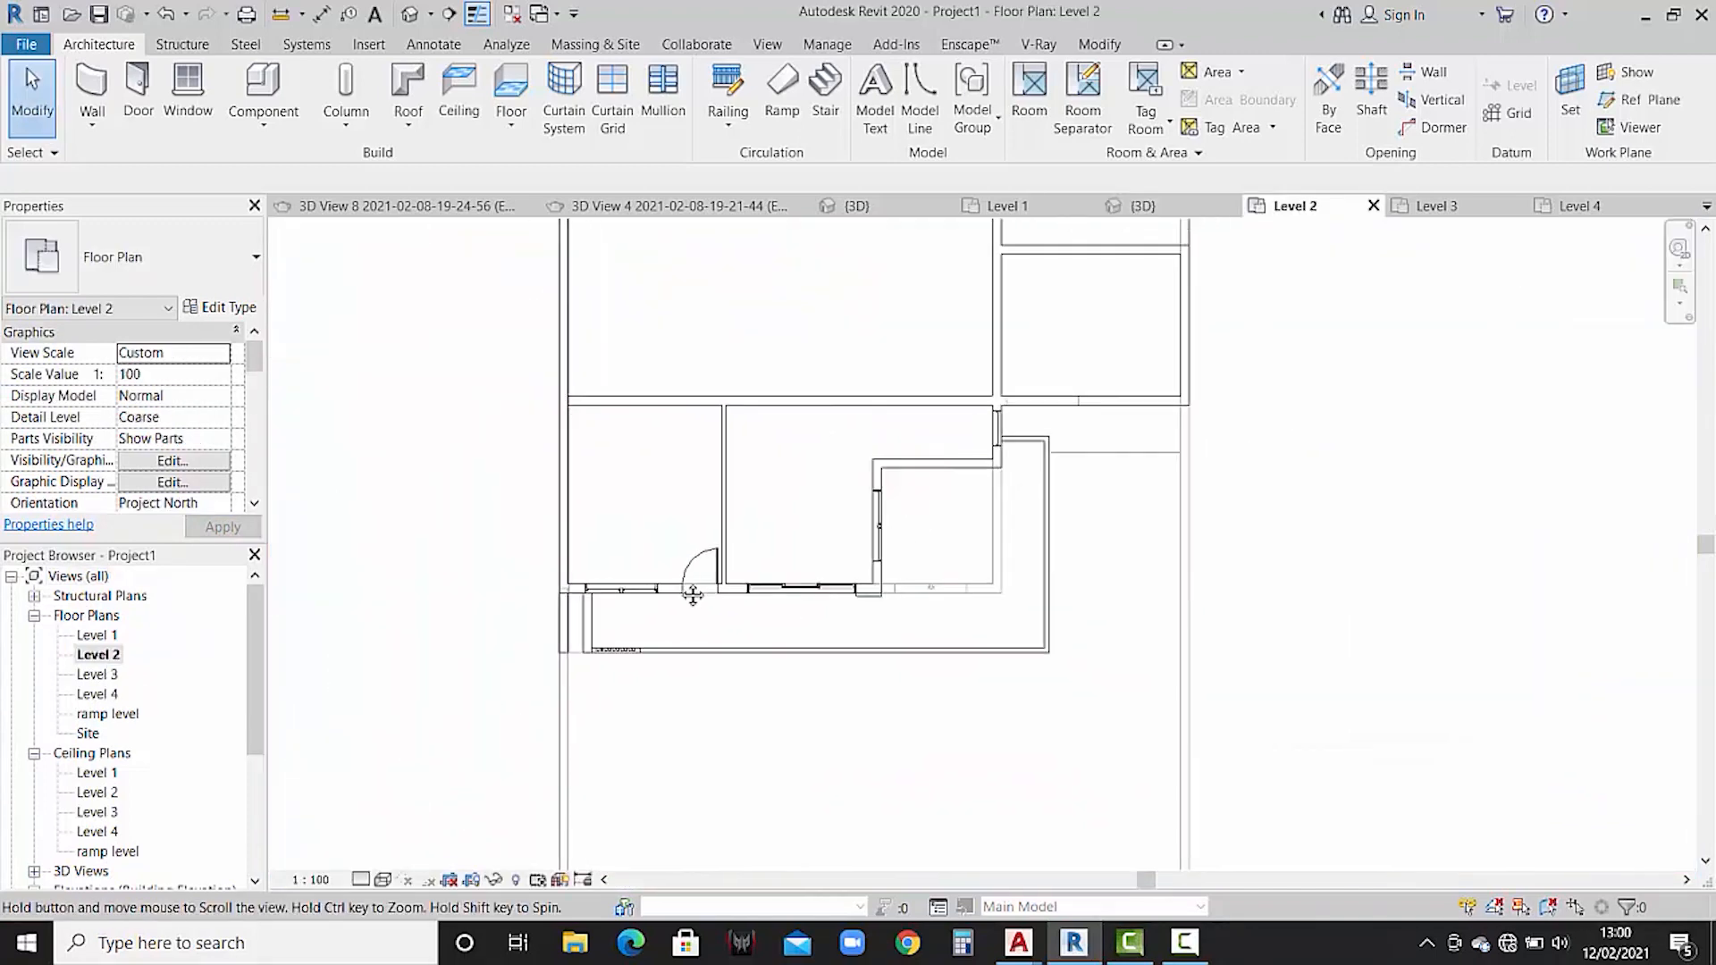
scroll(666, 615, "up", 4)
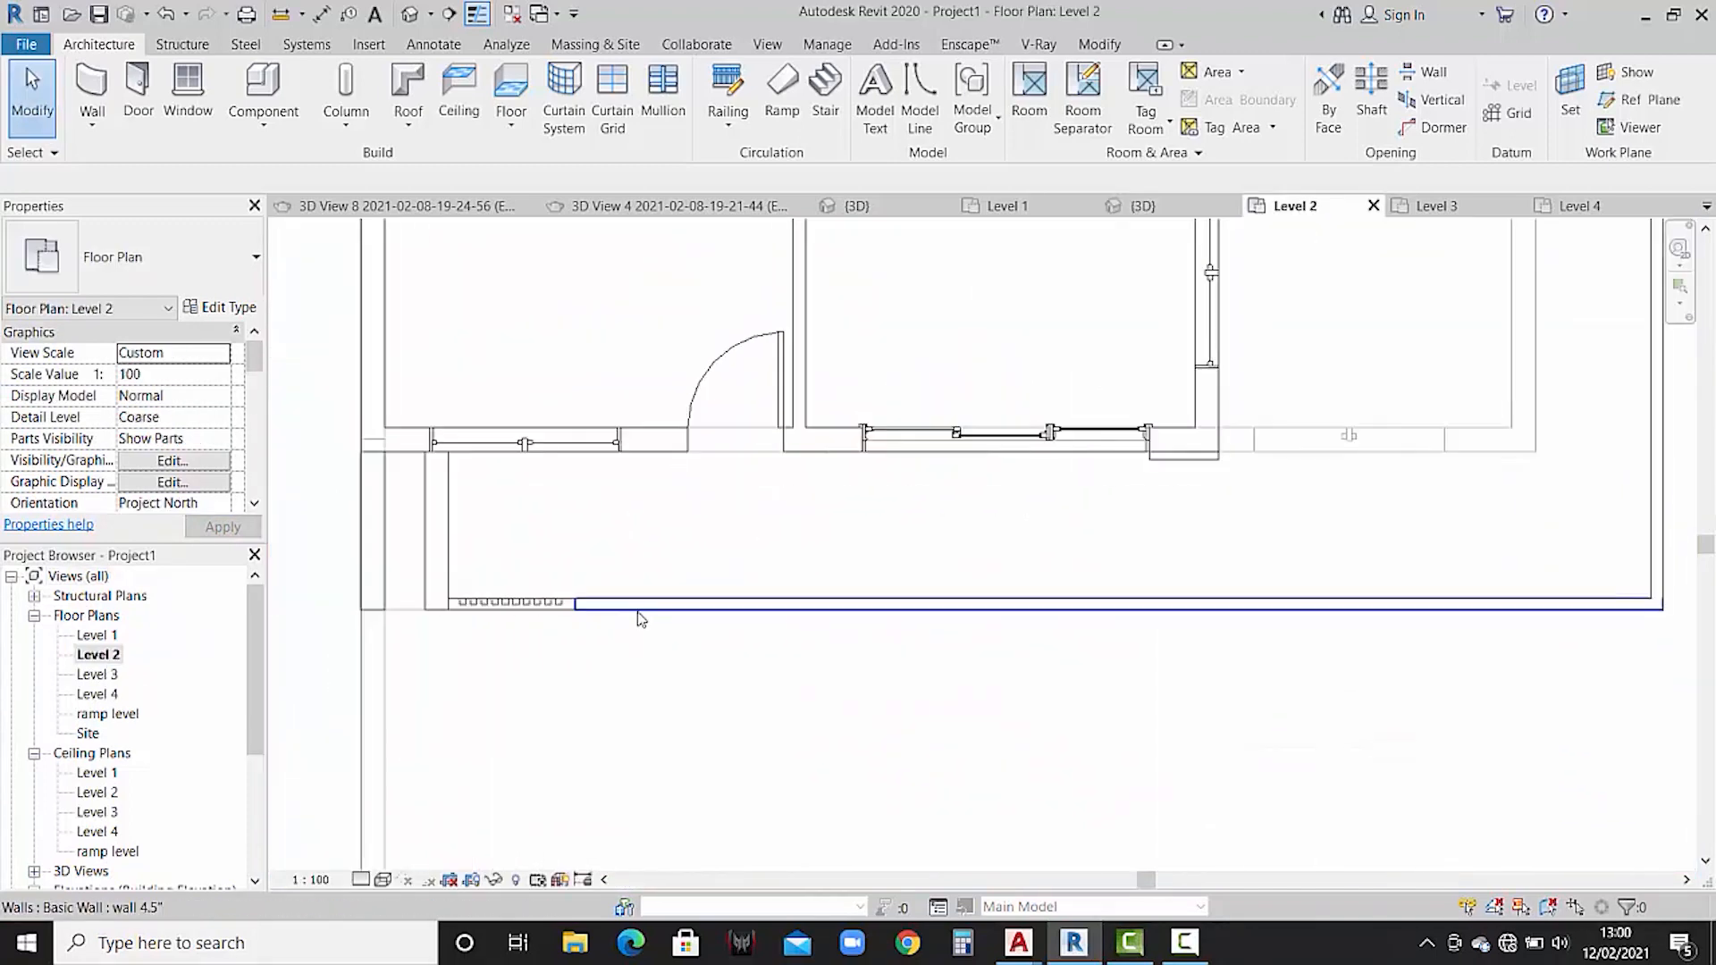
- Start a Curtain Wall on Level 2 with a base offset of 1' 6" and an unconnected height of 2' 3"
left_click(92, 125)
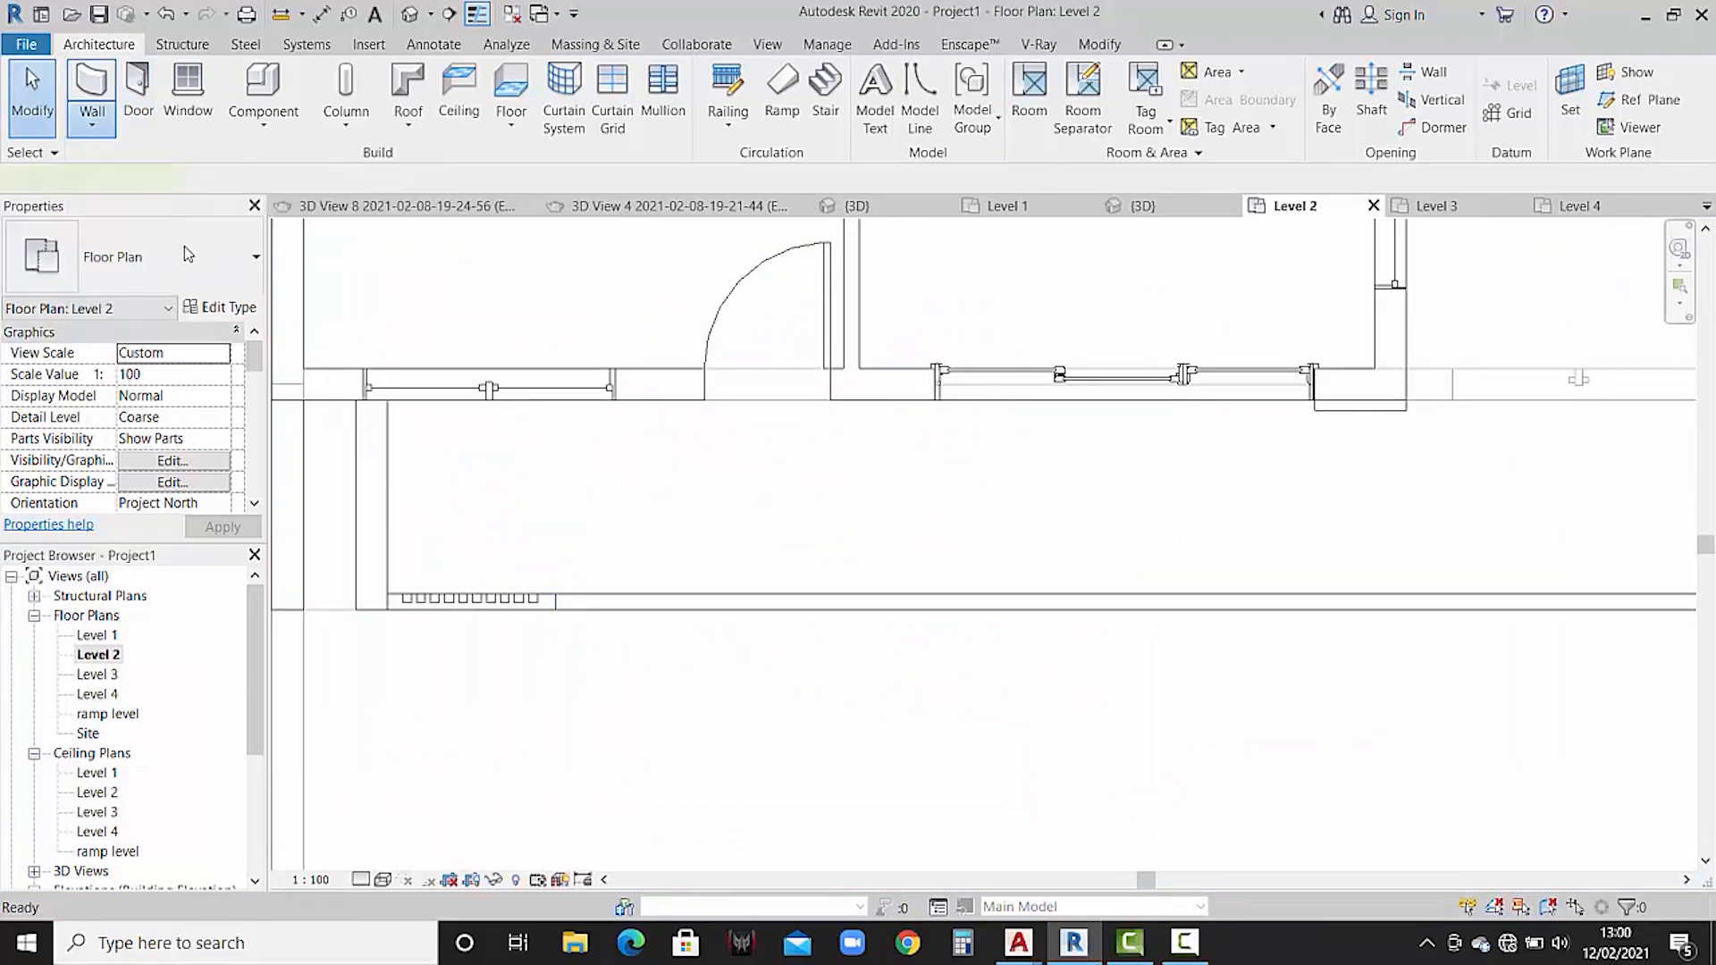
left_click(187, 256)
left_click(125, 628)
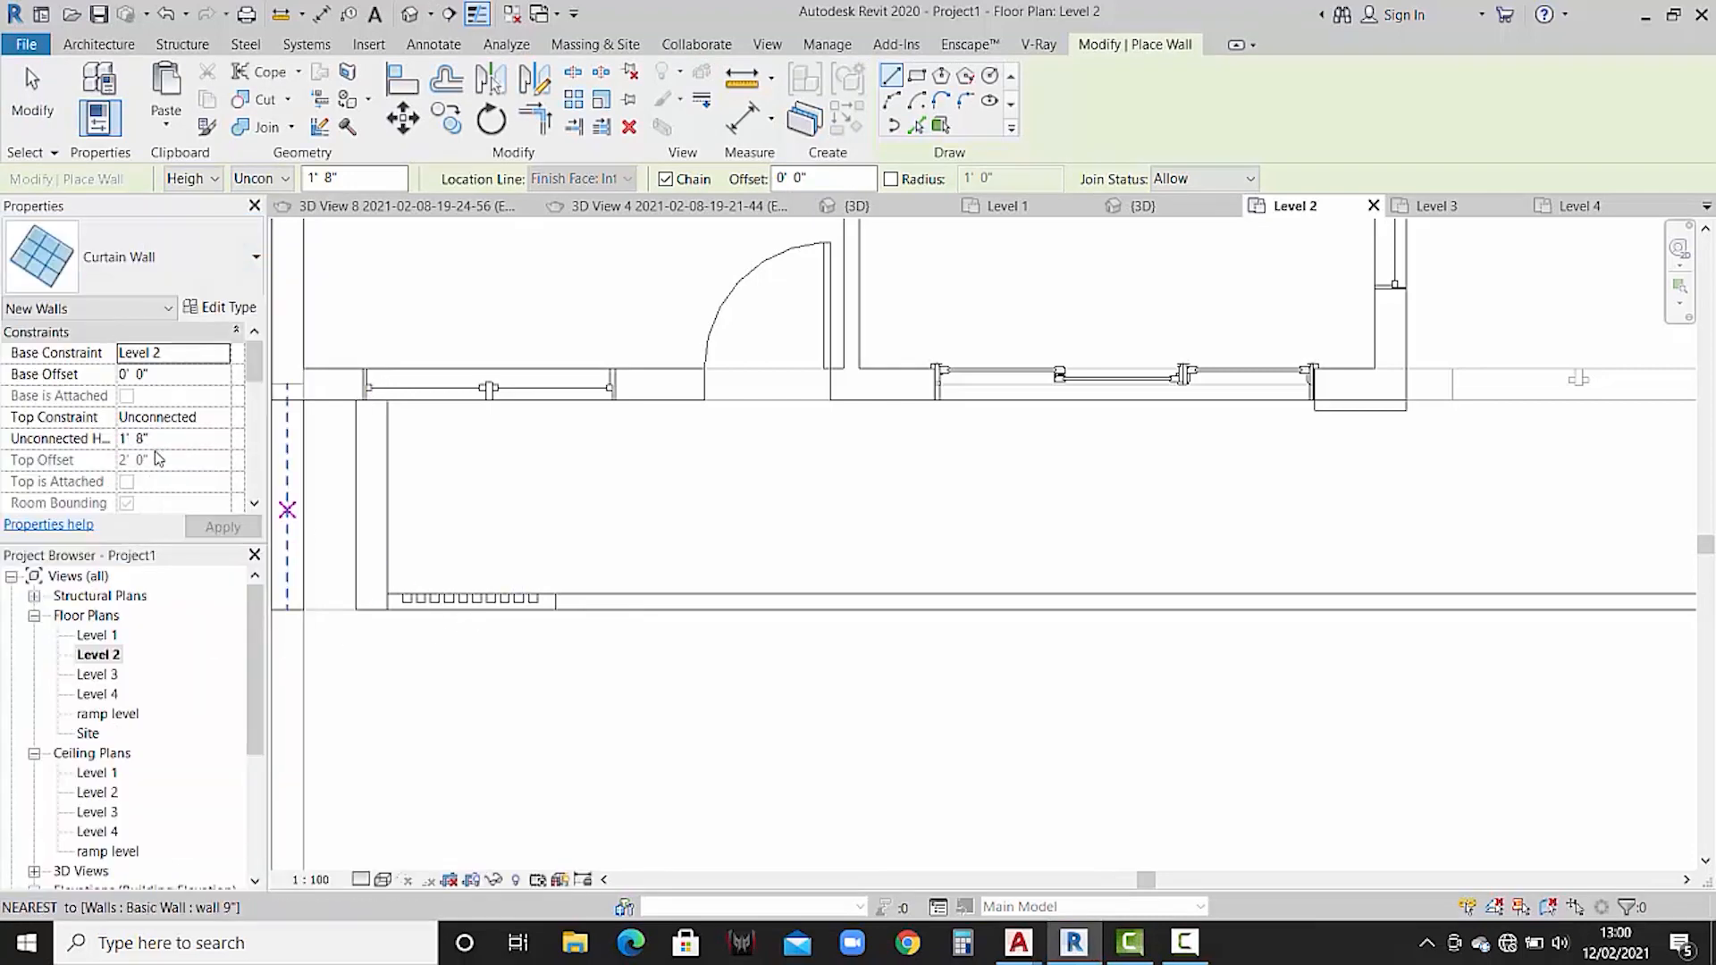
left_click(158, 379)
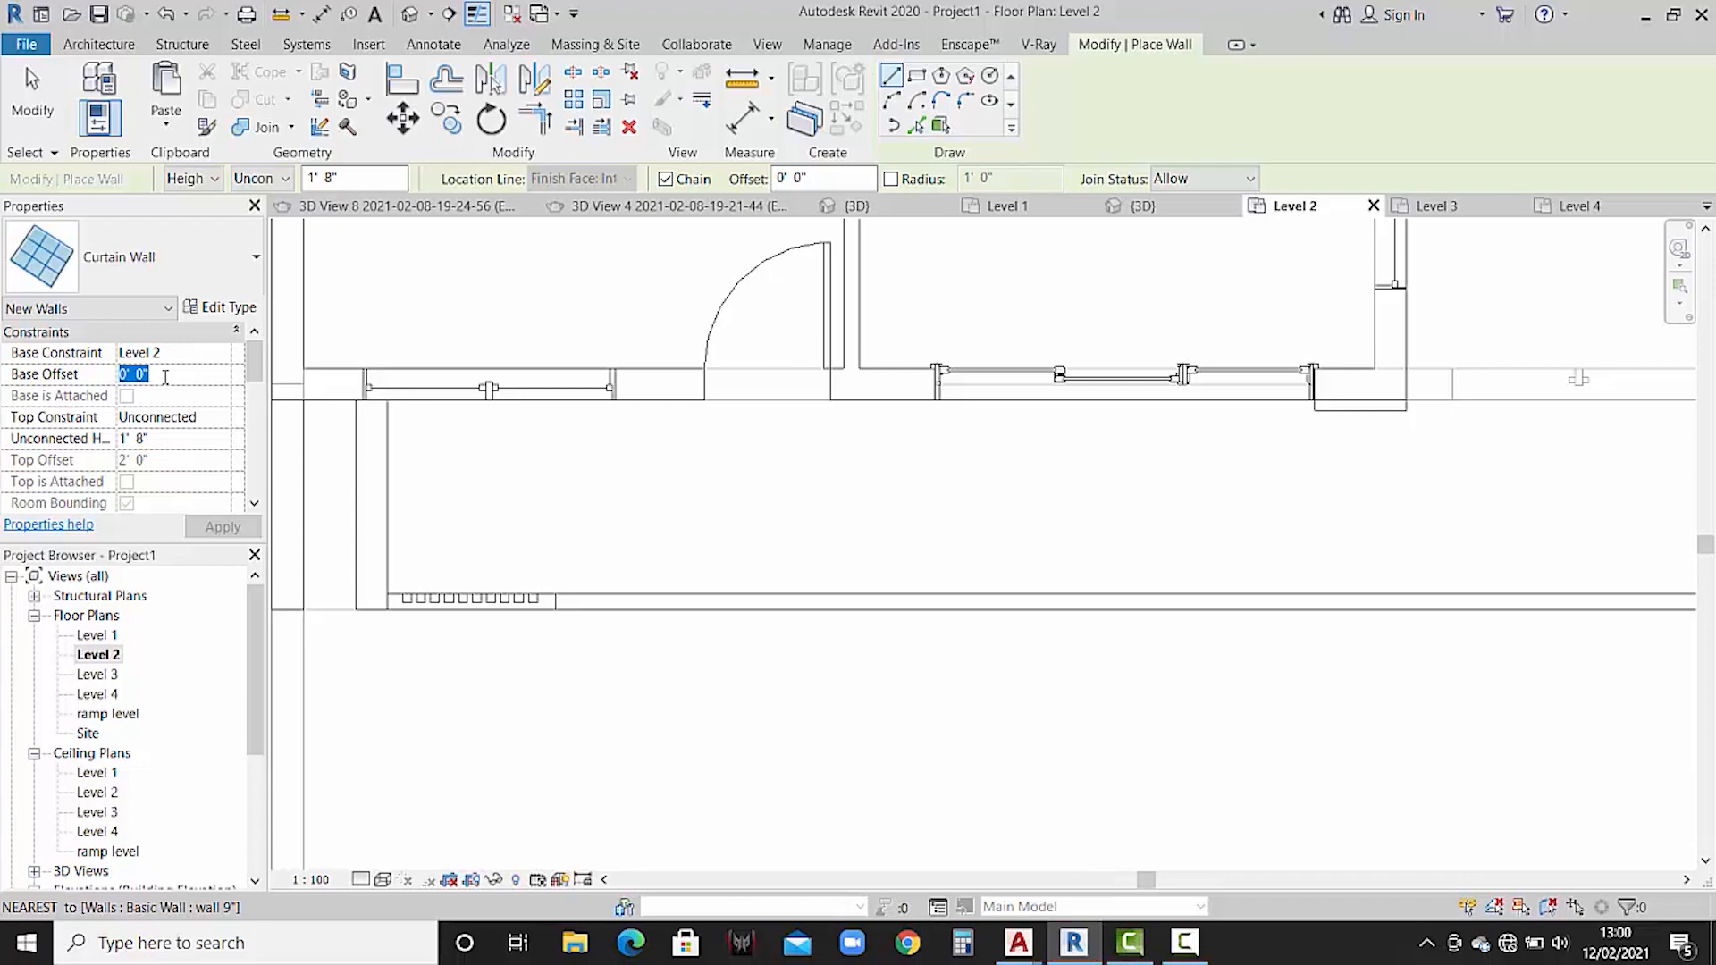
type("1")
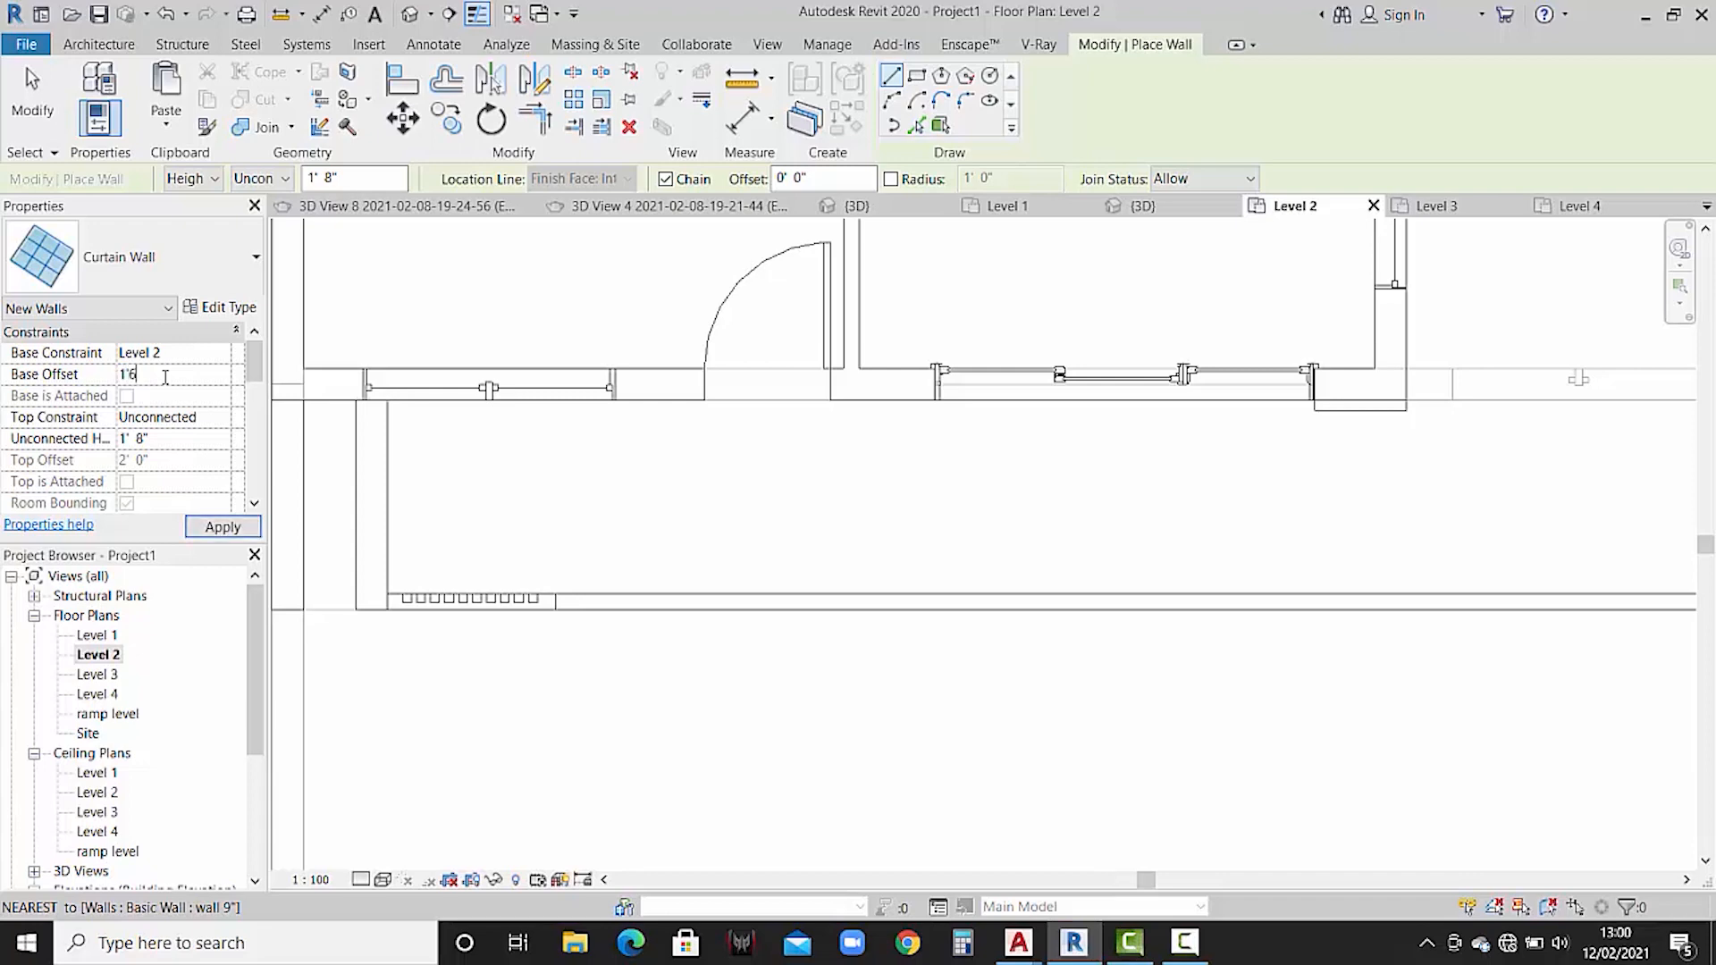
type("'6\"")
left_click(178, 440)
type("2")
left_click(205, 524)
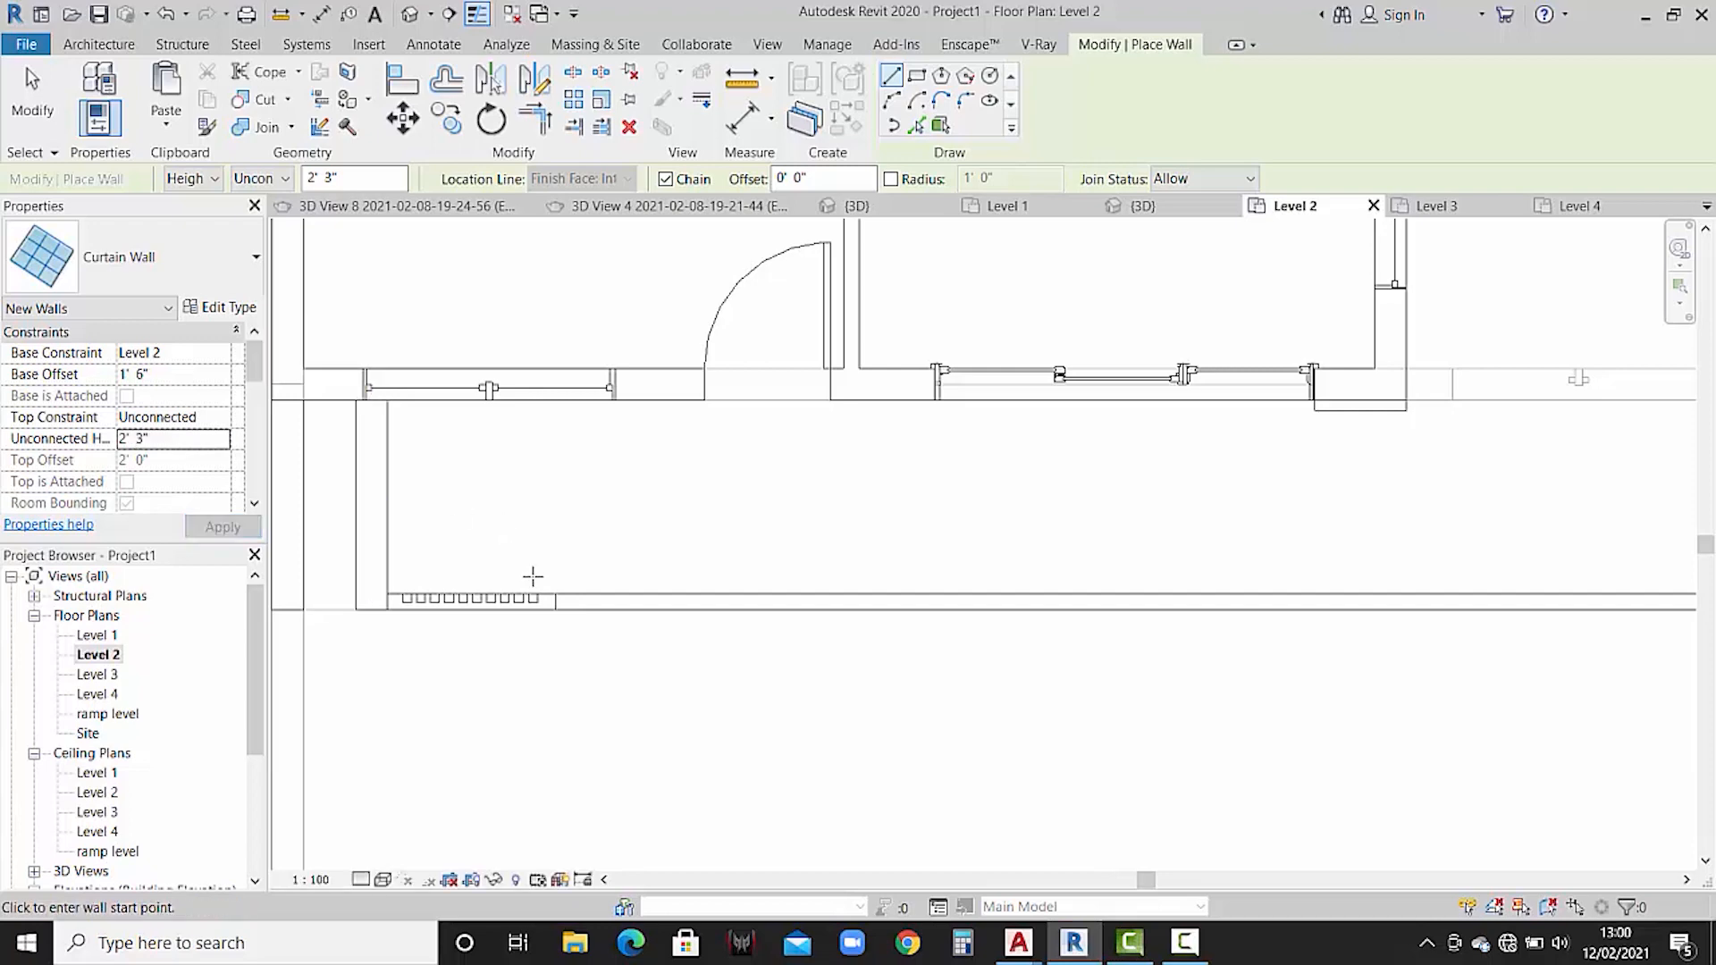
- Draw the curtain wall along the balcony's front and side parapets and back to the house wall
left_click(555, 603)
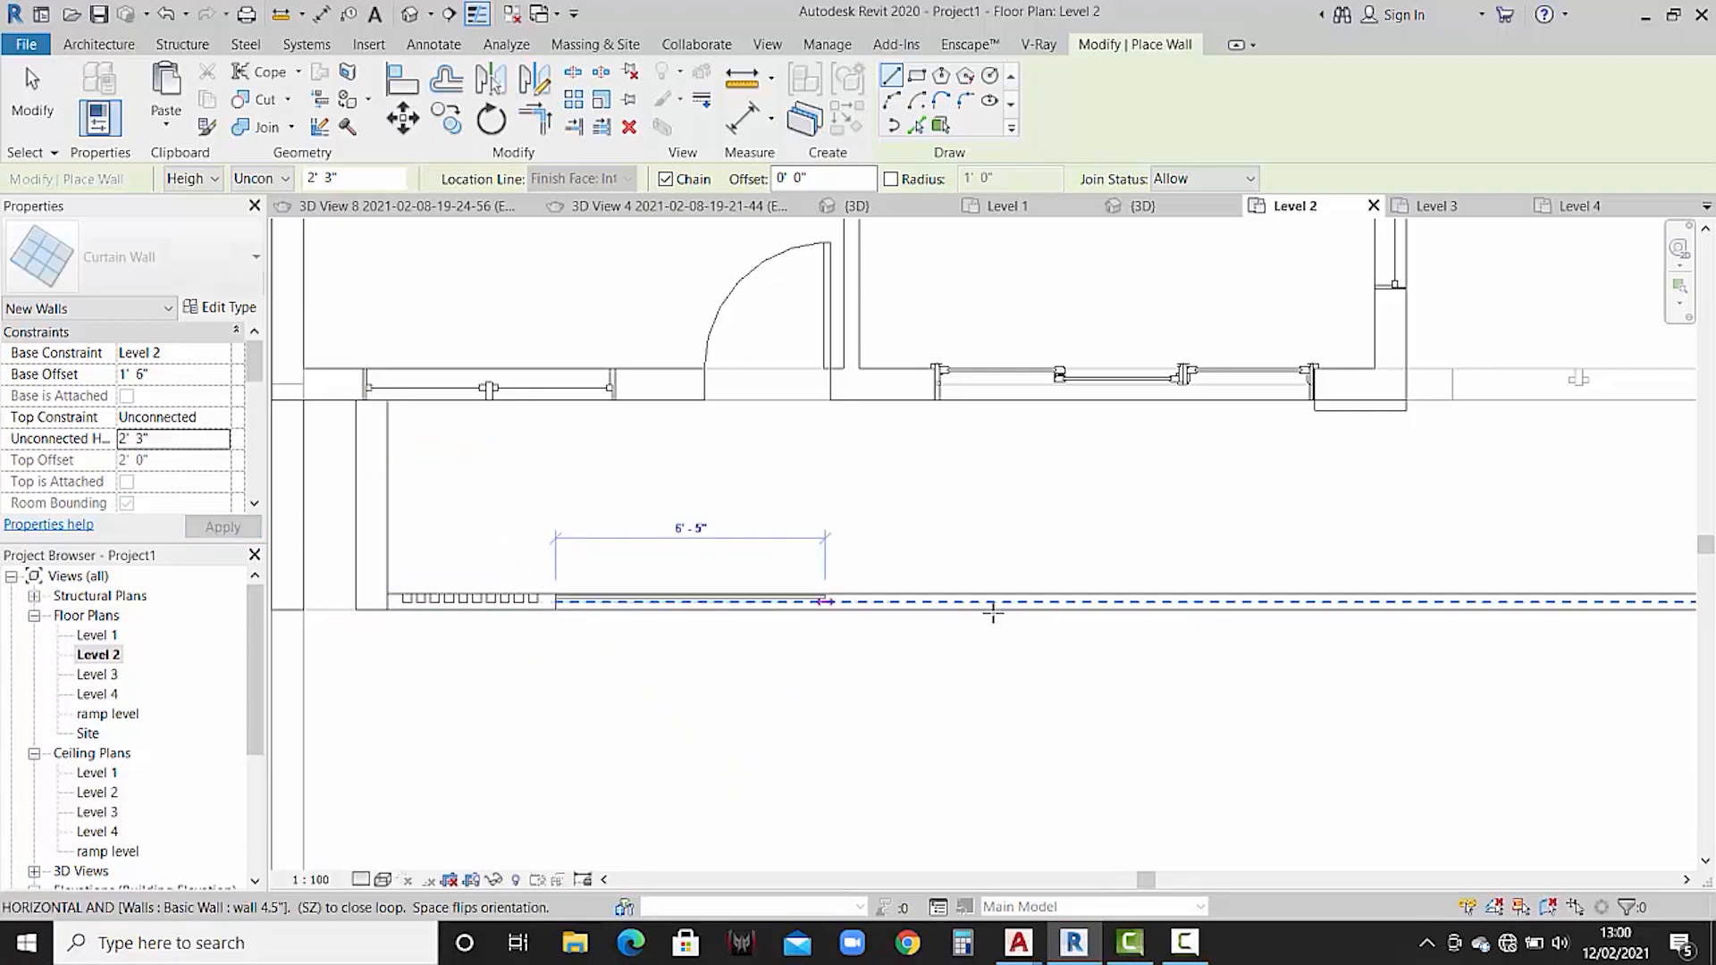
scroll(1037, 608, "down", 2)
middle_click_drag(1054, 608, 626, 642)
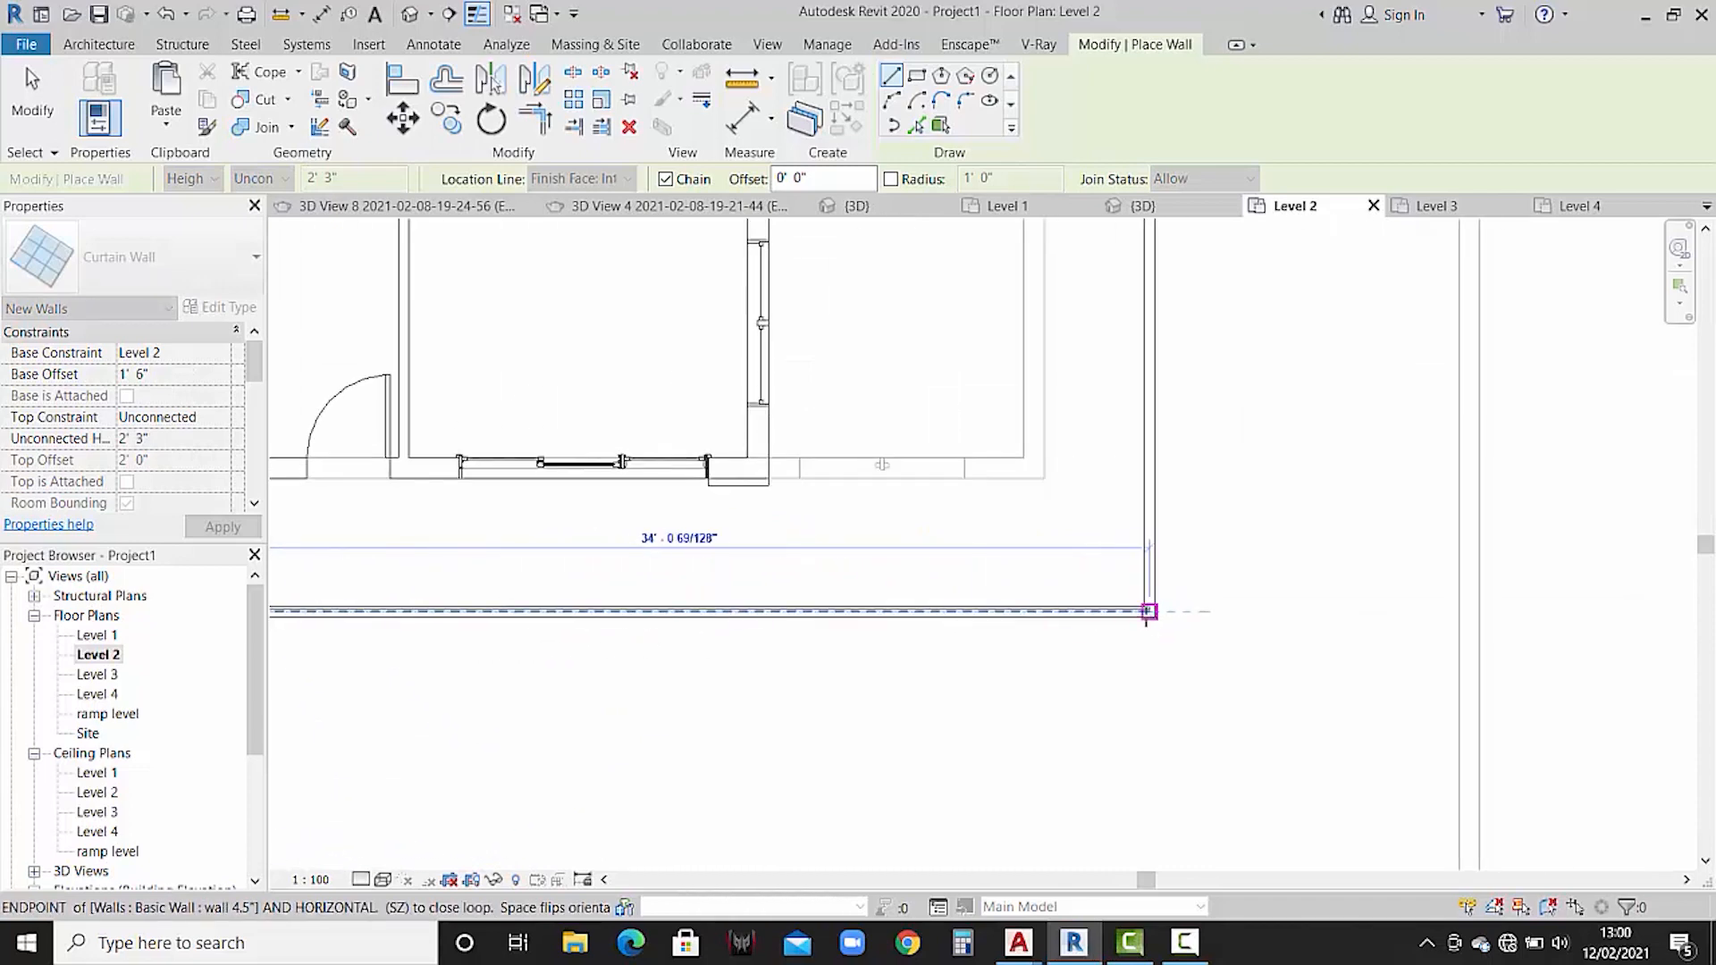
scroll(1152, 612, "up", 2)
left_click(1152, 613)
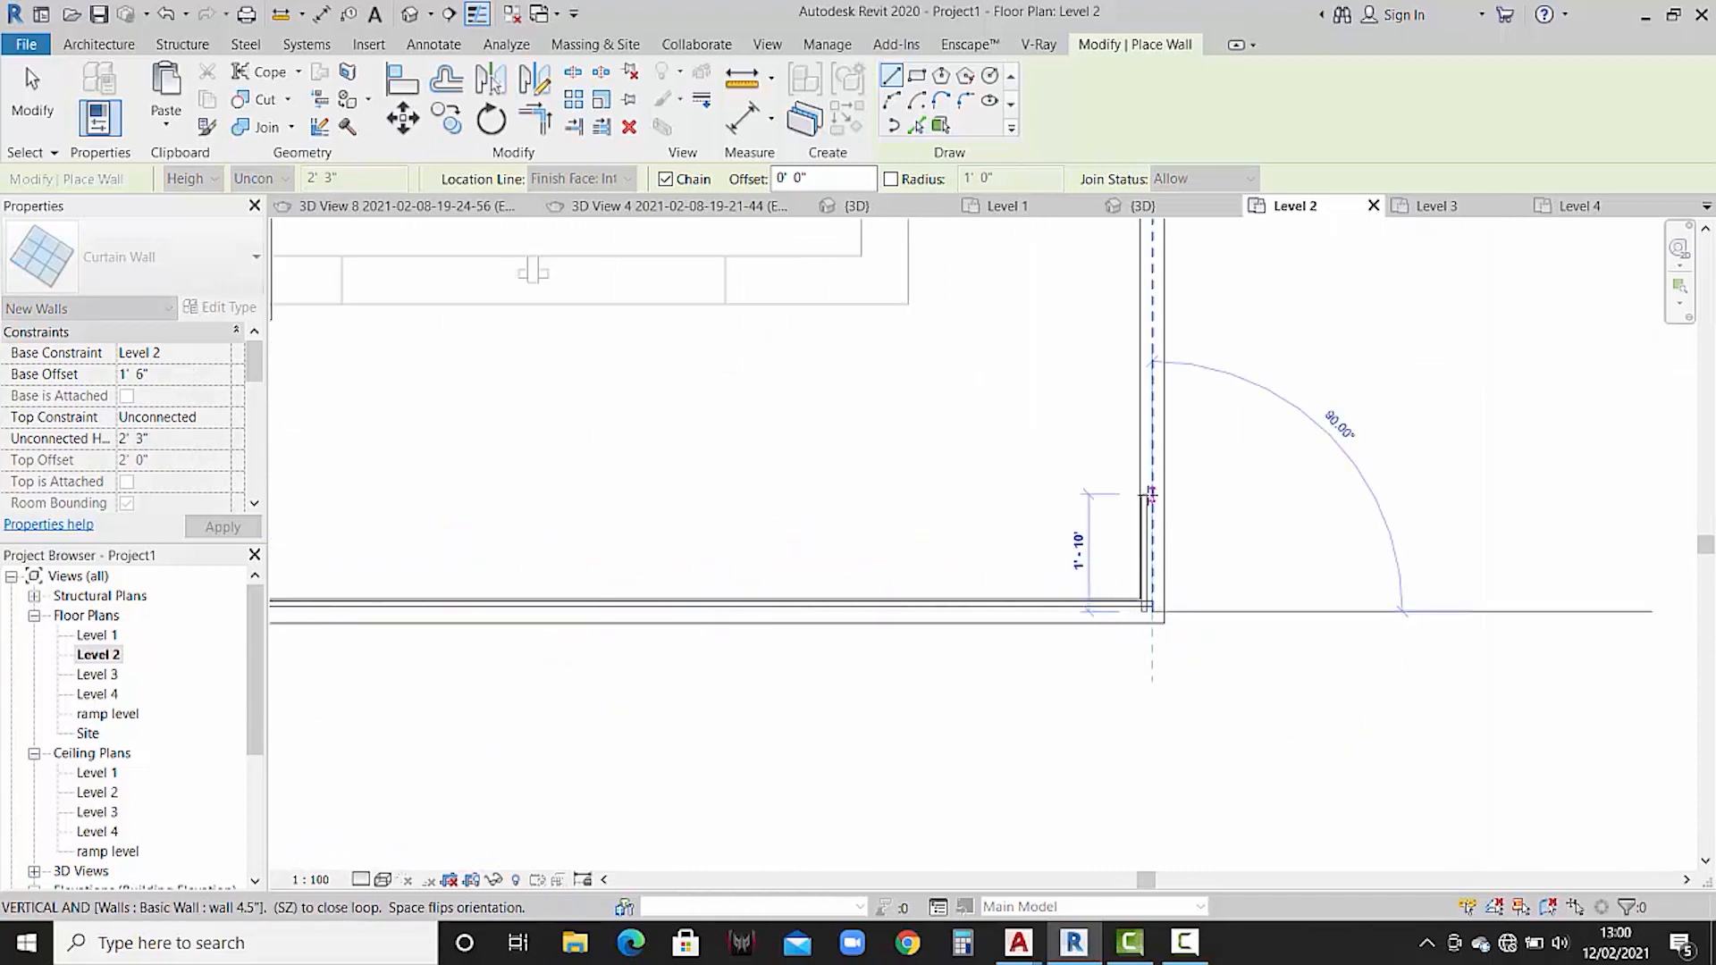
middle_click_drag(1149, 487, 1163, 872)
scroll(1143, 553, "down", 1)
middle_click_drag(1145, 441, 1185, 885)
scroll(1172, 548, "up", 1)
scroll(1173, 547, "up", 1)
left_click(1181, 542)
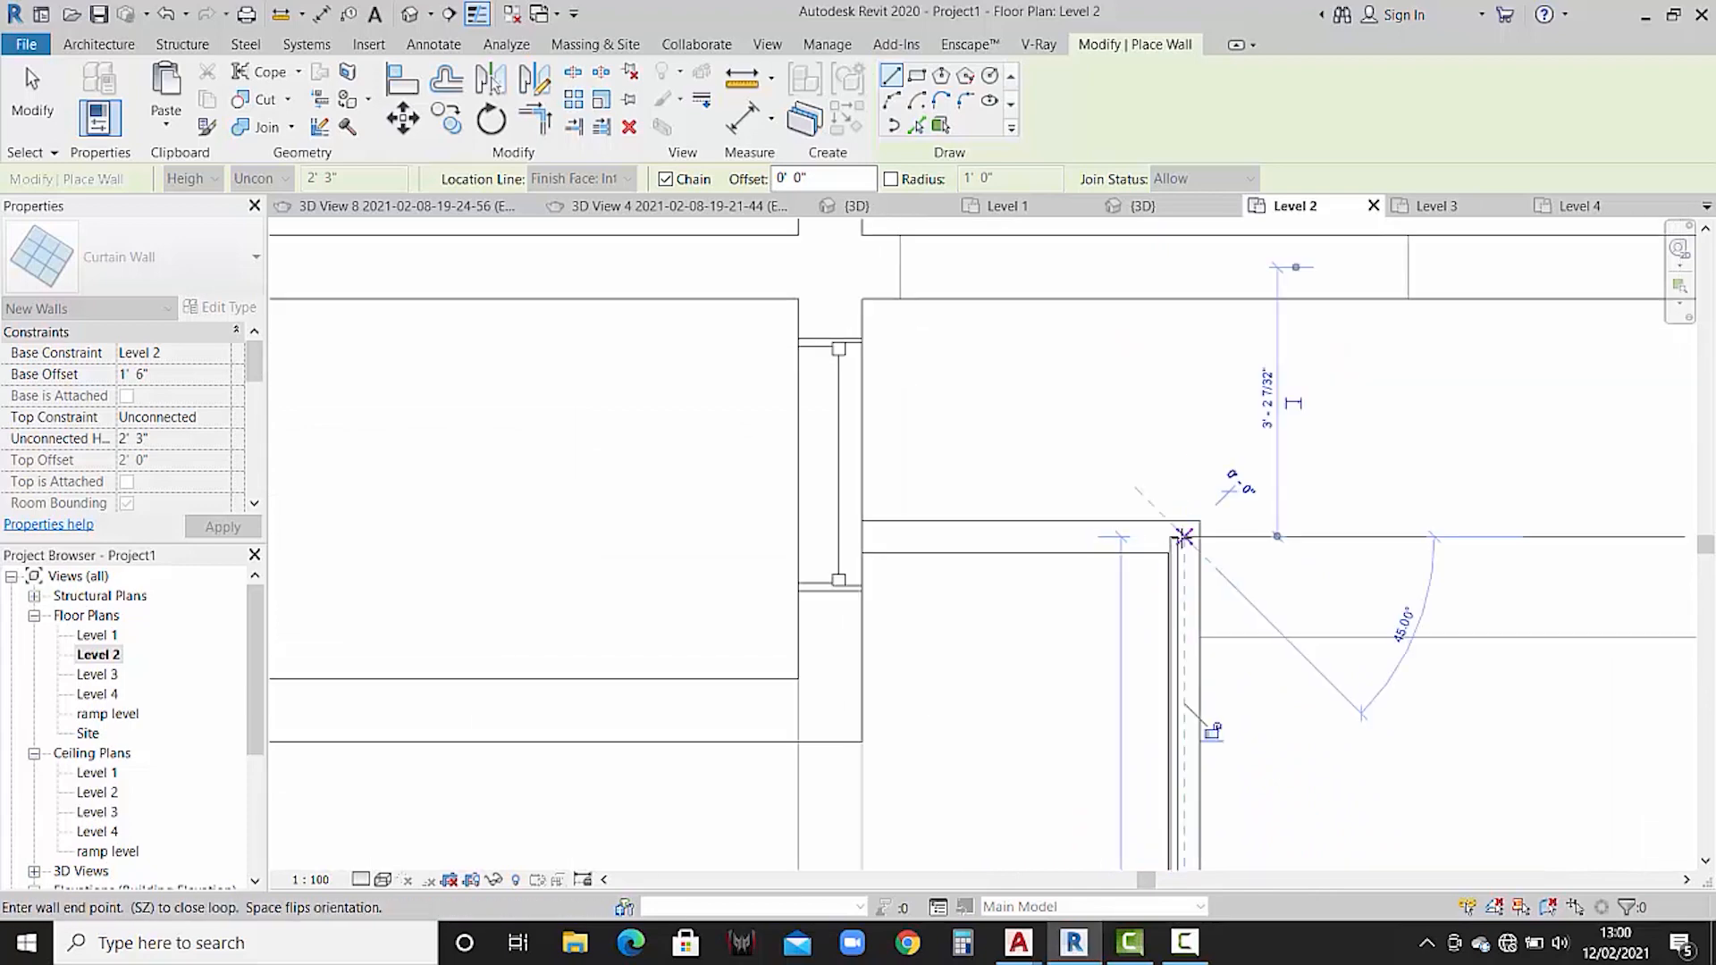
left_click(833, 537)
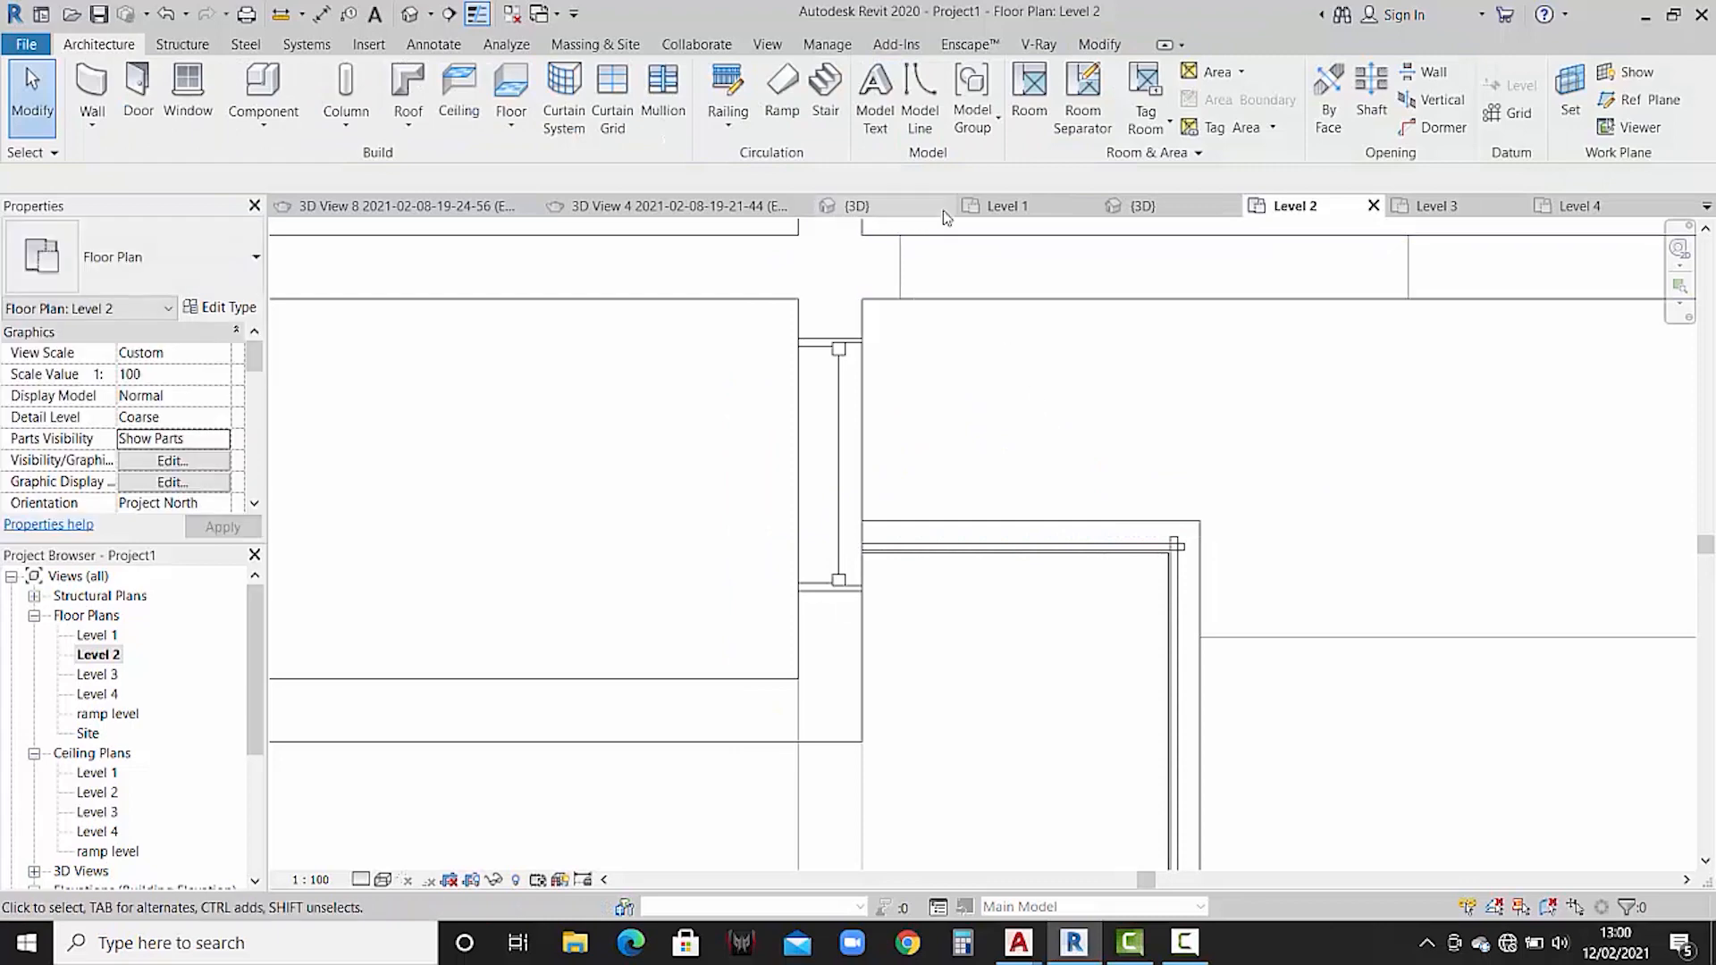
- Adjust the unconnected height of the three balcony curtain walls in the 3D view, trying 2' 1" before settling on 1' 9"
left_click(1136, 206)
scroll(528, 447, "up", 5)
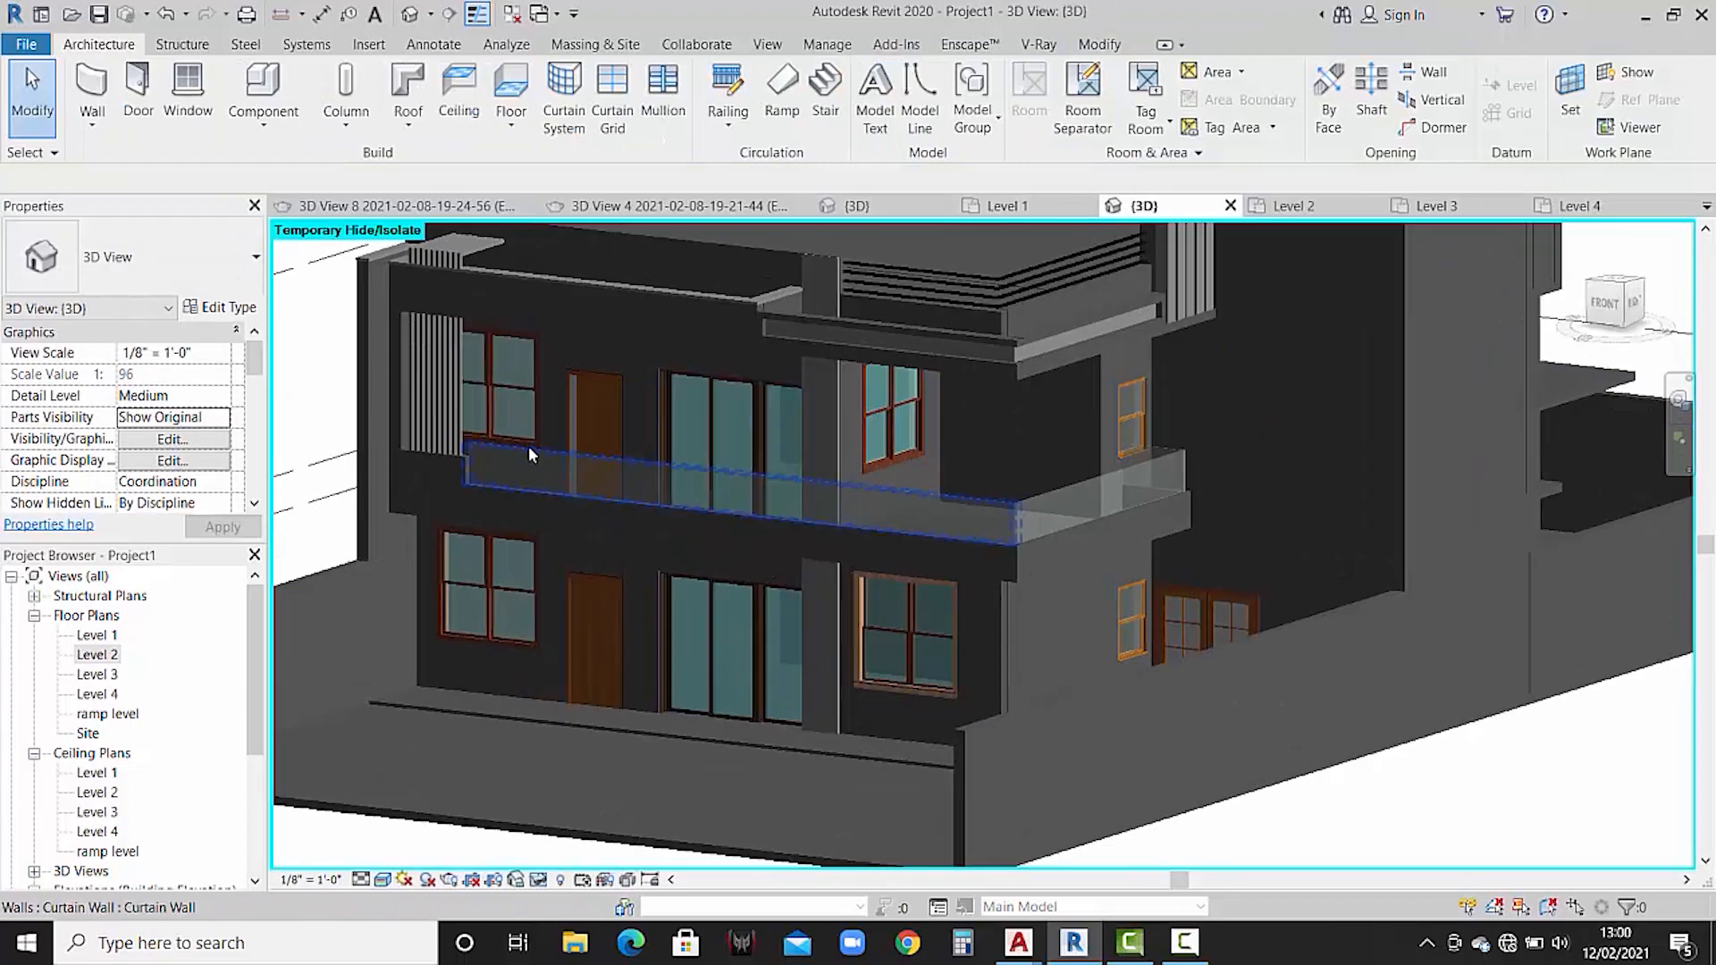
left_click(529, 447)
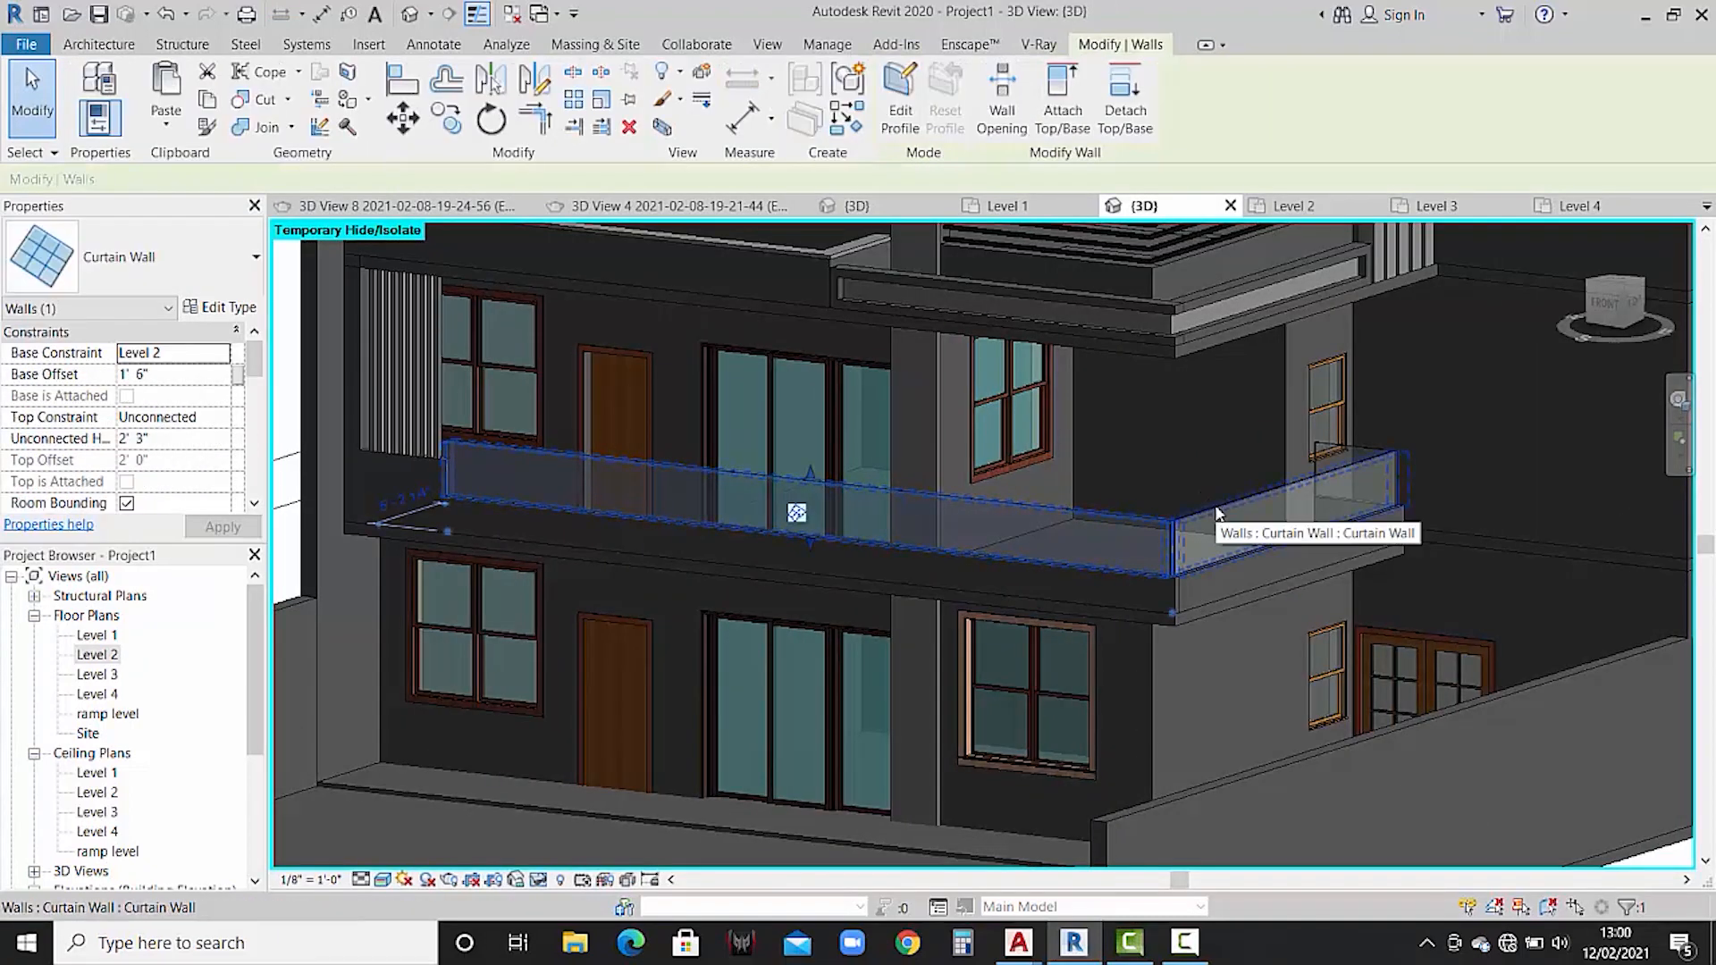
left_click(1214, 504)
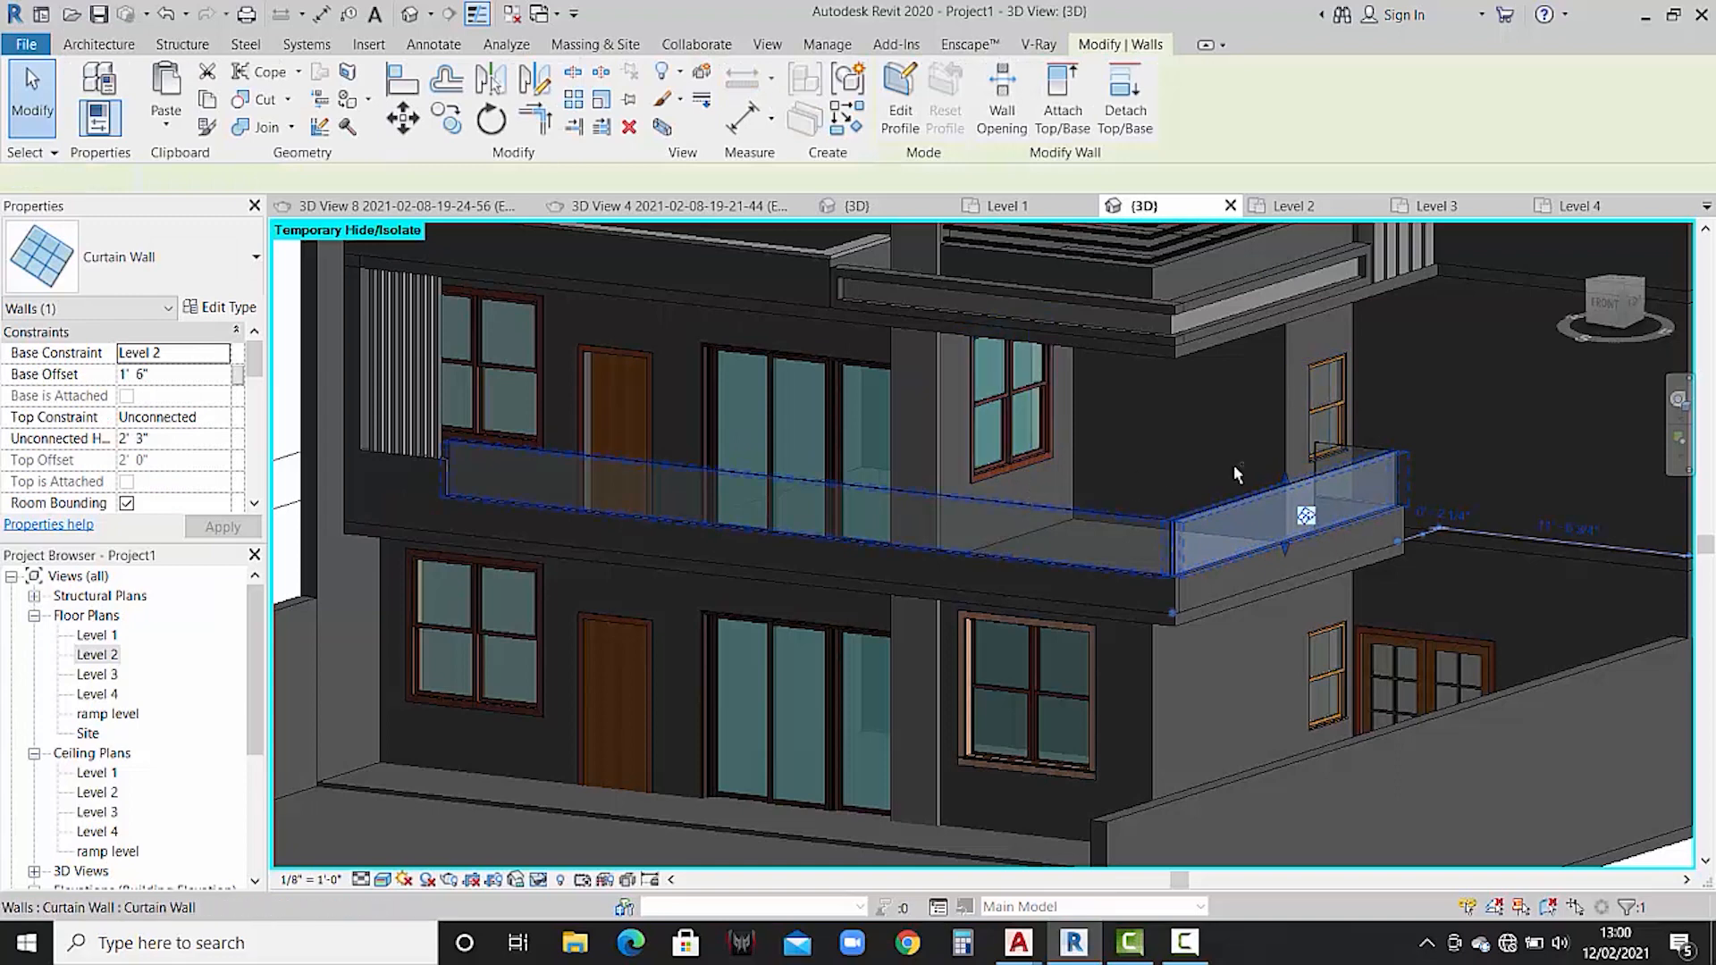
left_click(1351, 451, "ctrl")
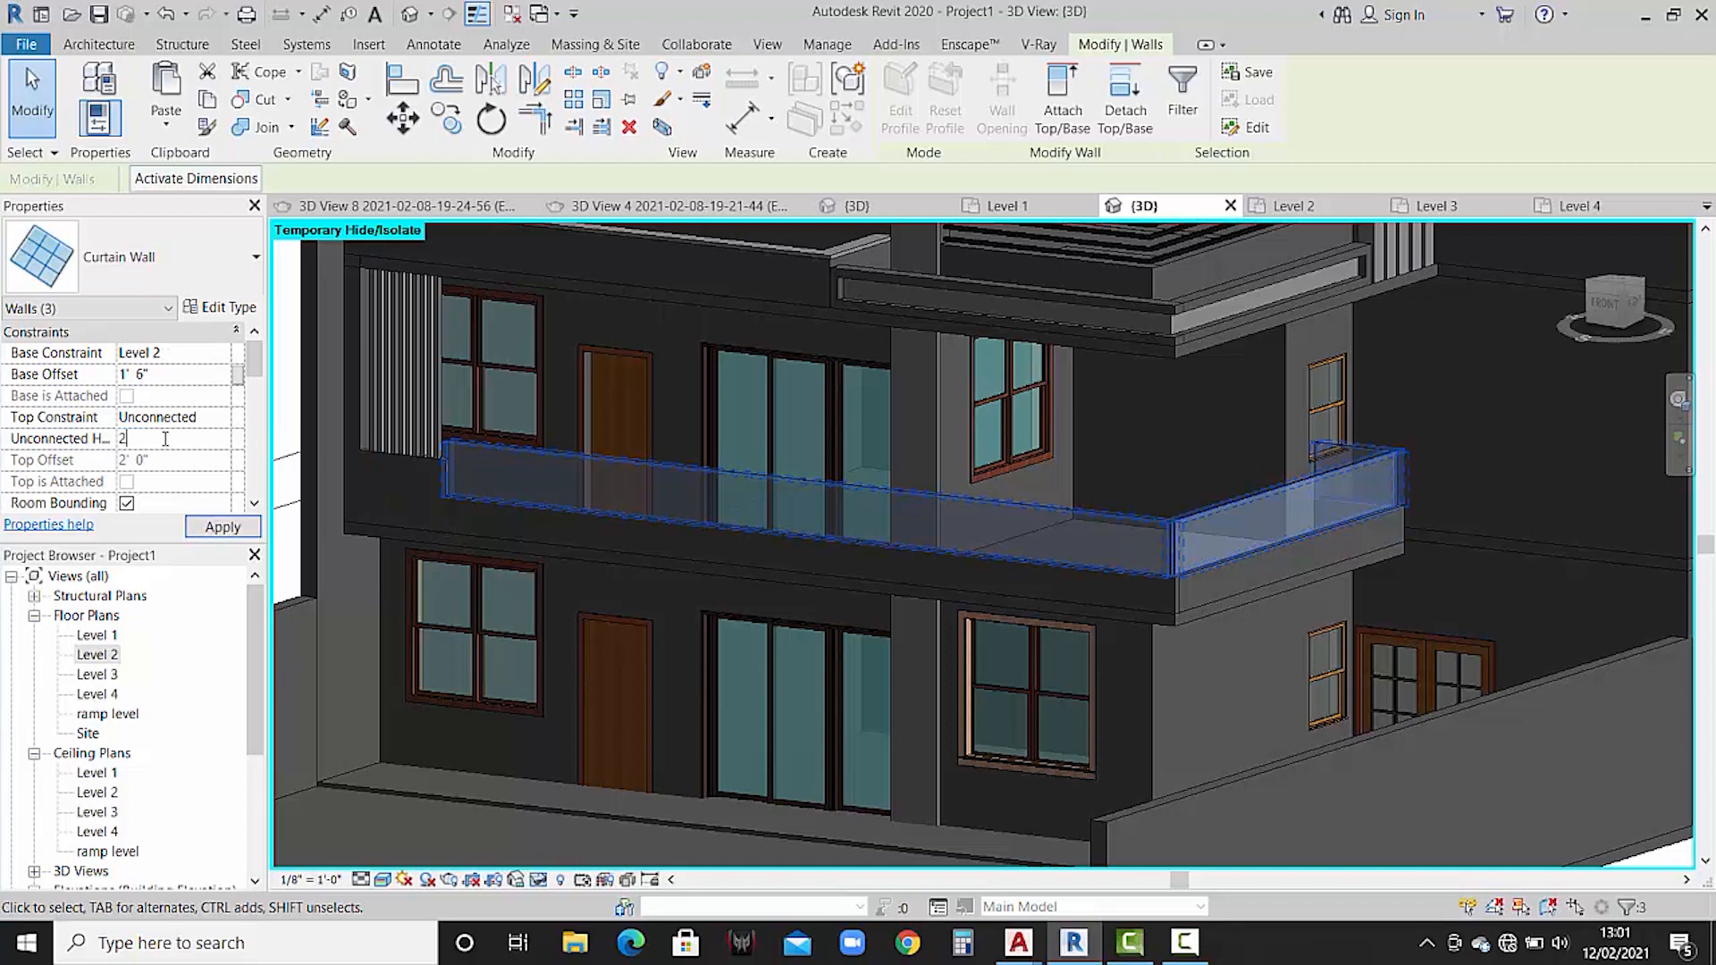
left_click(166, 439)
type("2'1\"")
key("Return")
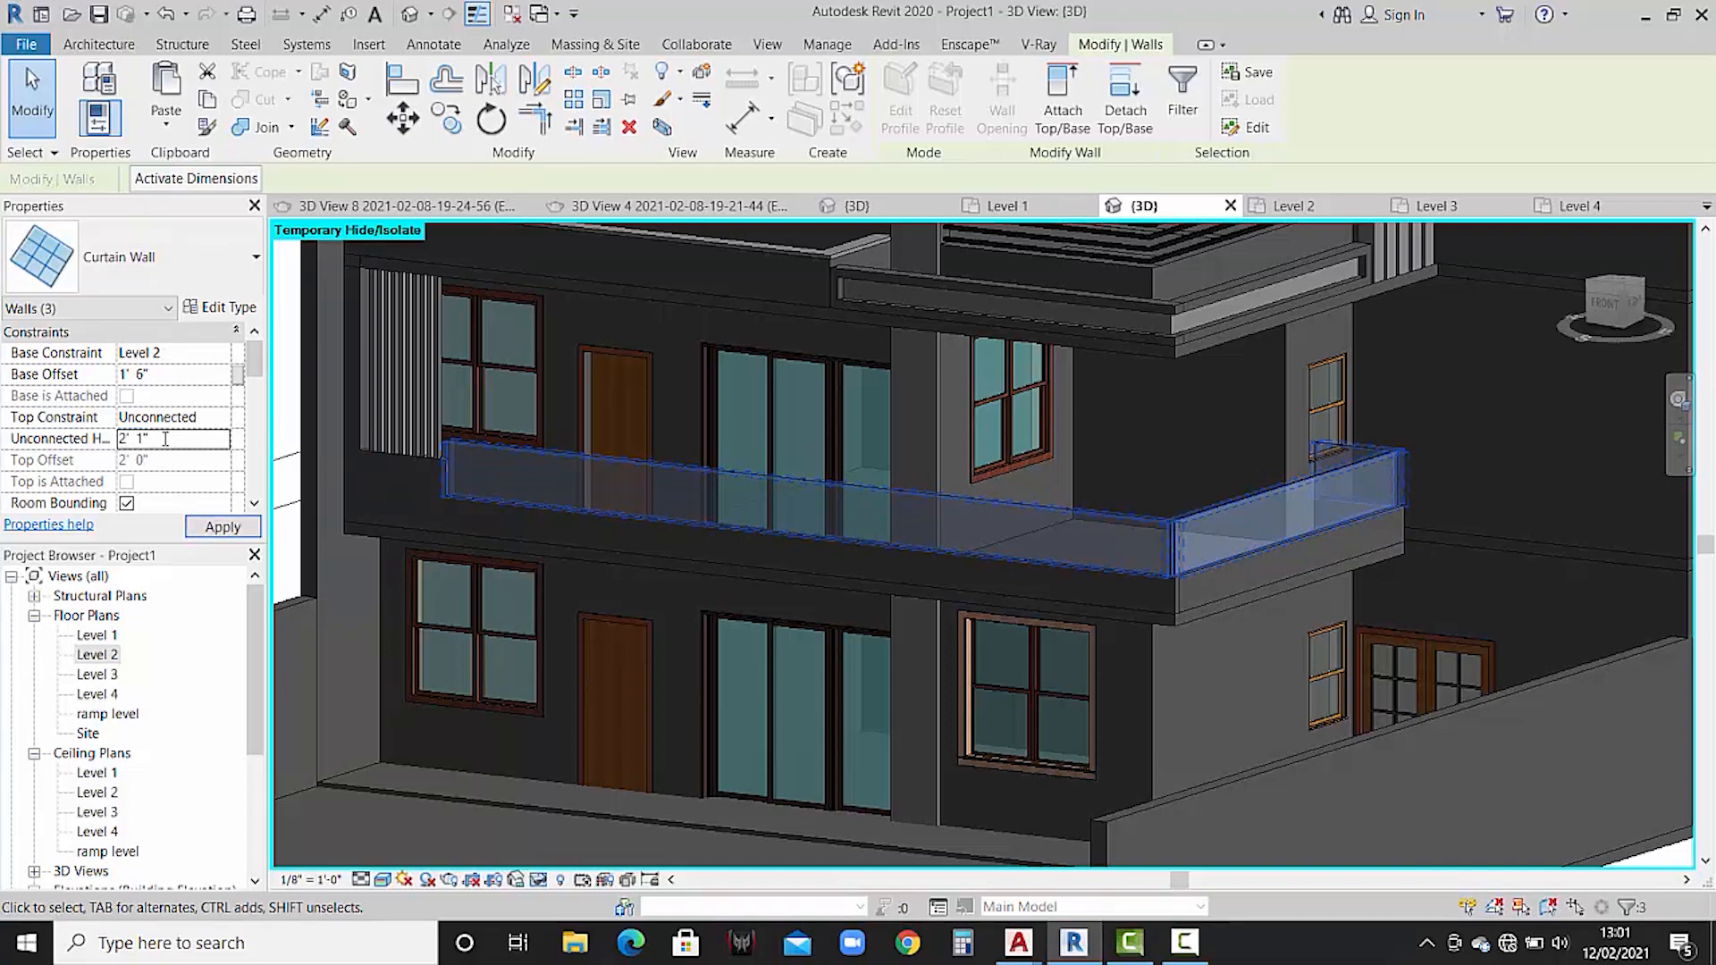
left_click(217, 529)
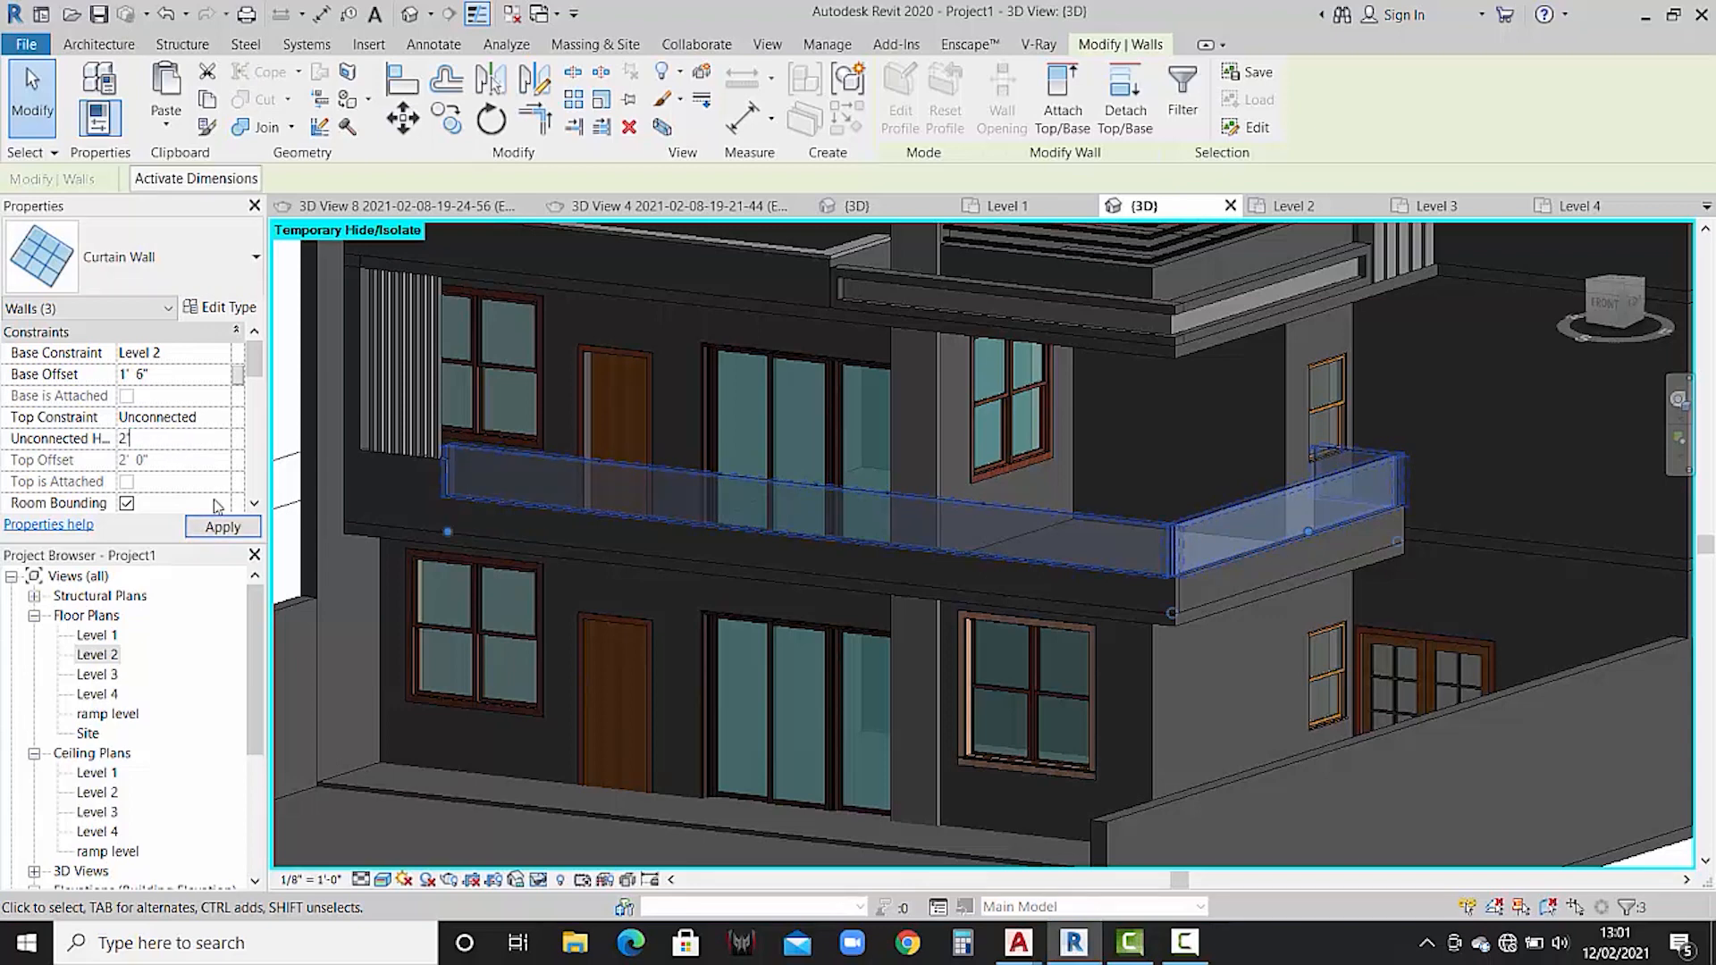
type("2")
left_click(222, 527)
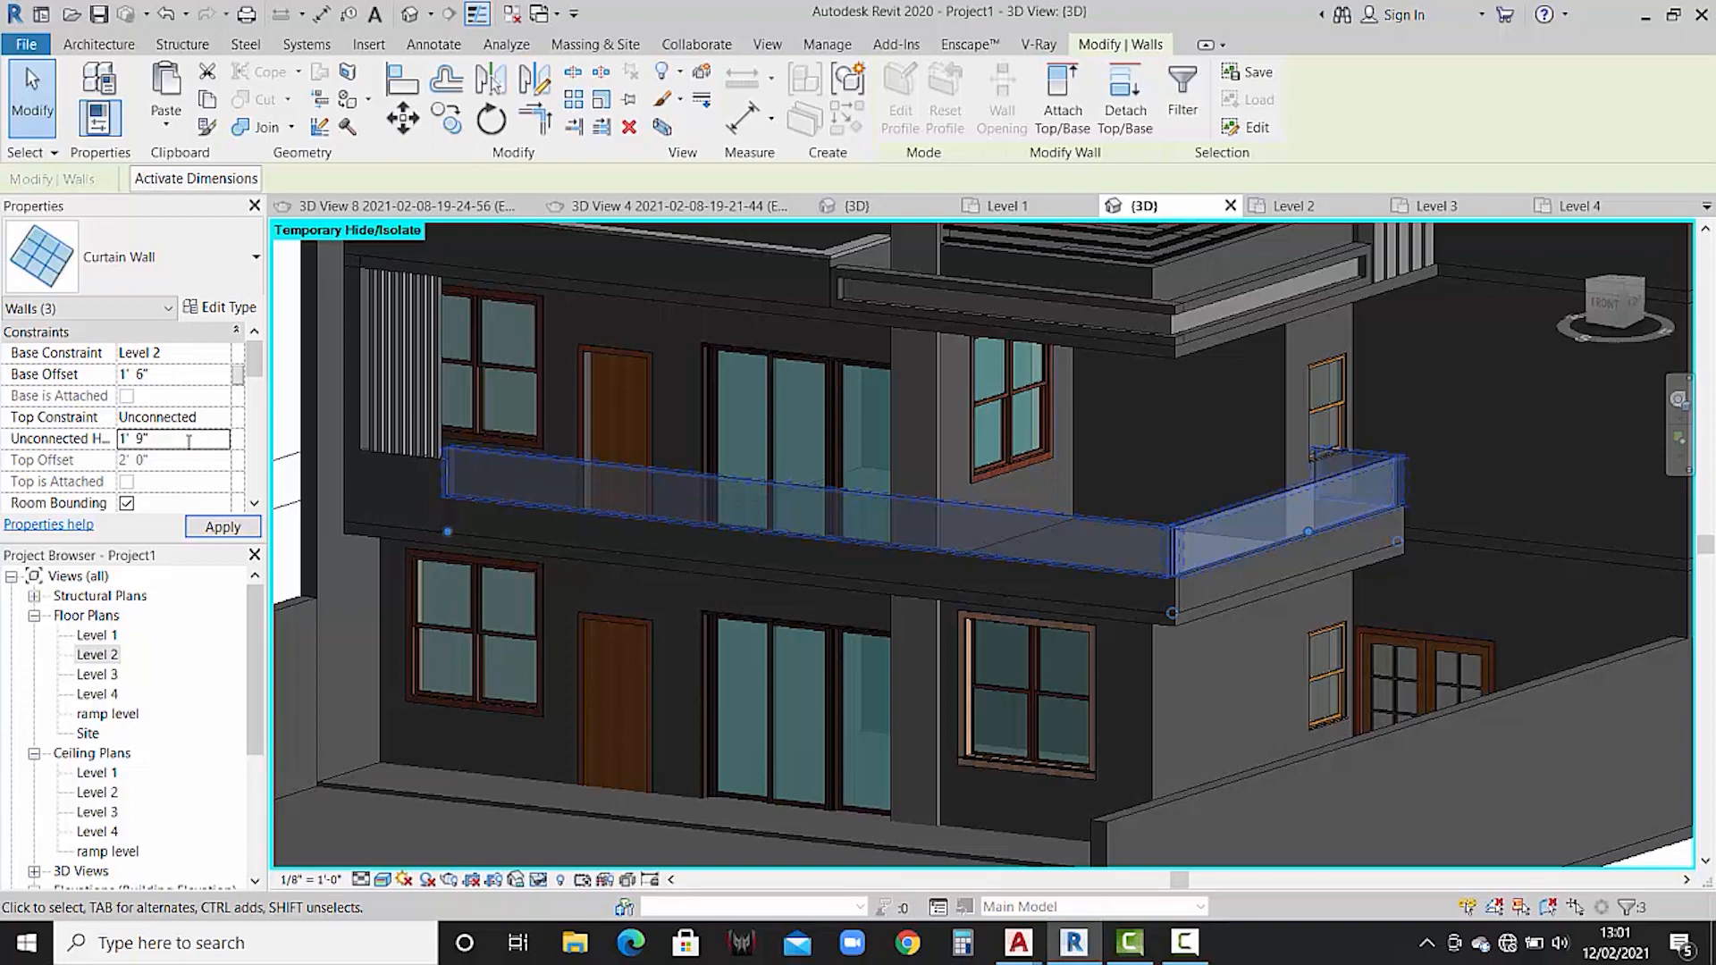
left_click(221, 527)
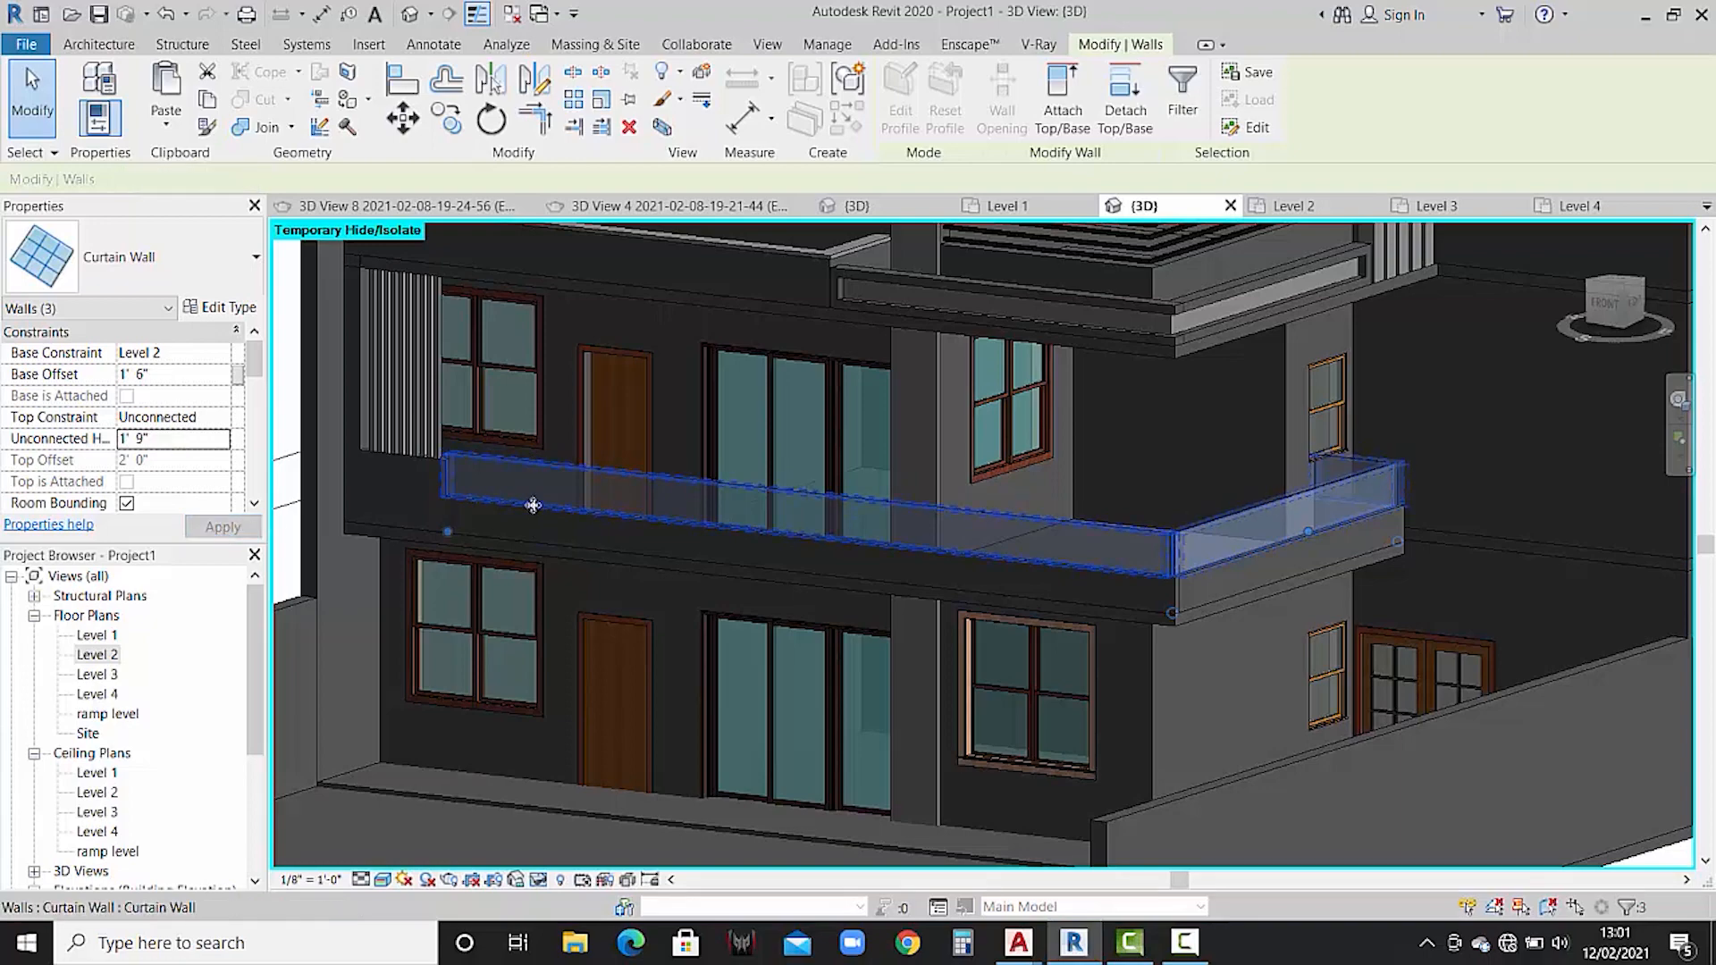
- Examine the glass balustrade's height and fit around the balcony from several angles, and clear the wall selection
scroll(482, 497, "up", 3)
scroll(572, 497, "down", 5)
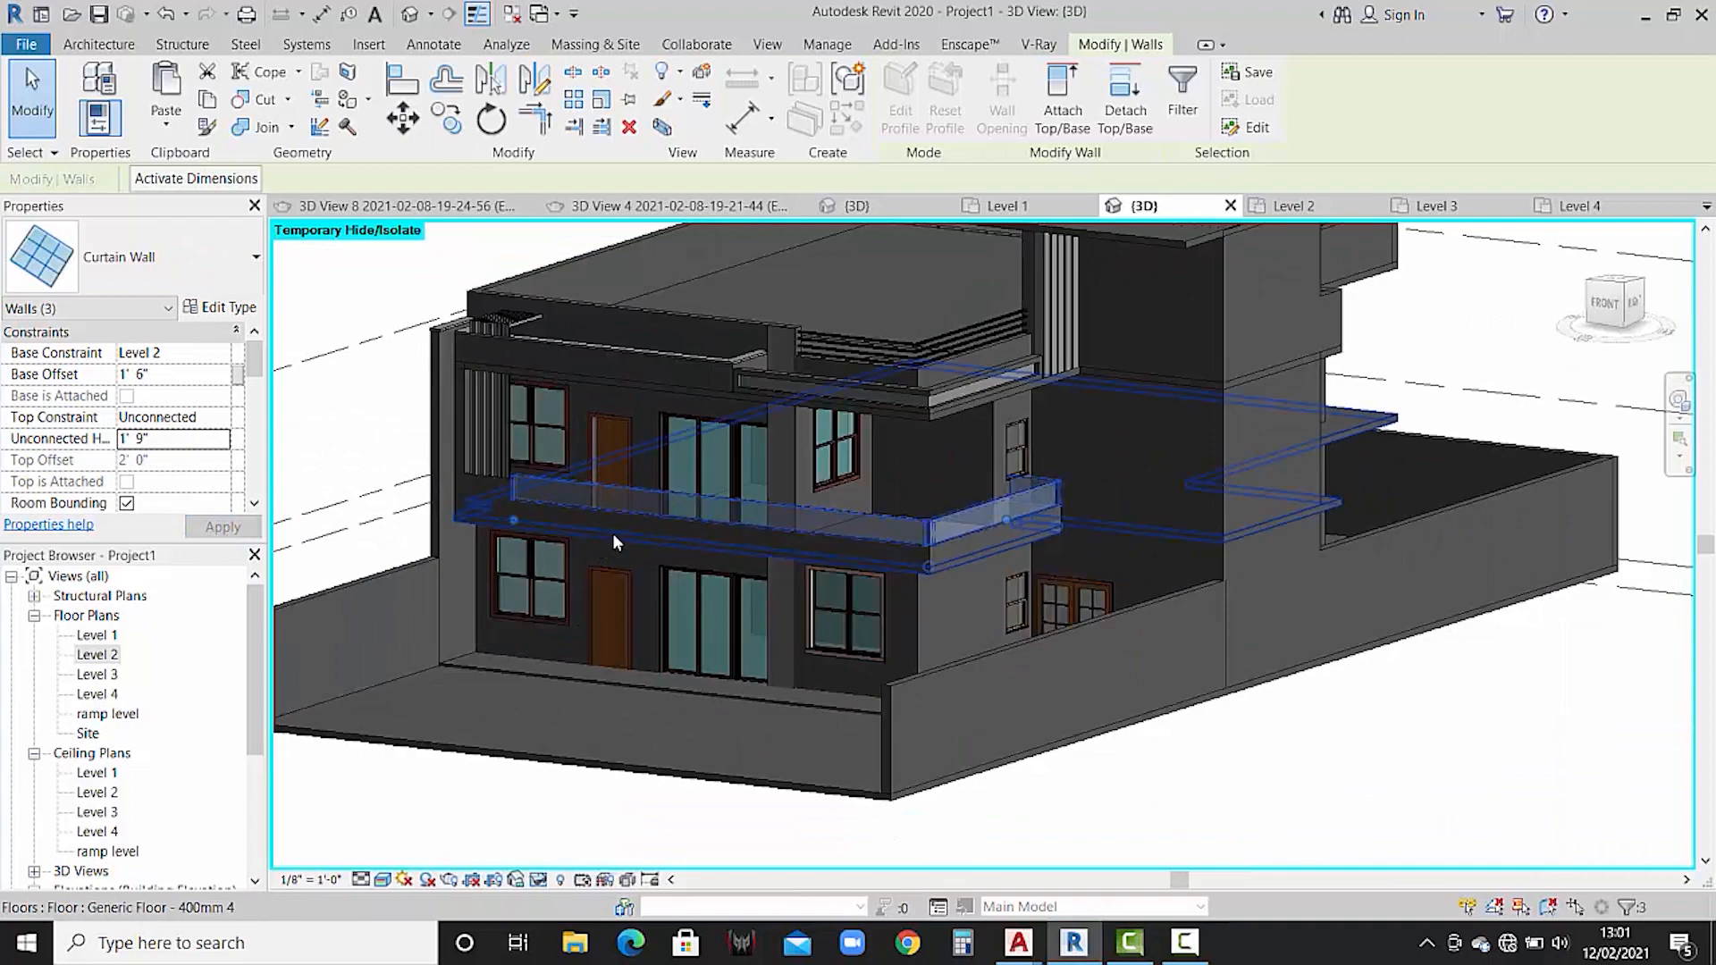
mouse_move(598, 520)
middle_mouse_down("shift")
mouse_move(572, 528)
mouse_move(650, 547)
mouse_move(567, 567)
mouse_move(587, 518)
middle_mouse_up("shift")
scroll(572, 533, "up", 5)
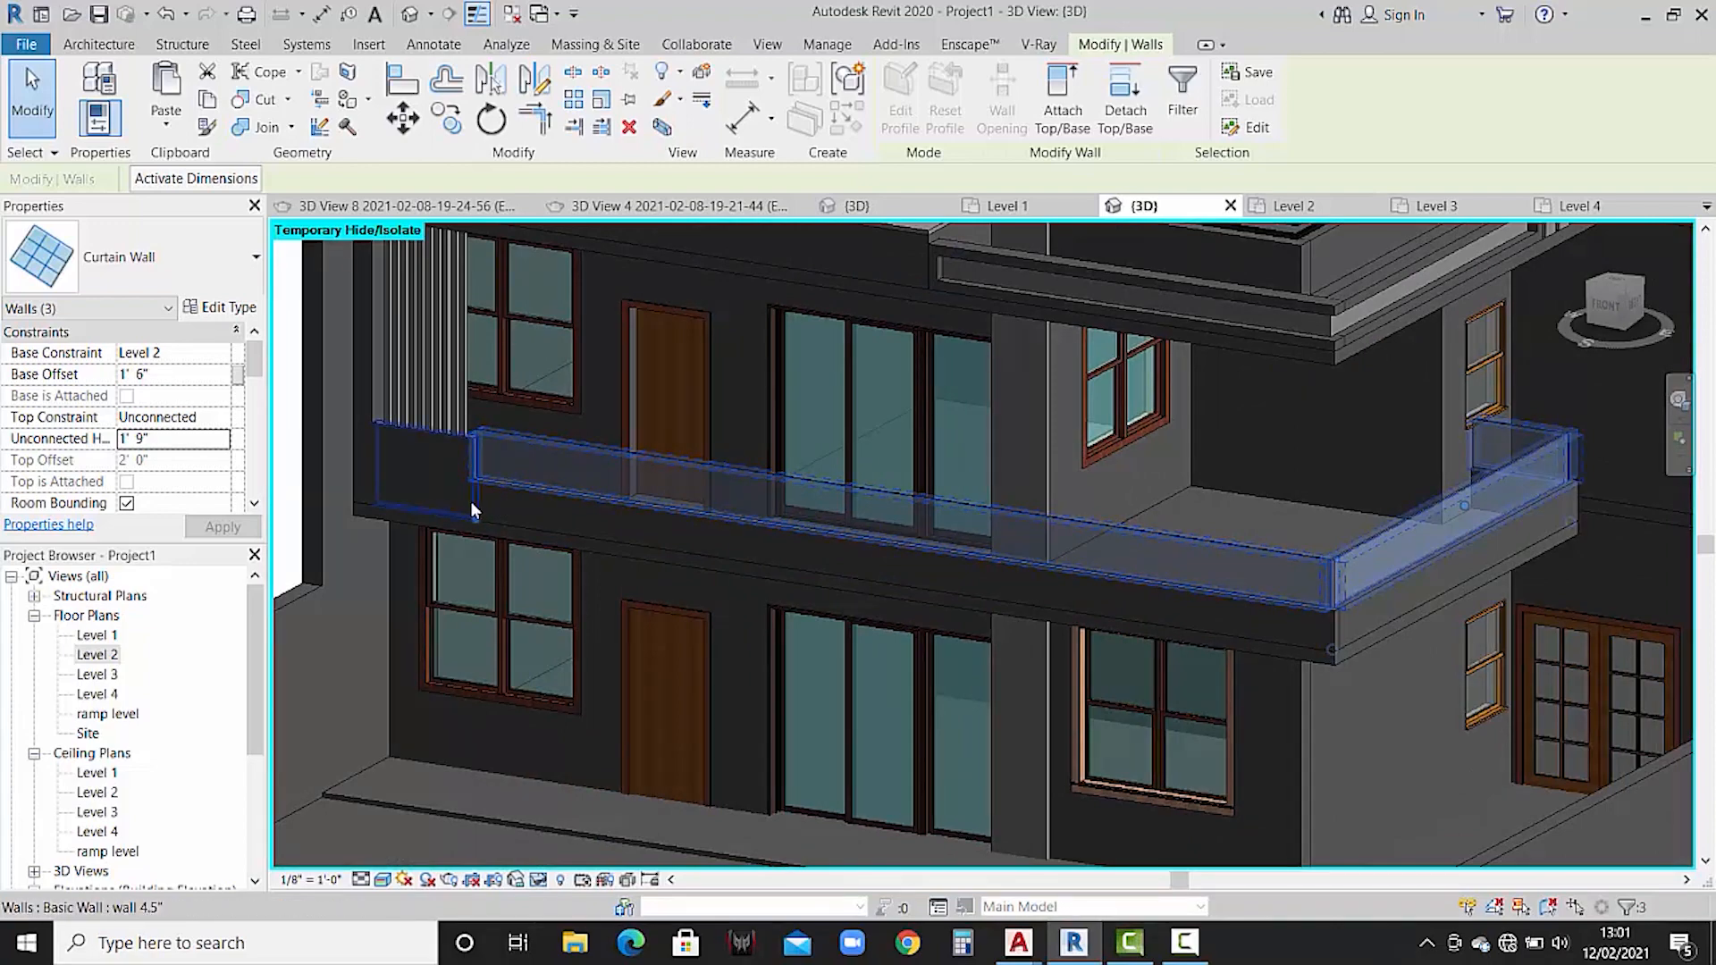
scroll(608, 518, "down", 2)
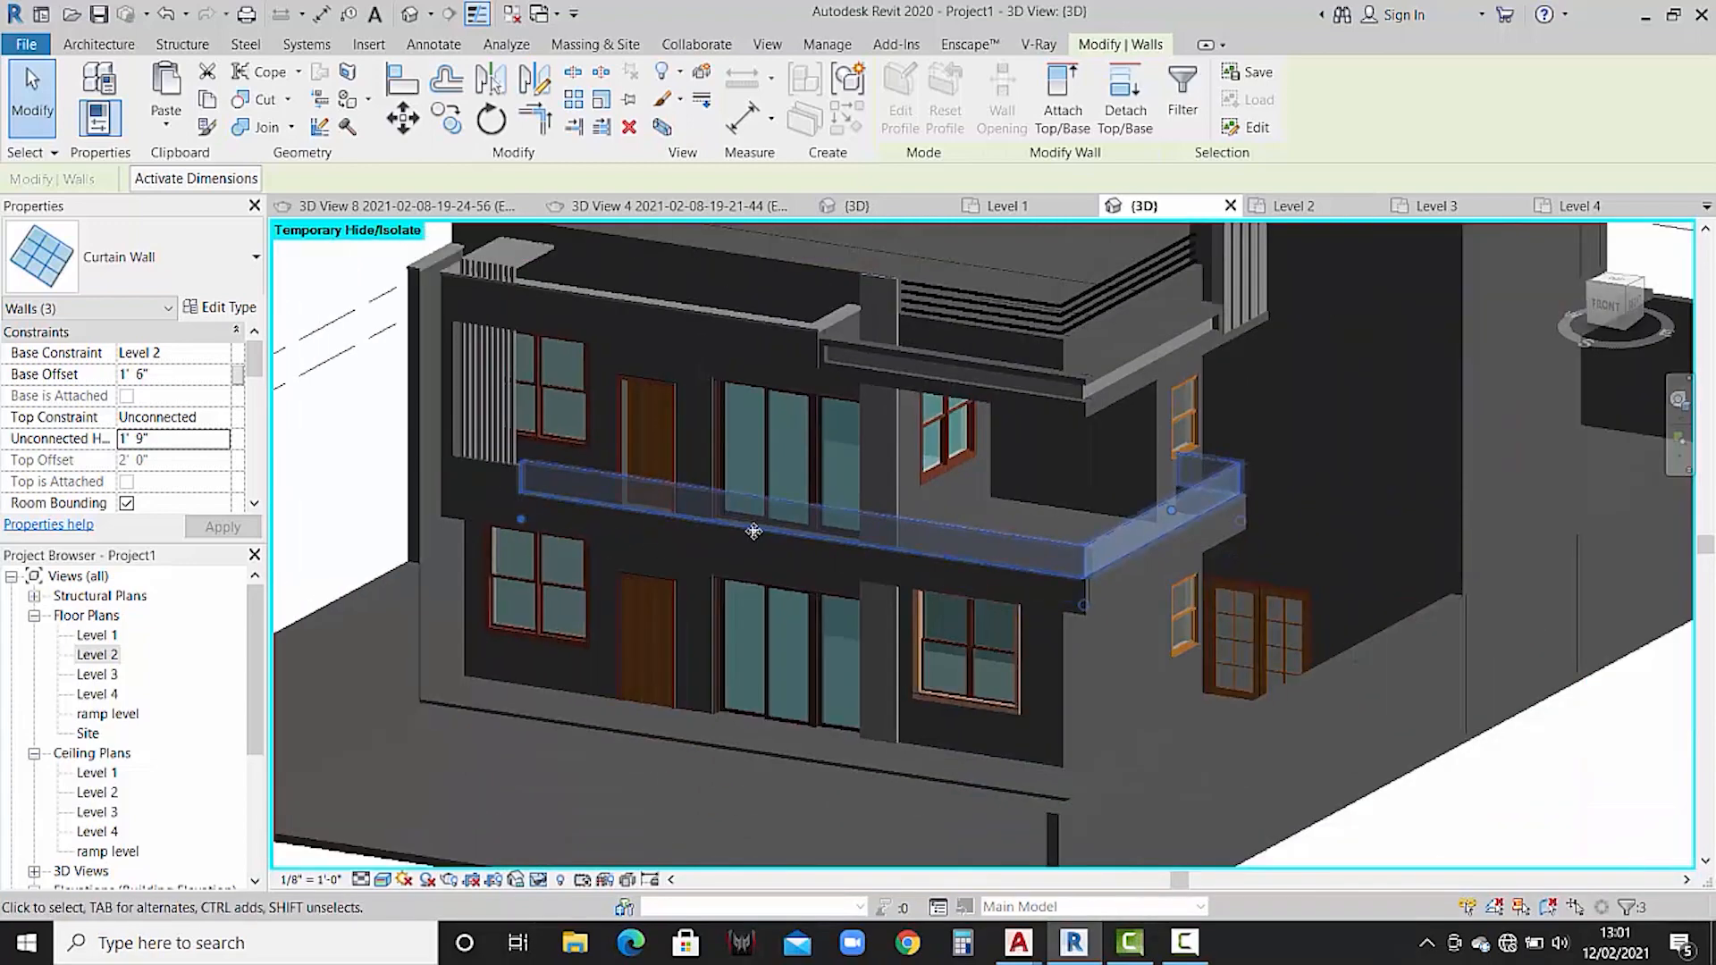
middle_click_drag(707, 559, 749, 581, "shift")
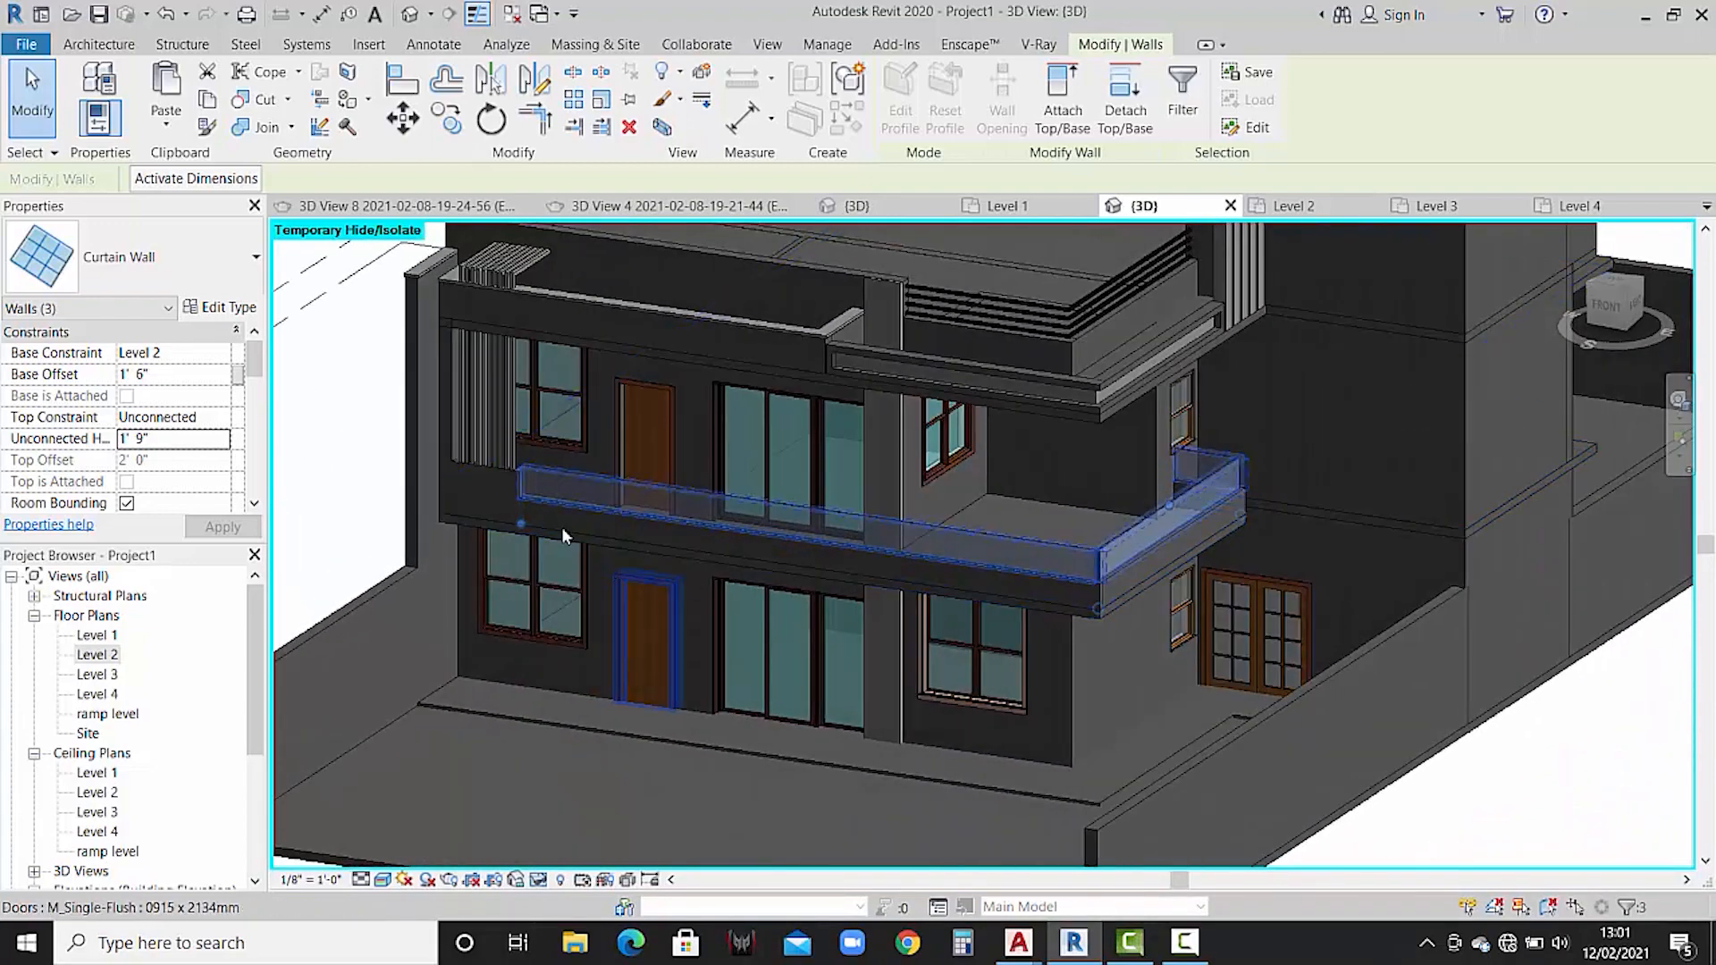
scroll(570, 511, "up", 2)
scroll(597, 592, "up", 3)
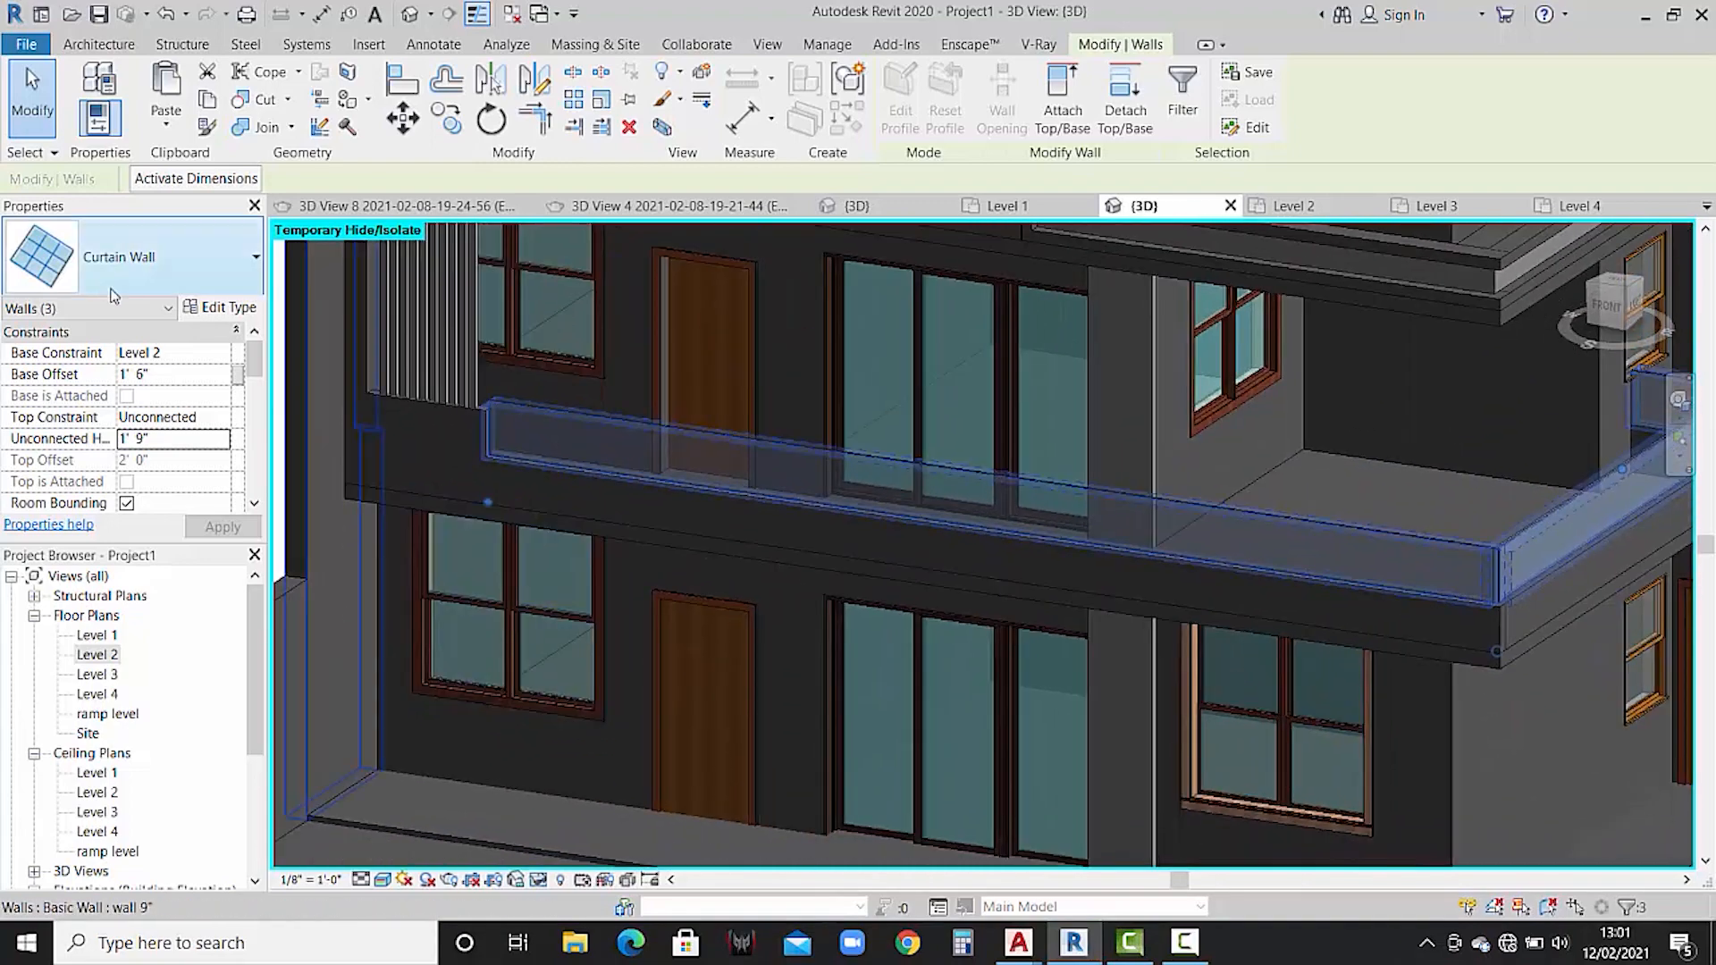
key("Escape")
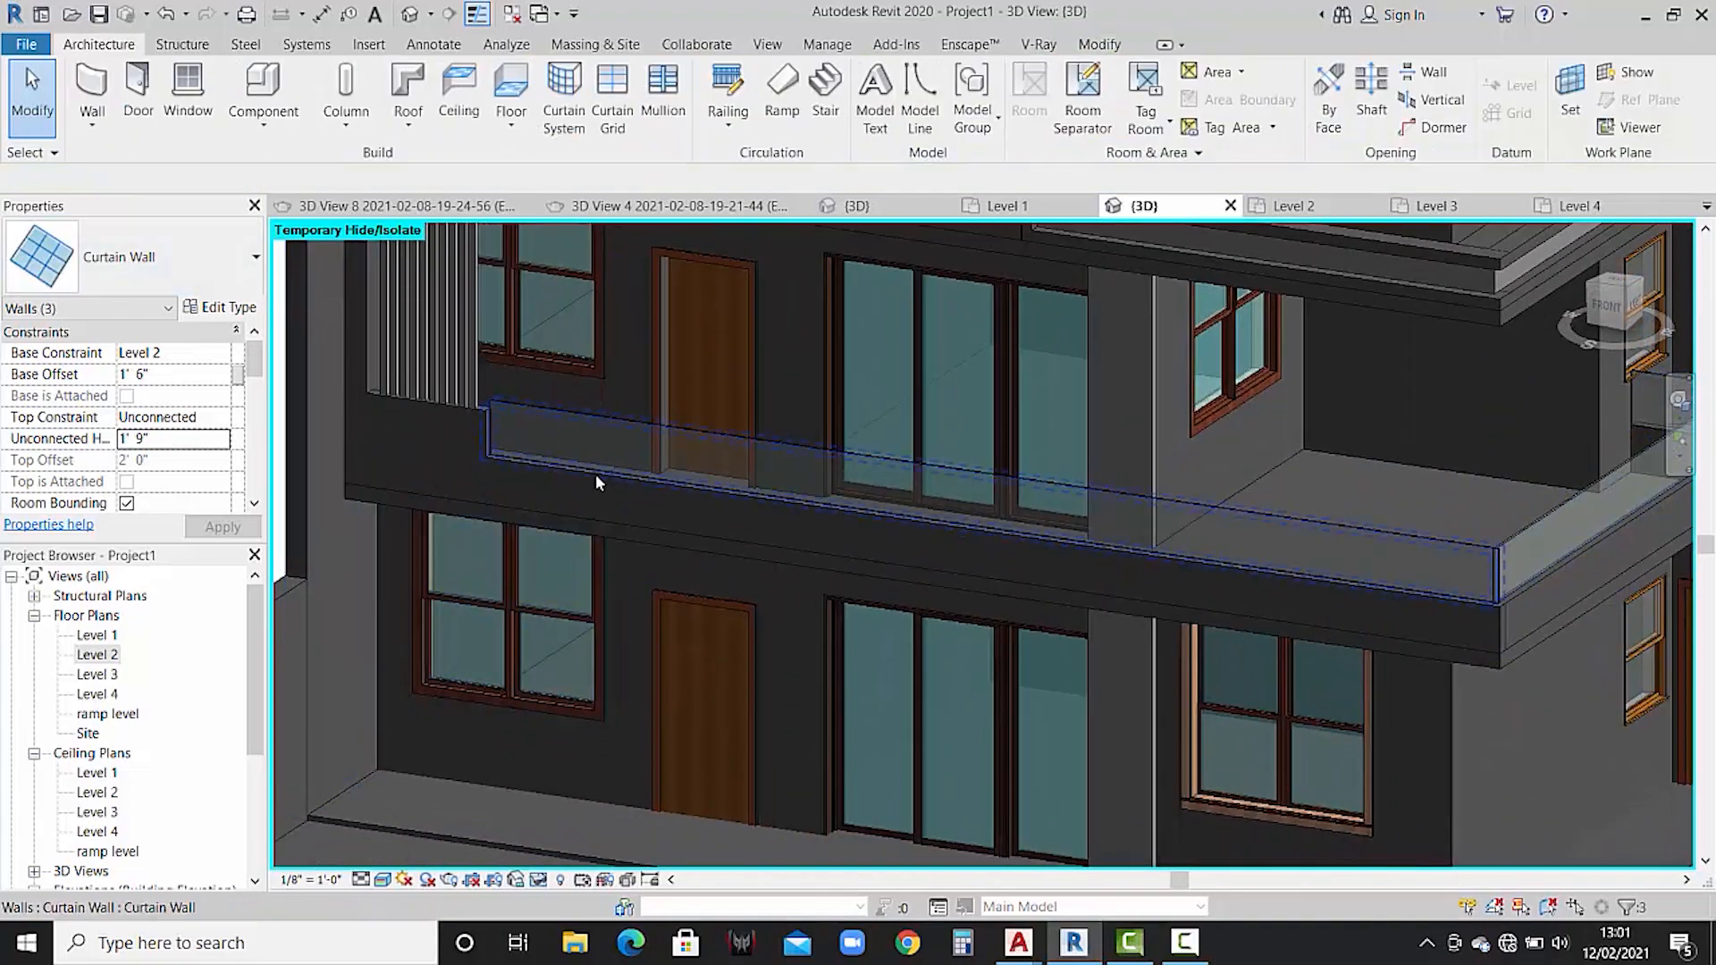
- Try to pick the glass panel inside the front curtain wall instead of the whole wall
left_click(599, 433)
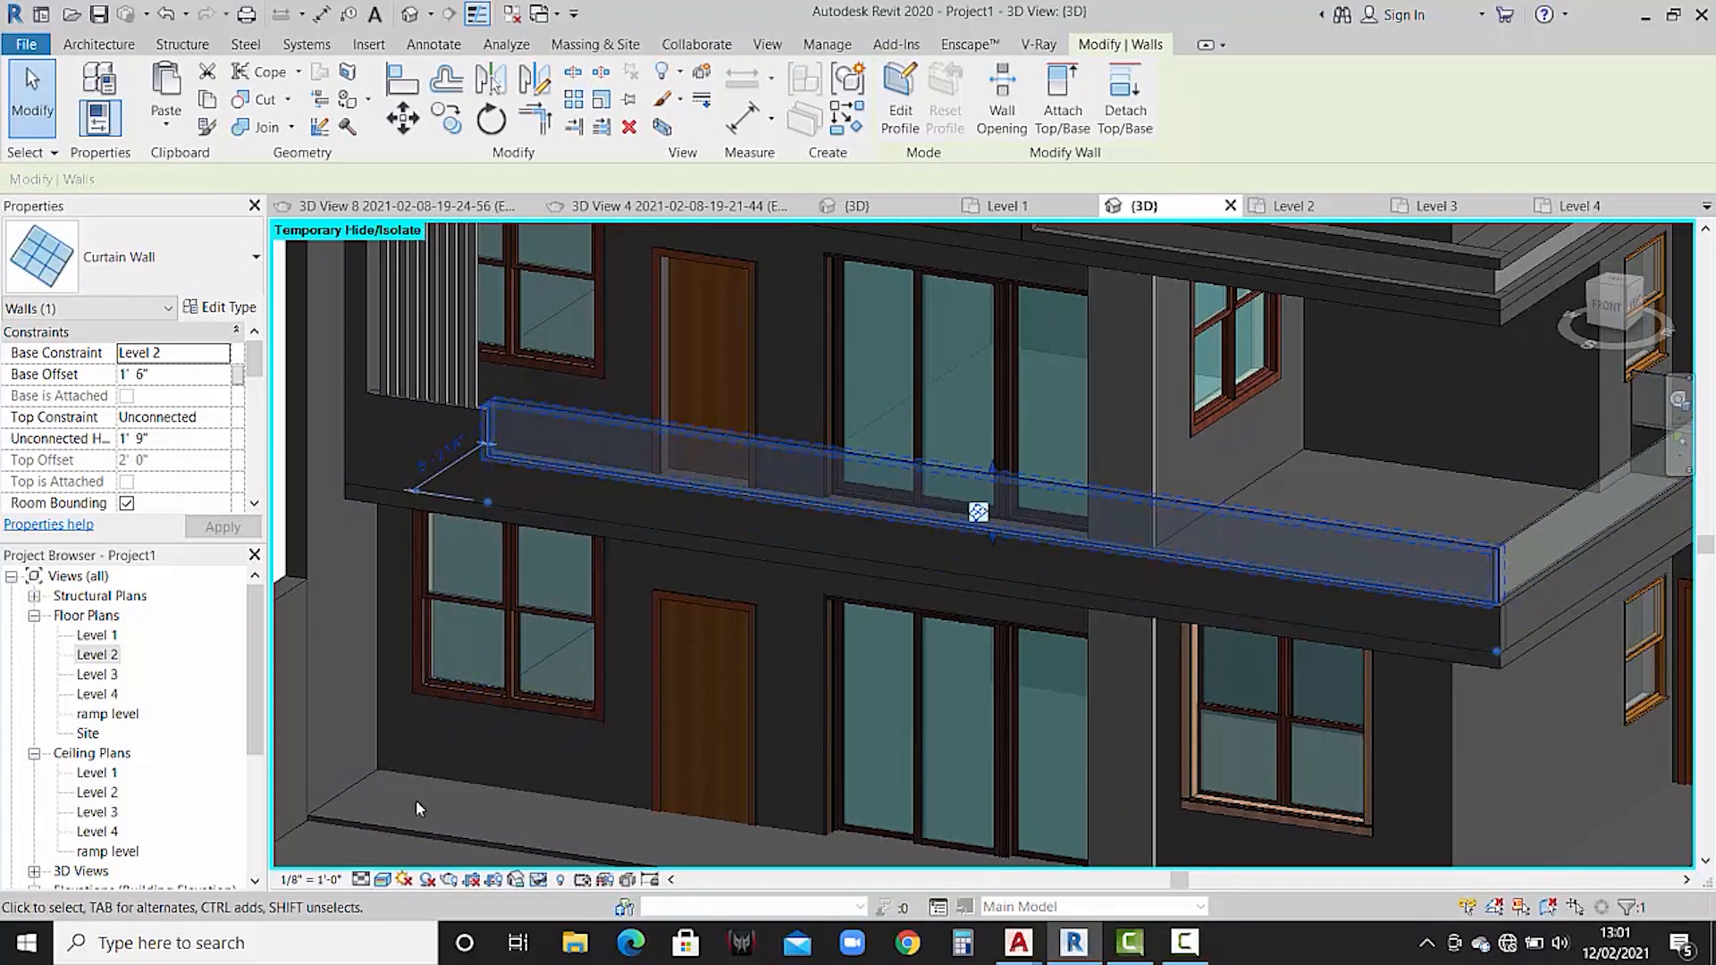
key("Escape")
key("Tab")
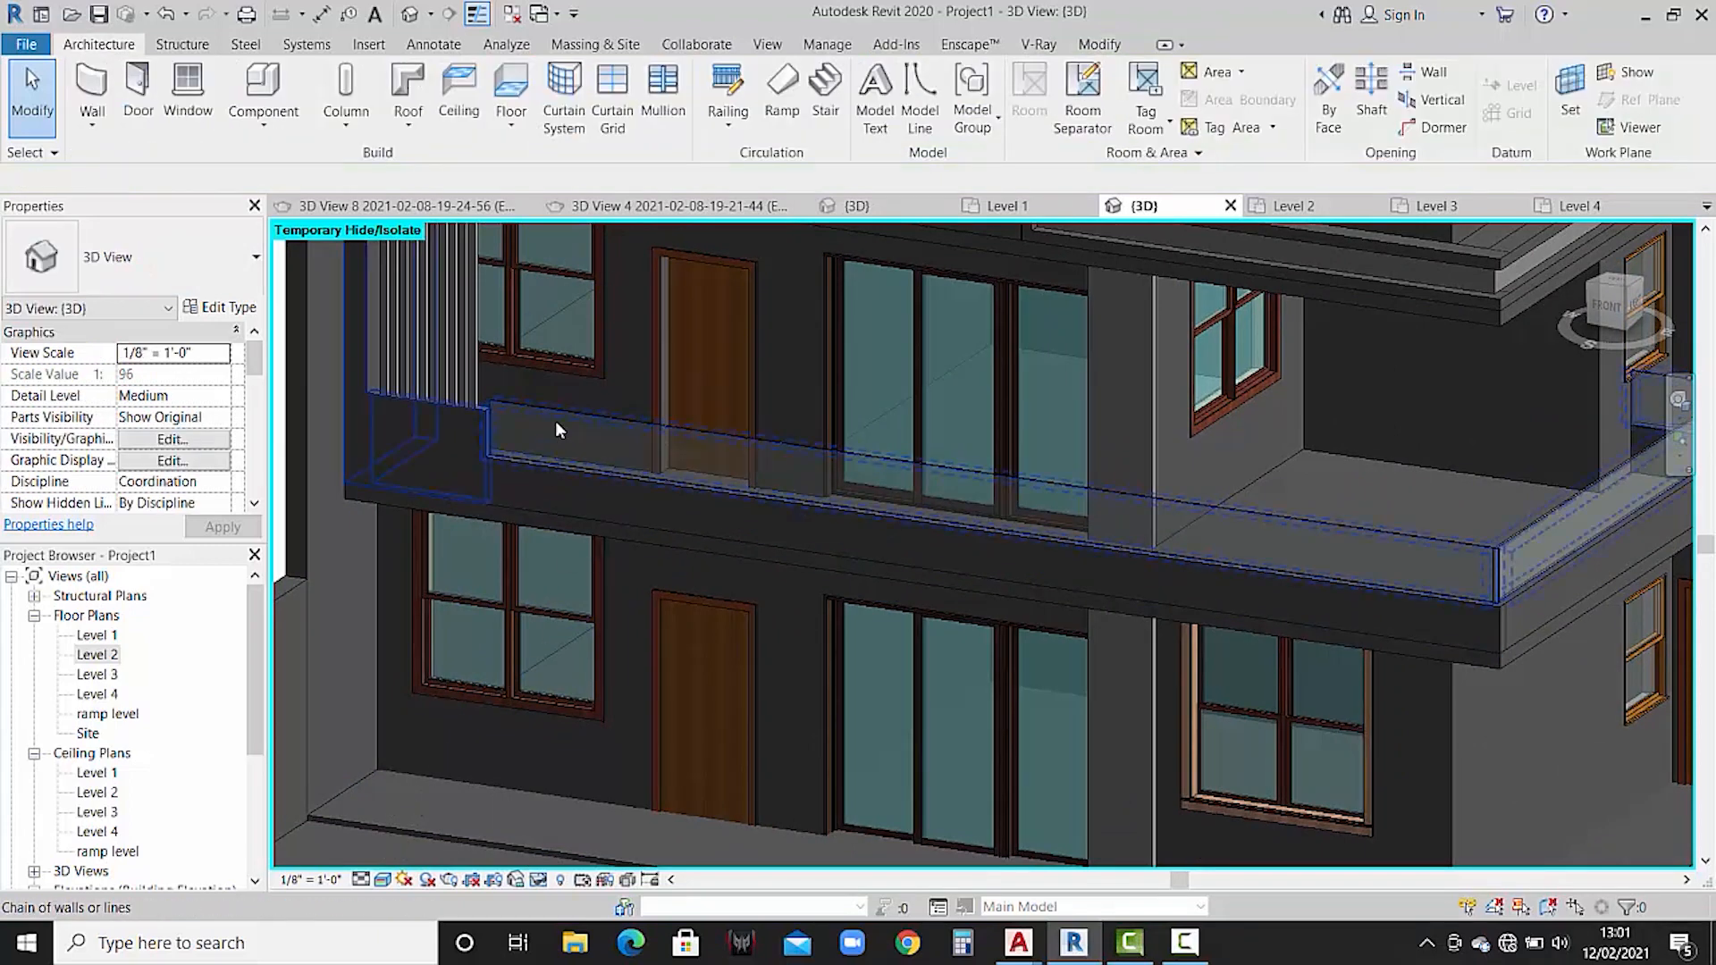
key("Tab")
key("Tab")
key("Tab")
key("Tab")
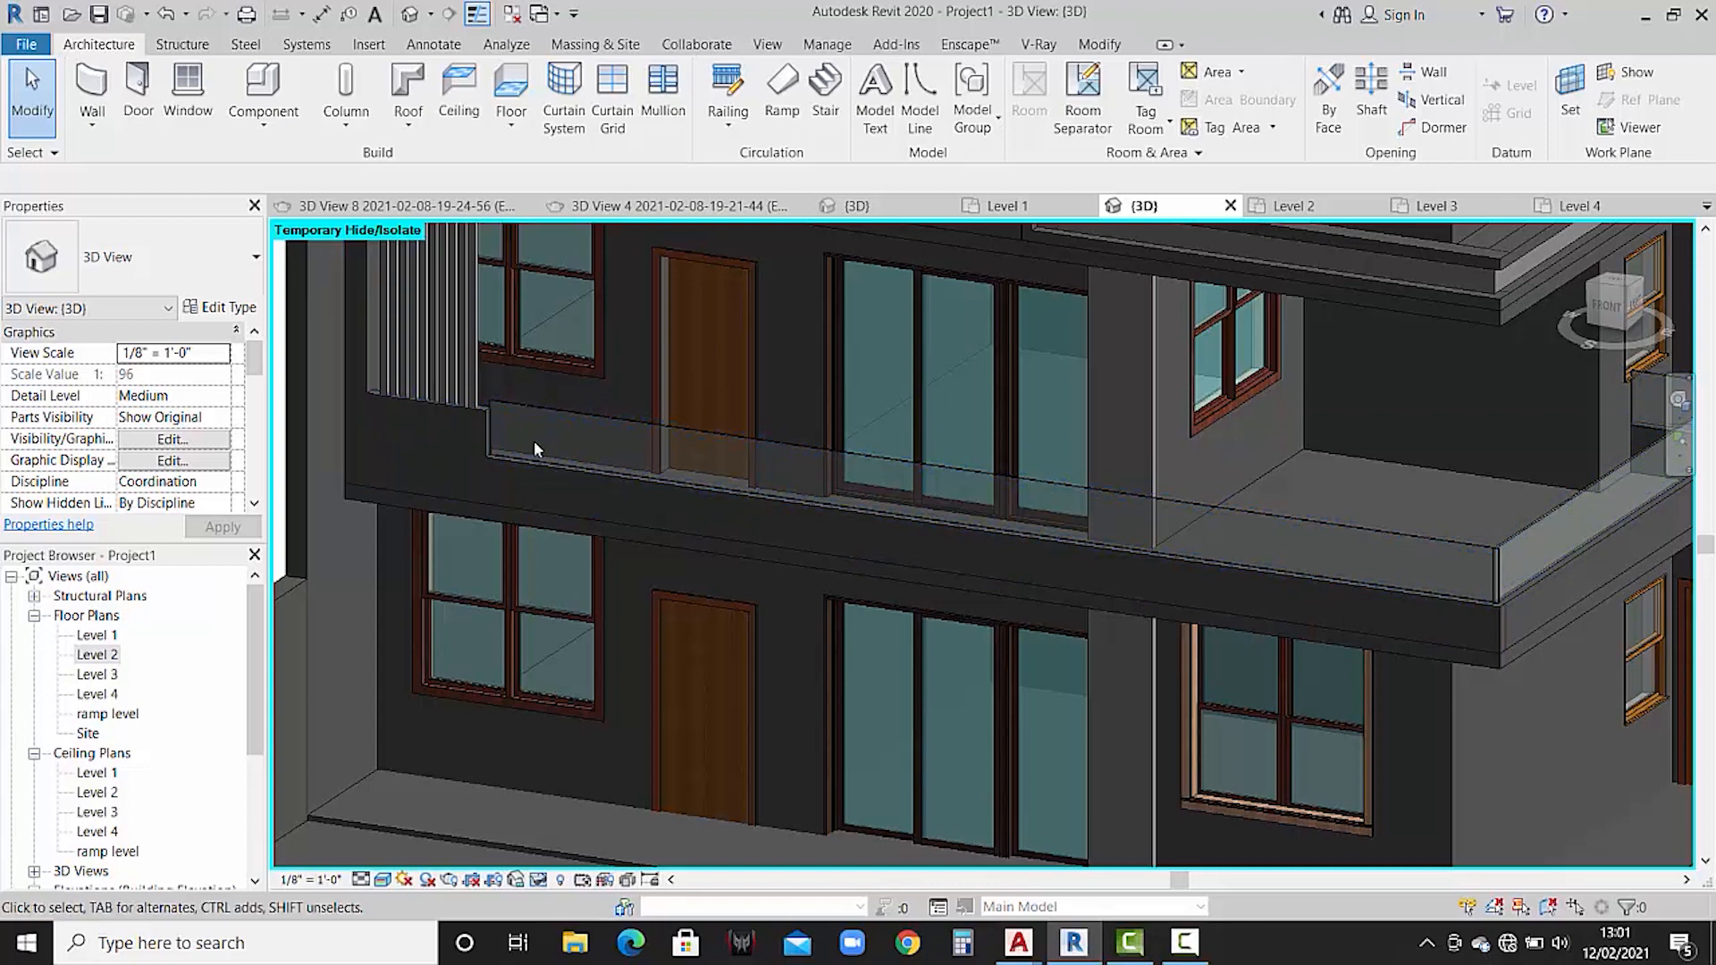
- Select the glazed panel inside the front balcony curtain wall and set its type's material to glasss
scroll(501, 440, "up", 5)
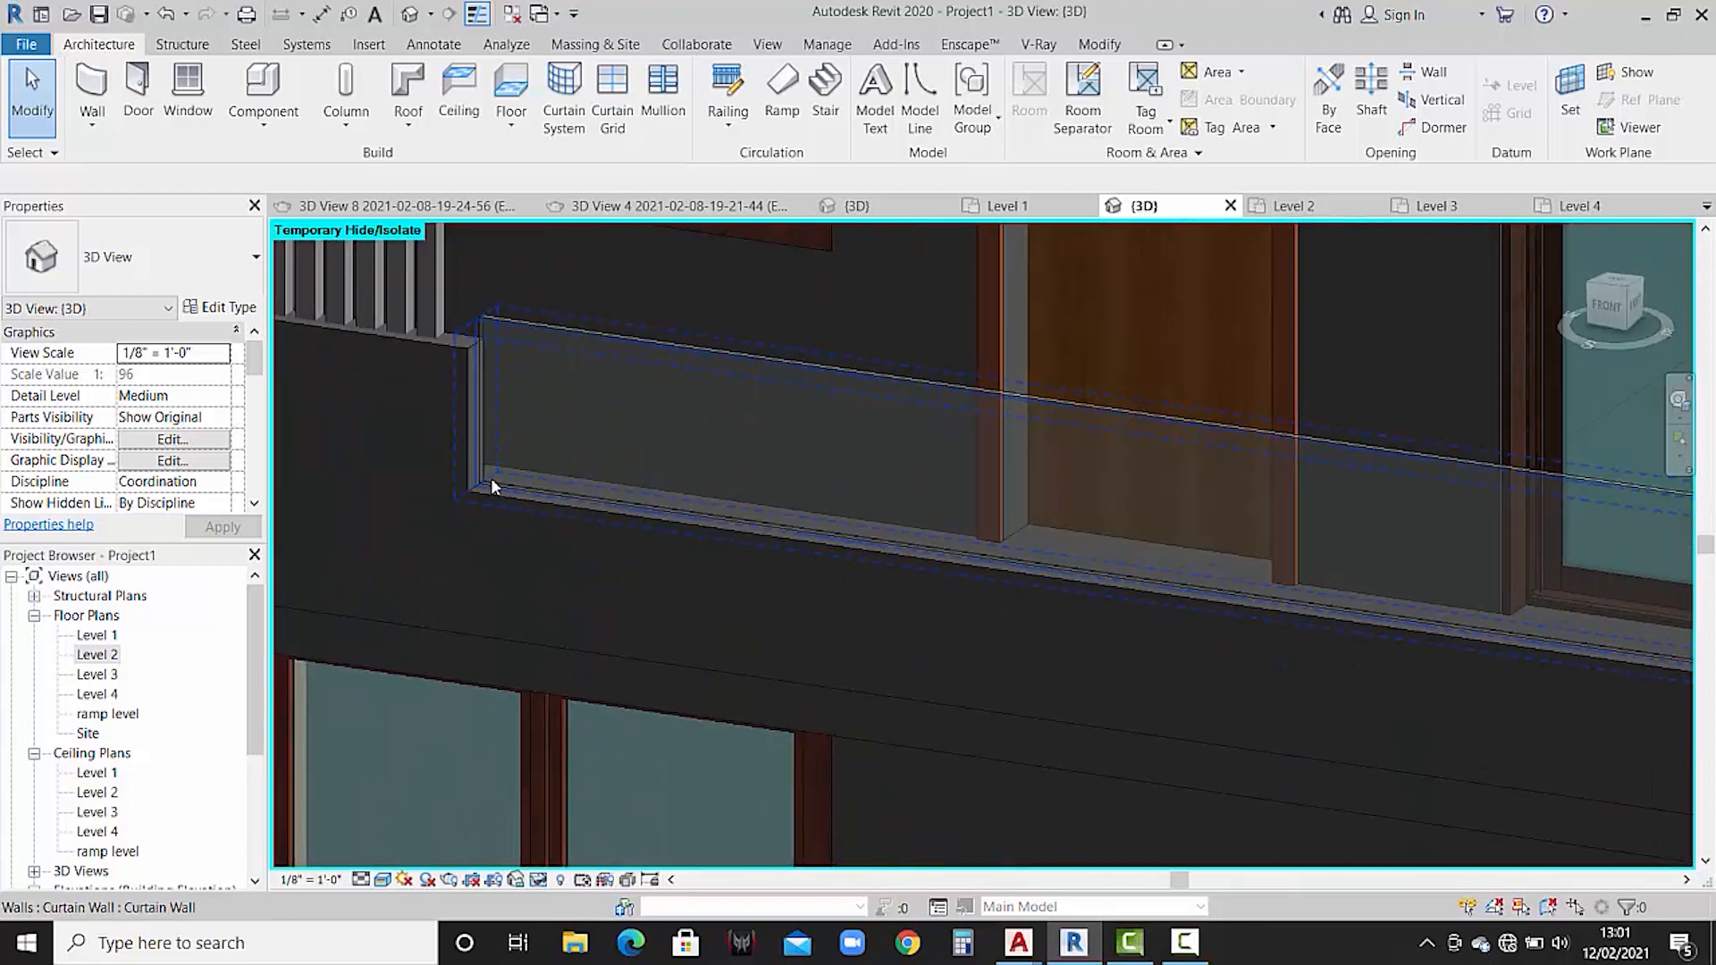
key("Tab")
key("Tab")
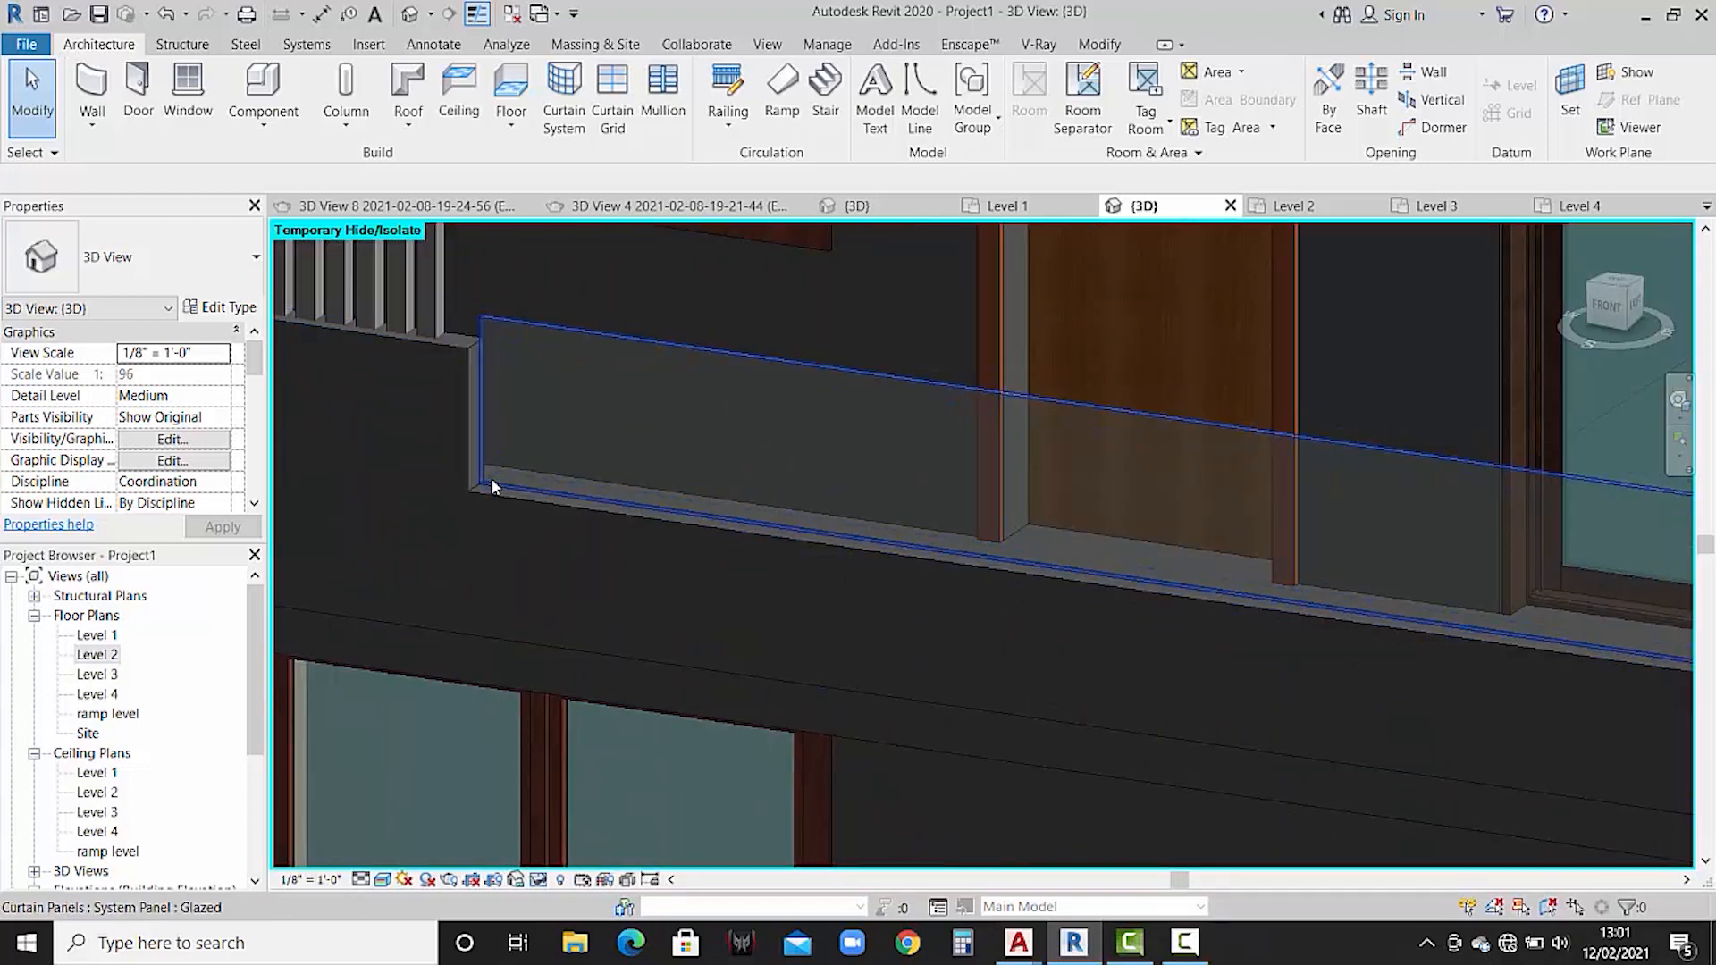
left_click(491, 486)
left_click(220, 306)
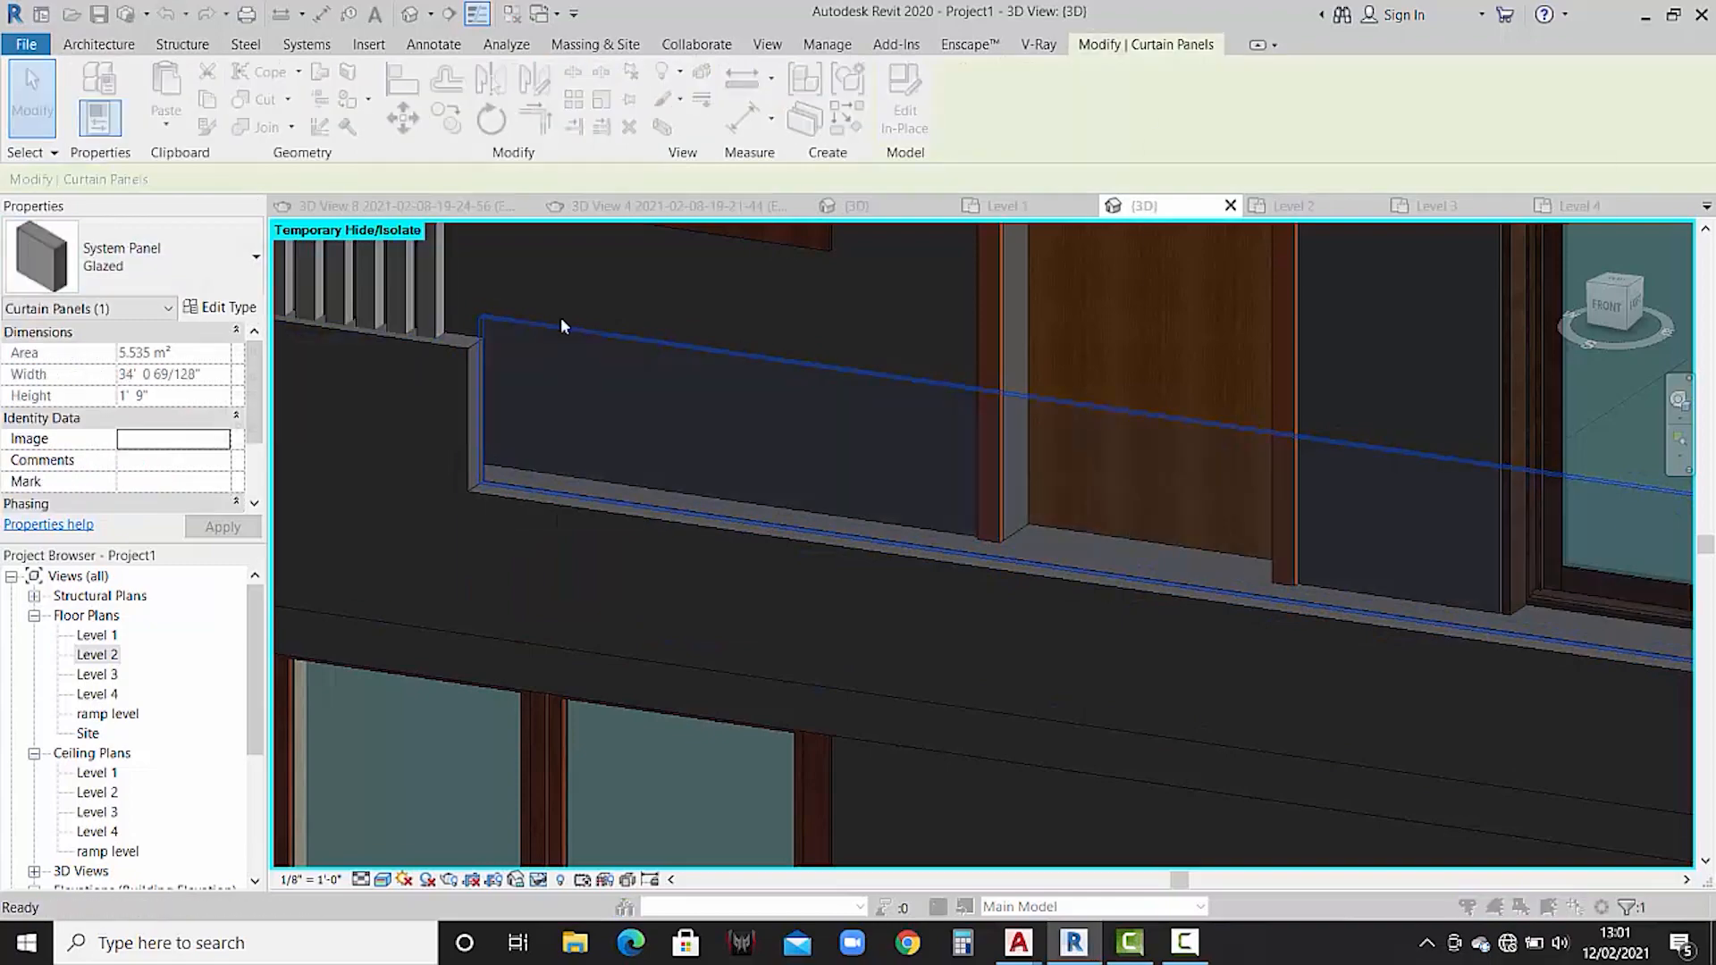
left_click(1528, 467)
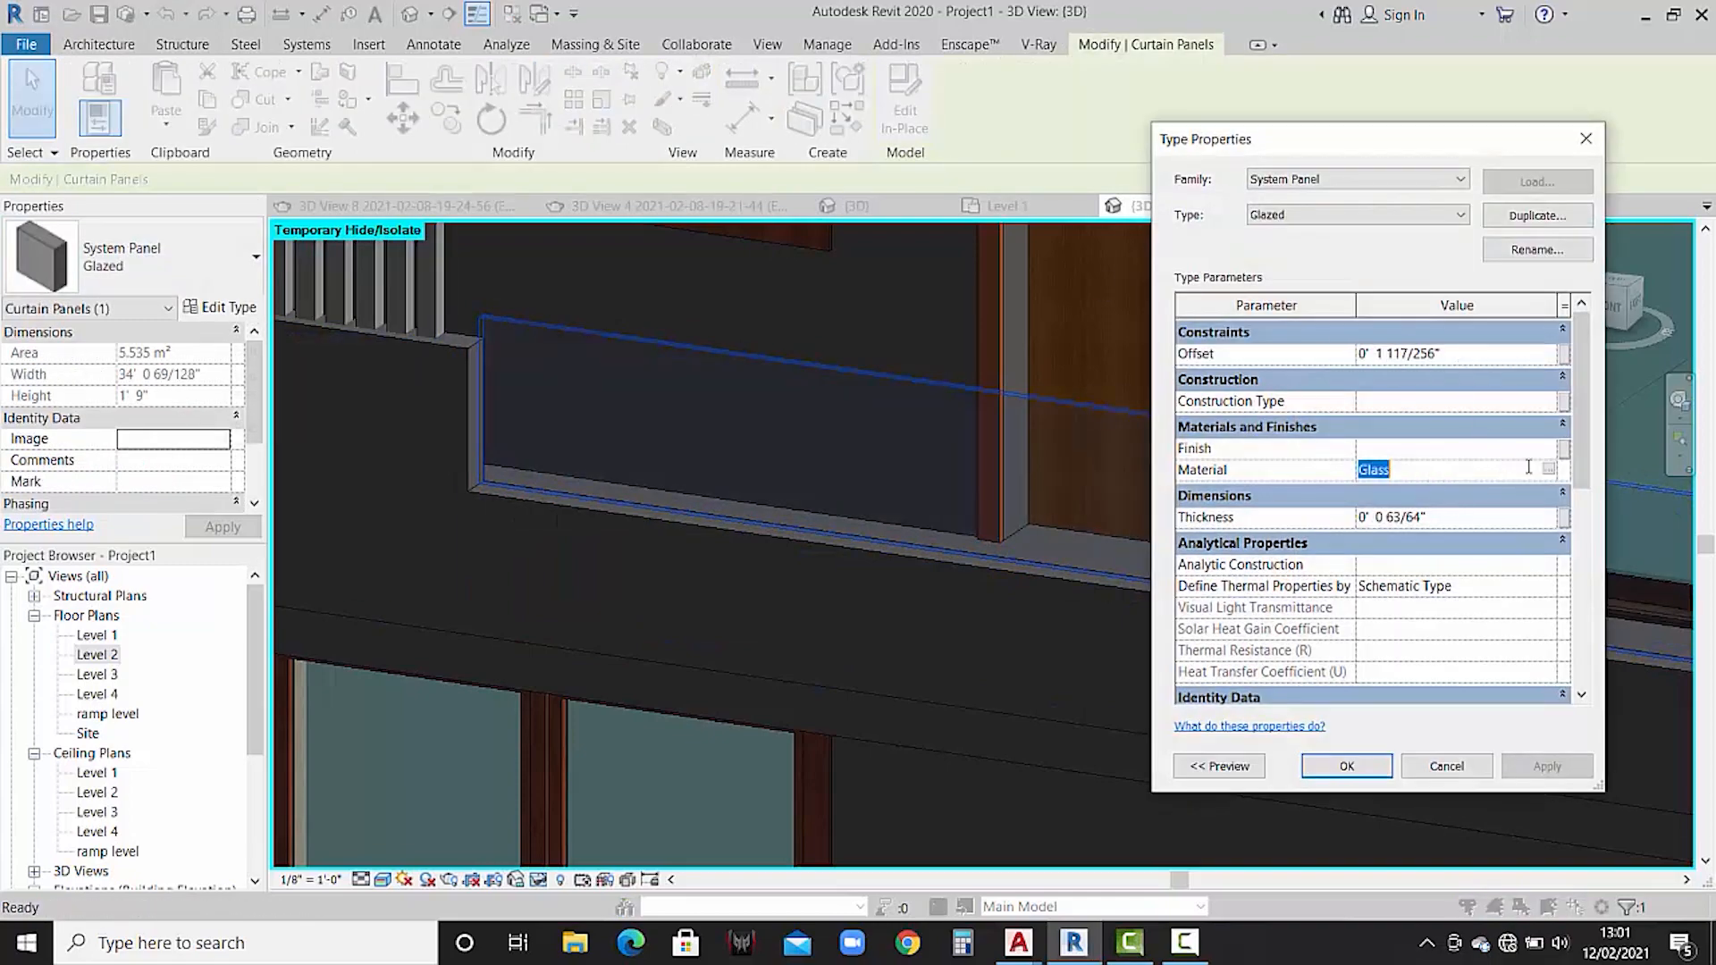
left_click(1548, 468)
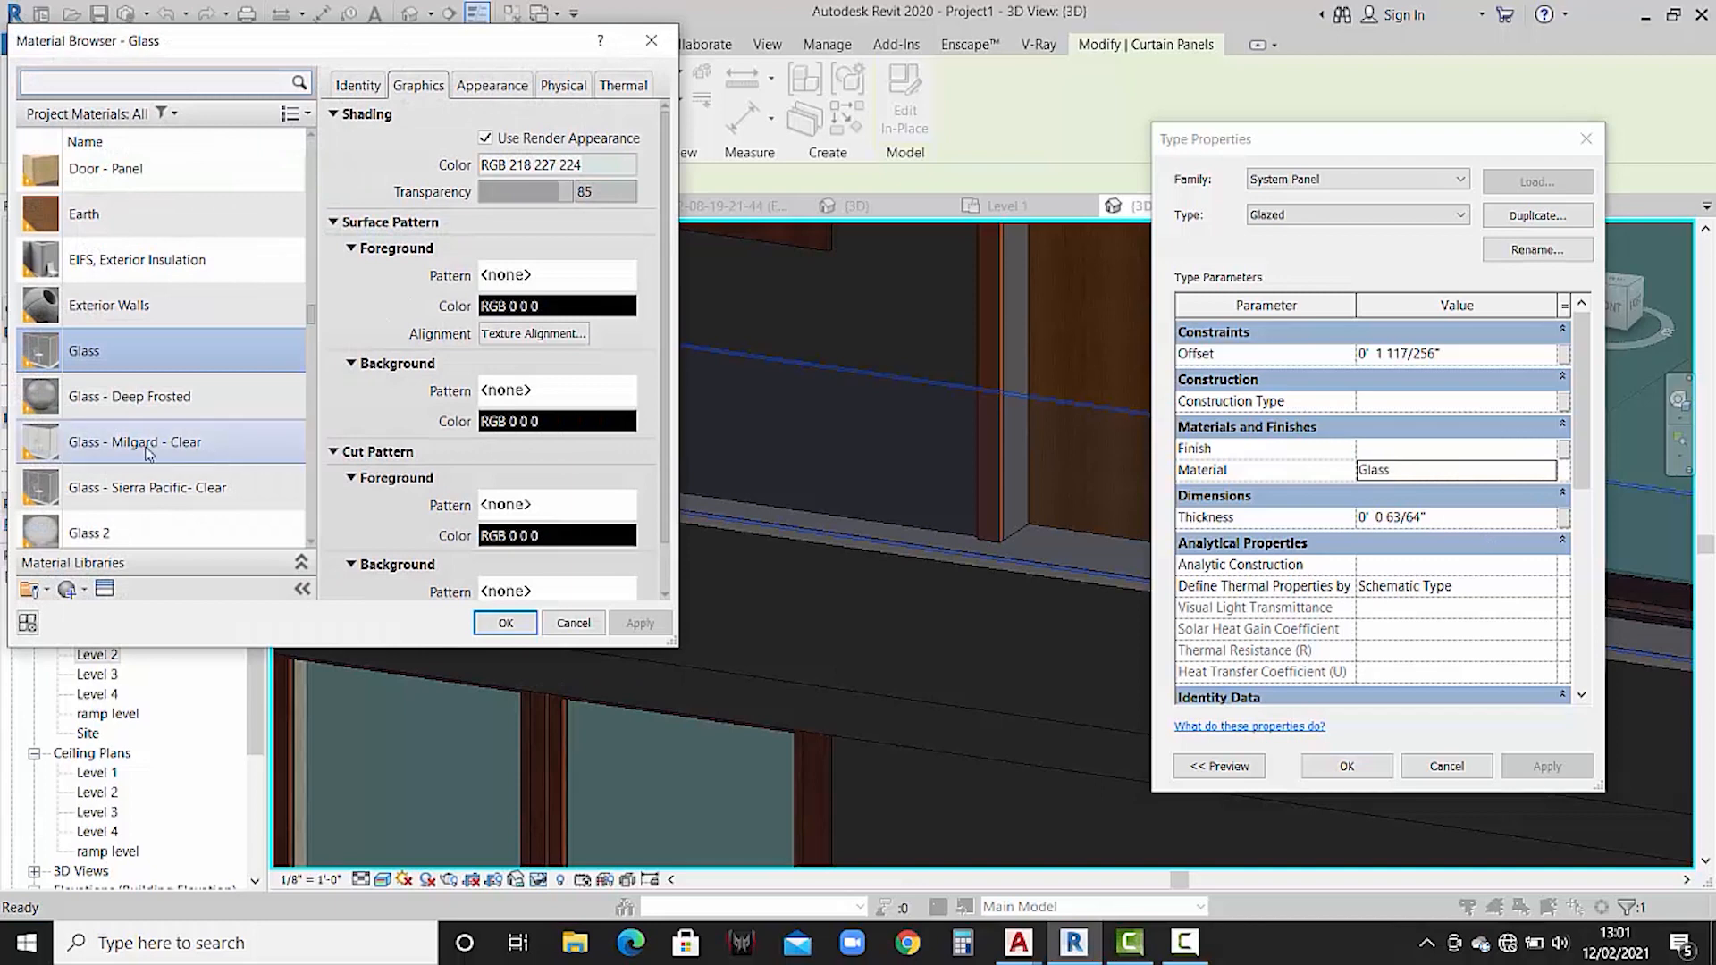
scroll(139, 451, "down", 3)
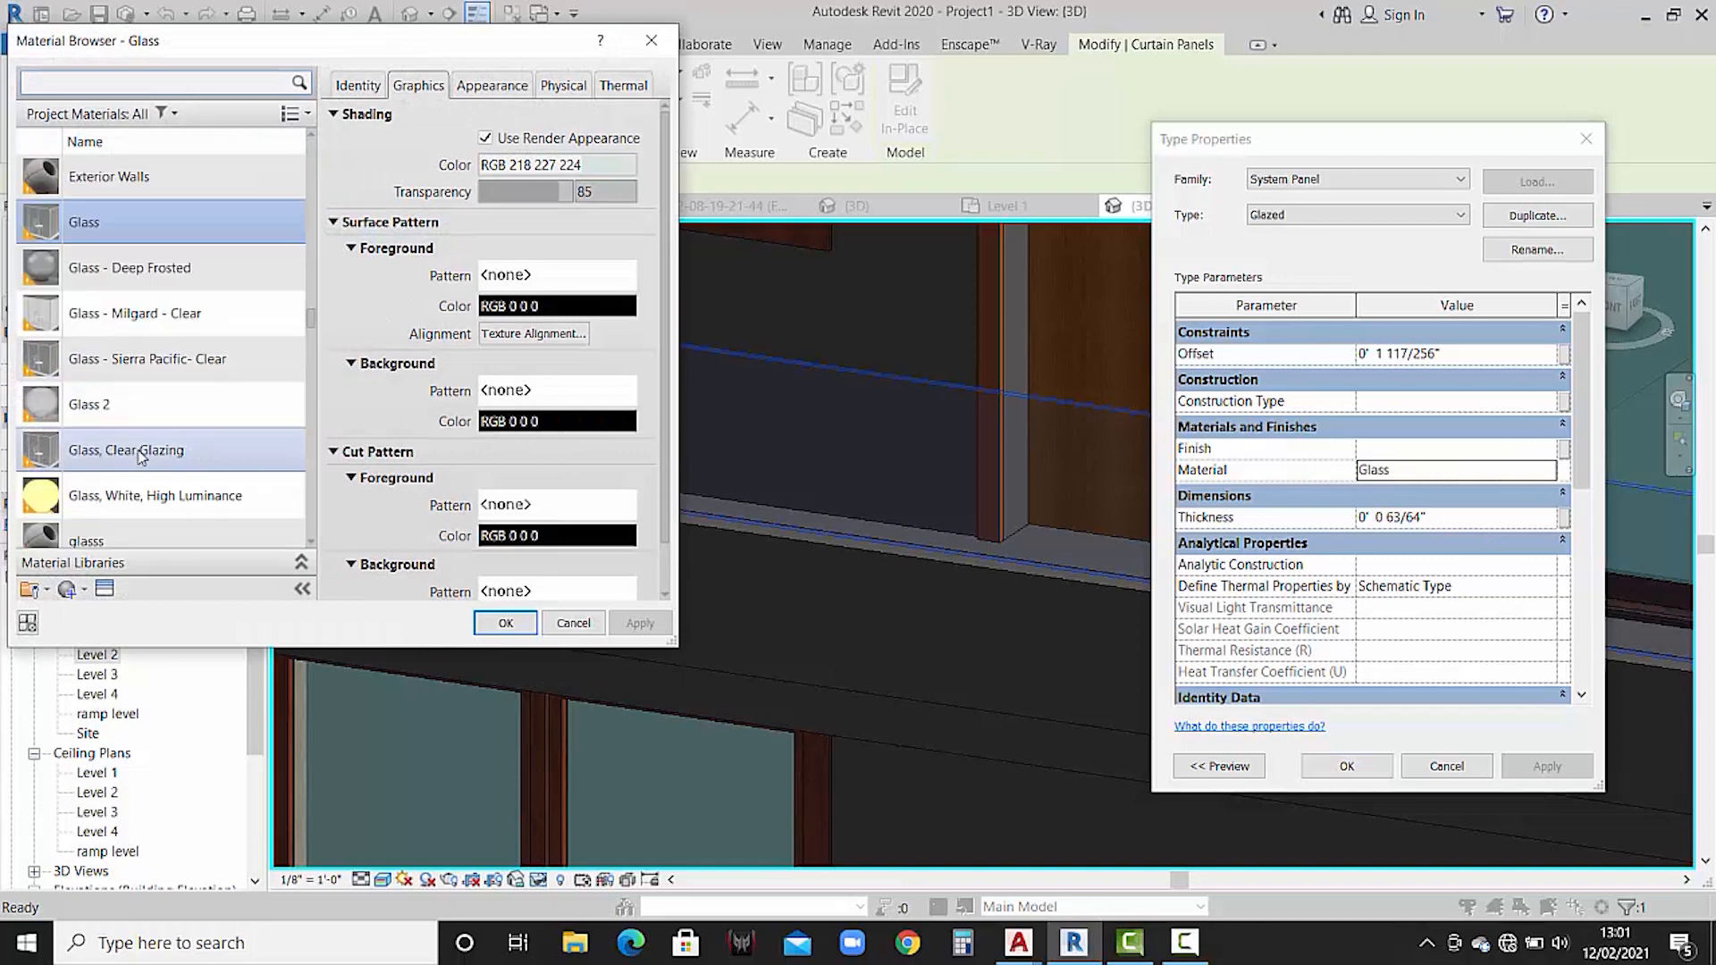
left_click(139, 435)
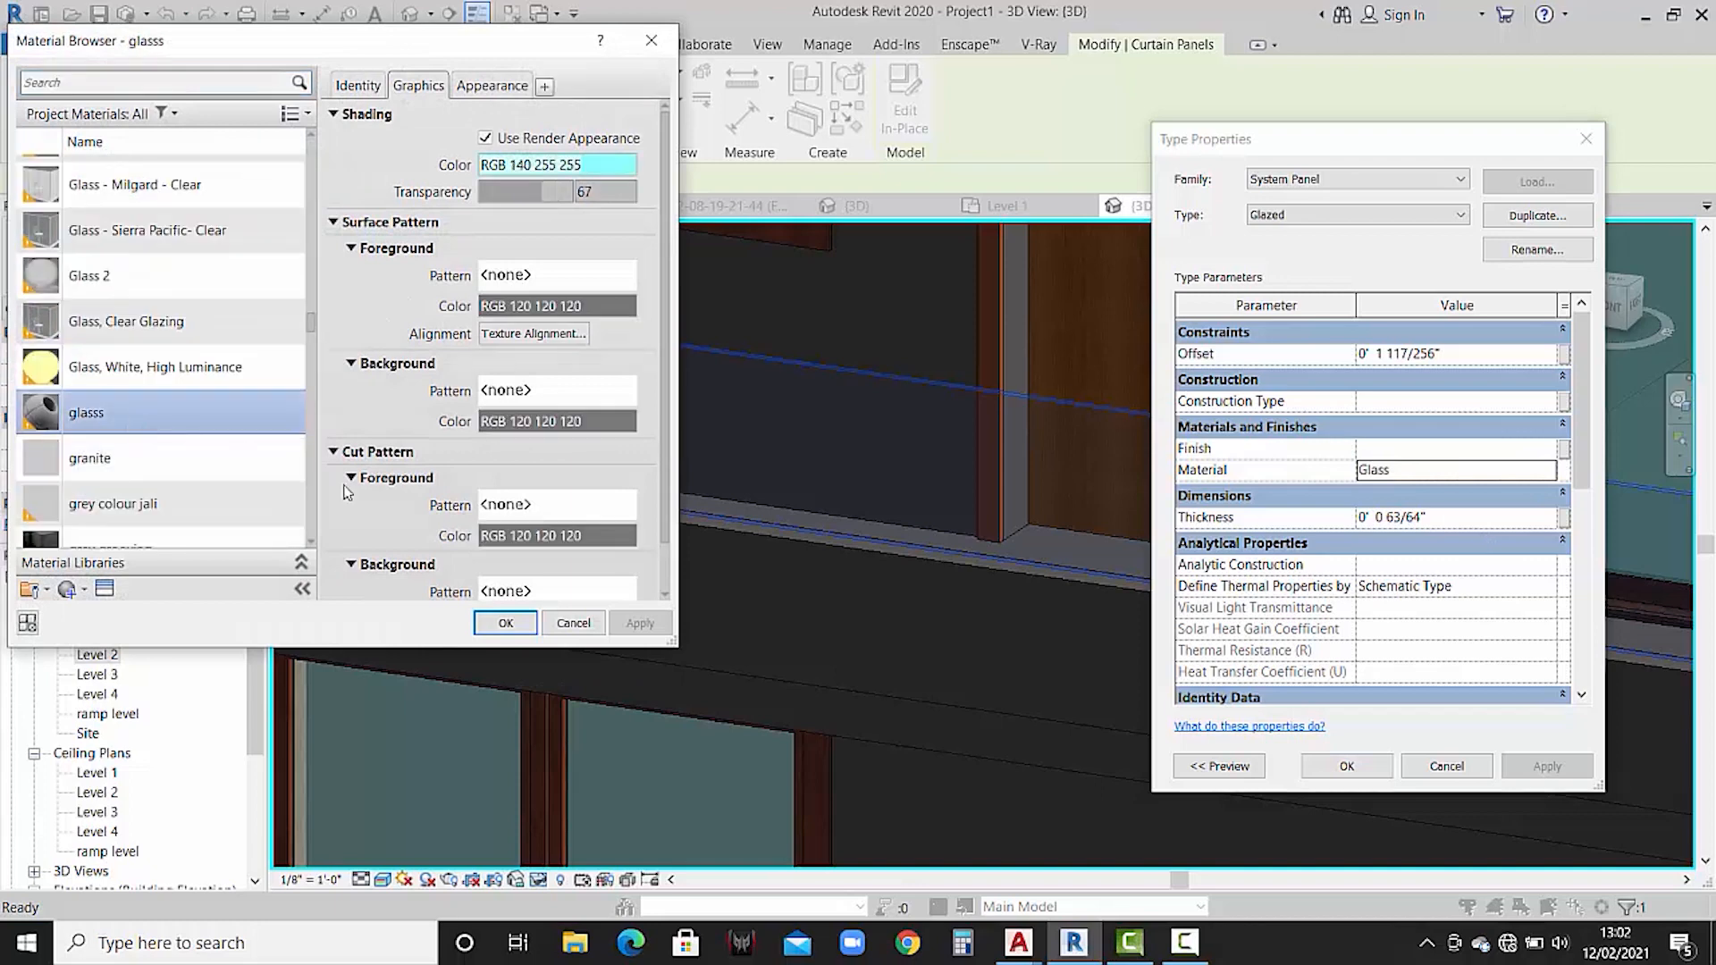
left_click(506, 623)
left_click(1340, 766)
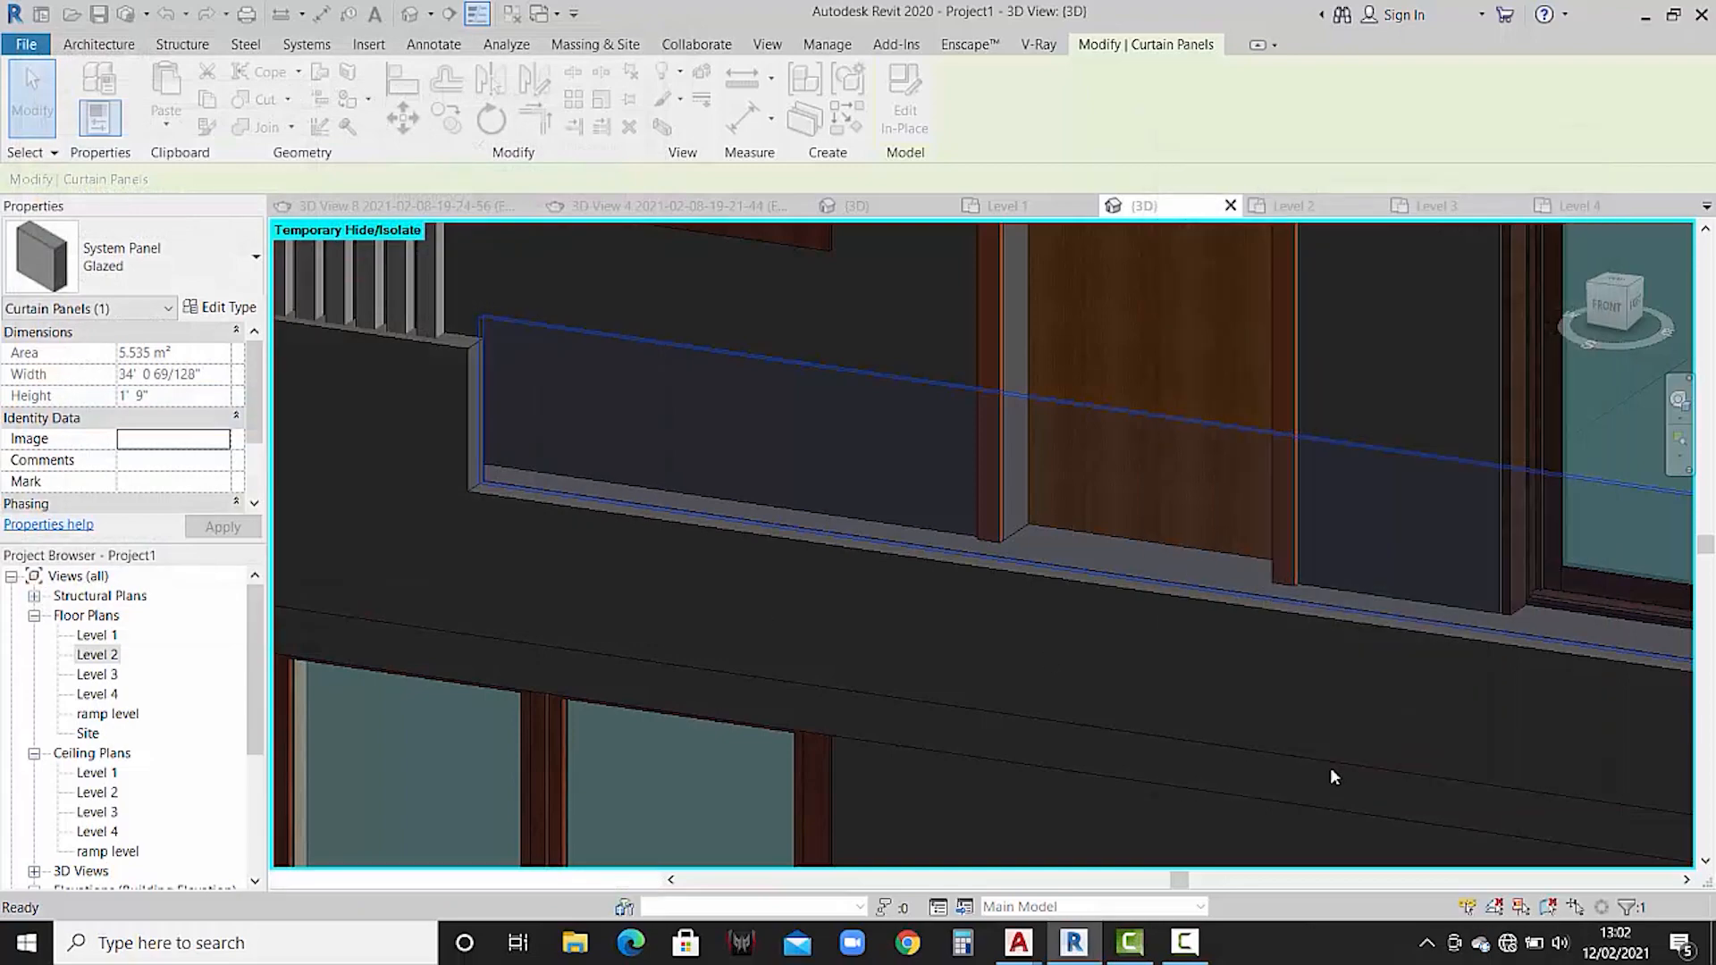
key("Escape")
- Place 50mm x 150mm rectangular mullions along the top edges of the balcony's glass curtain walls
scroll(824, 502, "down", 5)
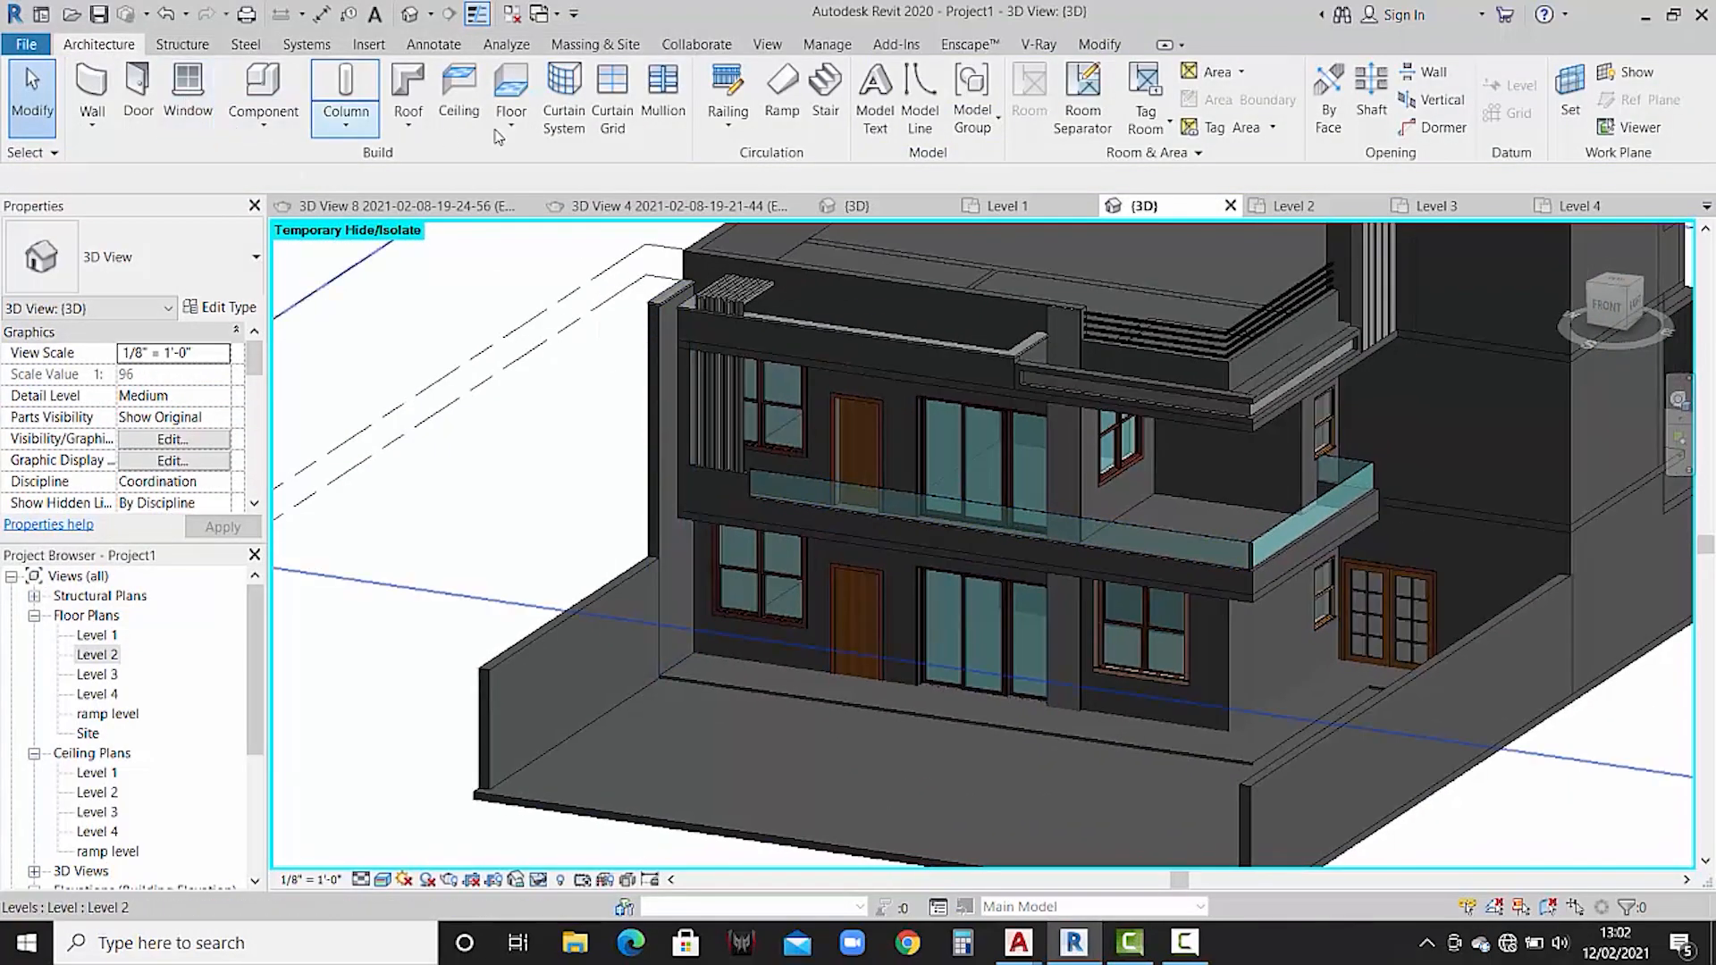
left_click(661, 121)
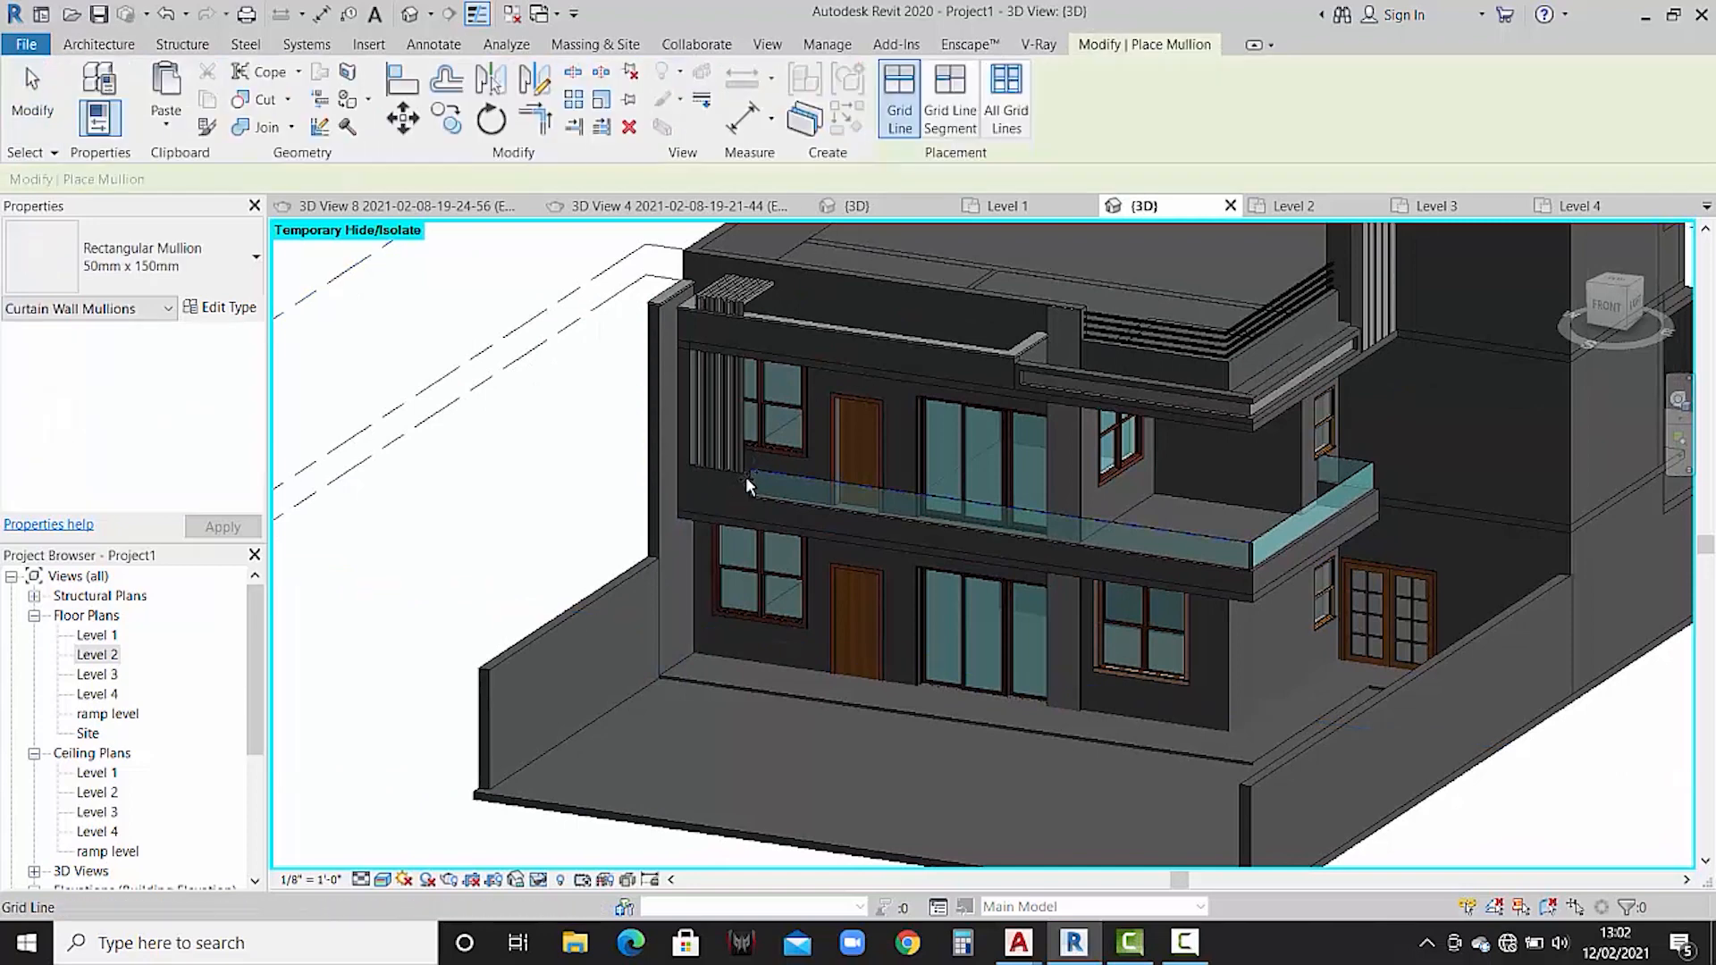
scroll(743, 483, "up", 2)
scroll(742, 489, "up", 3)
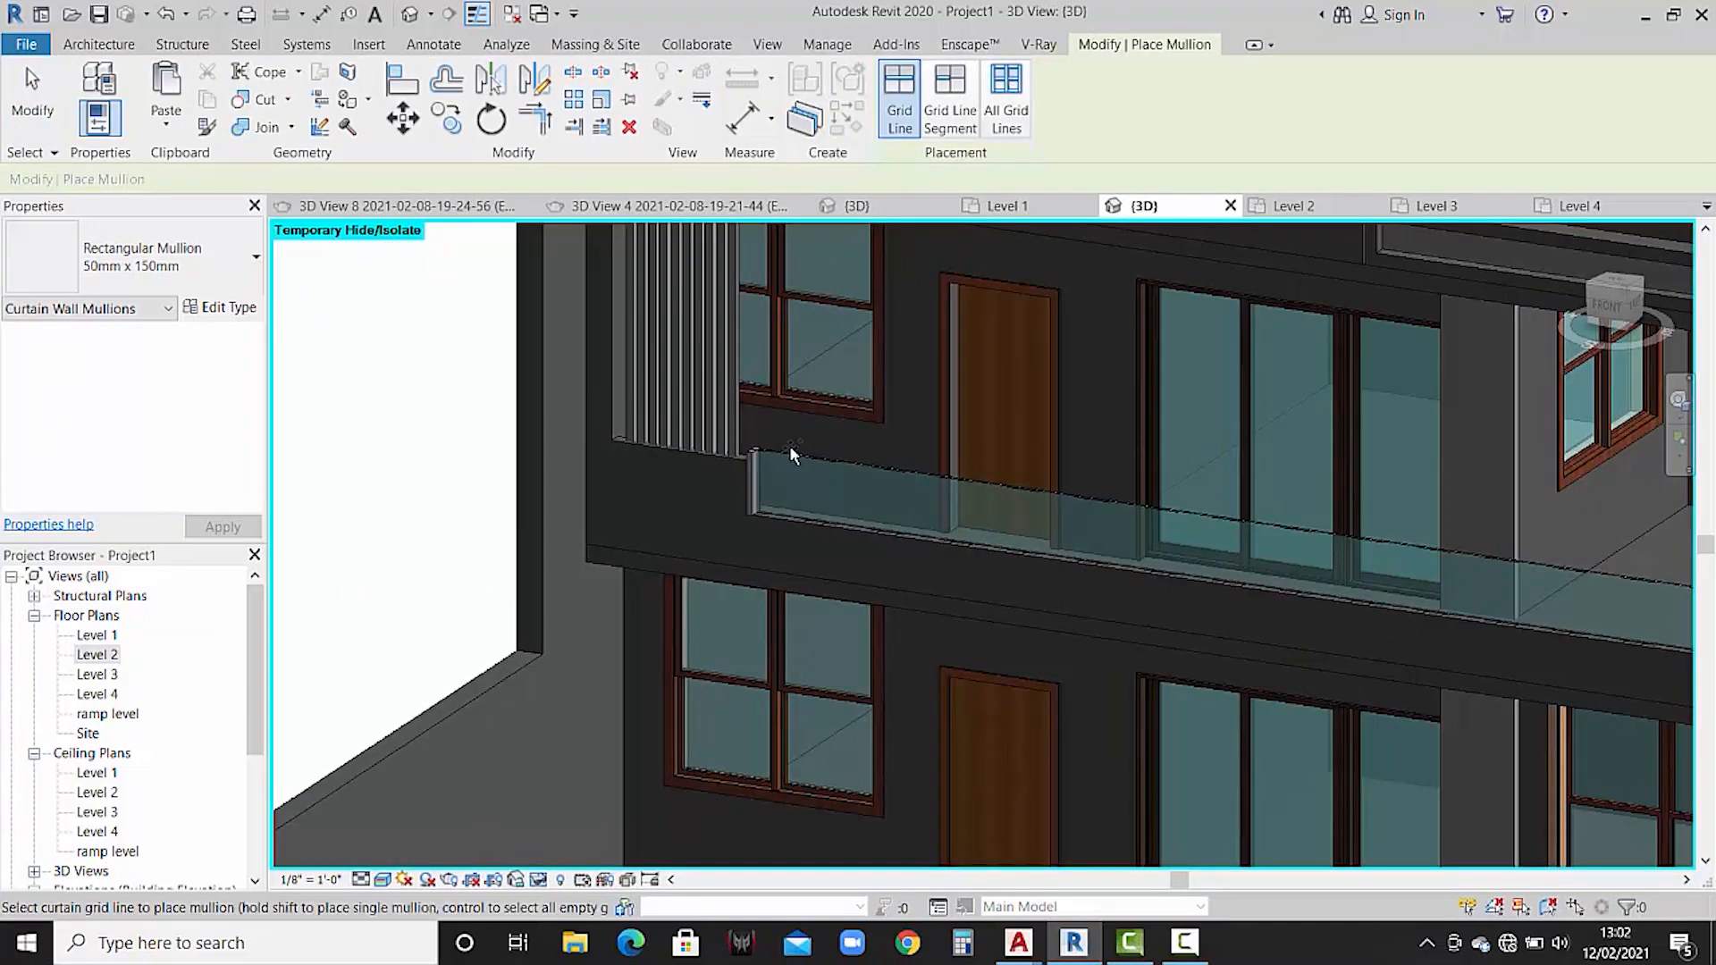
scroll(834, 363, "down", 5)
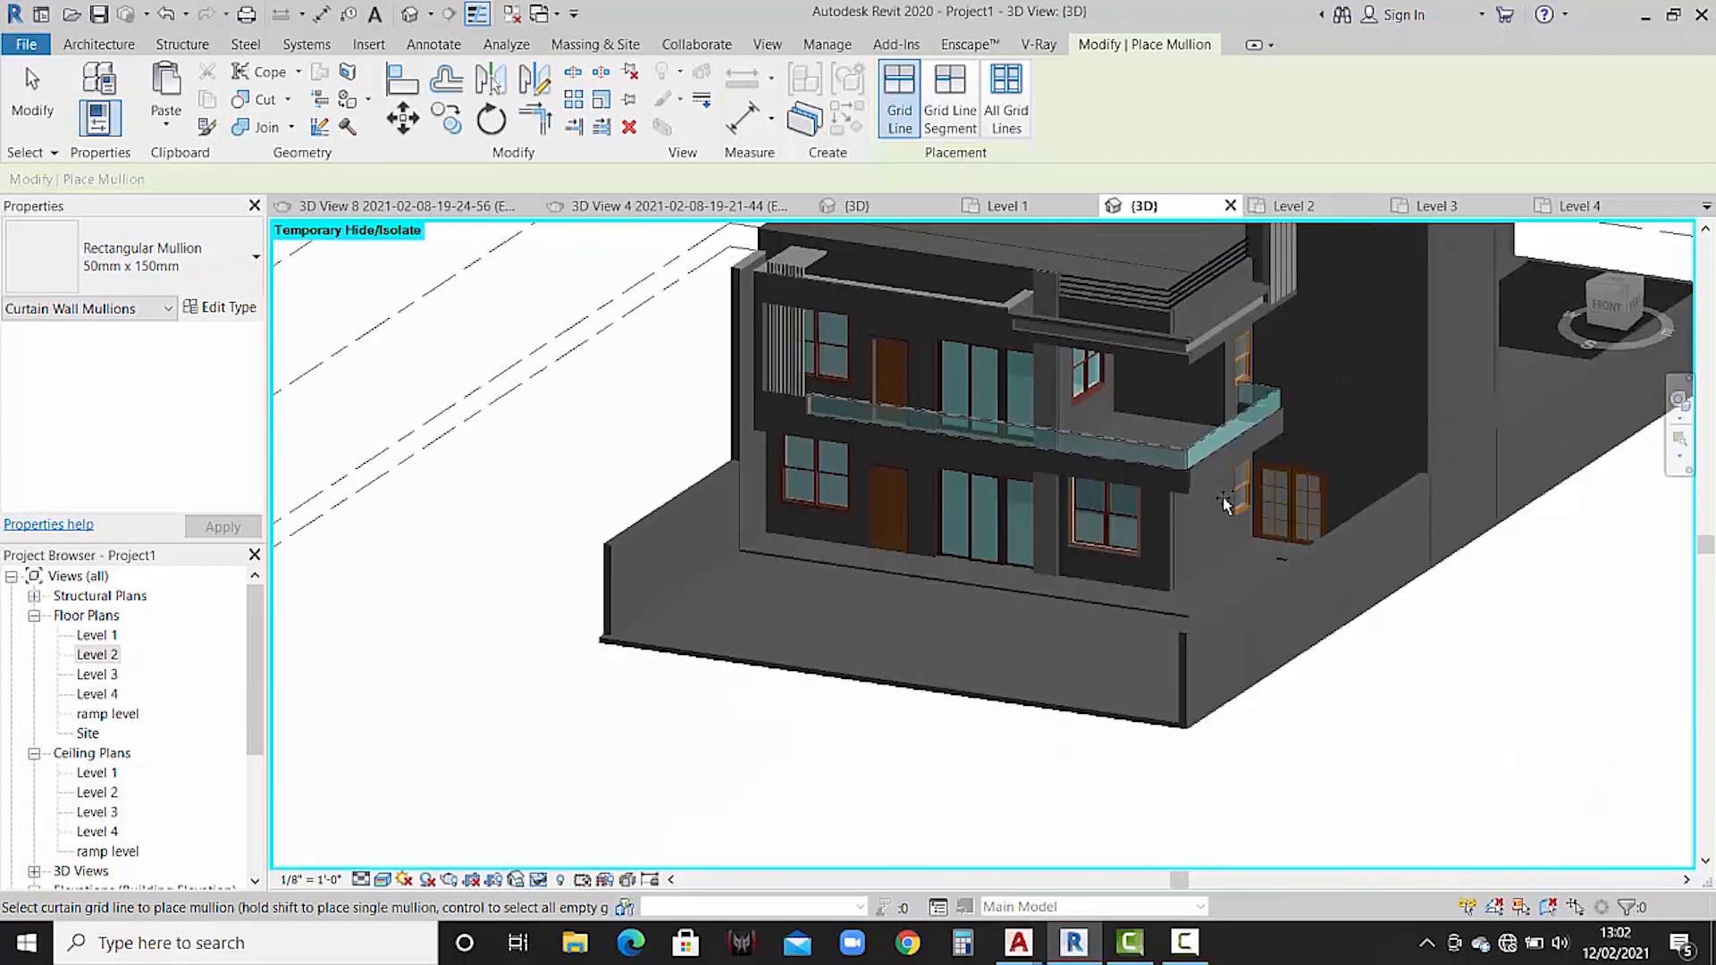
scroll(1025, 485, "up", 2)
scroll(1024, 484, "up", 3)
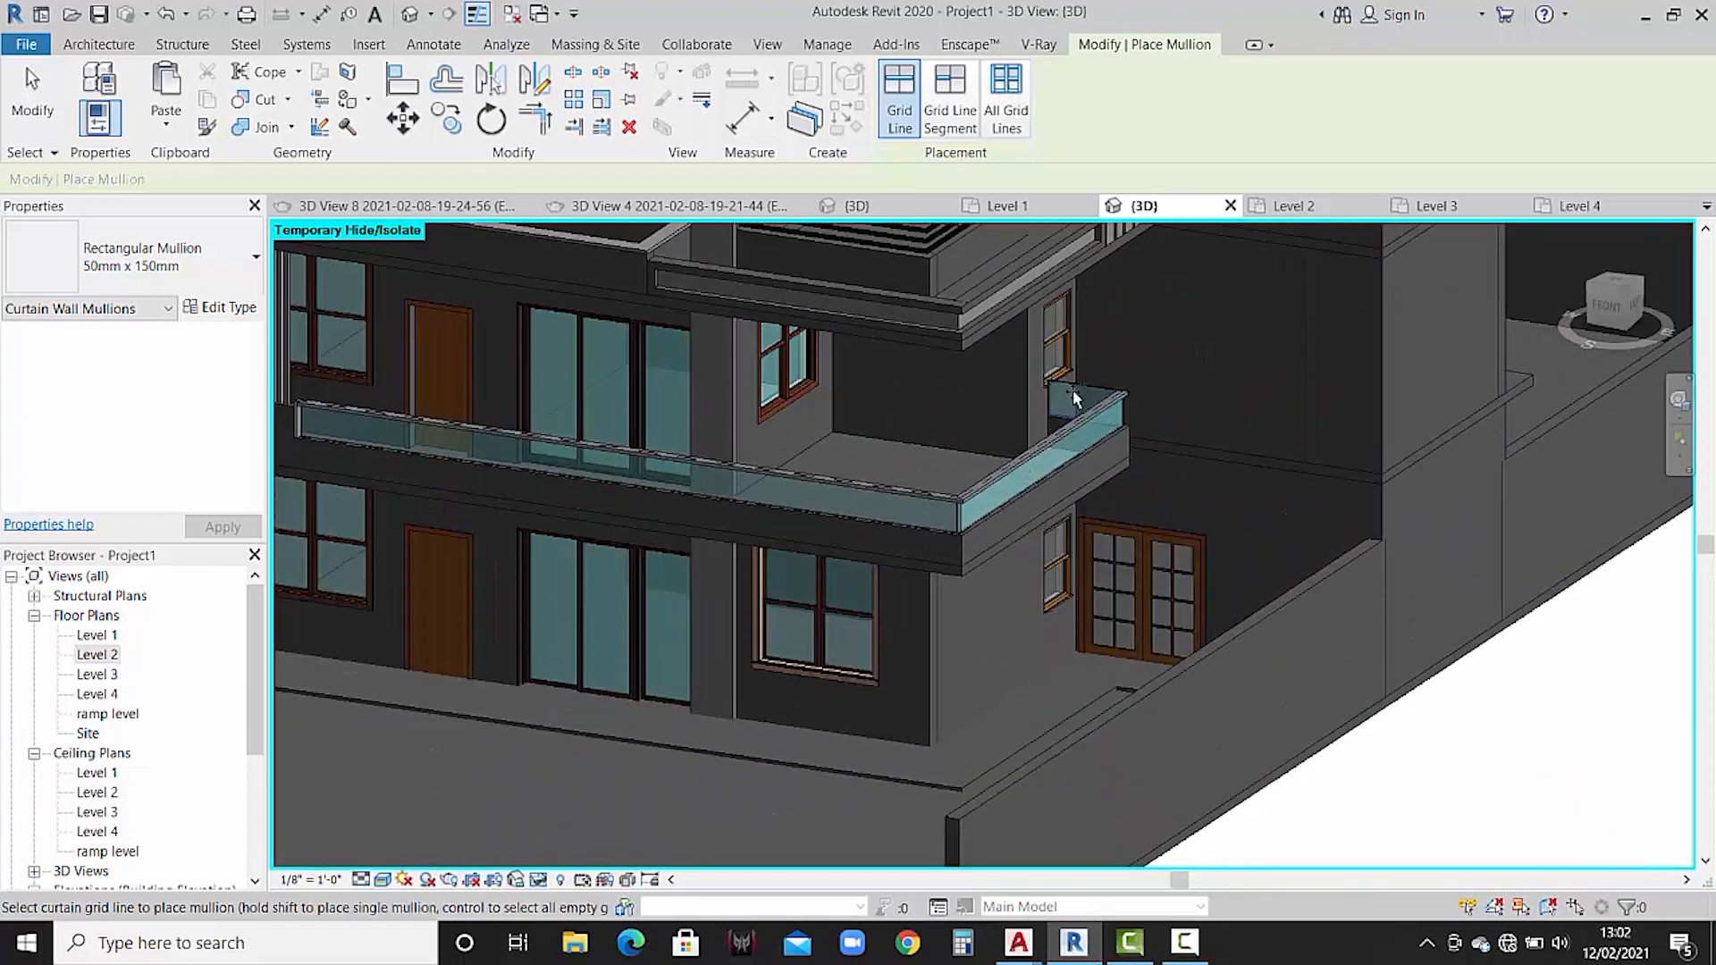
scroll(1057, 394, "up", 2)
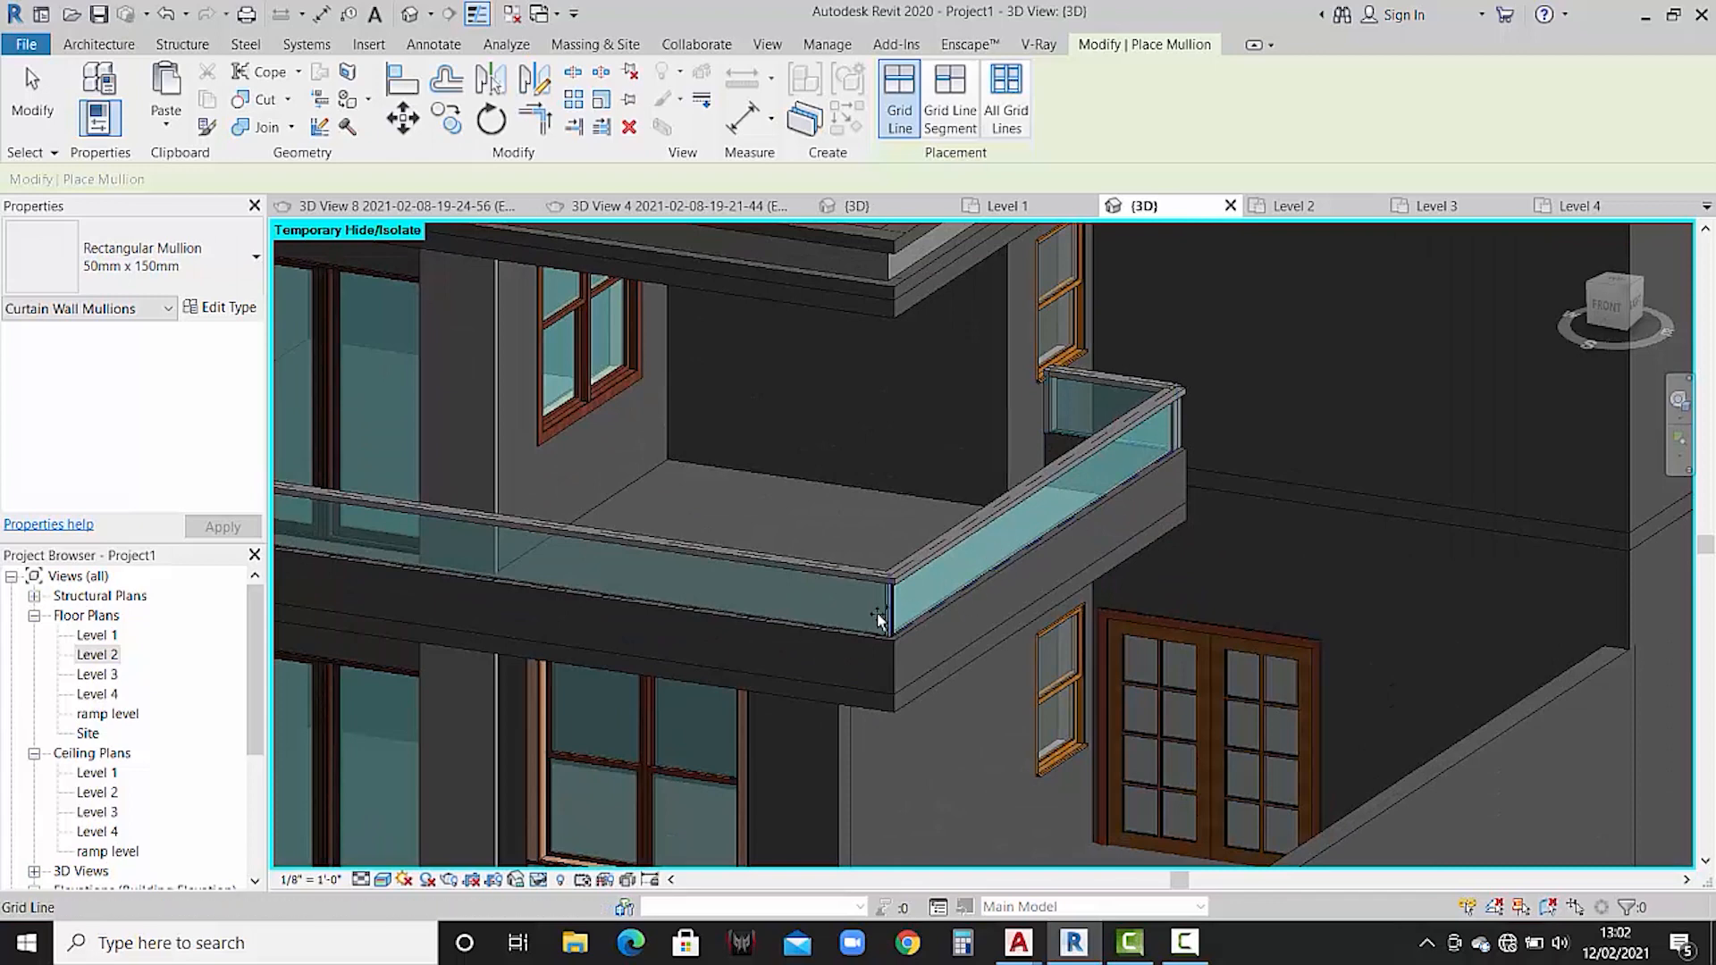
- Add 50mm x 150mm rectangular mullions along the bottom edges and remaining vertical ends of the balcony's glass balustrade
scroll(883, 588, "down", 2)
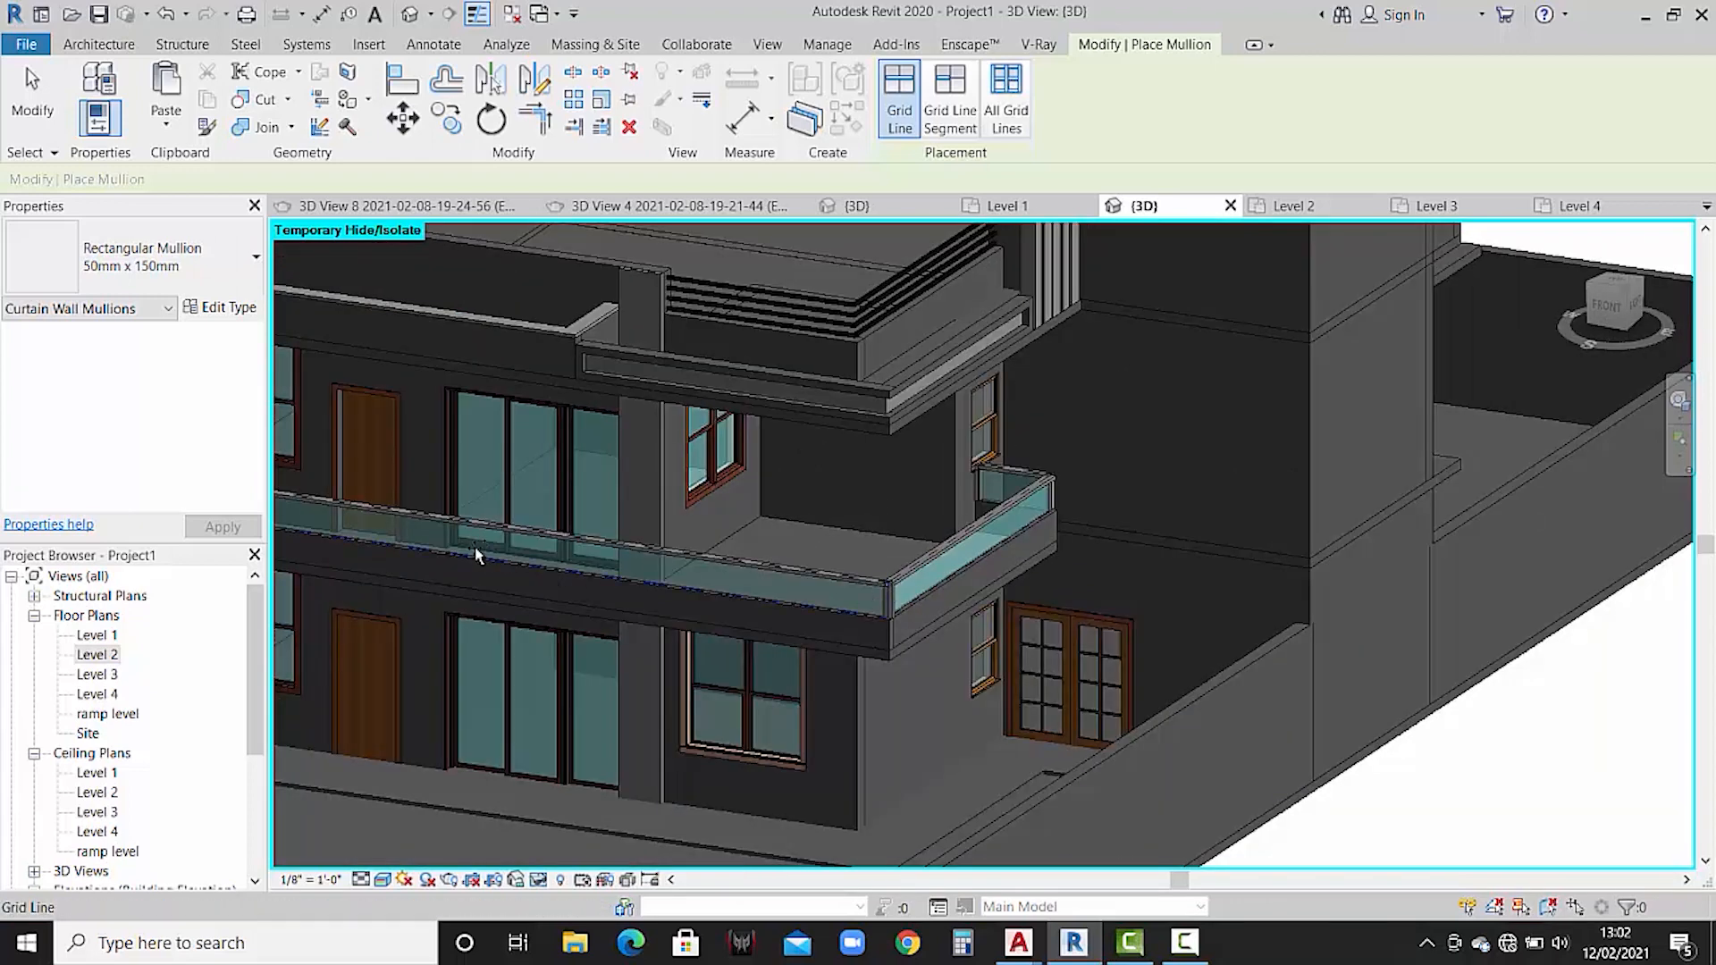
middle_click_drag(475, 551, 862, 575)
left_click(666, 554)
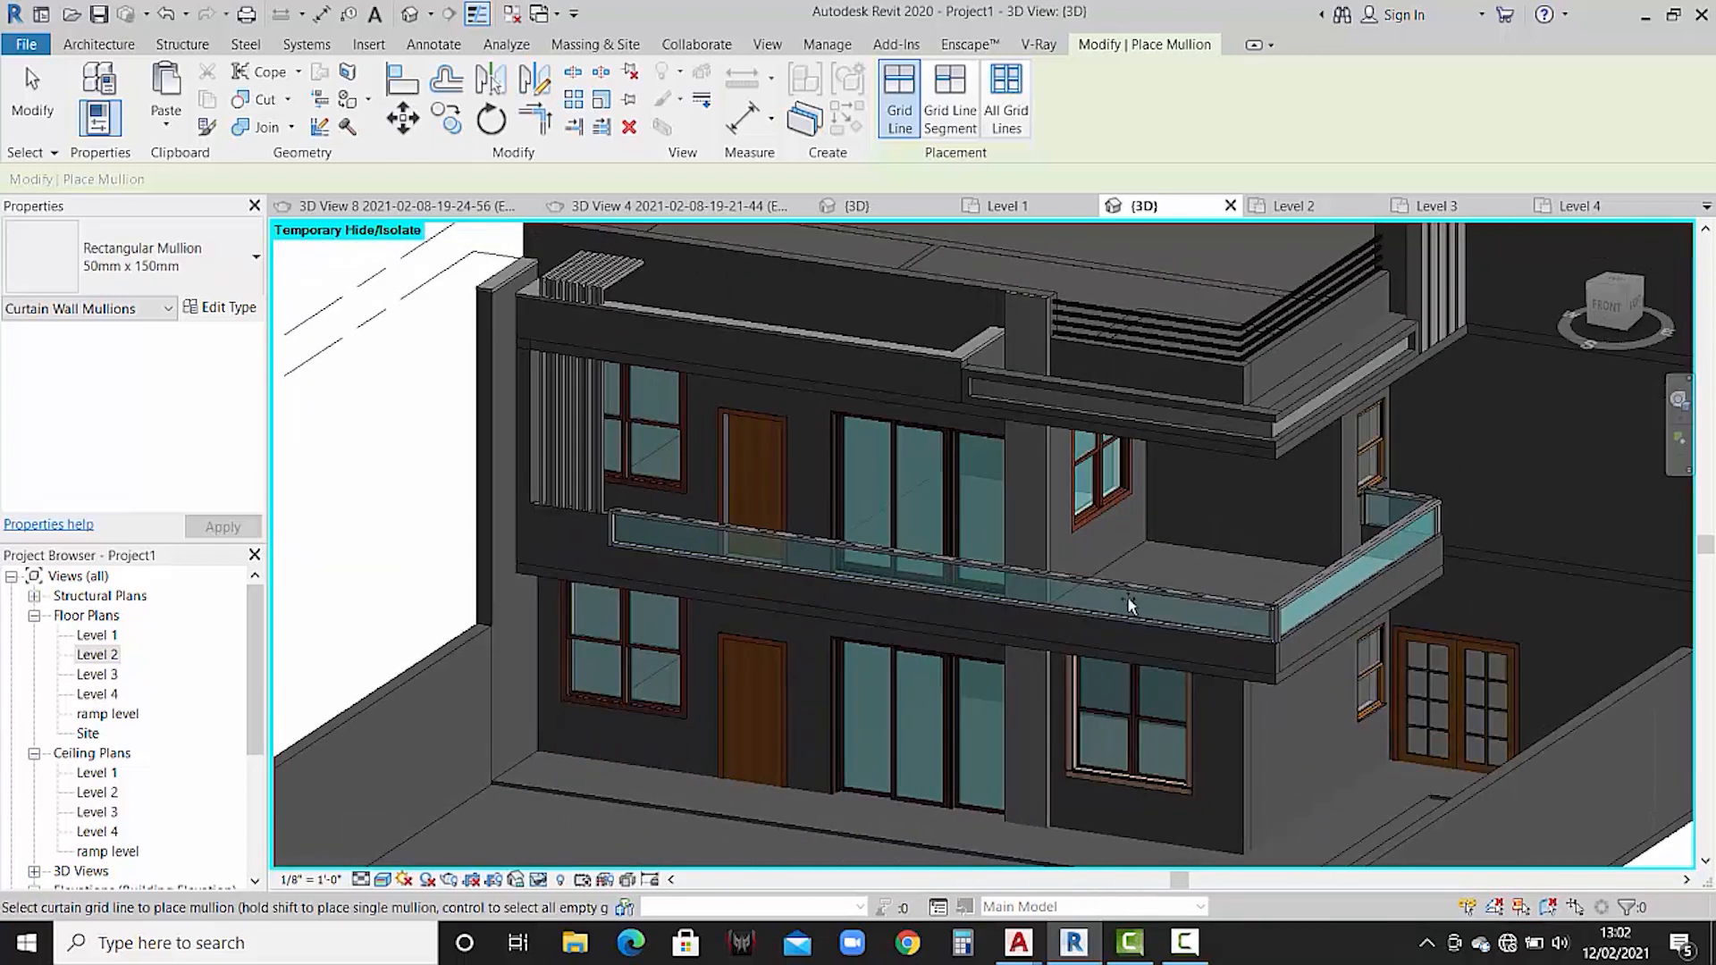
scroll(1335, 621, "up", 2)
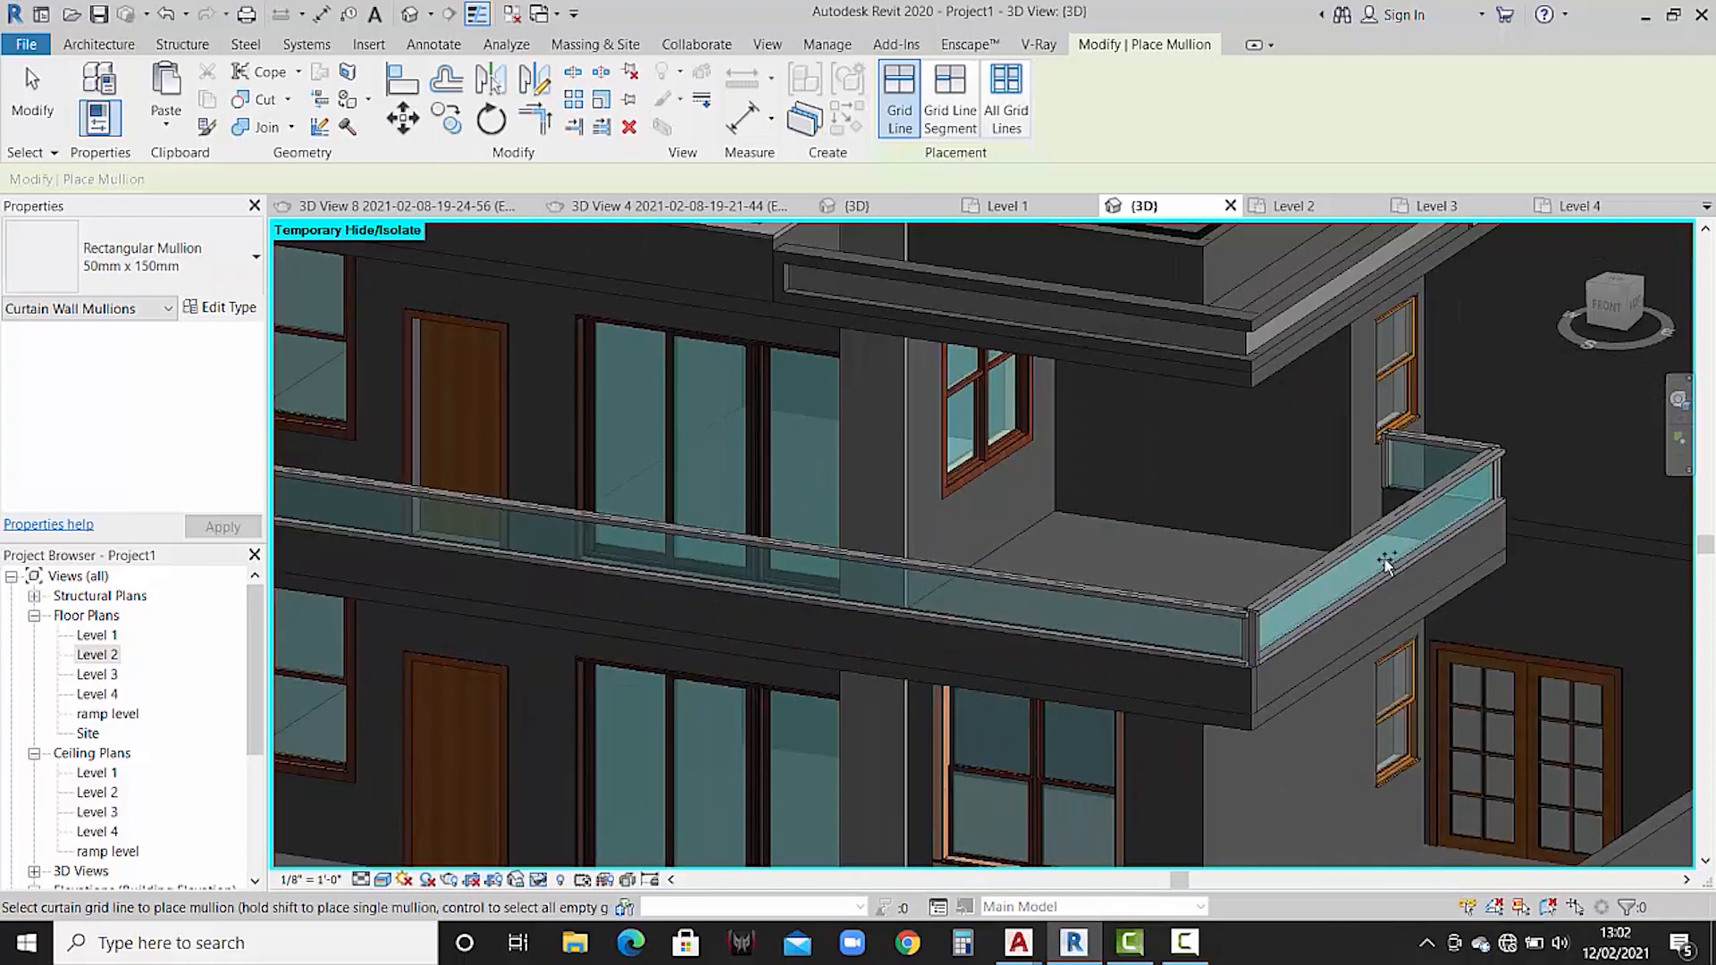
scroll(1477, 454, "down", 2)
middle_click_drag(1496, 487, 1405, 547, "shift")
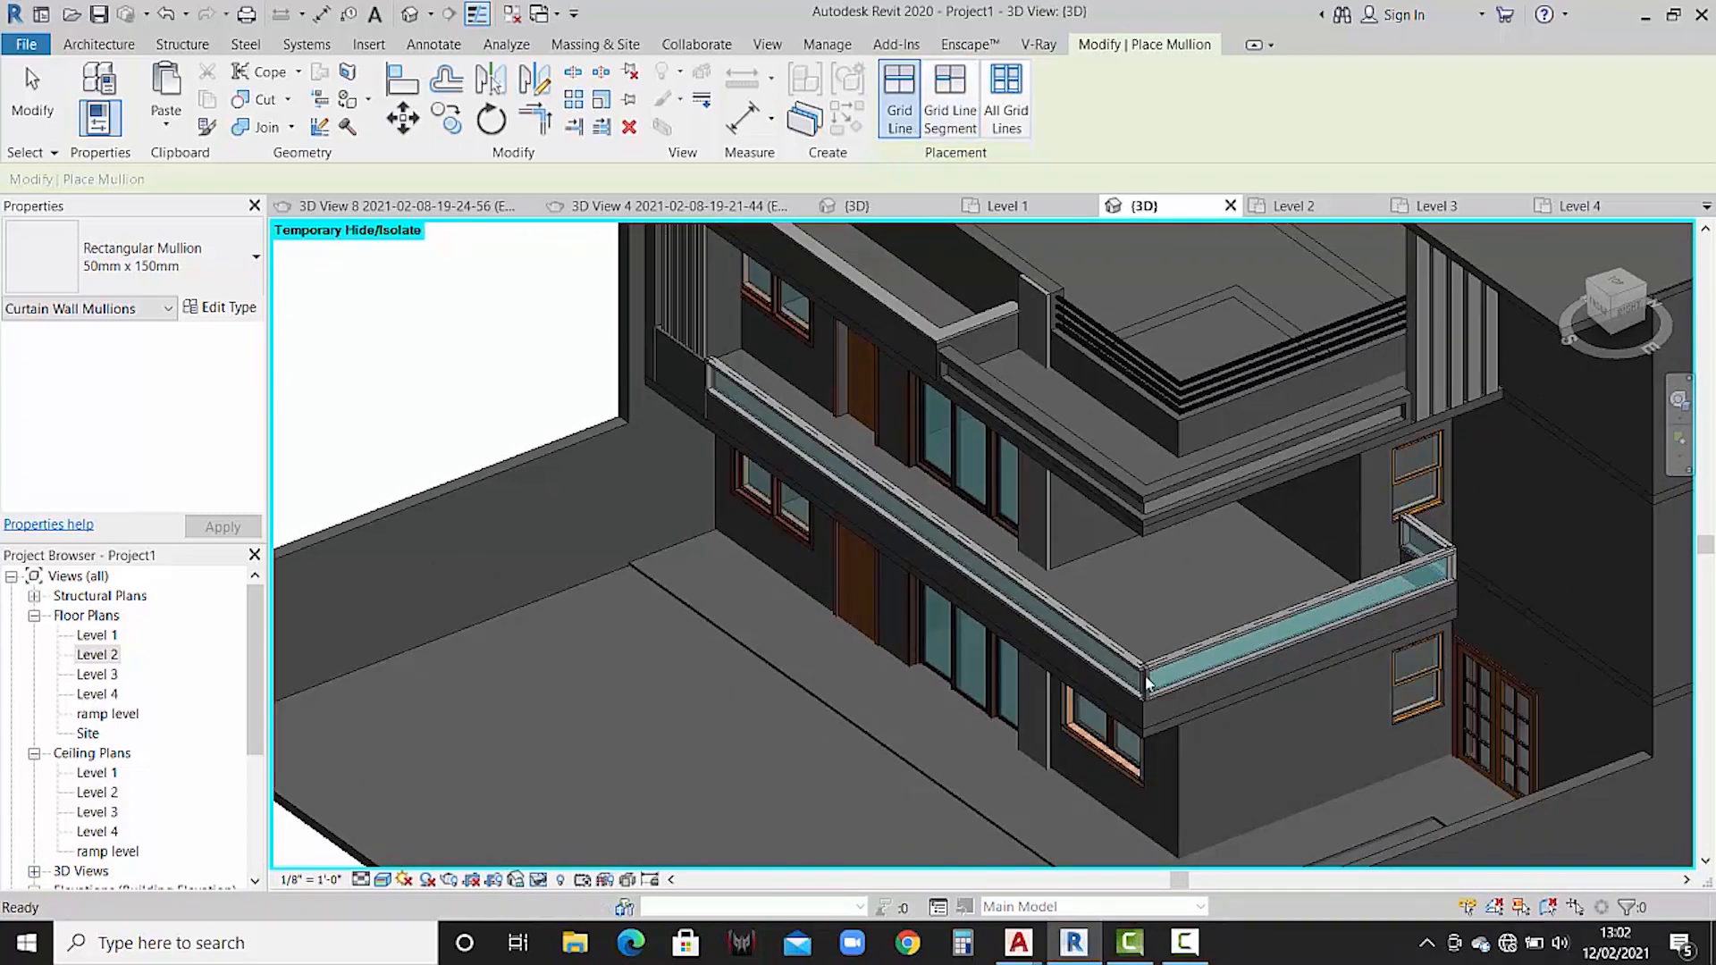
key("Escape")
key("Escape")
- Delete the vertical rectangular mullions where the front and side glass balustrades meet at the balcony's outer corner
scroll(1144, 700, "up", 5)
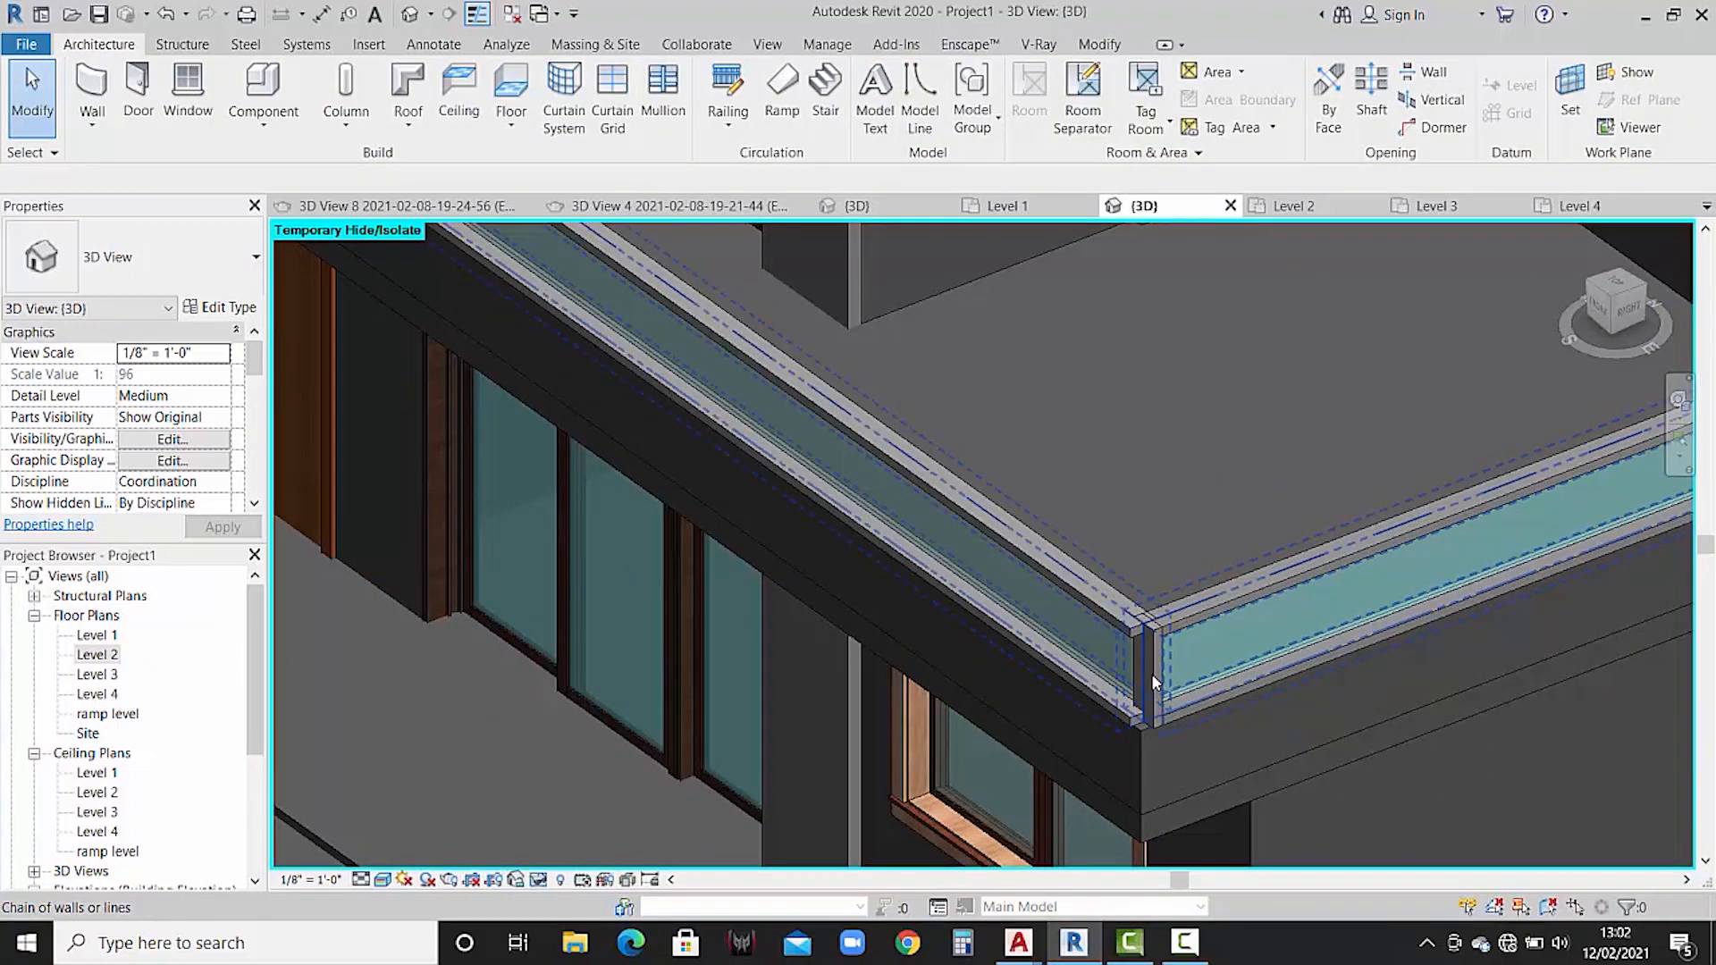
left_click(1153, 679)
key("Delete")
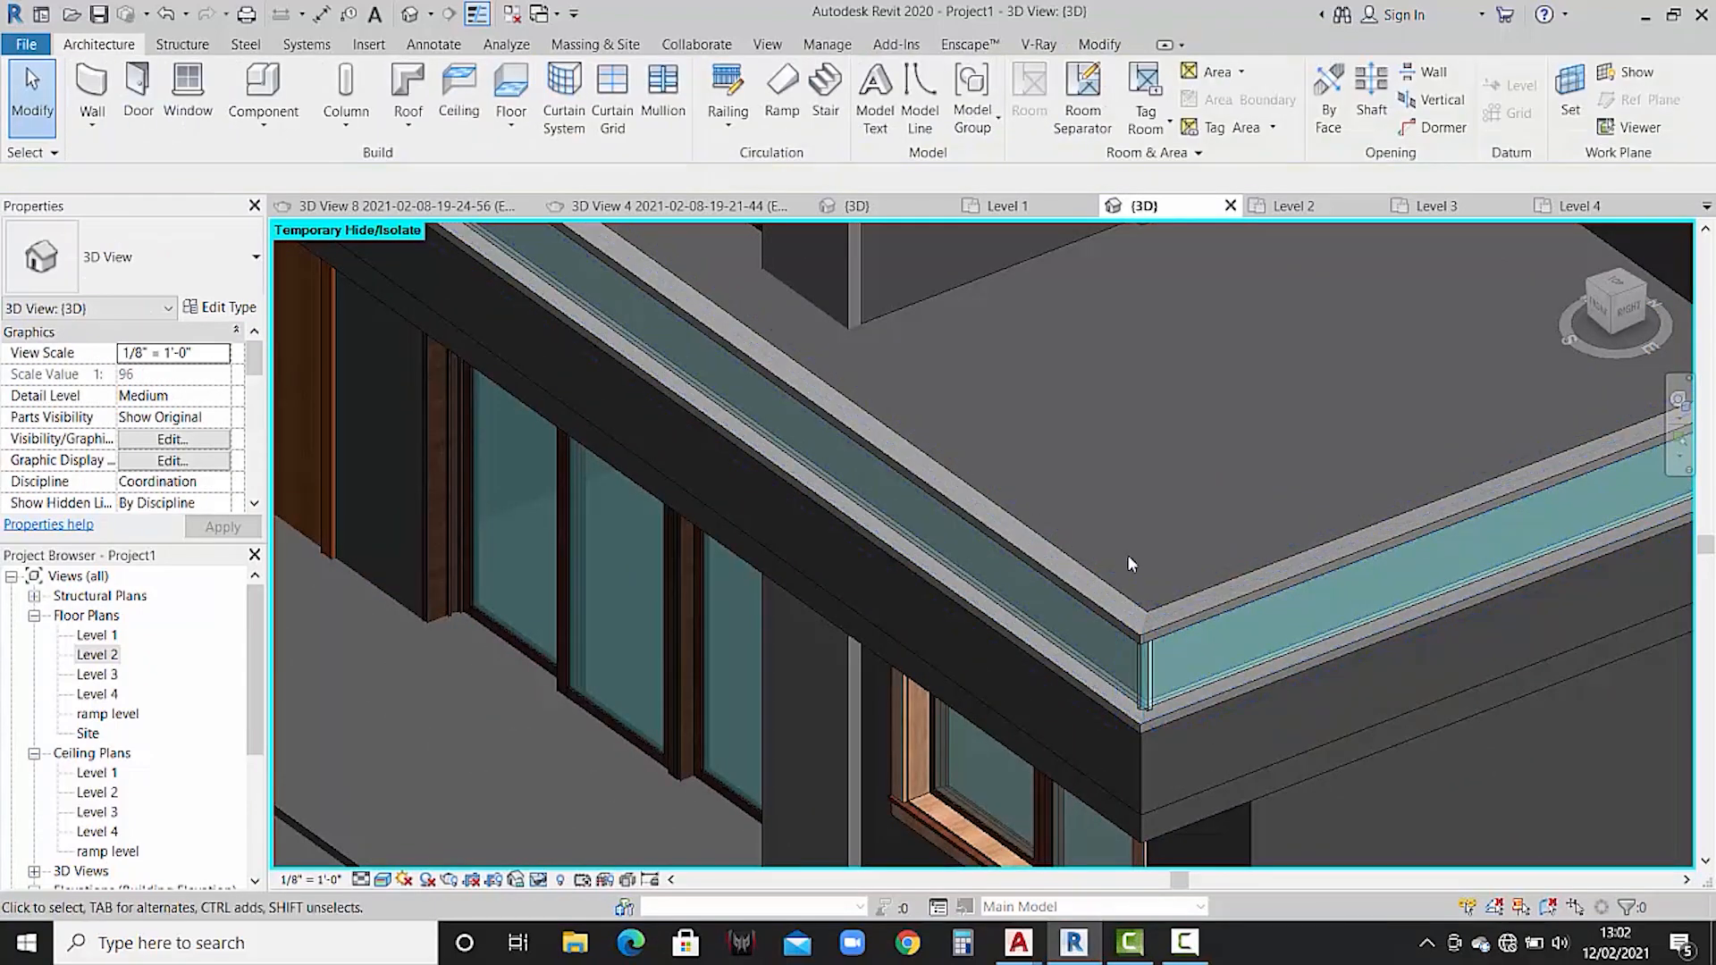
scroll(1129, 563, "down", 3)
middle_click_drag(1251, 672, 872, 860)
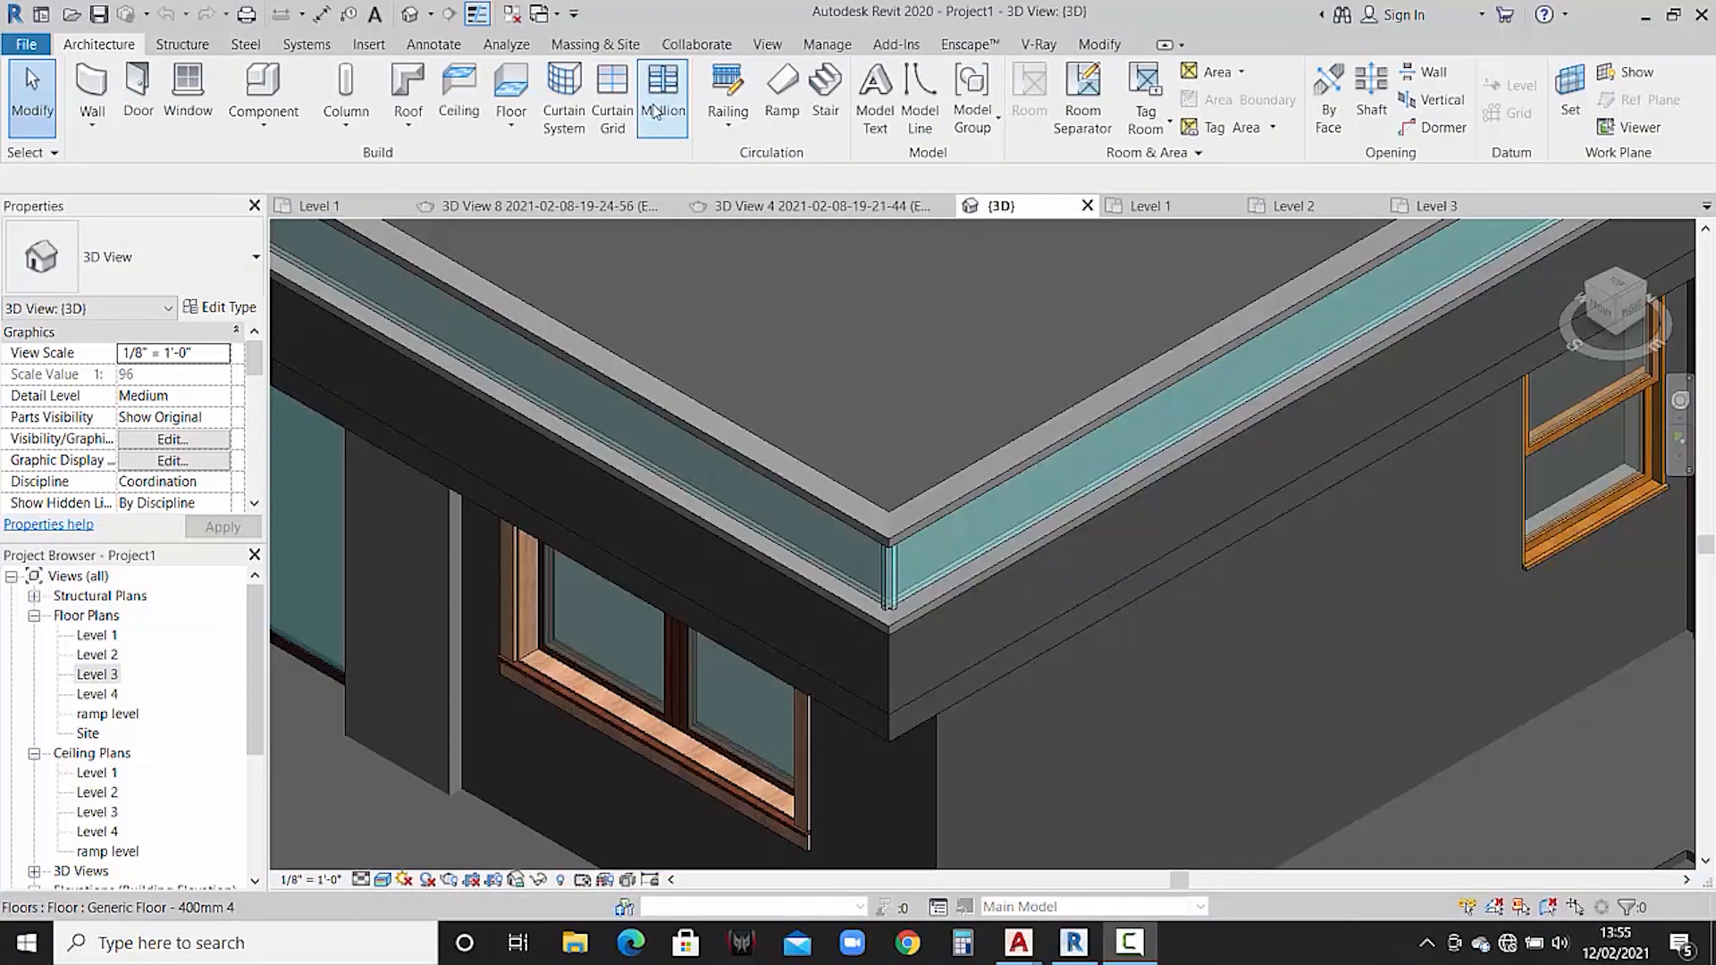
- Place a Quad Mullion 1 corner mullion at the junction of the front and side glass balustrades
left_click(661, 98)
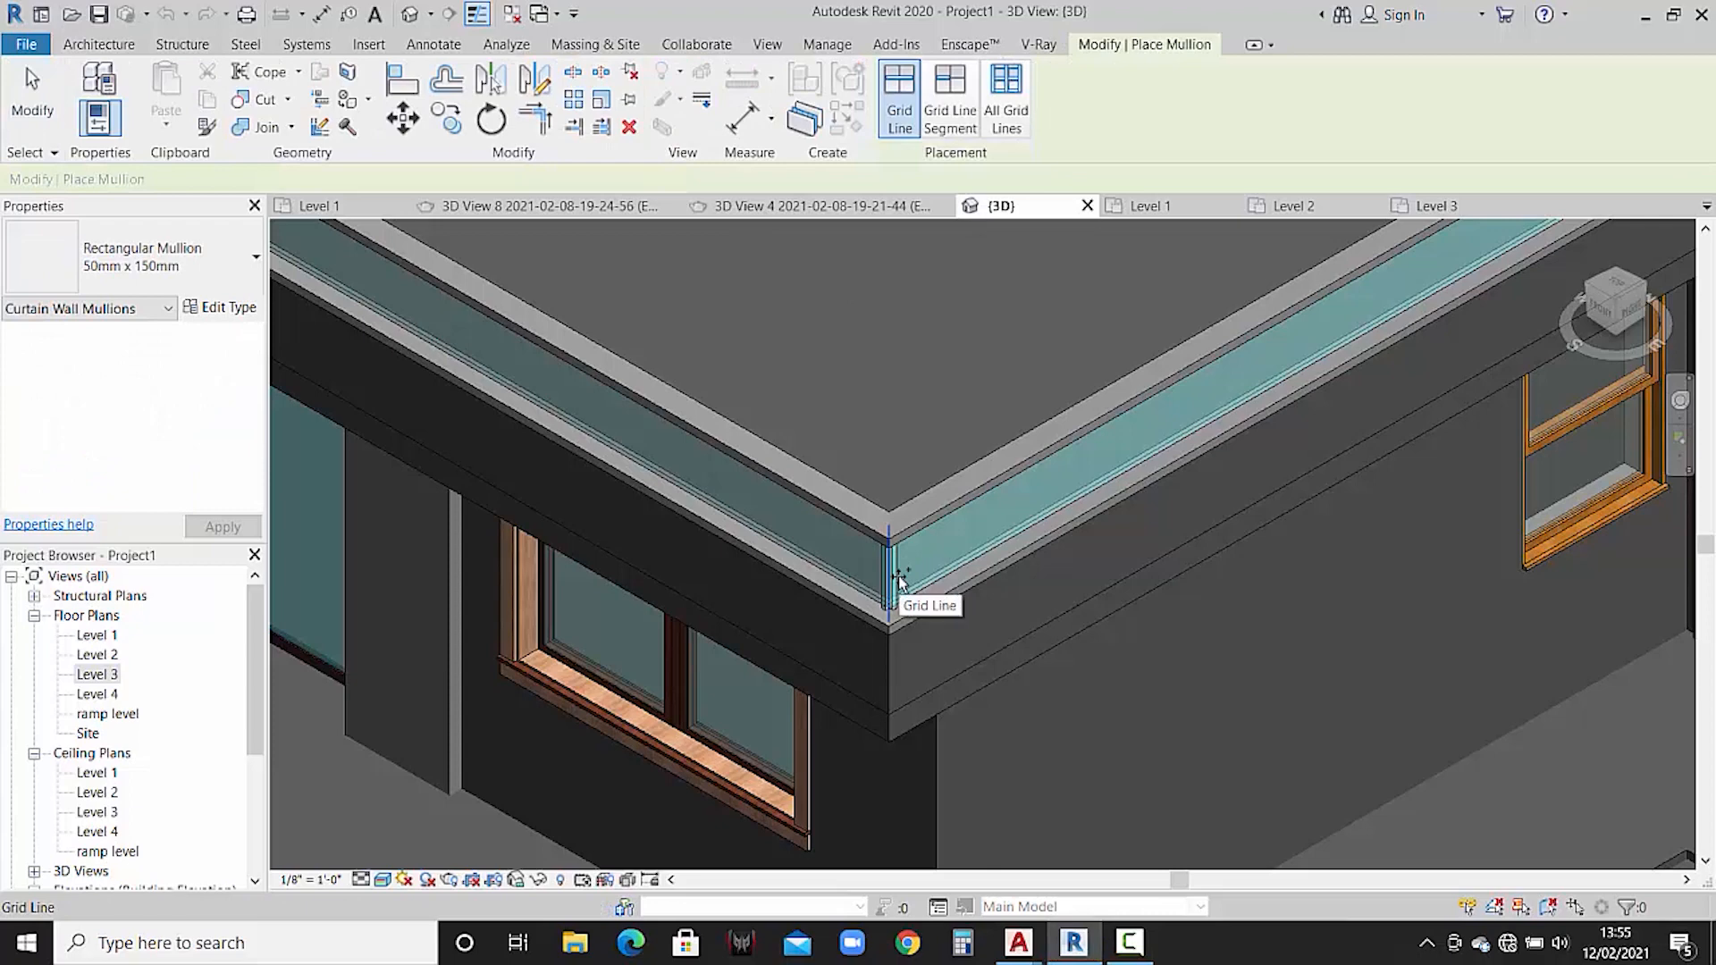
left_click(134, 260)
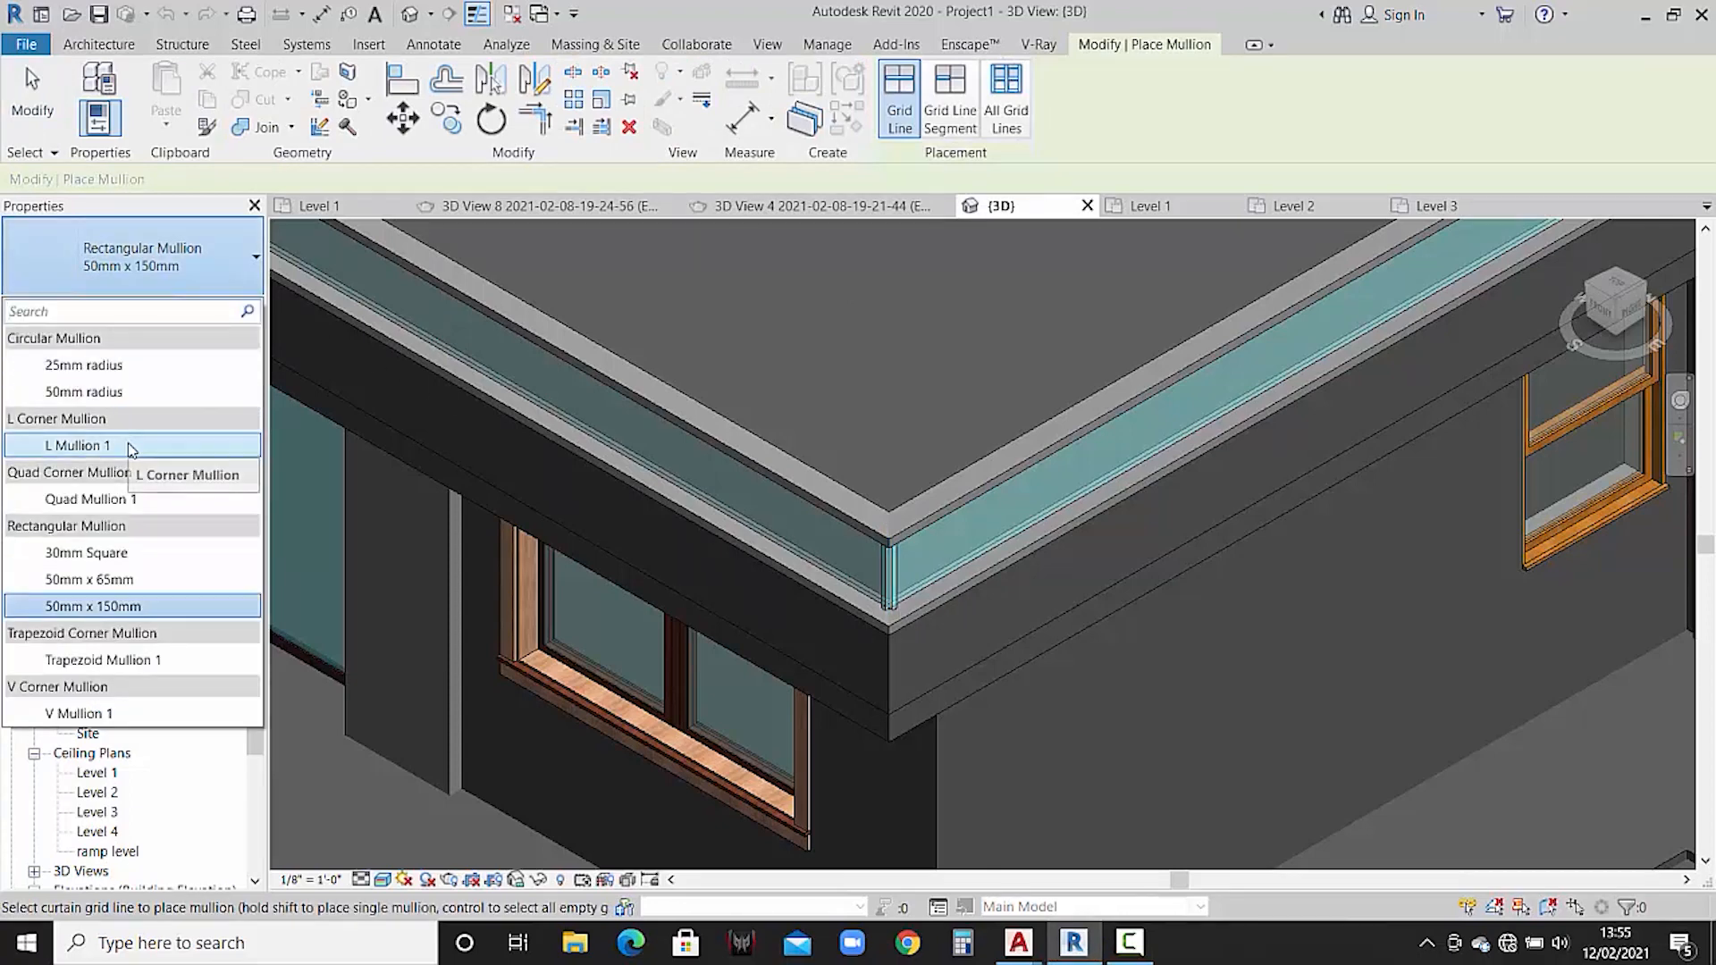
left_click(90, 499)
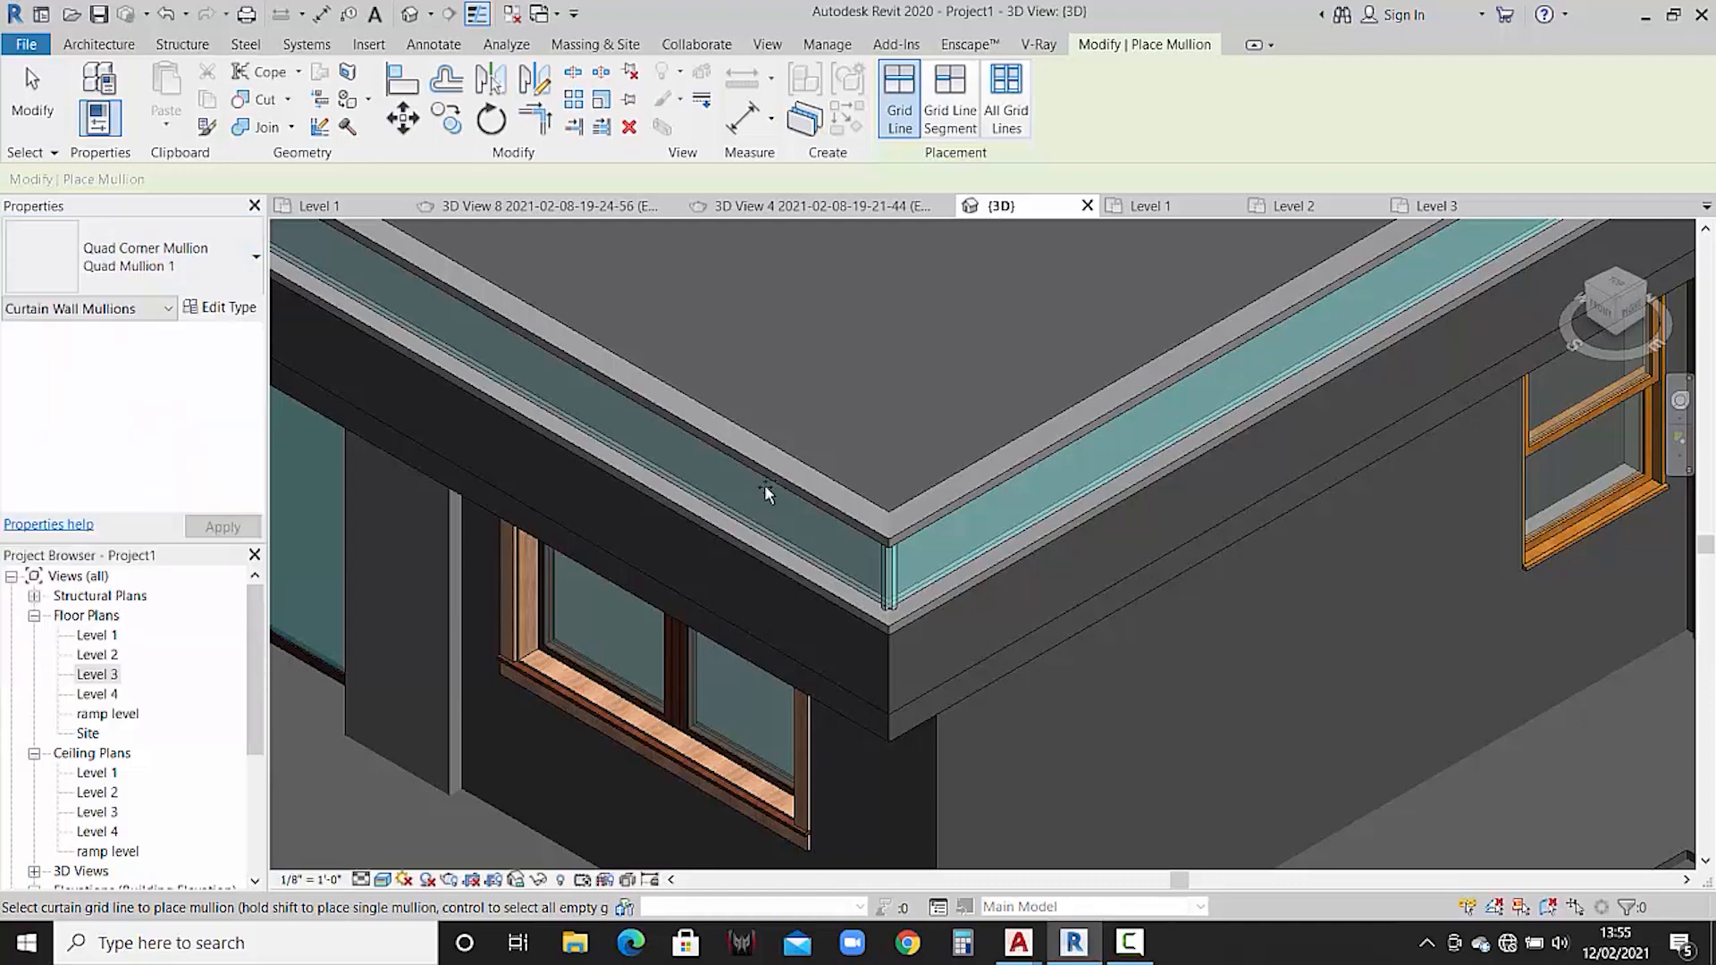
scroll(814, 402, "down", 3)
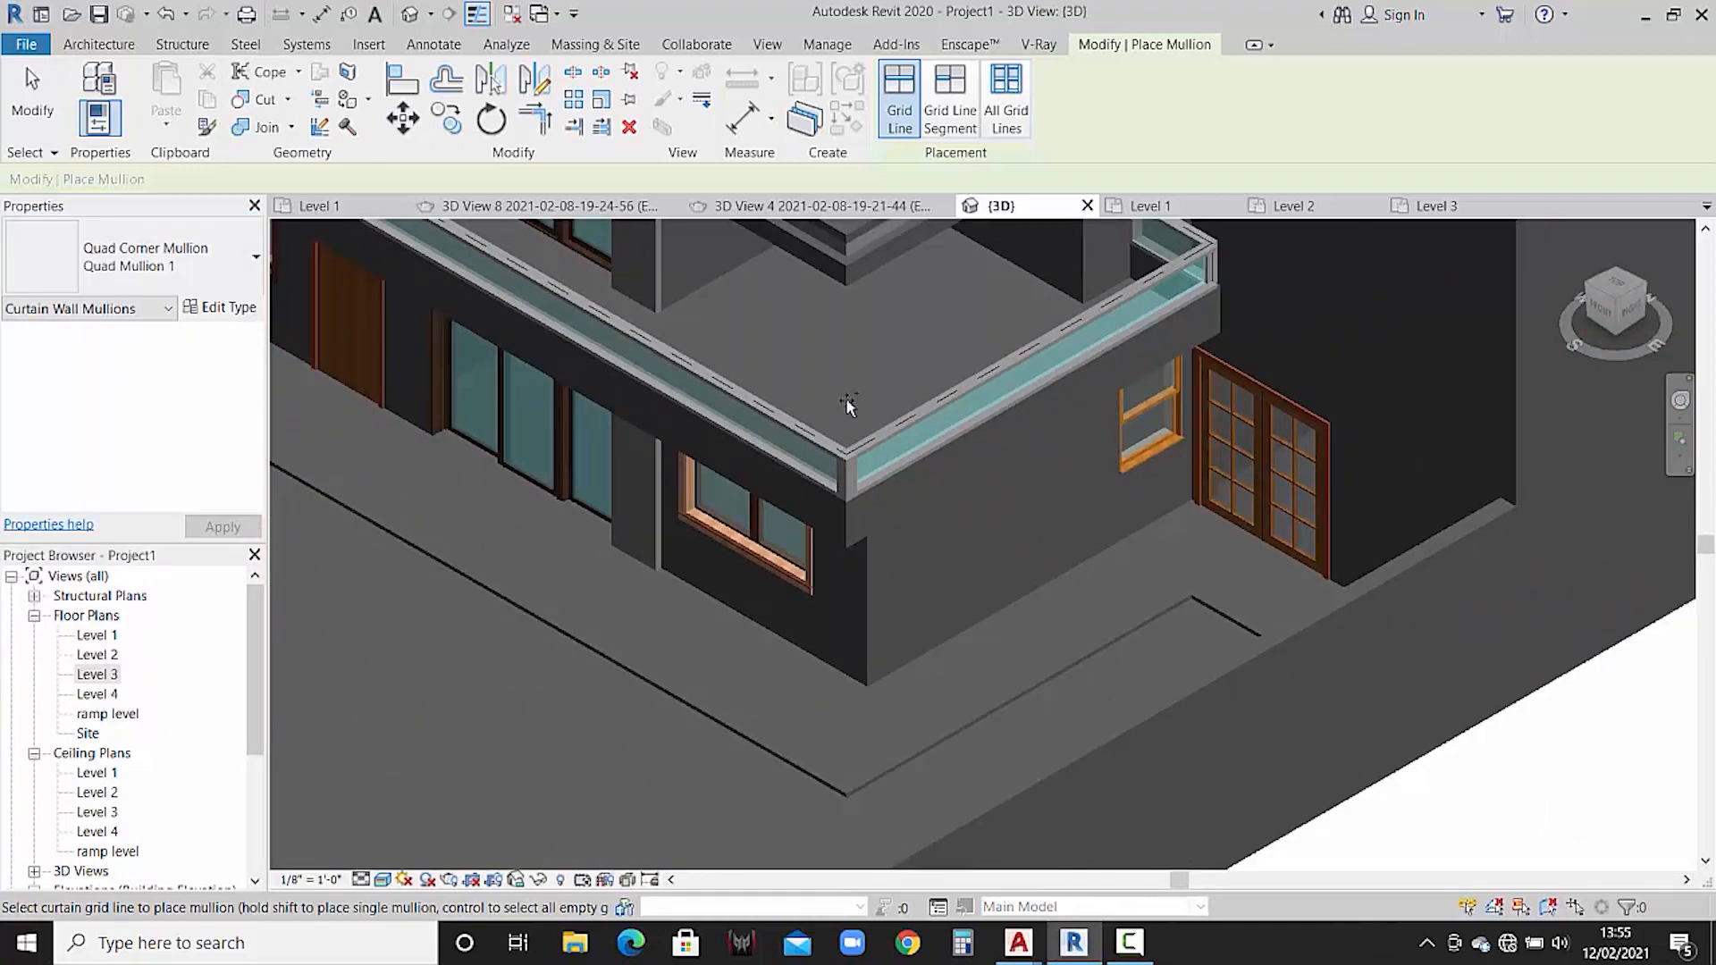
scroll(849, 407, "up", 5)
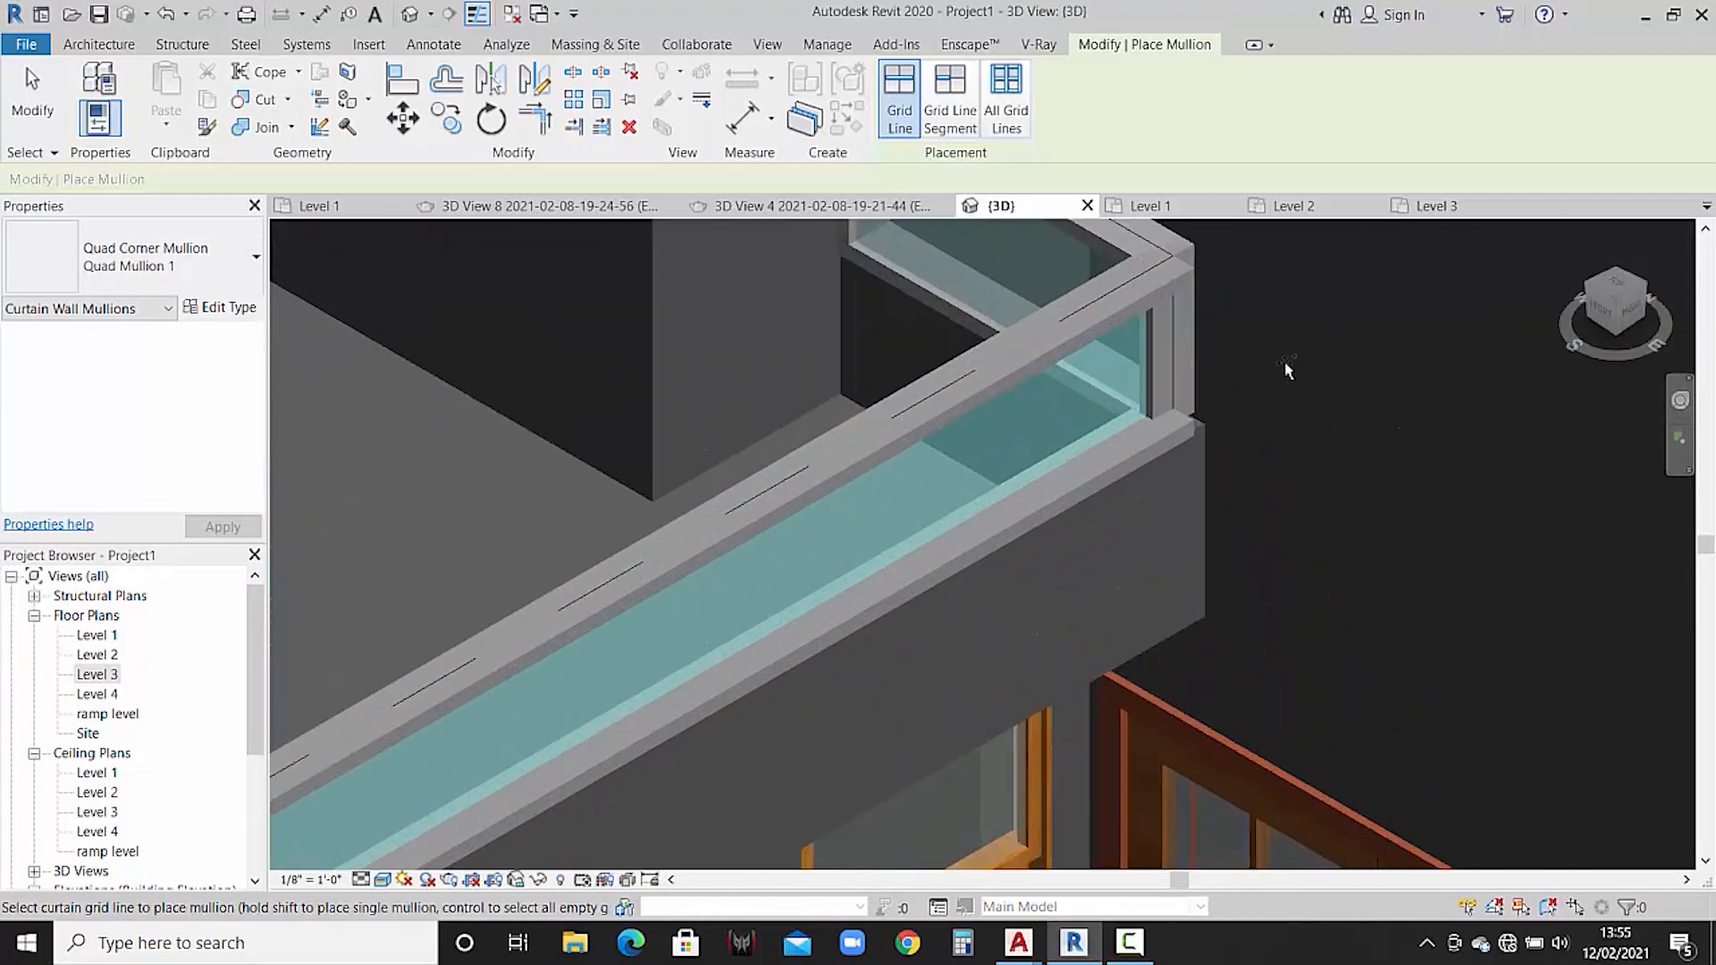
key("Escape")
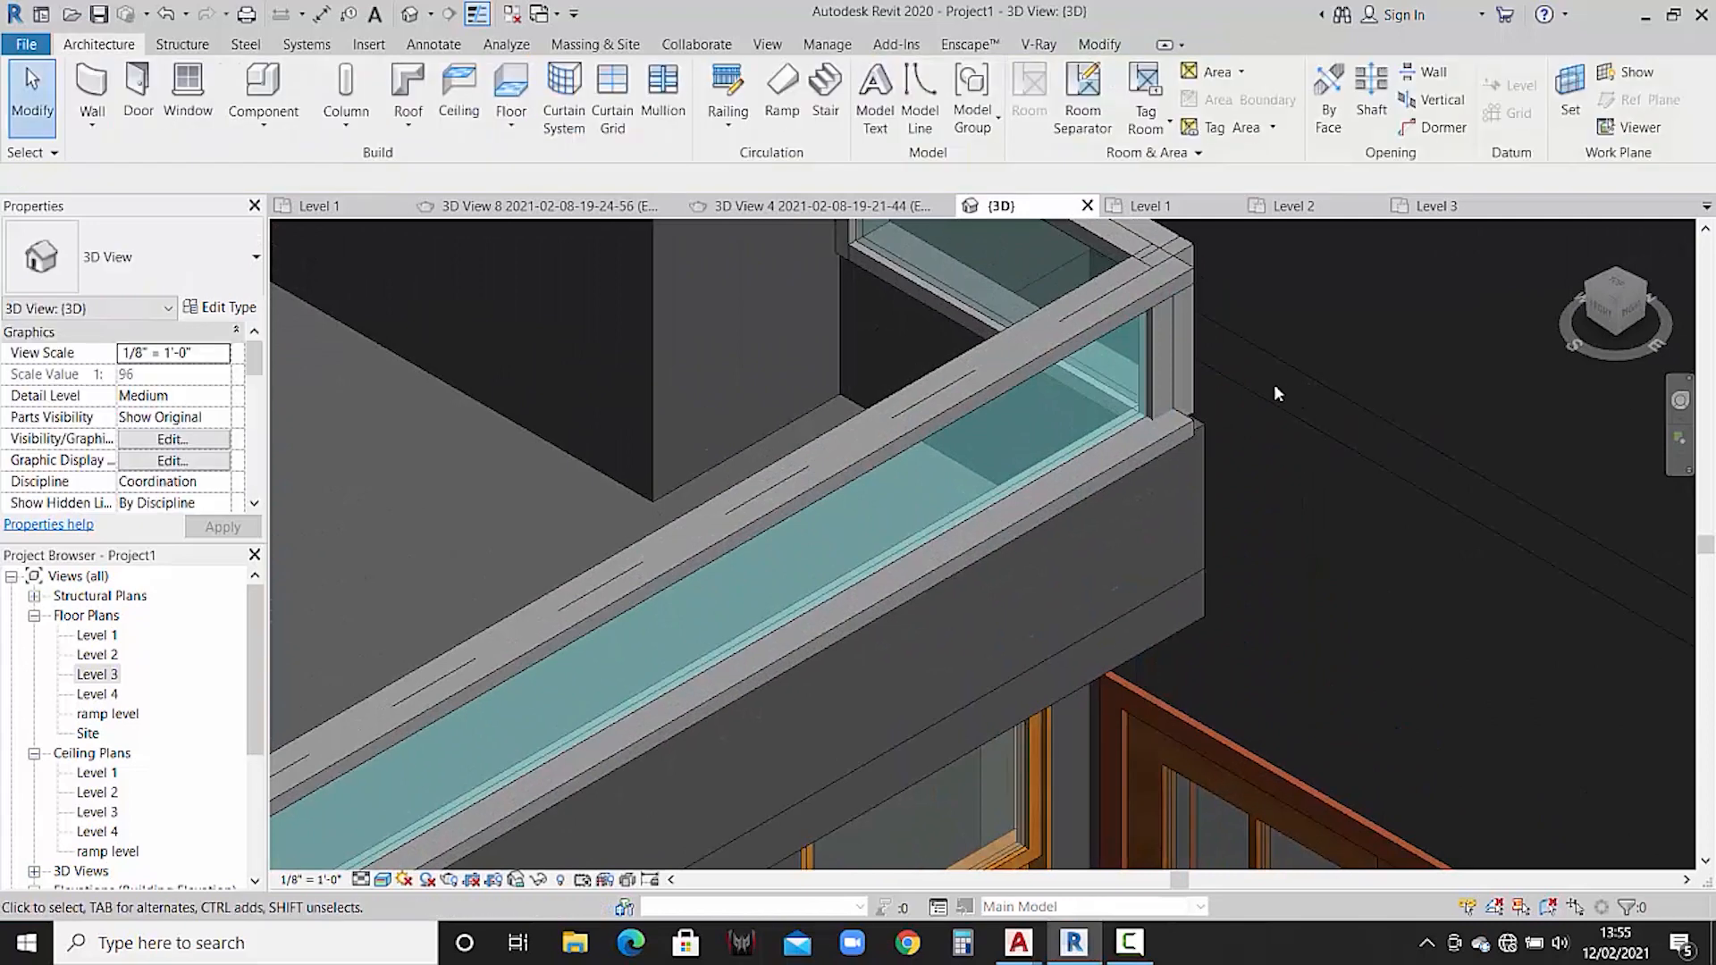
- Replace the vertical rectangular mullions at the balcony's rear side corner with a Quad Mullion 1 corner mullion
left_click(1157, 401)
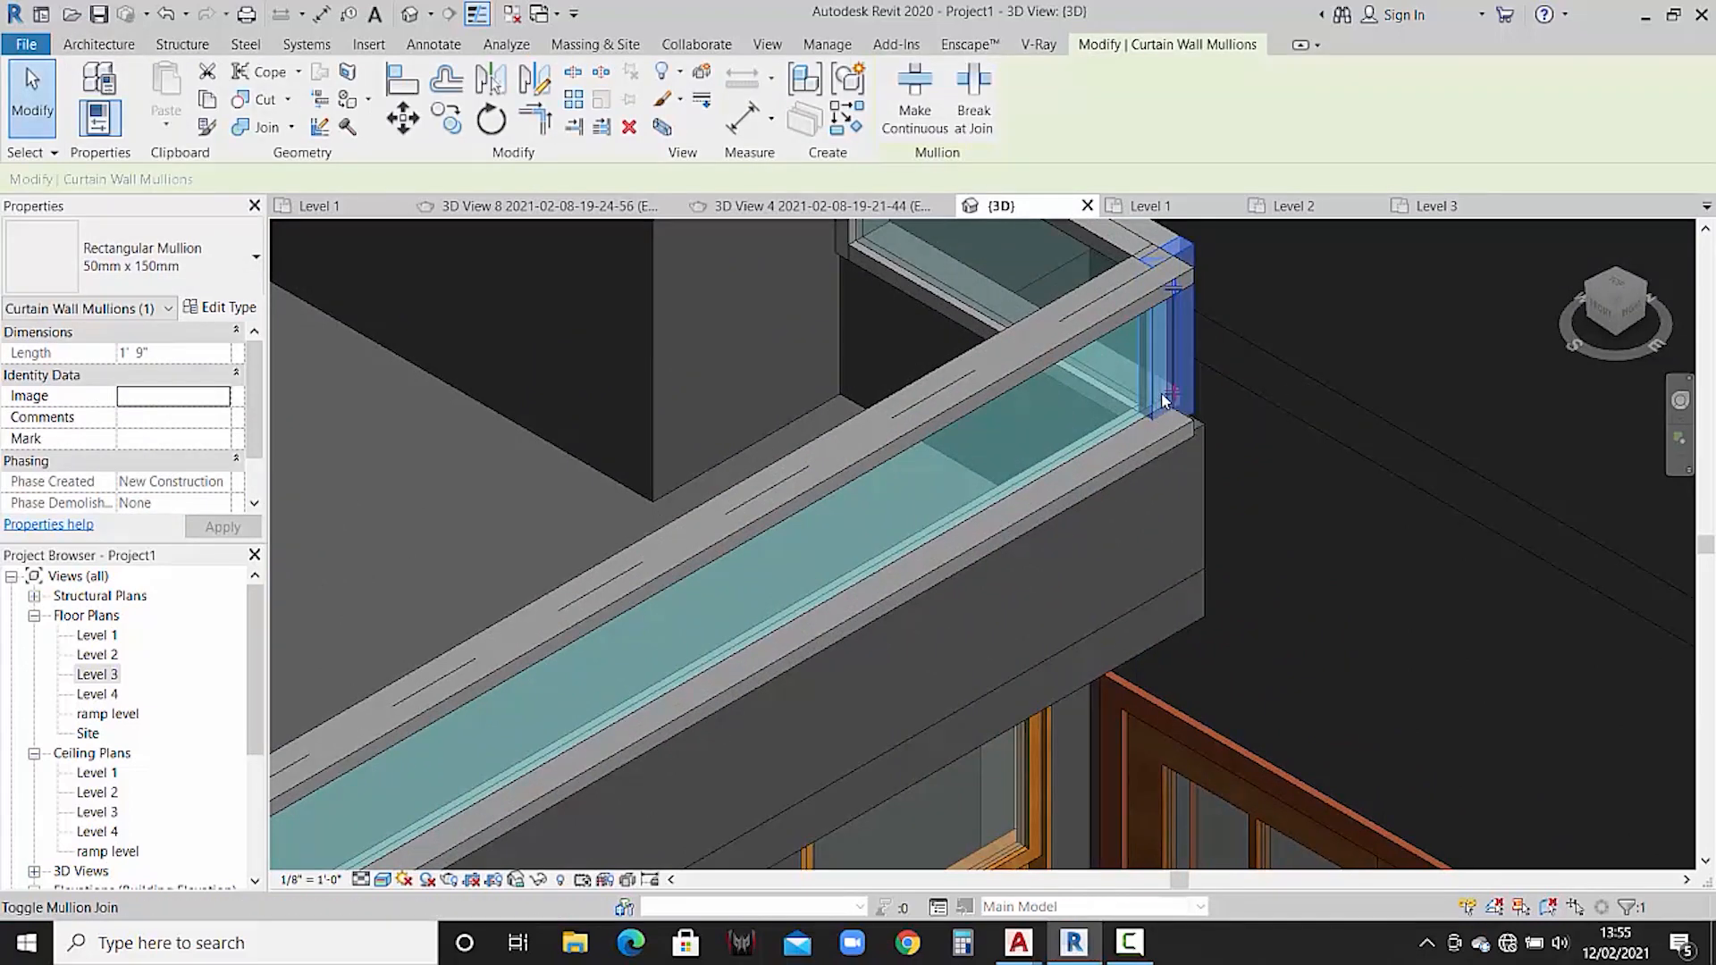
key("Delete")
middle_click_drag(1218, 372, 1191, 391)
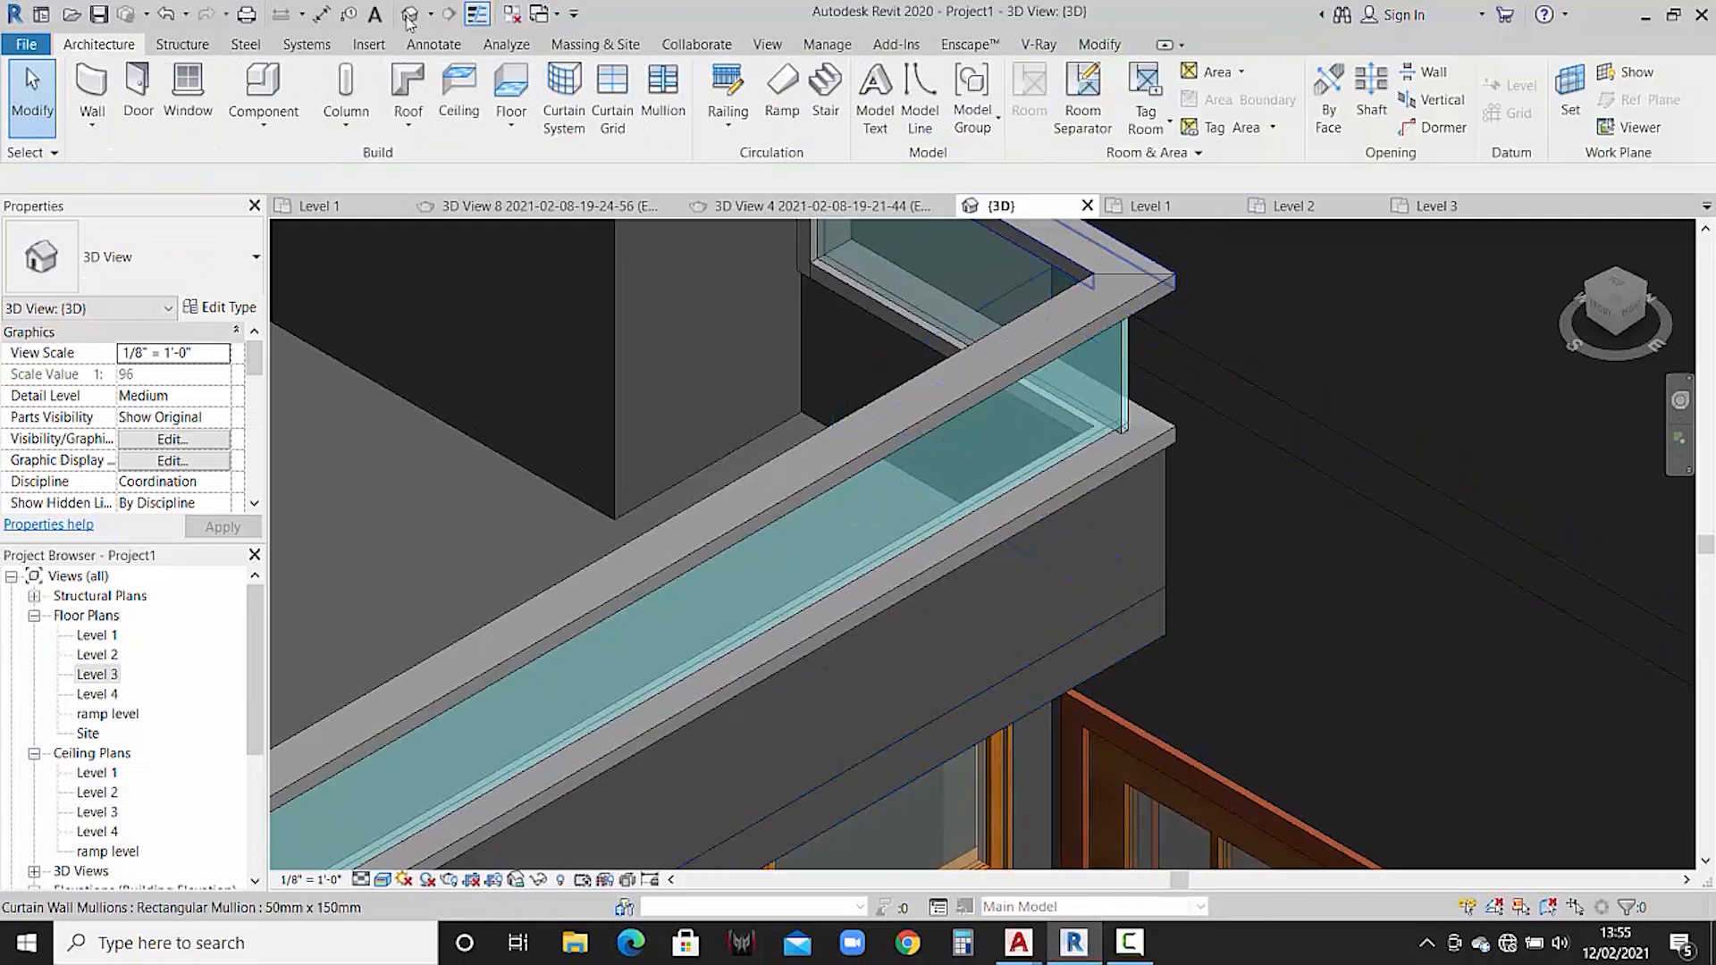
left_click(663, 94)
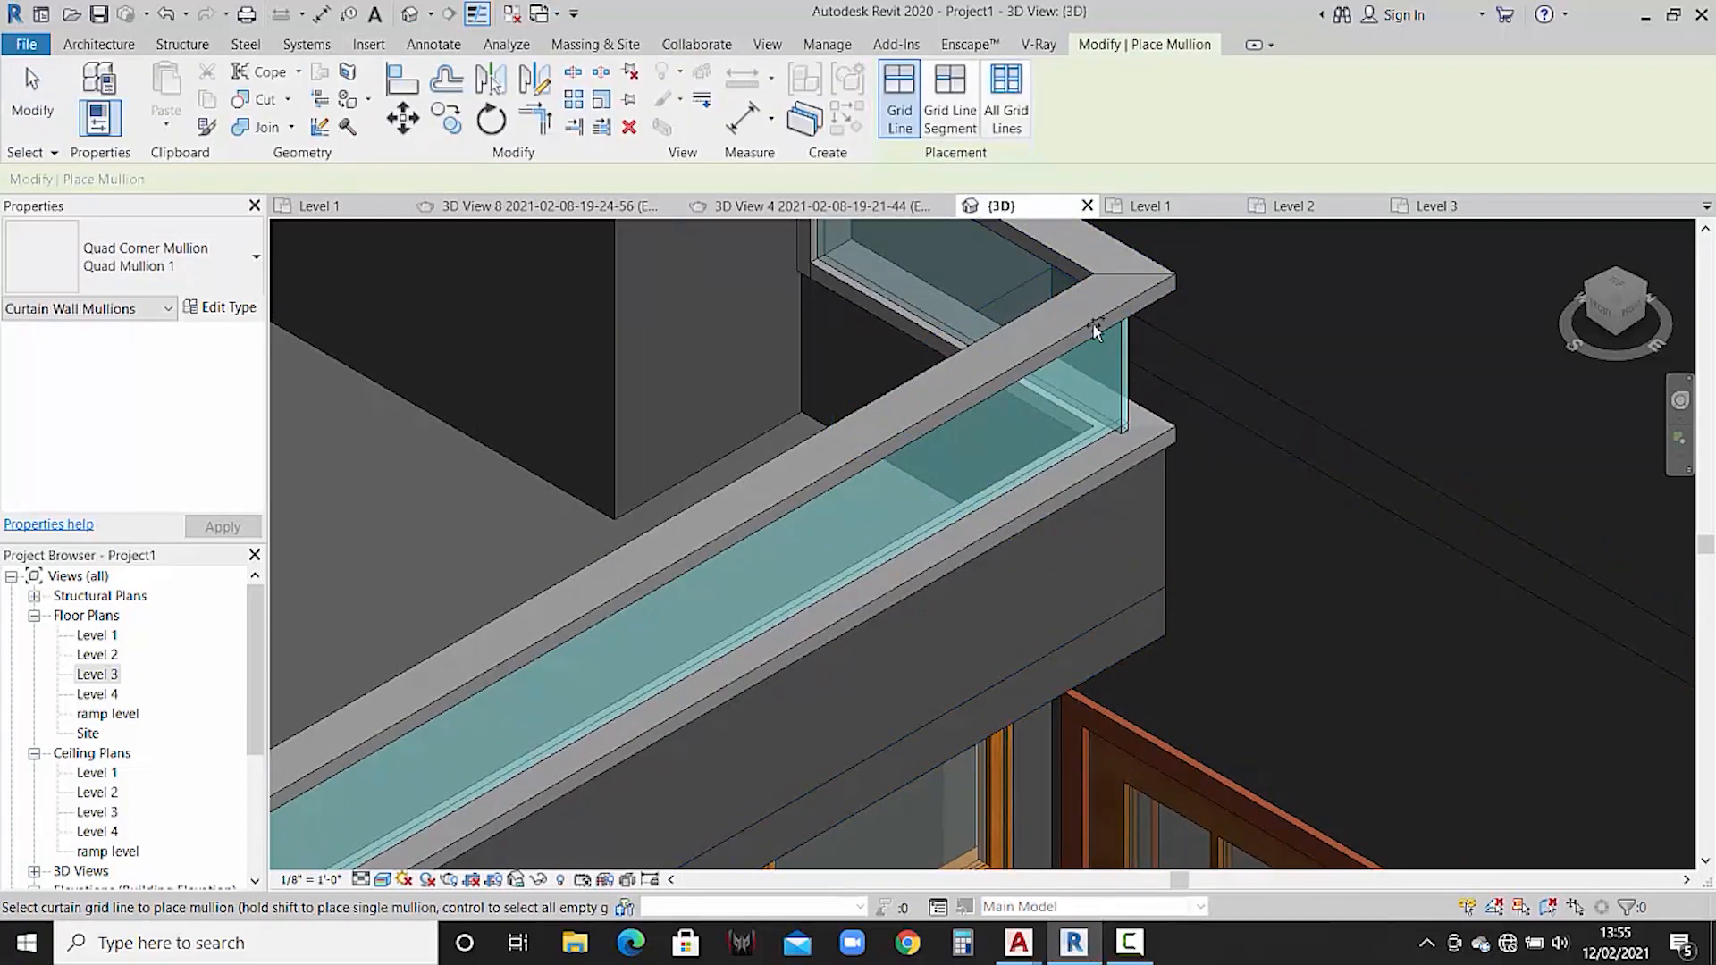
scroll(934, 463, "down", 3)
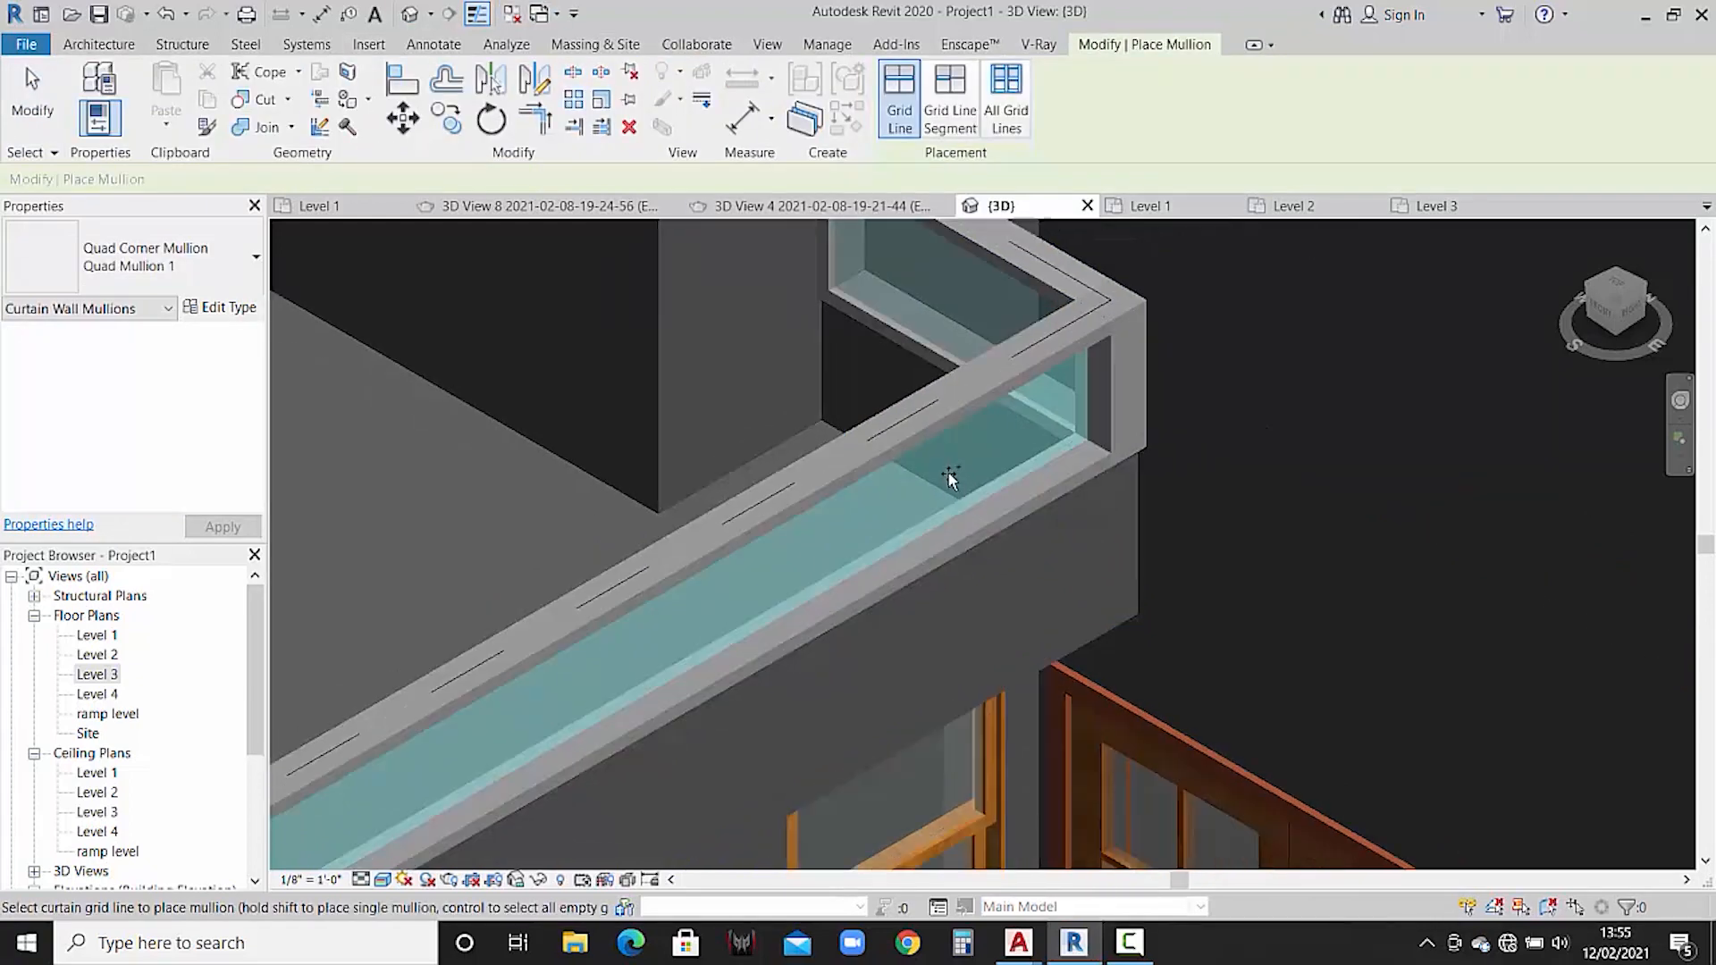
scroll(934, 463, "down", 3)
middle_click_drag(740, 579, 802, 527)
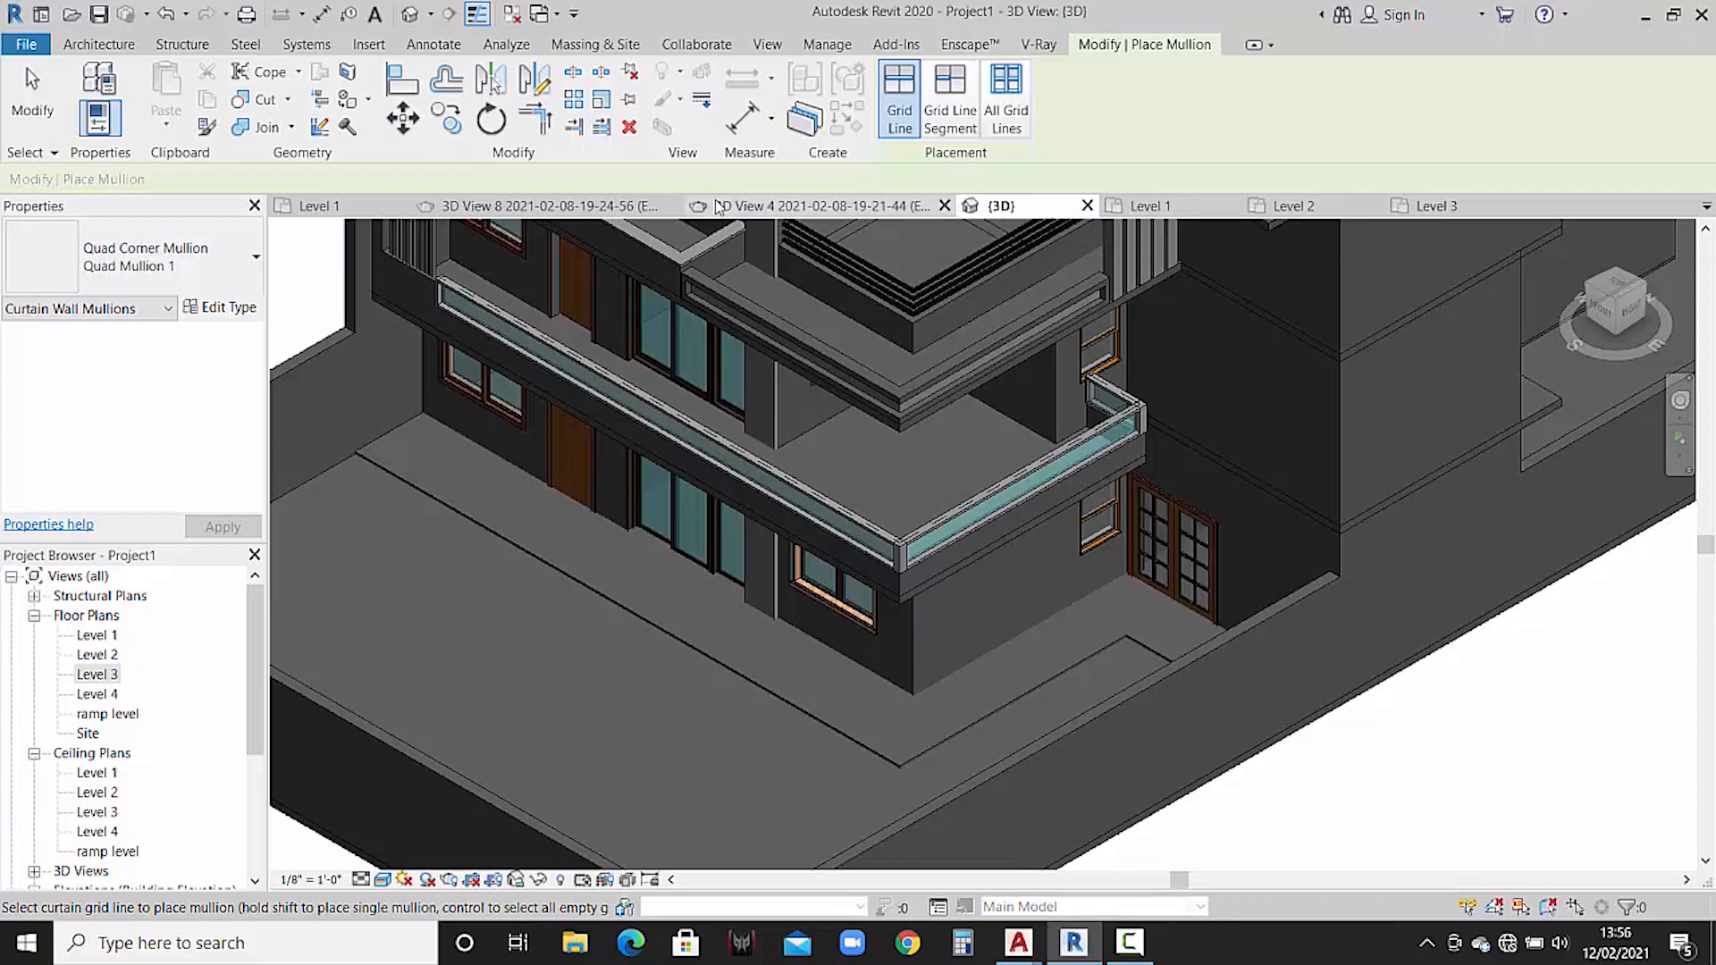
- Examine the house facade in the reference project's 3D View 4 rendering and open Project1's Level 1 floor plan
left_click(787, 206)
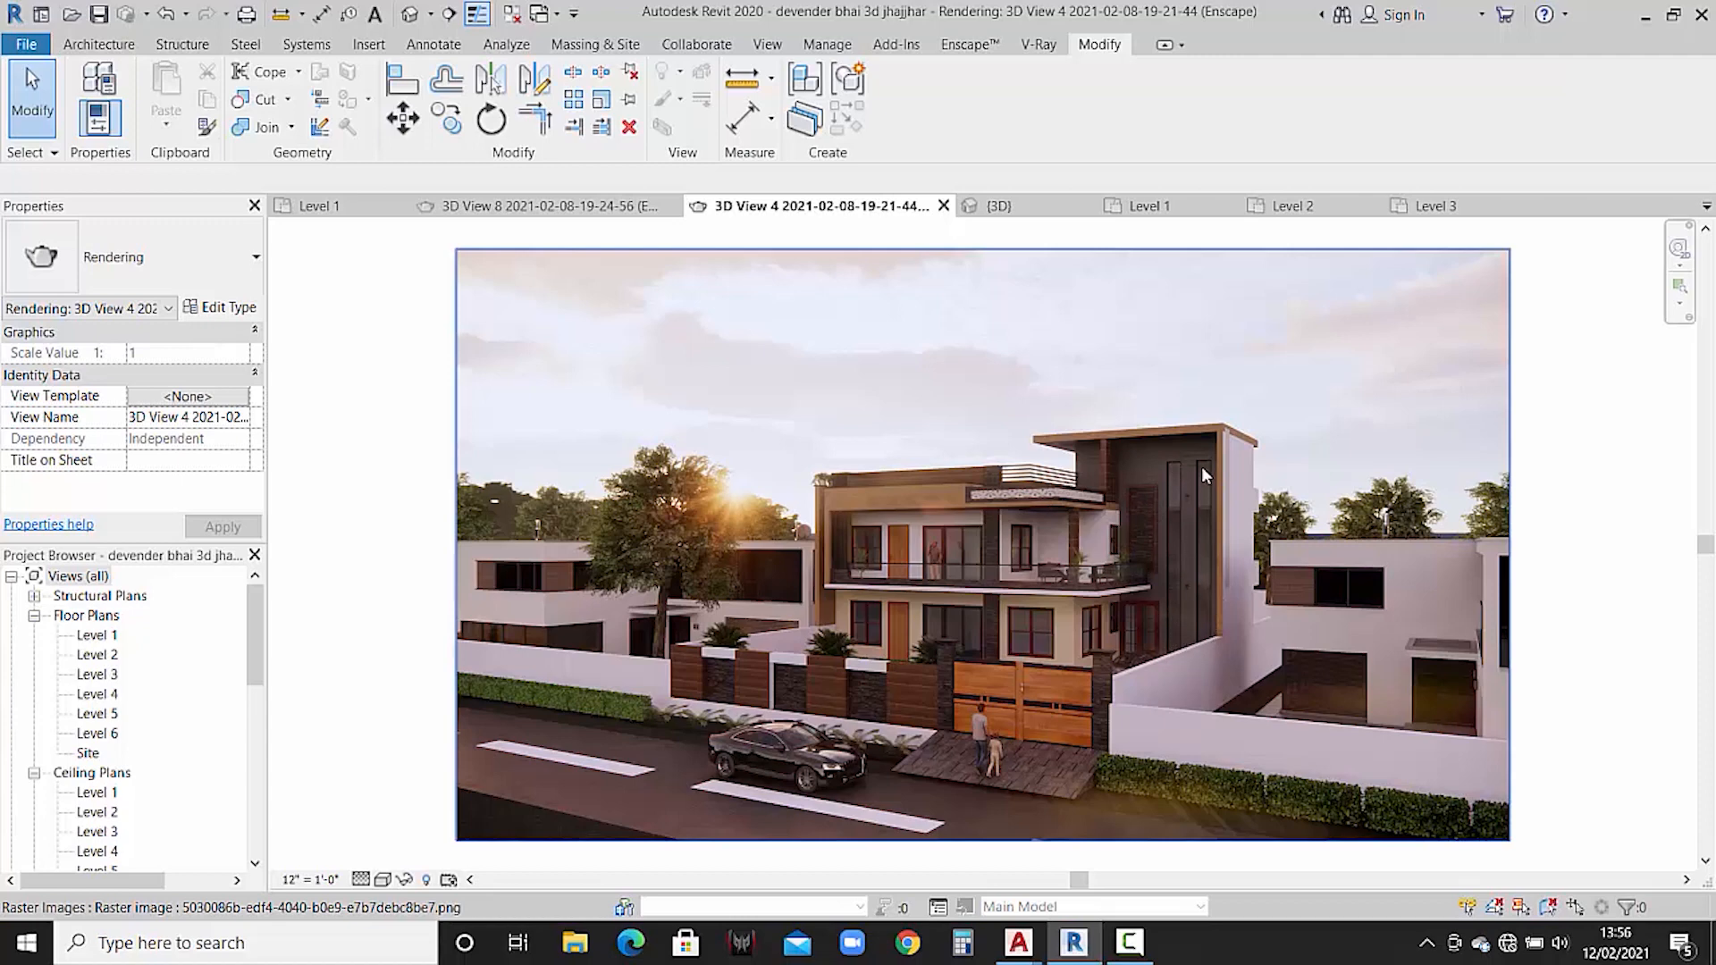
left_click(1292, 241)
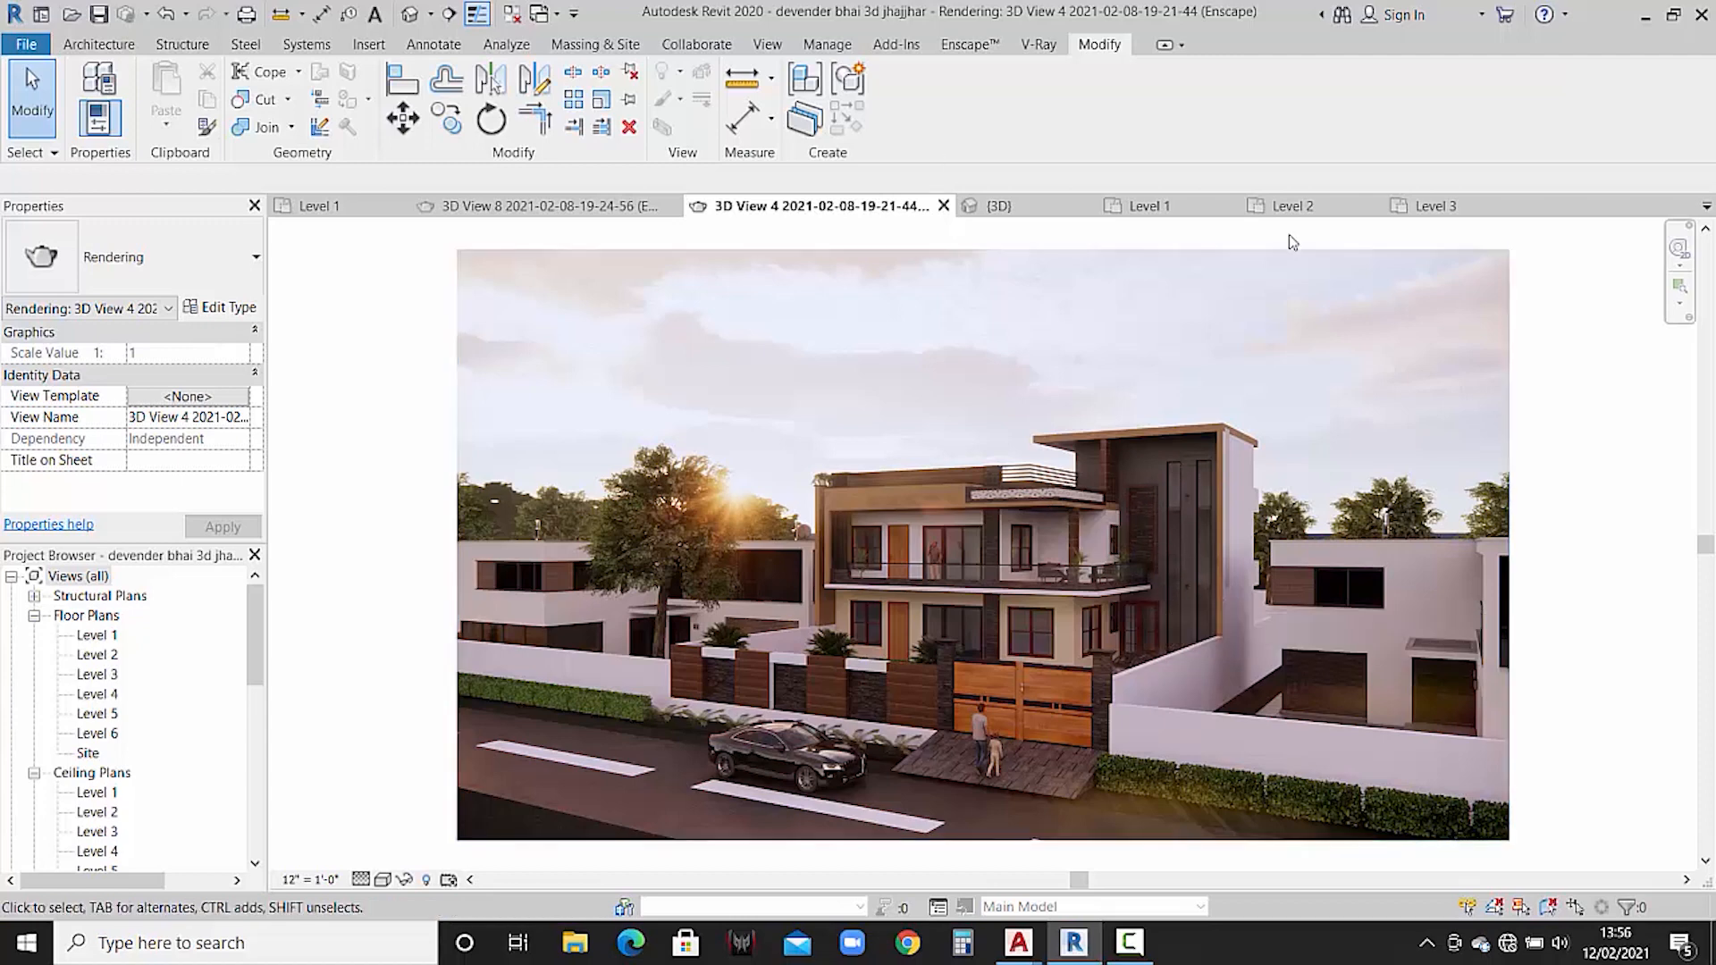
left_click(1169, 214)
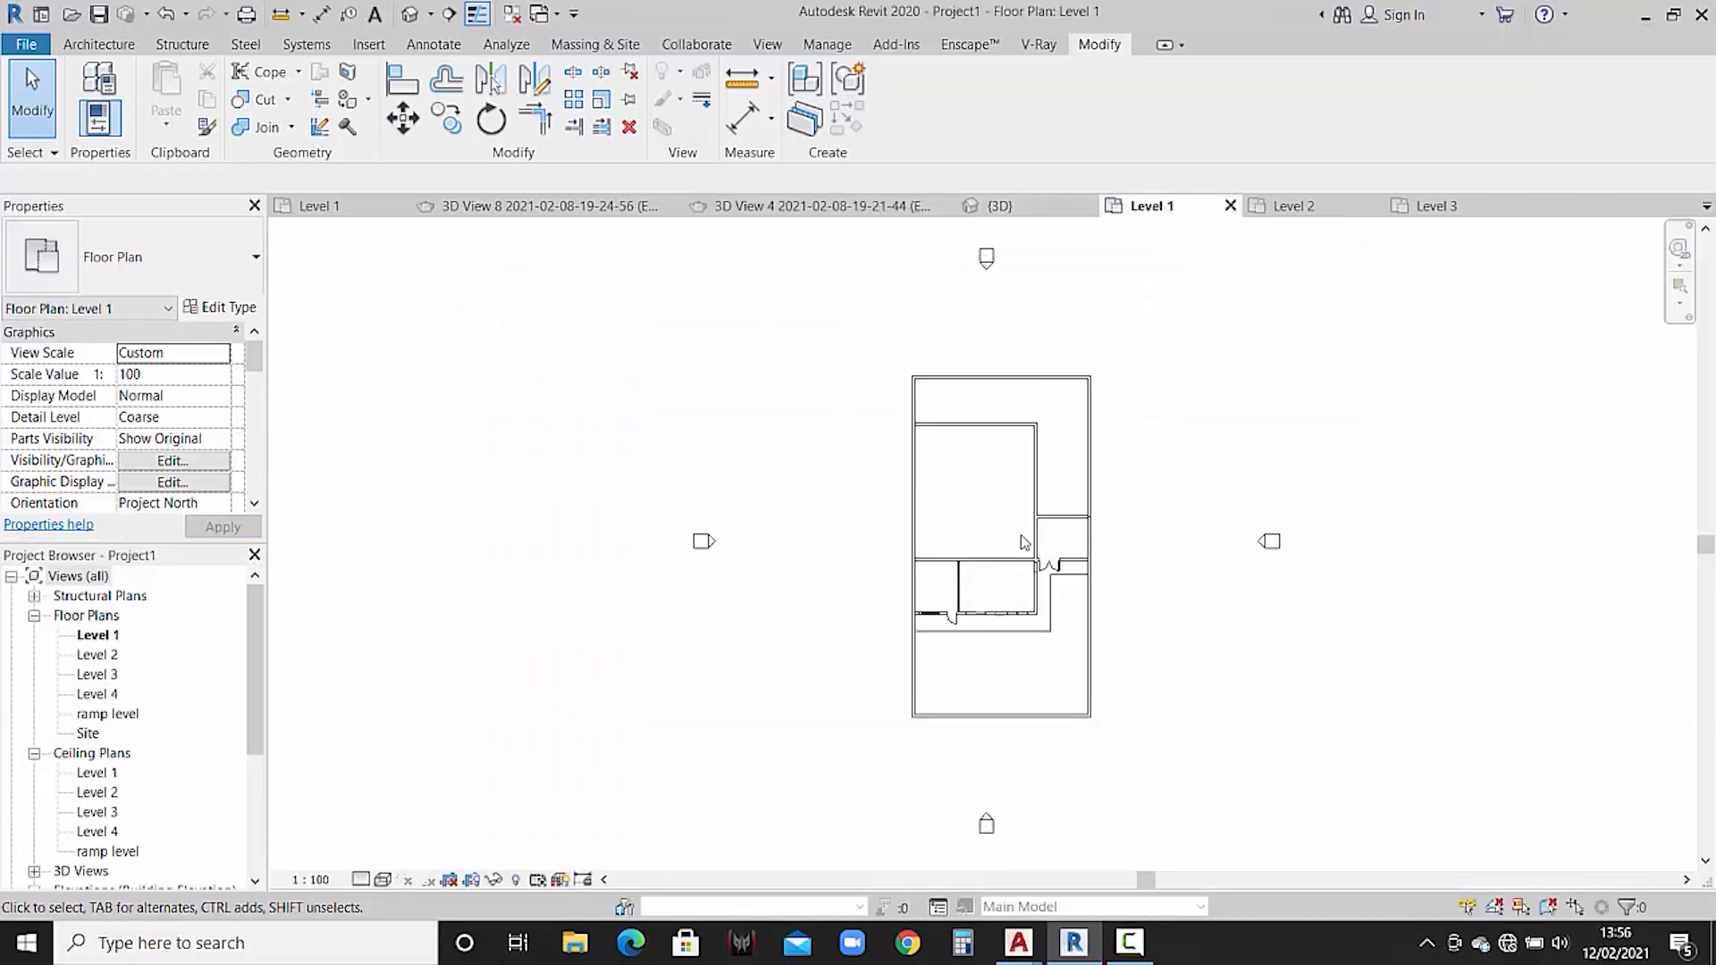
- Place two separate 1'-6" long Curtain Wall segments along the 9" wall between the double doors and the side boundary wall on Level 1
scroll(1024, 543, "up", 10)
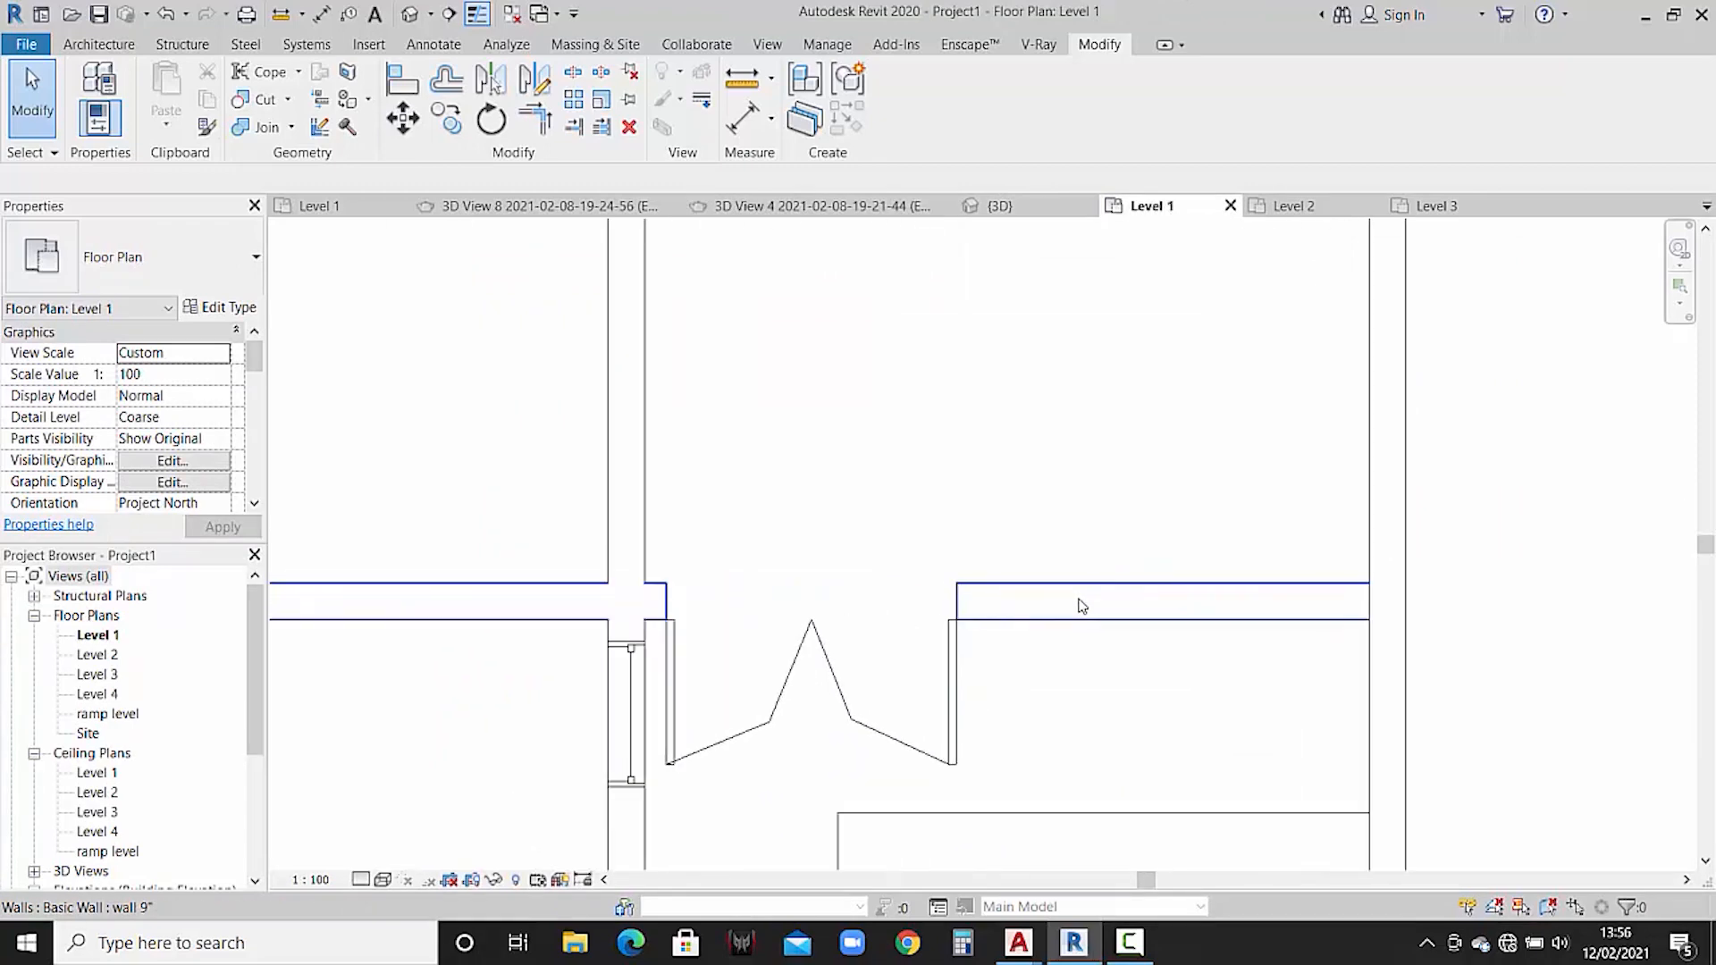
left_click(101, 48)
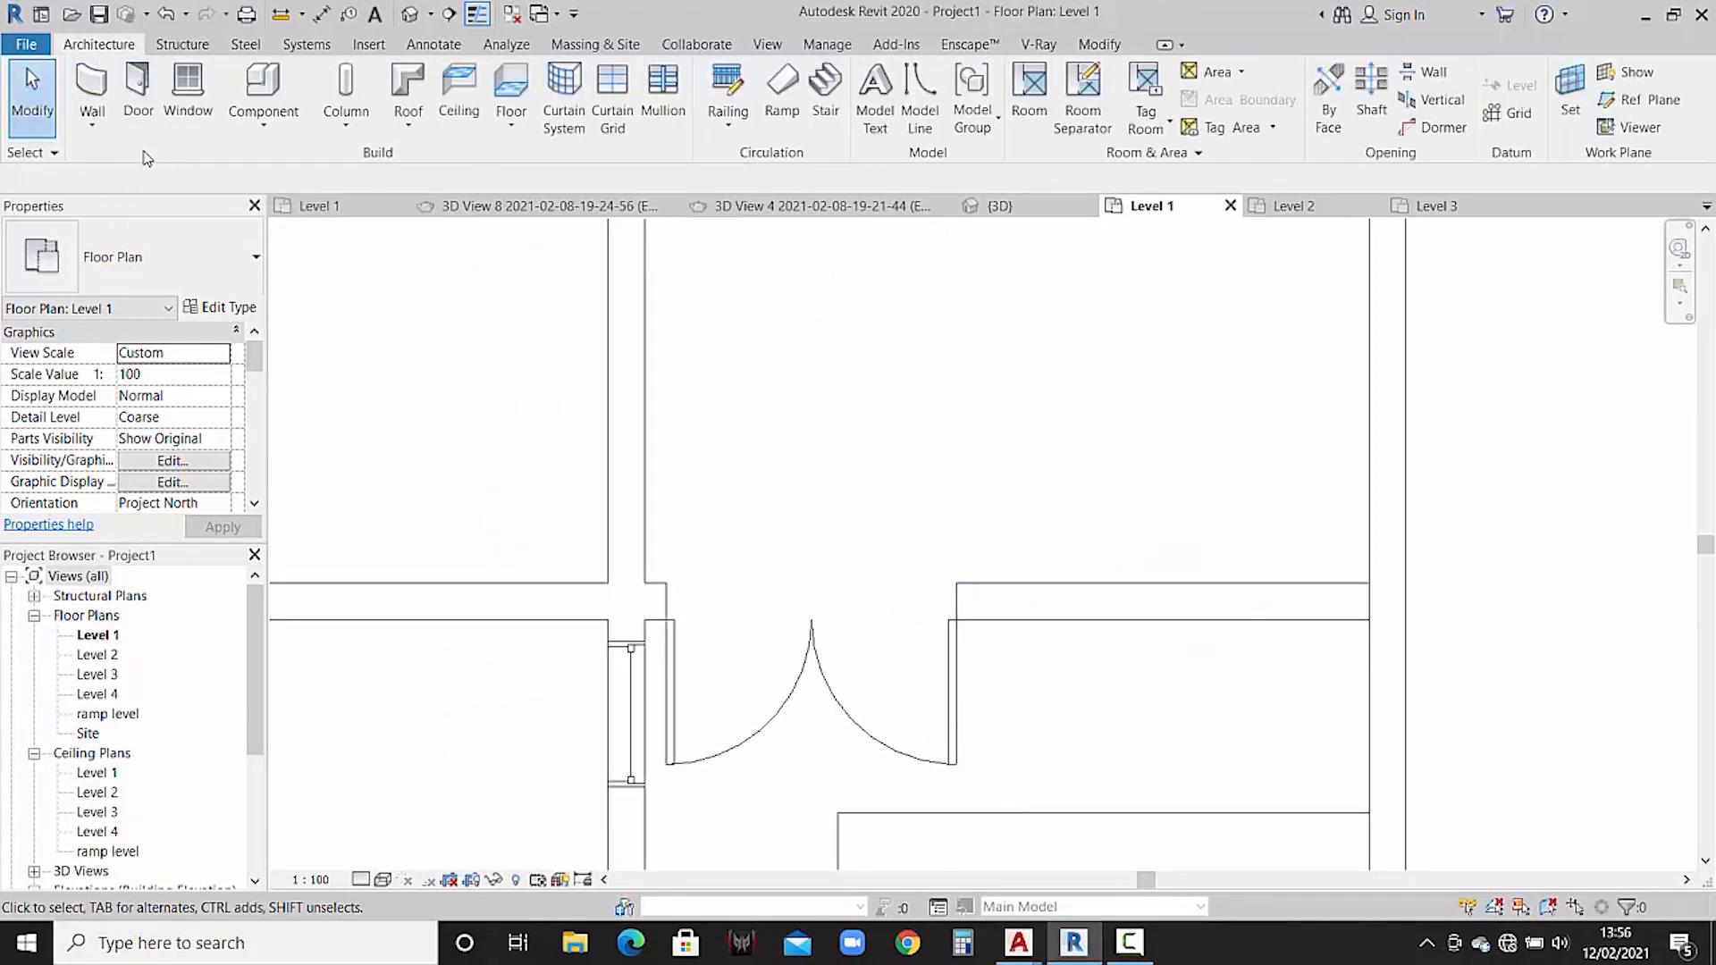
left_click(93, 80)
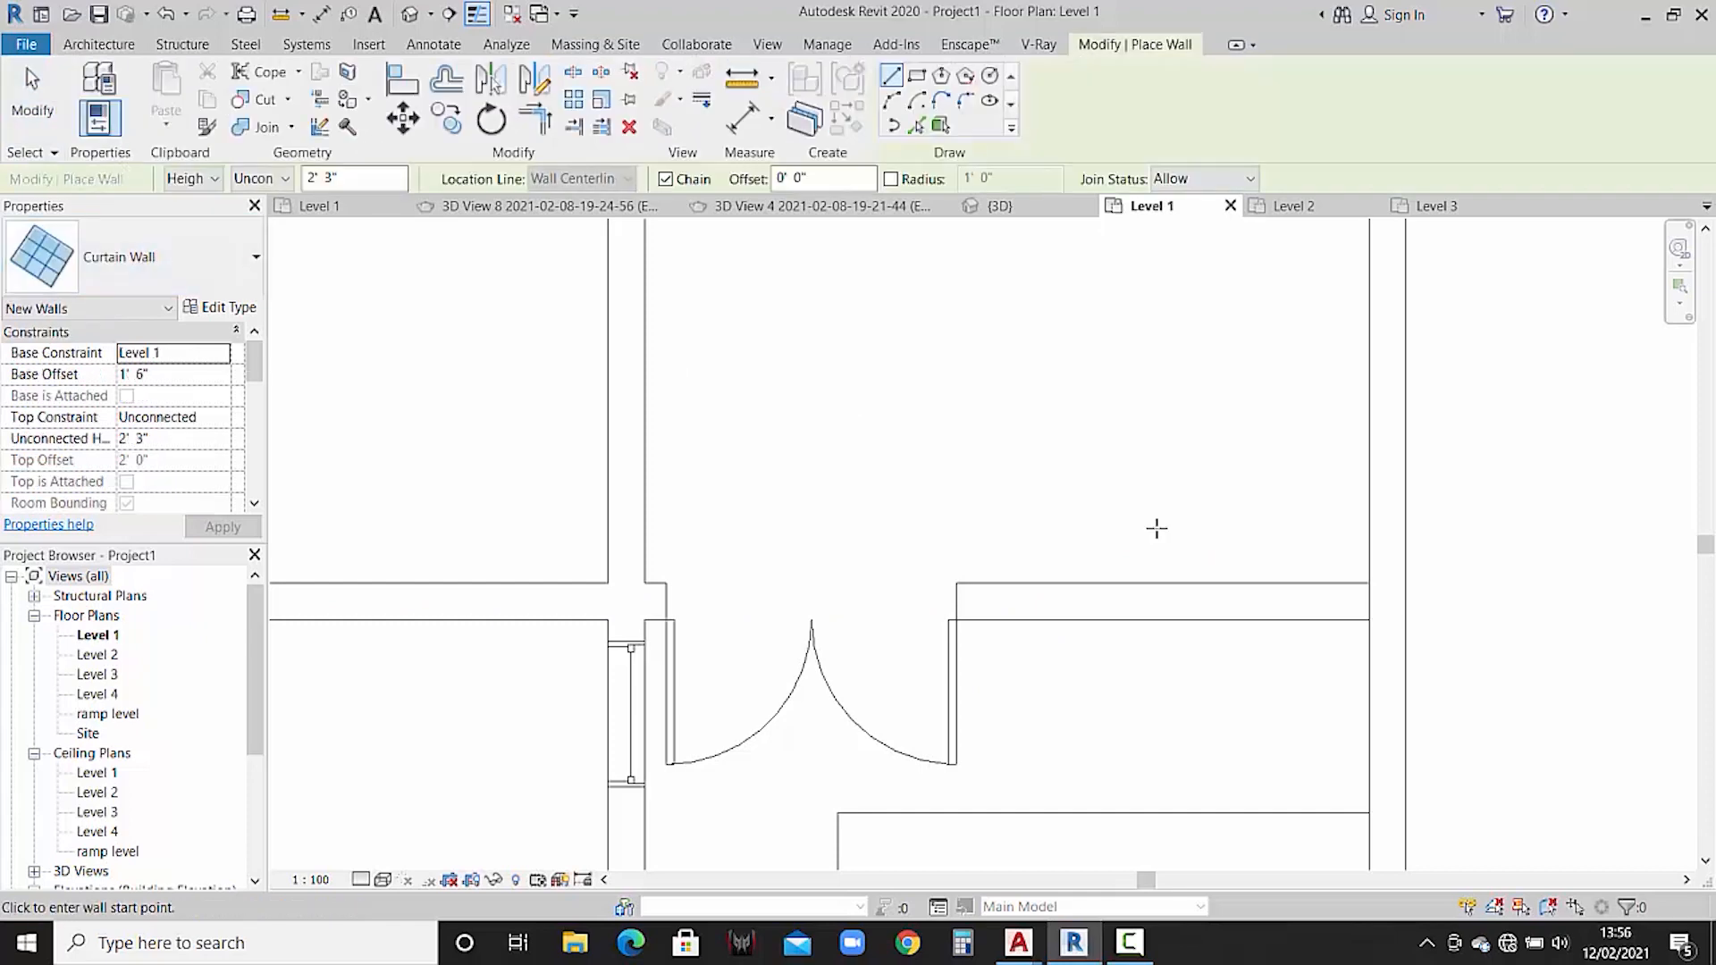
scroll(1037, 598, "up", 2)
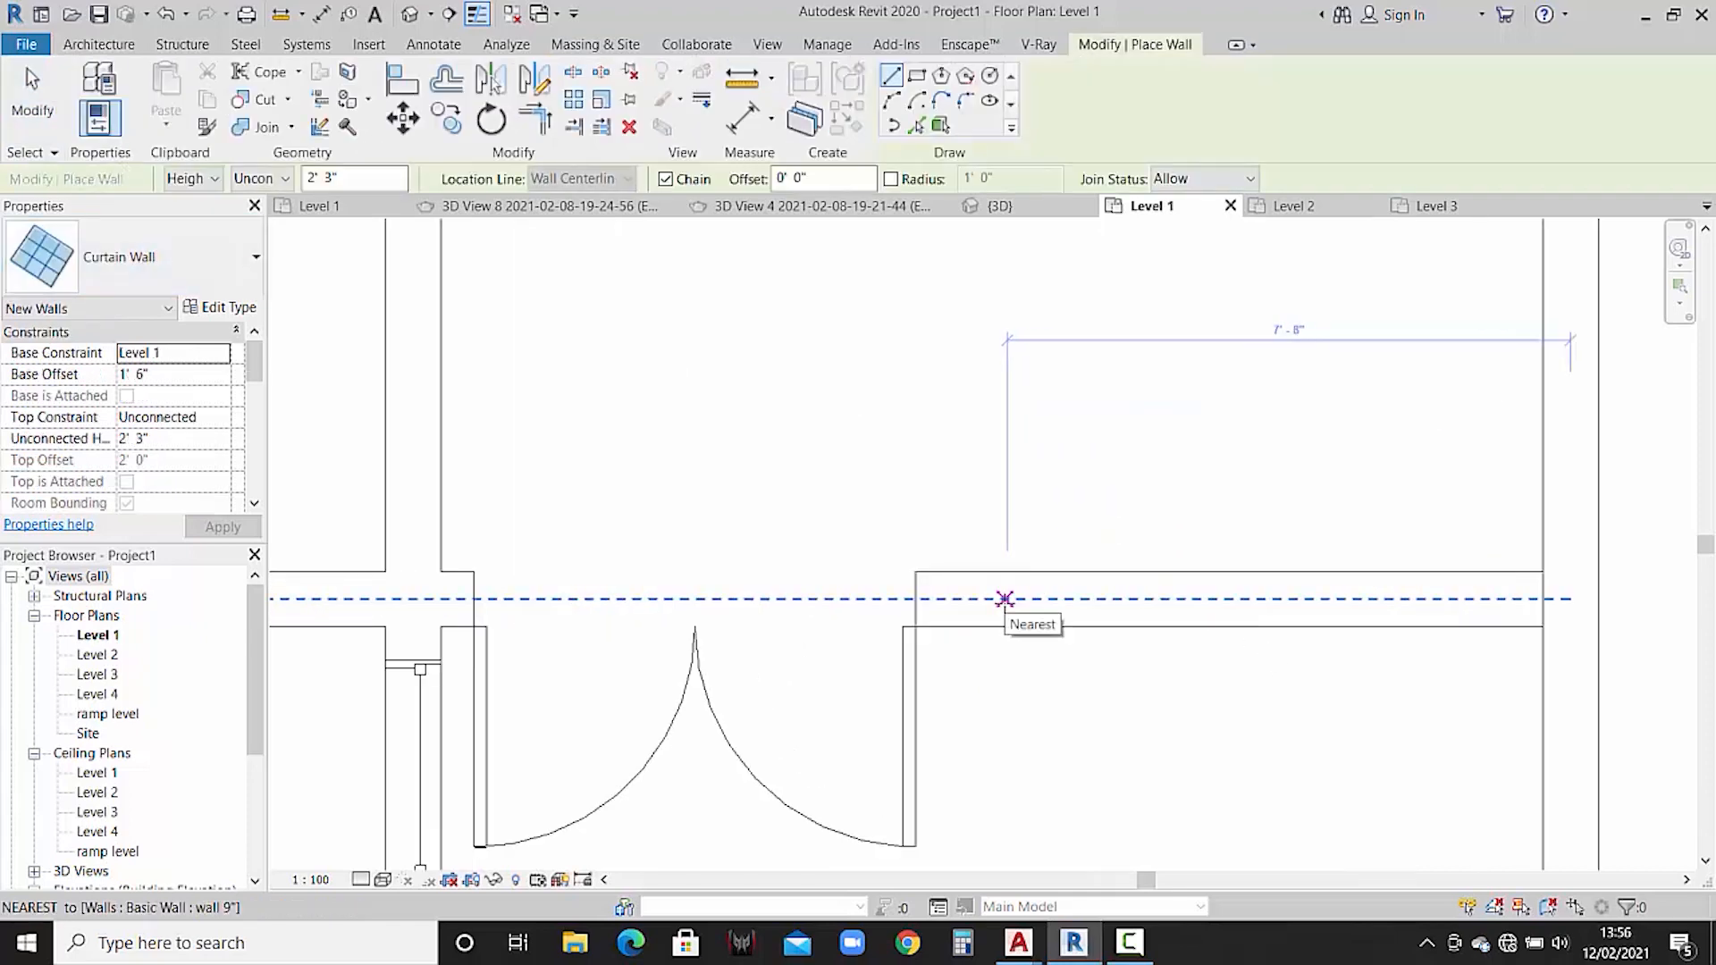
left_click(1005, 598)
left_click(1117, 598)
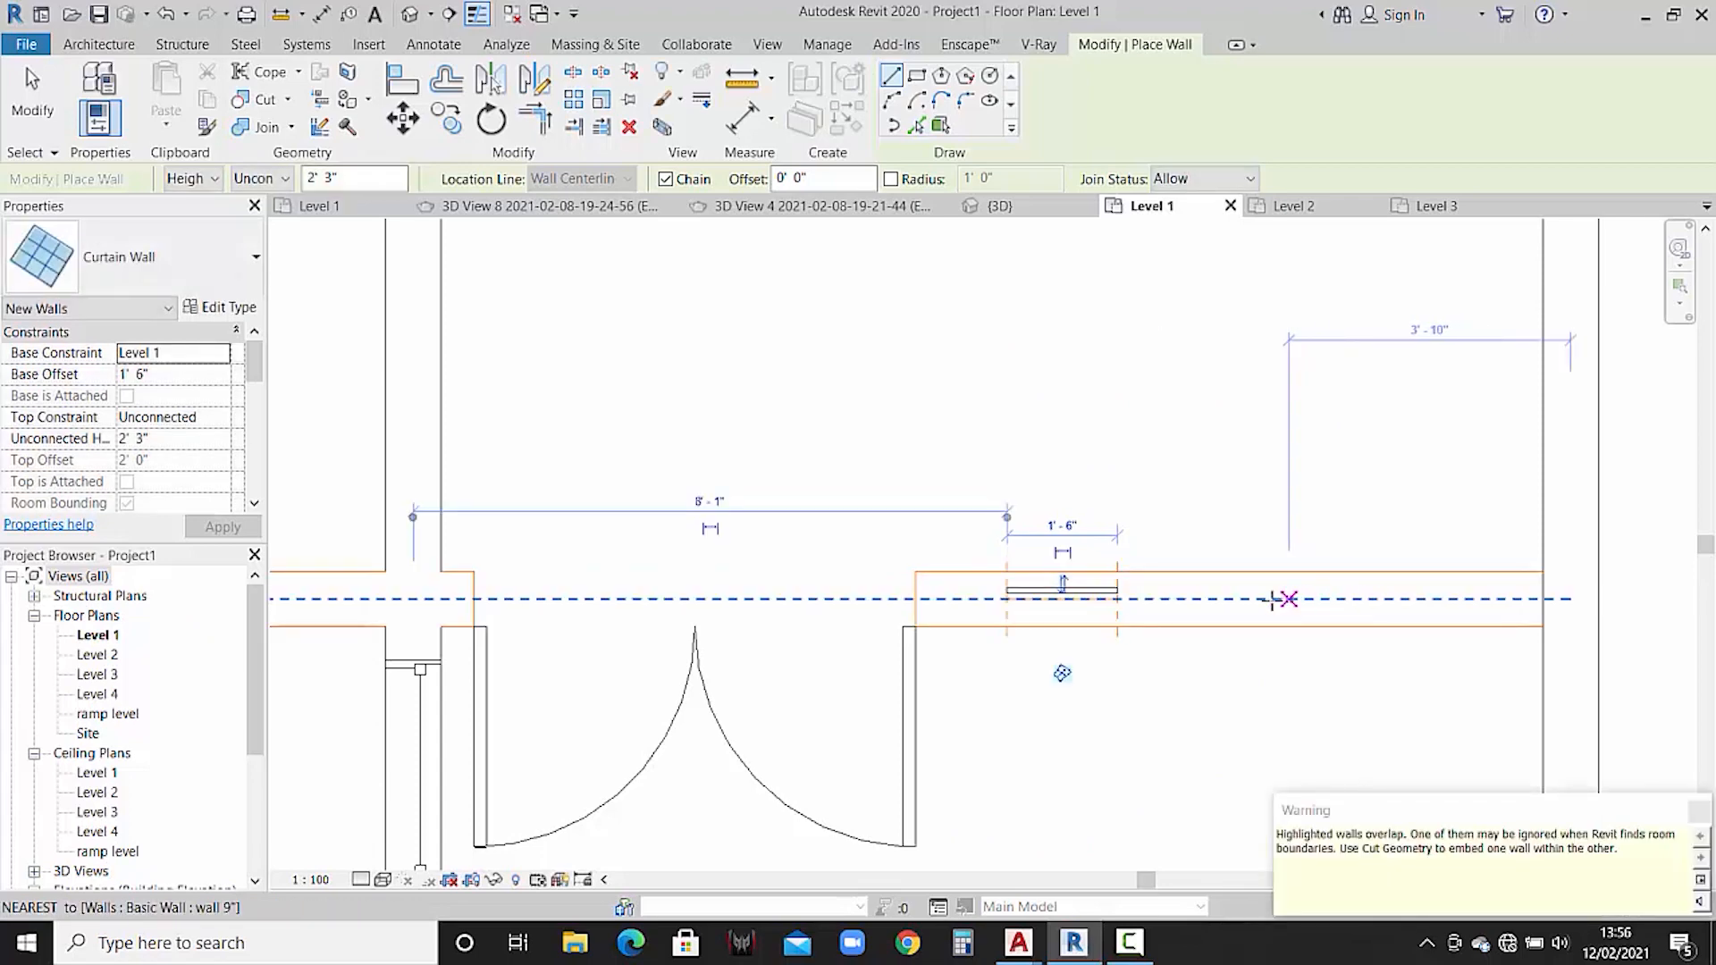
left_click(1271, 599)
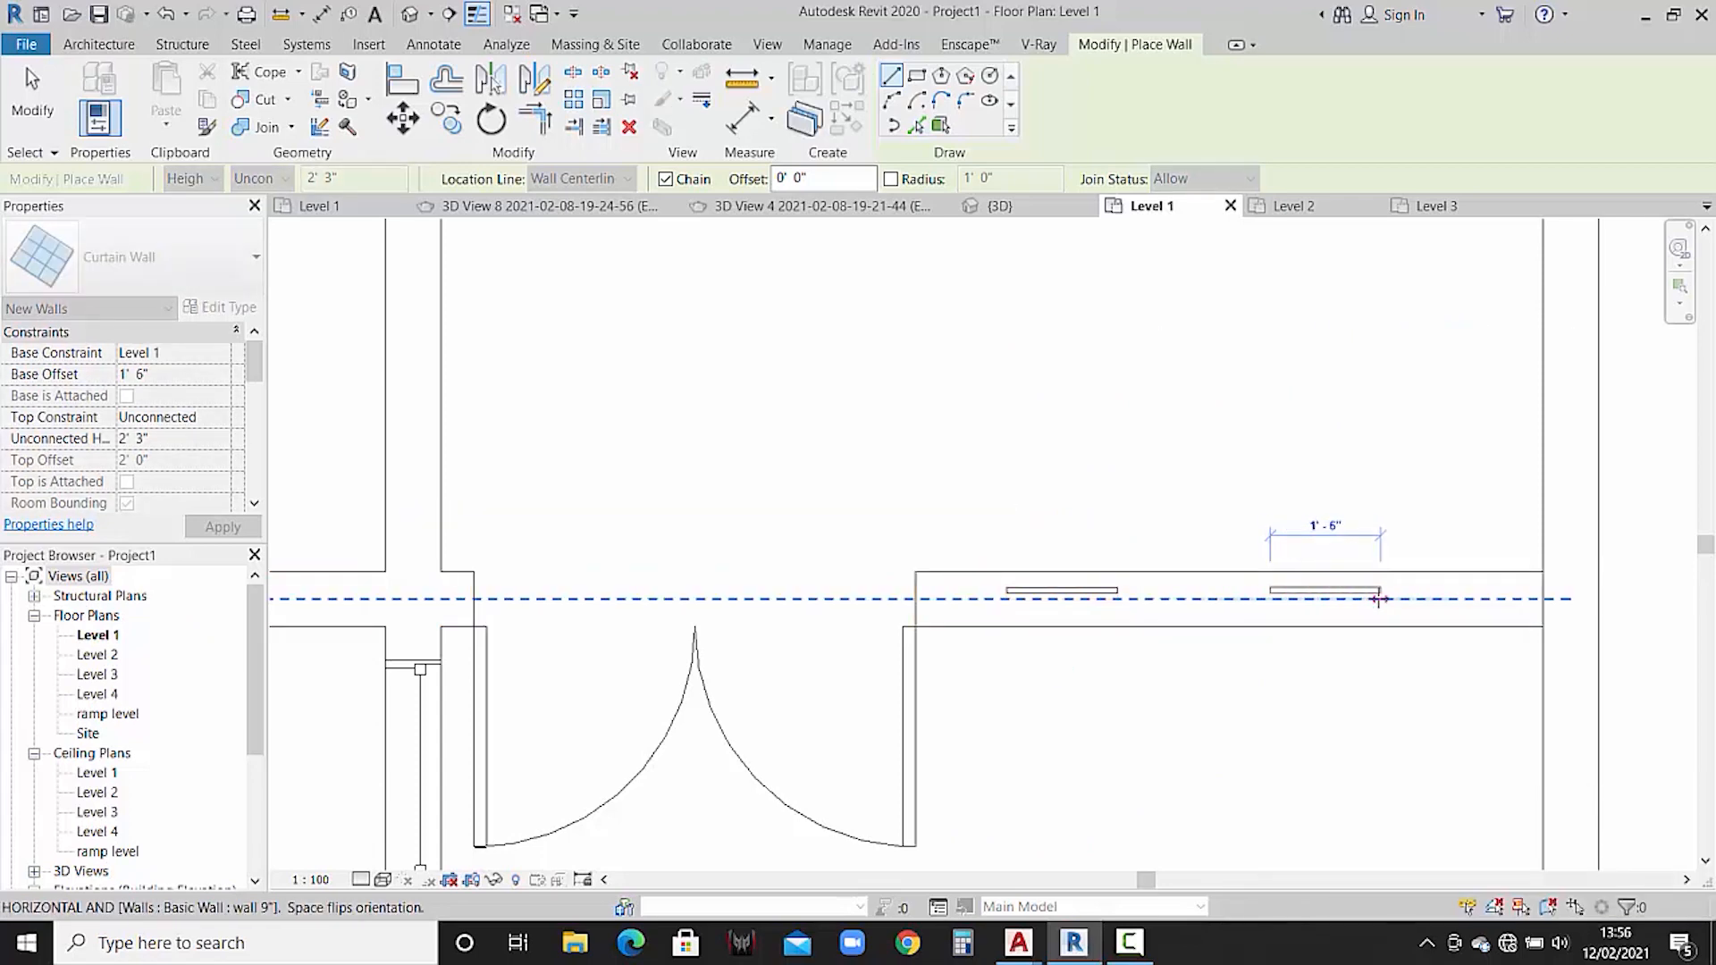
left_click(1379, 599)
key("Escape")
key("Escape")
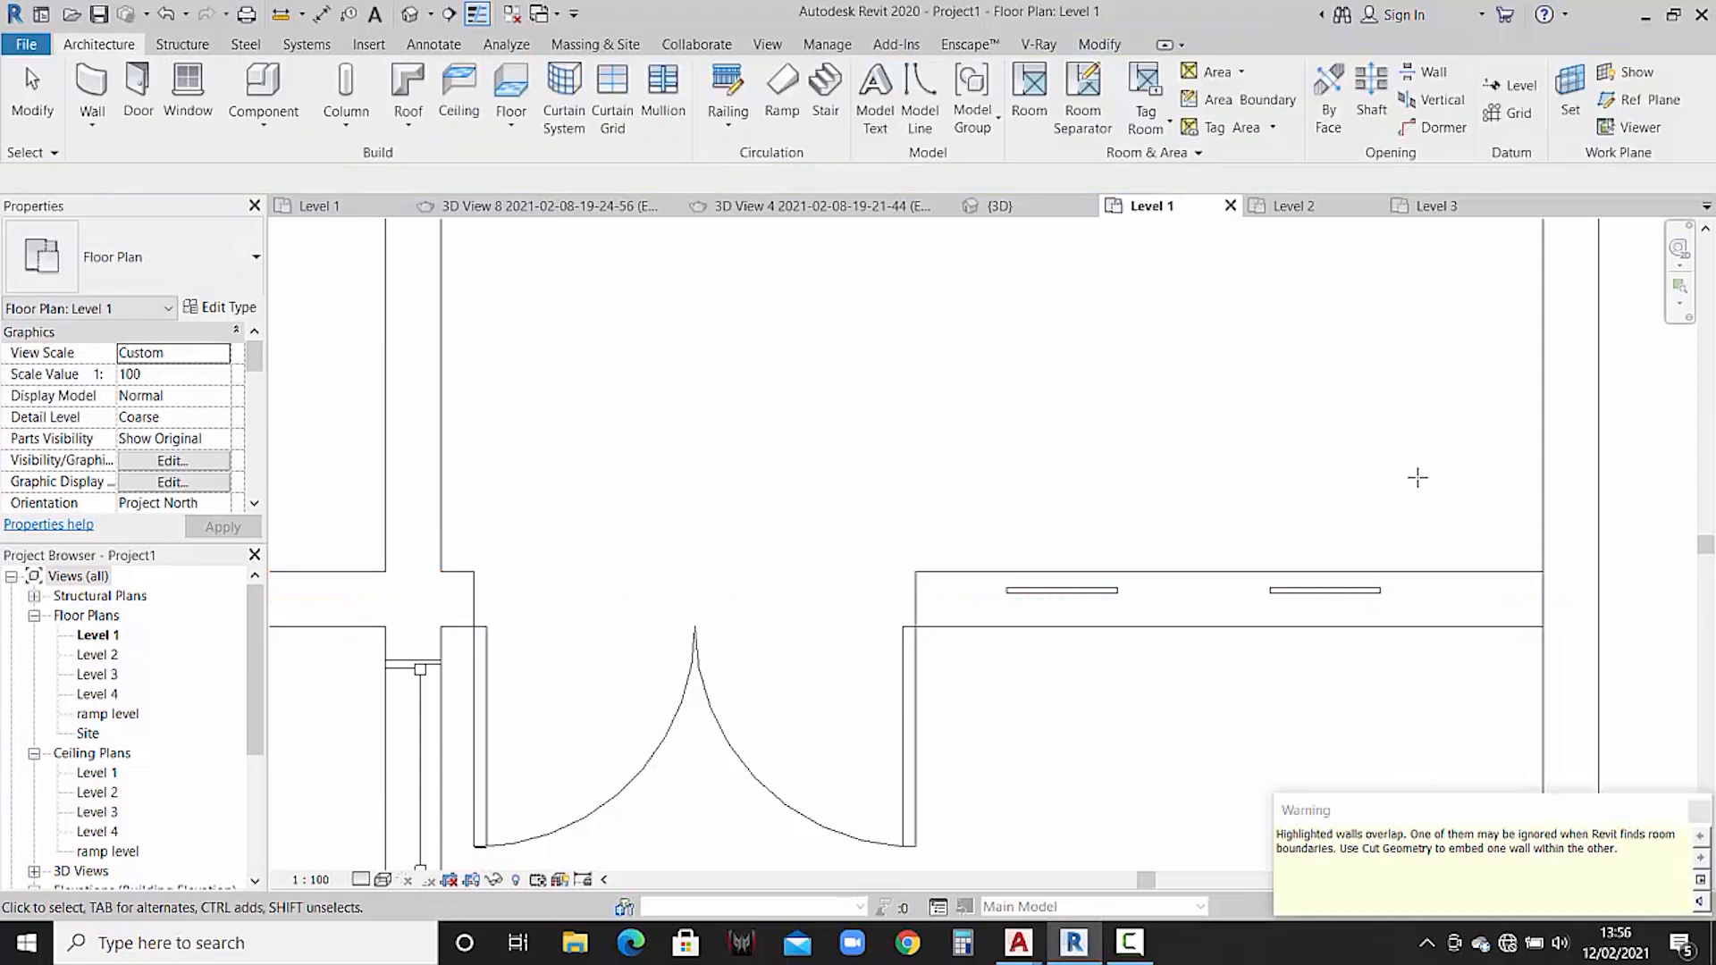
left_click(1103, 597)
left_click(1225, 464)
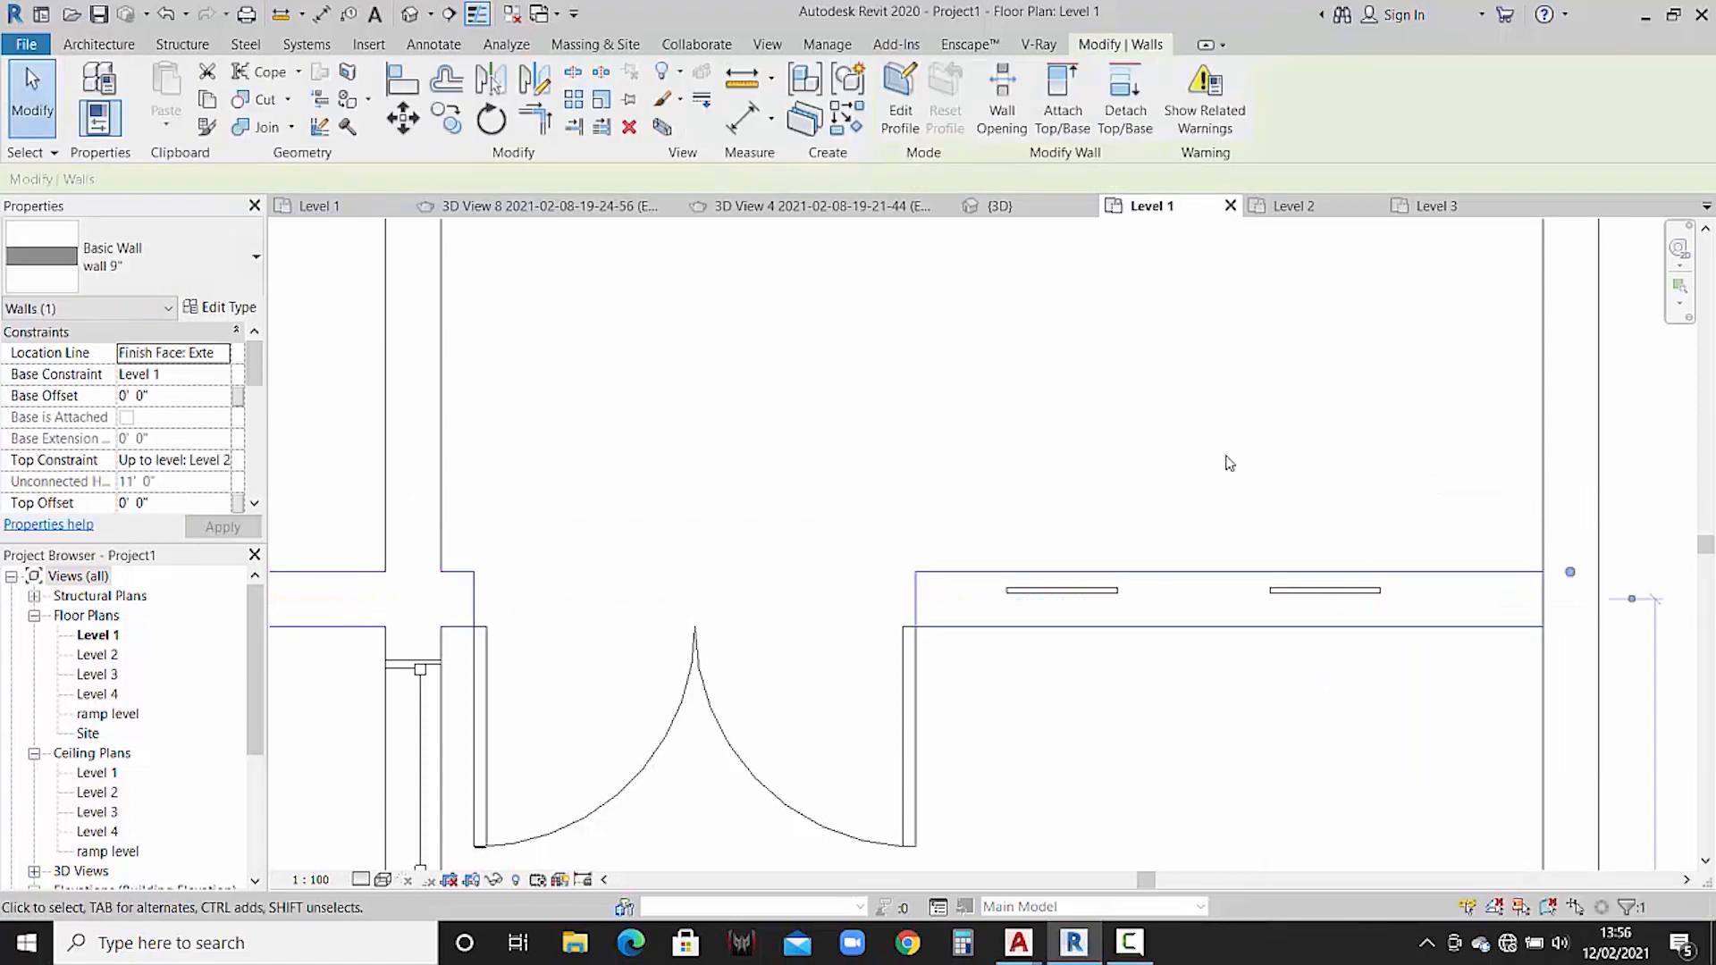
- Enable Automatically Embed in the Curtain Wall type so the new segments beside the double doors cut into their host wall
left_click(1026, 211)
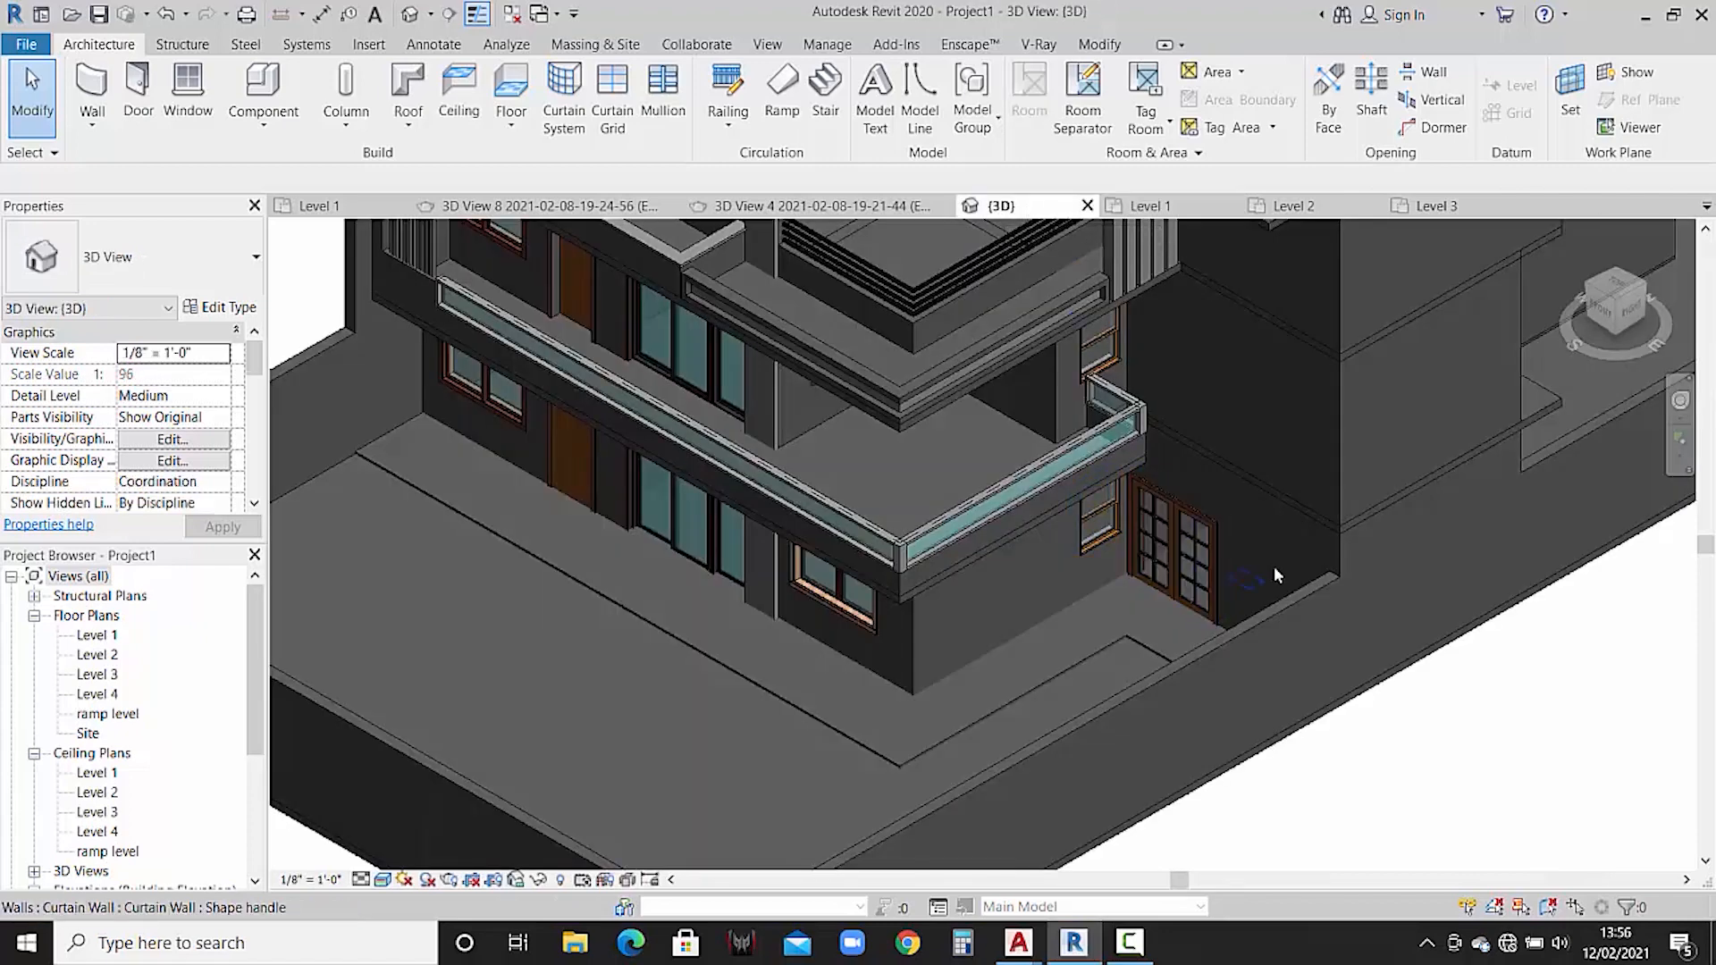
middle_click_drag(1130, 505, 1479, 510, "shift")
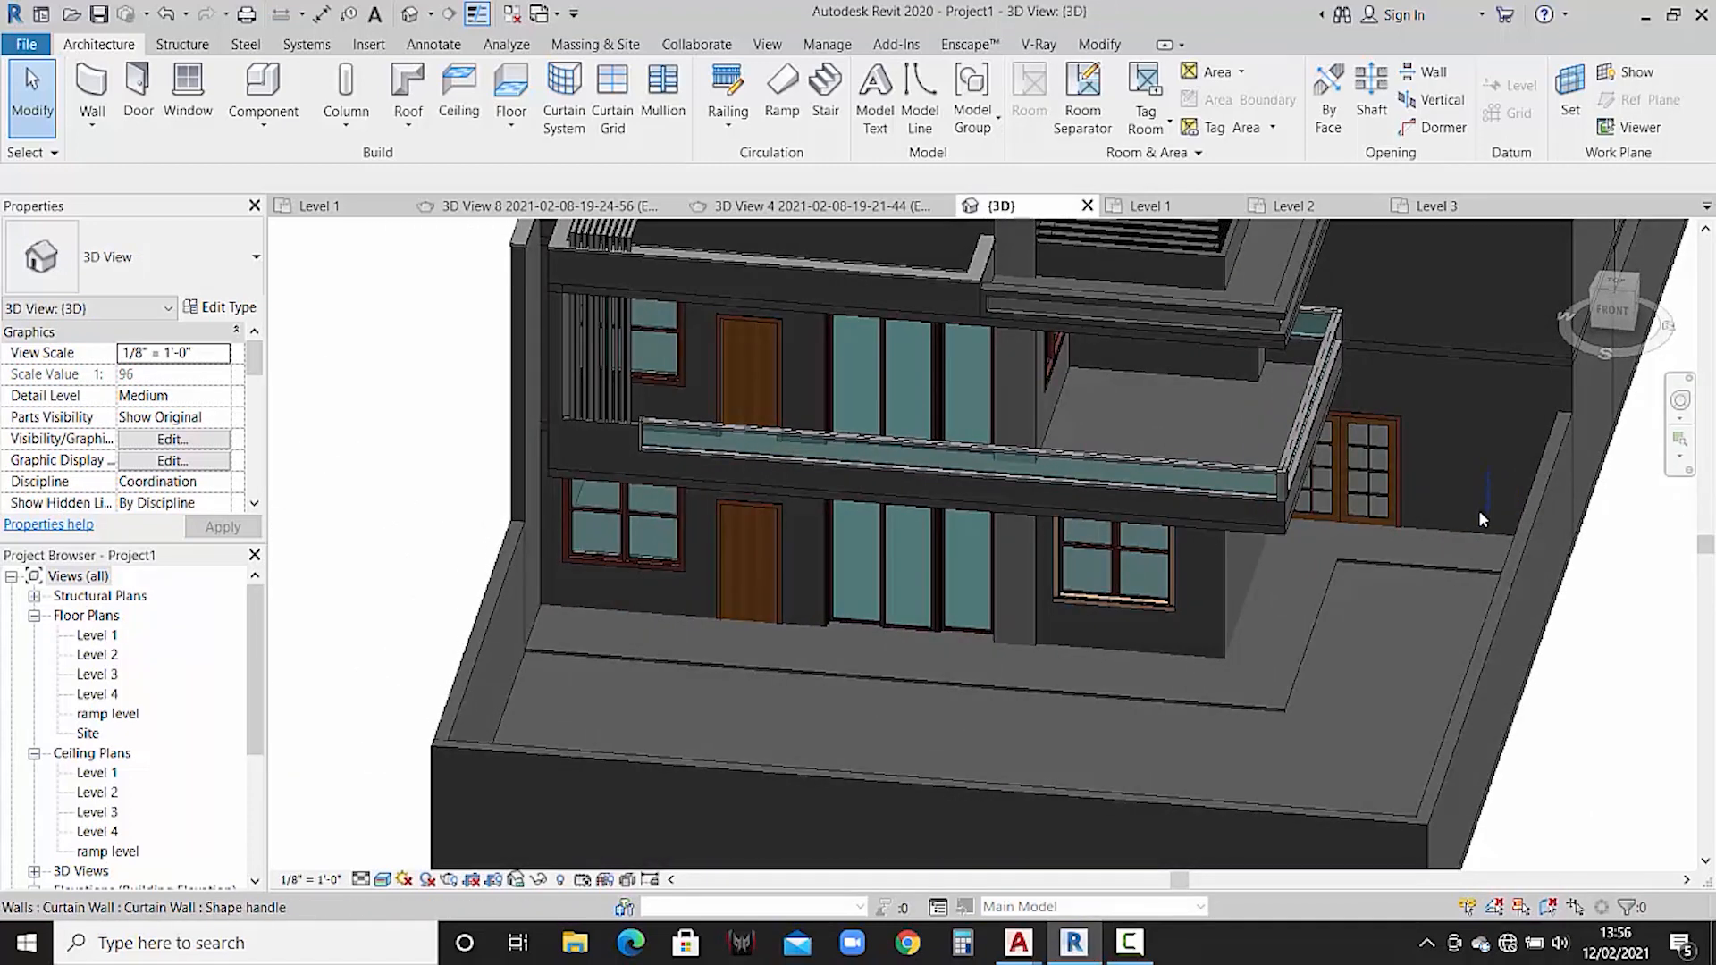
left_click(1480, 517)
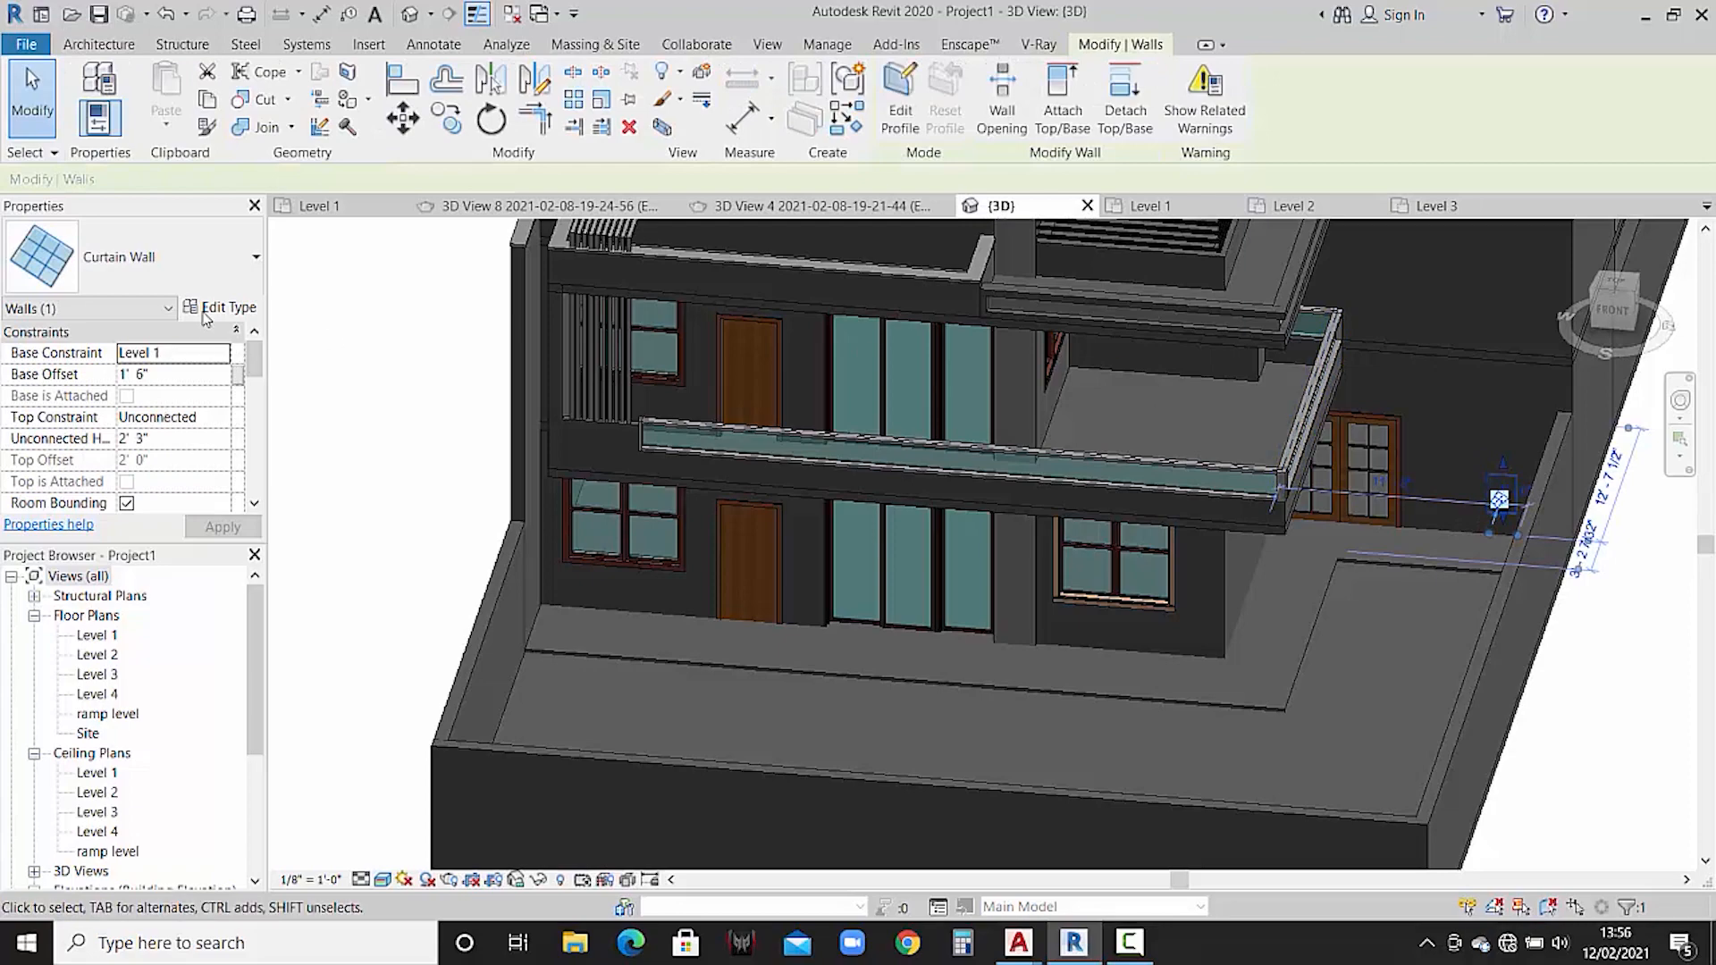
left_click(225, 316)
left_click(1367, 376)
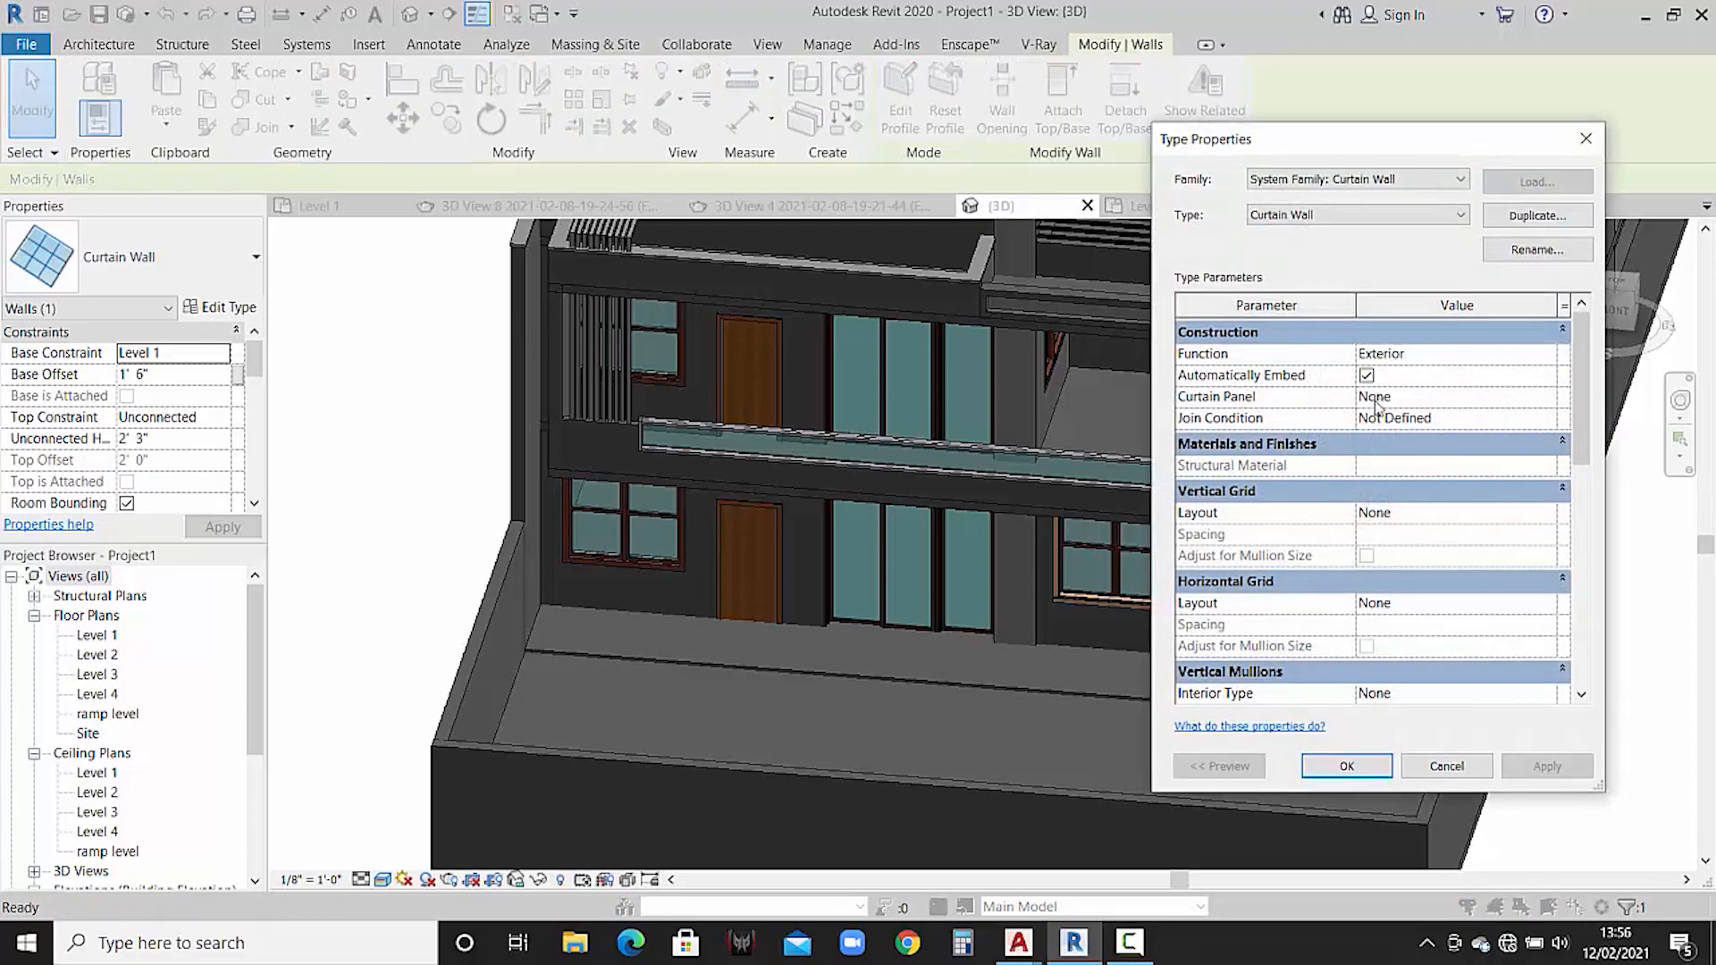
left_click(1323, 774)
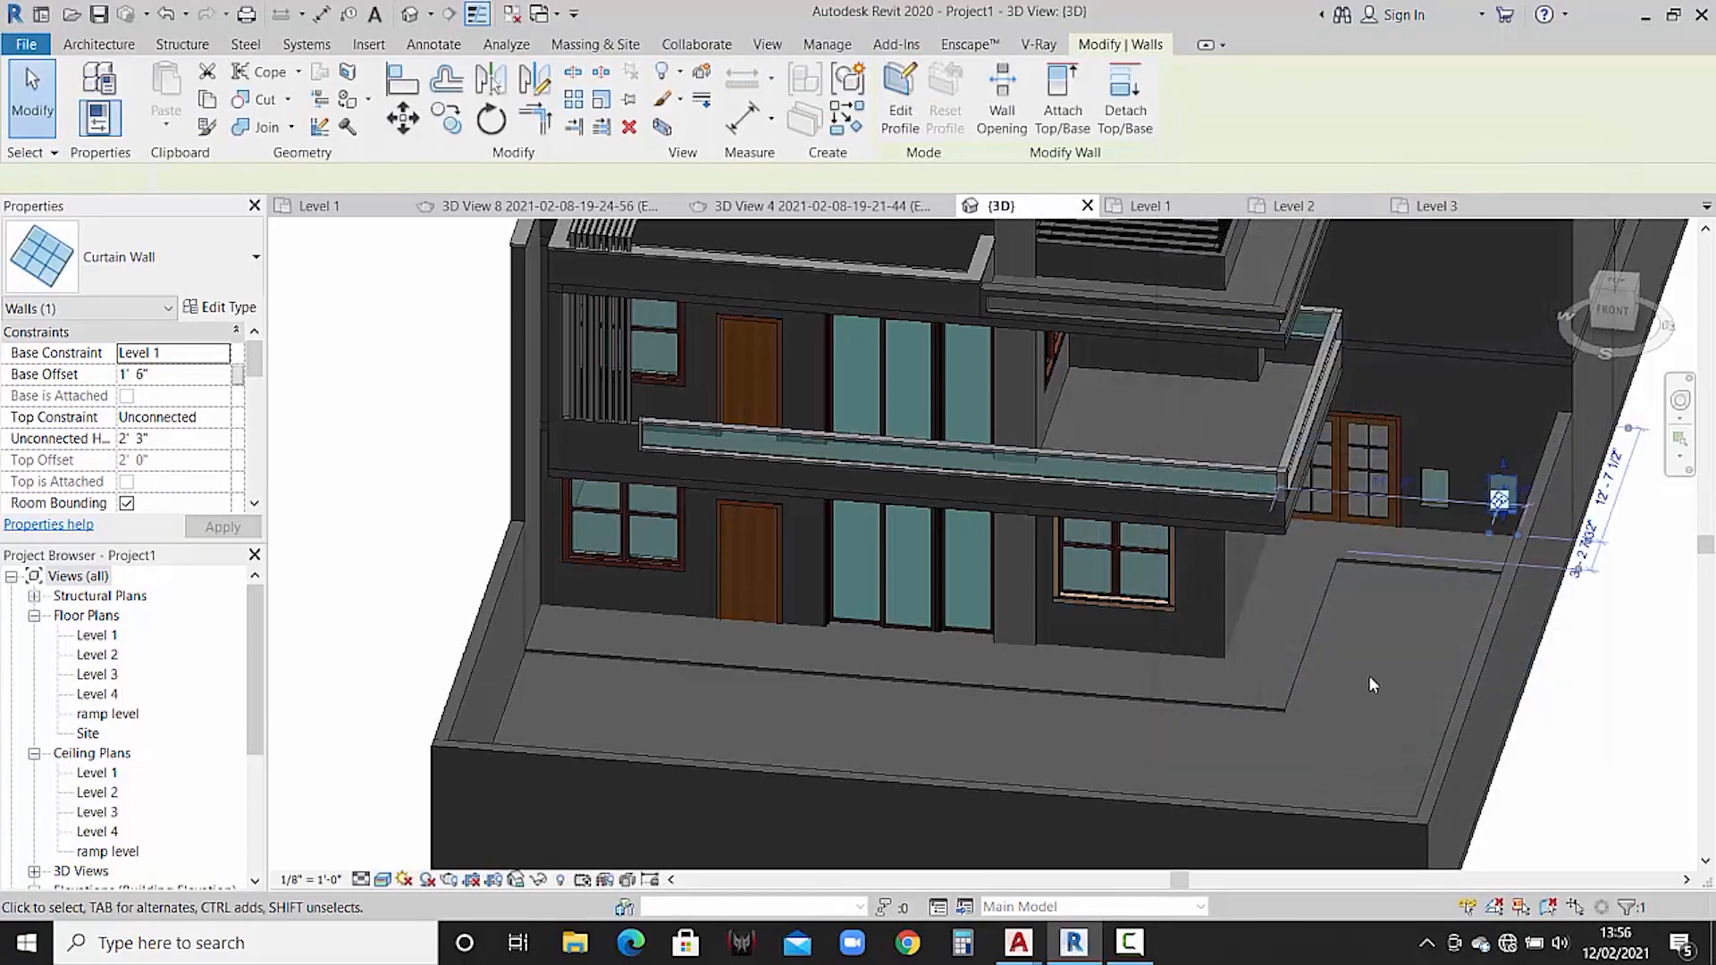
key("Escape")
- Temporarily hide the front boundary wall in the 3D view
middle_click_drag(1418, 601, 1087, 560)
left_click(1103, 677)
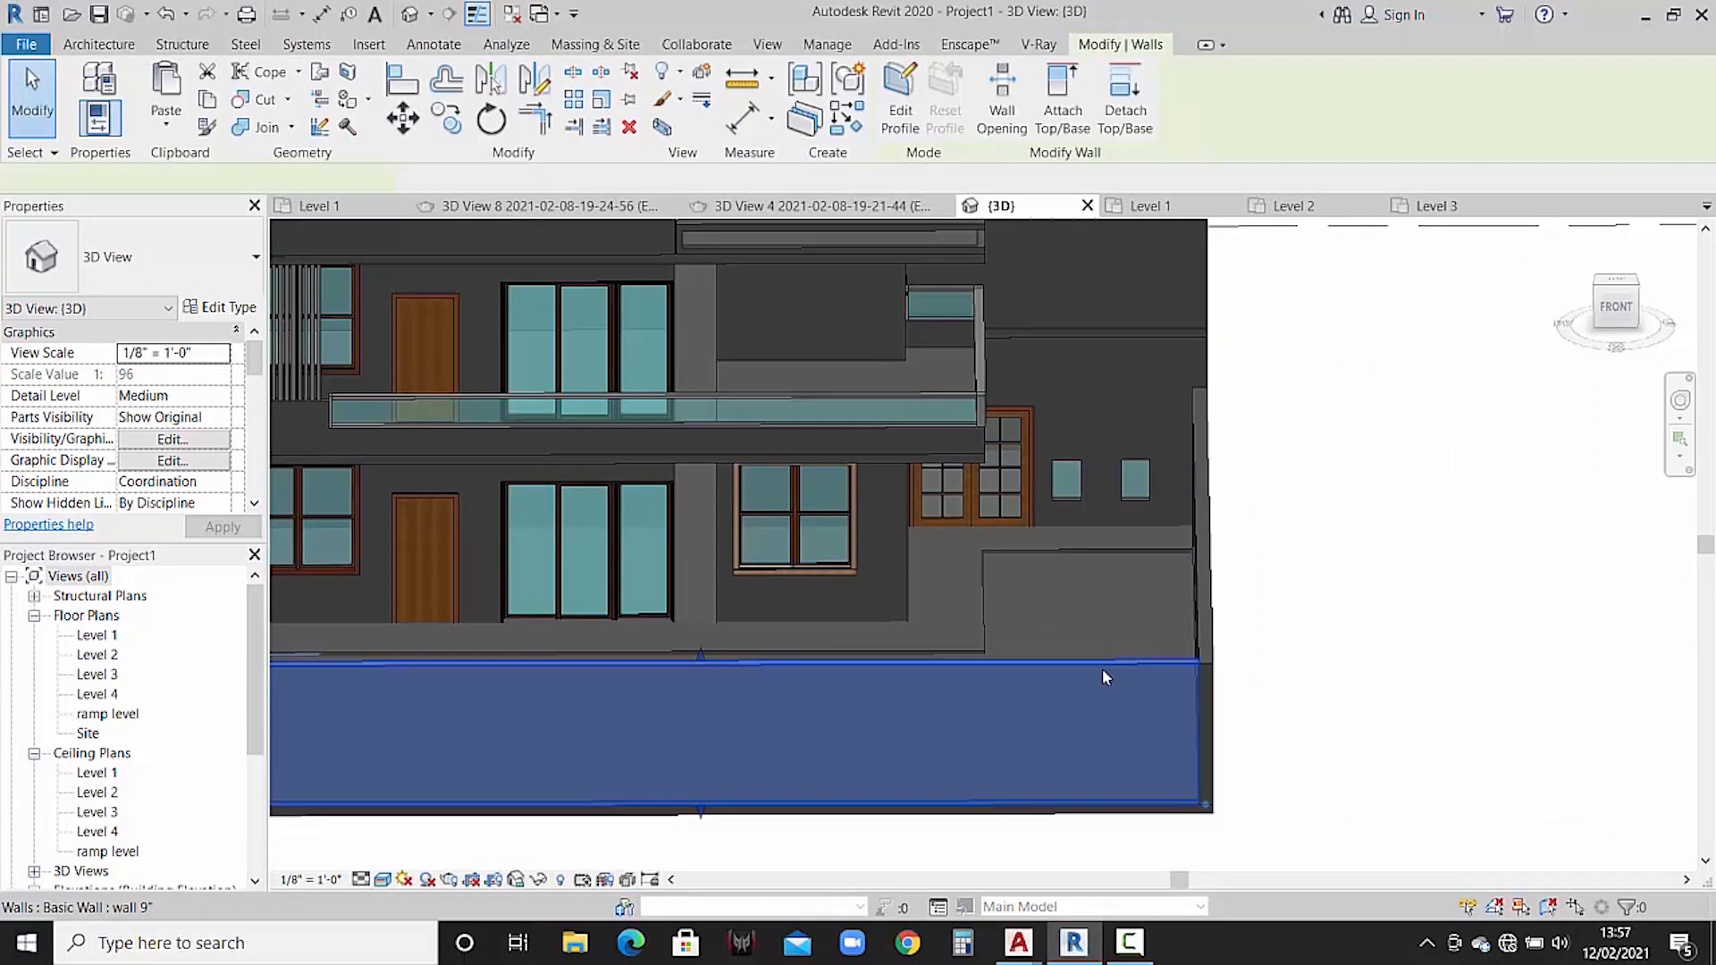
key("h")
key("h")
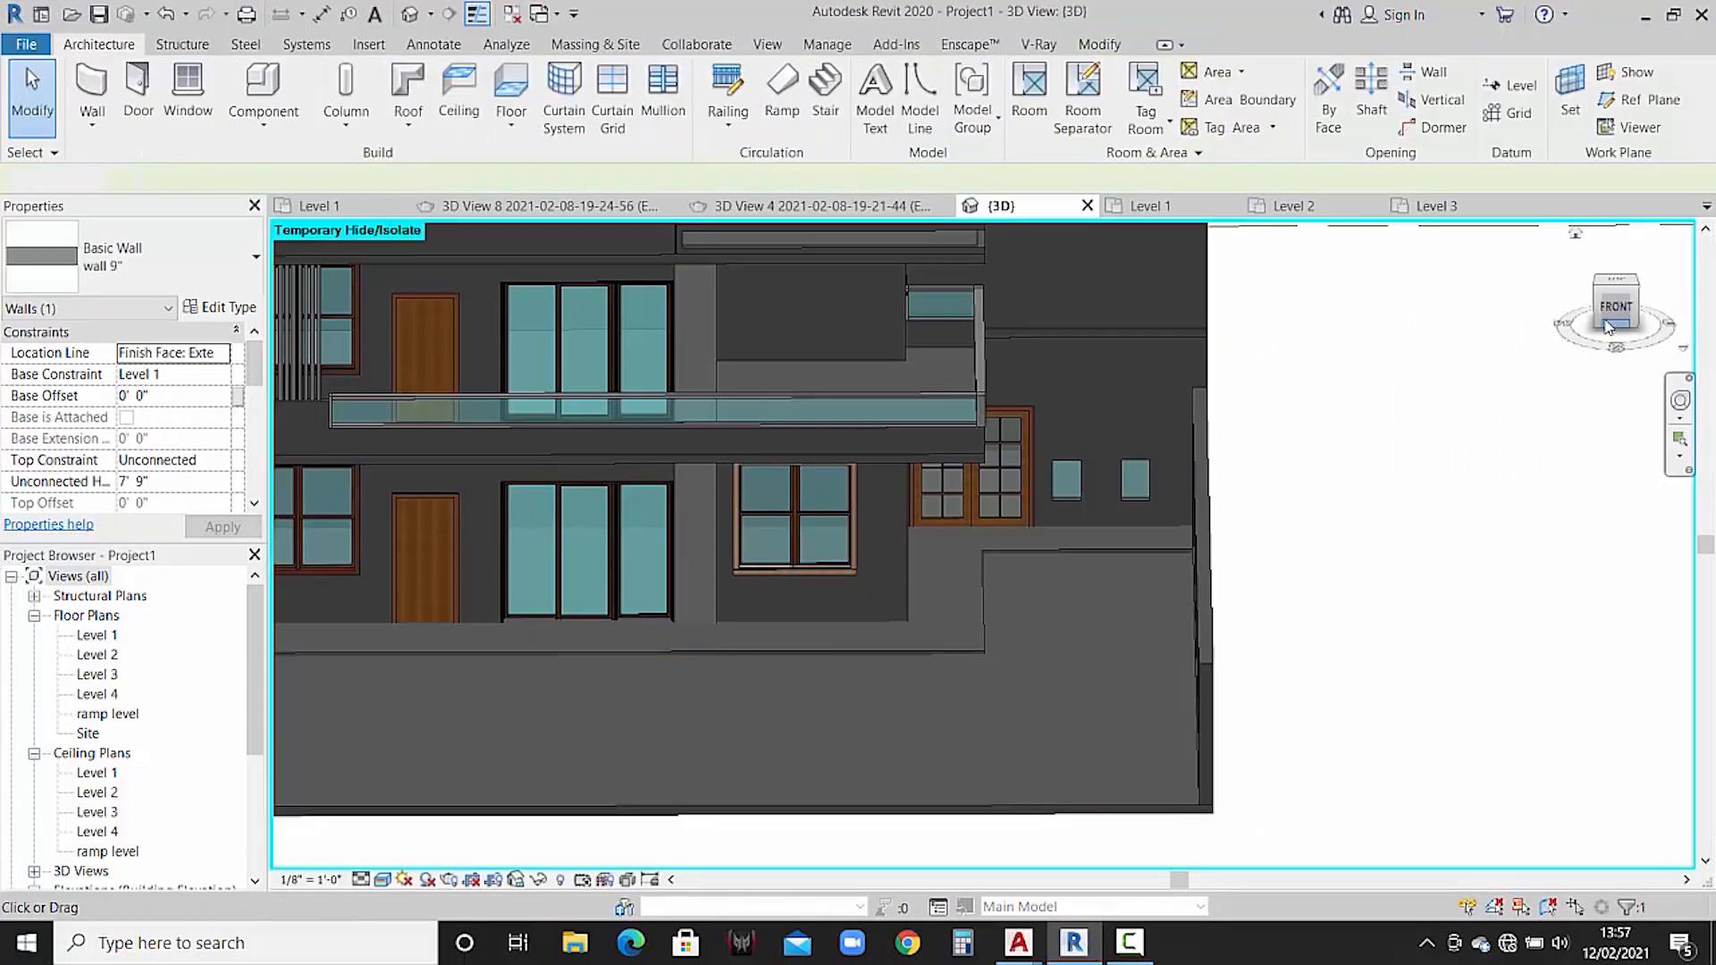
- From the front, stretch the top of the curtain wall farther from the double doors through all storeys to a height of about 28'-8"
left_click(1616, 309)
scroll(1059, 572, "up", 6)
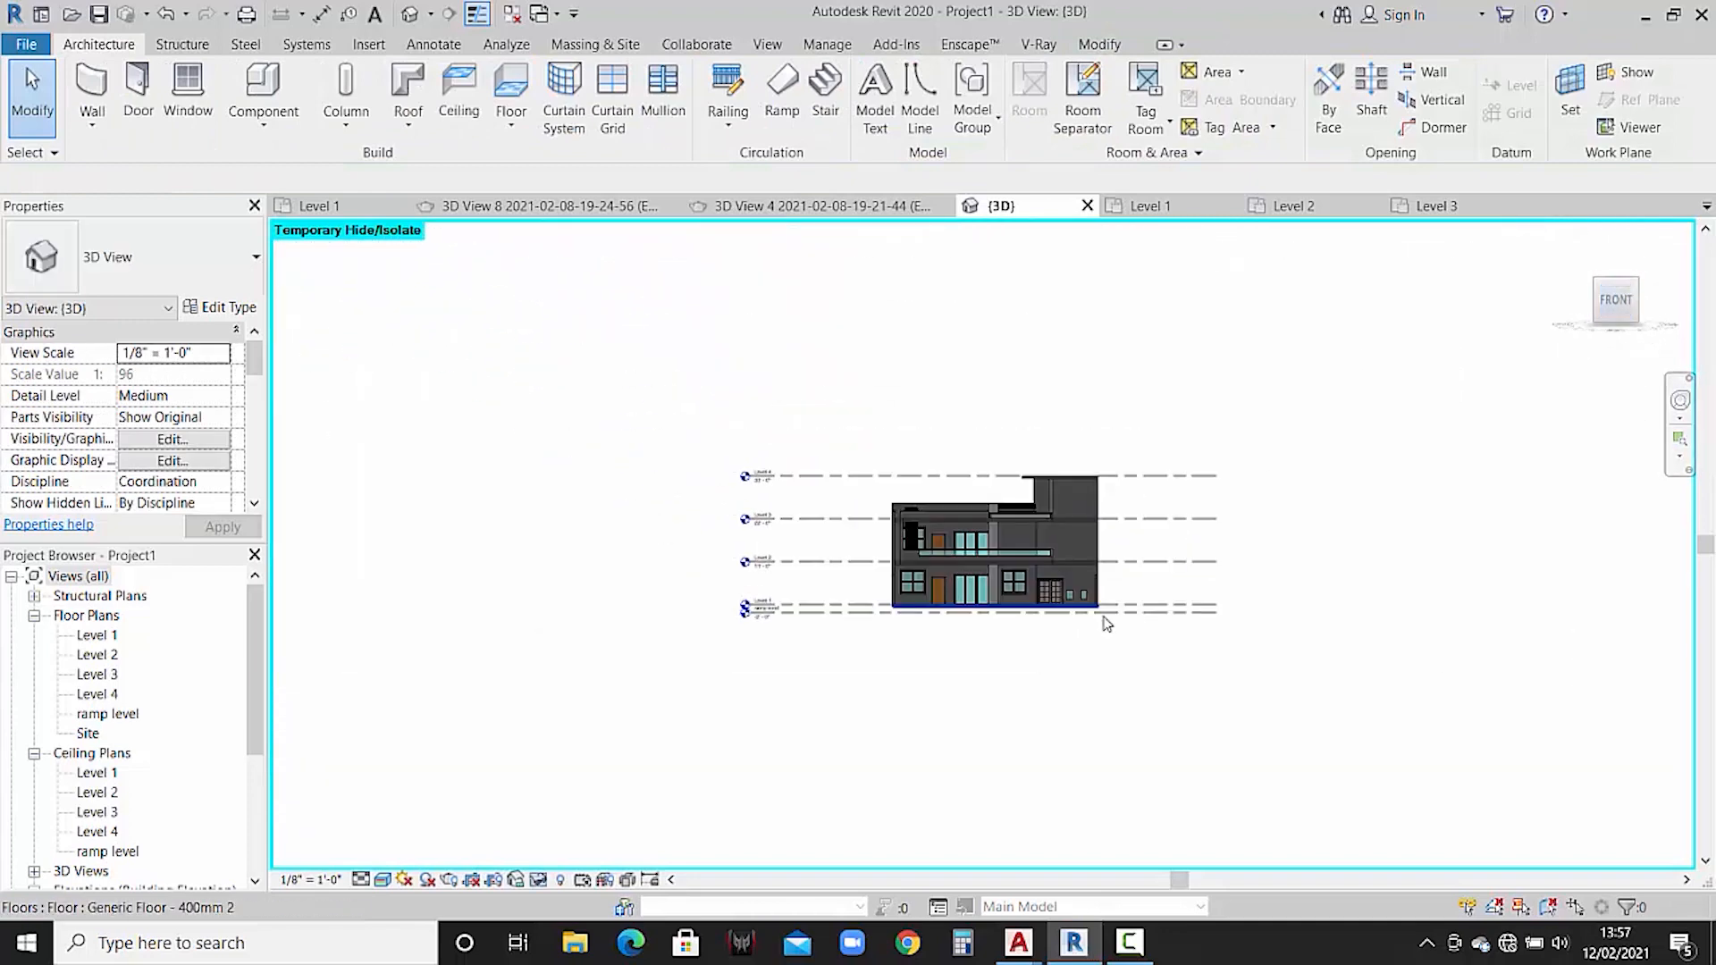
scroll(1056, 552, "up", 2)
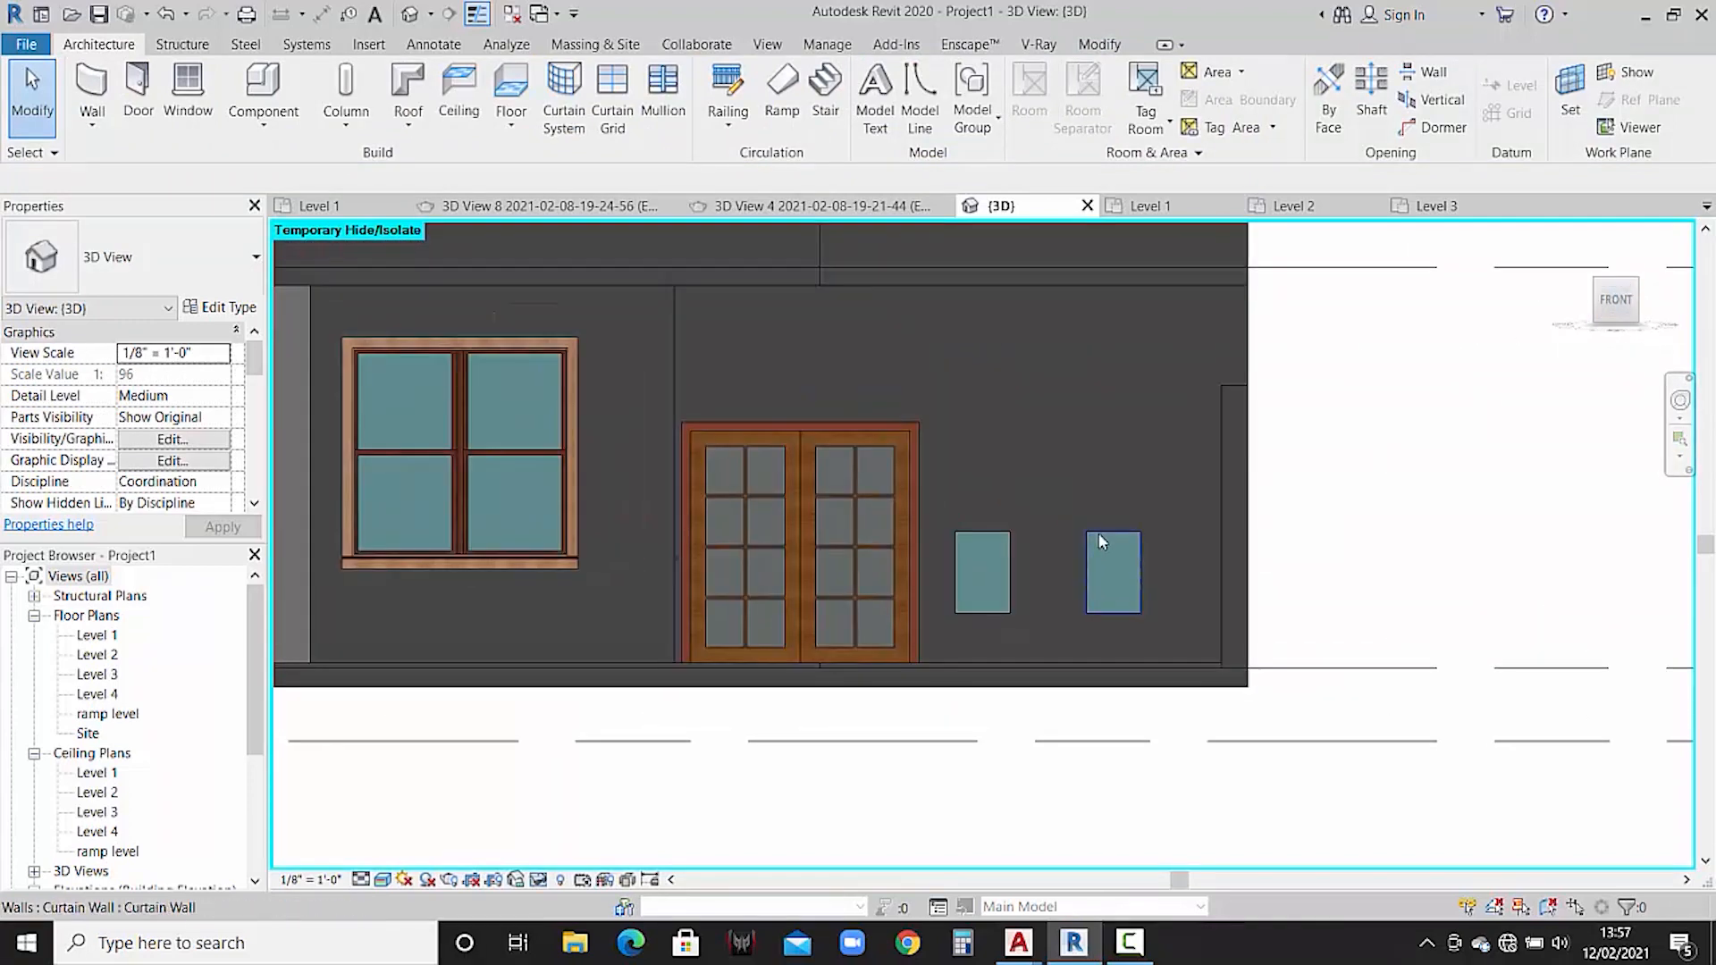
left_click(1105, 545)
middle_click_drag(1105, 545, 1136, 720)
scroll(1136, 720, "down", 3)
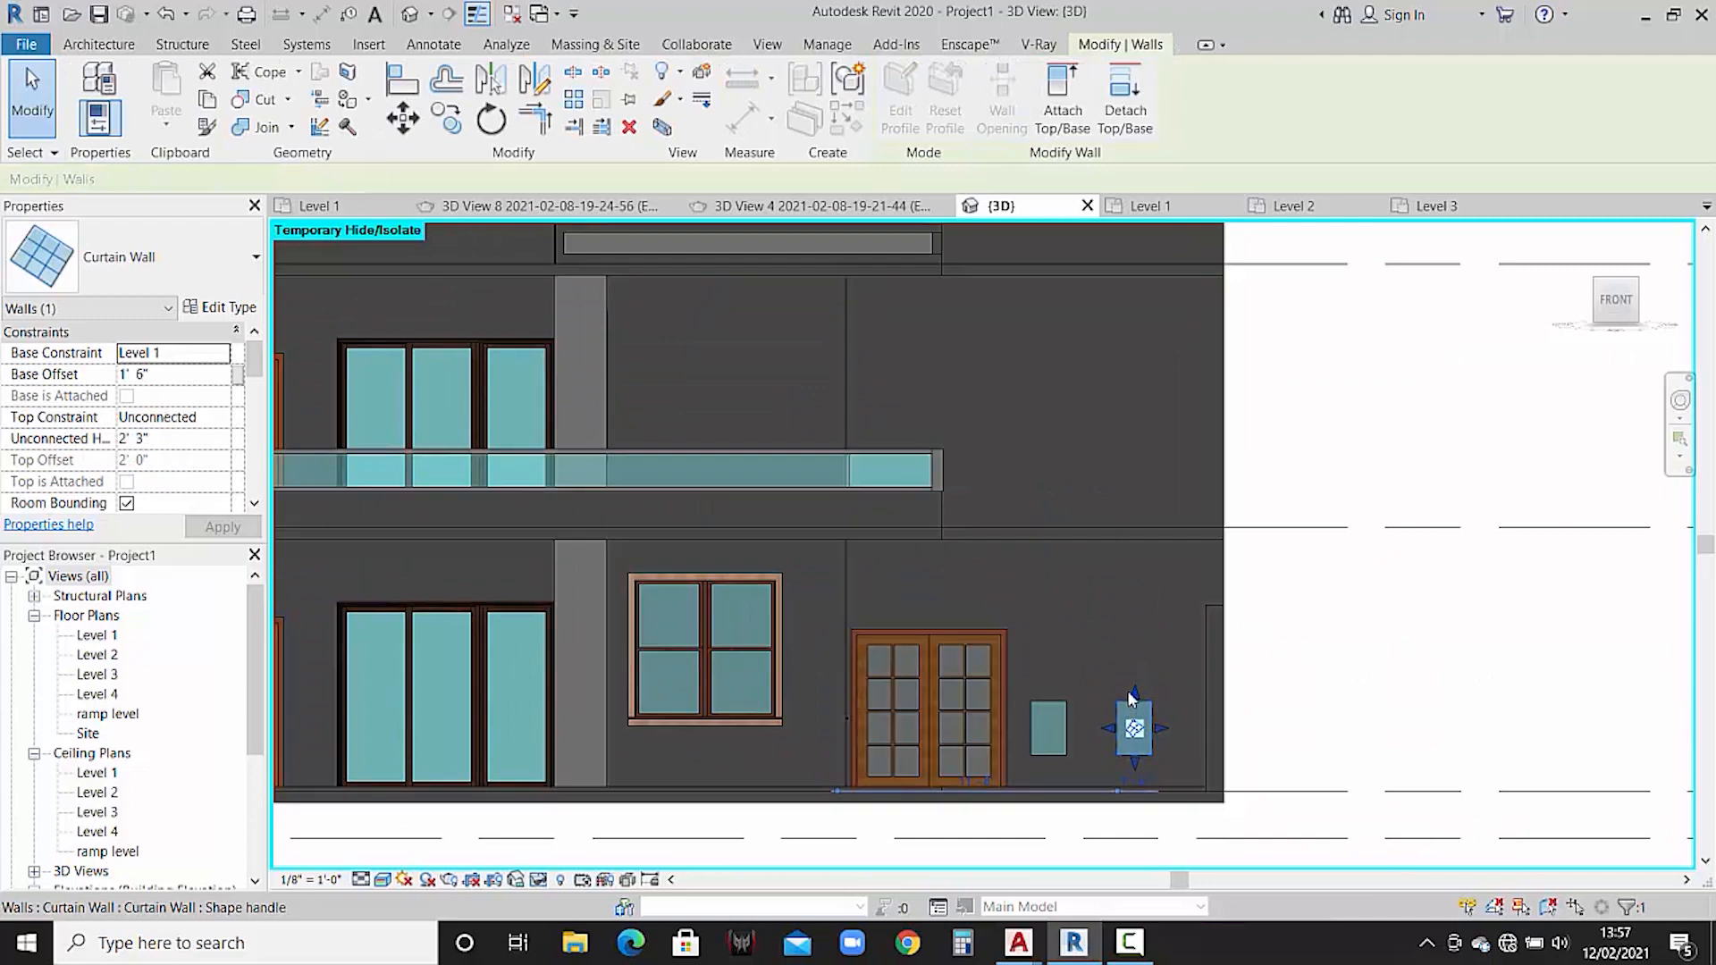
left_click_drag(1132, 692, 1111, 367)
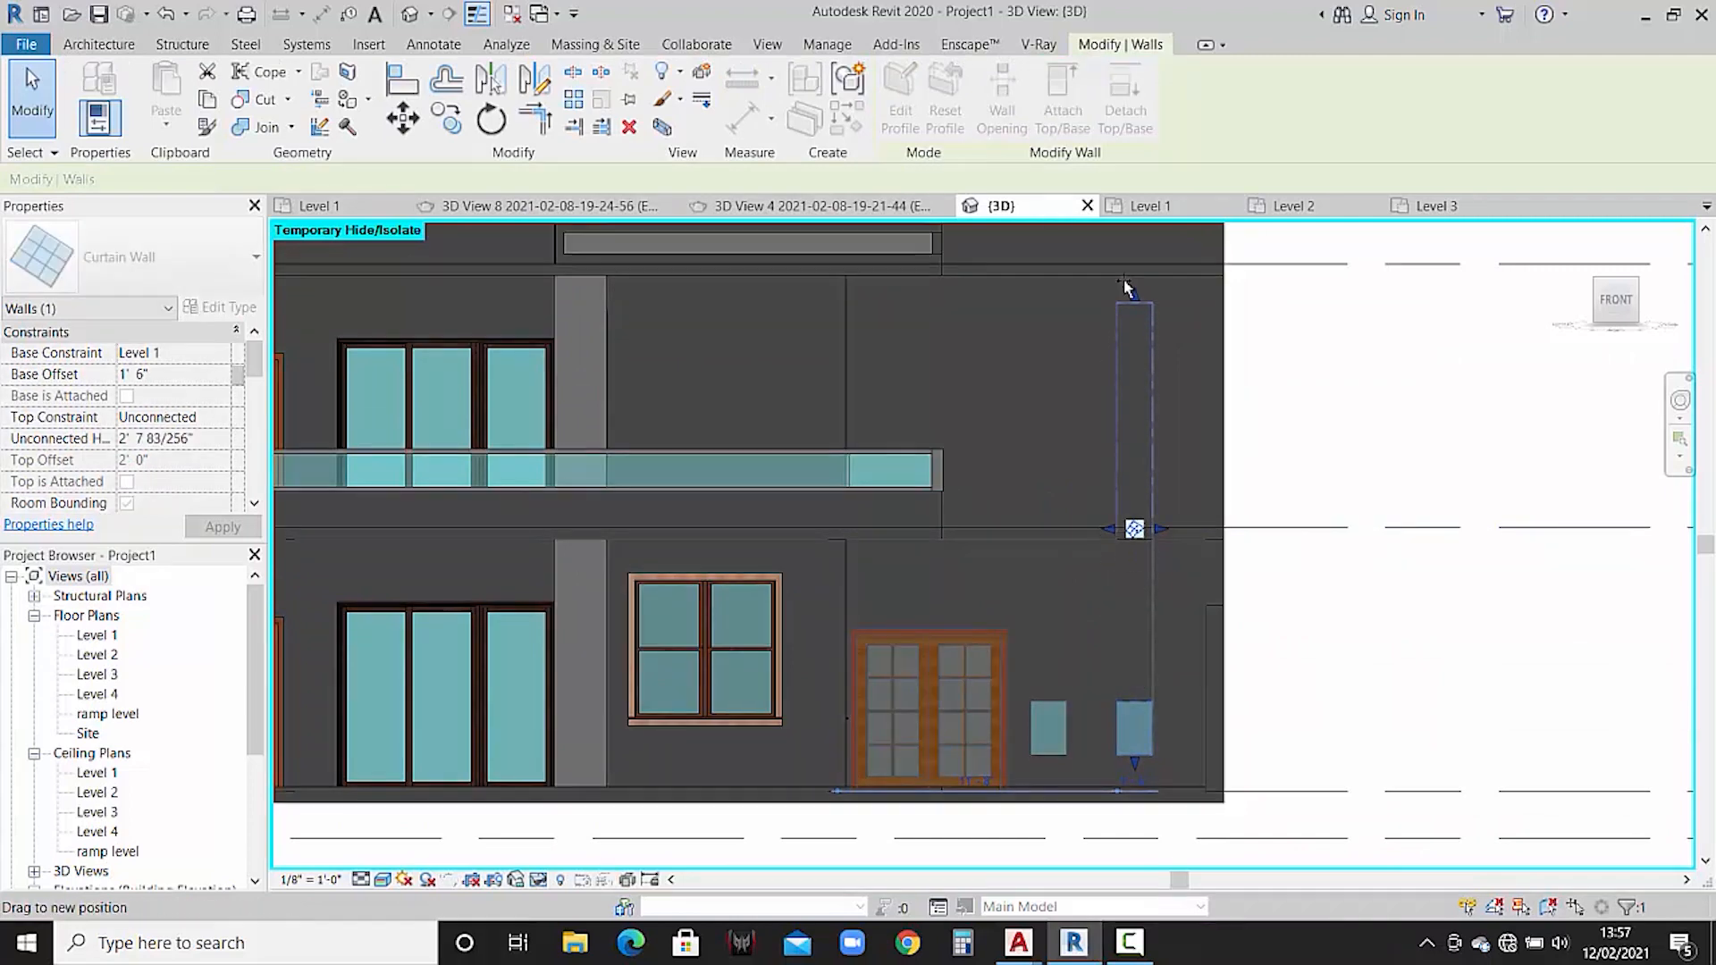
left_click_drag(1125, 286, 1124, 277)
middle_click_drag(1124, 277, 1130, 478)
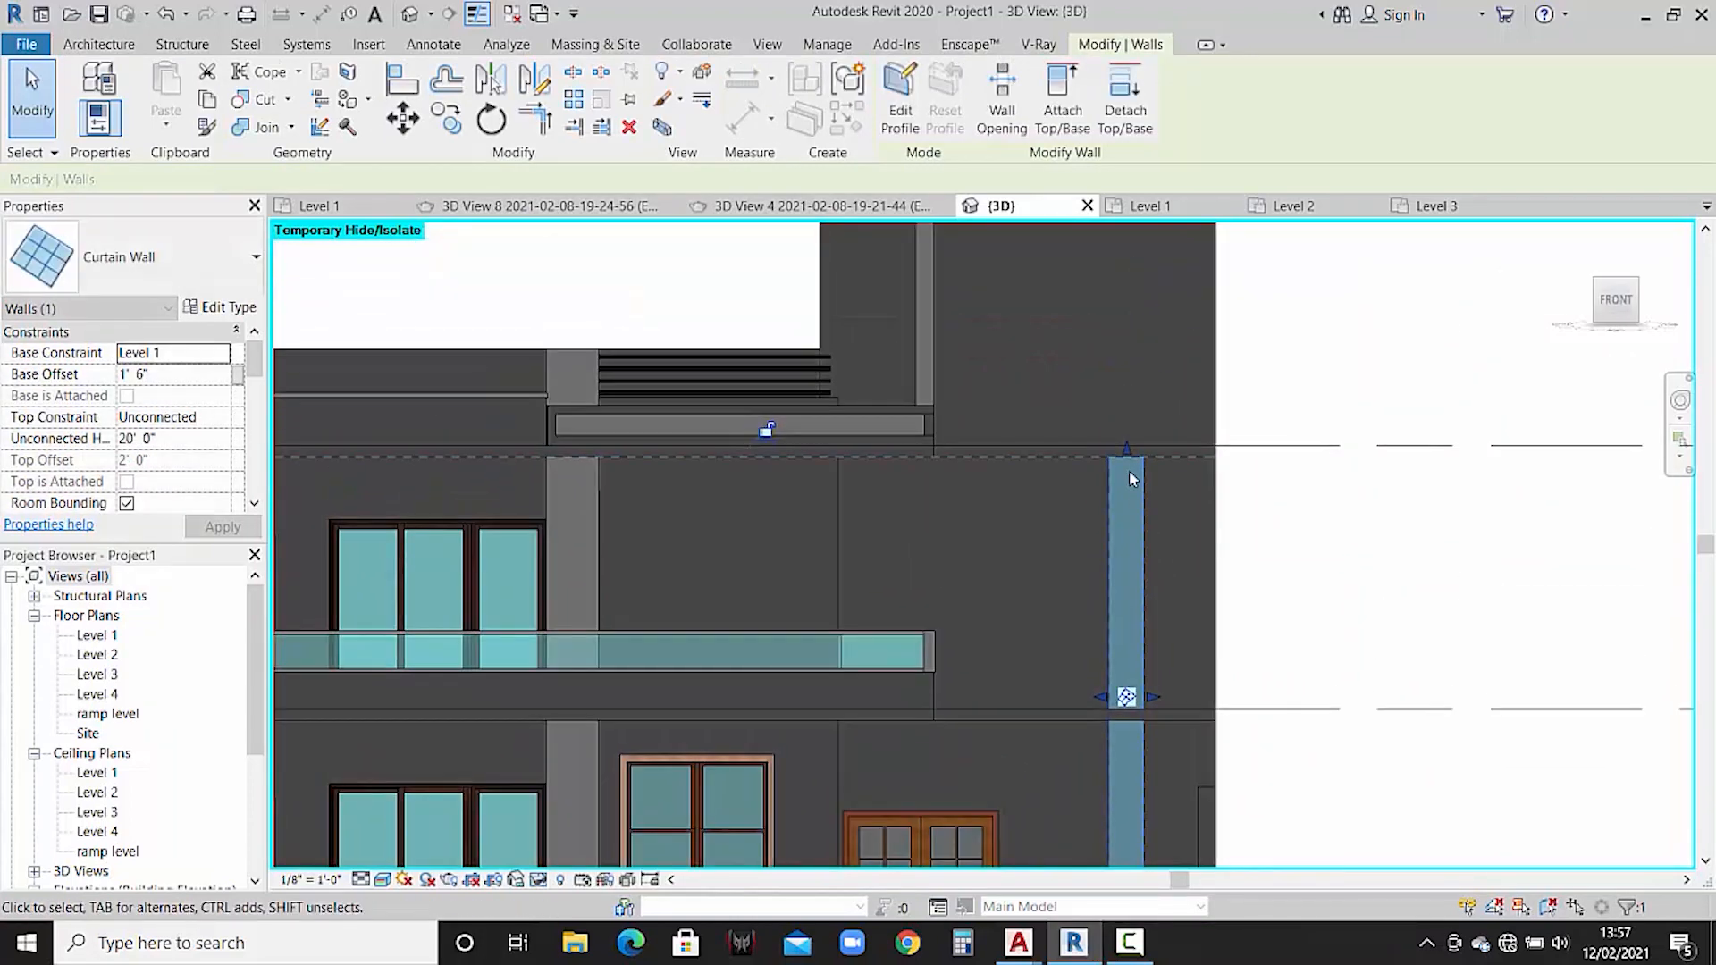
left_click_drag(1127, 449, 1130, 275)
scroll(1133, 354, "down", 2)
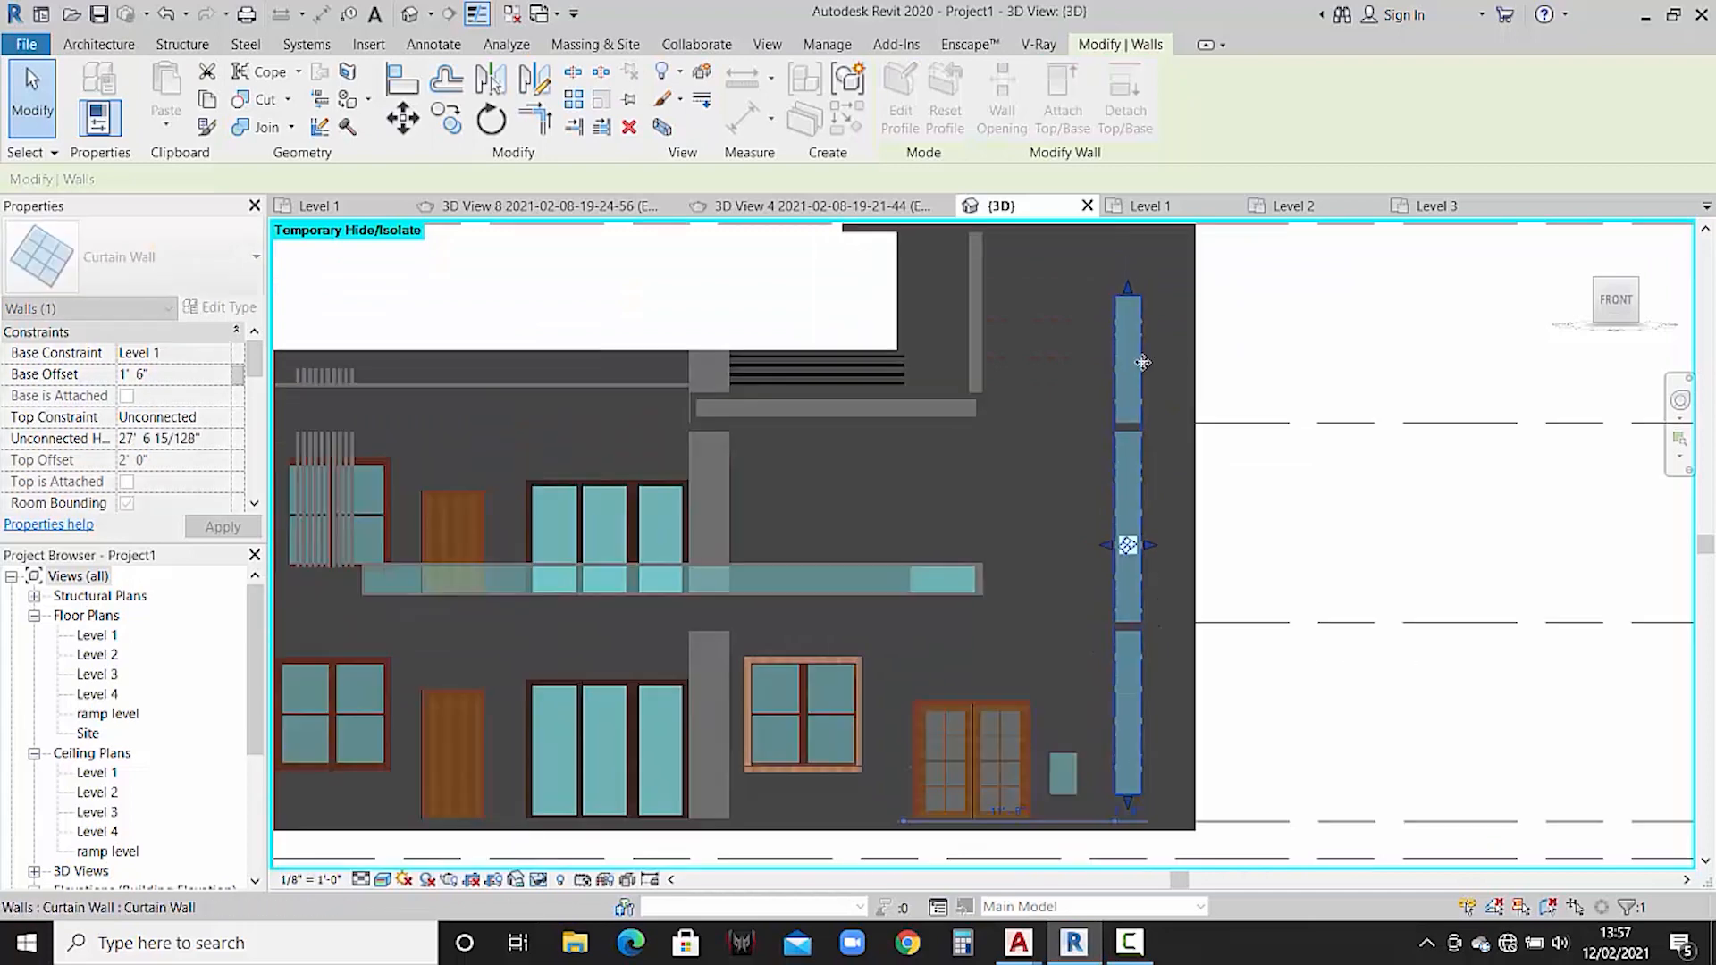
middle_click_drag(1143, 362, 1145, 535)
left_click_drag(1130, 467, 1130, 449)
- Stretch the curtain wall nearer the double doors up to the same top height as the neighbouring tall one, about 28'-8"
scroll(1183, 549, "down", 2)
left_click(1115, 760)
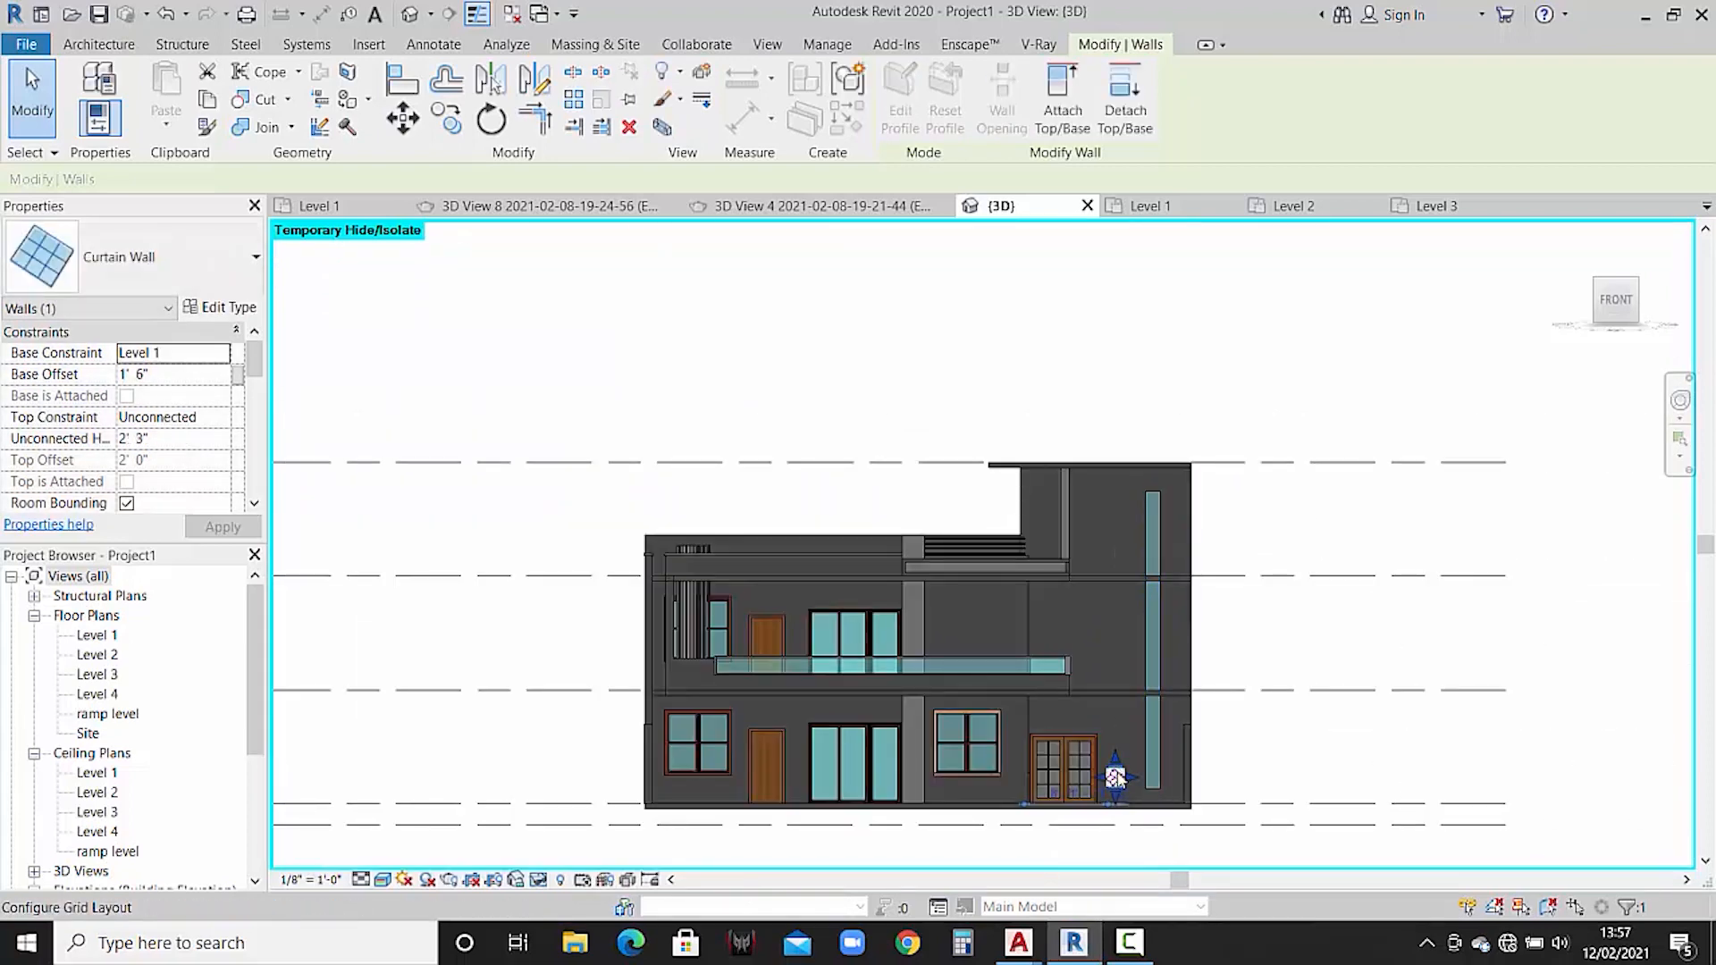
left_click_drag(1115, 764, 1063, 468)
scroll(1189, 496, "up", 4)
scroll(934, 506, "up", 4)
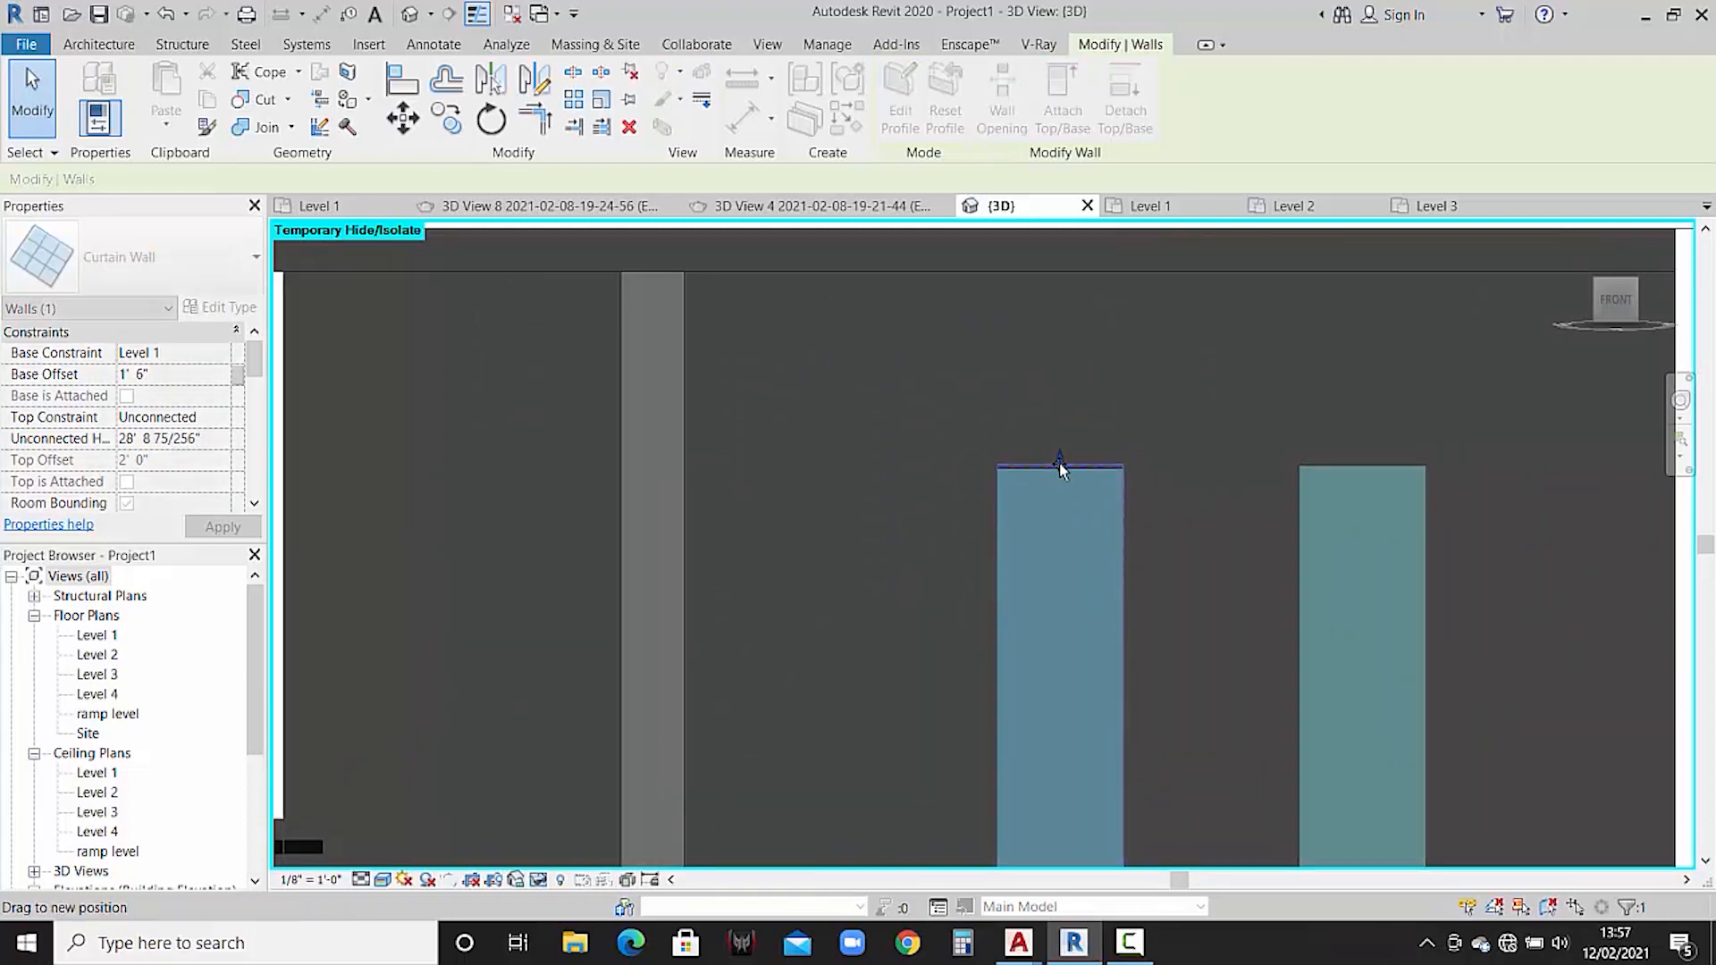
left_click(1220, 430)
scroll(817, 359, "down", 5)
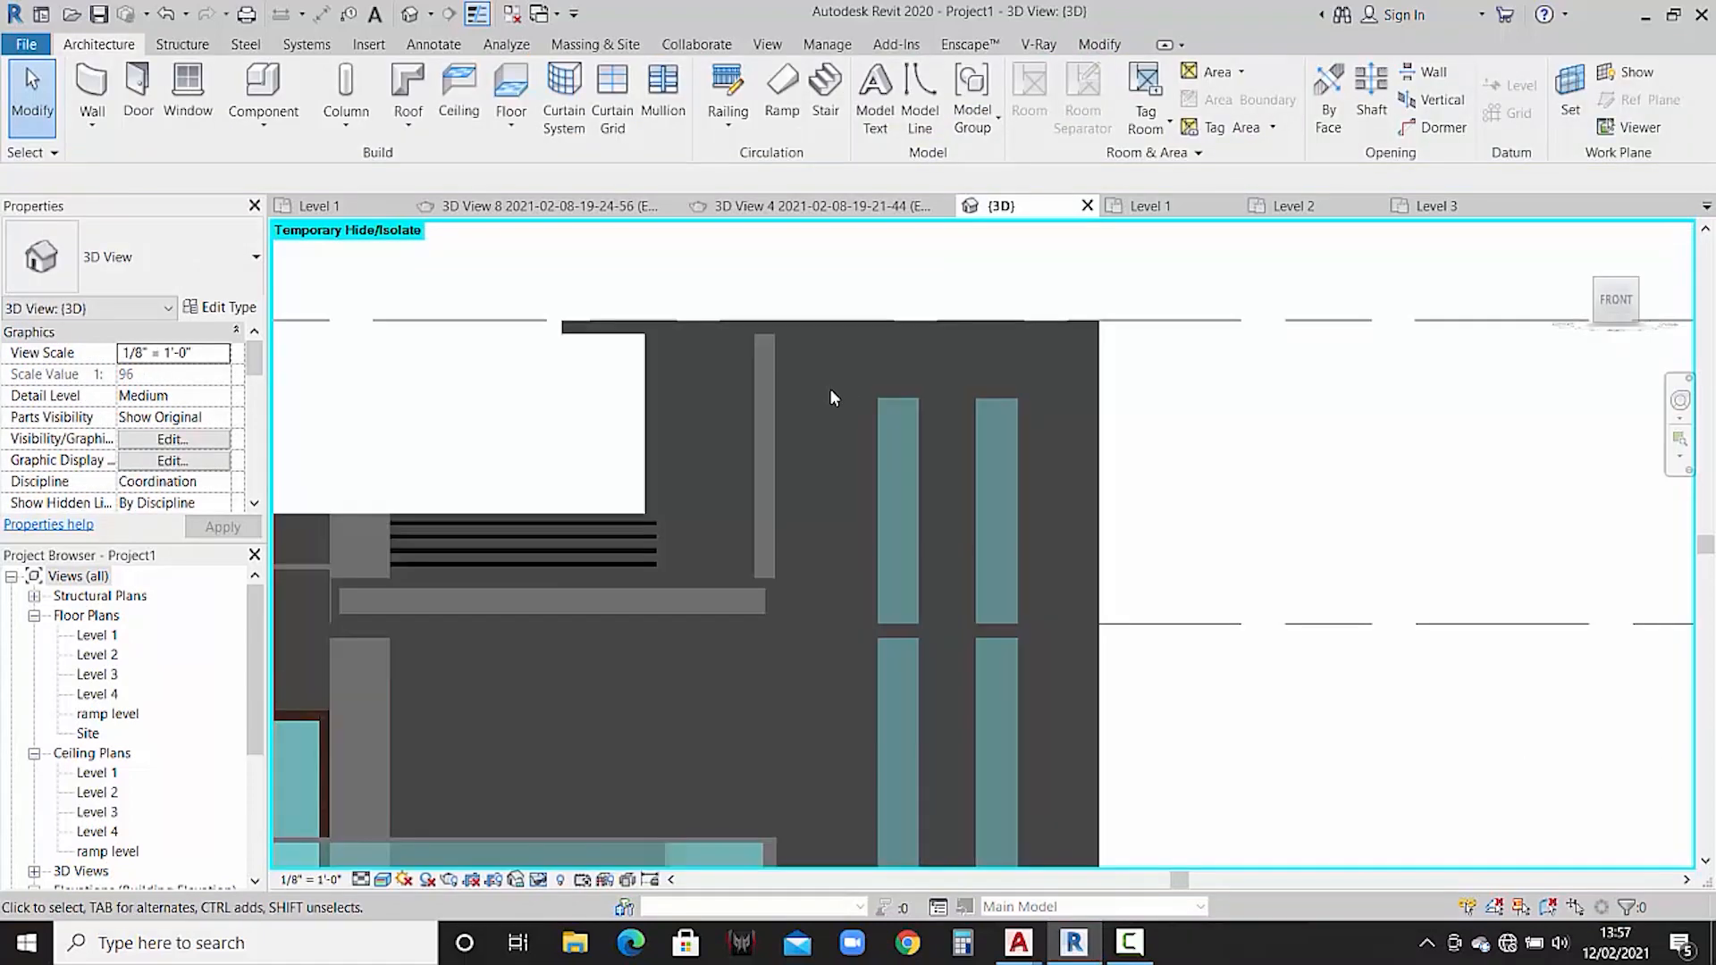
scroll(829, 397, "down", 2)
- Set the length of both tall curtain walls to 2'-0" in the Level 1 floor plan
double_click(96, 634)
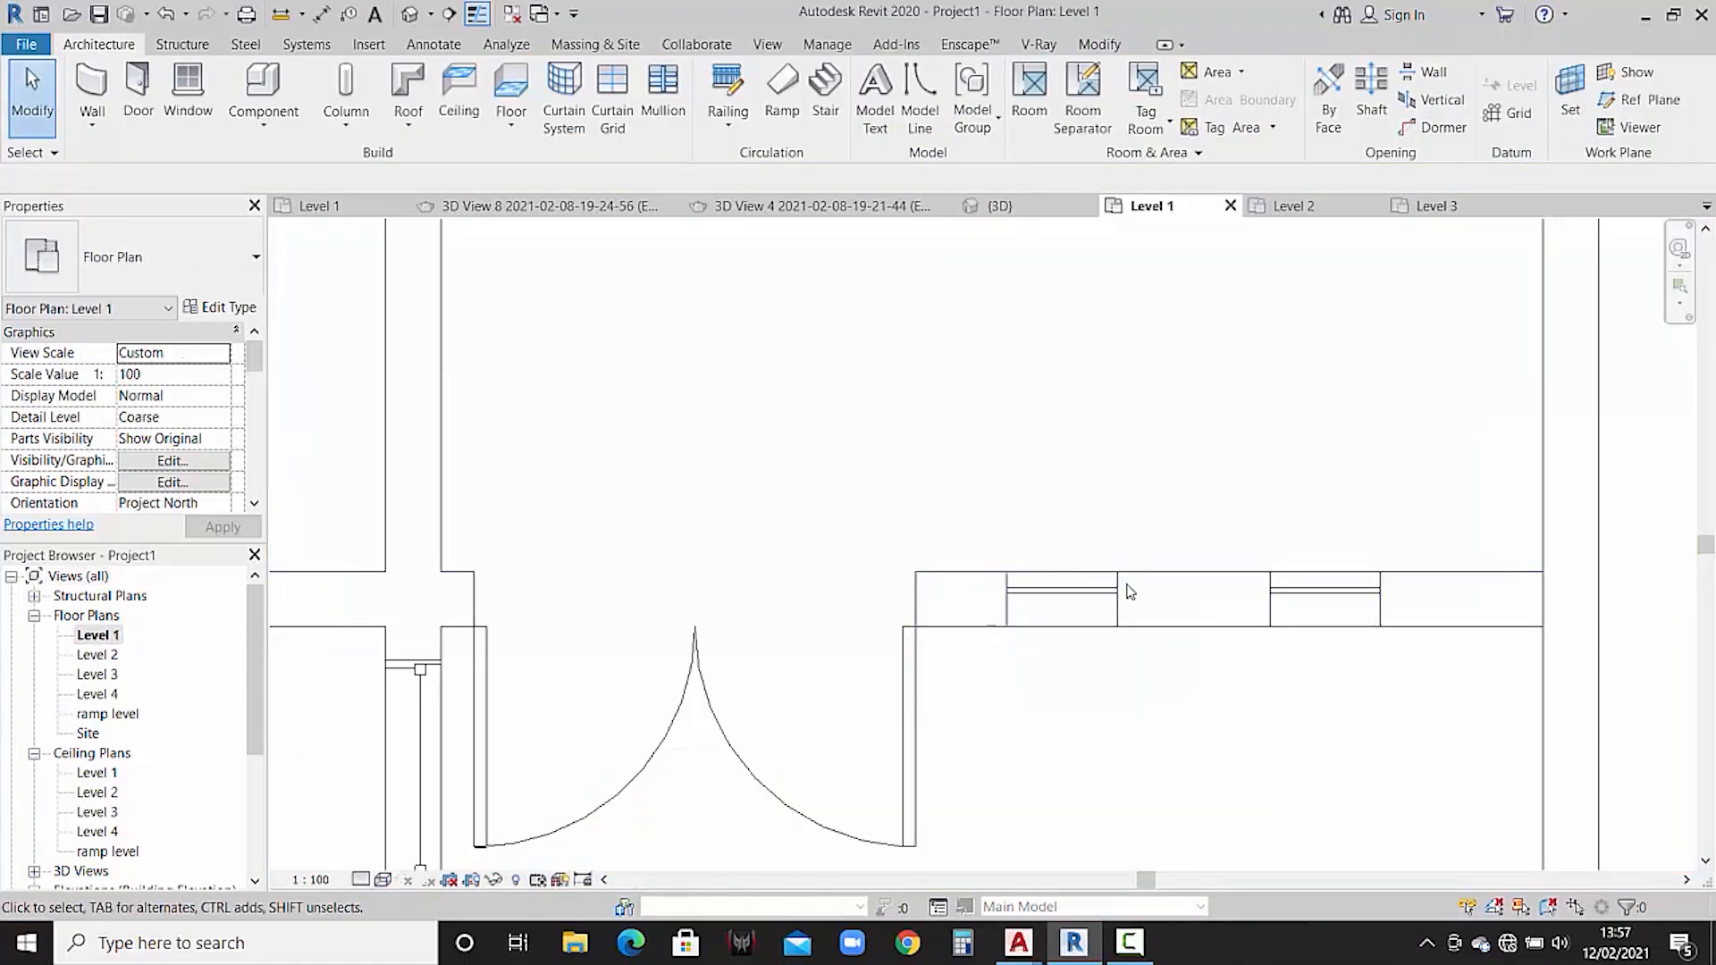
left_click(1111, 590)
left_click(1066, 522)
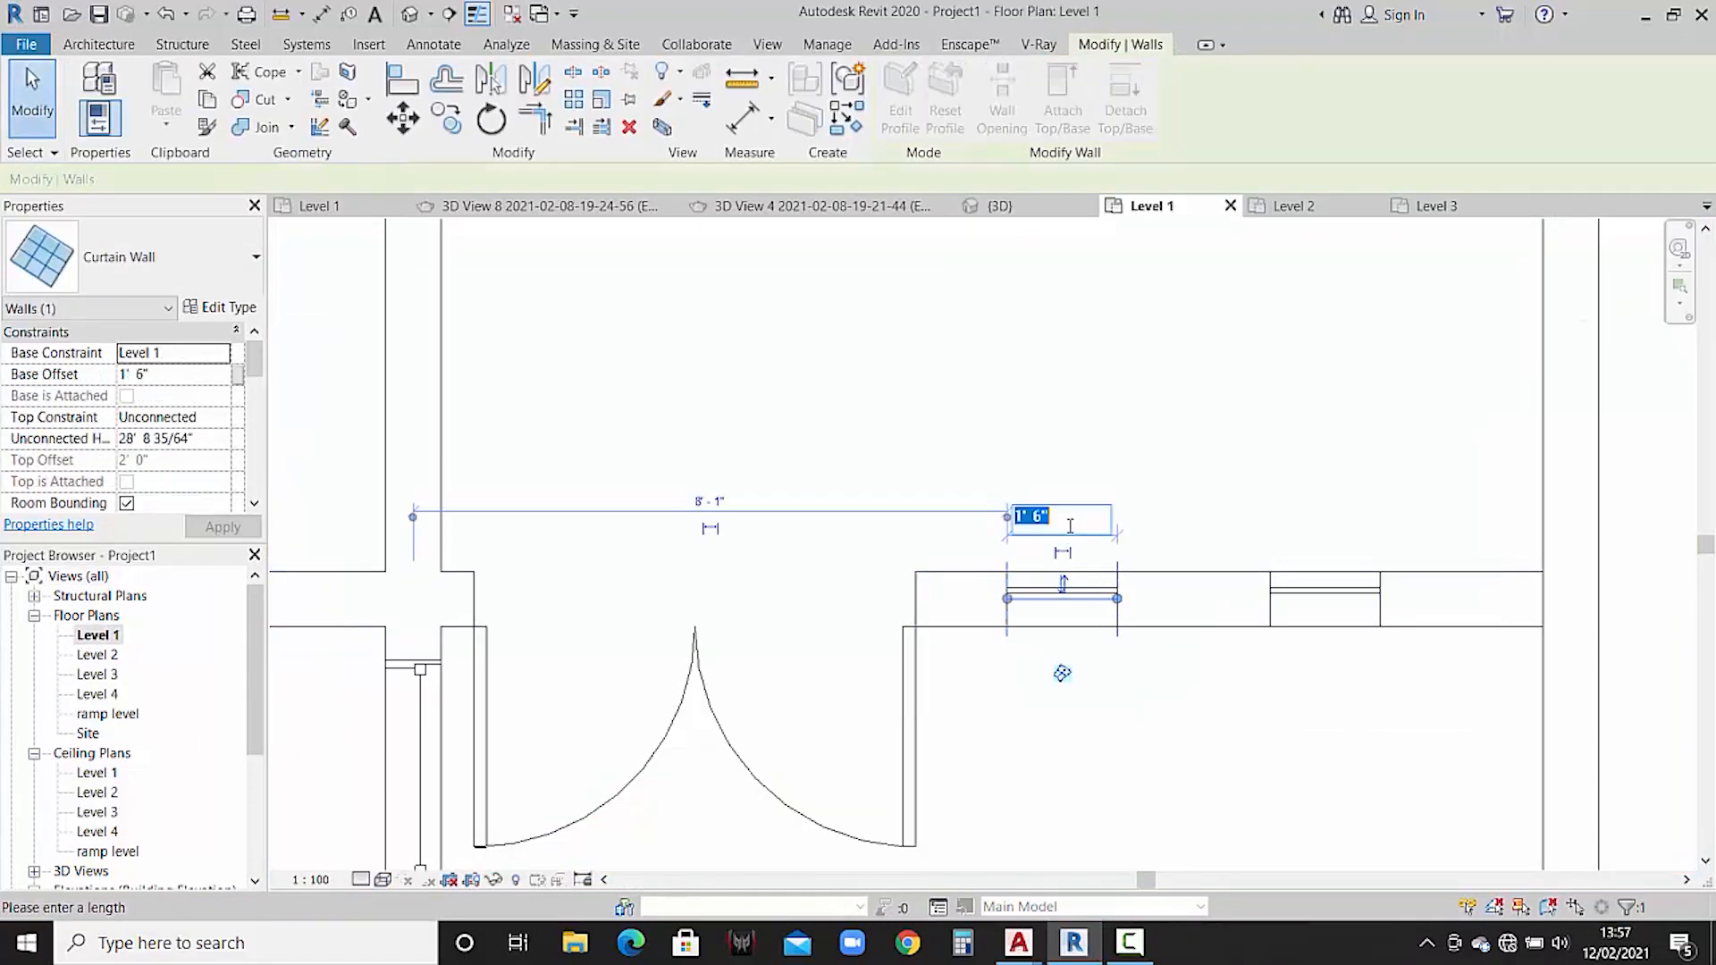
key("Return")
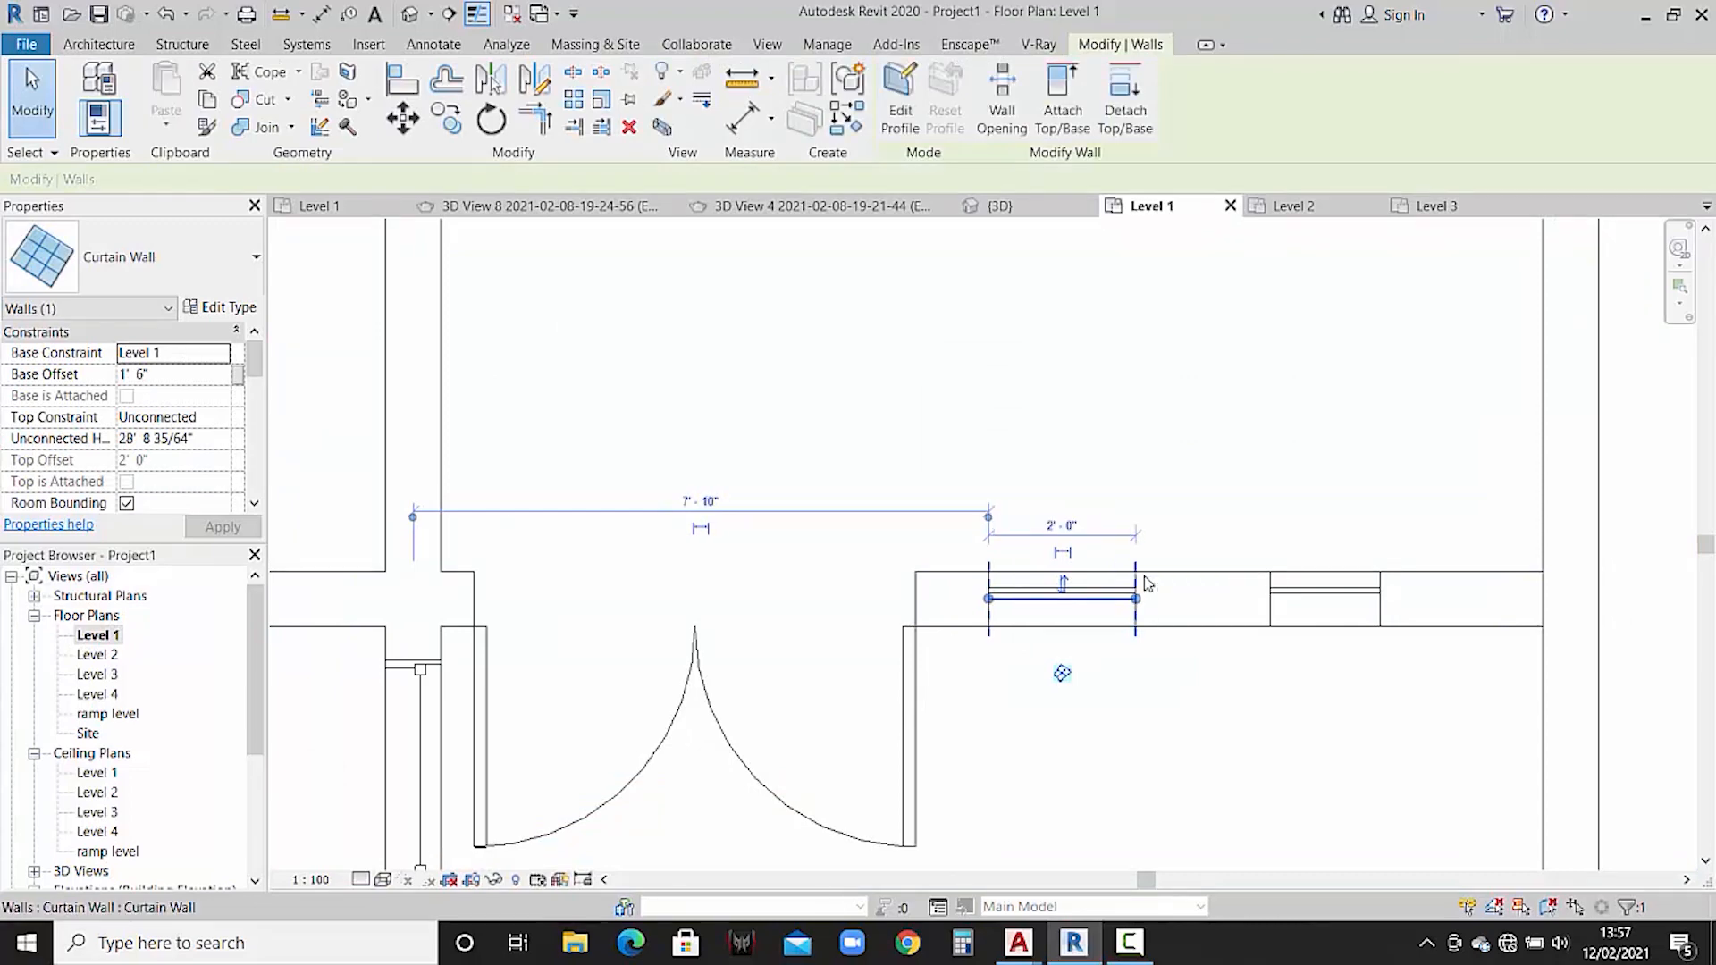
left_click(1356, 609)
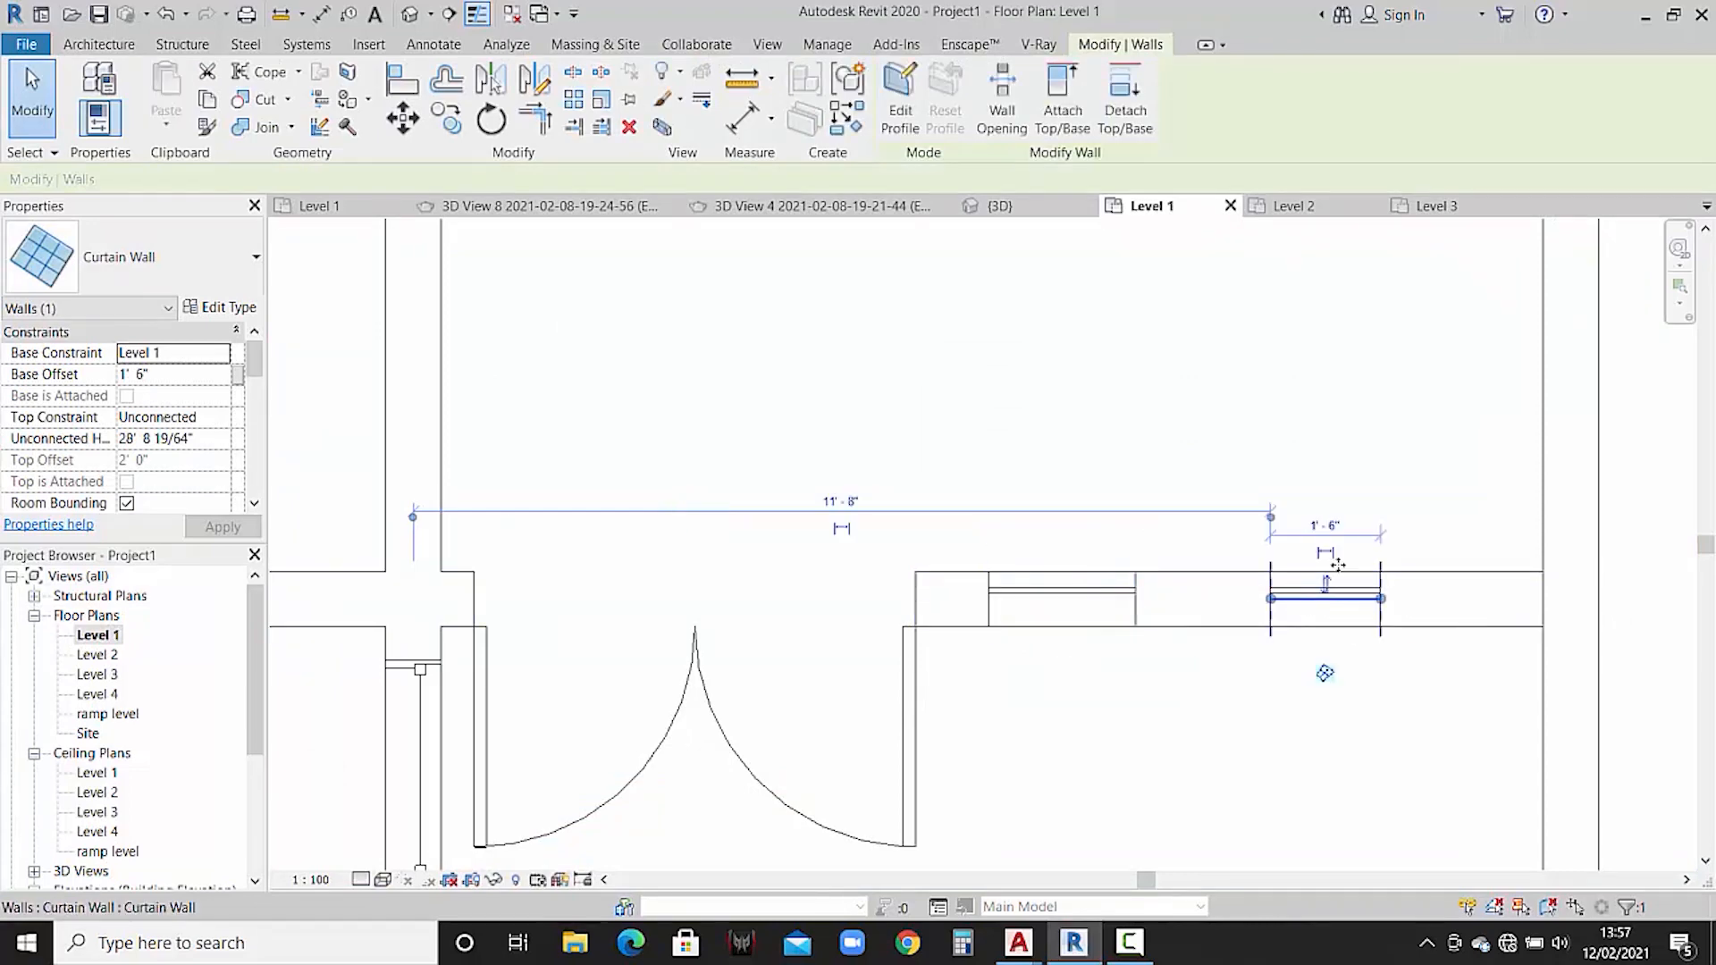
left_click(1320, 522)
type("2'")
key("Return")
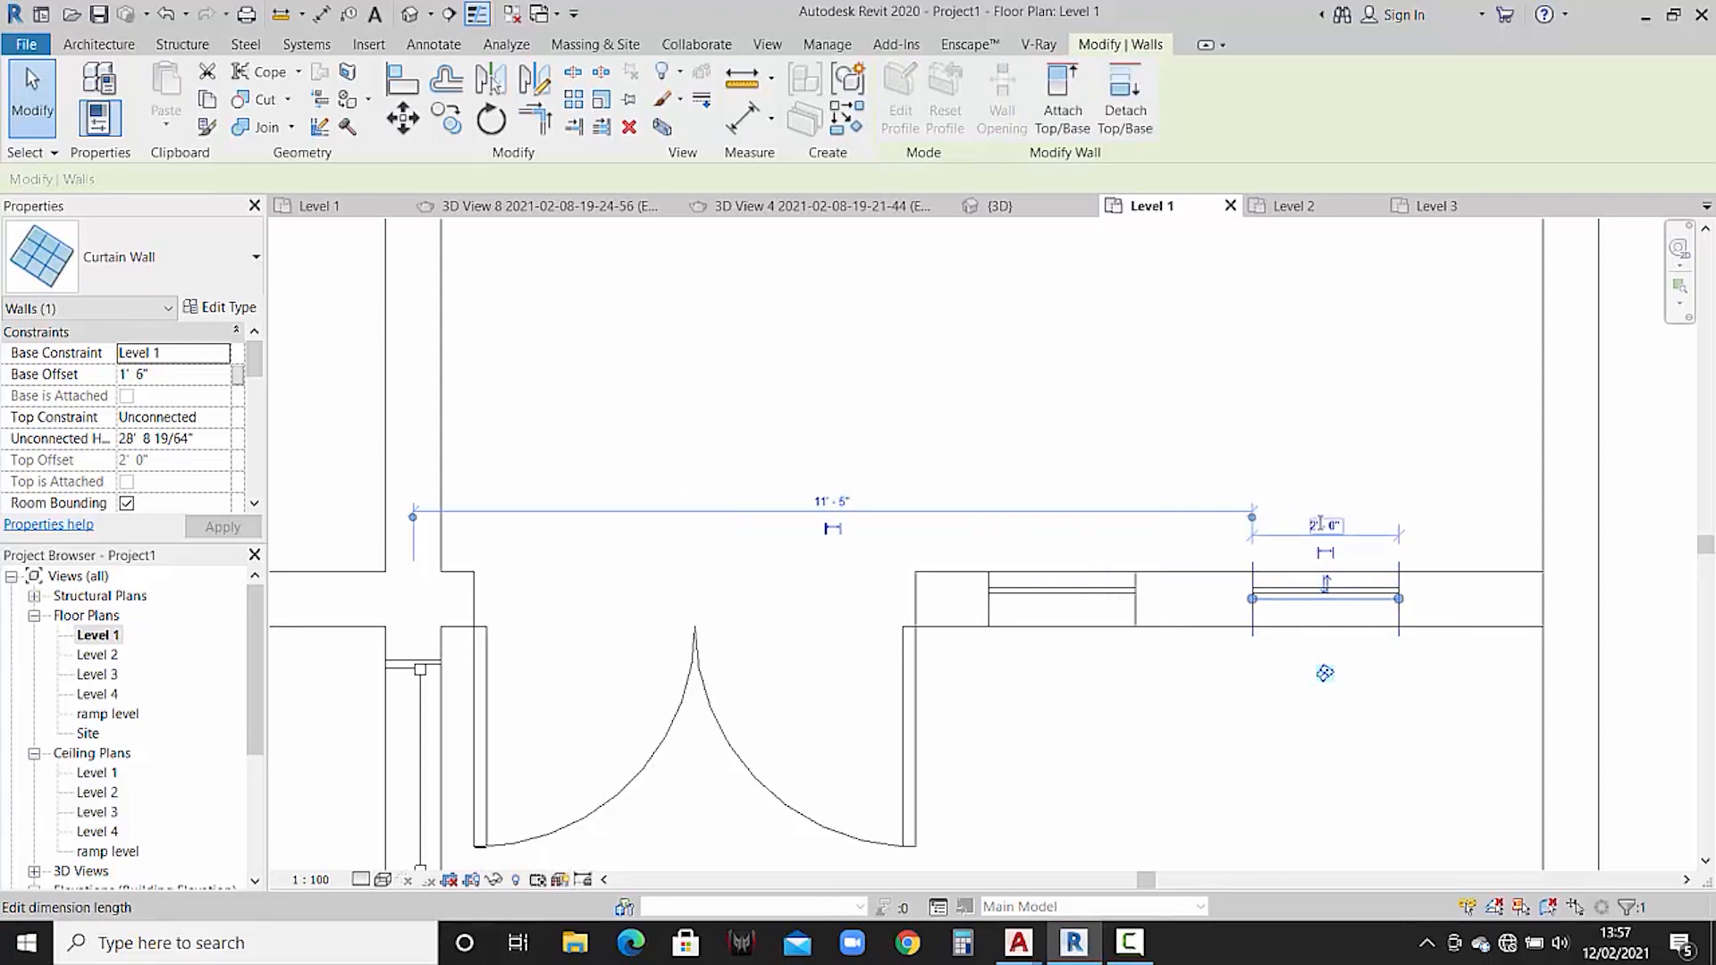
left_click(1254, 766)
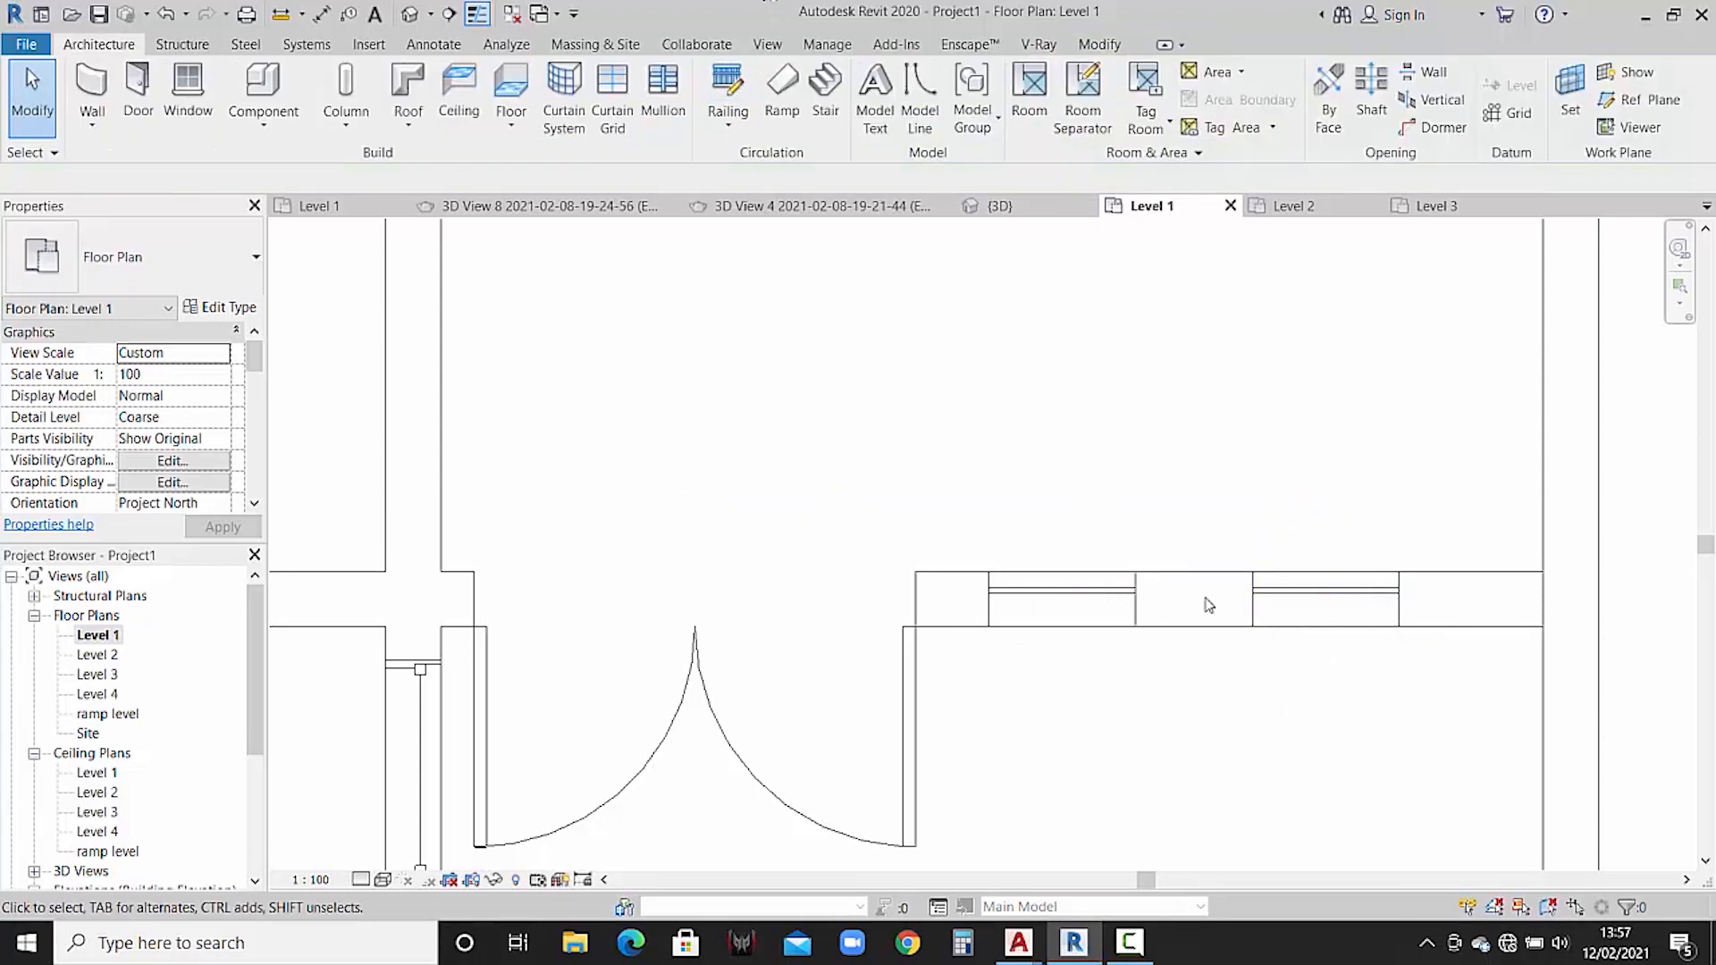
- Move the curtain wall farther from the double doors slightly along its host wall towards the side boundary wall
left_click(1257, 599)
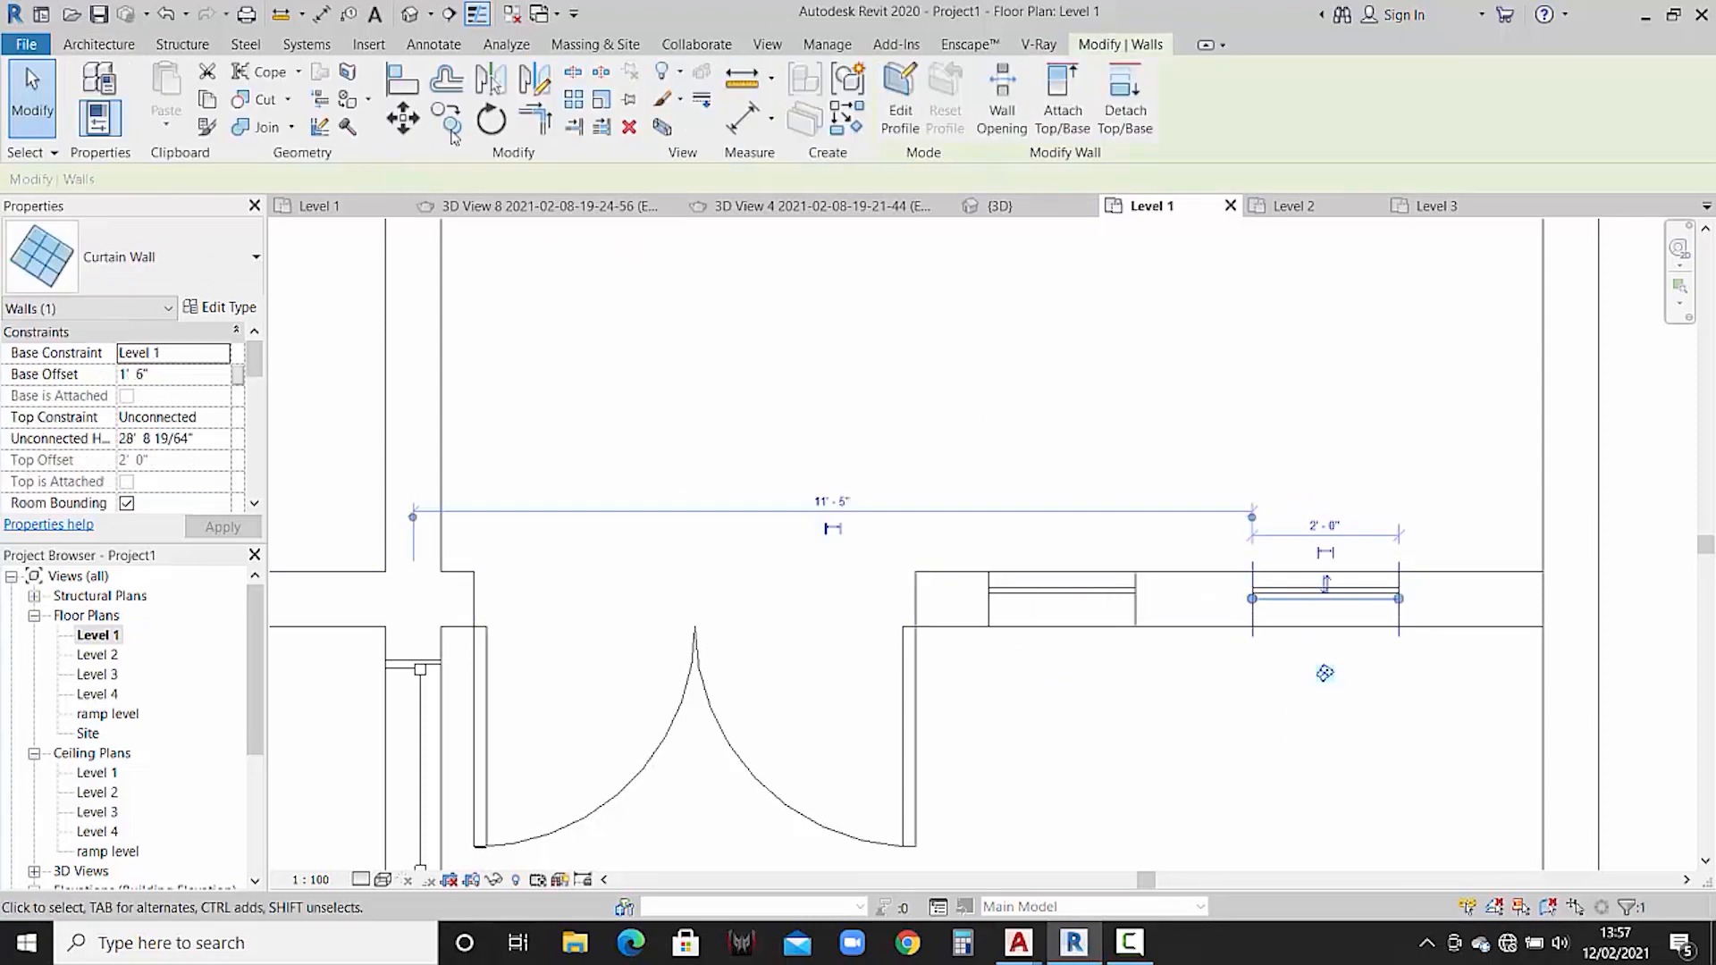
left_click(418, 119)
left_click(1402, 575)
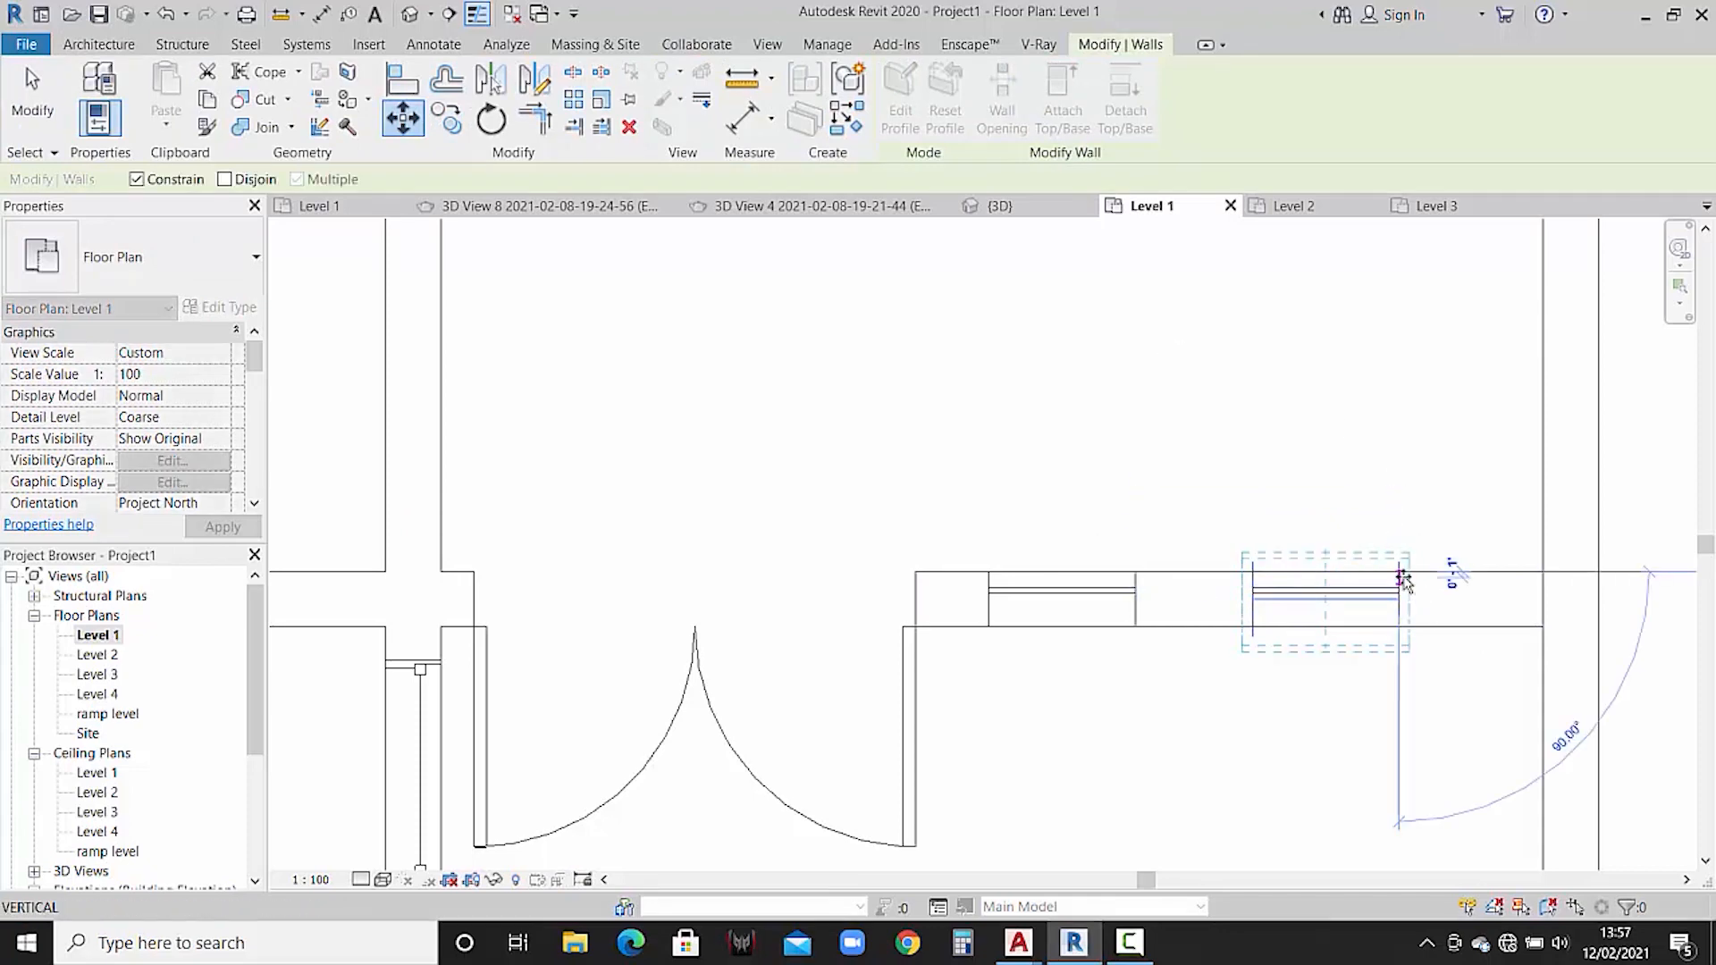
left_click(1424, 573)
left_click(1203, 697)
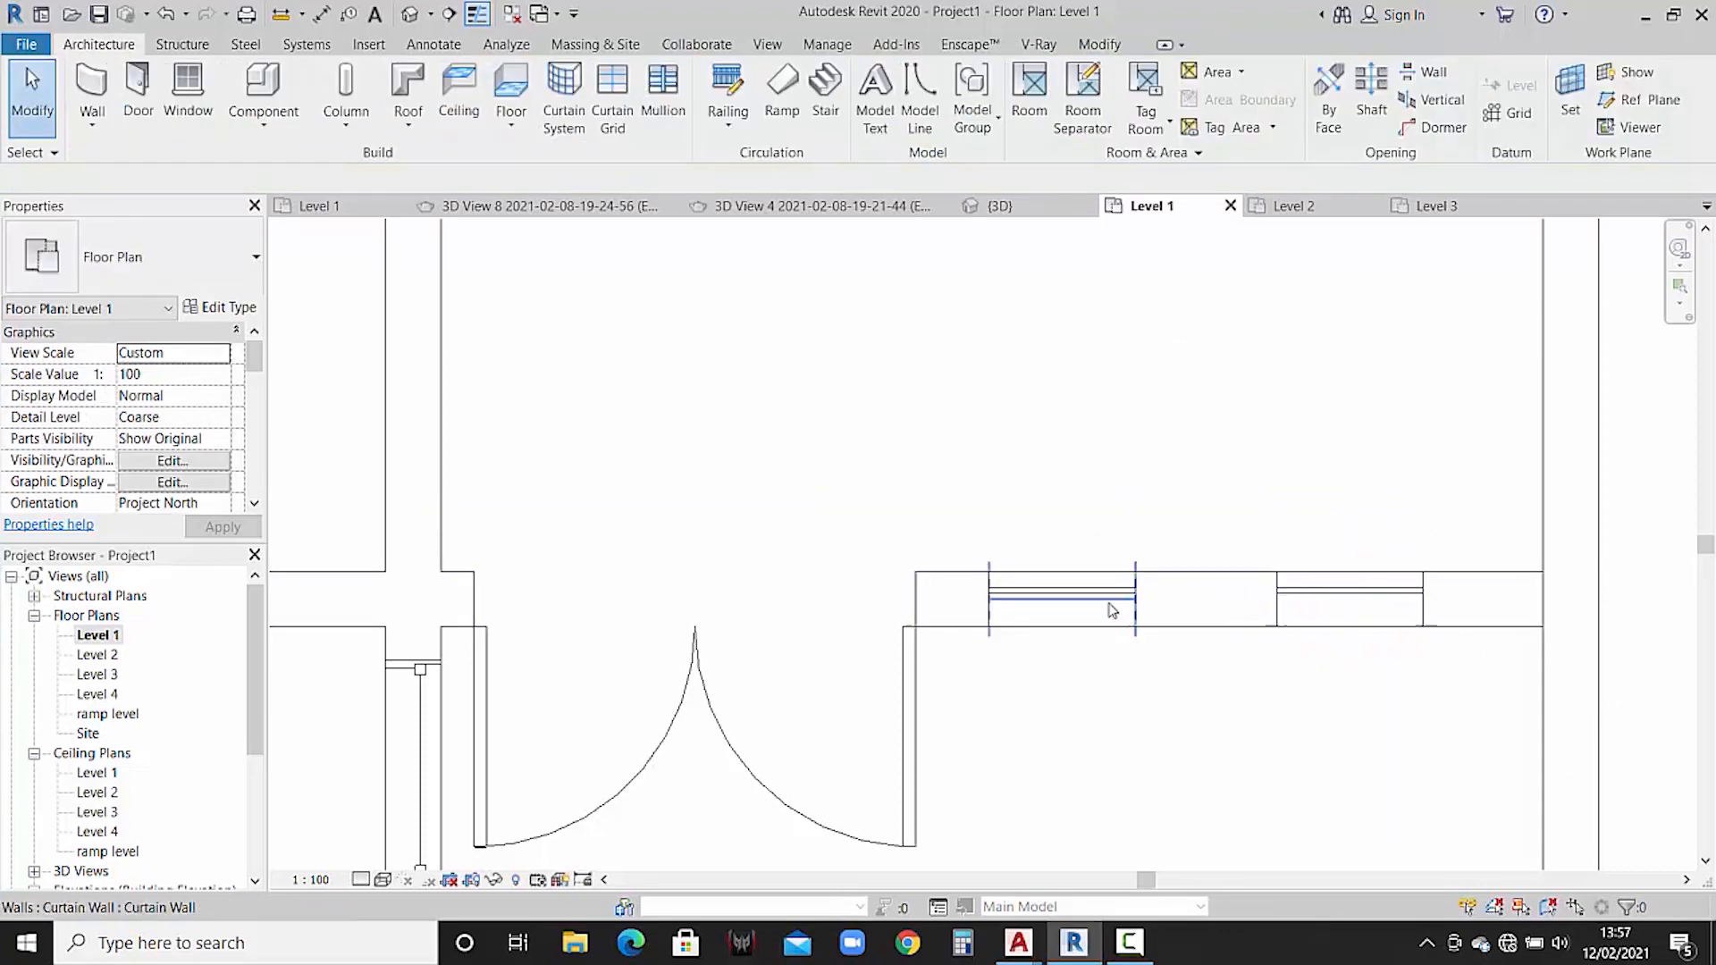
- Move the curtain wall nearer the double doors along its host wall, away from the doors, to 8'-4" from the perpendicular house wall
left_click(1110, 601)
left_click(403, 119)
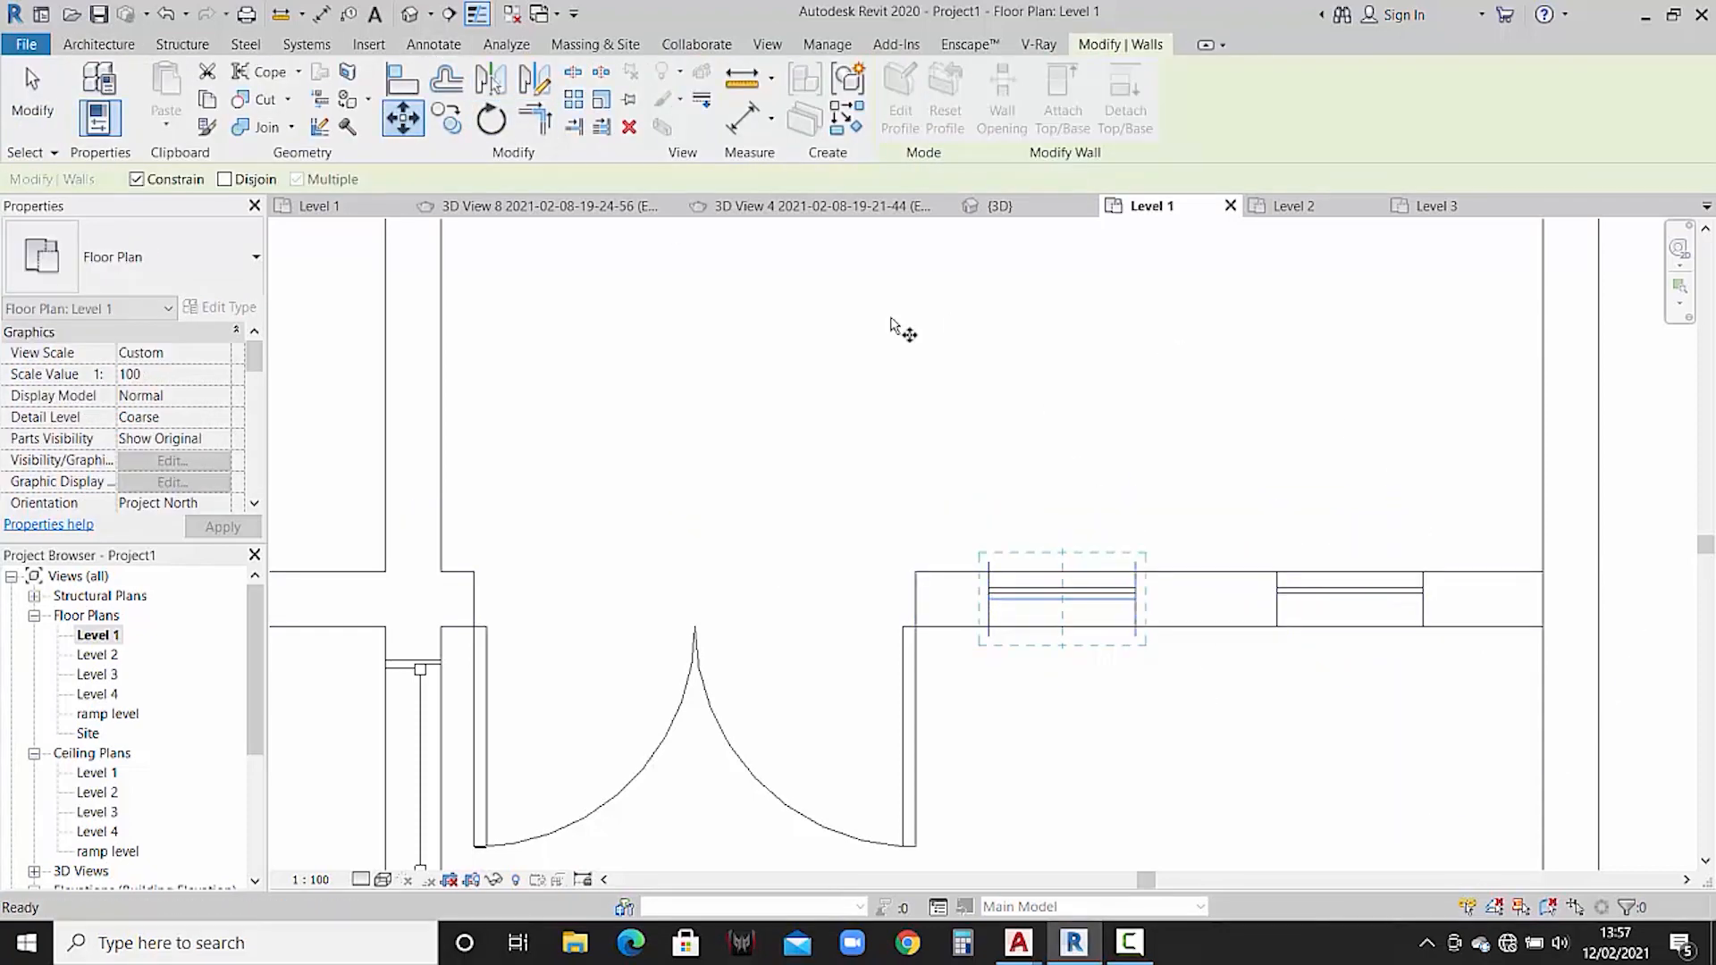
left_click(1172, 572)
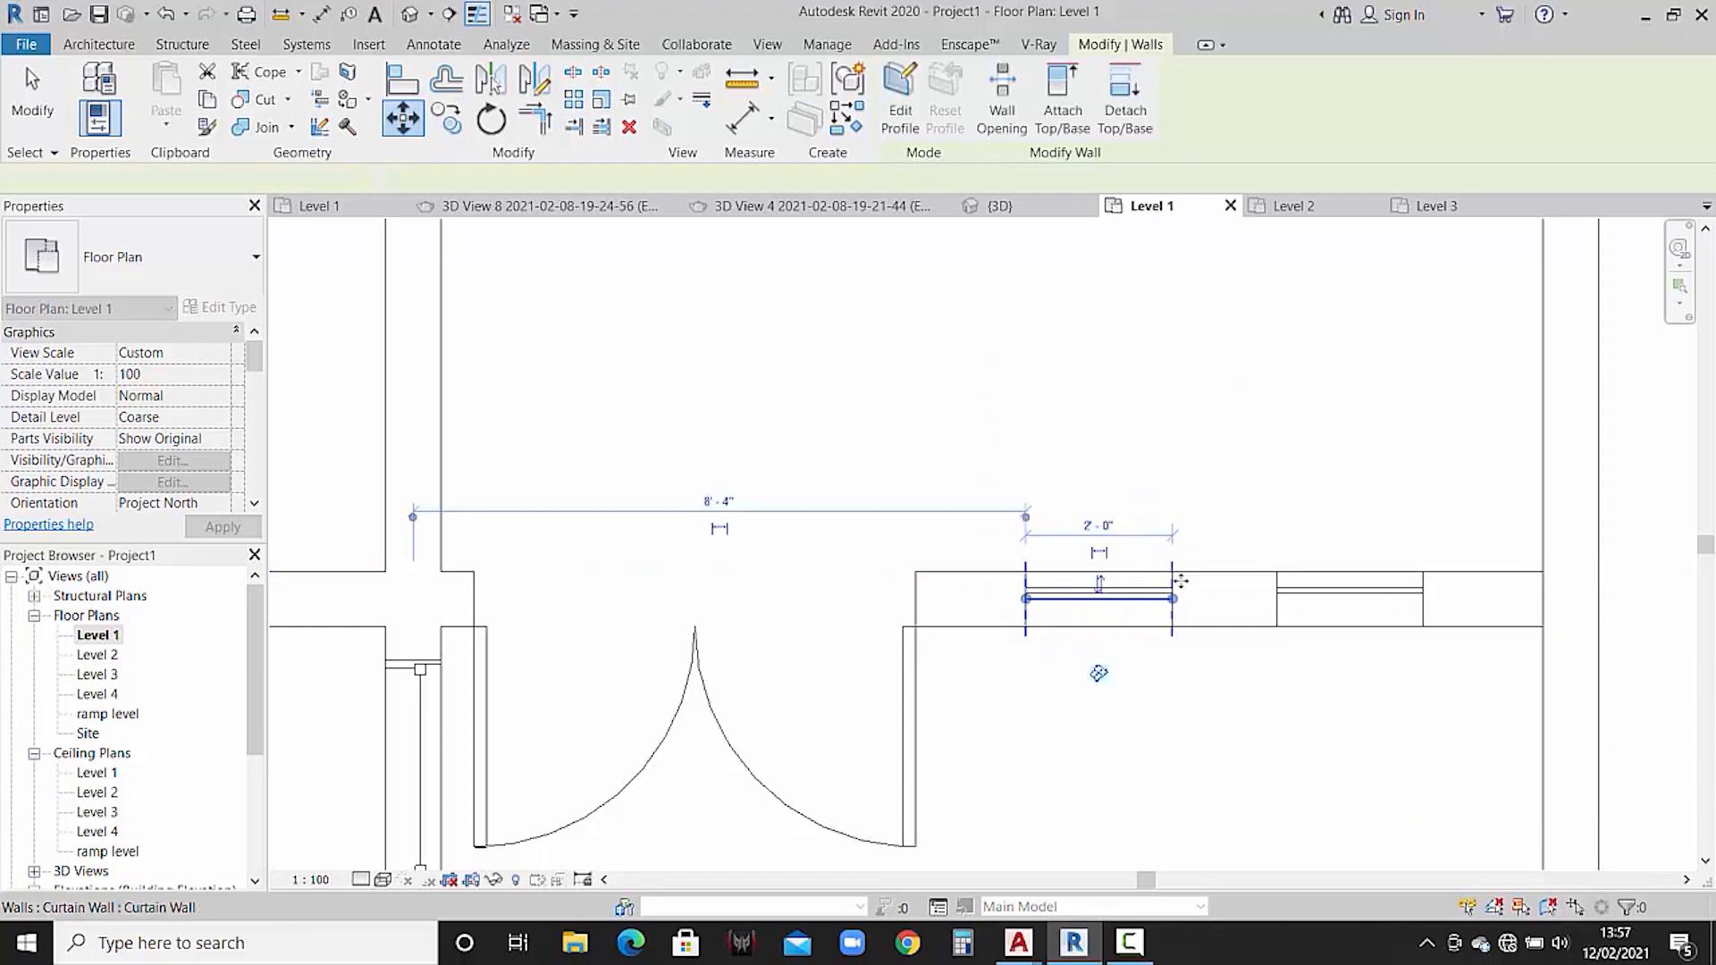
- Open the boundary sketch of the Level 2 floor for editing in the Level 2 floor plan
left_click(1207, 731)
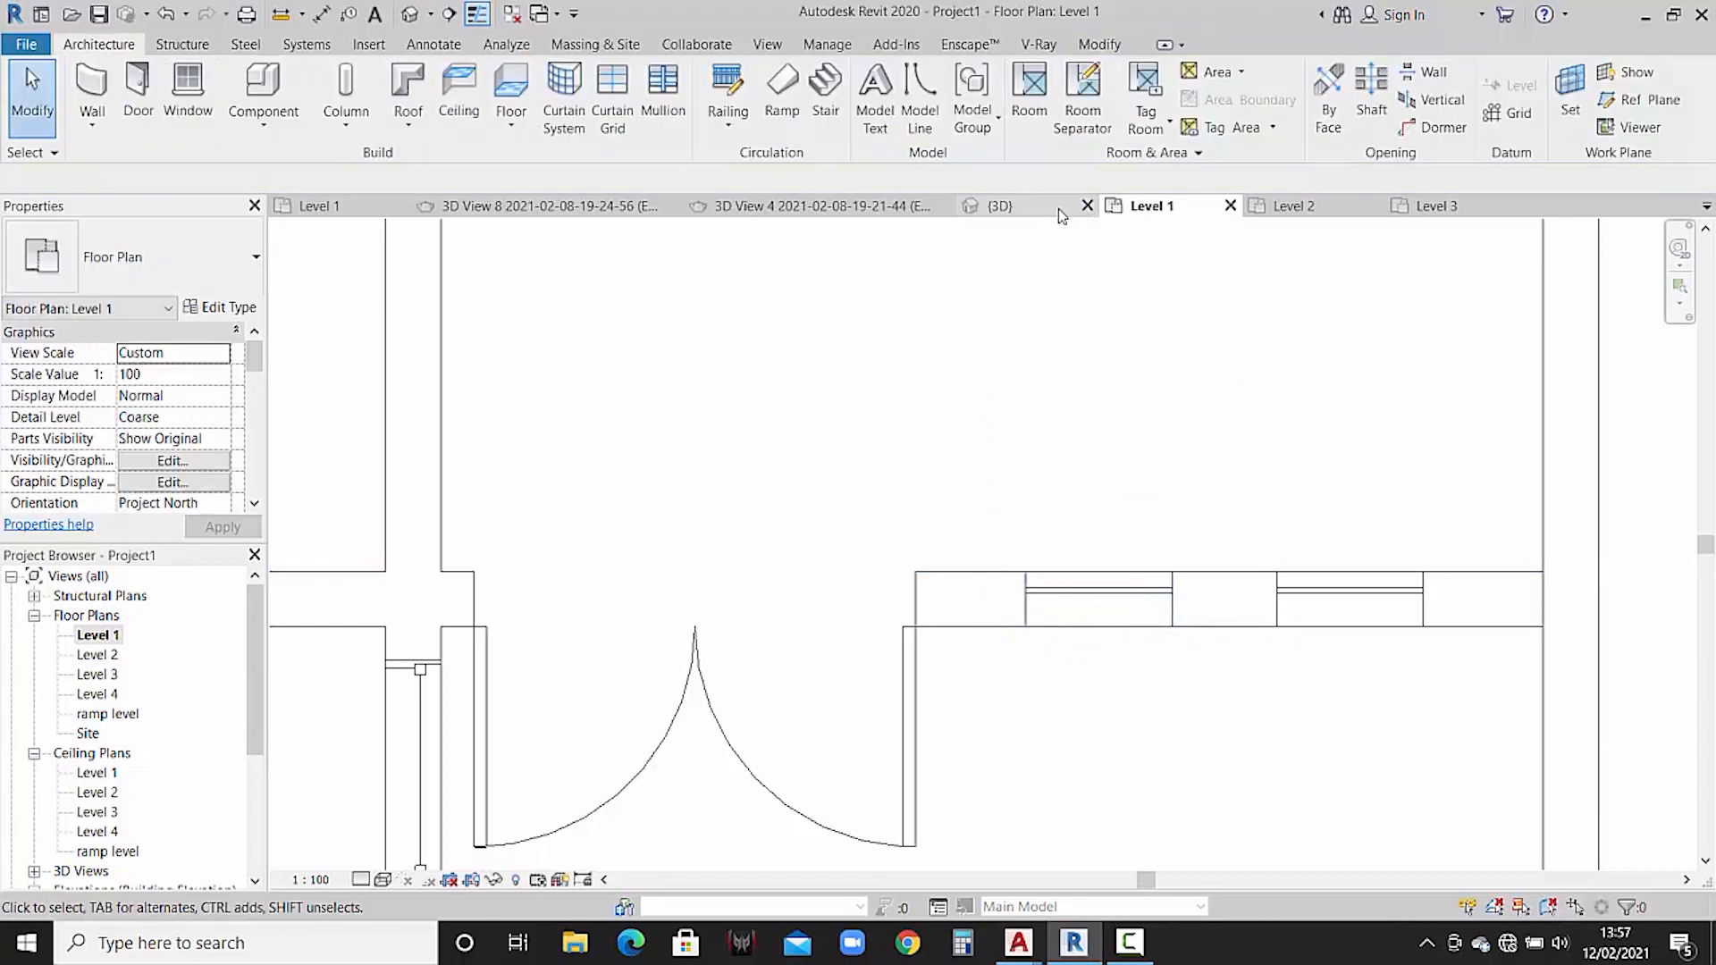
left_click(1026, 217)
scroll(1083, 501, "down", 4)
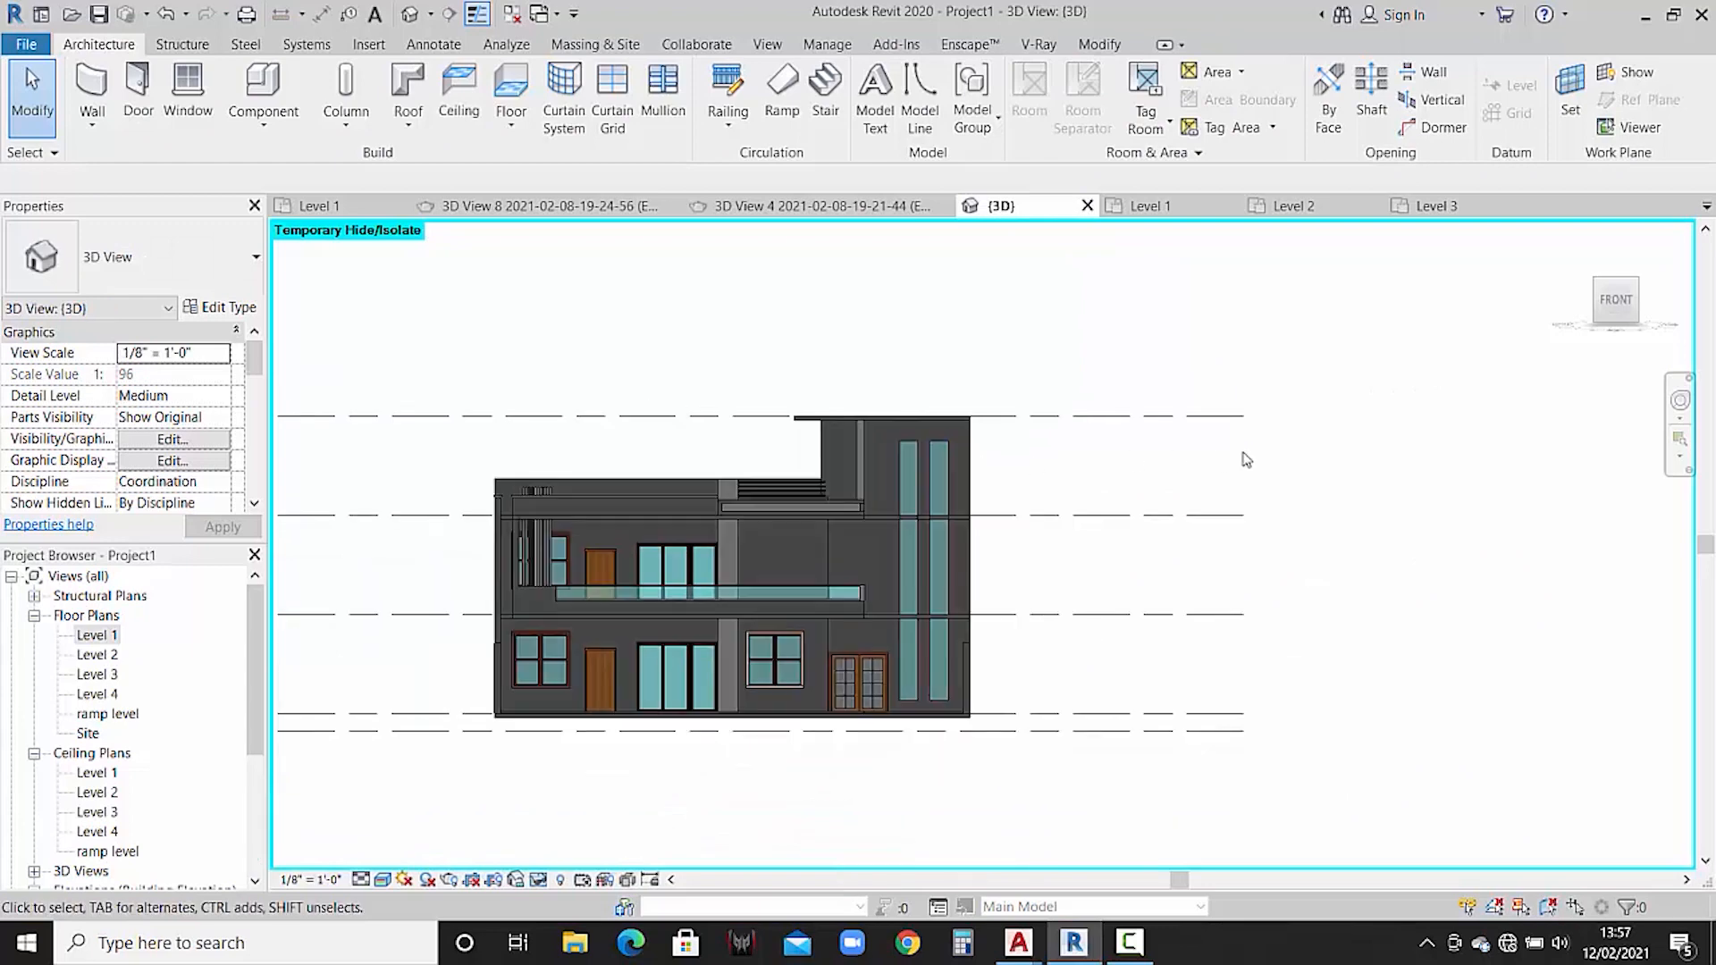
middle_click_drag(1242, 456, 1149, 683, "shift")
scroll(874, 678, "up", 8)
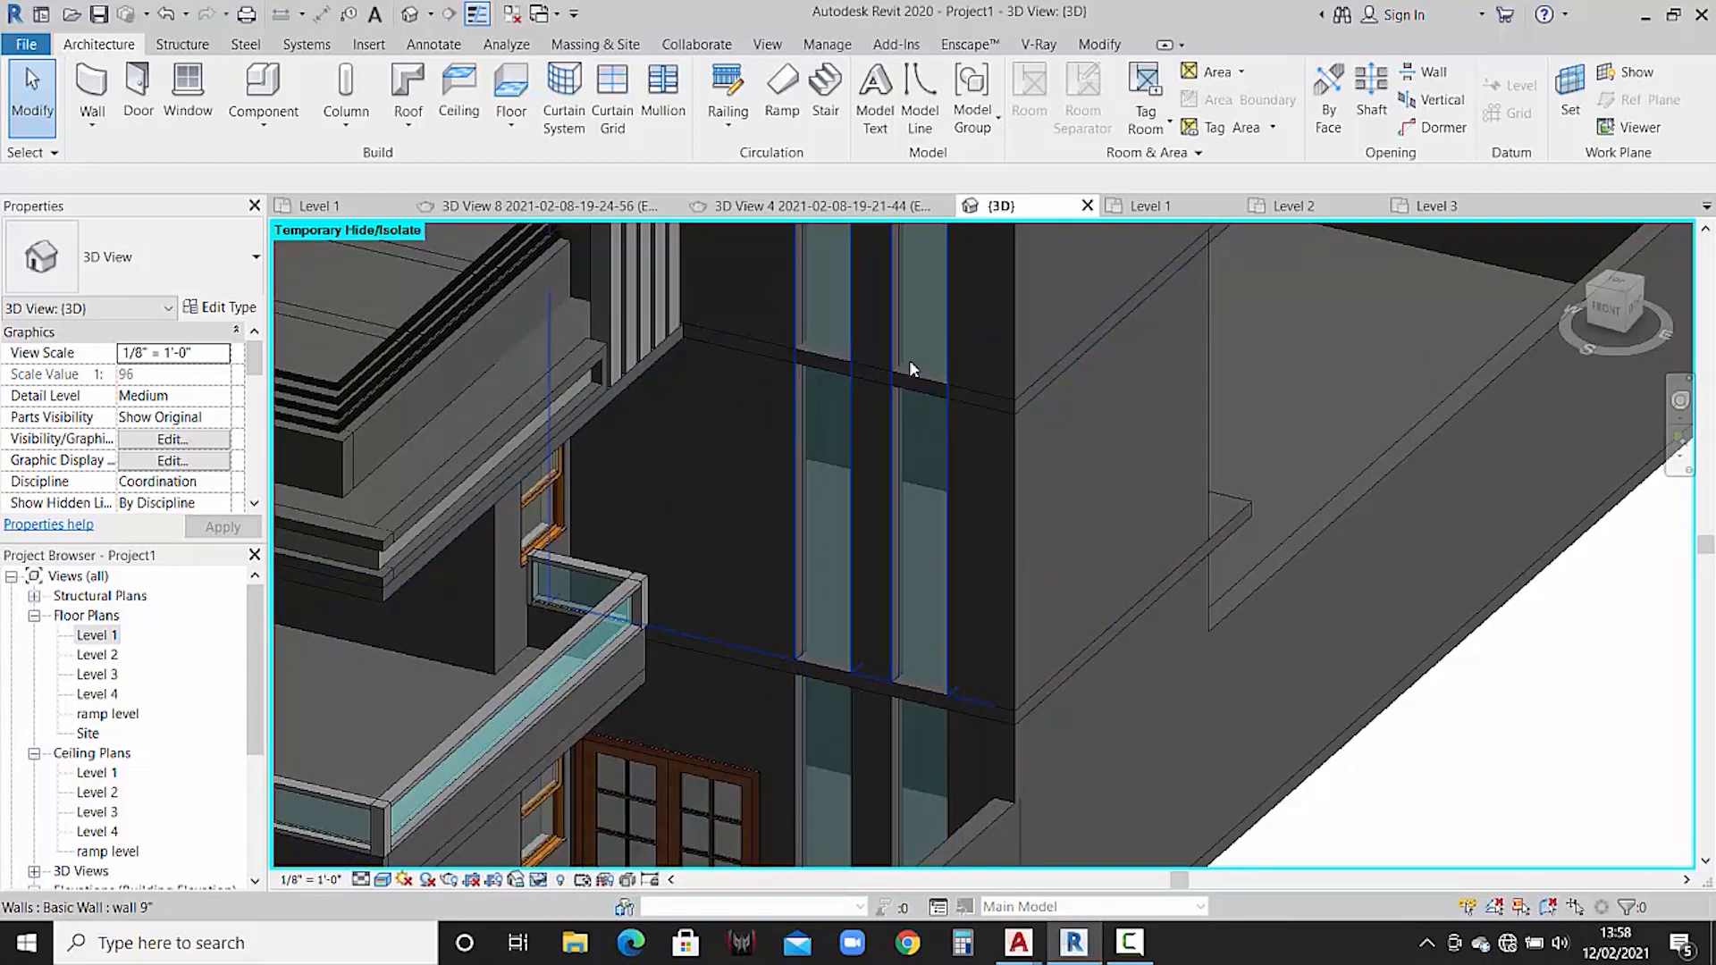
scroll(888, 624, "down", 5)
left_click(904, 663)
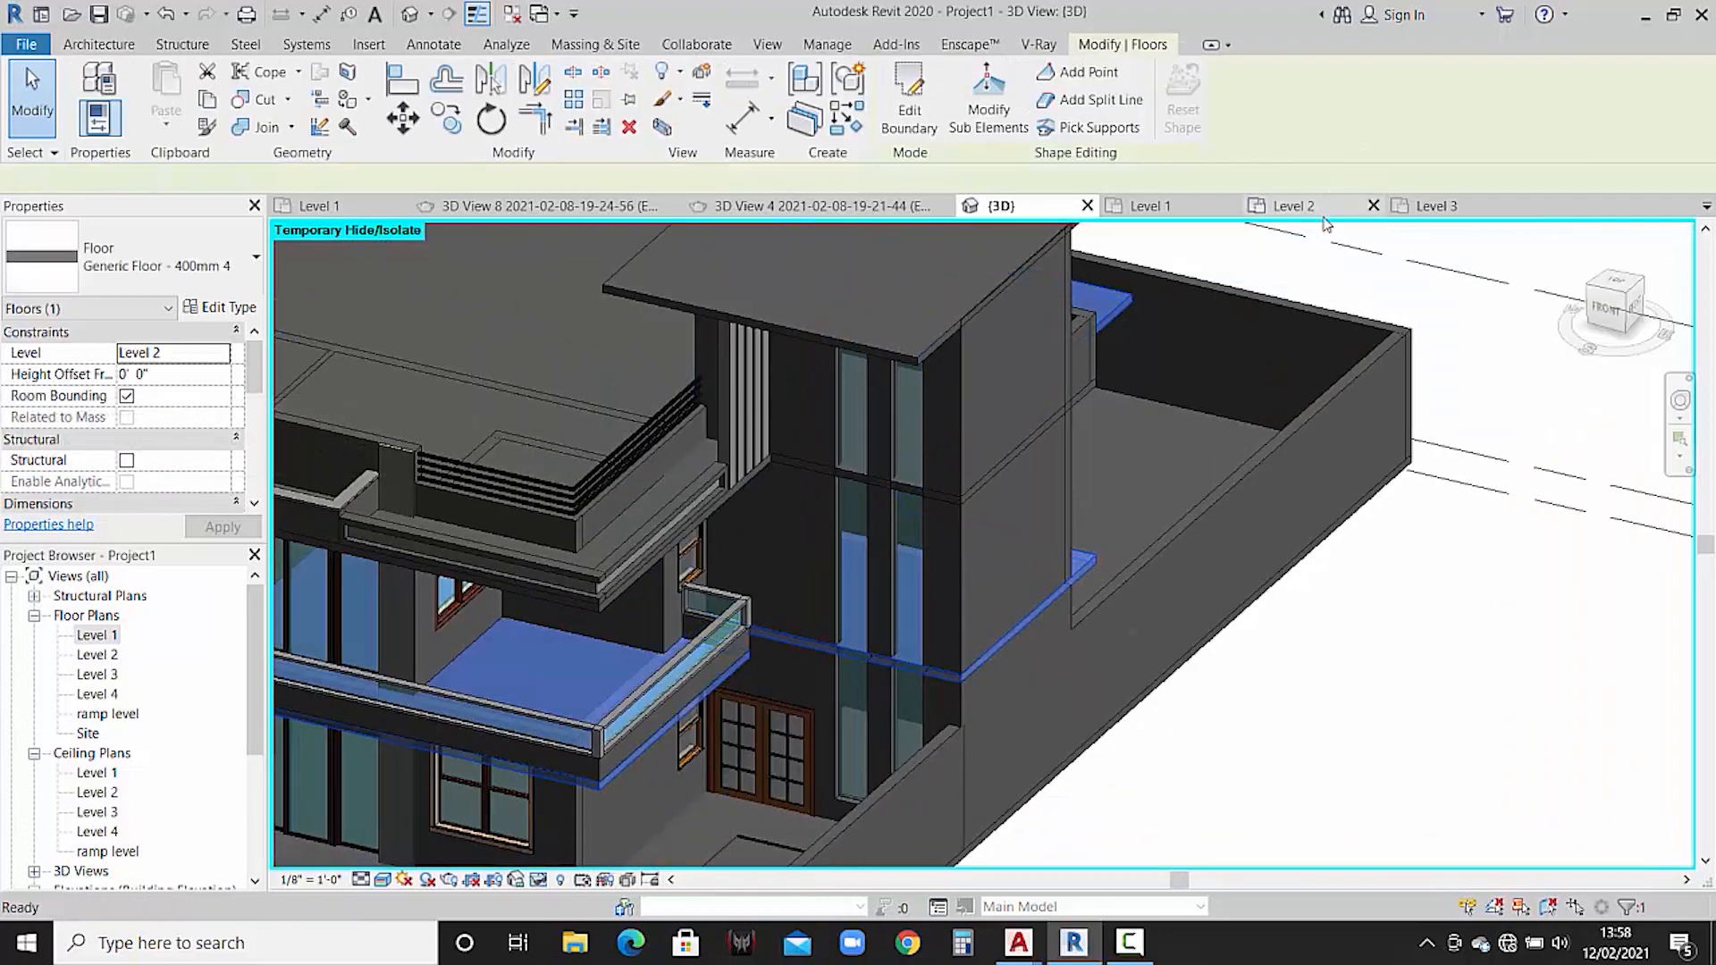
left_click(1323, 204)
double_click(1091, 601)
scroll(1091, 601, "up", 10)
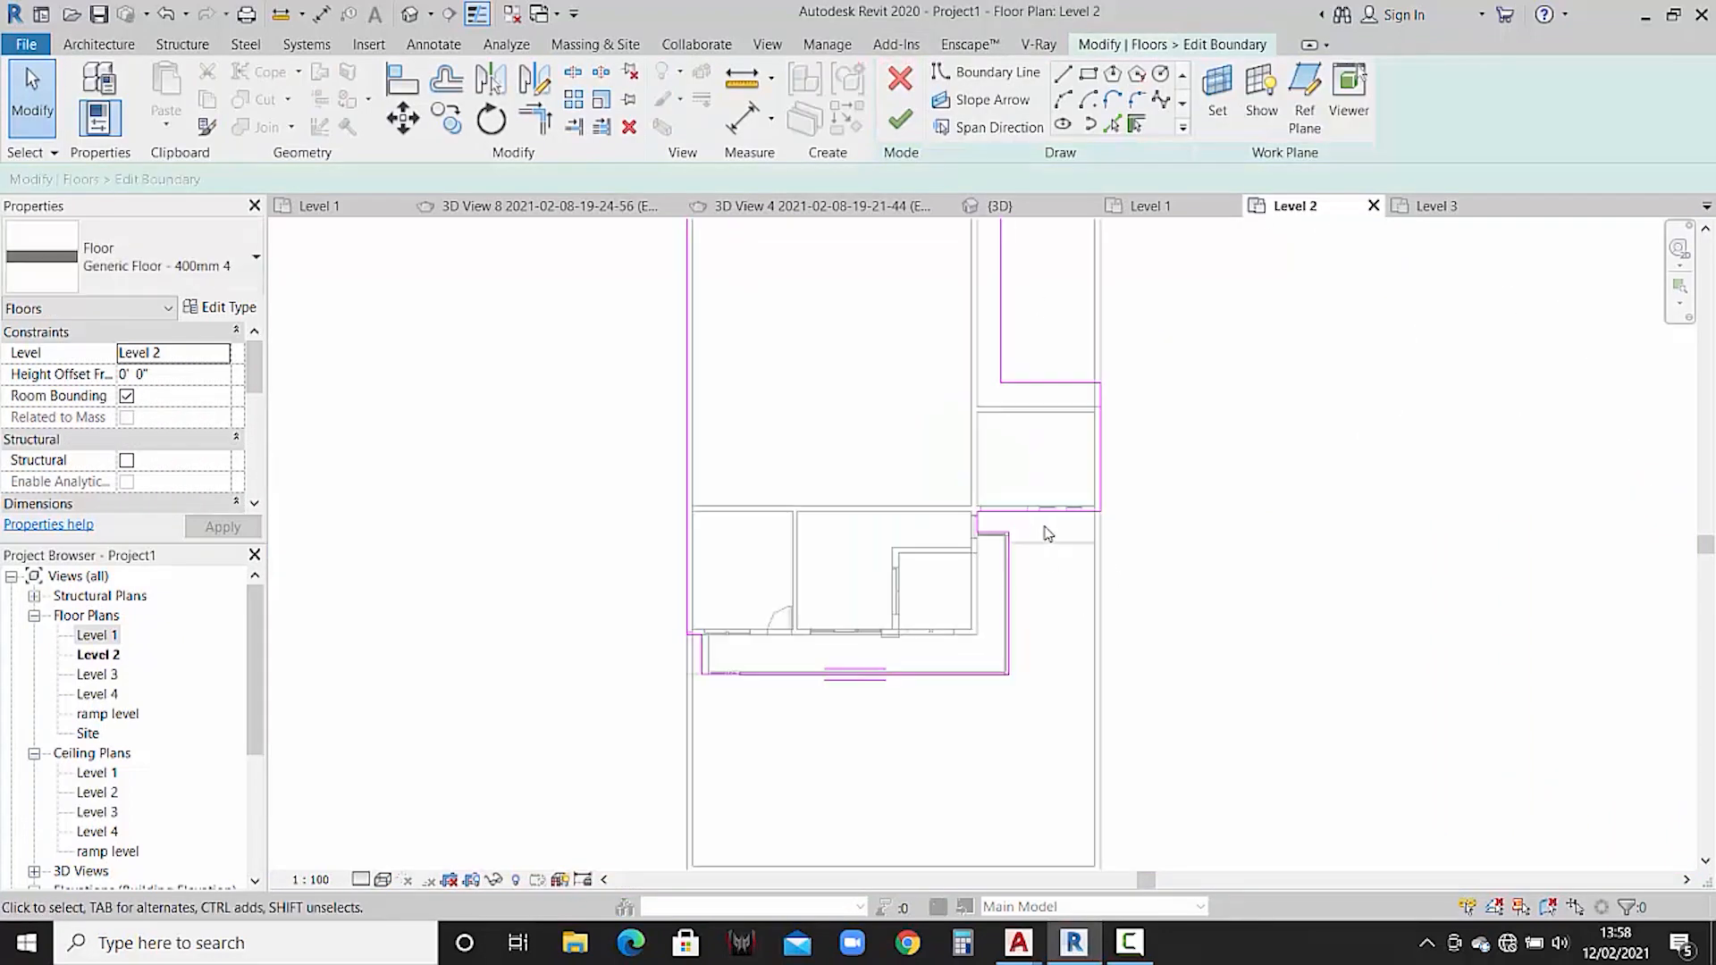
- Move the Level 2 floor's boundary line at the tall windows back to the wall's inner face, and finish without attaching walls
left_click(813, 537)
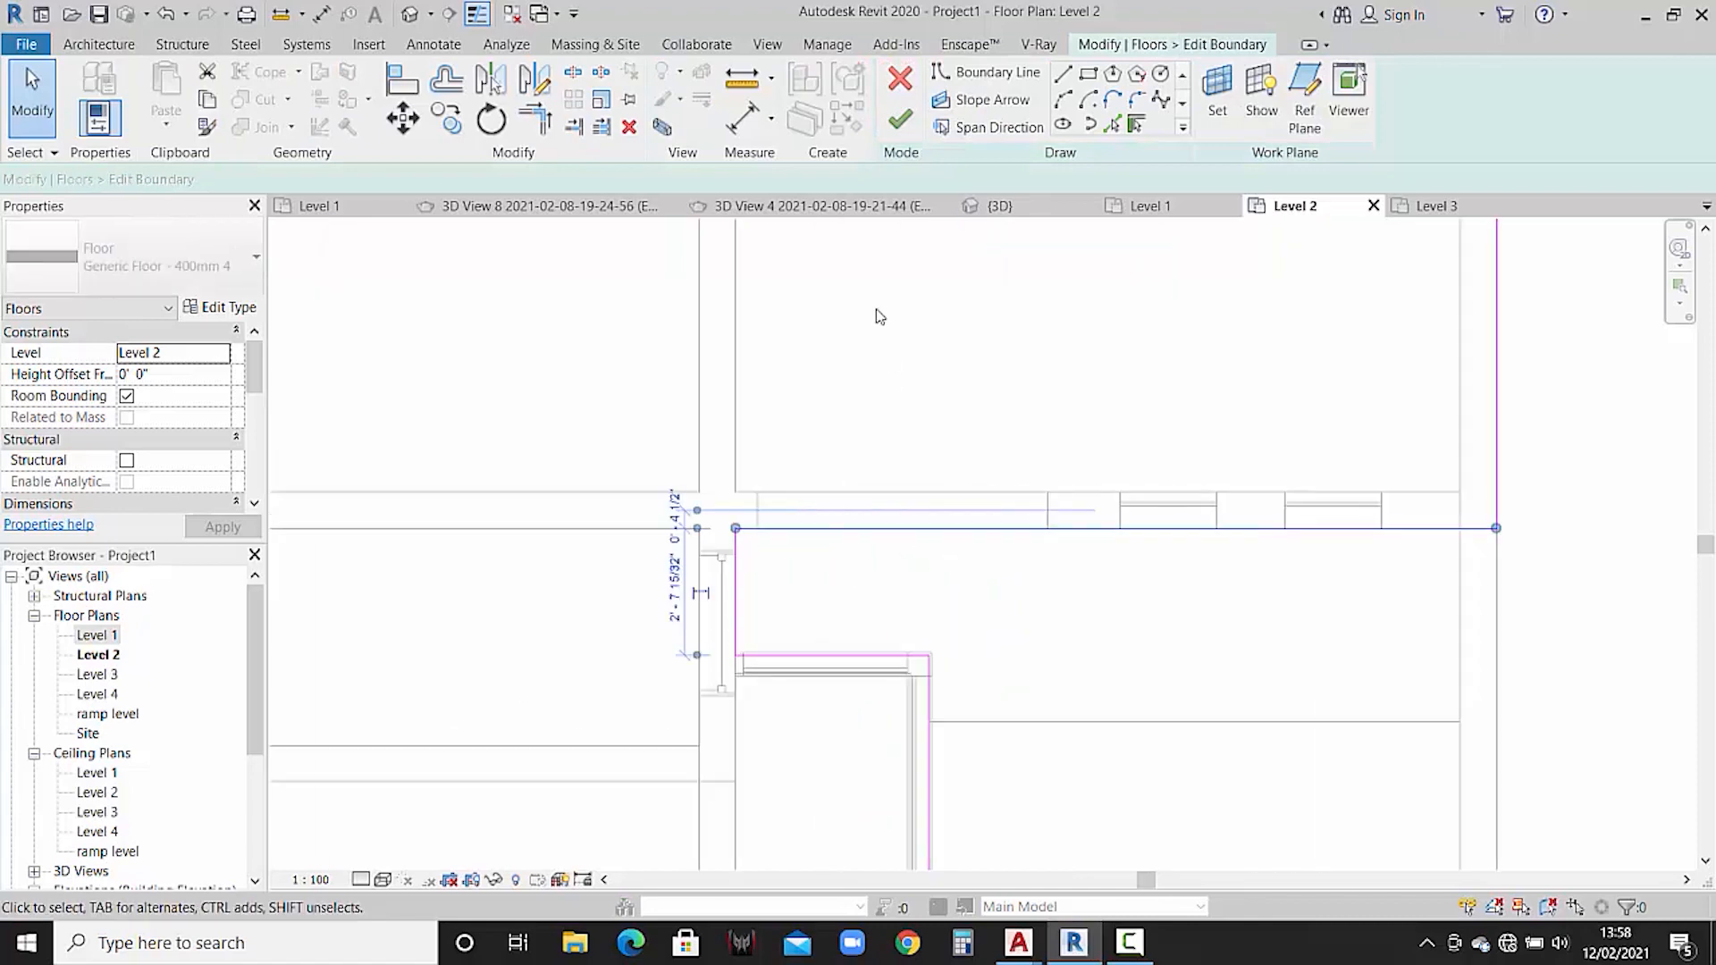
left_click(403, 130)
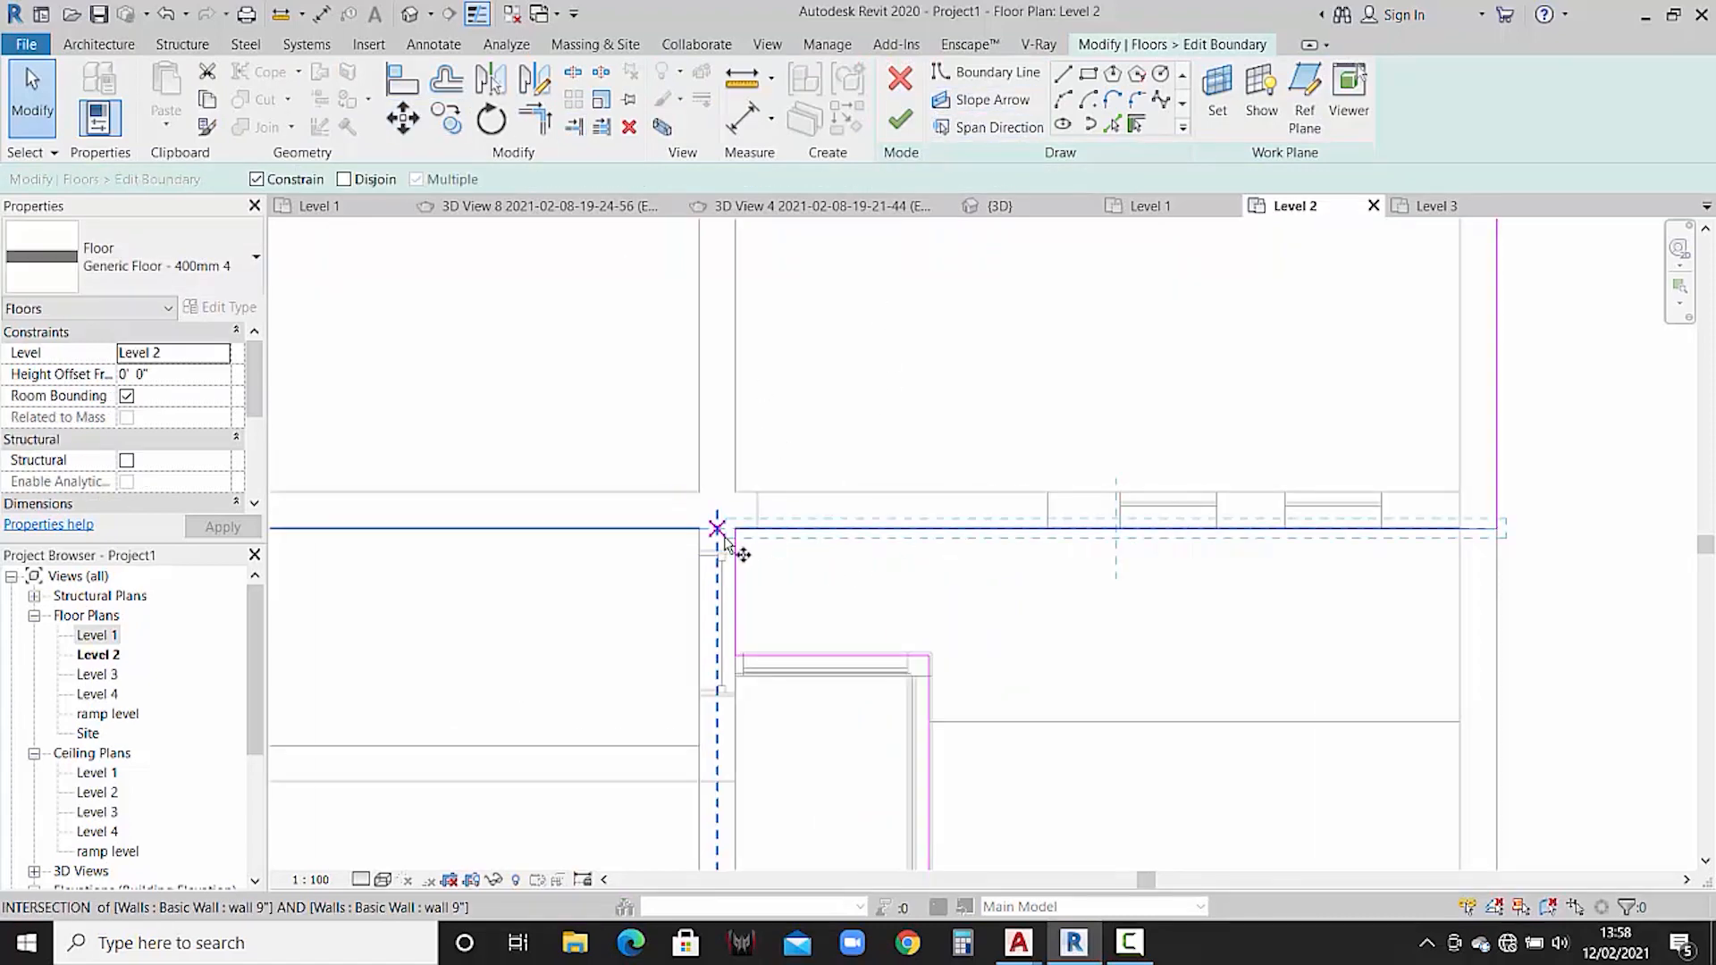
left_click(735, 528)
left_click(736, 492)
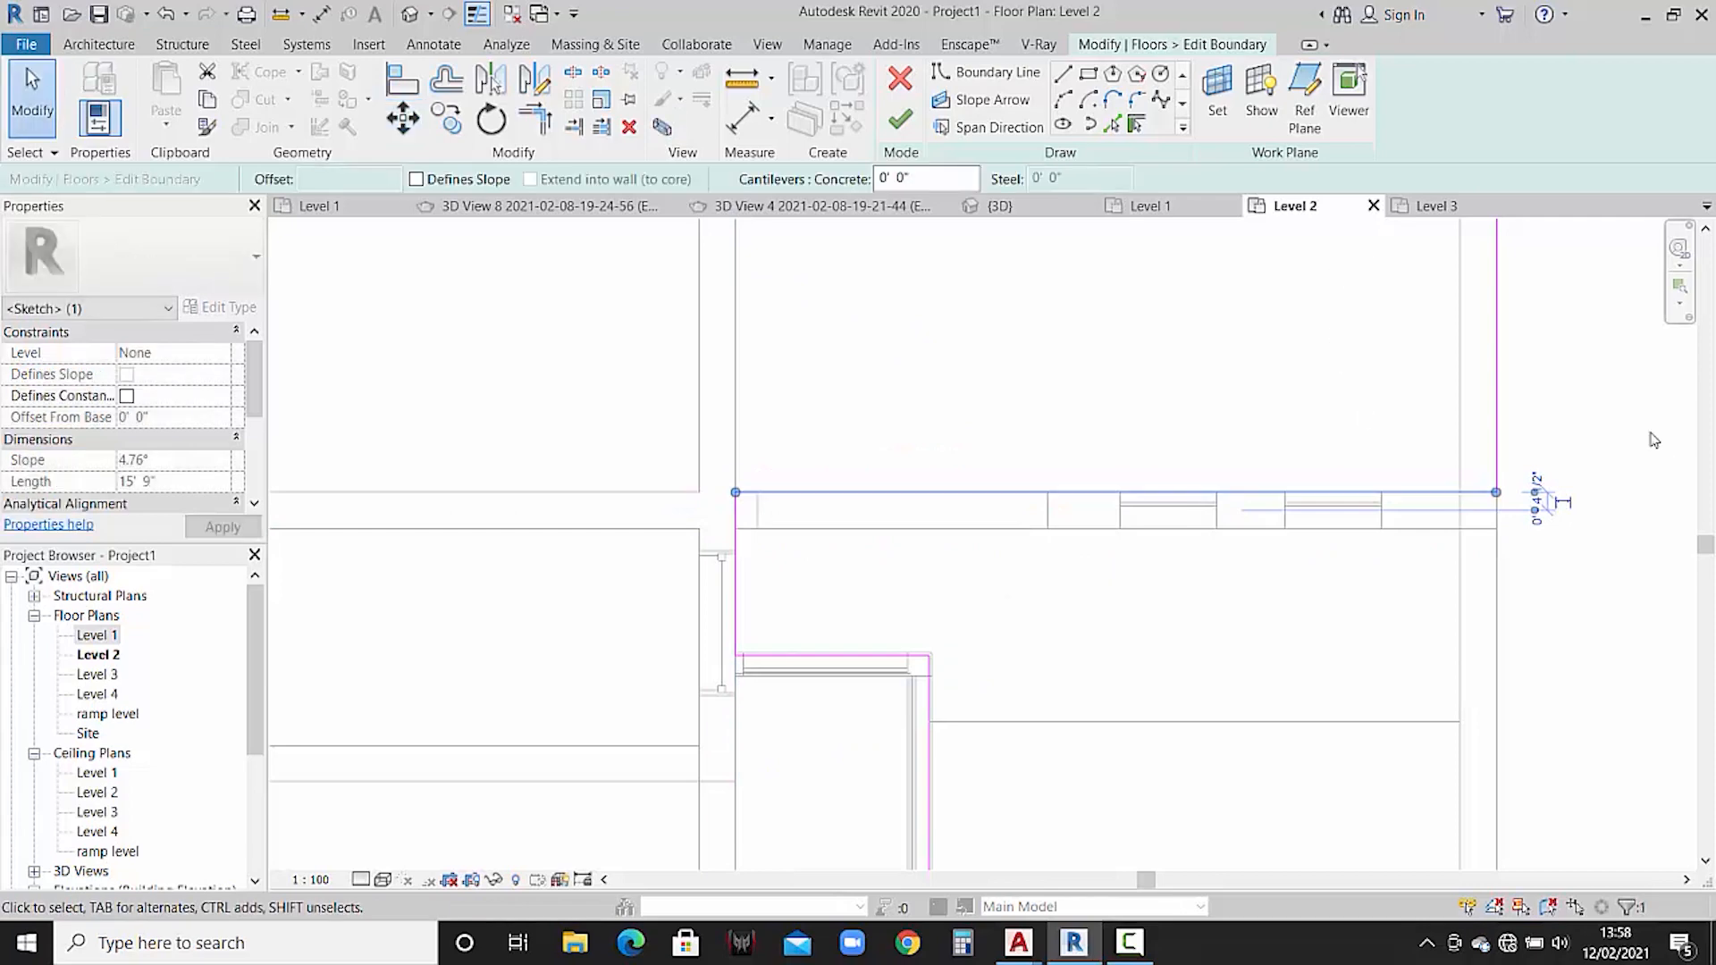
left_click(902, 121)
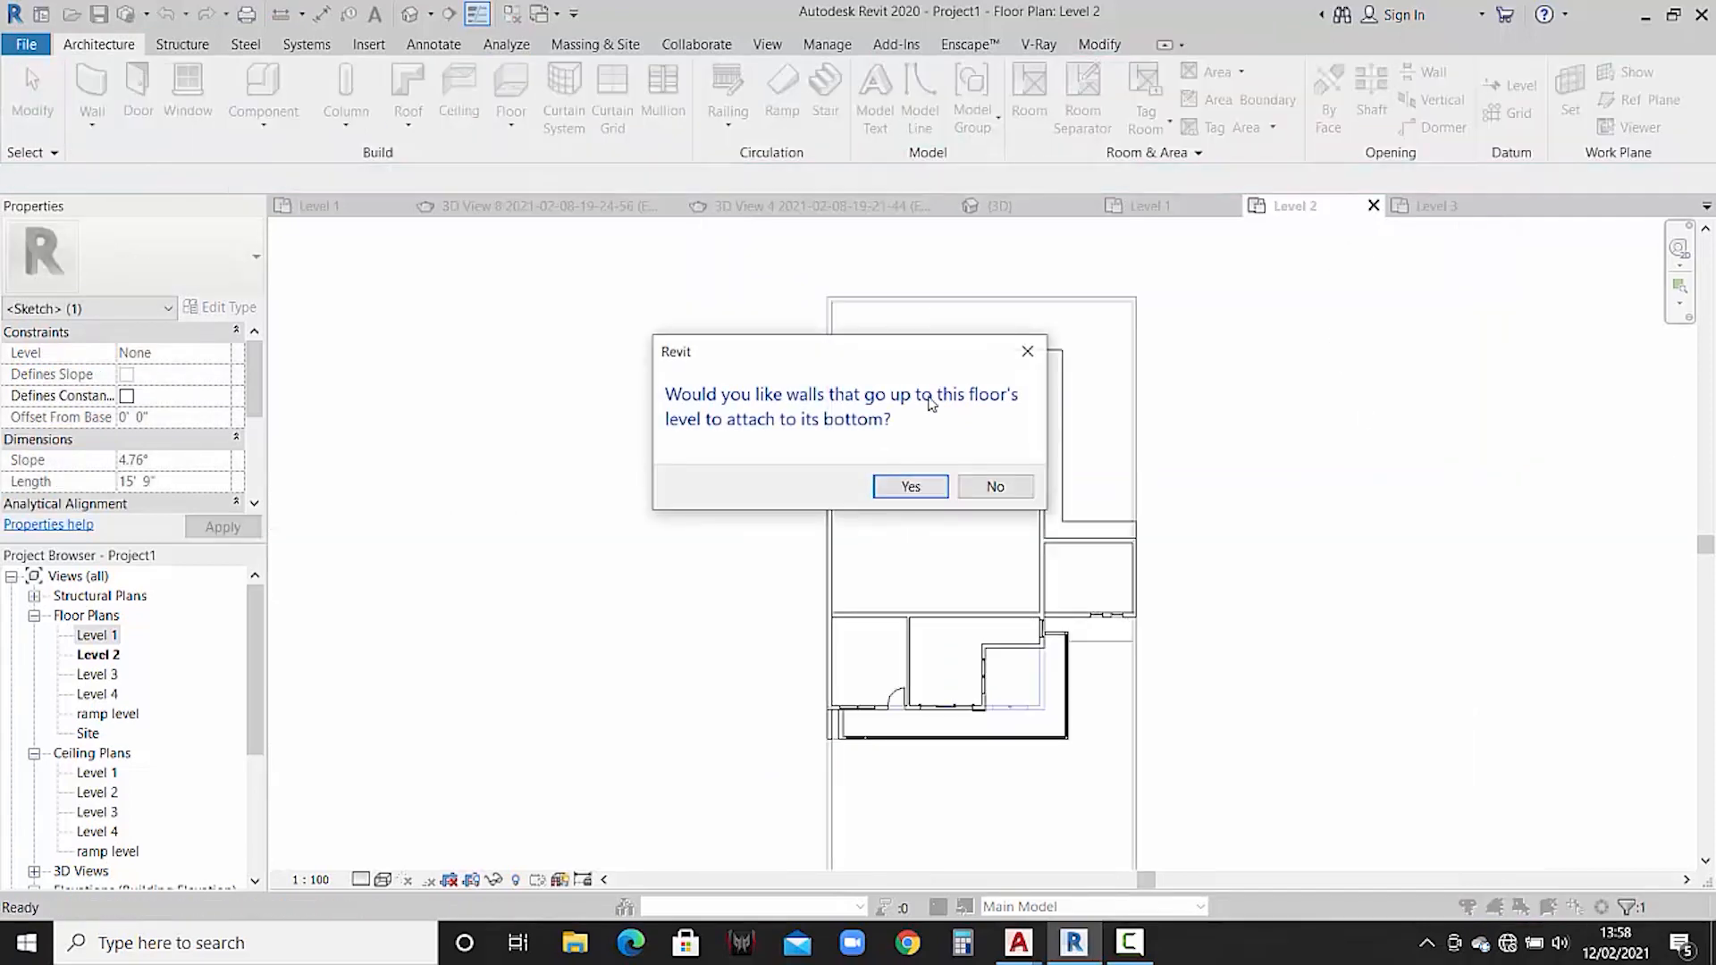
left_click(992, 487)
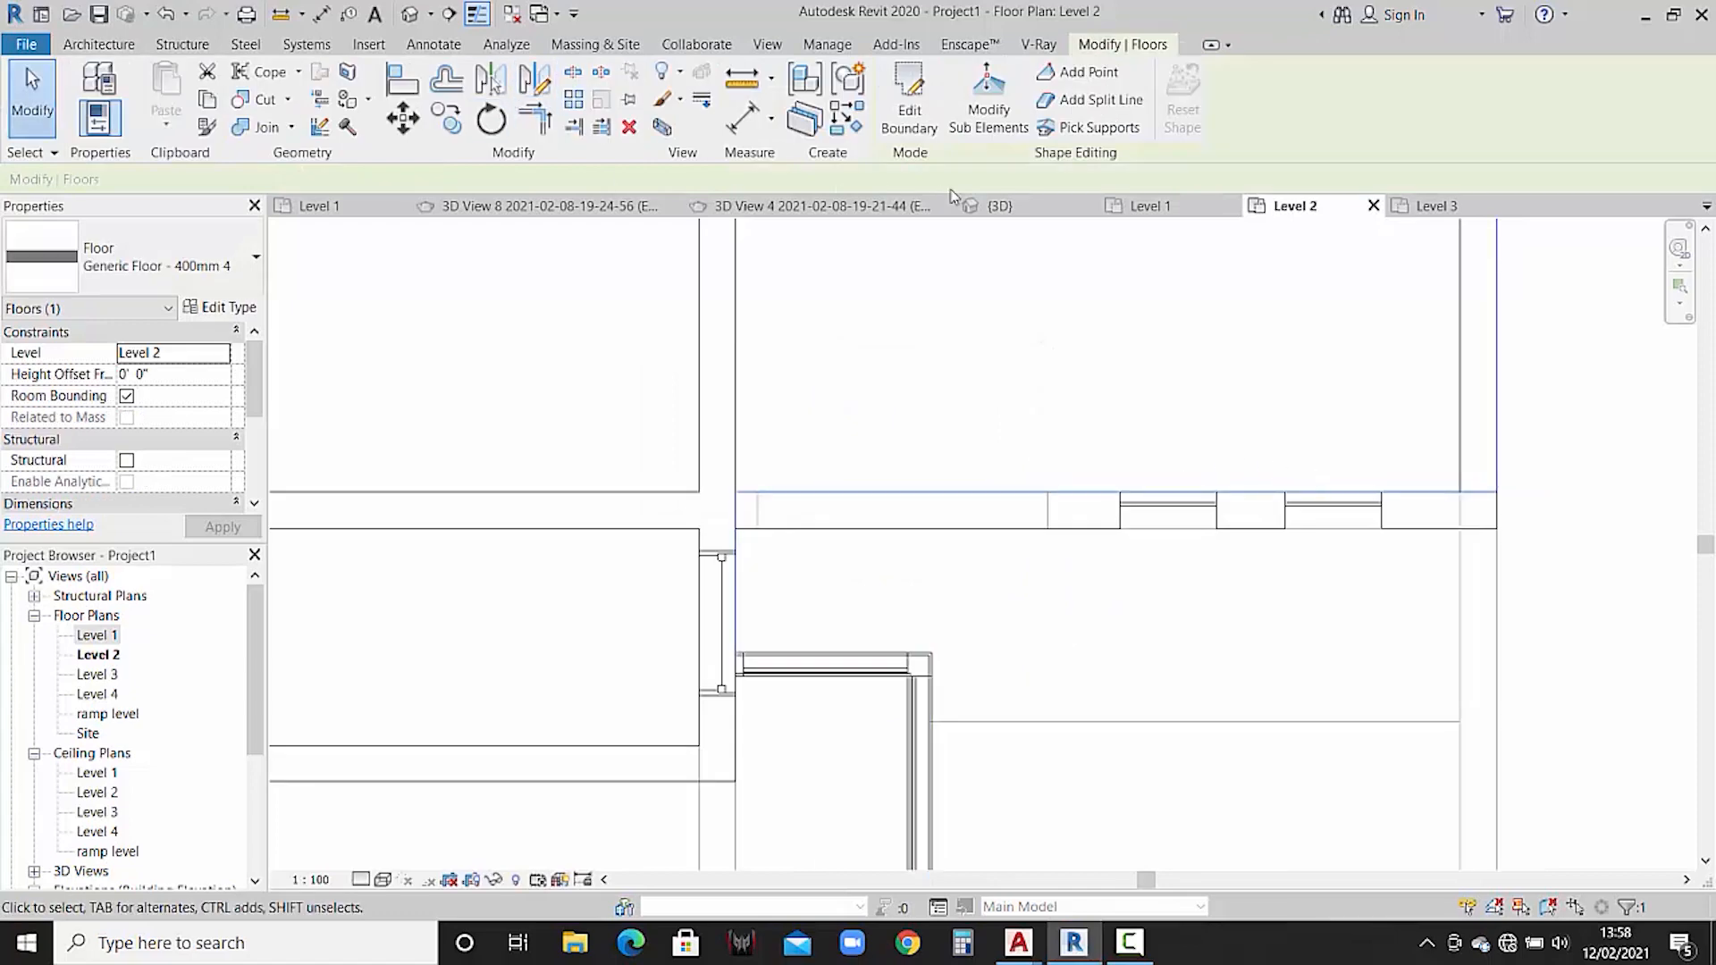
- Detach the ground-floor wall with the double doors and the adjoining side wall from all their top and base attachments
left_click(1040, 213)
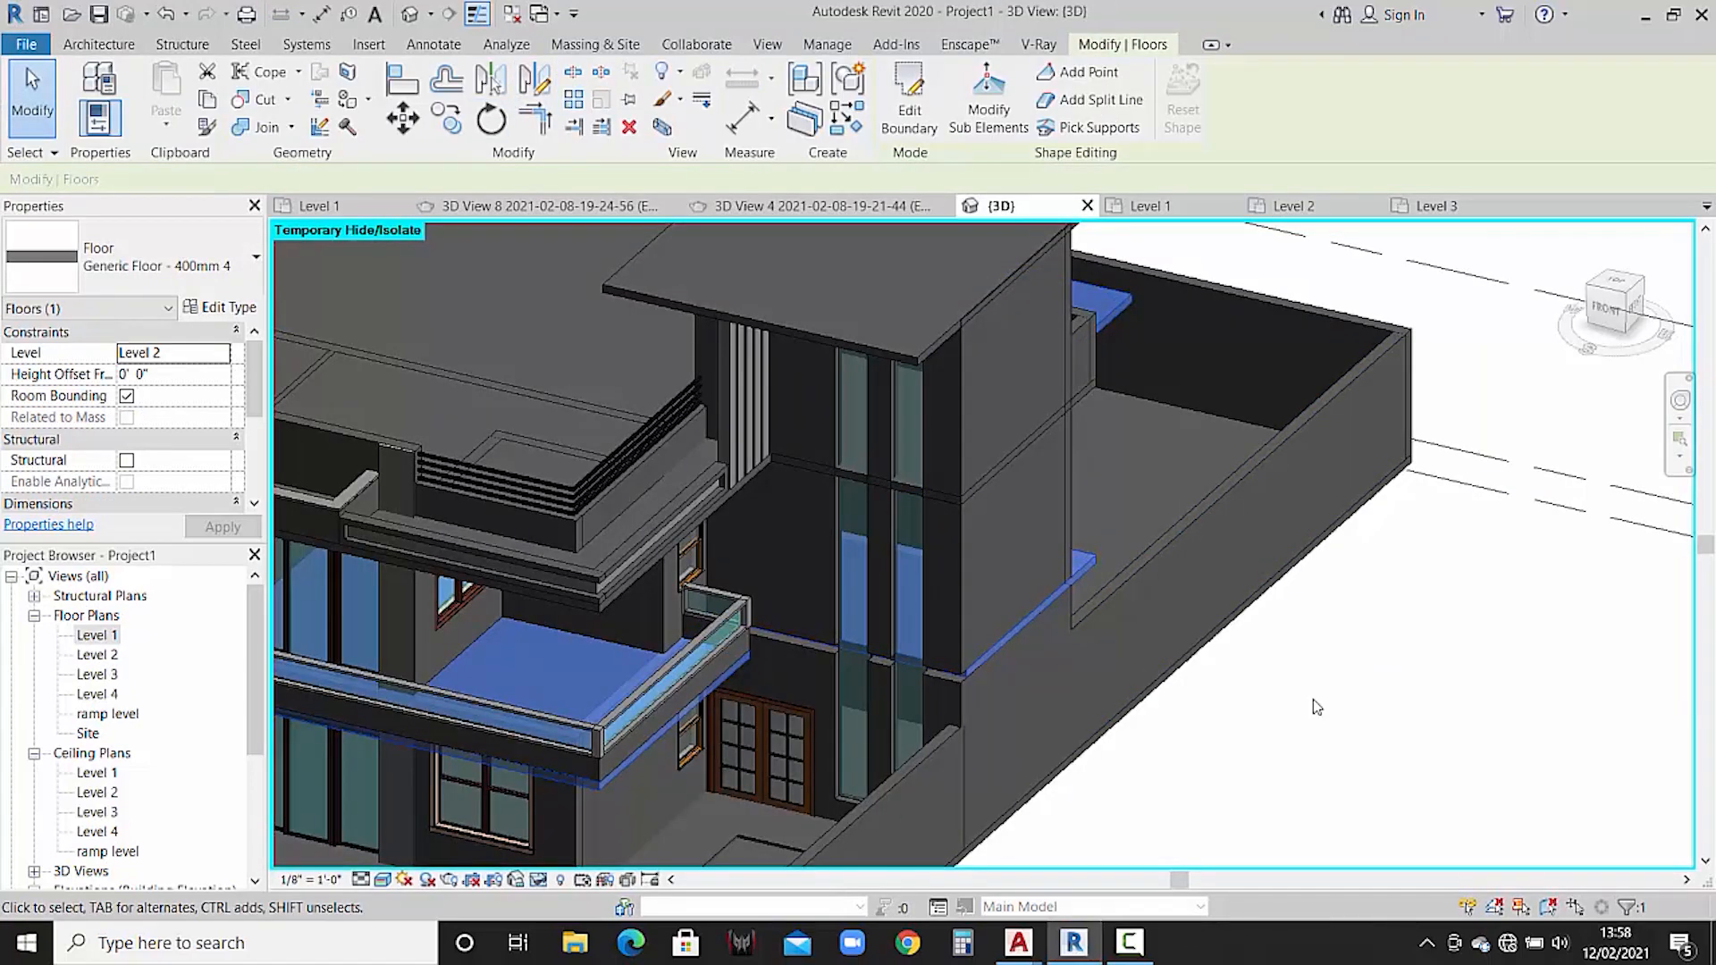
left_click(1421, 735)
scroll(924, 701, "up", 3)
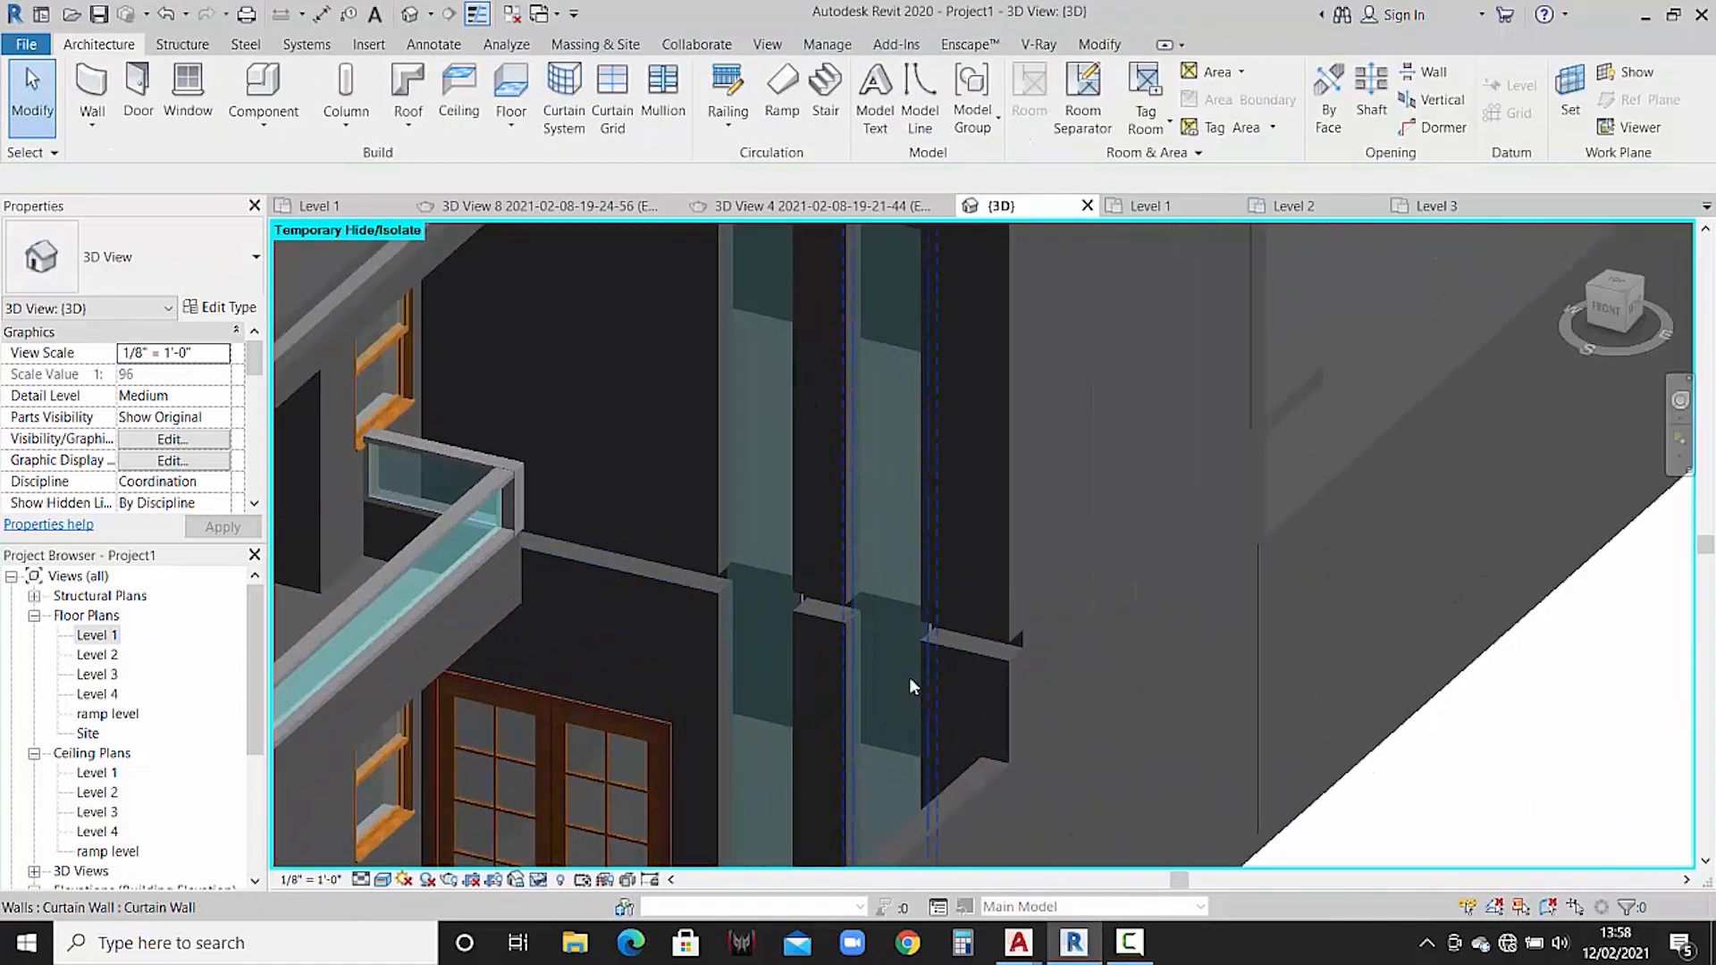
middle_click_drag(886, 615, 883, 561)
left_click(824, 570)
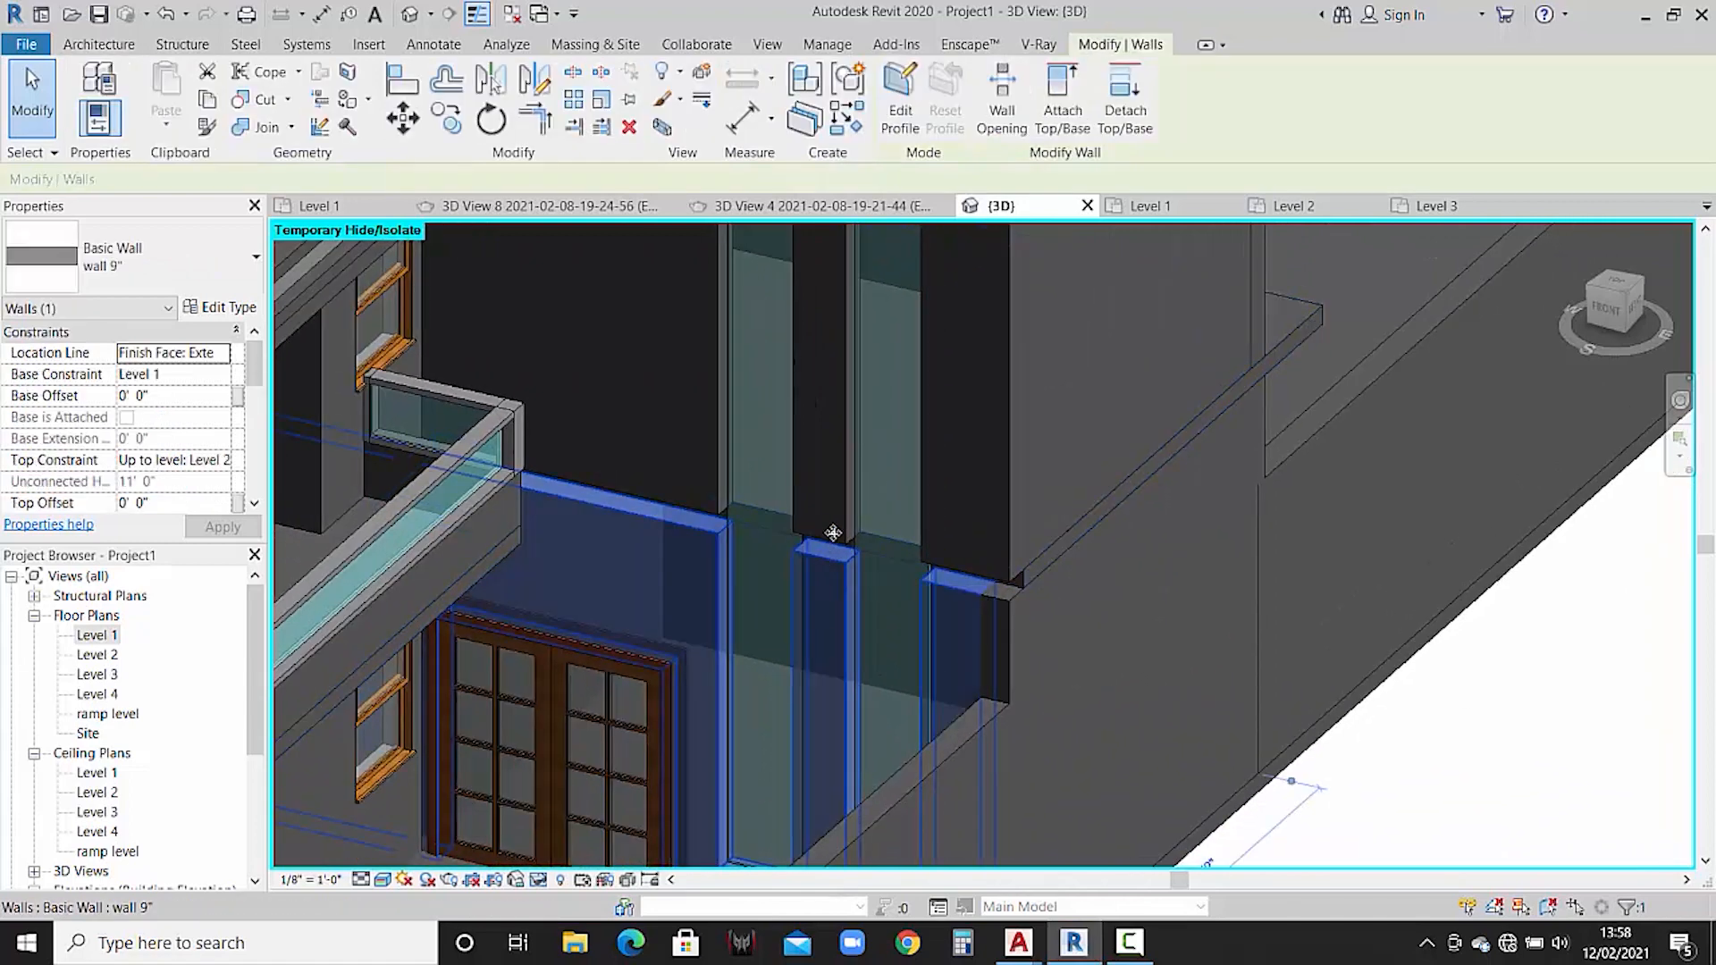
middle_click_drag(827, 492, 892, 394, "shift")
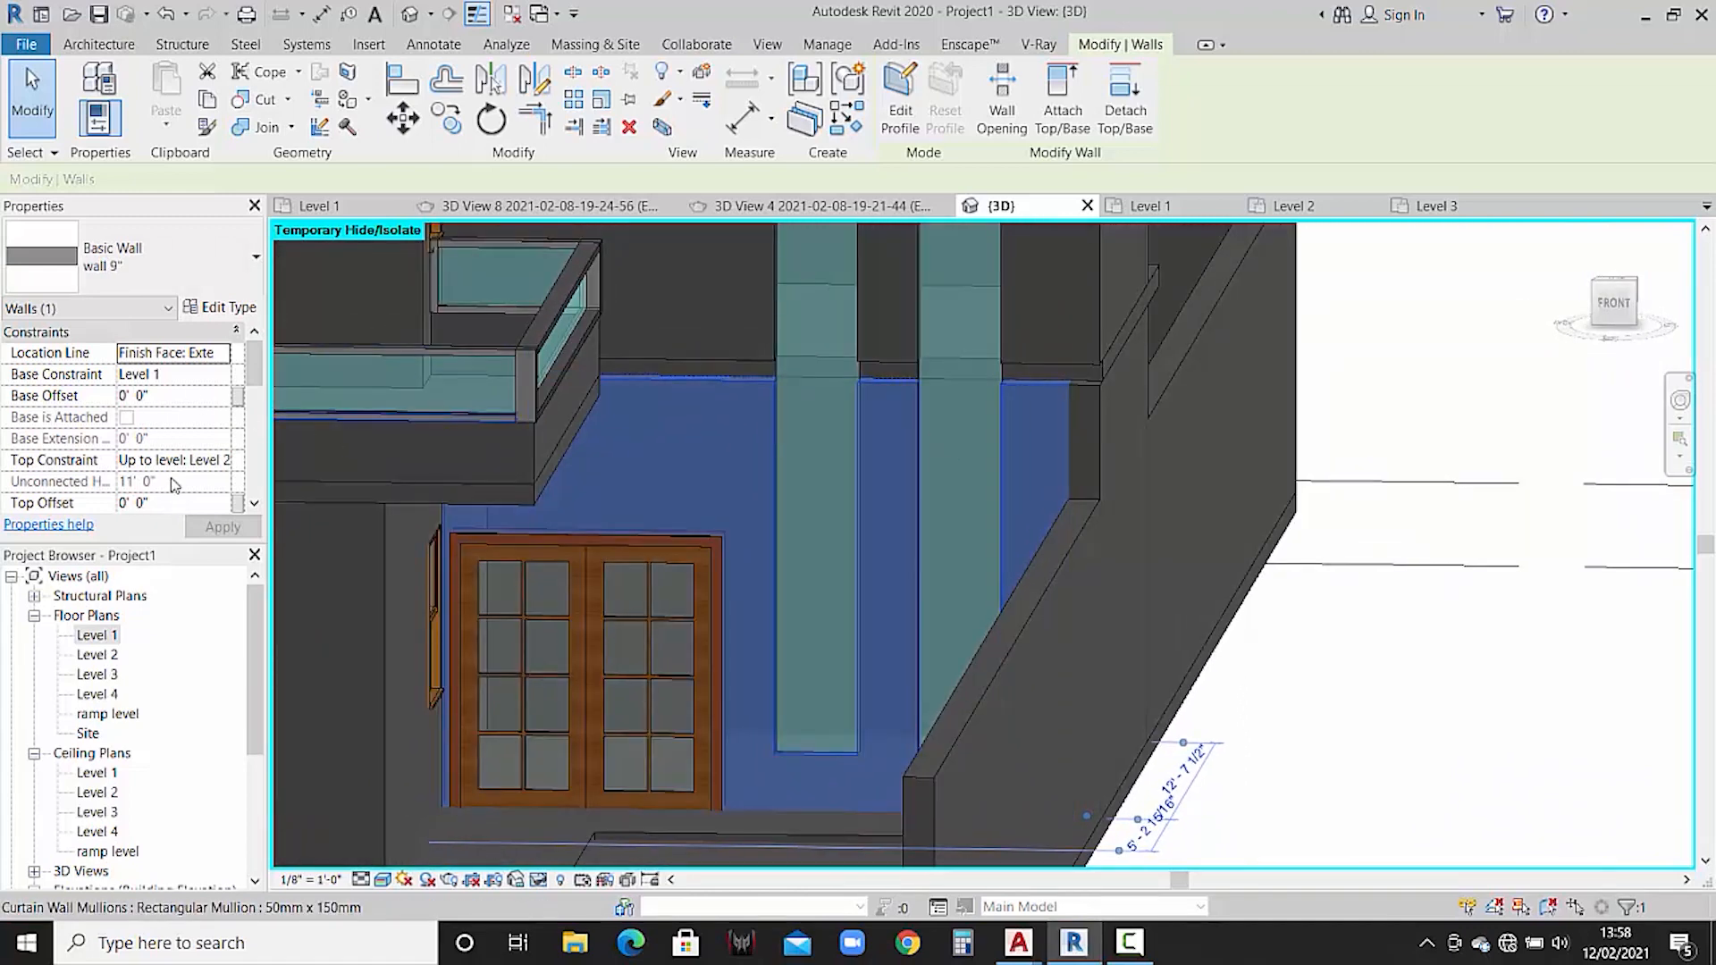
key("Escape")
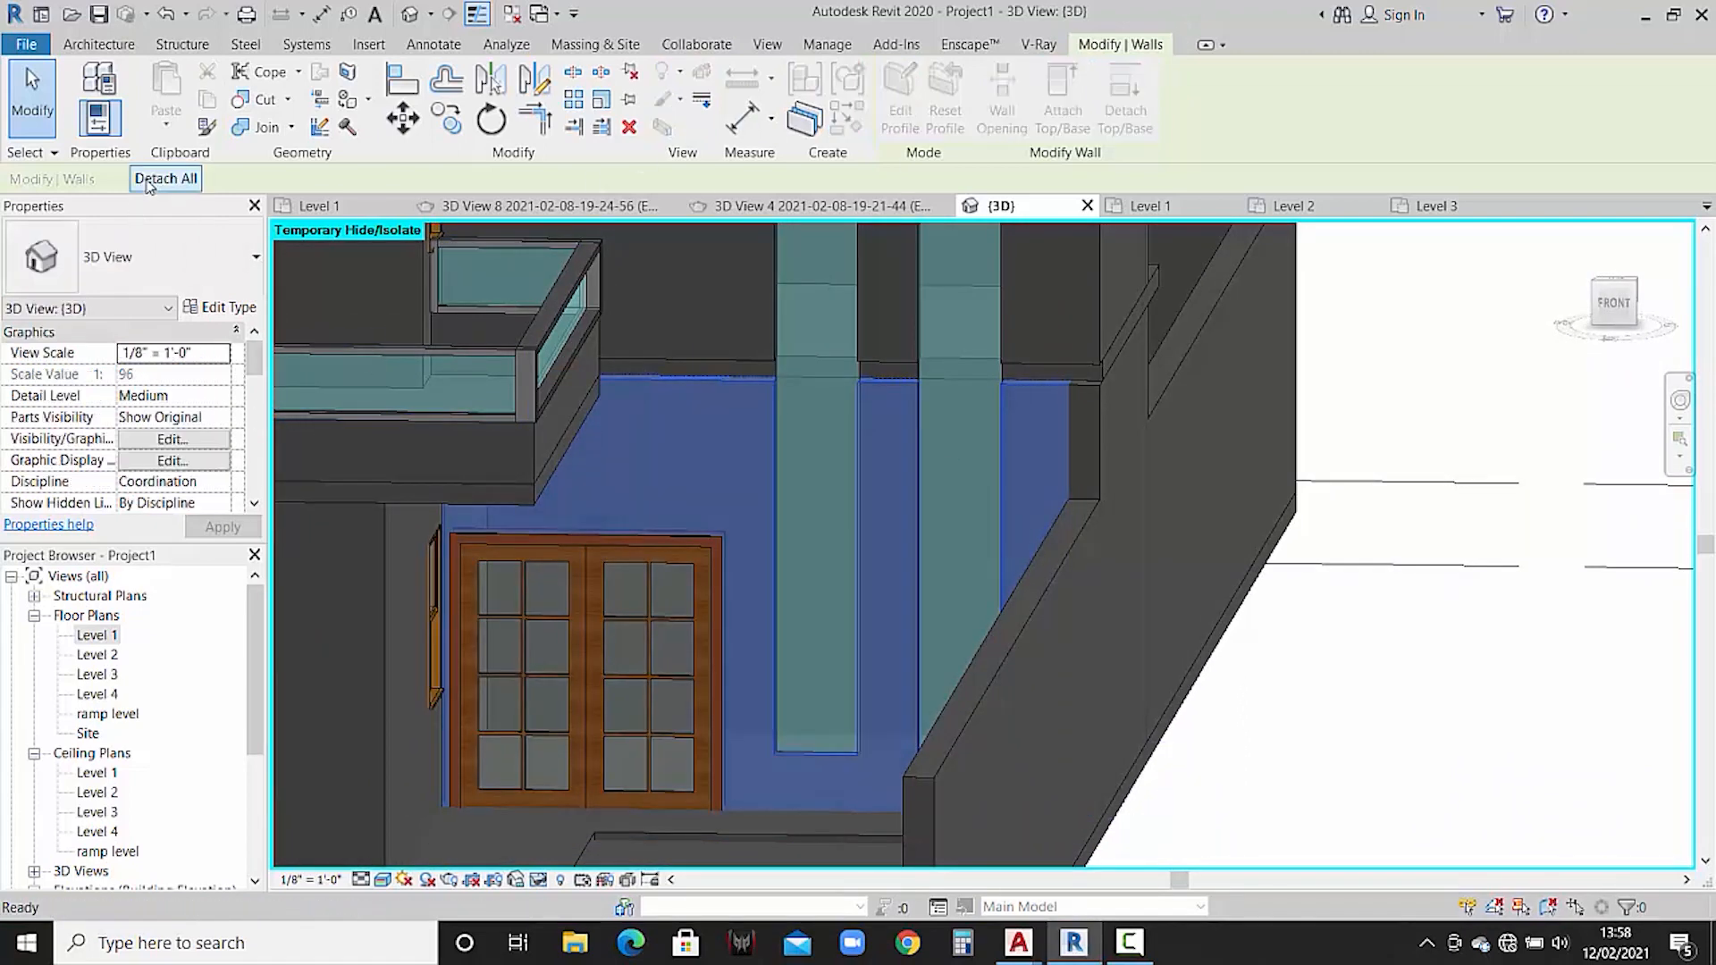
left_click(1359, 566)
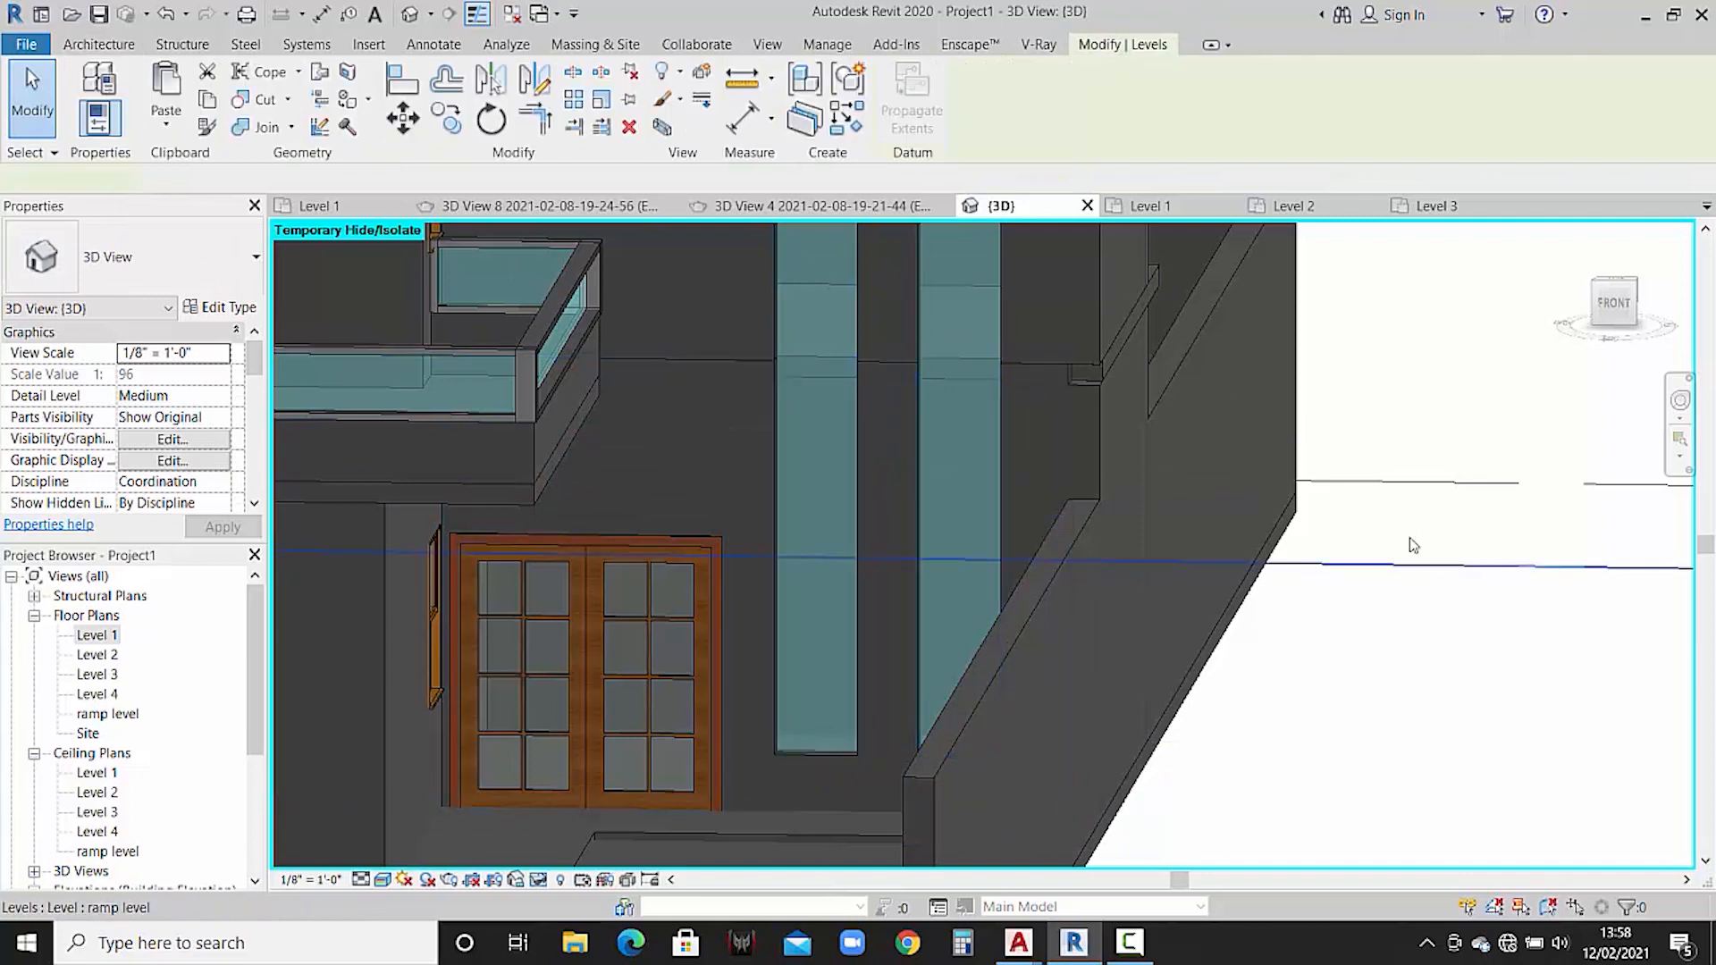
left_click(1096, 387)
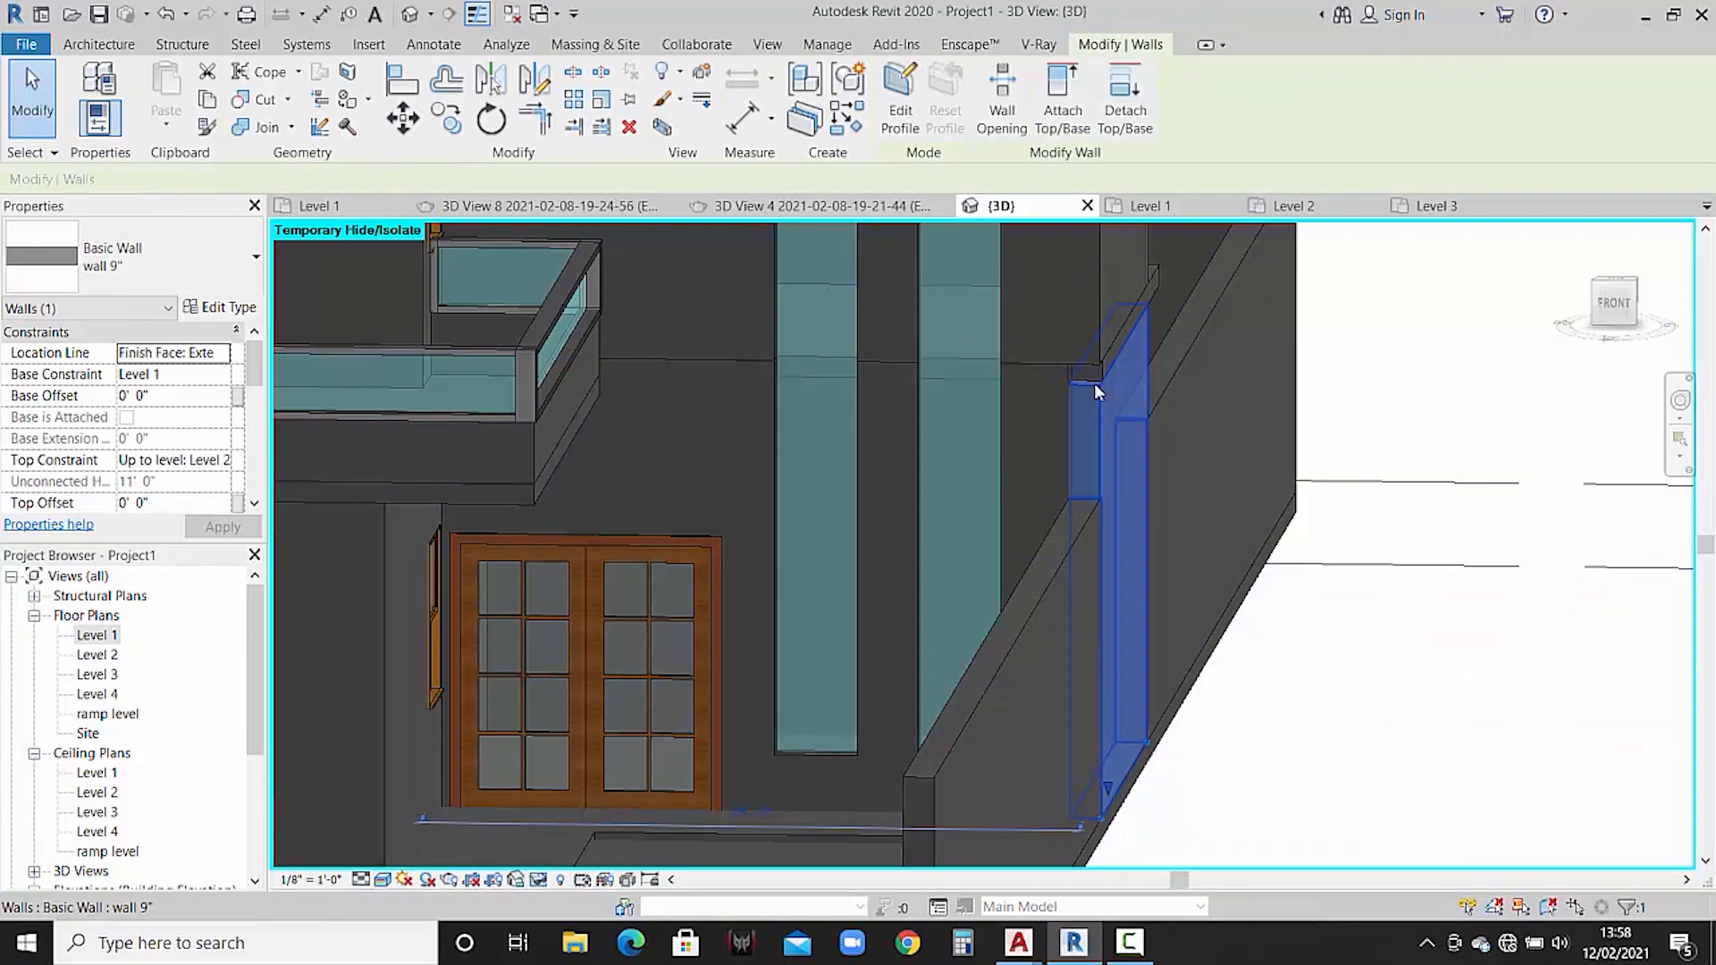
key("Escape")
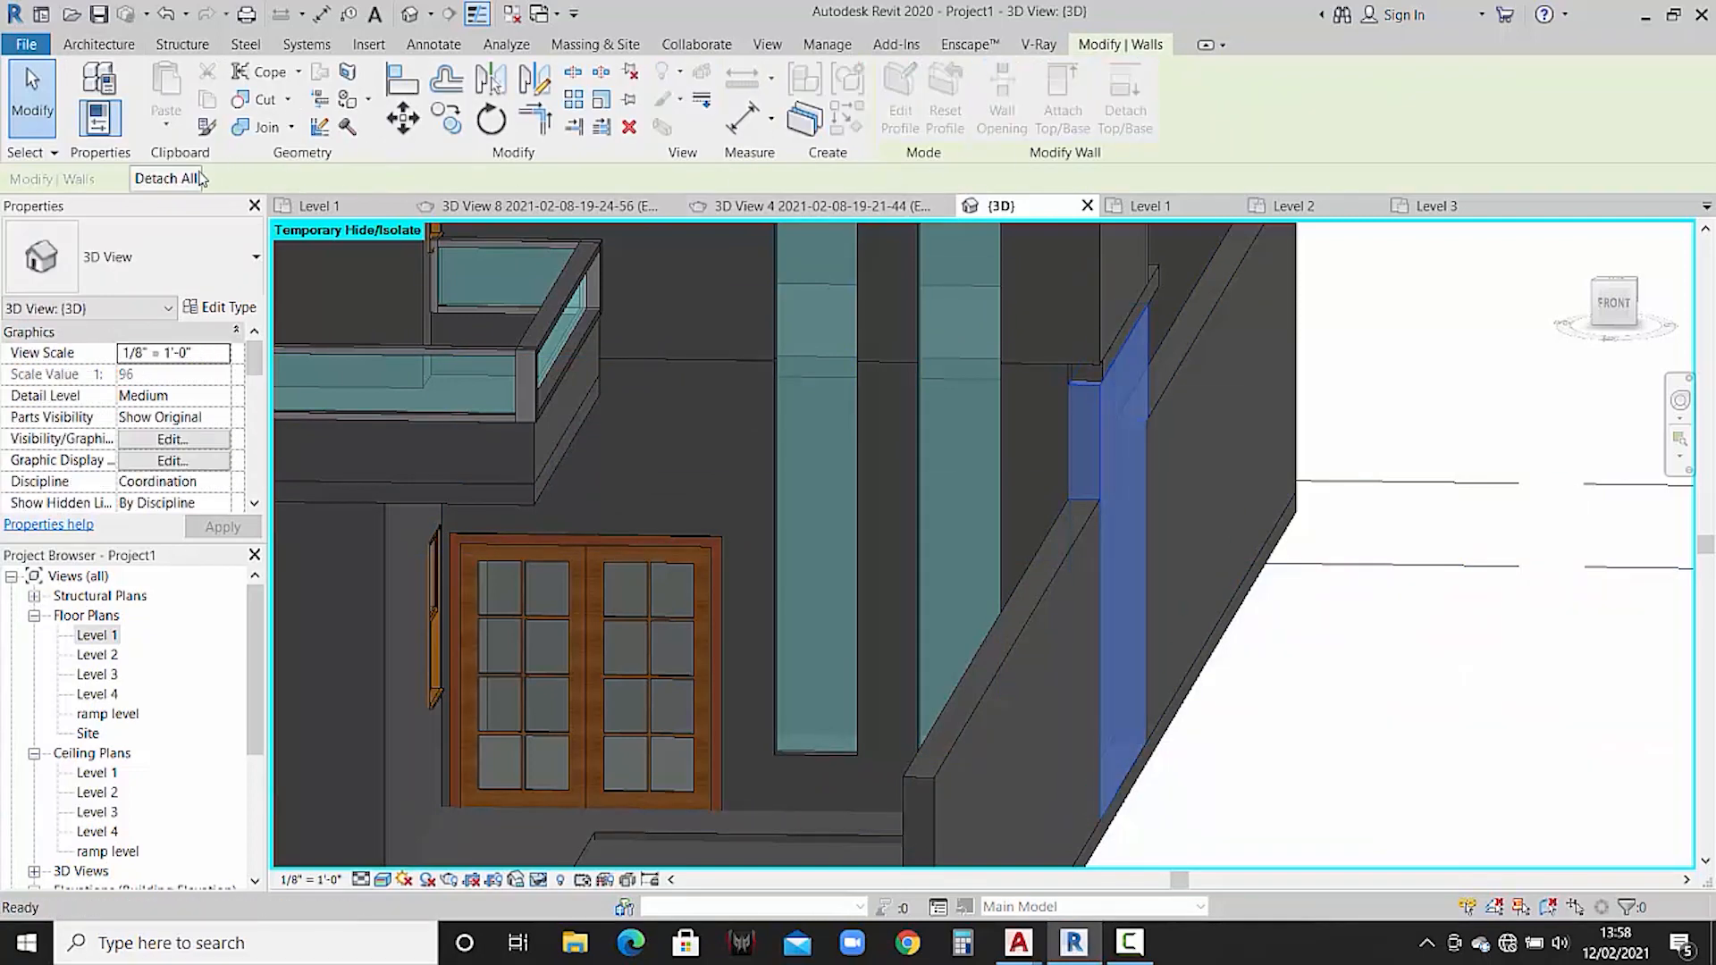
- Open the boundary sketch of the Level 3 floor for editing in the Level 3 floor plan
scroll(1156, 438, "down", 1)
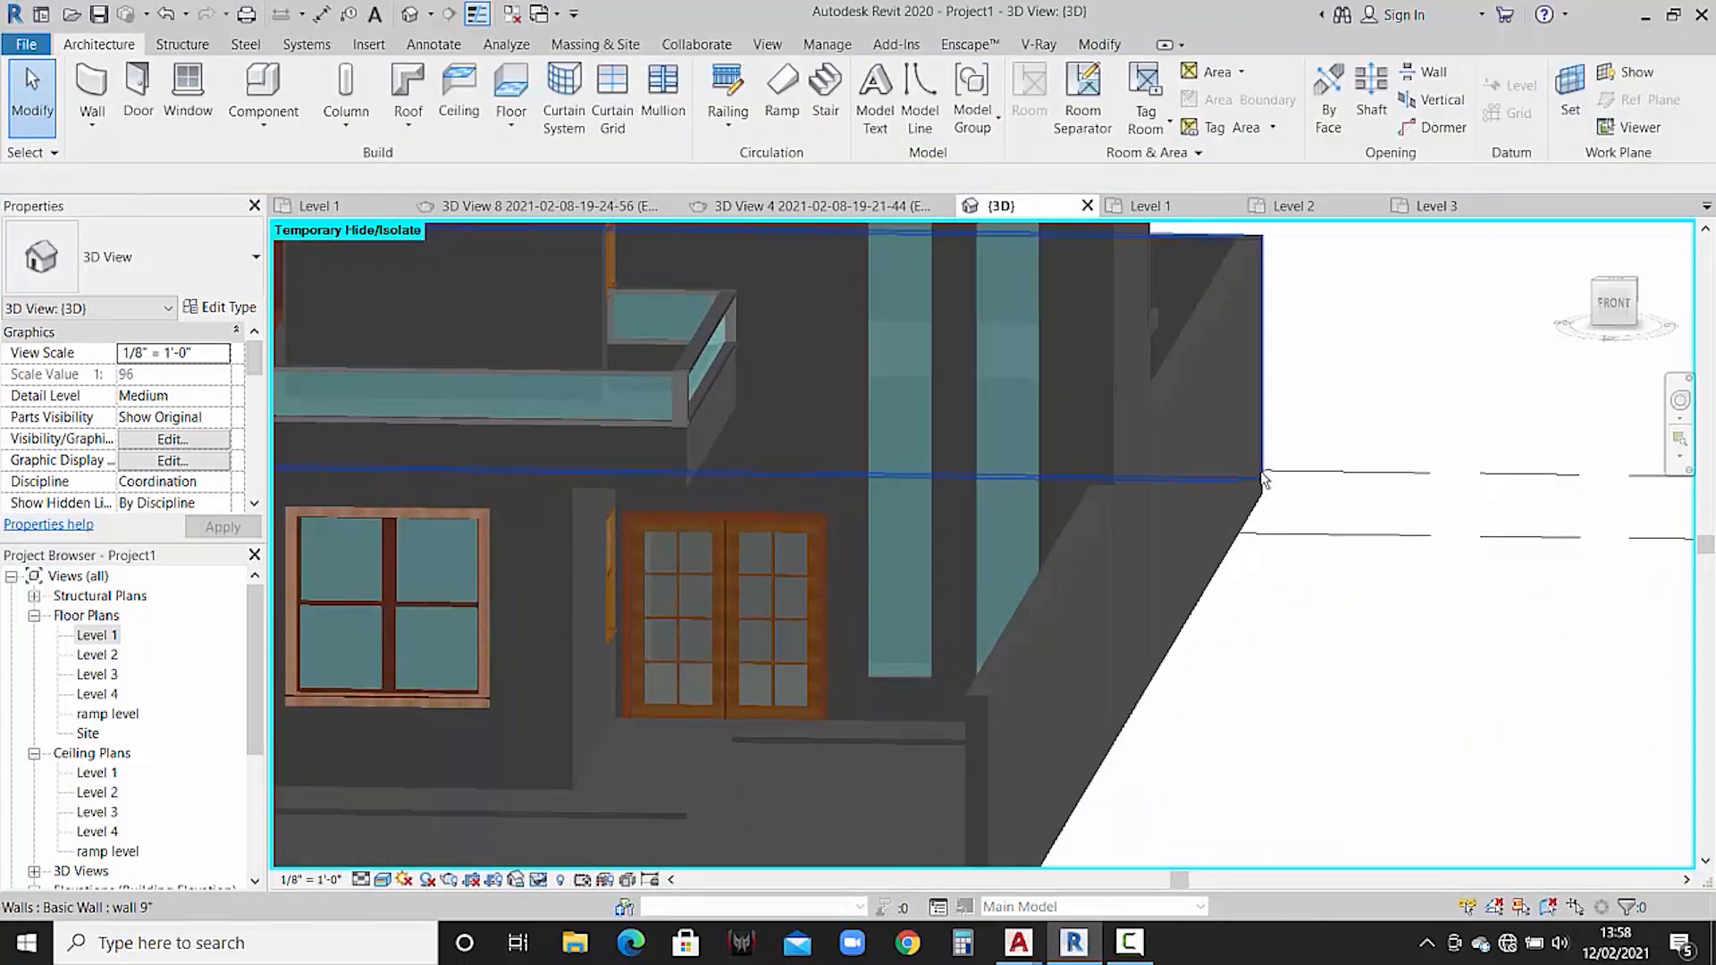
middle_click_drag(1264, 477, 1198, 556, "shift")
scroll(996, 480, "down", 2)
scroll(1041, 475, "up", 2)
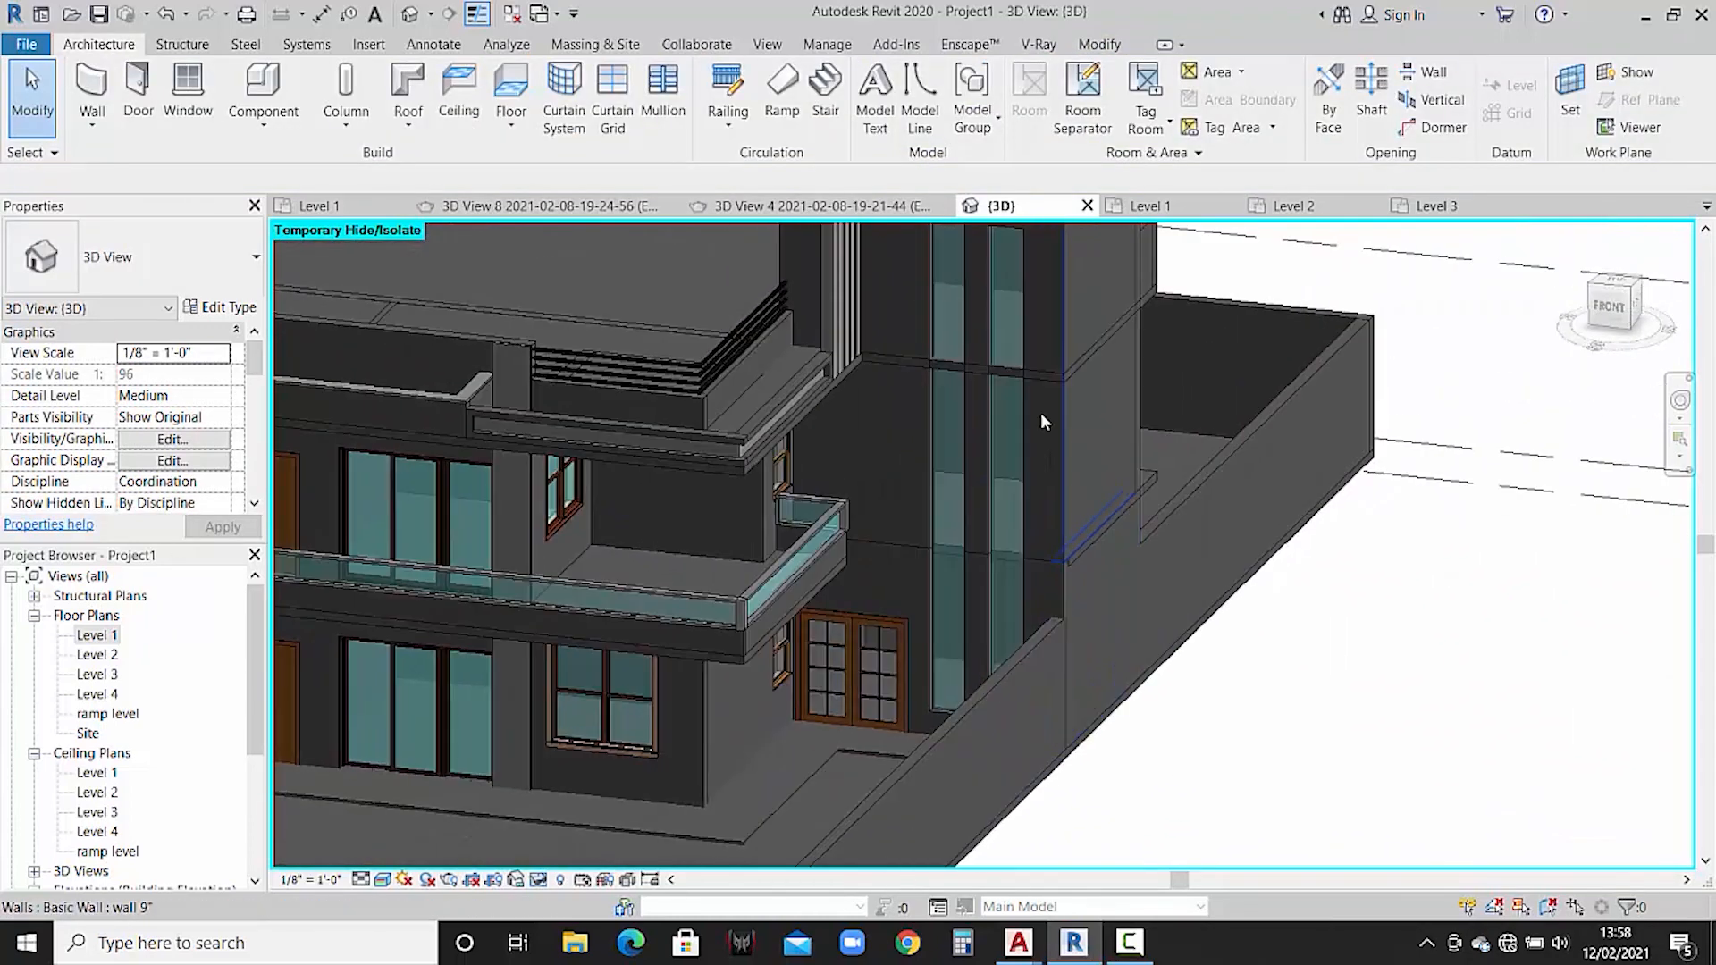
left_click(985, 354)
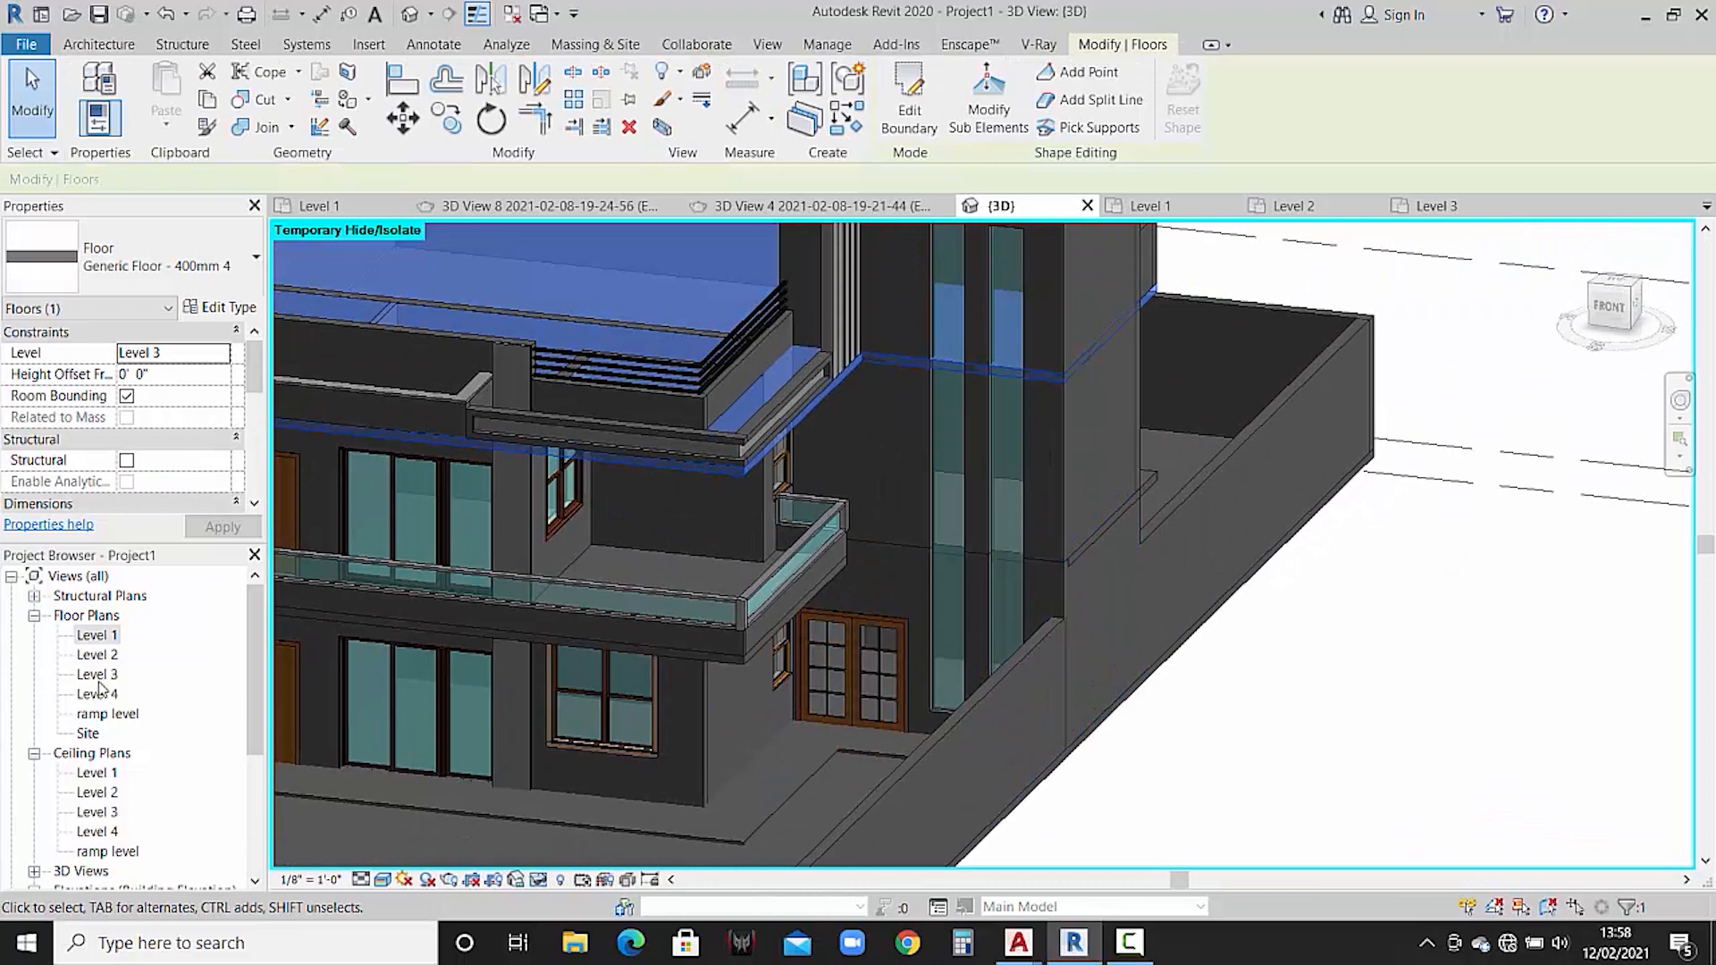
double_click(97, 675)
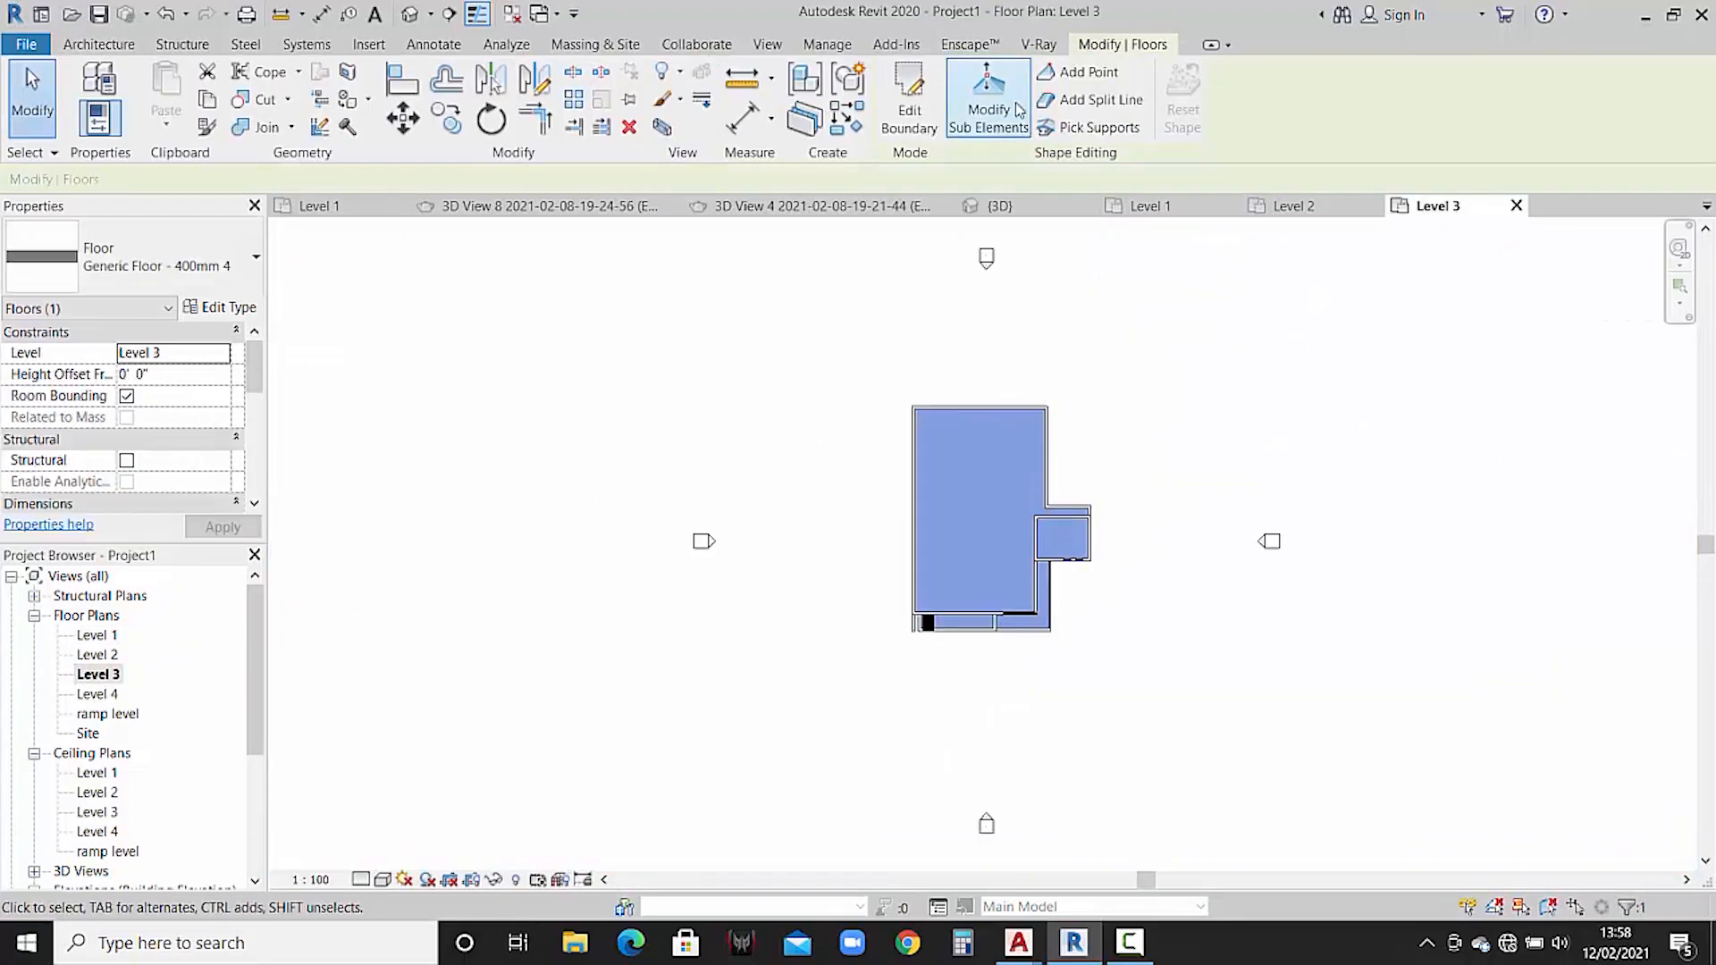
left_click(908, 100)
- Move the Level 3 floor's boundary line at the tall windows to the wall's inner face, and finish without attaching walls
scroll(1061, 572, "up", 4)
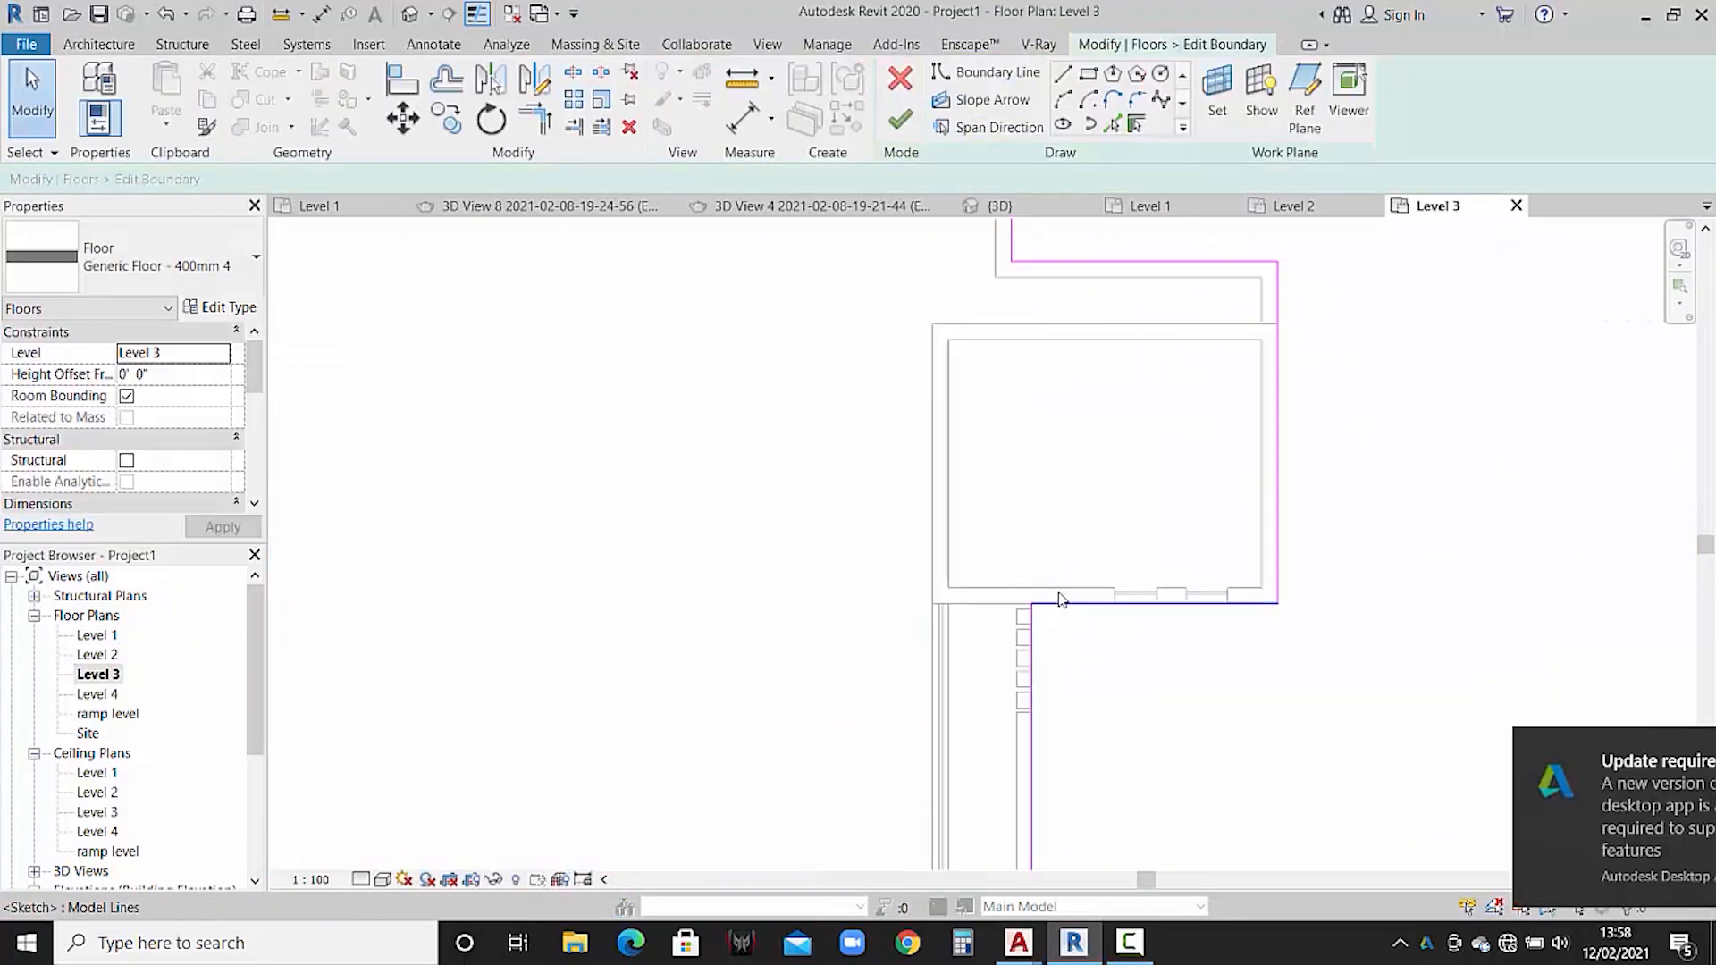
scroll(1061, 598, "up", 2)
left_click(1083, 612)
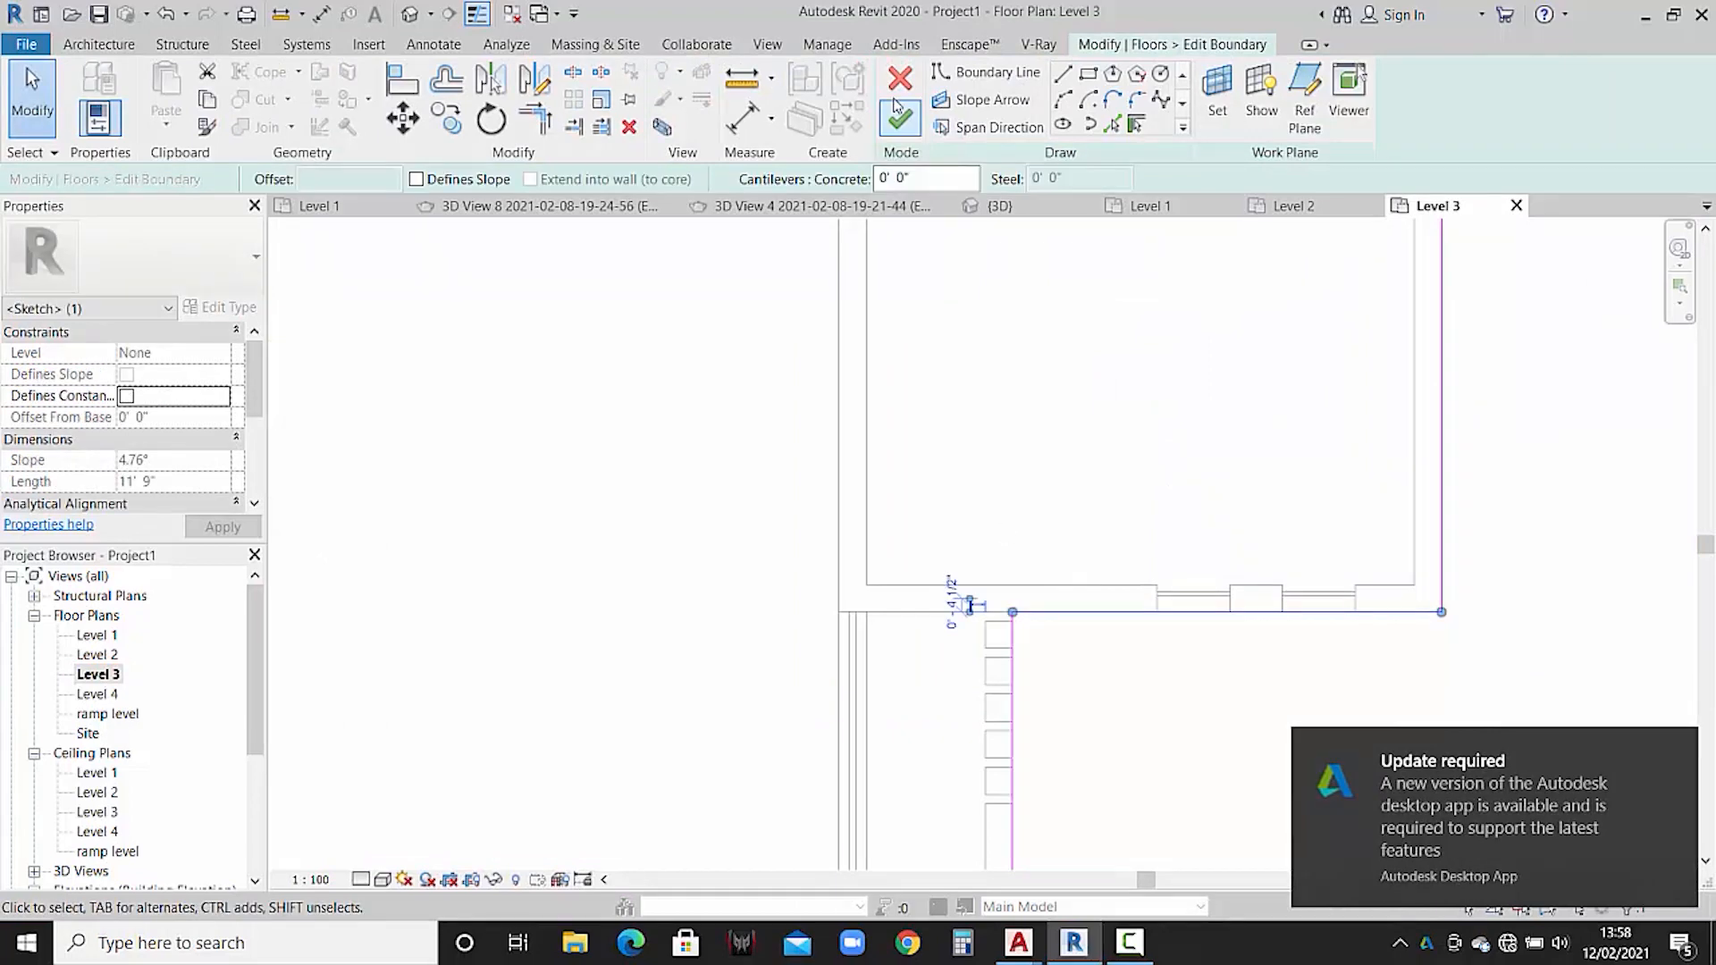
left_click(403, 118)
left_click(1013, 612)
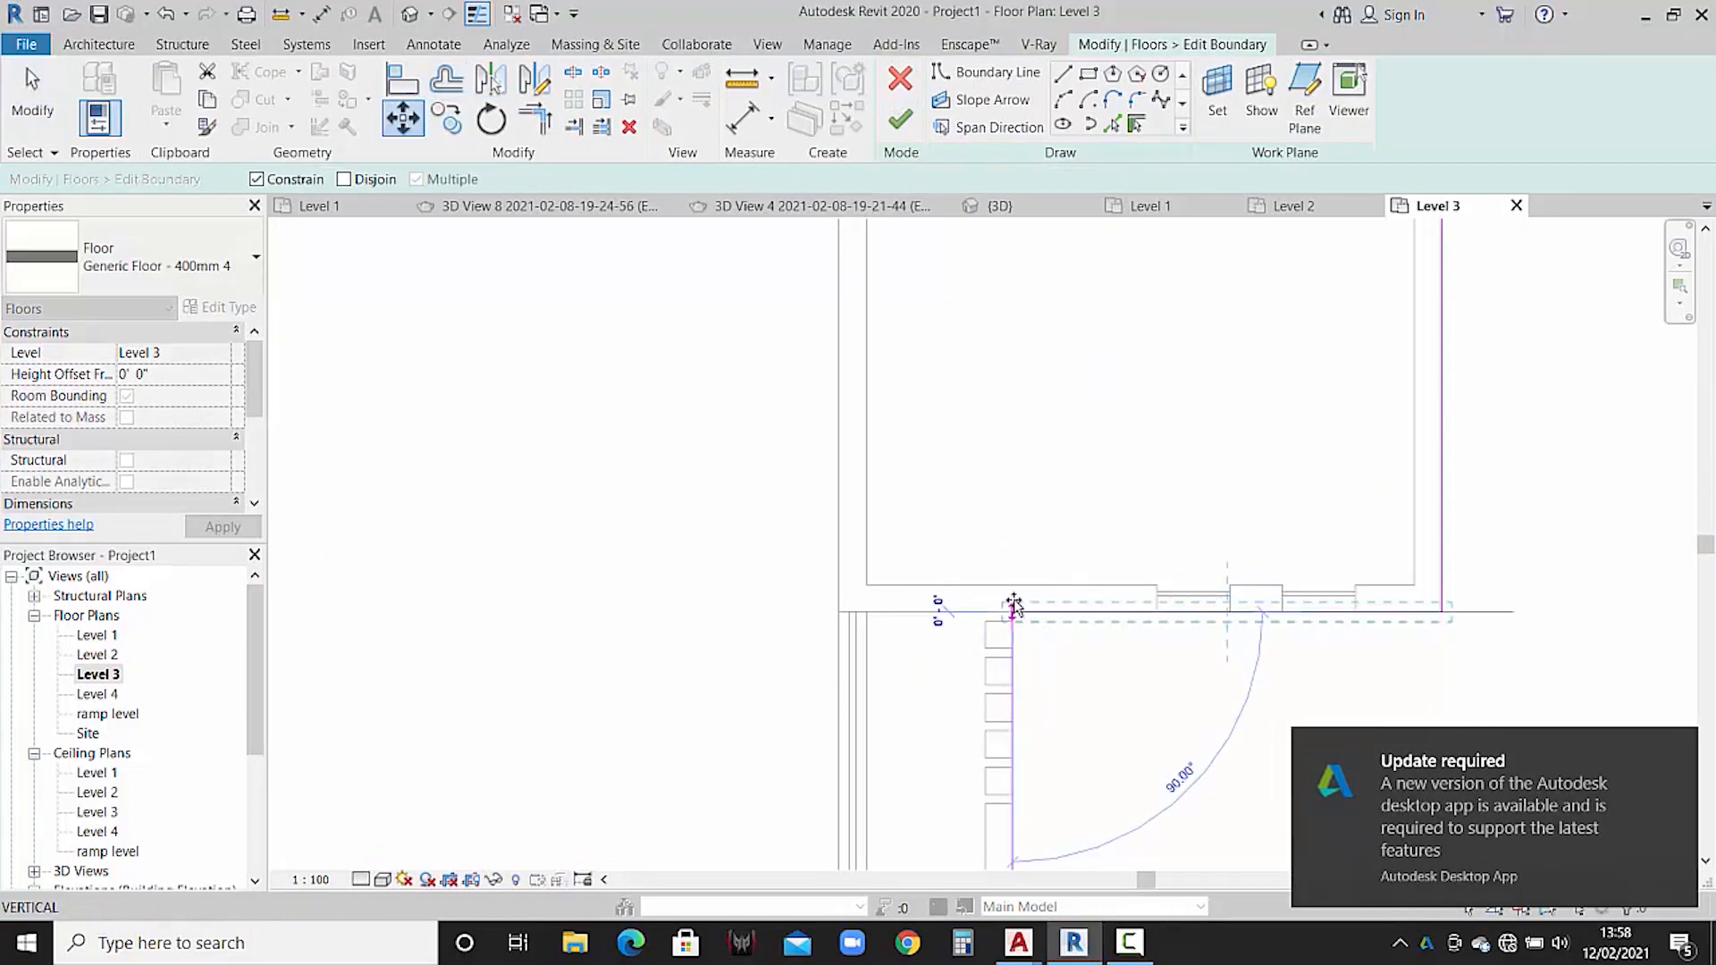
left_click(1014, 589)
left_click(900, 119)
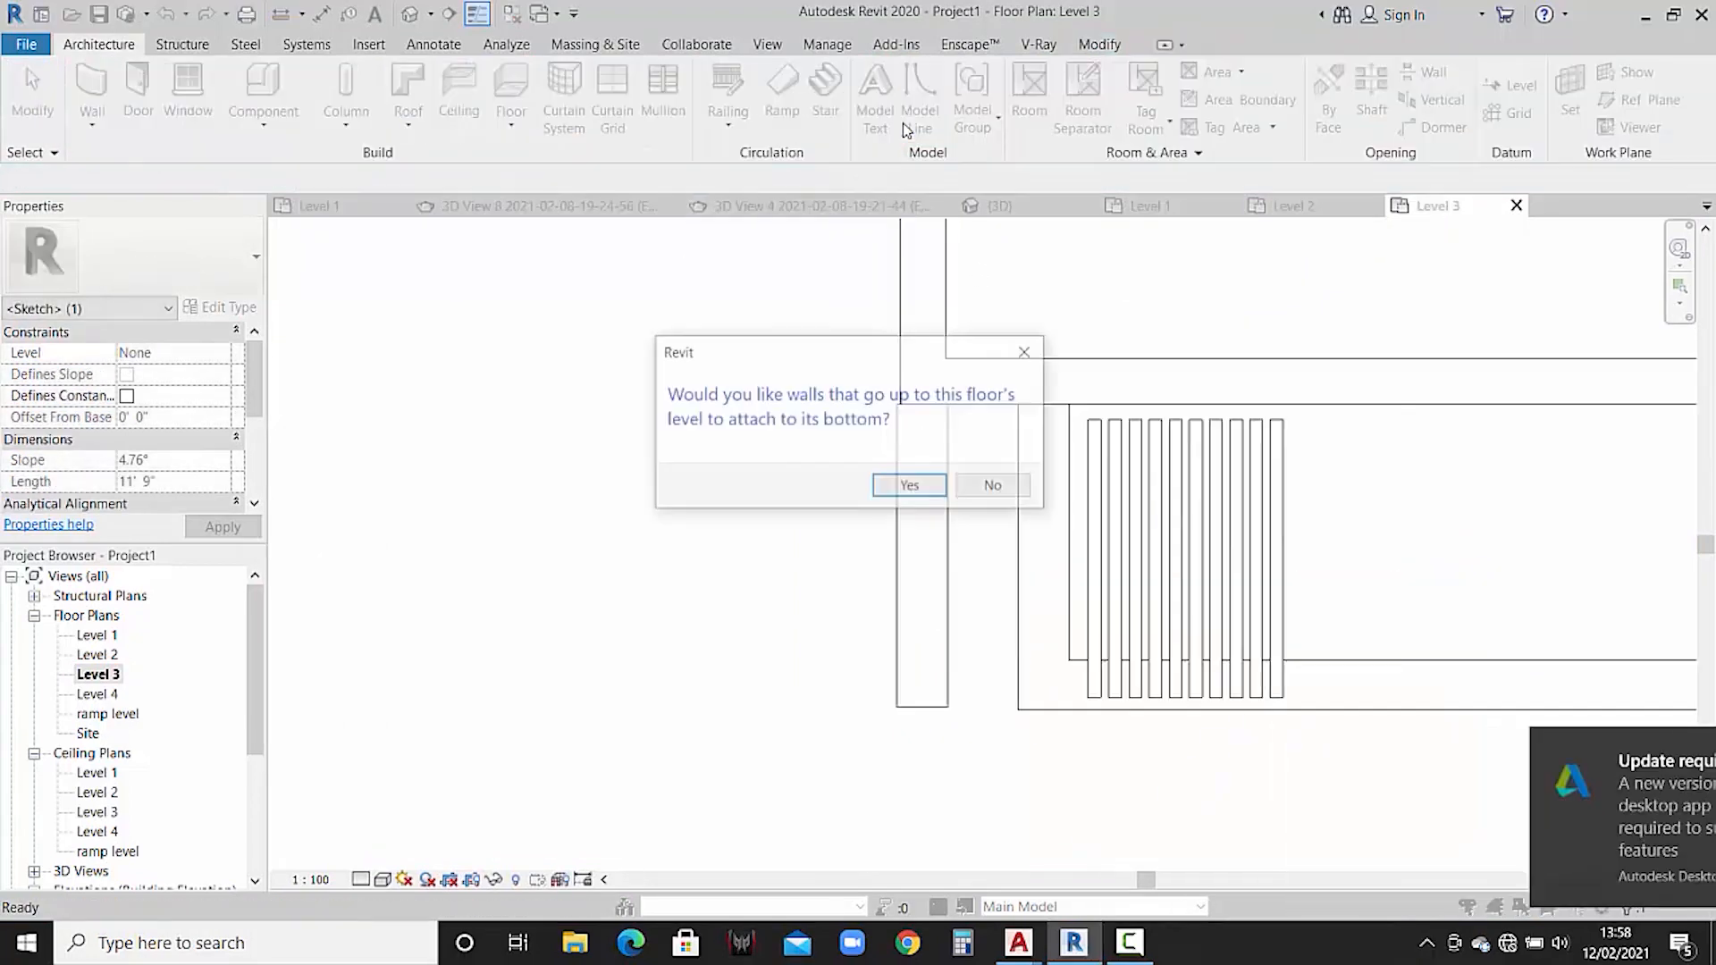
left_click(1009, 490)
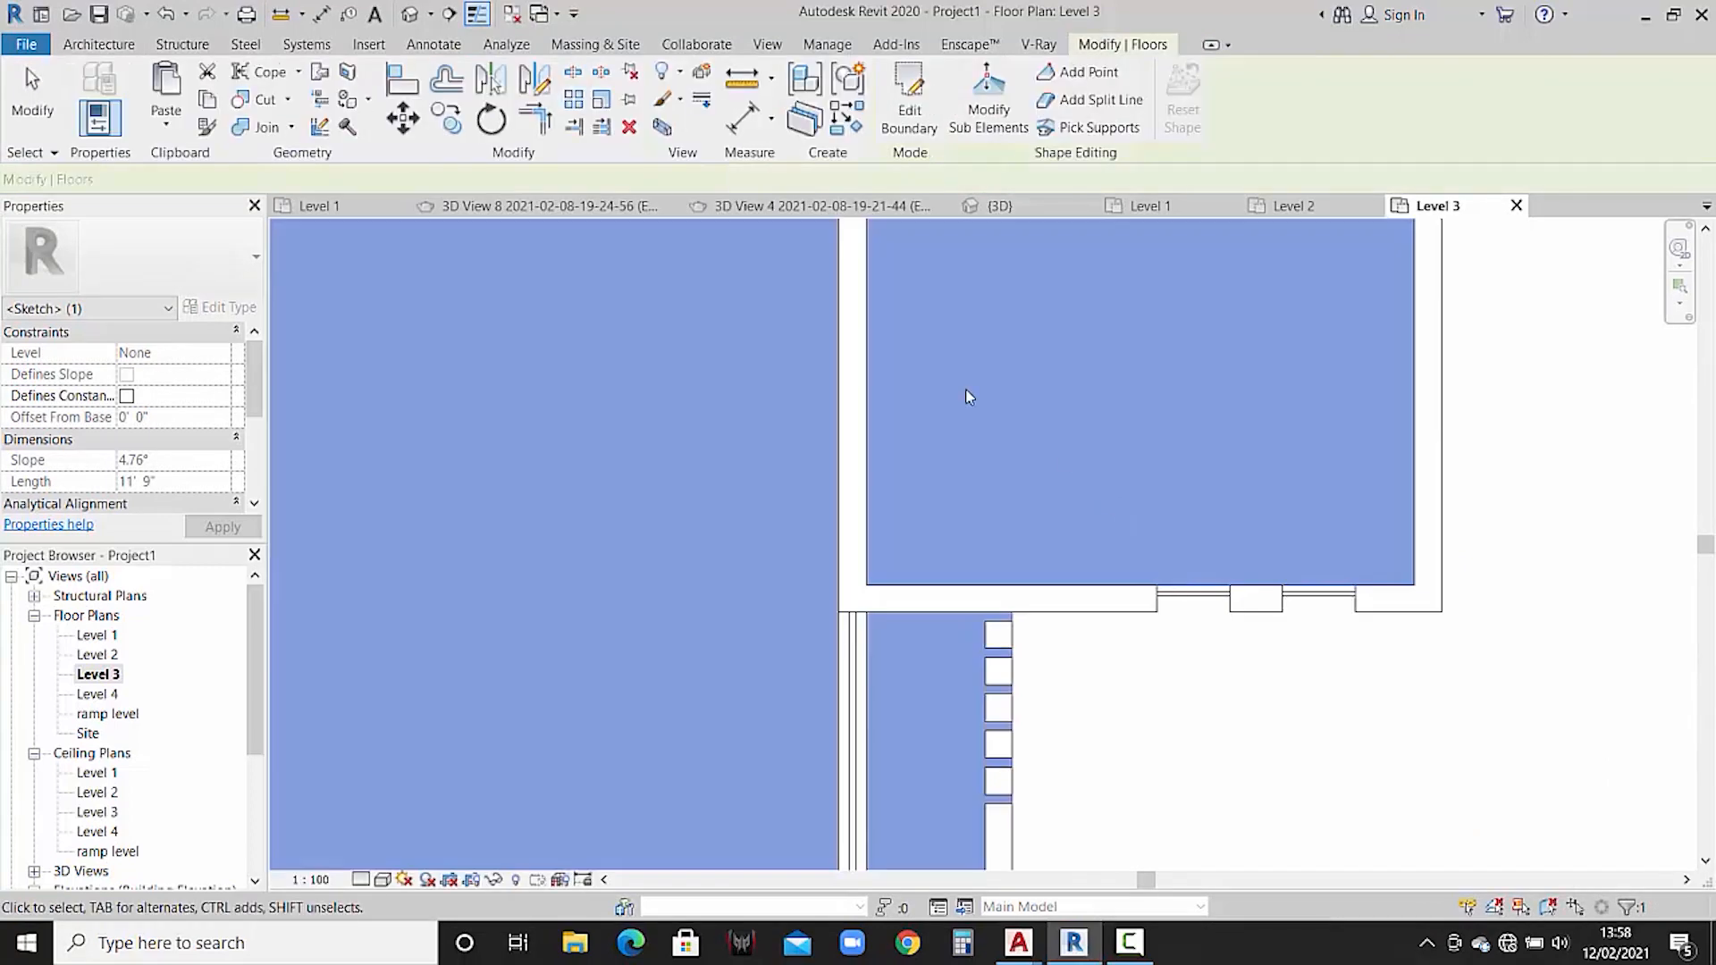
- Examine the tall windows in the 3D view, compare them with the reference rendering, and orient the model to the front
left_click(1026, 211)
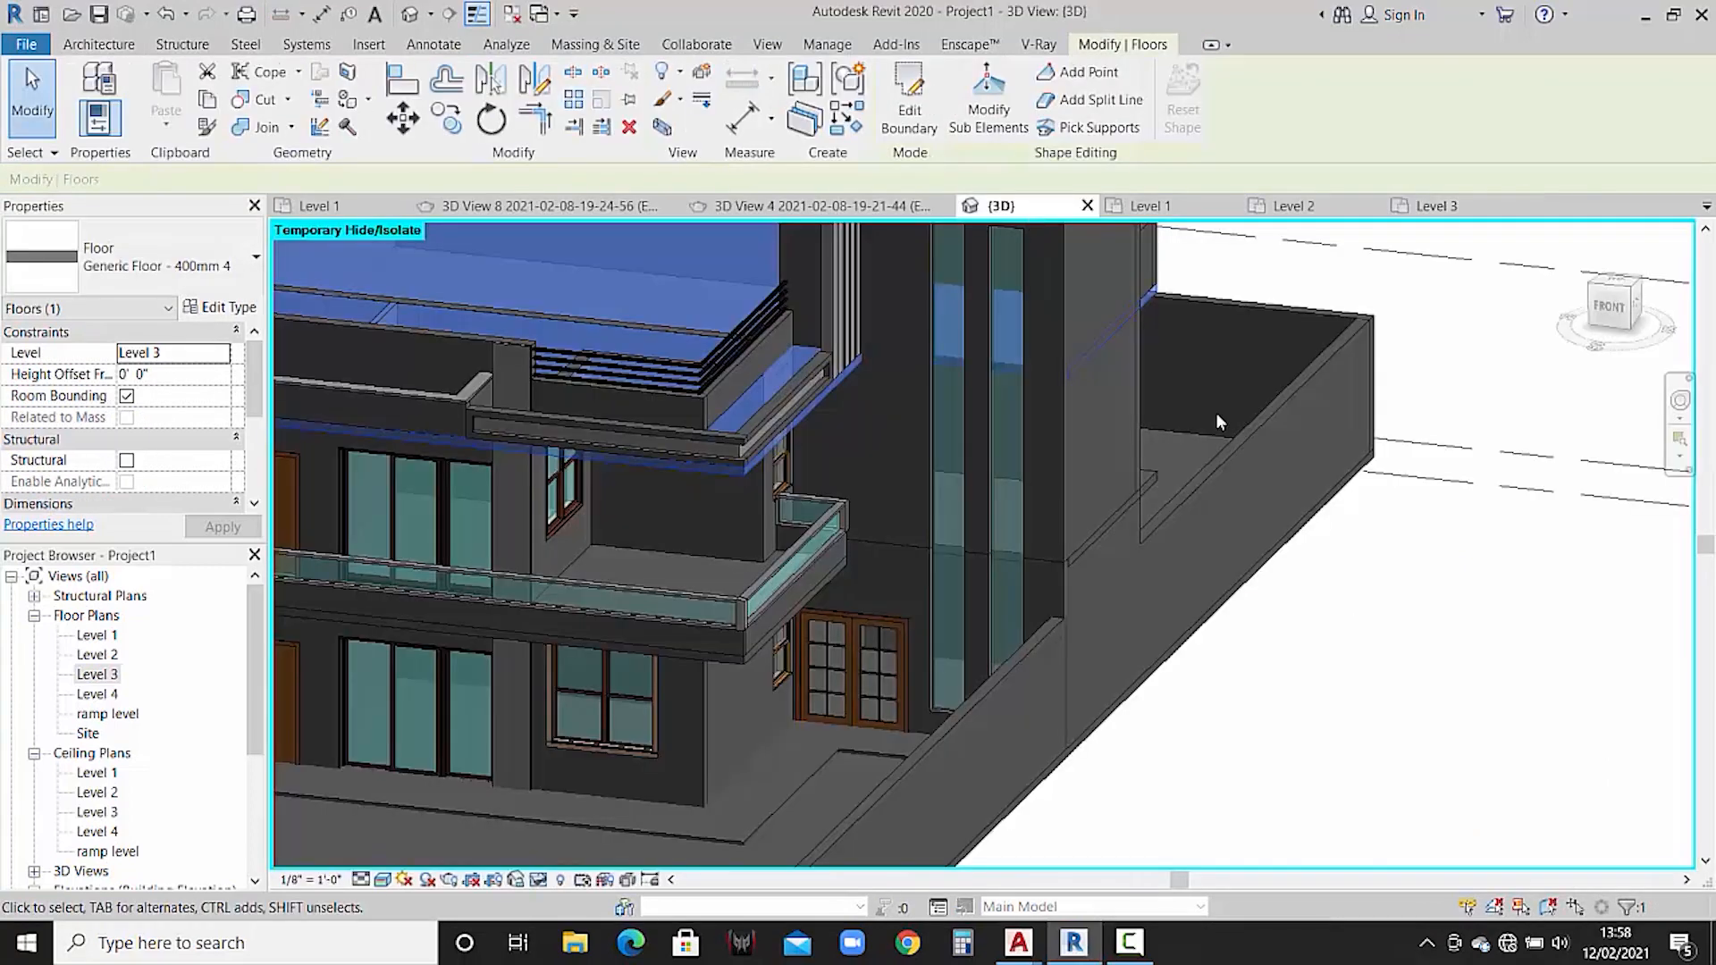
scroll(1010, 434, "down", 6)
key("Escape")
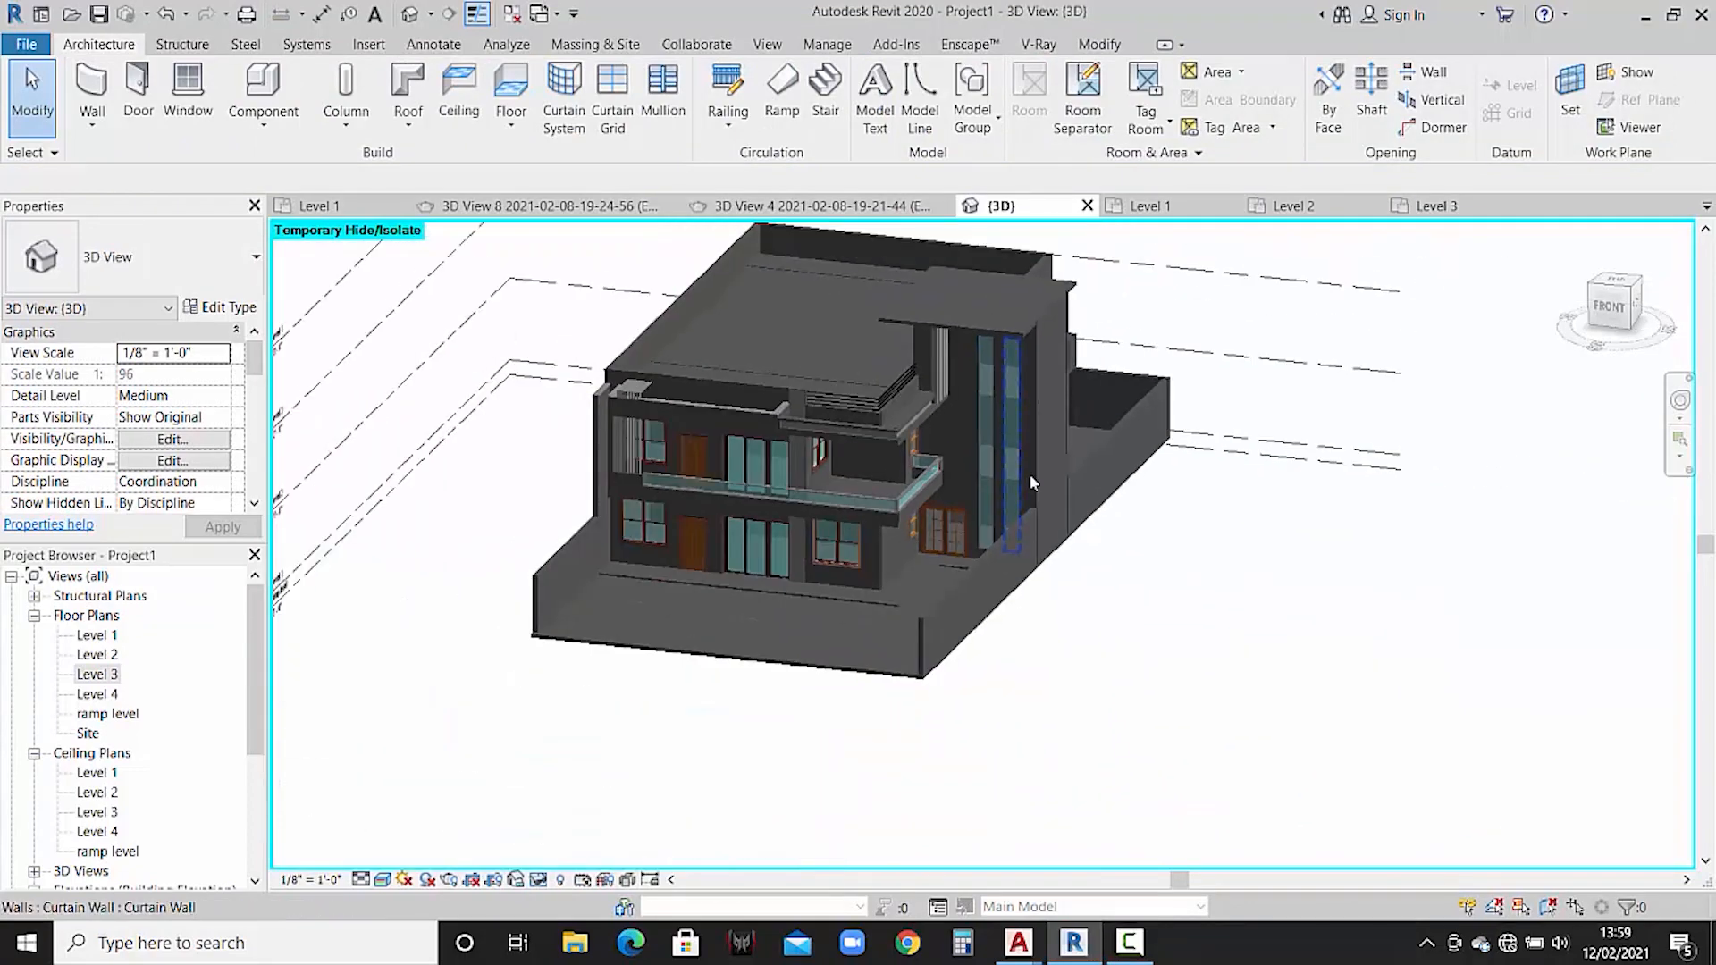
middle_click_drag(1030, 483, 1003, 570, "shift")
scroll(957, 468, "up", 5)
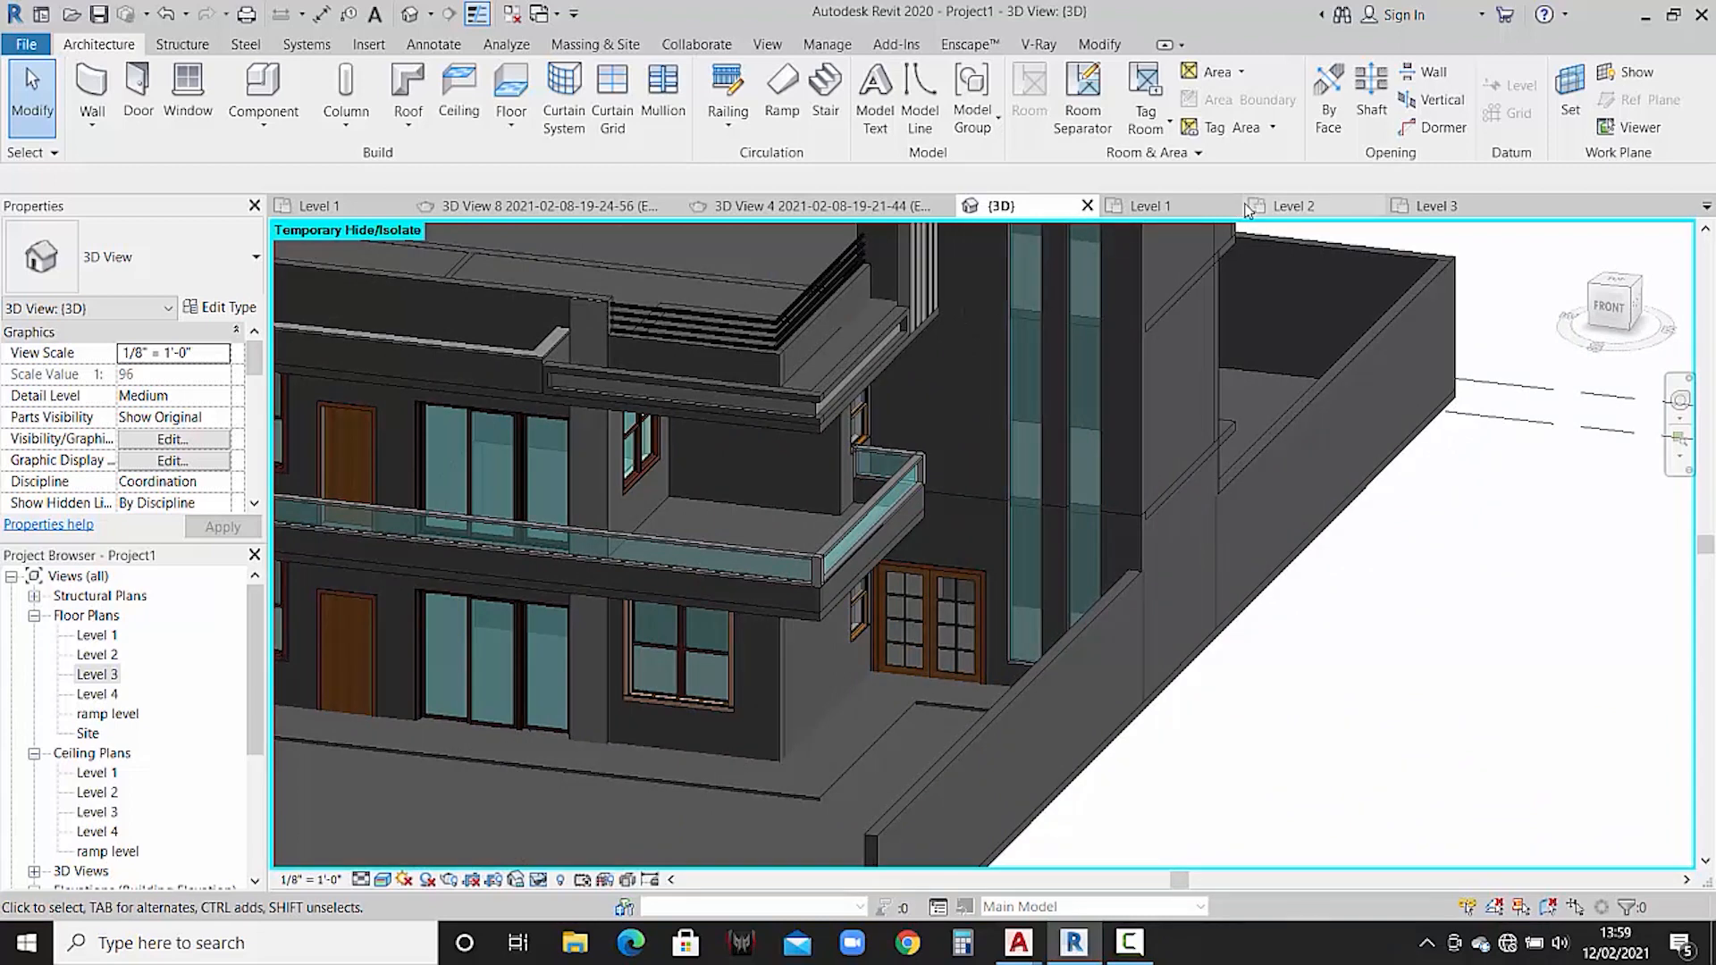
left_click(835, 208)
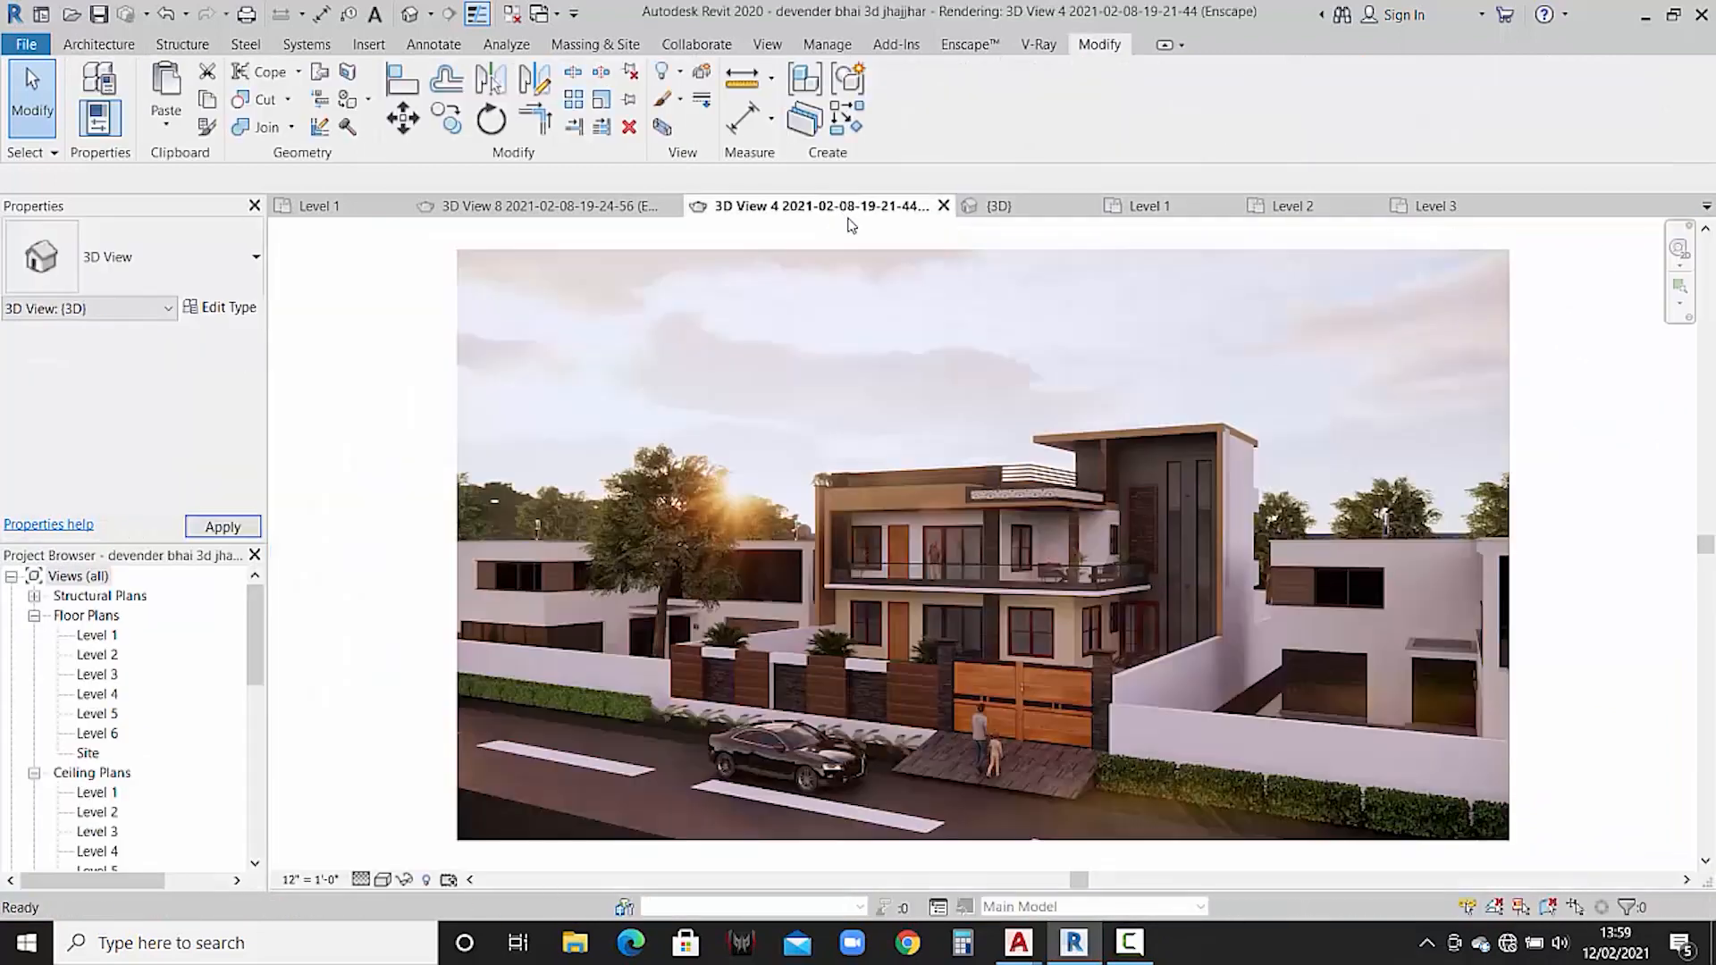
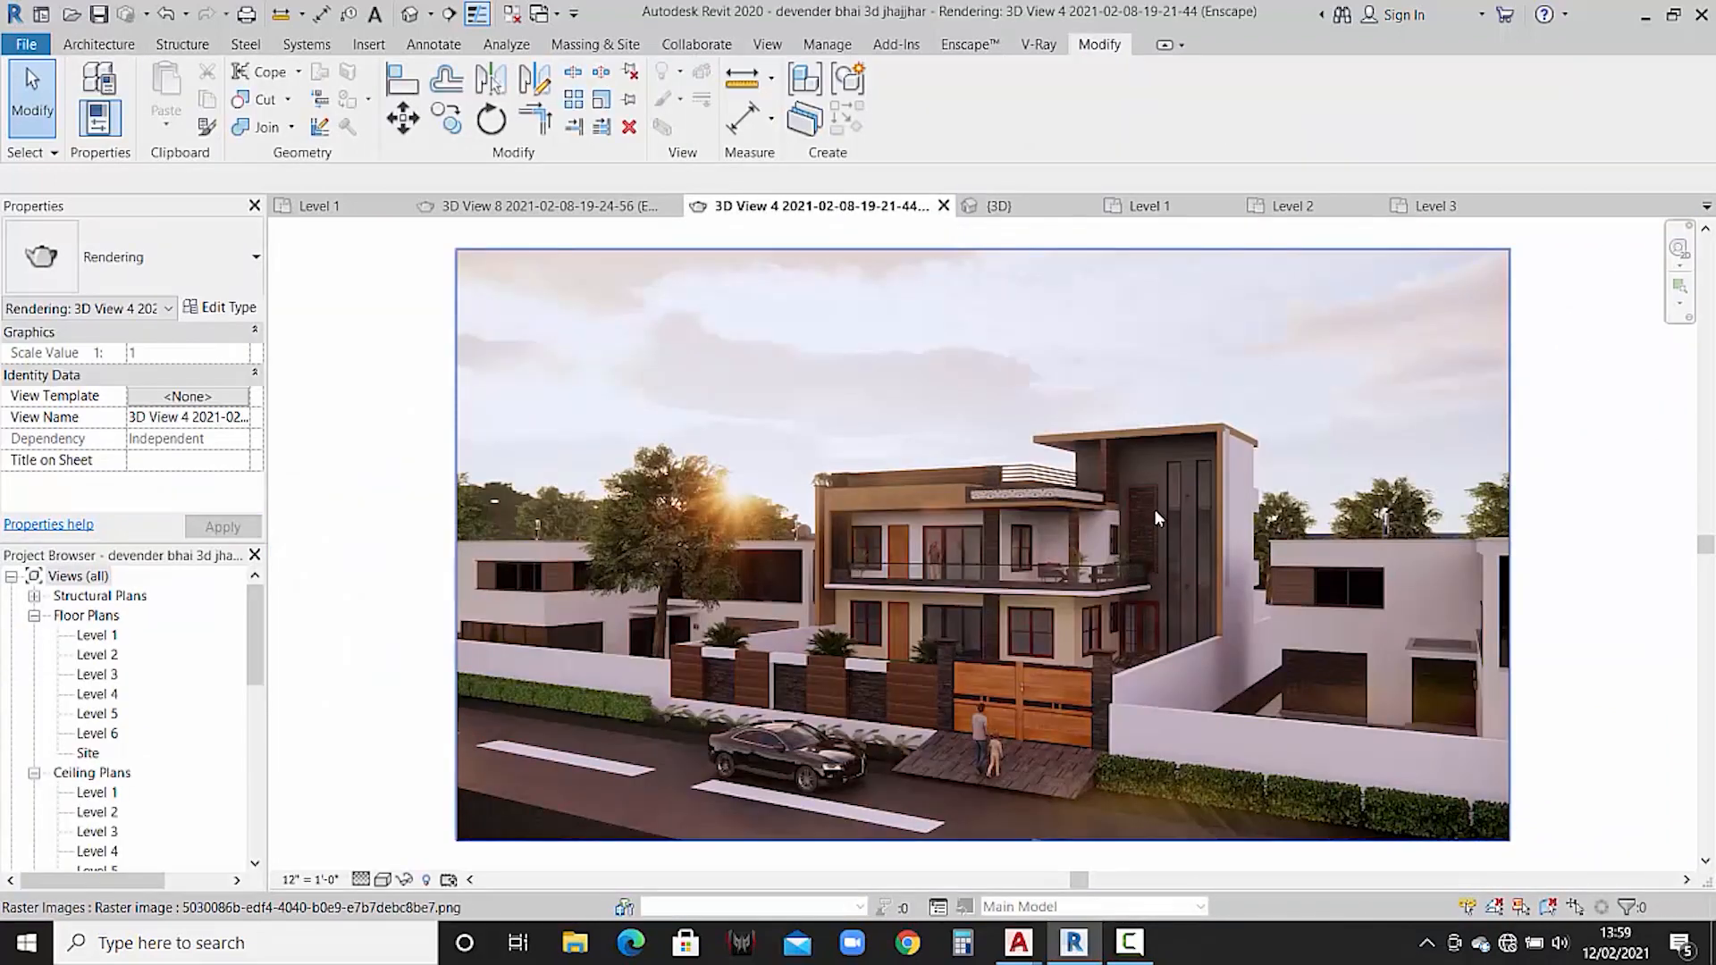
left_click(1137, 208)
left_click(1017, 211)
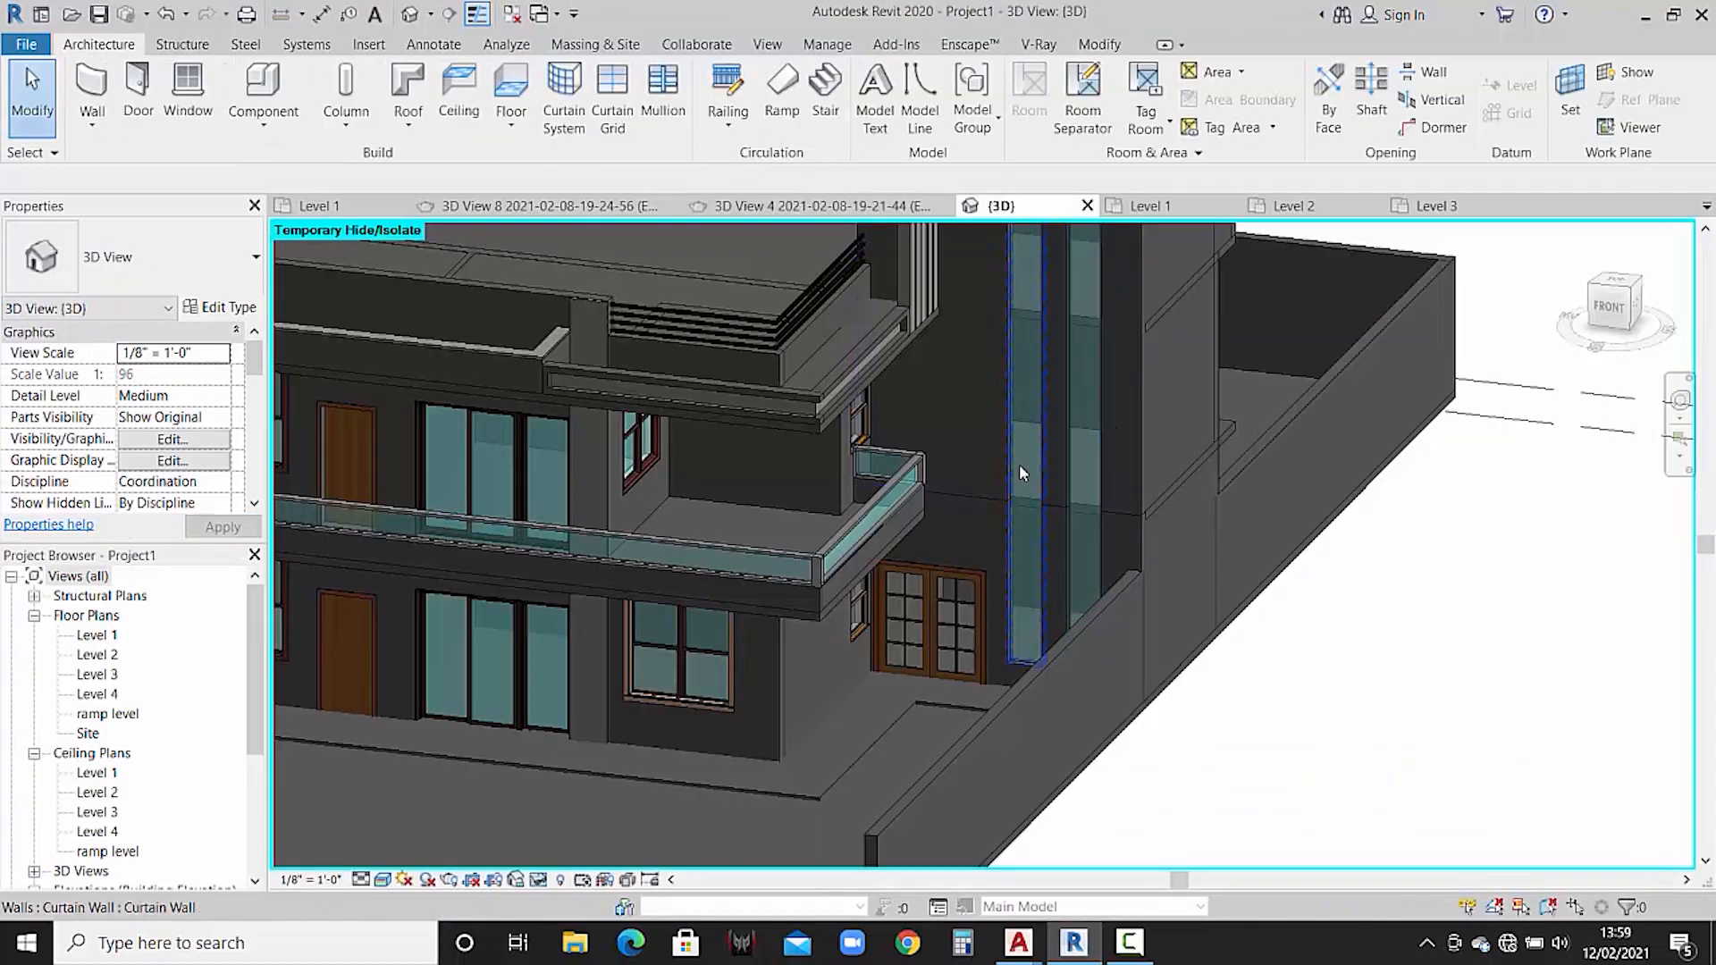
middle_click_drag(1019, 464, 1103, 325, "shift")
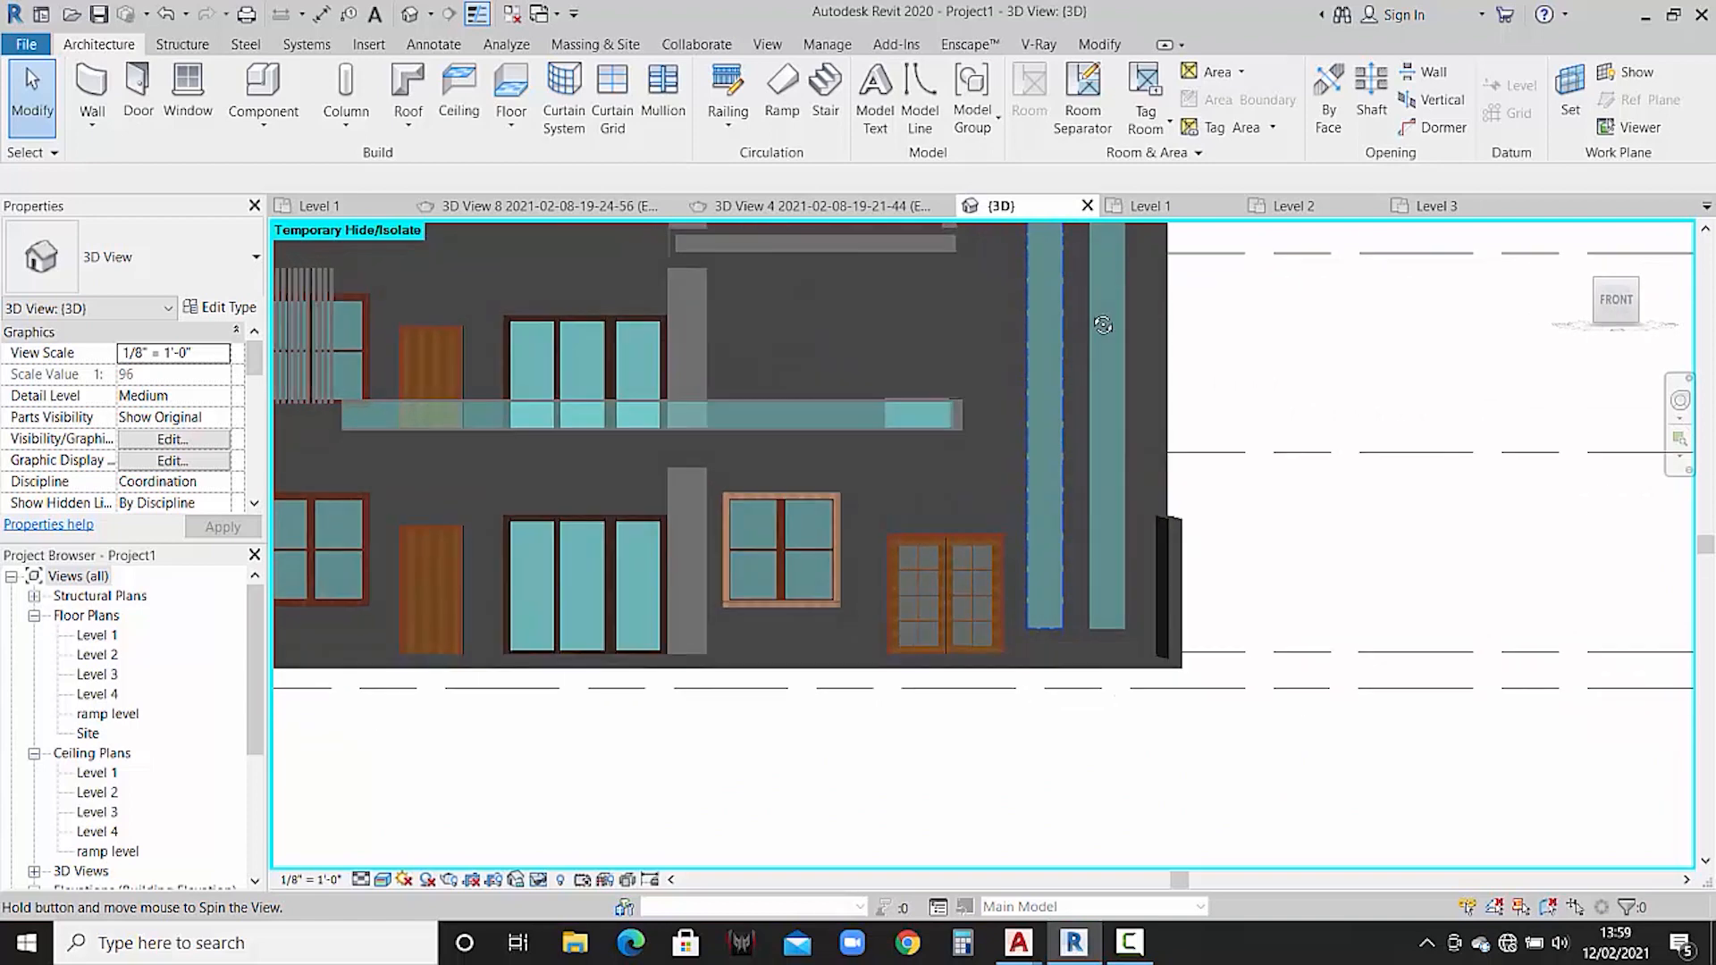
left_click(1623, 300)
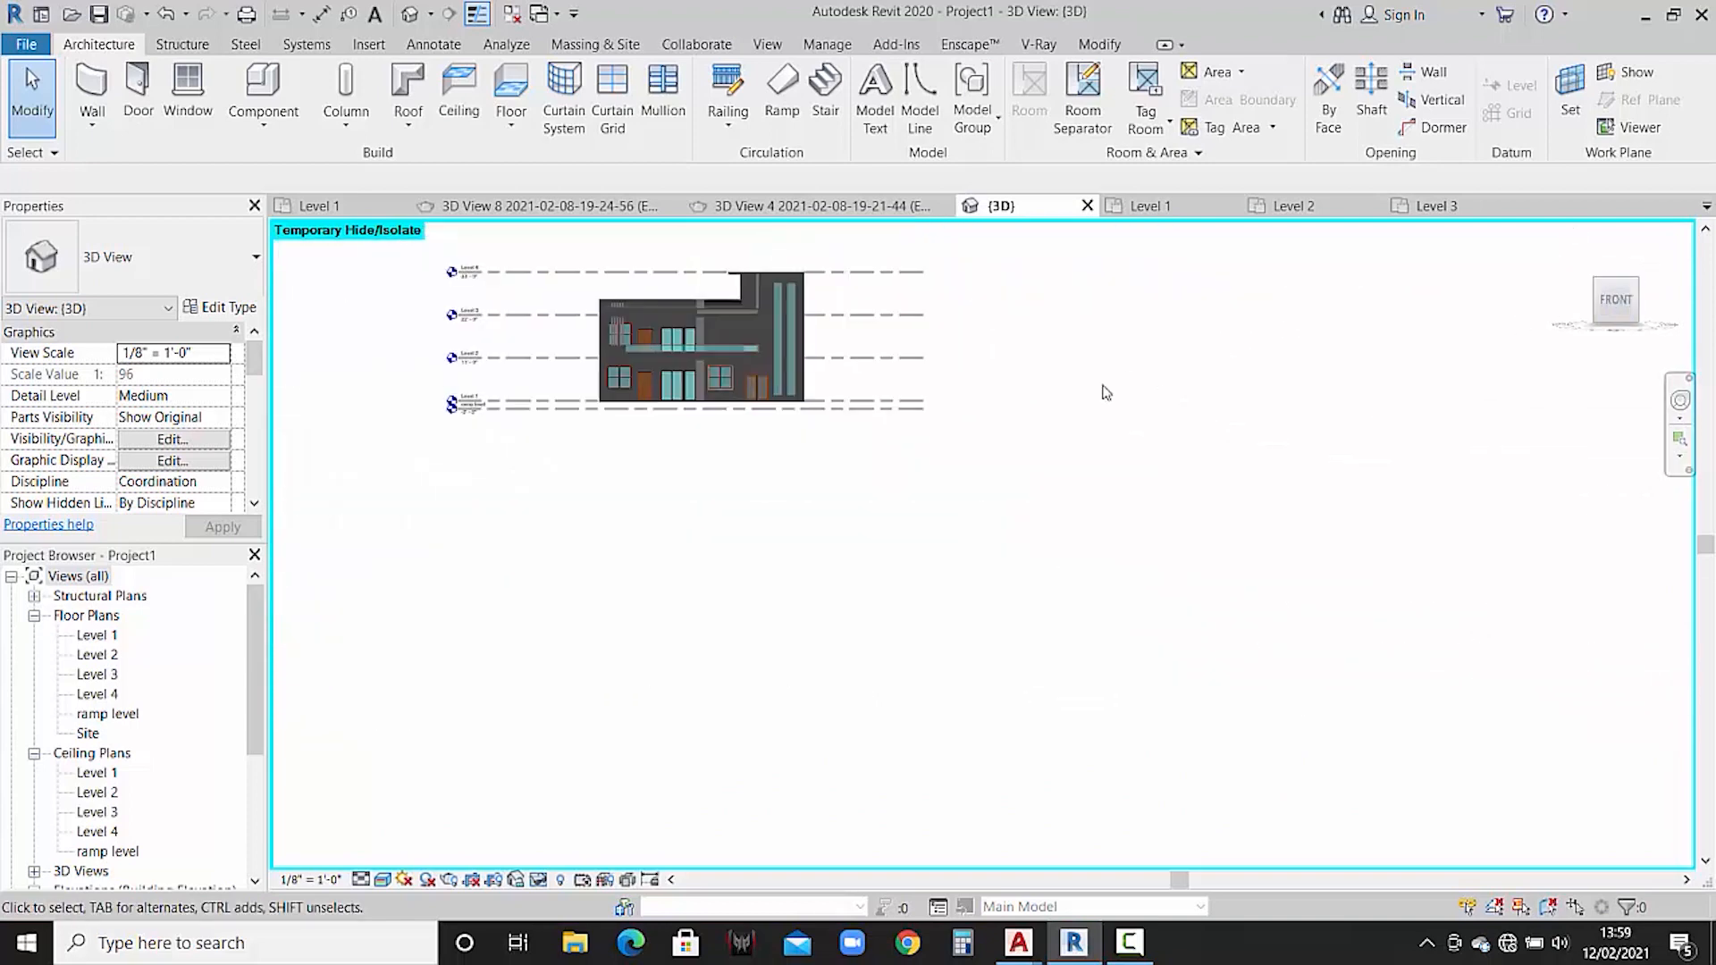
- Create a new in-place component in the Generic Models category with the name Generic Models 6
scroll(1129, 654, "up", 8)
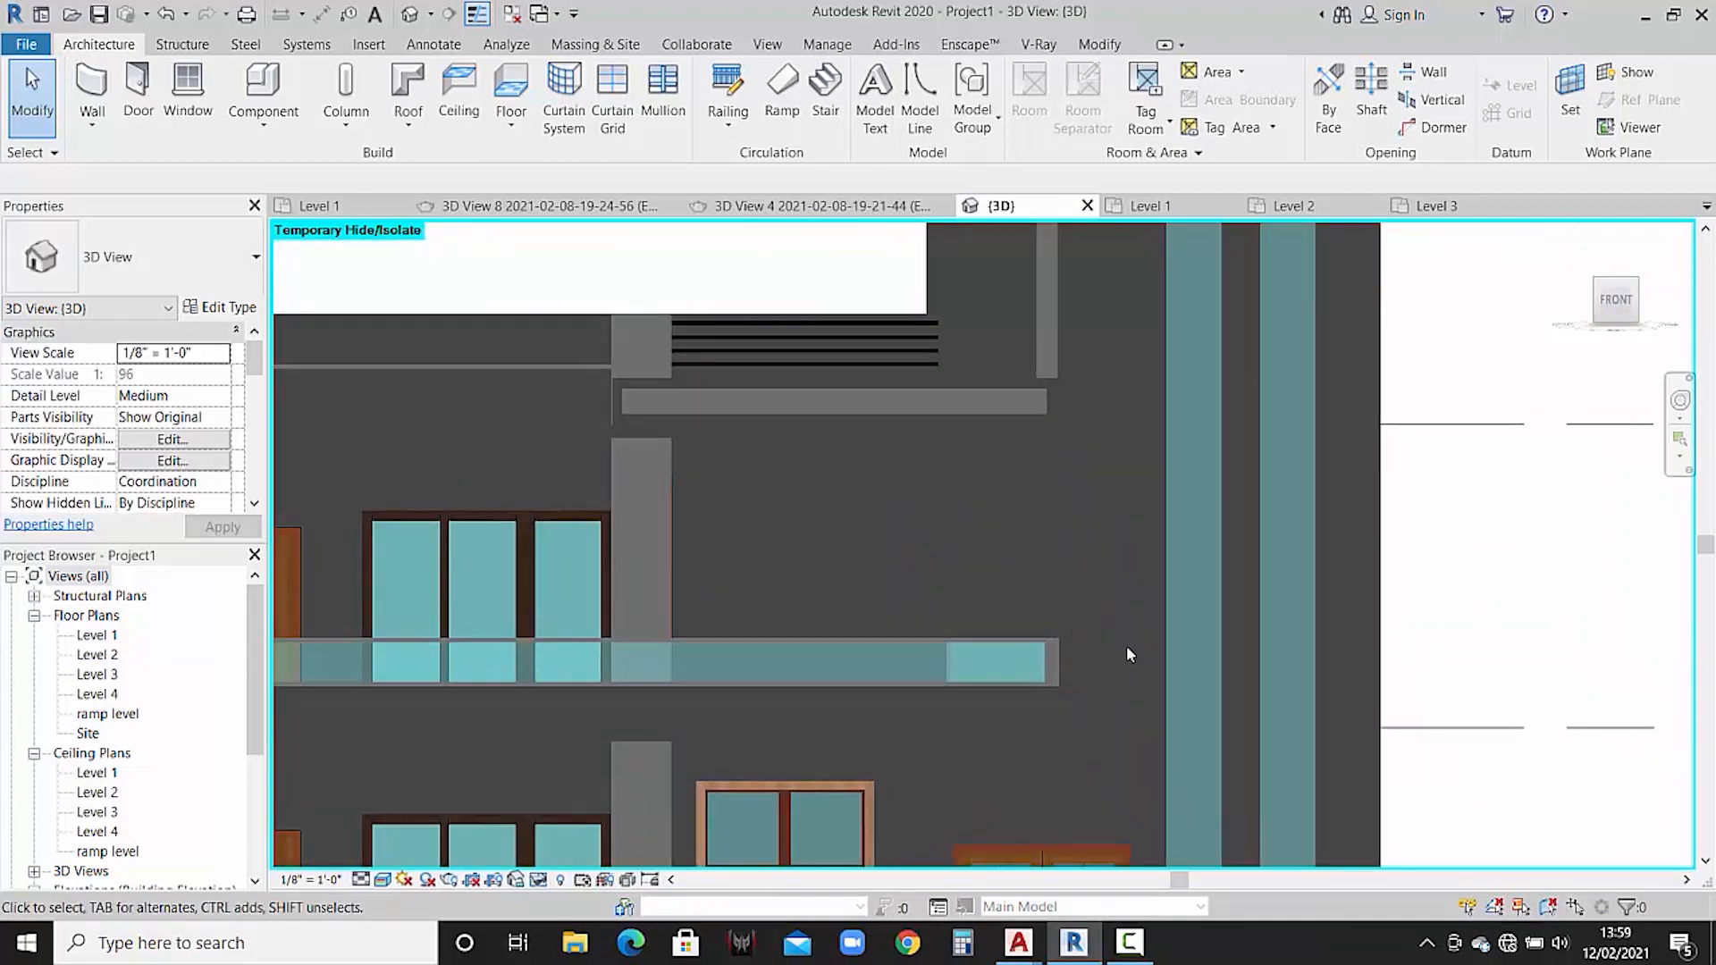
middle_click_drag(1129, 655, 1084, 664)
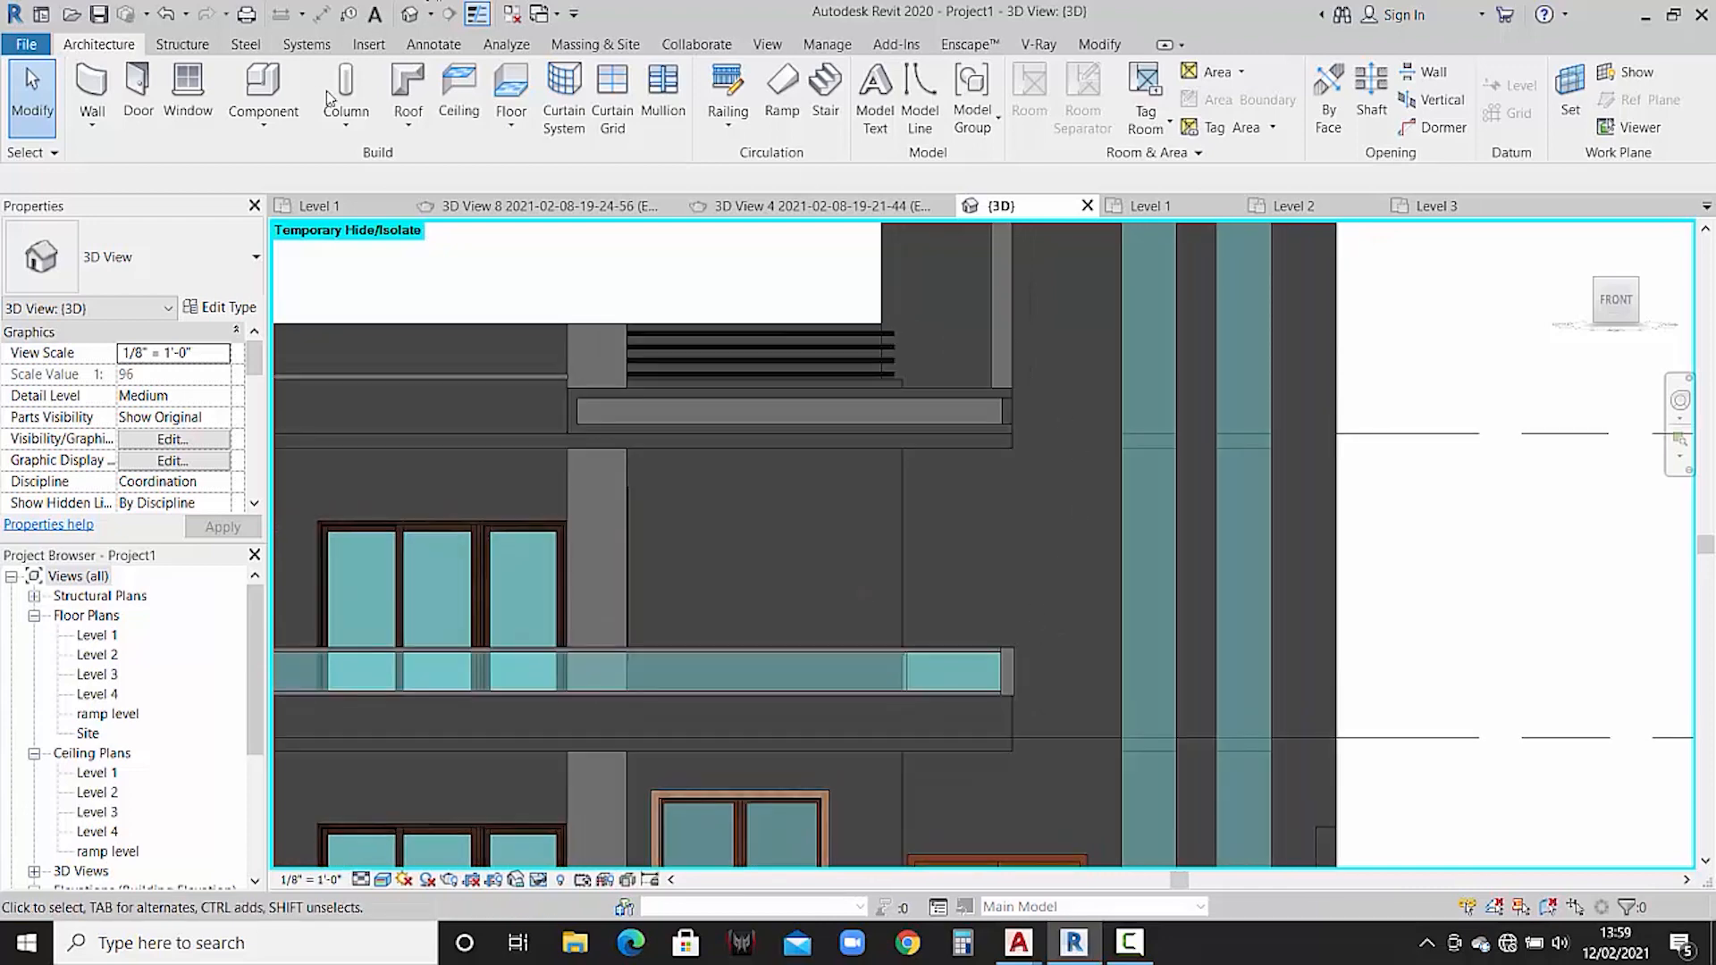
left_click(273, 136)
left_click(286, 211)
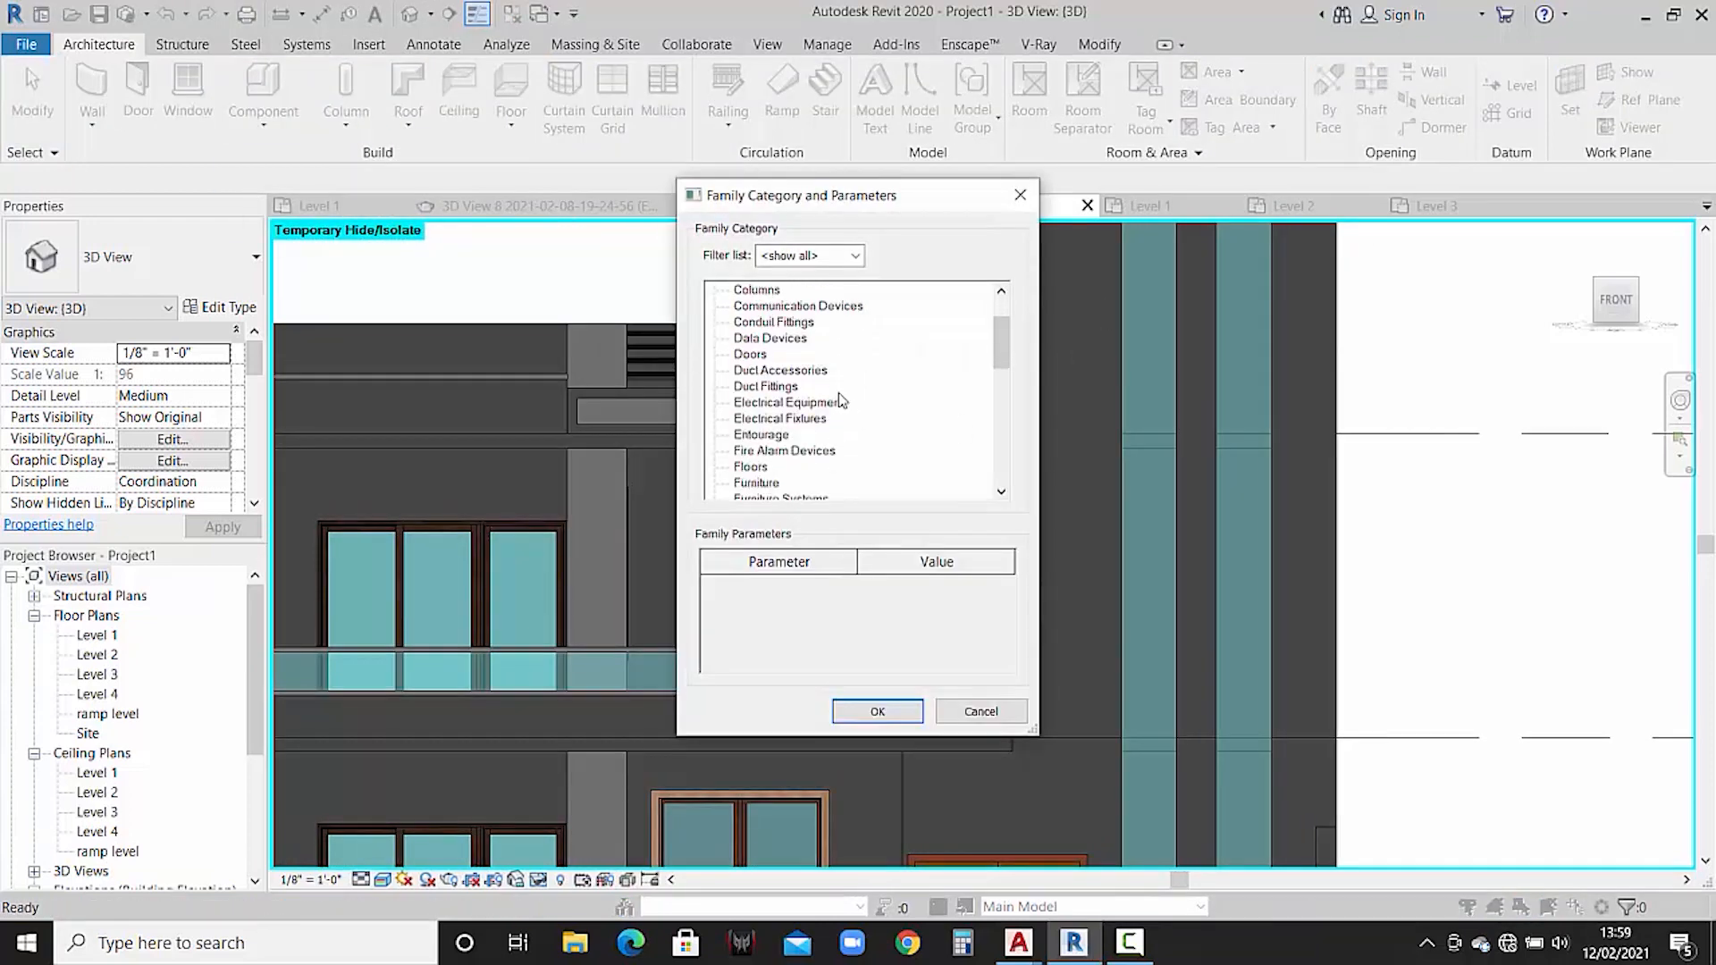
scroll(840, 399, "down", 4)
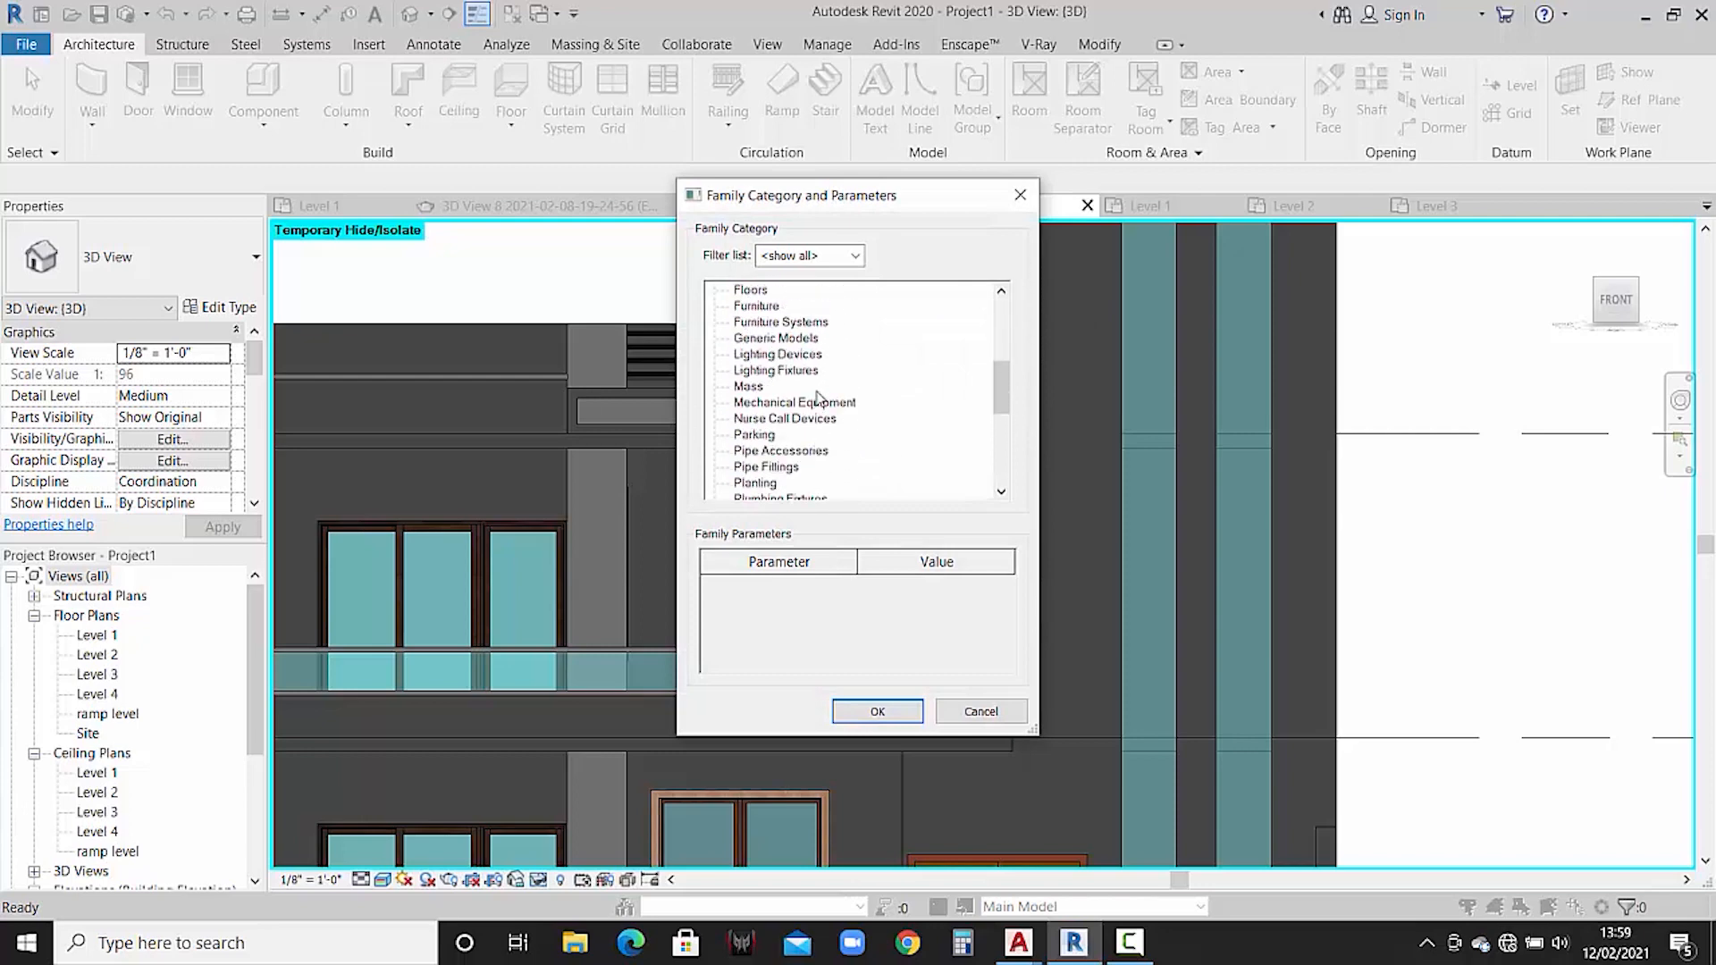
scroll(810, 394, "up", 1)
left_click(877, 712)
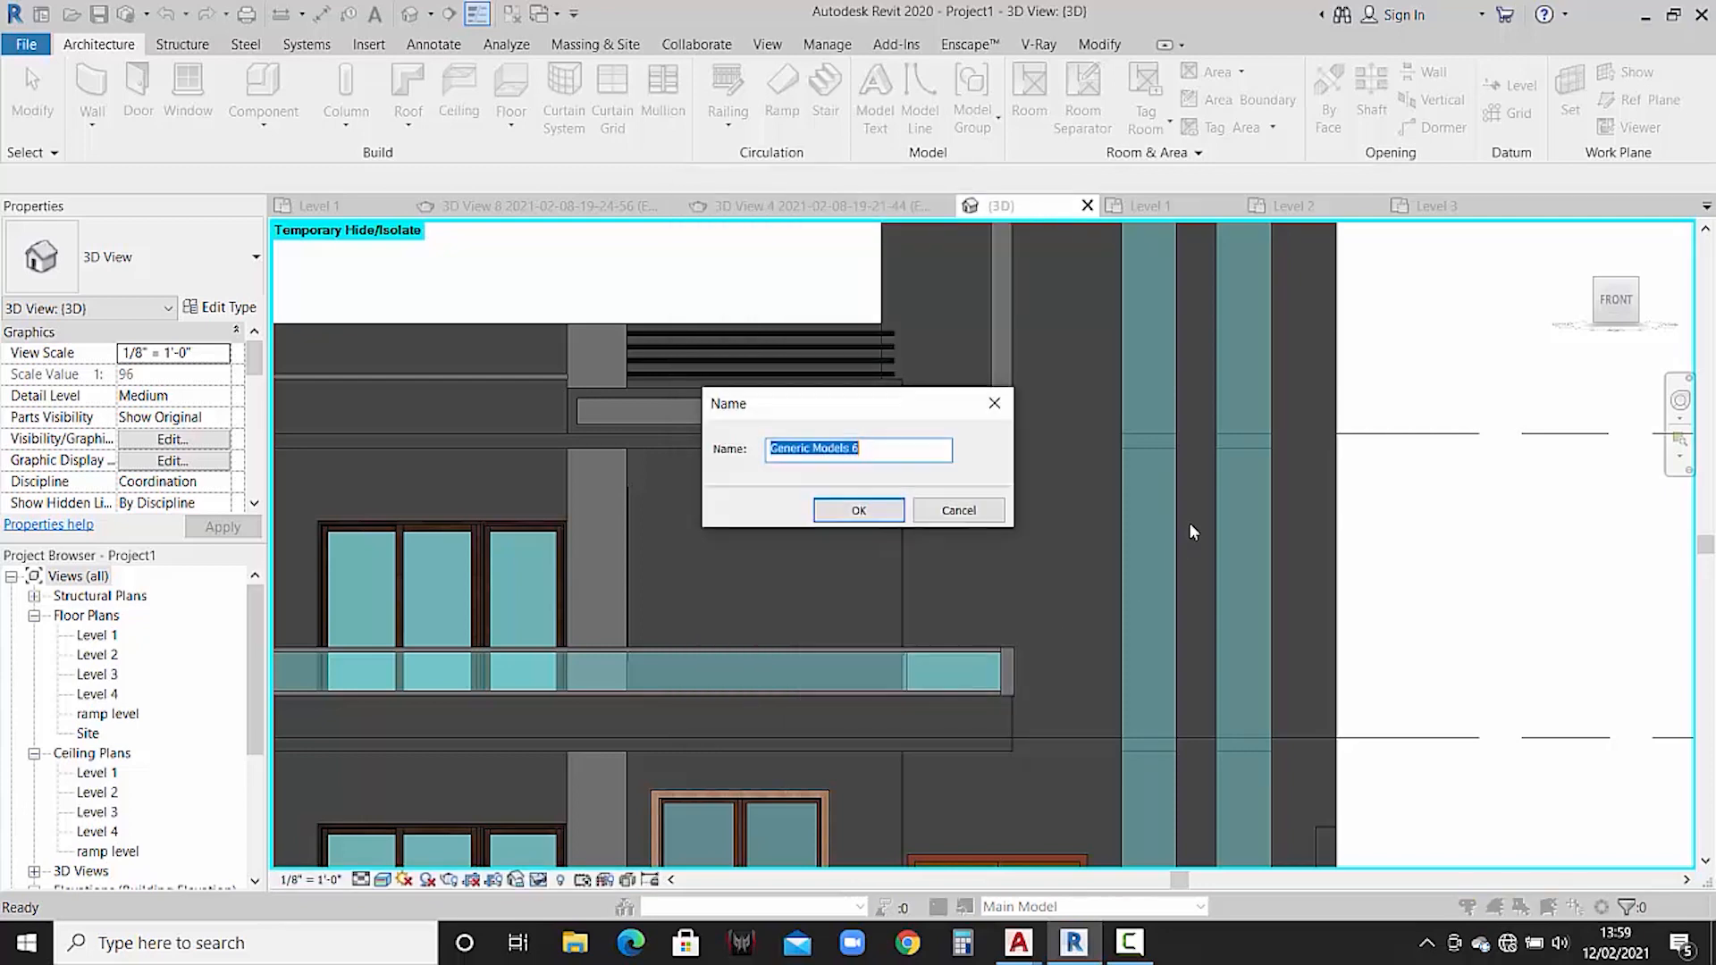
left_click(859, 511)
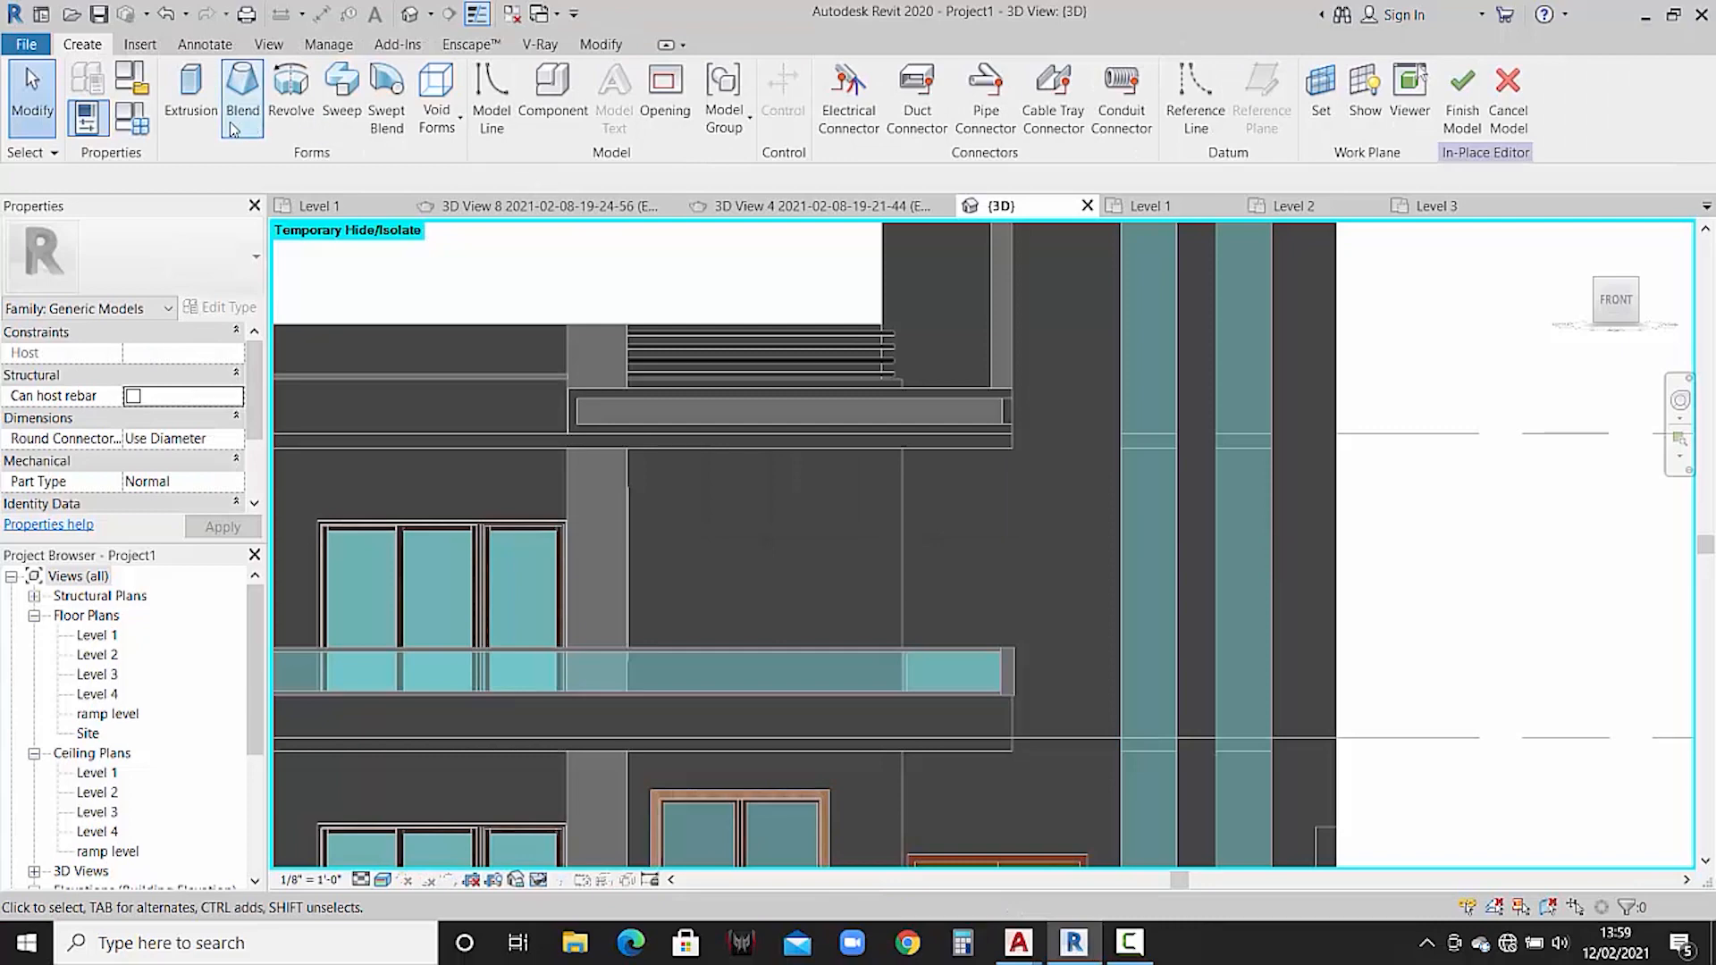
- Start an extrusion with its work plane on the front face of the wall with the tall windows, and return to the front view
left_click(190, 93)
left_click(968, 89)
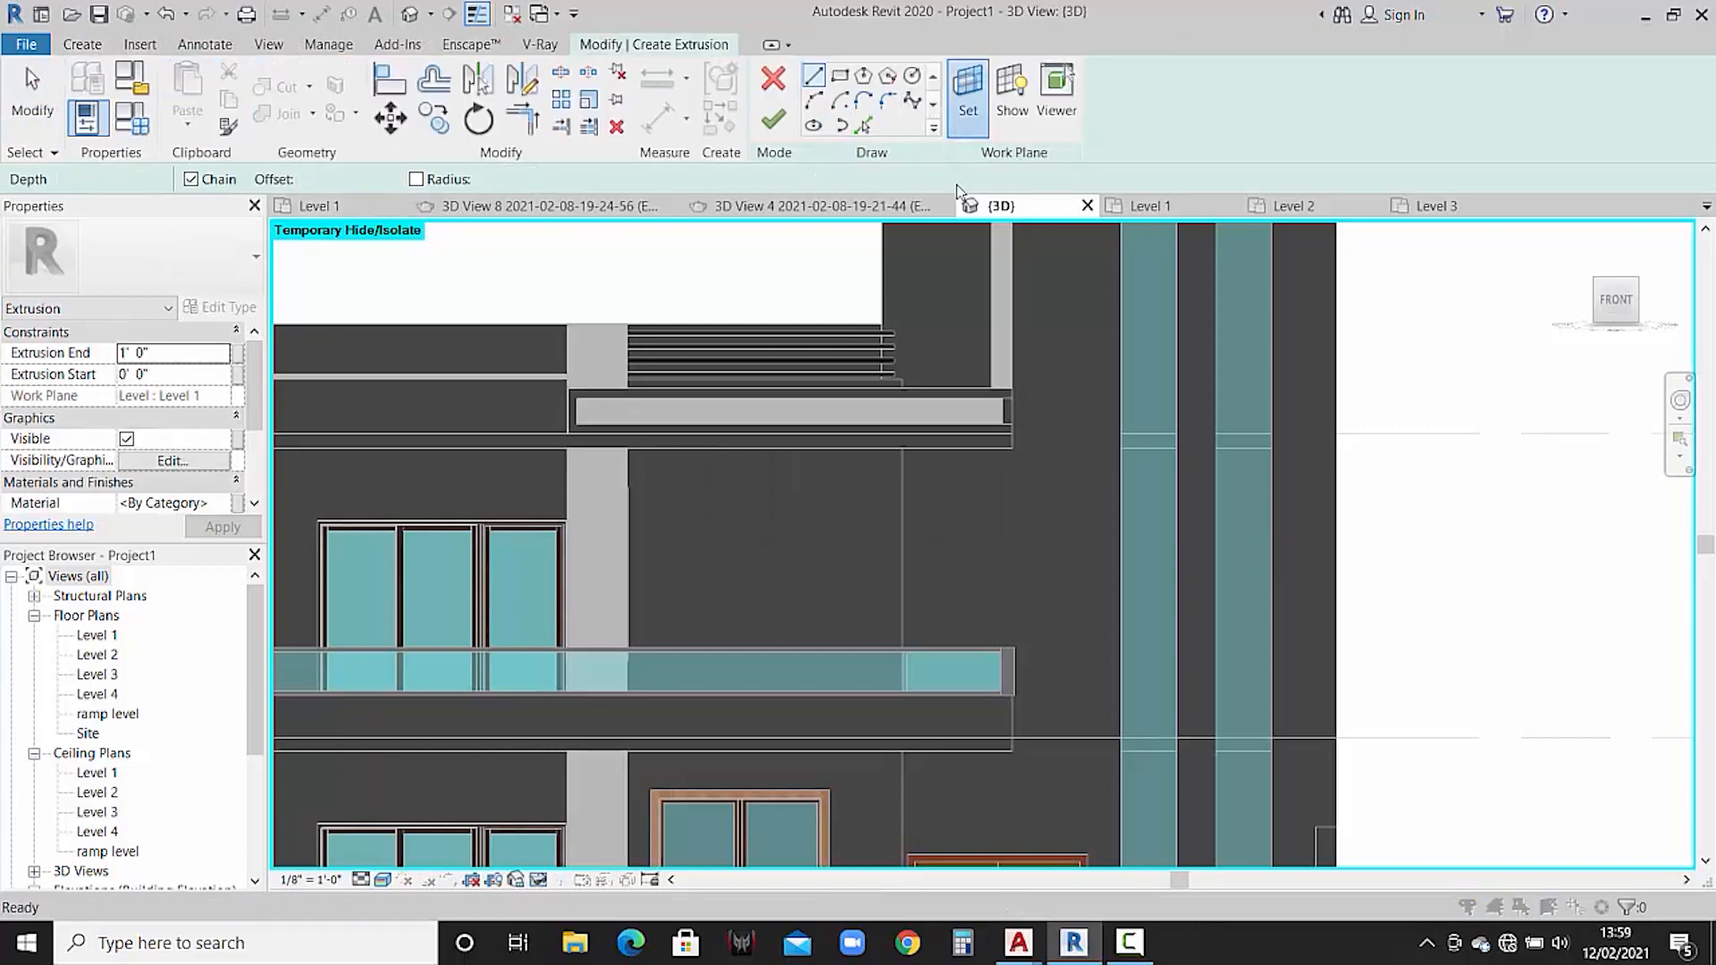
left_click(801, 601)
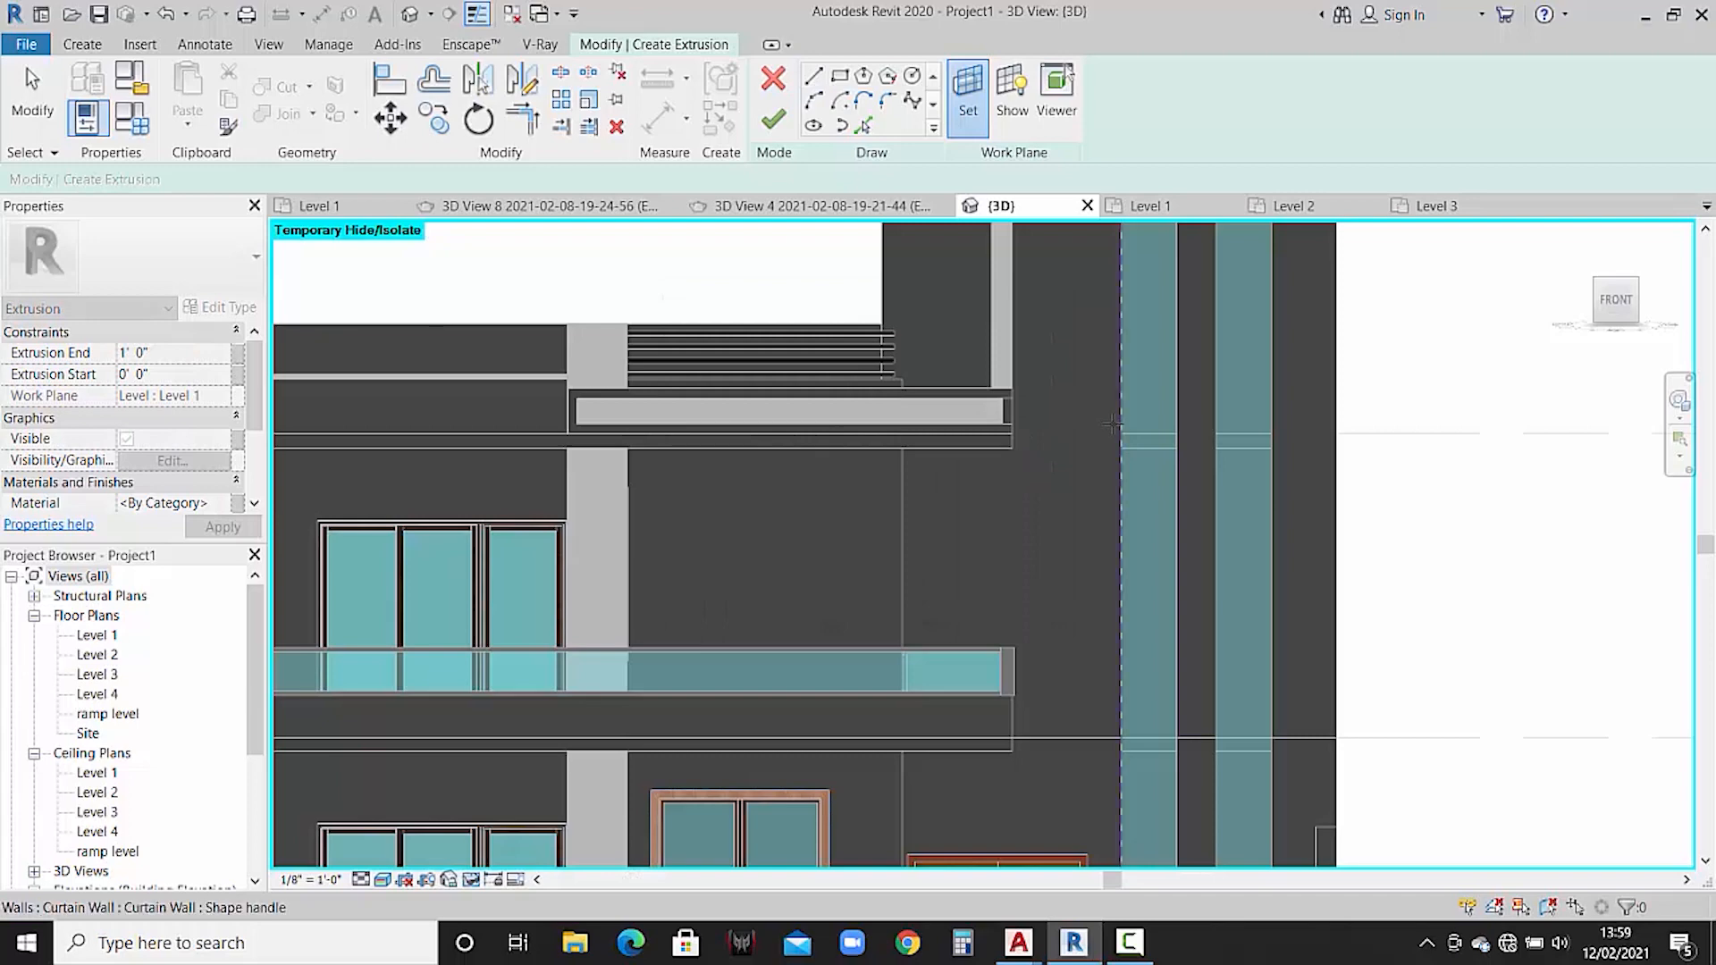
middle_click_drag(1113, 423, 1008, 529, "shift")
left_click(1015, 521)
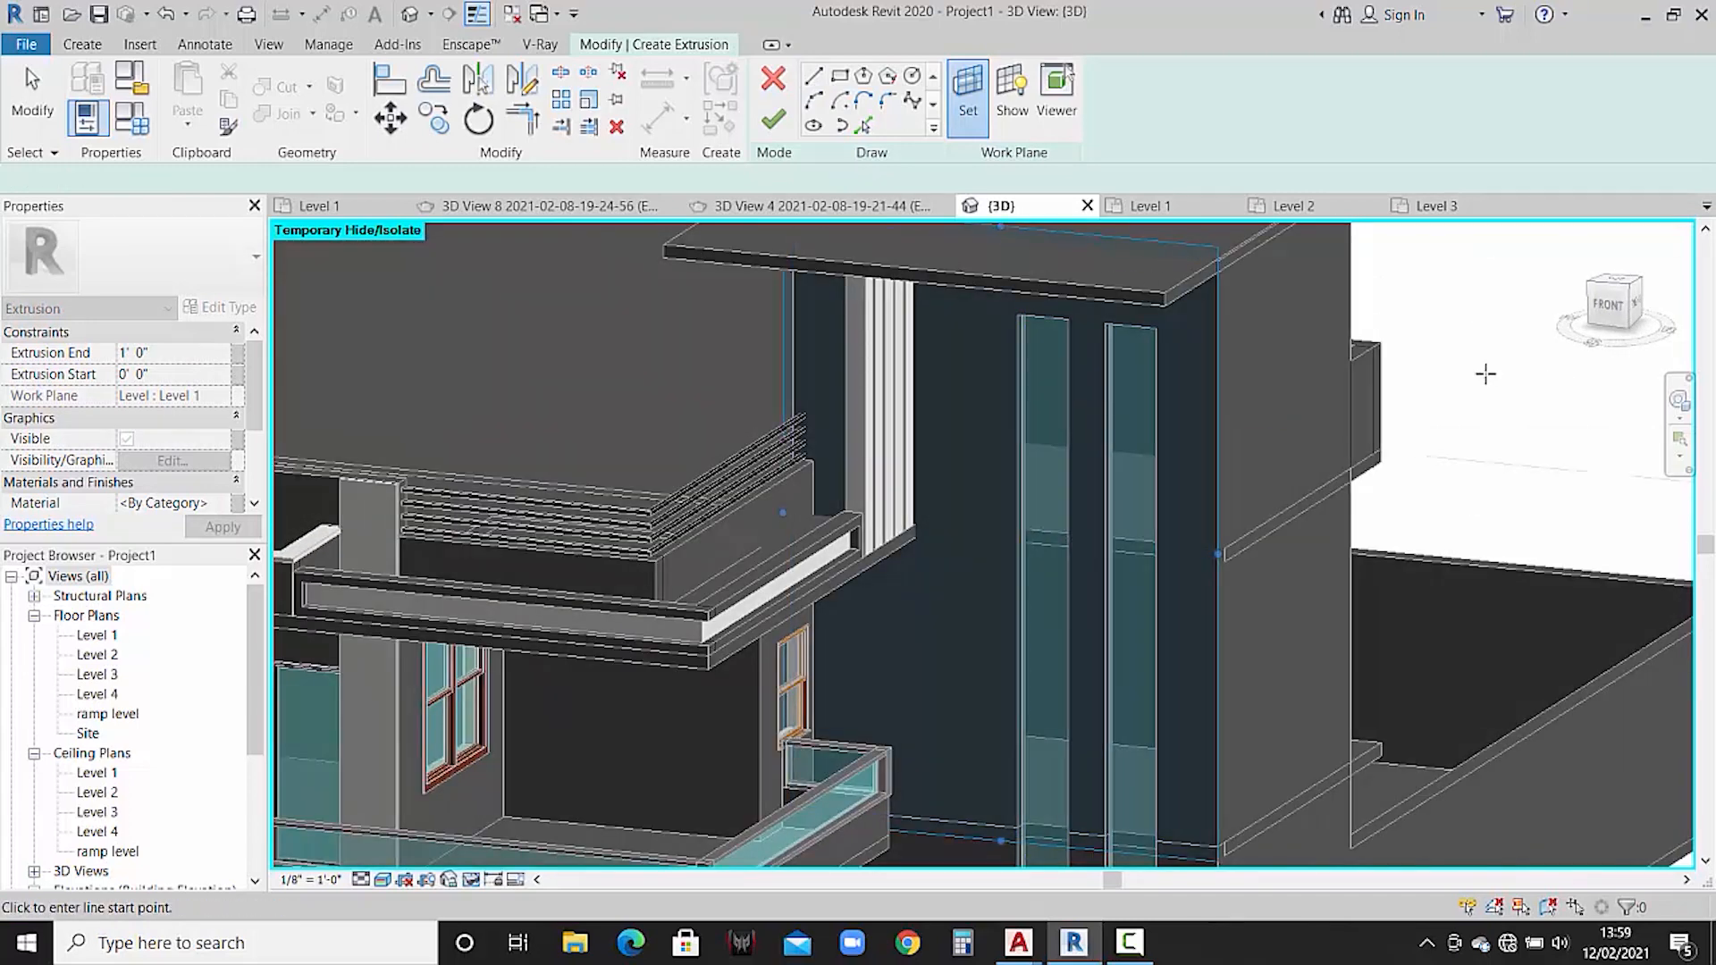
left_click(1609, 308)
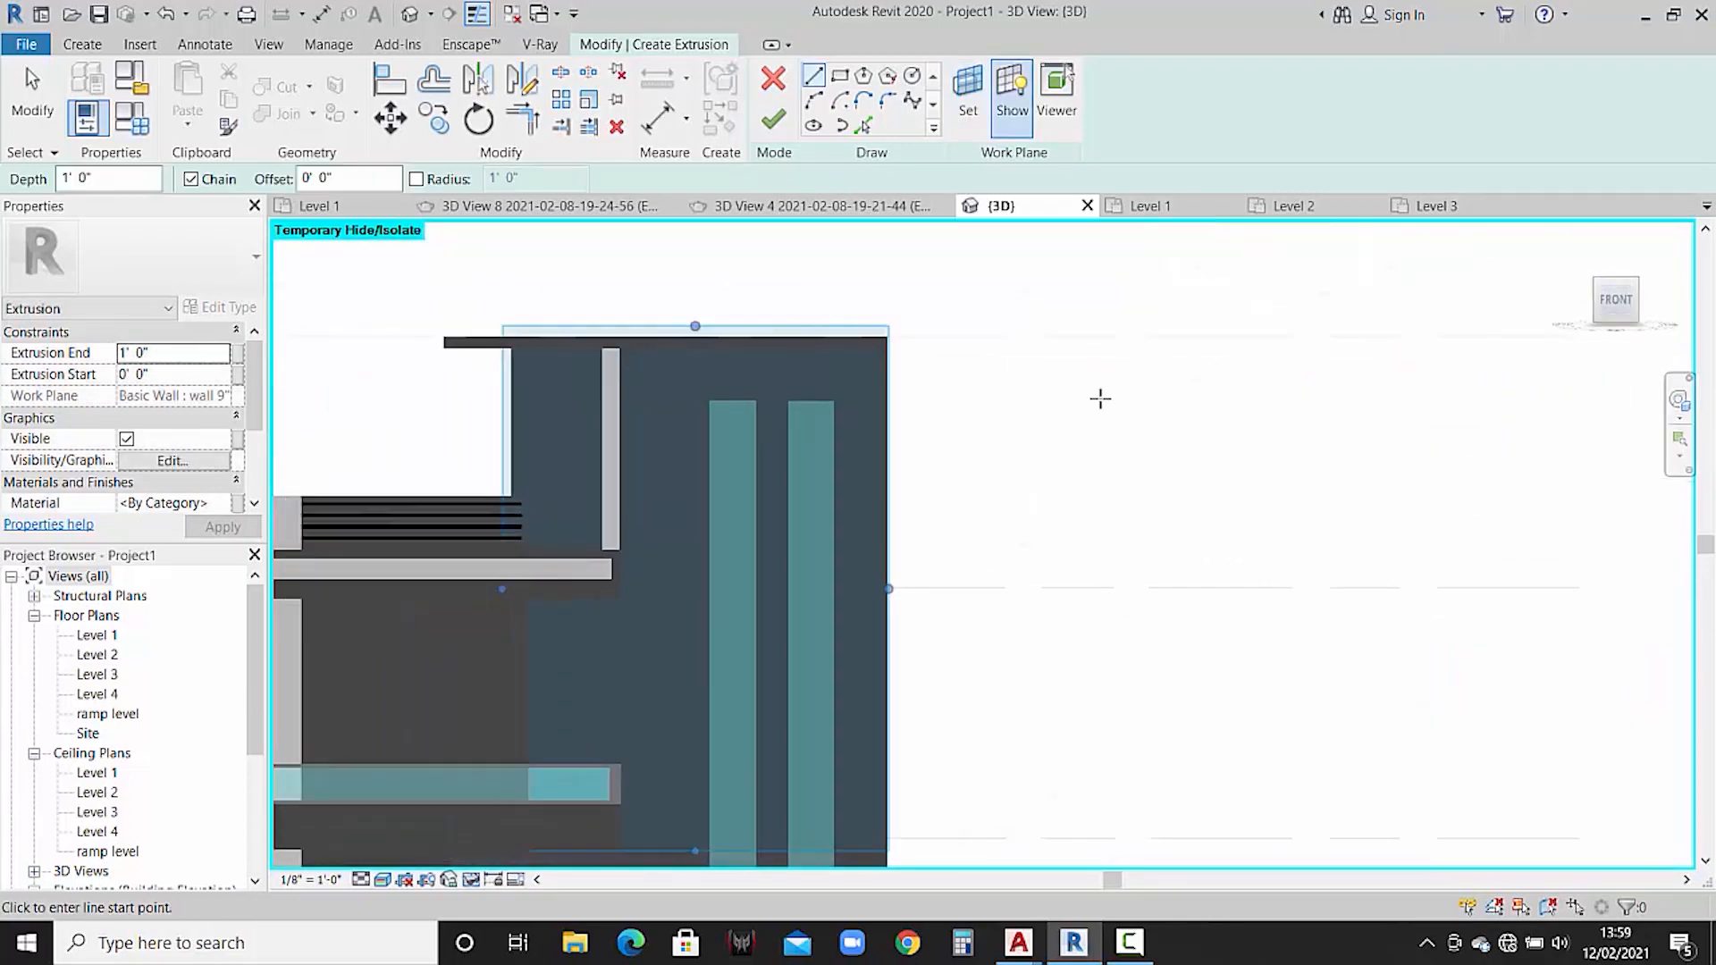
mouse_move(643, 406)
middle_mouse_down()
mouse_move(903, 364)
mouse_move(996, 233)
middle_mouse_up()
- Sketch a rectangle about 5' wide beside the tall windows, from the balcony slab's underside to just above the upper parapet band
left_click(839, 75)
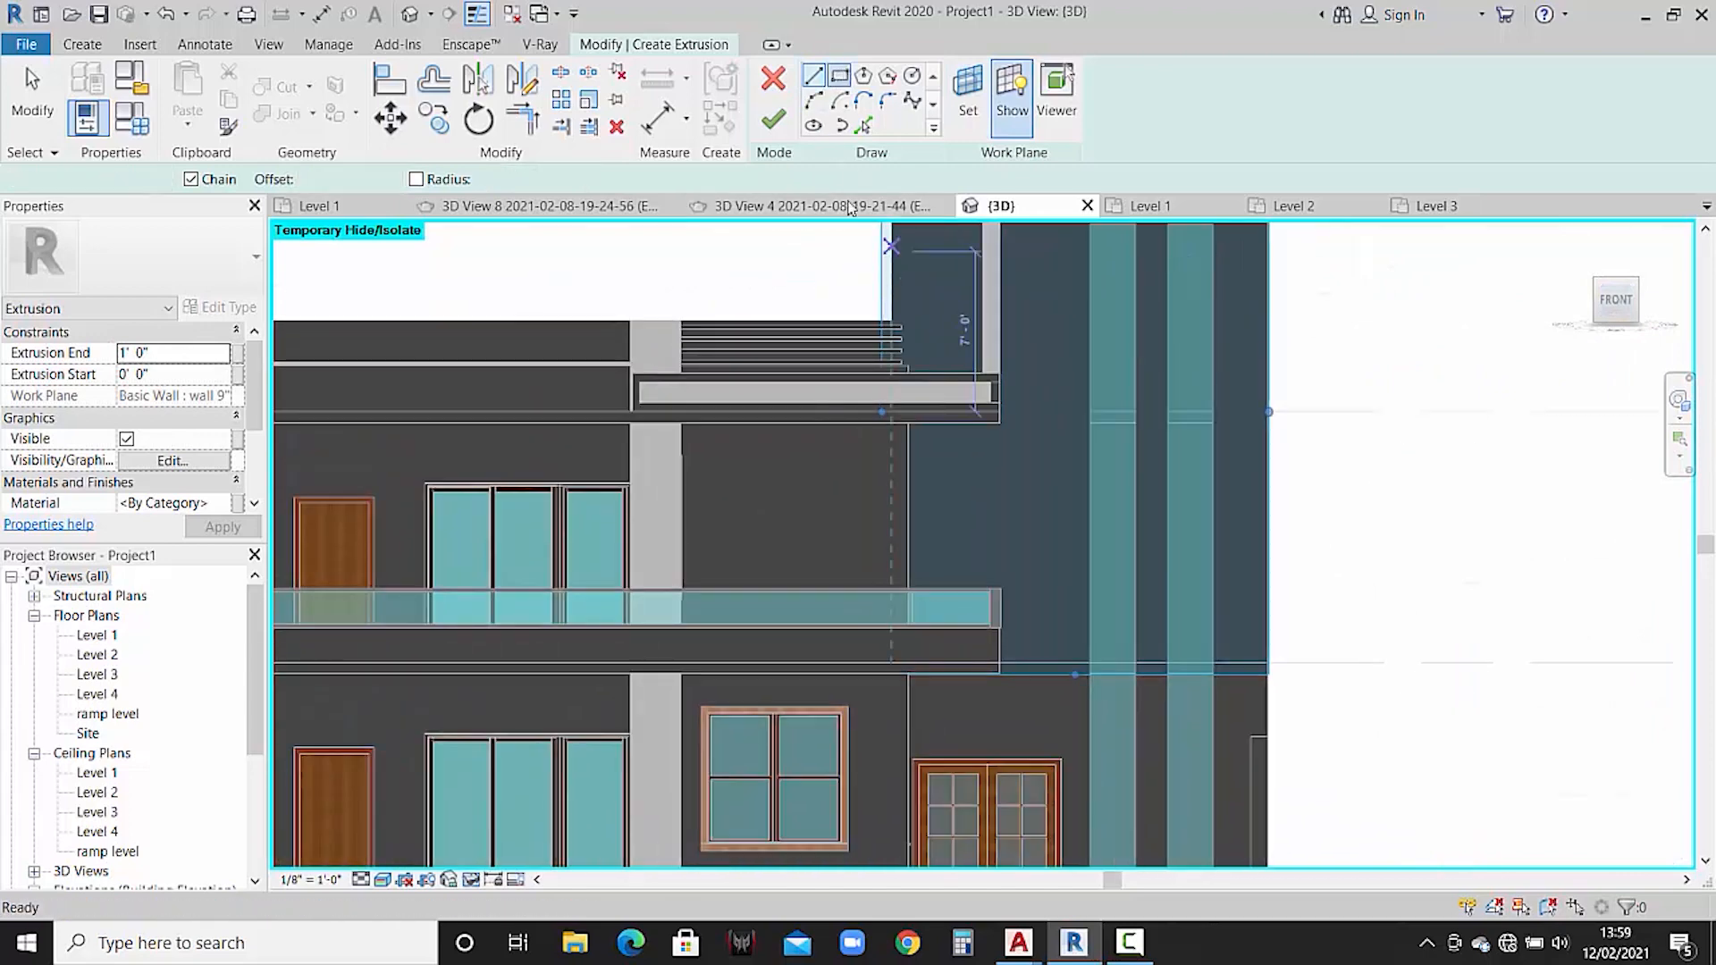
middle_click_drag(1019, 567, 984, 582)
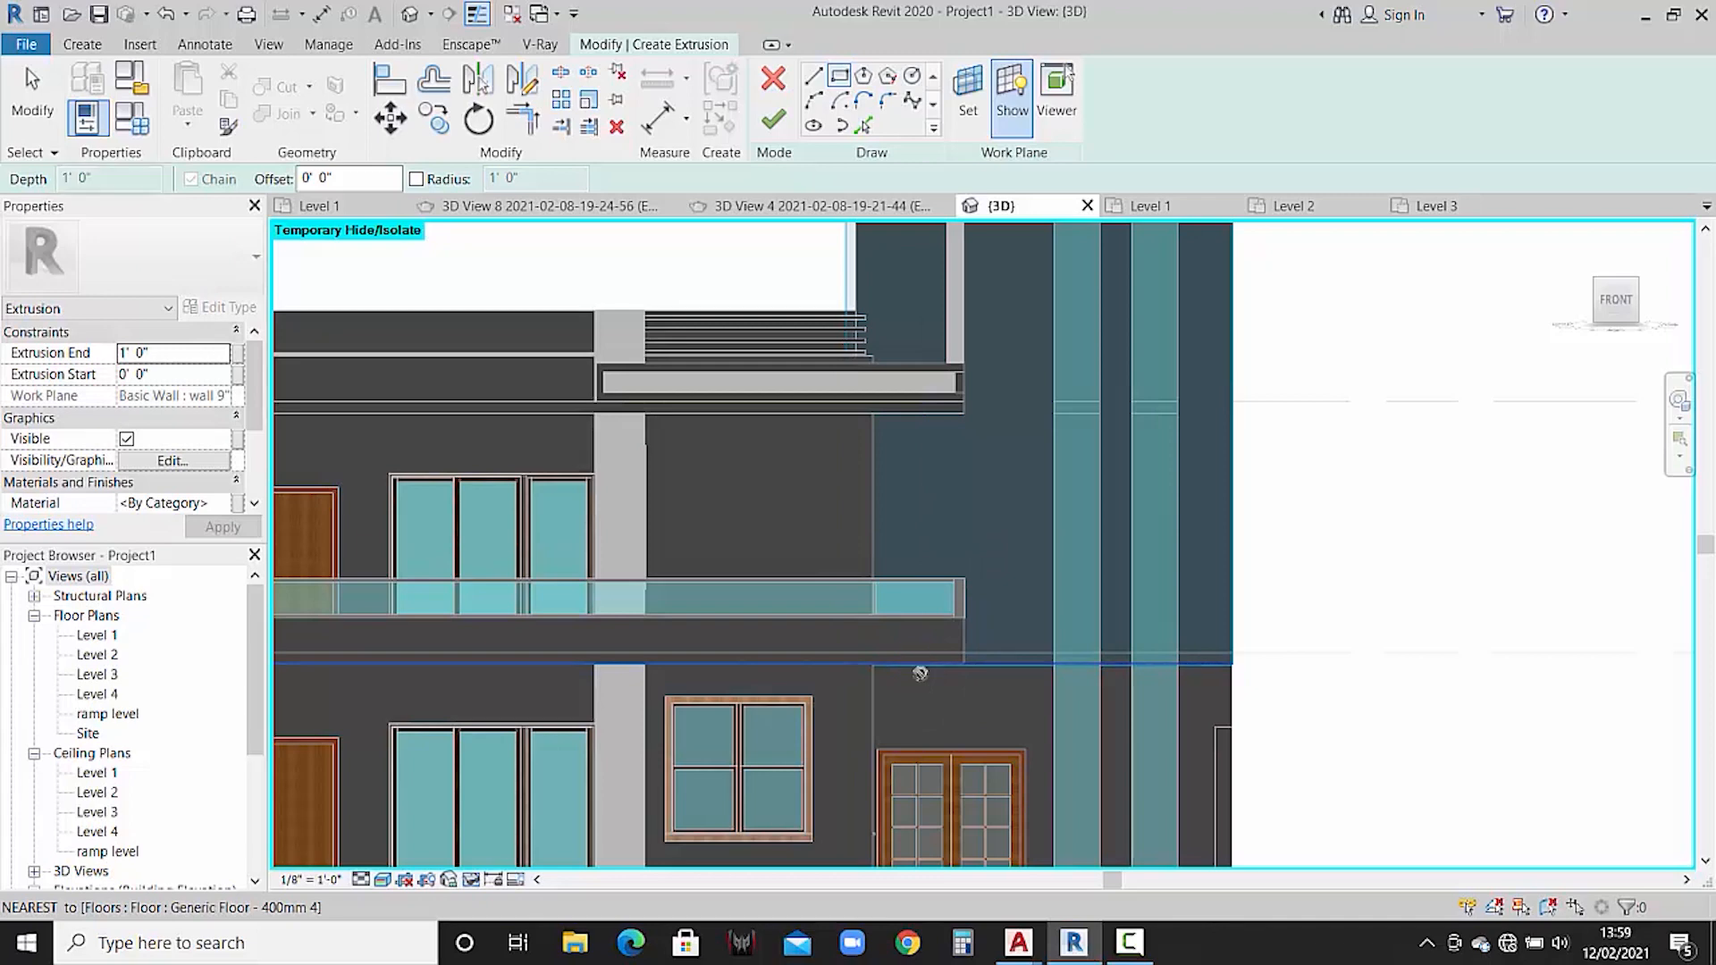
left_click(910, 665)
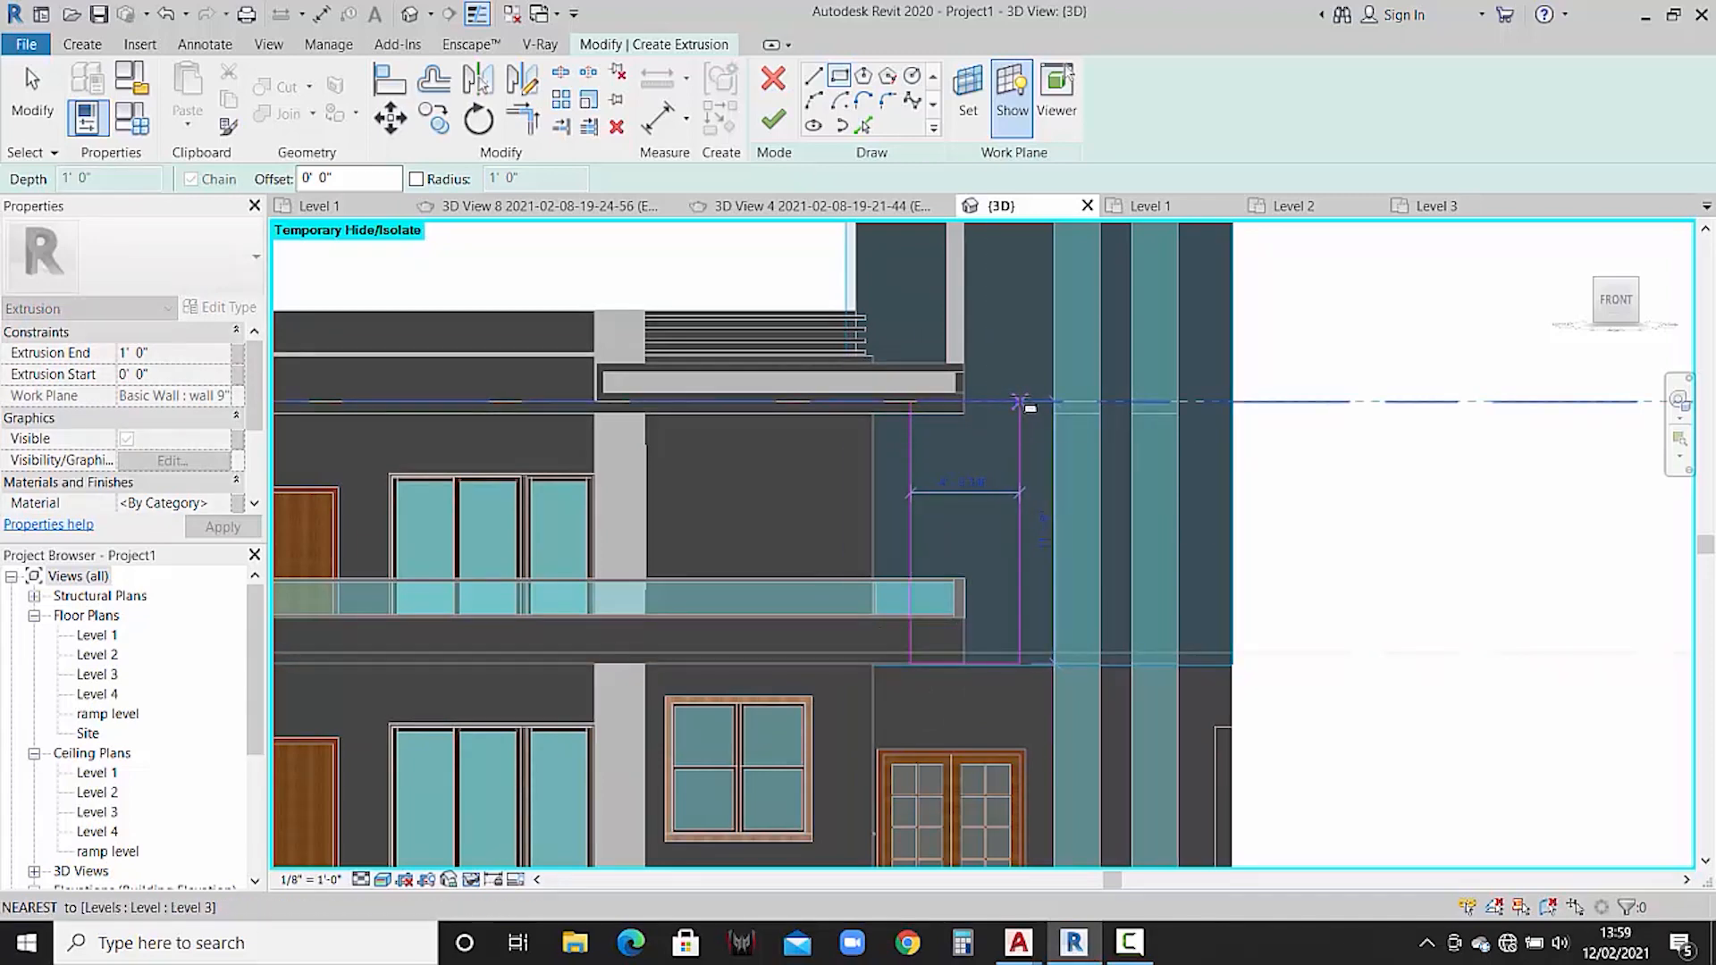
left_click(1027, 347)
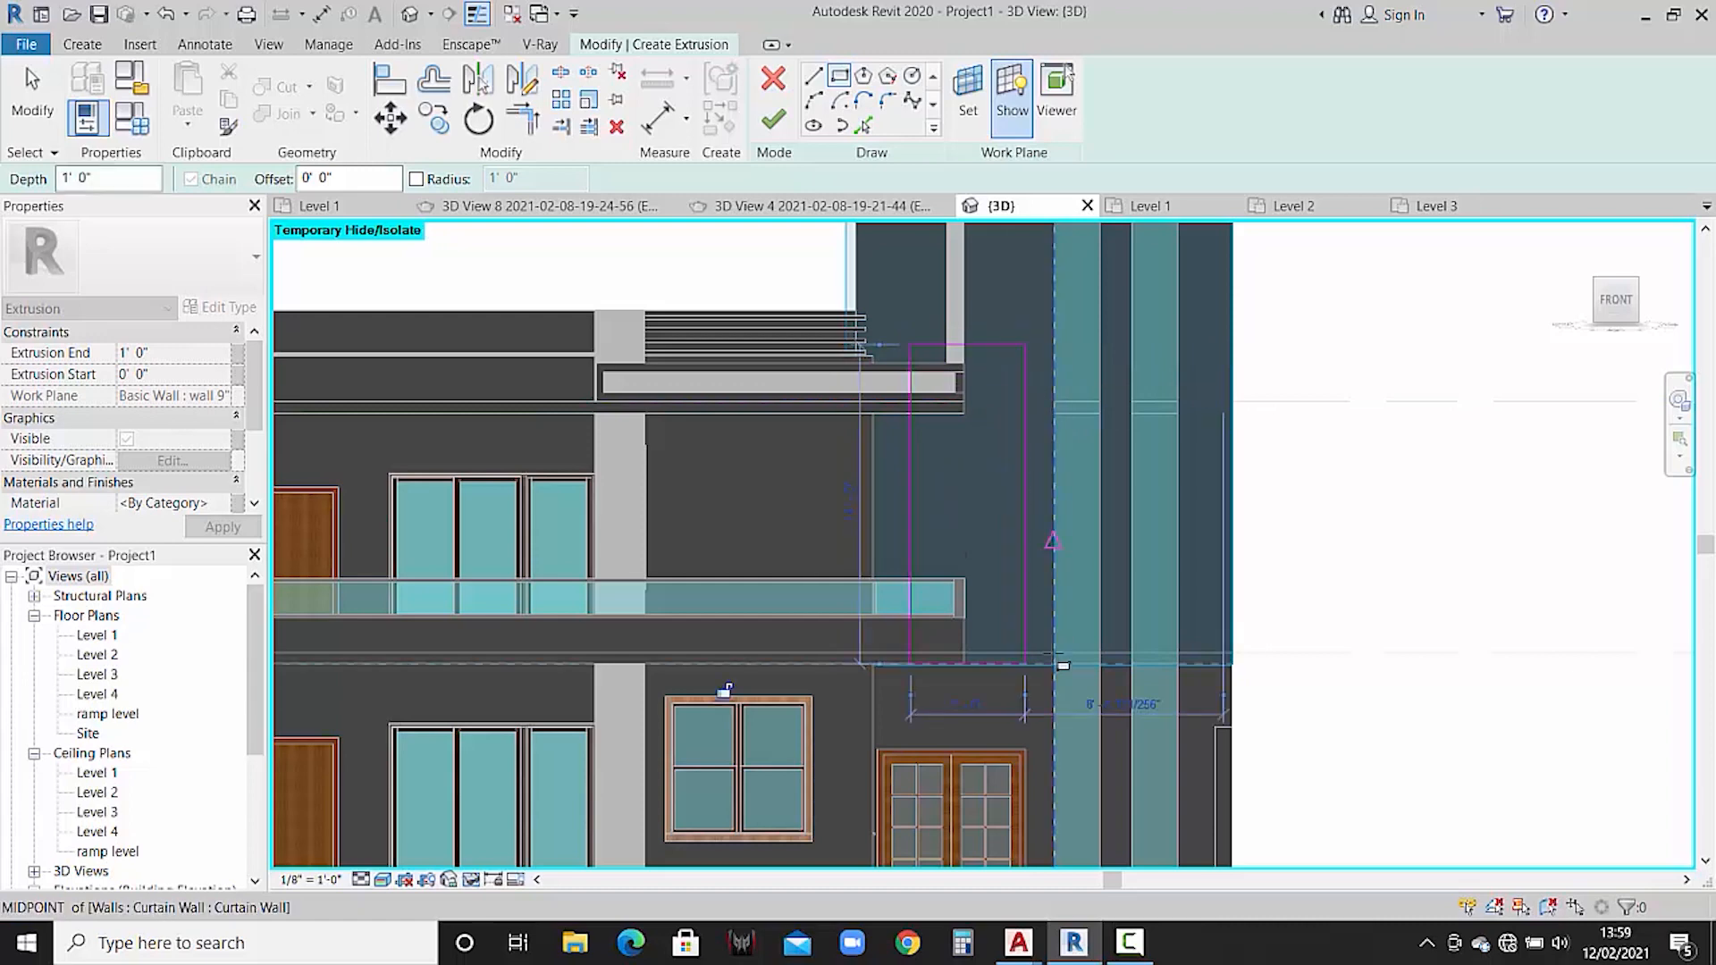
key("Escape")
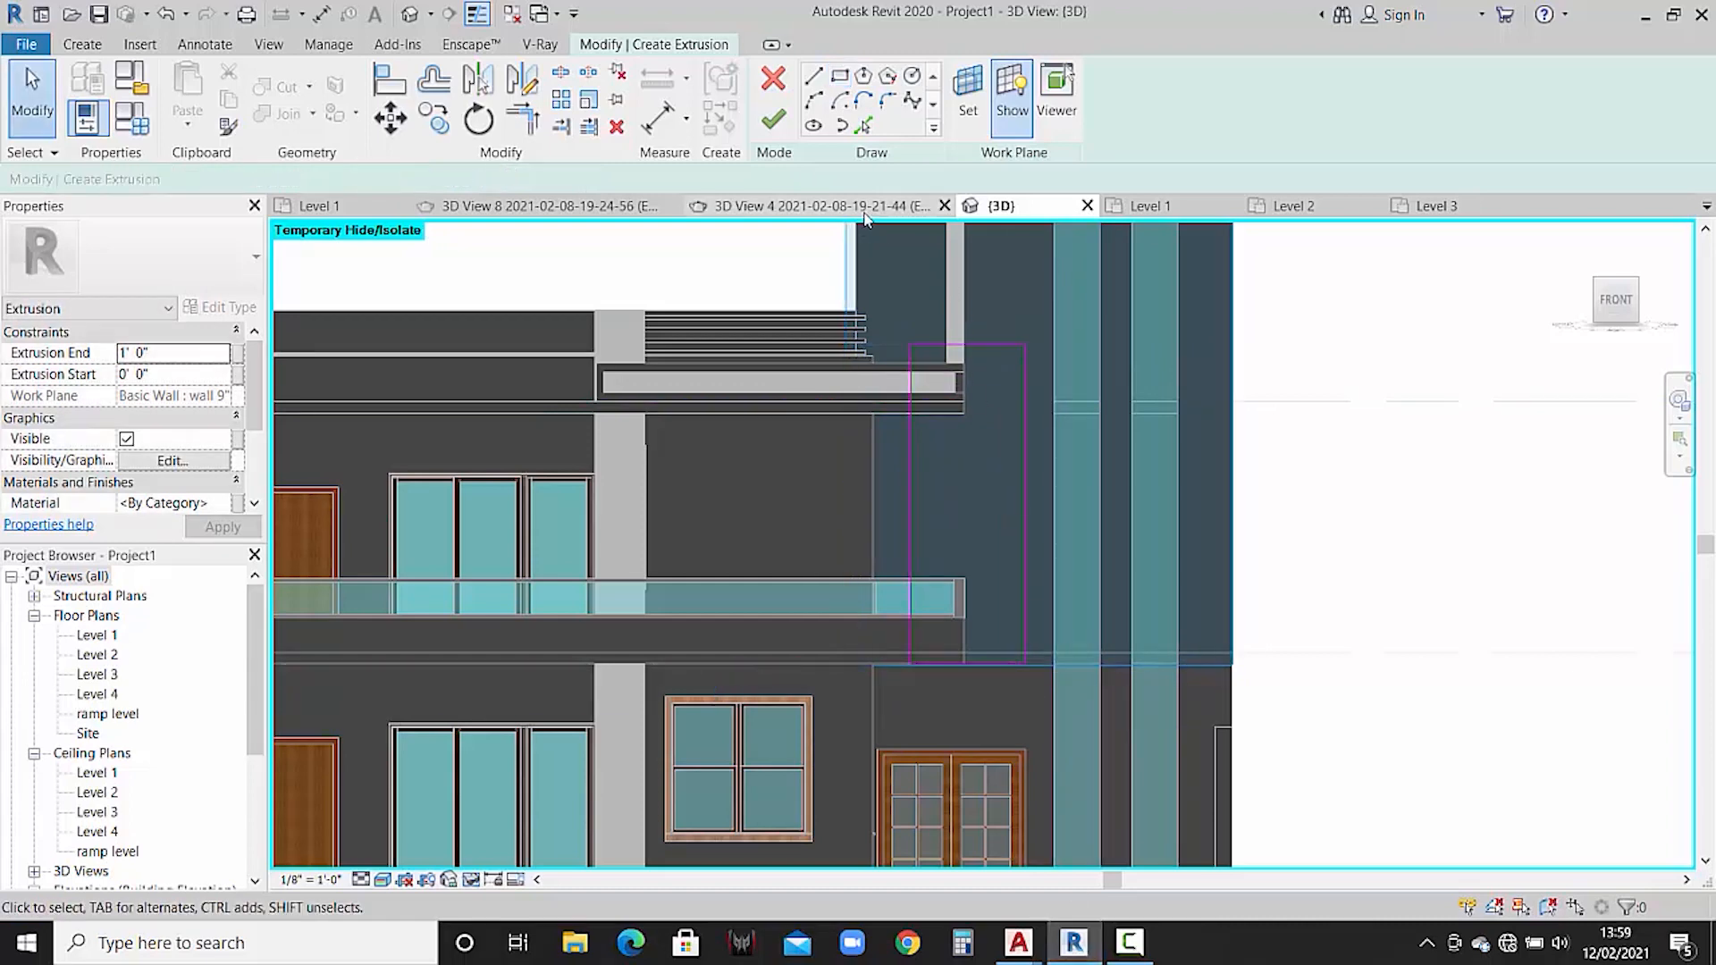
- Check the wall frame in the reference rendering, and move the sketched rectangle's bottom edge up to the top of the balcony slab
left_click(858, 206)
scroll(1142, 591, "up", 4)
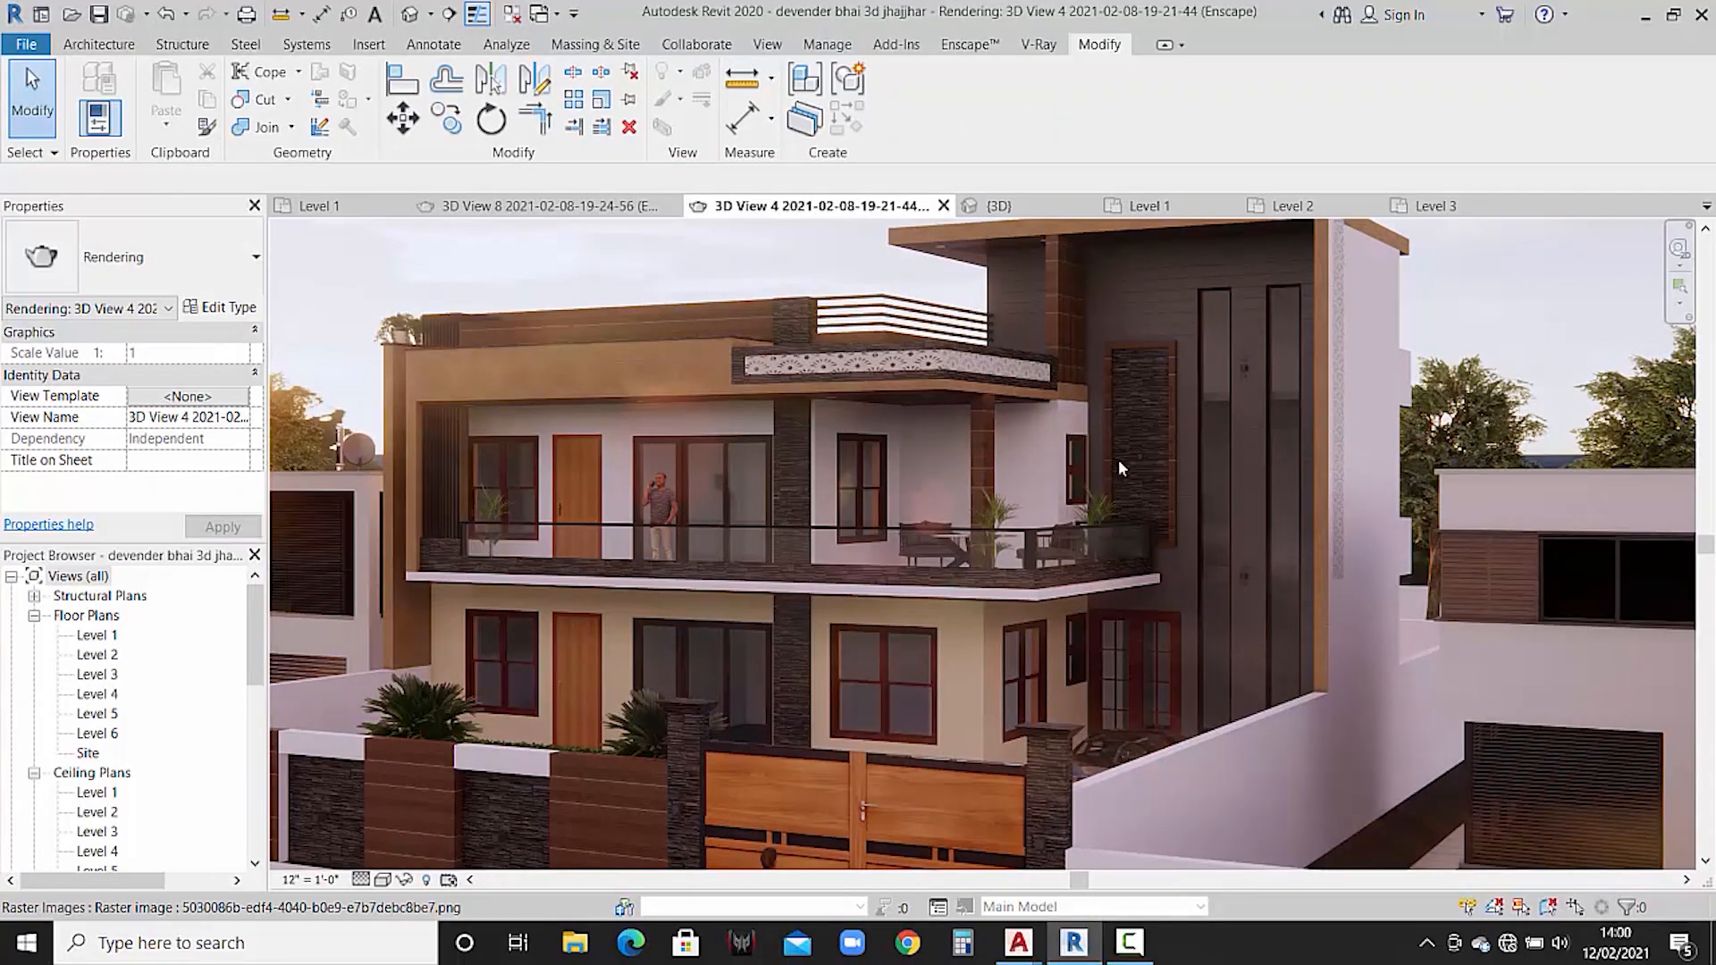
left_click(1143, 203)
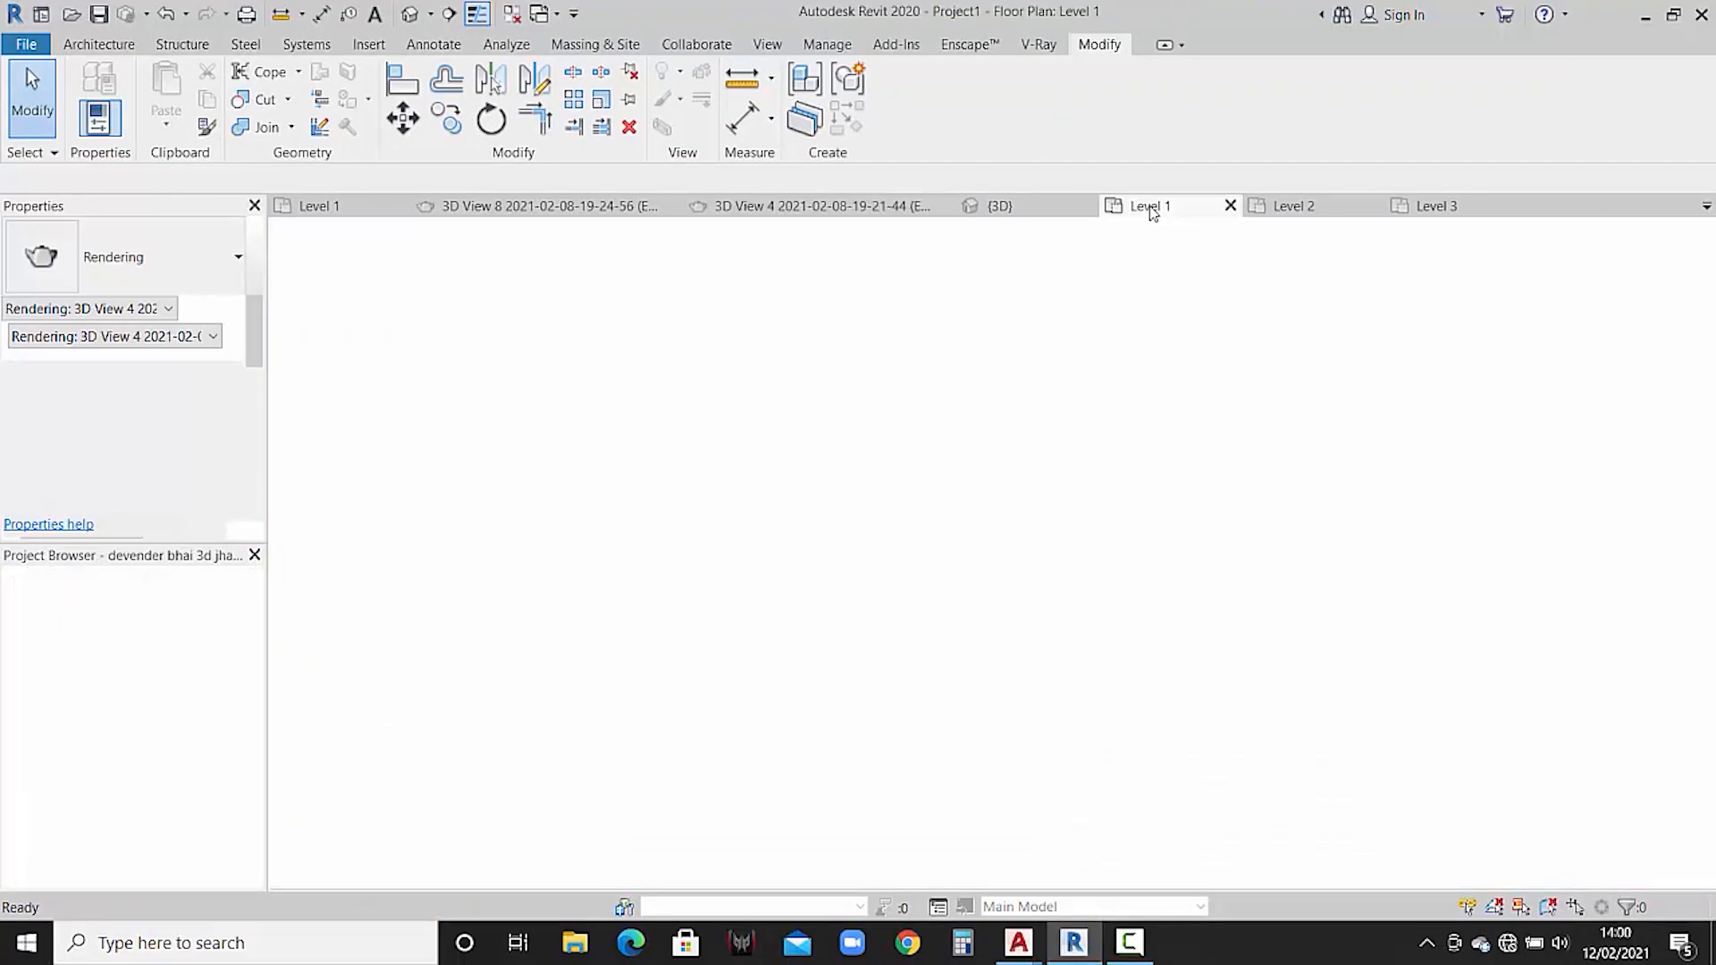
left_click(999, 205)
middle_click_drag(928, 486, 915, 447)
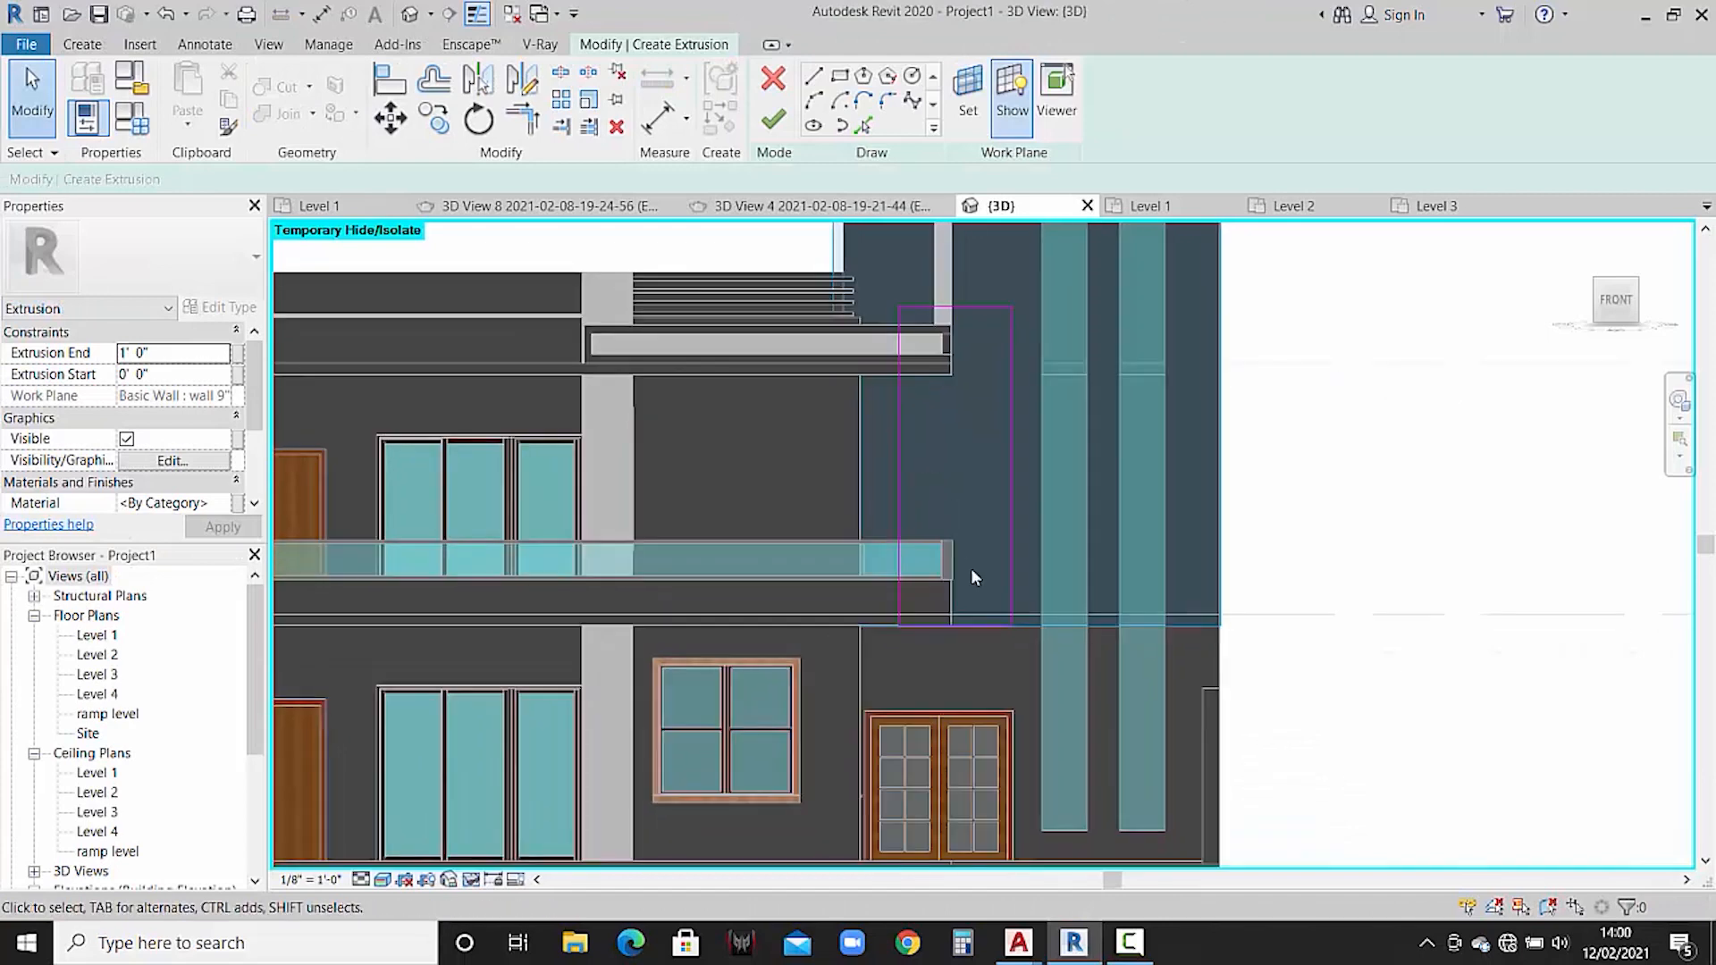
left_click(390, 118)
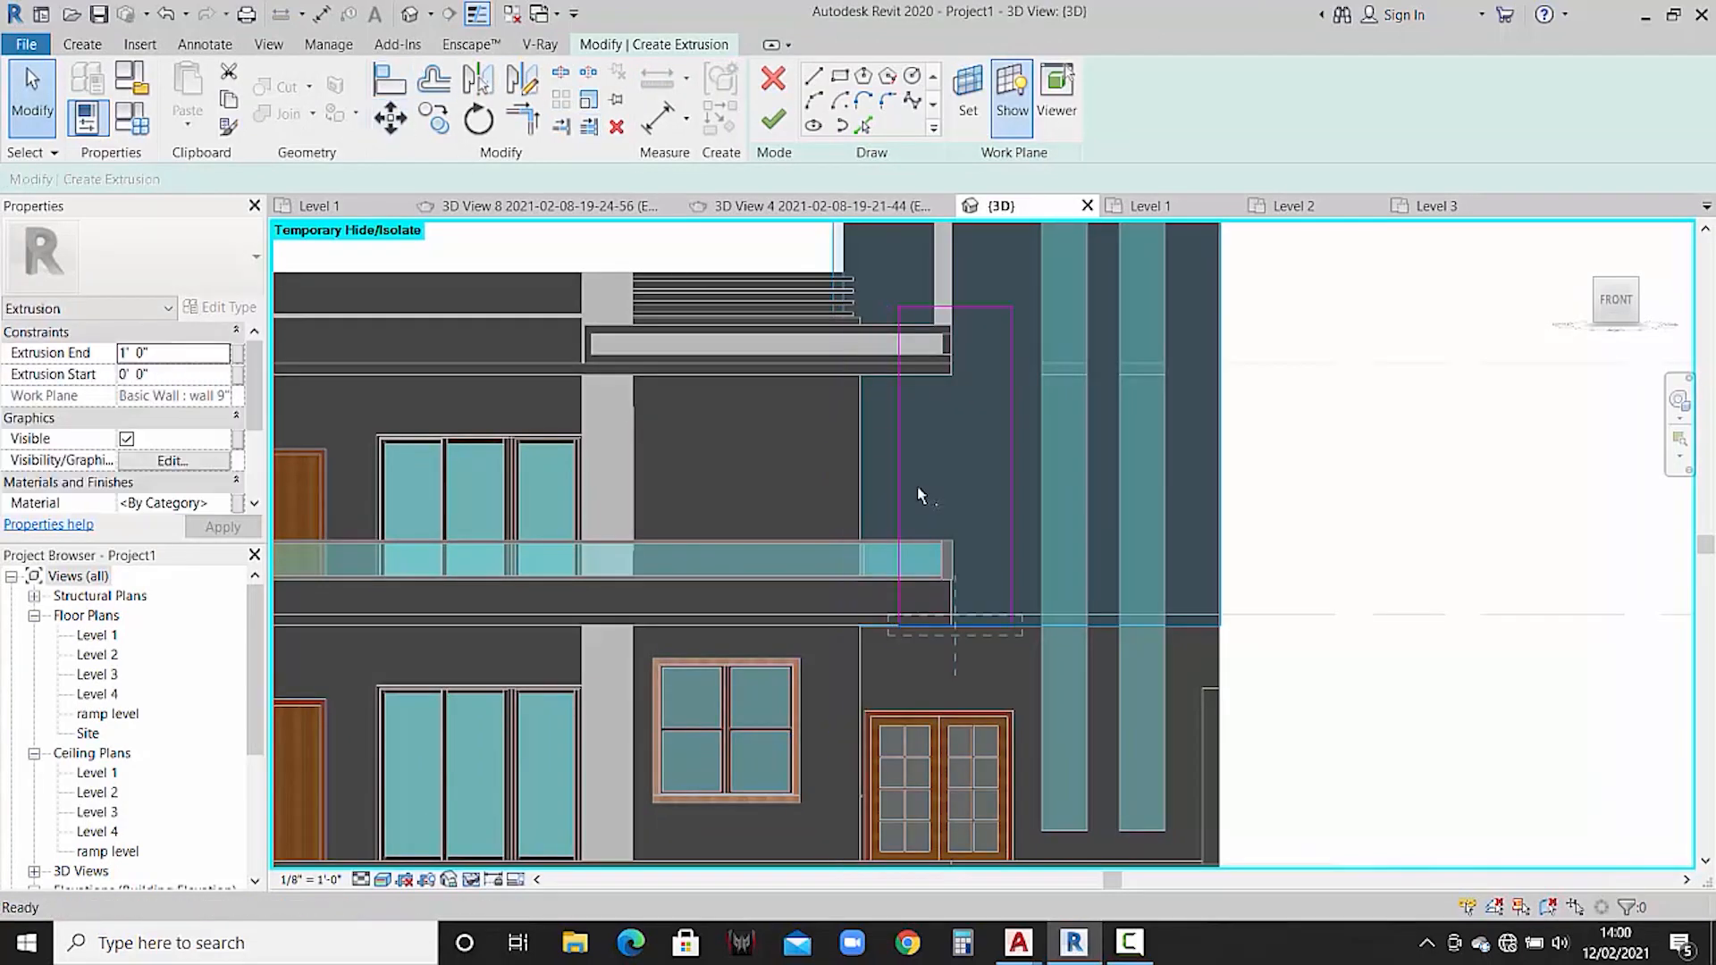
left_click(952, 626)
left_click(953, 581)
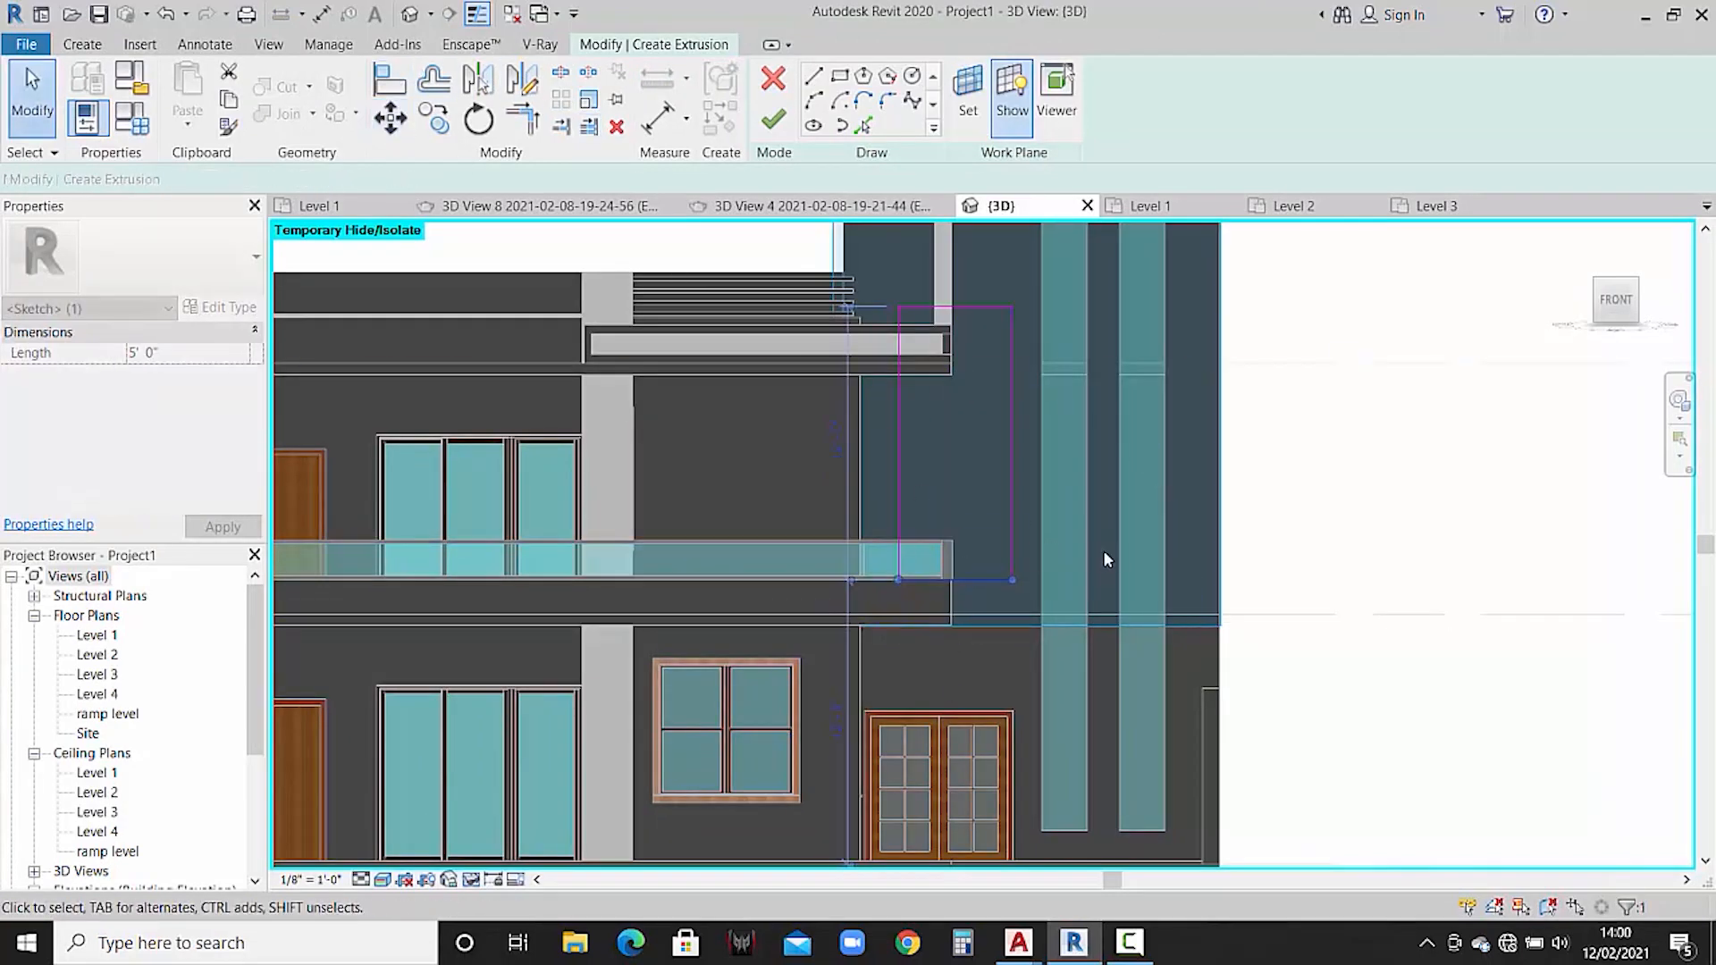
left_click(1337, 508)
middle_click_drag(1226, 422, 1214, 468)
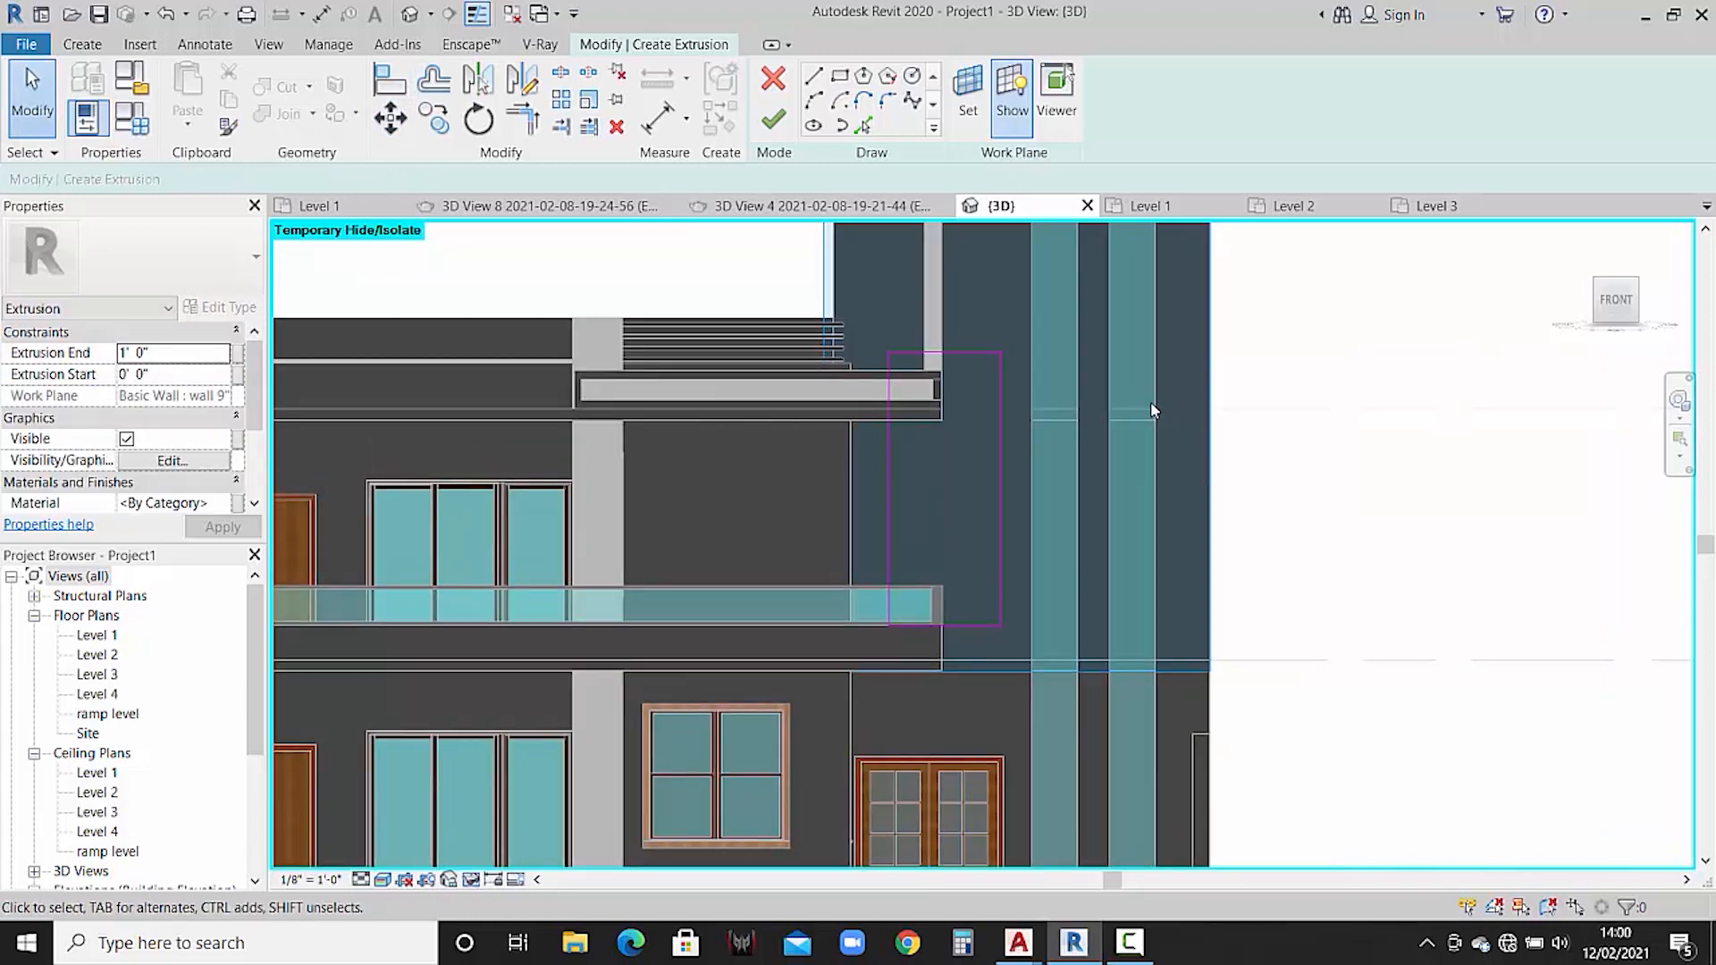
scroll(917, 362, "up", 2)
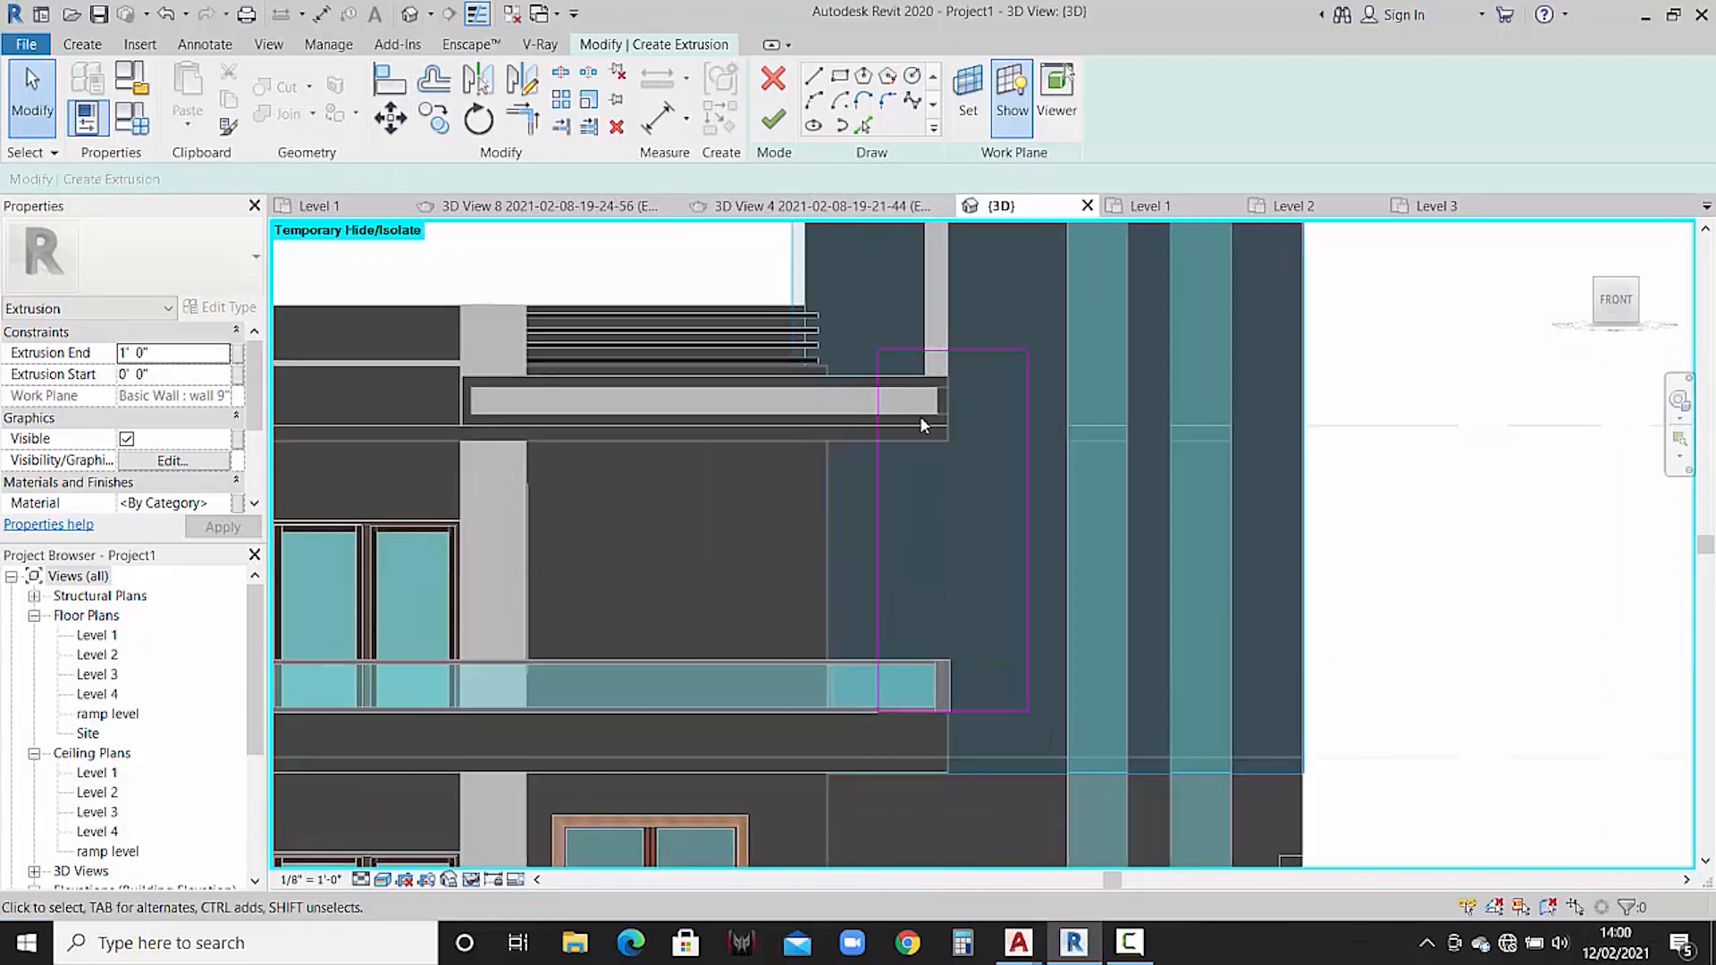
left_click(839, 79)
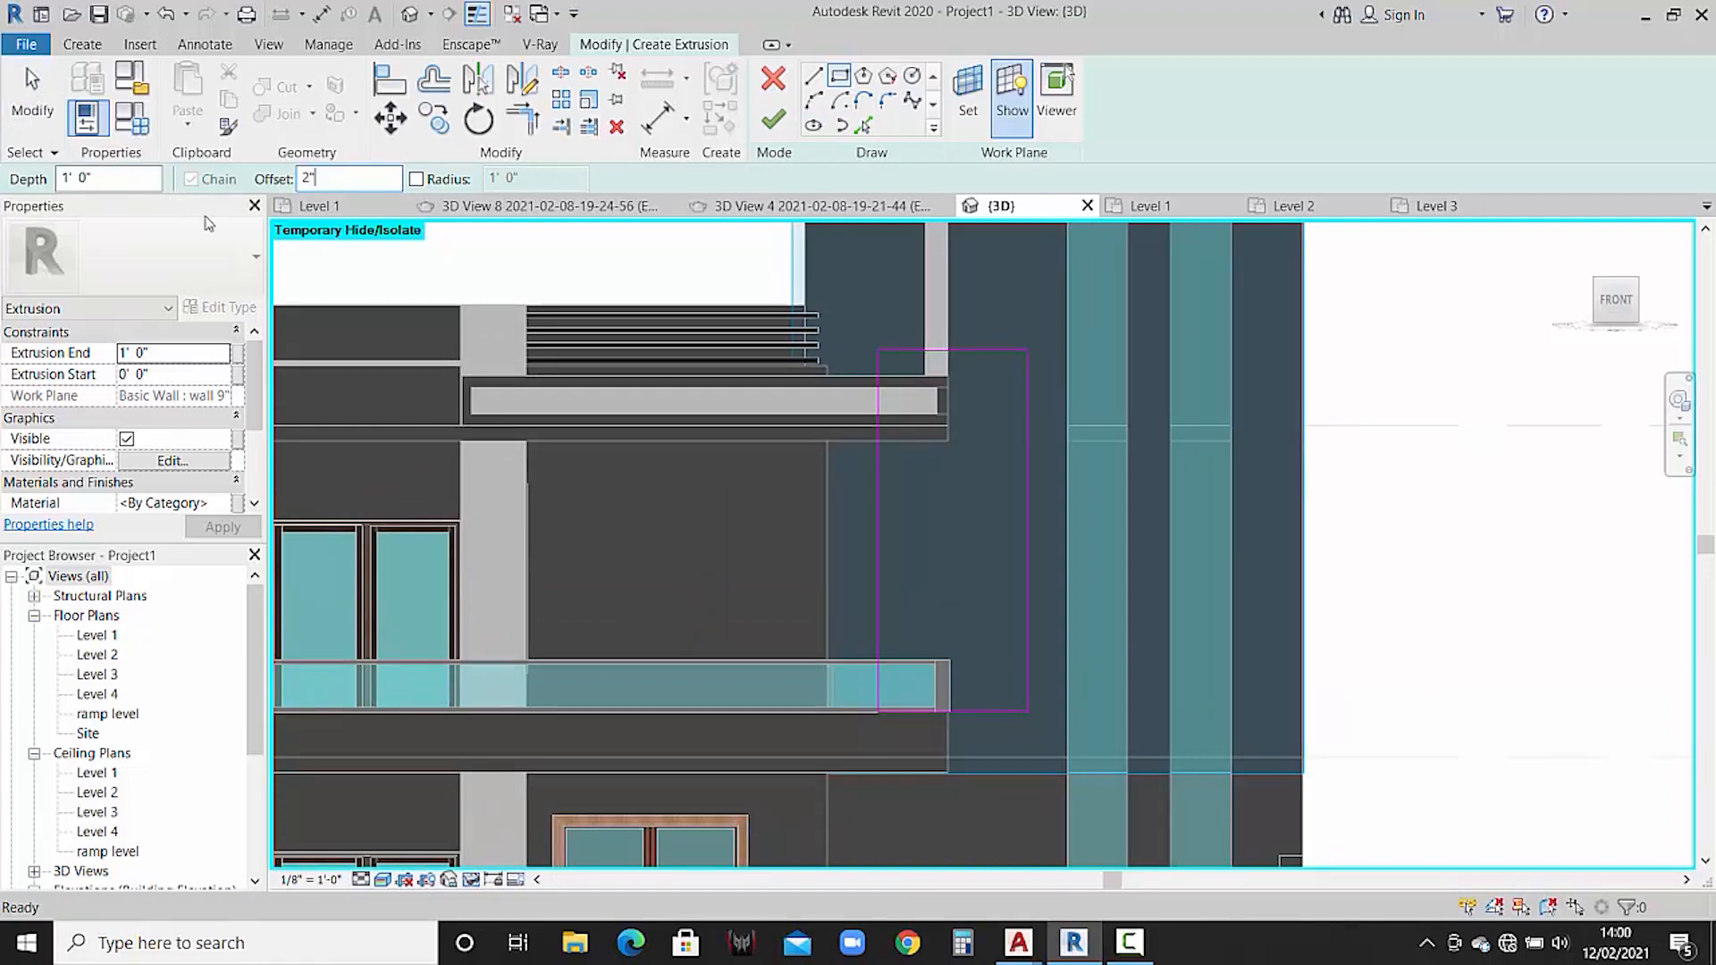
left_click(874, 346)
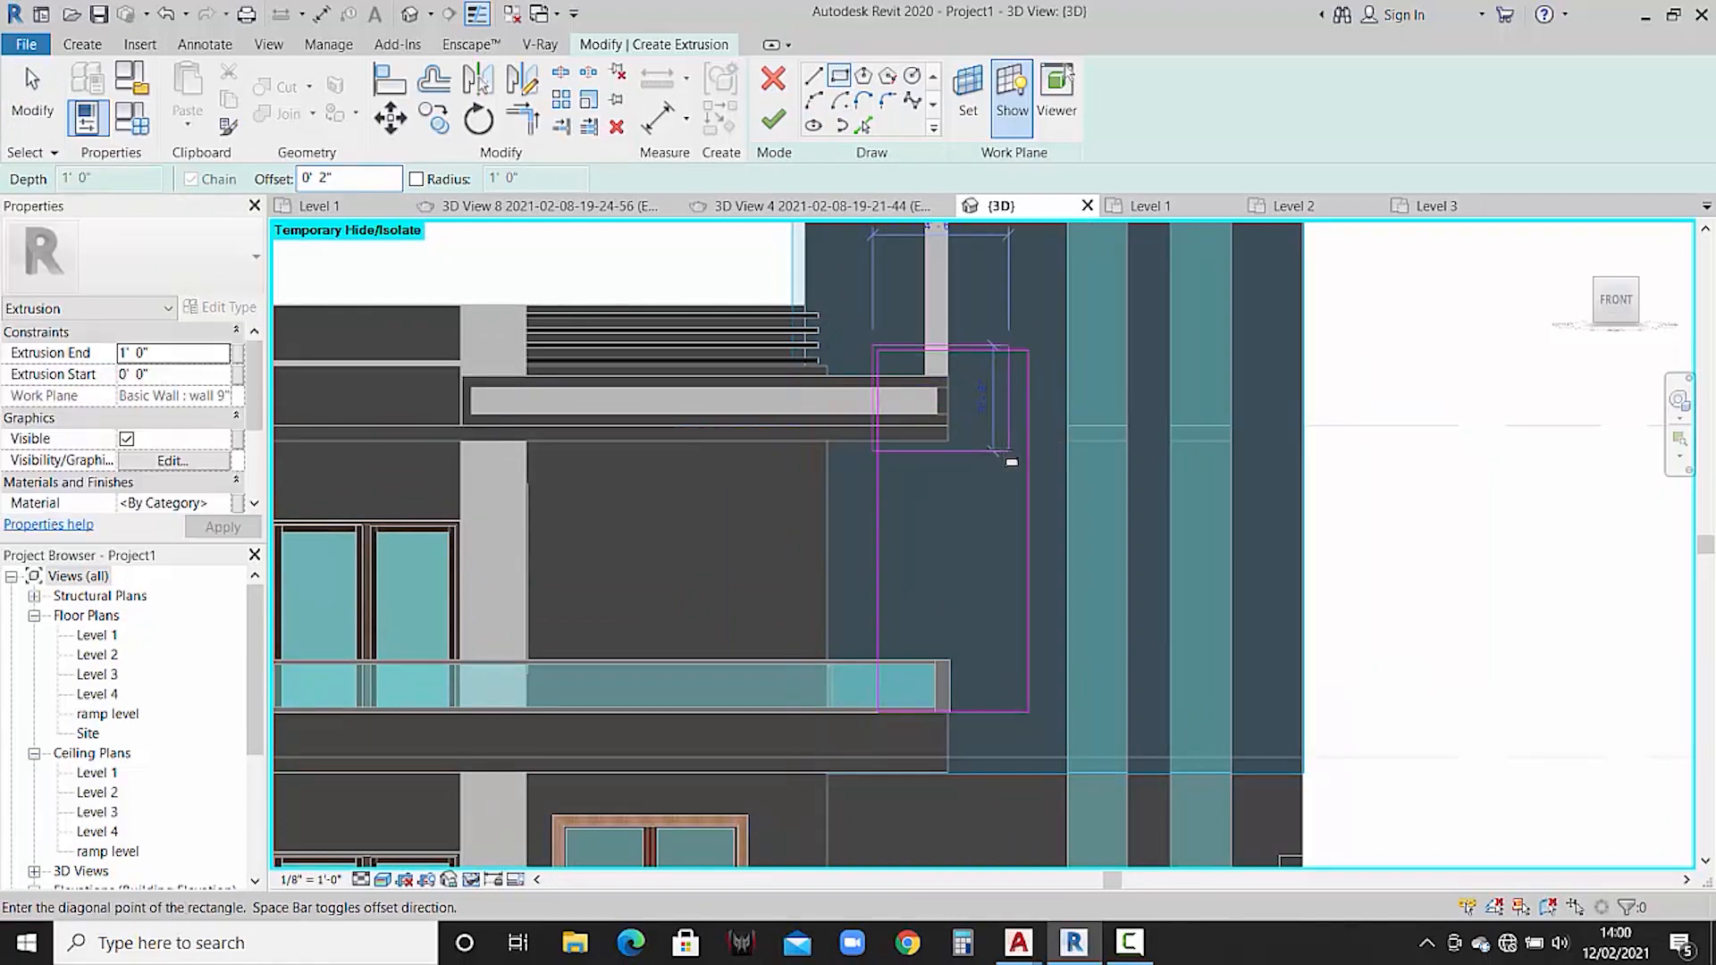
key("Escape")
key("Escape")
- Draw a second rectangle around the first with an outward offset of 4 1/2", and finish the extrusion sketch
left_click(374, 176)
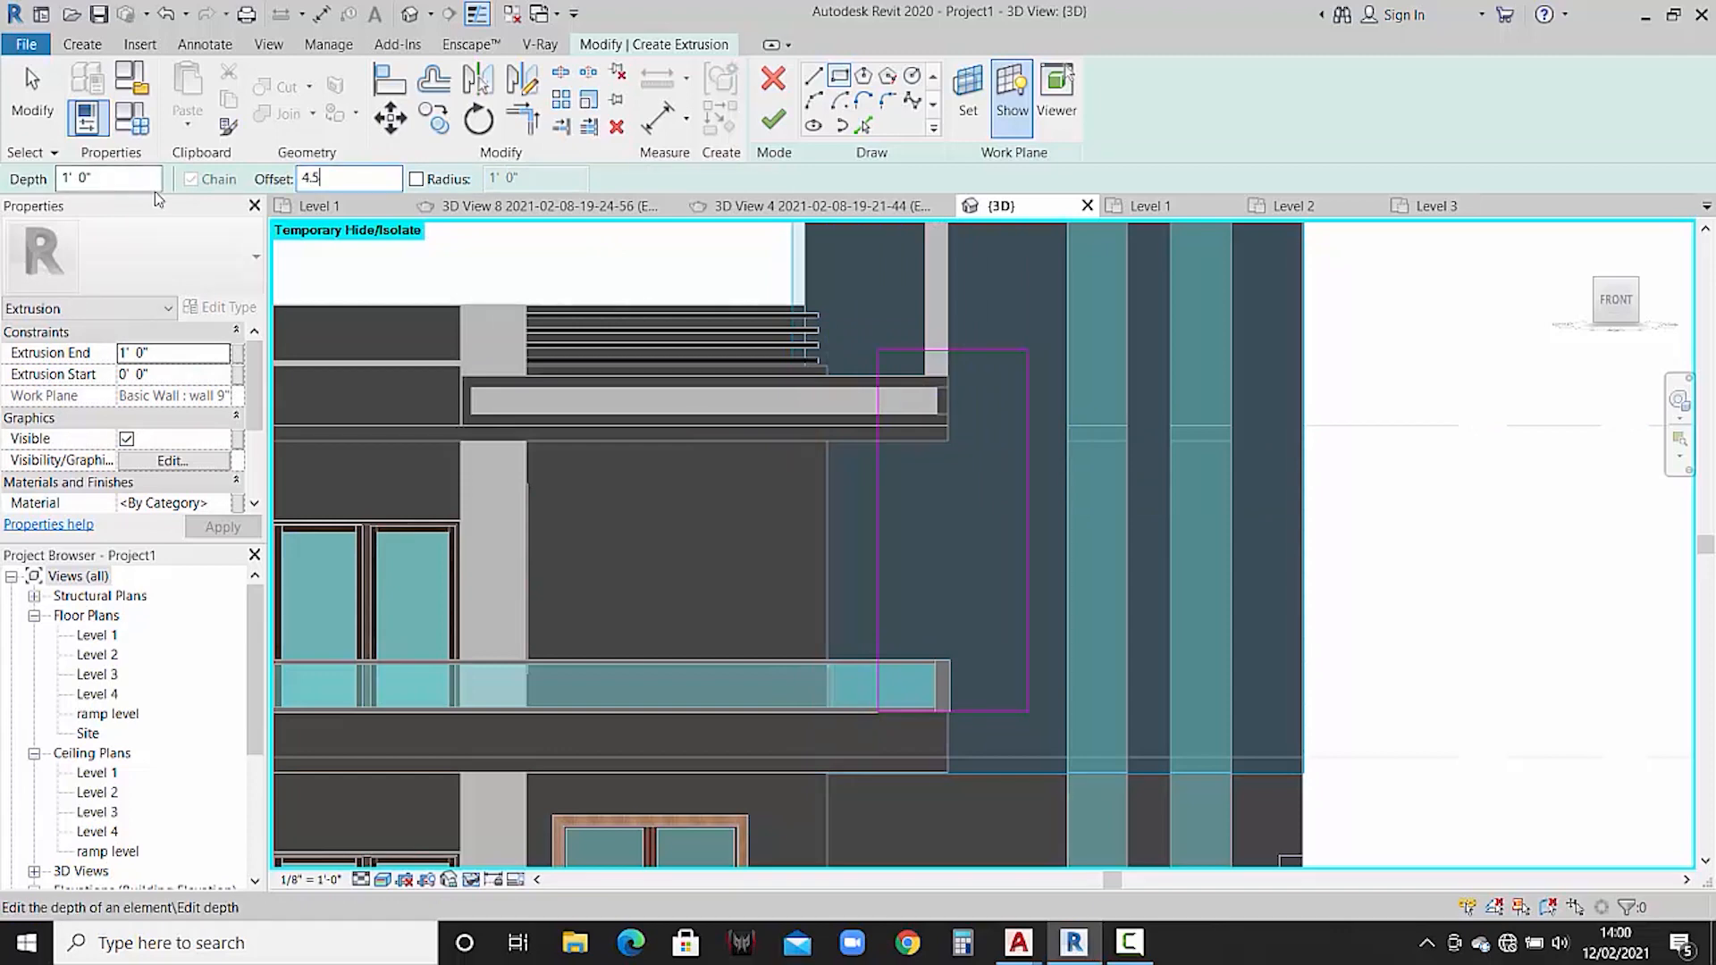
key("Return")
left_click(880, 351)
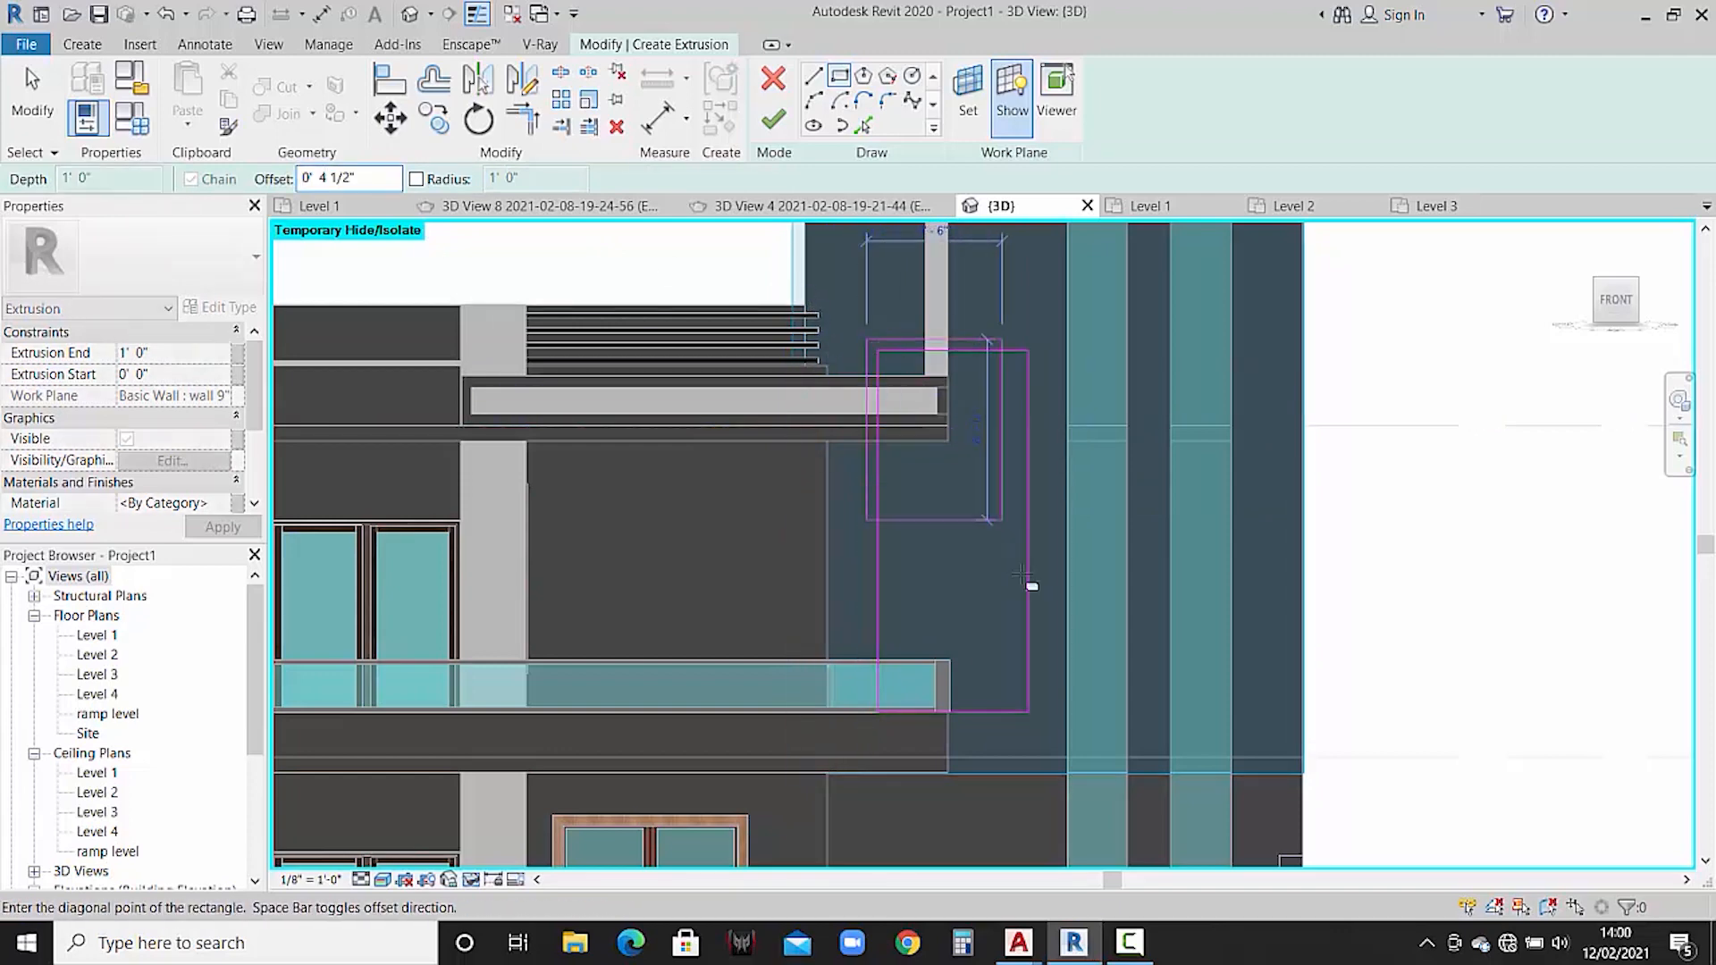
left_click(1028, 713)
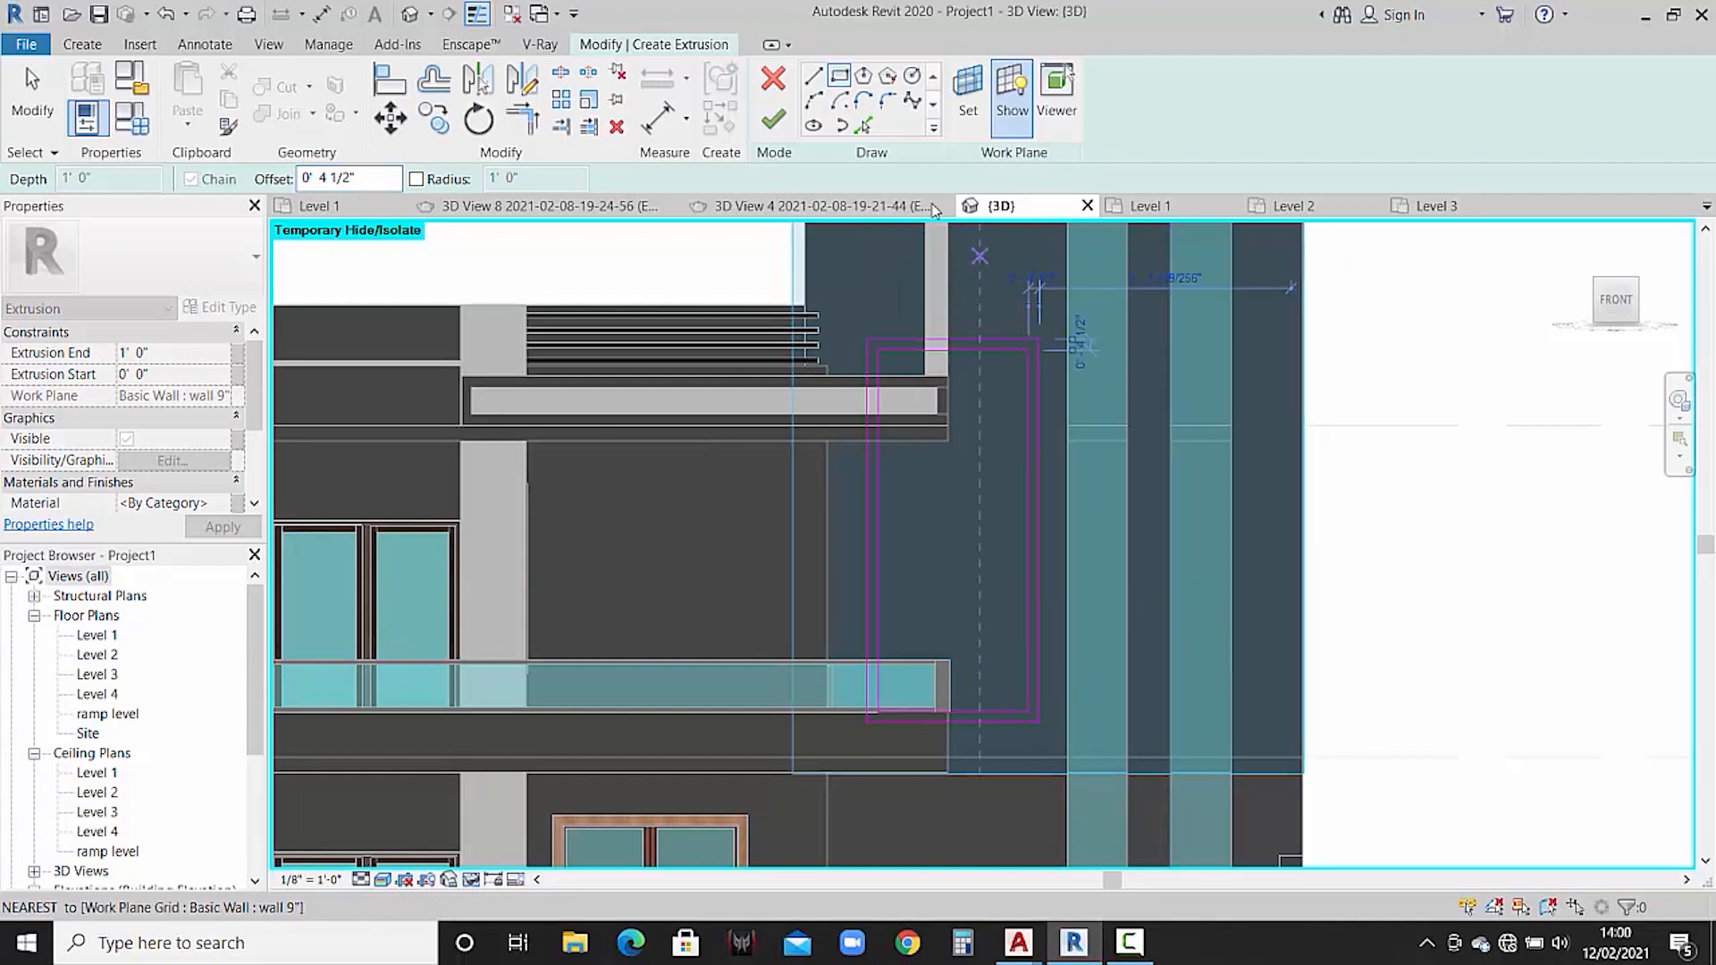
left_click(773, 118)
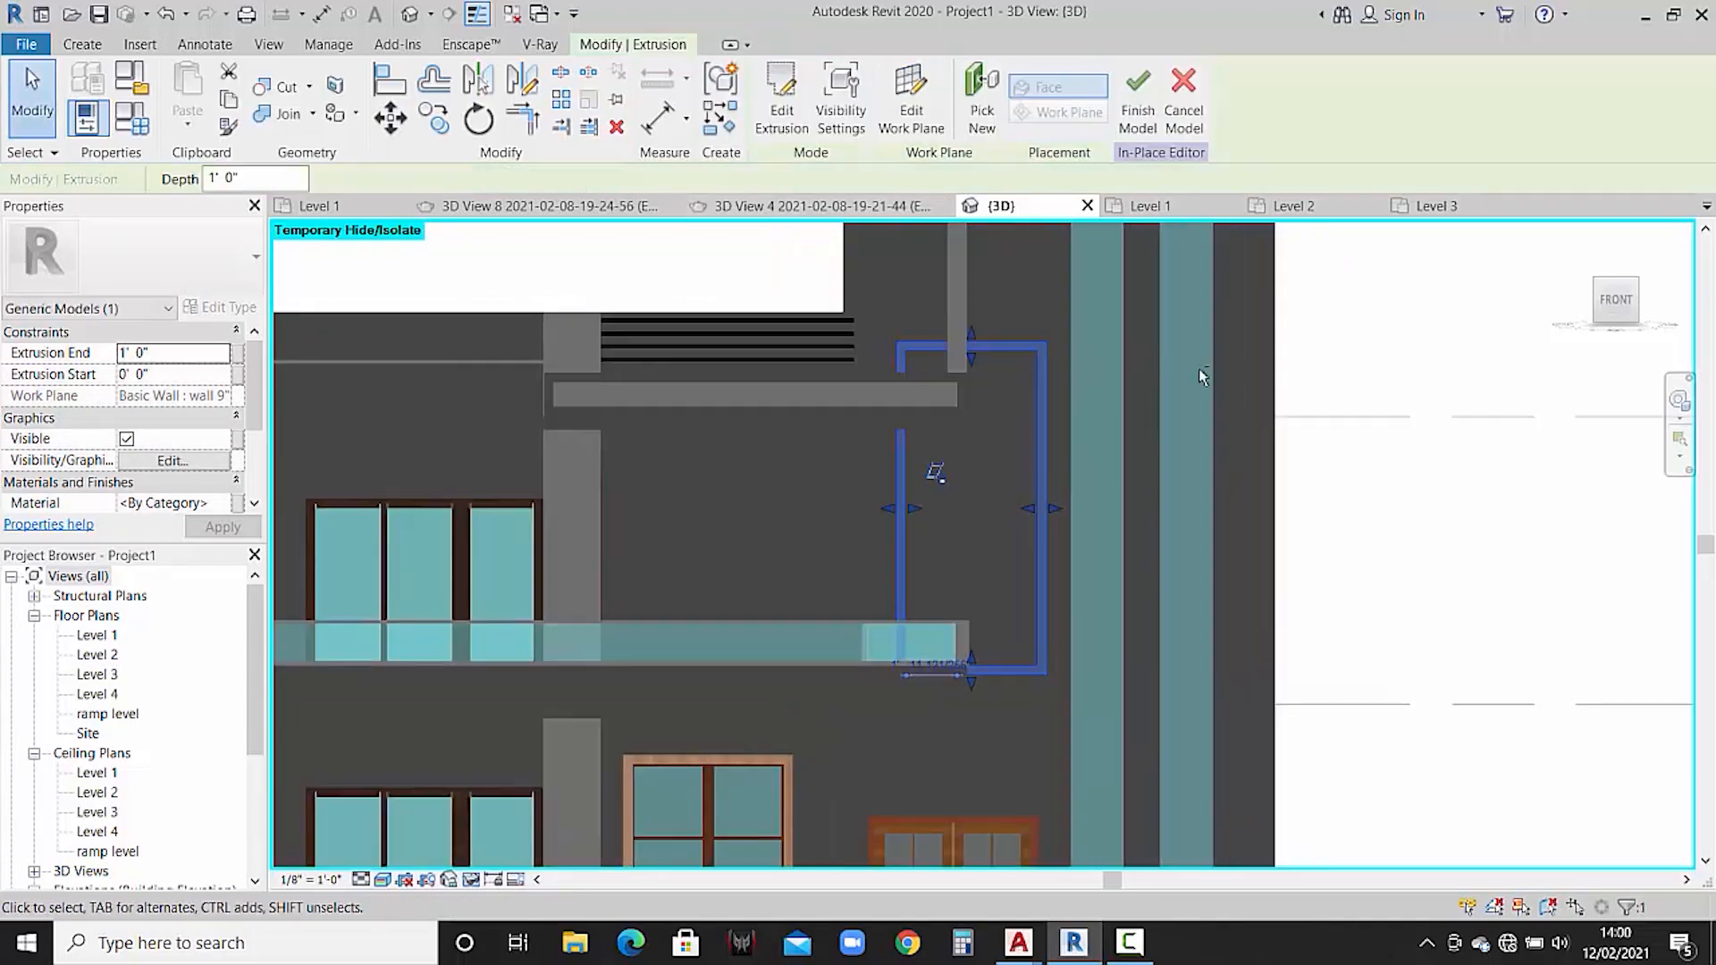
- Set the rectangular wall frame's extrusion depth to 4.5"
middle_click_drag(1198, 369, 575, 212, "shift")
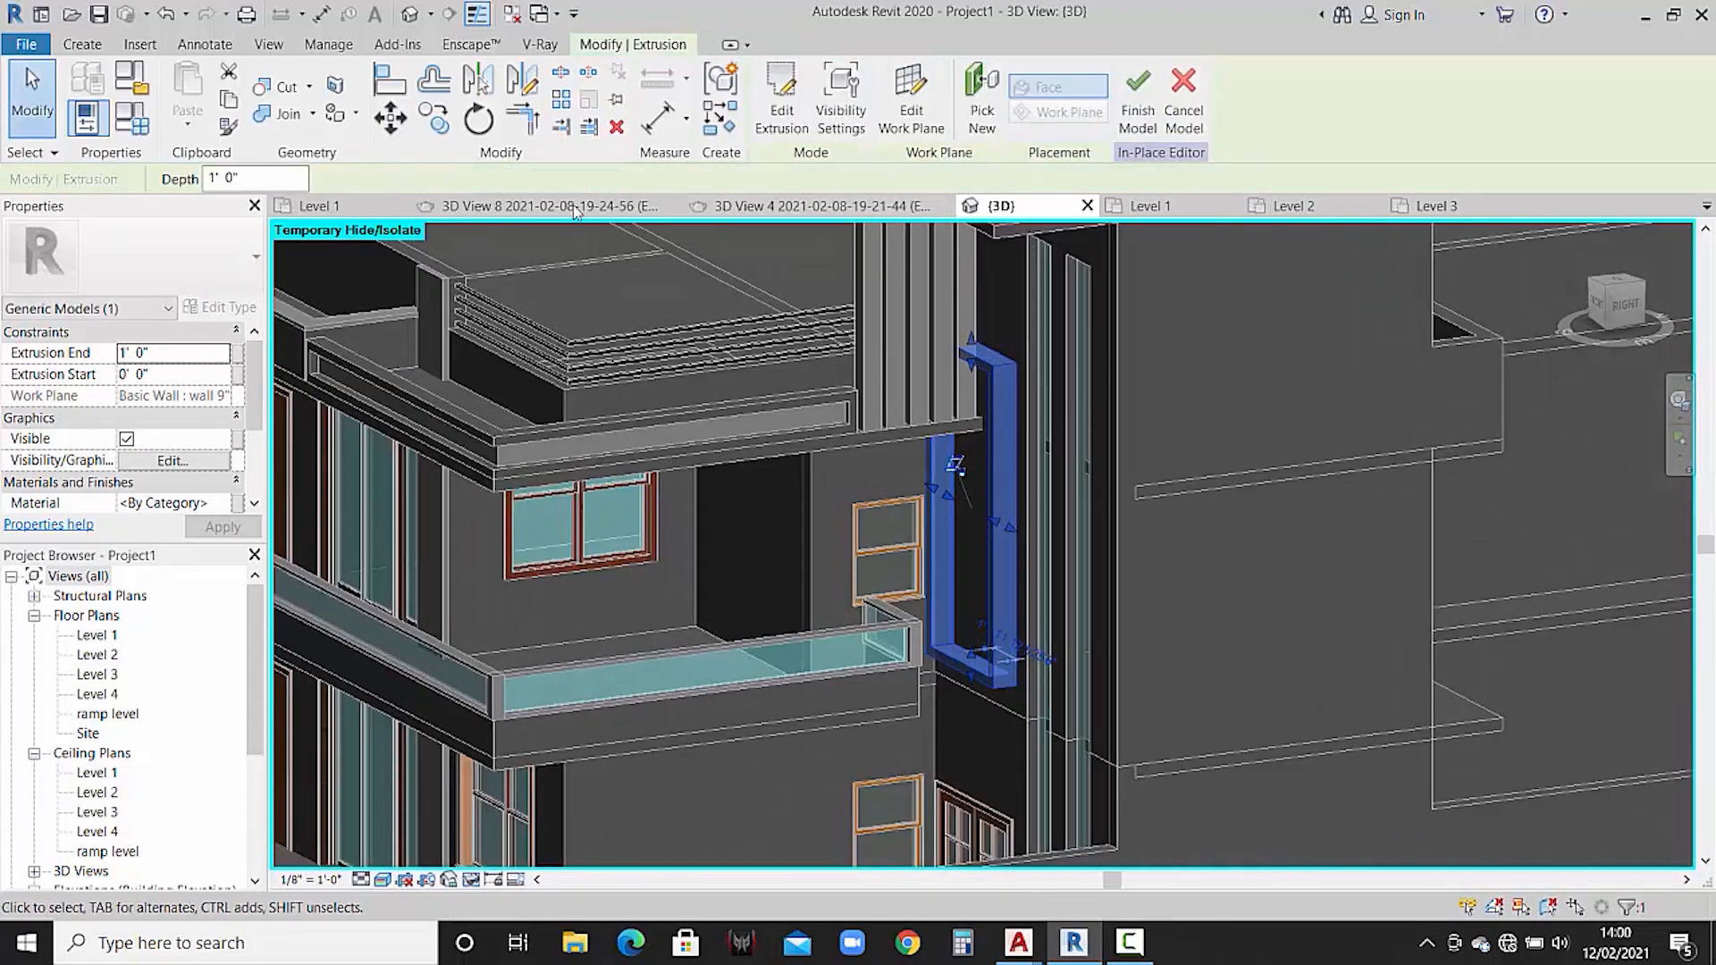
left_click(267, 179)
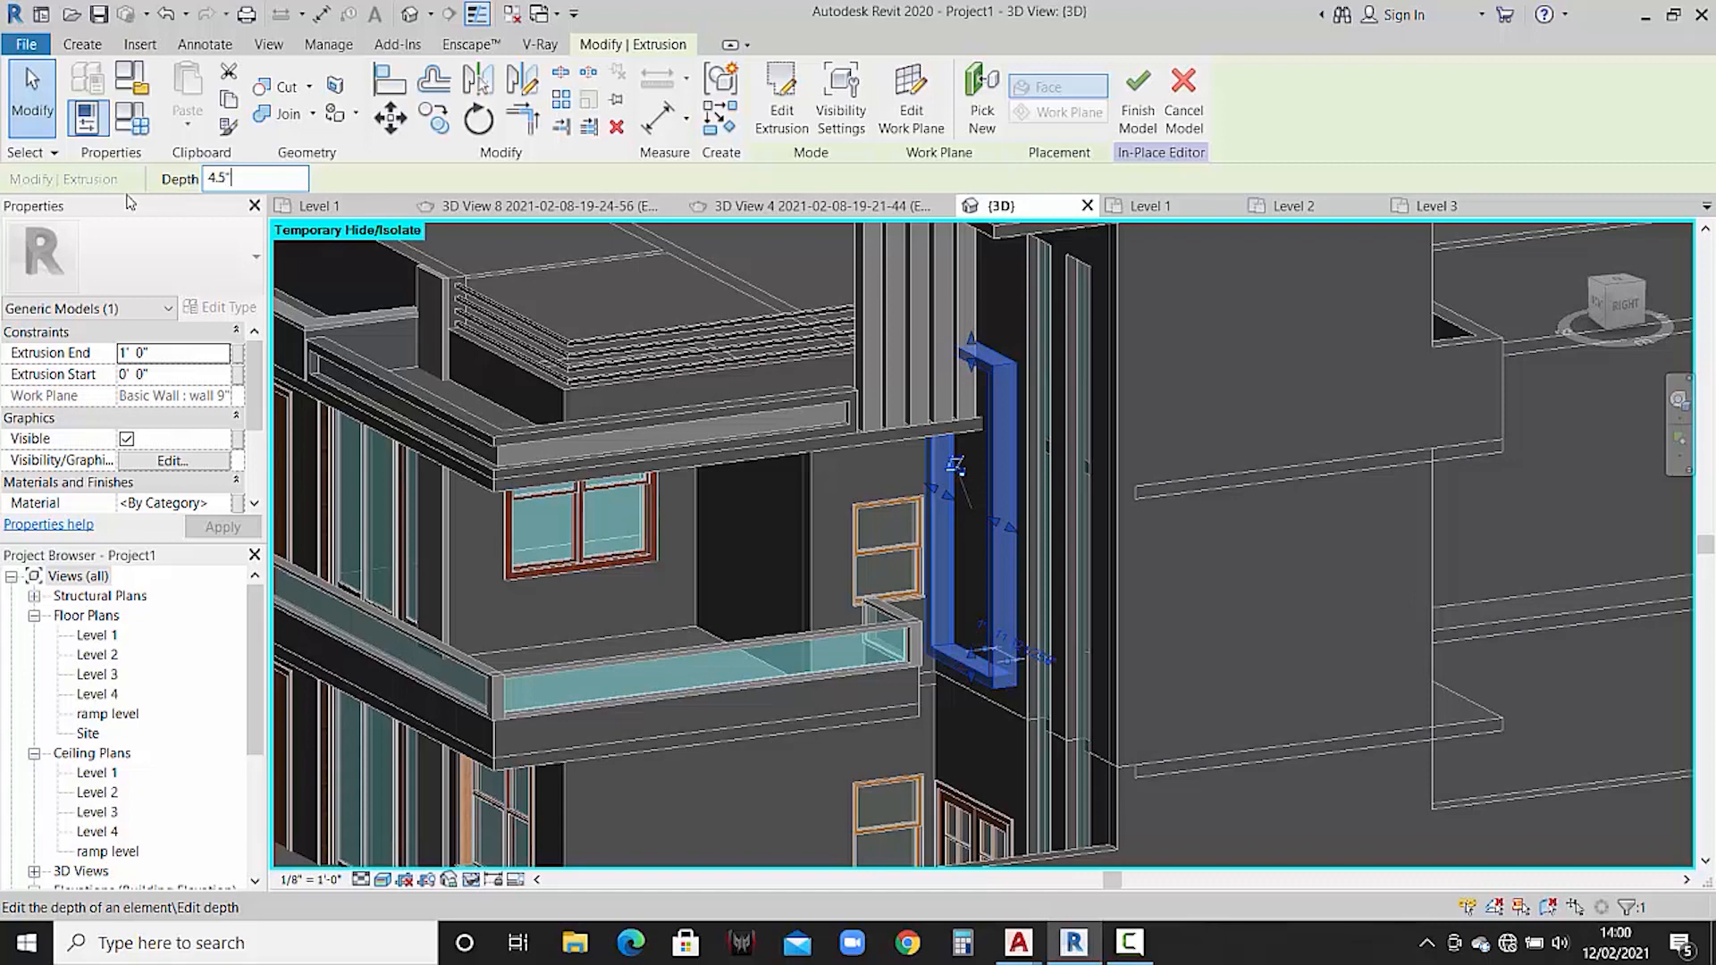
key("Return")
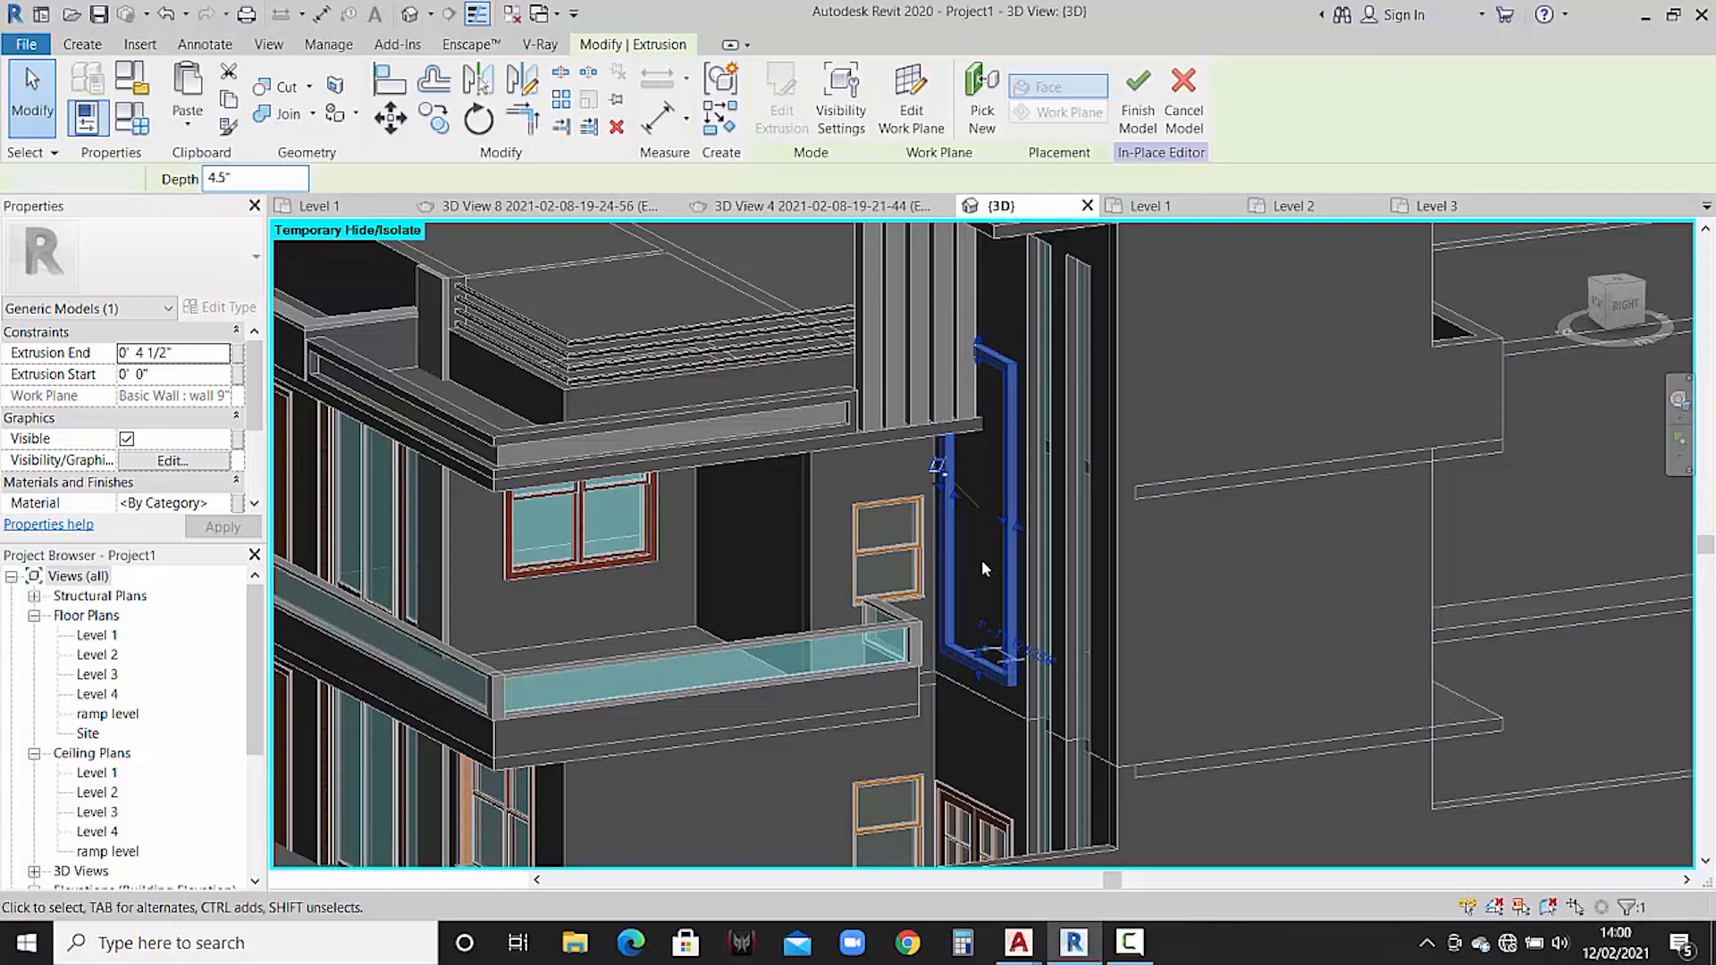
key("Escape")
- Open the wall frame's extrusion sketch in the front view, and finish the extrusion from its two nested rectangles
middle_click_drag(938, 481, 964, 423, "shift")
double_click(963, 422)
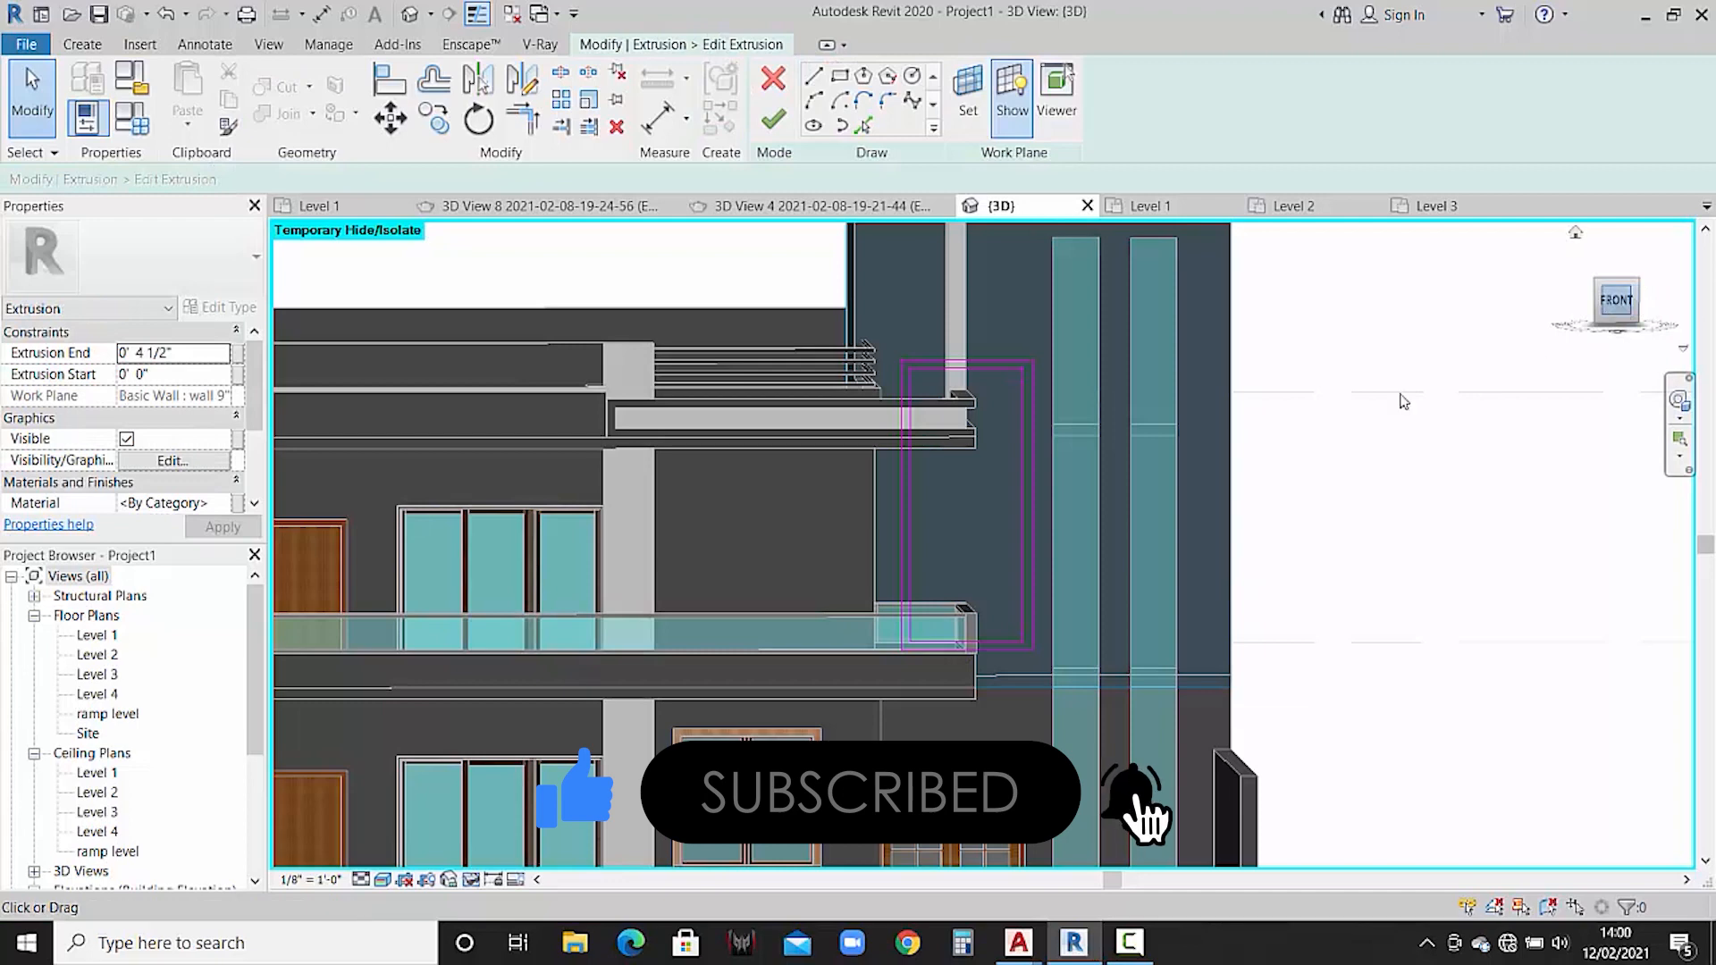
scroll(1058, 474, "down", 10)
scroll(1058, 474, "up", 10)
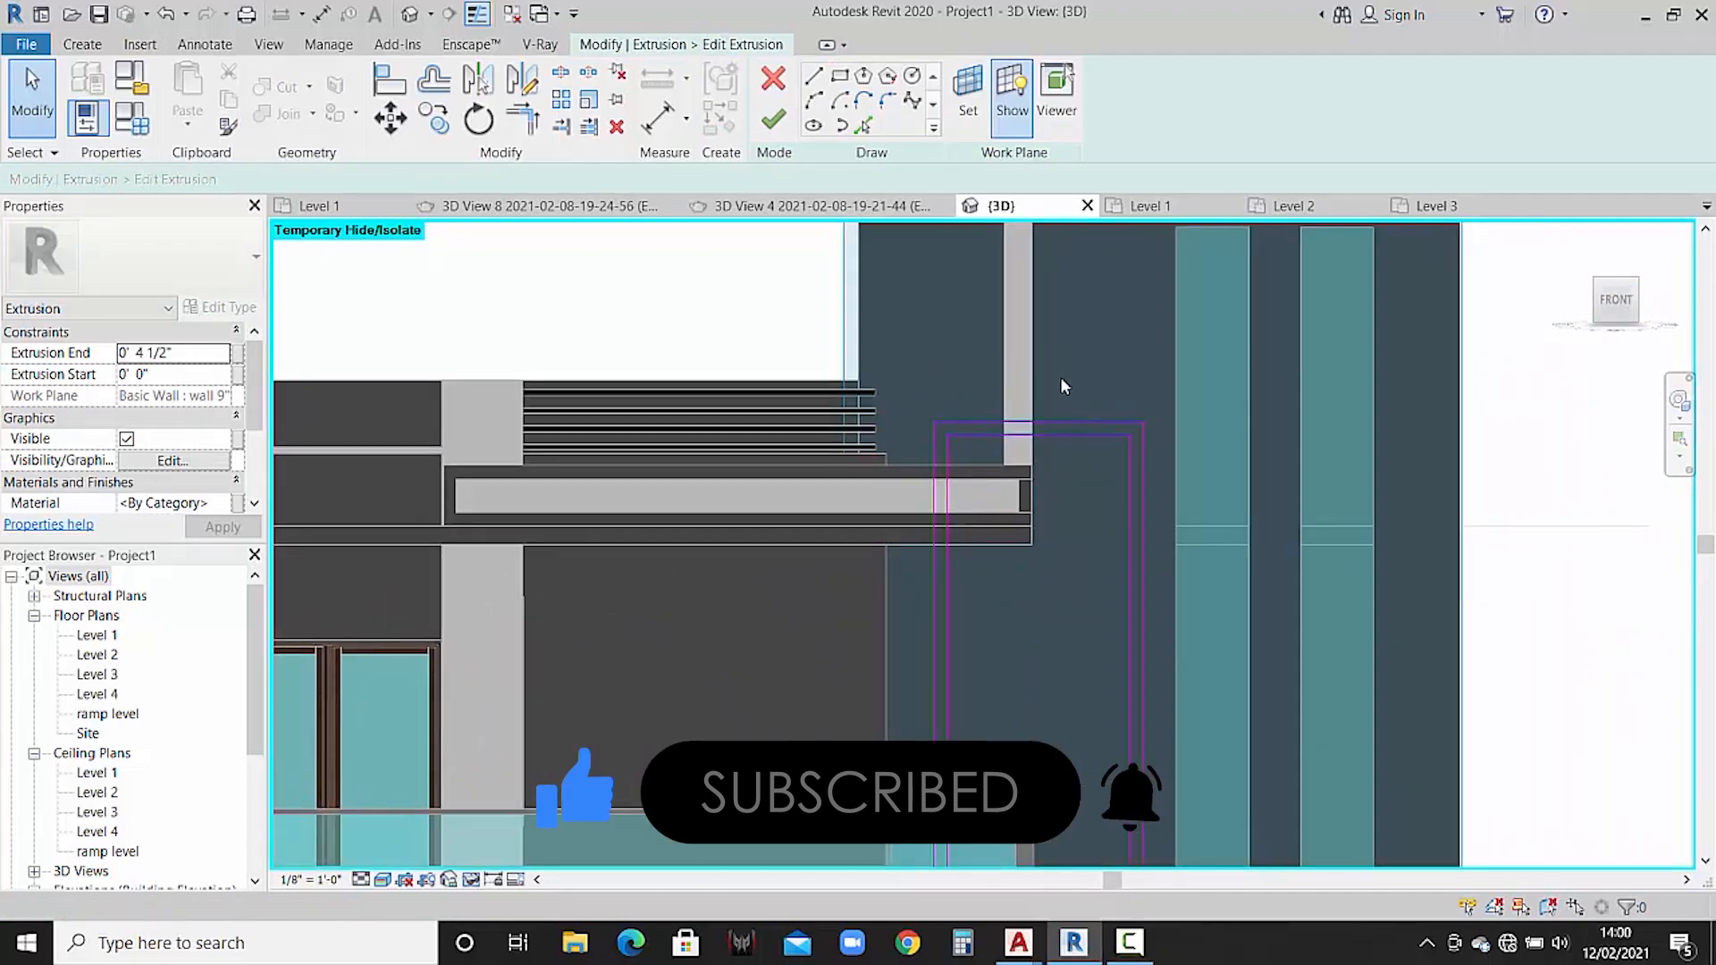
left_click(1072, 420)
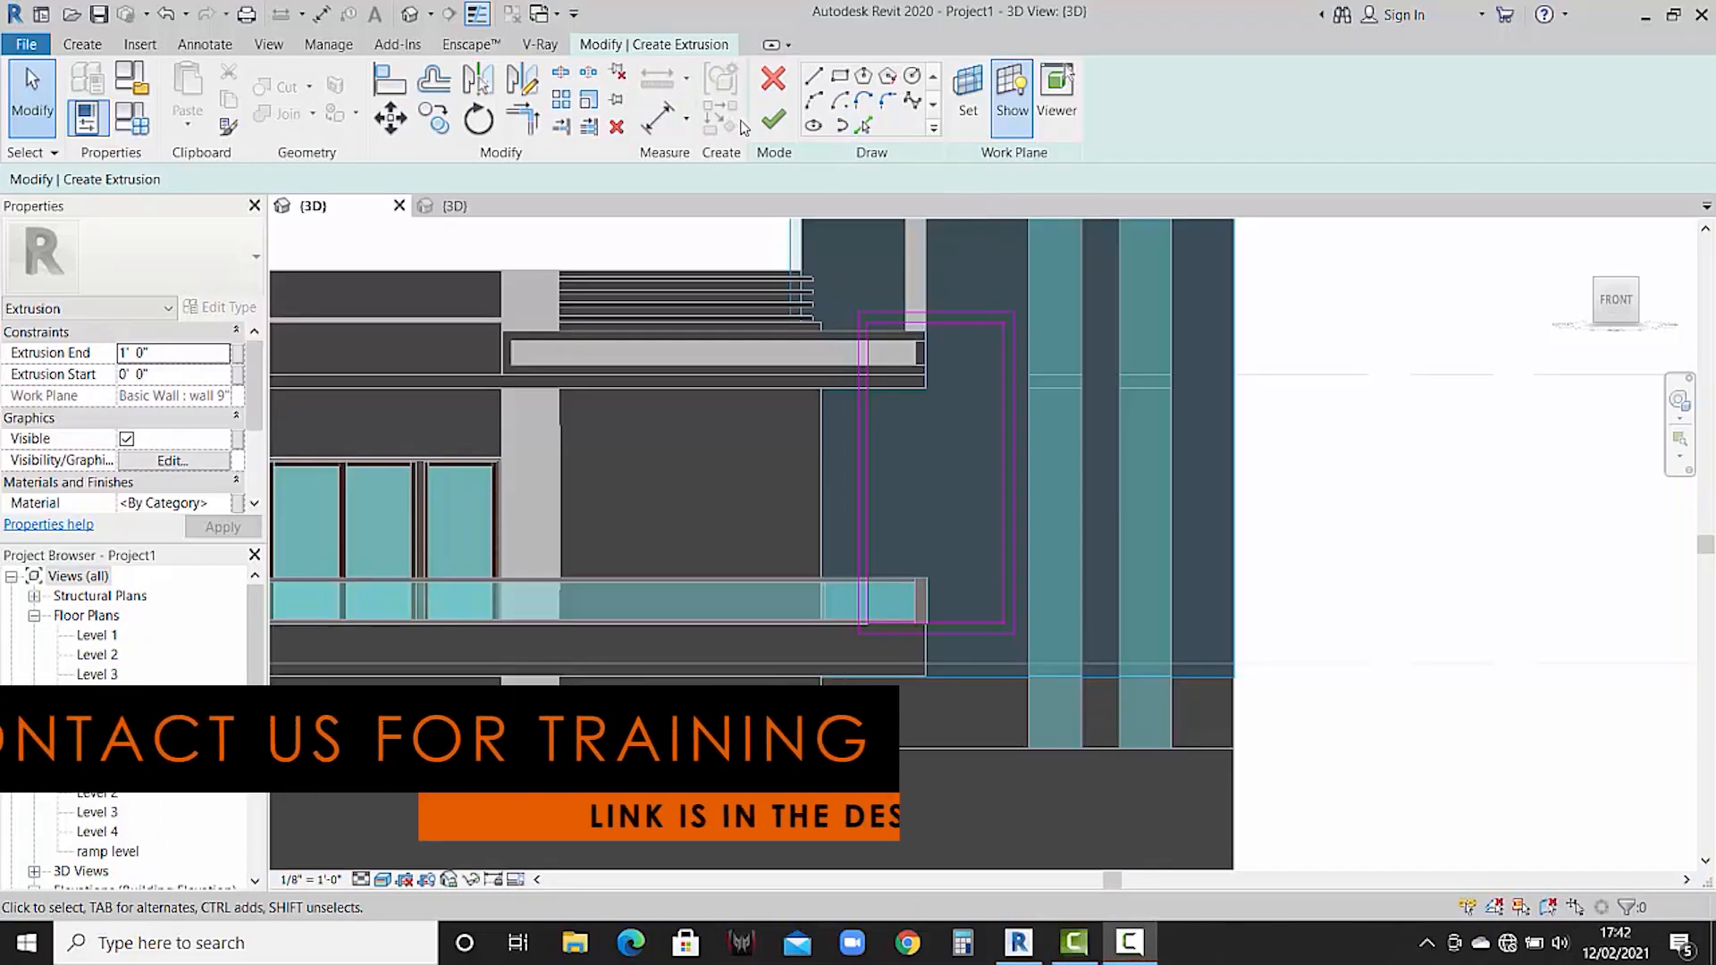
left_click(770, 123)
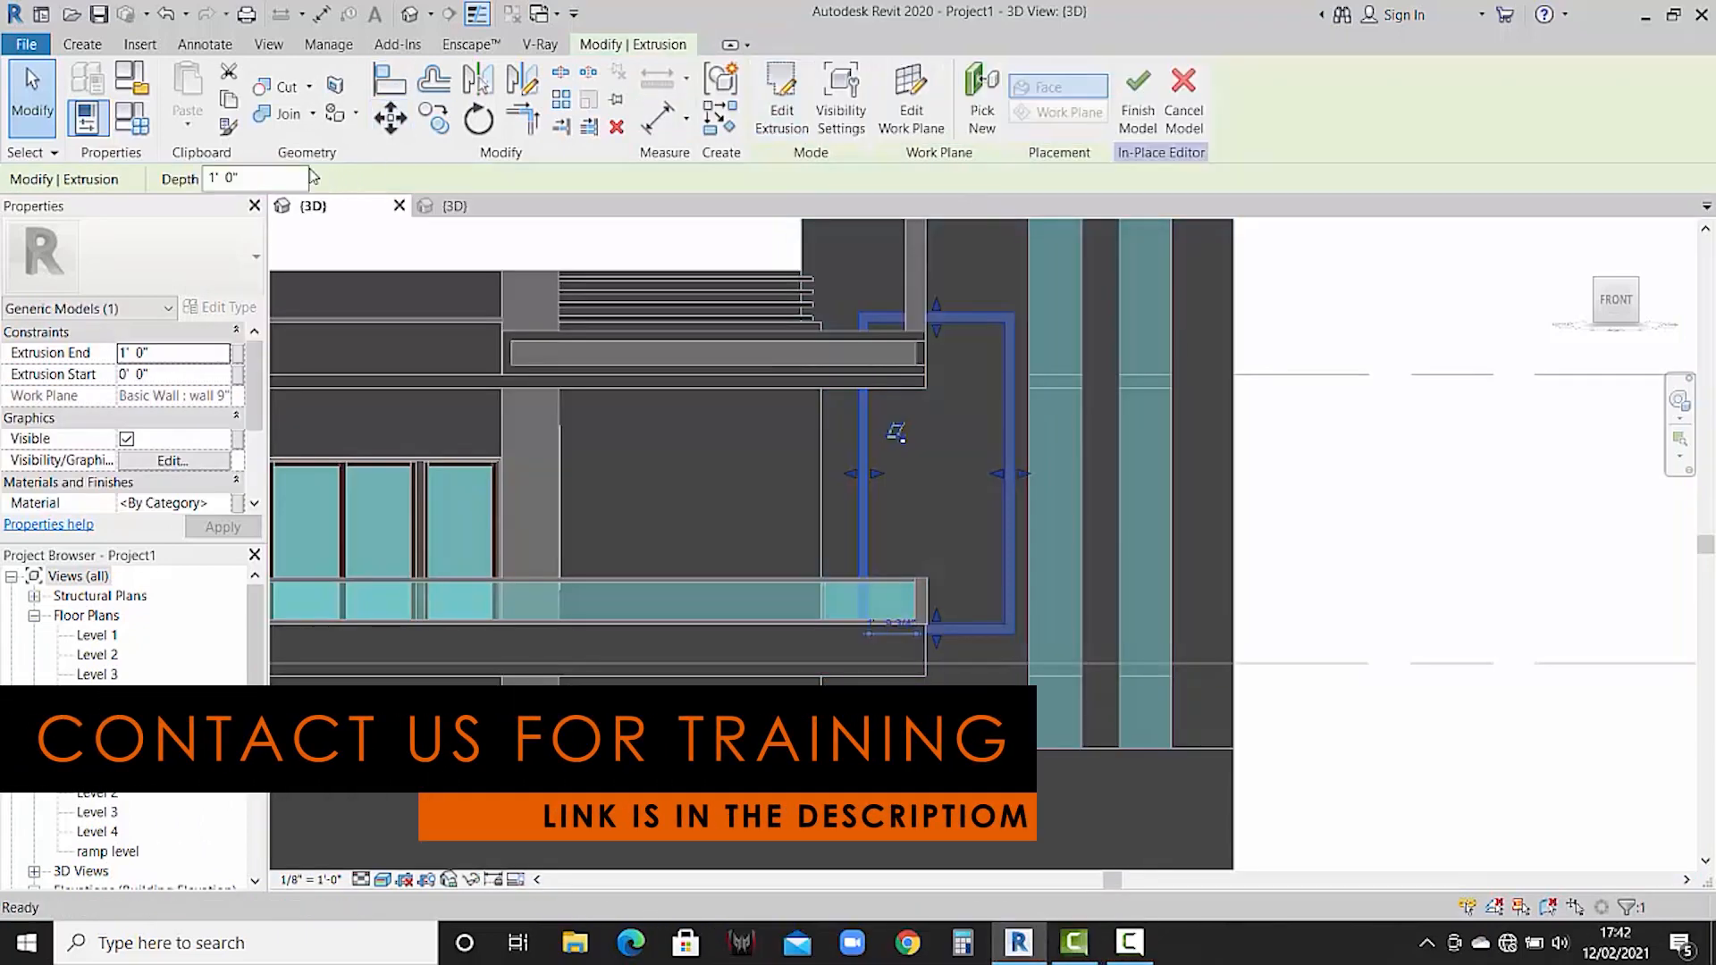
- Set the rectangular wall frame's extrusion depth to 4.5" and finish the in-place model
left_click_drag(265, 179, 149, 182)
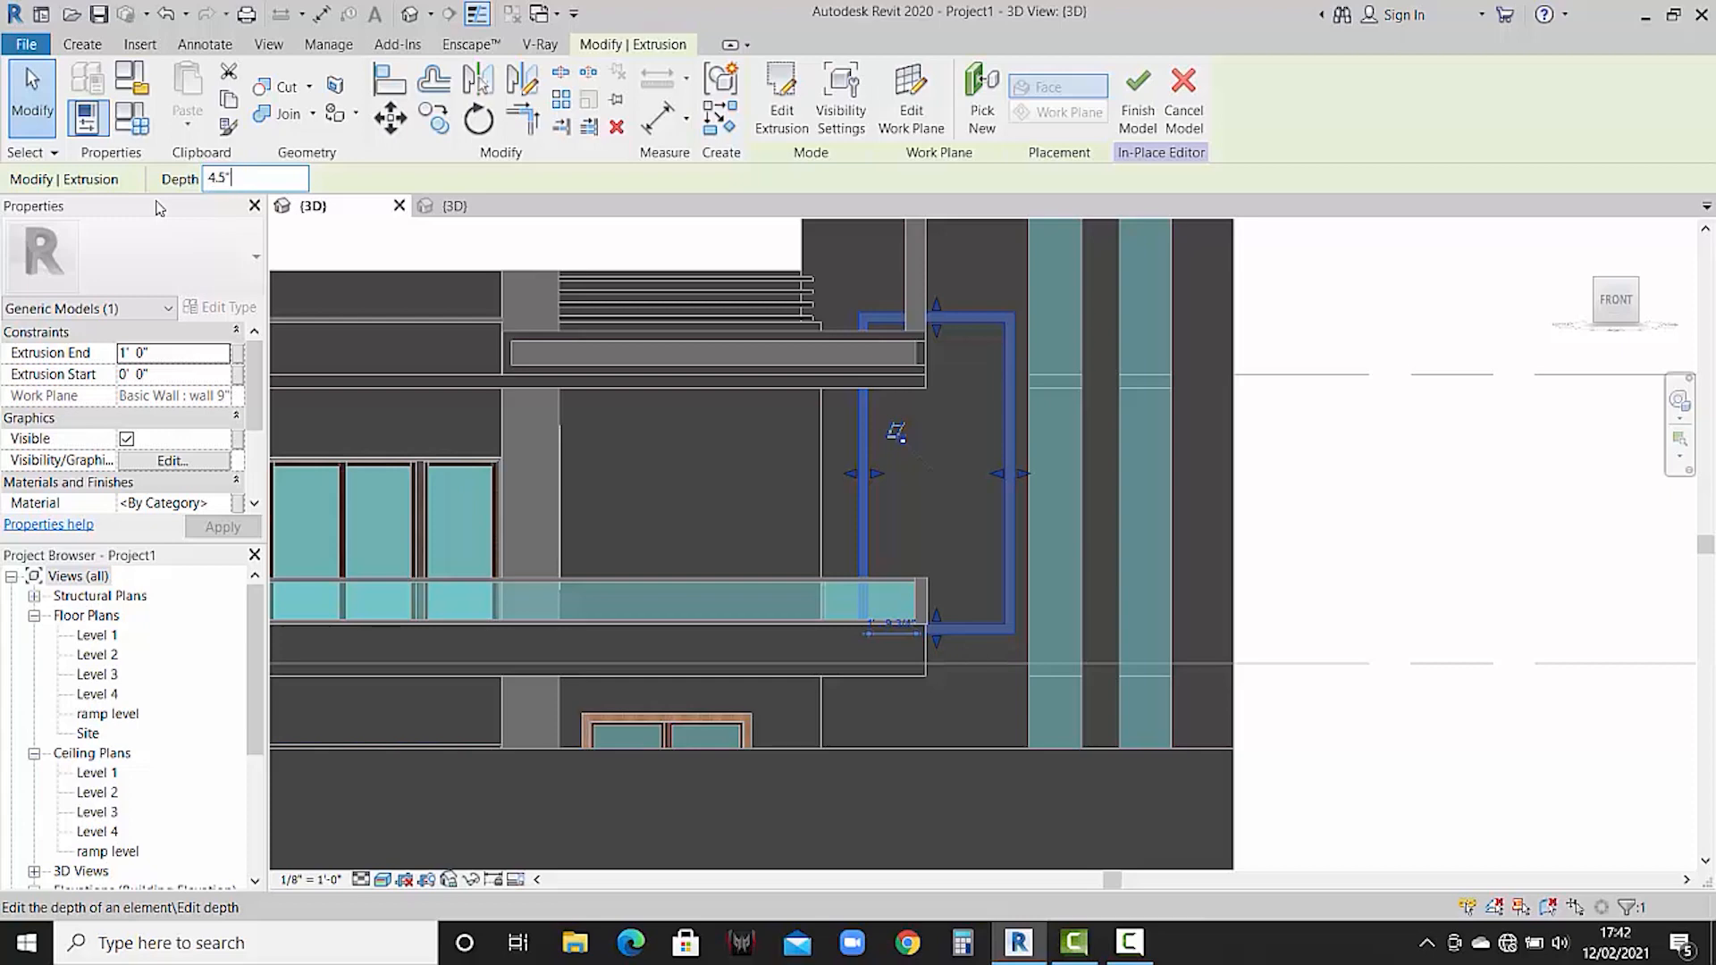
left_click(1138, 100)
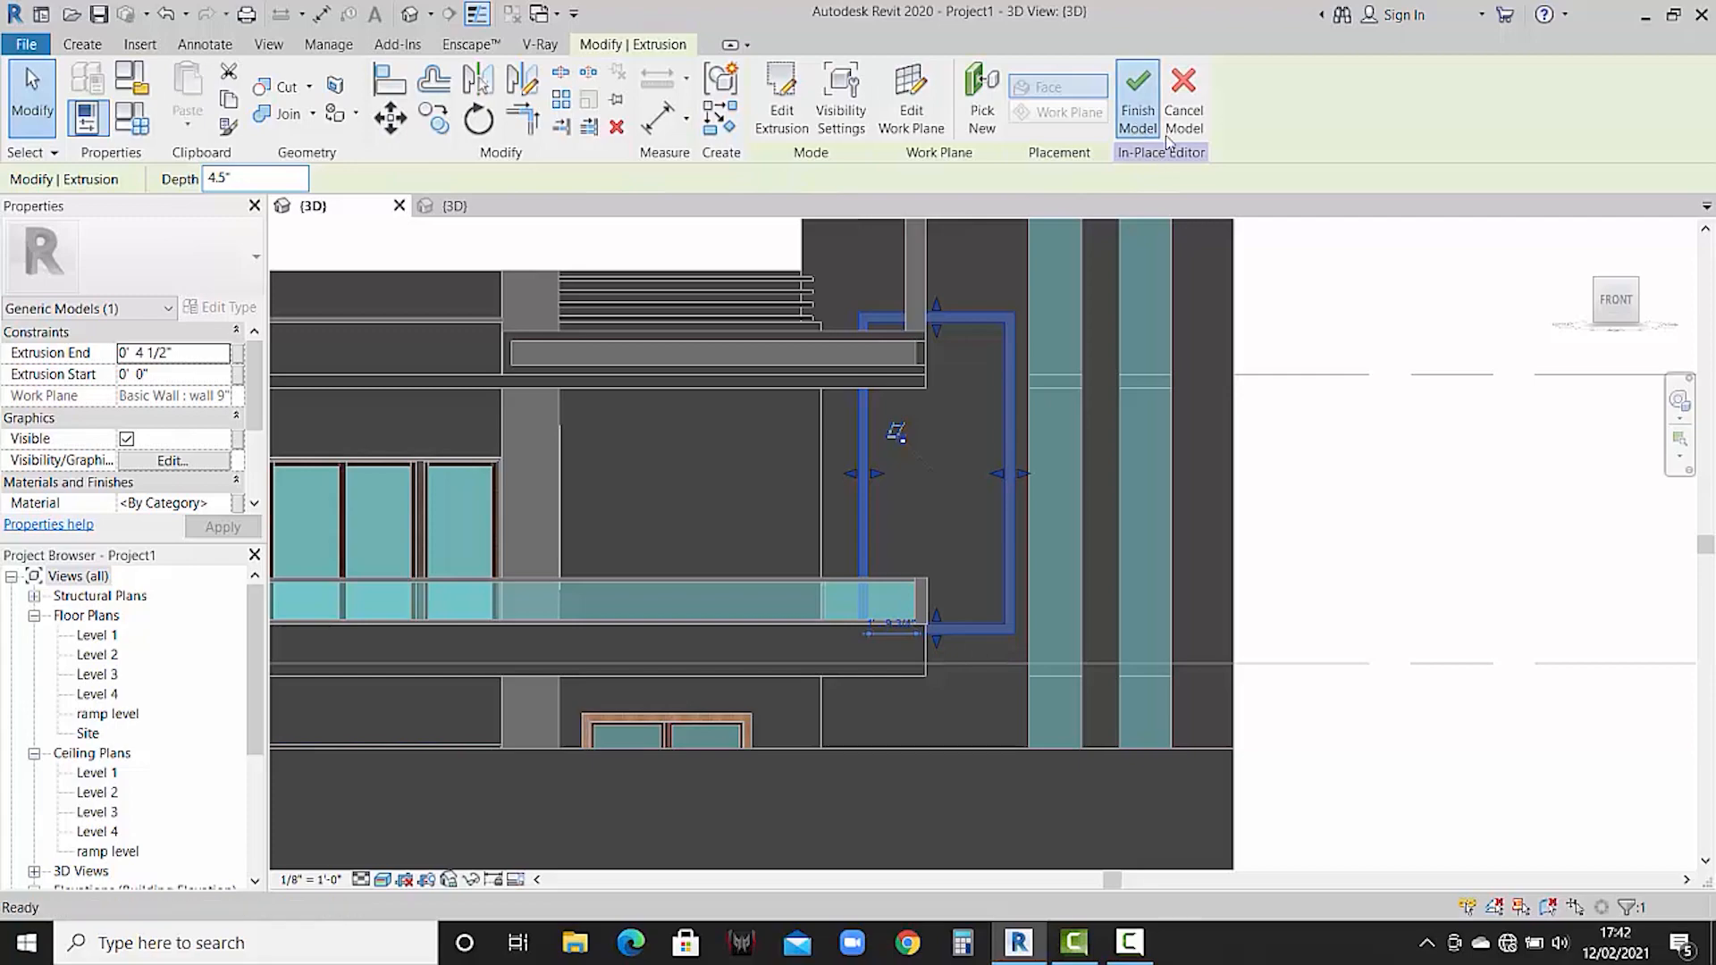
middle_click_drag(1391, 448, 1097, 298, "shift")
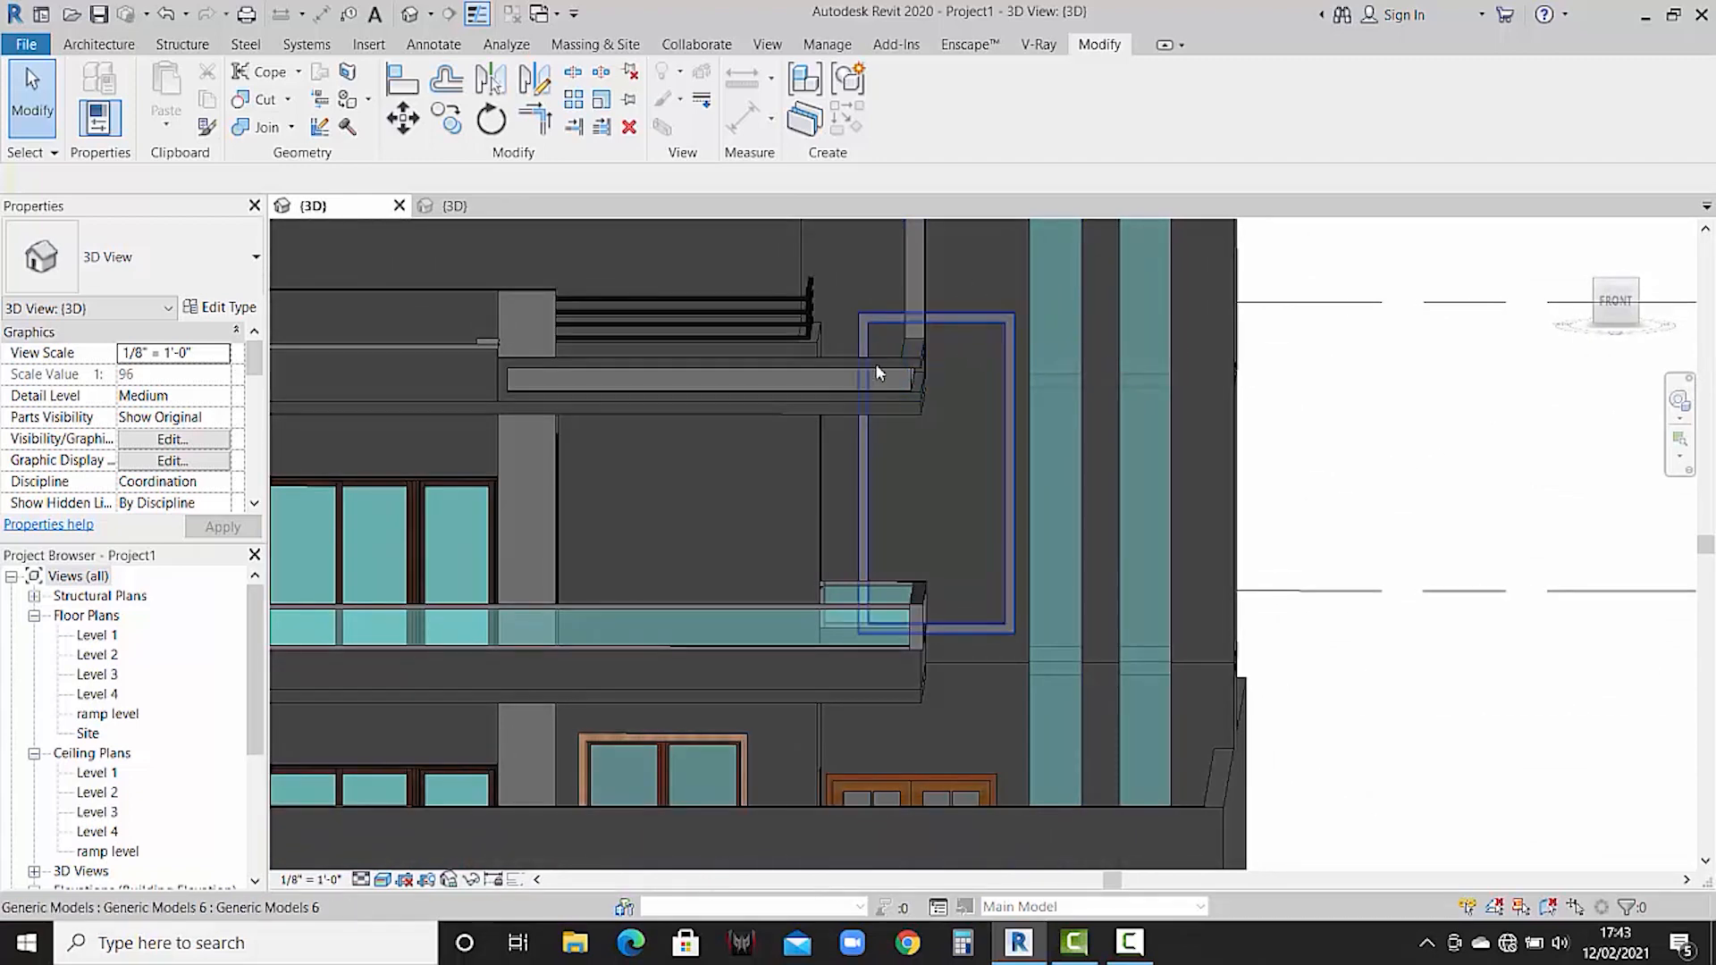
middle_click_drag(977, 478, 952, 525, "shift")
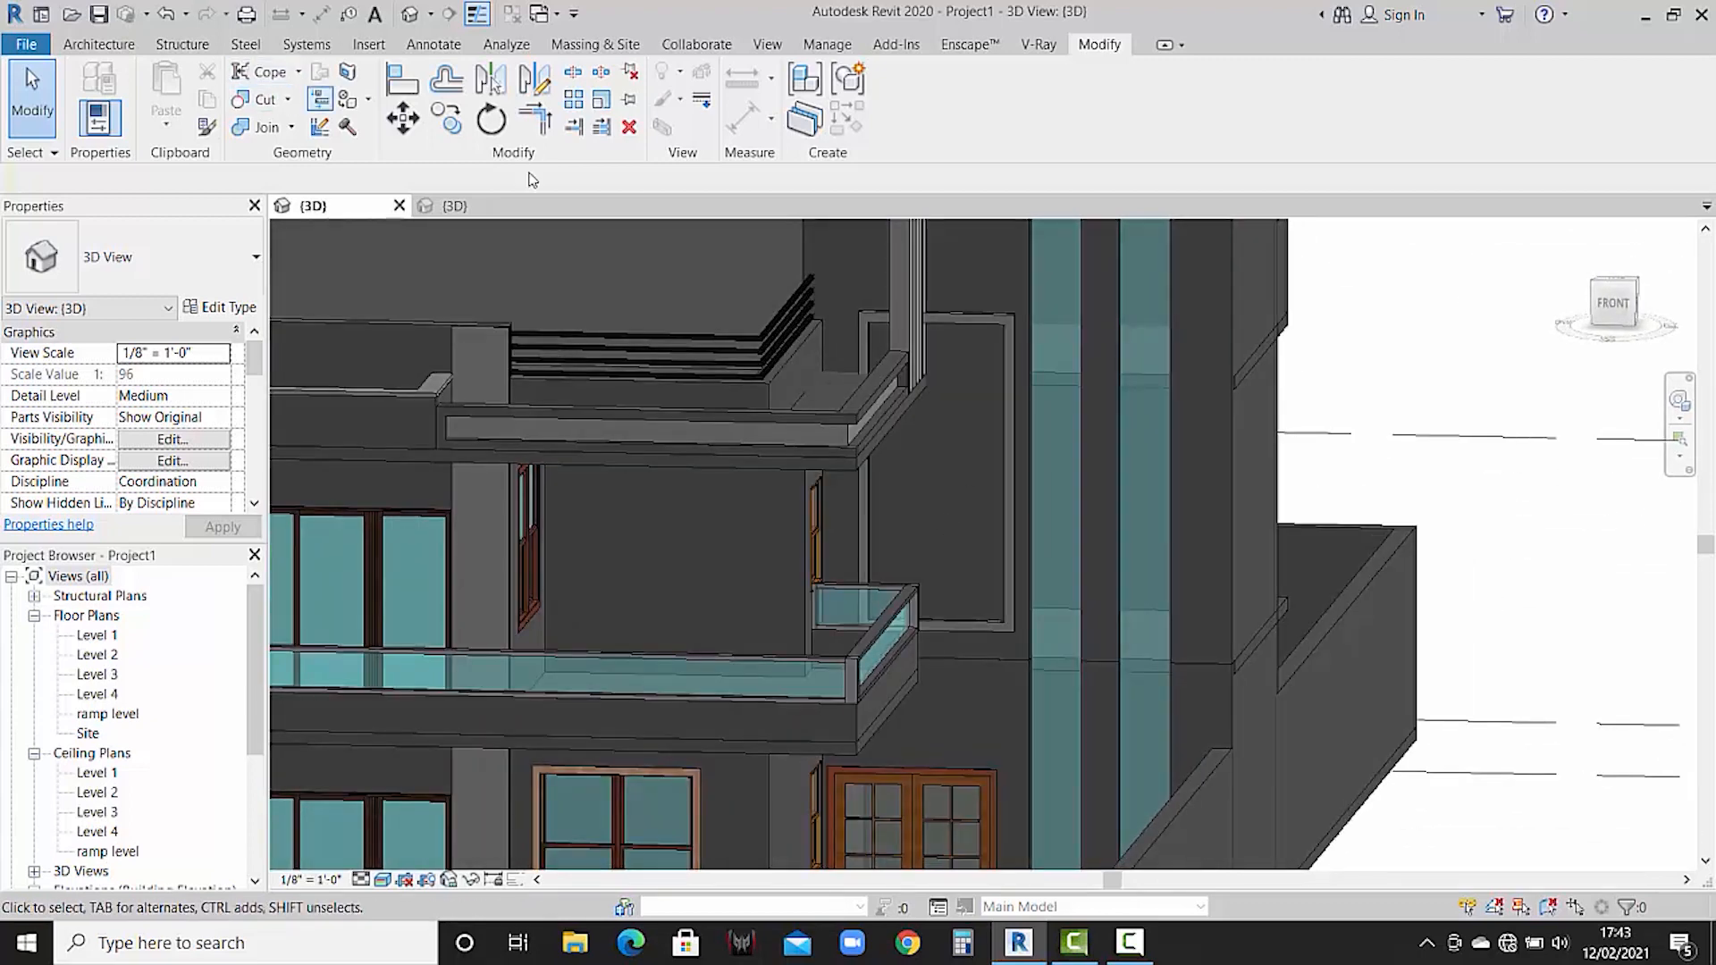
- Create a new in-place model in the Generic Models category, keeping the suggested name
left_click(98, 44)
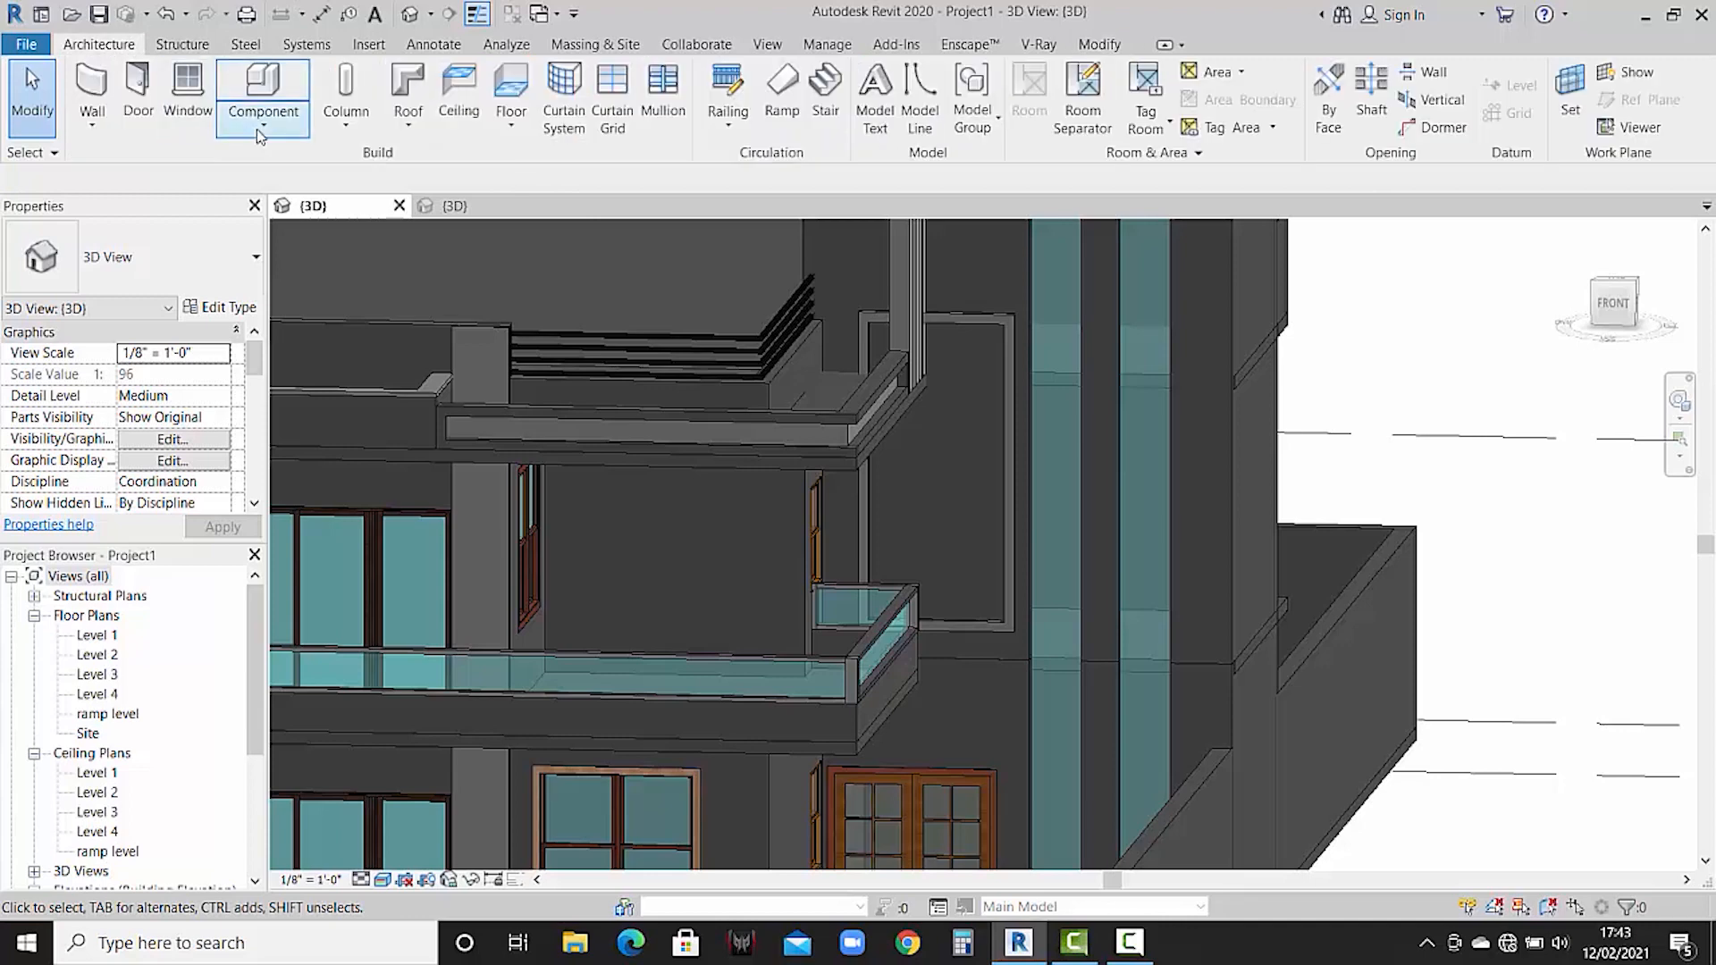
left_click(262, 114)
left_click(304, 213)
scroll(777, 402, "down", 2)
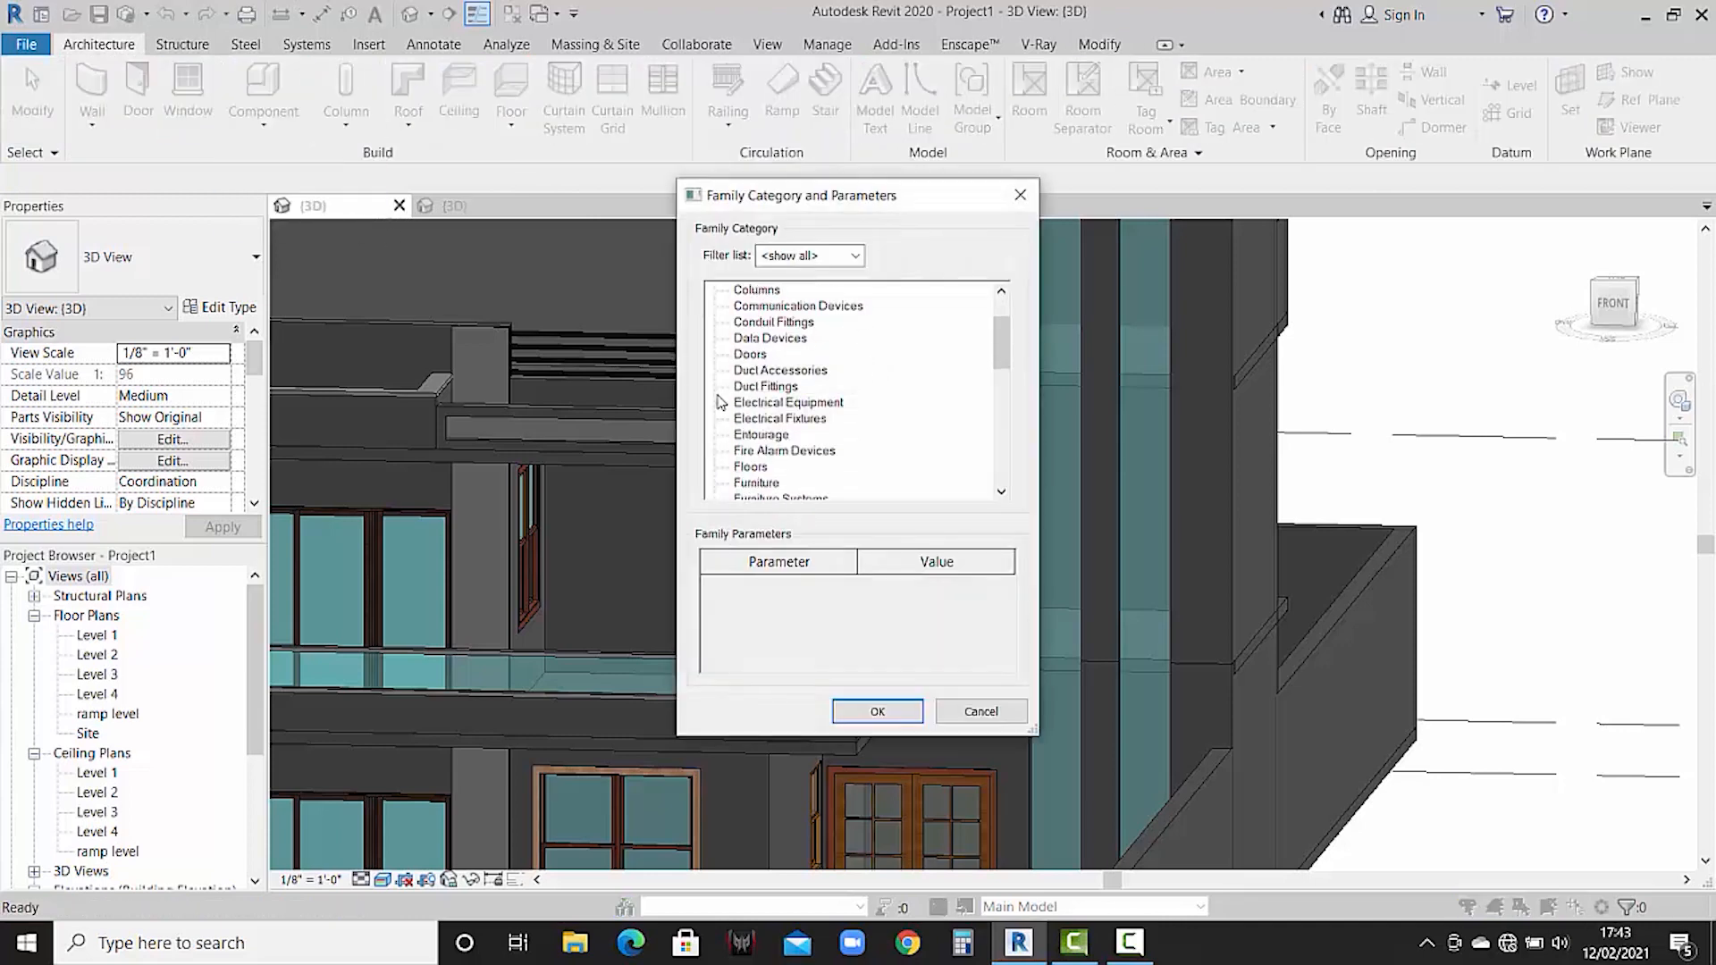
scroll(776, 425, "down", 1)
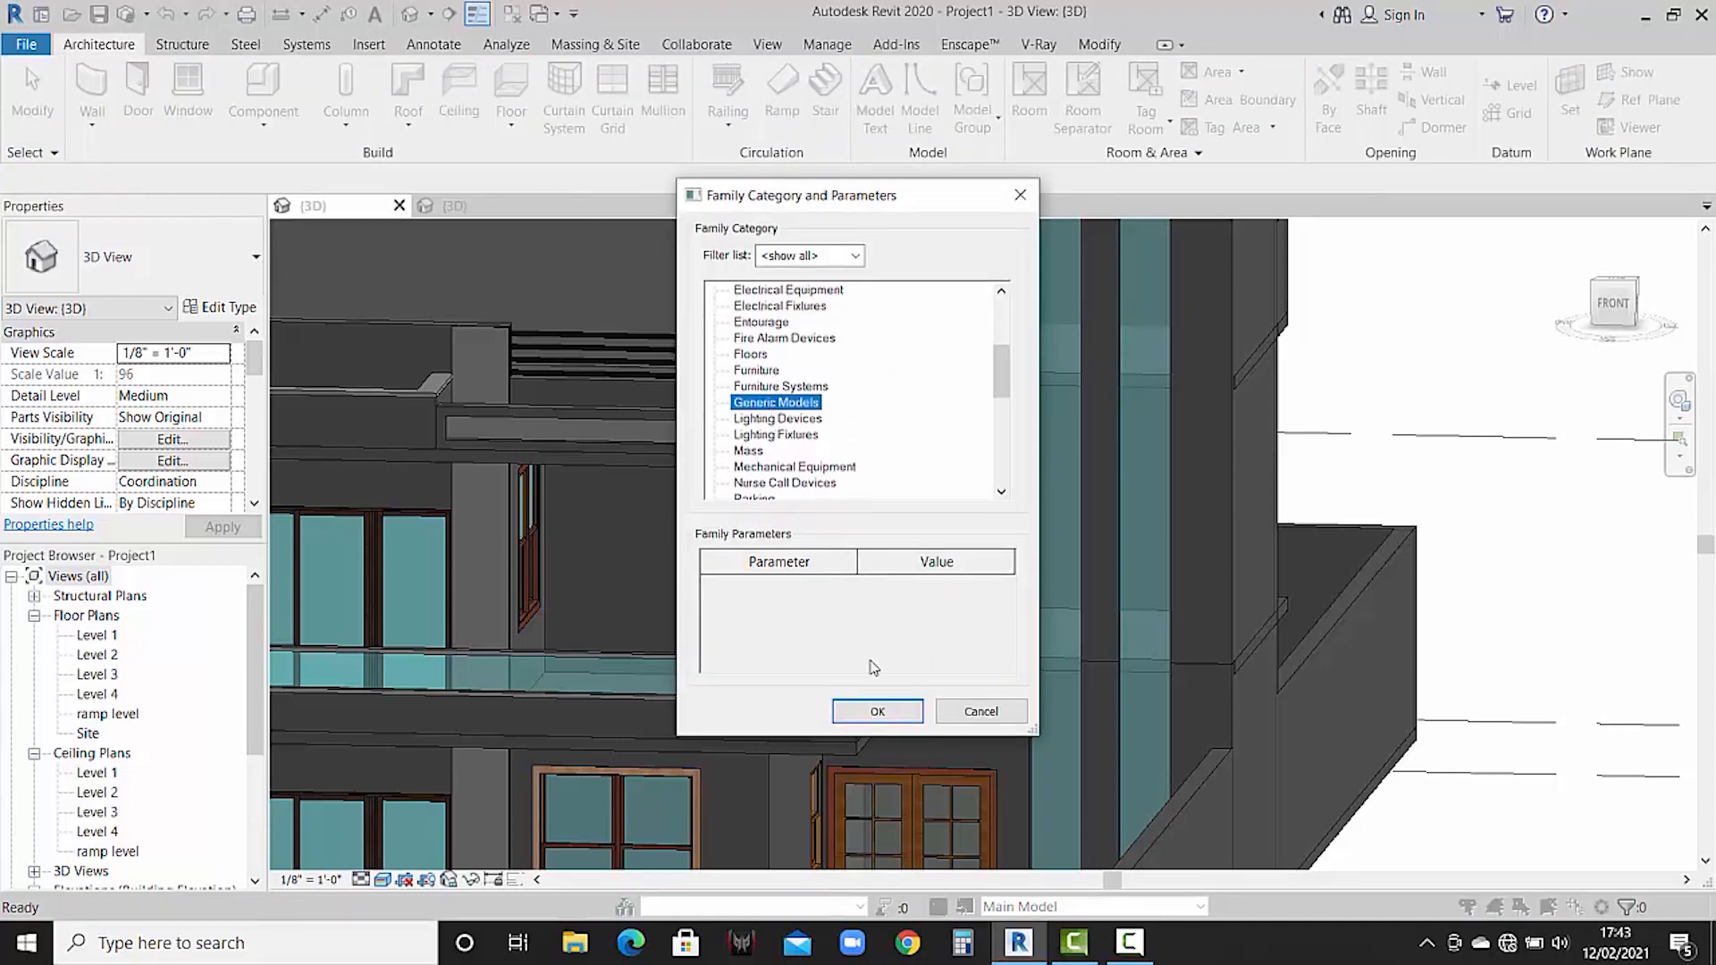
left_click(871, 712)
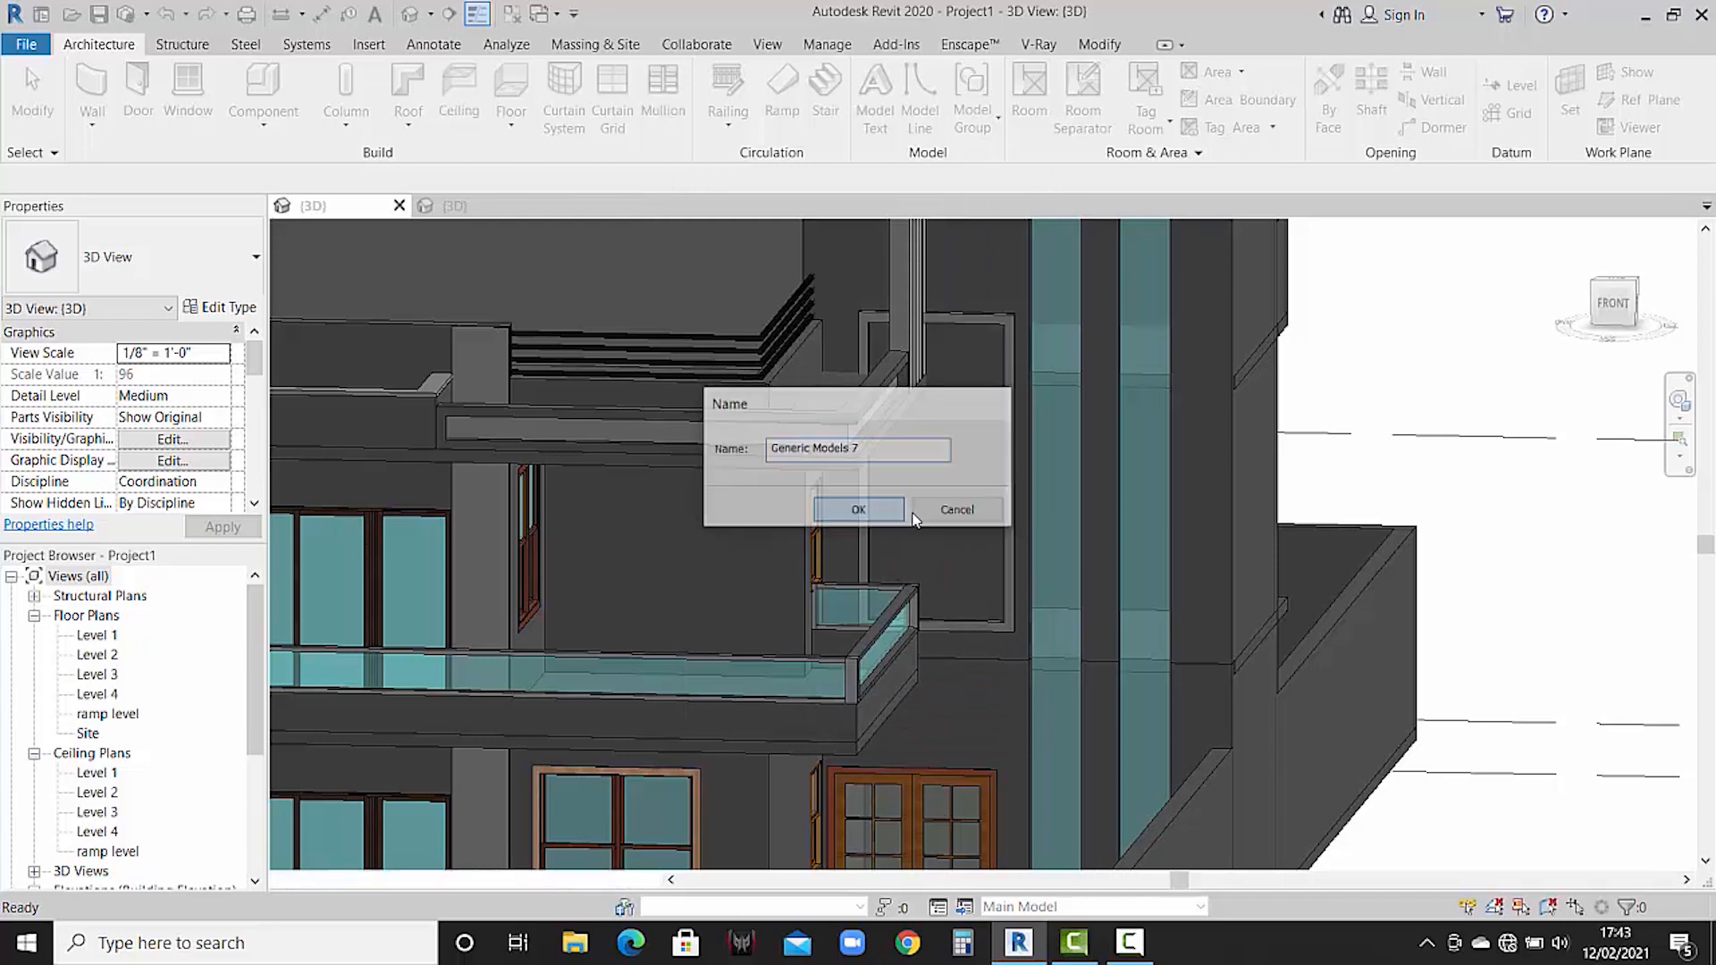
left_click(859, 510)
- Start an extrusion with the work plane shown, and pick the tower's front wall face around the rectangular frame as its work plane
left_click(1370, 123)
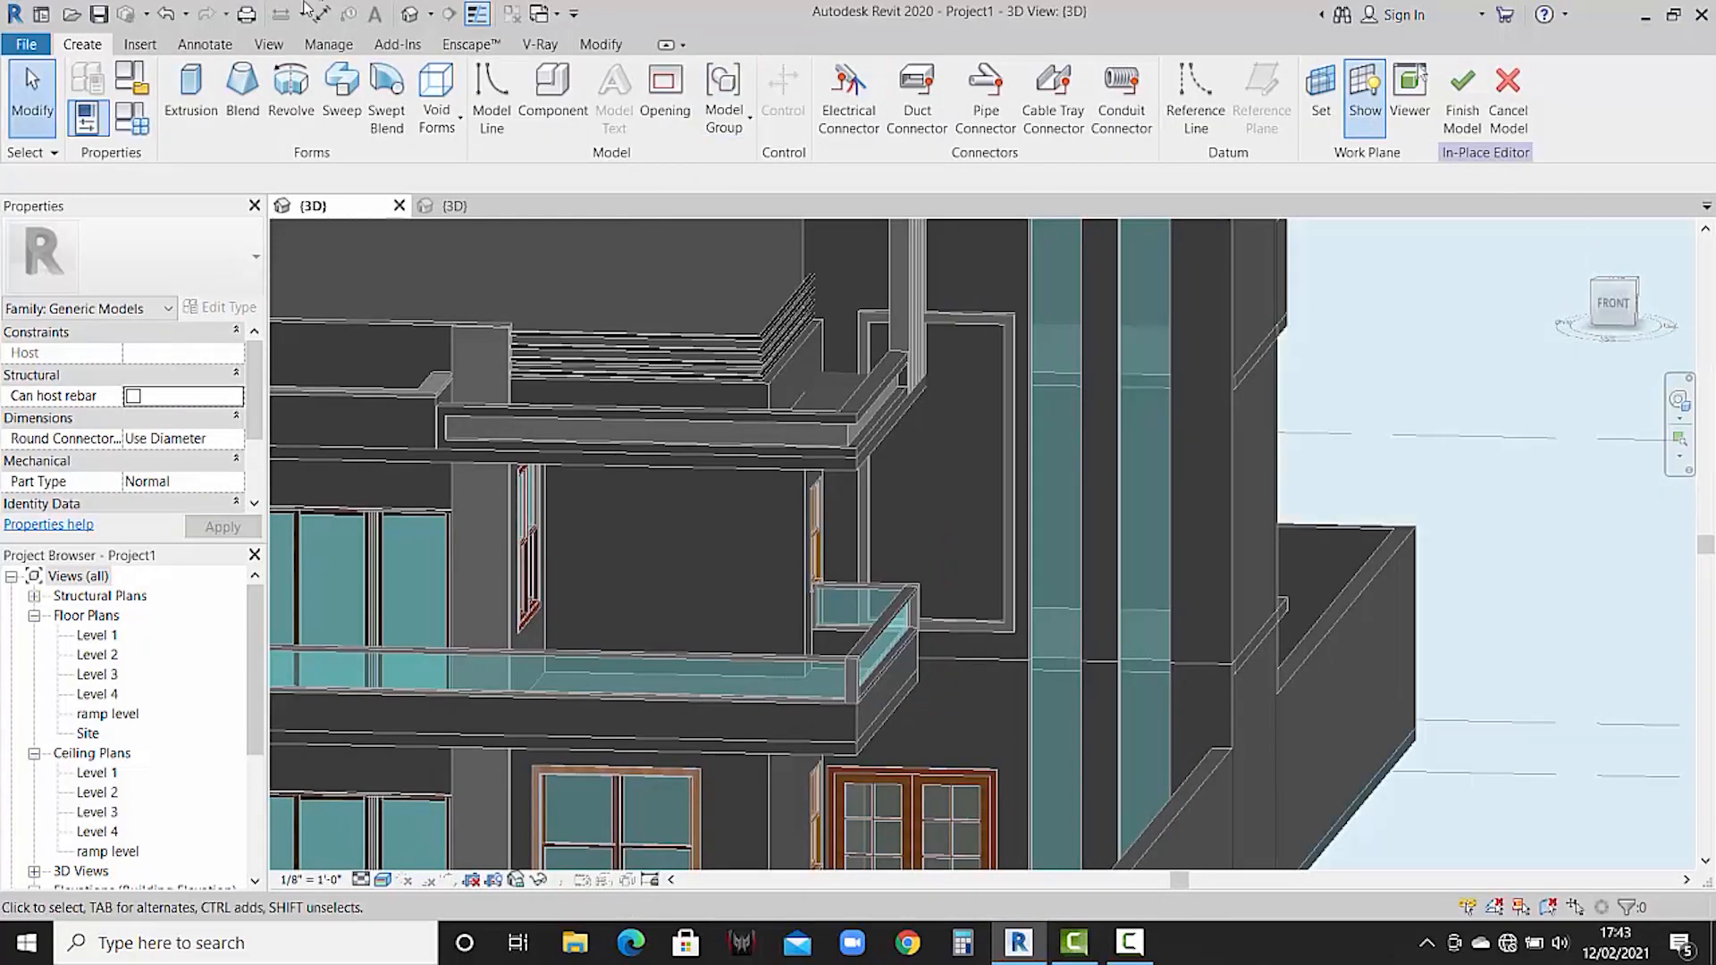
left_click(190, 94)
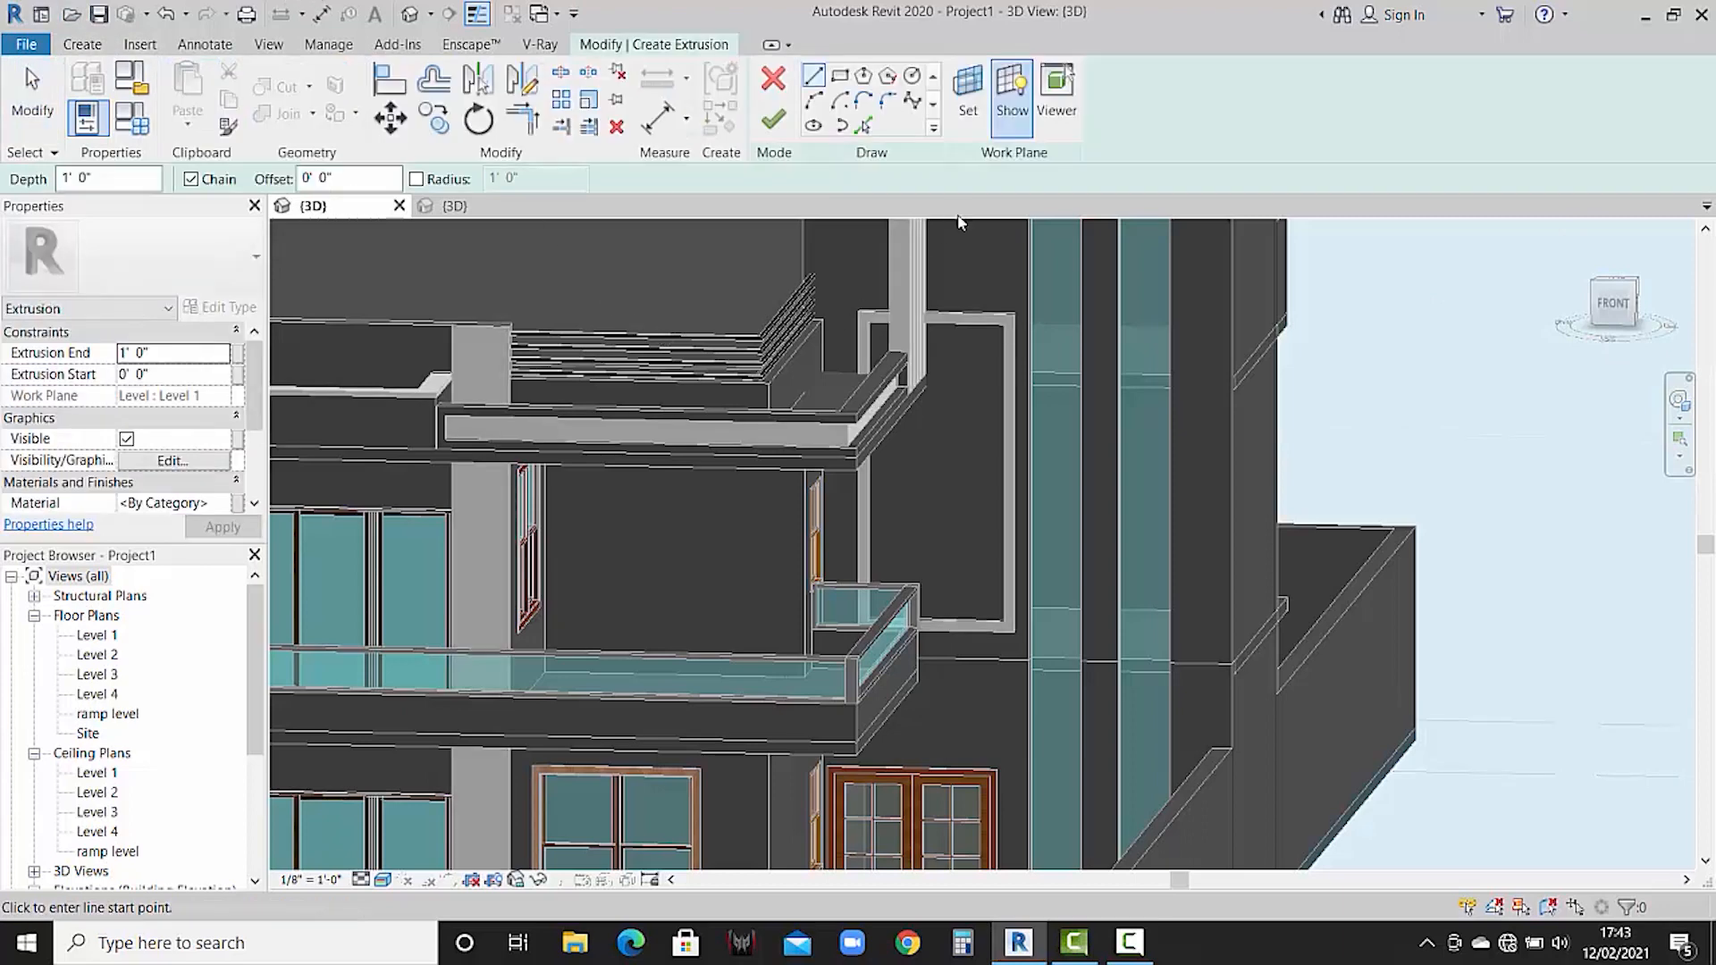
scroll(893, 447, "down", 5)
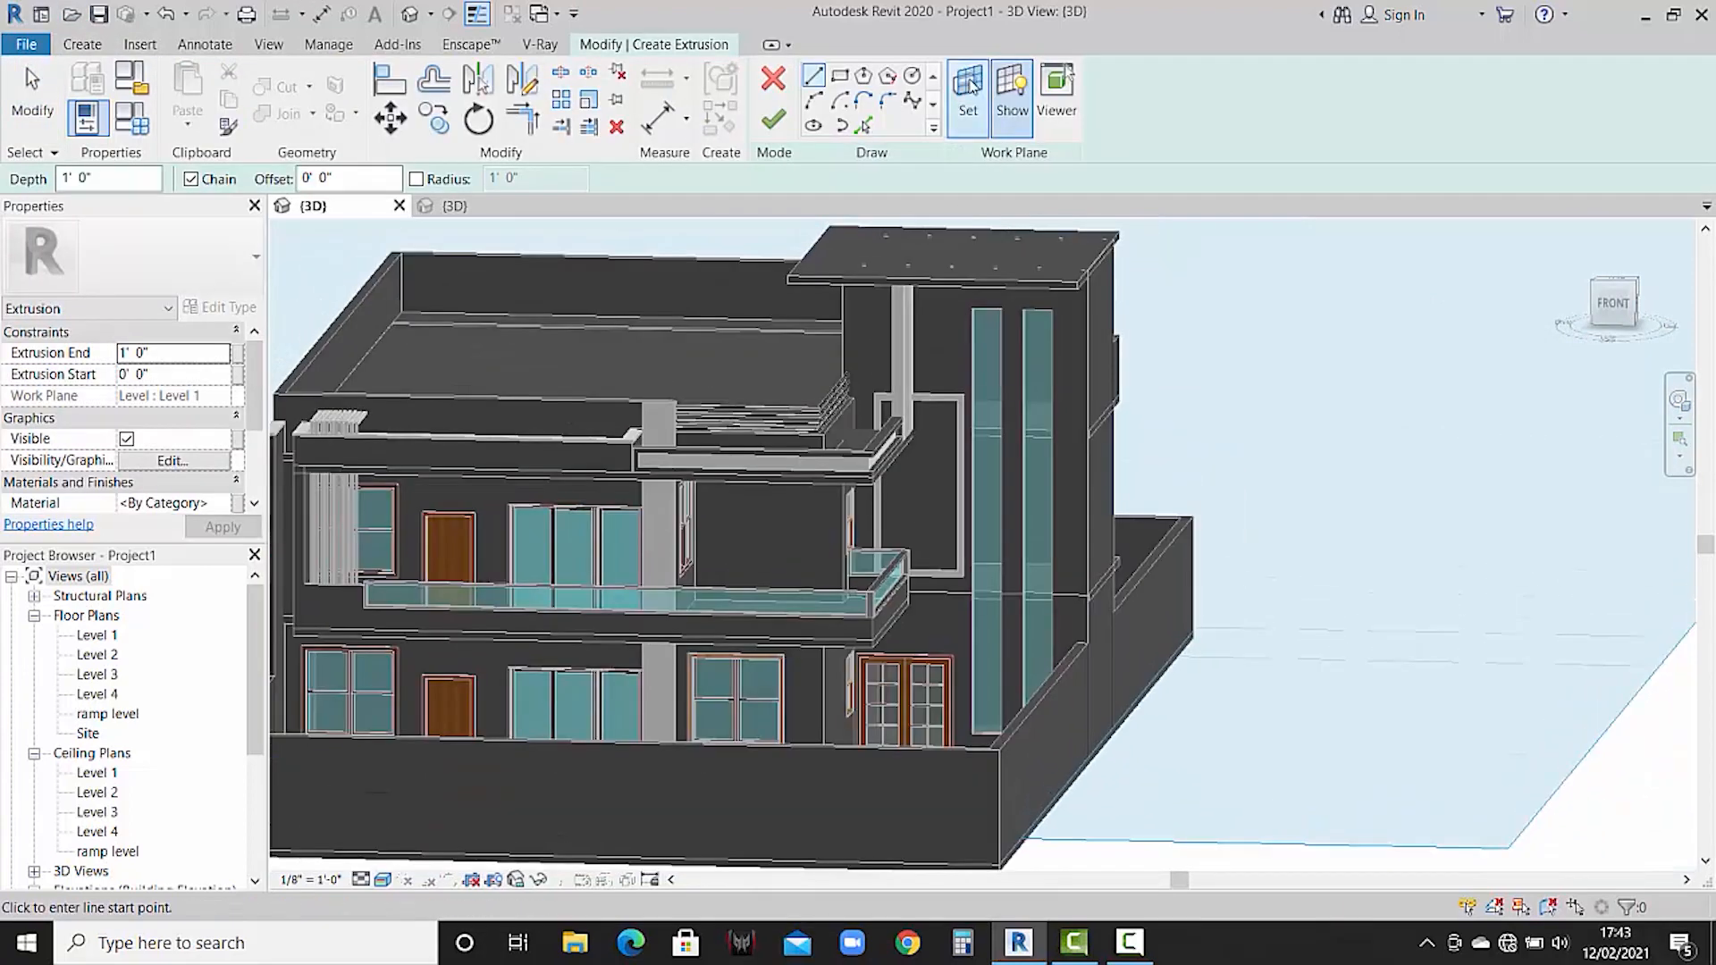
left_click(968, 94)
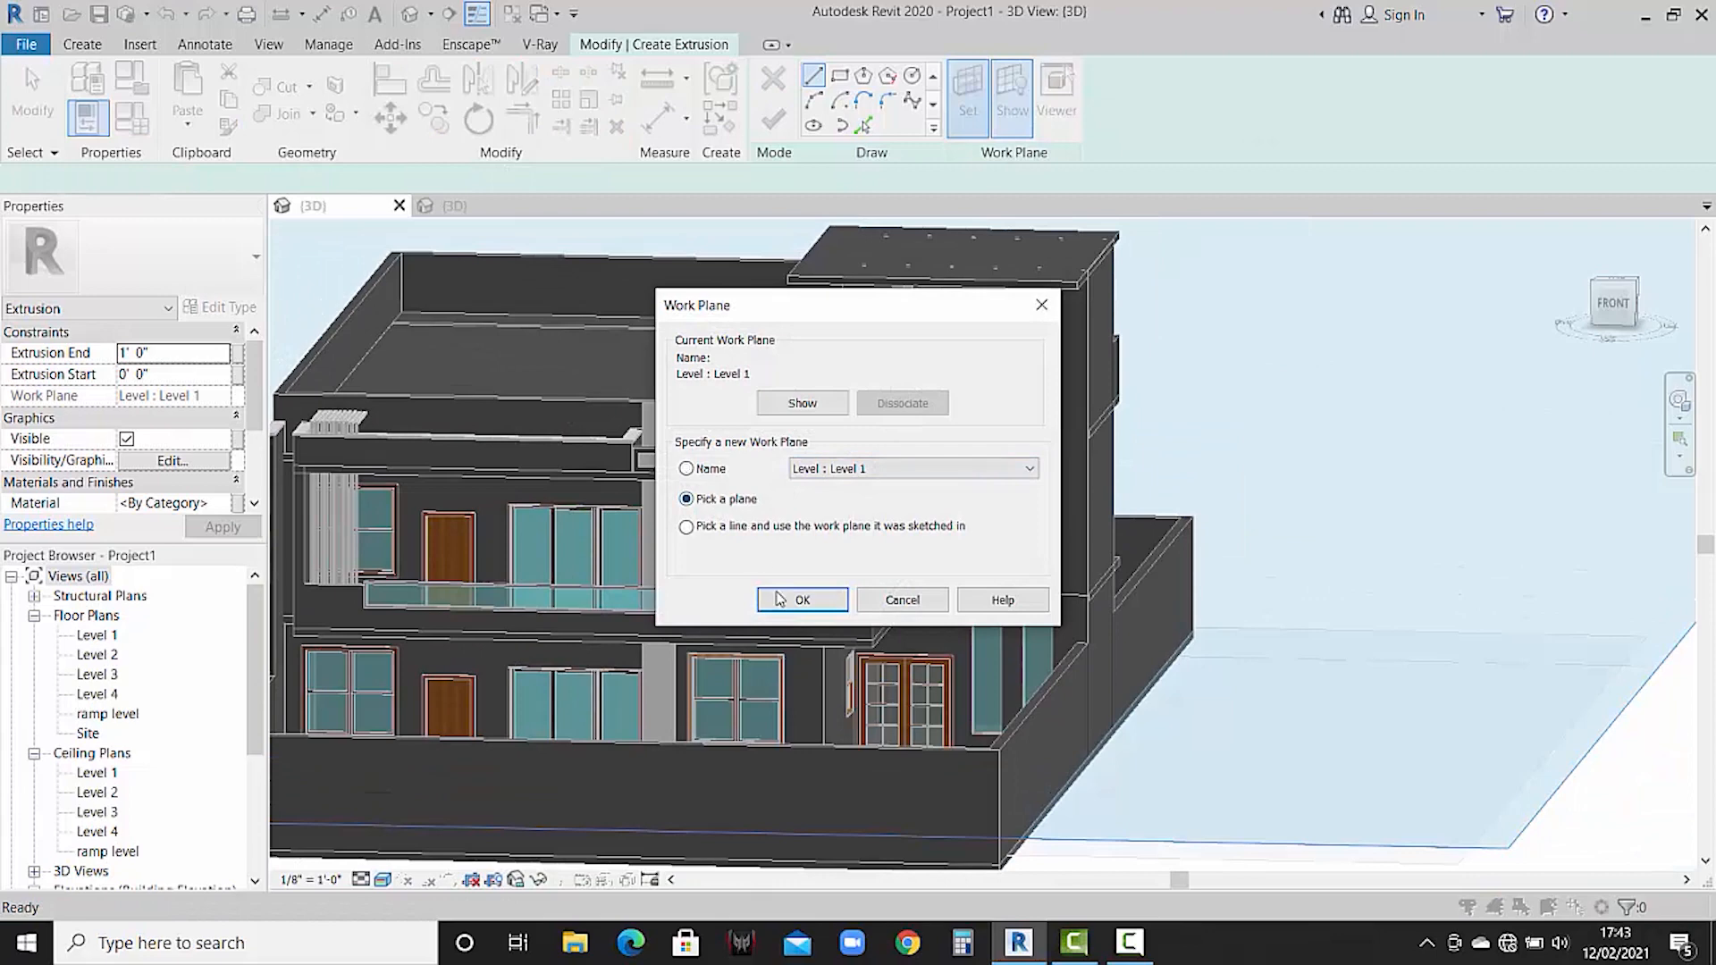
left_click(780, 599)
scroll(935, 373, "up", 4)
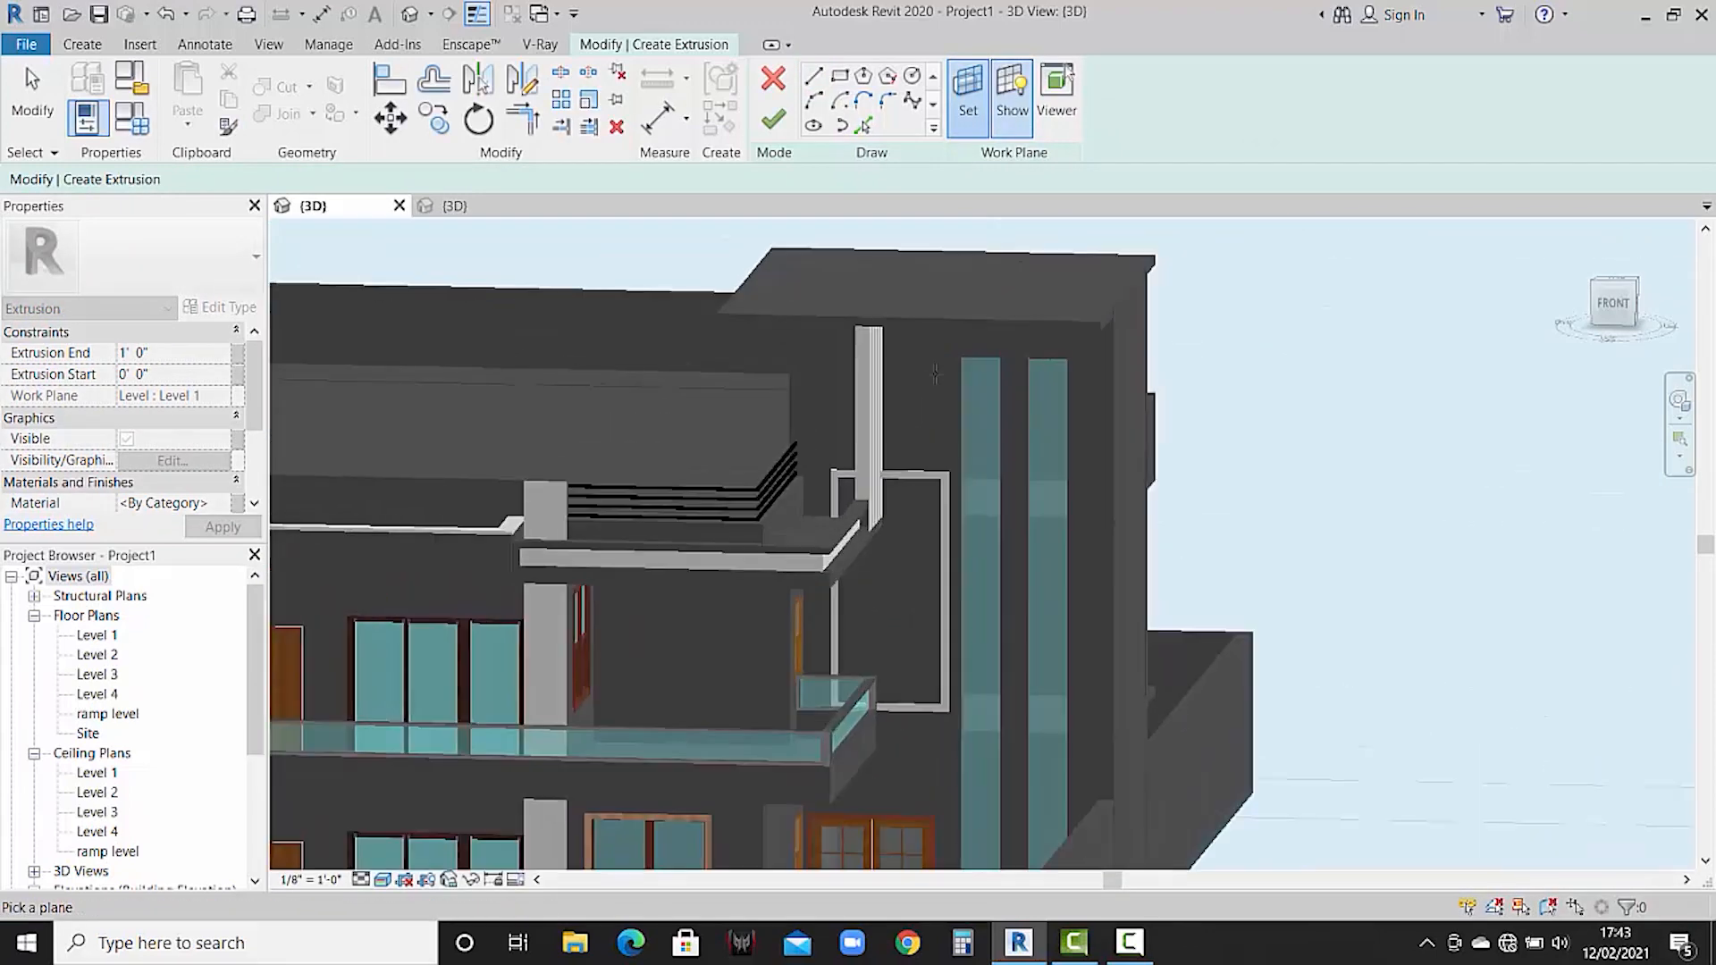
scroll(935, 374, "up", 1)
left_click(937, 369)
scroll(958, 330, "down", 3)
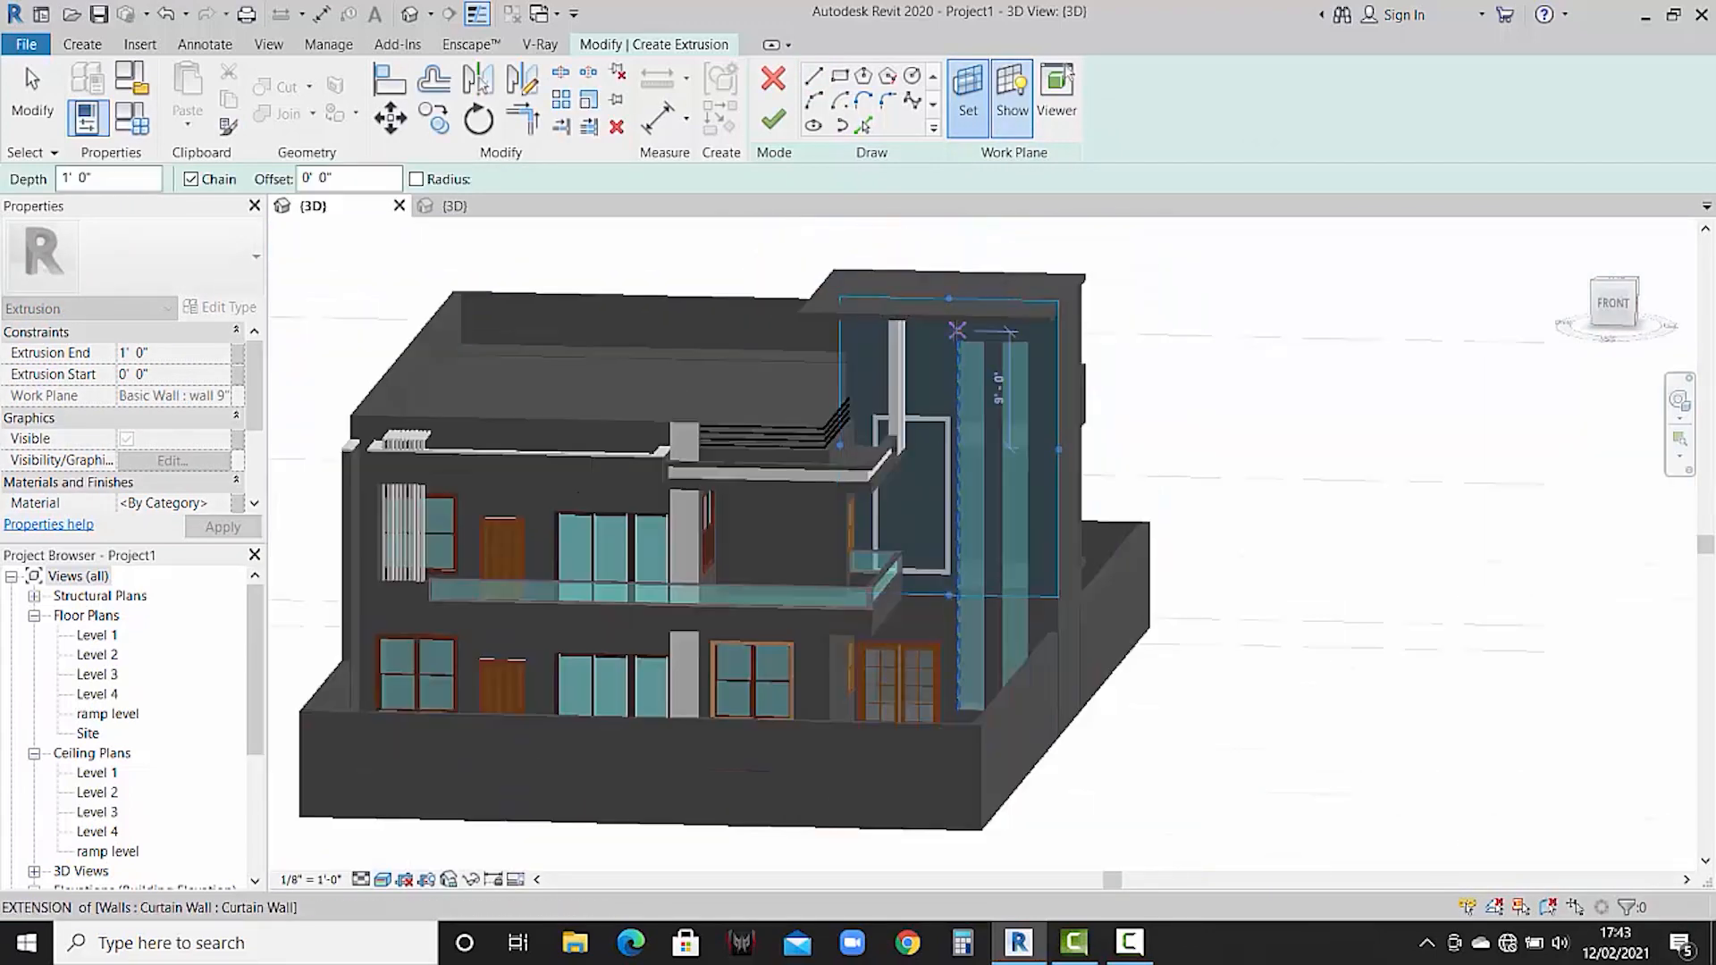
left_click(1614, 310)
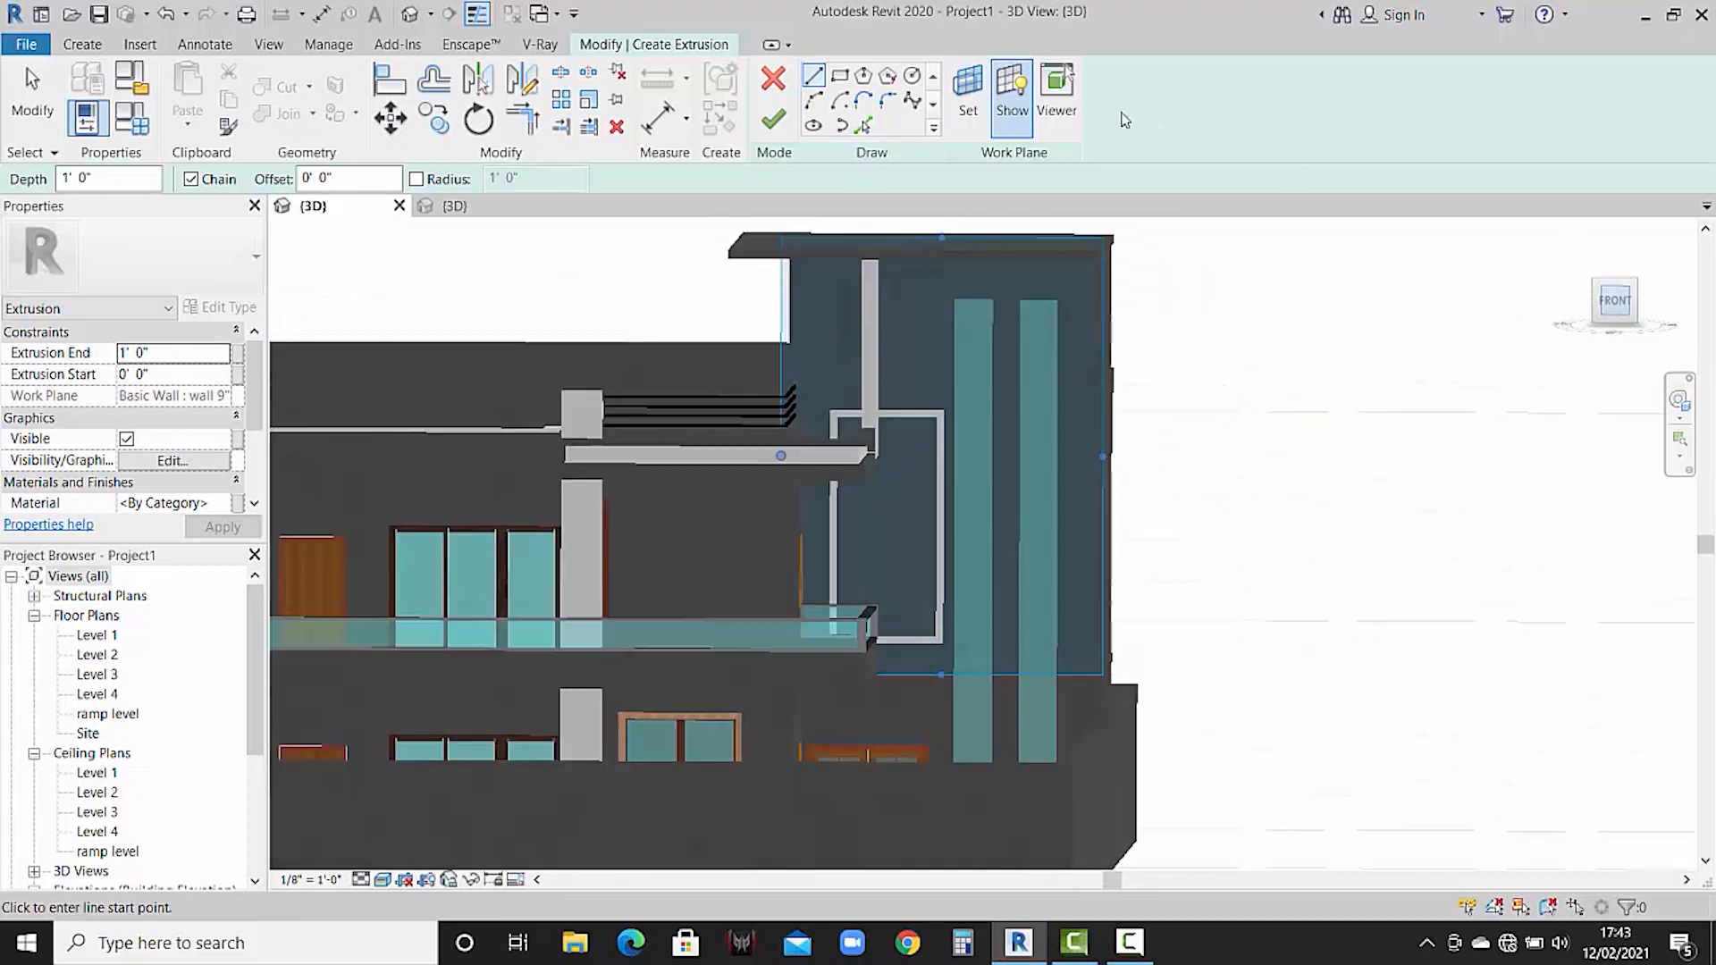
- Sketch a rectangle corner to corner along the wall frame's inner edges, and finish the extrusion sketch
left_click(839, 76)
scroll(849, 454, "up", 2)
scroll(872, 514, "up", 2)
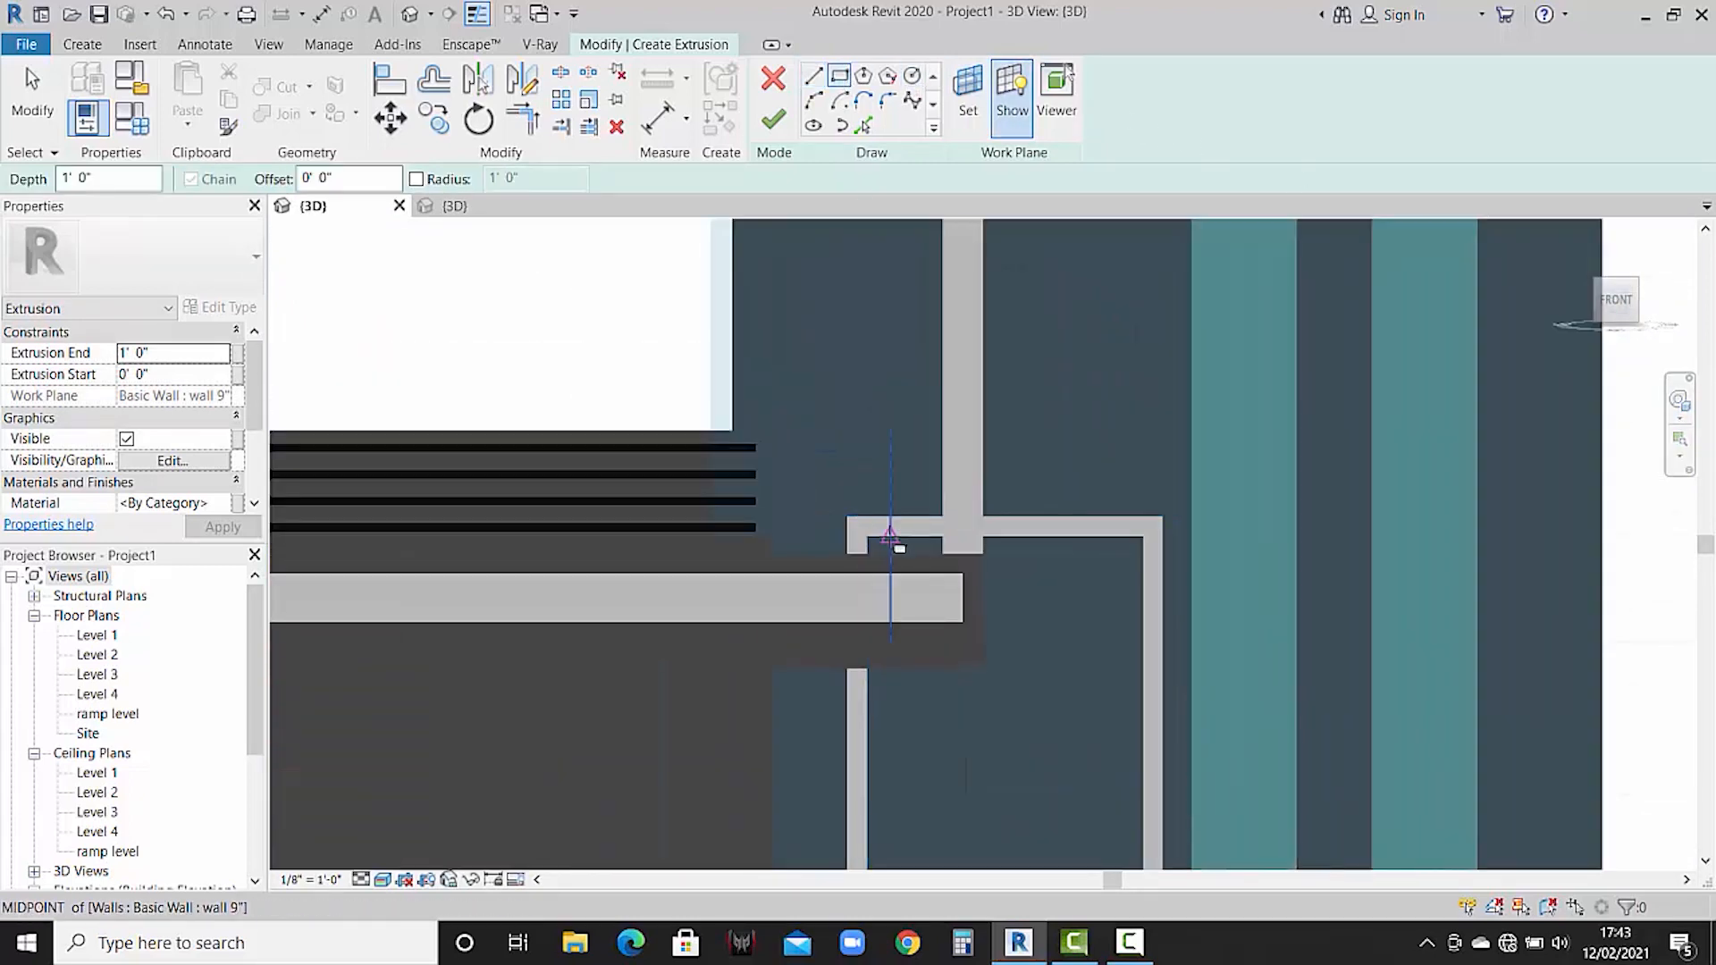
left_click(871, 536)
scroll(929, 629, "down", 3)
scroll(930, 628, "up", 3)
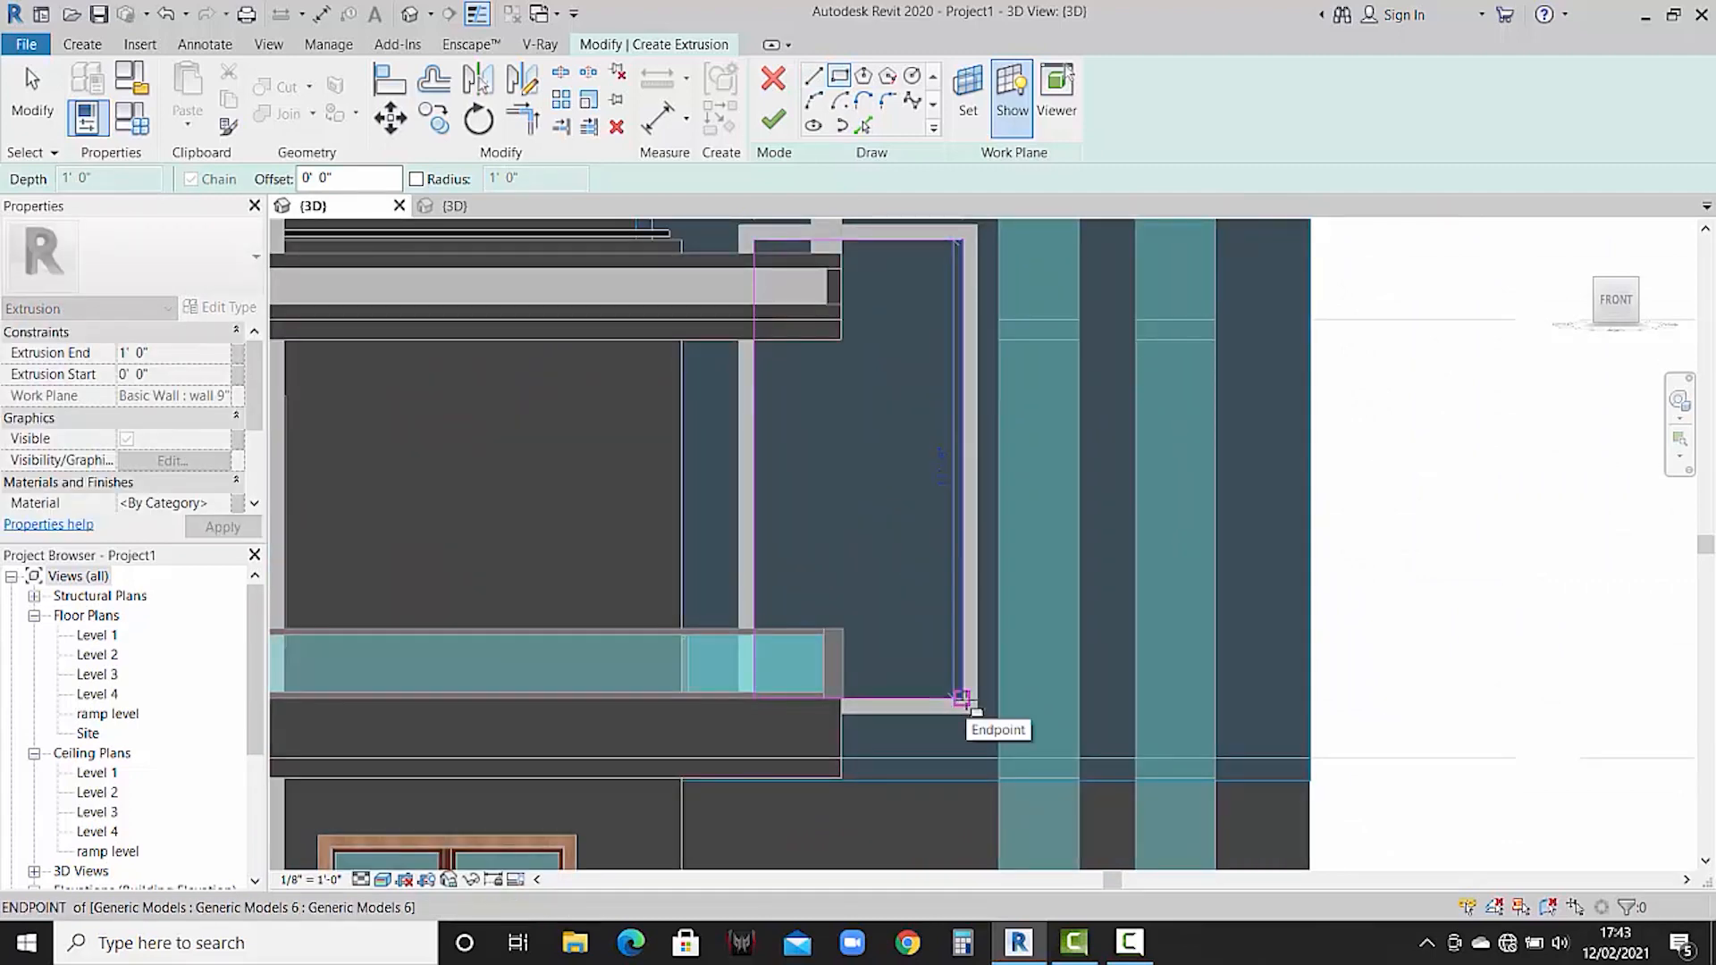
left_click(962, 697)
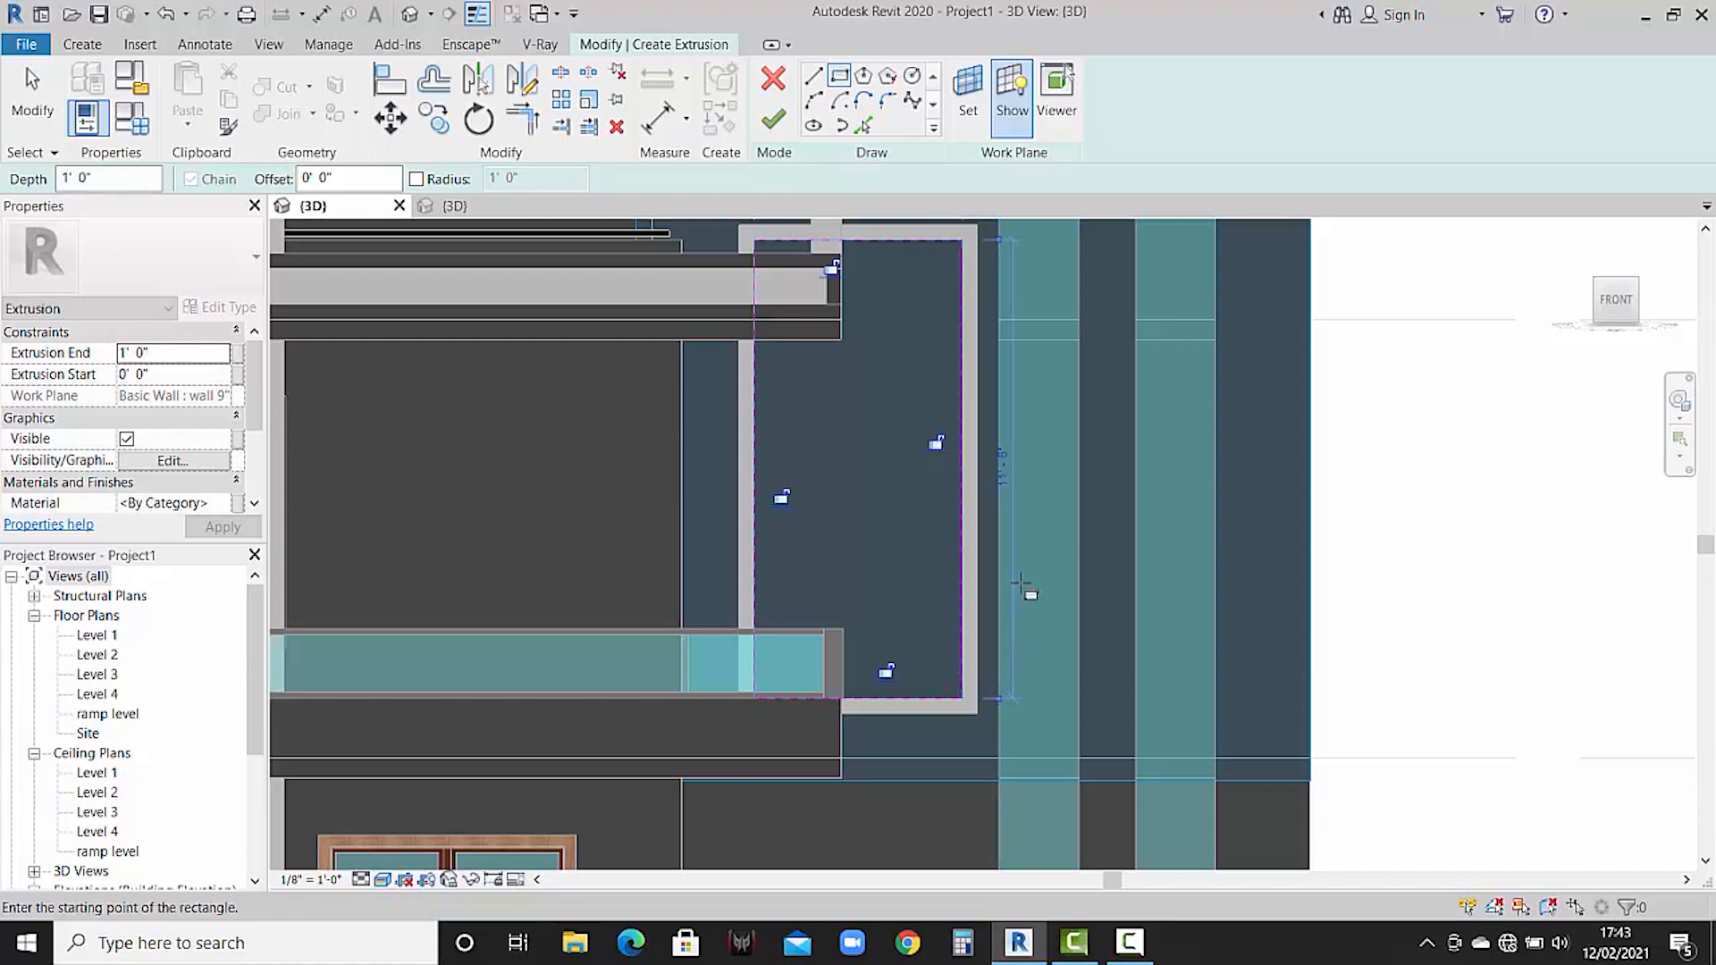
mouse_move(983, 554)
middle_mouse_down("shift")
mouse_move(1026, 536)
mouse_move(1142, 548)
mouse_move(1124, 607)
middle_mouse_up("shift")
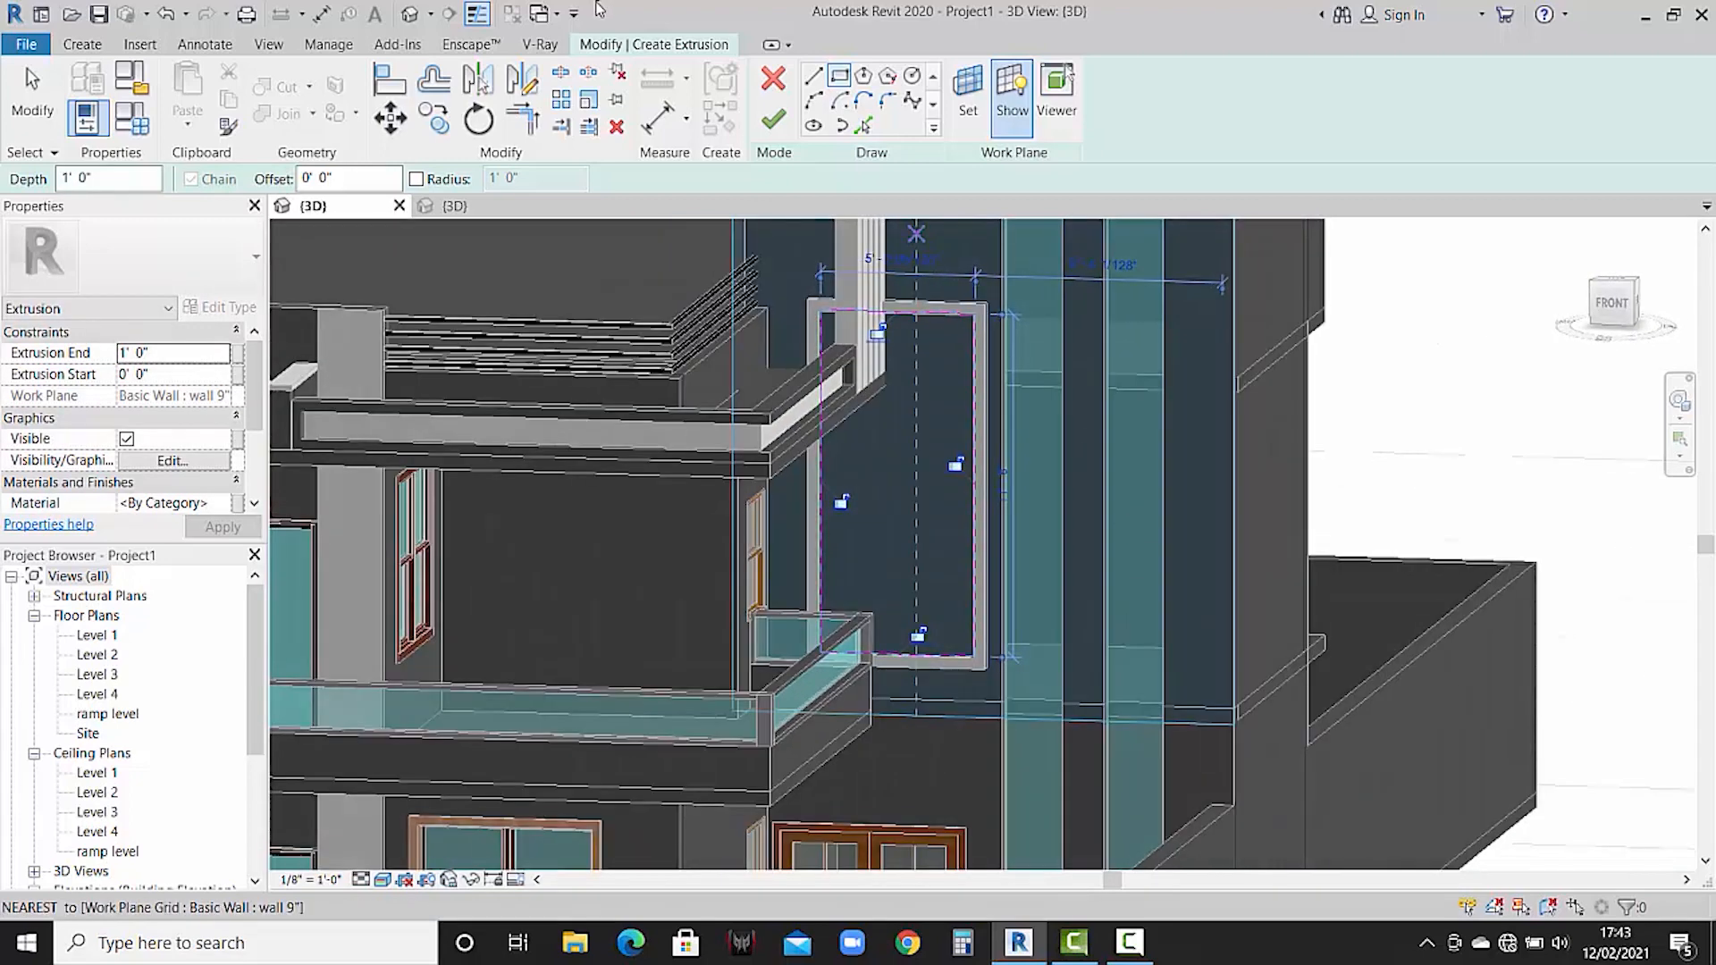
left_click(769, 120)
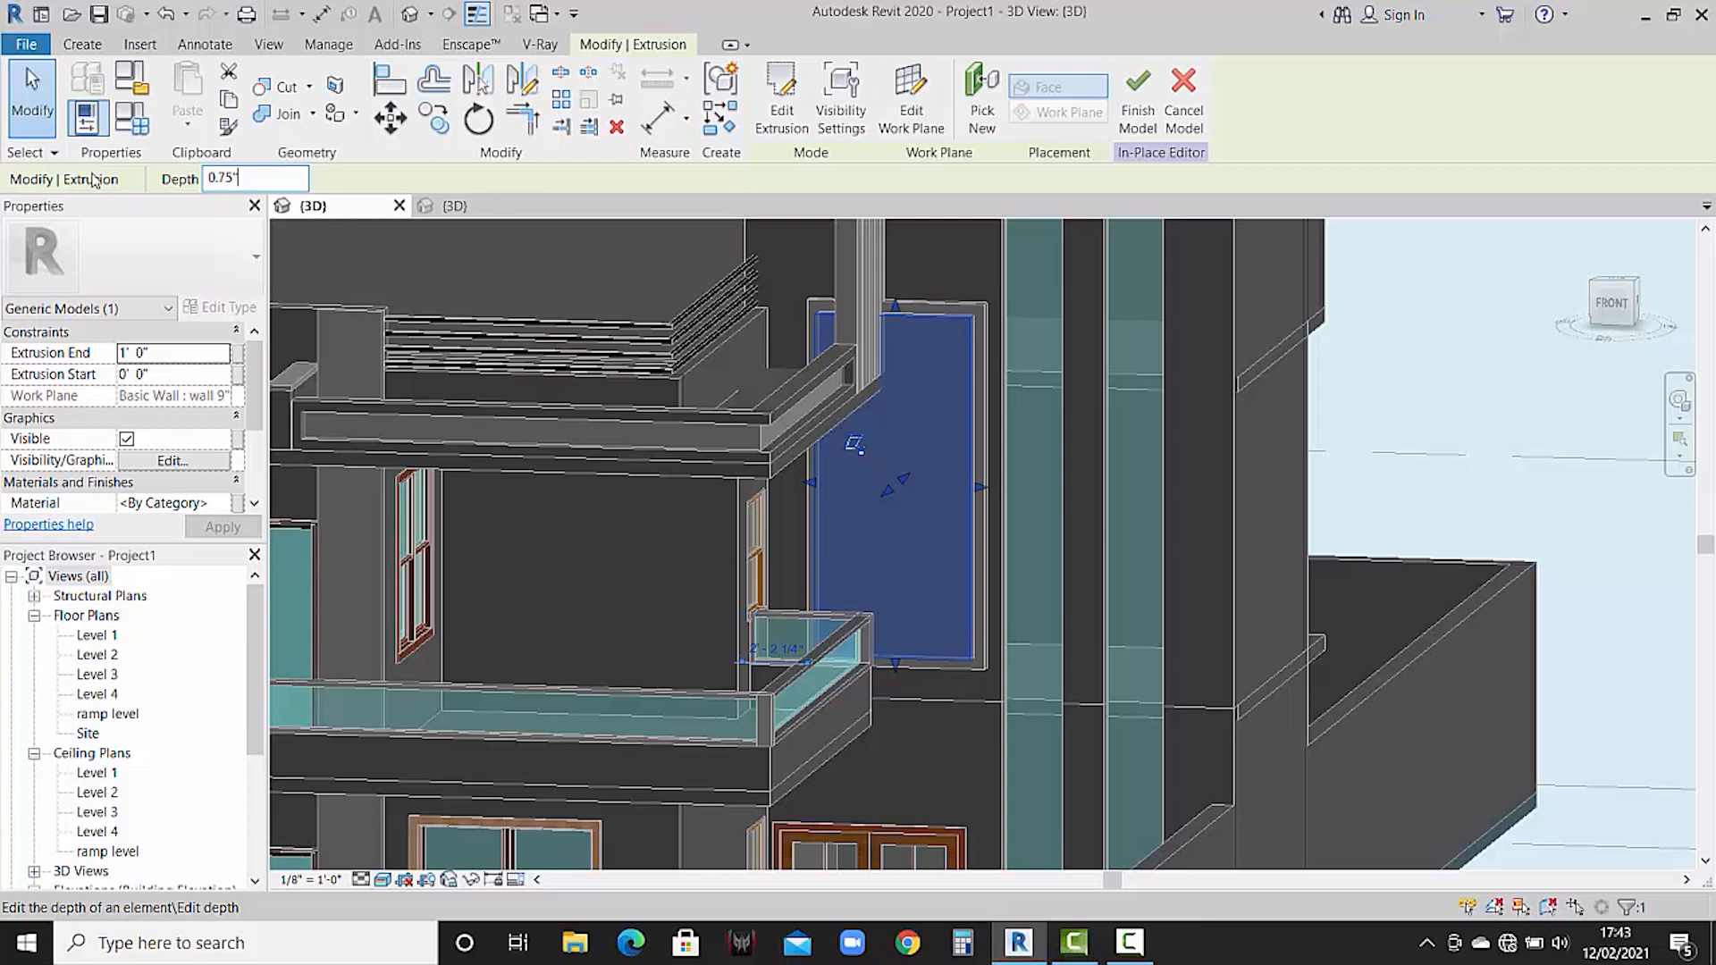
- Set the infill panel's extrusion depth to 0.75" and finish the in-place model
key("Return")
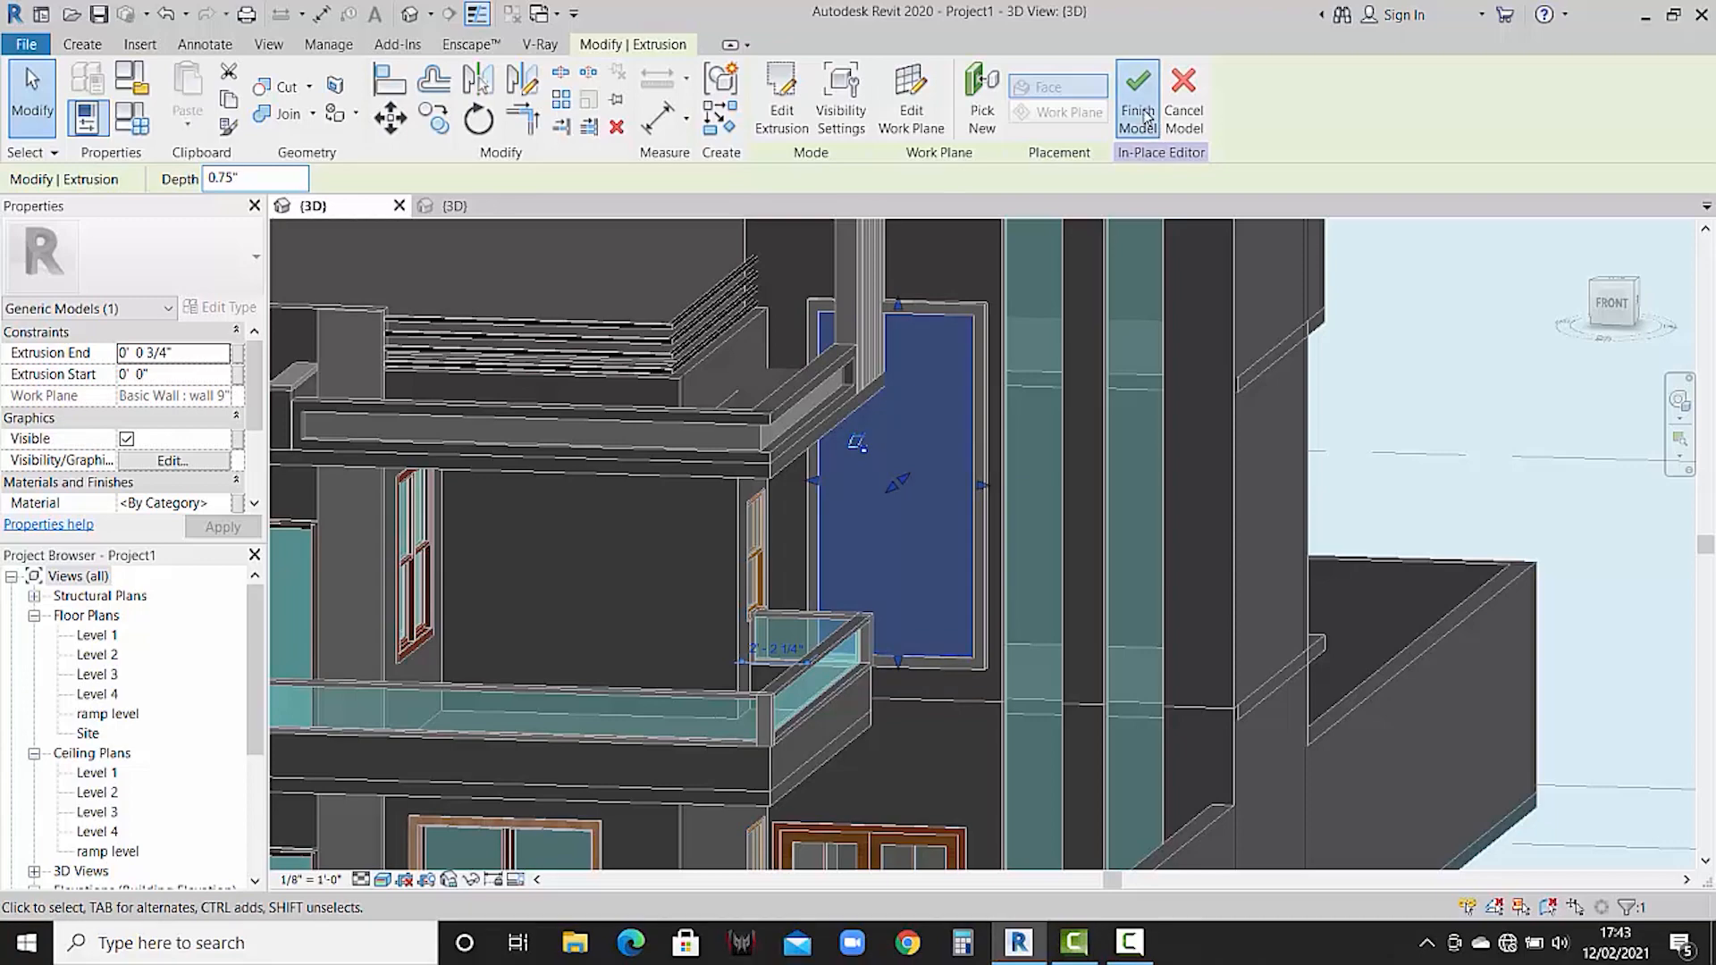
left_click(1145, 119)
middle_click_drag(1037, 226, 894, 384, "shift")
scroll(917, 309, "down", 5)
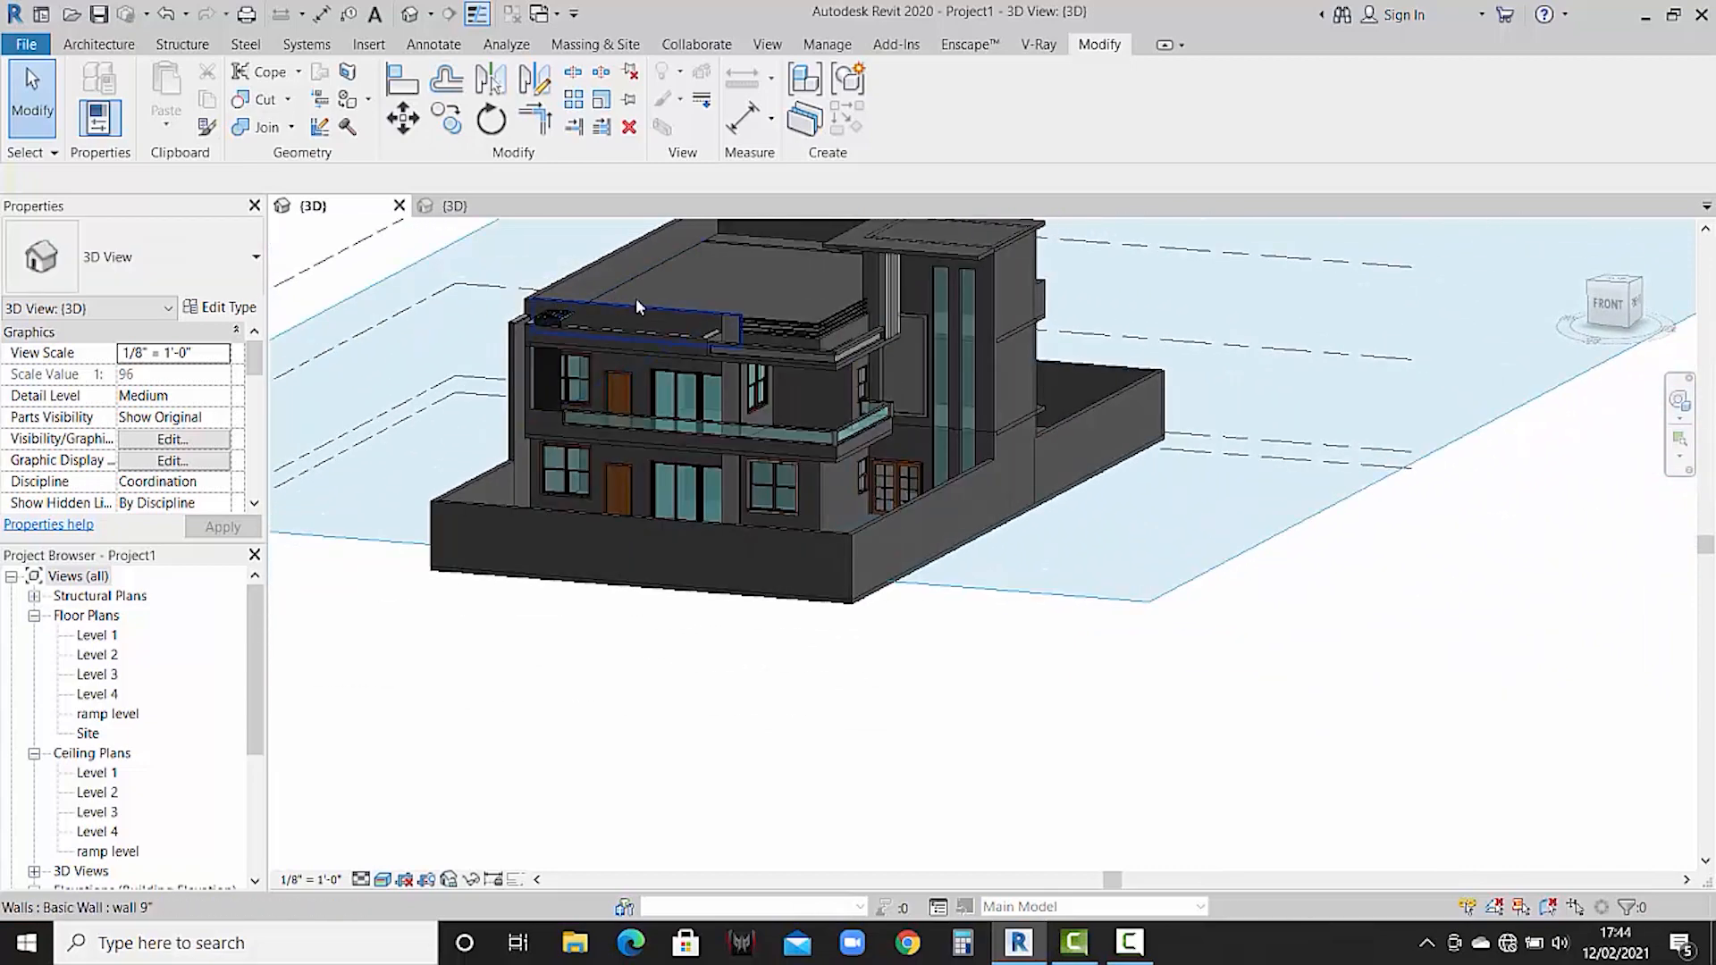
scroll(636, 305, "up", 2)
- Examine the front elevation's finishes in the reference project and compare them with the facade modelled in Project1
left_click(453, 204)
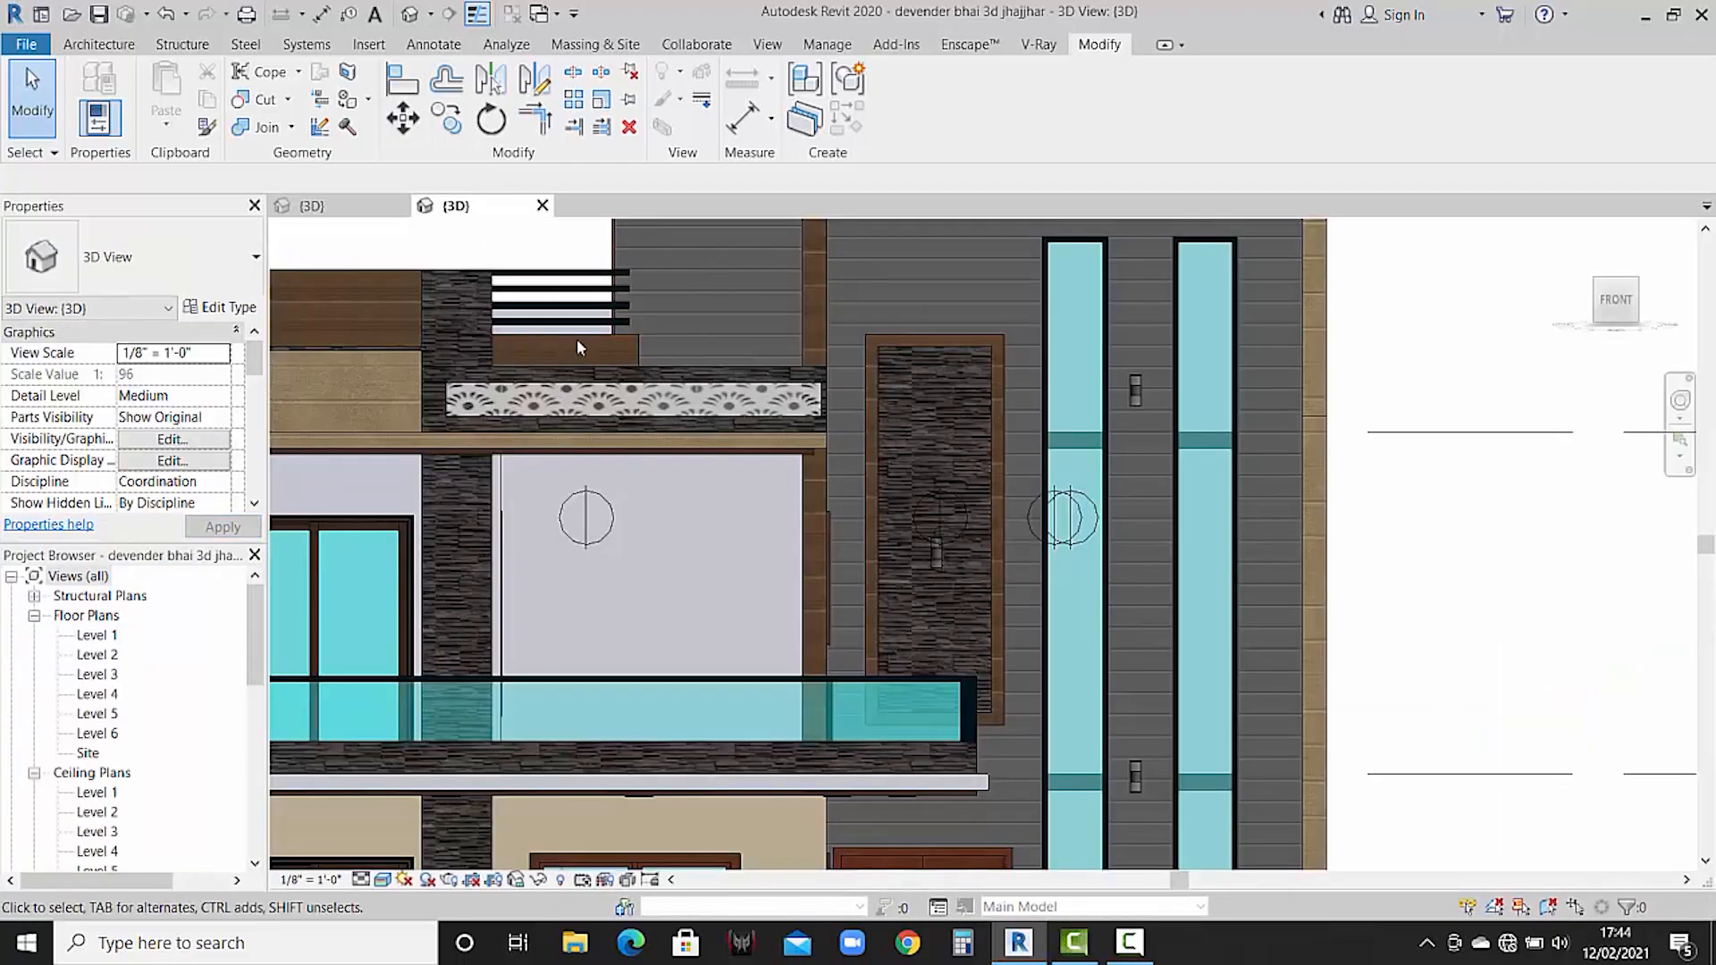
scroll(618, 429, "down", 2)
middle_click_drag(619, 436, 742, 460)
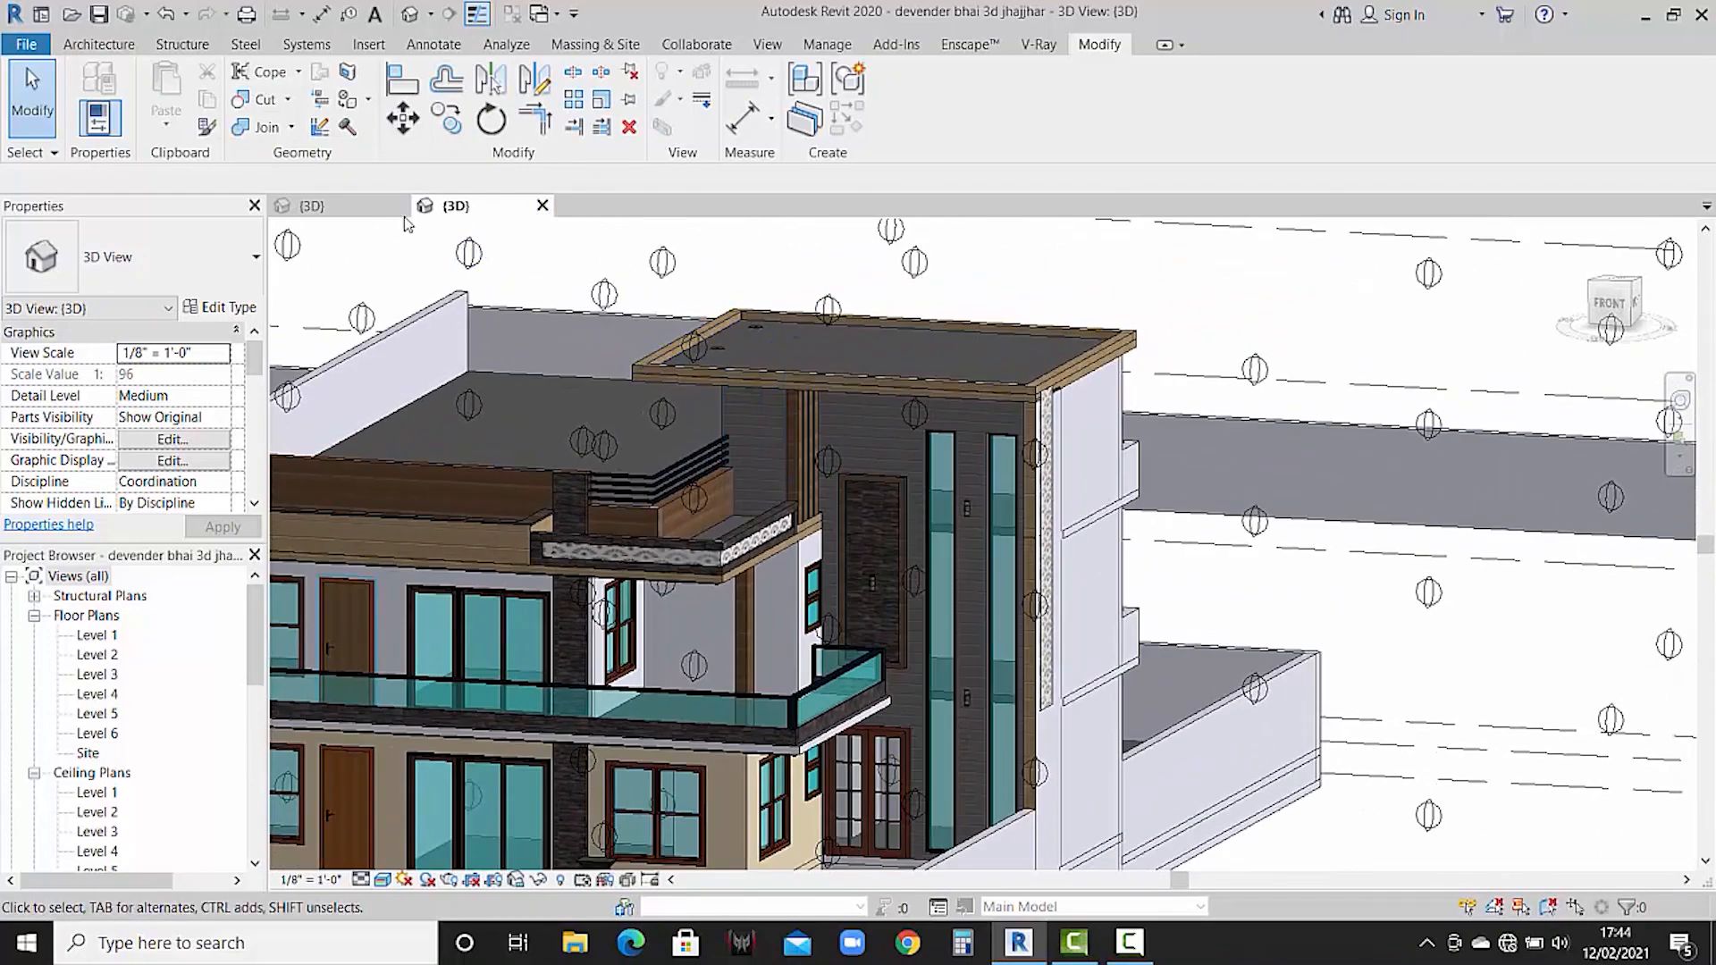
left_click(311, 206)
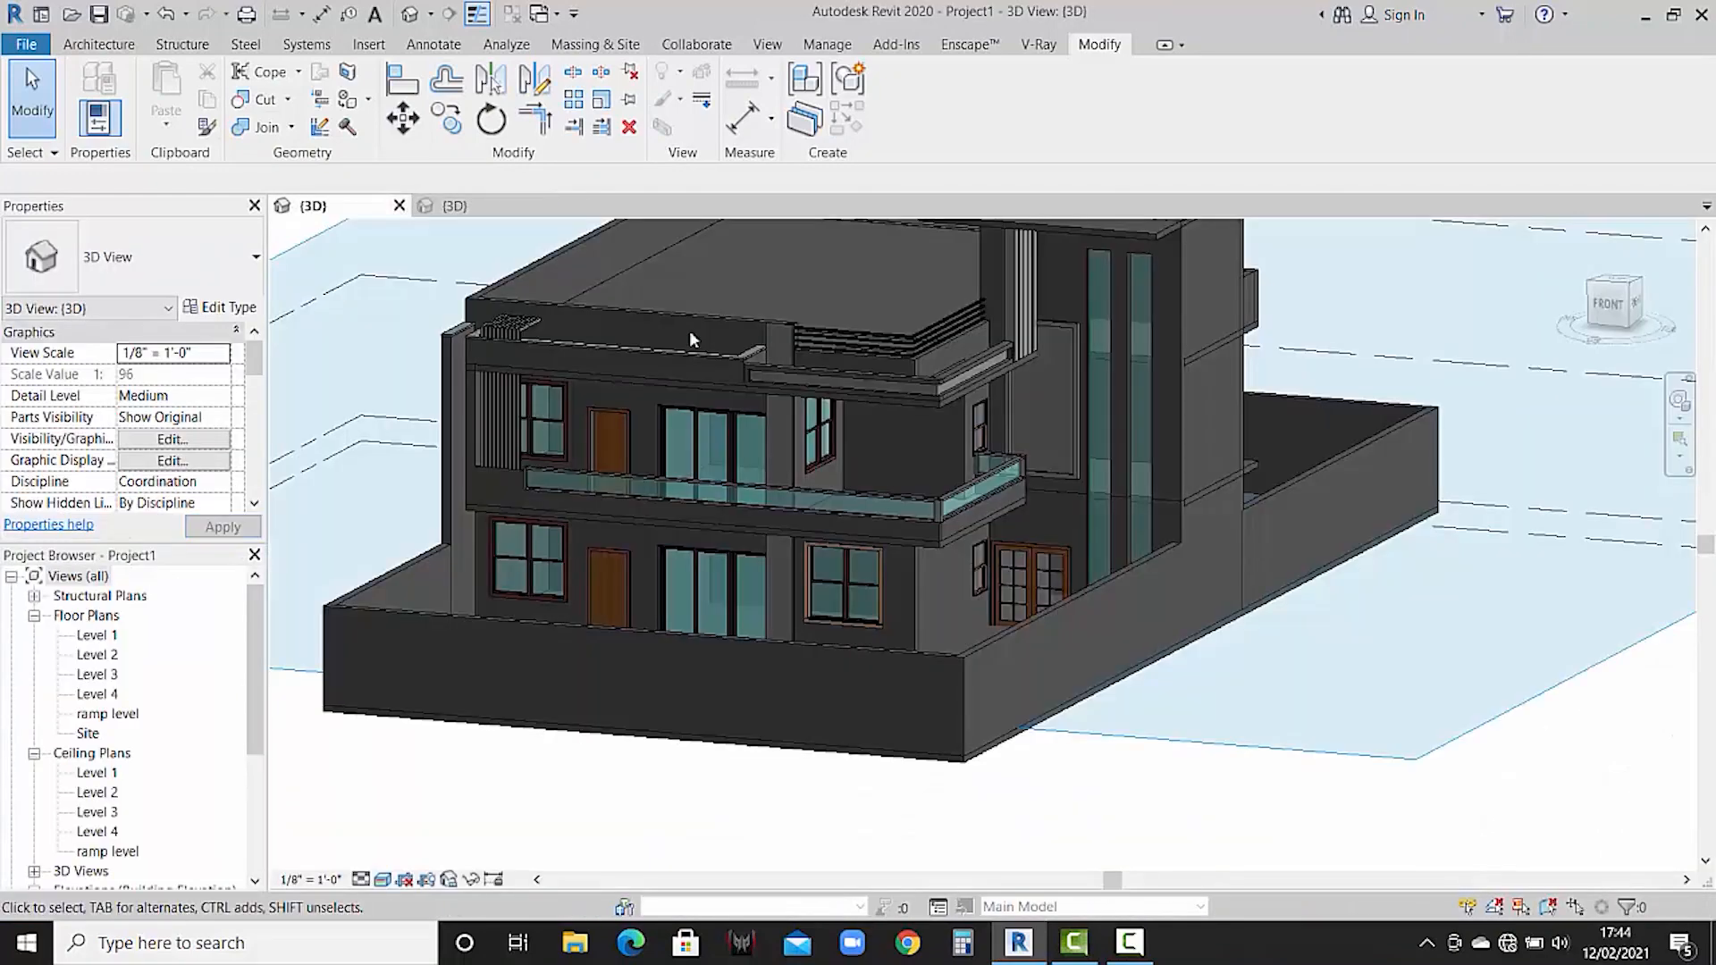
middle_click_drag(689, 337, 734, 533, "shift")
scroll(719, 524, "up", 5)
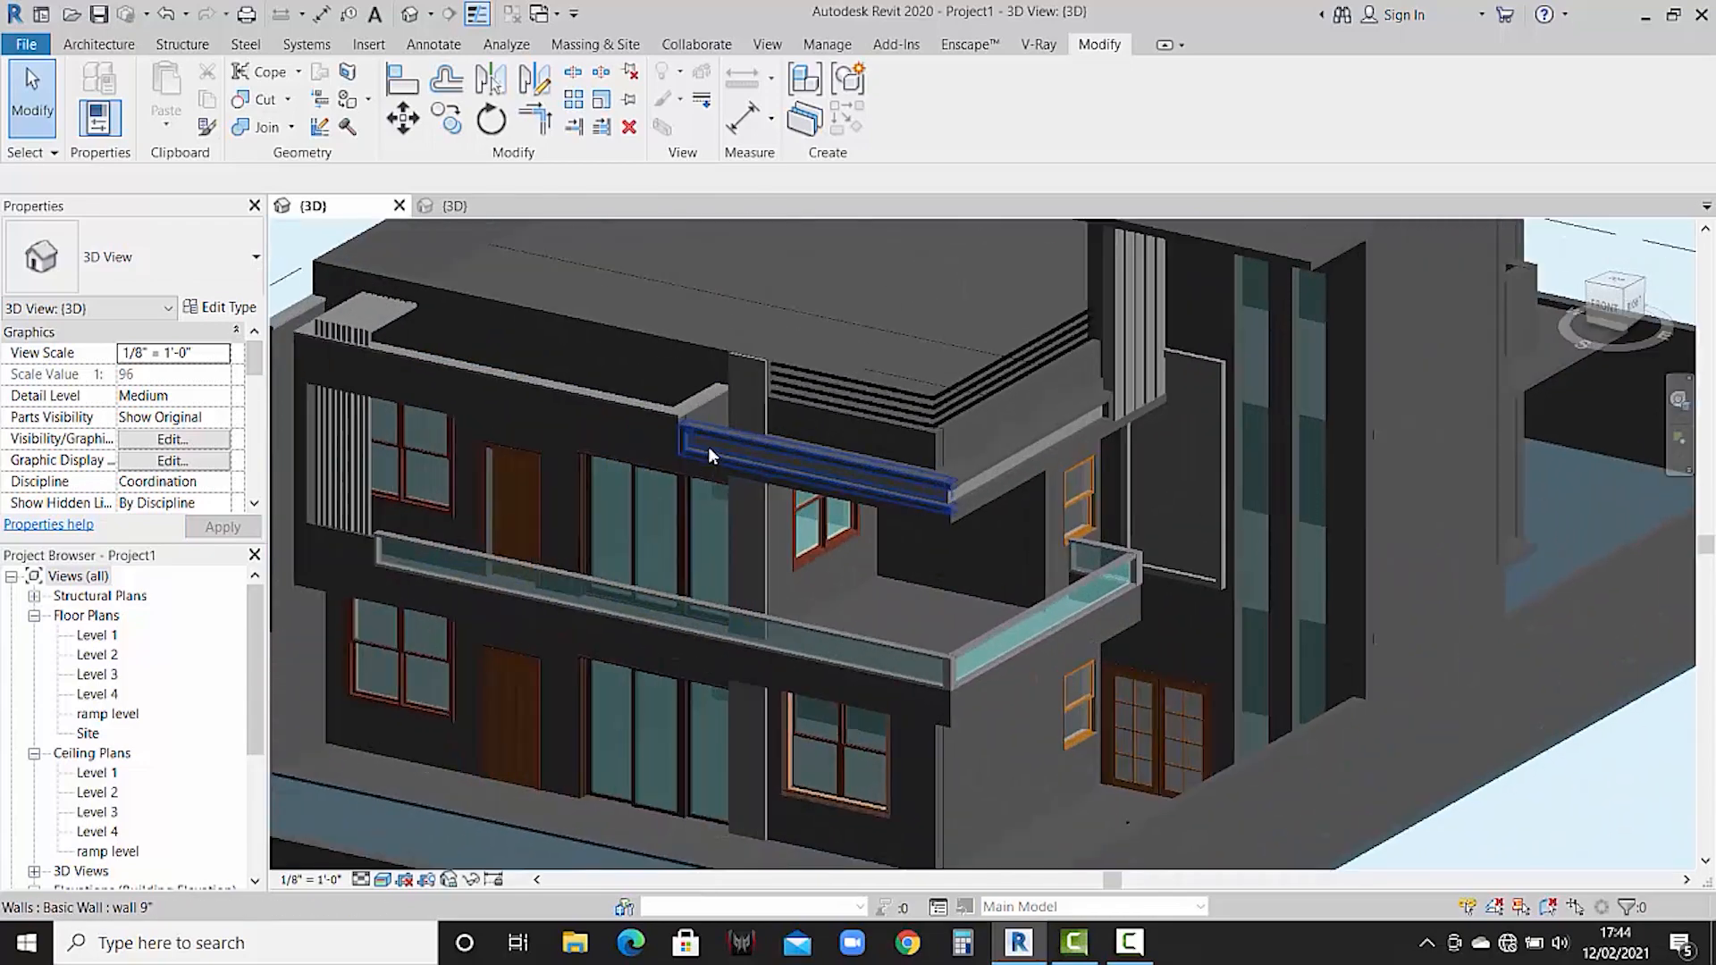
middle_click_drag(708, 447, 725, 480)
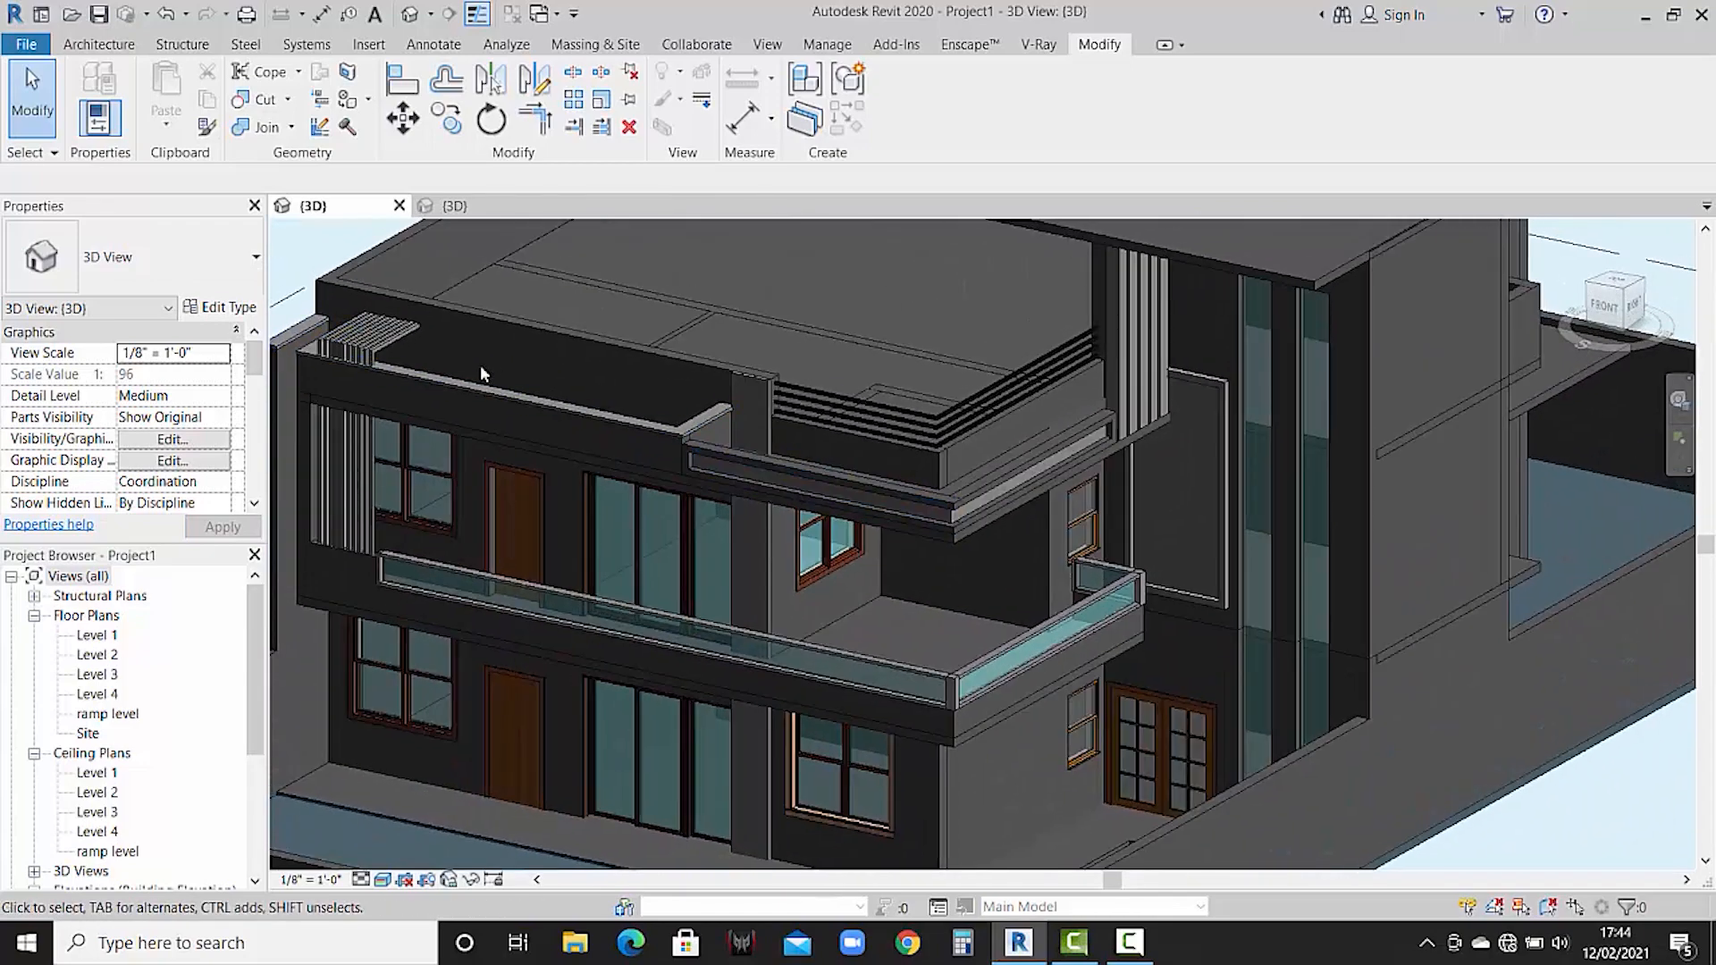
scroll(484, 373, "up", 3)
middle_click_drag(517, 404, 545, 449)
scroll(701, 374, "down", 4)
scroll(715, 437, "down", 3)
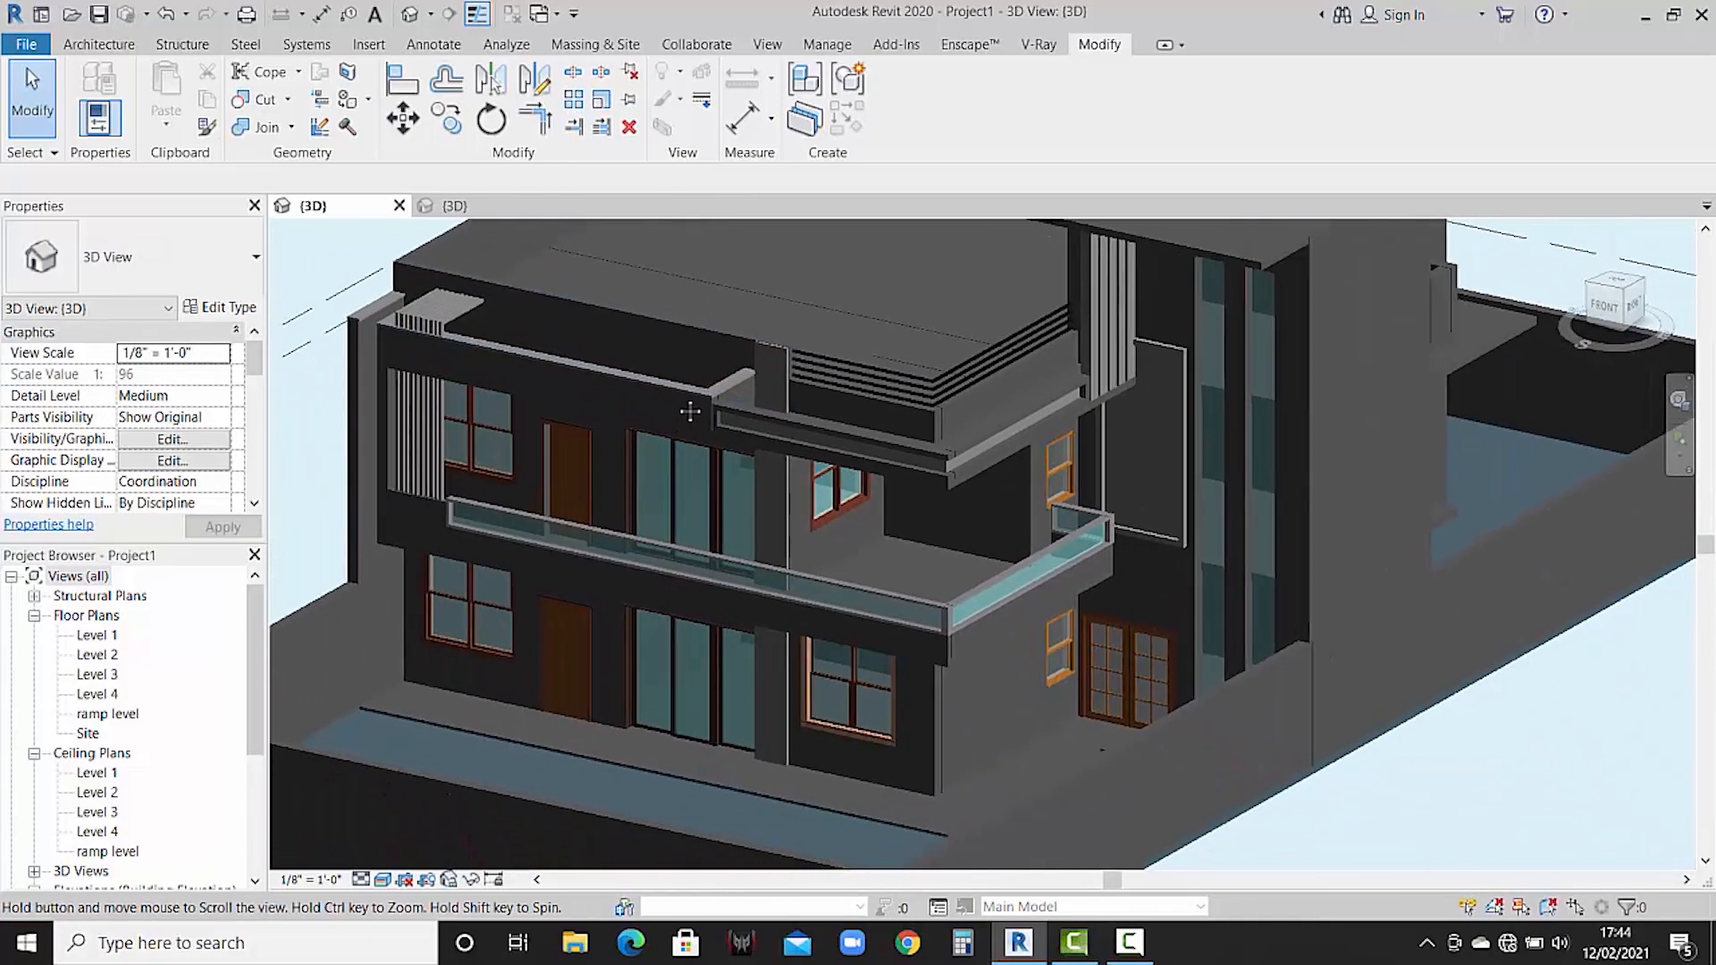
left_click(491, 207)
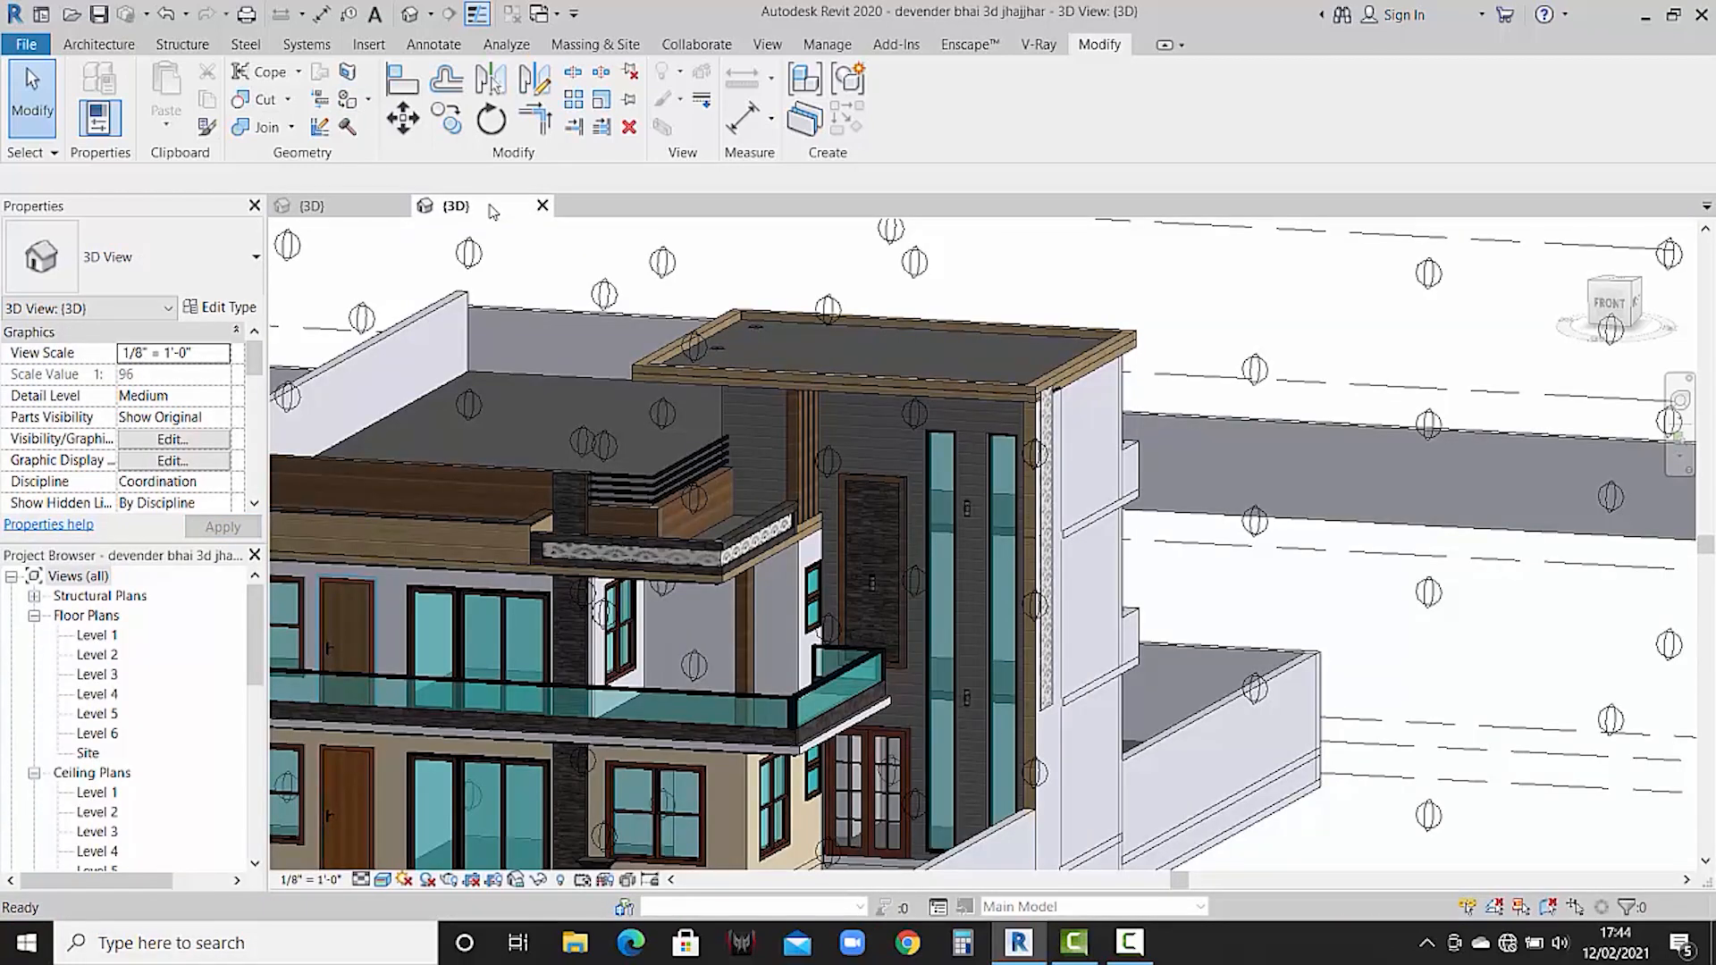
left_click(360, 206)
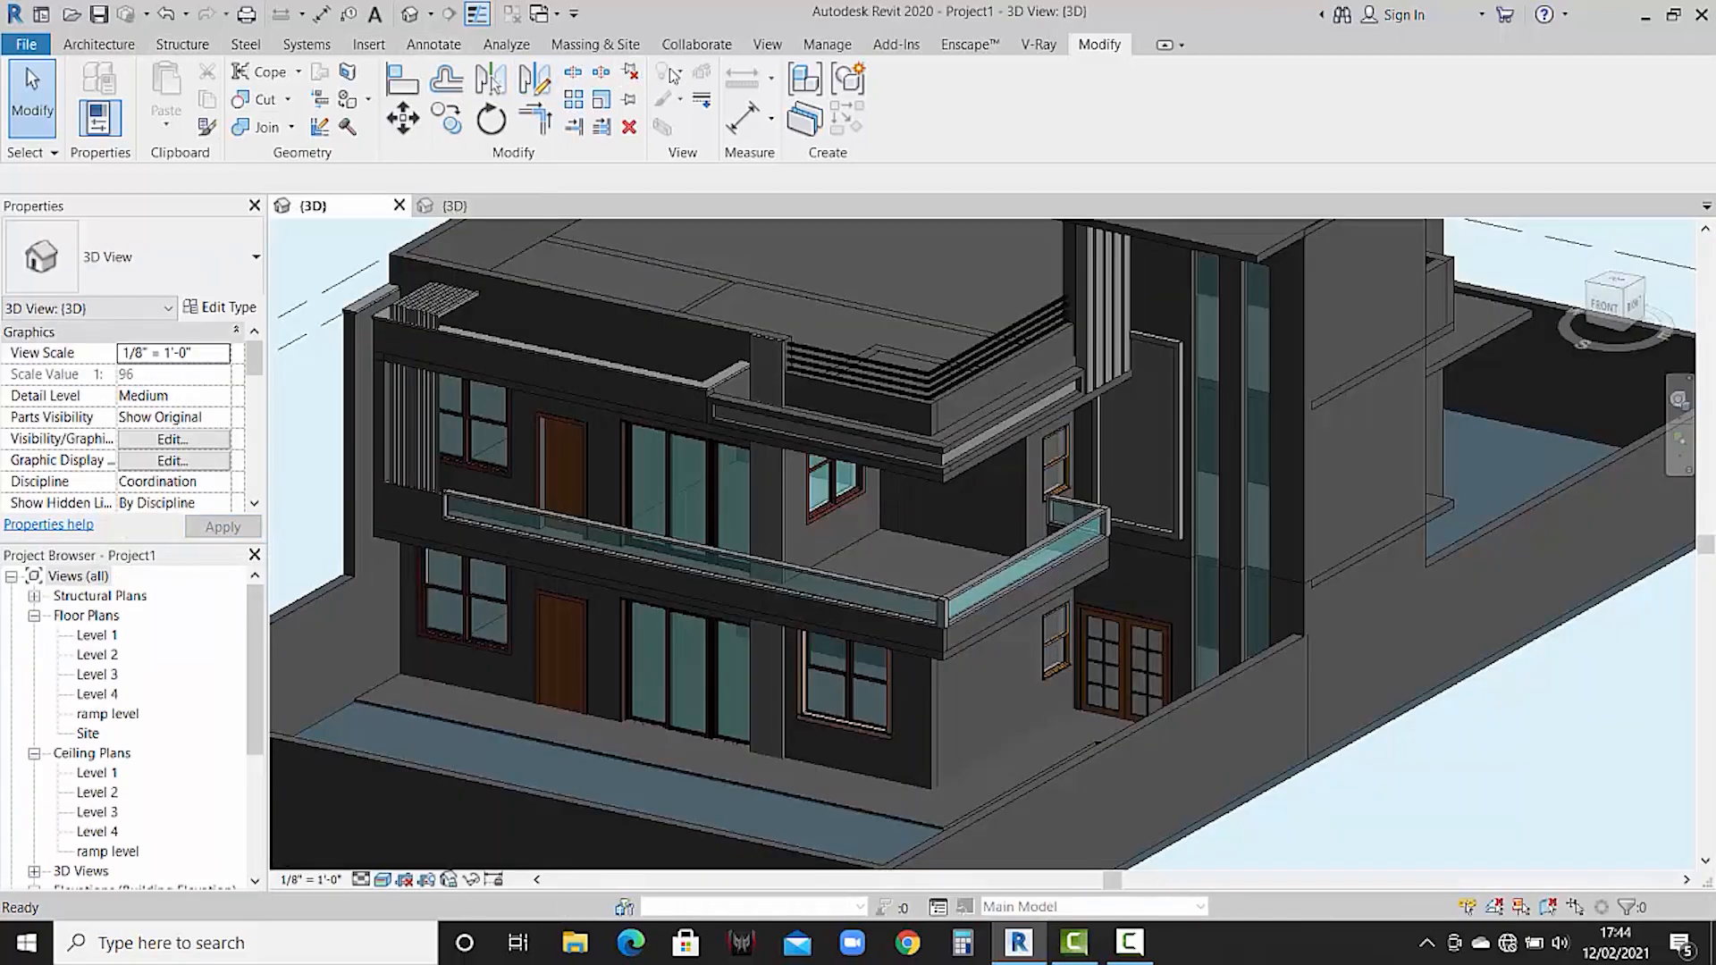
- Paint the upper-floor balcony's side wall, rear wall and the front wall around its door and windows with the cool white material
left_click(369, 105)
left_click(384, 139)
left_click(103, 67)
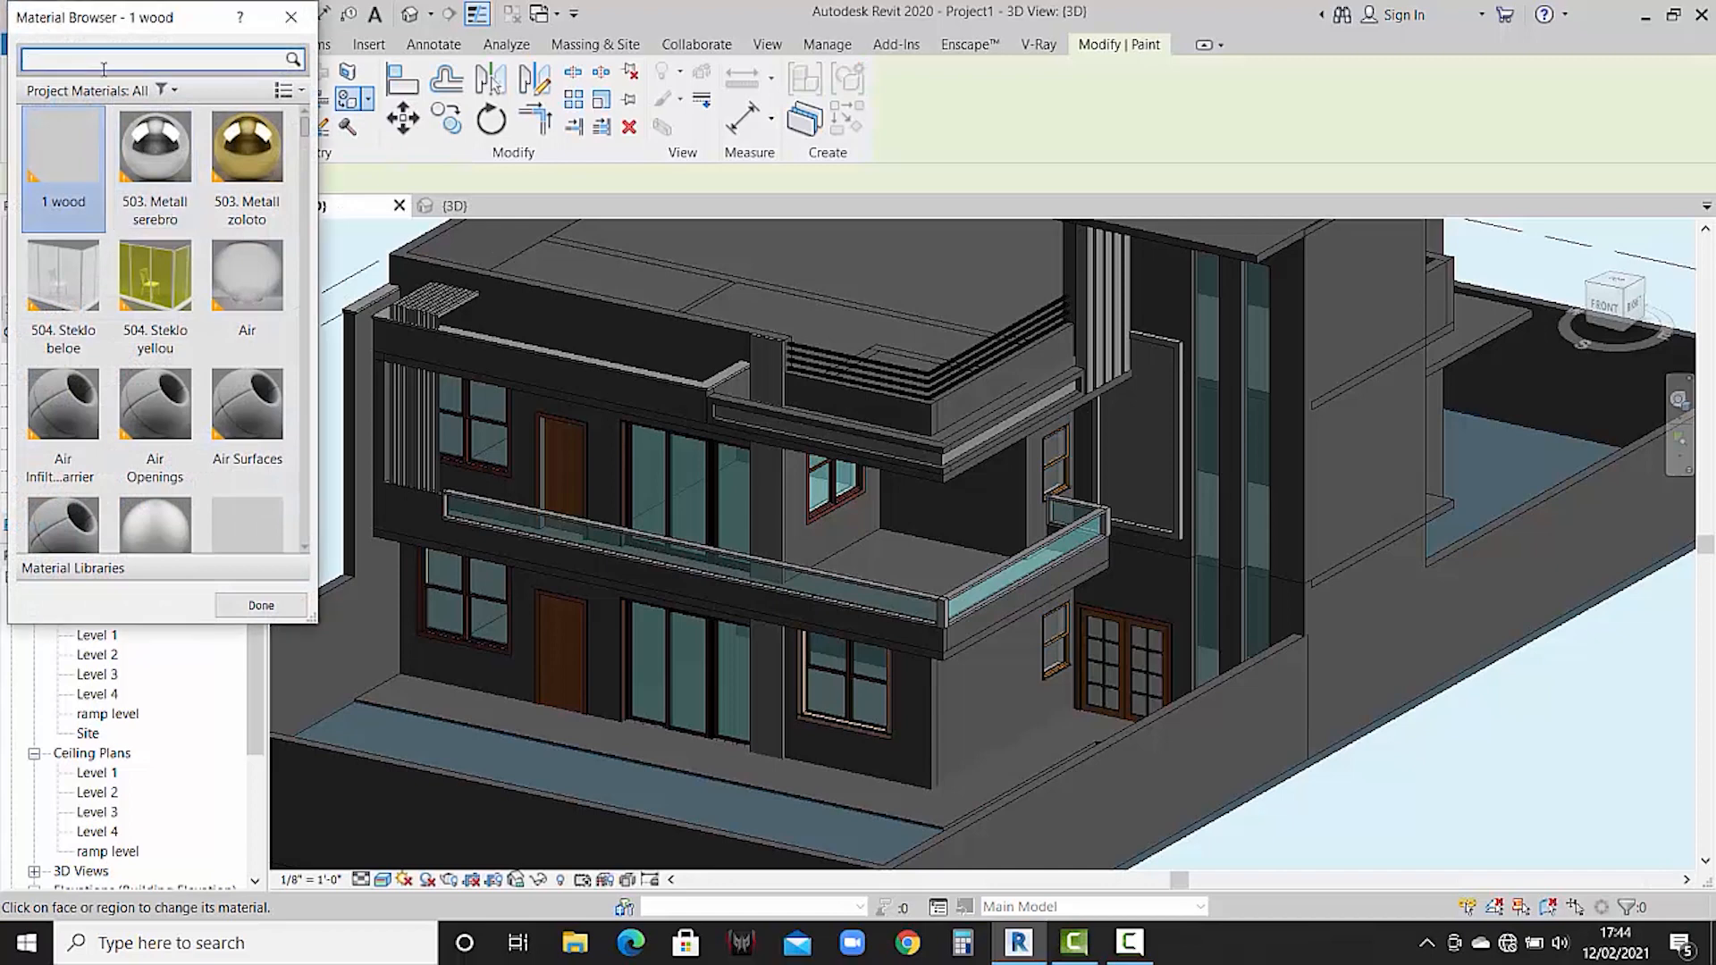
type("cool")
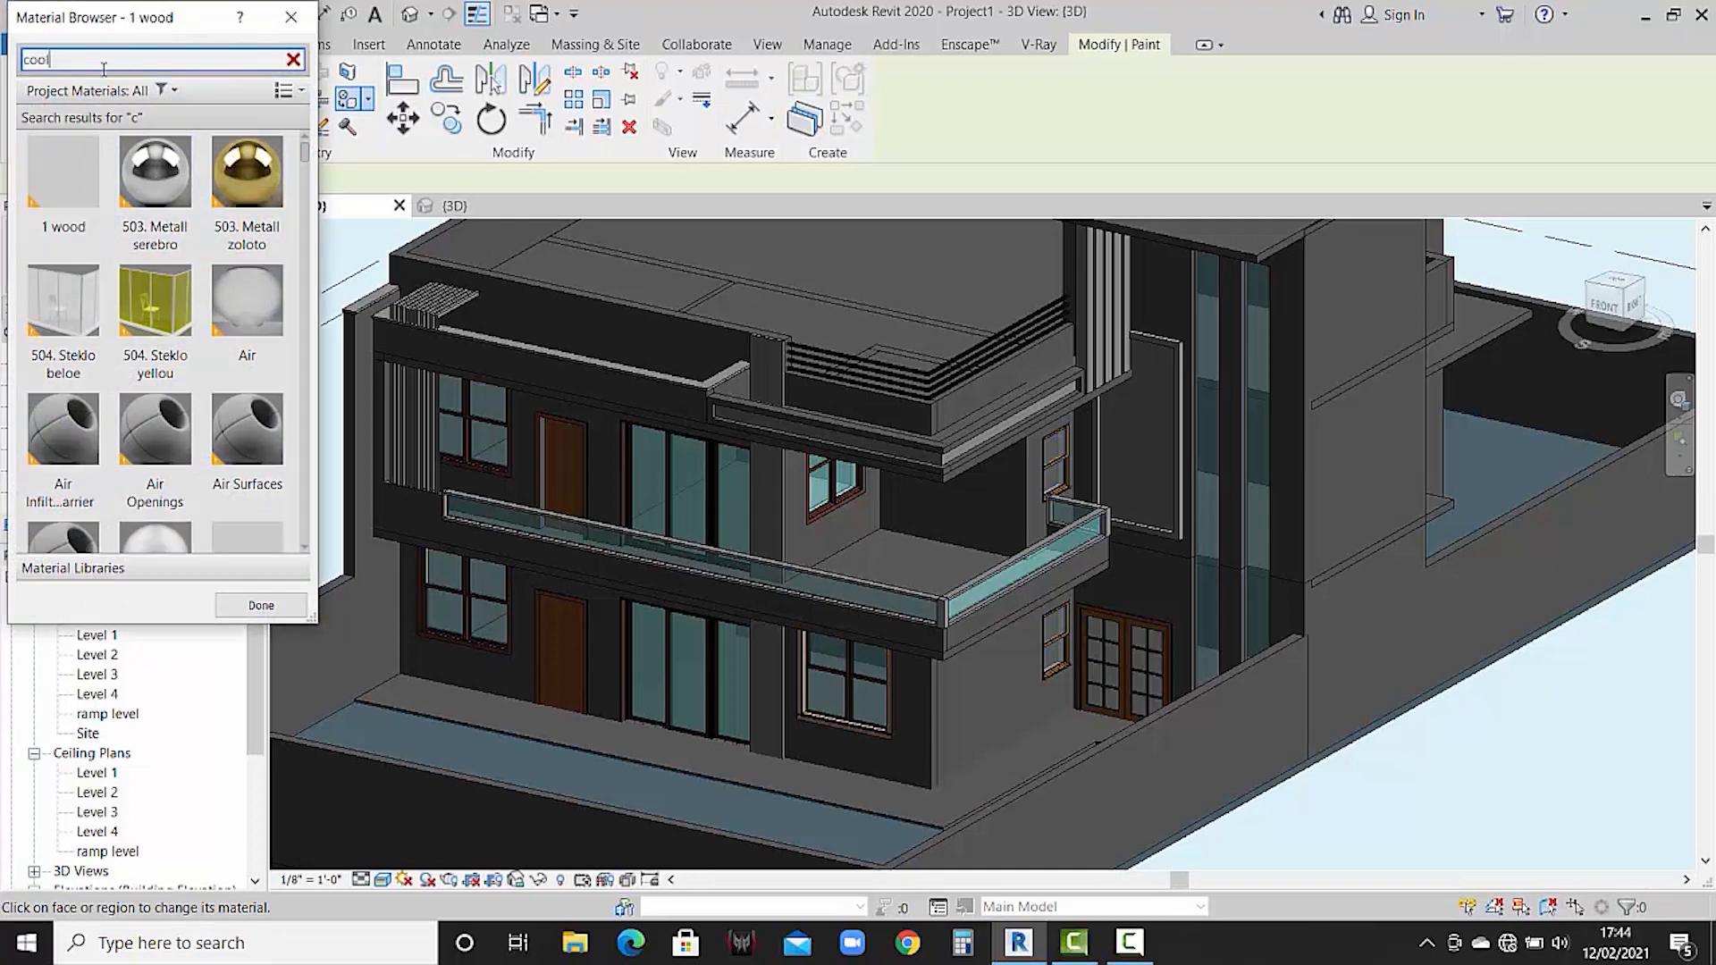
left_click(77, 183)
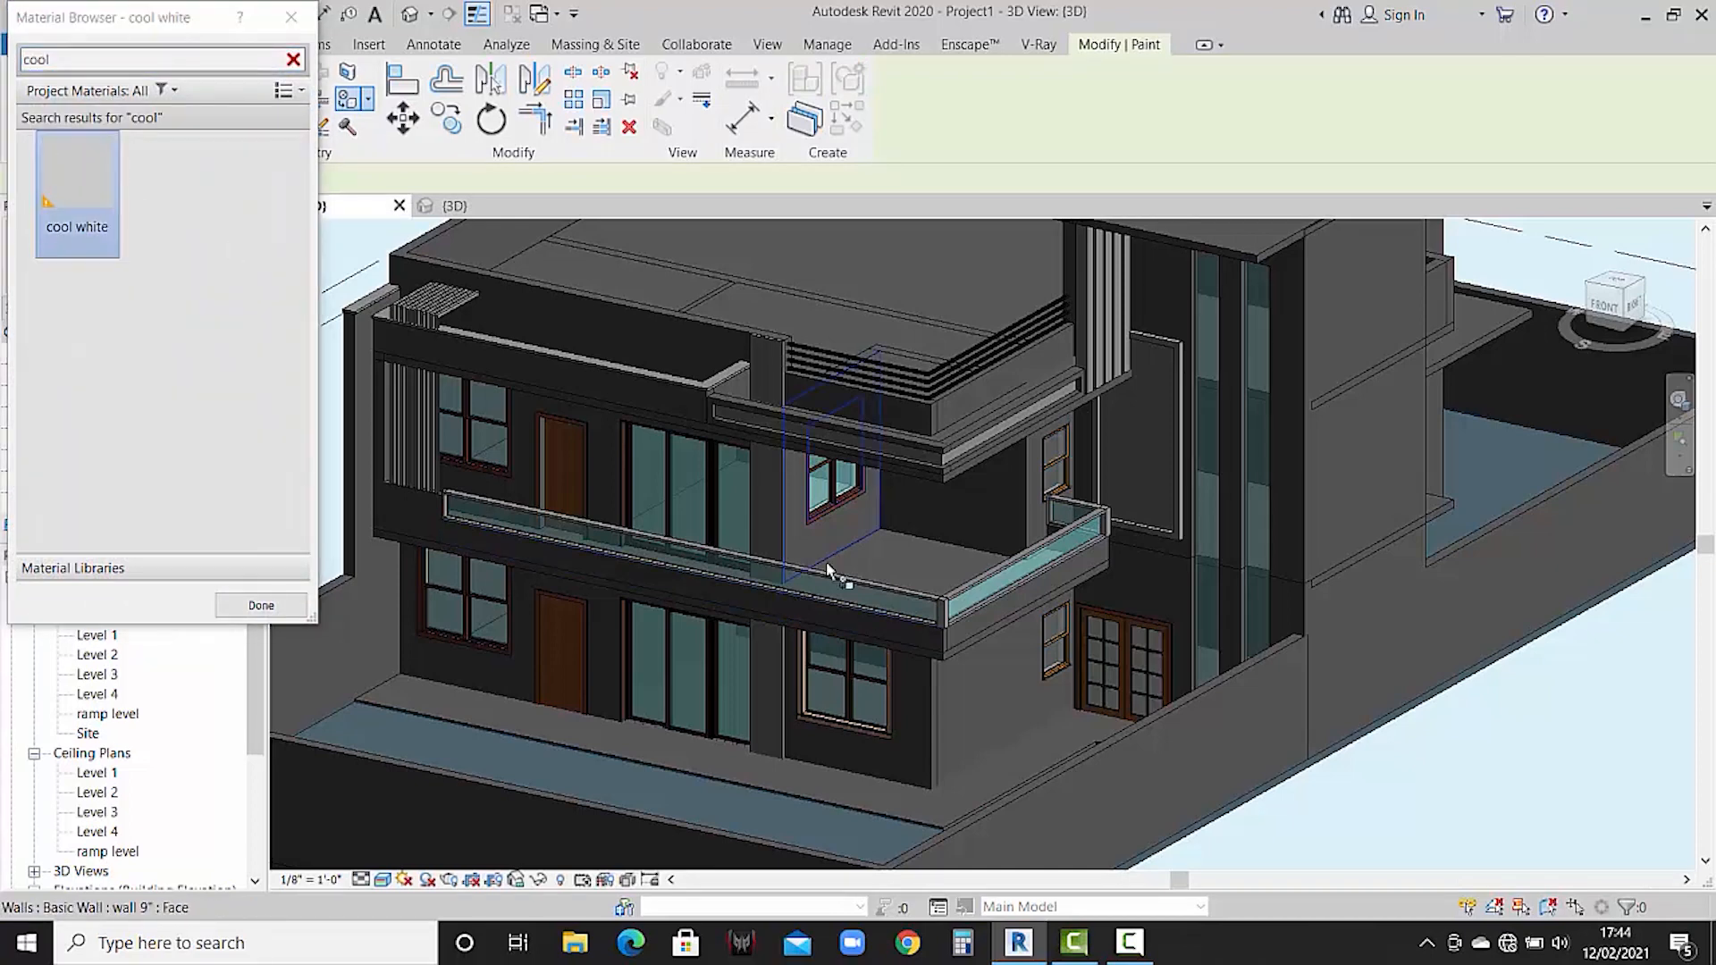
left_click(867, 518)
left_click(935, 516)
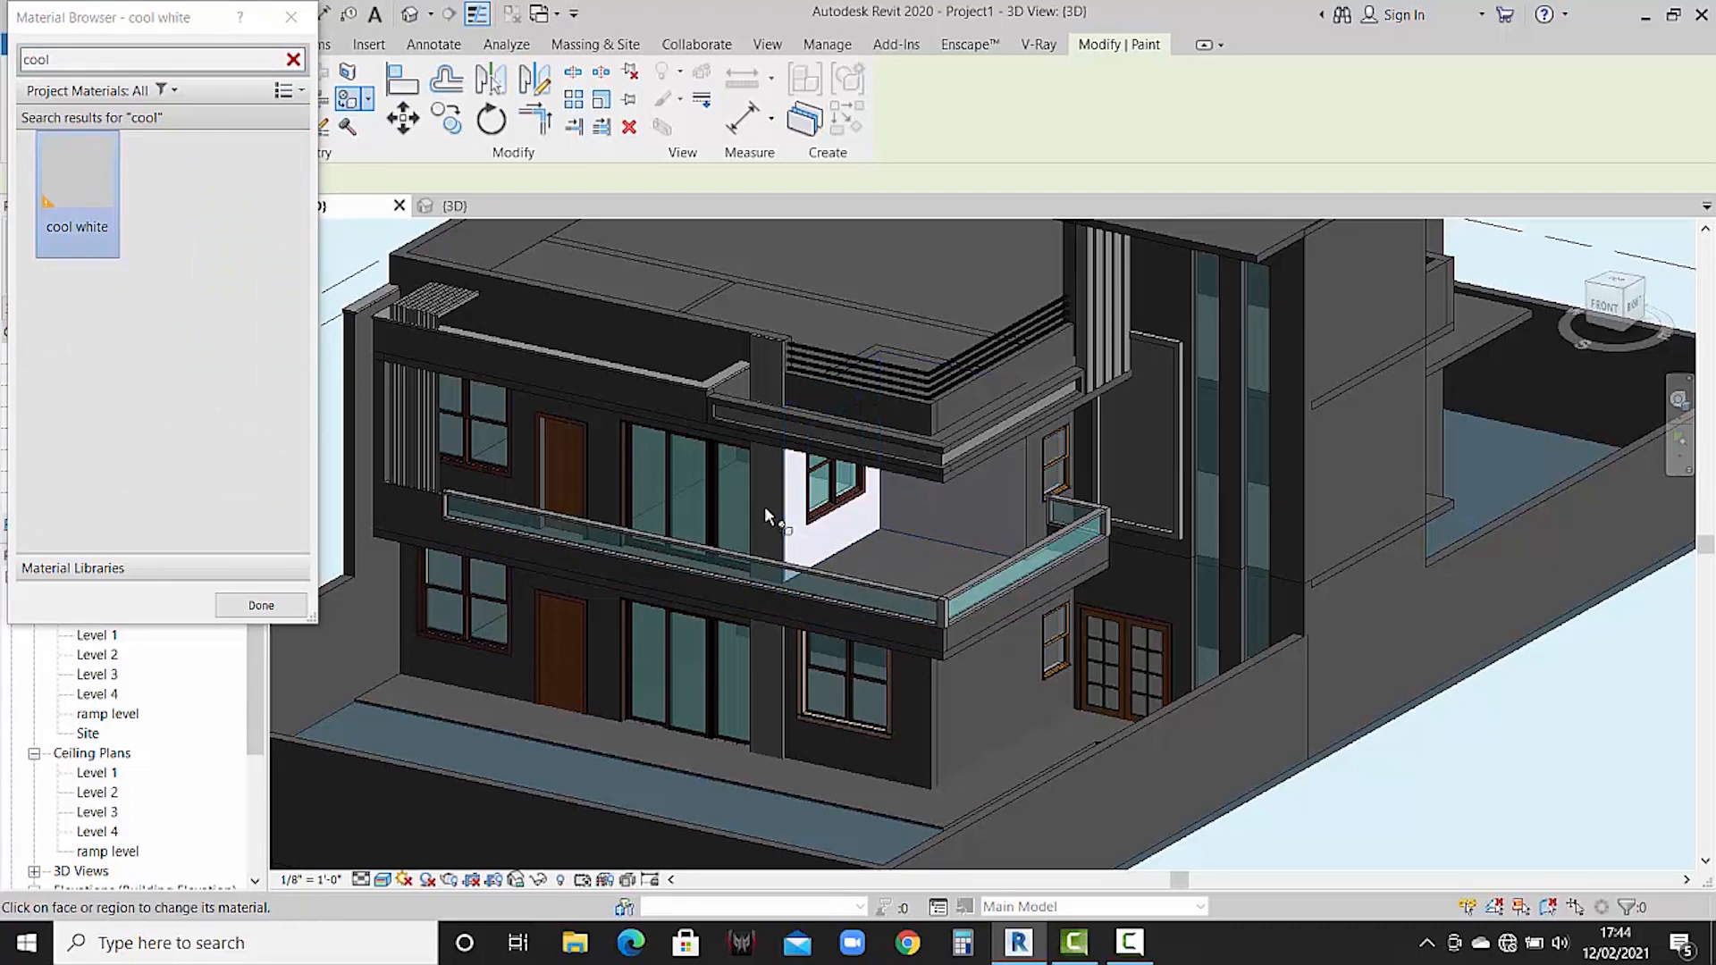
left_click(601, 481)
scroll(635, 451, "down", 2)
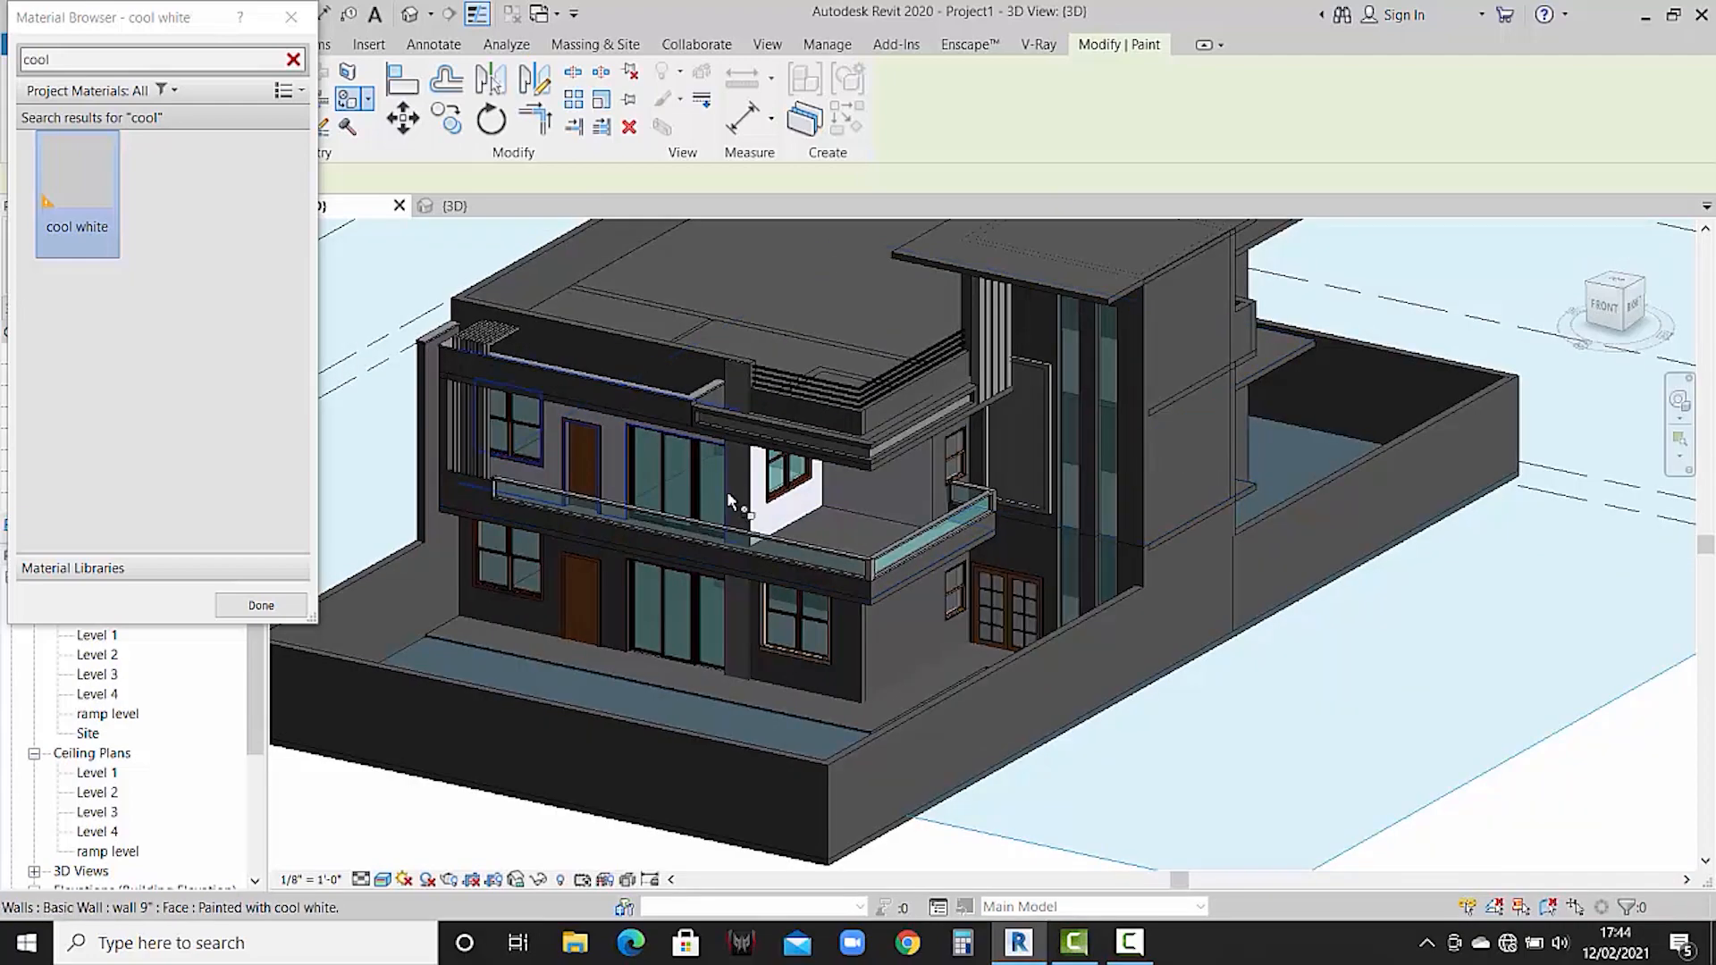
- Paint the balcony wall around the narrow window beside the stair tower with the cool white material
scroll(804, 509, "up", 3)
middle_click_drag(918, 539, 877, 544)
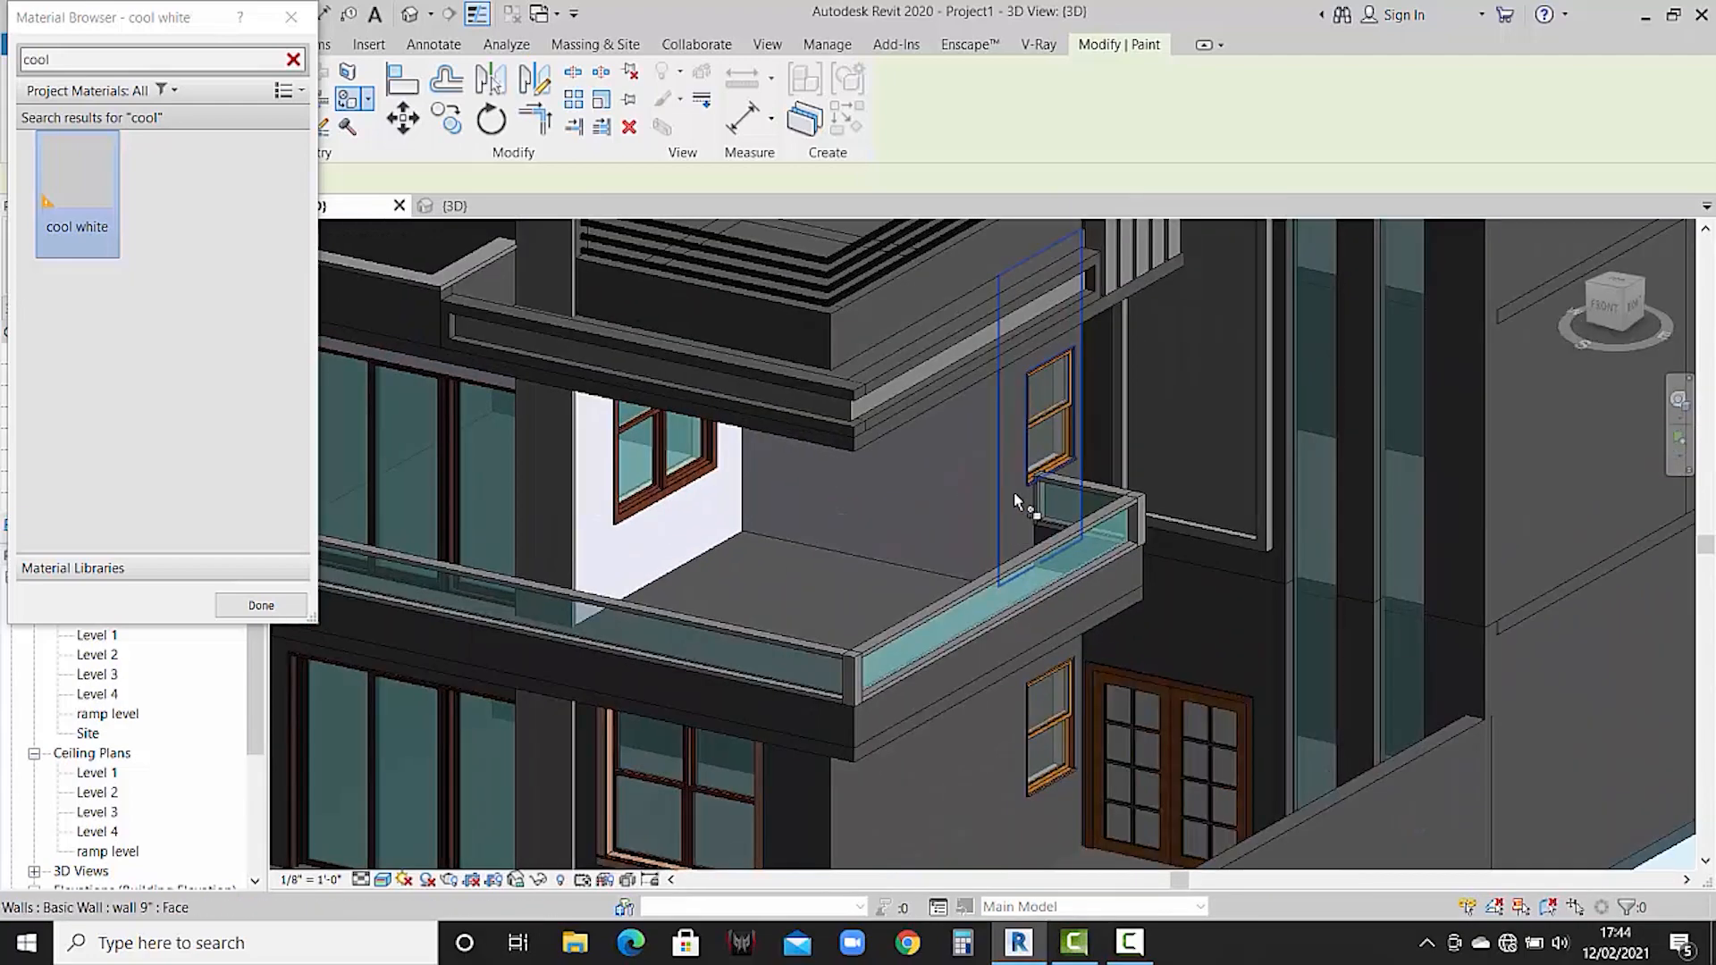
left_click(1014, 492)
scroll(1019, 537, "down", 2)
middle_click_drag(1023, 541, 998, 561)
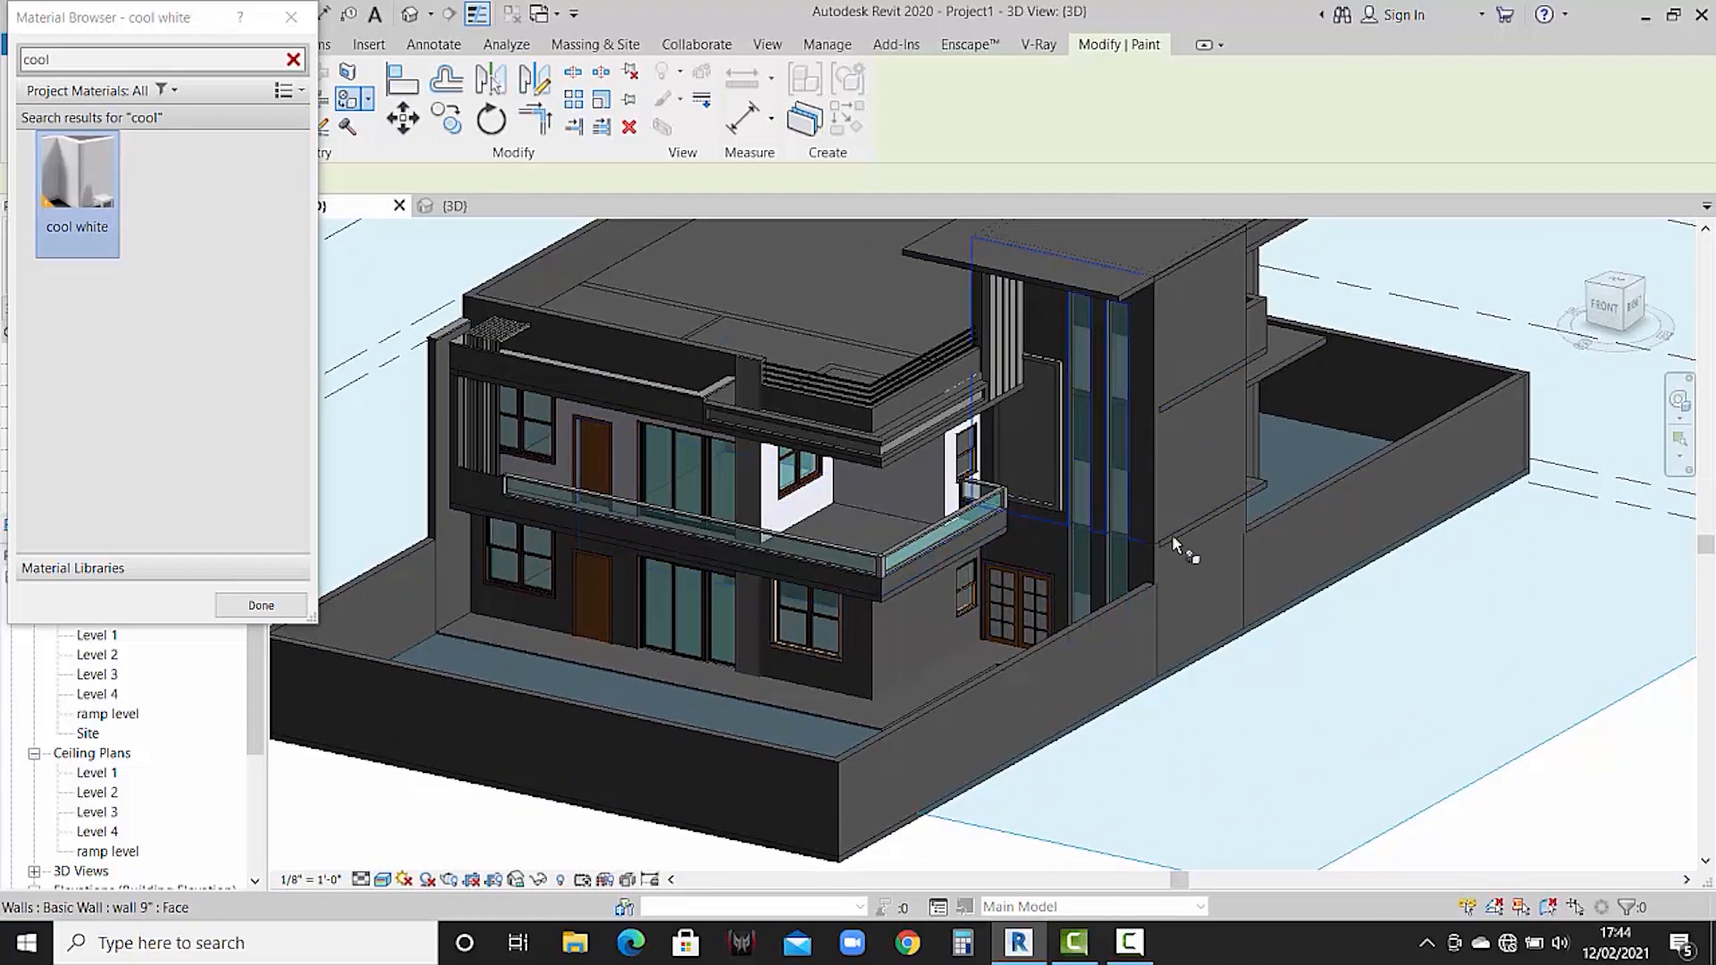
- Paint the stair tower's side wall on all levels and its two exposed floor slab edges cool white
middle_click_drag(1207, 556, 1167, 597)
left_click(1172, 610)
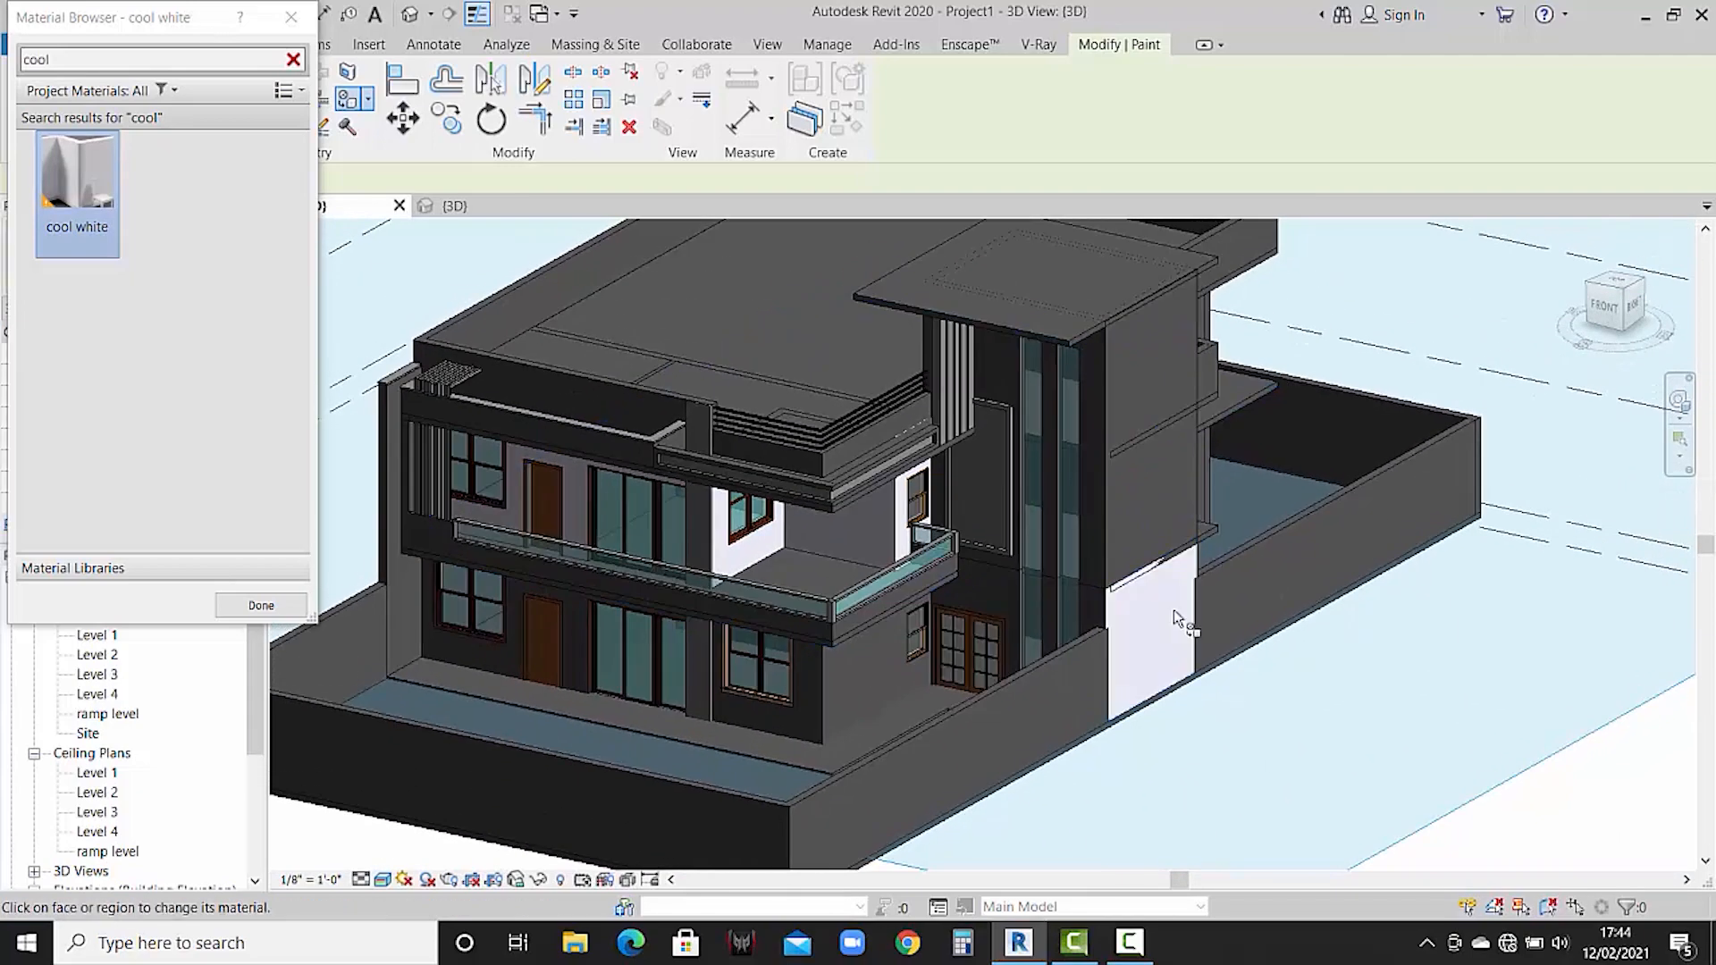
left_click(1171, 514)
scroll(1153, 433, "up", 4)
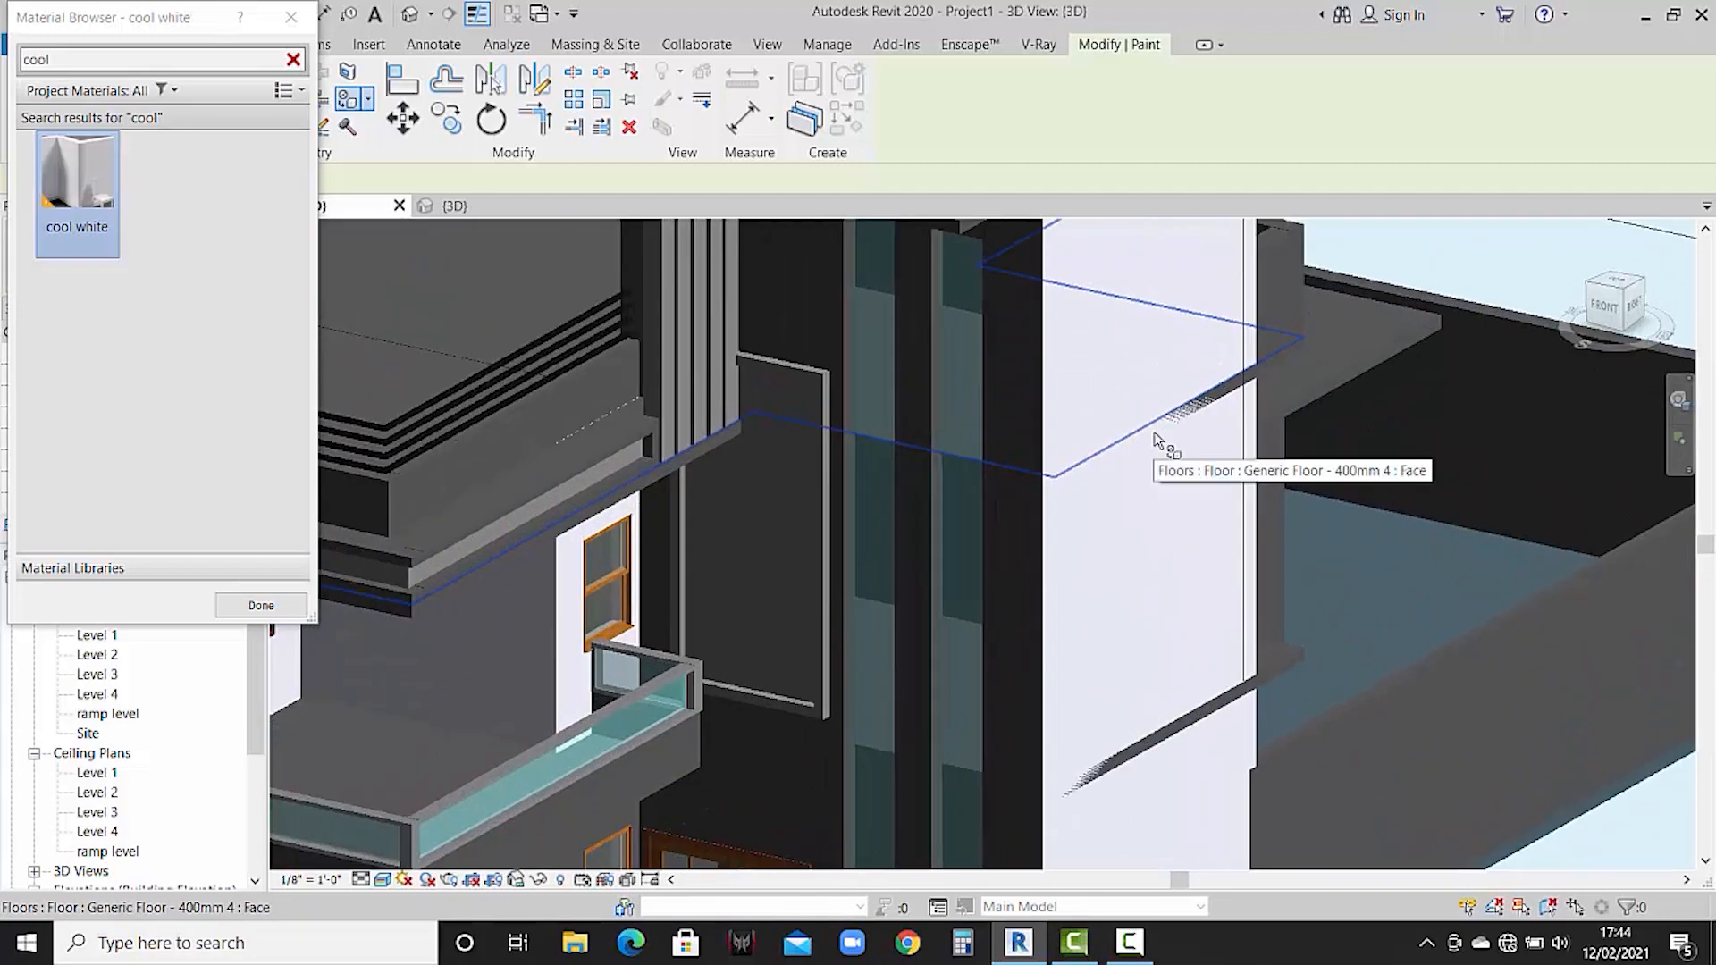
left_click(1166, 450)
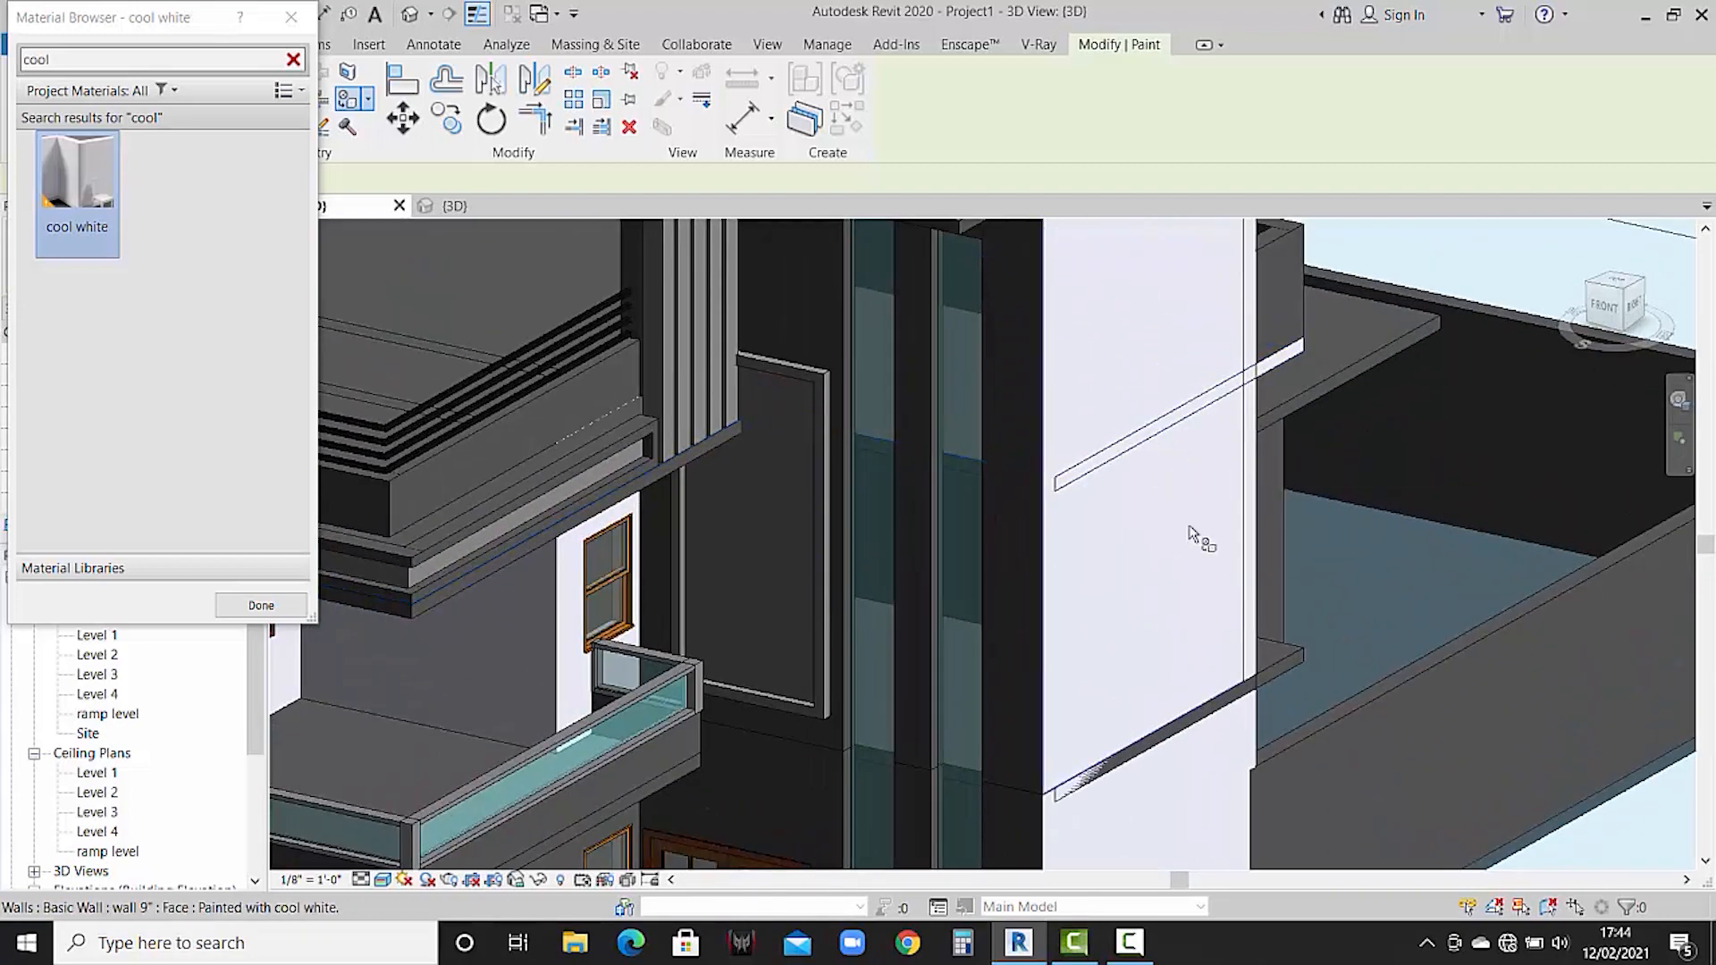
left_click(1220, 715)
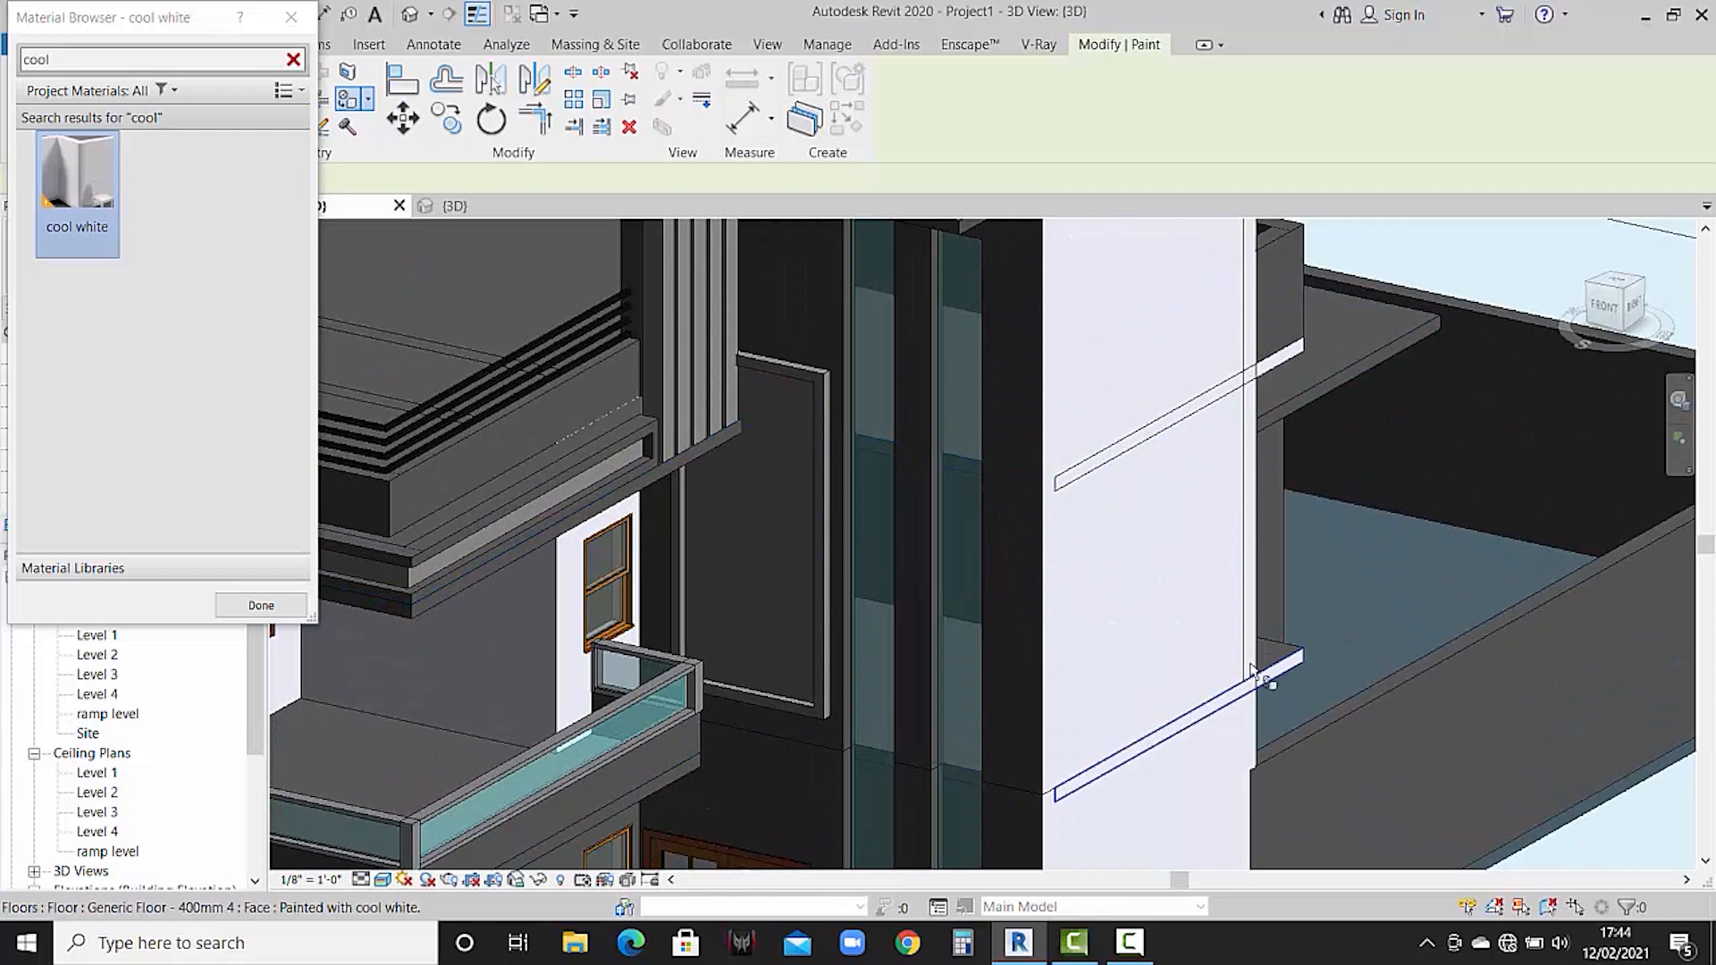
- Paint the side boundary wall's outer face and the tops of the side and rear boundary walls cool white
middle_click_drag(1288, 660, 1245, 665)
left_click(1372, 715)
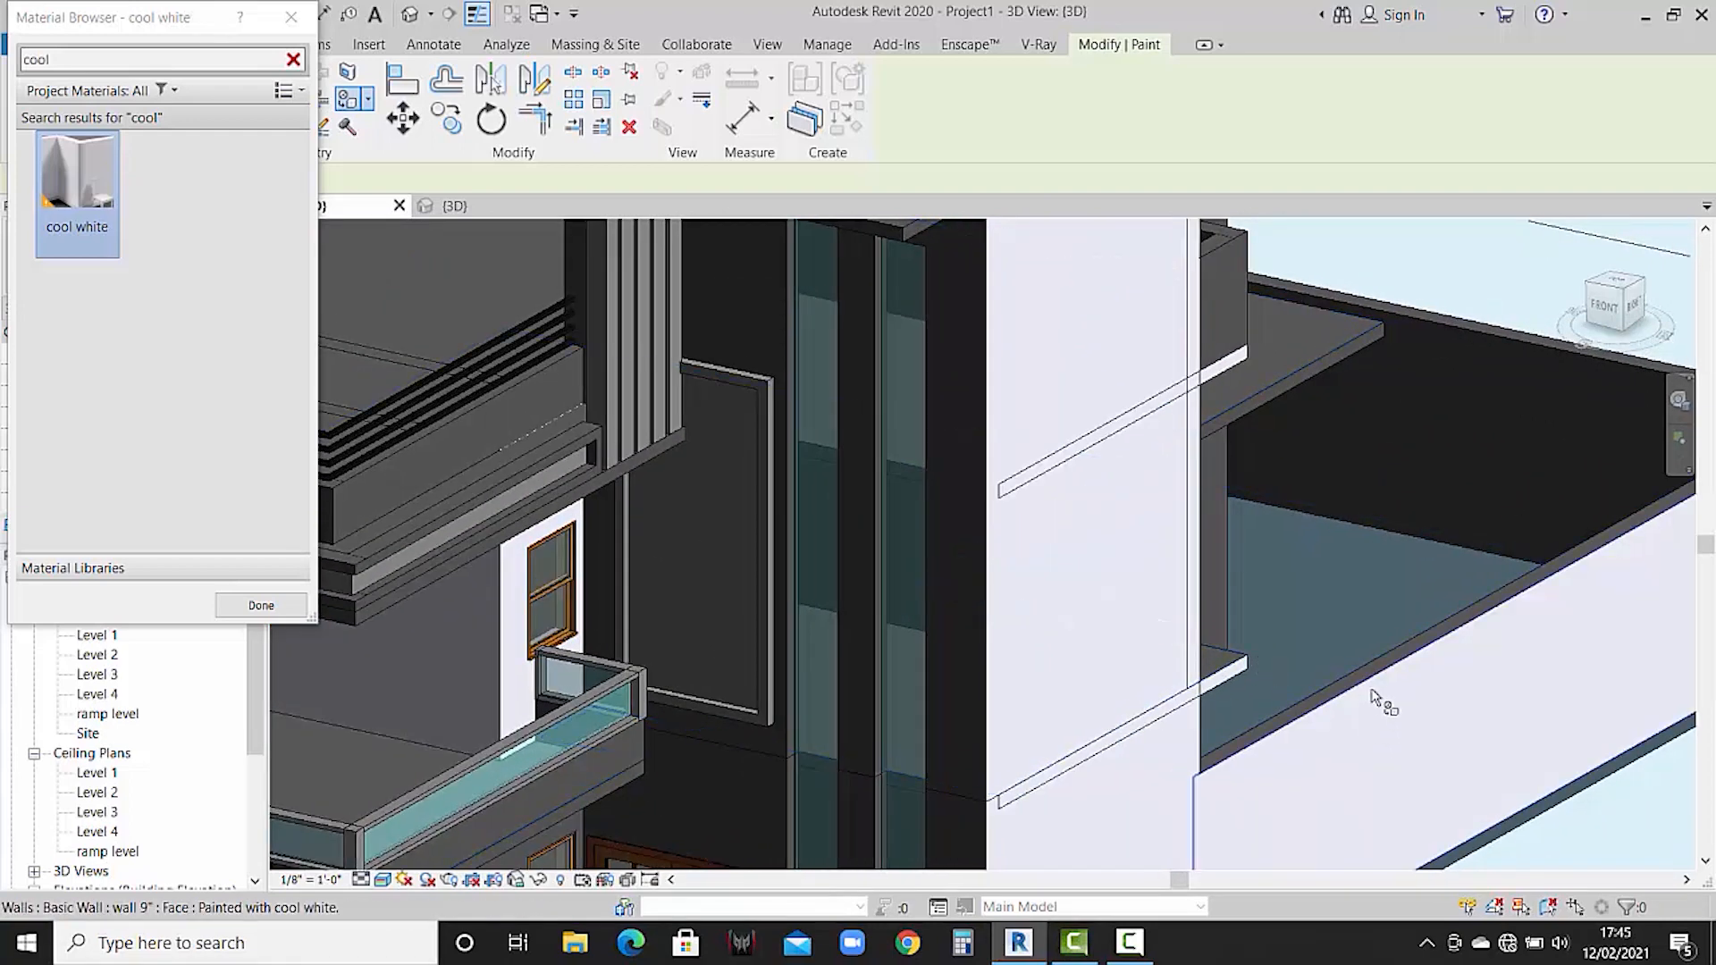
middle_click_drag(1379, 701, 1090, 715)
left_click(1303, 497)
scroll(1329, 430, "up", 2)
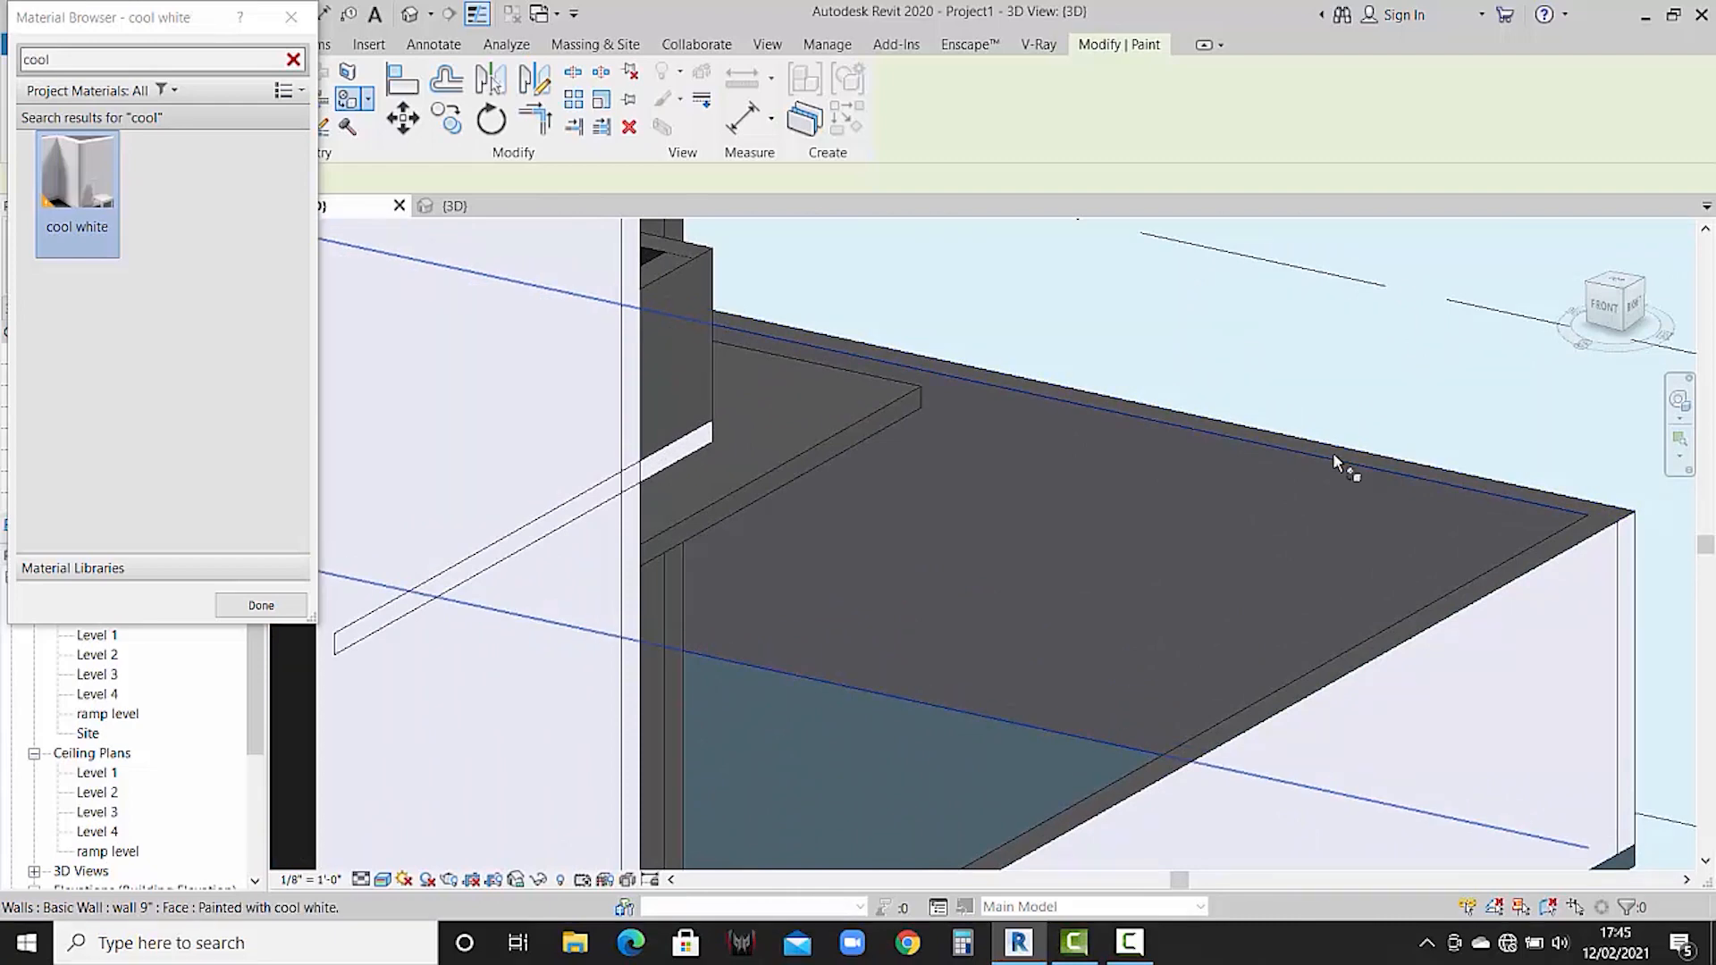
left_click(1332, 453)
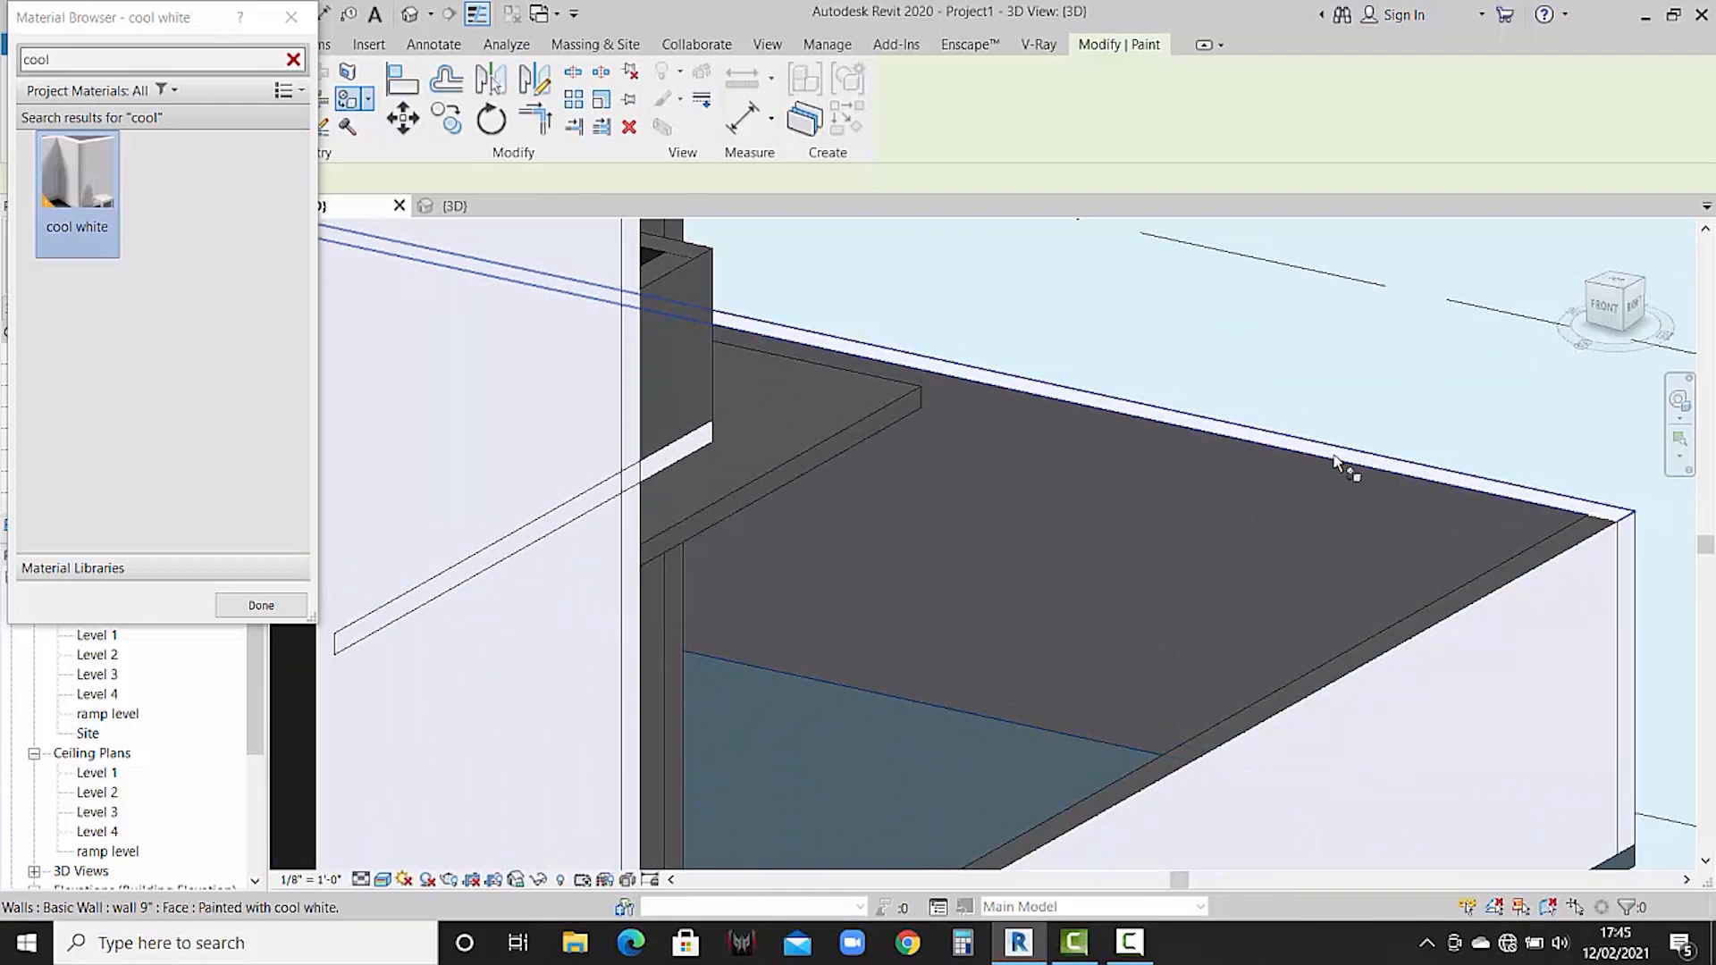
left_click(1520, 563)
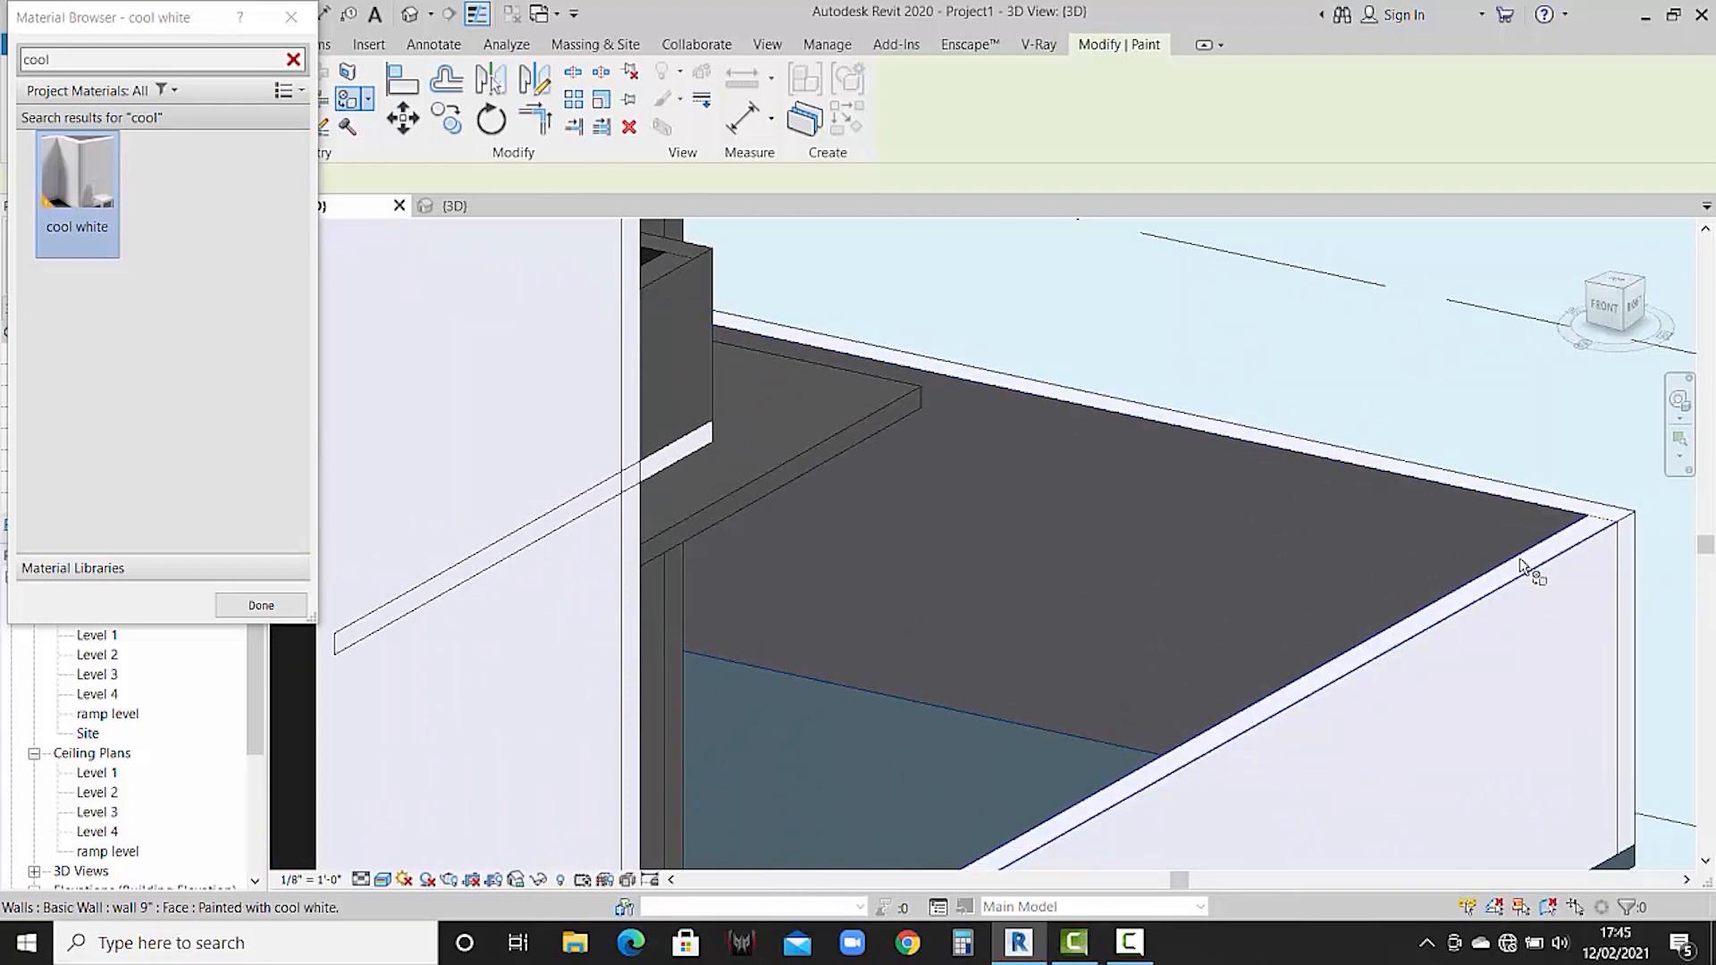
- Paint the stair tower's rear face and the recessed ground-floor side wall behind it cool white
scroll(1138, 463, "down", 5)
middle_click_drag(1303, 536, 863, 404, "shift")
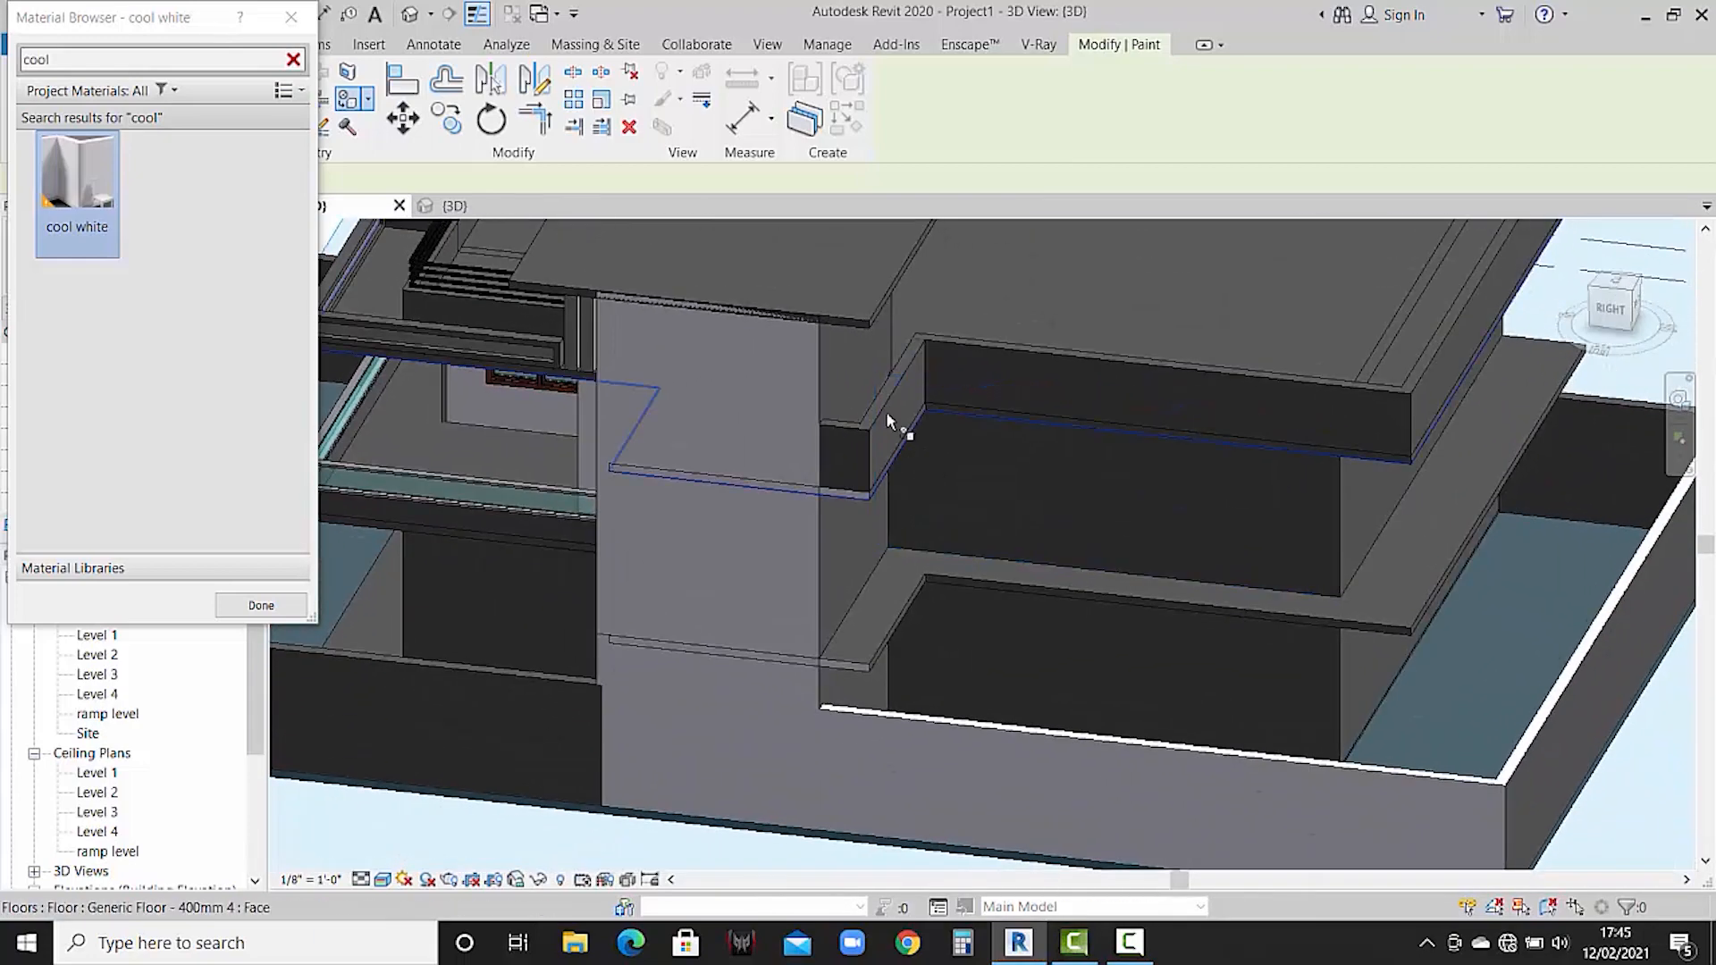
left_click(853, 372)
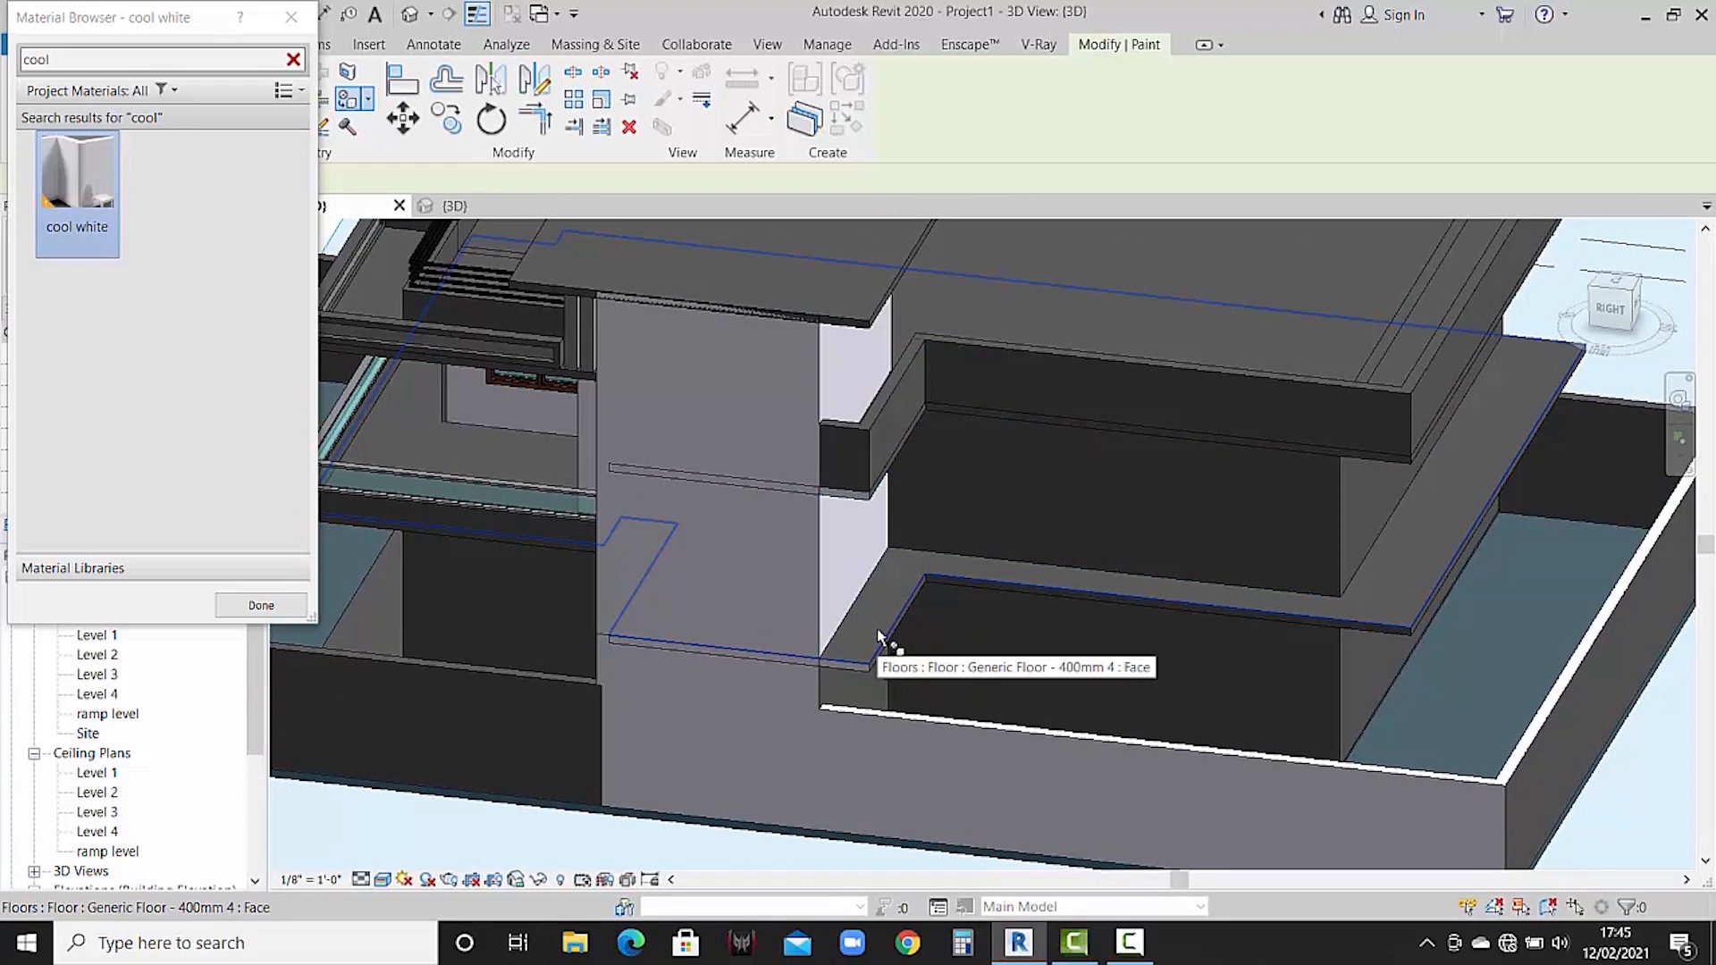
left_click(1269, 693)
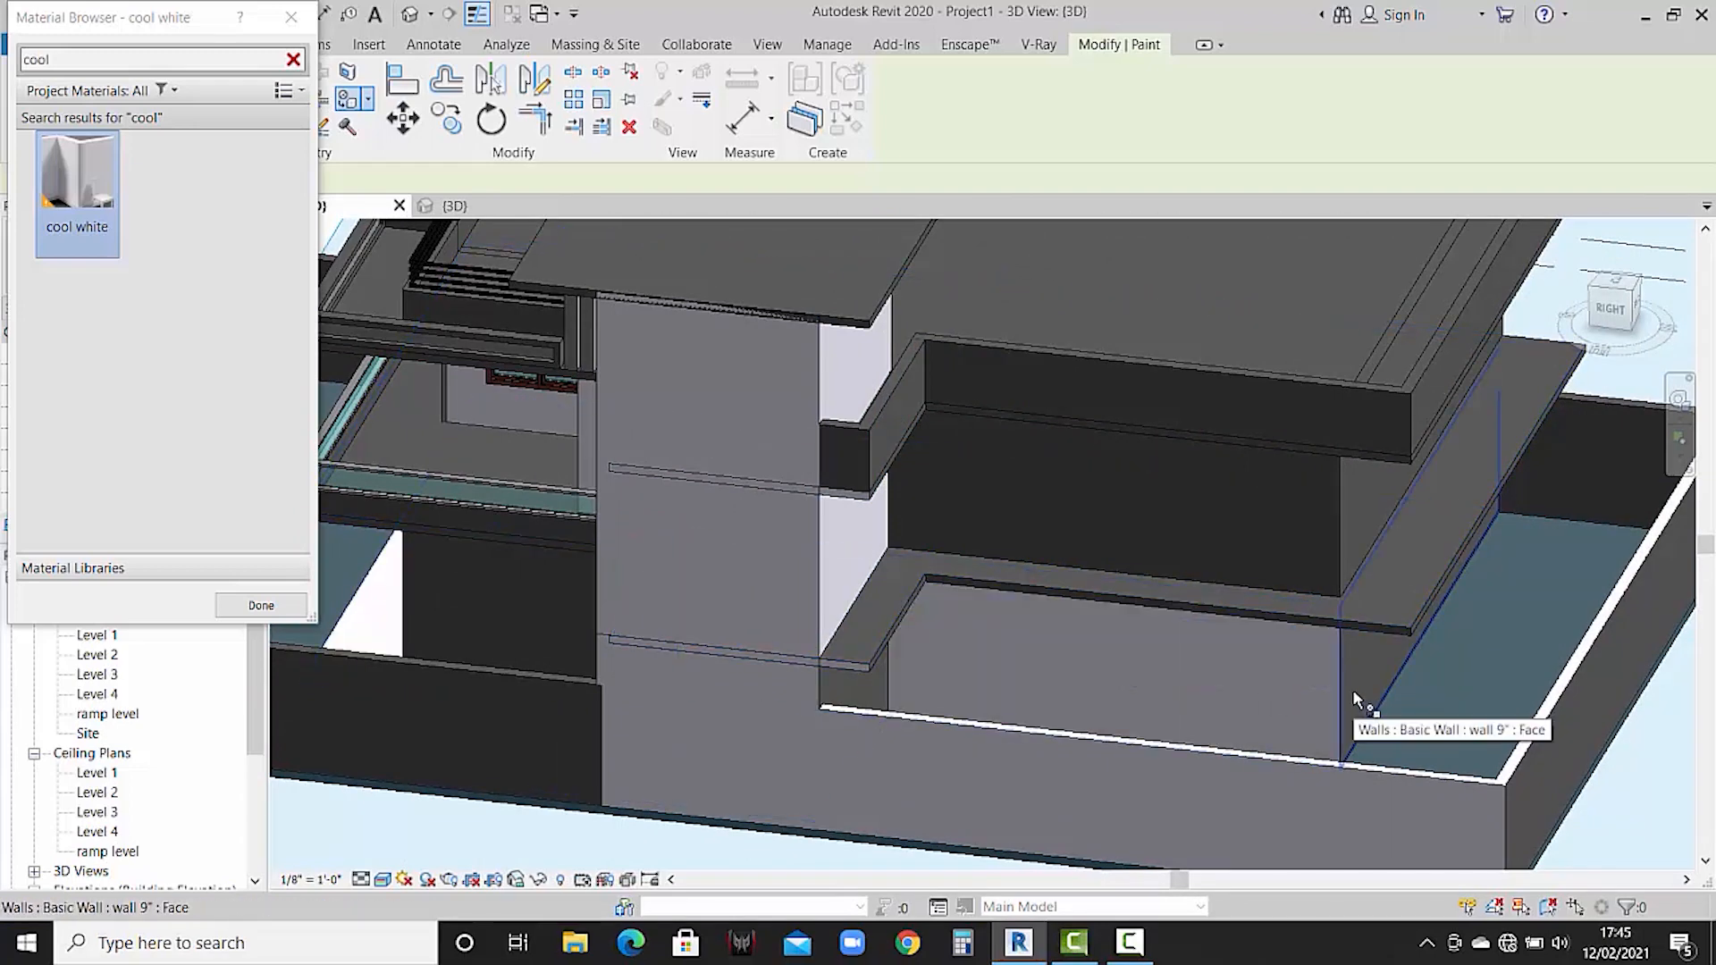
- Restart the Paint tool with cool white and paint the ground-floor rear wall and the tower's short ground-floor return wall
key("Escape")
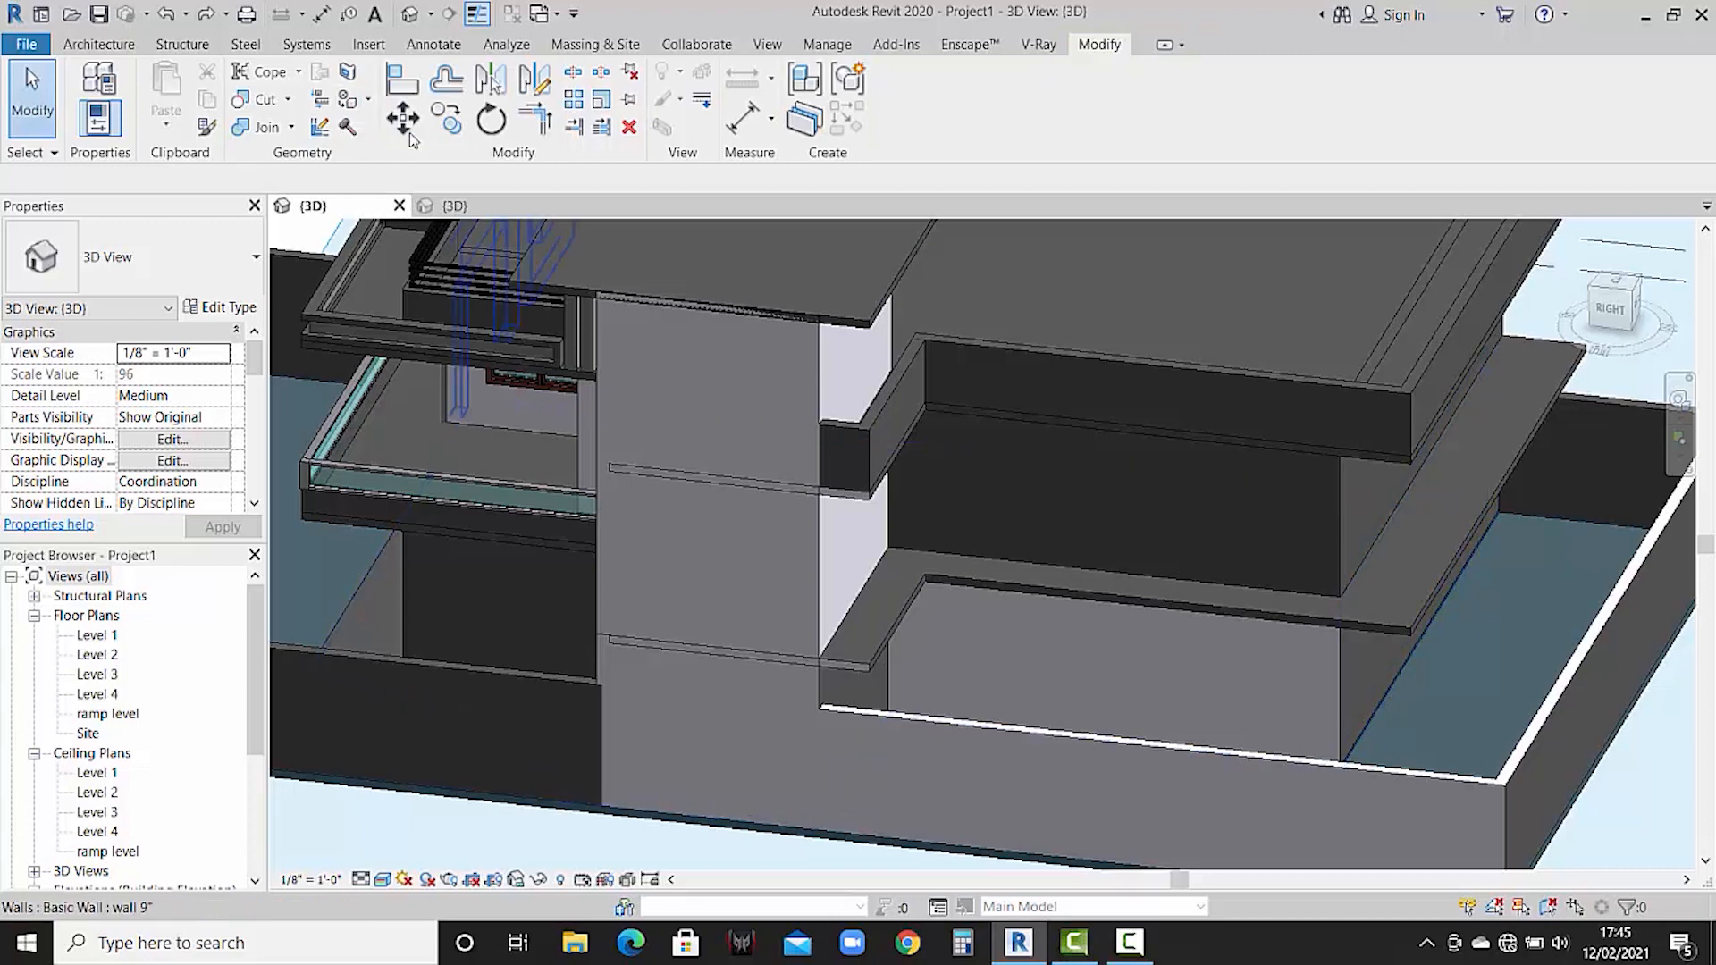
left_click(367, 102)
key("p")
key("t")
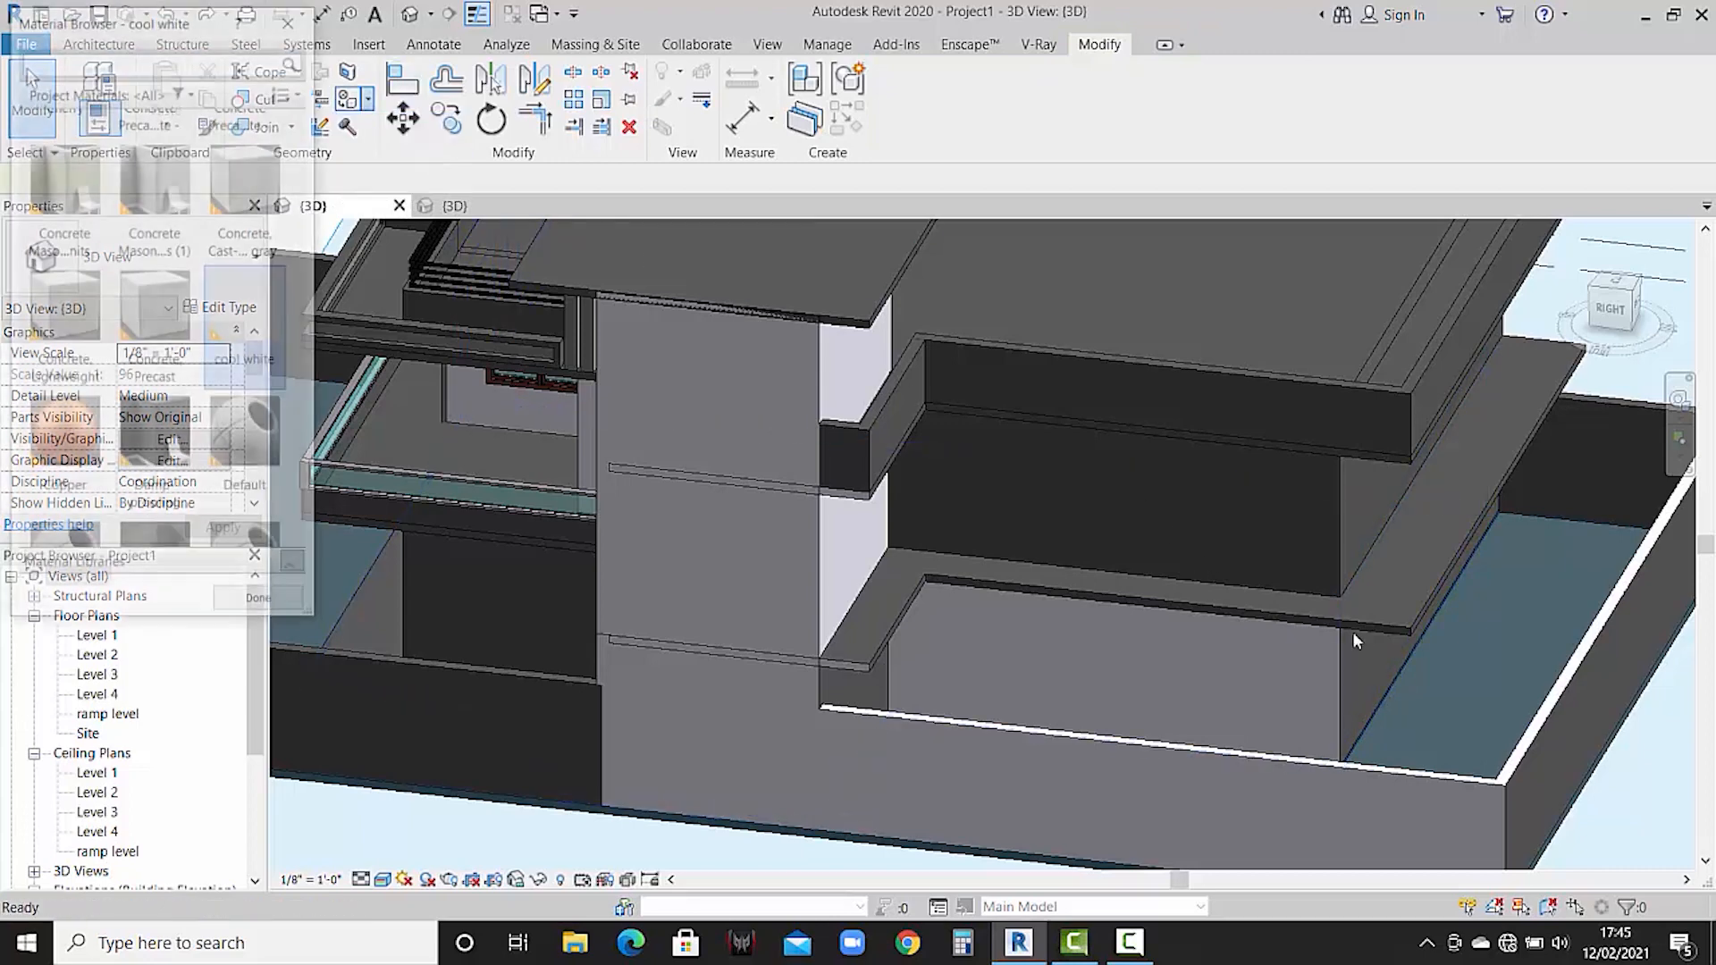
left_click(1386, 668)
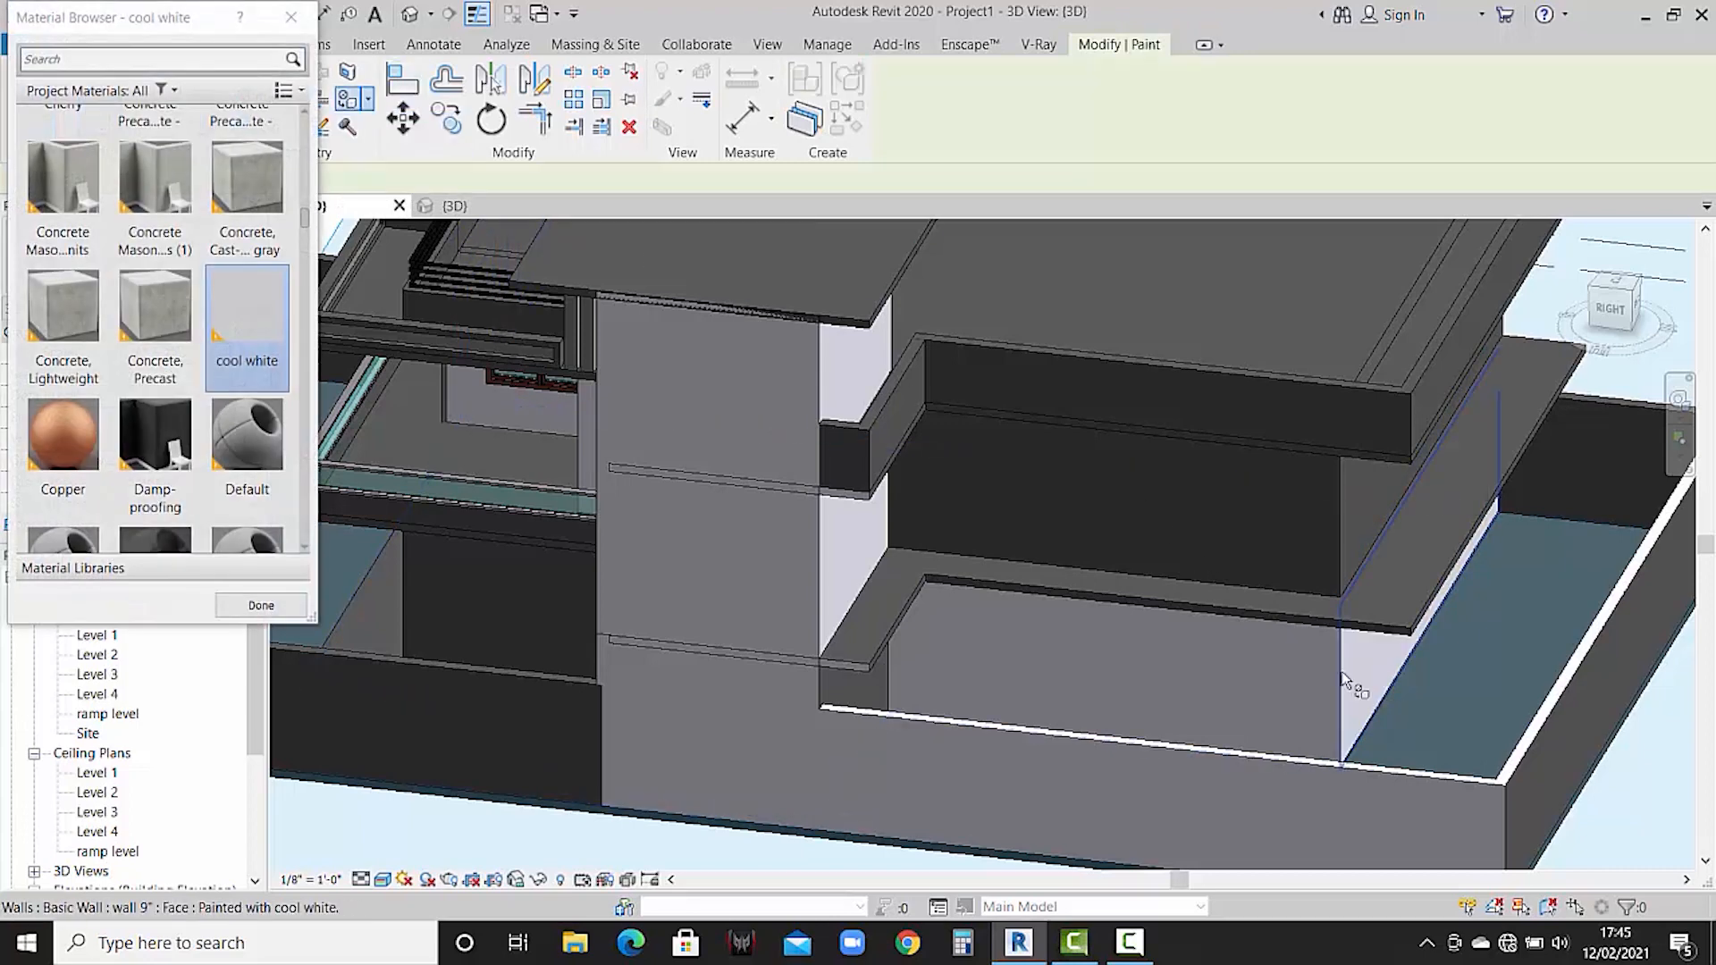
left_click(885, 676)
- Paint the house's opposite side cool white on the ground-floor wall, the upper-floor wall and the parapet
scroll(965, 633, "down", 5)
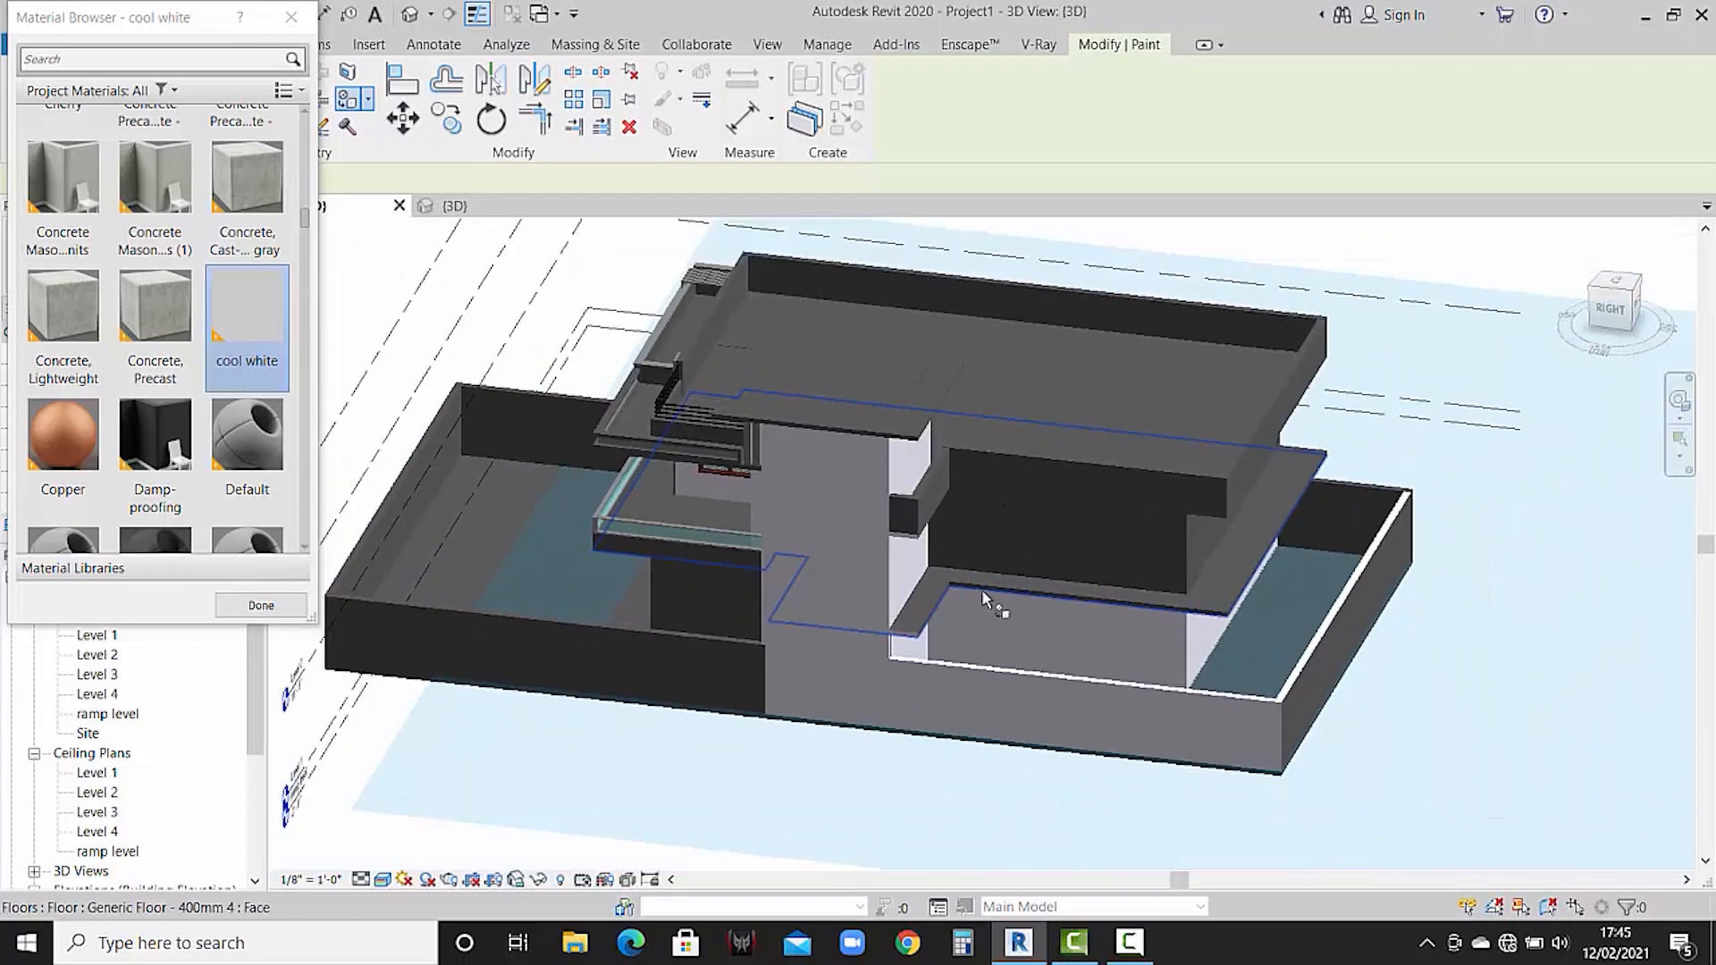
middle_click_drag(1191, 615, 785, 525, "shift")
left_click(978, 703)
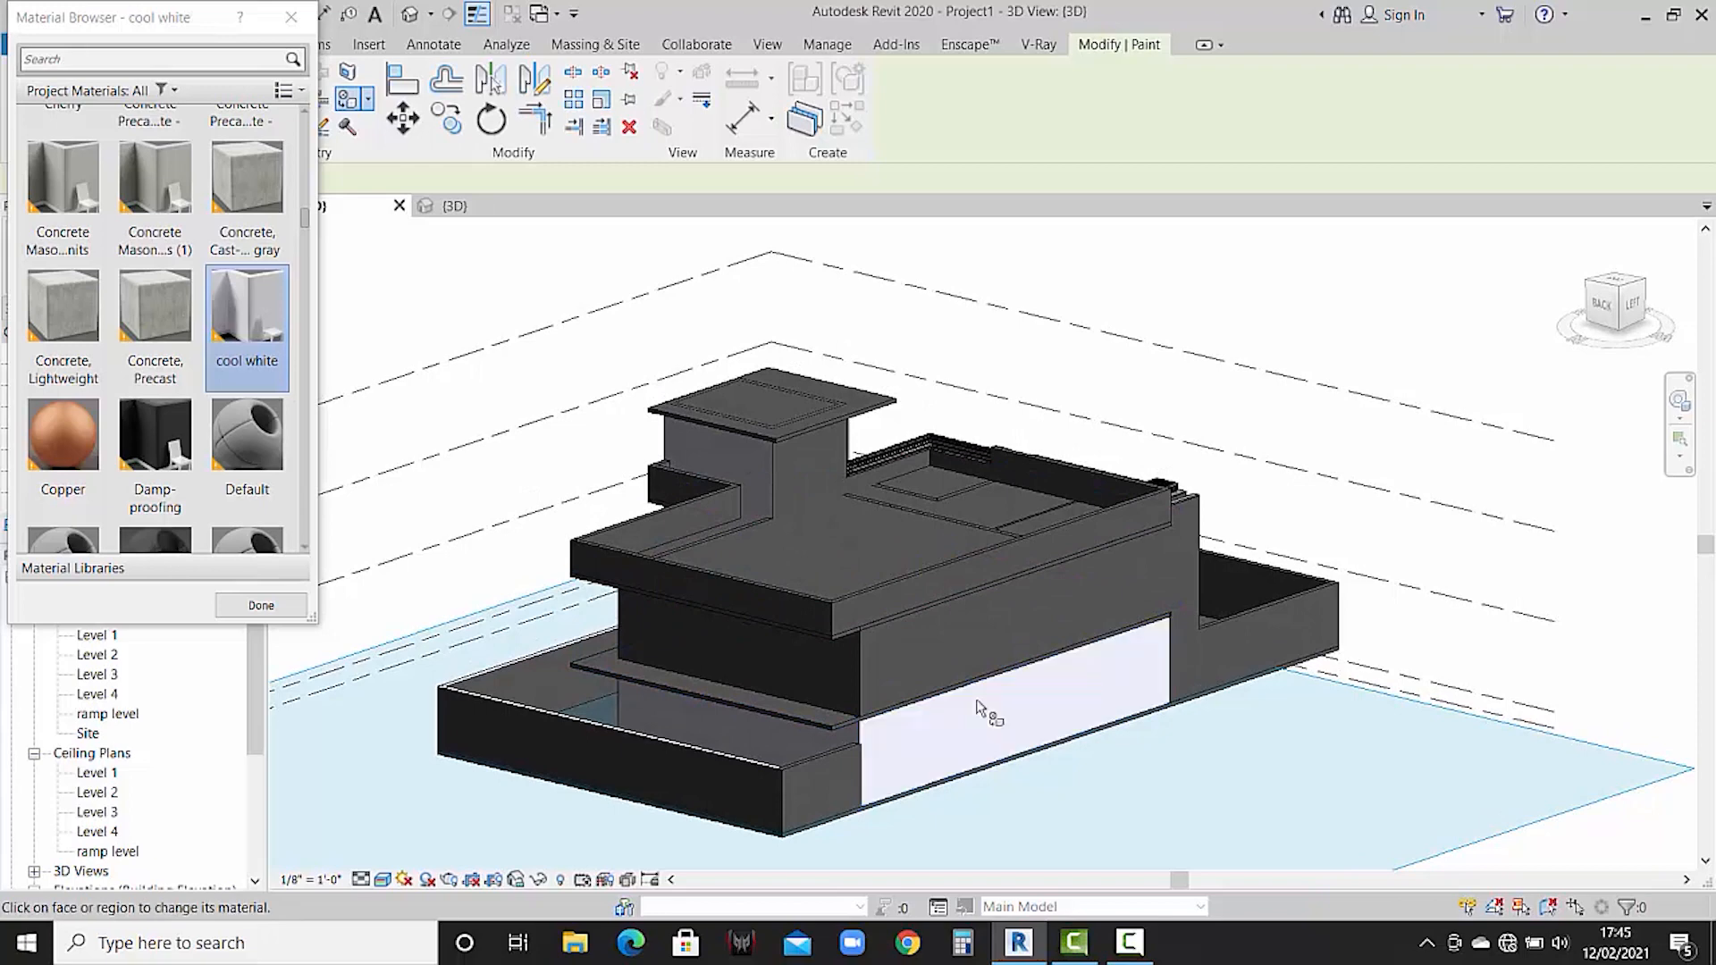
left_click(962, 655)
left_click(970, 581)
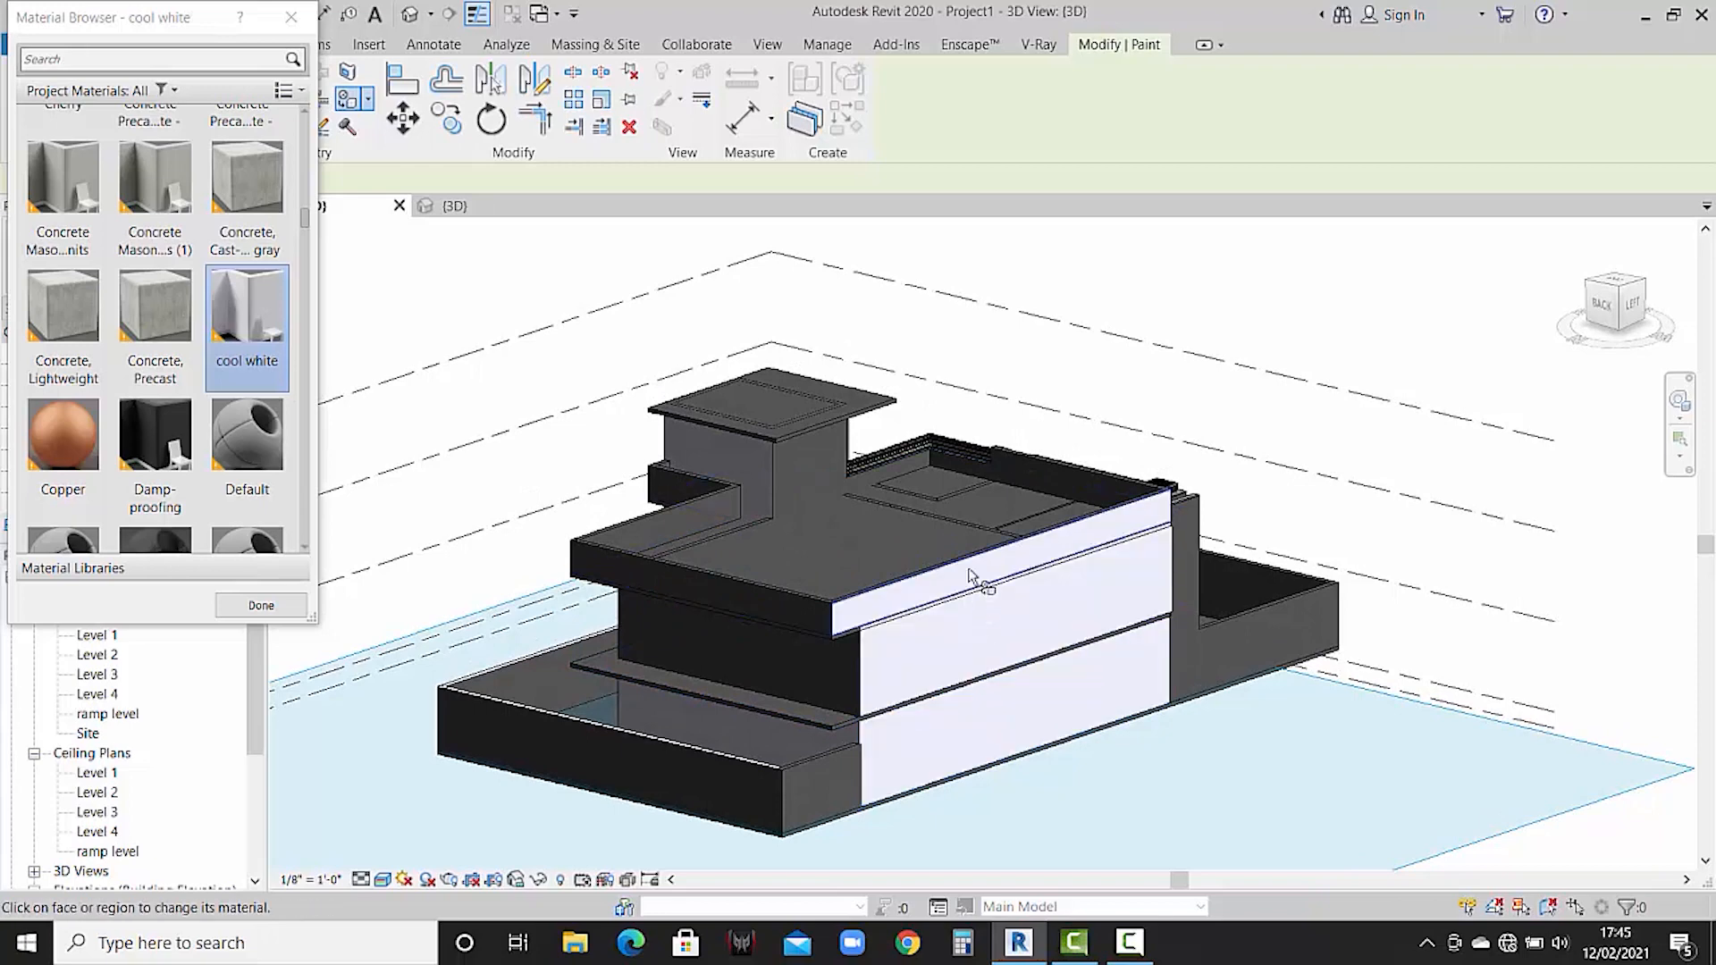
- Paint the side and rear edges of the first-floor slab cool white and finish painting
scroll(907, 728, "up", 5)
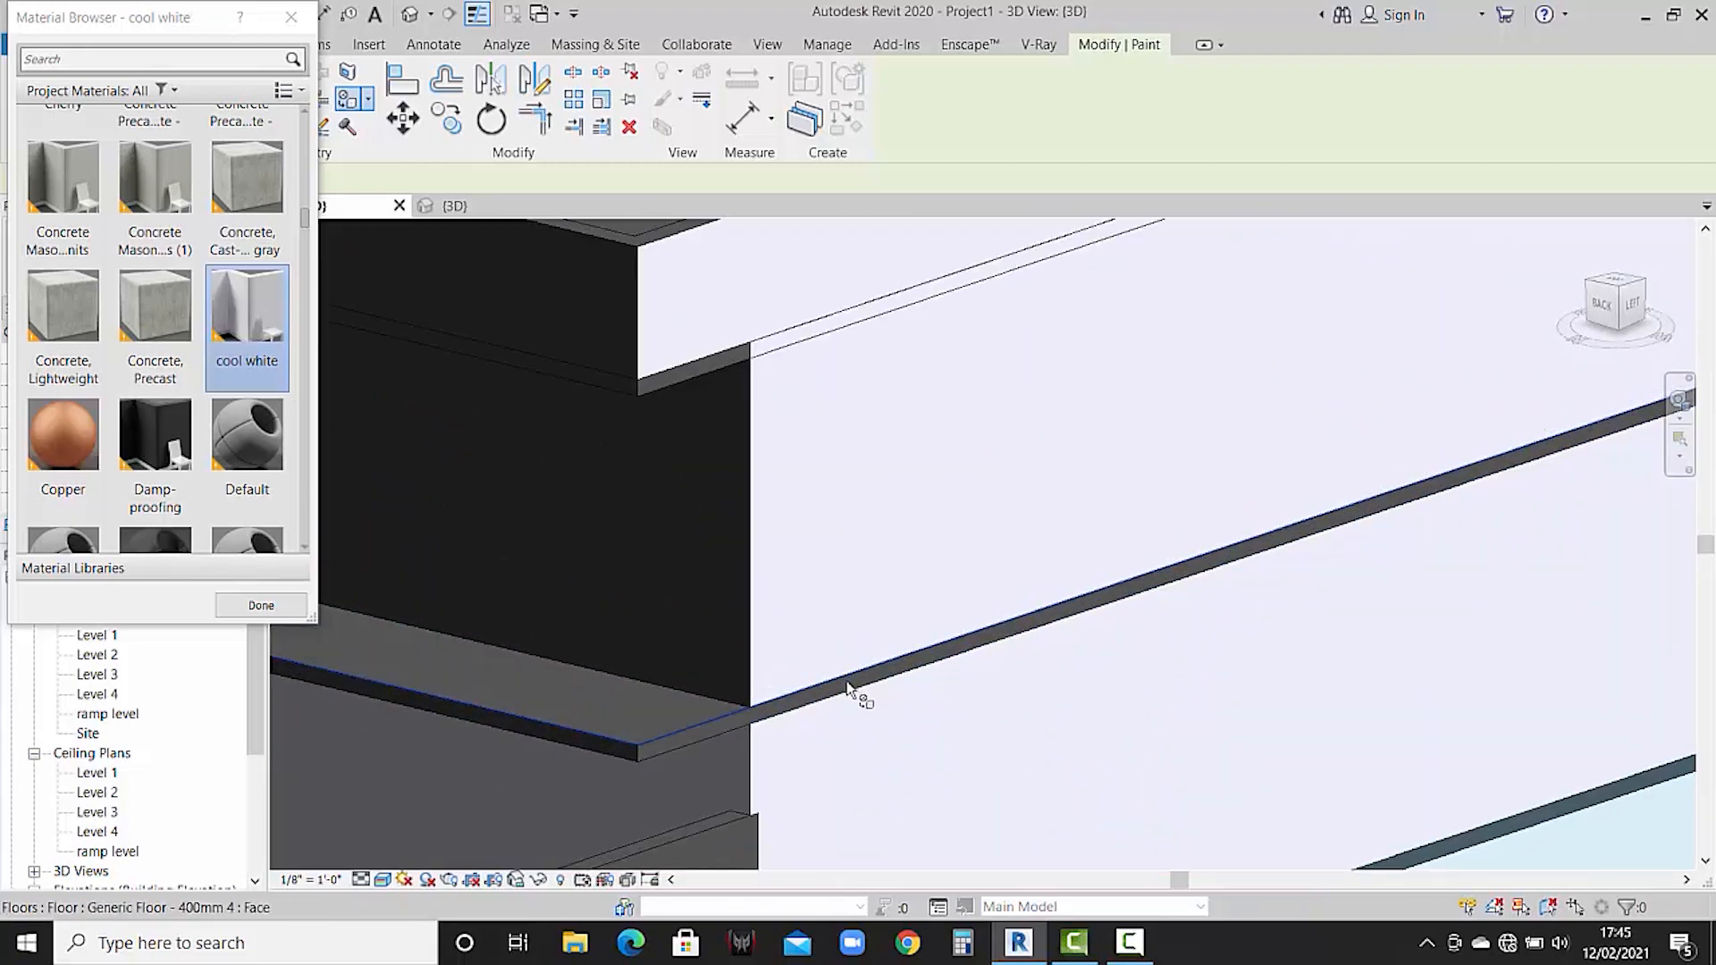
left_click(854, 690)
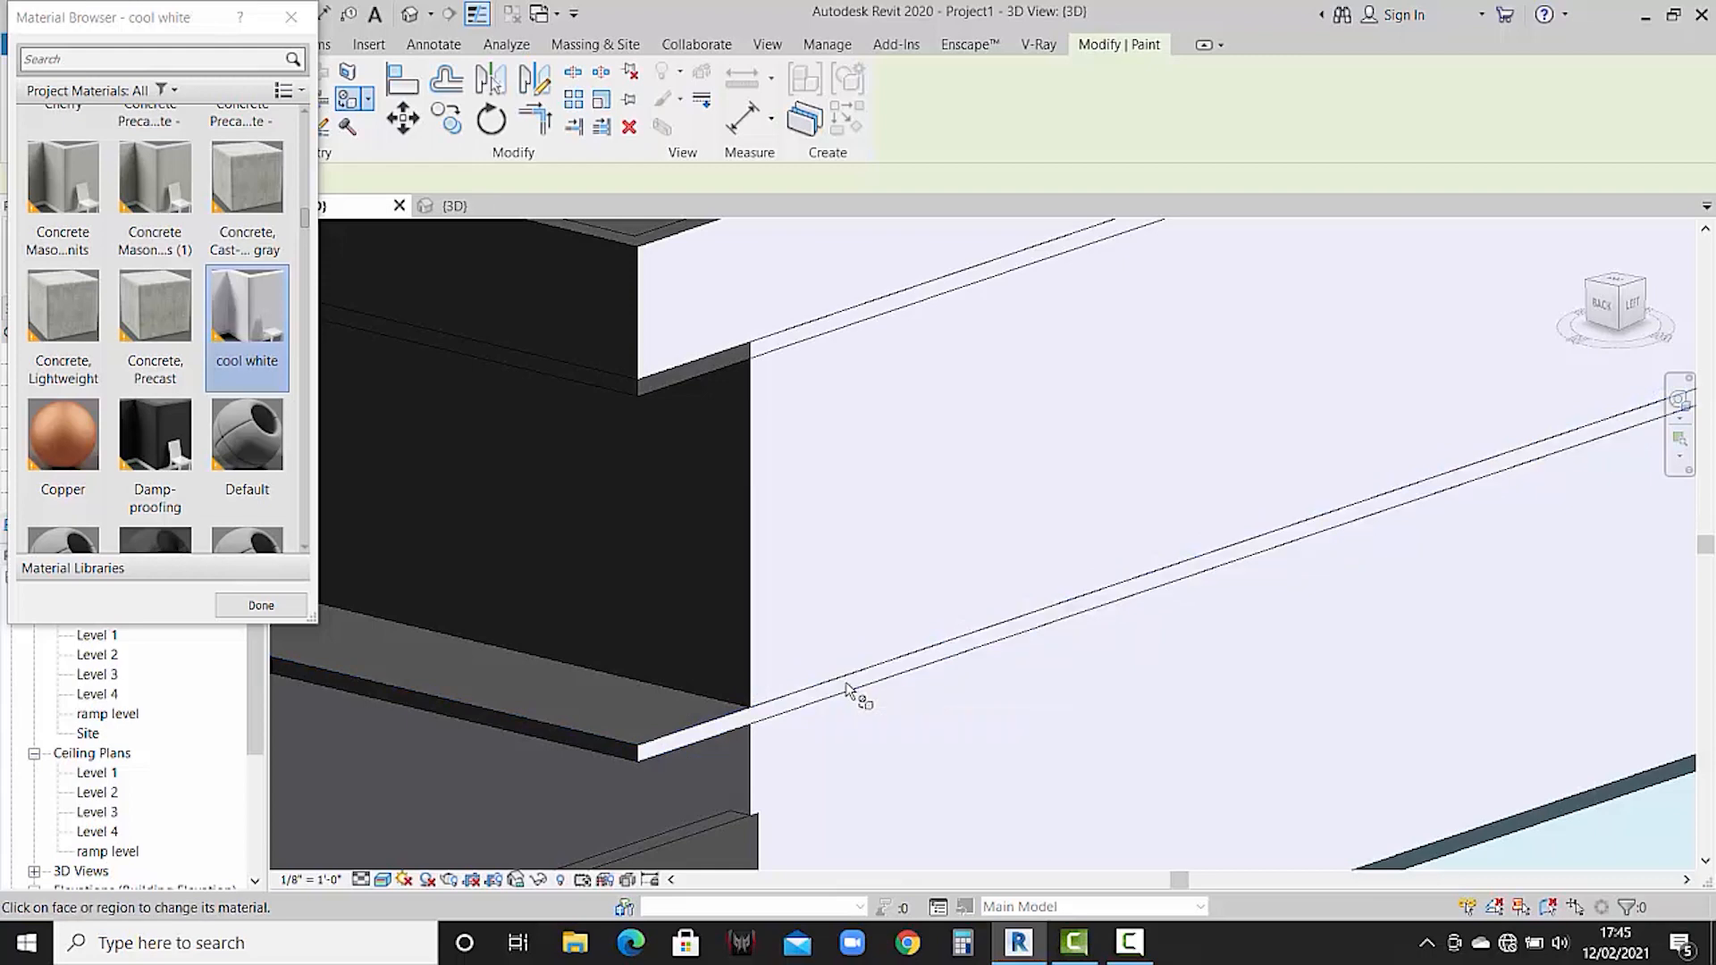
left_click(579, 744)
scroll(694, 689, "down", 3)
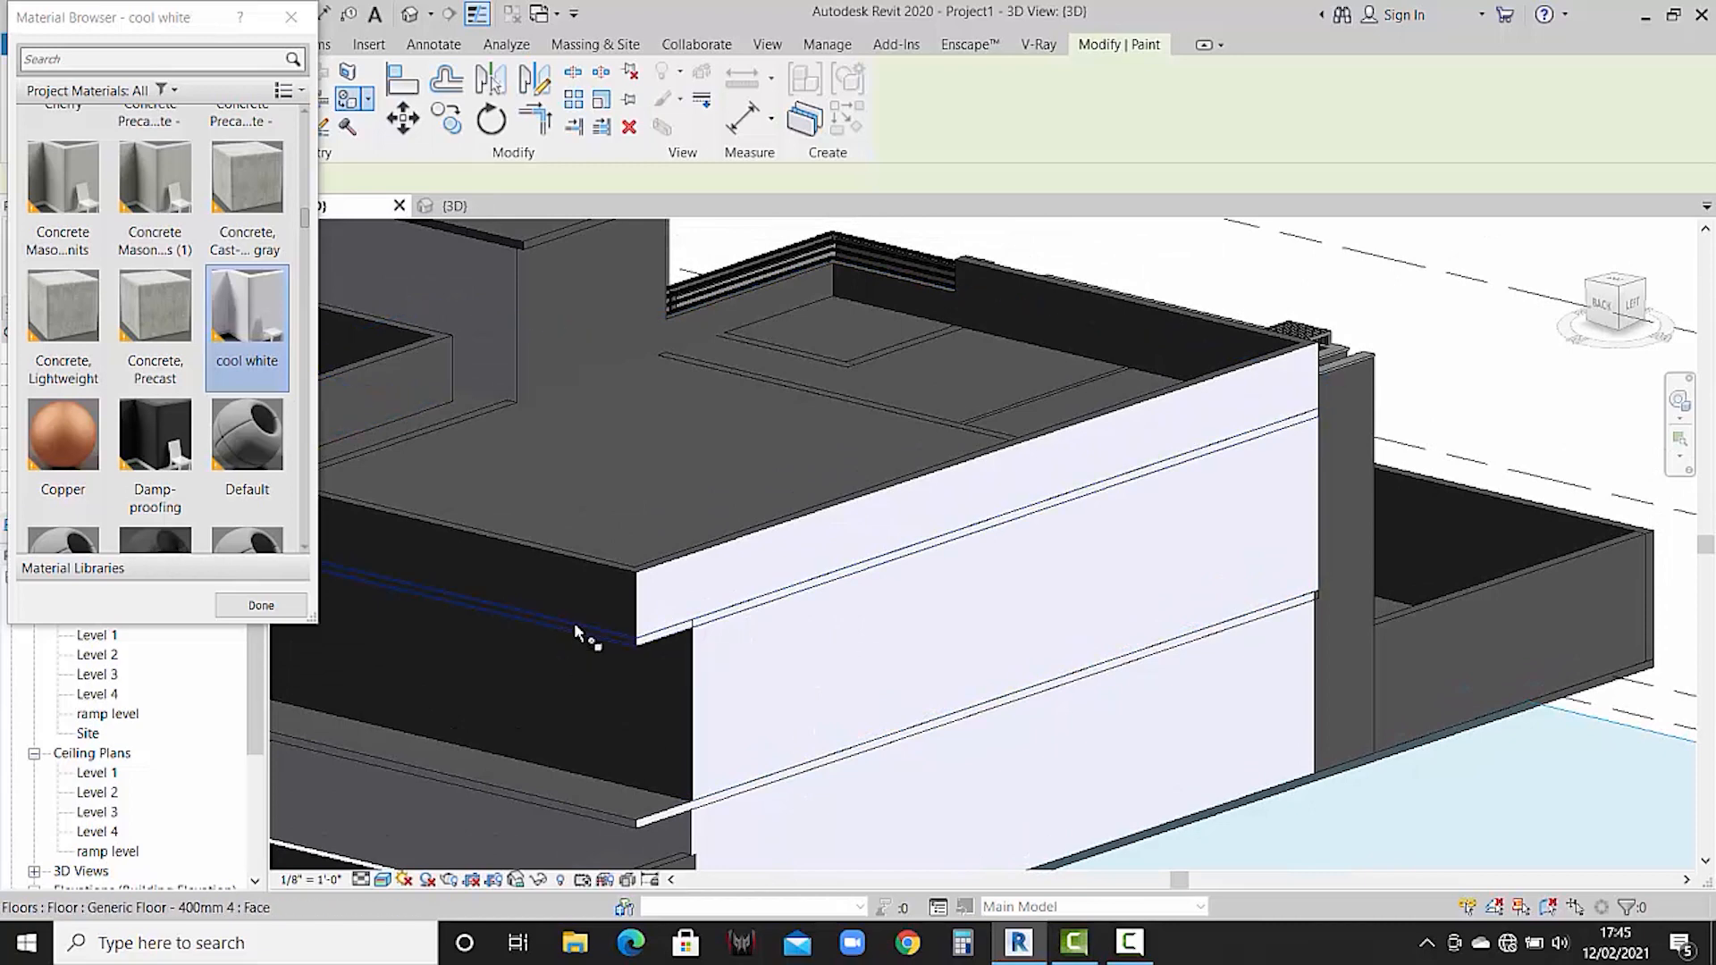
scroll(894, 635, "down", 3)
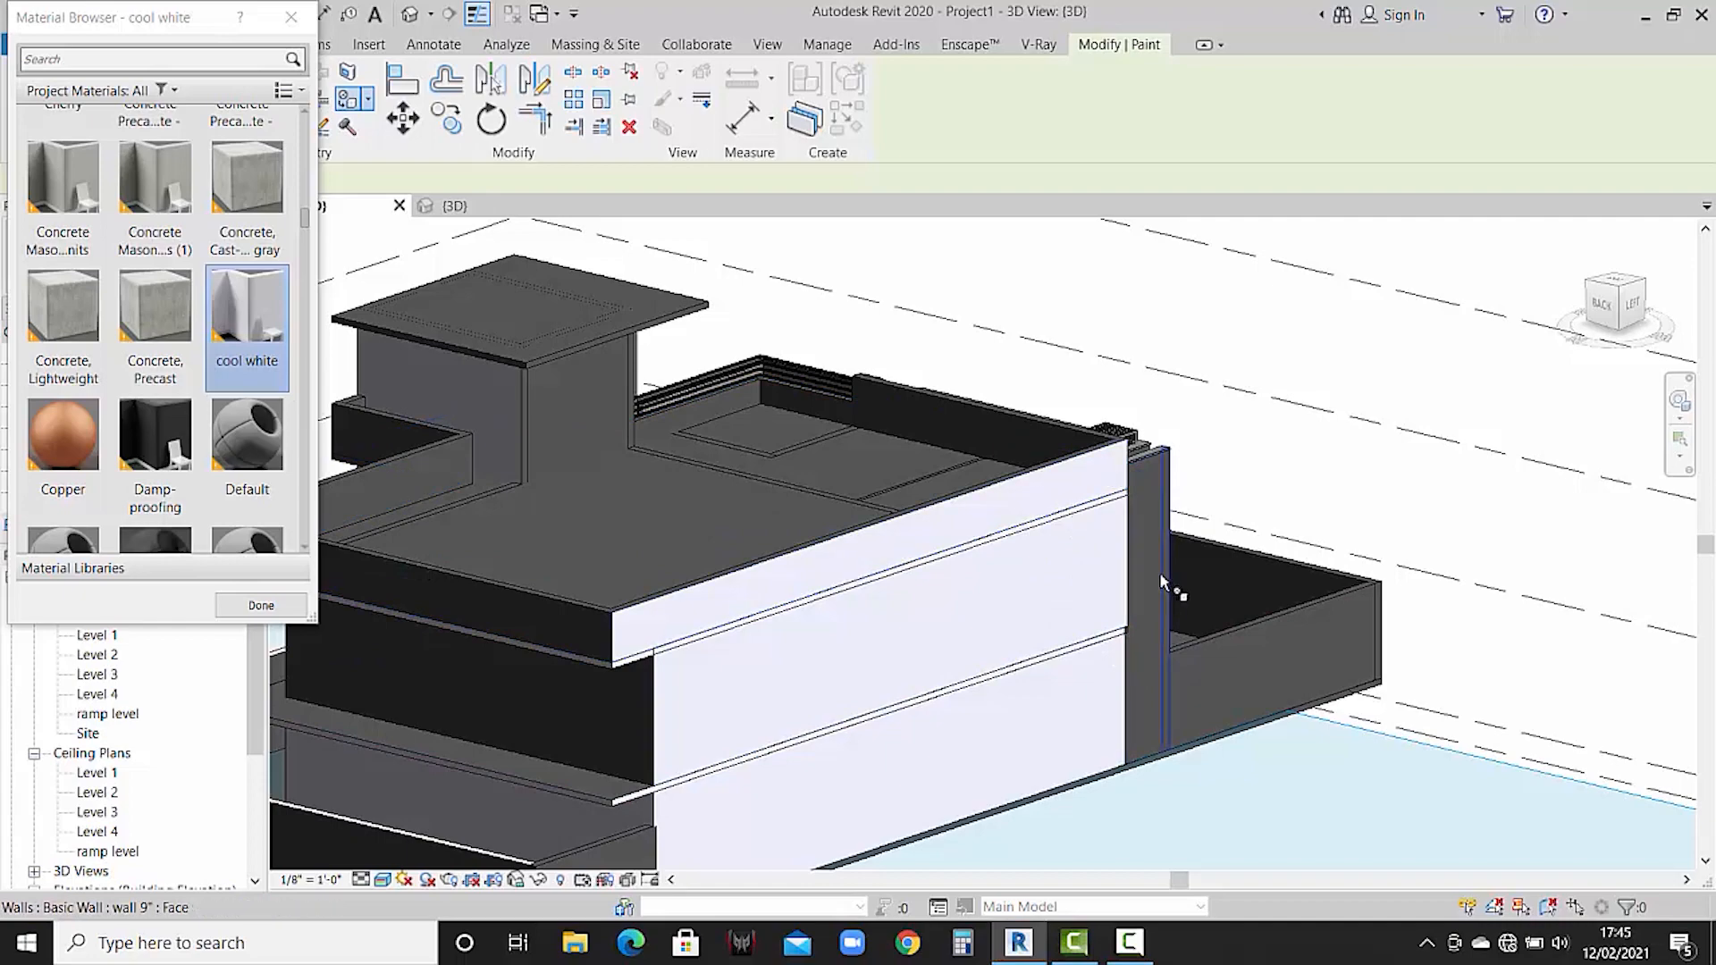
scroll(1162, 583, "down", 3)
middle_click_drag(1162, 583, 1439, 636, "shift")
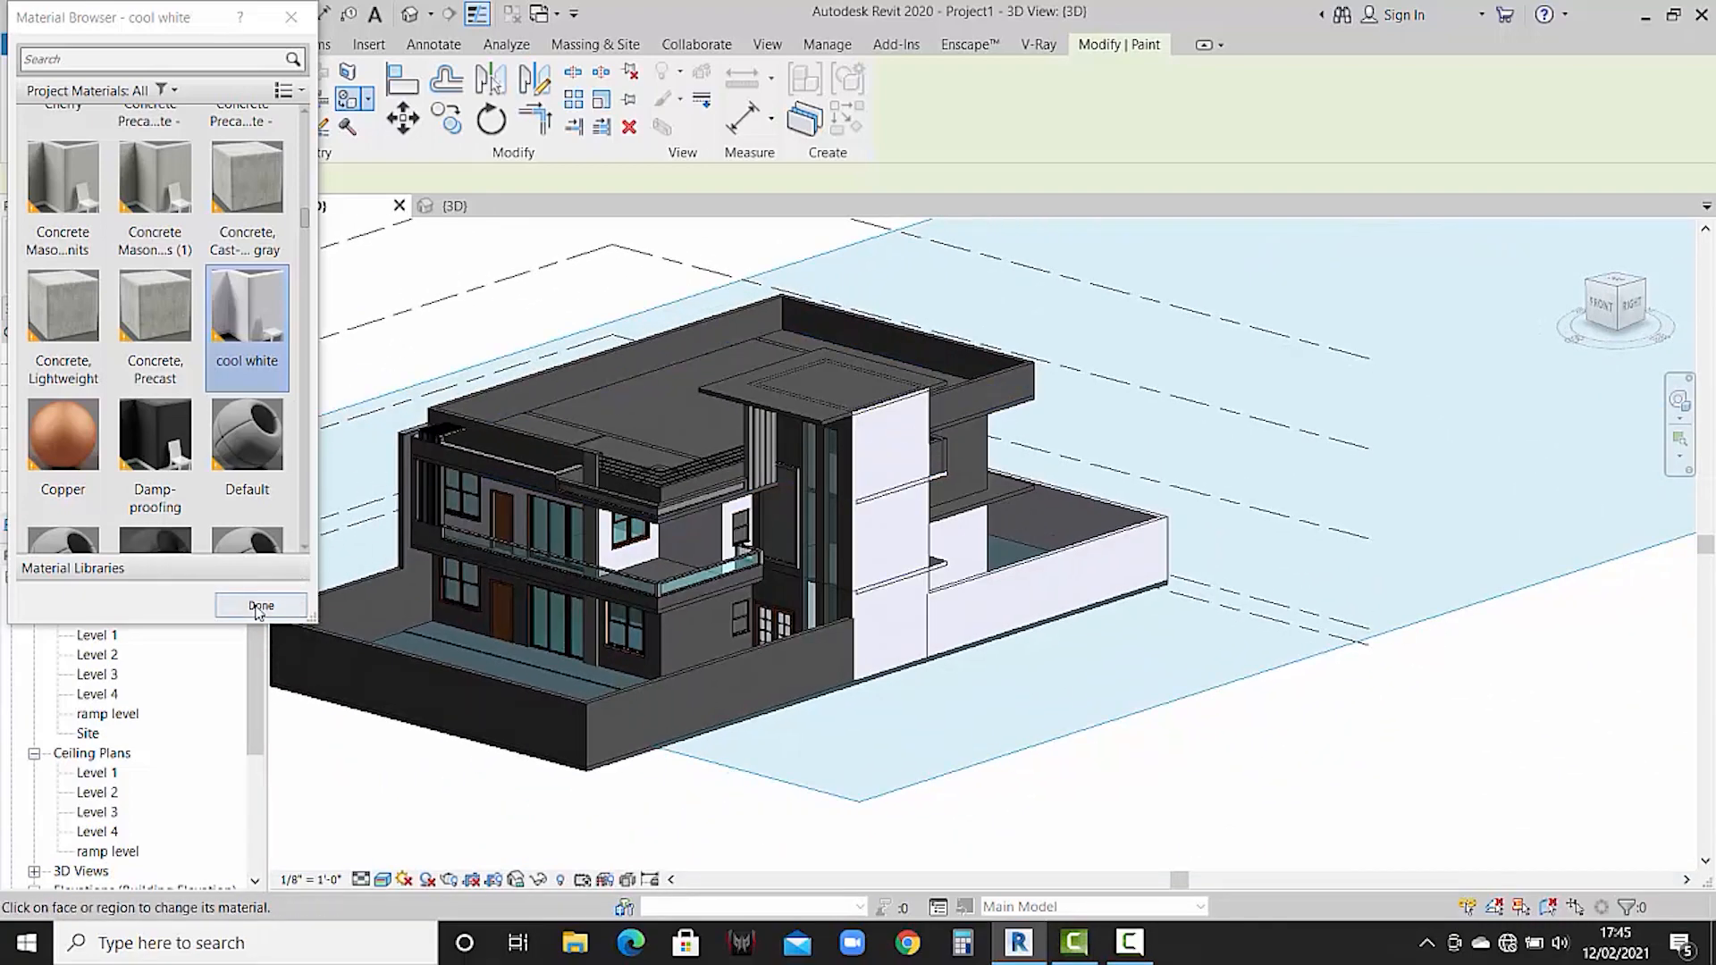
left_click(260, 606)
key("Escape")
- Compare the painted walls in Project1 with the front and side finishes of the reference project
scroll(809, 573, "up", 4)
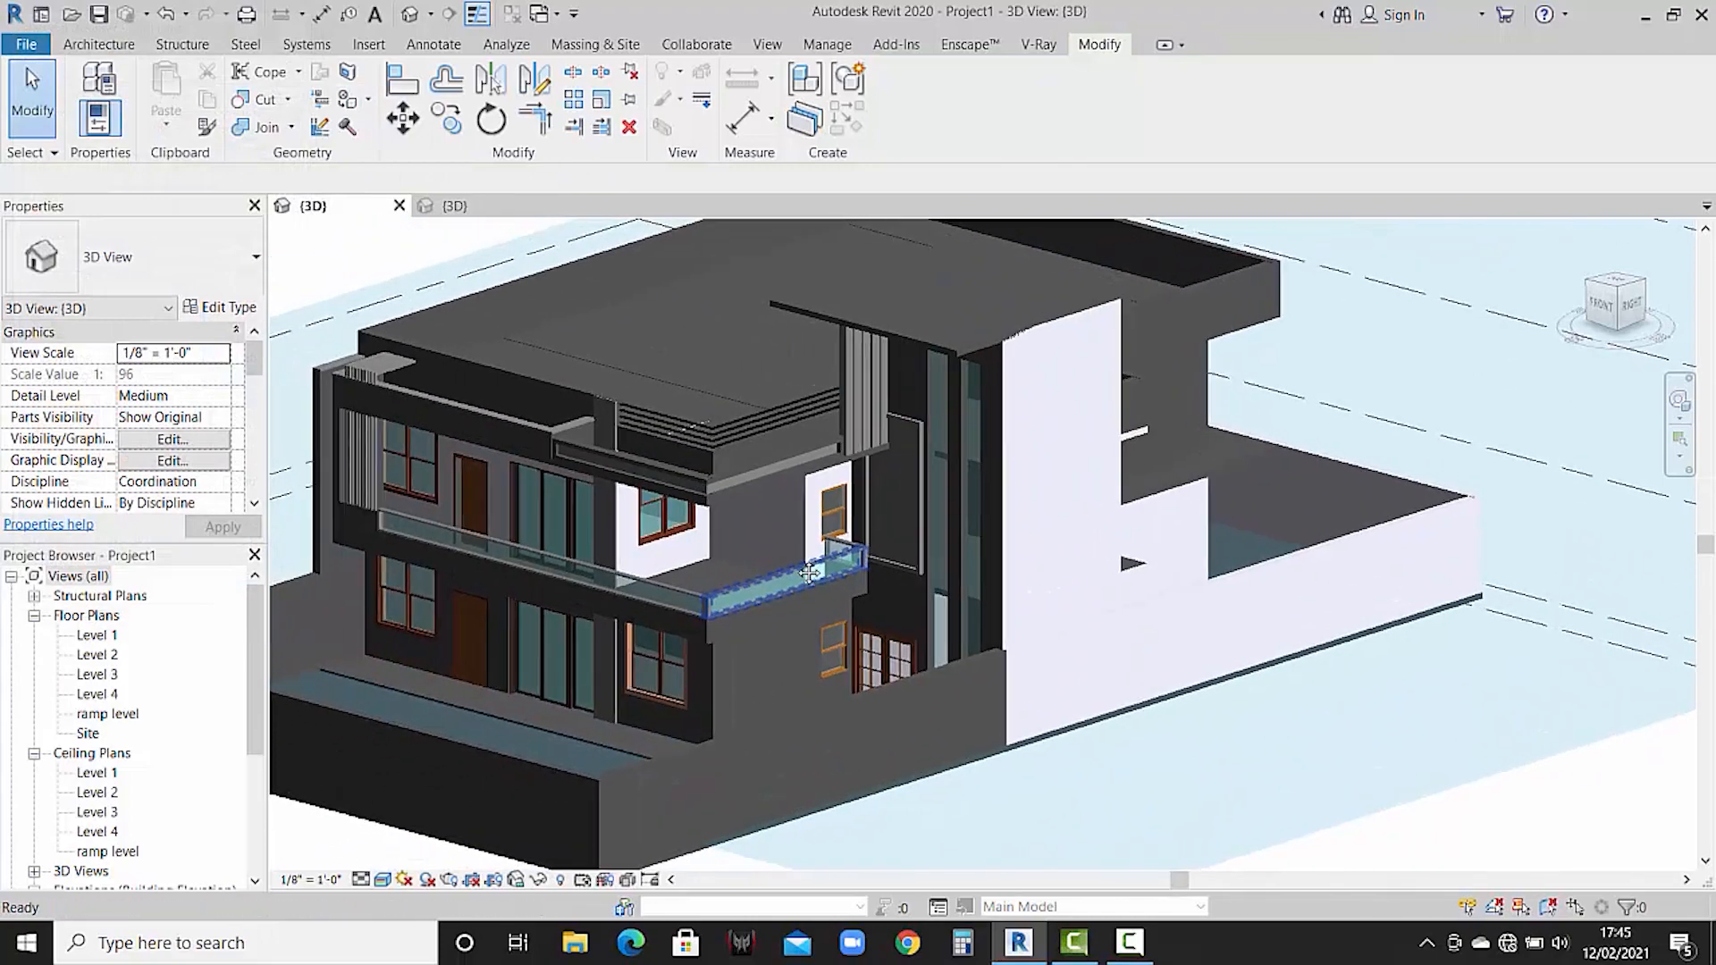
scroll(808, 574, "down", 2)
scroll(756, 645, "down", 2)
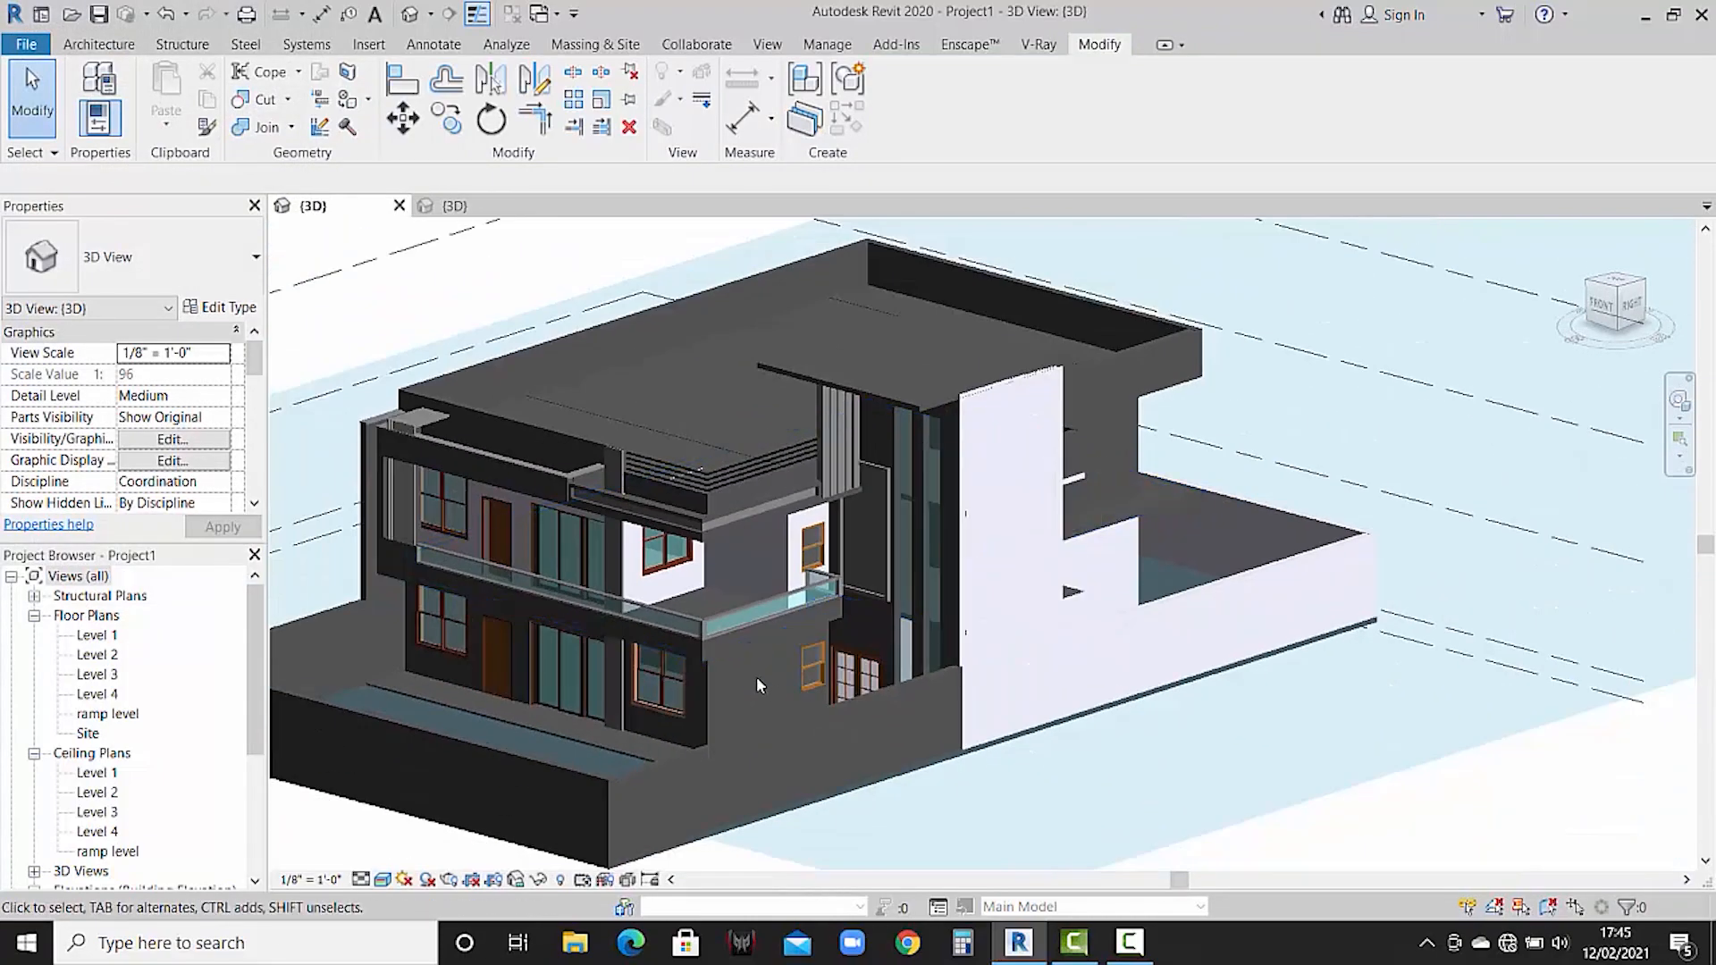
middle_click_drag(756, 684, 751, 661, "shift")
left_click(479, 209)
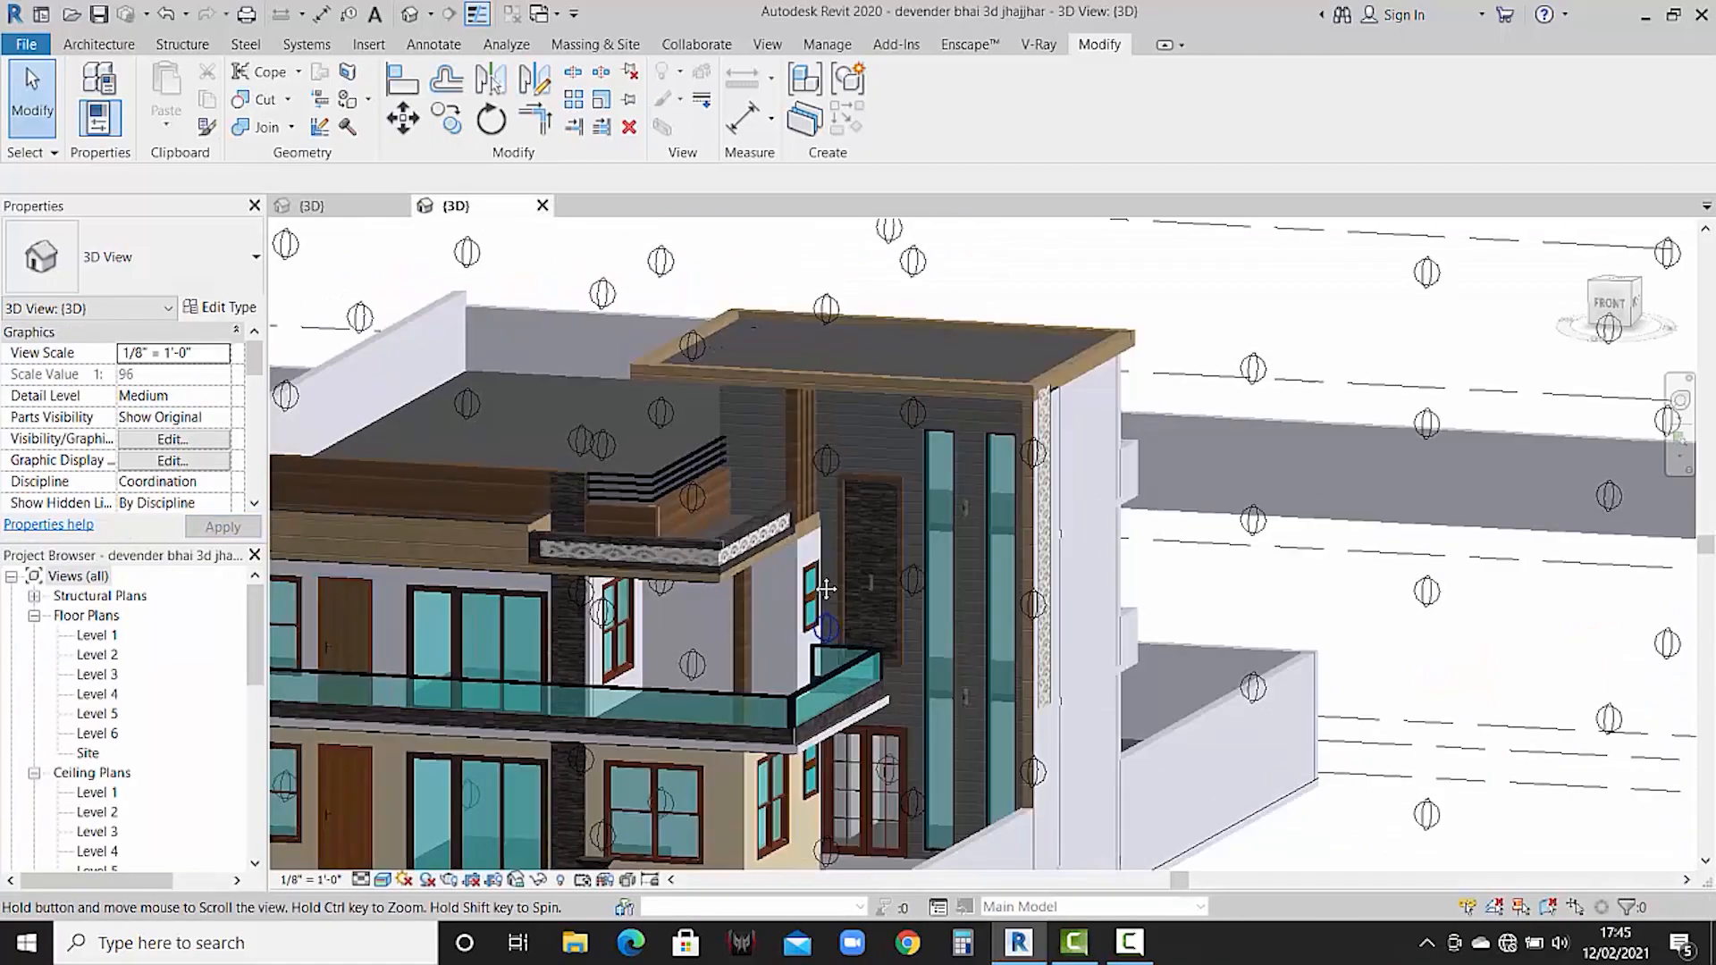
middle_click_drag(826, 590, 802, 471)
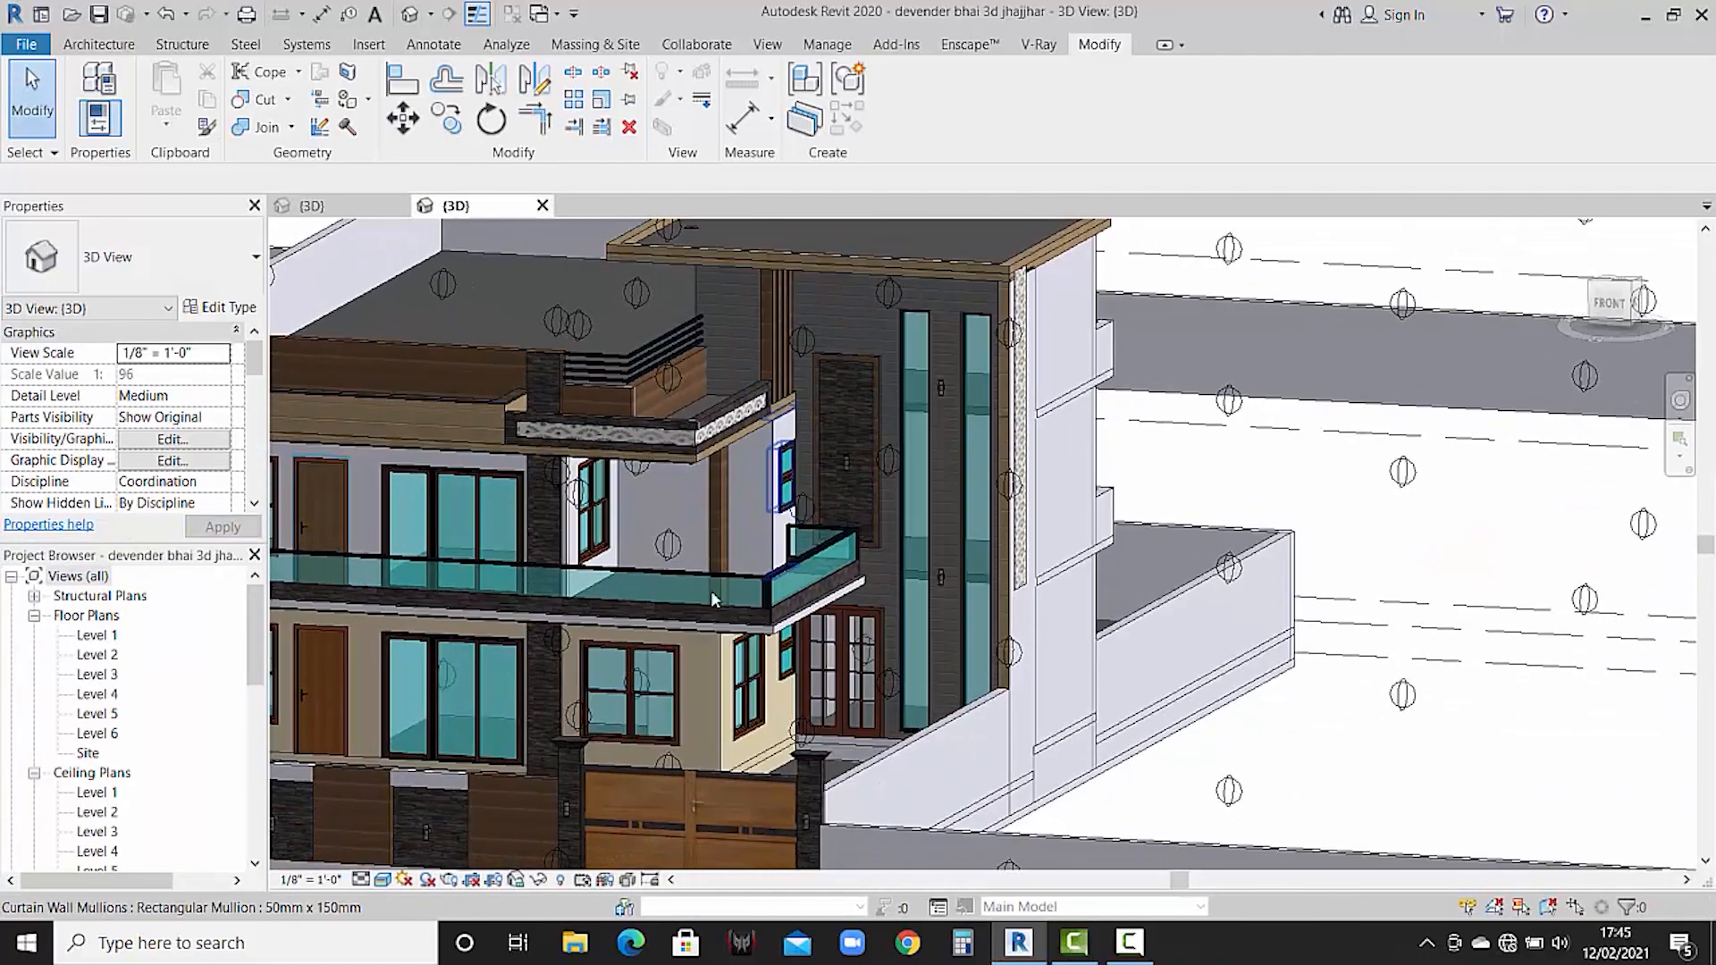
scroll(702, 697, "down", 1)
middle_click_drag(705, 696, 866, 682)
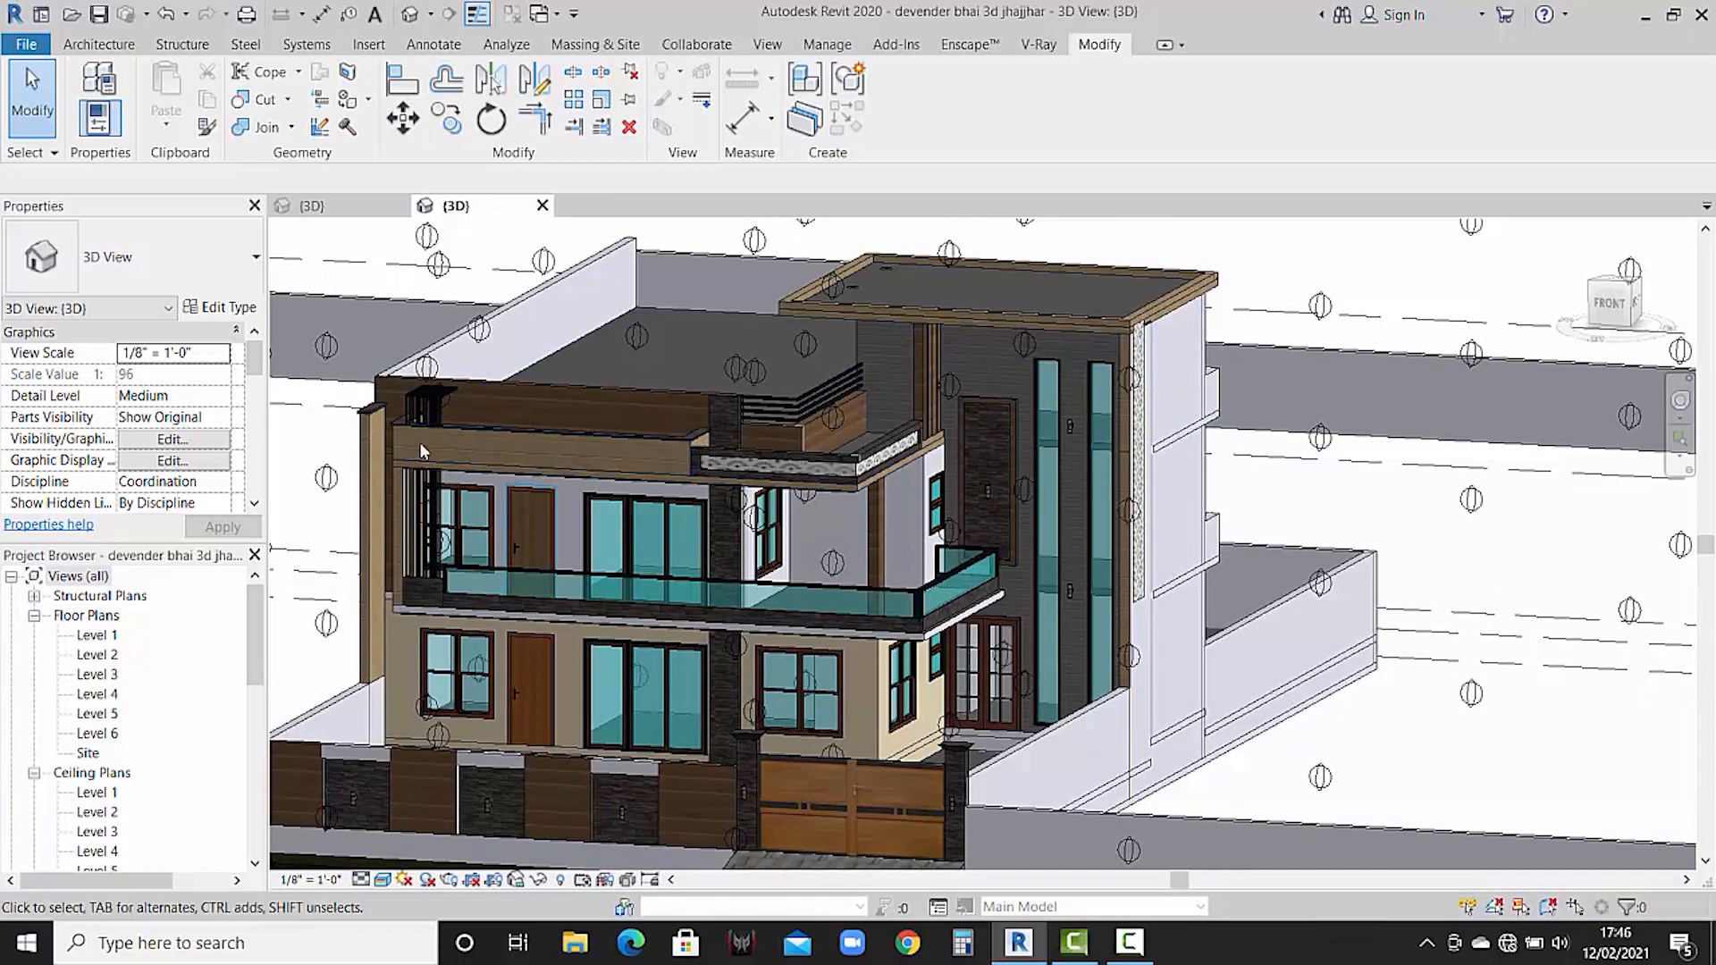
left_click(314, 207)
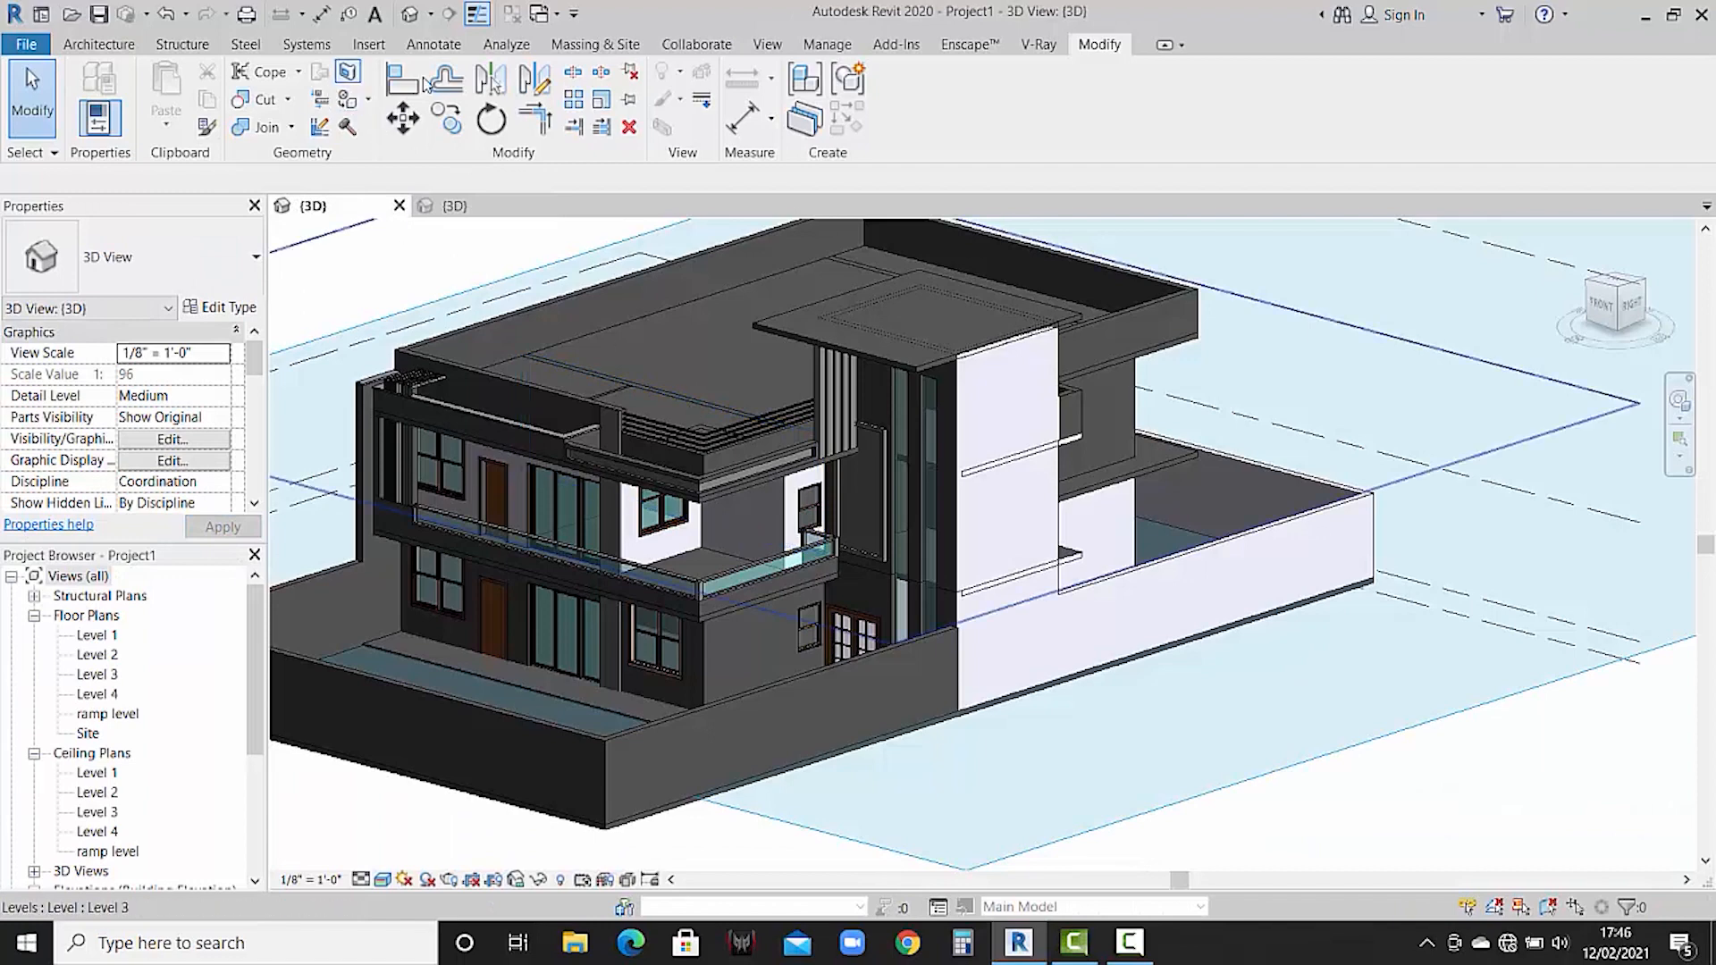
- Paint the house's ground-floor front wall with Default New Material(7)
left_click(367, 102)
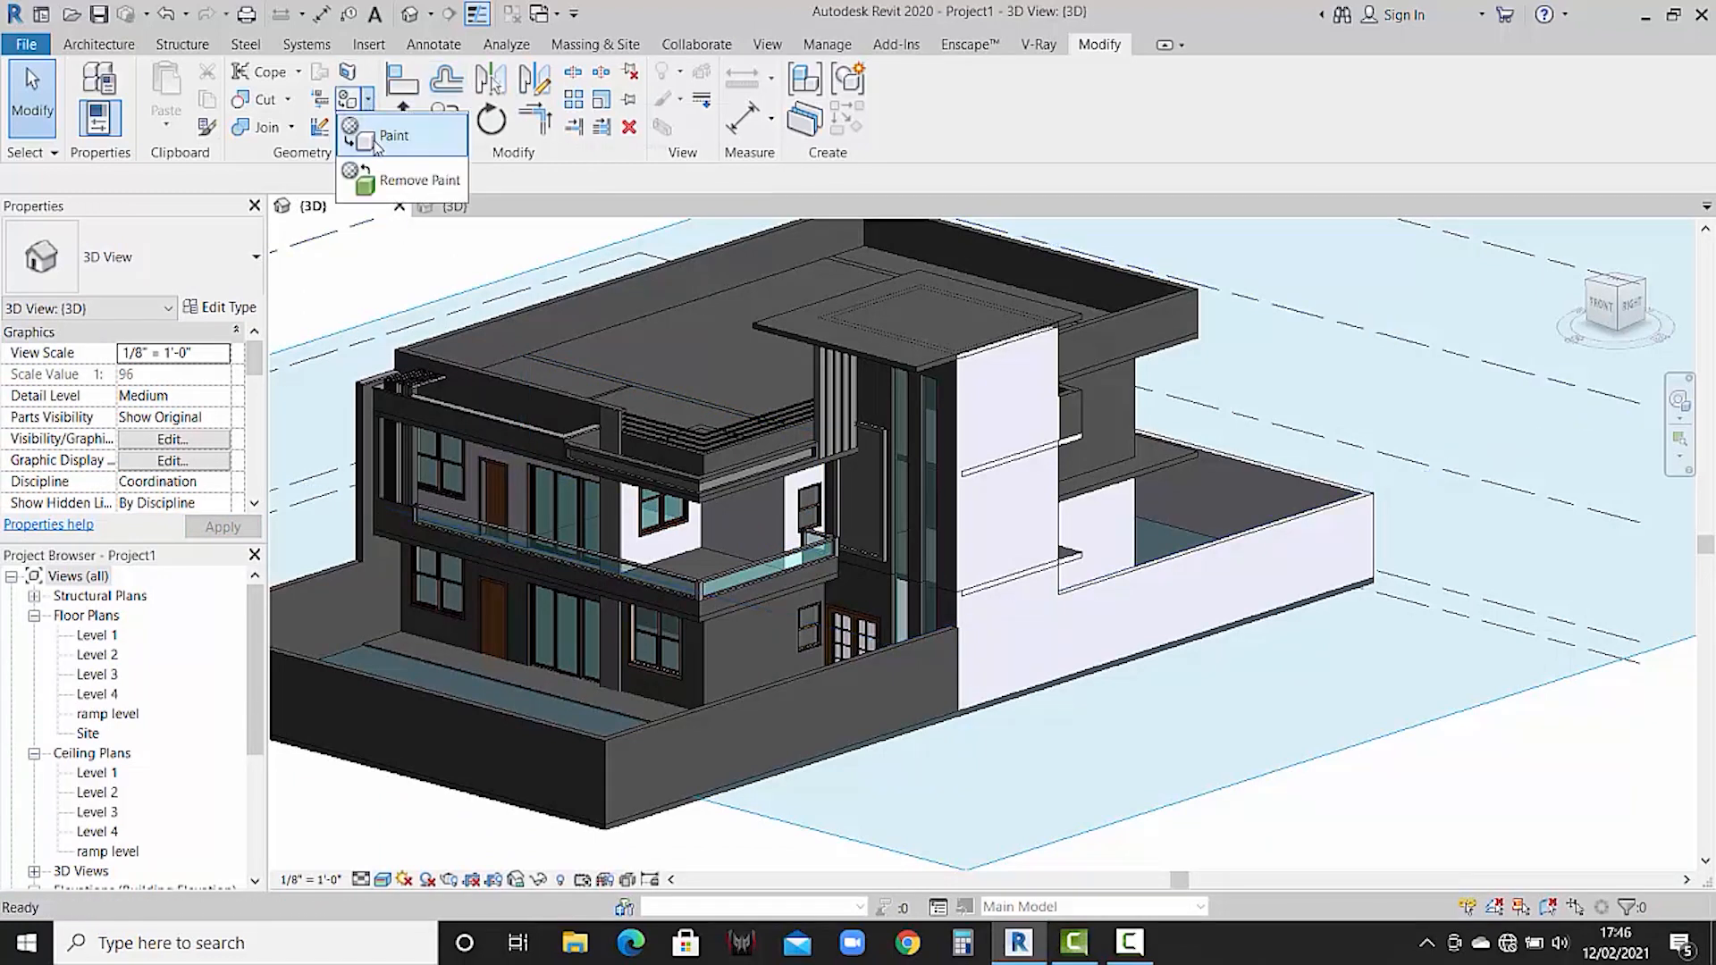
left_click(383, 136)
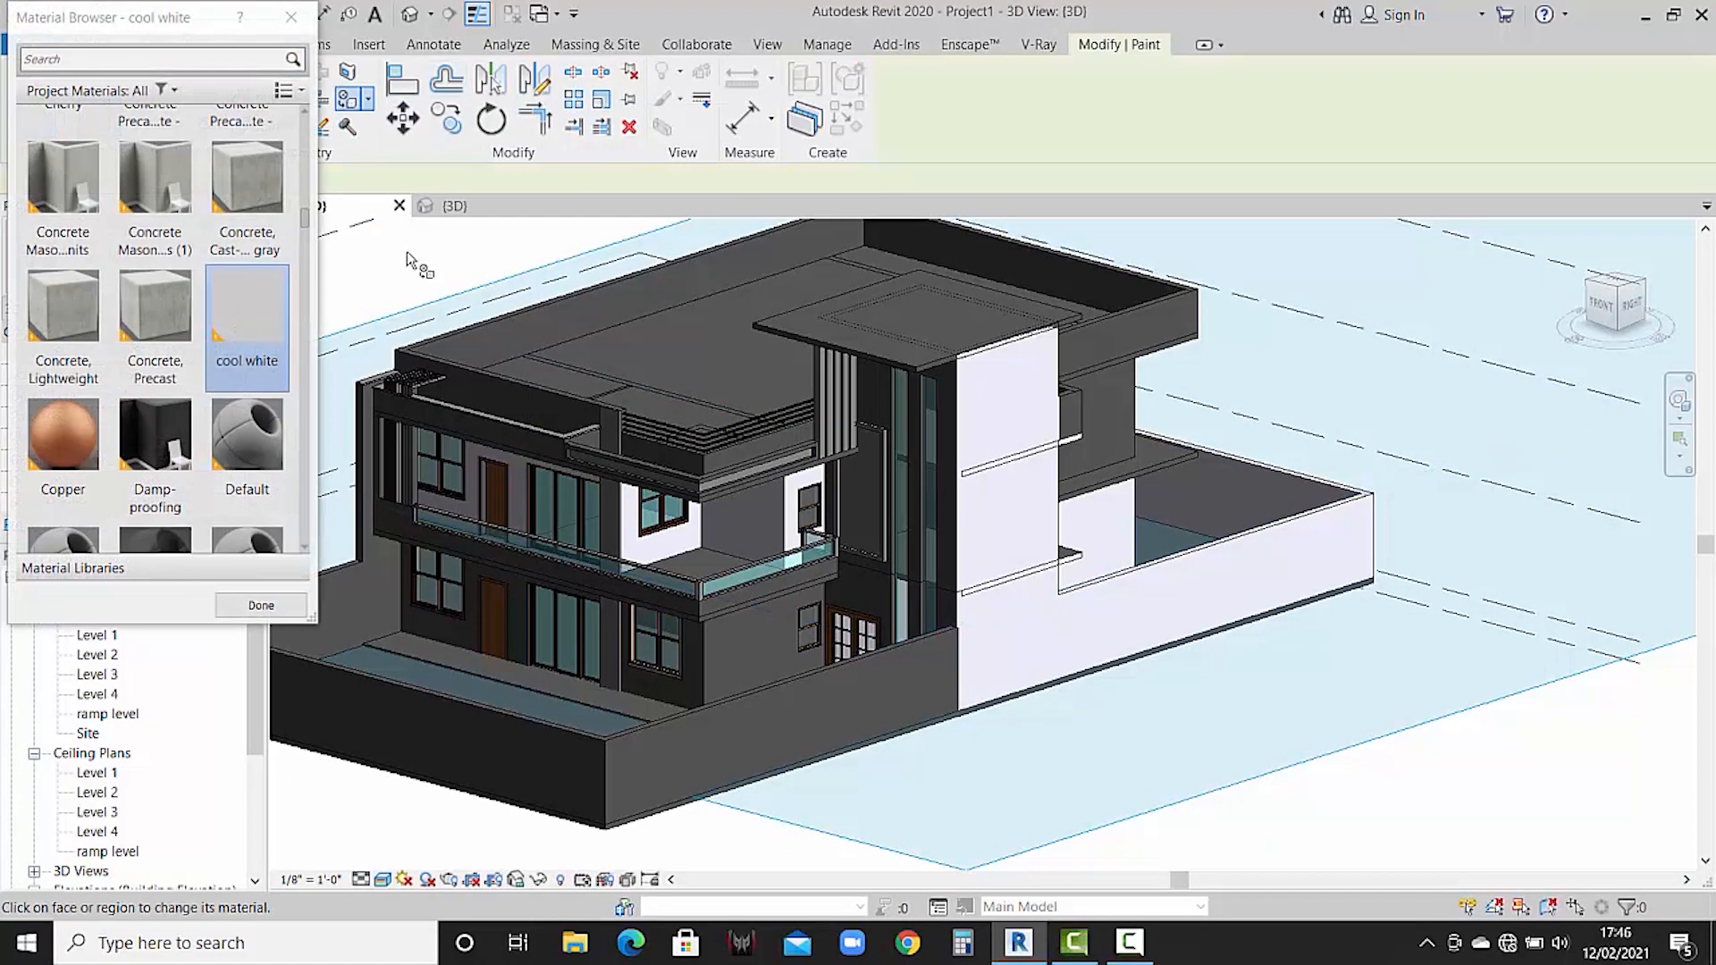
scroll(265, 398, "down", 3)
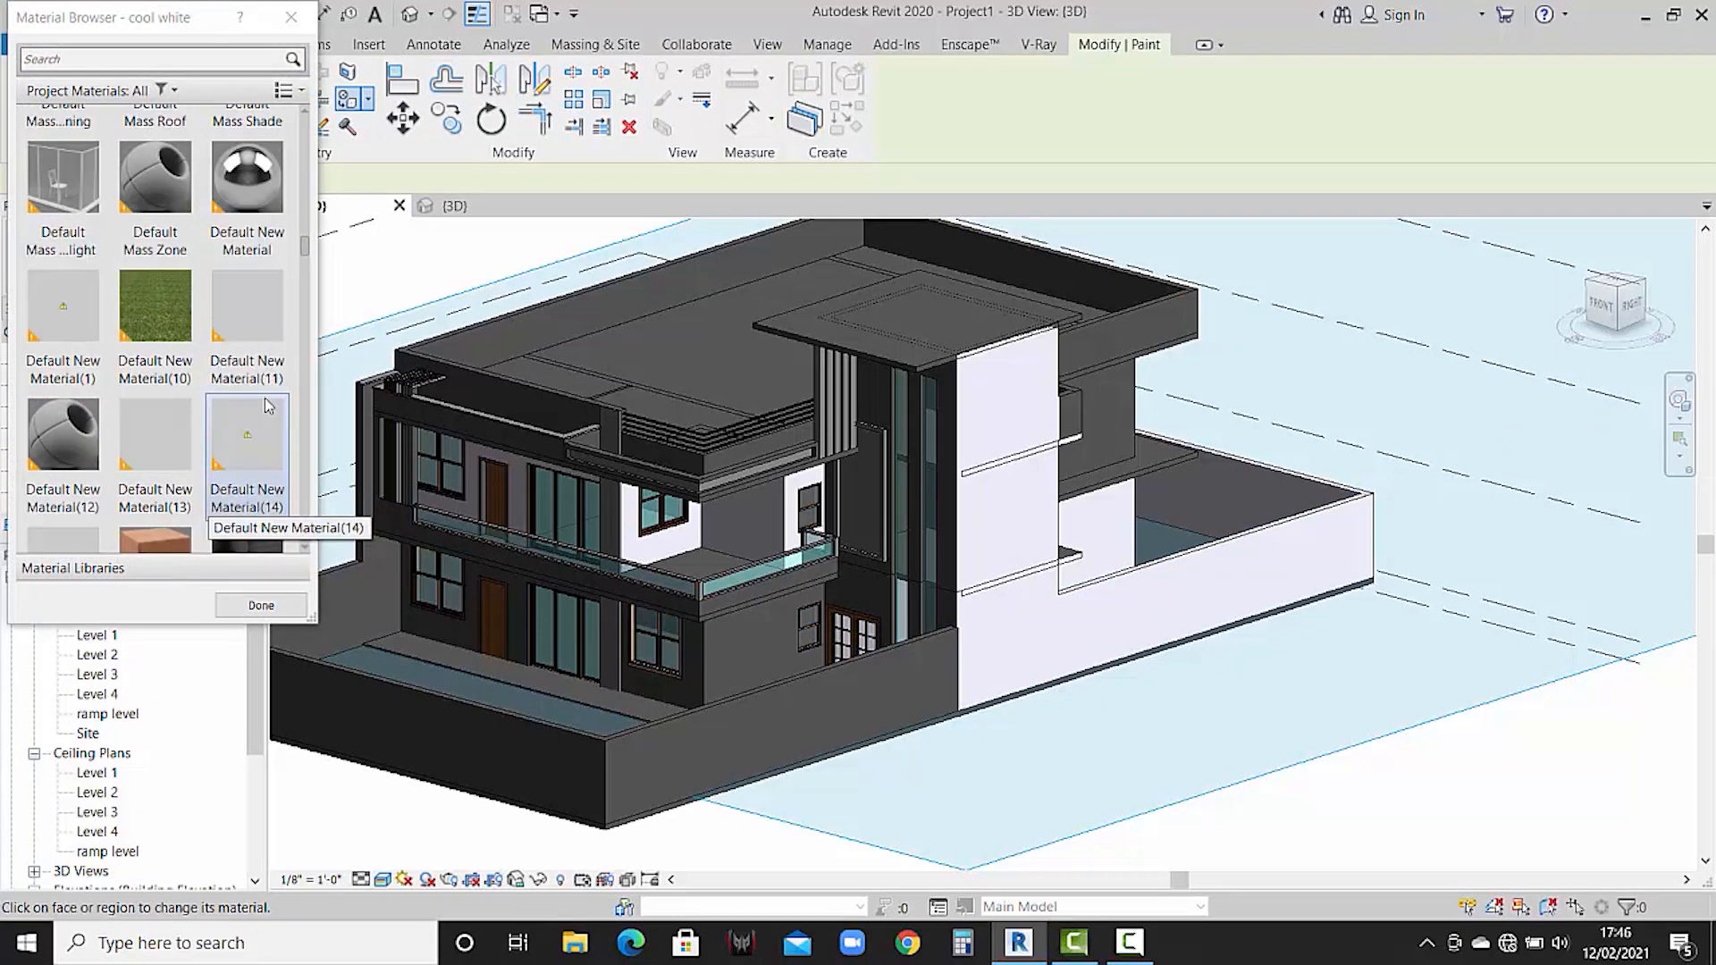
scroll(265, 399, "up", 2)
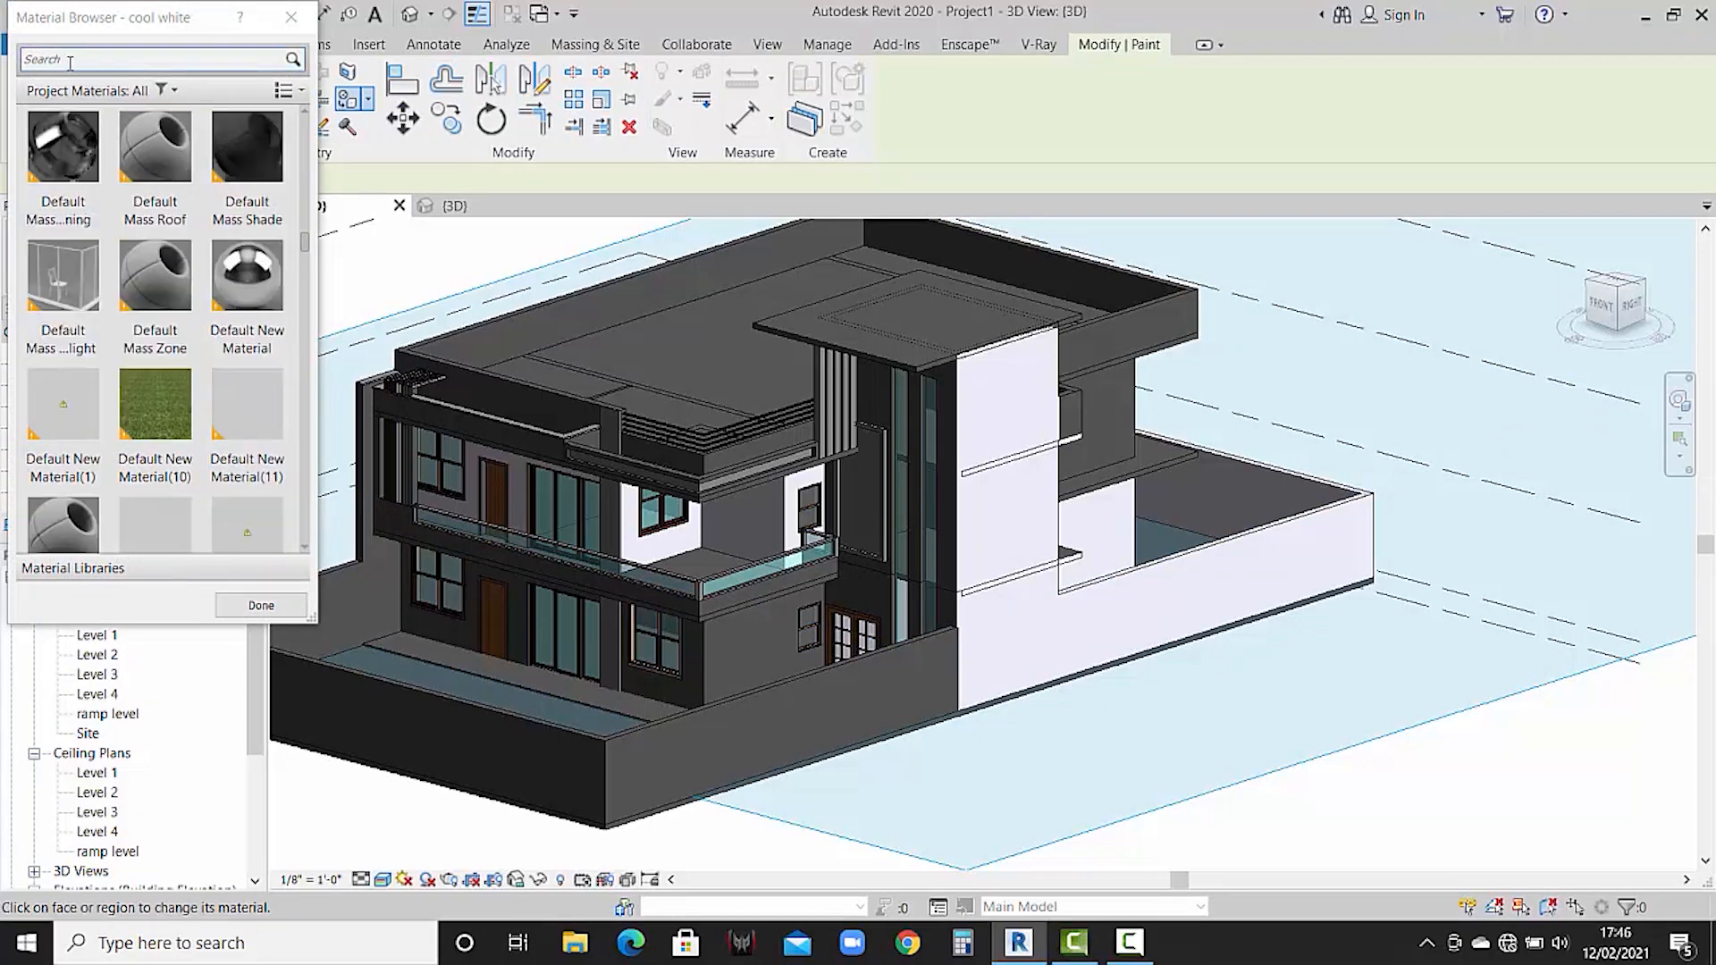
scroll(114, 342, "down", 5)
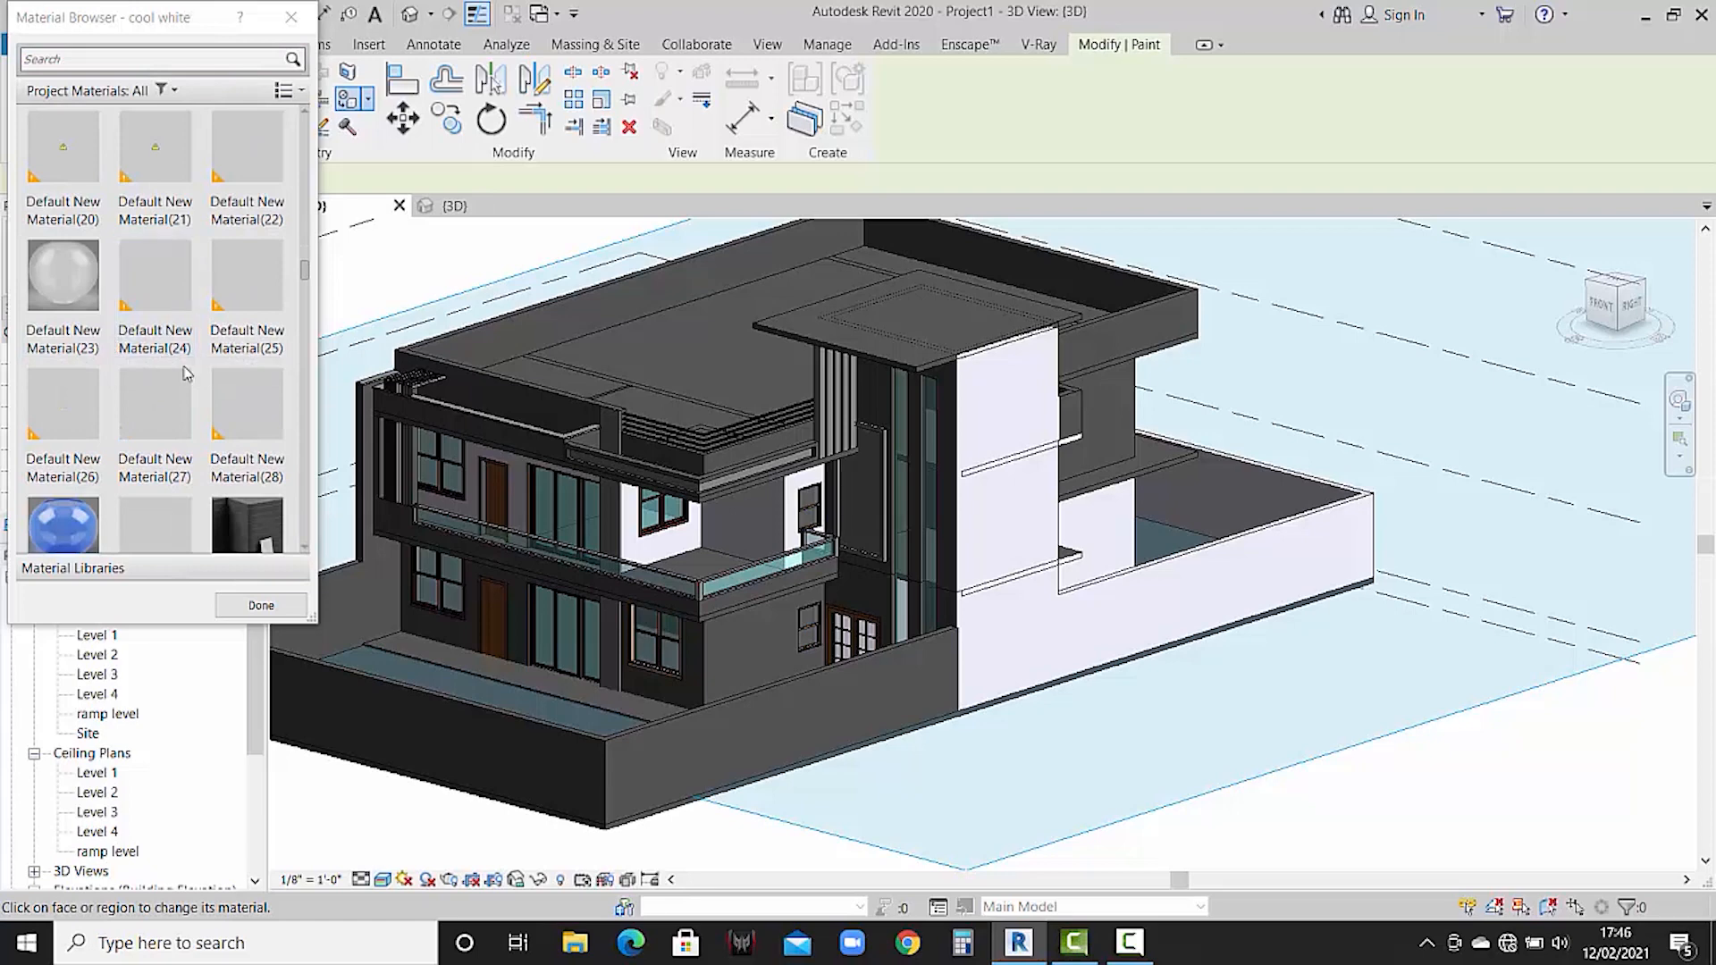
scroll(186, 373, "down", 3)
left_click(164, 419)
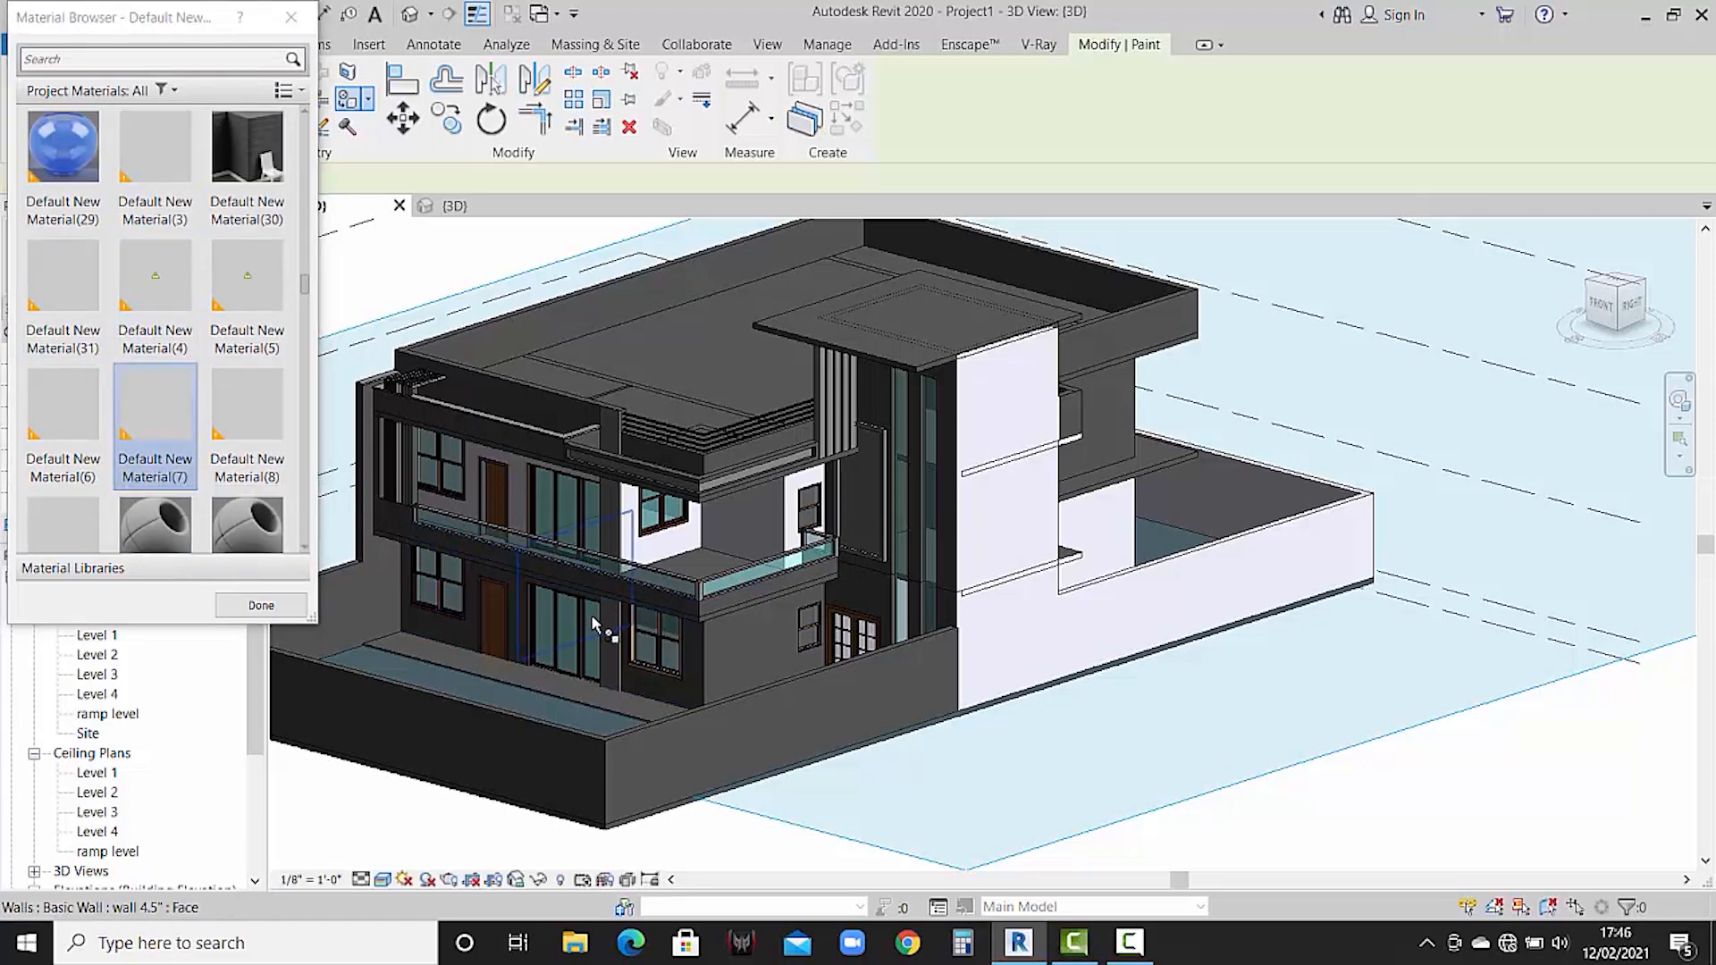
left_click(464, 631)
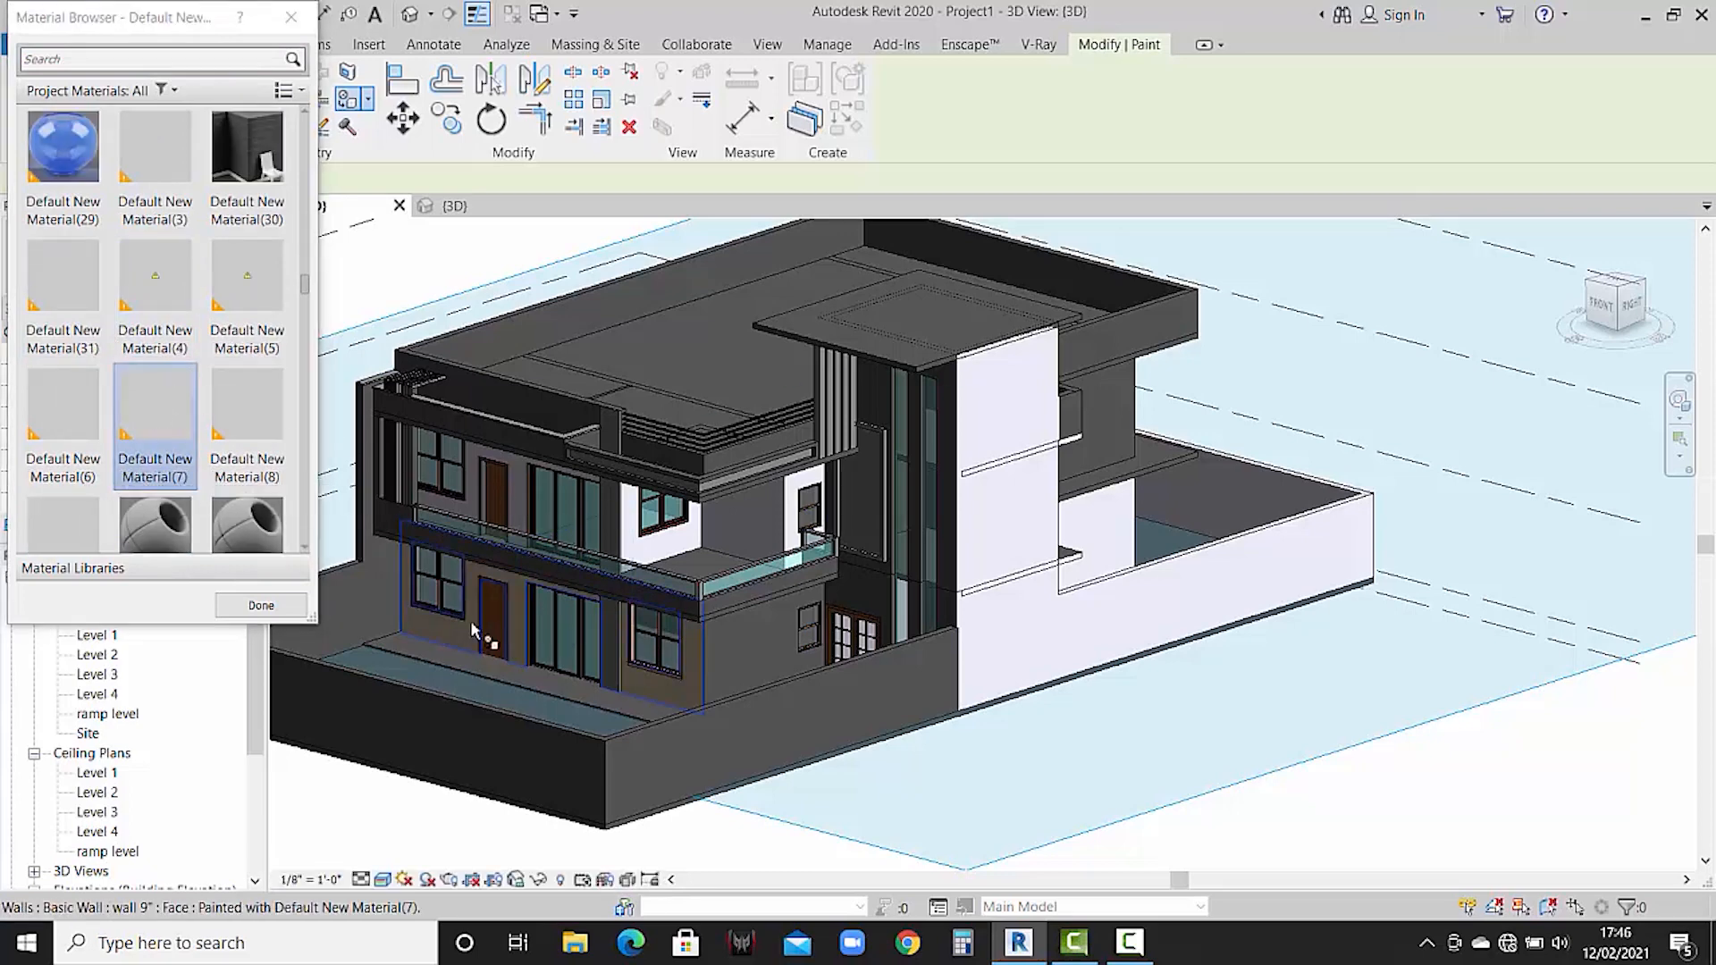
- Paint the ground-floor side wall near the entrance with Default New Material(7) and finish painting
left_click(765, 669)
scroll(769, 661, "up", 3)
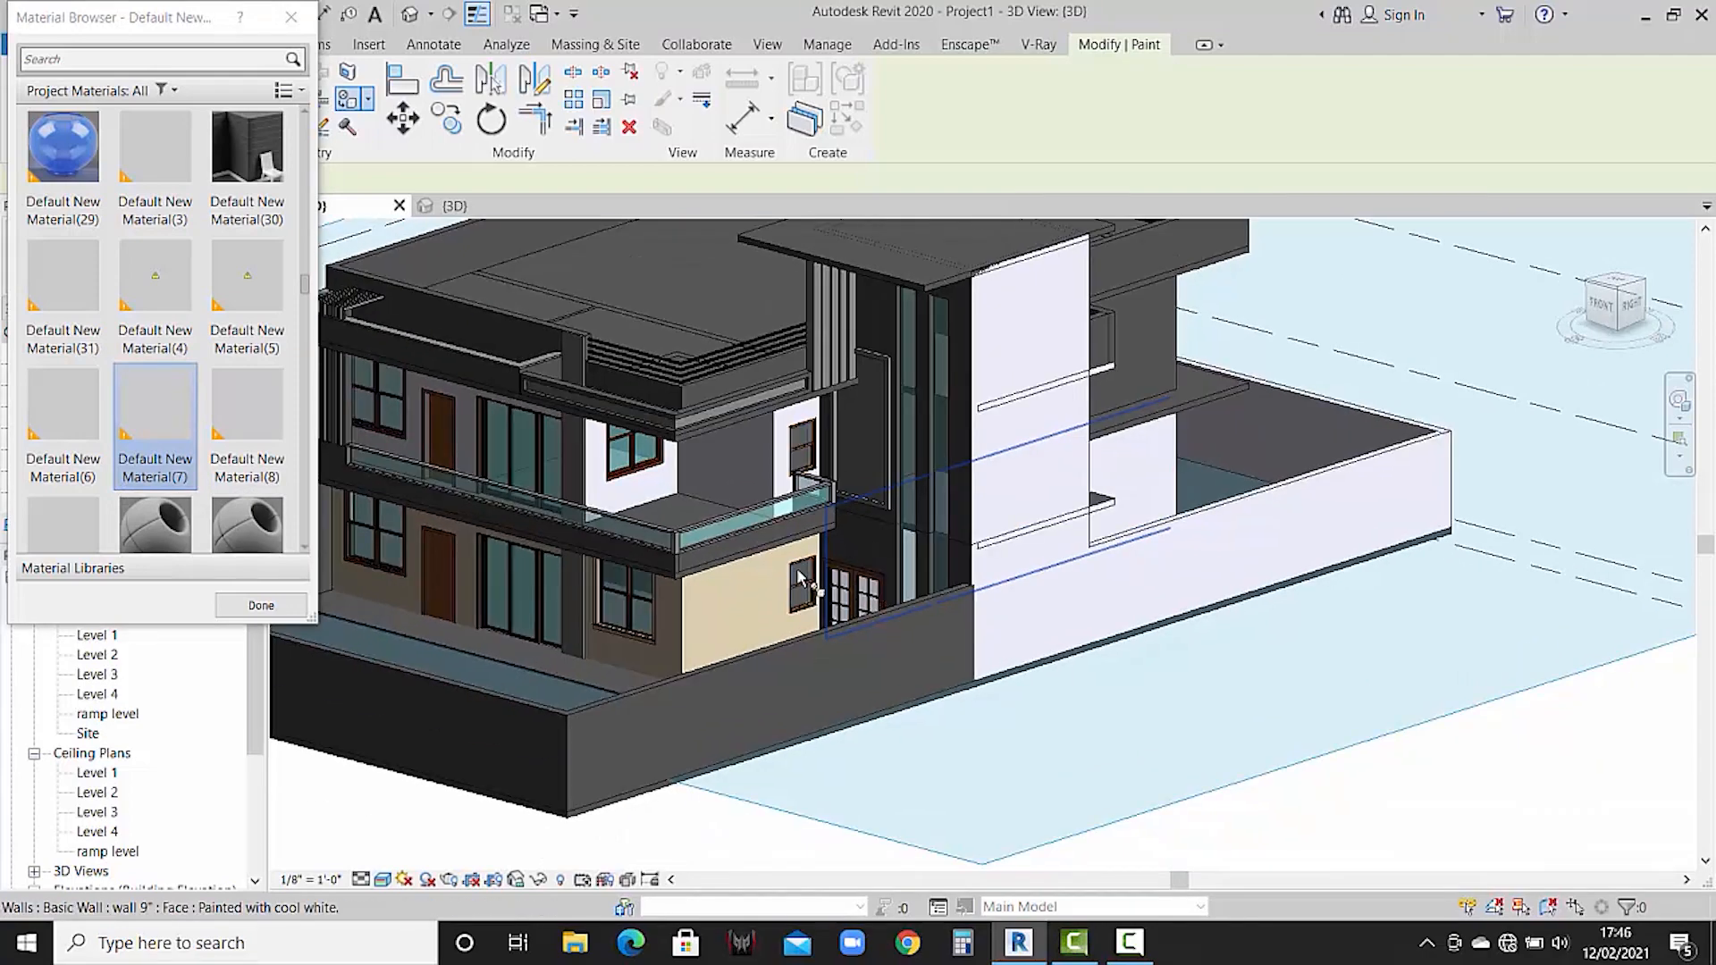
middle_click_drag(798, 569, 994, 576, "shift")
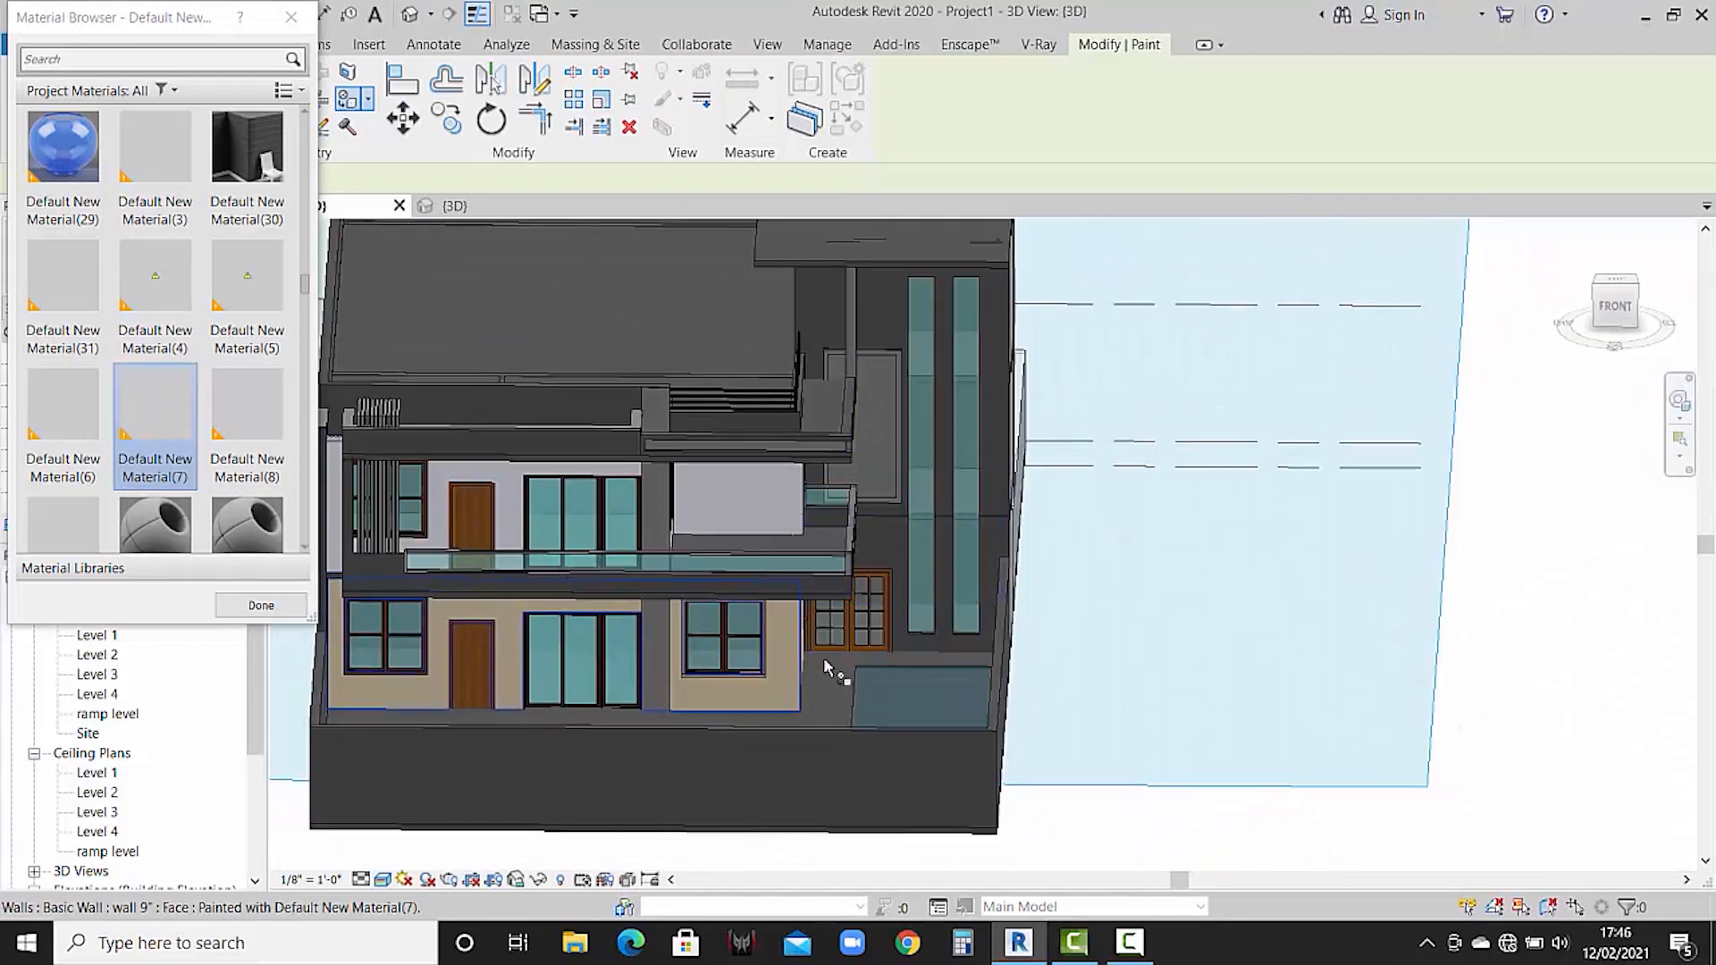
middle_click_drag(834, 674, 572, 672, "shift")
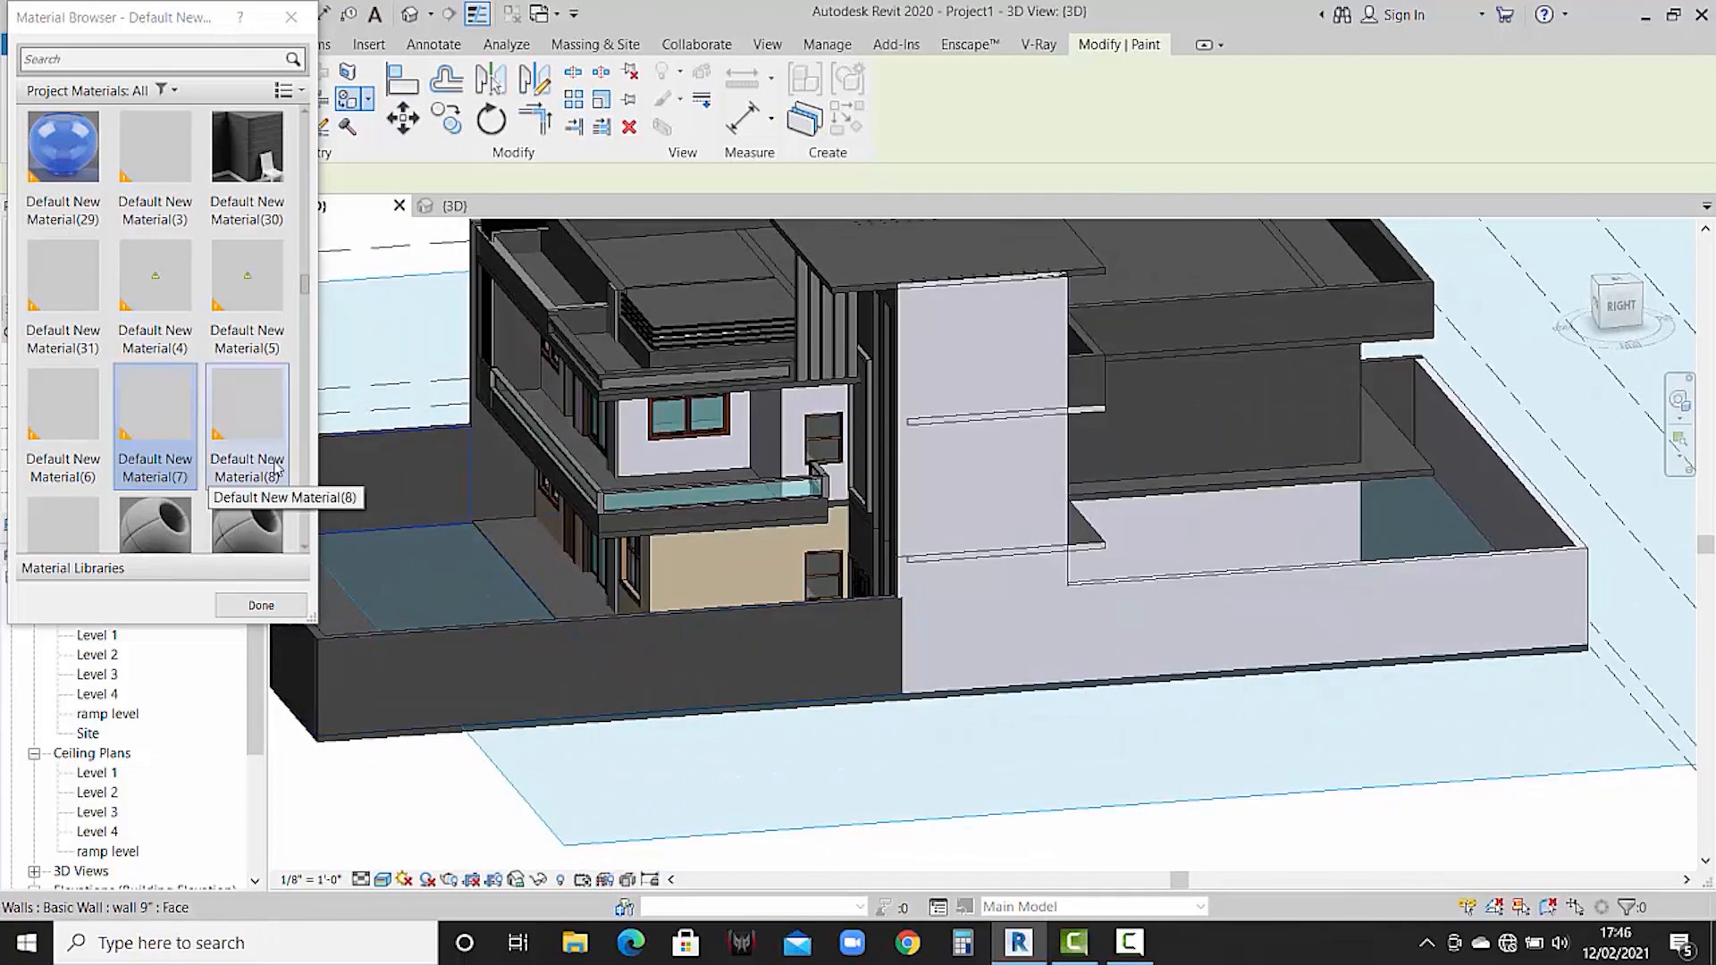
scroll(284, 509, "down", 1)
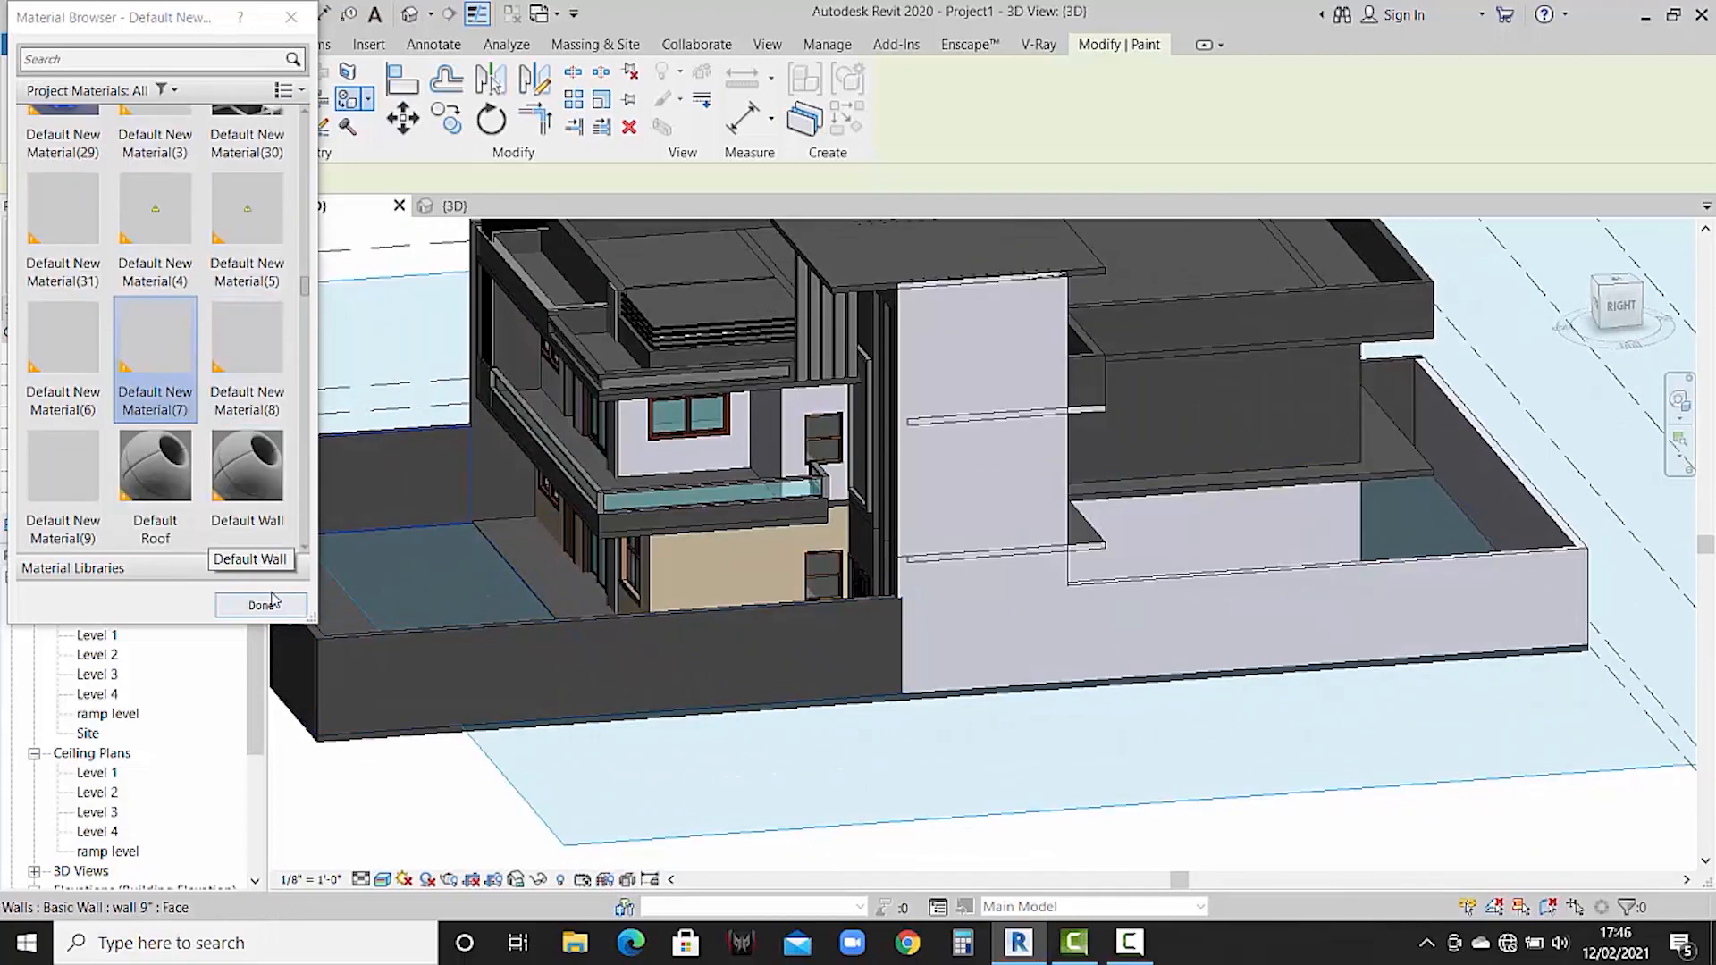
left_click(240, 607)
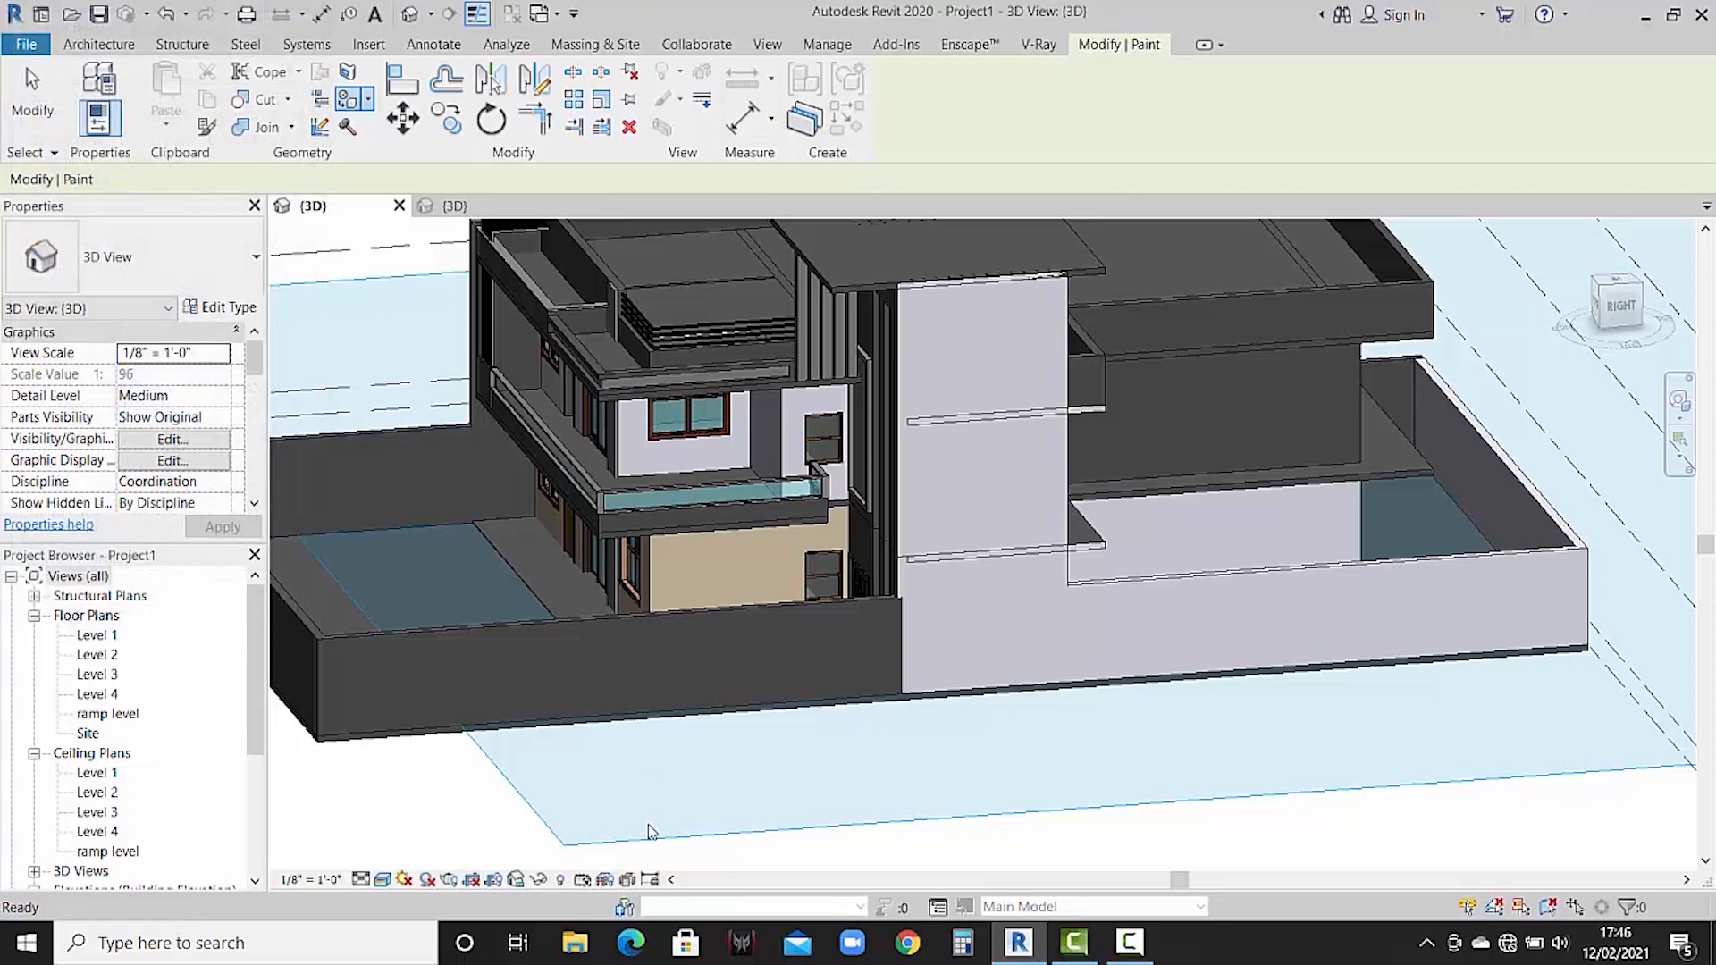
key("Escape")
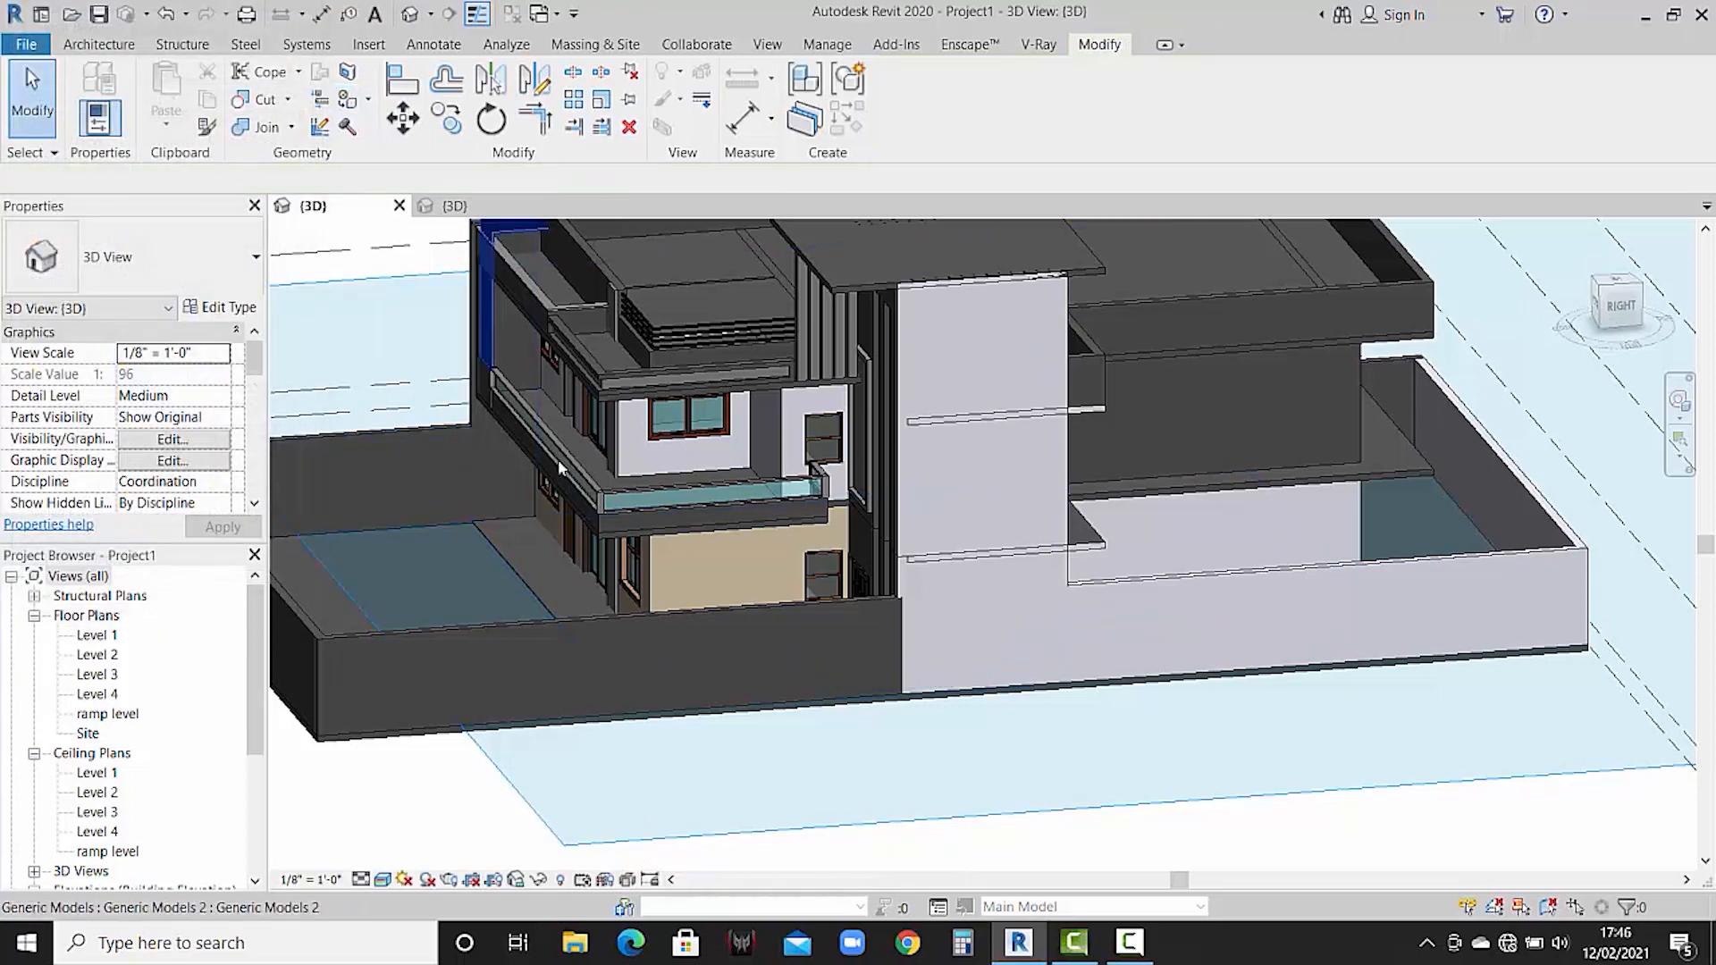
- Check the reference project's front finishes and paint the tall corner wall's inner side and front edge in Project1 with Default New Material(6)
left_click(479, 211)
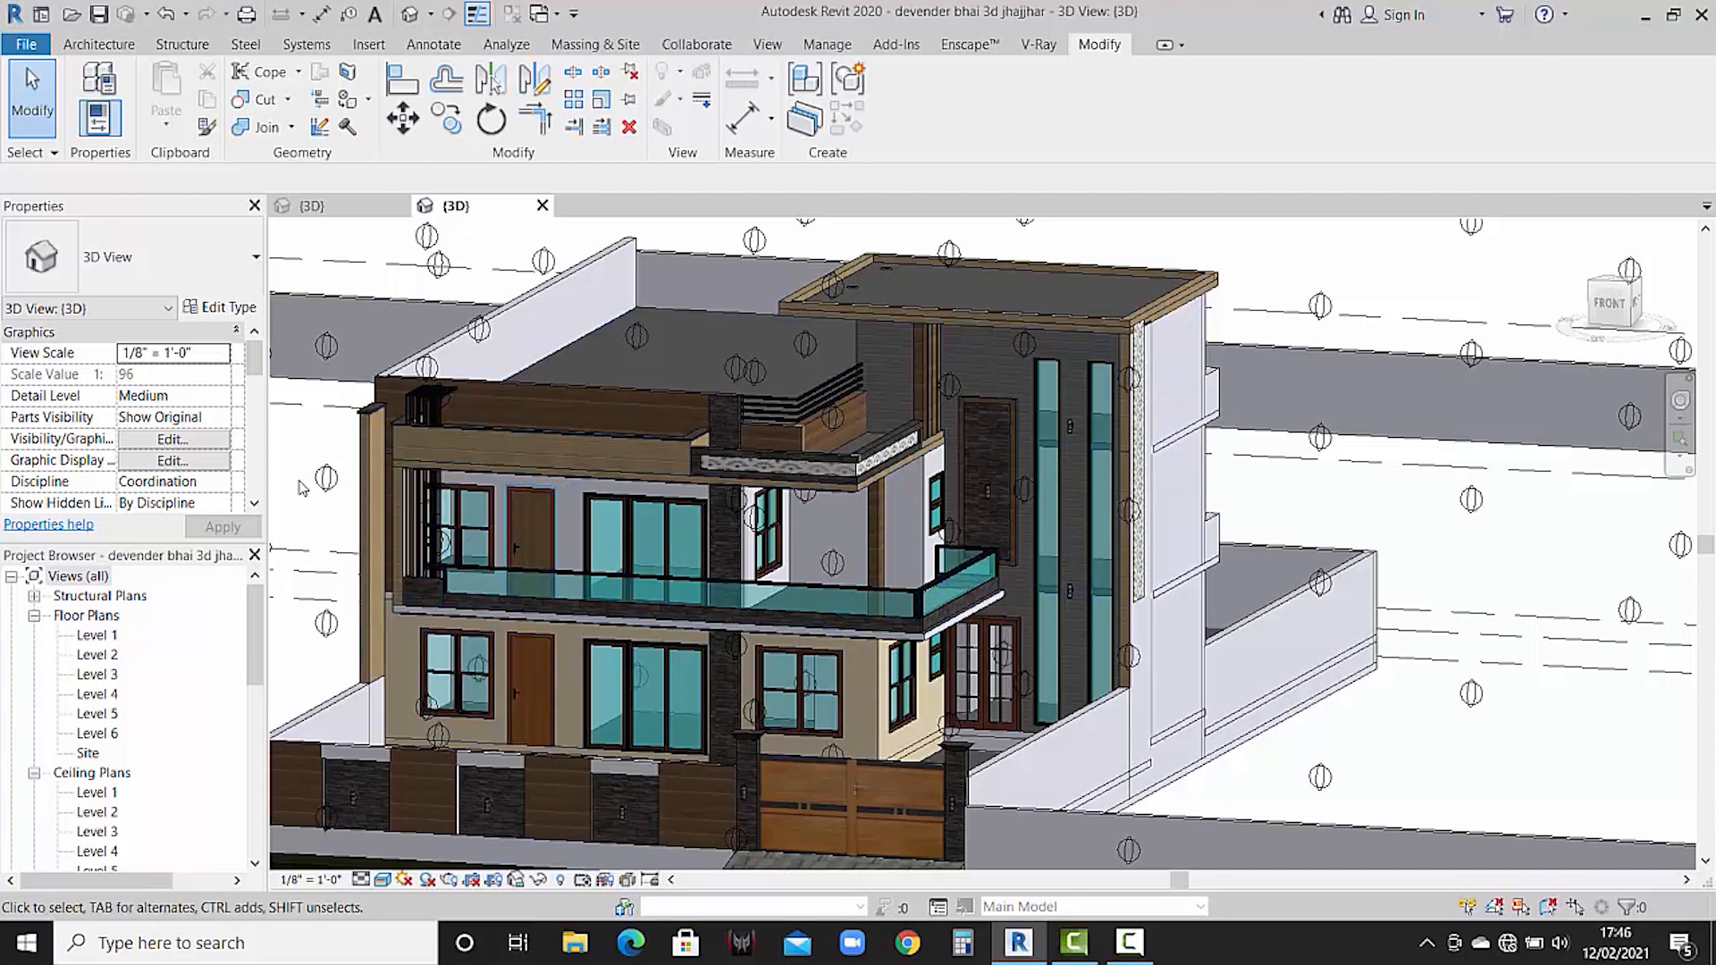
left_click(367, 212)
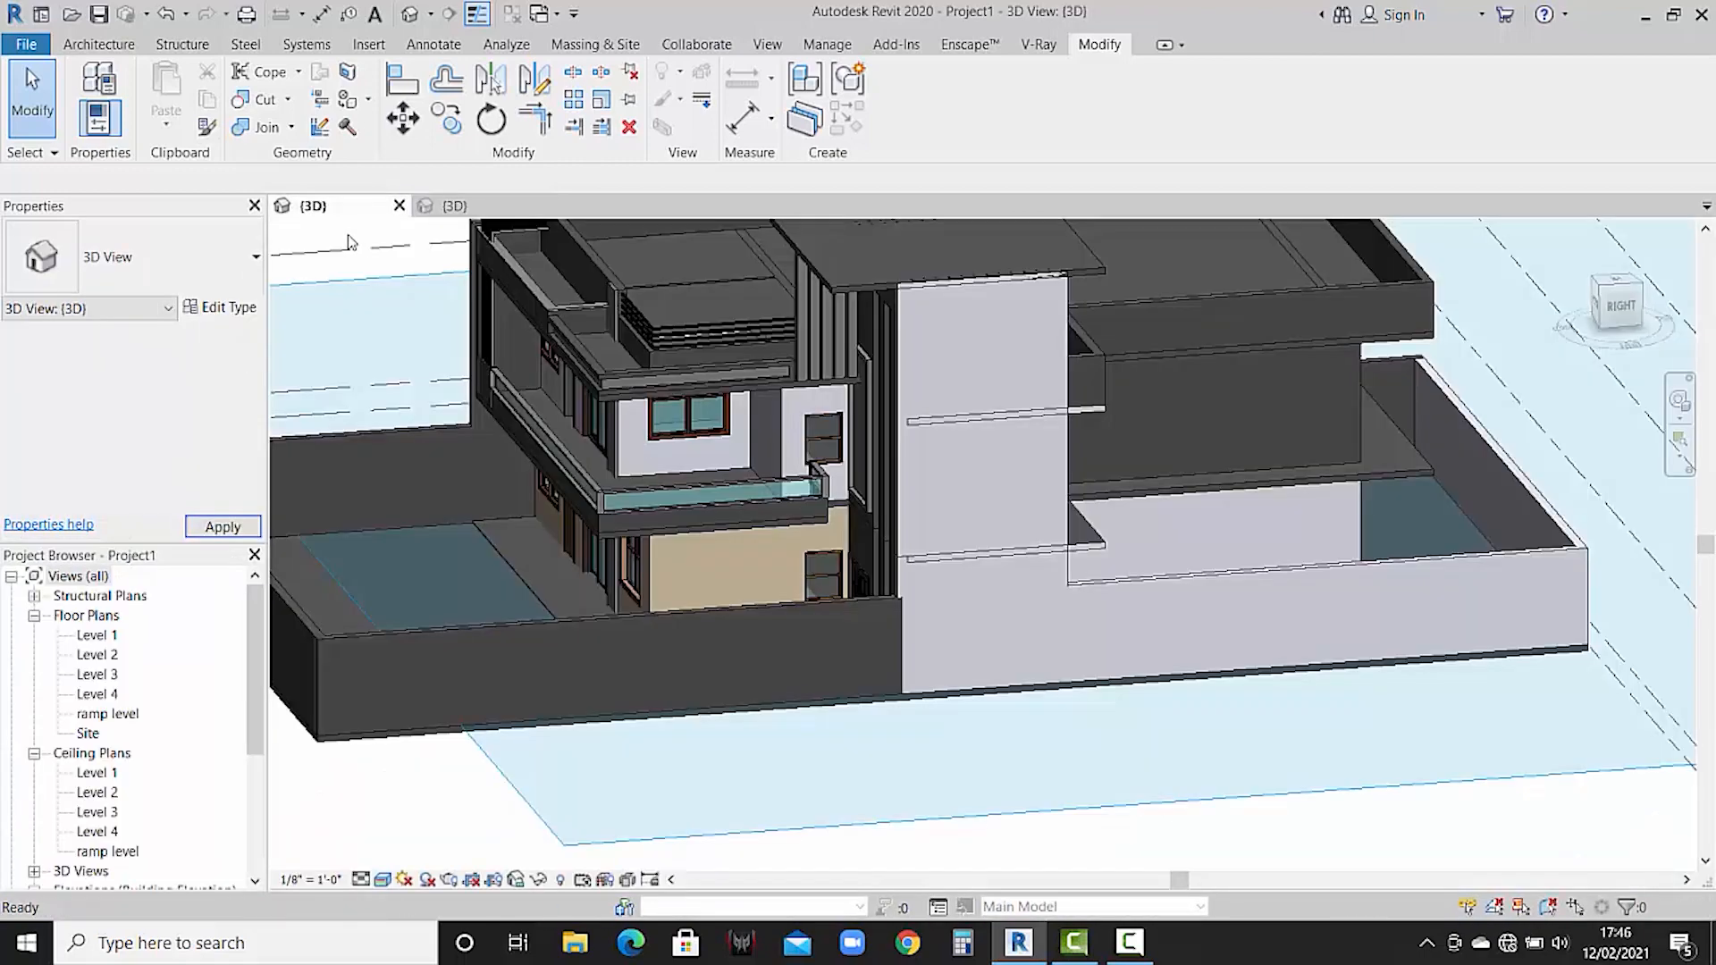
middle_click_drag(463, 441, 632, 498)
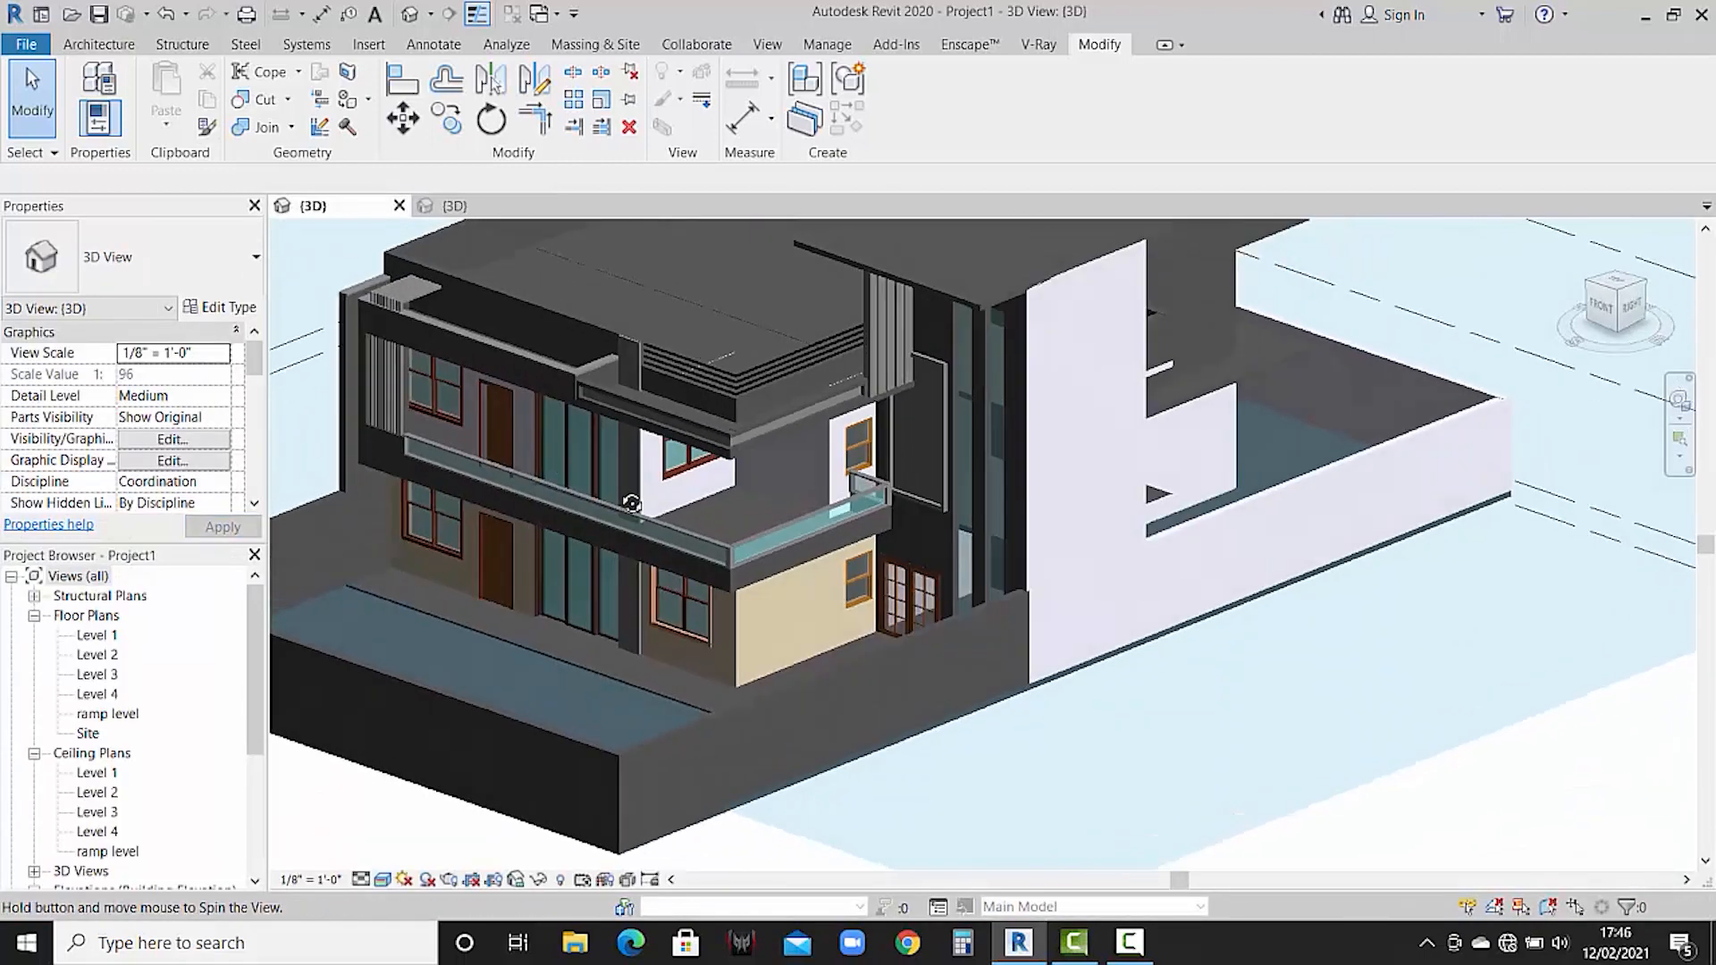
middle_click_drag(386, 402, 719, 524)
mouse_move(647, 493)
middle_mouse_down("shift")
mouse_move(693, 502)
mouse_move(677, 508)
middle_mouse_up("shift")
left_click(369, 104)
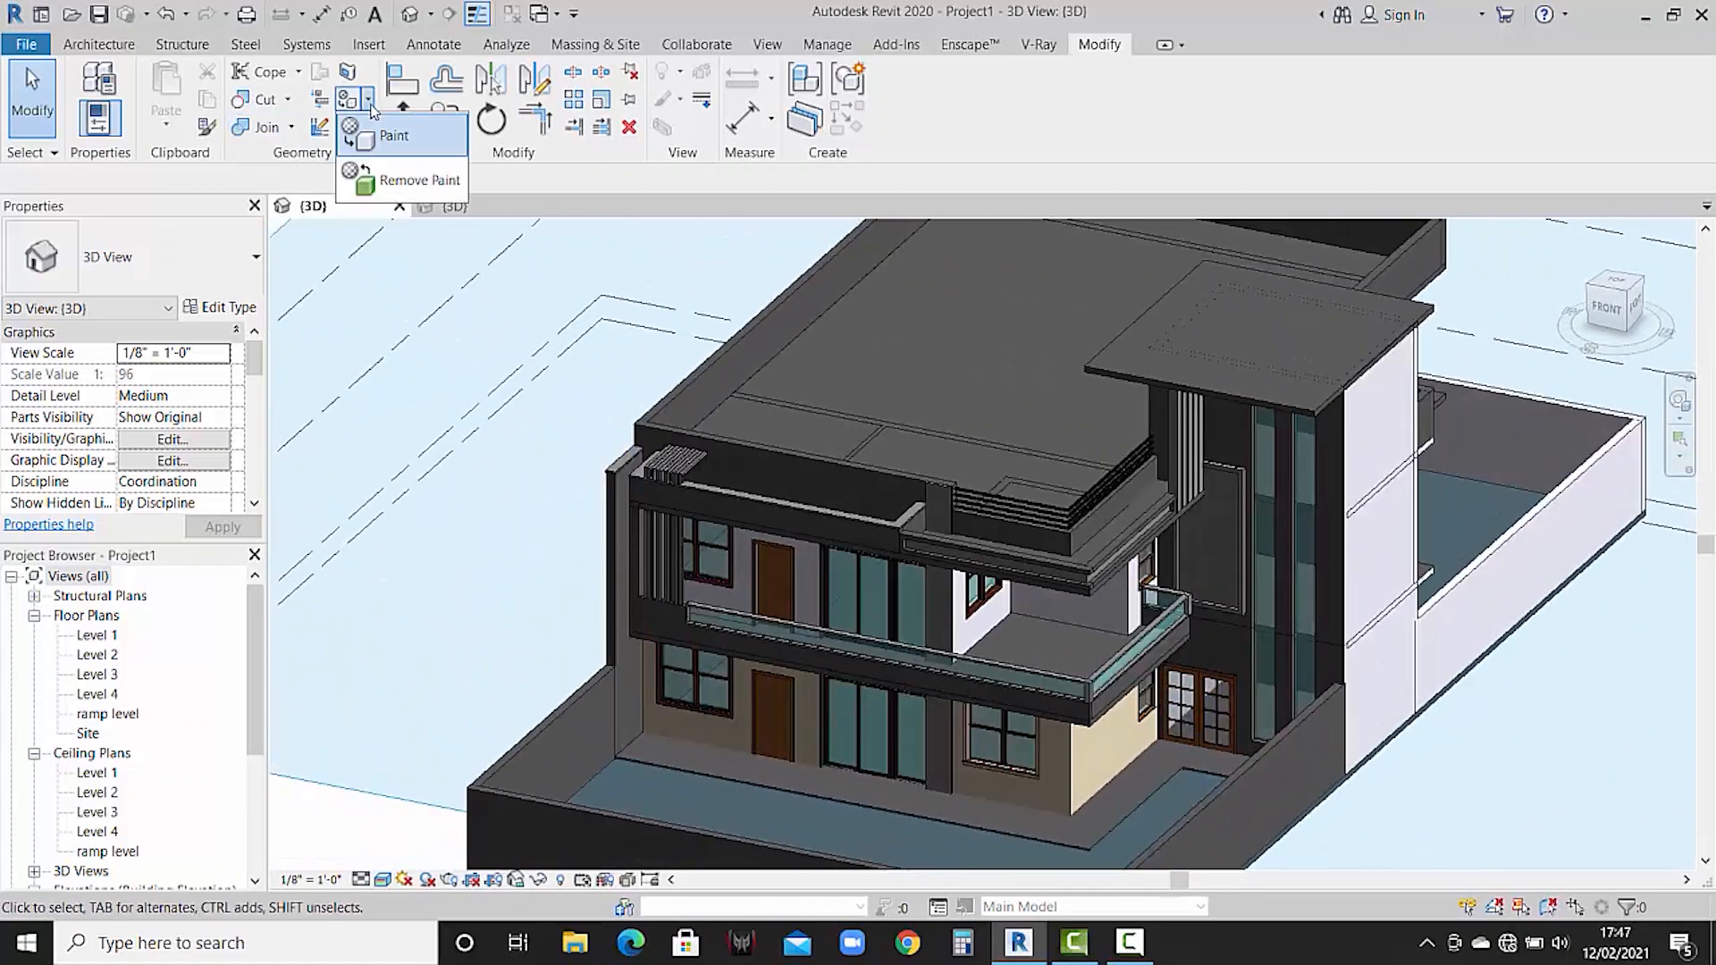
left_click(390, 141)
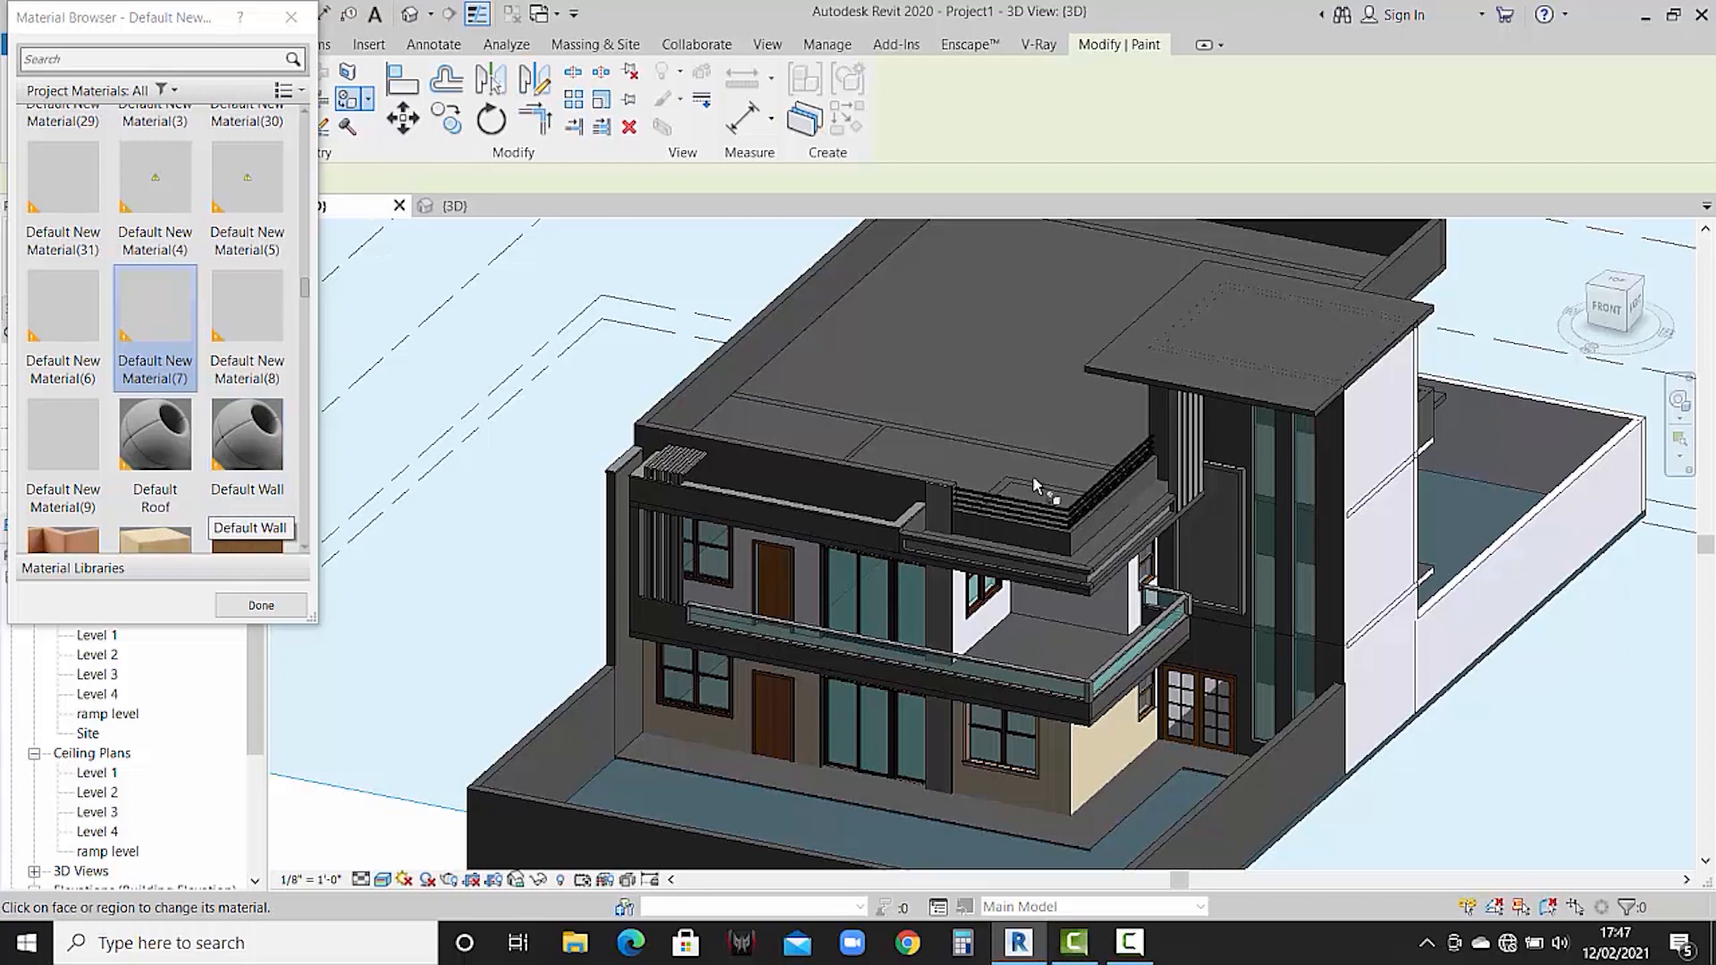
left_click(85, 340)
scroll(608, 547, "up", 2)
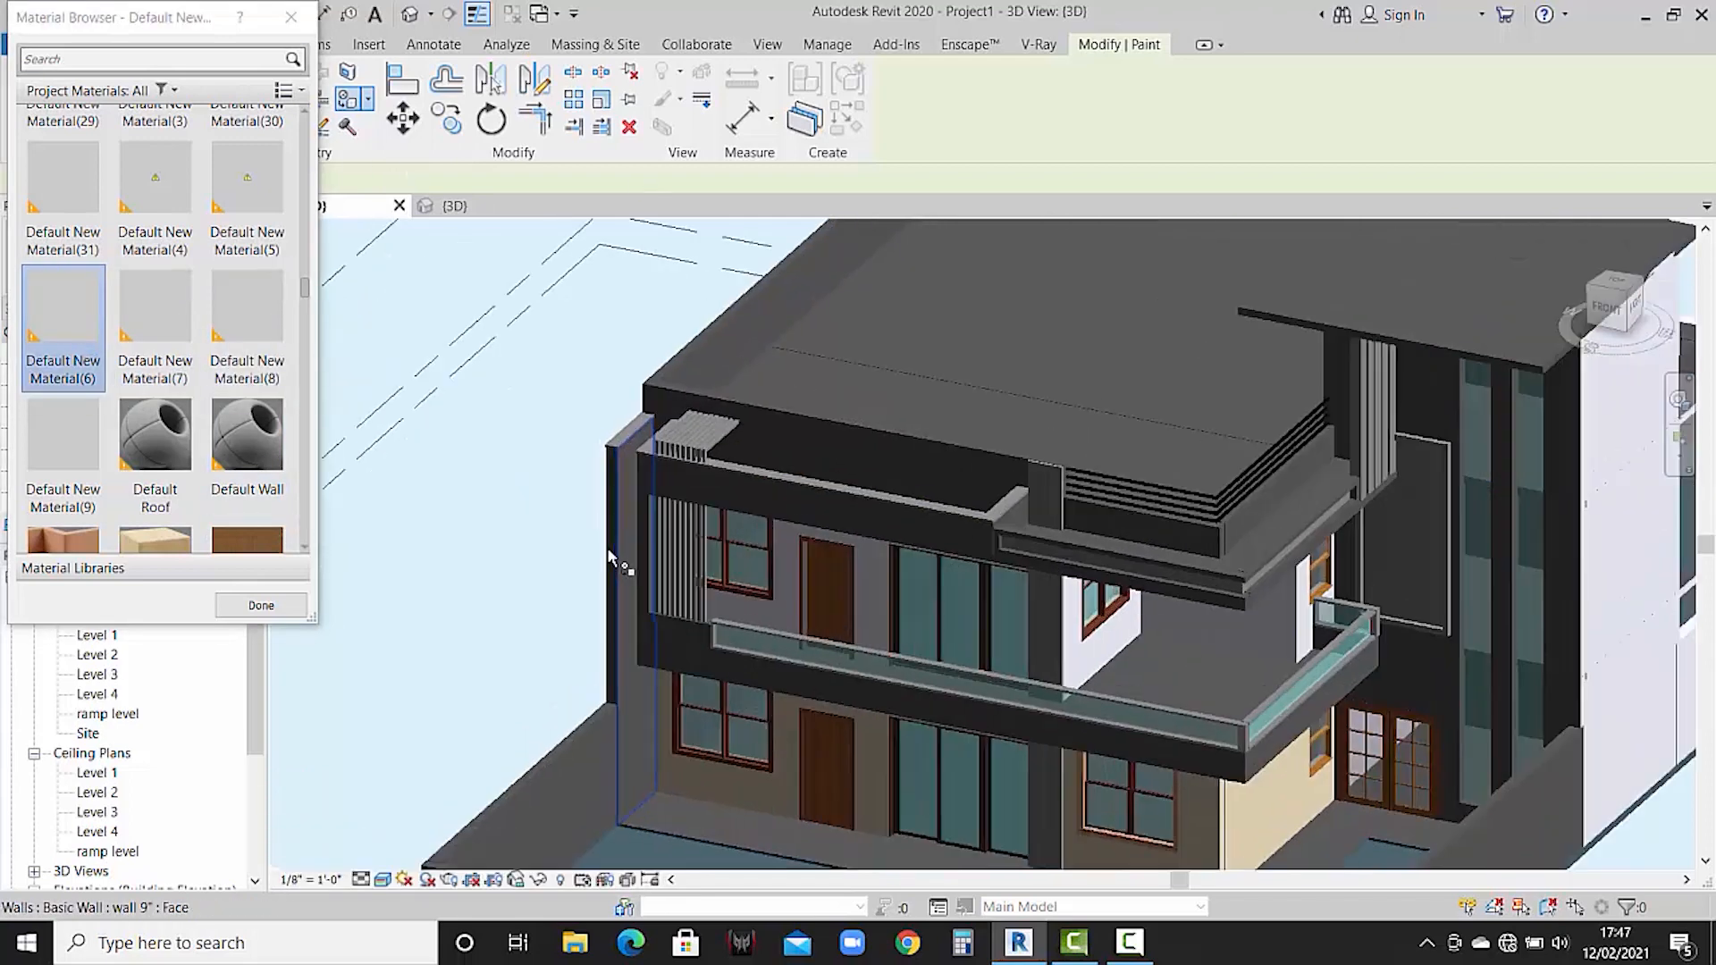
scroll(607, 547, "up", 2)
left_click(609, 565)
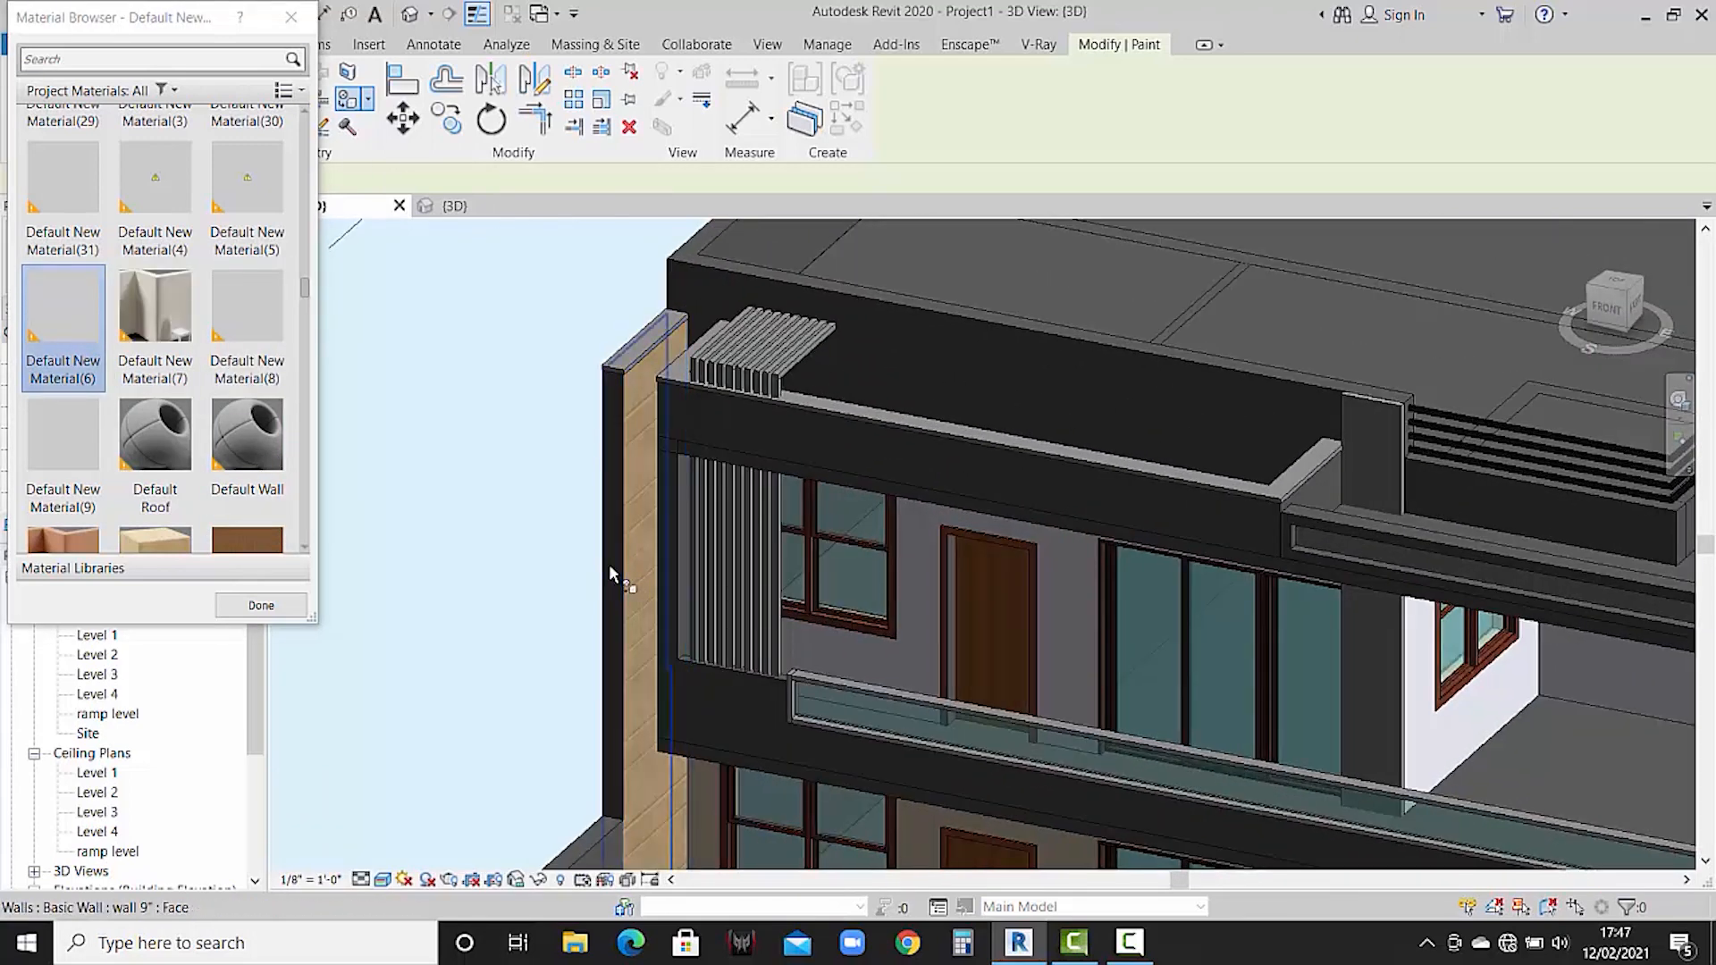
left_click(618, 438)
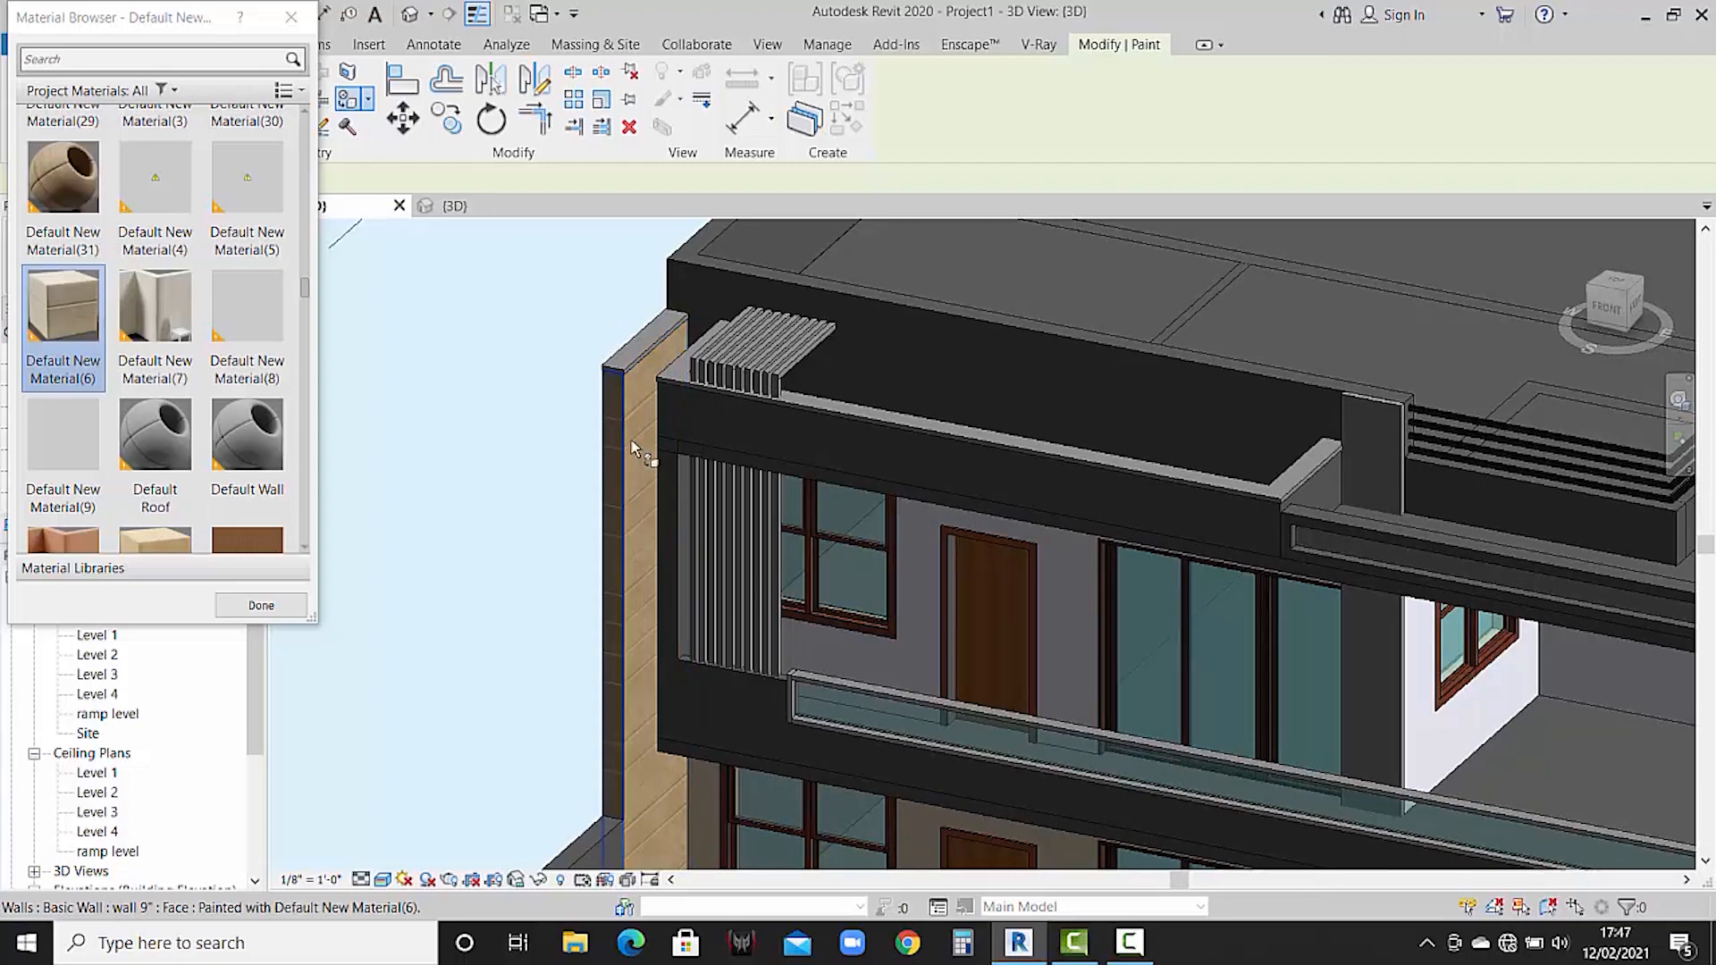
- Paint the outer side faces of the tall corner wall and the projecting upper-floor frame with Default New Material(6)
scroll(631, 447, "down", 1)
mouse_move(589, 543)
middle_mouse_down("shift")
mouse_move(716, 546)
mouse_move(754, 433)
mouse_move(846, 579)
mouse_move(994, 683)
mouse_move(854, 681)
mouse_move(817, 627)
middle_mouse_up("shift")
left_click(945, 666)
middle_click_drag(798, 568, 797, 679)
middle_click_drag(761, 516, 926, 610, "shift")
middle_click_drag(990, 741, 979, 619)
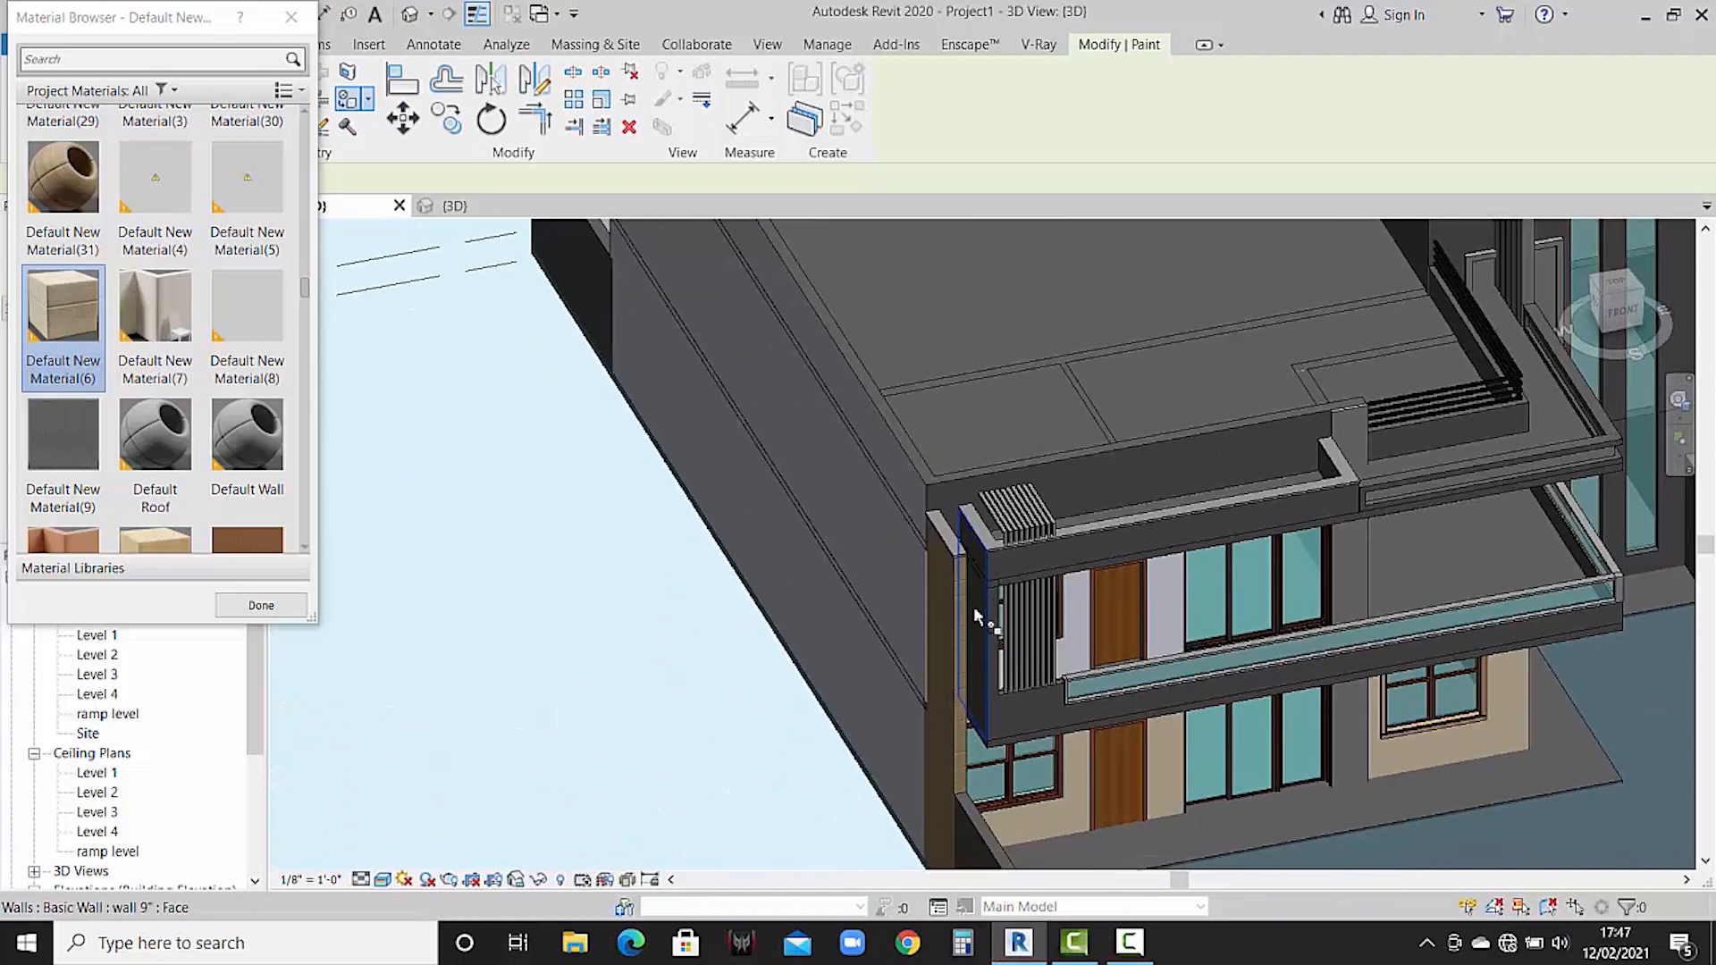
scroll(979, 620, "up", 3)
left_click(997, 636)
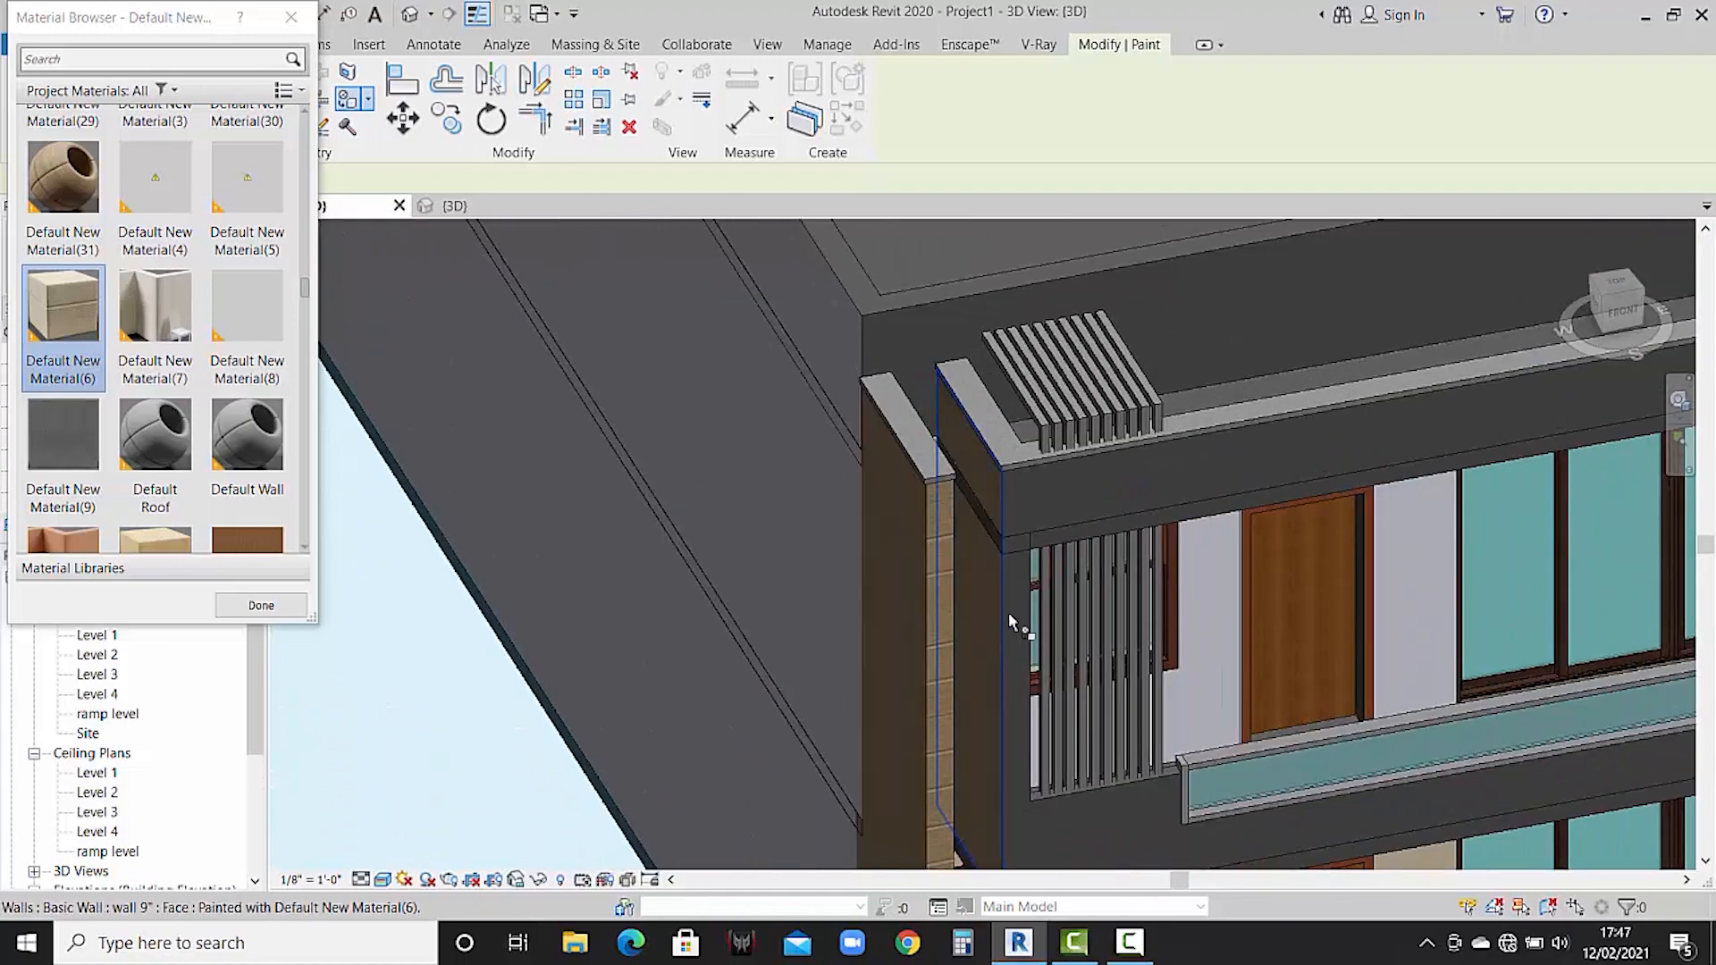
- Paint the projecting frame's front parapet band, front post and slab edge with Default New Material(6)
left_click(1033, 480)
left_click(1014, 483)
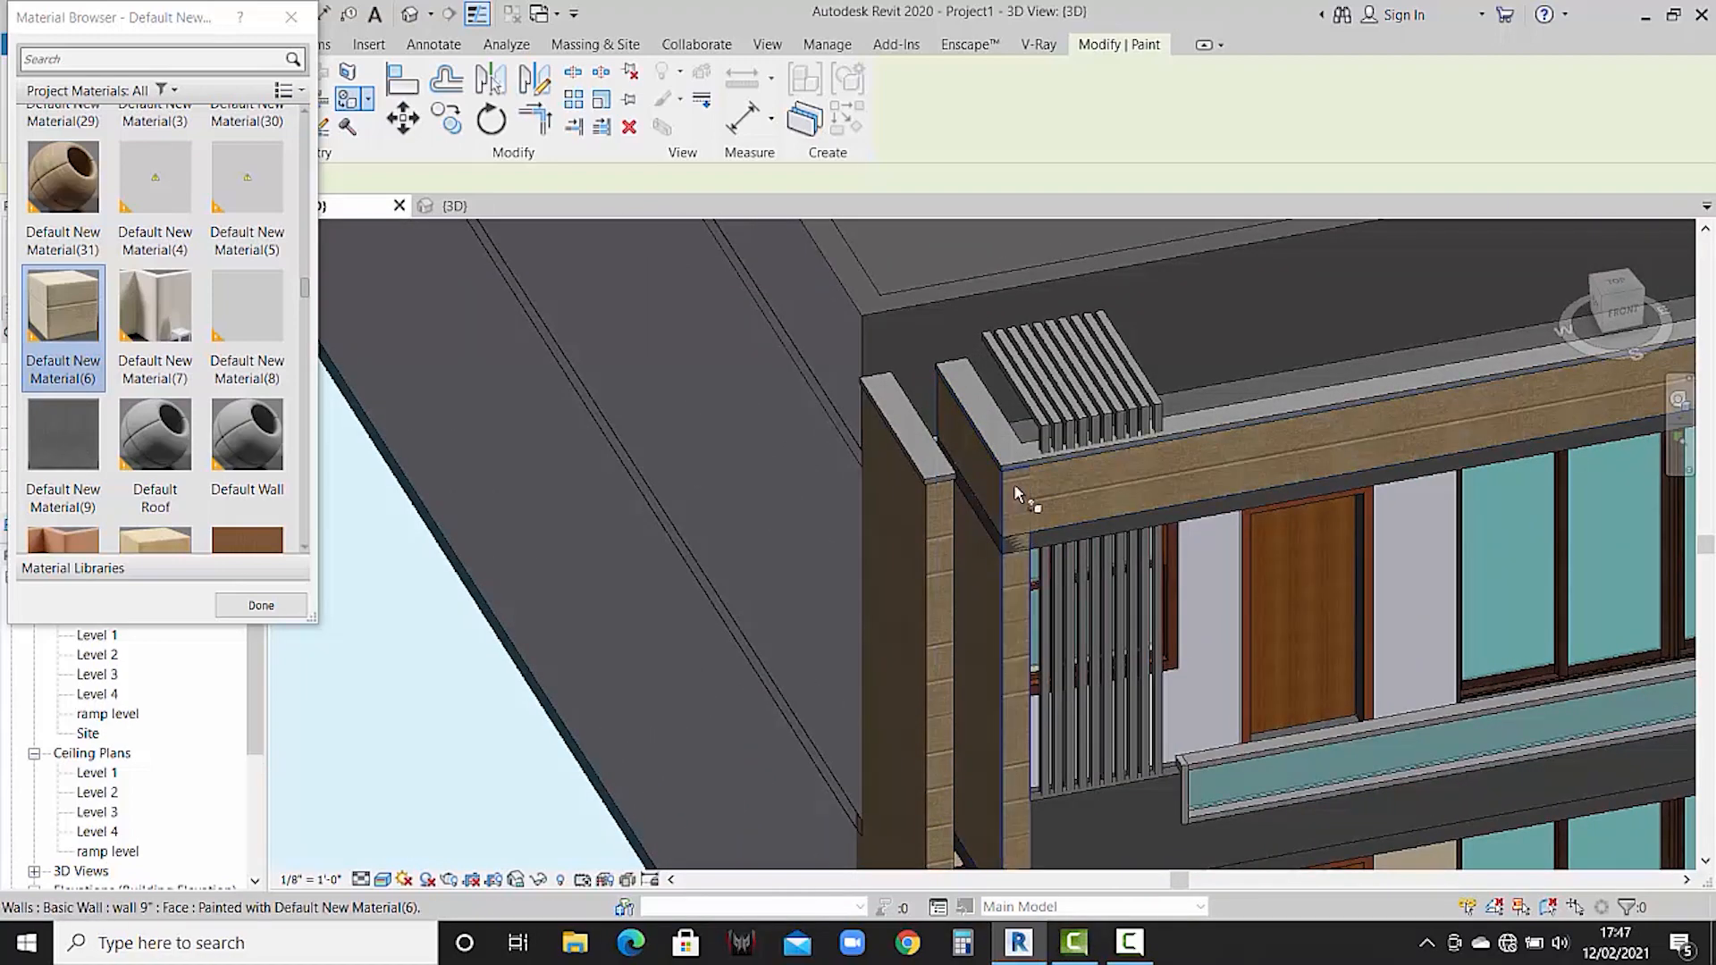
scroll(1014, 483, "up", 5)
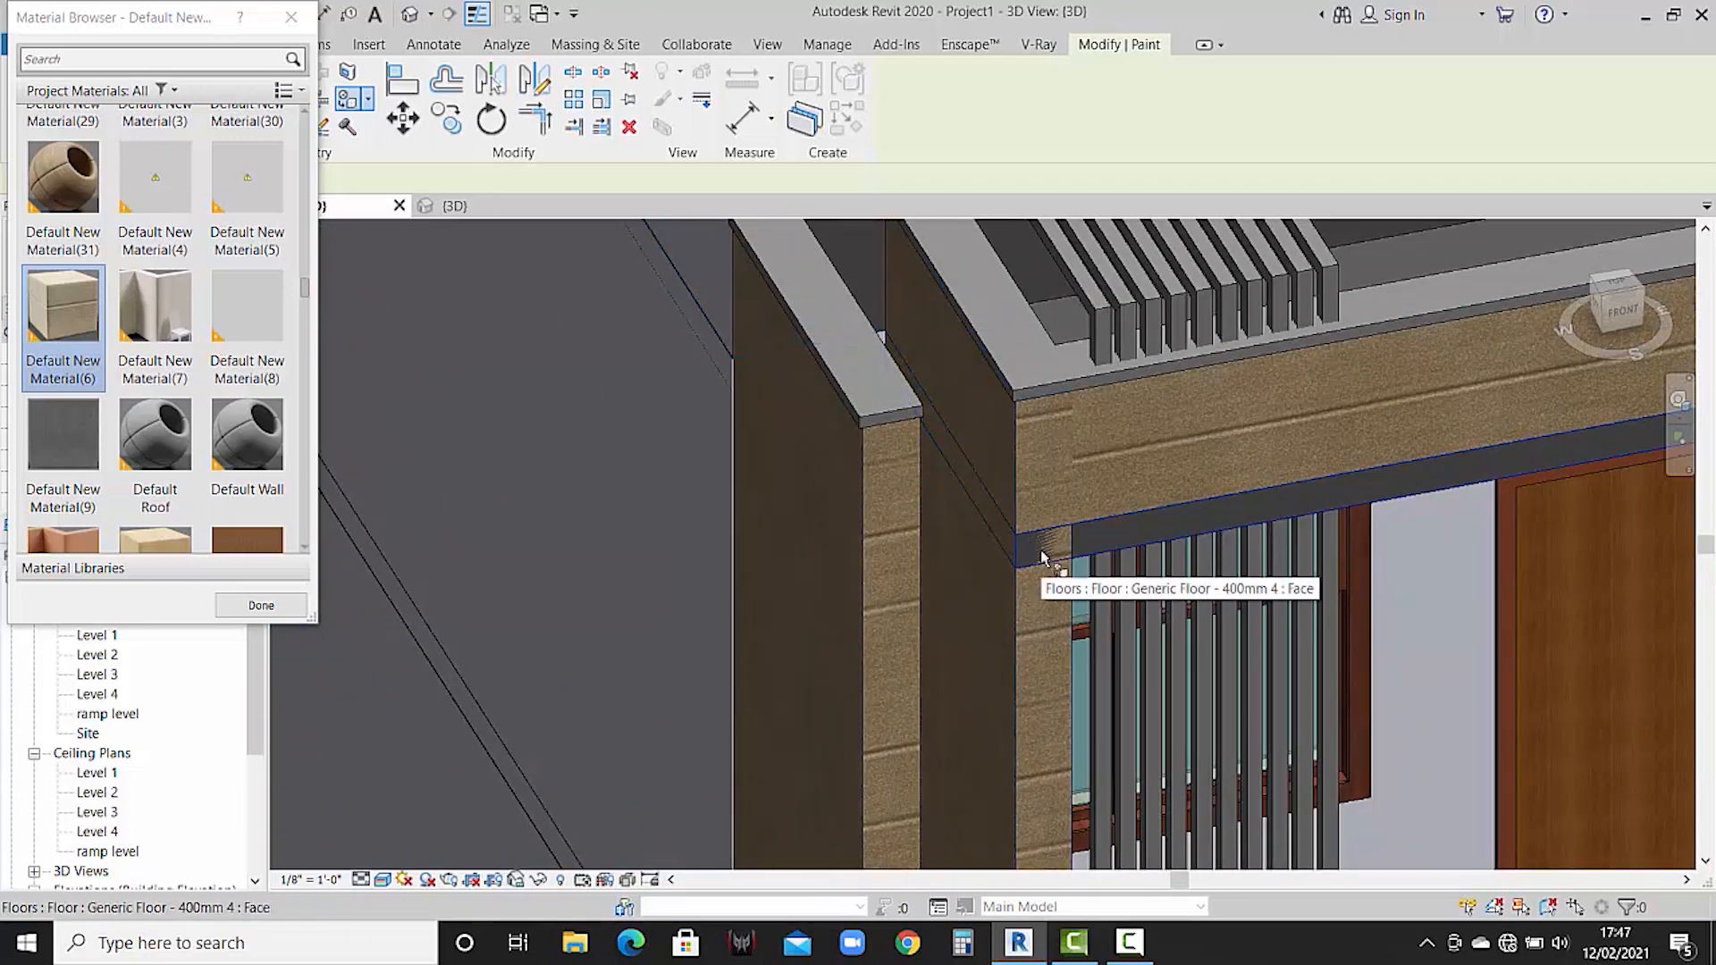
left_click(1041, 552)
scroll(1041, 552, "down", 4)
- Paint the low wall beneath the vertical louvers with Default New Material(6) on its front face and top ledge
mouse_move(1141, 579)
middle_mouse_down()
mouse_move(819, 583)
mouse_move(938, 586)
mouse_move(926, 572)
middle_mouse_up()
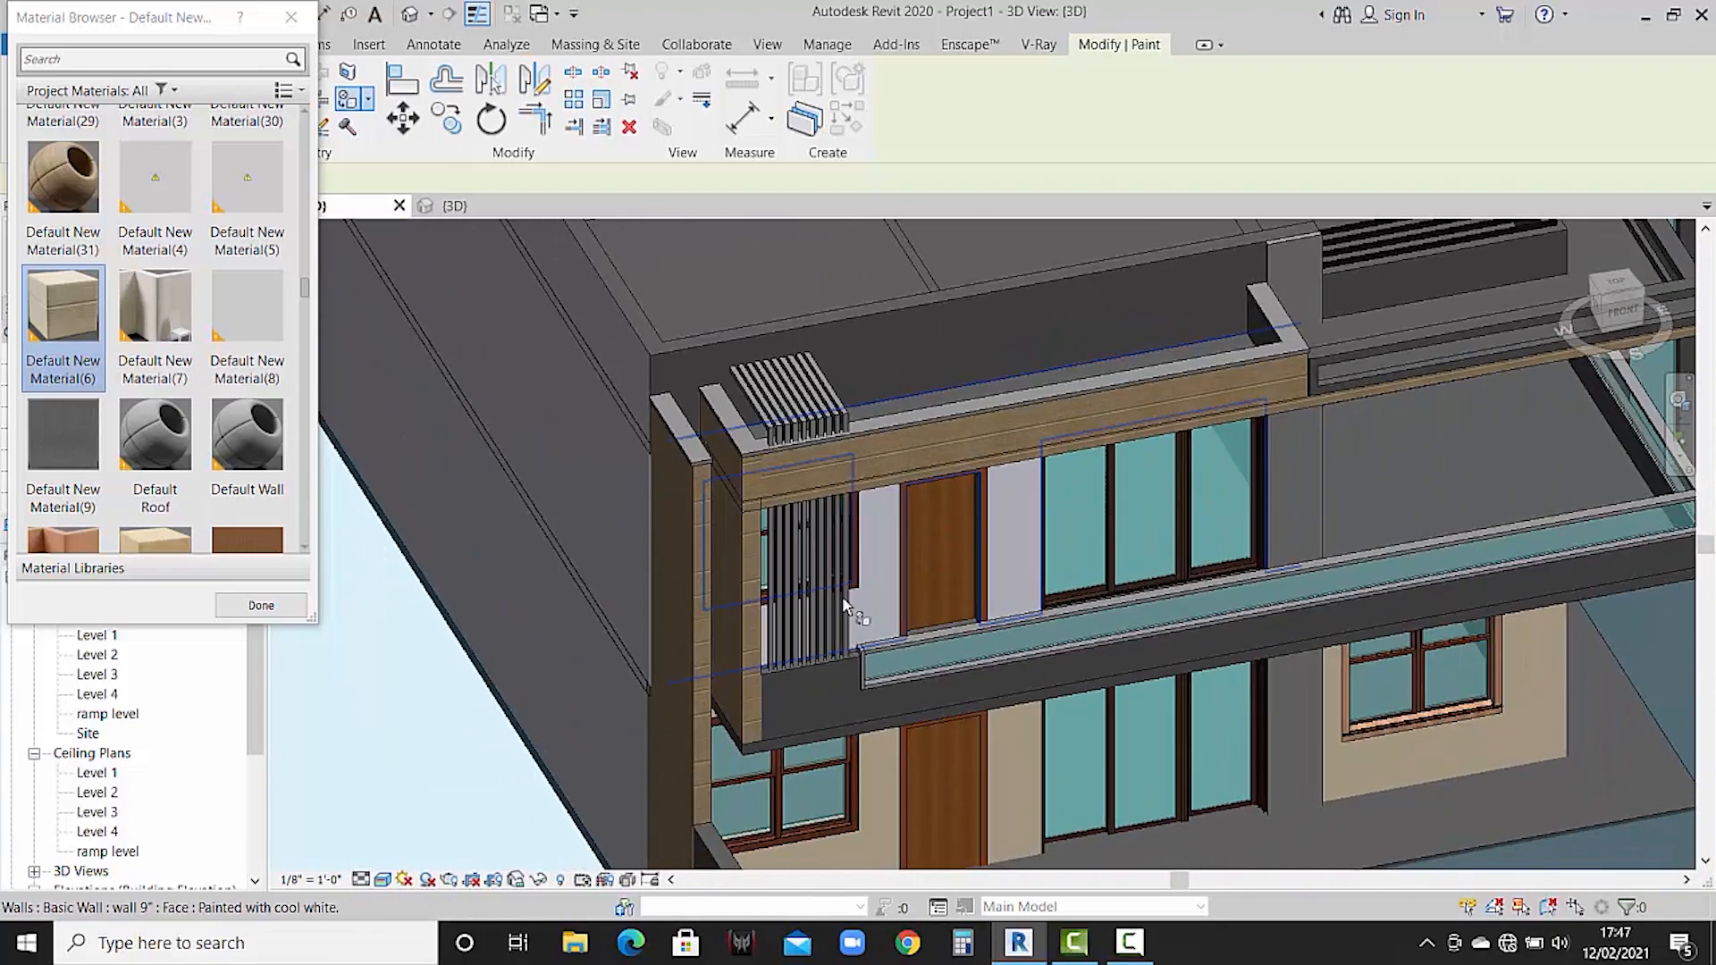
middle_click_drag(813, 719, 831, 659)
scroll(820, 625, "up", 5)
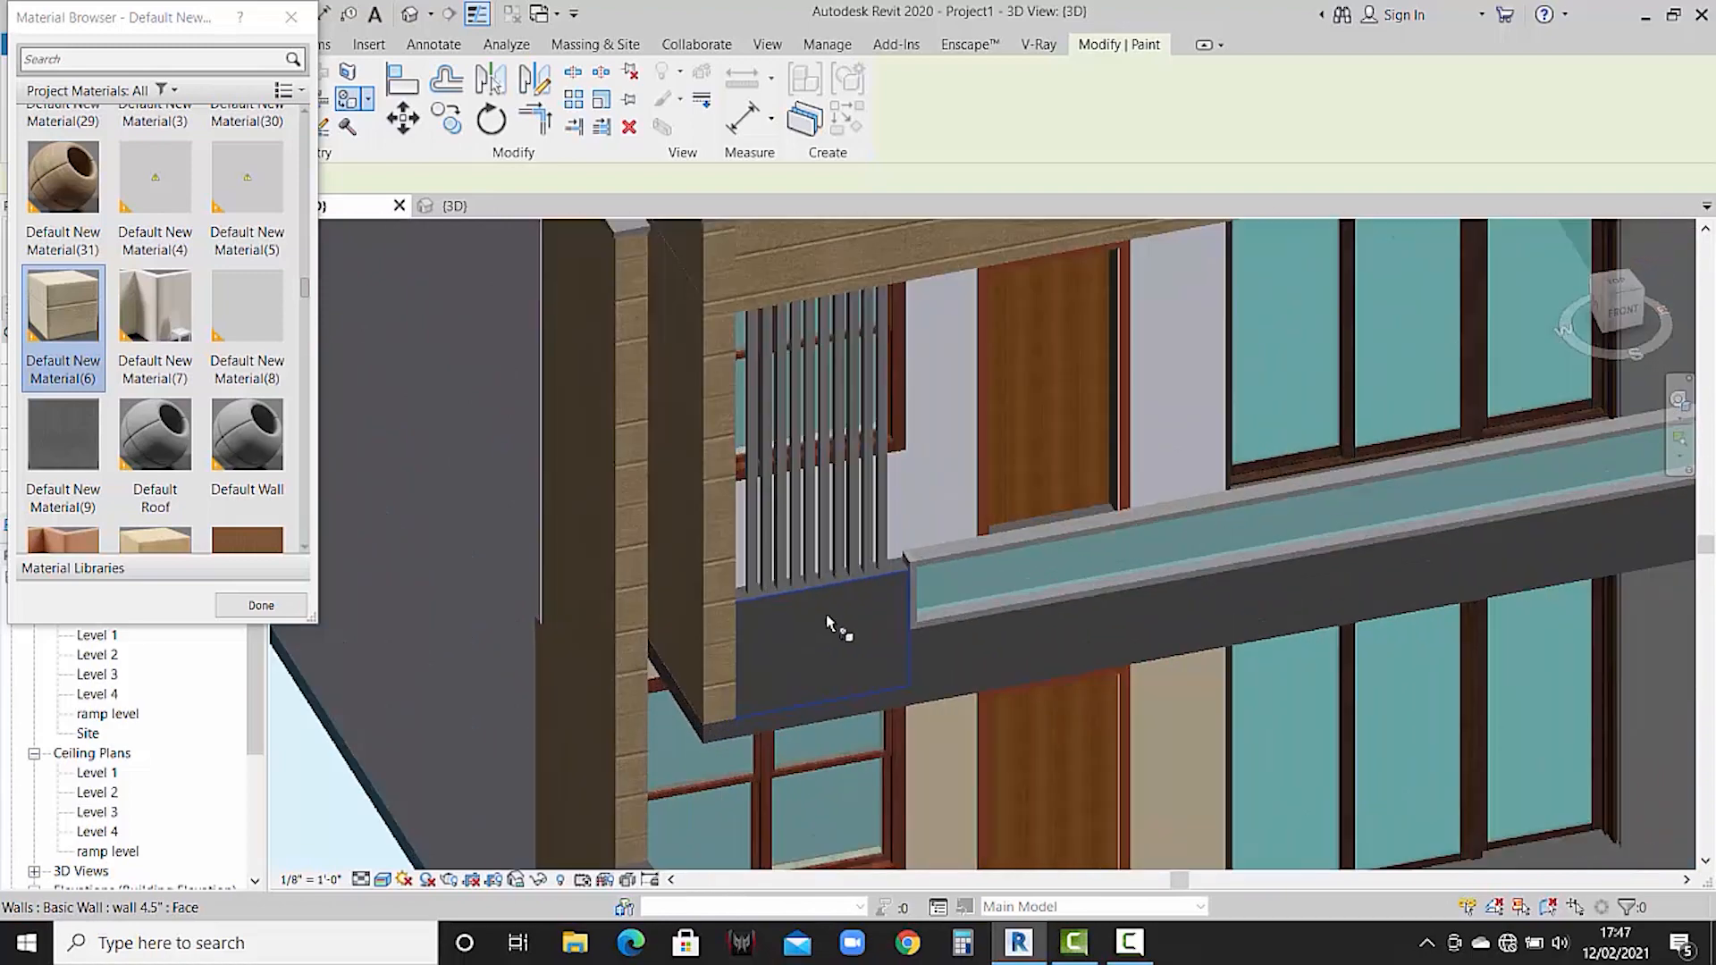
left_click(826, 623)
scroll(903, 643, "down", 5)
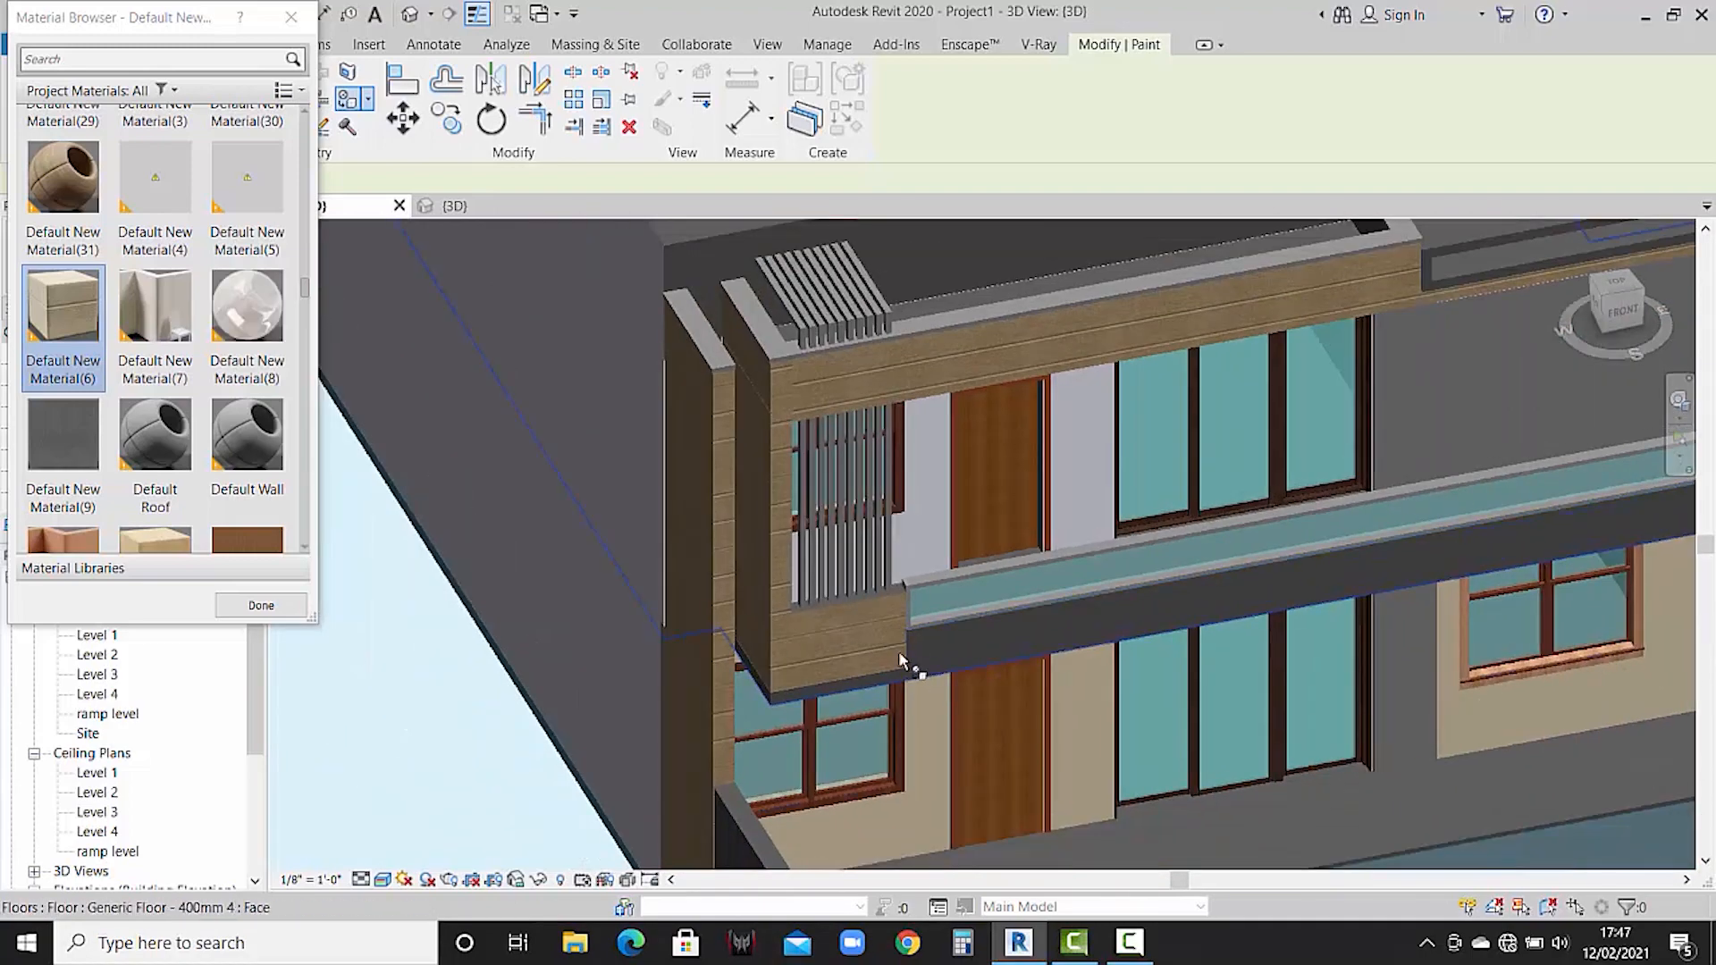
scroll(808, 597, "up", 6)
scroll(802, 608, "up", 3)
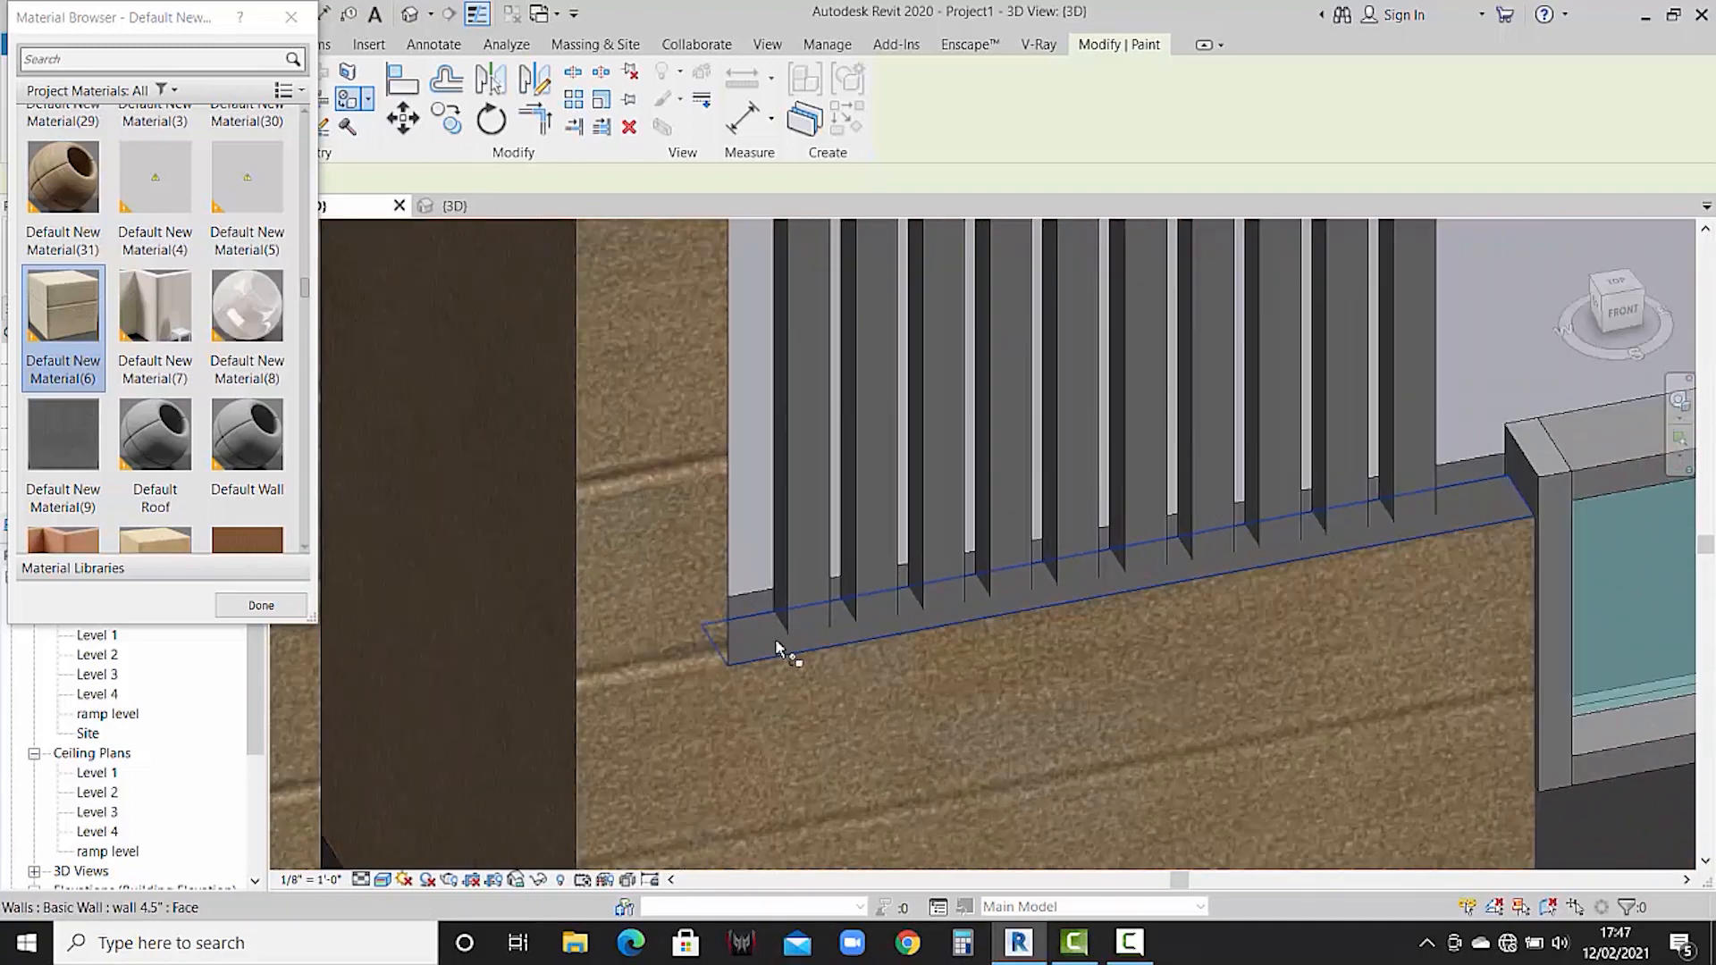
left_click(775, 638)
scroll(820, 629, "up", 2)
scroll(821, 633, "down", 4)
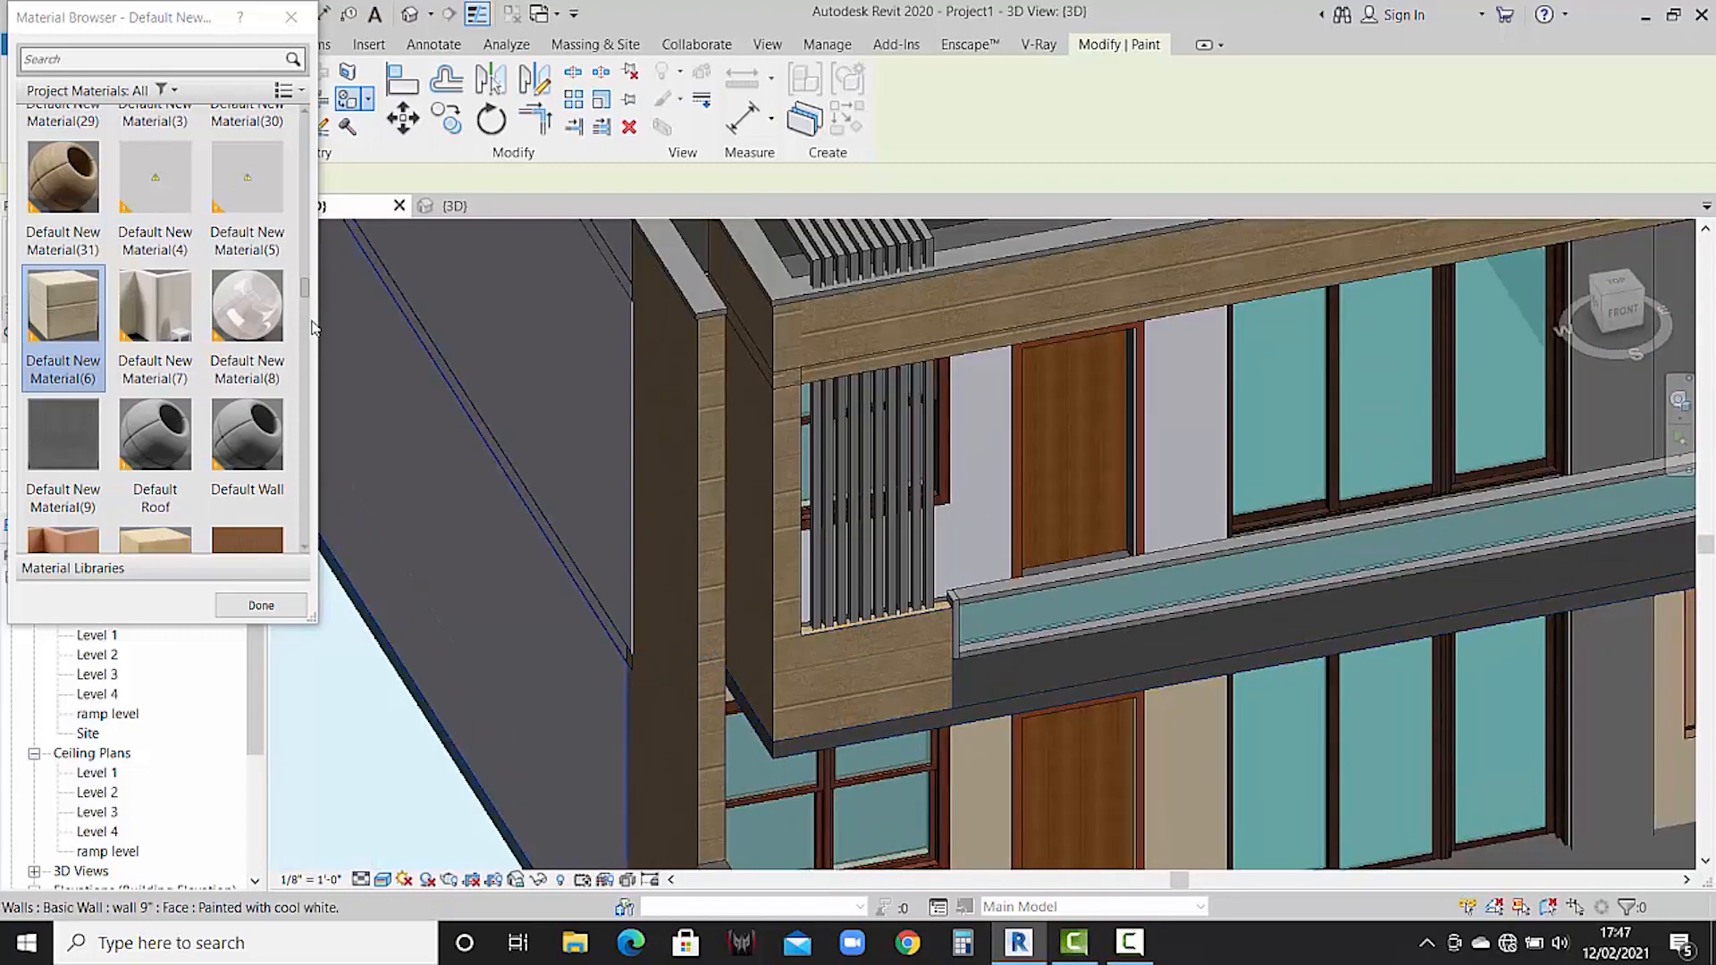
- Paint the front face and top edge of the recessed roof parapet wall behind the projecting frame with Default New Material(31)
scroll(295, 402, "up", 1)
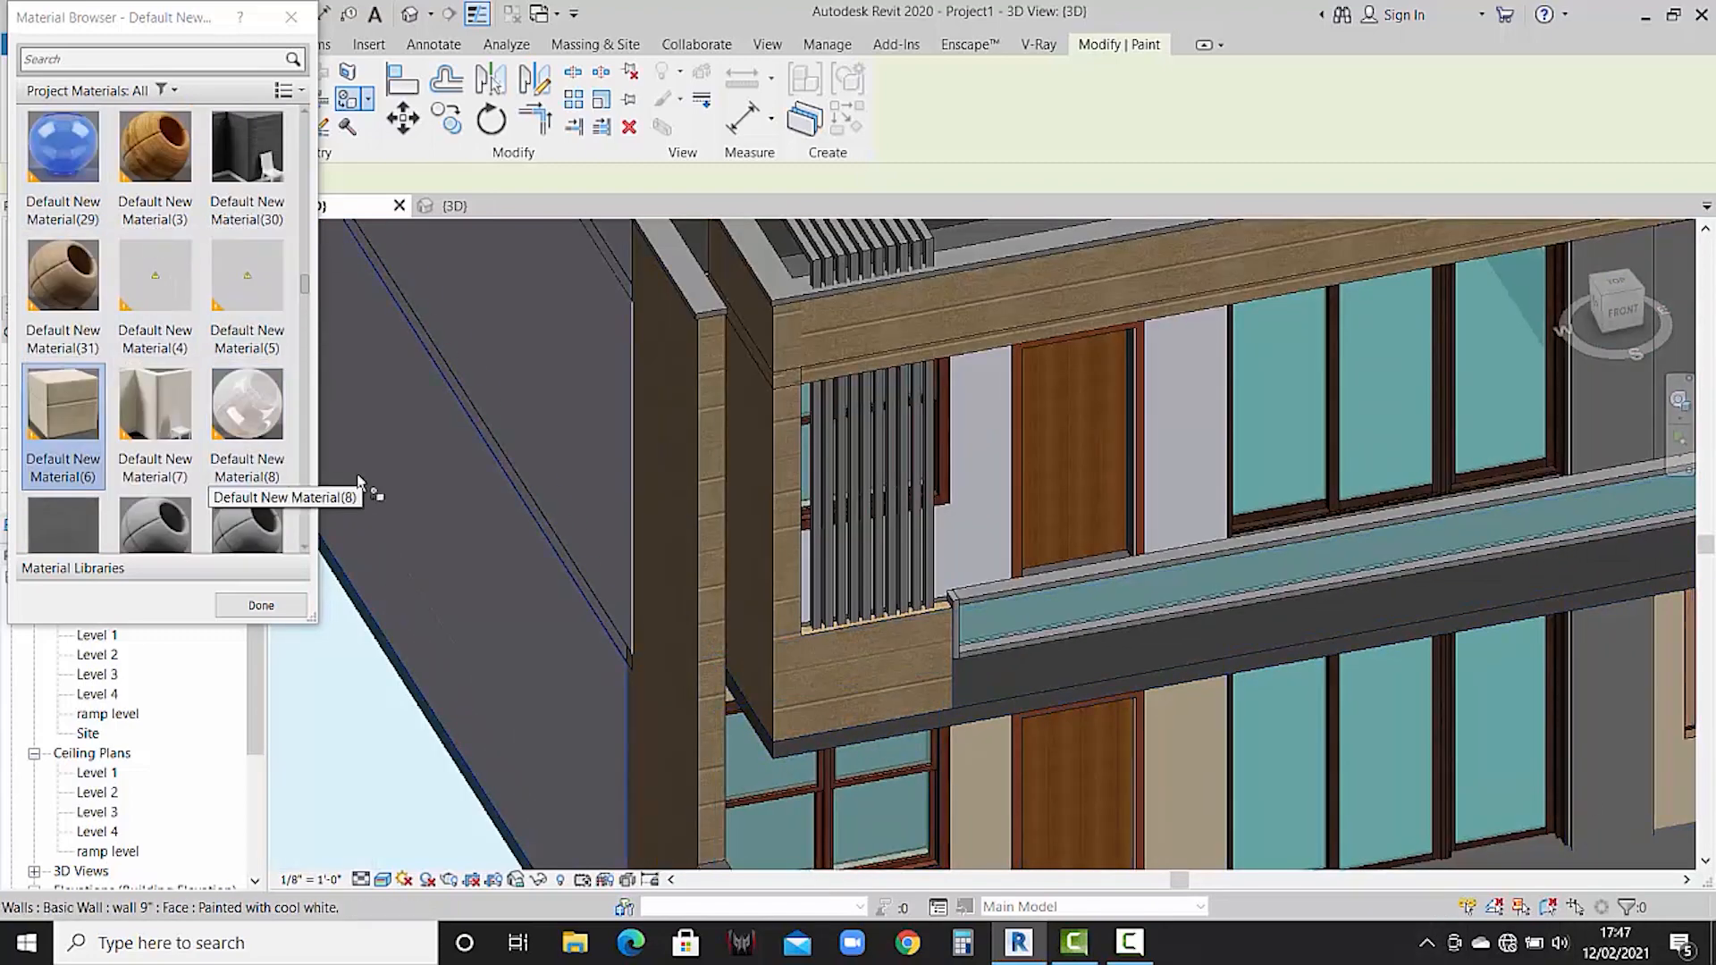
scroll(234, 510, "down", 1)
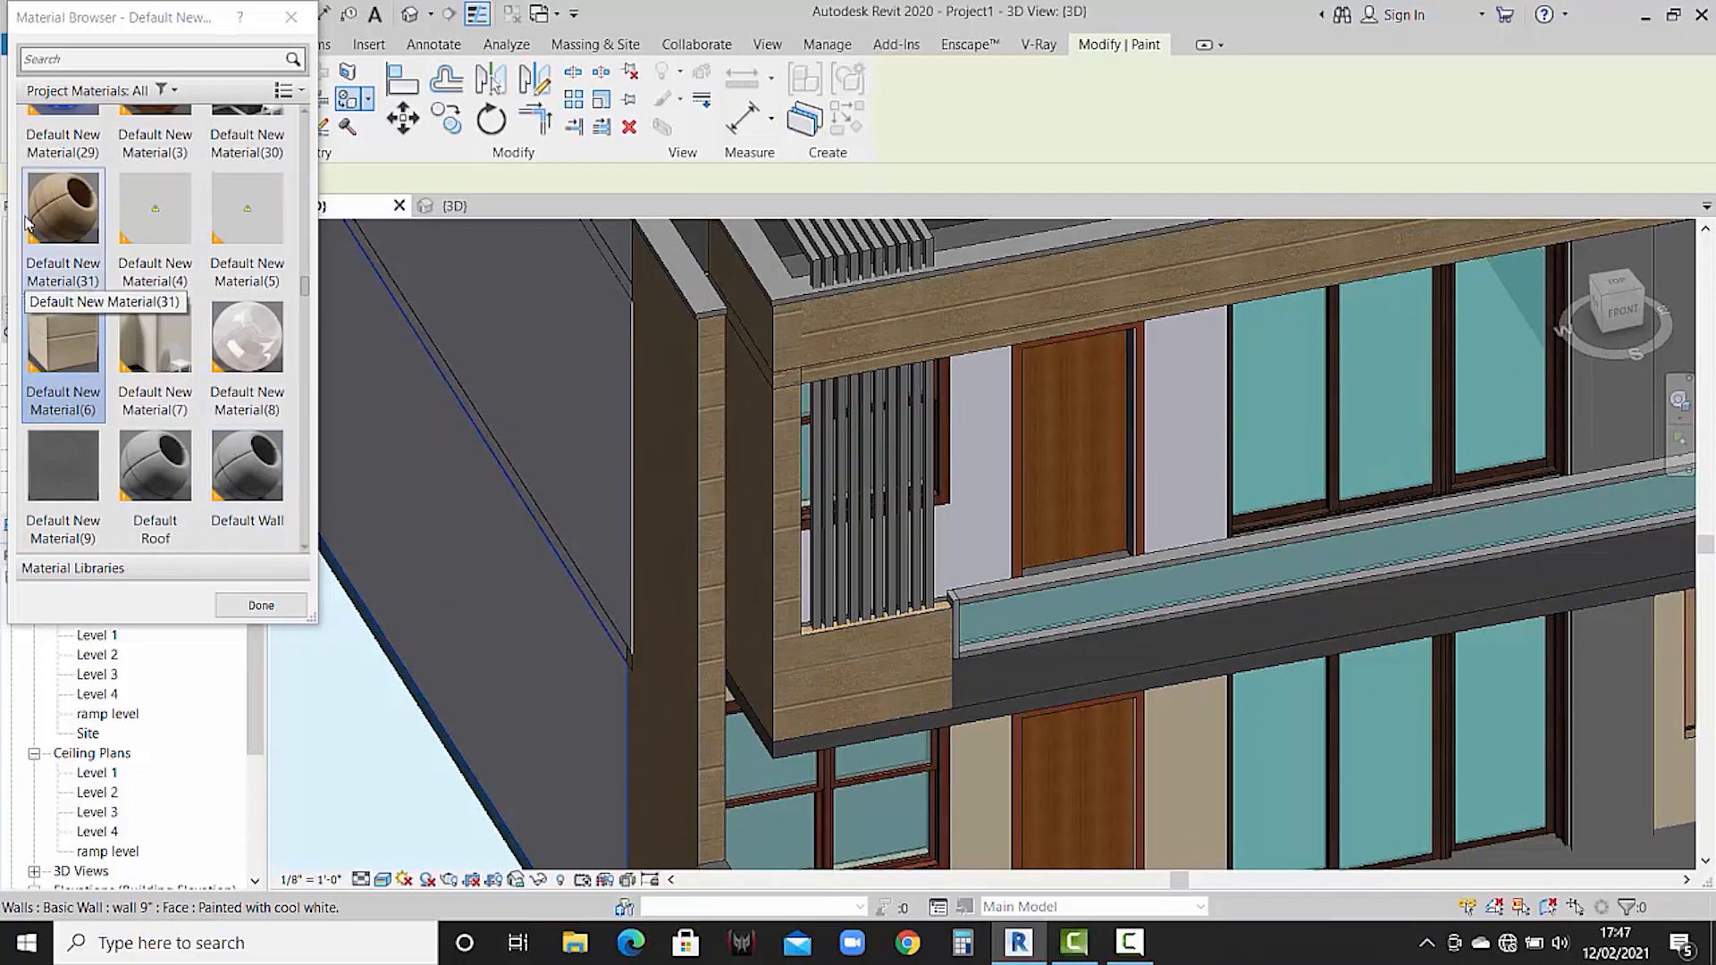
left_click(69, 228)
scroll(672, 581, "down", 3)
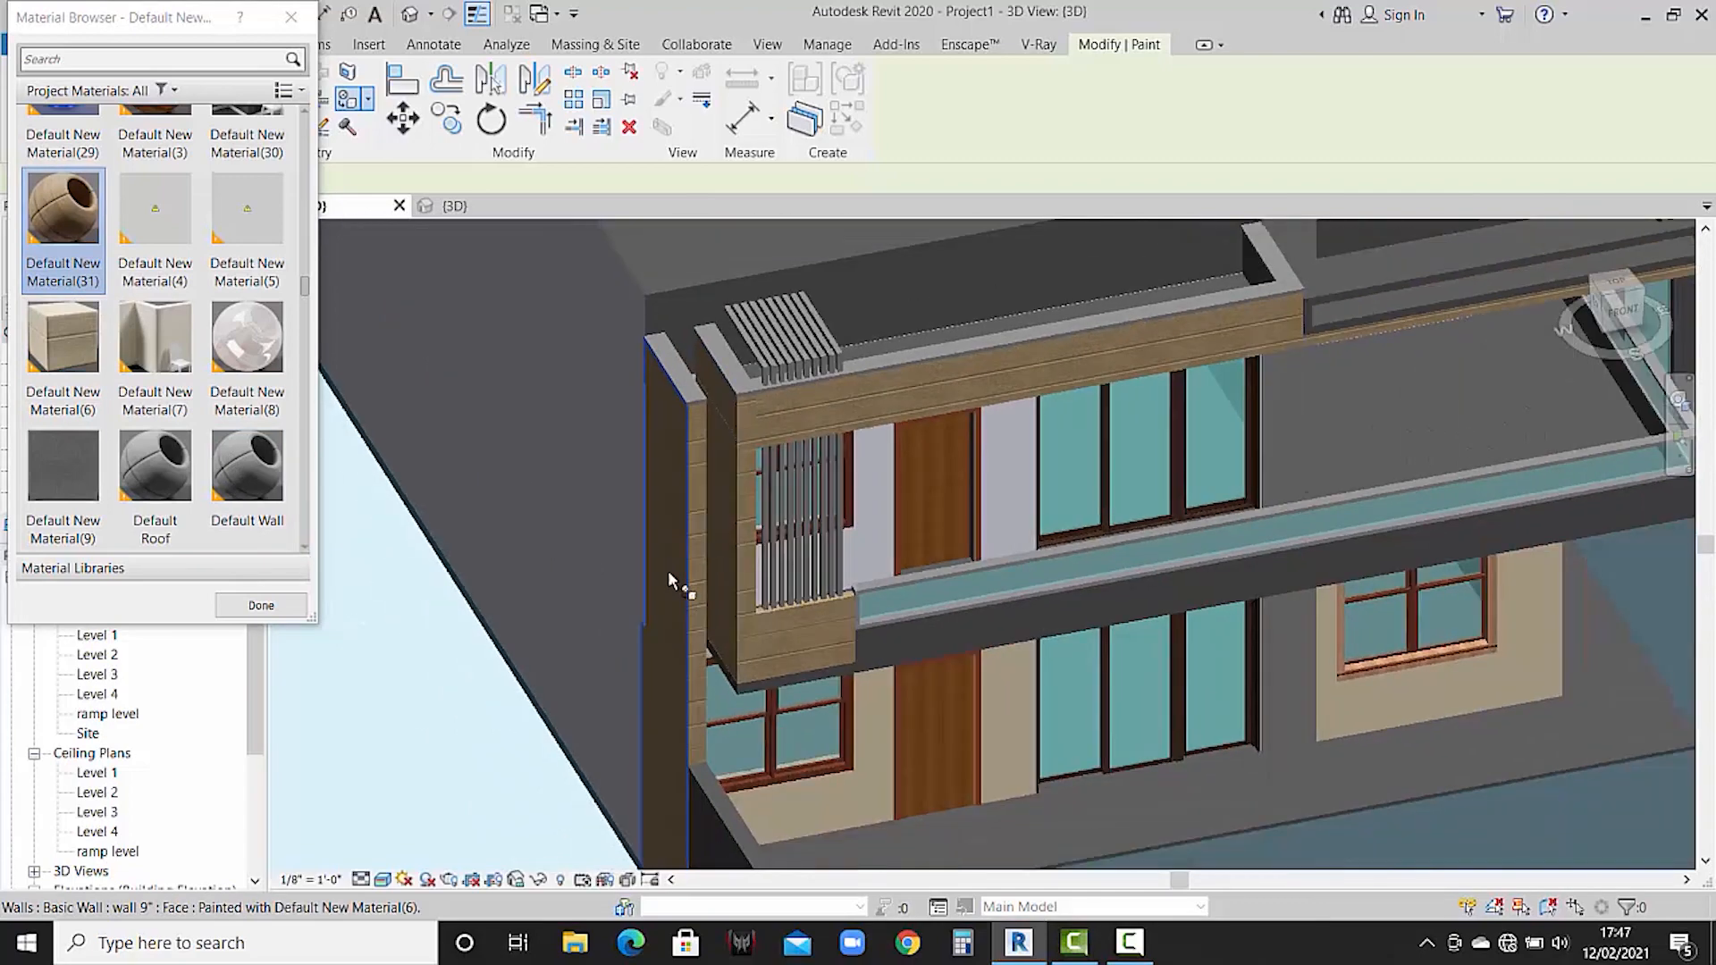
scroll(670, 579, "up", 2)
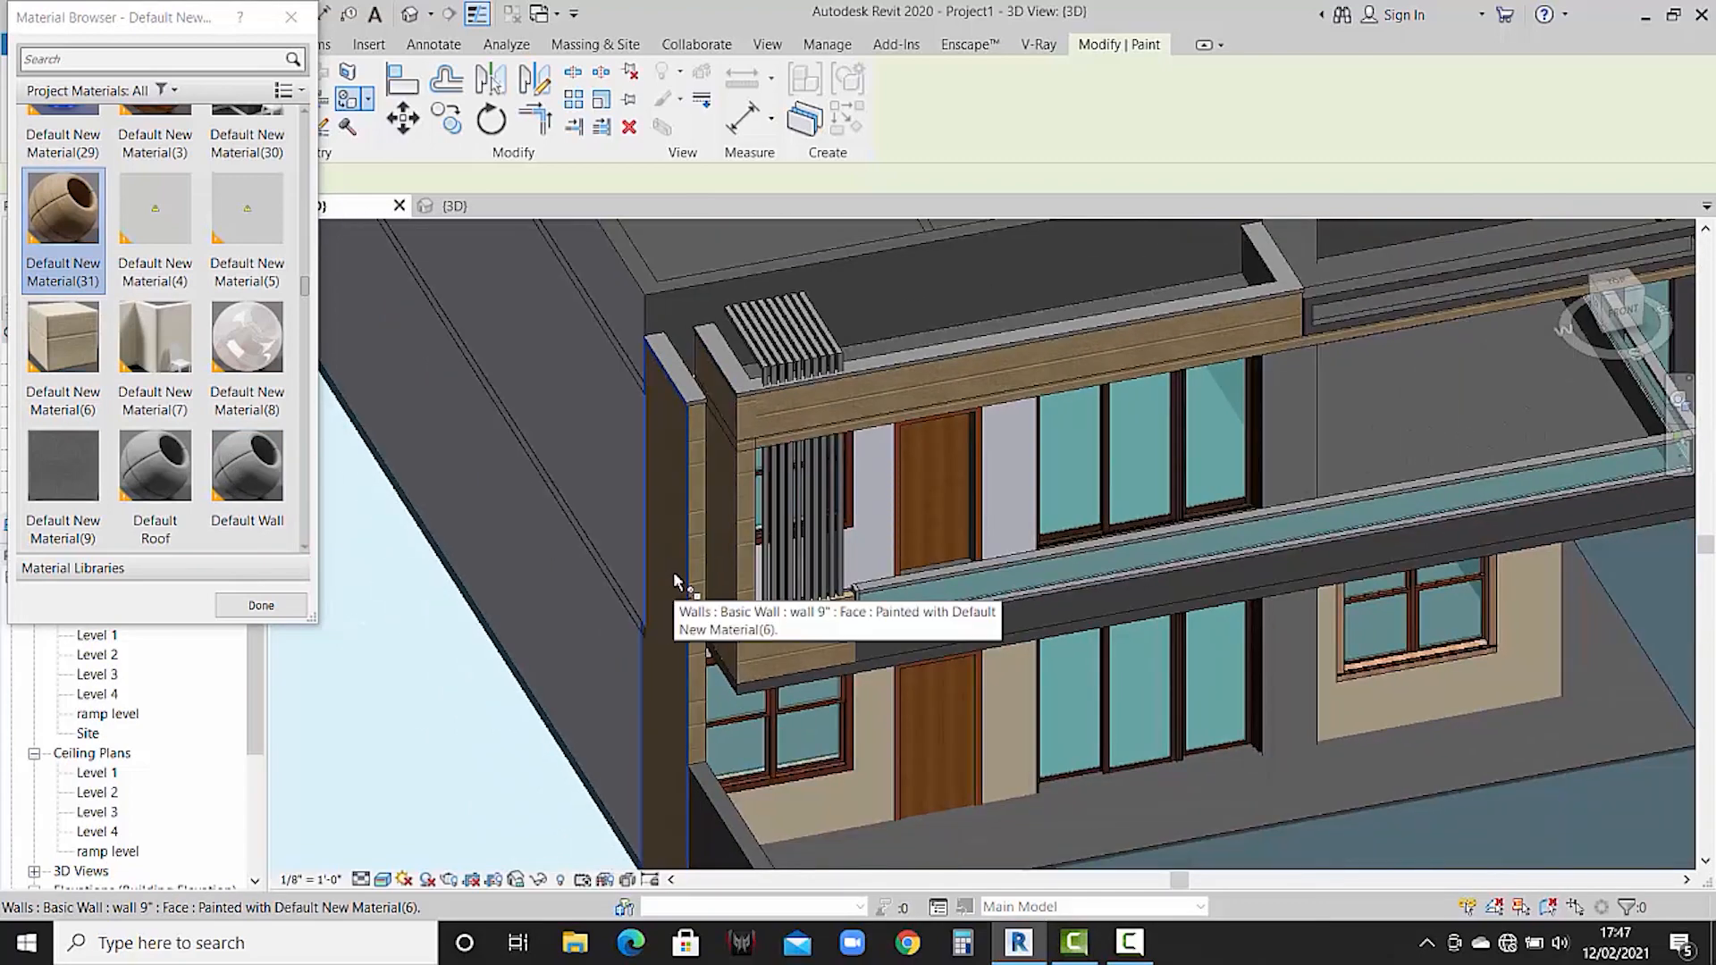
scroll(966, 435, "down", 3)
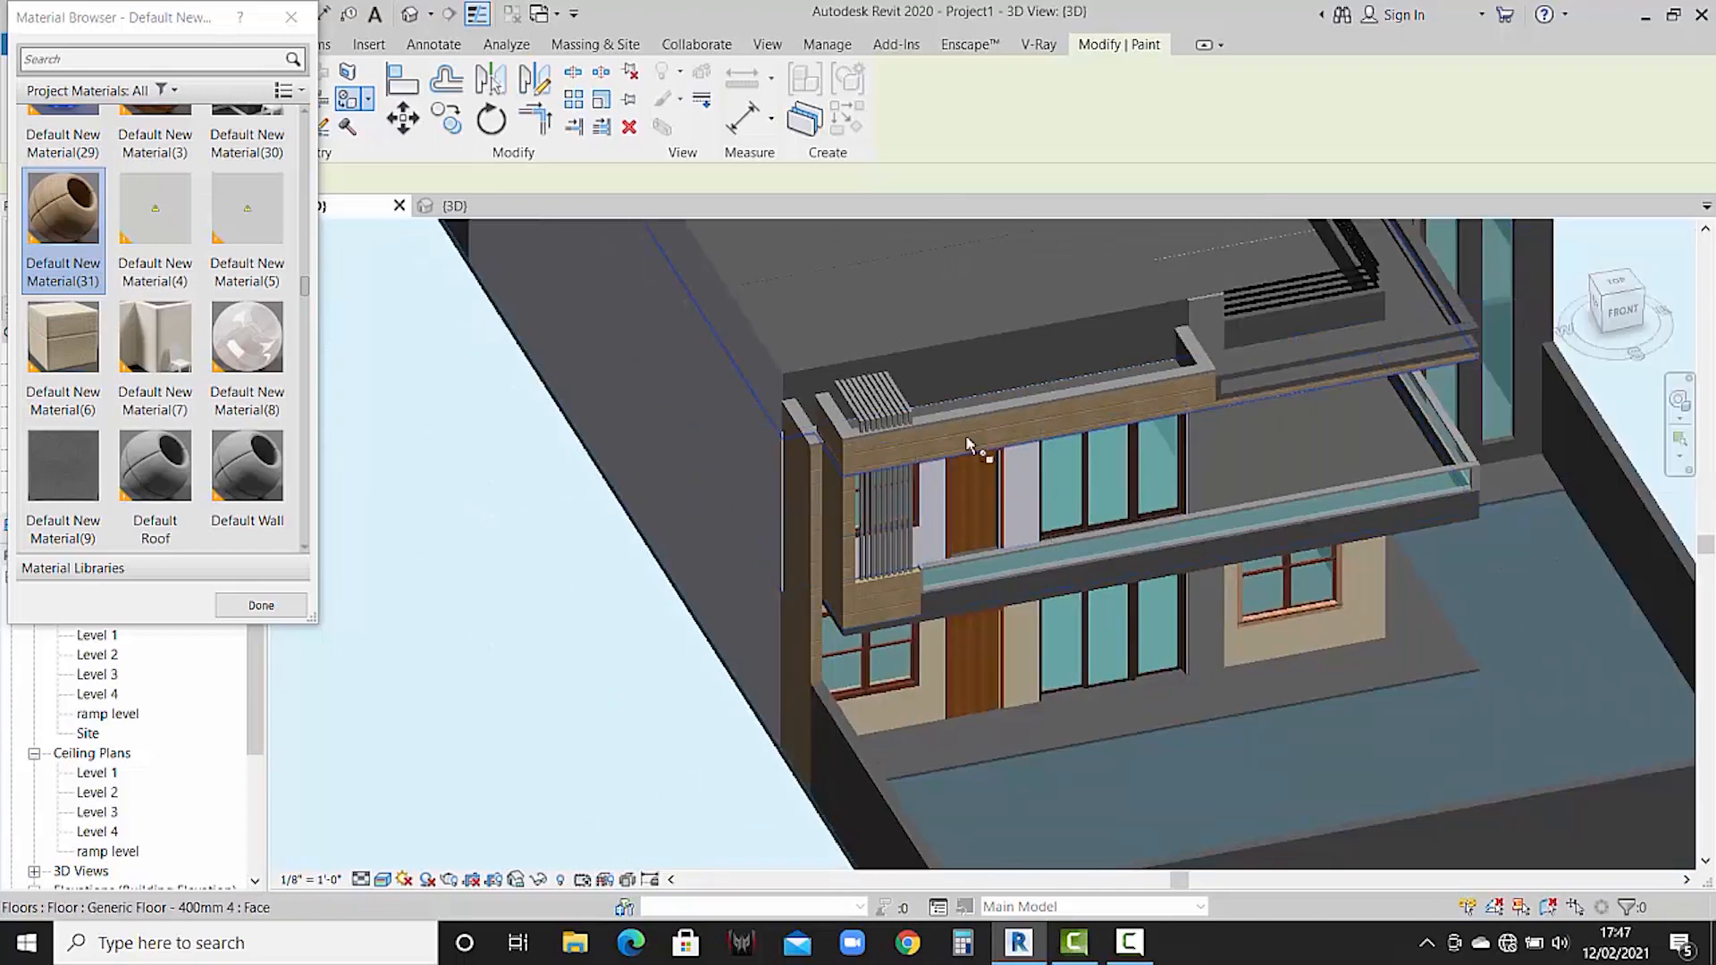
scroll(1108, 308, "up", 5)
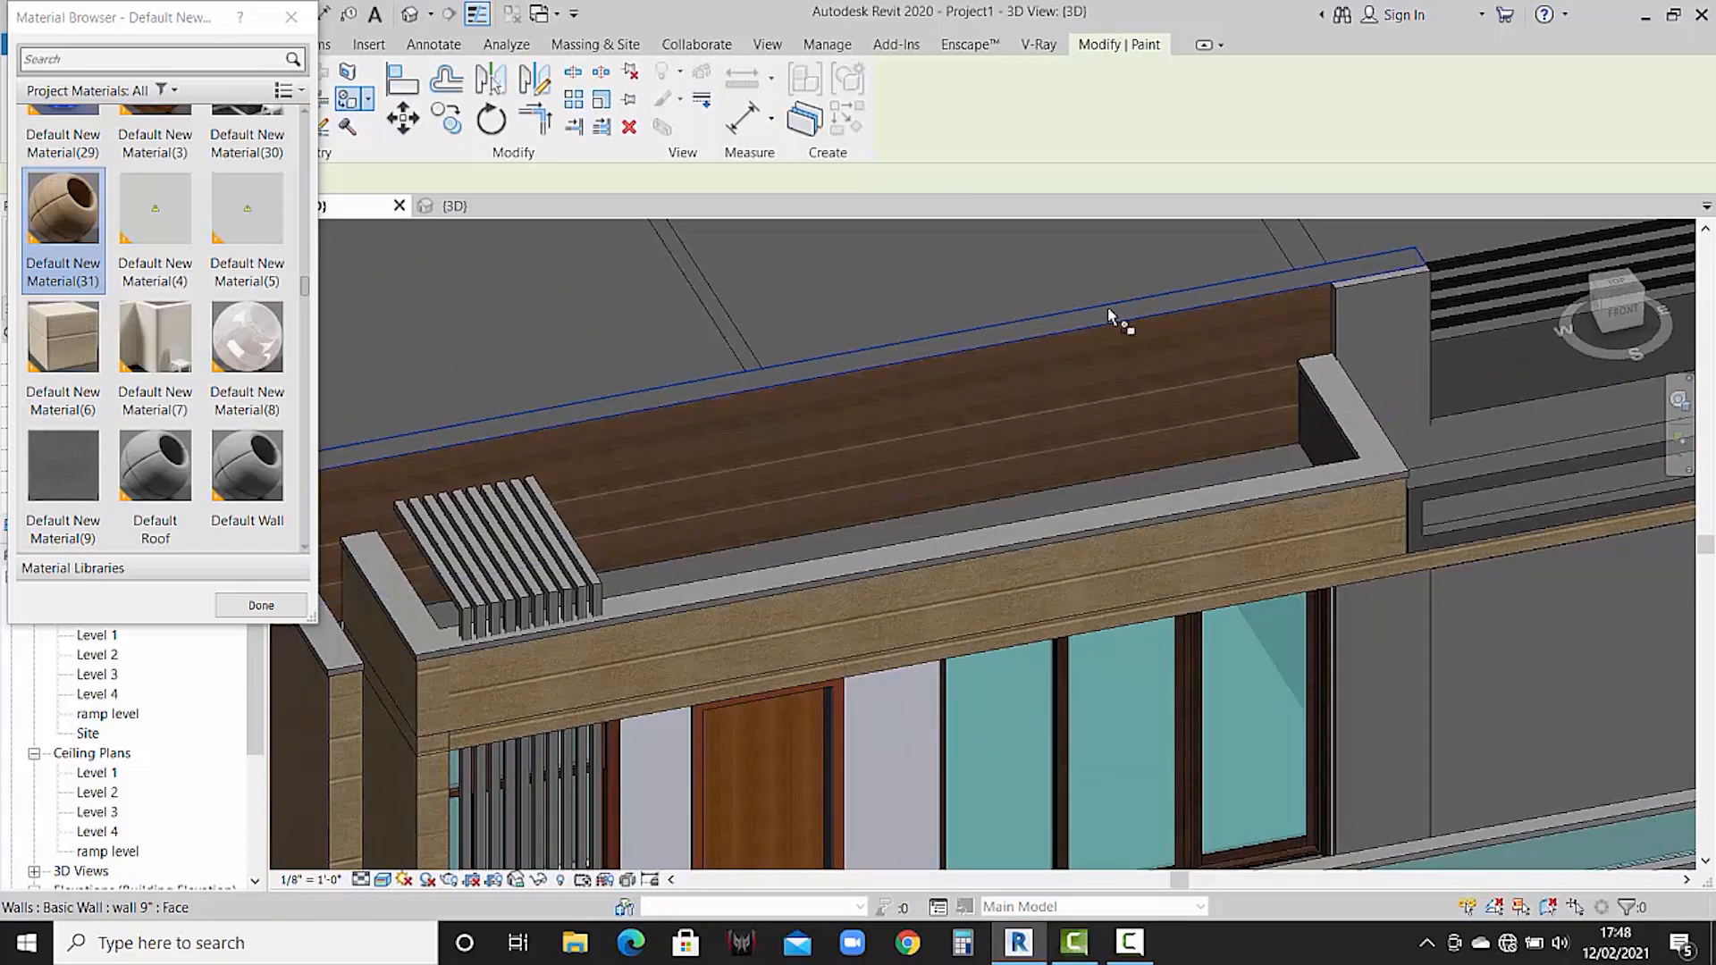
left_click(1110, 310)
scroll(1305, 342, "down", 3)
mouse_move(1224, 415)
middle_mouse_down()
mouse_move(1026, 402)
mouse_move(1001, 420)
mouse_move(996, 463)
mouse_move(1006, 450)
middle_mouse_up()
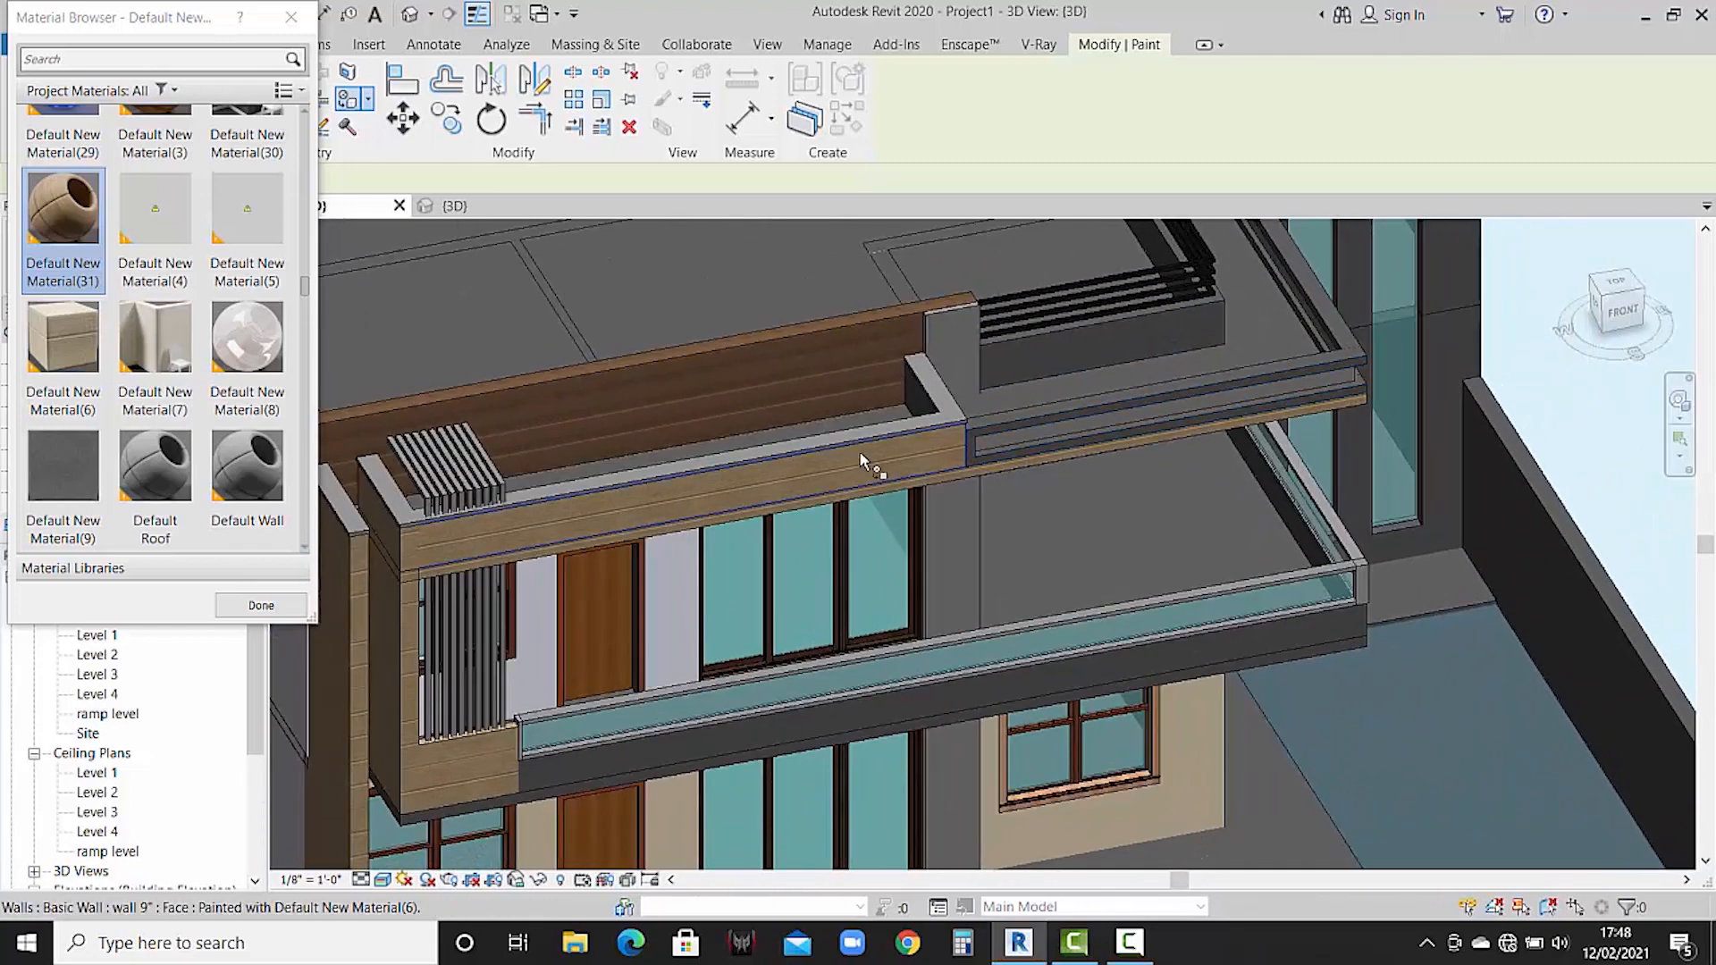
- Paint the outer end face of the projecting frame's parapet return with Default New Material(6)
scroll(864, 442, "down", 3)
middle_click_drag(893, 441, 823, 463, "shift")
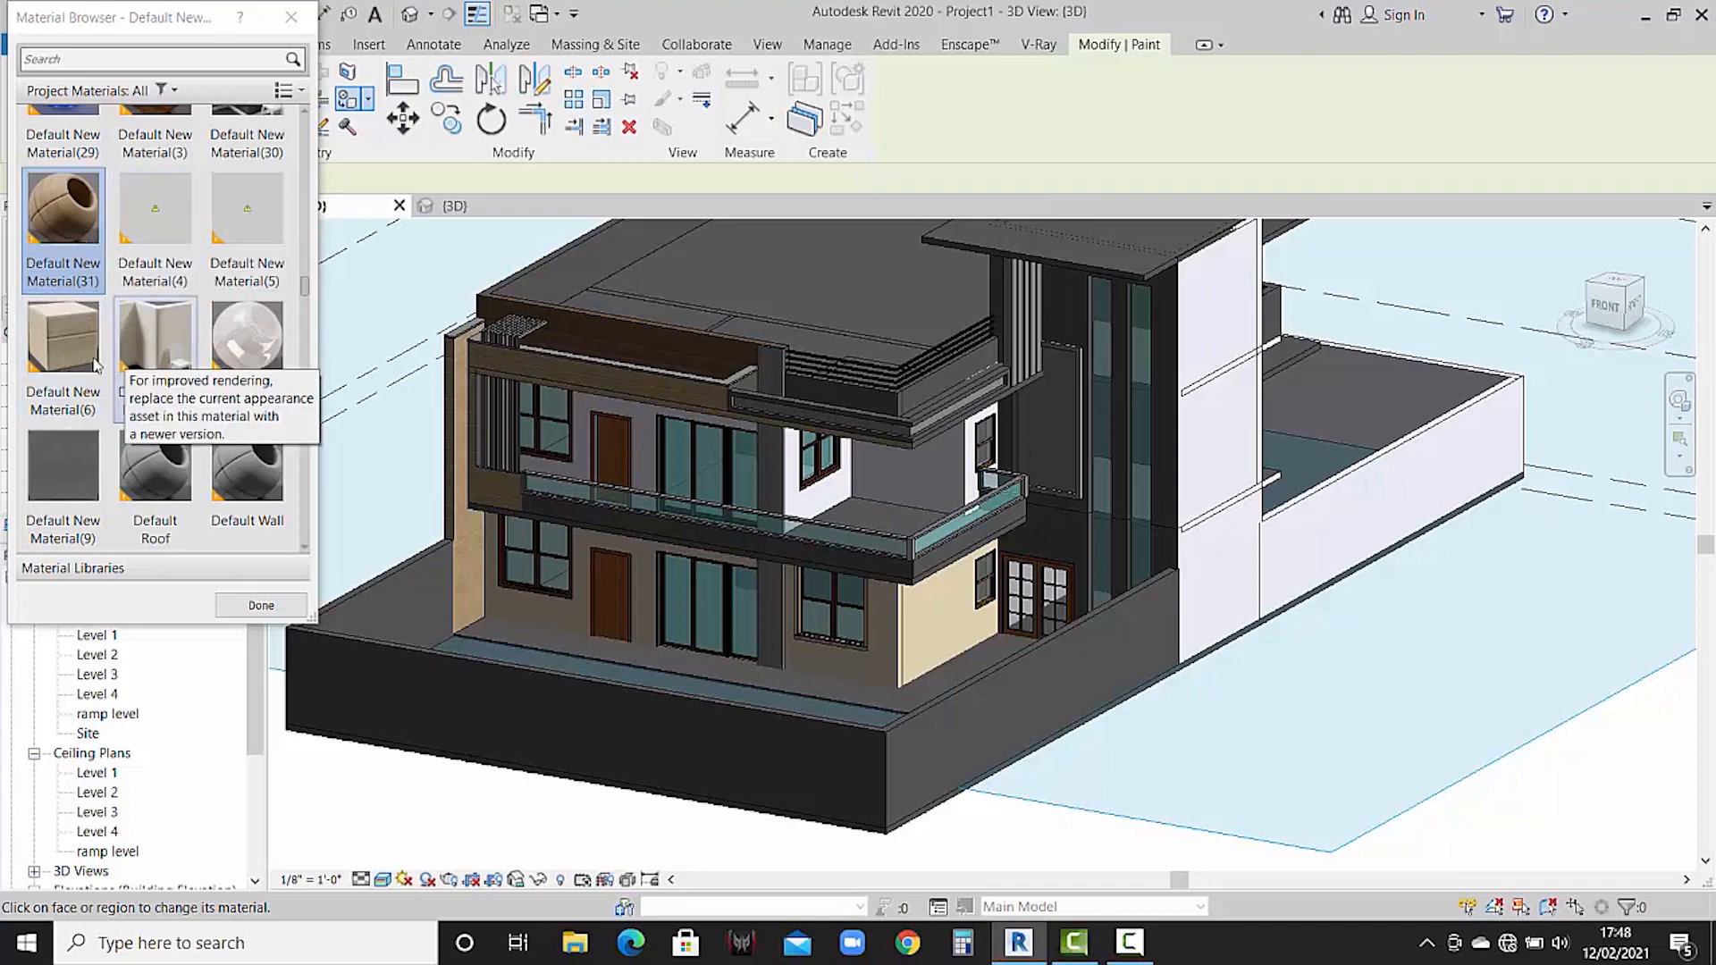
left_click(63, 349)
scroll(732, 352, "up", 6)
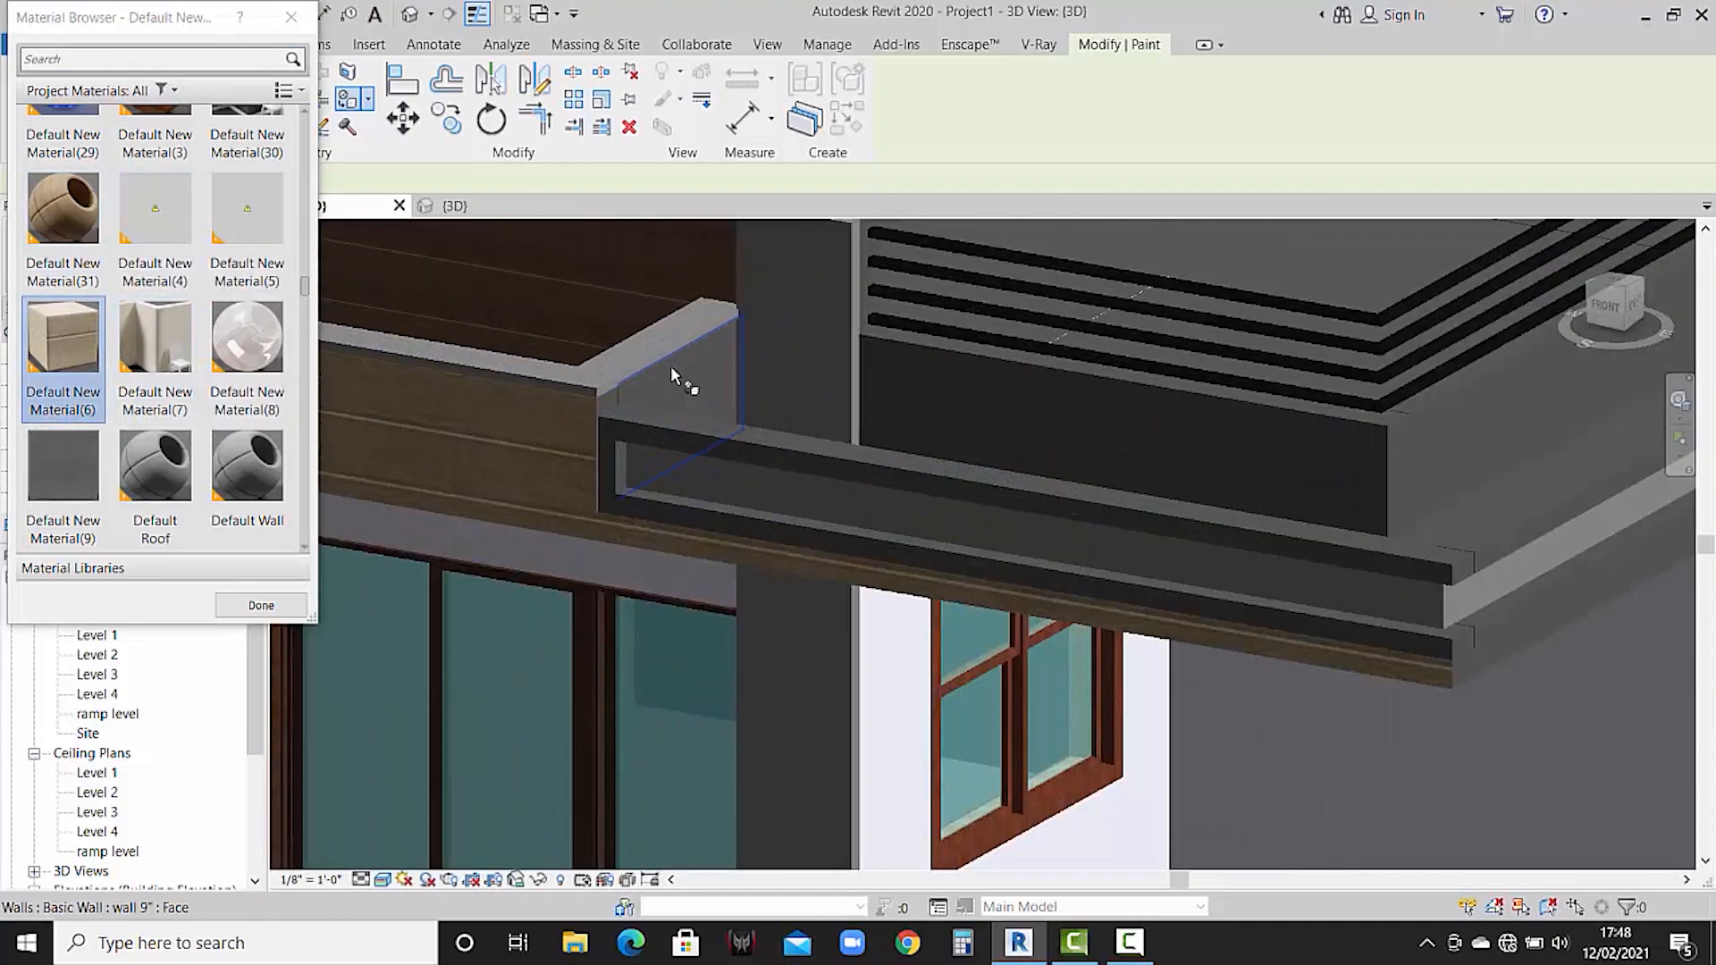
left_click(640, 386)
scroll(640, 386, "down", 5)
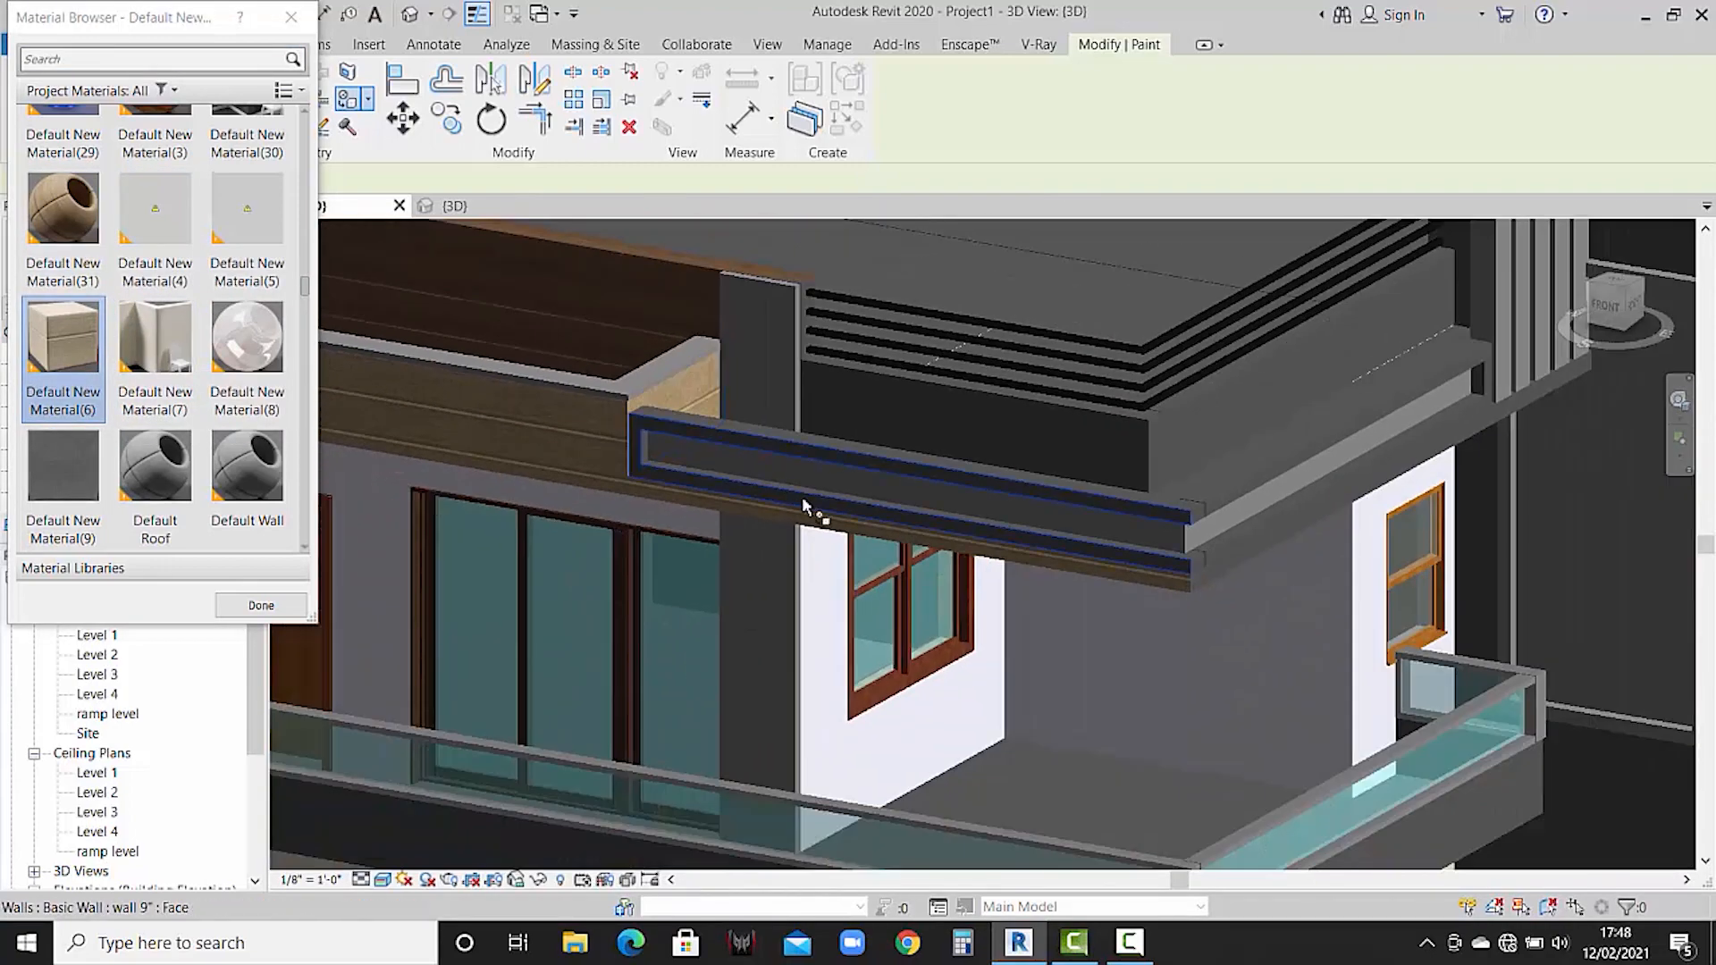
- Paint the roof slab's side edge and its continuation beneath the vertical fins with Default New Material(6), and end painting
scroll(1121, 551, "up", 4)
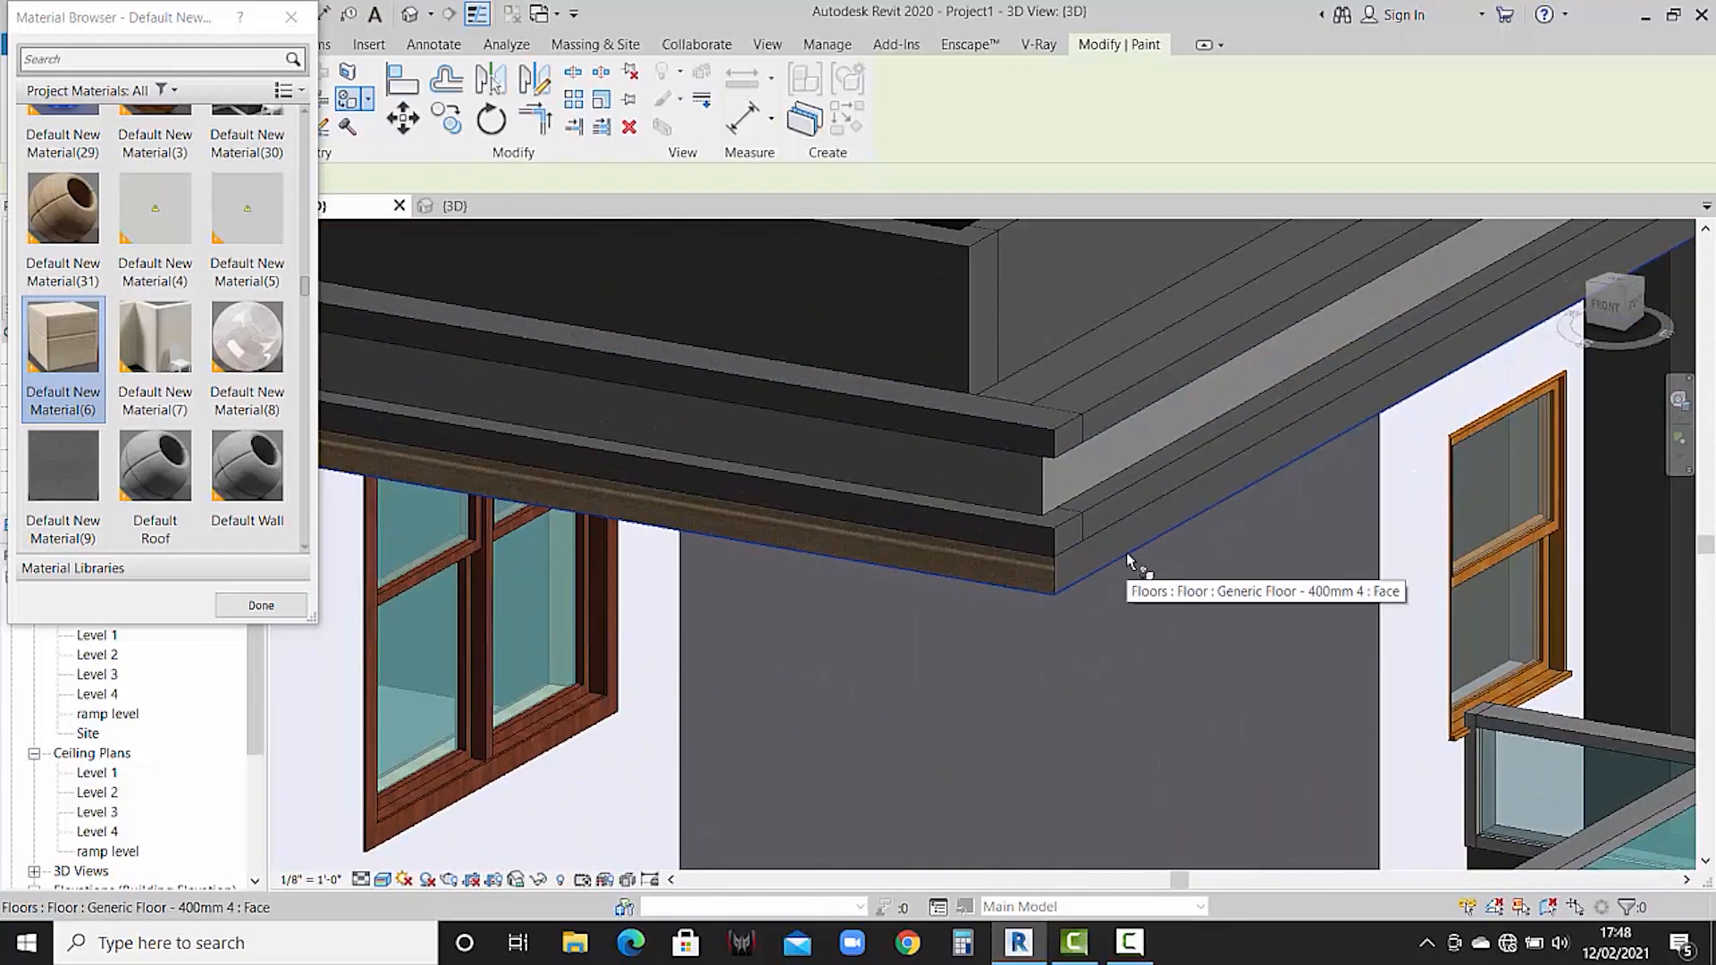
scroll(1128, 547, "down", 1)
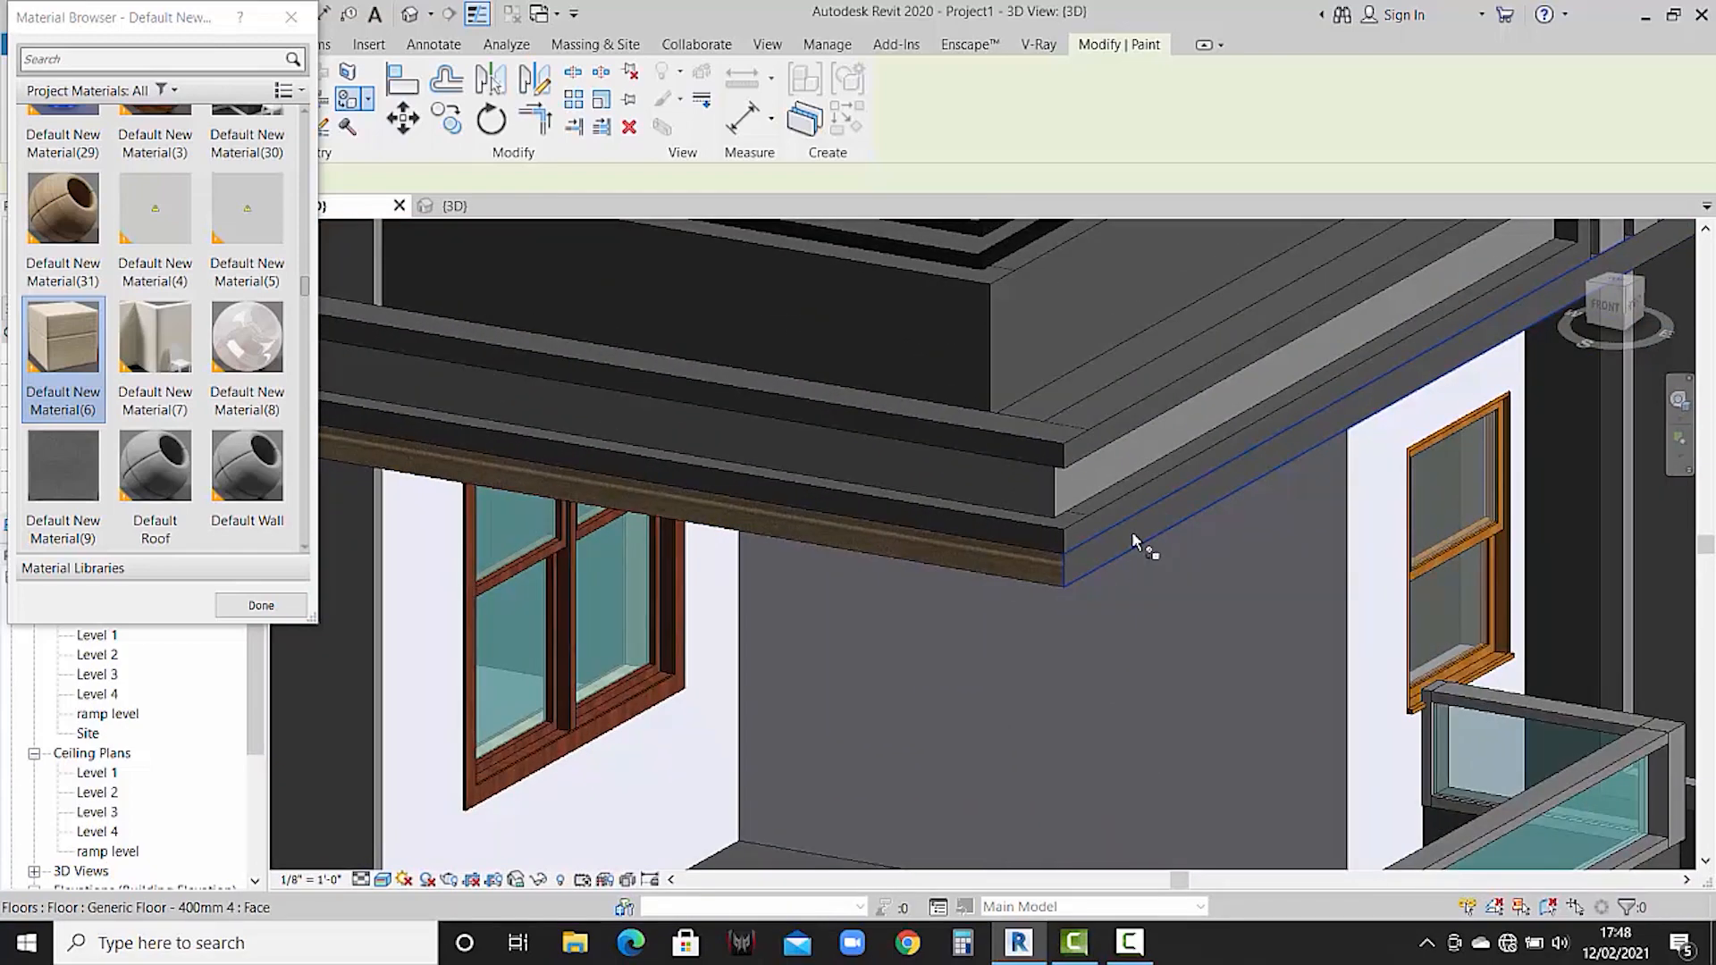
left_click(1131, 532)
scroll(1178, 517, "down", 1)
scroll(1188, 525, "down", 2)
scroll(1386, 488, "up", 4)
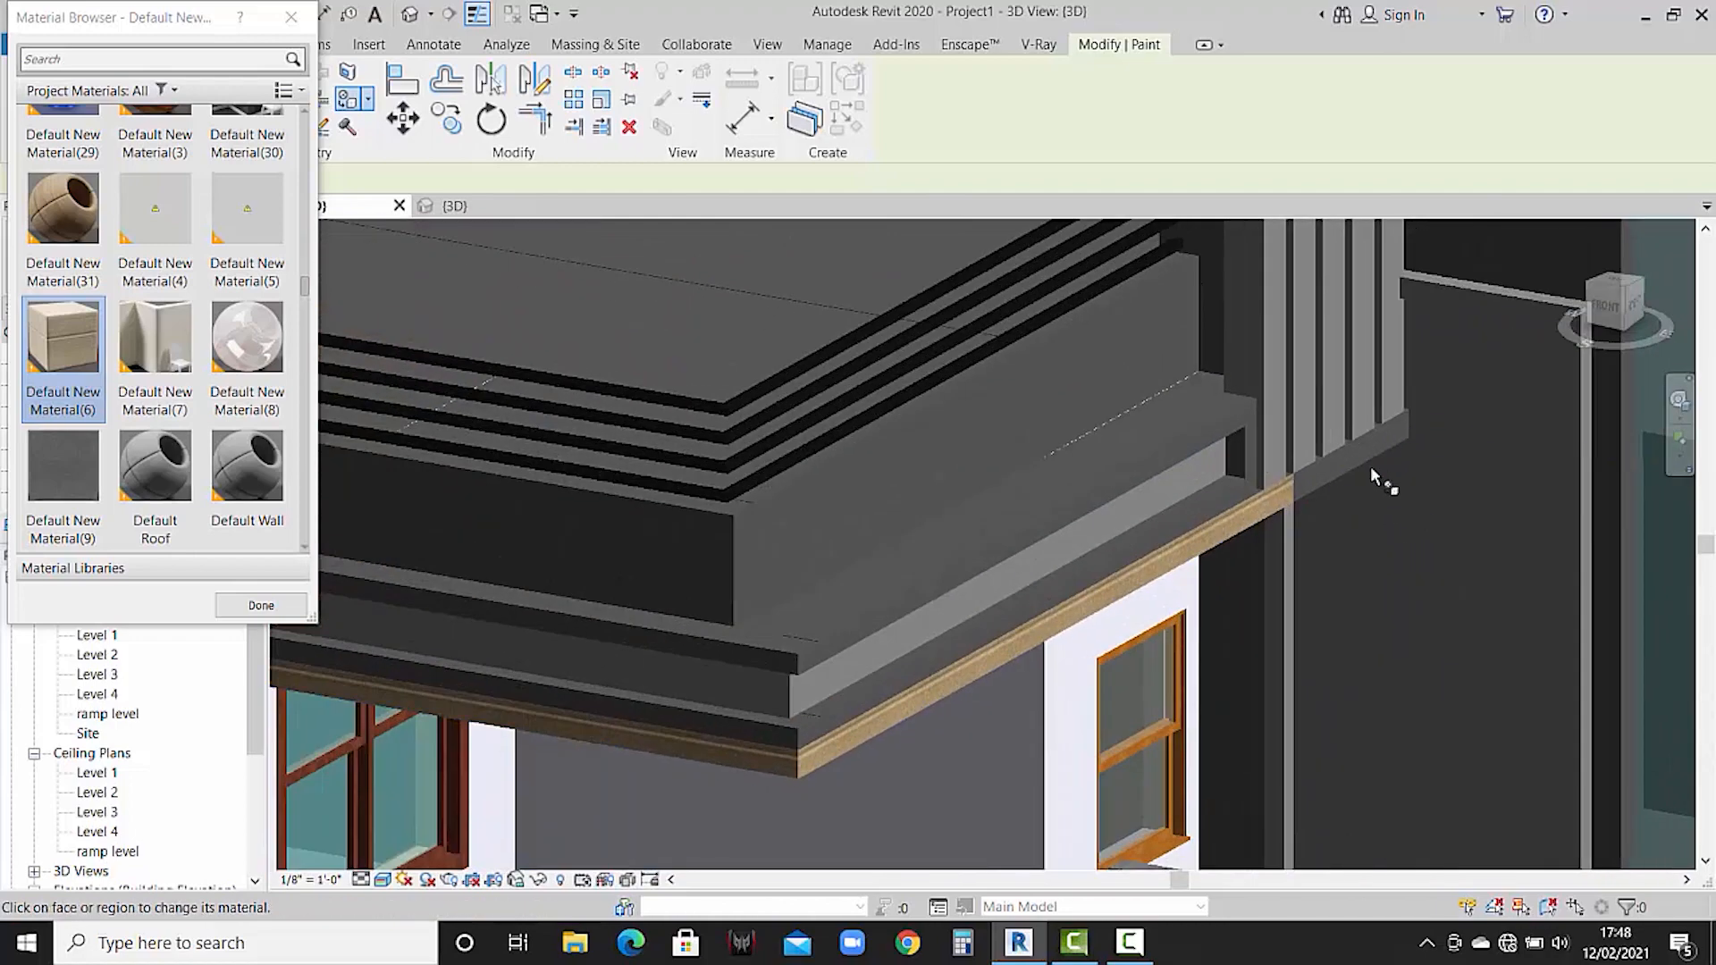
left_click(1365, 451)
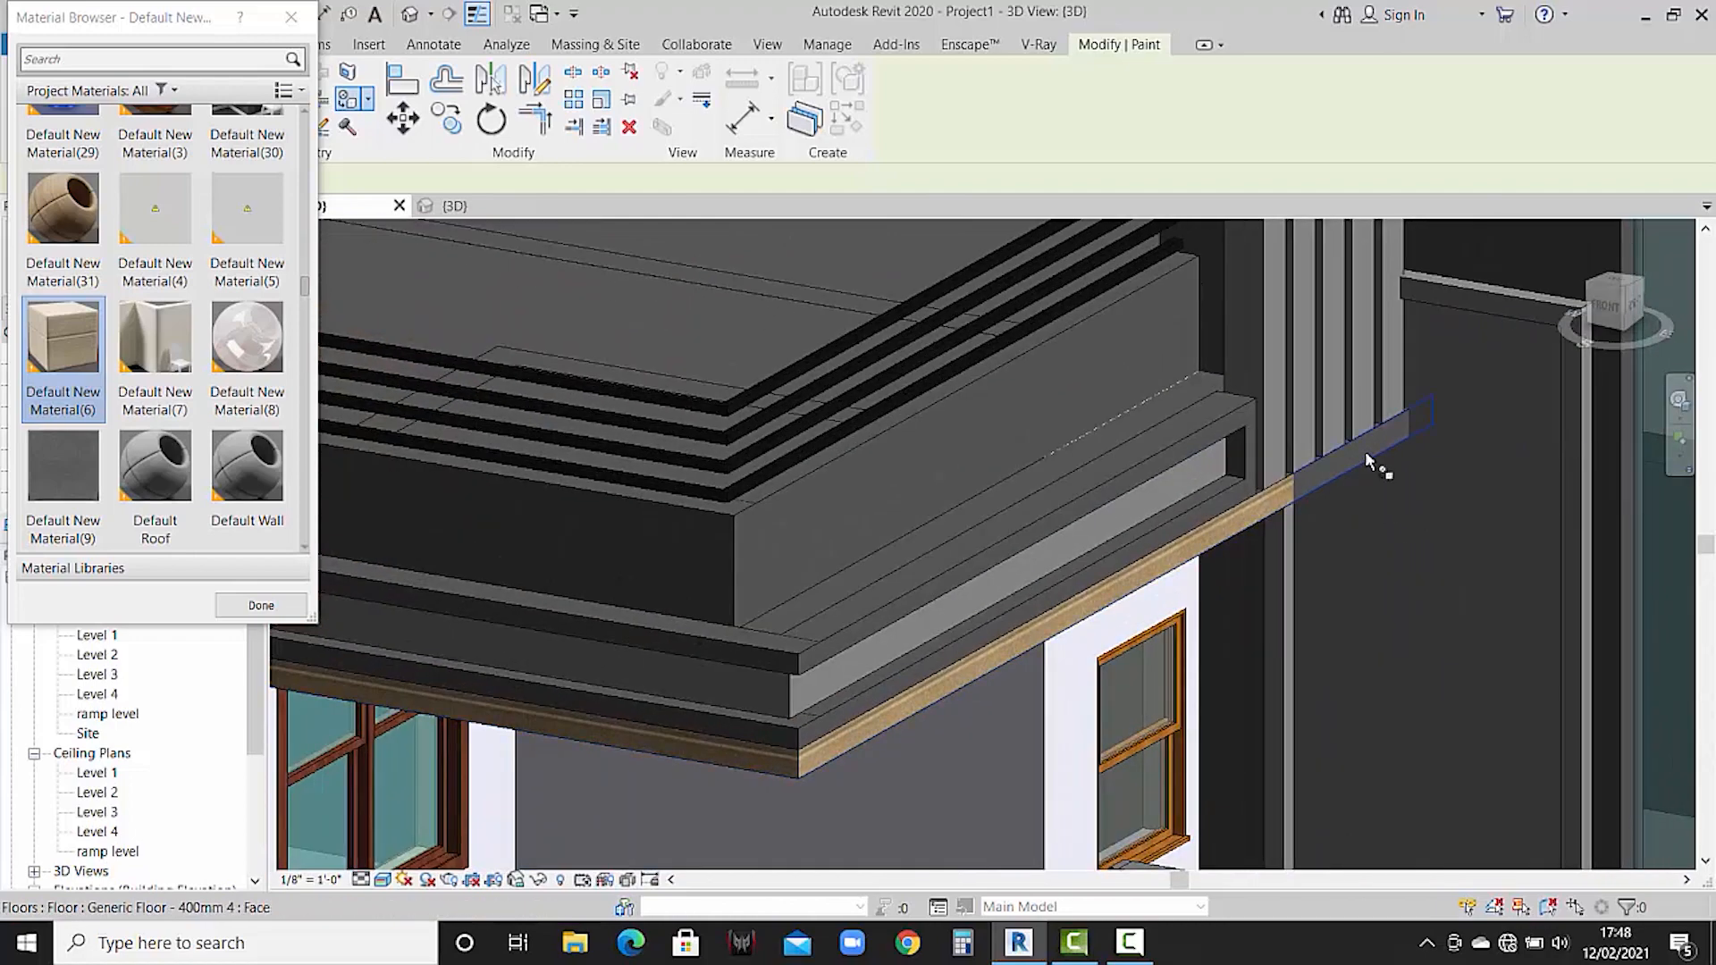
scroll(1310, 507, "down", 3)
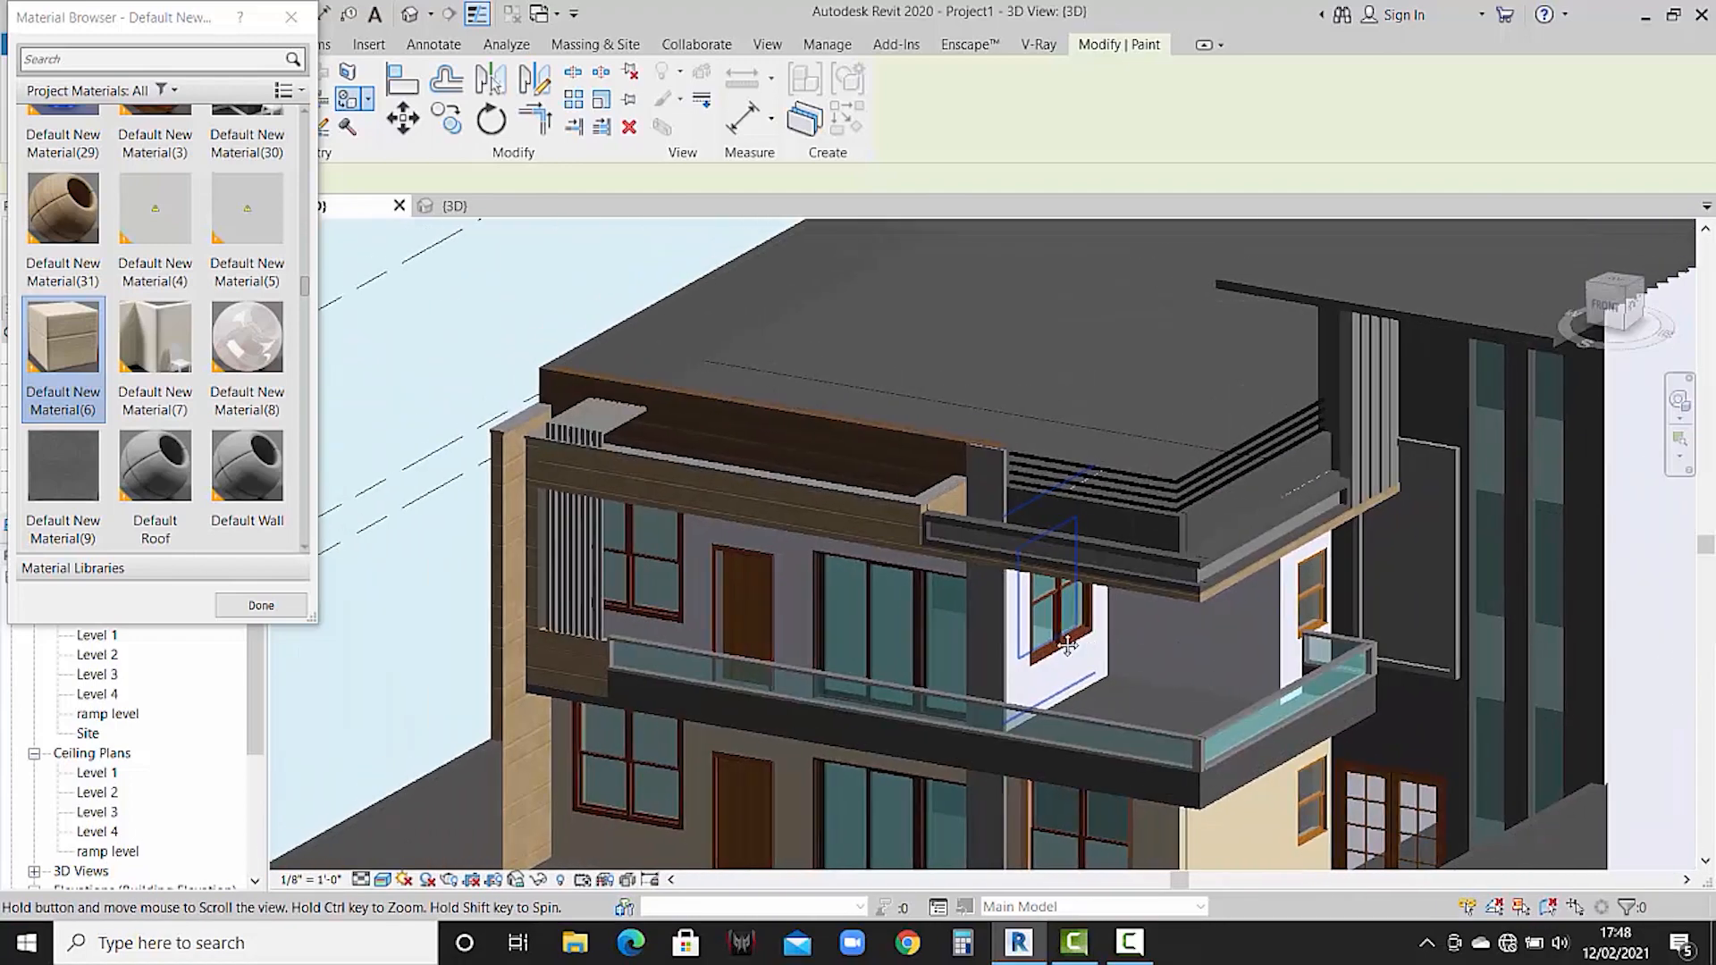
scroll(878, 615, "up", 2)
key("Escape")
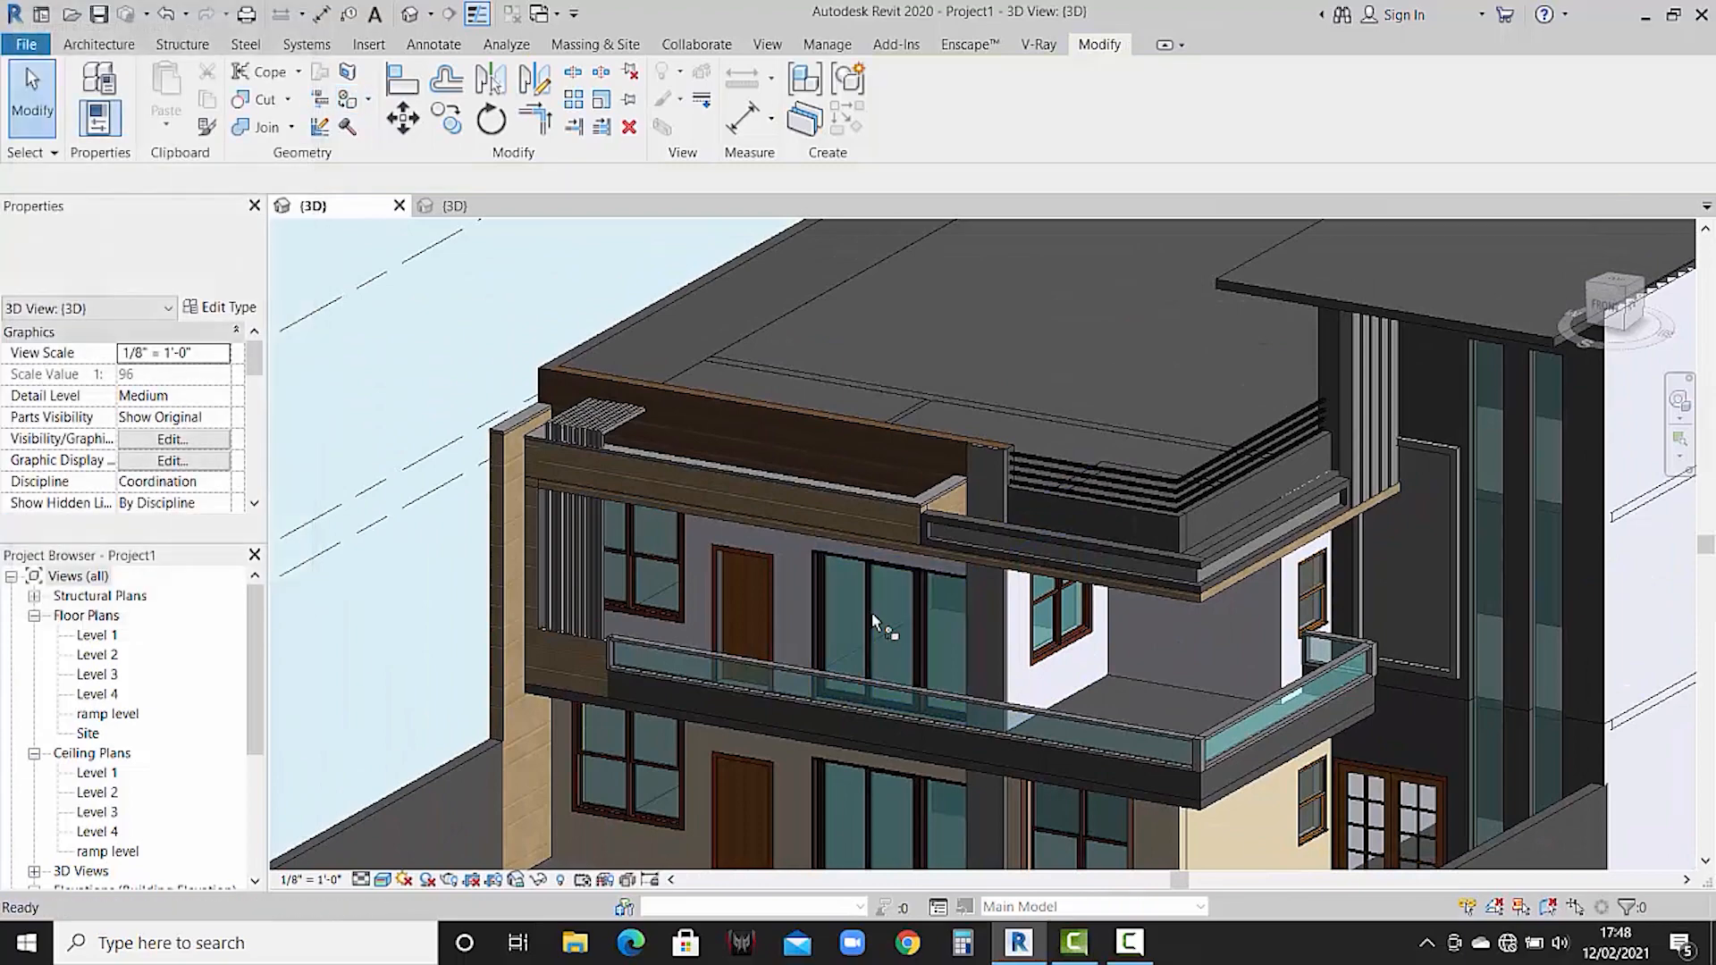
- Open the vertical louver model for in-place editing and select all of its sweeps
scroll(576, 415, "up", 4)
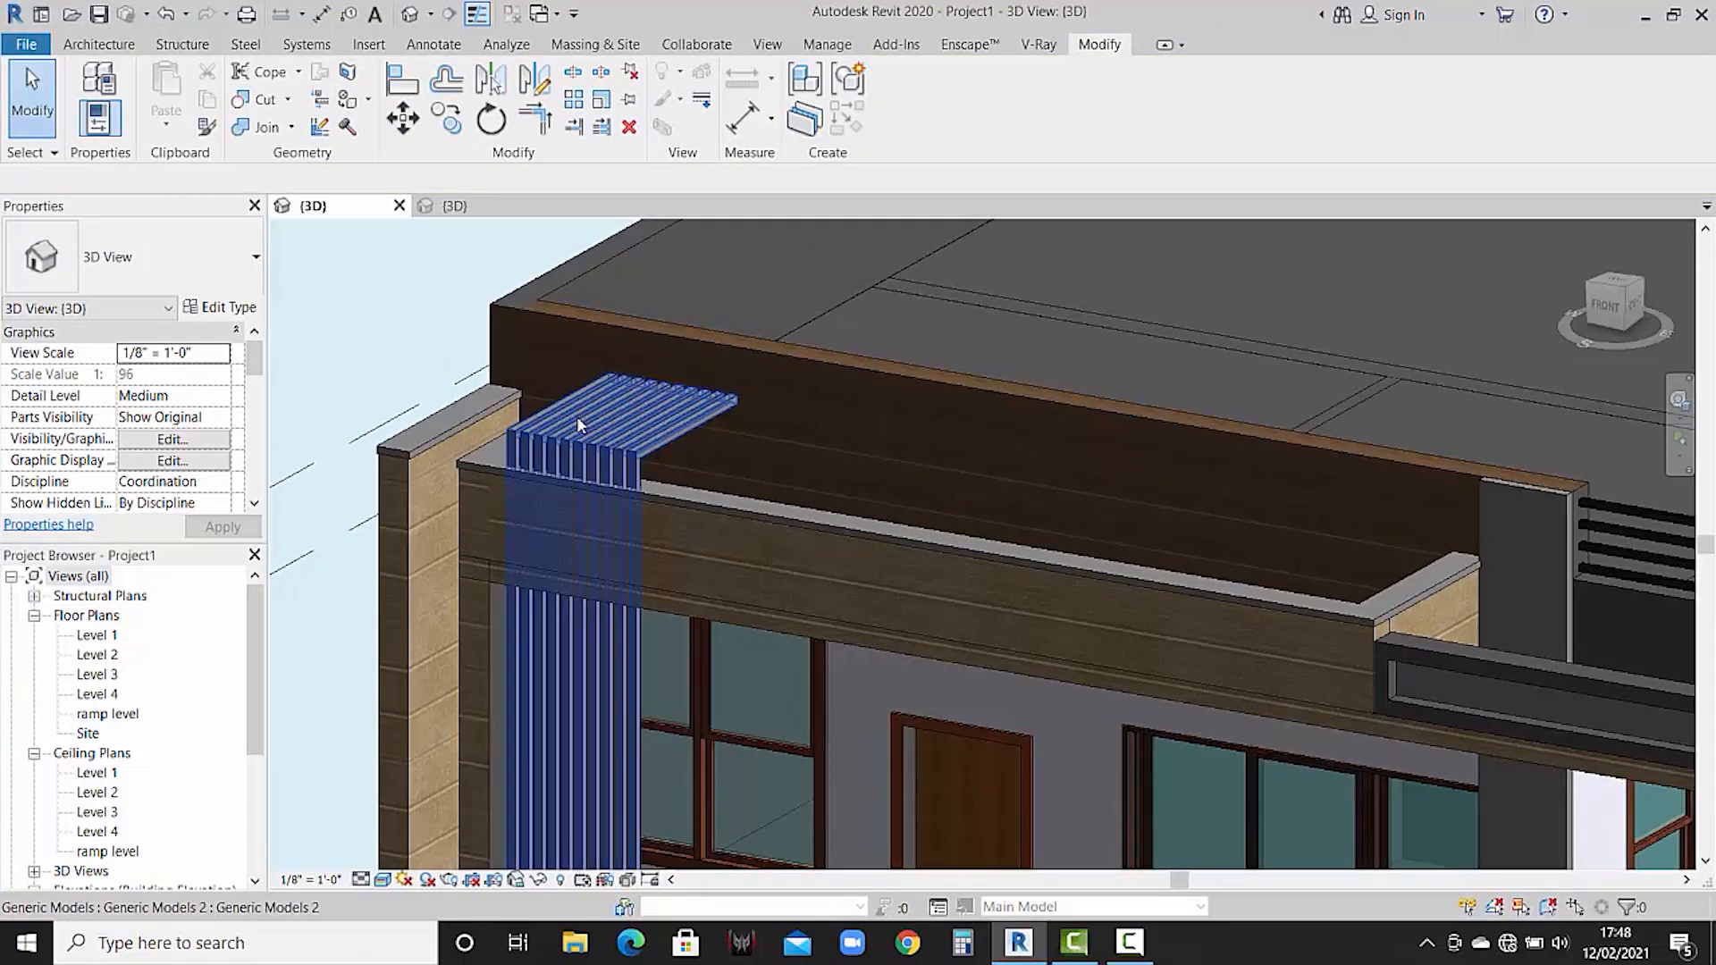
left_click(576, 415)
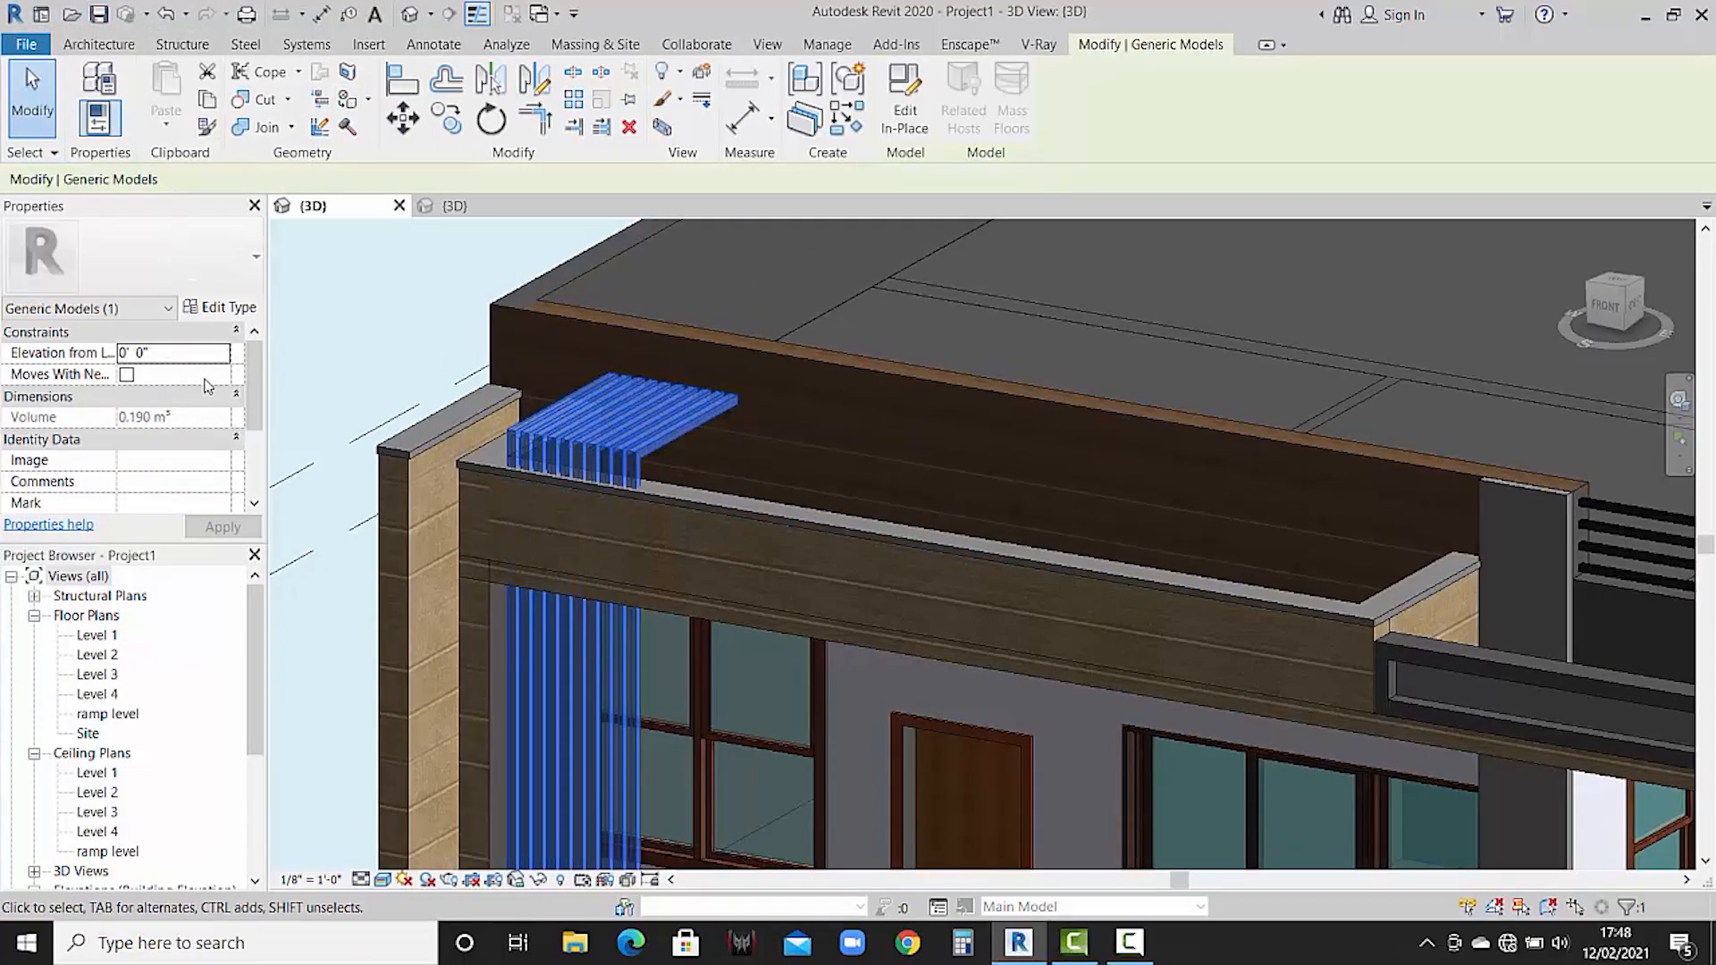
left_click(906, 100)
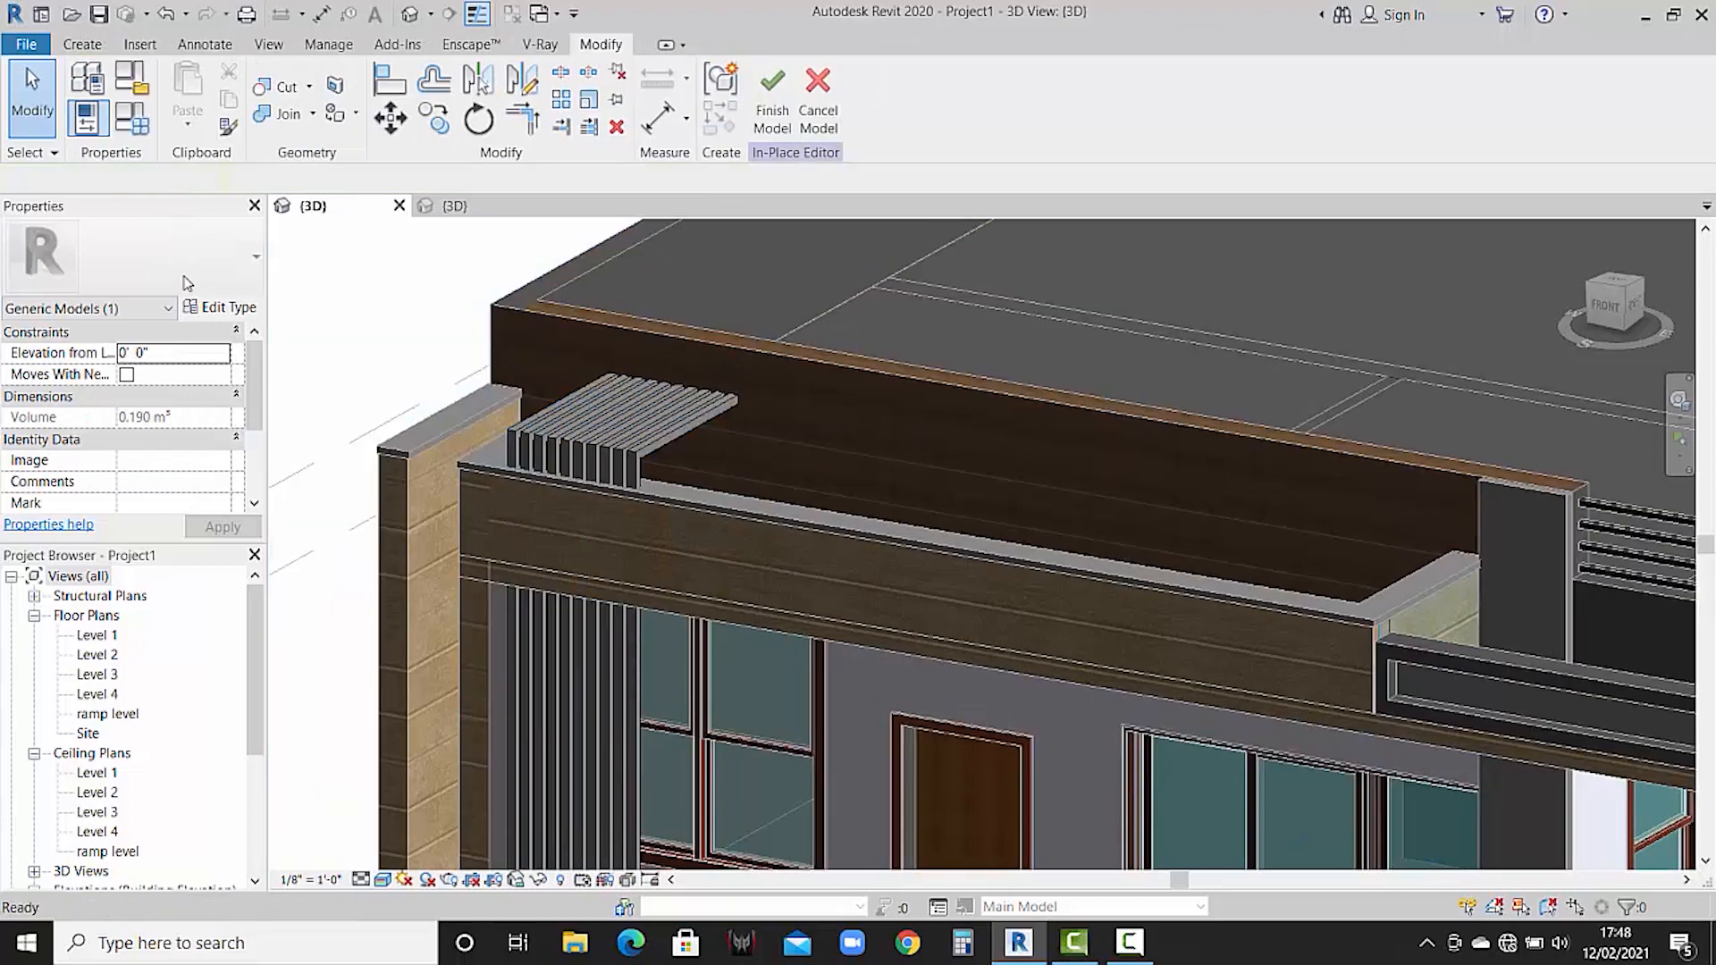
scroll(198, 430, "down", 2)
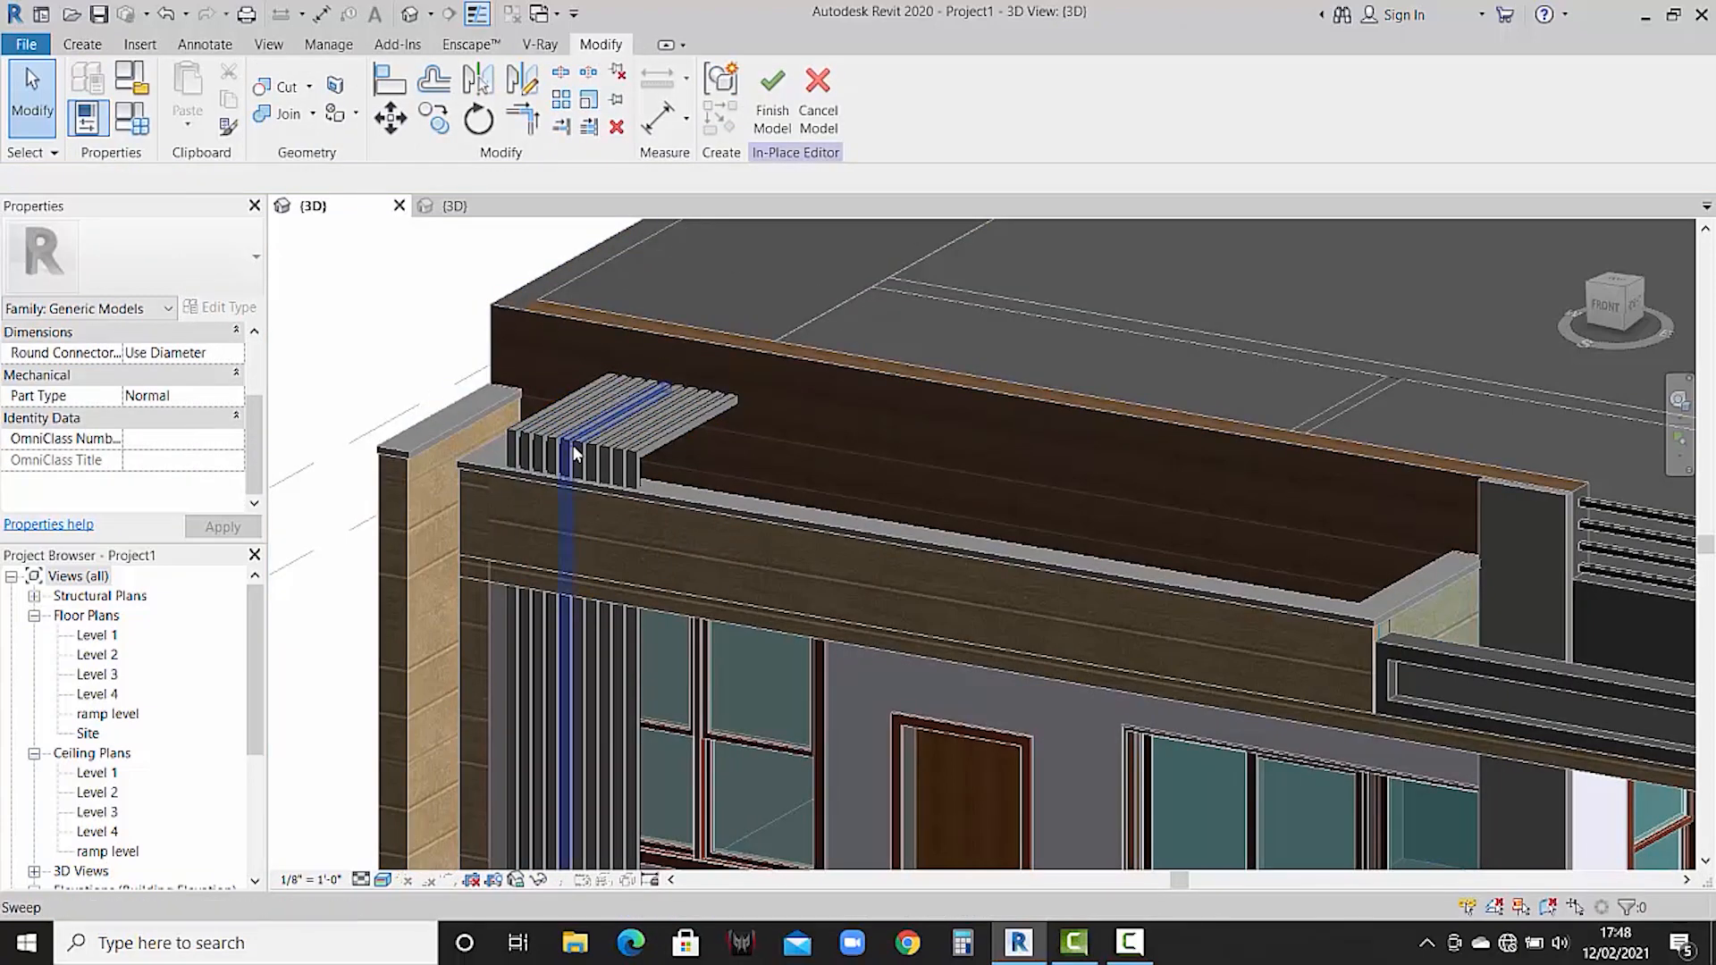
left_click(640, 429)
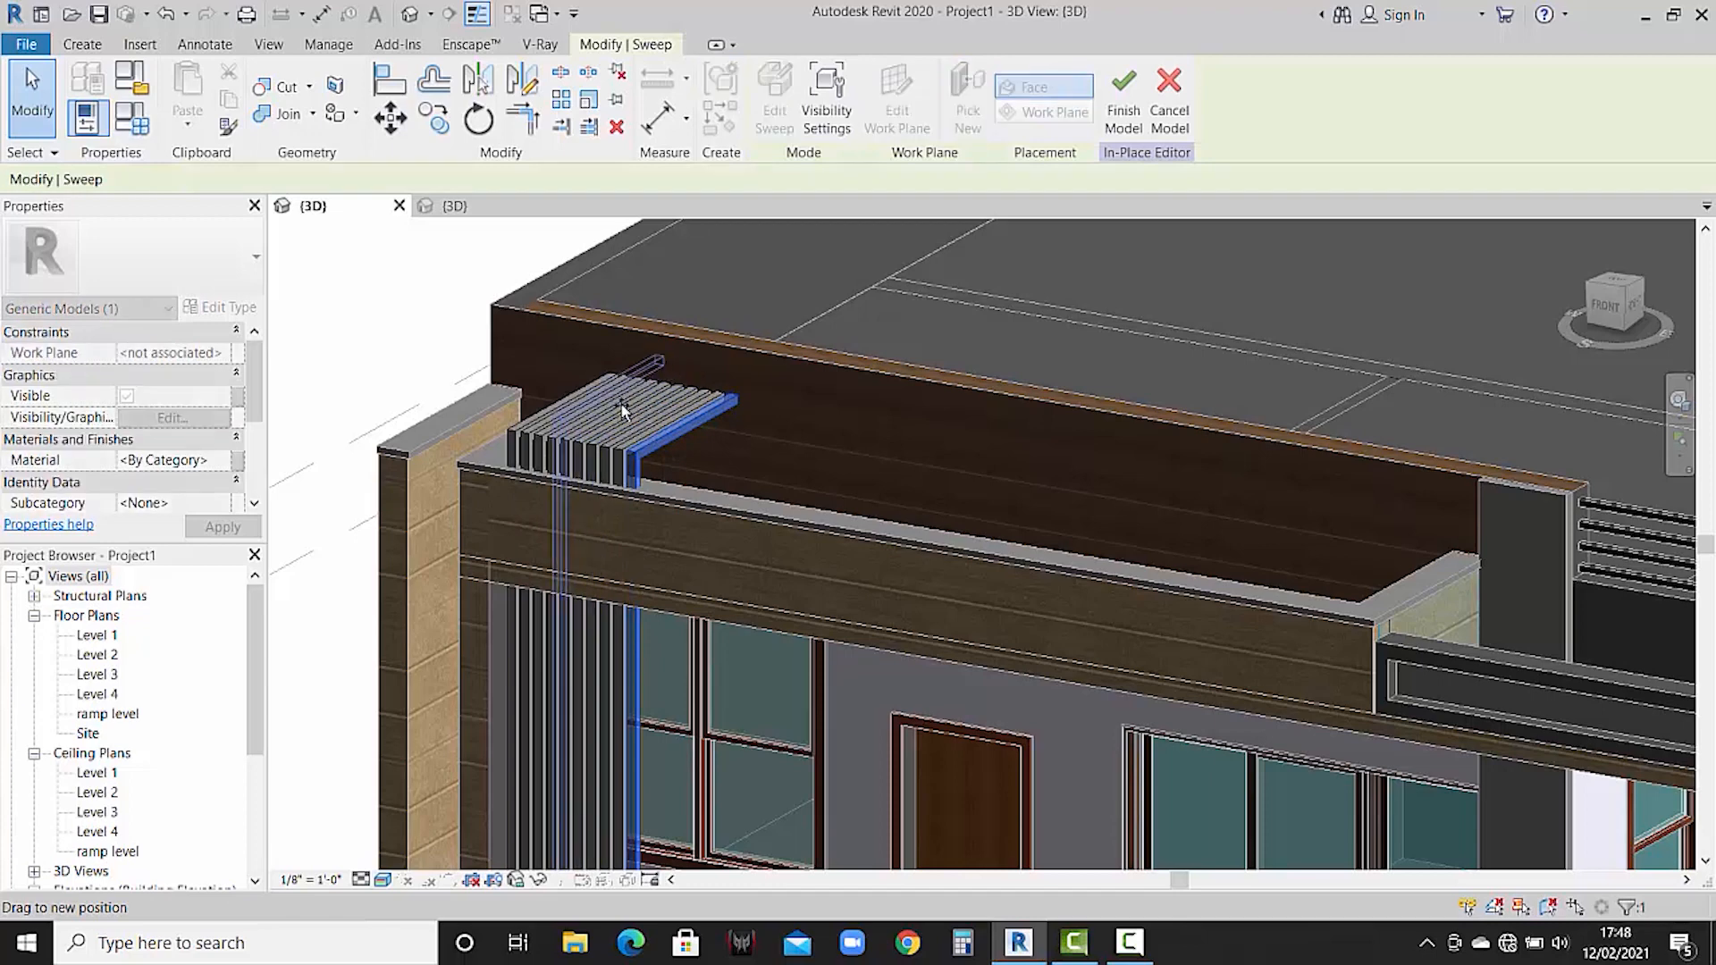
left_click_drag(635, 418, 637, 419)
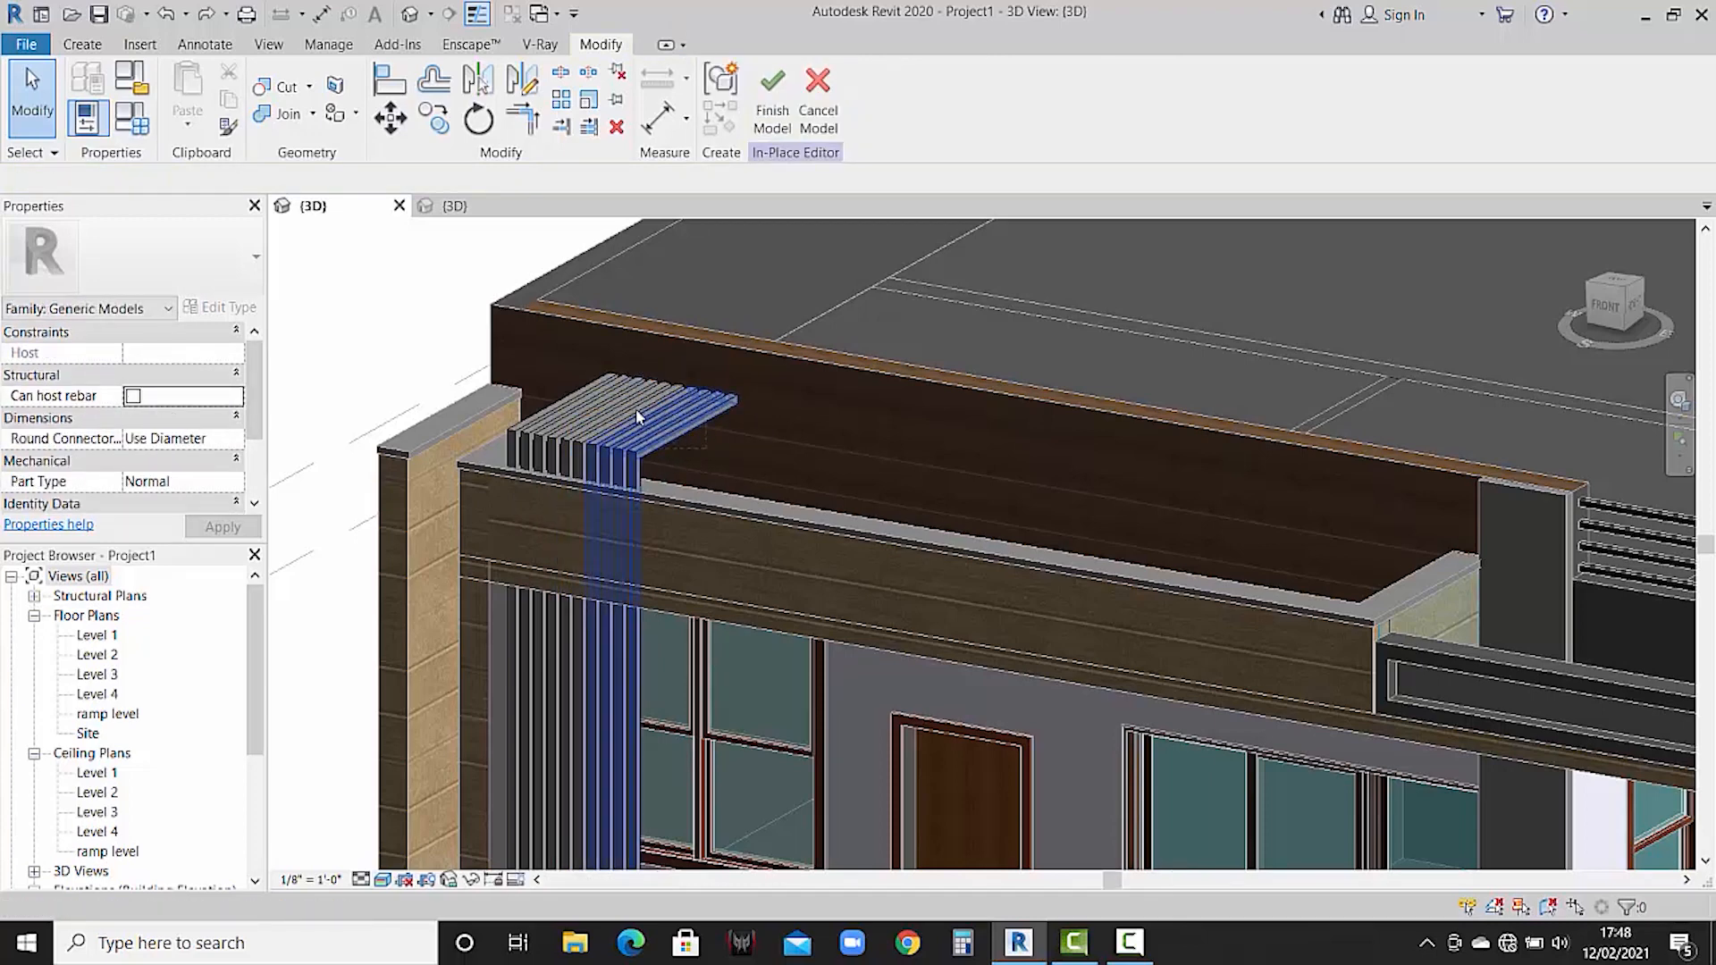
left_click(596, 395)
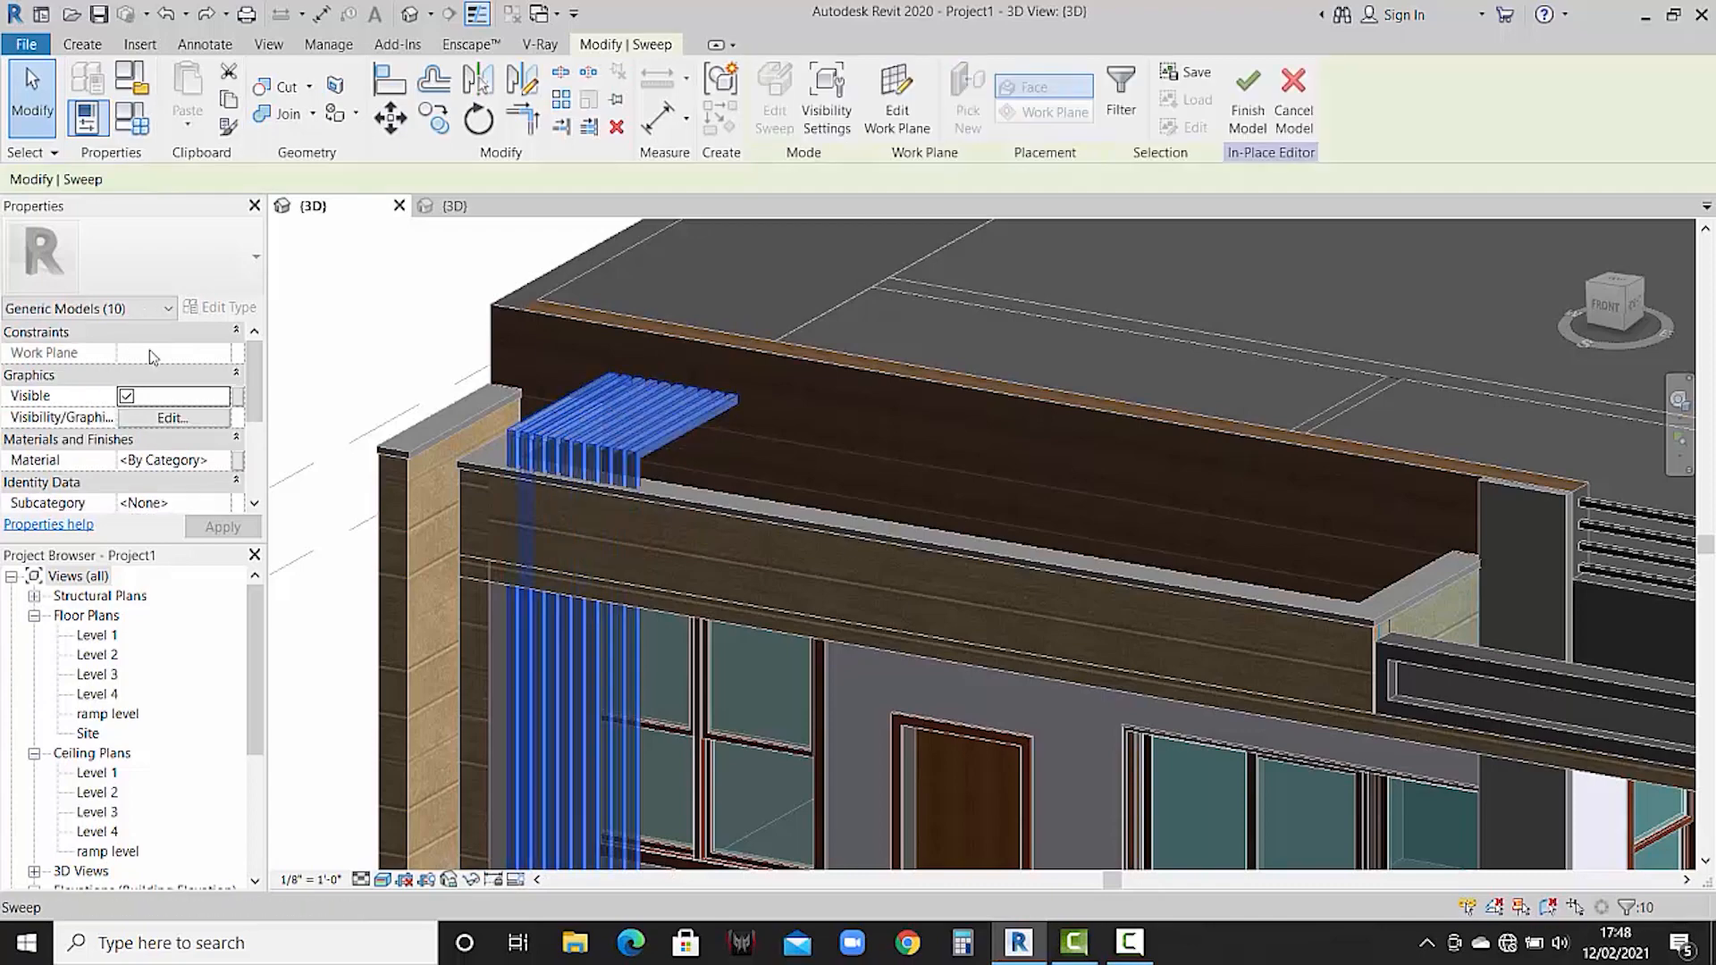
- Assign the Metal - Stainless Steel,Polished material to the selected louver sweeps and finish the in-place model
left_click(224, 461)
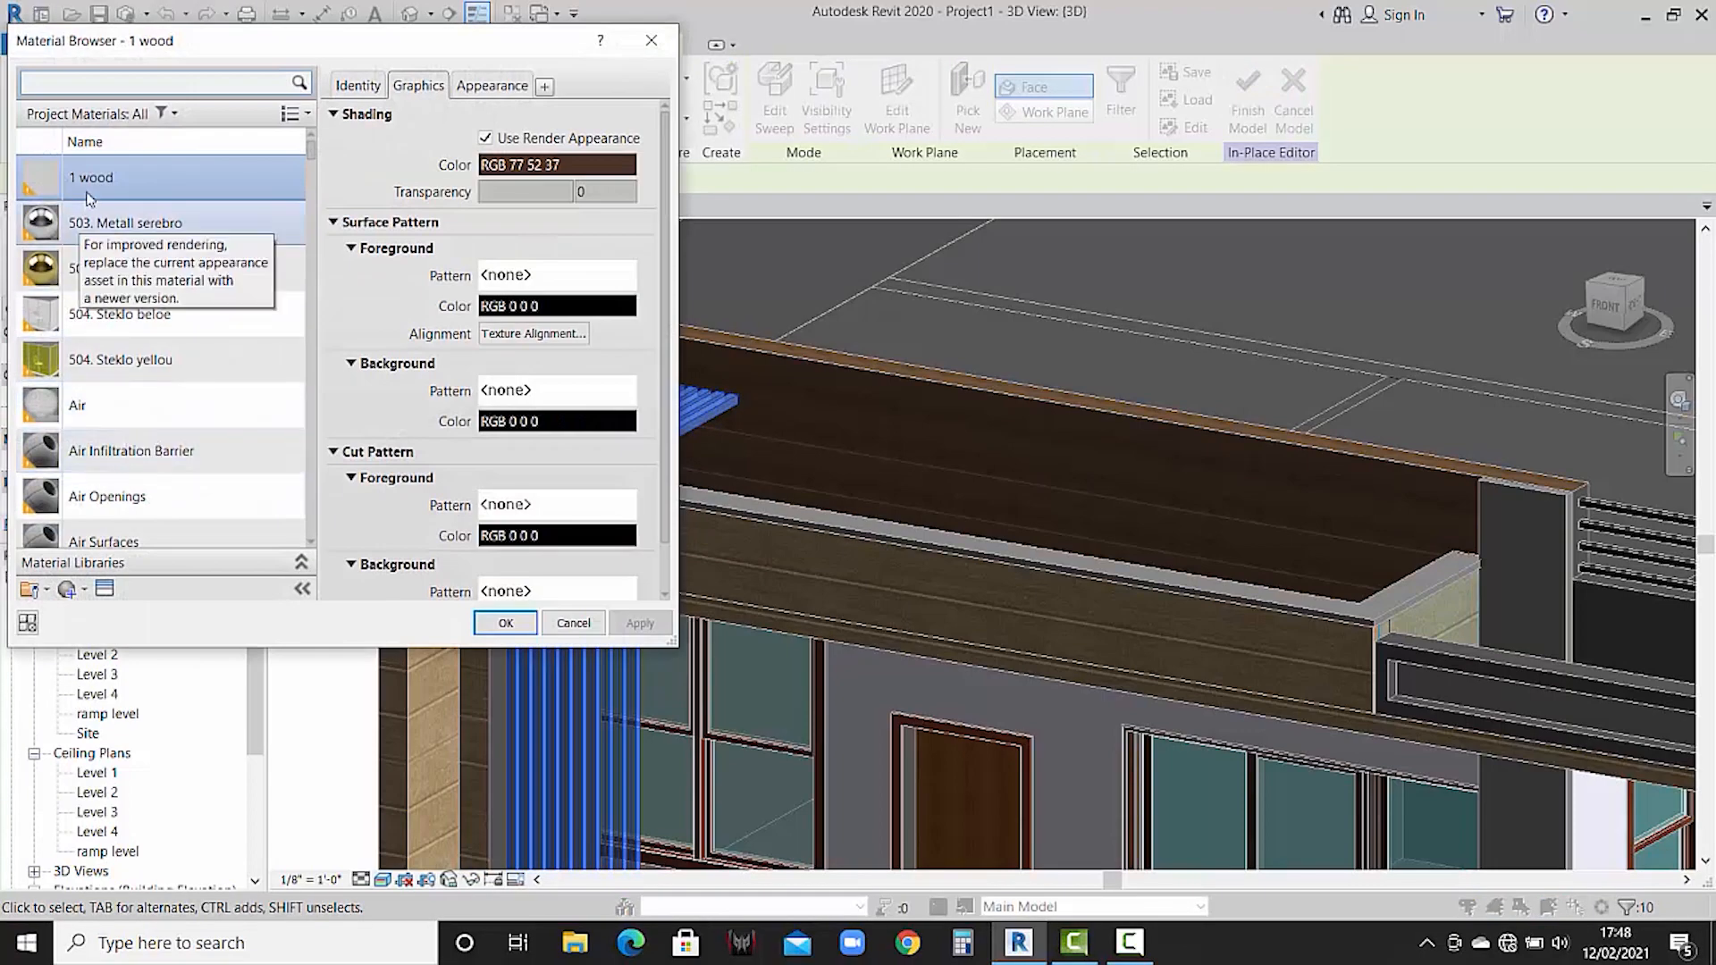
left_click(86, 80)
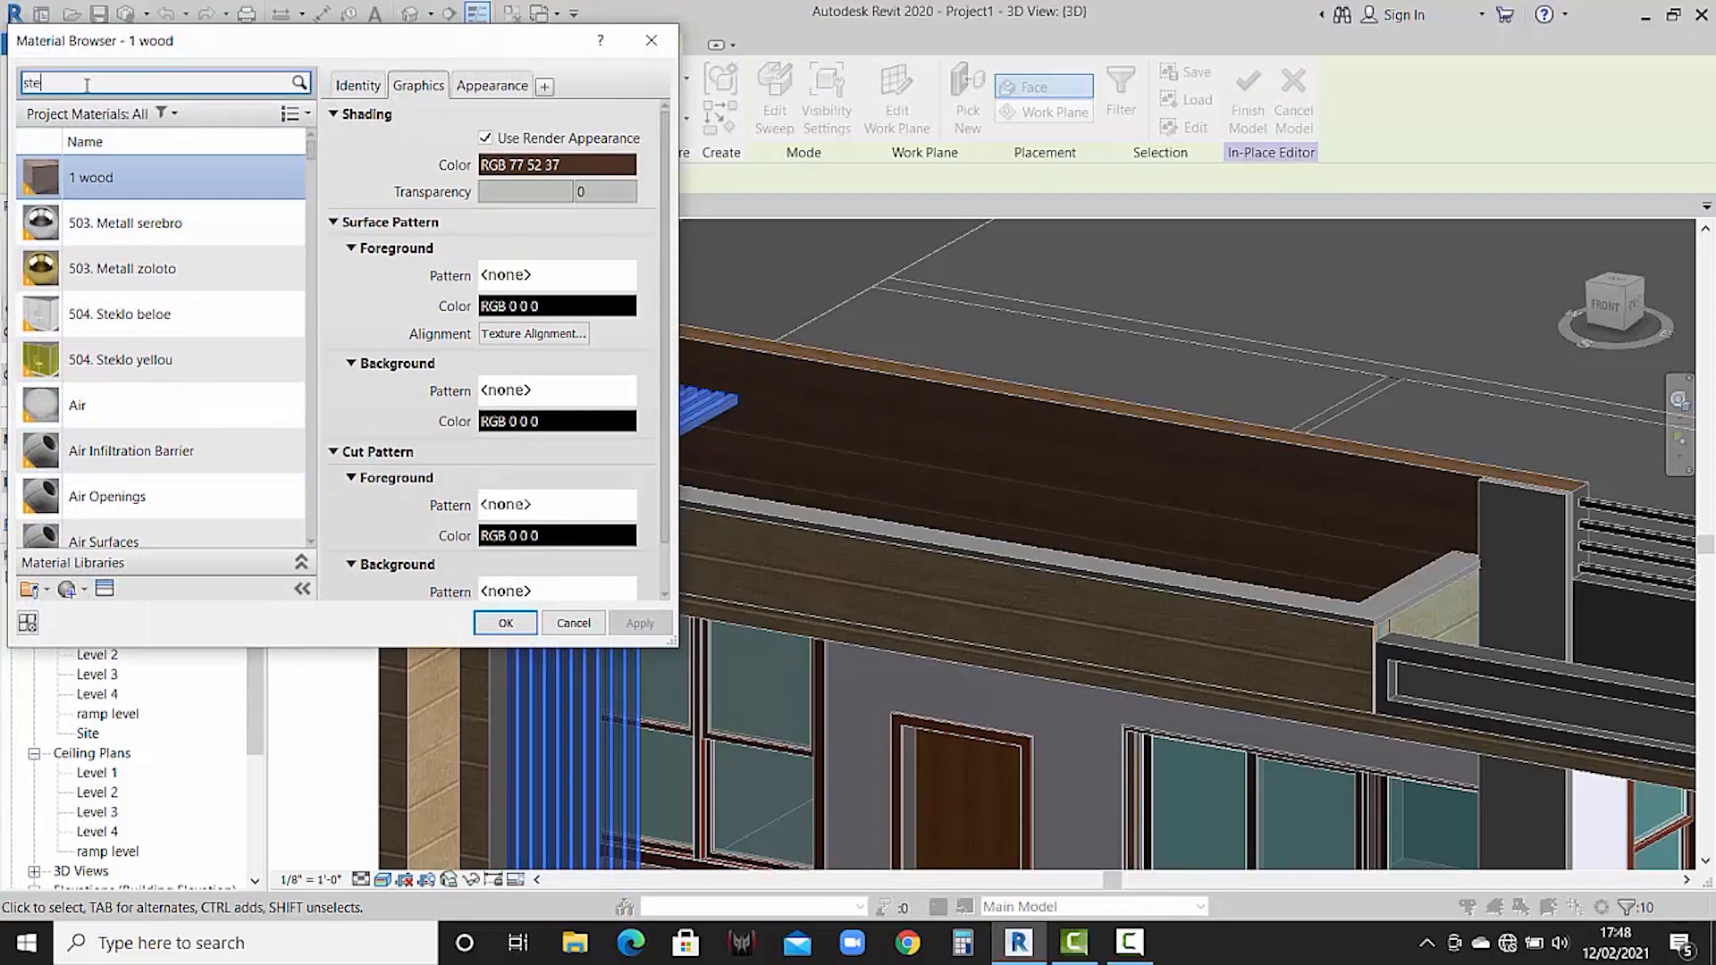
type("steel")
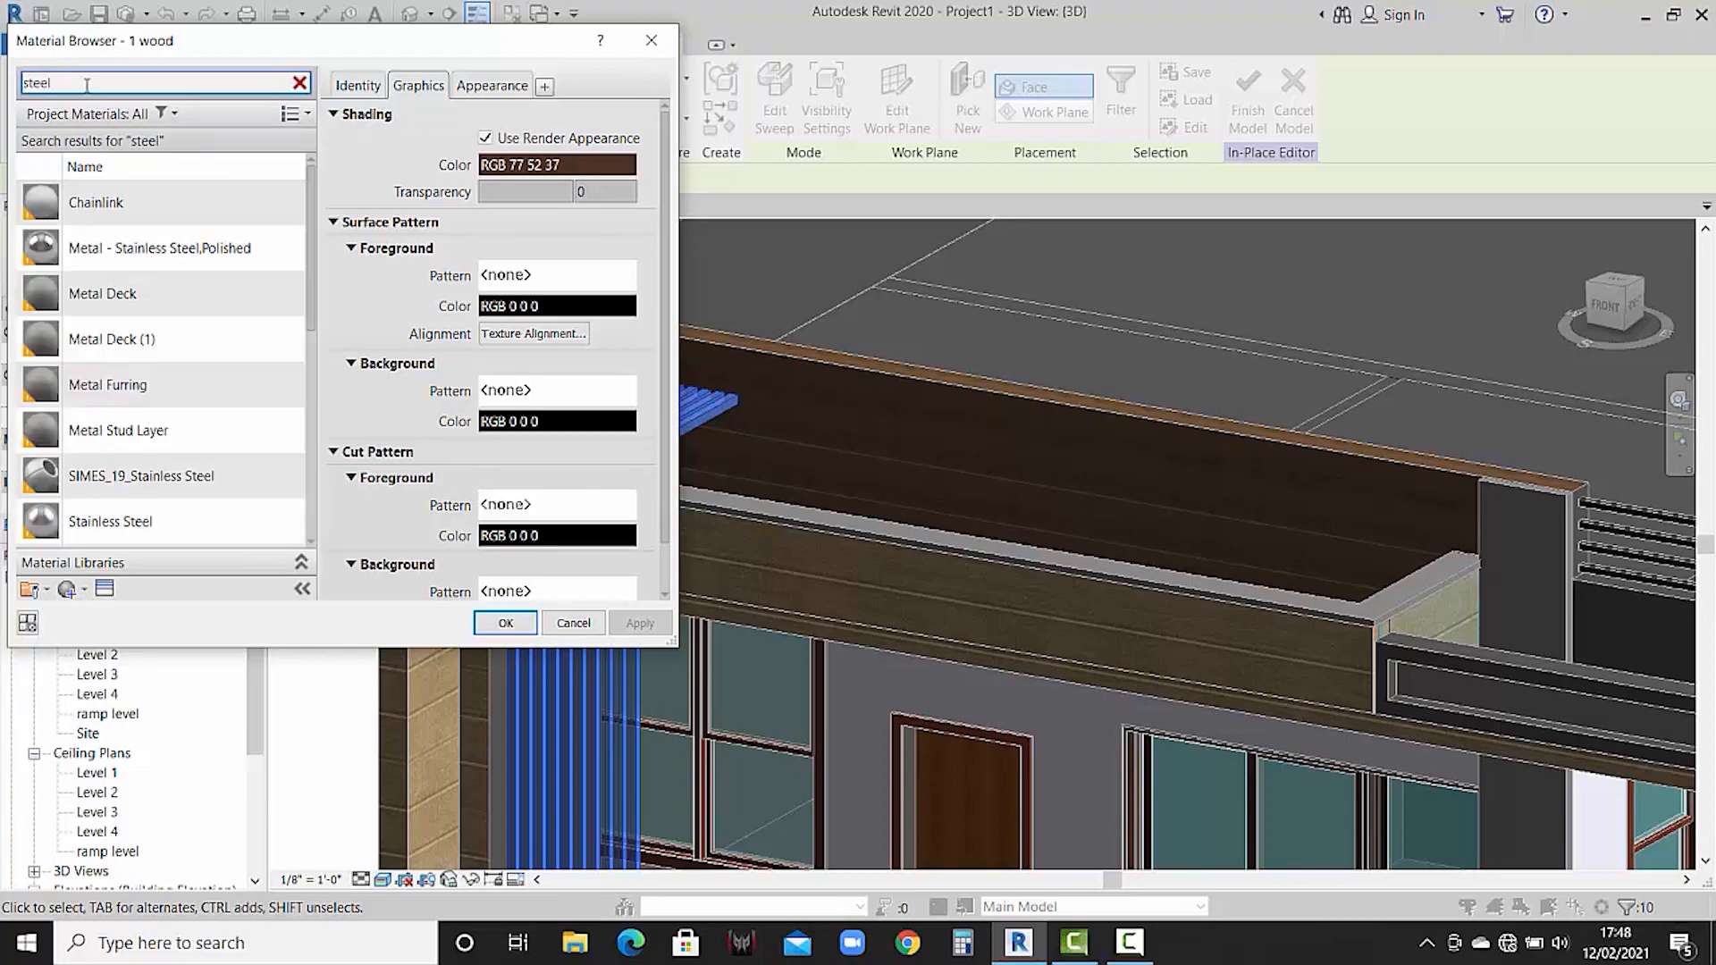
left_click(108, 247)
left_click(502, 615)
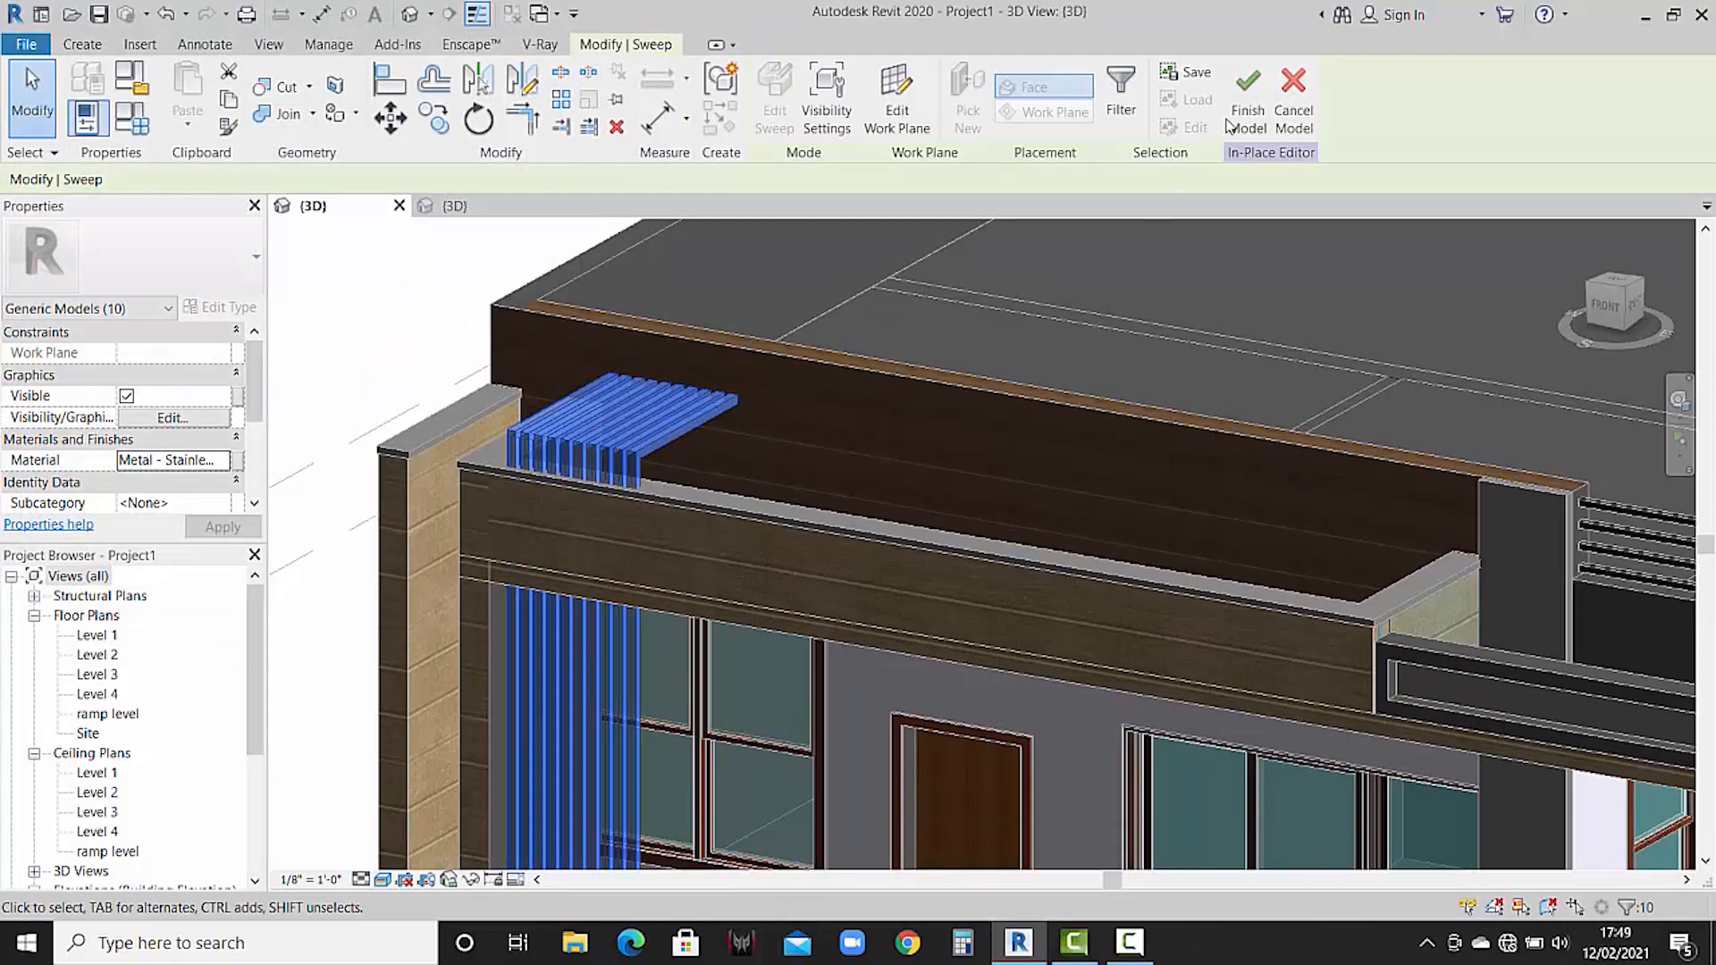
left_click(1231, 123)
- Compare Project1's upper-floor front with the pillar, parapet and balcony finishes in the reference project and return to Project1
scroll(533, 399, "down", 2)
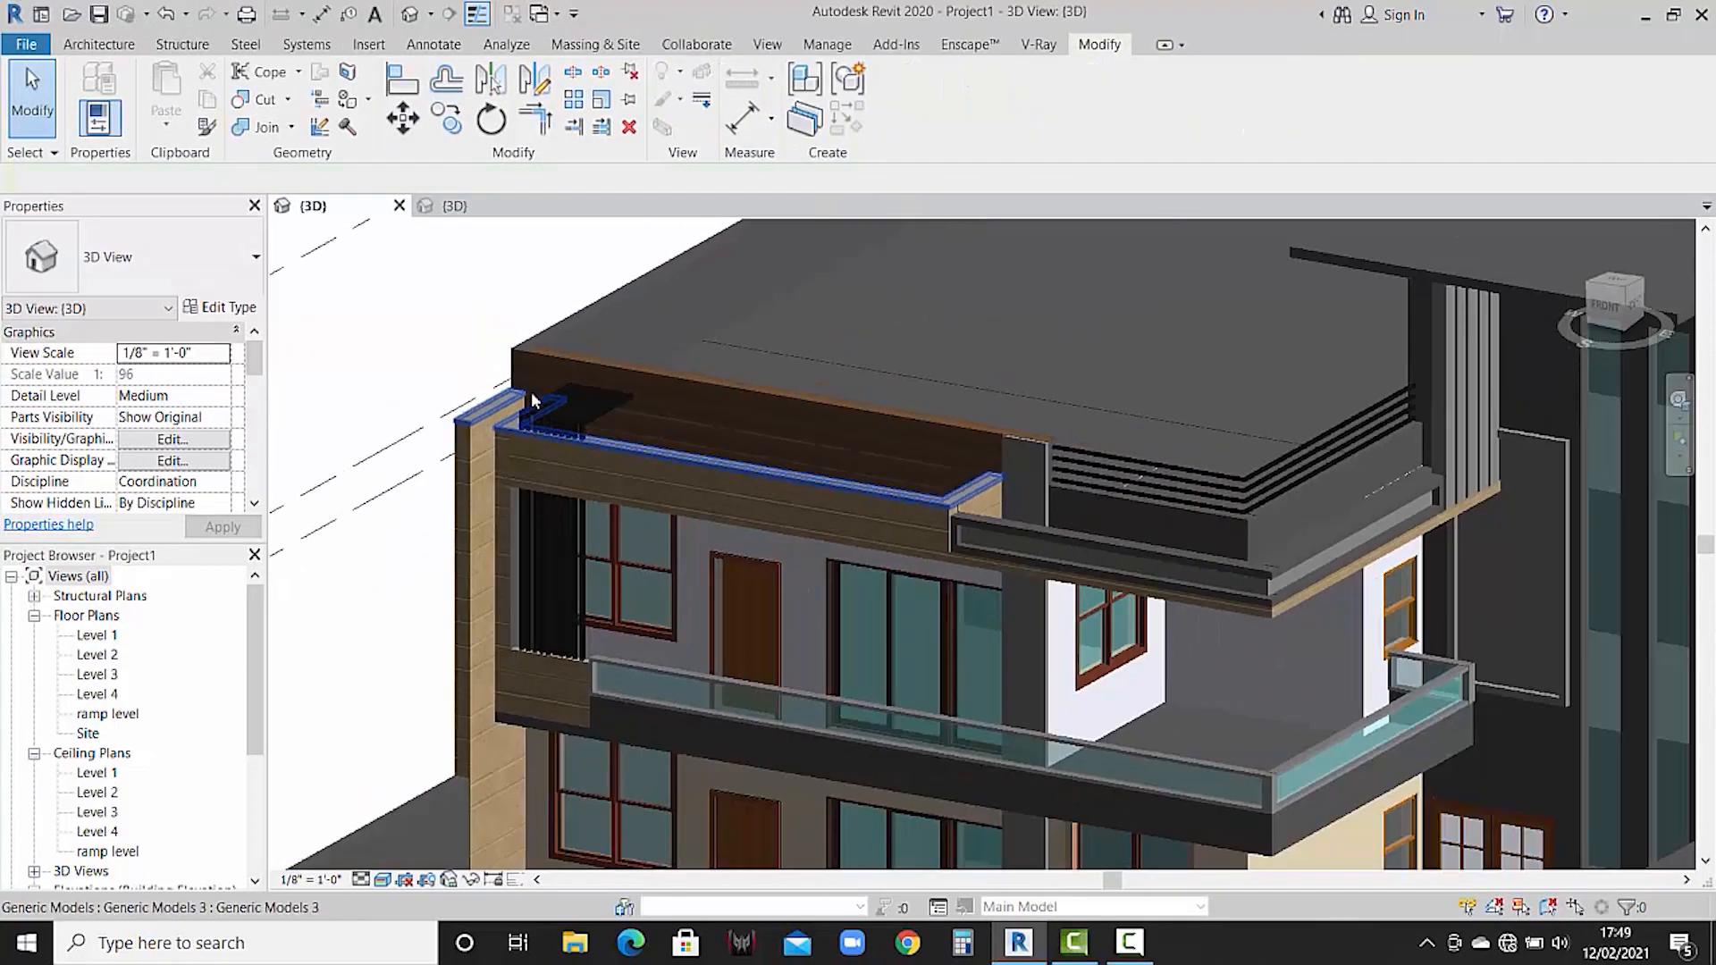
scroll(534, 401, "down", 1)
middle_click_drag(634, 474, 605, 481)
middle_click_drag(786, 678, 766, 613)
scroll(1051, 653, "up", 1)
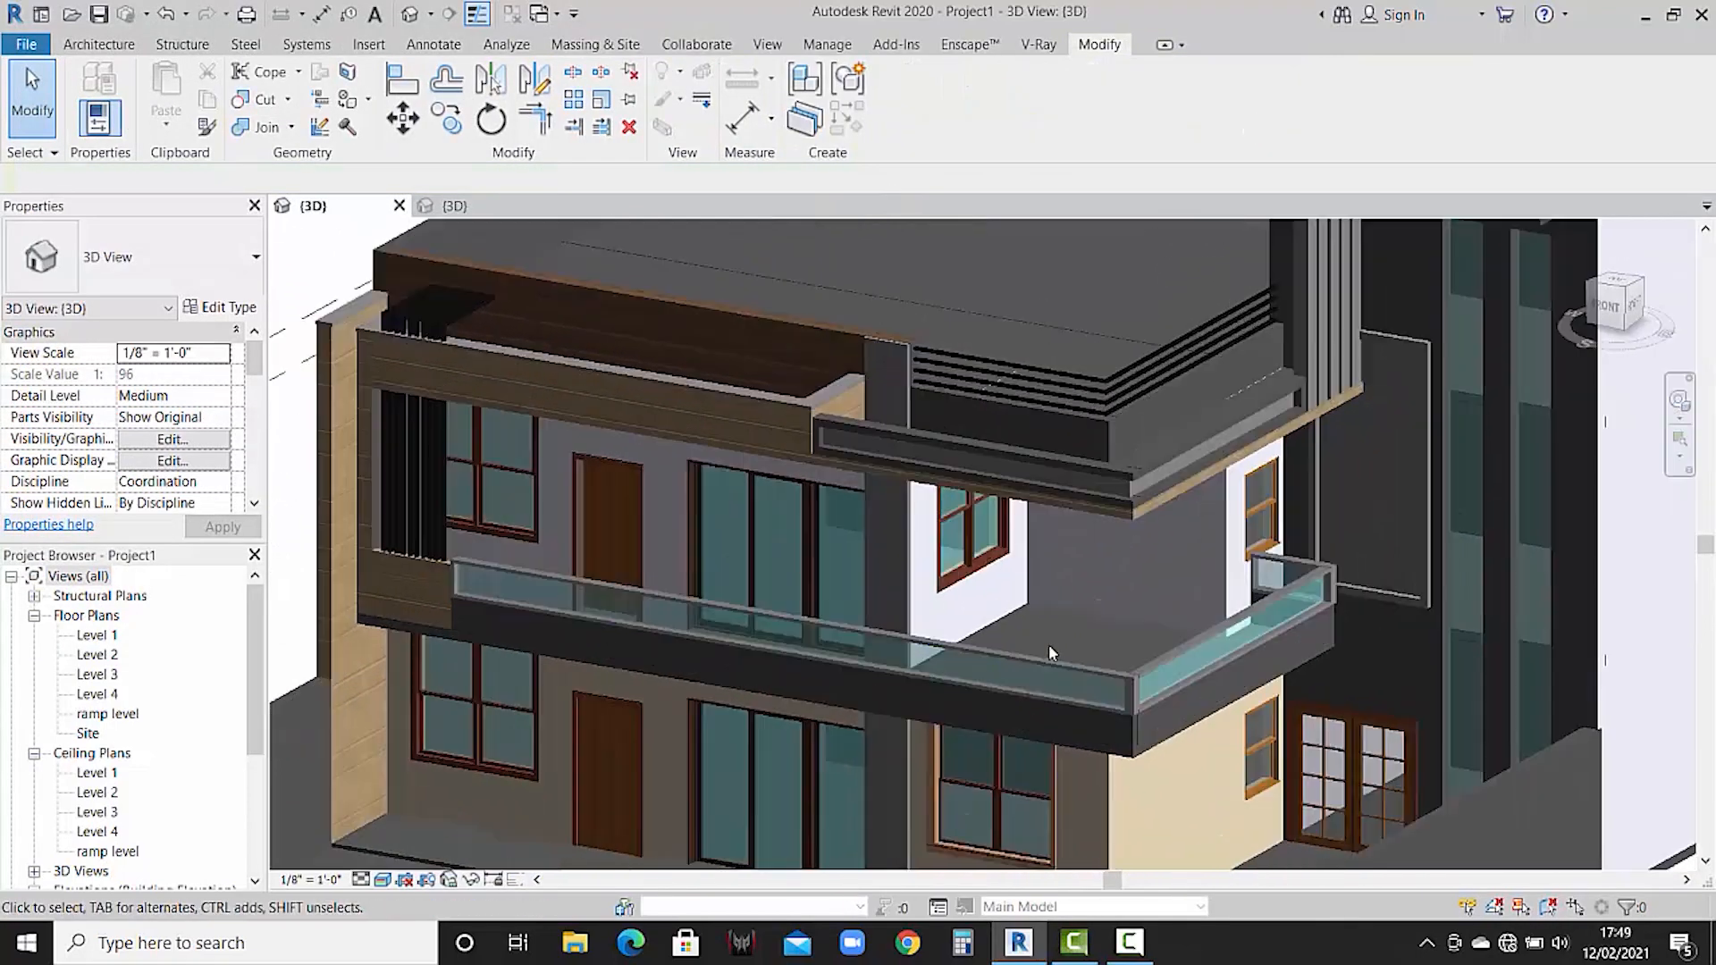
scroll(1051, 653, "up", 2)
middle_click_drag(1055, 657, 1078, 649)
left_click(491, 207)
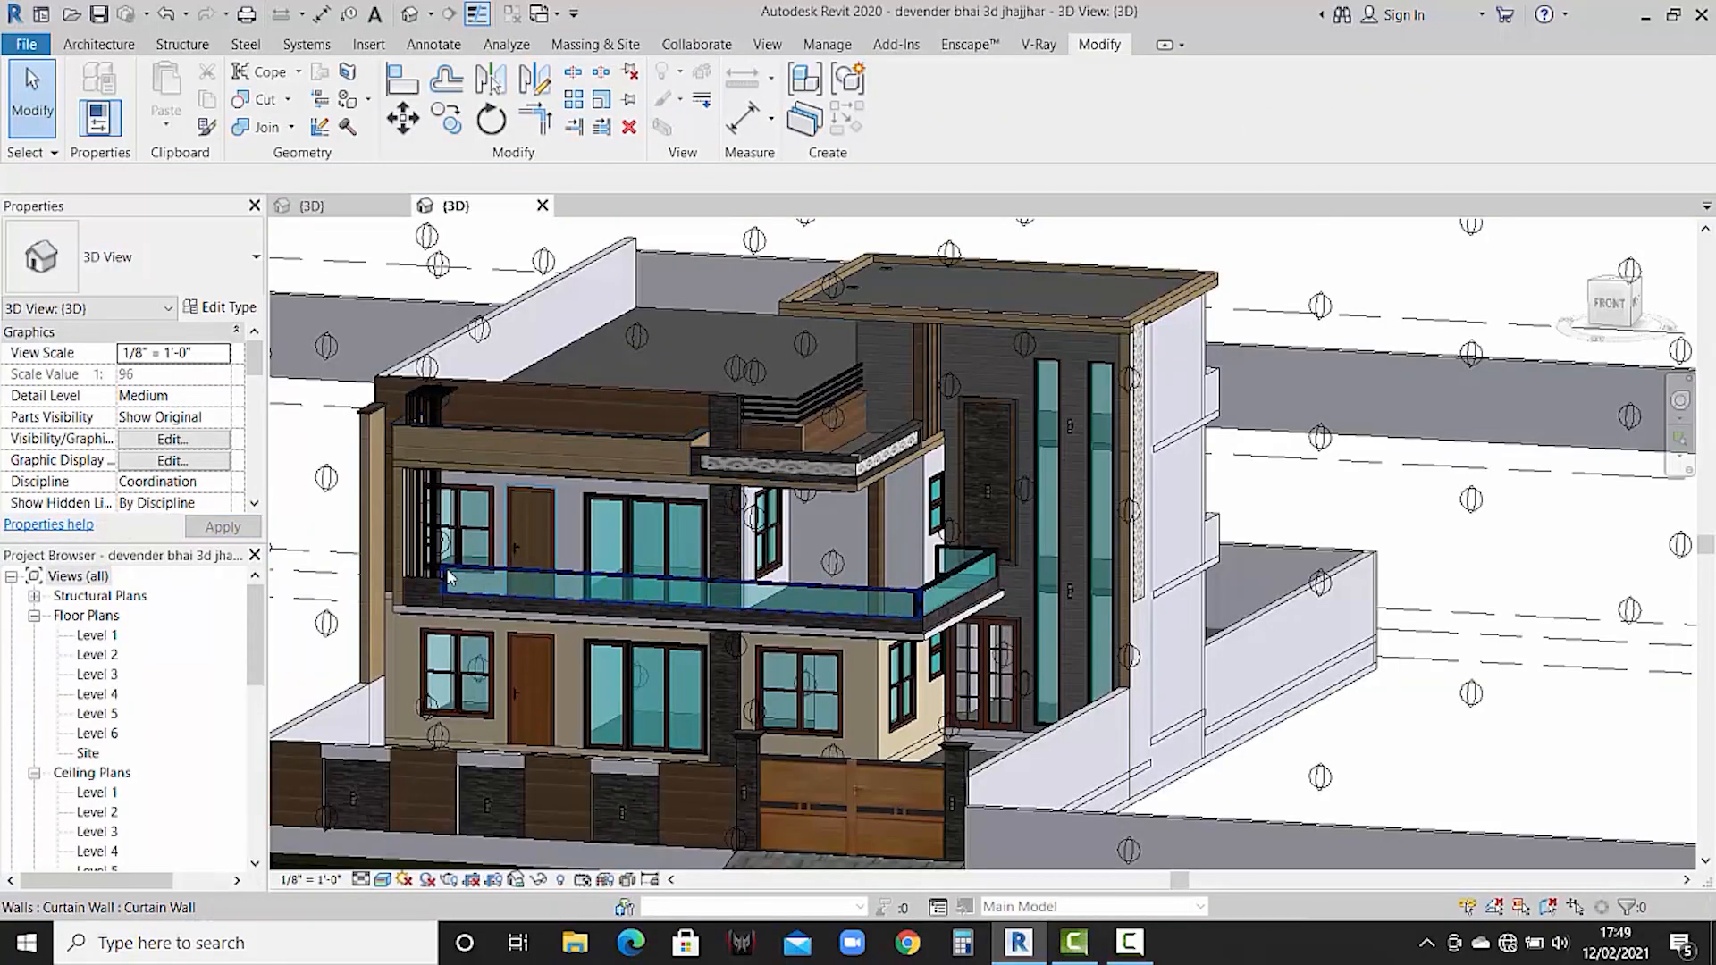
scroll(761, 444, "up", 3)
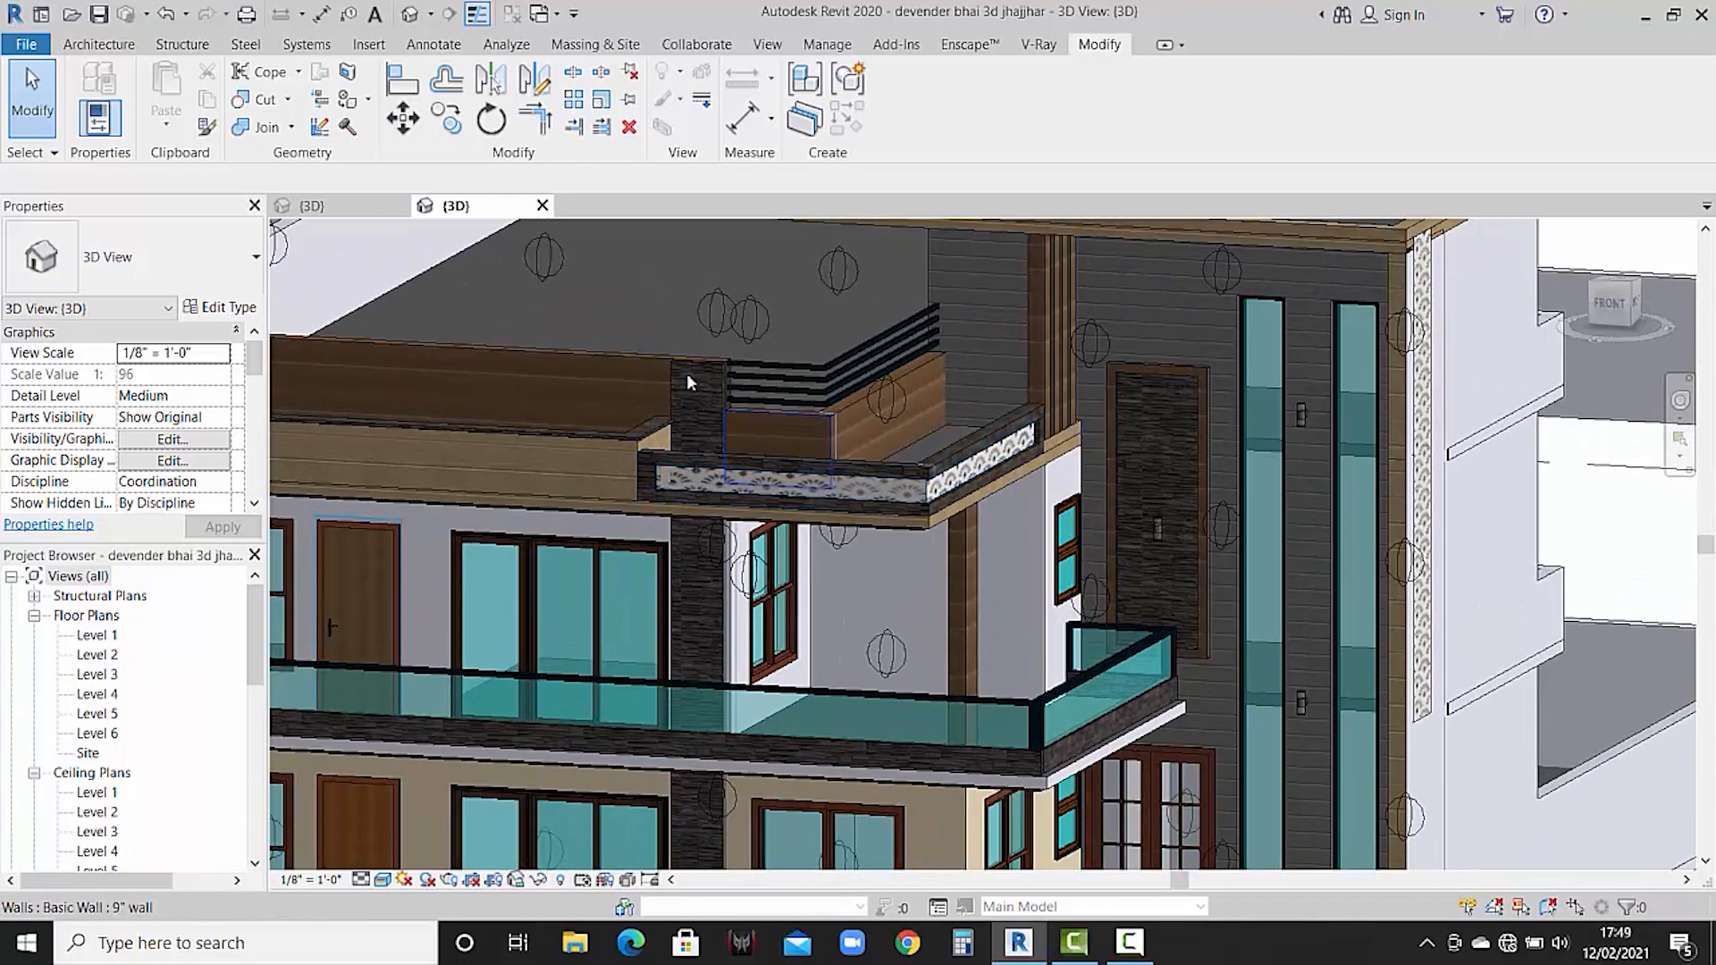
left_click(343, 209)
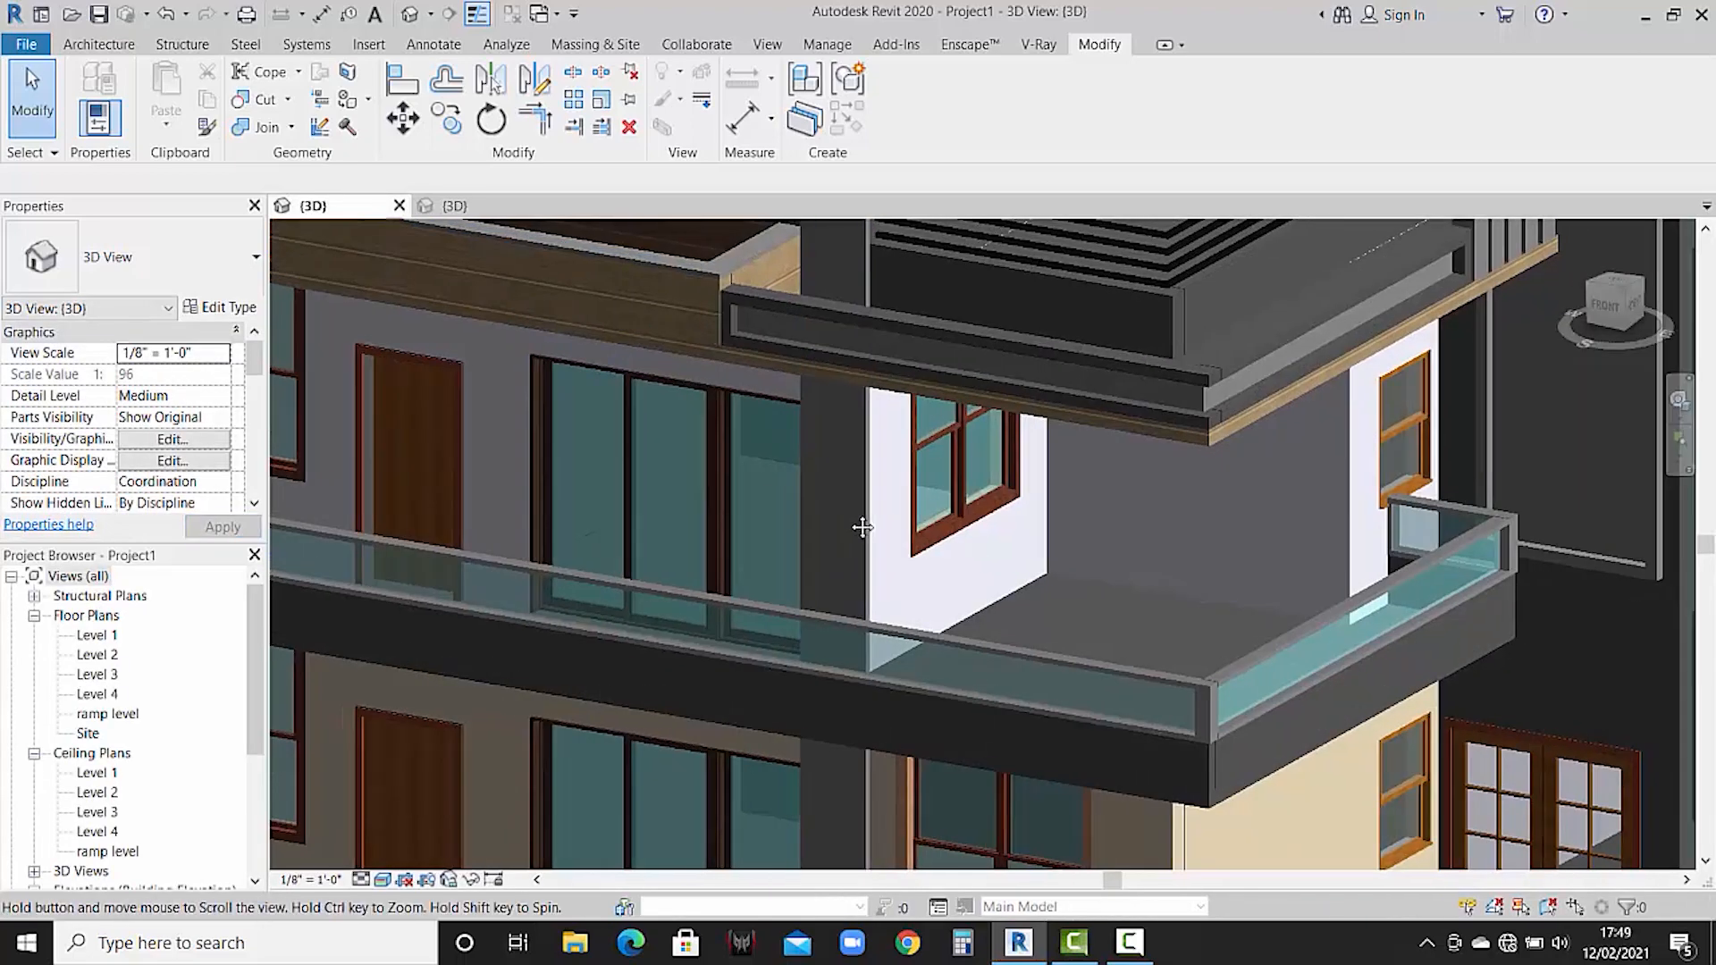
left_click(369, 101)
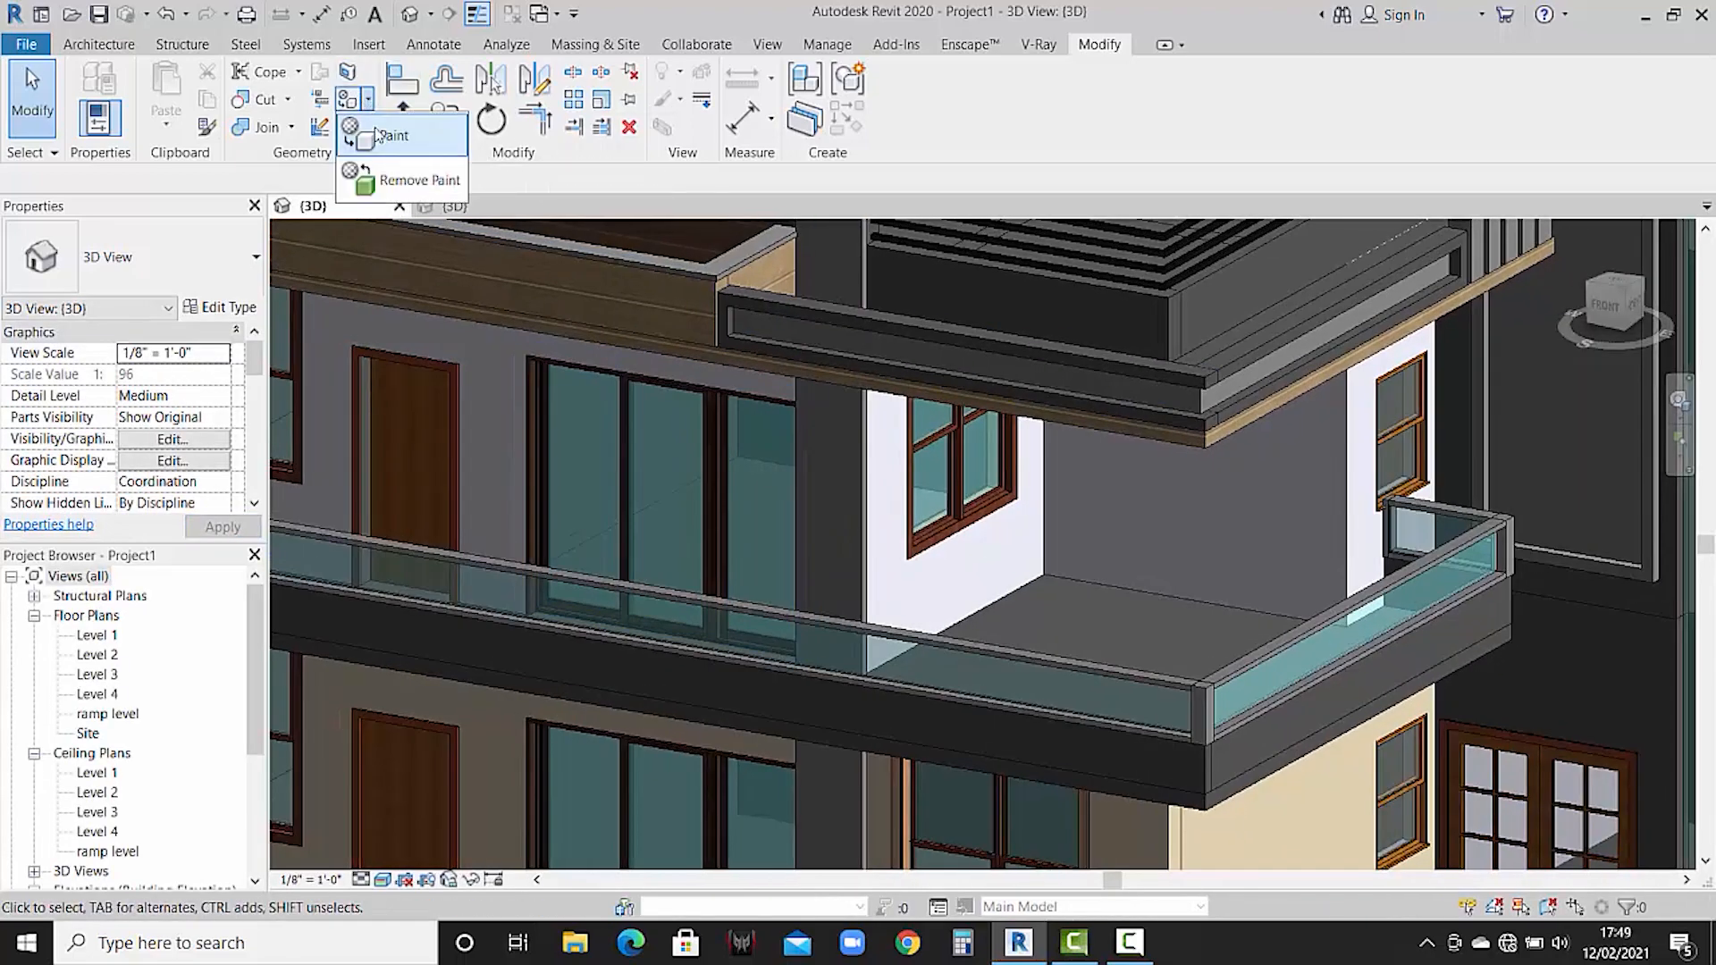
left_click(384, 134)
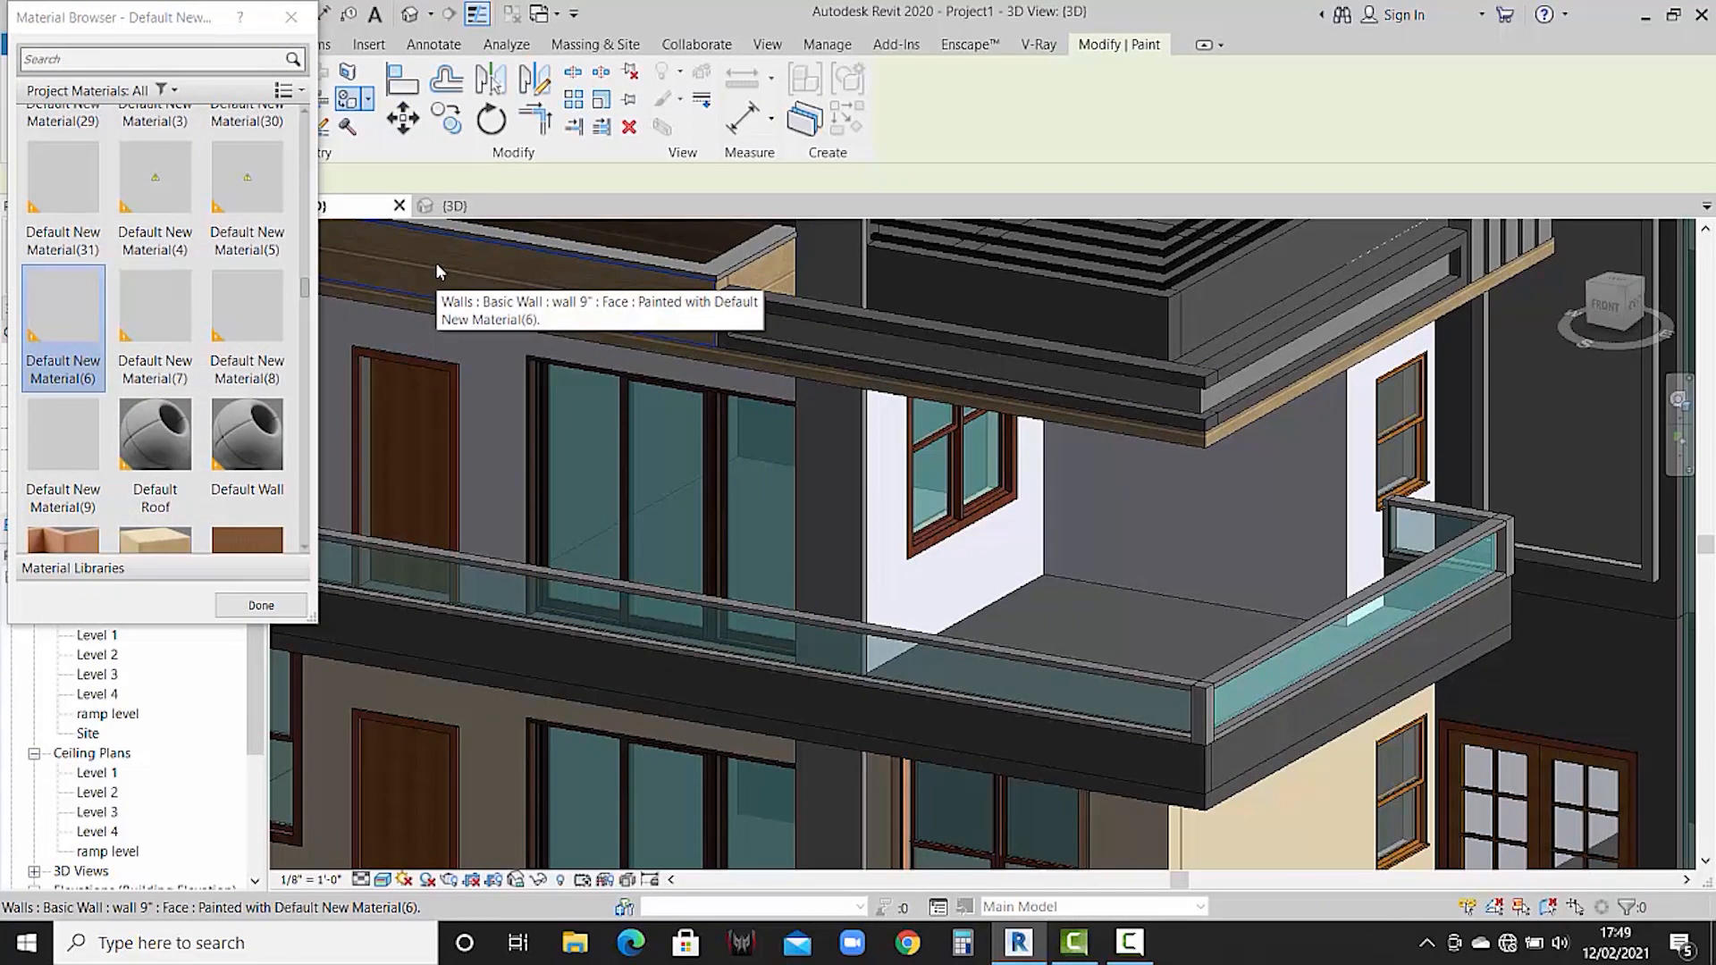
scroll(247, 527, "down", 1)
left_click(259, 606)
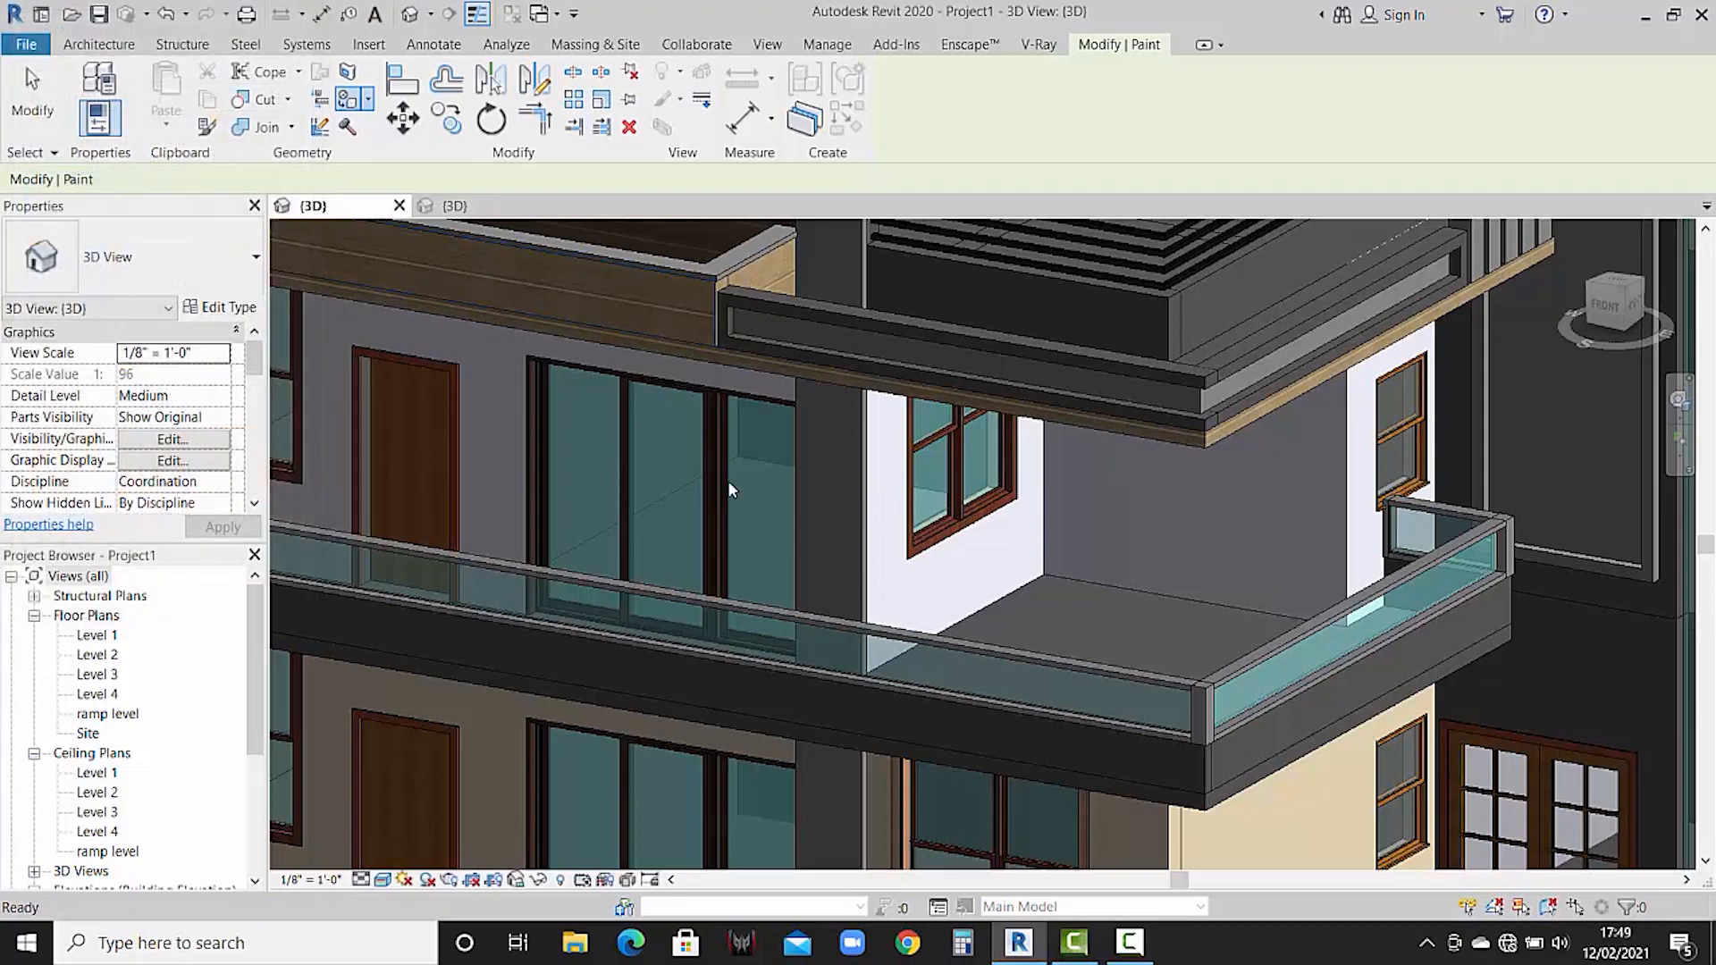
- Edit the tall front pillar in place, assign the stone cladding 1 material to its extrusion and finish the model
left_click(862, 268)
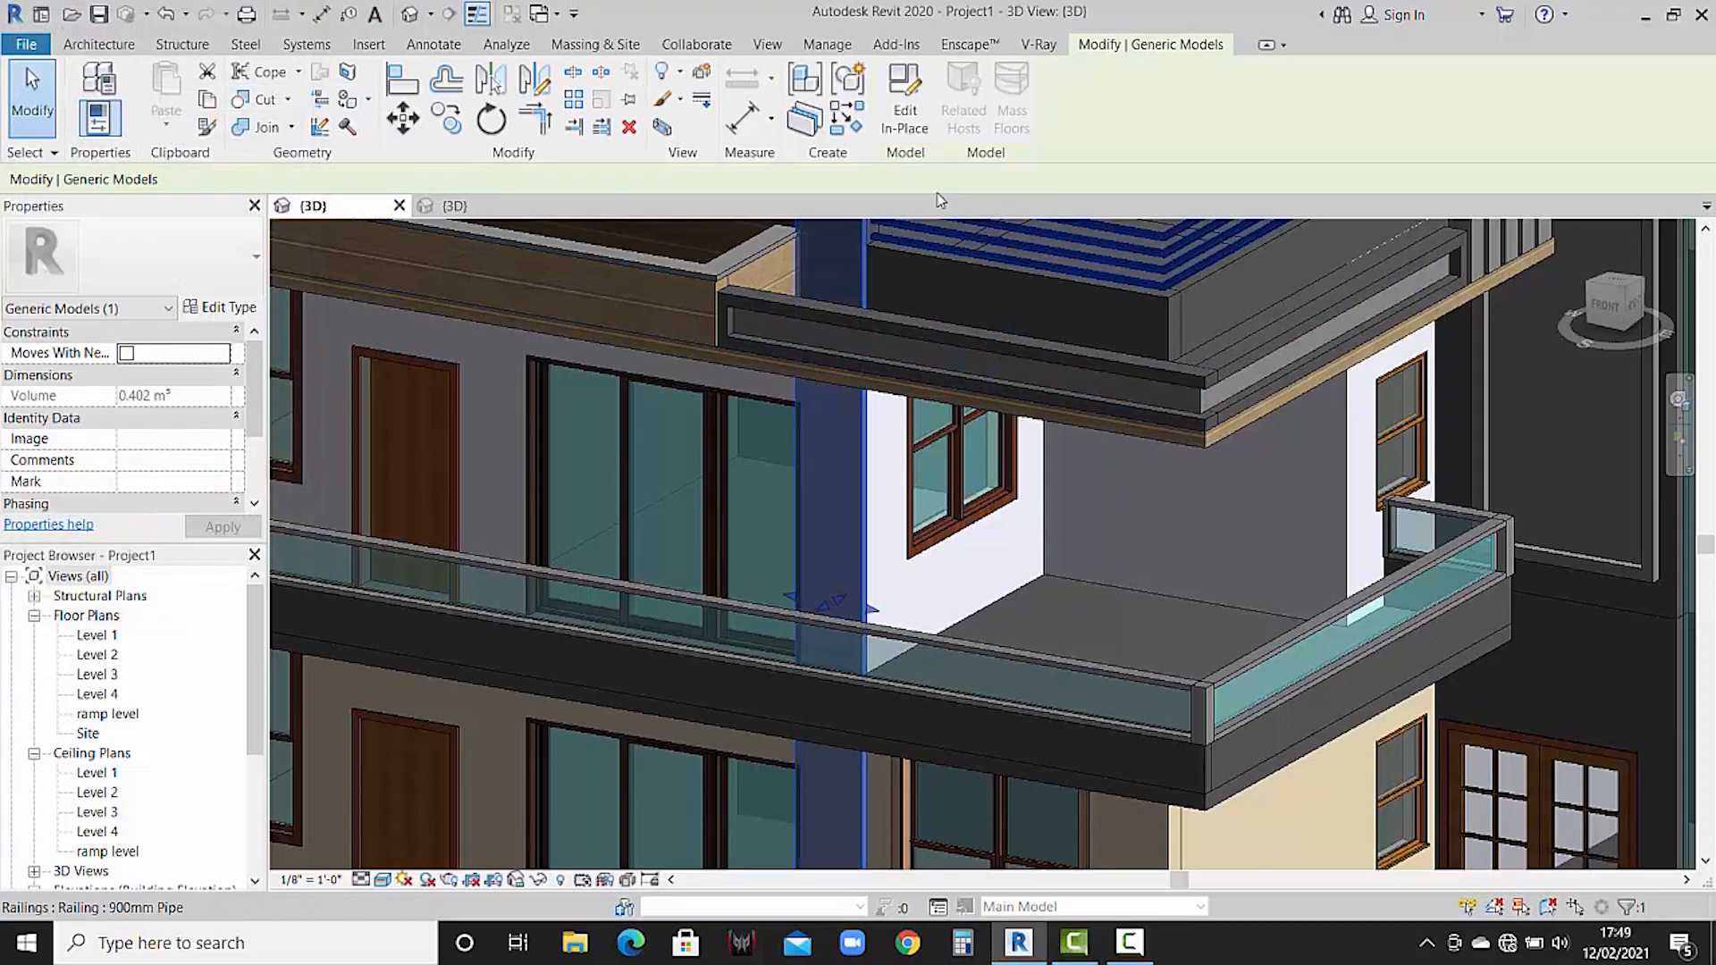
left_click(905, 98)
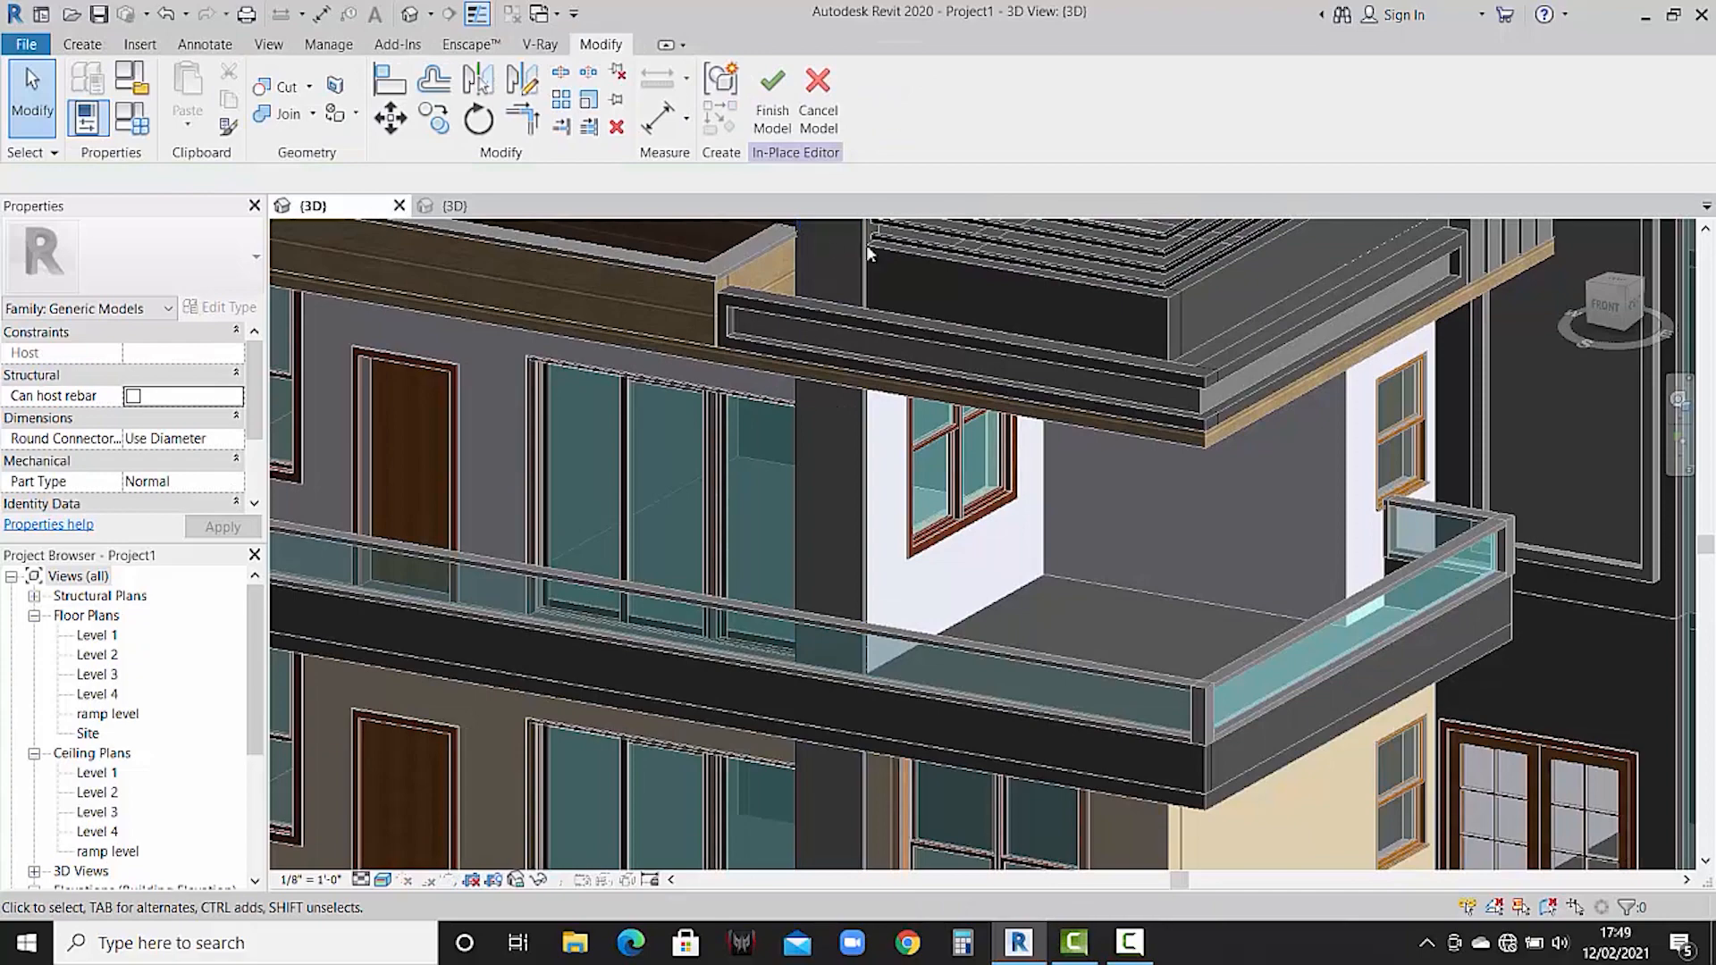
left_click(849, 275)
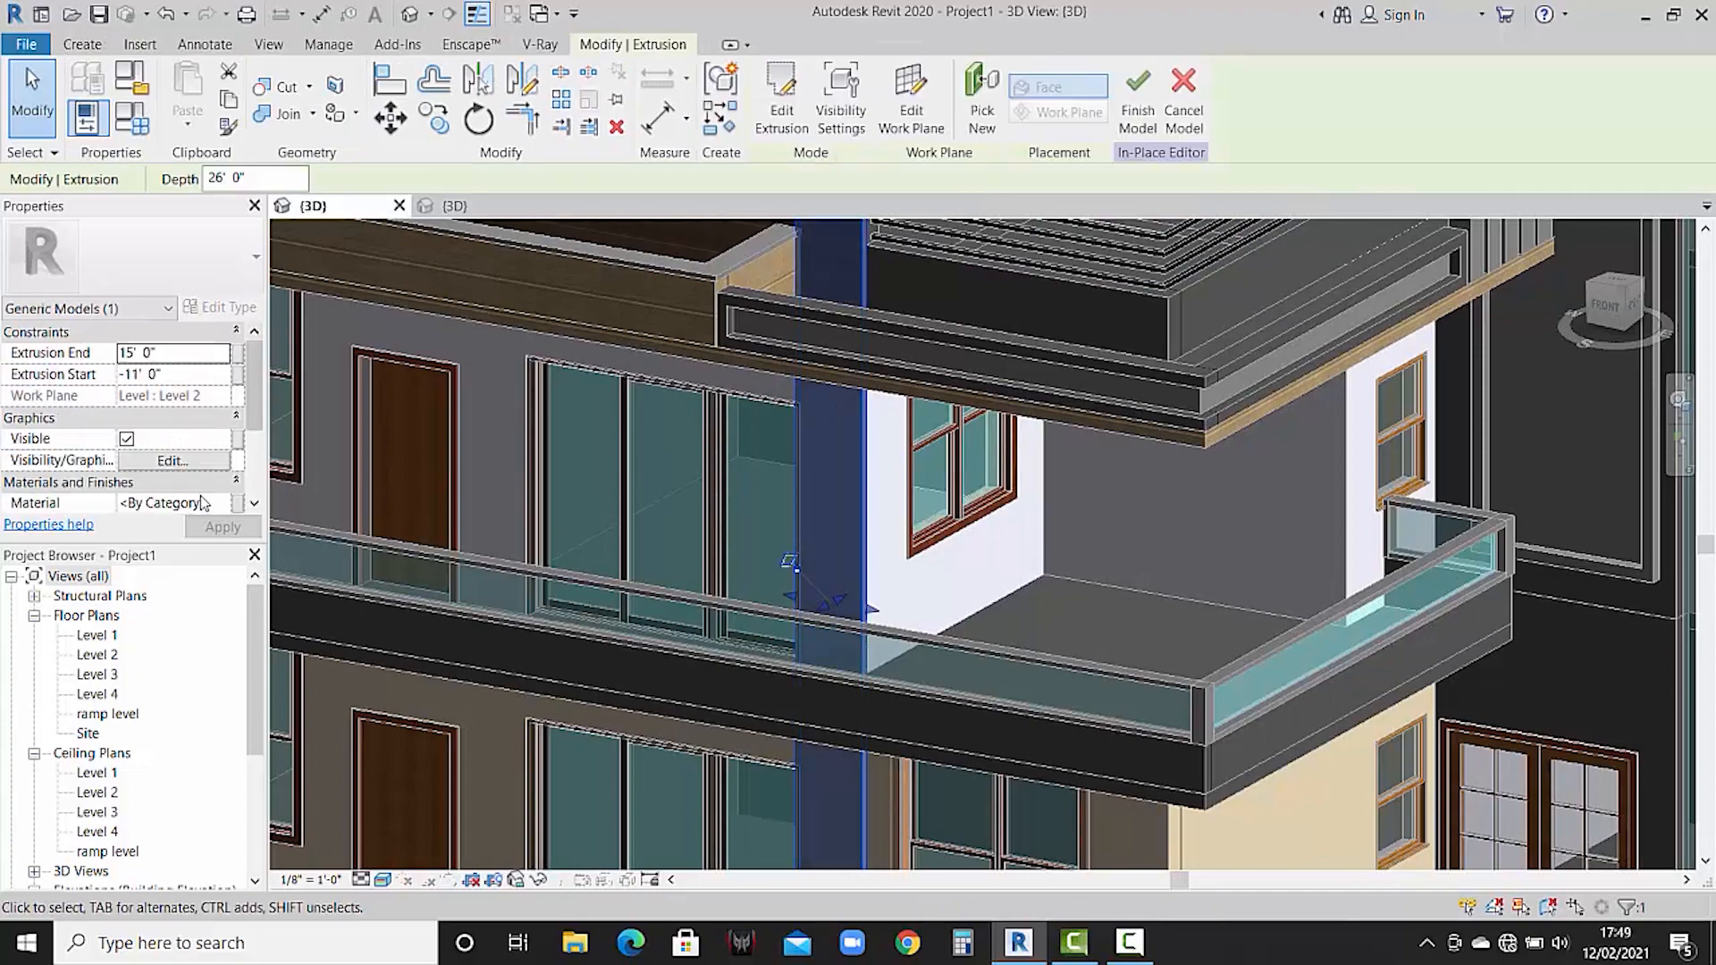
scroll(221, 509, "down", 1)
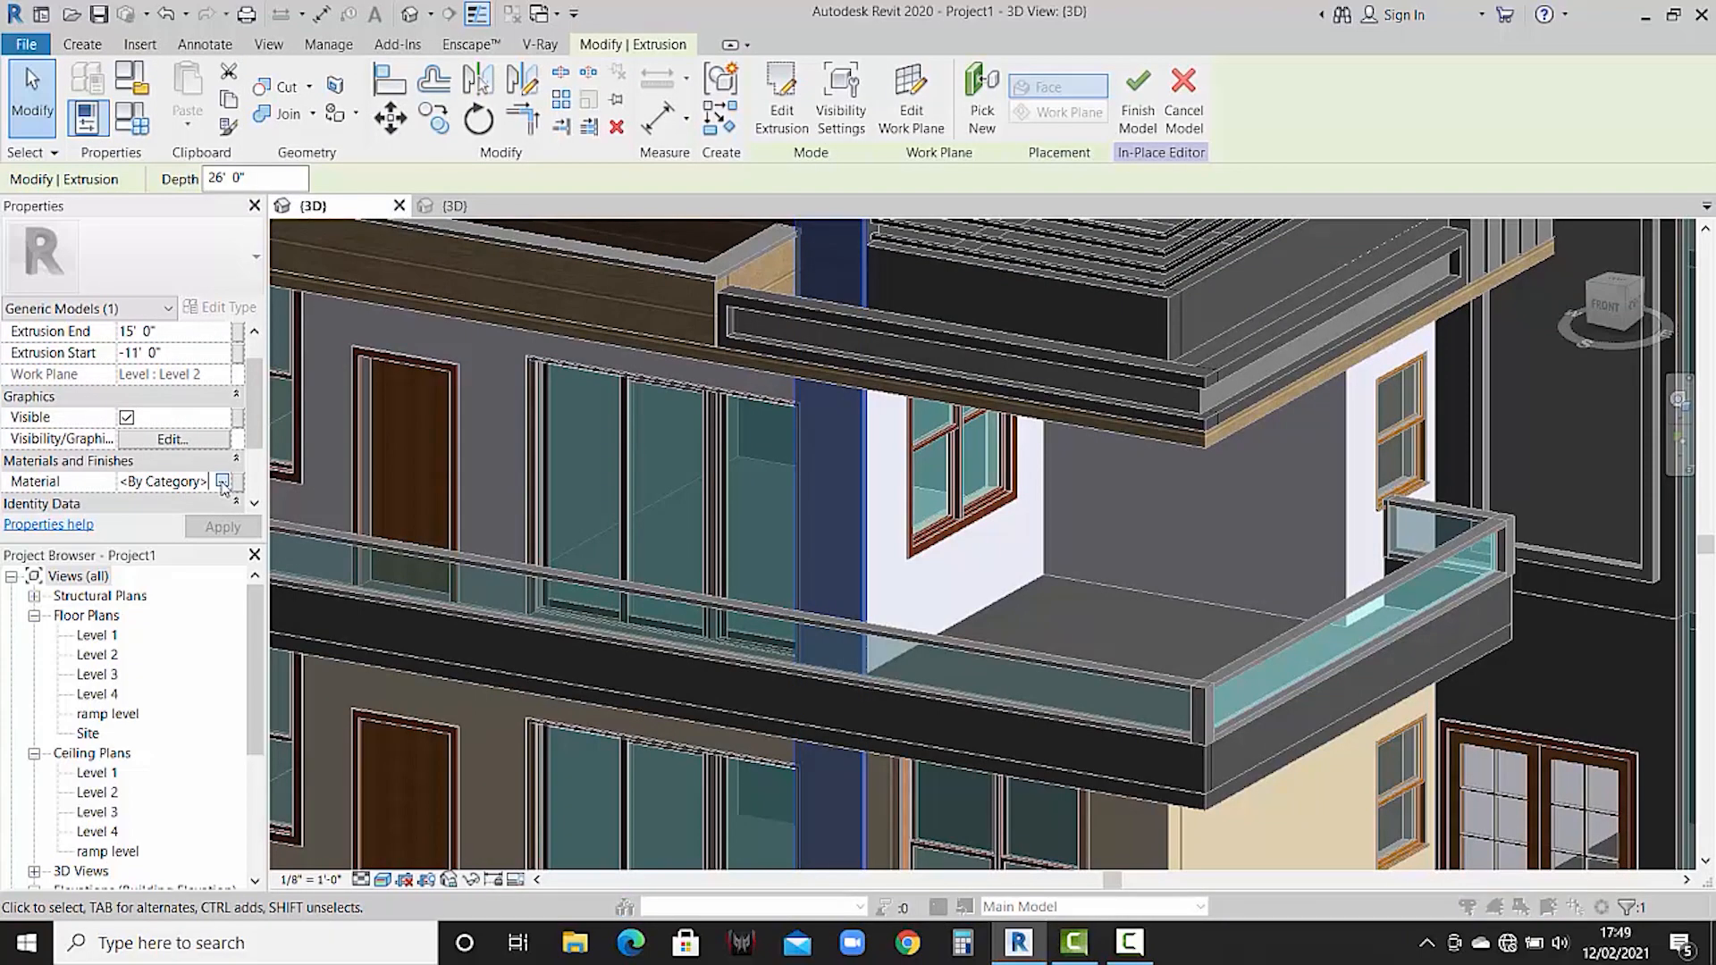
left_click(221, 482)
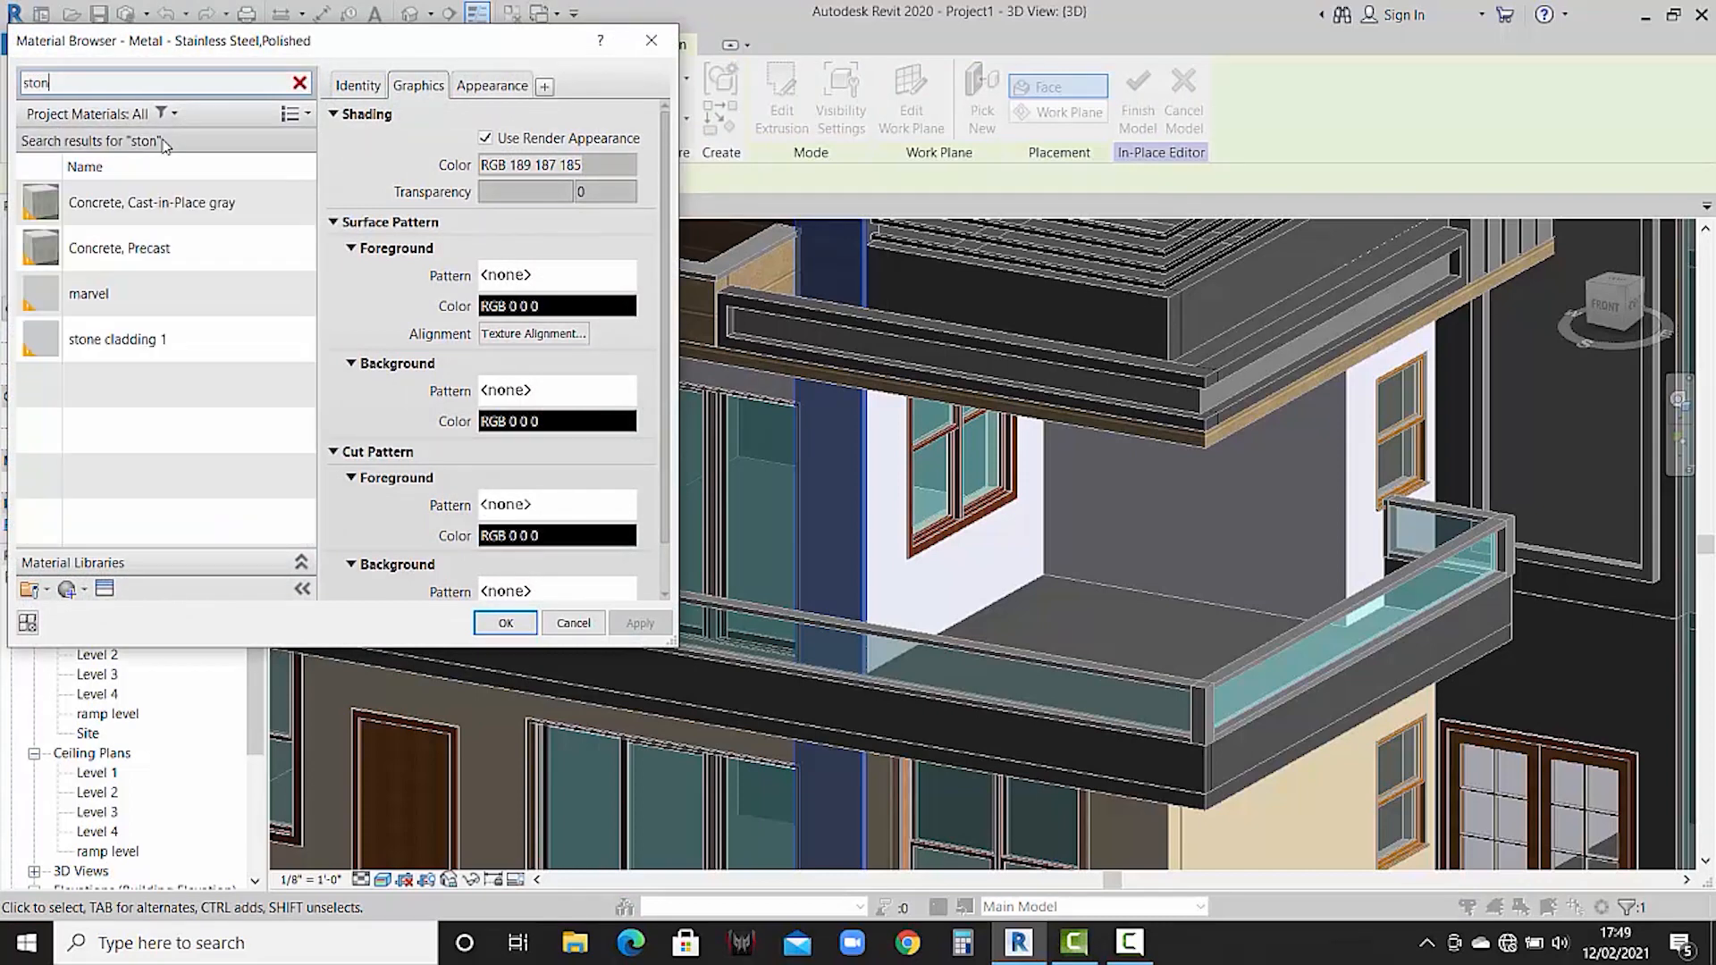
left_click(181, 325)
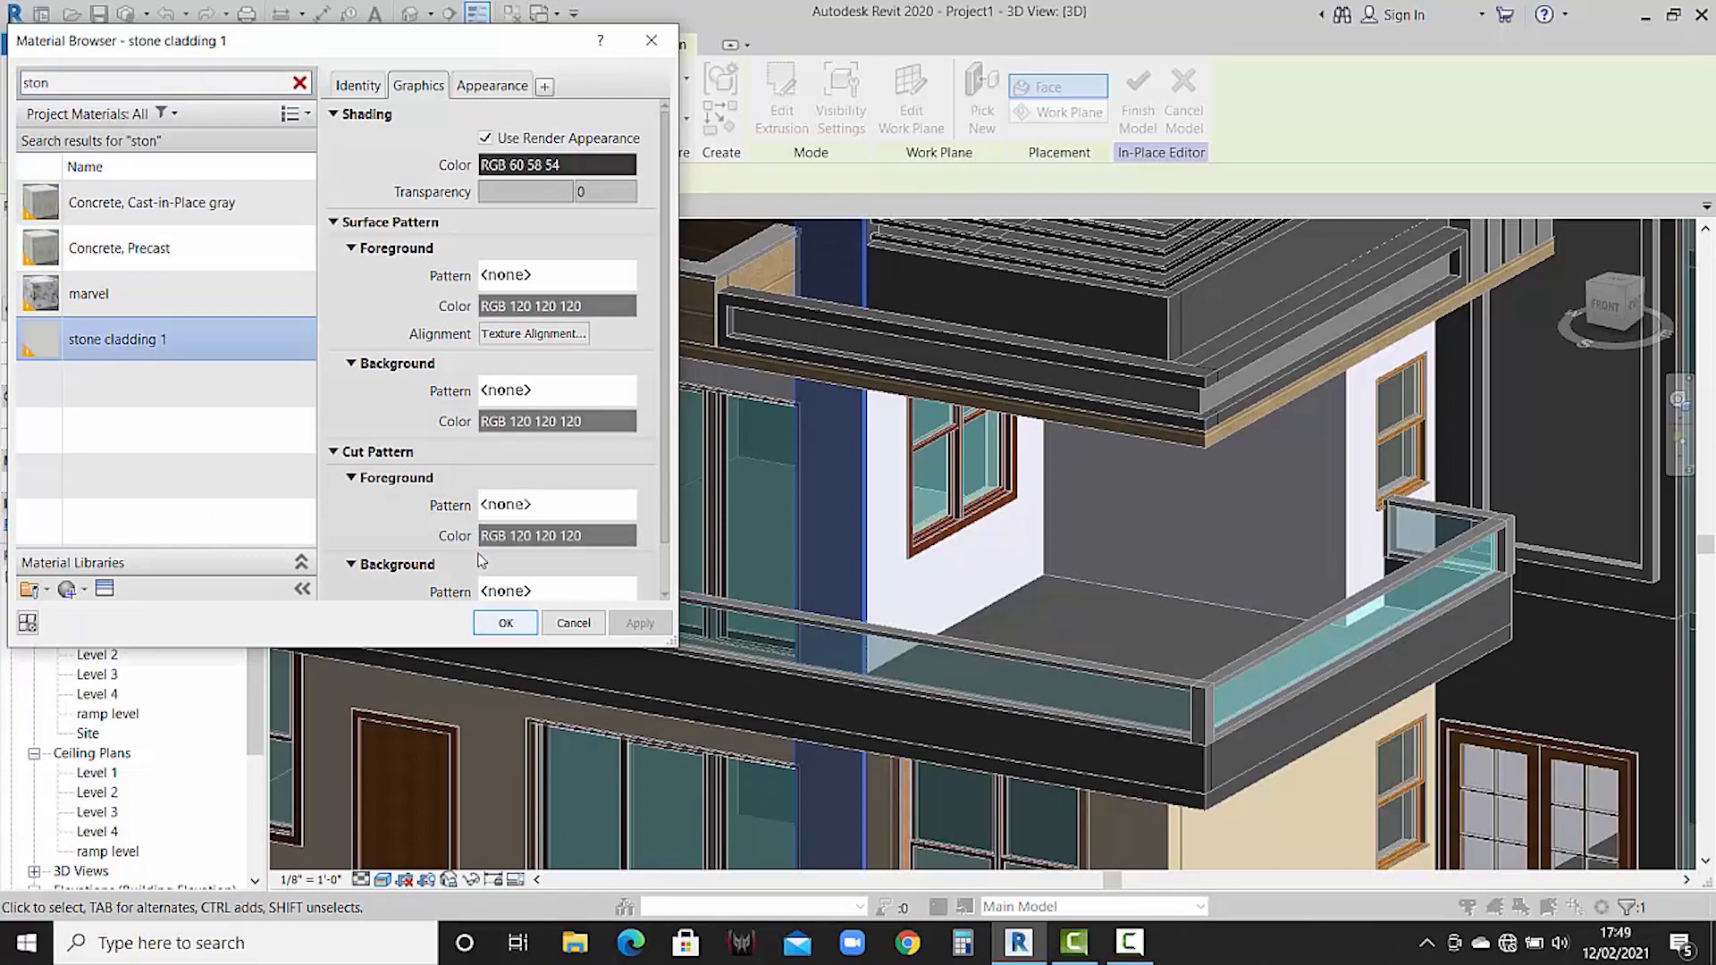
left_click(506, 623)
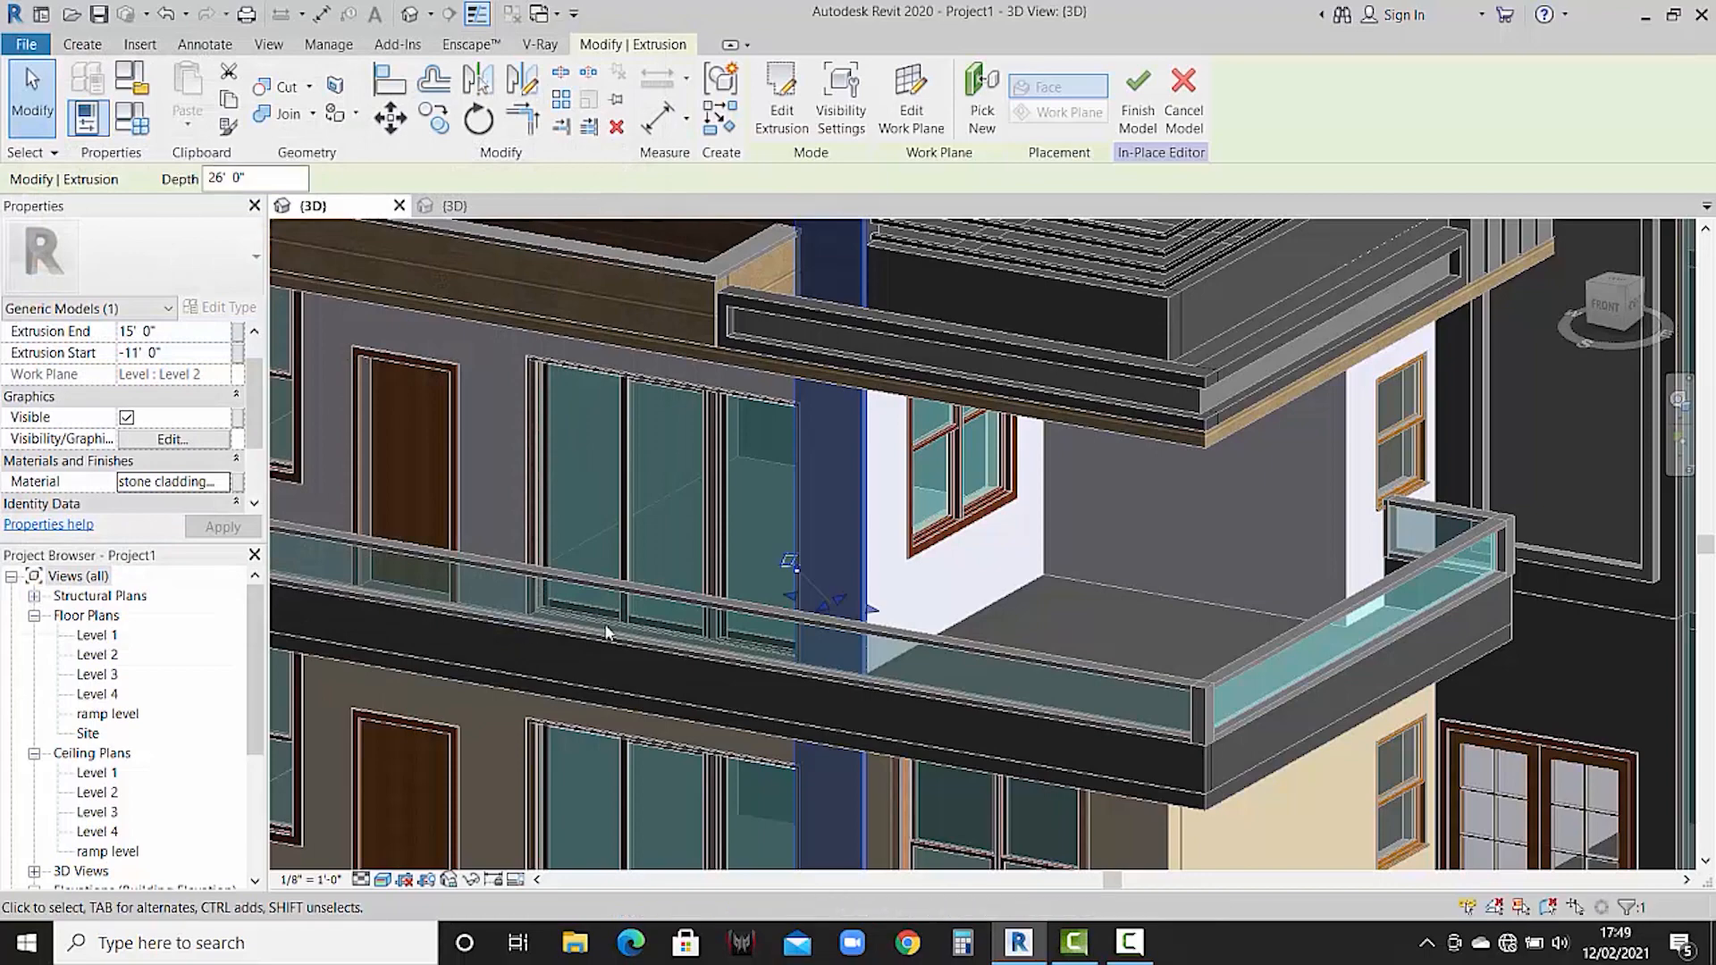
key("Escape")
scroll(893, 537, "down", 5)
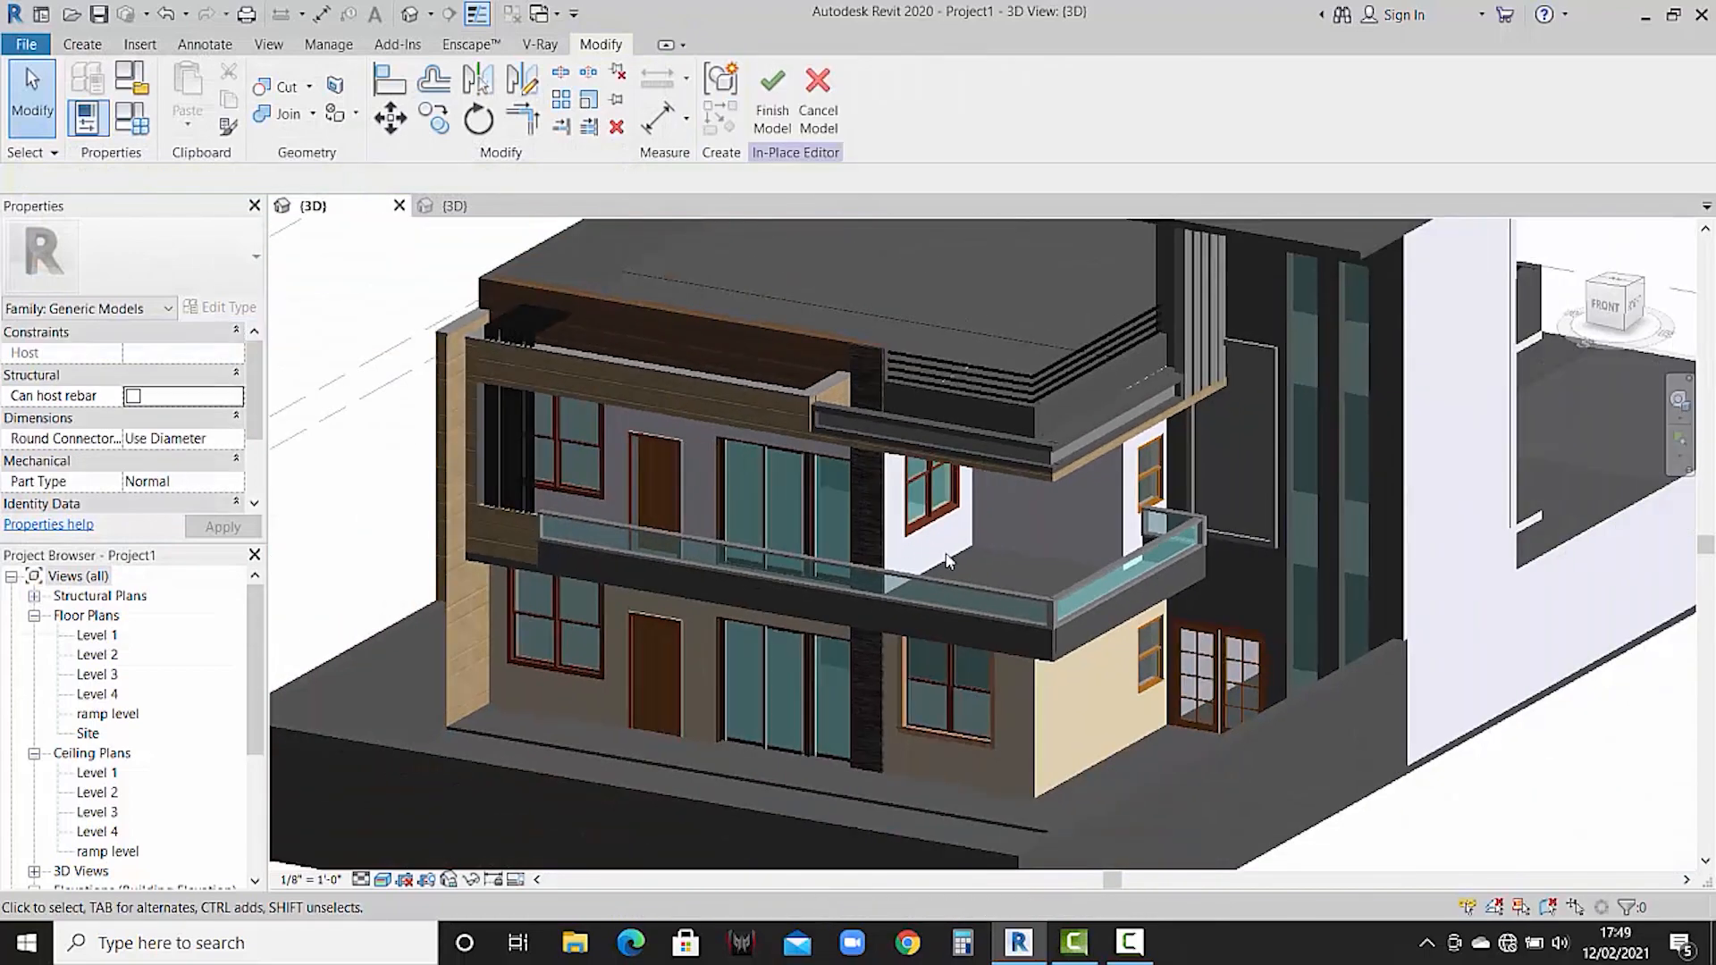
scroll(838, 446, "up", 4)
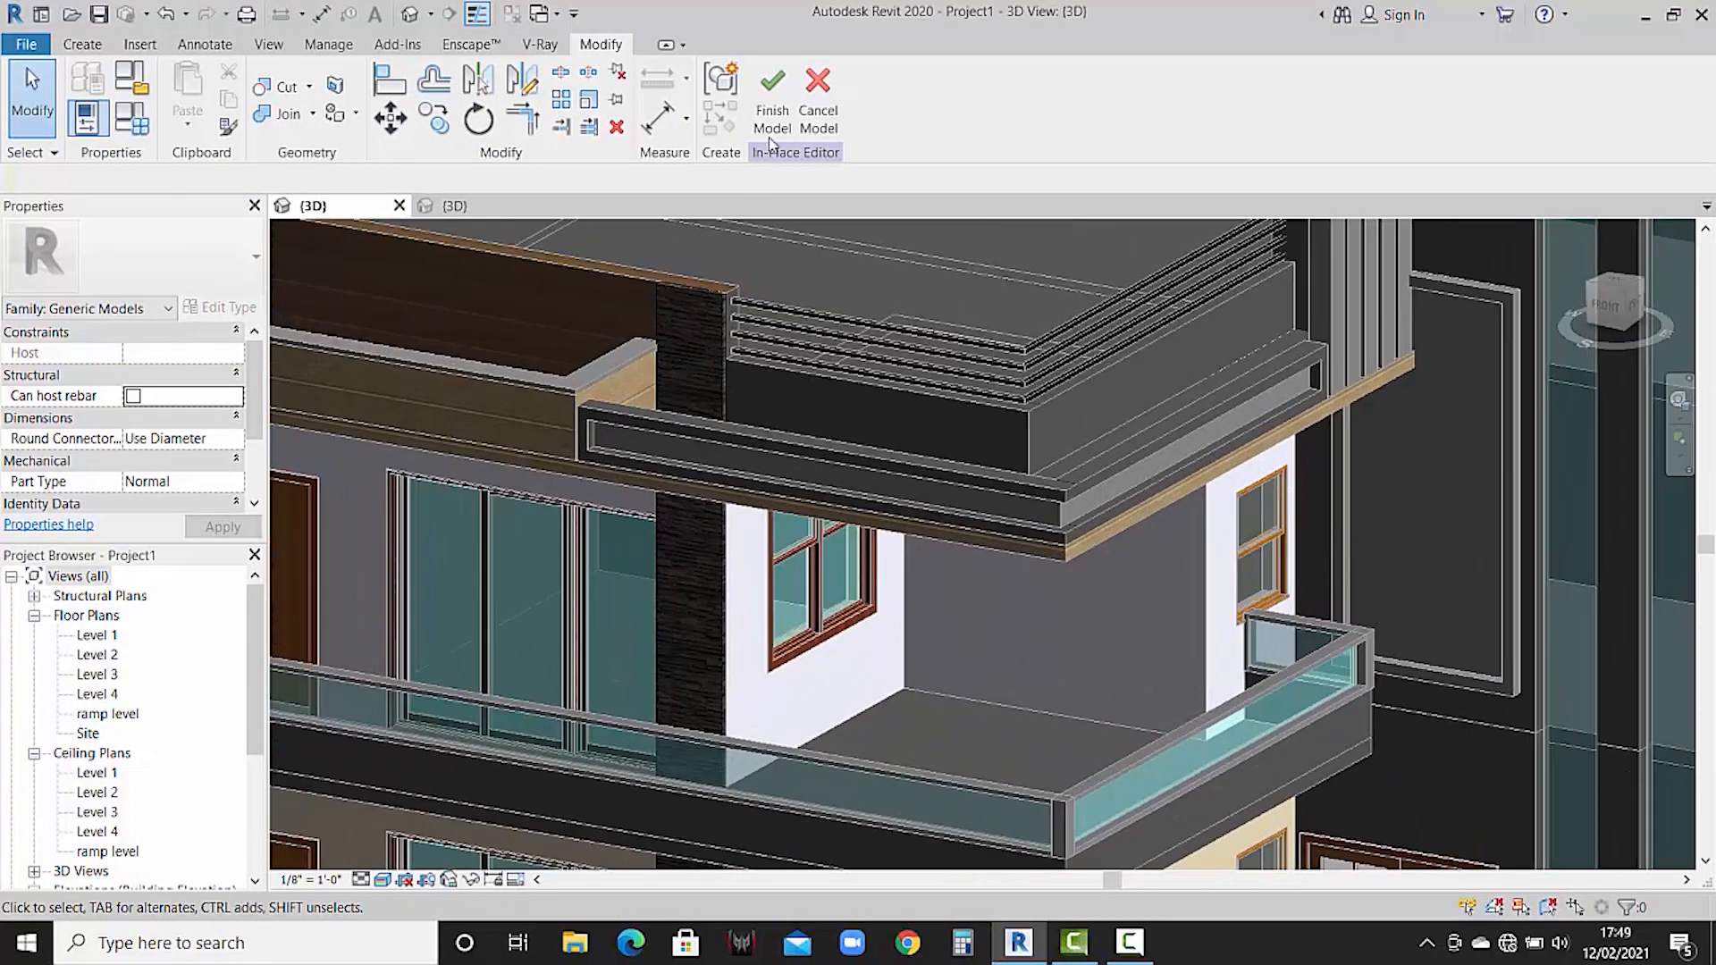
left_click(772, 98)
- Open the recessed strip inside the upper-floor parapet for in-place editing and bring up the material choices for its extrusion
left_click(754, 442)
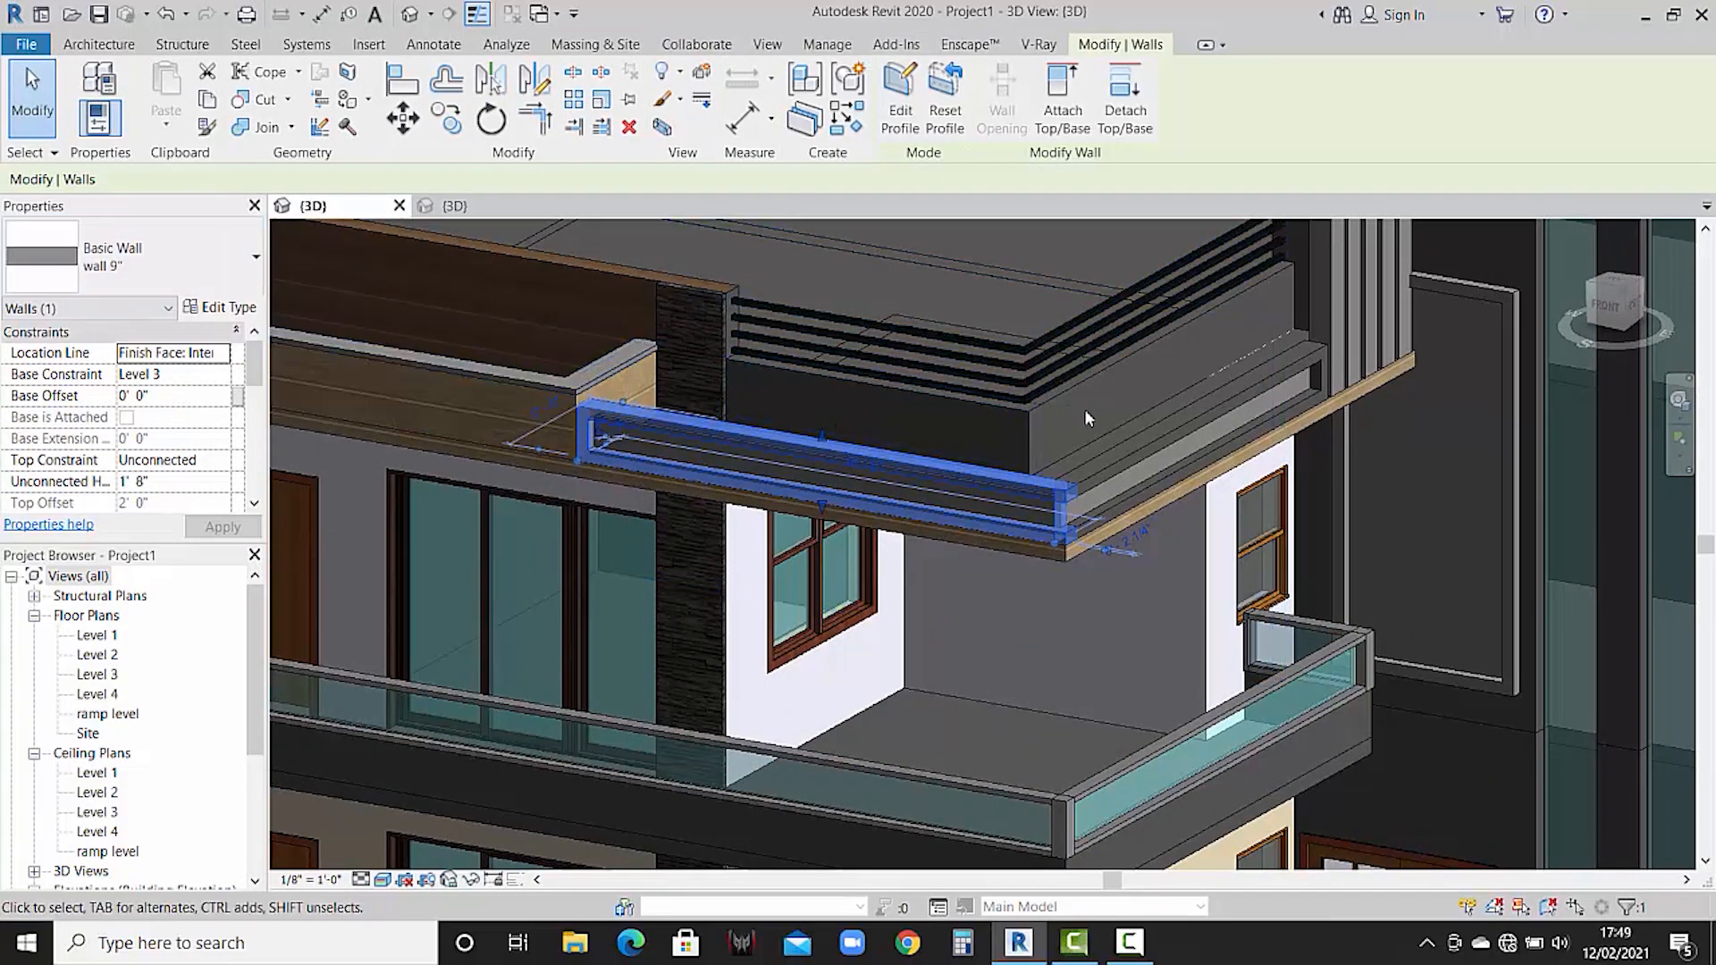
key("Escape")
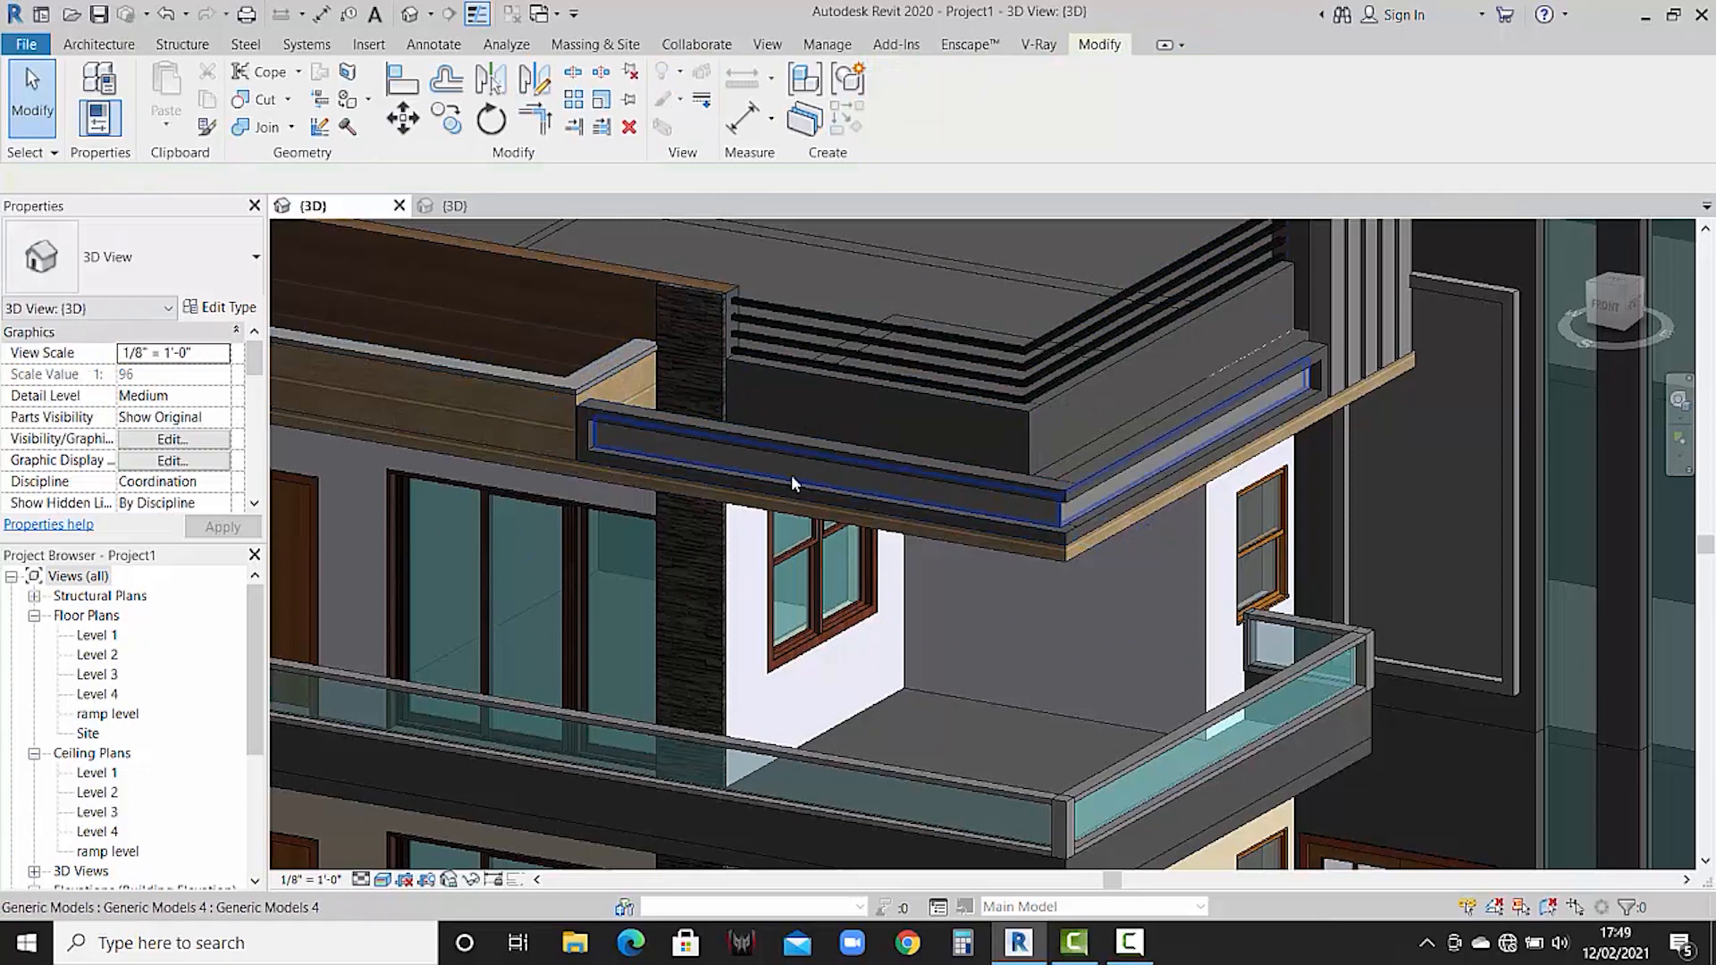
left_click(798, 478)
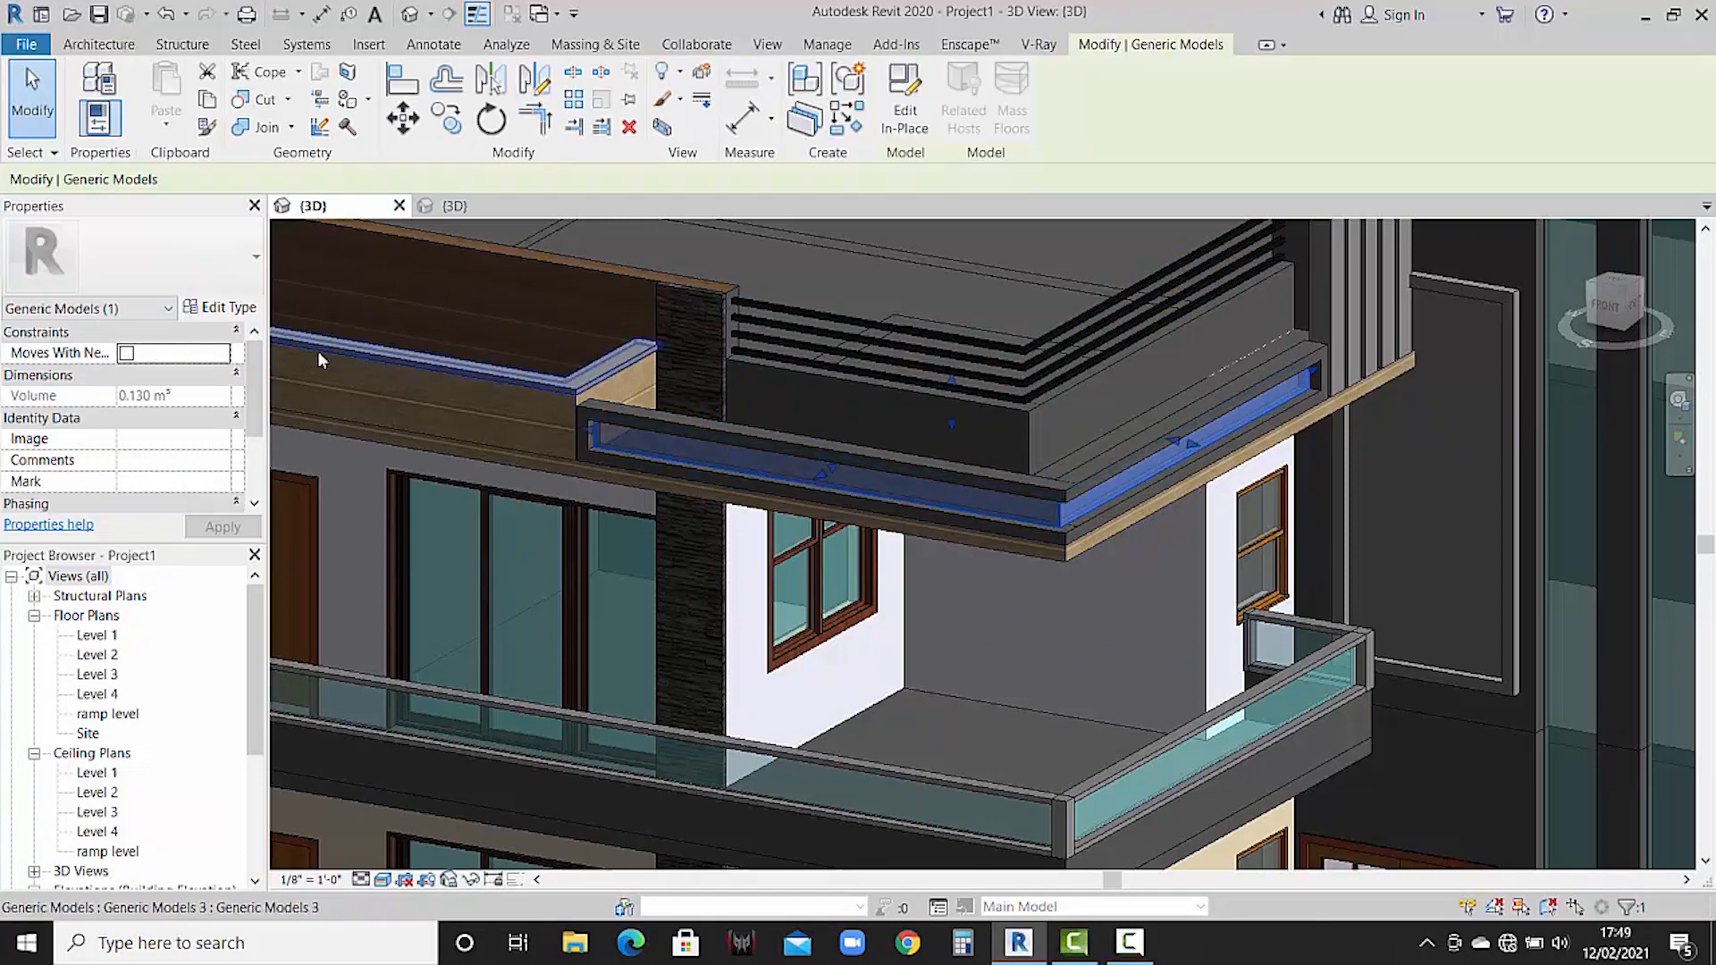
left_click(905, 103)
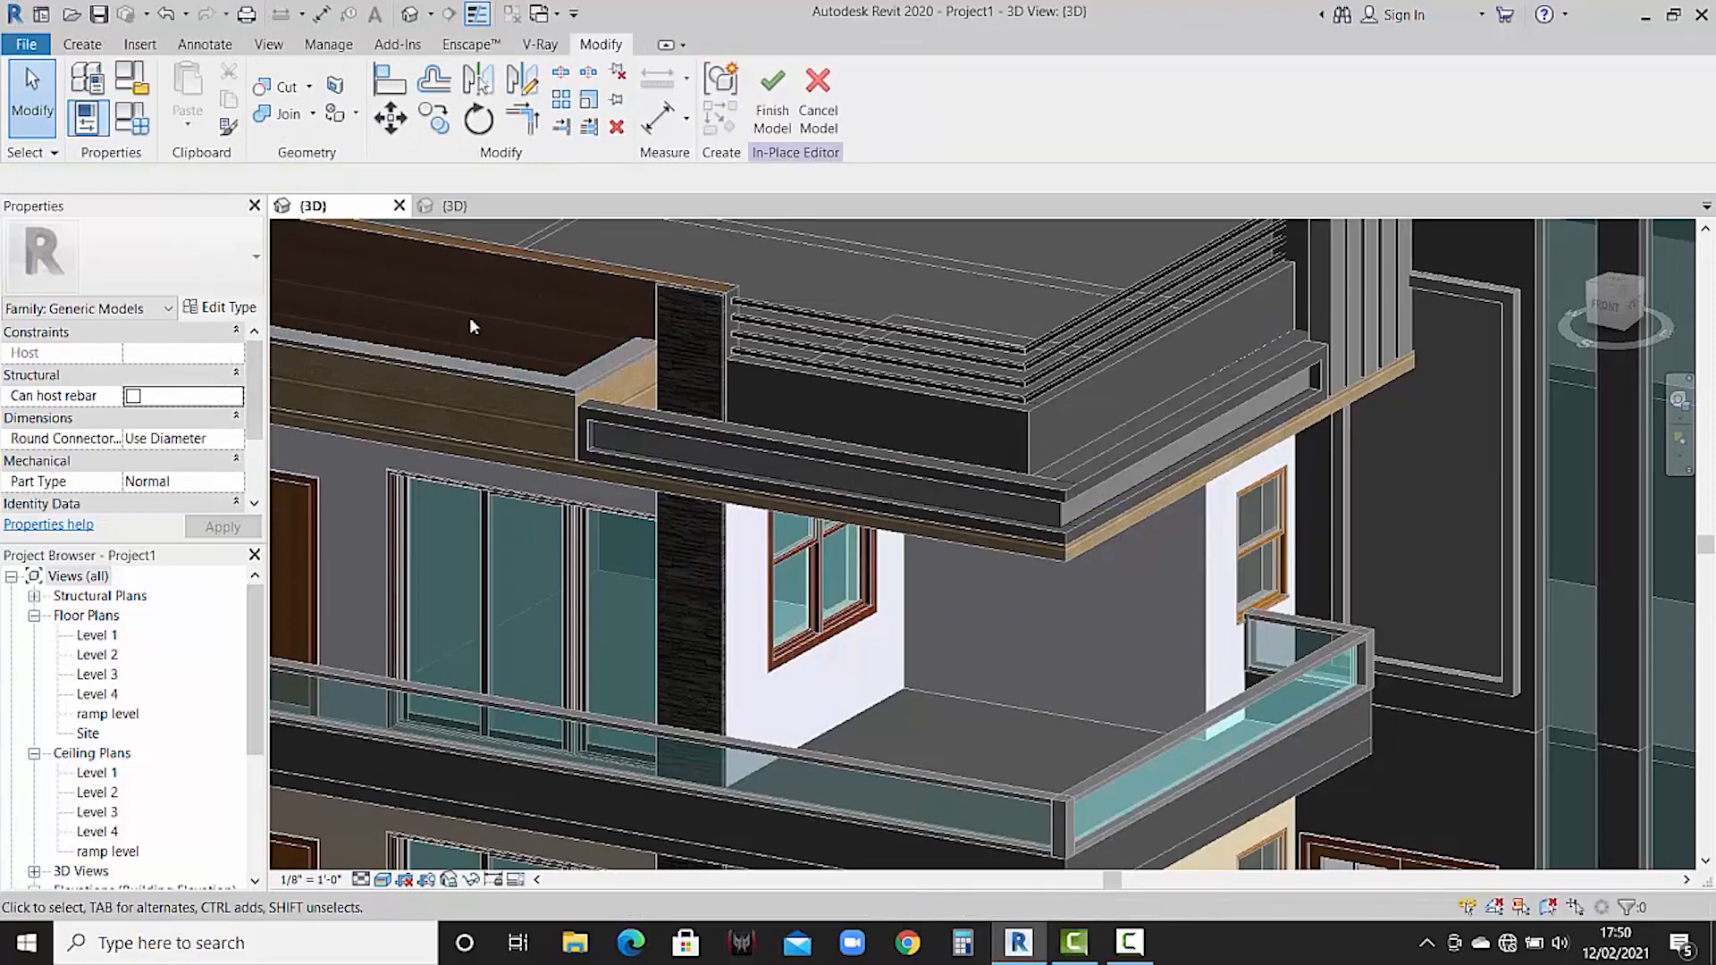
left_click(759, 464)
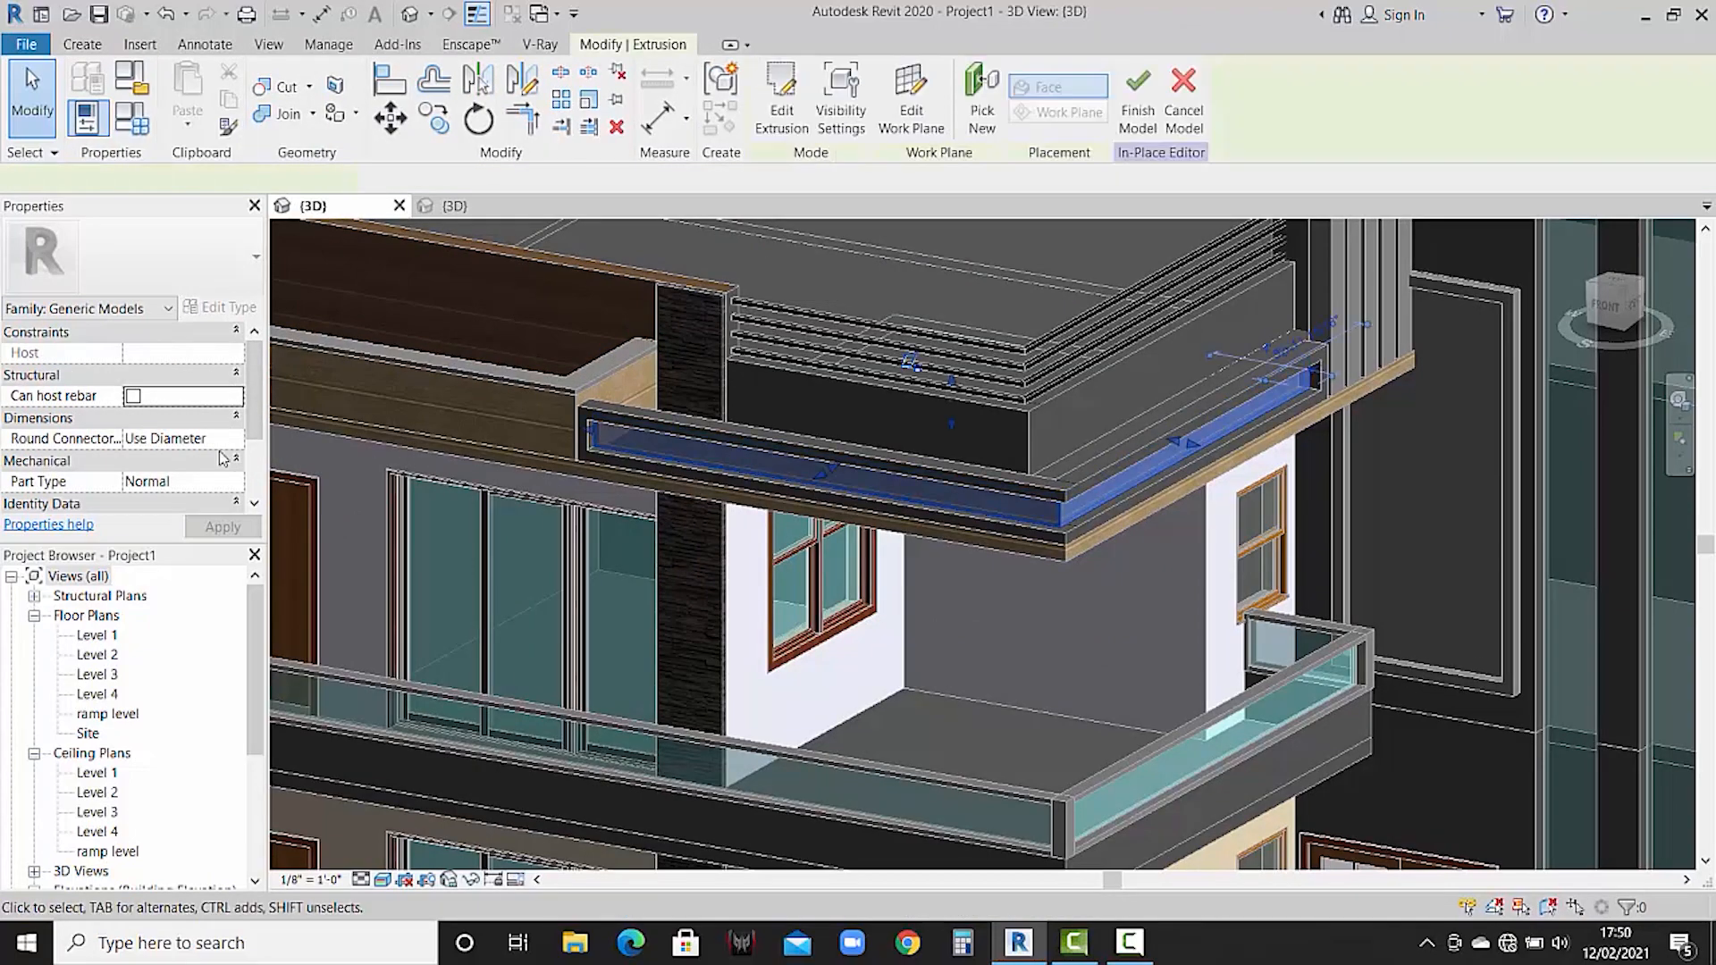
left_click(225, 425)
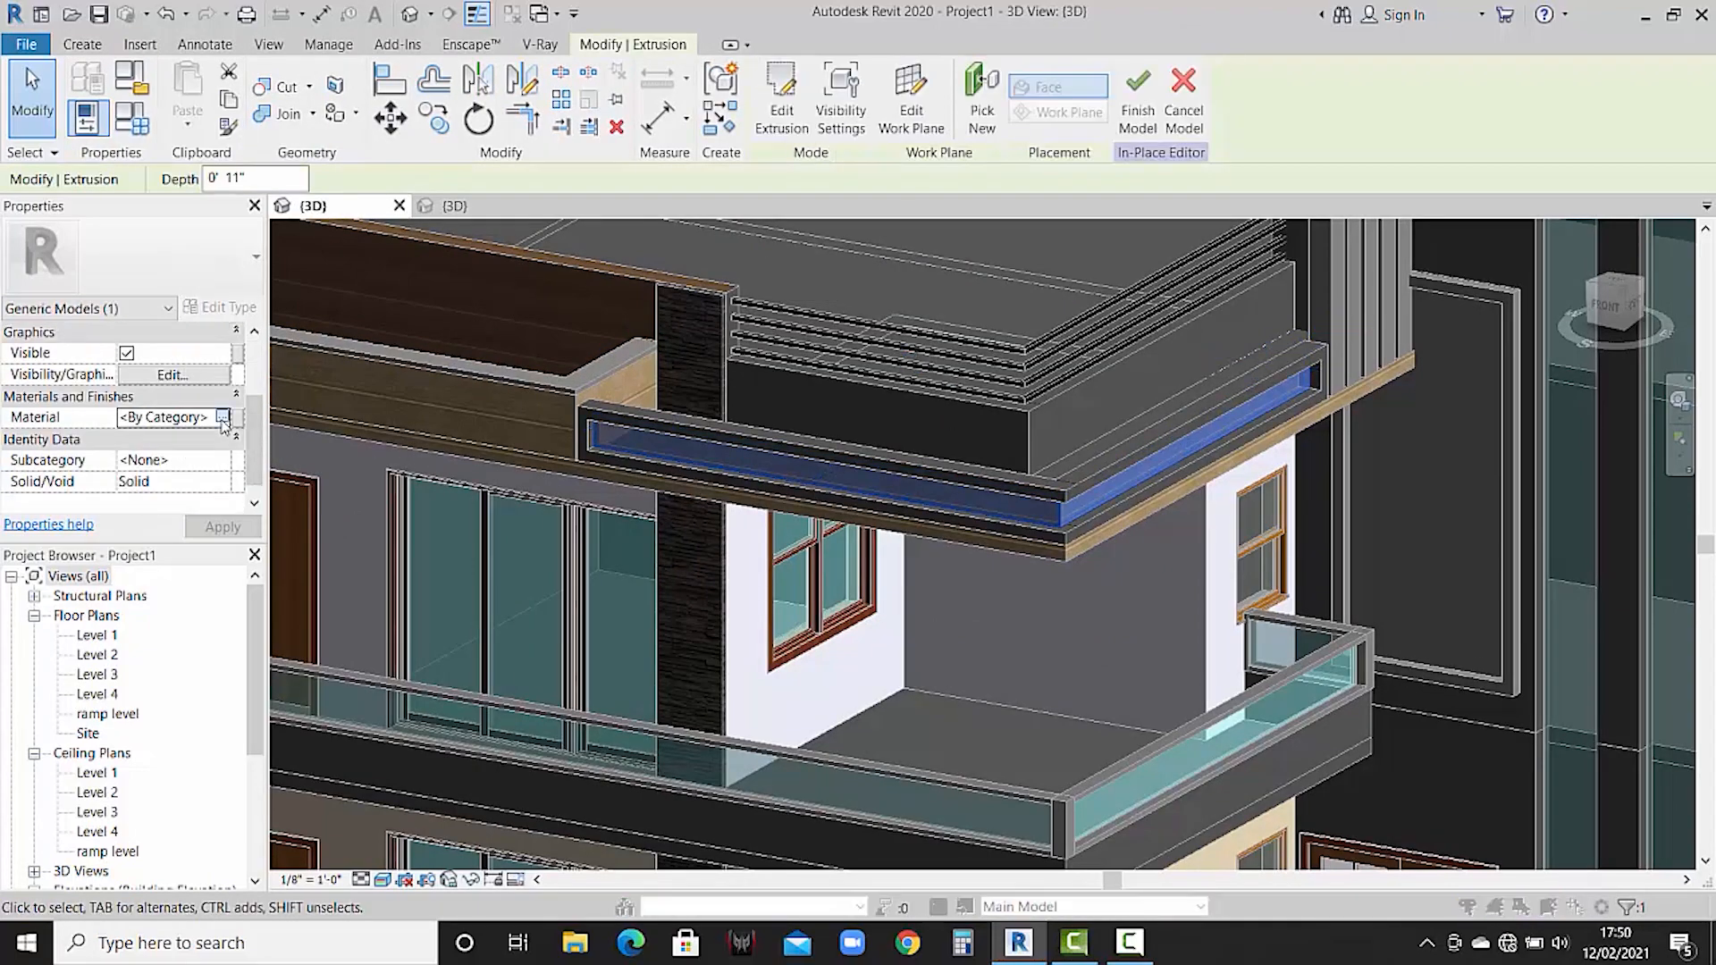
left_click(223, 418)
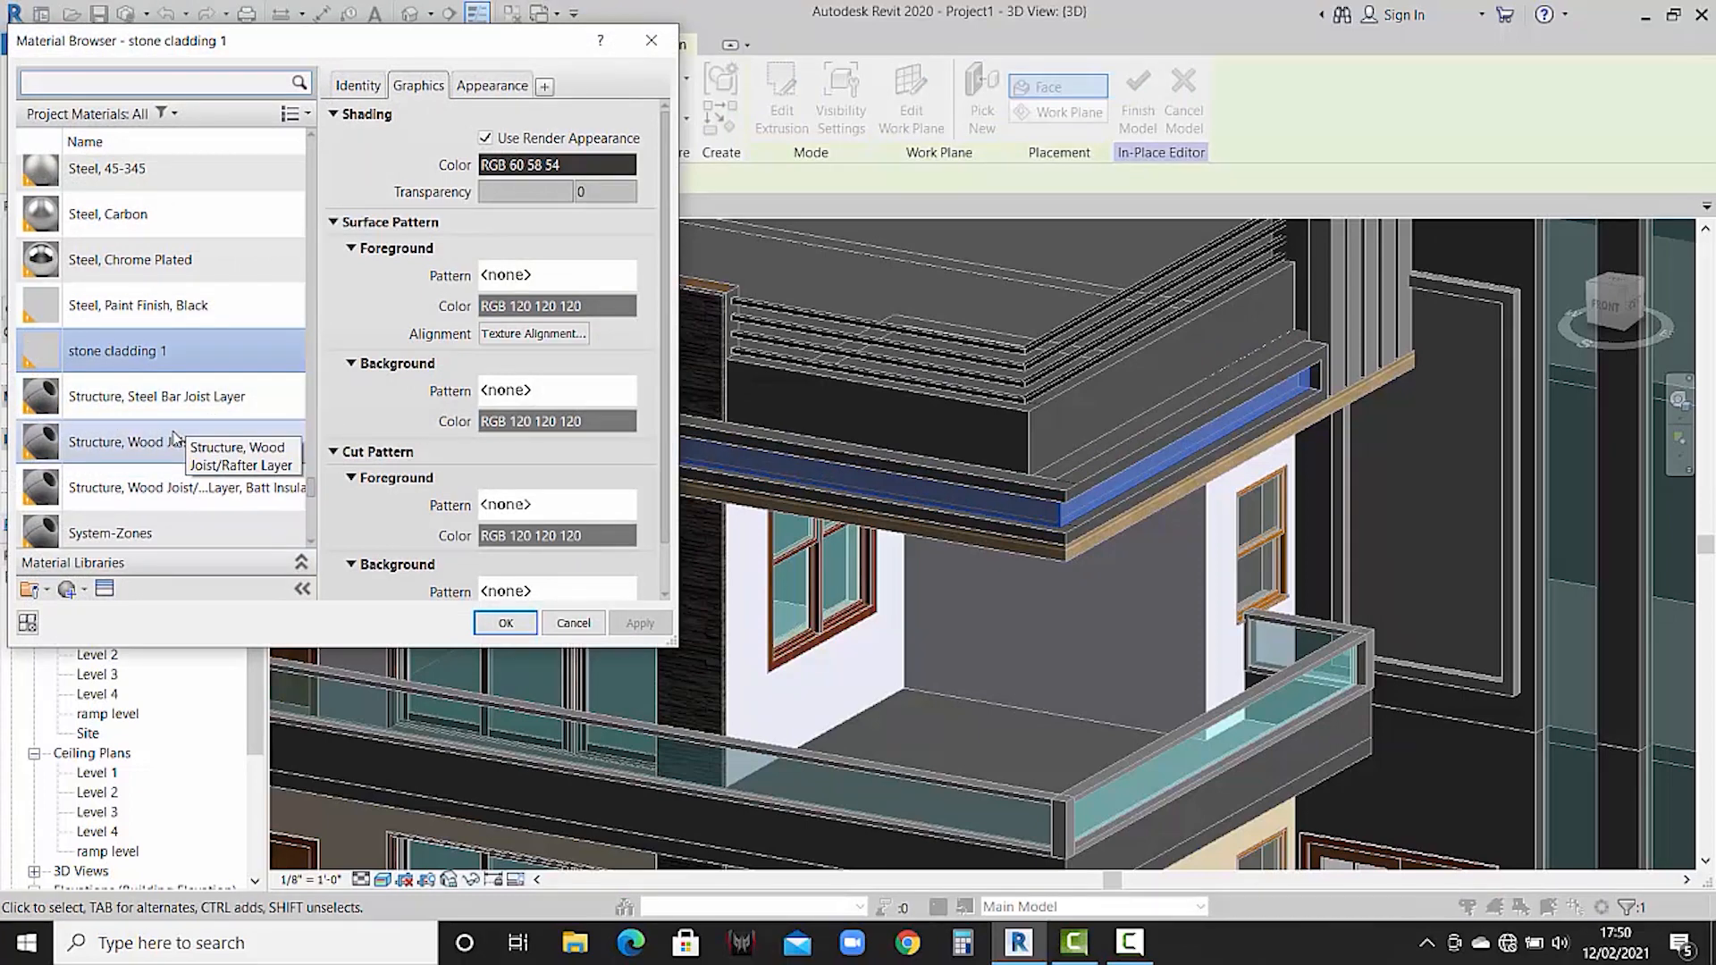
- Assign Default New Material(25) to the selected decorative strip in the parapet band and finish the in-place model
scroll(174, 438, "down", 10)
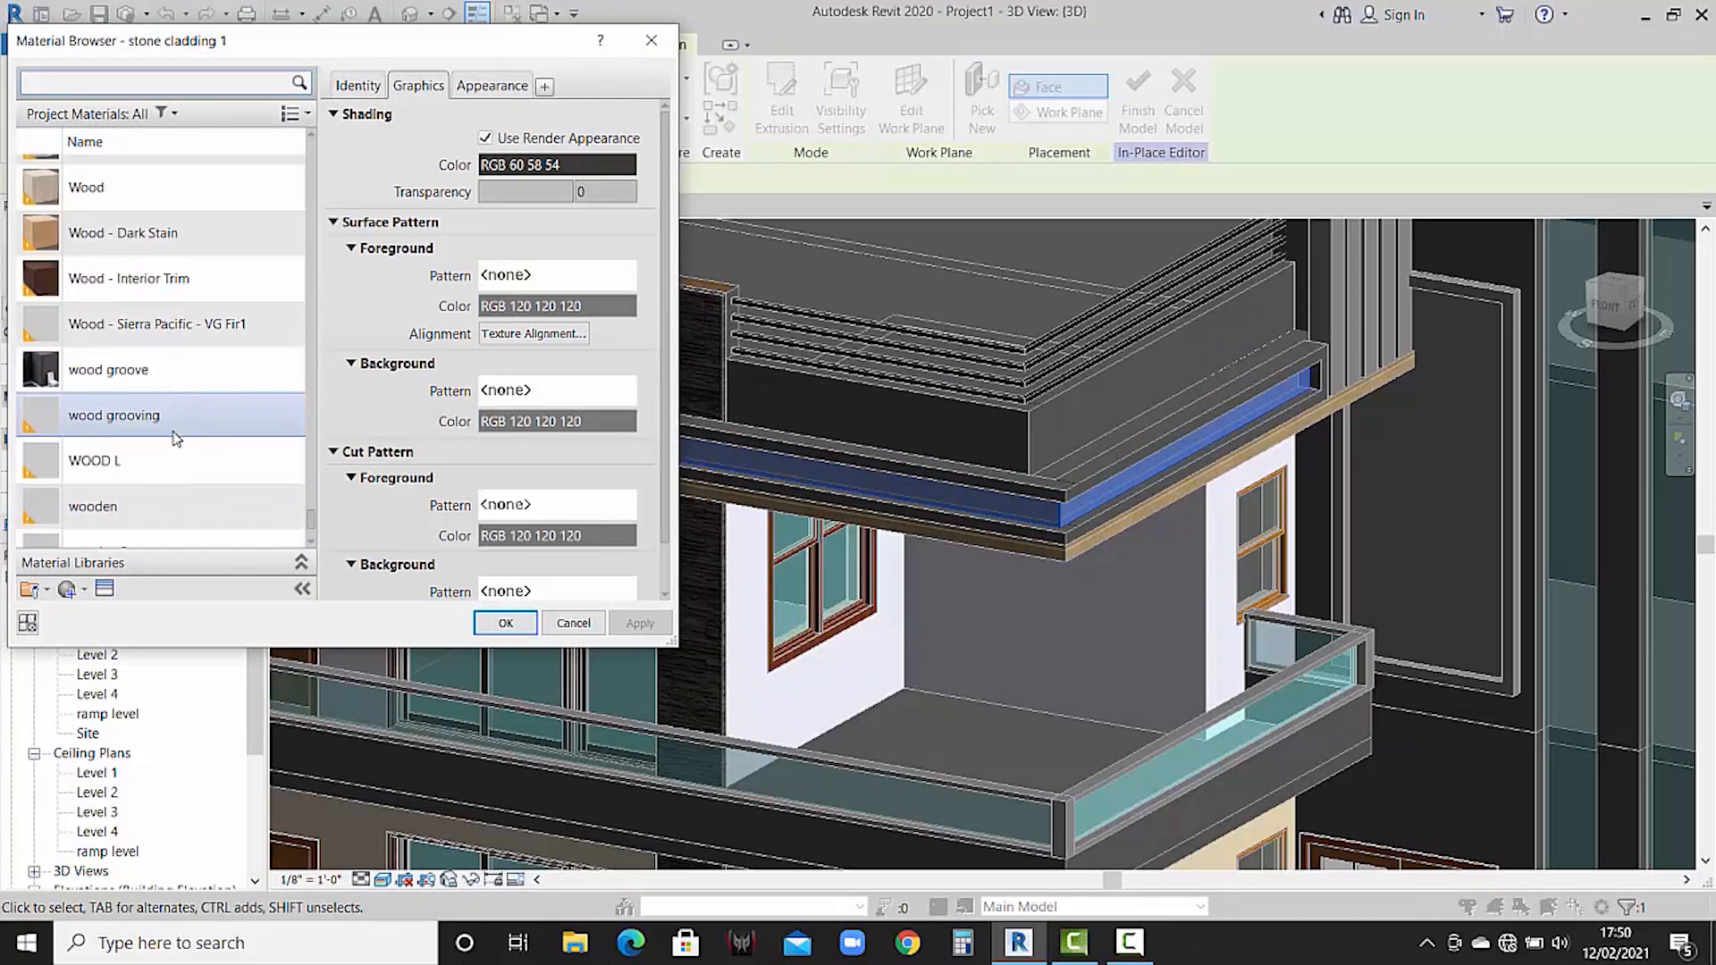
scroll(176, 438, "up", 15)
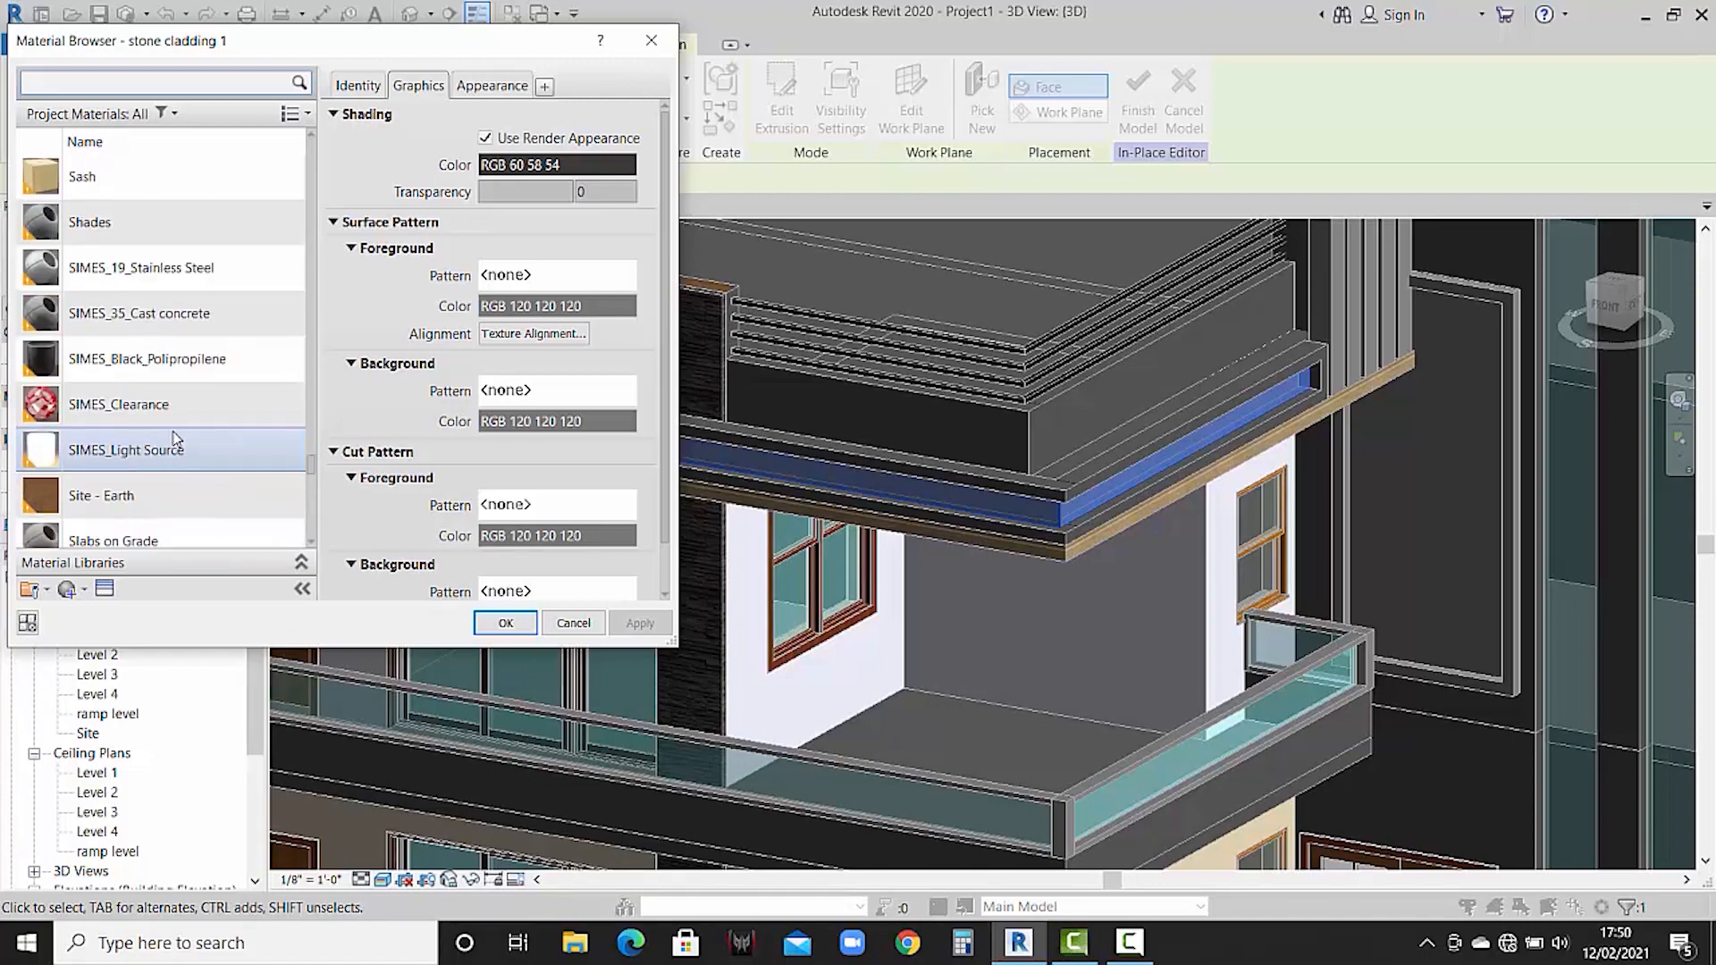
scroll(176, 438, "up", 20)
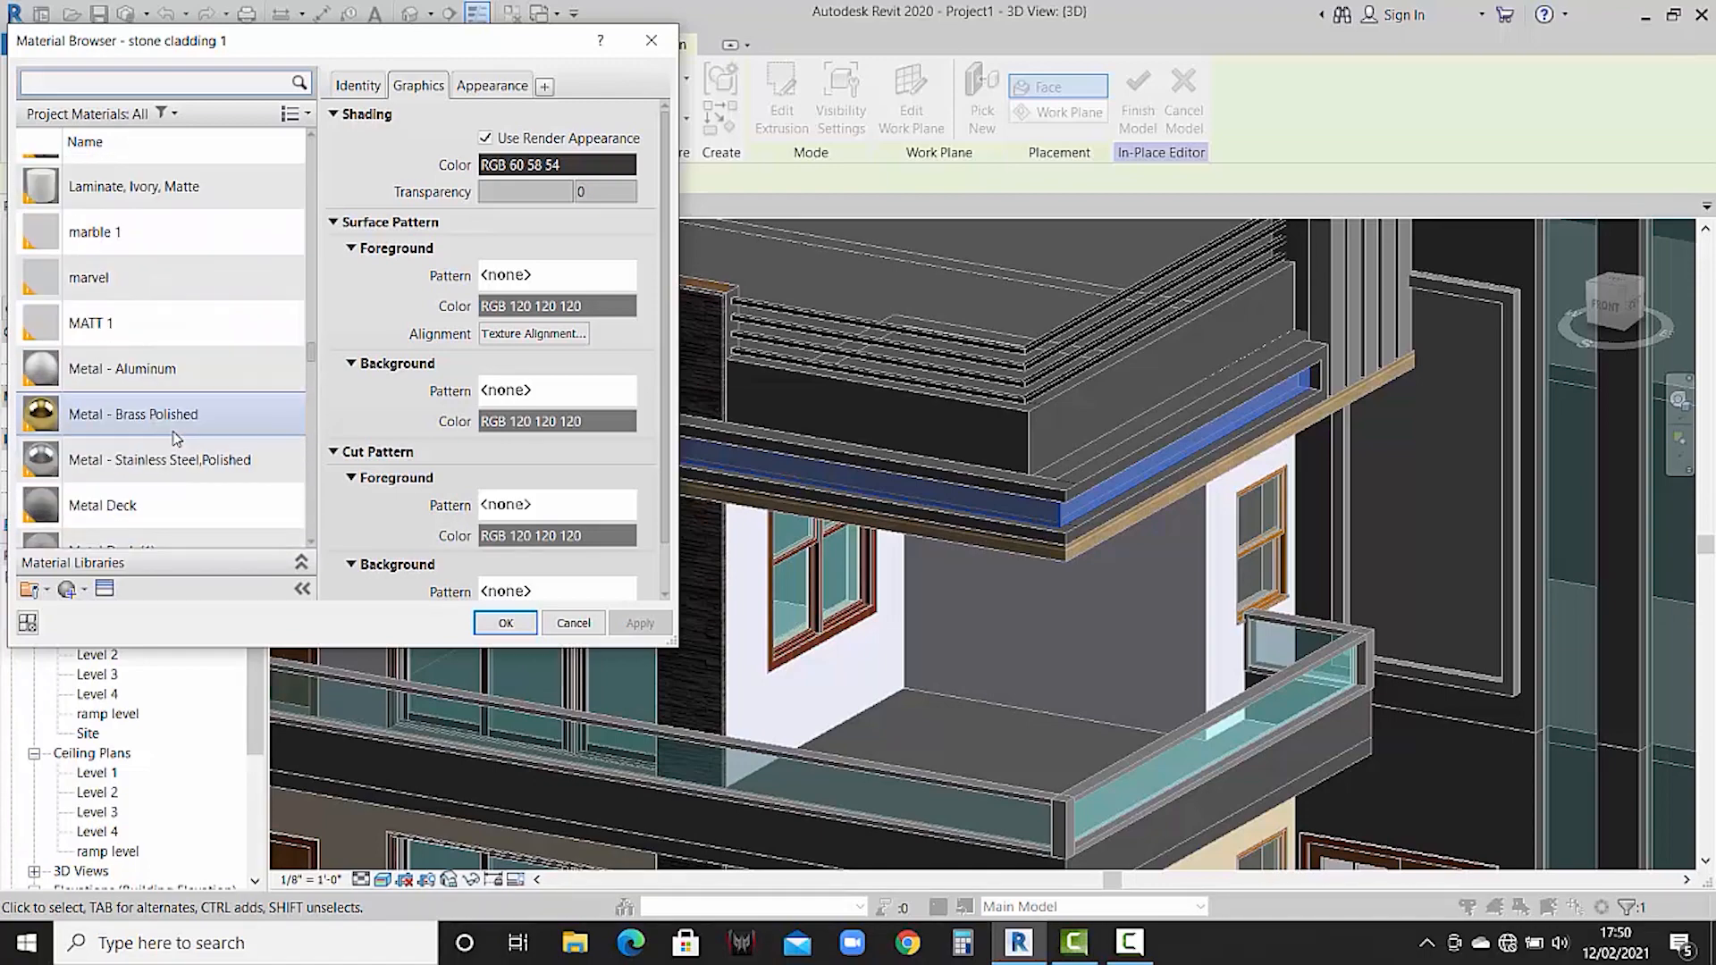
scroll(177, 438, "up", 3)
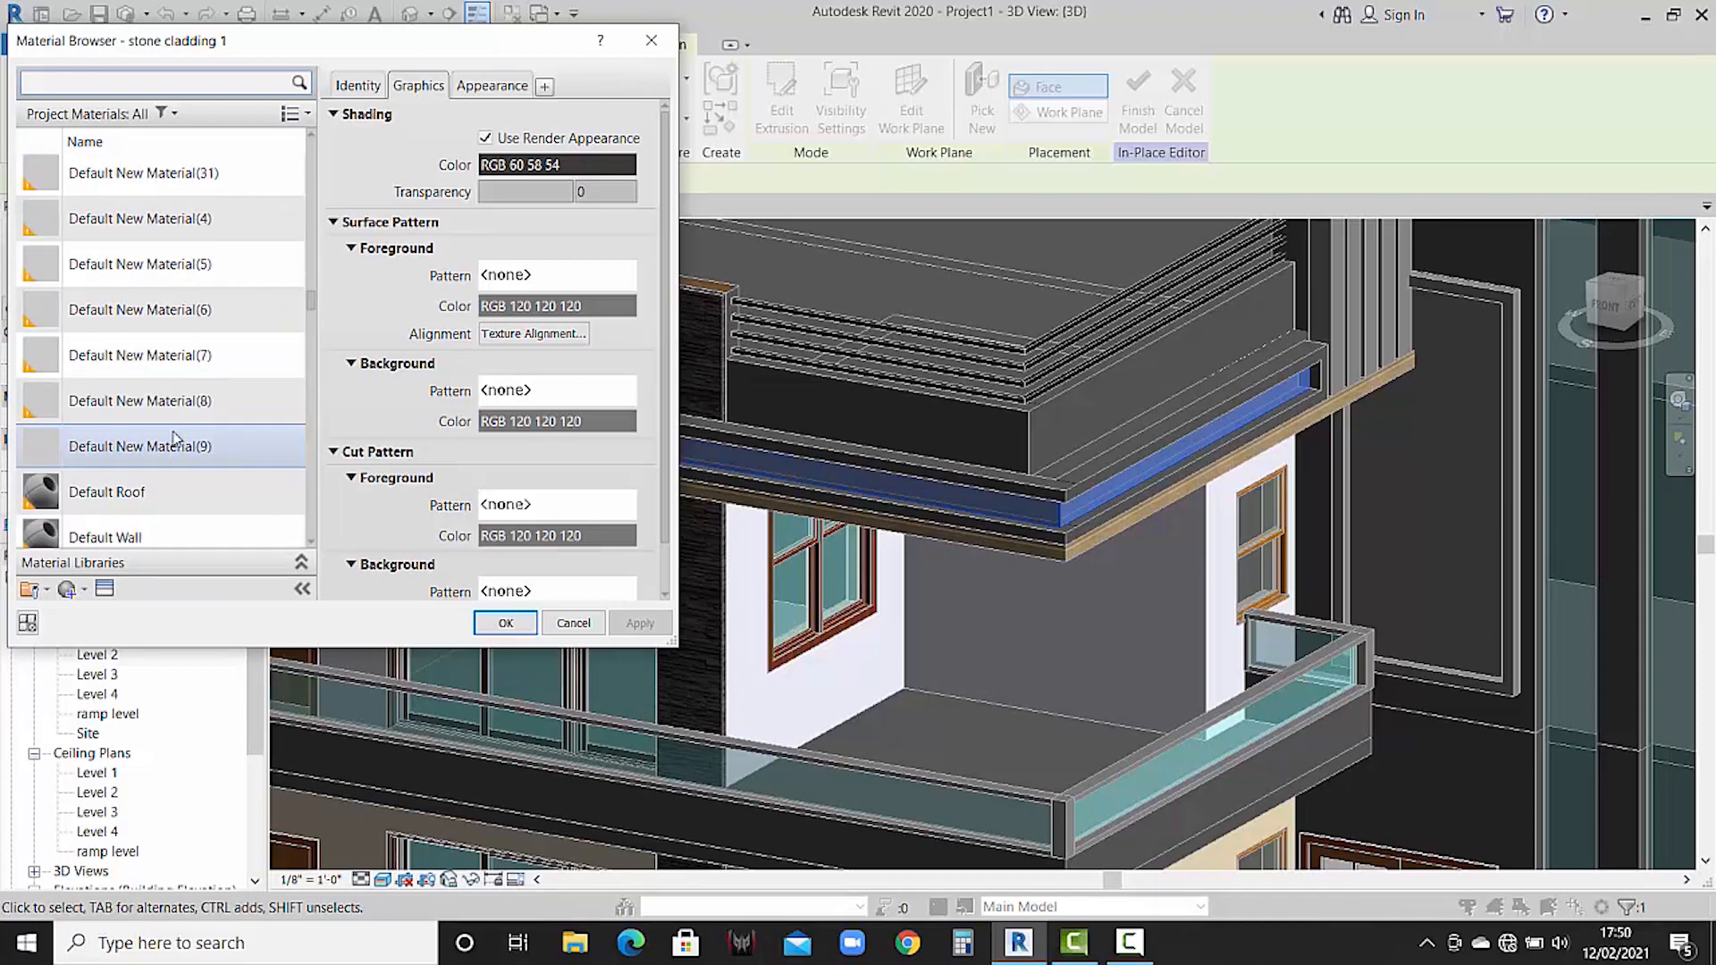
scroll(176, 438, "up", 6)
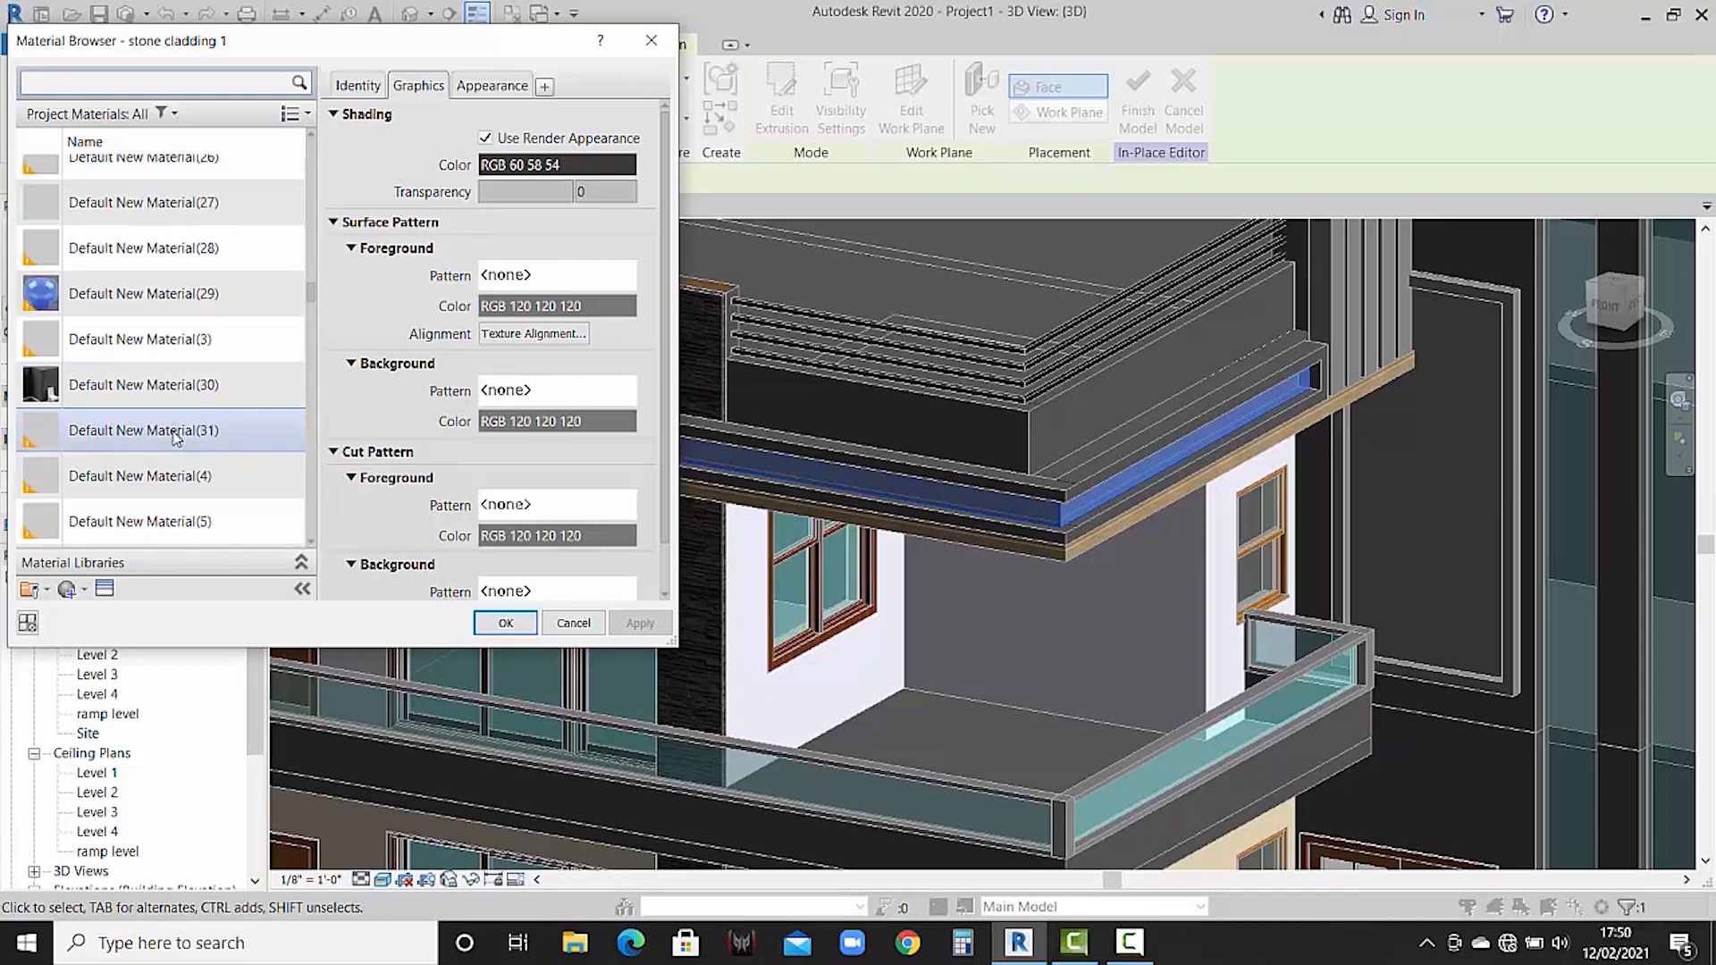
scroll(176, 436, "up", 6)
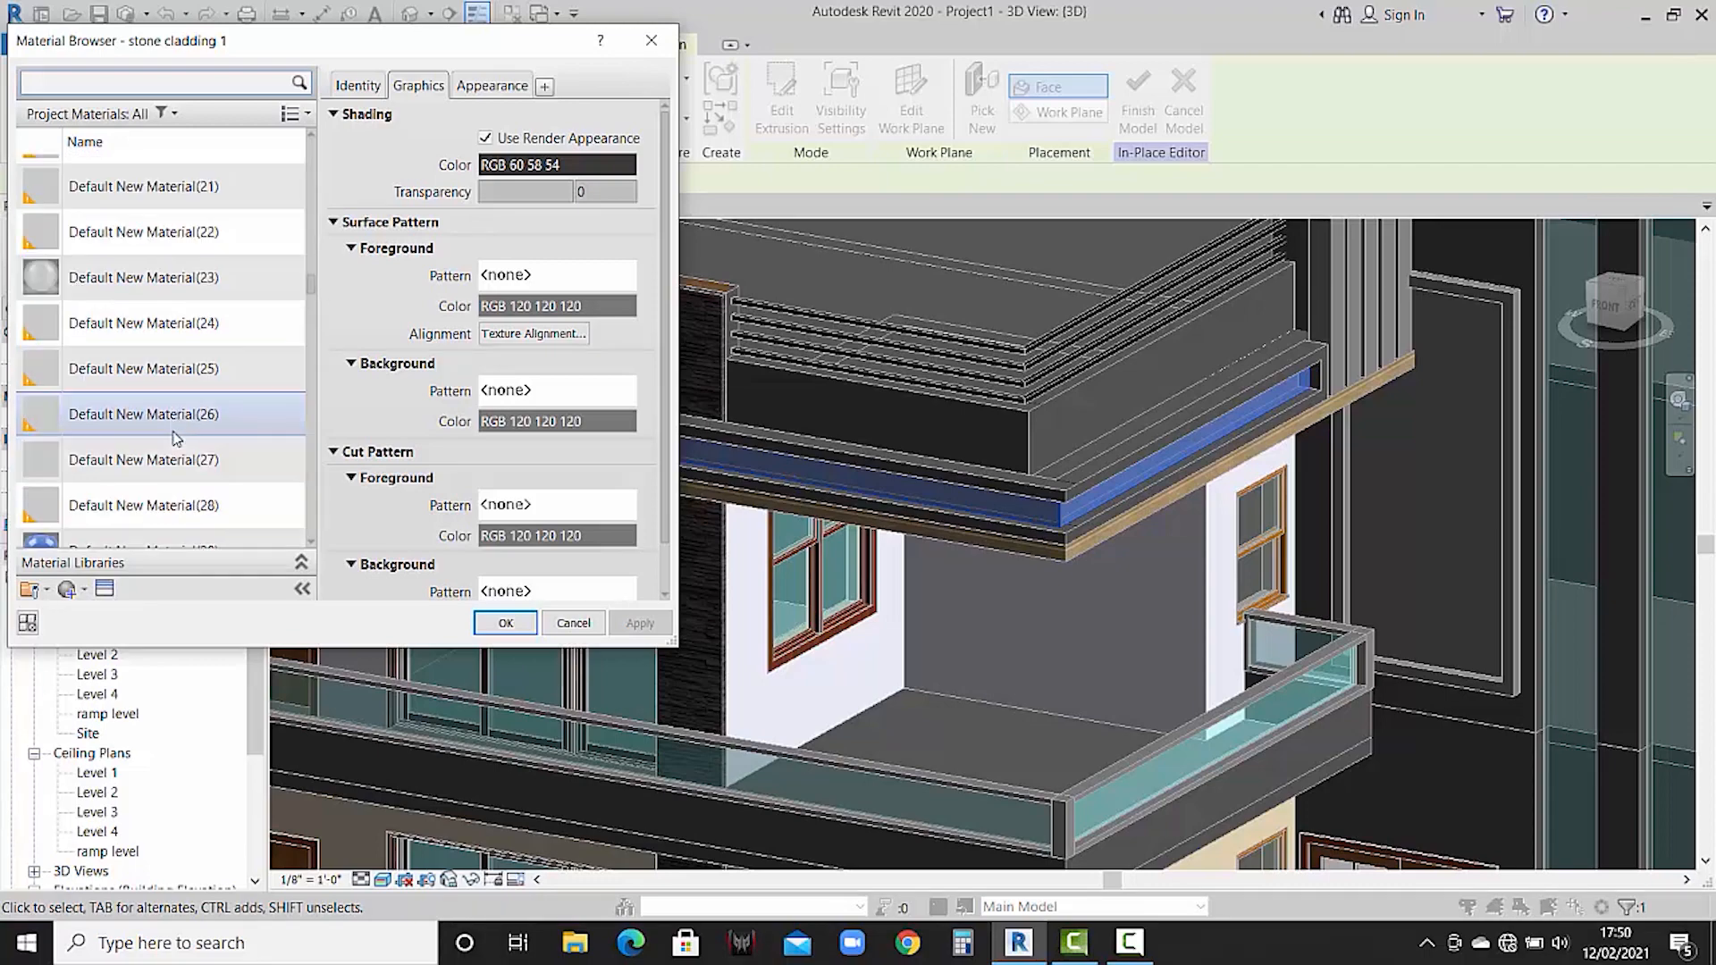
left_click(278, 369)
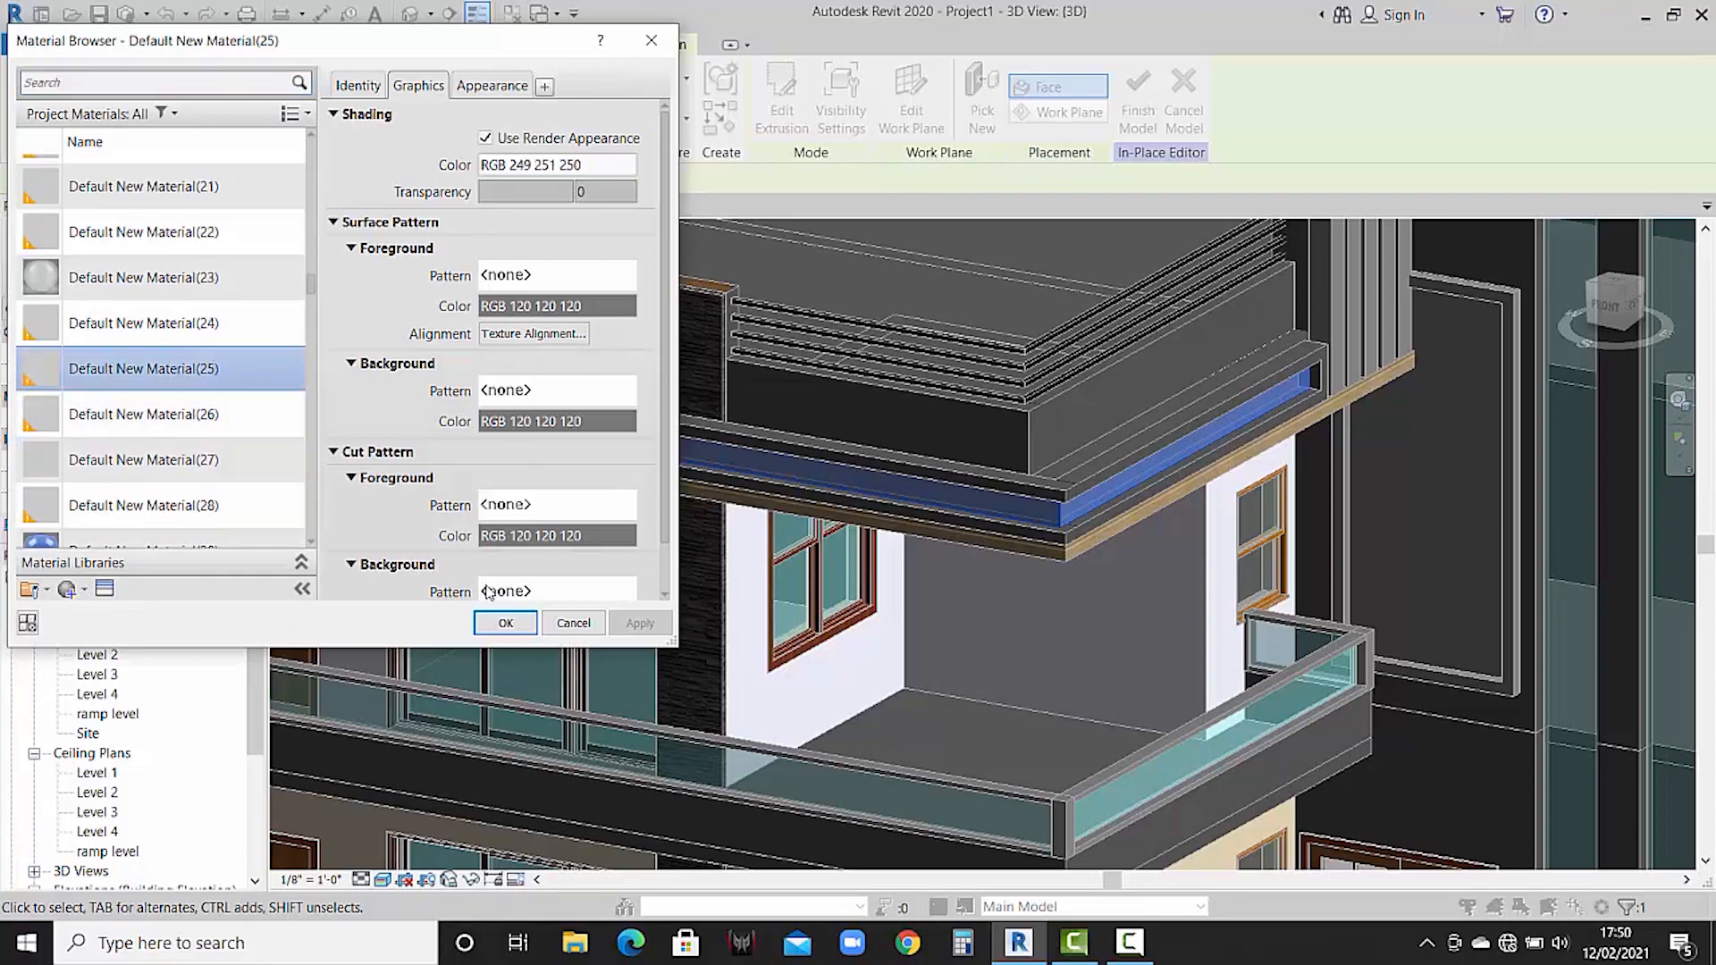
left_click(505, 623)
left_click(981, 676)
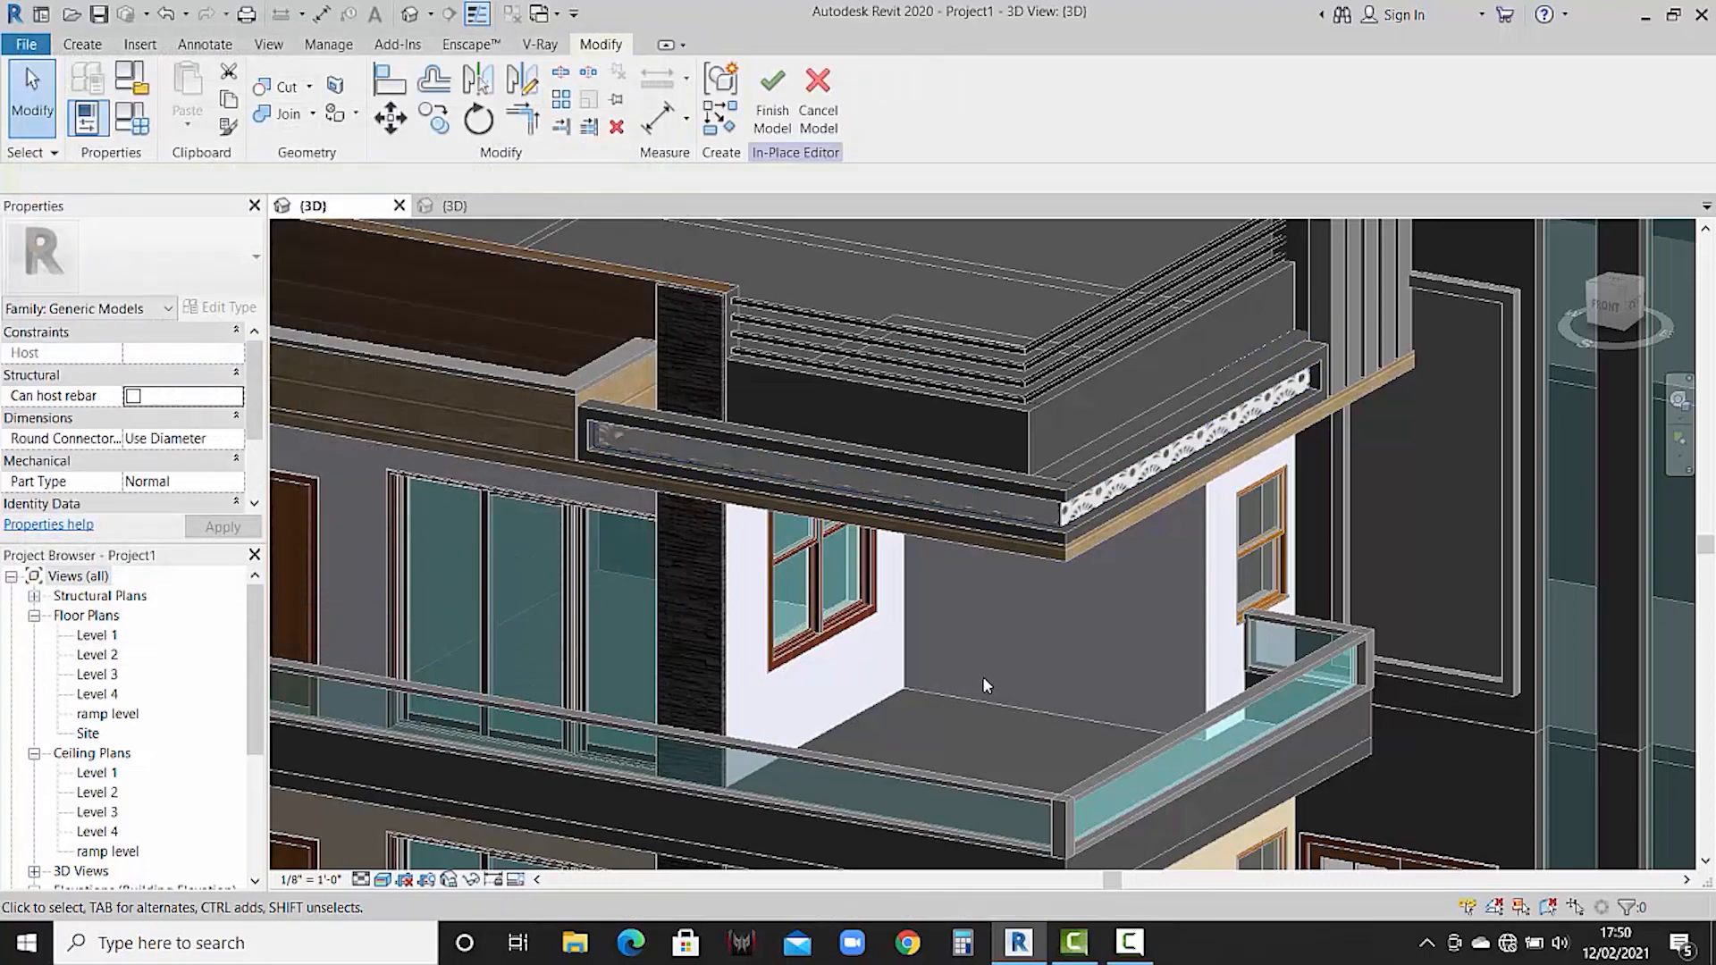
middle_click_drag(1044, 672, 958, 659)
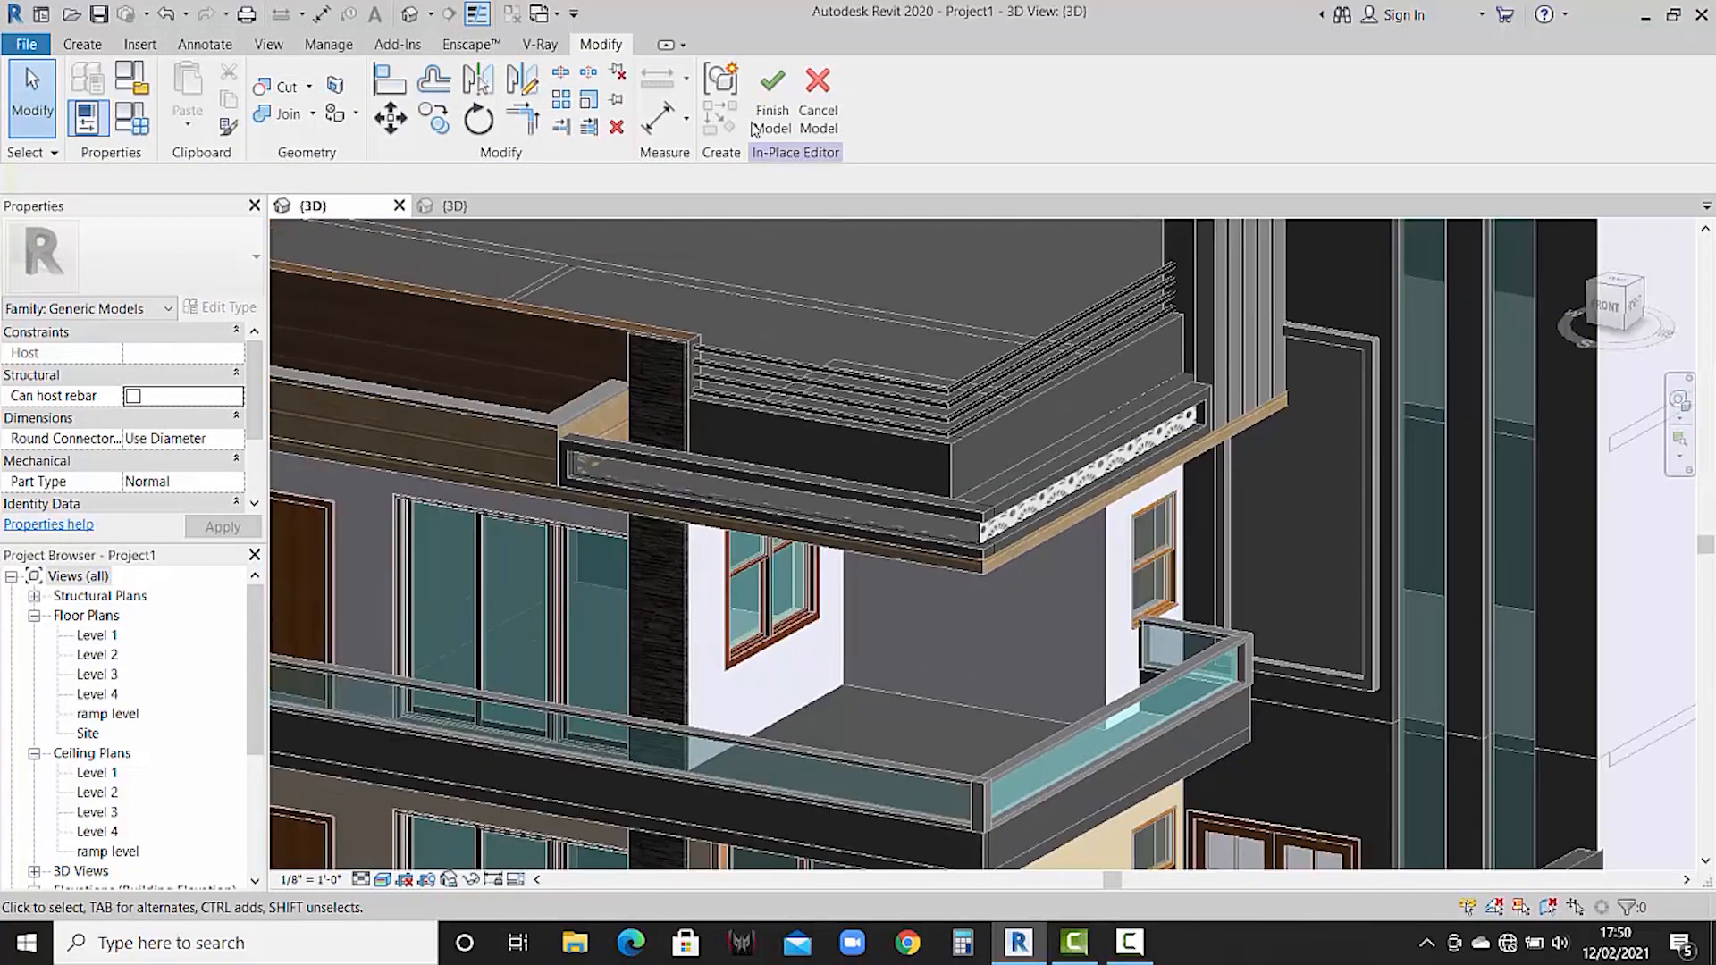
left_click(771, 114)
- Check the finishes in the reference project's 3D view and paint the parapet wall faces below the black rails with Default New Material(31)
scroll(926, 459, "up", 4)
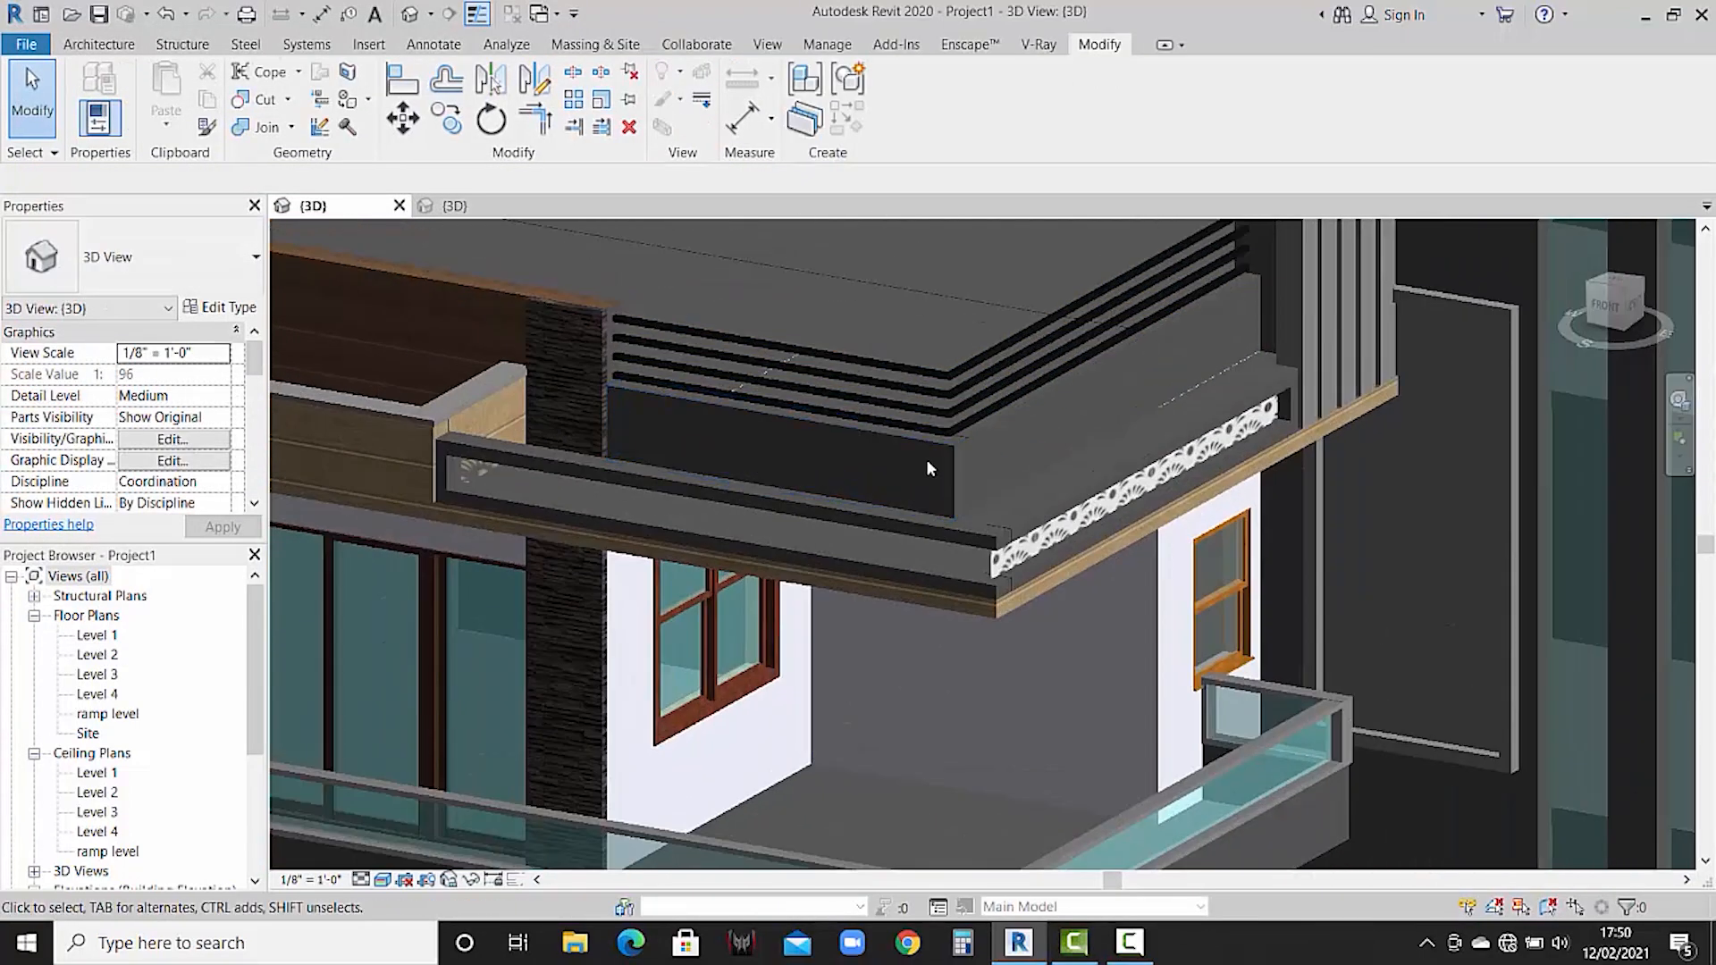
scroll(920, 471, "down", 3)
left_click(458, 206)
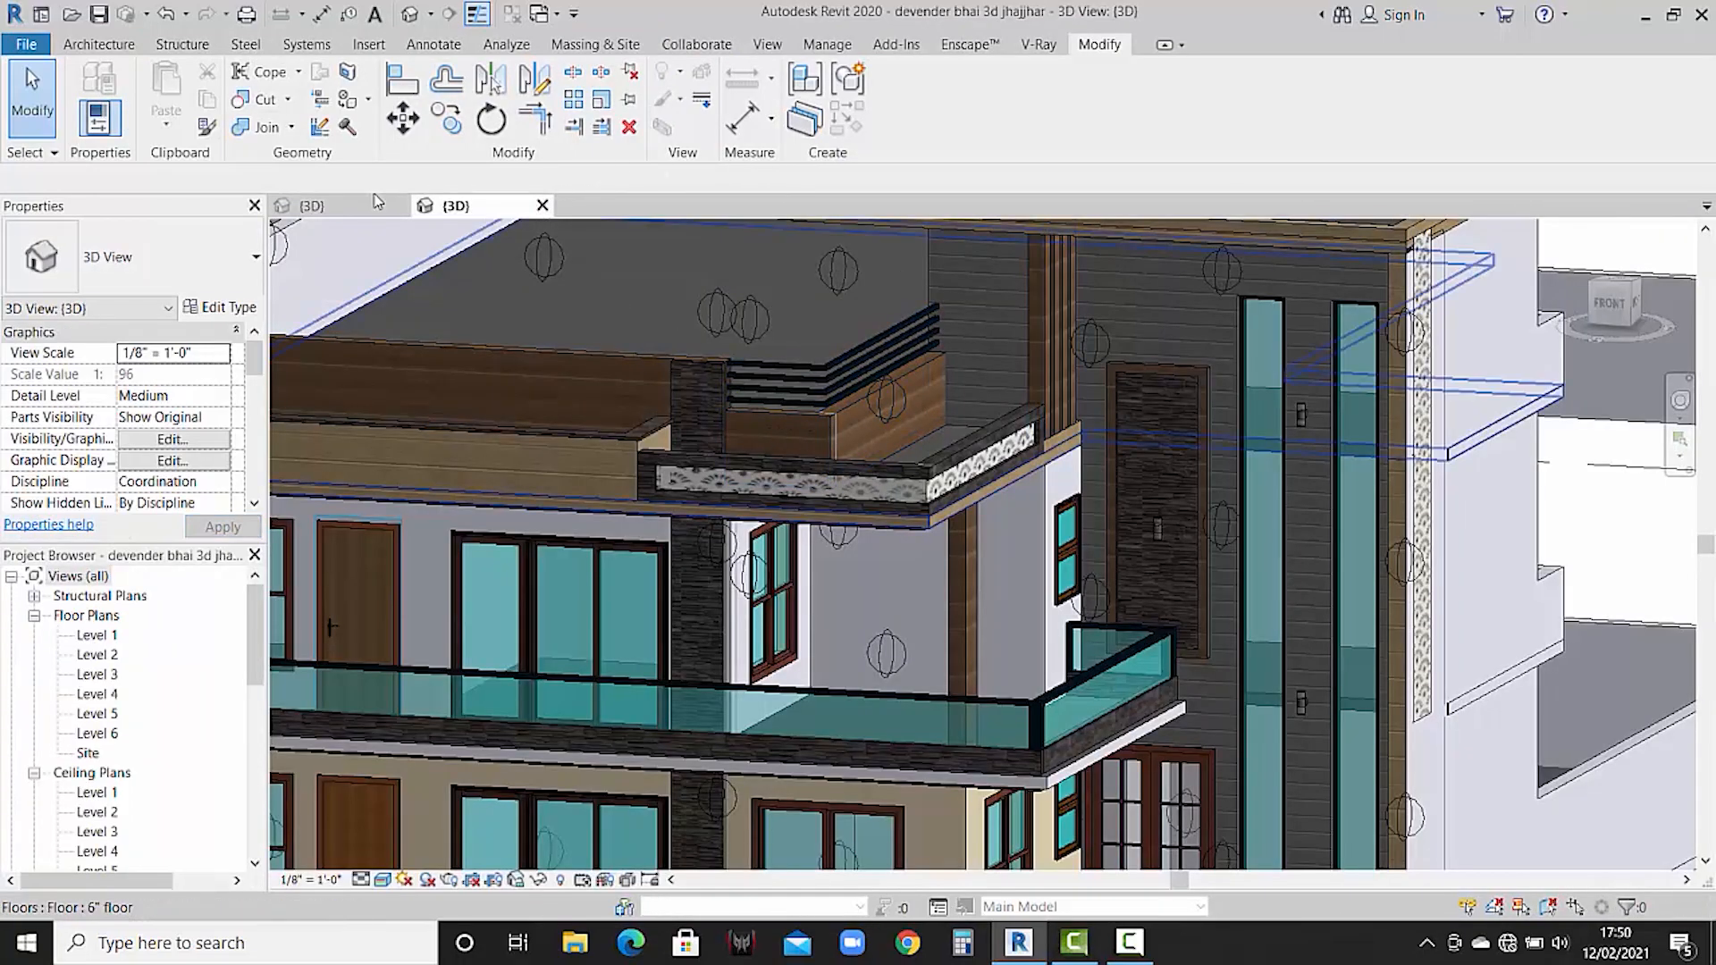
key("ctrl+Tab")
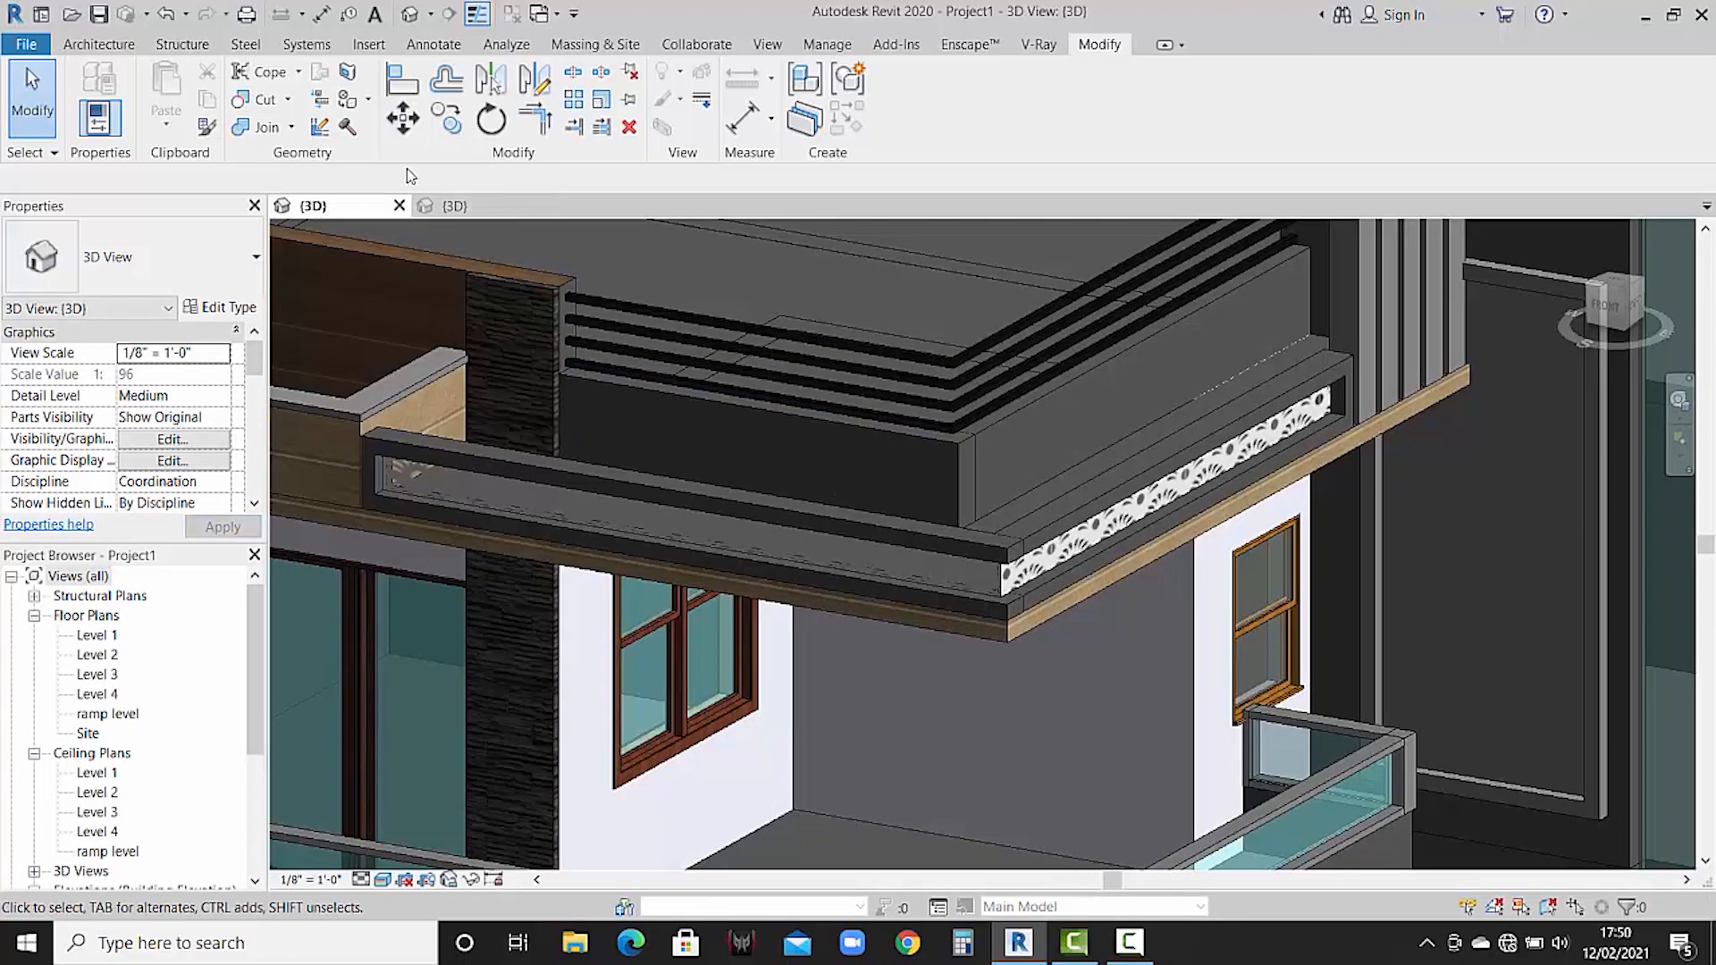
left_click(368, 102)
left_click(384, 142)
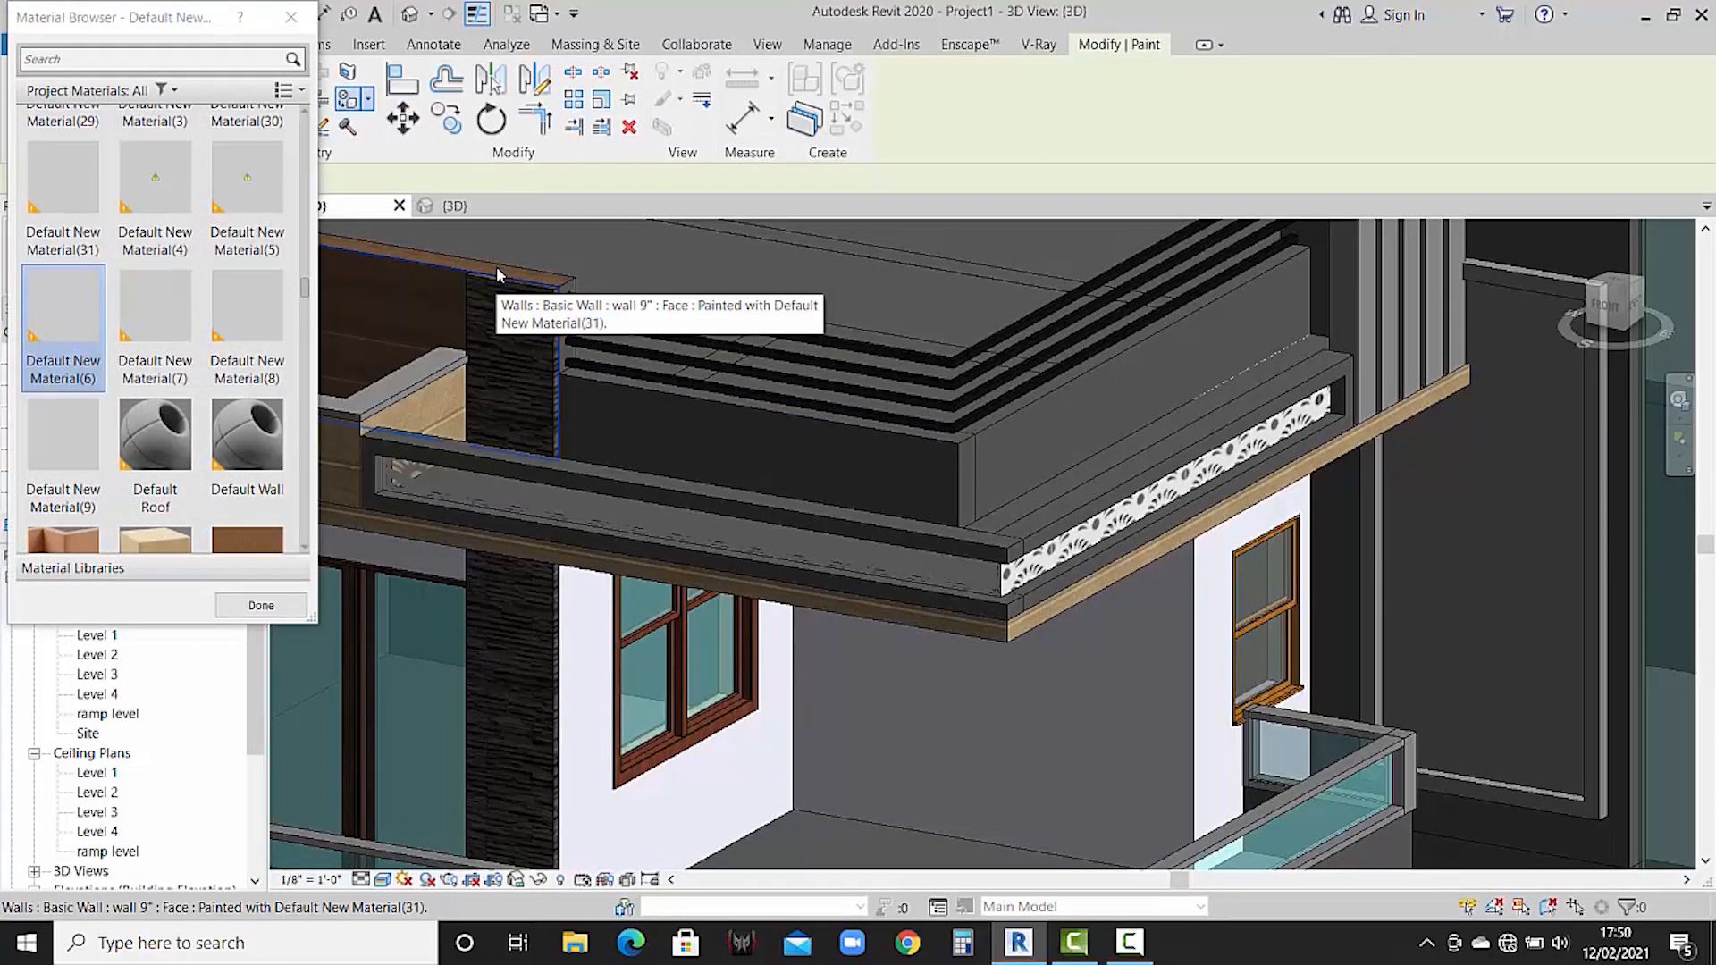
left_click(85, 219)
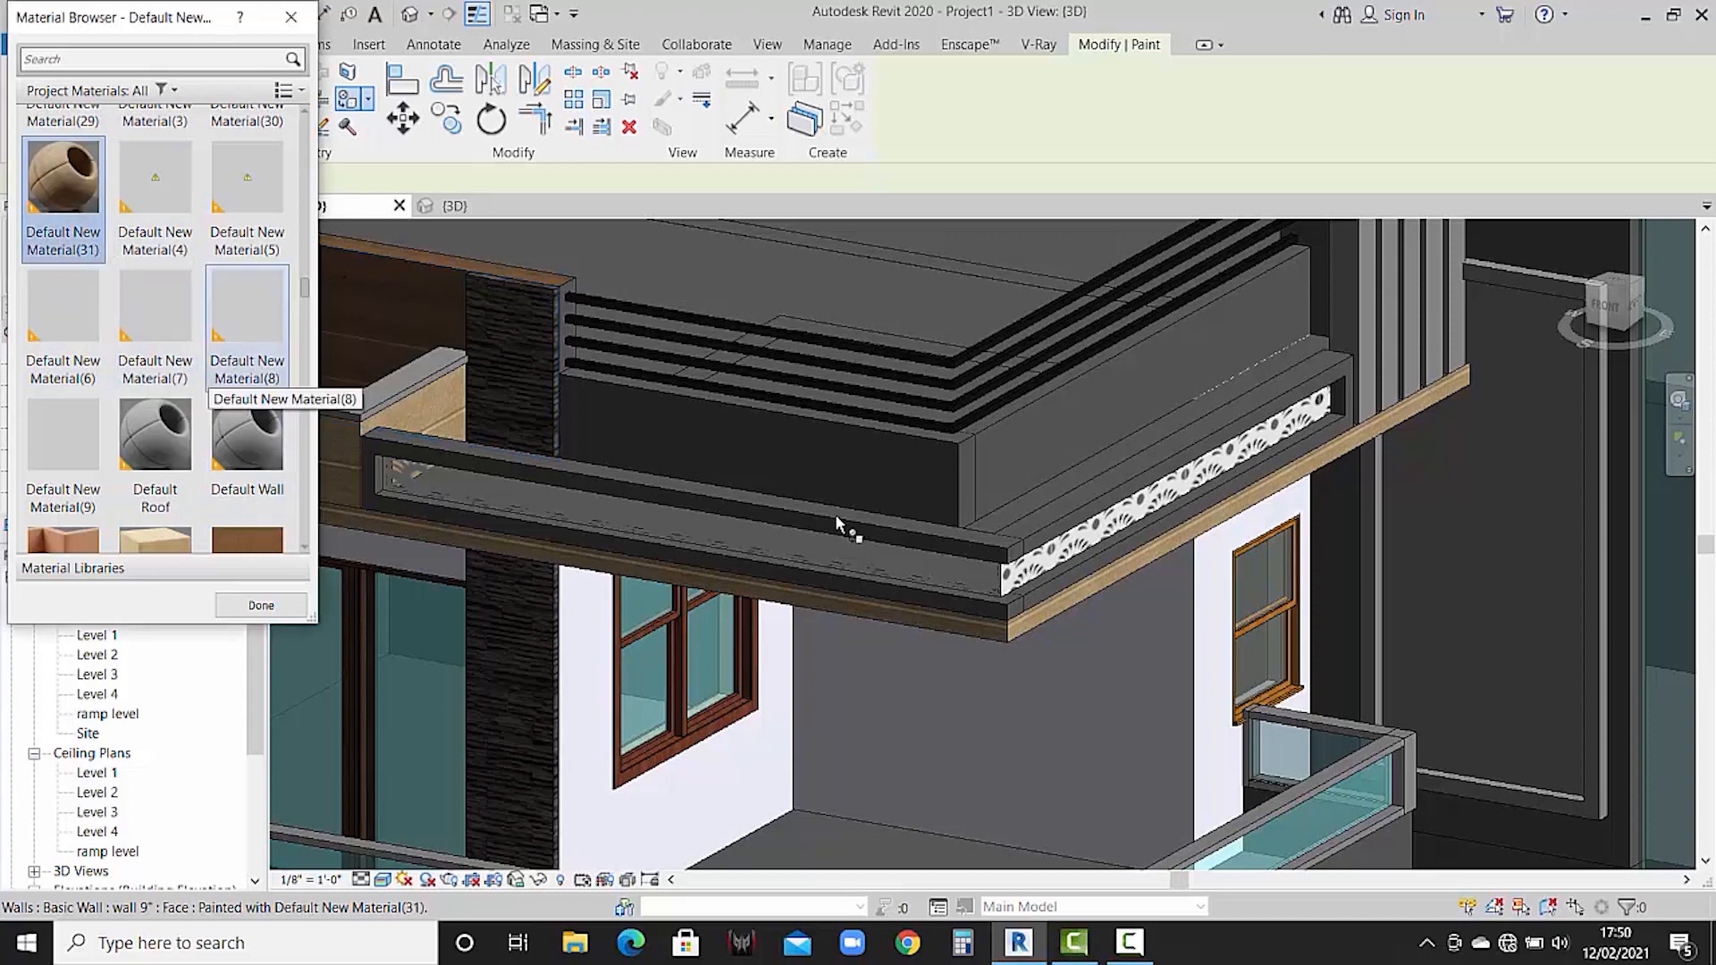
left_click(1016, 452)
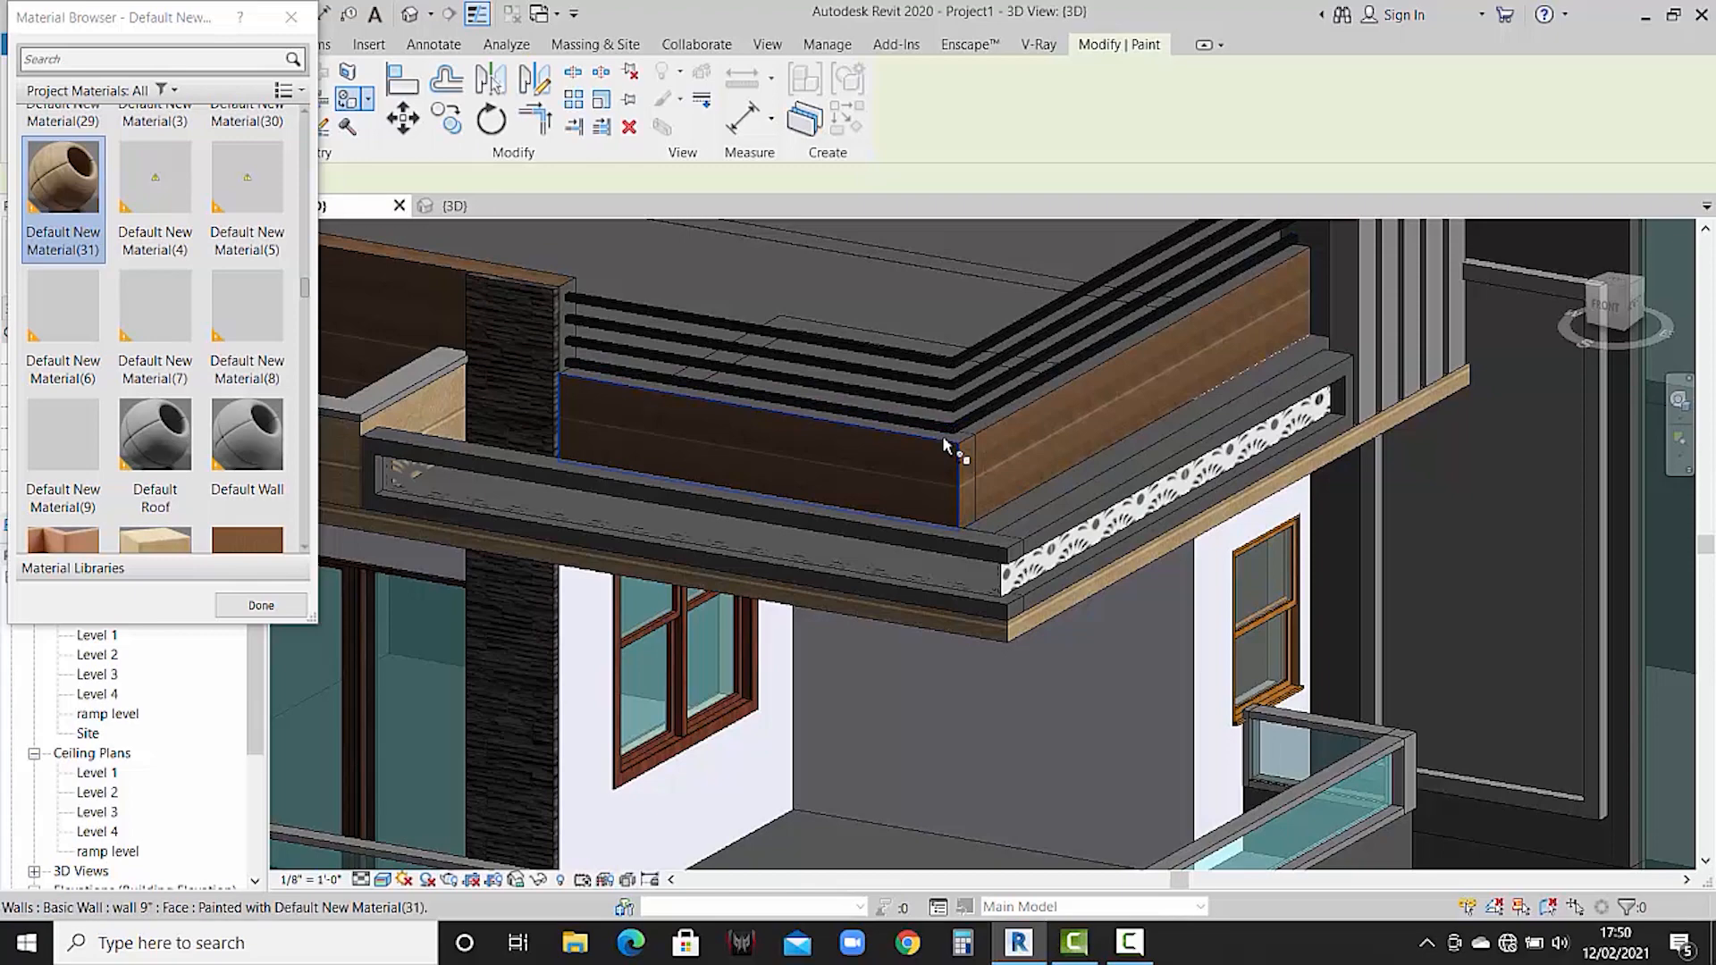
- Search the project materials for "stone" and paint the front parapet band's outer frame and top faces with stone cladding 1
scroll(944, 440, "up", 3)
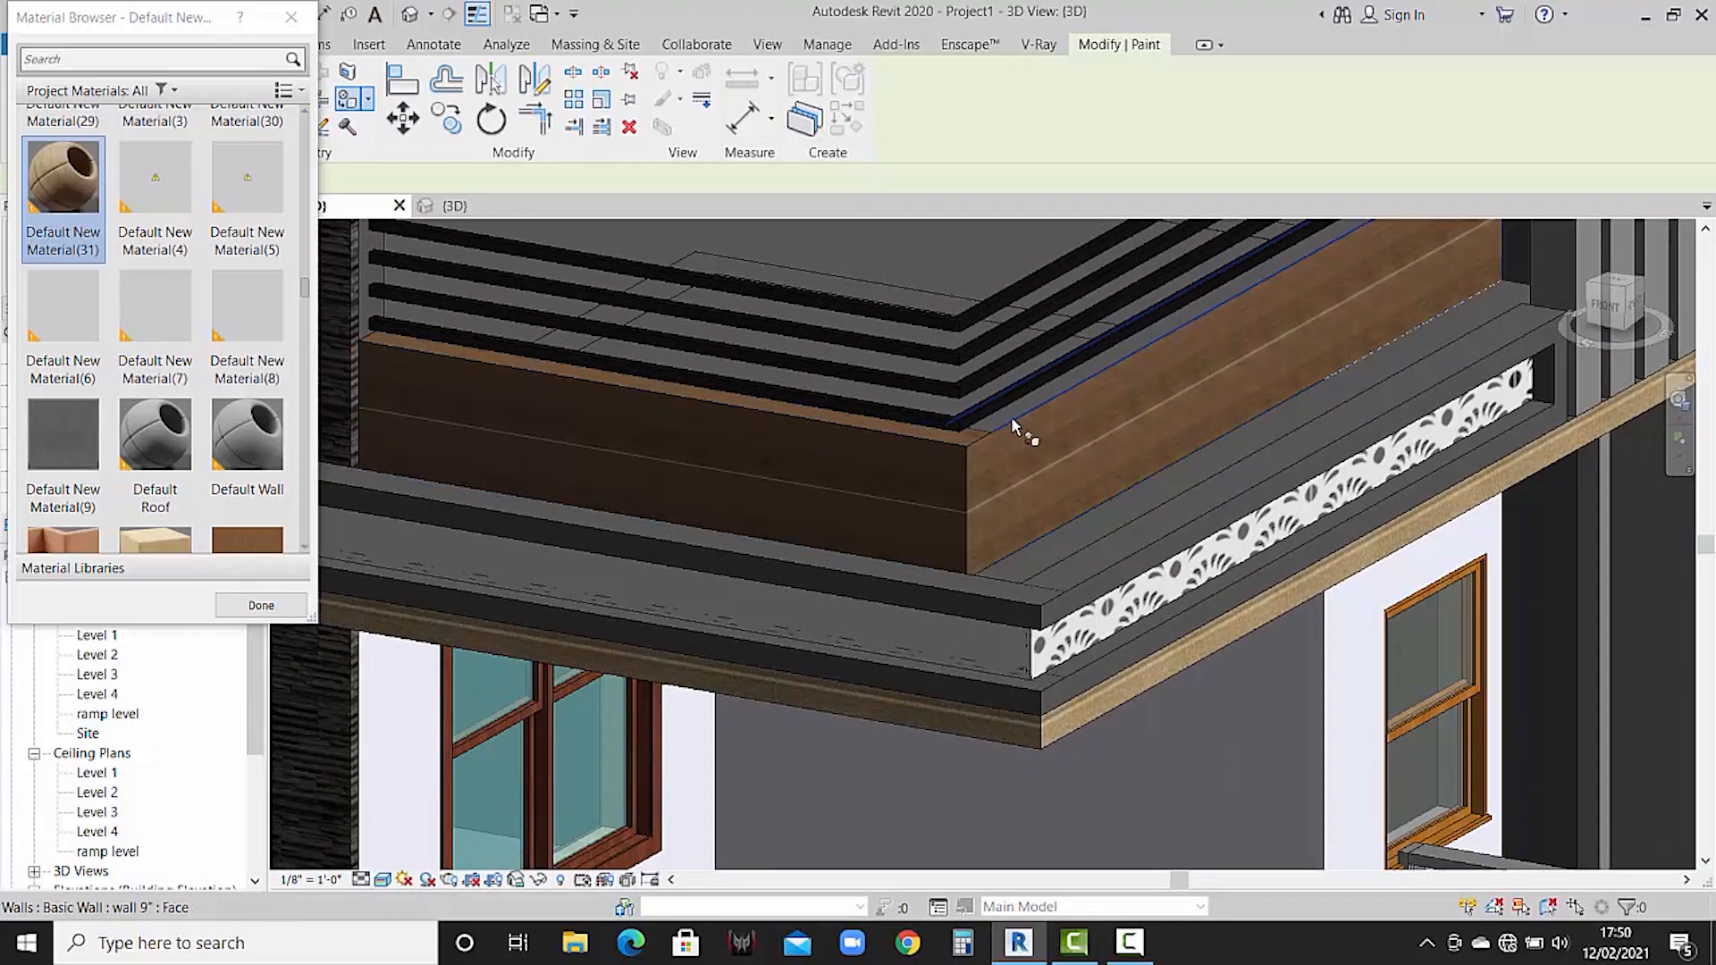
scroll(1015, 415, "down", 2)
scroll(1112, 429, "down", 1)
middle_click_drag(1225, 420, 1112, 512)
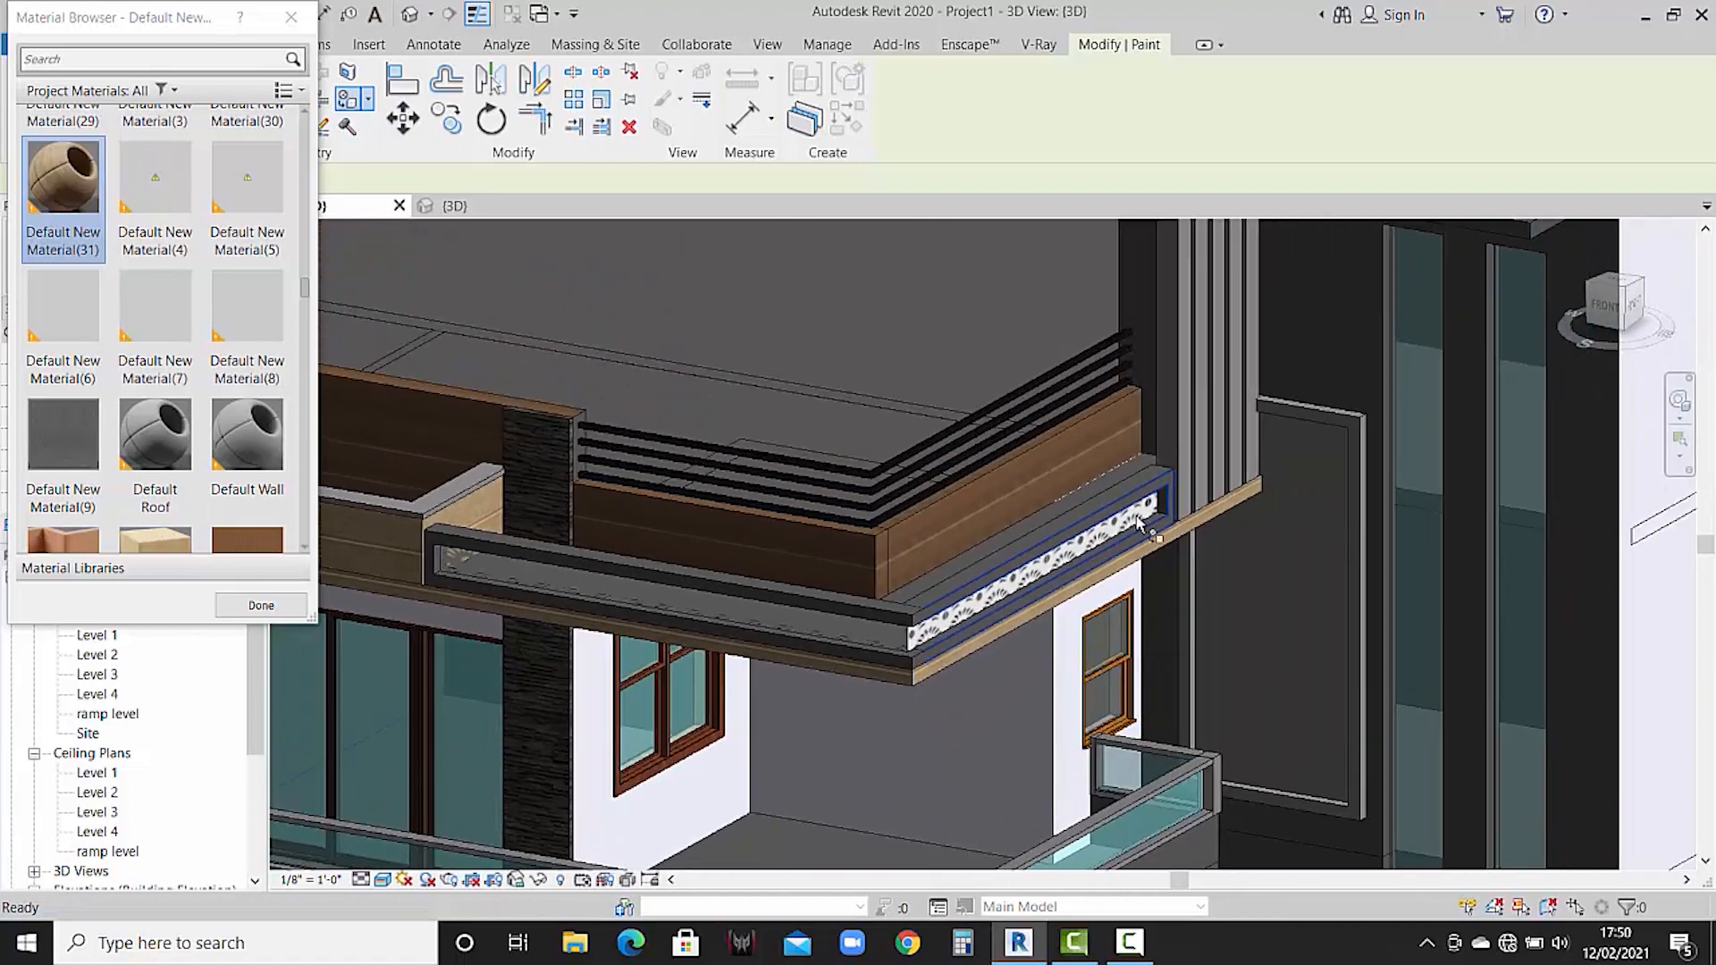
scroll(1091, 536, "down", 1)
middle_click_drag(1095, 590, 1078, 592)
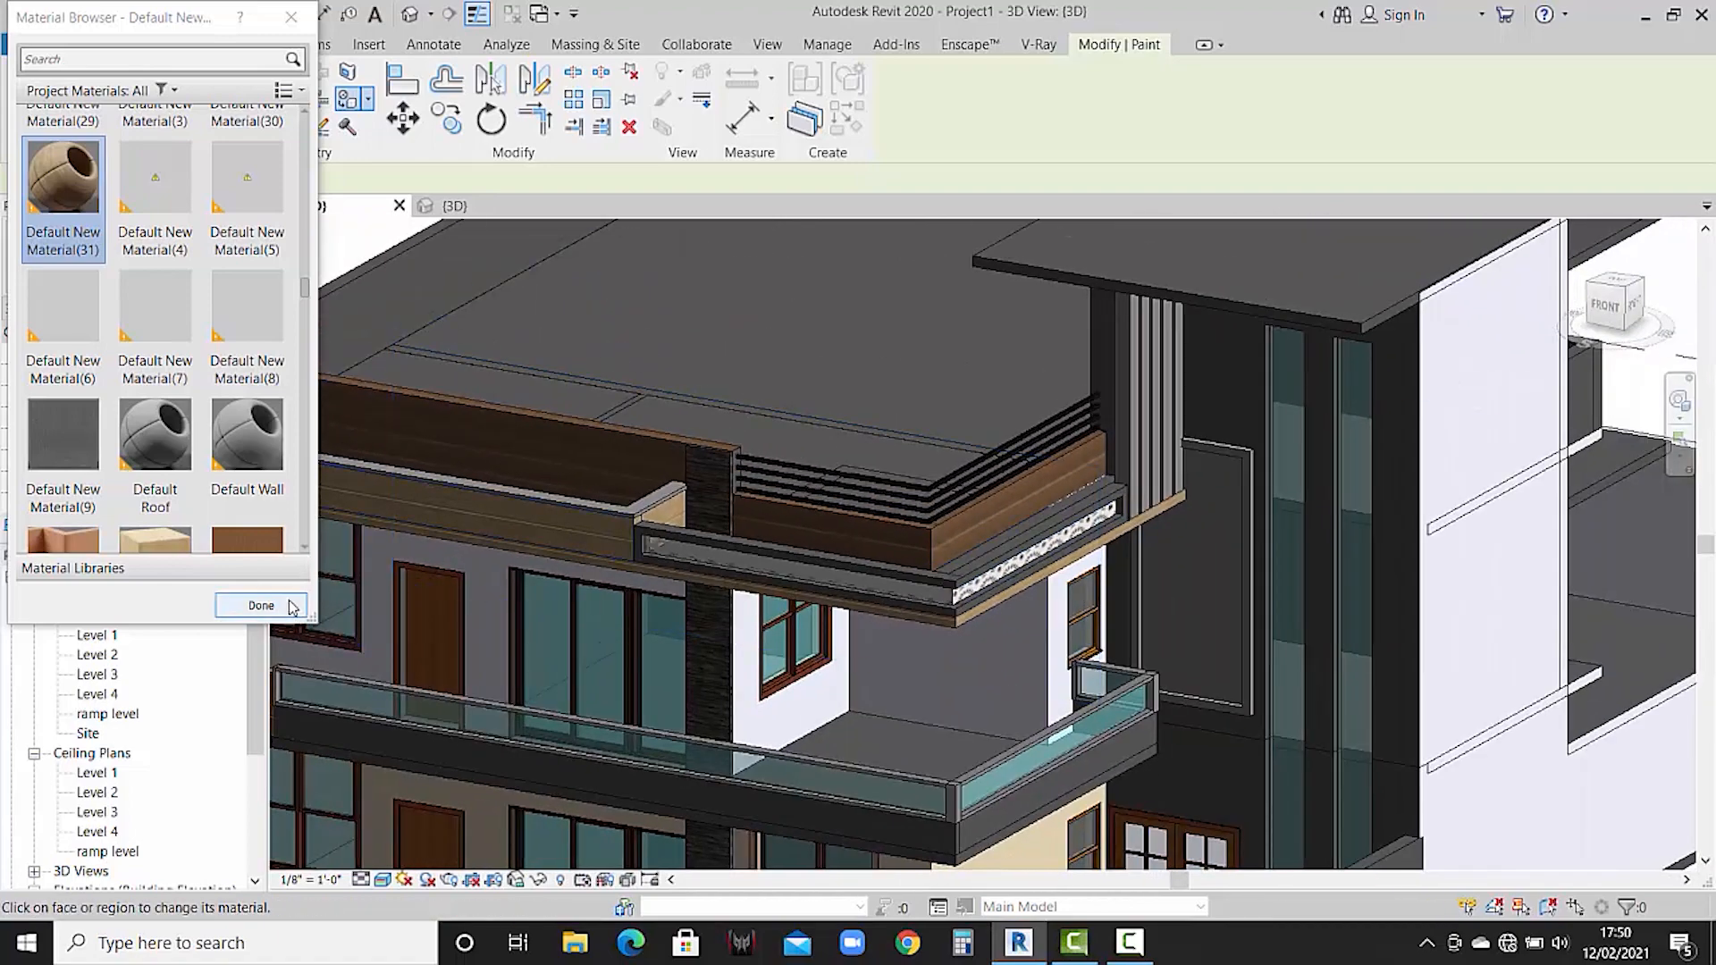
left_click(107, 63)
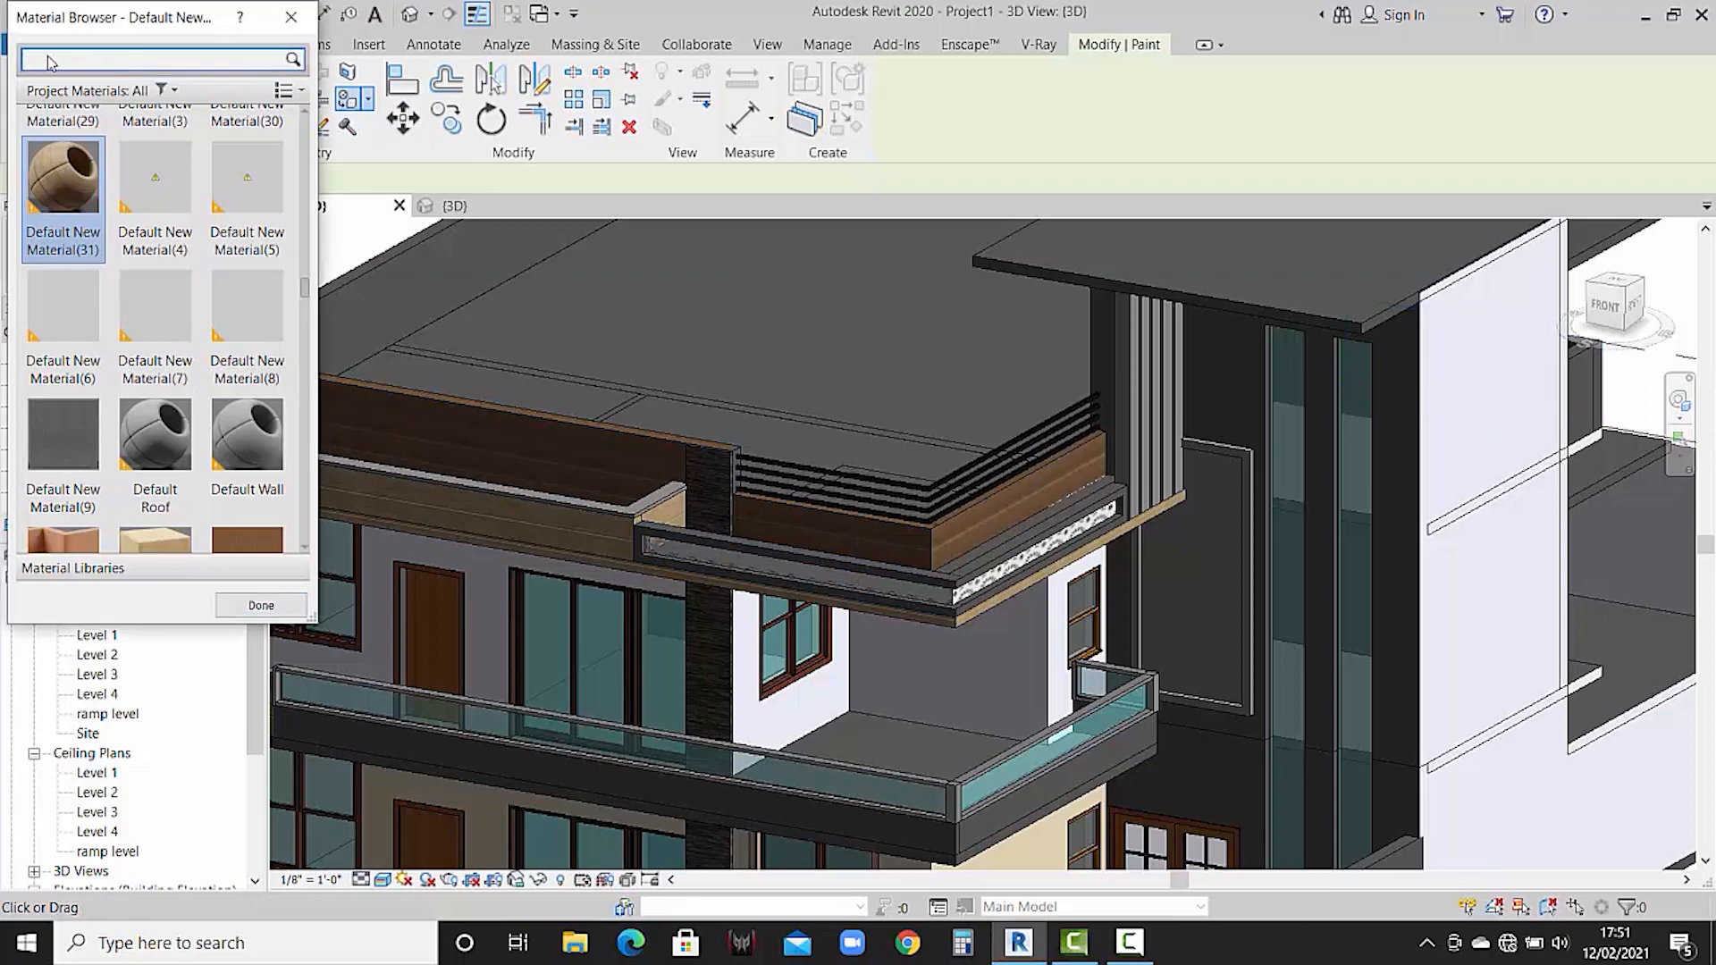
scroll(134, 134, "up", 1)
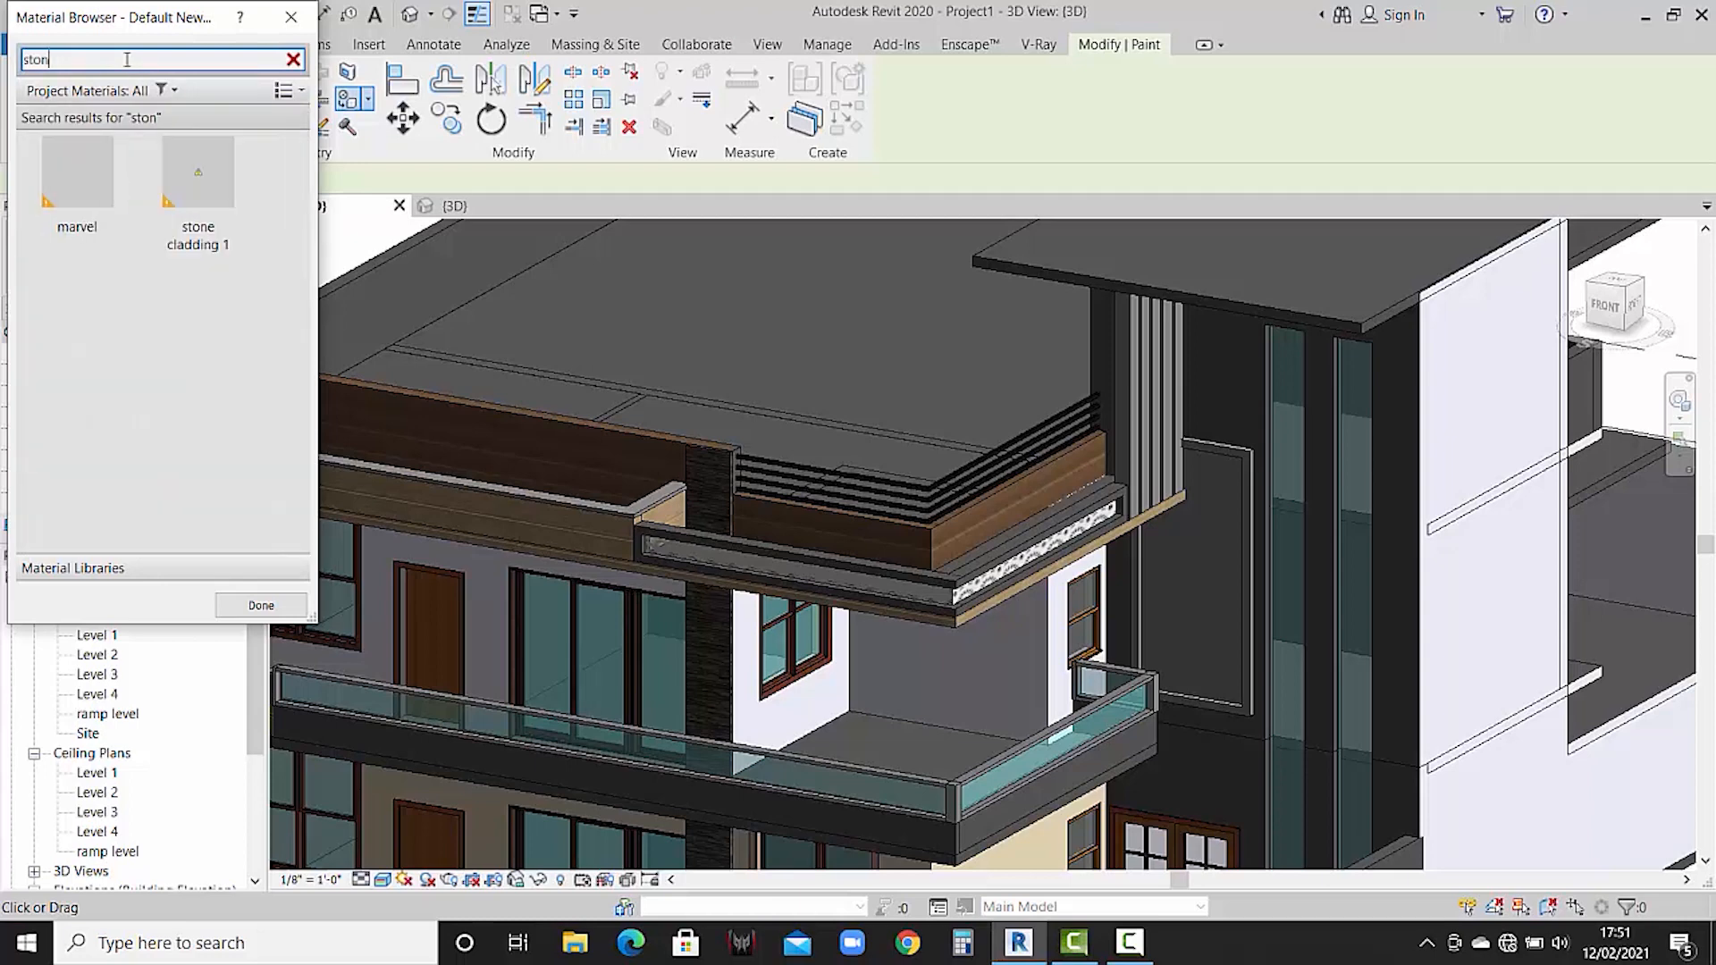
left_click(186, 189)
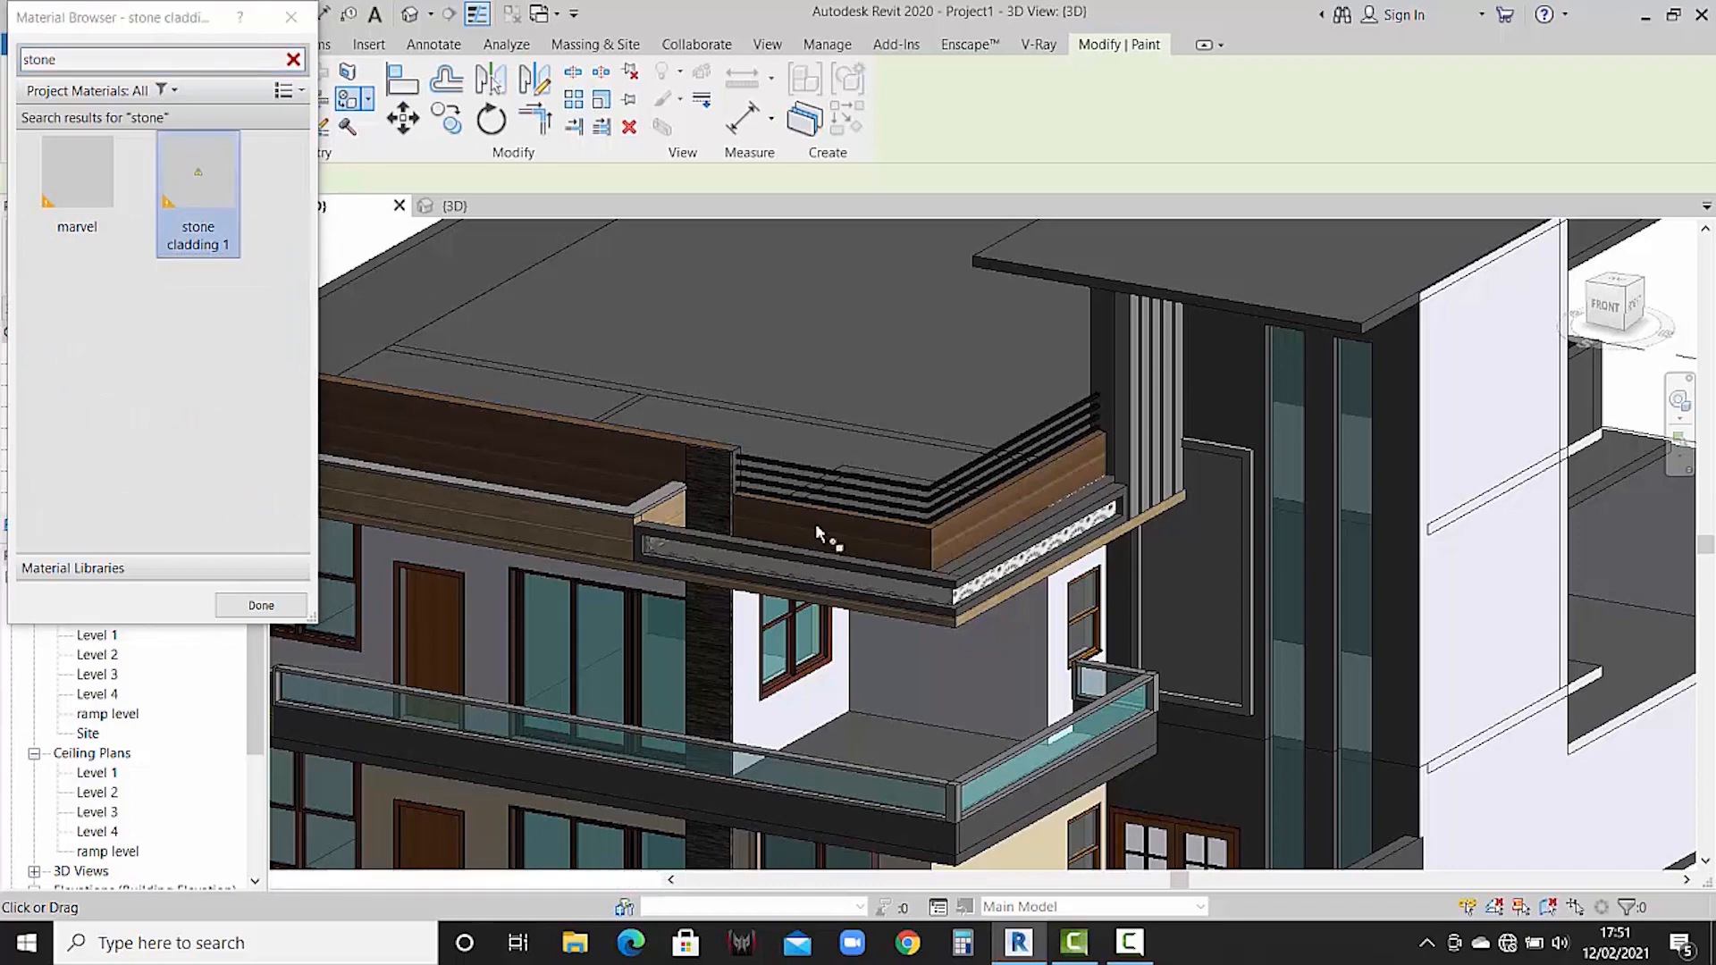
scroll(719, 550, "up", 2)
scroll(680, 534, "up", 2)
left_click(644, 518)
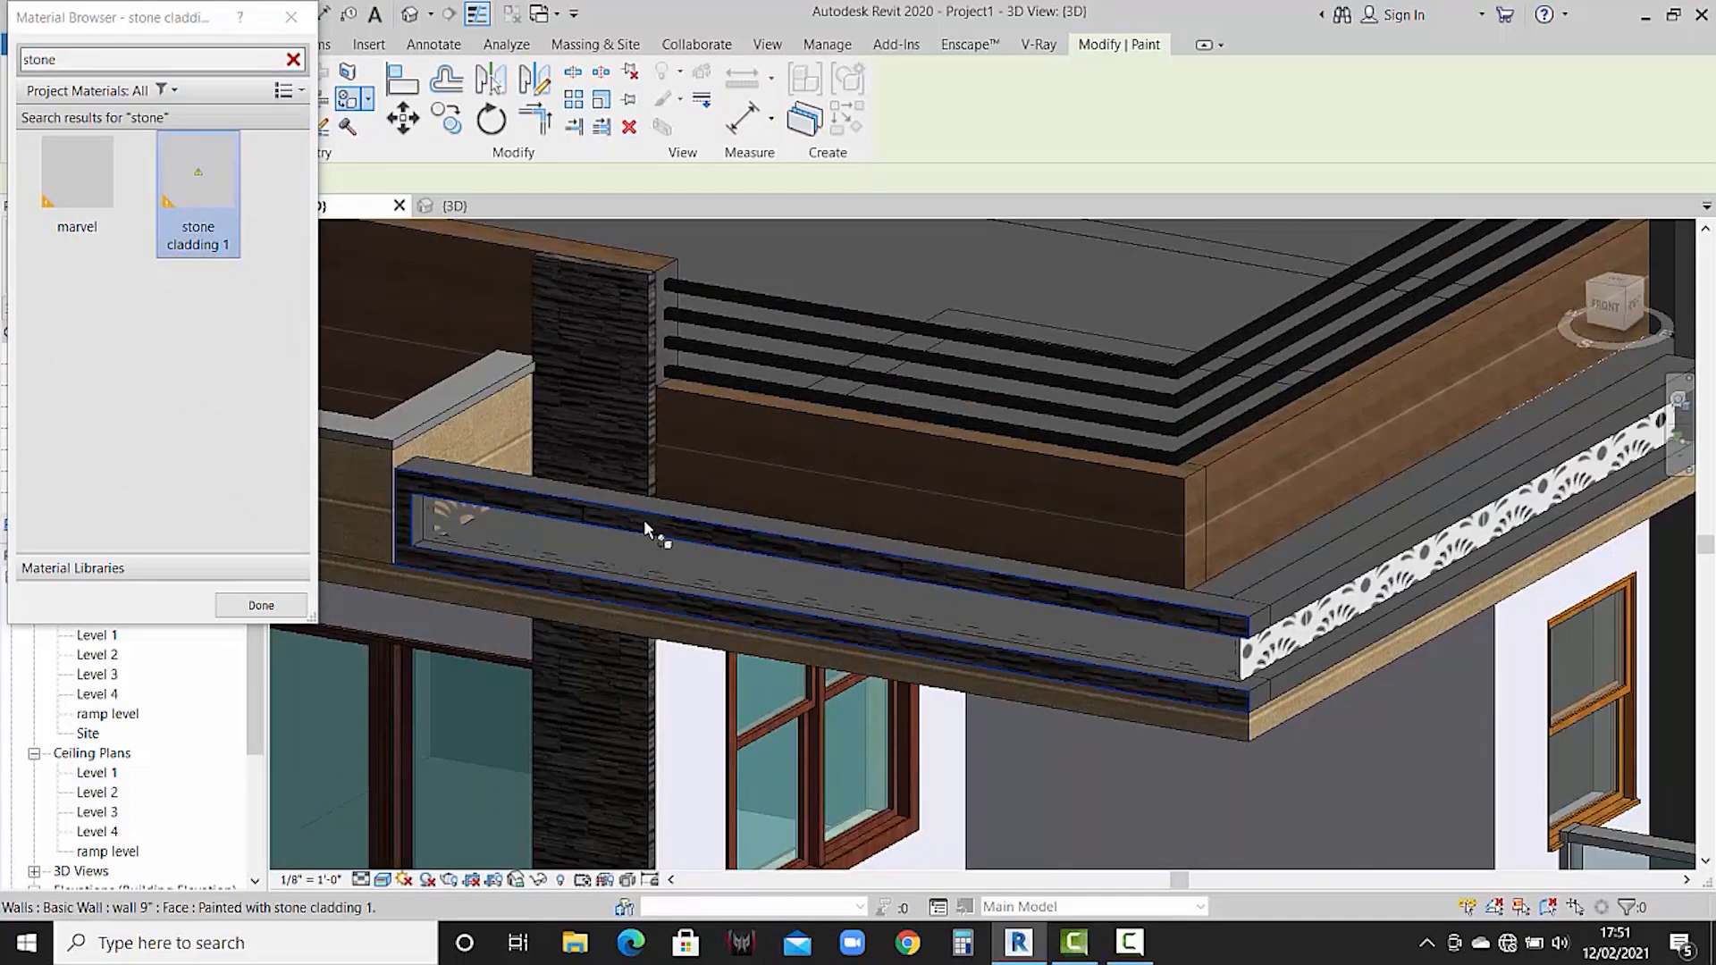
scroll(593, 510, "up", 3)
left_click(643, 469)
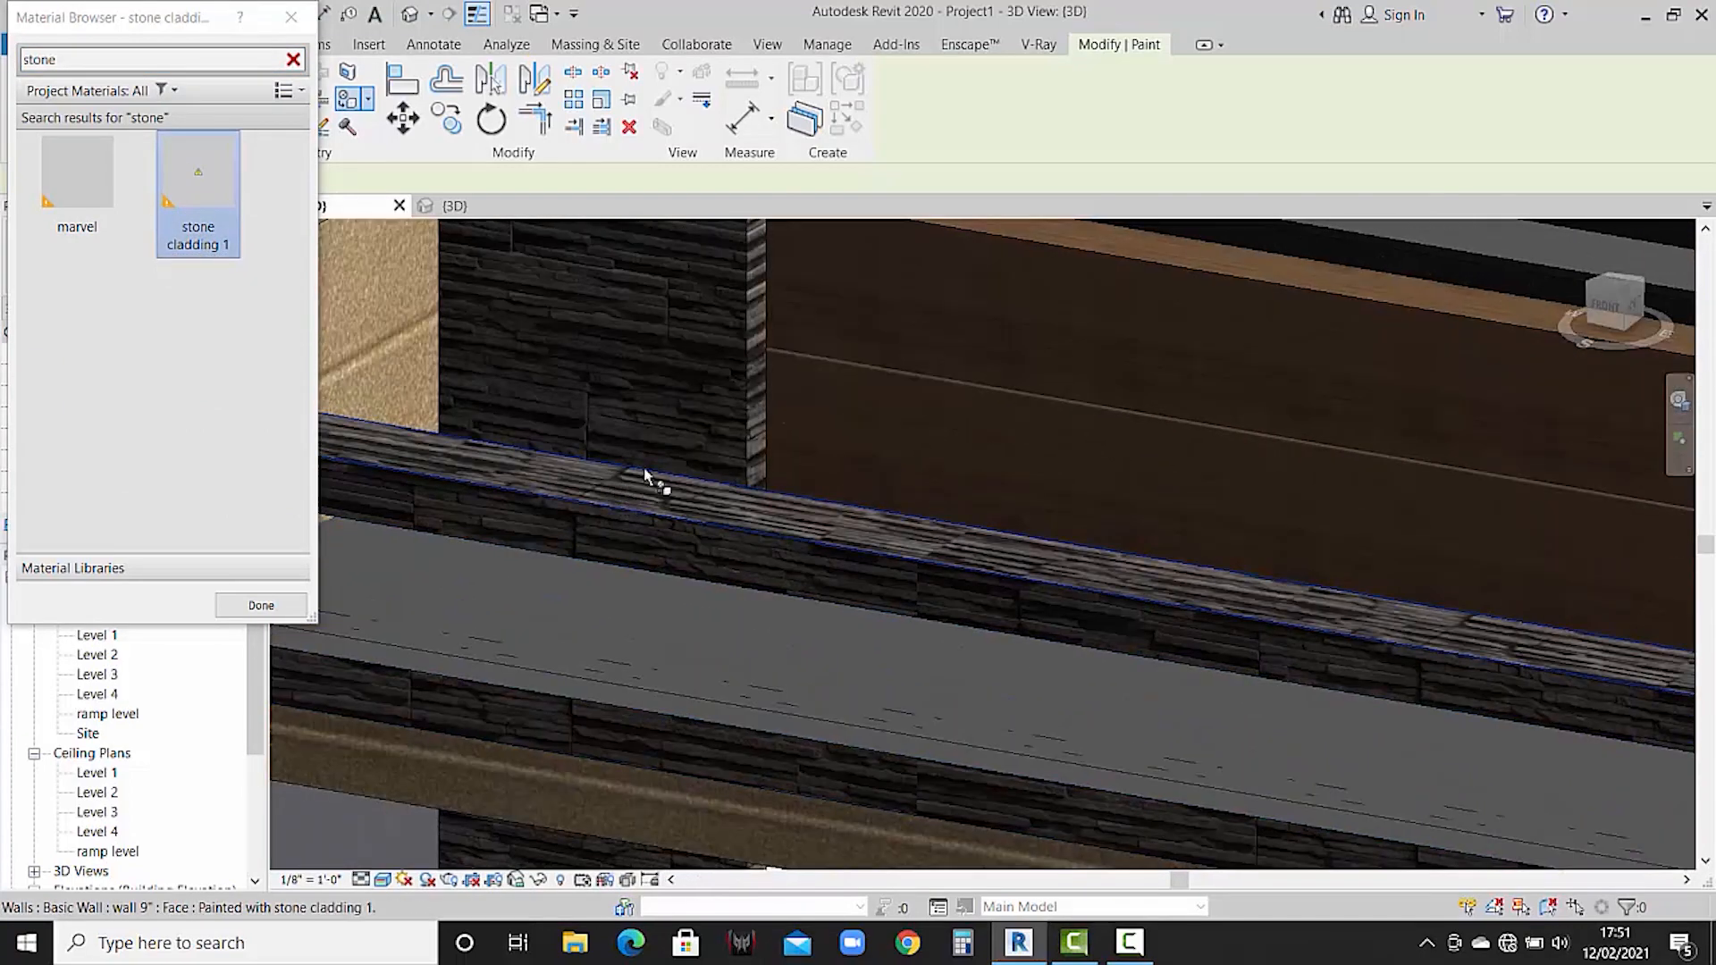
- Paint the side parapet band's outer frame, top and lower recess ledge with stone cladding 1
scroll(765, 450, "down", 4)
middle_click_drag(1173, 590, 903, 593)
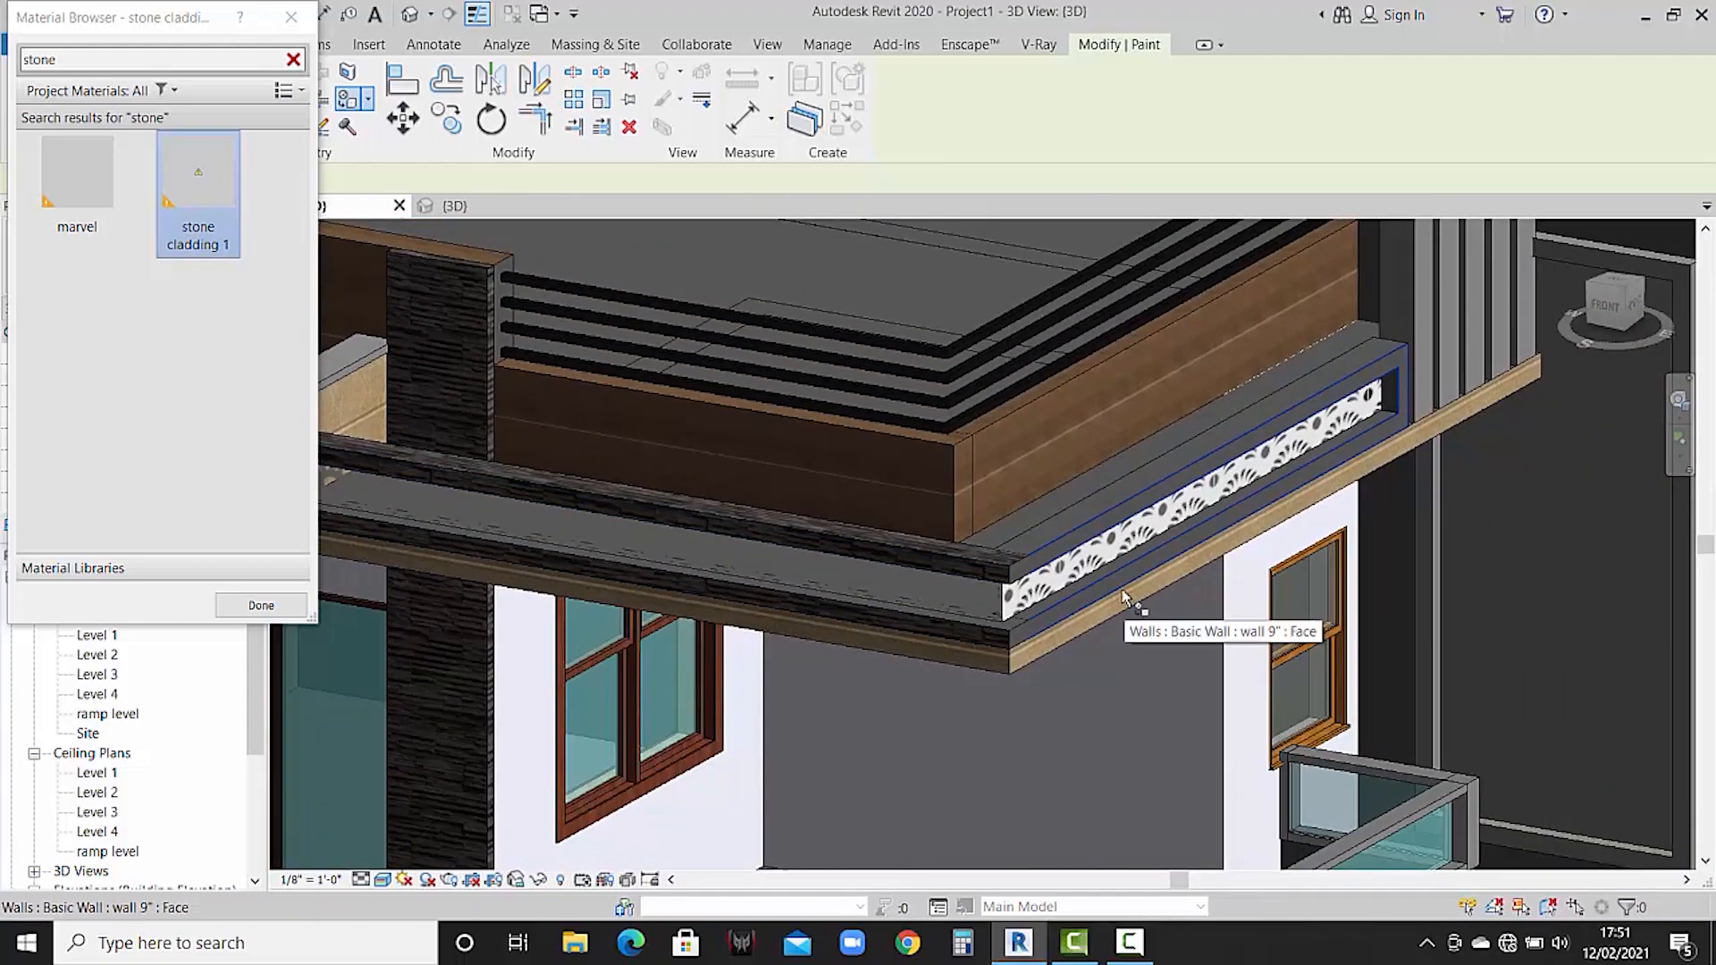
left_click(1117, 590)
scroll(1113, 585, "up", 3)
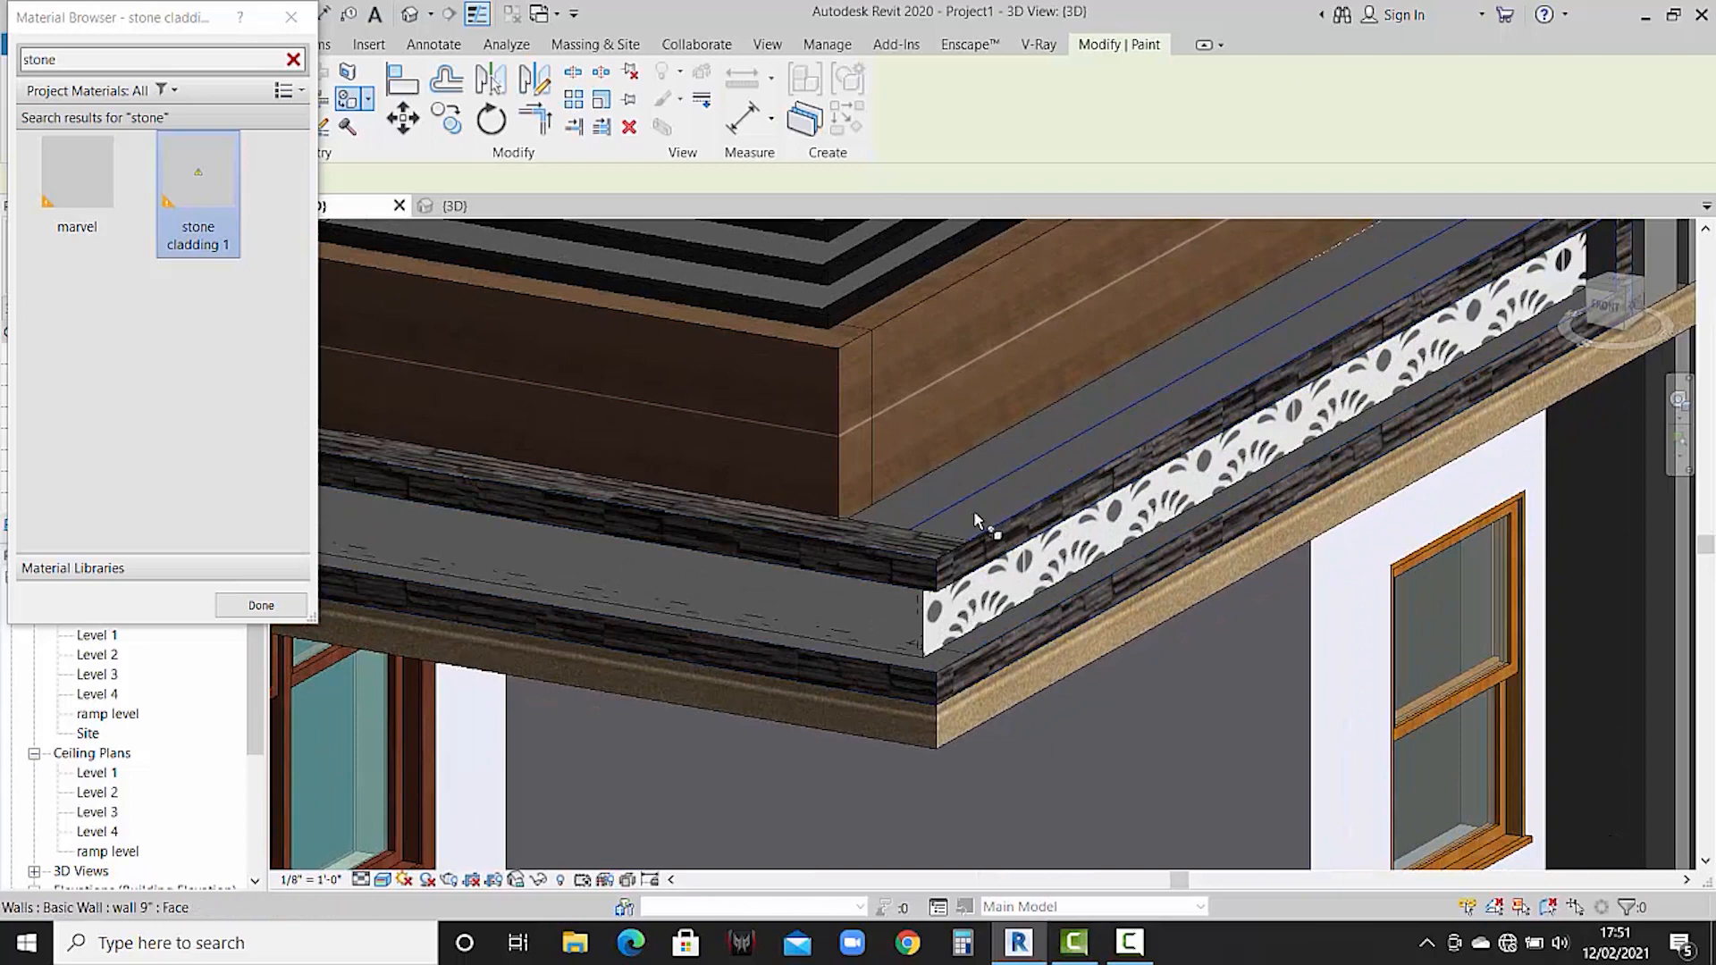
left_click(1021, 495)
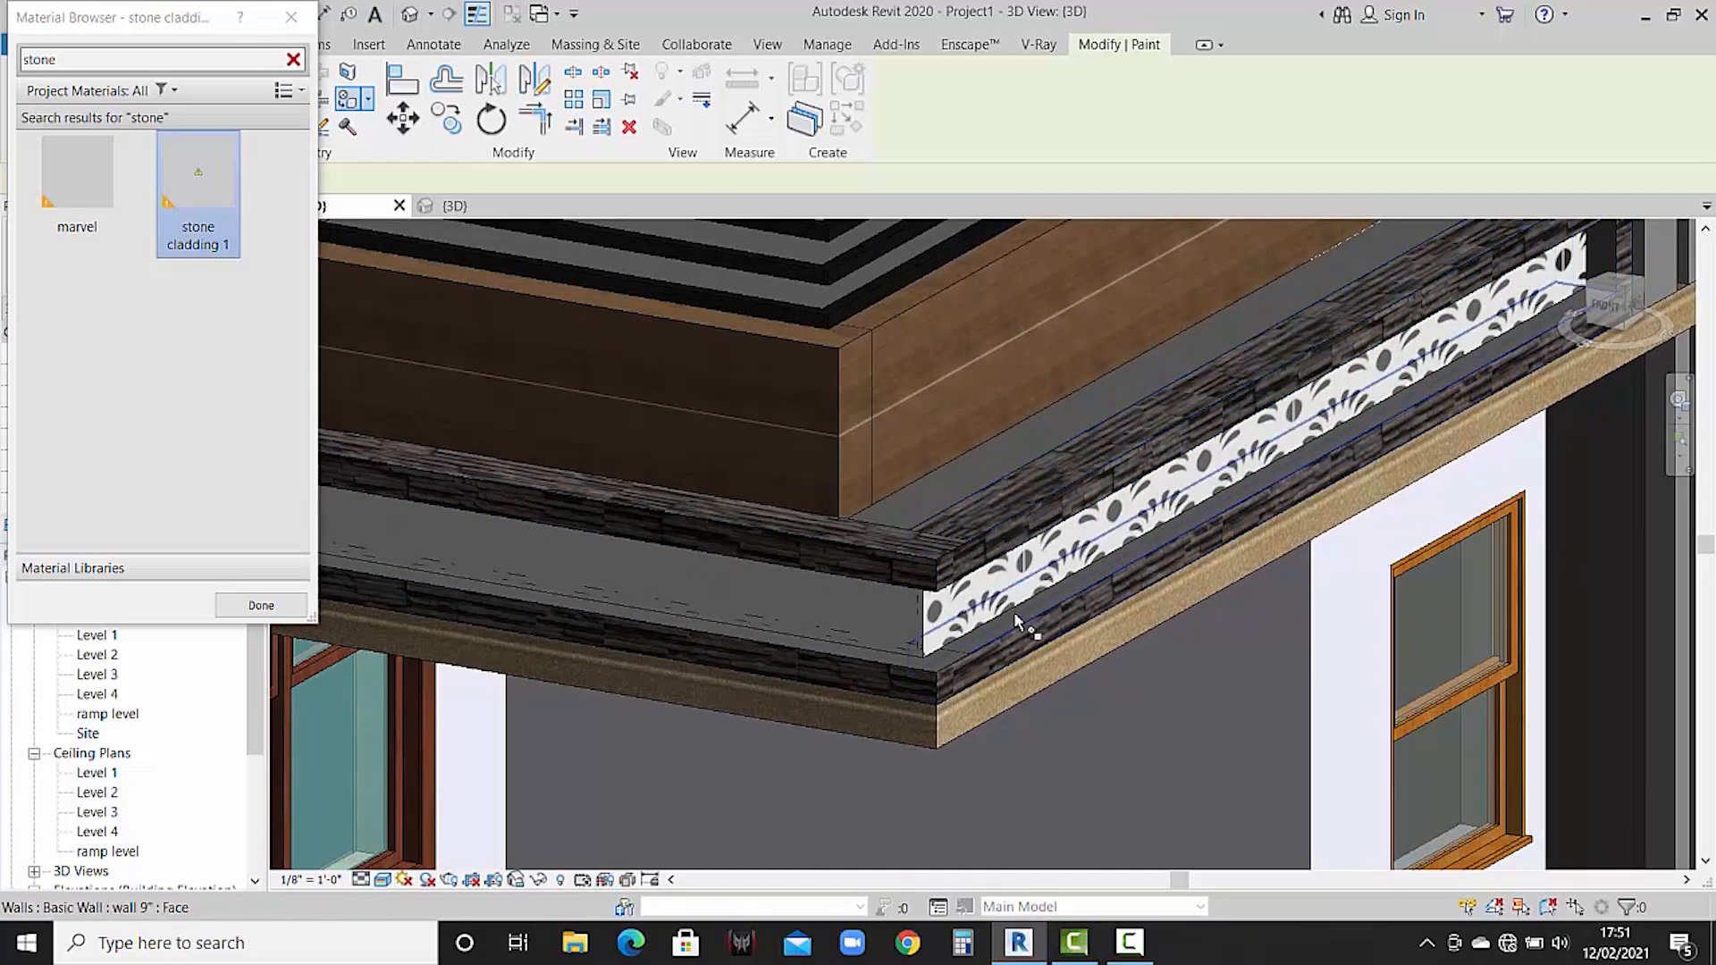
scroll(983, 606, "up", 2)
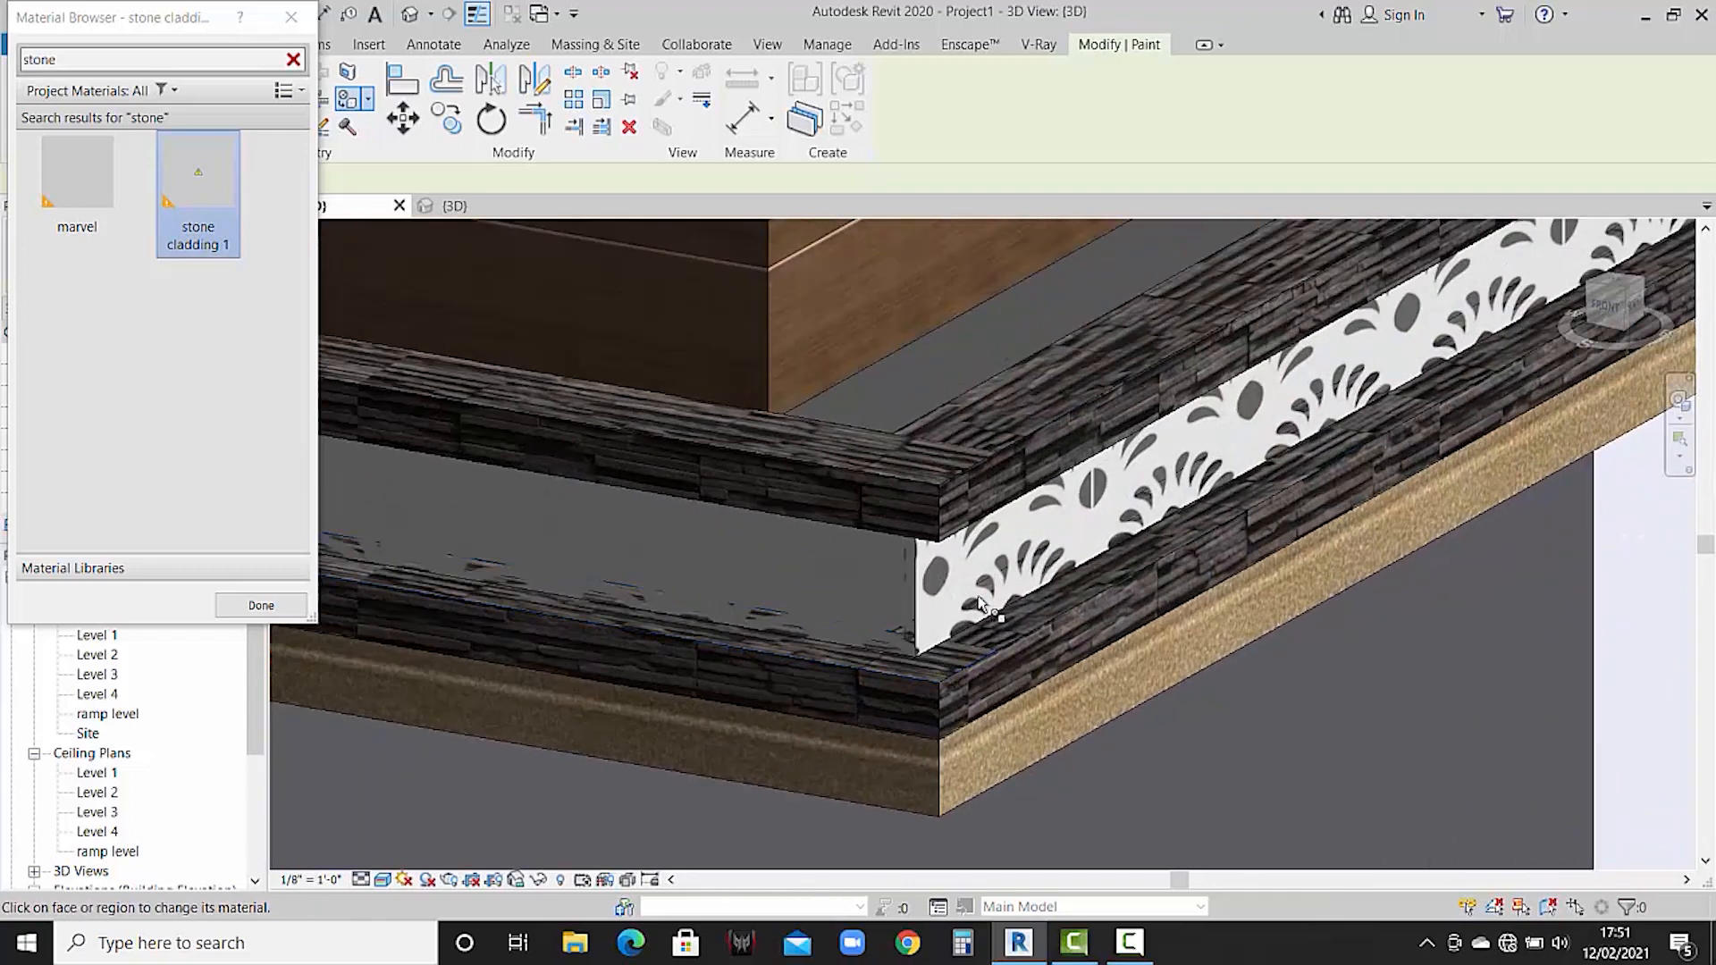
- Paint the inner end faces of the front and side band recesses with stone cladding 1 and finish painting
scroll(981, 600, "down", 4)
middle_click_drag(1165, 607, 1283, 619)
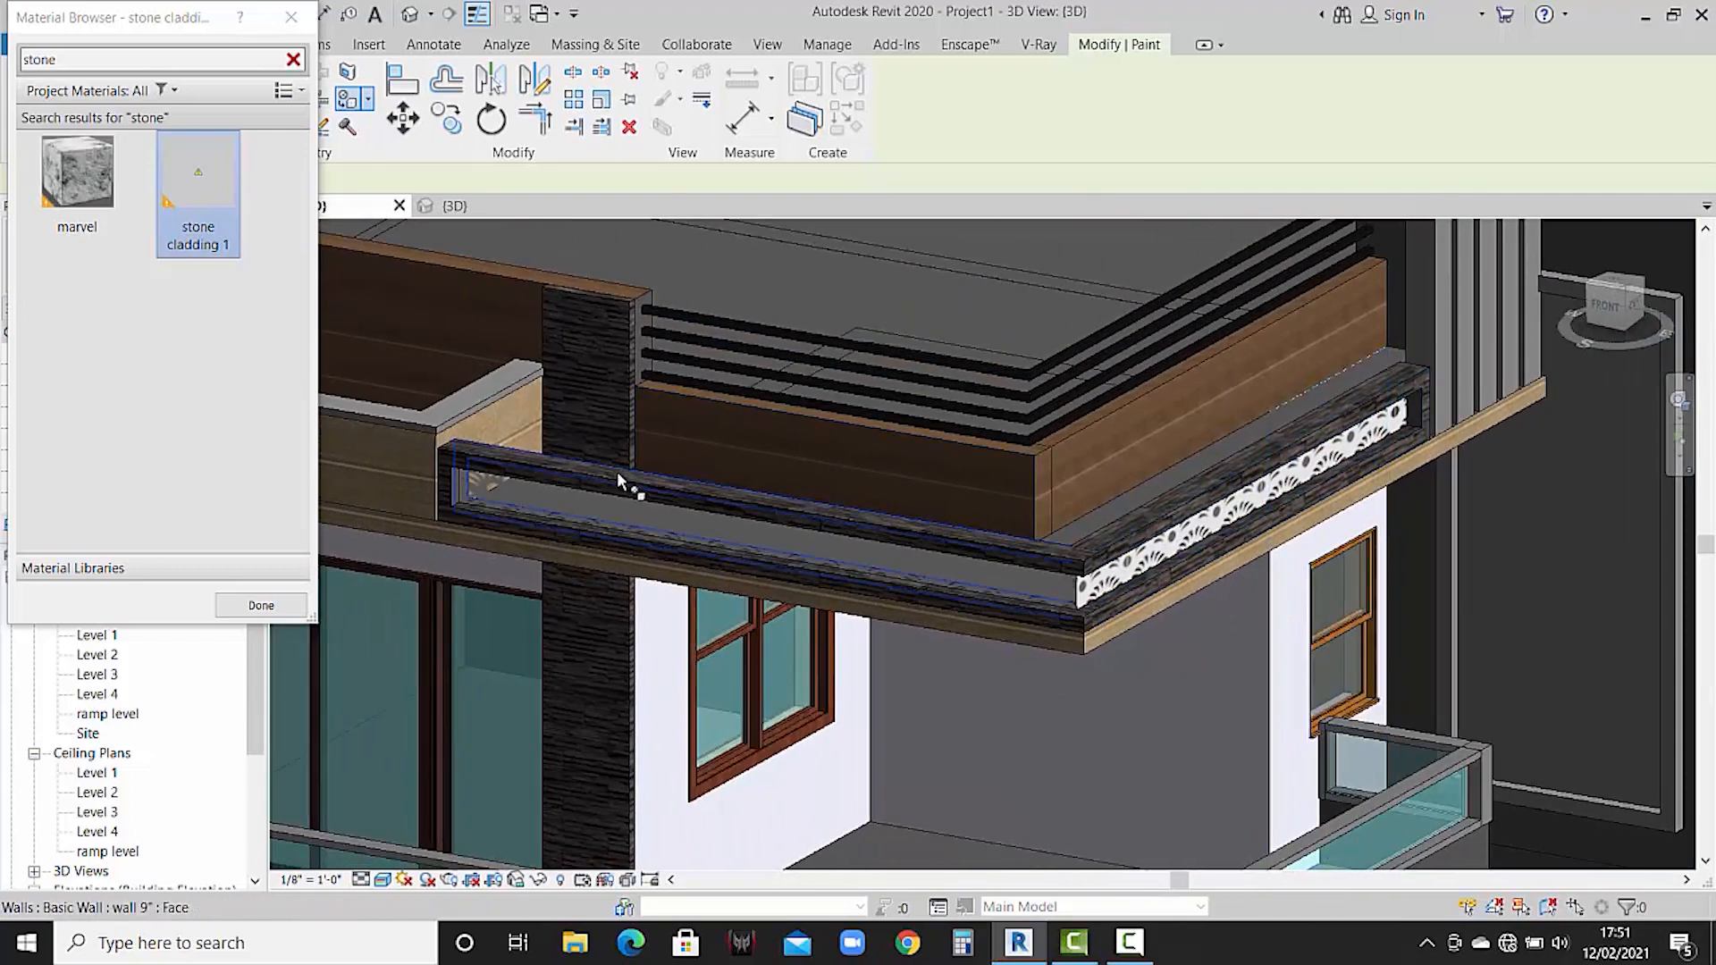
scroll(442, 475, "up", 6)
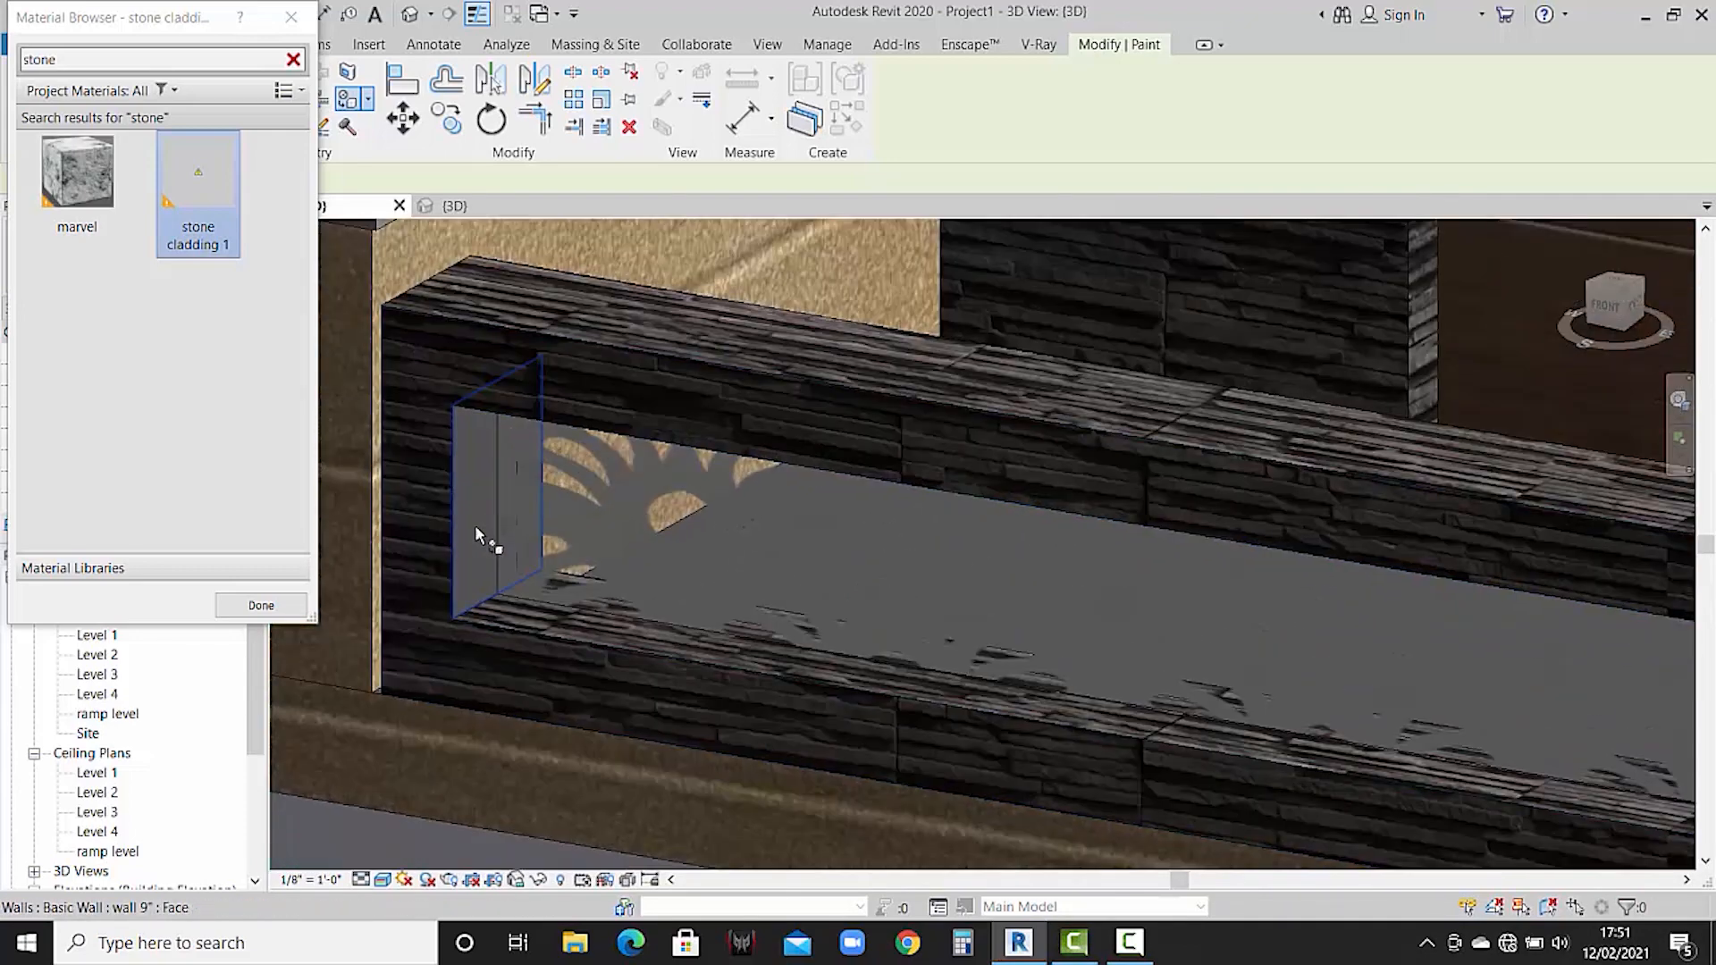
left_click(483, 509)
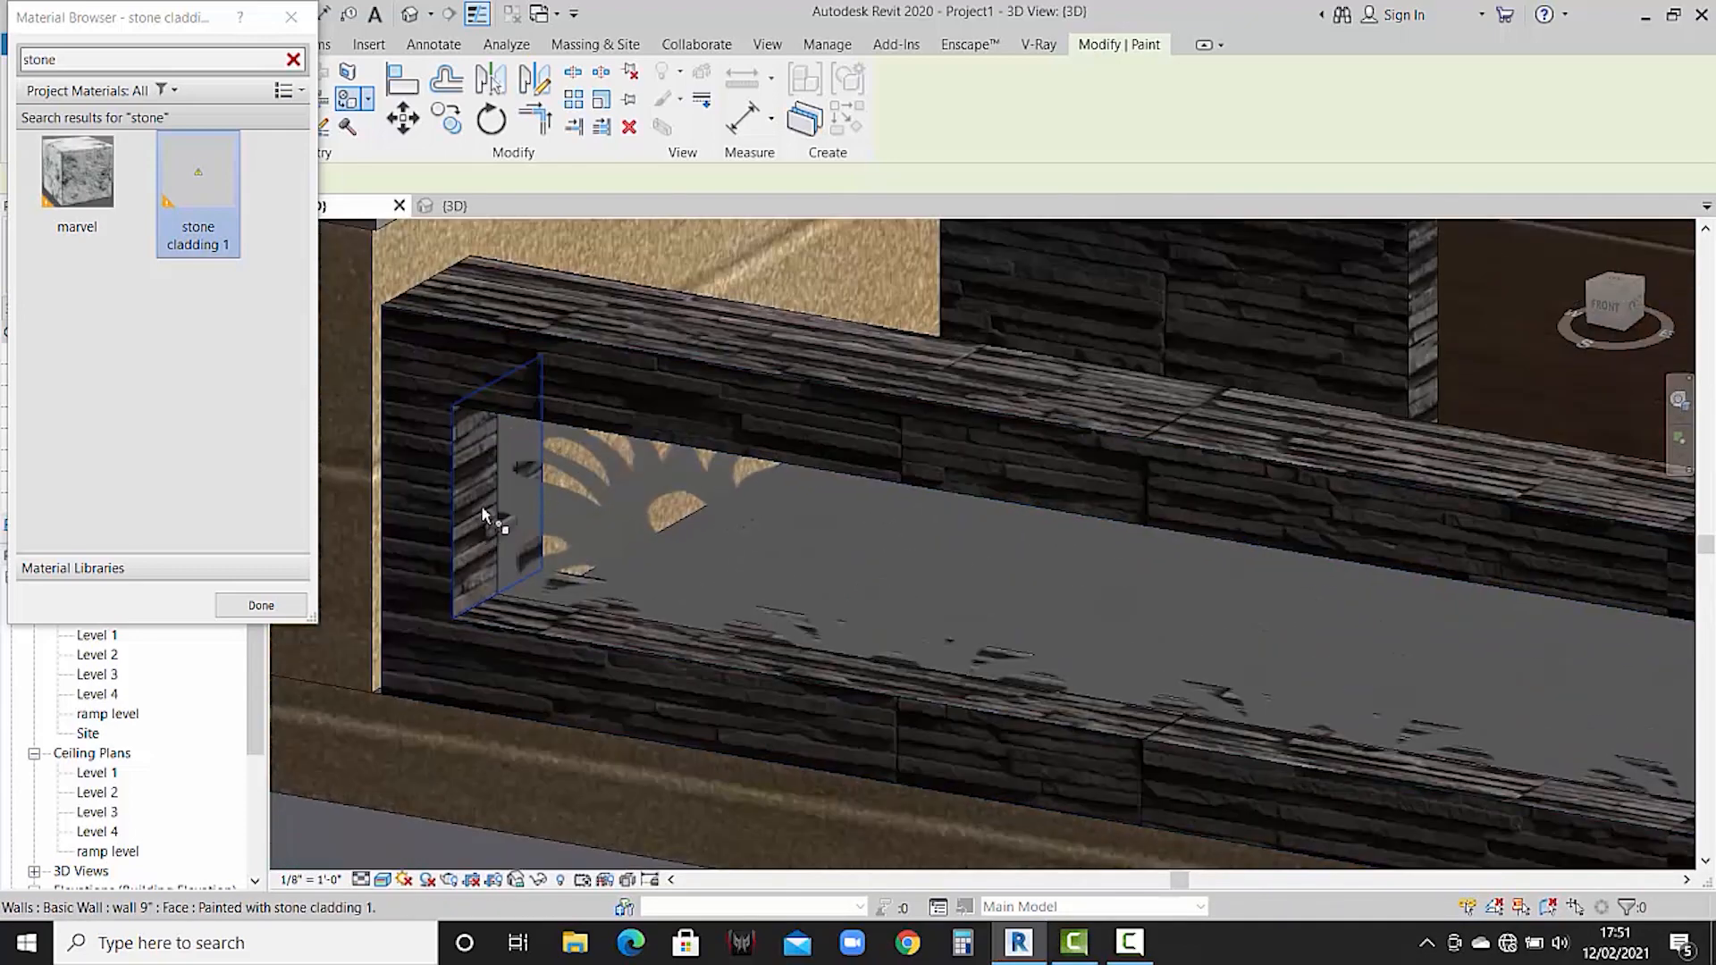
scroll(483, 514, "down", 5)
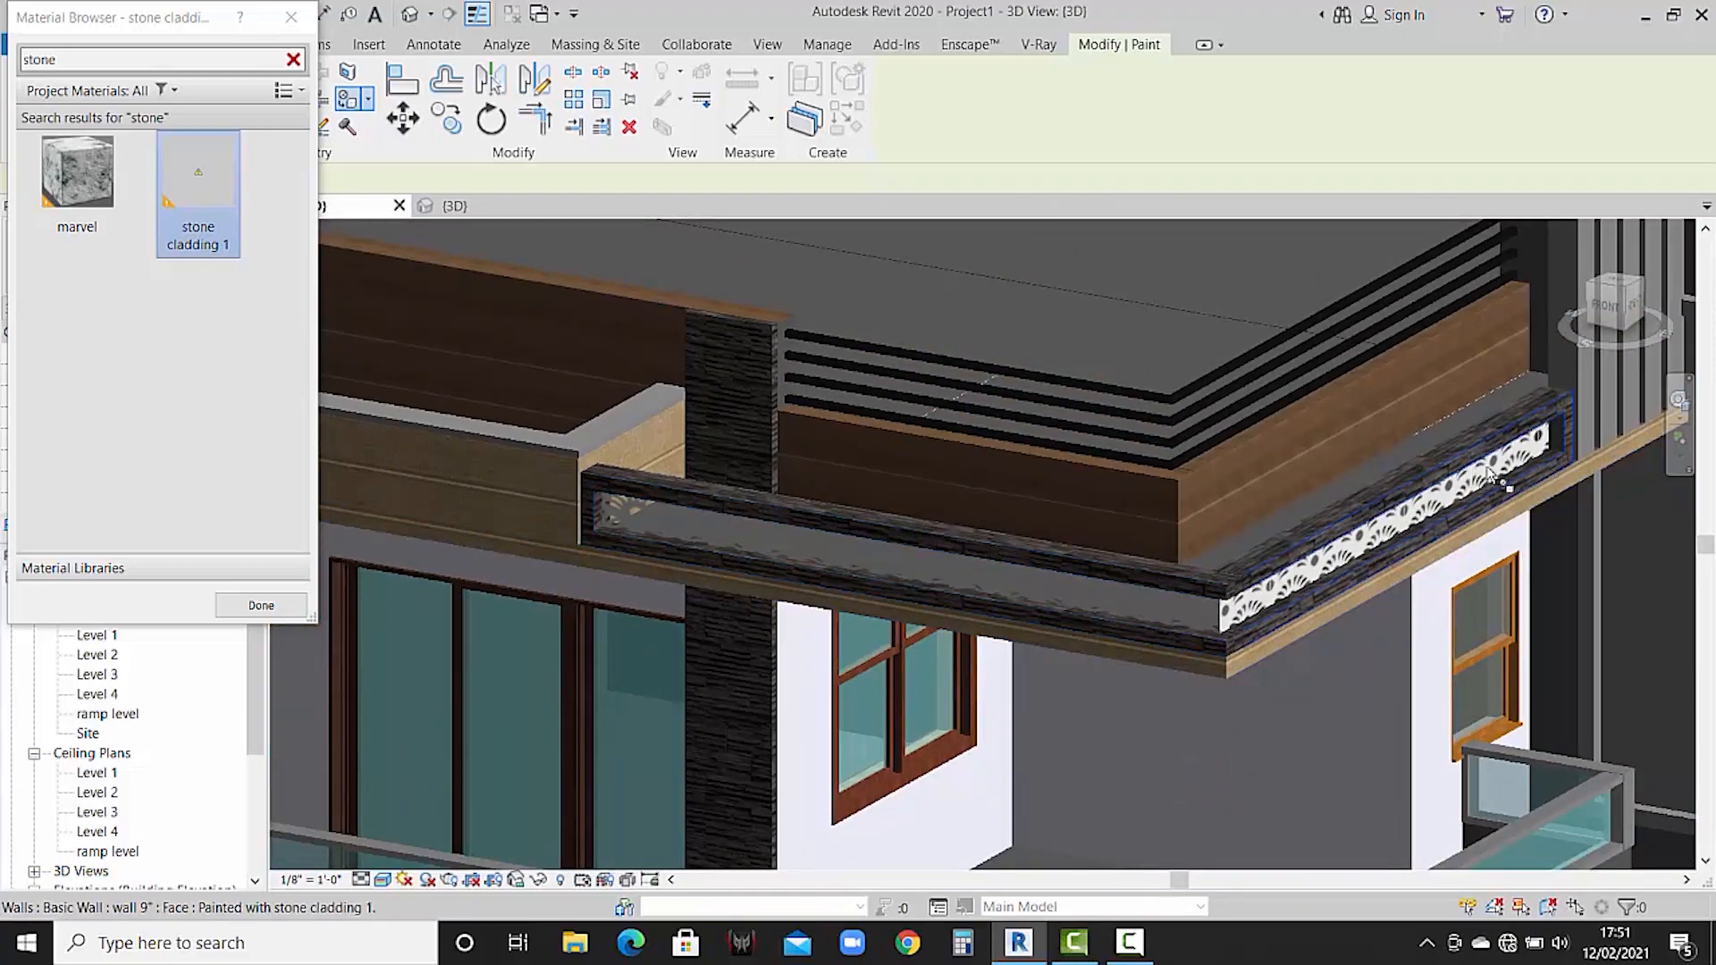
scroll(1572, 420, "up", 5)
left_click(1588, 407)
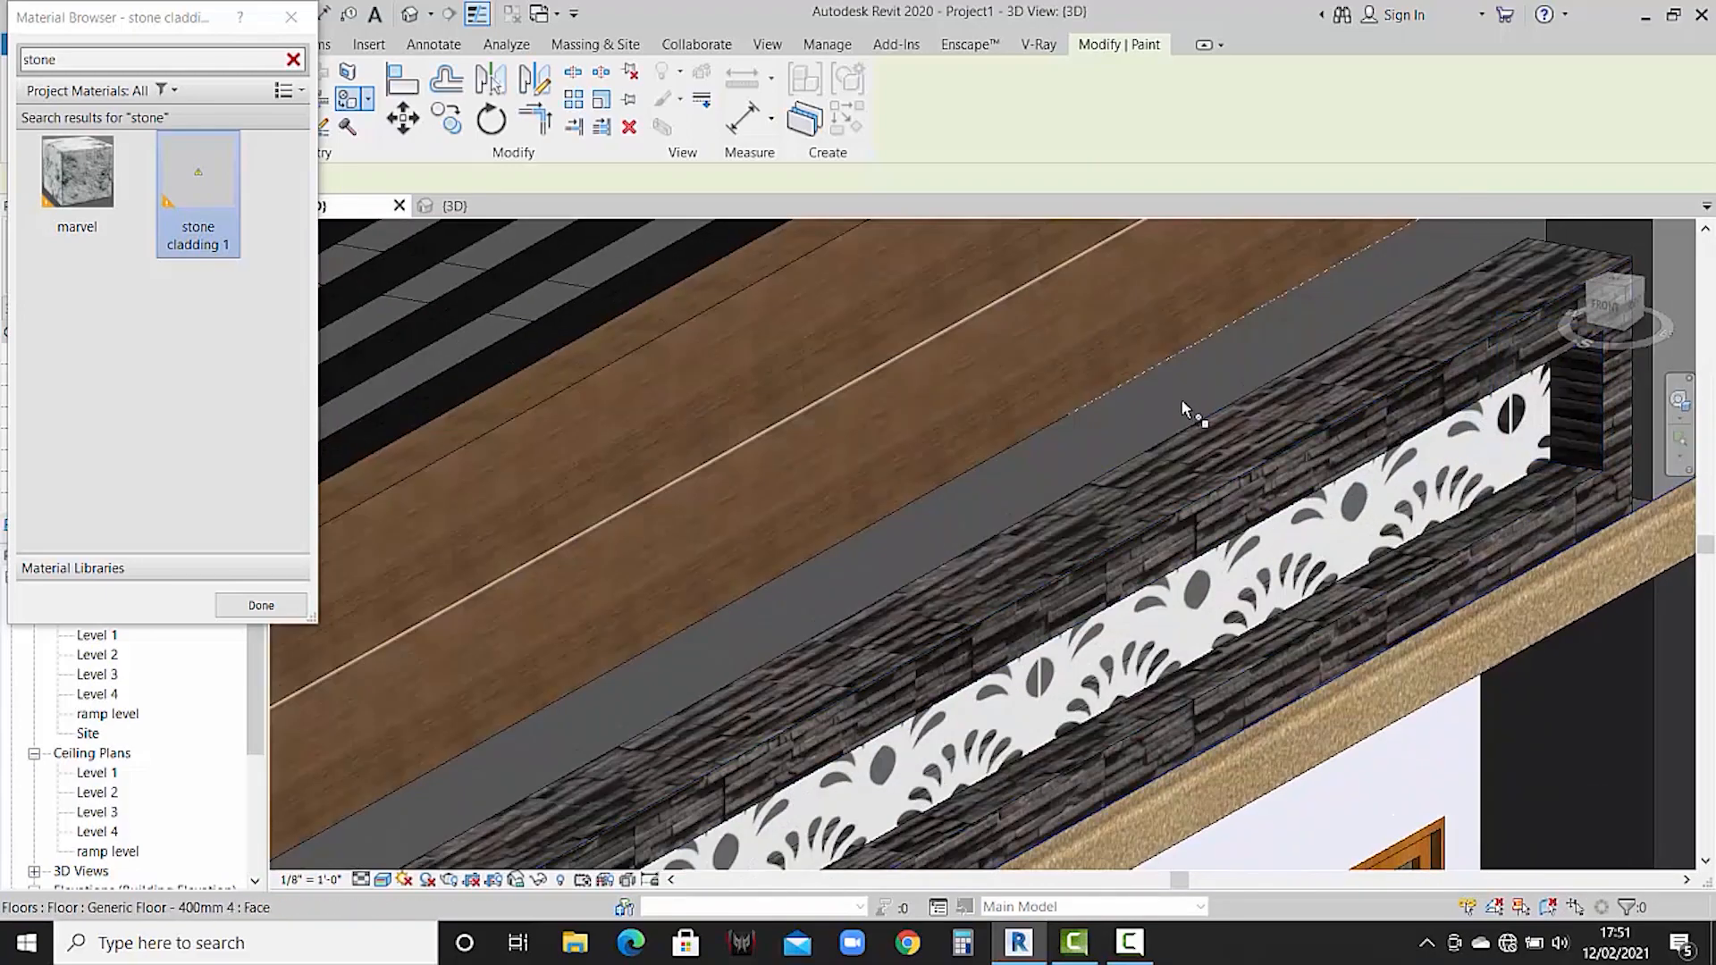
scroll(1180, 415, "down", 5)
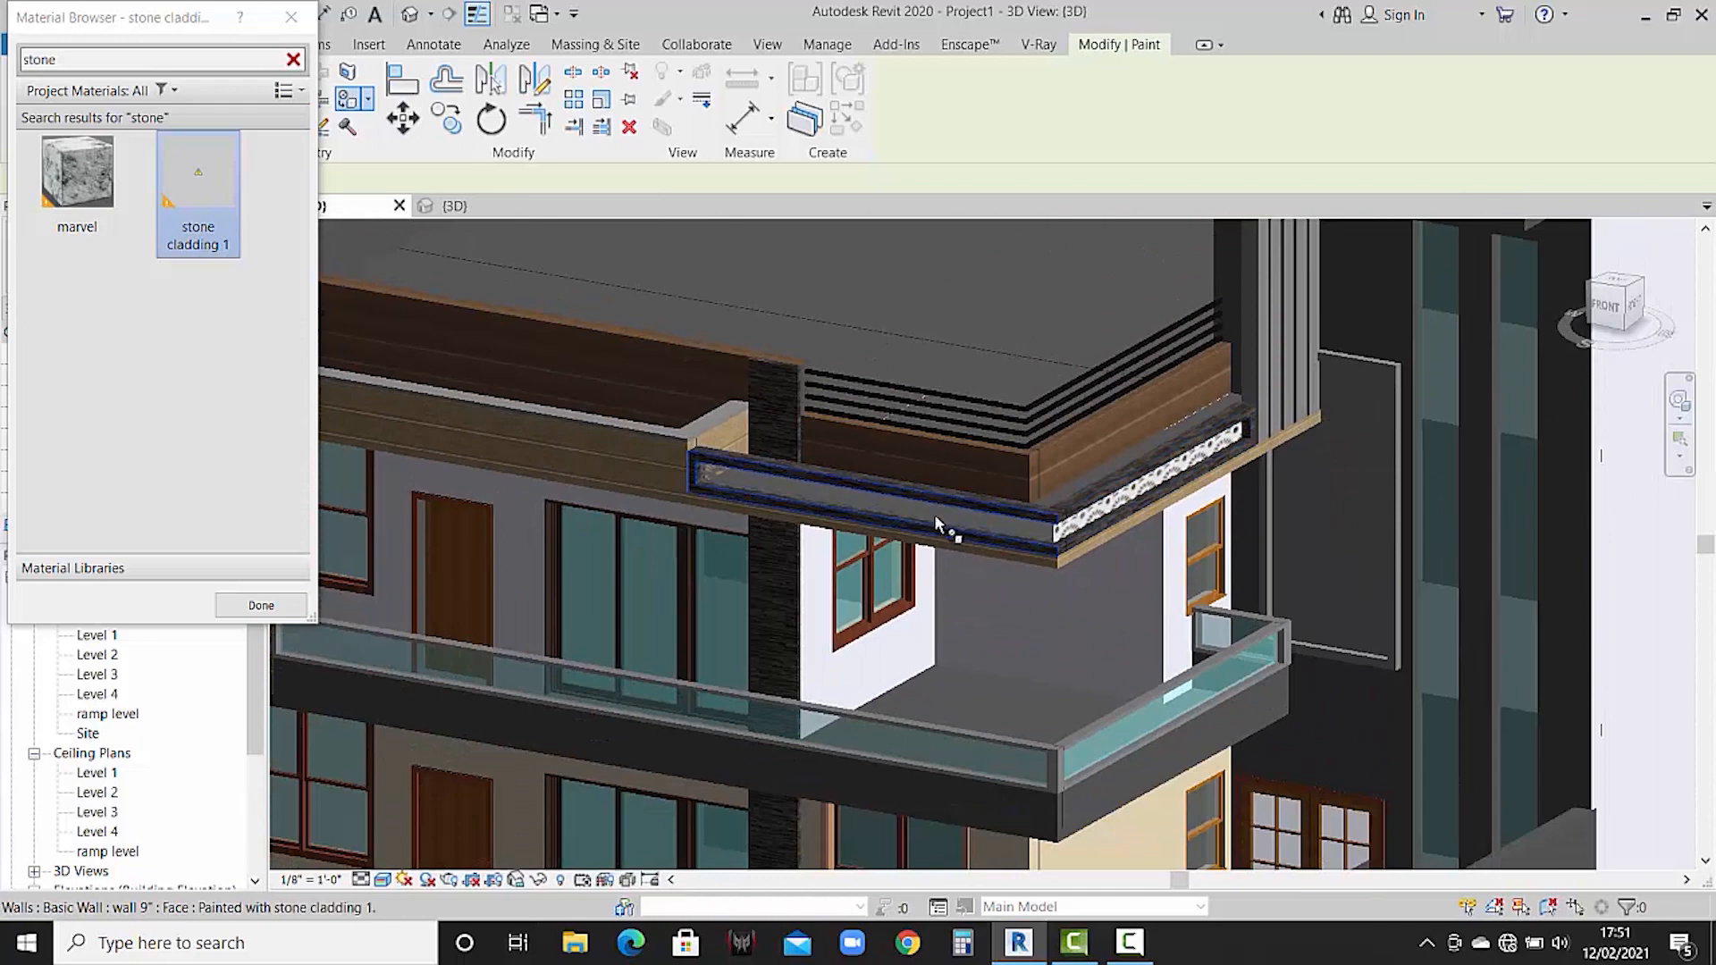
scroll(935, 518, "down", 5)
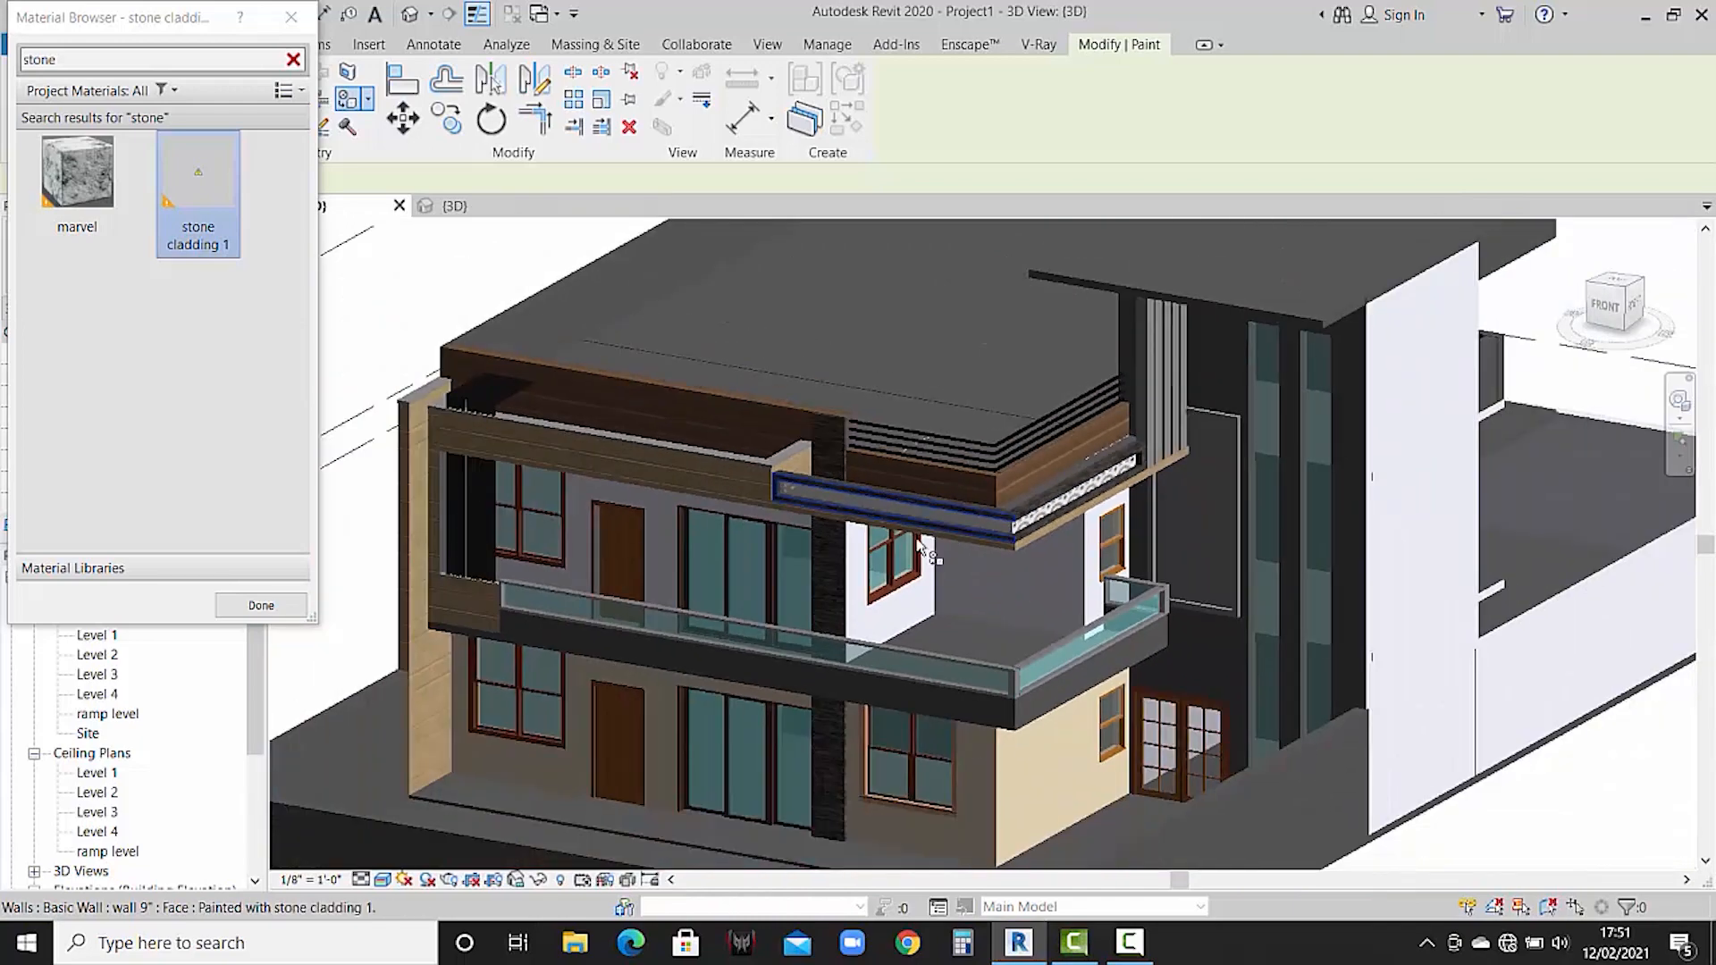
left_click(261, 606)
- Edit the vertical fins beside the tower in place, assign Default New Material(31) to their extrusion and finish the model
left_click(1162, 384)
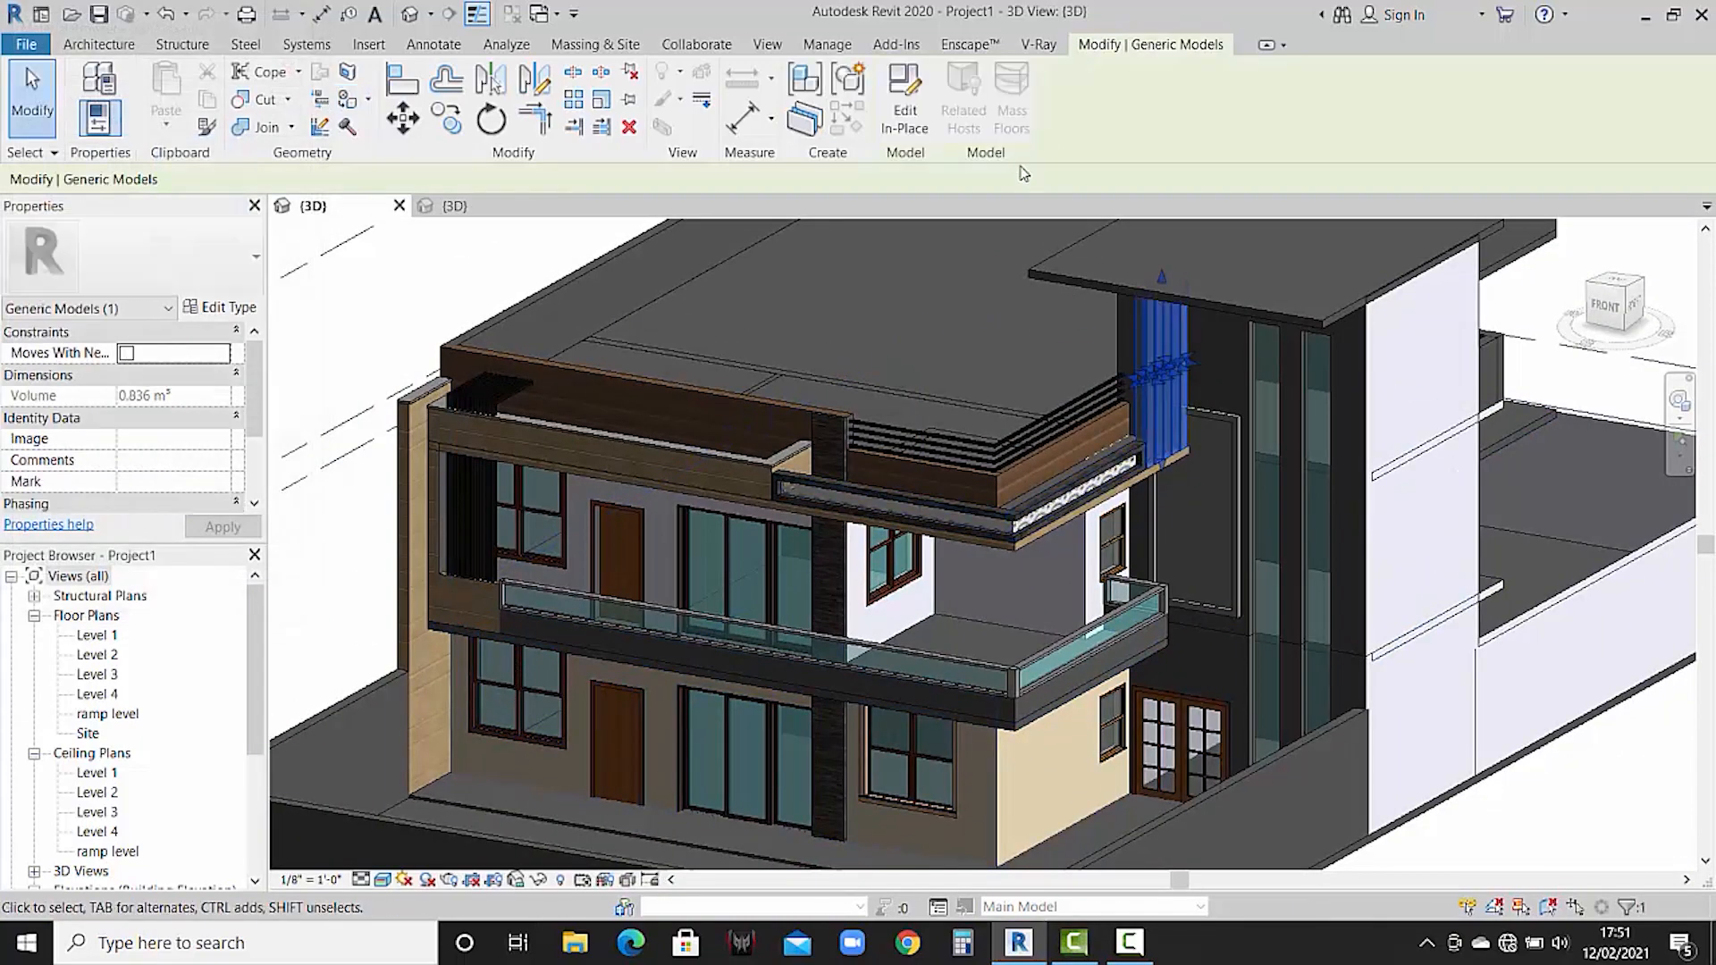
left_click(904, 98)
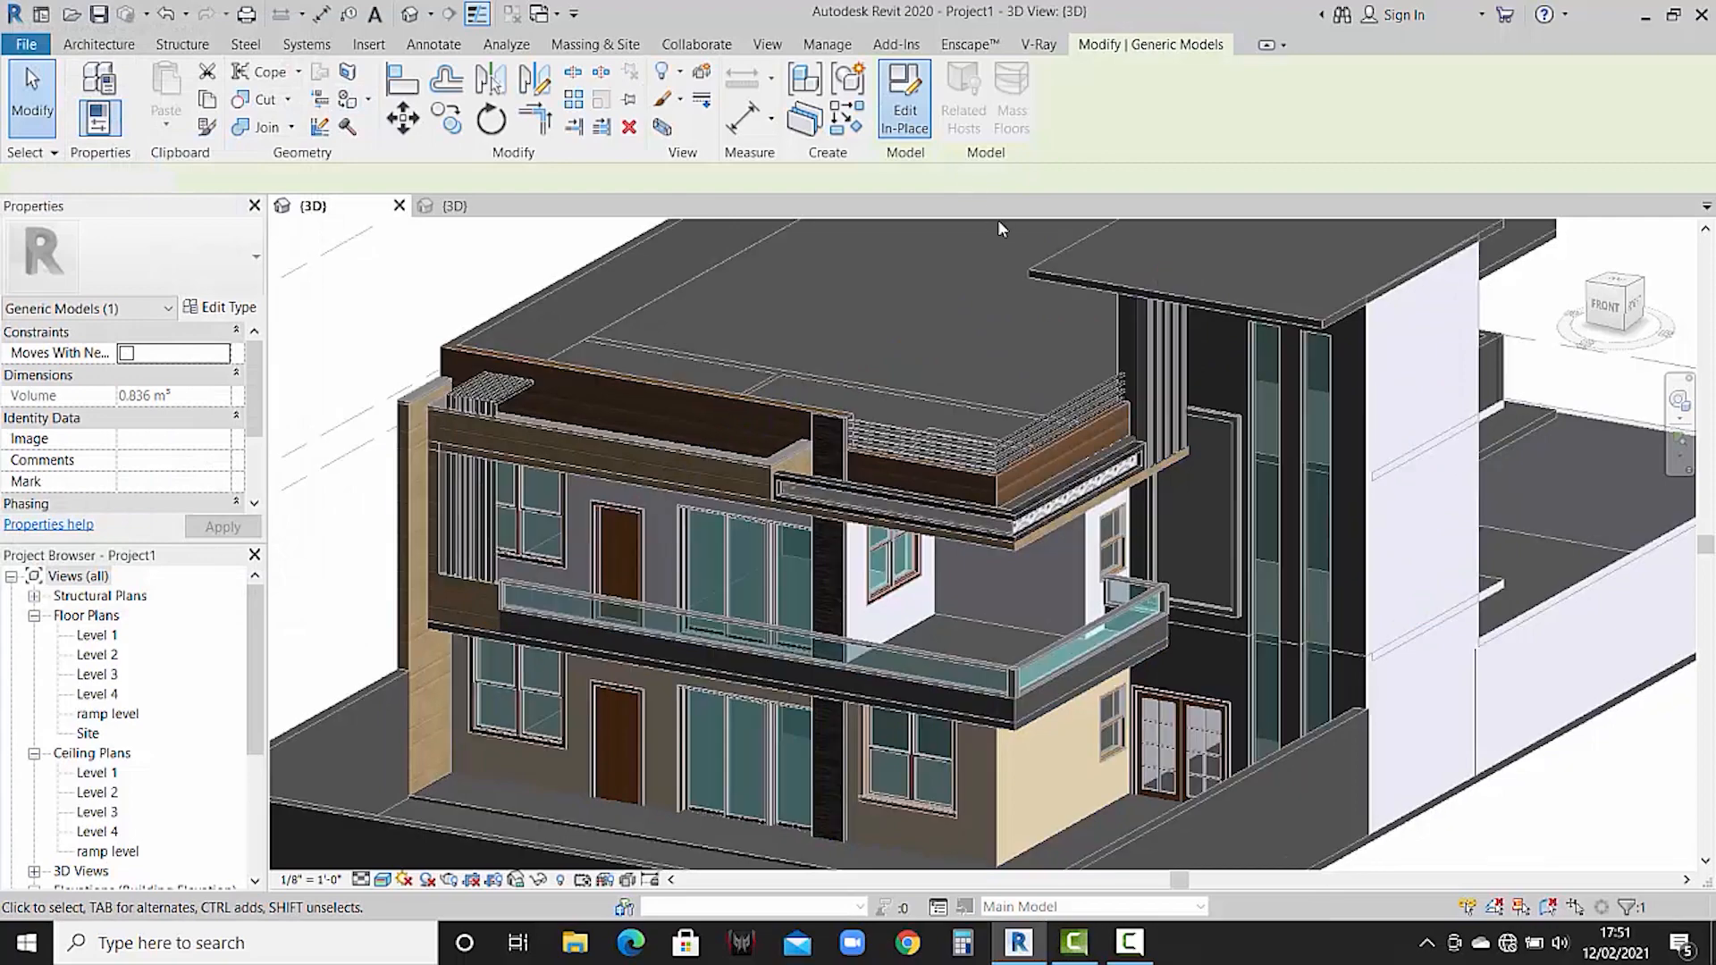
left_click(1171, 387)
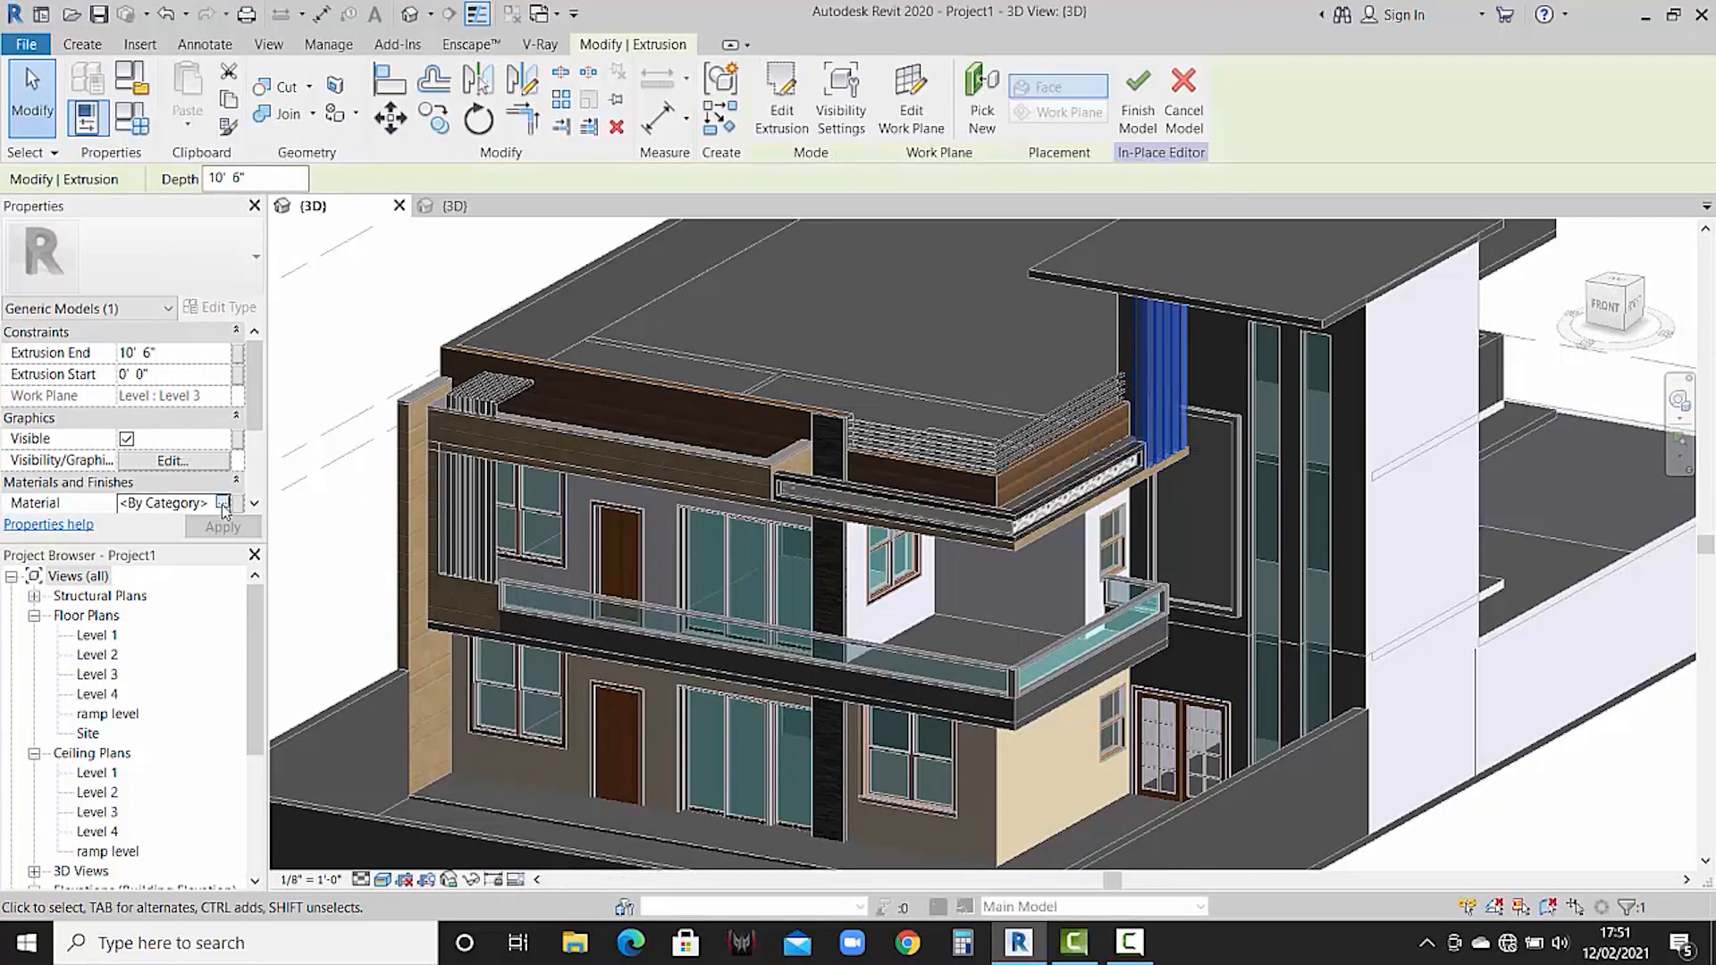
left_click(220, 500)
left_click(222, 482)
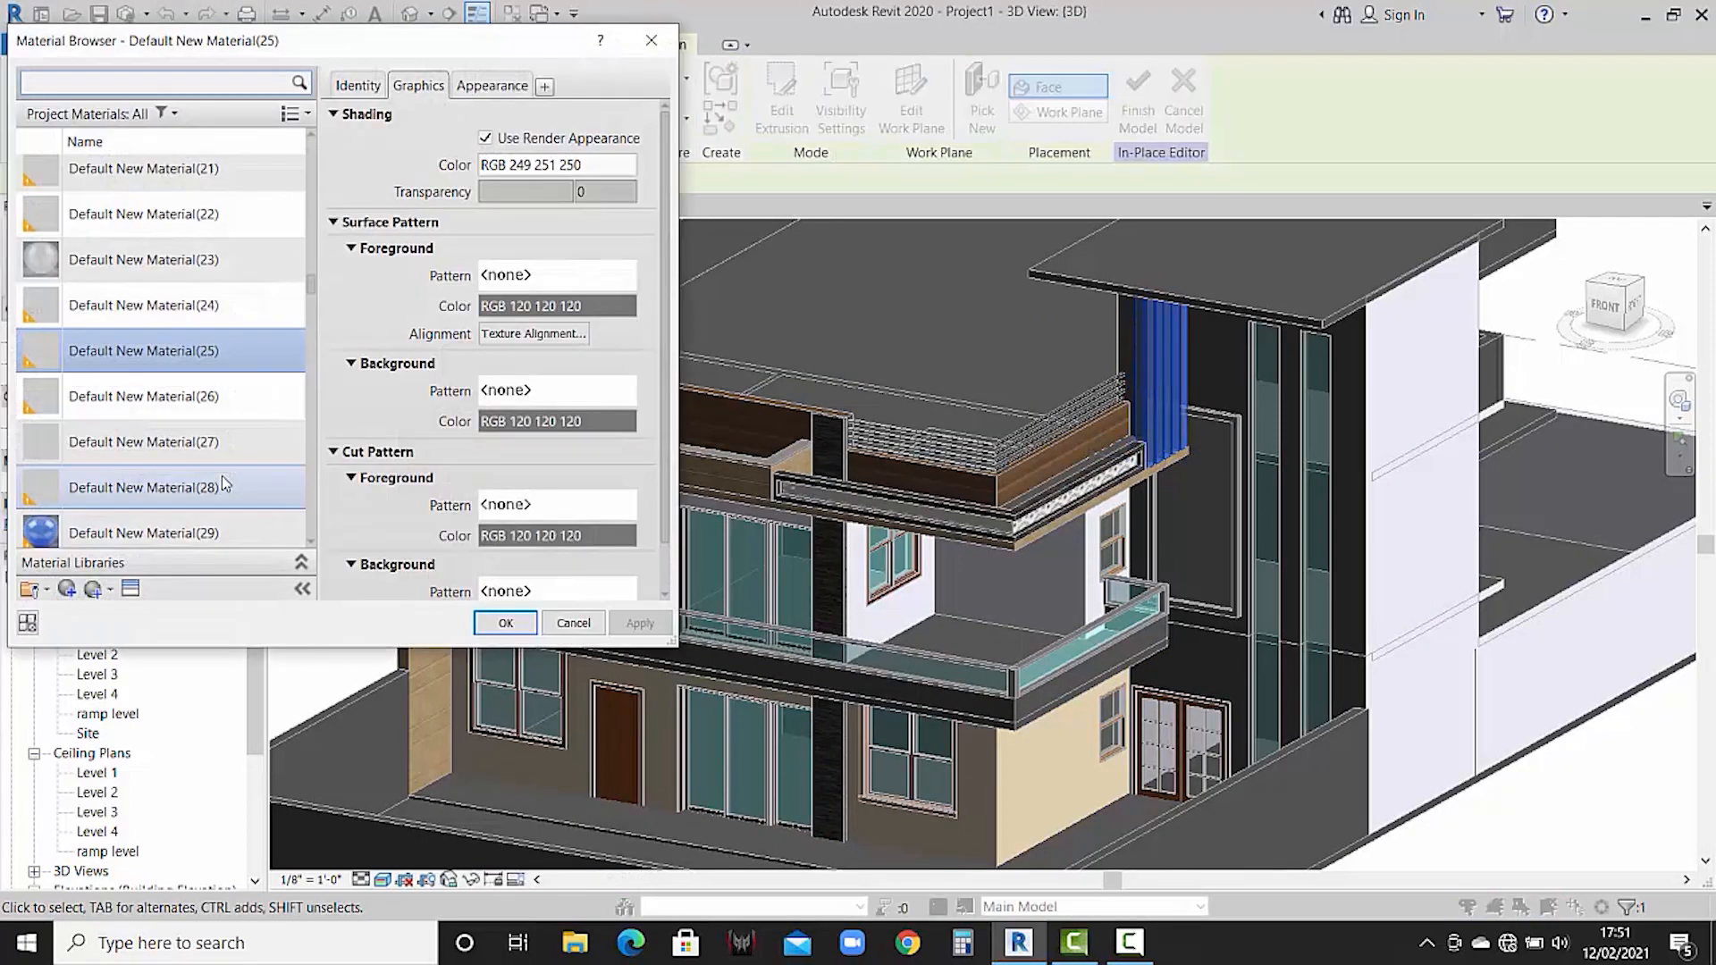
scroll(224, 433, "down", 3)
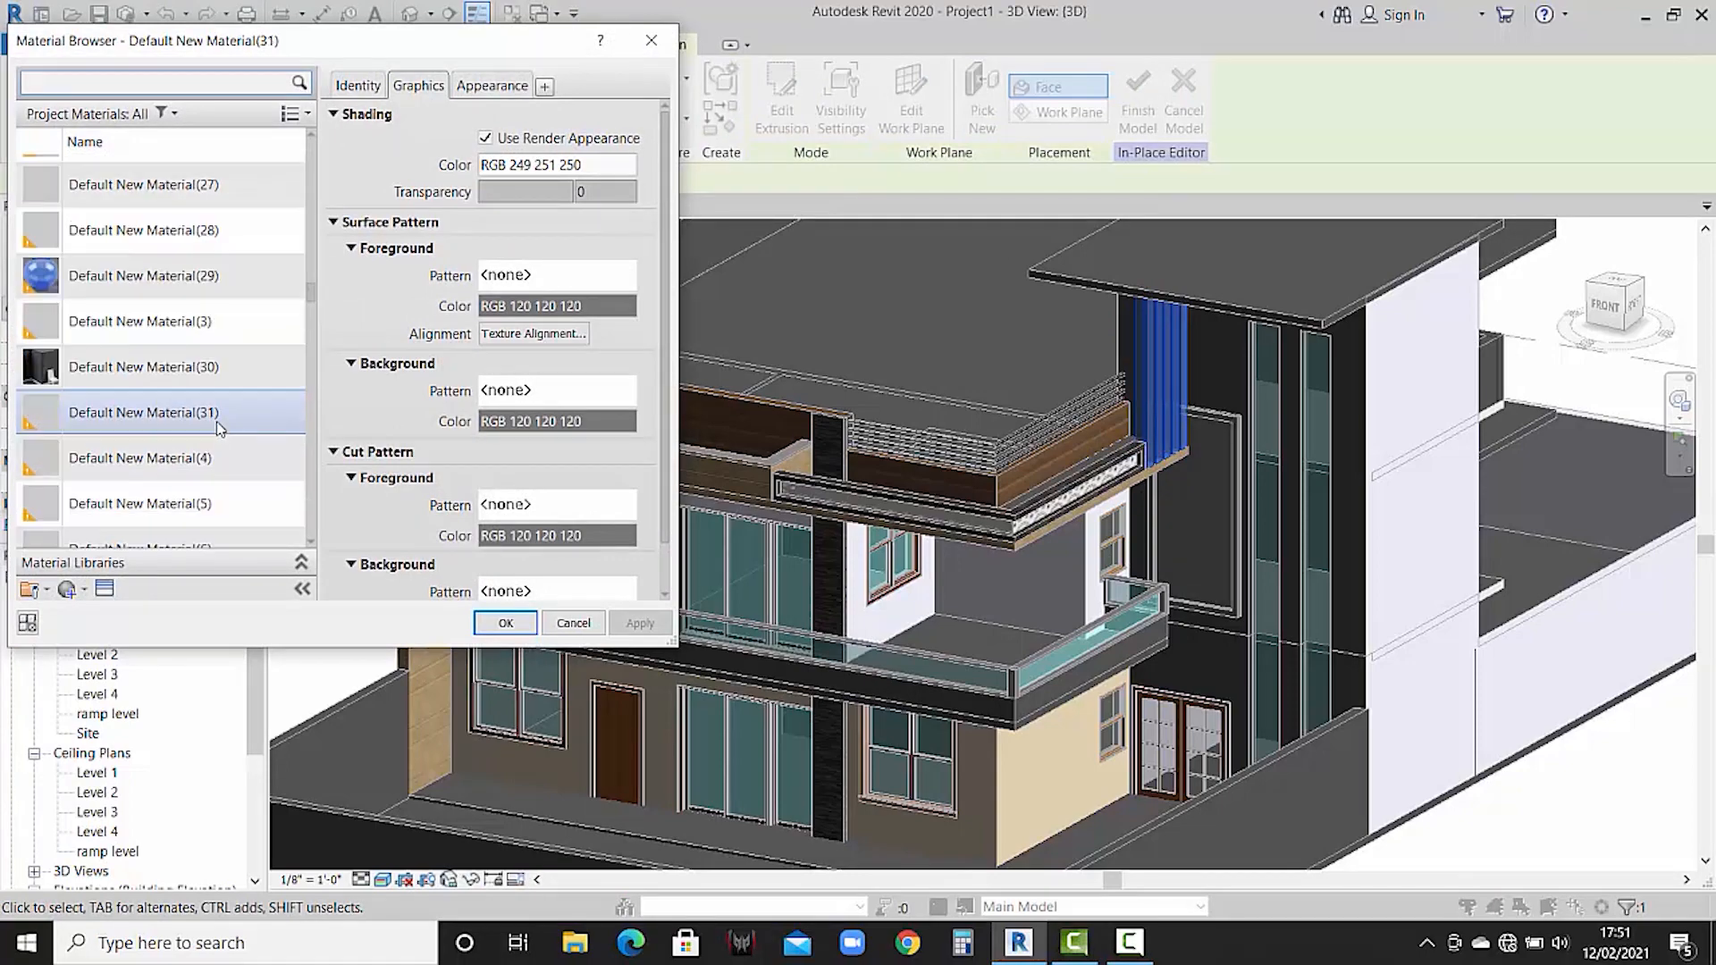
left_click(220, 428)
left_click(489, 624)
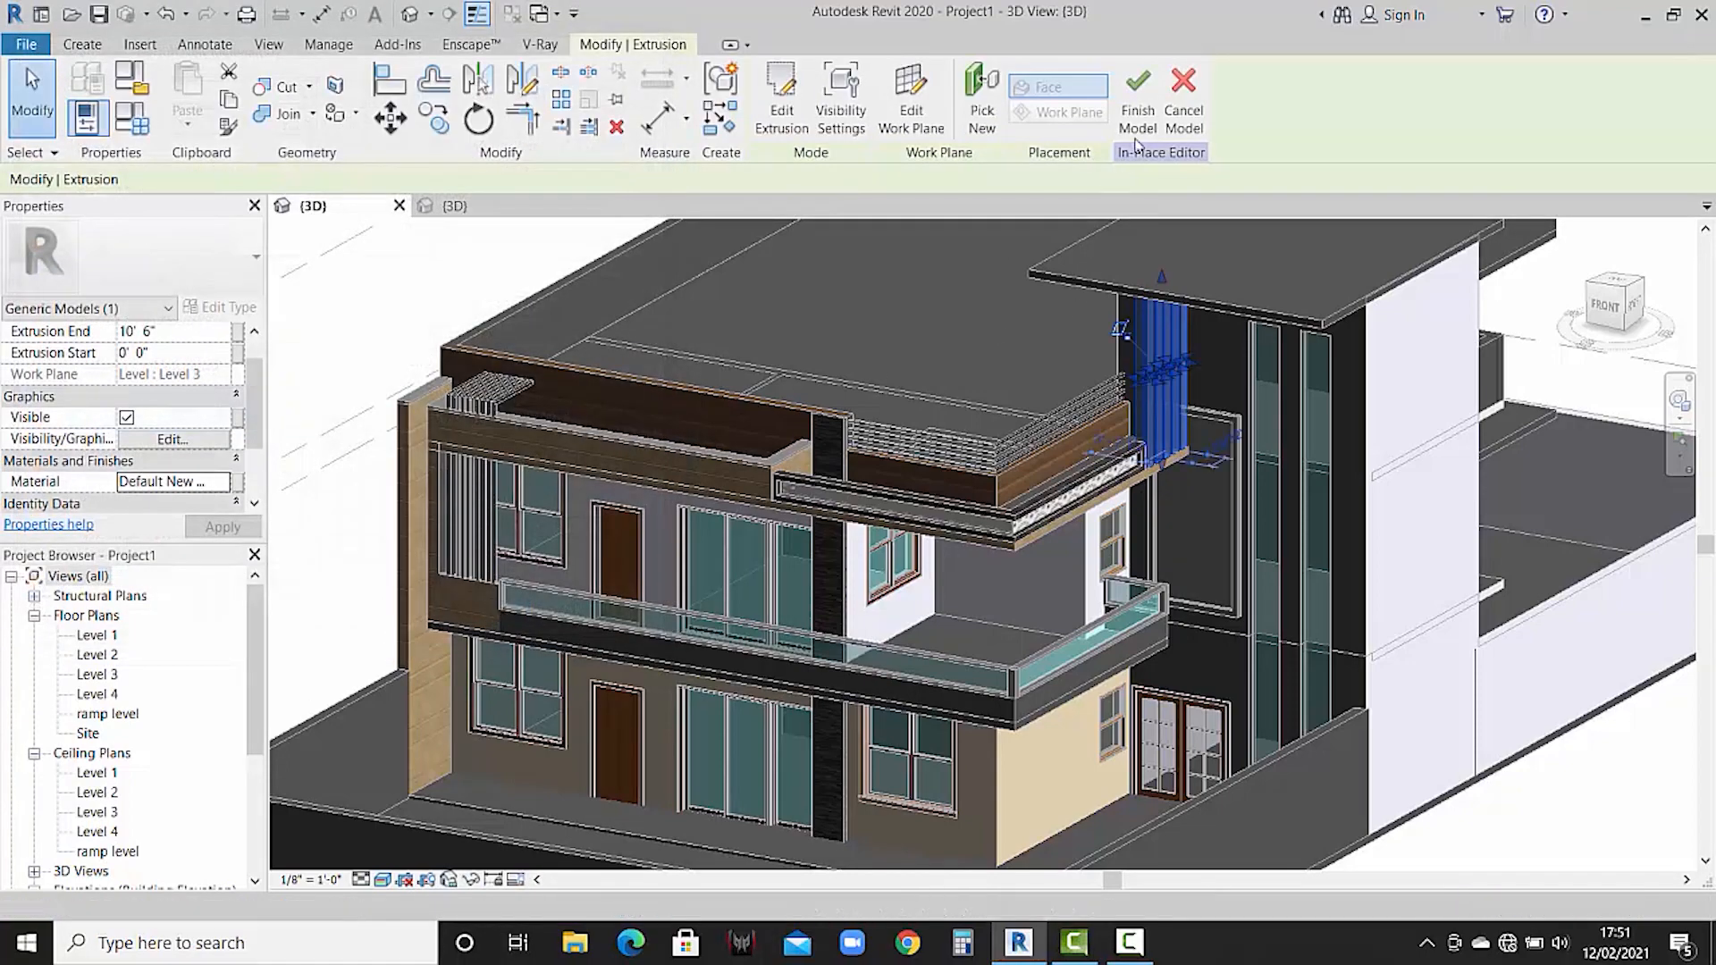
left_click(1140, 102)
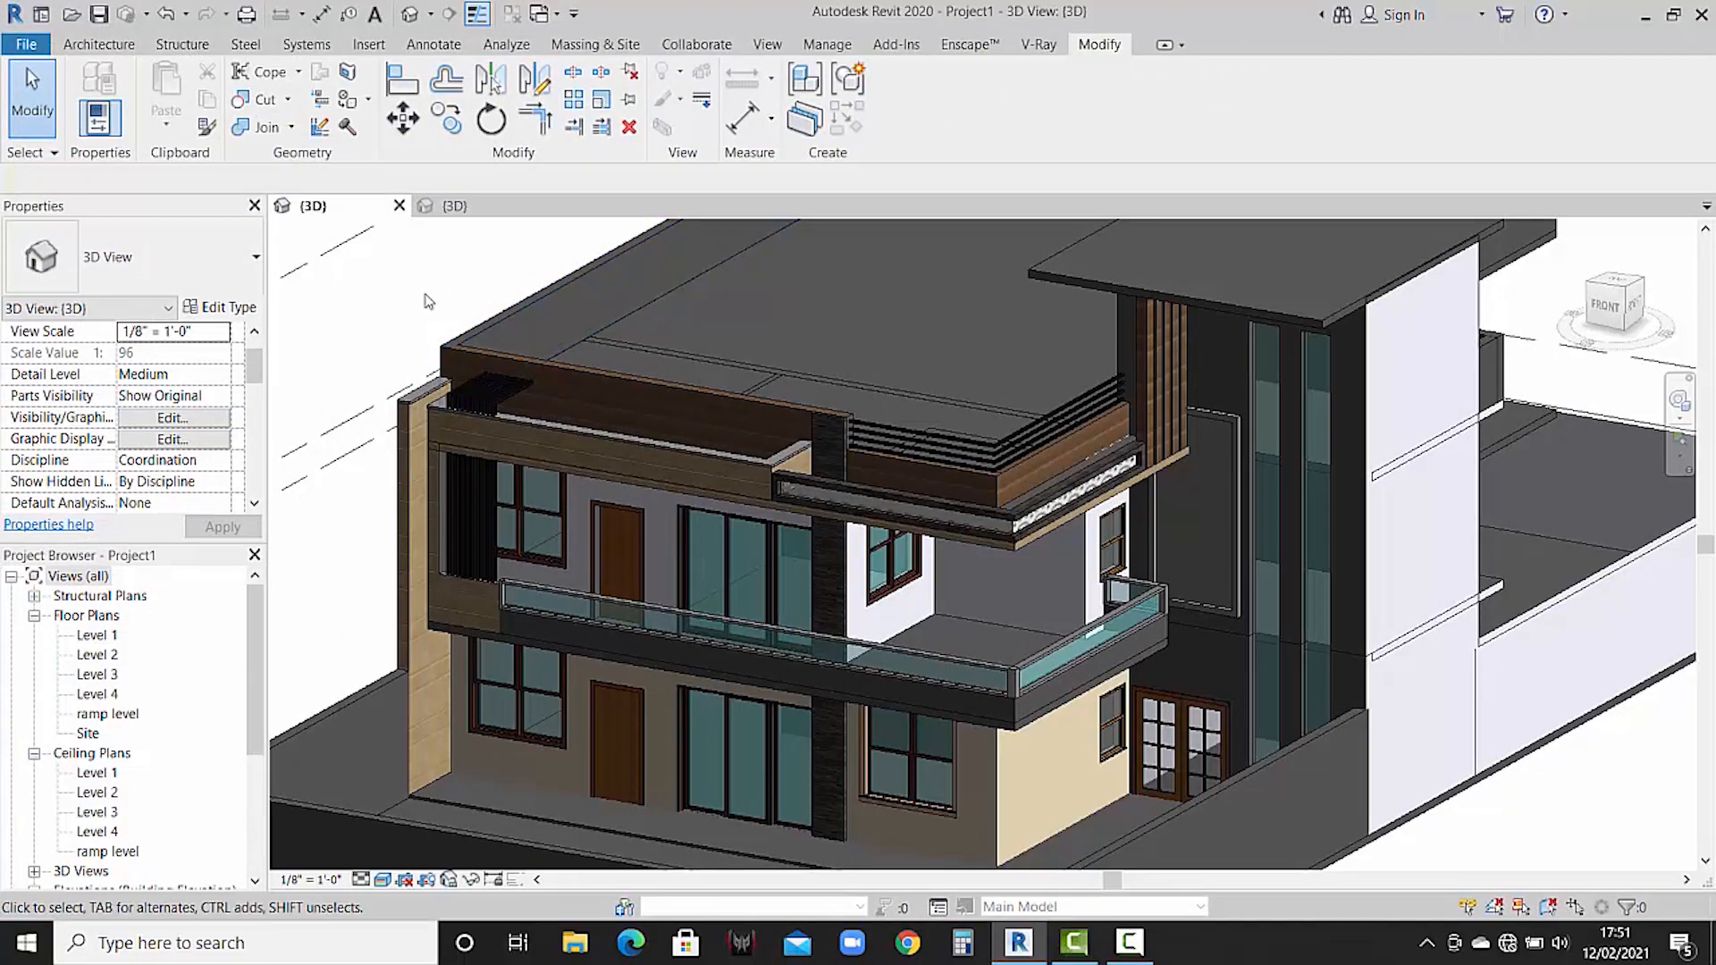
- Examine the tower roof edge and the fins in the reference project's 3D view, then return to the Project1 3D view
middle_click_drag(728, 394, 735, 516)
middle_click_drag(899, 547, 867, 448)
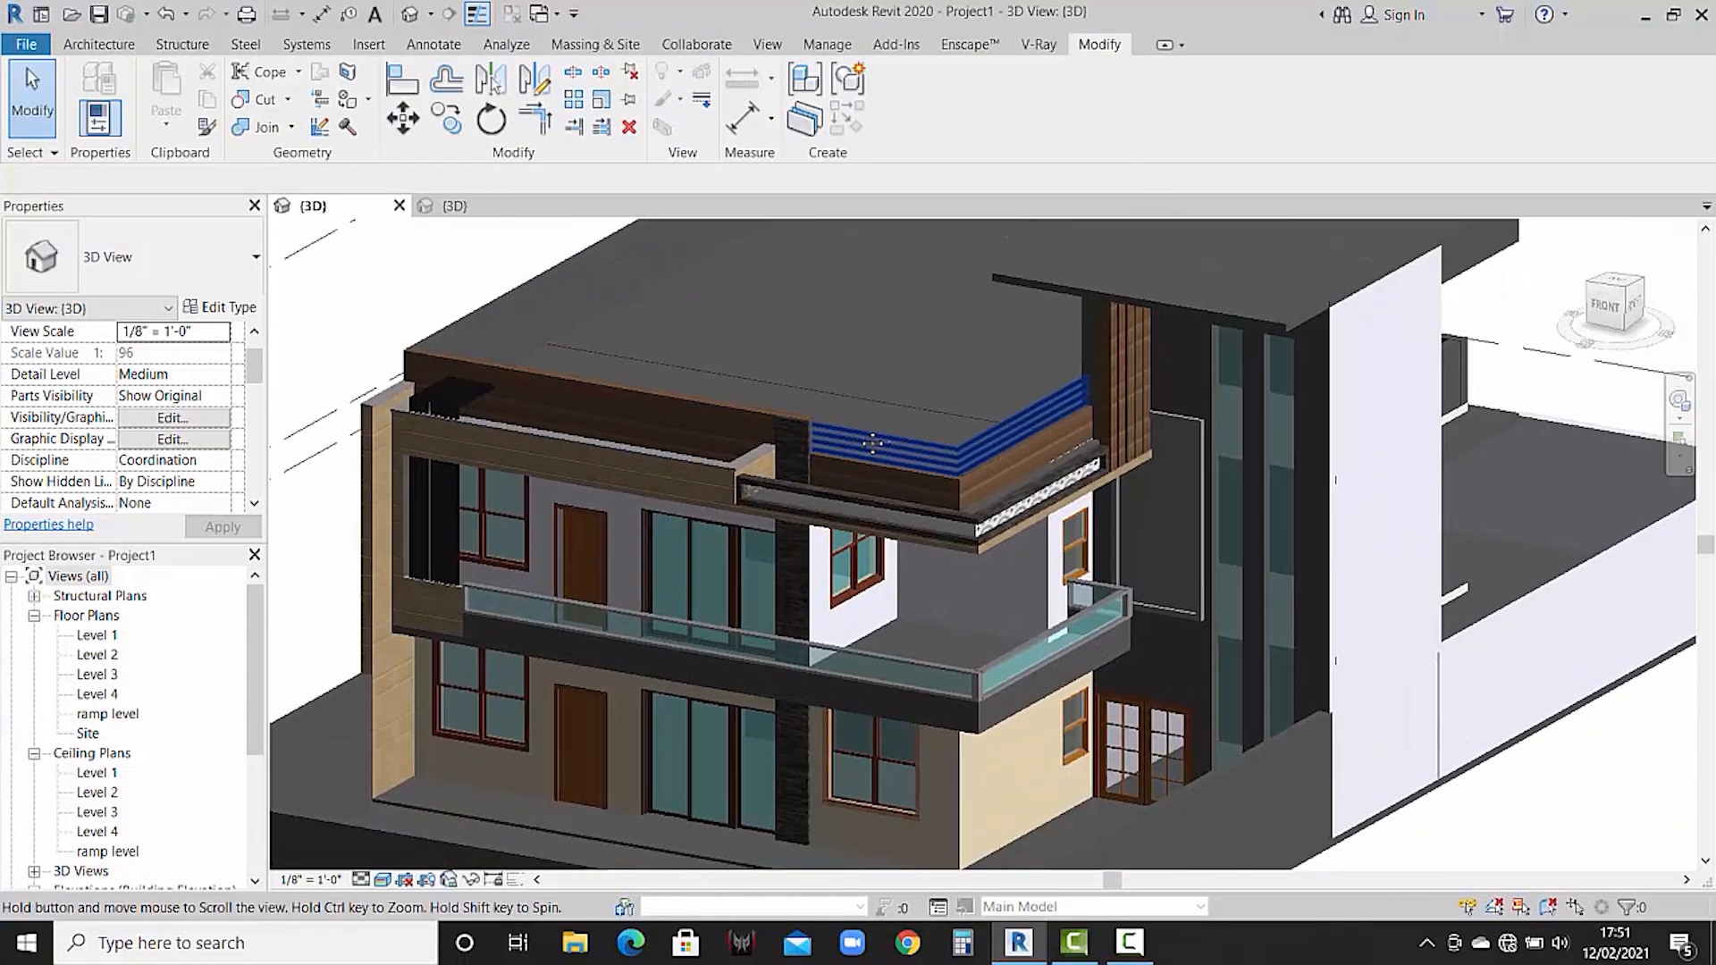
scroll(891, 446, "down", 1)
middle_click_drag(978, 399, 815, 543)
scroll(995, 490, "up", 4)
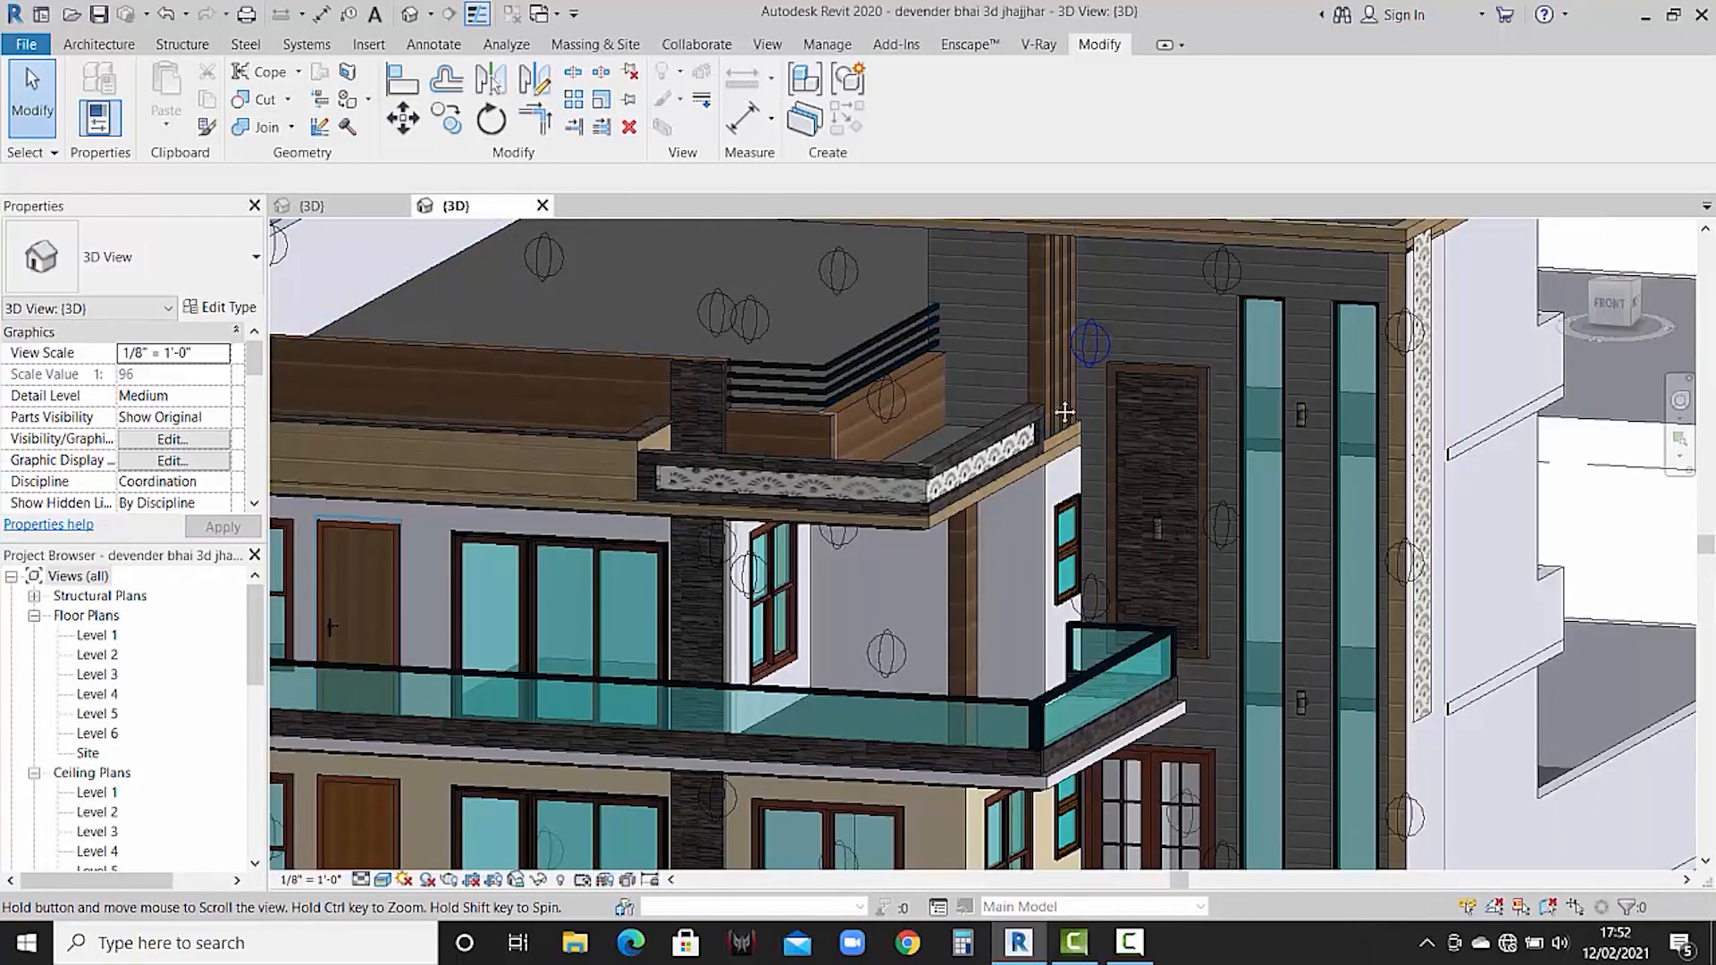
middle_click_drag(1064, 411, 966, 554)
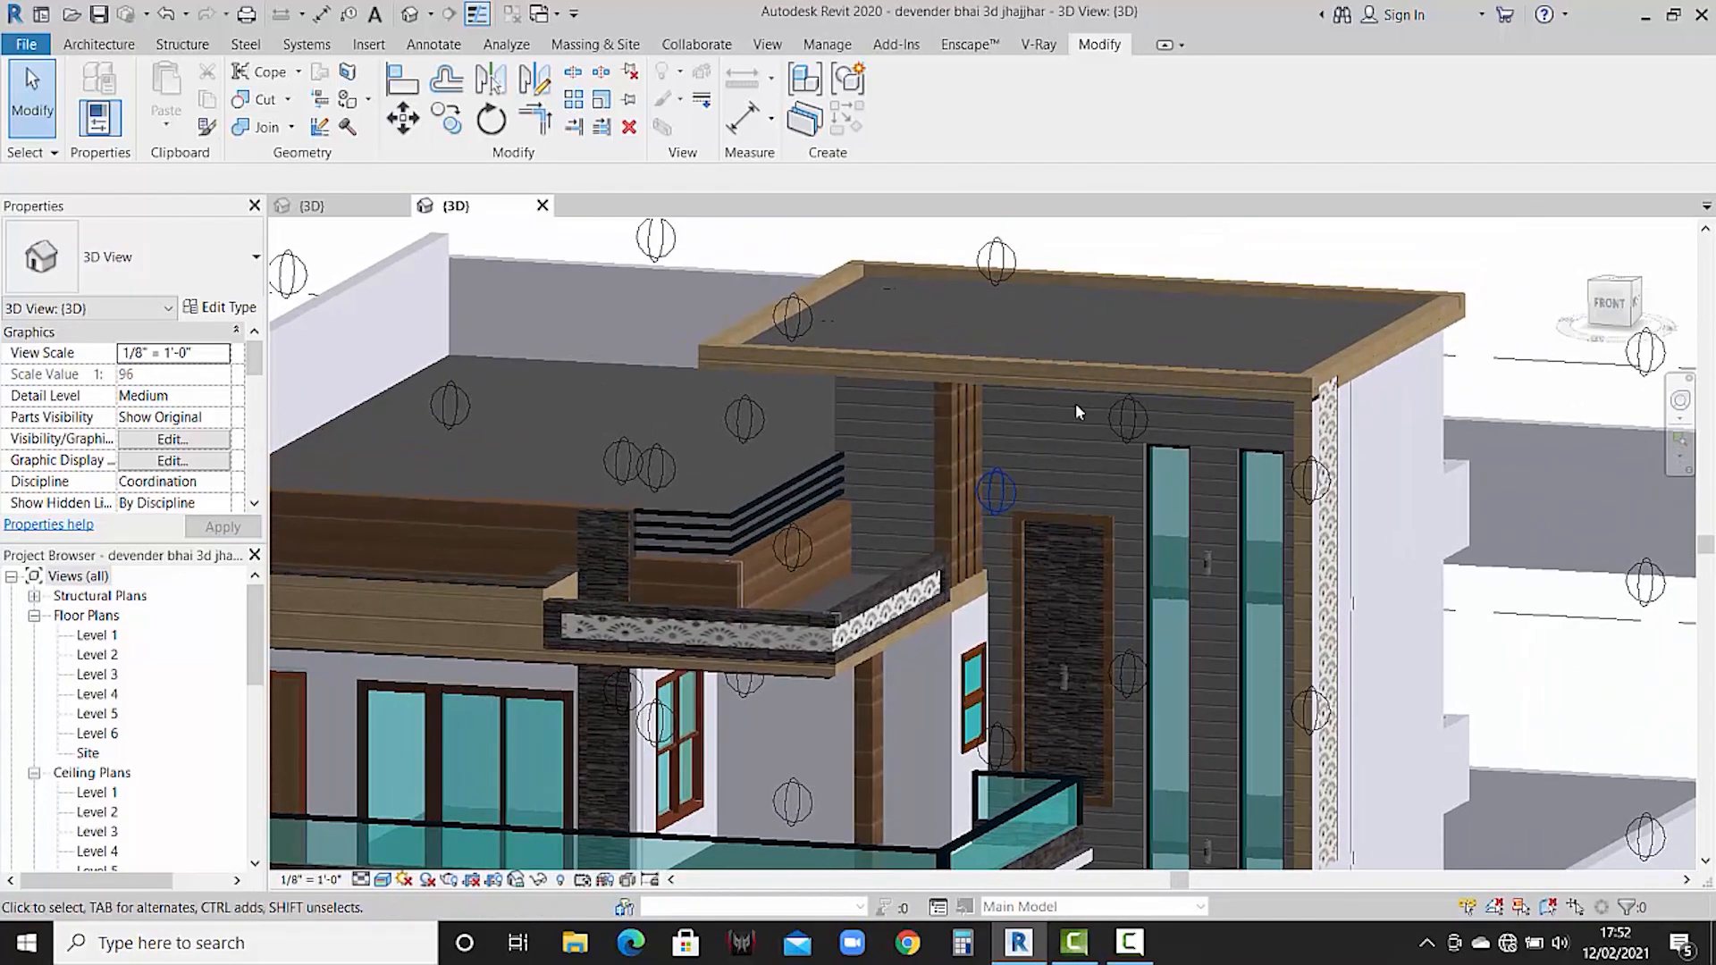
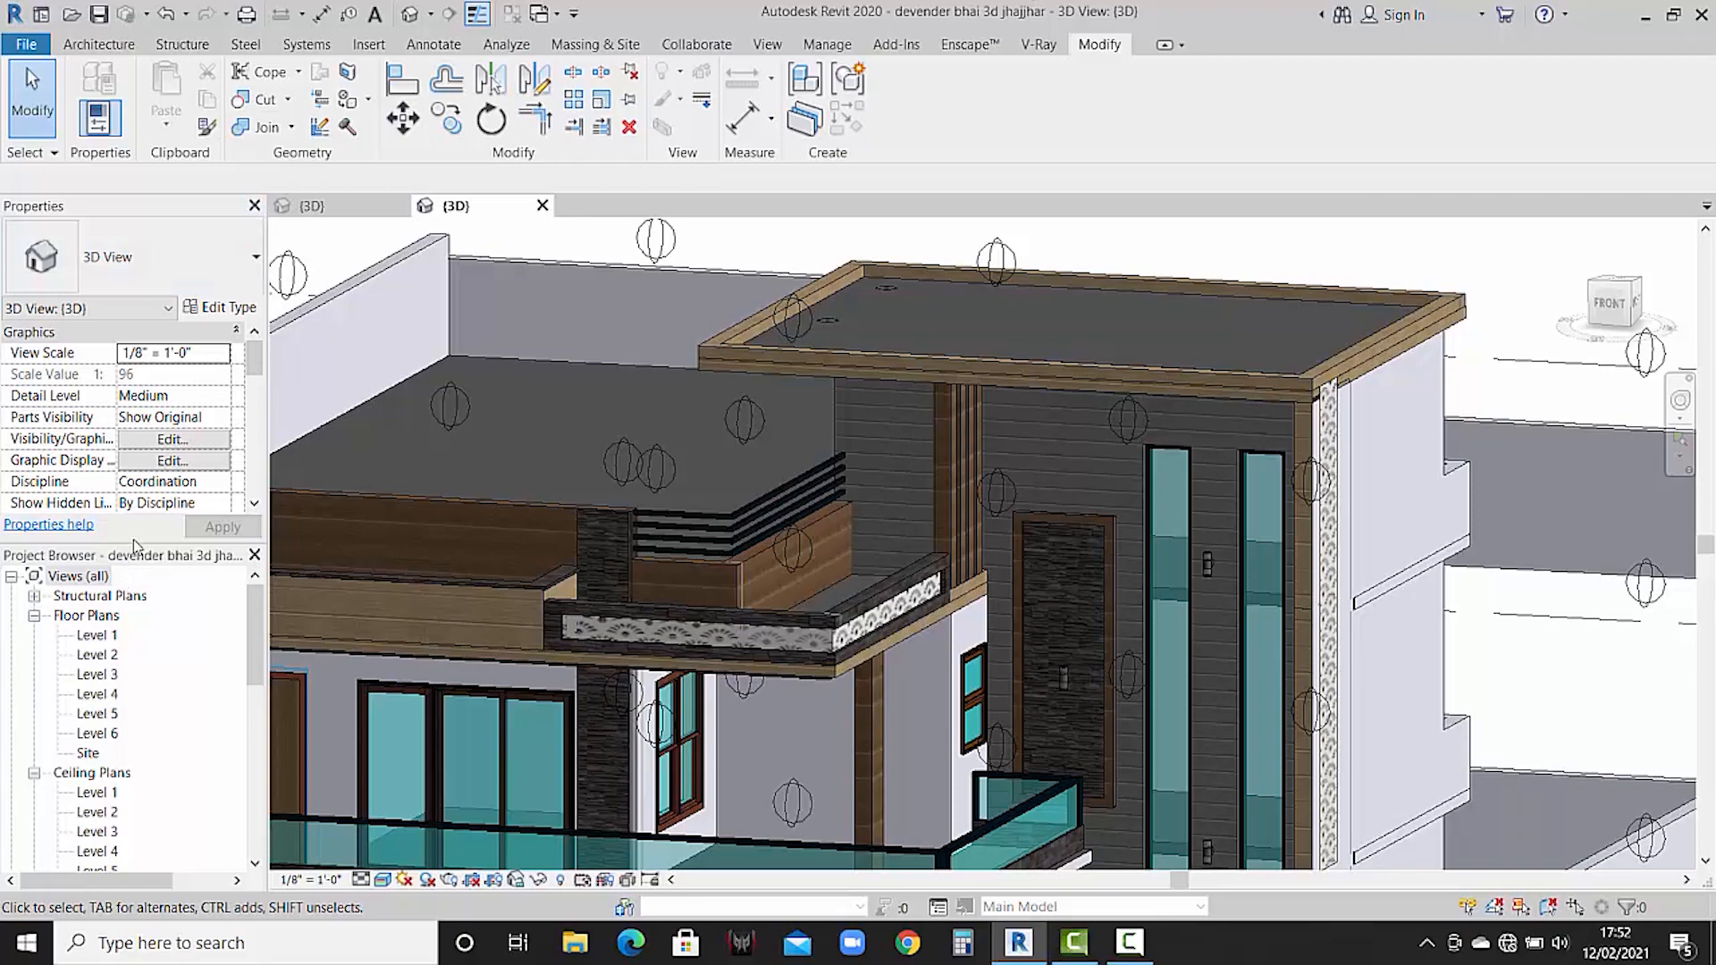
key("ctrl+Tab")
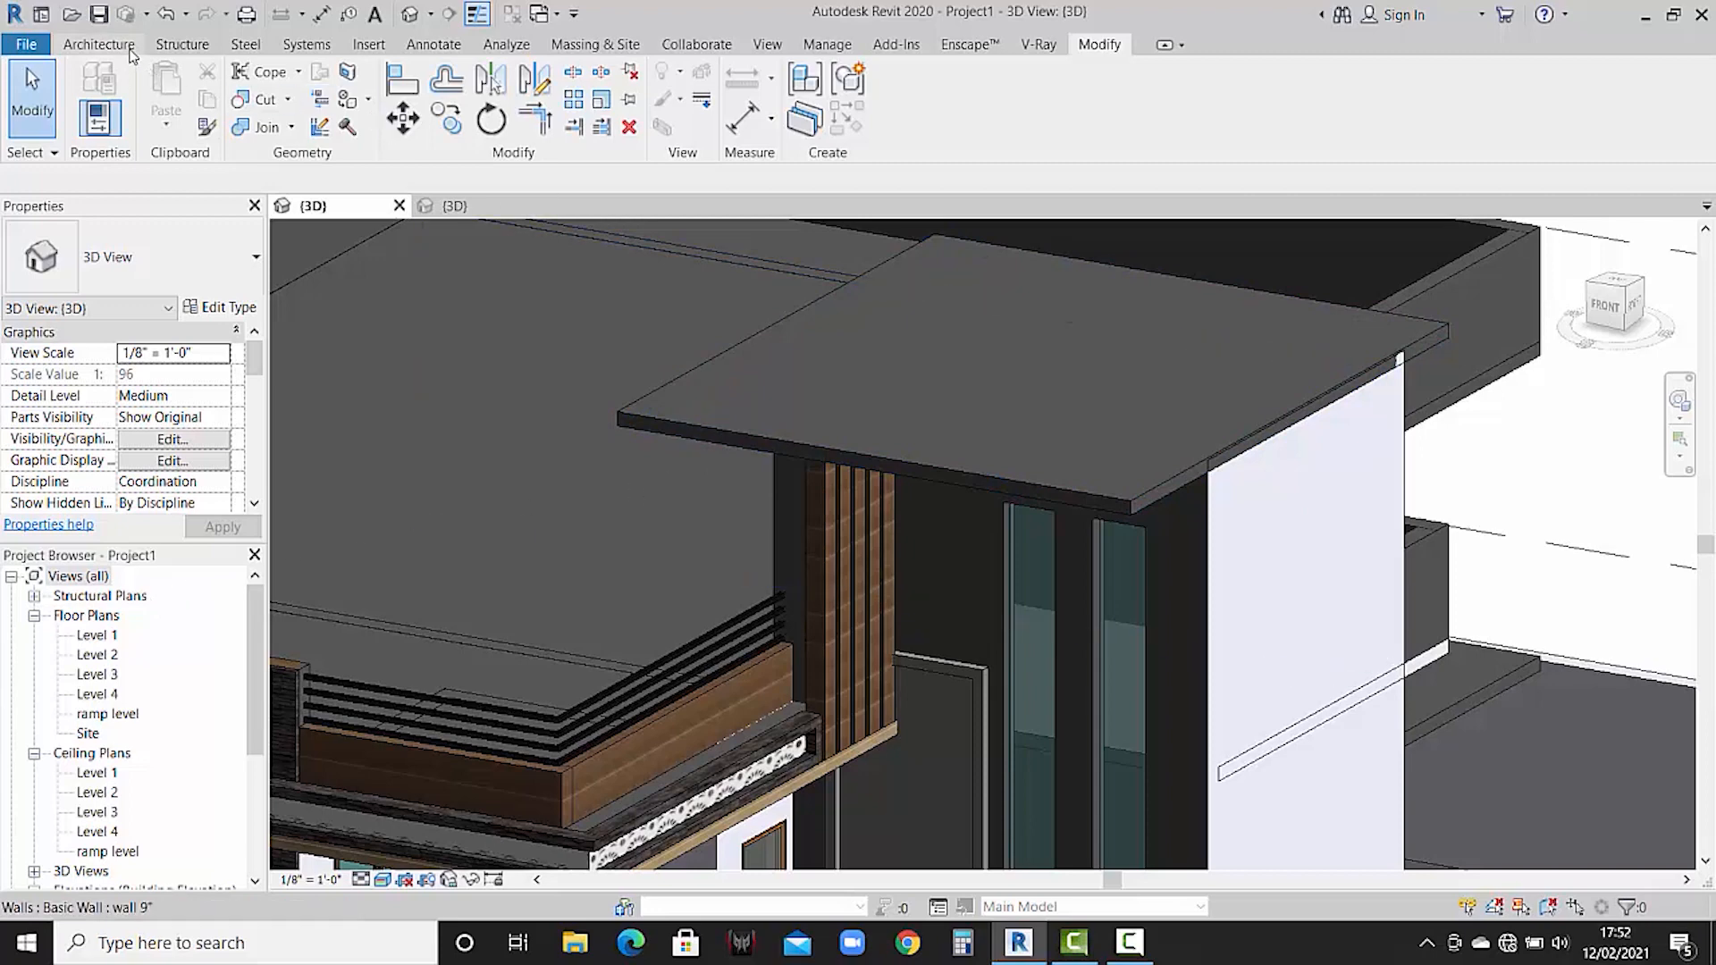
- Create a new in-place component in the Generic Models category, keeping the default name
left_click(98, 44)
left_click(262, 116)
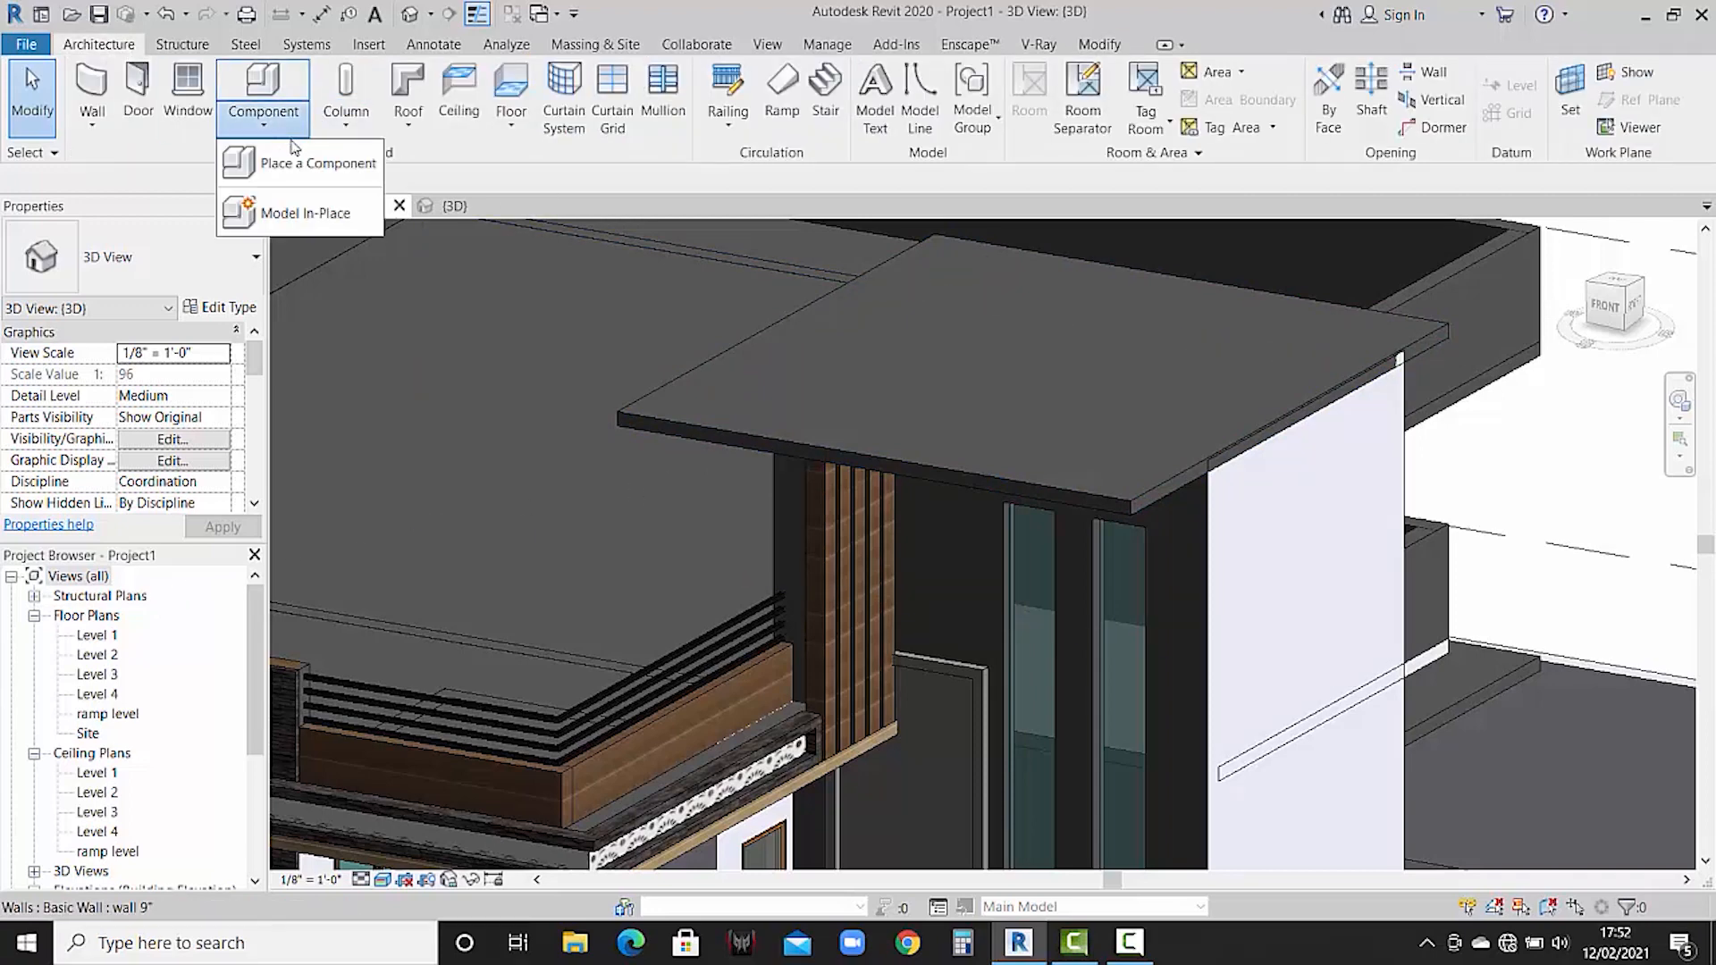
left_click(305, 214)
scroll(787, 435, "down", 3)
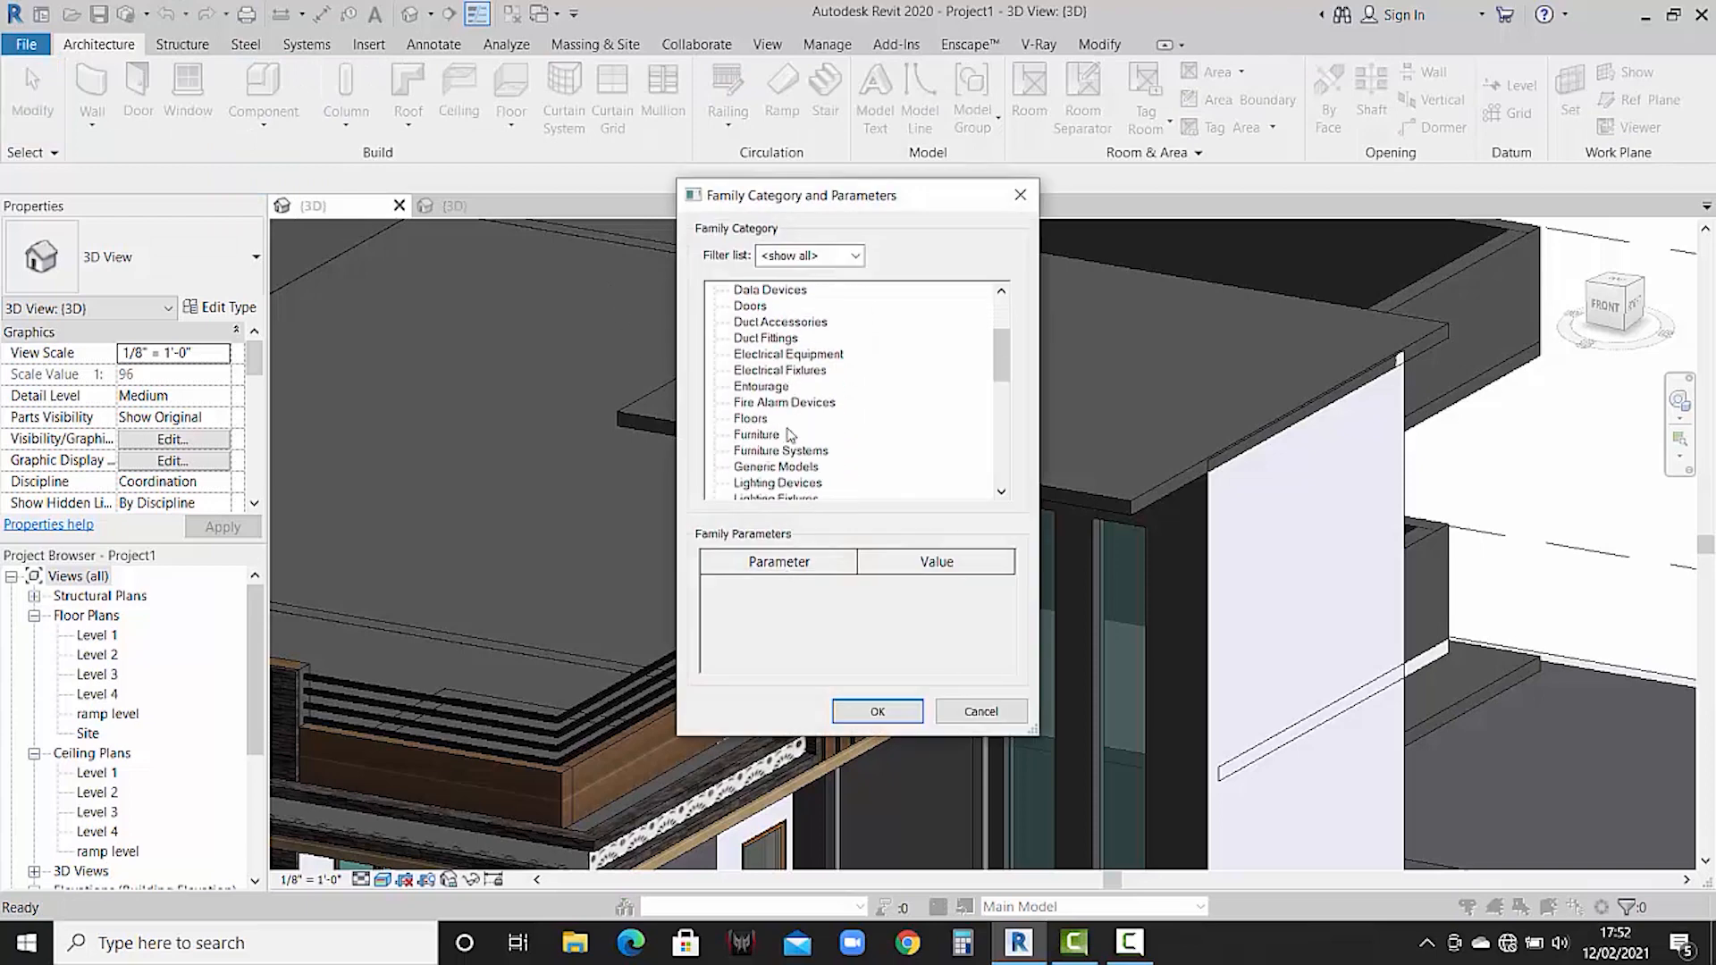
left_click(860, 715)
key("Return")
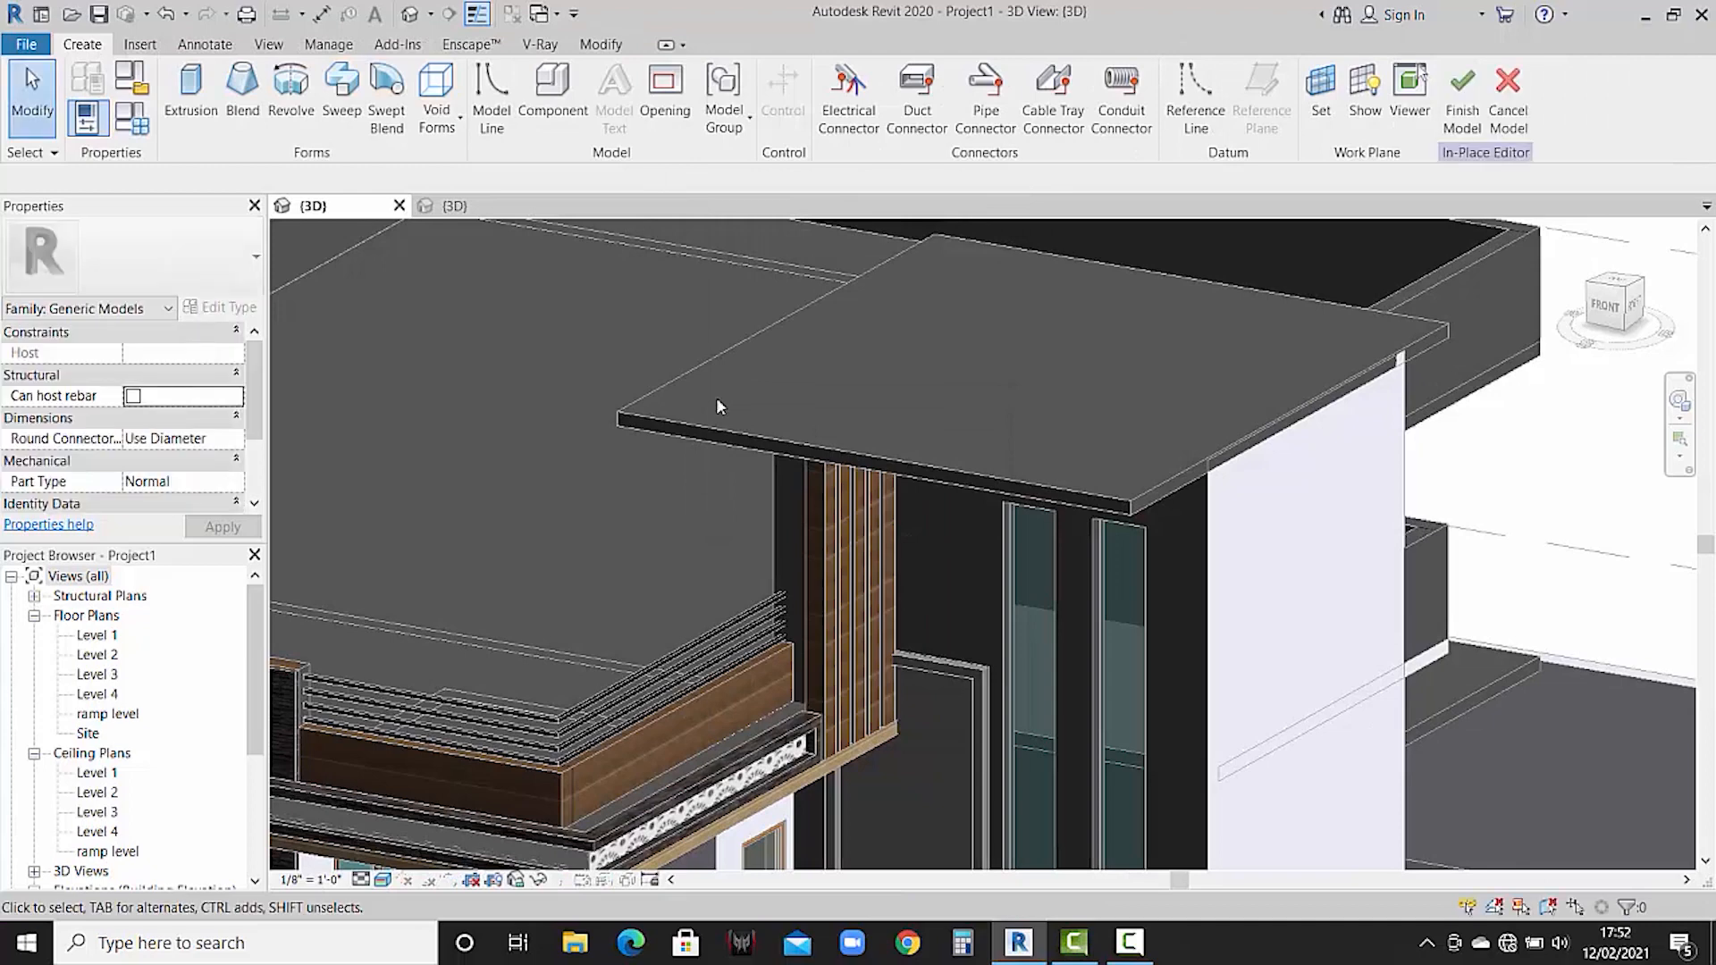
- Start a sweep and pick the top edges around the tower's roof slab as its path, then finish the path
left_click(341, 94)
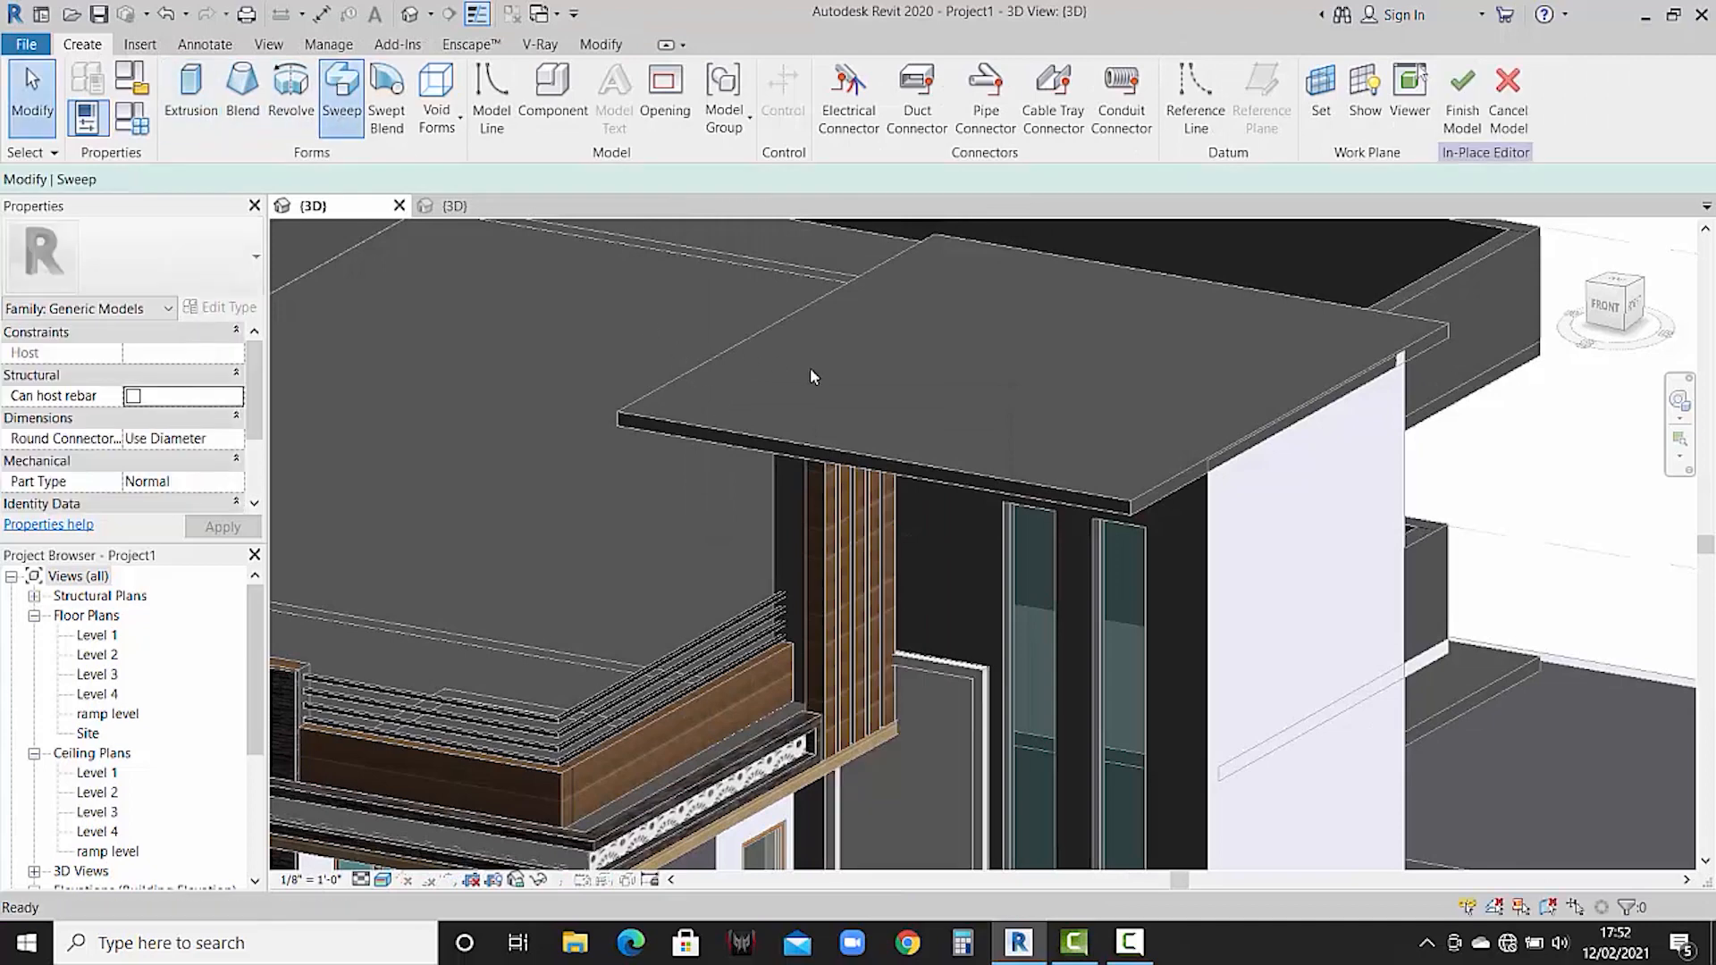
left_click(1001, 85)
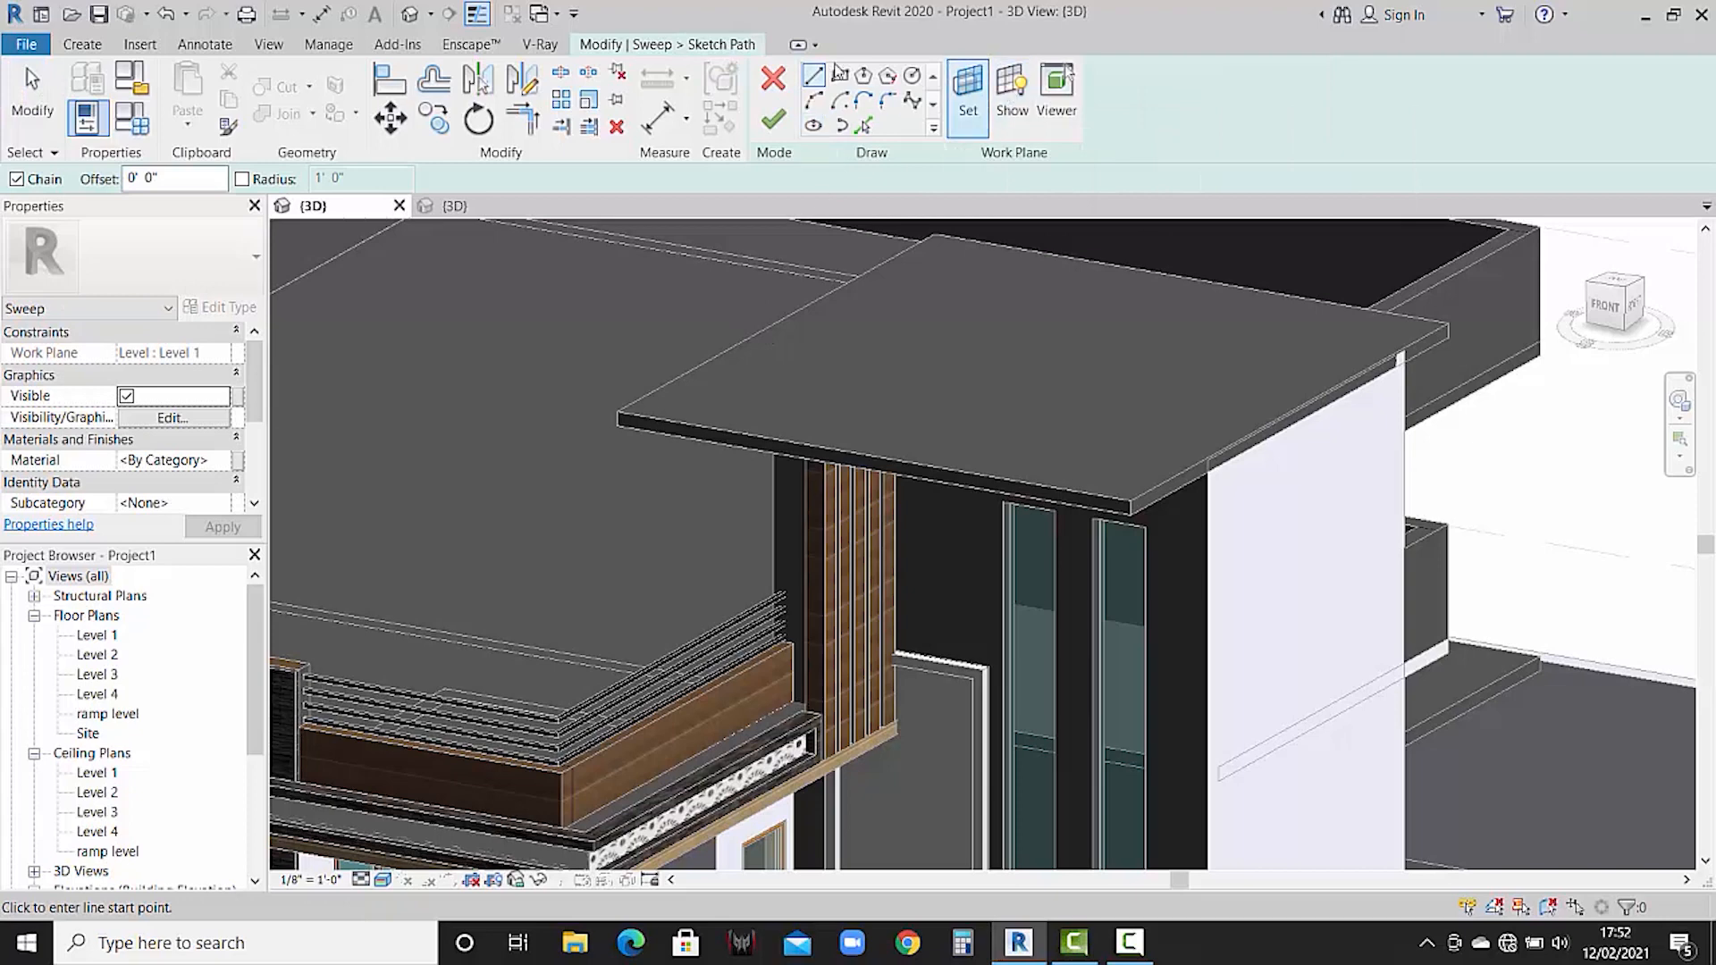
left_click(773, 79)
left_click(983, 116)
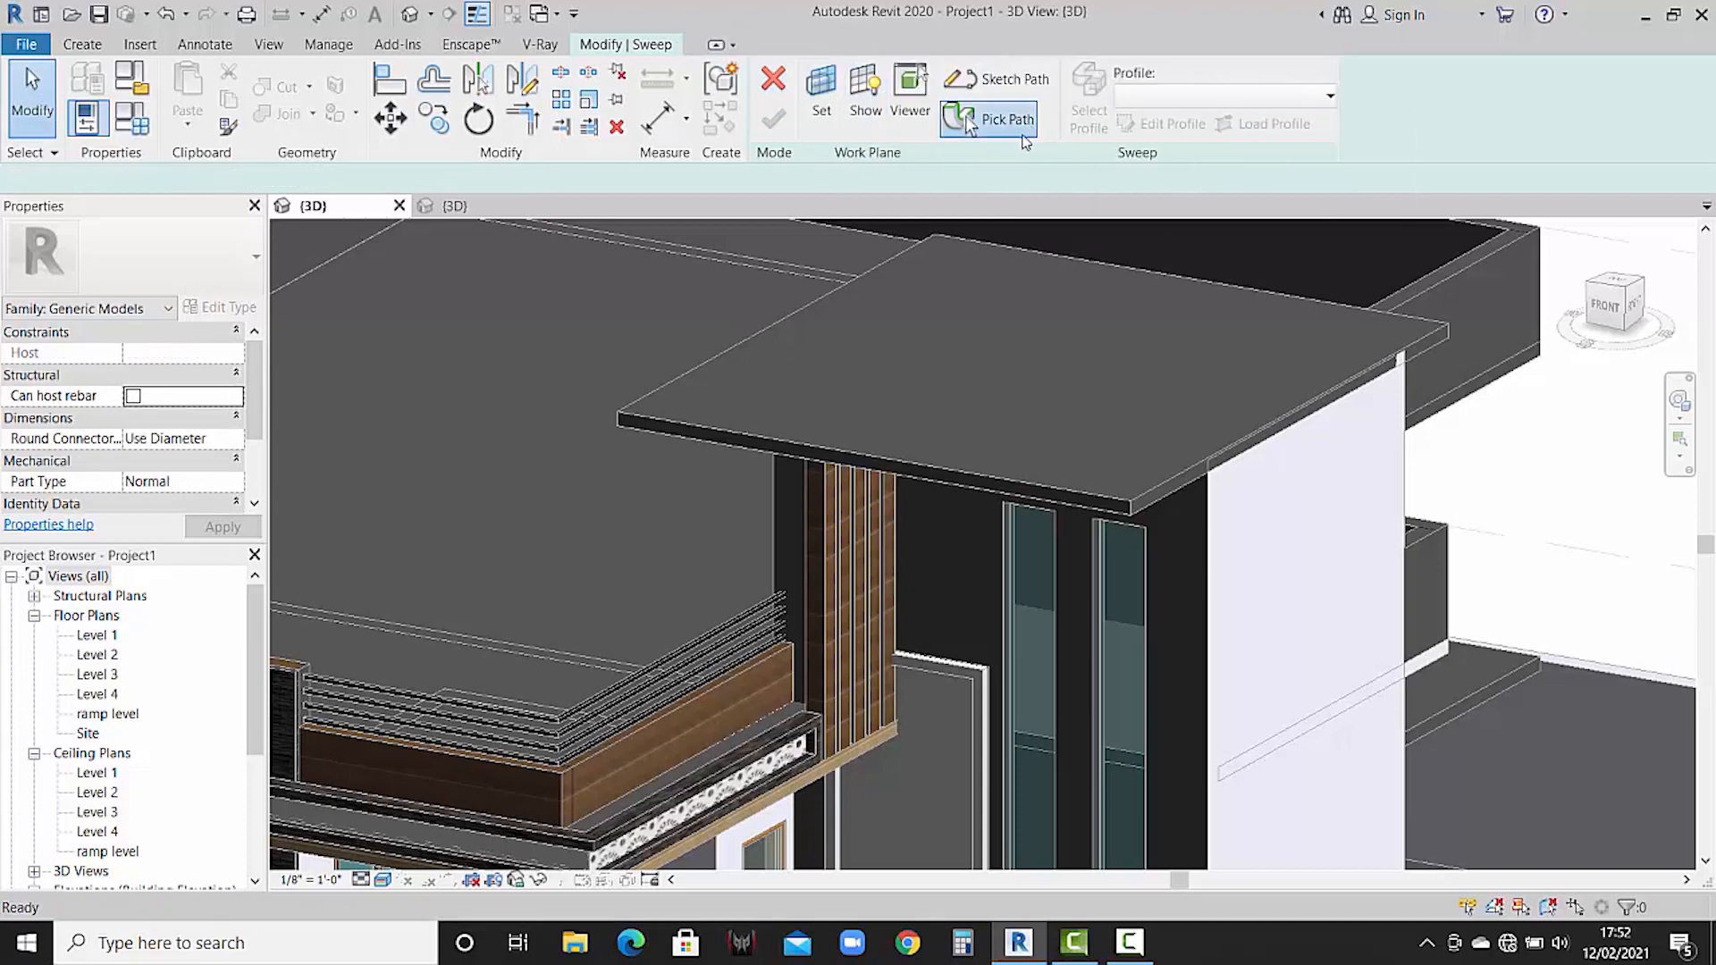
left_click(662, 382)
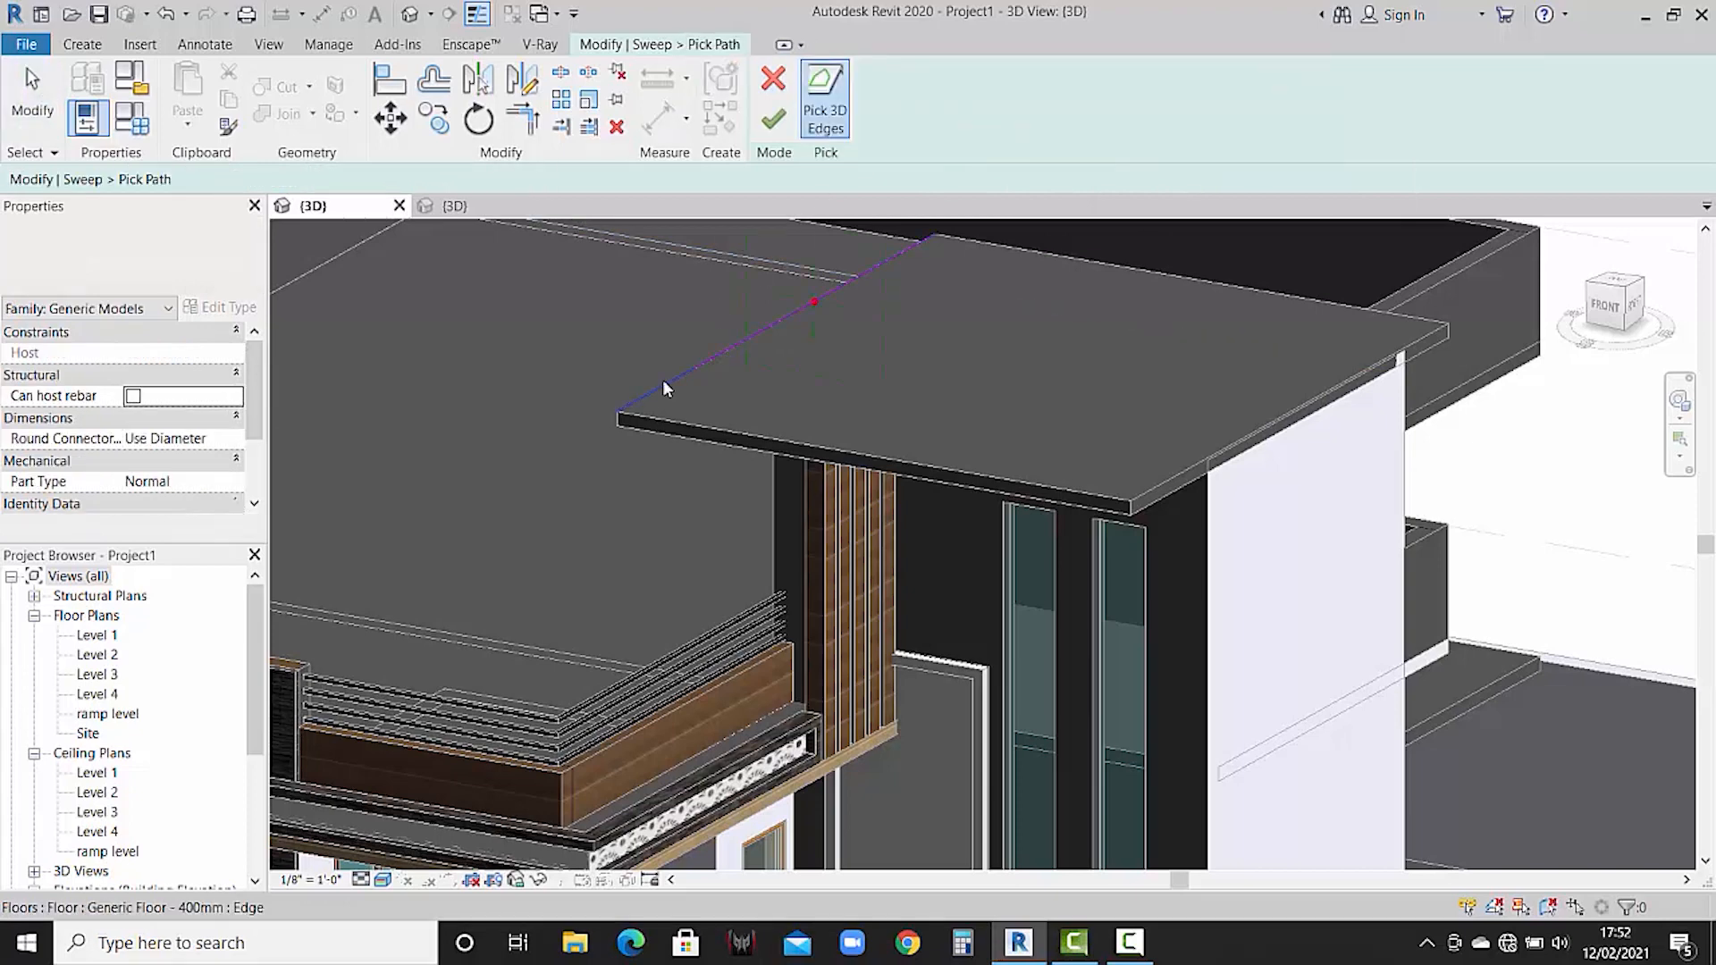
left_click(719, 429)
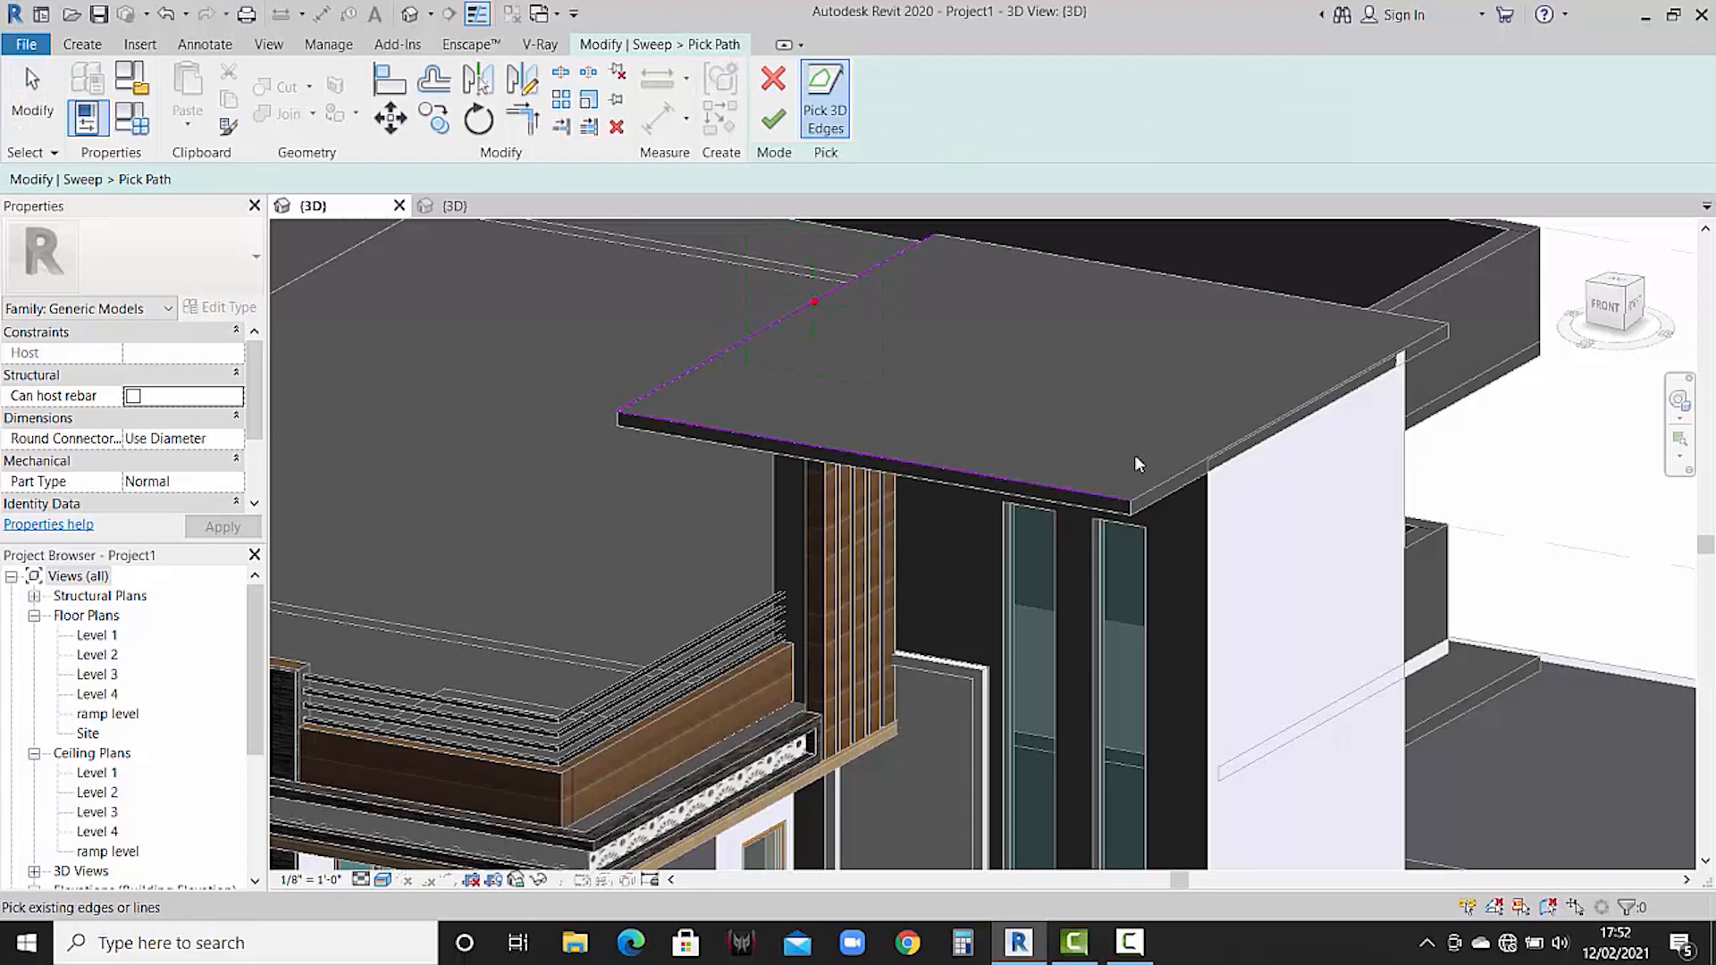
left_click(1340, 306)
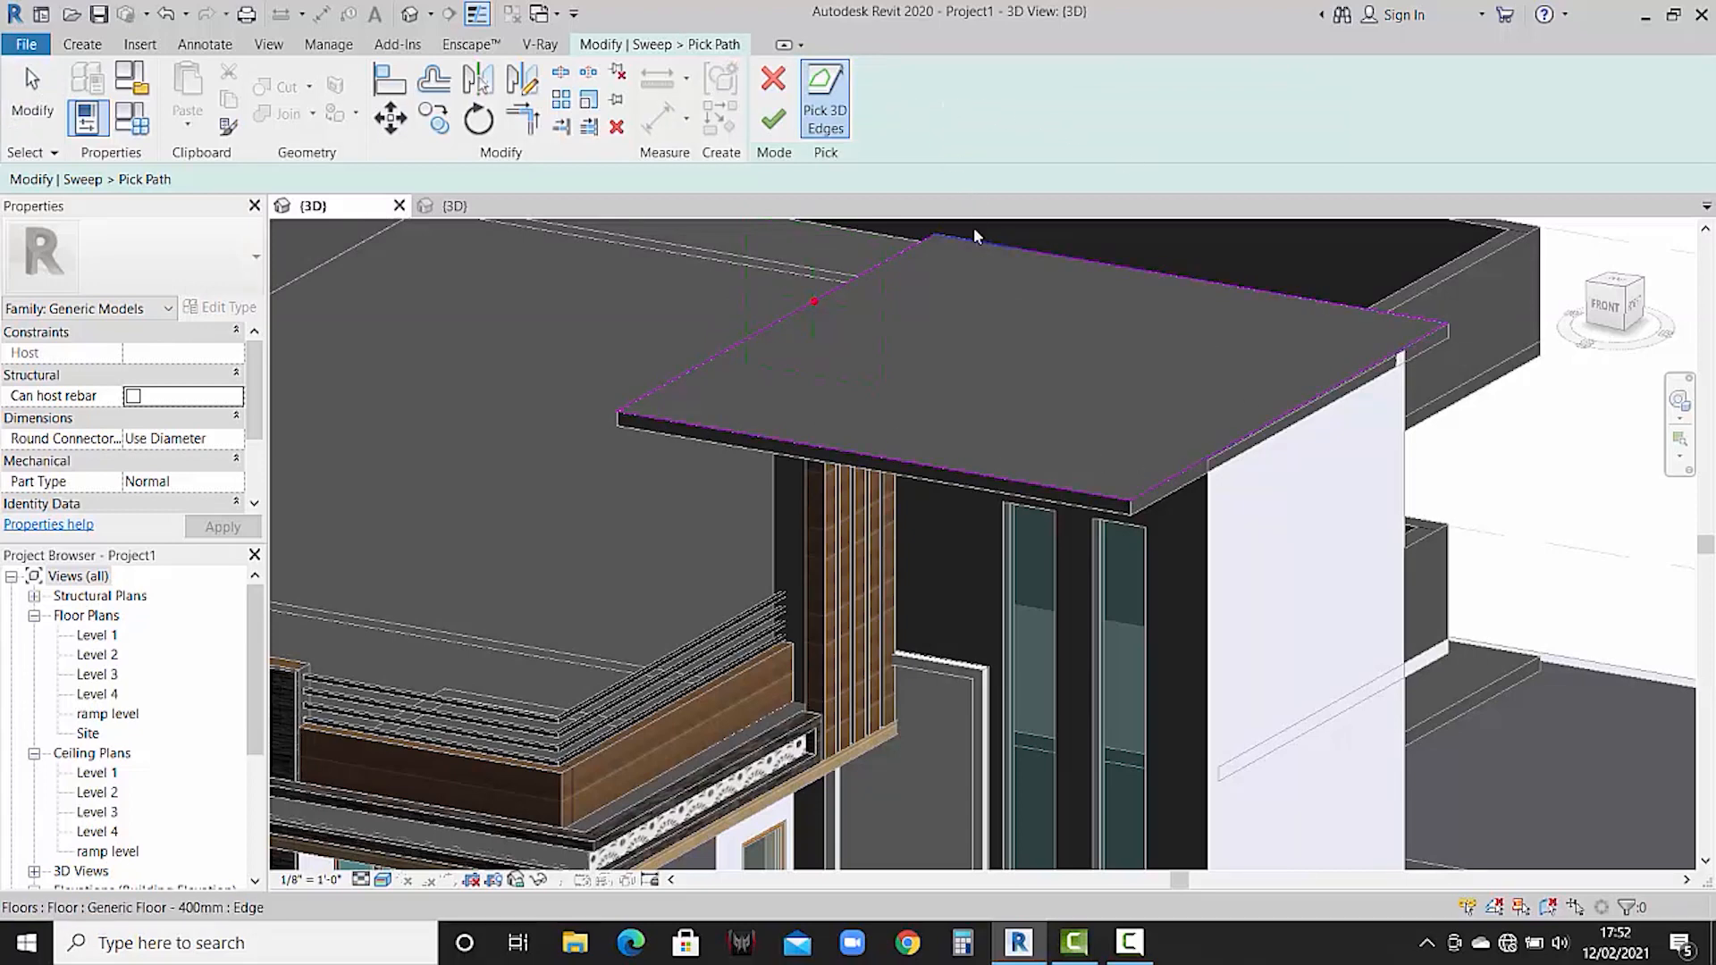
left_click(774, 121)
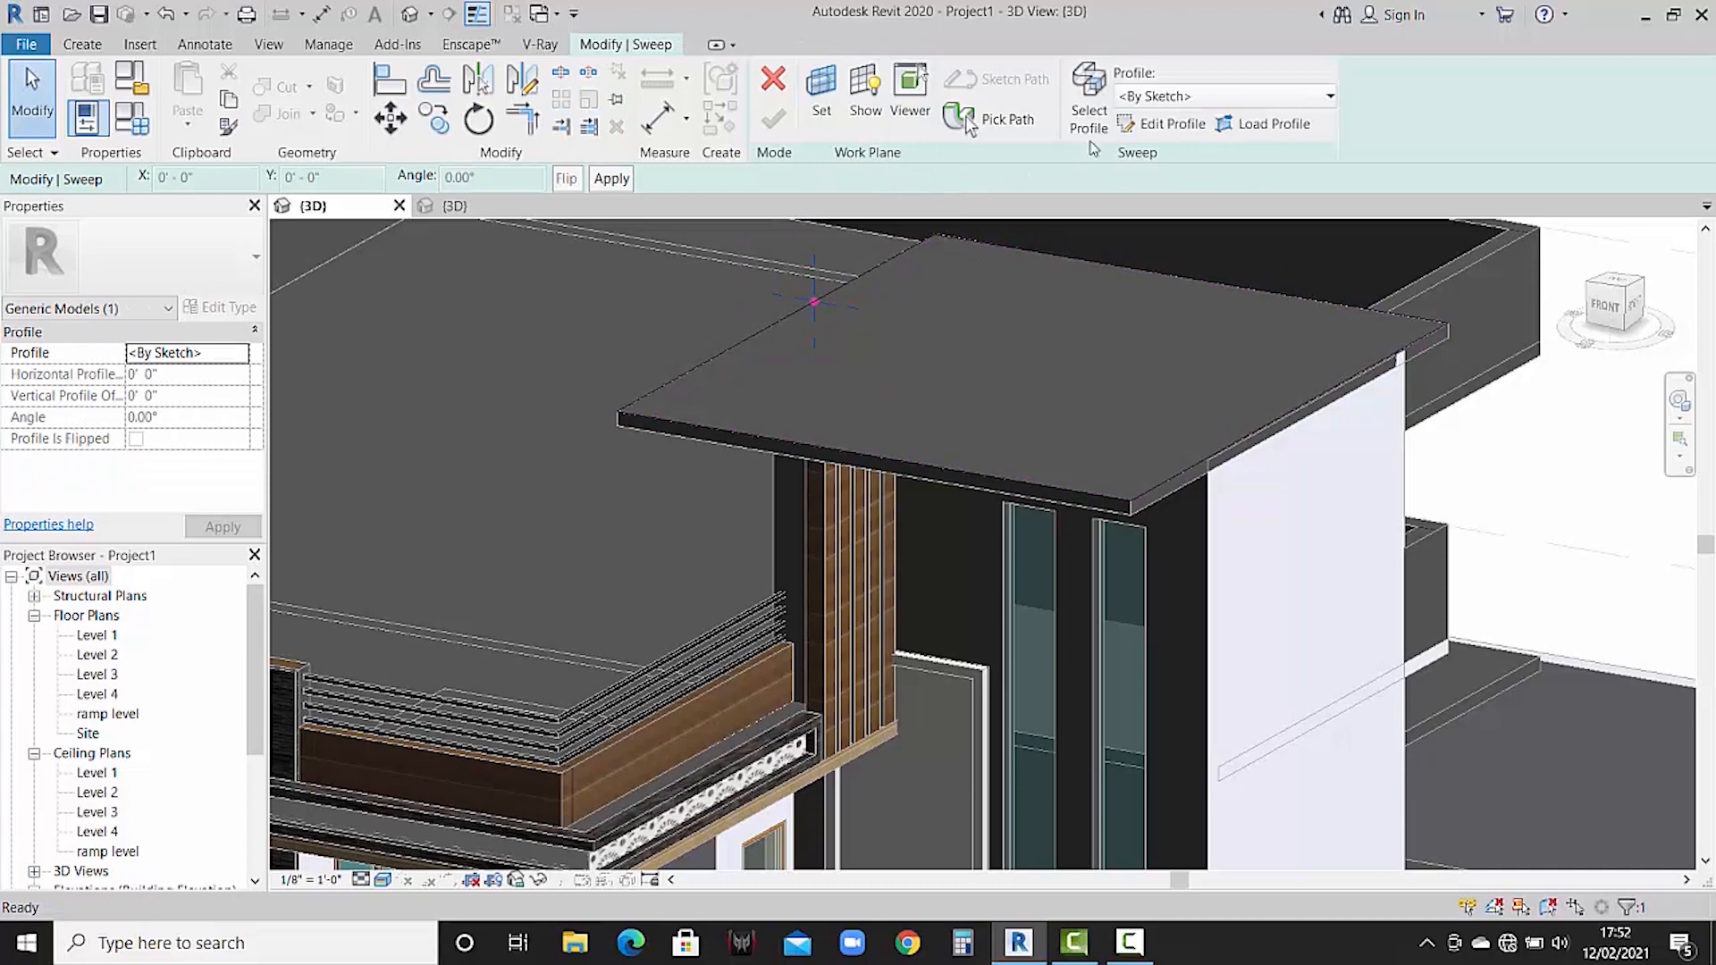
- Sketch a rectangular sweep profile about 7" wide, rising inward from the path point on the roof slab's edge
left_click(1162, 124)
scroll(815, 300, "up", 5)
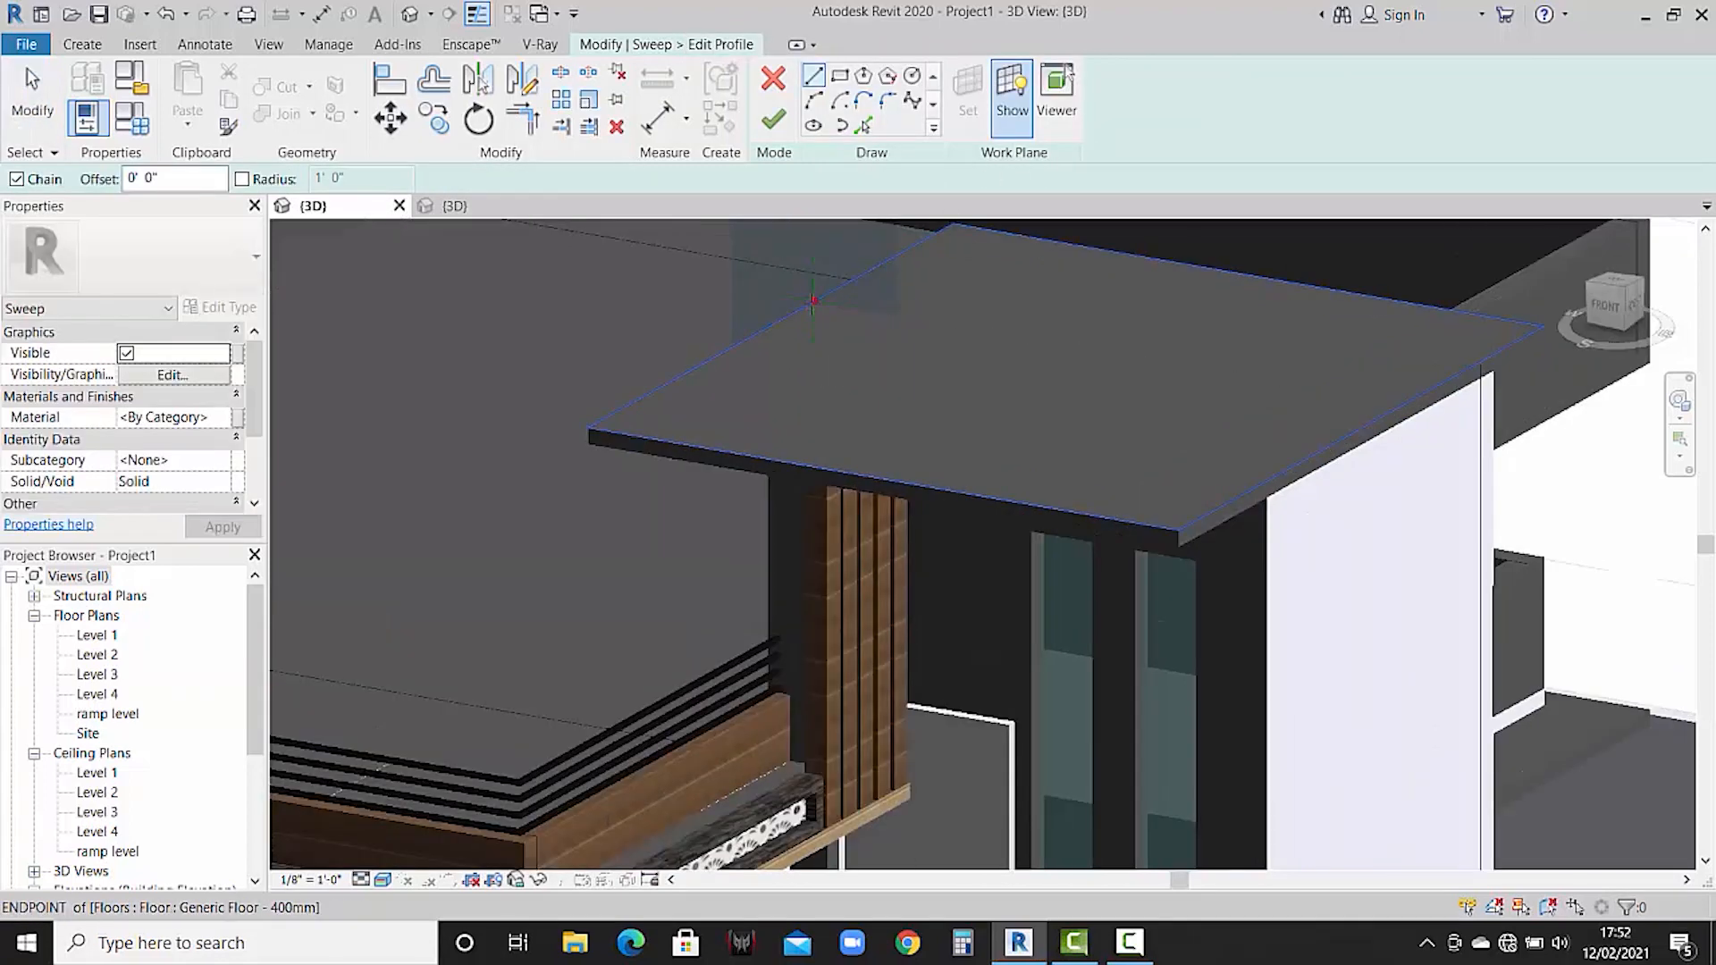
left_click(838, 75)
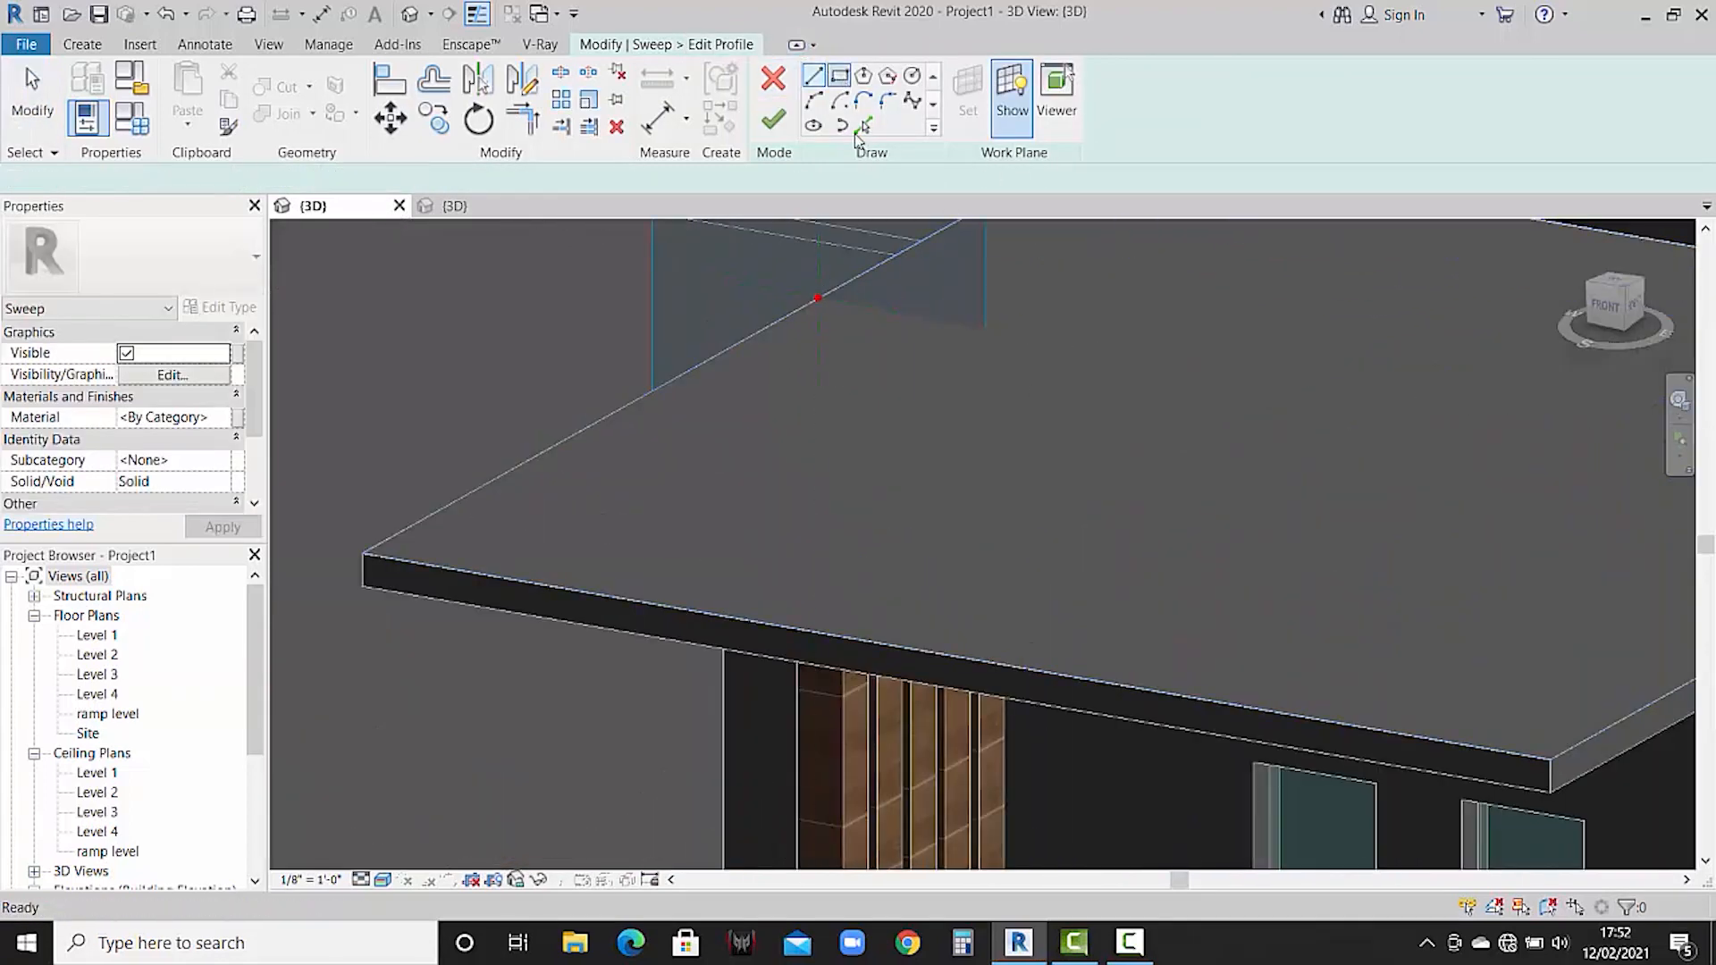
left_click(819, 298)
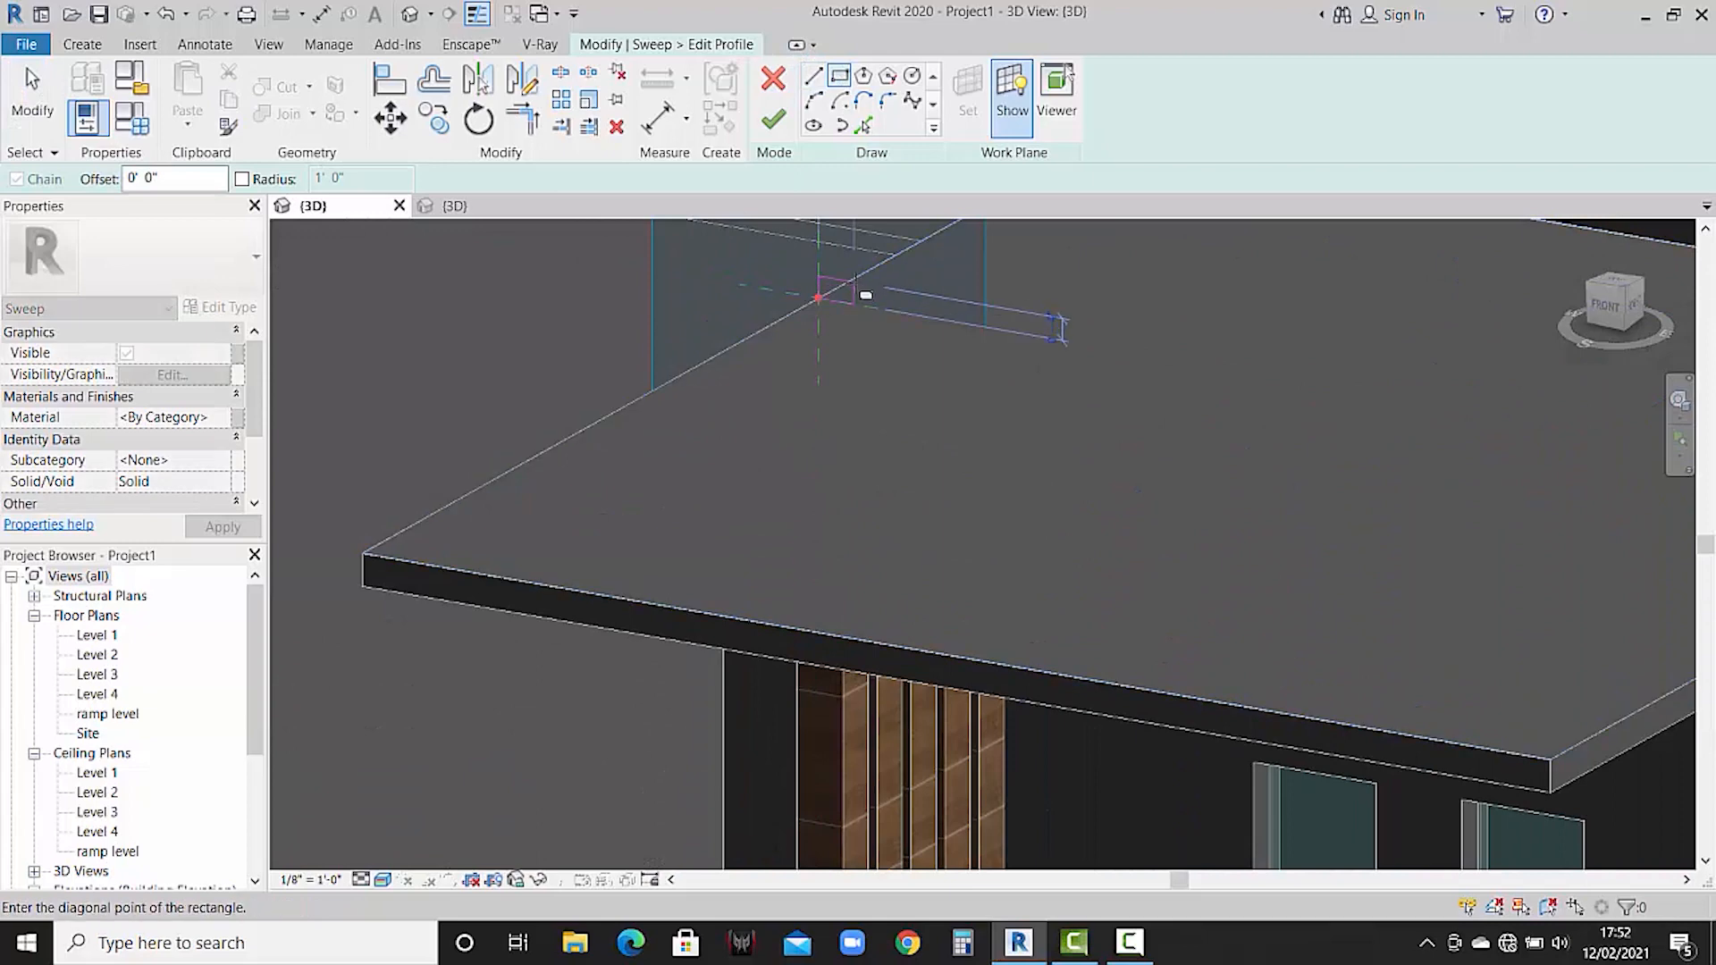
left_click(858, 286)
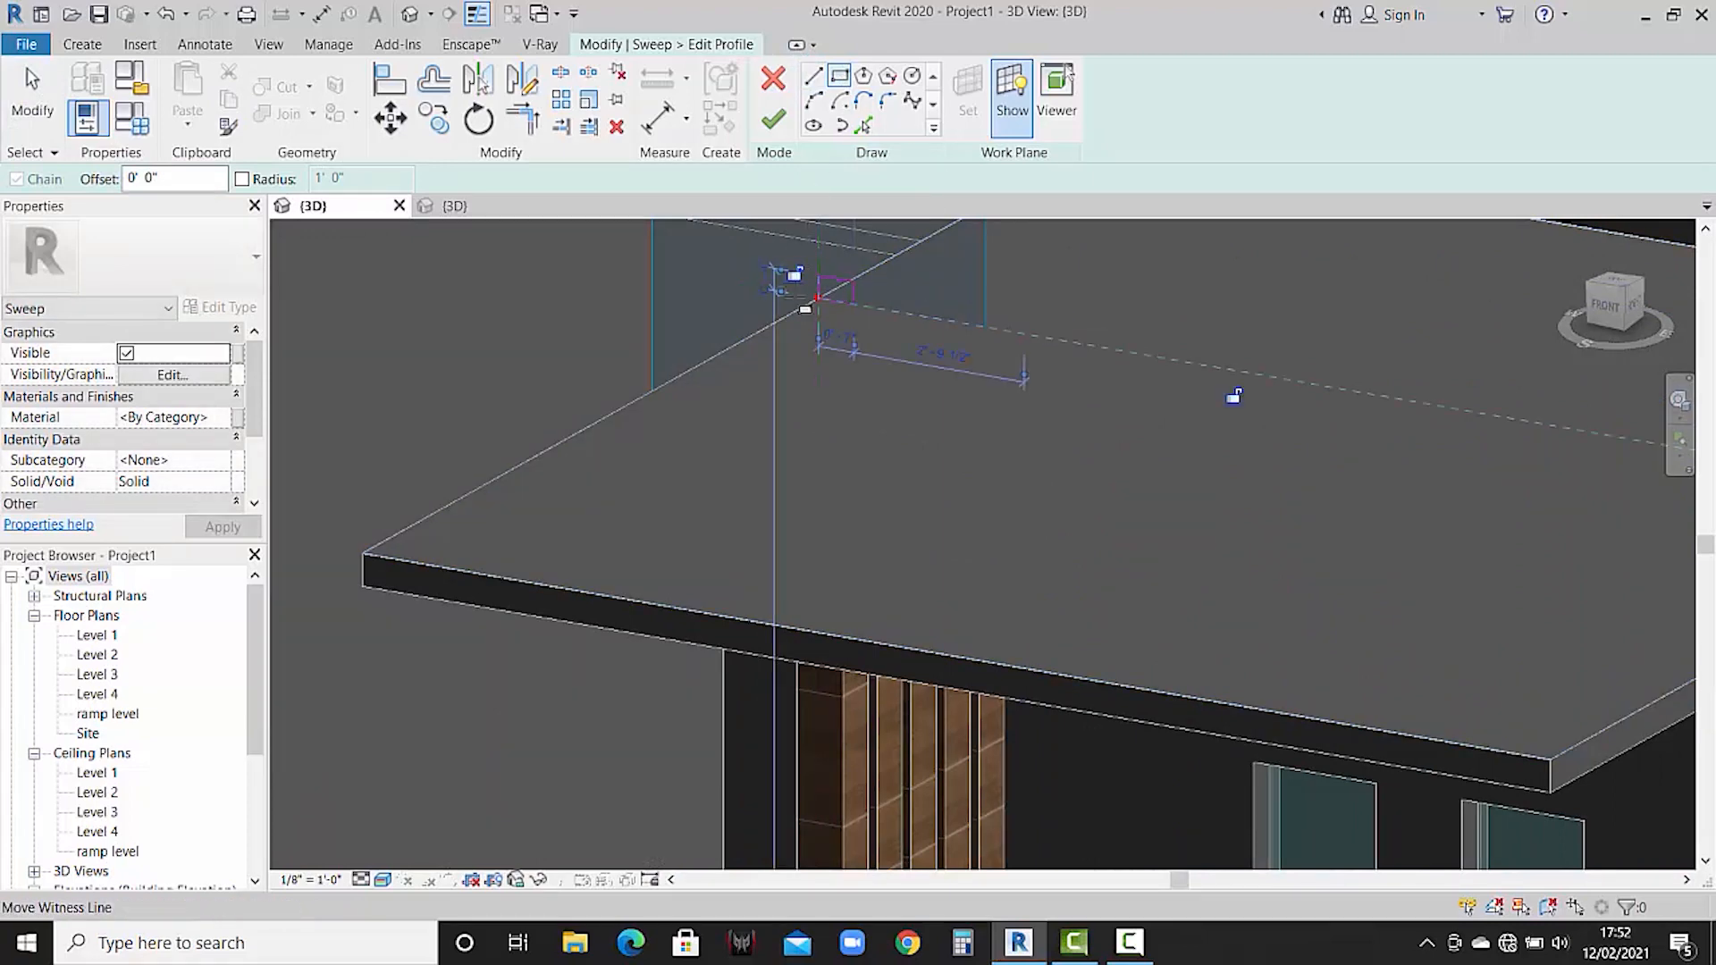
scroll(841, 322, "up", 4)
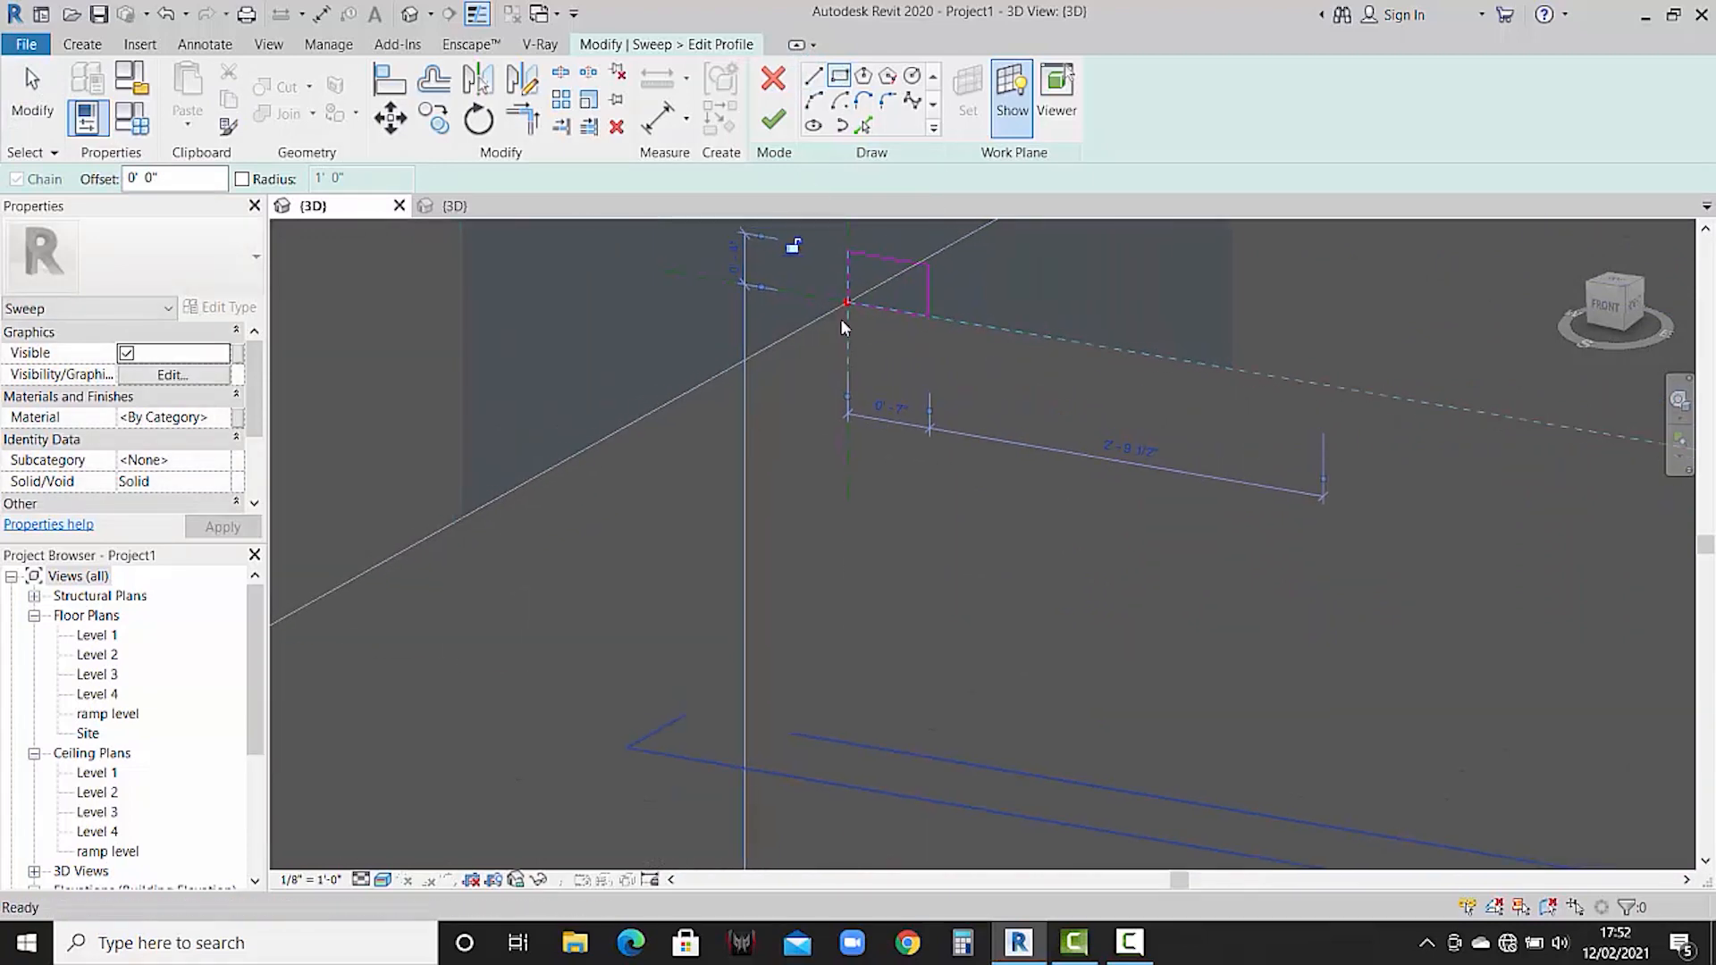
scroll(879, 329, "down", 5)
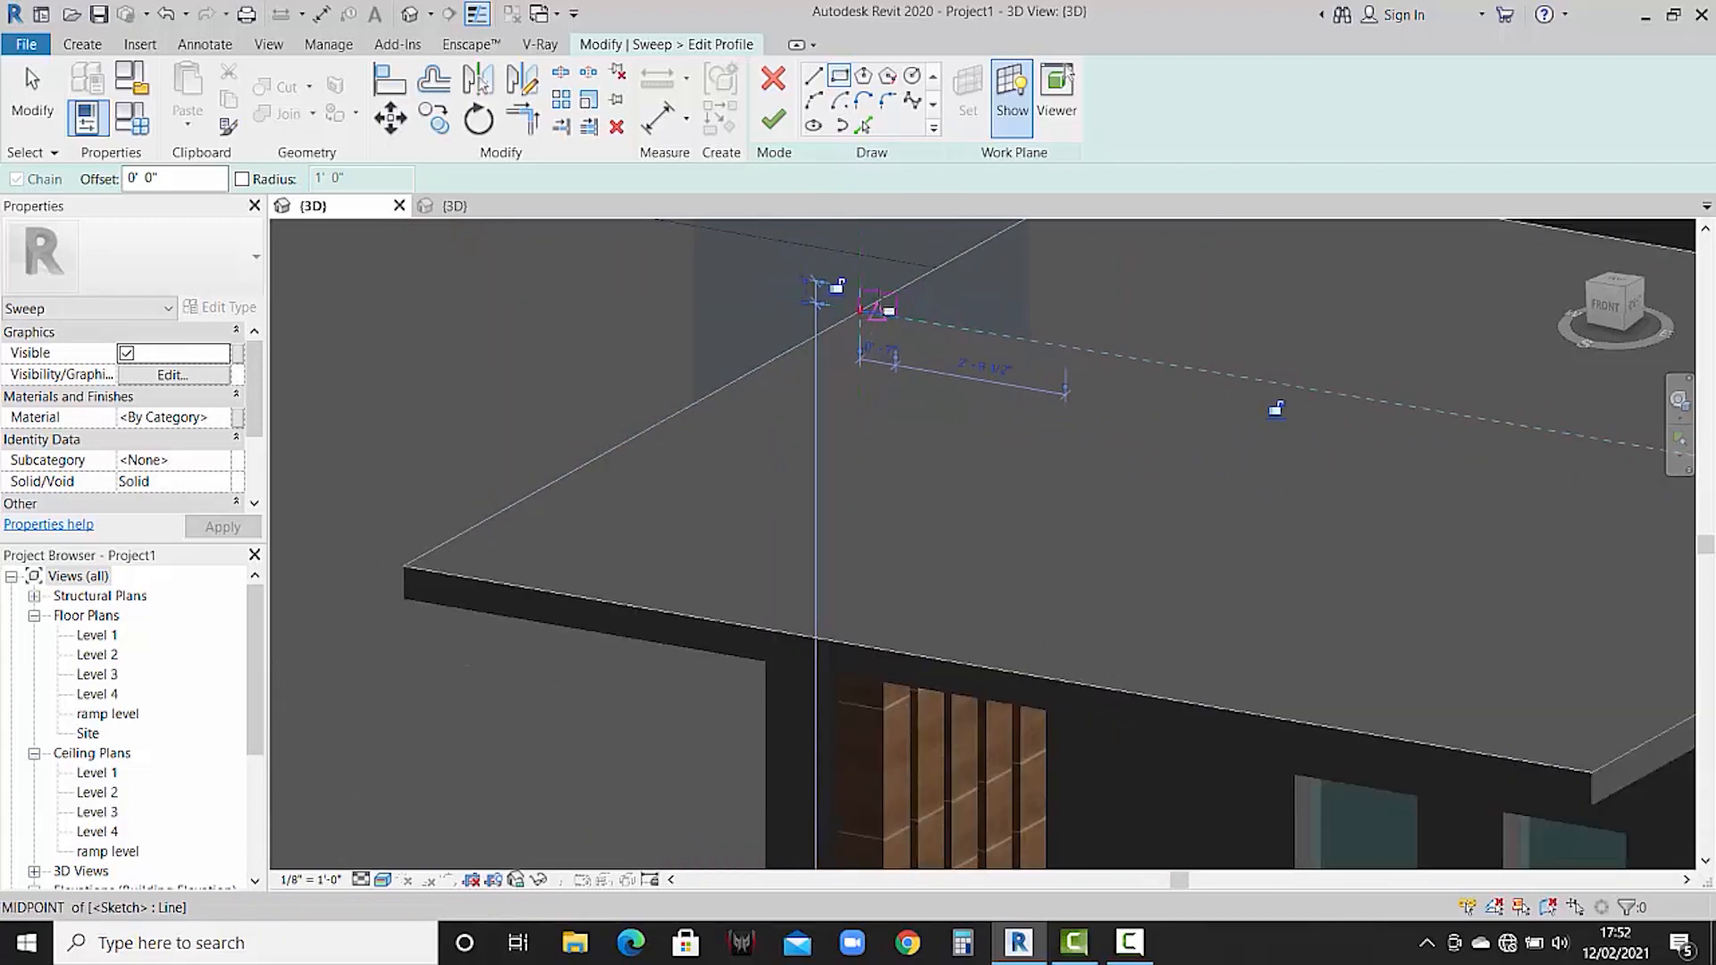
- Finish the profile and the sweep to form a raised rim around the tower's roof slab
left_click(773, 121)
left_click(774, 121)
scroll(861, 412, "up", 3)
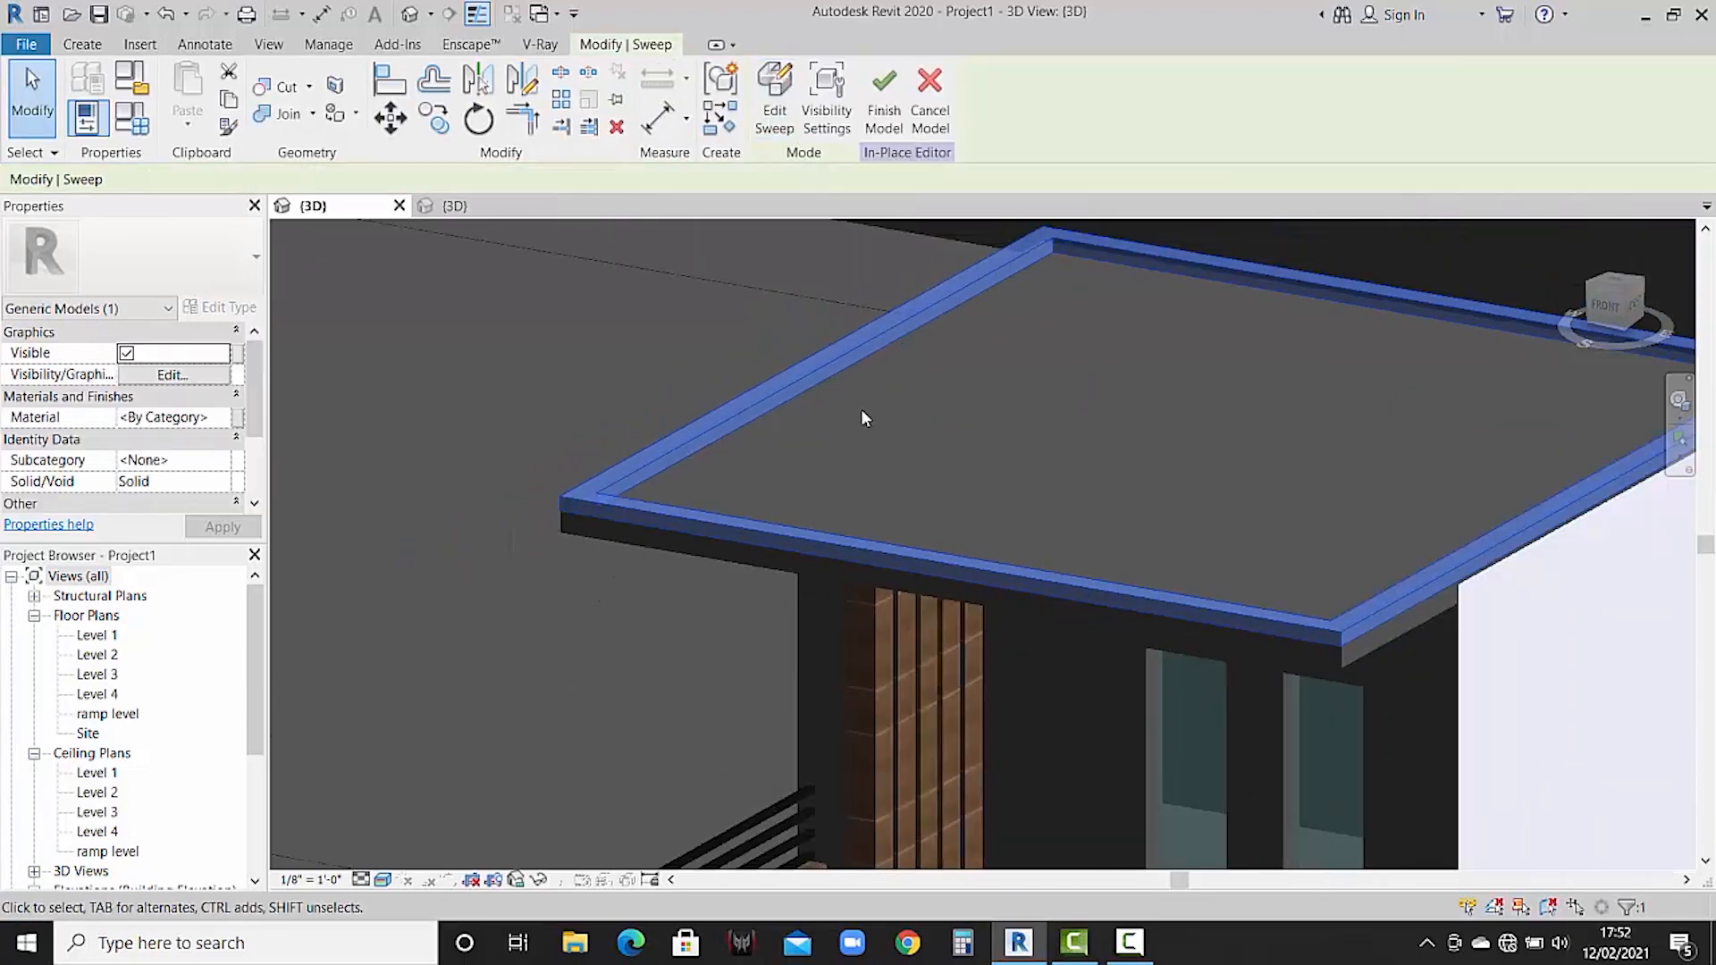
scroll(894, 420, "down", 3)
left_click(1180, 465)
scroll(1252, 479, "up", 3)
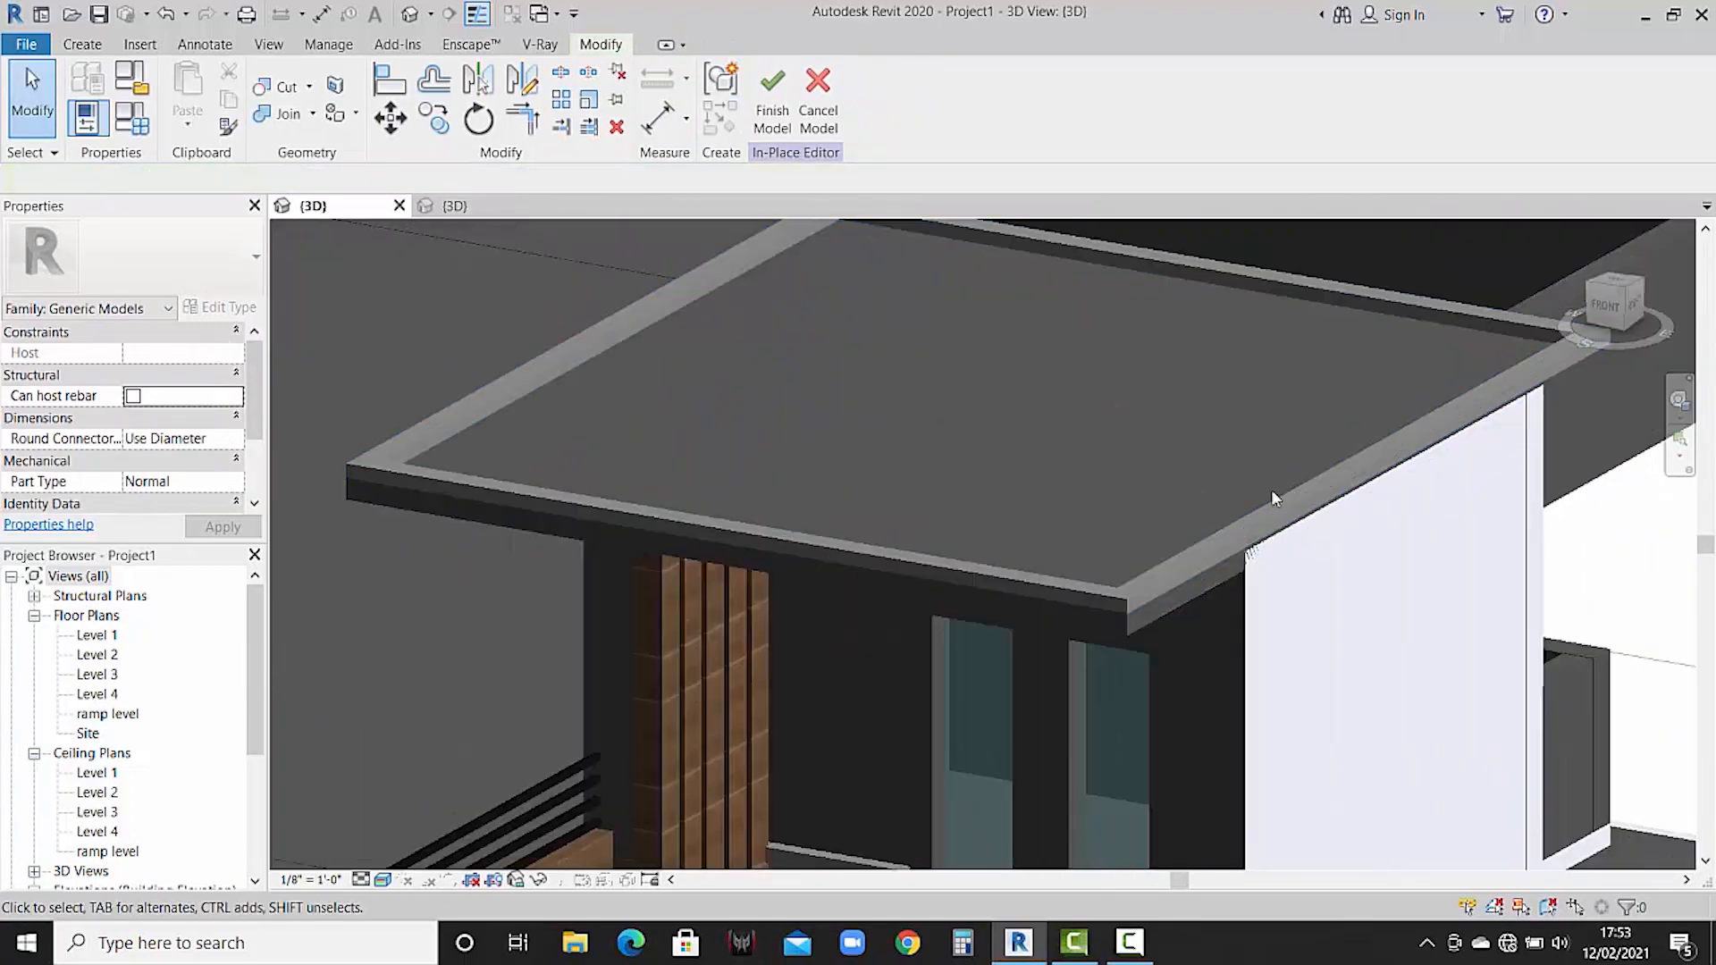
- Assign Default New Material(6) to the tower roof's rim sweep and finish the in-place model
left_click(438, 472)
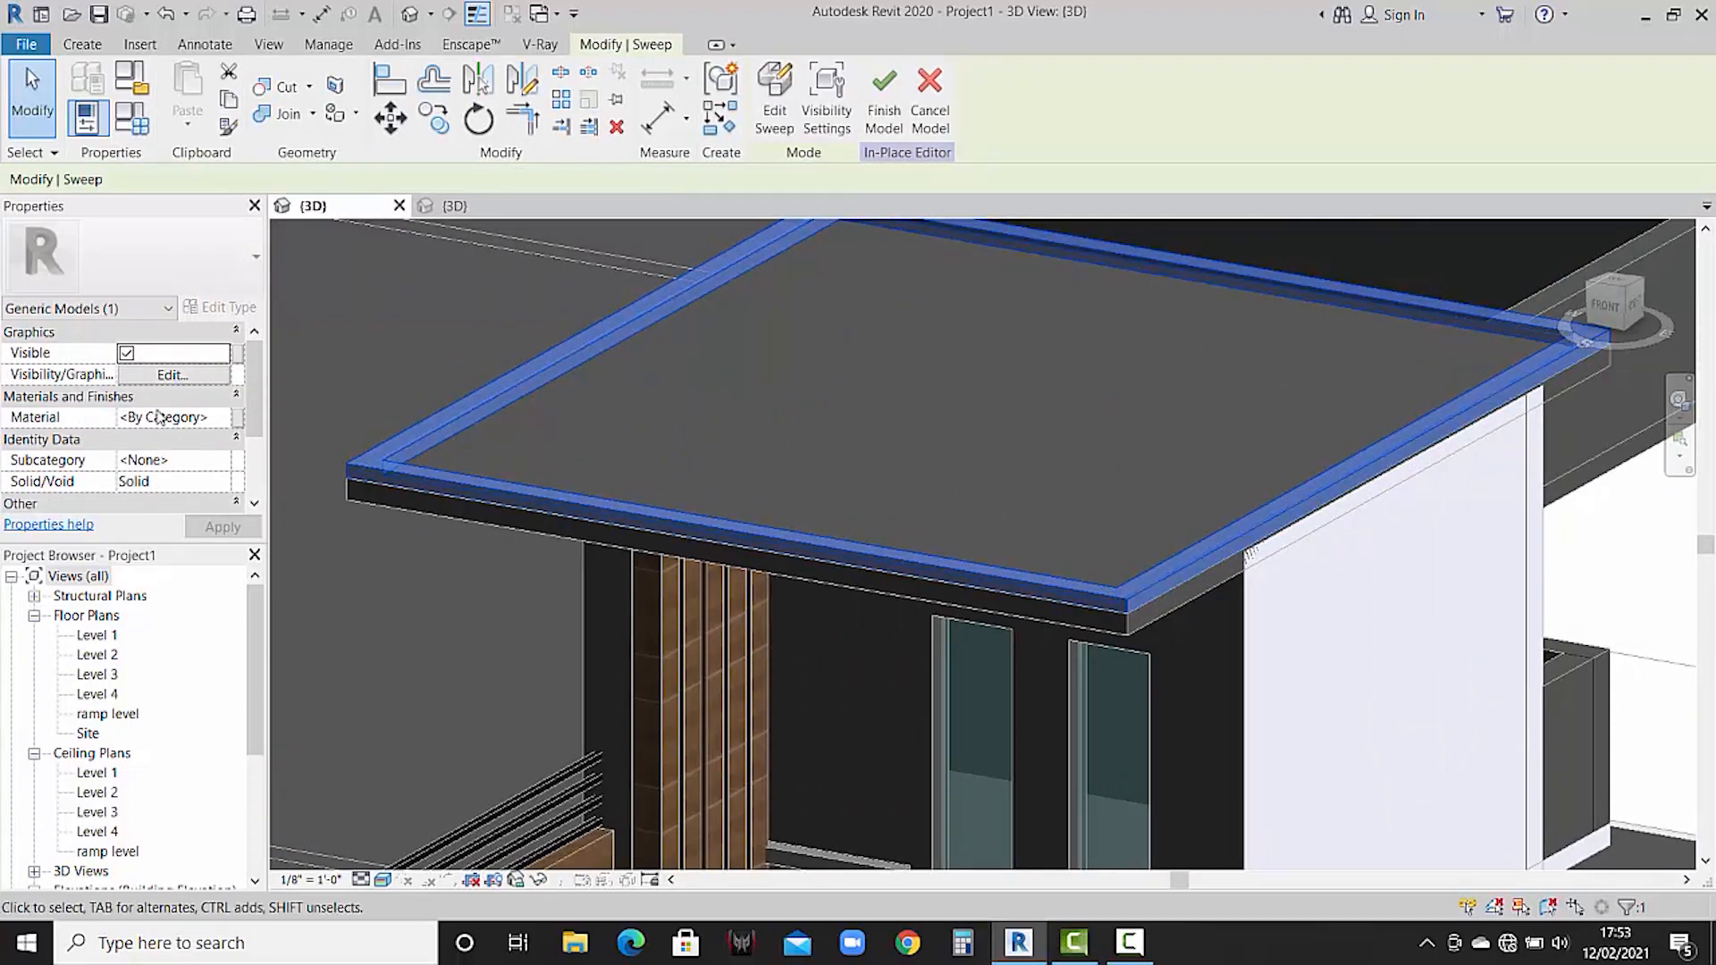
left_click(229, 422)
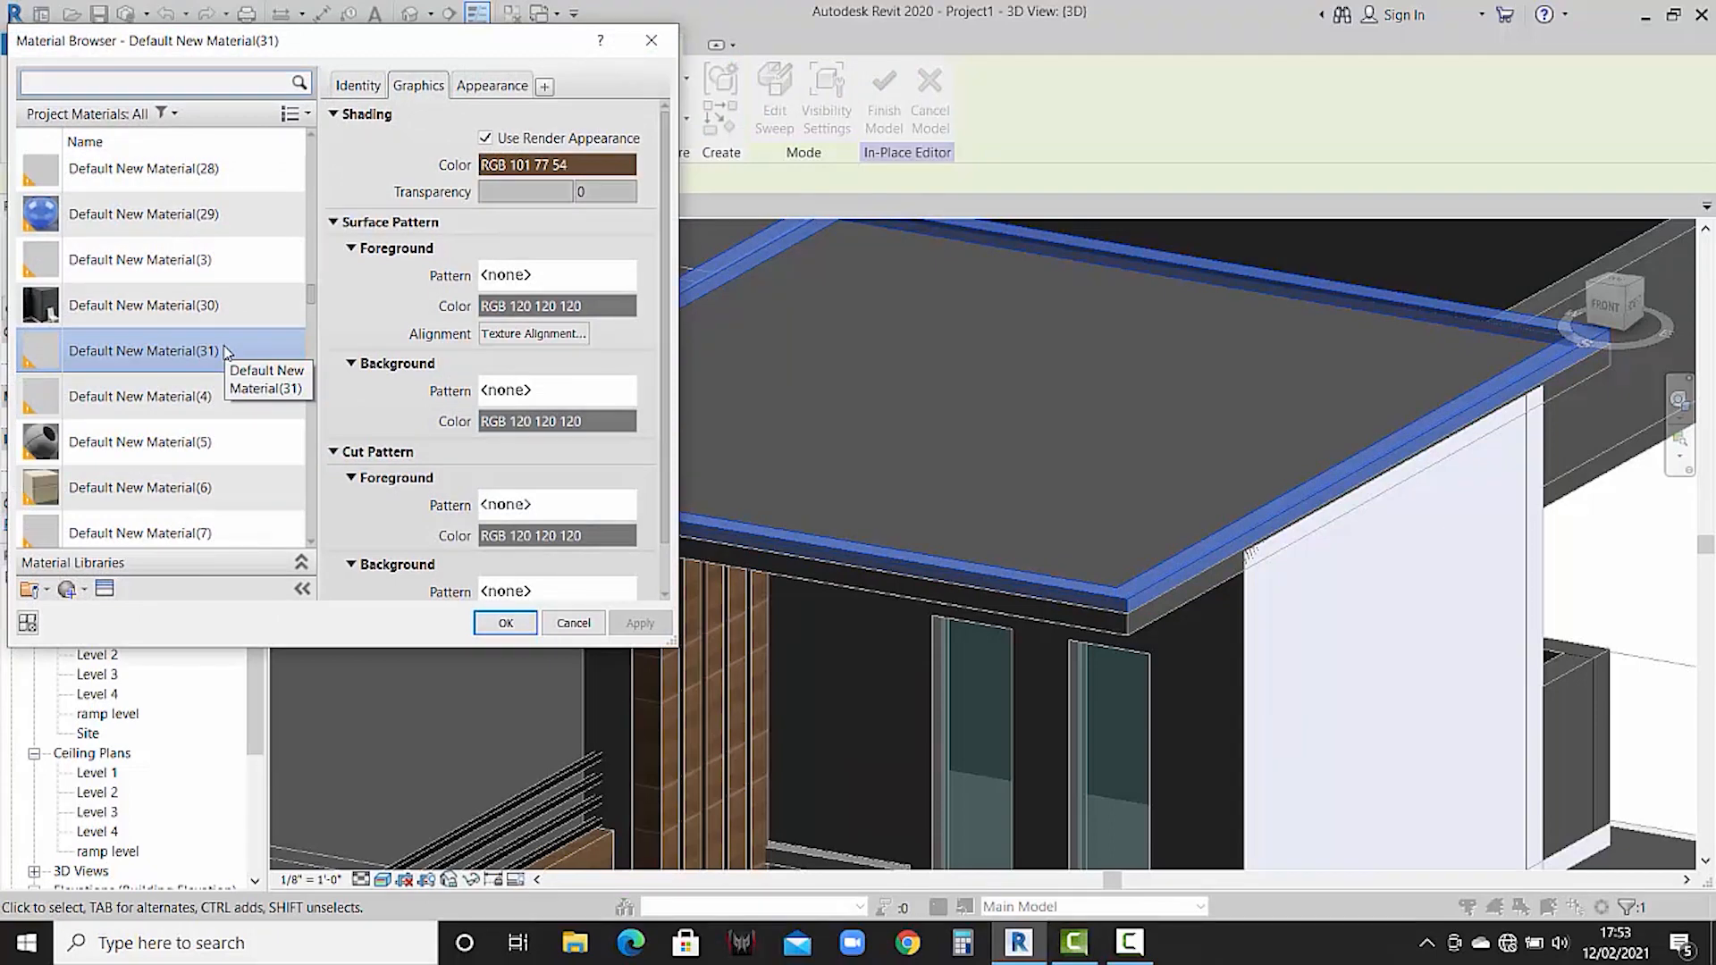
scroll(225, 353, "up", 5)
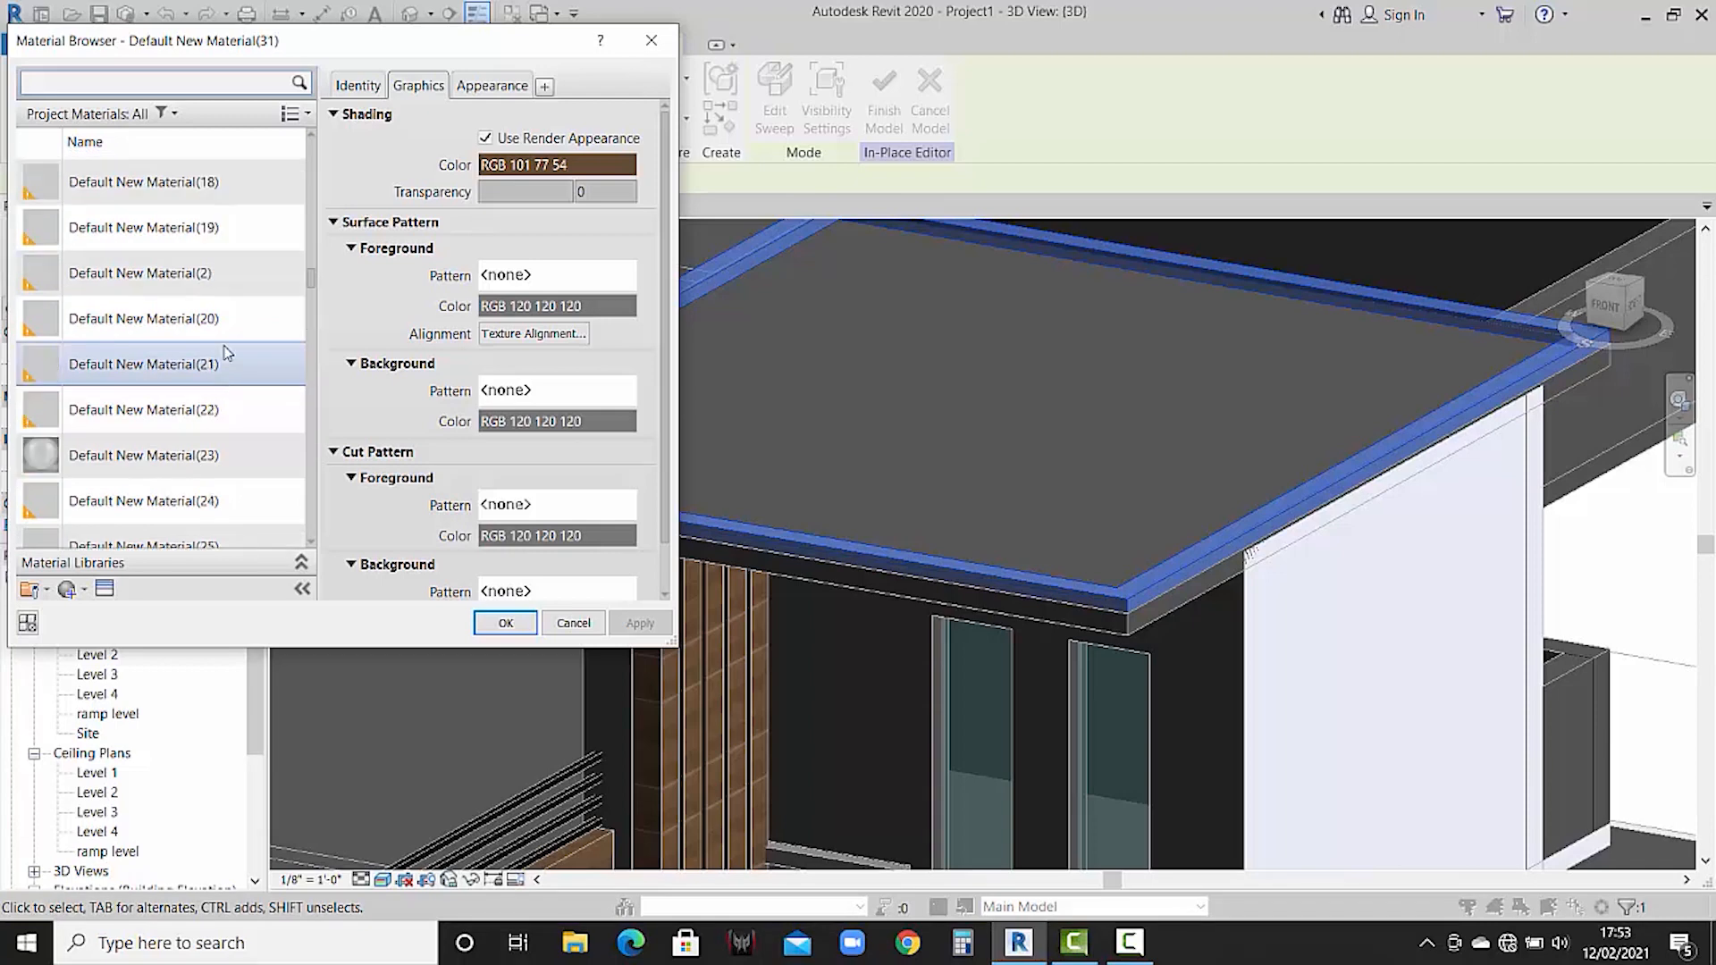
scroll(226, 353, "up", 4)
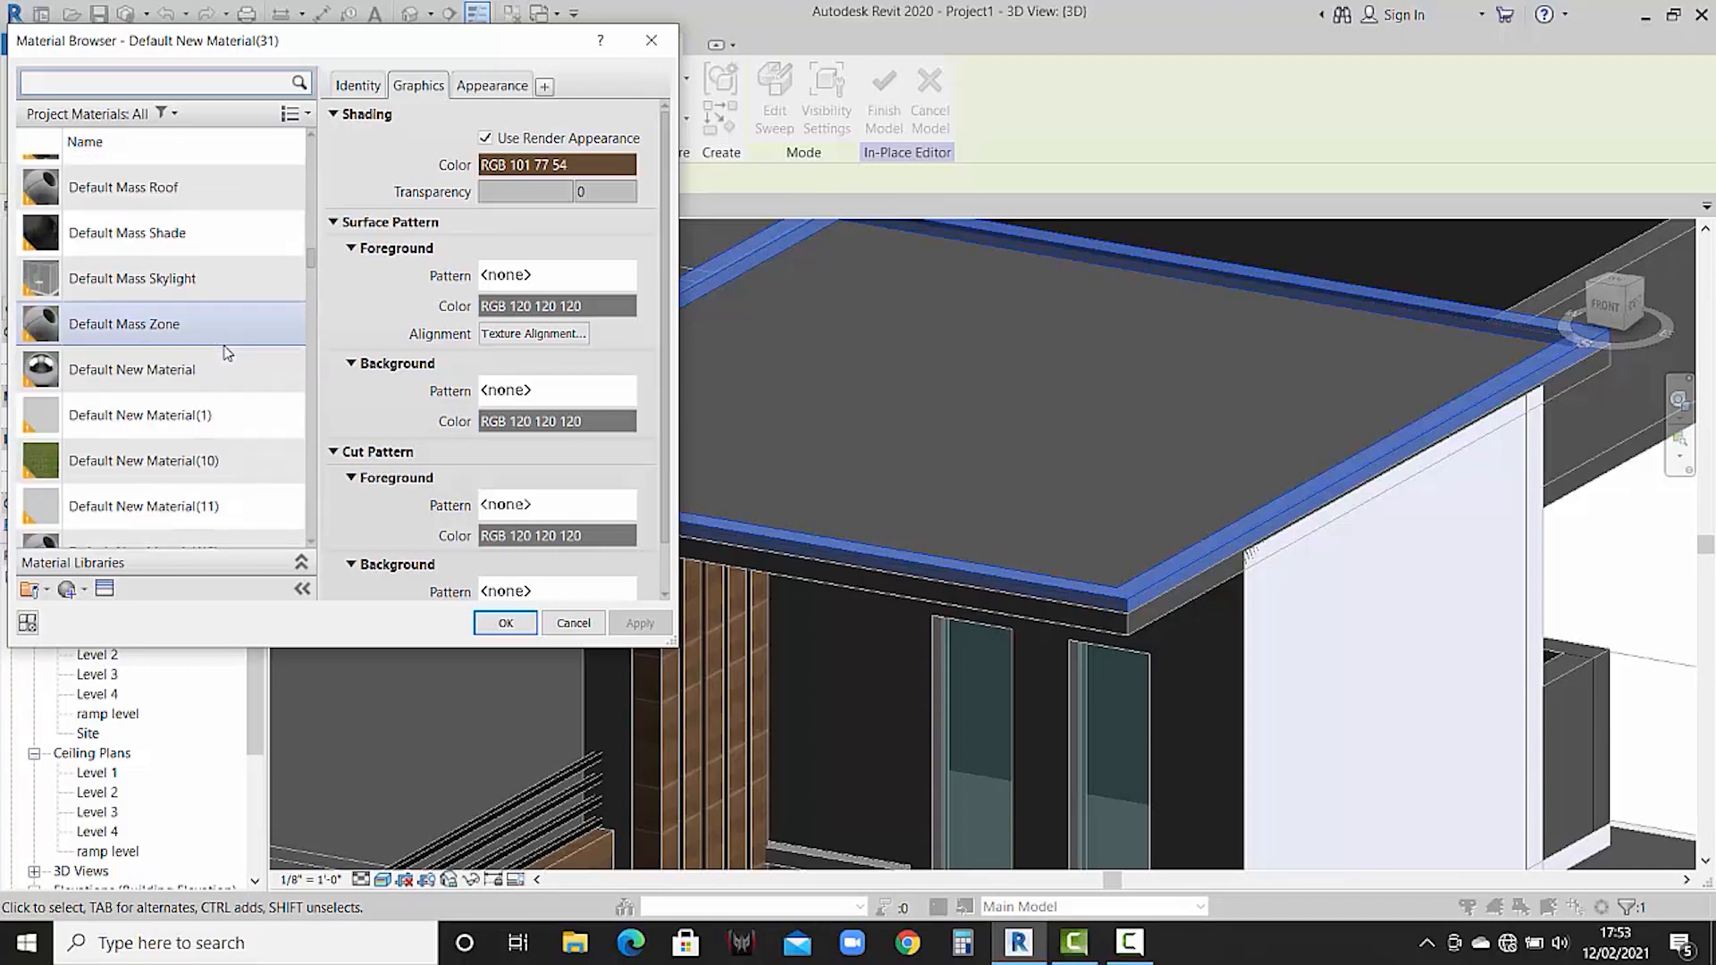
scroll(225, 353, "down", 8)
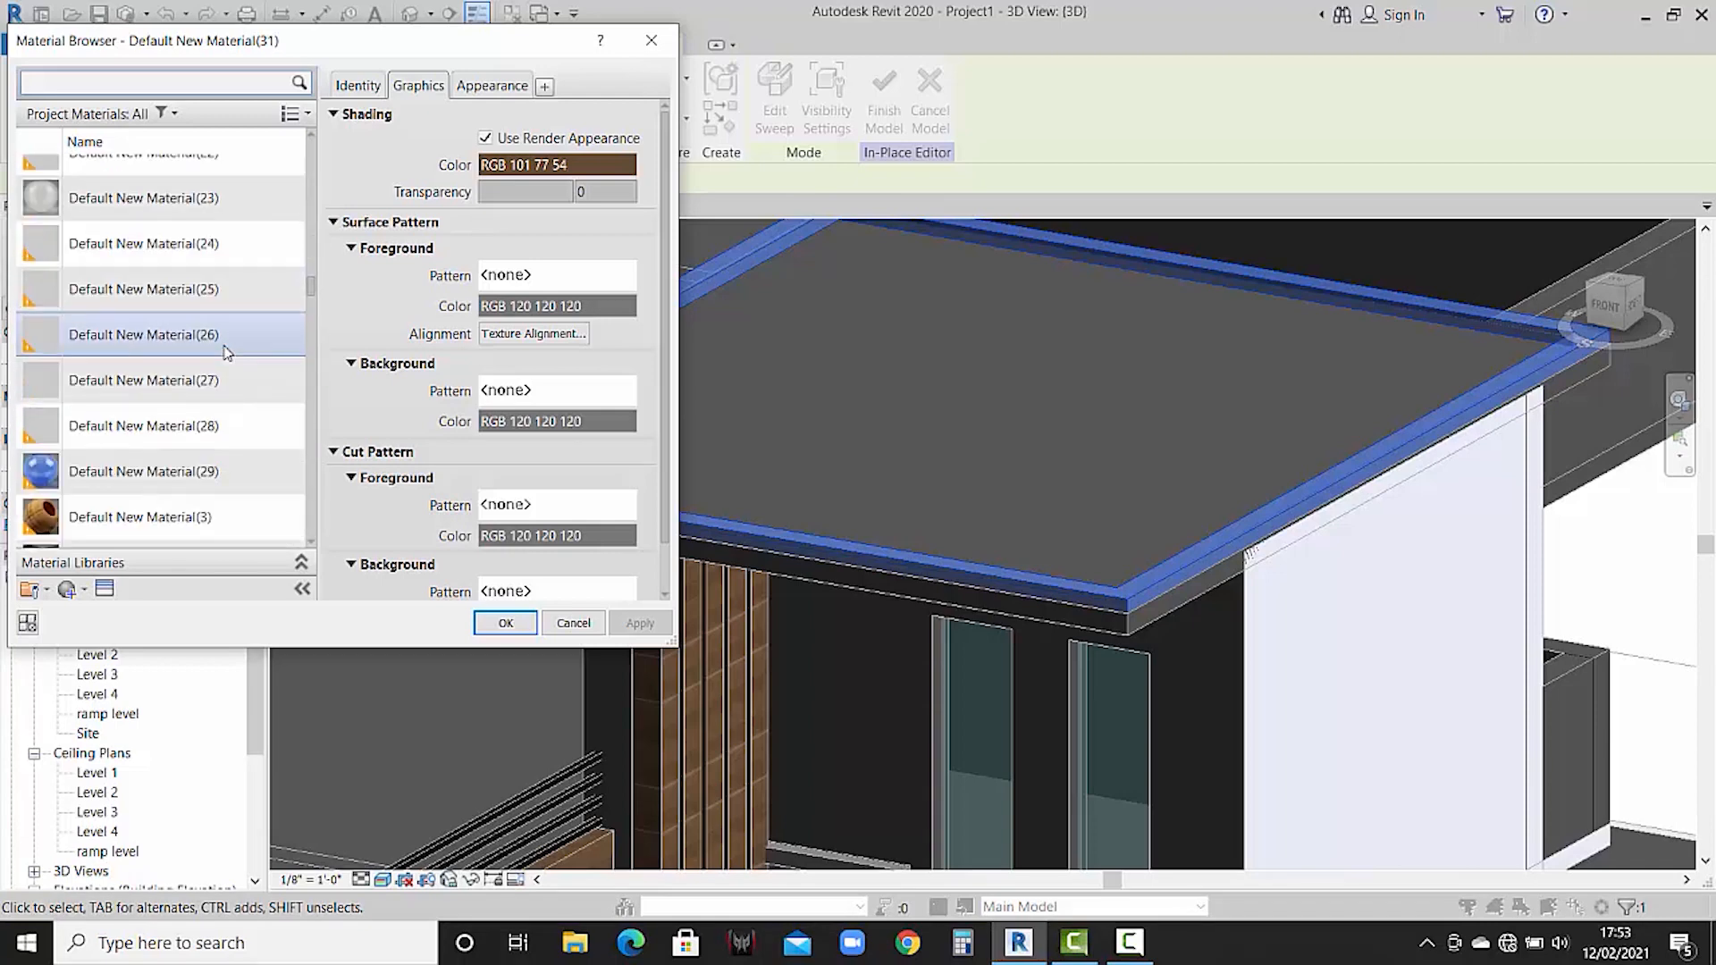
left_click(197, 490)
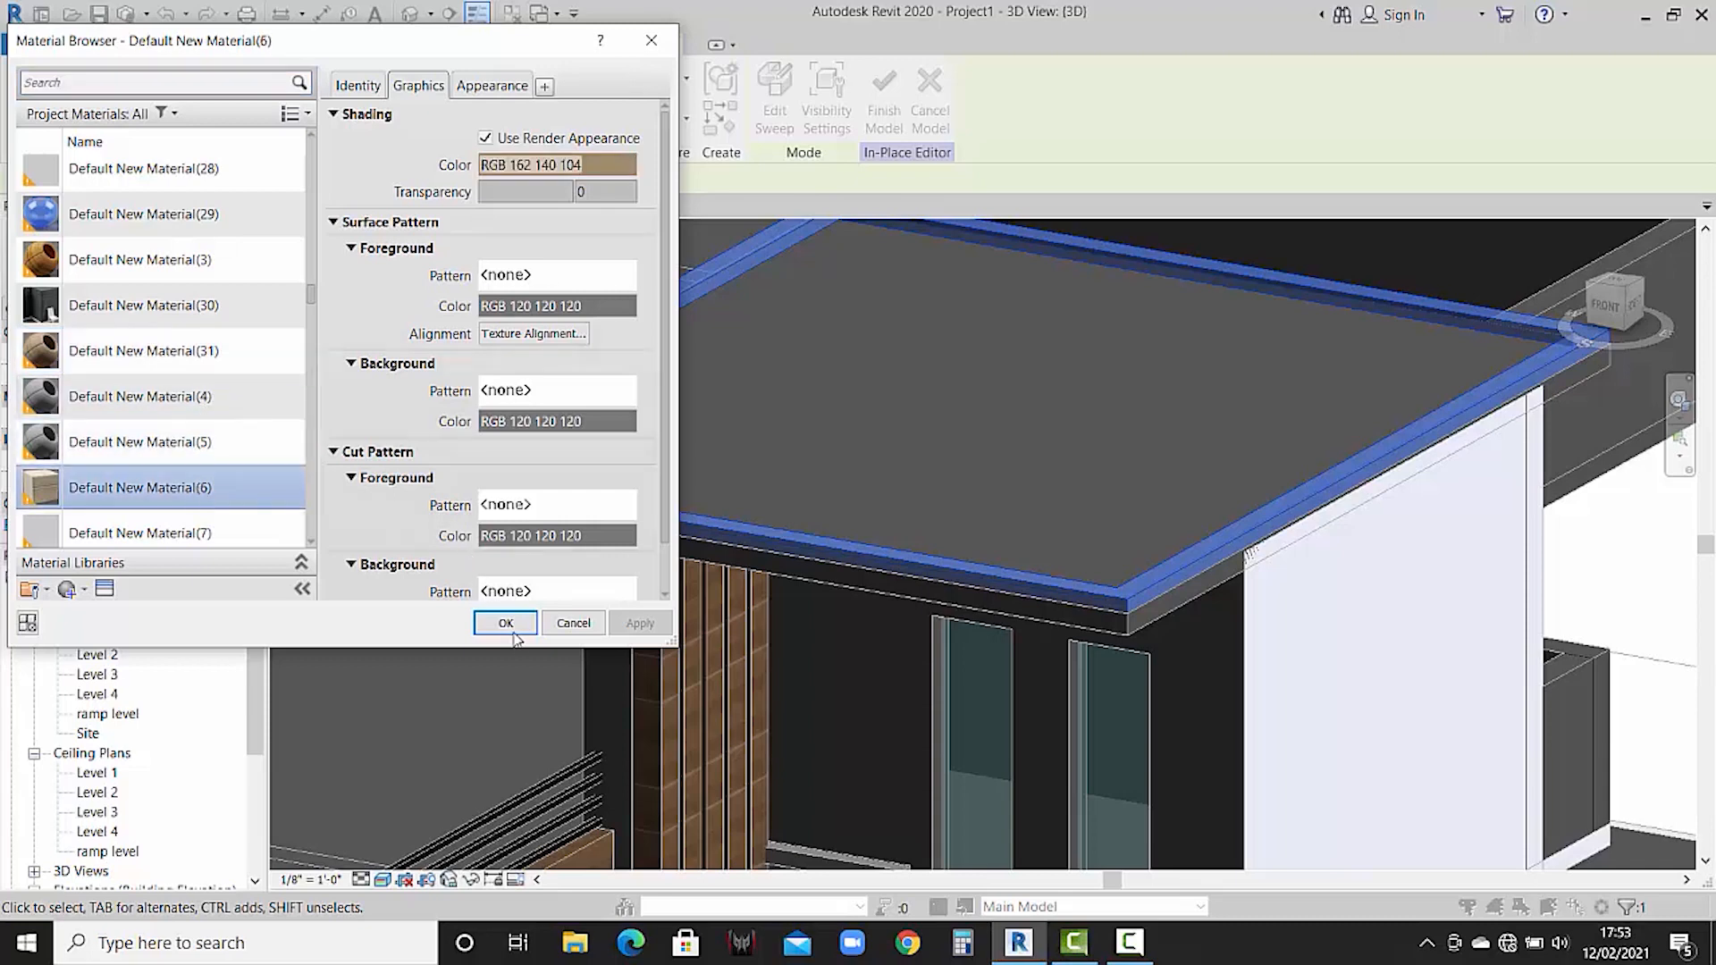
left_click(513, 626)
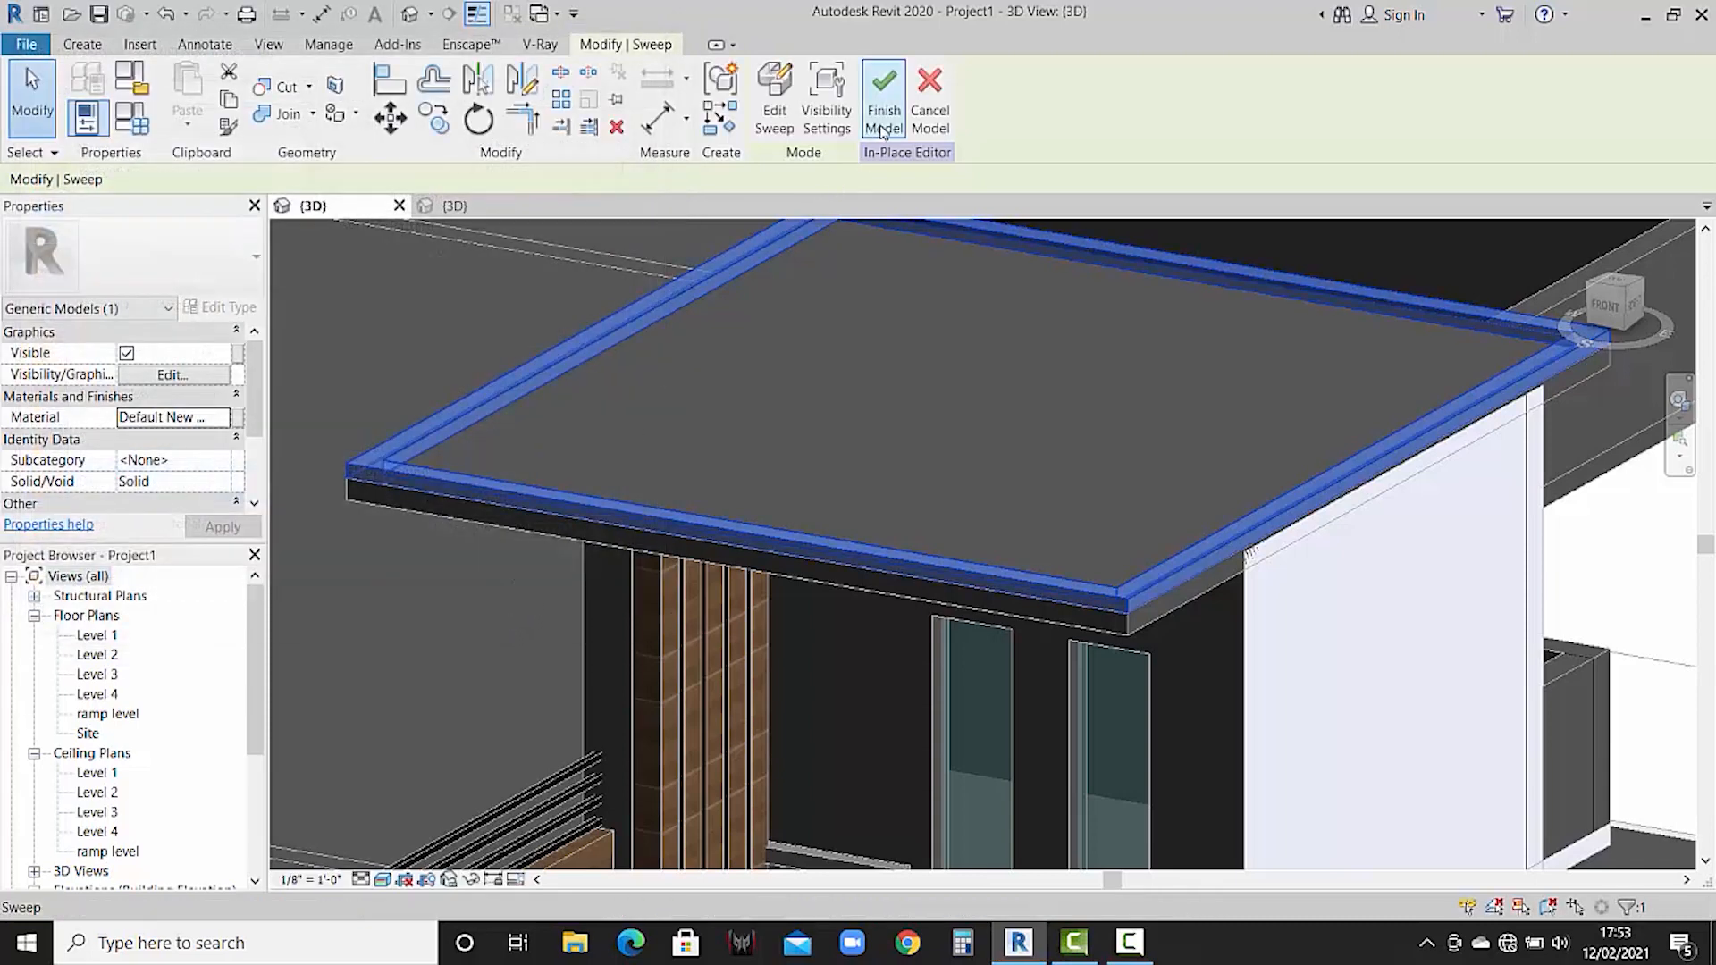
left_click(883, 126)
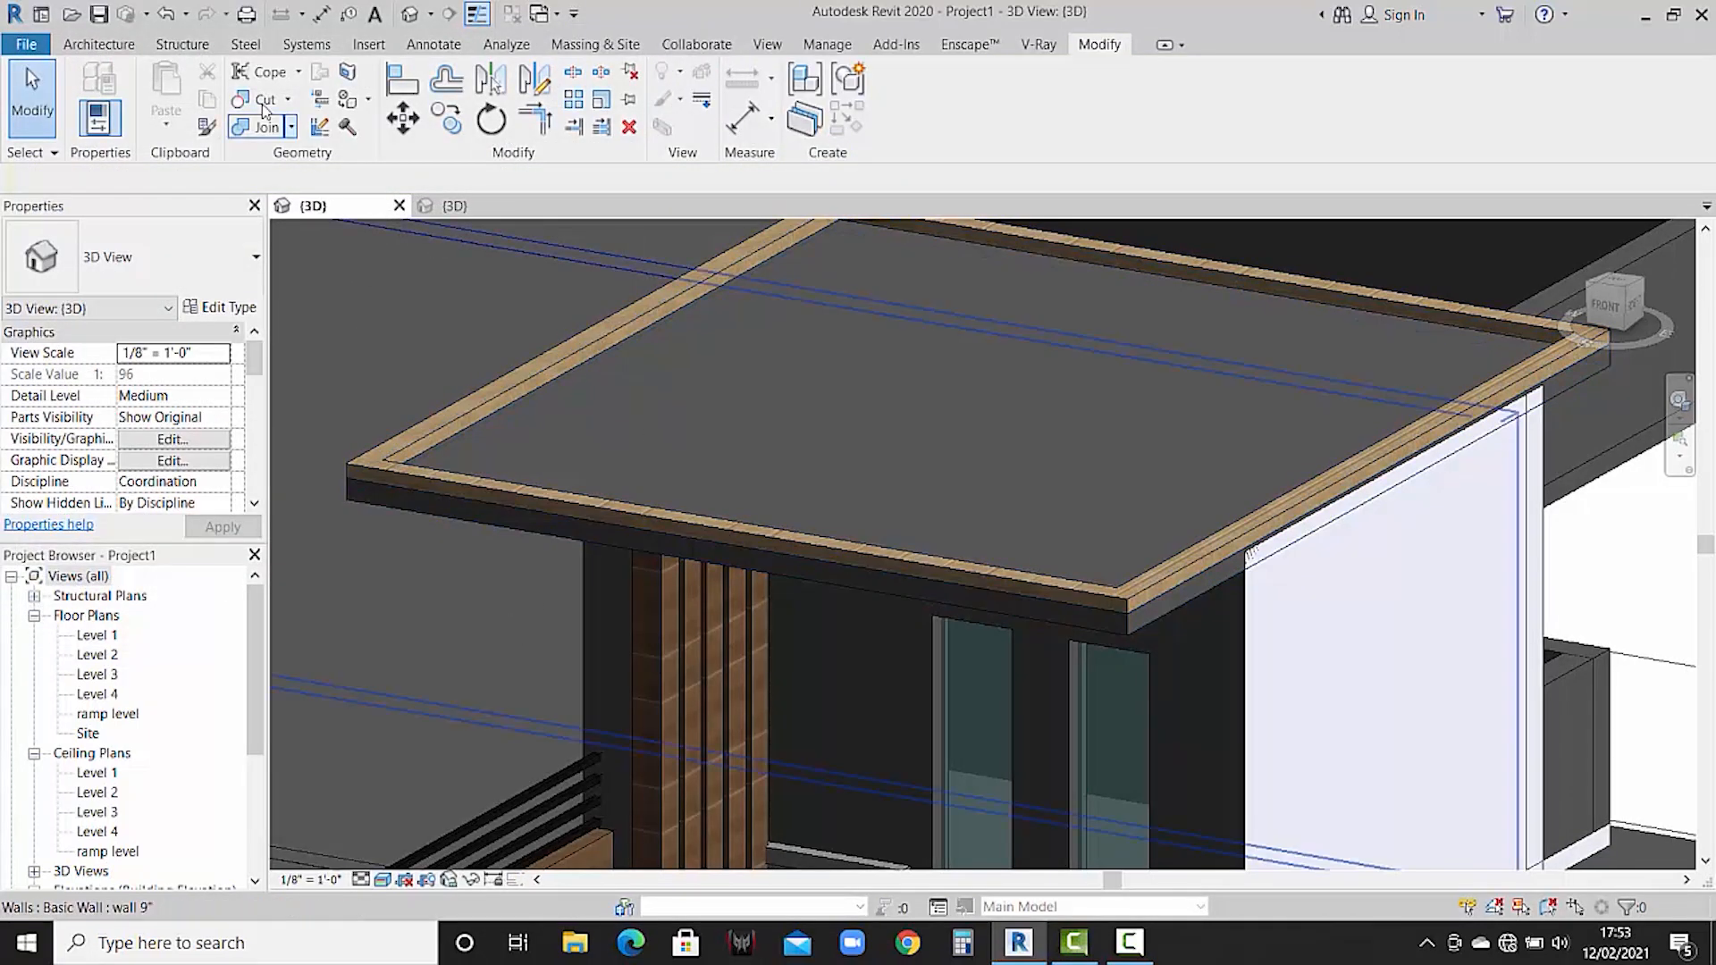
- Paint the front edge face and the adjoining edge face above the white wall on the tower's roof slab with Default New Material(6)
left_click(367, 100)
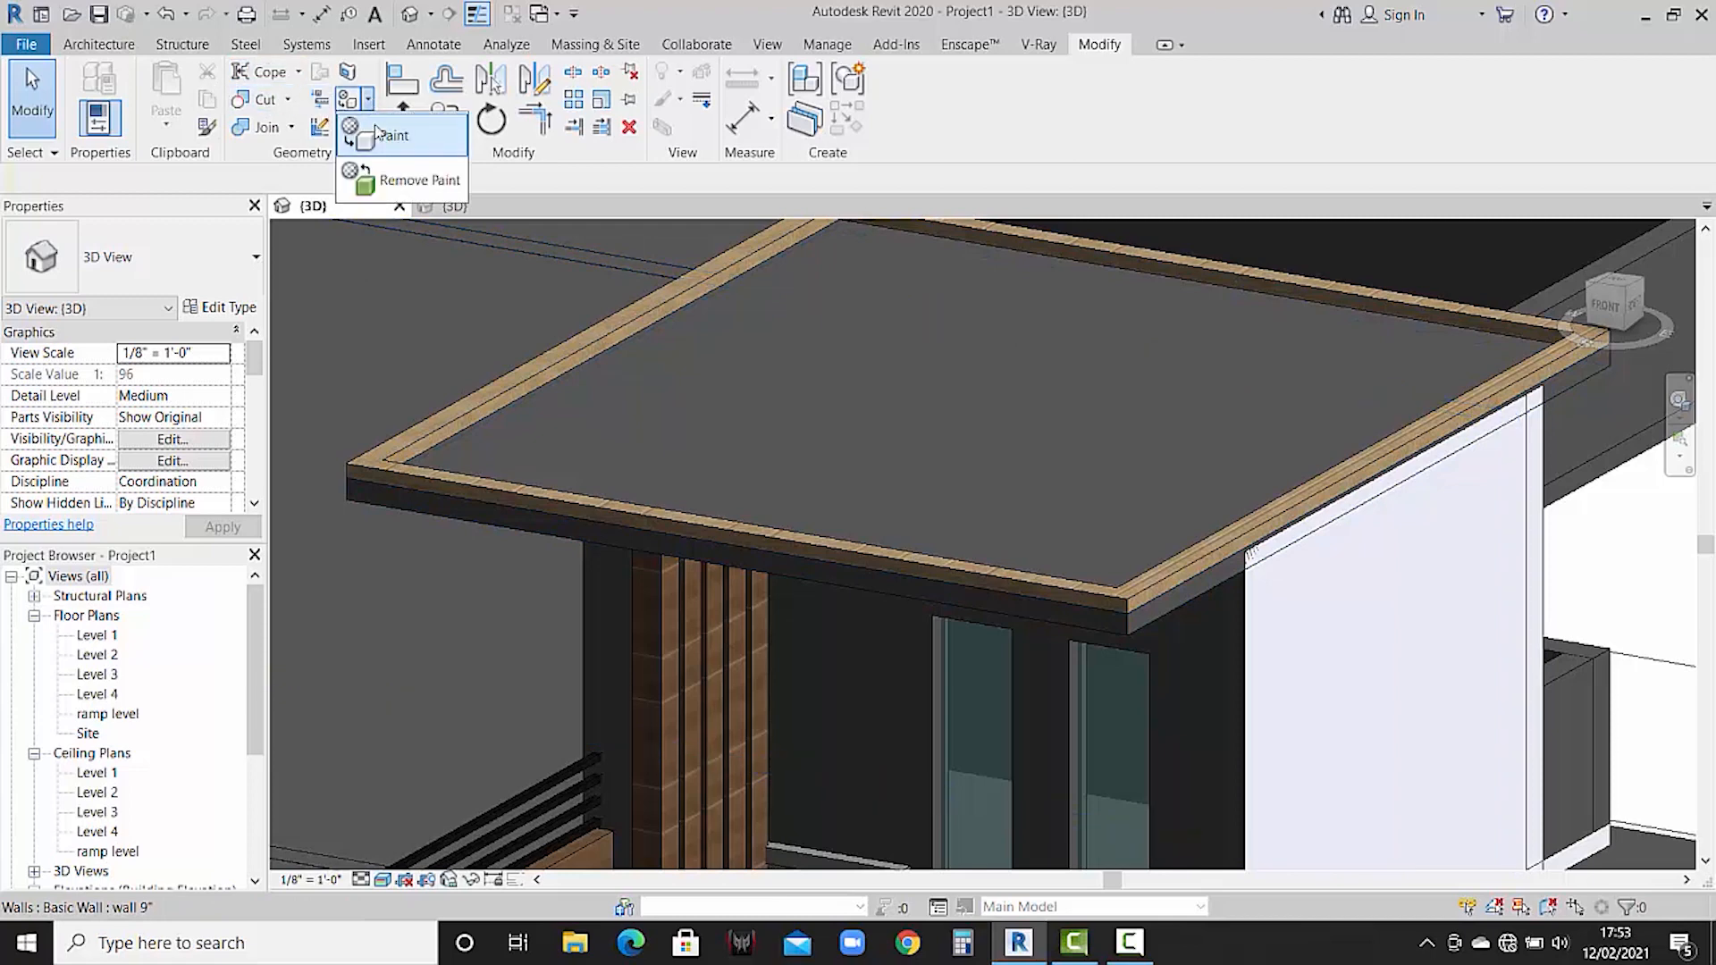
left_click(379, 134)
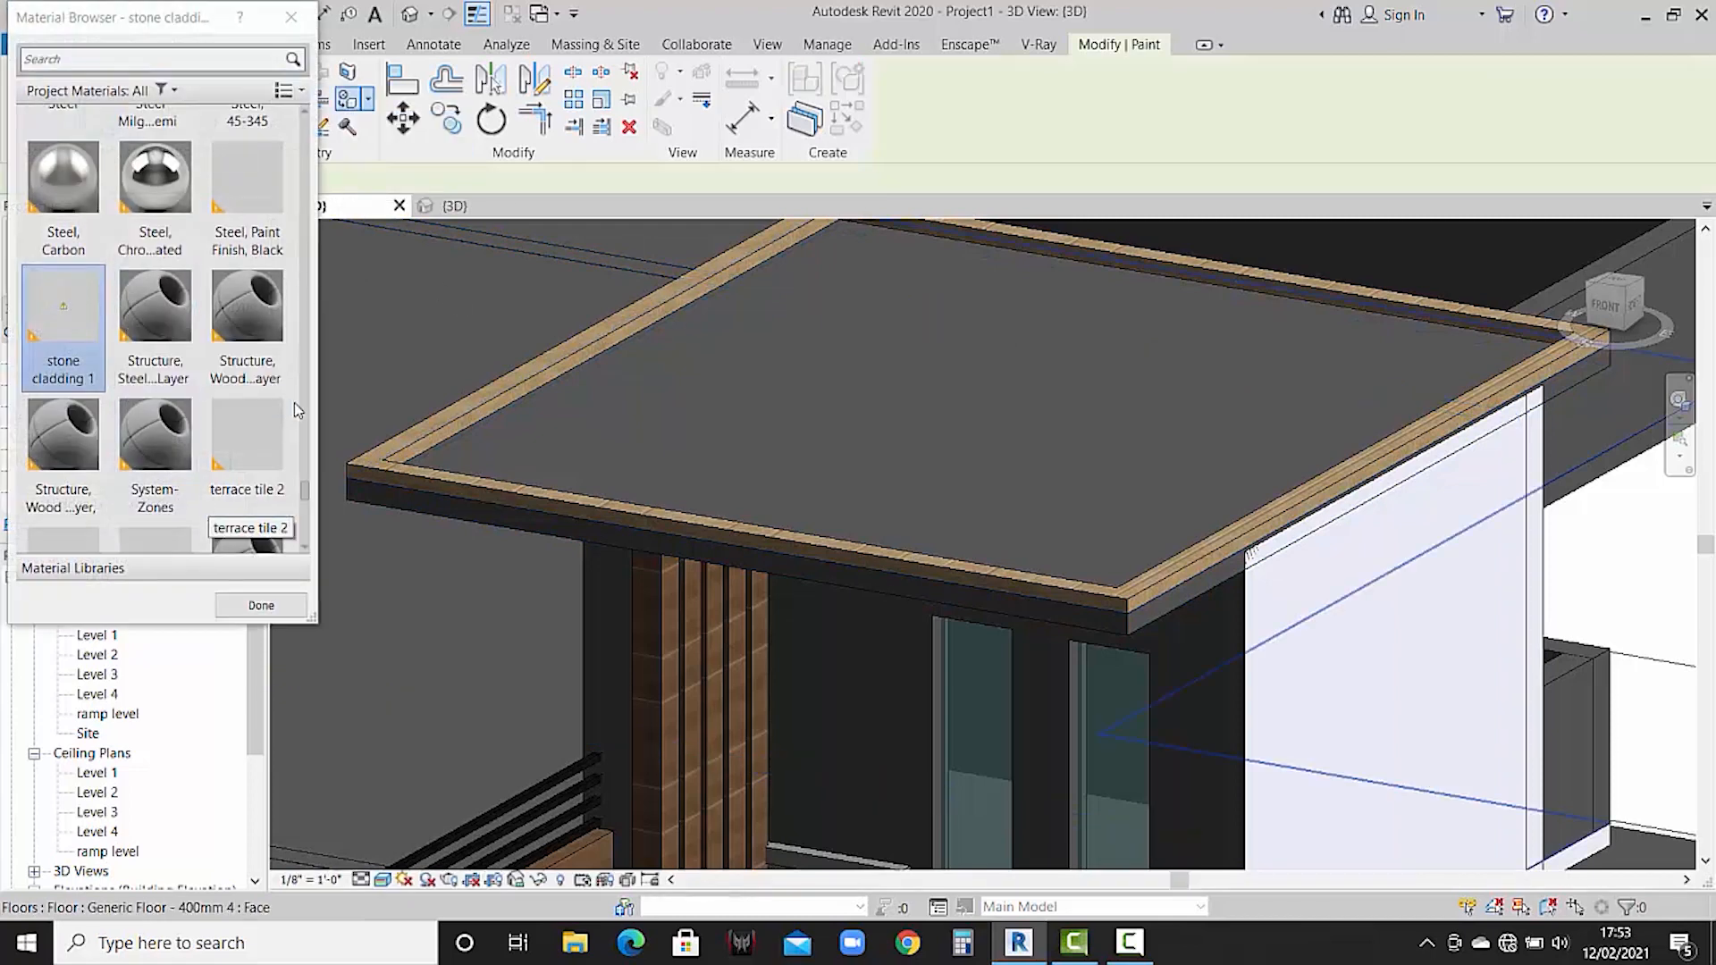
scroll(297, 410, "down", 10)
left_click(191, 406)
scroll(201, 411, "up", 10)
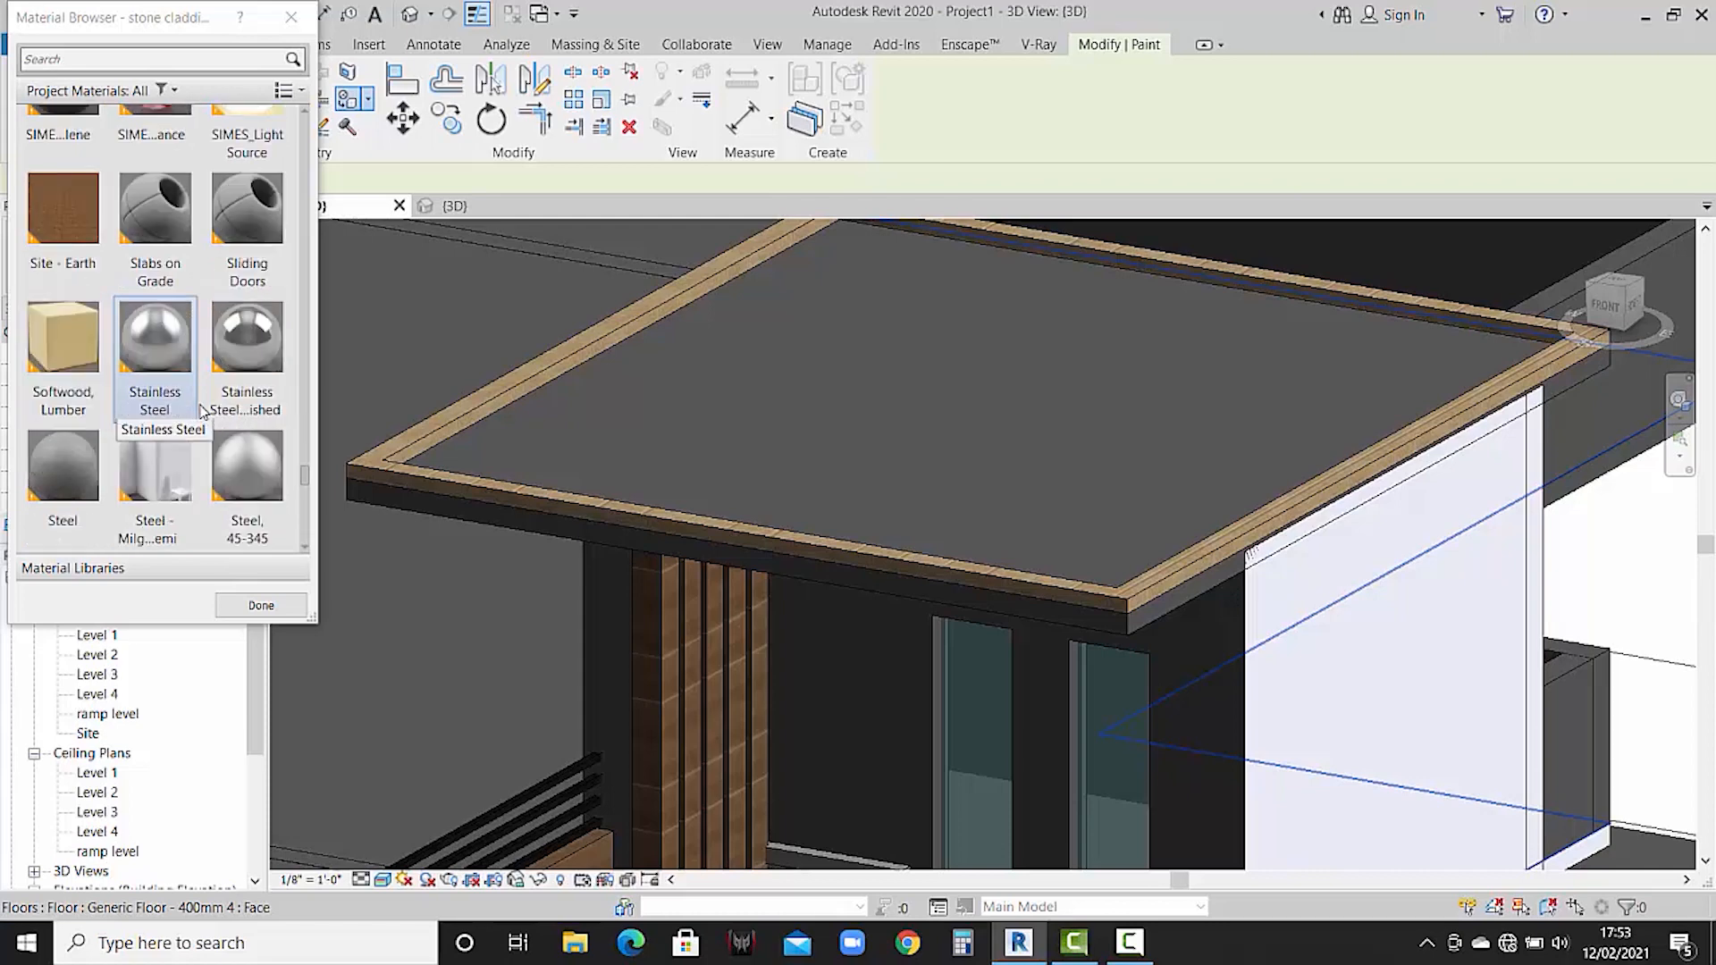
scroll(202, 411, "up", 10)
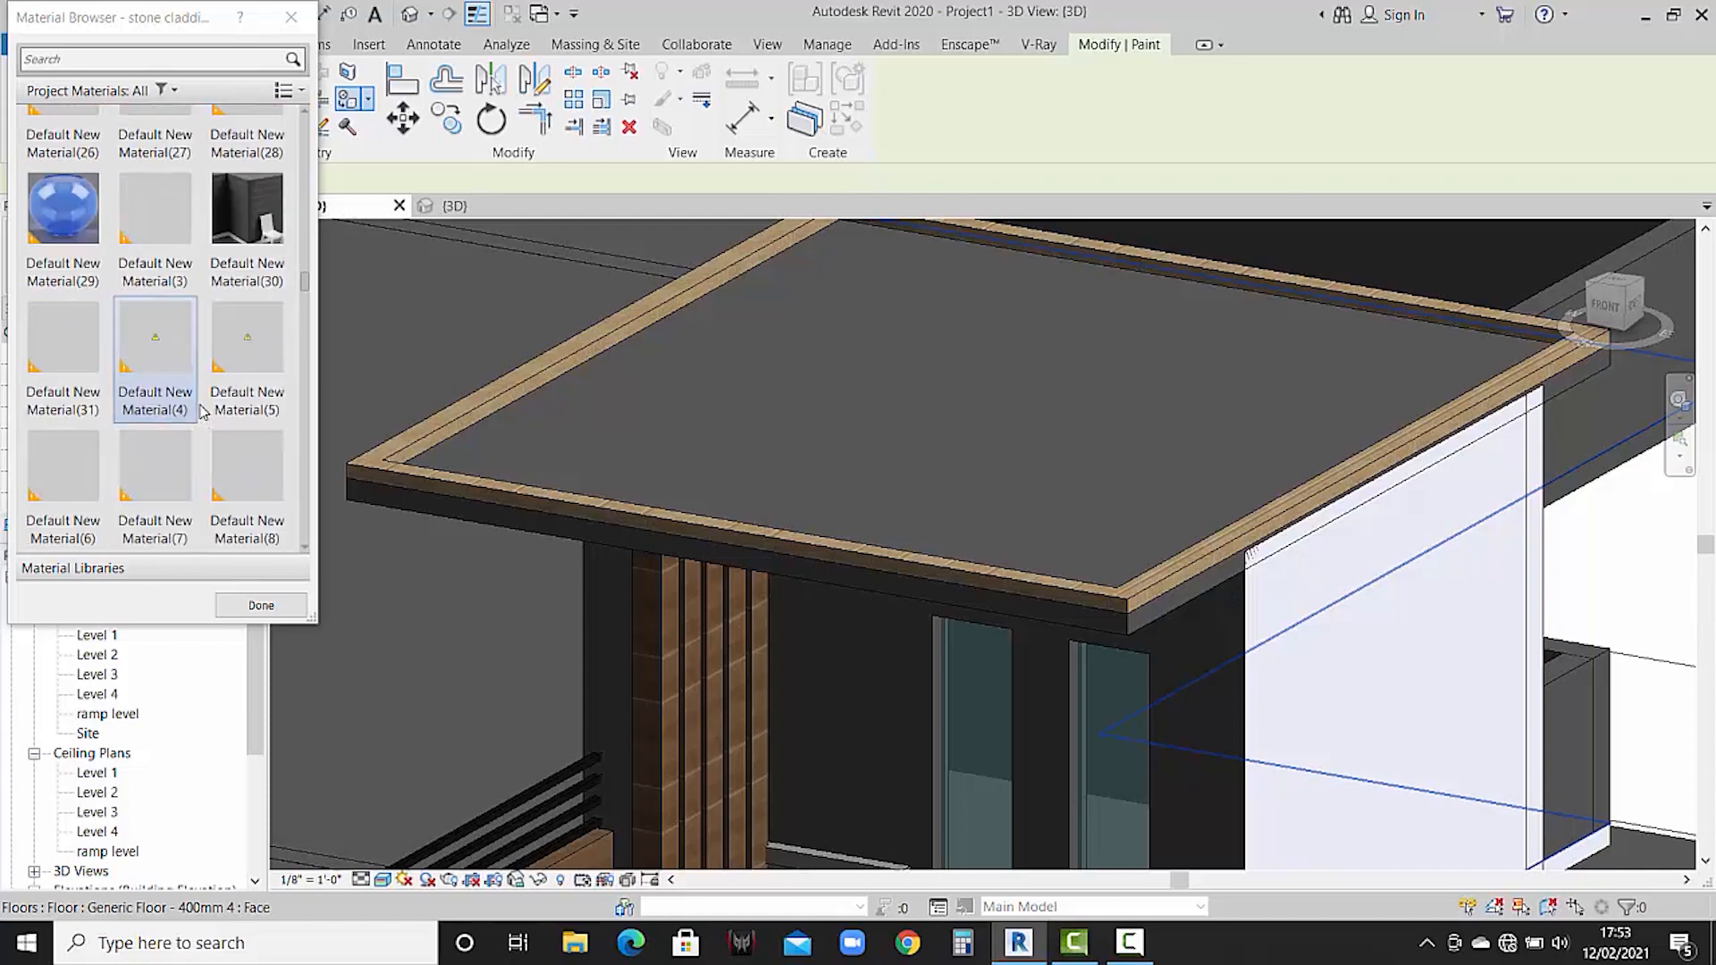
scroll(203, 412, "up", 5)
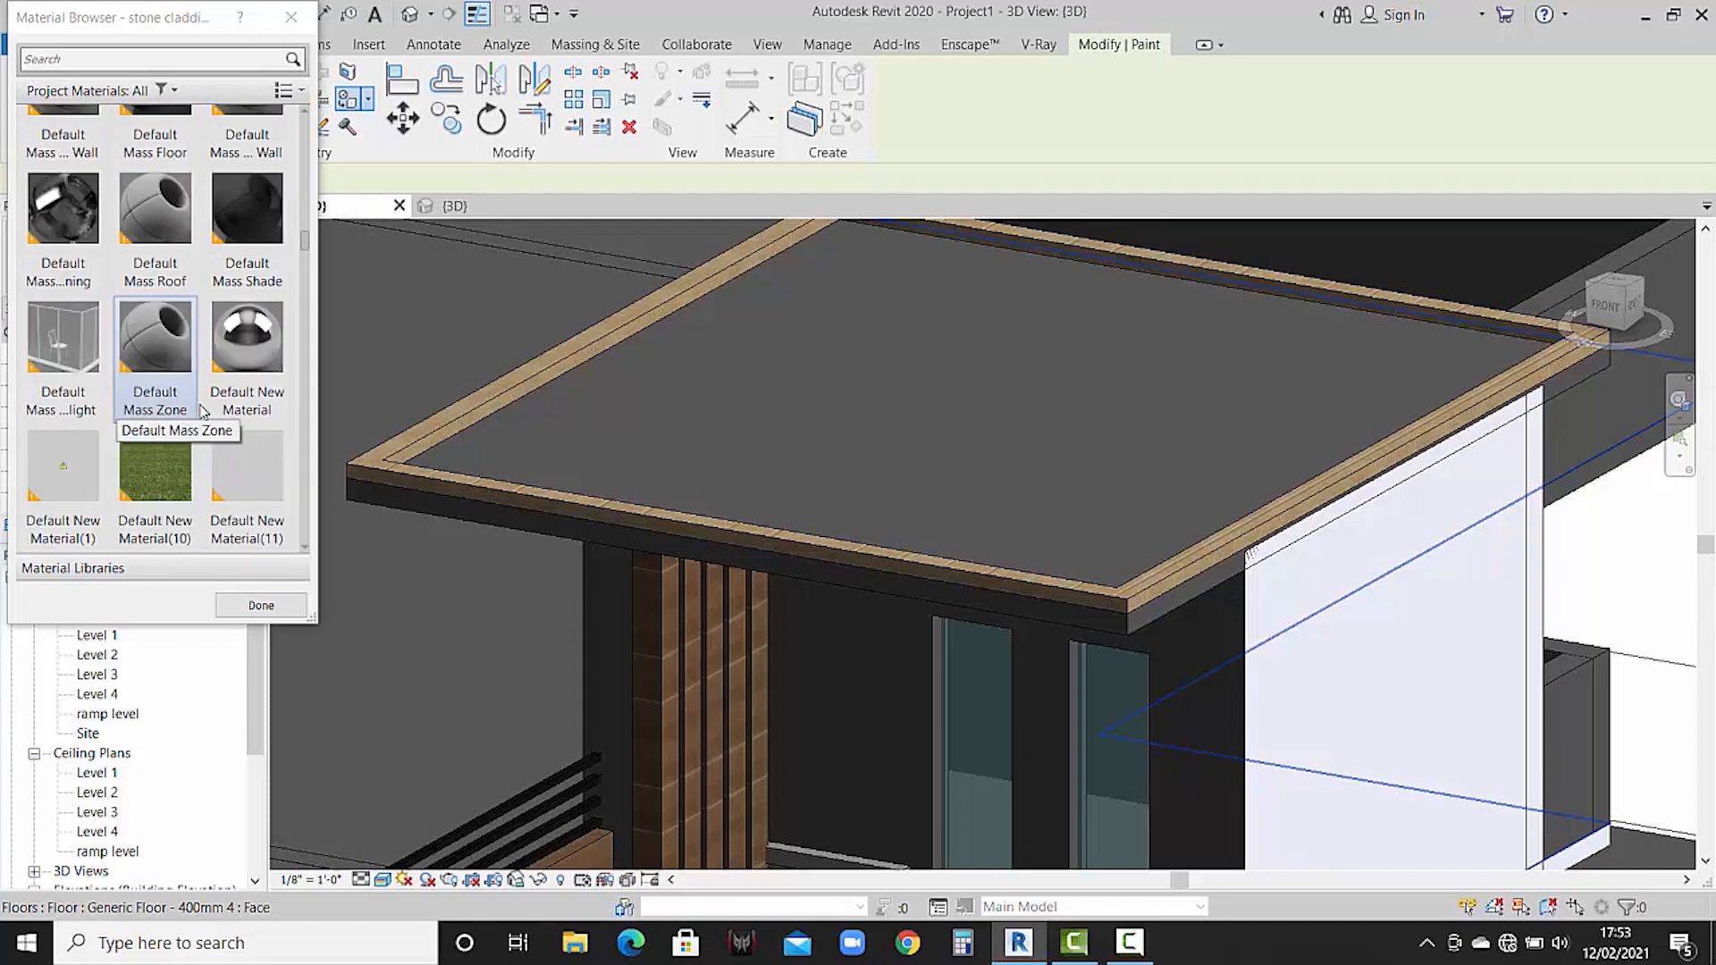
scroll(202, 411, "down", 3)
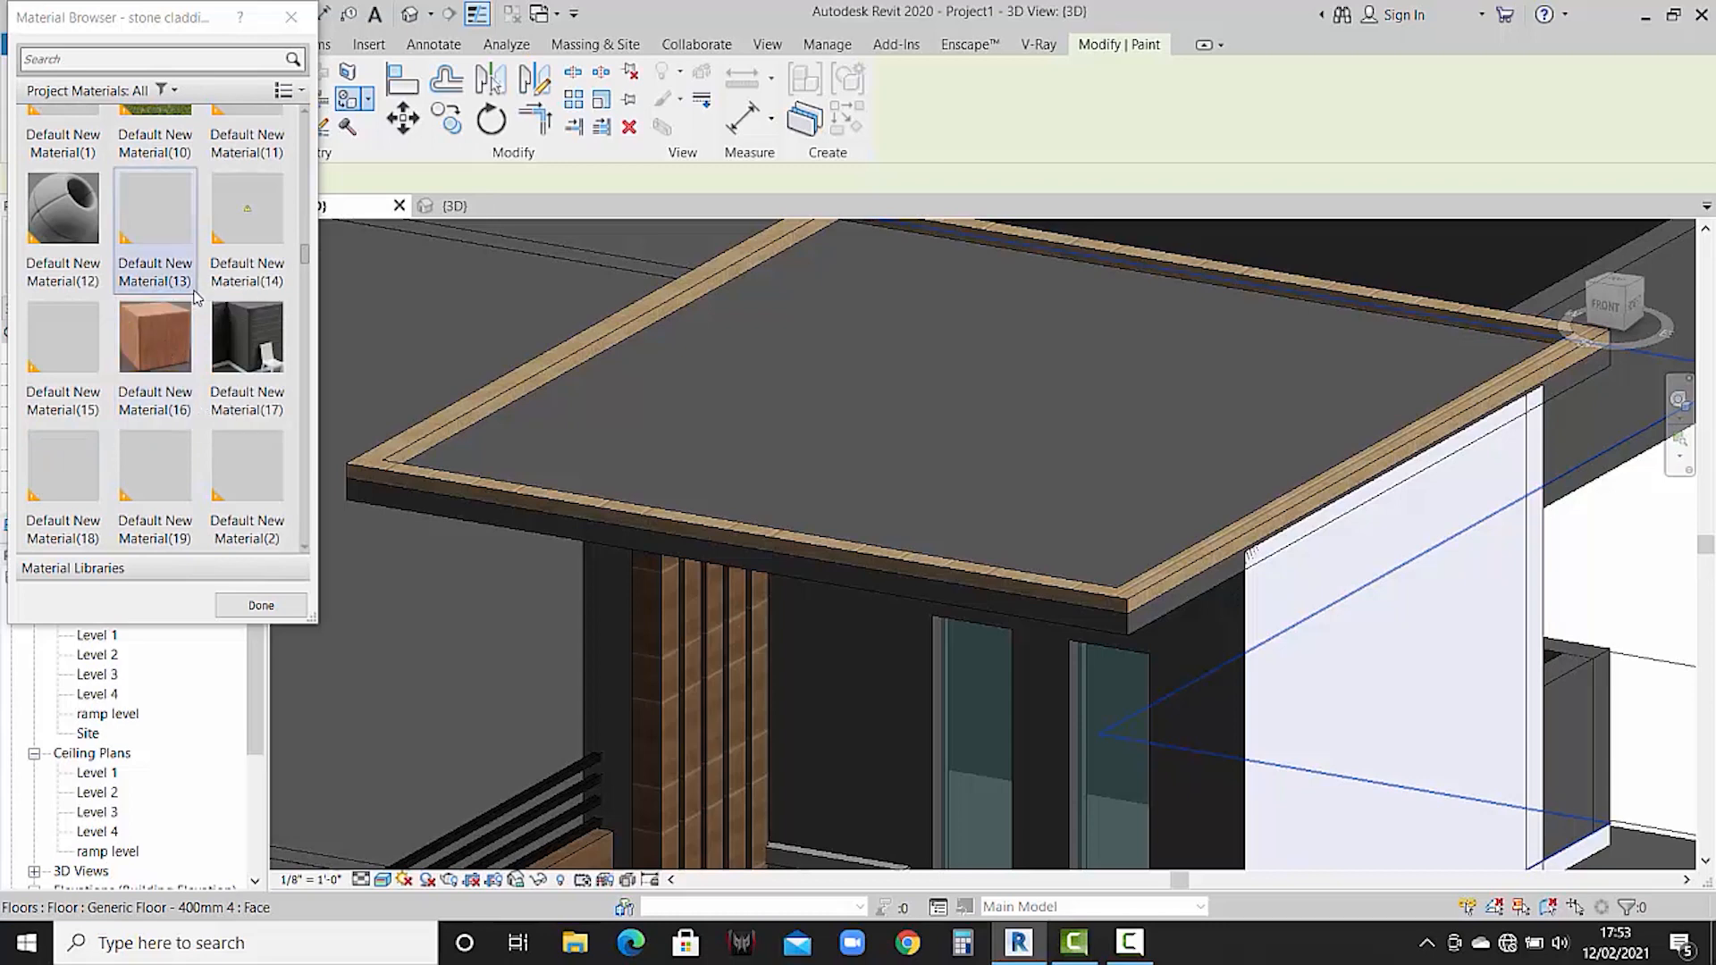
scroll(197, 297, "down", 6)
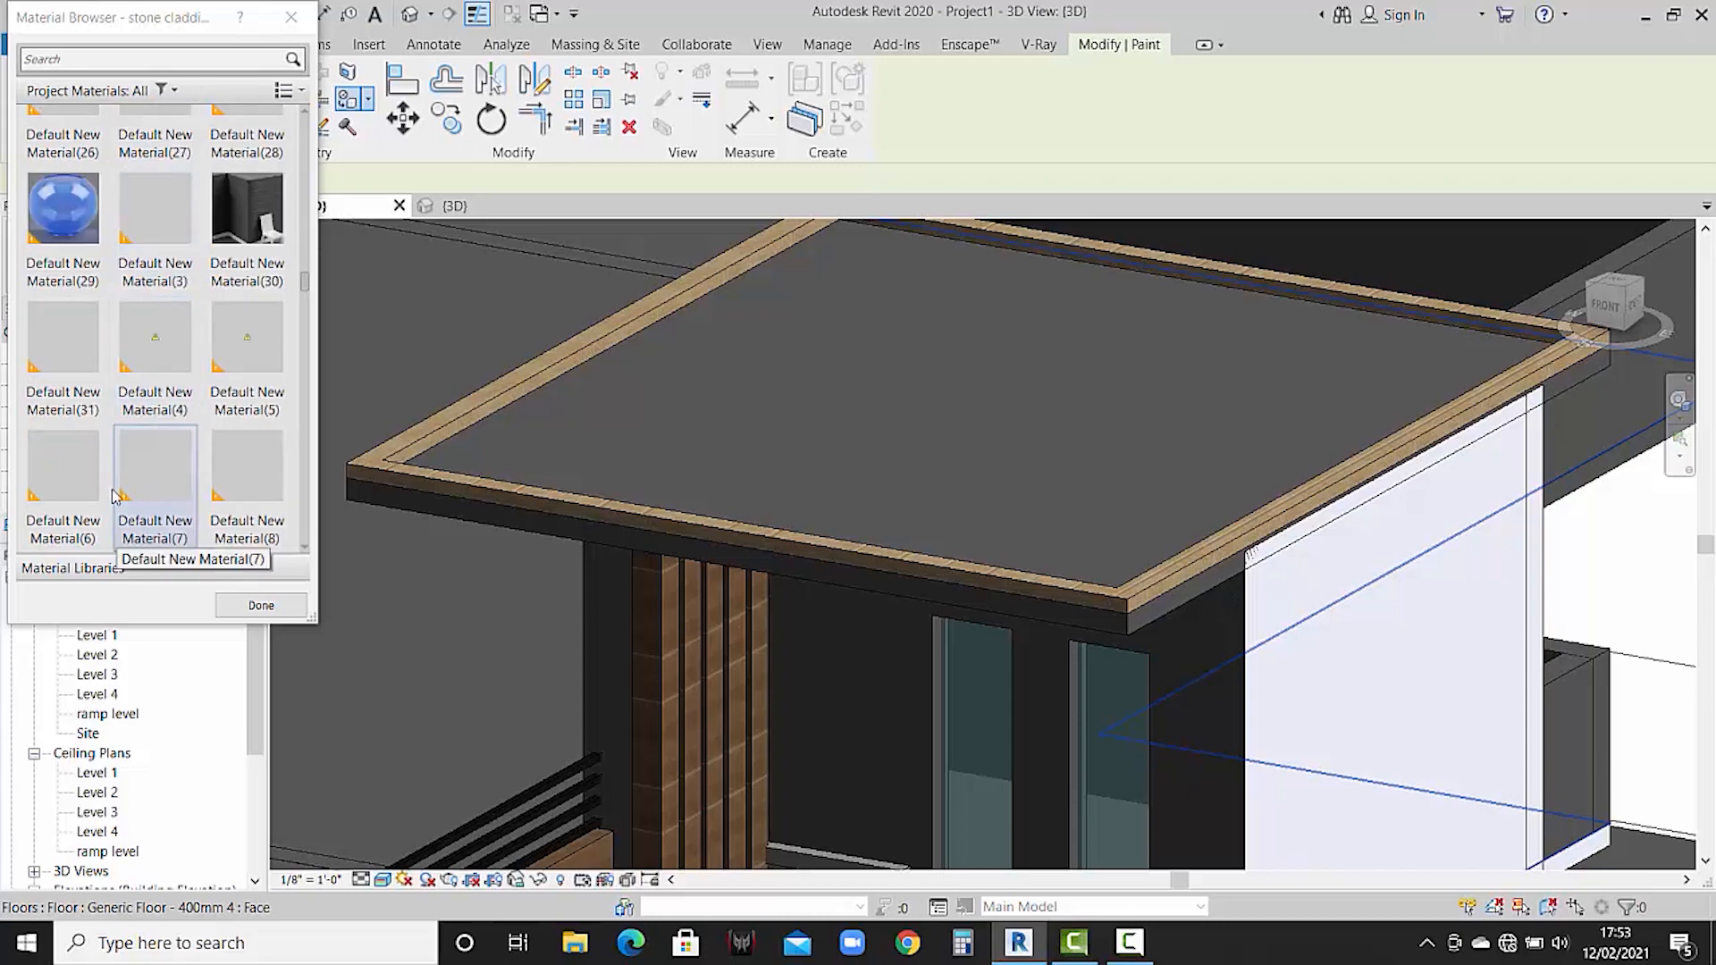
left_click(63, 474)
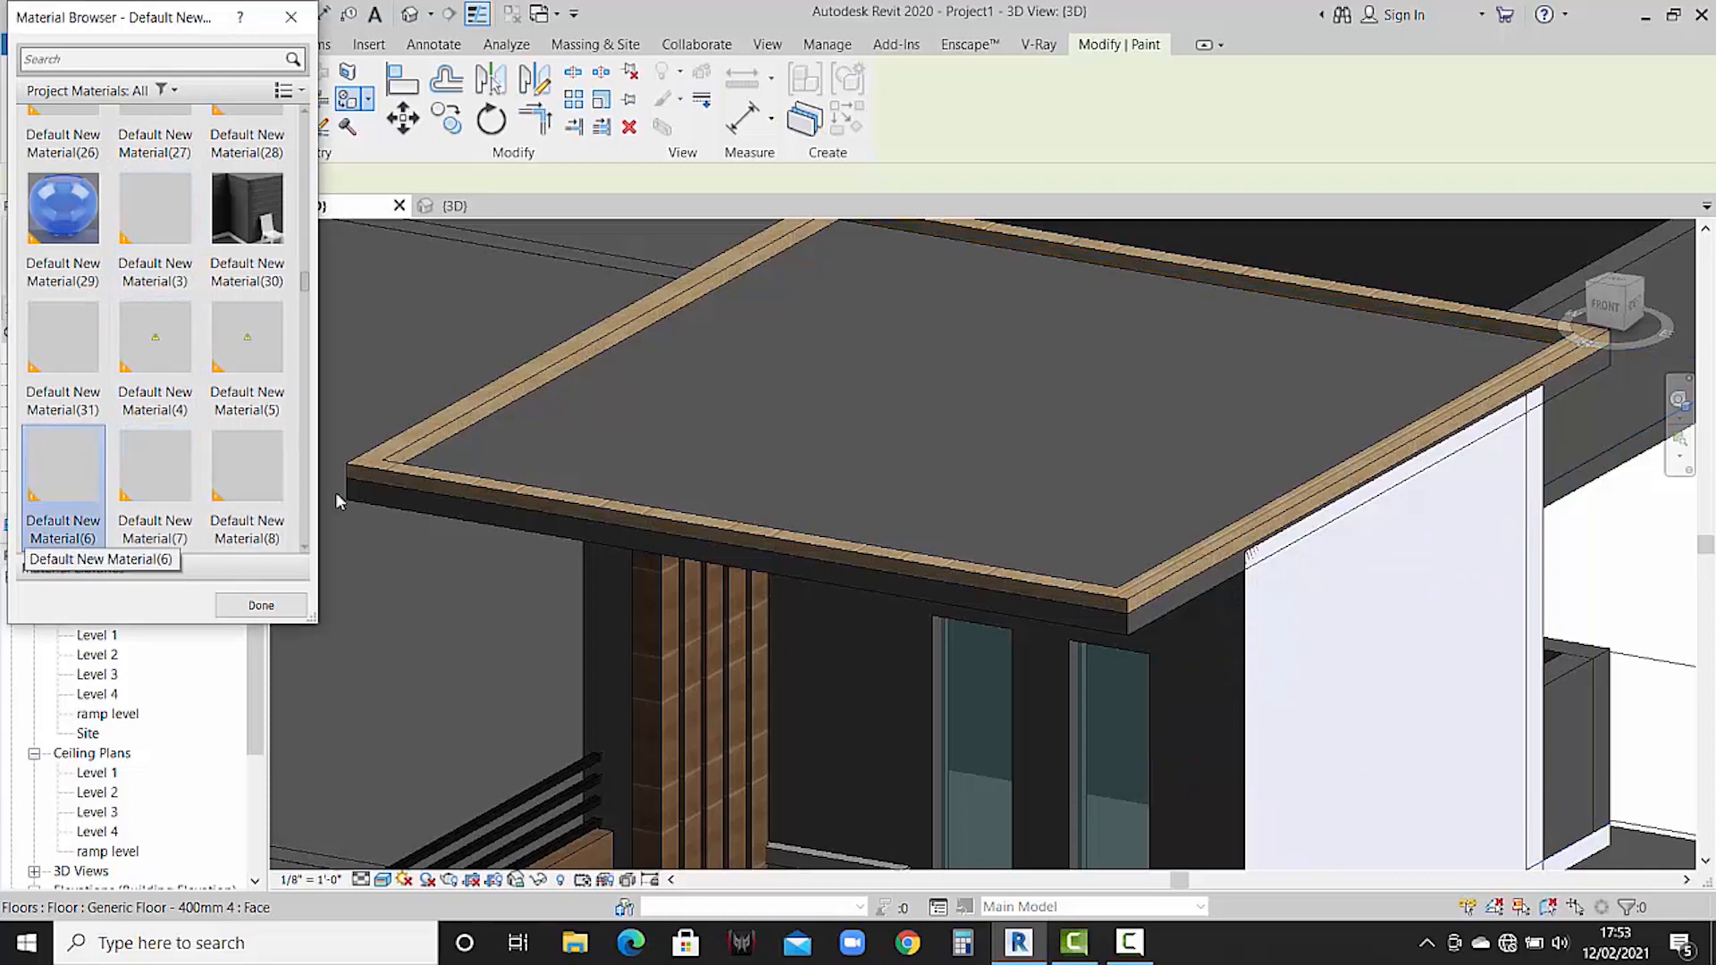
left_click(450, 511)
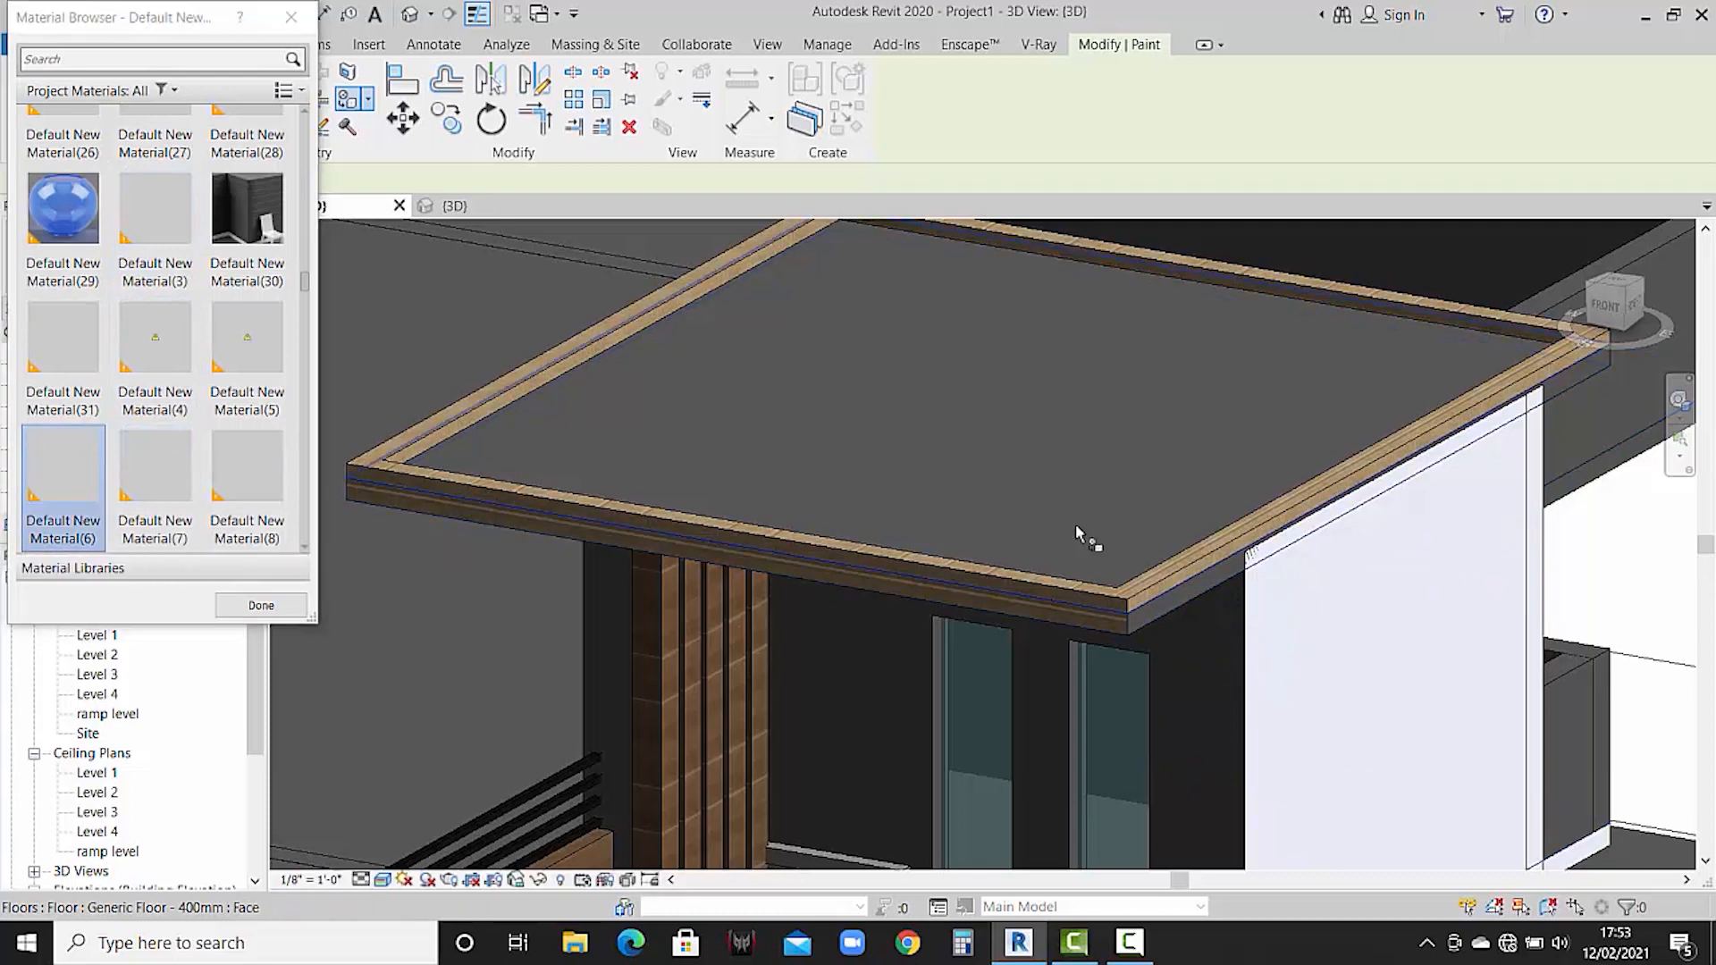
left_click(1196, 593)
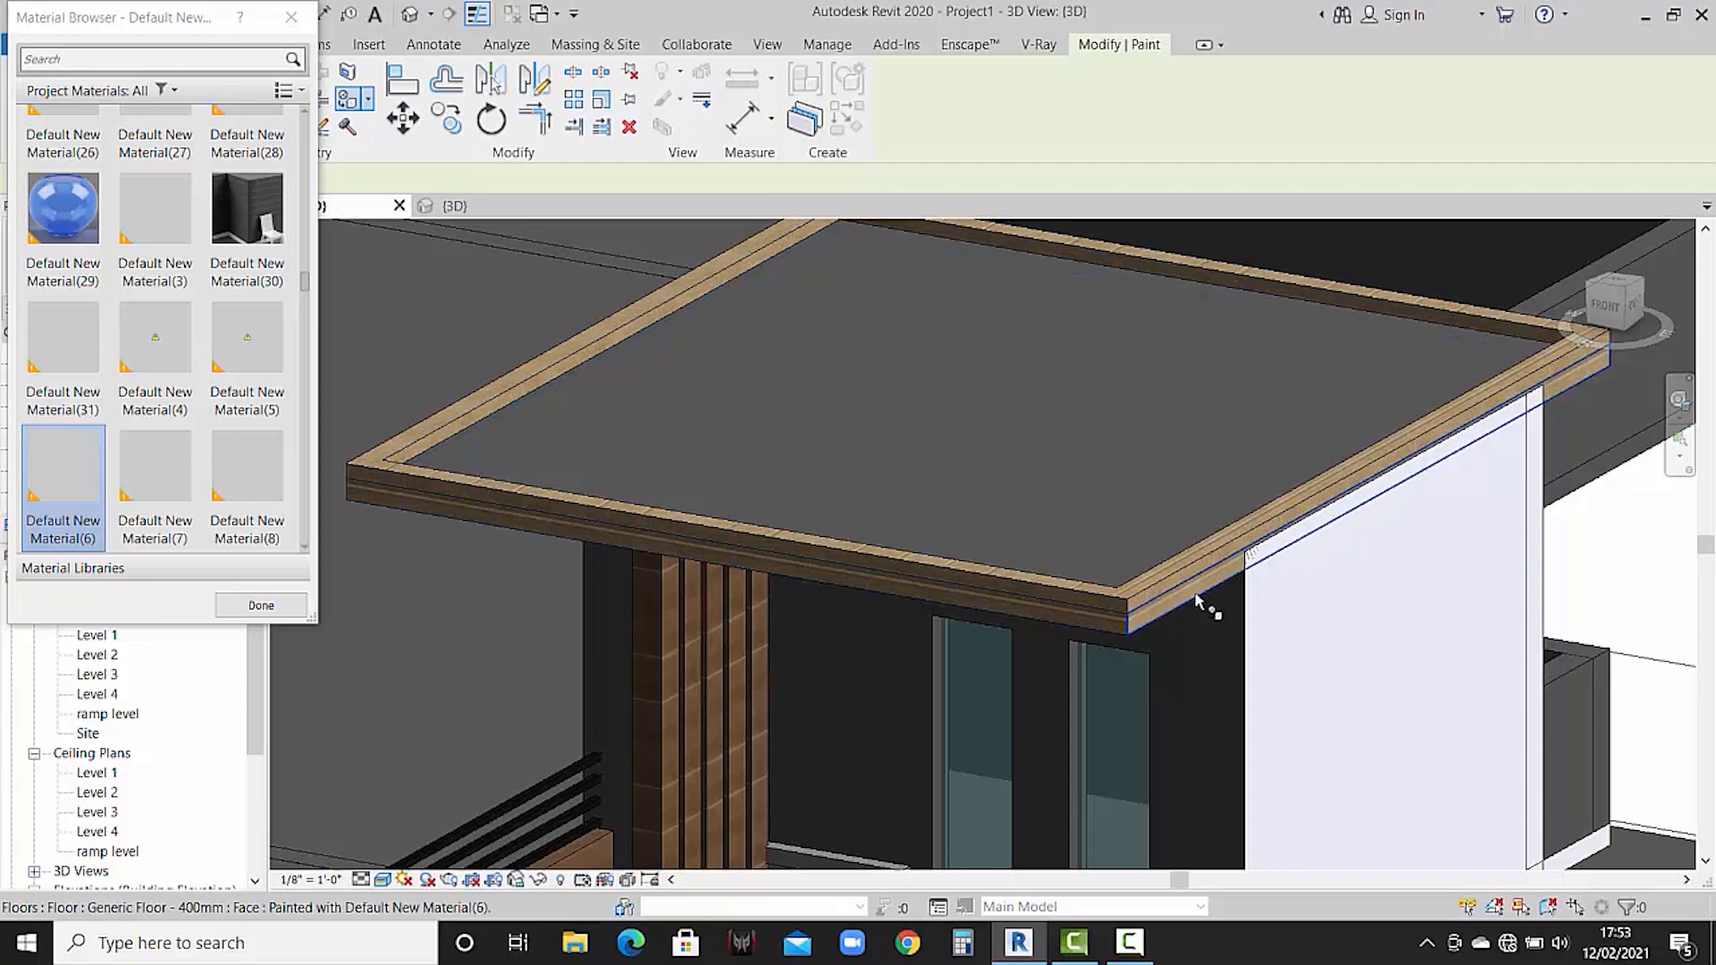
- Paint the remaining side and back edge faces of the tower's roof slab with Default New Material(6)
scroll(1207, 601, "down", 3)
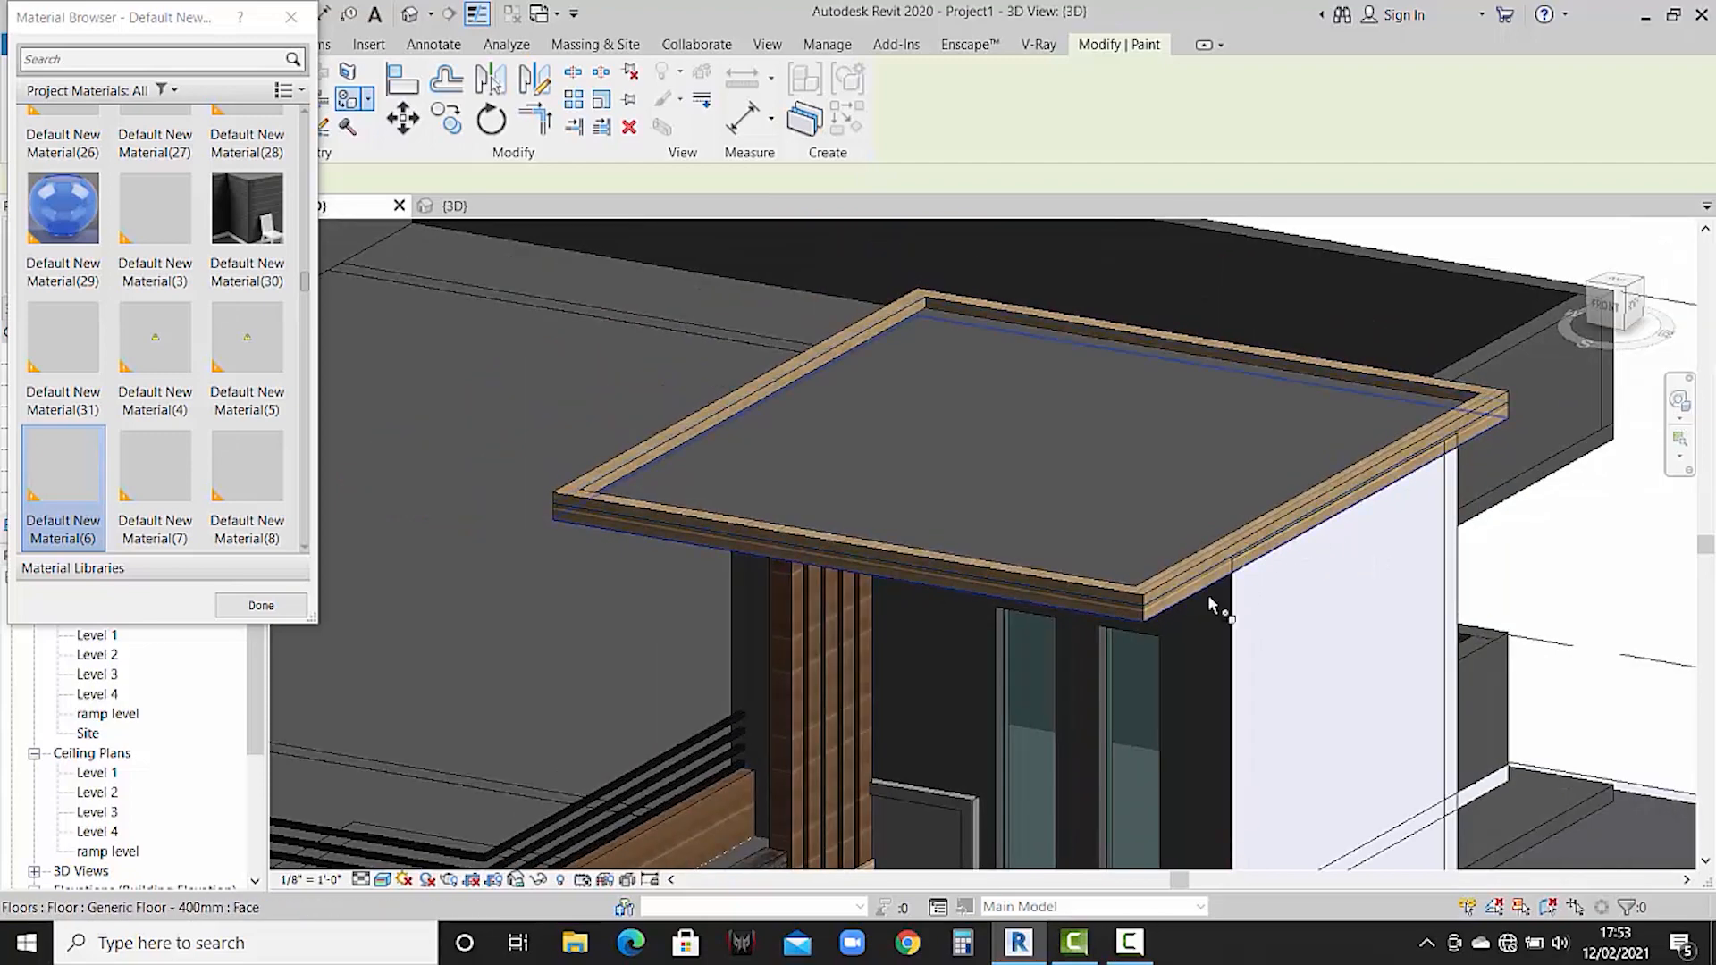
middle_click_drag(992, 570, 1051, 567)
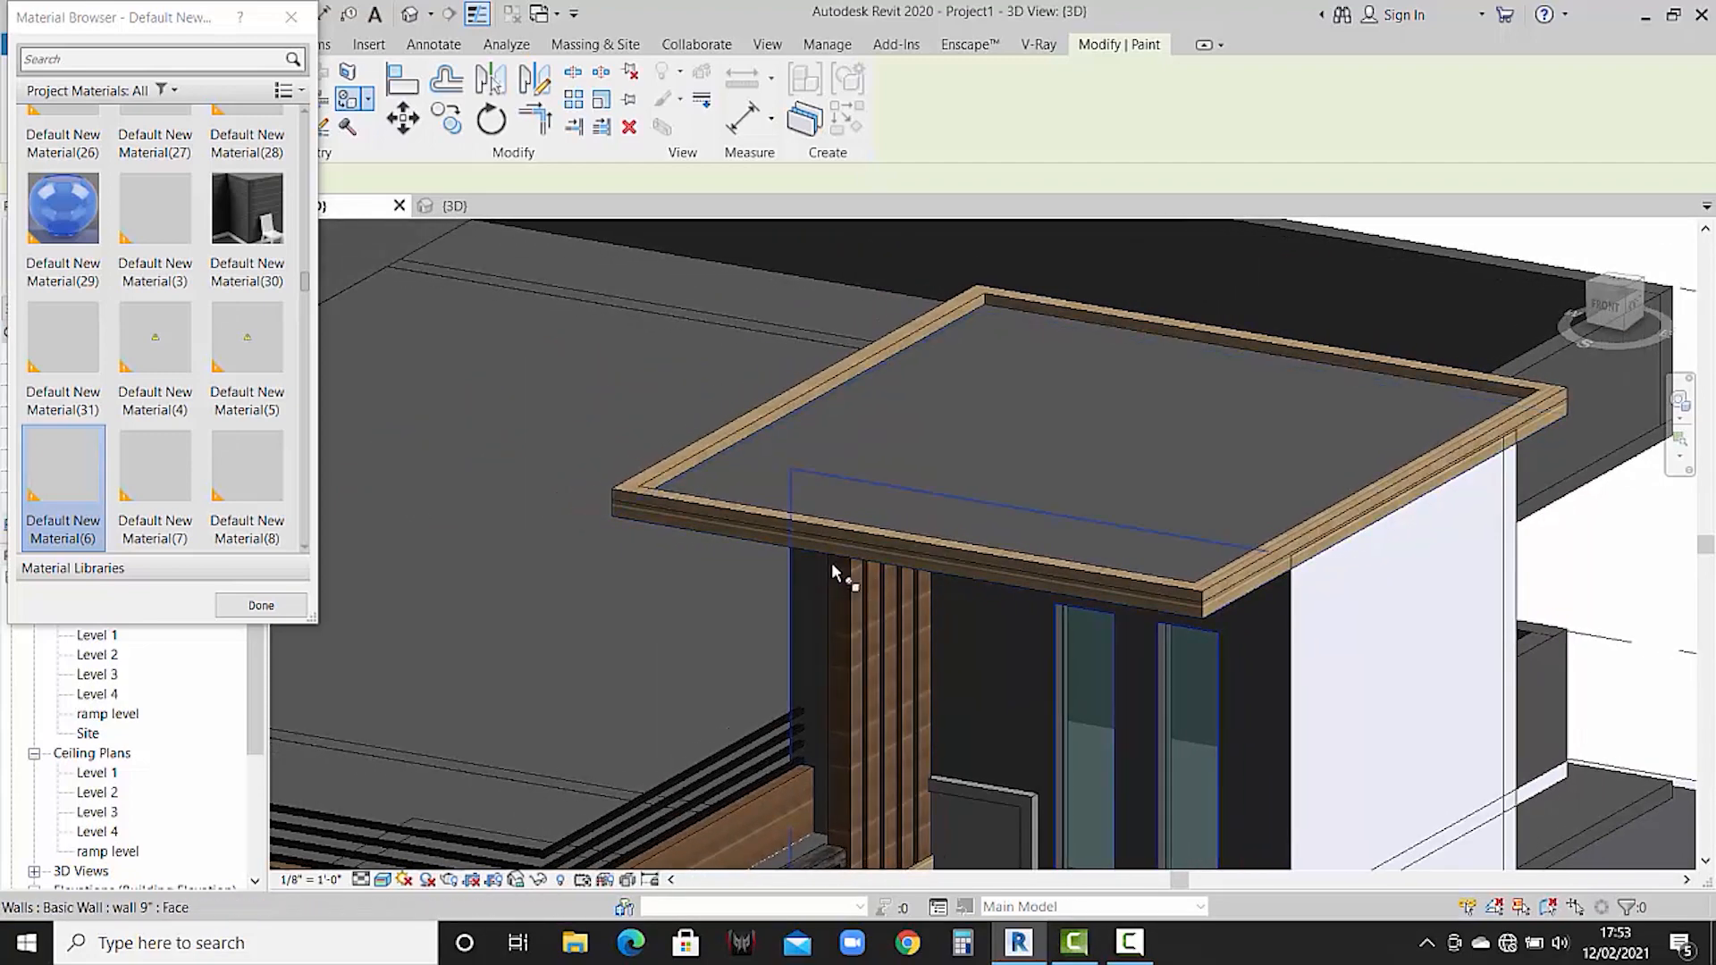
mouse_move(831, 562)
middle_mouse_down("shift")
mouse_move(1138, 536)
mouse_move(852, 555)
middle_mouse_up("shift")
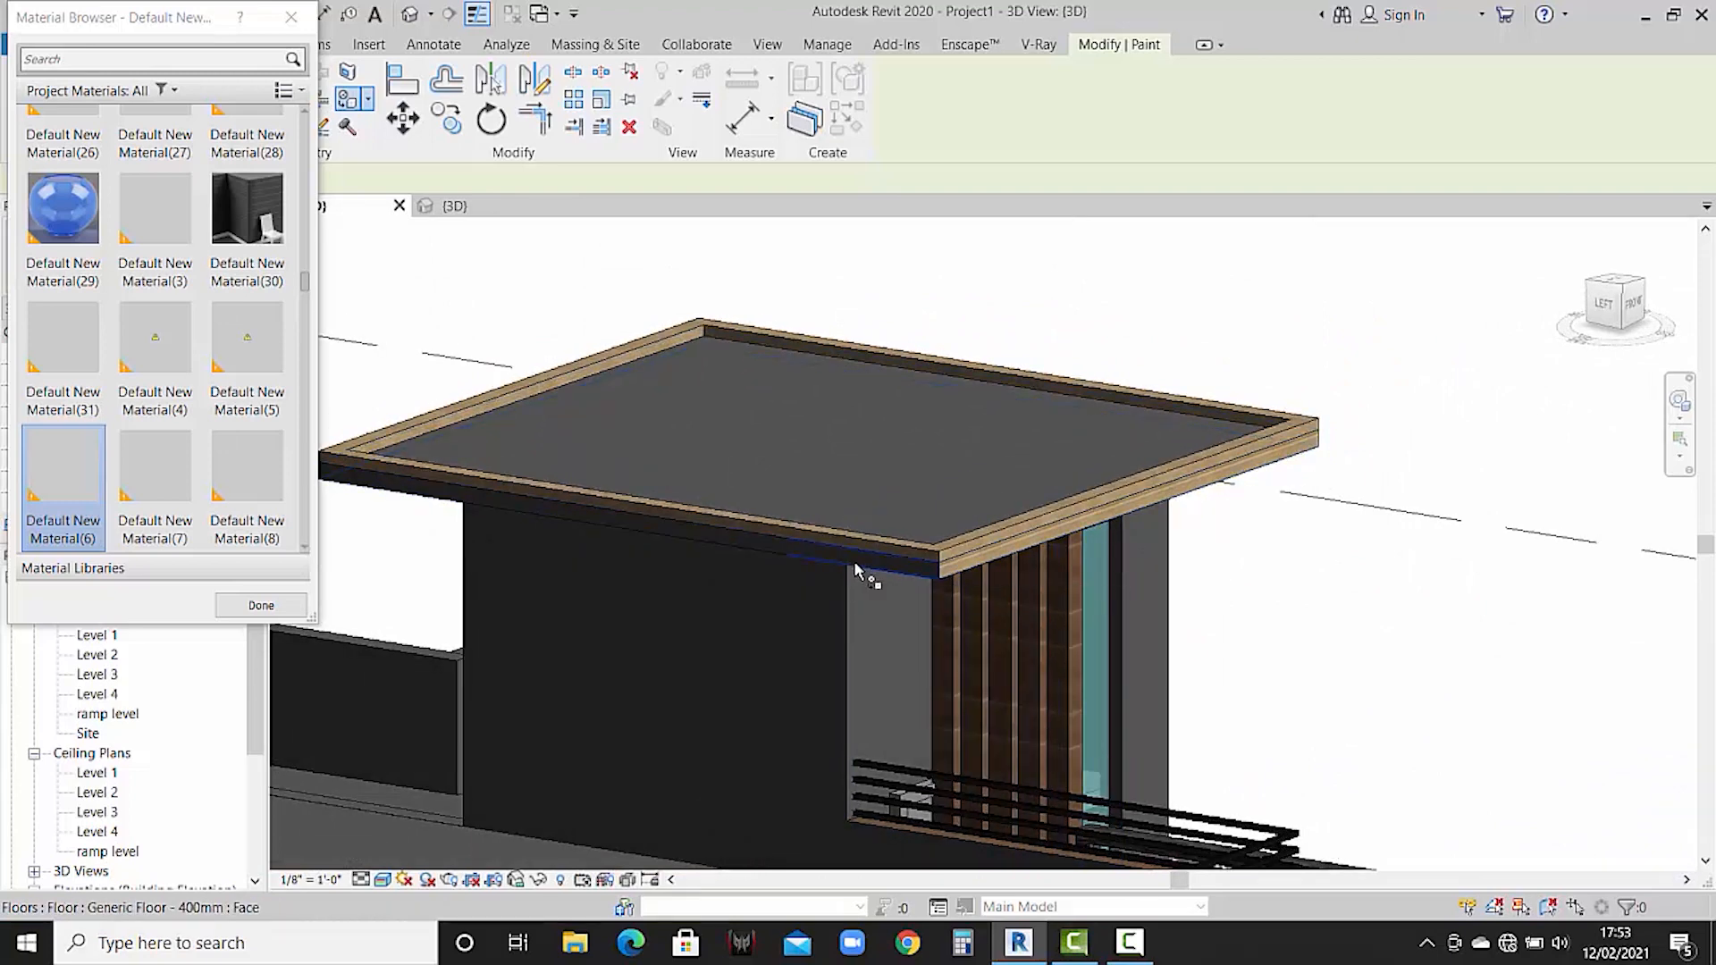
scroll(1044, 563, "down", 2)
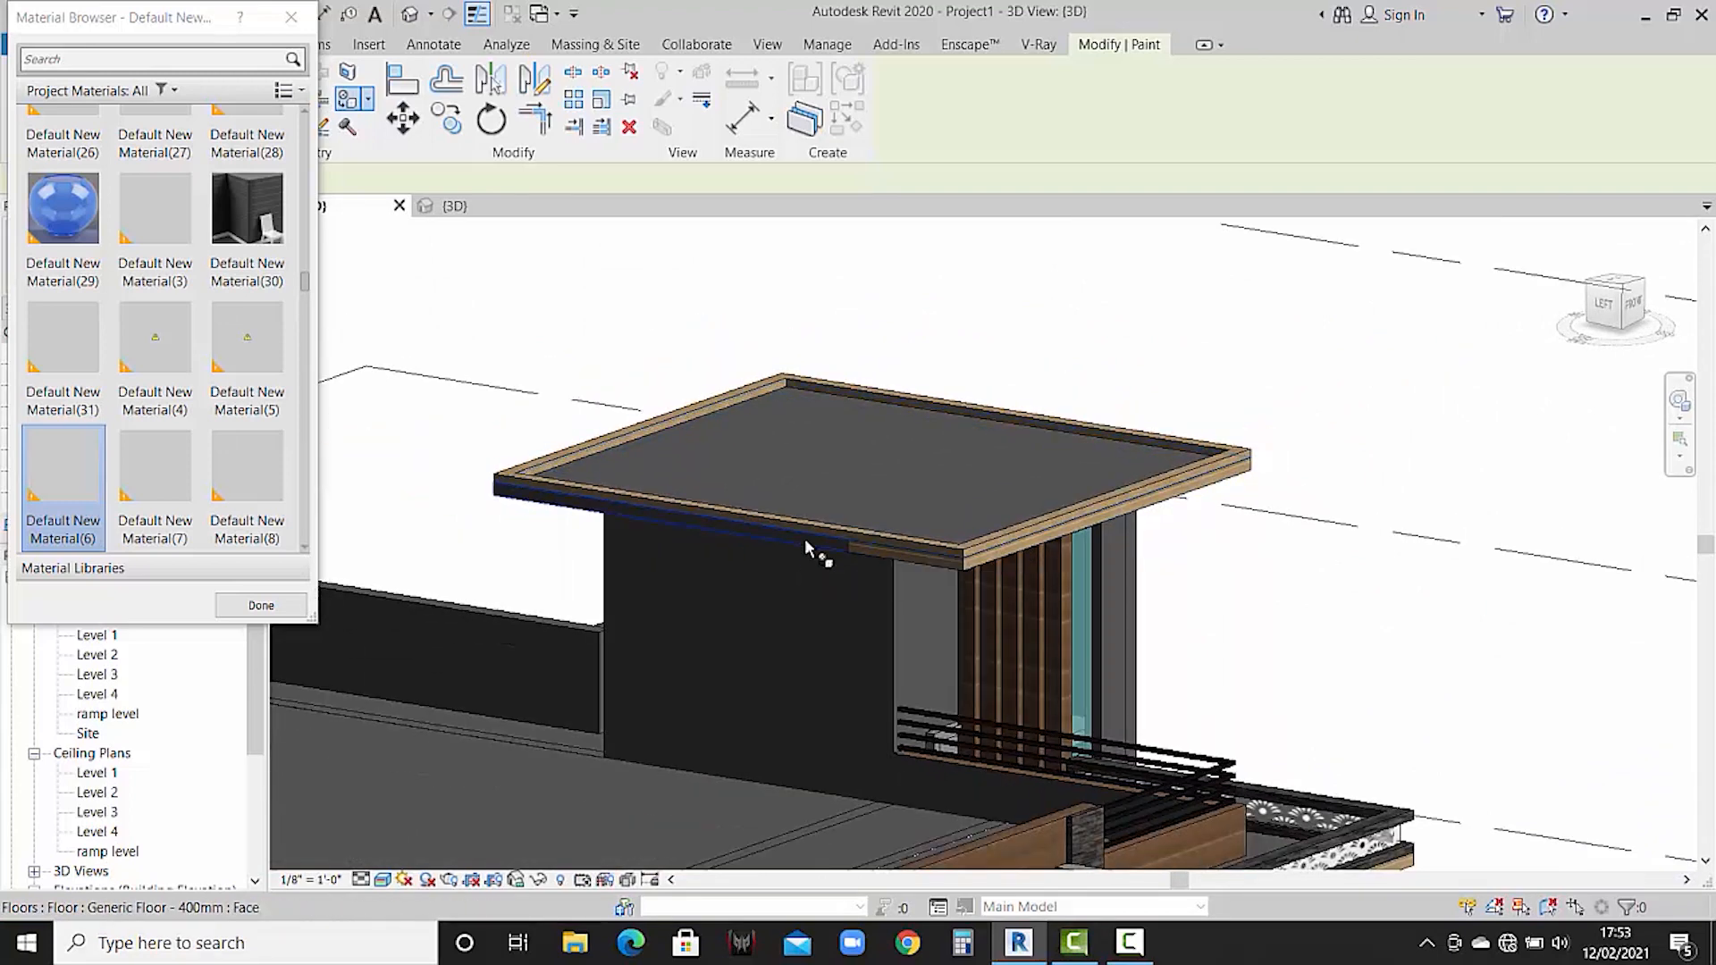
scroll(590, 512, "down", 1)
middle_click_drag(593, 518, 871, 598, "shift")
scroll(722, 614, "up", 2)
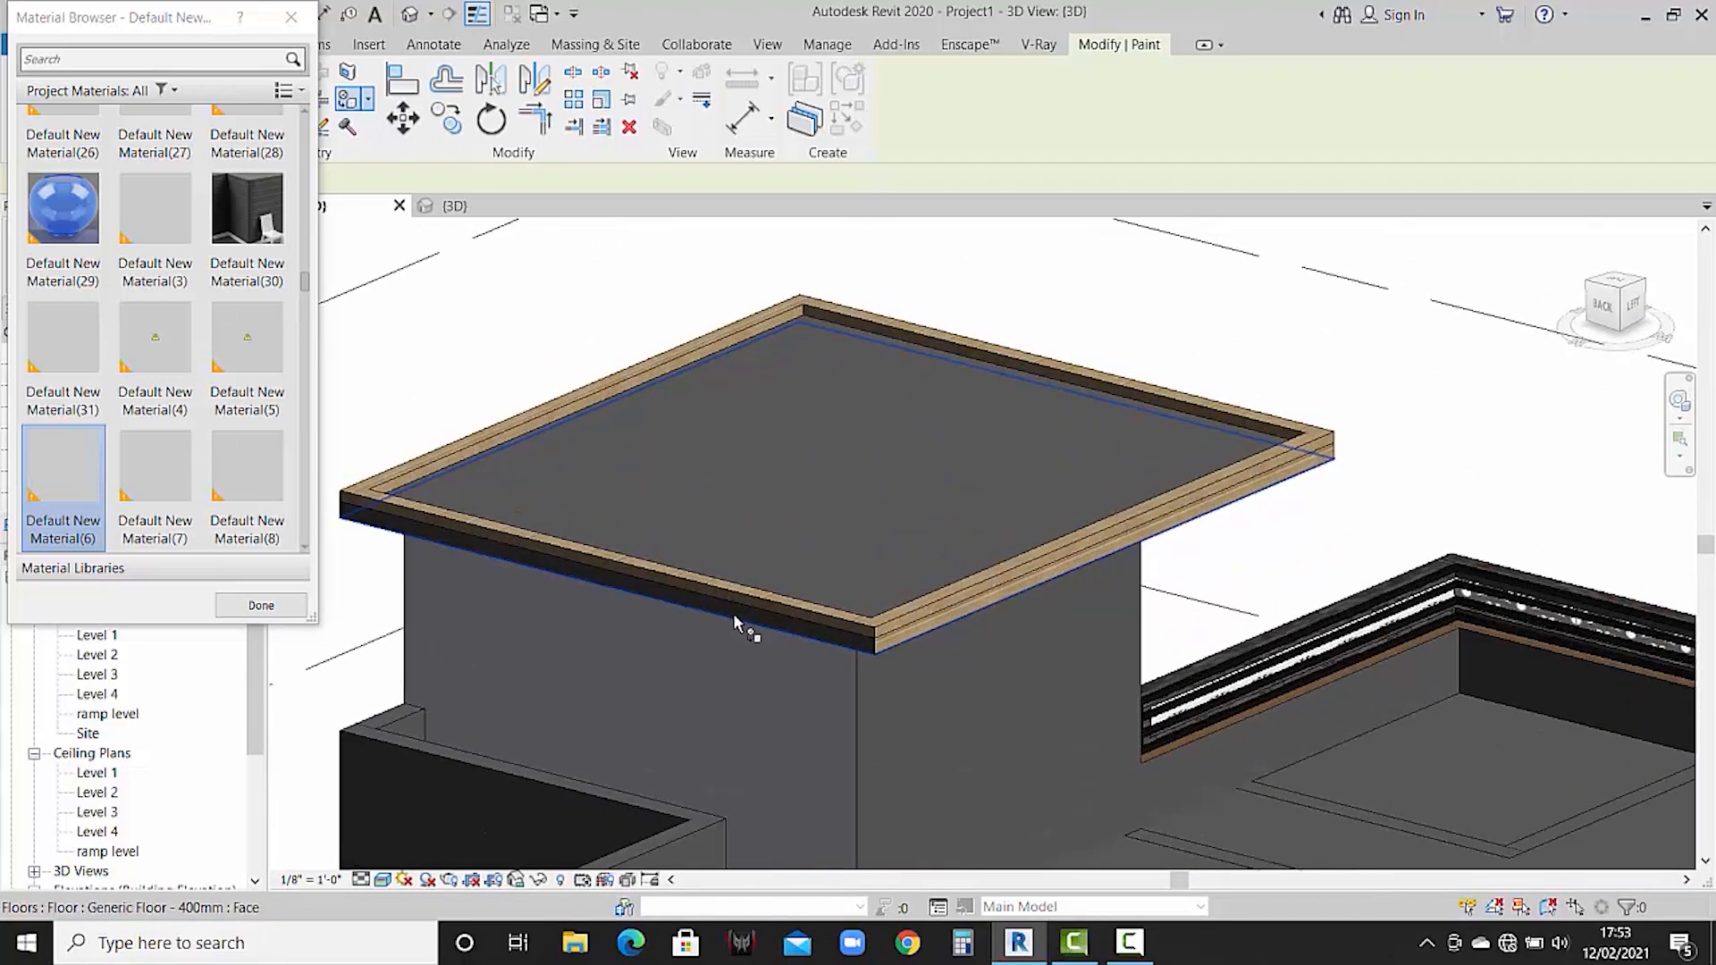
left_click(733, 614)
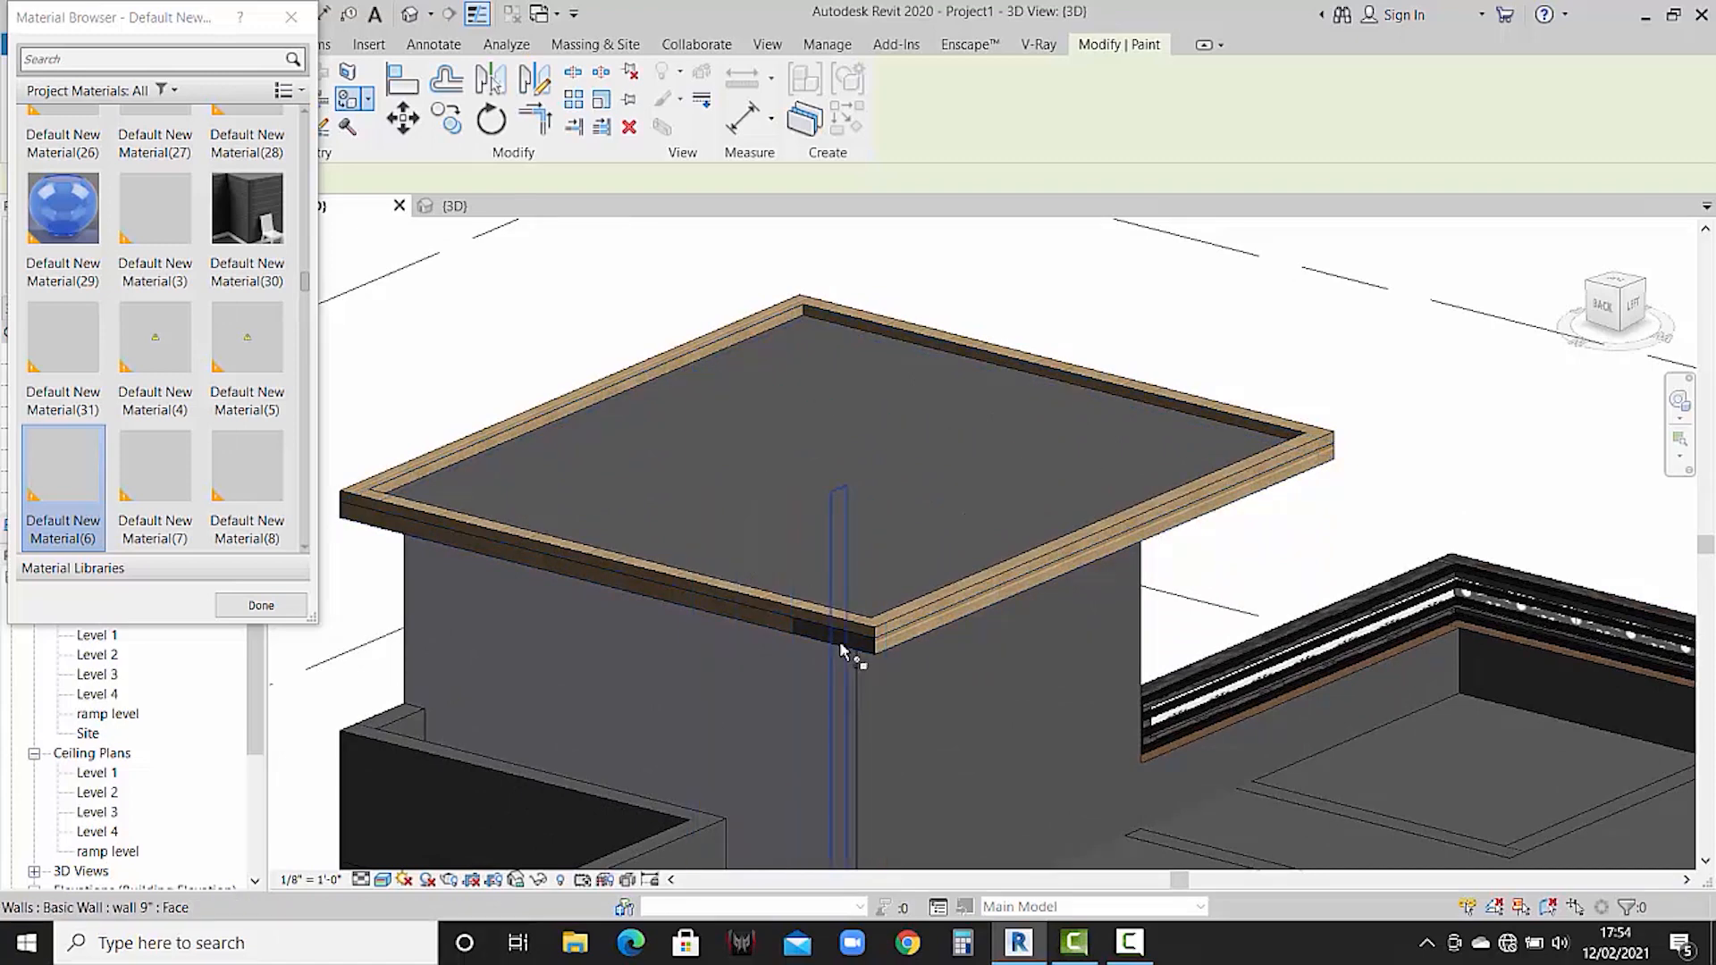
left_click(809, 628)
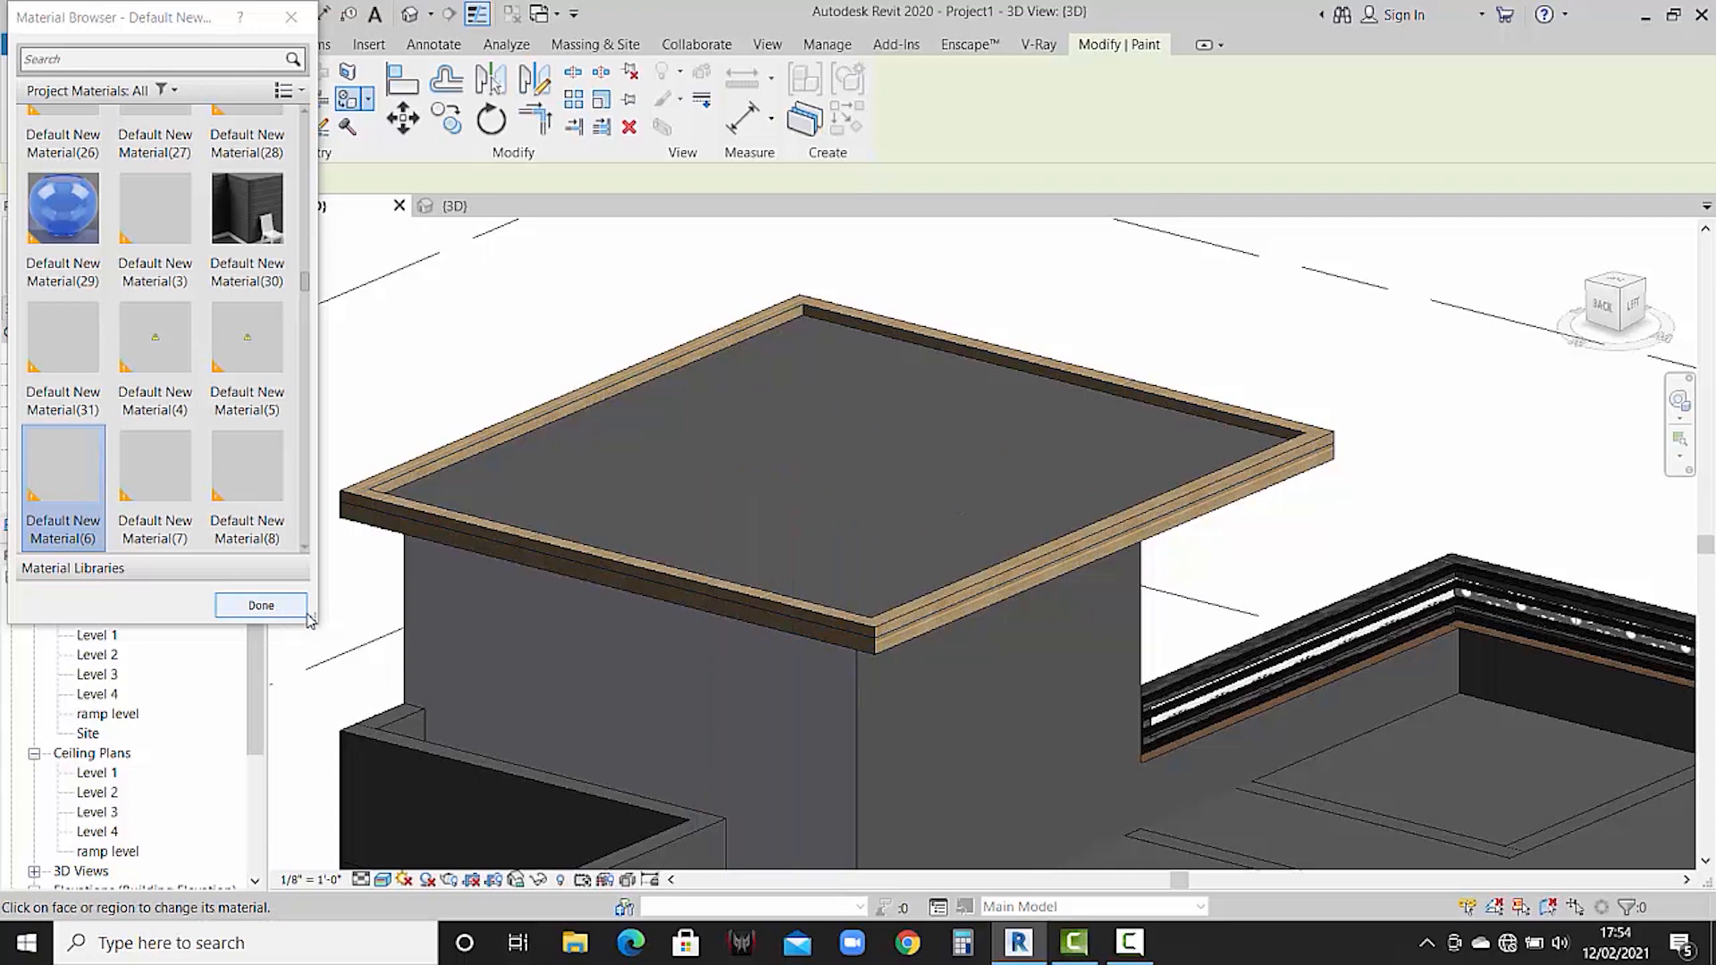
- Find the cool white material and paint the tower roof's top surface and the tower's terrace-side wall with it
scroll(128, 353, "up", 1)
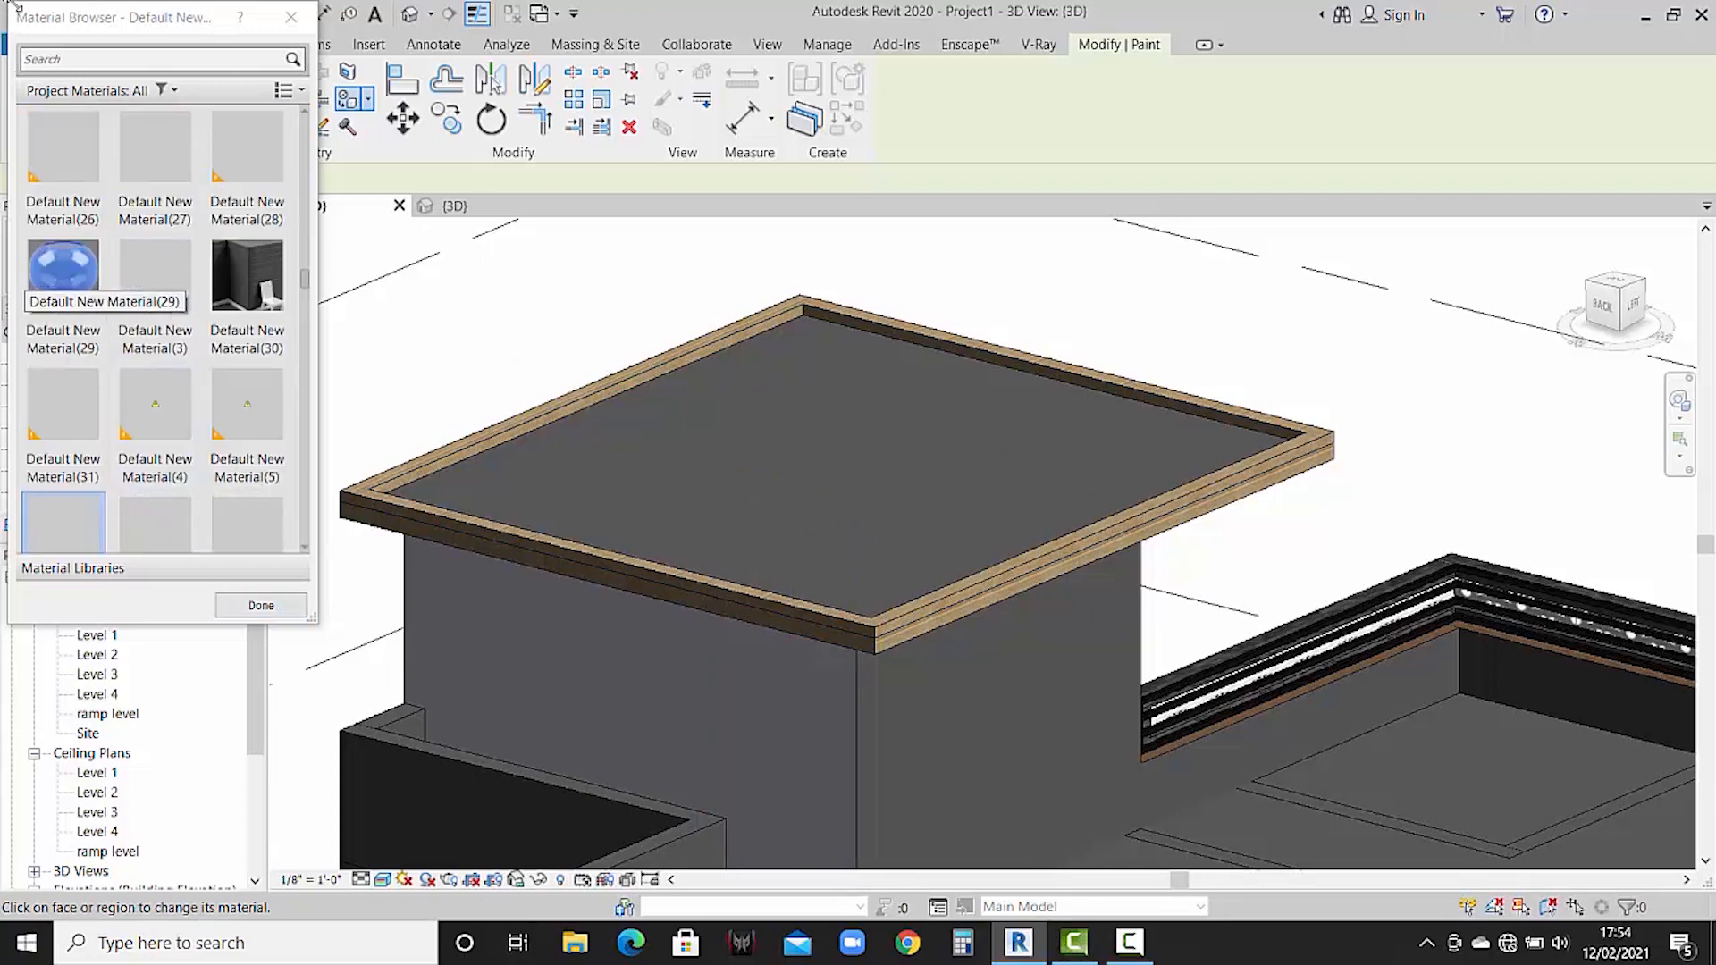
left_click(101, 58)
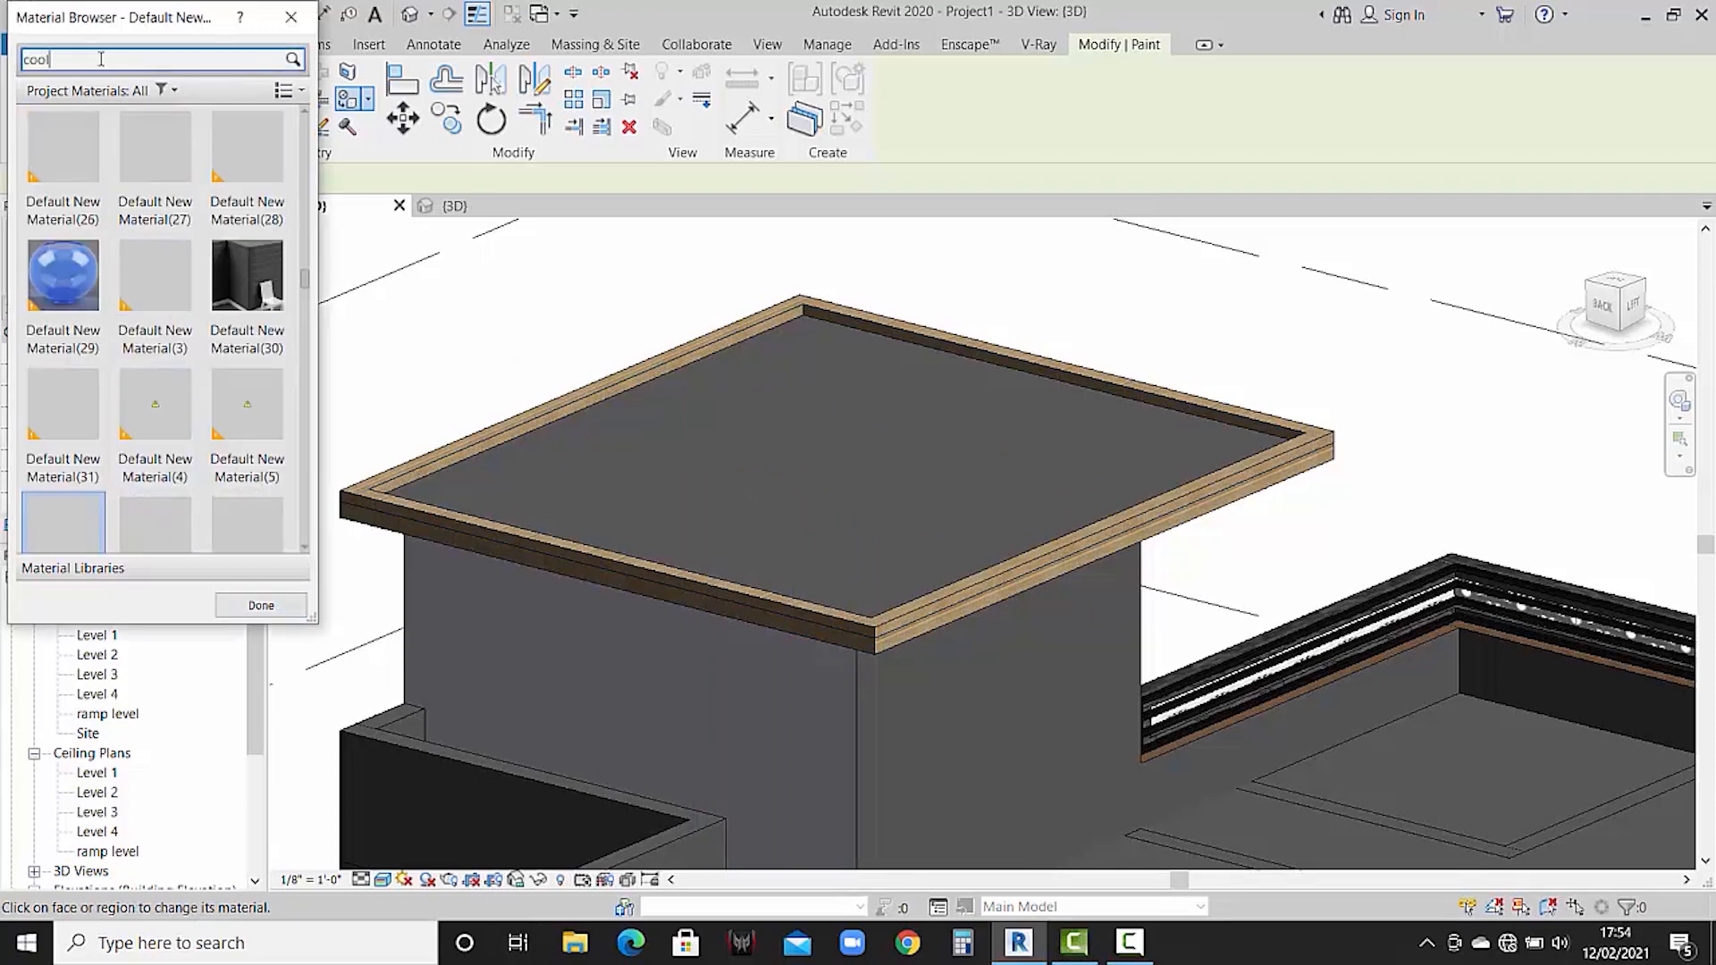
left_click(77, 188)
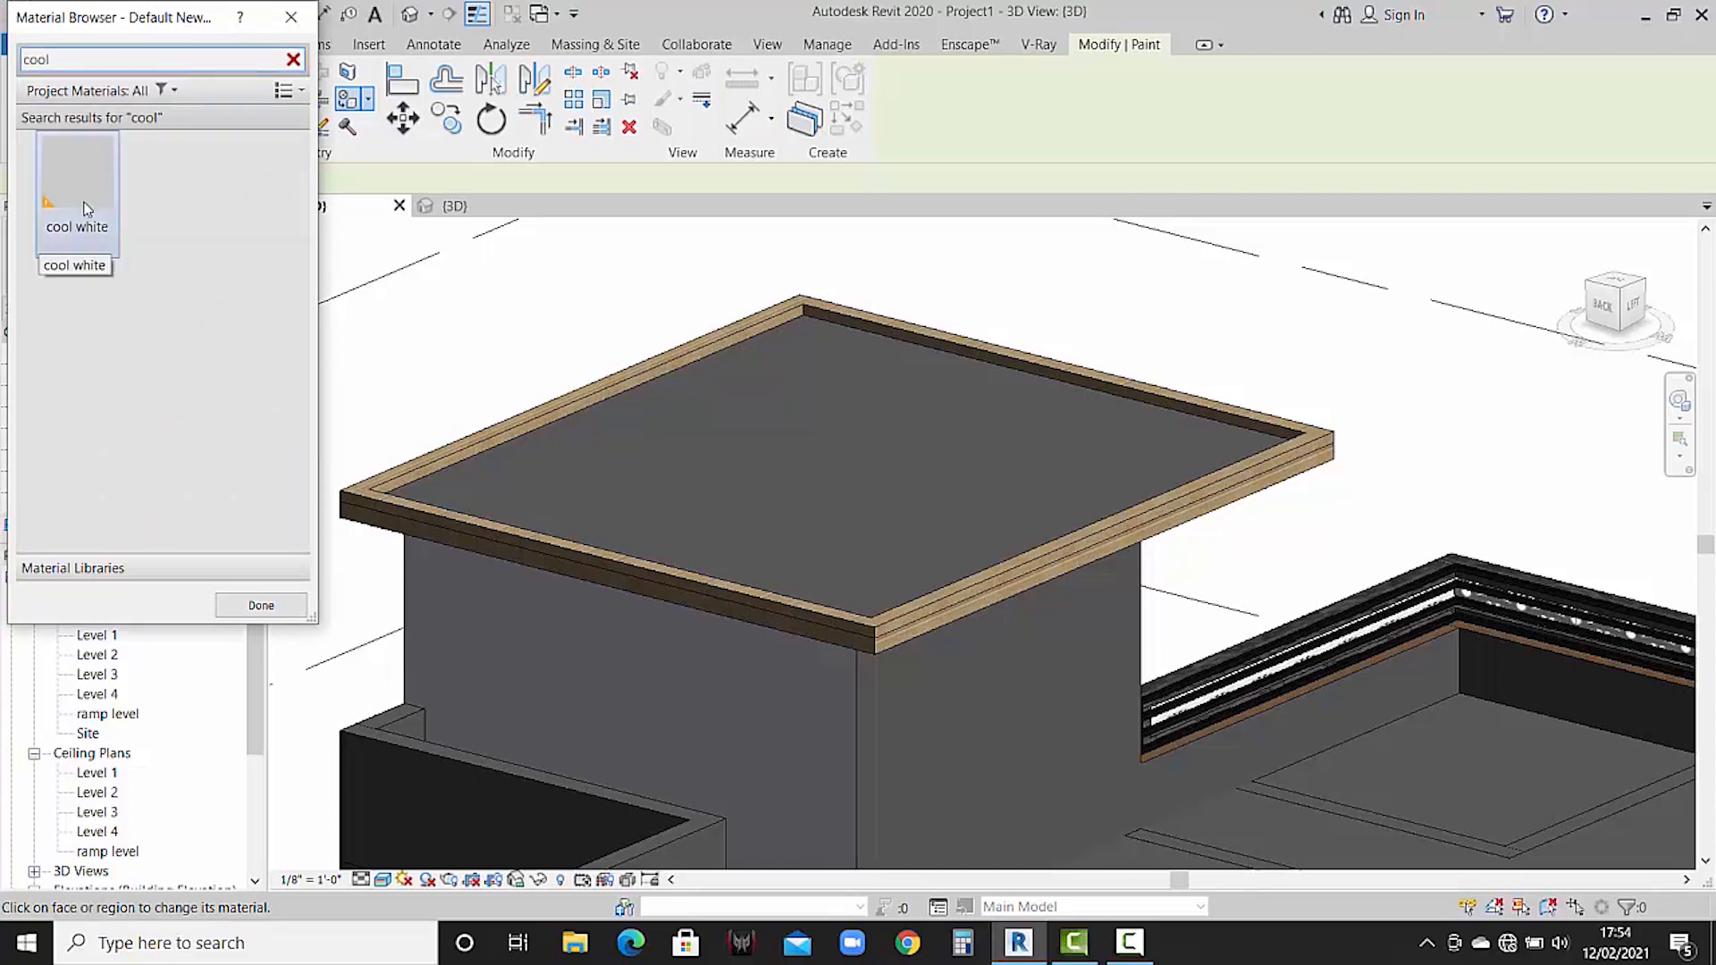
left_click(727, 448)
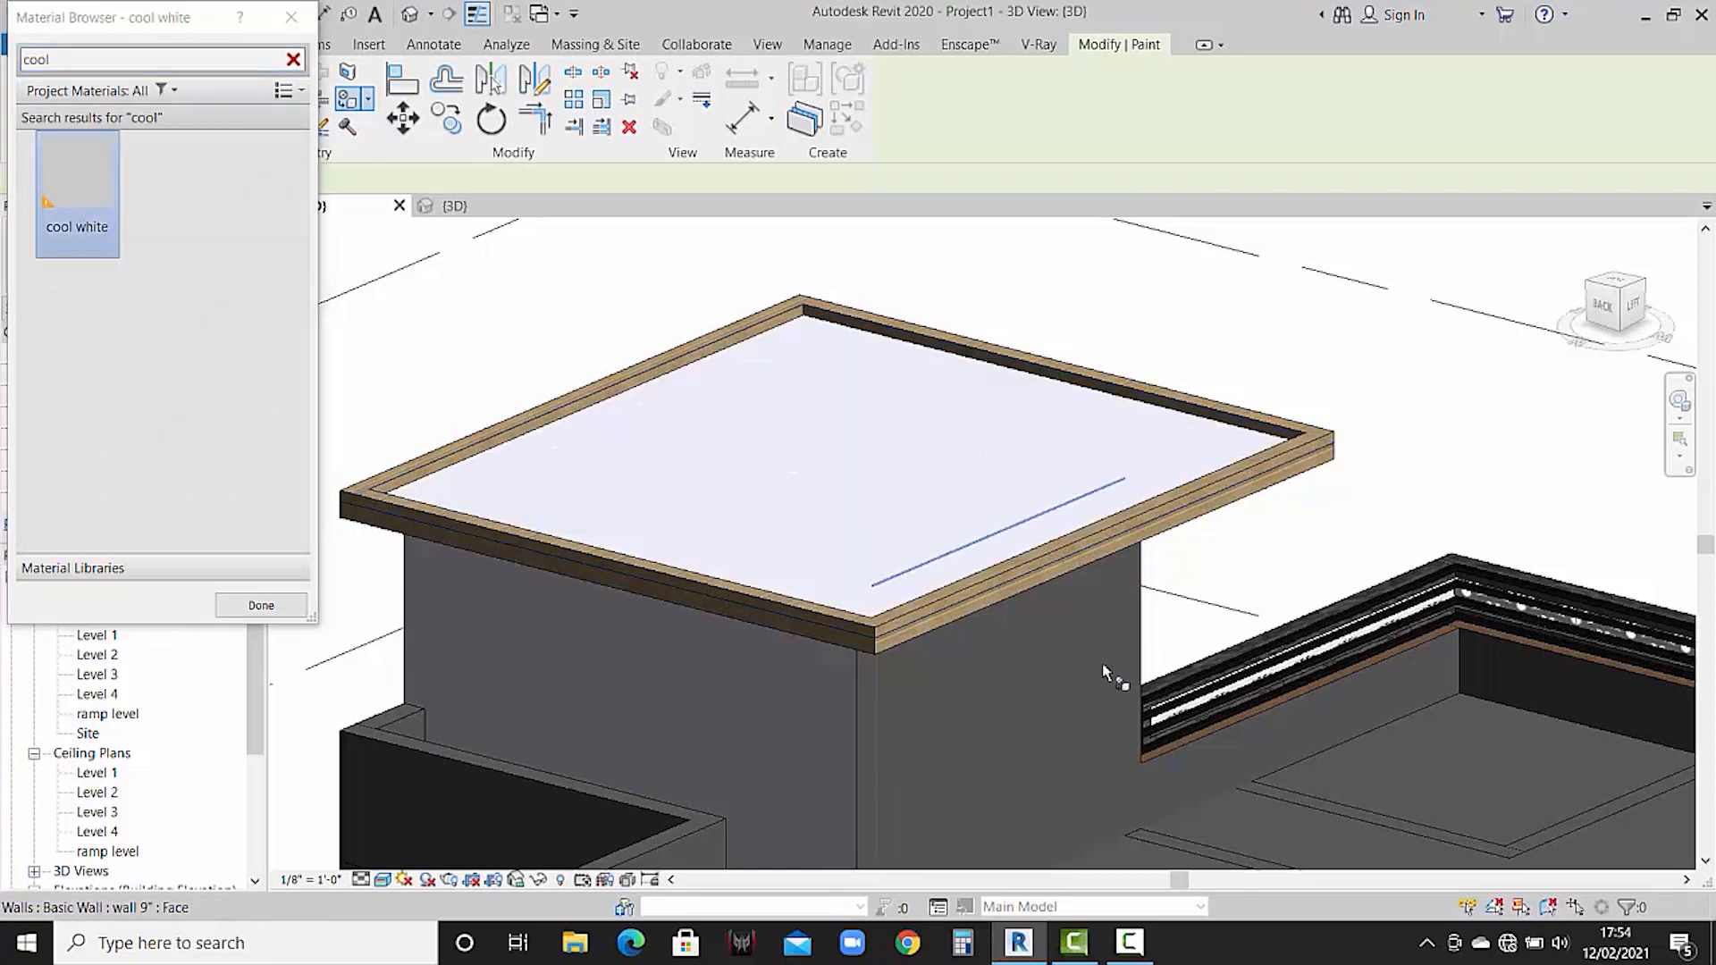
left_click(1004, 711)
scroll(1010, 599, "down", 2)
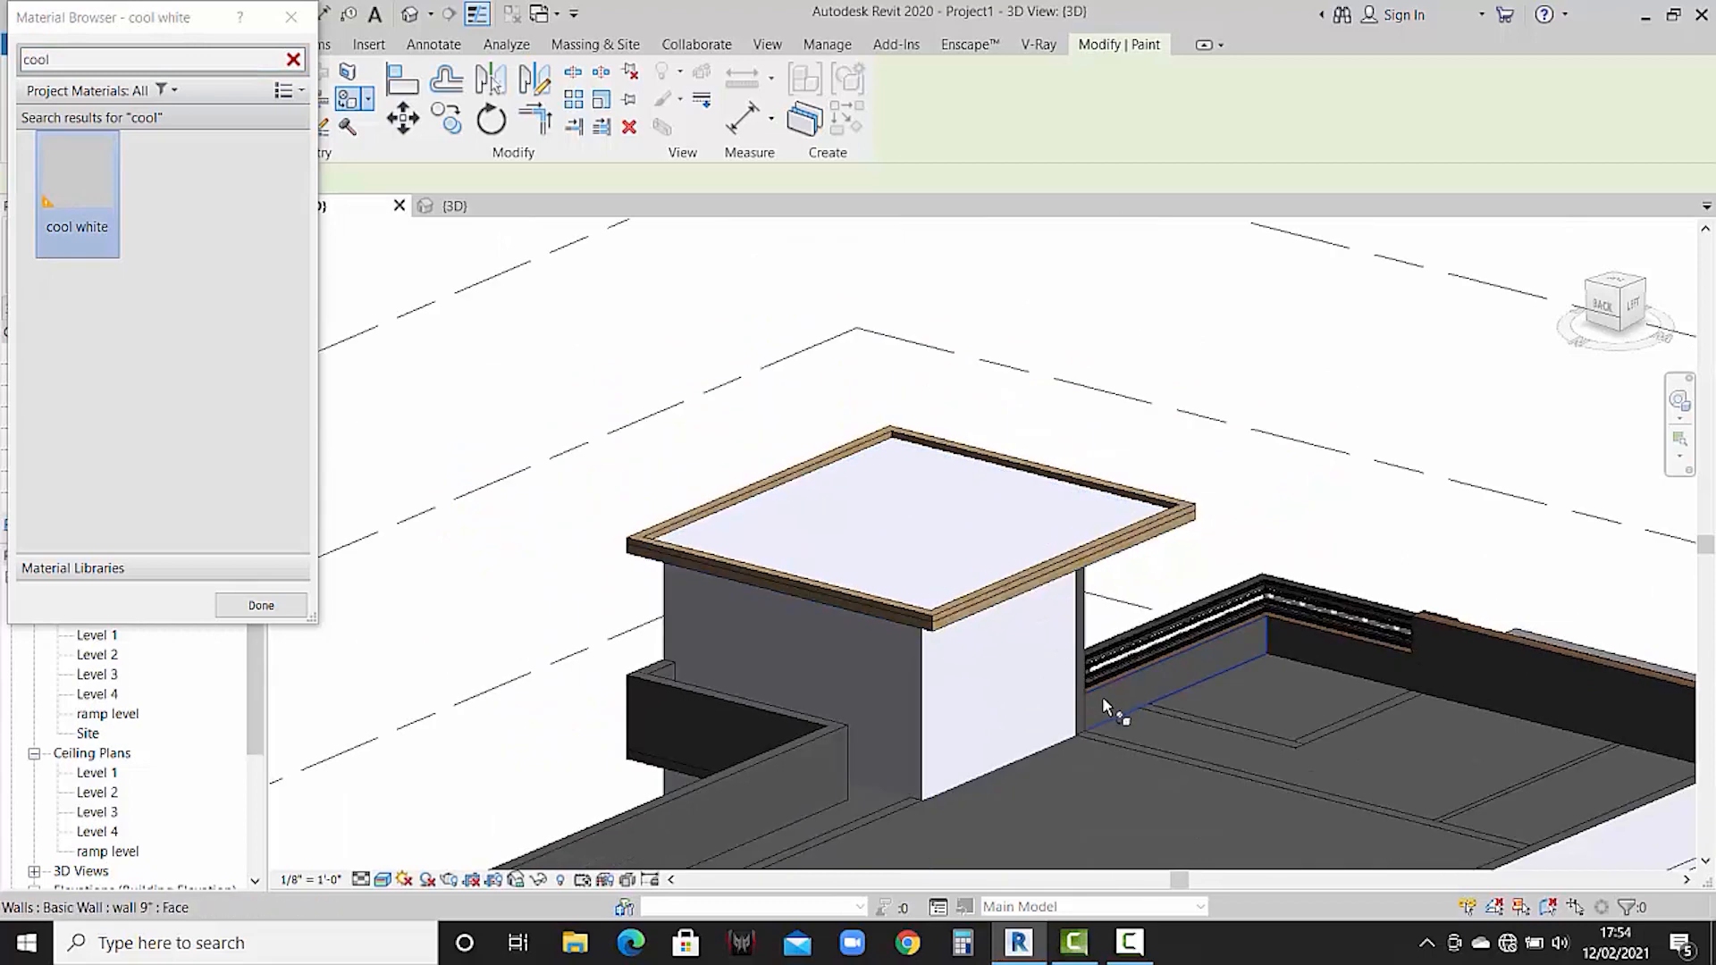
- Paint the inner face of the front roof parapet beside the tower with cool white
scroll(1068, 705, "up", 4)
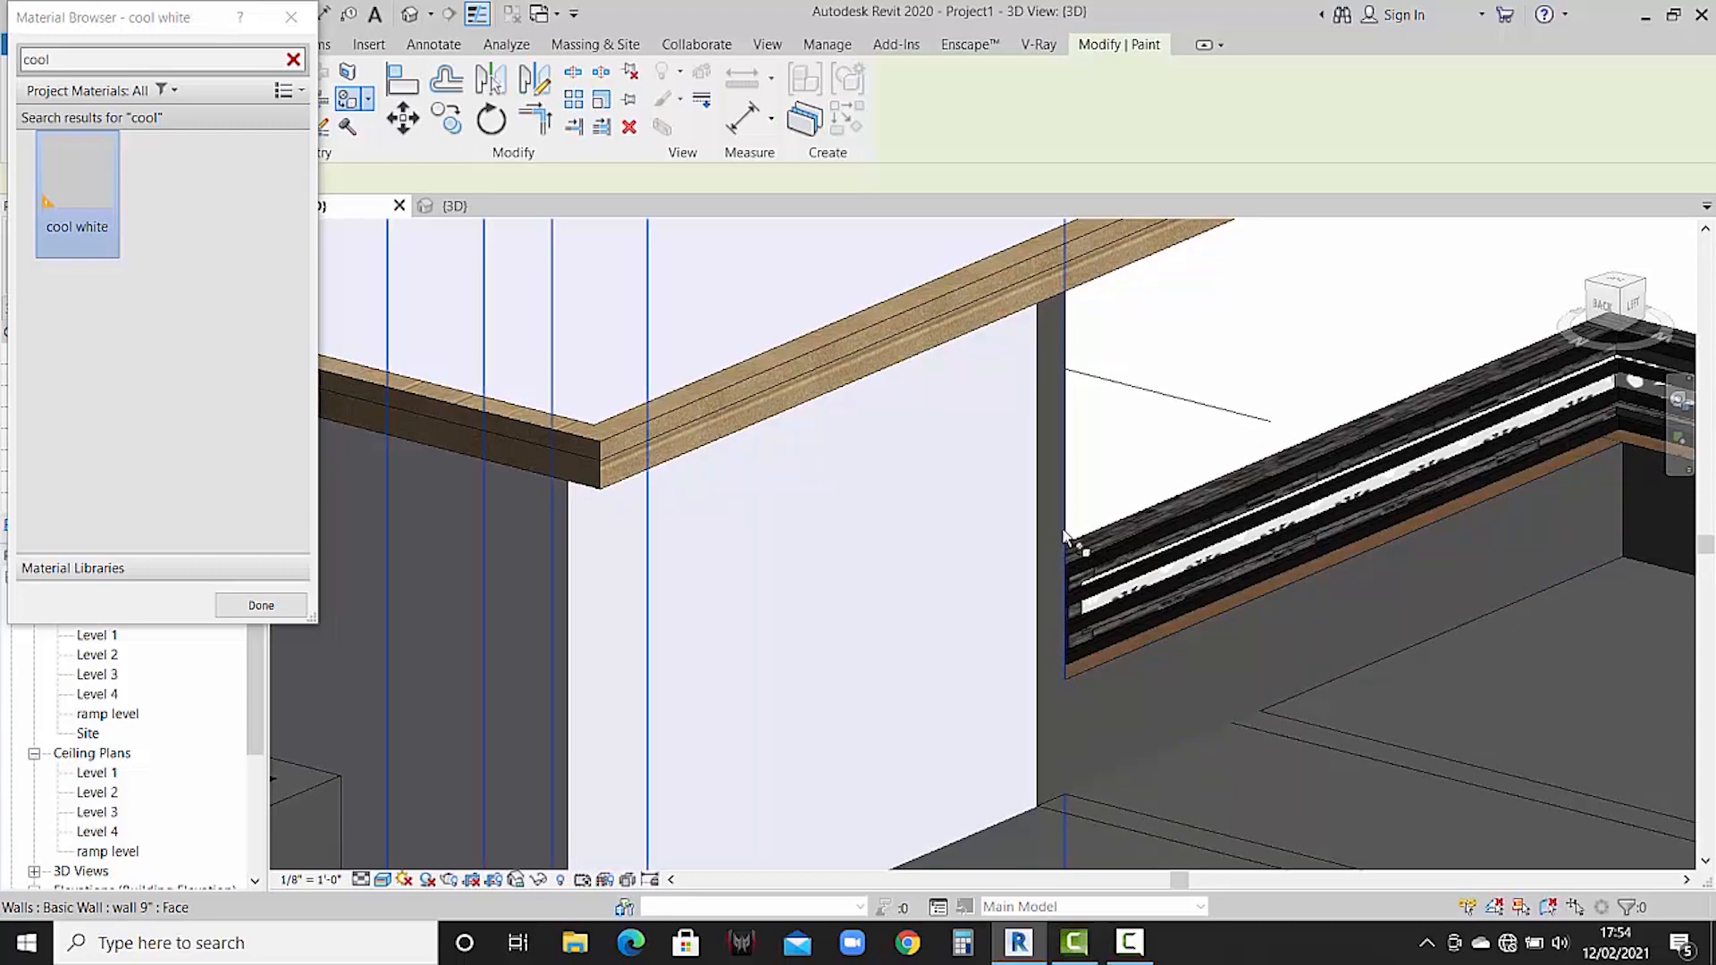
scroll(1064, 535, "down", 3)
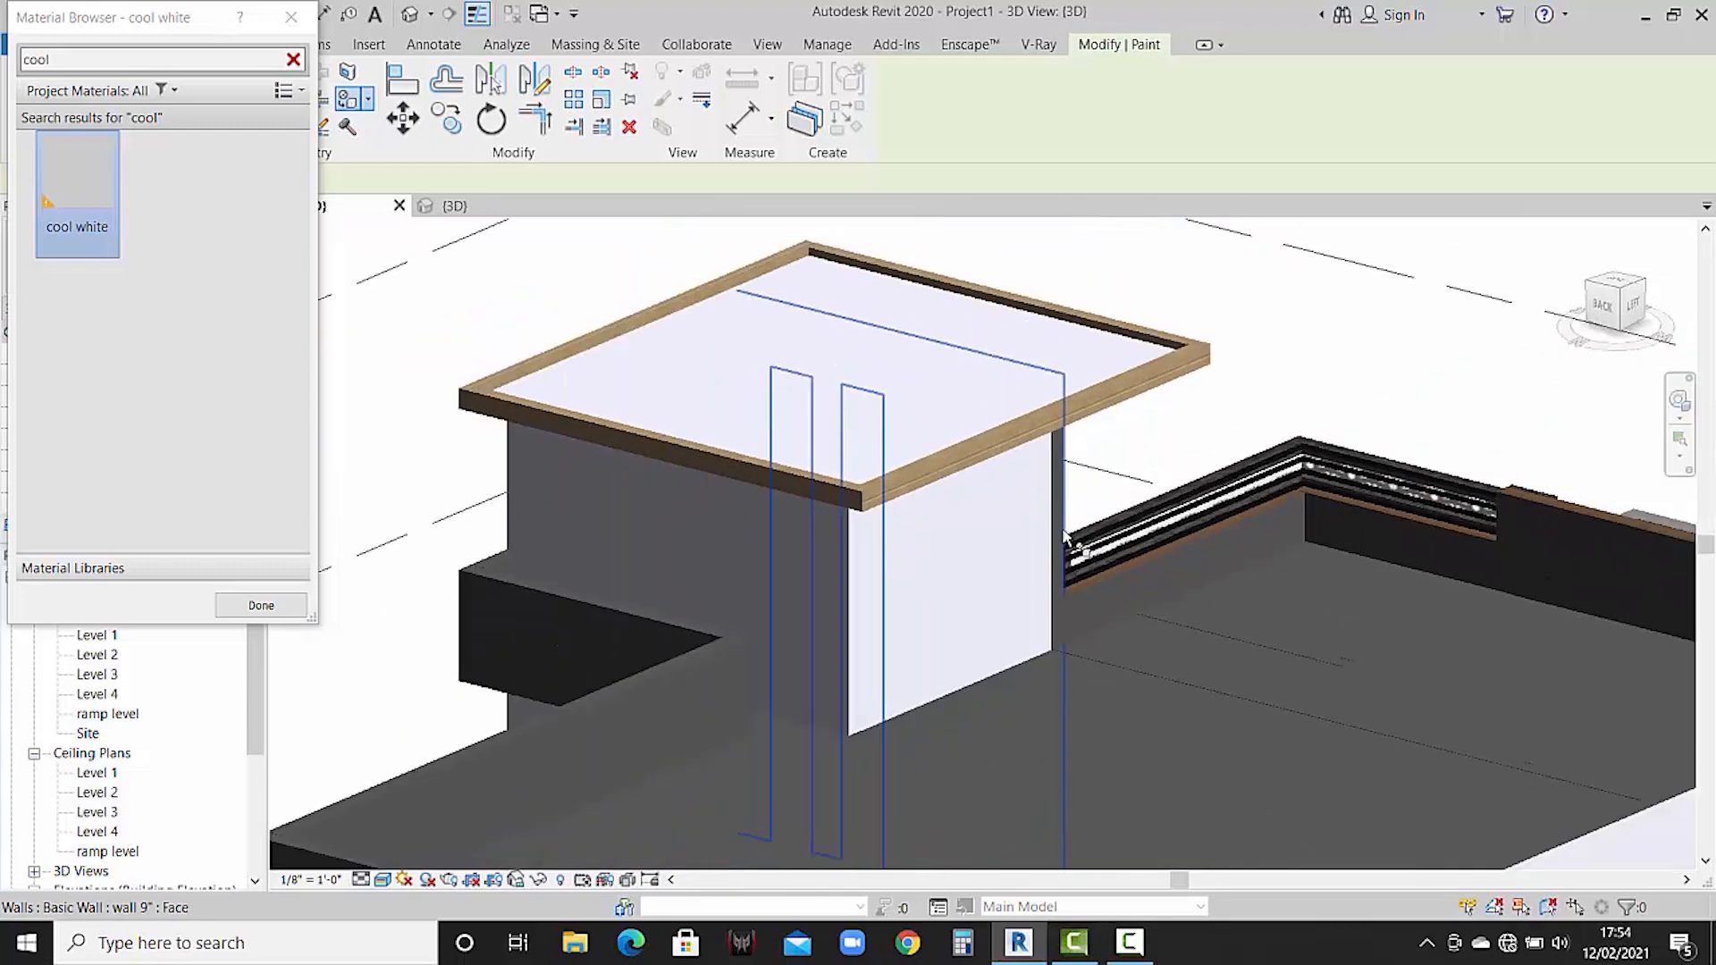
left_click(1052, 642)
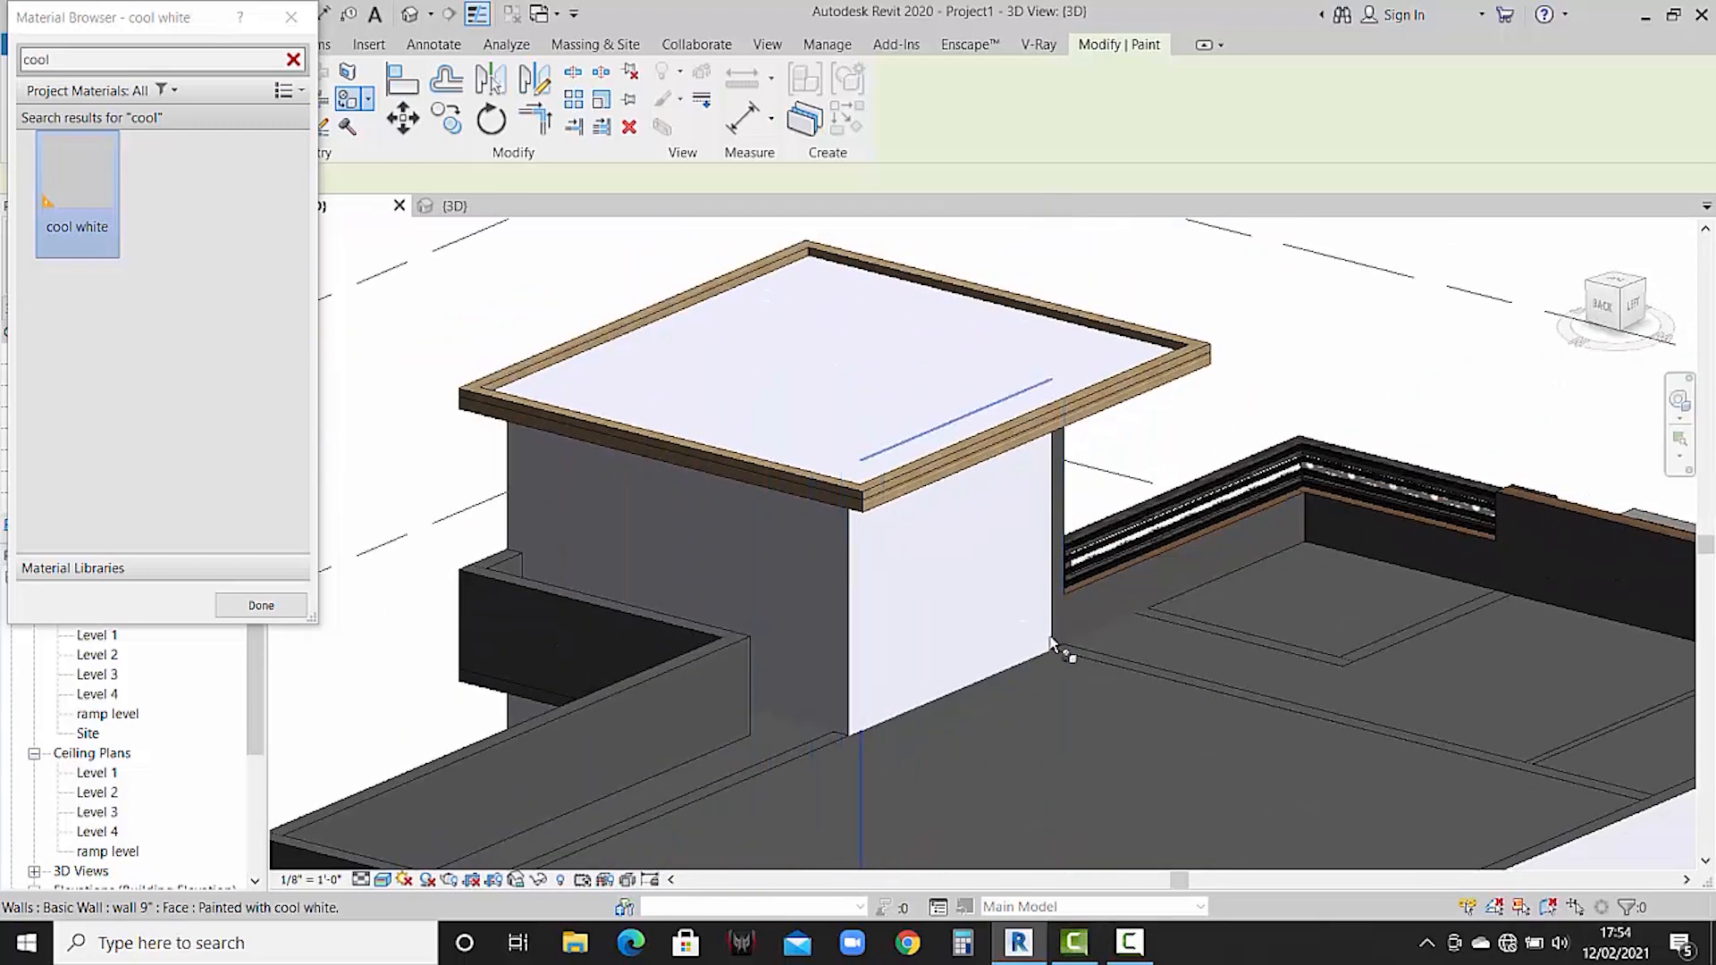
left_click(1137, 617)
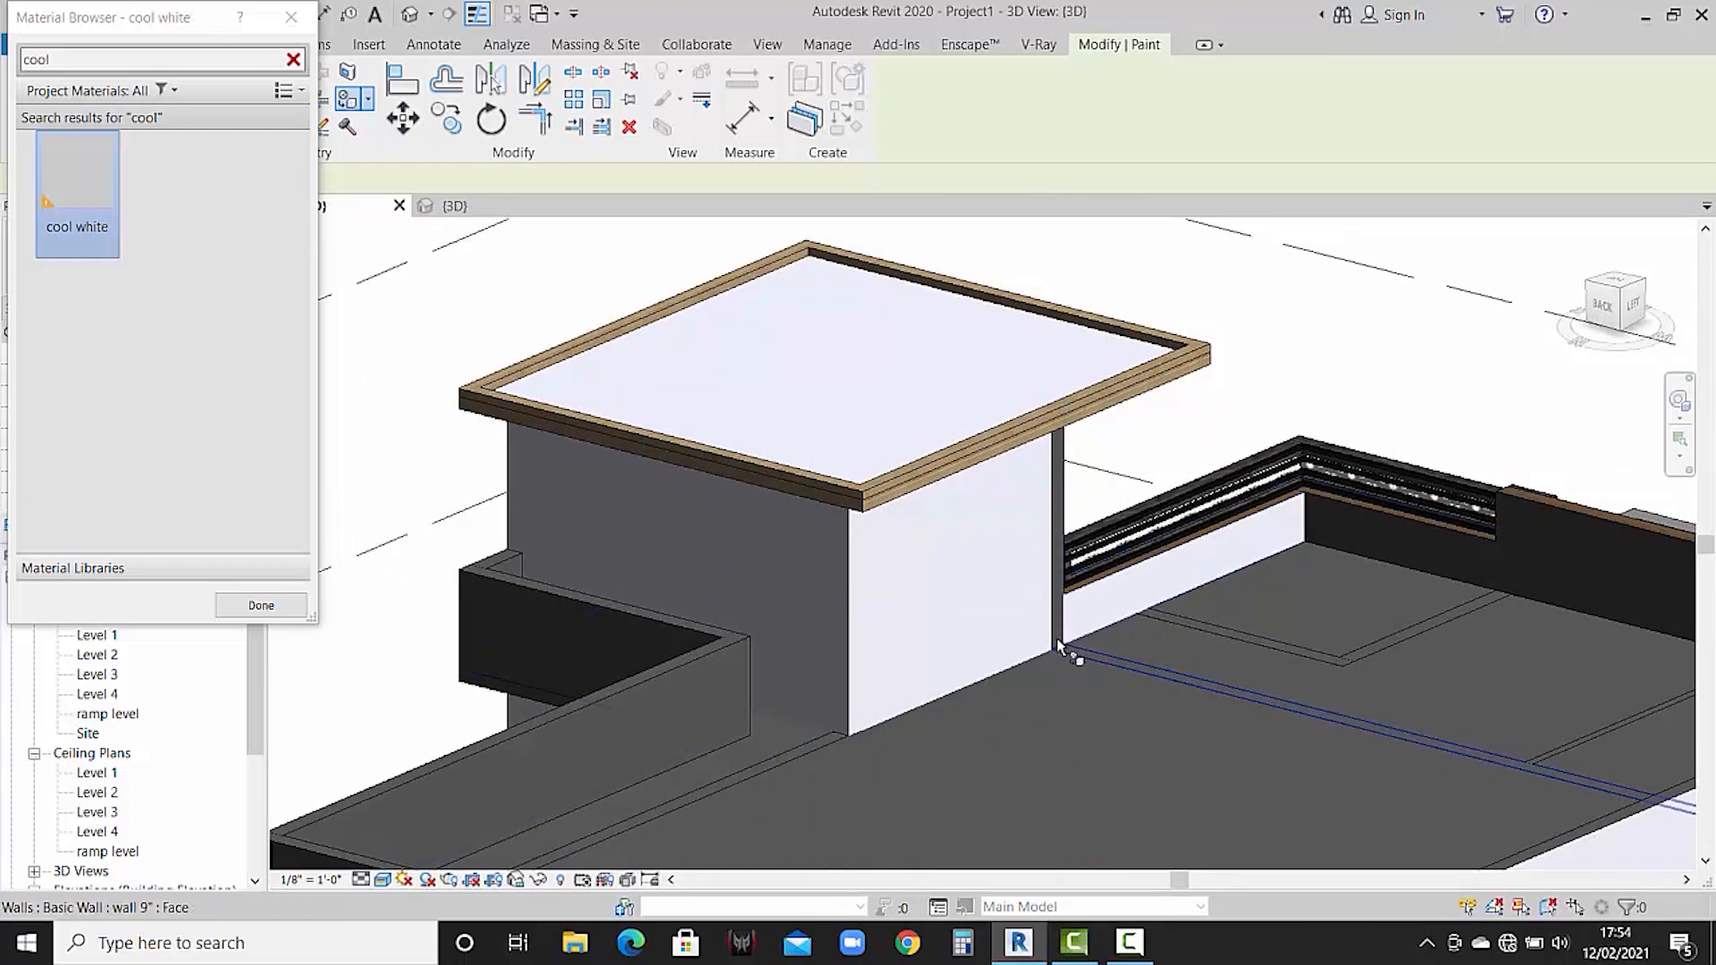
- Paint the narrow wall face between the tower's white wall and the front parapet with cool white
scroll(1060, 640, "up", 4)
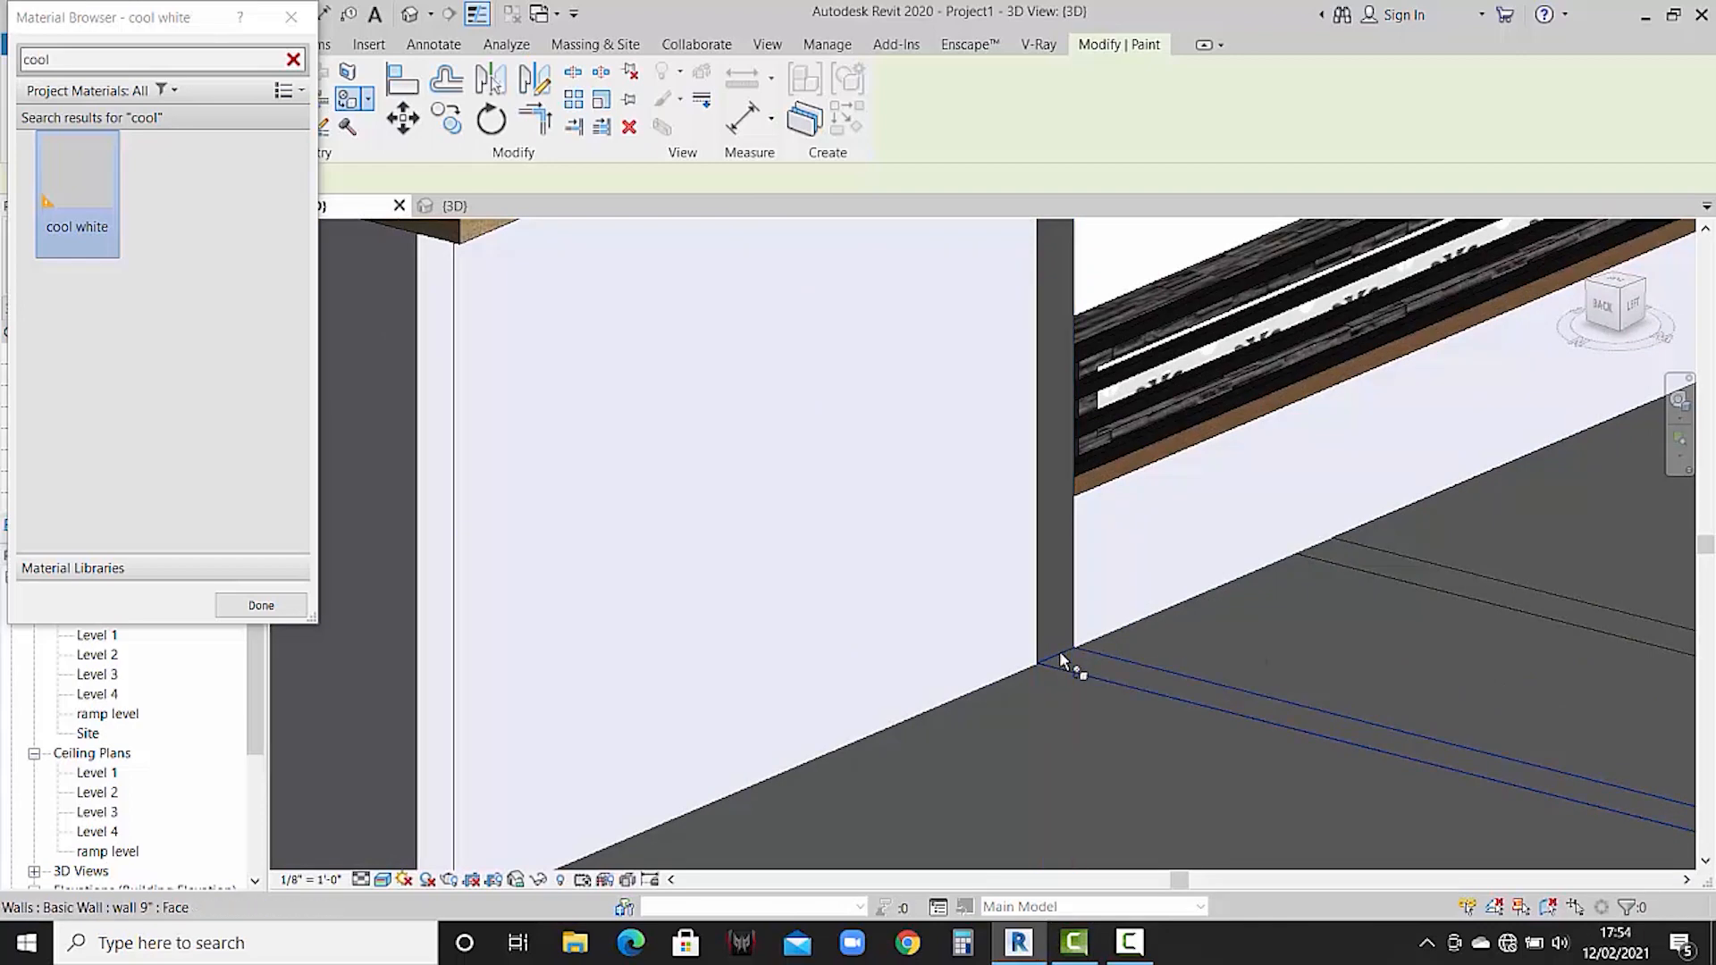
scroll(1028, 616, "down", 5)
mouse_move(1034, 613)
middle_mouse_down("shift")
mouse_move(1200, 672)
mouse_move(989, 693)
mouse_move(834, 674)
mouse_move(773, 723)
mouse_move(682, 694)
mouse_move(923, 701)
mouse_move(901, 715)
mouse_move(858, 697)
middle_mouse_up("shift")
scroll(828, 515, "up", 6)
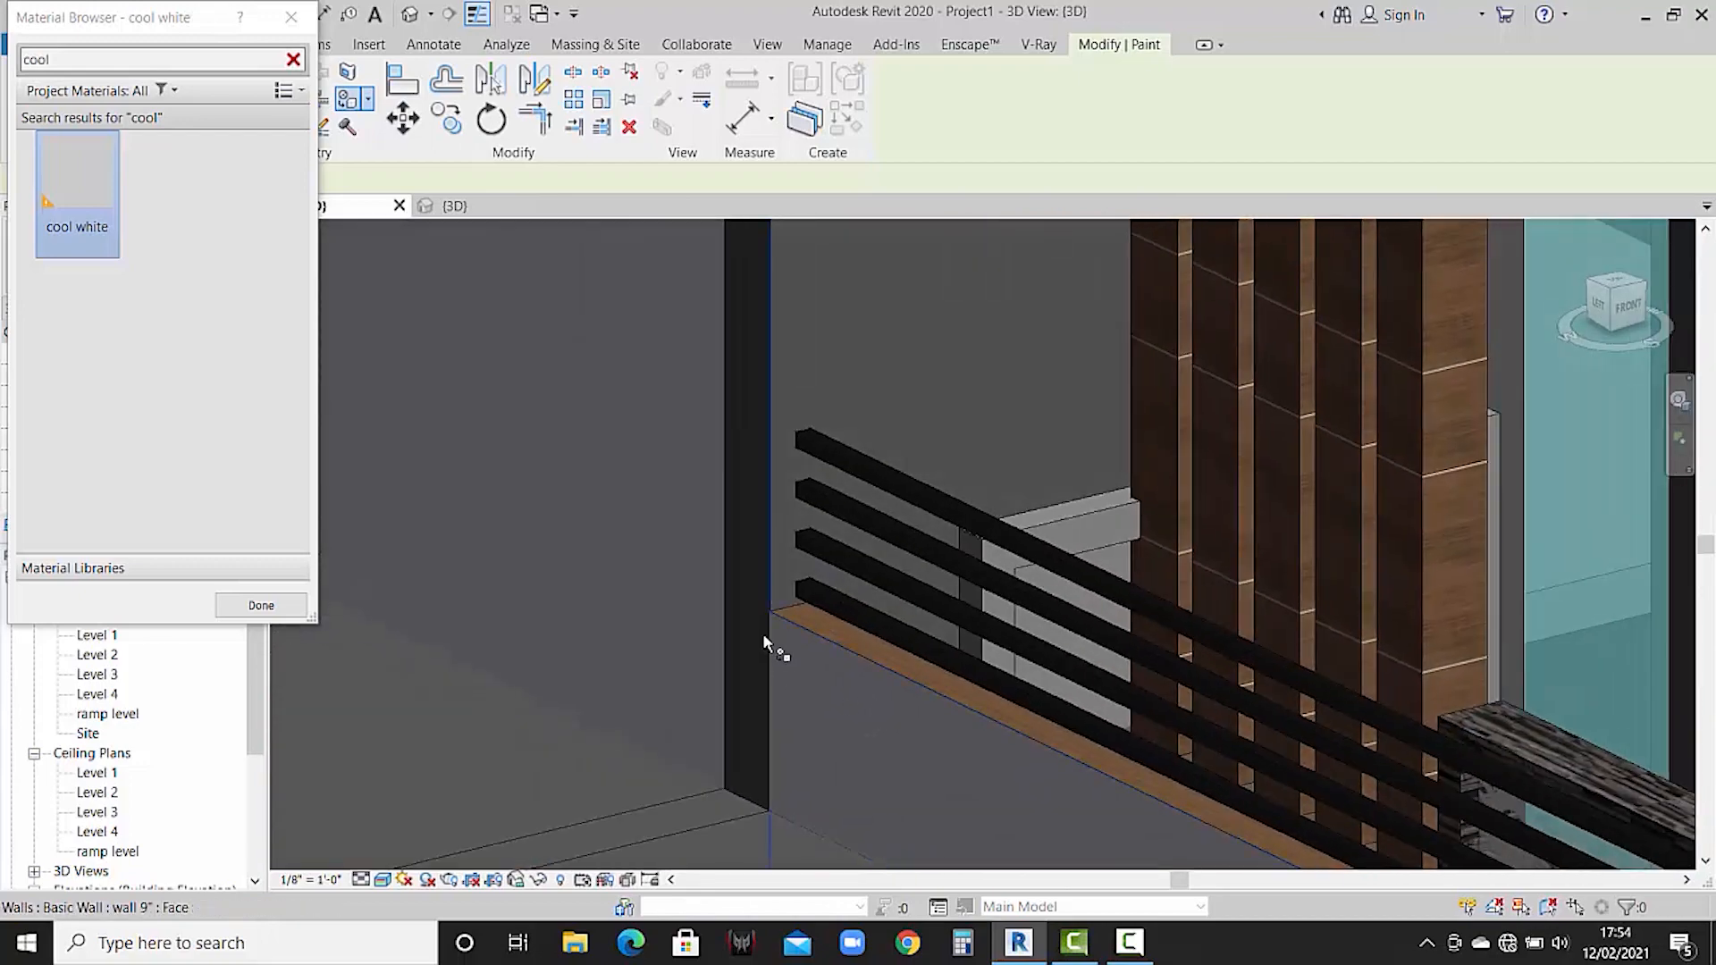
left_click(763, 633)
- Paint the inner face of the main roof's long side parapet with cool white
scroll(715, 682, "down", 5)
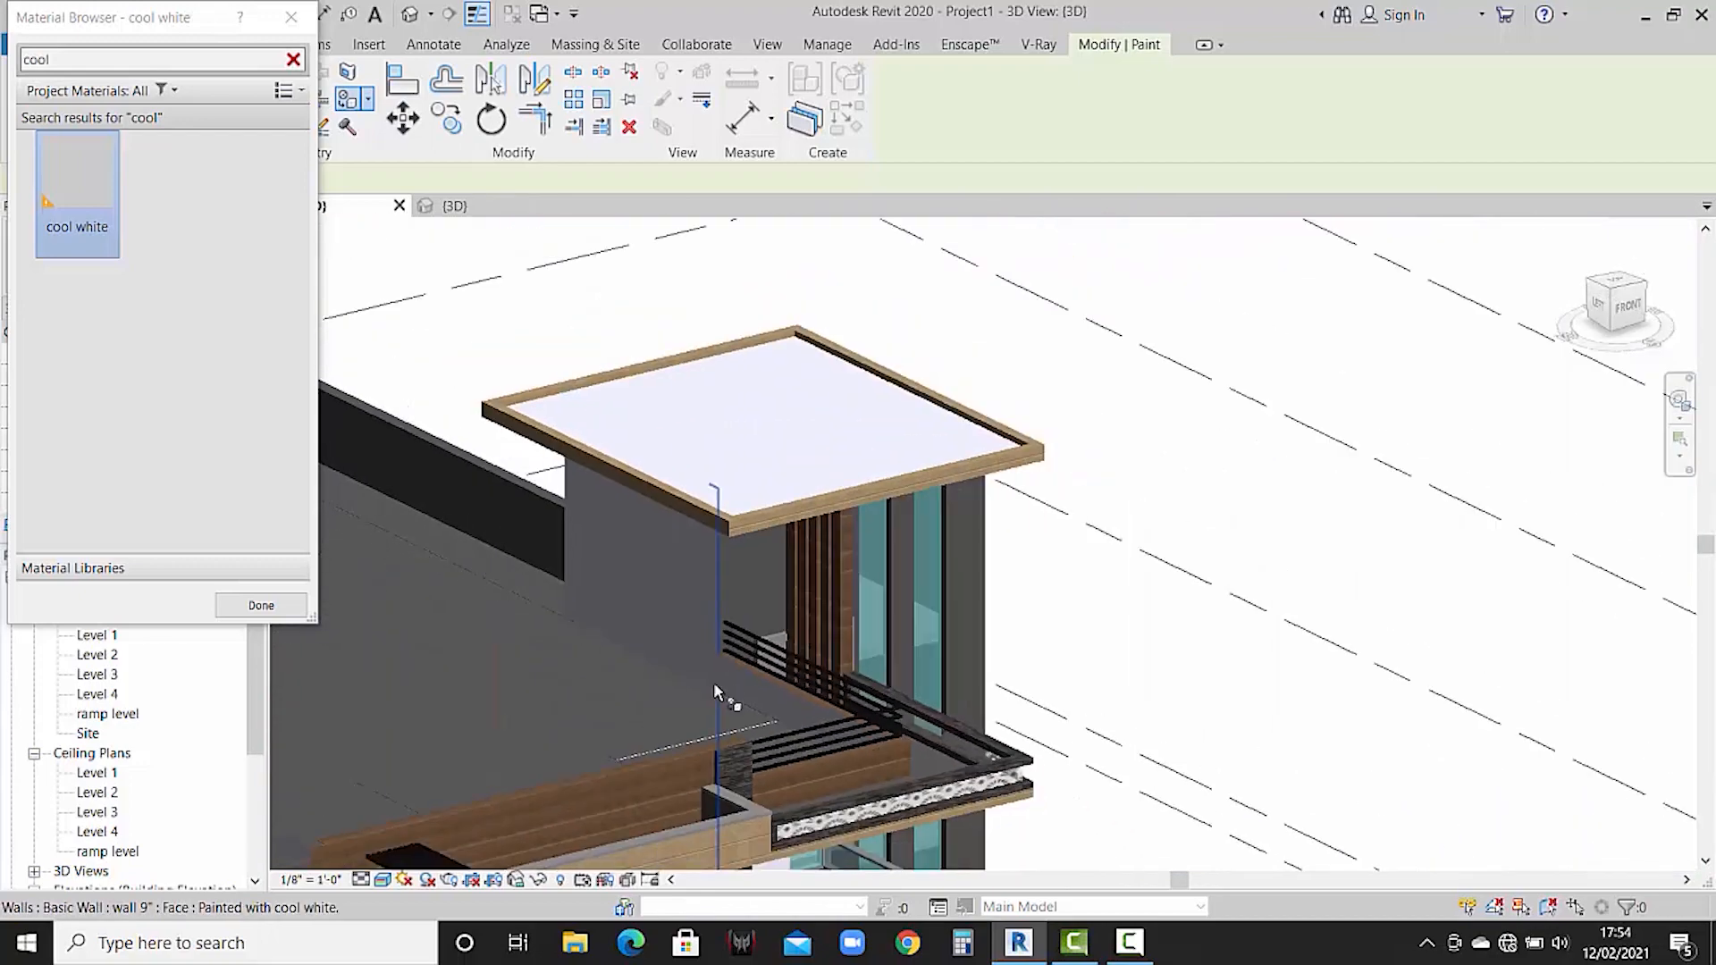
scroll(714, 684, "down", 2)
left_click(590, 576)
middle_click_drag(336, 521, 764, 610)
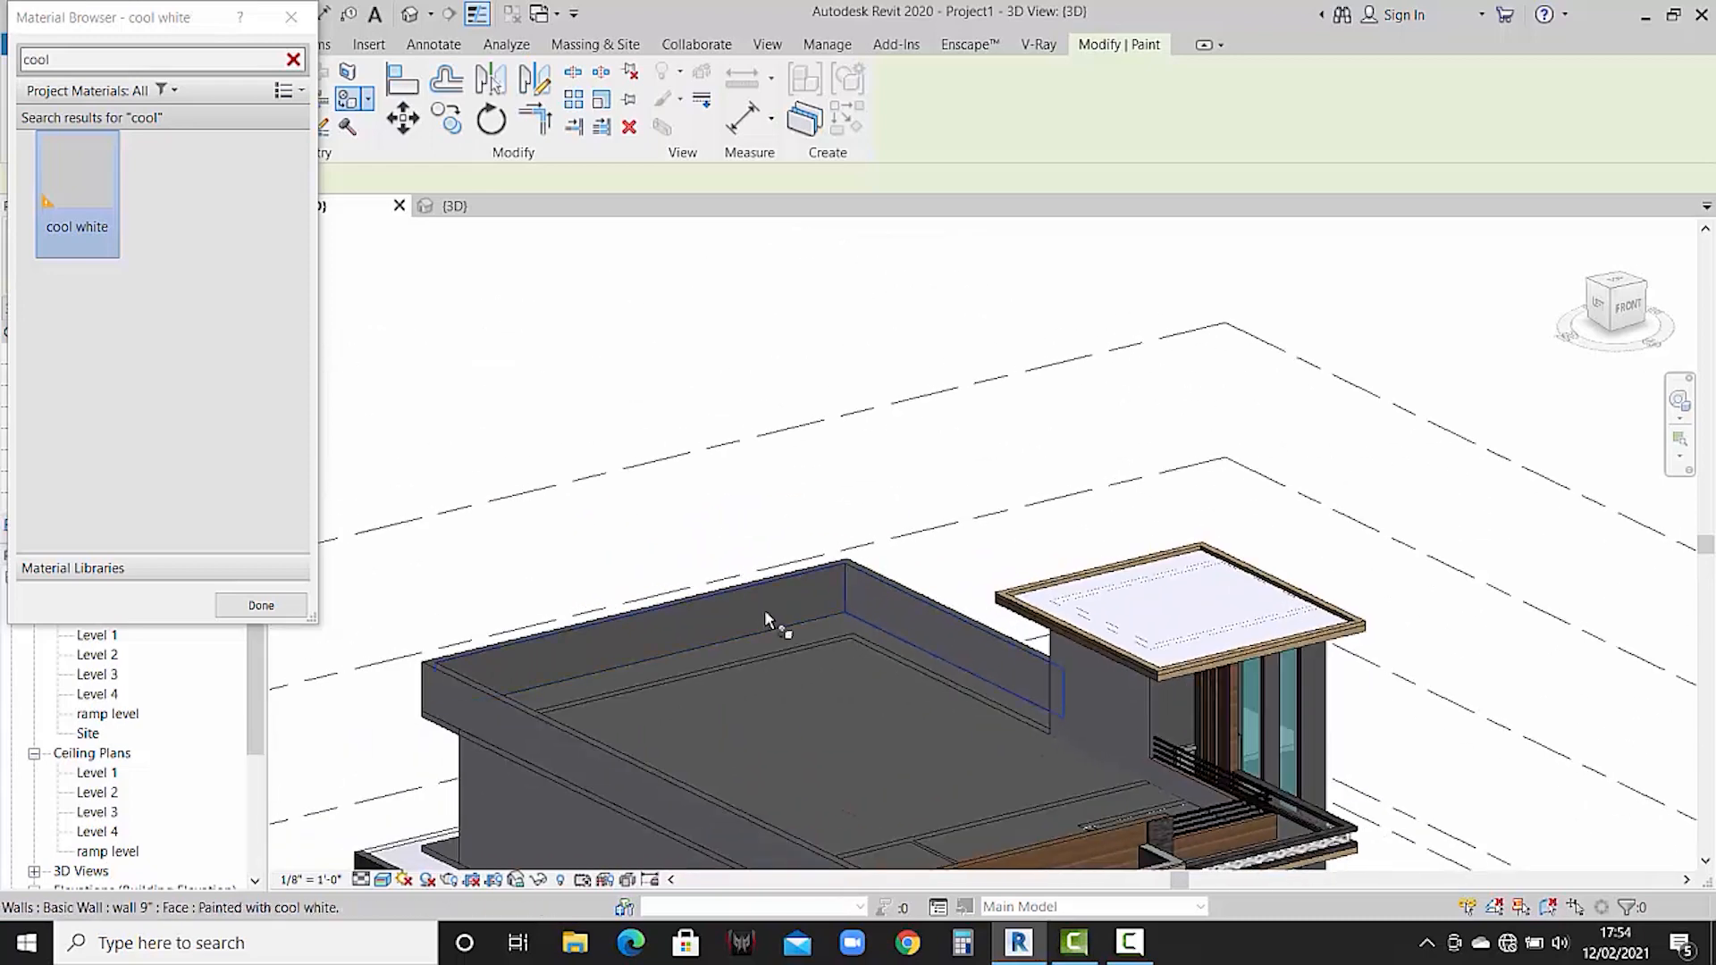
left_click(722, 615)
scroll(736, 640, "down", 4)
mouse_move(766, 739)
middle_mouse_down("shift")
mouse_move(677, 721)
mouse_move(715, 662)
middle_mouse_up("shift")
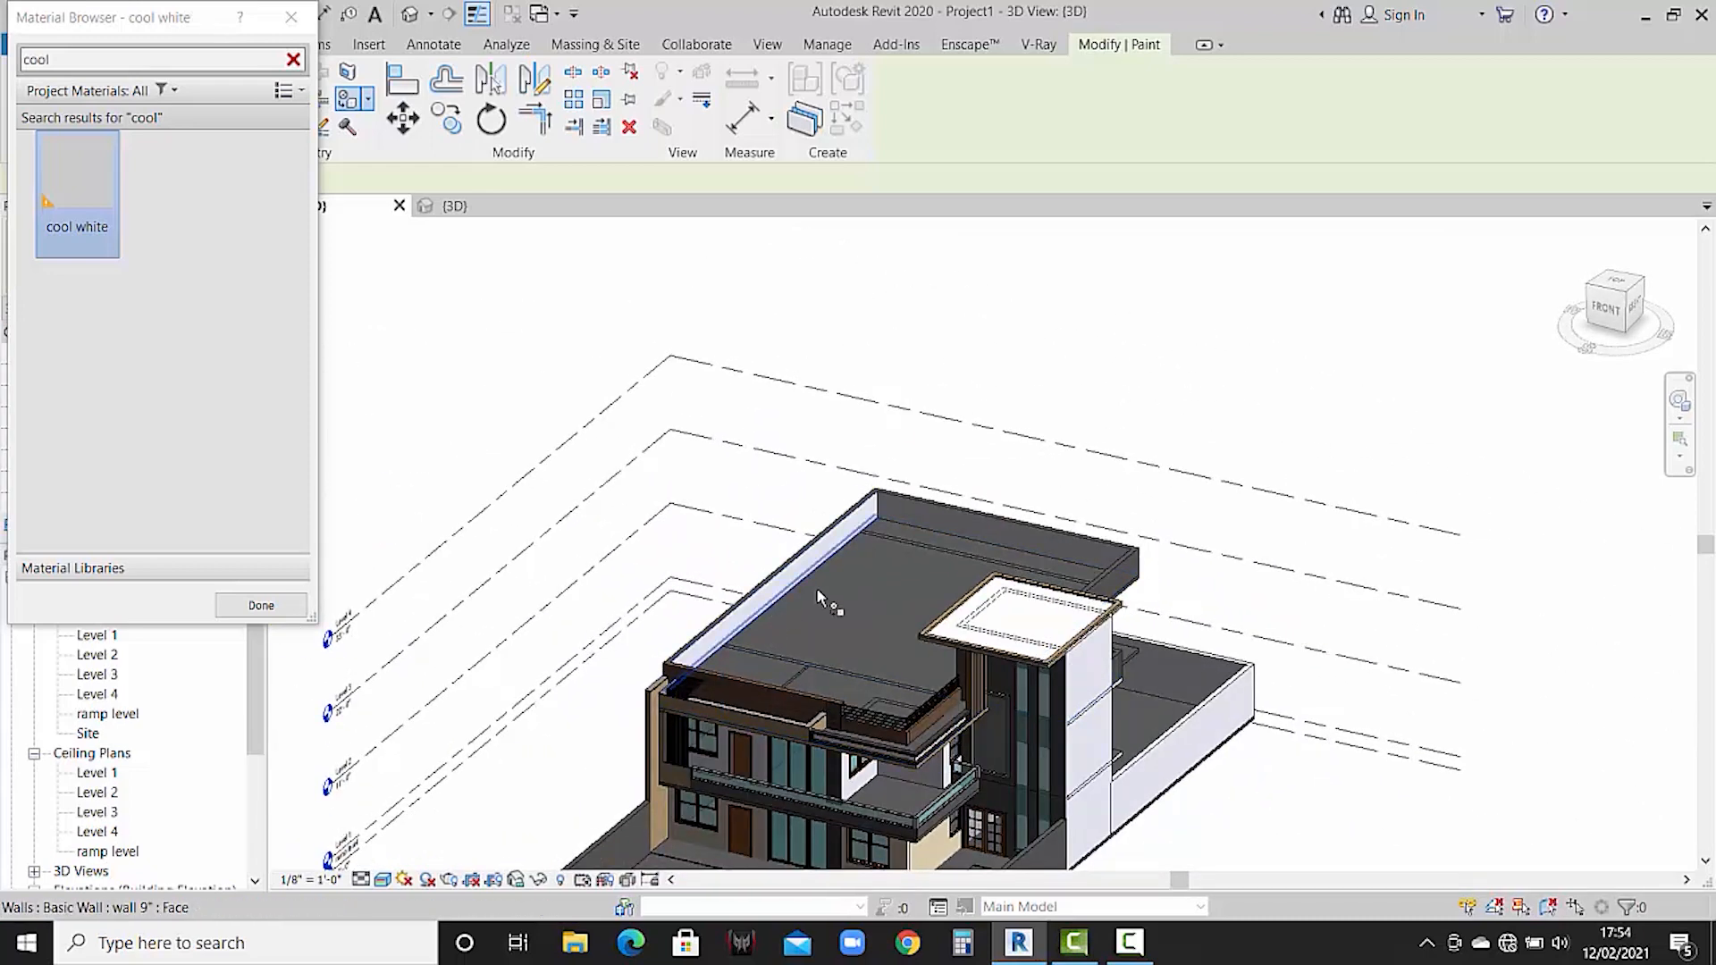
- Paint the low parapet face behind the black horizontal railing beside the tower with cool white and end the Paint command
scroll(820, 599, "down", 3)
middle_click_drag(820, 599, 964, 650, "shift")
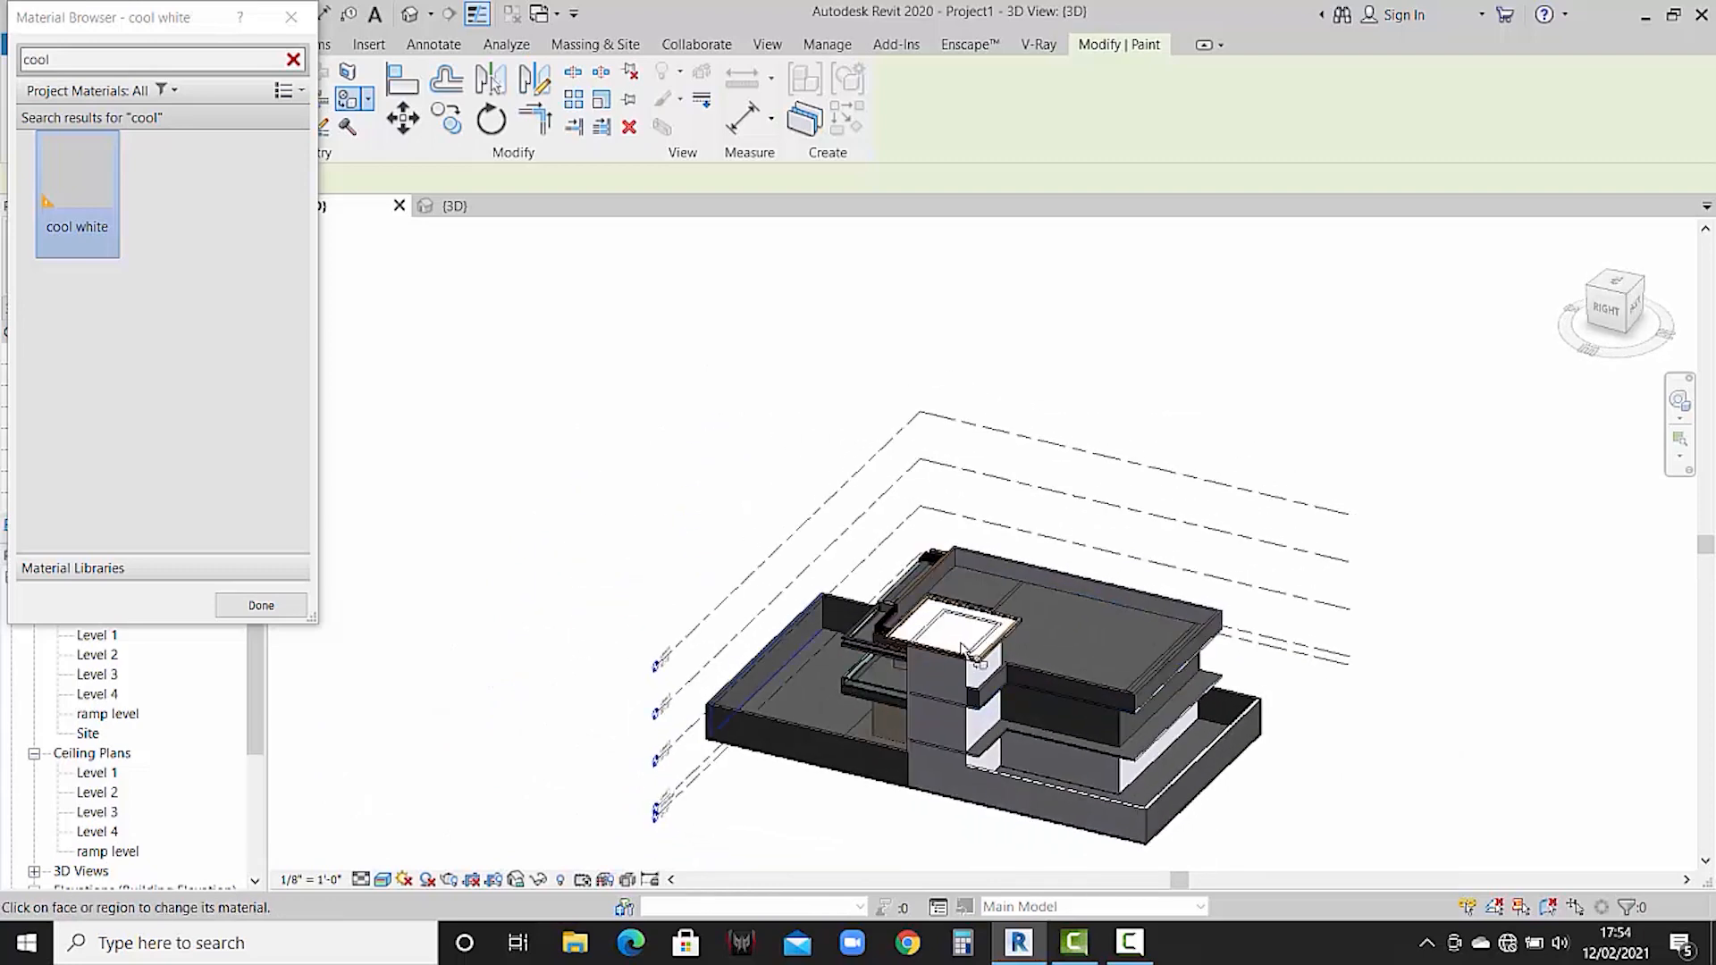
scroll(961, 649, "up", 5)
left_click(940, 588)
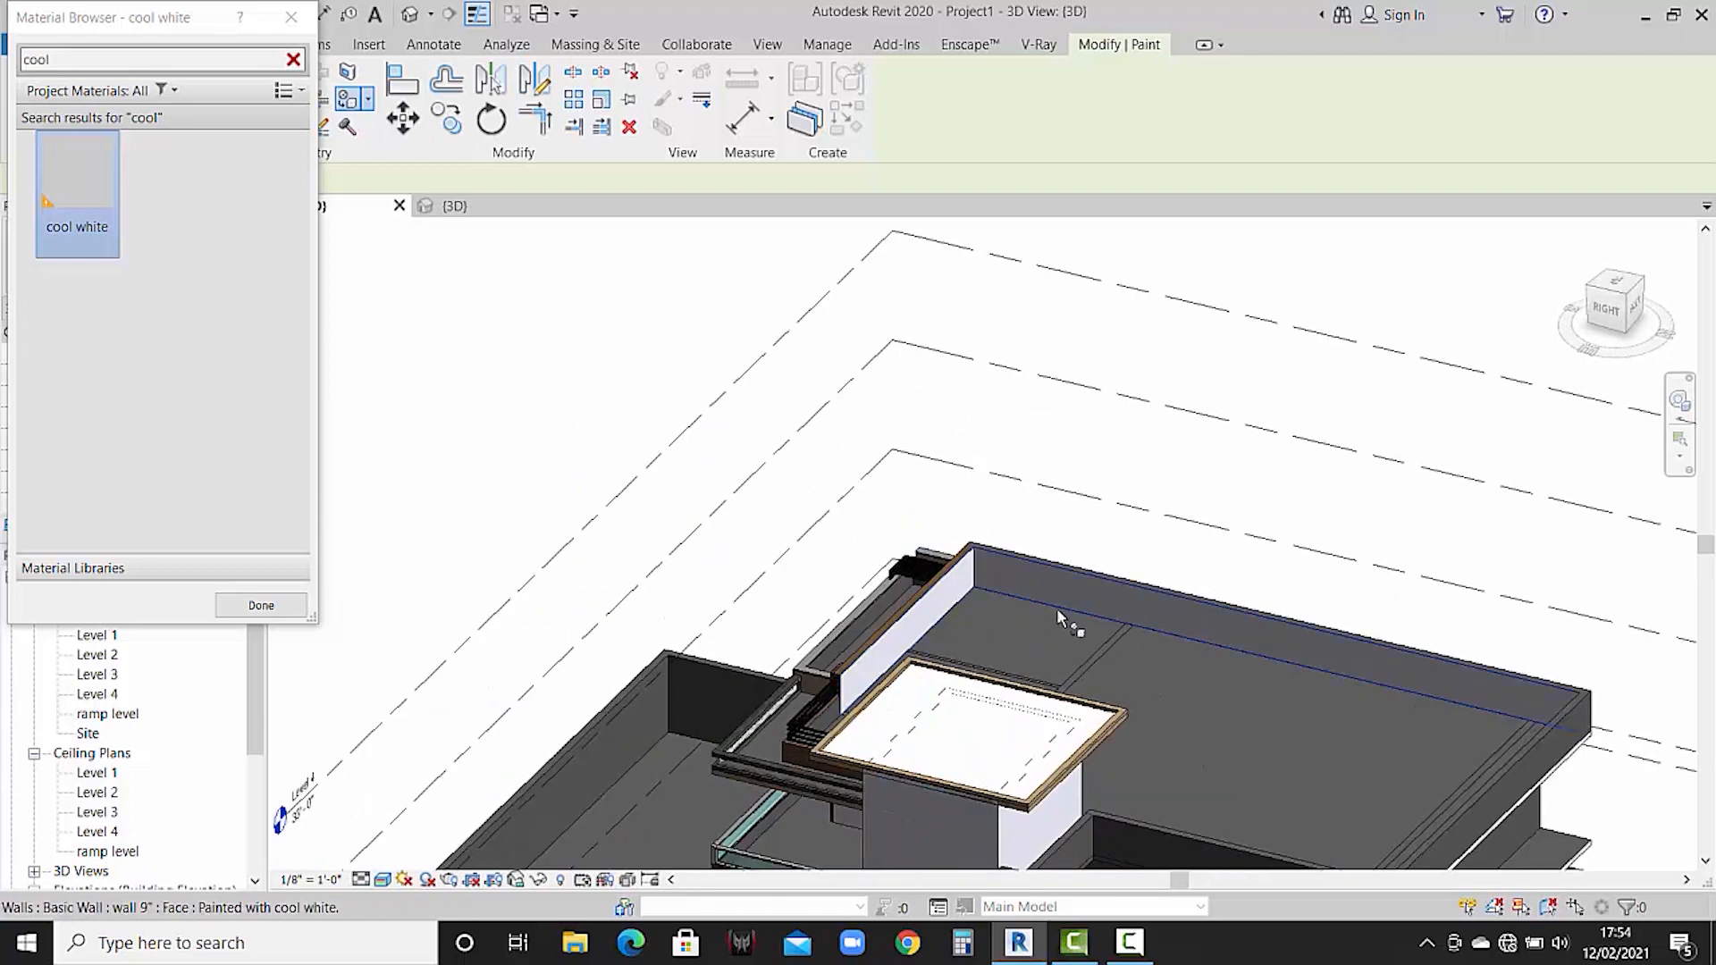
scroll(1038, 685, "up", 8)
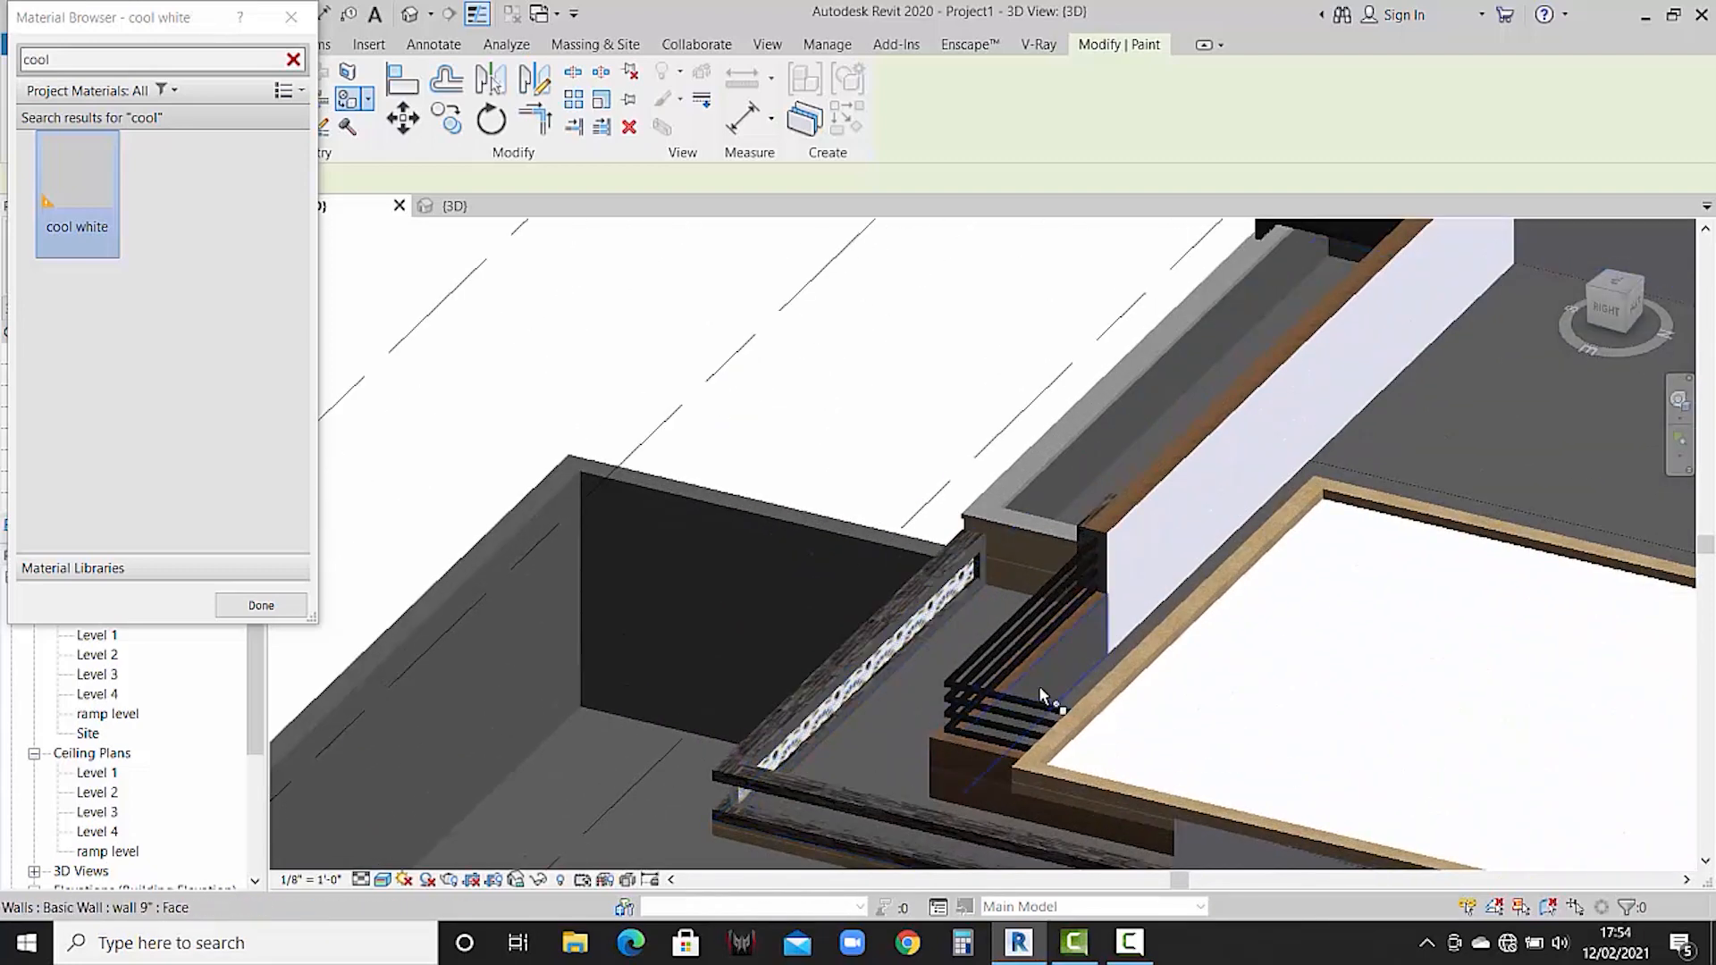
scroll(1178, 646, "down", 5)
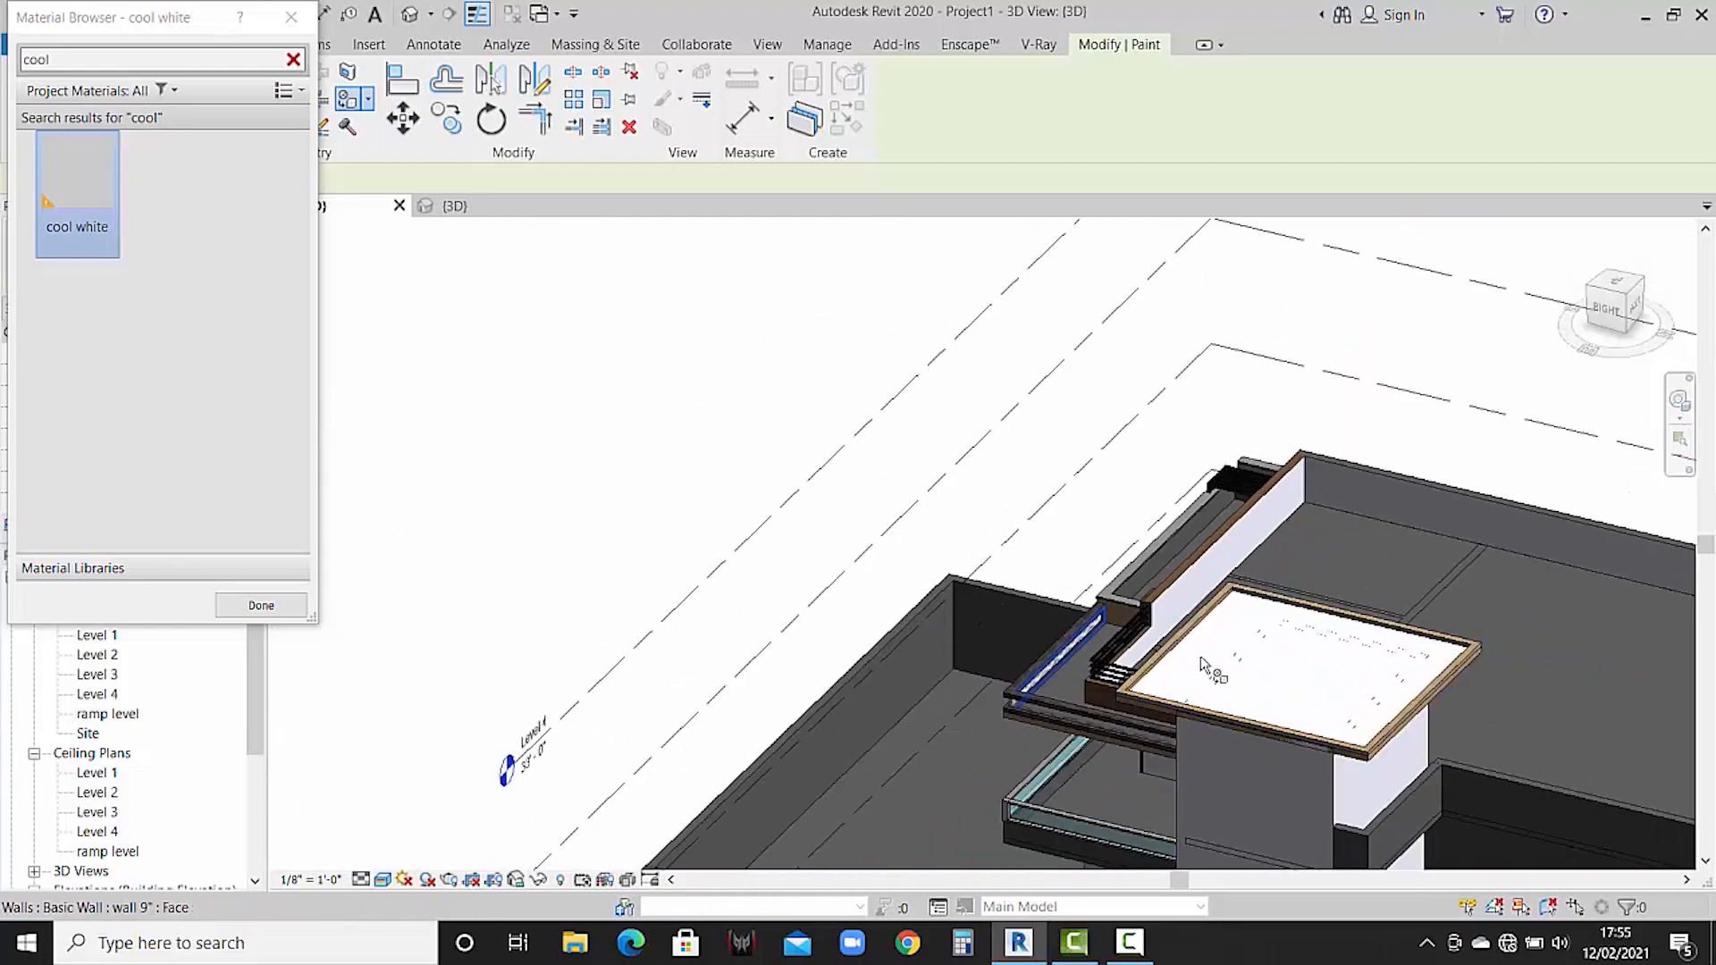
scroll(1065, 672, "up", 3)
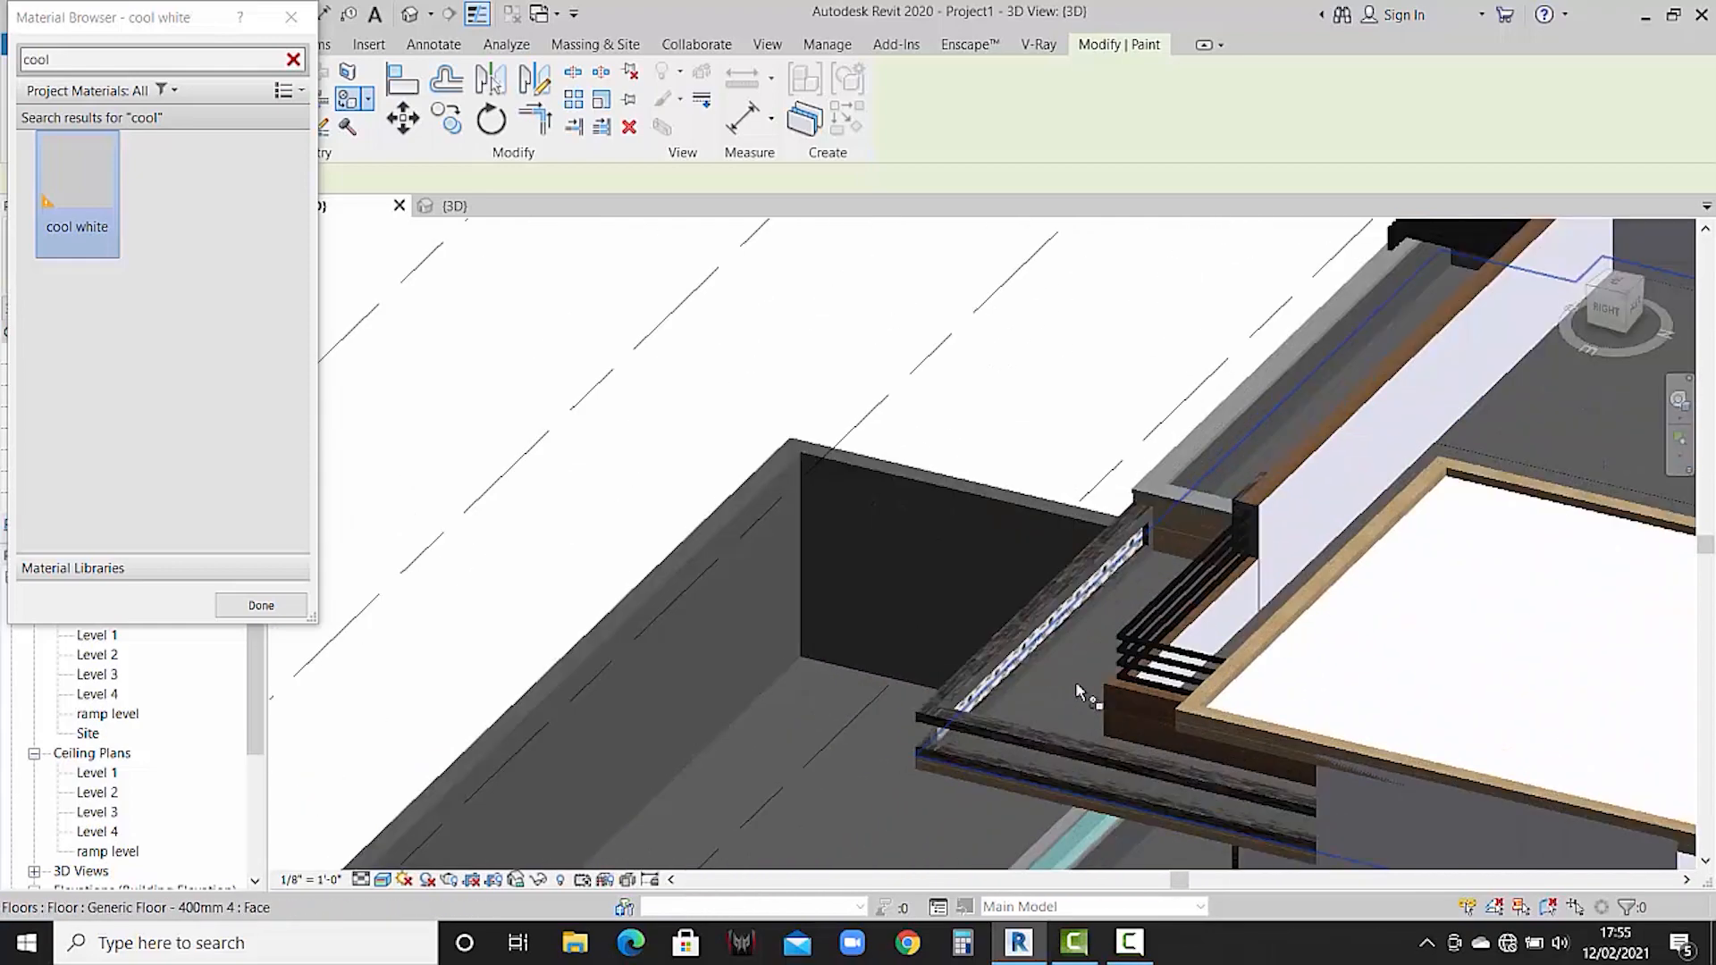
left_click(1365, 323)
mouse_move(1425, 304)
middle_mouse_down()
mouse_move(1380, 432)
mouse_move(1578, 357)
middle_mouse_up()
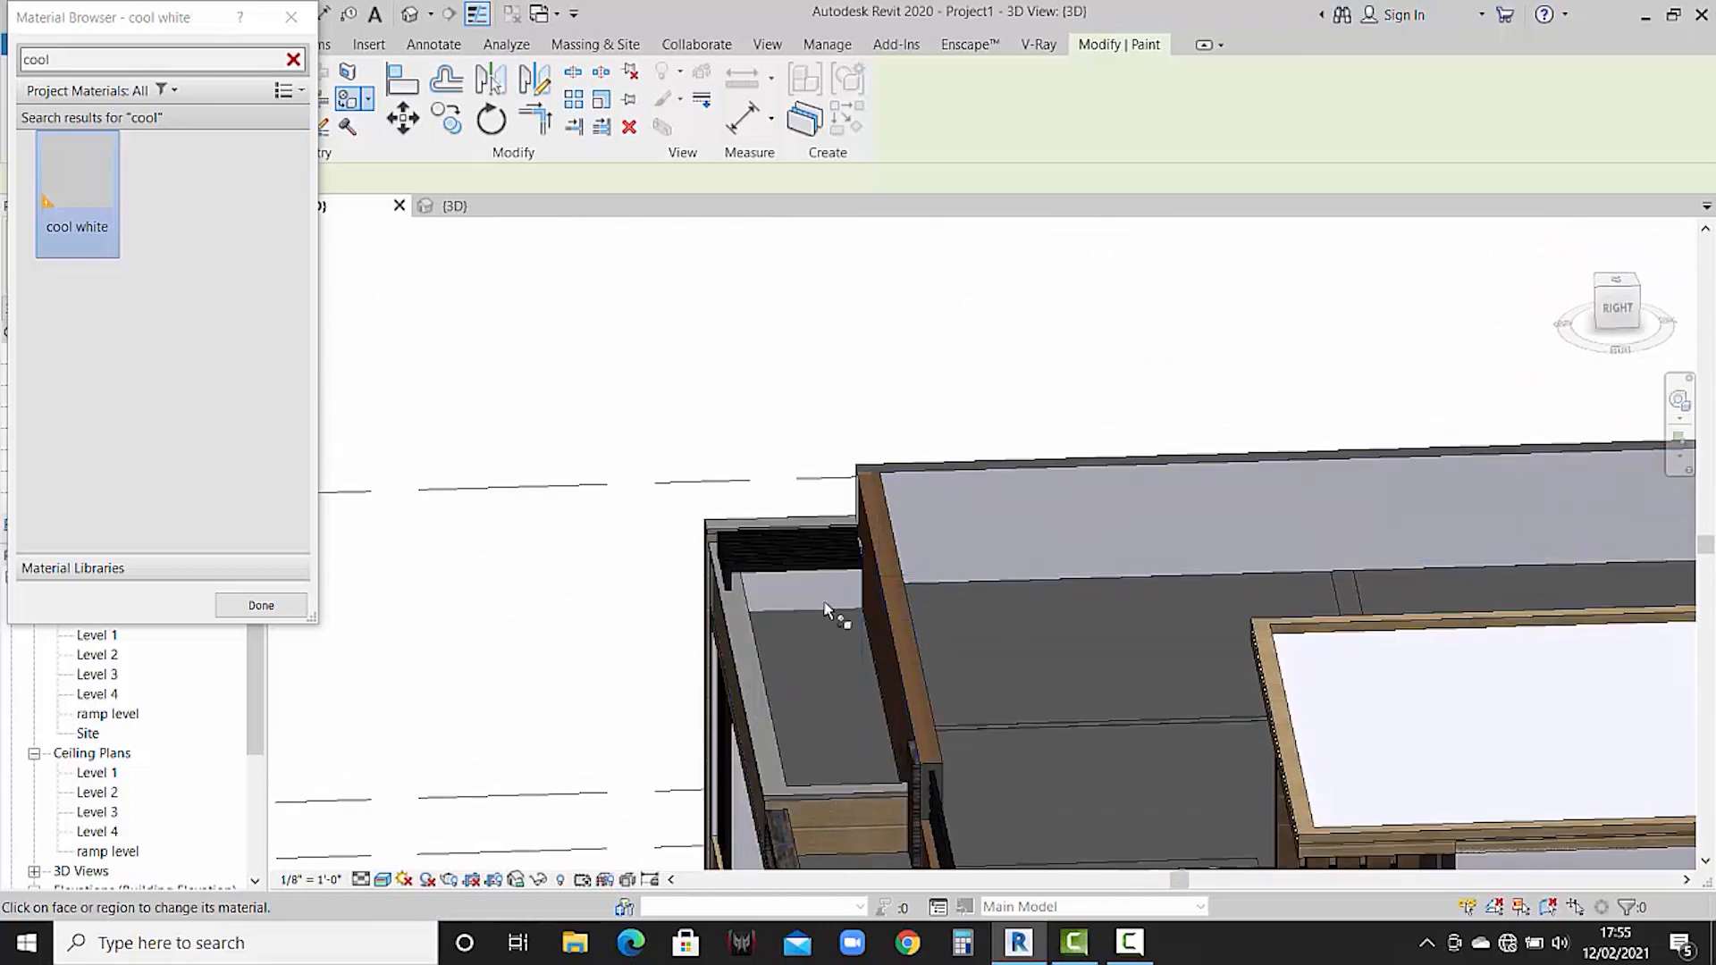
scroll(994, 513, "down", 1)
key("Escape")
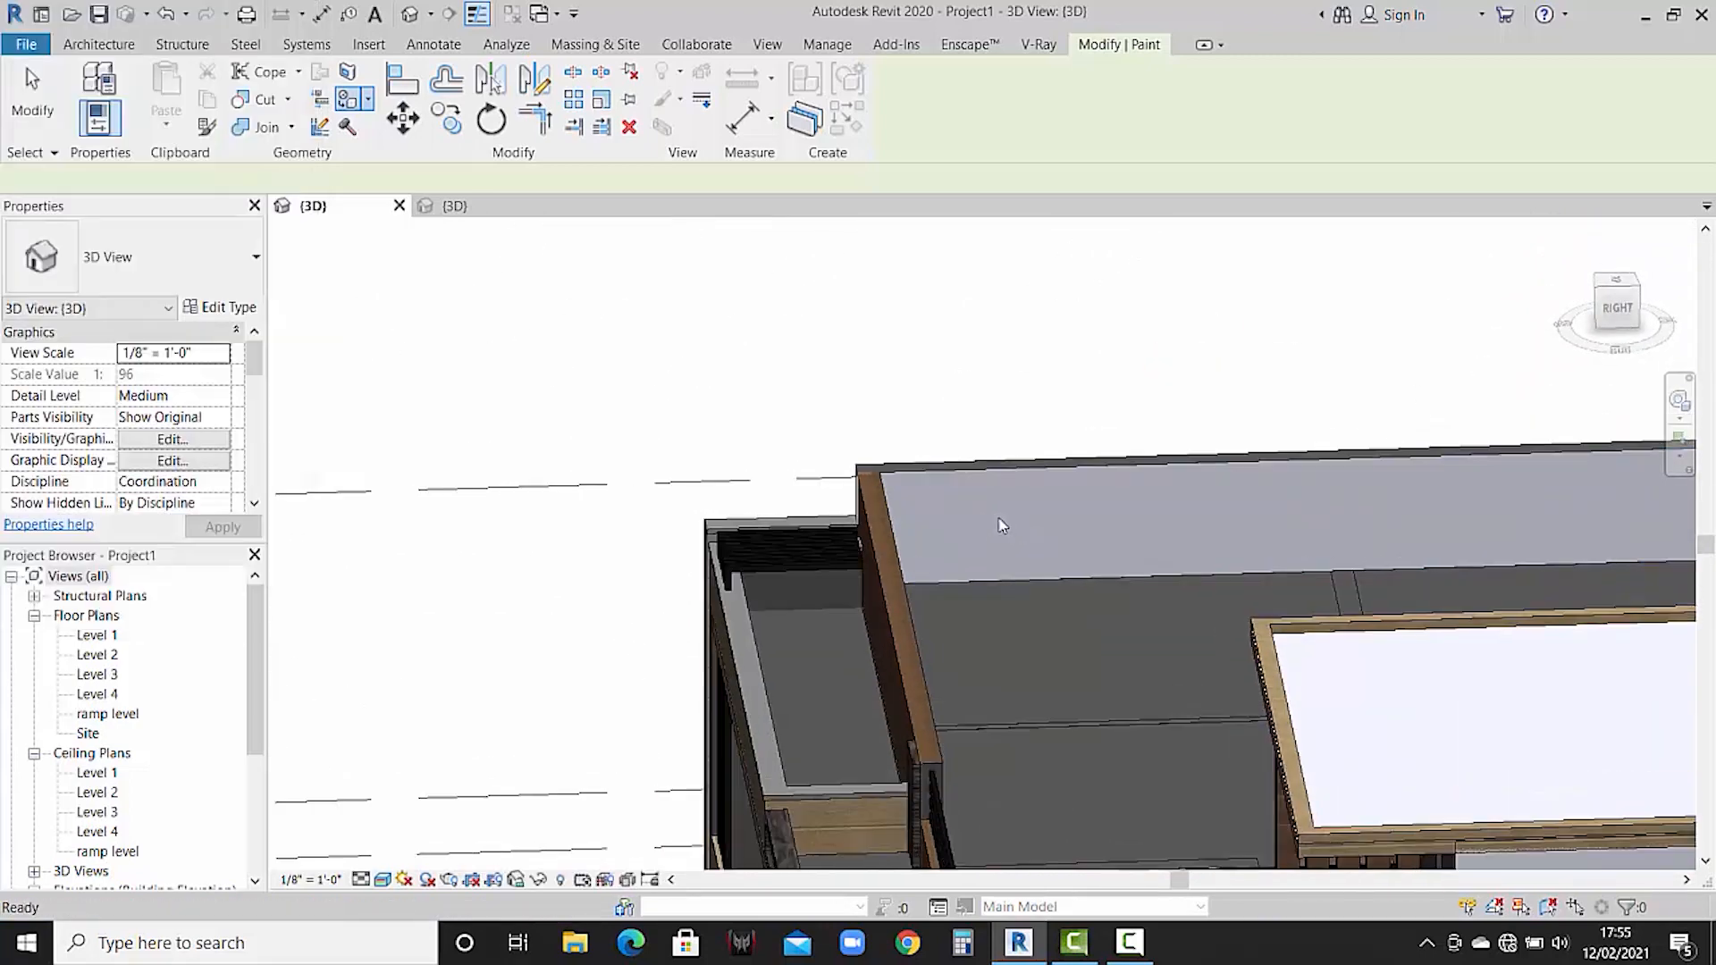
- Paint the wall face behind the black vertical louvers at the upper balcony's end with Default New Material(6) and finish painting
scroll(885, 640, "down", 2)
middle_click_drag(885, 641, 1043, 531, "shift")
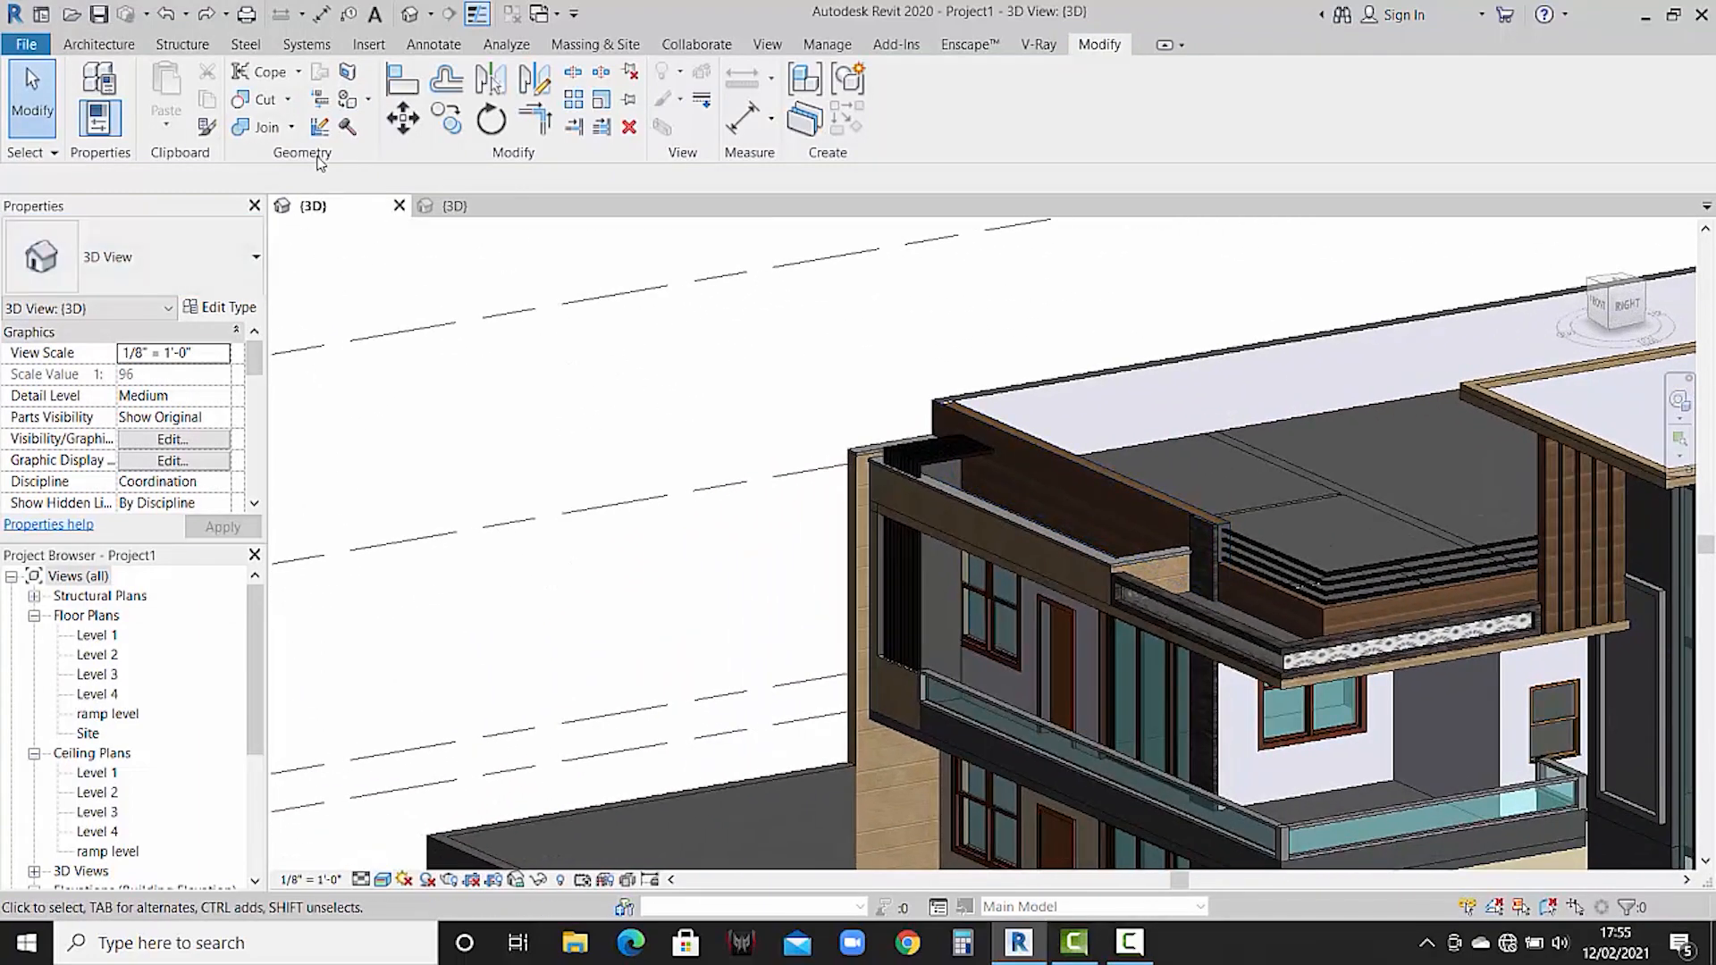
left_click(366, 101)
left_click(383, 127)
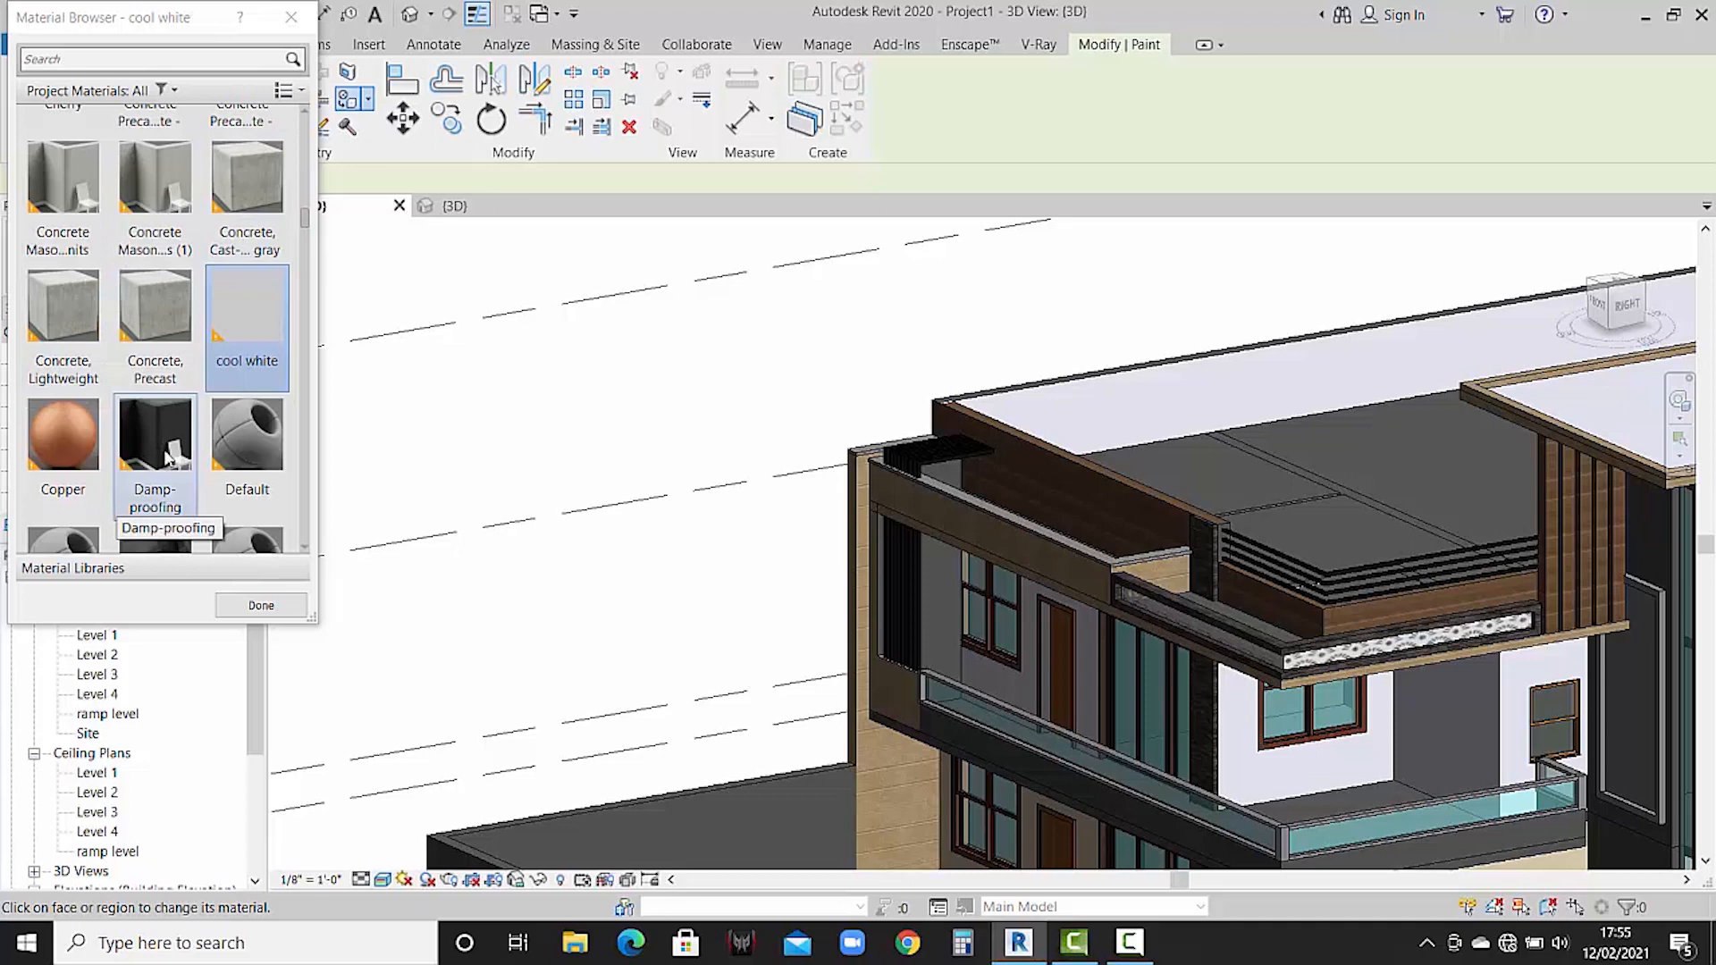
scroll(167, 457, "down", 10)
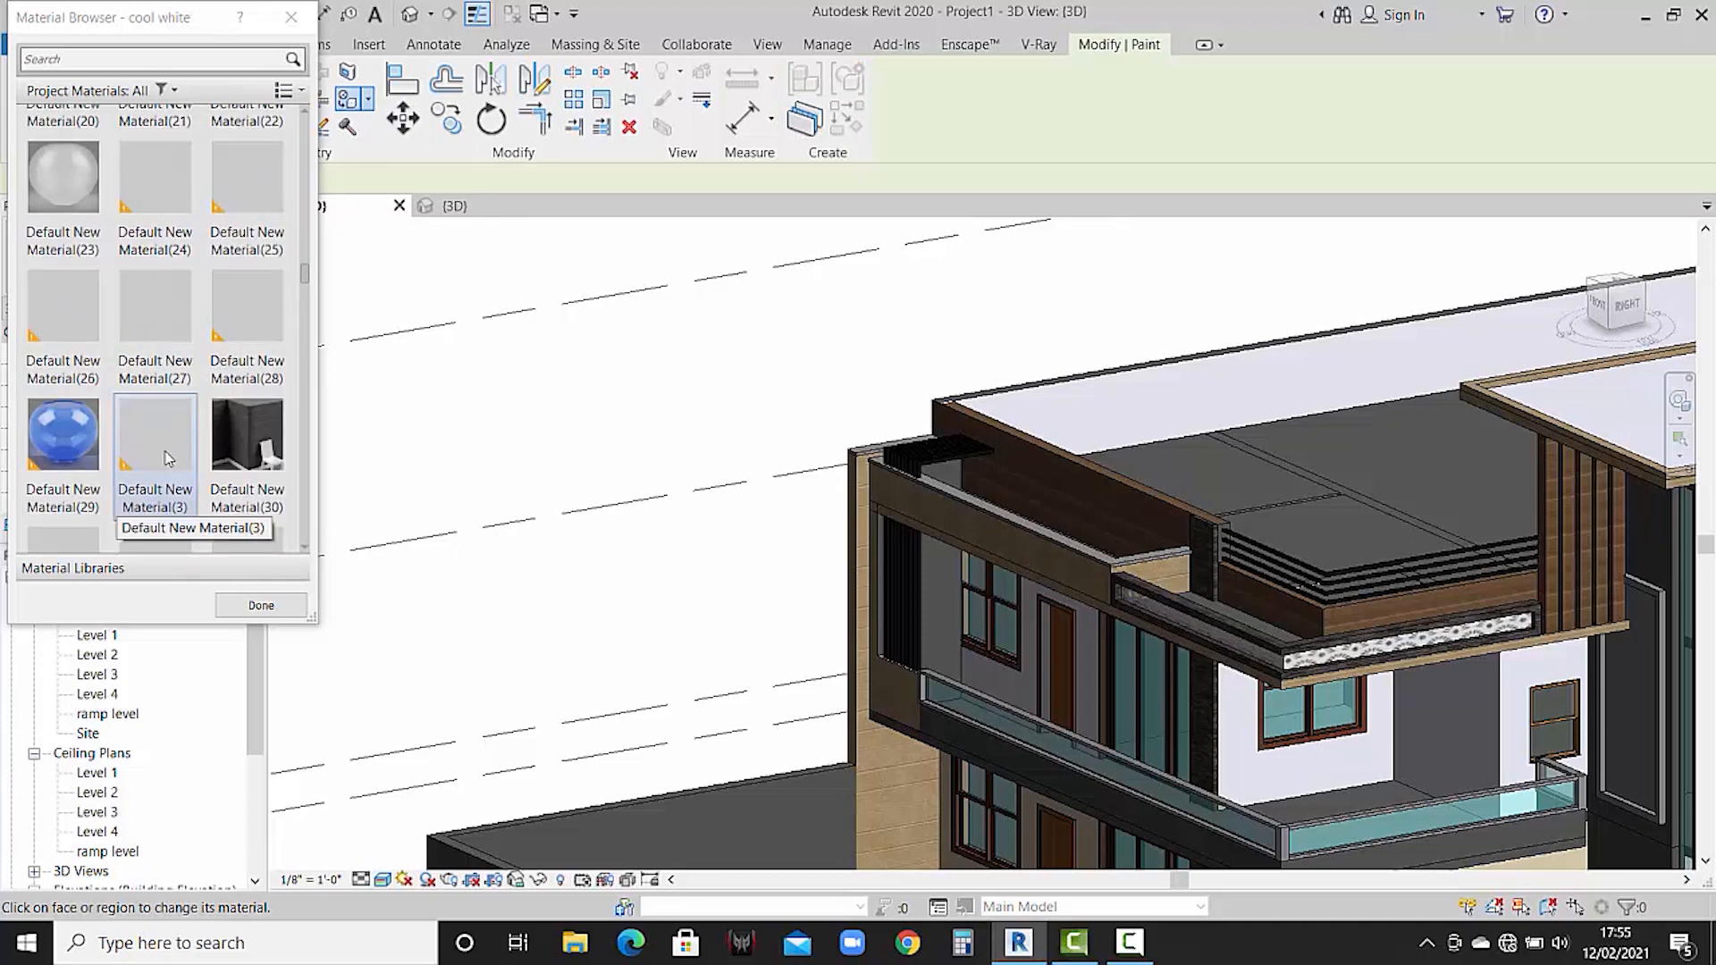
scroll(166, 457, "down", 3)
left_click(63, 322)
left_click(897, 620)
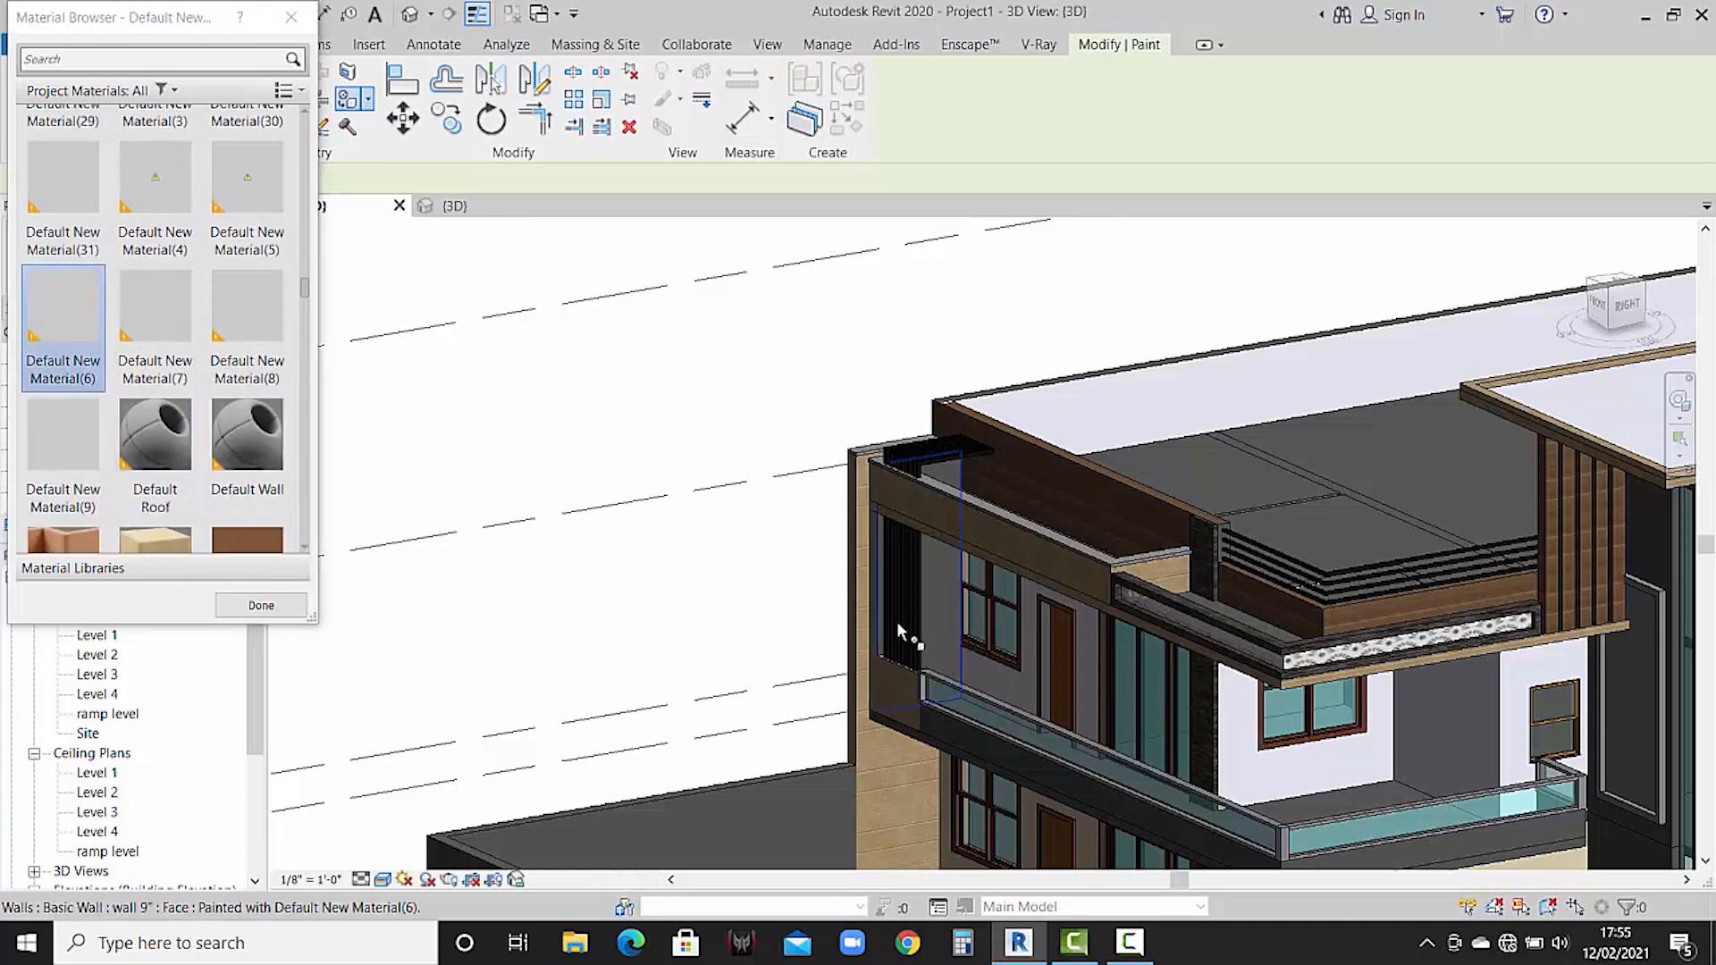
scroll(1000, 590, "down", 1)
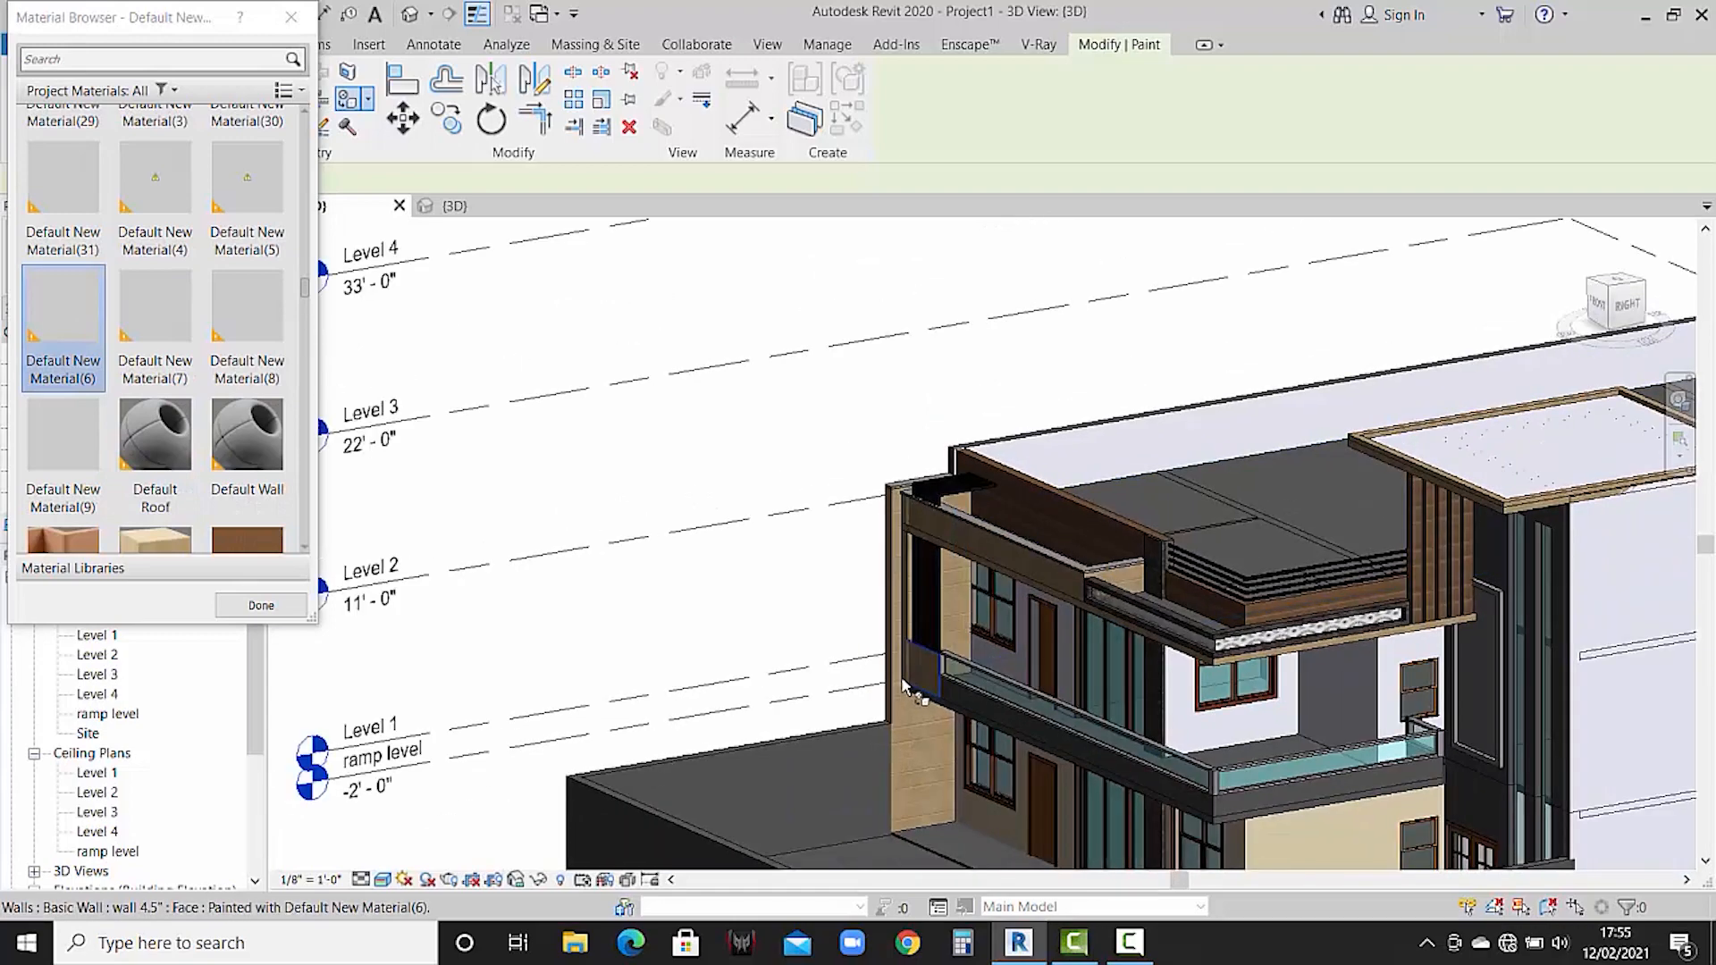
scroll(1037, 630, "up", 3)
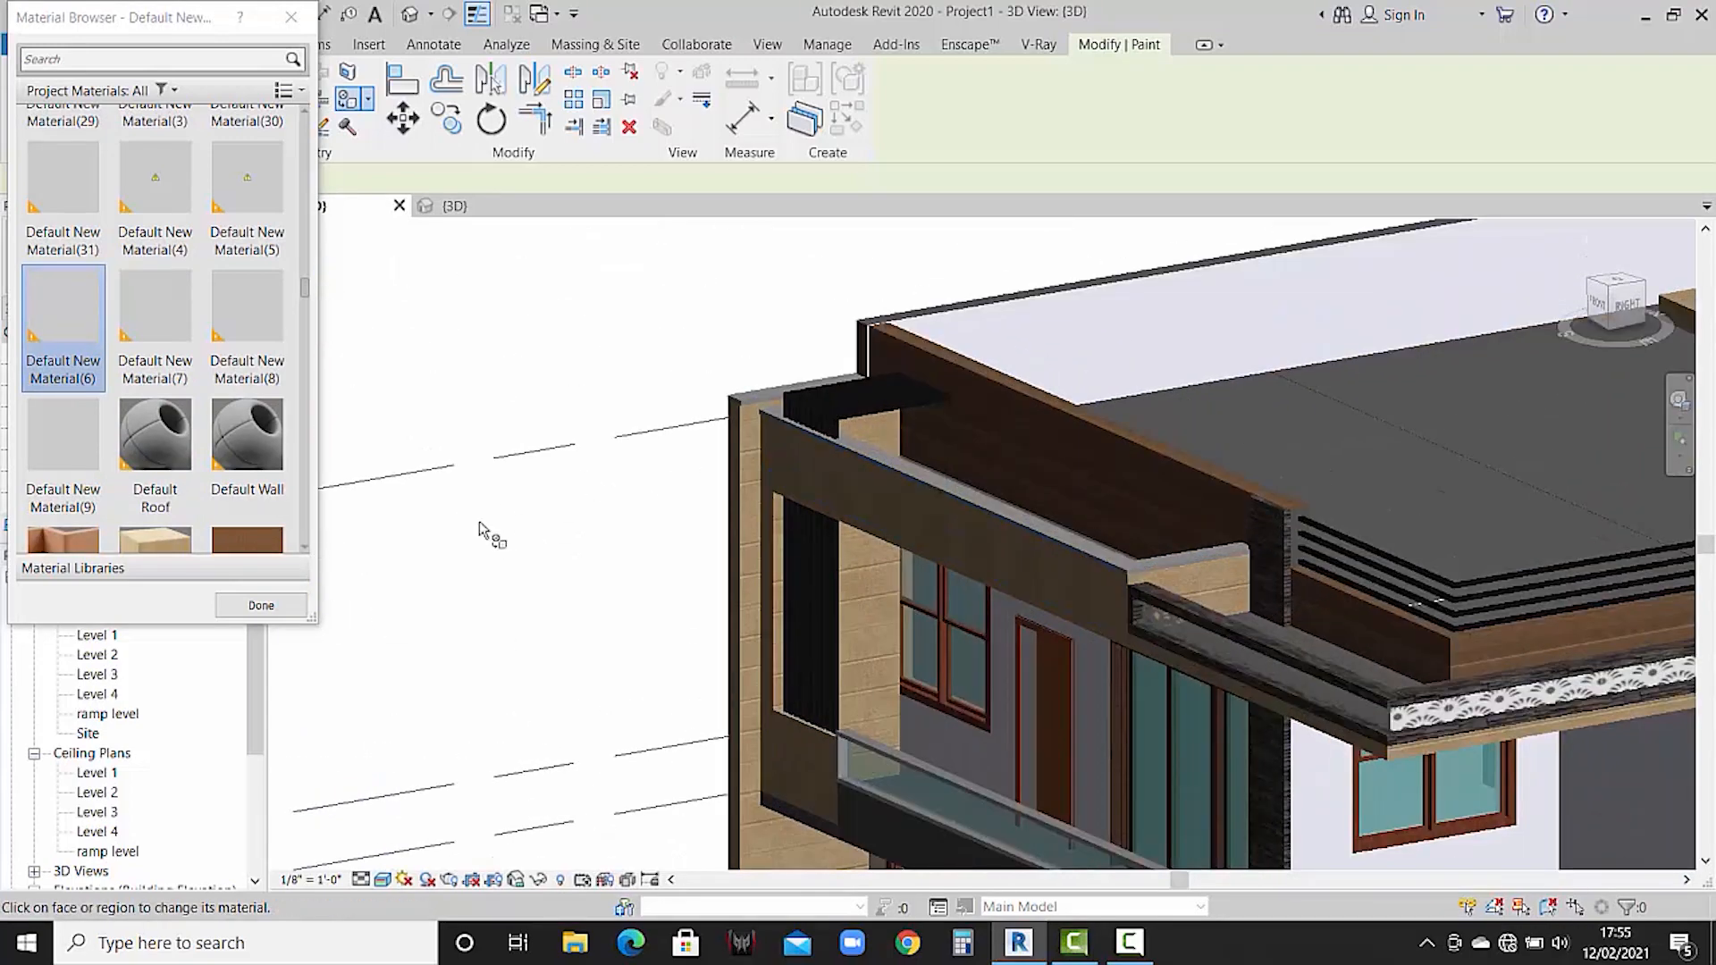
left_click(279, 608)
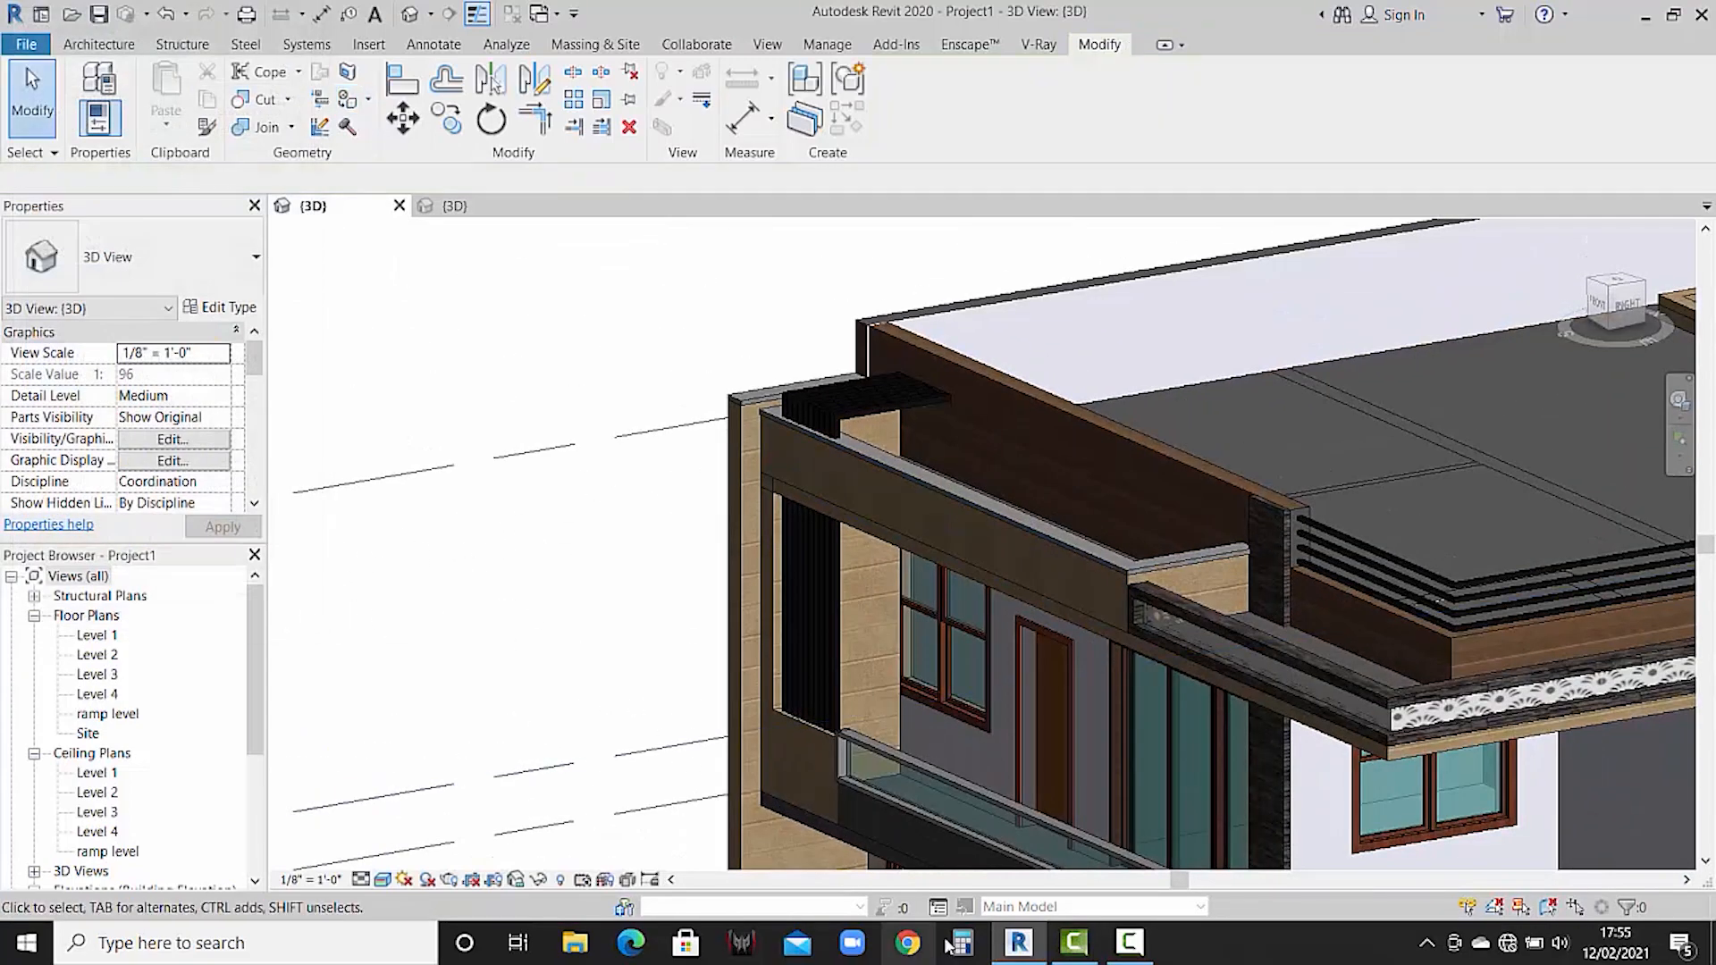
- Check the front parapet coping in the reference project and open the matching in-place coping in Project1 for editing
left_click(456, 206)
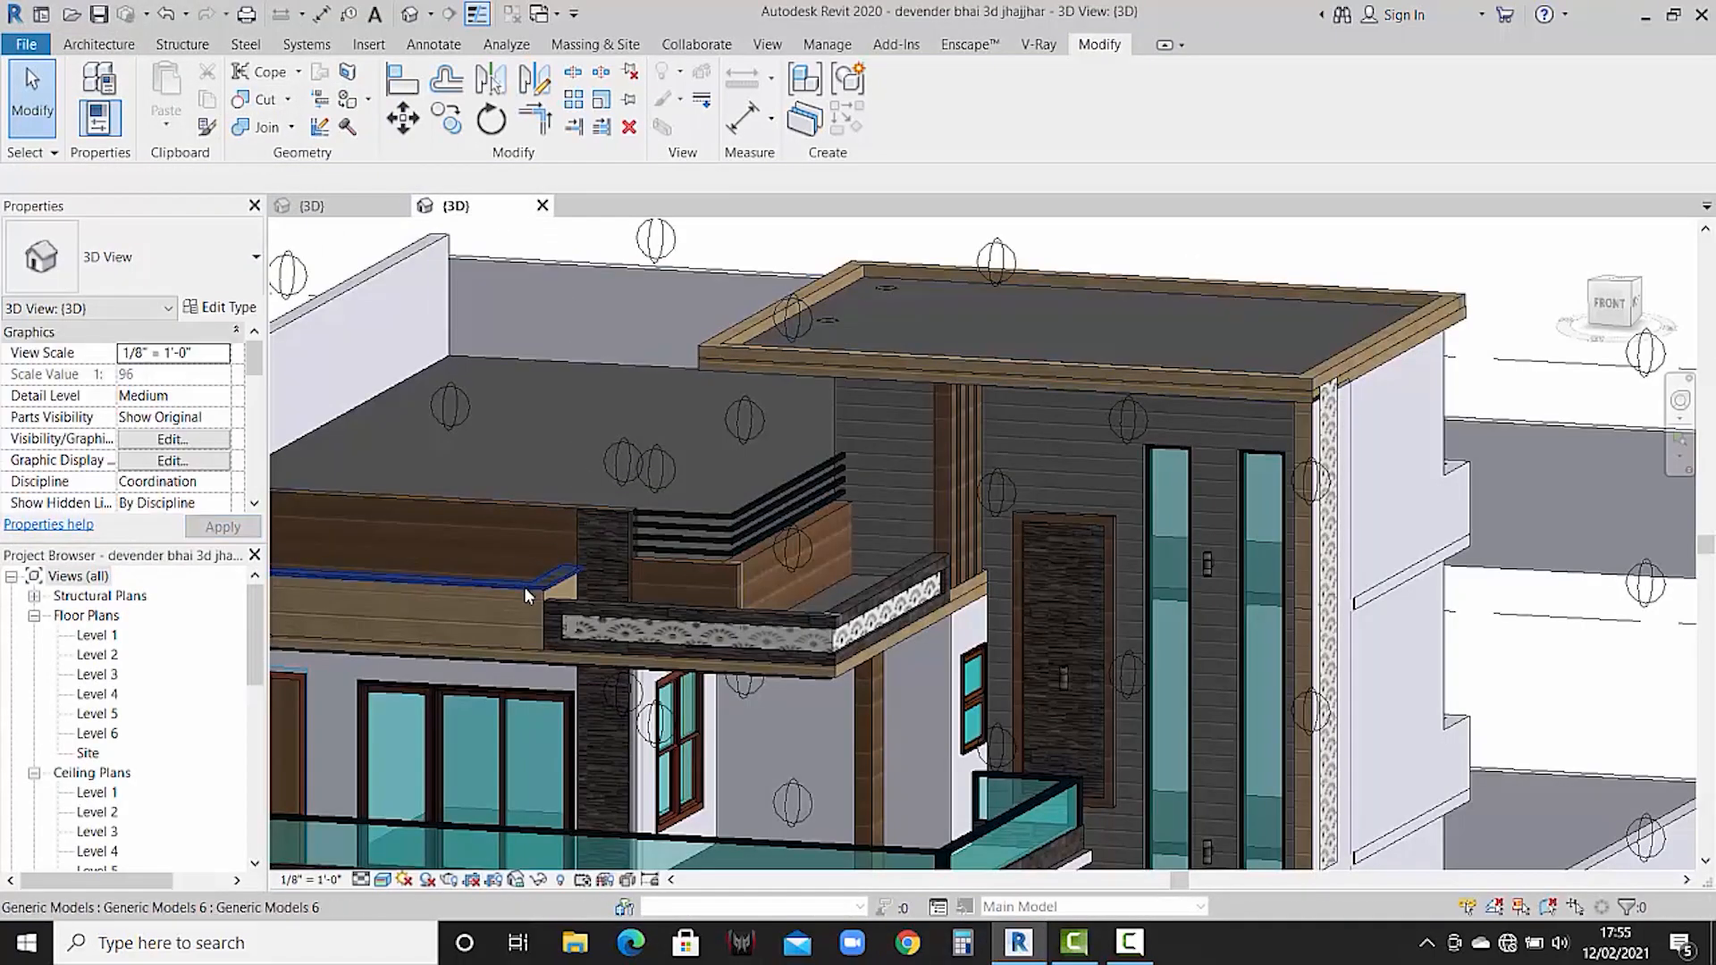
left_click(352, 212)
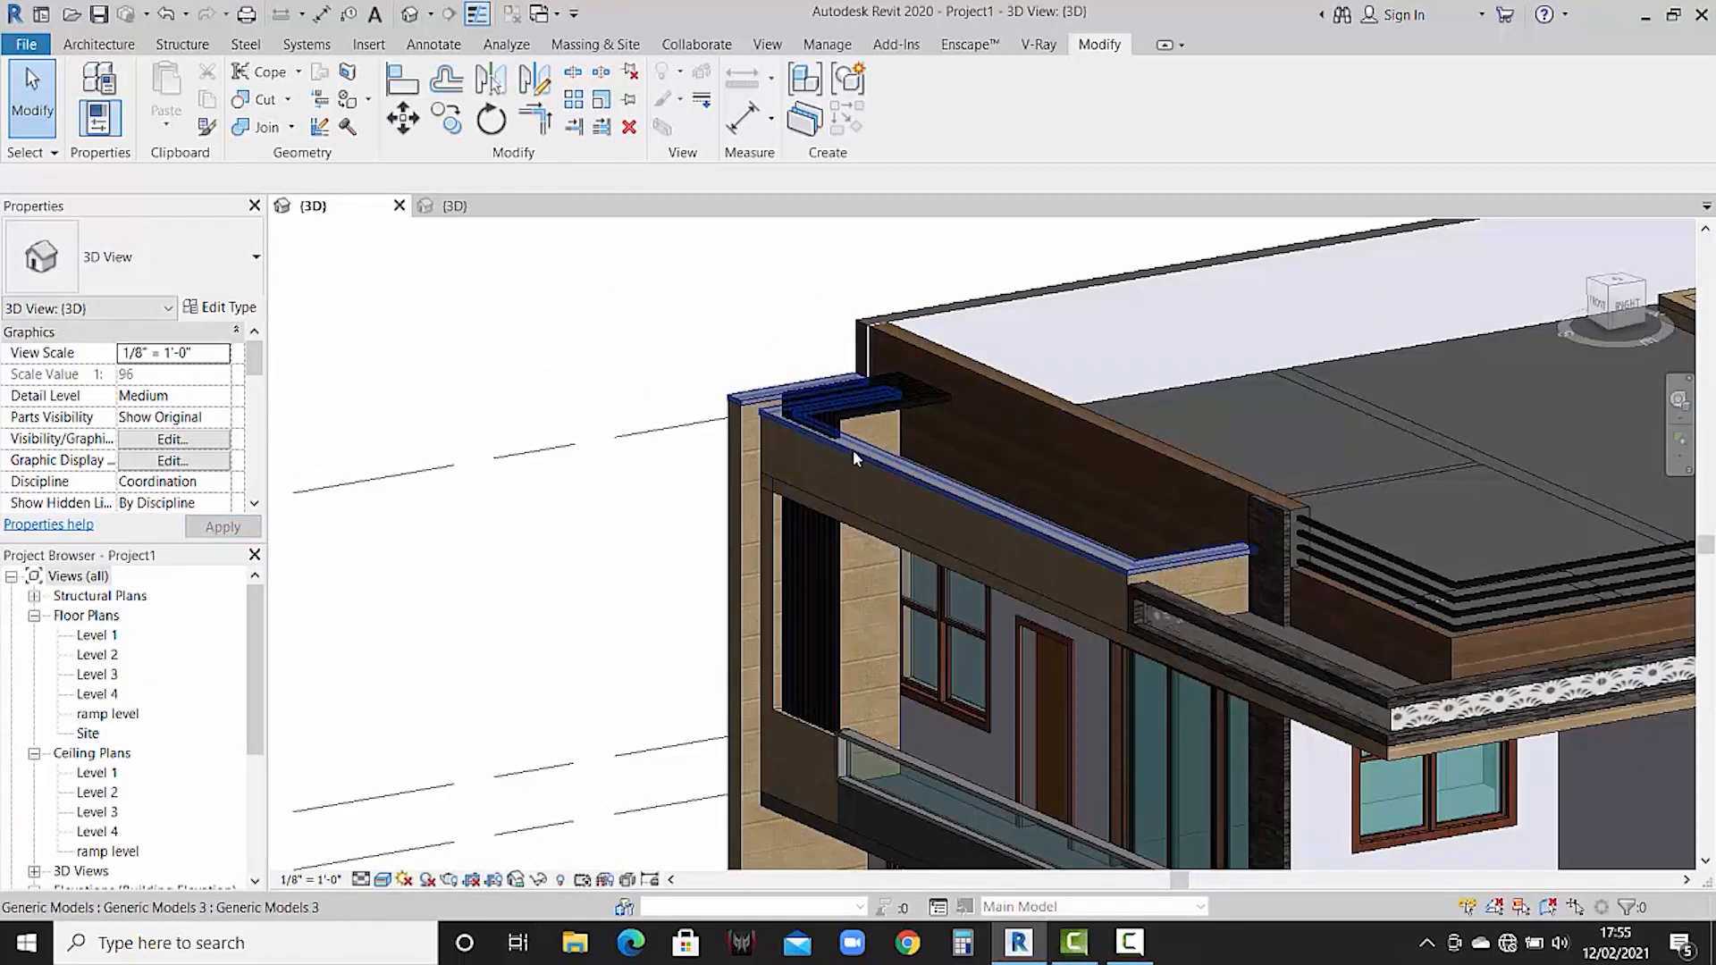
left_click(853, 448)
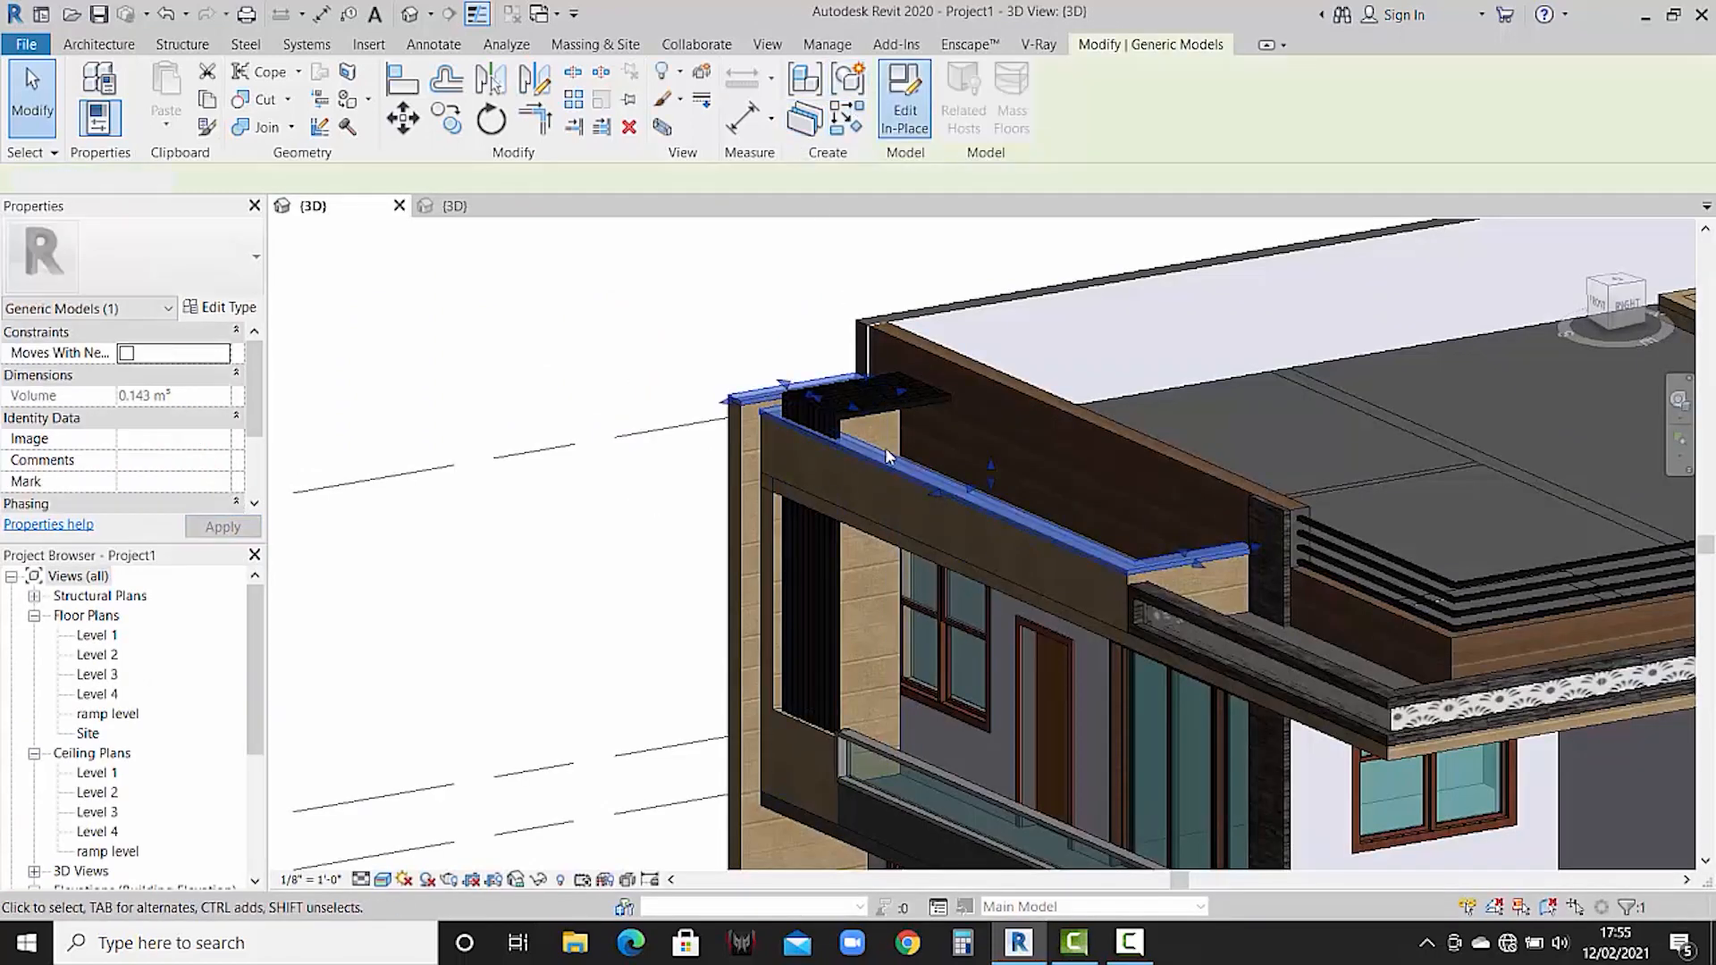
left_click(892, 466)
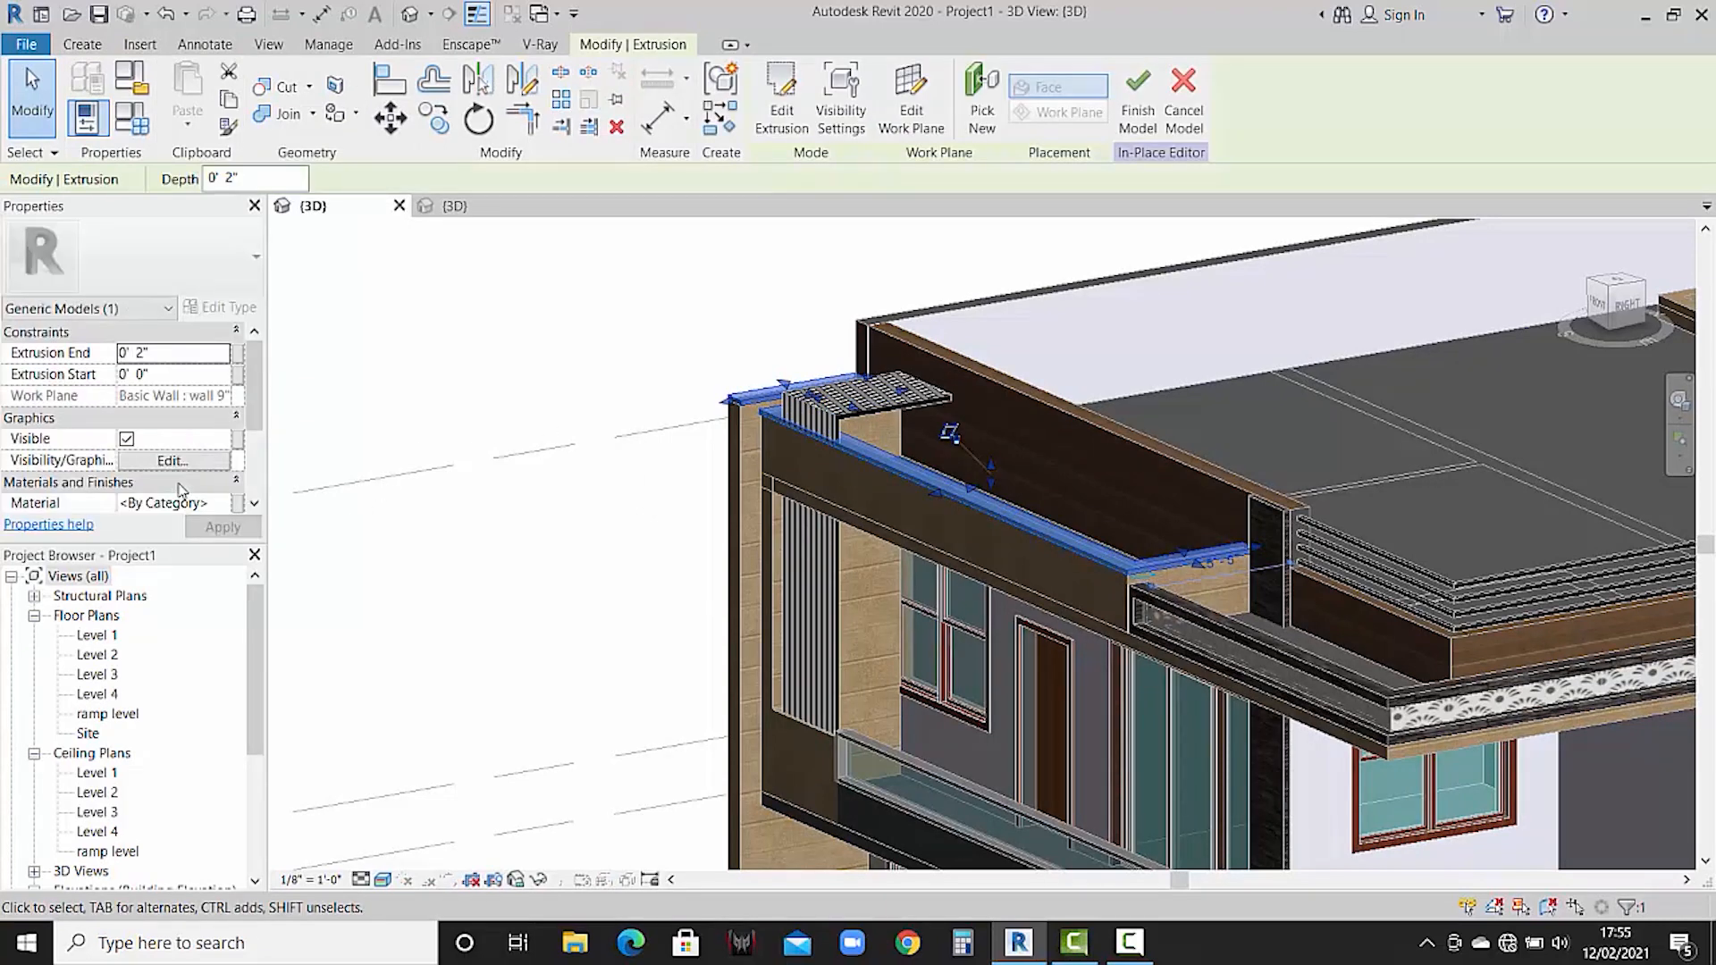
- Assign the stone cladding 1 material to the coping extrusion above the upper balcony and finish the in-place model
left_click(221, 497)
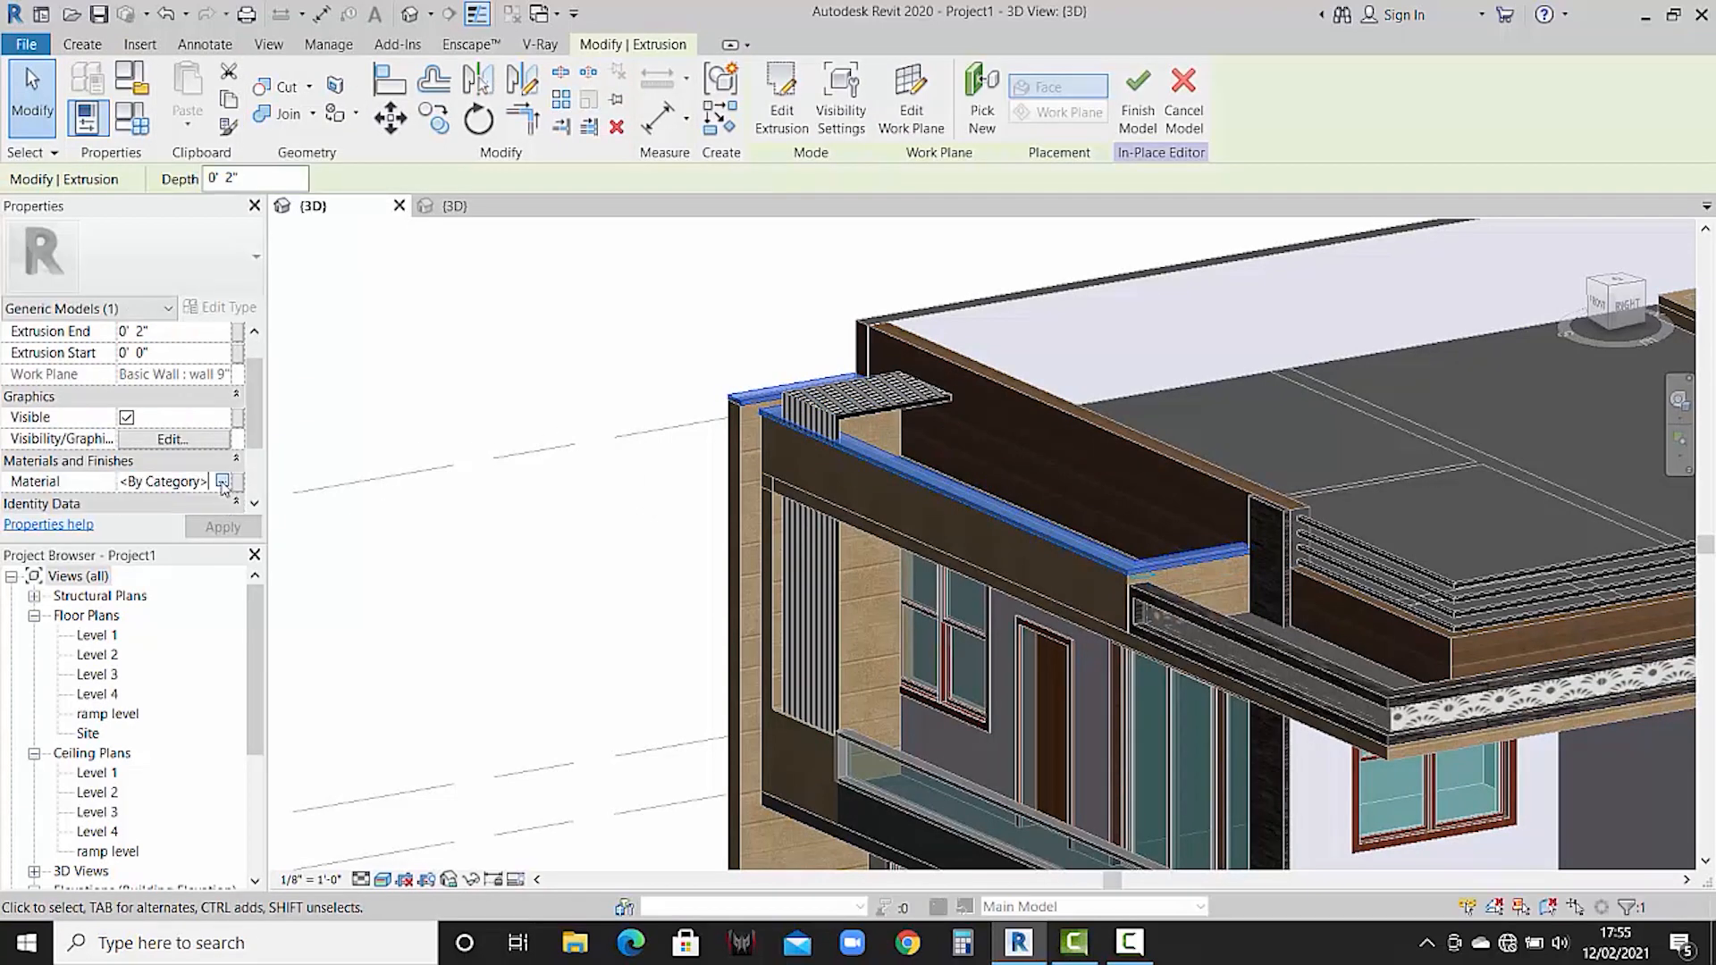
left_click(223, 481)
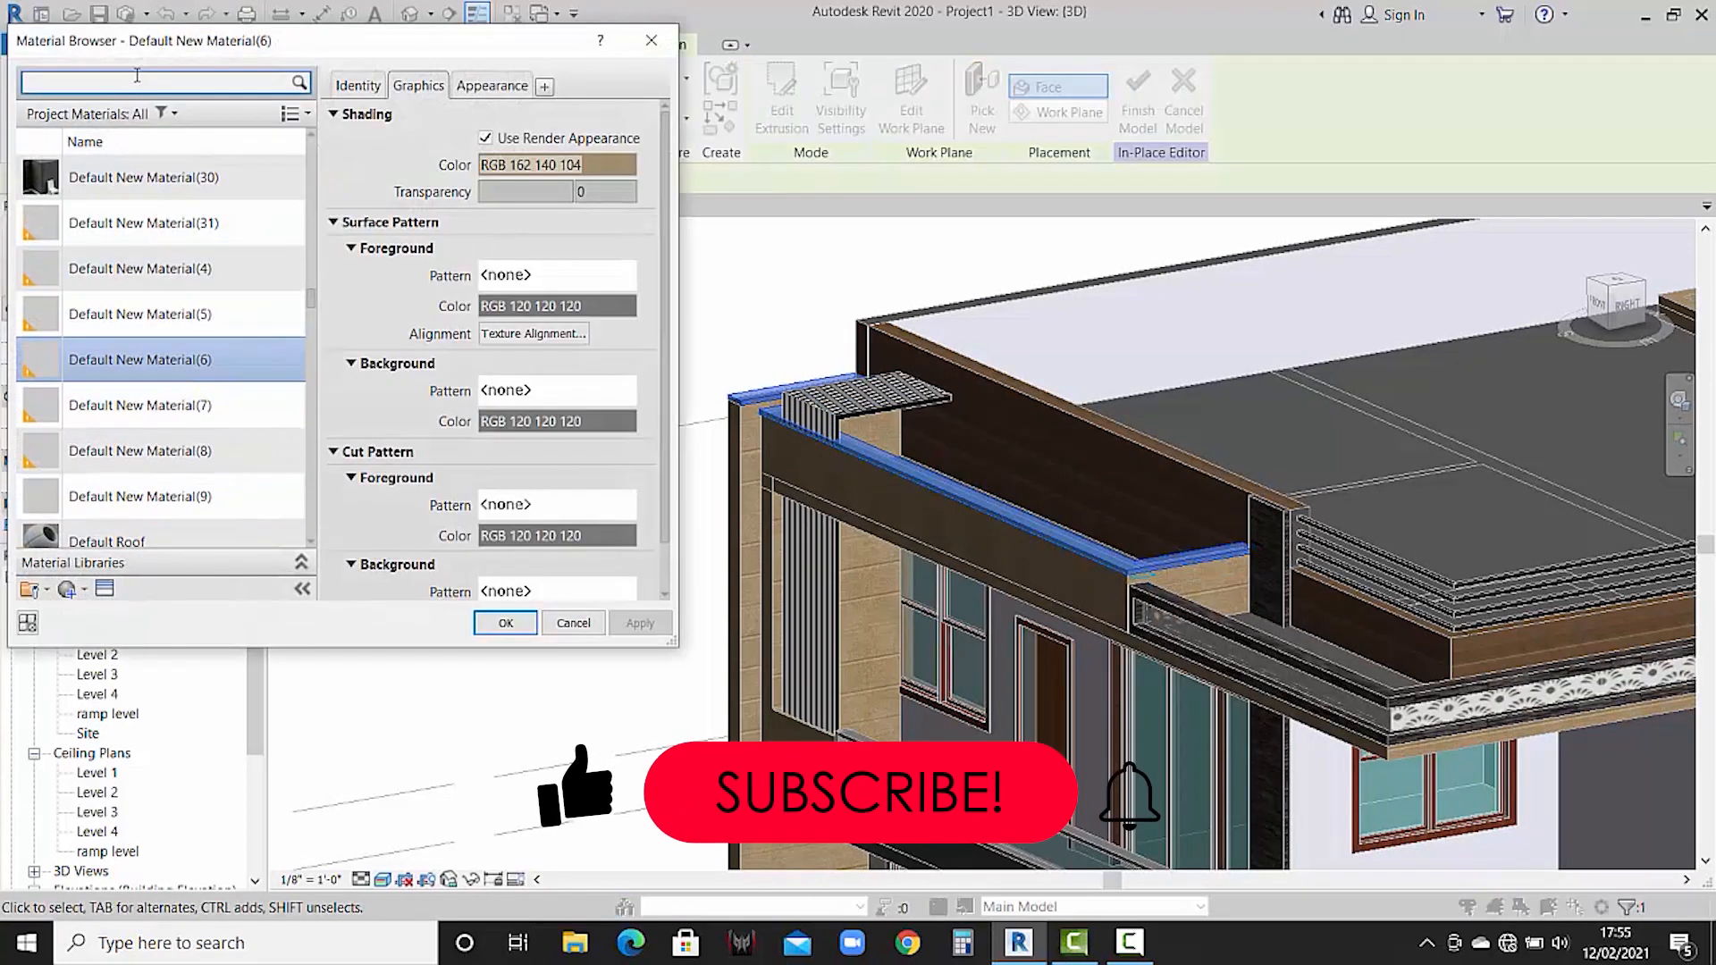
type("s")
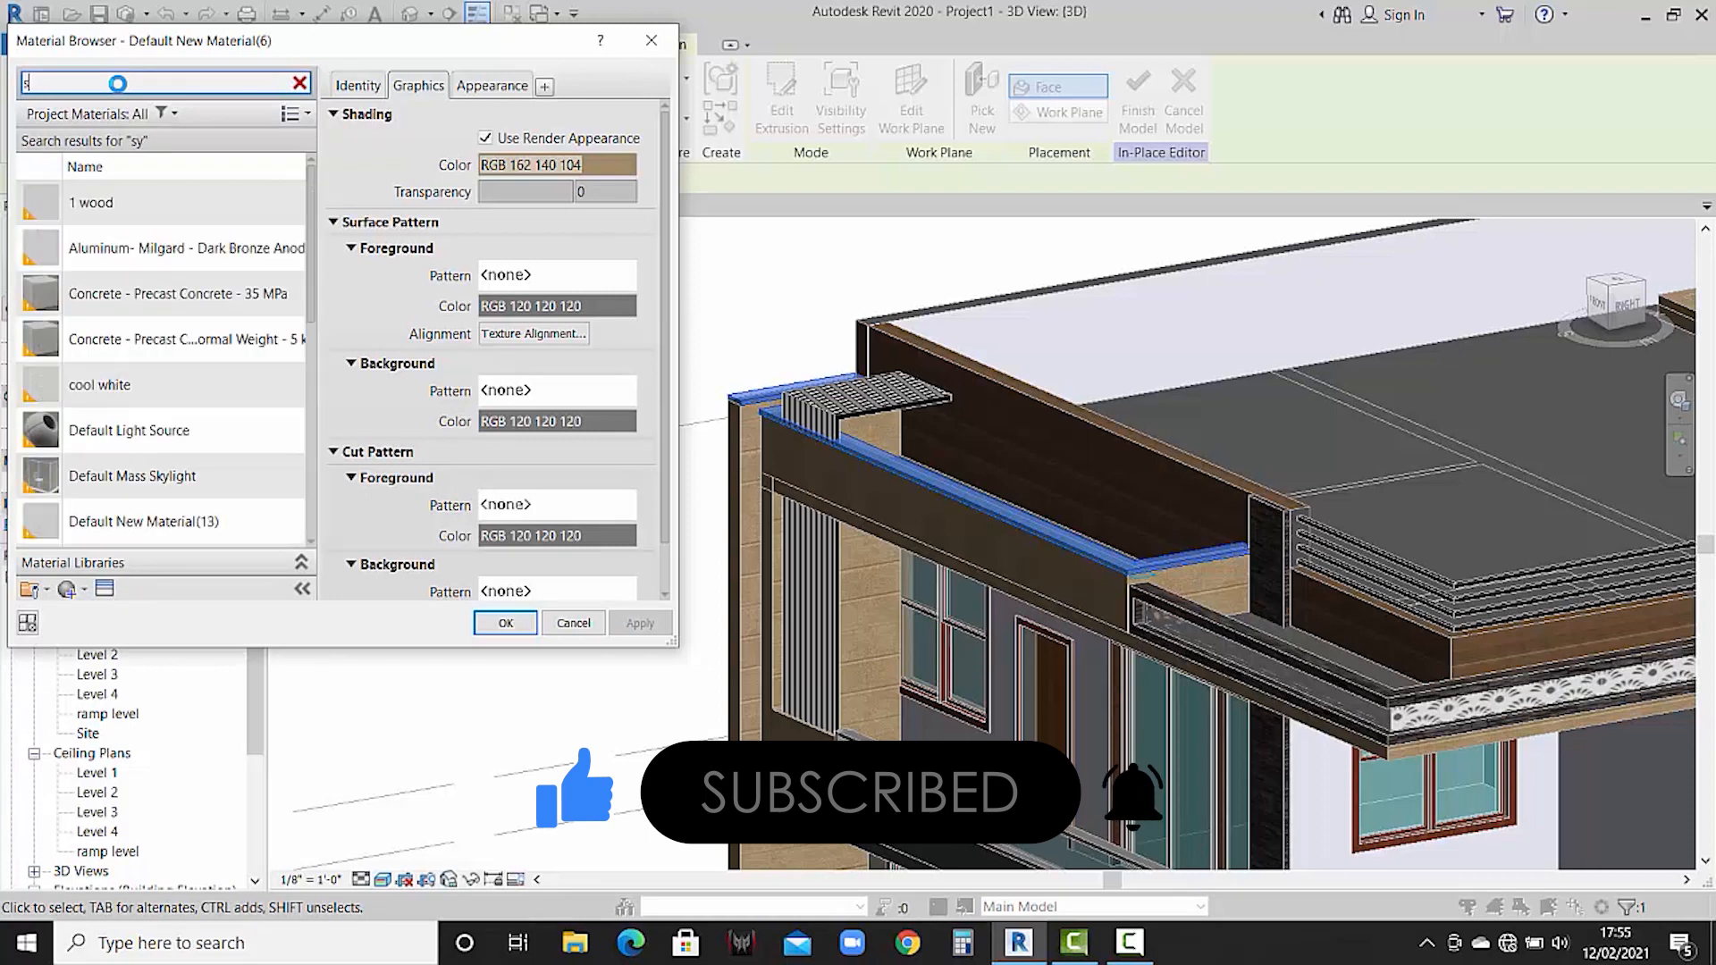
type("to")
left_click(116, 340)
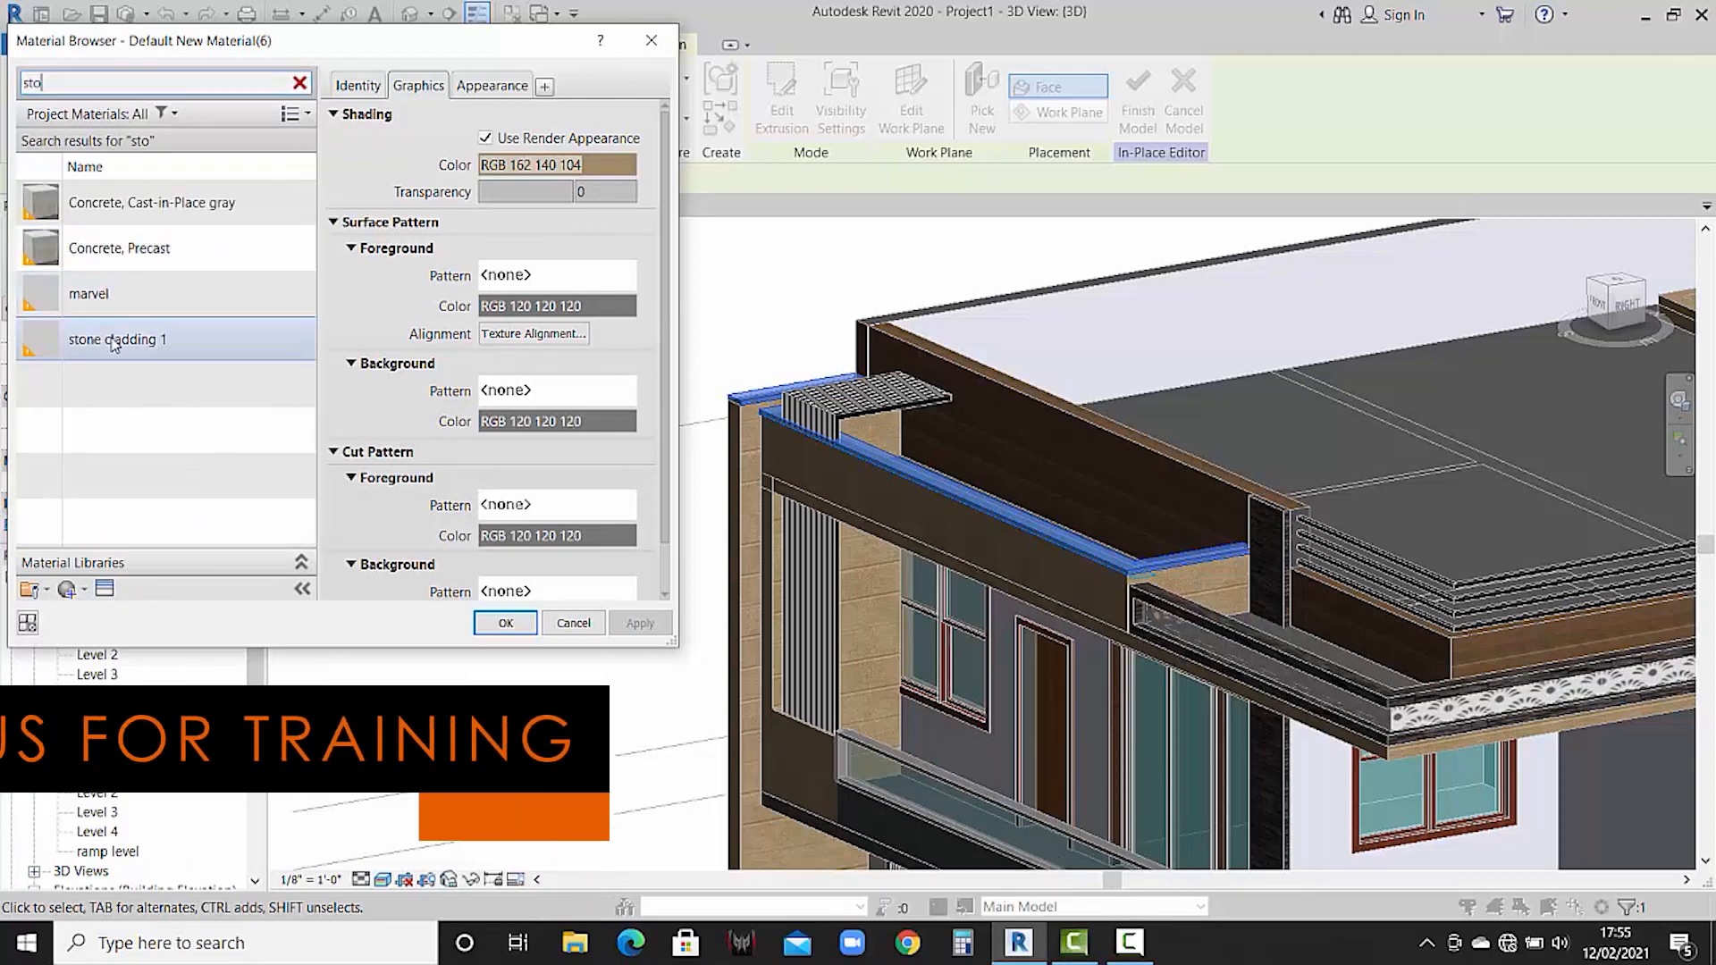
left_click(501, 623)
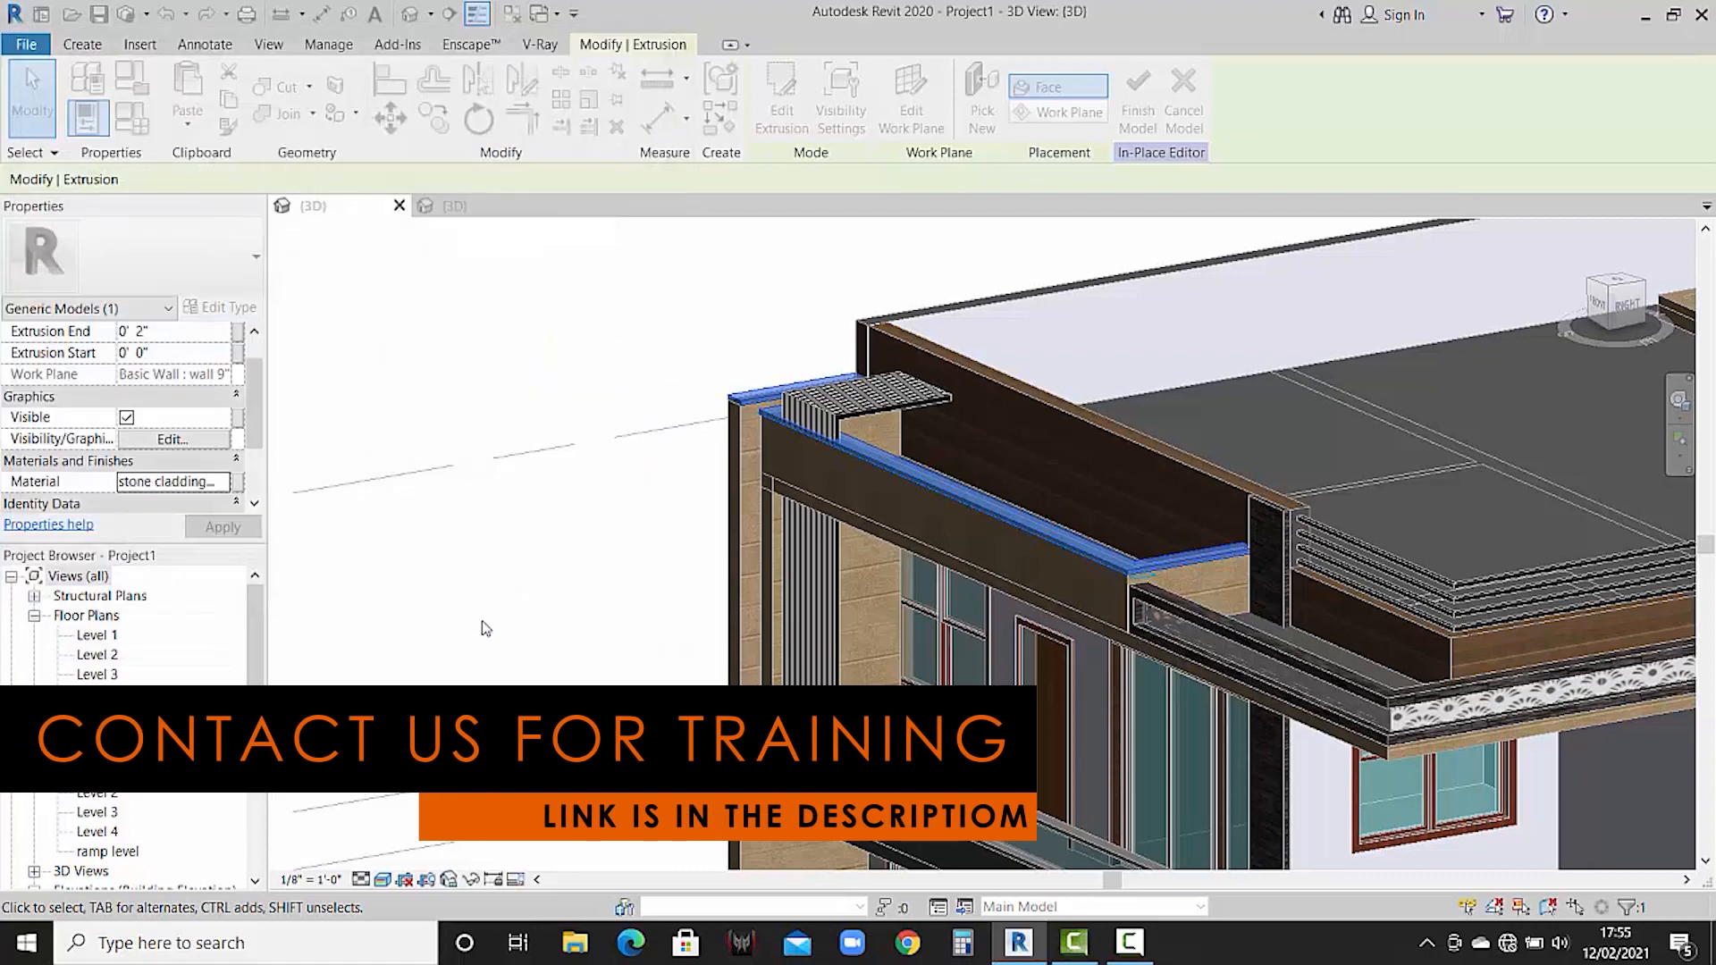
left_click(493, 617)
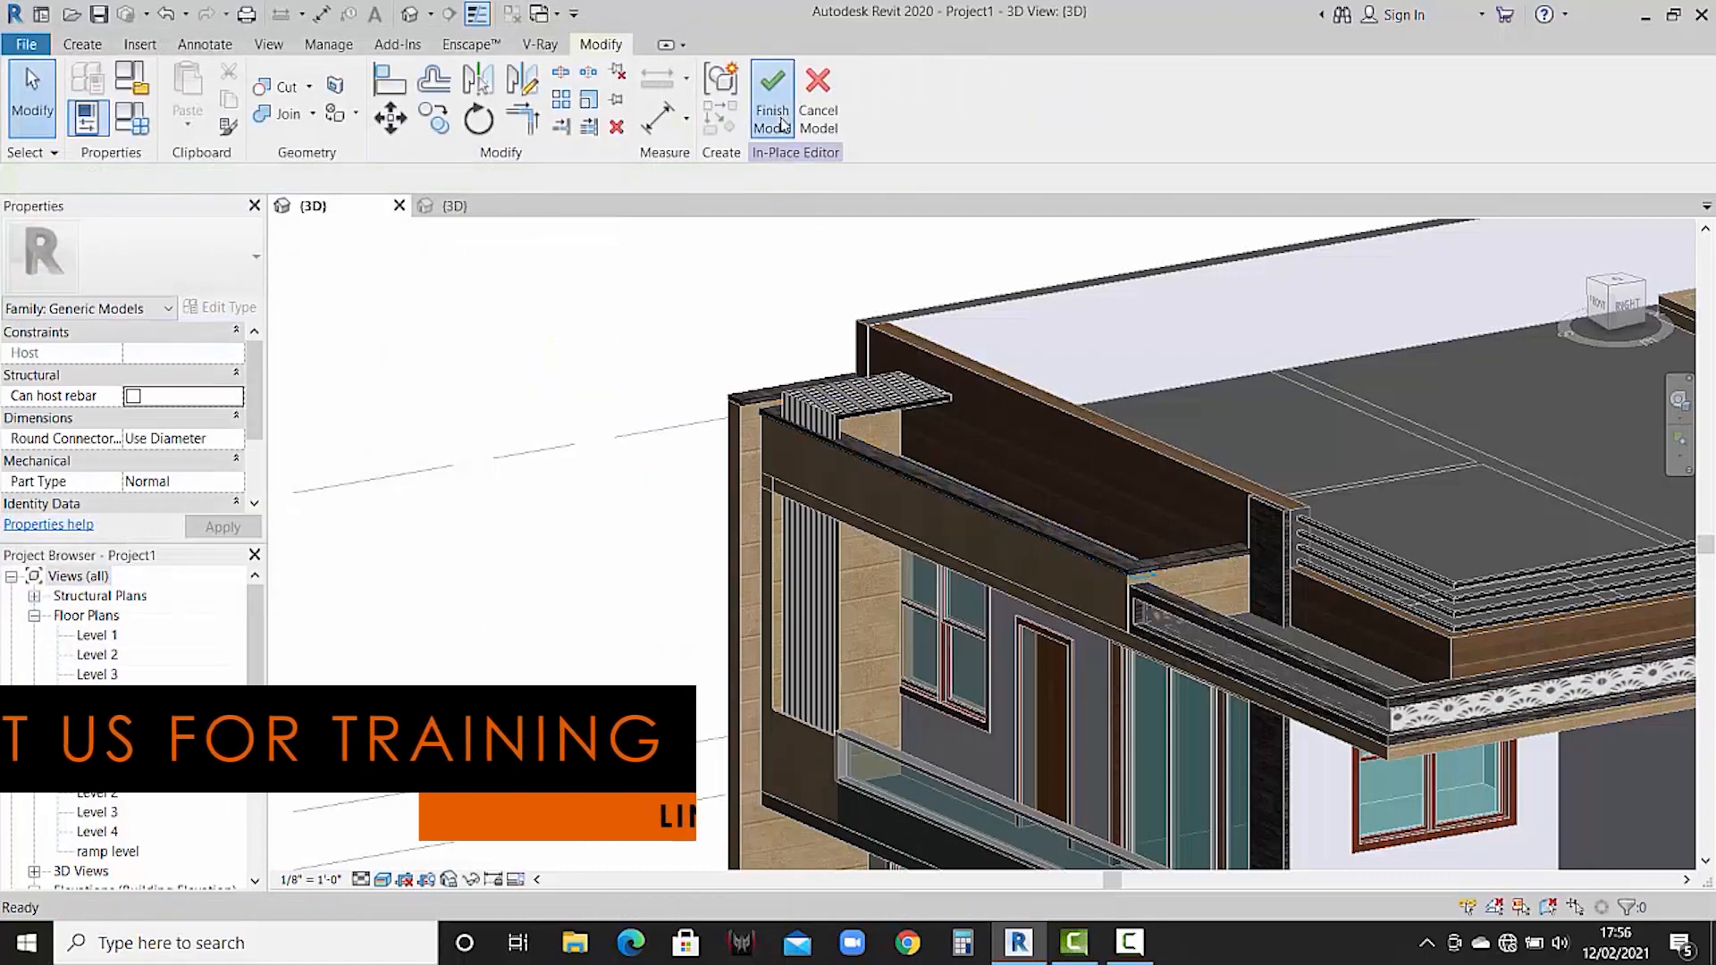
left_click(779, 117)
scroll(694, 510, "down", 4)
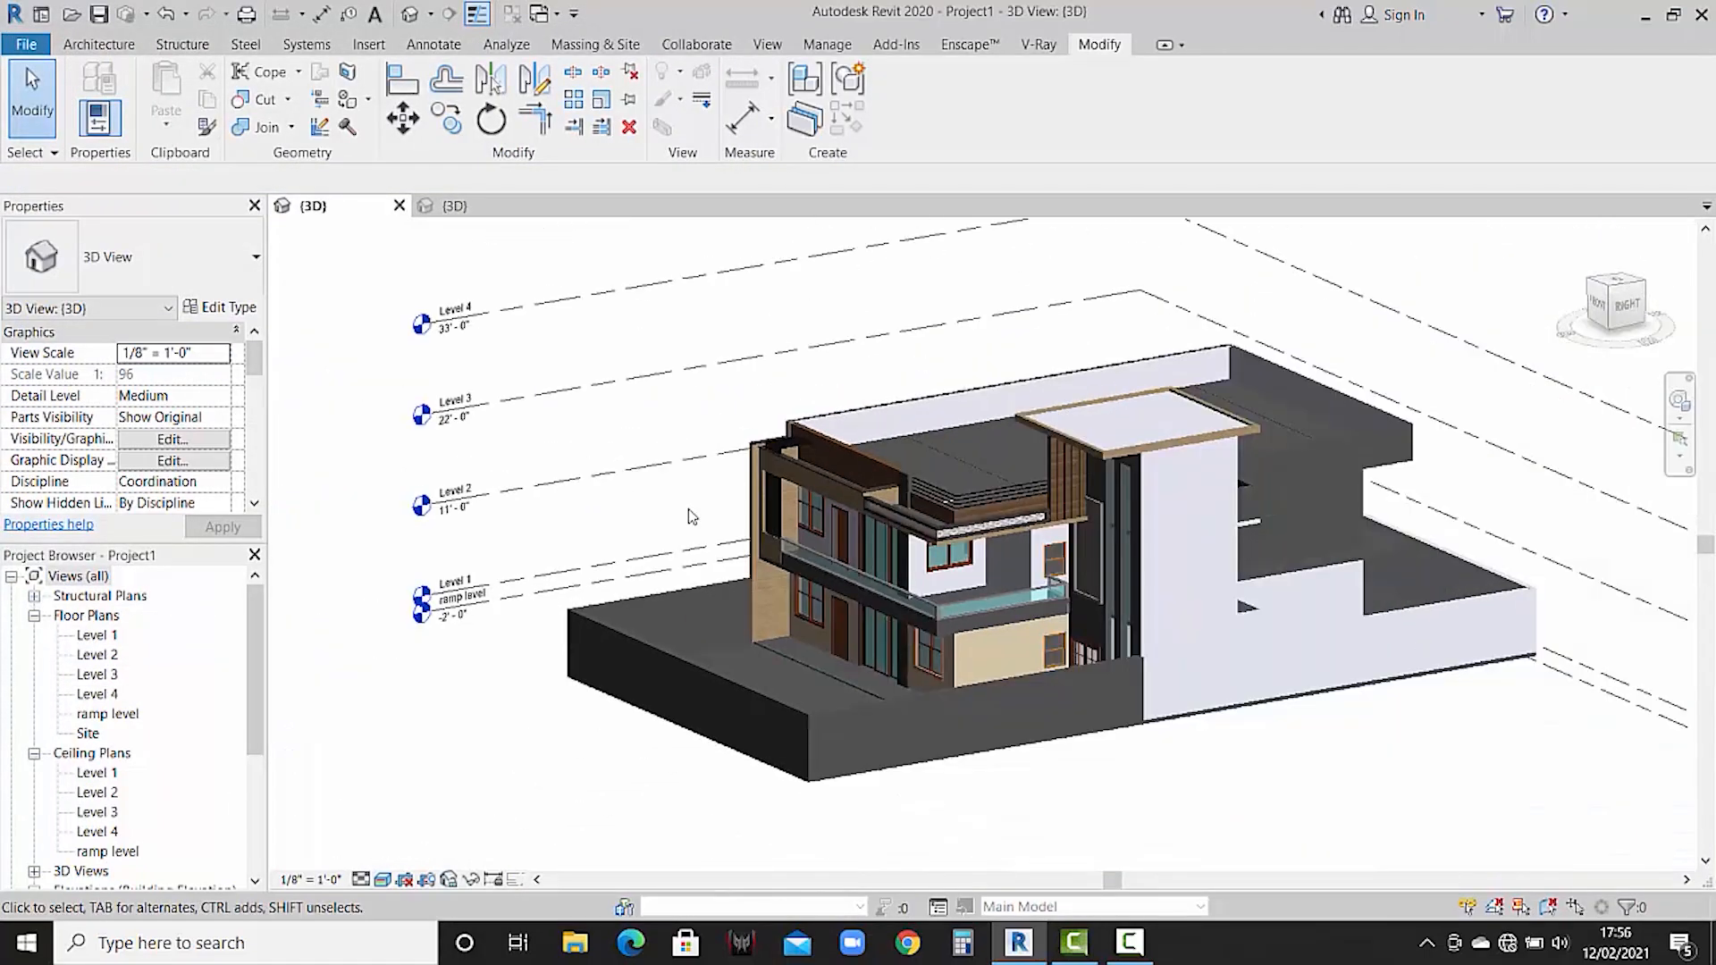
middle_click_drag(697, 545, 1068, 508, "shift")
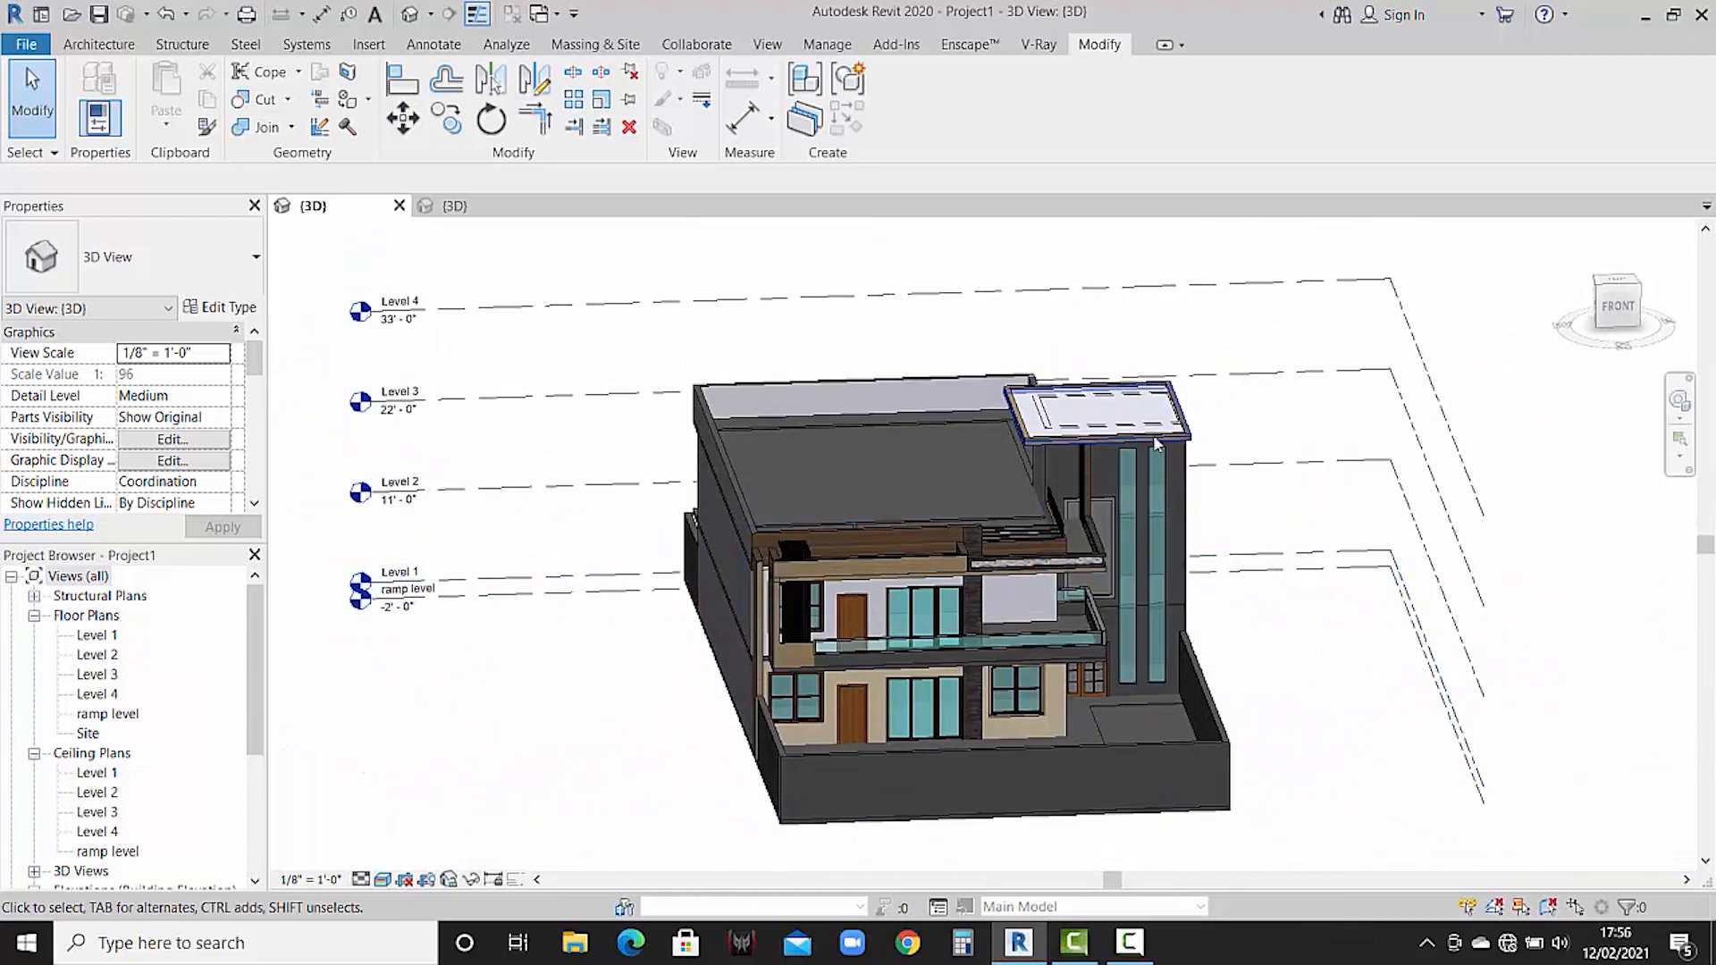
- Check the framed panel beside the tower's tall windows in the reference project and open the matching in-place frame in Project1 for editing
scroll(1079, 507, "up", 6)
left_click(1088, 499)
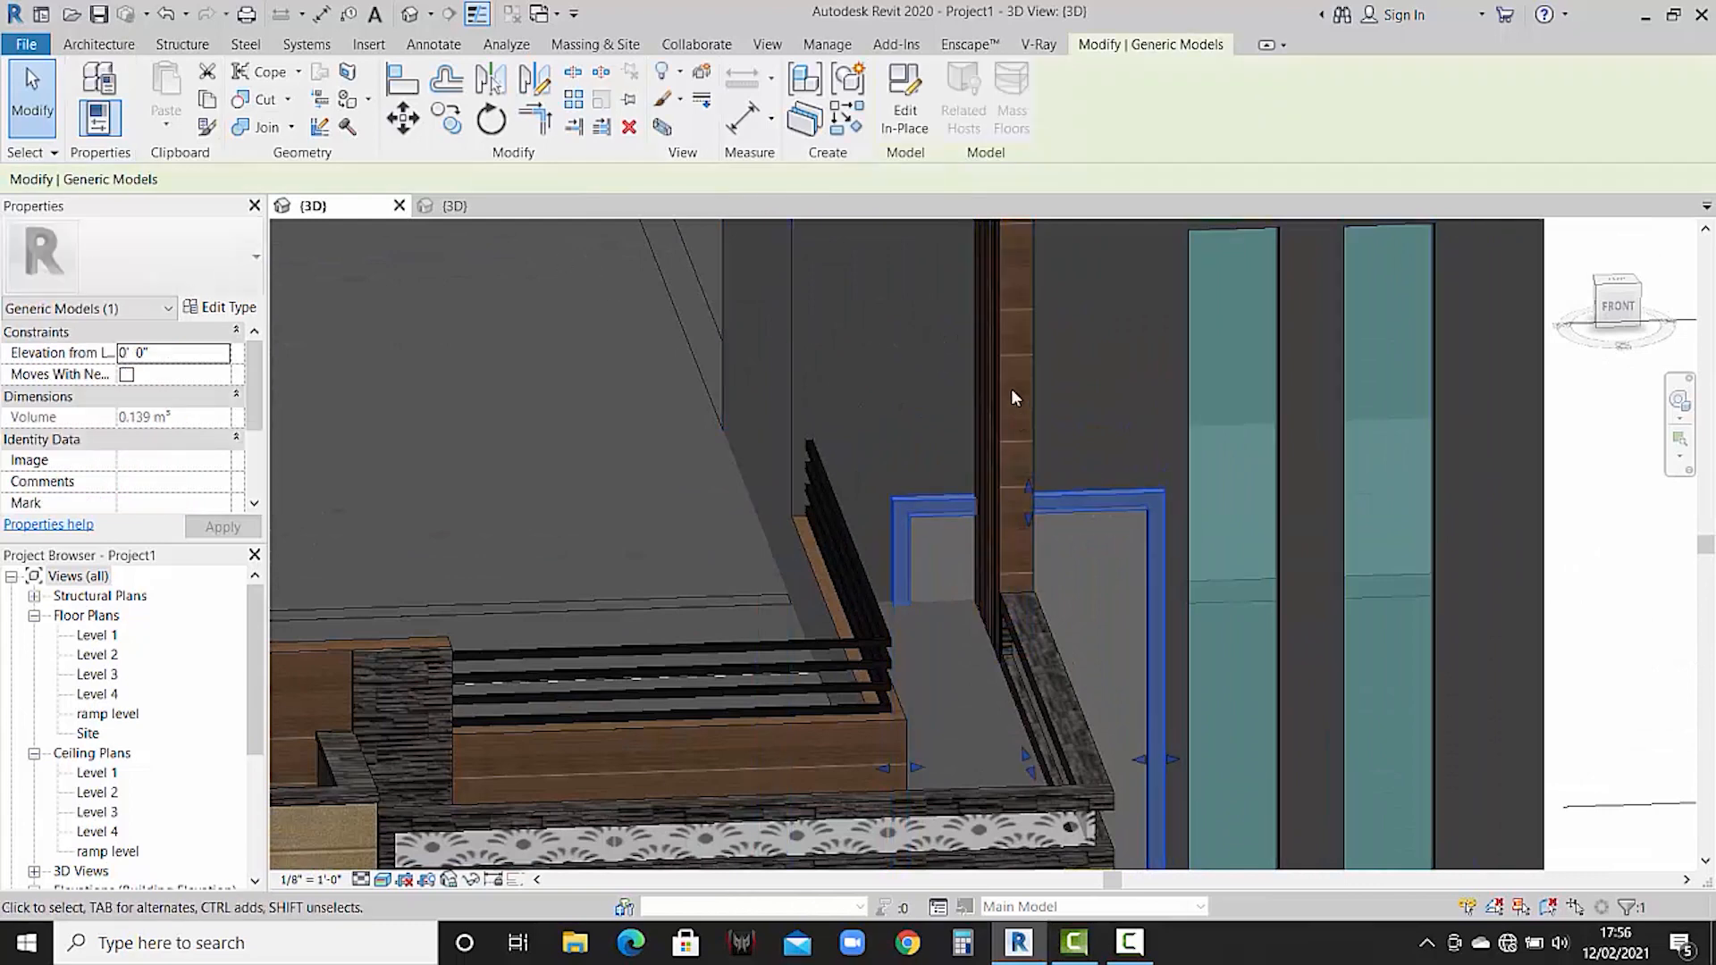
left_click(461, 211)
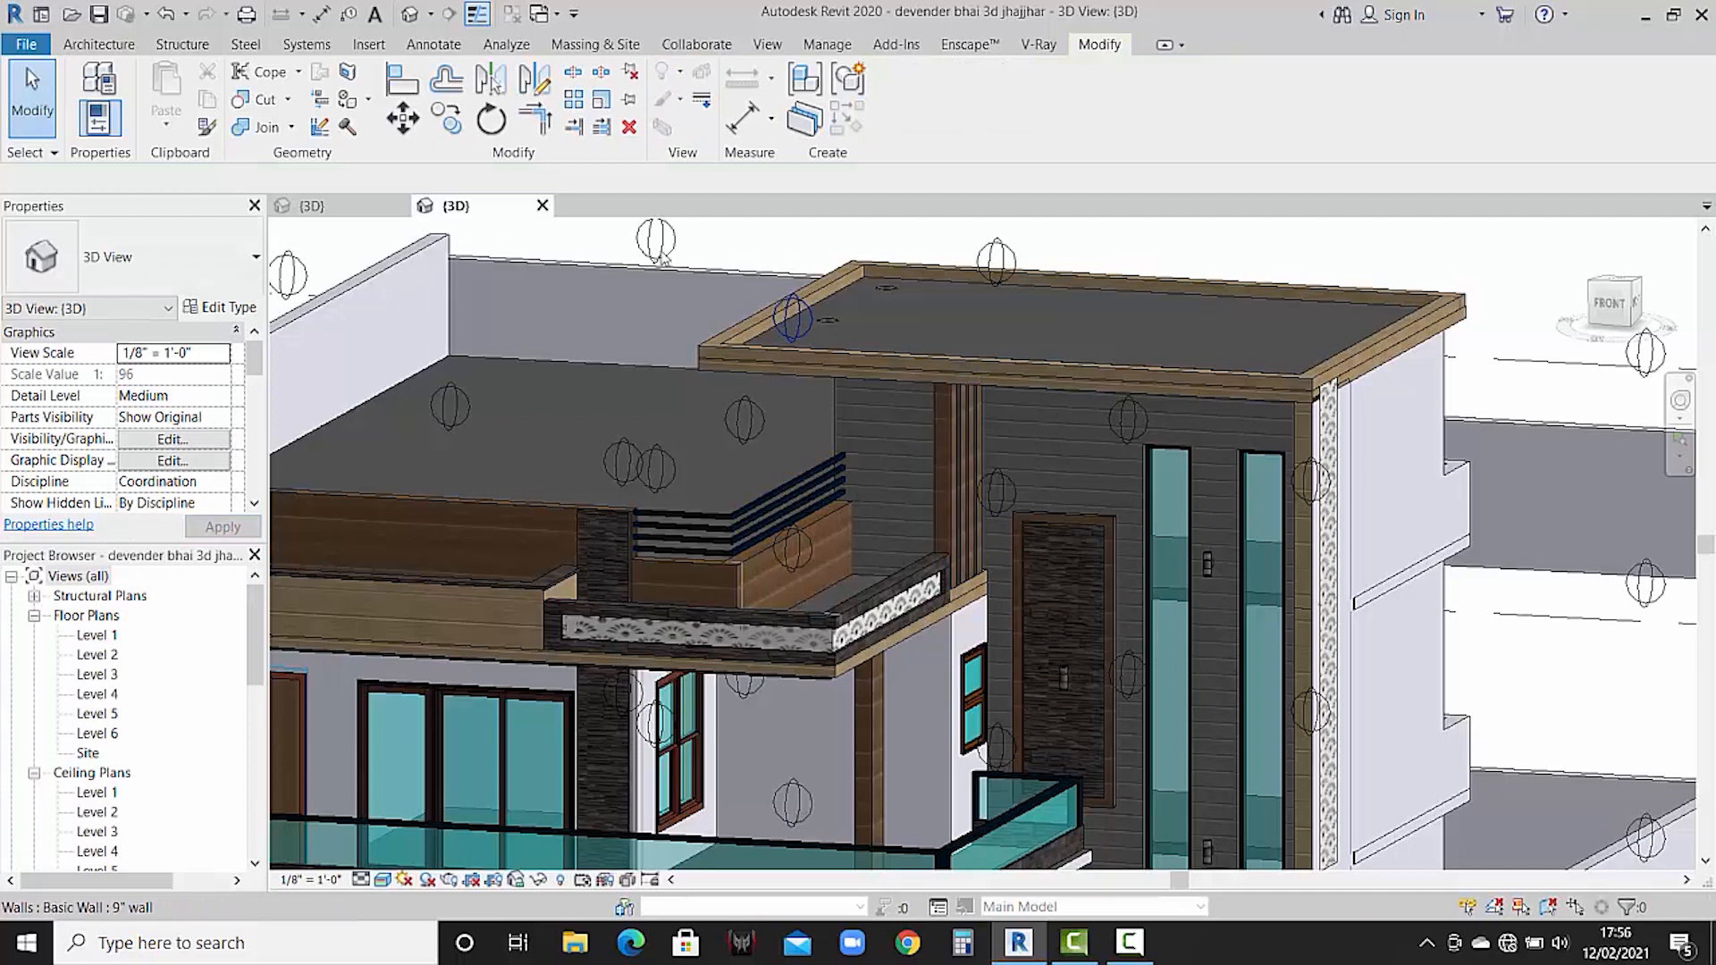
left_click(393, 211)
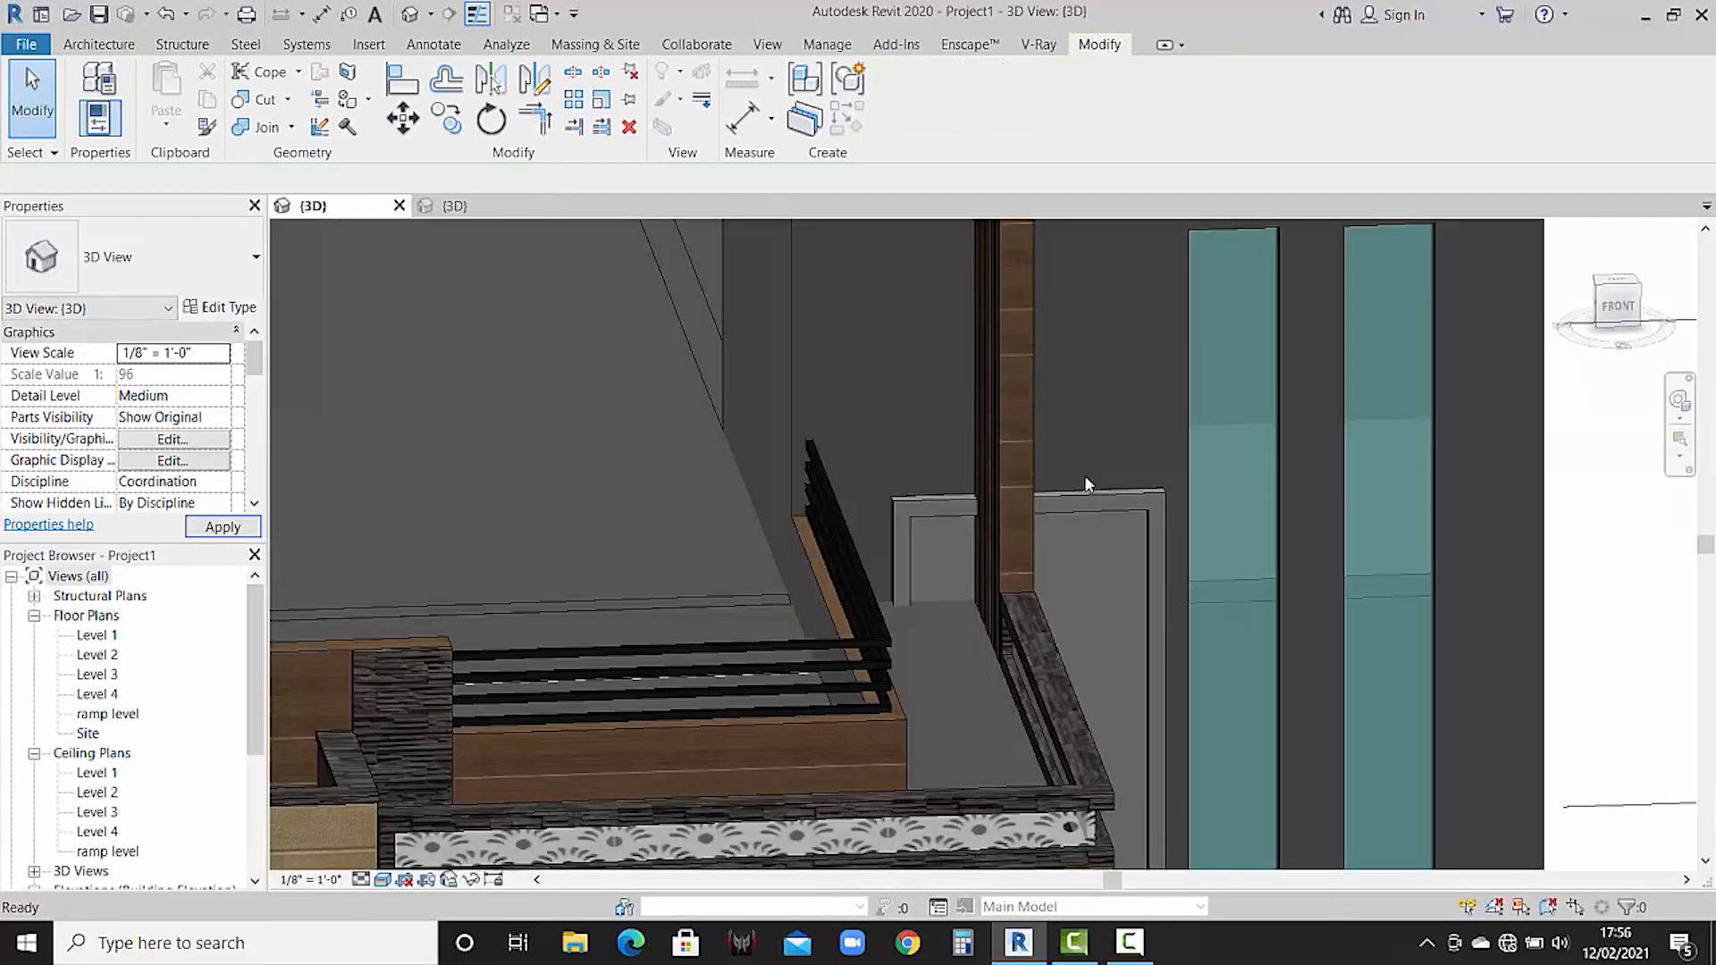
left_click(1097, 505)
left_click(905, 103)
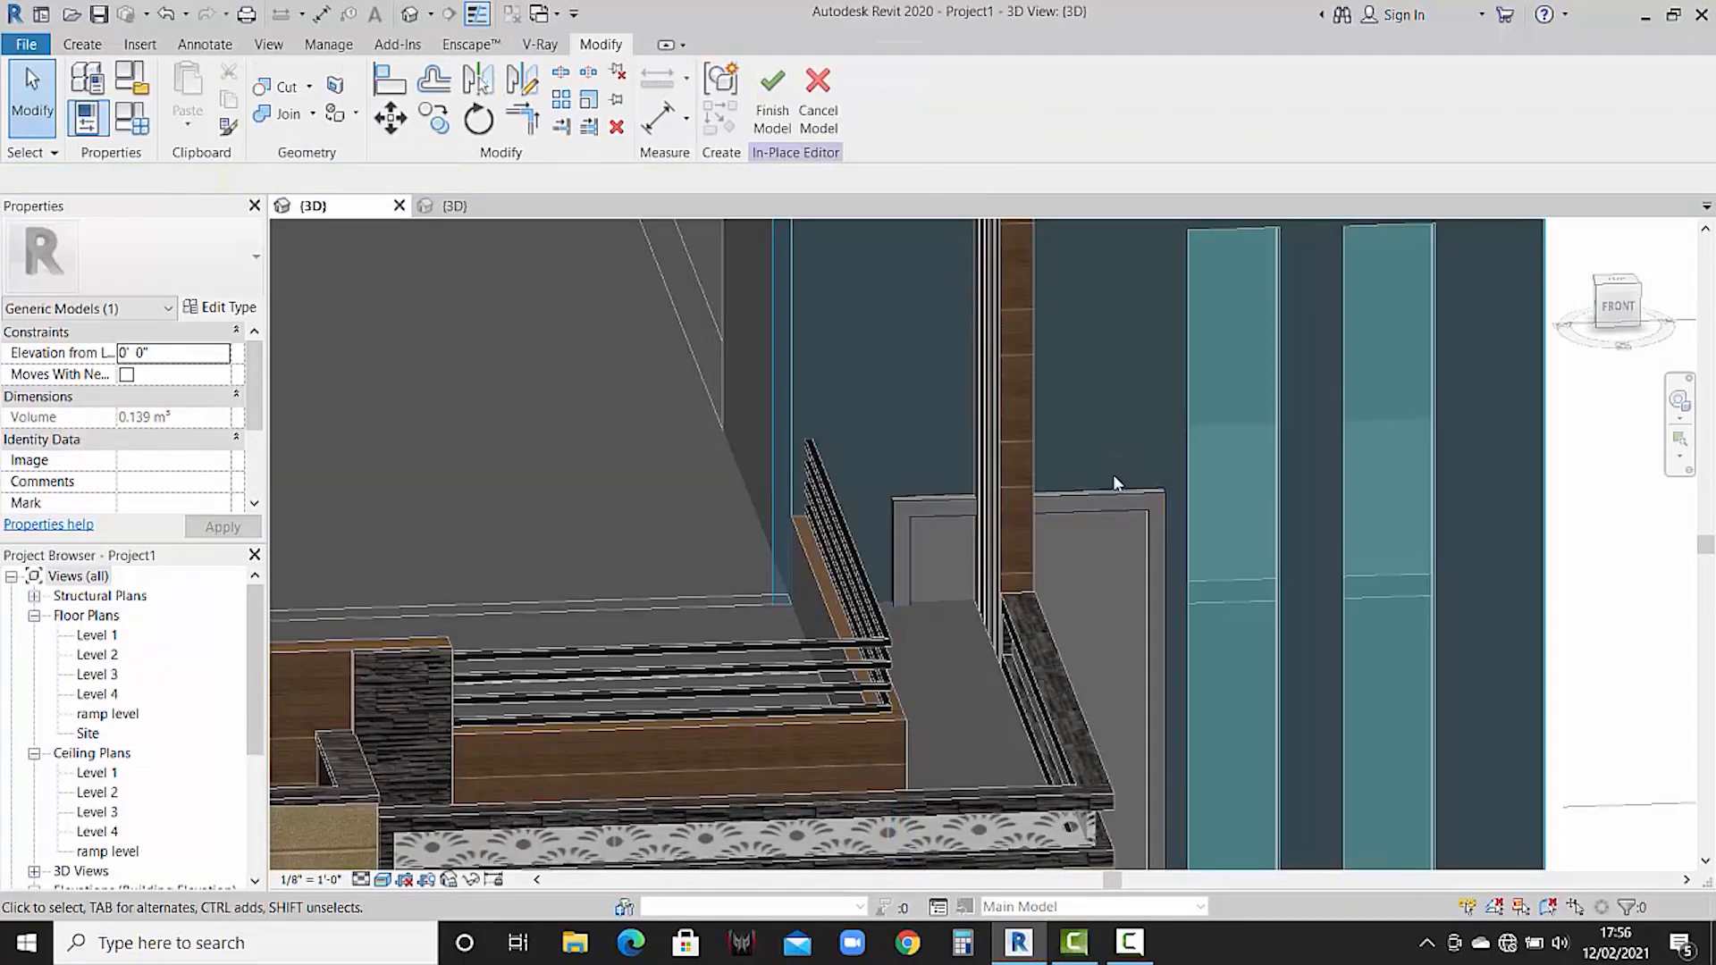
- Assign Default New Material(31) to the panel frame extrusion beside the tall tower windows and finish the in-place model
left_click(1113, 494)
scroll(202, 439, "down", 1)
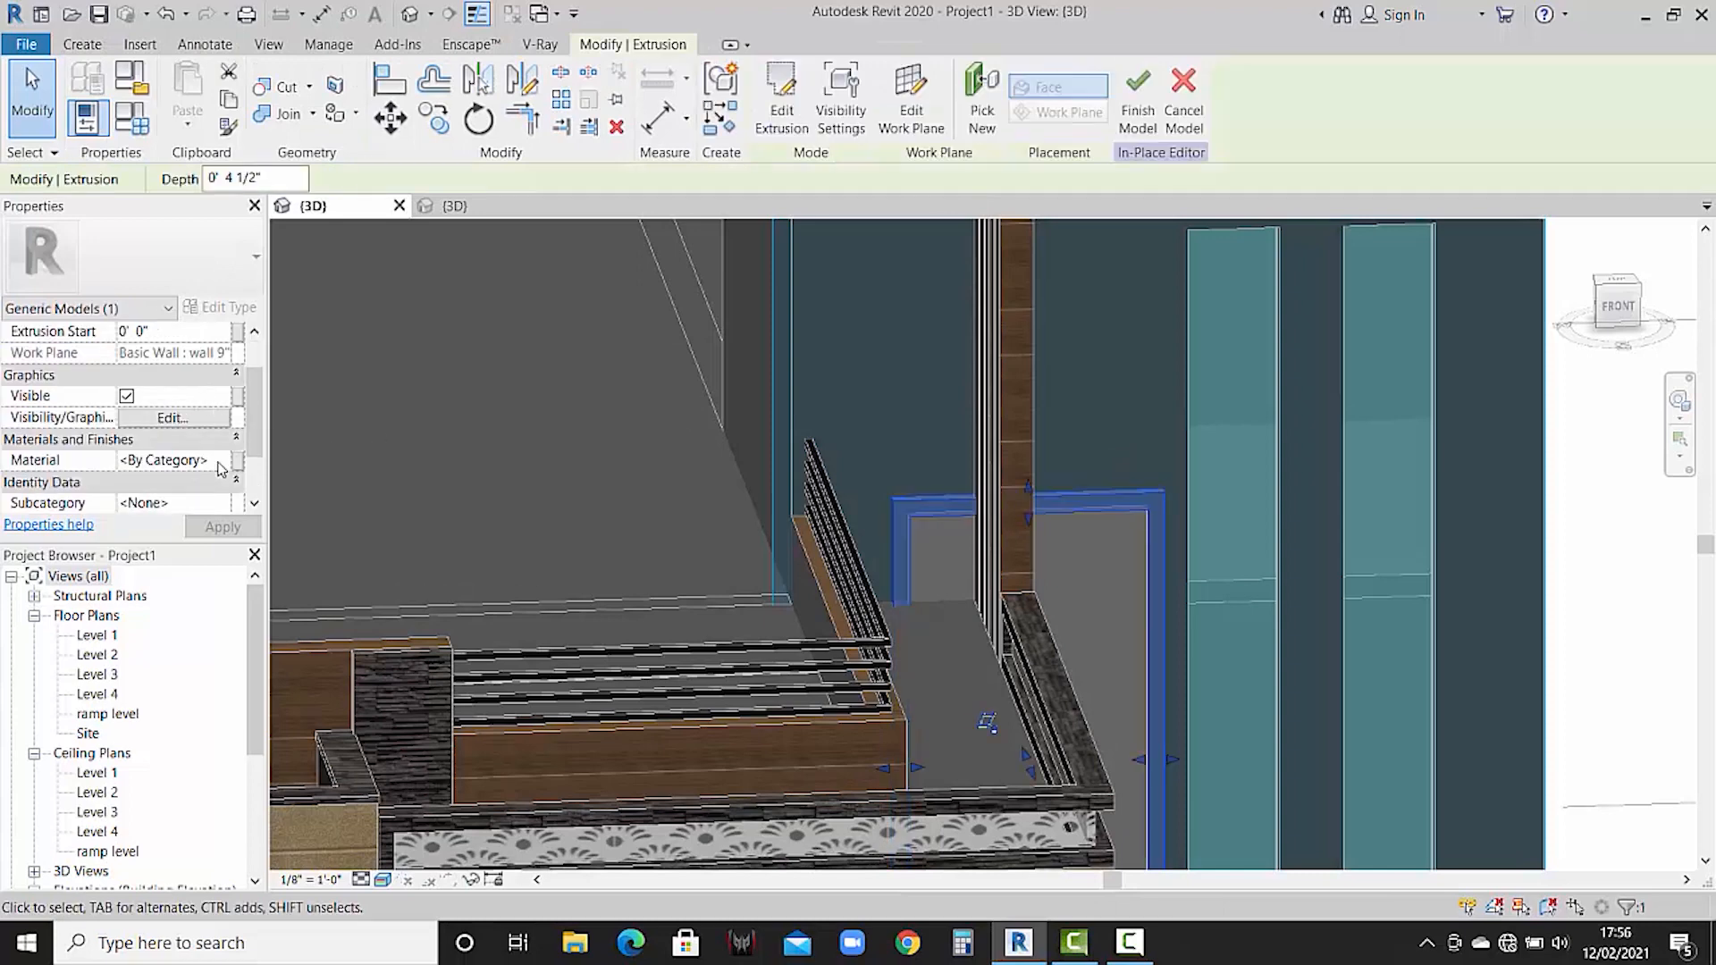
left_click(223, 465)
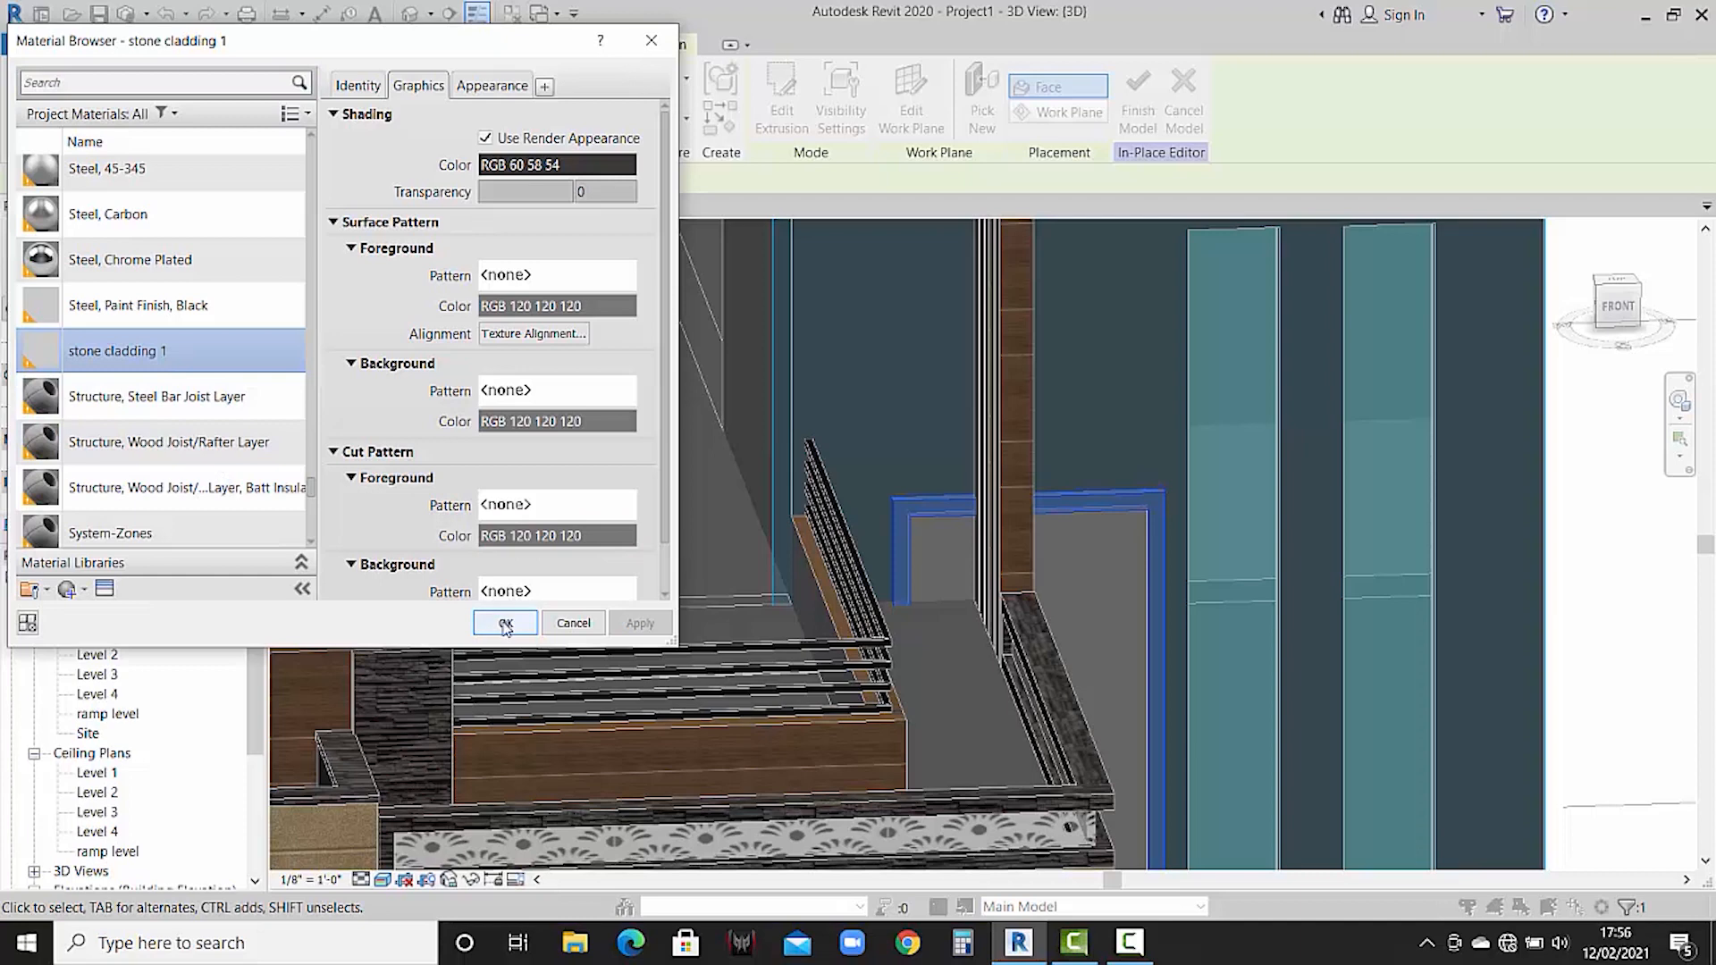
scroll(131, 379, "down", 8)
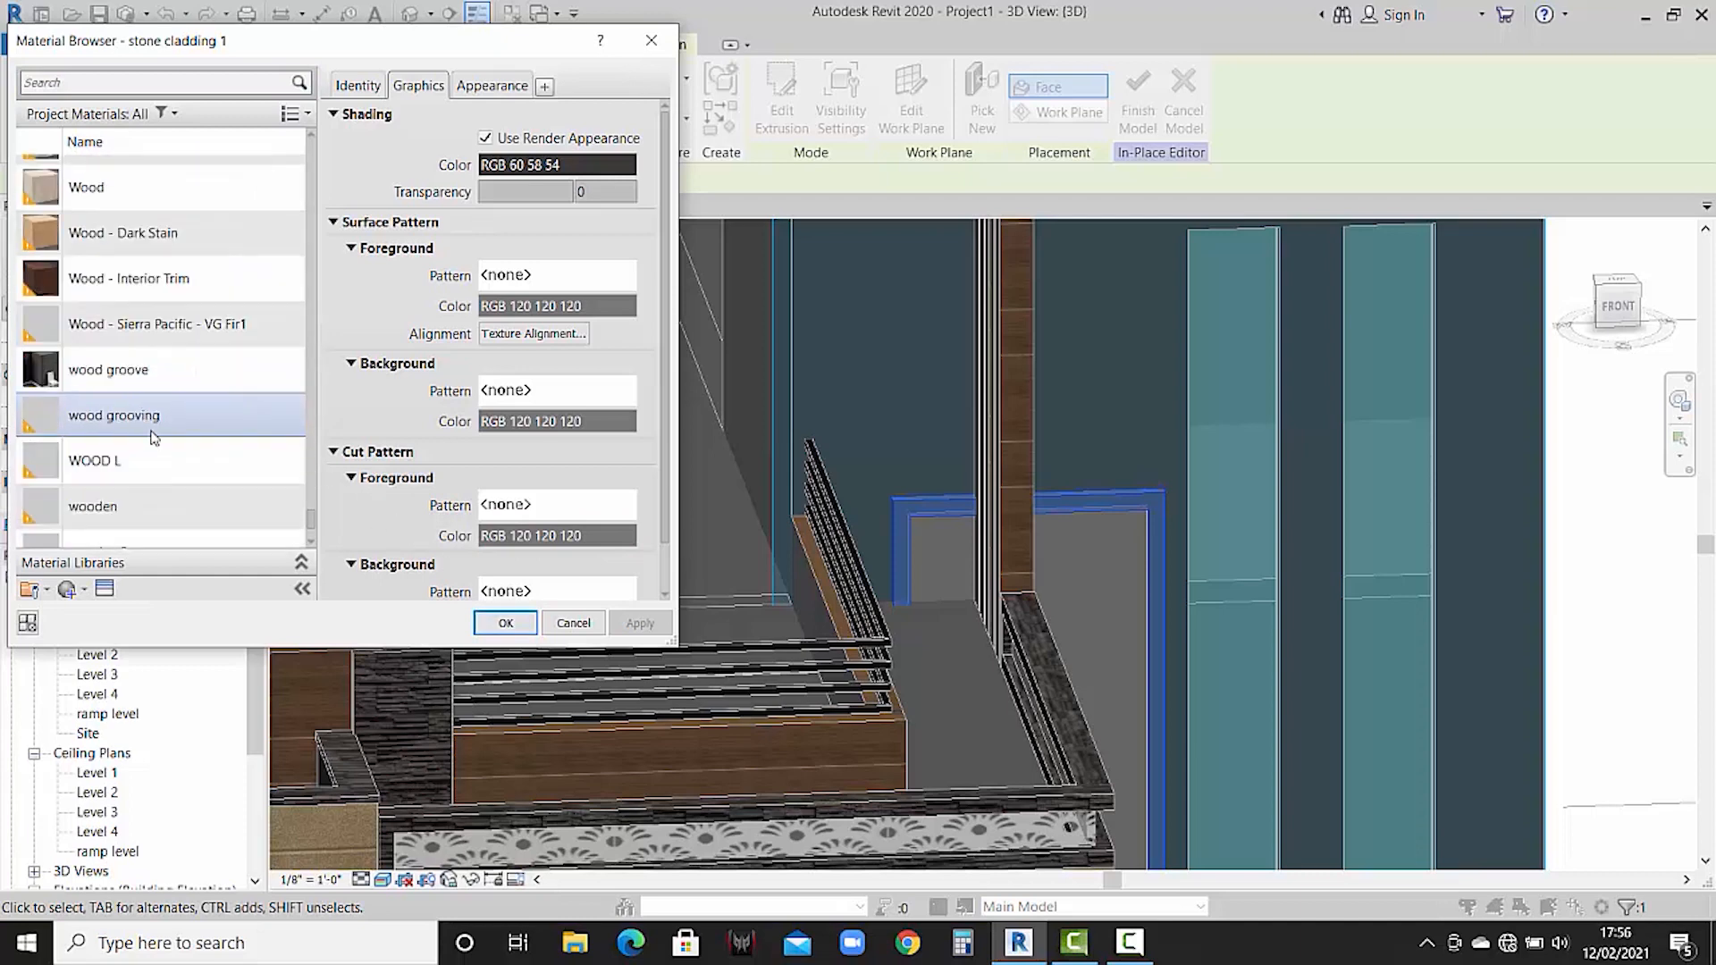
scroll(153, 438, "up", 15)
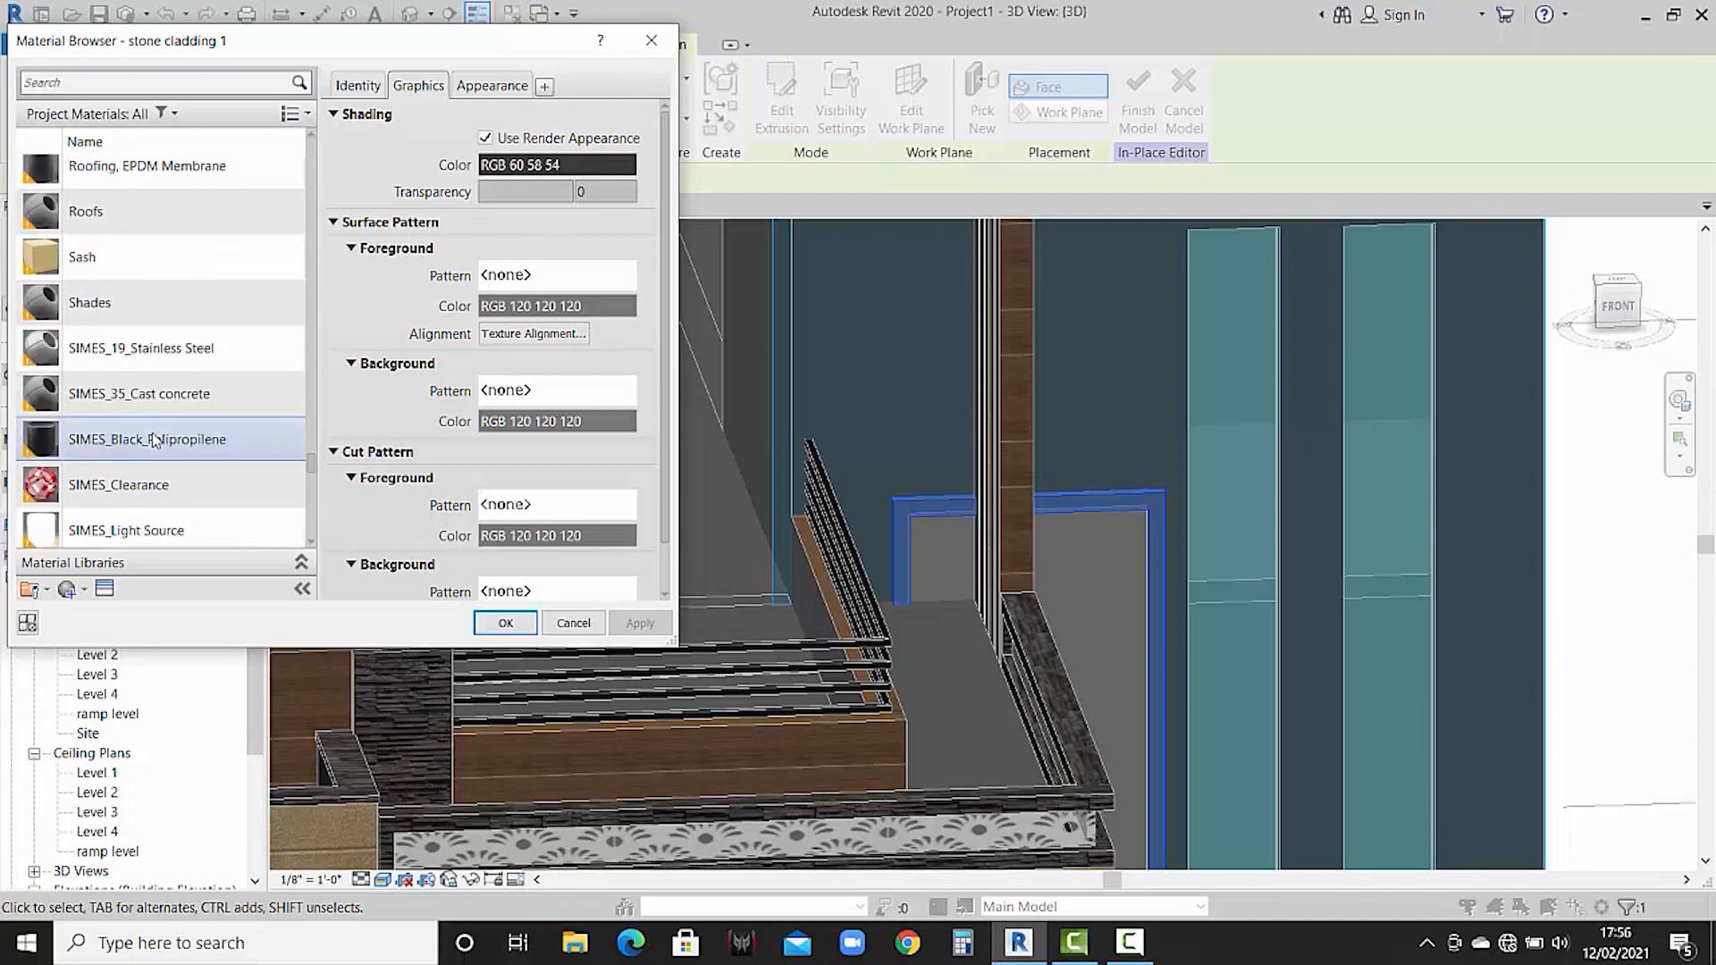
scroll(155, 438, "up", 5)
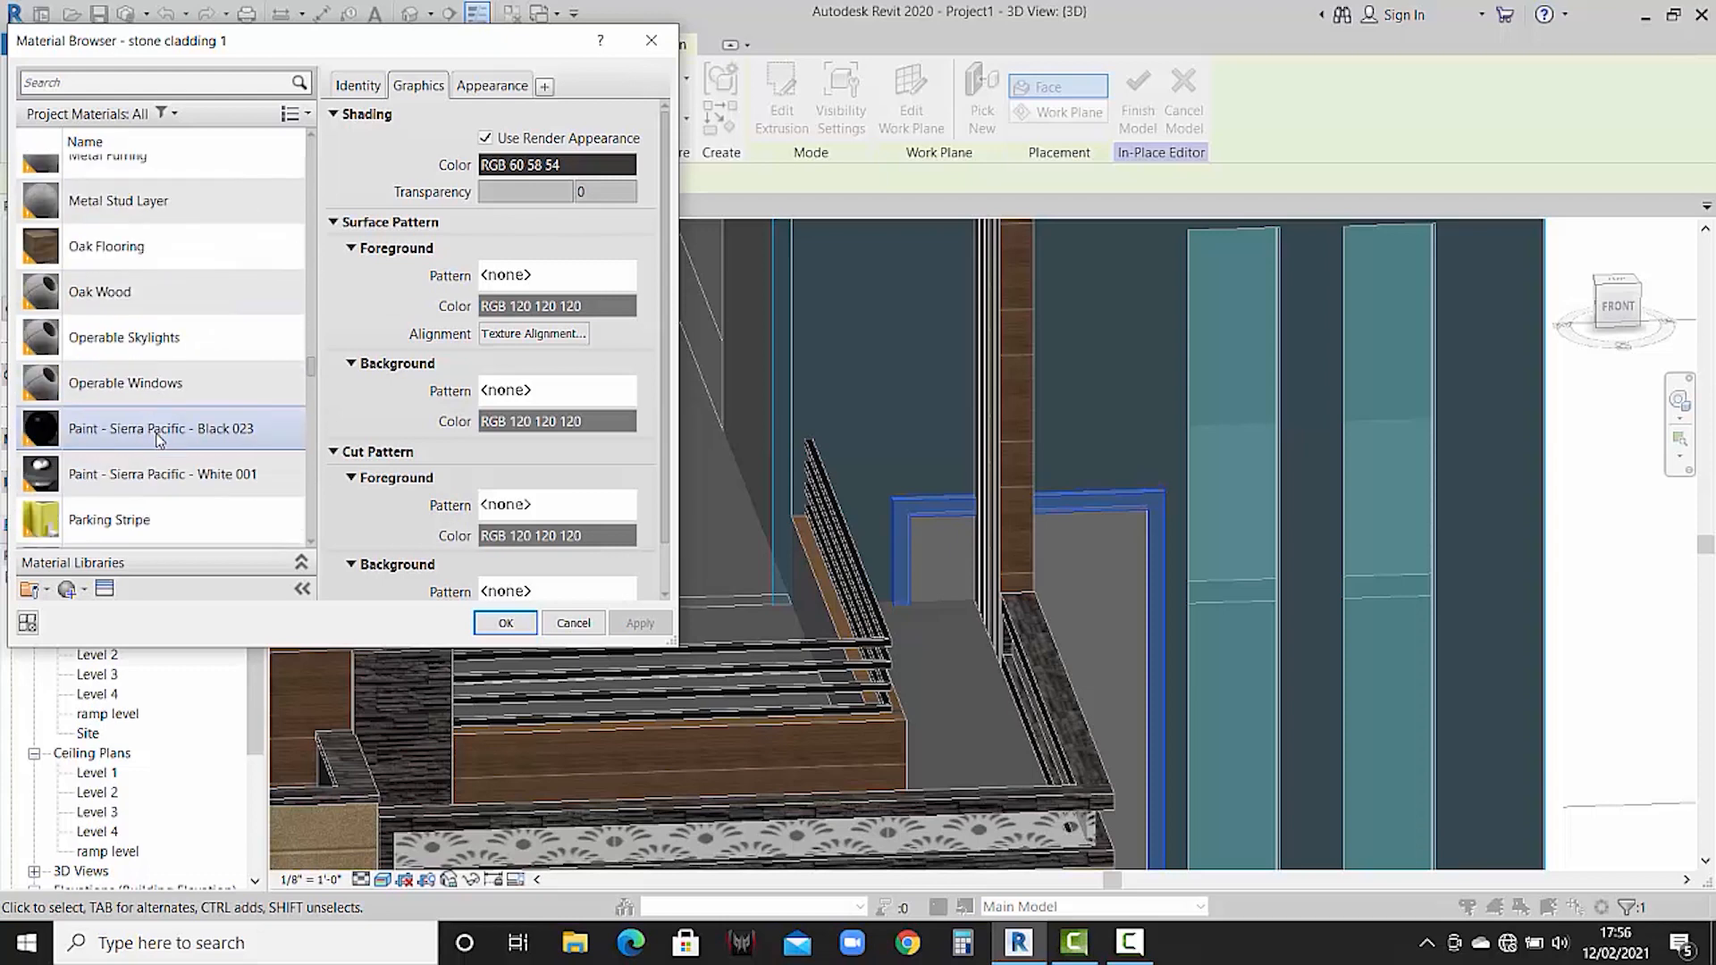
scroll(158, 438, "up", 3)
scroll(159, 440, "up", 1)
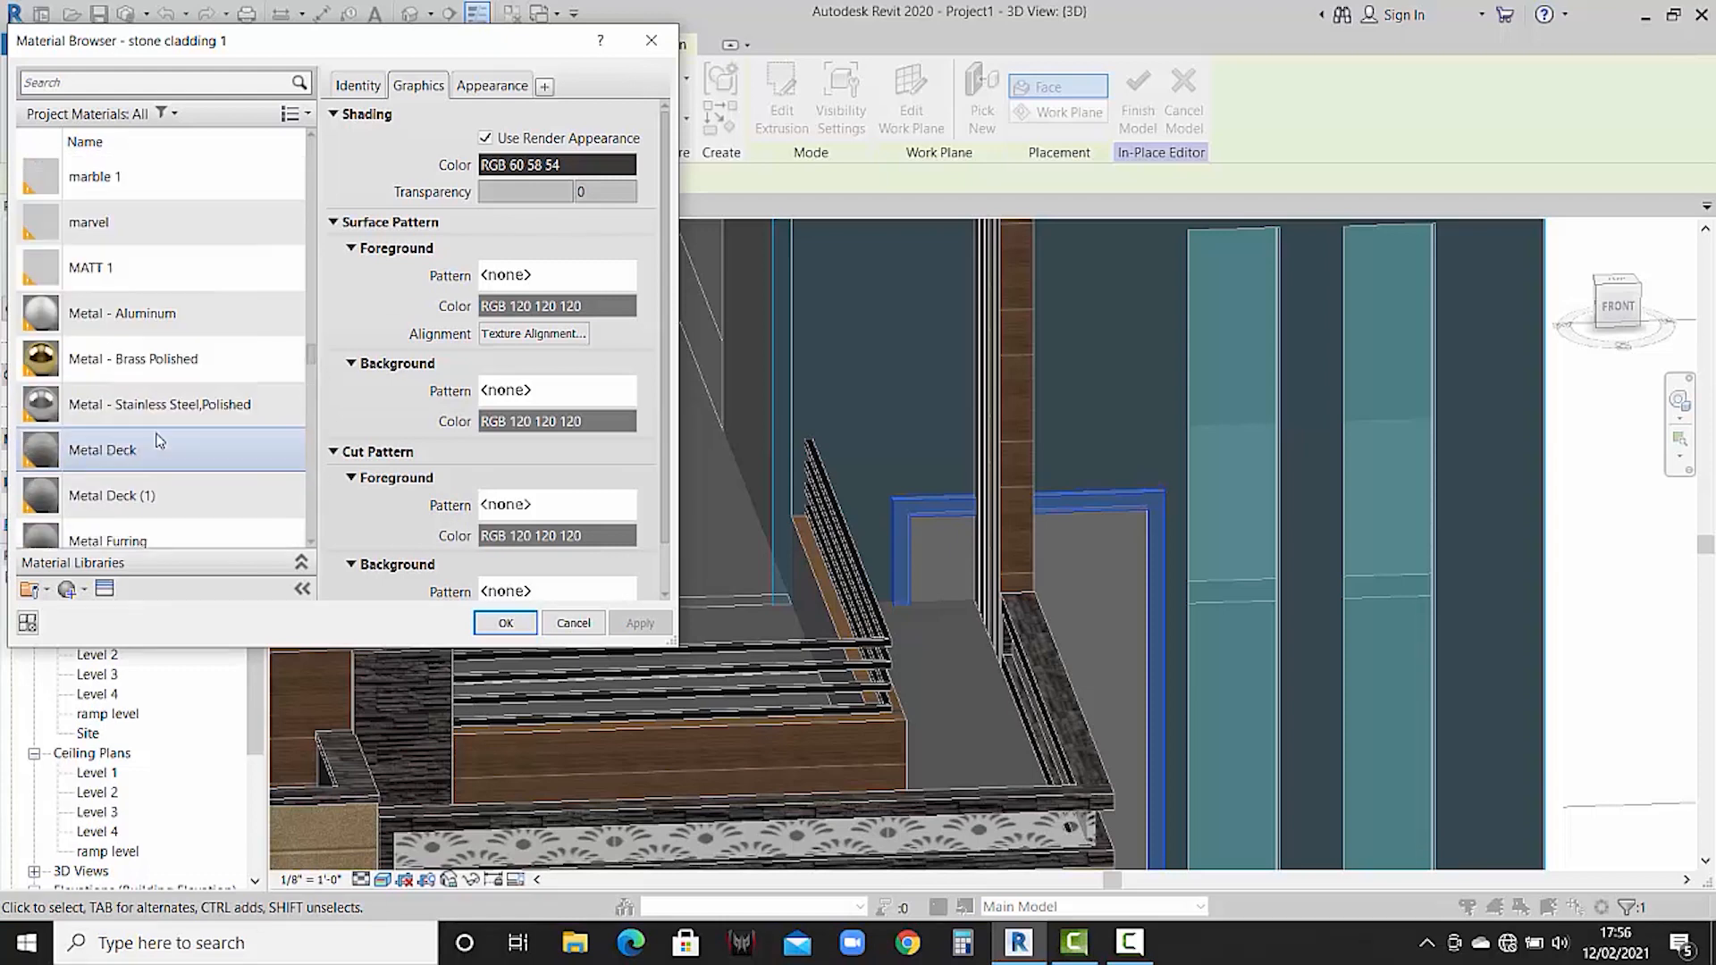
scroll(159, 440, "up", 1)
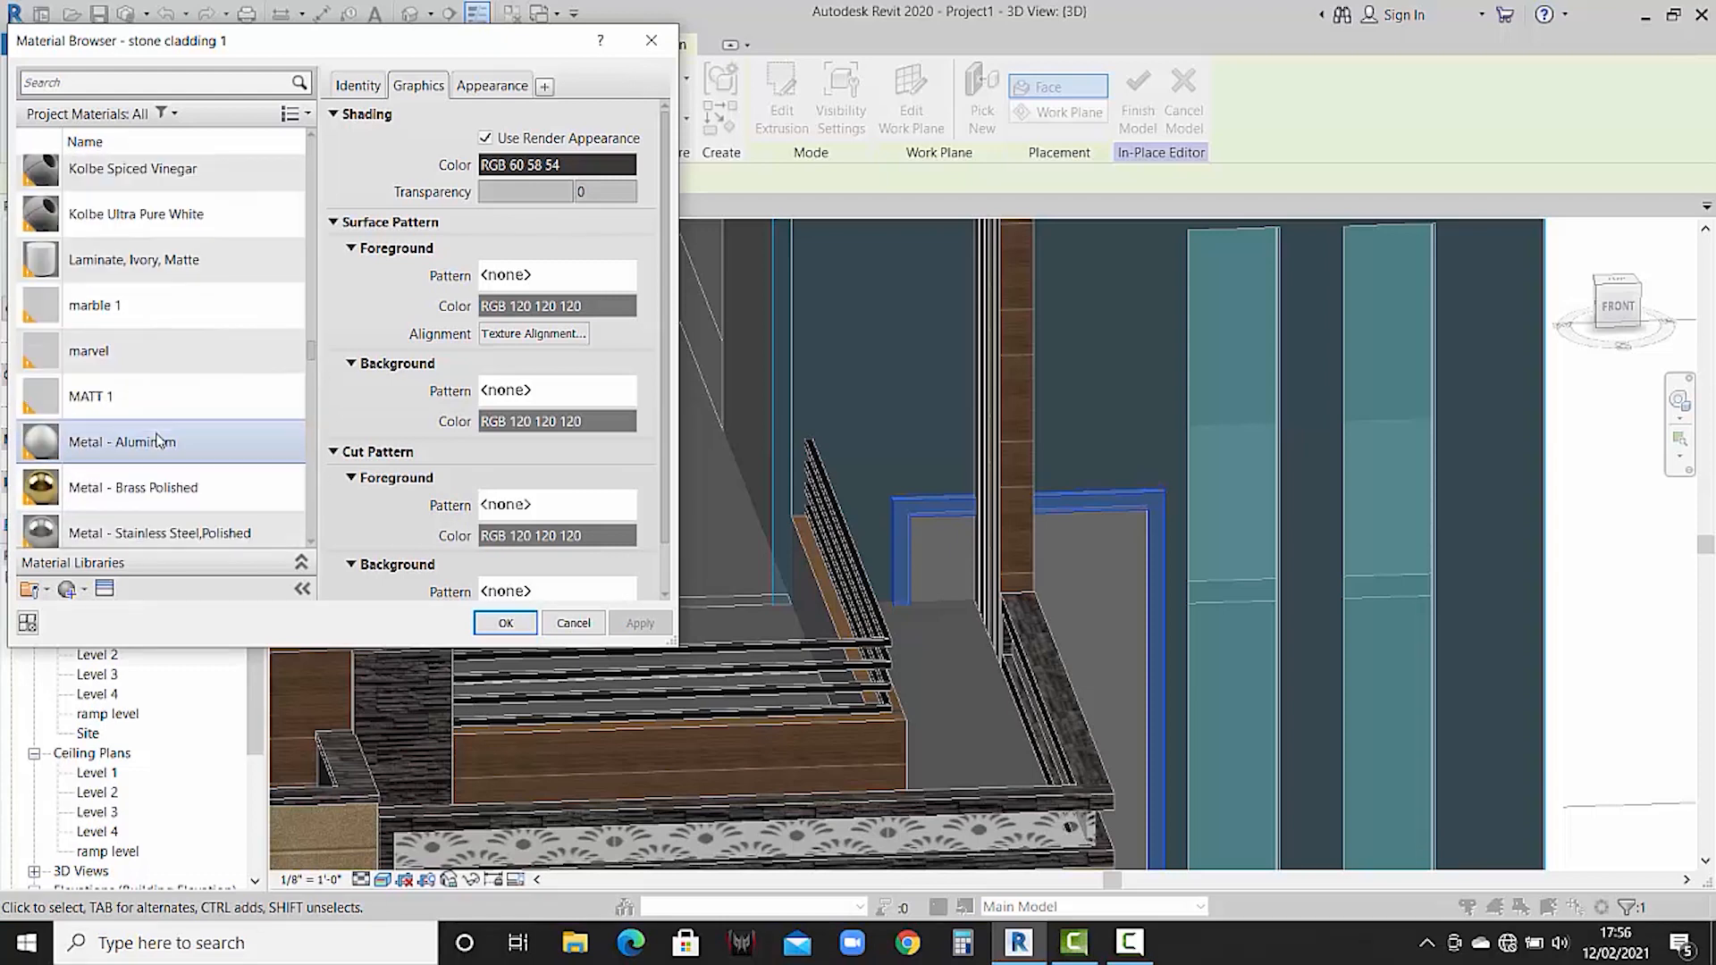
scroll(157, 440, "up", 2)
scroll(158, 440, "down", 3)
scroll(159, 440, "up", 3)
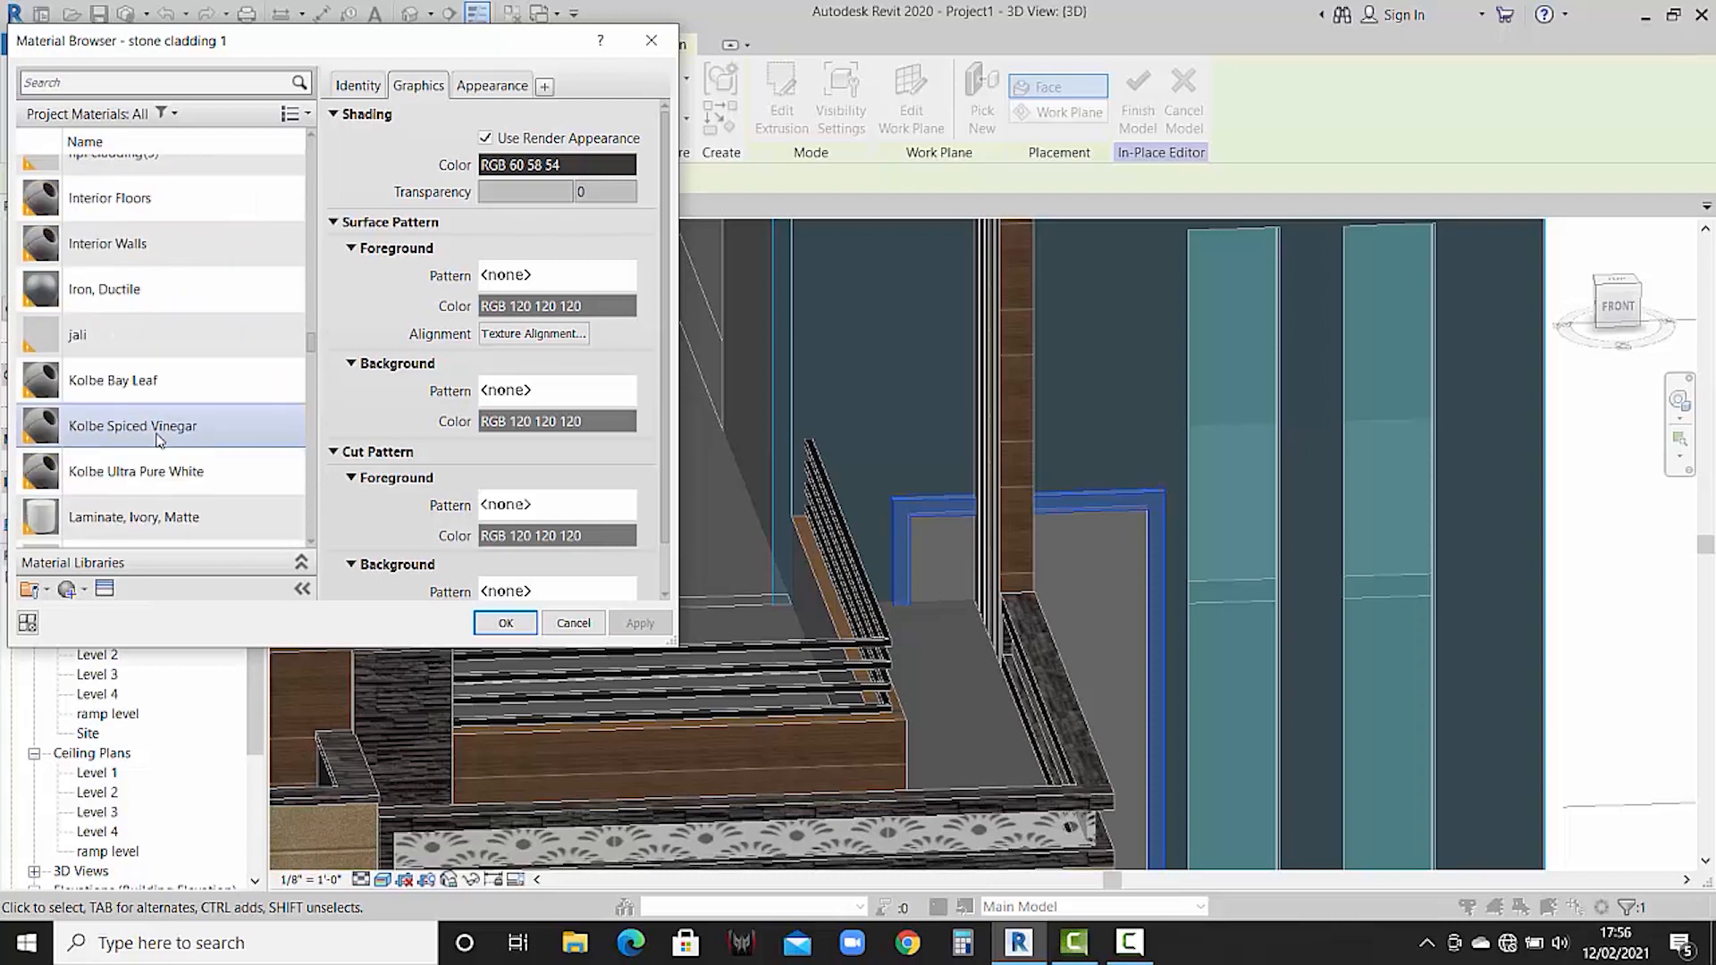
scroll(159, 440, "up", 3)
scroll(159, 440, "up", 5)
left_click(191, 386)
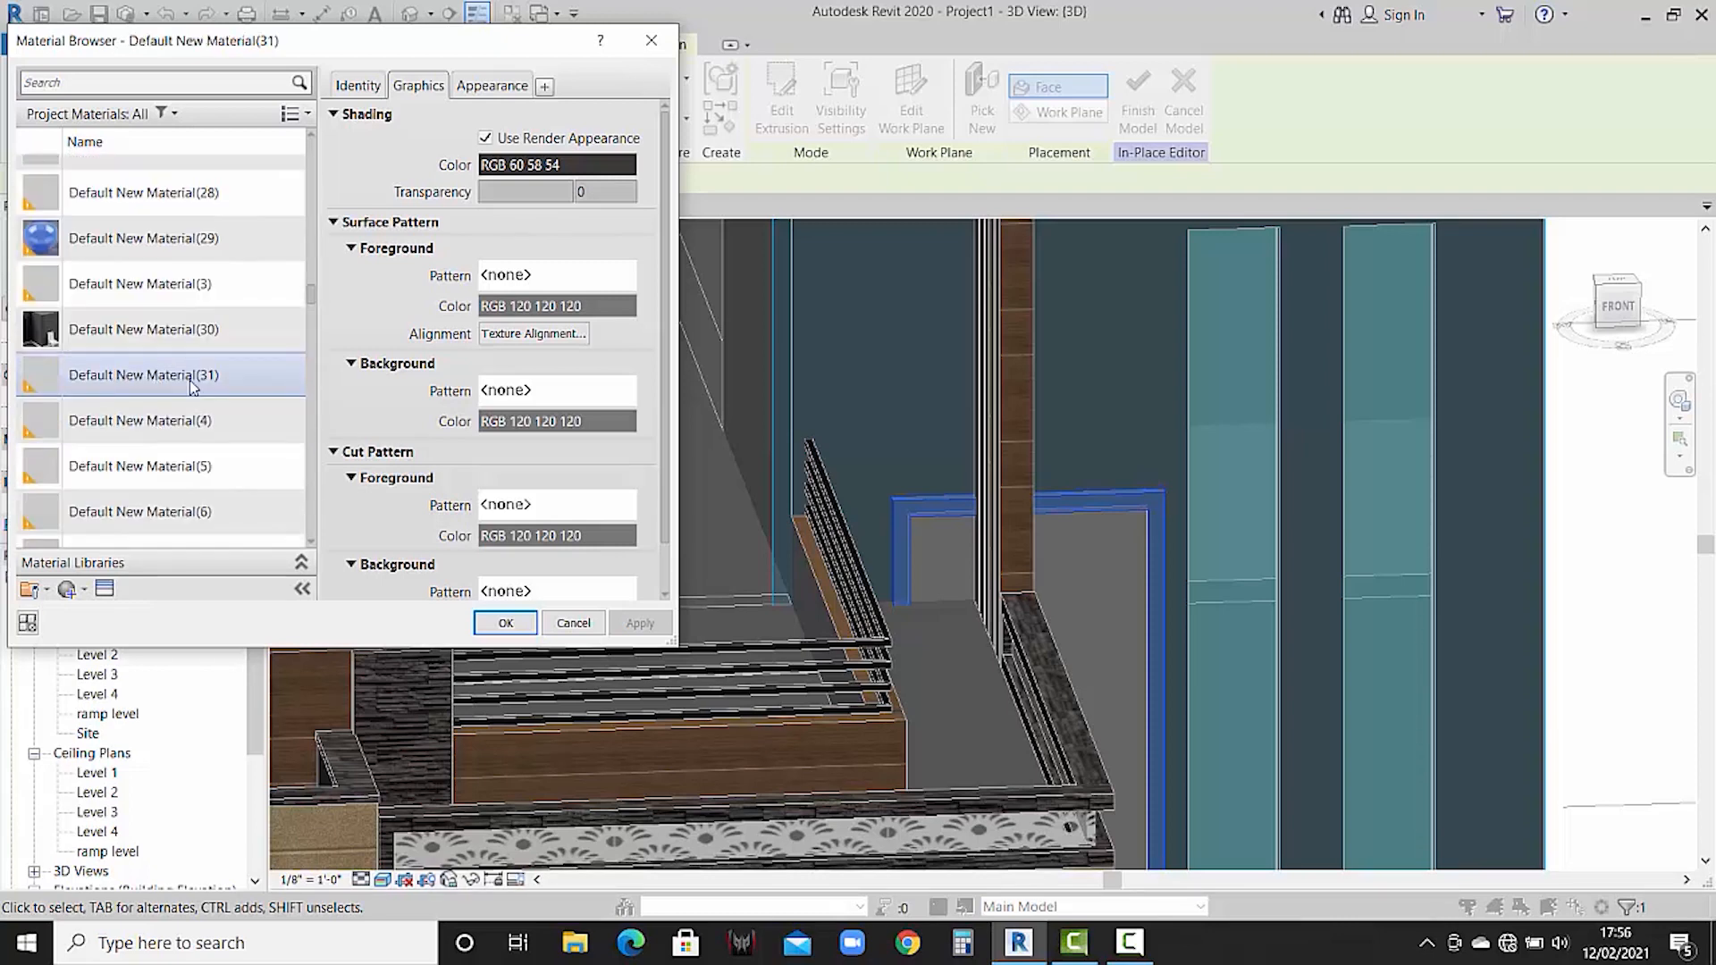
left_click(506, 626)
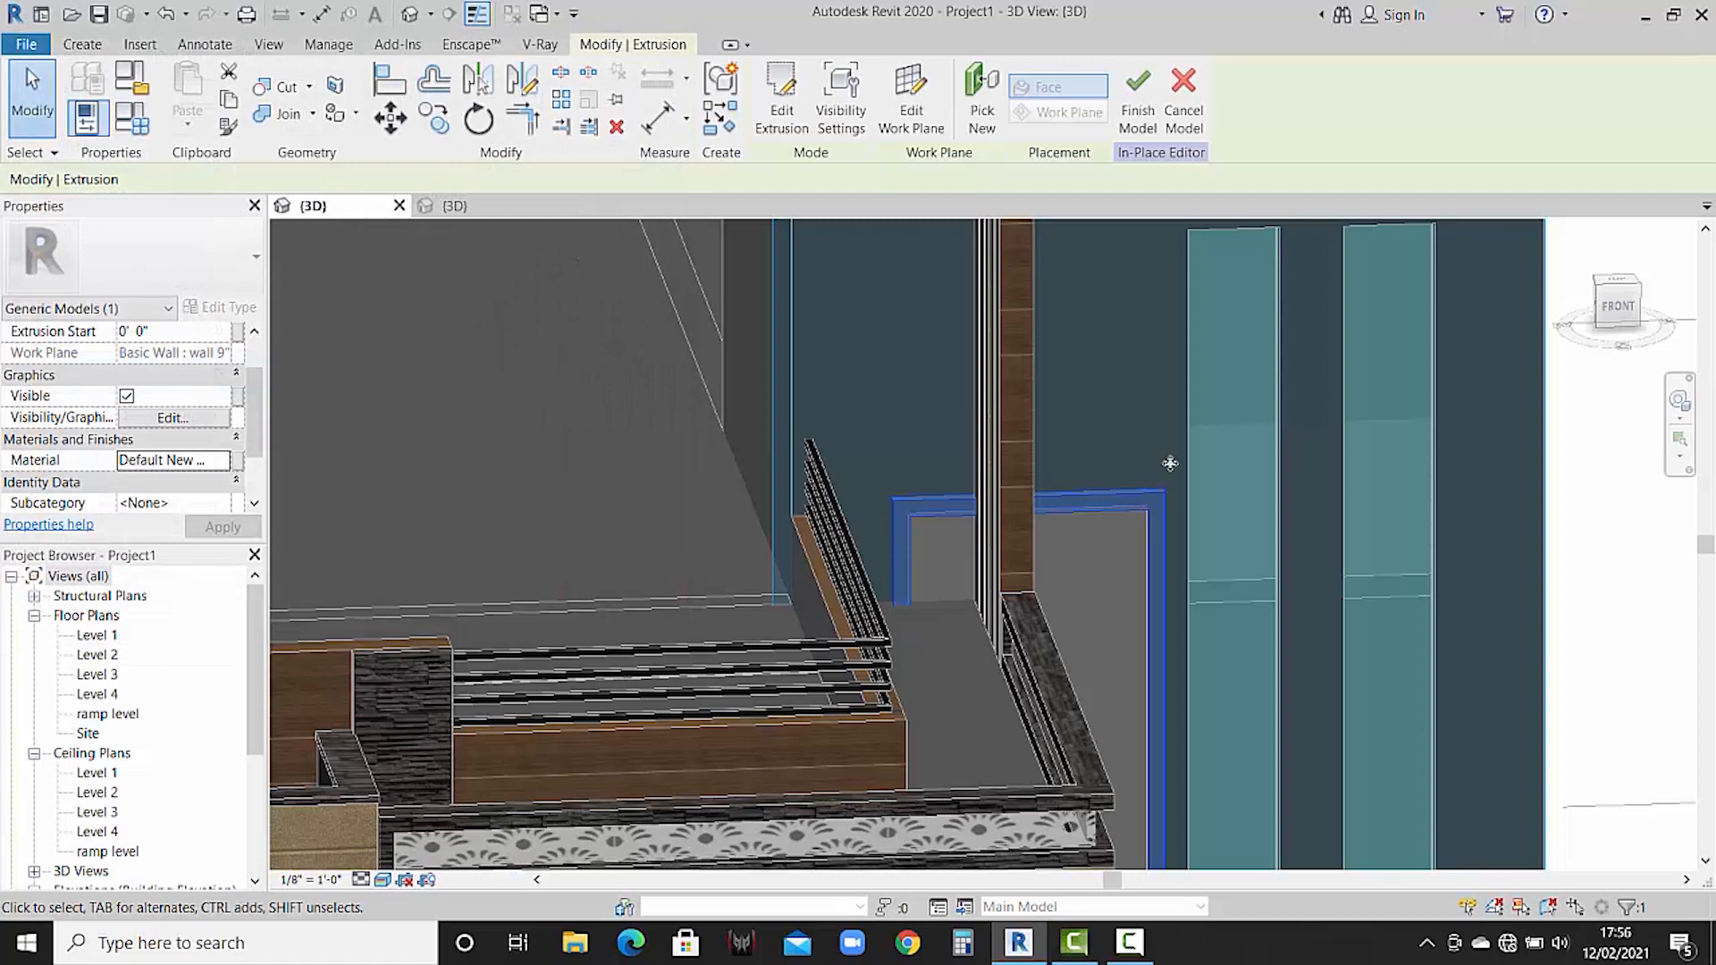
left_click(1135, 354)
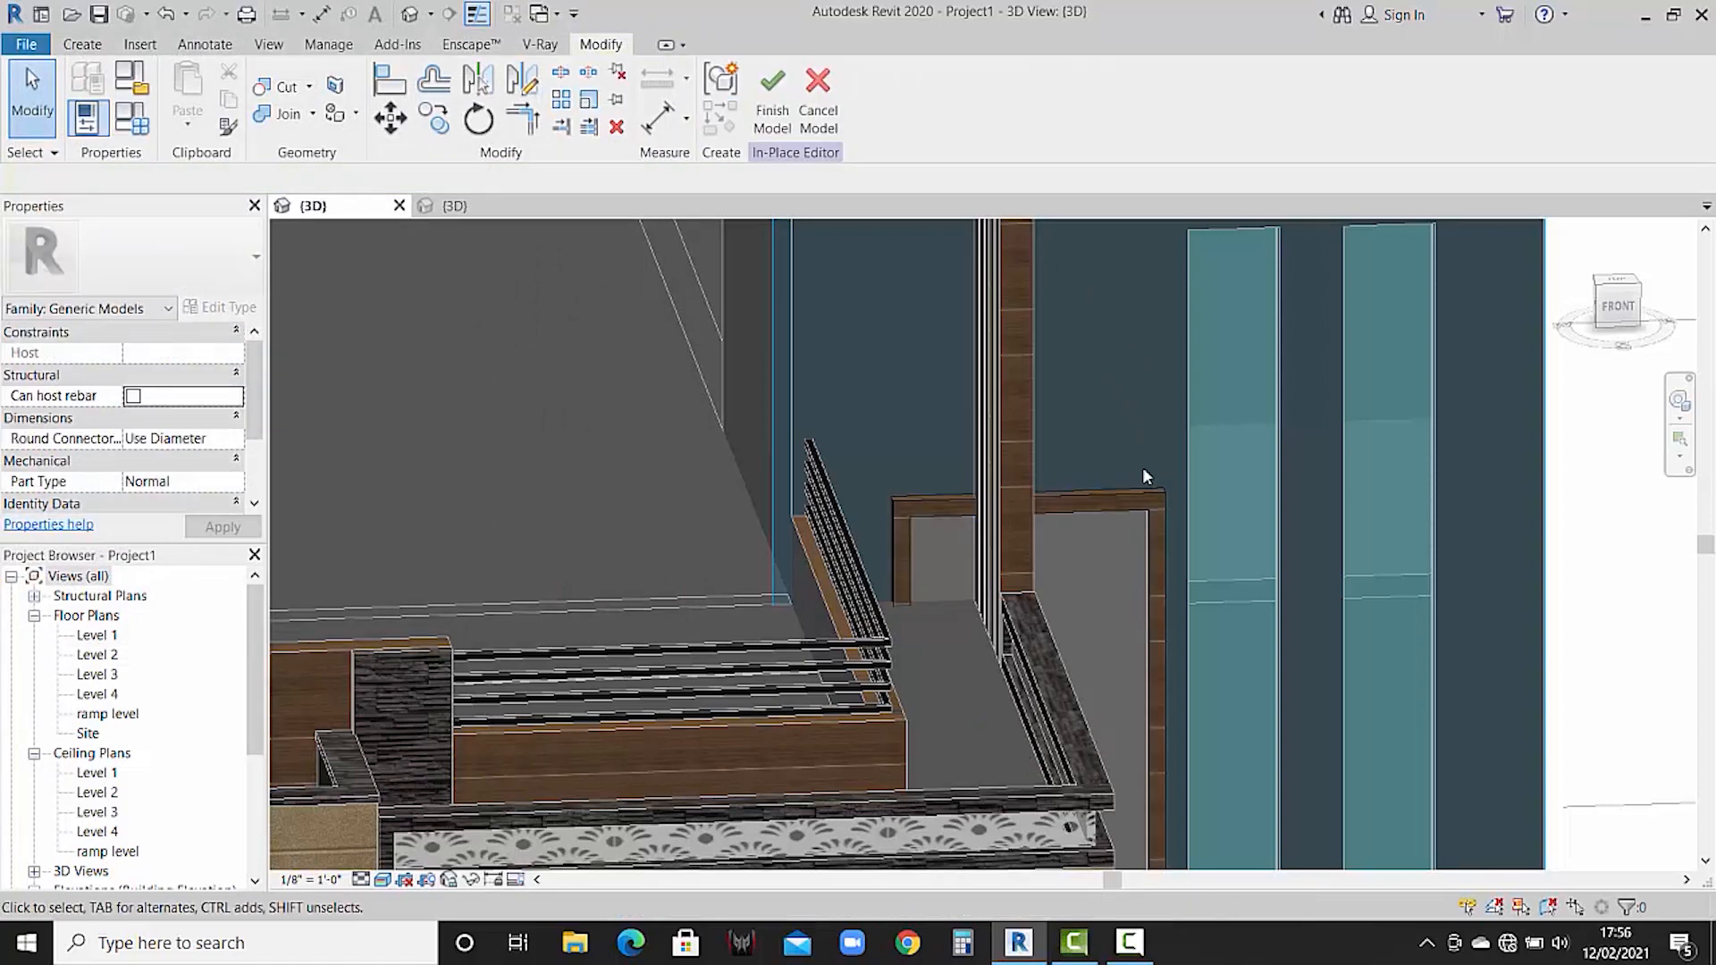
left_click(772, 98)
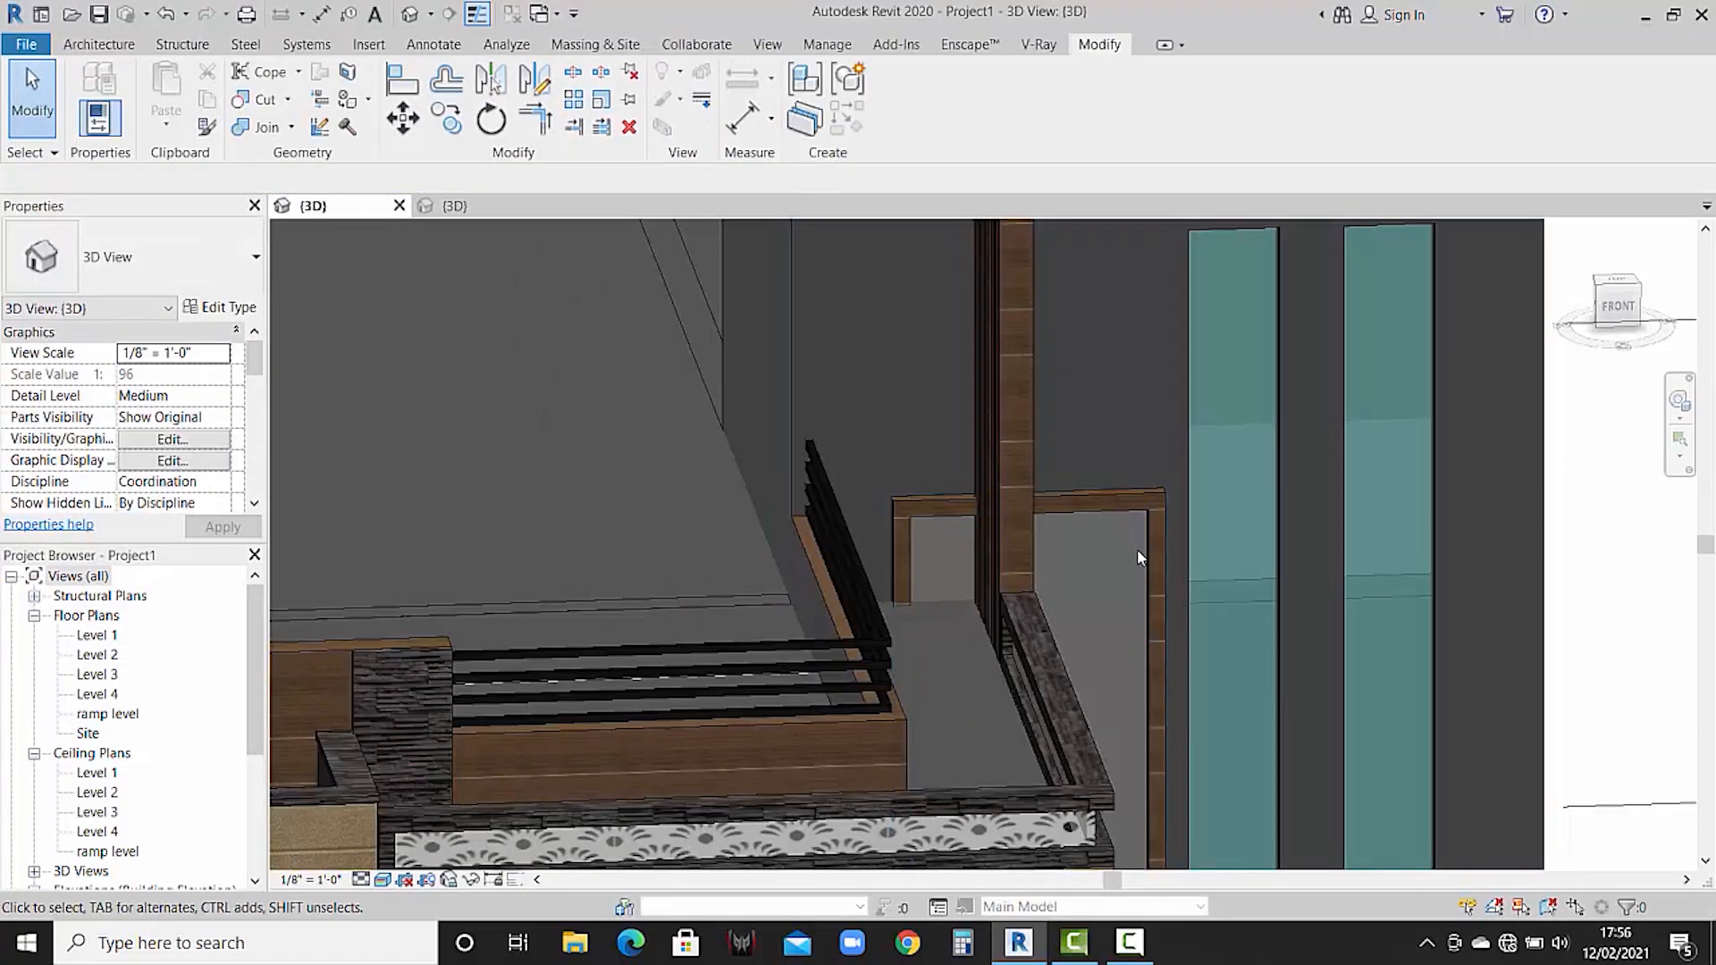
- Edit the in-place panel inside the wooden frame, assign stone cladding 1 to its extrusion and finish the model
left_click(1141, 555)
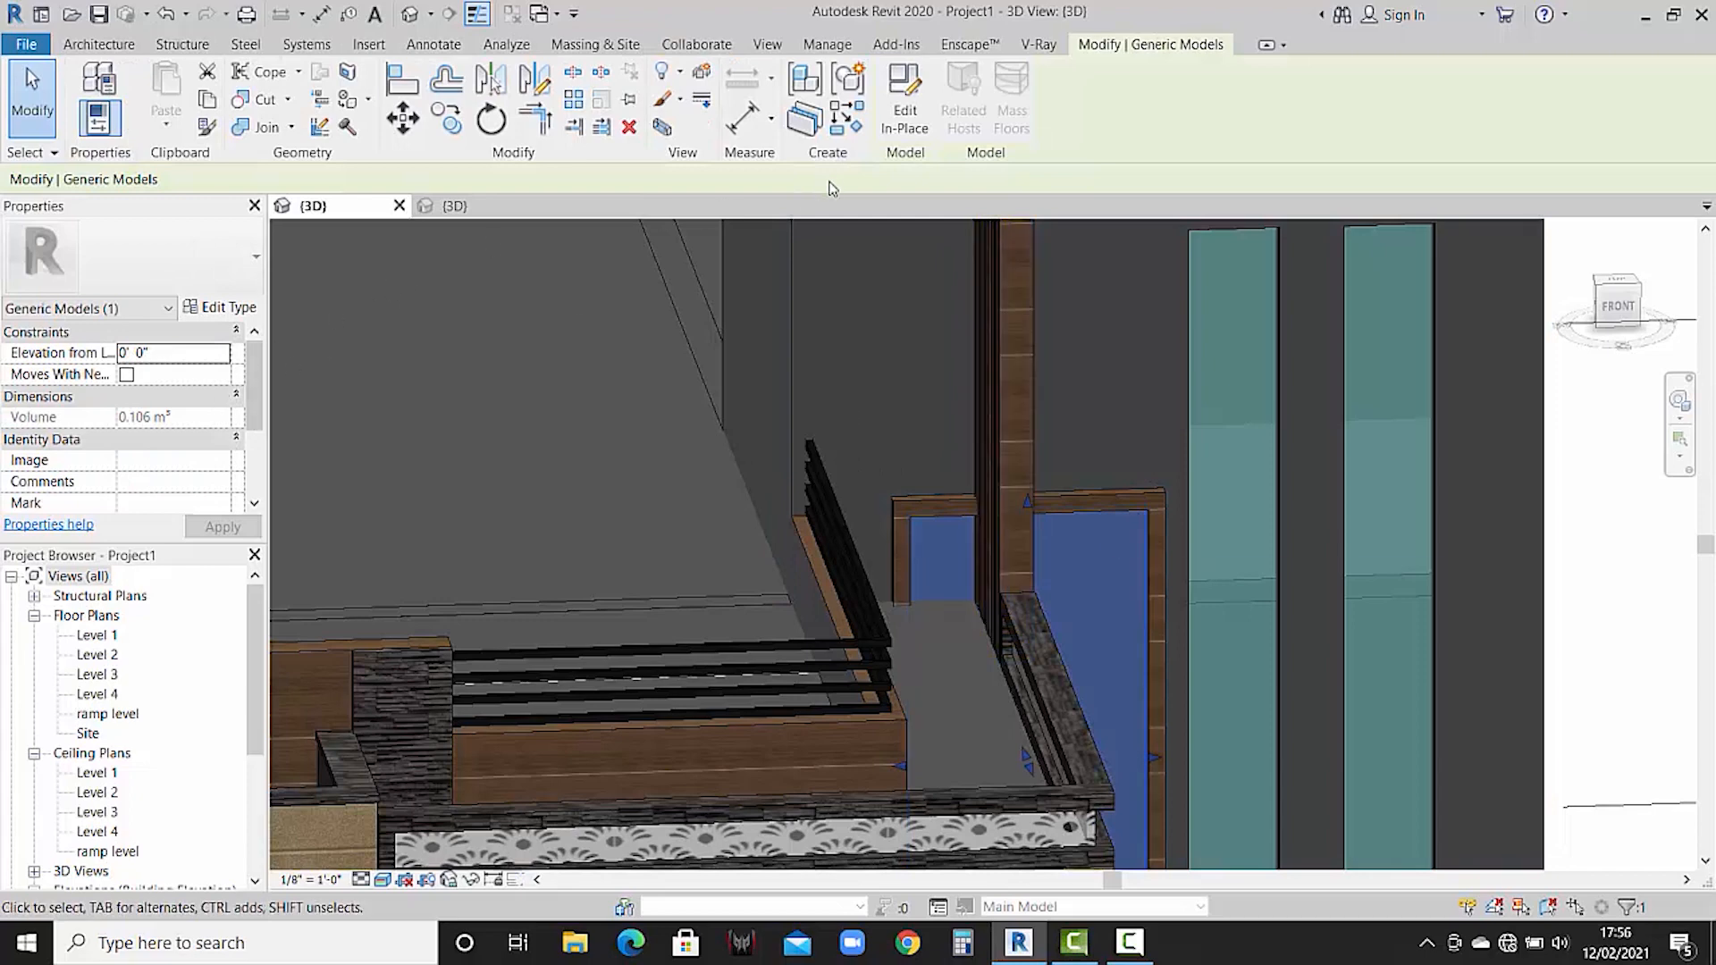
left_click(901, 126)
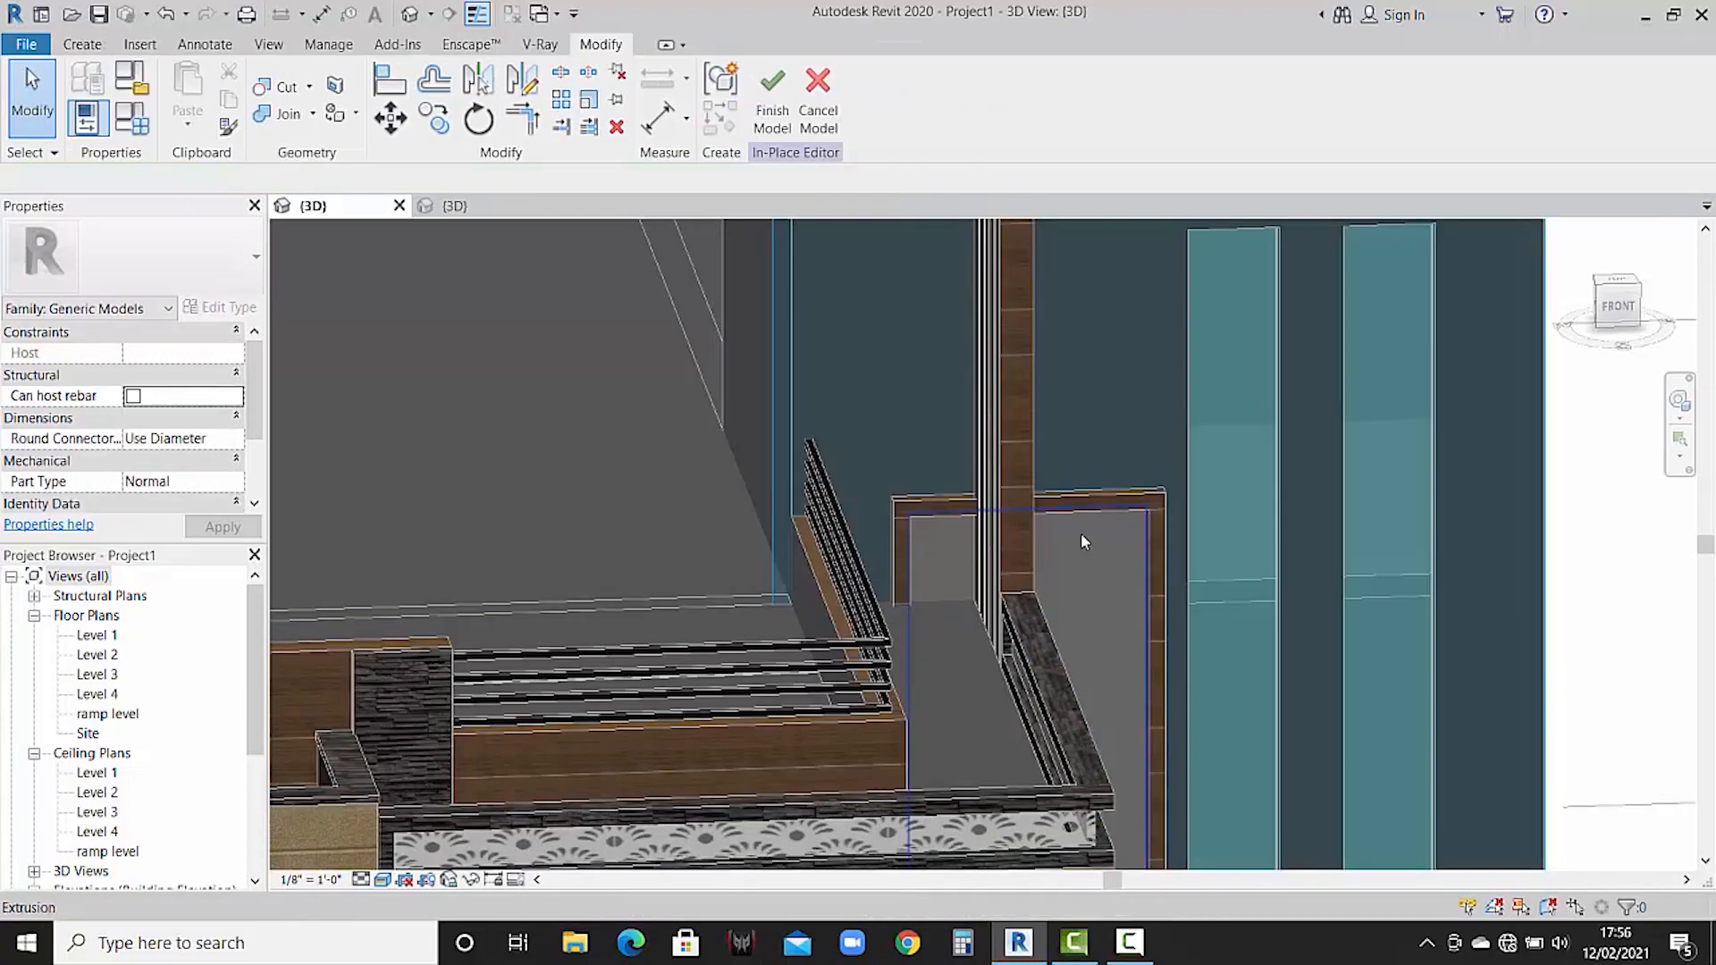
left_click(1146, 598)
left_click(227, 503)
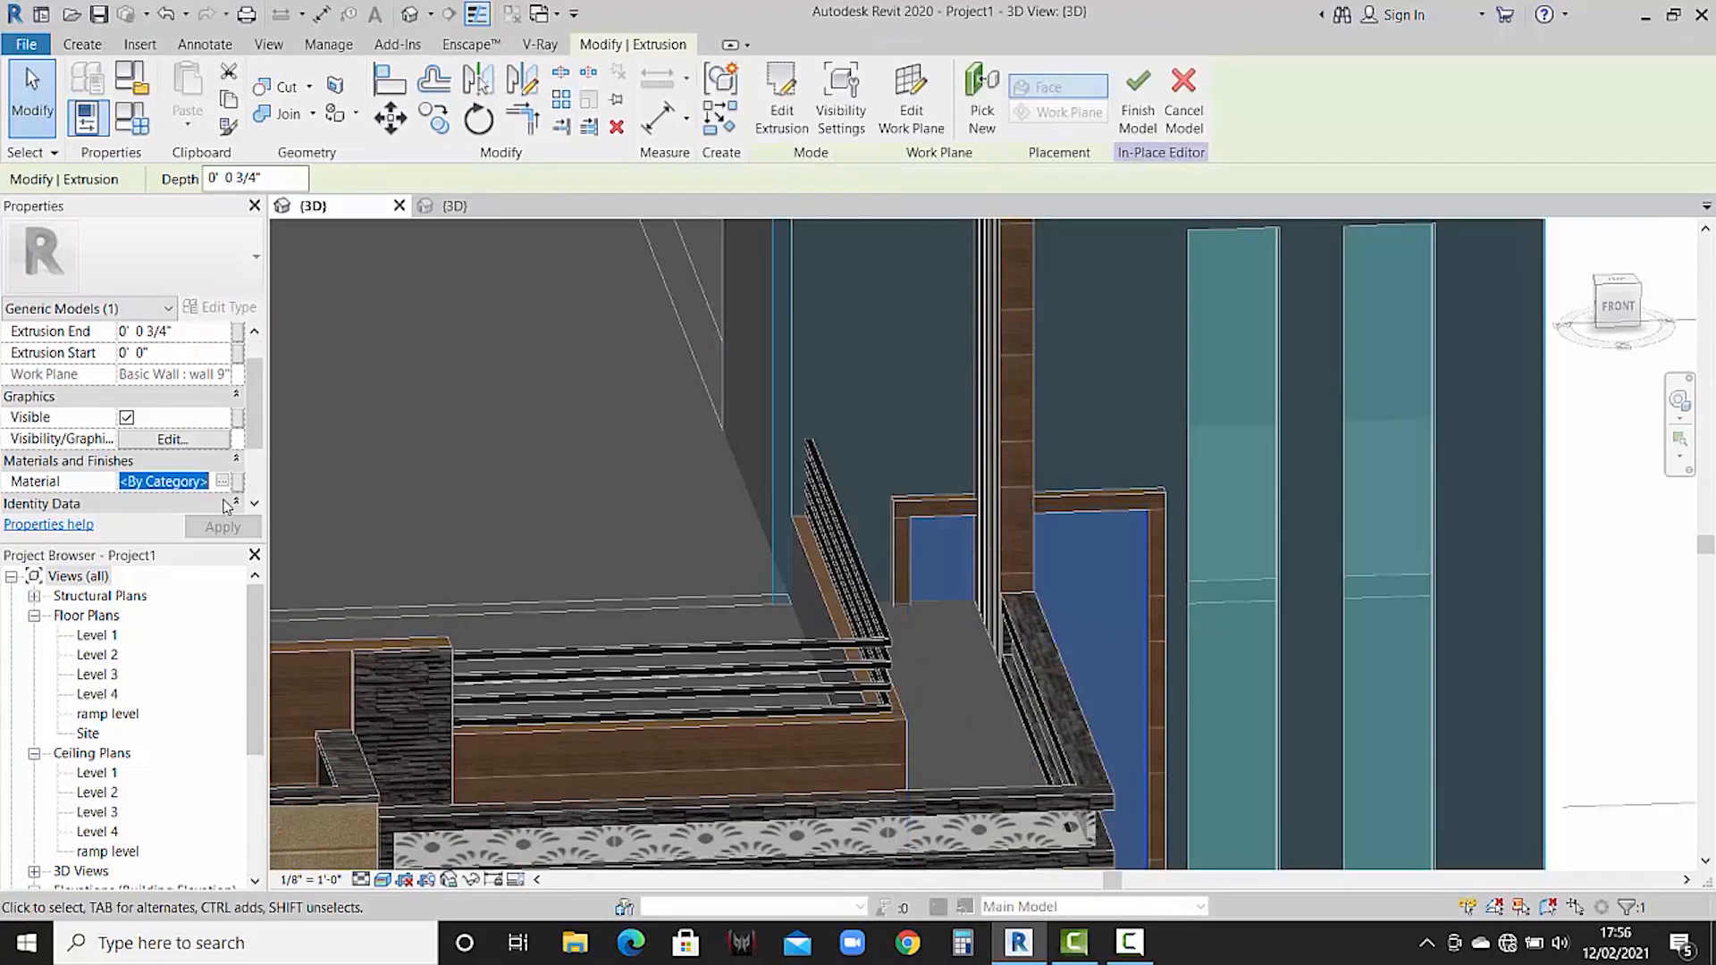
left_click(224, 483)
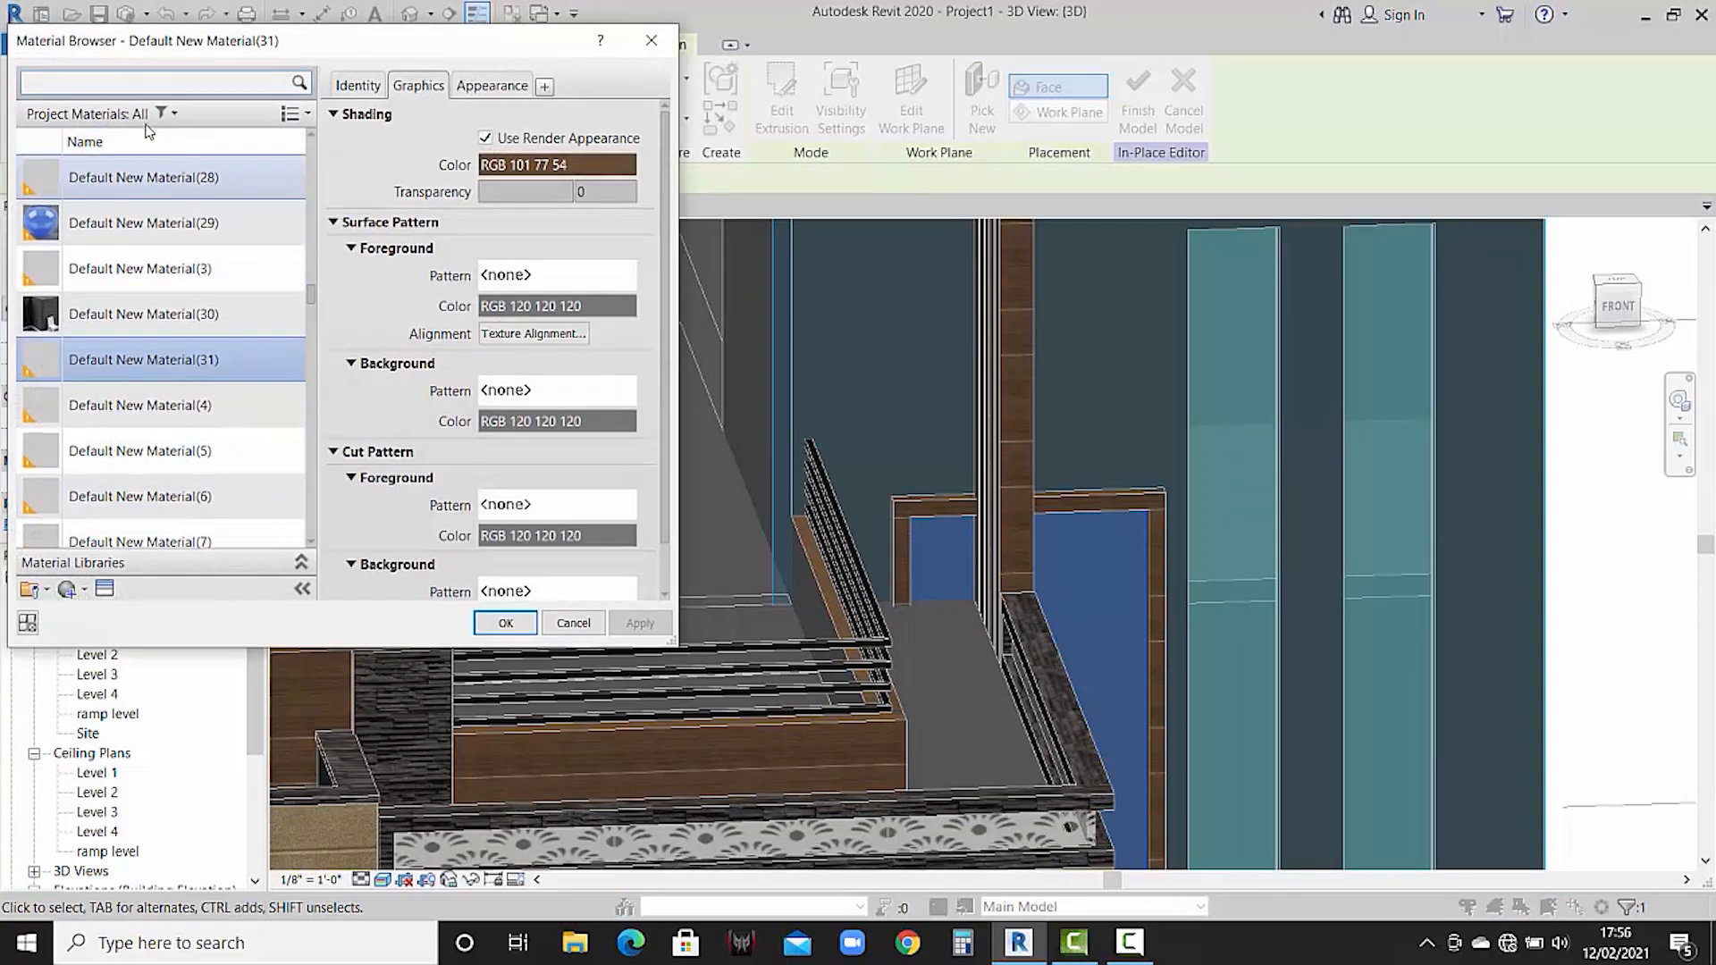
left_click(124, 83)
type("s")
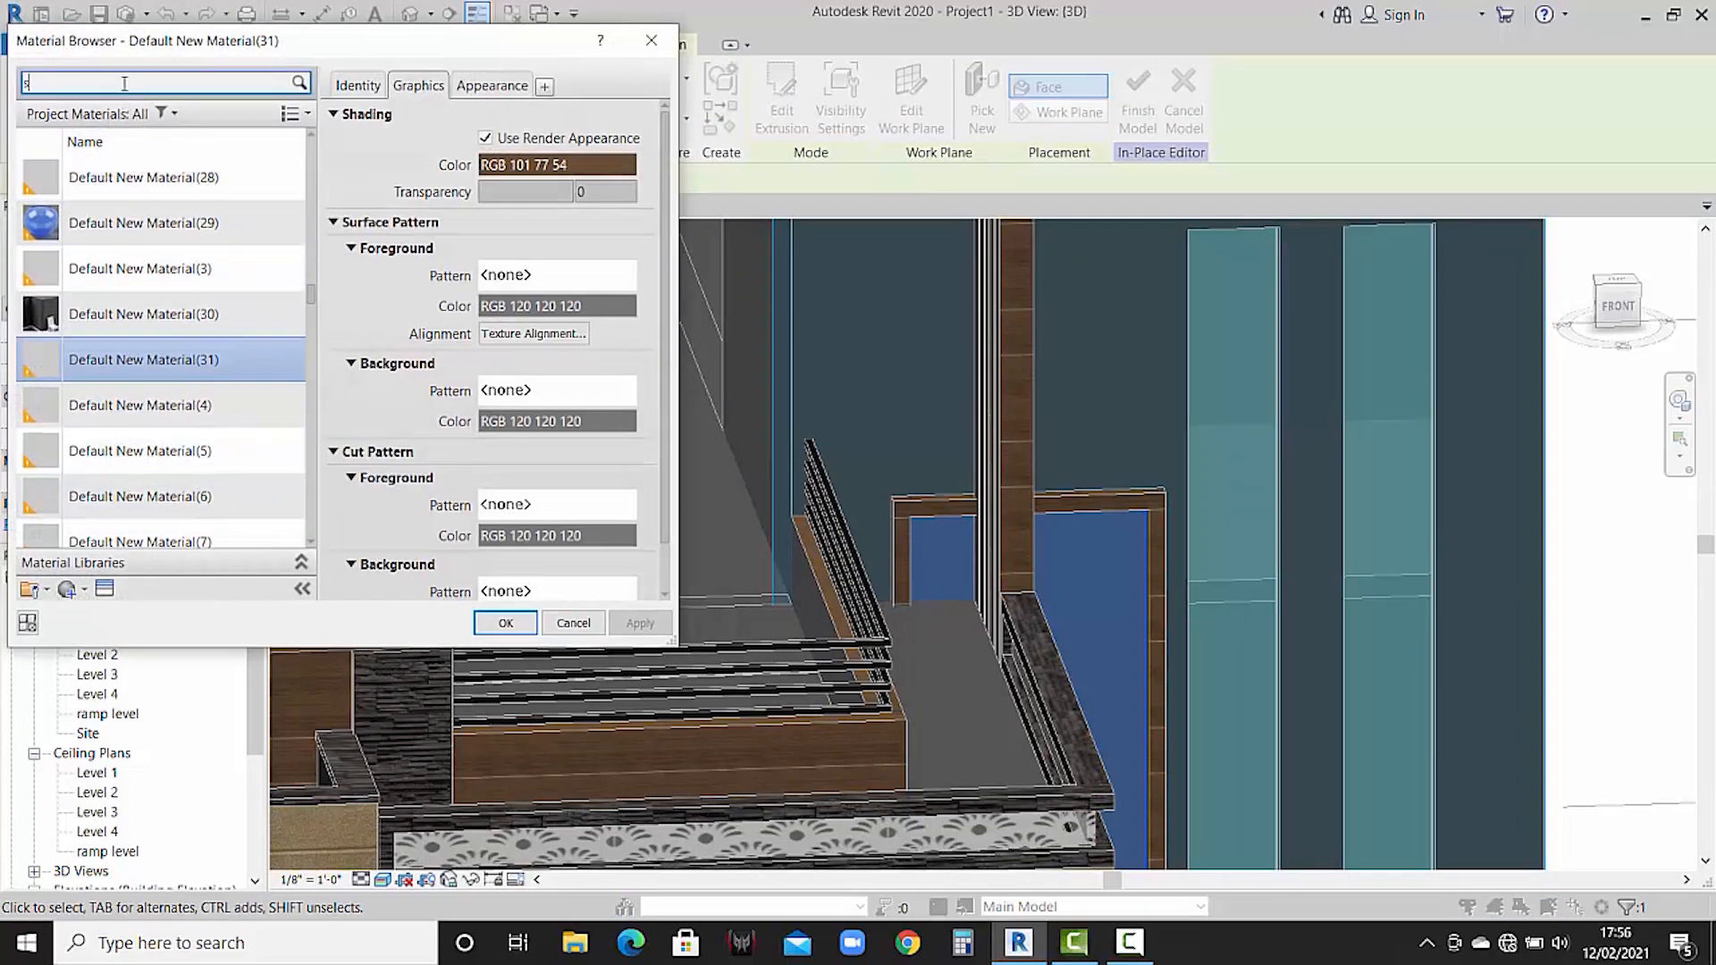
type("to")
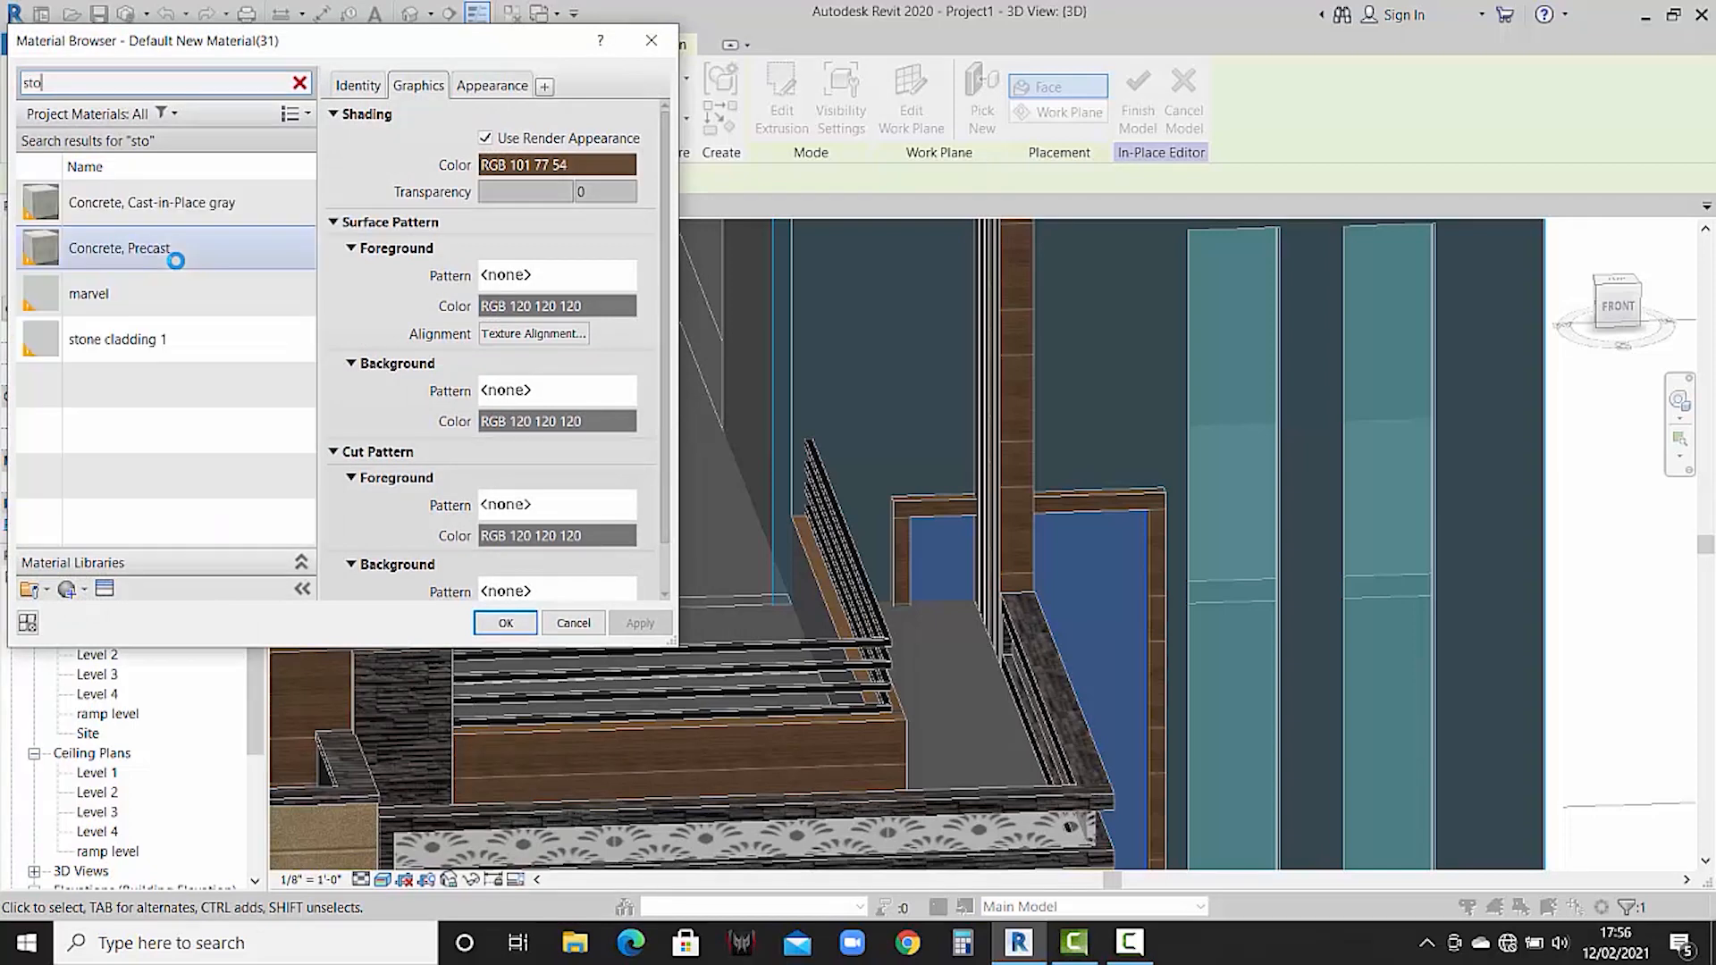
left_click(164, 339)
left_click(505, 625)
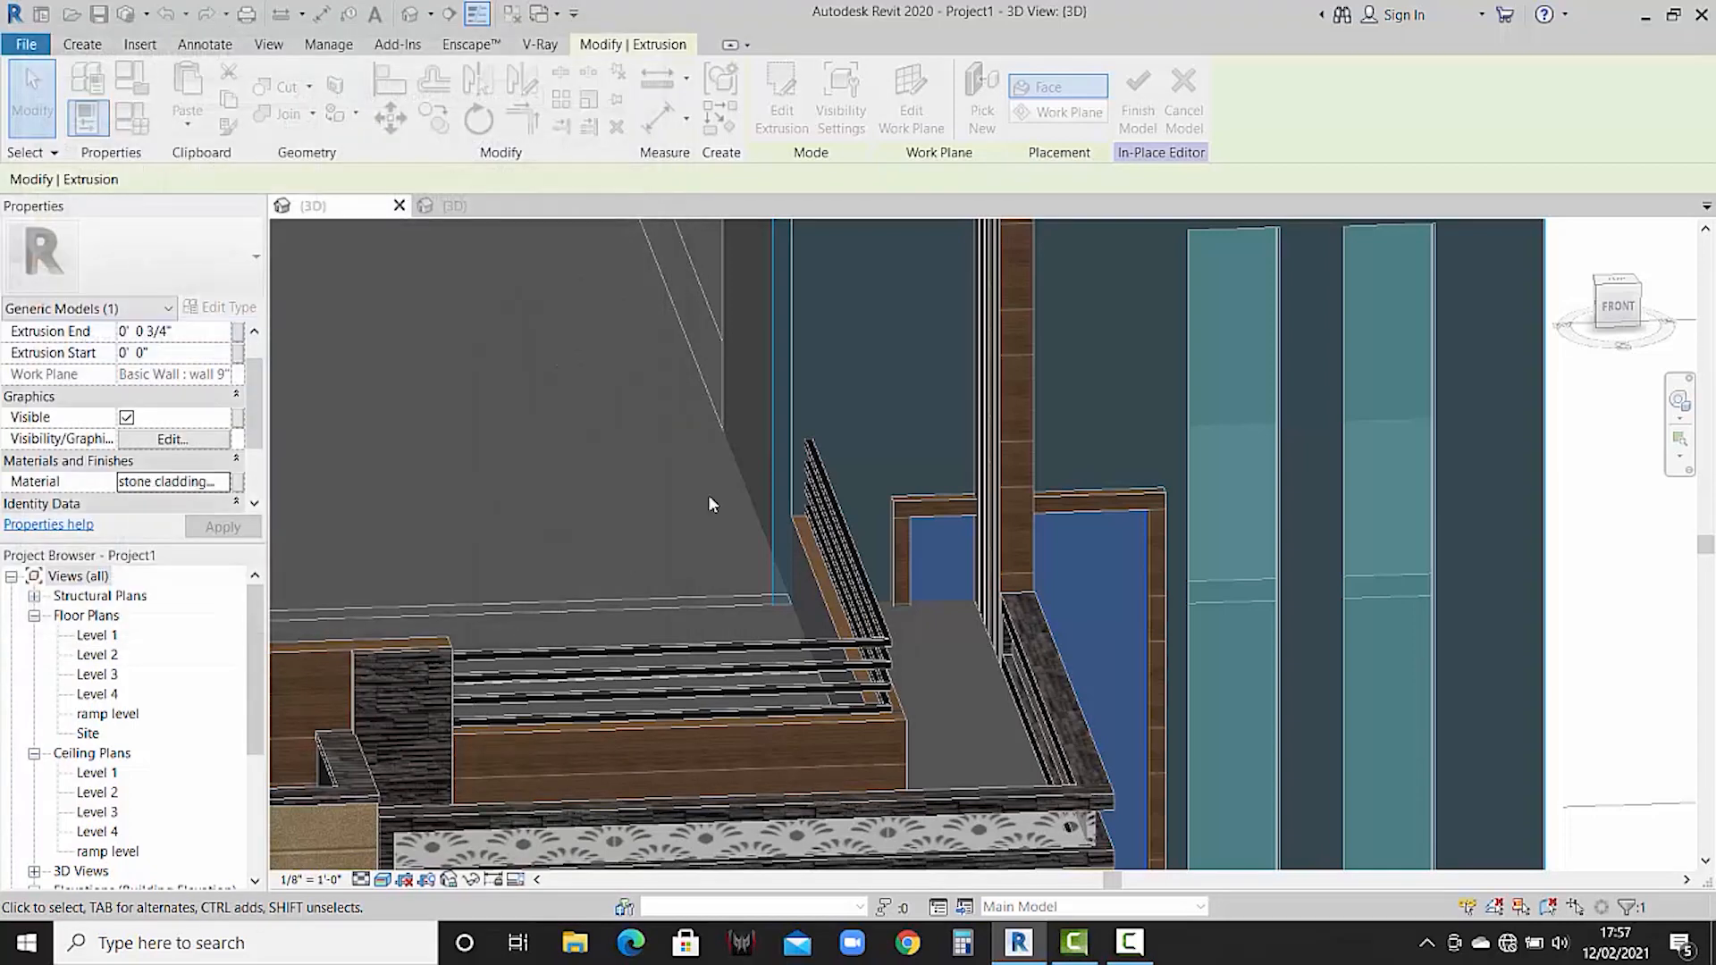
left_click(1139, 117)
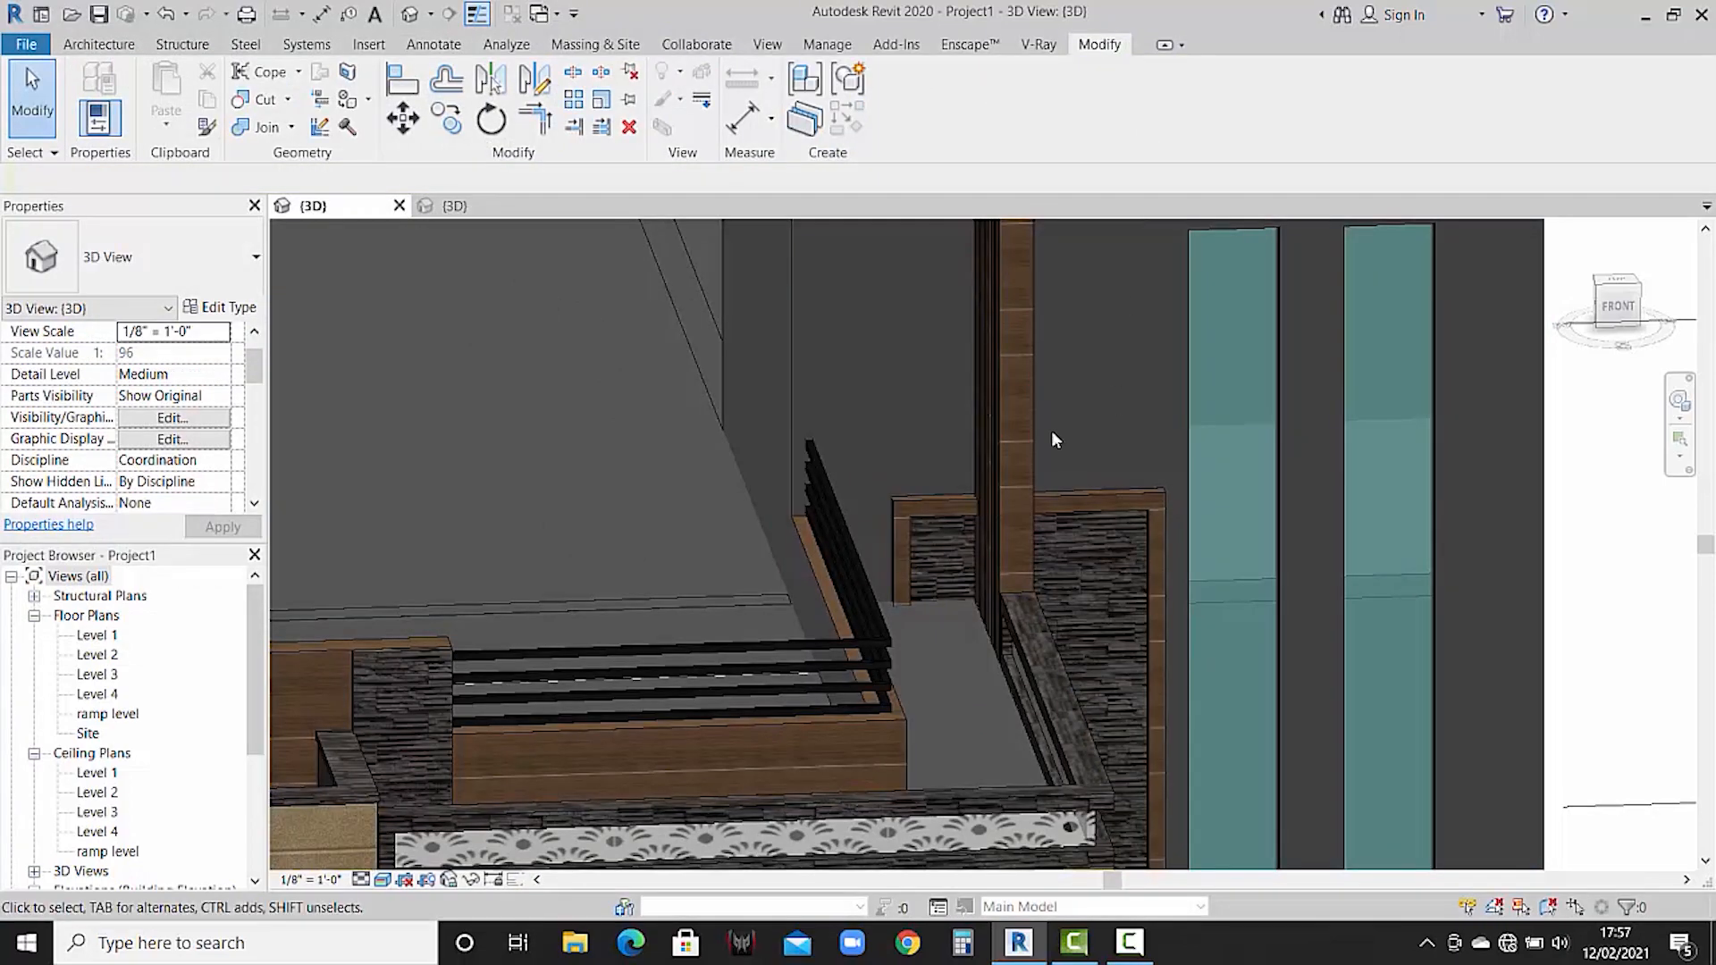
- Paint the right boundary wall's outer front section and the left boundary wall's inner face with cool white
scroll(1051, 429, "down", 5)
middle_click_drag(1051, 427, 1033, 513, "shift")
scroll(1107, 645, "down", 3)
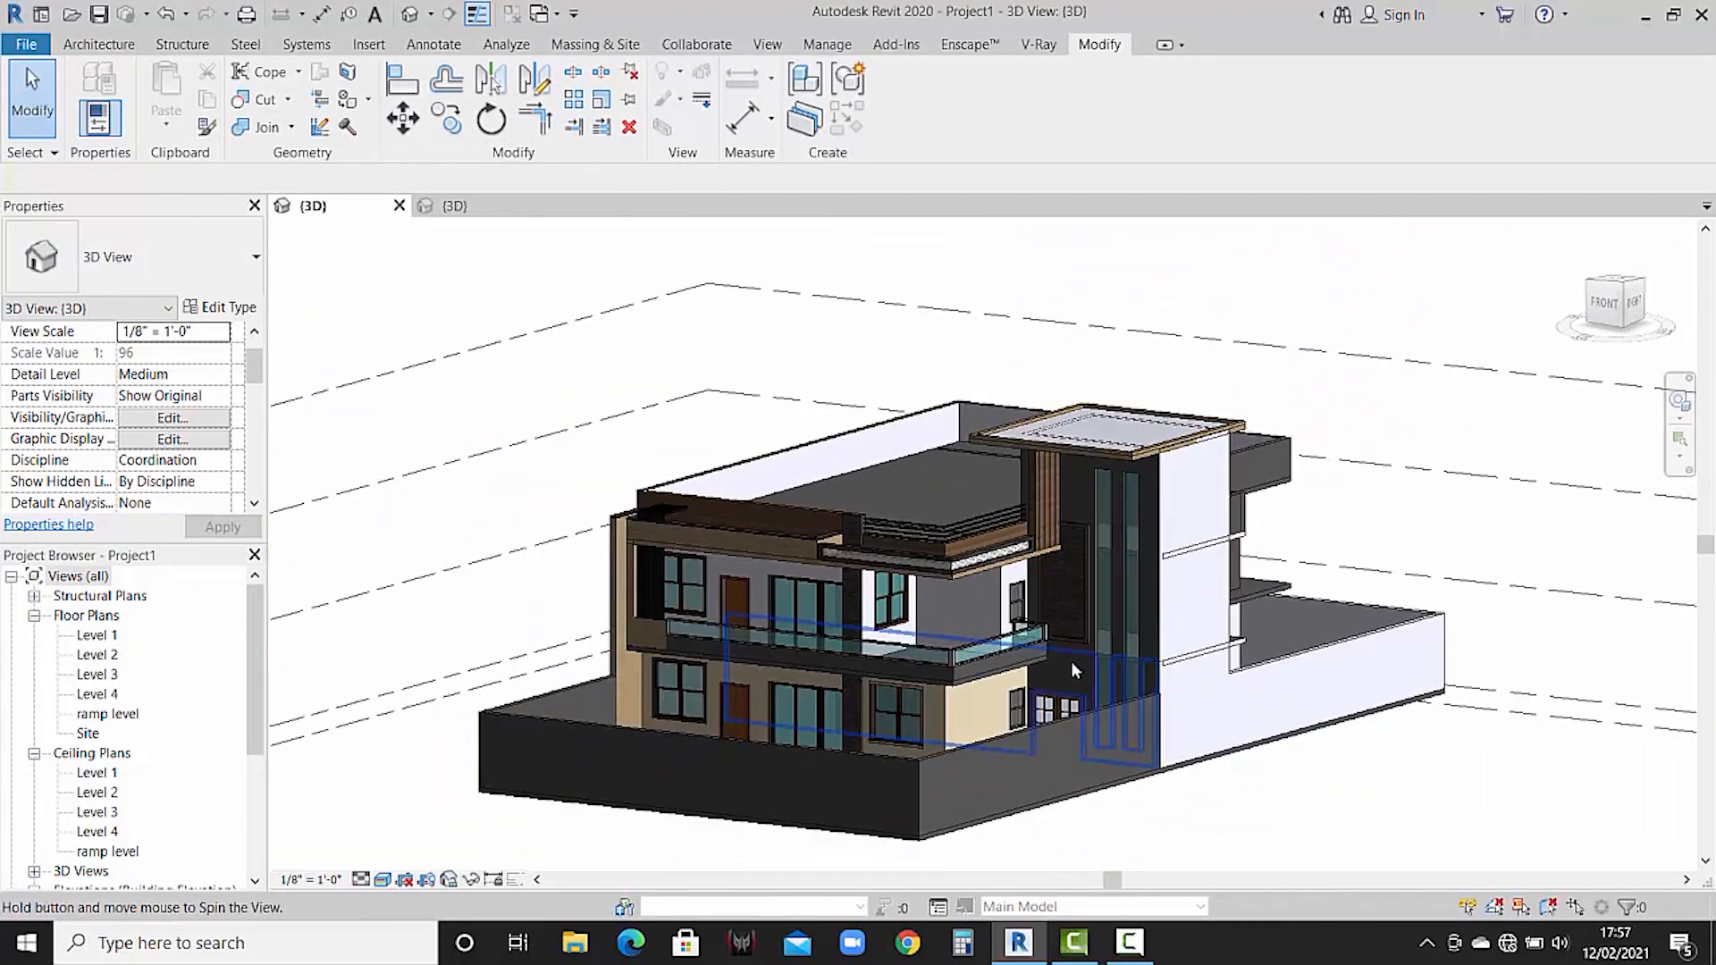
middle_click_drag(1071, 663, 1032, 693, "shift")
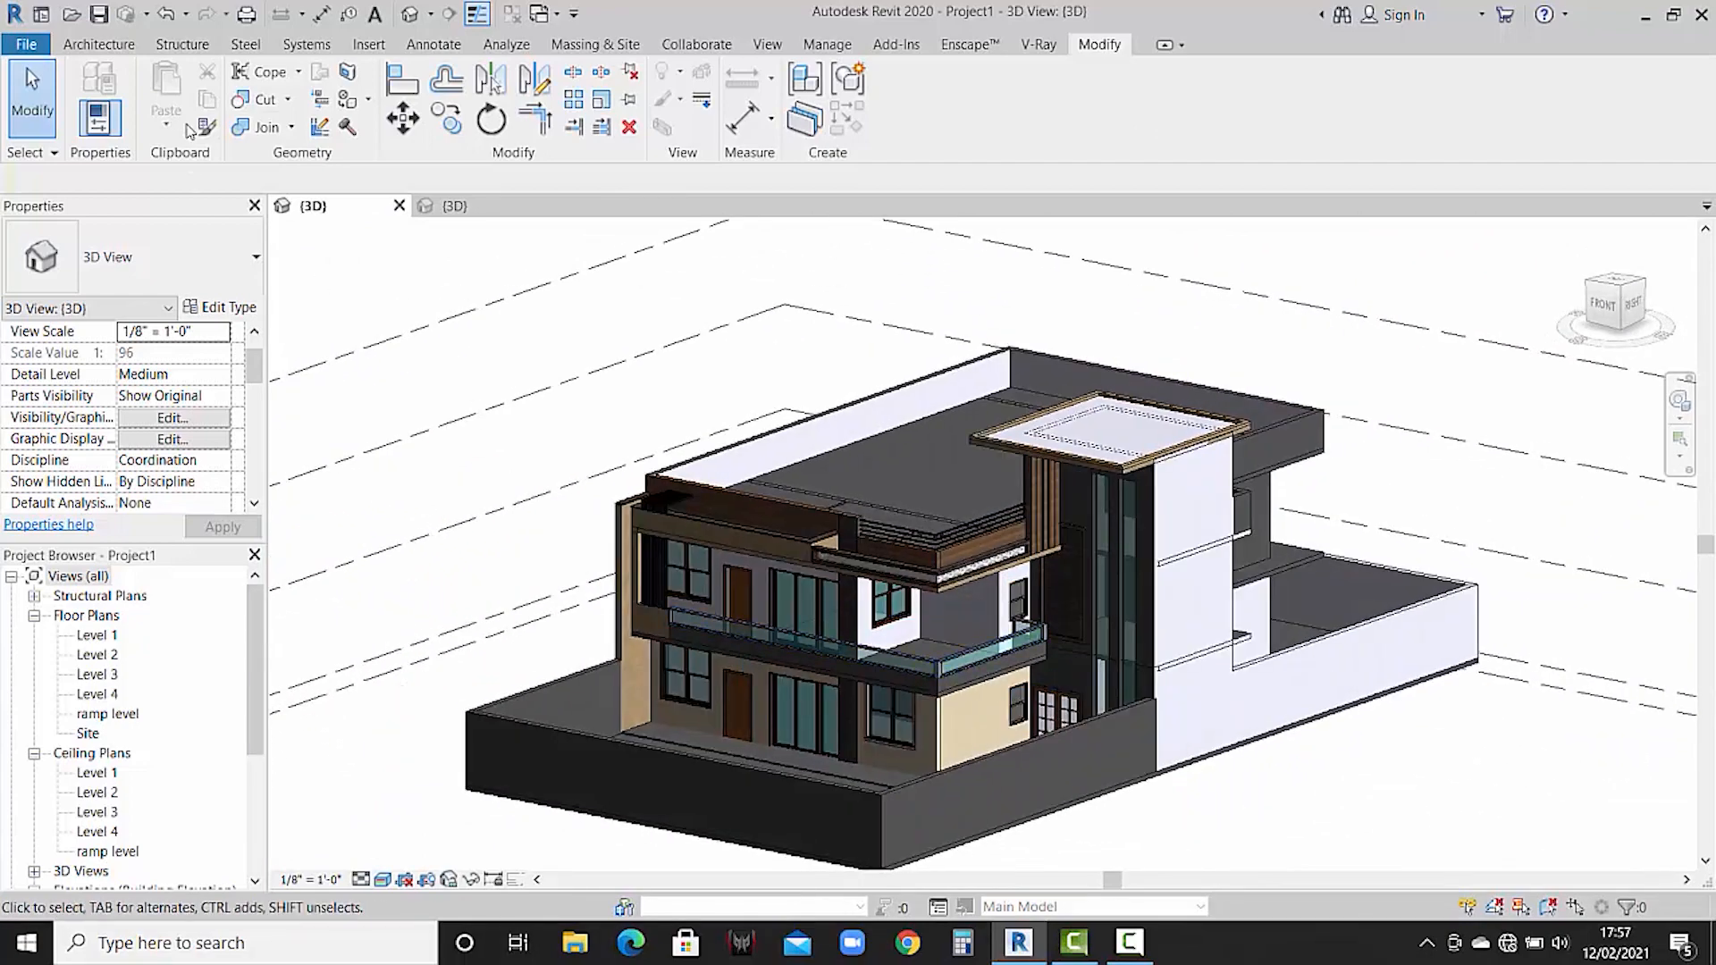
left_click(369, 105)
left_click(380, 133)
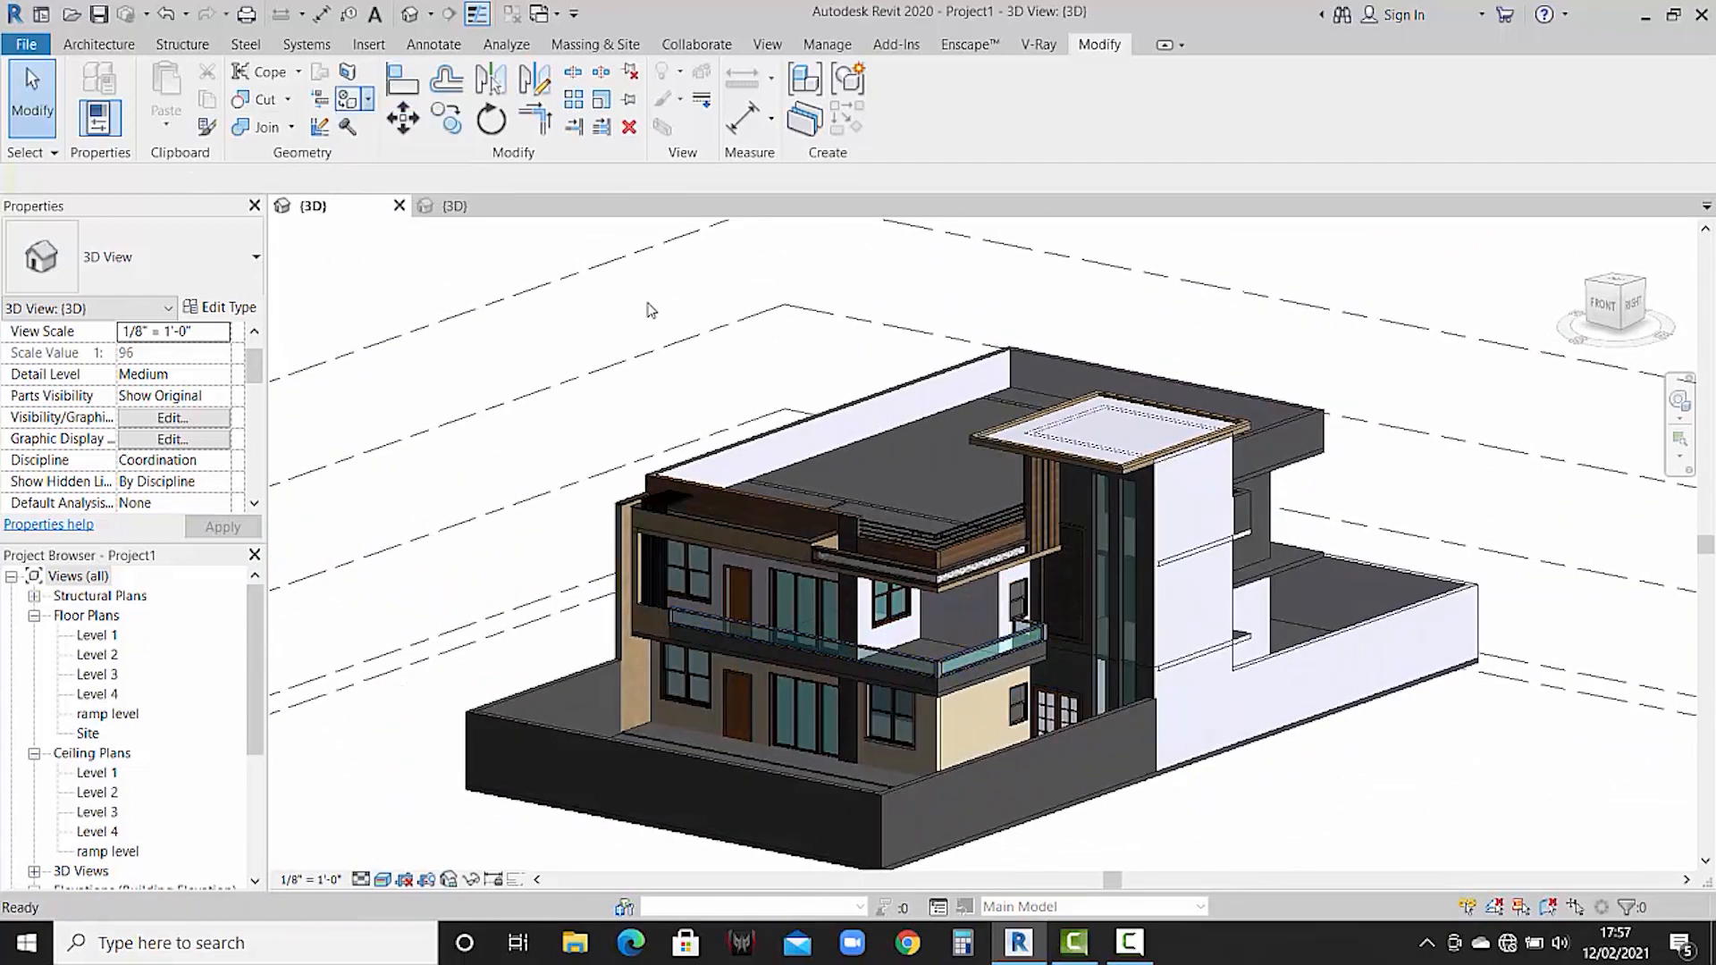
scroll(156, 409, "up", 2)
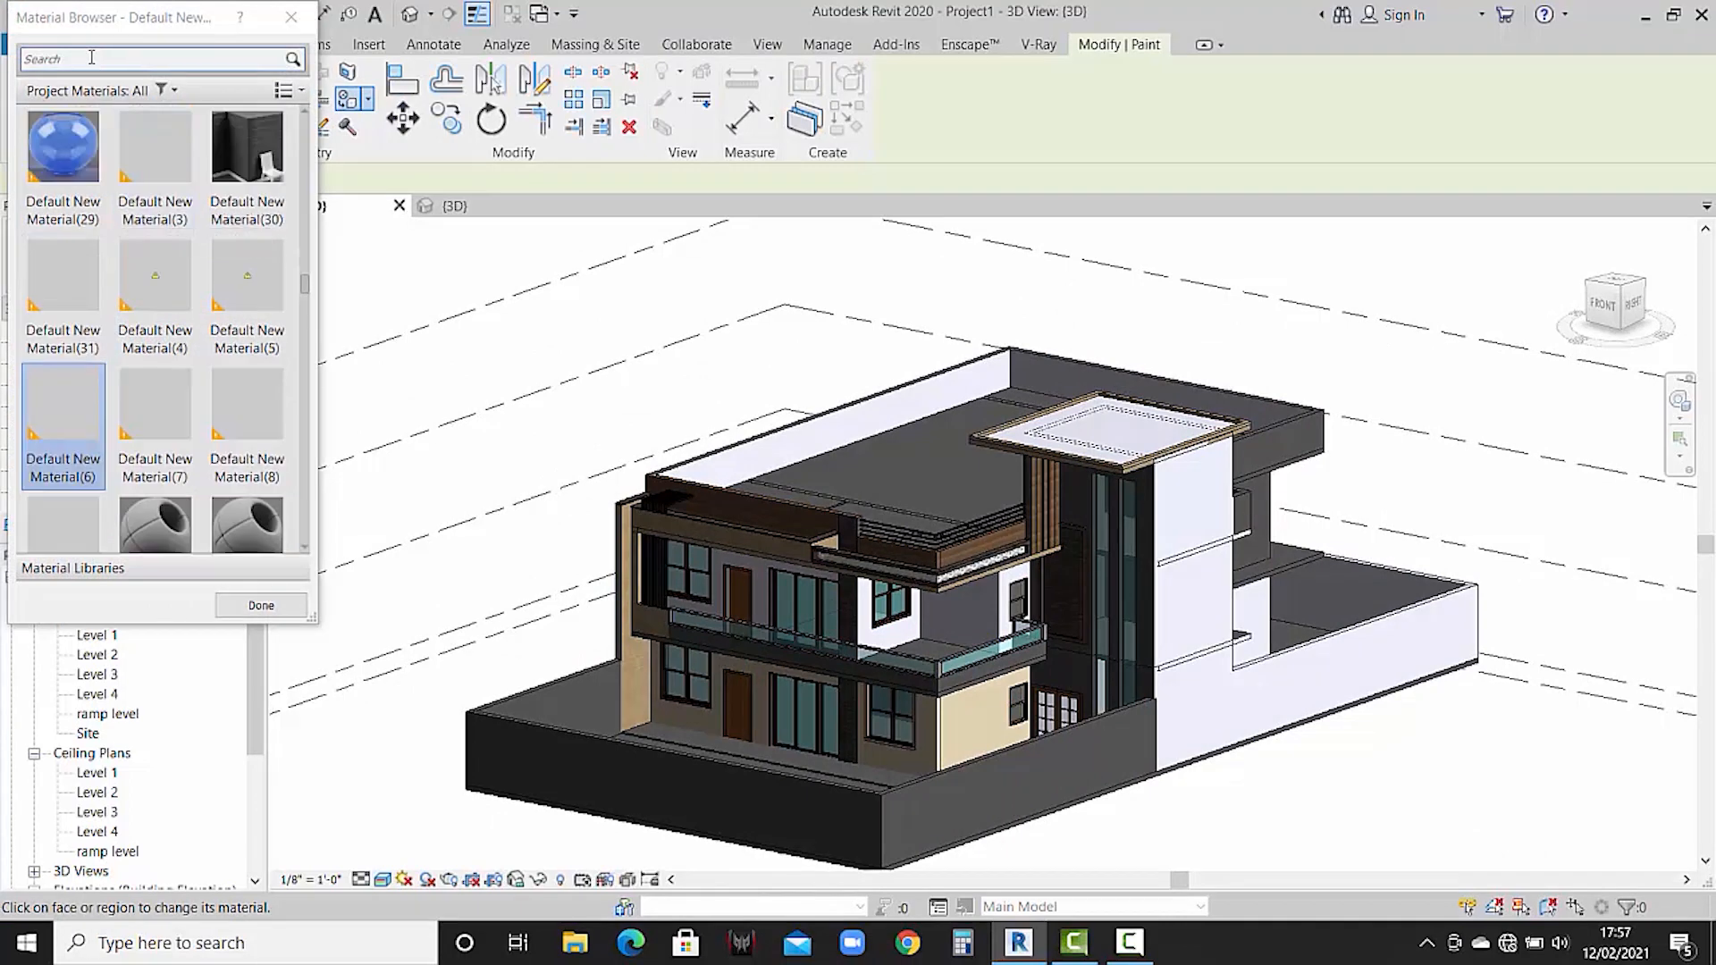
left_click(92, 62)
type("cool")
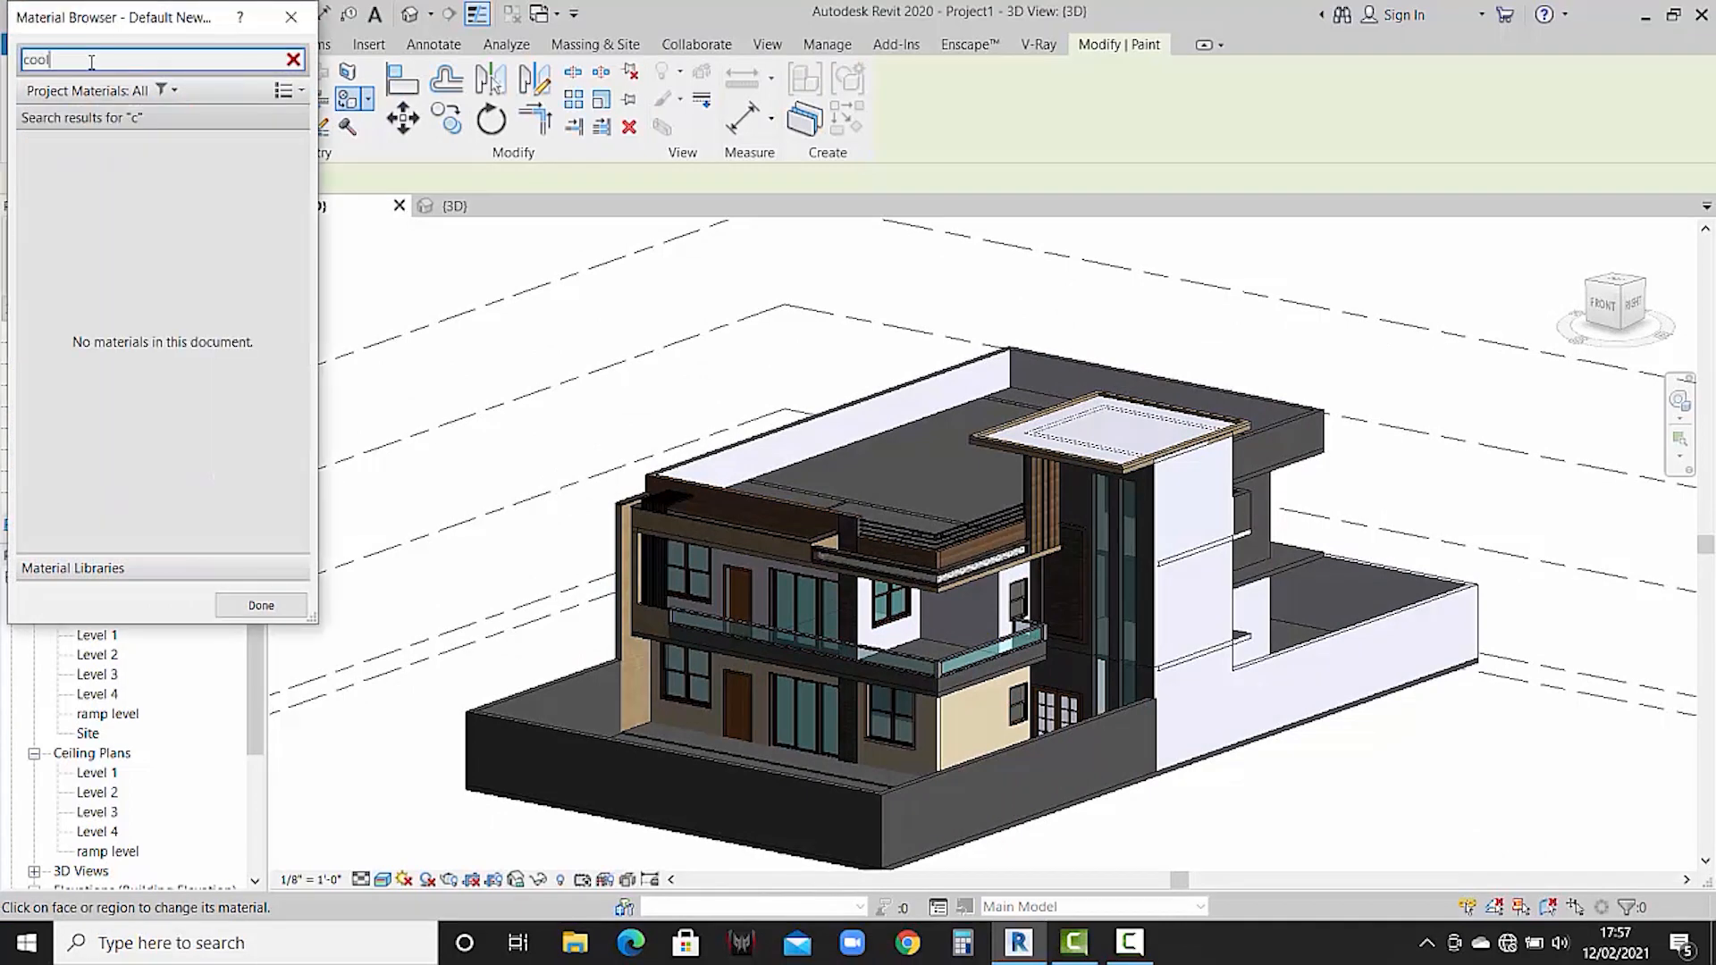
left_click(90, 157)
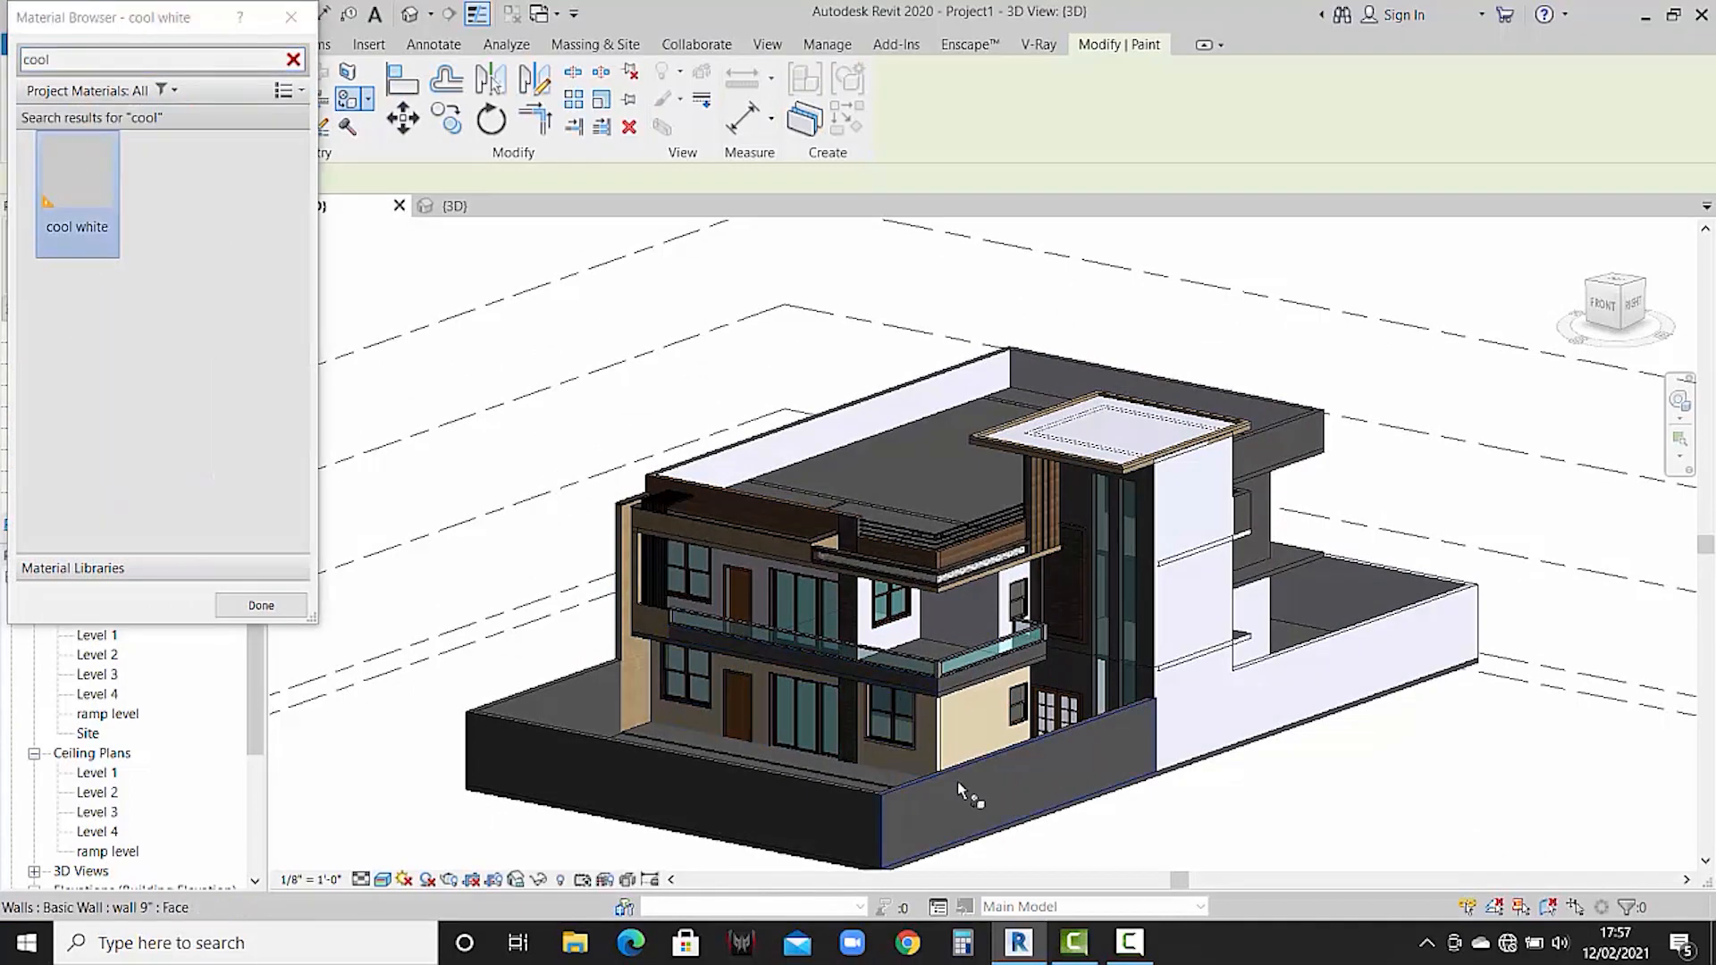
left_click(950, 803)
left_click(563, 699)
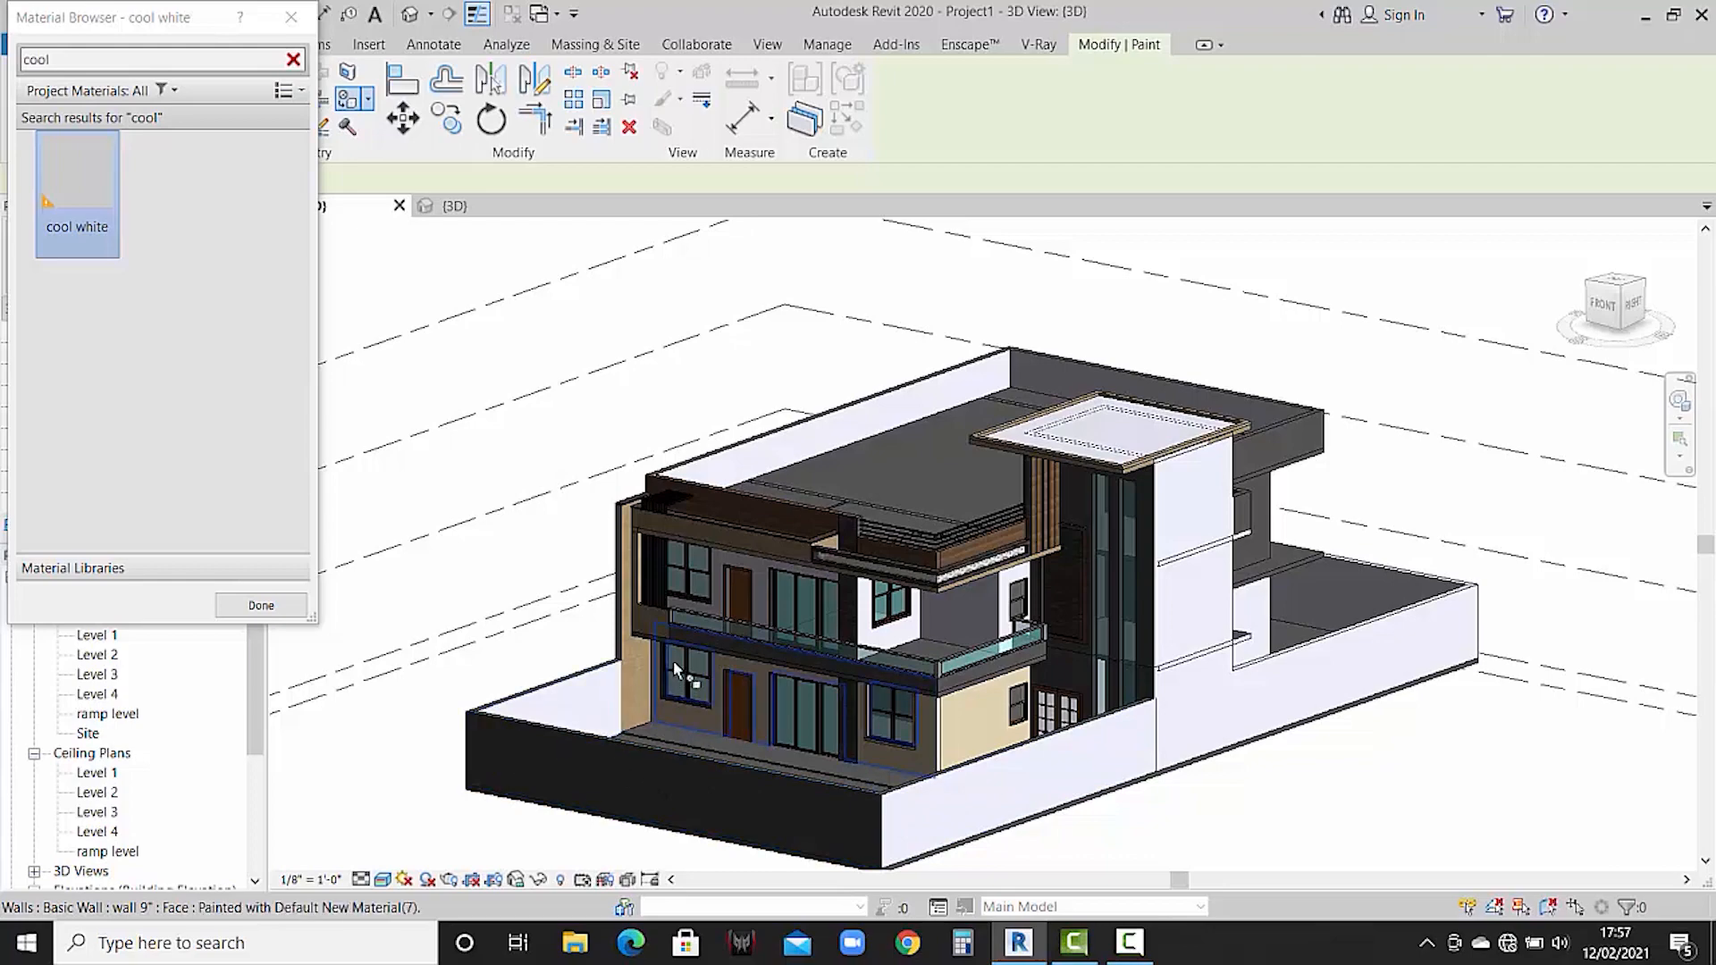
- Paint the left boundary wall's rear outer section and the back boundary wall's outer face with cool white
scroll(673, 661, "down", 2)
mouse_move(651, 674)
middle_mouse_down("shift")
mouse_move(1188, 726)
mouse_move(866, 733)
mouse_move(1123, 754)
middle_mouse_up("shift")
scroll(1046, 787, "up", 6)
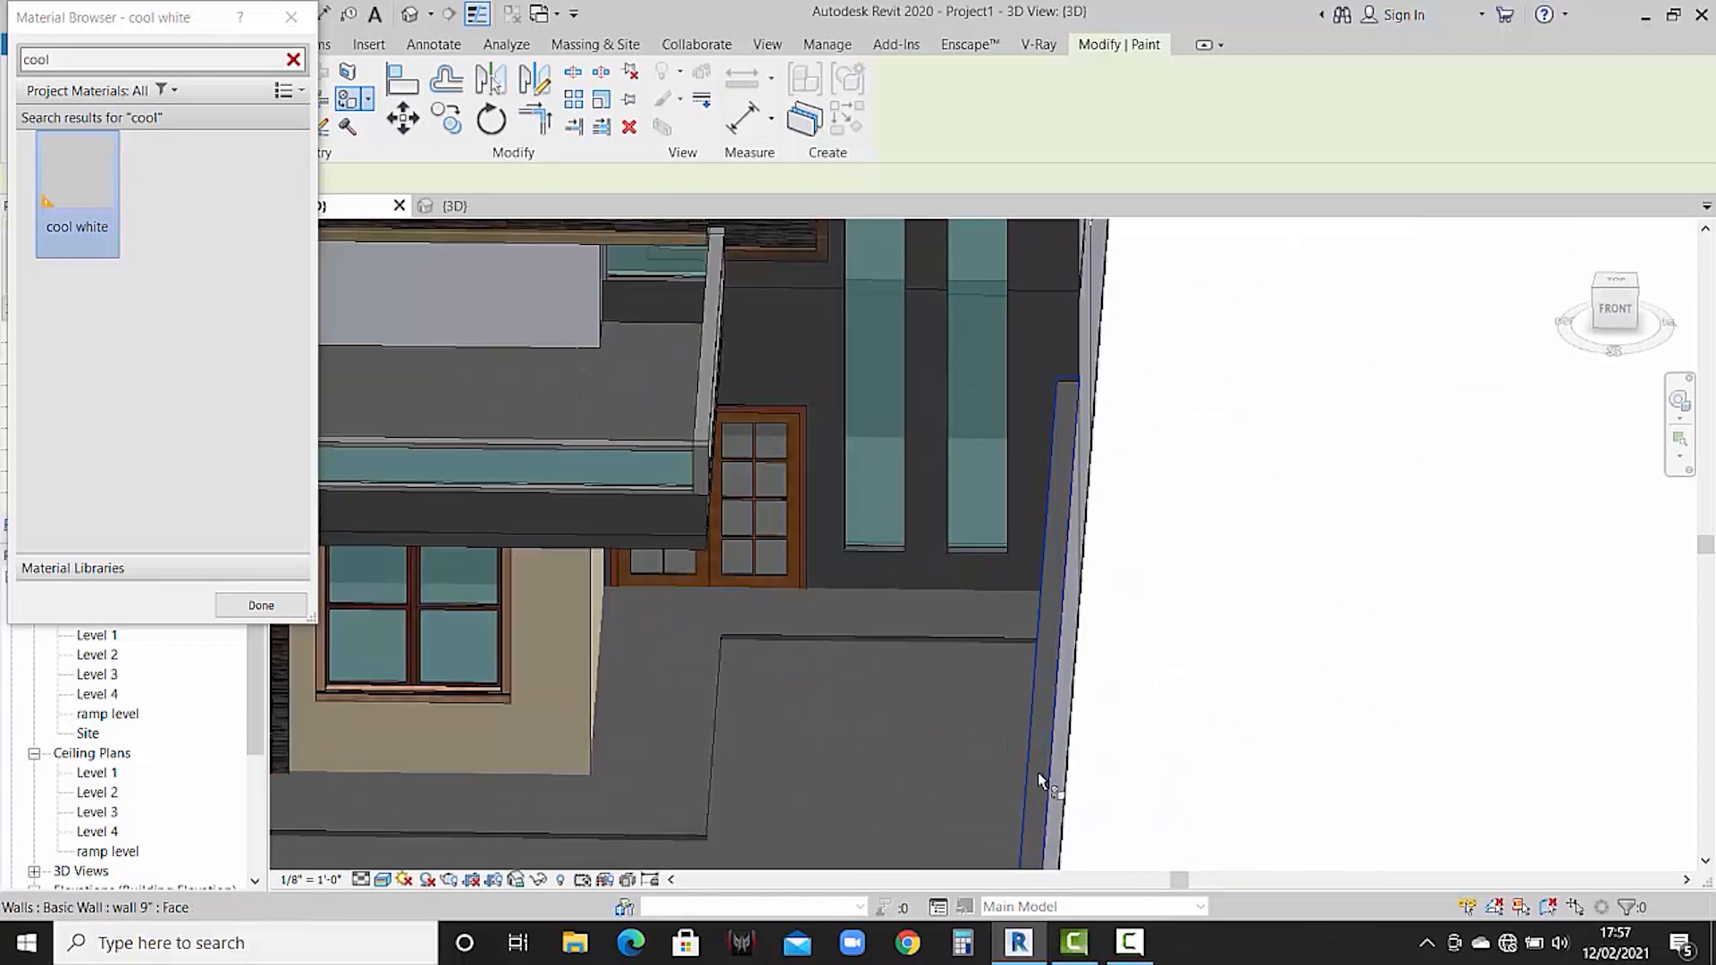
scroll(1044, 710, "down", 2)
scroll(1044, 711, "down", 3)
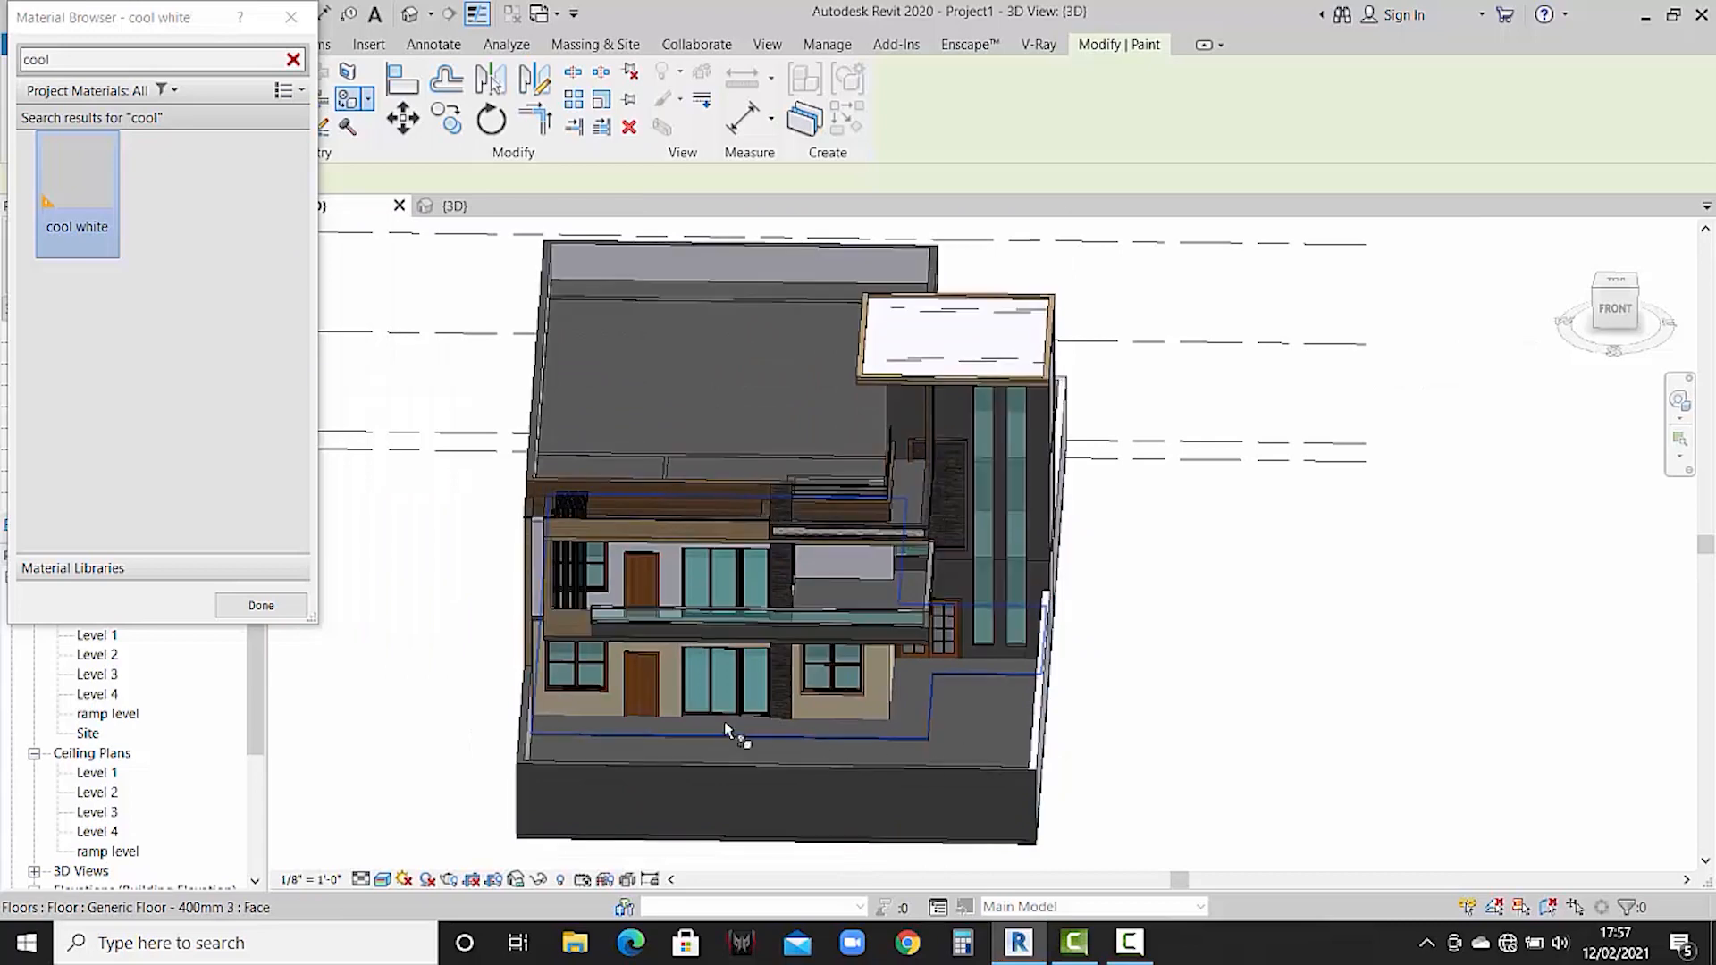
scroll(523, 724, "up", 3)
scroll(536, 724, "up", 2)
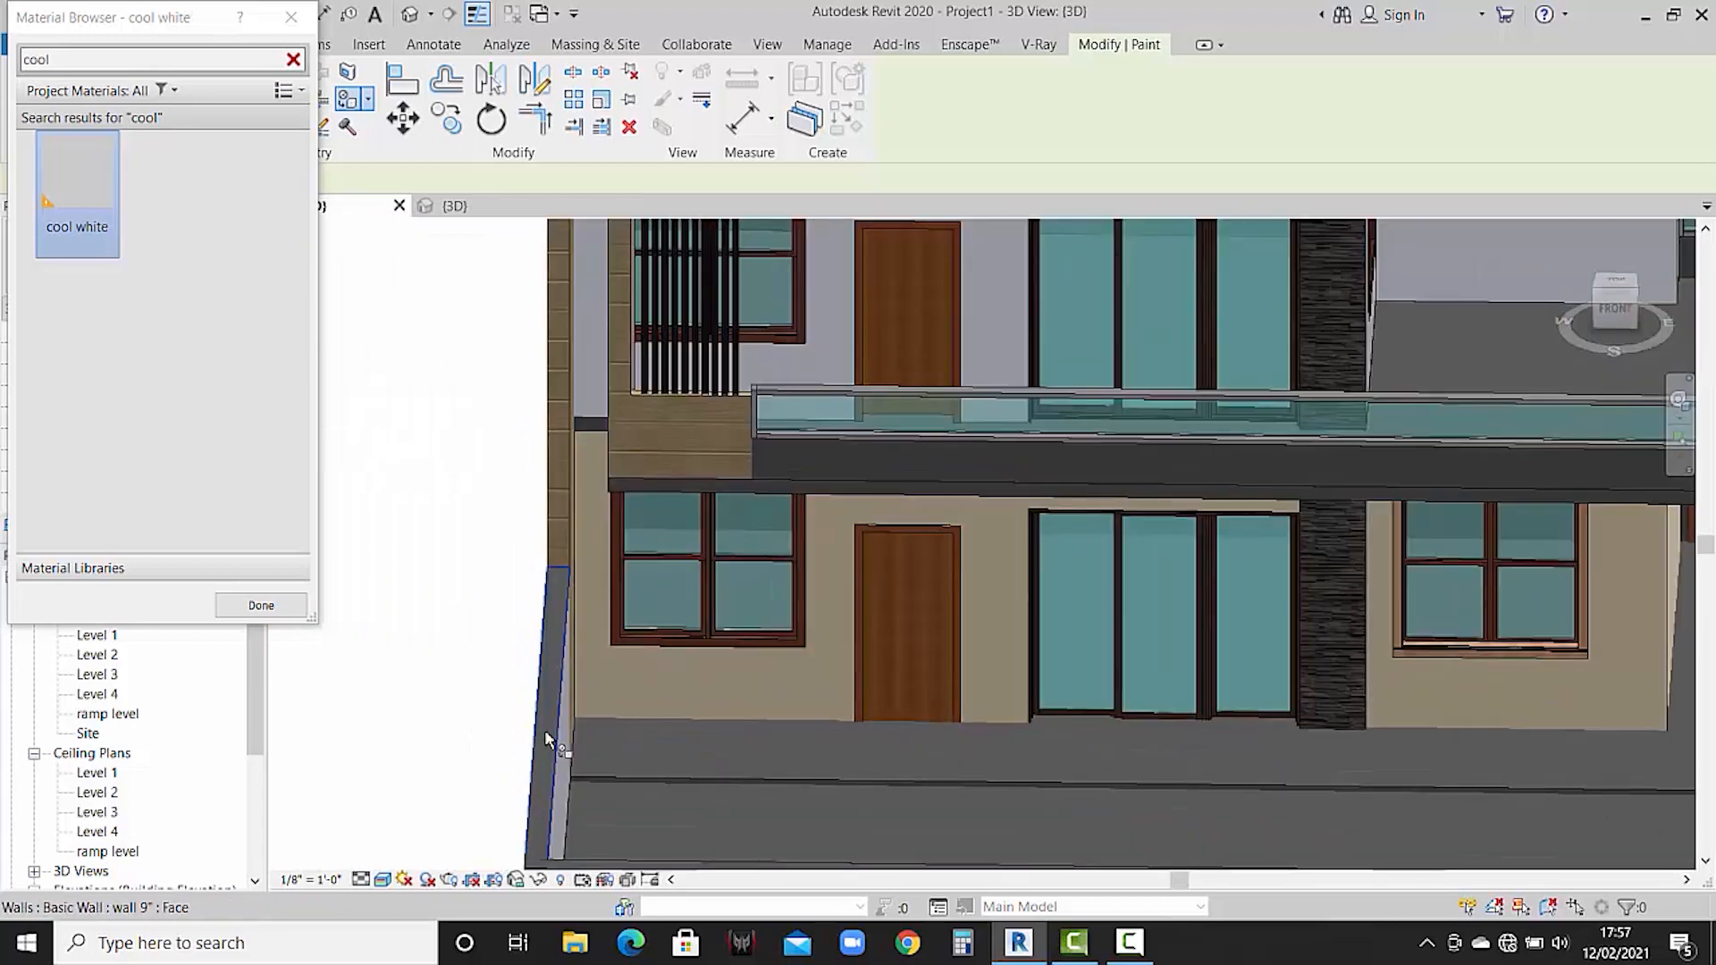
scroll(597, 611, "down", 2)
scroll(603, 619, "down", 3)
middle_click_drag(563, 693, 905, 715, "shift")
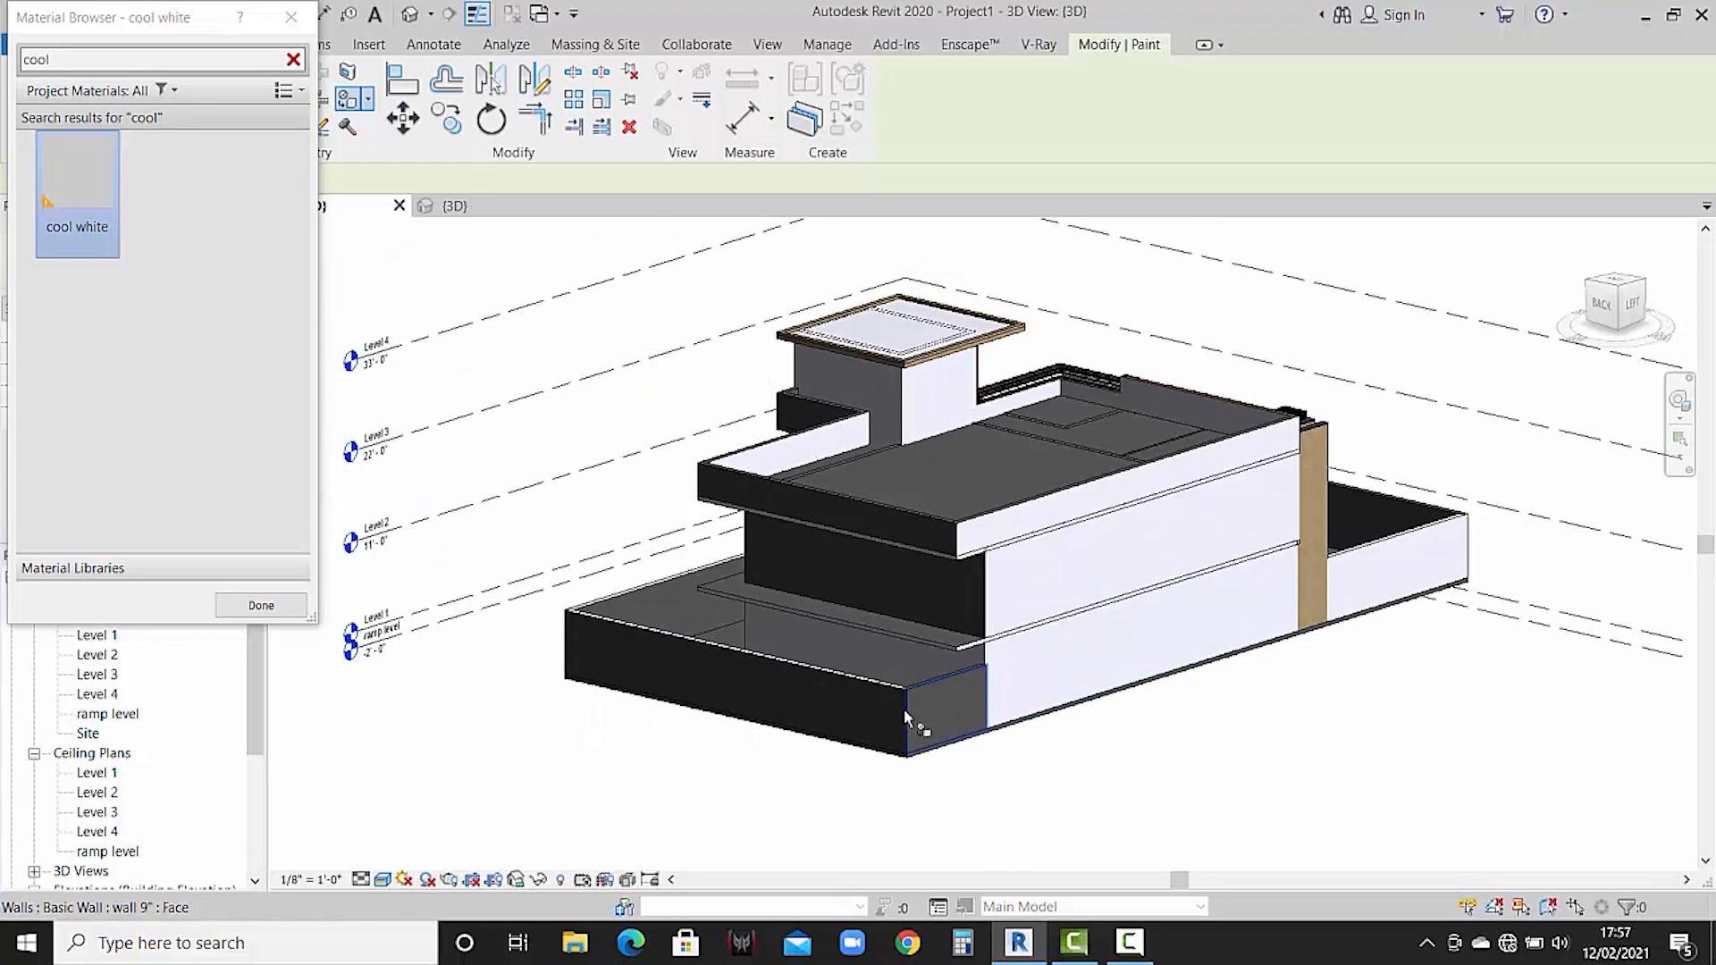
left_click(935, 718)
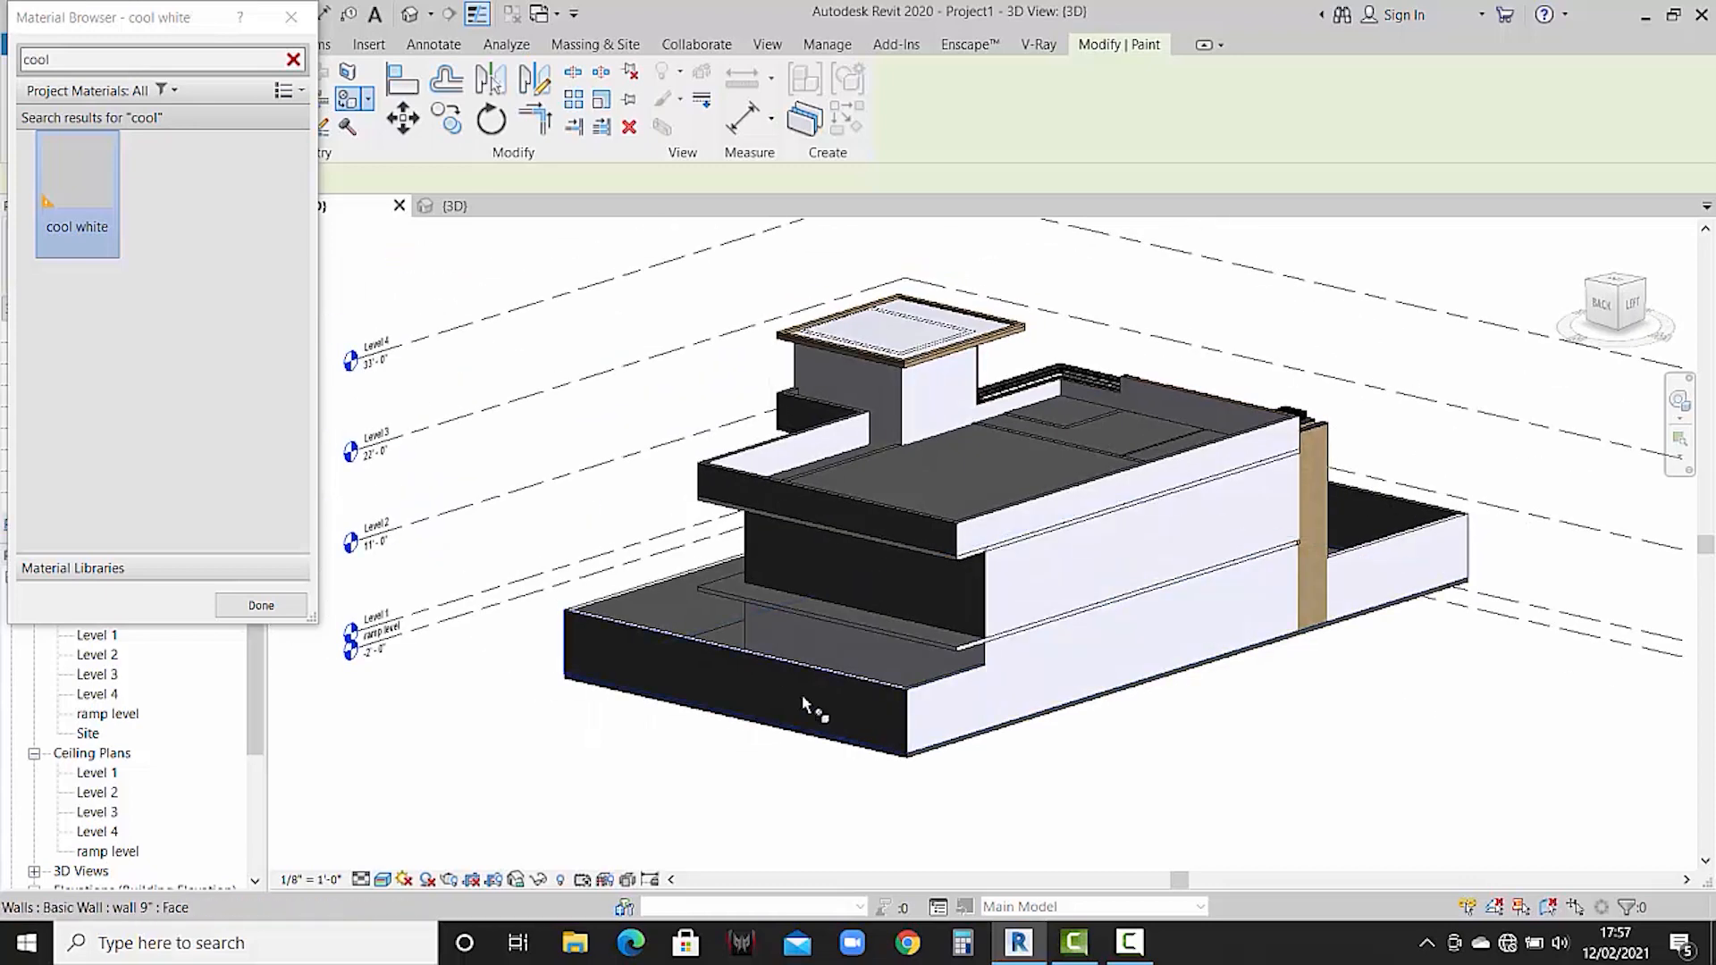
scroll(804, 694, "up", 5)
left_click(821, 686)
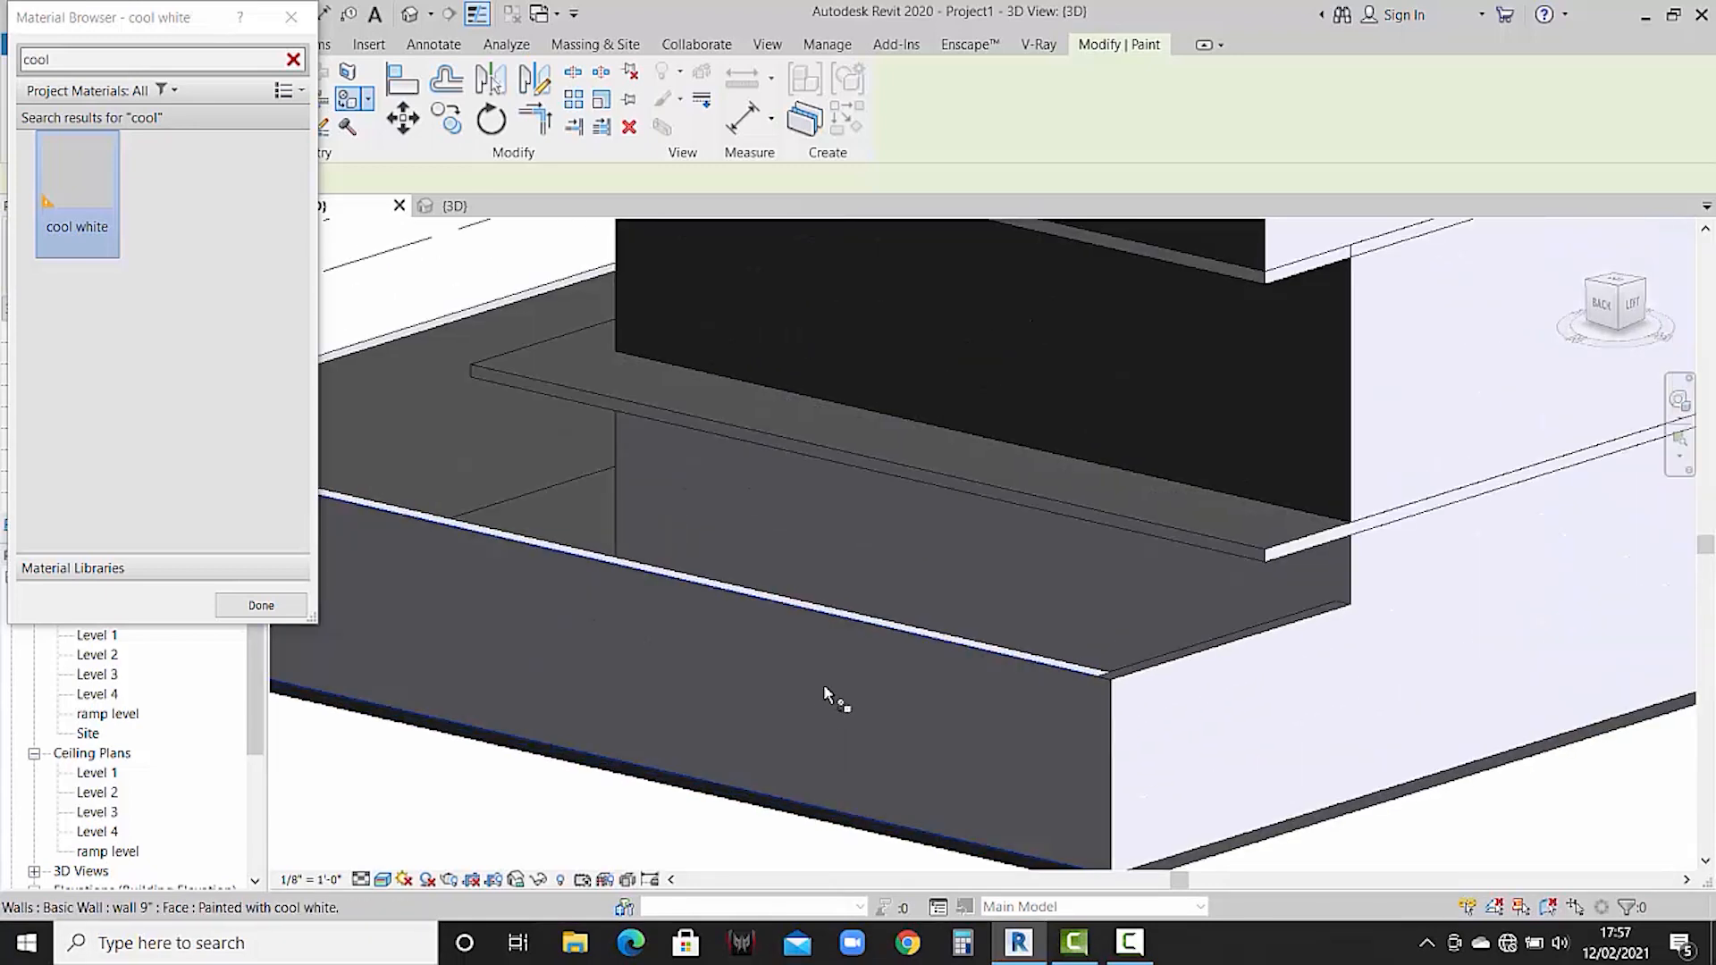
- Paint the top edge of the left boundary wall's rear section with cool white and finish painting
scroll(829, 689, "down", 5)
scroll(930, 662, "up", 8)
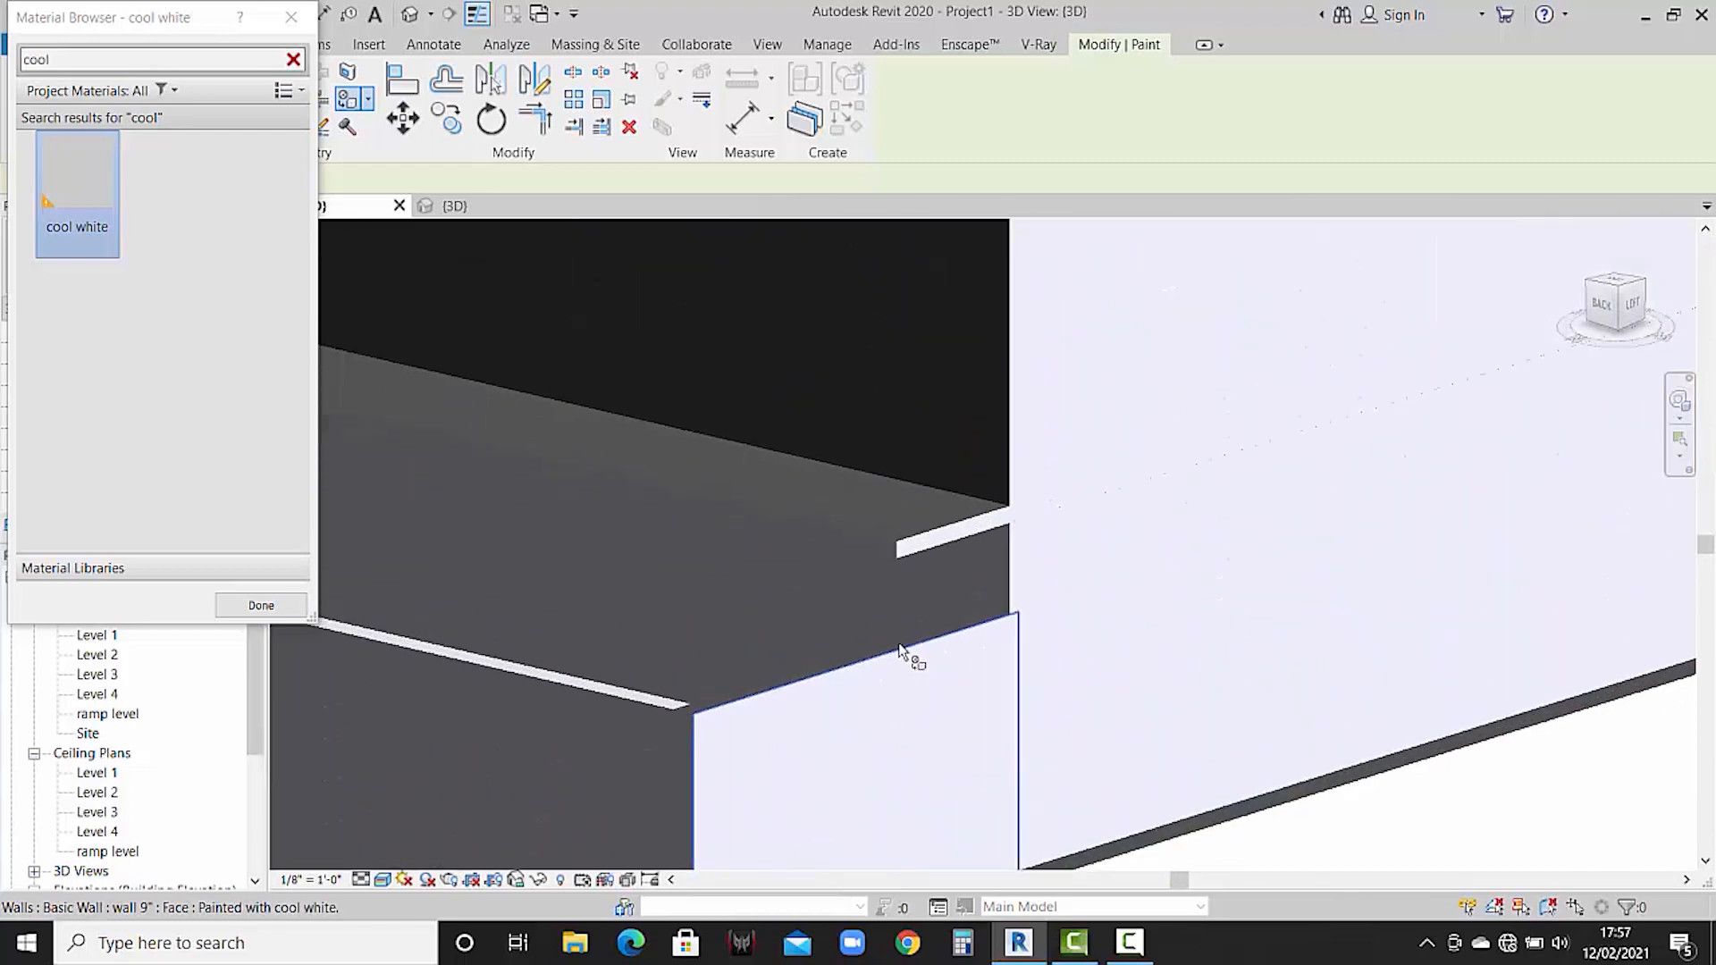
left_click(908, 653)
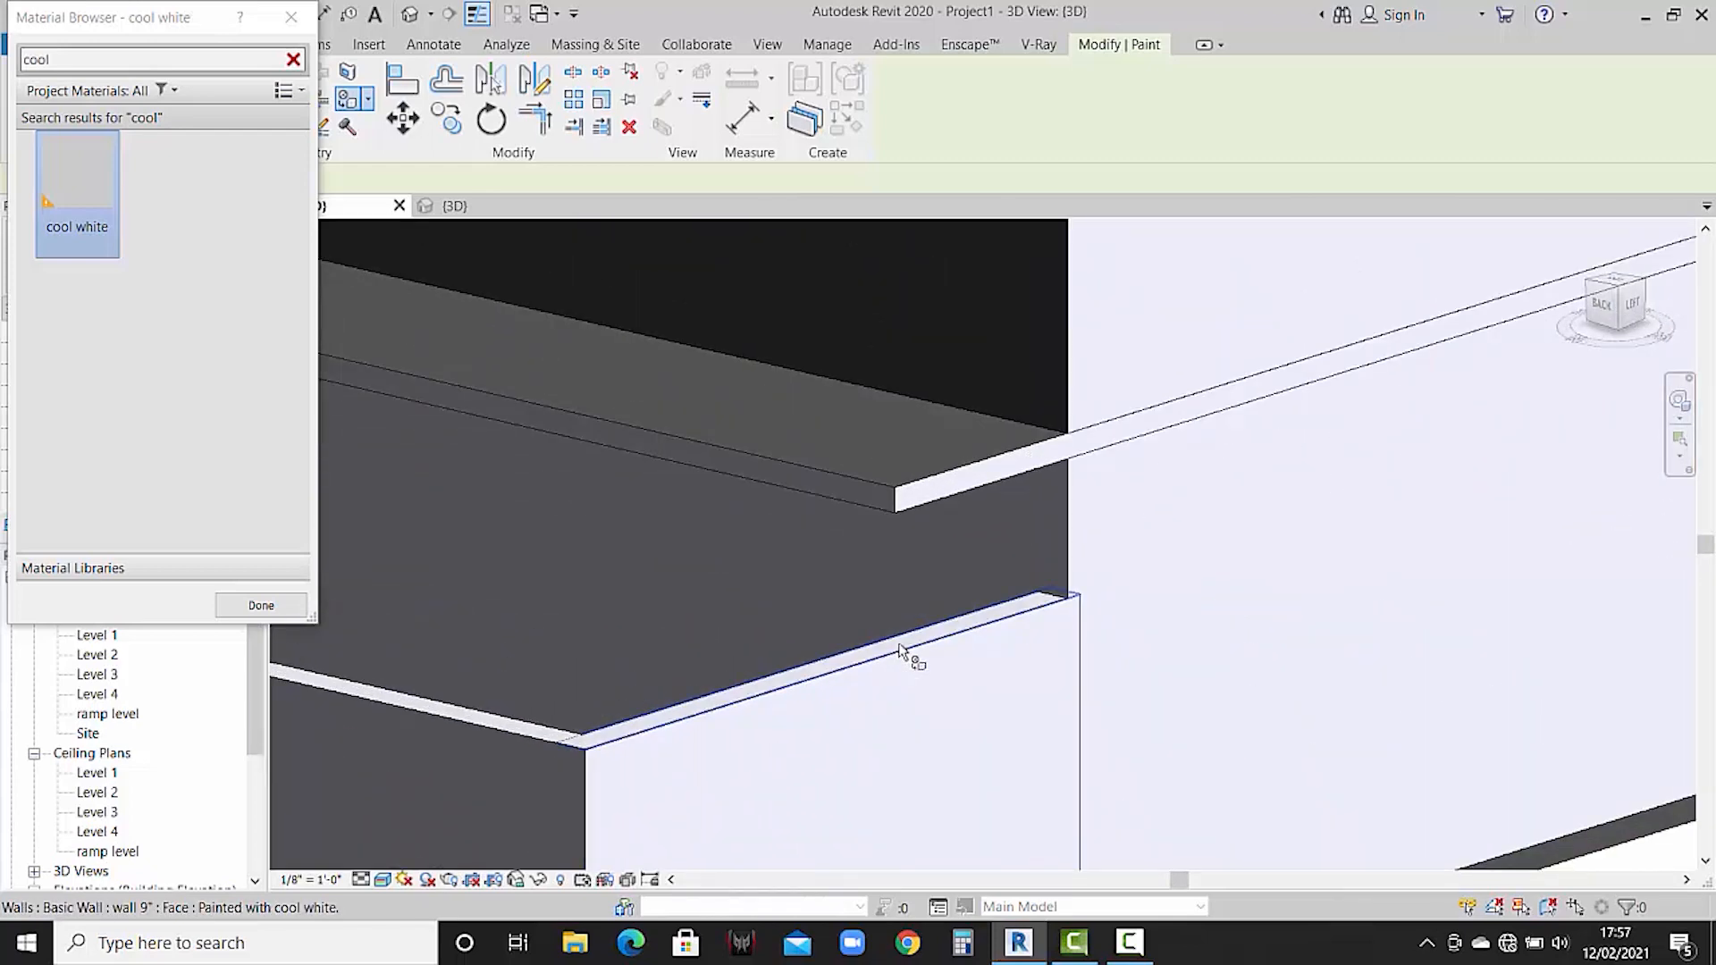
scroll(980, 660, "down", 4)
mouse_move(726, 676)
middle_mouse_down("shift")
mouse_move(1261, 782)
mouse_move(1026, 690)
mouse_move(1023, 759)
mouse_move(1111, 643)
mouse_move(1467, 700)
mouse_move(1494, 686)
mouse_move(1053, 613)
mouse_move(1174, 673)
mouse_move(1129, 625)
mouse_move(1018, 570)
middle_mouse_up("shift")
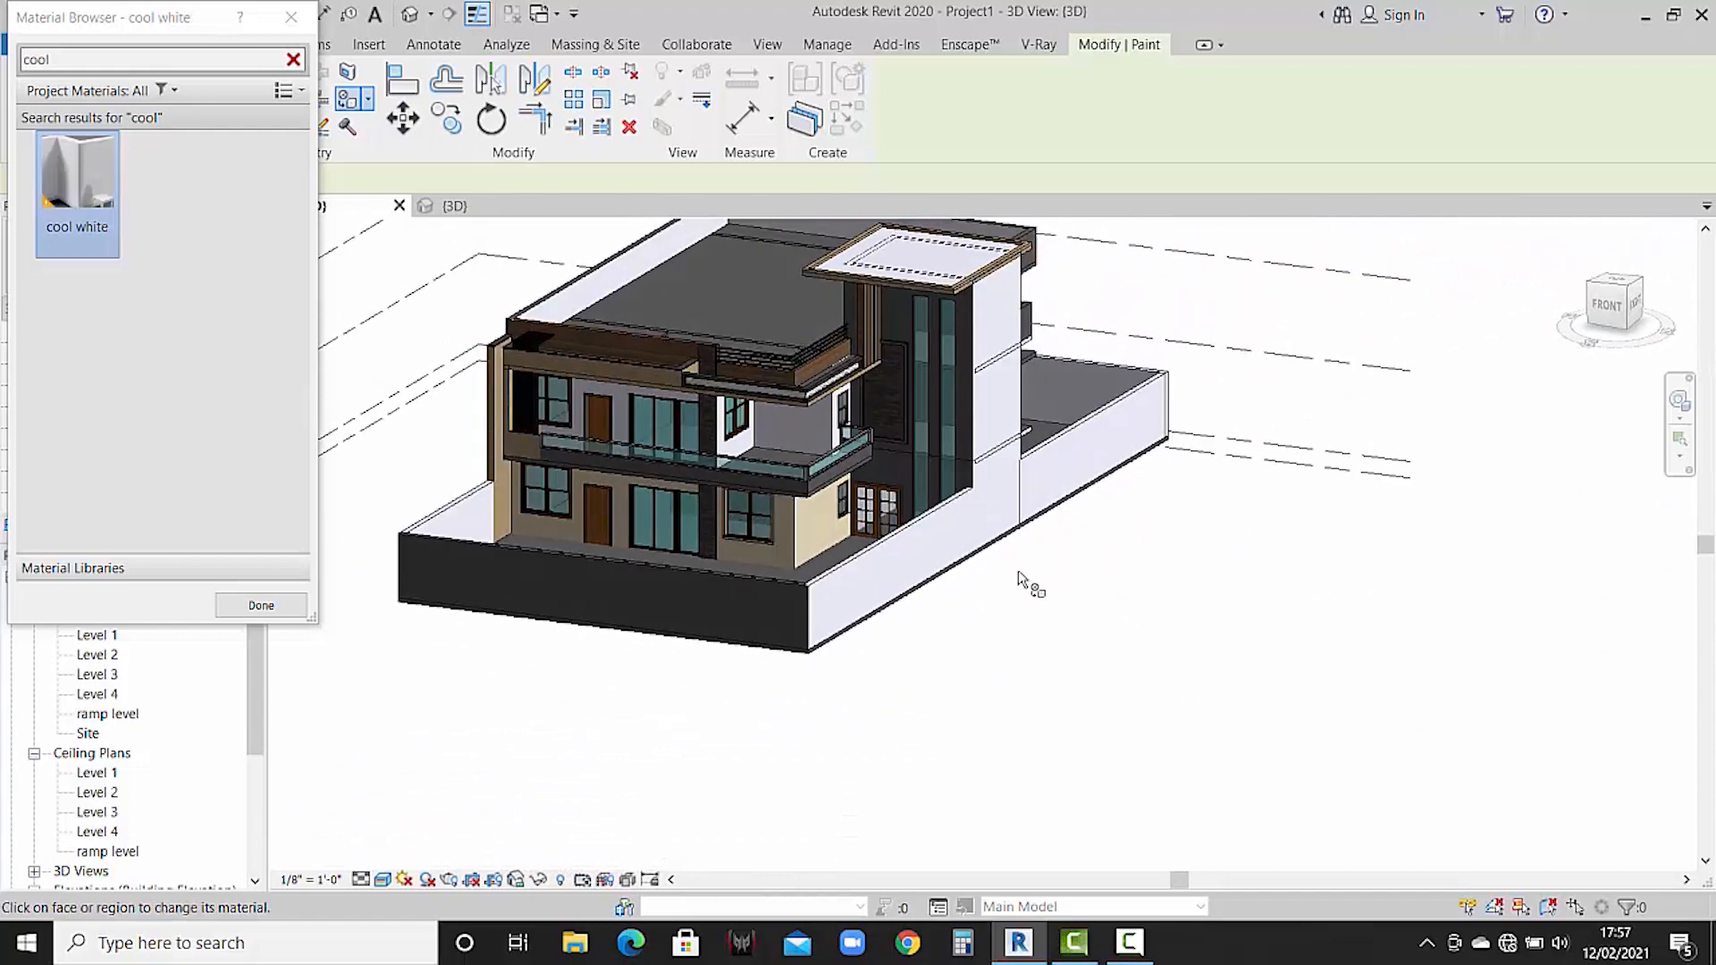
left_click(291, 606)
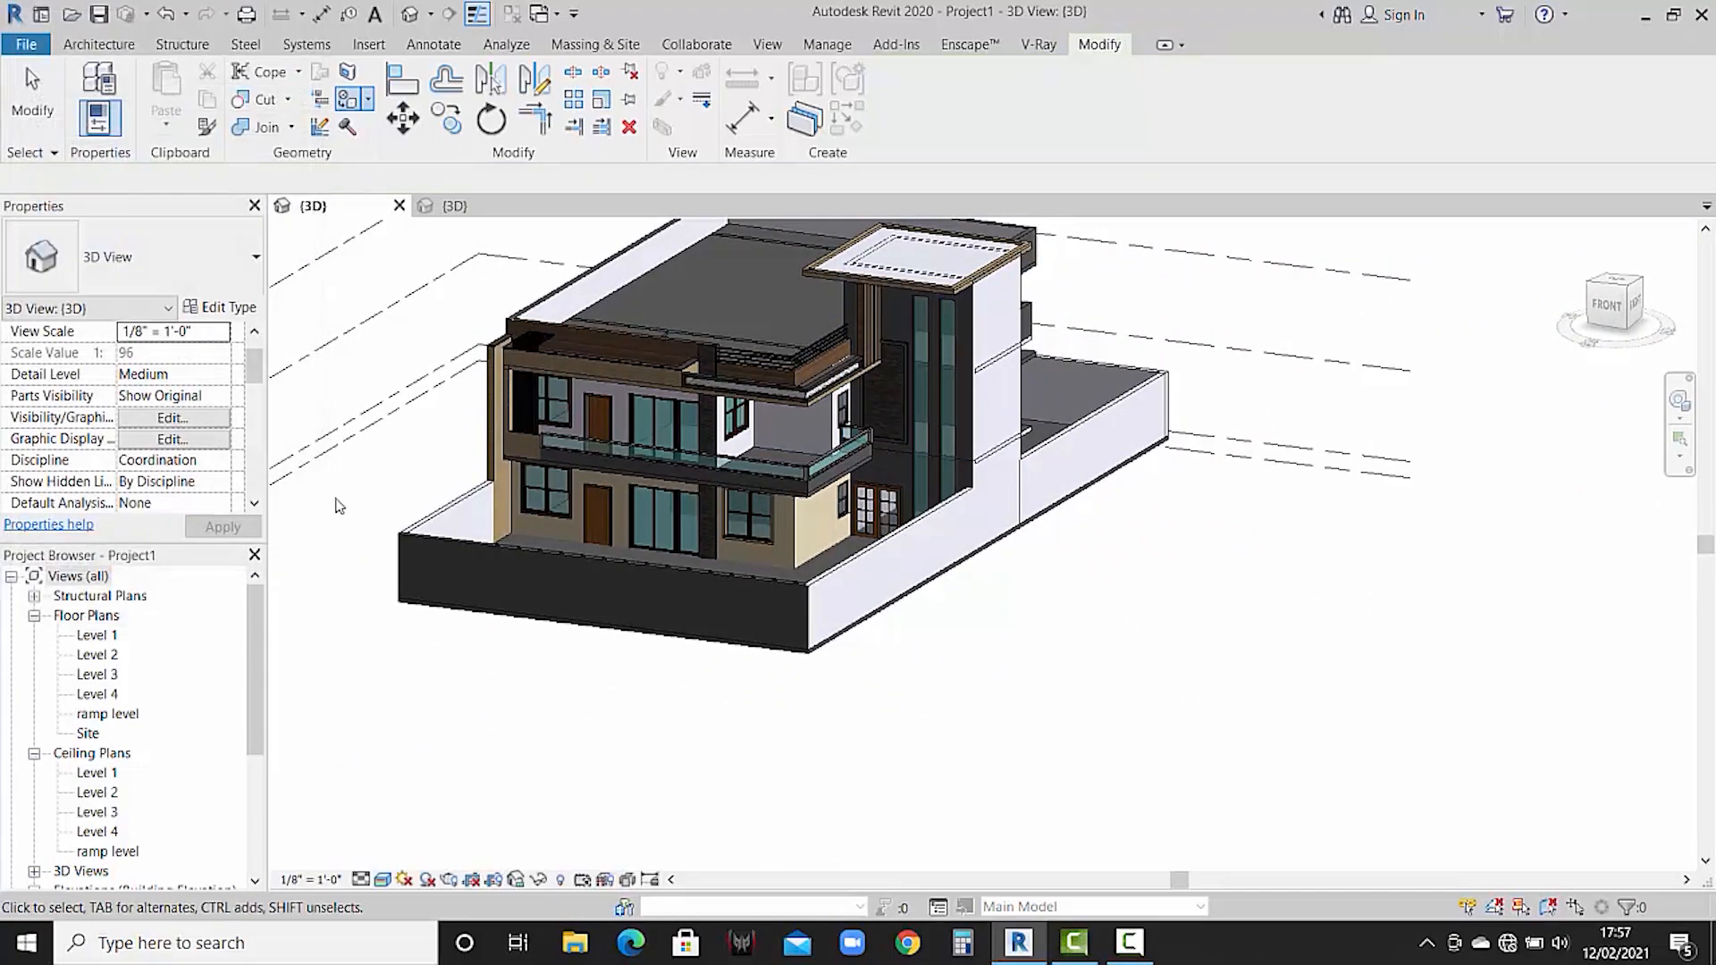
- Check the tower's front wall finish in the reference project and paint the matching wall faces in Project1 with Default New Material(17)
left_click(461, 208)
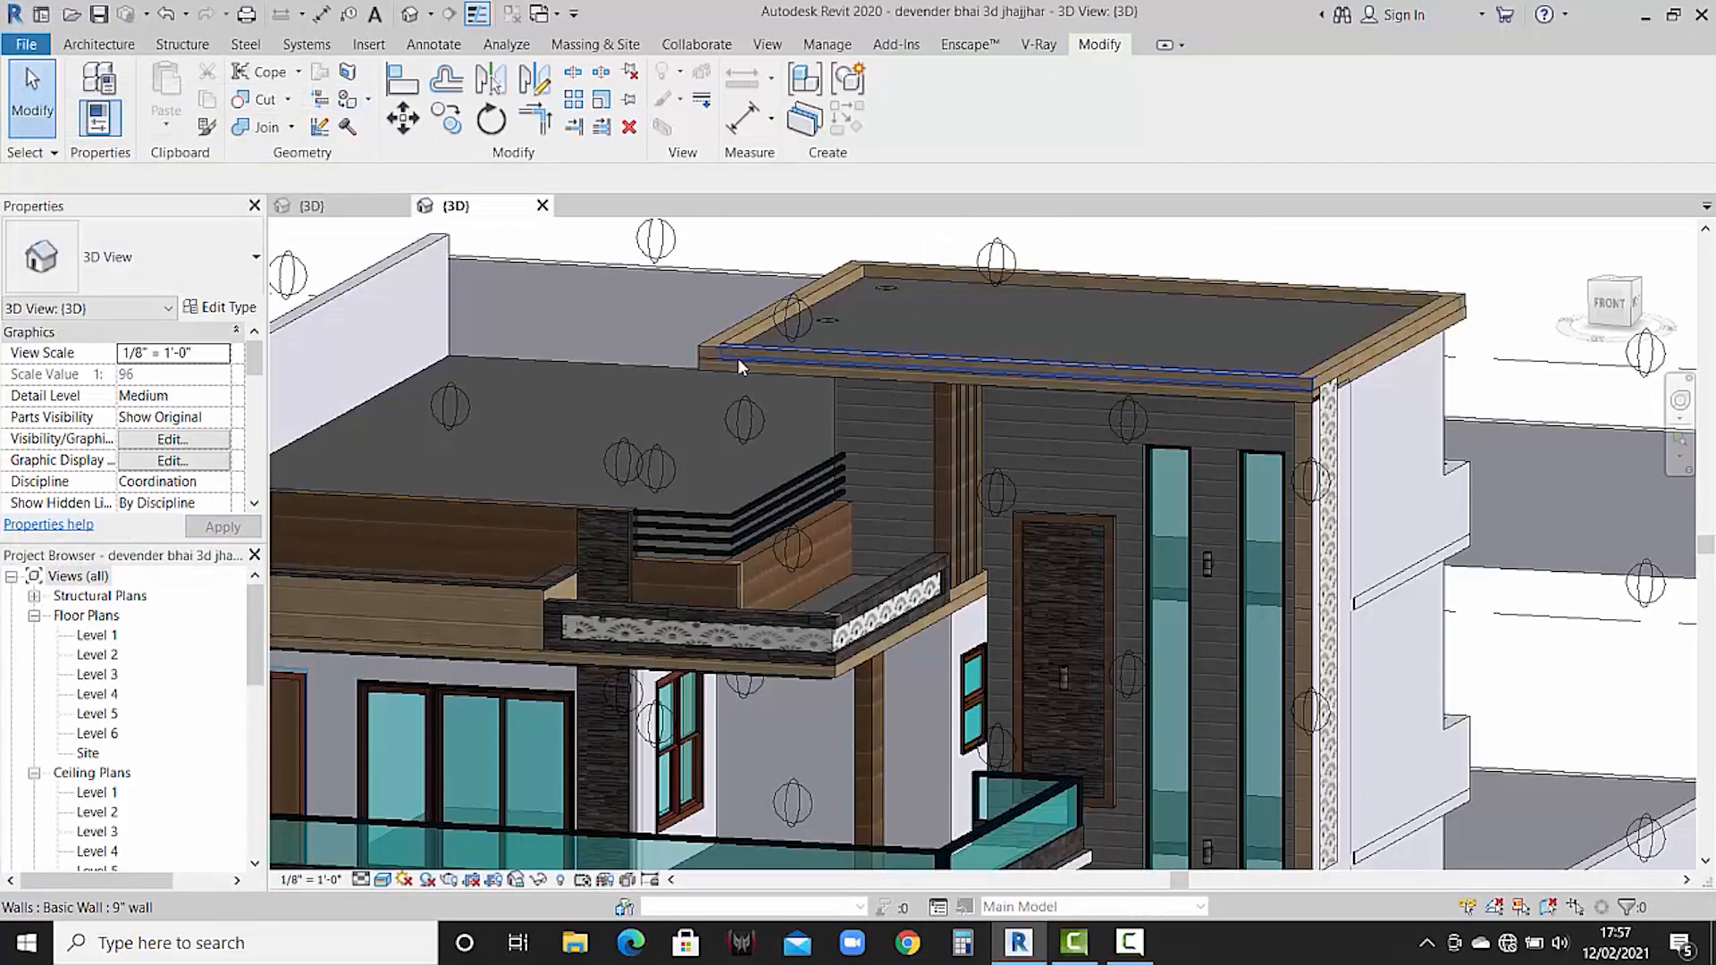
middle_click_drag(738, 357, 798, 696, "shift")
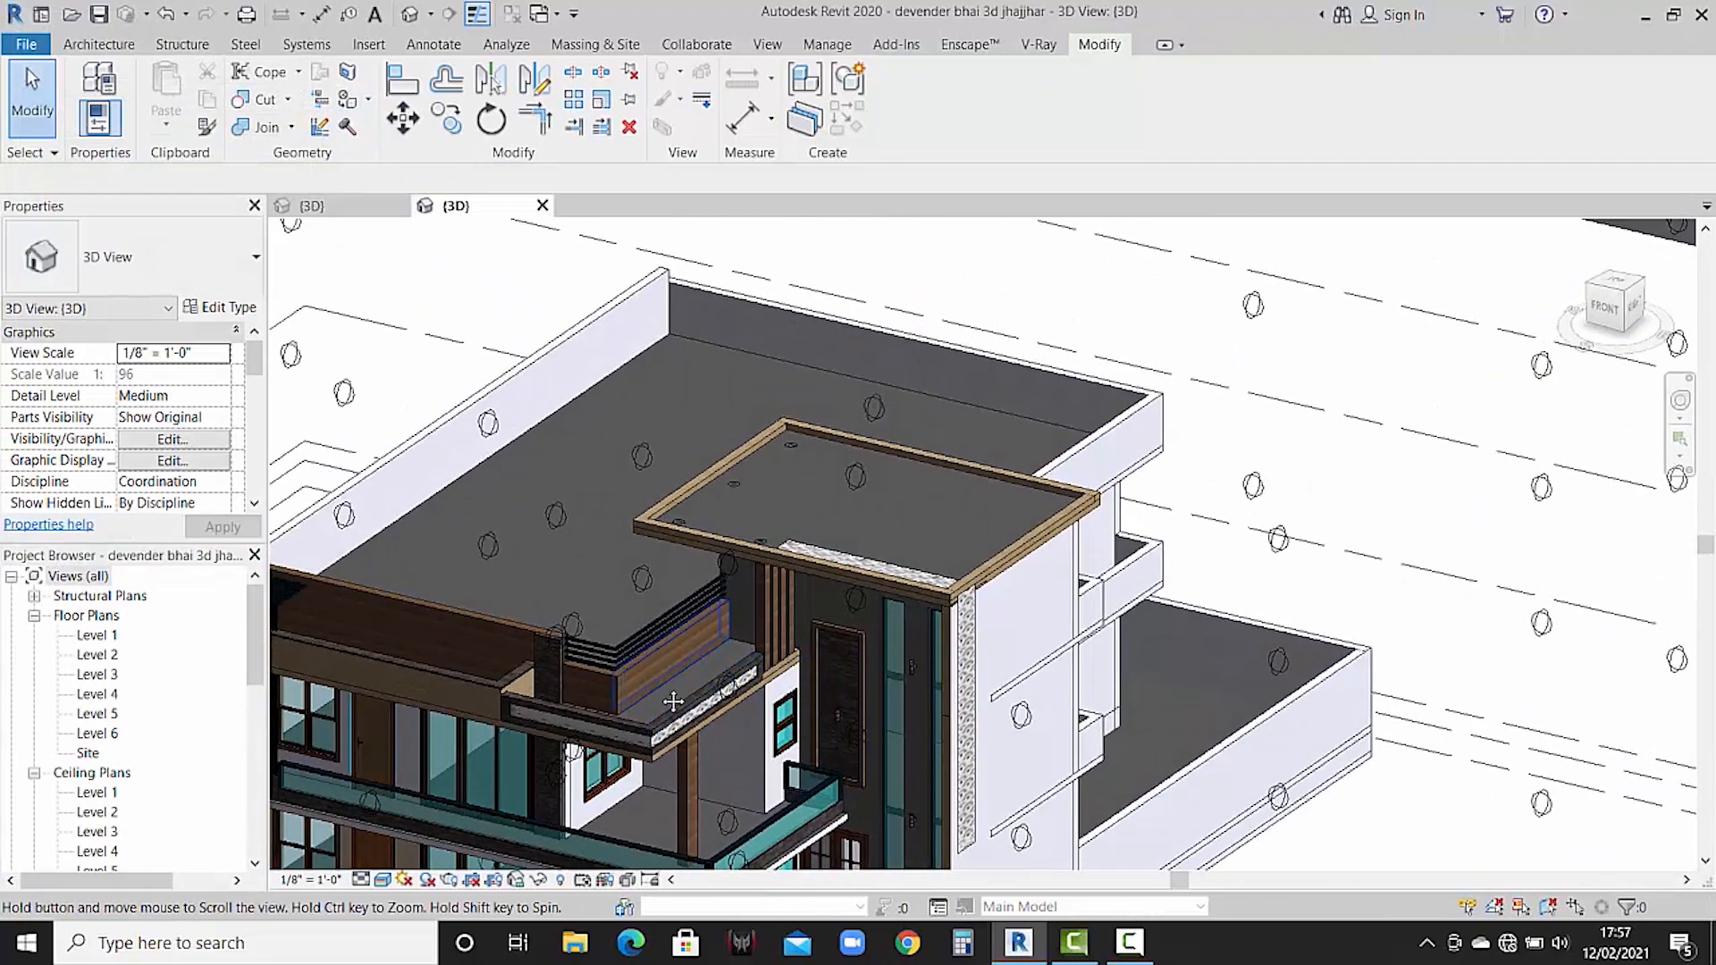
middle_click_drag(674, 700, 839, 429)
scroll(983, 694, "up", 1)
scroll(987, 686, "up", 4)
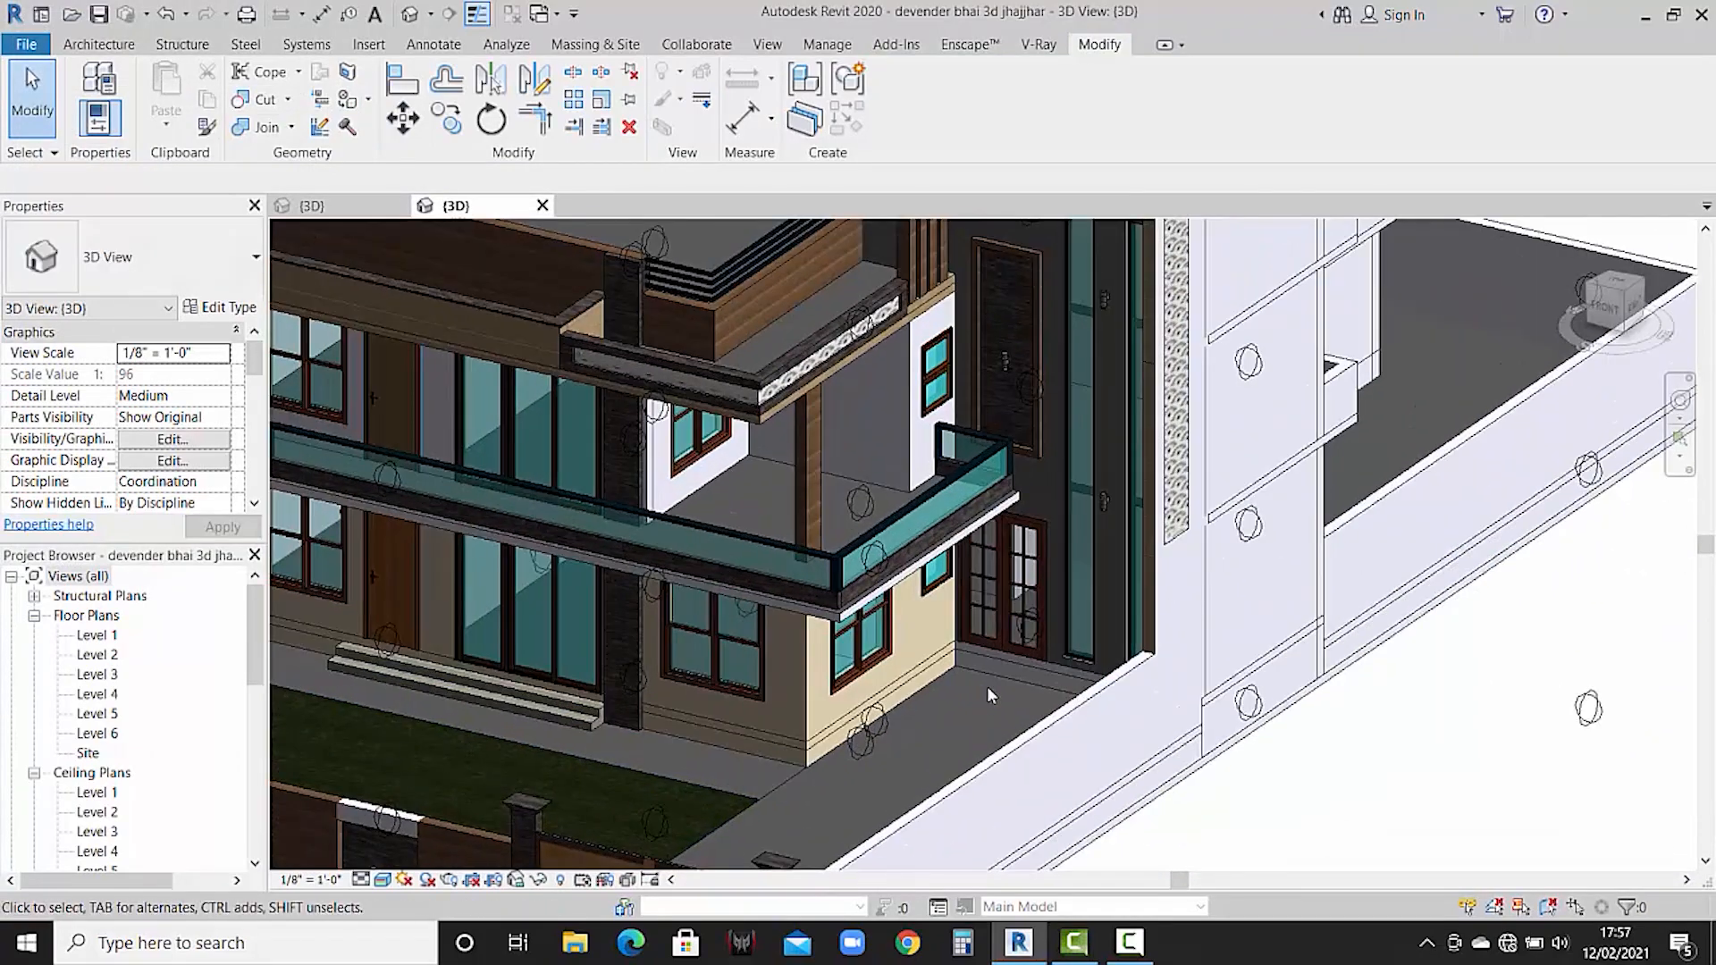
scroll(1035, 602, "down", 2)
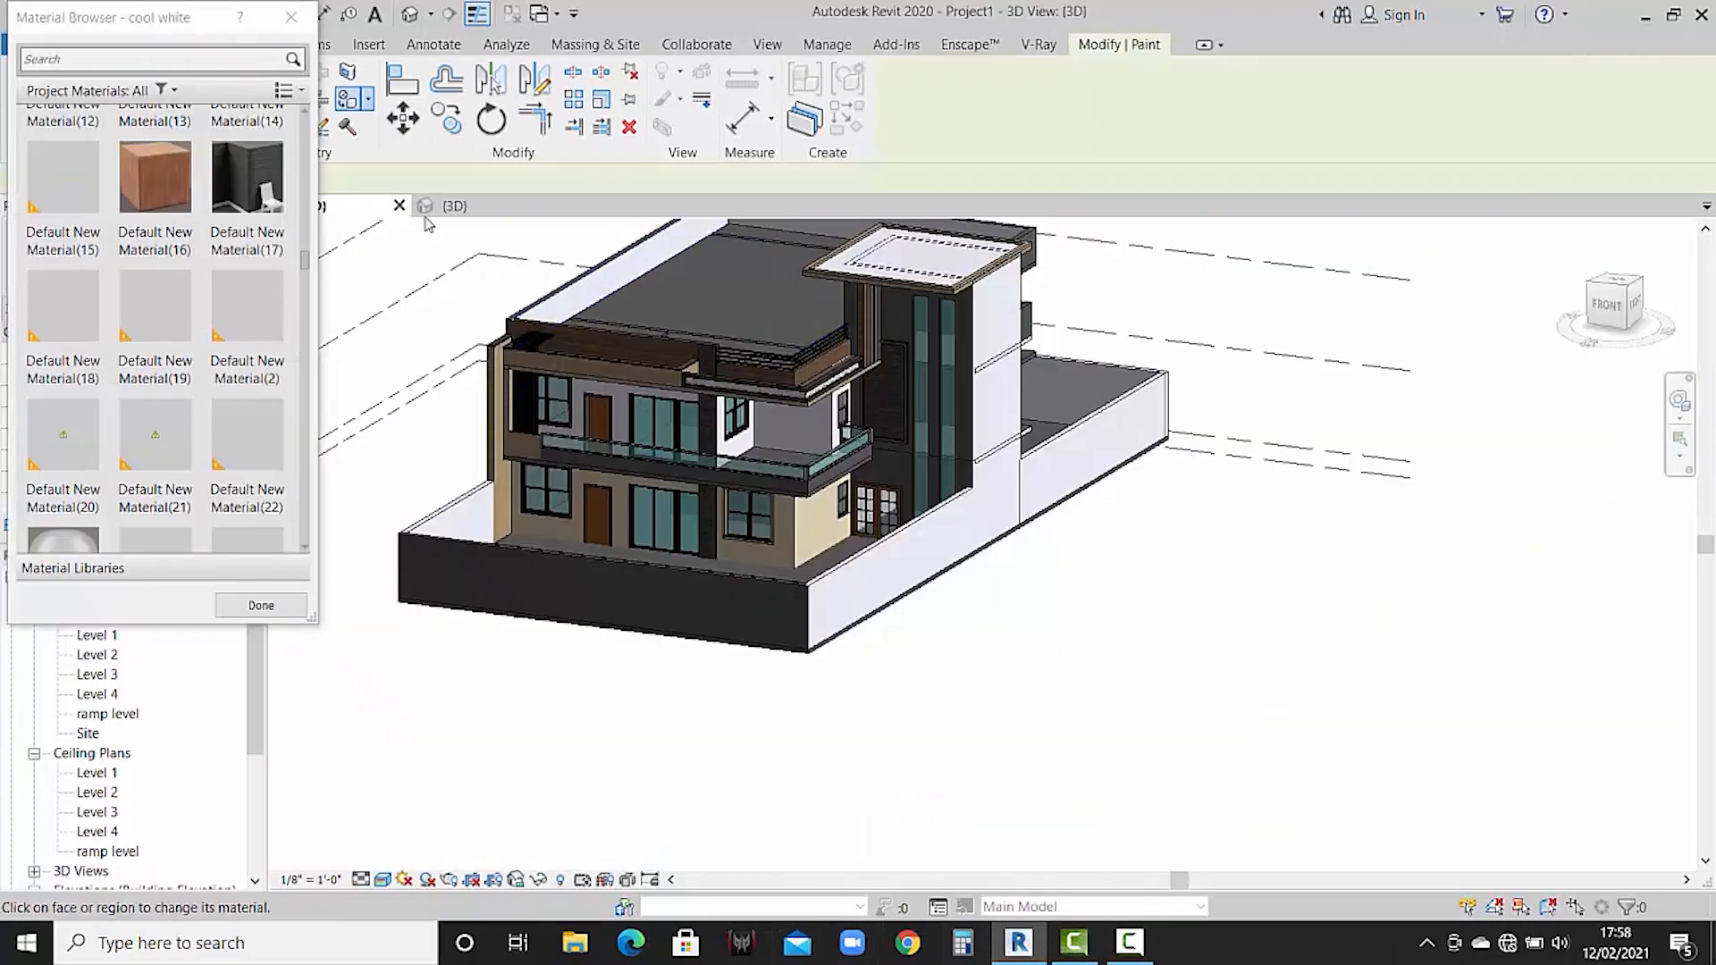
left_click(246, 179)
scroll(894, 384, "up", 3)
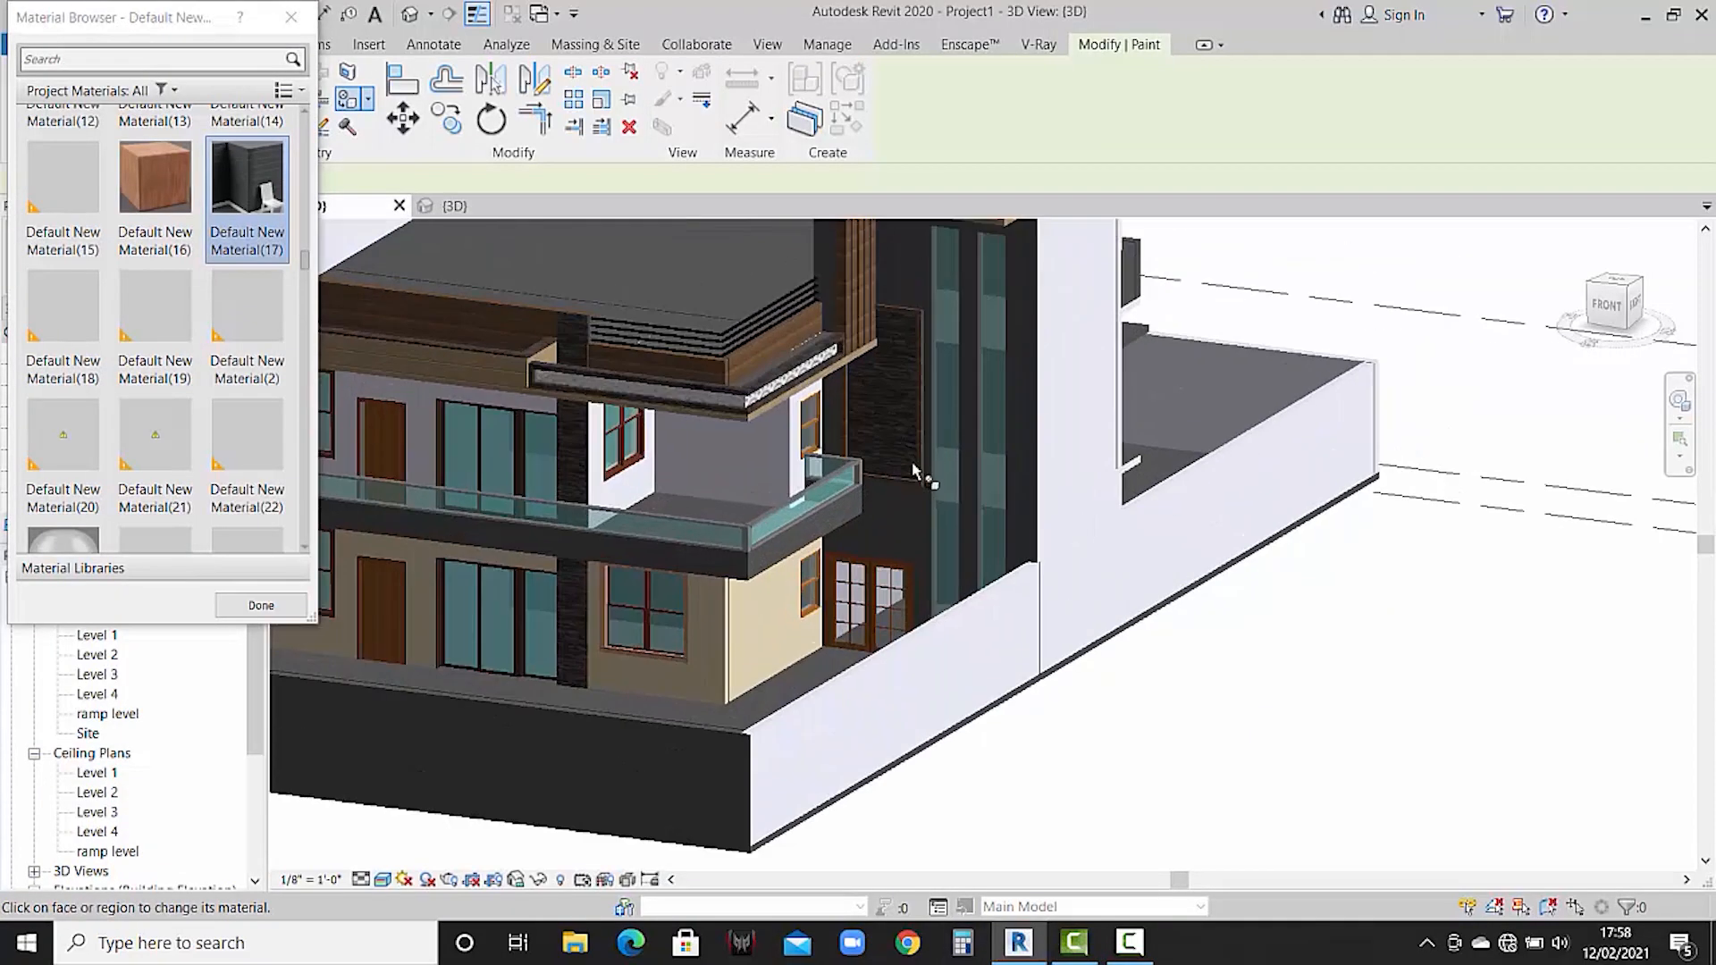
scroll(915, 468, "up", 3)
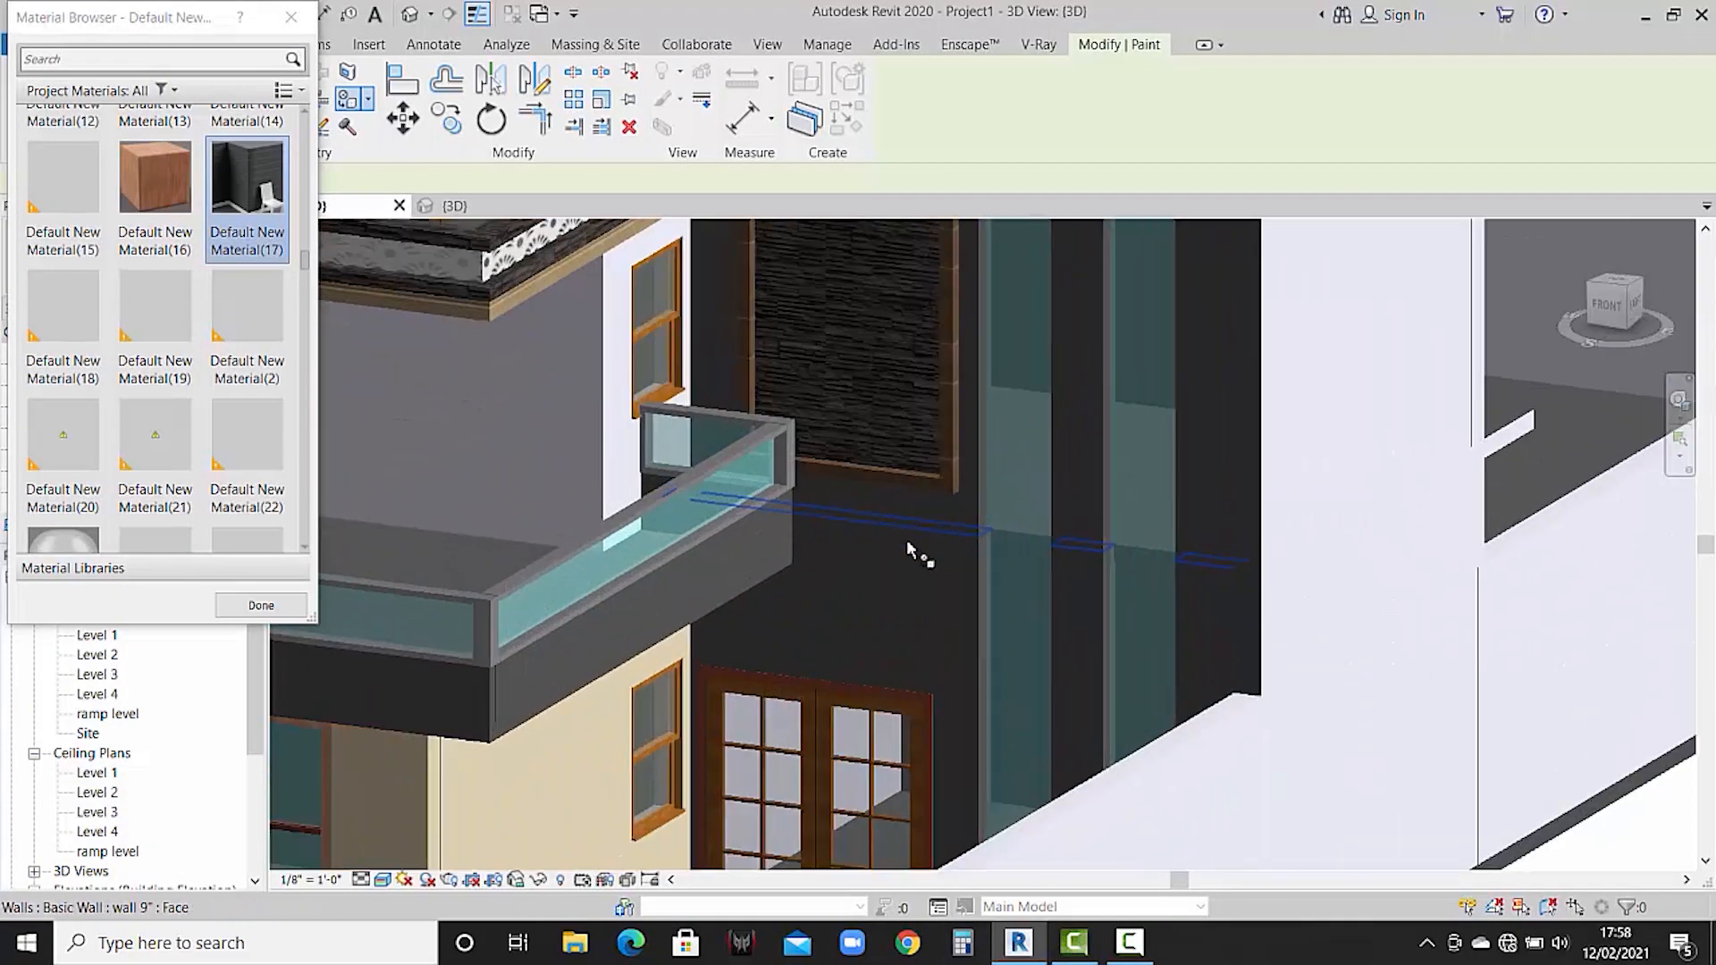
left_click(931, 586)
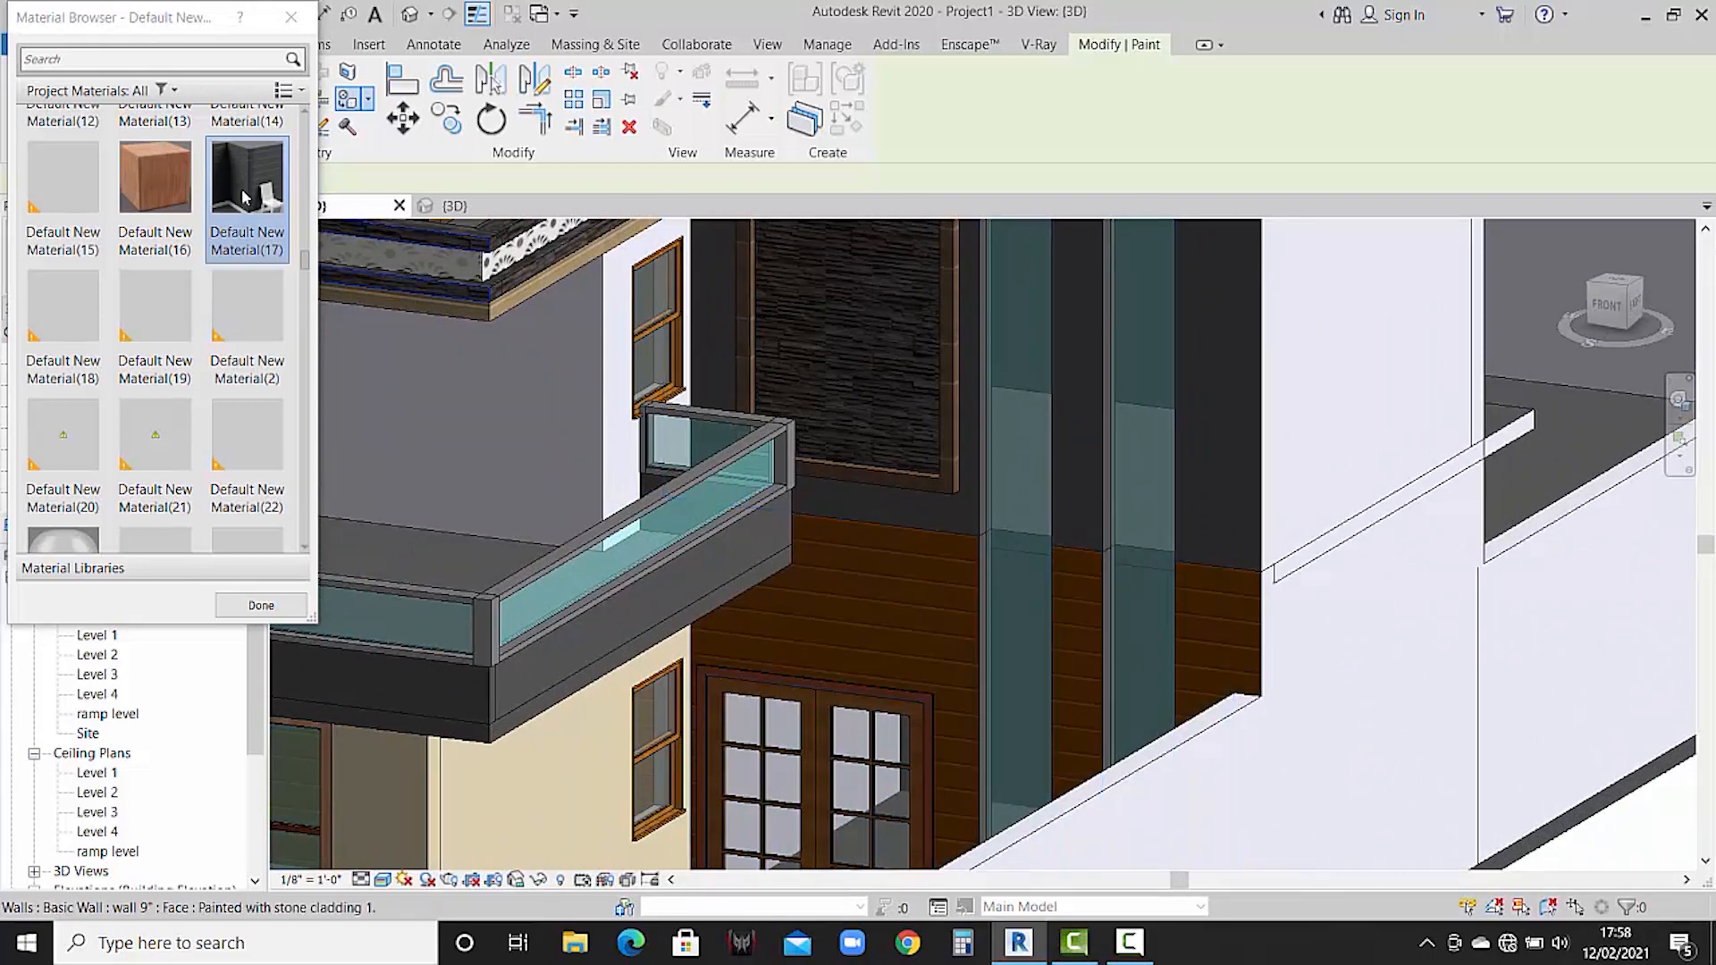
left_click(976, 479)
scroll(899, 461, "down", 5)
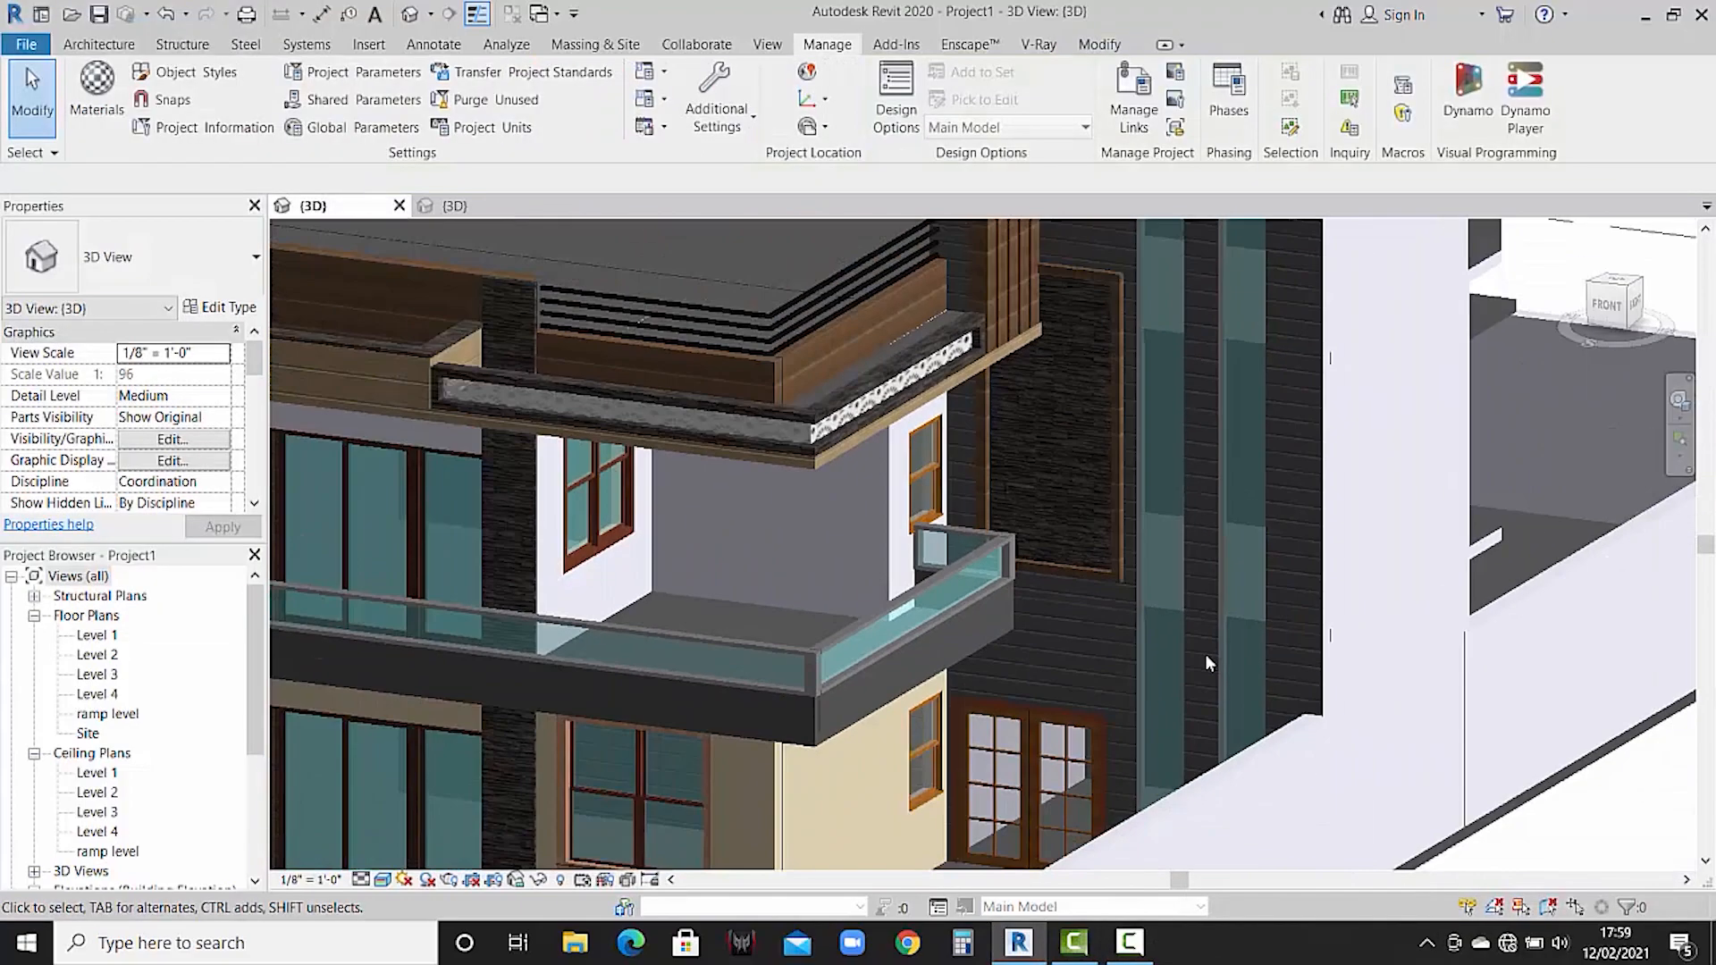
- Inspect the painted tower wall, front facade, balcony and ground-level paving from several angles
scroll(1205, 654, "down", 2)
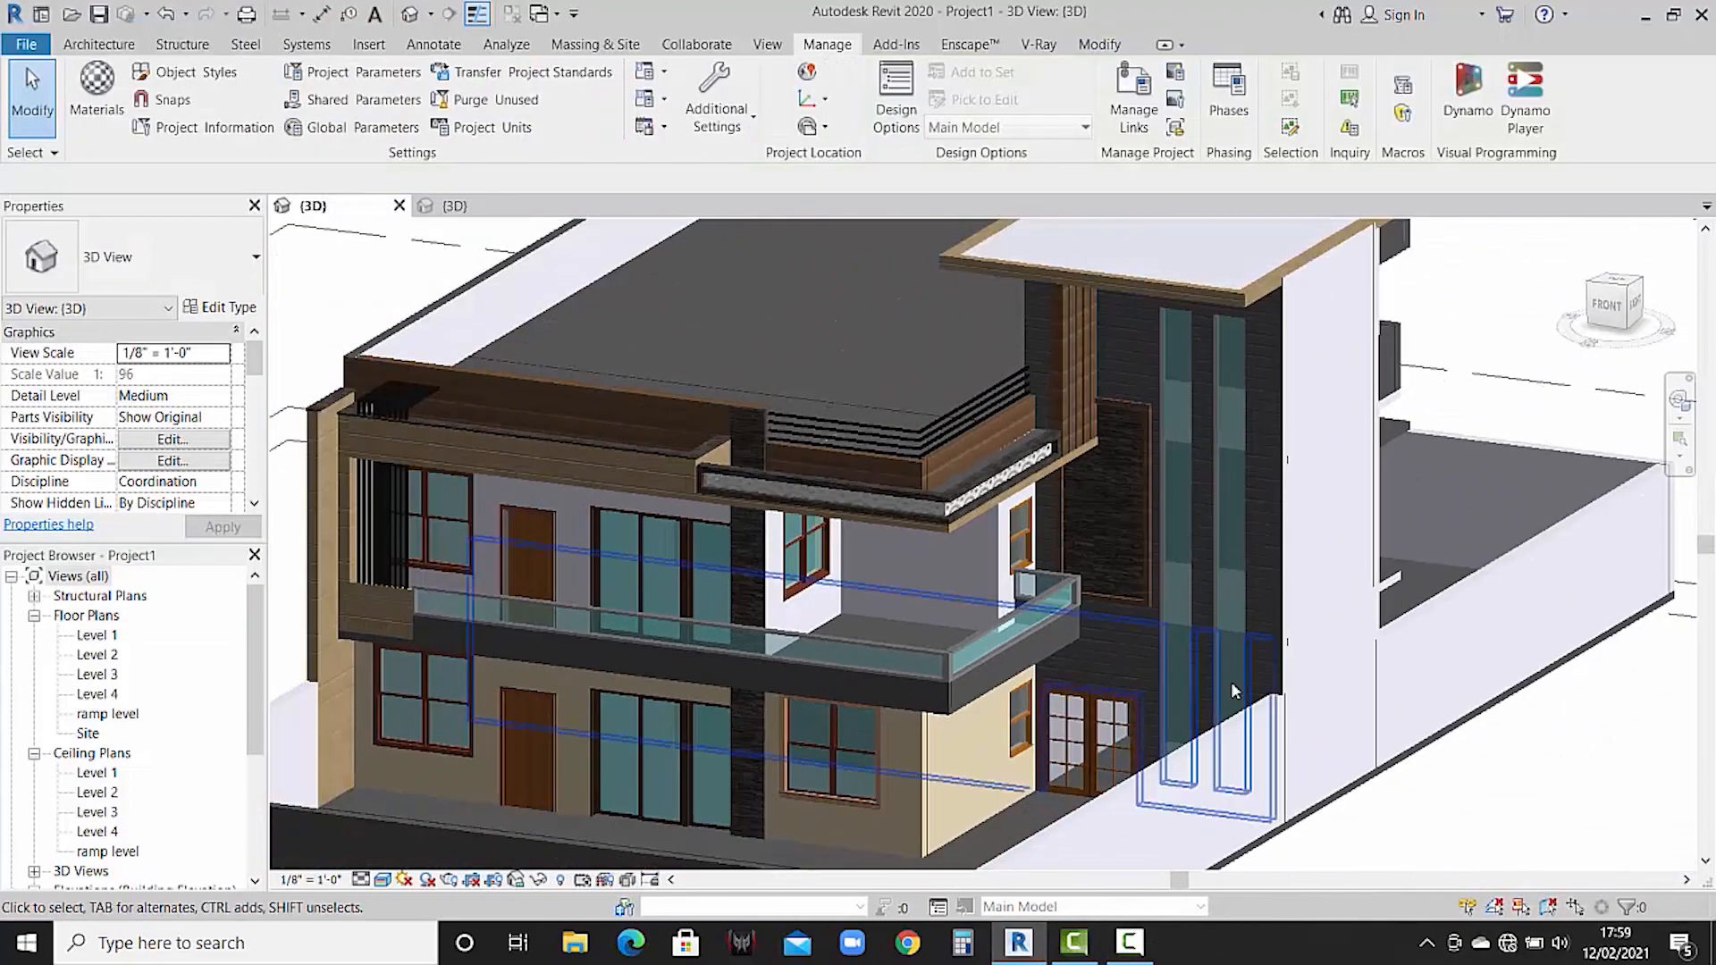
middle_click_drag(1238, 736, 1337, 716, "shift")
scroll(1155, 529, "up", 4)
scroll(1218, 709, "down", 5)
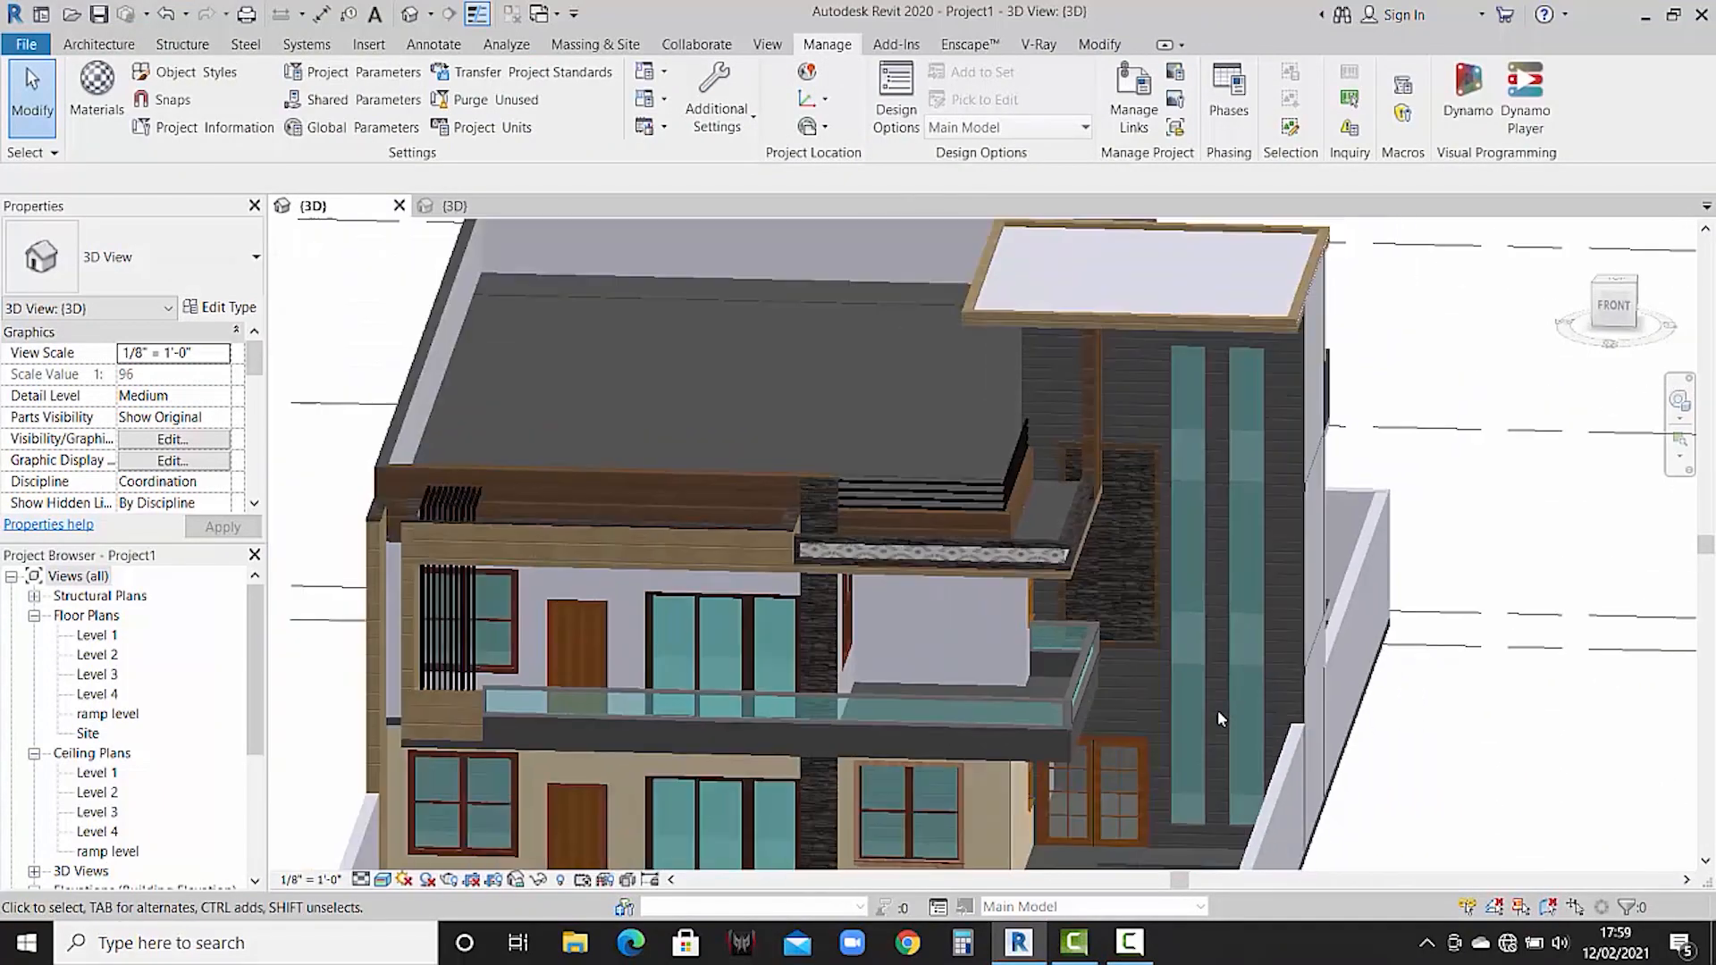
middle_click_drag(1217, 710, 1047, 702, "shift")
scroll(1162, 750, "up", 2)
scroll(1160, 749, "up", 4)
scroll(1148, 603, "down", 2)
scroll(1146, 603, "down", 3)
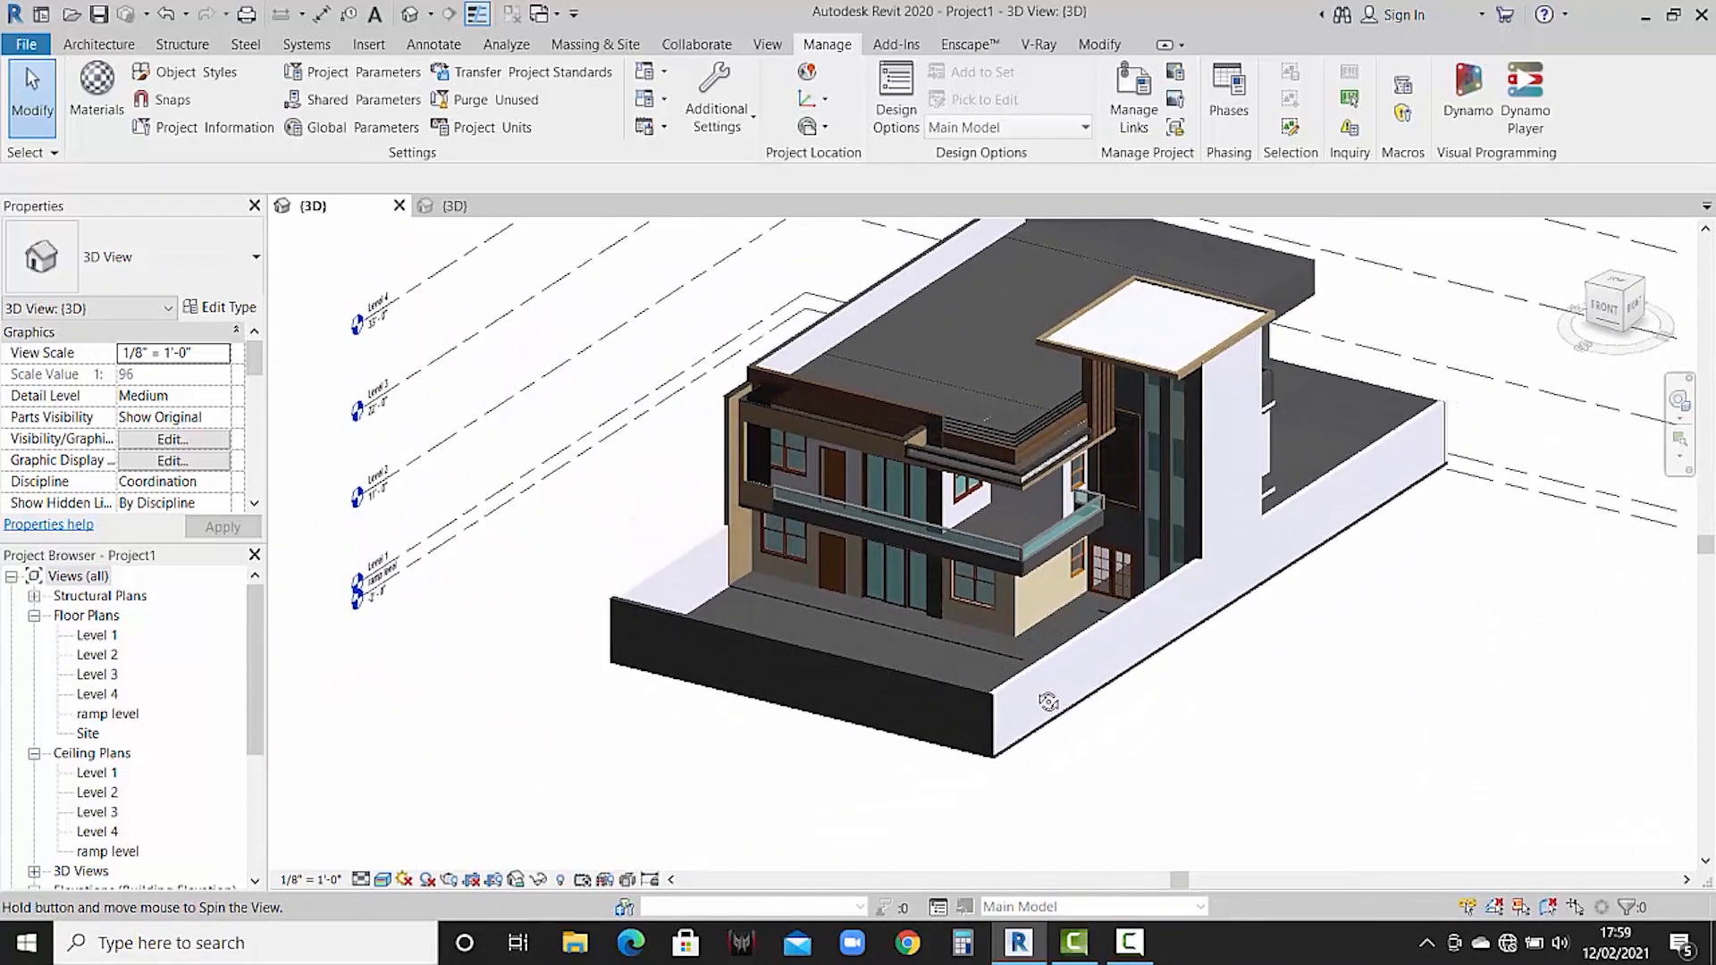
scroll(1098, 456, "up", 4)
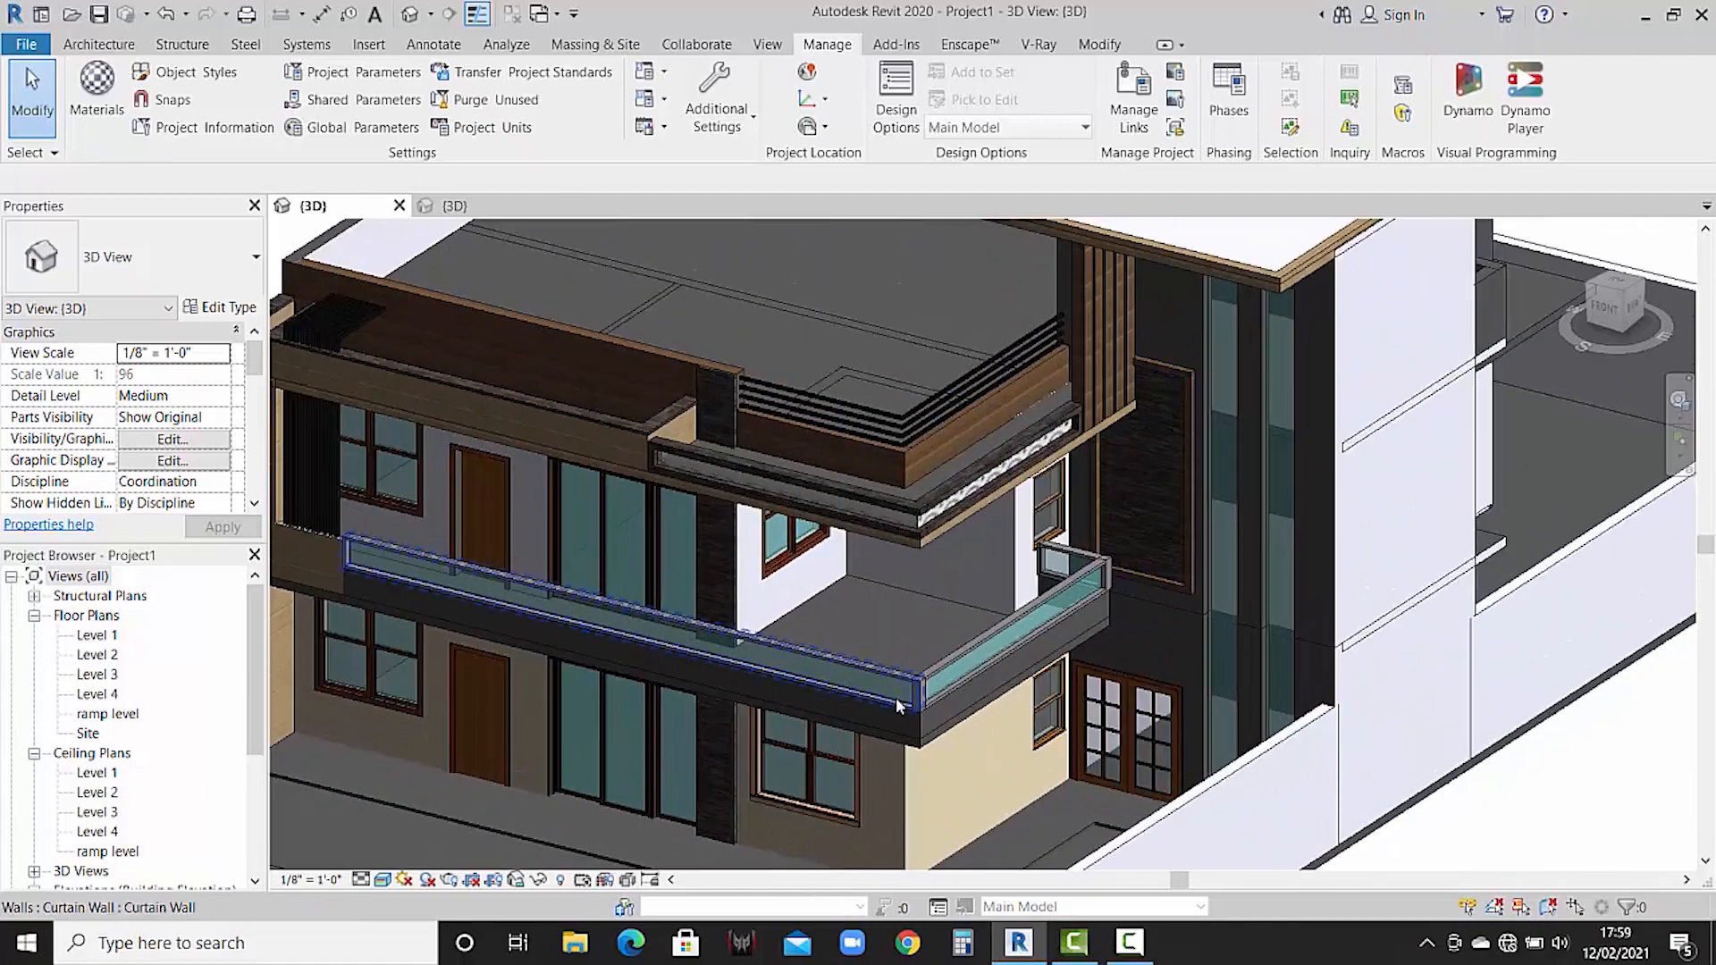
middle_click_drag(980, 763, 962, 675)
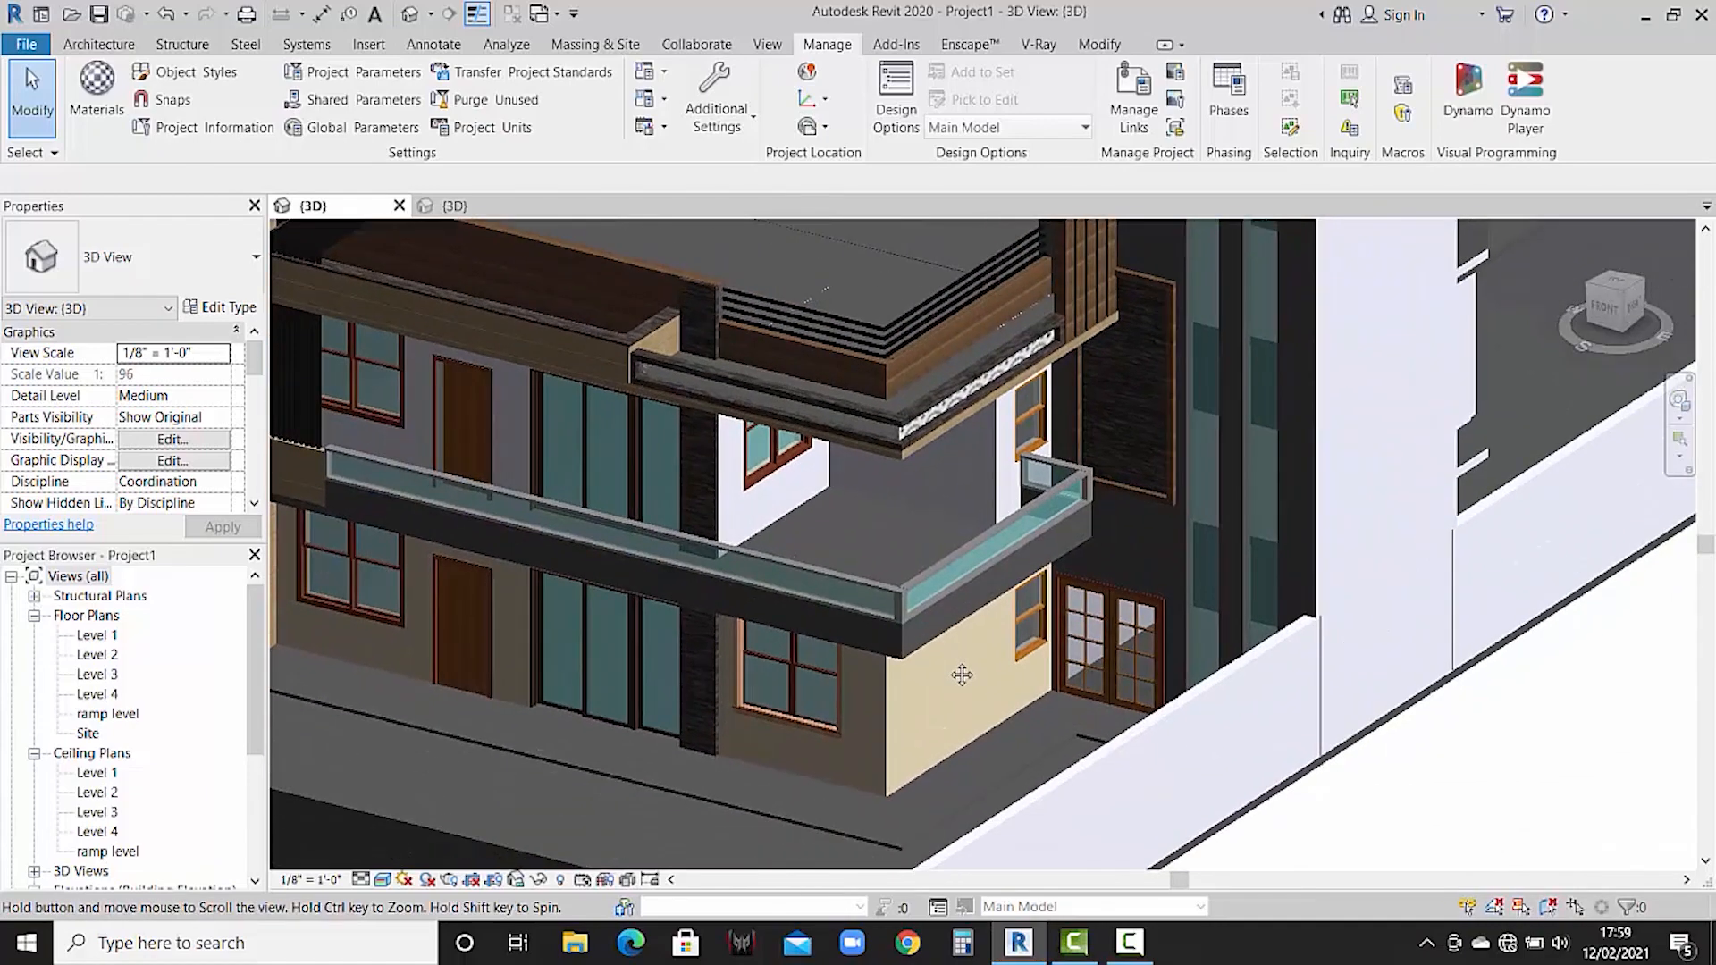
- Open the structure layer material of the Generic Floor - 400mm 3 slab around the house and browse the project materials
left_click(776, 812)
left_click(225, 309)
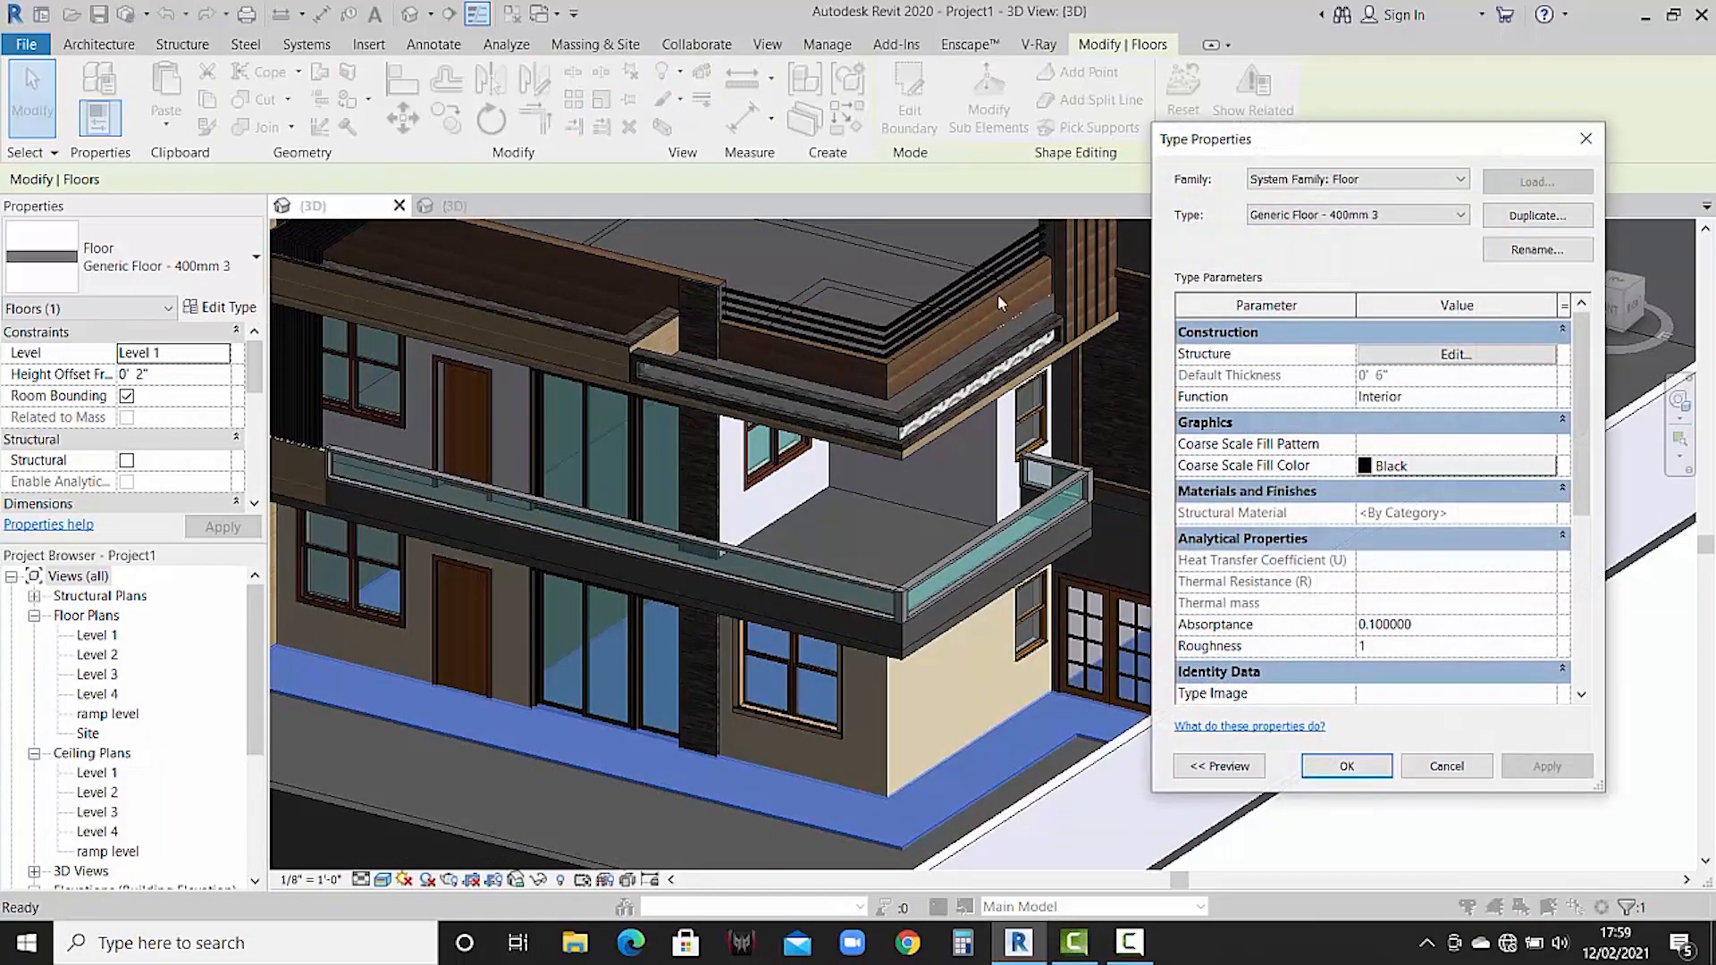
left_click(1511, 355)
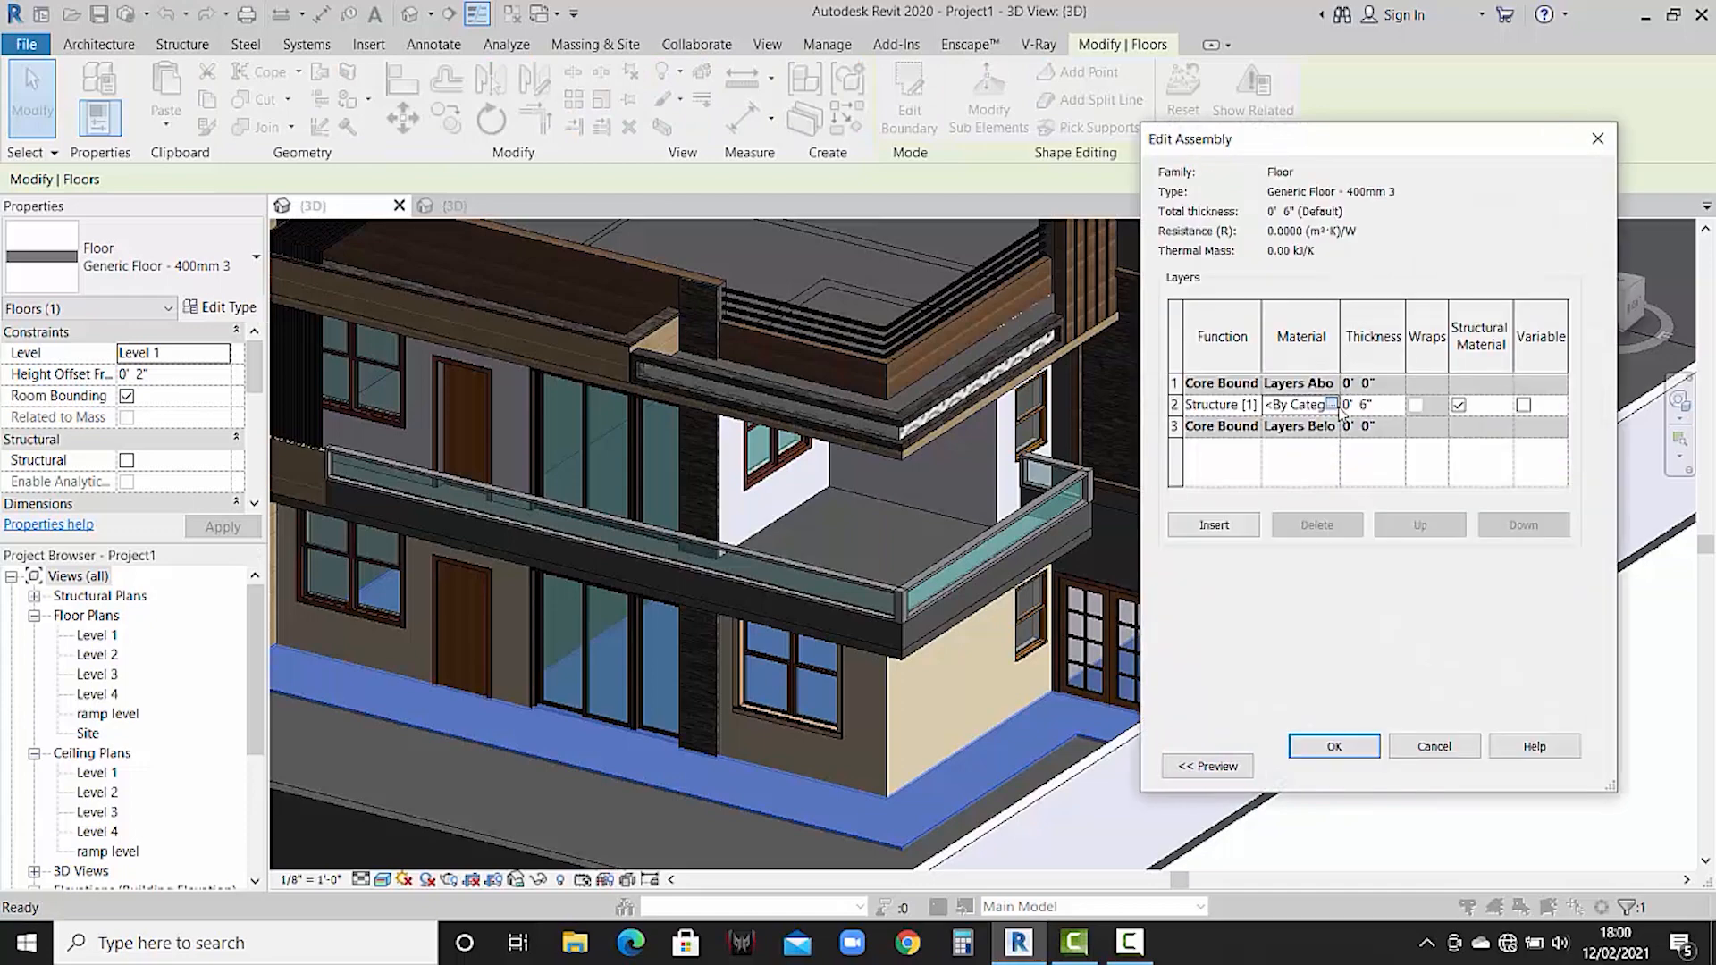
left_click(1331, 404)
scroll(135, 339, "down", 5)
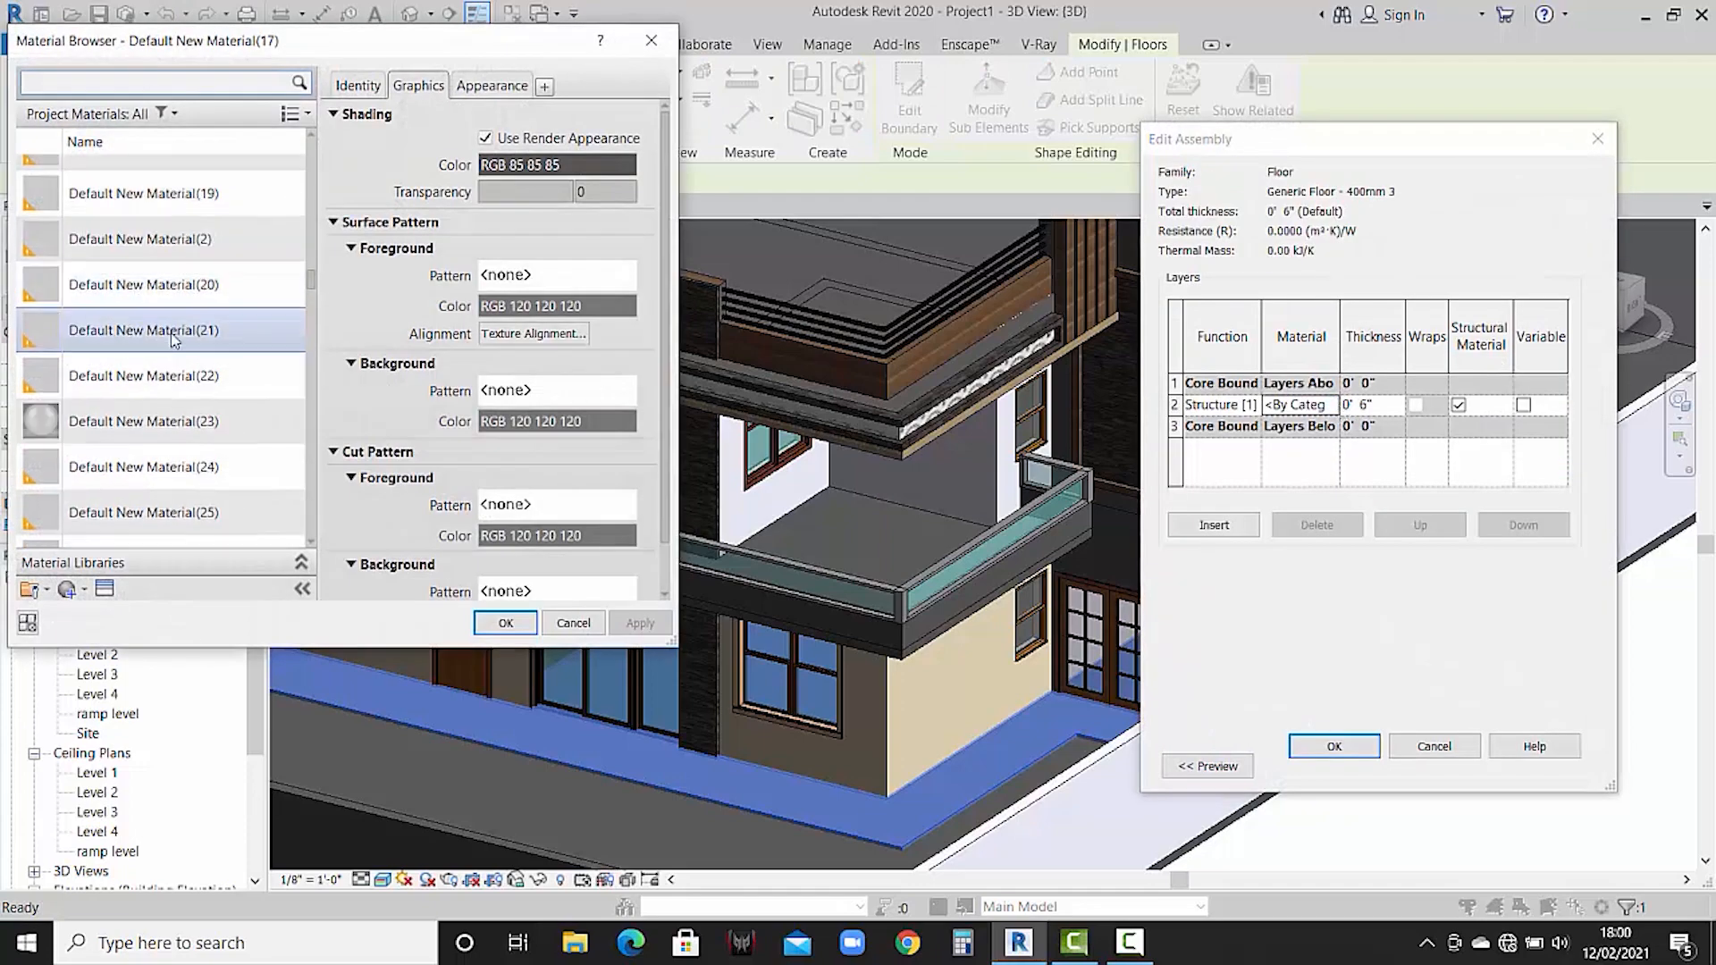
scroll(174, 341, "down", 10)
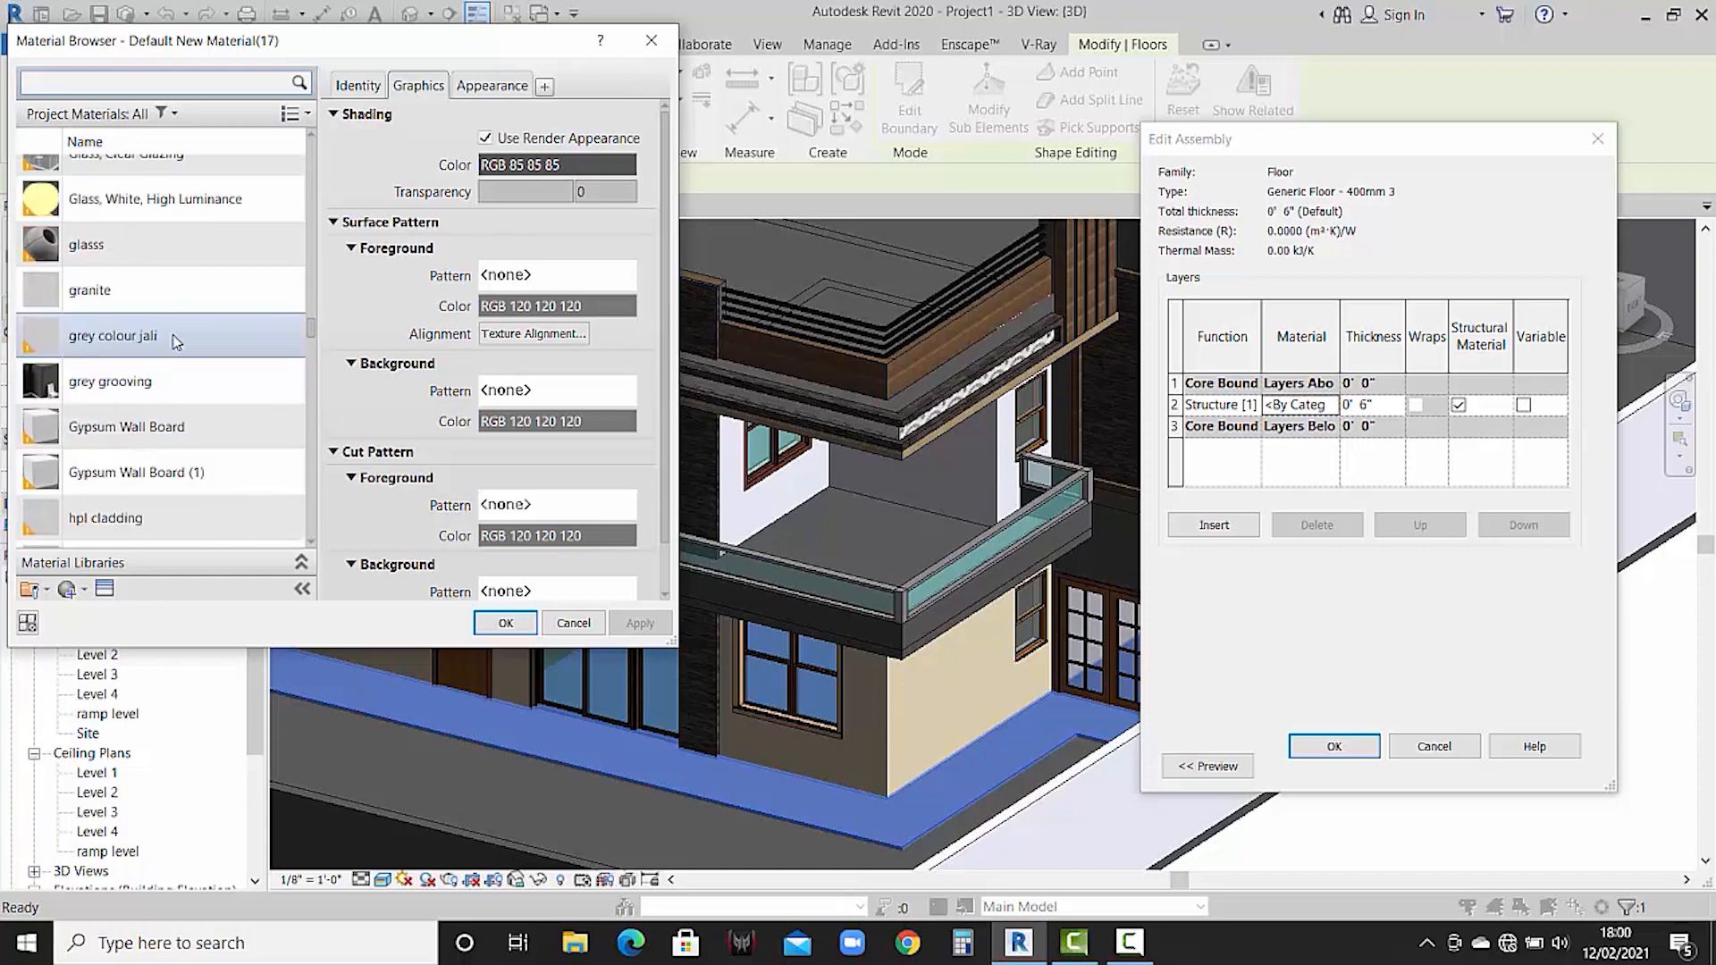
scroll(191, 365, "down", 5)
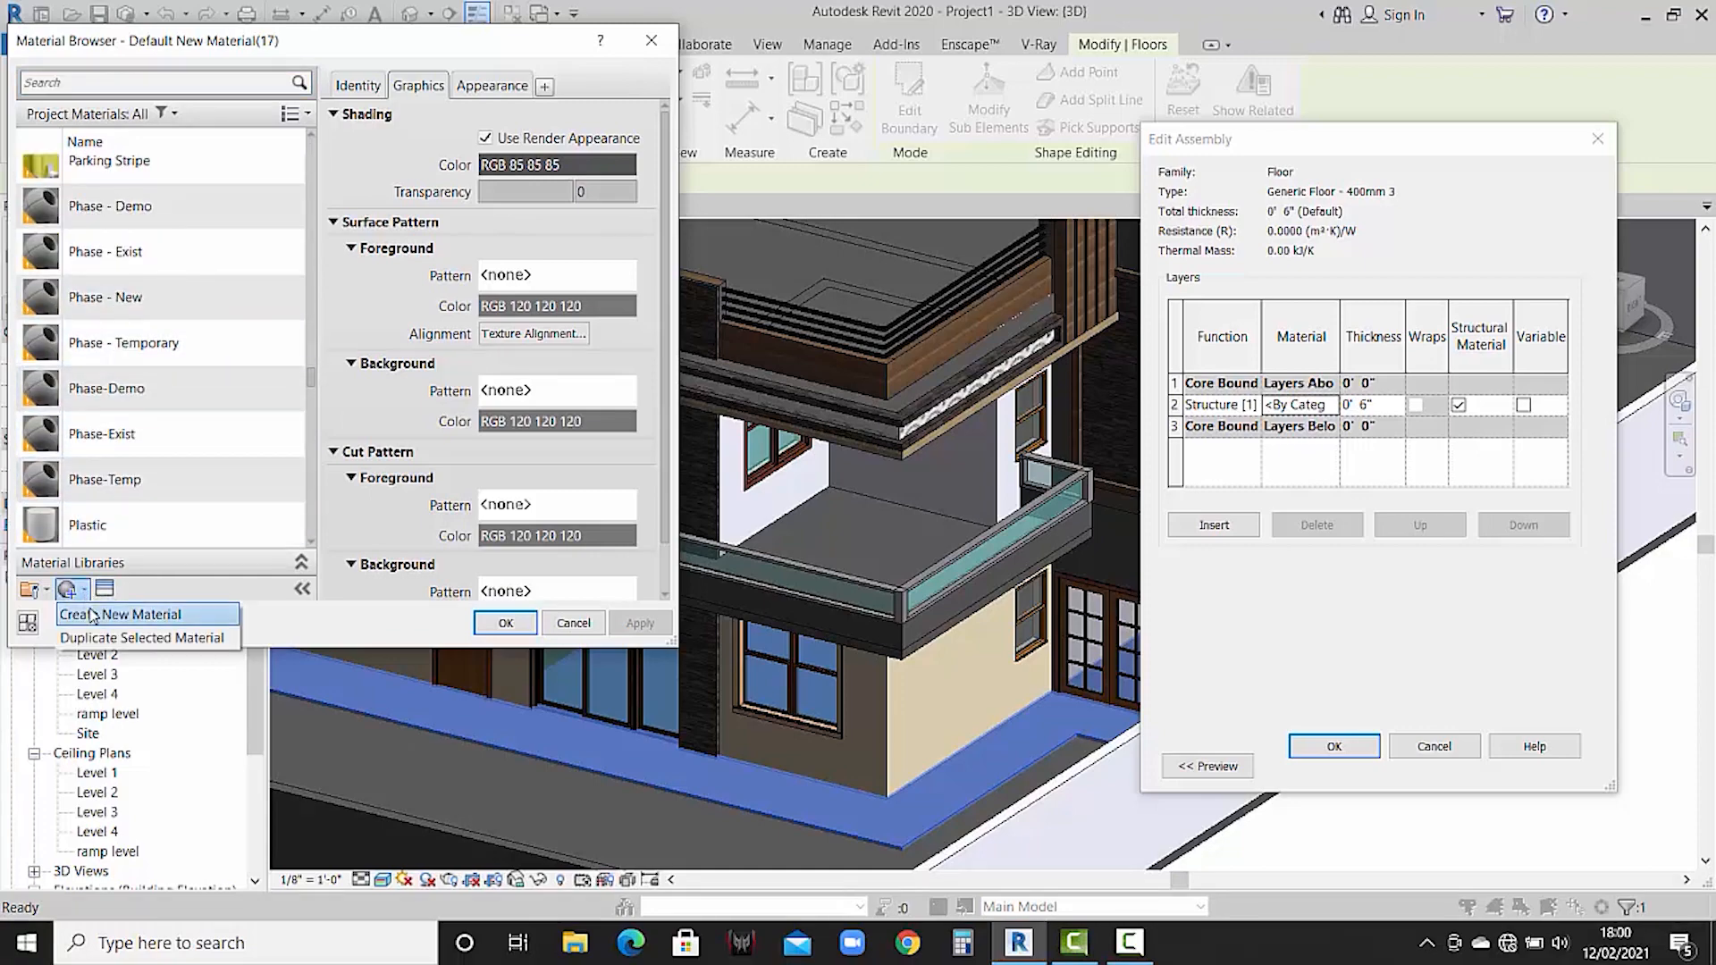
- Create a new material for the floor layer and give it the Carpet Tiles - 24x24in - Striped Dark - Stacked appearance
left_click(92, 615)
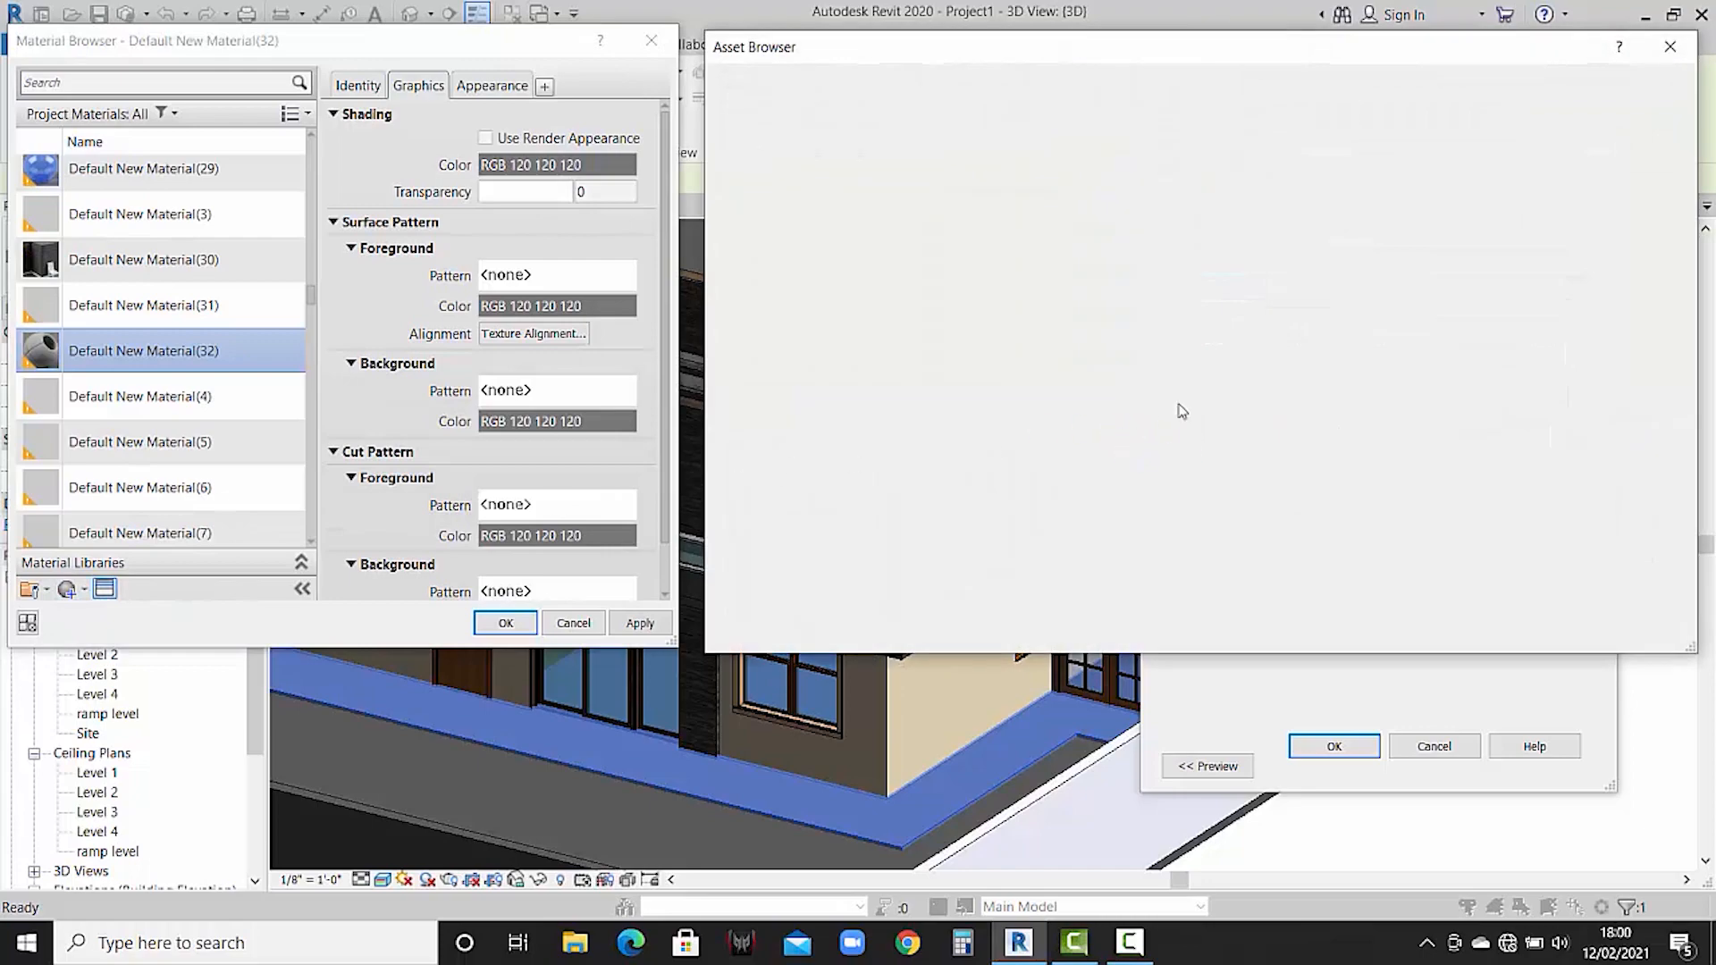
scroll(1233, 386, "down", 5)
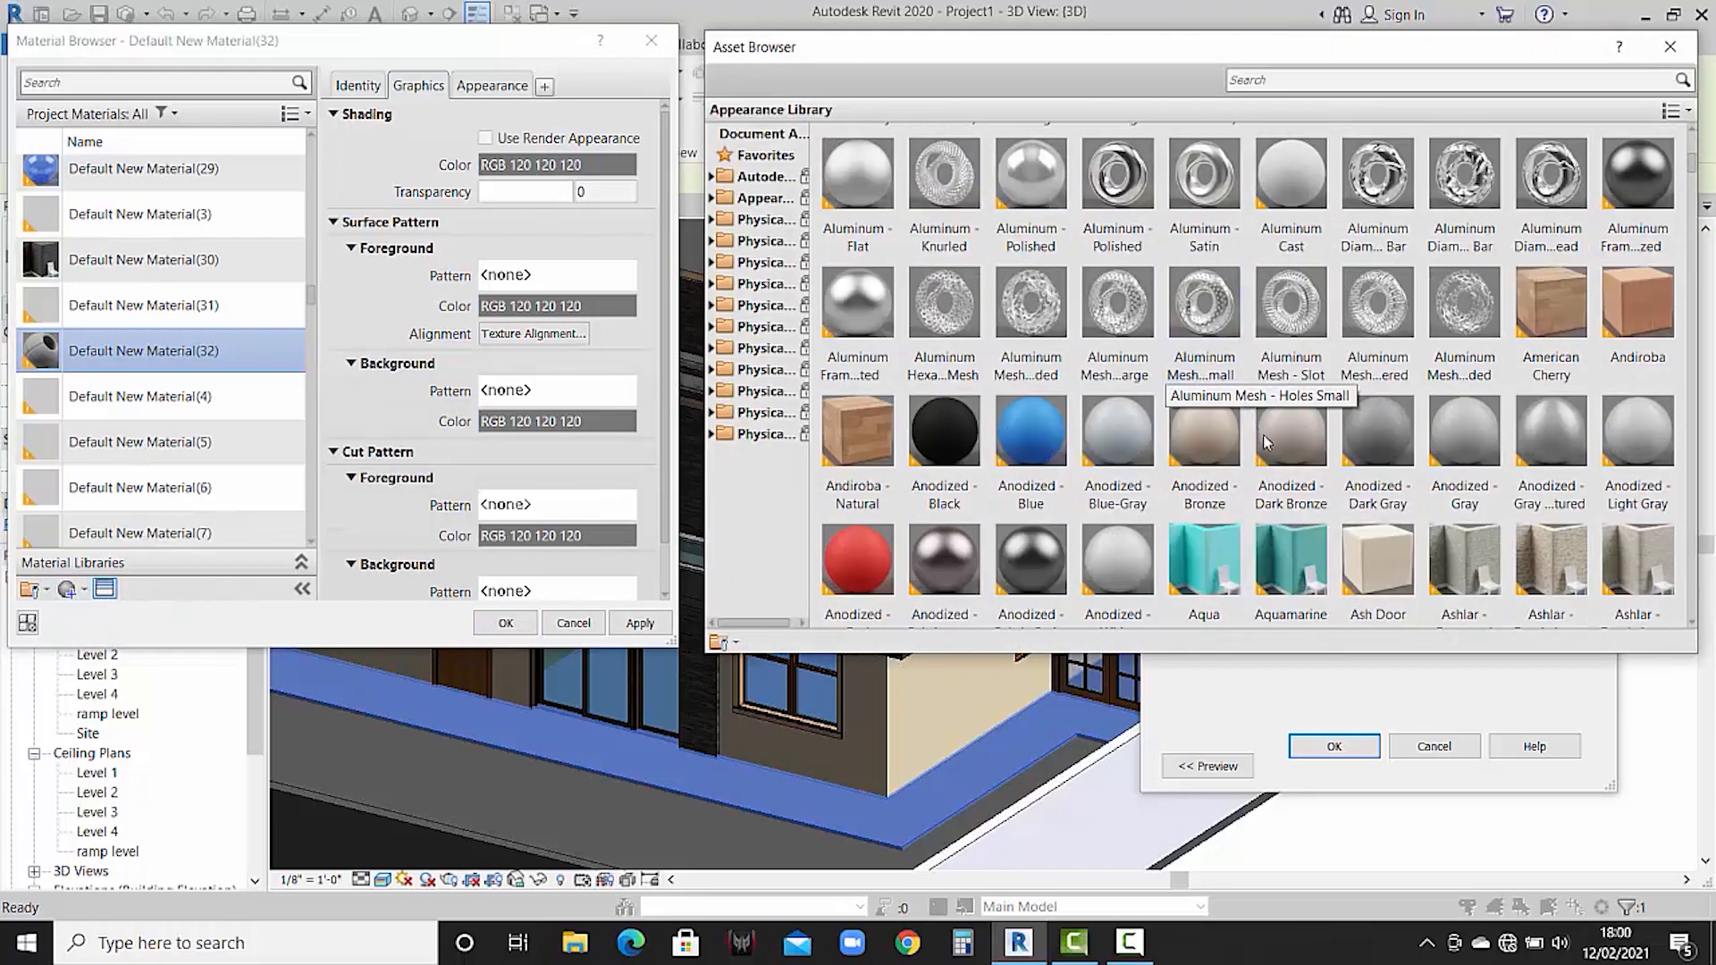
scroll(1268, 443, "down", 5)
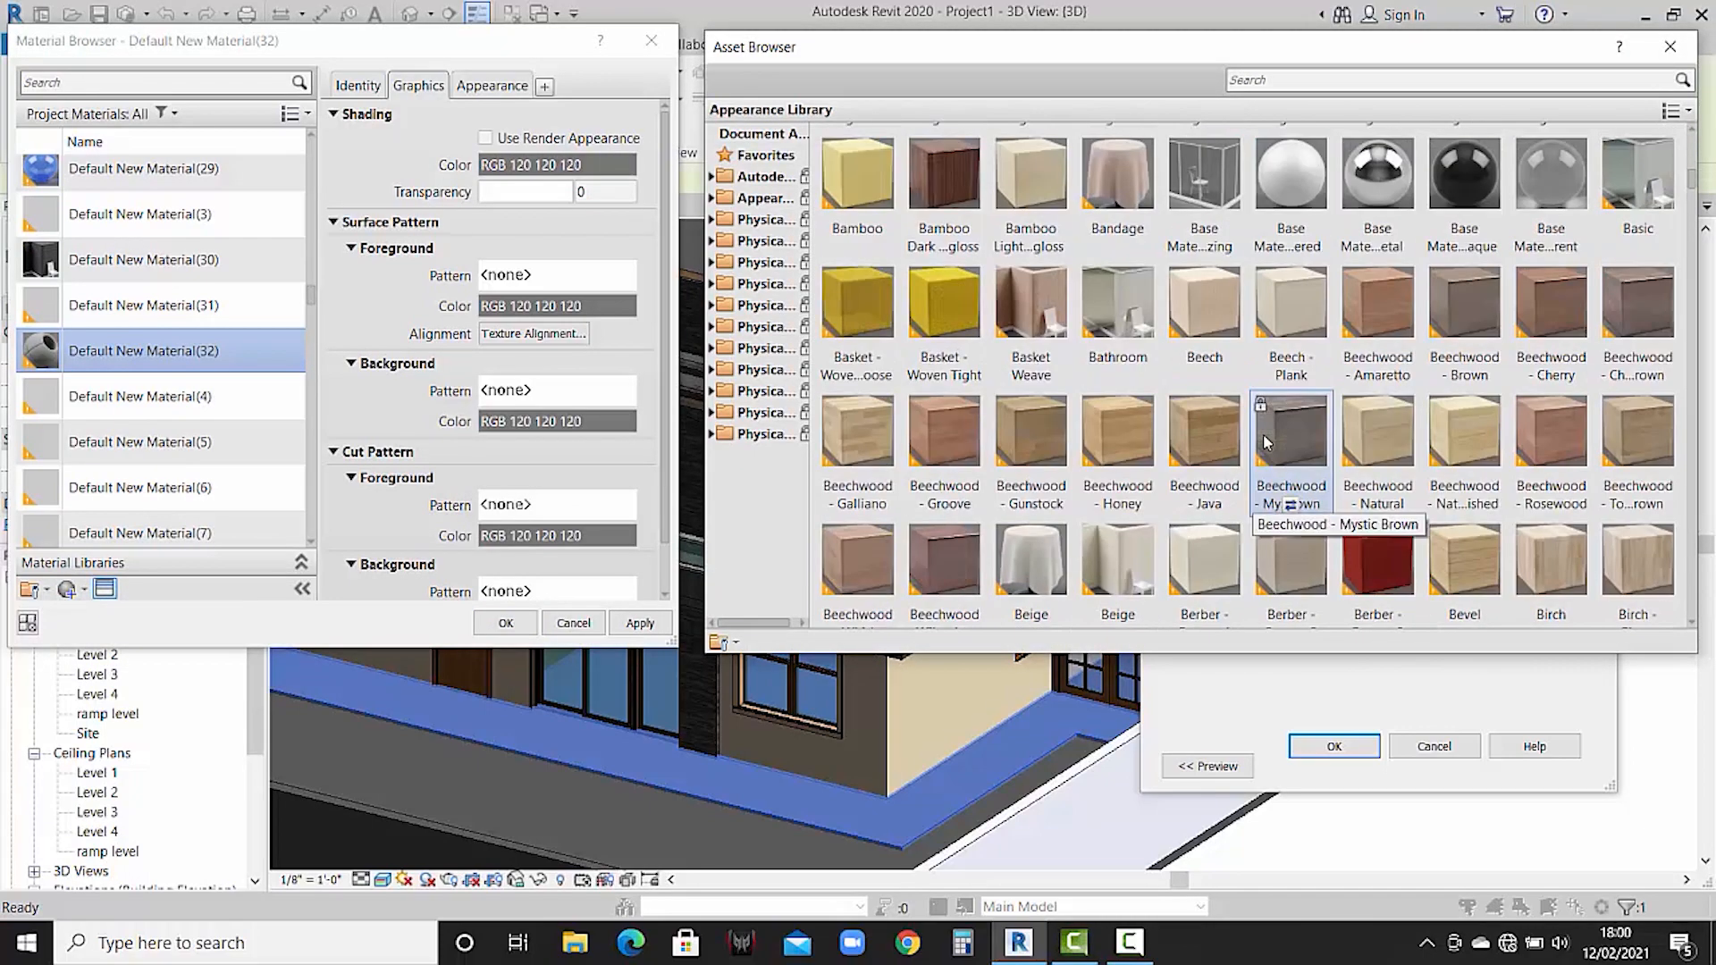
scroll(1263, 433, "down", 3)
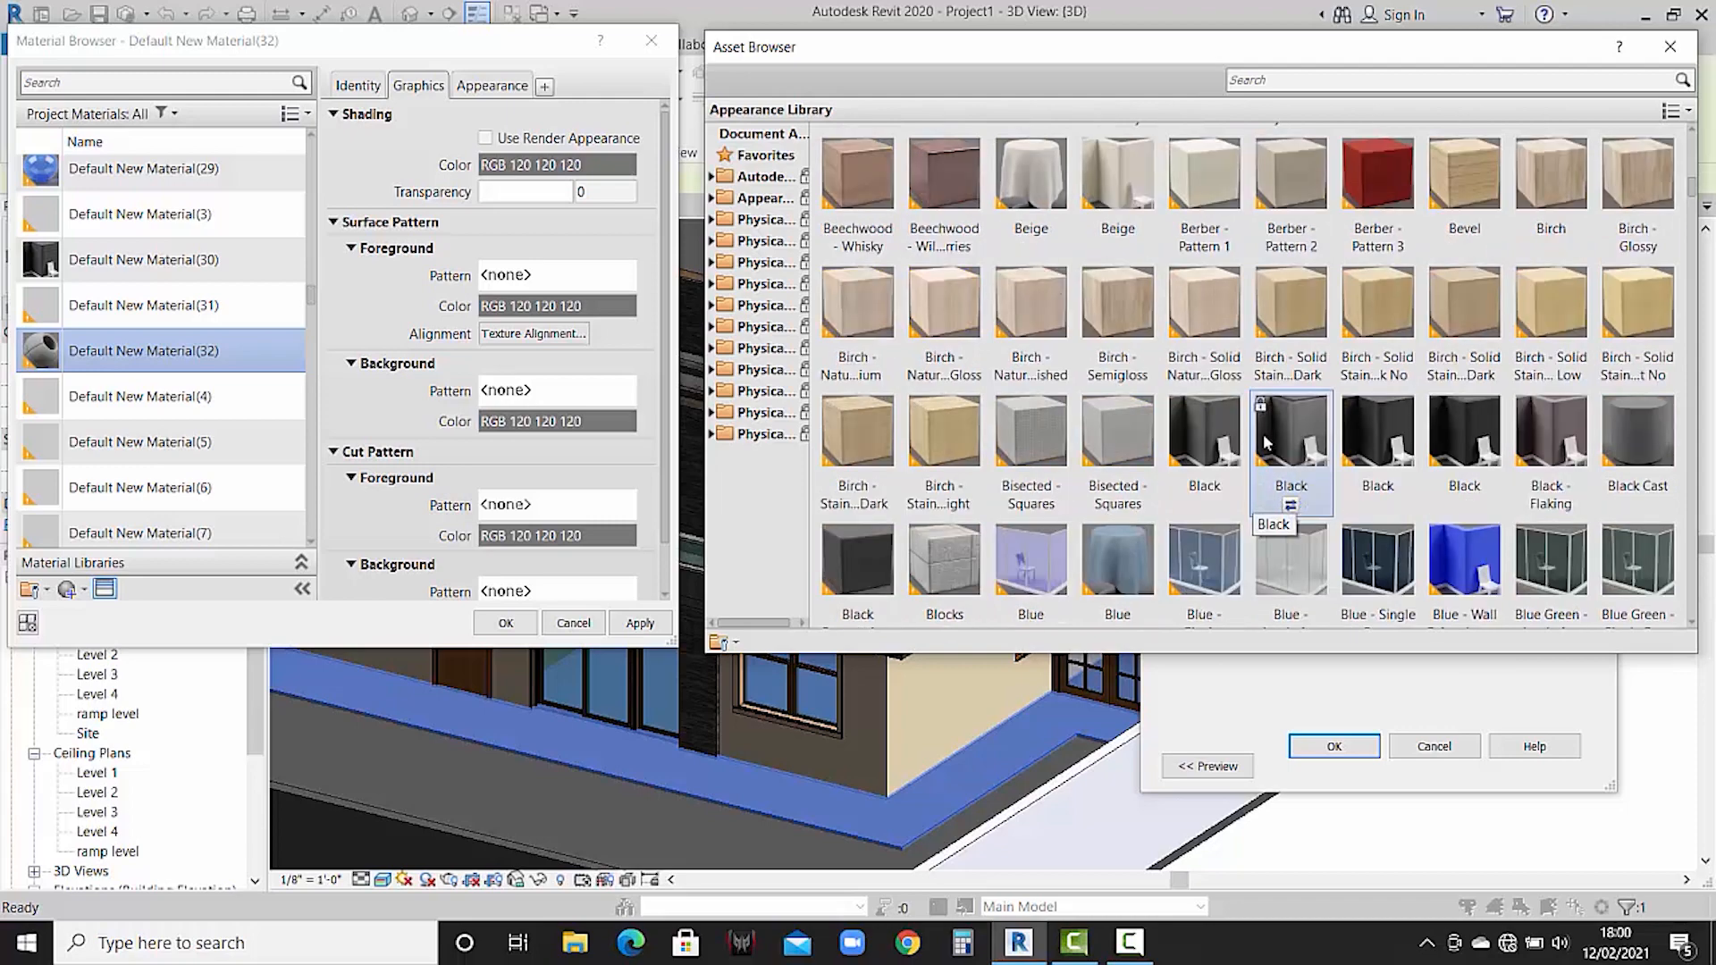
scroll(1265, 440, "down", 3)
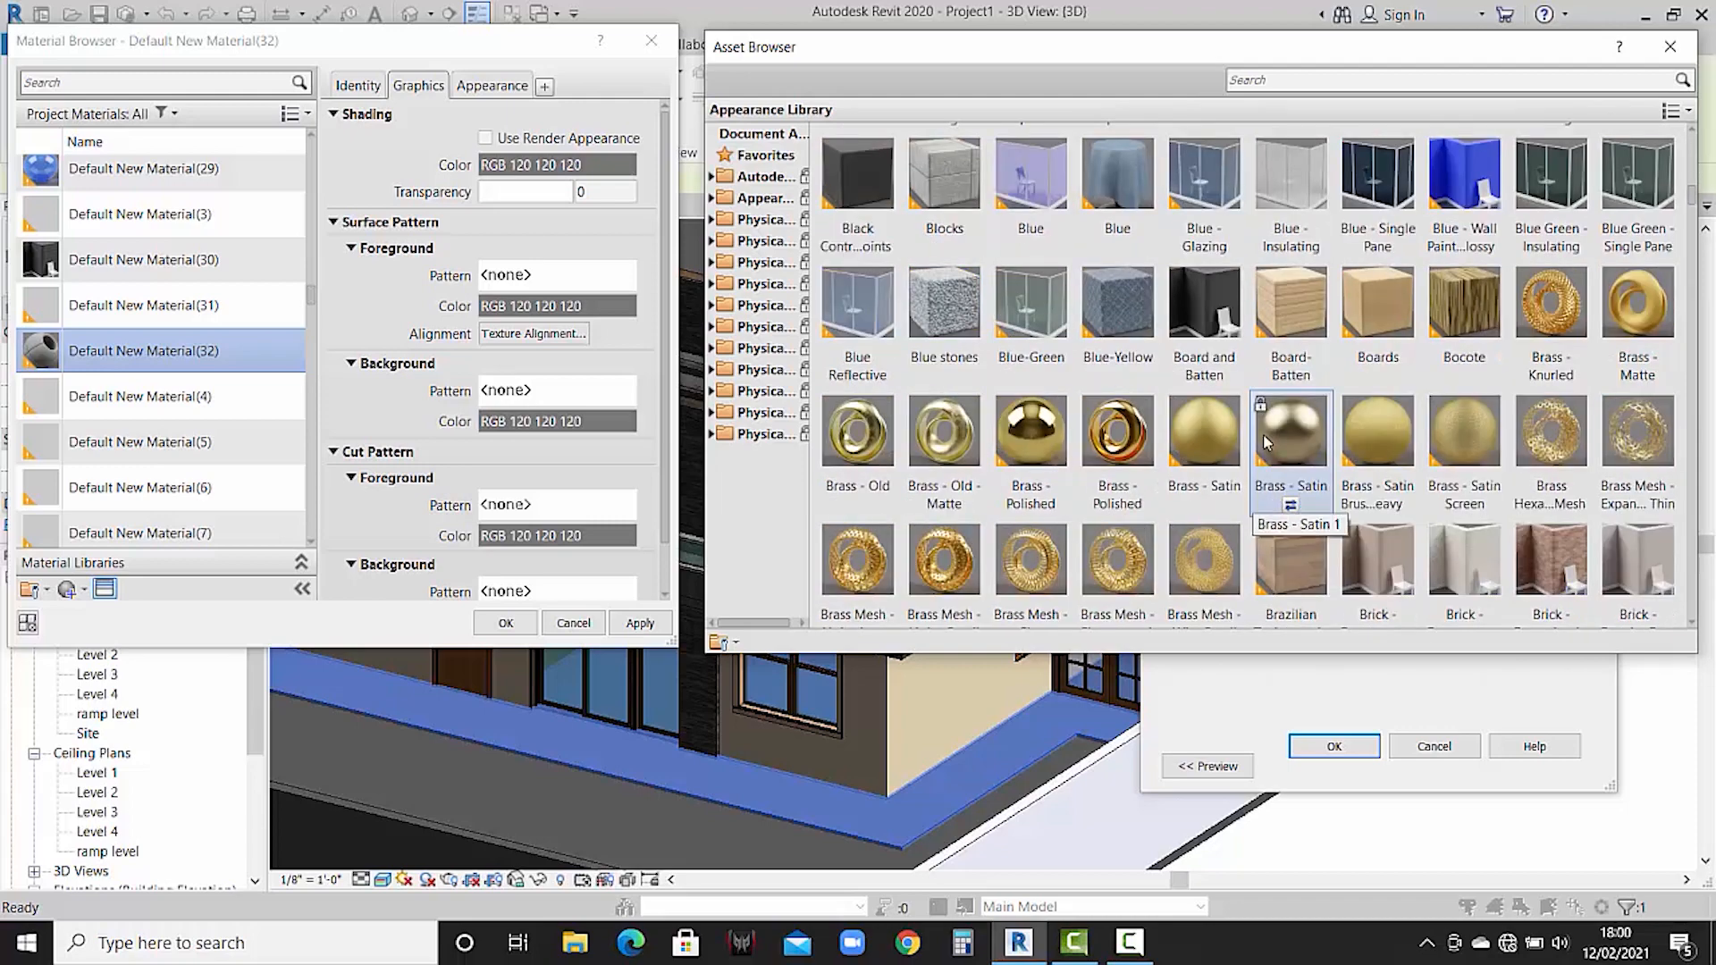
scroll(1266, 440, "down", 3)
scroll(1263, 432, "down", 6)
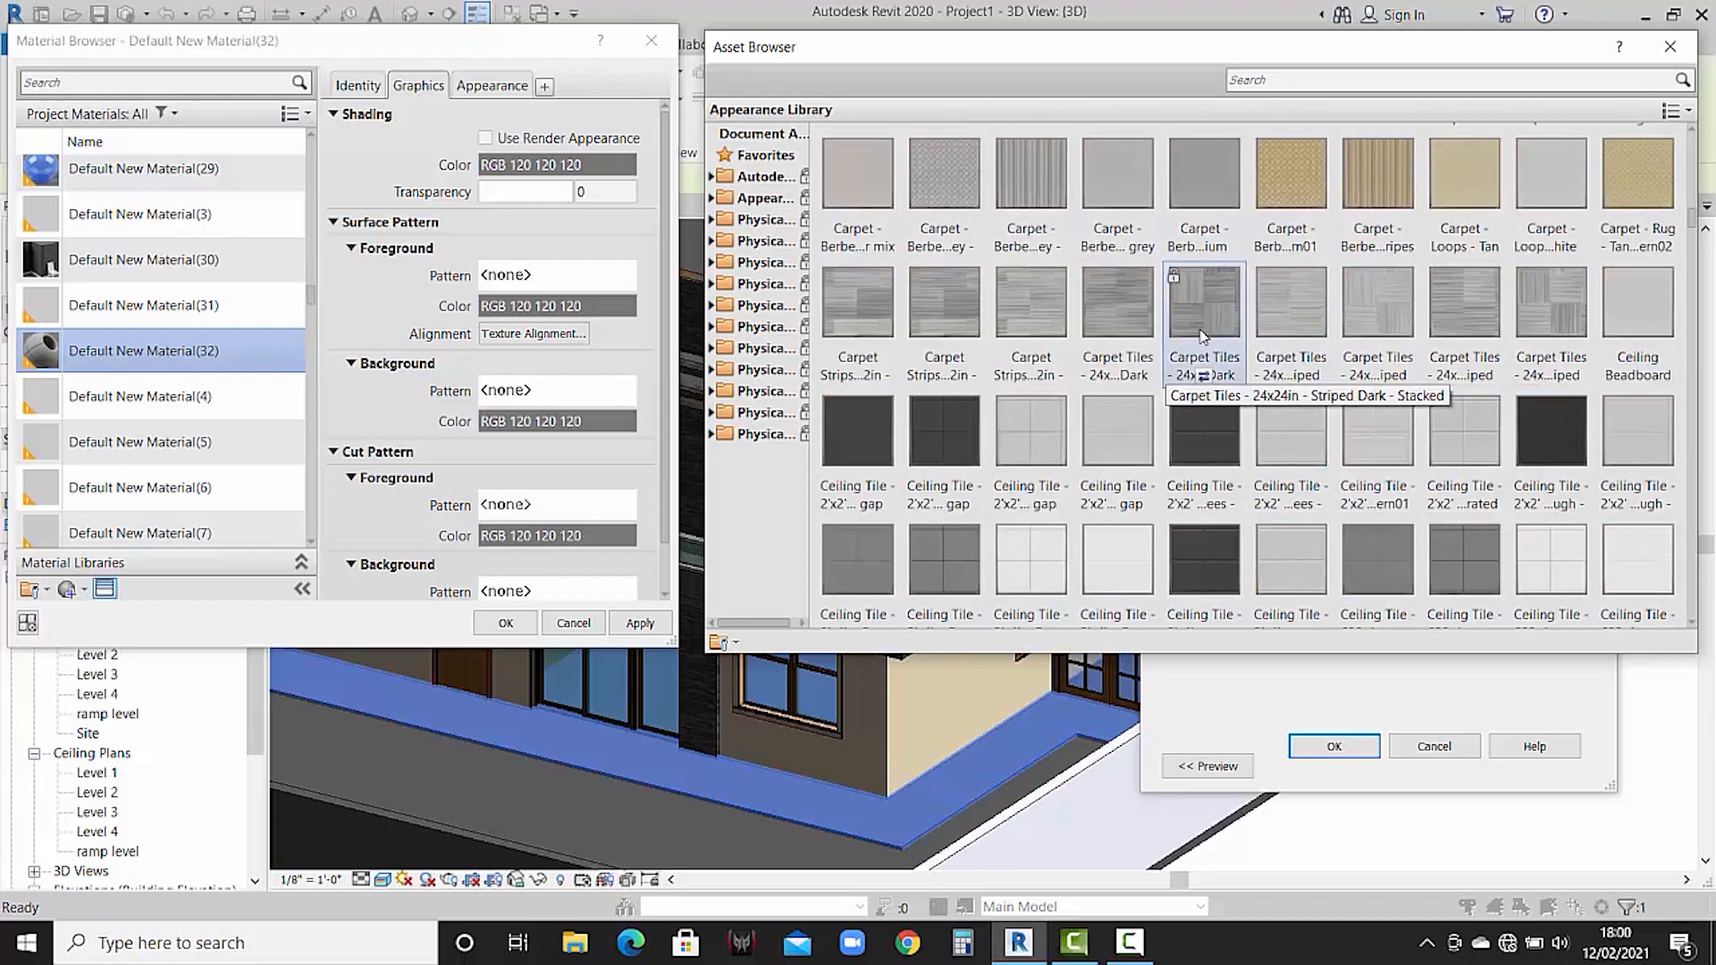
double_click(1206, 378)
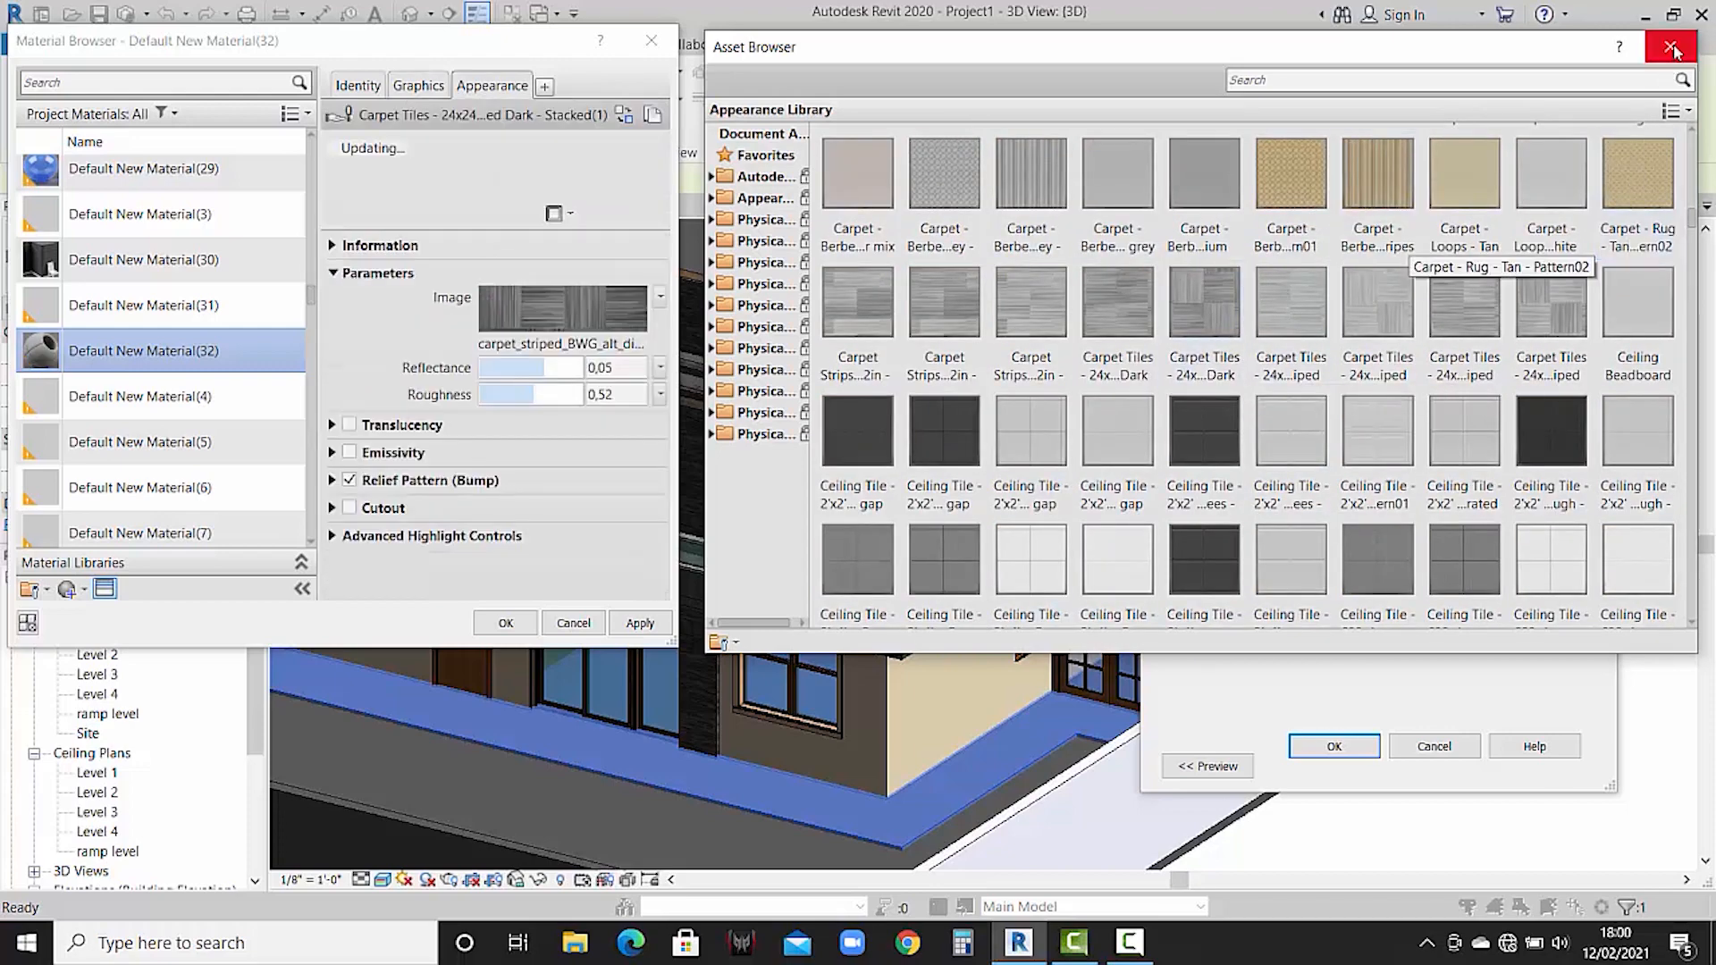
- Shade the new striped carpet material with its render appearance and assign it to the structure layer of the slab around the house
scroll(1206, 384, "up", 1)
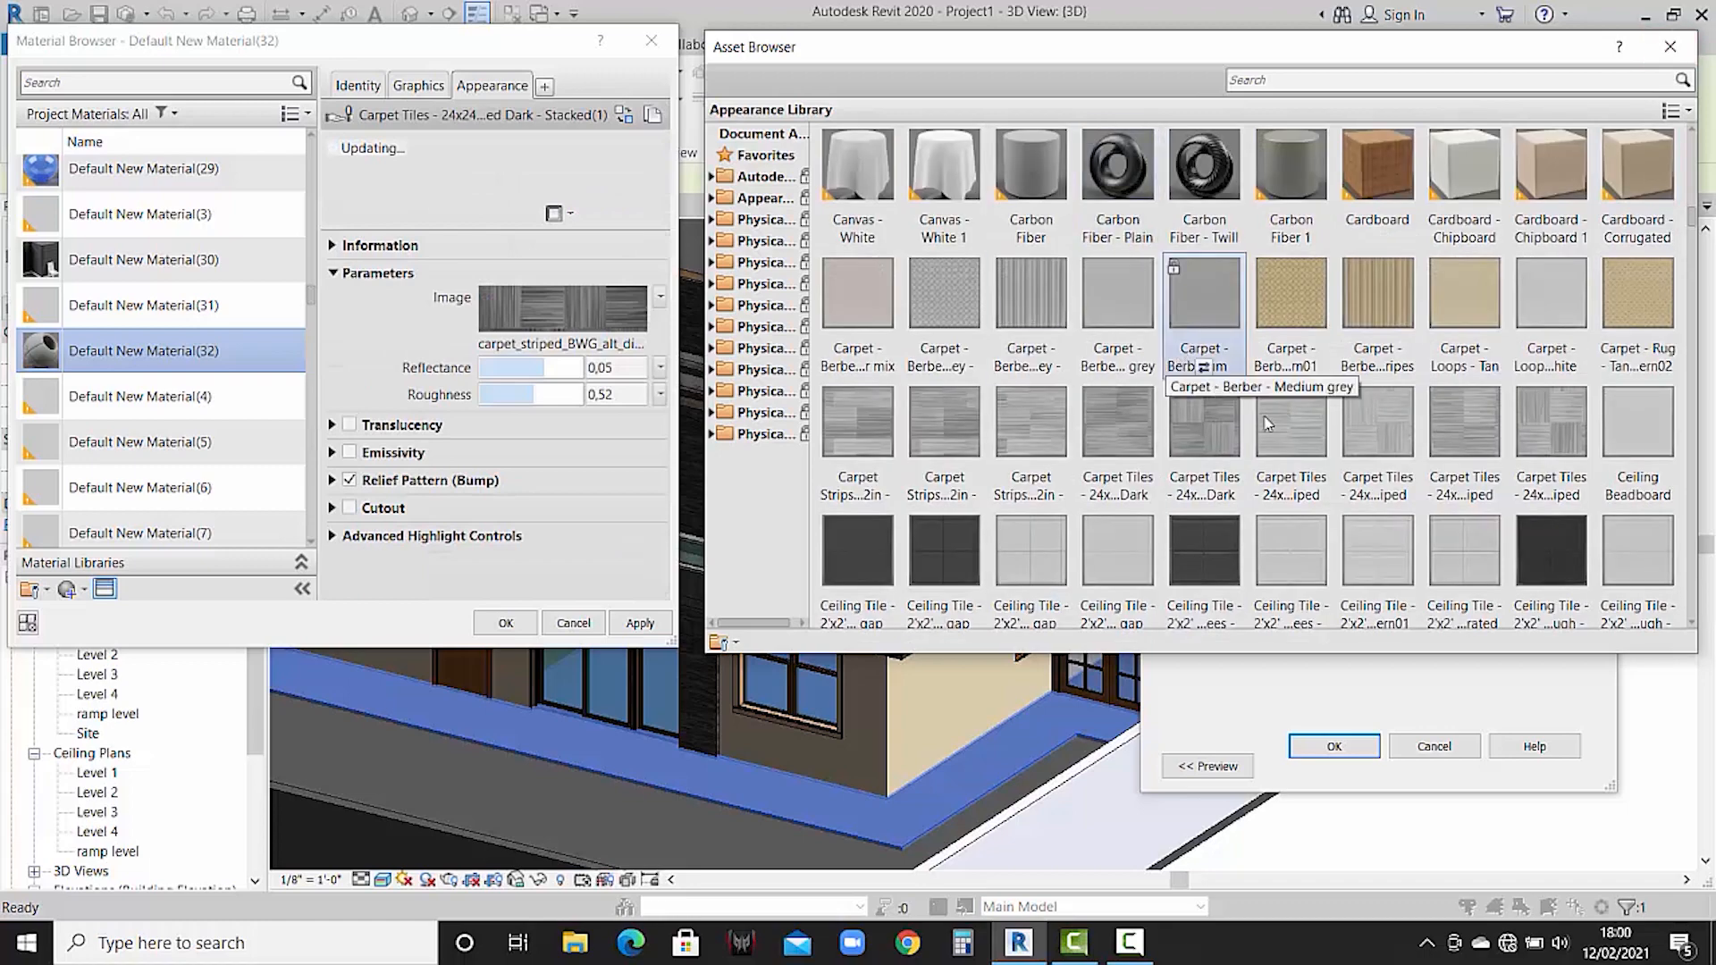
scroll(1251, 403, "down", 8)
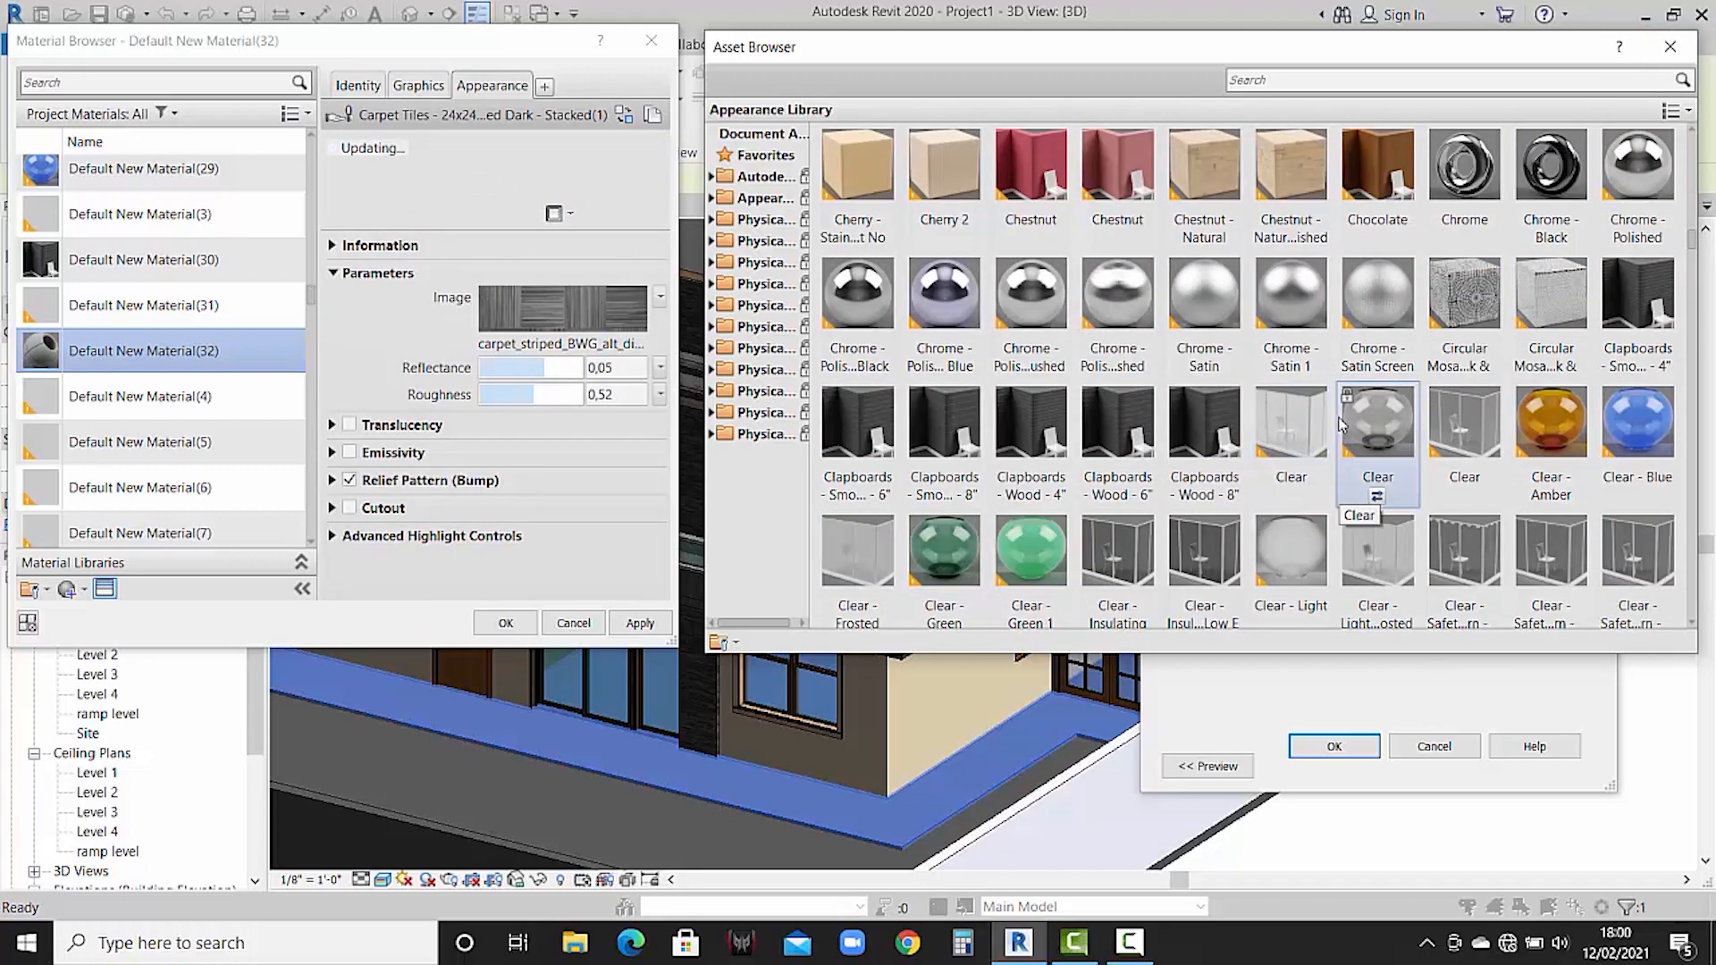
scroll(1269, 424, "up", 3)
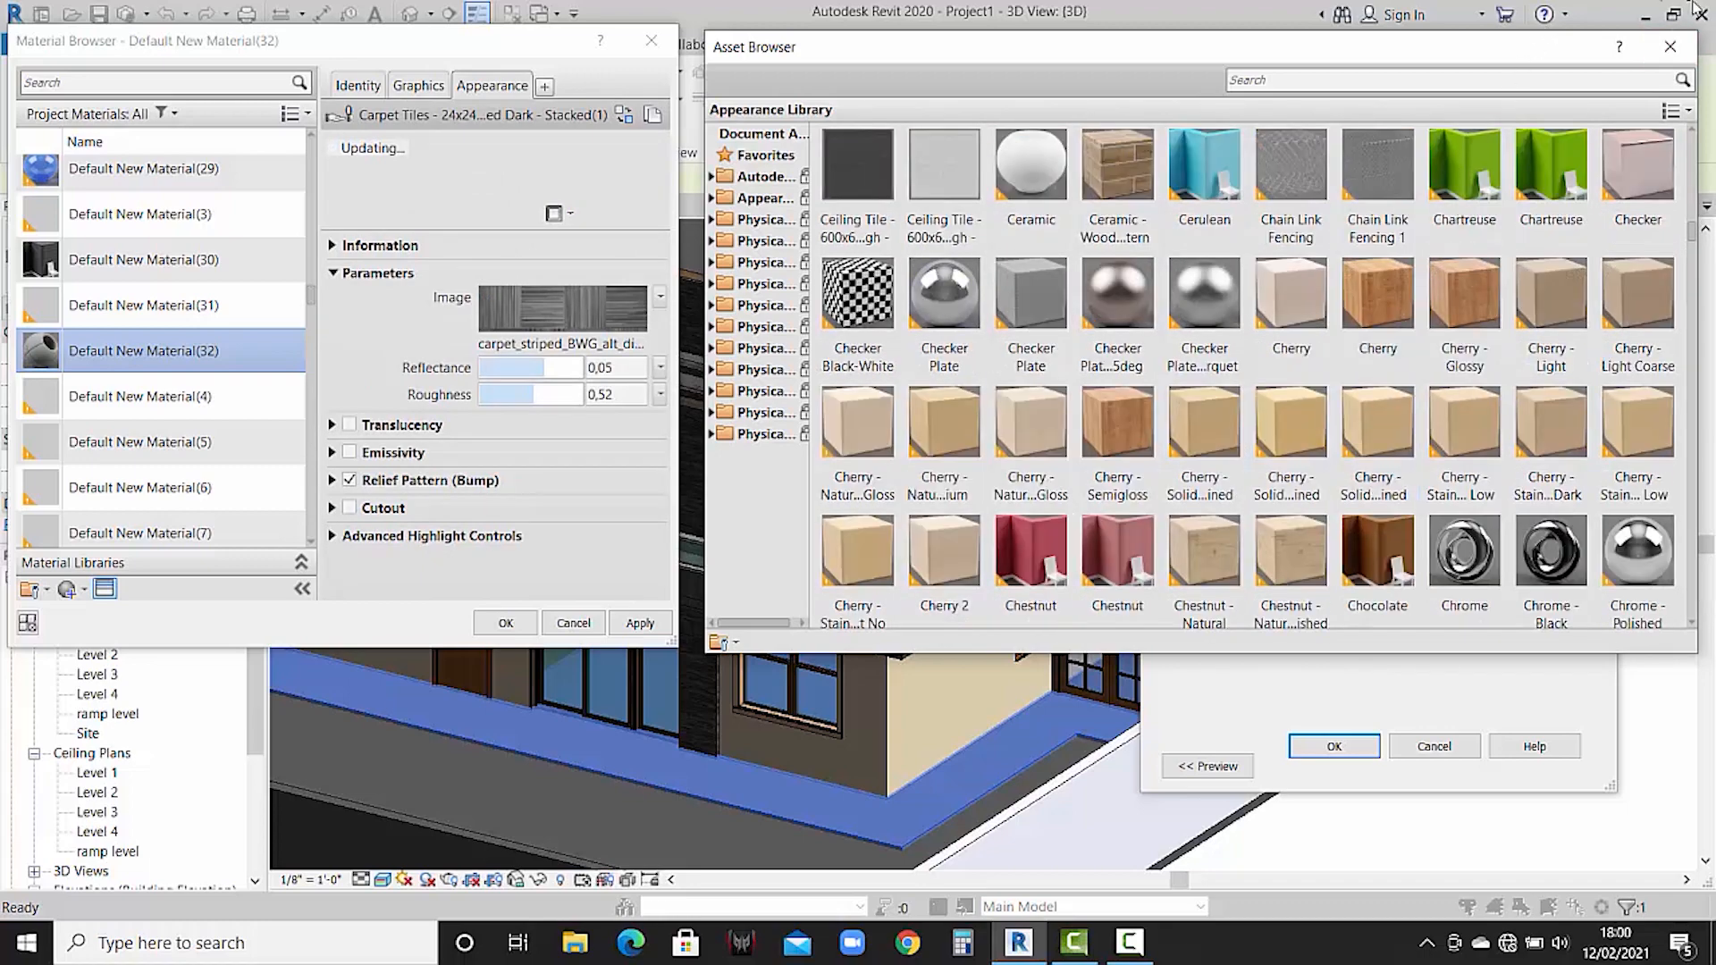
left_click(1664, 48)
left_click(443, 86)
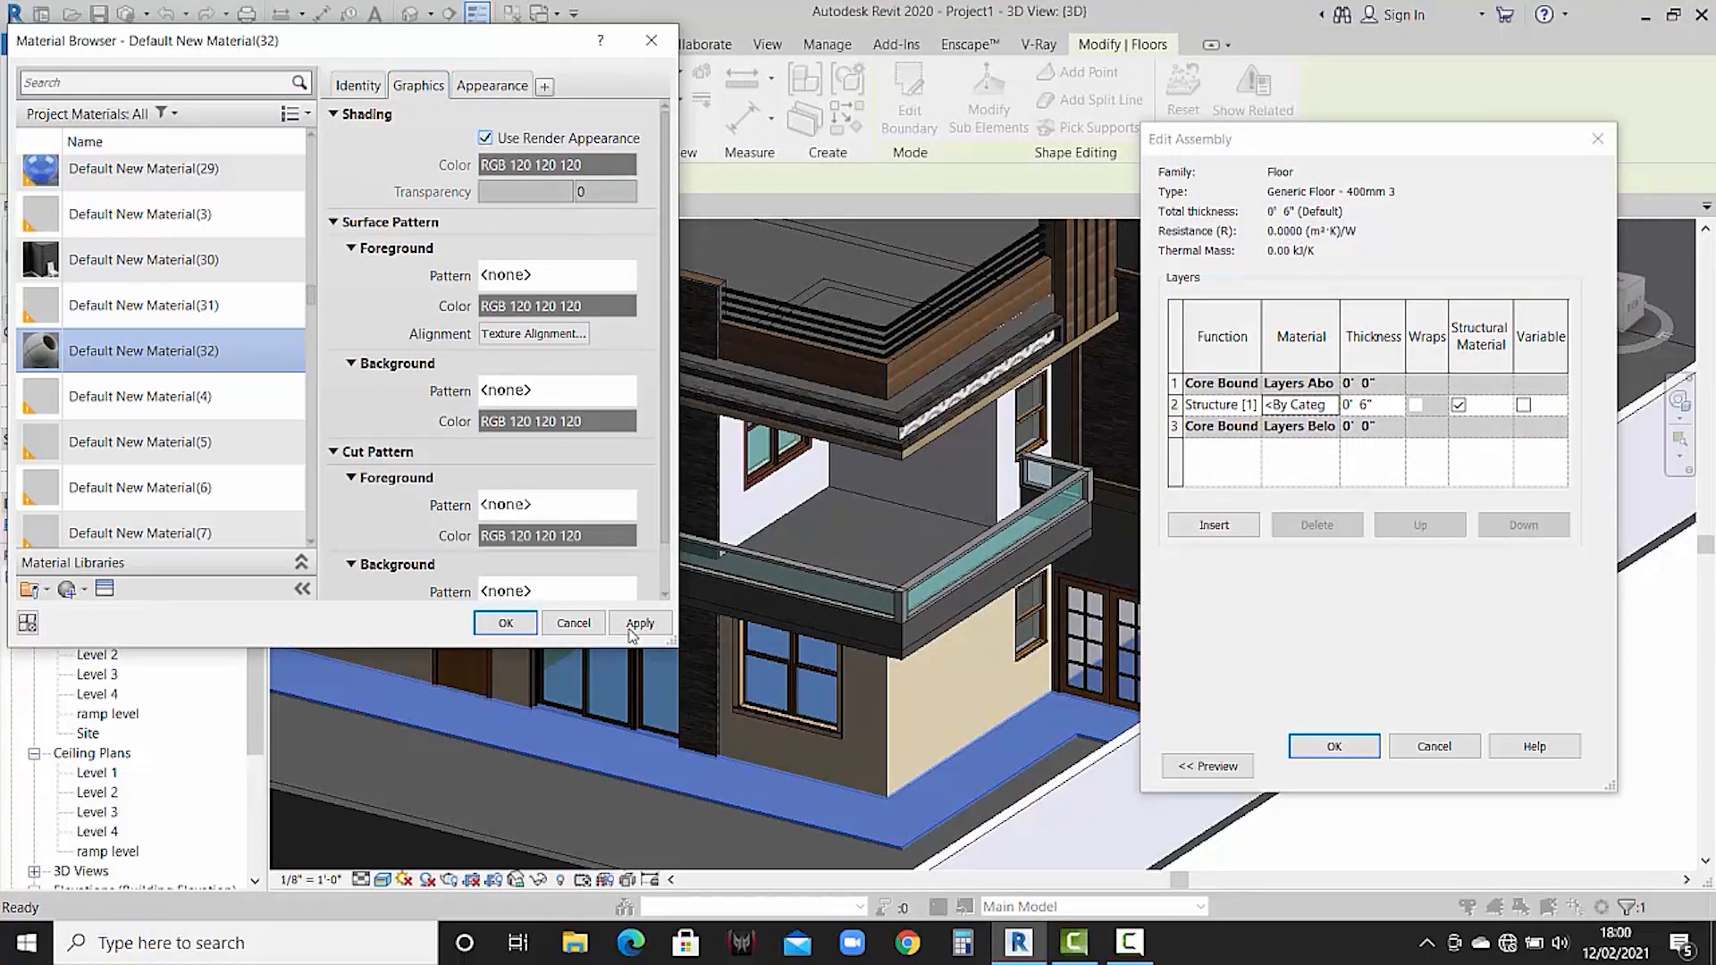
left_click(536, 623)
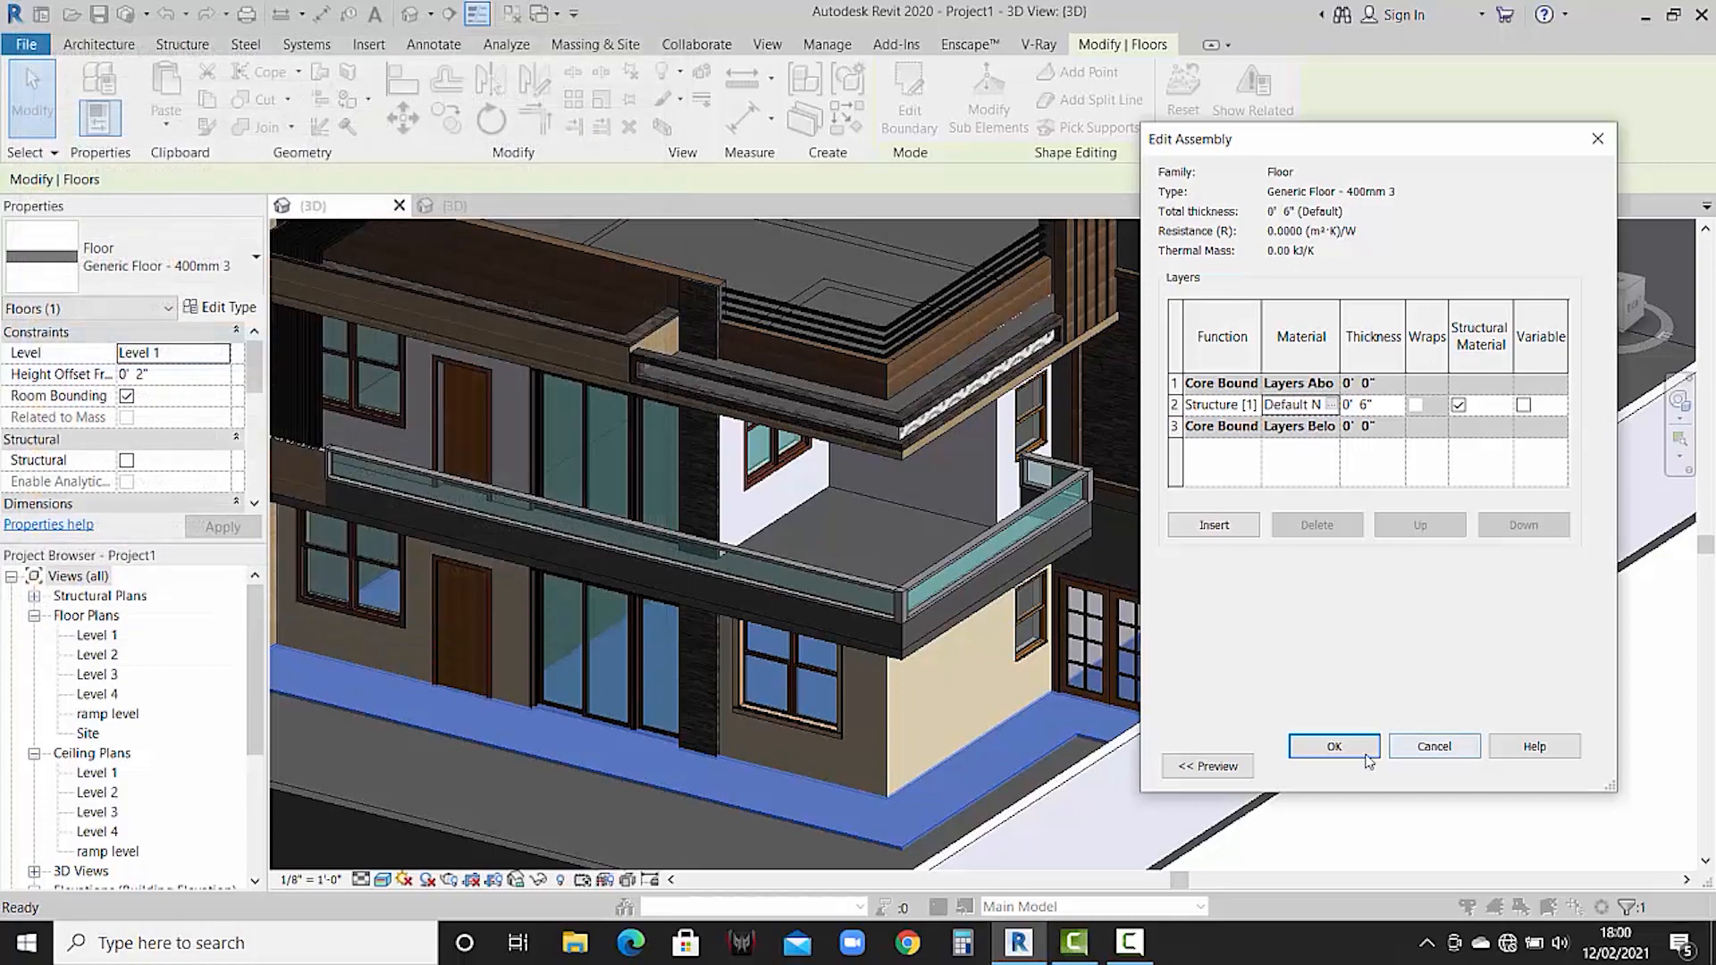
left_click(1335, 747)
left_click(1347, 769)
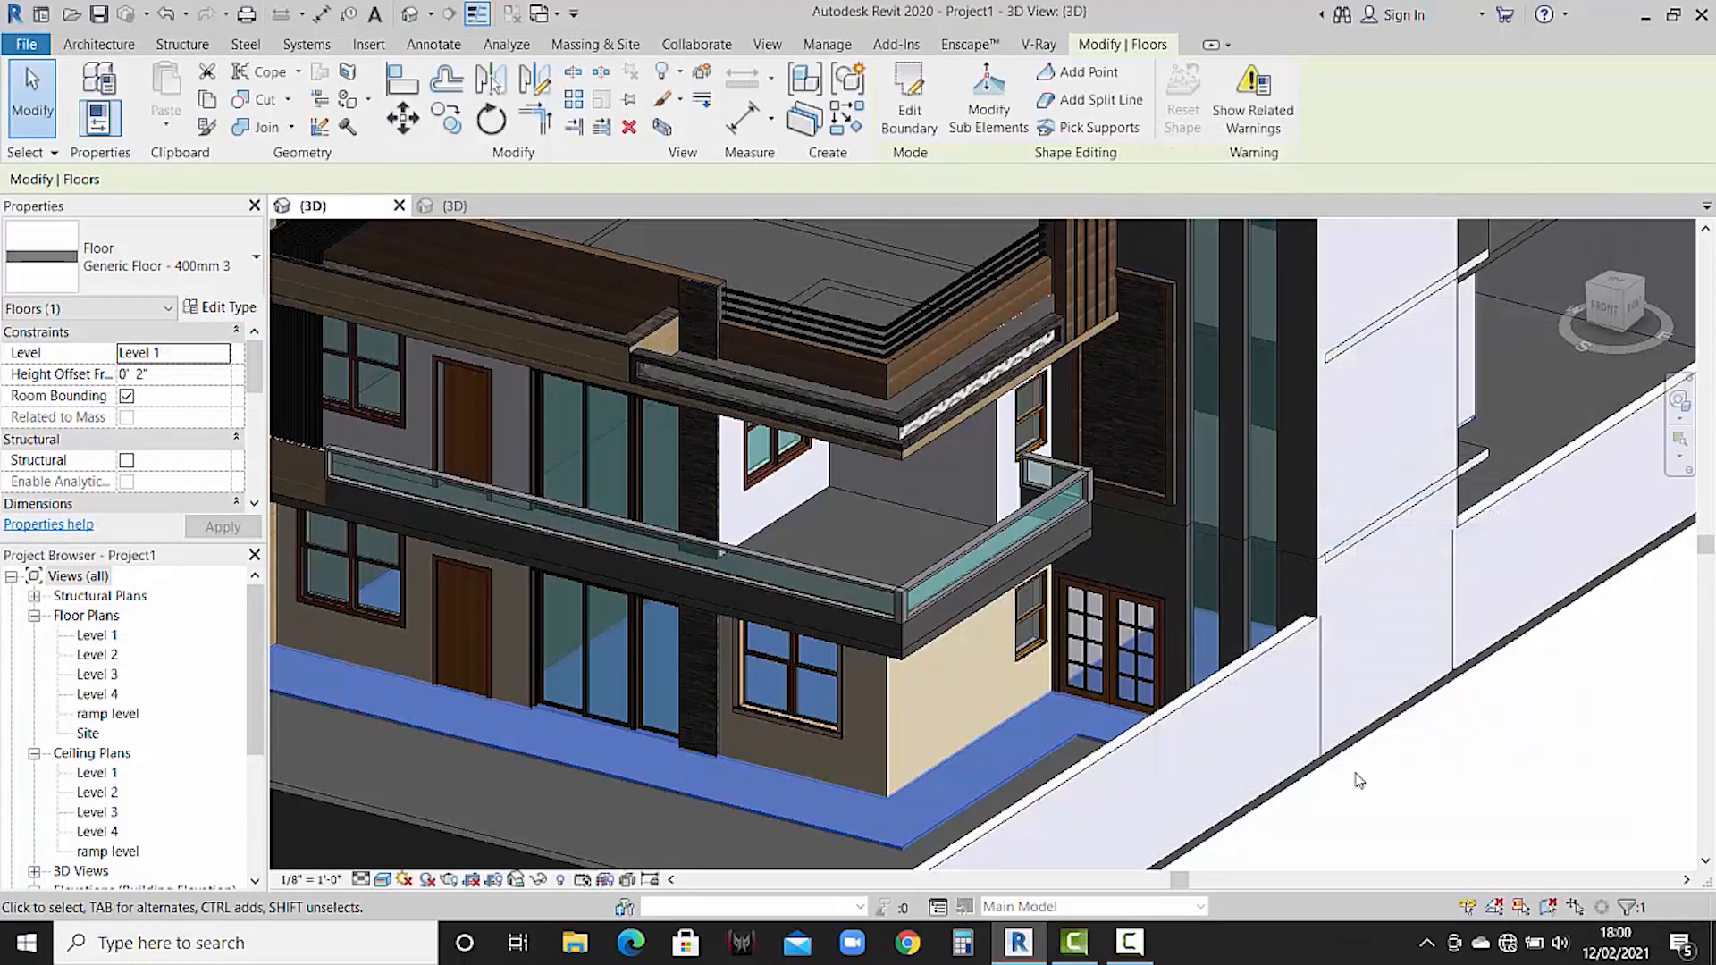
left_click(1424, 808)
- Check the material assigned to the structure layer of the Generic Floor - 400mm 3 slab around the house
scroll(1184, 755, "down", 3)
middle_click_drag(1185, 756, 1157, 762)
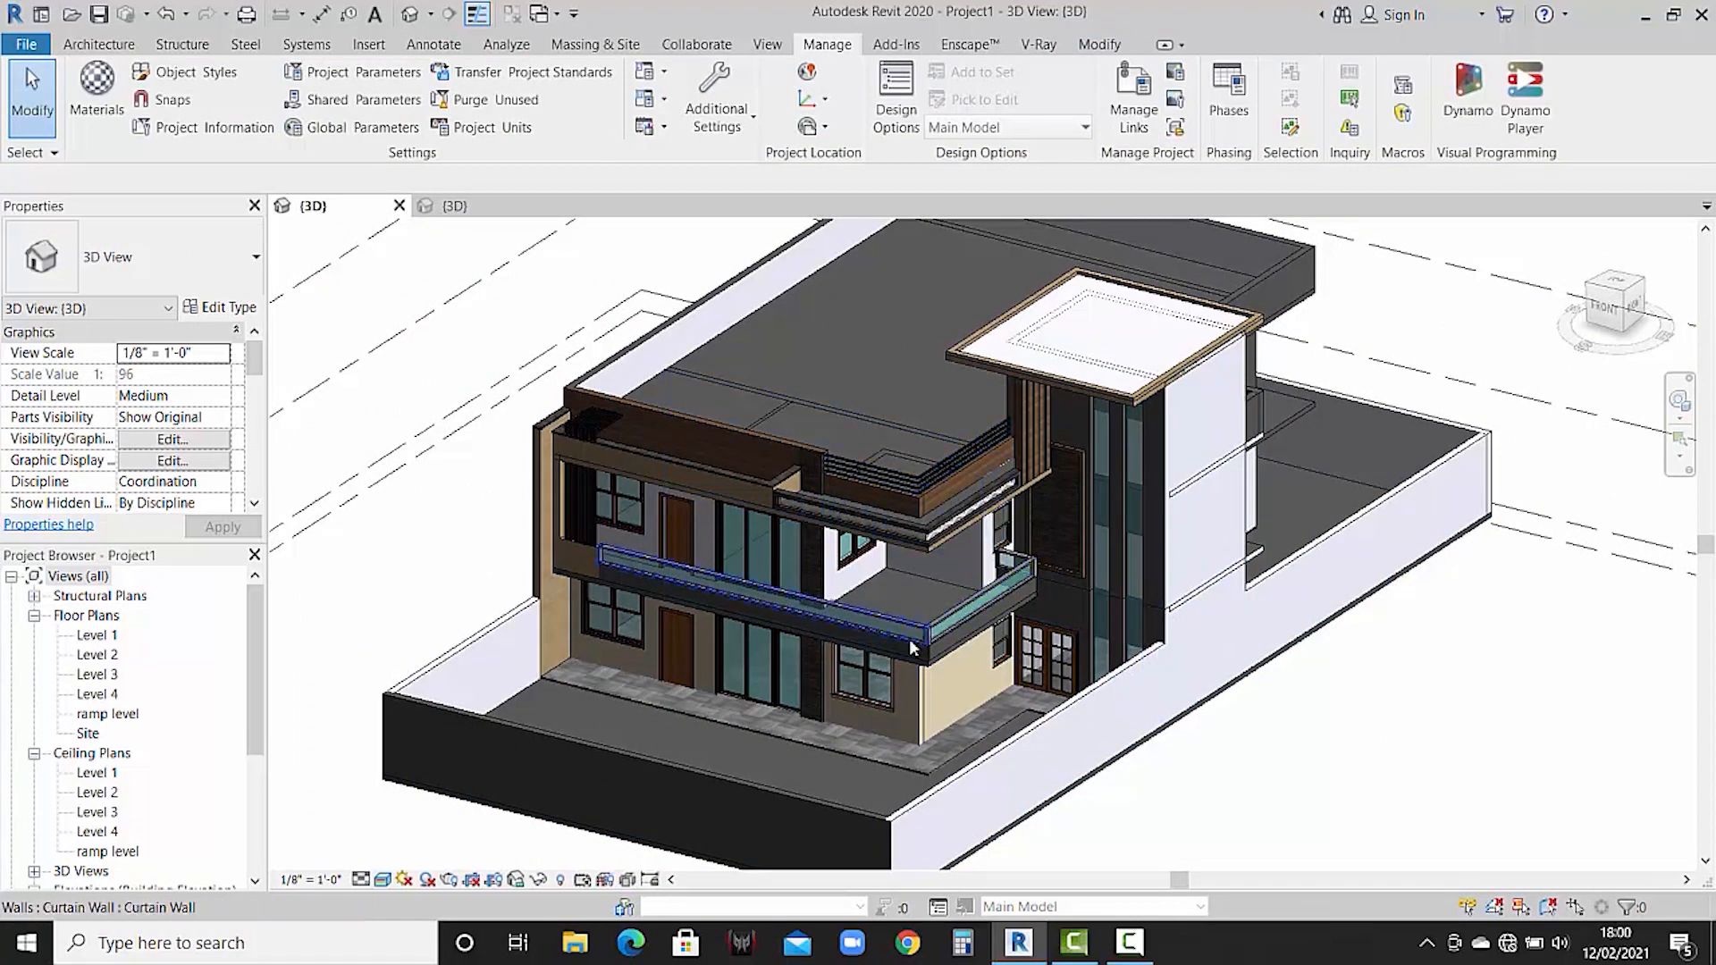
left_click(844, 750)
left_click(225, 313)
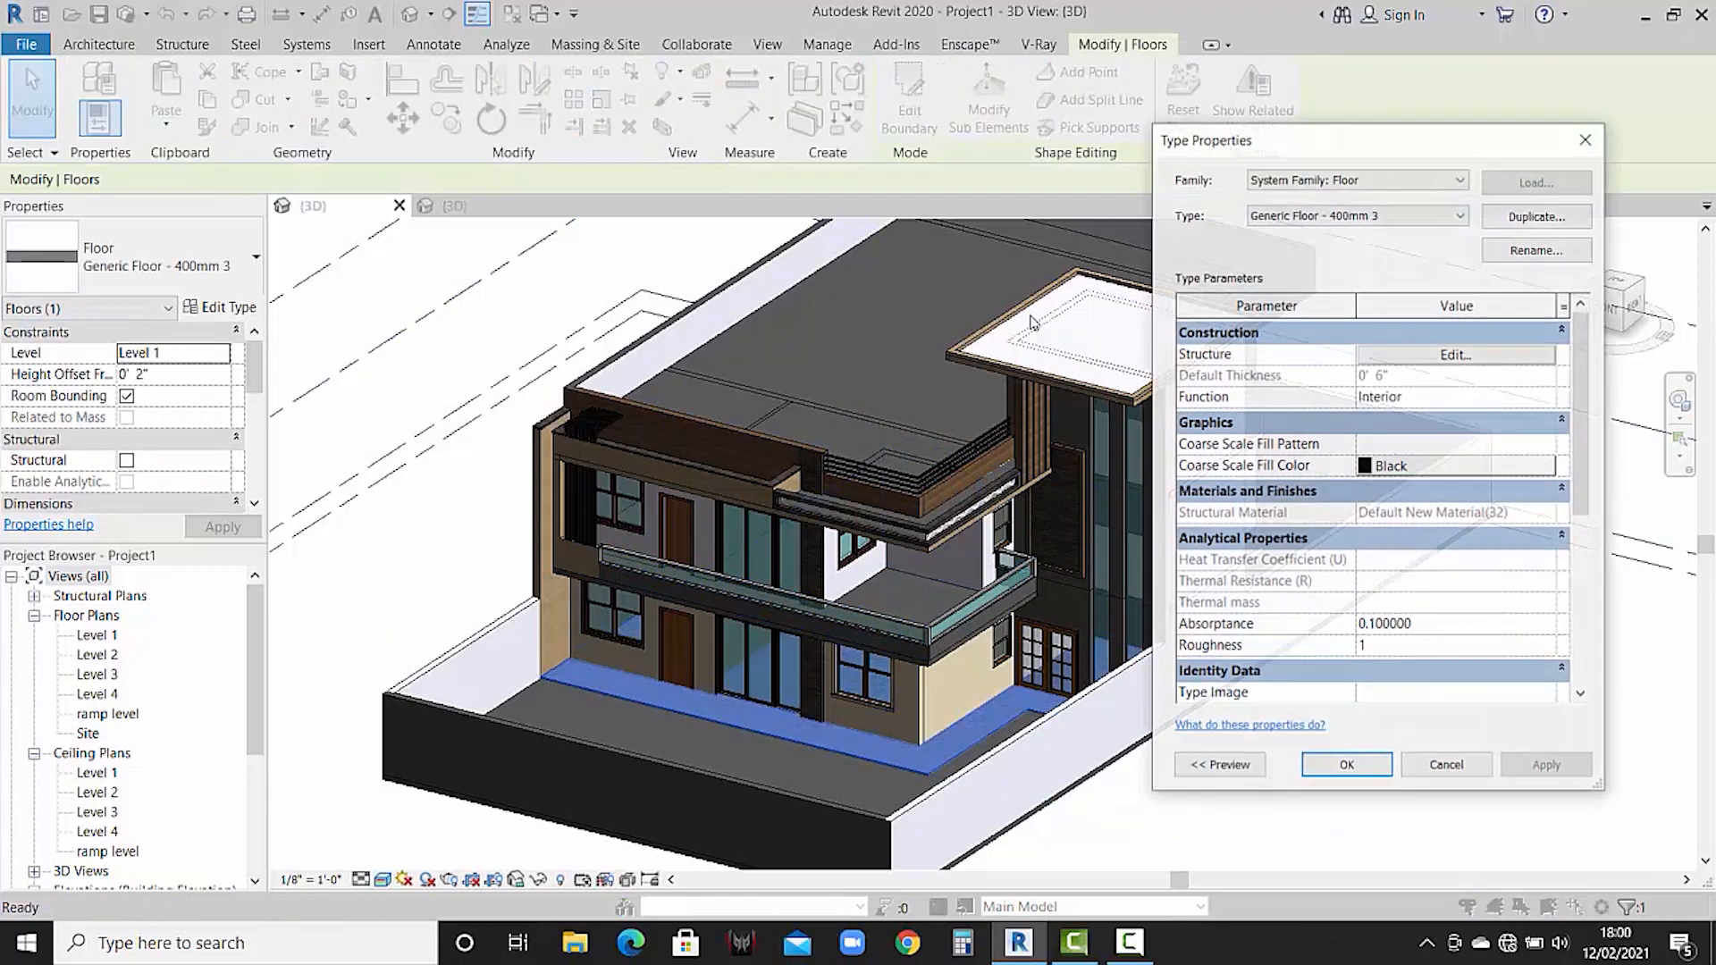
left_click(1514, 358)
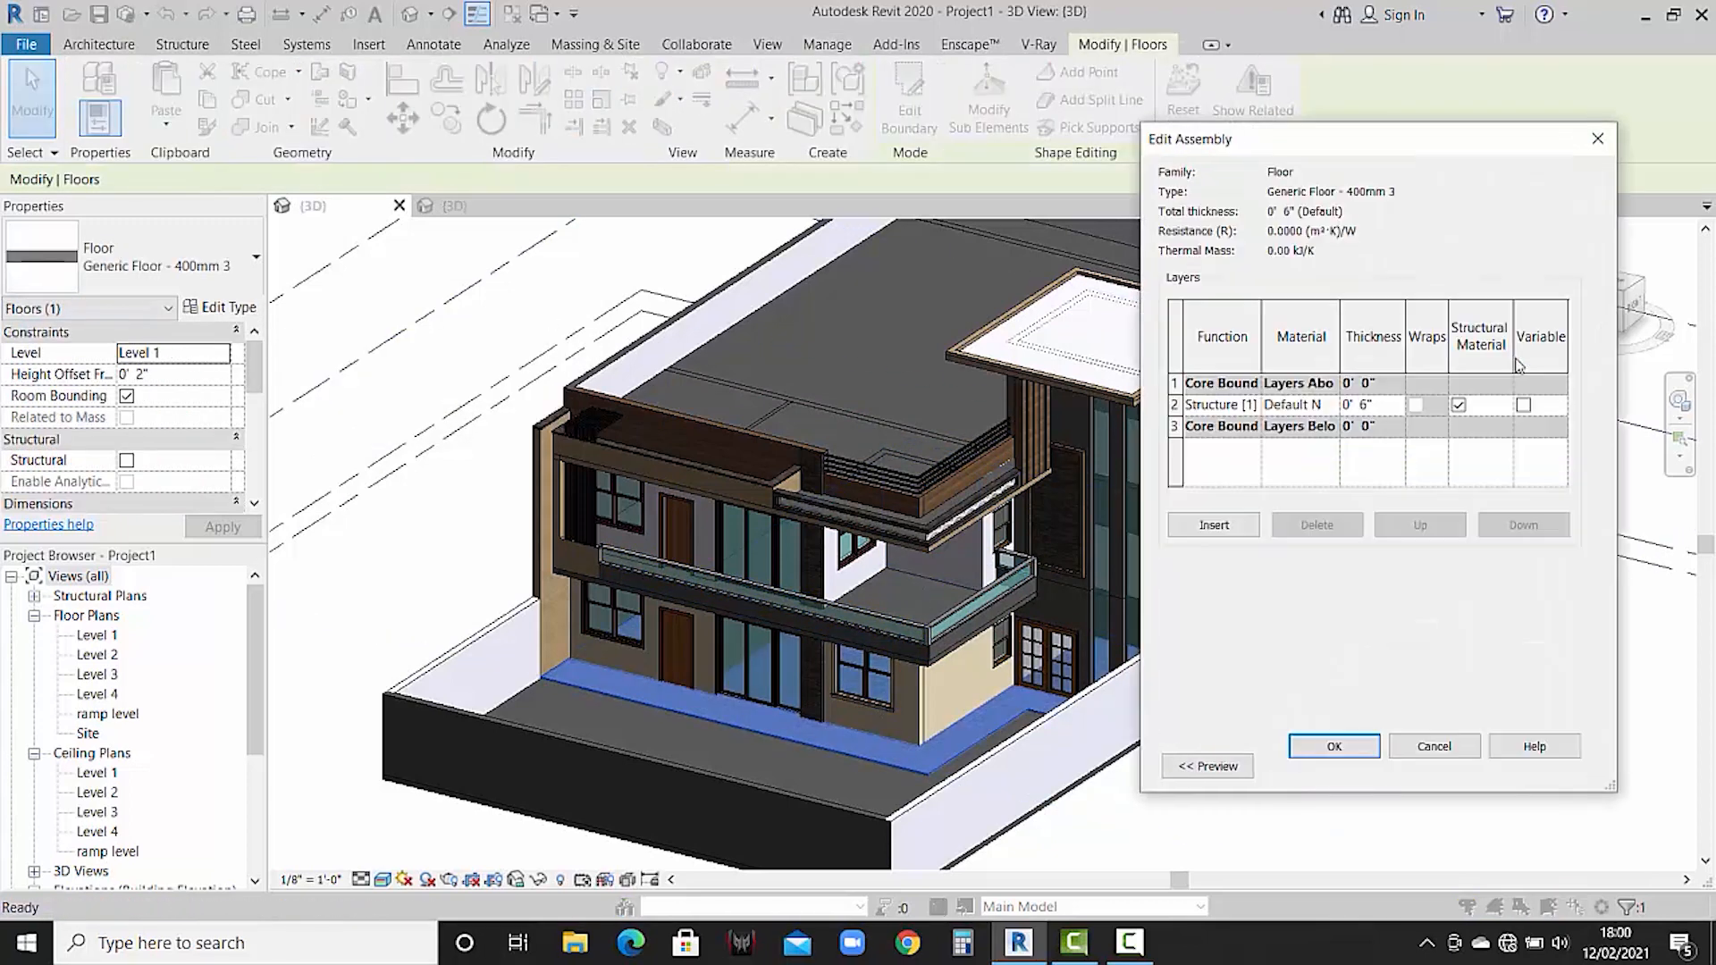
left_click(1330, 405)
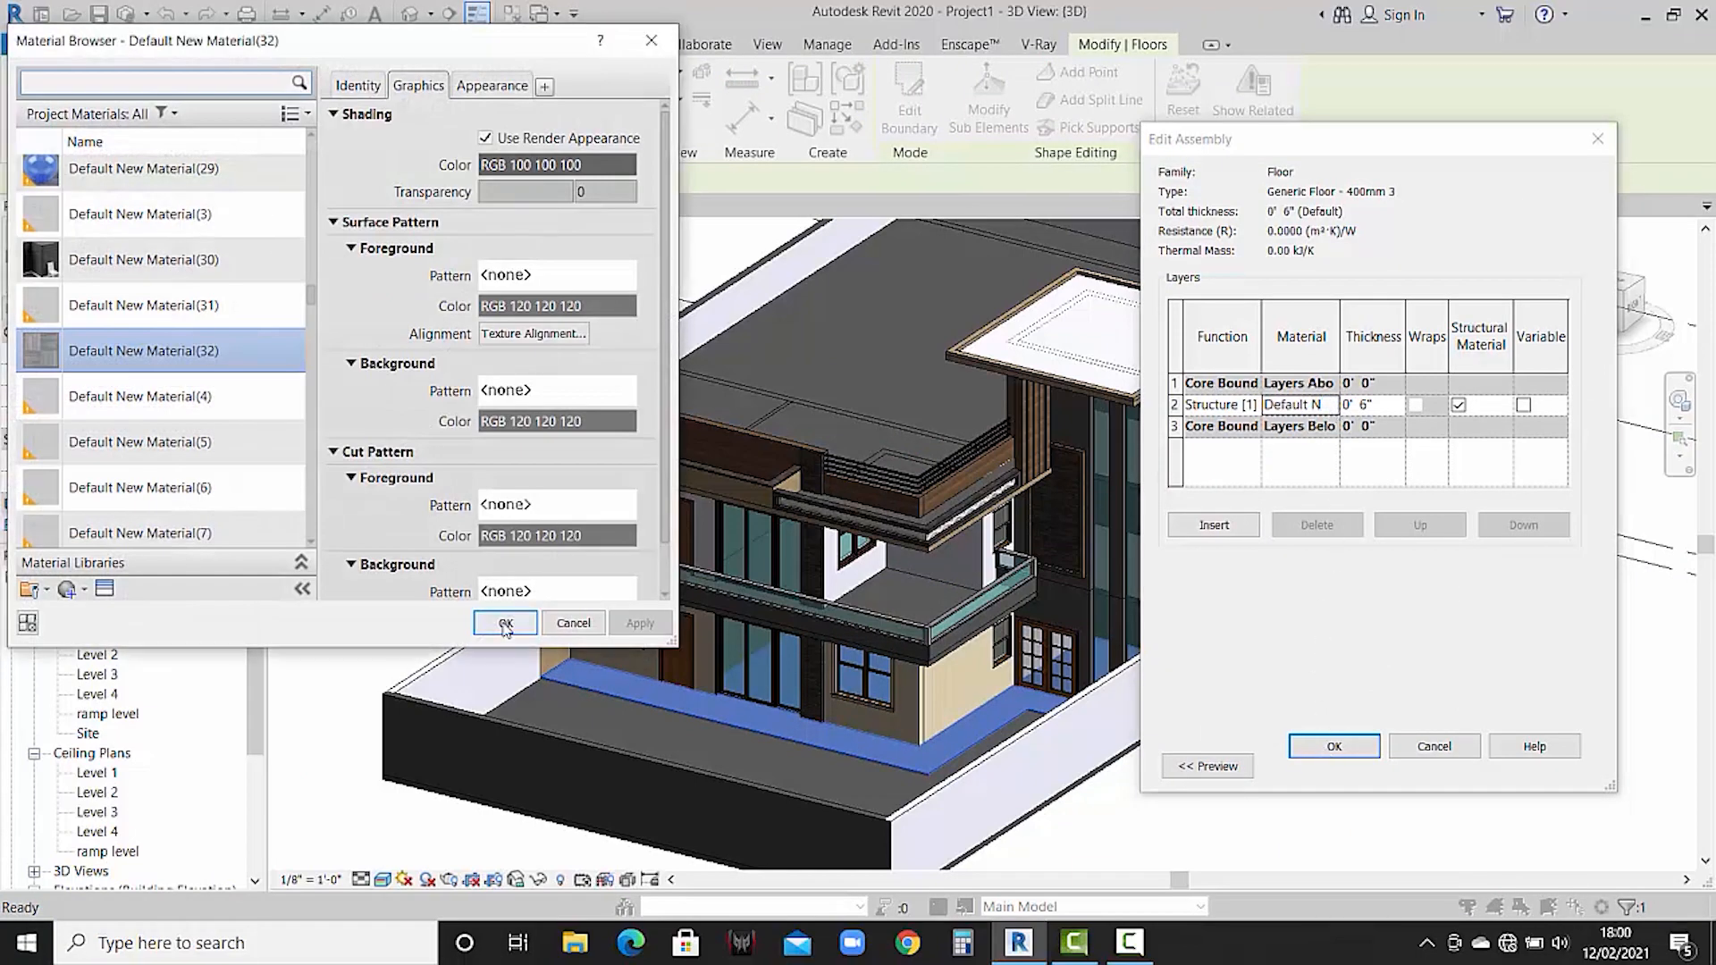
key("Return")
left_click(1302, 749)
left_click(1343, 873)
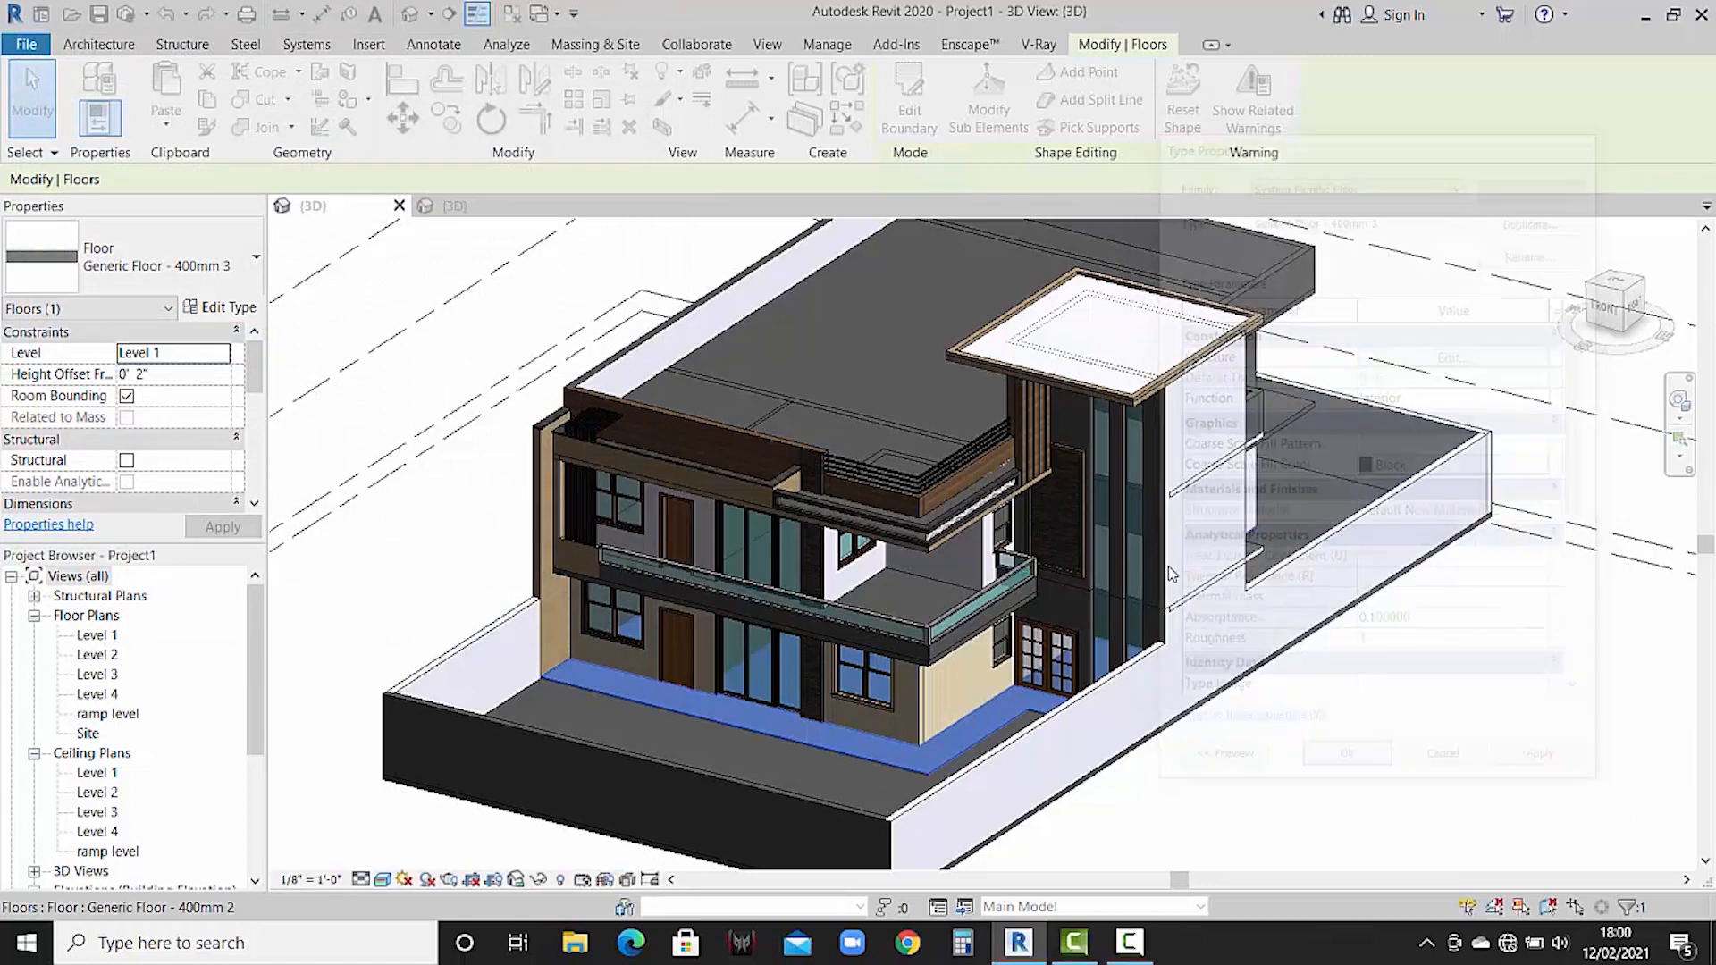
- Paint the upper balcony floor with Default New Material(32)
left_click(367, 99)
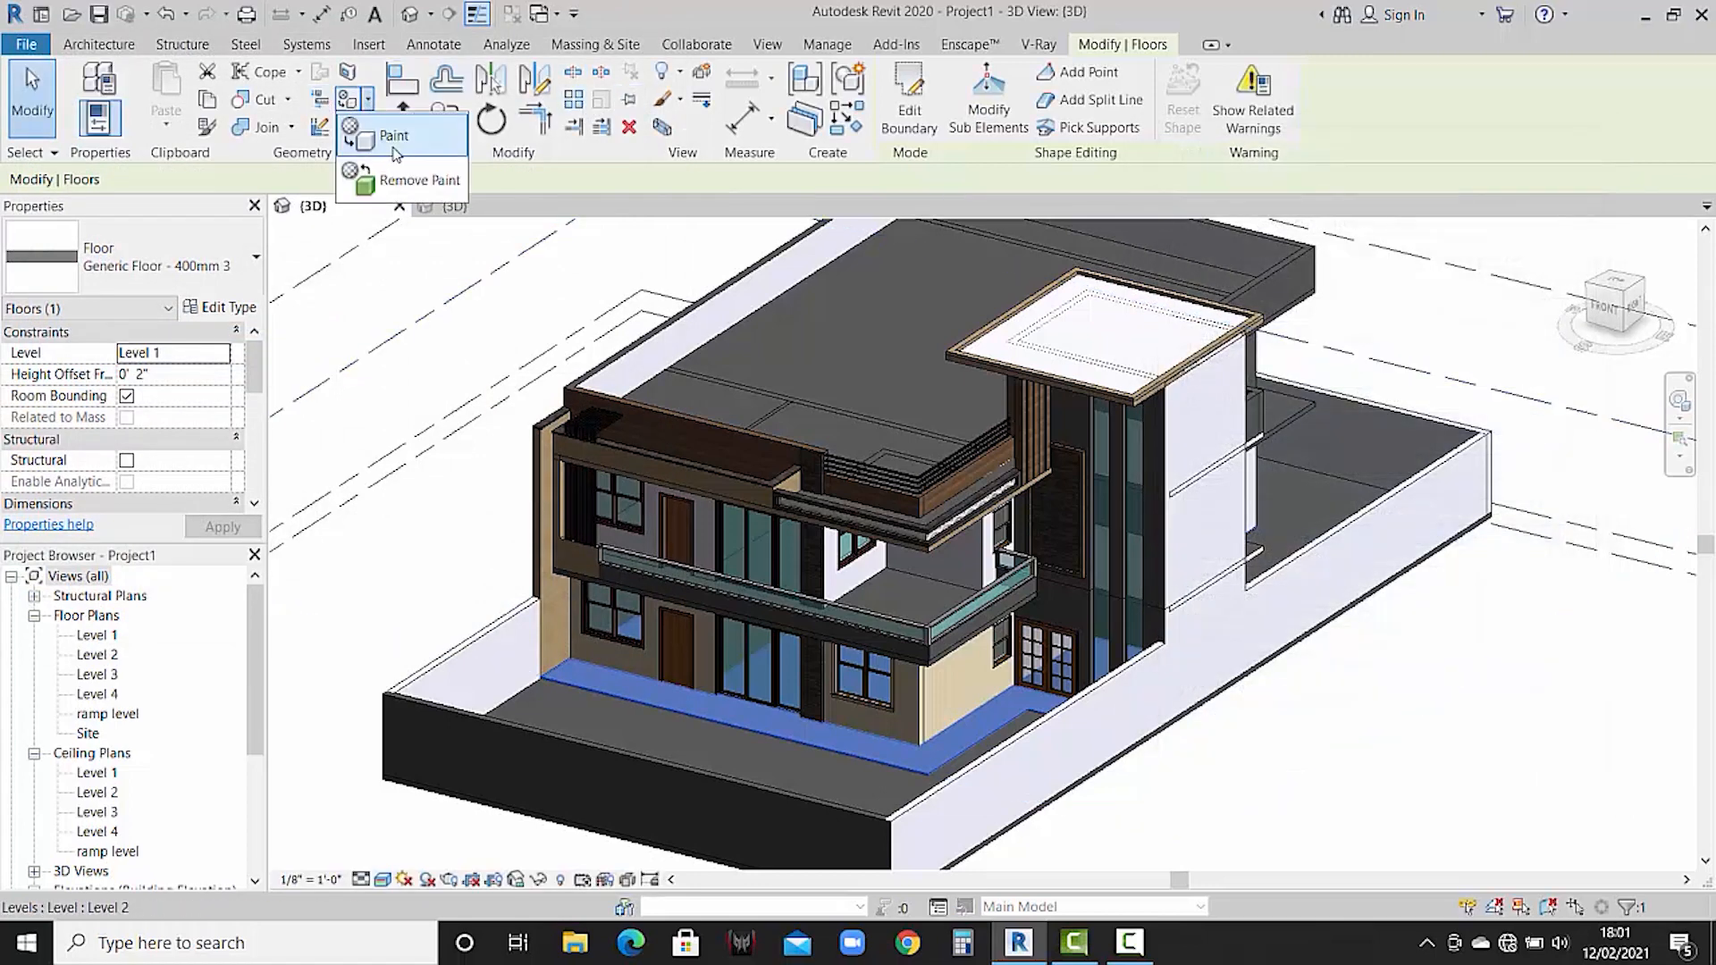
left_click(393, 139)
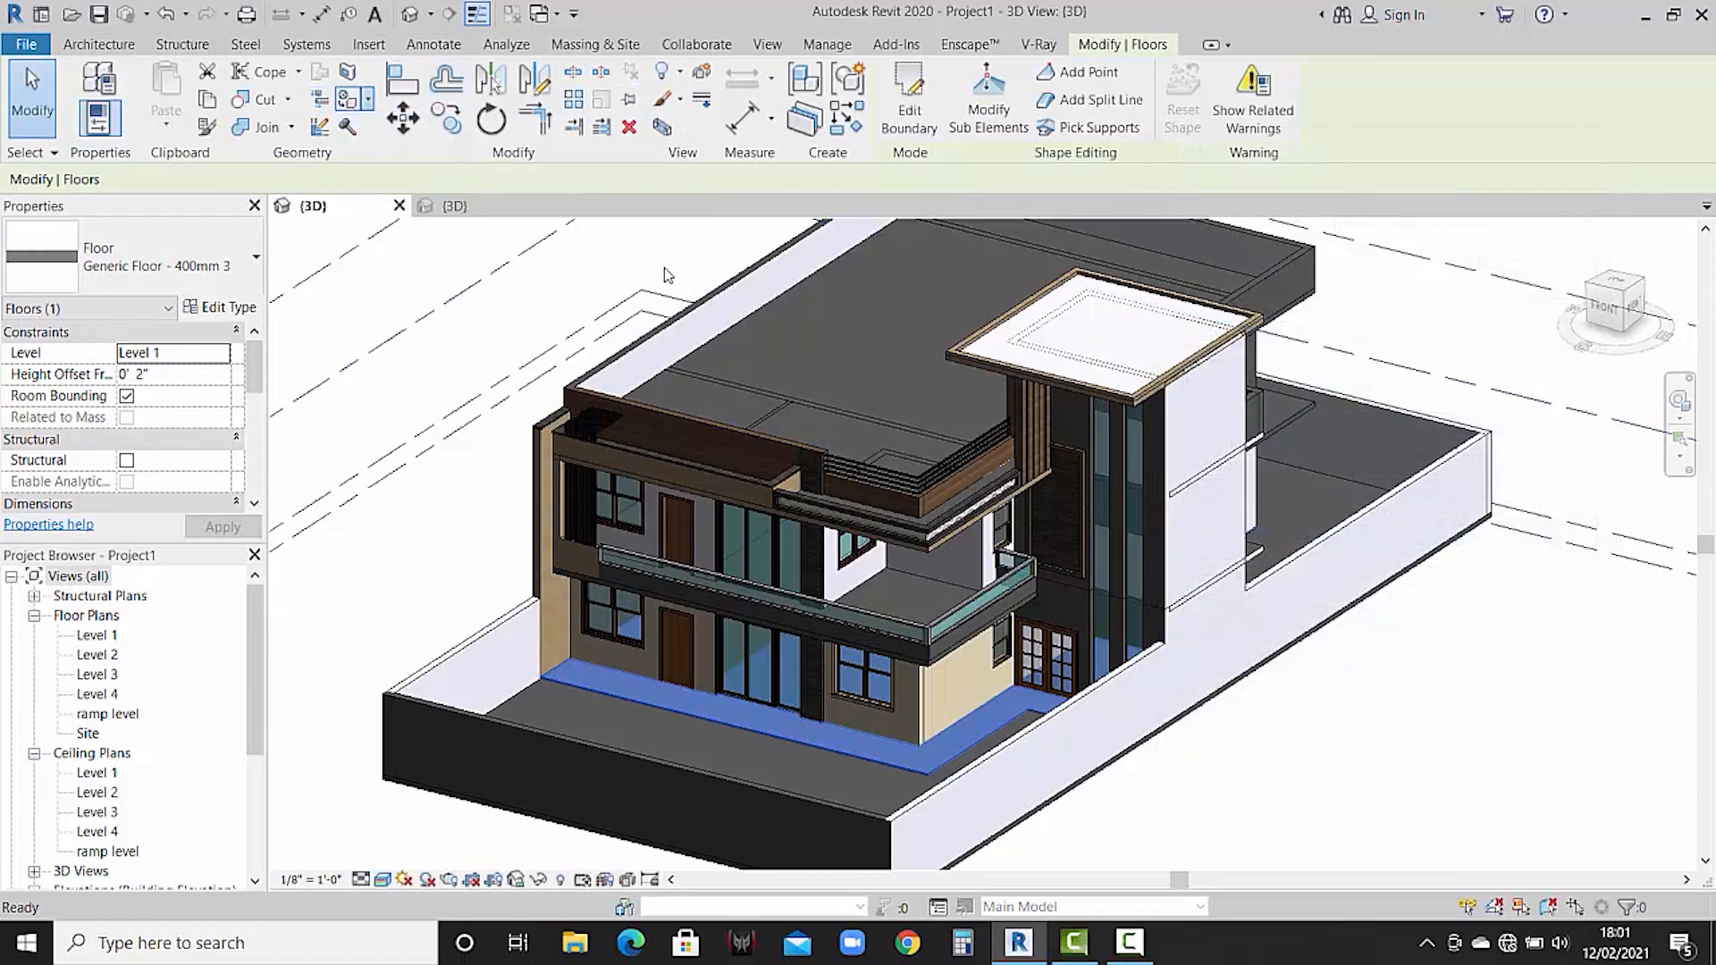
scroll(231, 375, "down", 5)
scroll(231, 375, "up", 3)
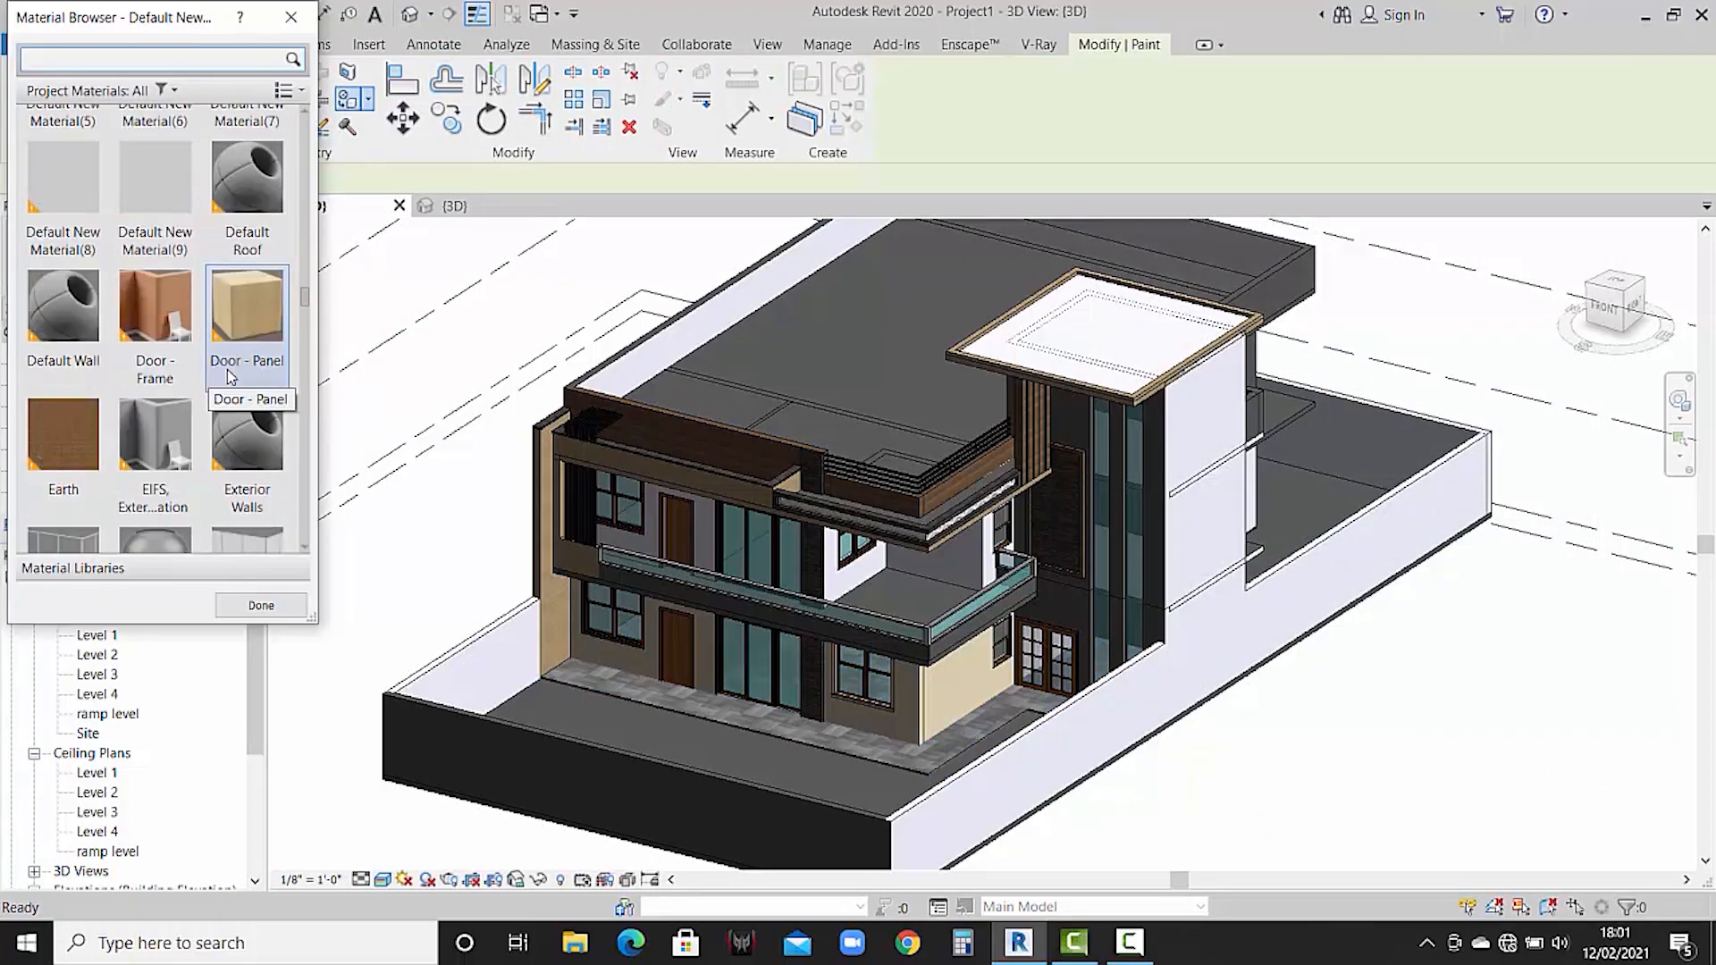
scroll(231, 375, "up", 3)
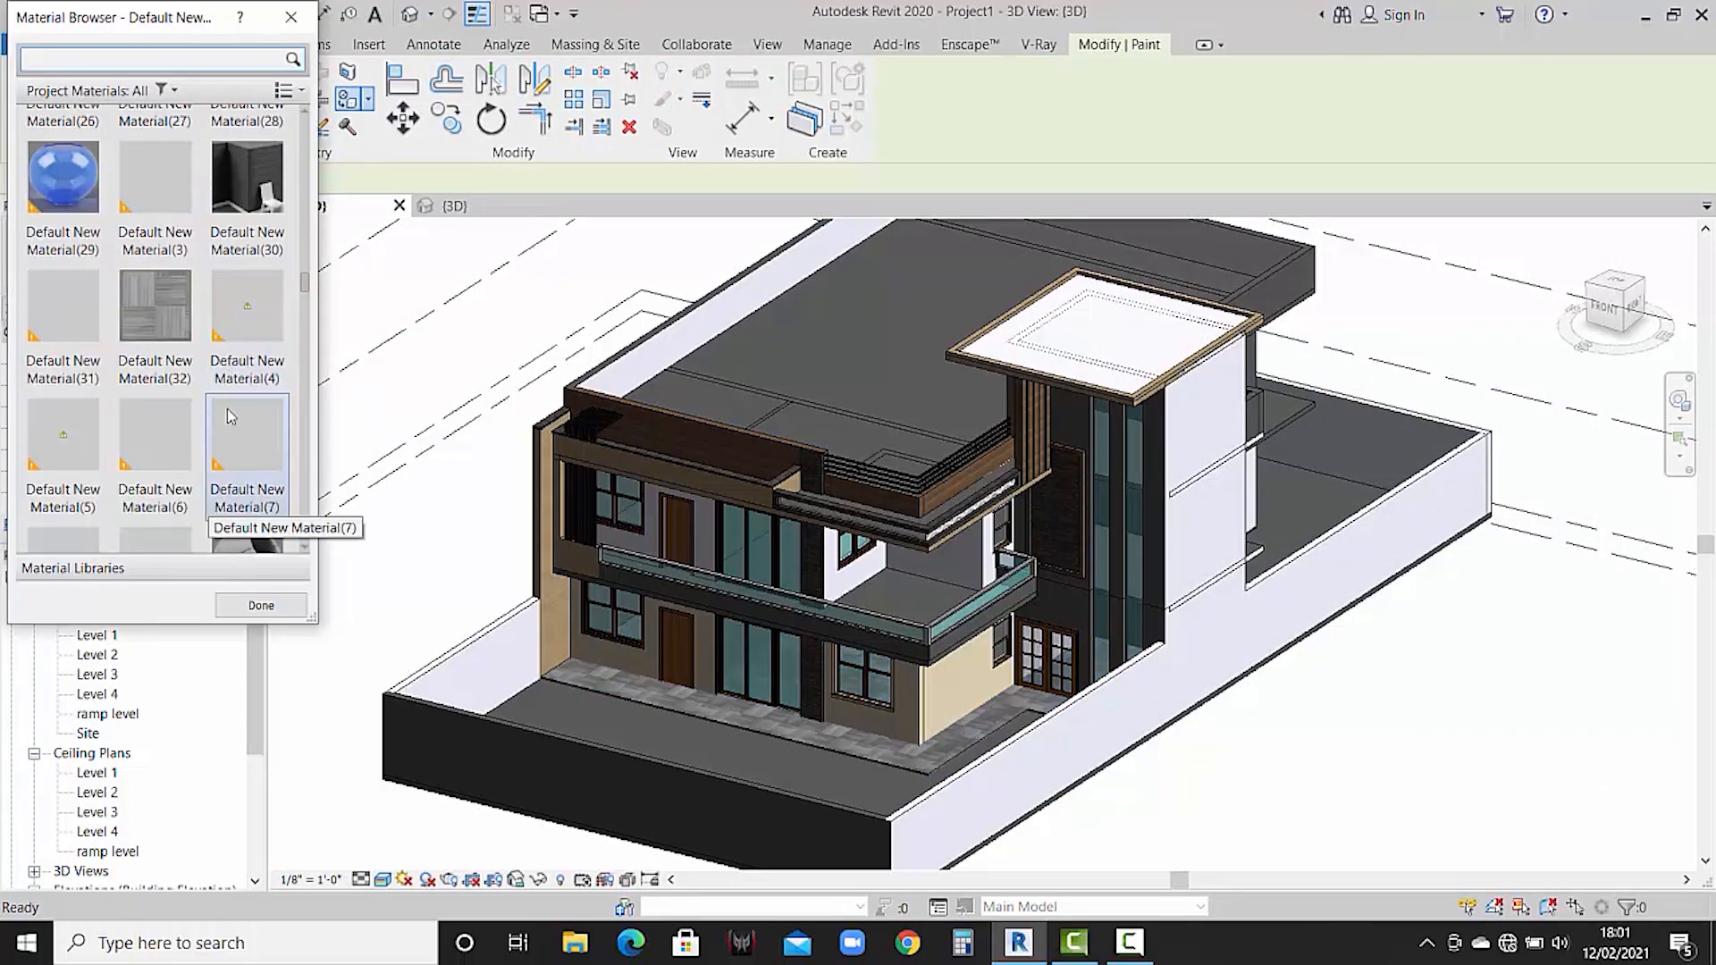
left_click(172, 358)
scroll(941, 598, "up", 3)
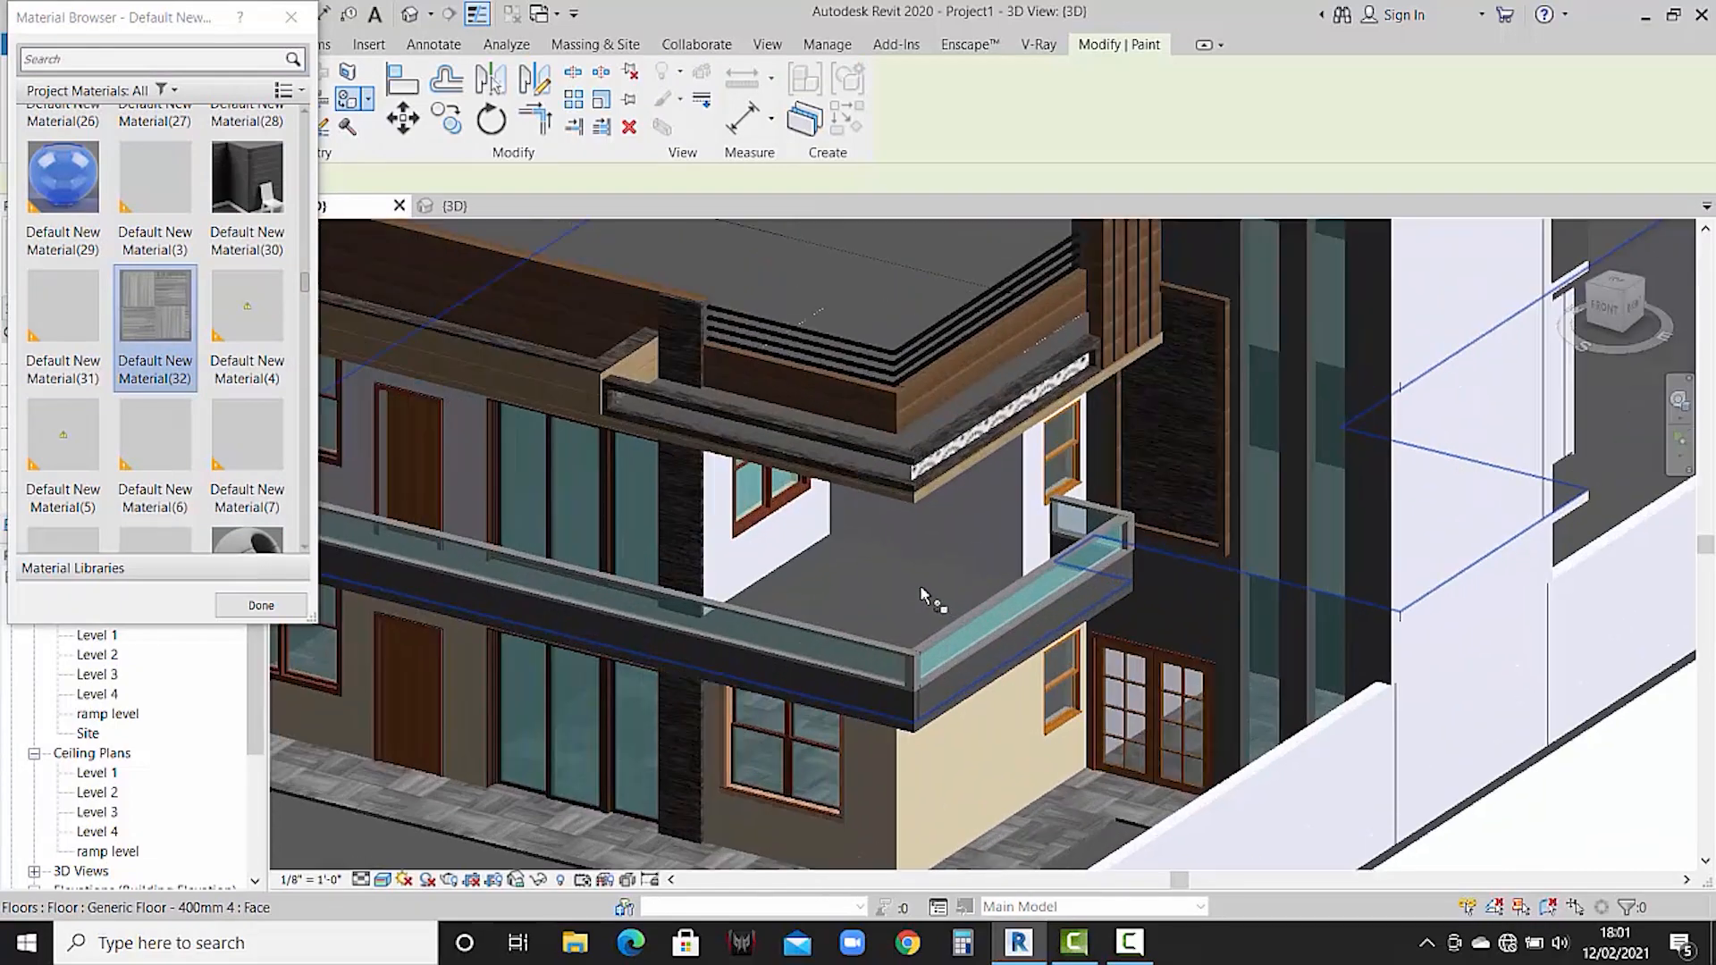
left_click(914, 572)
- Paint the main roof slab with Default New Material(32) and finish painting
mouse_move(920, 605)
middle_mouse_down()
mouse_move(925, 632)
mouse_move(823, 410)
middle_mouse_up()
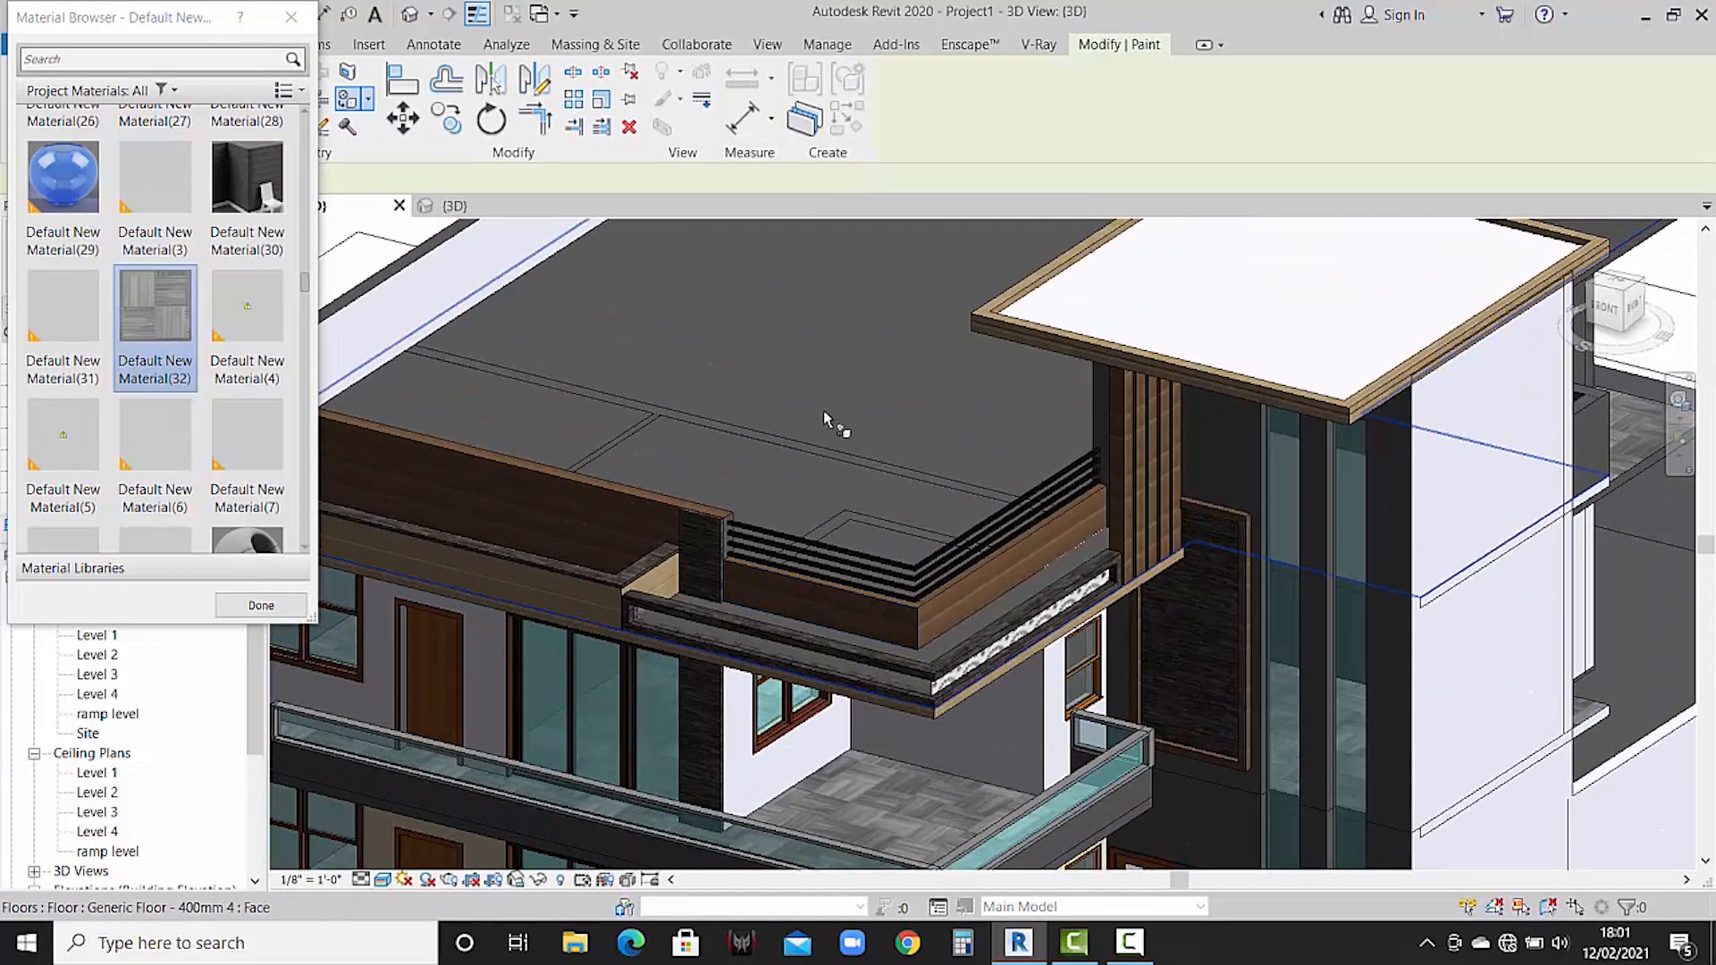
left_click(823, 410)
scroll(823, 409, "down", 2)
middle_click_drag(967, 573, 878, 584)
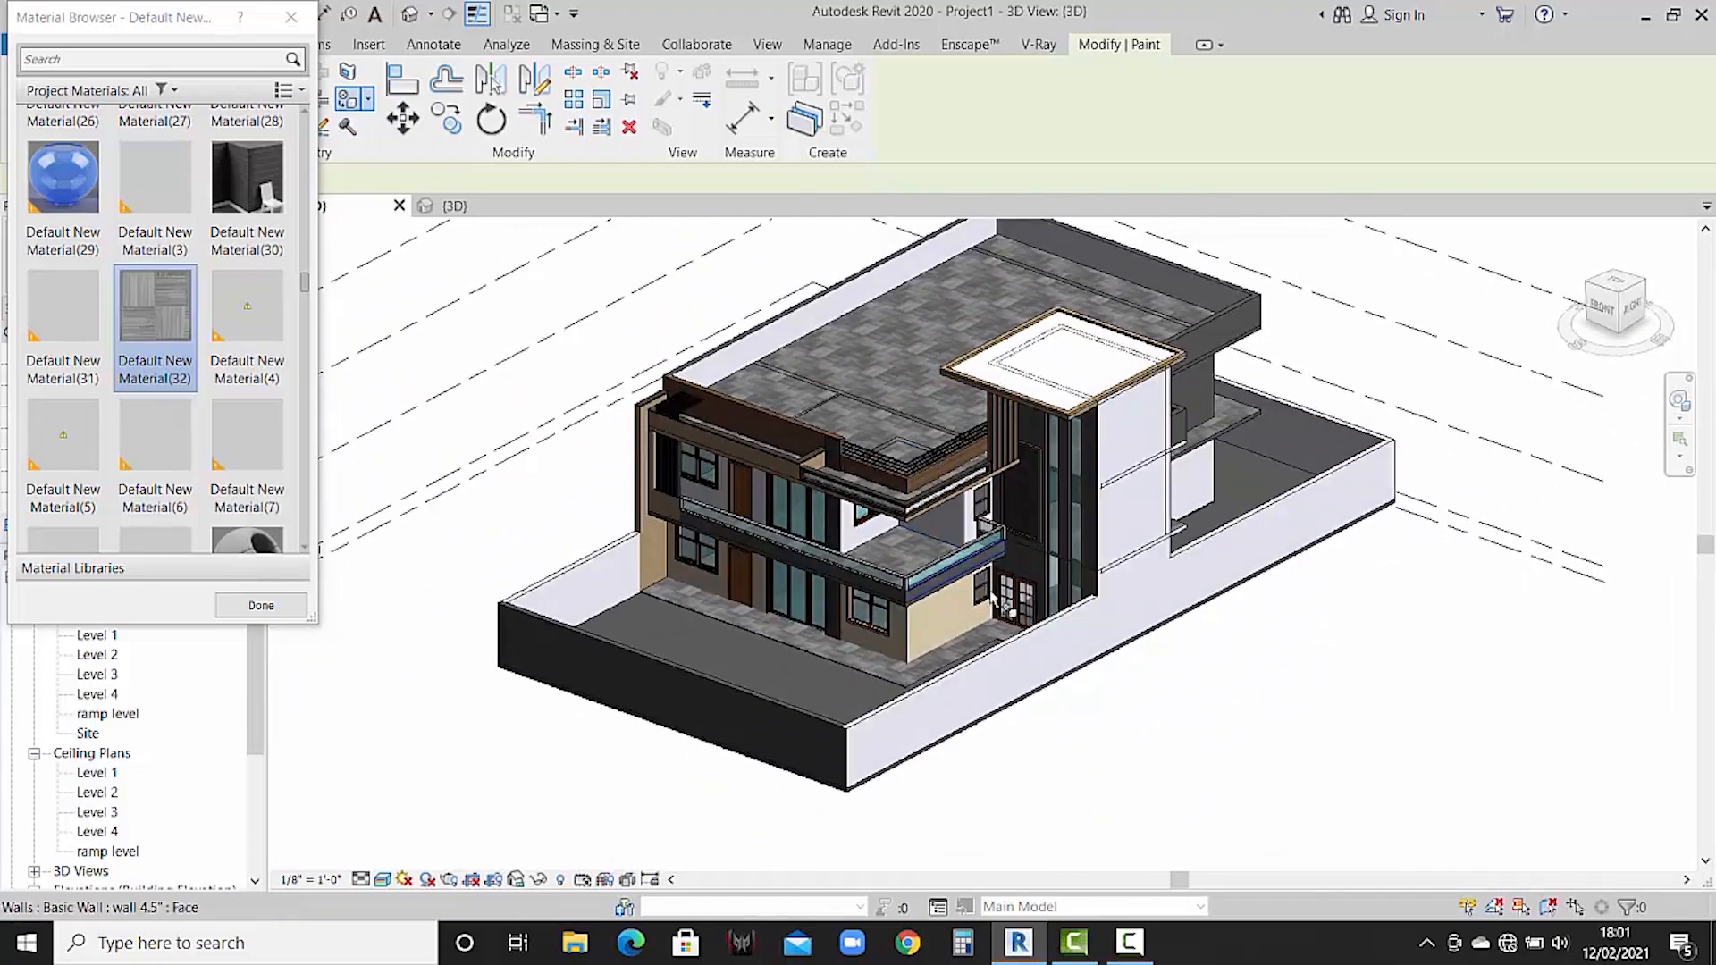
scroll(878, 585, "up", 3)
left_click(261, 605)
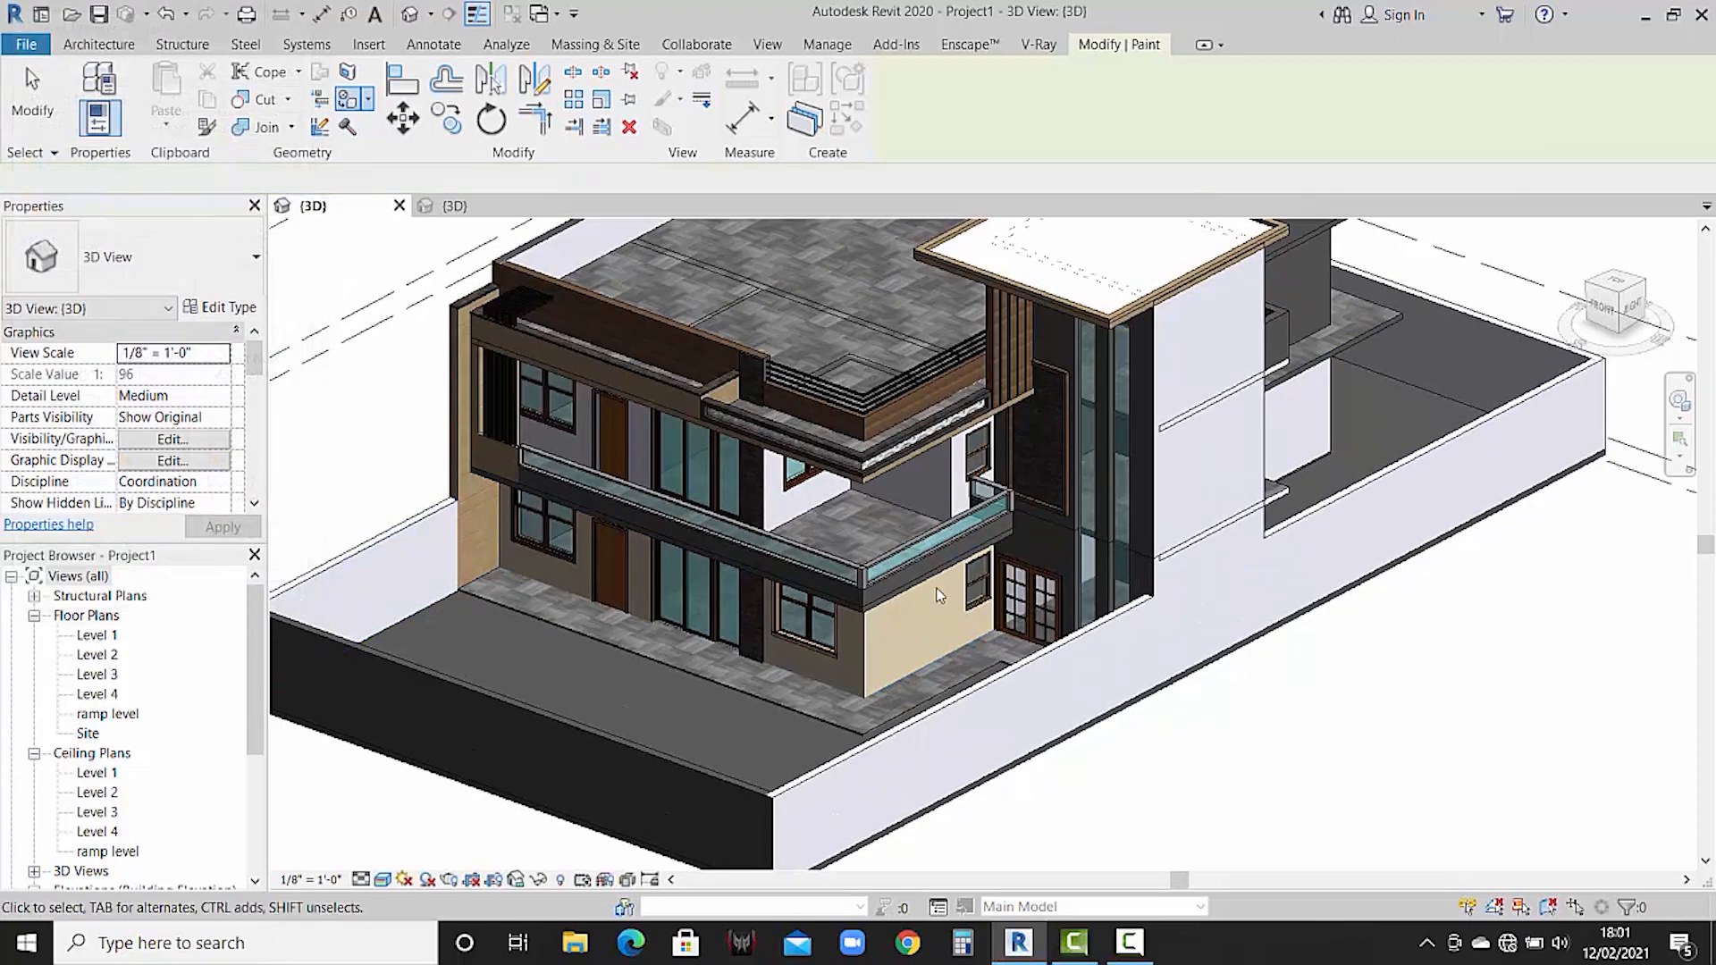
key("Escape")
- In the Level 1 floor plan, split the 9" boundary wall beside the entrance in line with the slab's front edge
scroll(1108, 500, "up", 3)
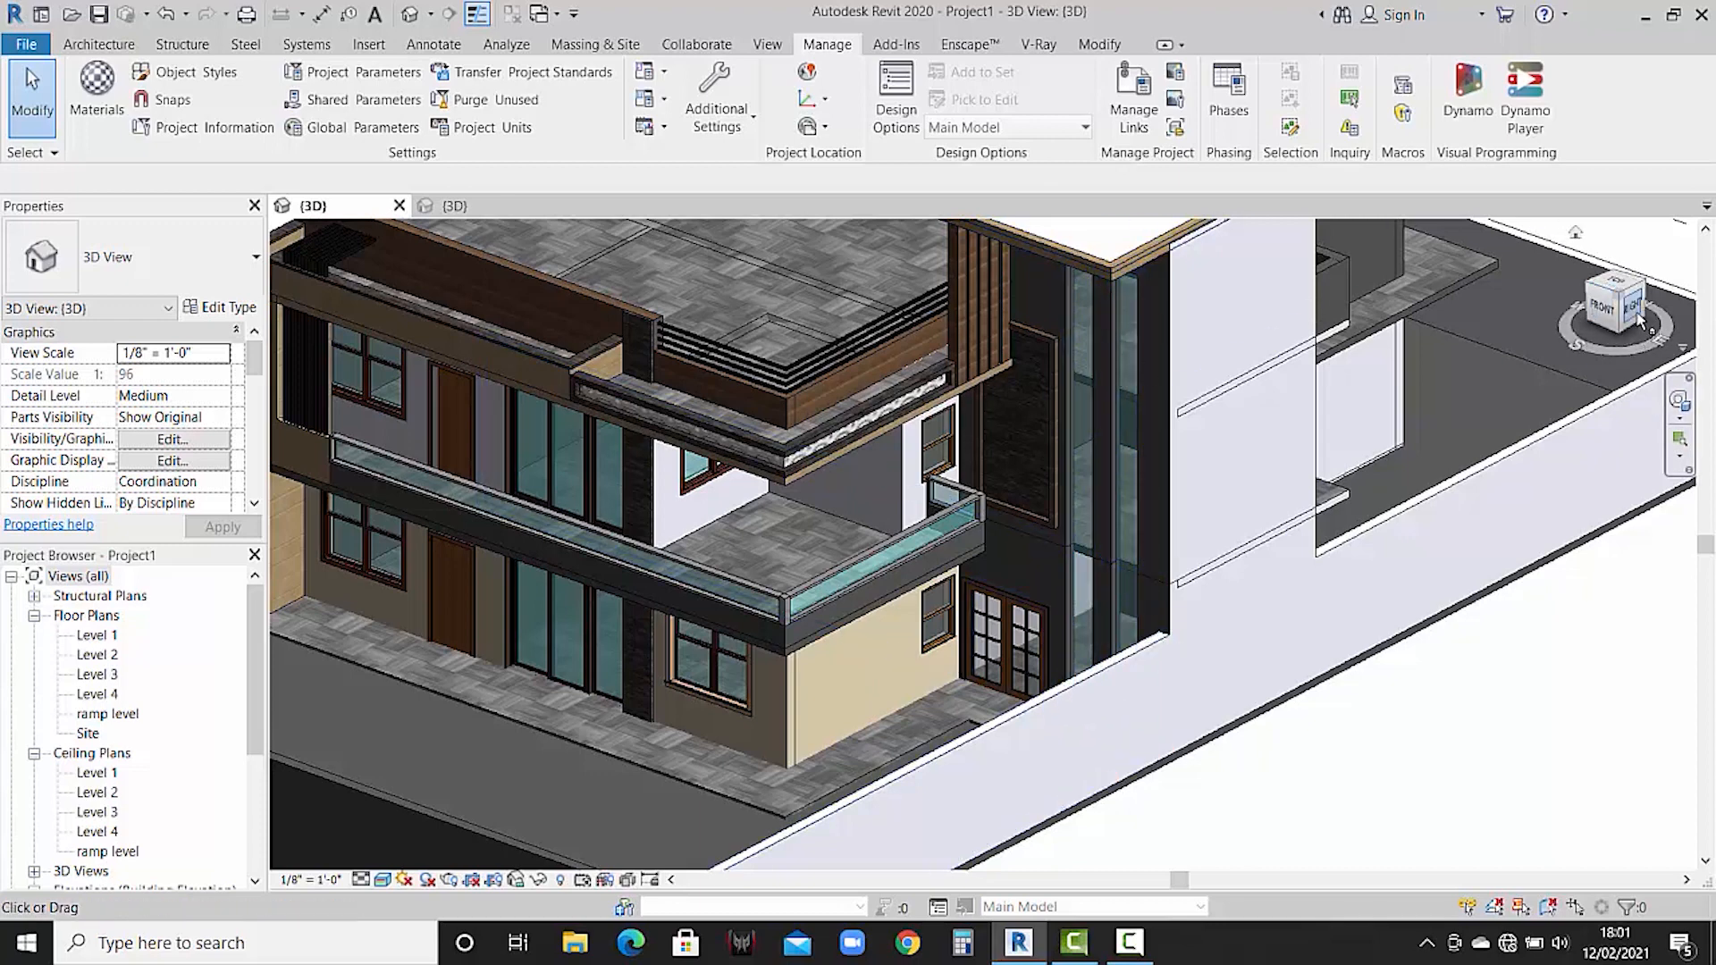
left_click(95, 635)
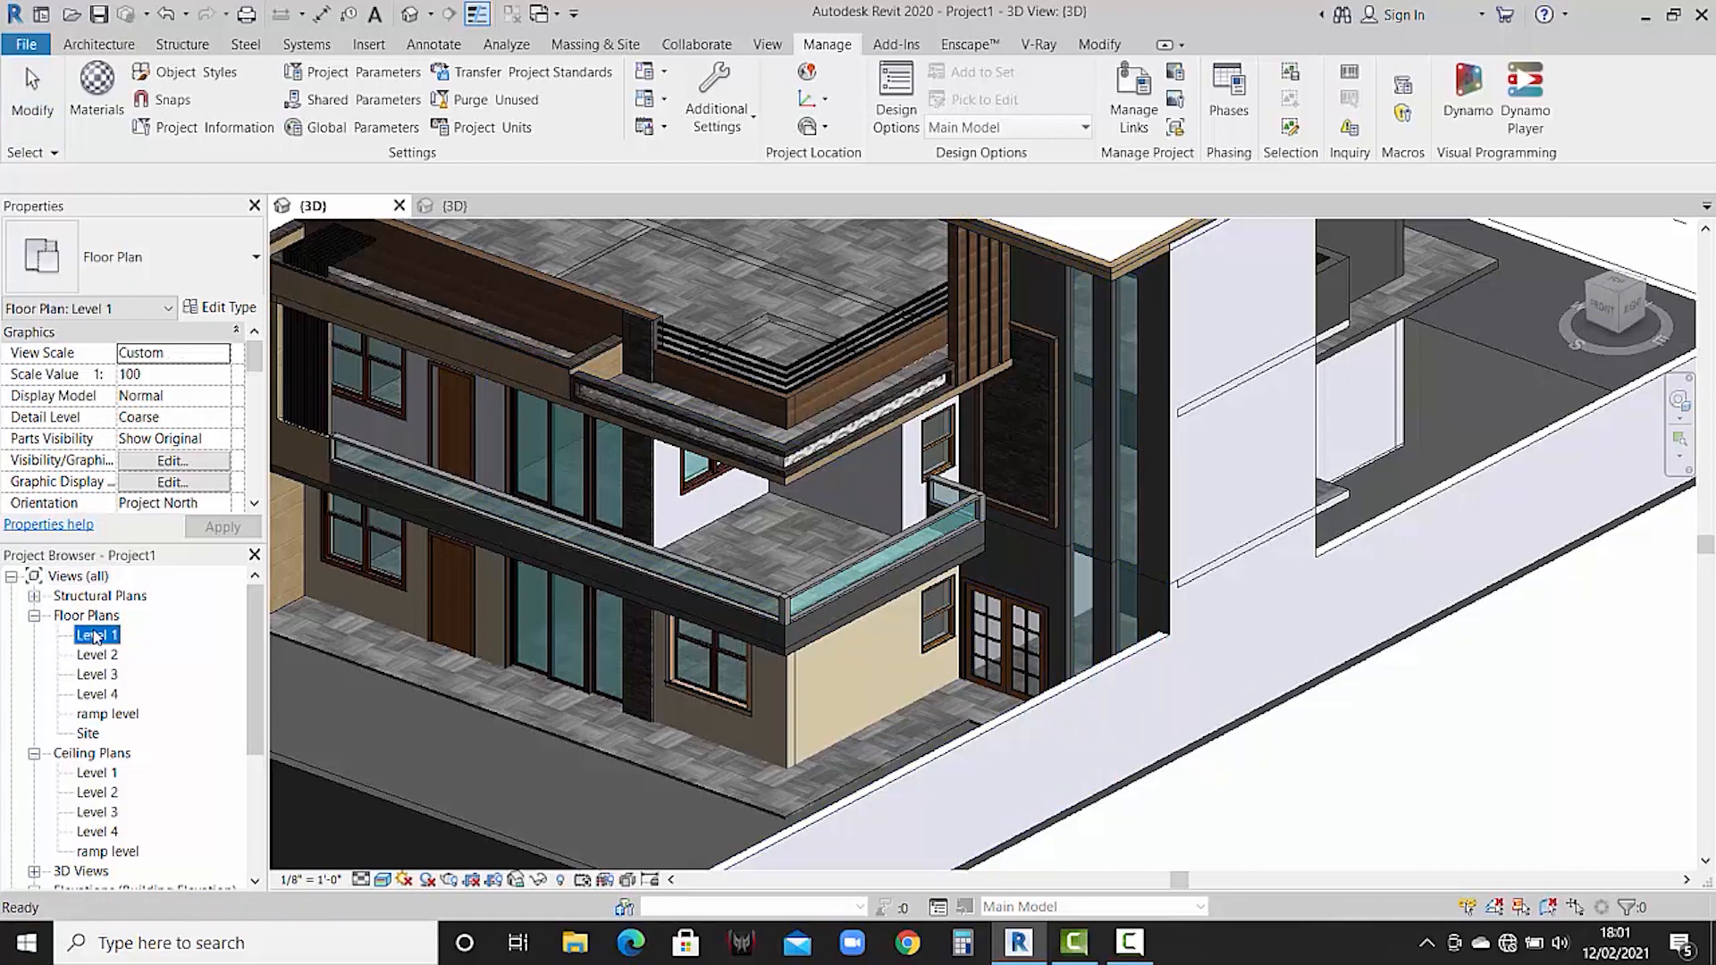
double_click(95, 636)
scroll(925, 497, "up", 5)
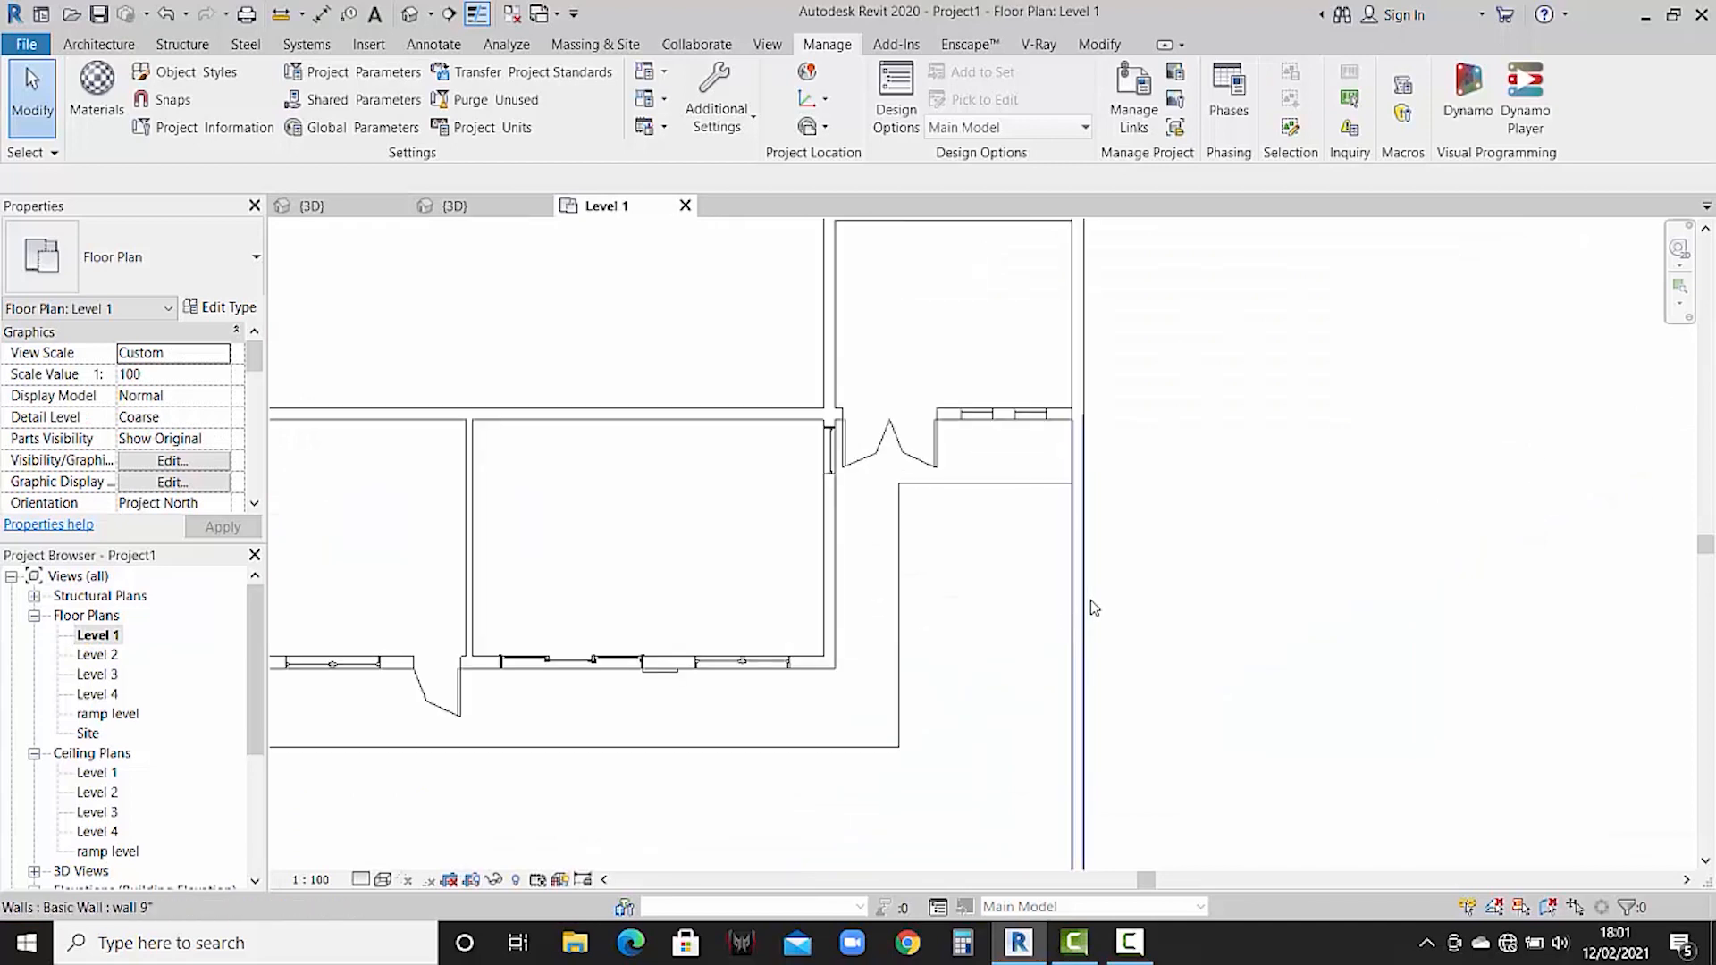
middle_click_drag(1037, 573, 1034, 530)
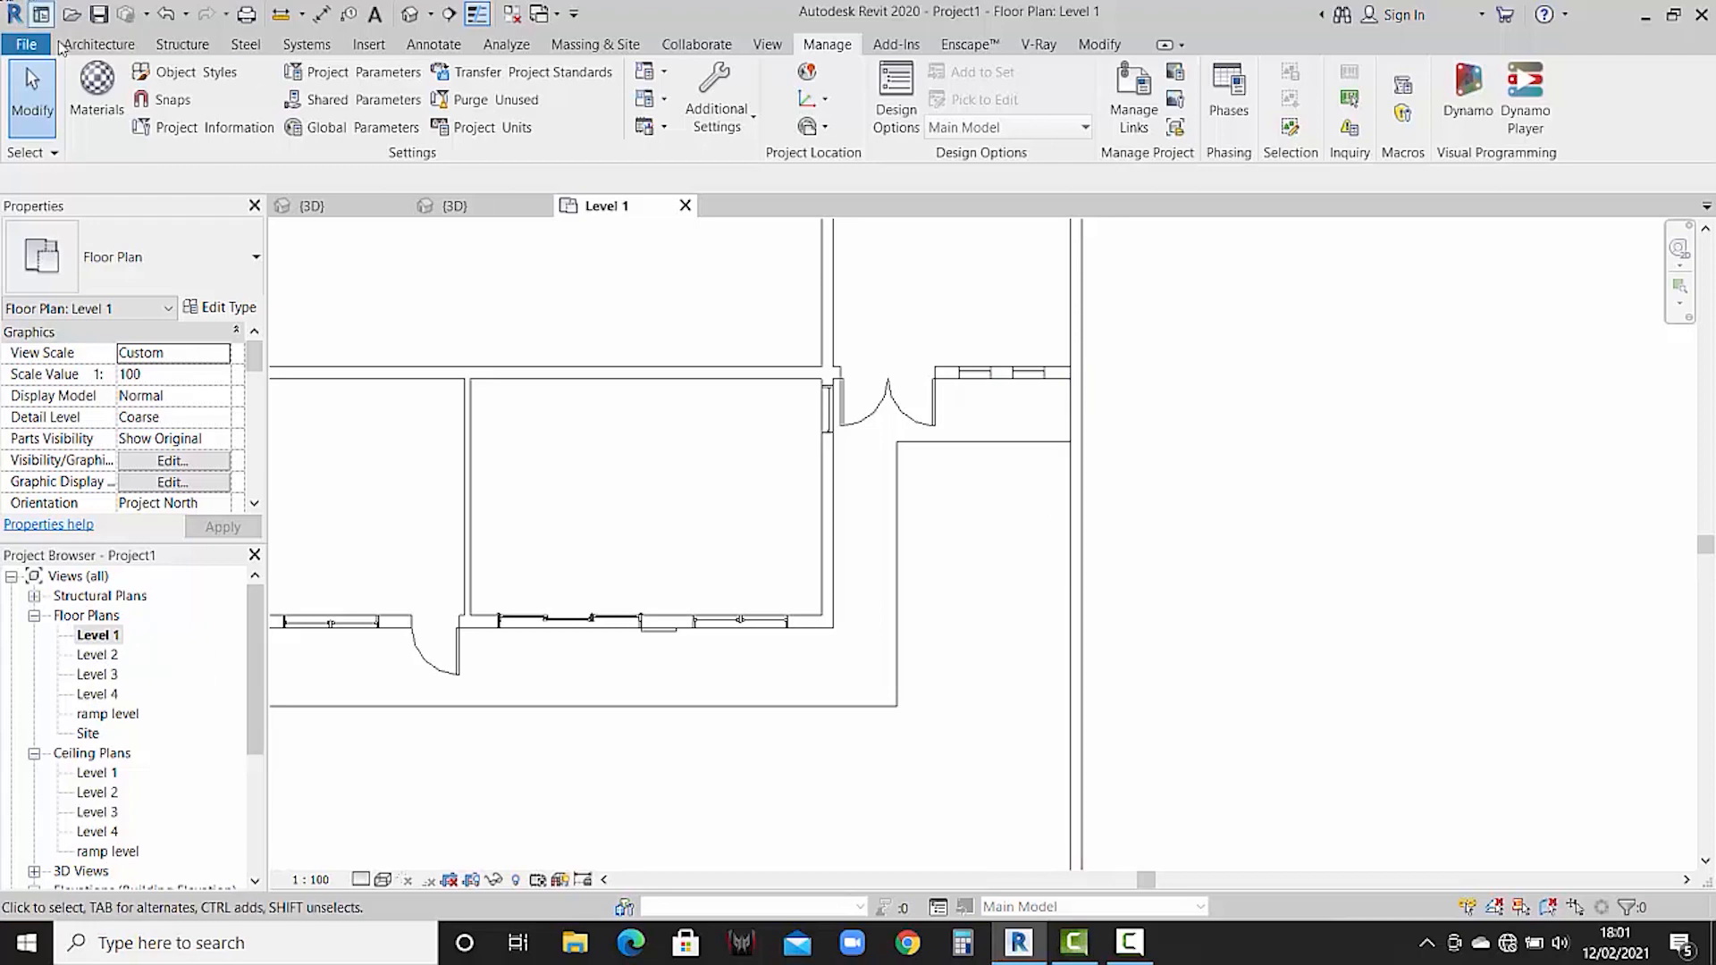
left_click(86, 49)
left_click(1099, 43)
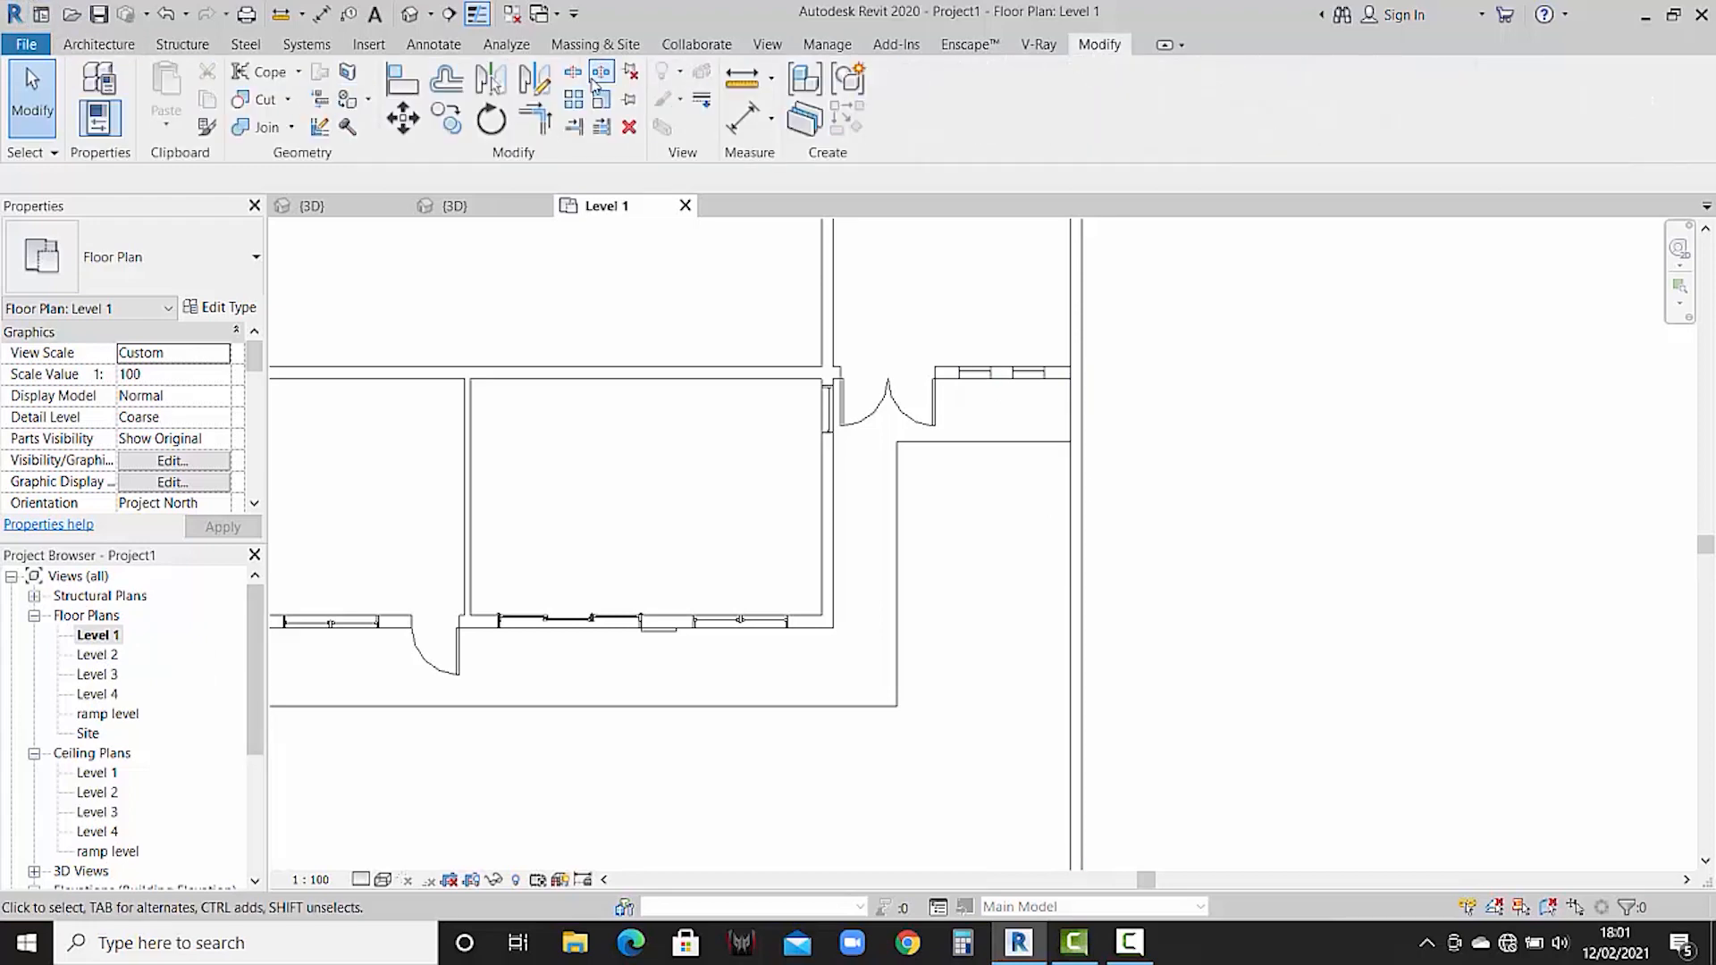
left_click(572, 72)
scroll(1093, 432, "up", 5)
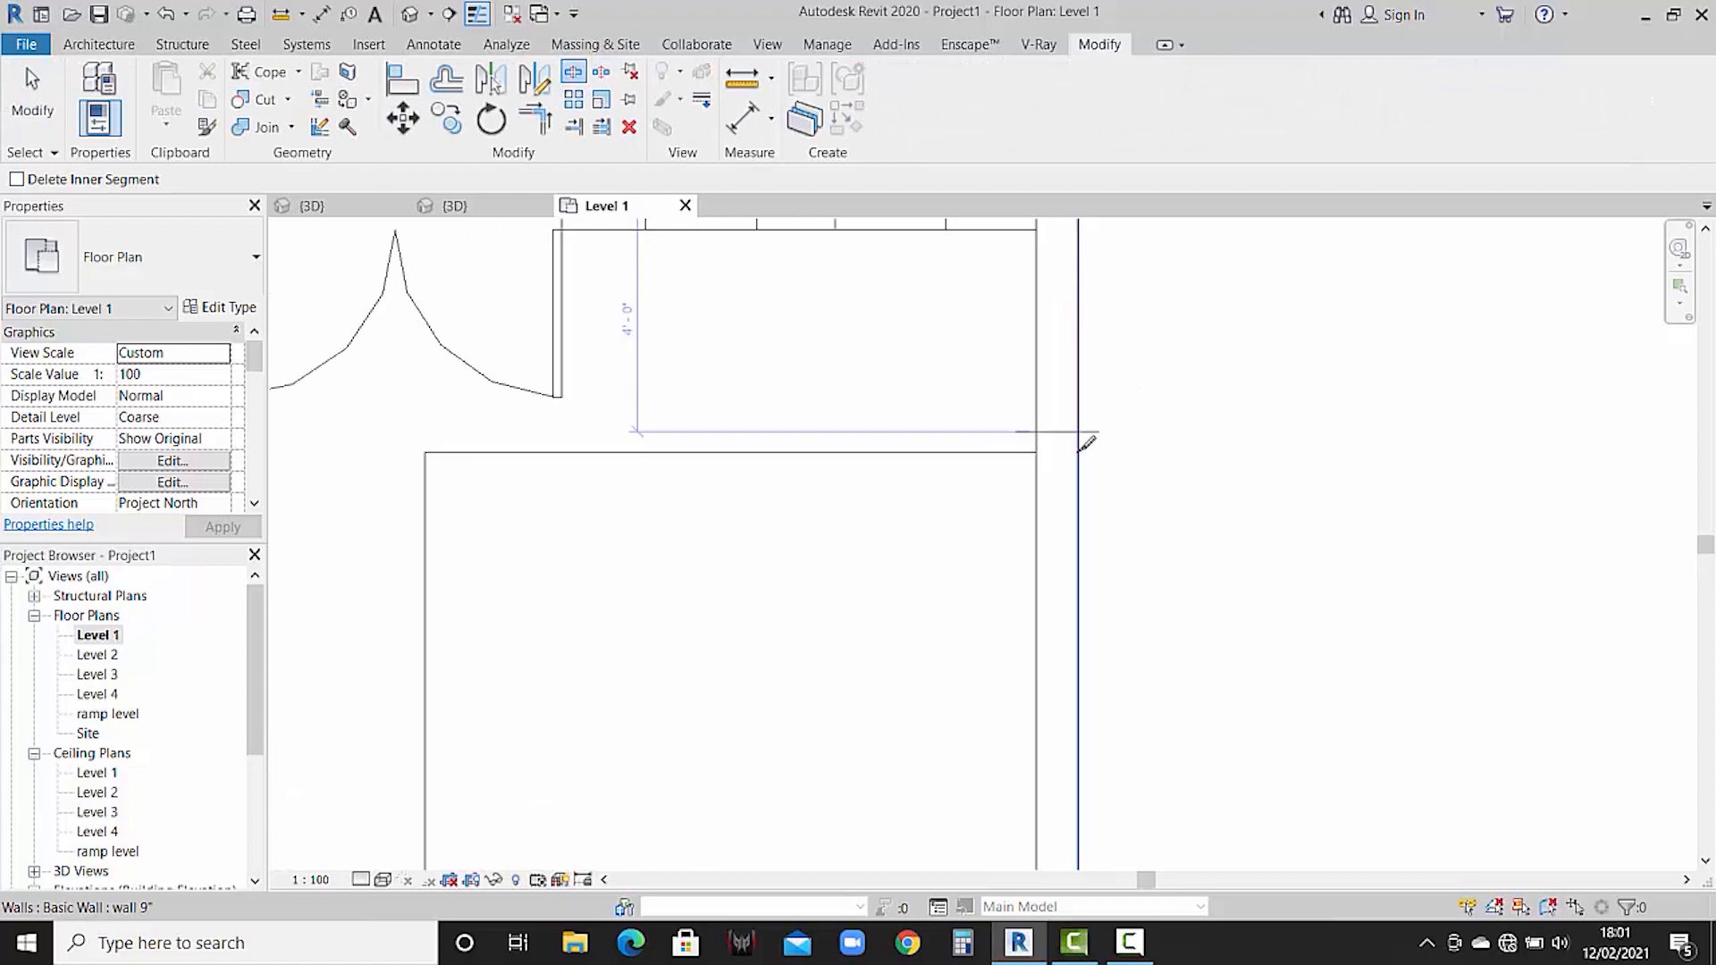
scroll(1092, 444, "up", 3)
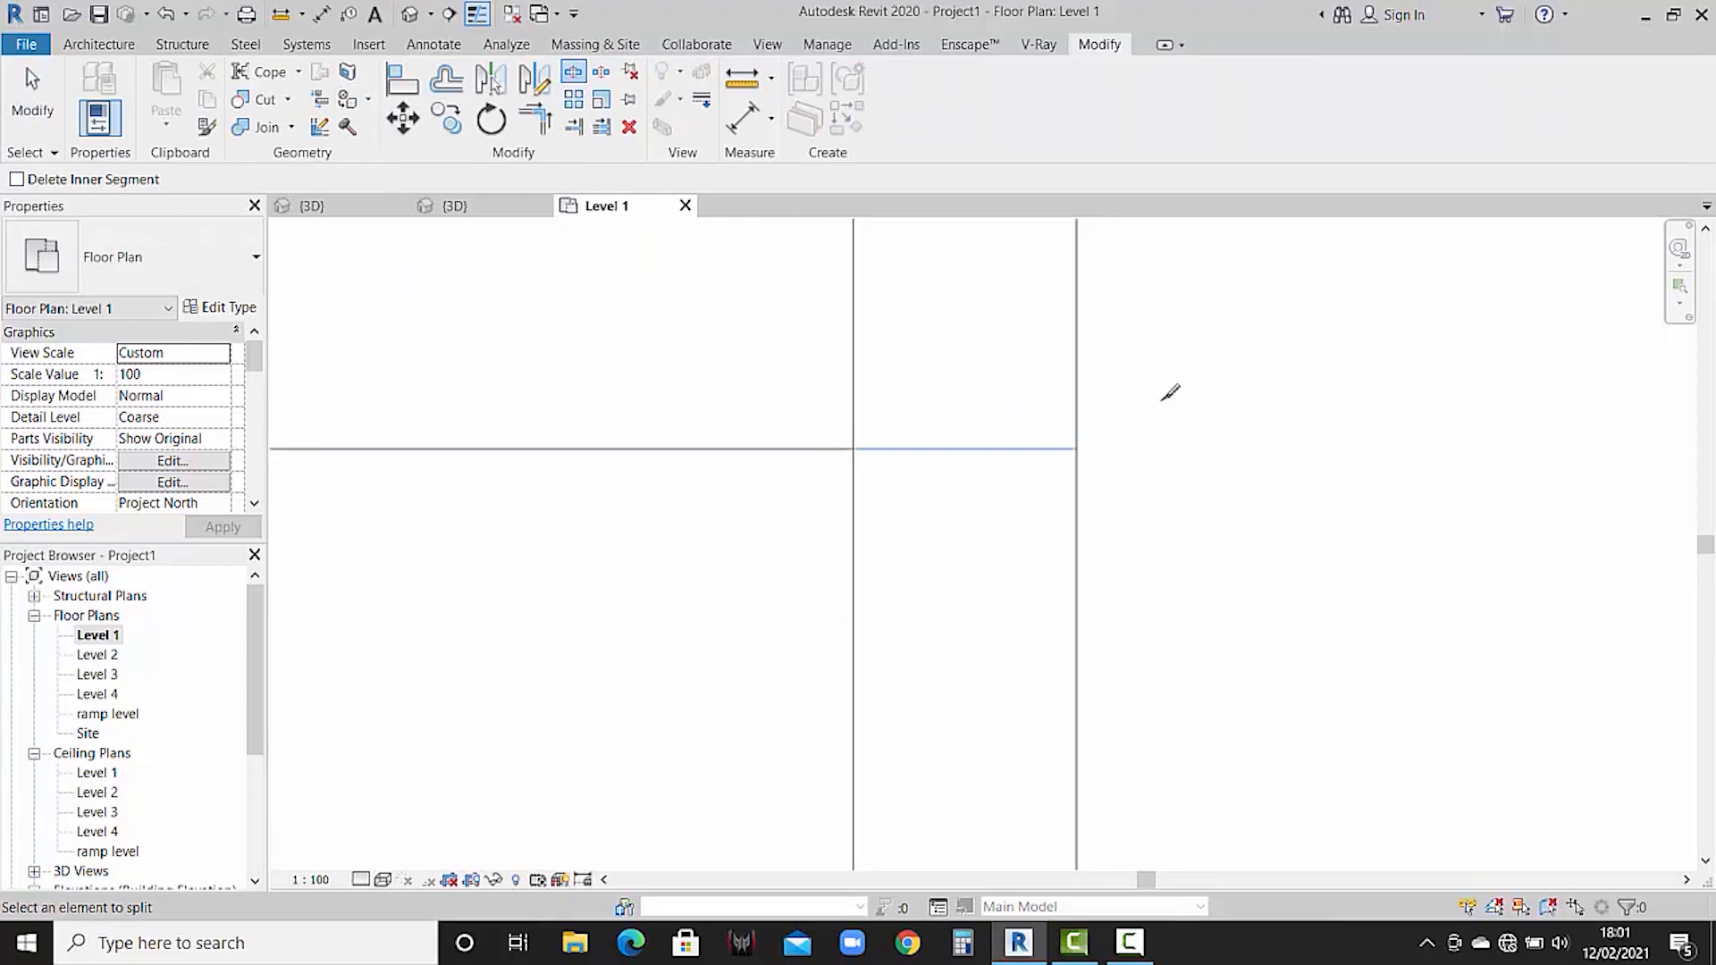
key("Escape")
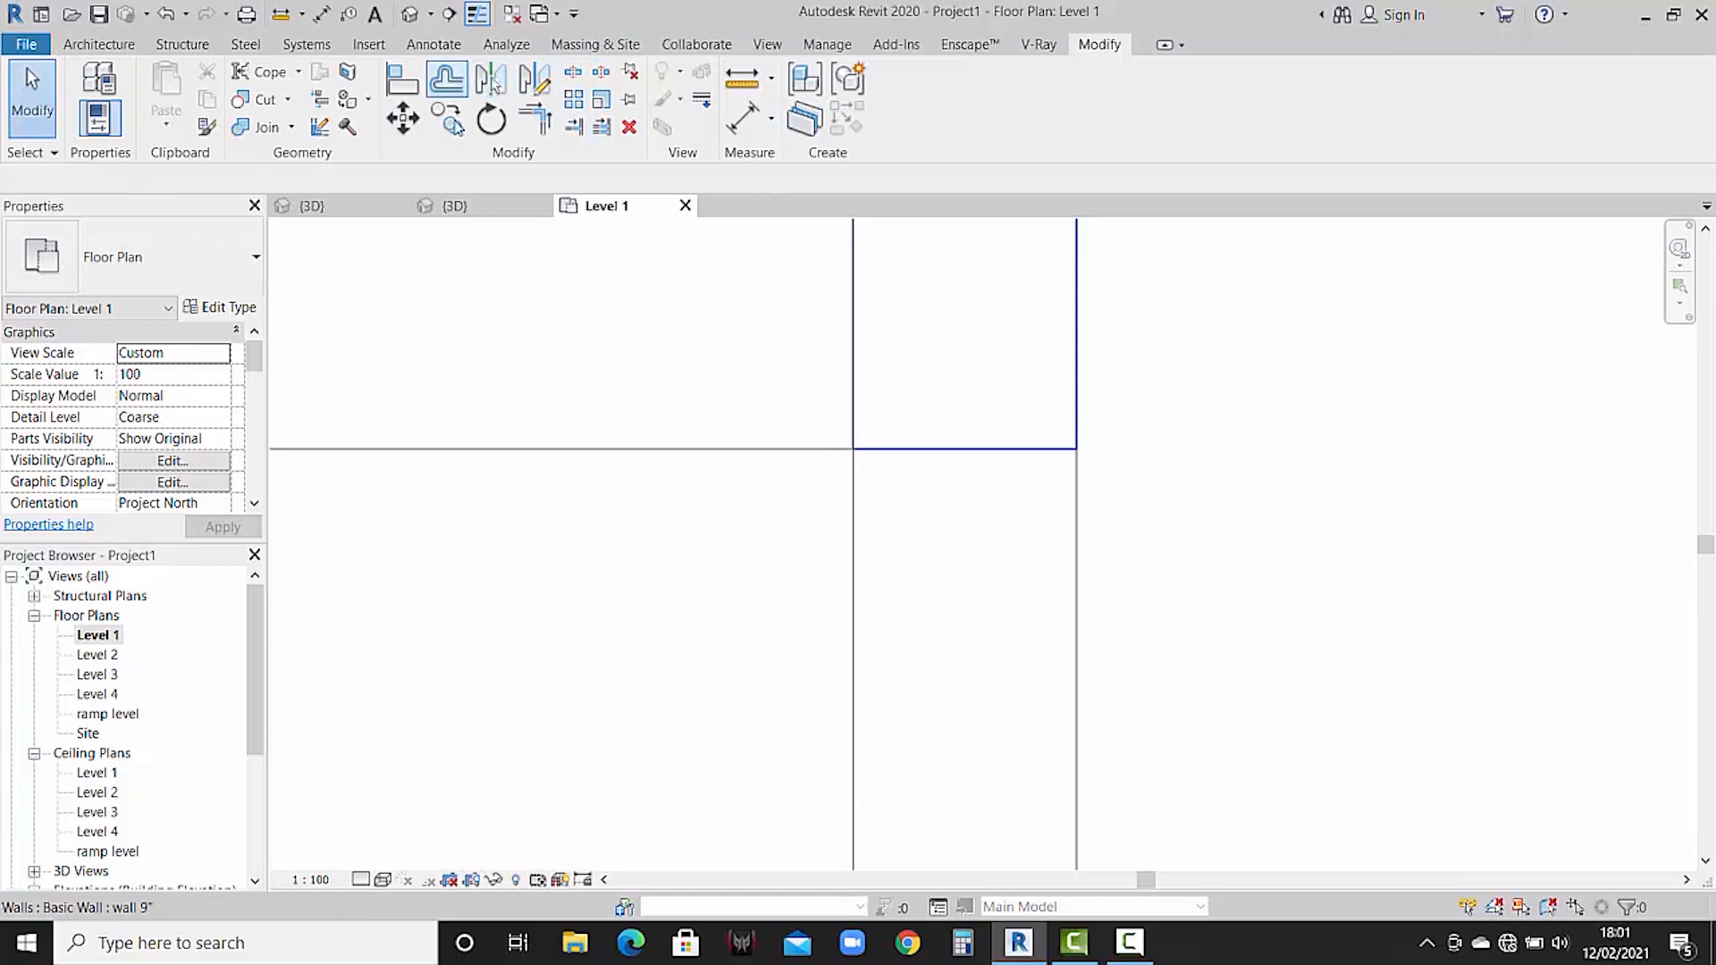
- In the 3D view, raise the short split boundary wall segment beside the tower to the tower roof slab, about 32' 6" high
left_click(394, 201)
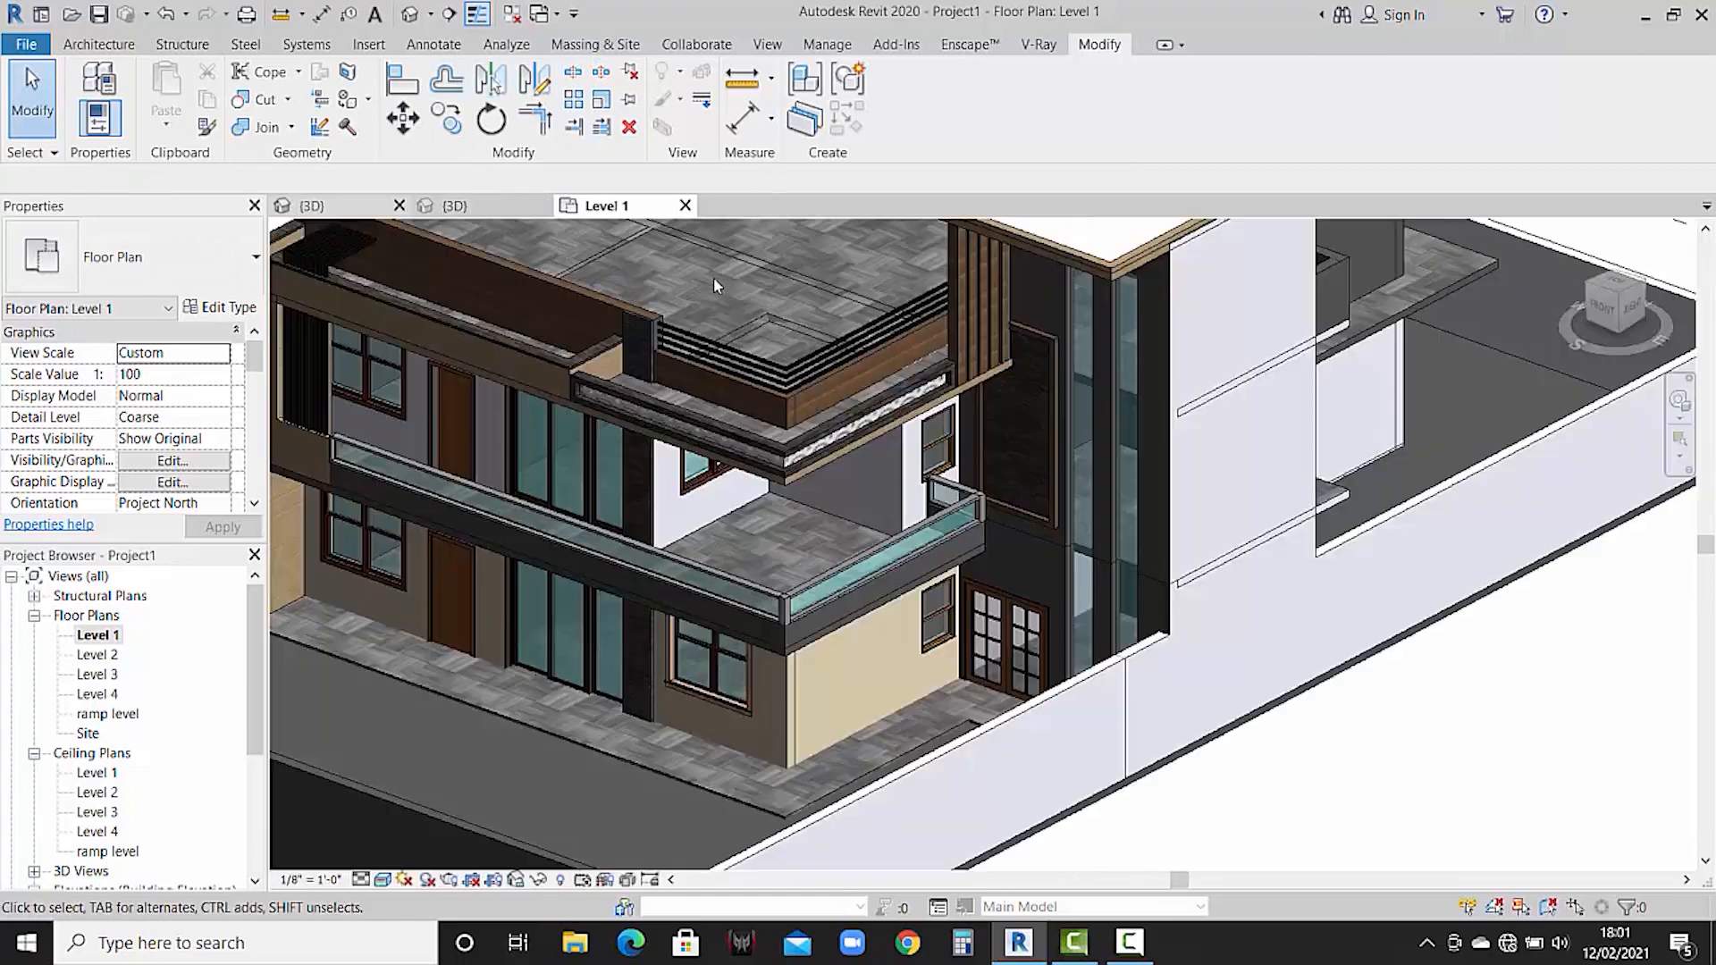
left_click(1155, 650)
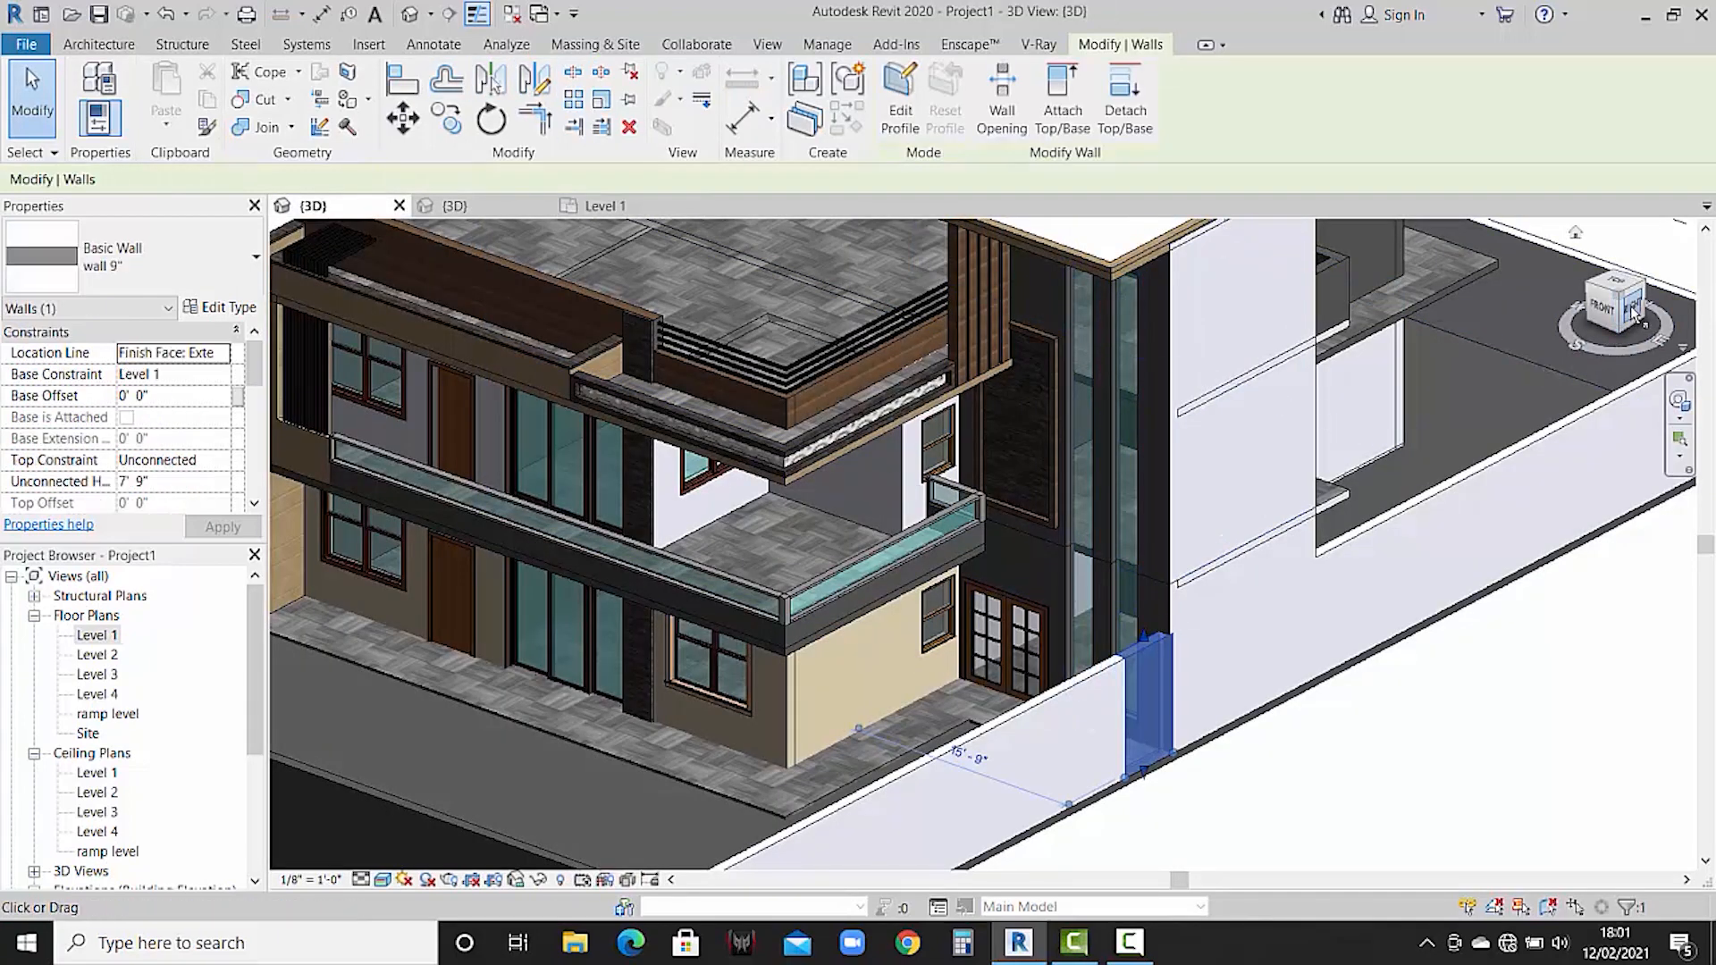
left_click(1632, 310)
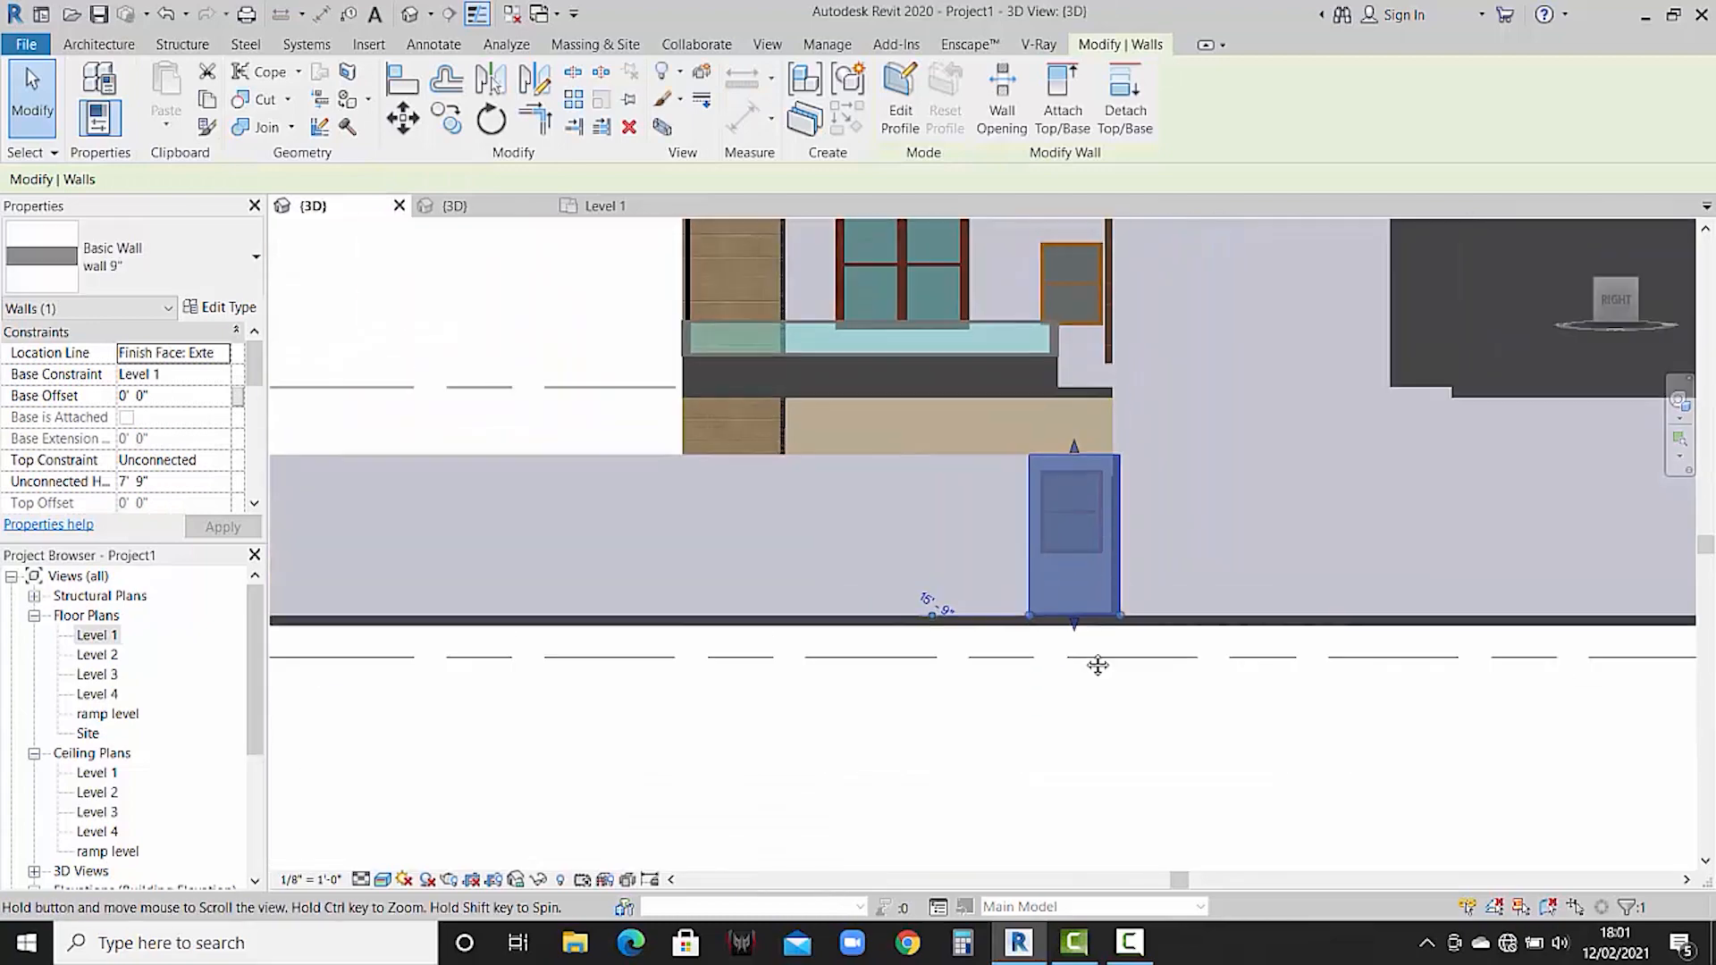
scroll(1039, 670, "down", 2)
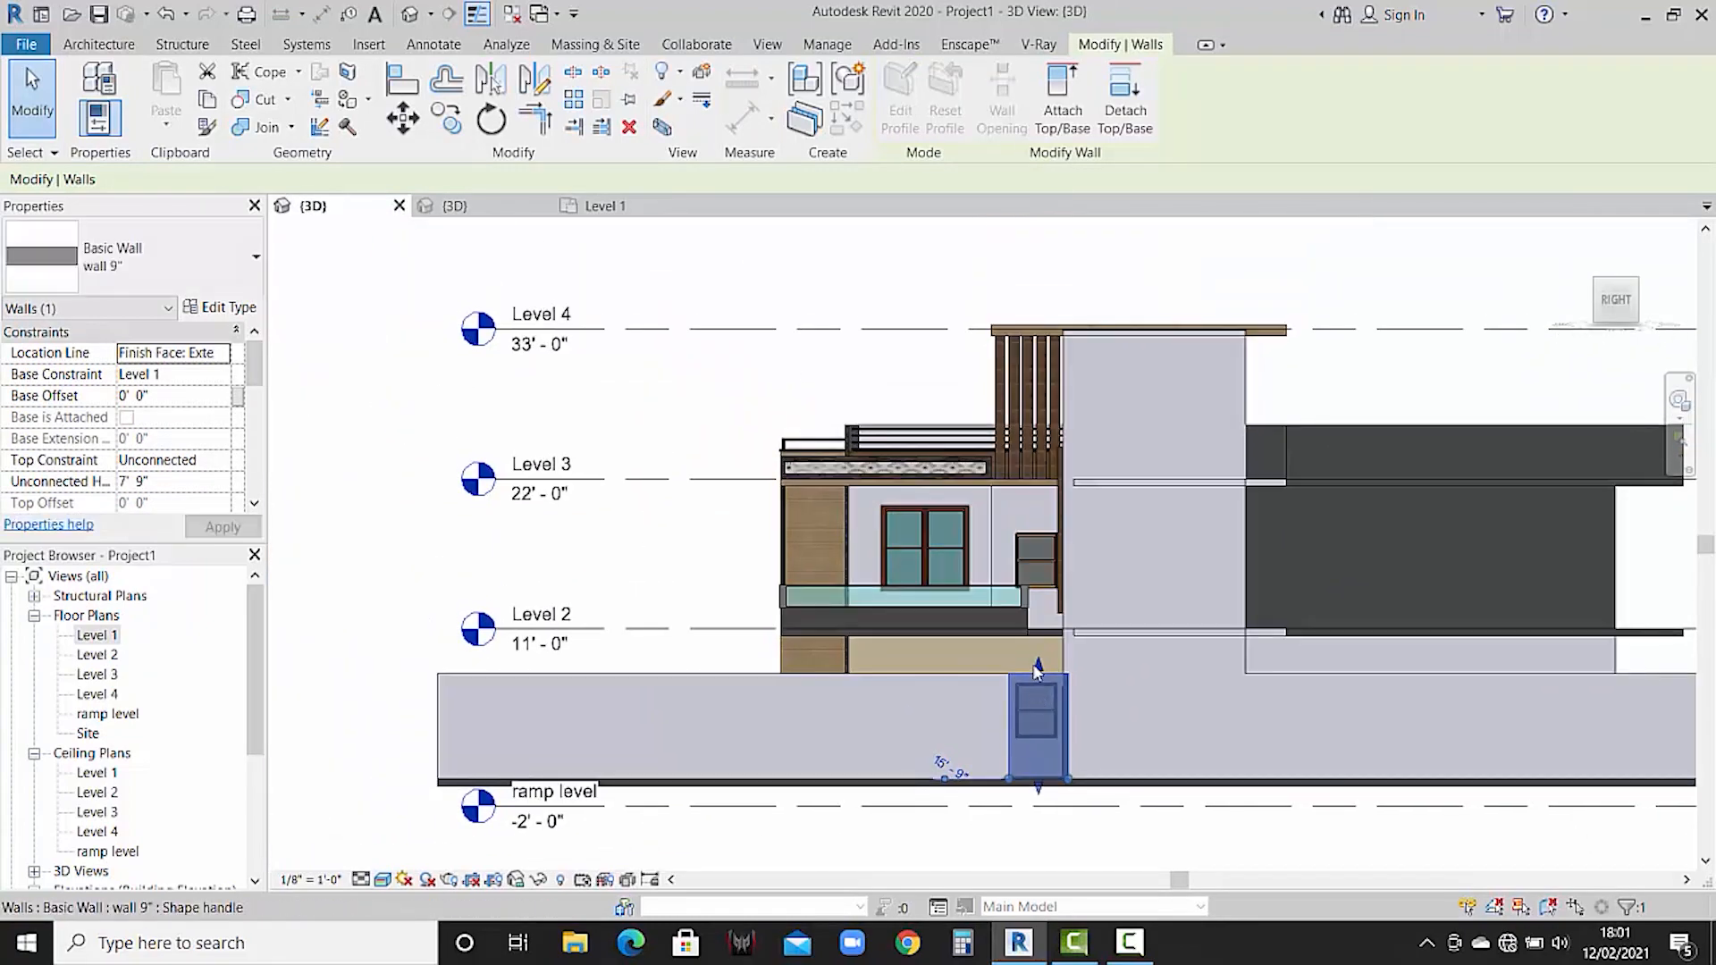
left_click_drag(1042, 650, 1053, 338)
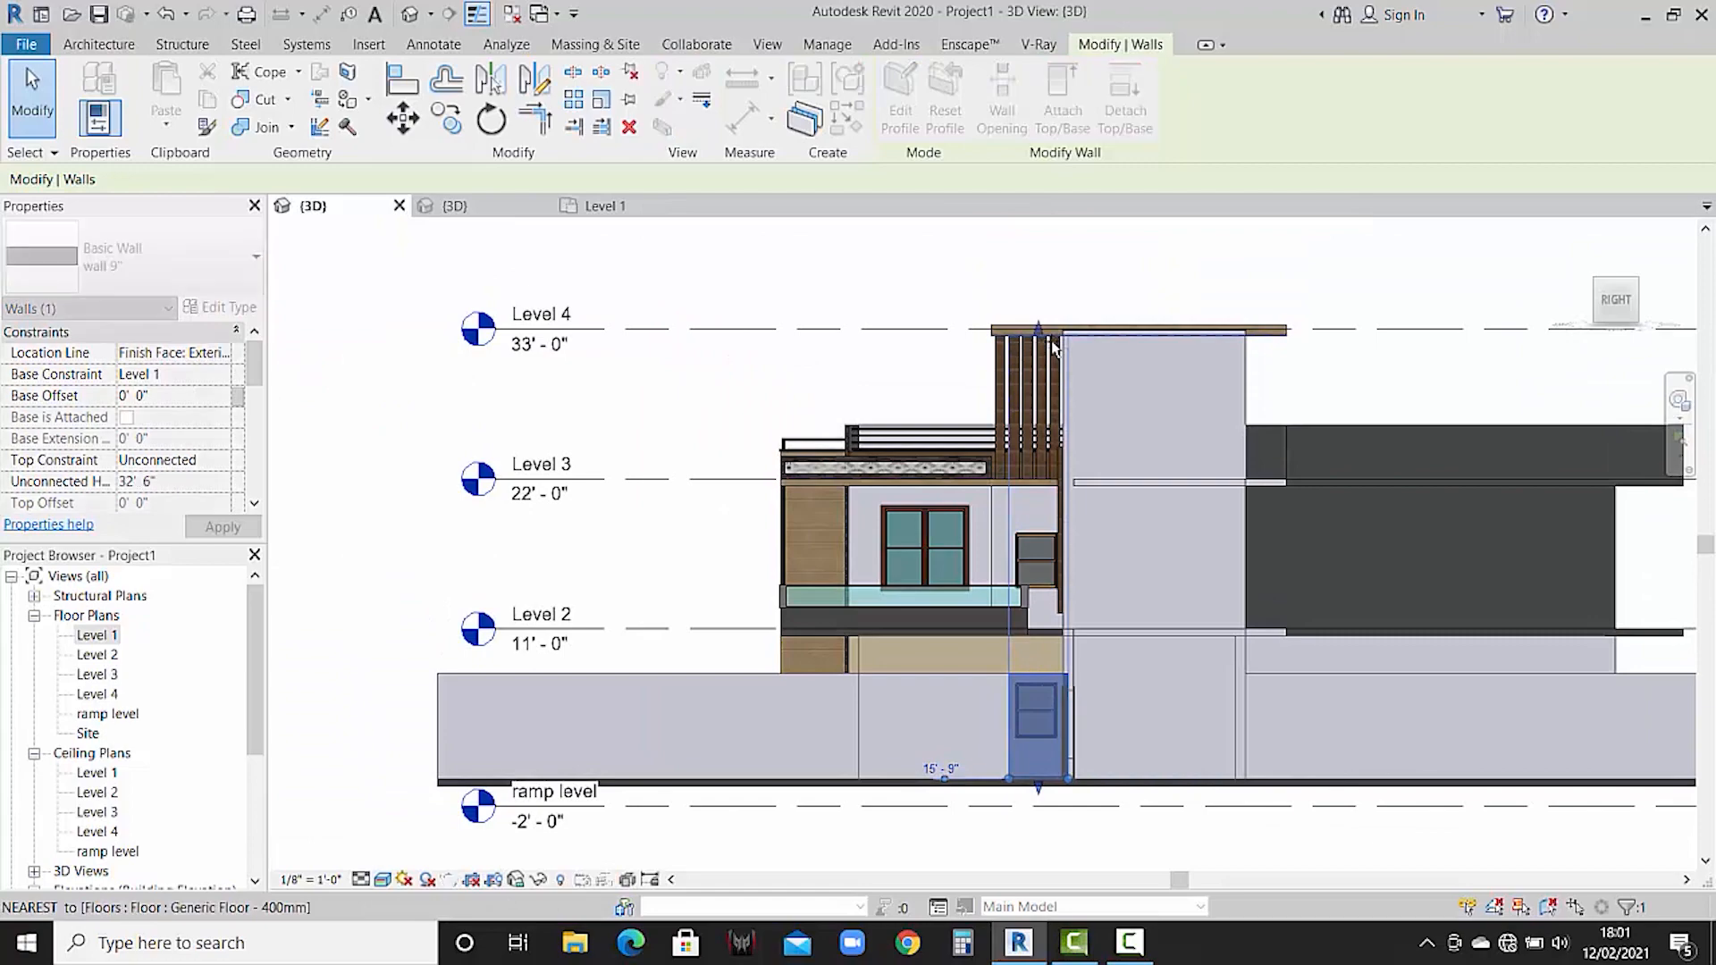
left_click(1137, 252)
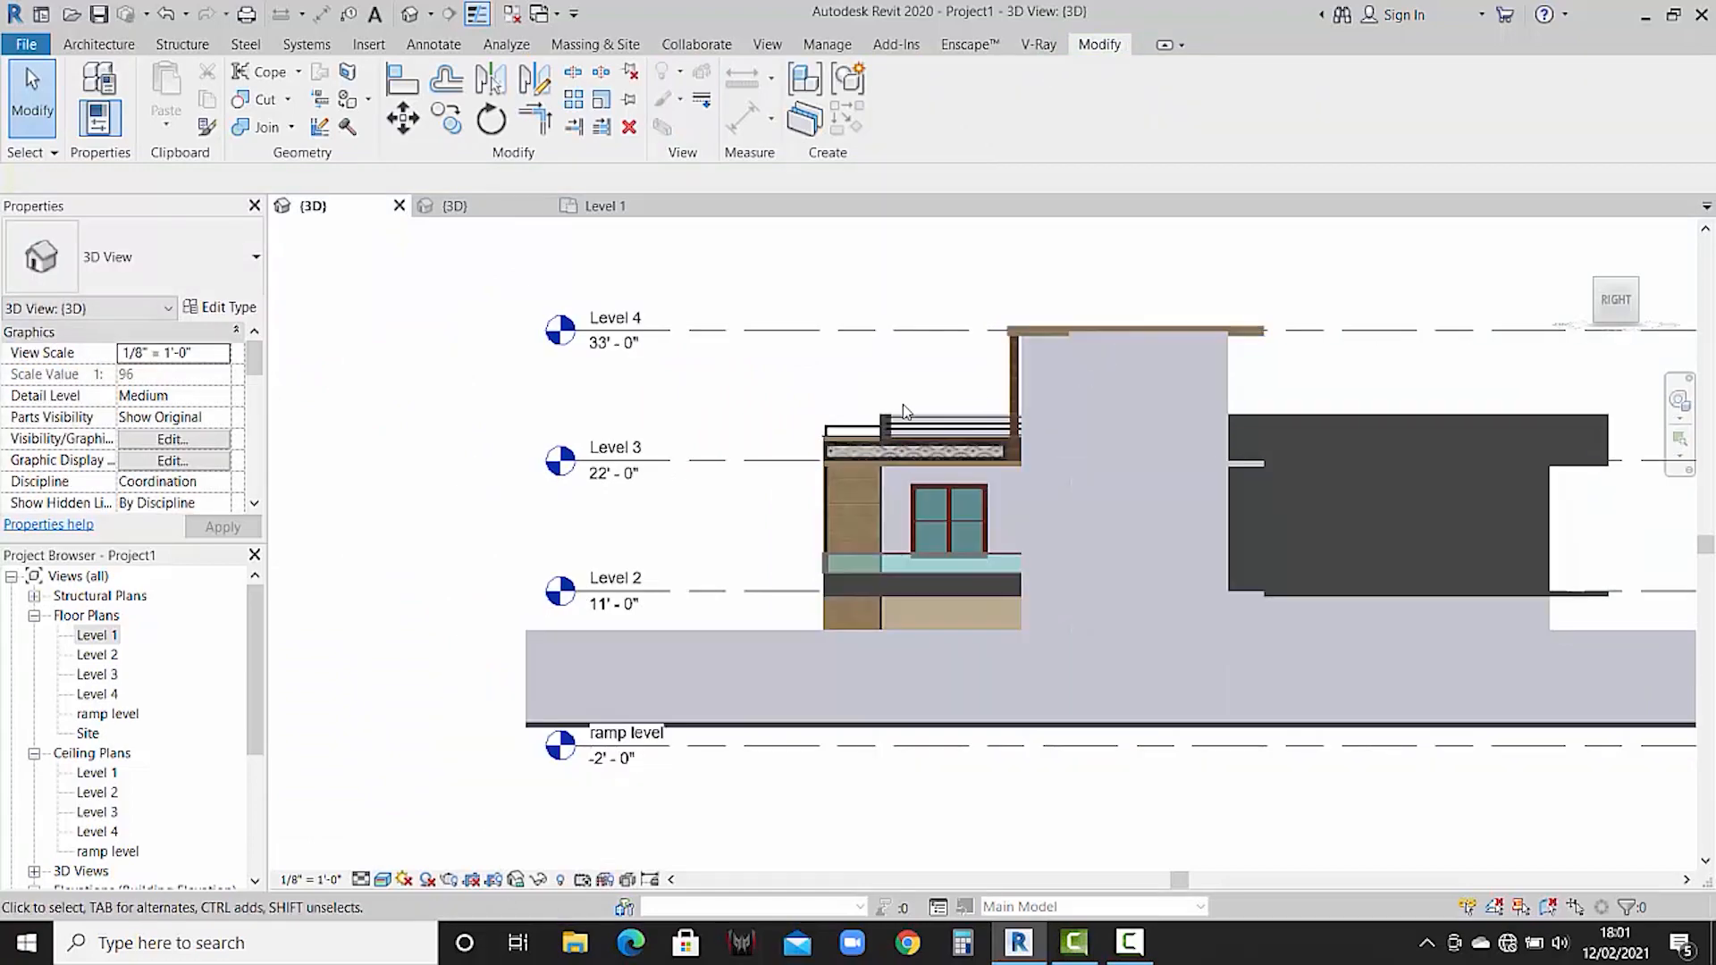
middle_click_drag(873, 414, 1008, 615, "shift")
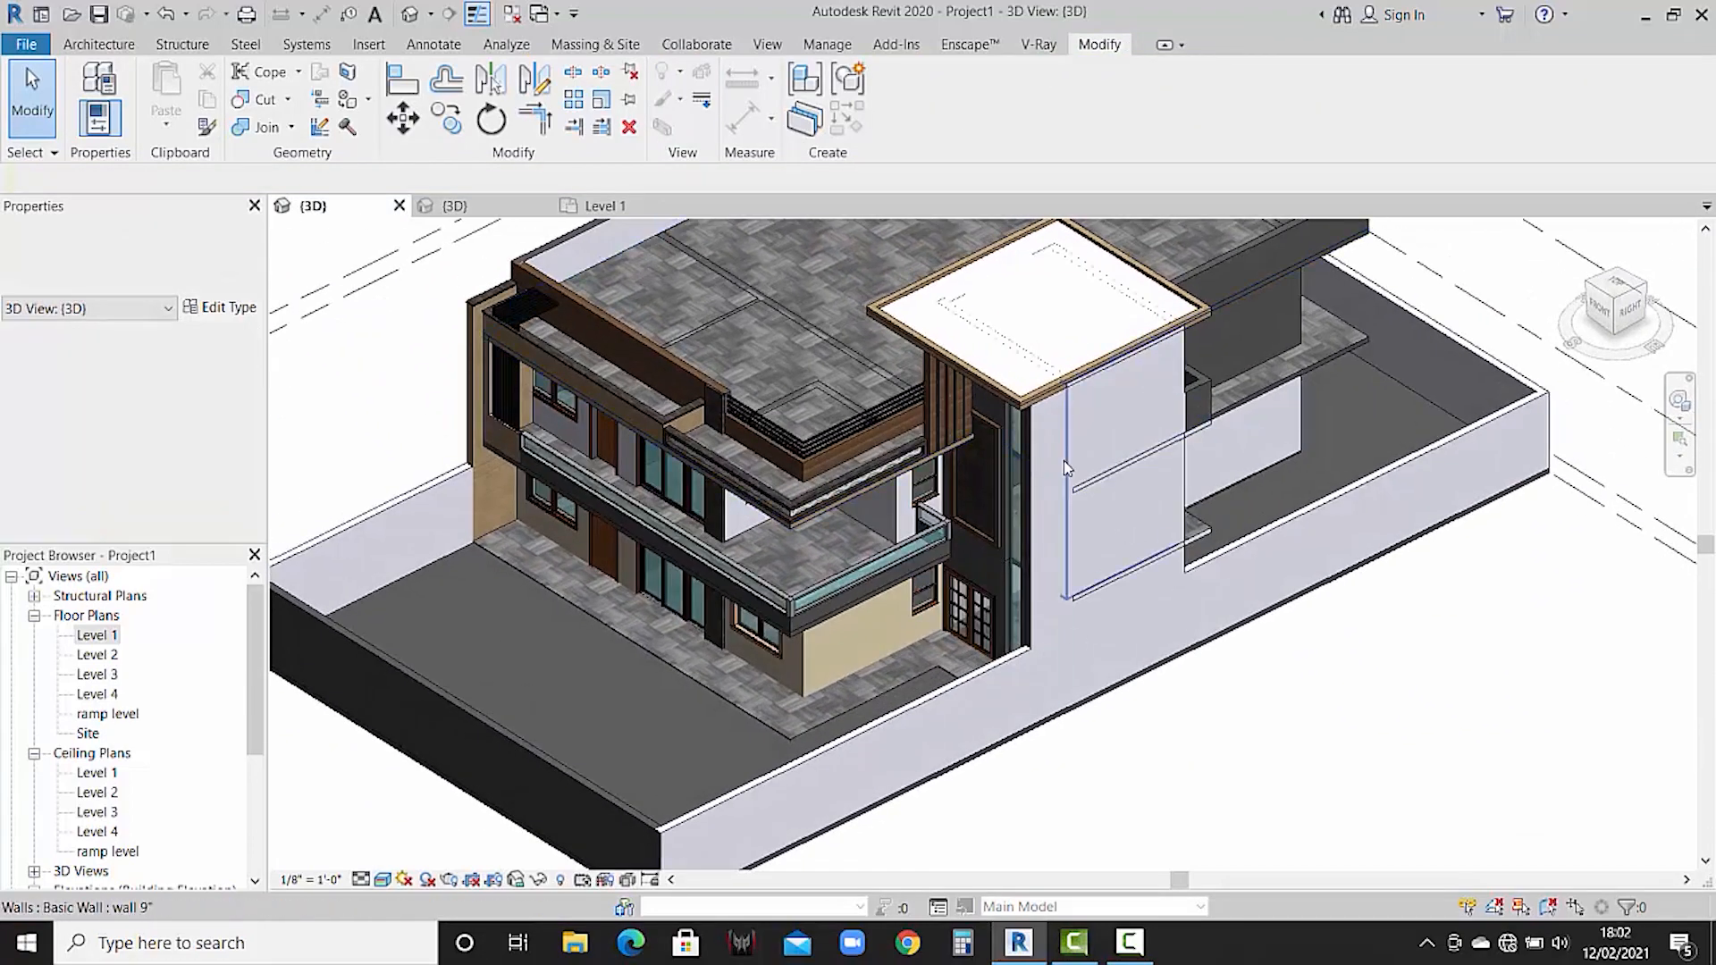
scroll(1064, 459, "up", 5)
middle_click_drag(993, 453, 1063, 527)
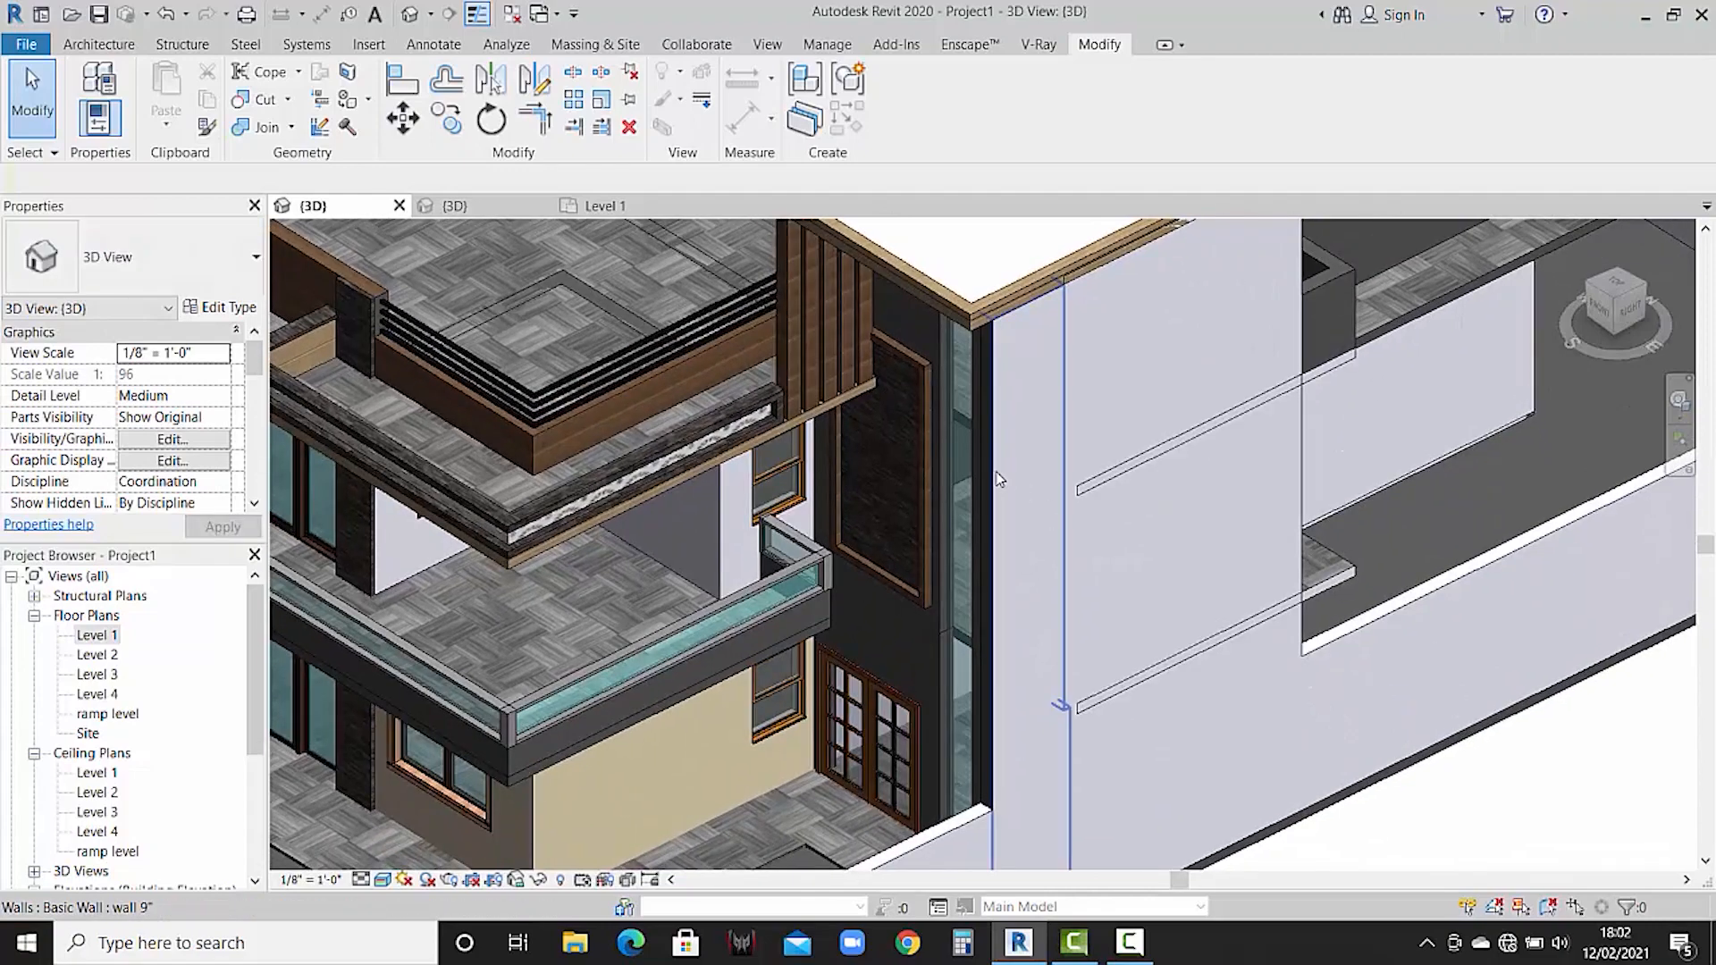
- Open the raised wall segment beside the tower for profile editing and switch the view to Hidden Line
left_click(1019, 478)
left_click(1629, 310)
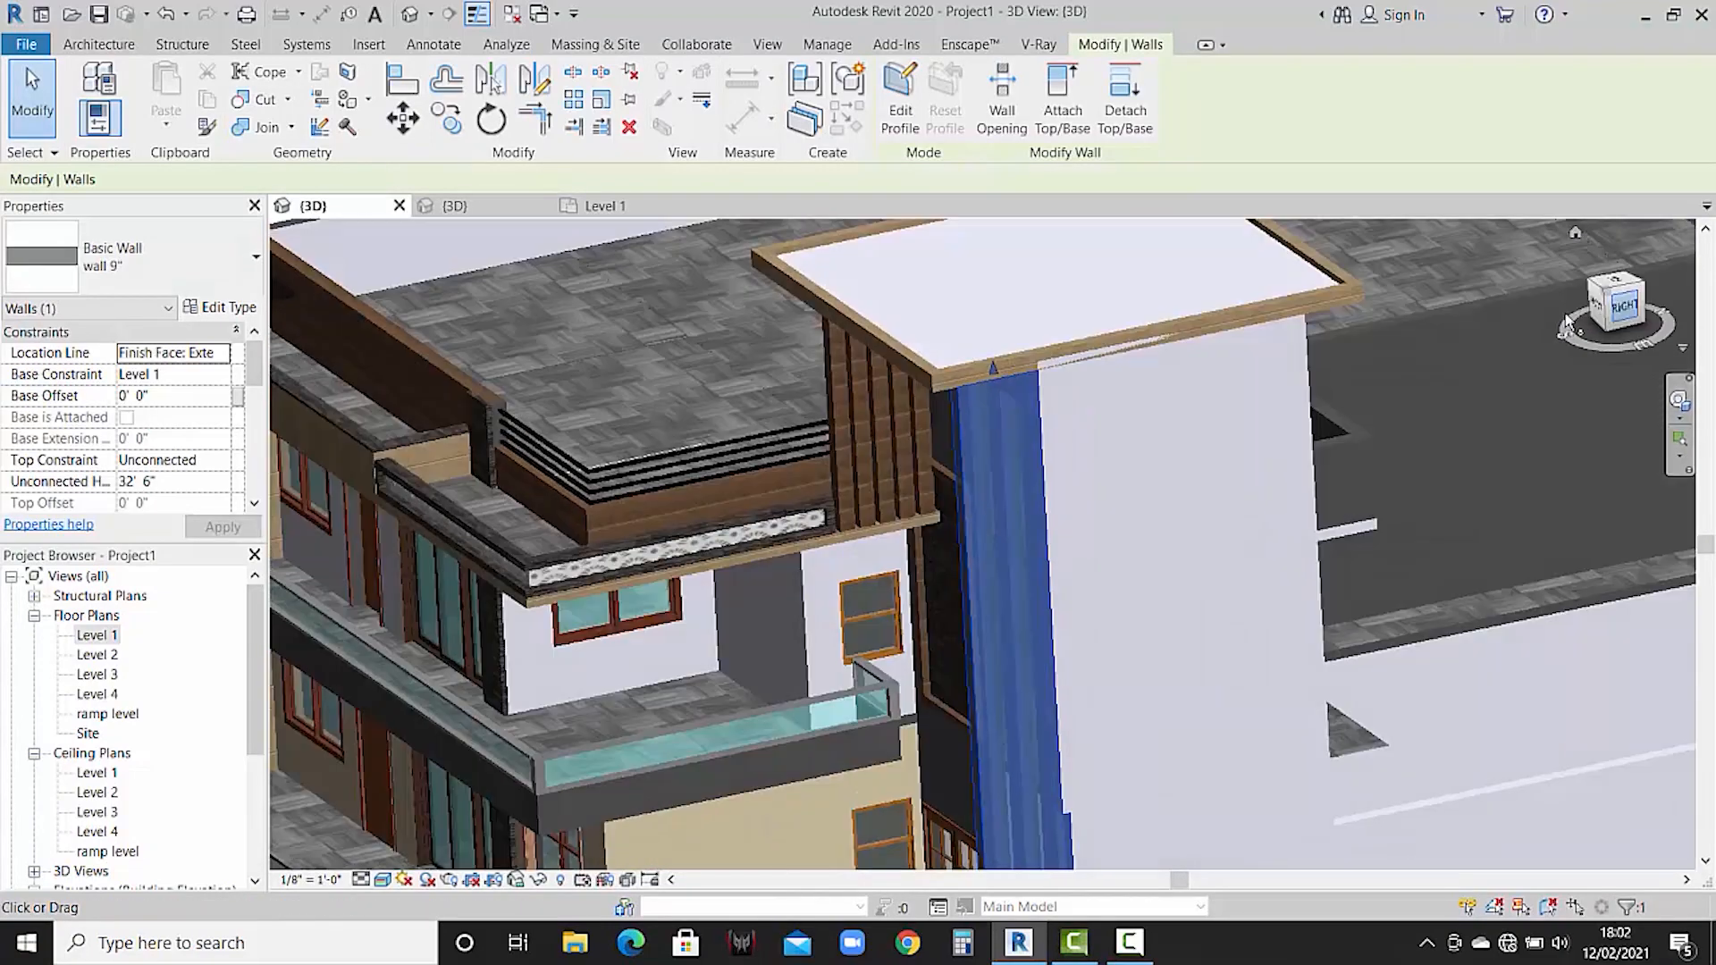
left_click(900, 98)
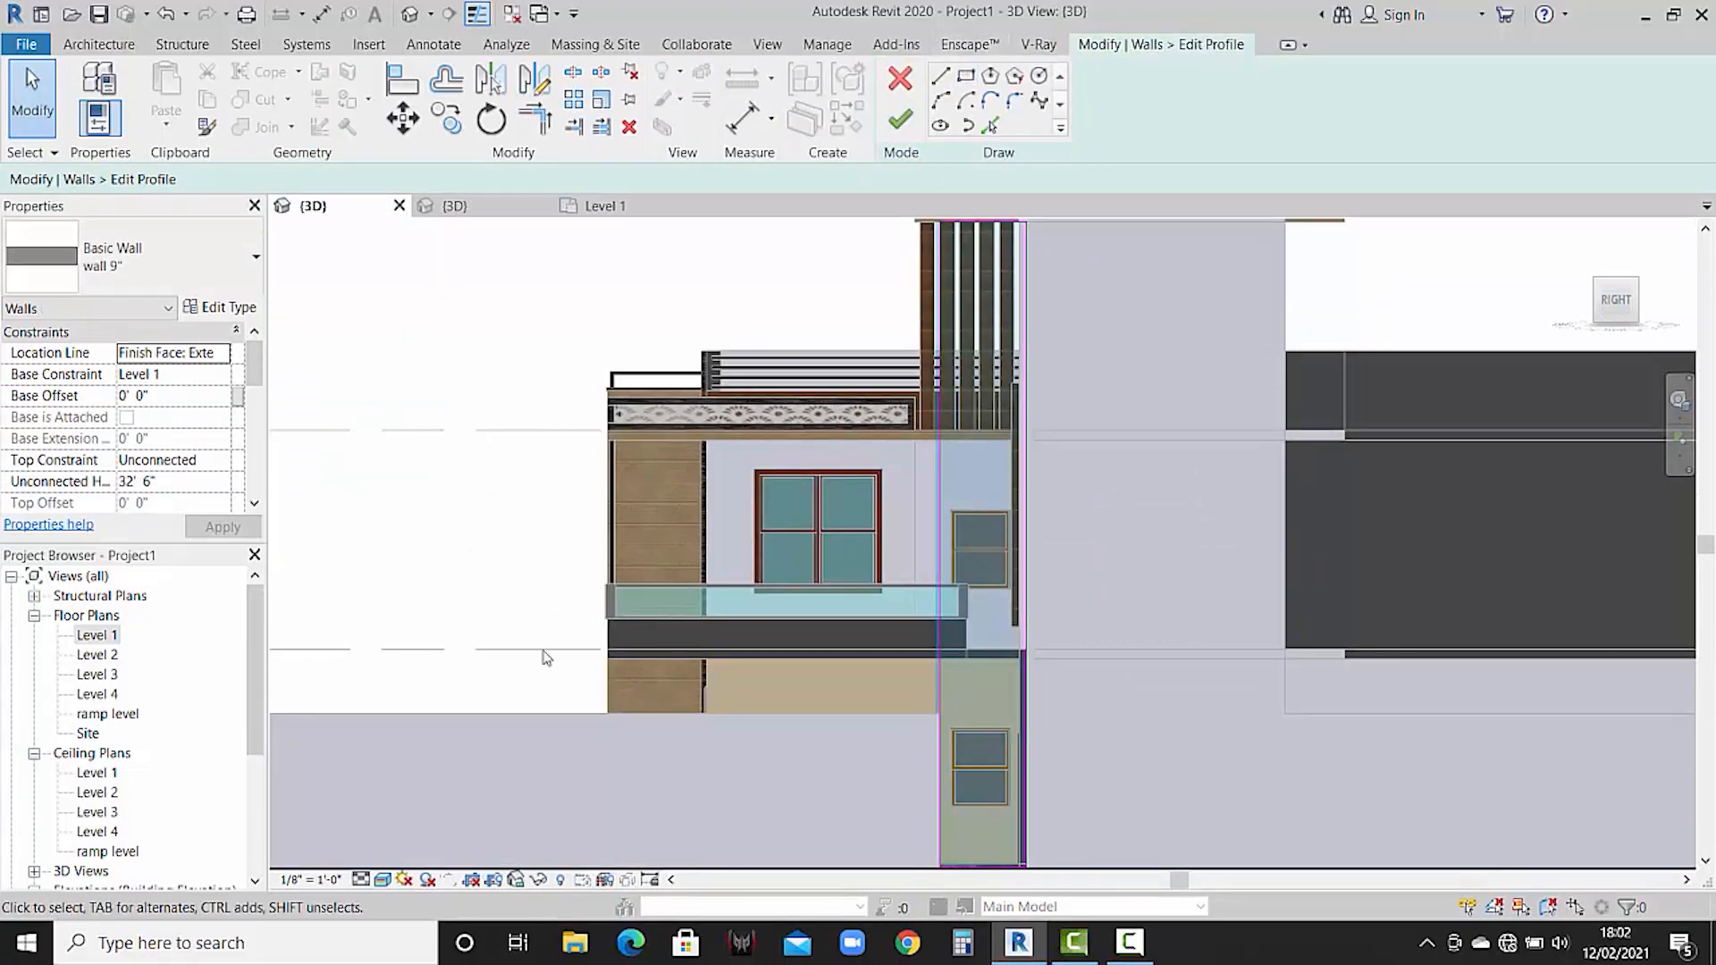
left_click(382, 881)
left_click(438, 766)
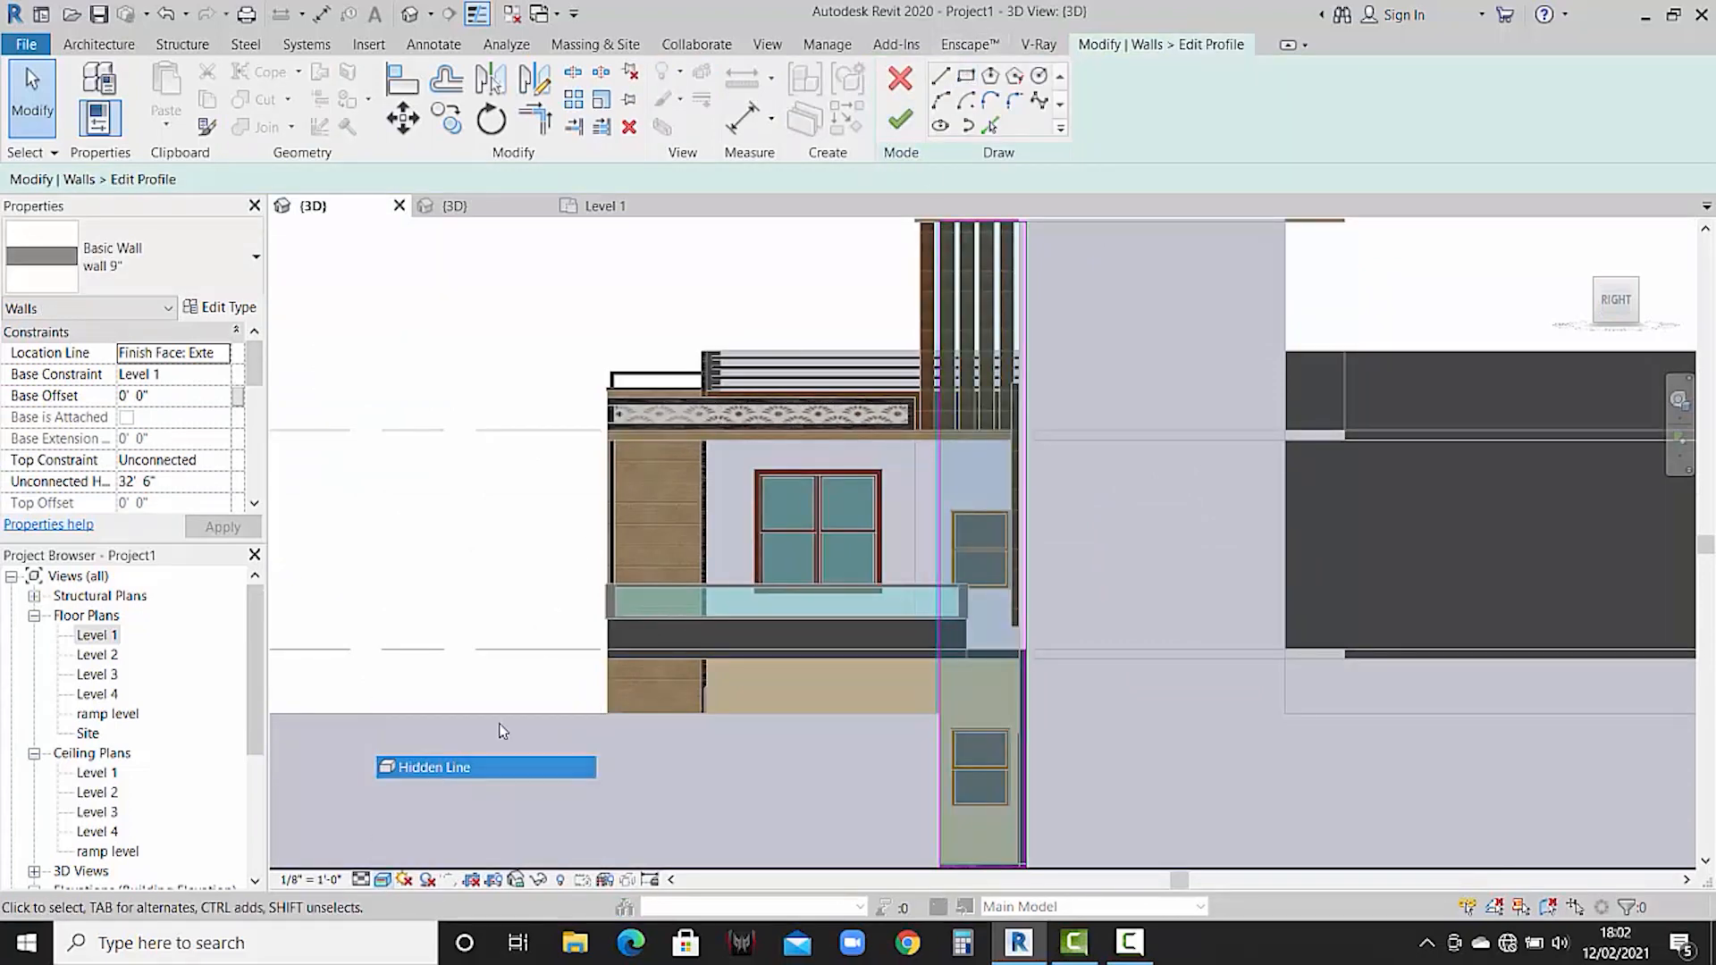
- Sketch a rectangle inside the wall profile, offset 4.5" inward from the wall's outer corners
left_click(965, 76)
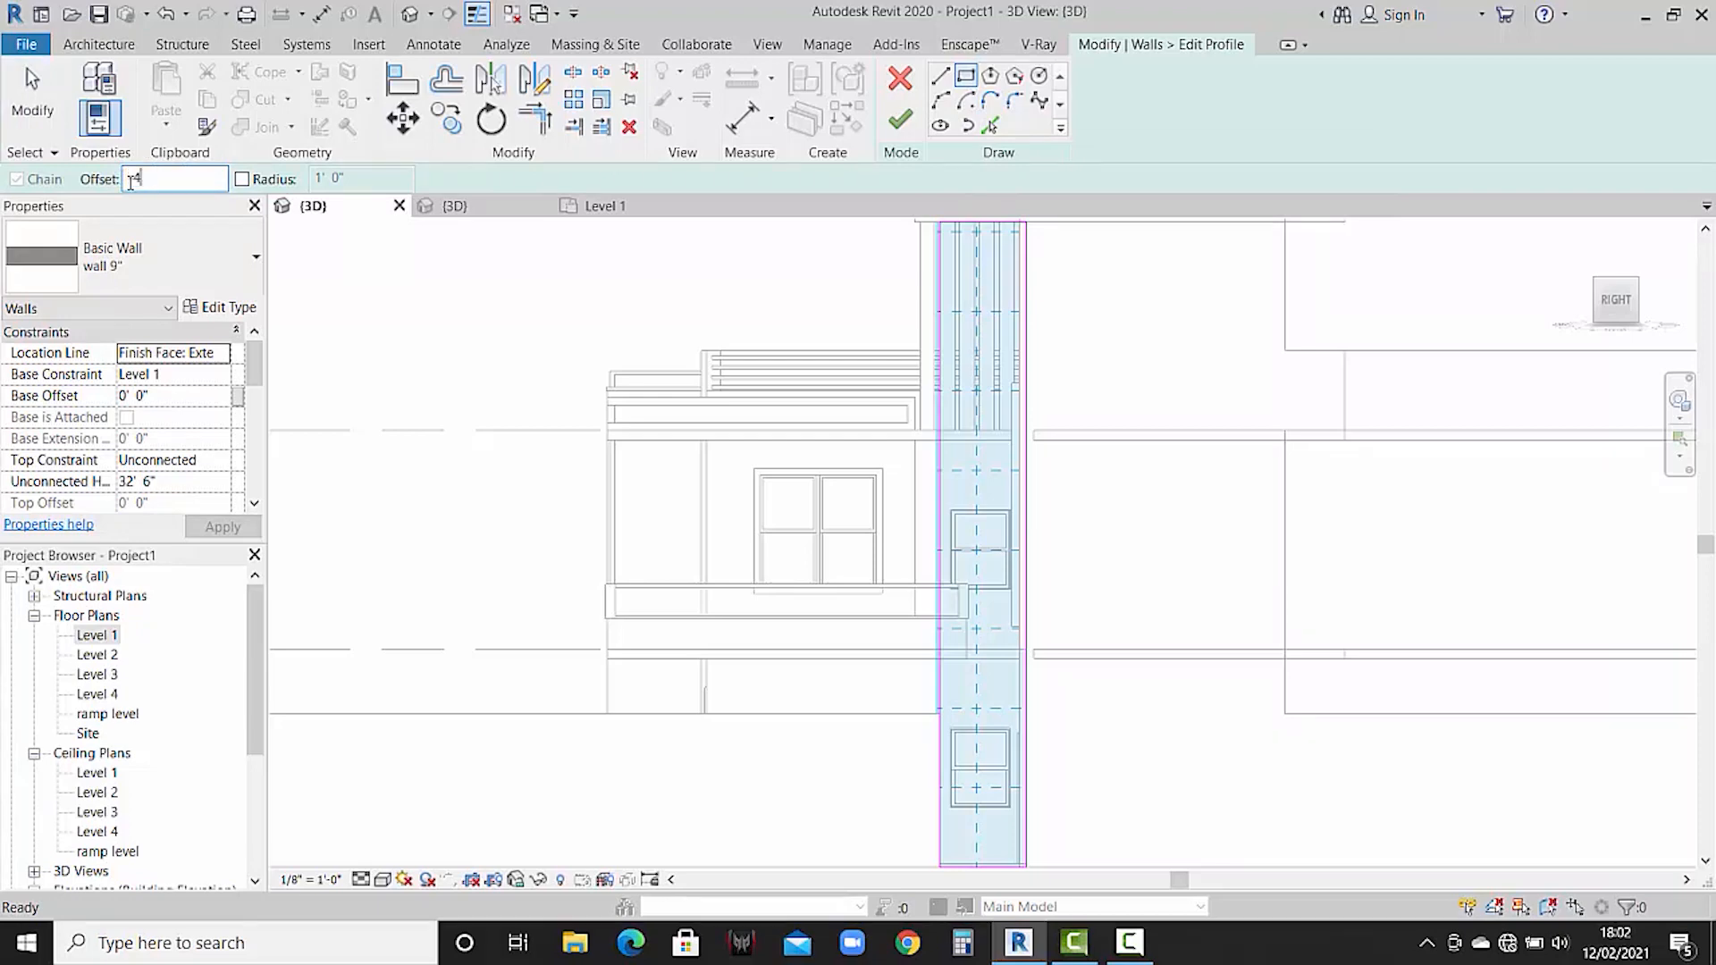
type("-4.5\"")
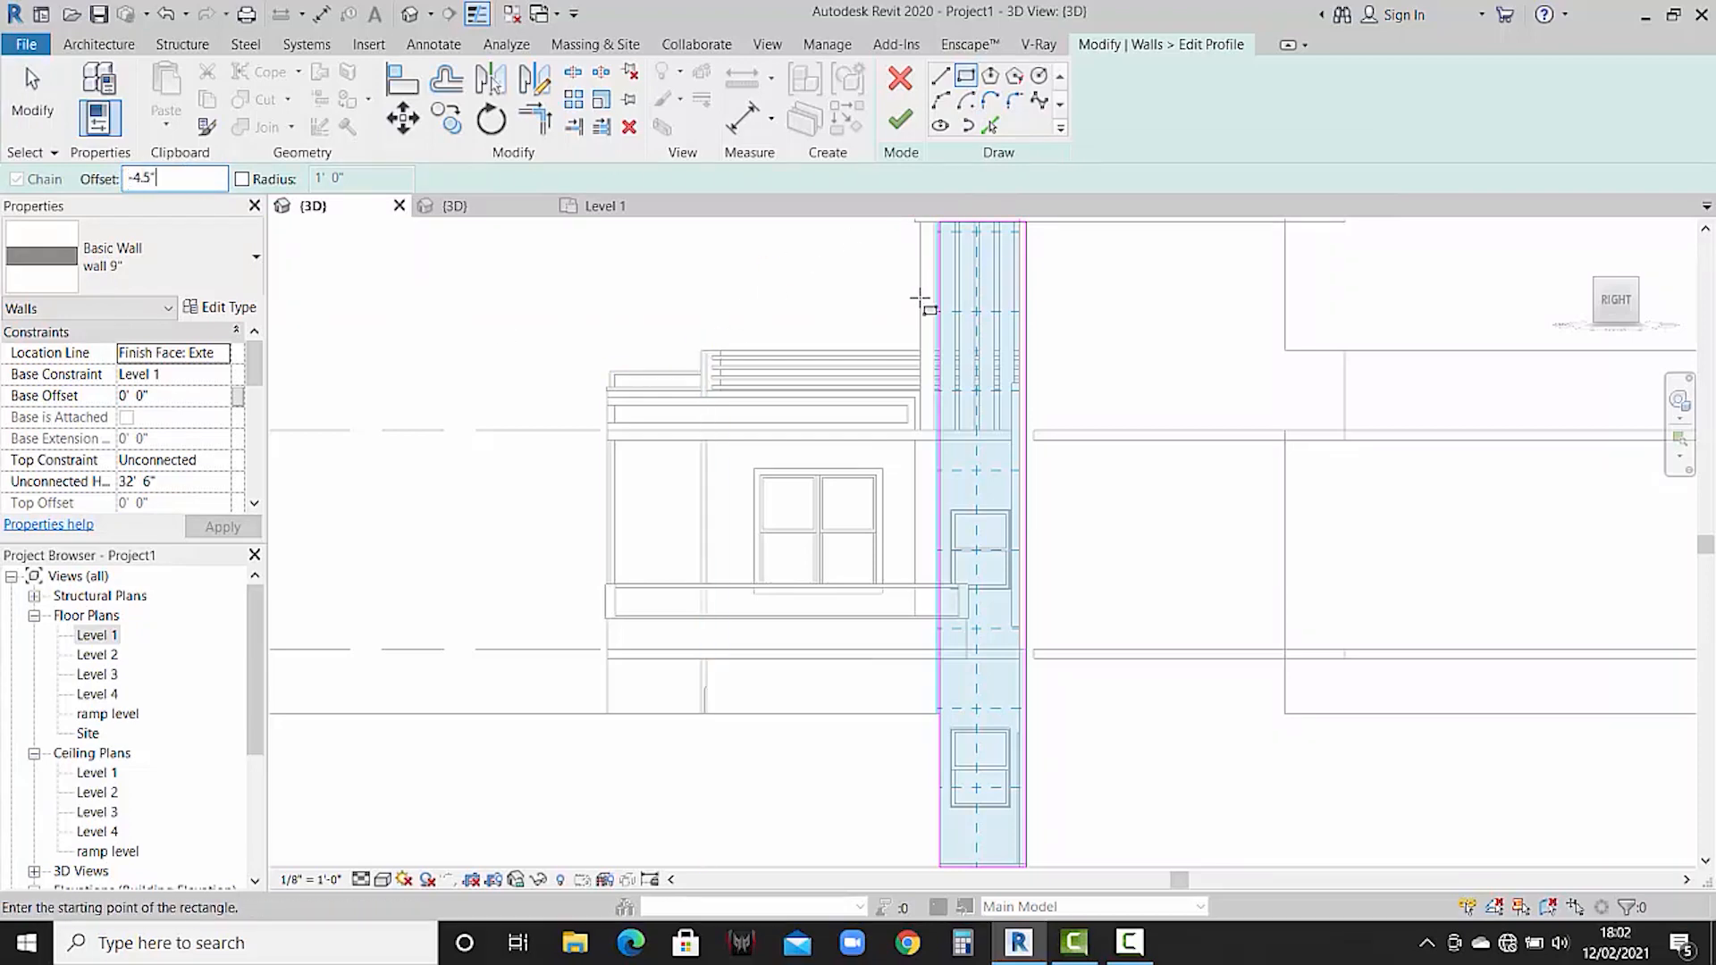
middle_click_drag(923, 294, 874, 383)
scroll(882, 319, "up", 3)
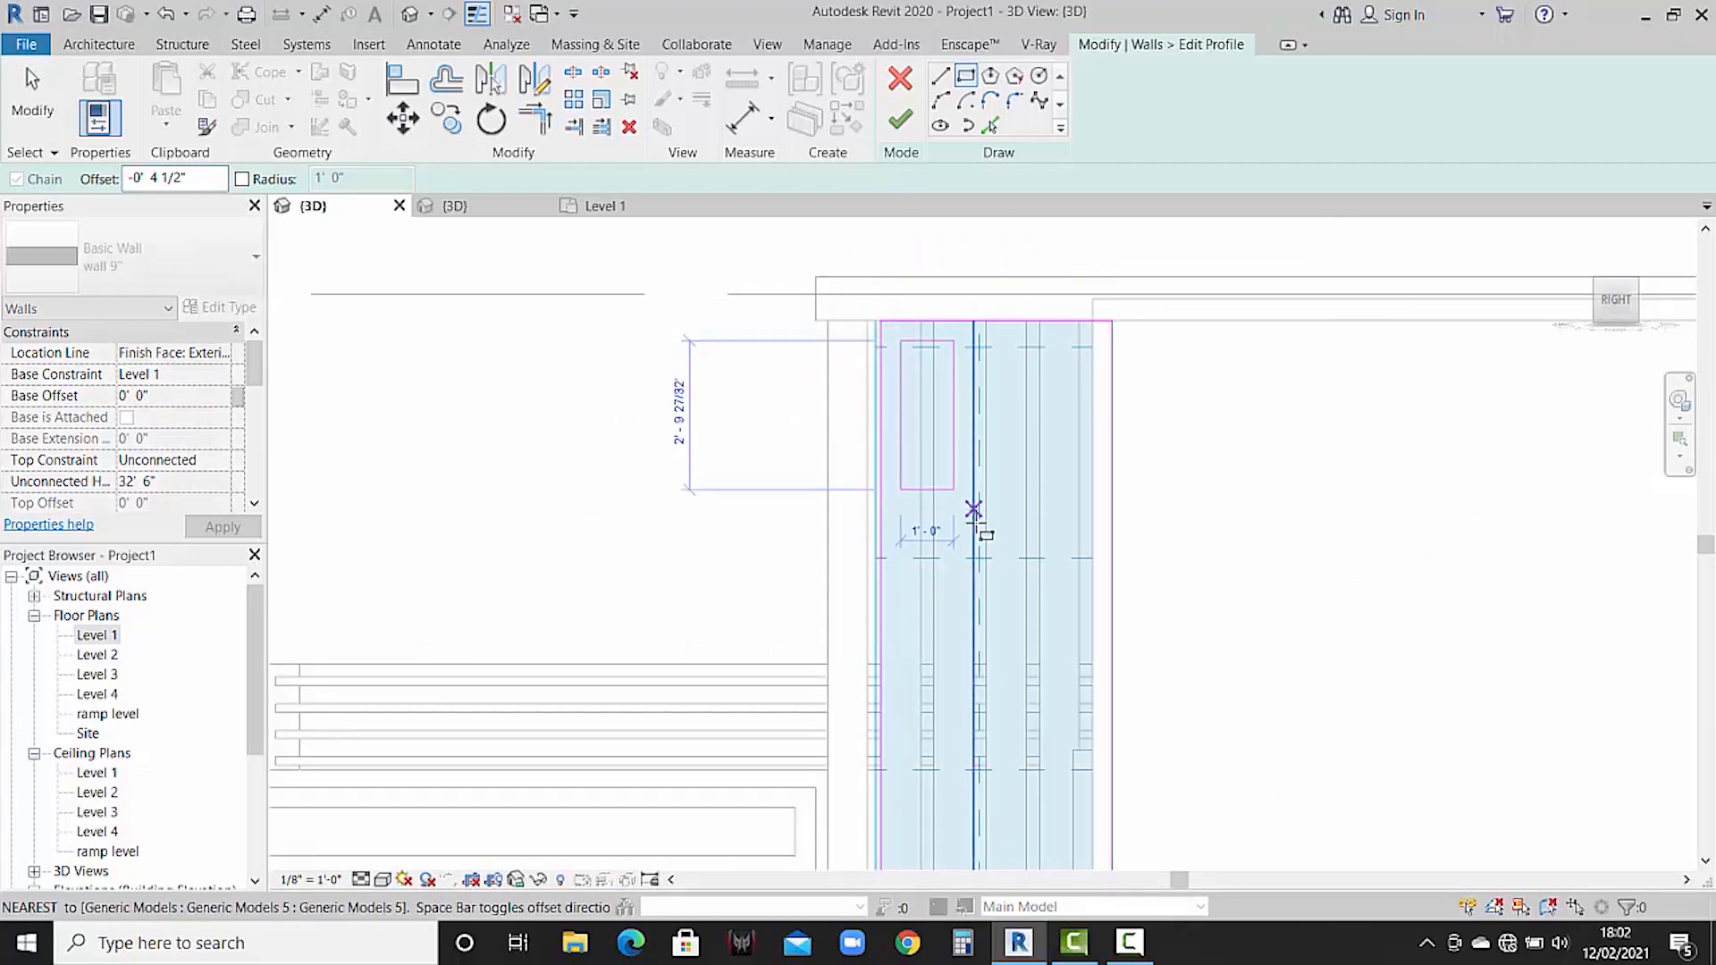
scroll(978, 529, "down", 4)
middle_click_drag(992, 626, 992, 409)
scroll(1017, 738, "up", 6)
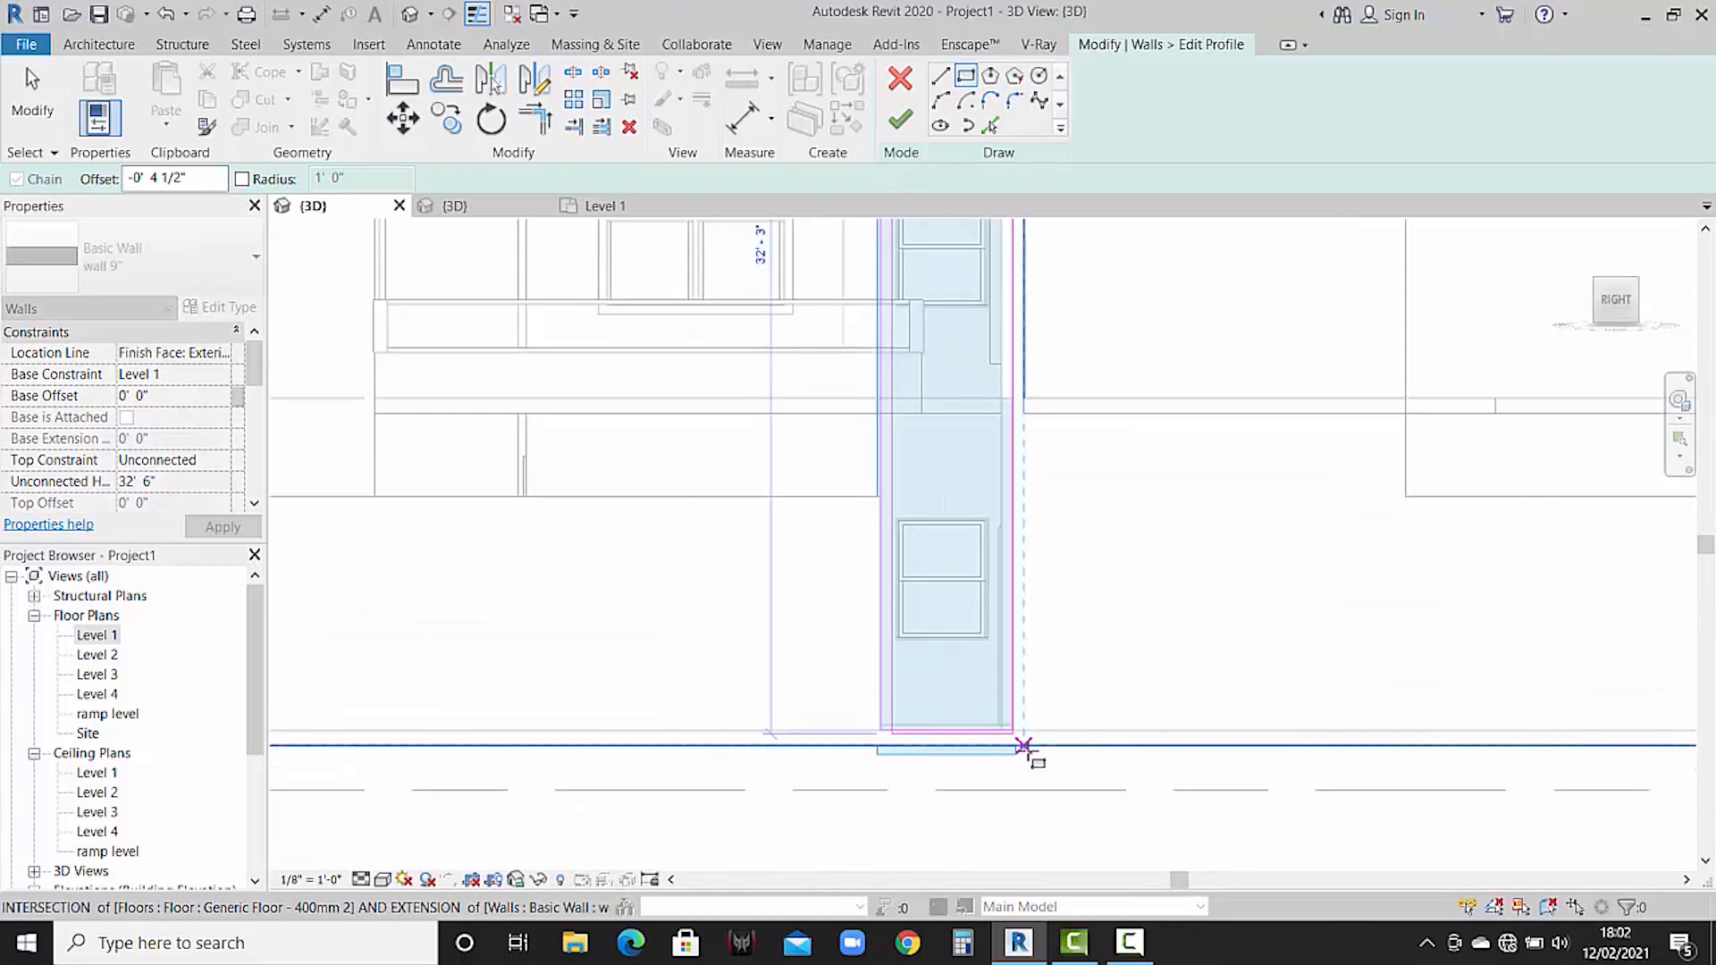
left_click(984, 689)
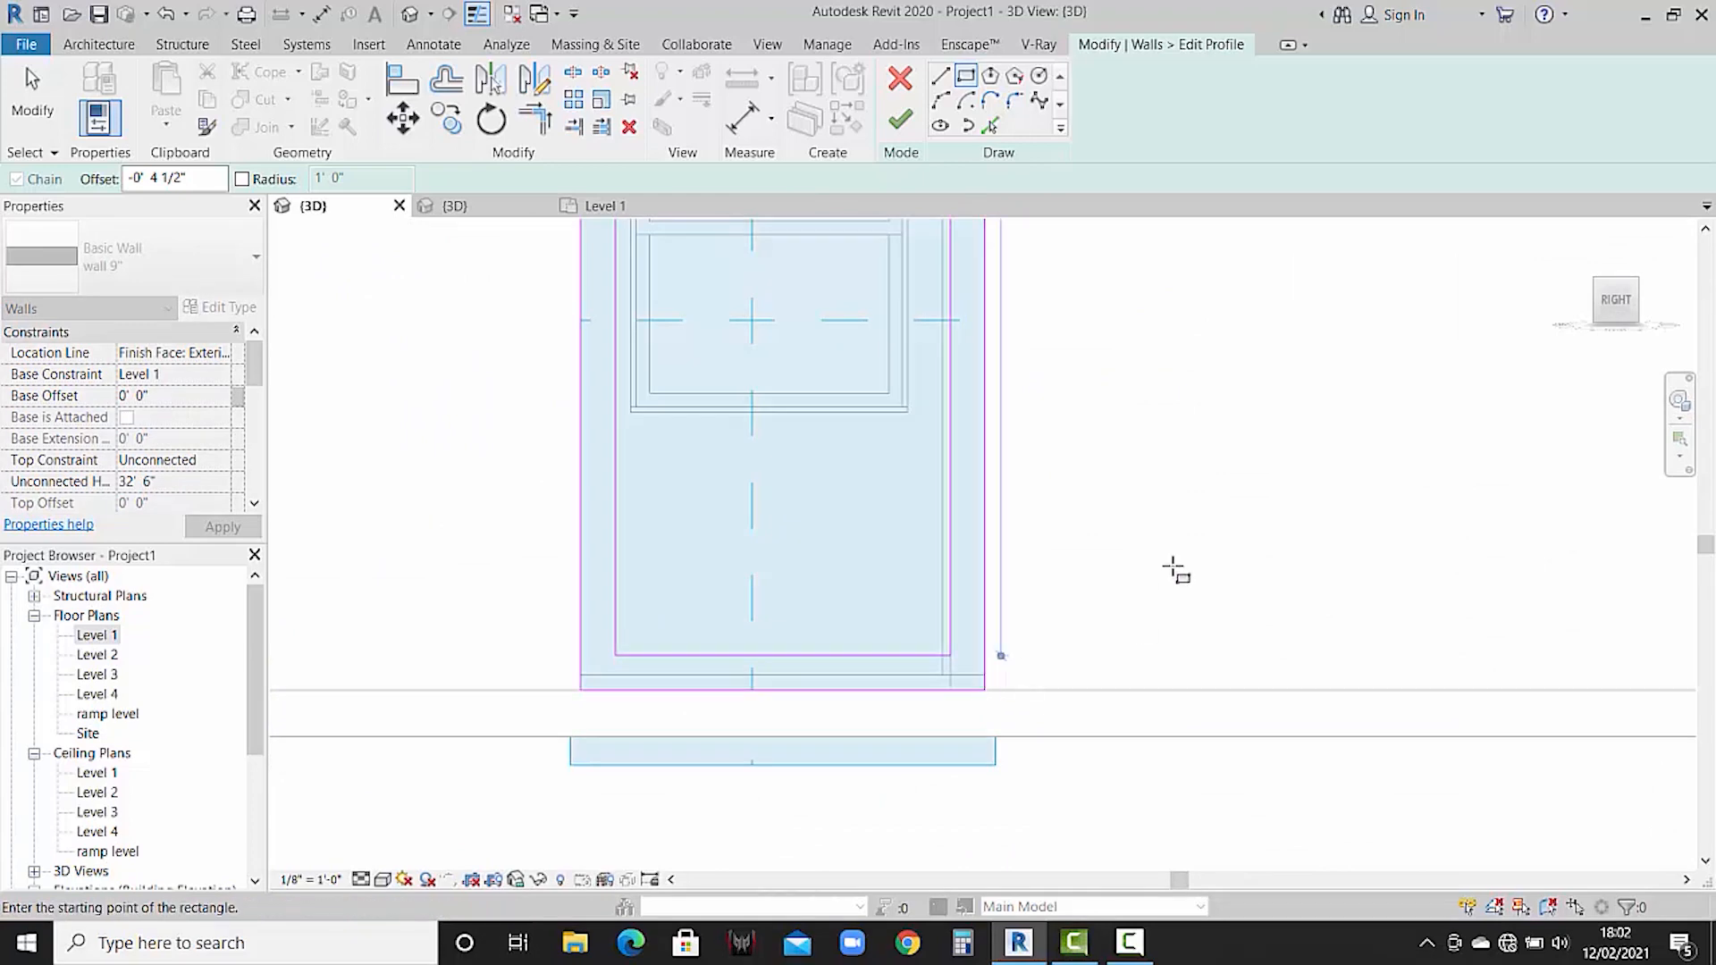
- Move the inset rectangle's bottom line up, level with the top of the adjacent boundary wall
scroll(1049, 581, "down", 3)
middle_click_drag(1052, 615, 1055, 788)
scroll(1055, 738, "down", 2)
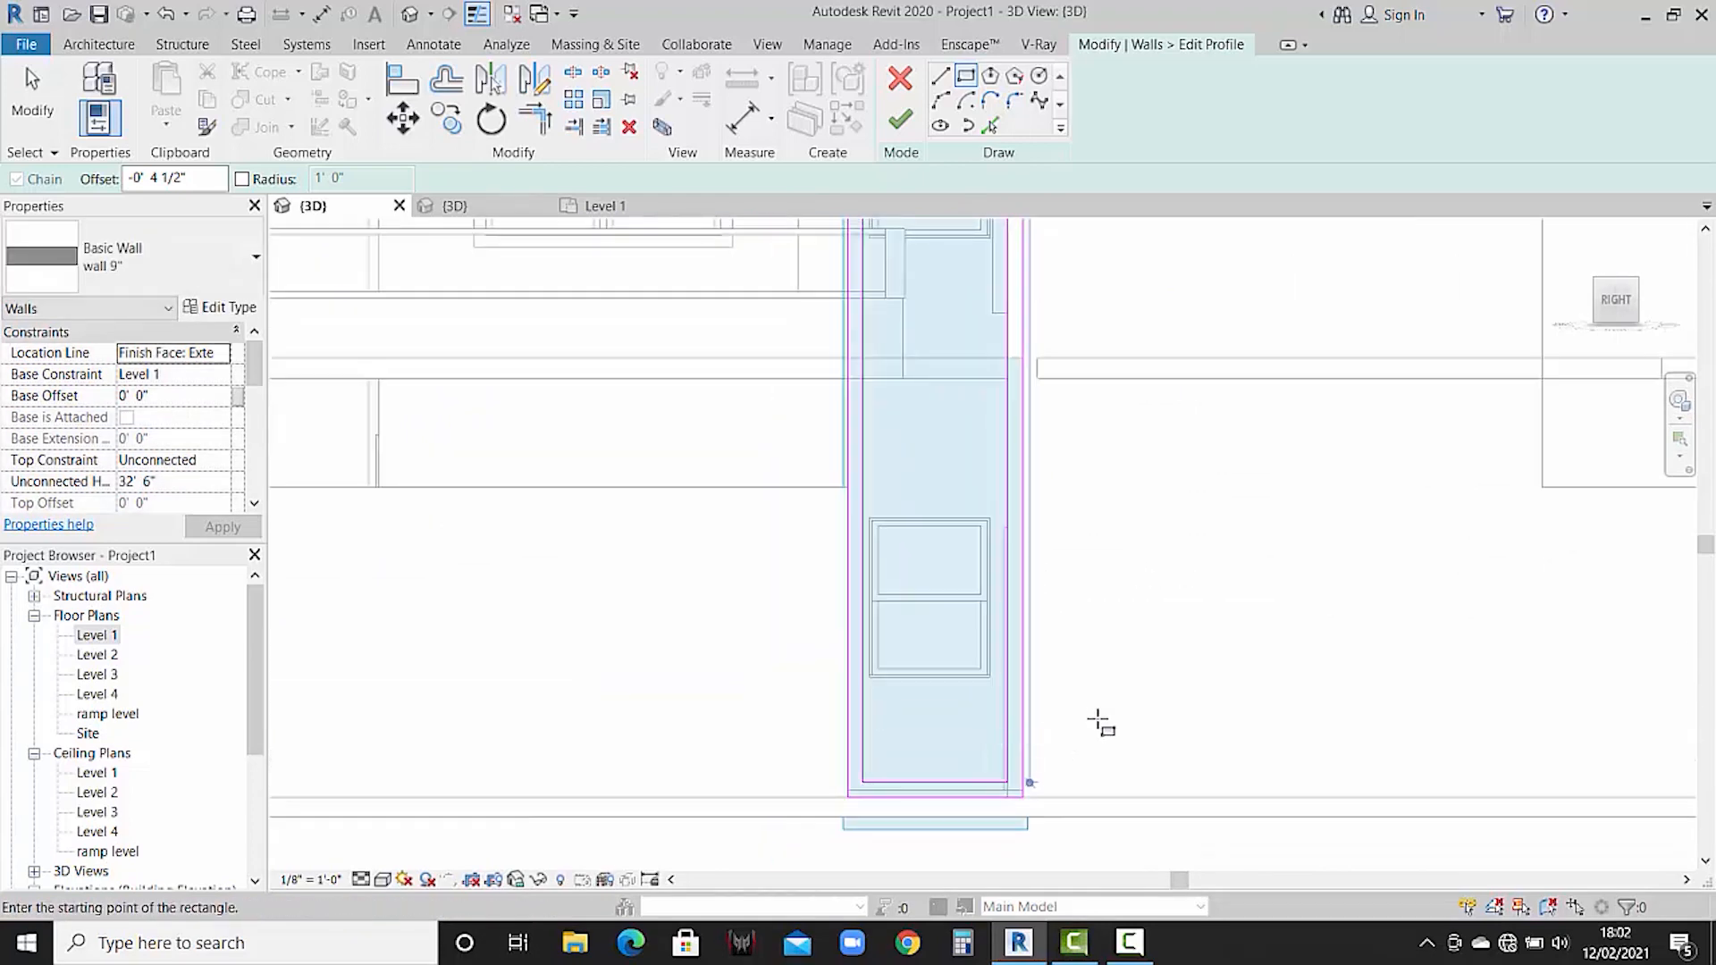
key("Escape")
left_click(954, 784)
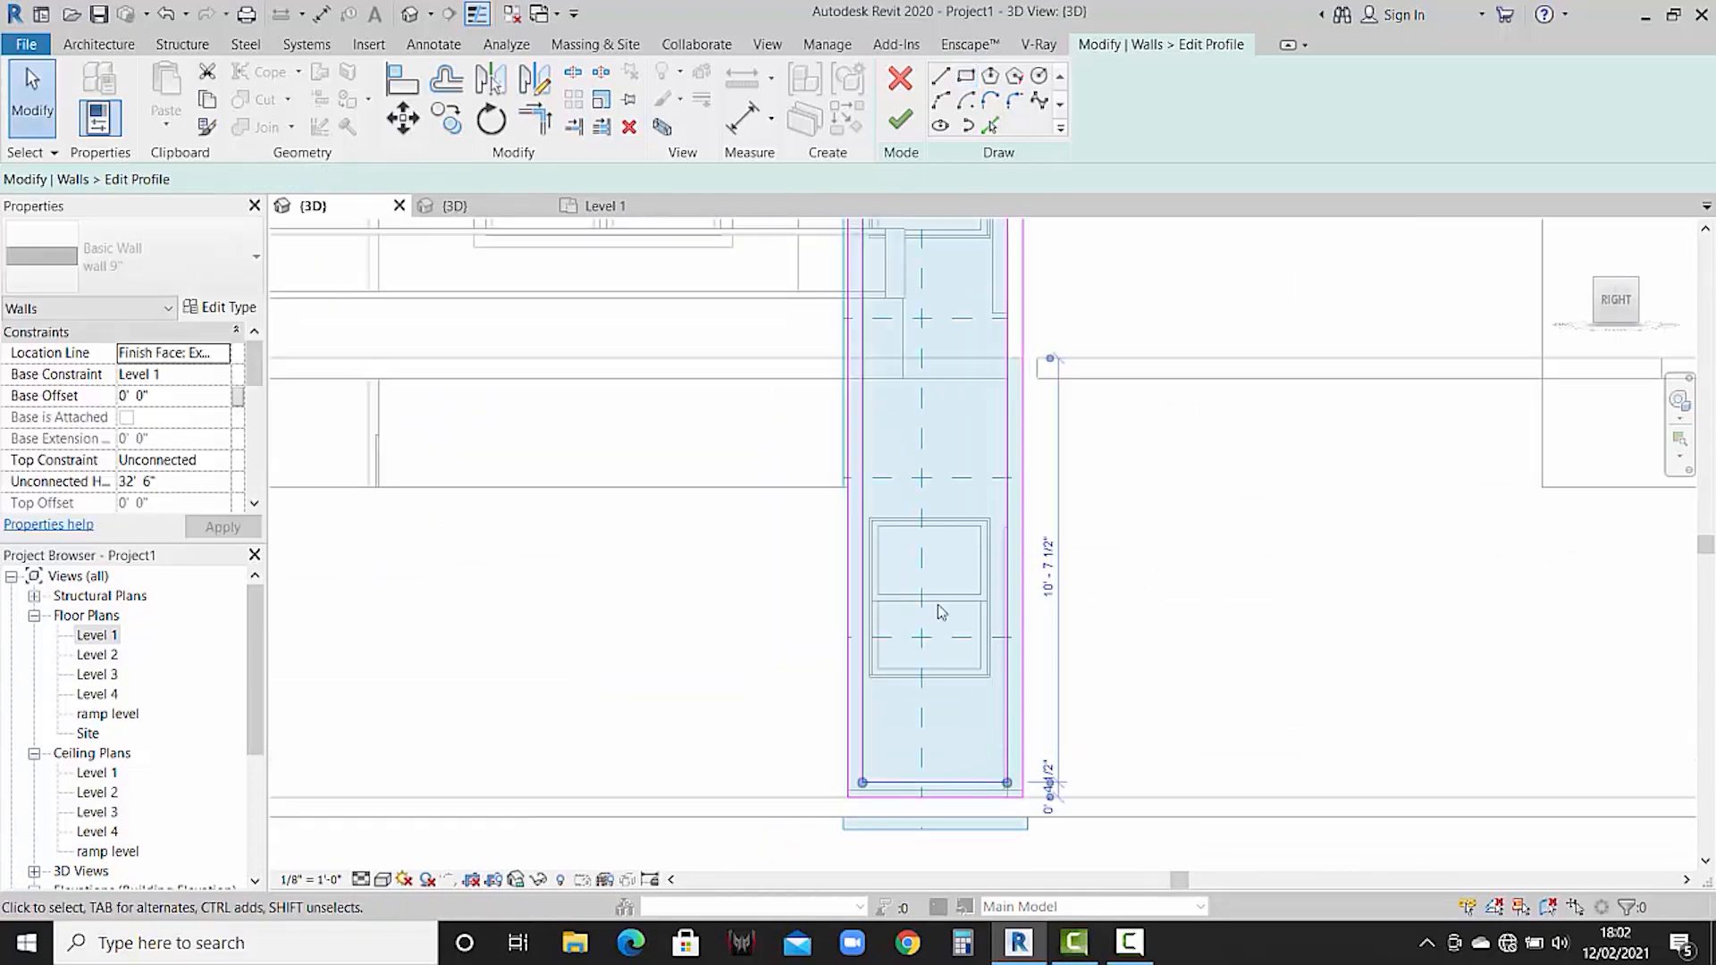
left_click(406, 121)
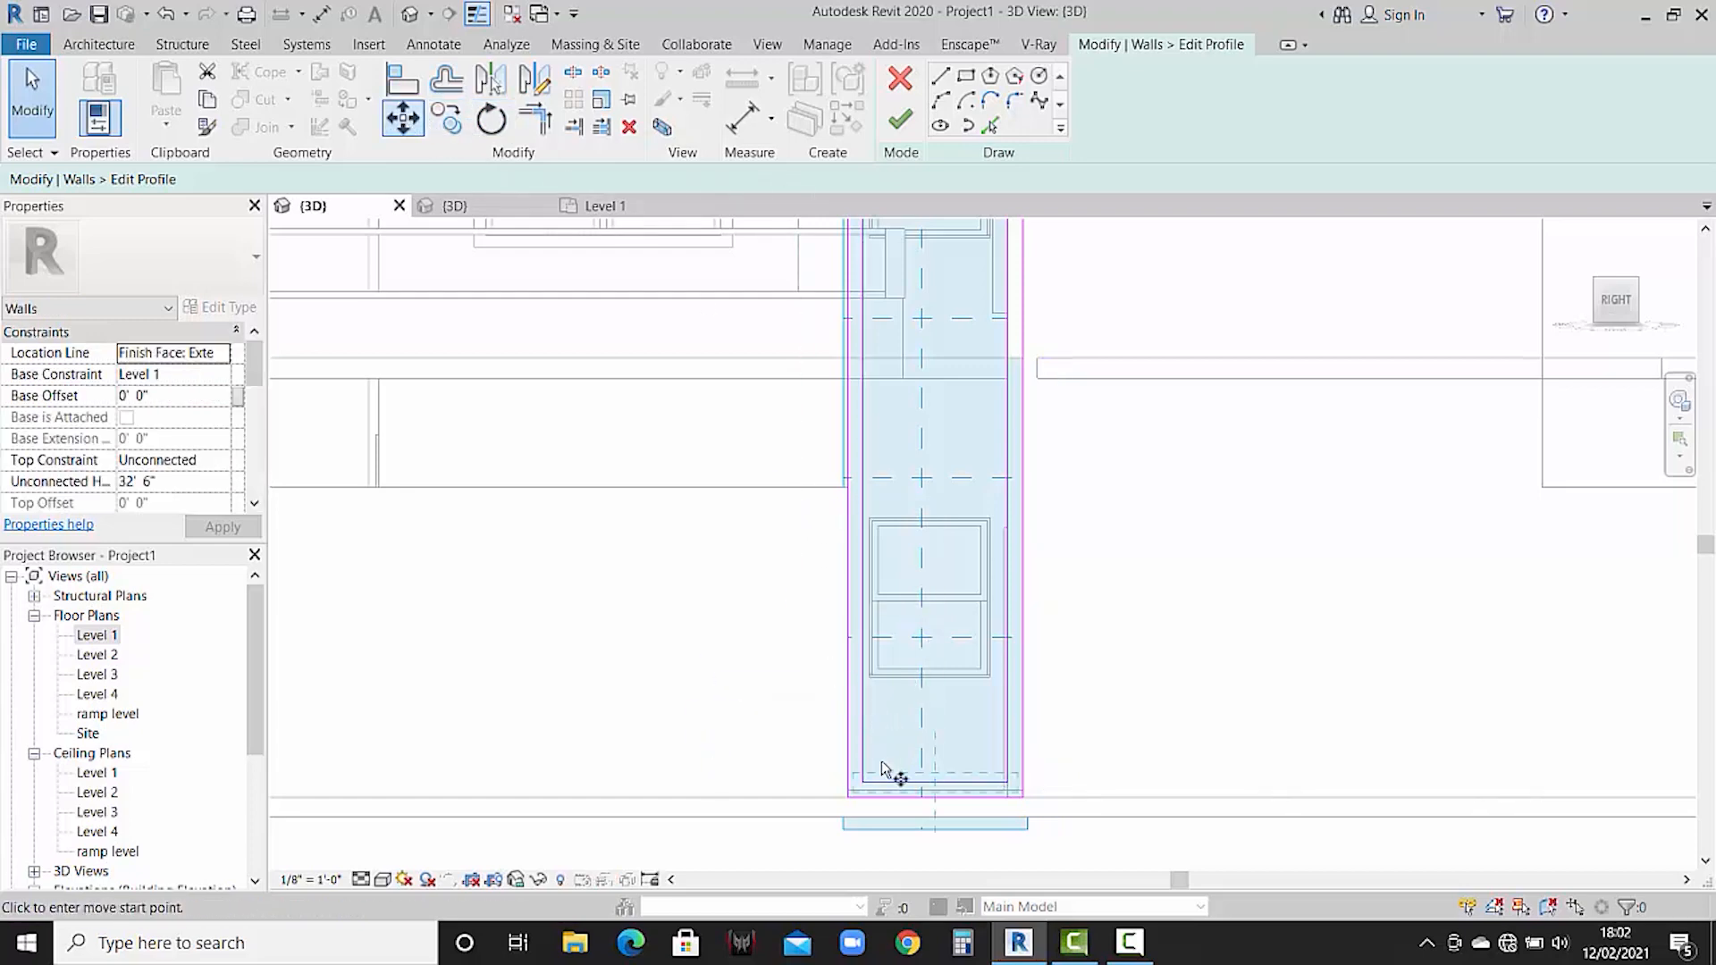
left_click(863, 784)
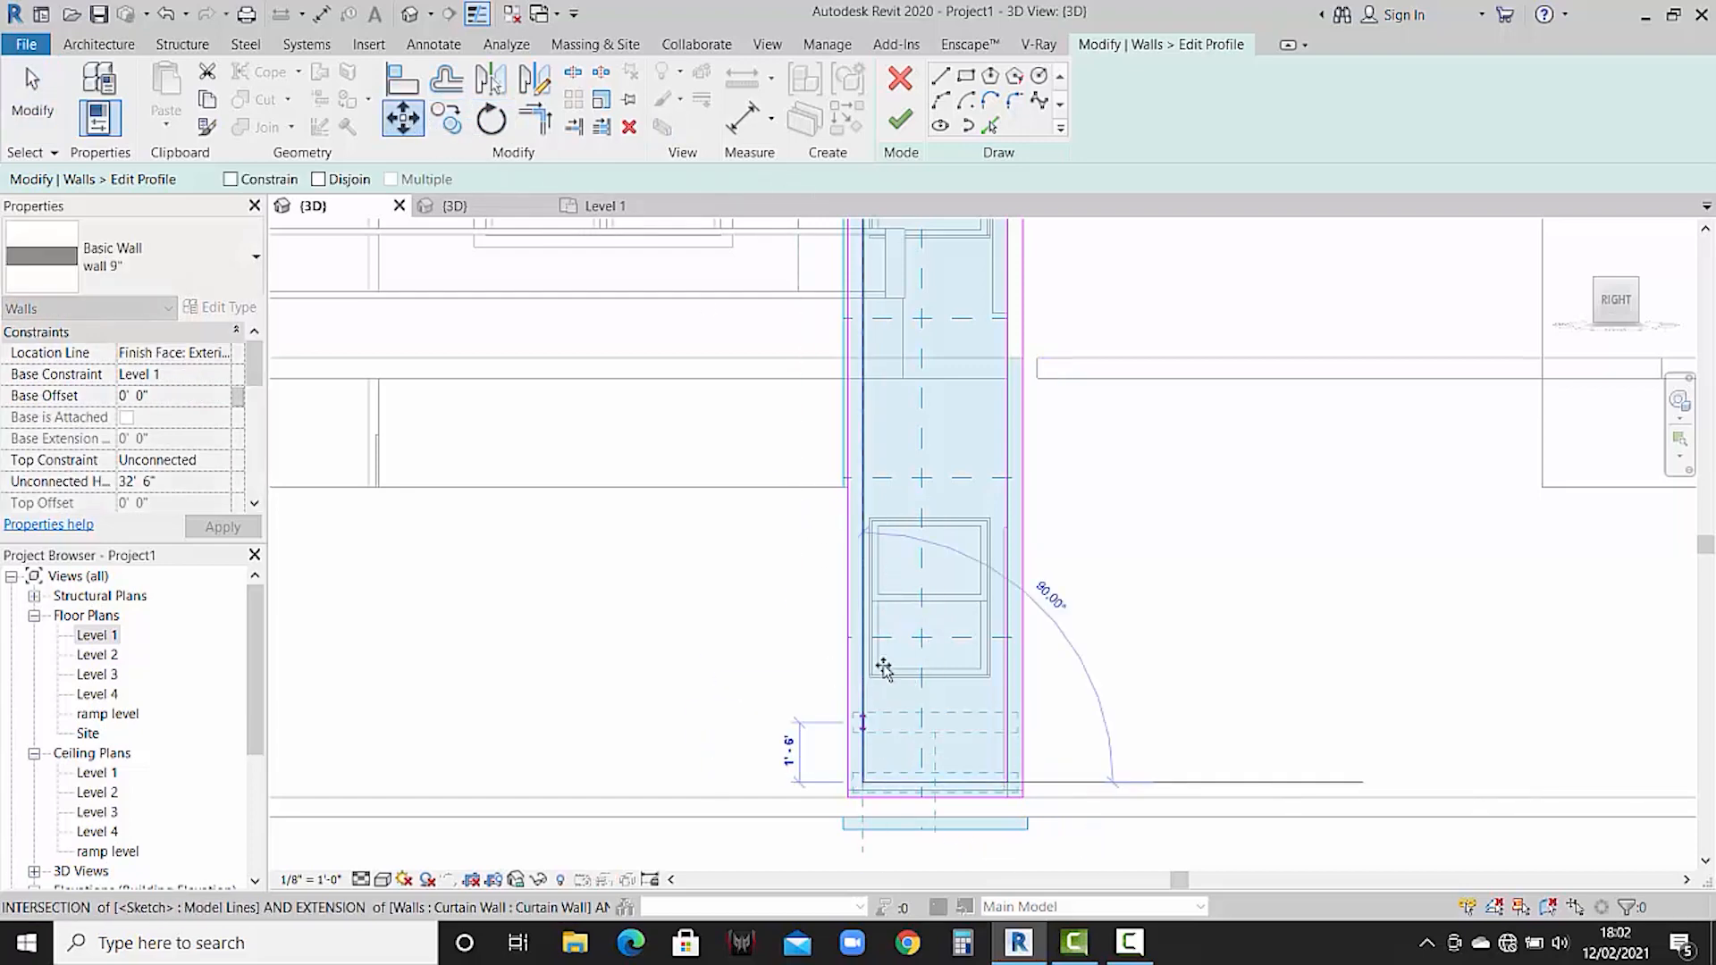
left_click(862, 488)
scroll(1191, 565, "down", 1)
left_click(1201, 564)
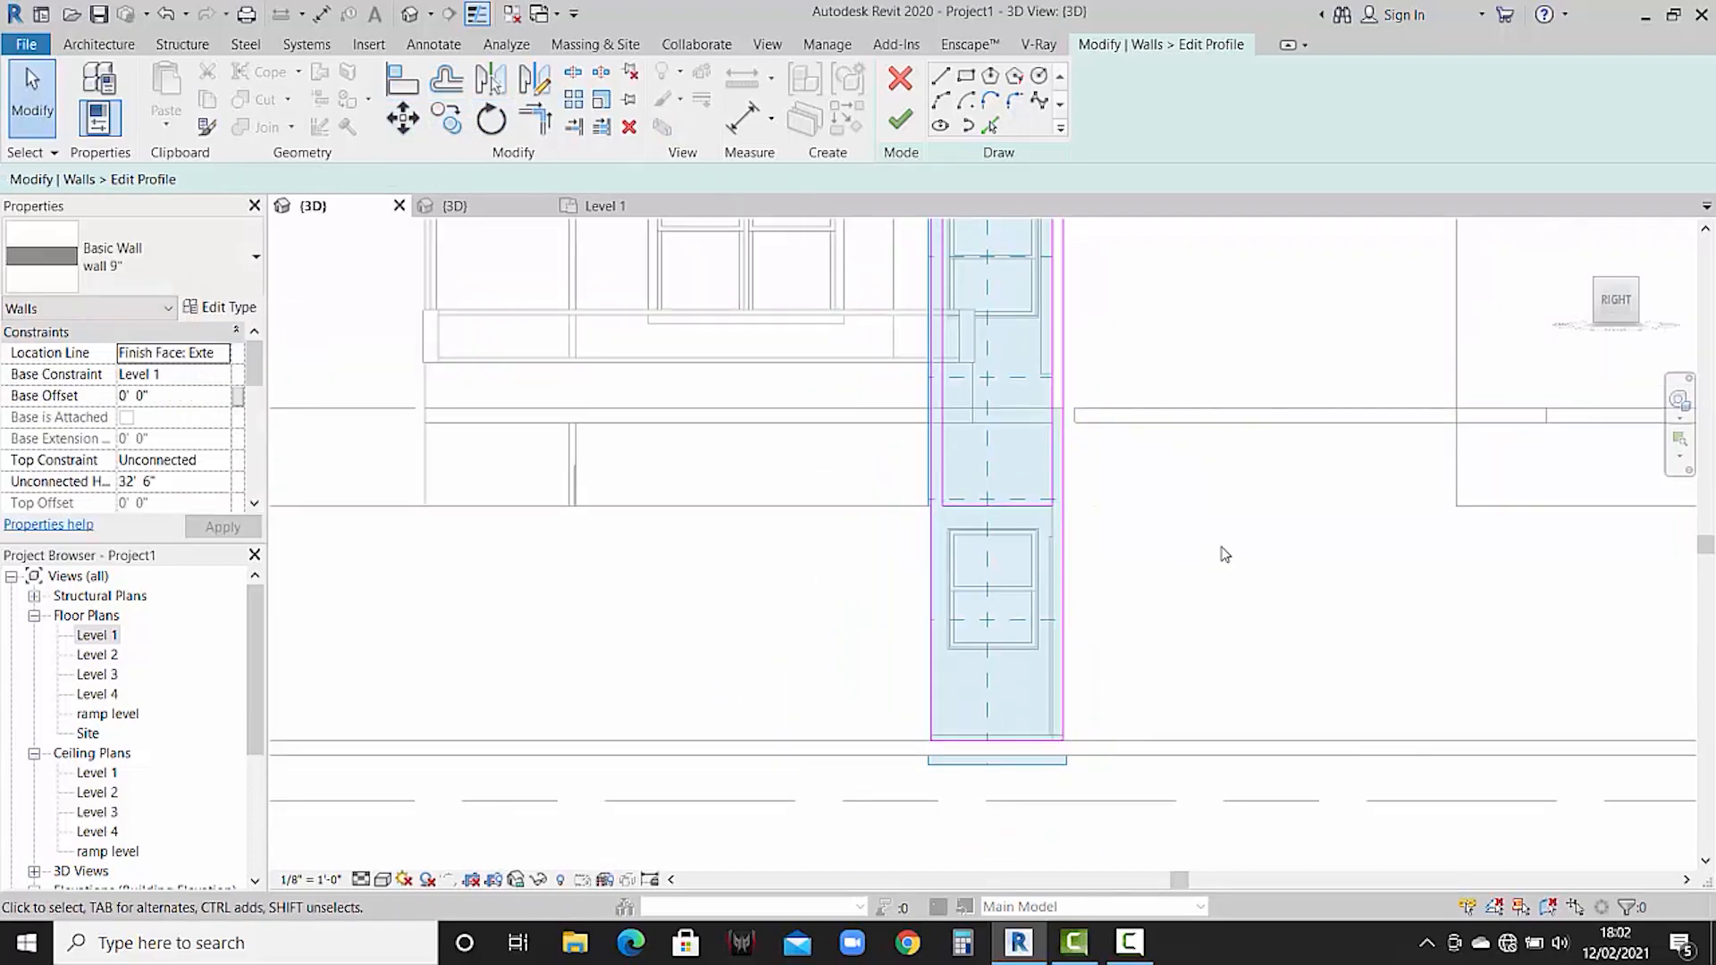
- Sketch a rectangle offset 9" inward, from the wall's upper corner down to the boundary wall's top level at the opposite edge
middle_click_drag(1224, 556, 1142, 730)
scroll(1132, 718, "down", 1)
middle_click_drag(912, 438, 878, 599)
left_click(969, 78)
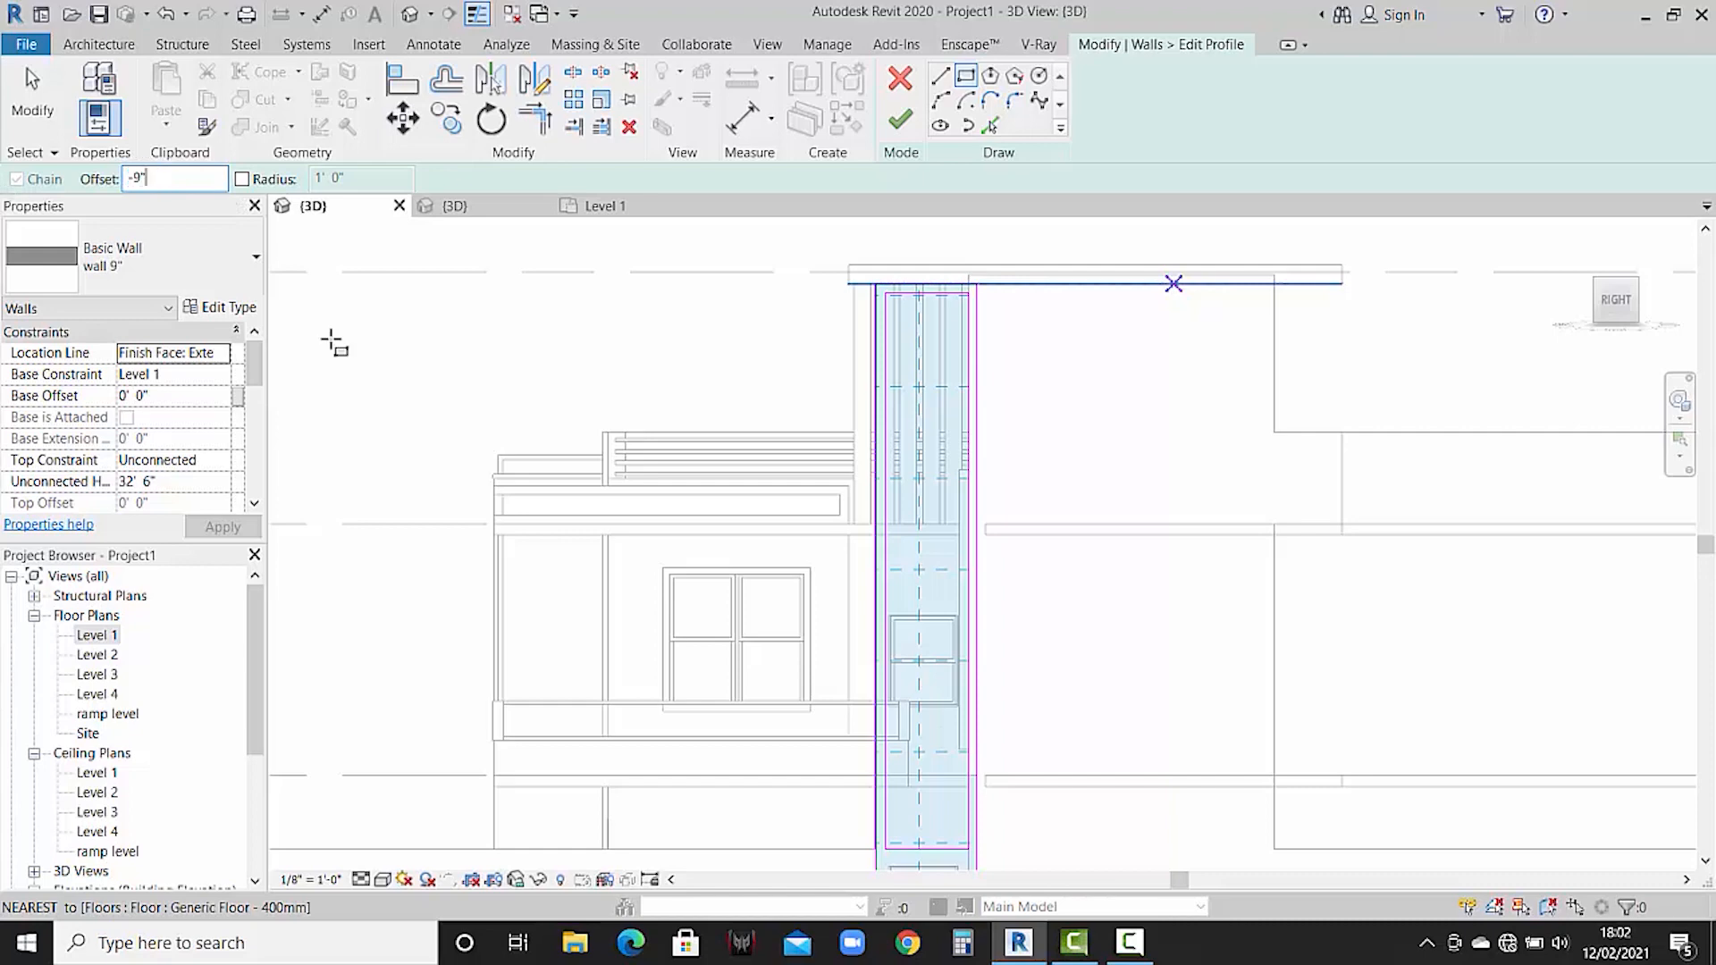
scroll(895, 307, "up", 3)
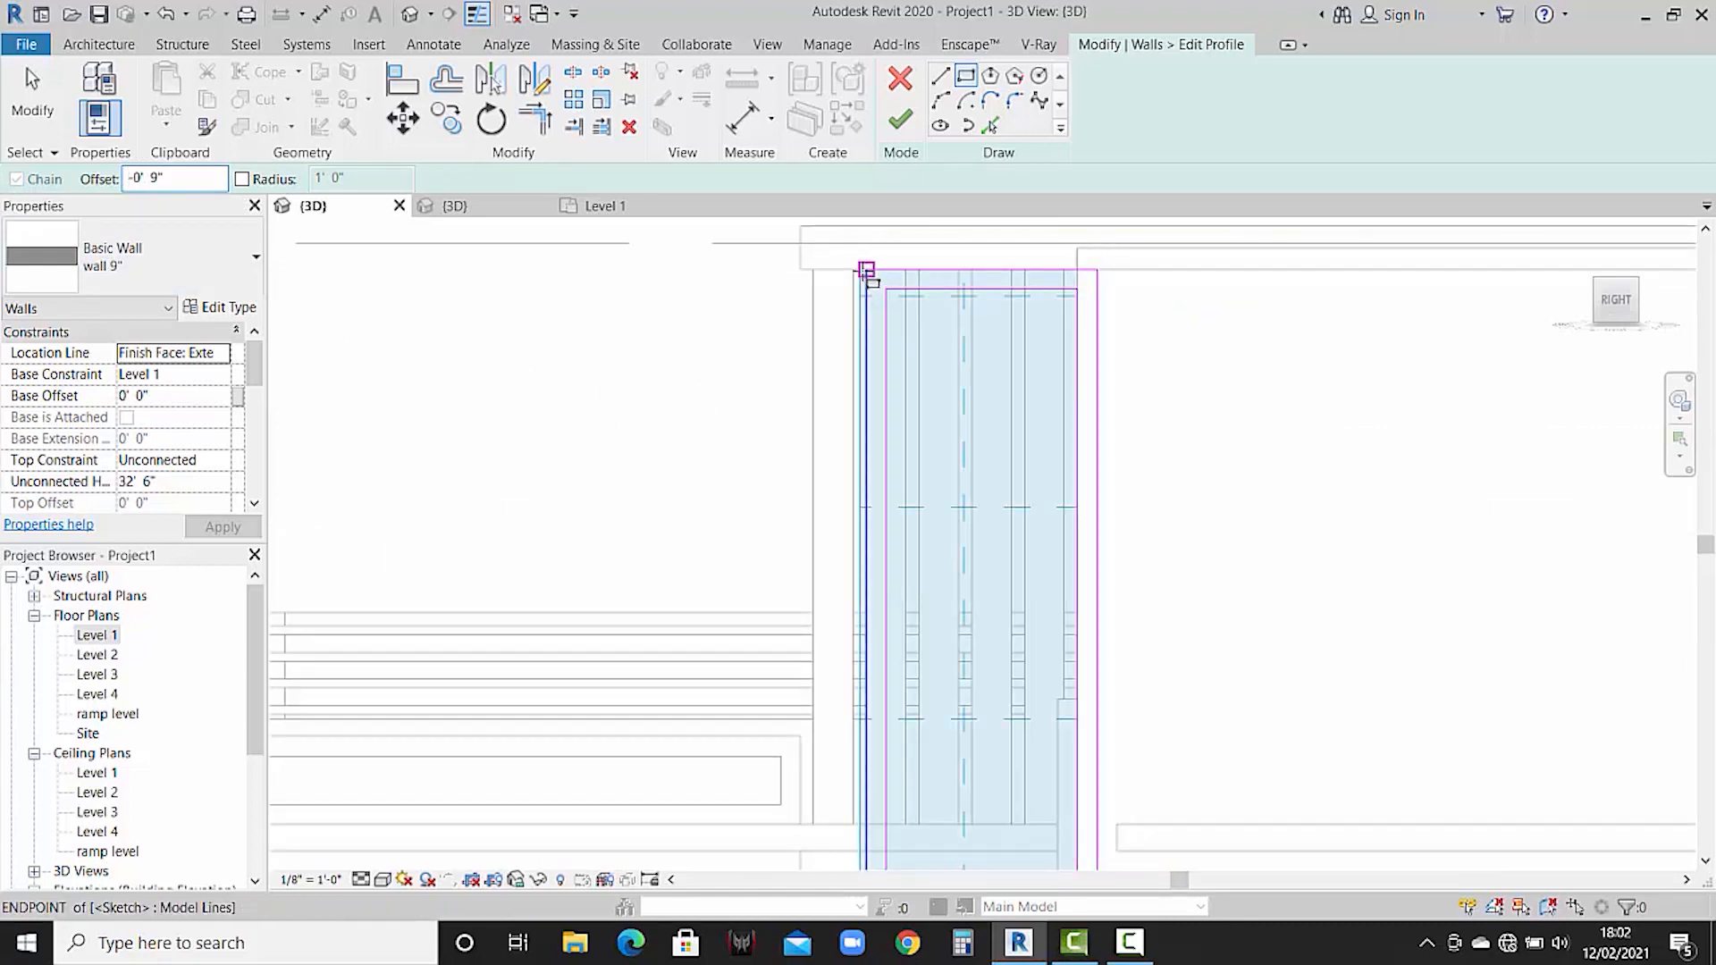
left_click(871, 270)
scroll(1025, 597, "down", 1)
scroll(1025, 597, "down", 2)
middle_click_drag(1043, 728, 980, 471)
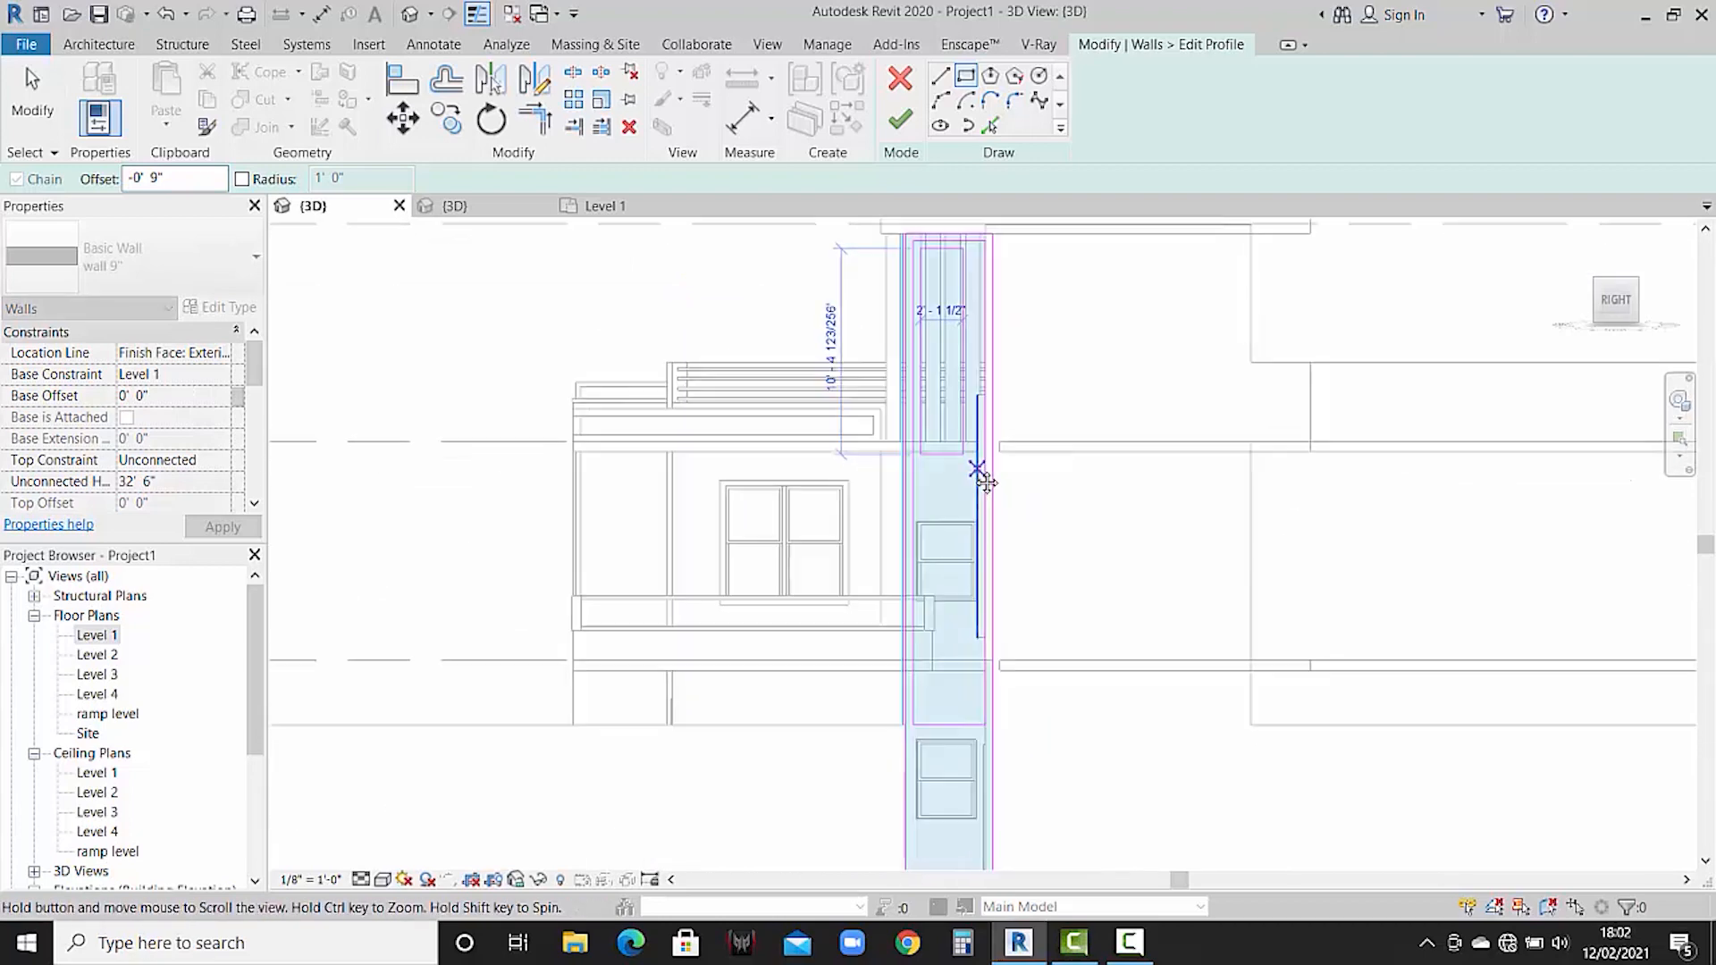
scroll(984, 670, "up", 3)
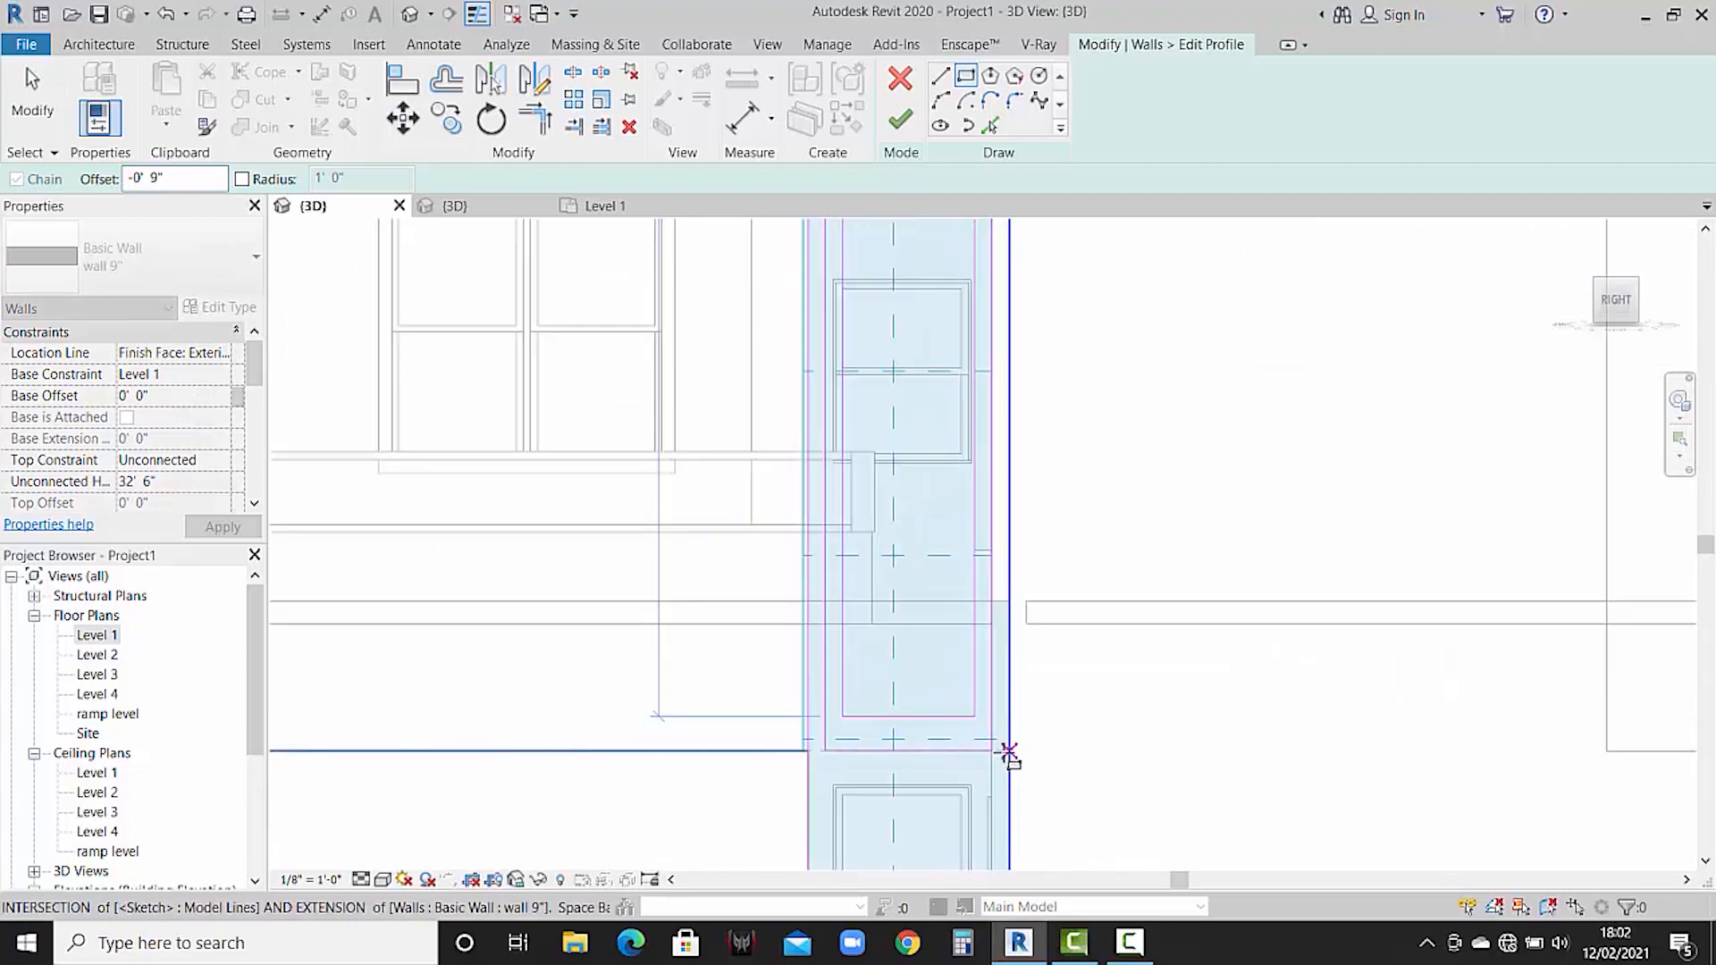
left_click(1008, 751)
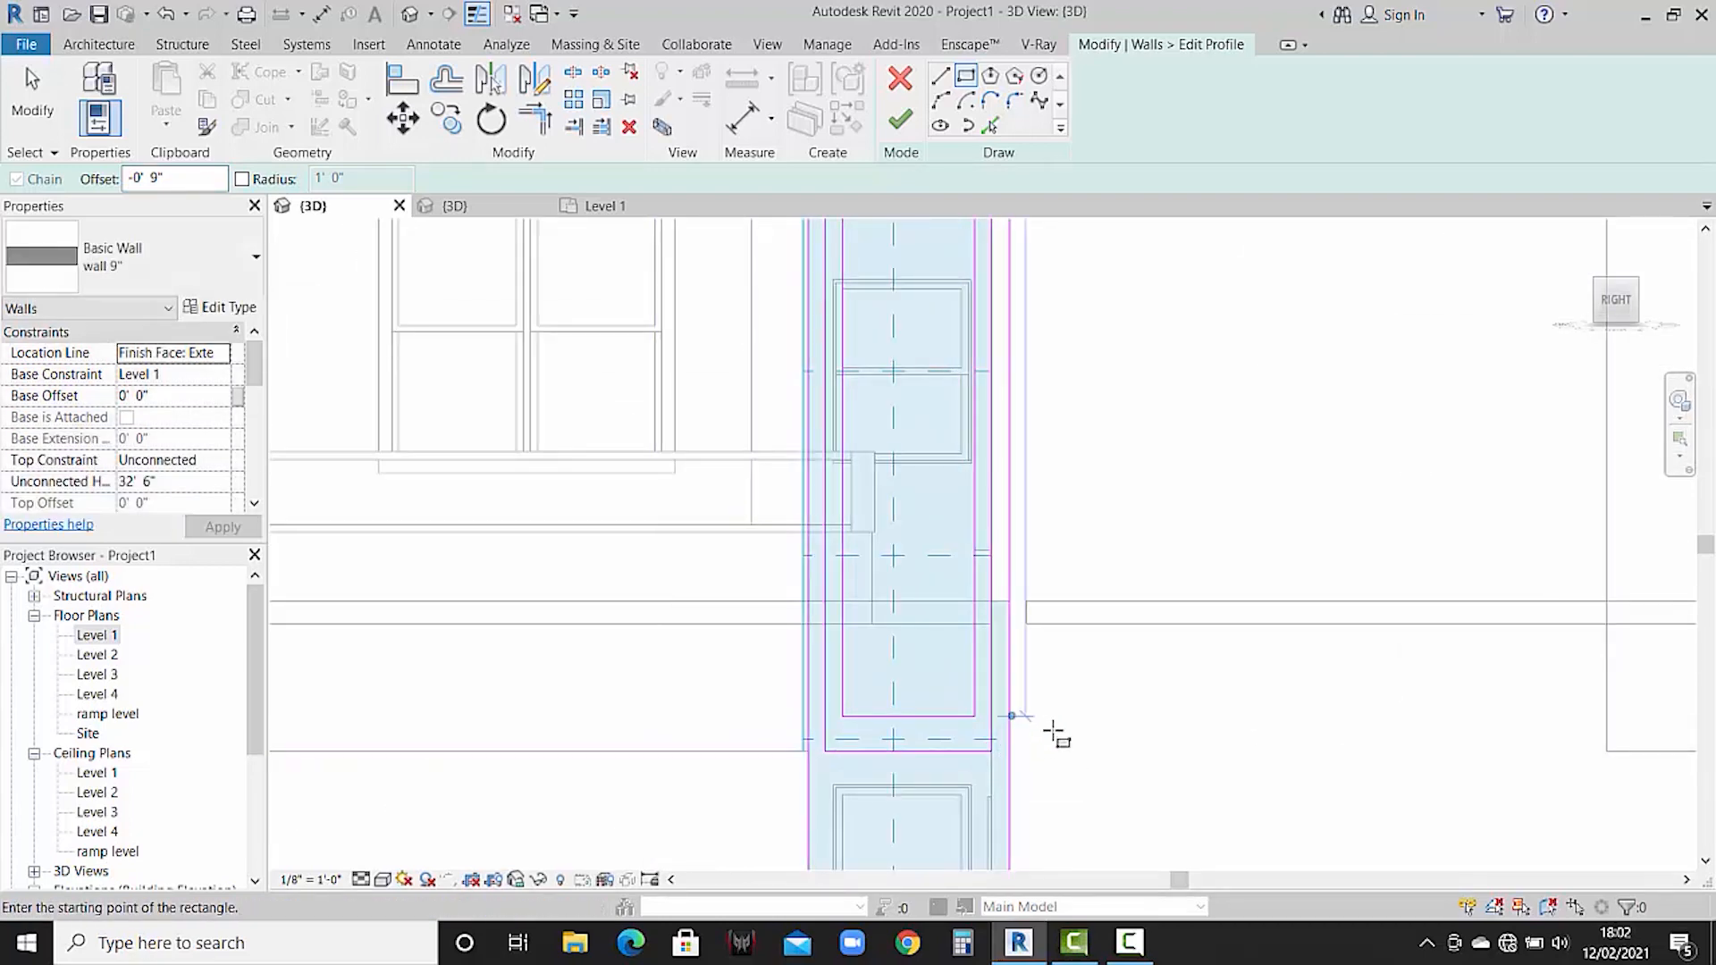
- Delete the bottom, side and top lines of the 4.5" offset rectangle, keeping the 9" offset rectangle
key("Escape")
key("Escape")
left_click(969, 760)
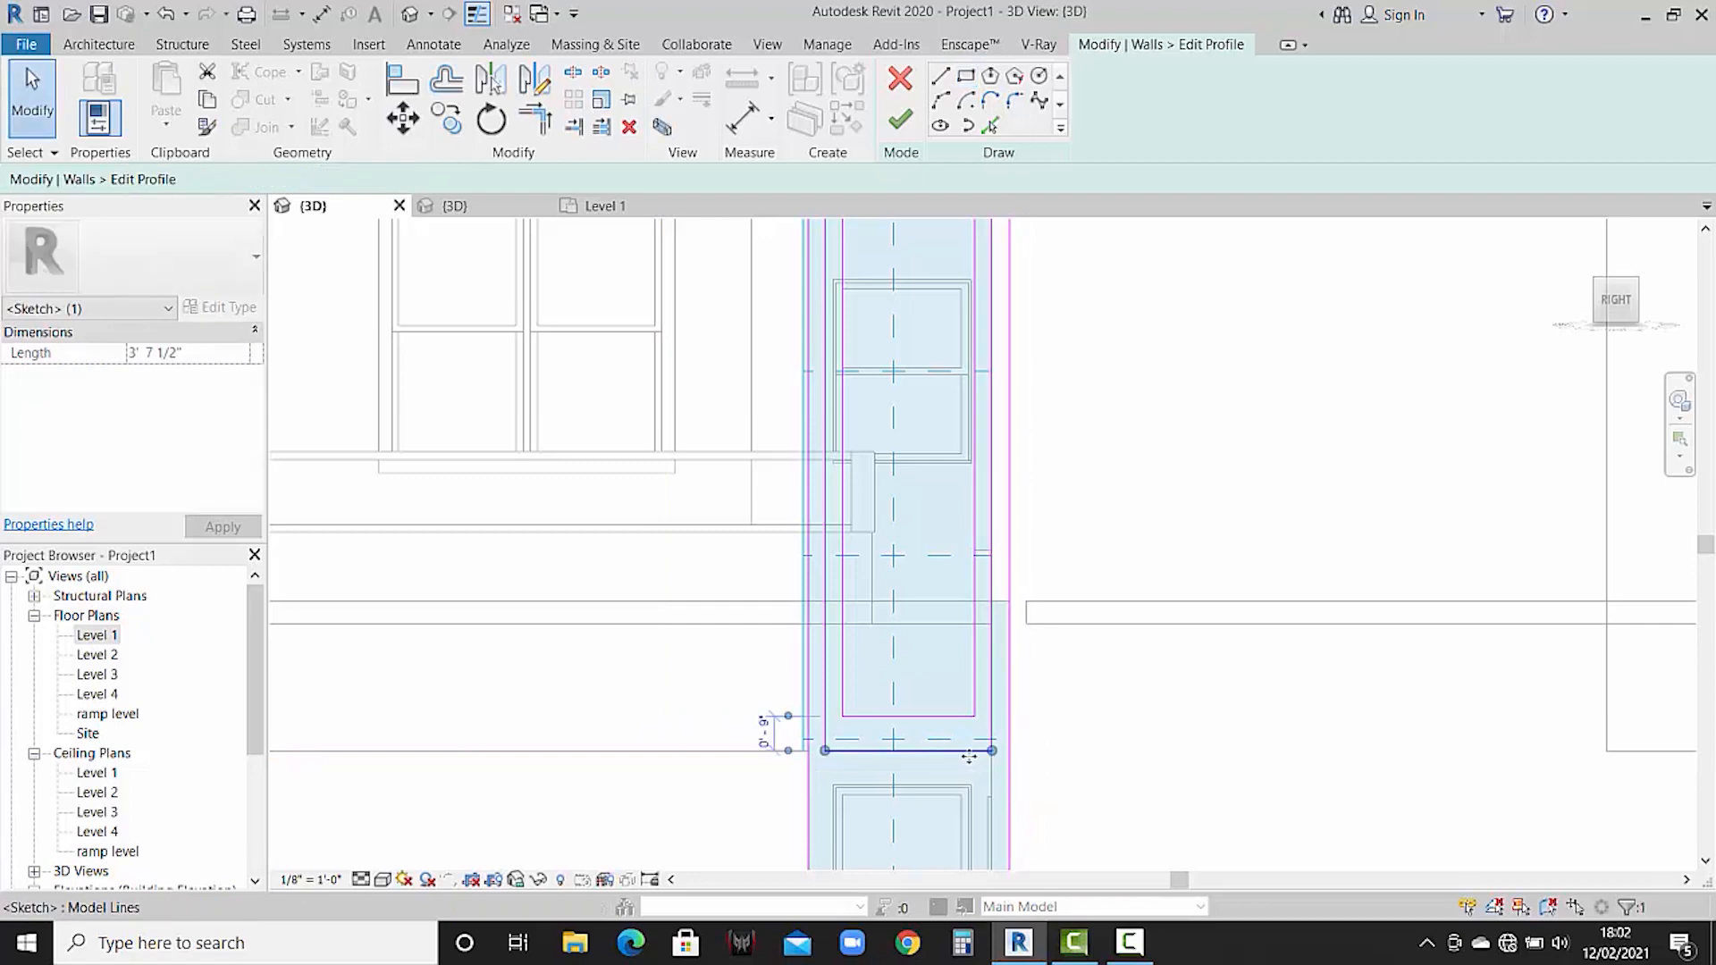
key("Delete")
left_click(990, 733)
key("Delete")
left_click(827, 740)
key("Delete")
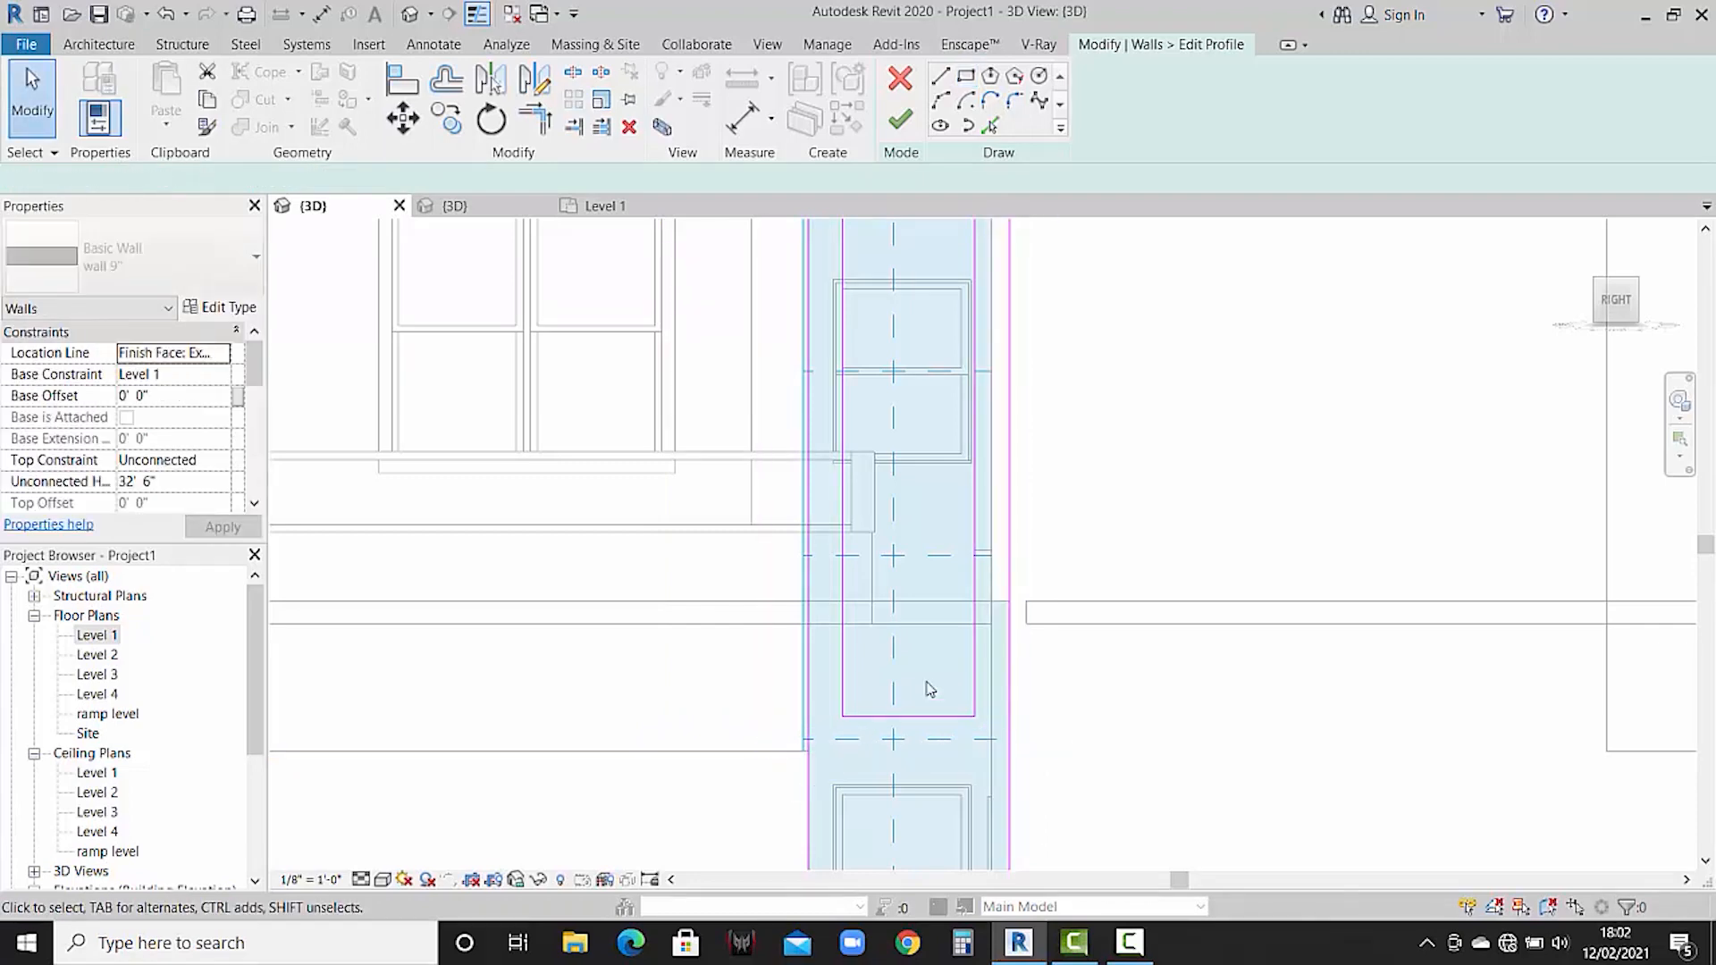
scroll(936, 650, "down", 3)
middle_click_drag(956, 529, 954, 816)
middle_click_drag(905, 465, 904, 633)
scroll(904, 424, "up", 1)
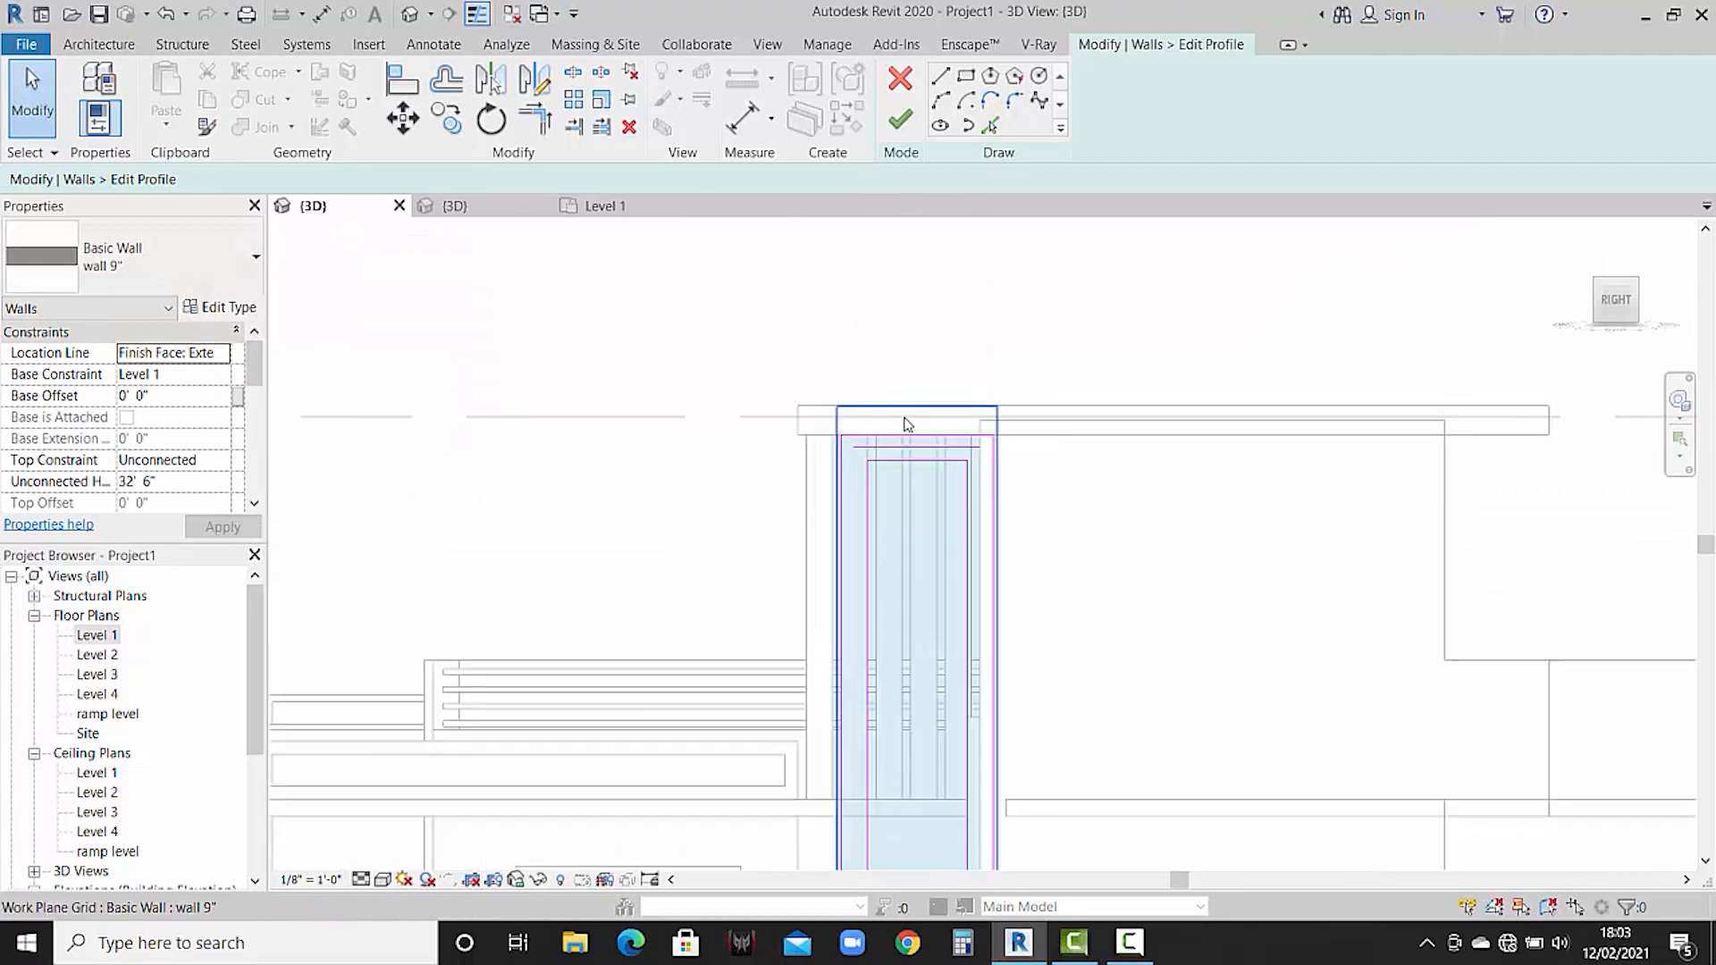
scroll(922, 464, "up", 2)
left_click(1001, 428)
key("Delete")
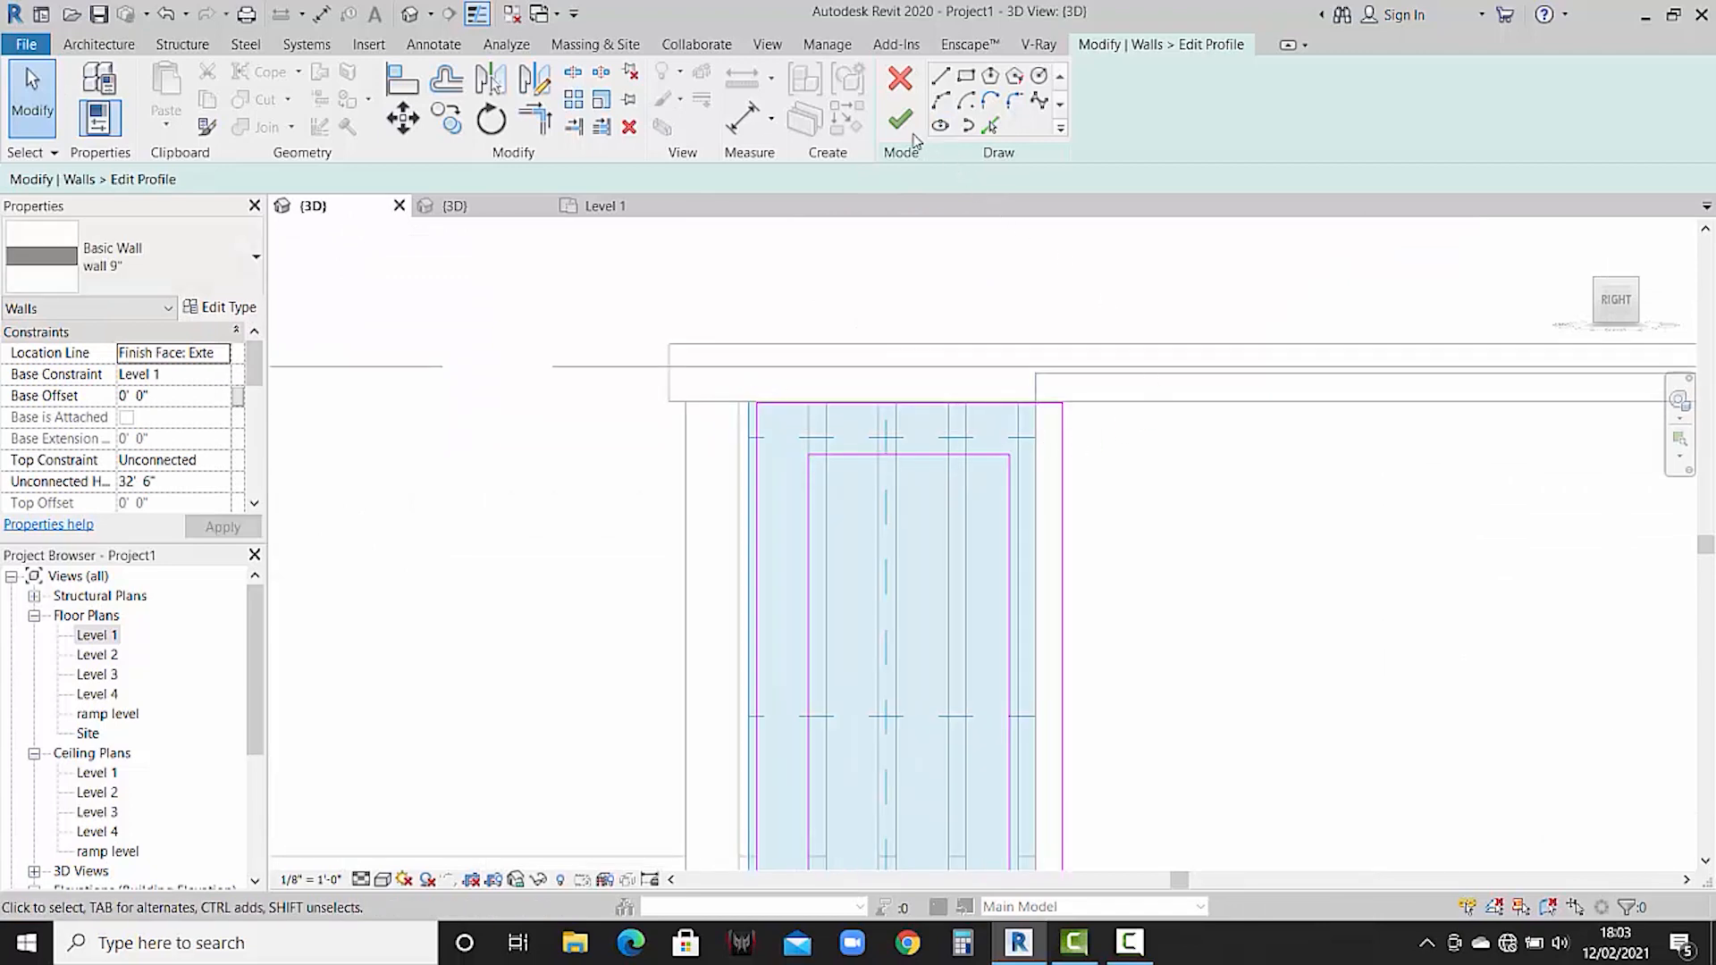
- Finish the profile edit to cut the tall rectangular opening in the wall segment
left_click(905, 123)
scroll(839, 400, "down", 3)
middle_click_drag(969, 520, 978, 446)
middle_click_drag(915, 680, 912, 574)
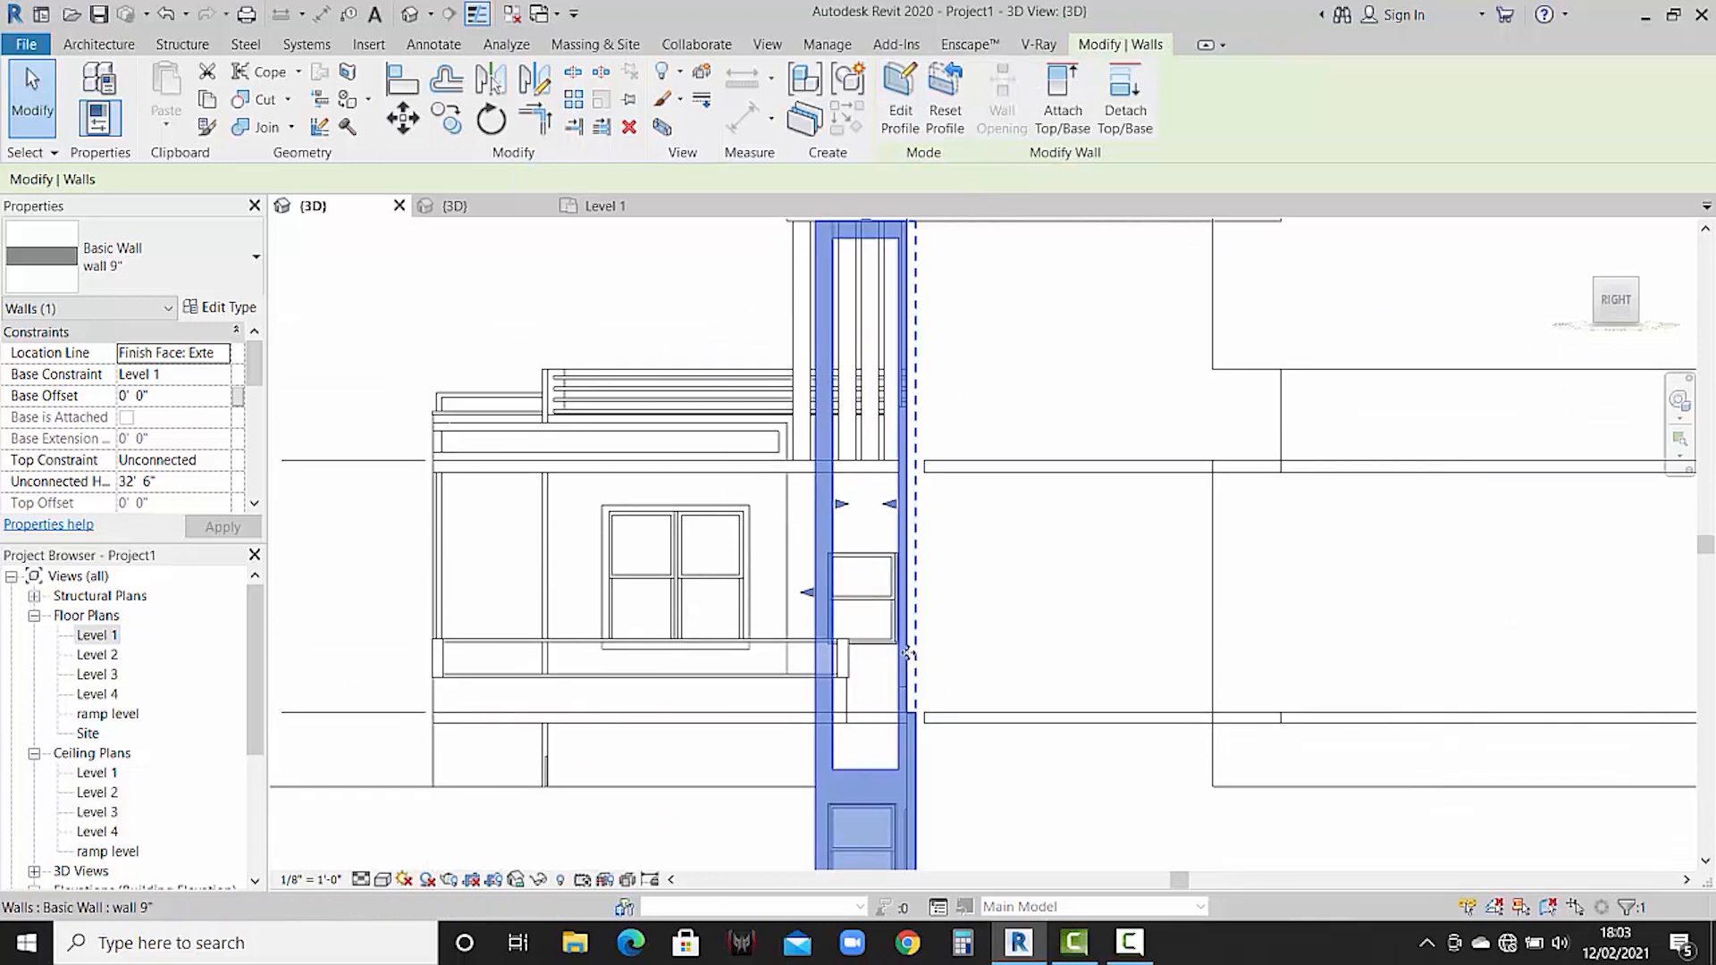
middle_click_drag(858, 474, 849, 486)
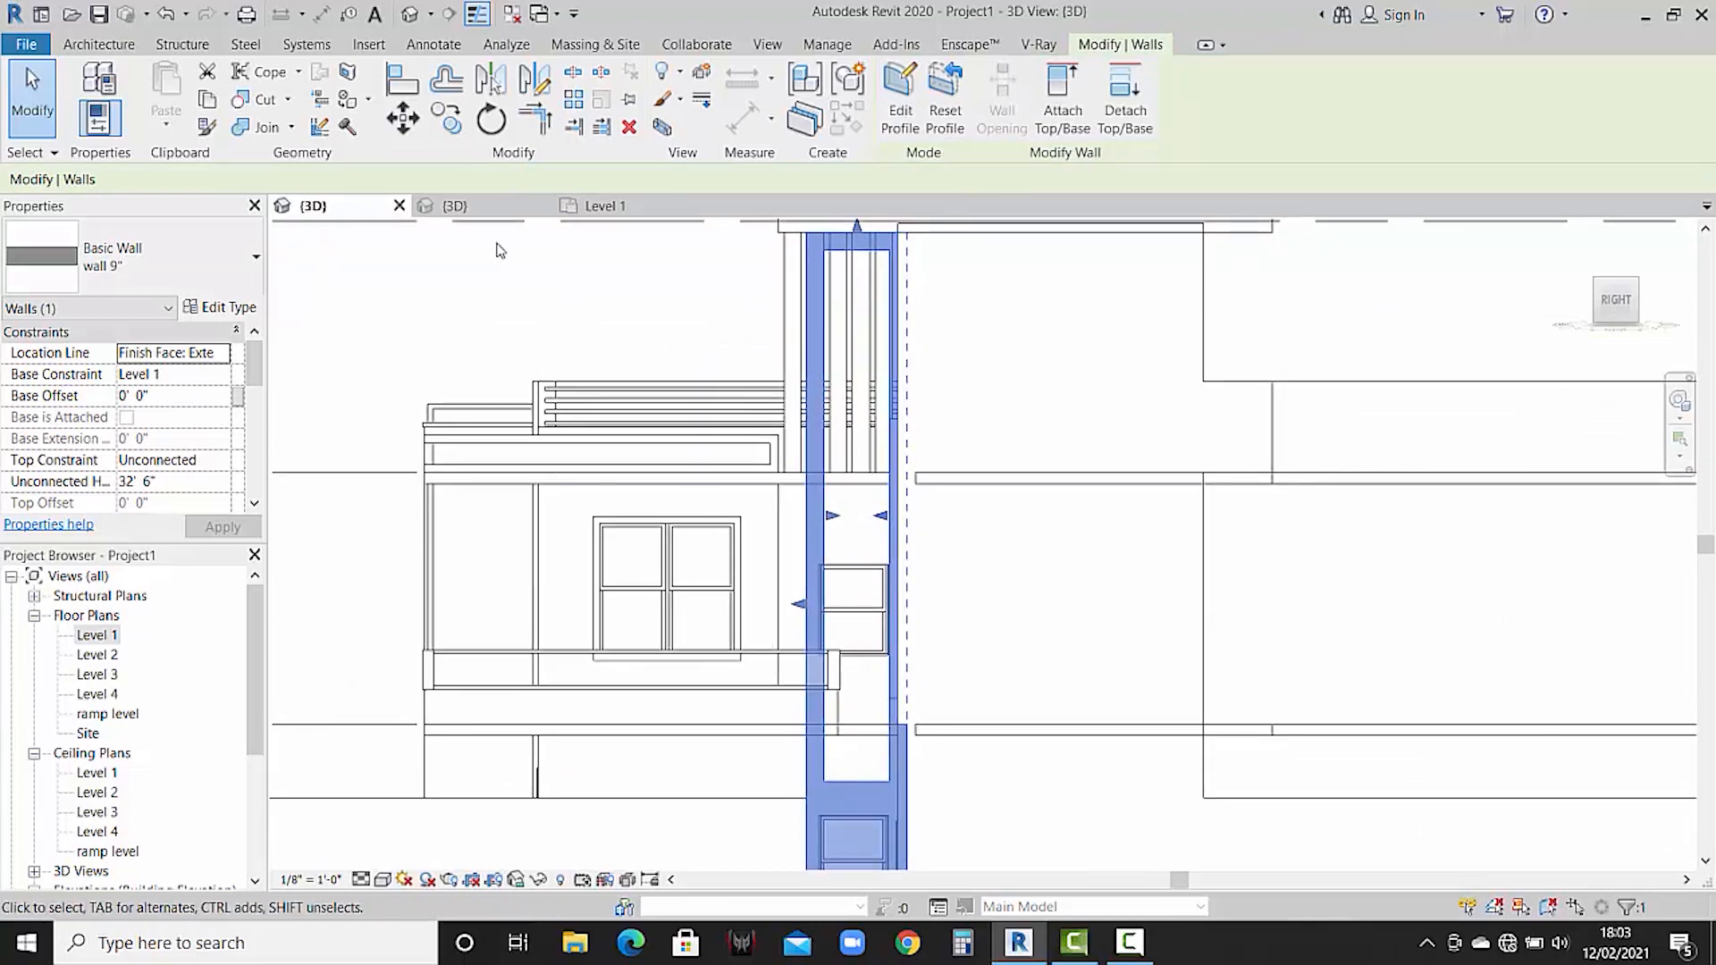
- Start an in-place model in the Generic Models category, keeping the default name
left_click(96, 45)
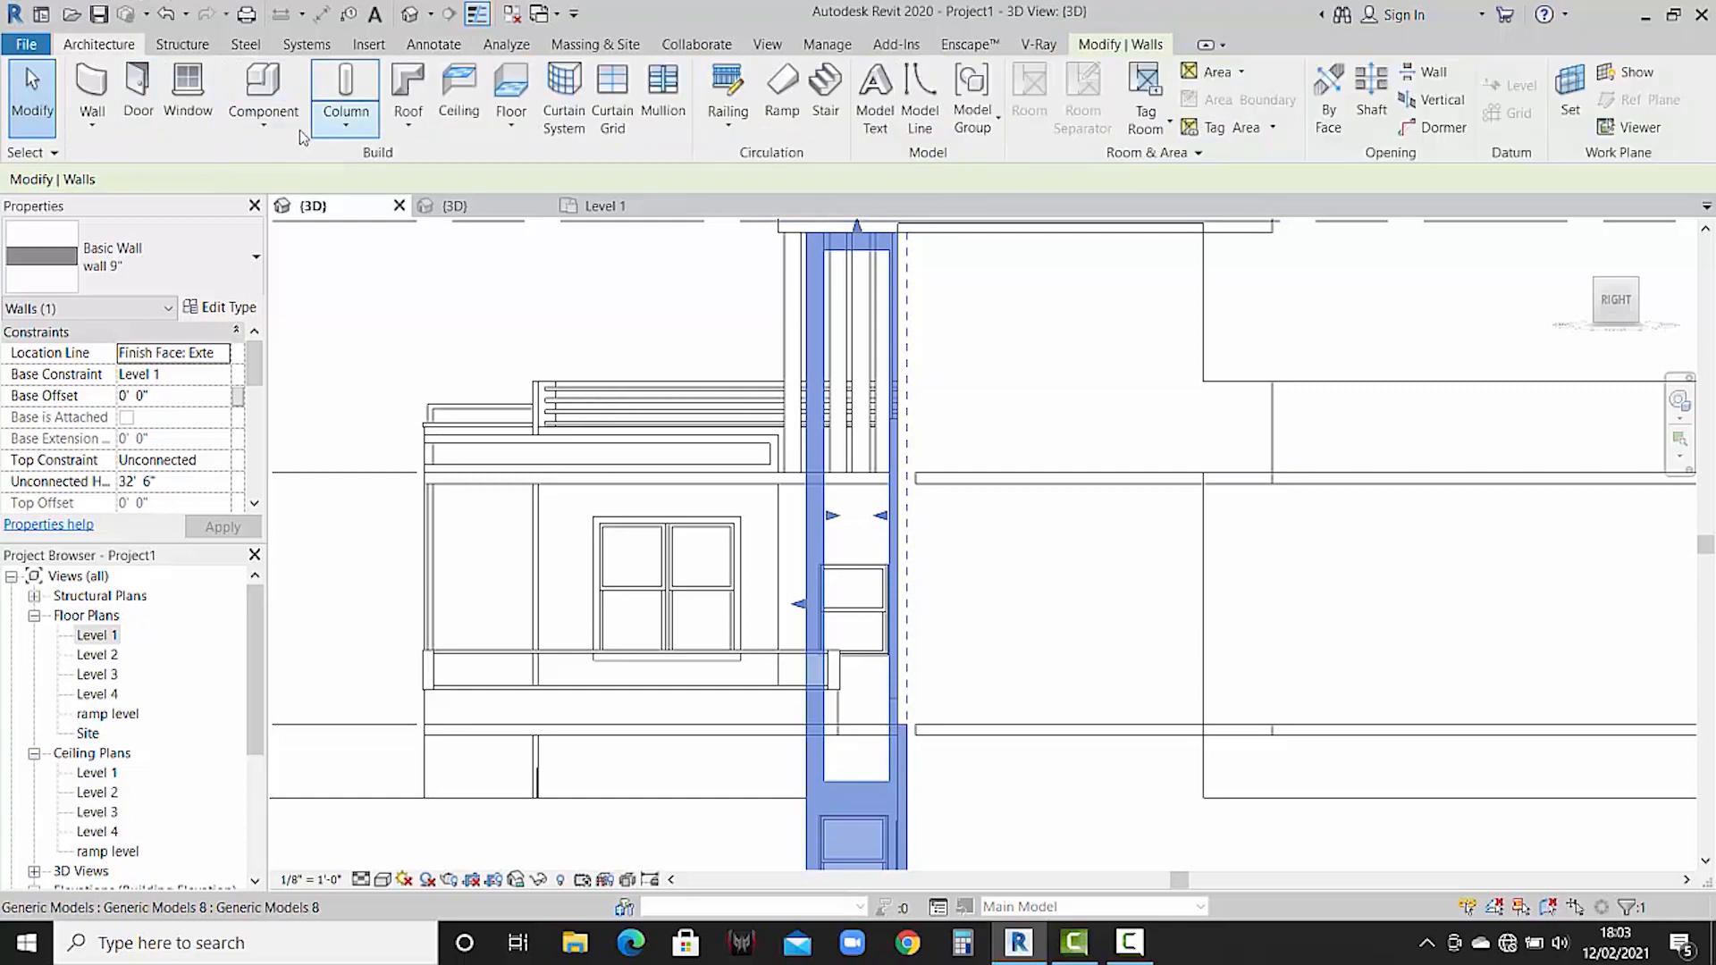
left_click(268, 118)
left_click(295, 211)
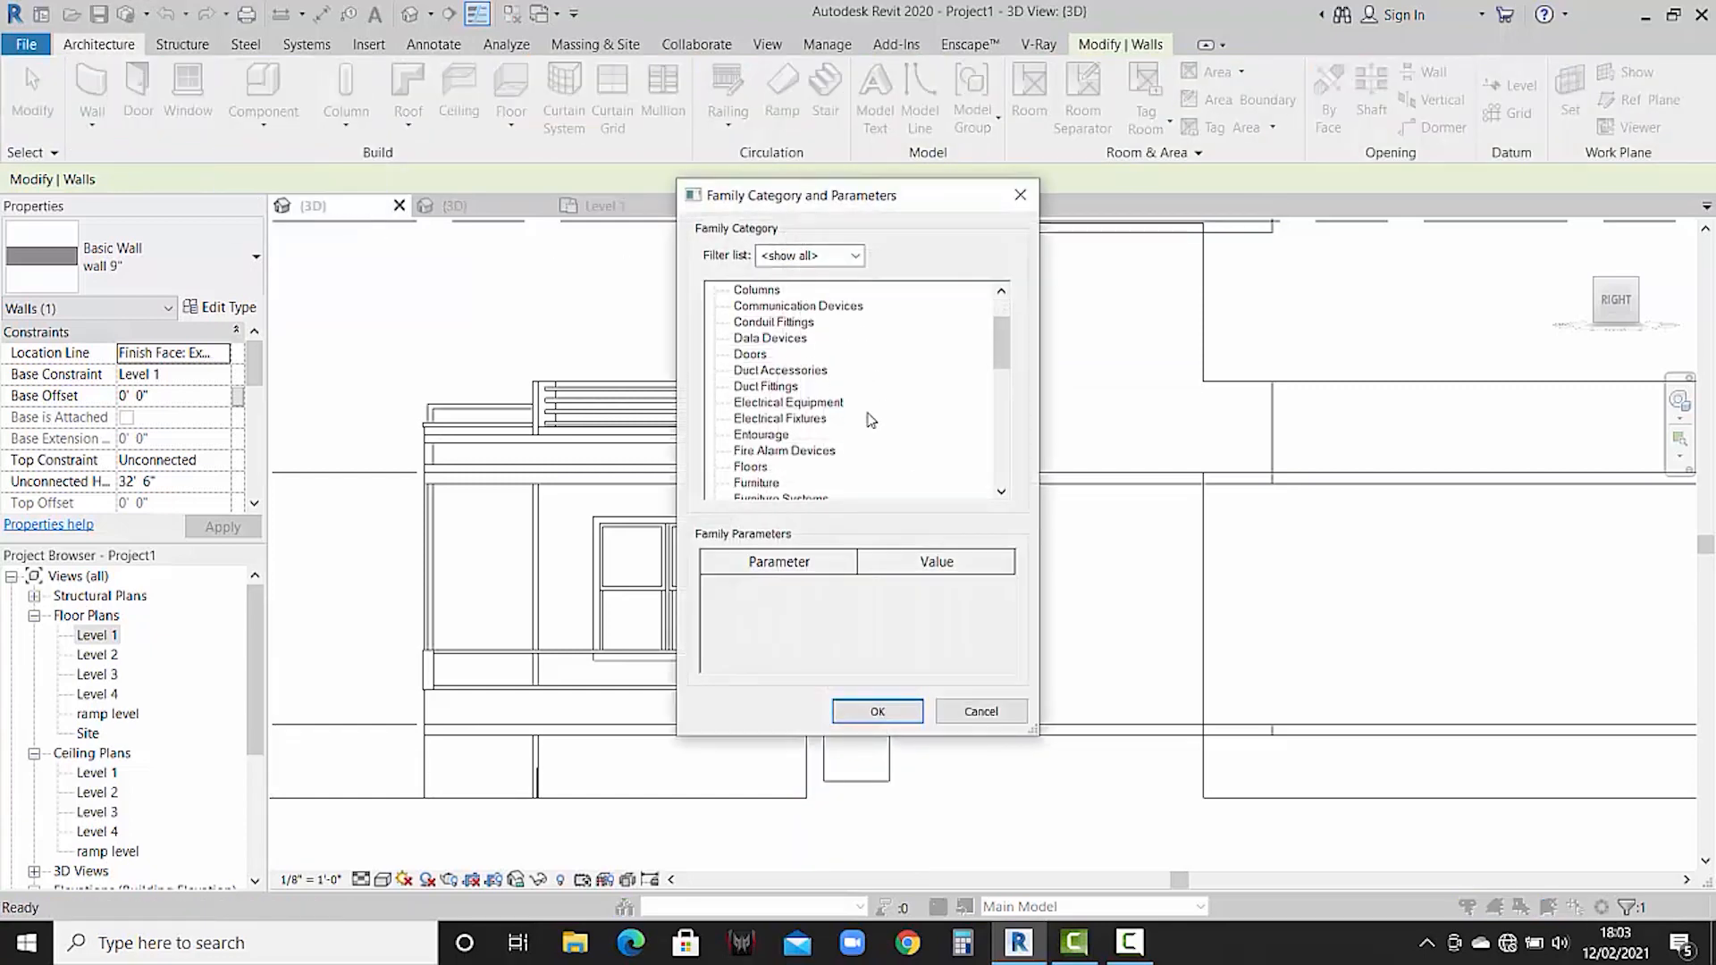
scroll(871, 420, "down", 3)
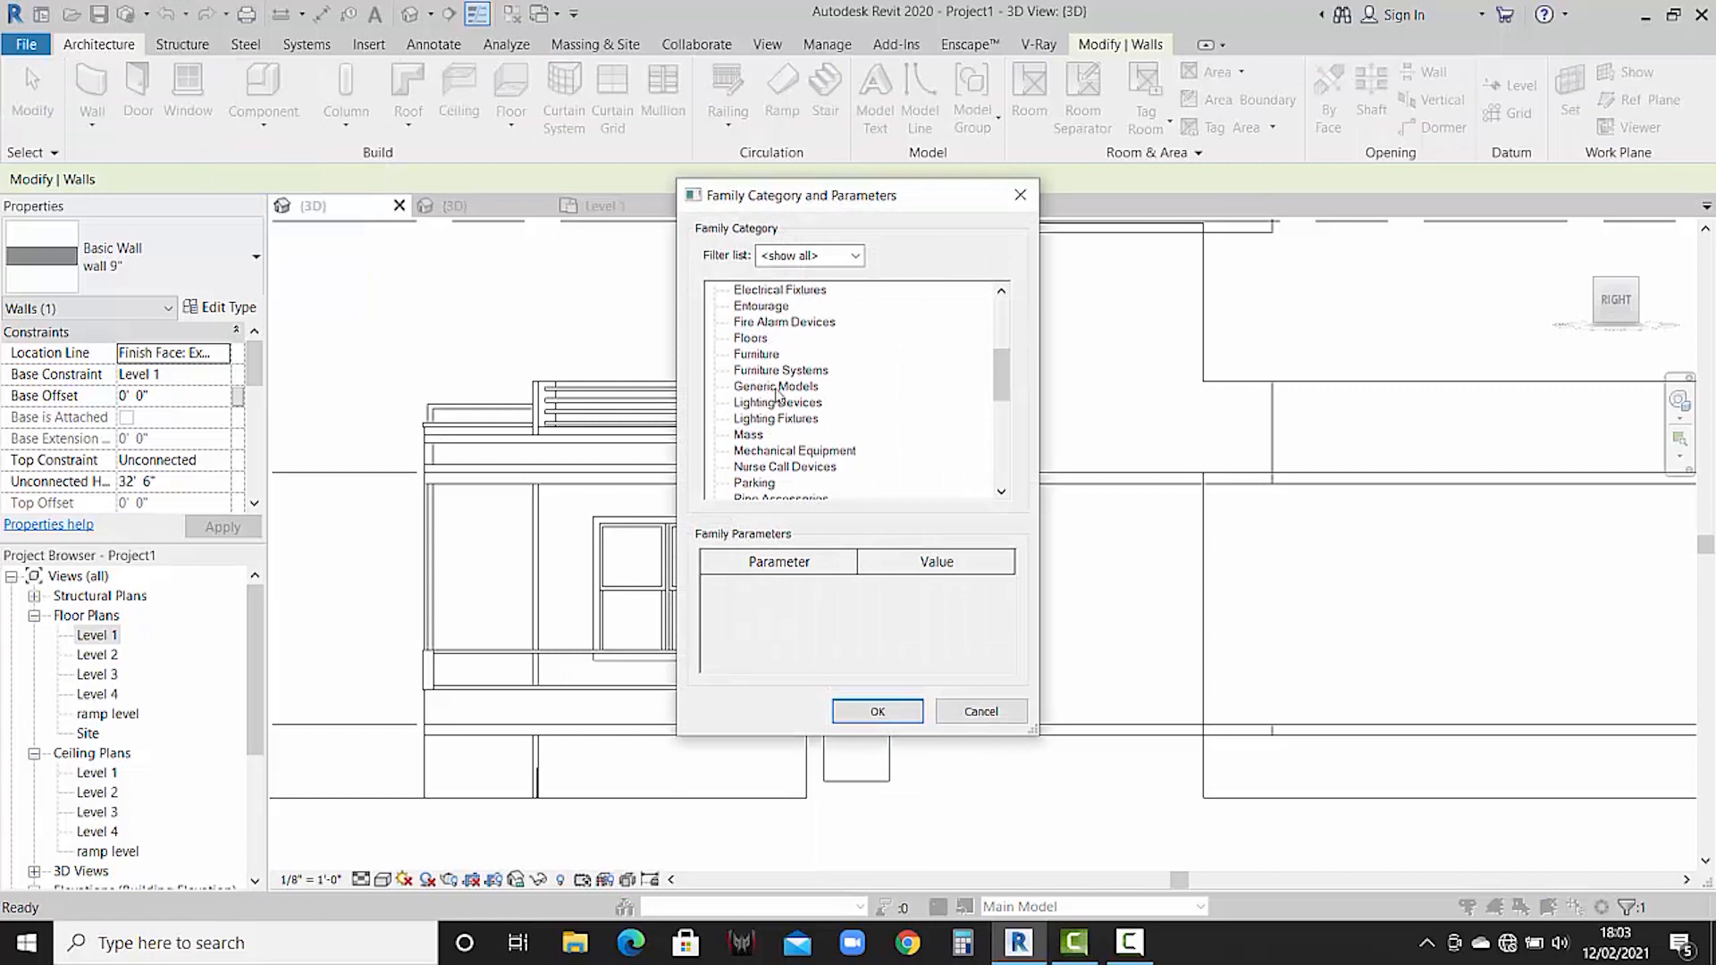
left_click(858, 712)
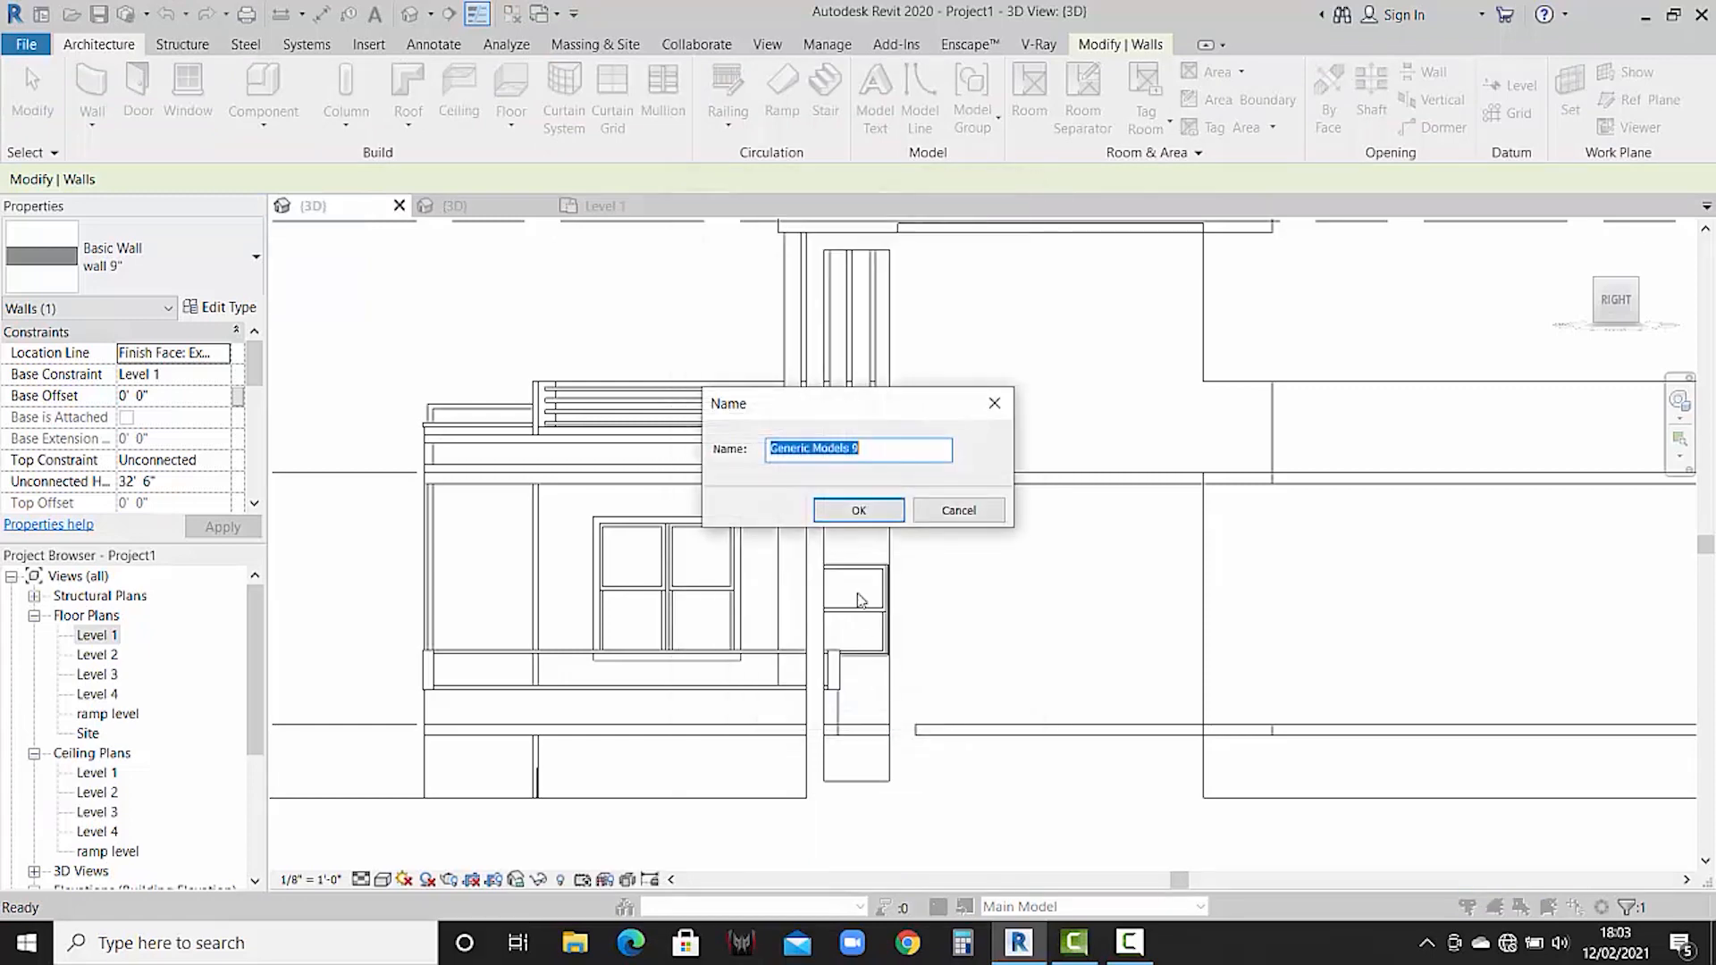
left_click(848, 510)
- Start an extrusion on the wall segment's face and sketch a rectangle tracing the tall opening from corner to corner
left_click(191, 94)
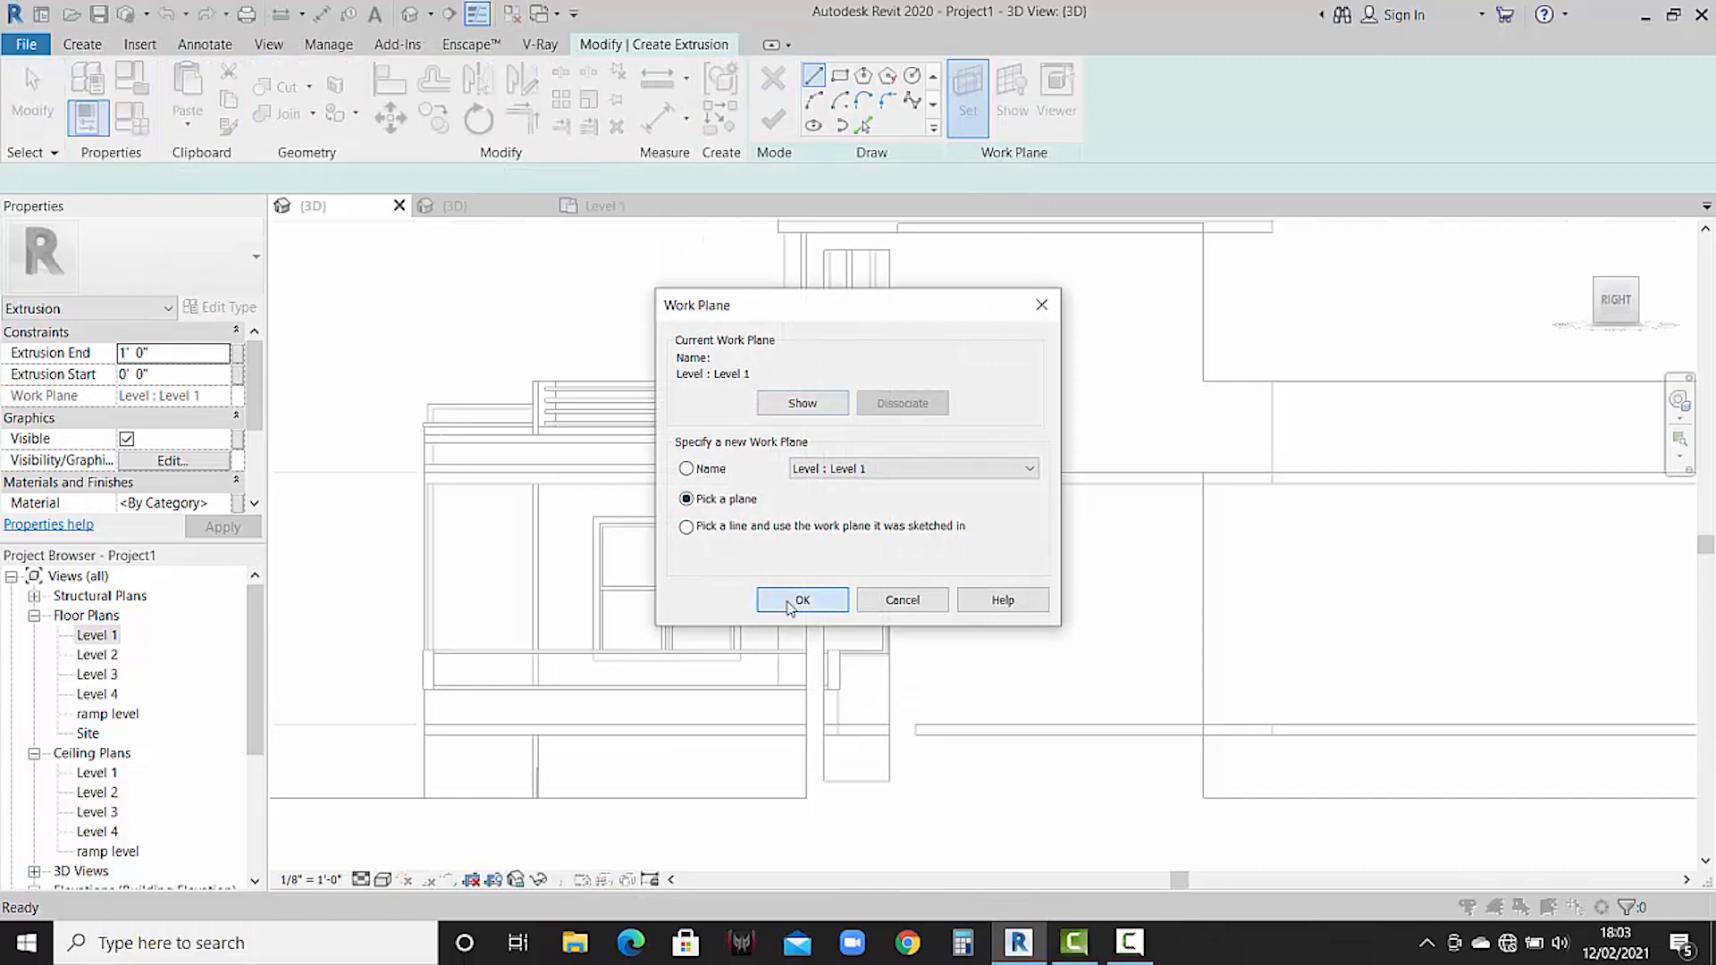
left_click(790, 605)
left_click(814, 532)
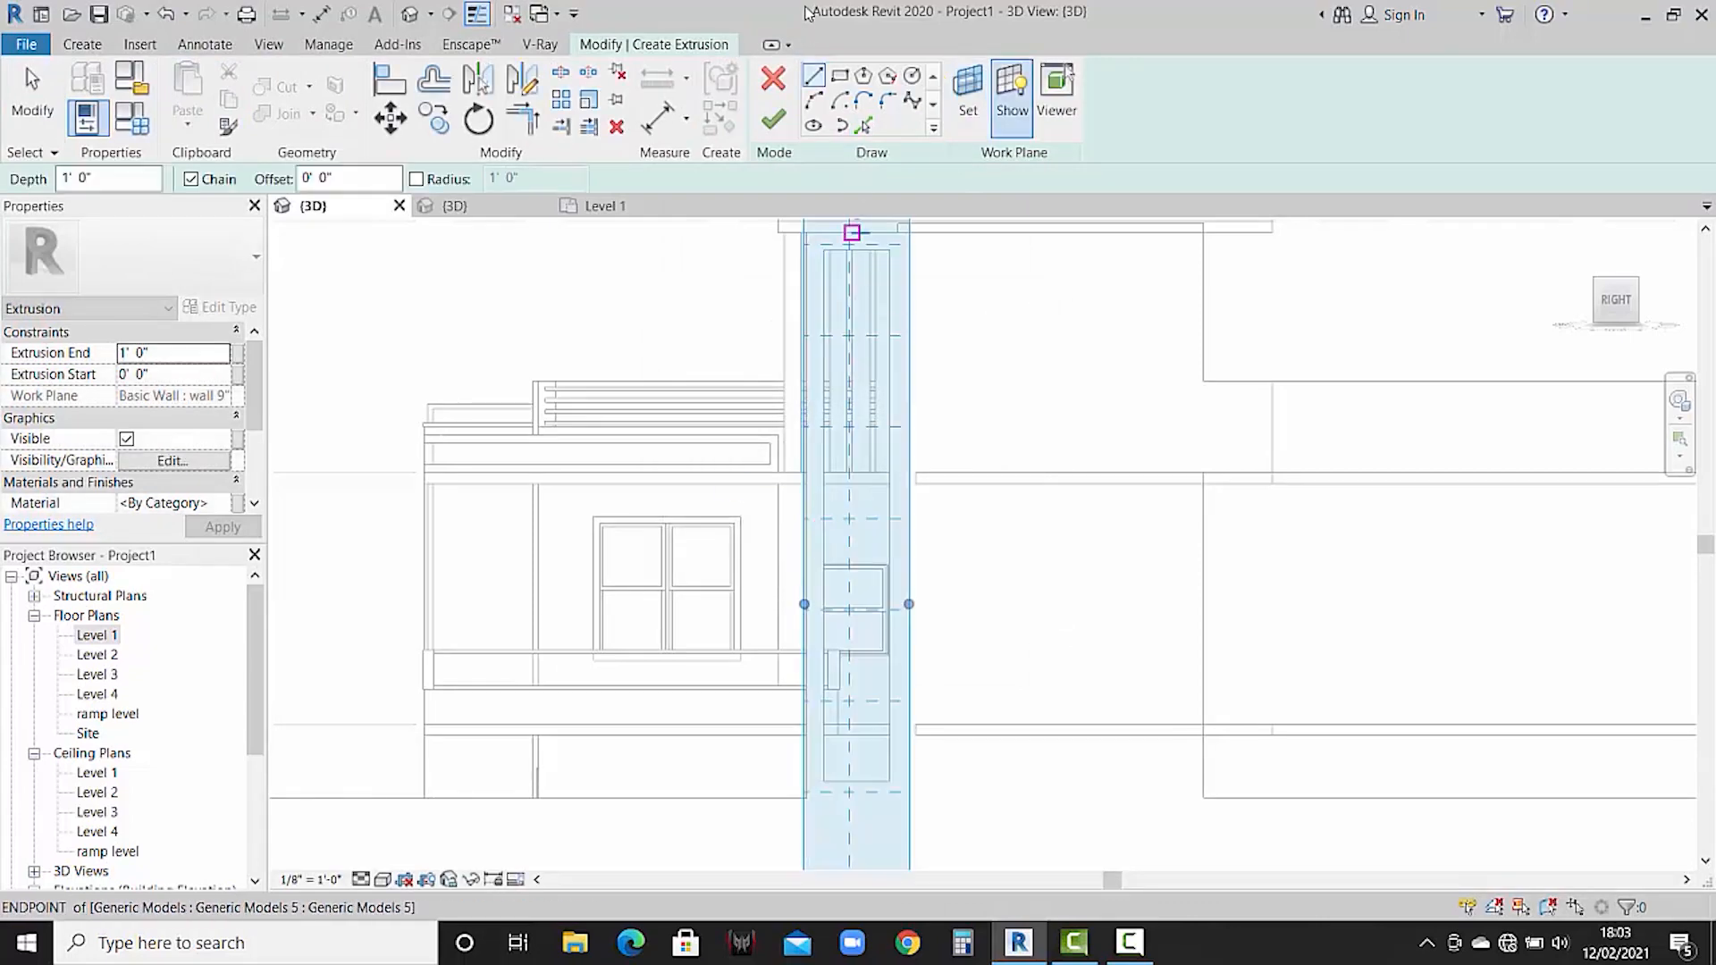
left_click(840, 76)
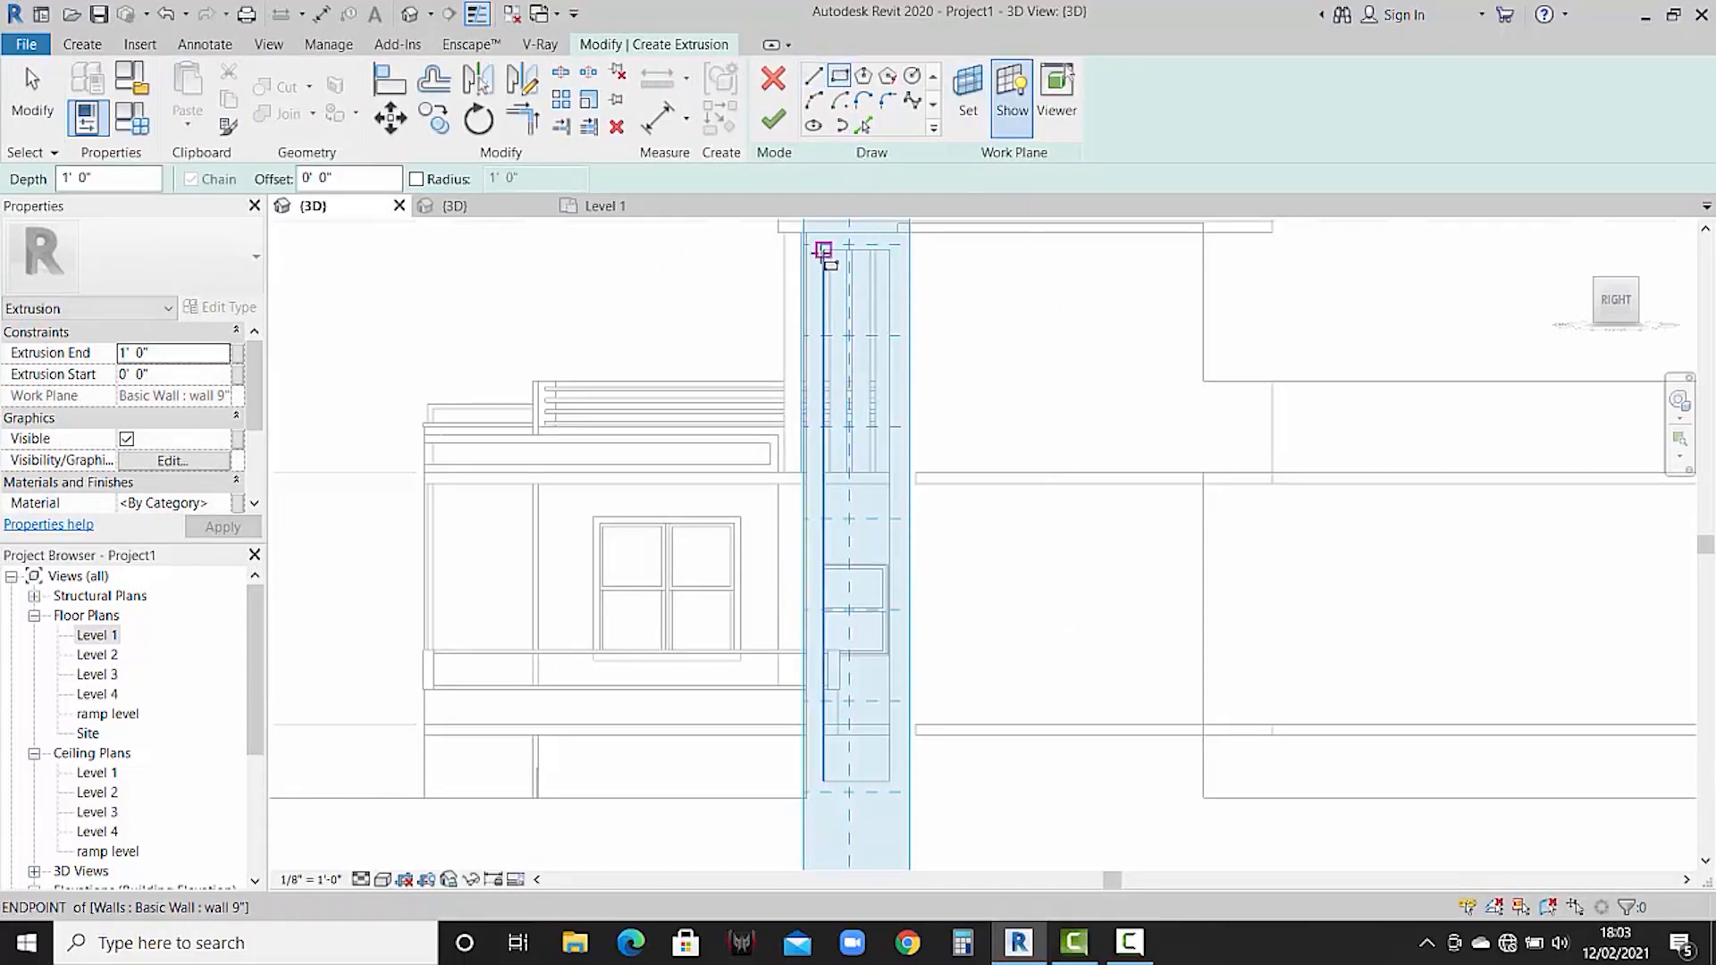
left_click(823, 250)
left_click(889, 781)
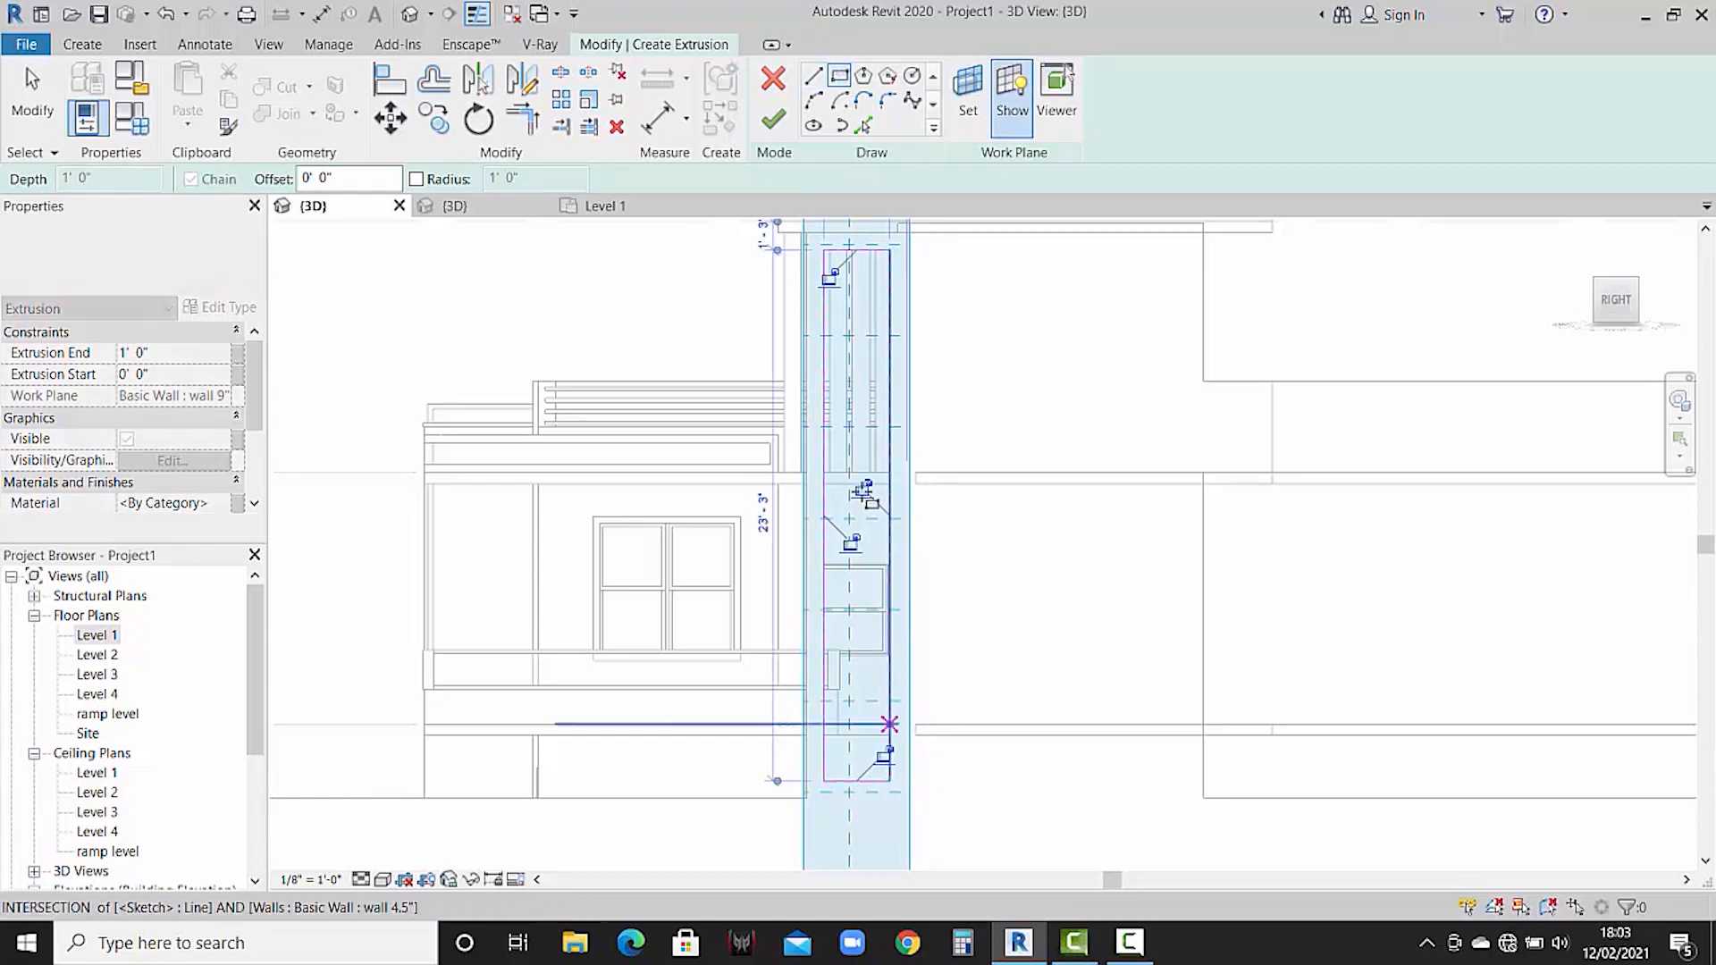
- Finish the extrusion sketch, reduce the panel's extrusion depth and complete the in-place model
left_click(774, 123)
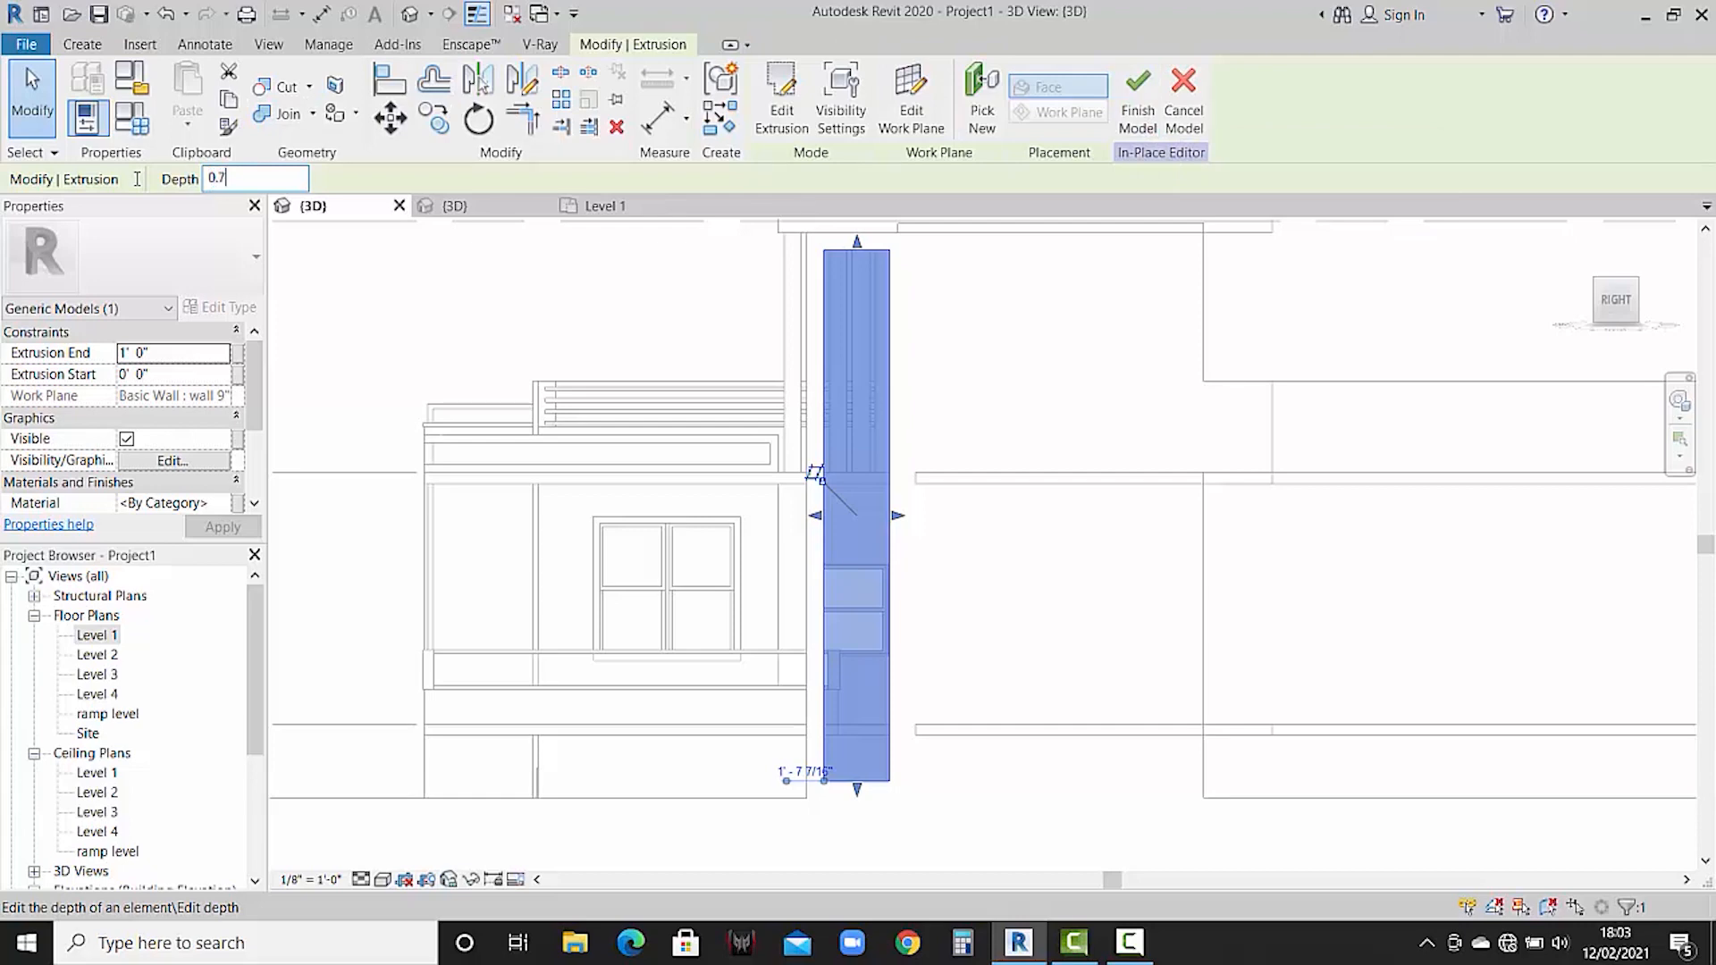
left_click(1137, 130)
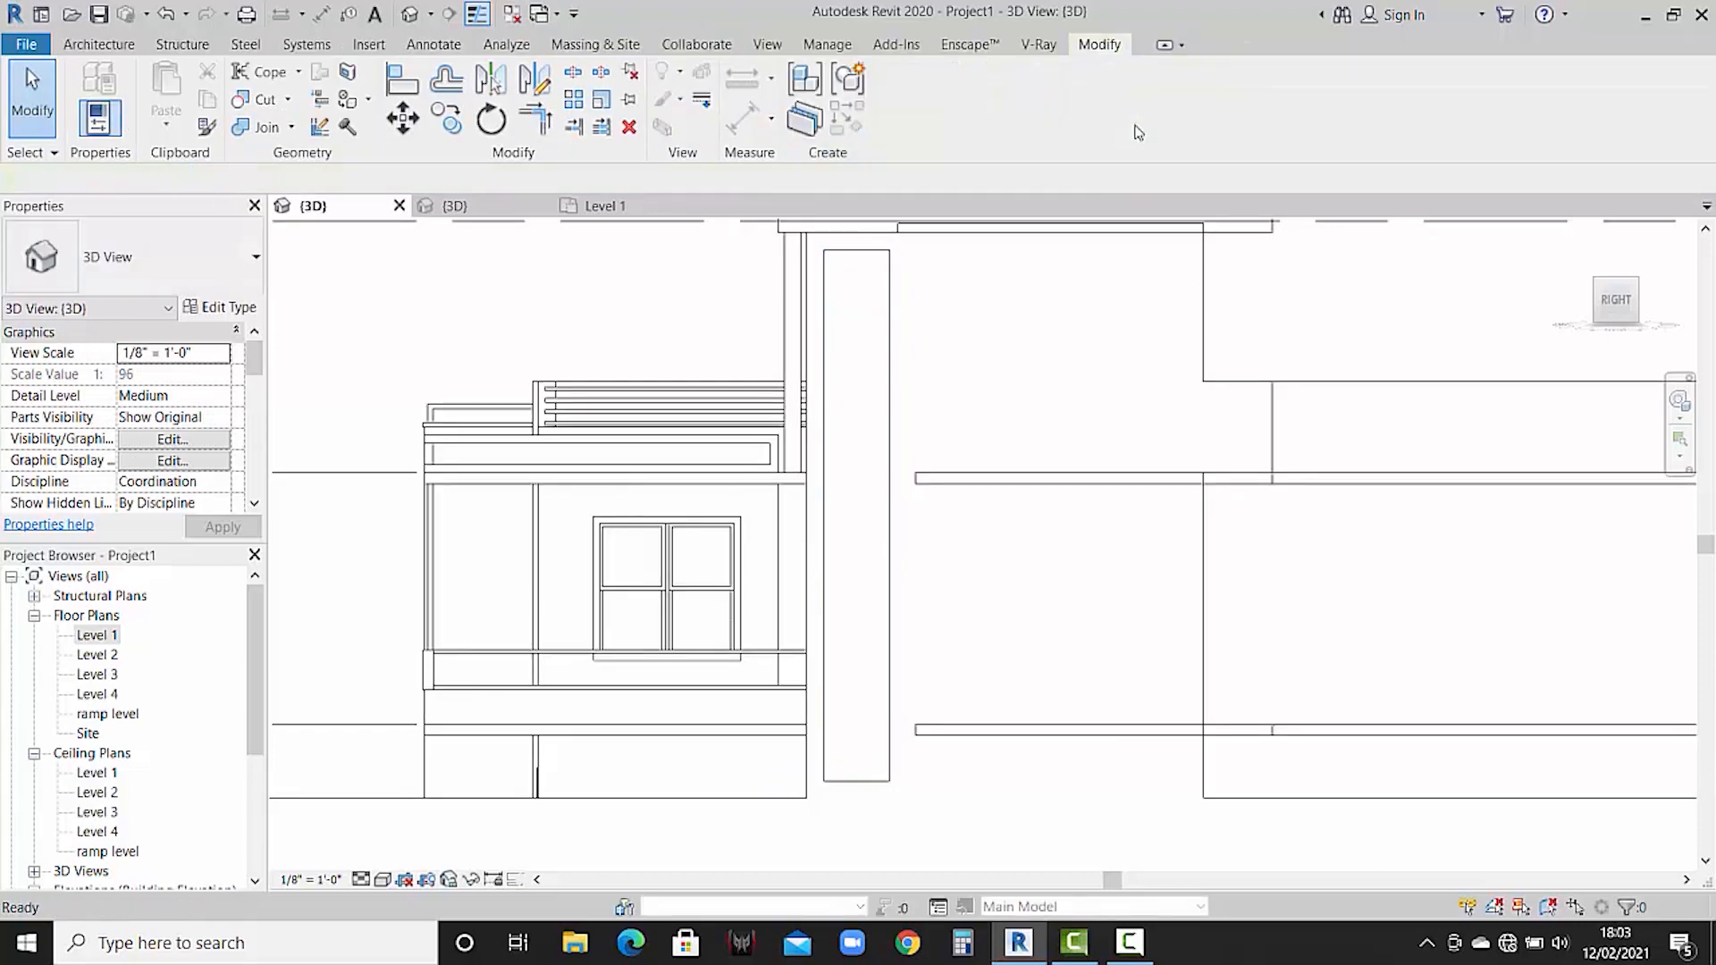
left_click(831, 414)
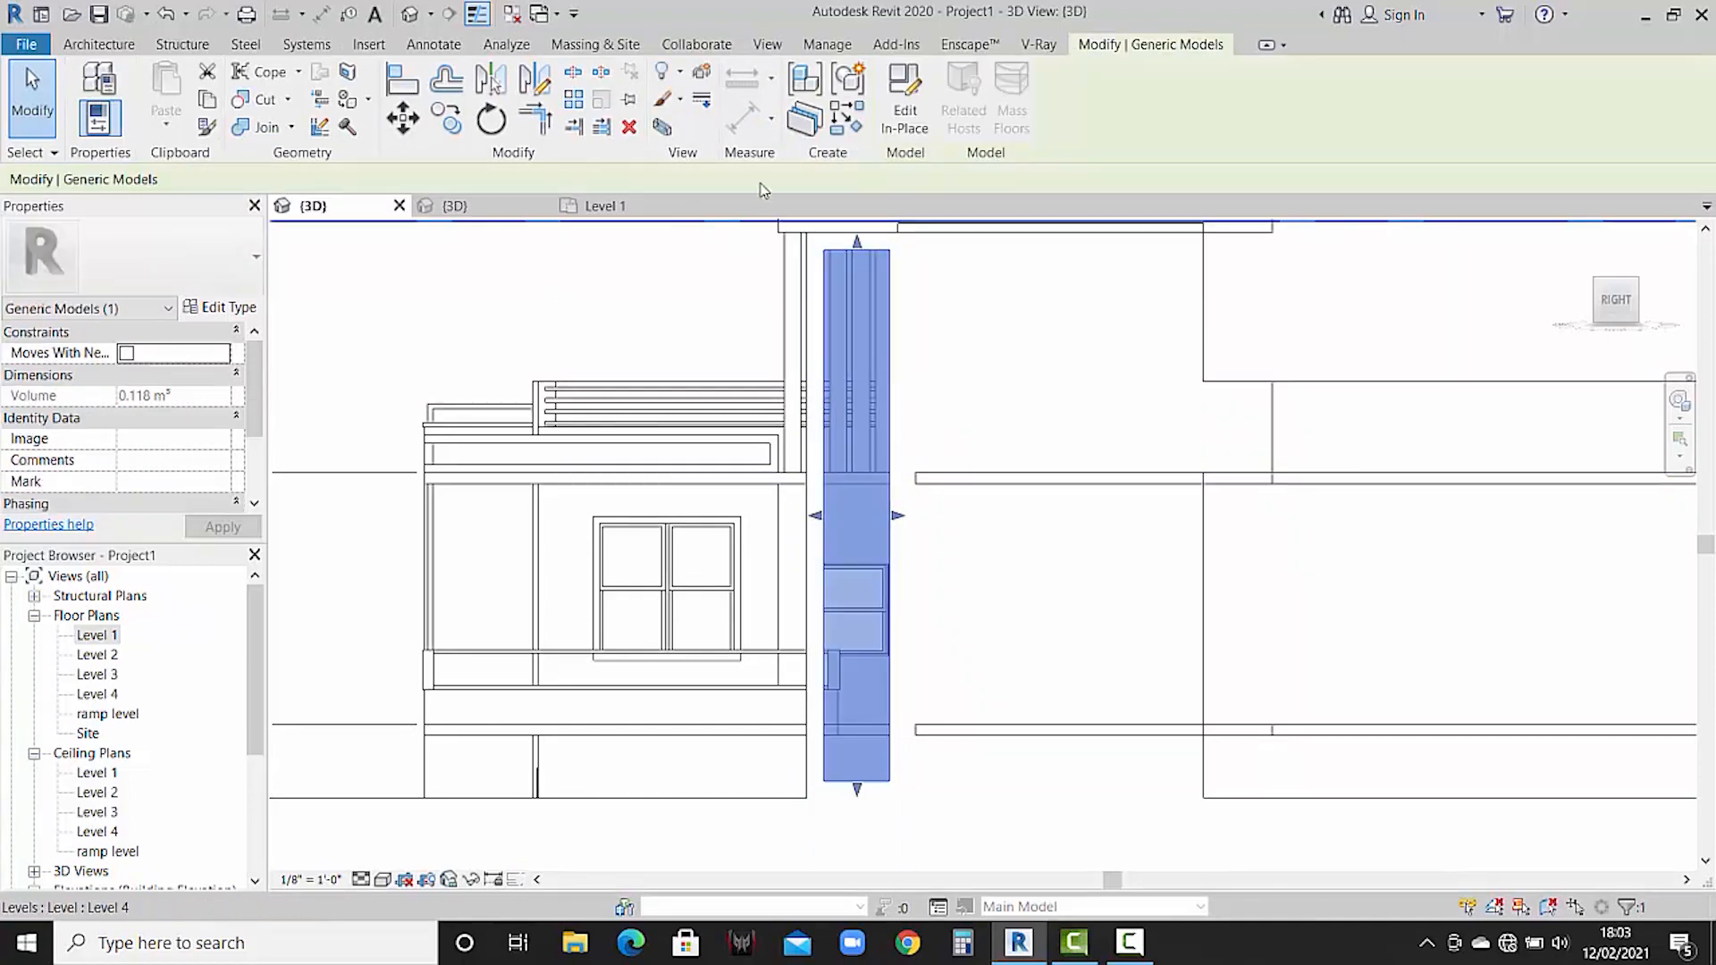
- Edit the tall panel in place, assign Default New Material(25) to its extrusion and finish the model
left_click(901, 112)
left_click(828, 501)
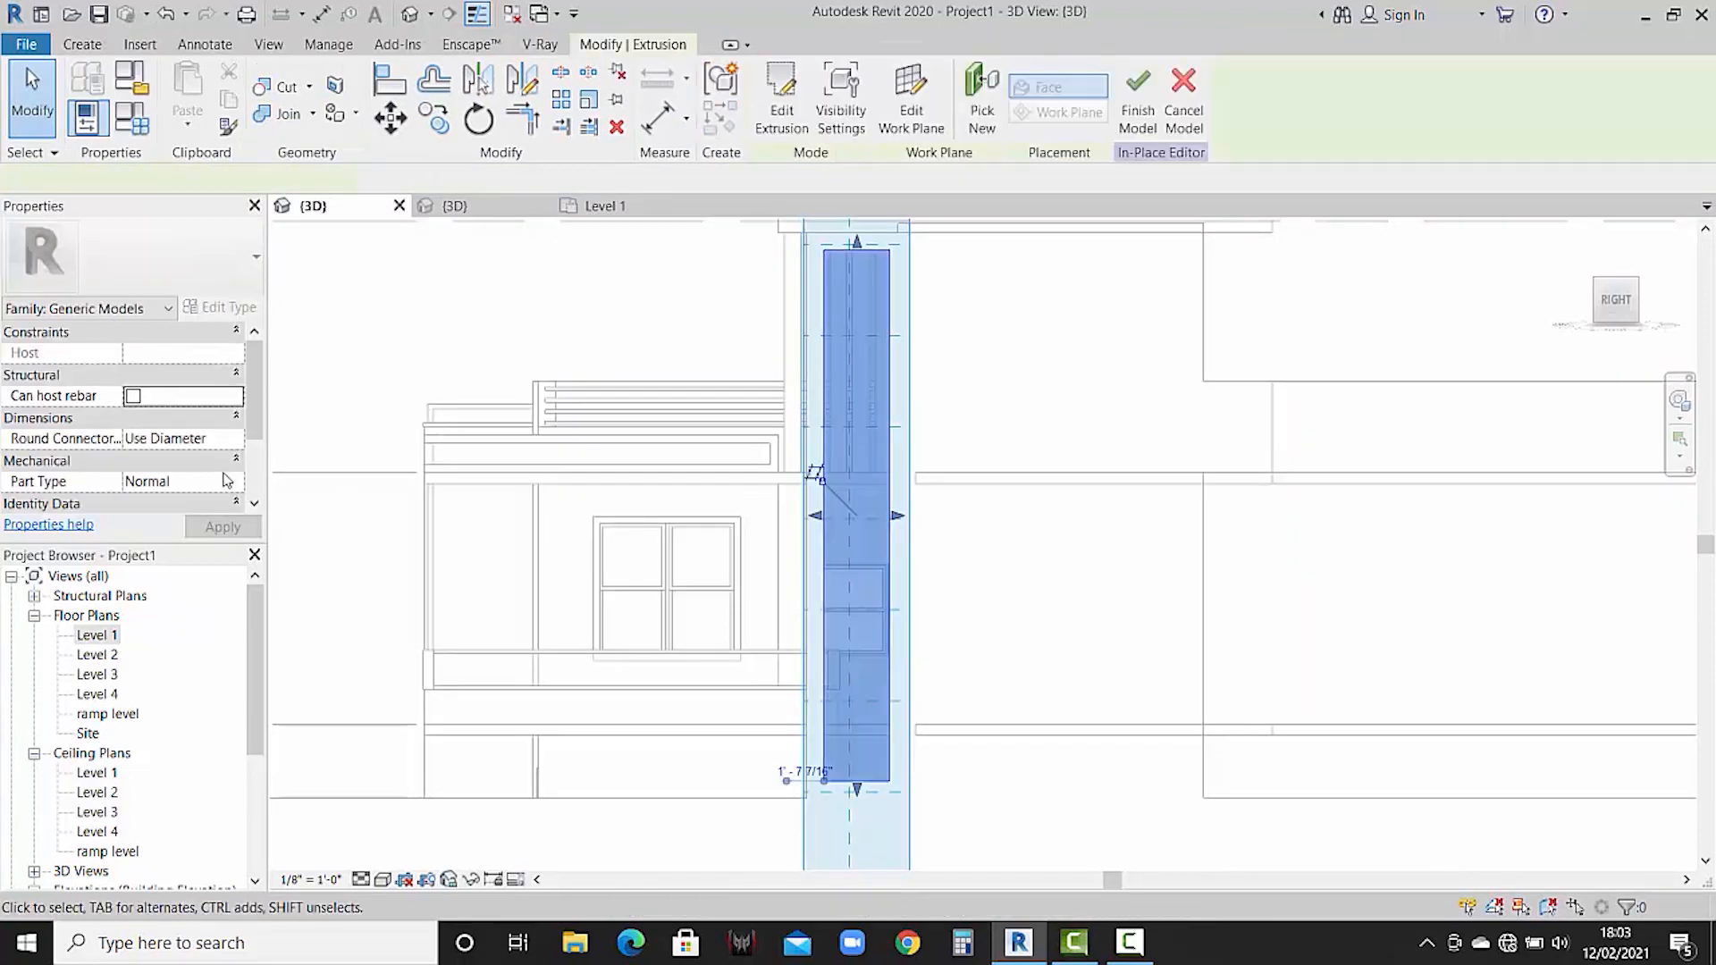
left_click(190, 501)
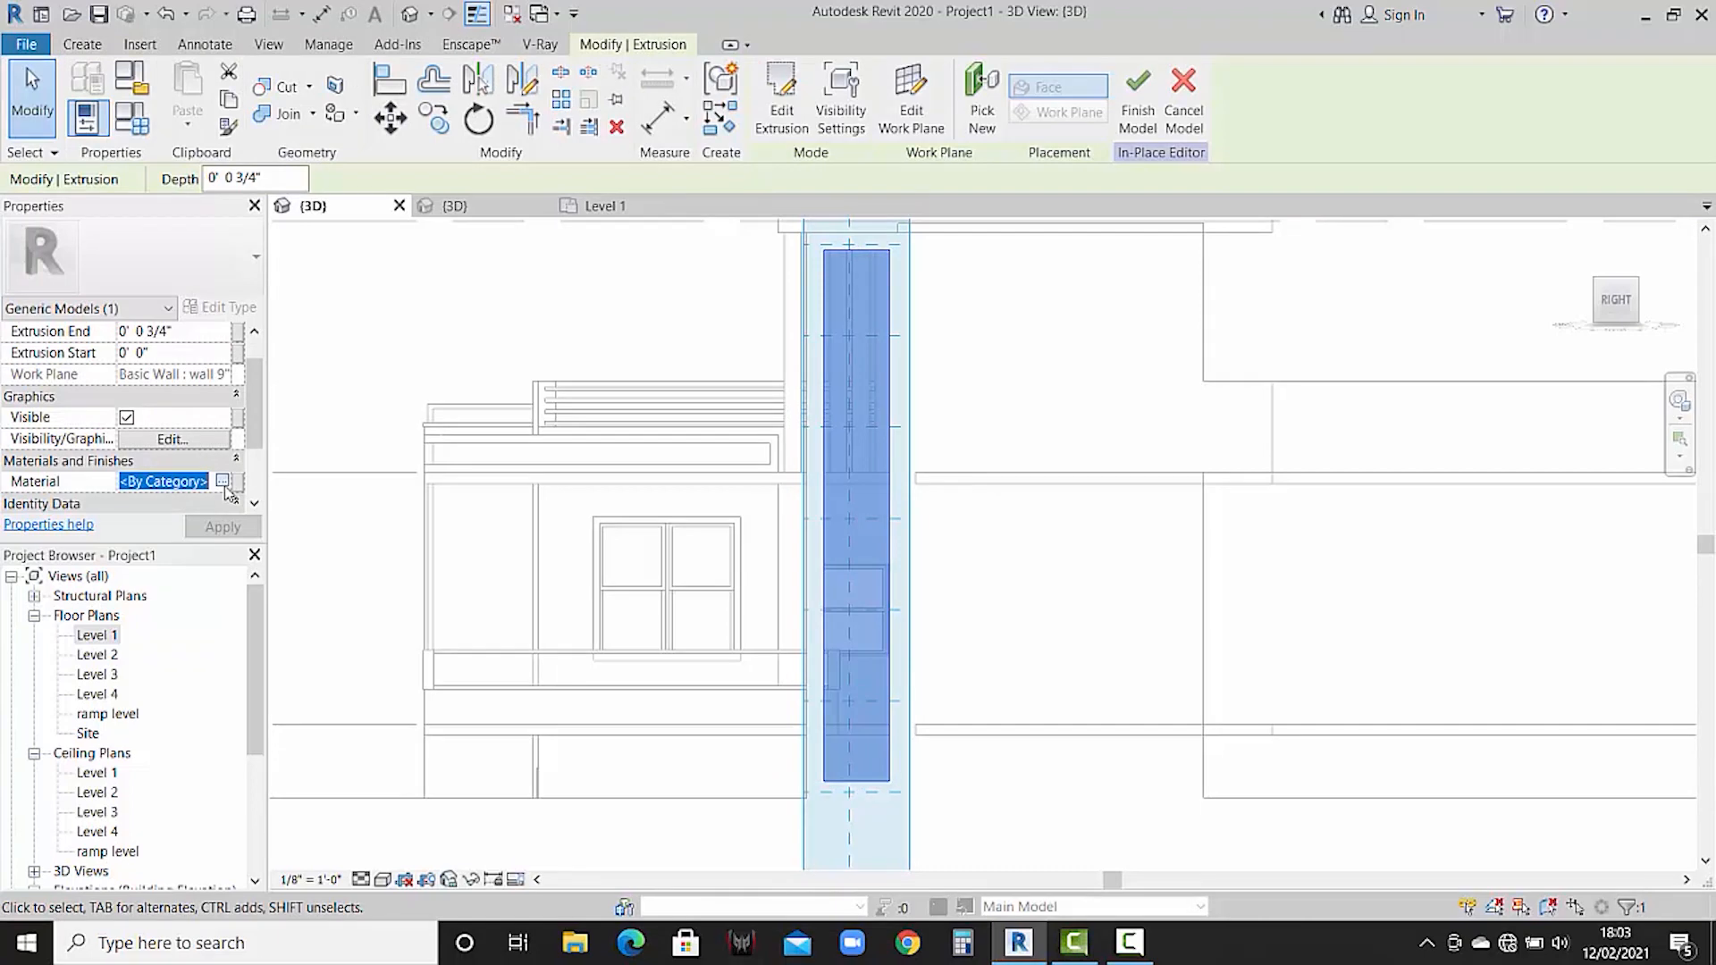
left_click(223, 483)
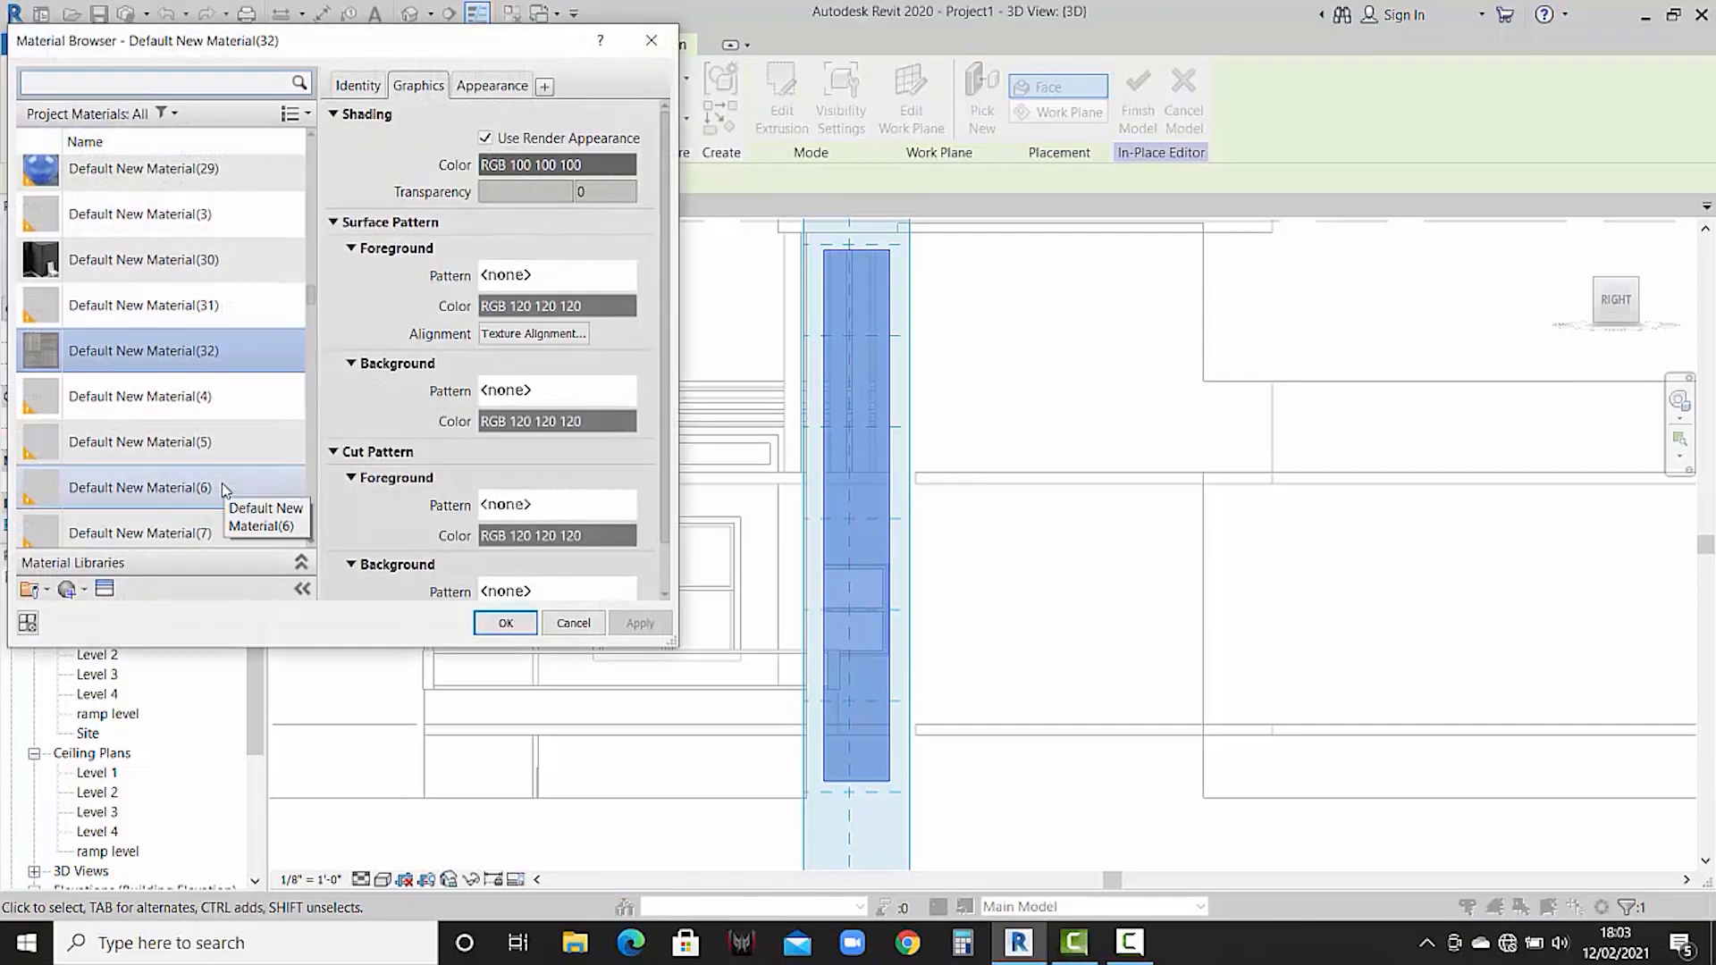
scroll(232, 404, "up", 2)
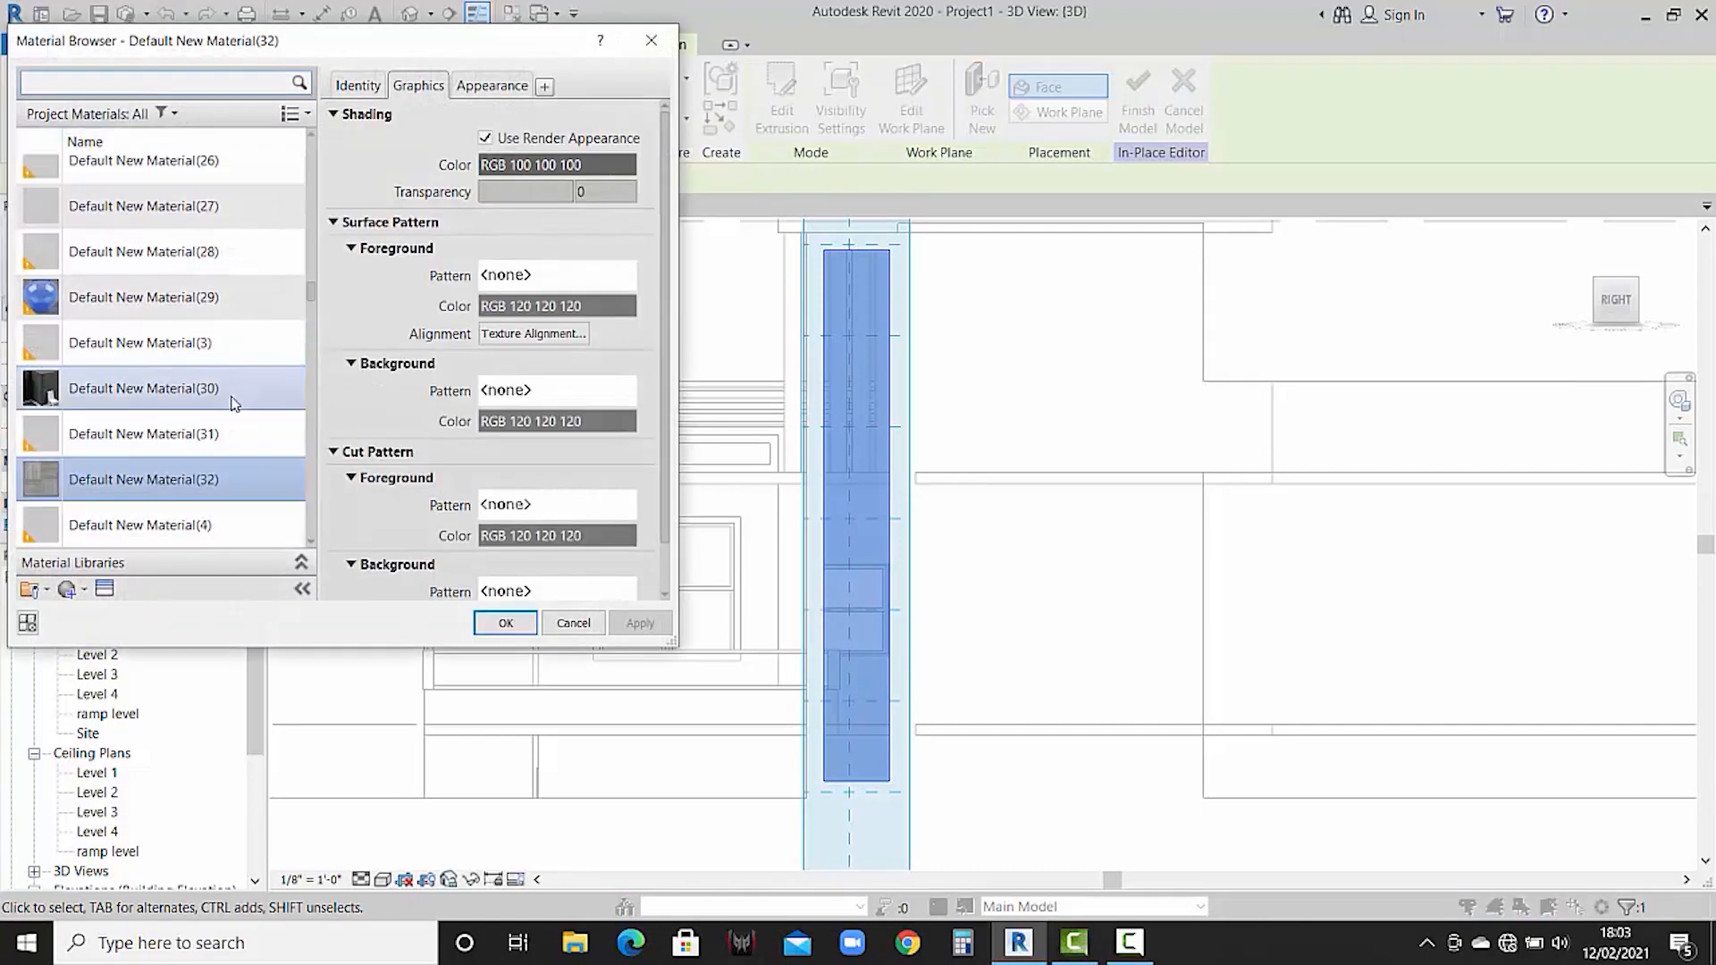
left_click(229, 246)
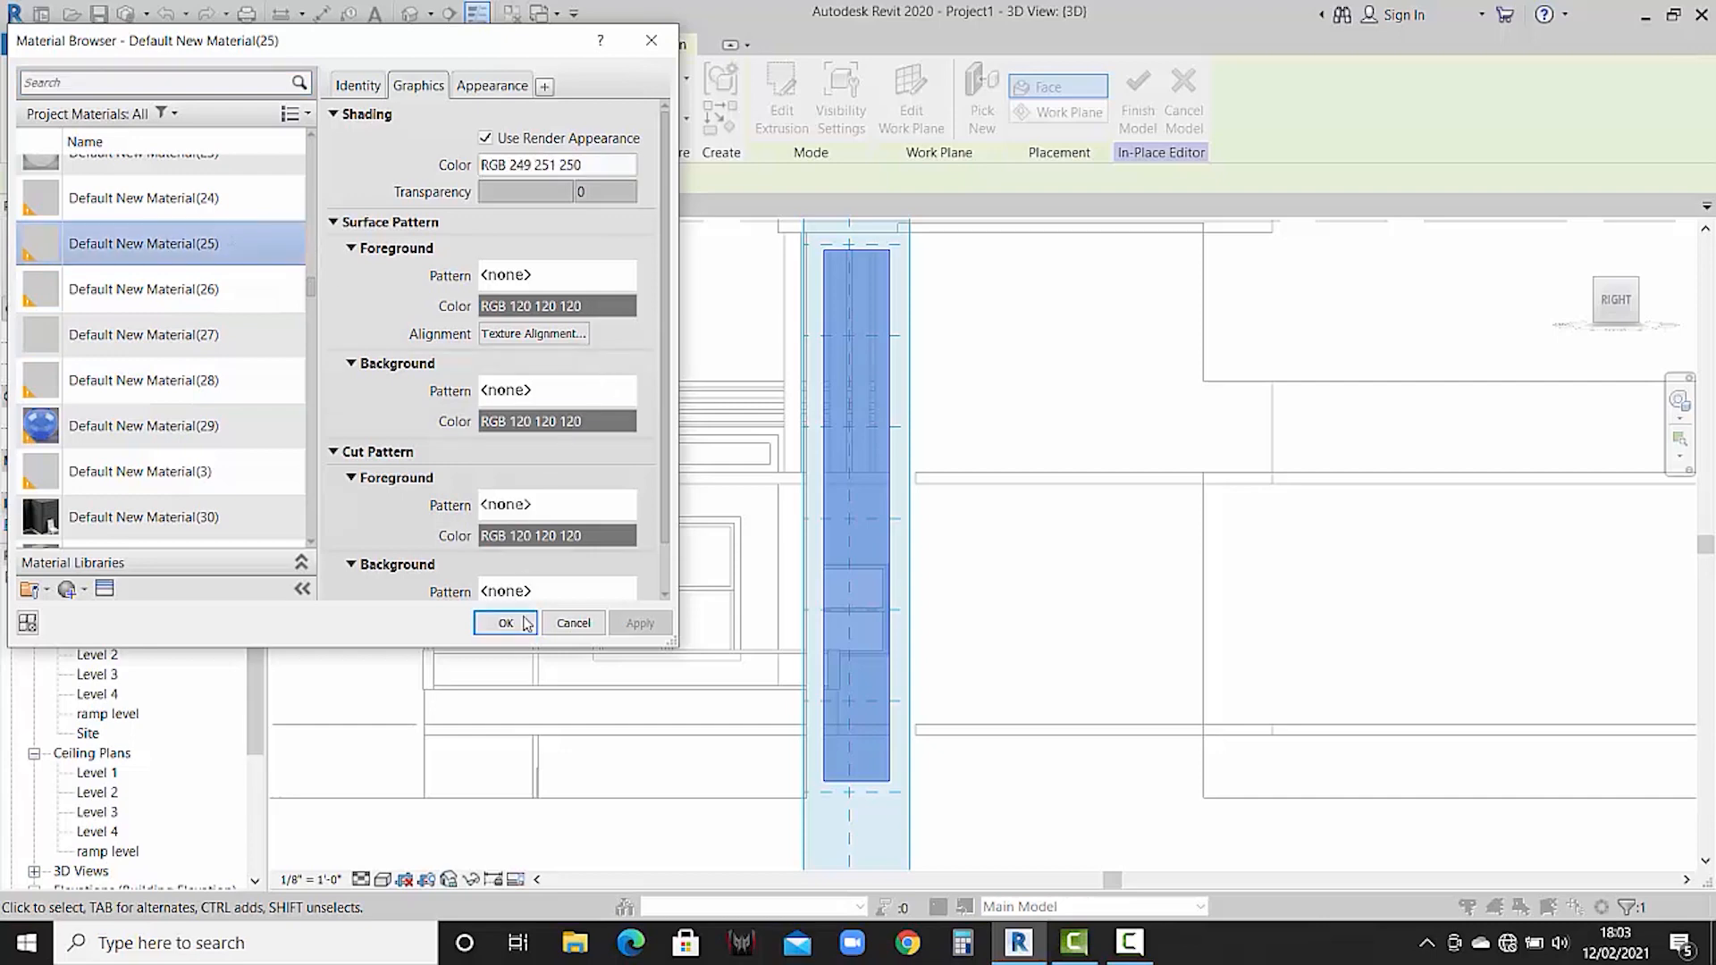
left_click(506, 623)
left_click(1109, 590)
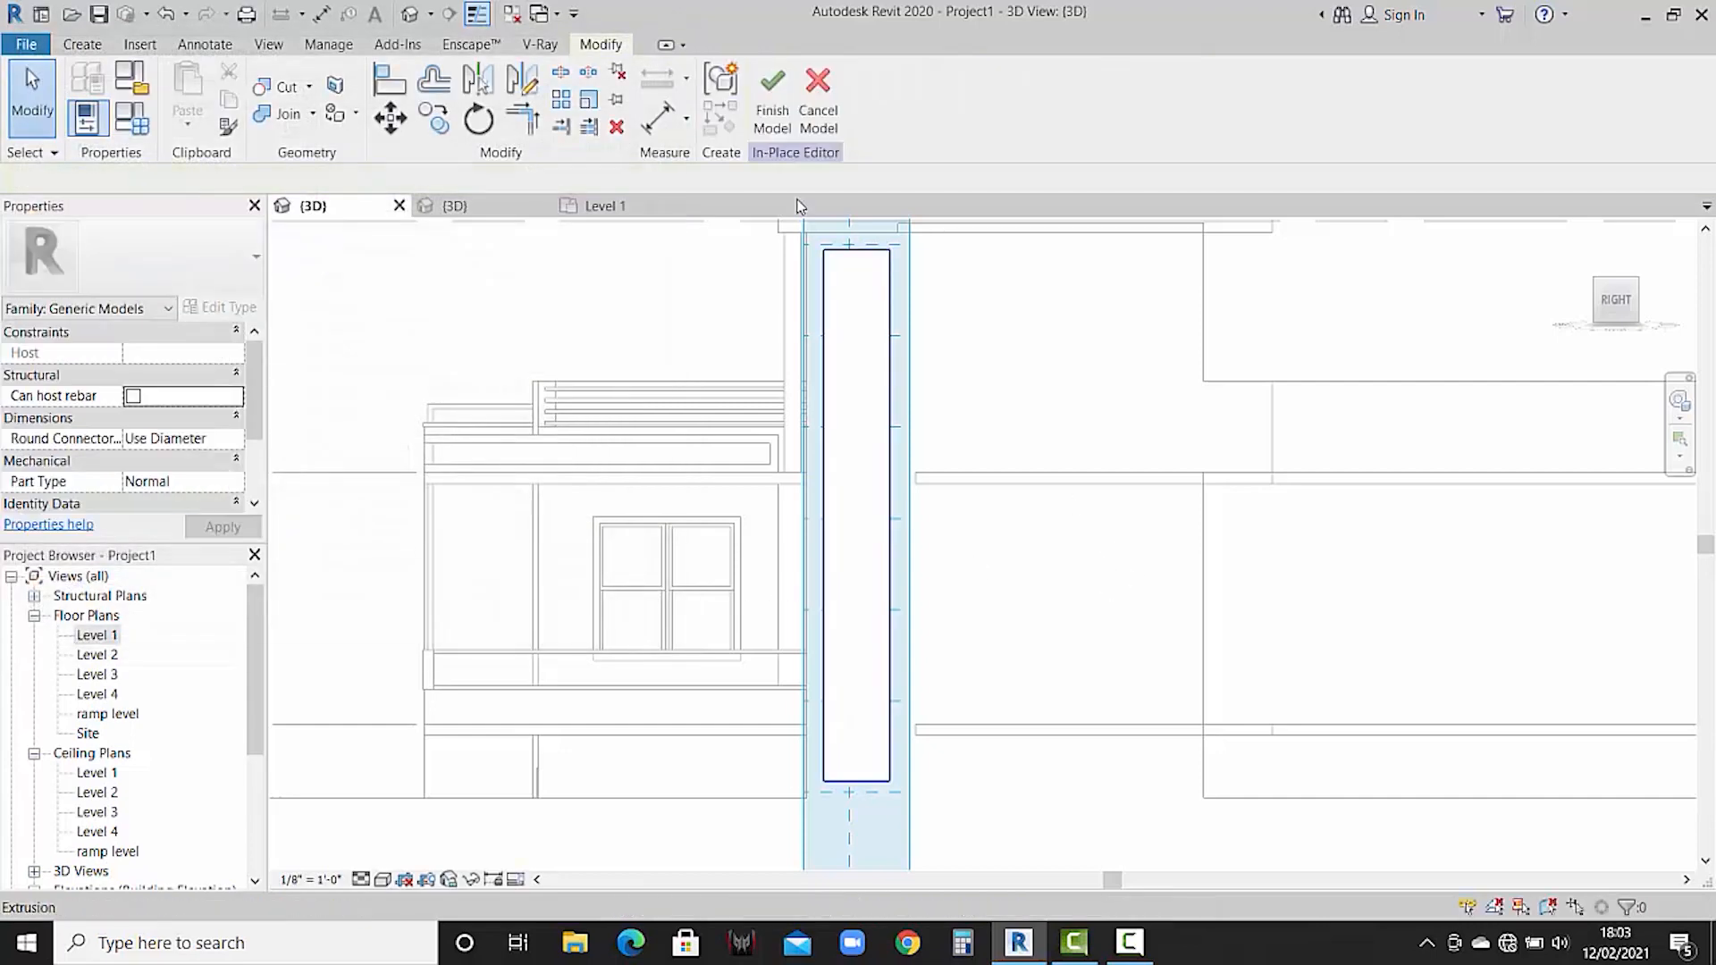
left_click(771, 118)
- Set the 3D view to the Realistic visual style and bring the panelled wall beside the tower into view
left_click(381, 881)
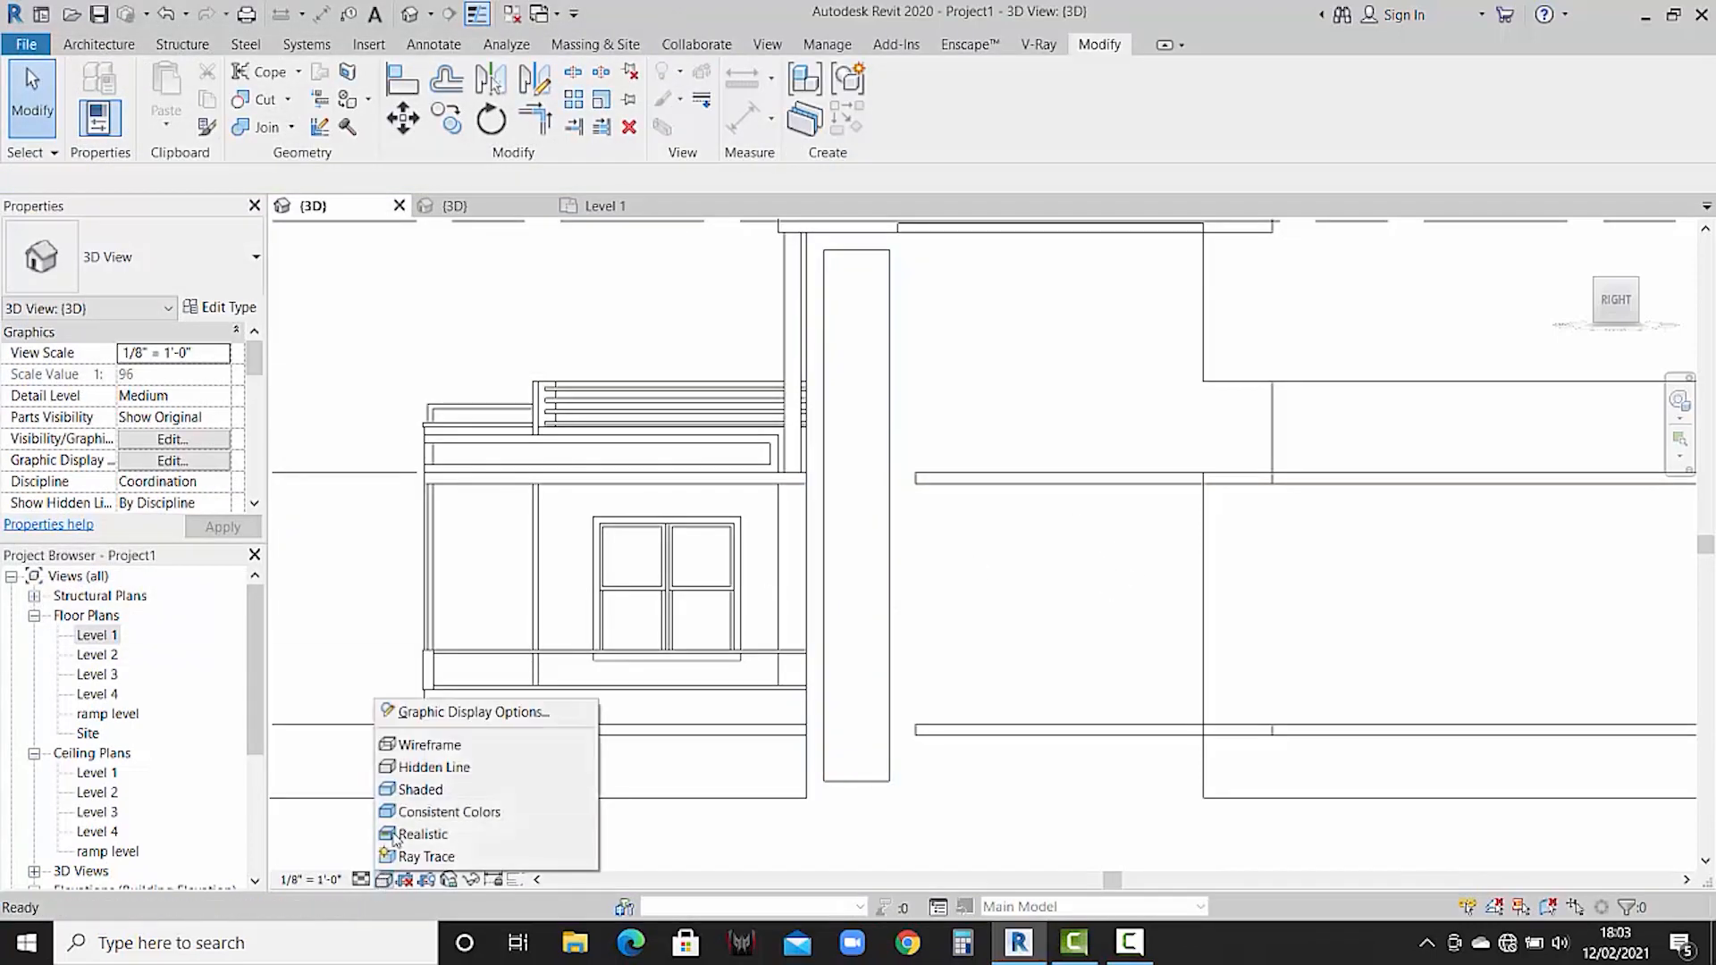
left_click(416, 836)
middle_click_drag(649, 737, 990, 849, "shift")
scroll(916, 706, "up", 5)
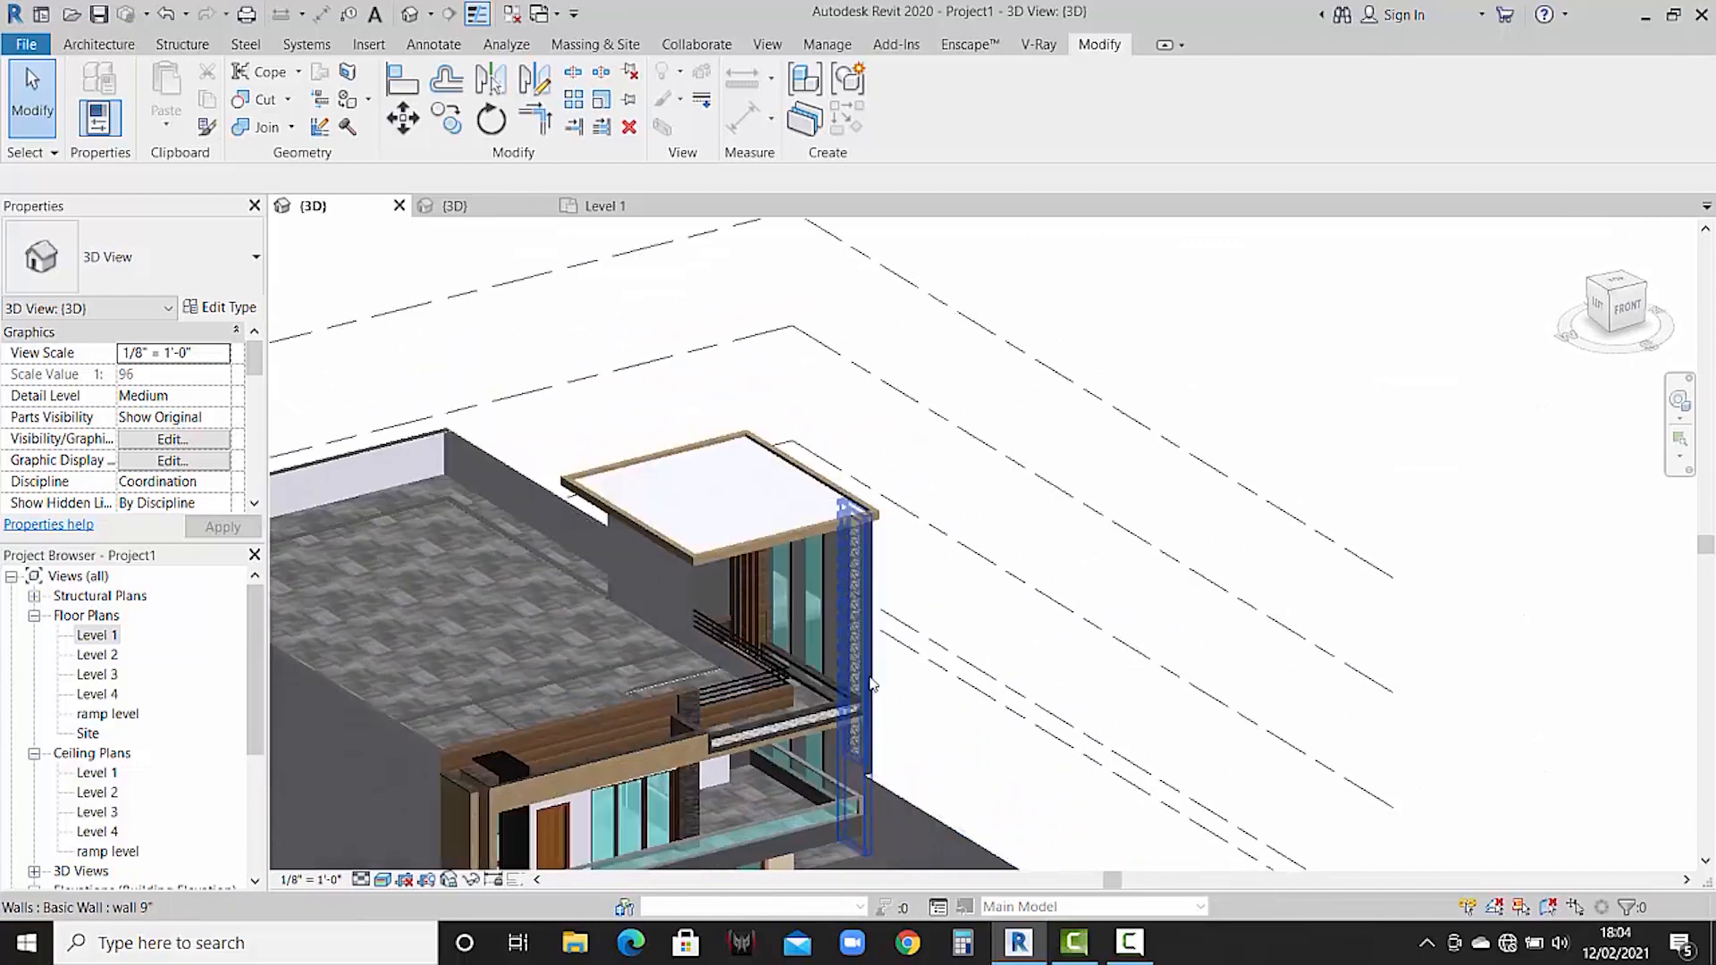
scroll(917, 706, "down", 5)
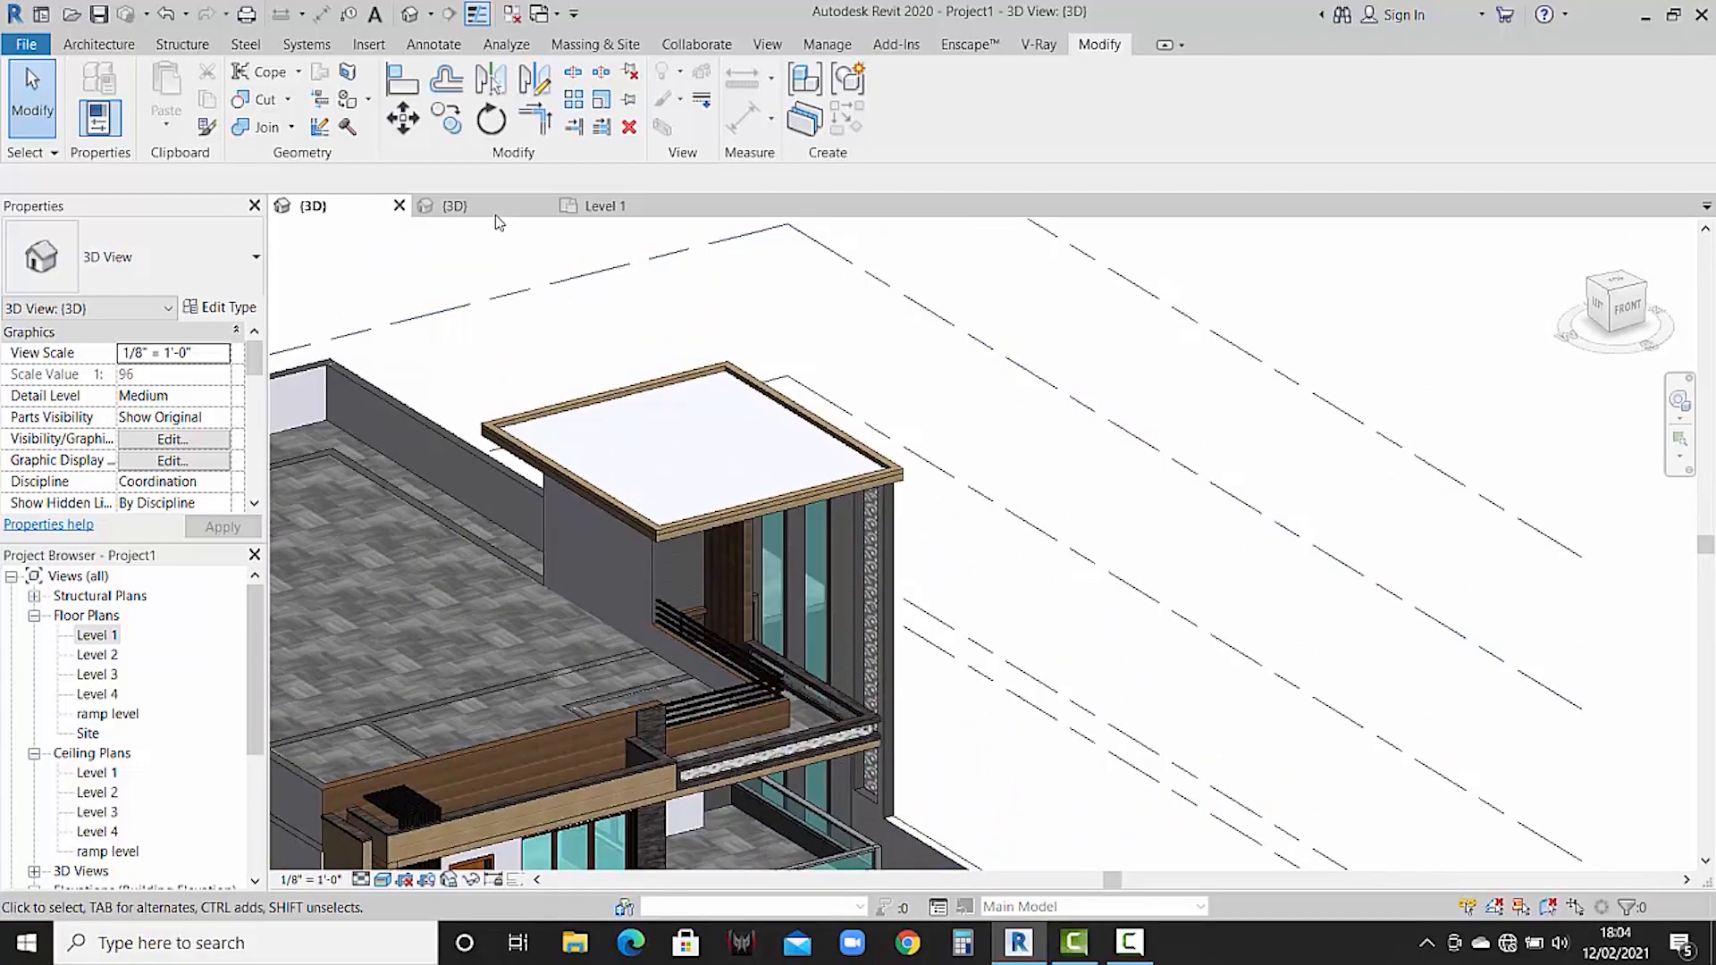
- Examine the finish of the matching wall around its panel in the reference project's 3D view, and return to Project1
left_click(498, 211)
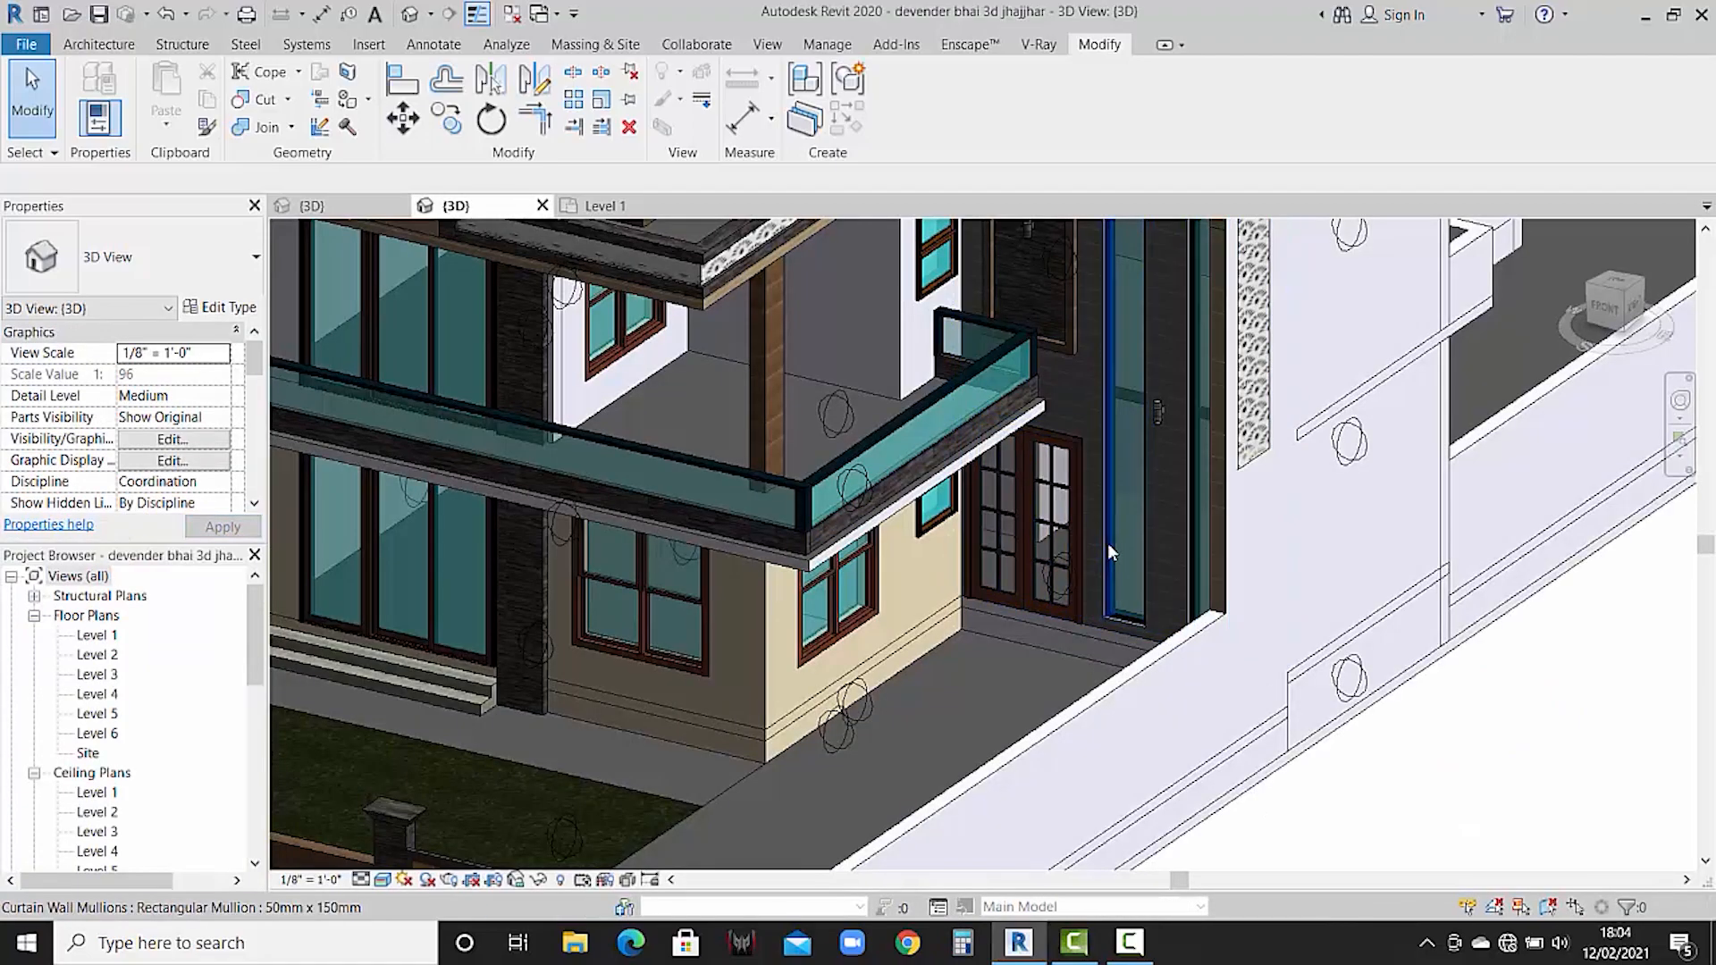
middle_click_drag(1107, 543, 950, 516, "shift")
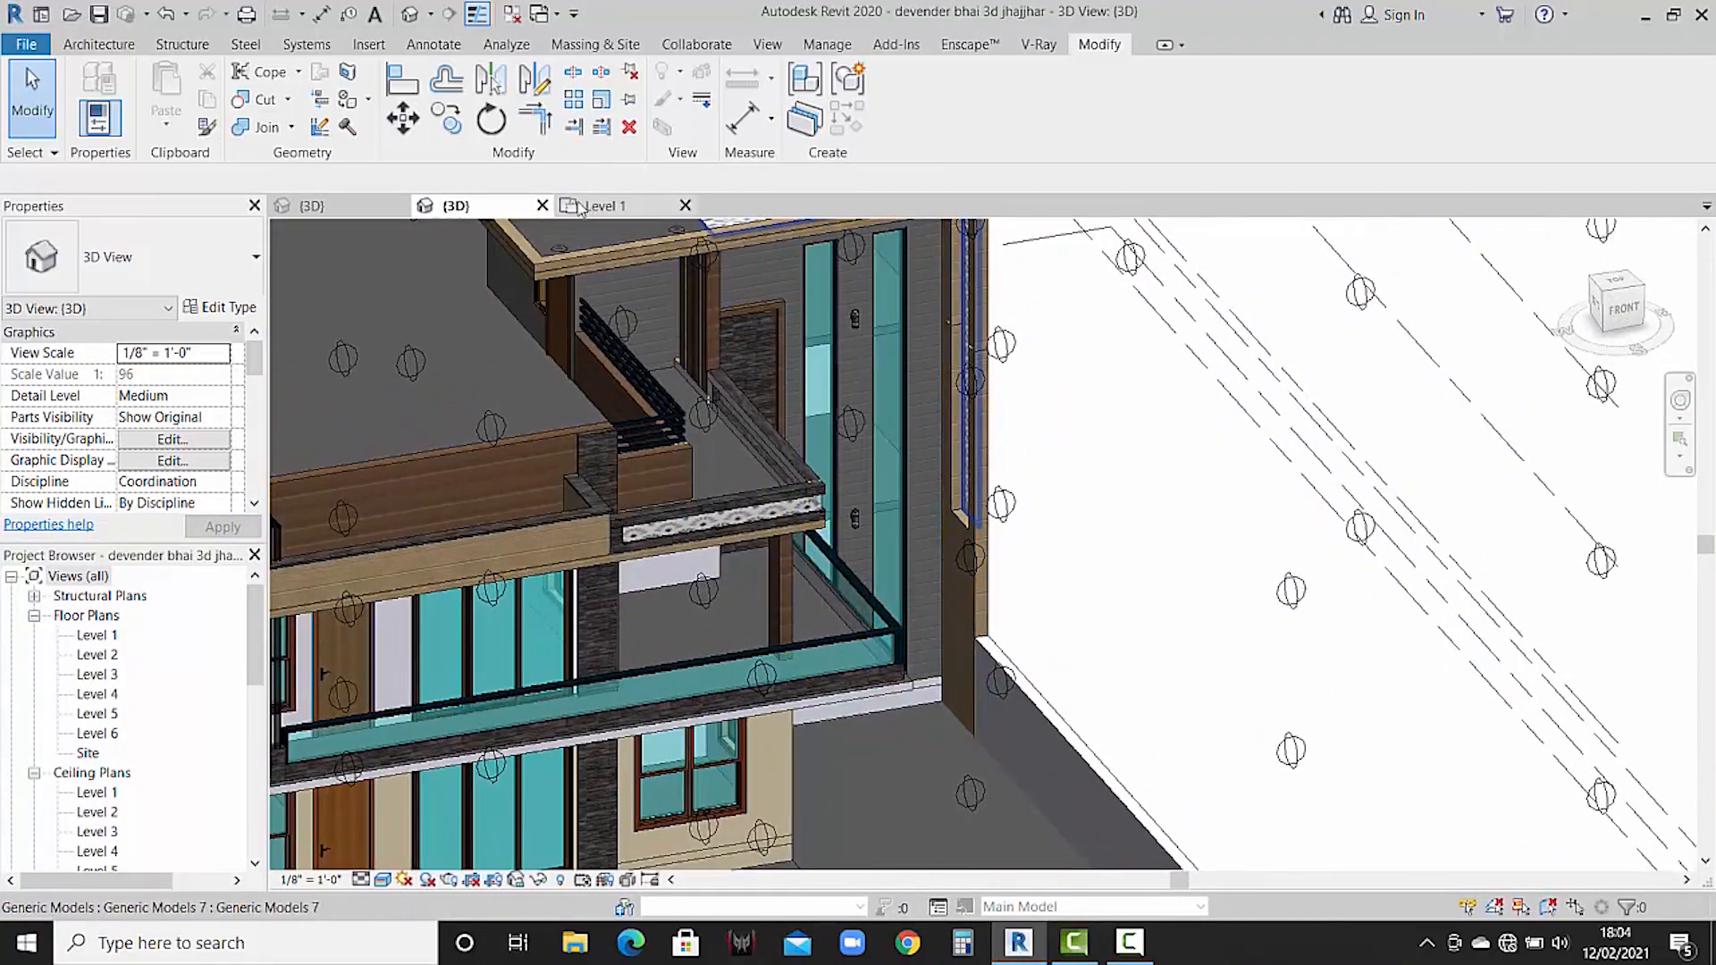
left_click(367, 206)
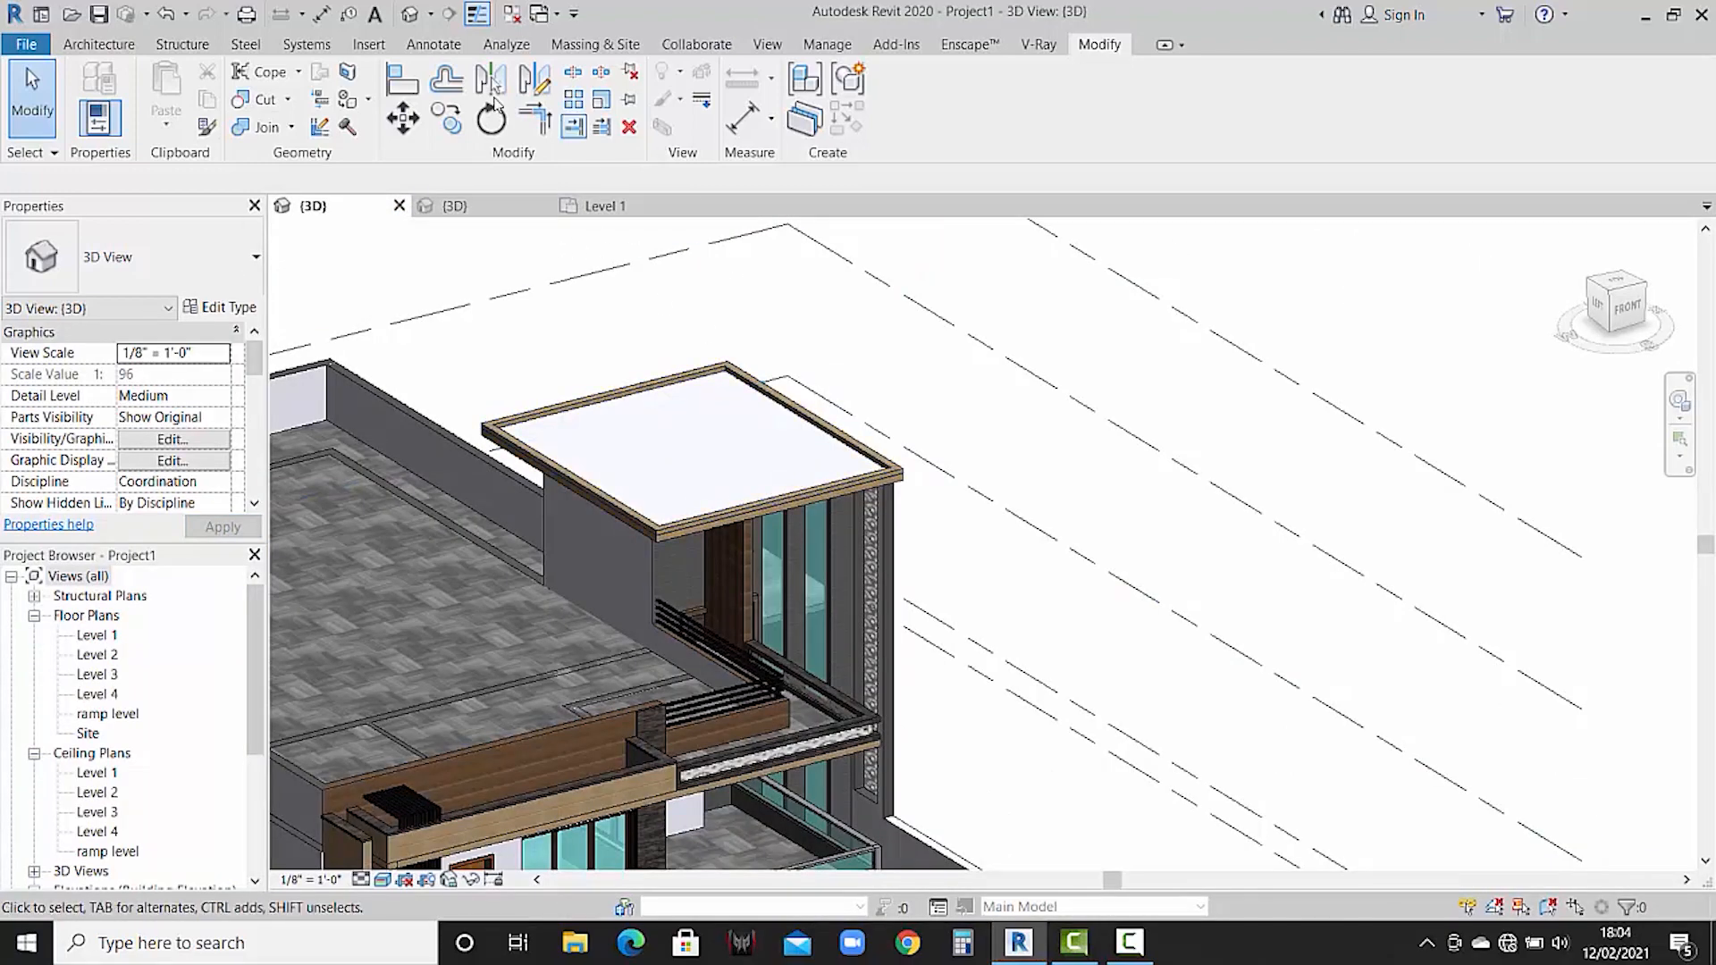
- Paint the narrow wall faces beside the decorative panel's opening with Default New Material(6)
left_click(348, 99)
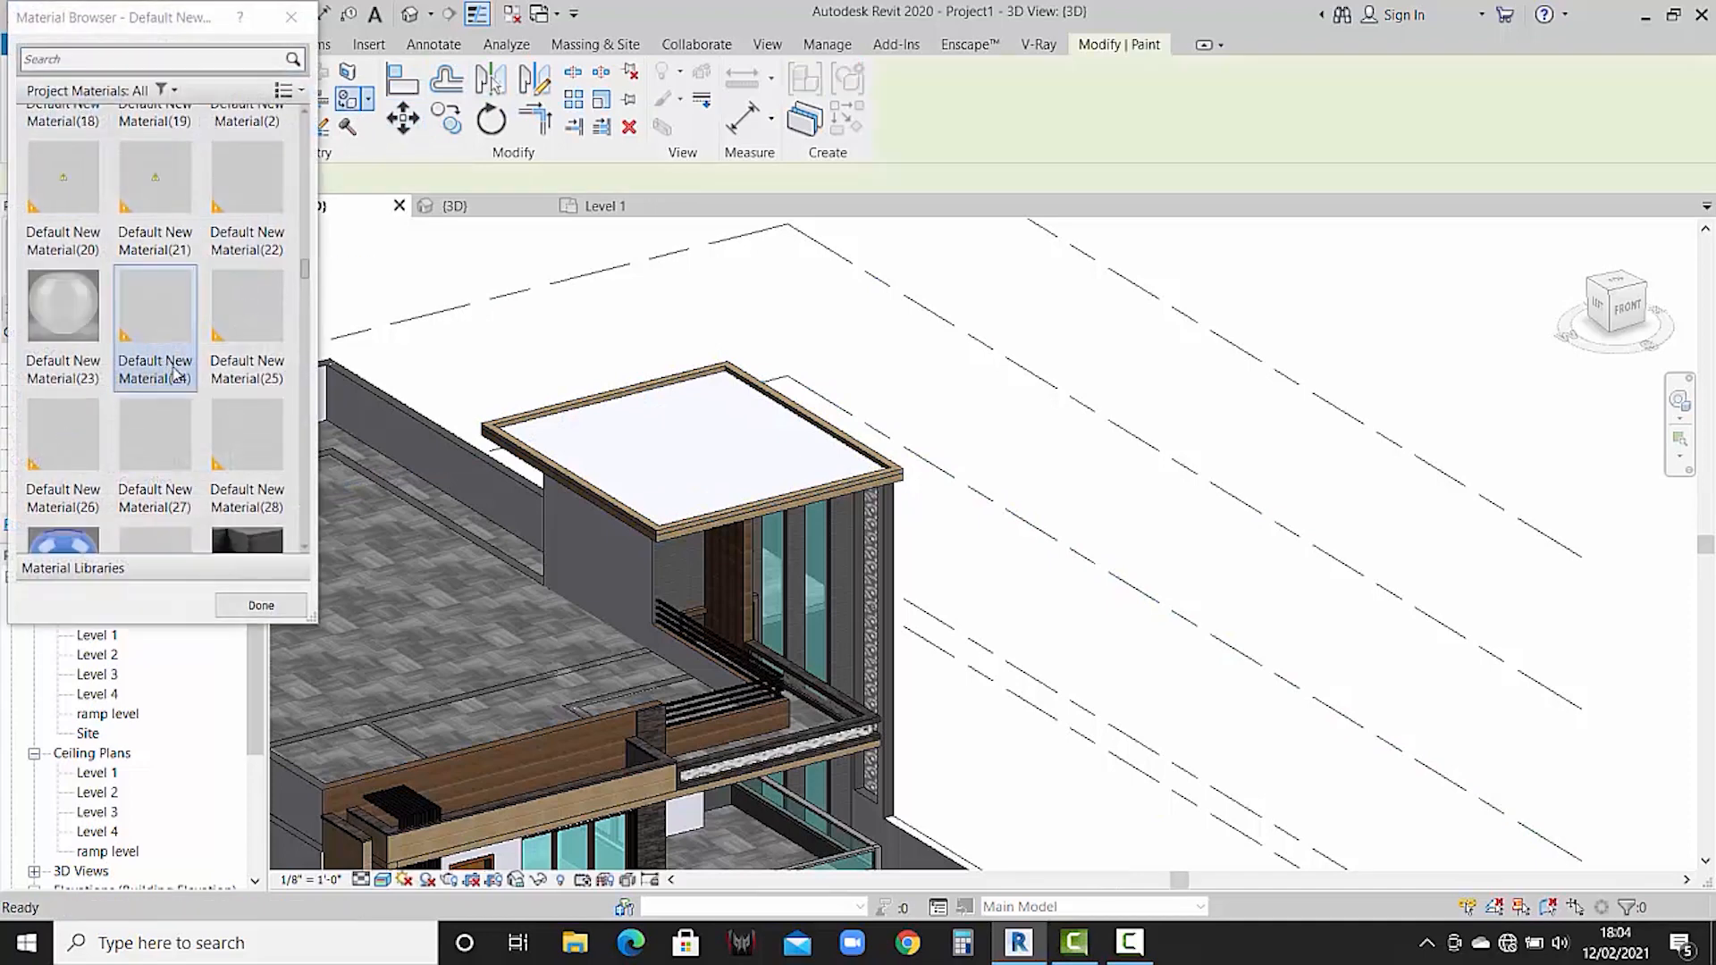
scroll(174, 371, "up", 10)
scroll(174, 371, "down", 4)
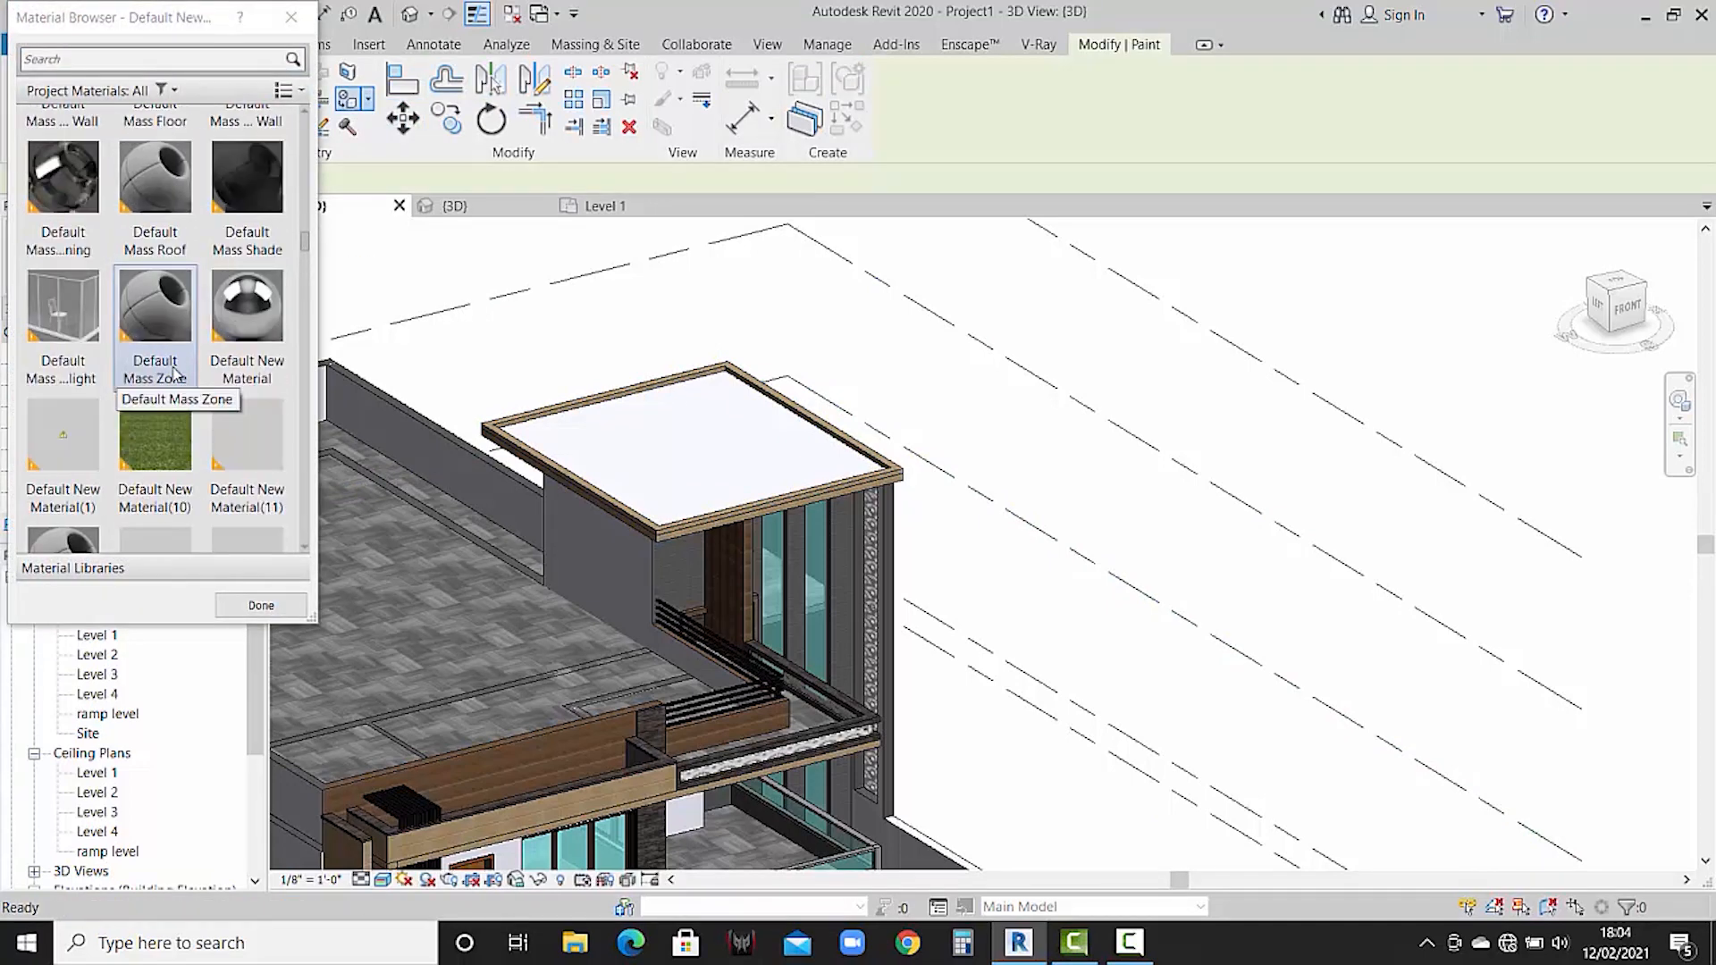
scroll(174, 371, "down", 9)
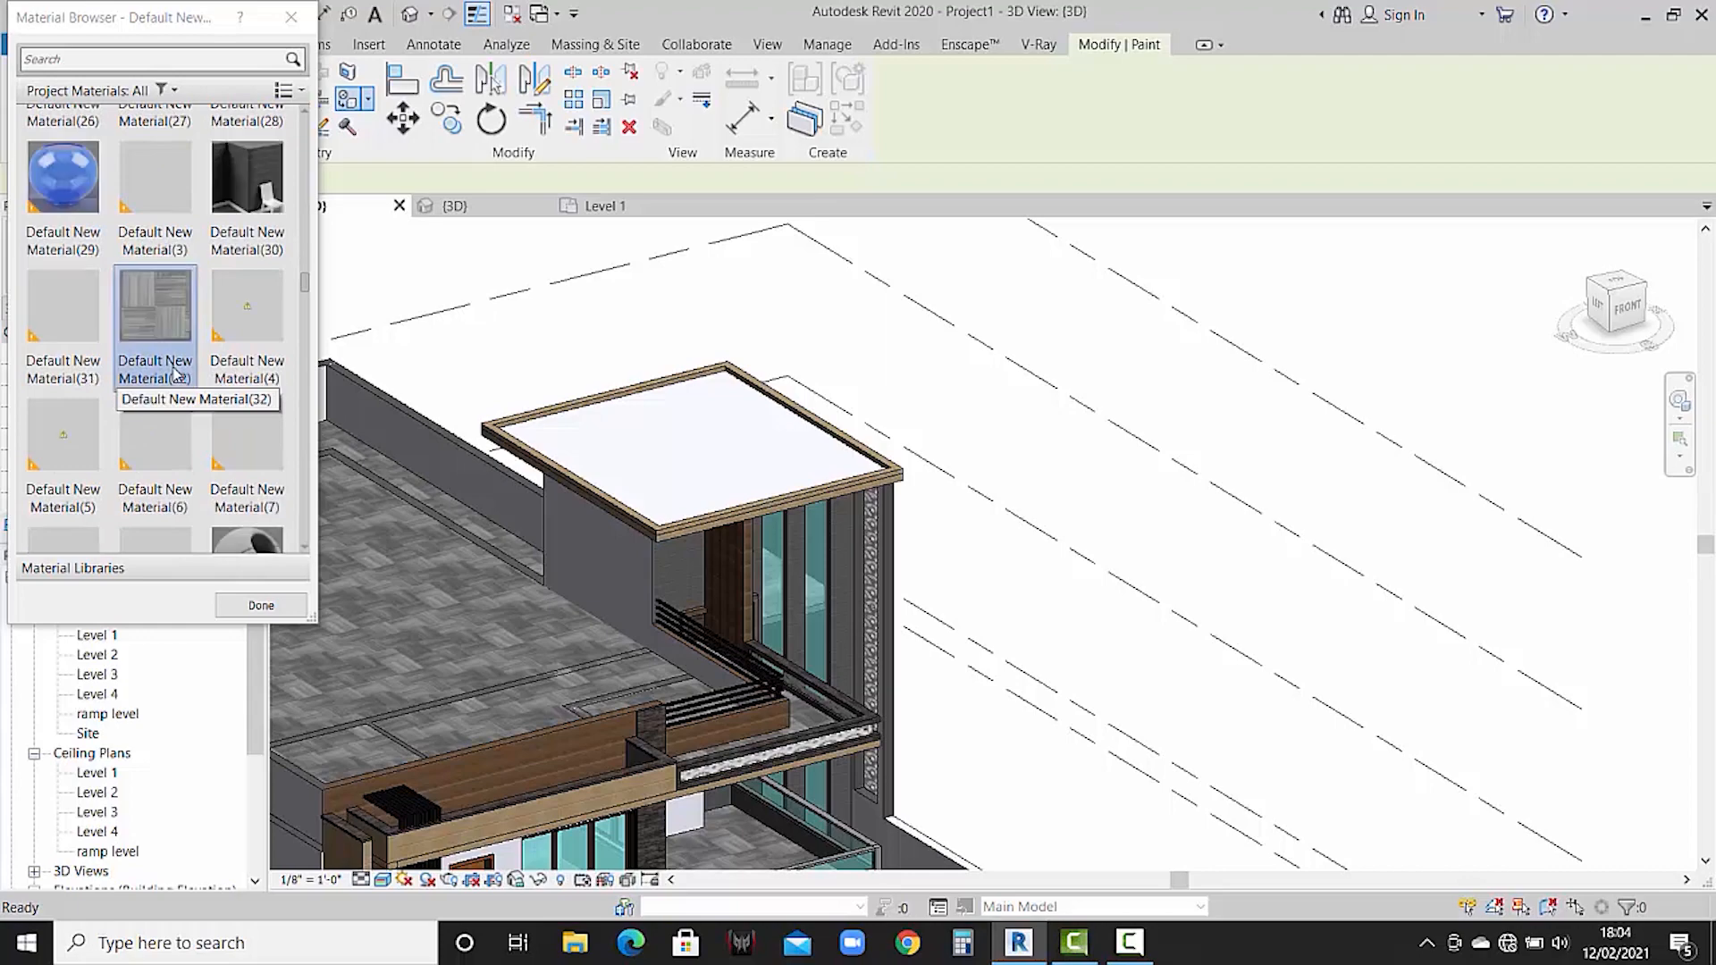
left_click(134, 451)
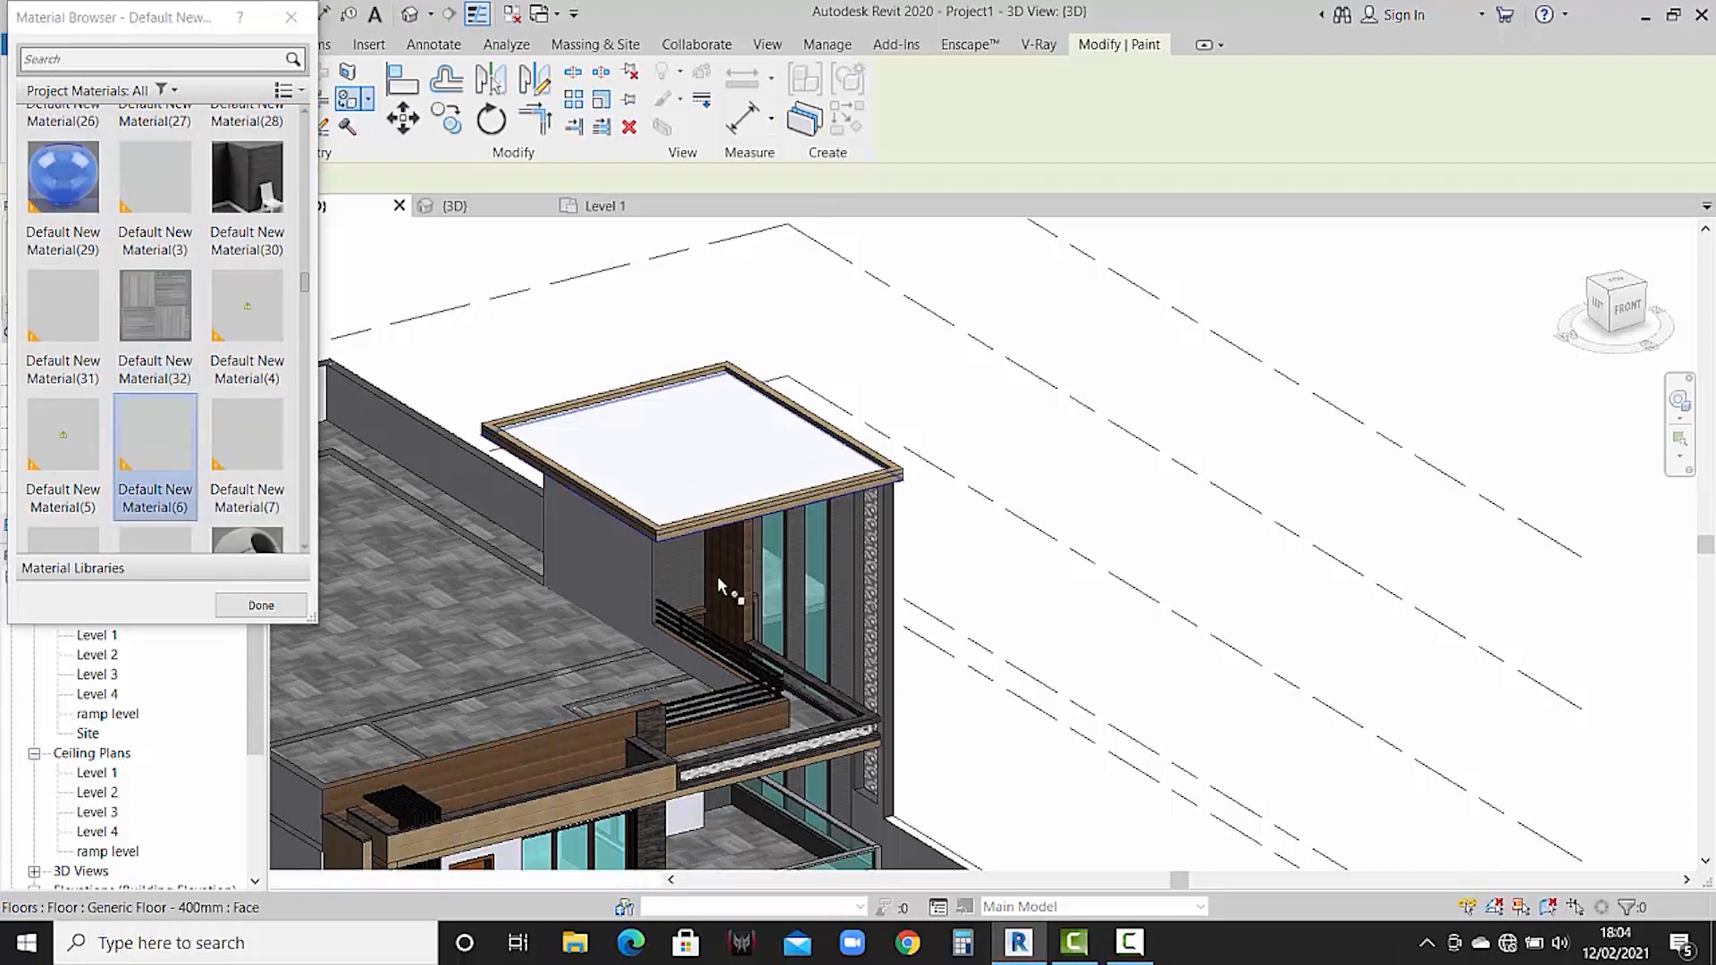
scroll(874, 647, "up", 4)
scroll(874, 647, "up", 2)
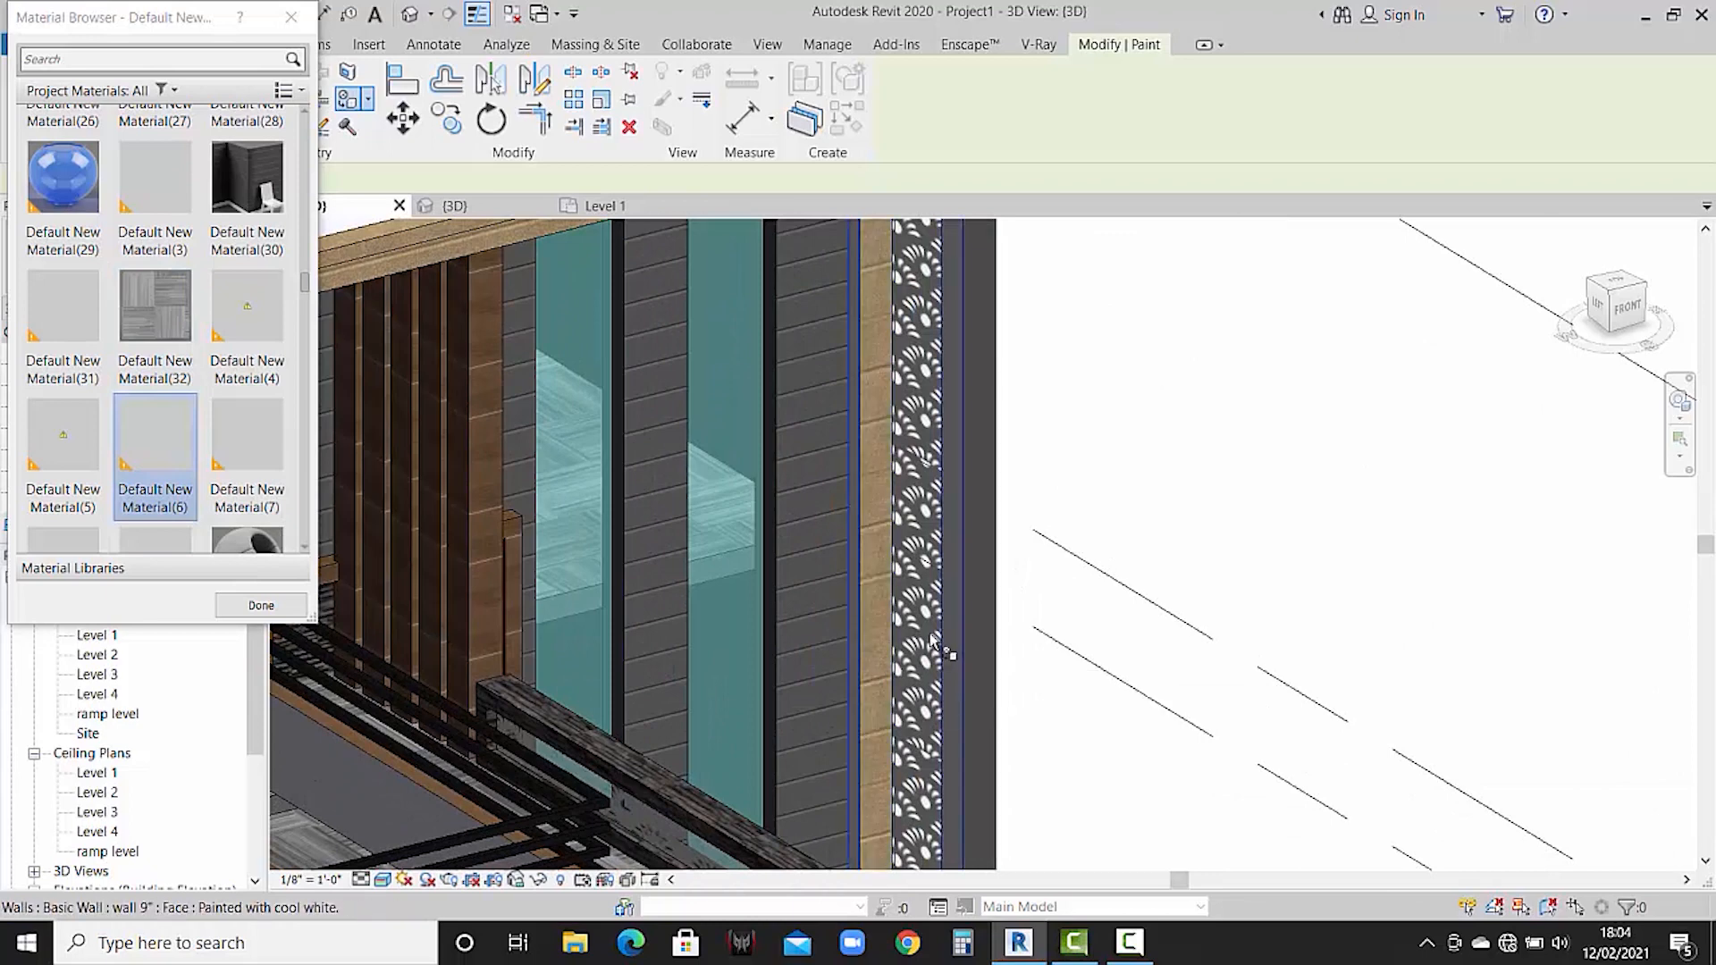
left_click(855, 640)
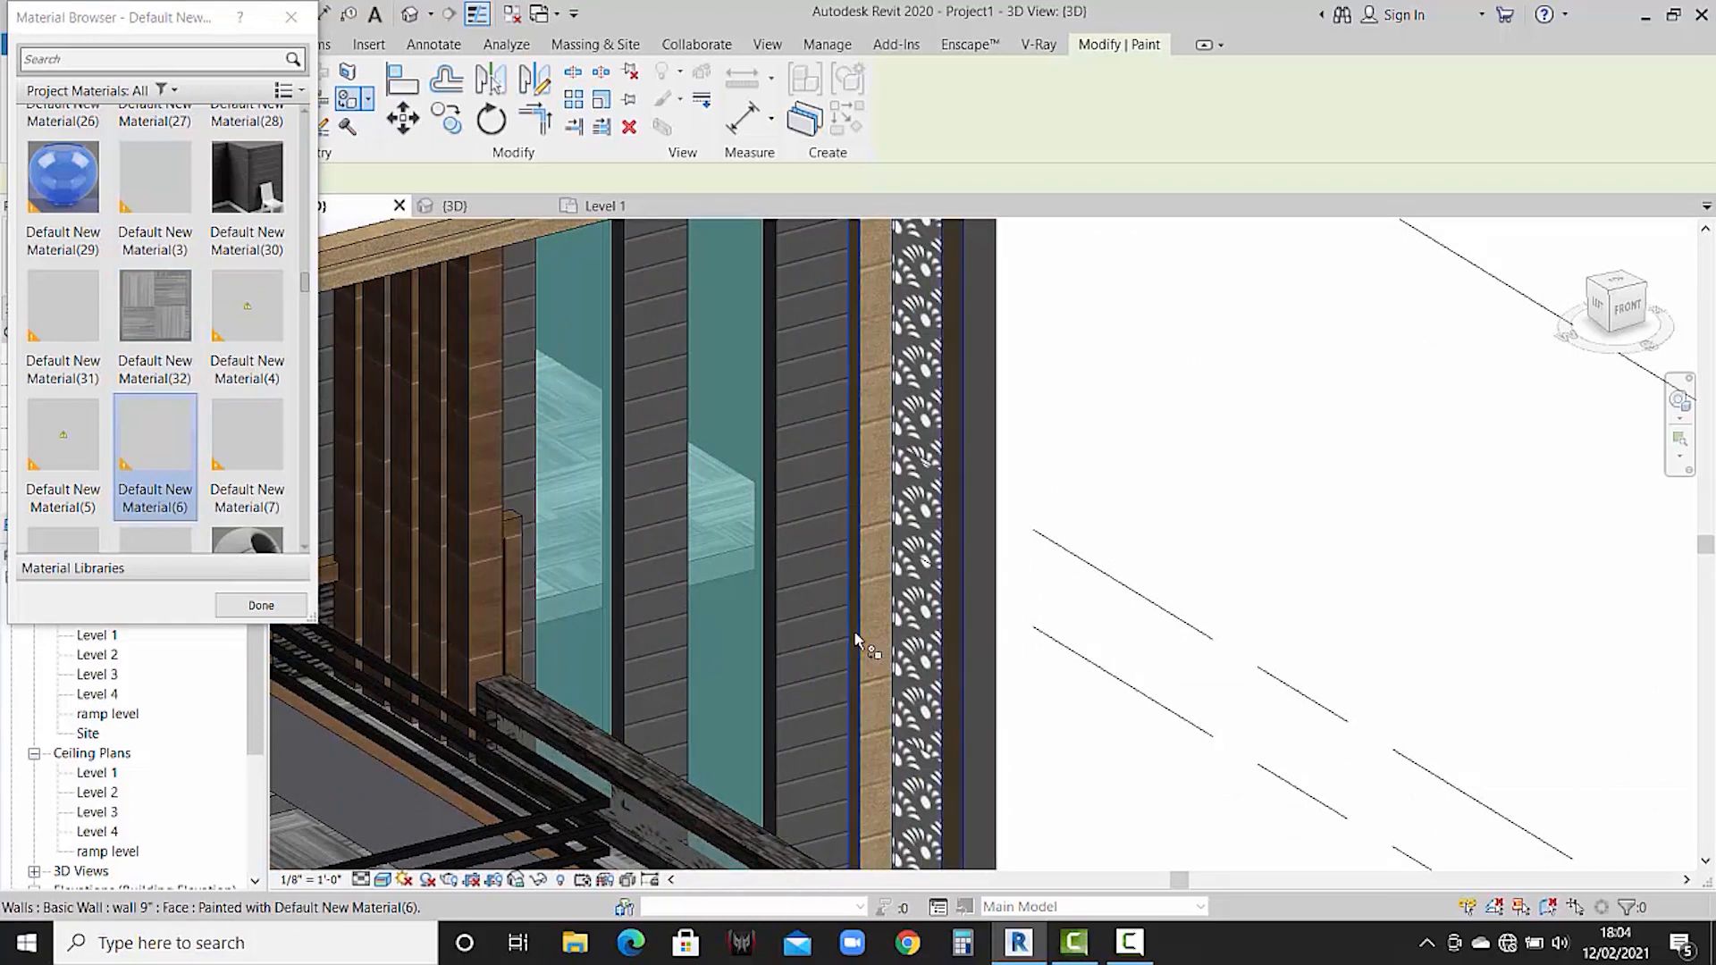
- Continue the Default New Material(6) paint on the wall's outer edge and the opening's sill, and end painting
scroll(949, 590, "down", 3)
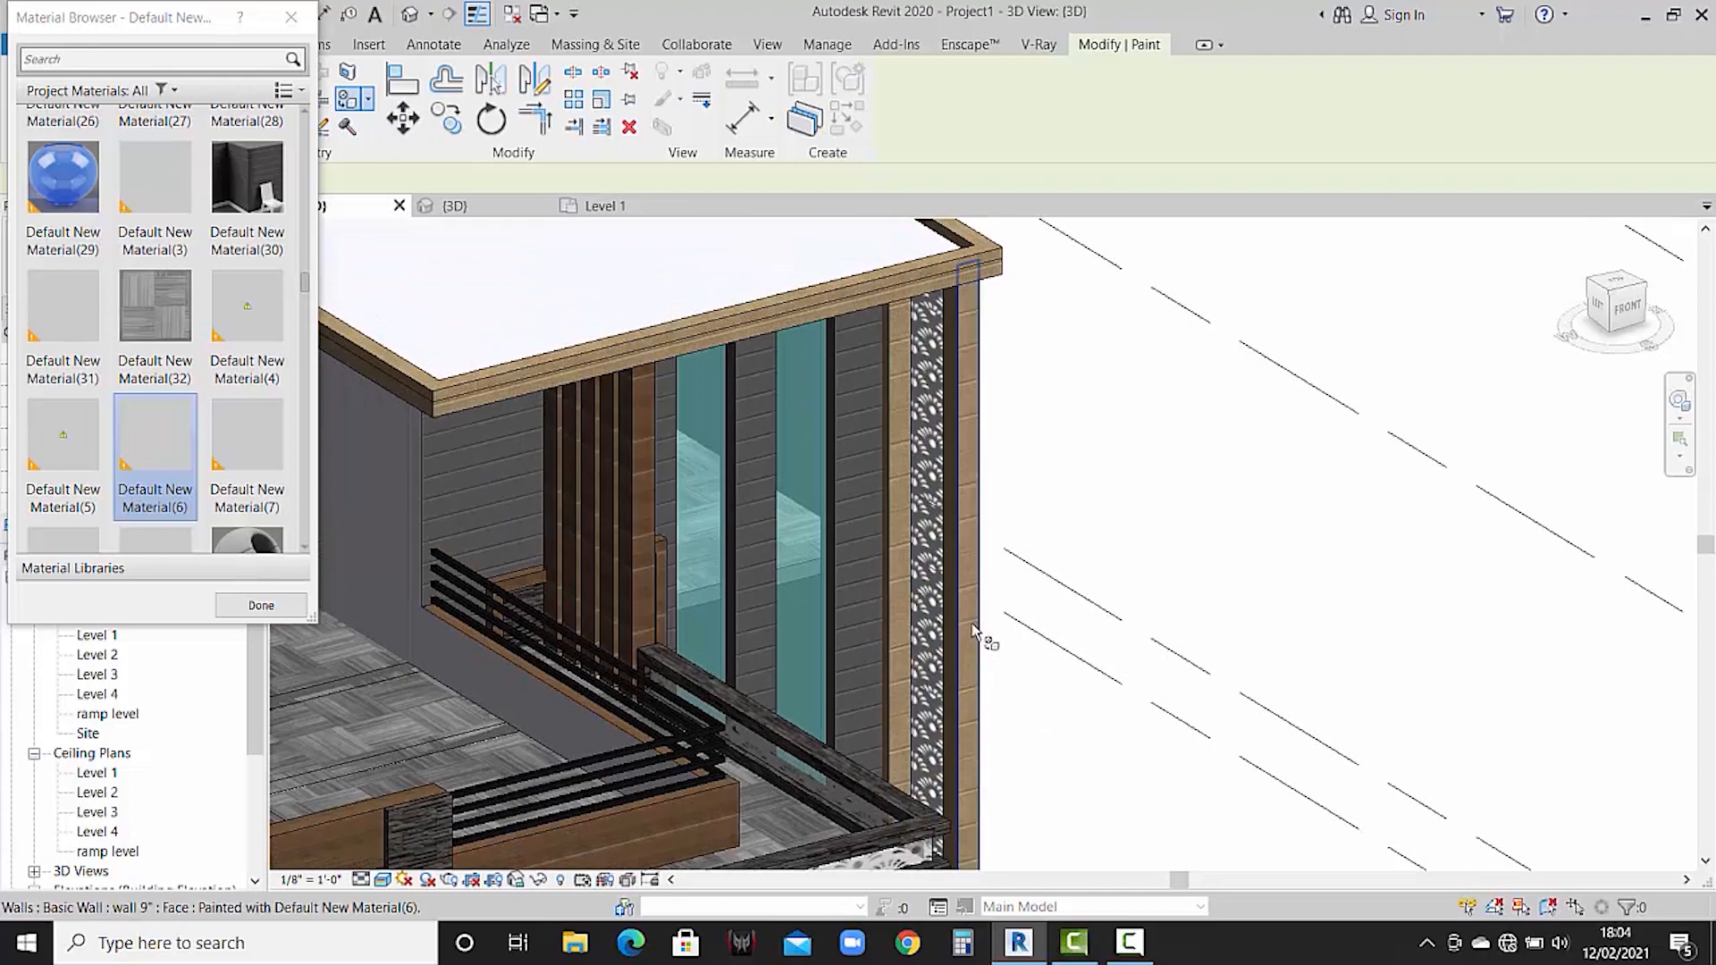
scroll(1037, 581, "down", 4)
scroll(1028, 626, "up", 5)
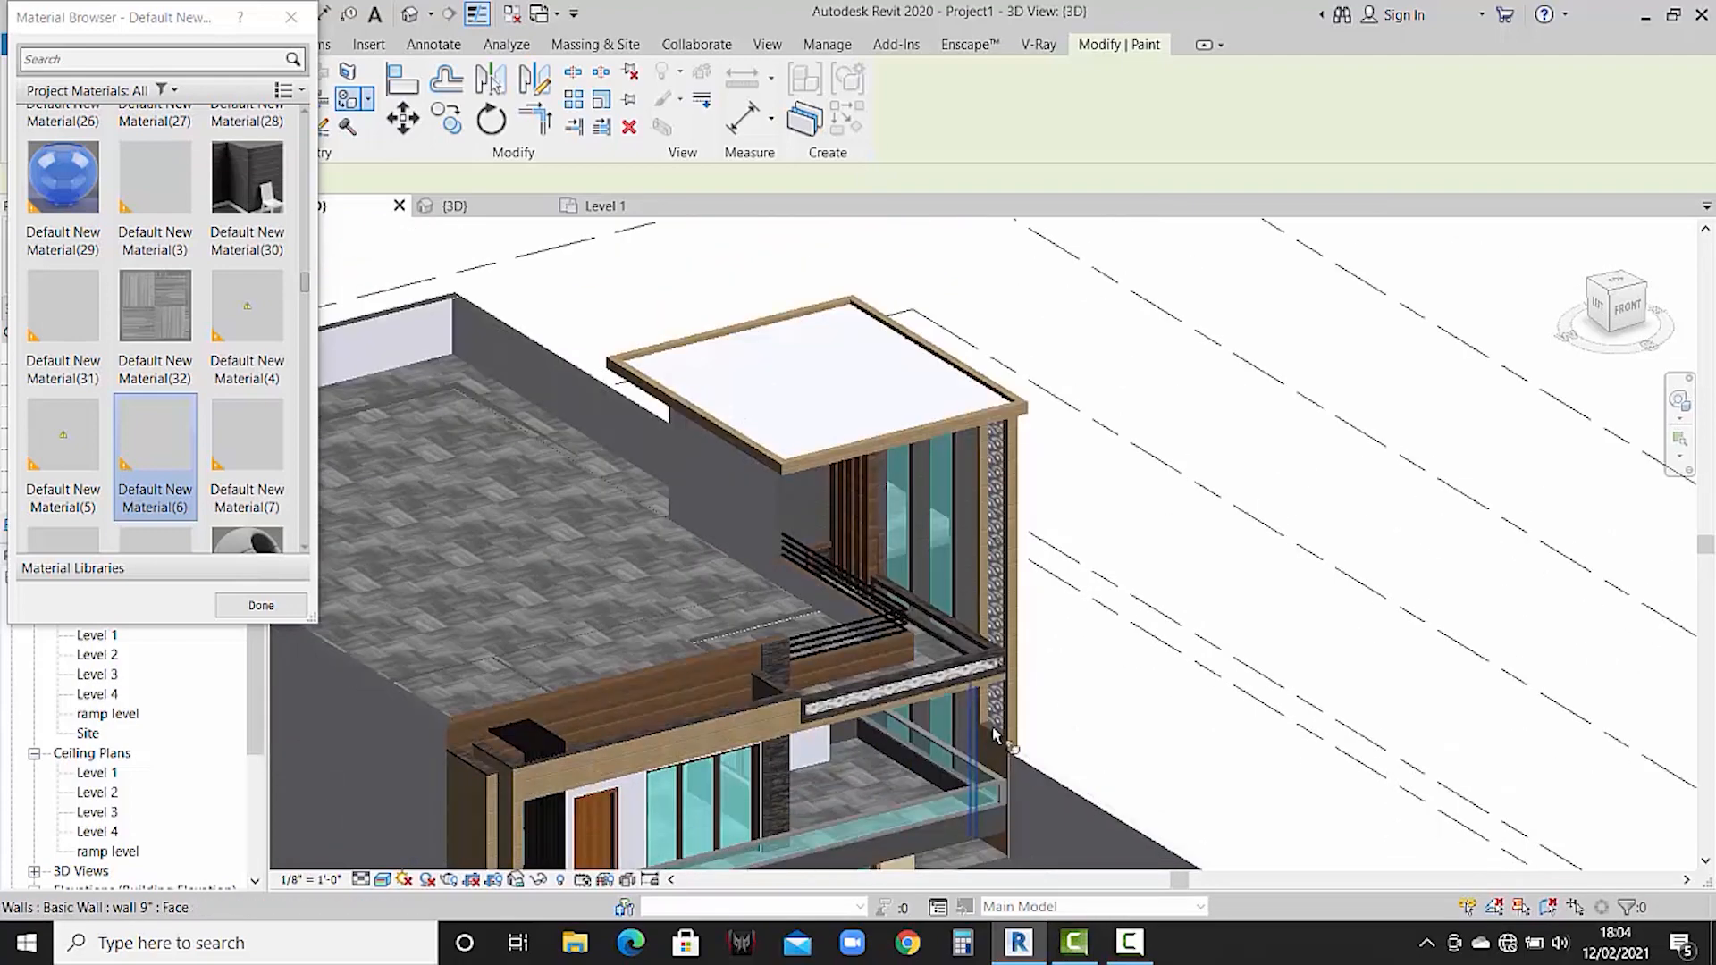
scroll(1007, 726, "up", 2)
scroll(1011, 713, "down", 6)
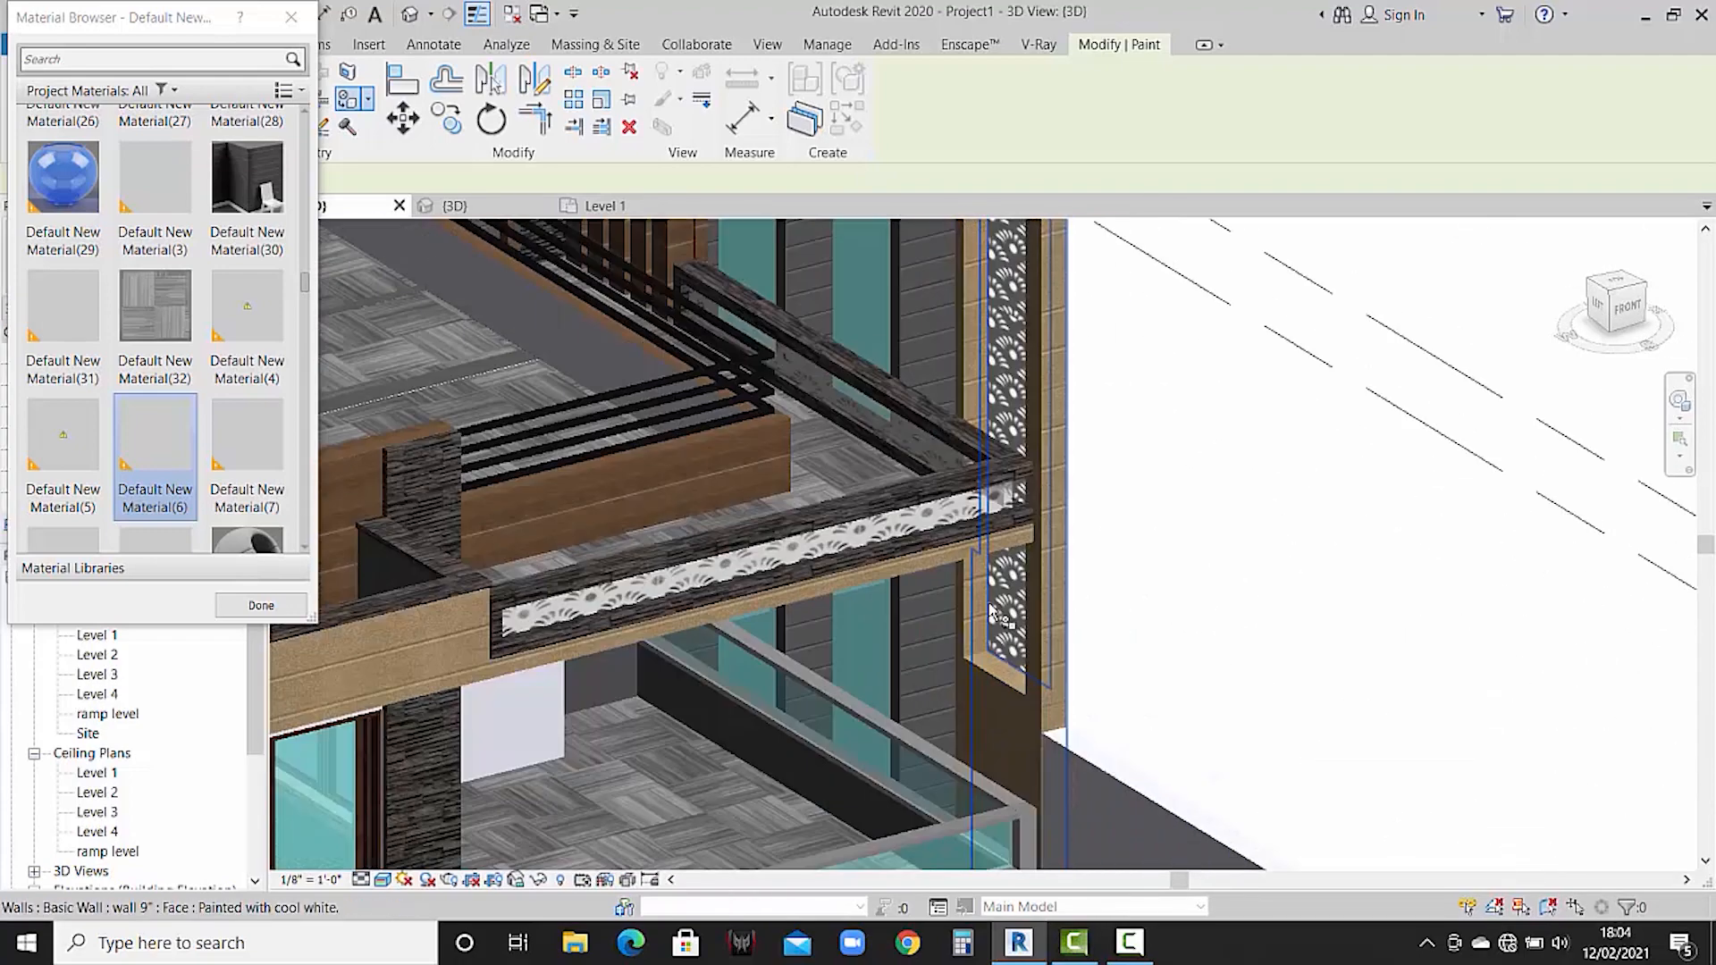
middle_click_drag(1090, 614, 631, 620)
key("Escape")
scroll(1118, 652, "down", 3)
scroll(1329, 649, "up", 2)
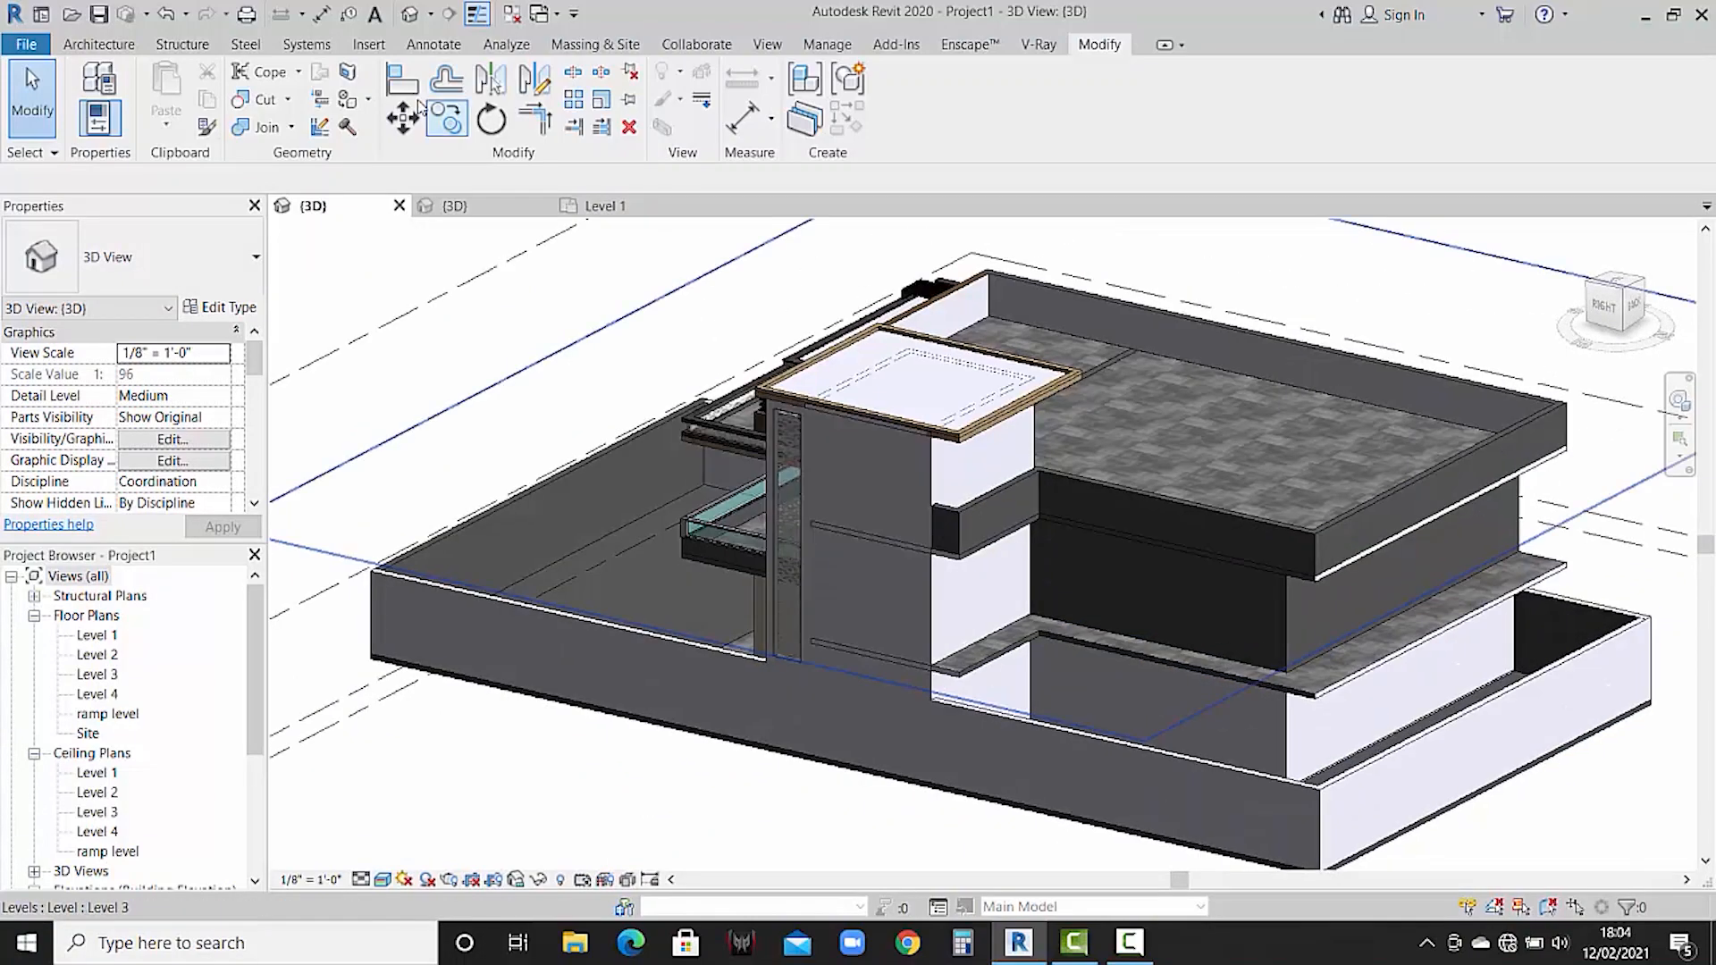
- Search the materials for "cool" and paint the upper floor's rear outer wall with cool white
left_click(354, 98)
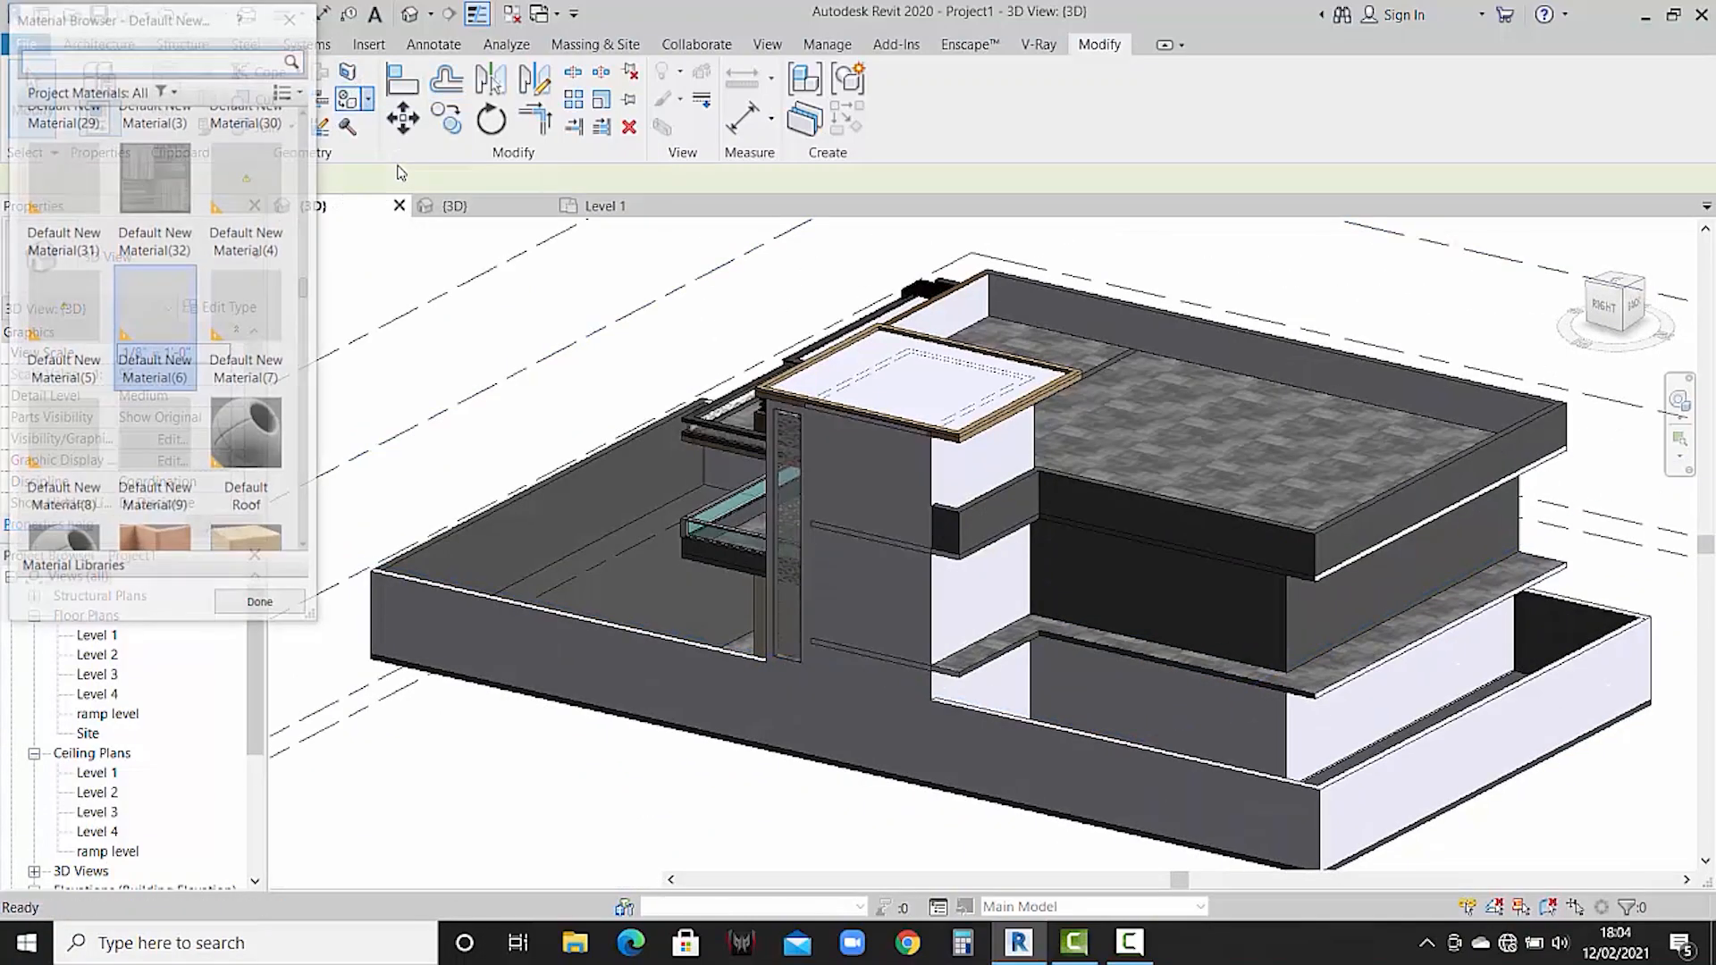
left_click(167, 59)
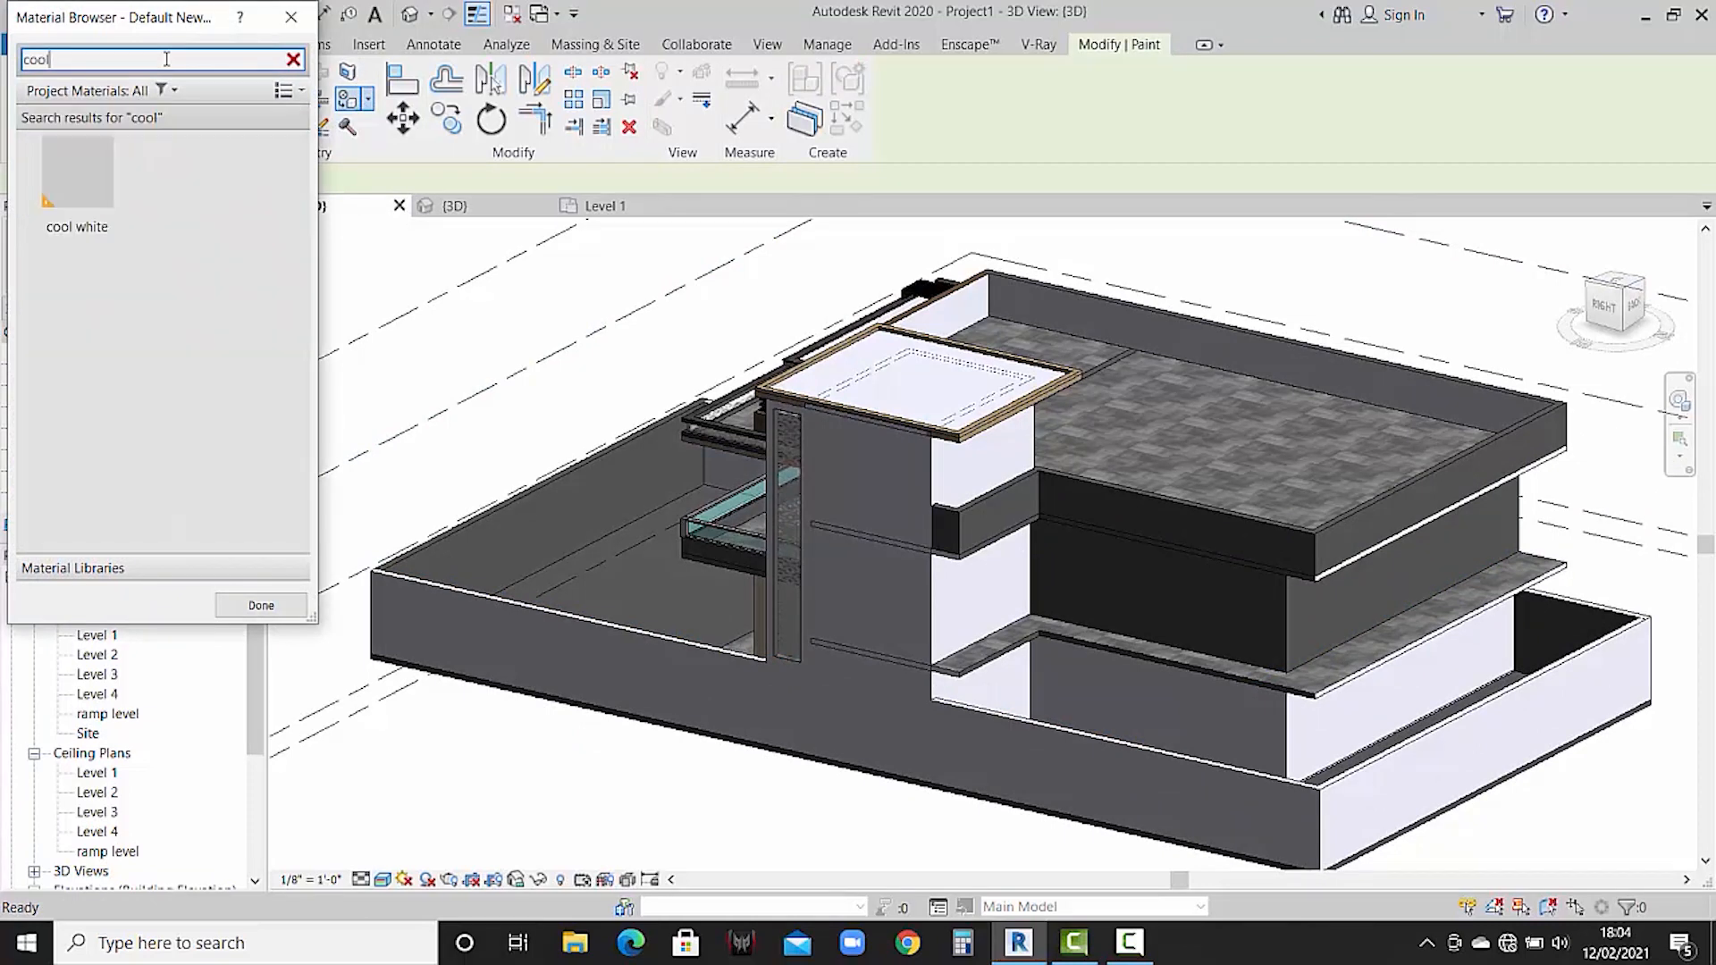
left_click(77, 188)
left_click(1241, 614)
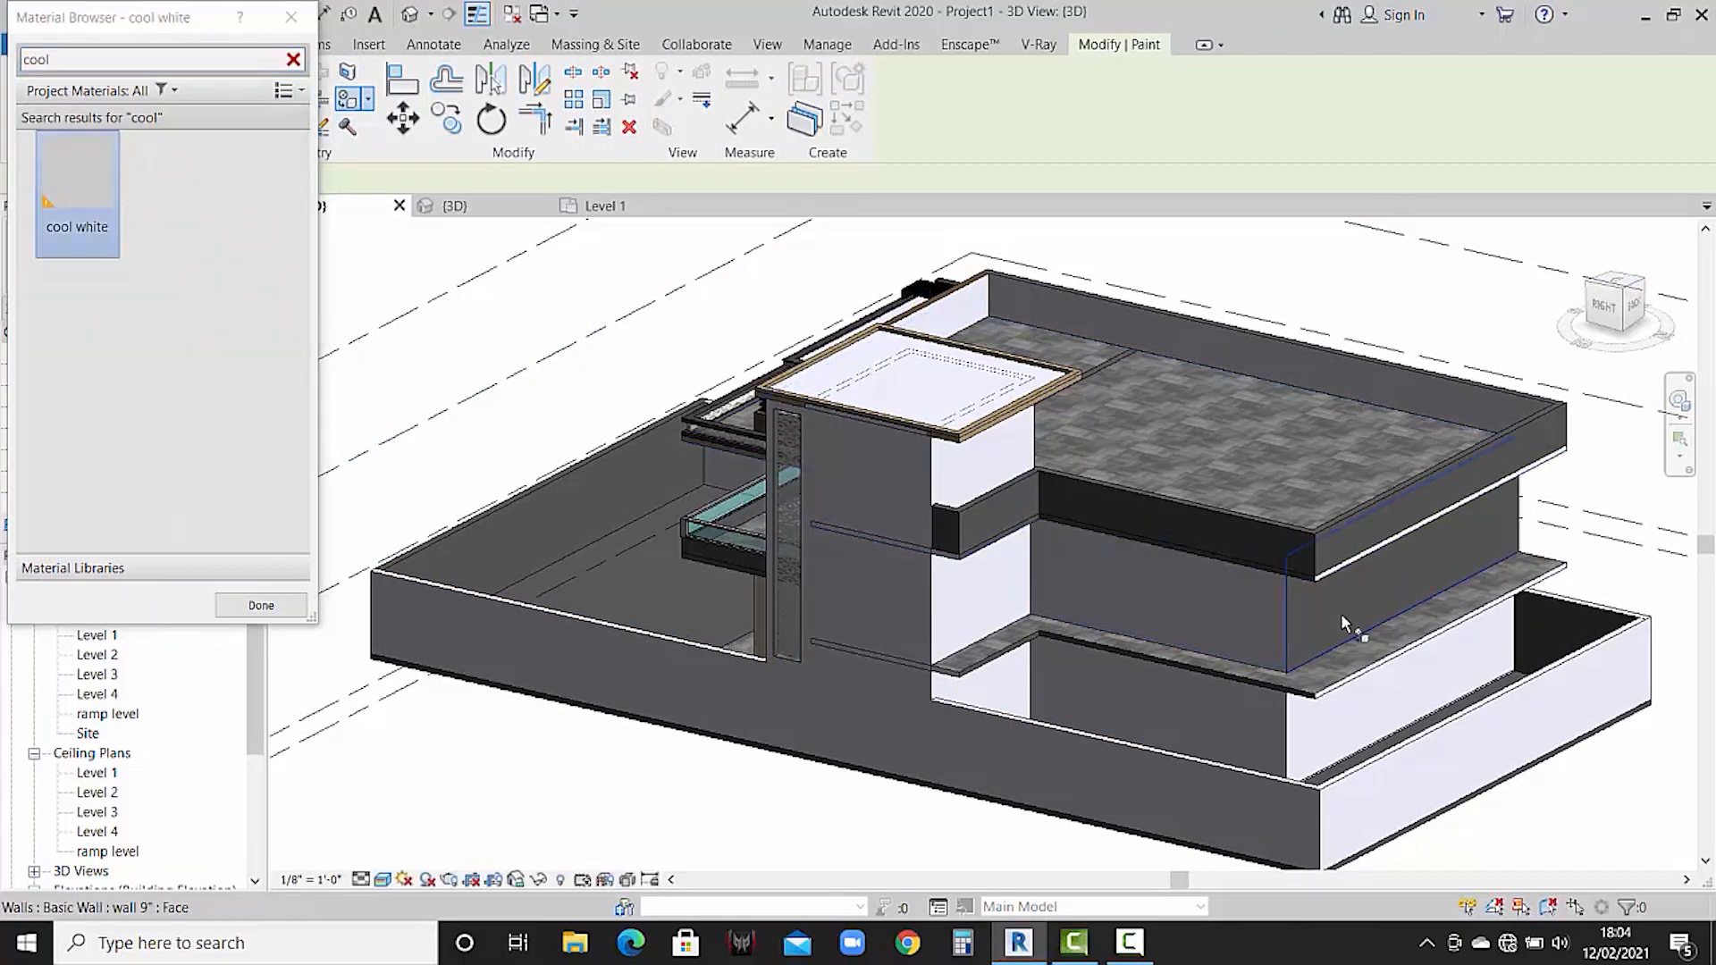
left_click(1341, 615)
- Paint the outer faces of the rear roof parapet and the stair tower's parapet band with cool white
middle_click_drag(1478, 580, 1395, 648)
left_click(1077, 590)
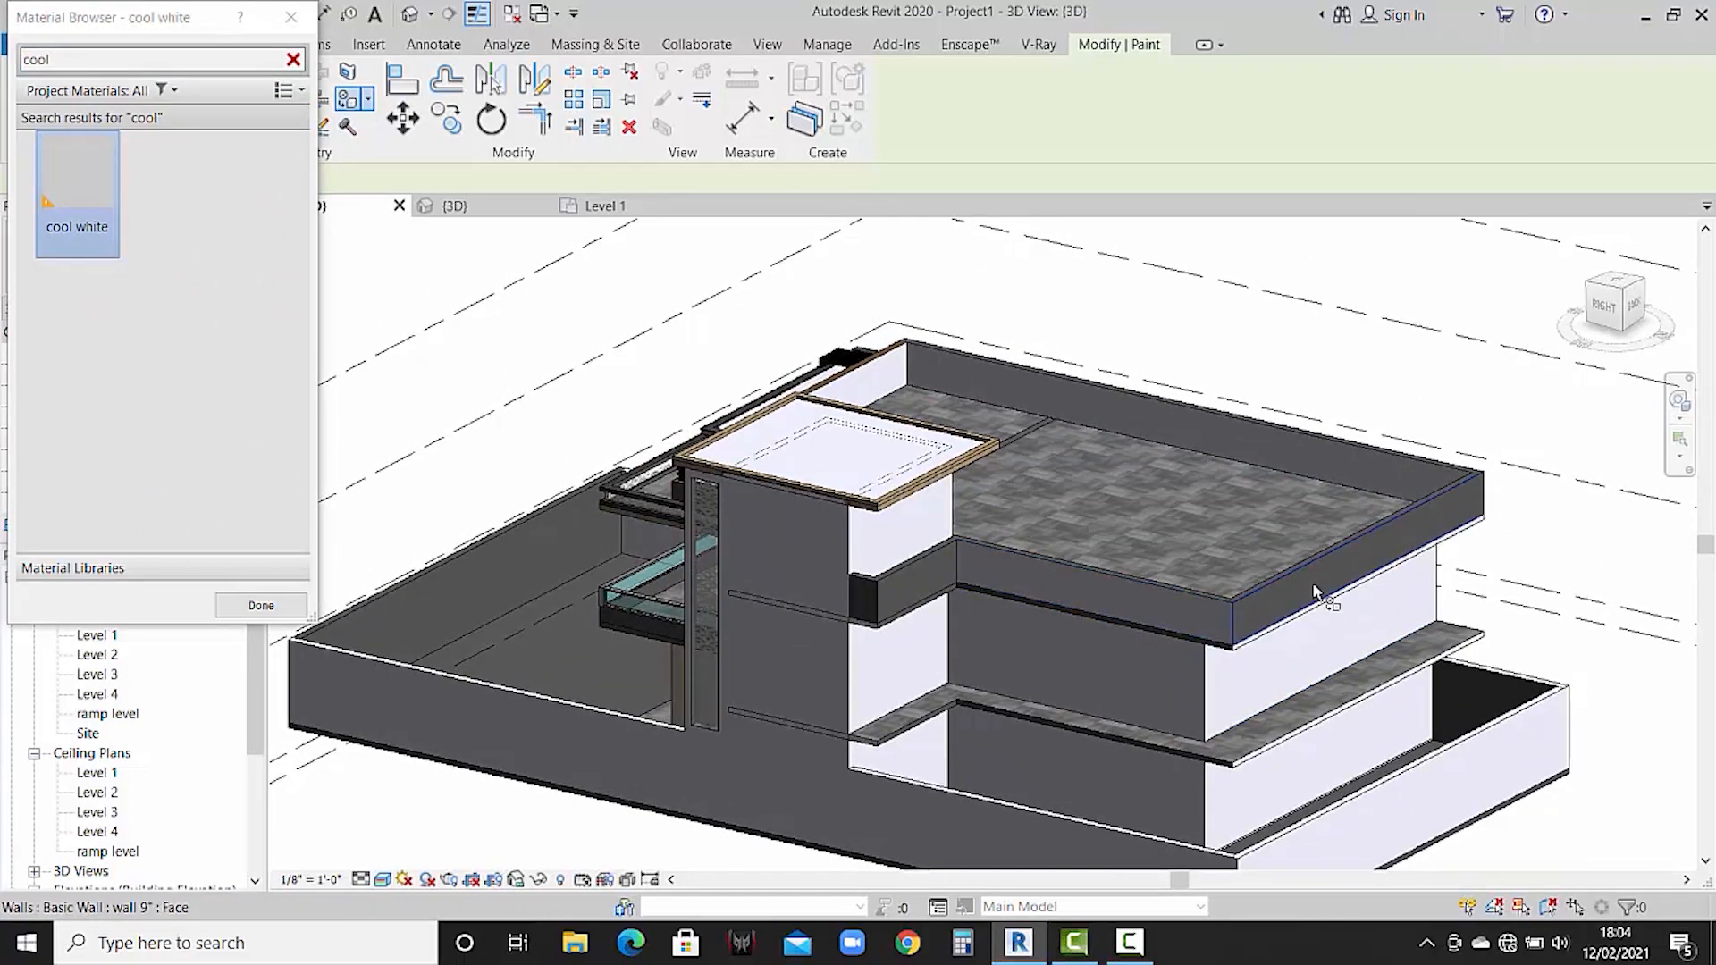
left_click(1315, 592)
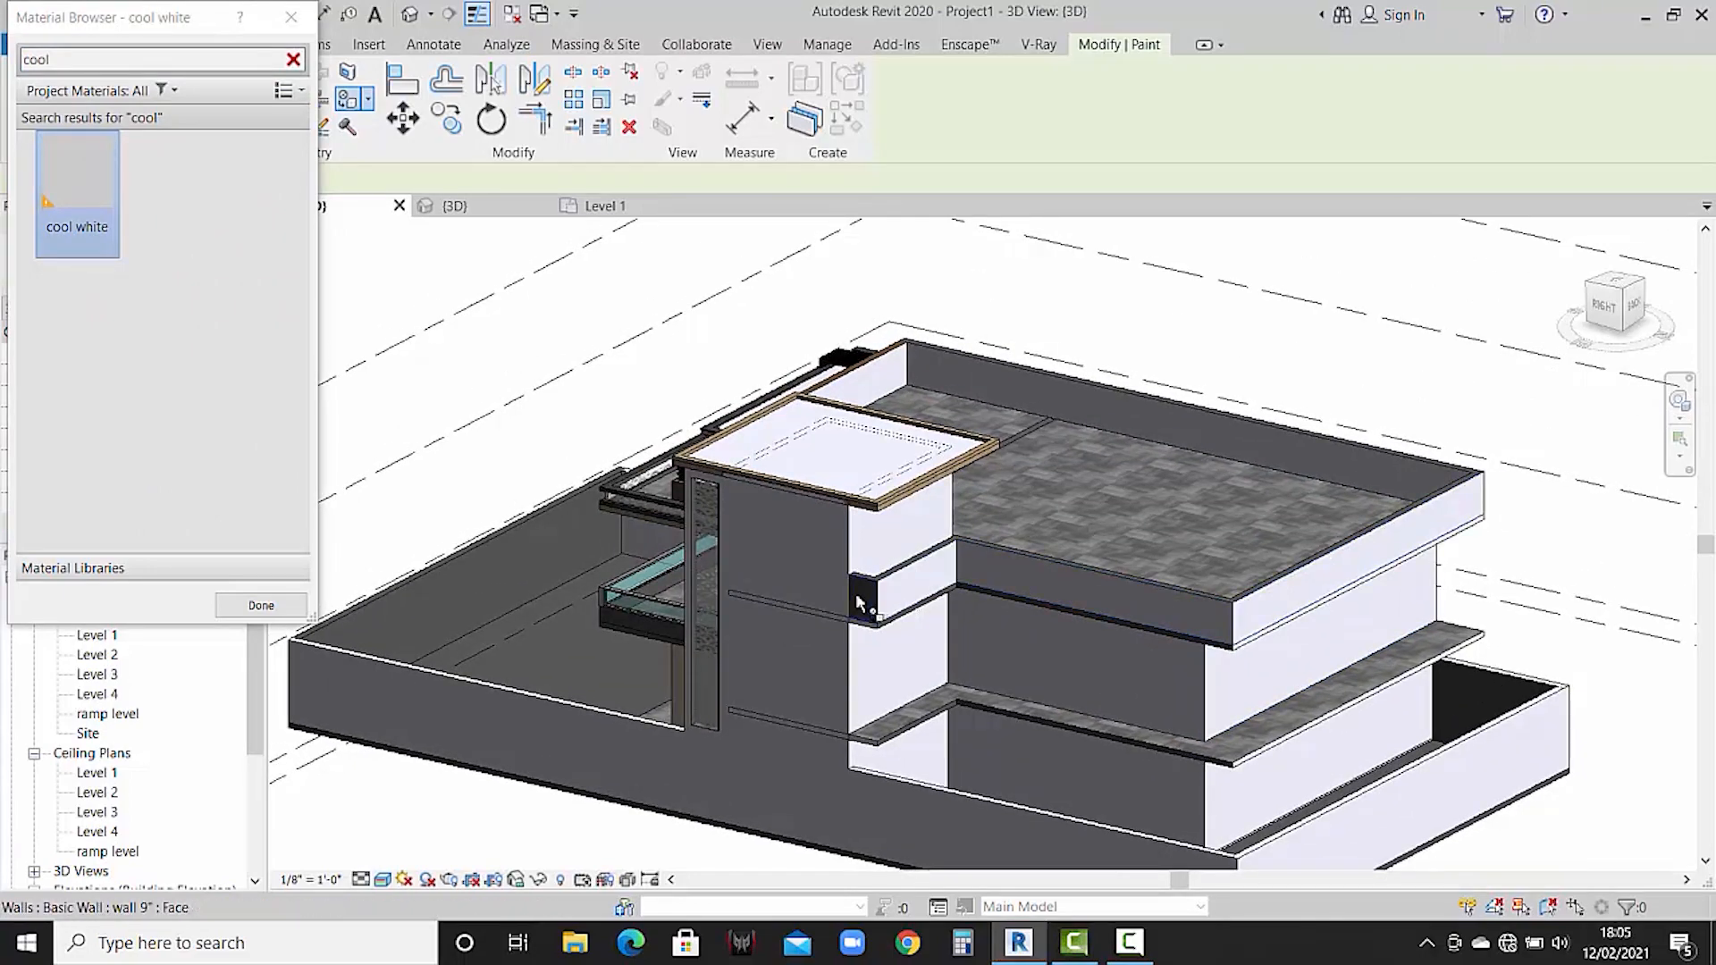
left_click(860, 597)
- Paint the top faces of the tower's parapet band, its short return and the adjoining side parapet with cool white
scroll(889, 581, "up", 5)
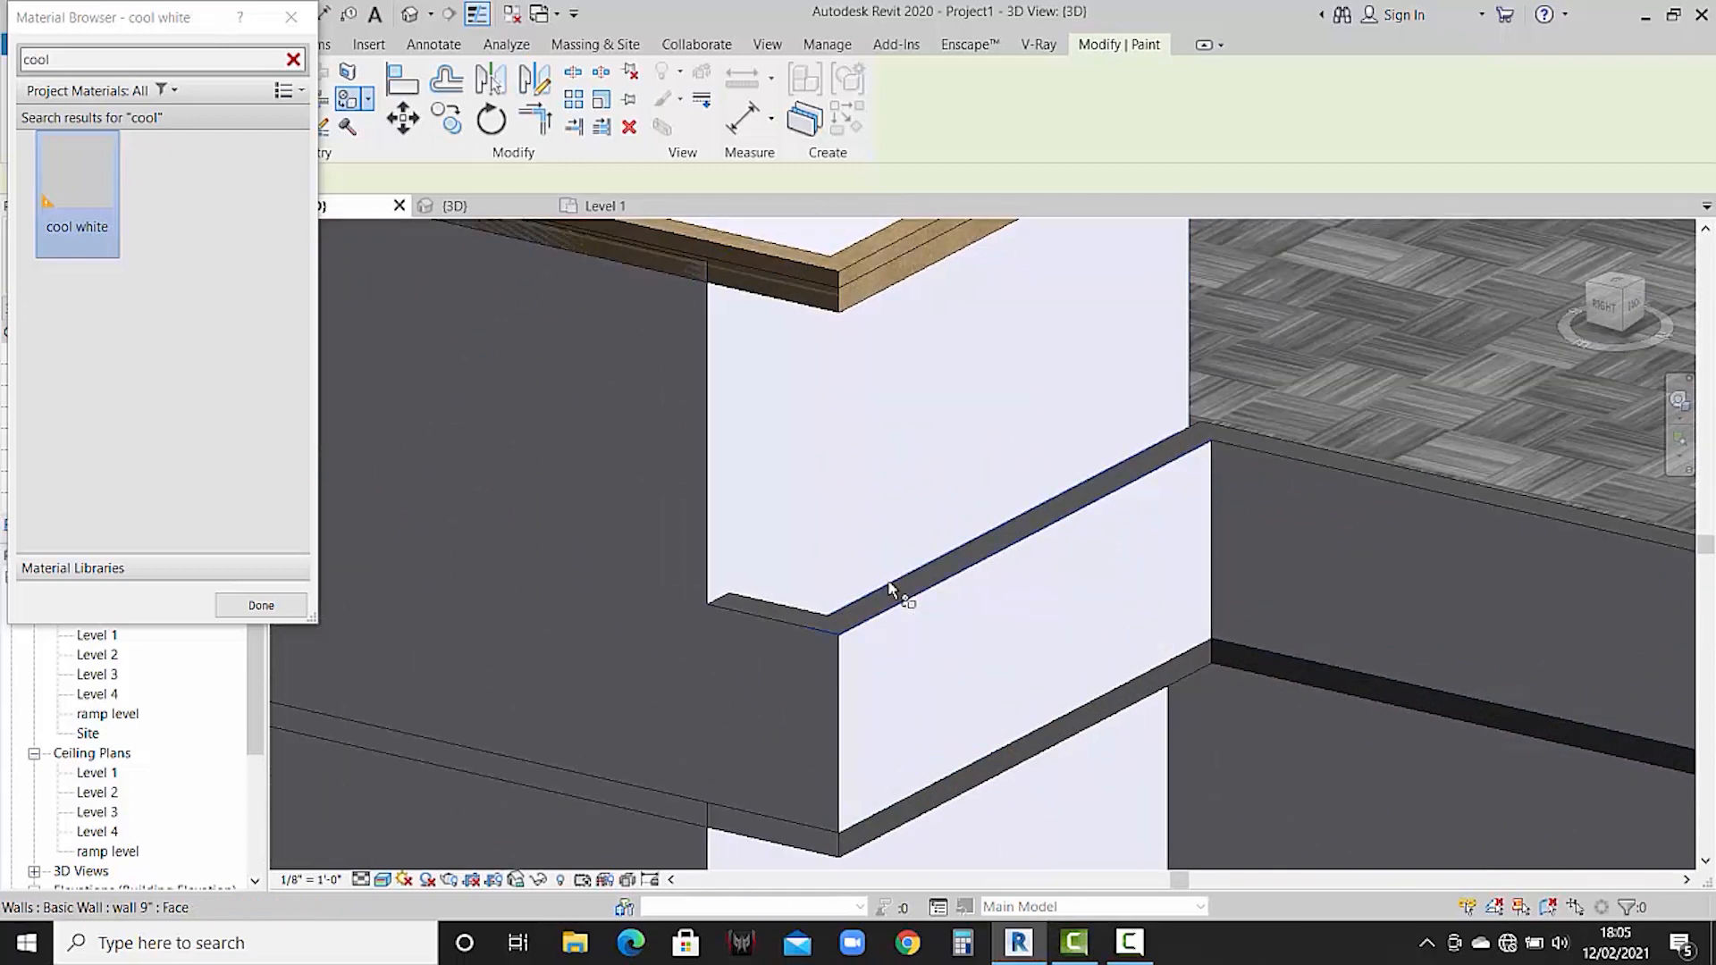
left_click(887, 589)
left_click(802, 614)
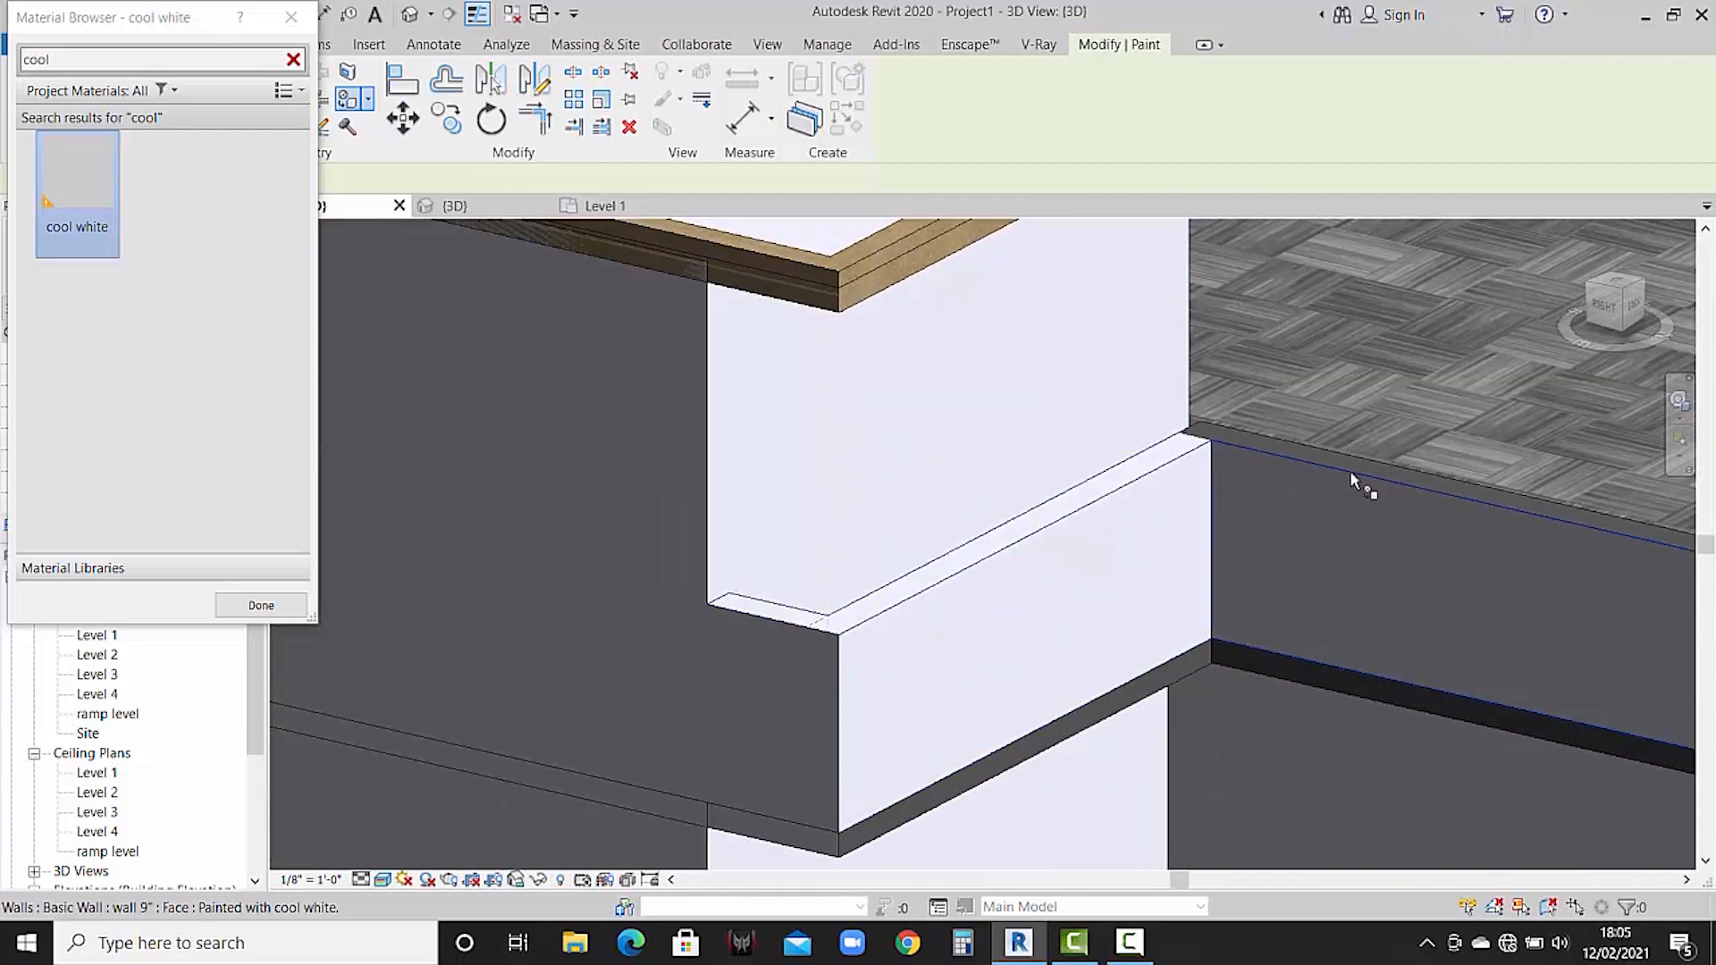
left_click(1381, 463)
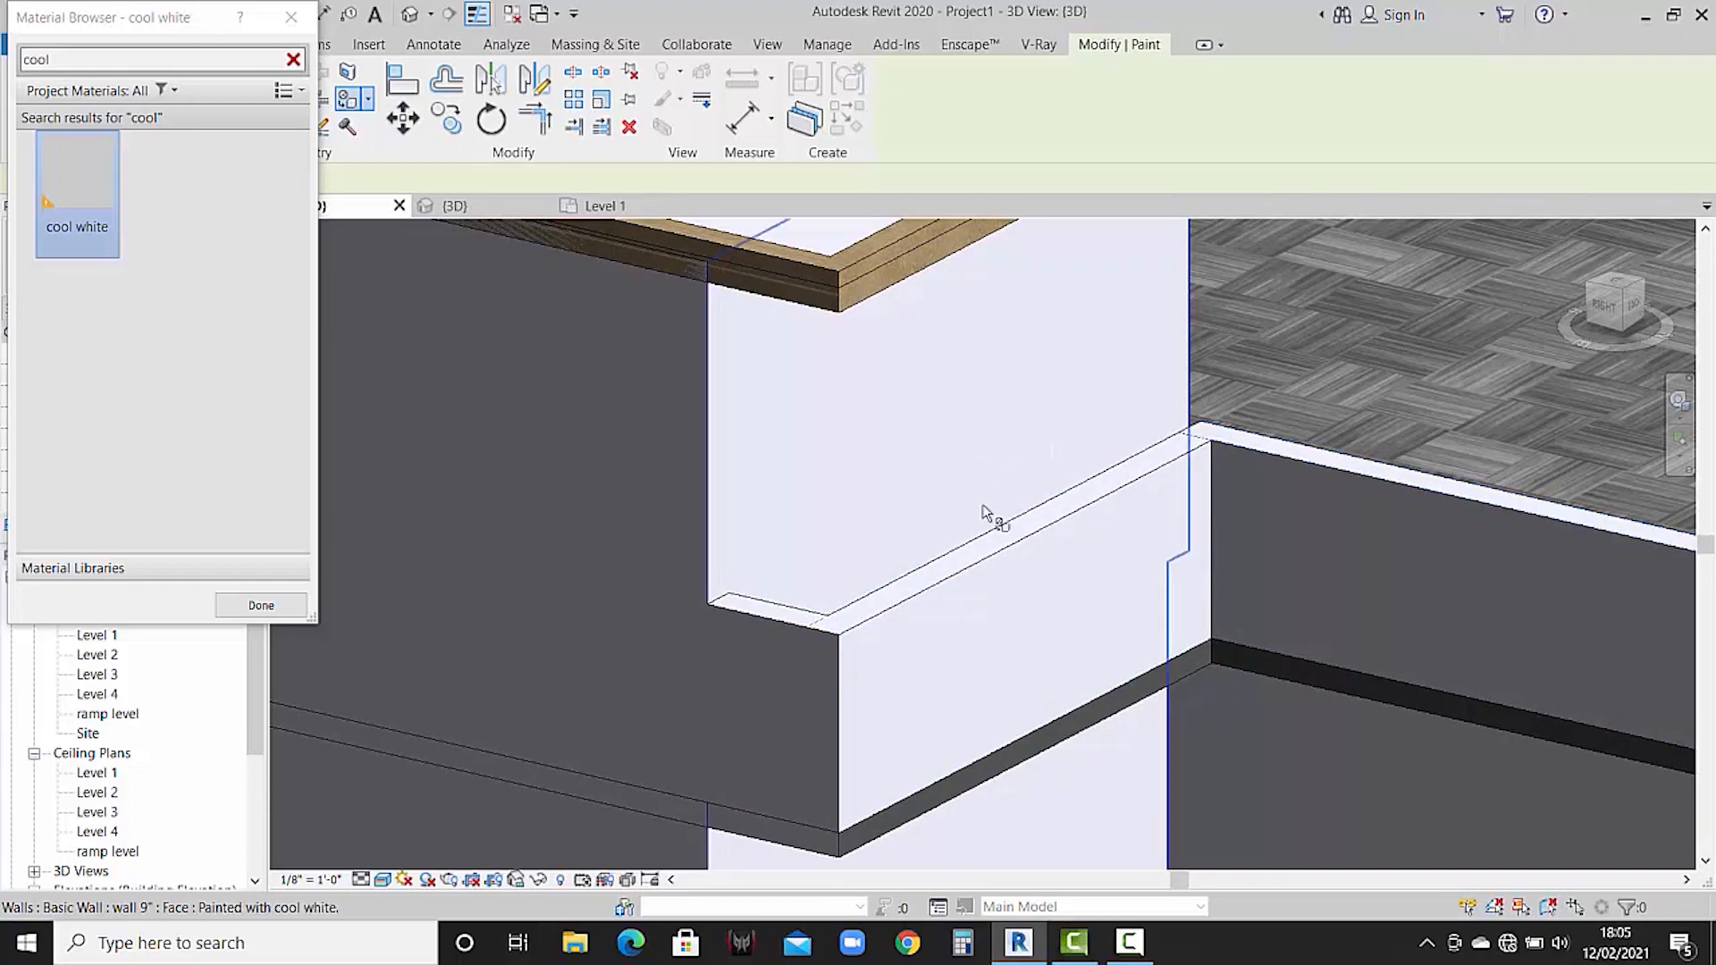
- Paint the floor slab's edges beneath the tower band and the adjoining side parapet with cool white
scroll(983, 608, "down", 2)
scroll(977, 625, "down", 3)
scroll(969, 630, "up", 5)
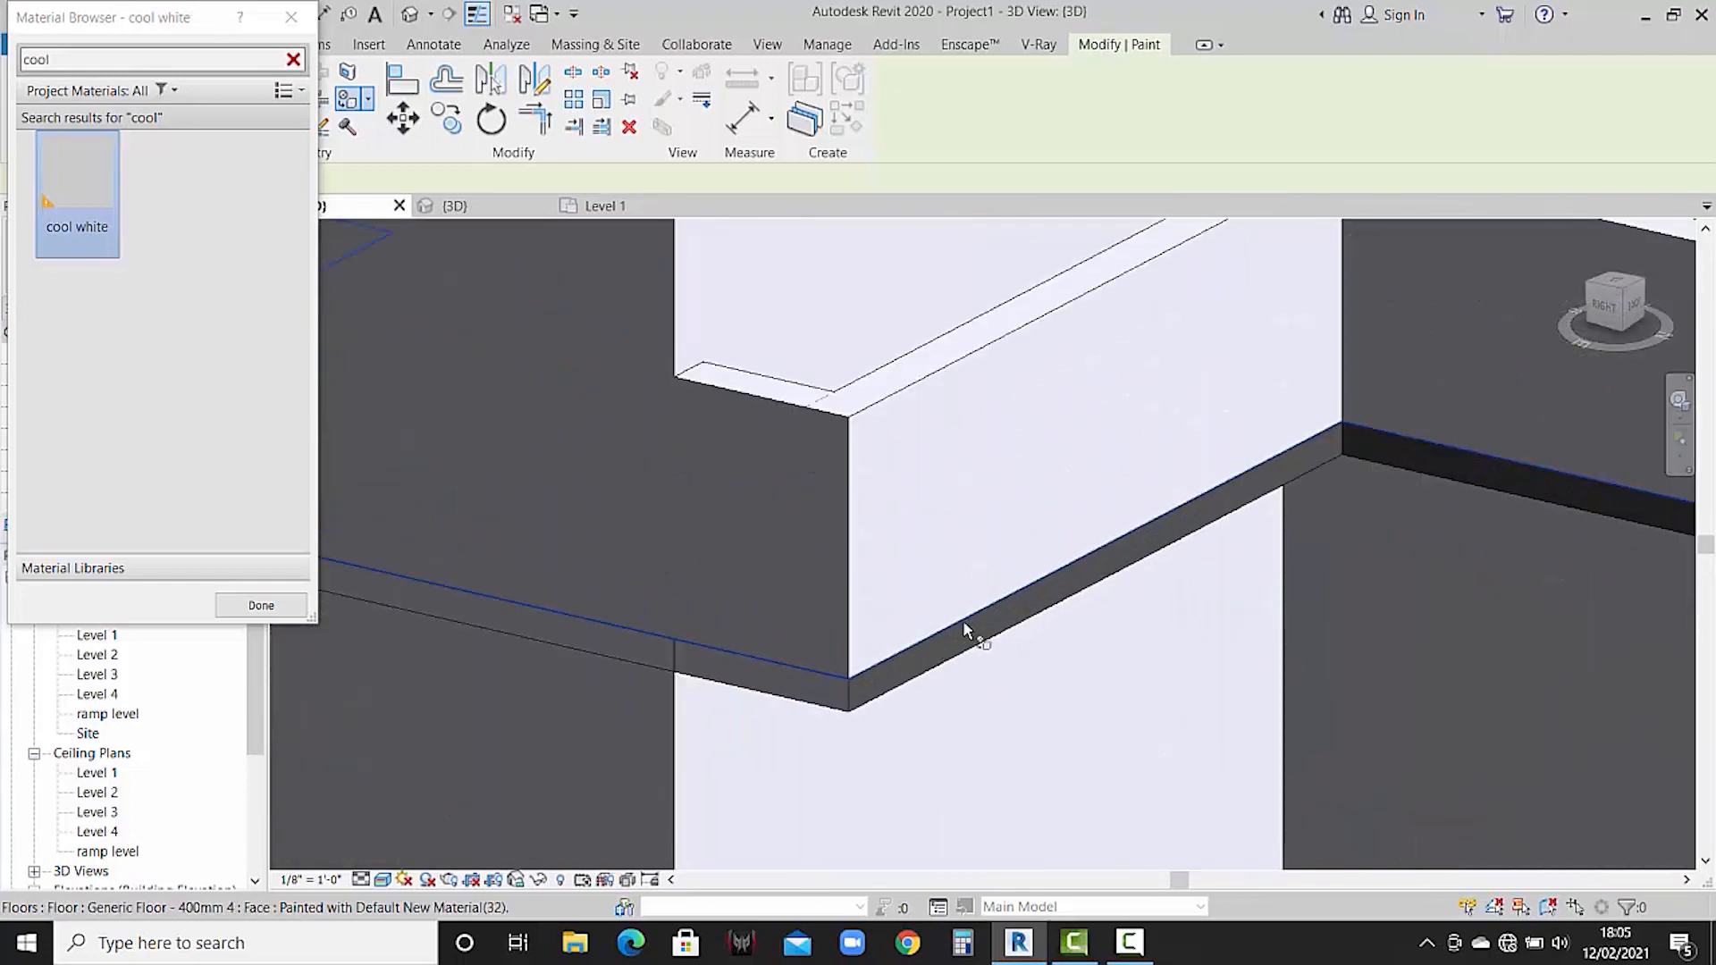
scroll(1127, 563, "up", 3)
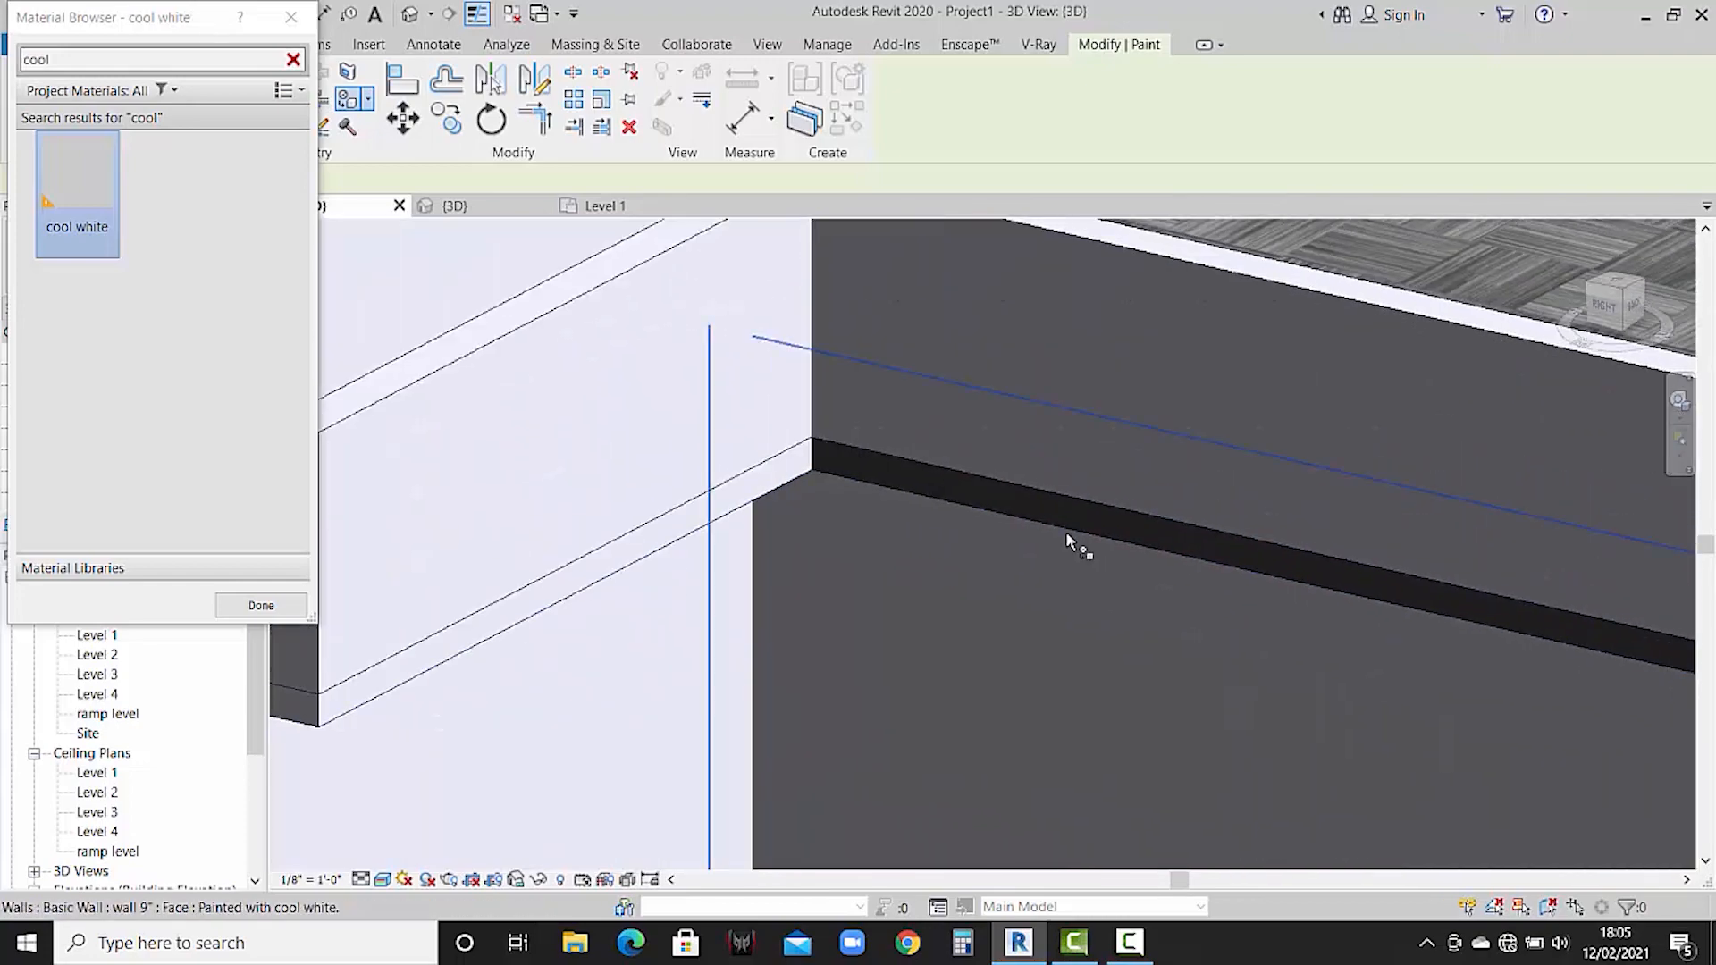
left_click(1088, 513)
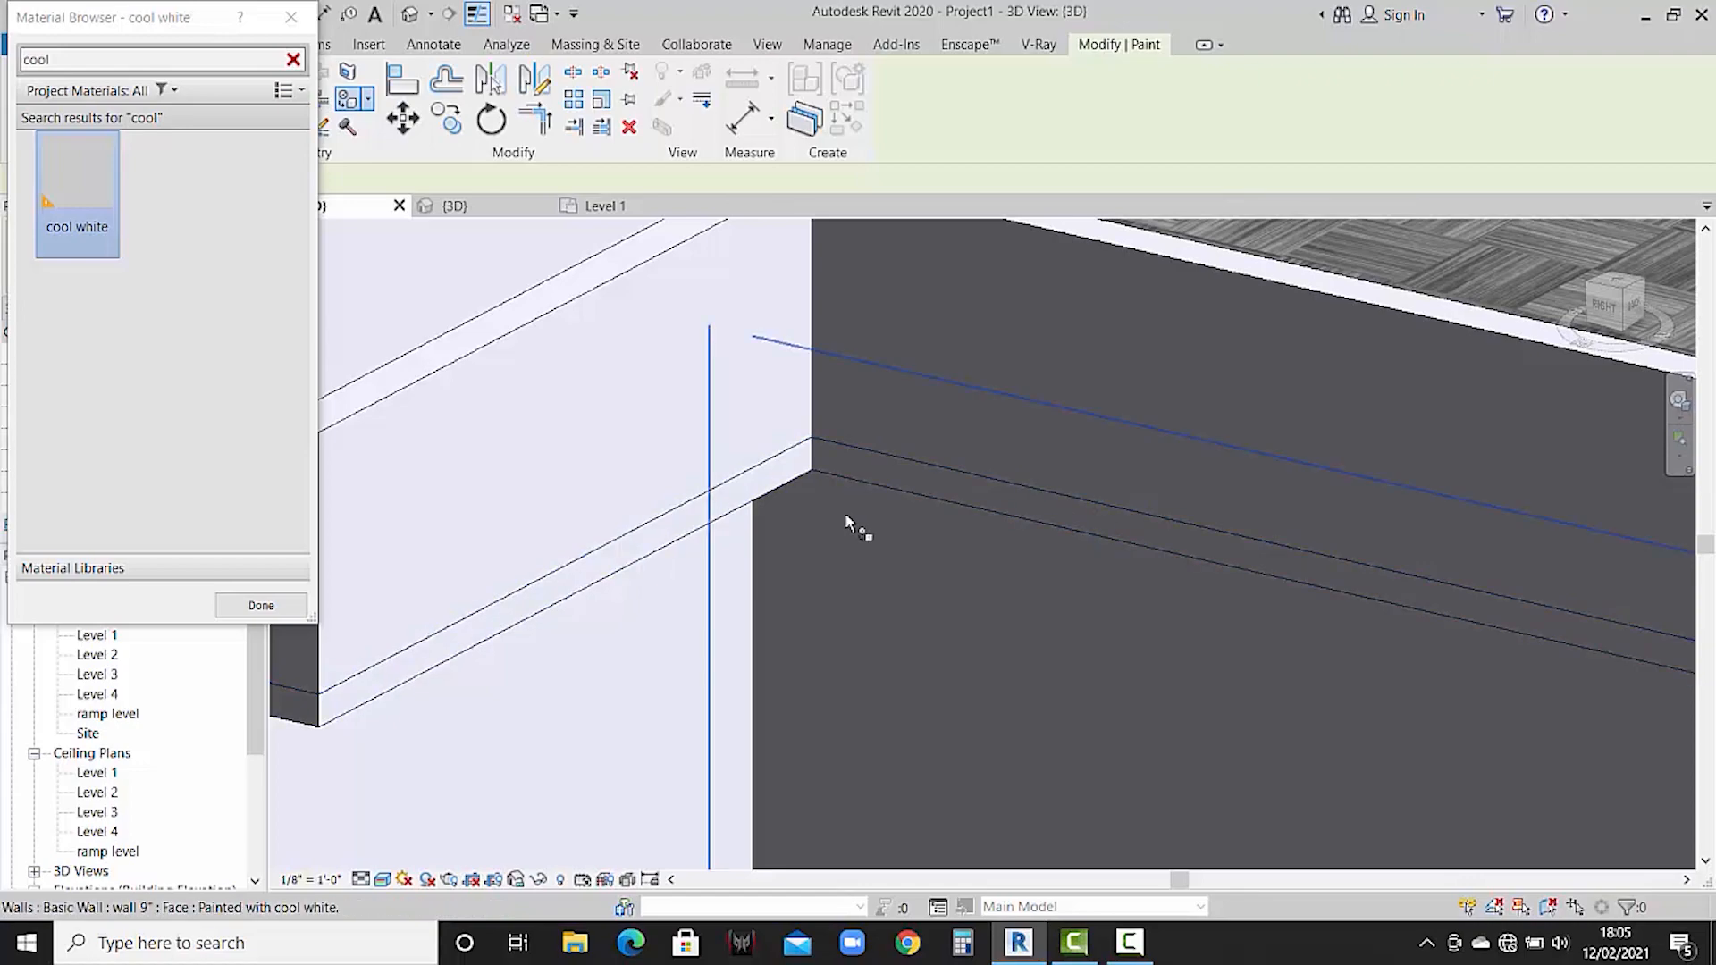
- Paint the rear roof parapet's top face with cool white
scroll(849, 523, "down", 3)
scroll(1102, 606, "up", 6)
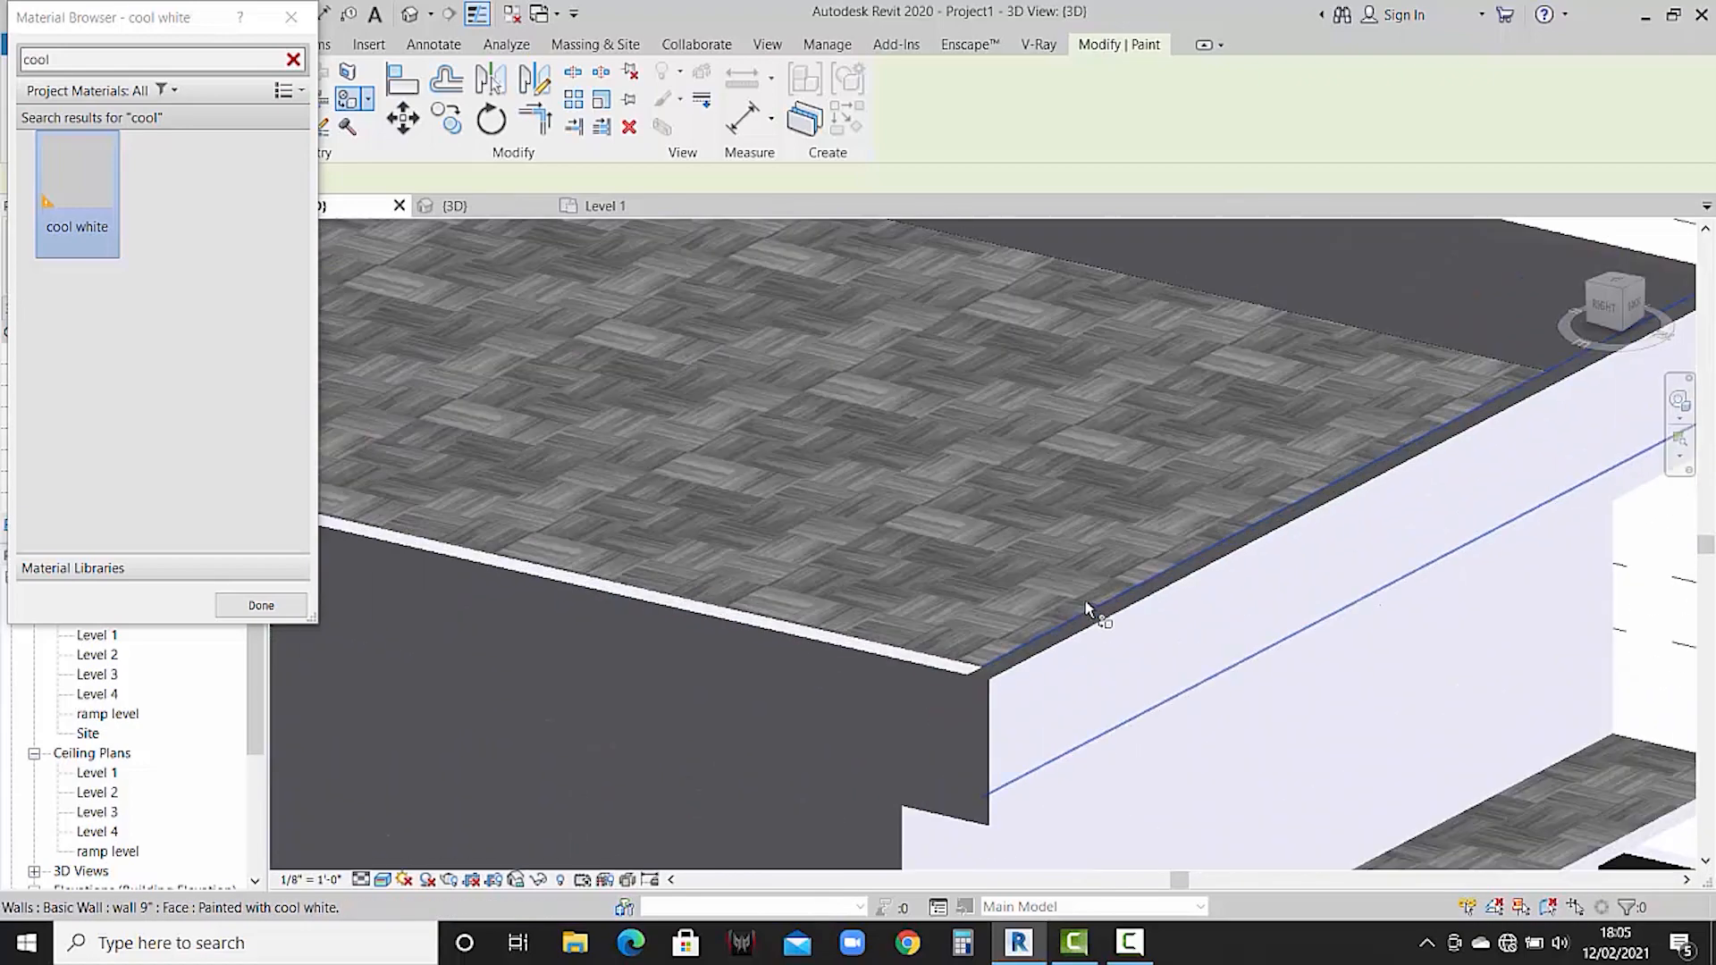
left_click(1069, 606)
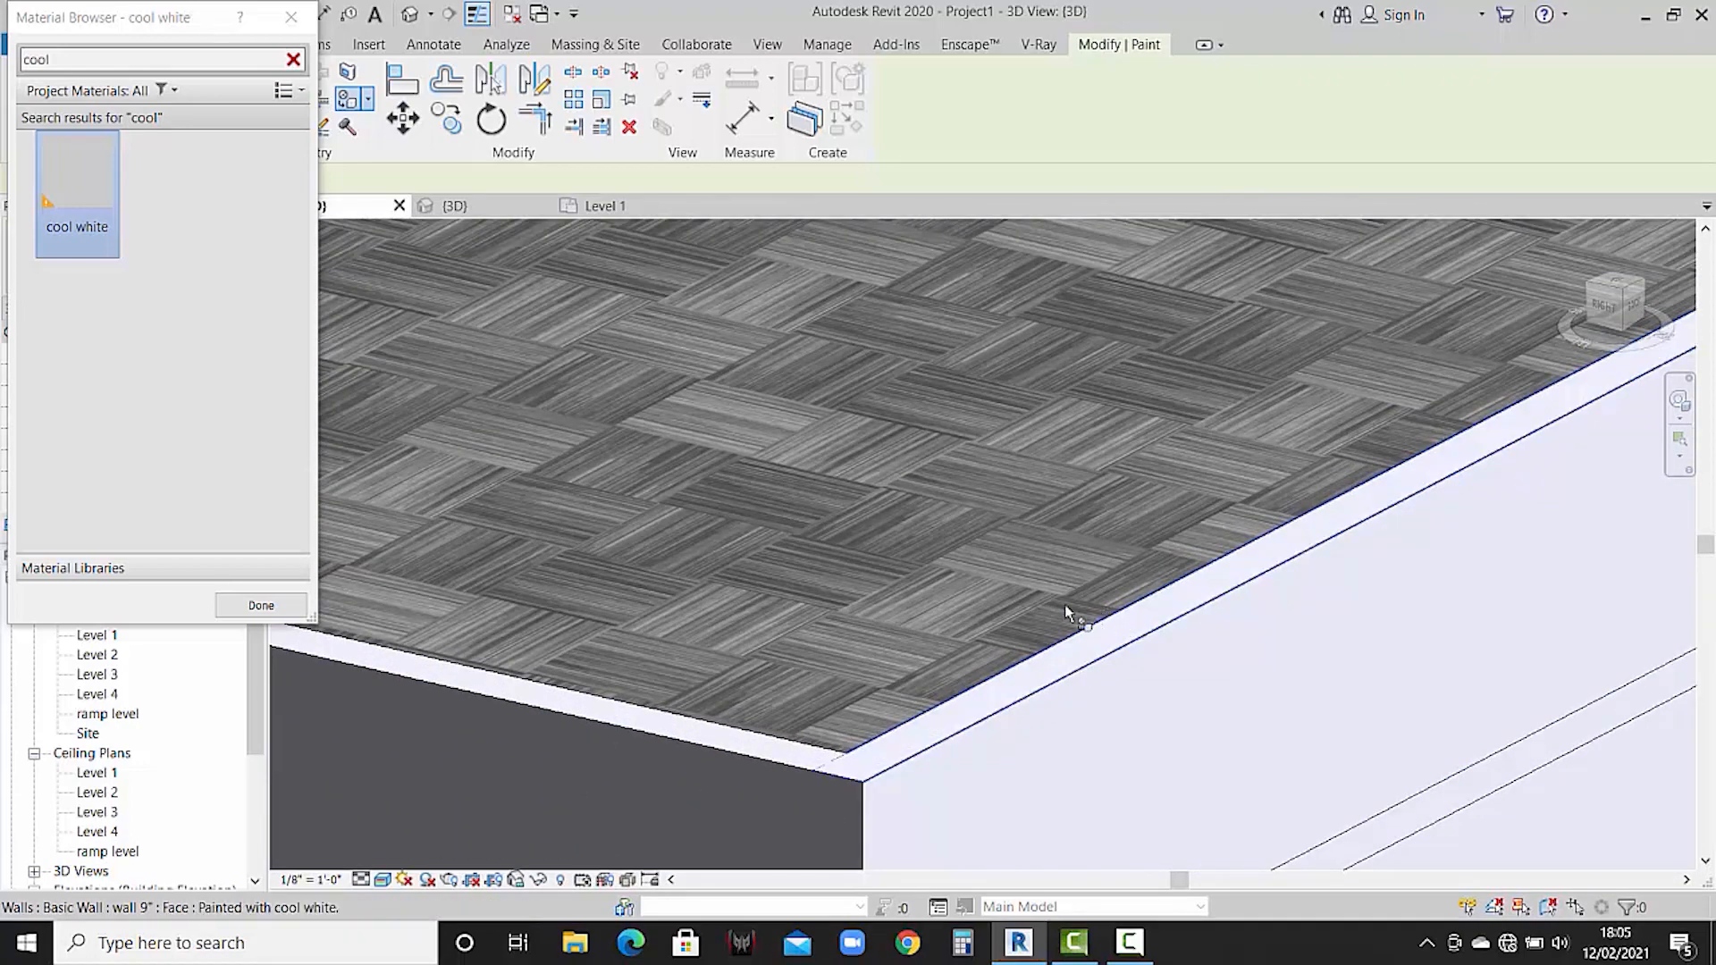
- Paint the top face of the far side roof parapet, opposite the stair tower, with cool white
scroll(1077, 617, "down", 4)
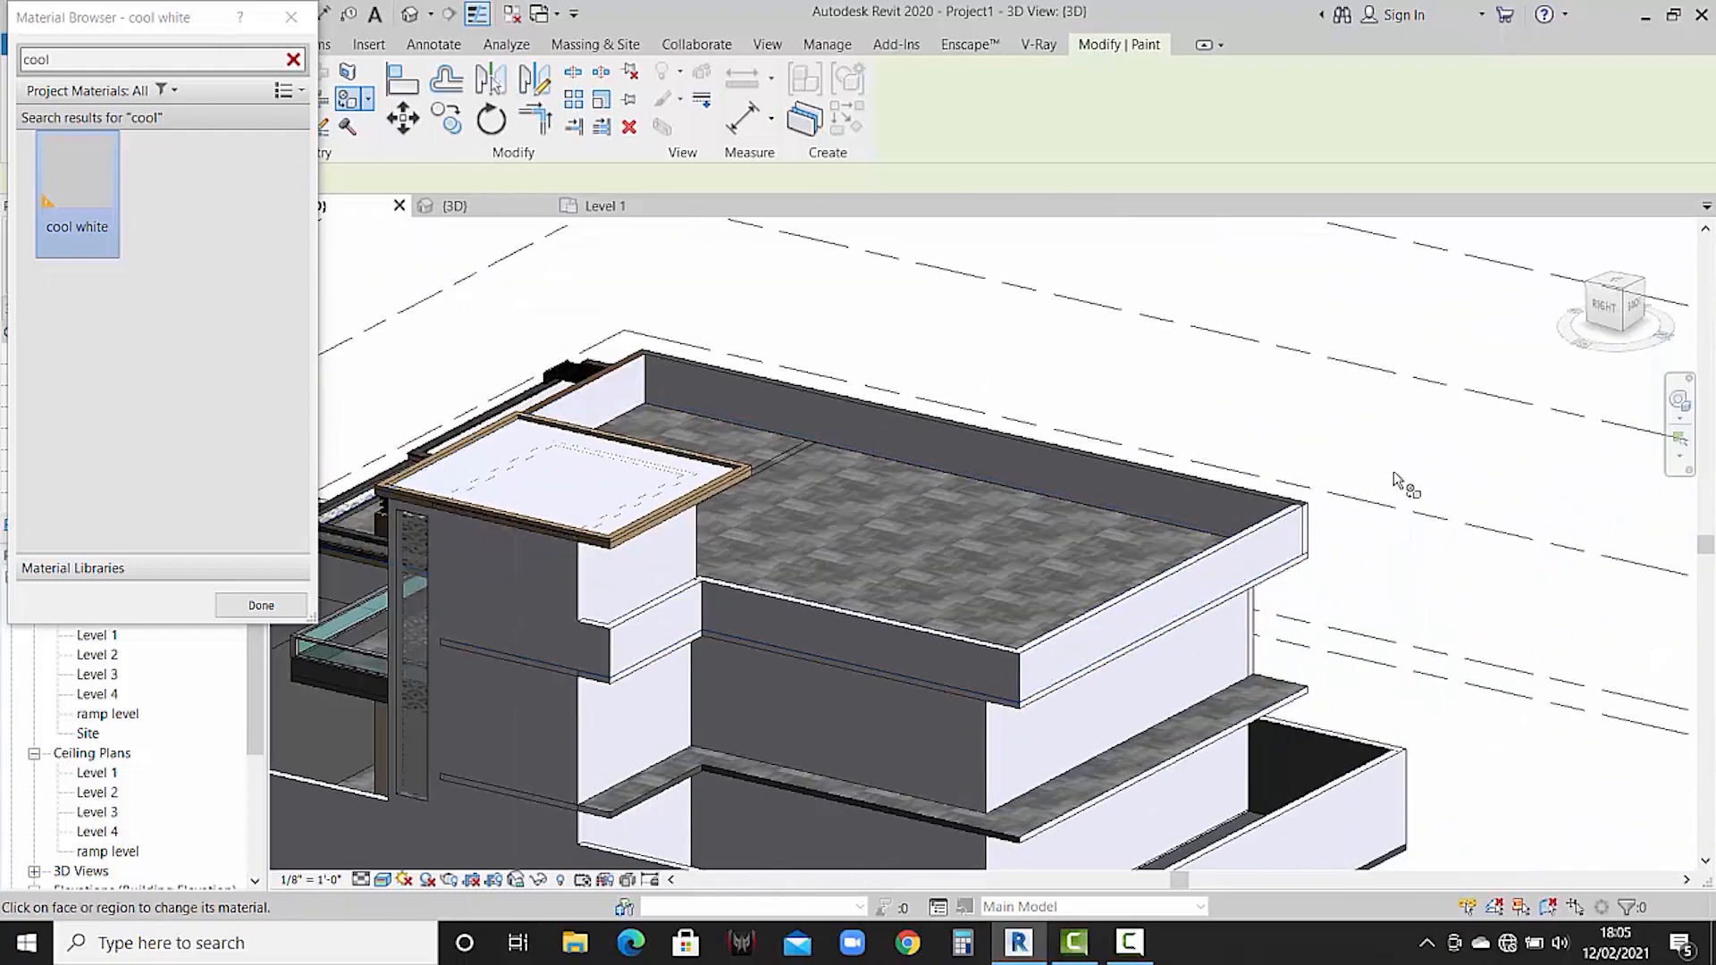
scroll(1234, 533, "up", 5)
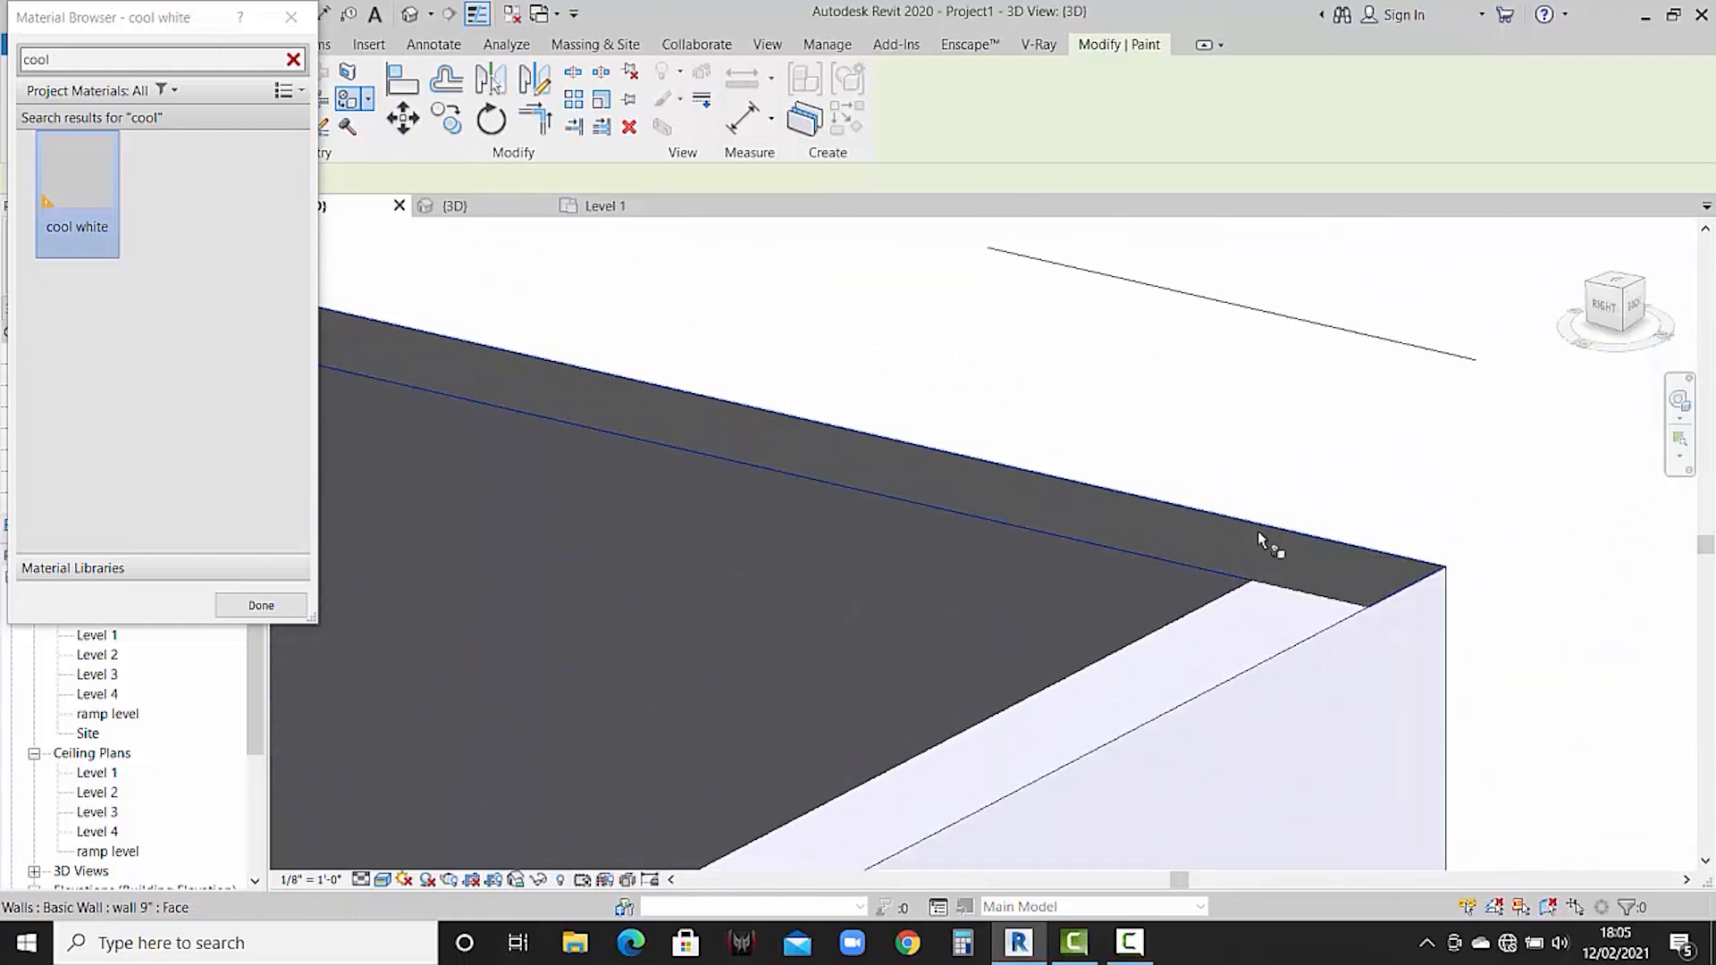
left_click(1258, 531)
scroll(1343, 657, "down", 3)
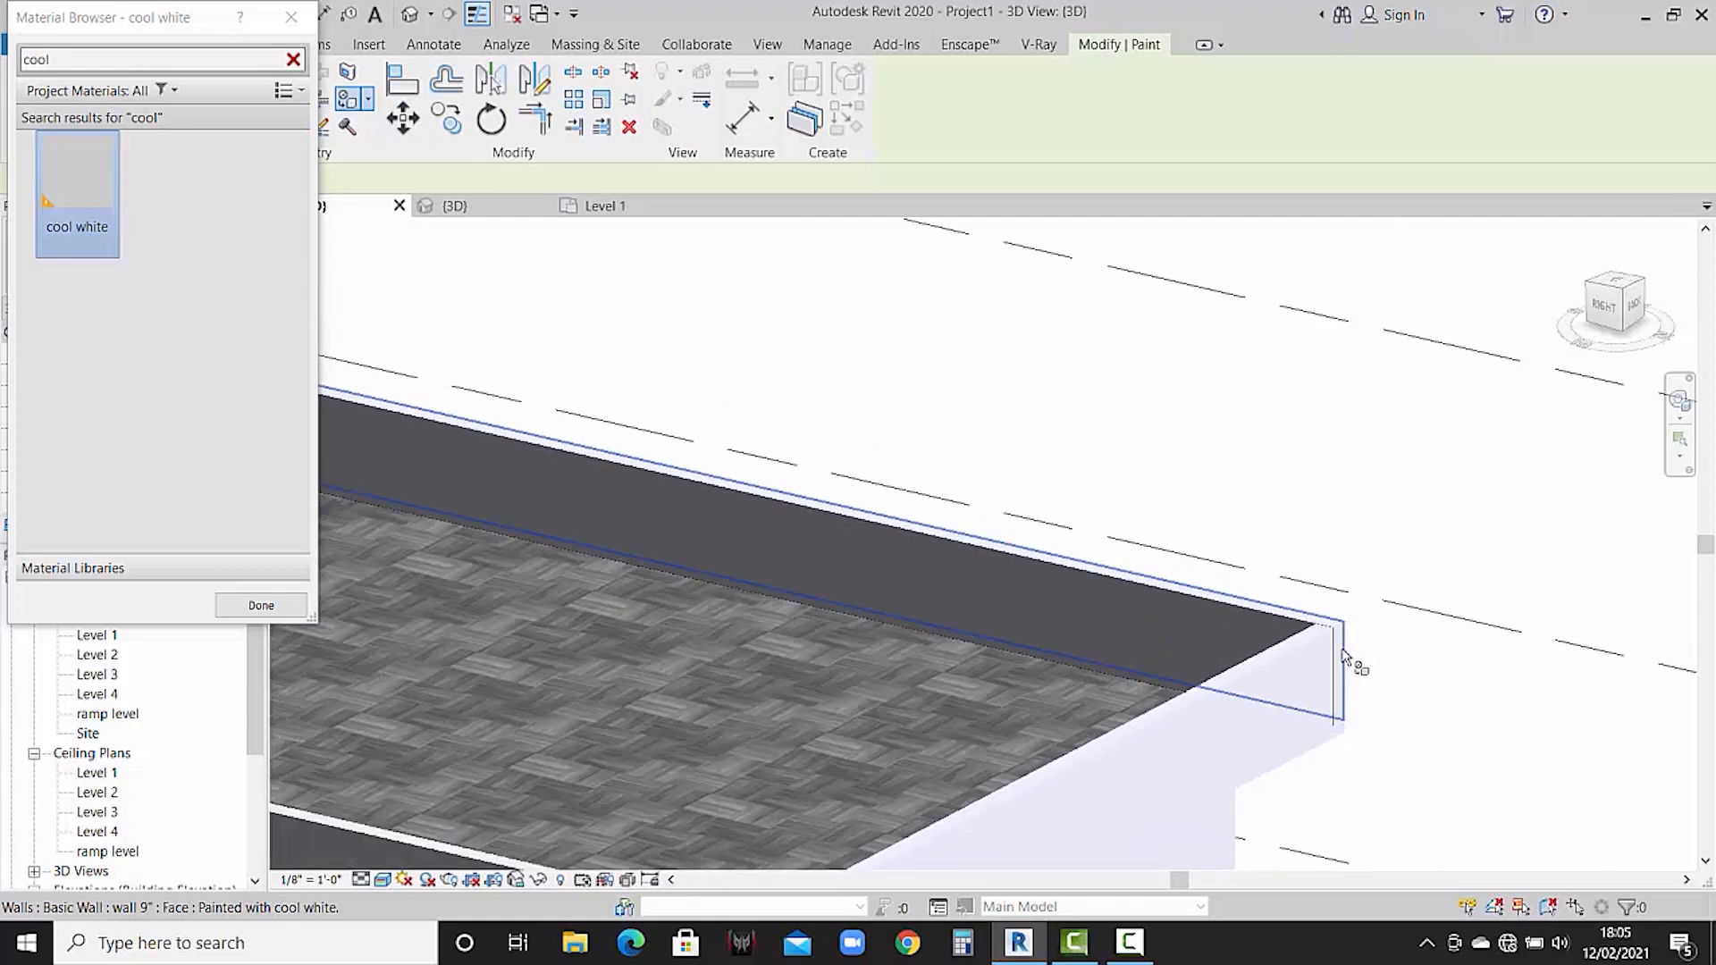
- Paint the projecting floor slab's long side edge and its return edge beside the stair tower with cool white
scroll(1344, 657, "down", 3)
scroll(1047, 753, "up", 5)
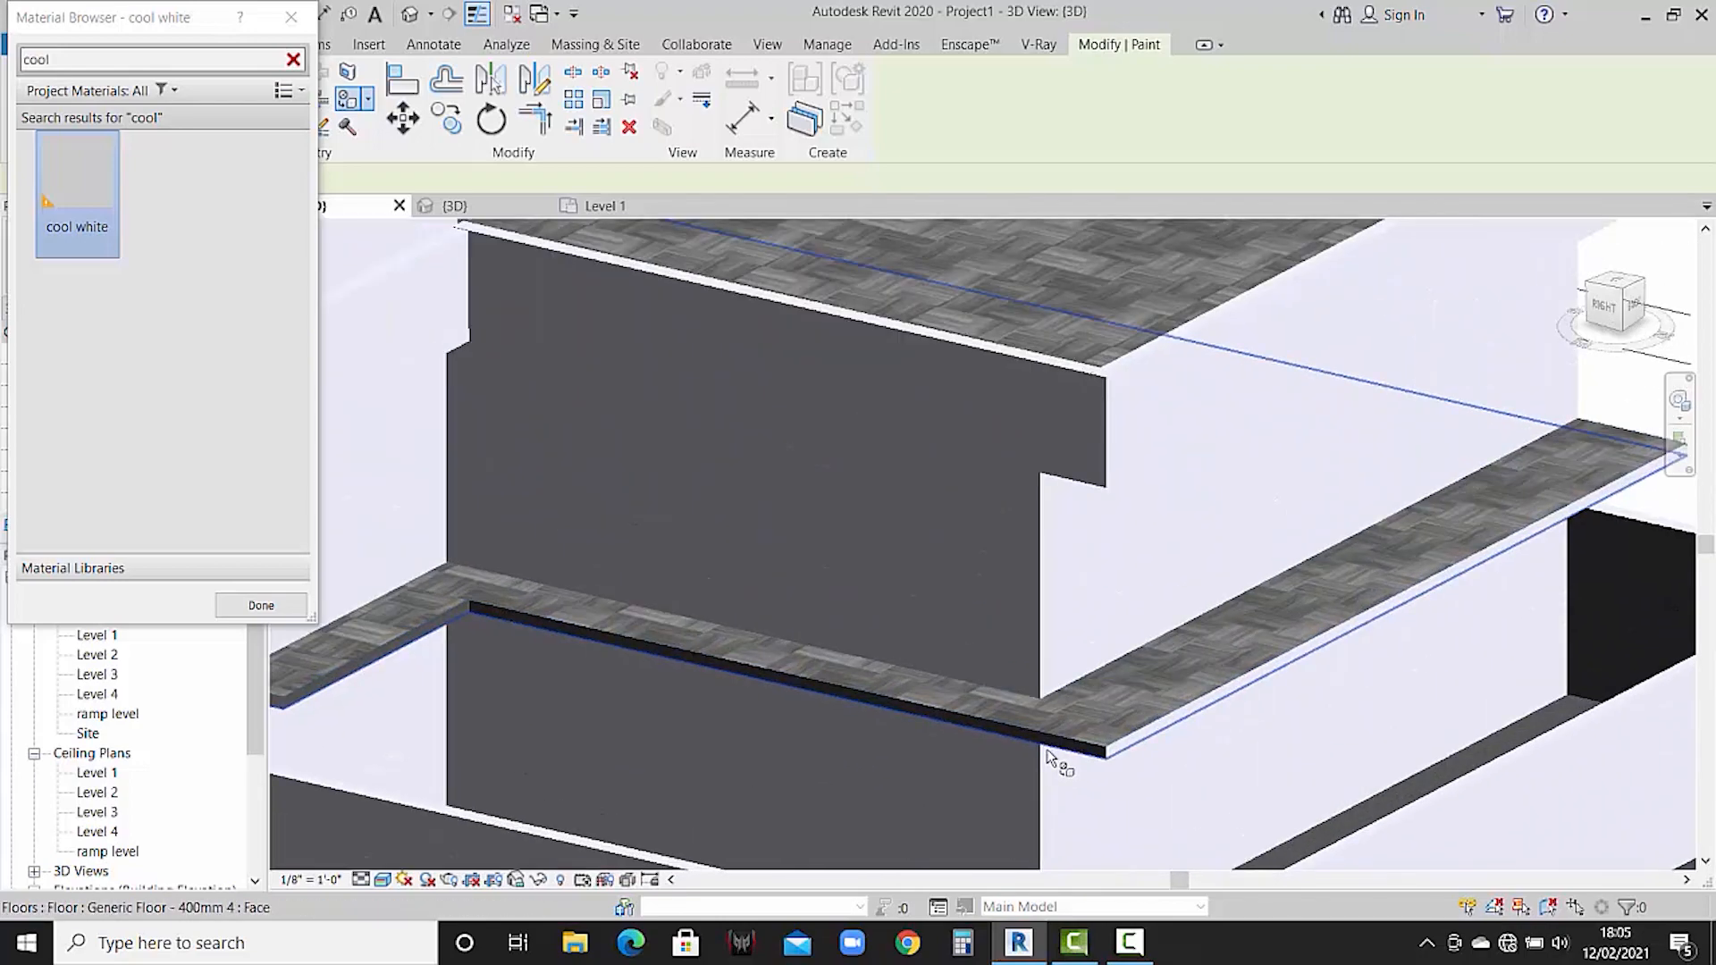
scroll(1048, 754, "up", 3)
left_click(1088, 729)
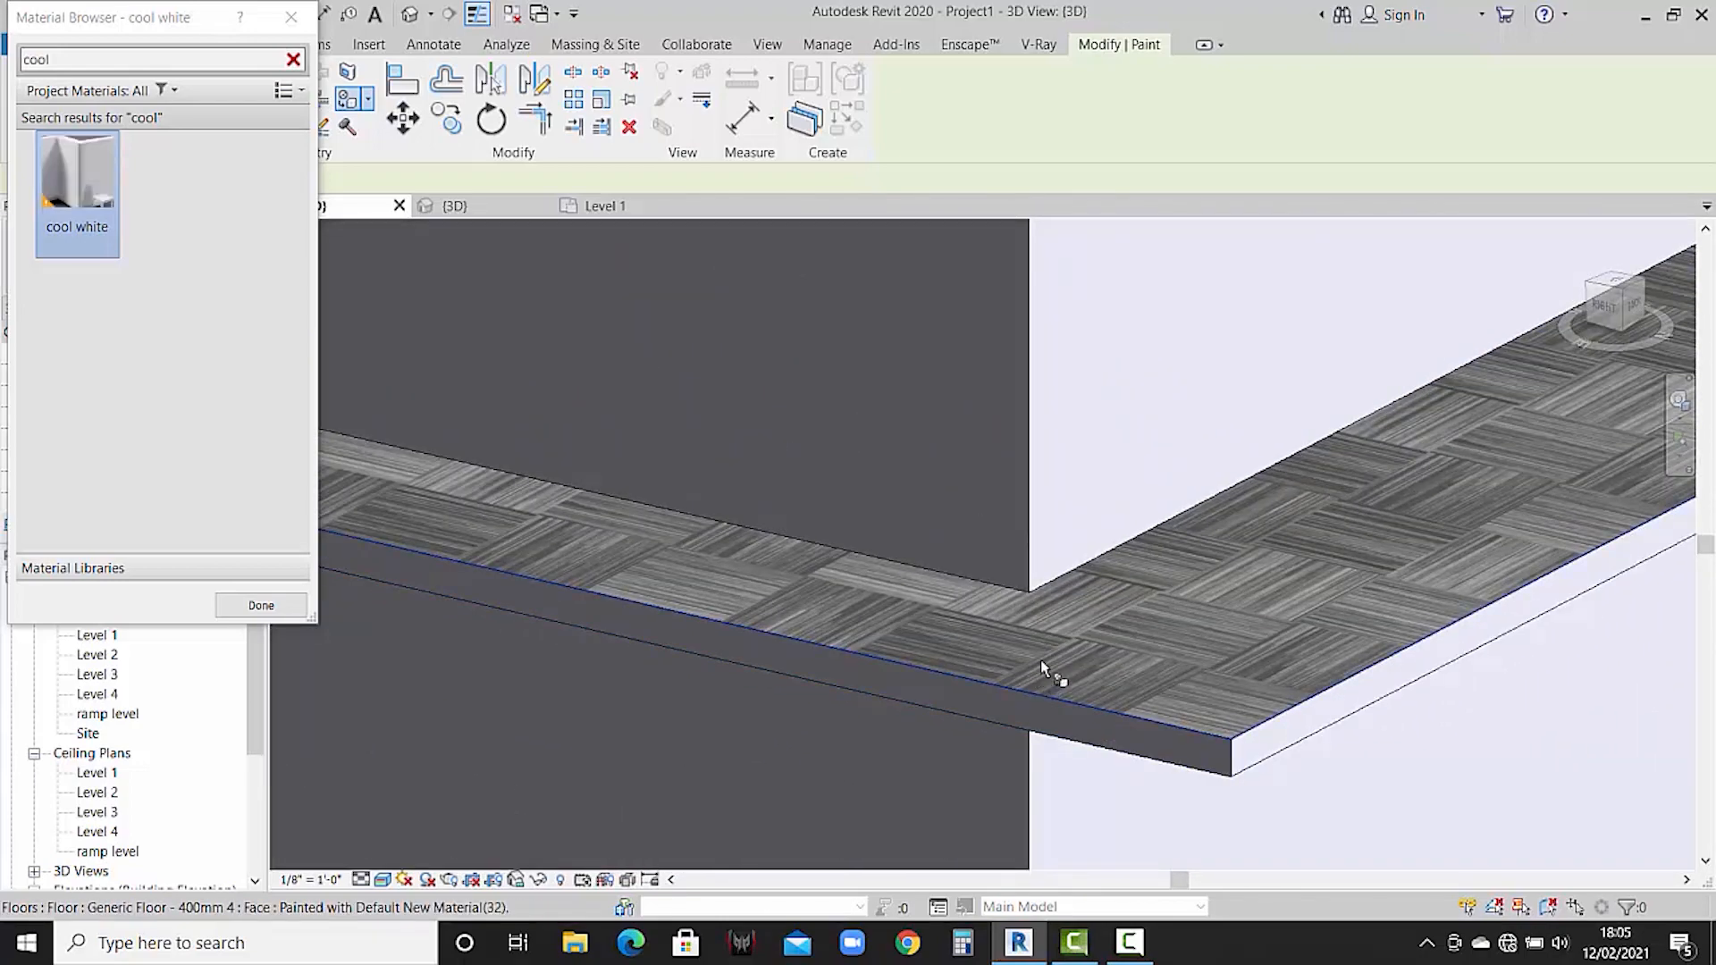
scroll(1041, 660, "down", 3)
scroll(1291, 682, "up", 2)
scroll(777, 670, "up", 3)
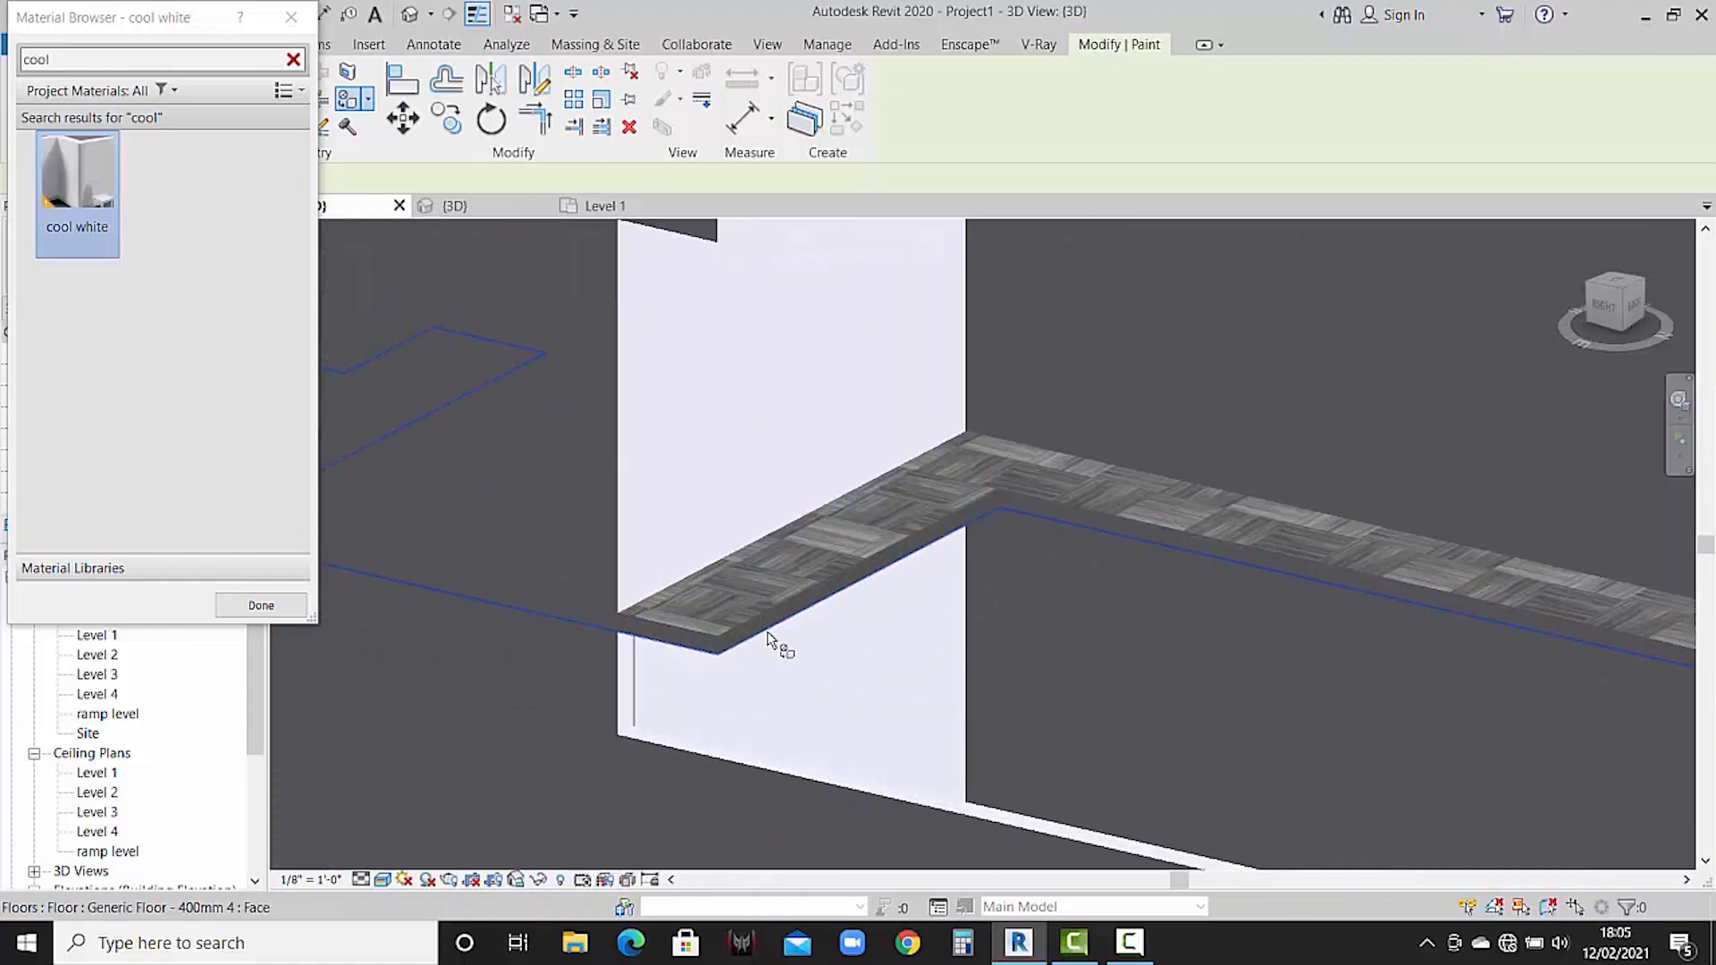
scroll(767, 630, "up", 2)
scroll(773, 608, "up", 2)
left_click(777, 593)
scroll(893, 616, "up", 2)
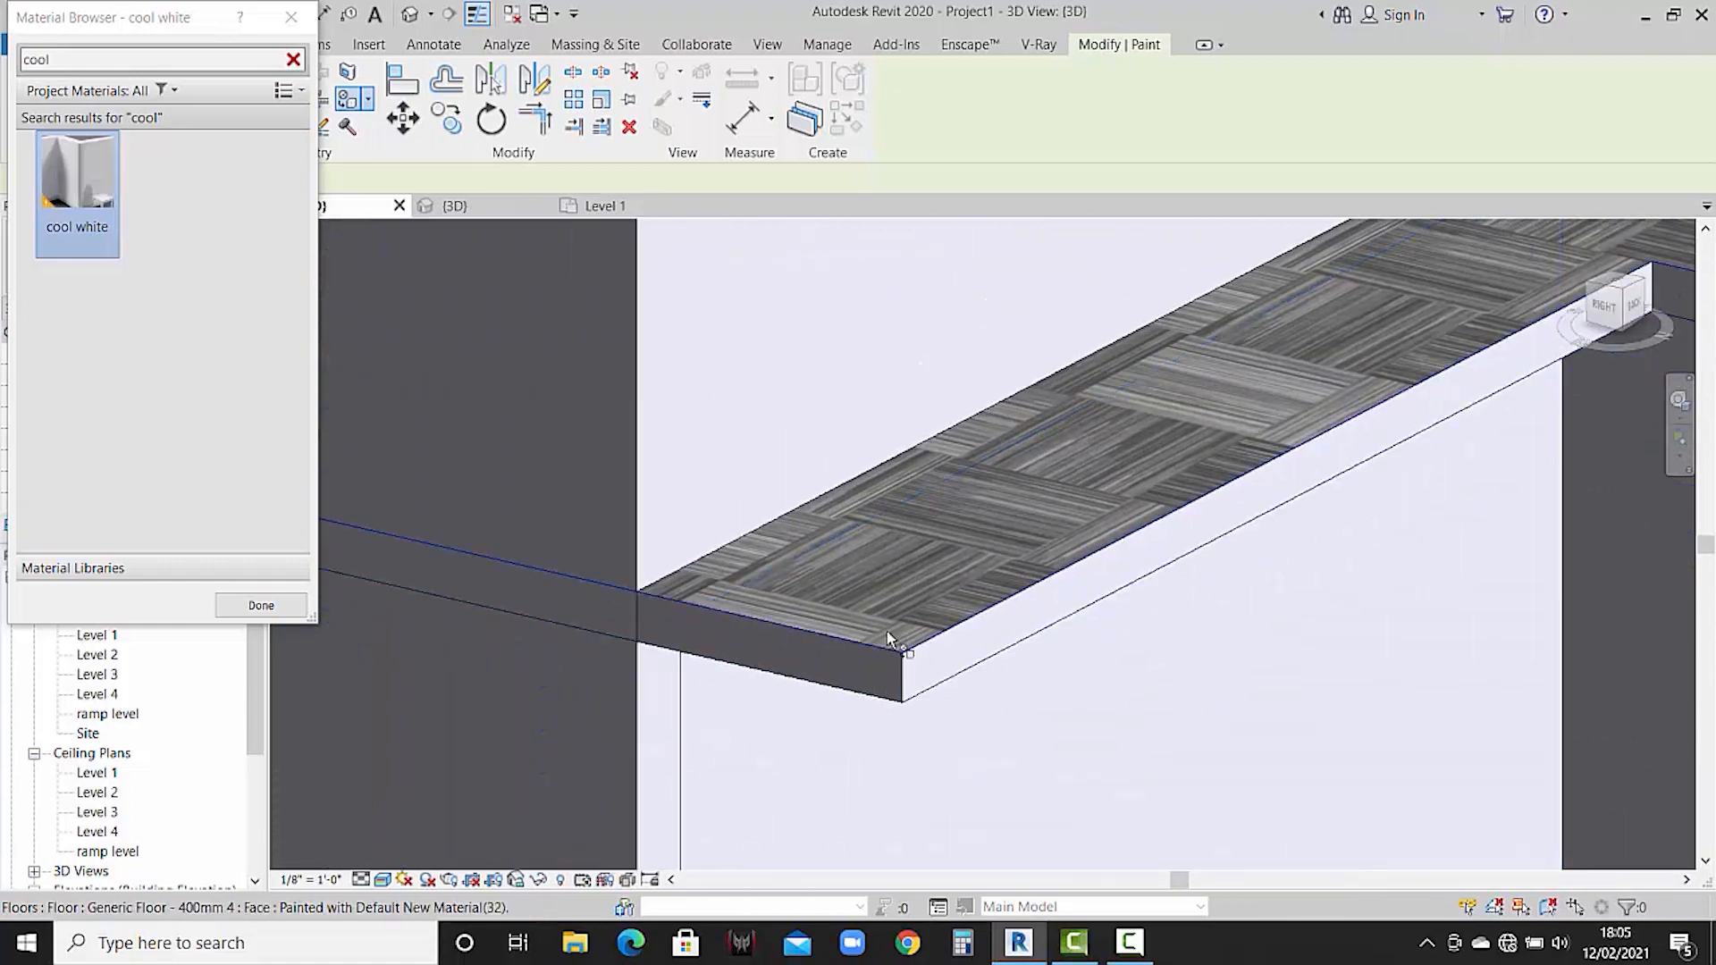
- Finish painting with cool white and close the material browser
scroll(887, 631, "down", 6)
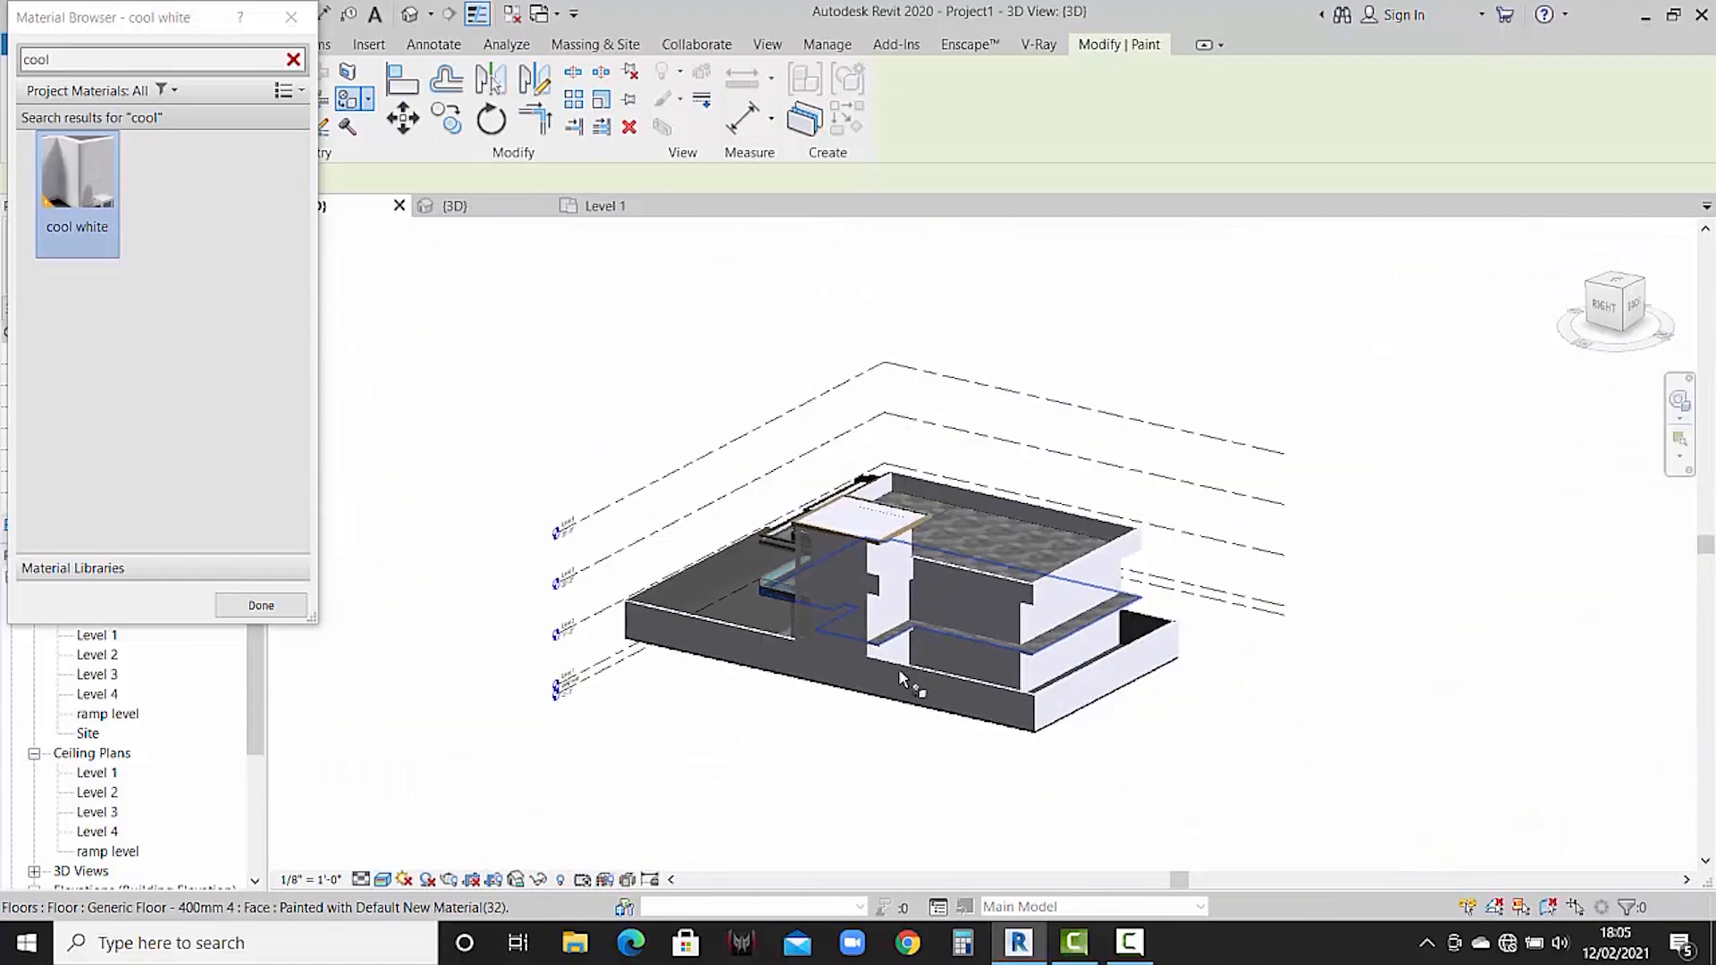
left_click(901, 677)
middle_click_drag(807, 726, 393, 534, "shift")
left_click(261, 605)
key("Escape")
- Examine the front boundary wall and the house exterior from the front and the stair tower side
scroll(966, 651, "down", 2)
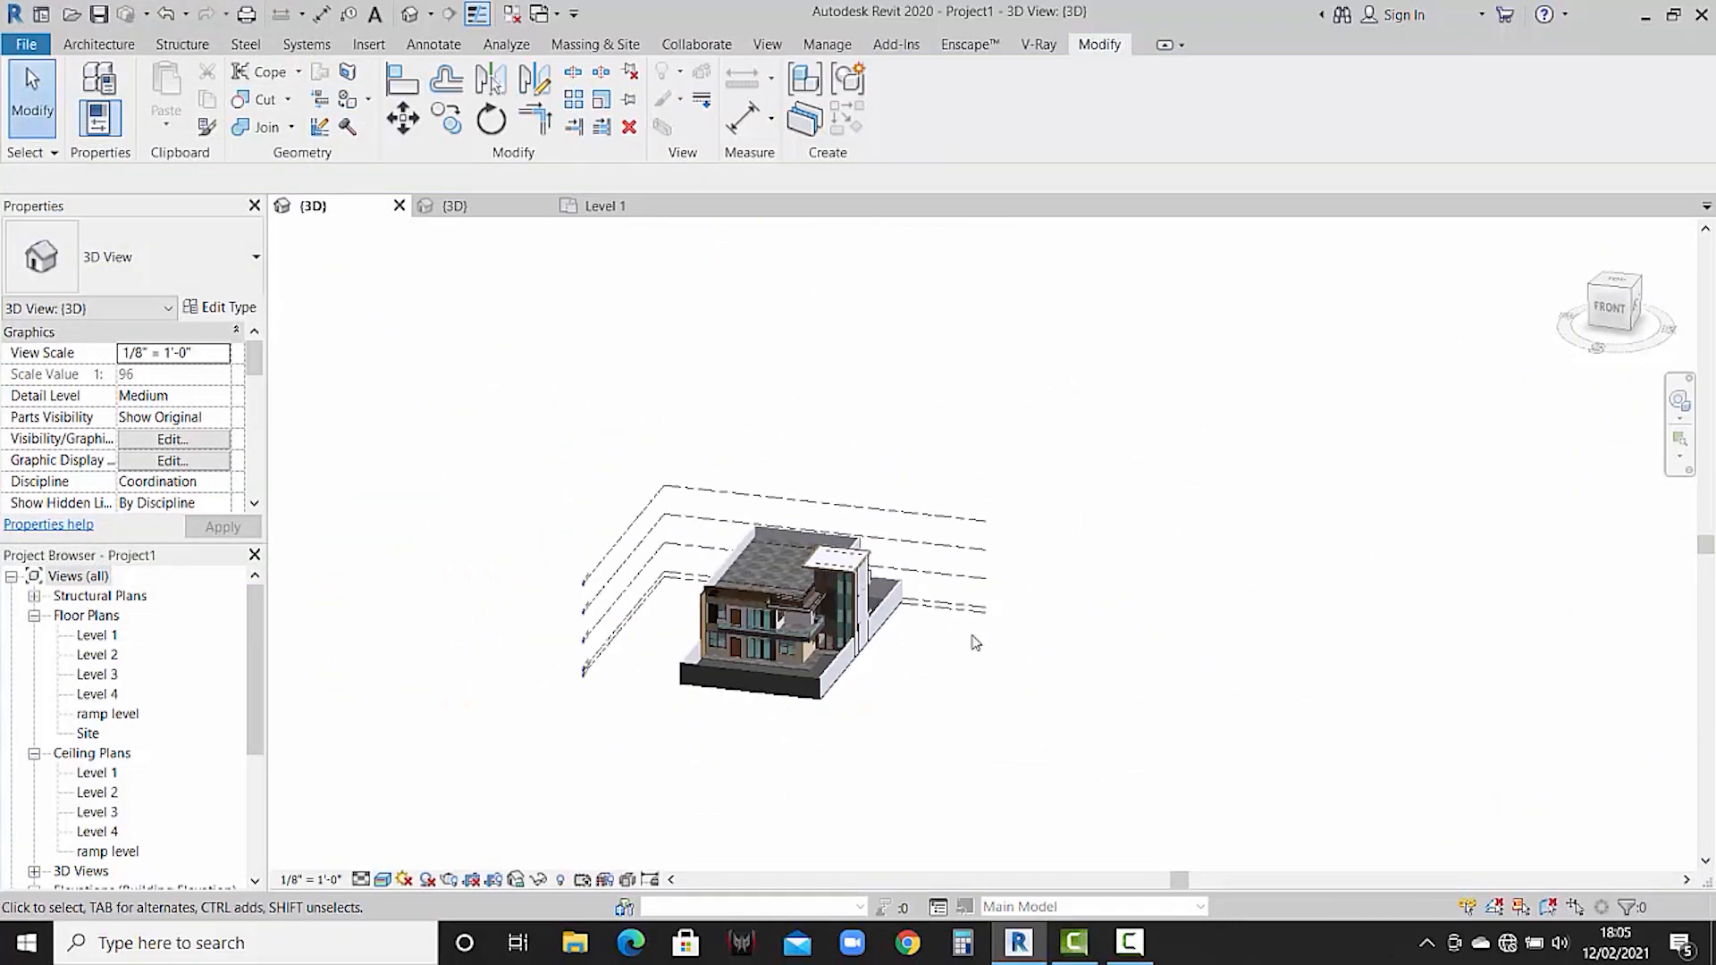
scroll(777, 668, "up", 5)
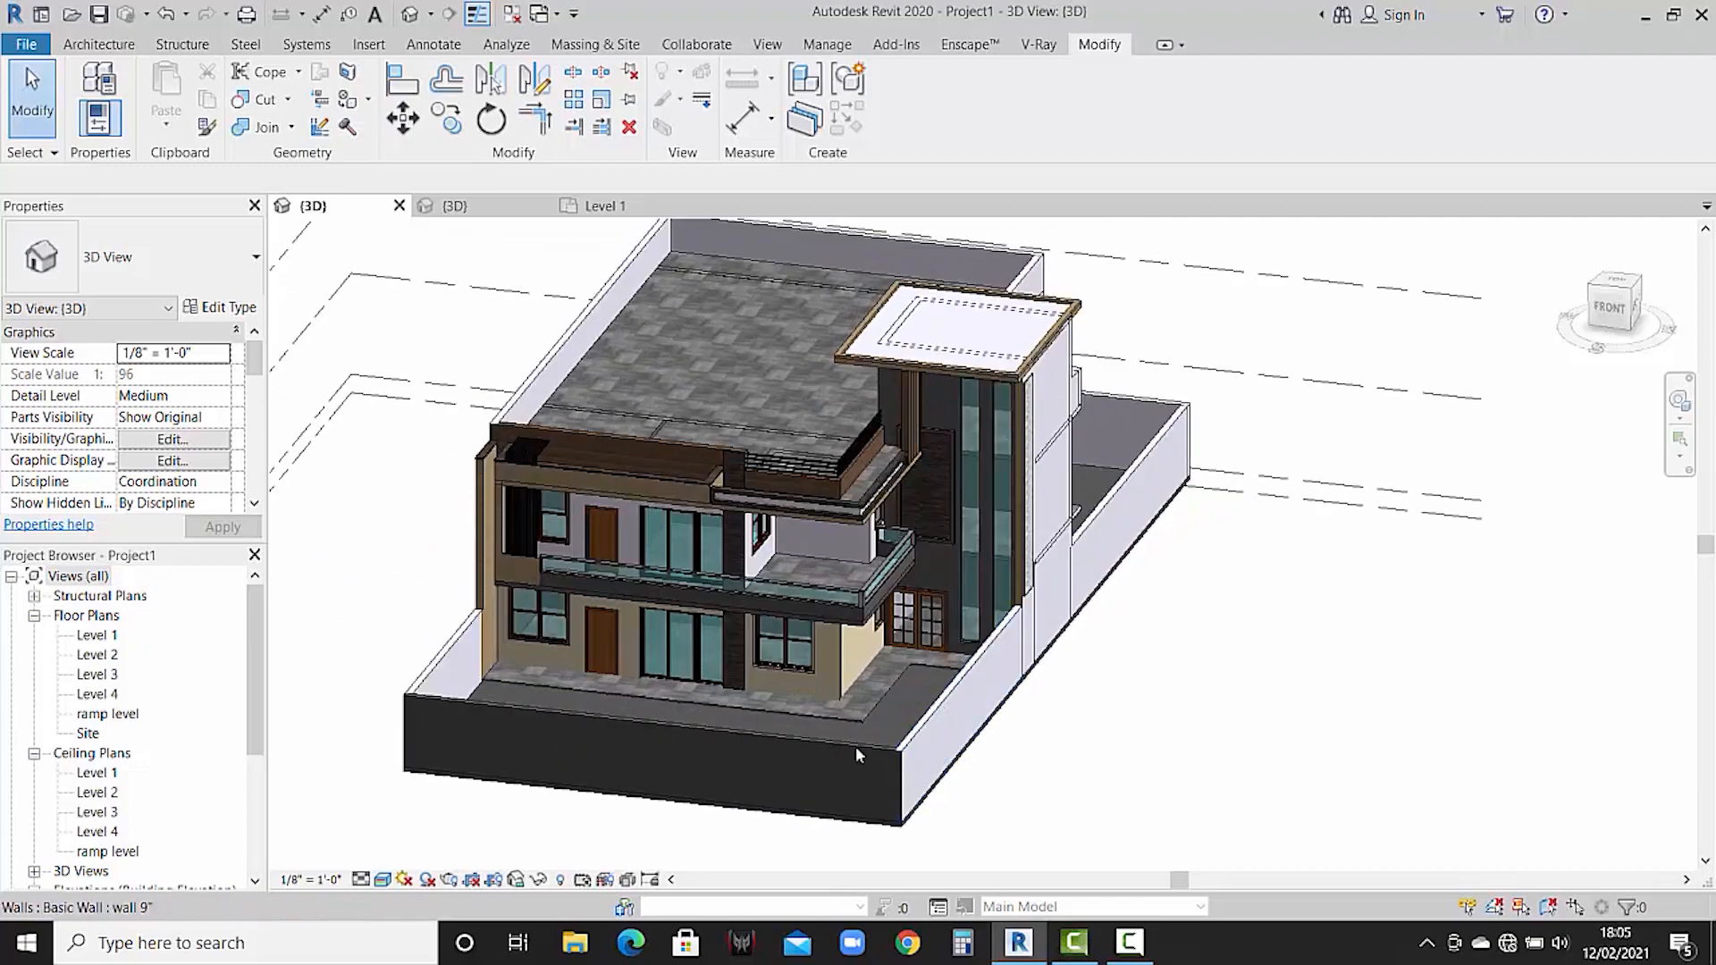
middle_click_drag(644, 749, 560, 728)
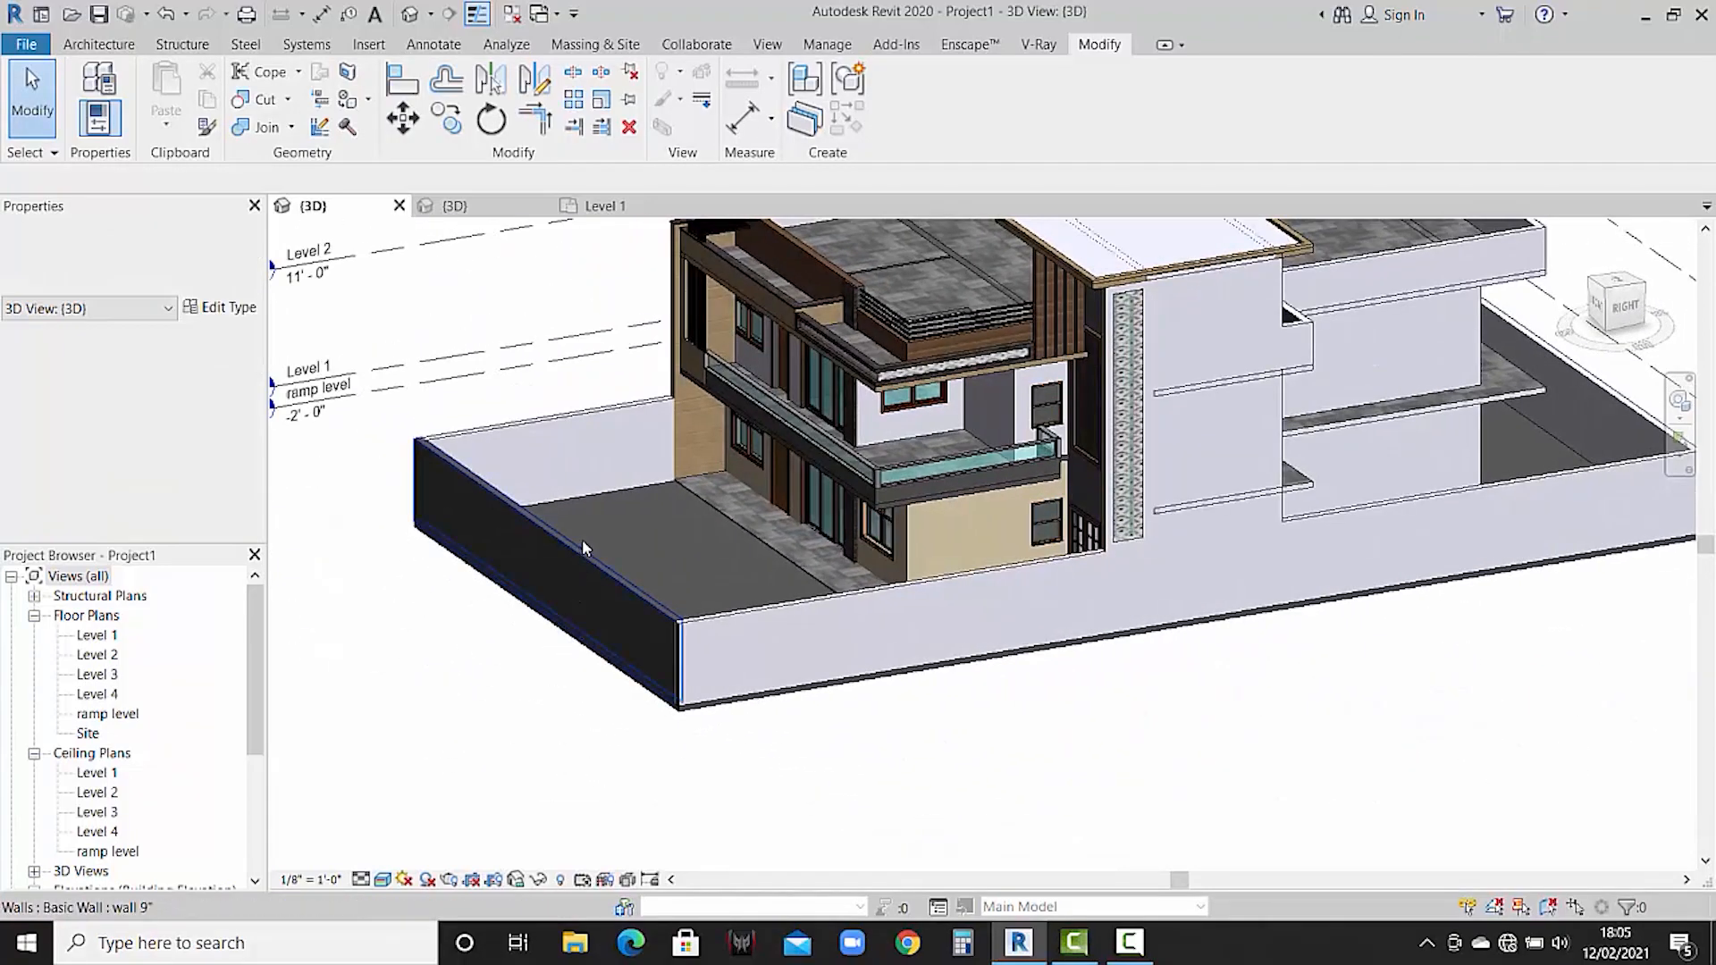
scroll(582, 538, "up", 4)
scroll(667, 687, "down", 5)
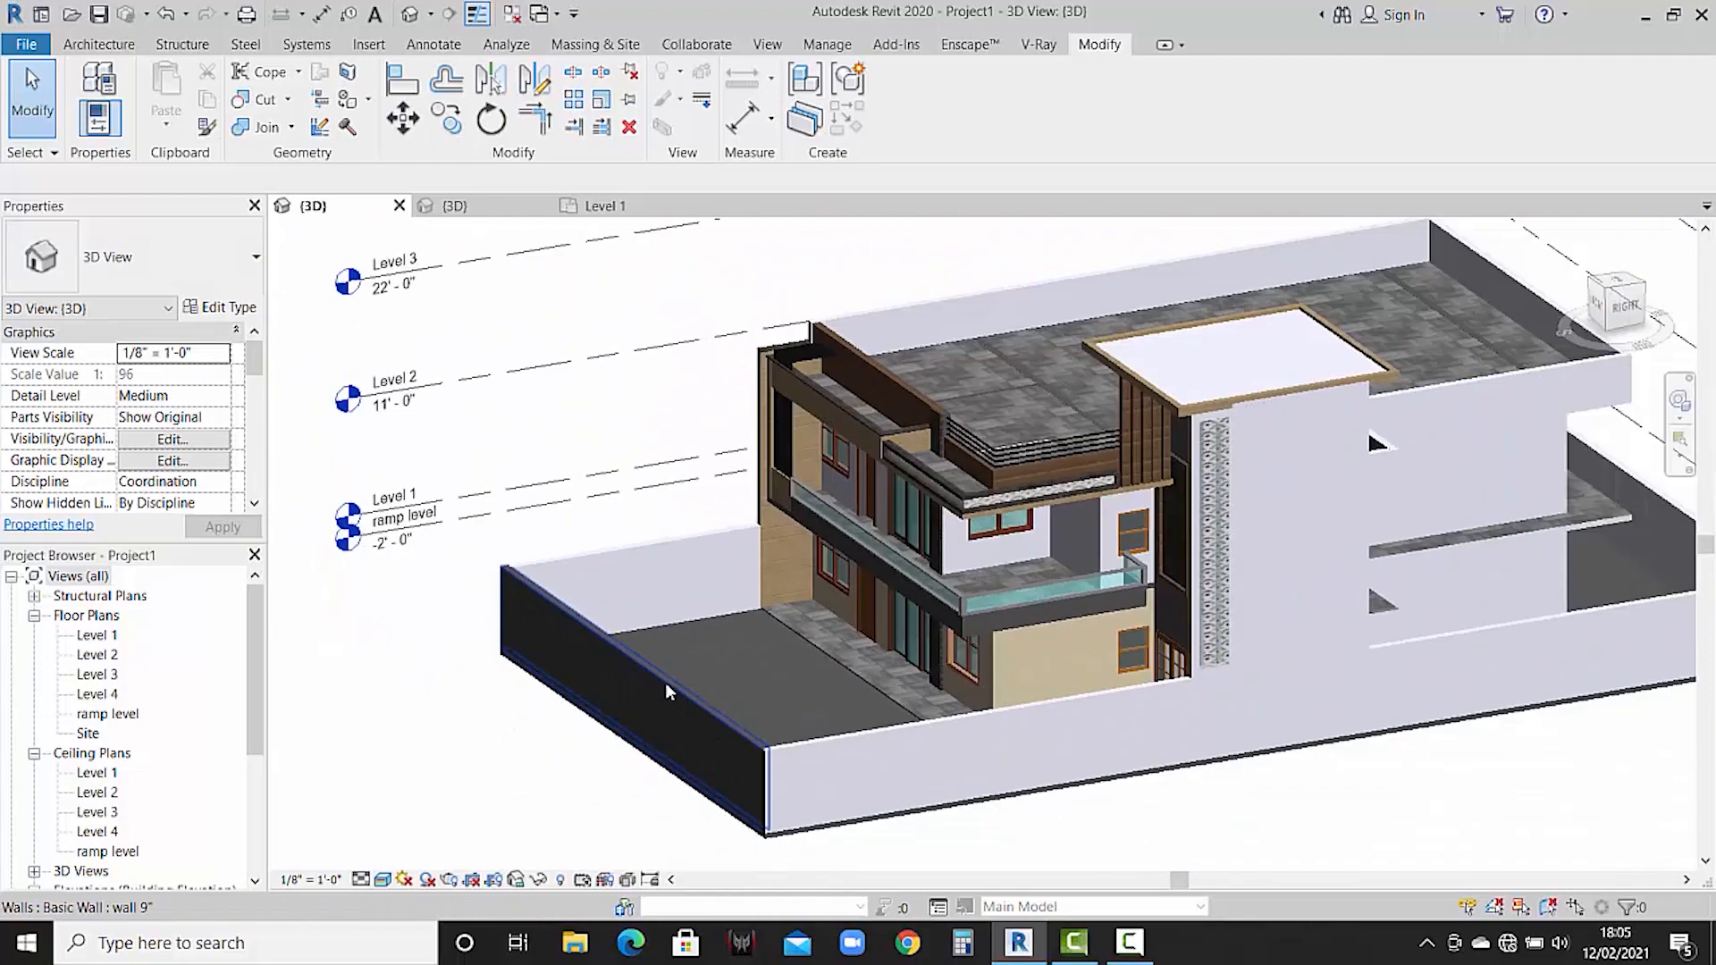
scroll(665, 683, "down", 2)
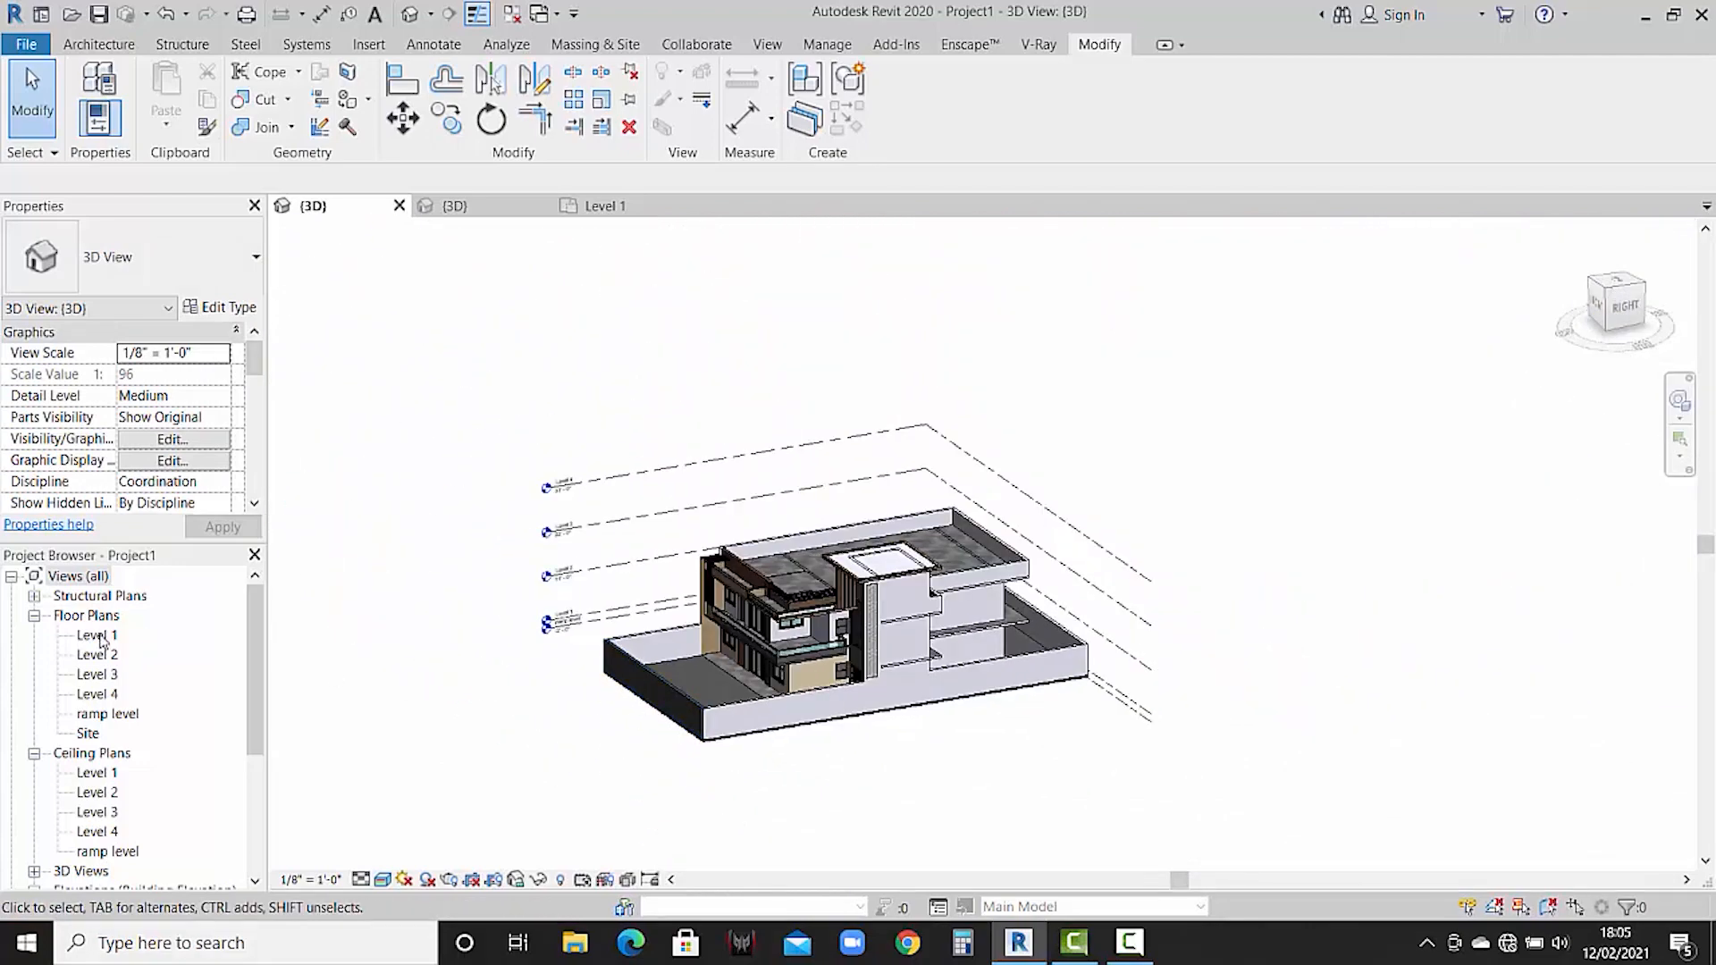
scroll(691, 703, "up", 5)
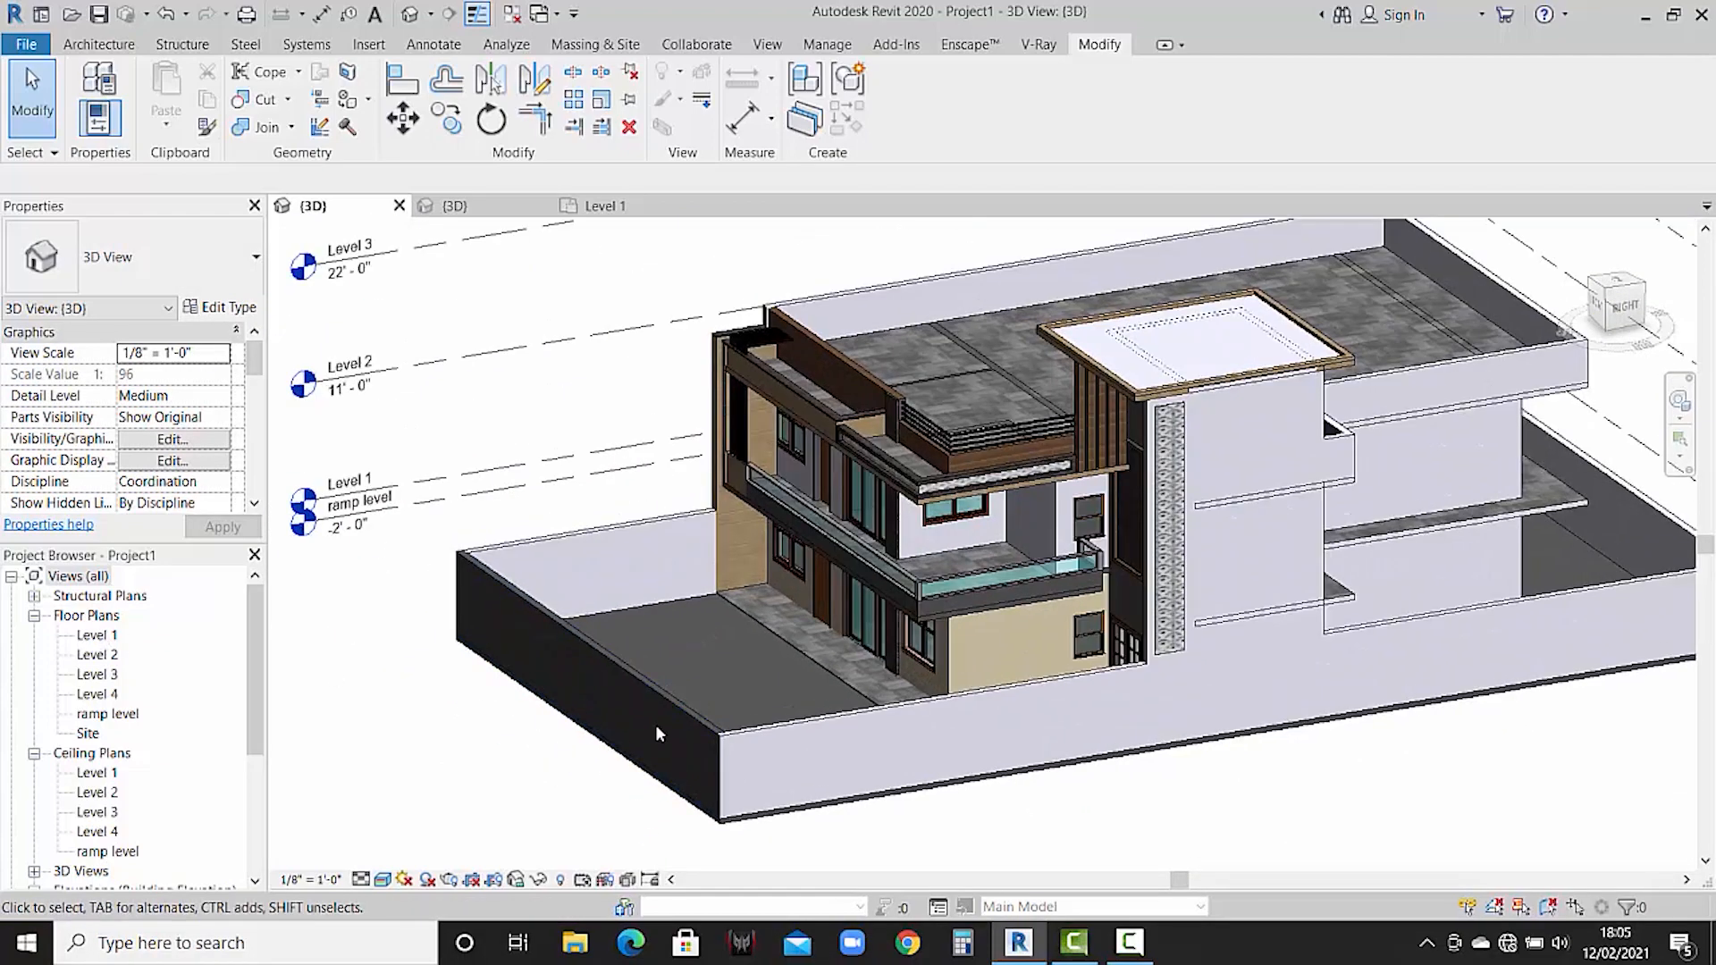
- Open the Level 1 floor plan and start the Split Element command for the front boundary wall
double_click(102, 638)
scroll(698, 588, "down", 5)
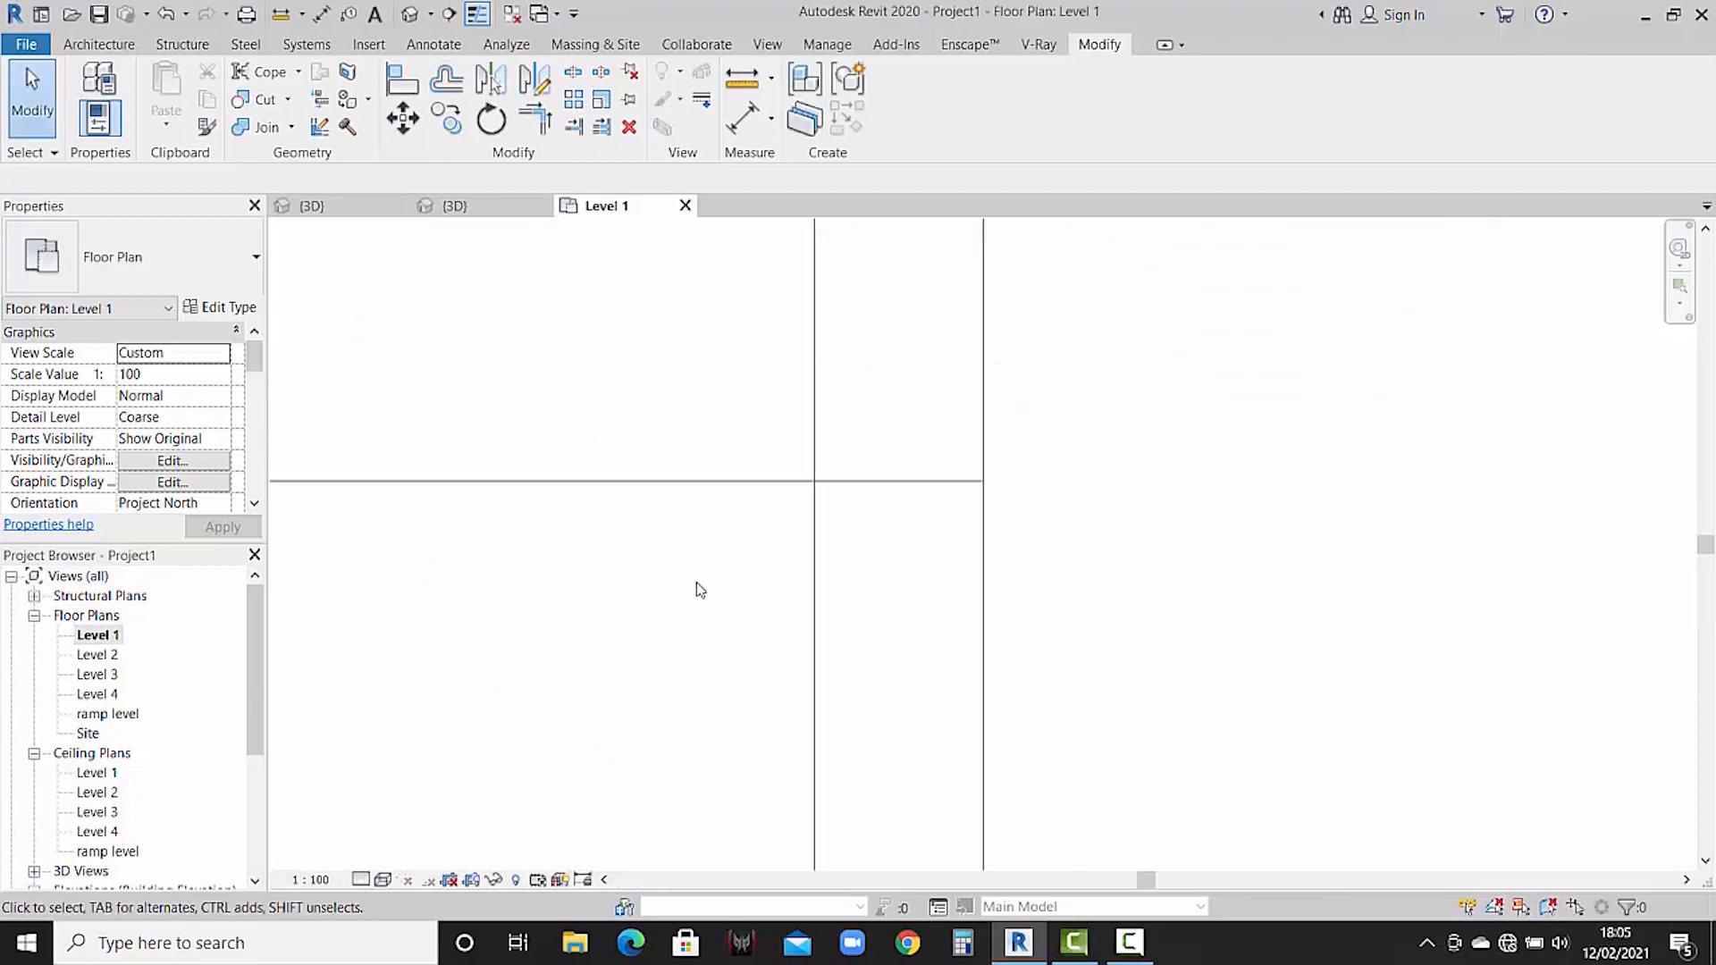
scroll(715, 612, "down", 3)
key("s")
key("l")
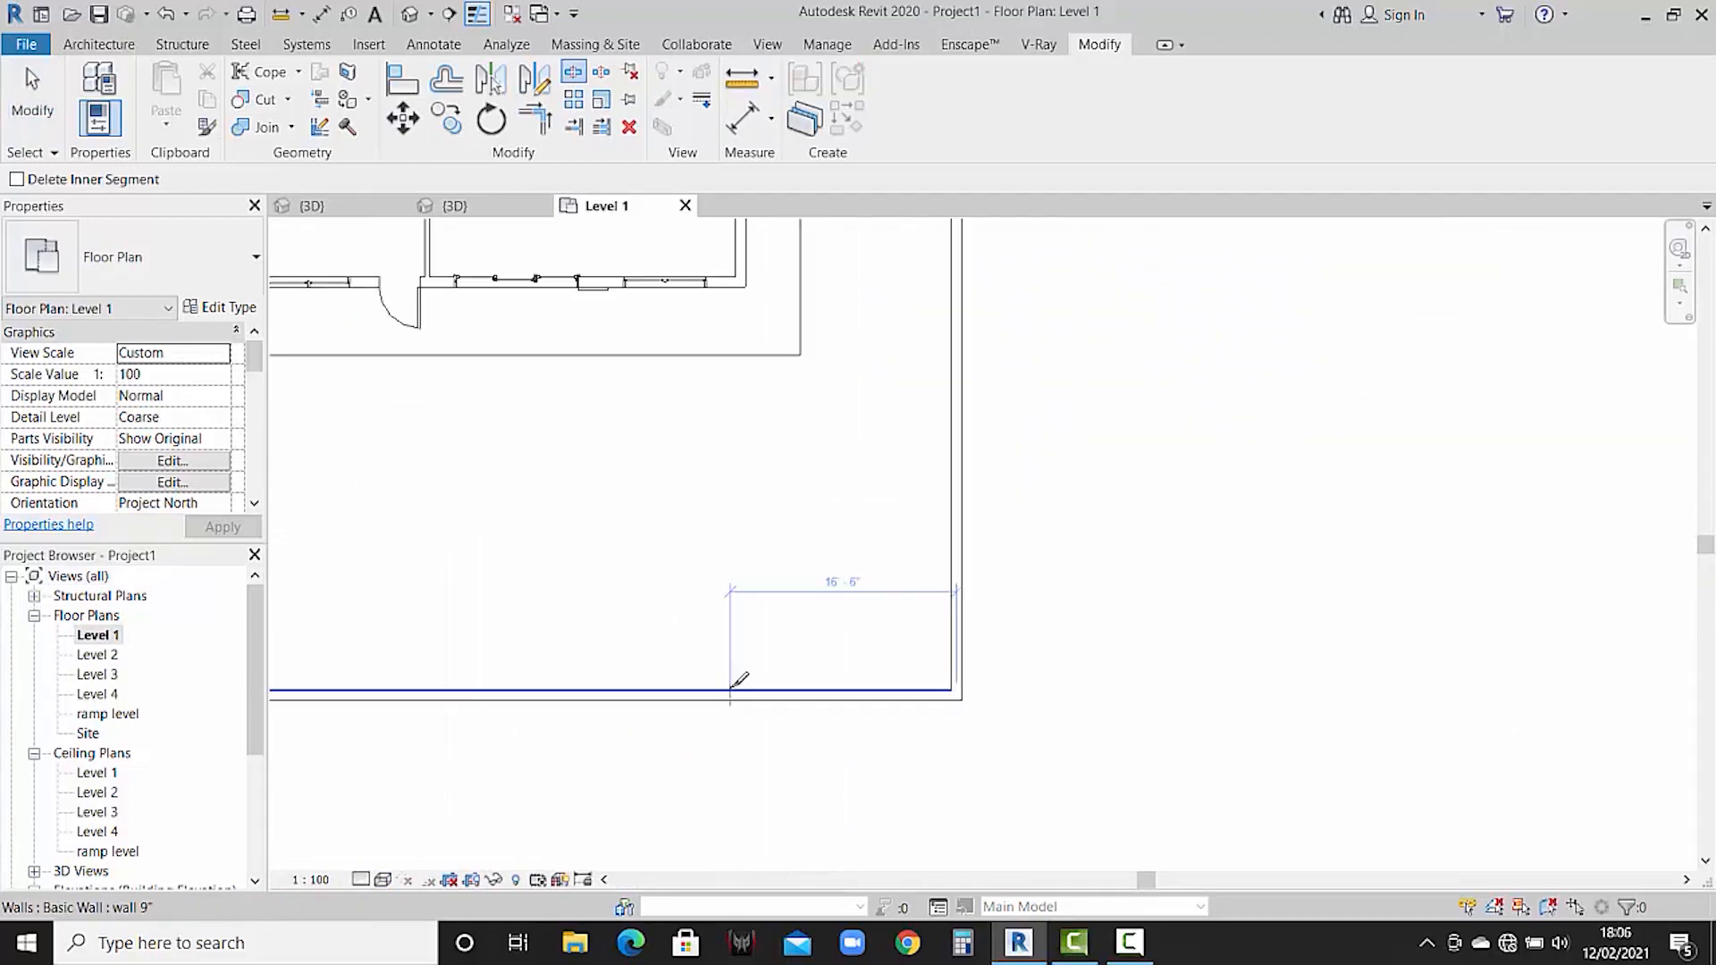
scroll(710, 666, "down", 3)
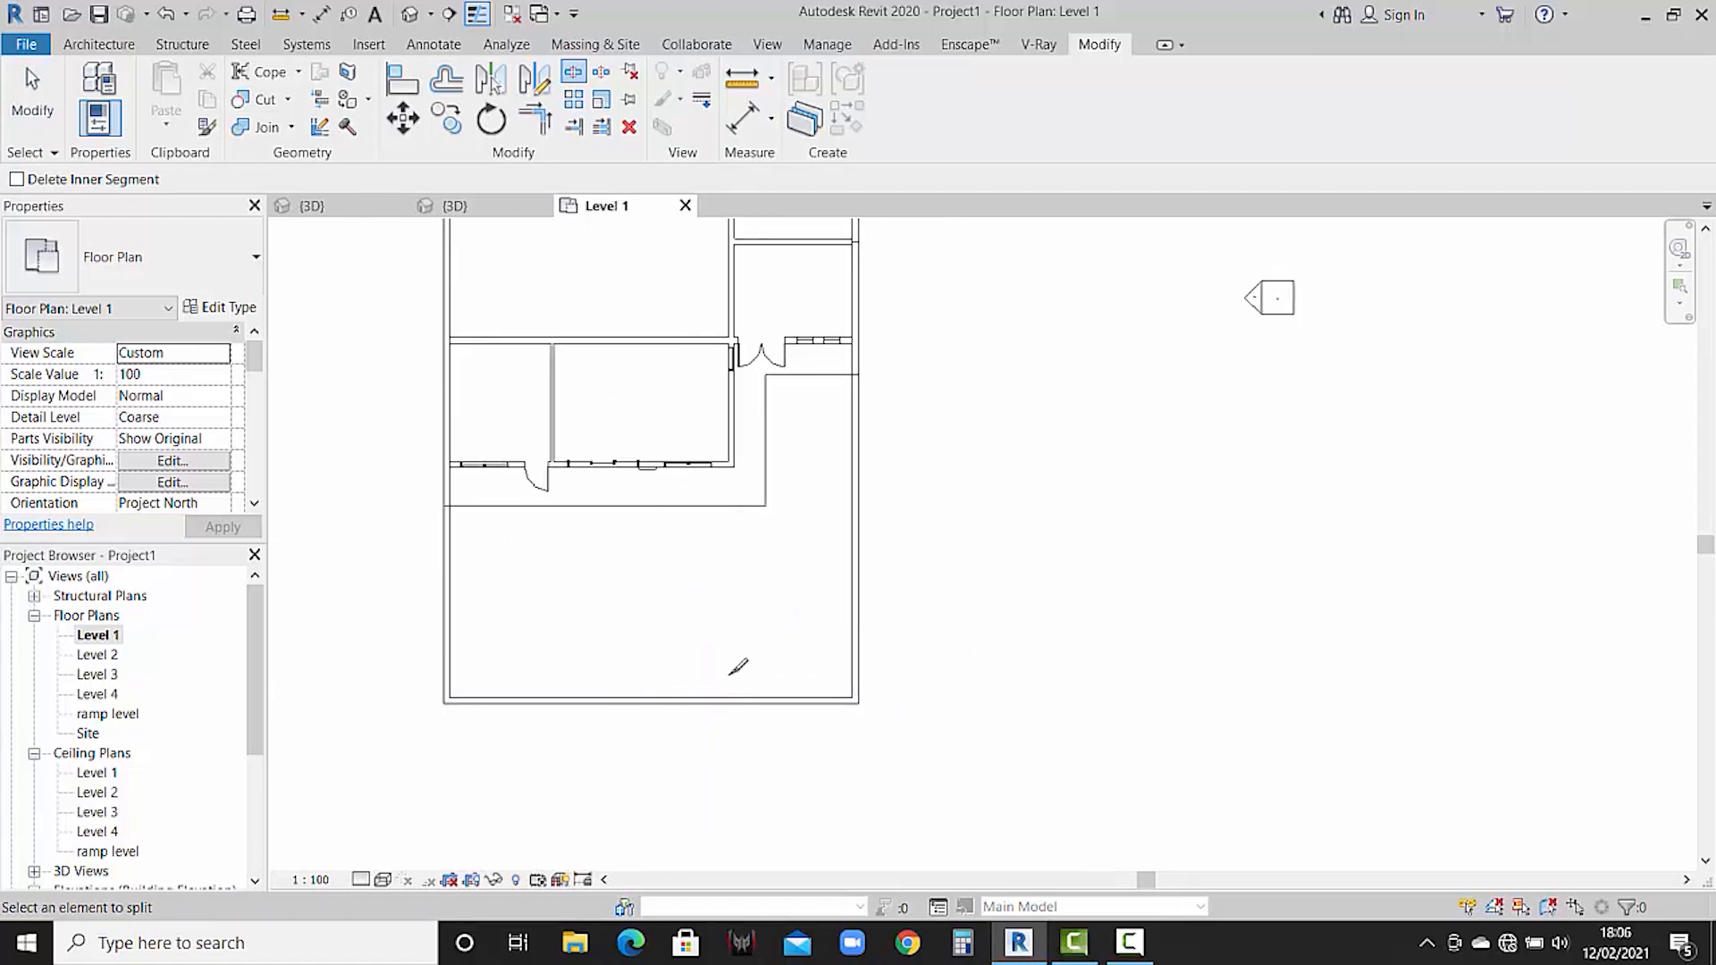
scroll(738, 666, "up", 4)
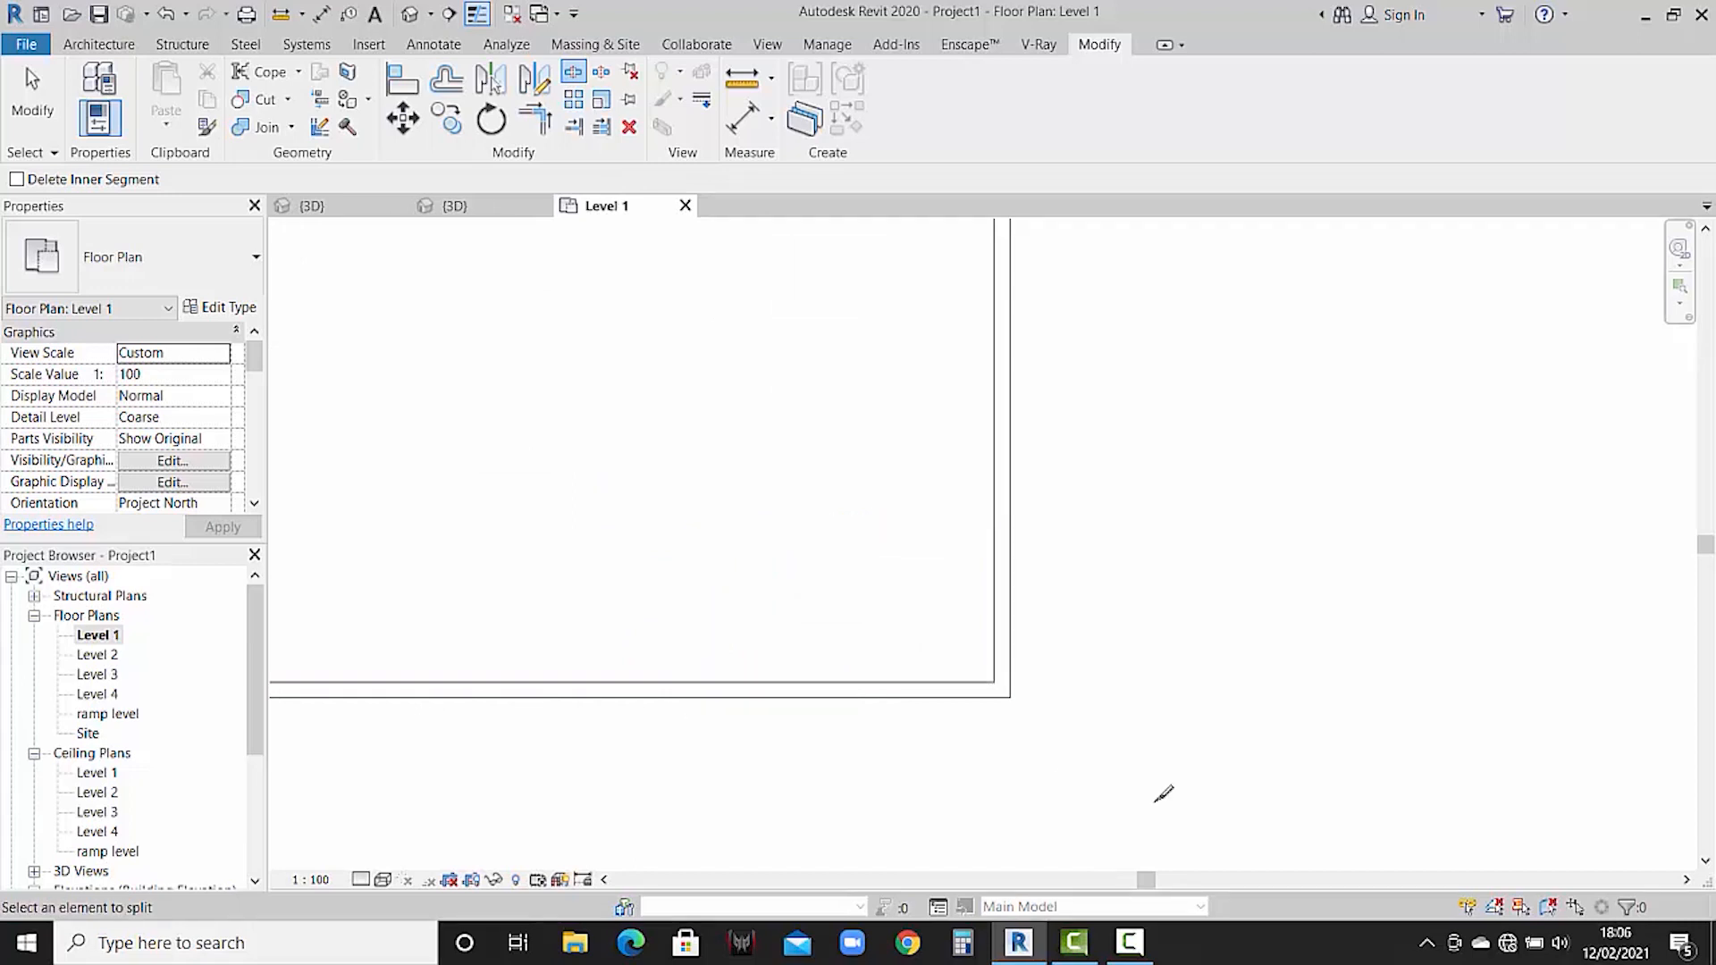
left_click(1126, 942)
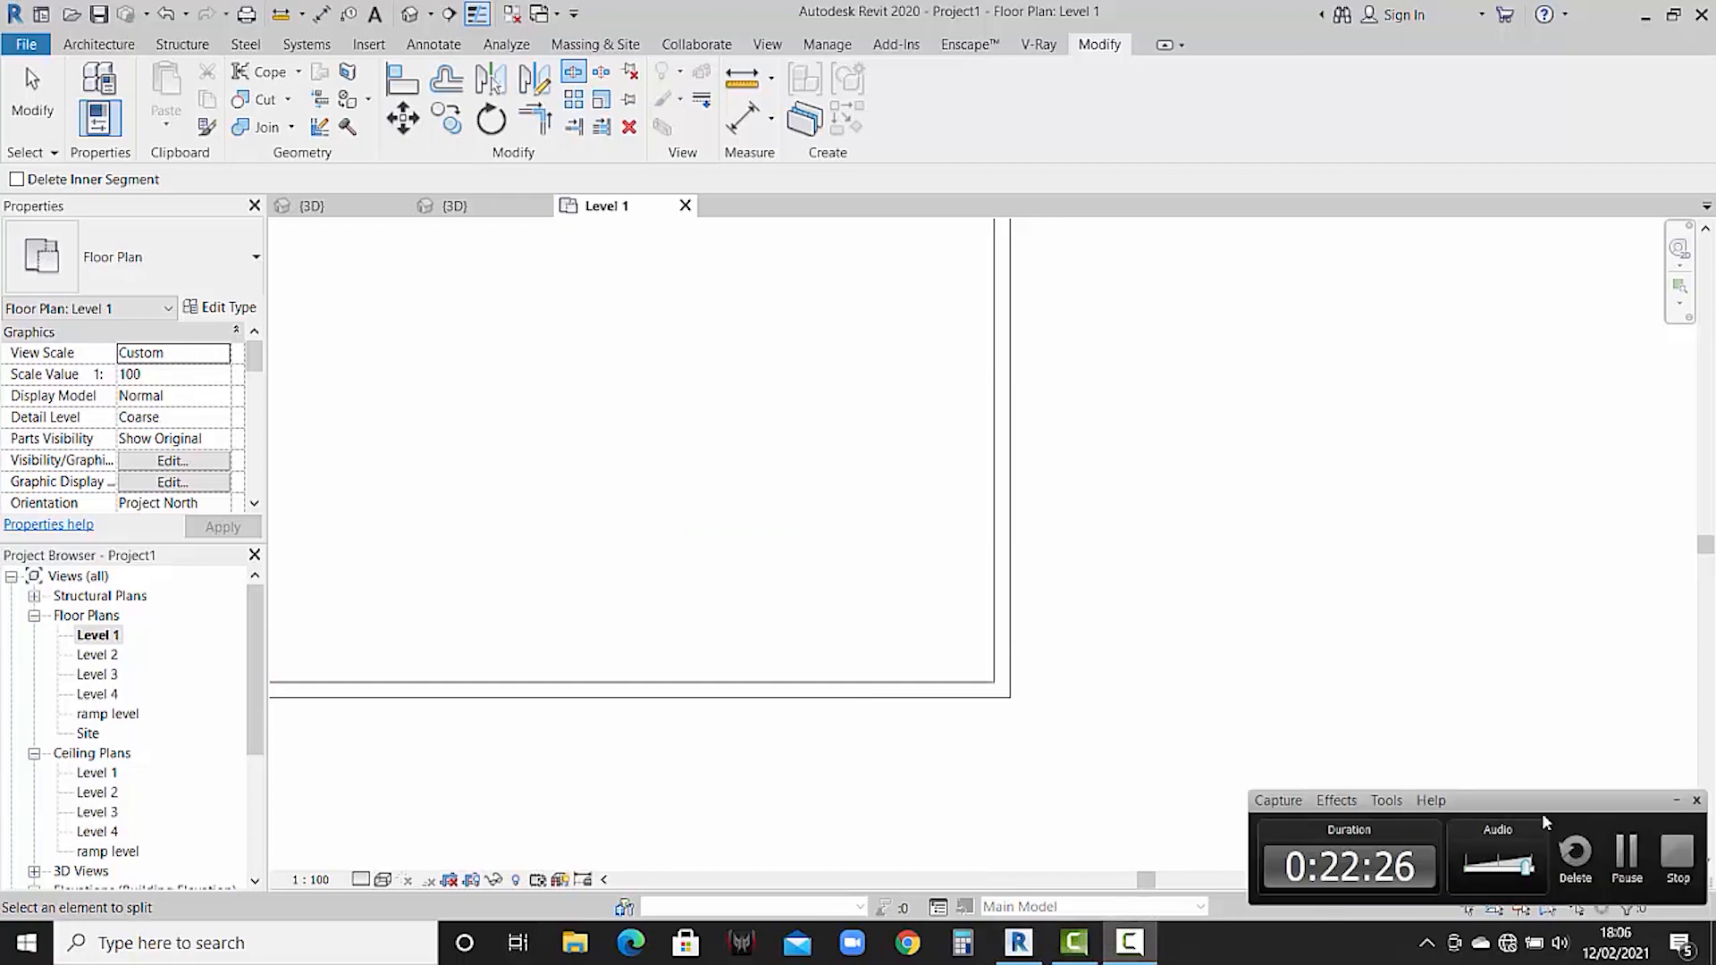
left_click(1628, 863)
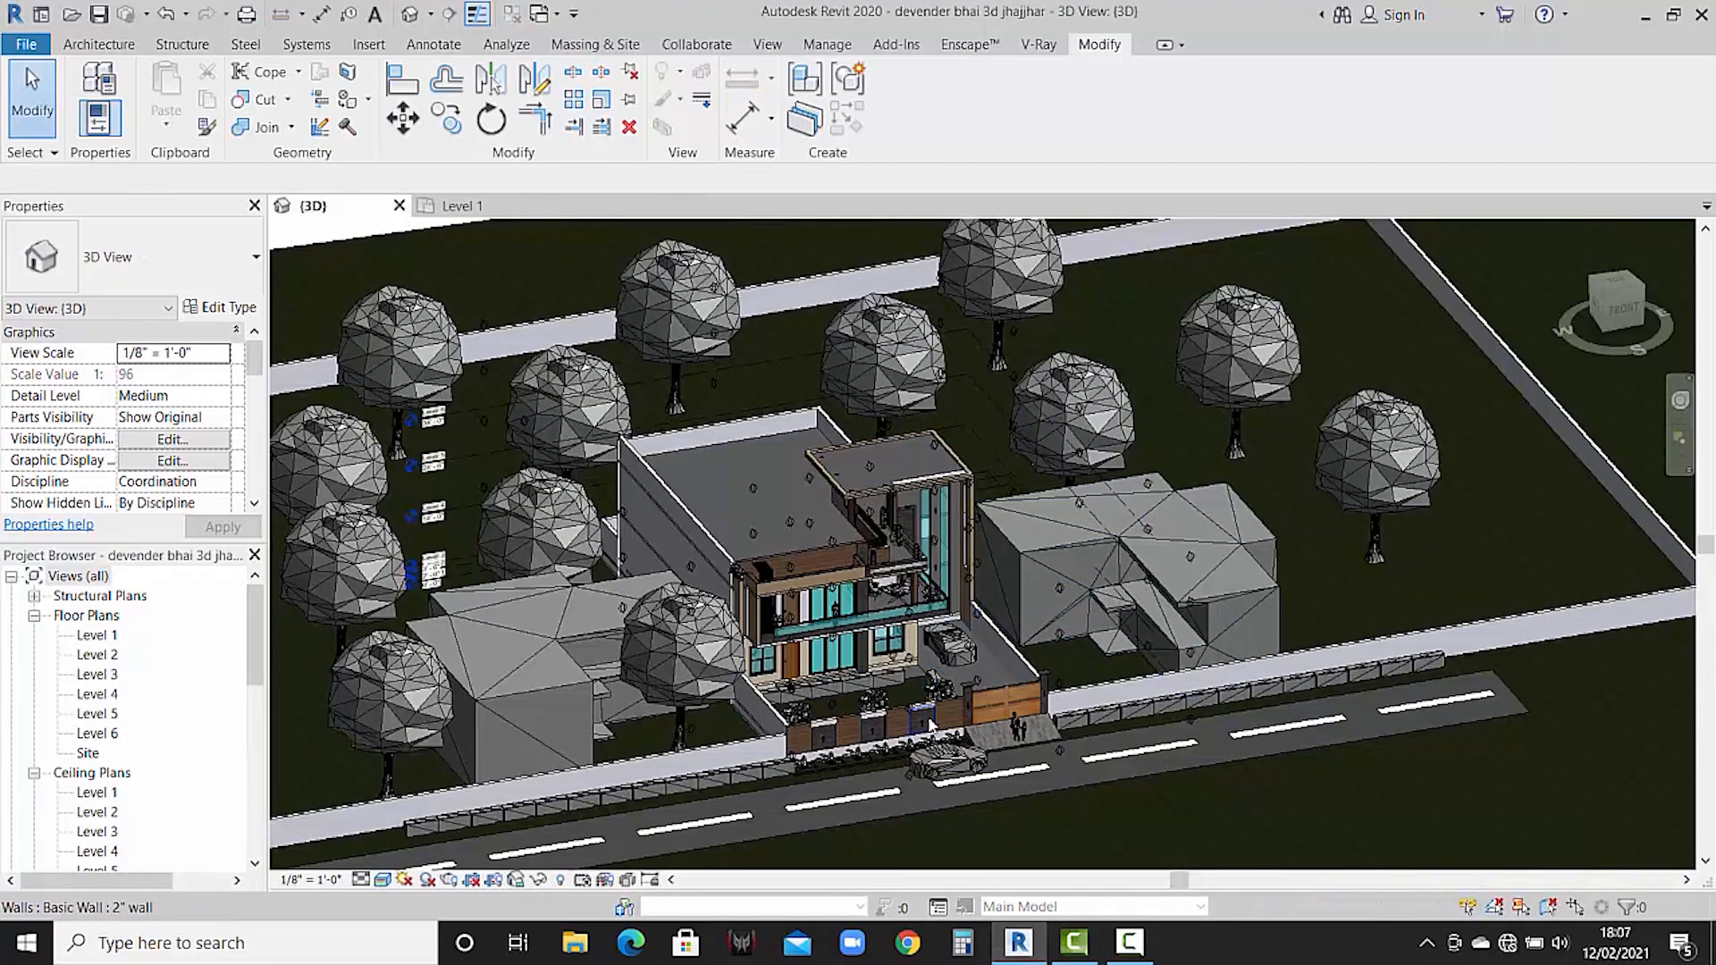
- Examine the finished reference project's house, boundary wall, gate and surrounding site in the 3D view
scroll(890, 543, "up", 3)
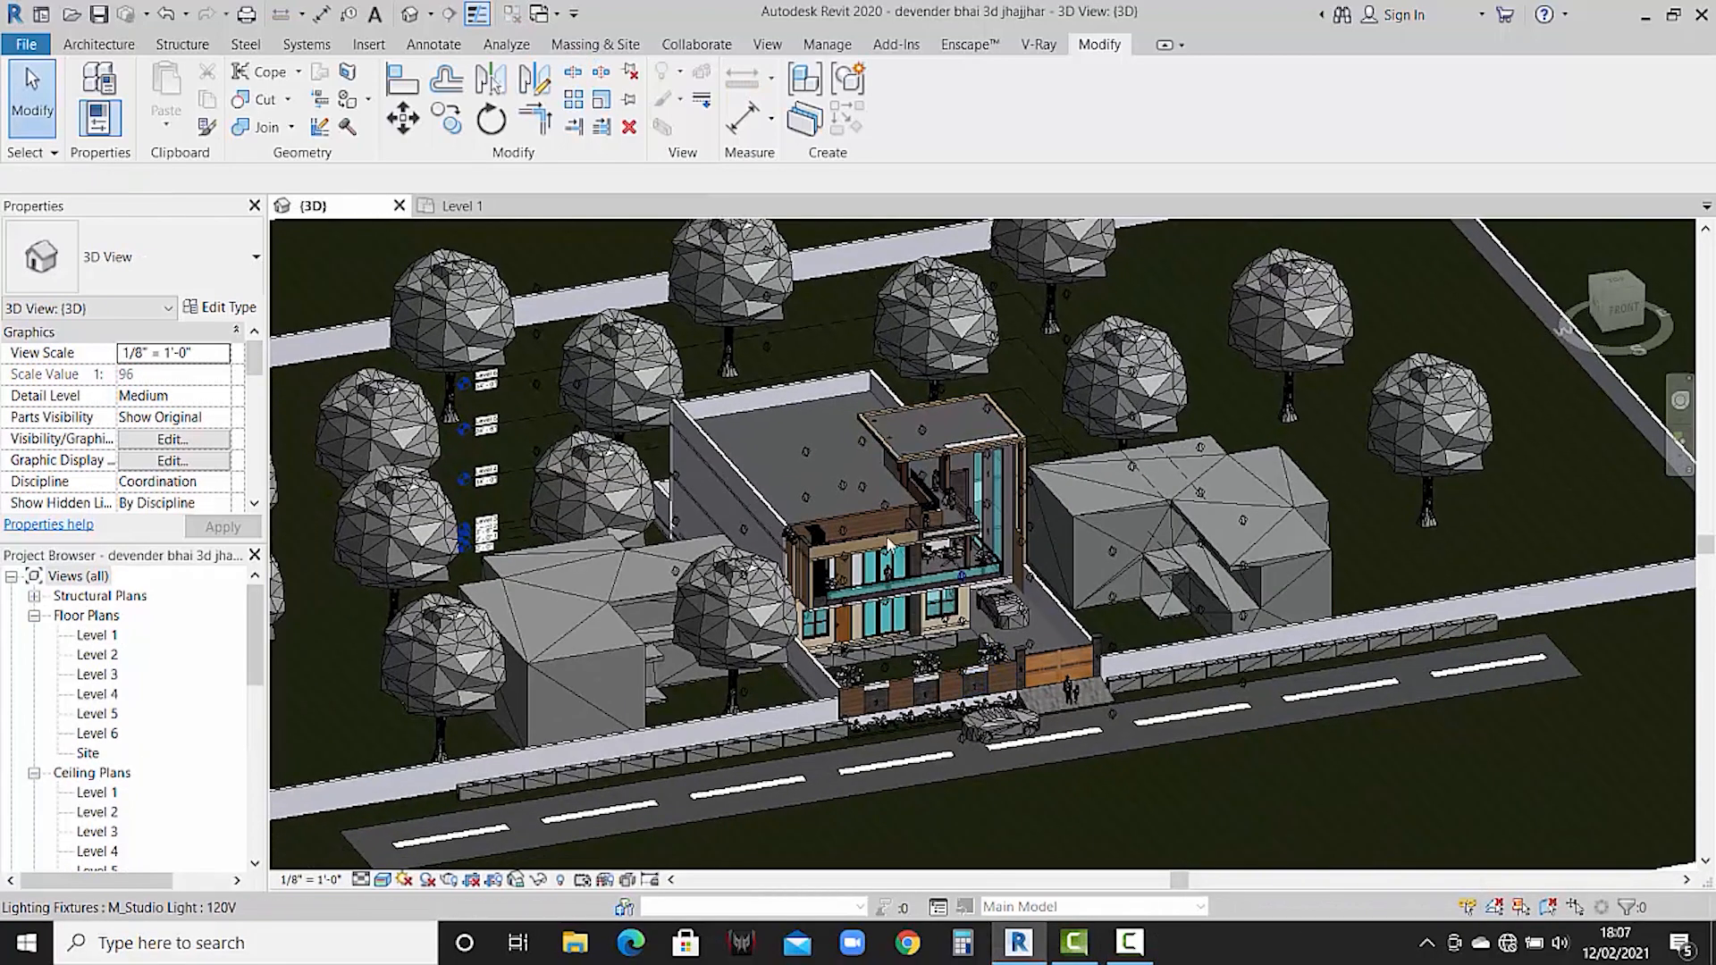
scroll(898, 601, "up", 6)
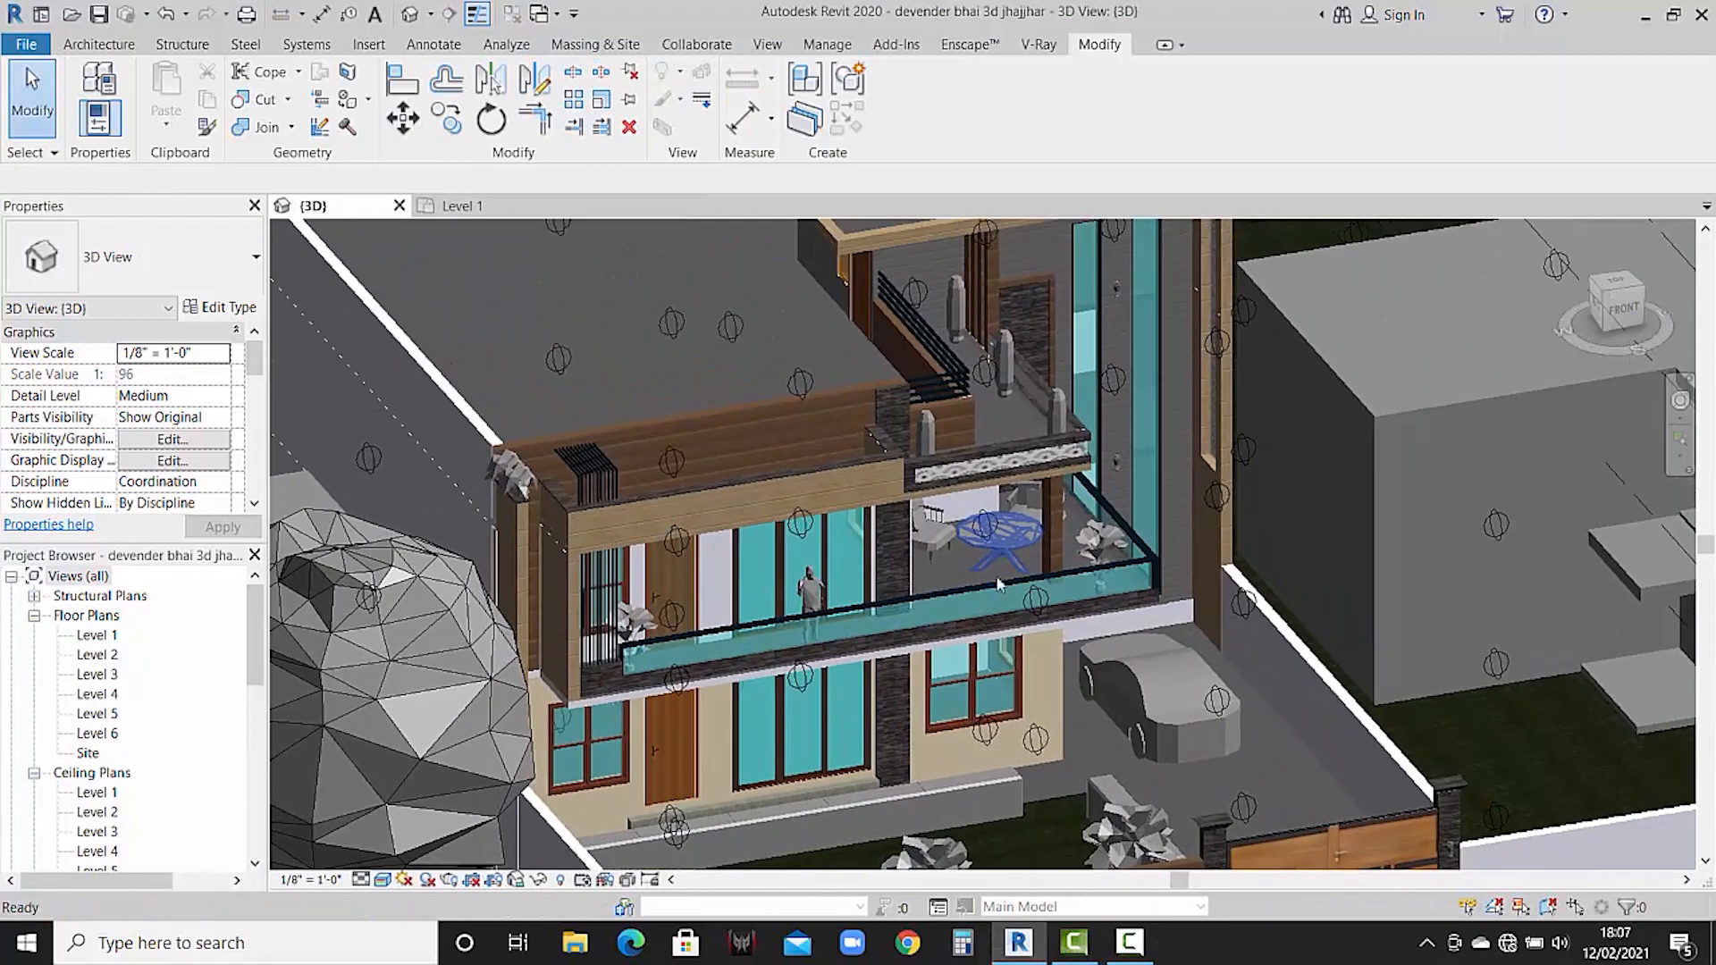
middle_click_drag(1077, 624, 1061, 582)
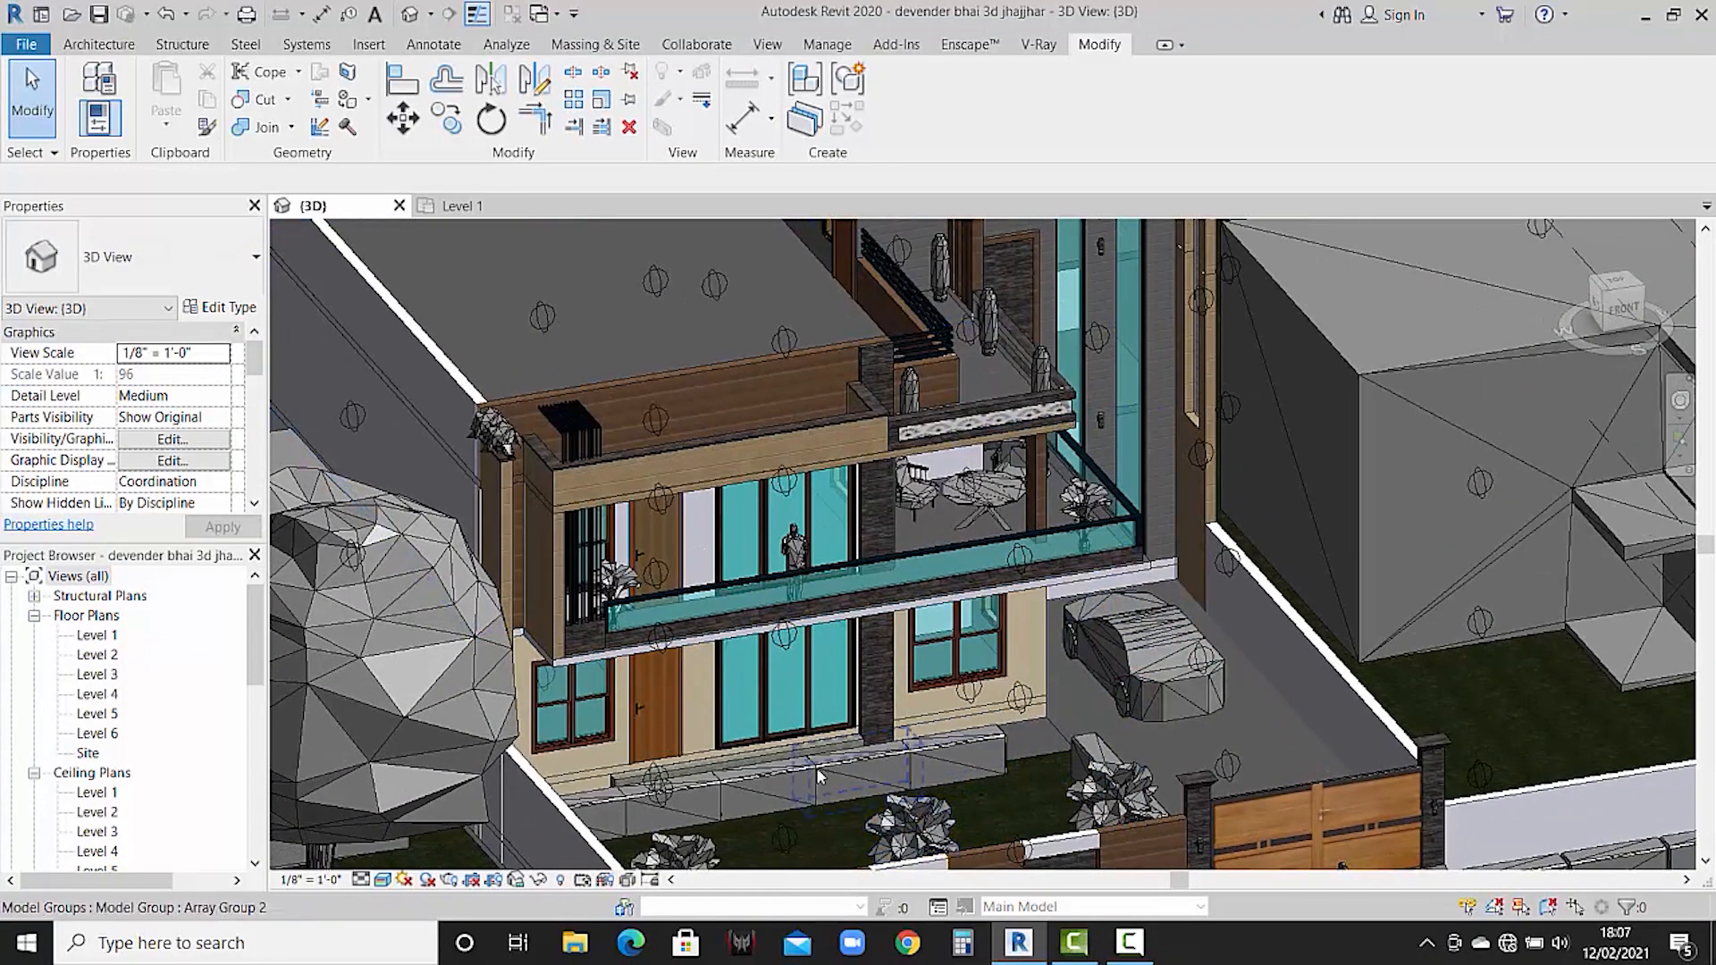
scroll(679, 848, "down", 5)
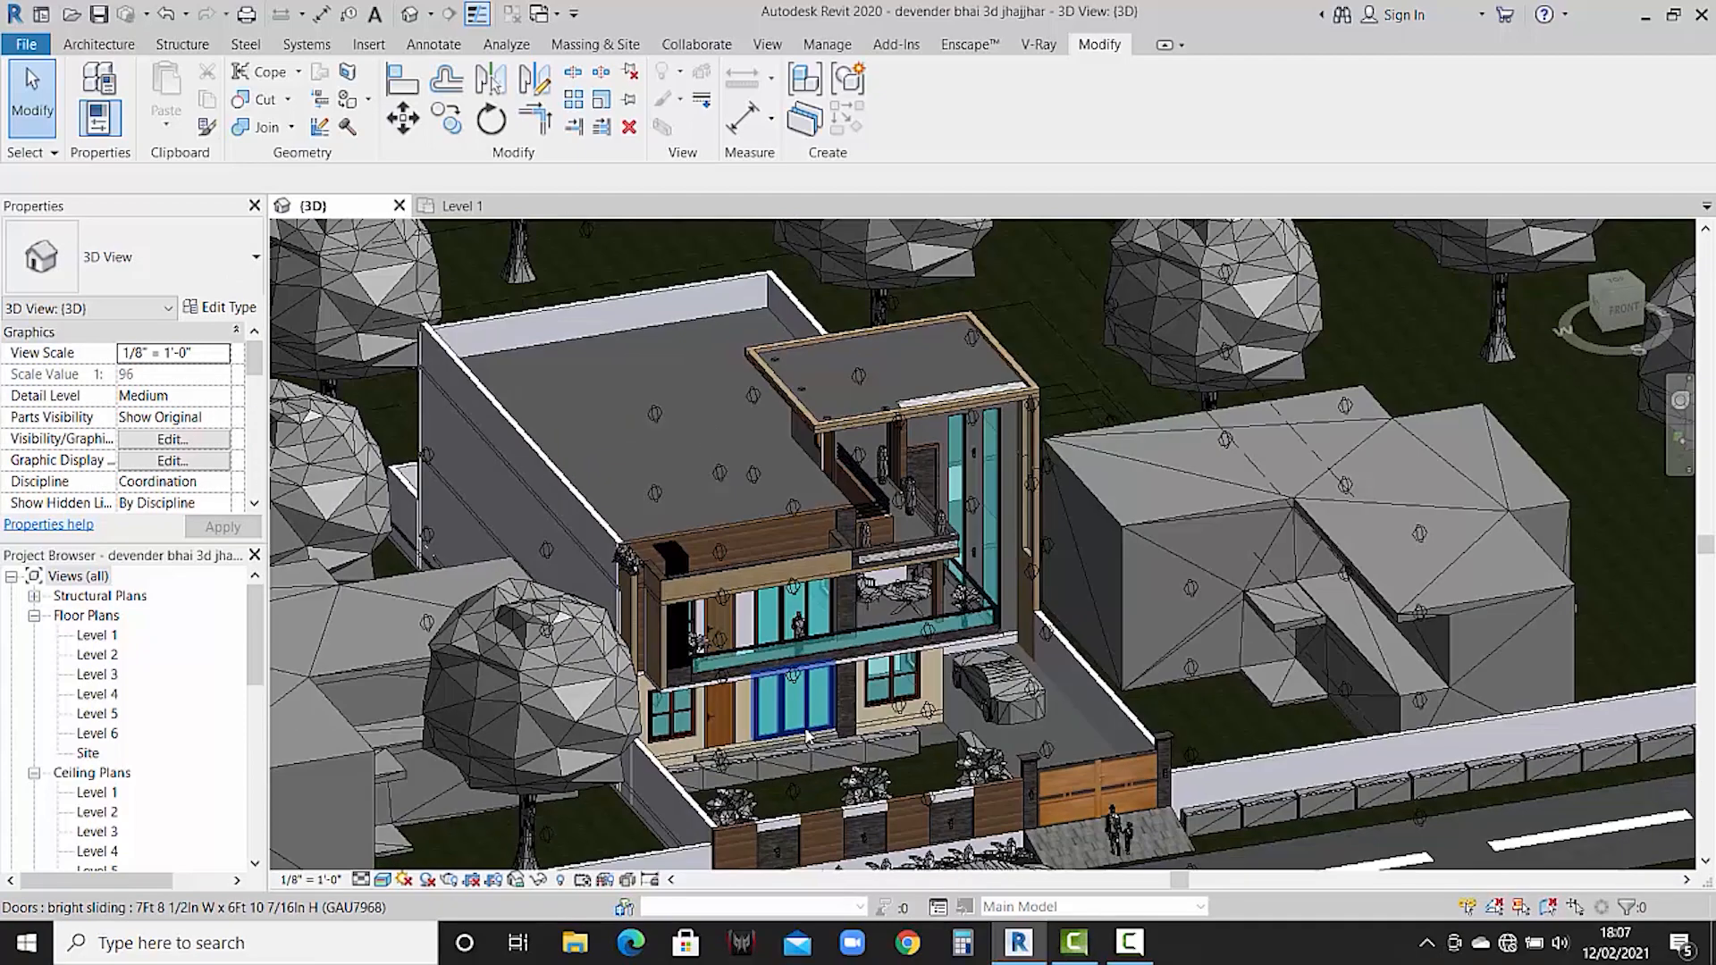
middle_click_drag(1099, 572, 1104, 703)
scroll(1102, 704, "down", 5)
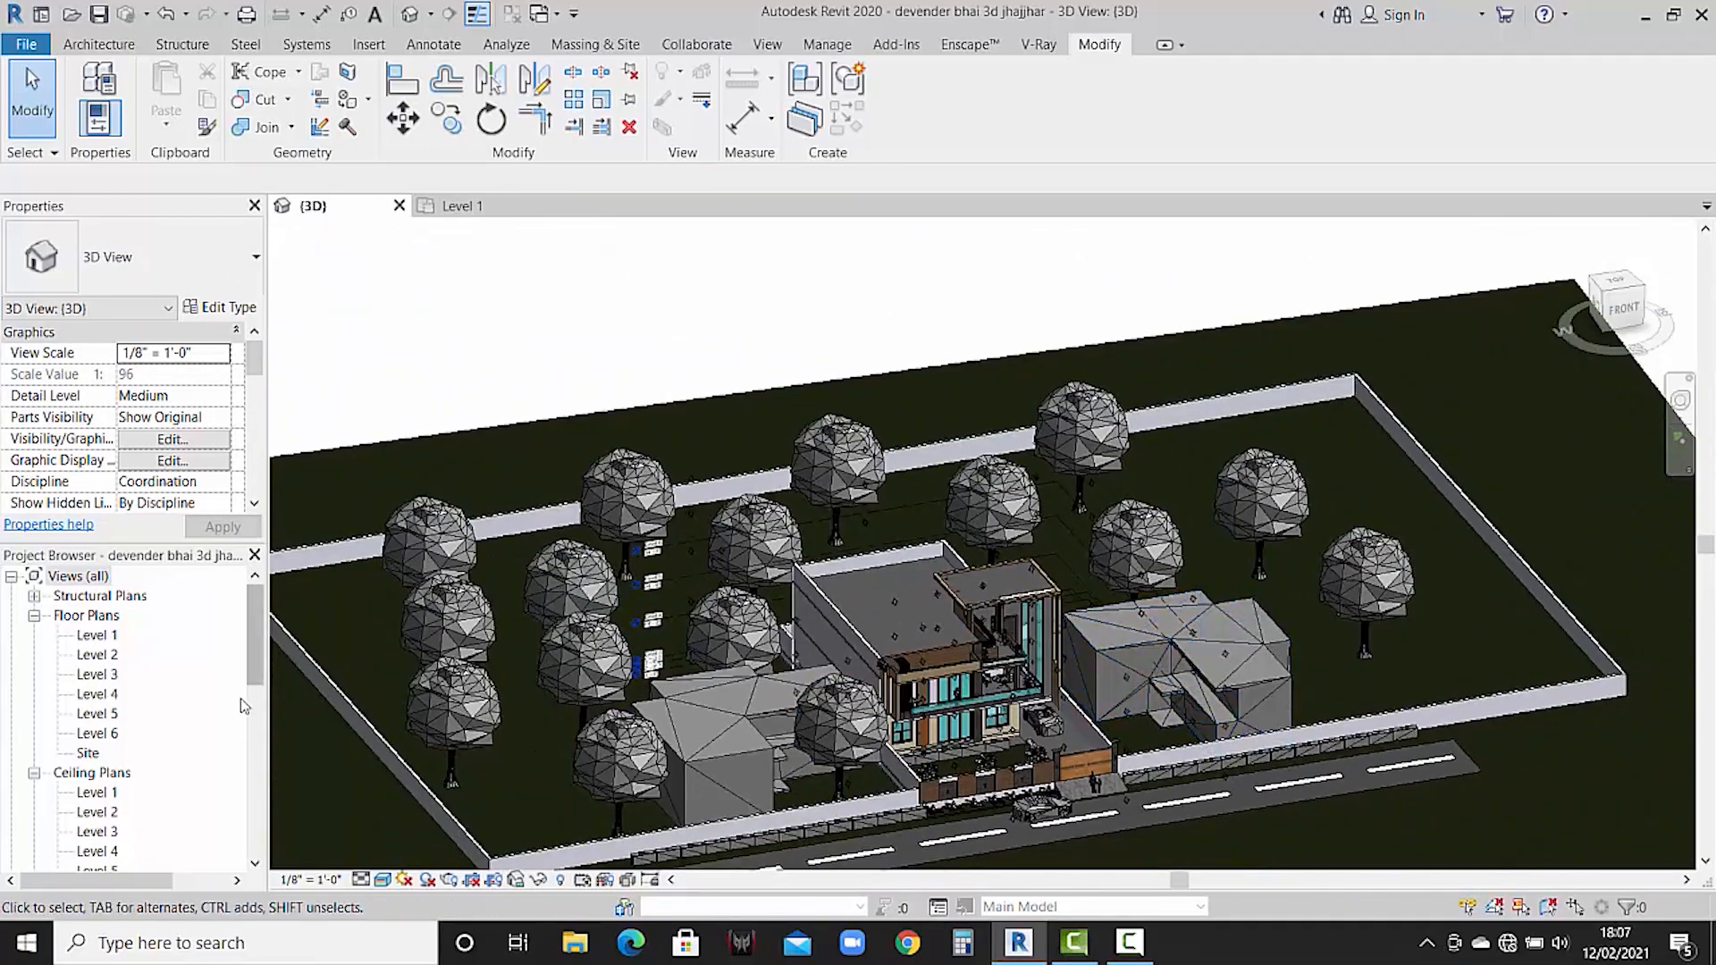
- Open the reference project's 3D View 2 and examine the front elevation, balcony and panelled boundary wall
scroll(148, 712, "down", 2)
scroll(144, 708, "down", 4)
double_click(111, 695)
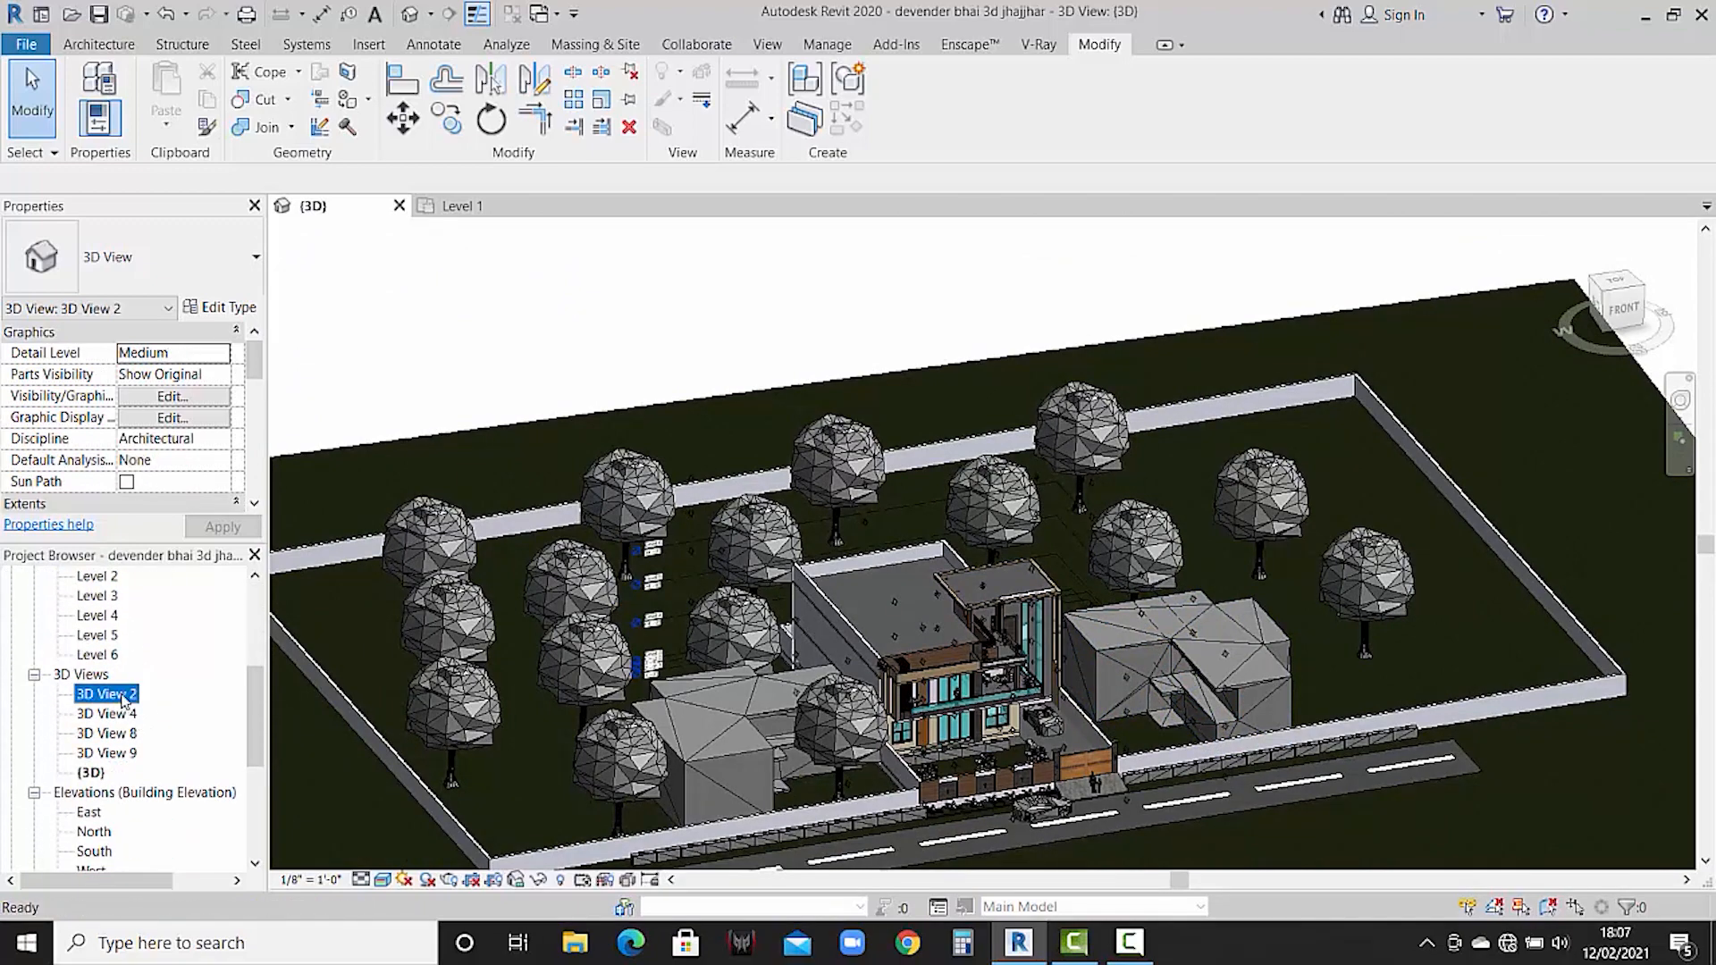
scroll(1102, 507, "up", 4)
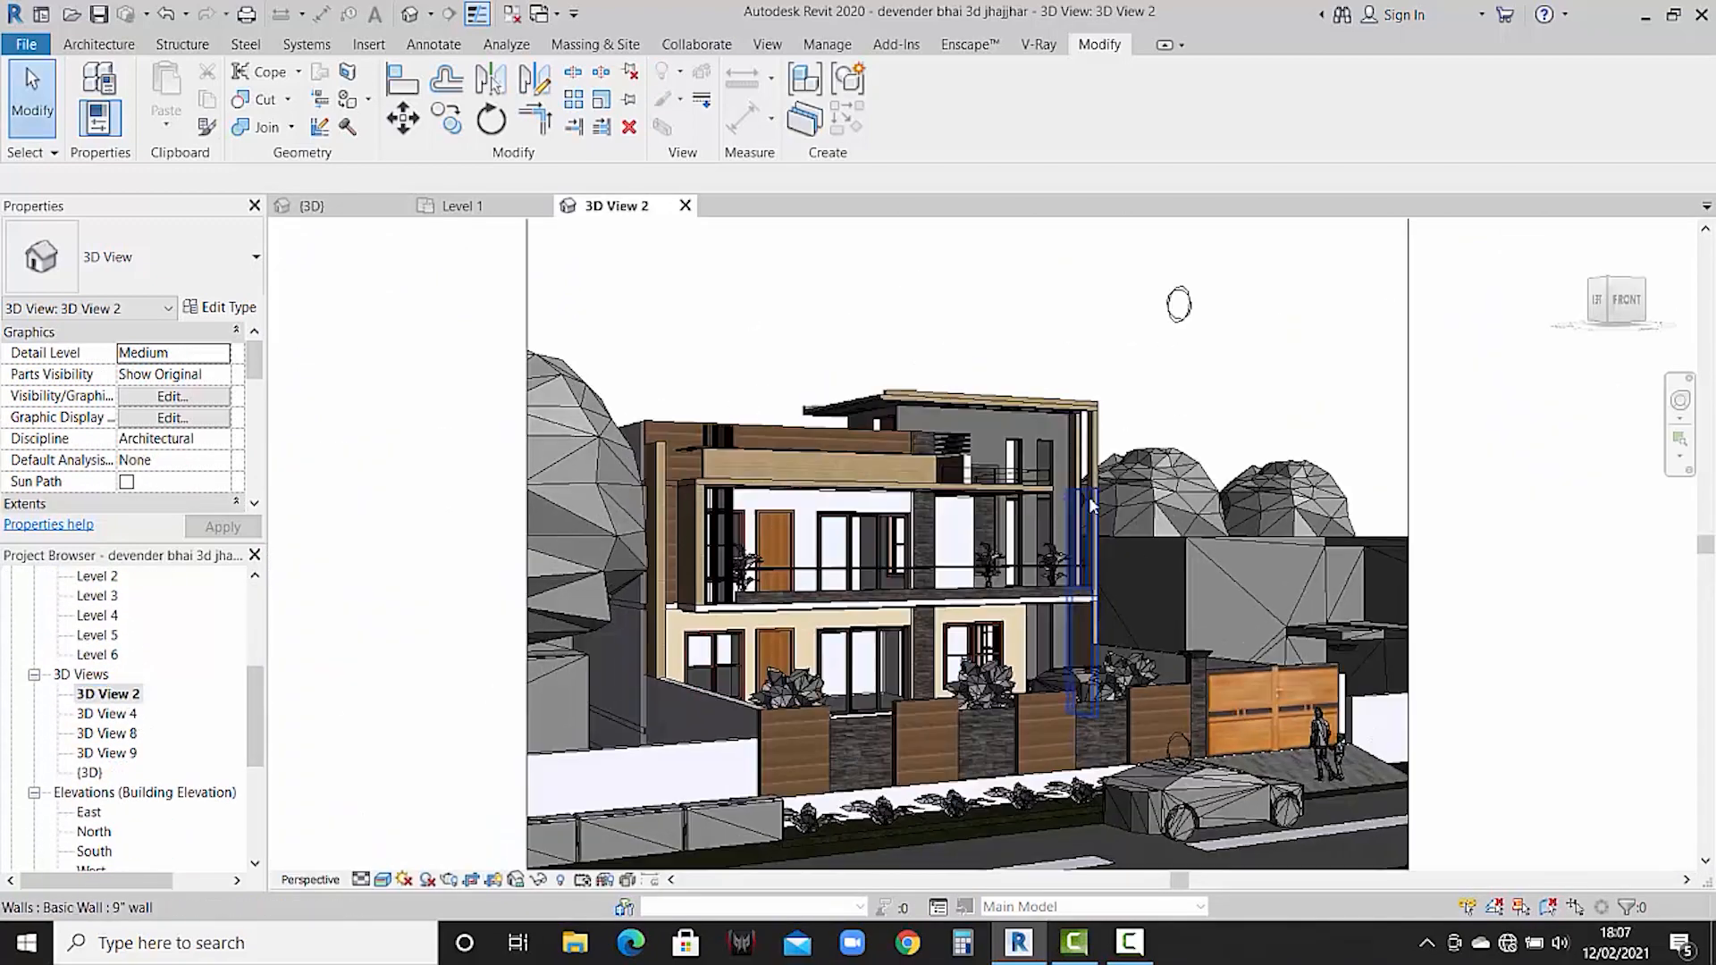
scroll(1101, 507, "up", 2)
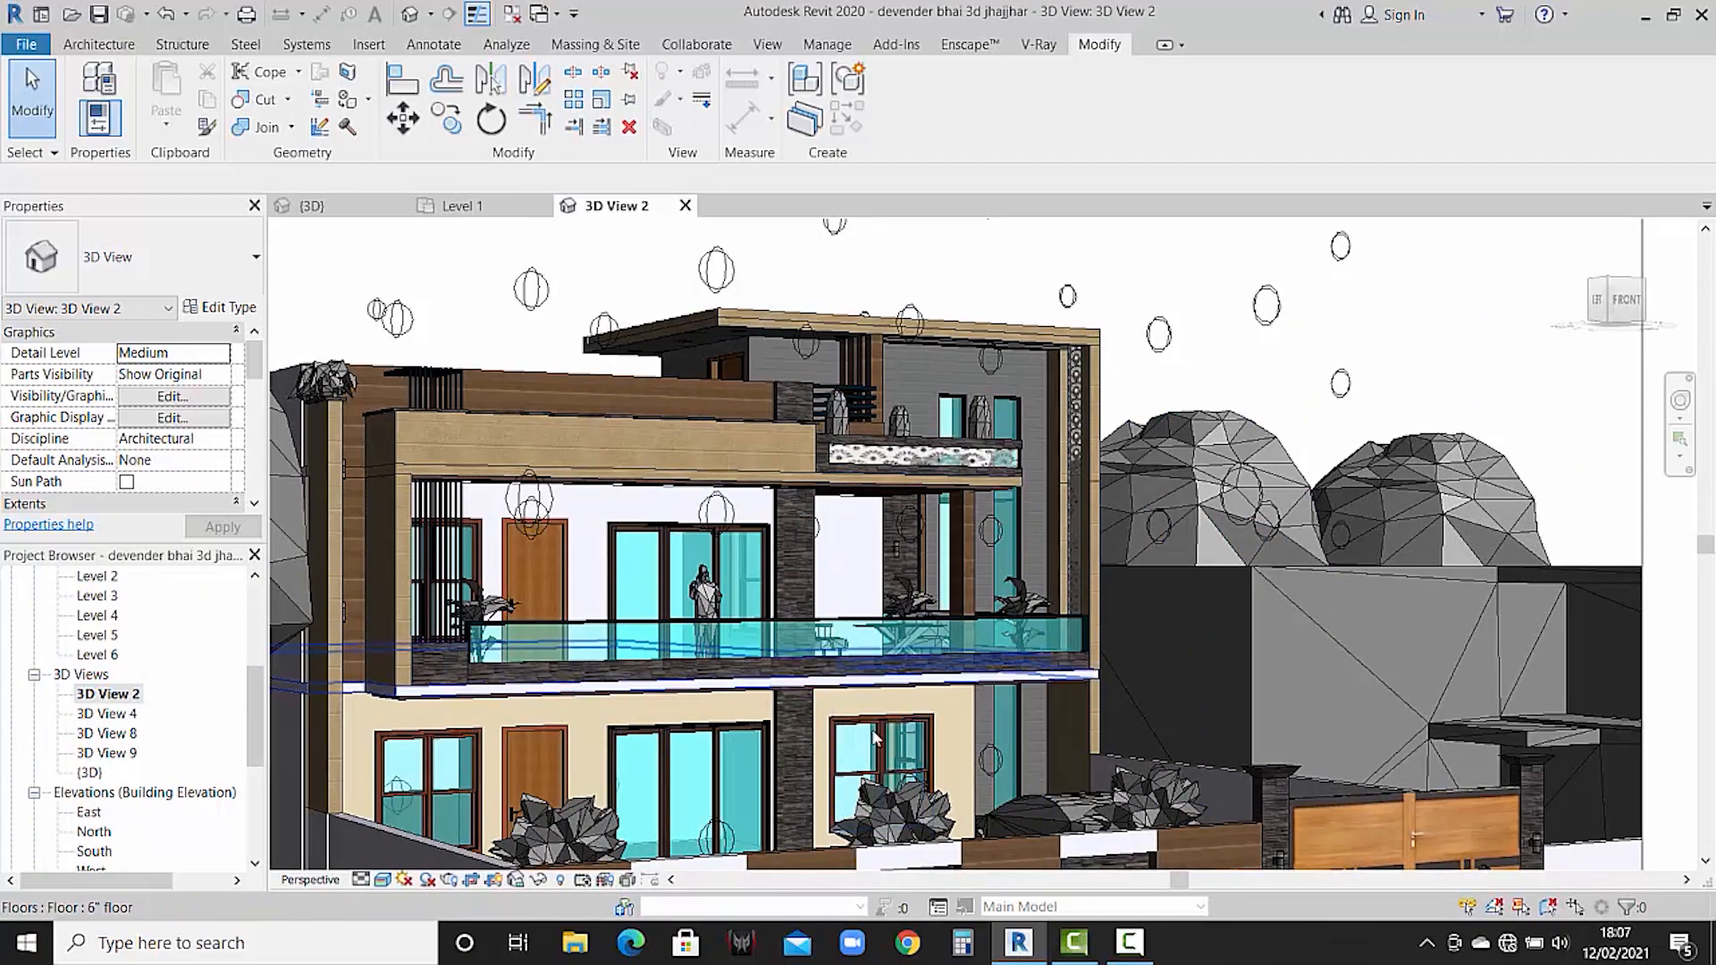
scroll(902, 720, "down", 5)
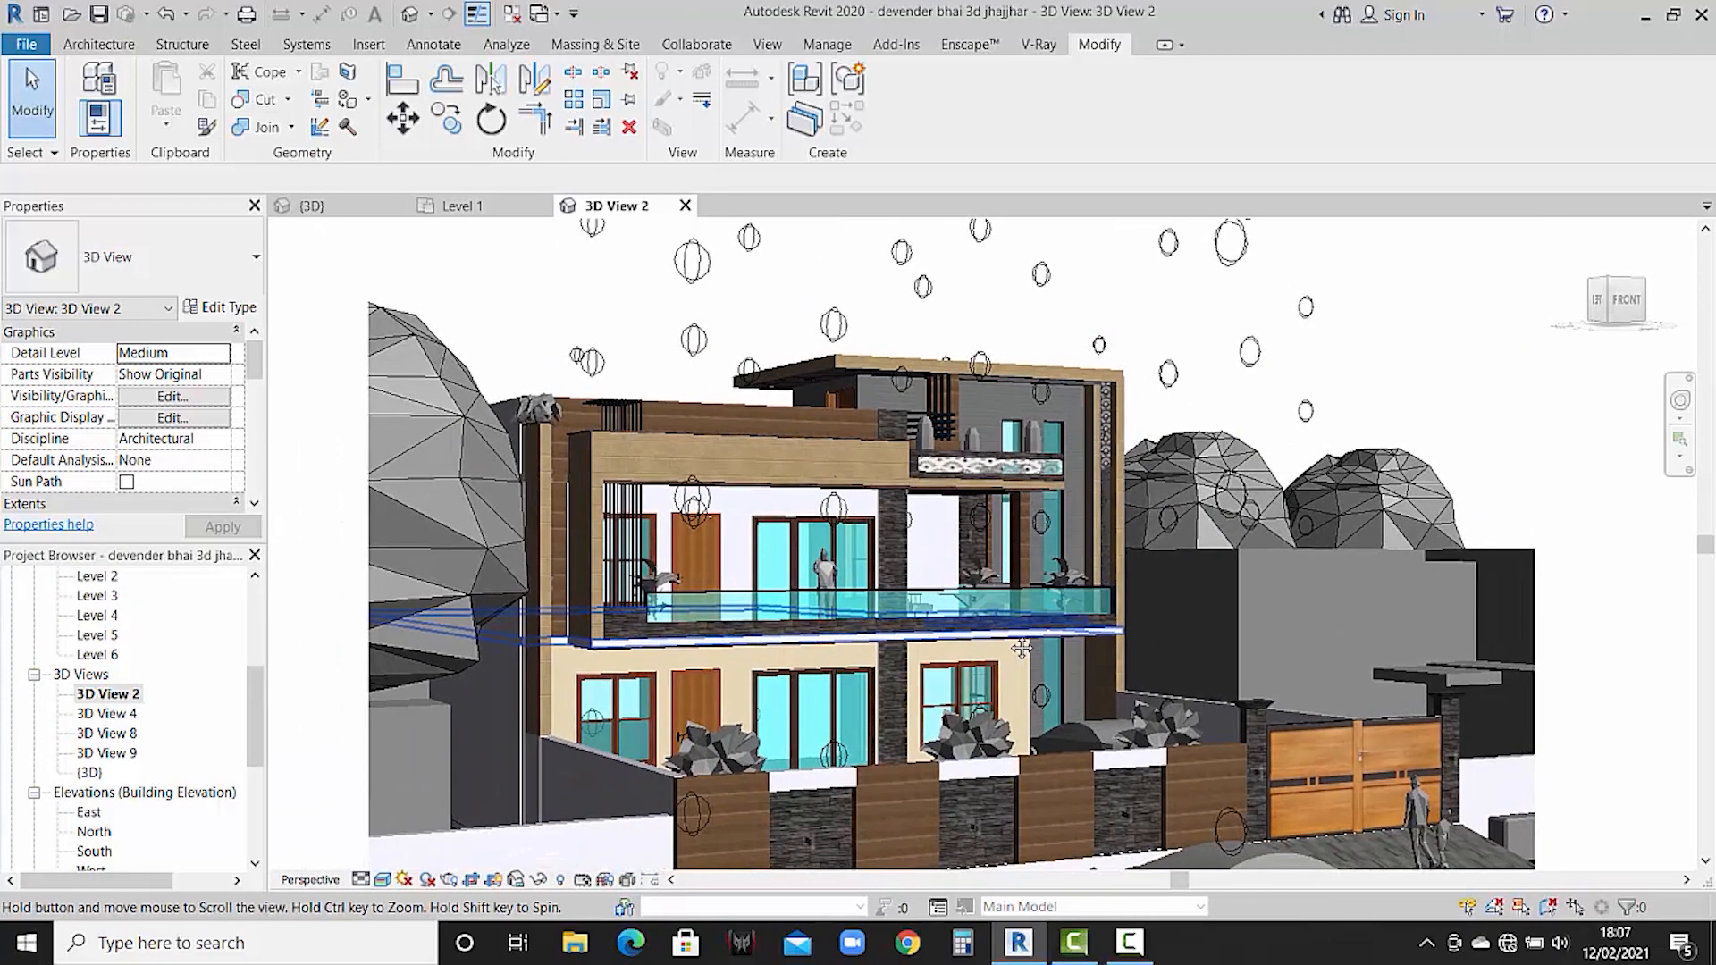
middle_click_drag(1023, 663, 1013, 664)
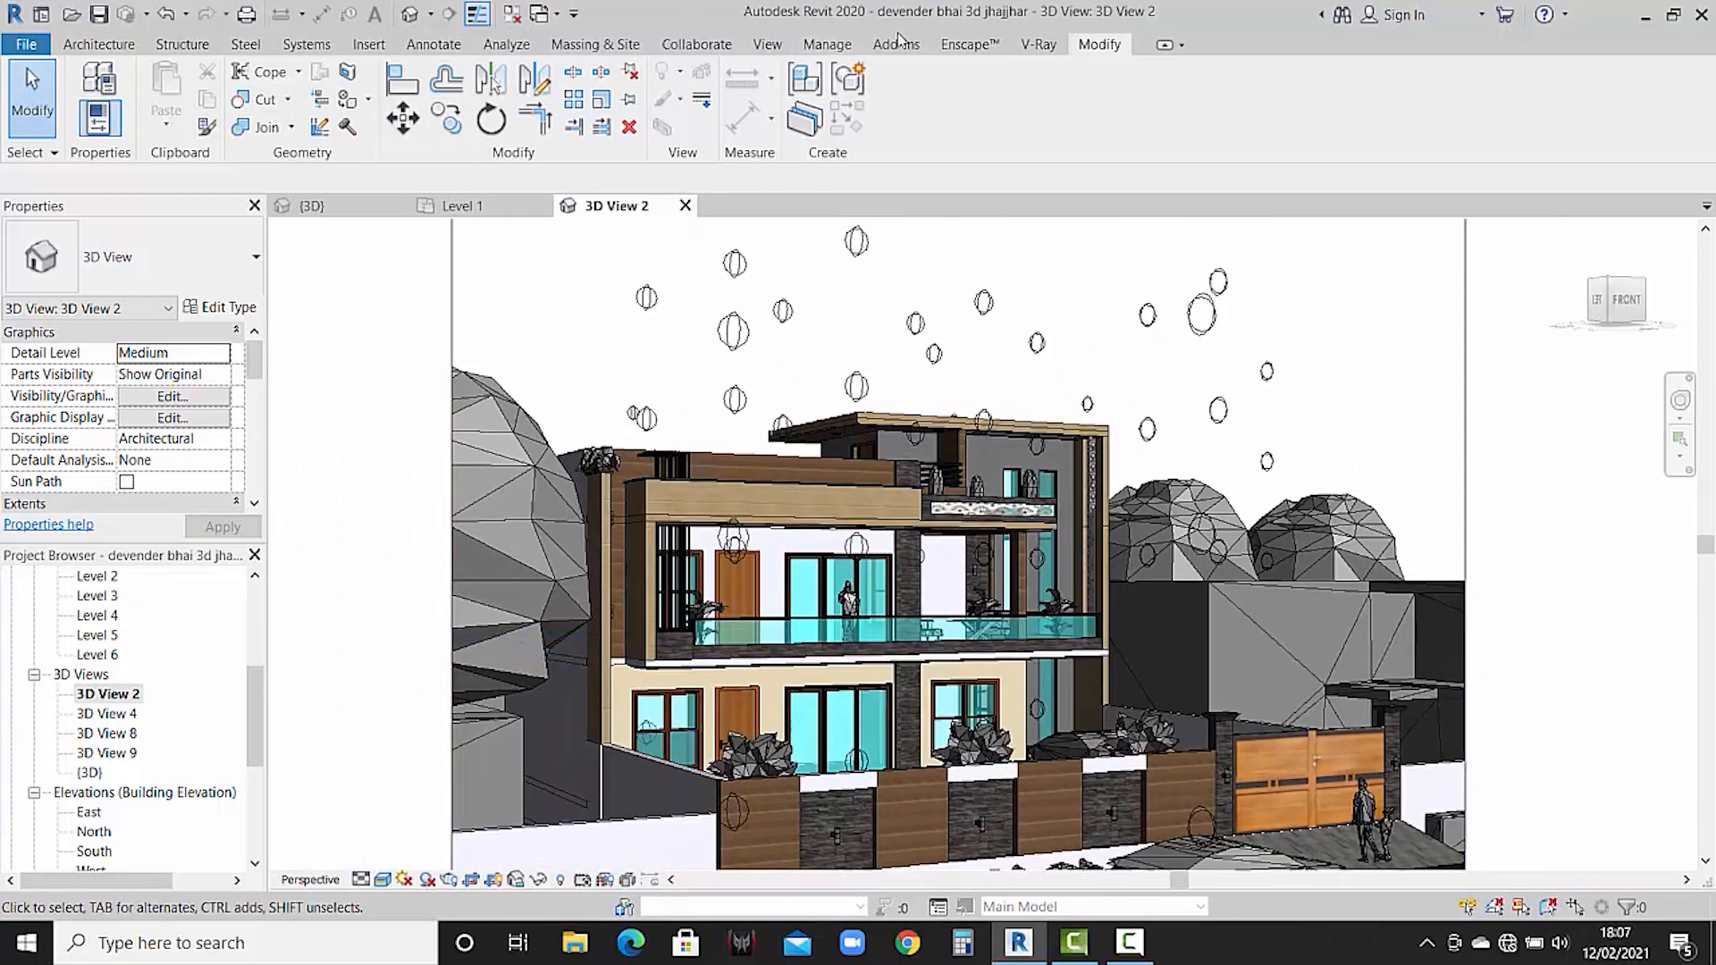
- Bring the Revit window back in front of the Enscape render and open Enscape's General Settings
left_click(971, 44)
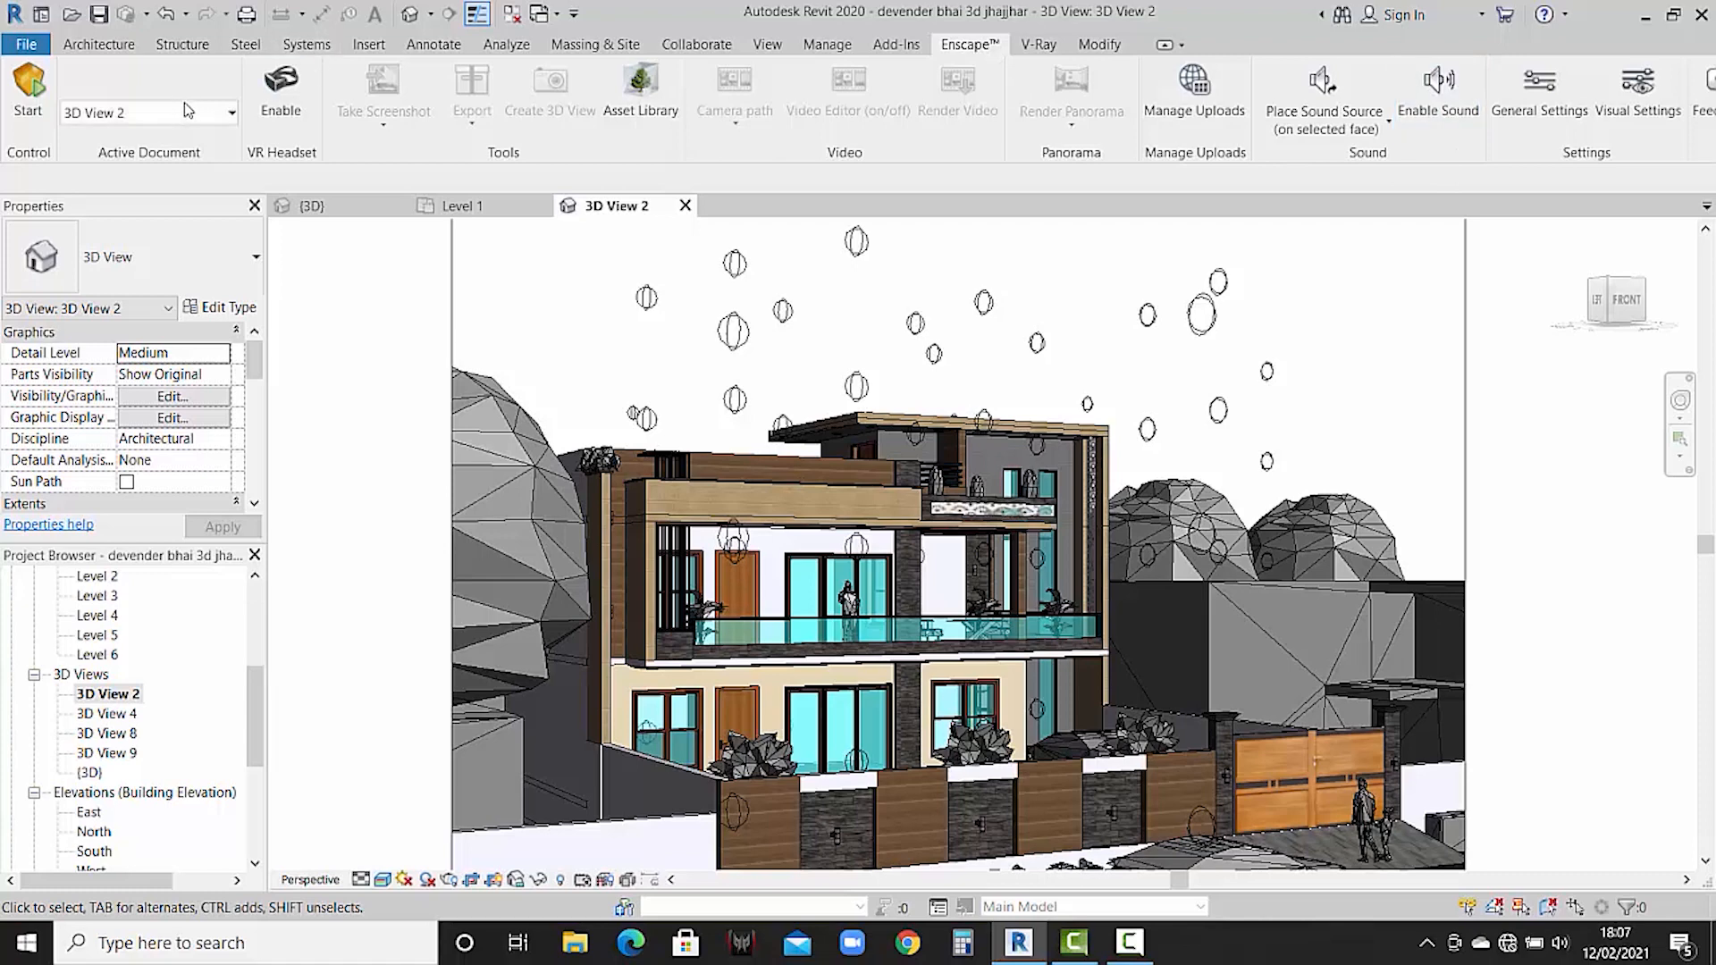
left_click(290, 134)
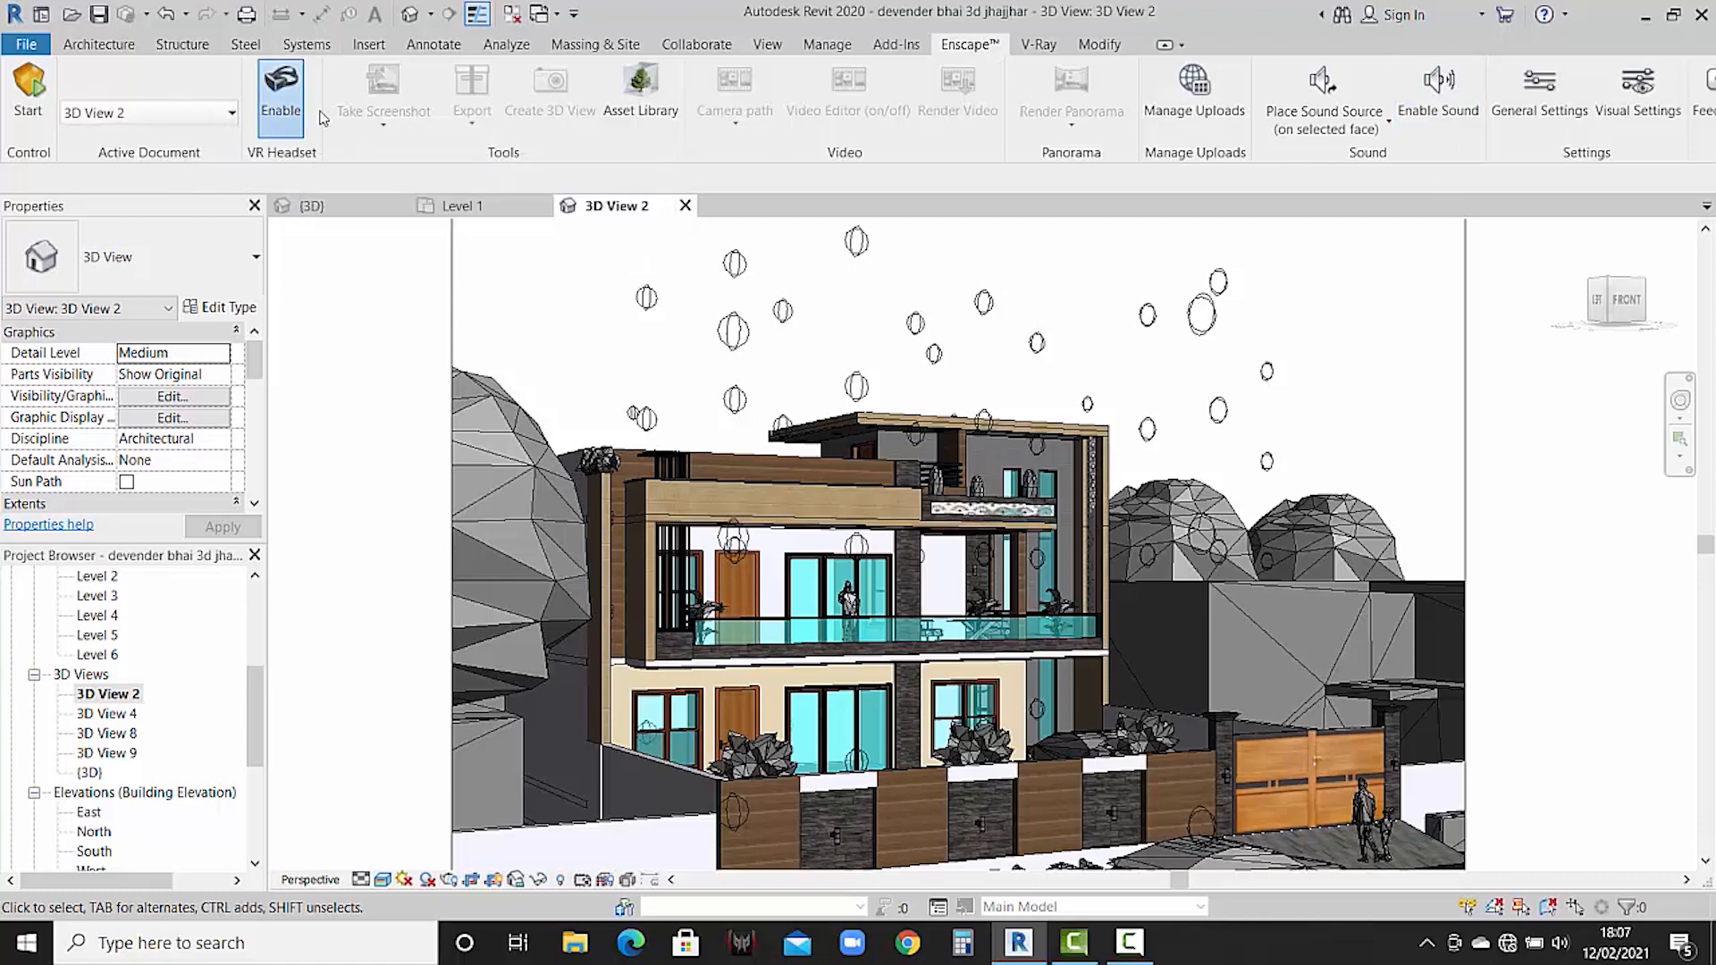
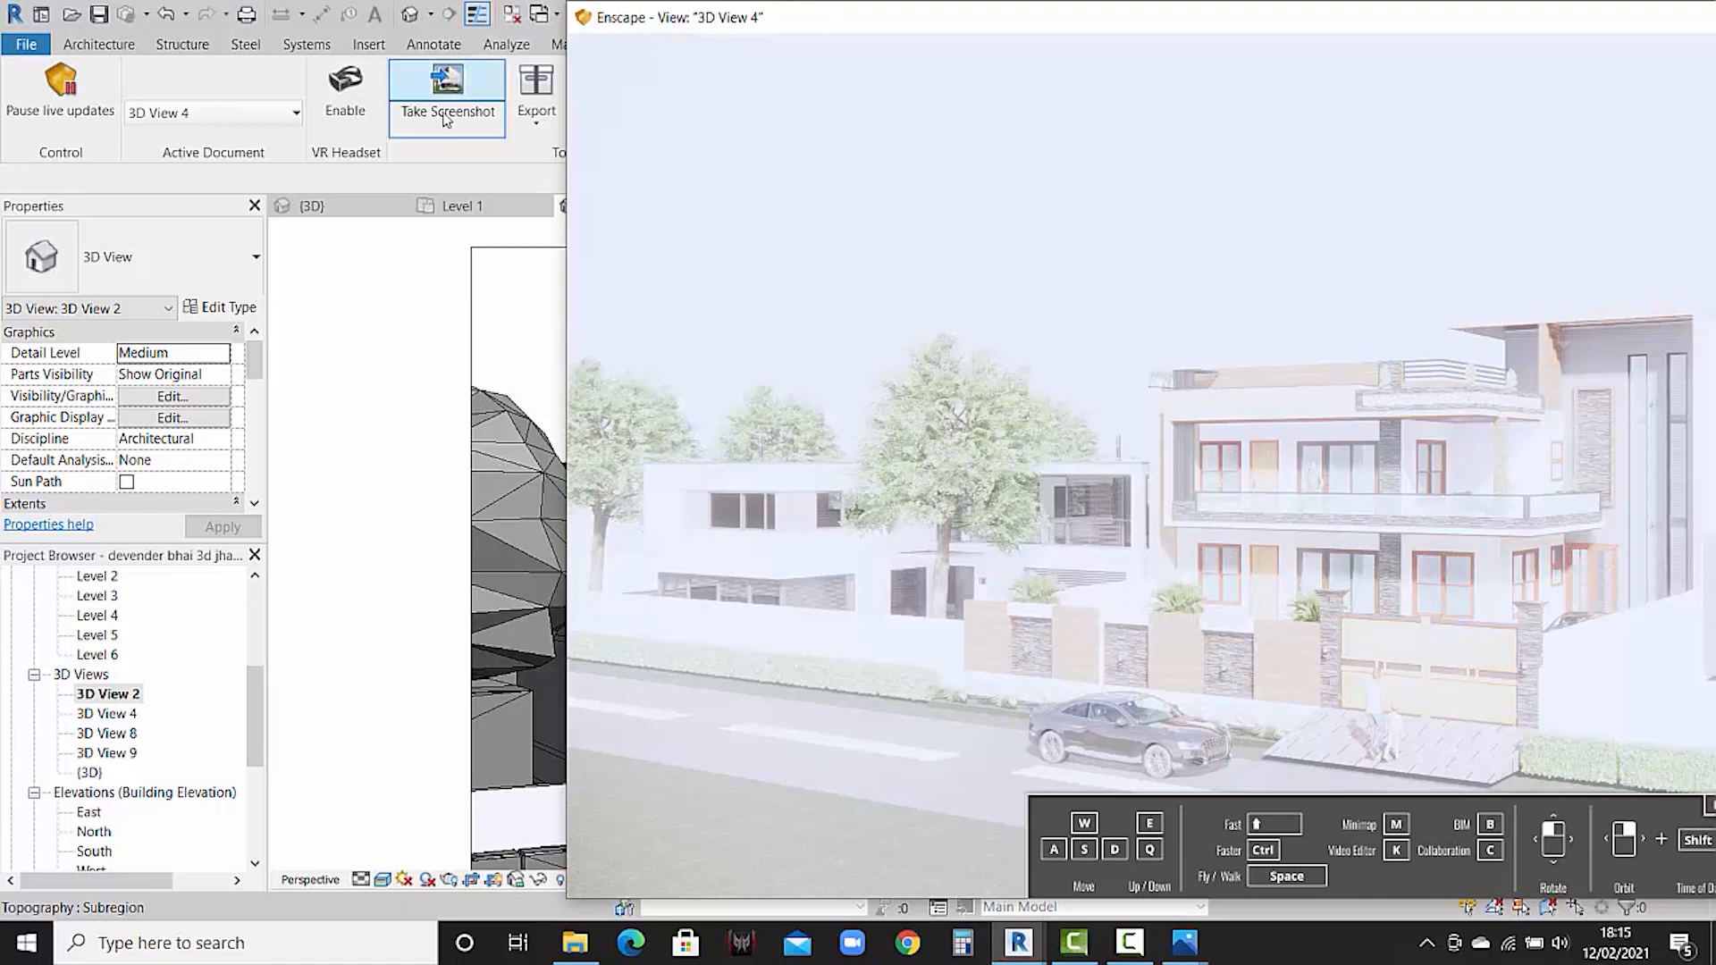
left_click(360, 248)
left_click(1599, 154)
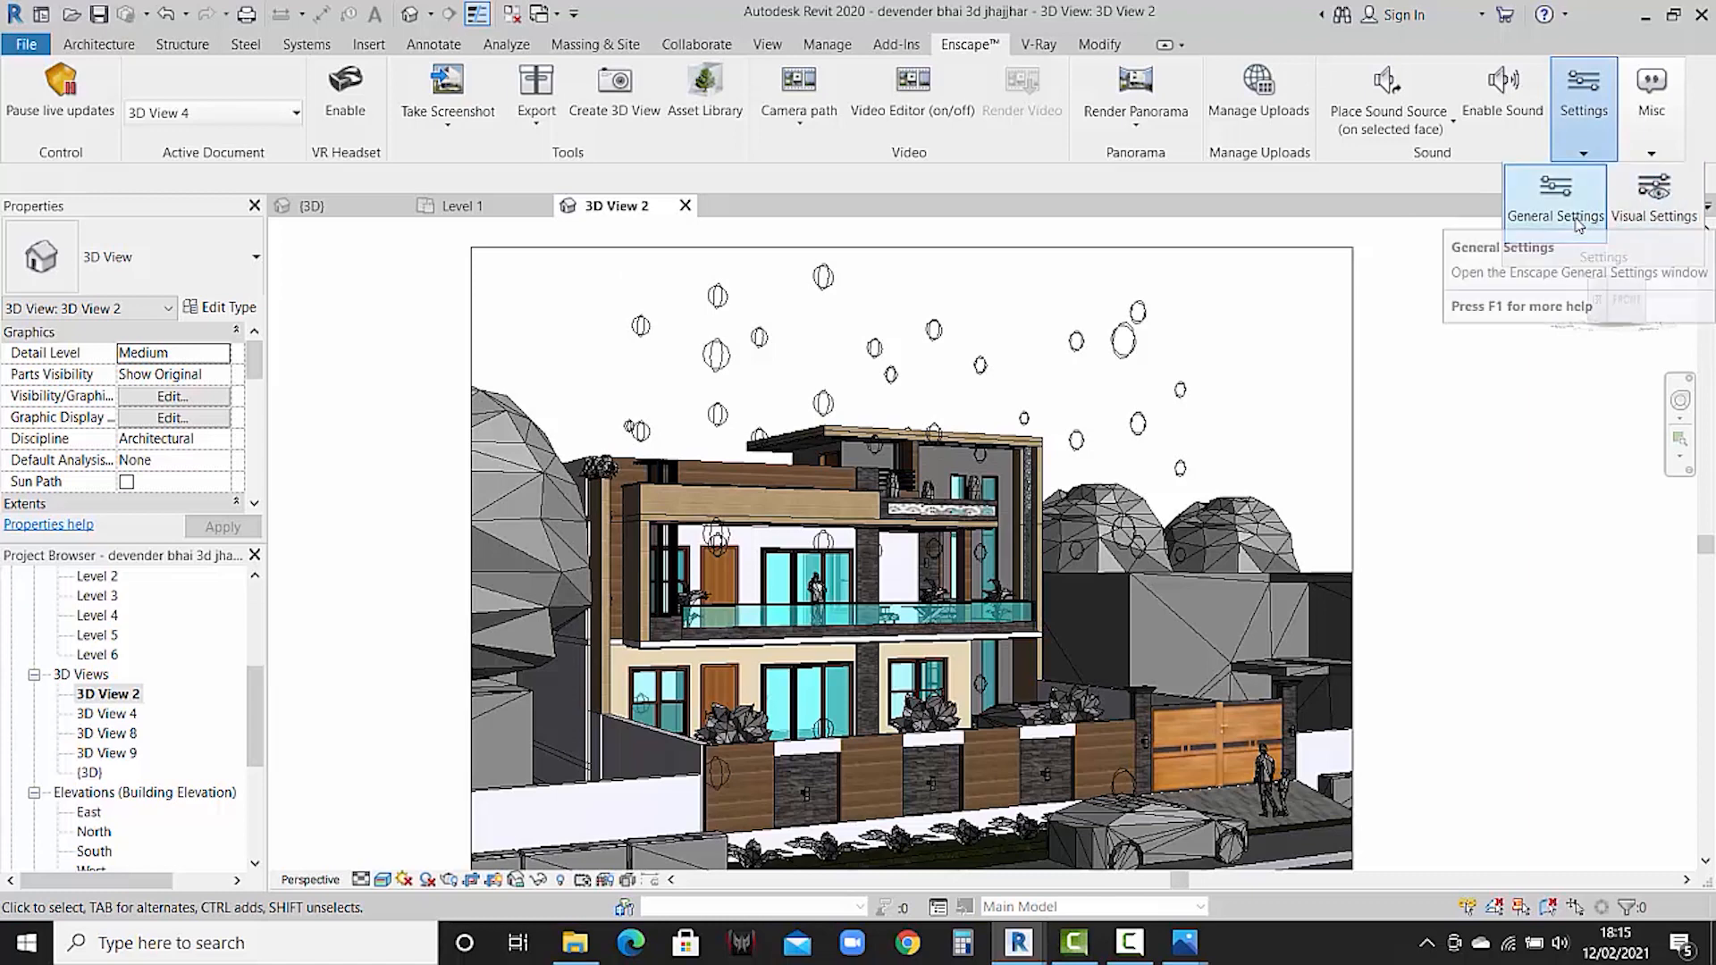
left_click(1556, 195)
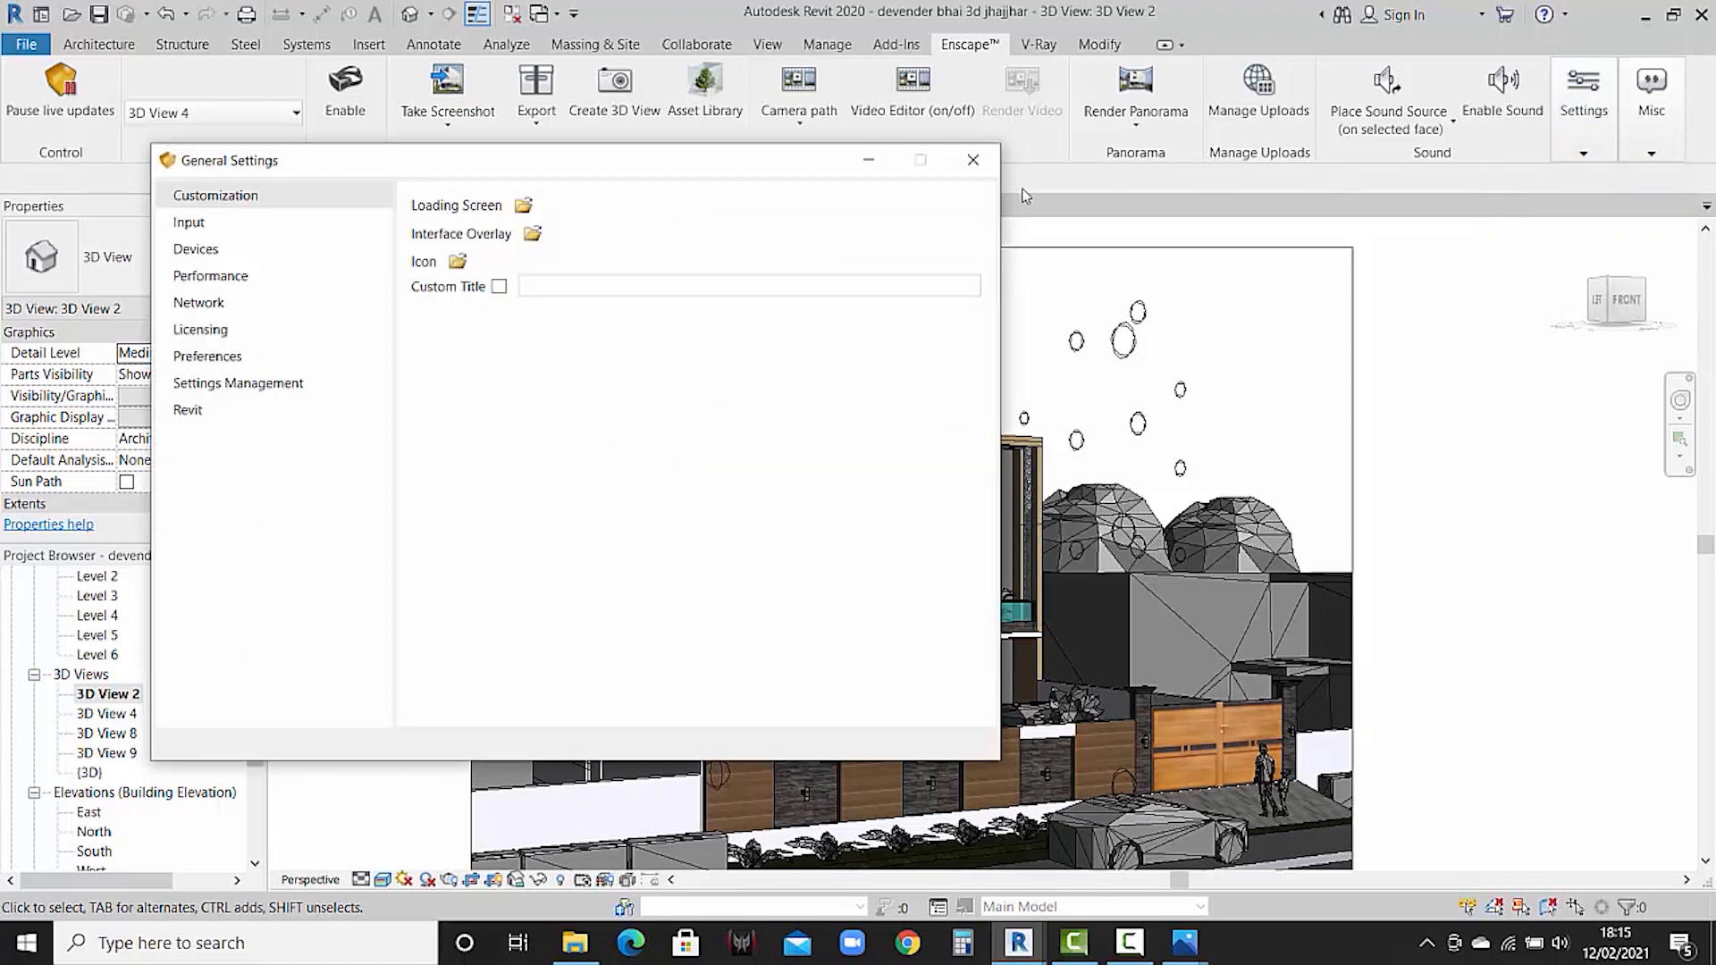
- Close General Settings, open Enscape's Visual Settings and set the camera exposure to 32%, checking the brightness in the Enscape render
left_click(972, 160)
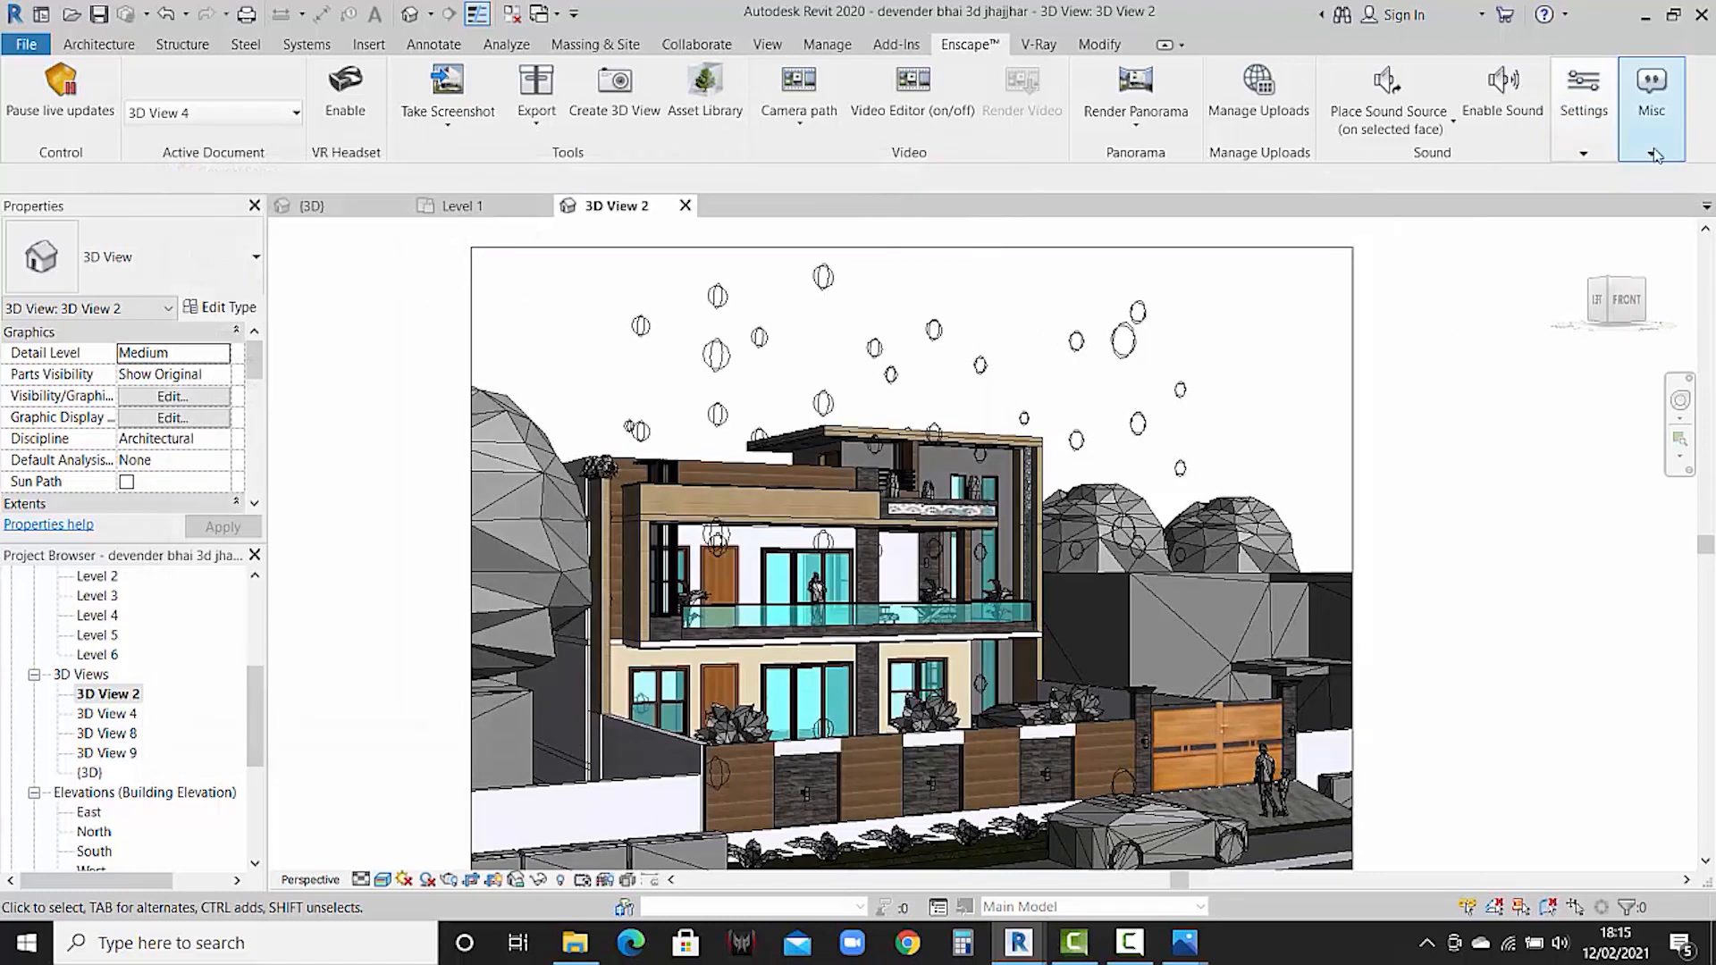
left_click(1585, 158)
left_click(1653, 203)
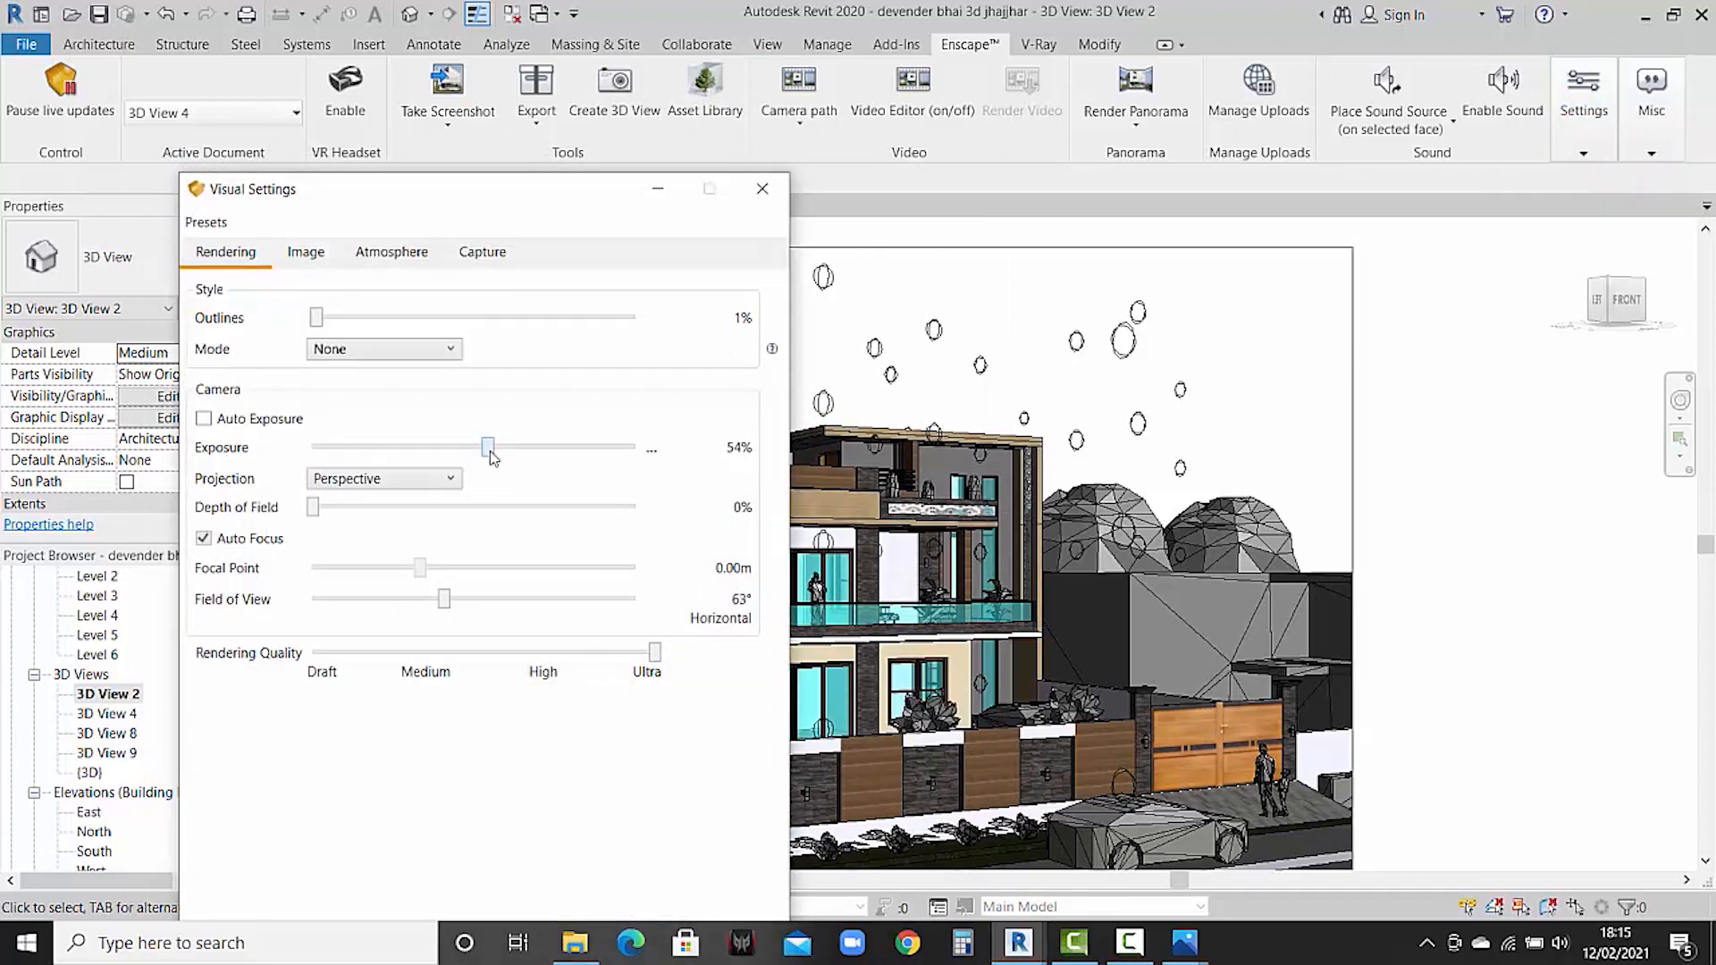
mouse_move(1071, 945)
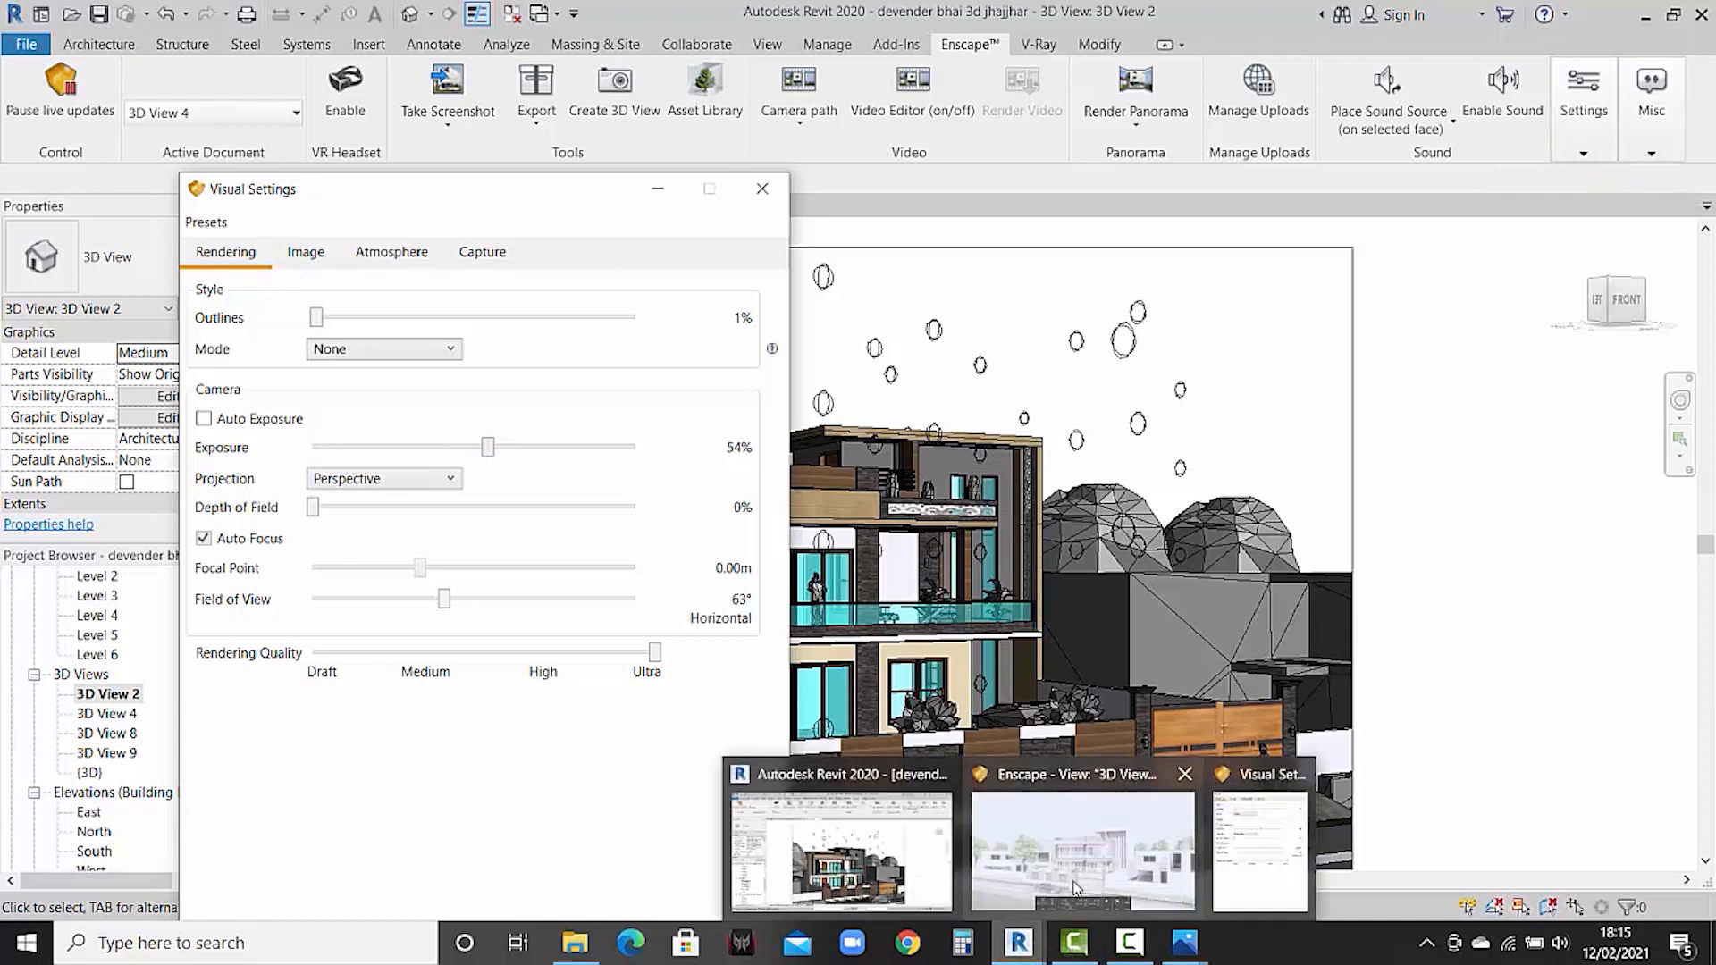
left_click(1059, 845)
left_click_drag(488, 448, 432, 461)
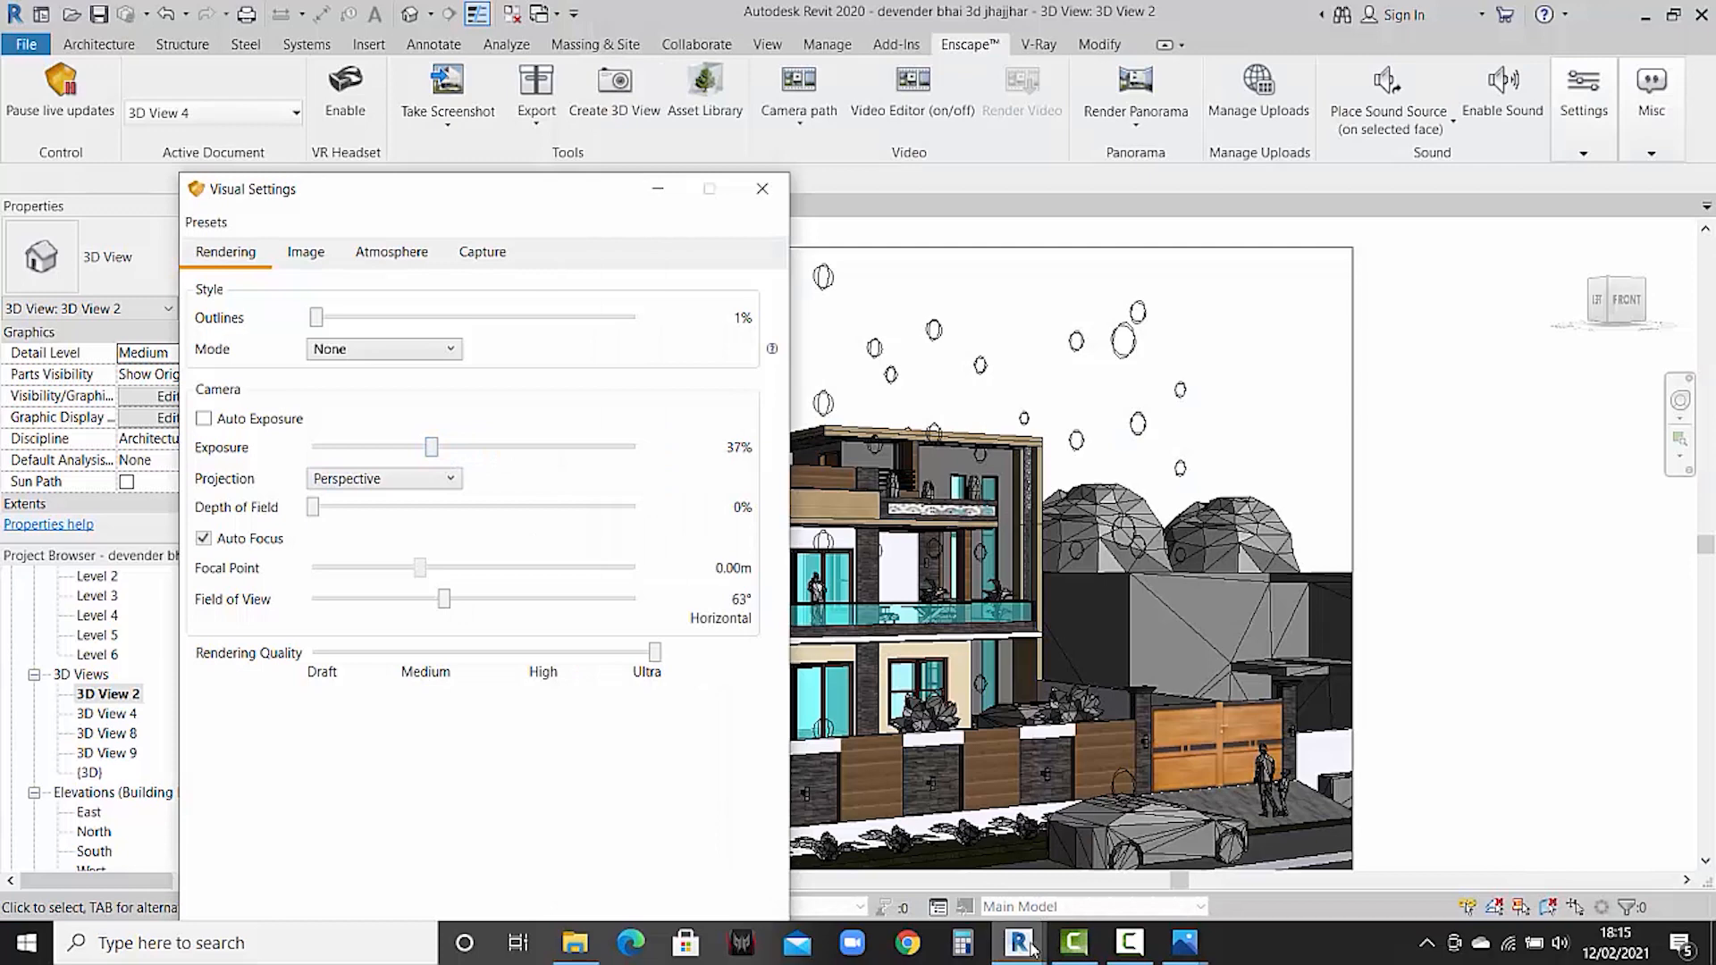
mouse_move(1033, 947)
left_click(1068, 872)
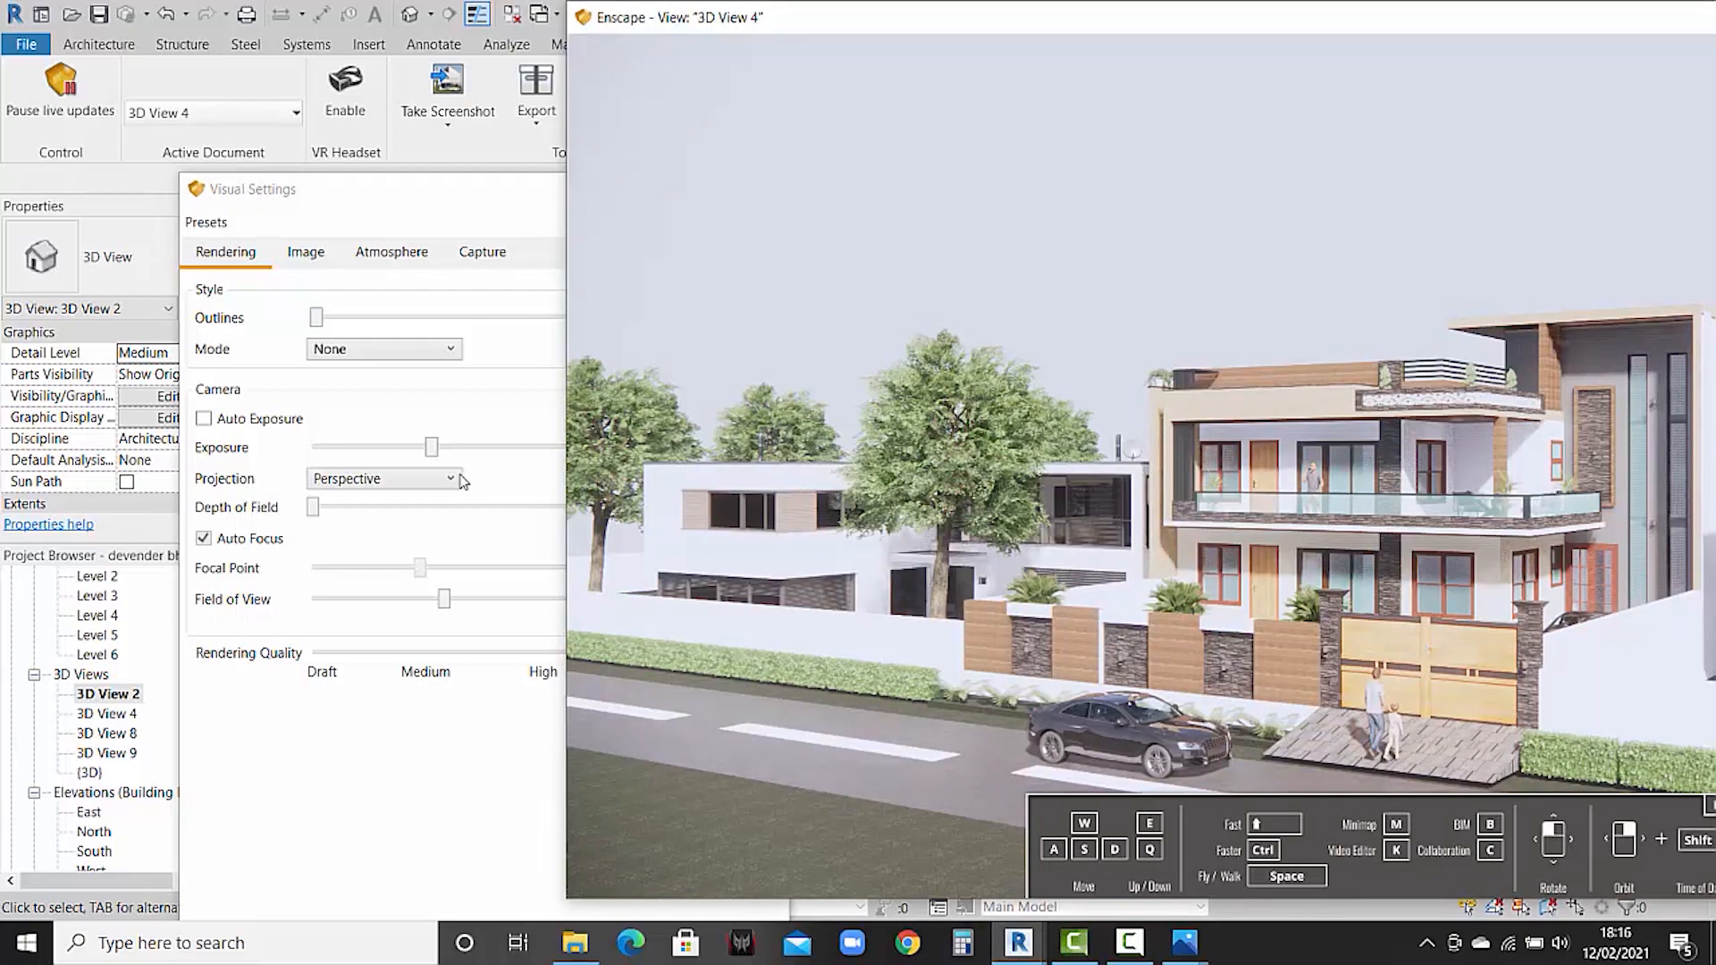
left_click_drag(432, 448, 418, 451)
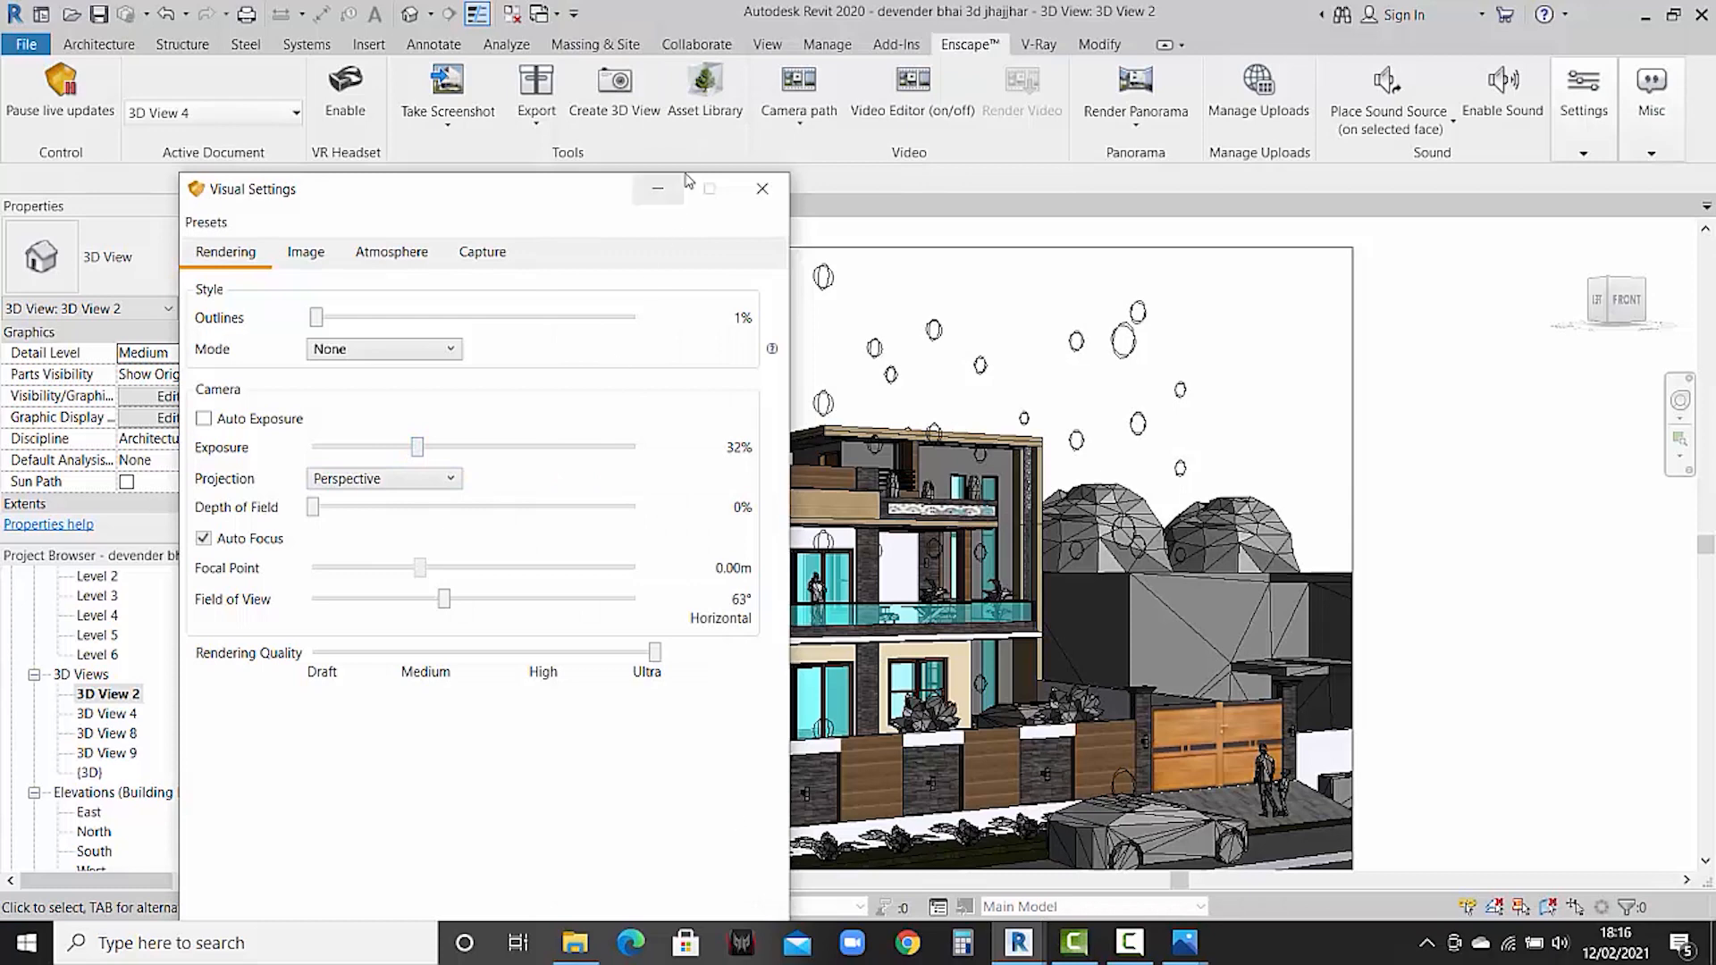
left_click(760, 191)
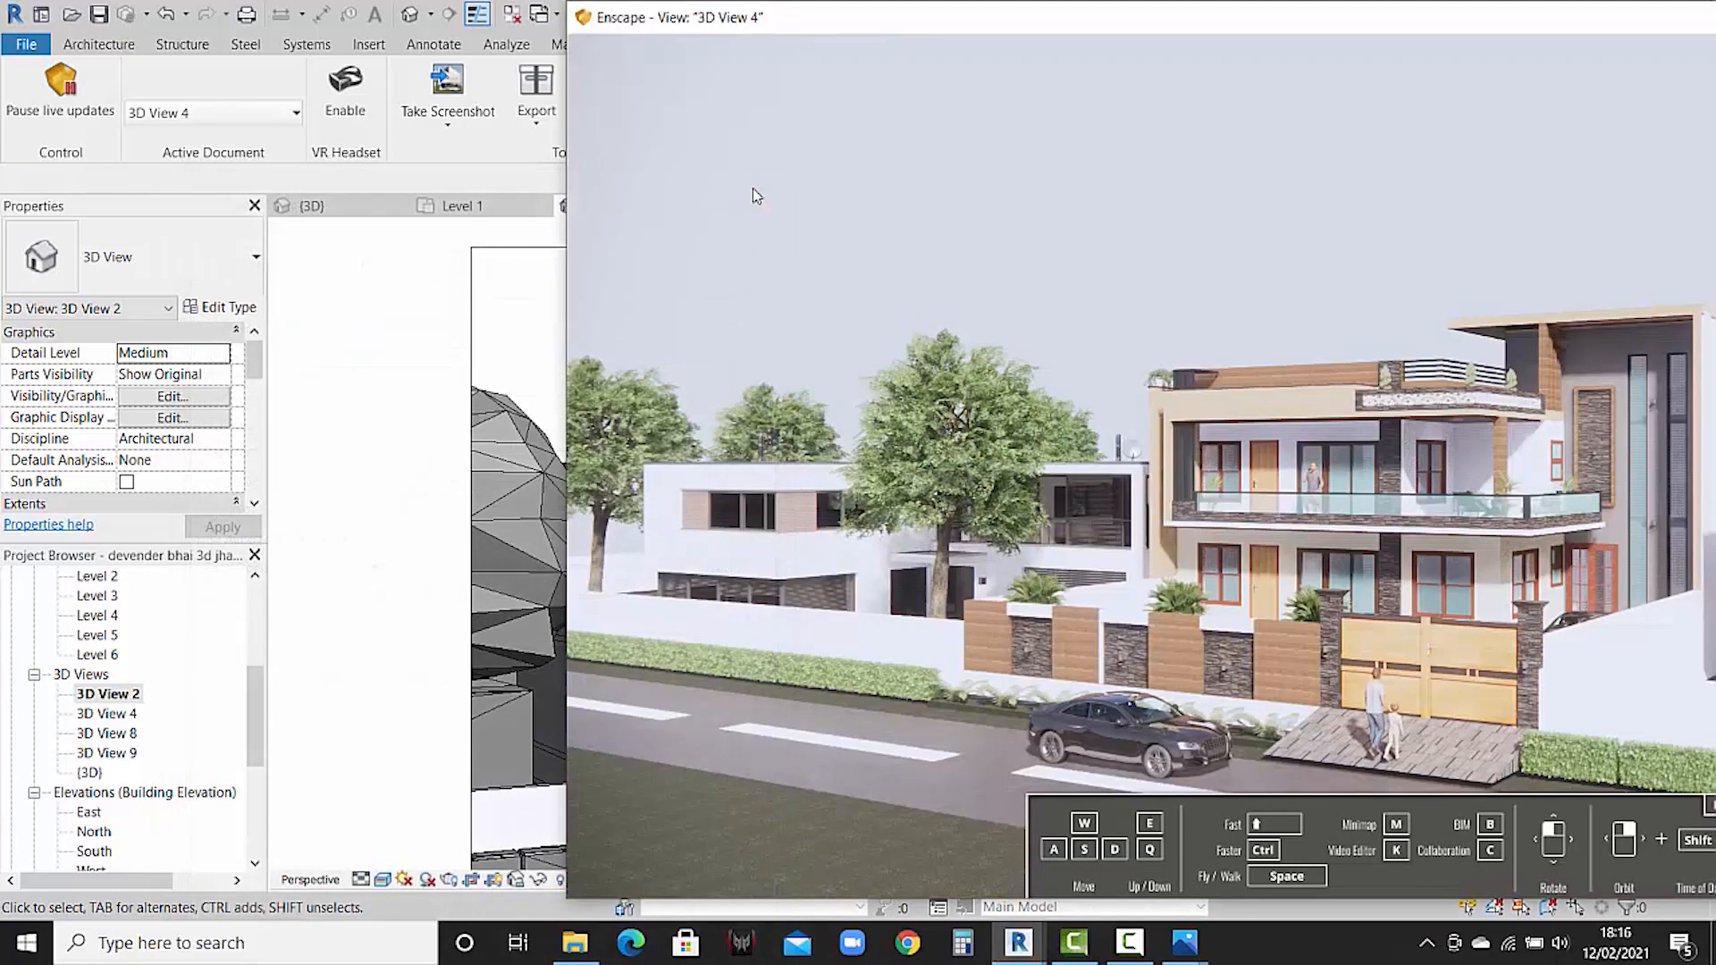
- Render 3D View 4 as an image into the document and bring the Enscape window forward to watch it render
left_click(446, 124)
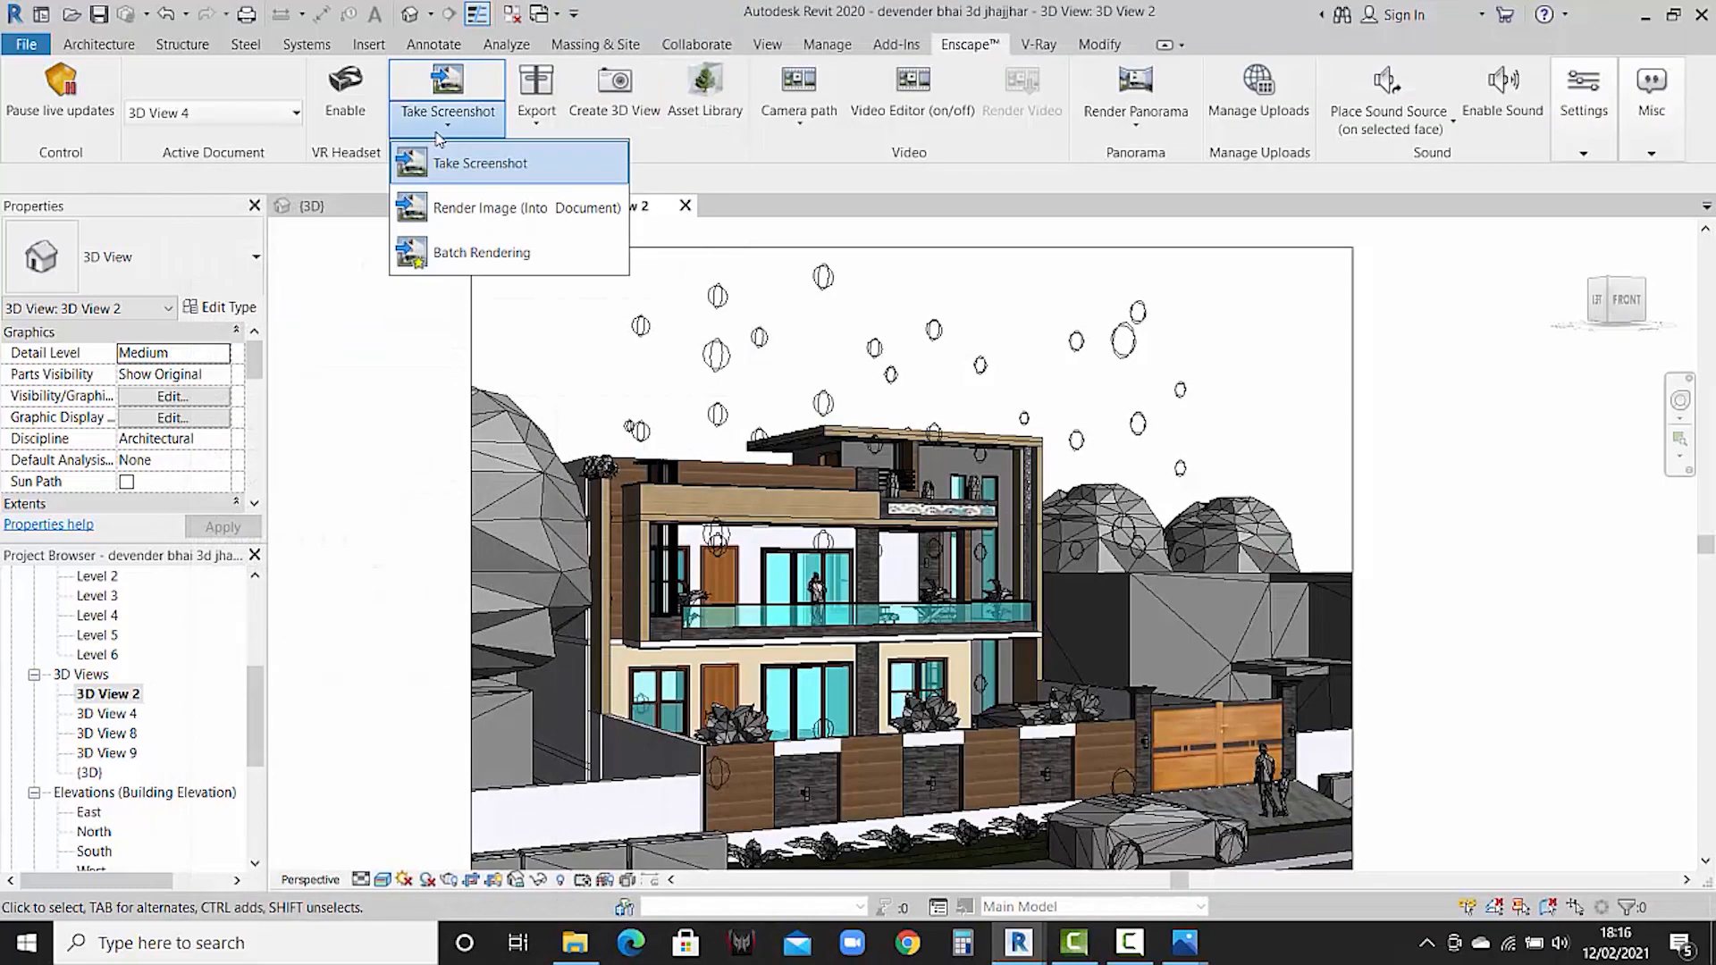
left_click(468, 207)
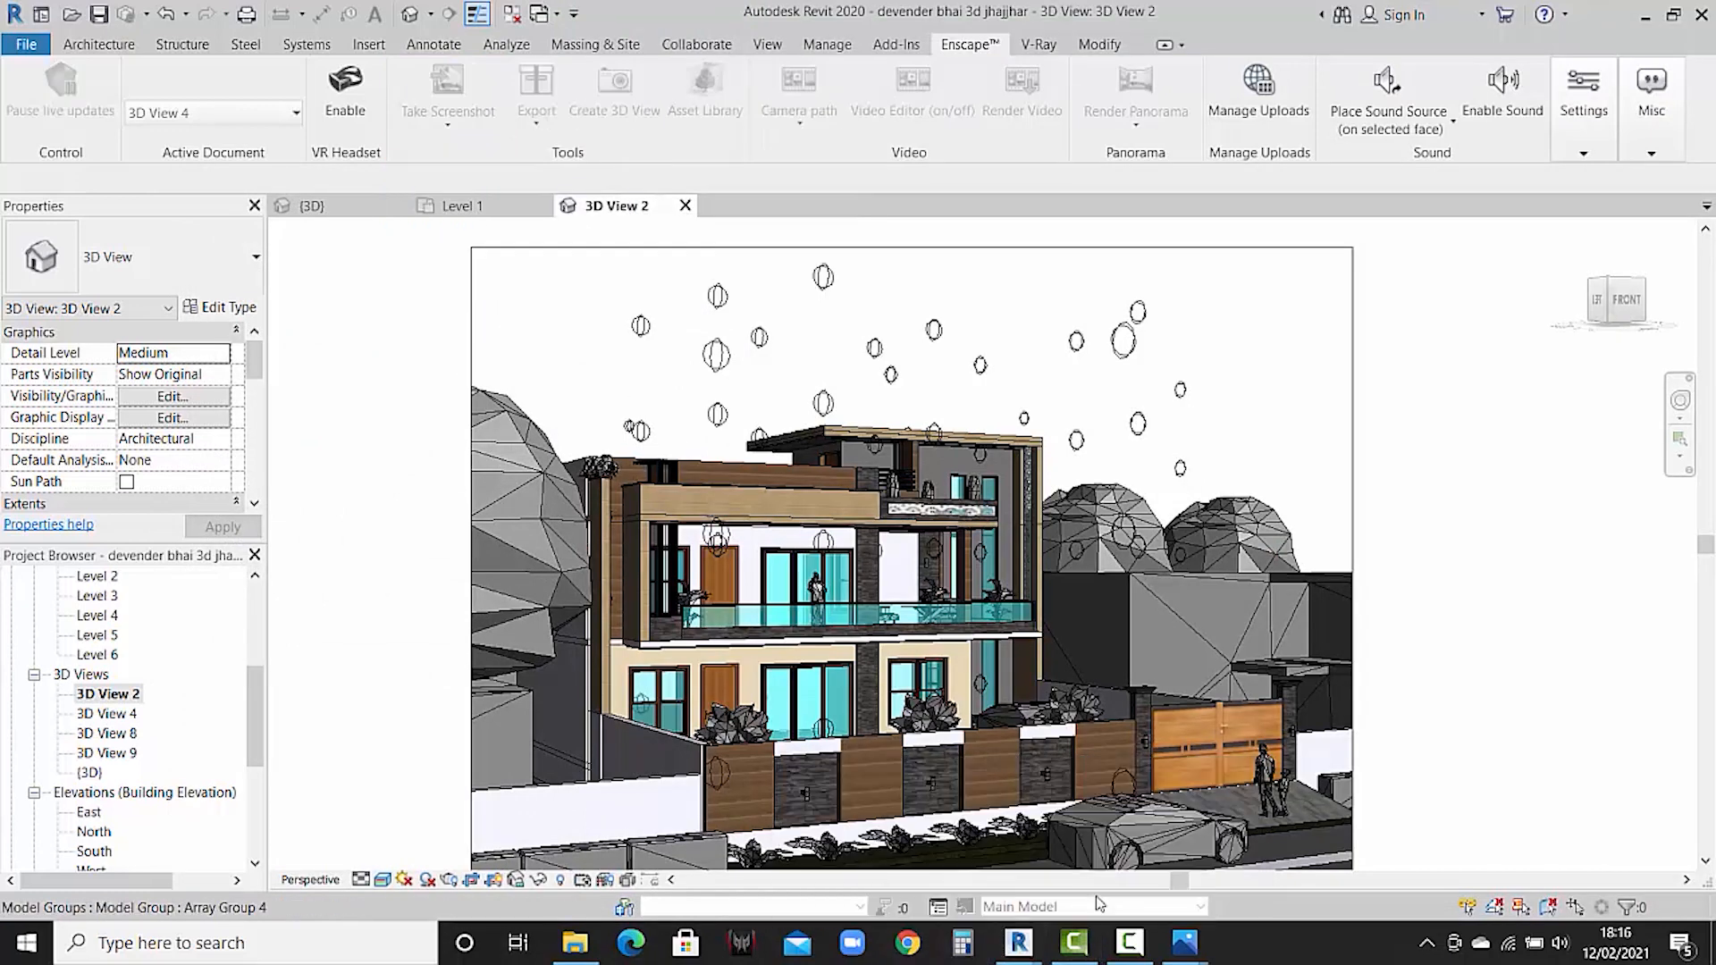
mouse_move(1030, 951)
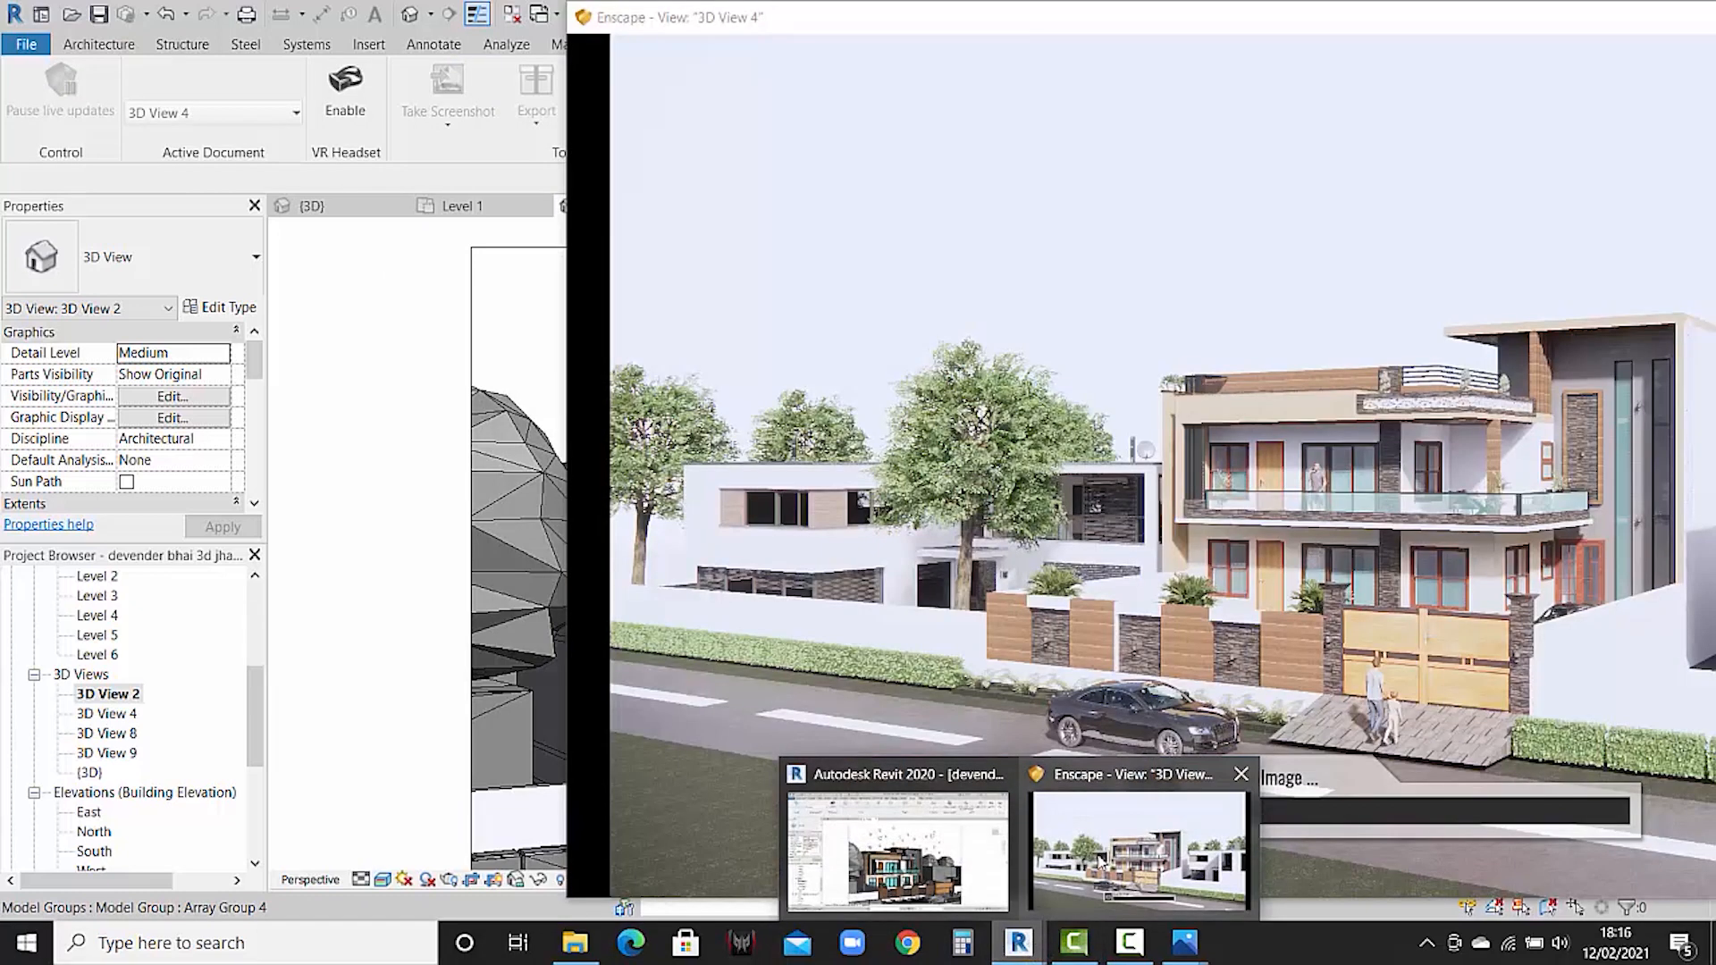
left_click(1097, 863)
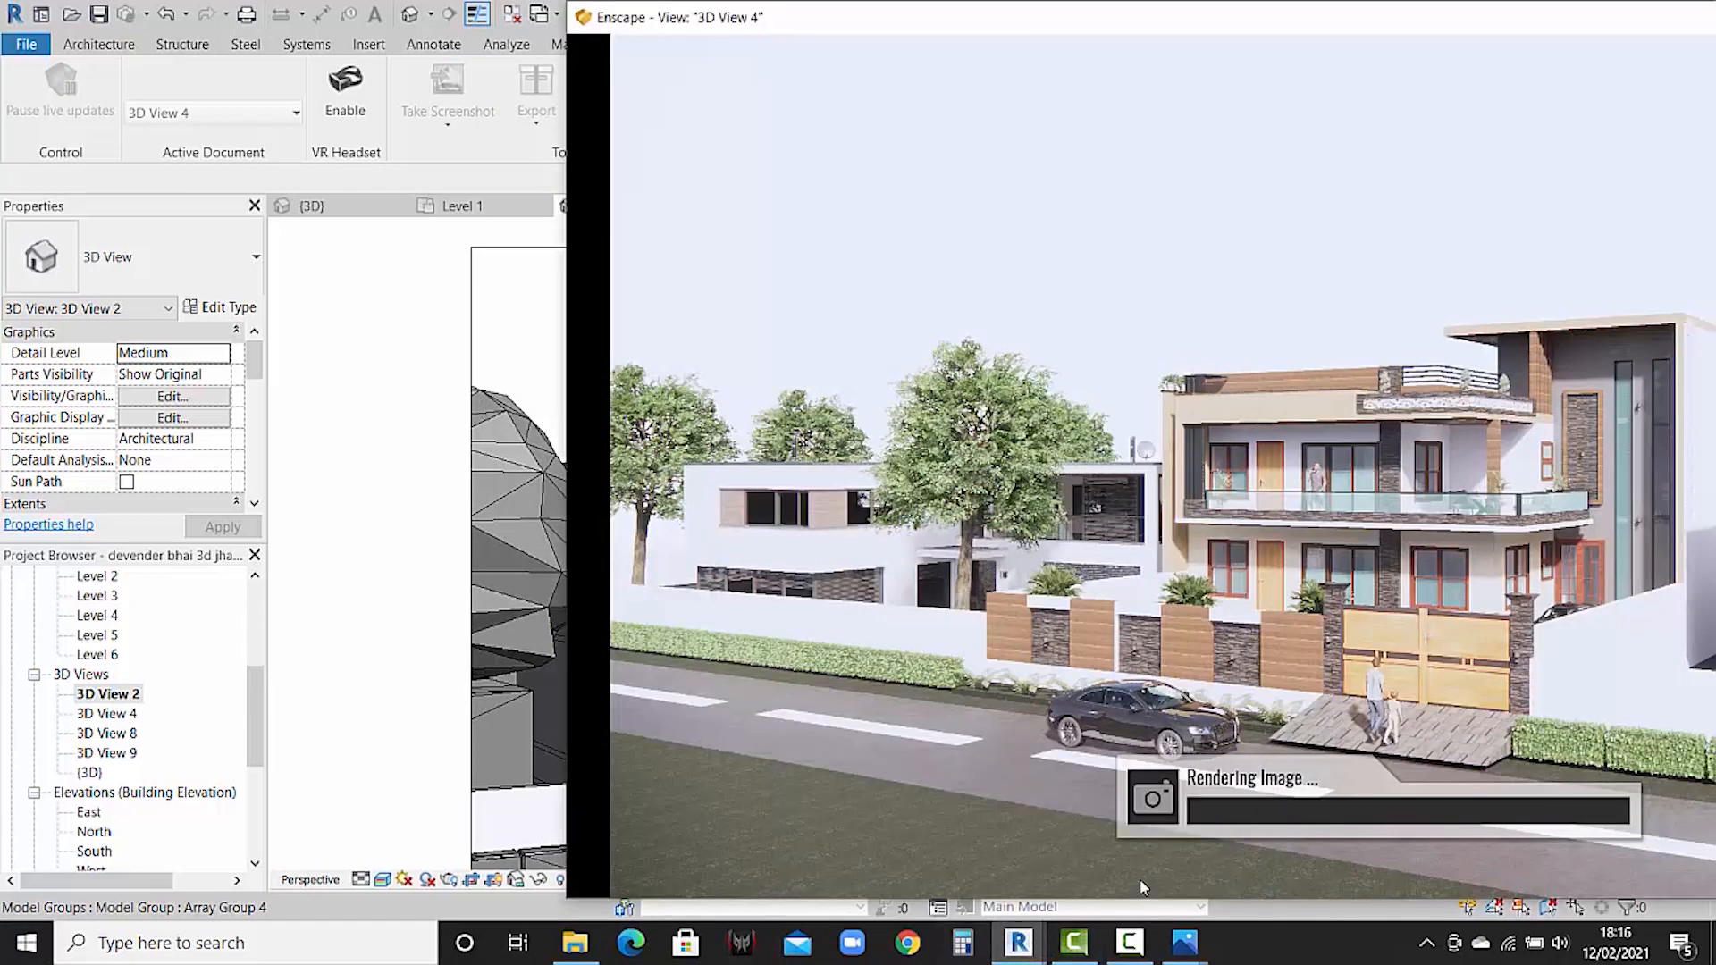
left_click(1131, 958)
left_click(1627, 856)
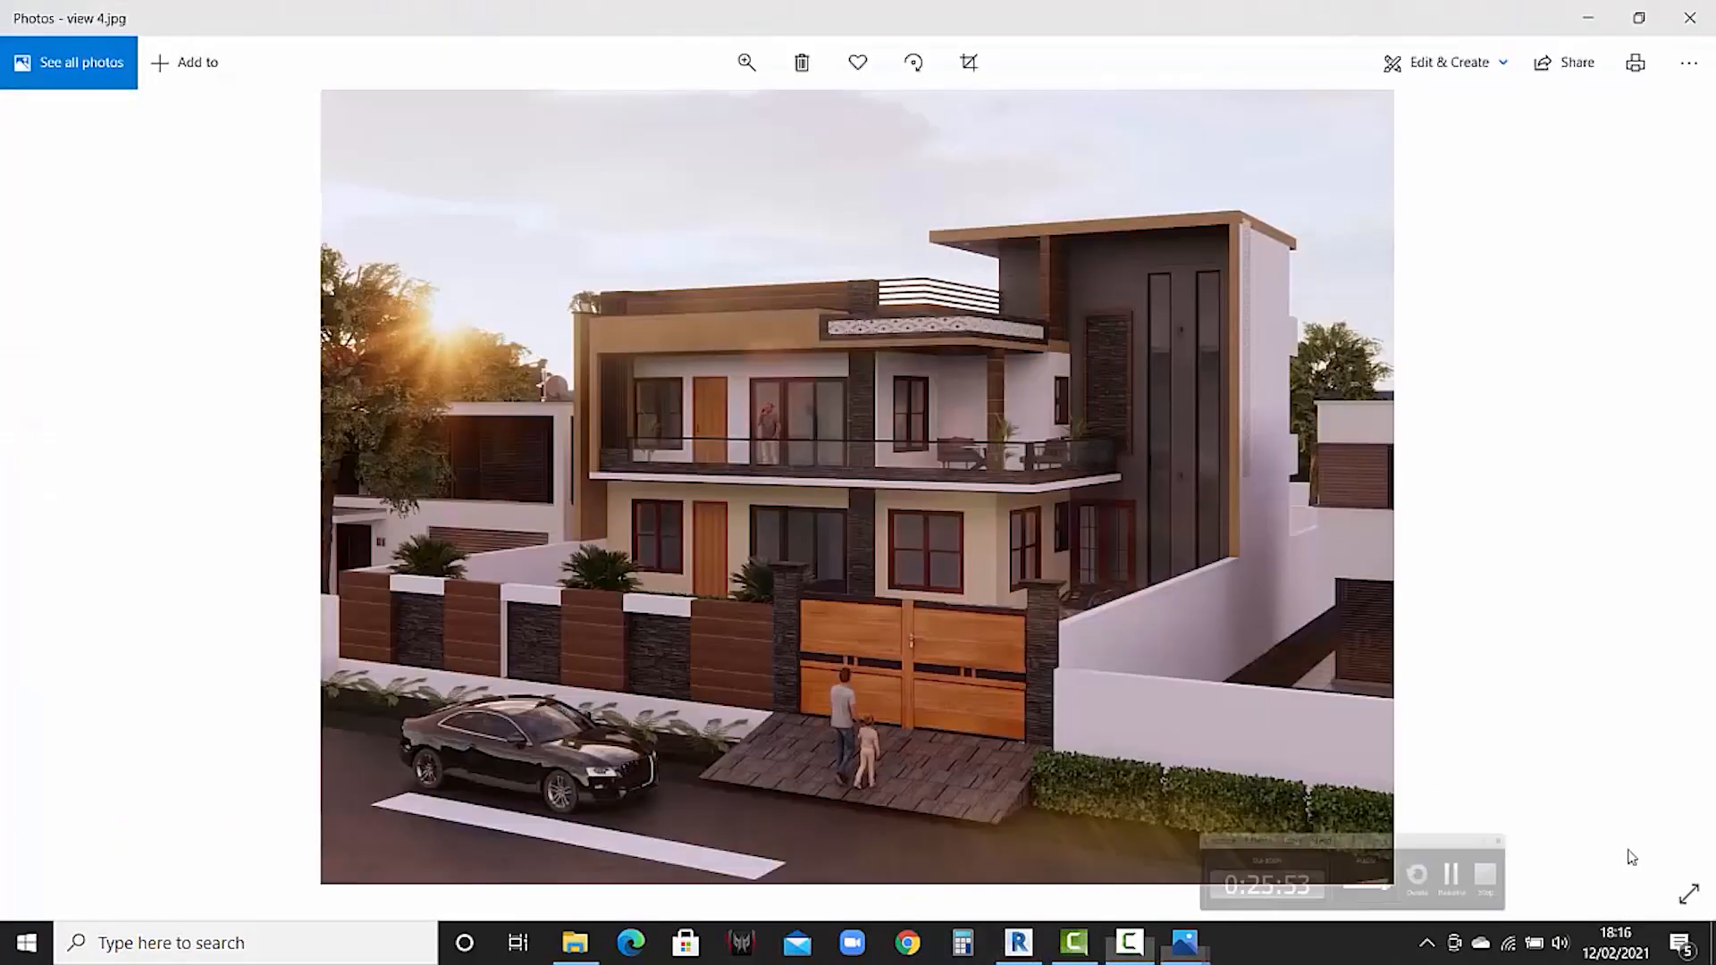